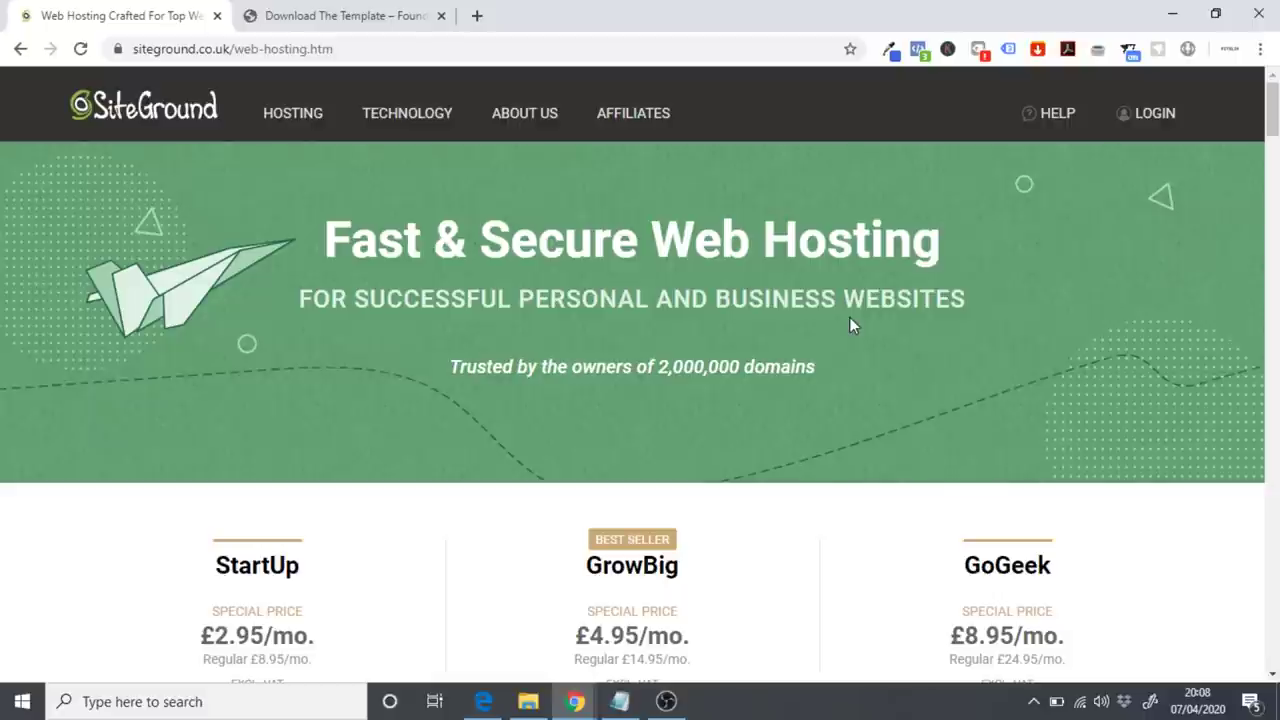
# - Choose SiteGround's StartUp hosting plan to begin the order
pyautogui.scroll(-1, 851, 324)
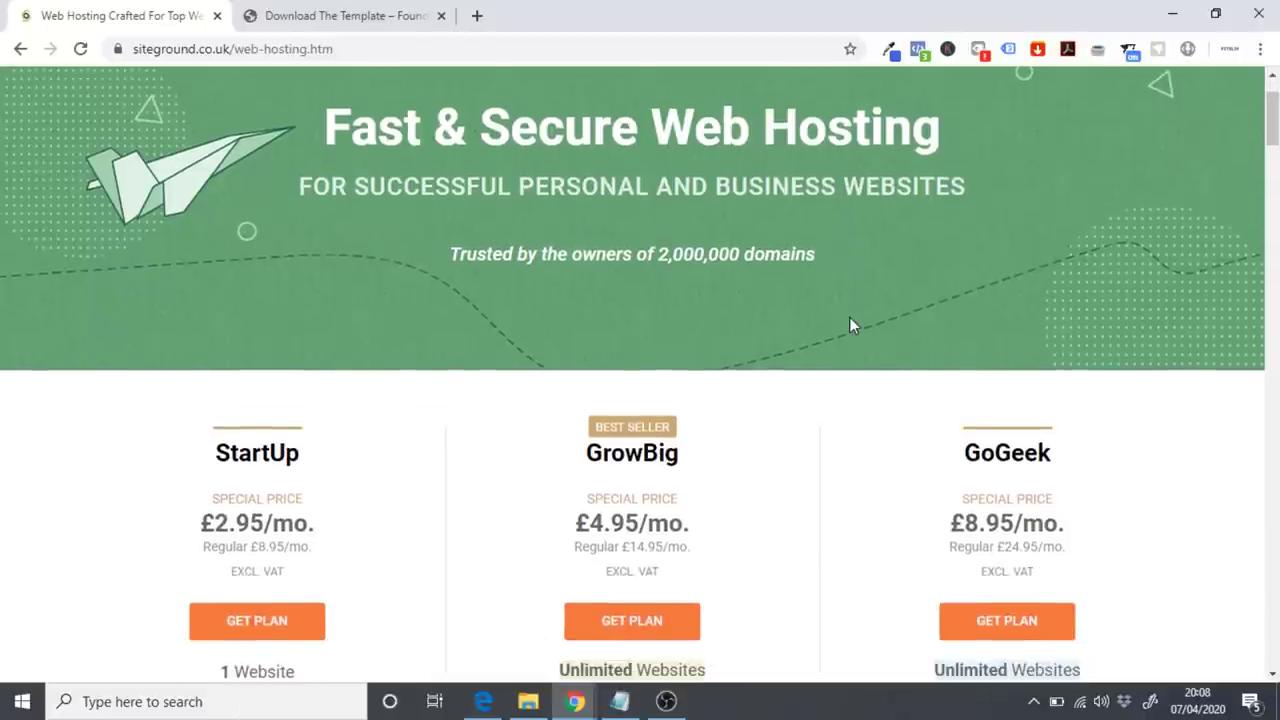
pyautogui.scroll(-1, 851, 324)
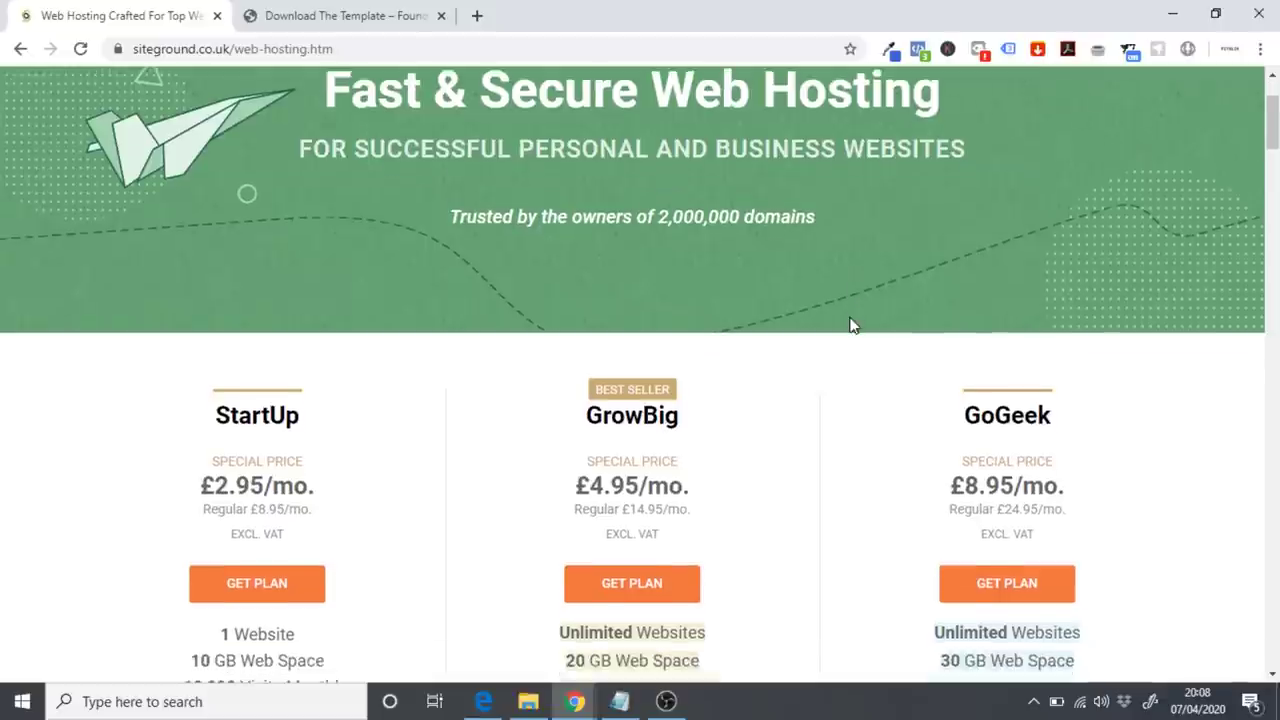
pyautogui.scroll(-1, 851, 324)
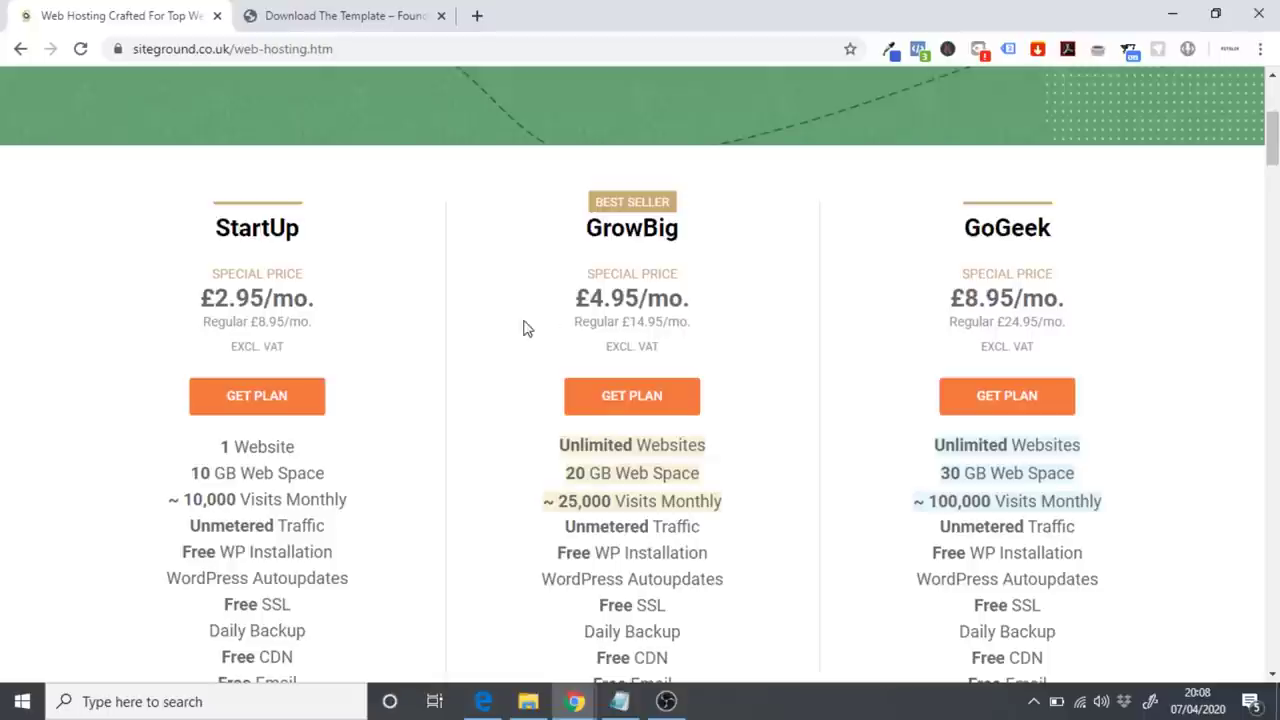
pyautogui.click(257, 400)
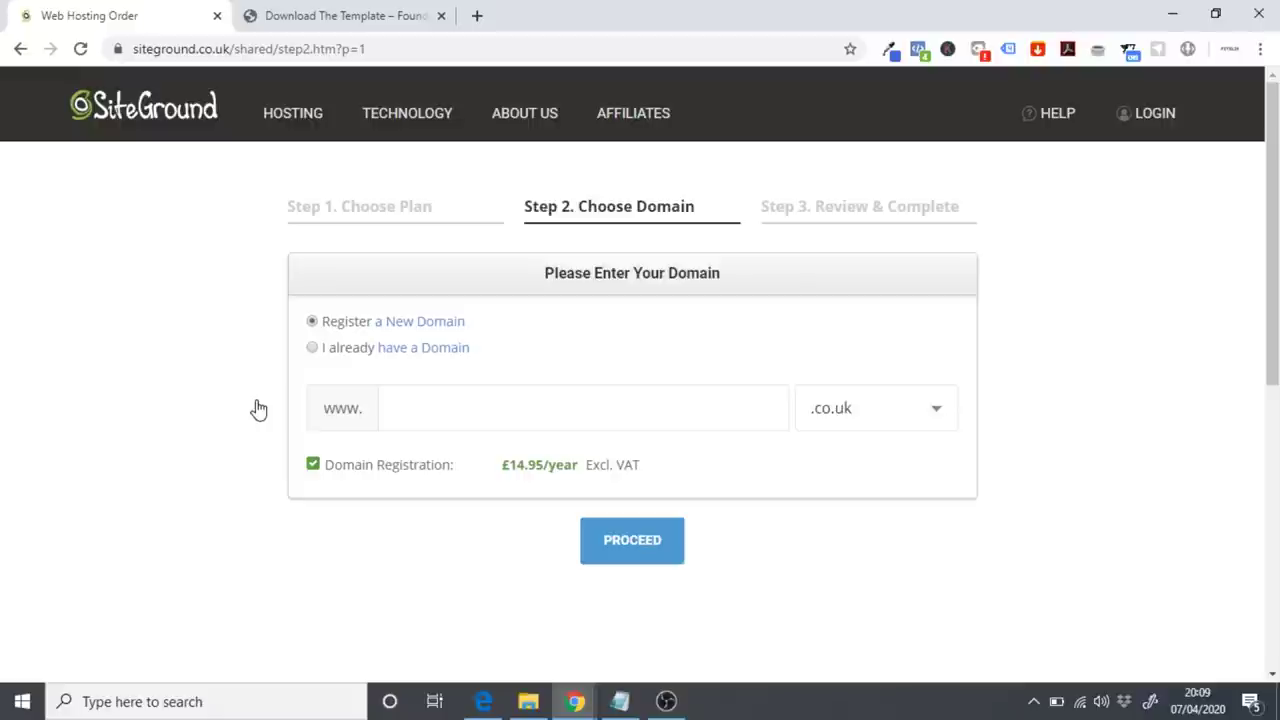
# - Open the Lean Domain Search website from a Google search in a new tab
pyautogui.click(488, 15)
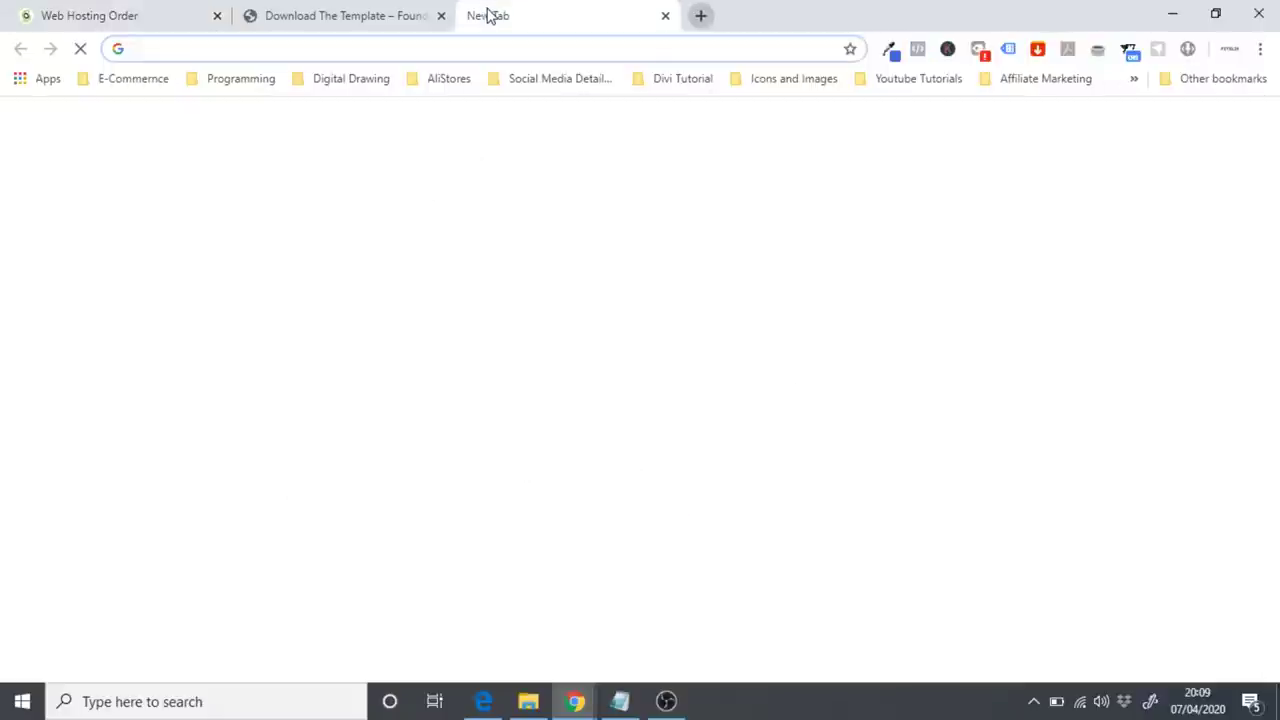
pyautogui.write('lean')
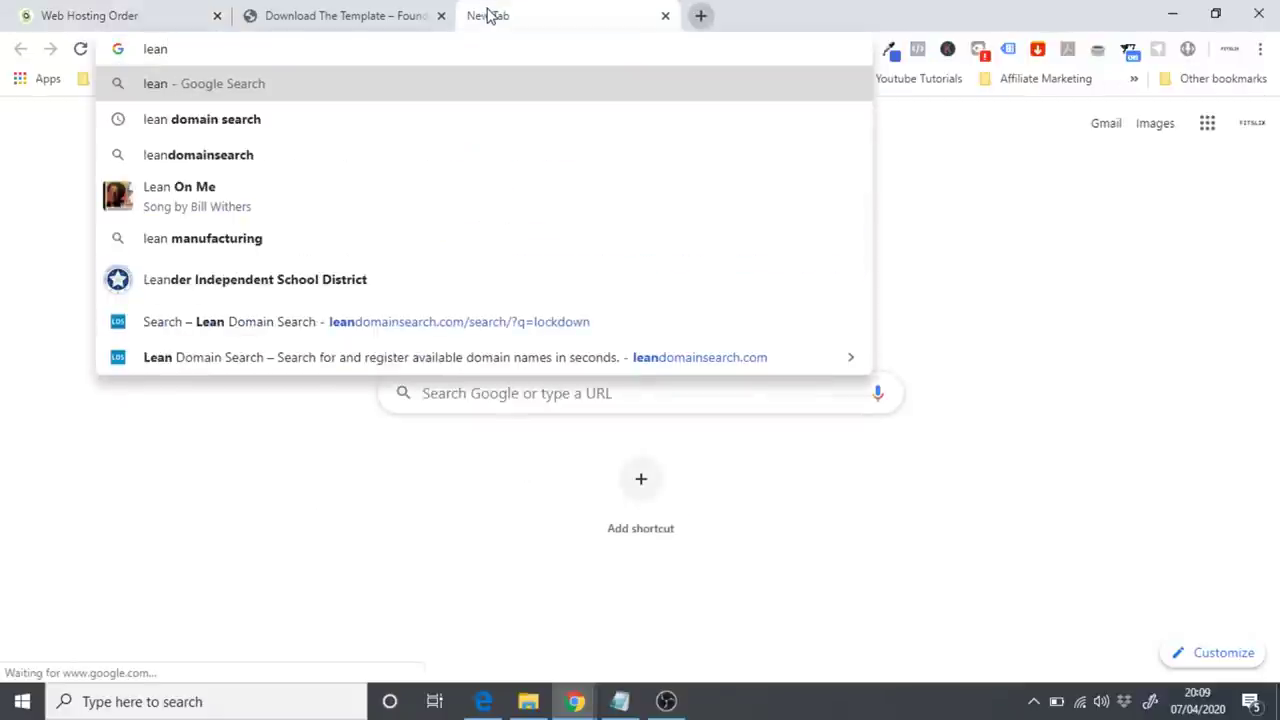
pyautogui.press('Down')
pyautogui.press('Return')
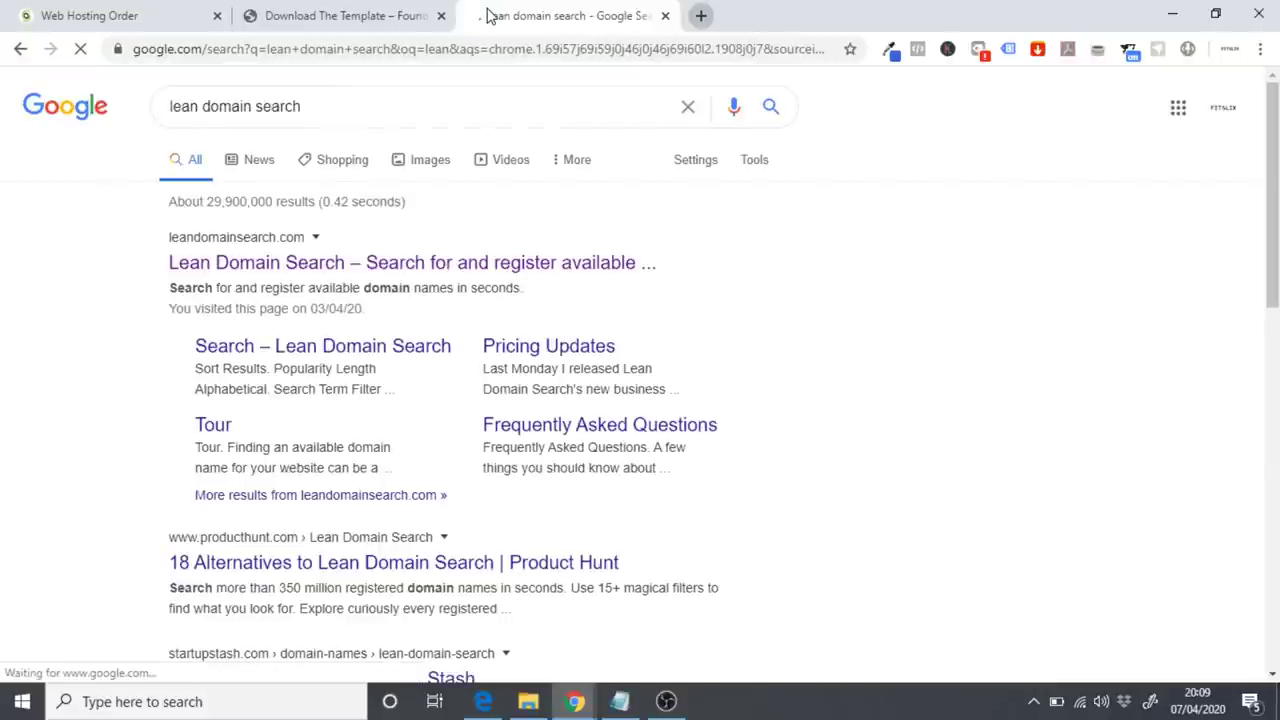
pyautogui.click(258, 266)
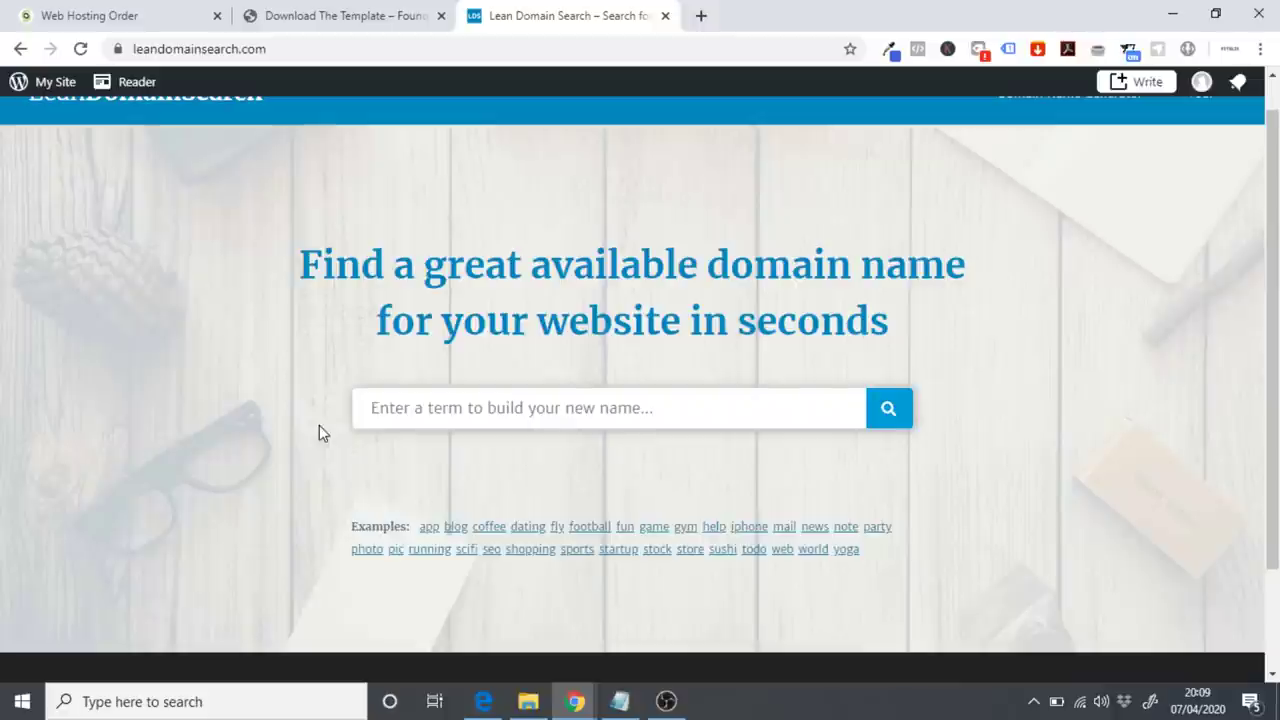
# - Search 'chimp', sort results by length and show only names ending with Chimp
pyautogui.write('chimp')
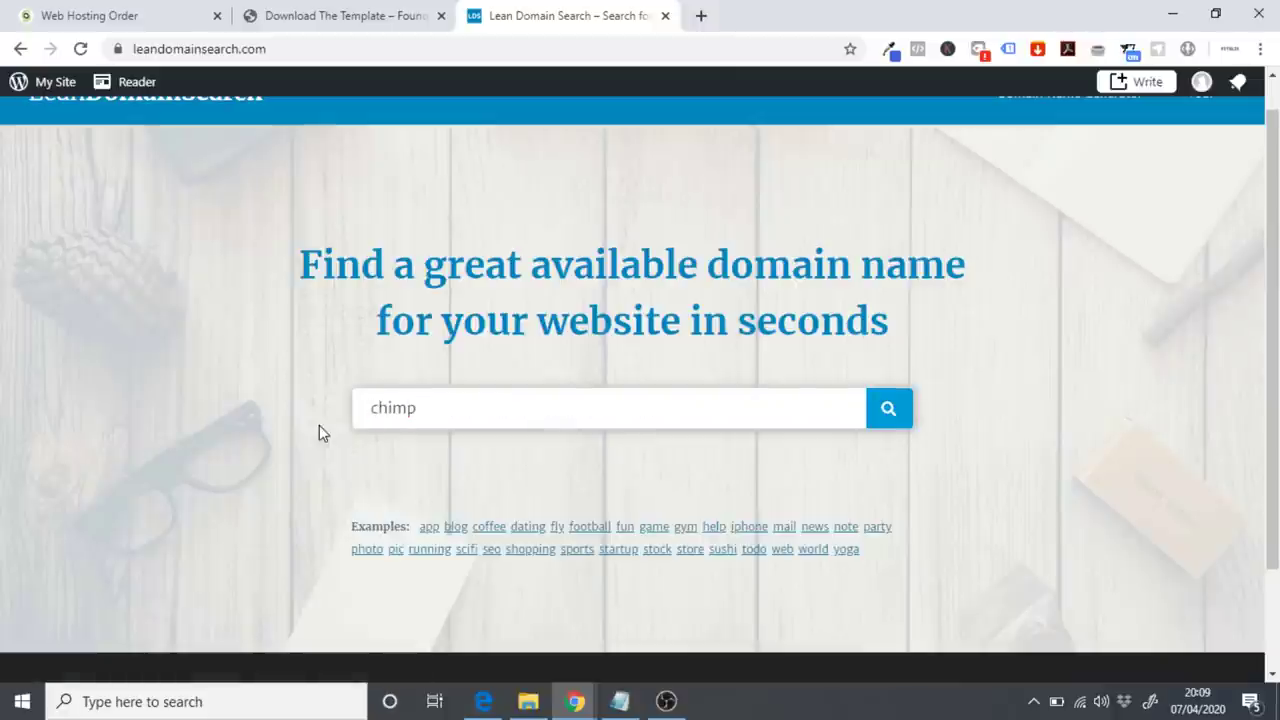
pyautogui.press('Return')
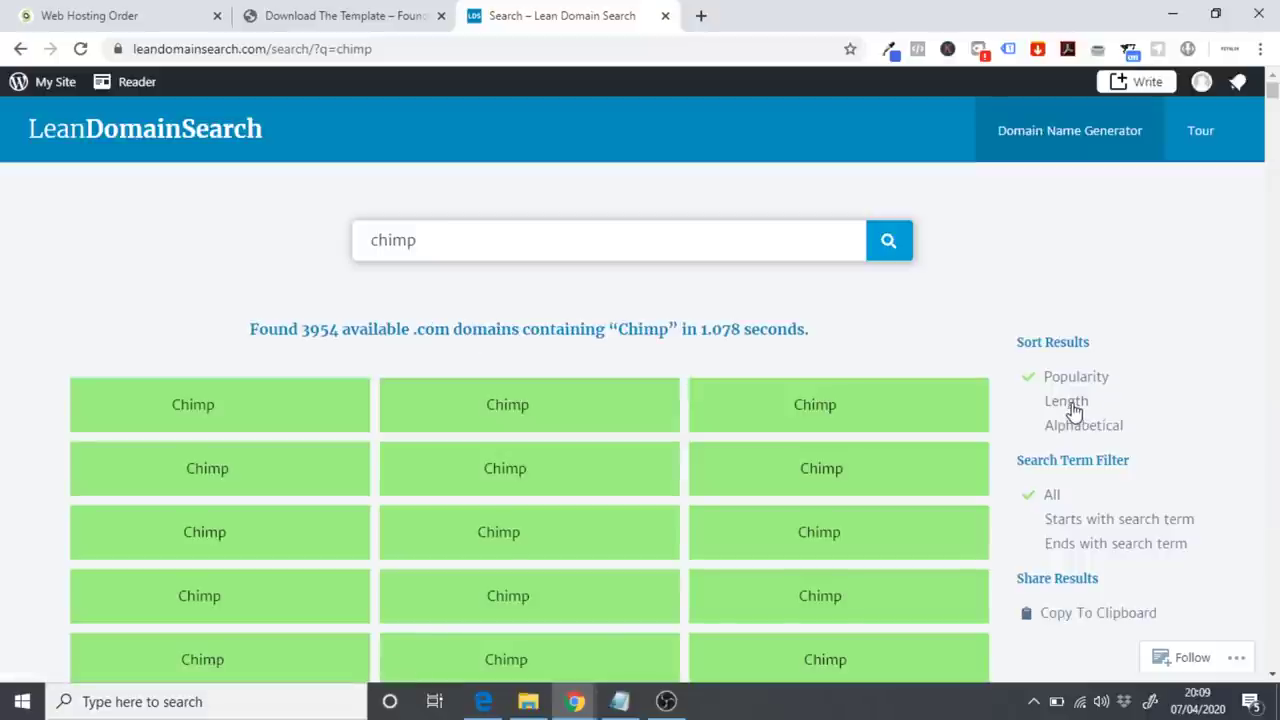
pyautogui.click(1066, 402)
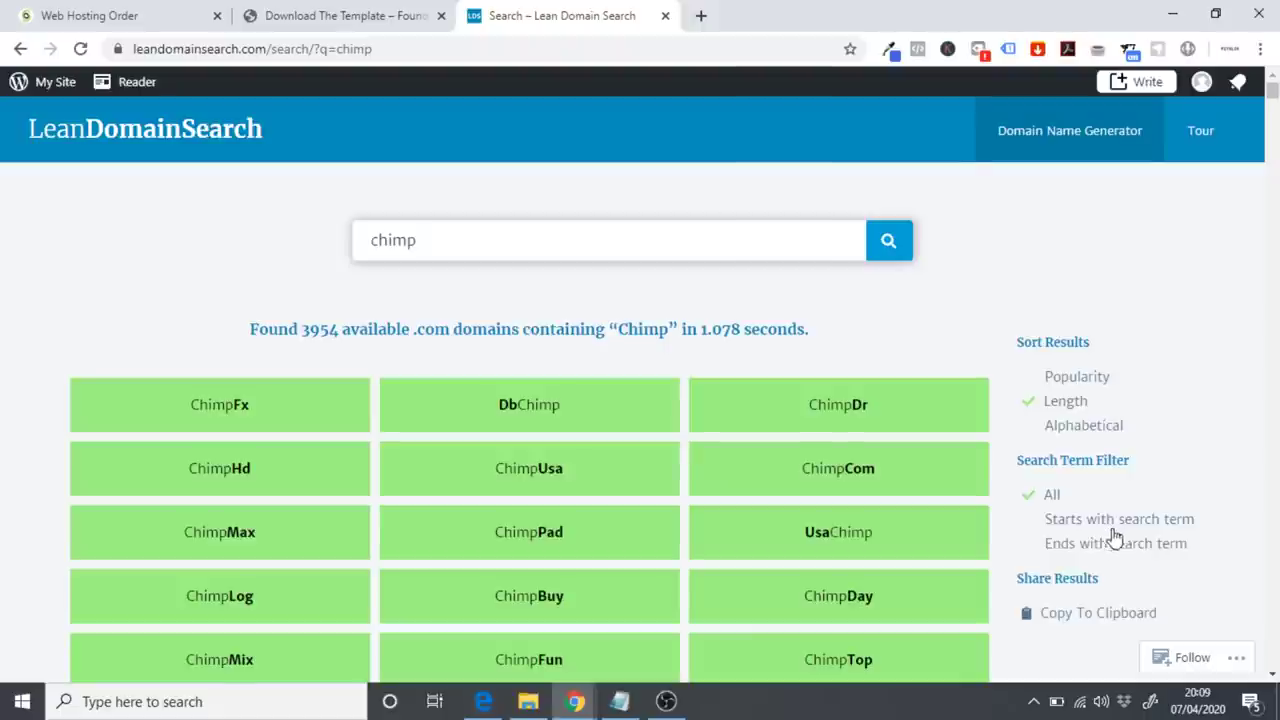
pyautogui.click(1081, 548)
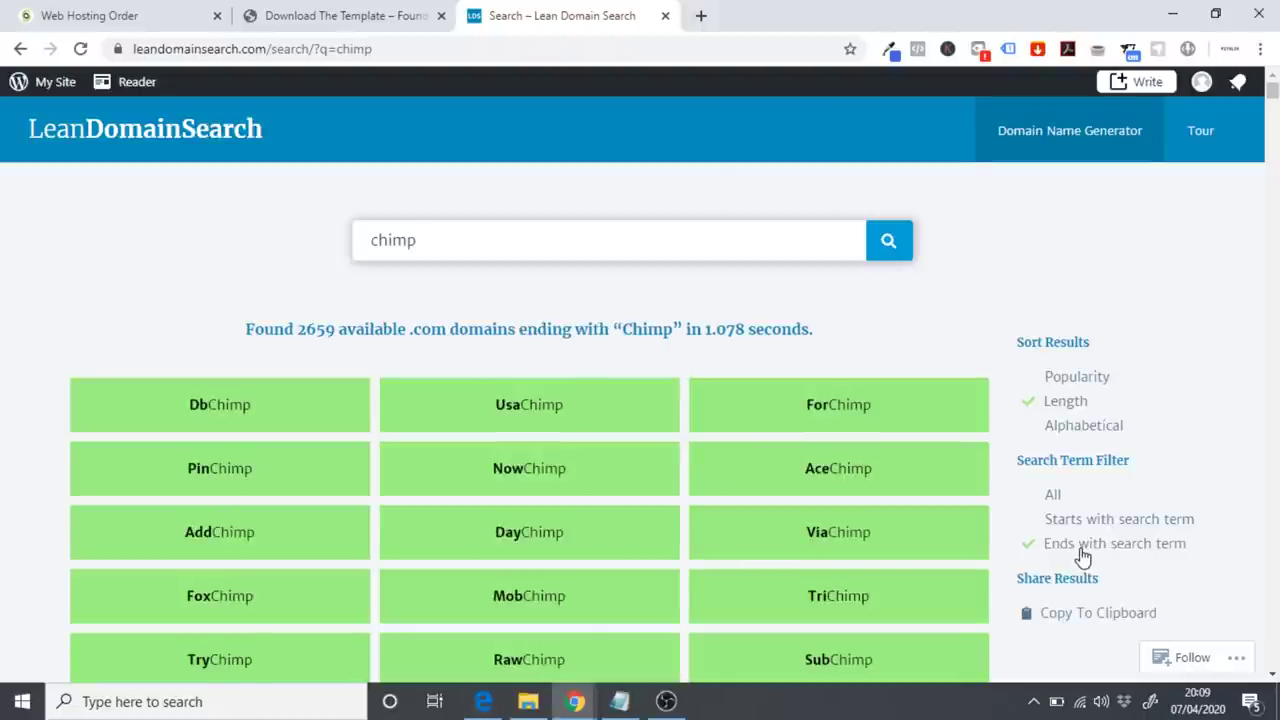
pyautogui.scroll(-2, 36, 437)
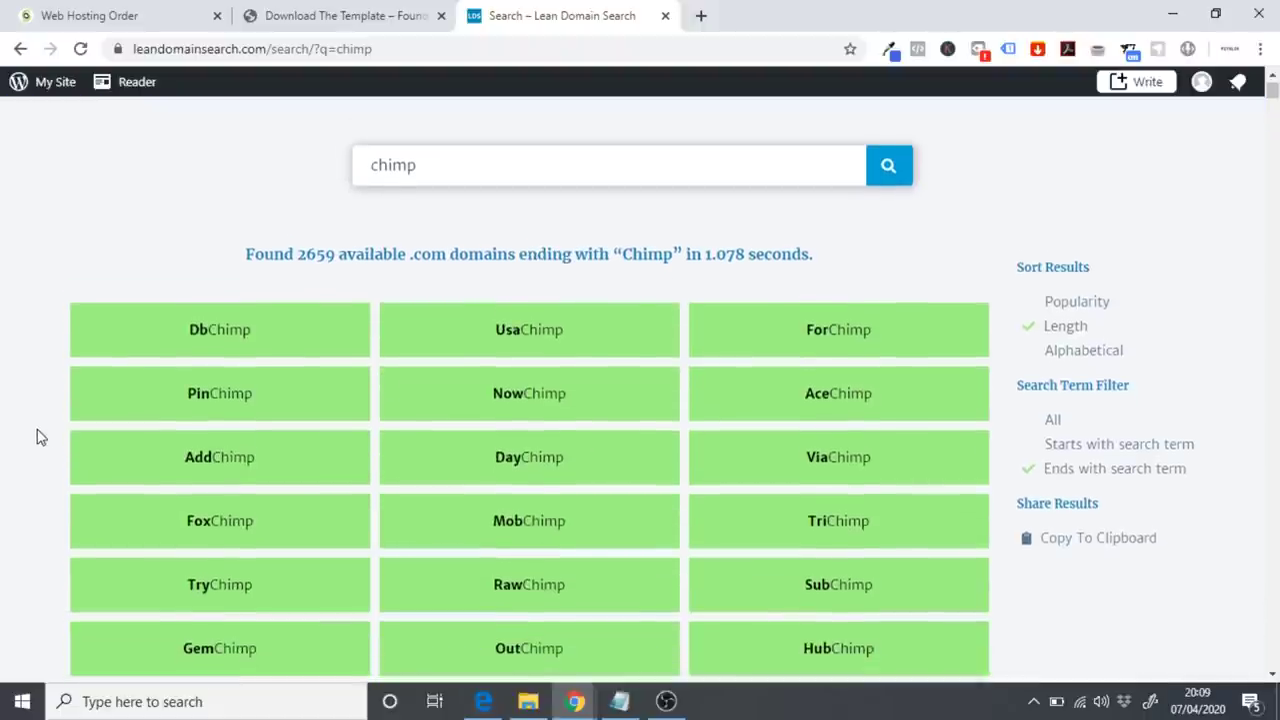
pyautogui.scroll(-1, 176, 462)
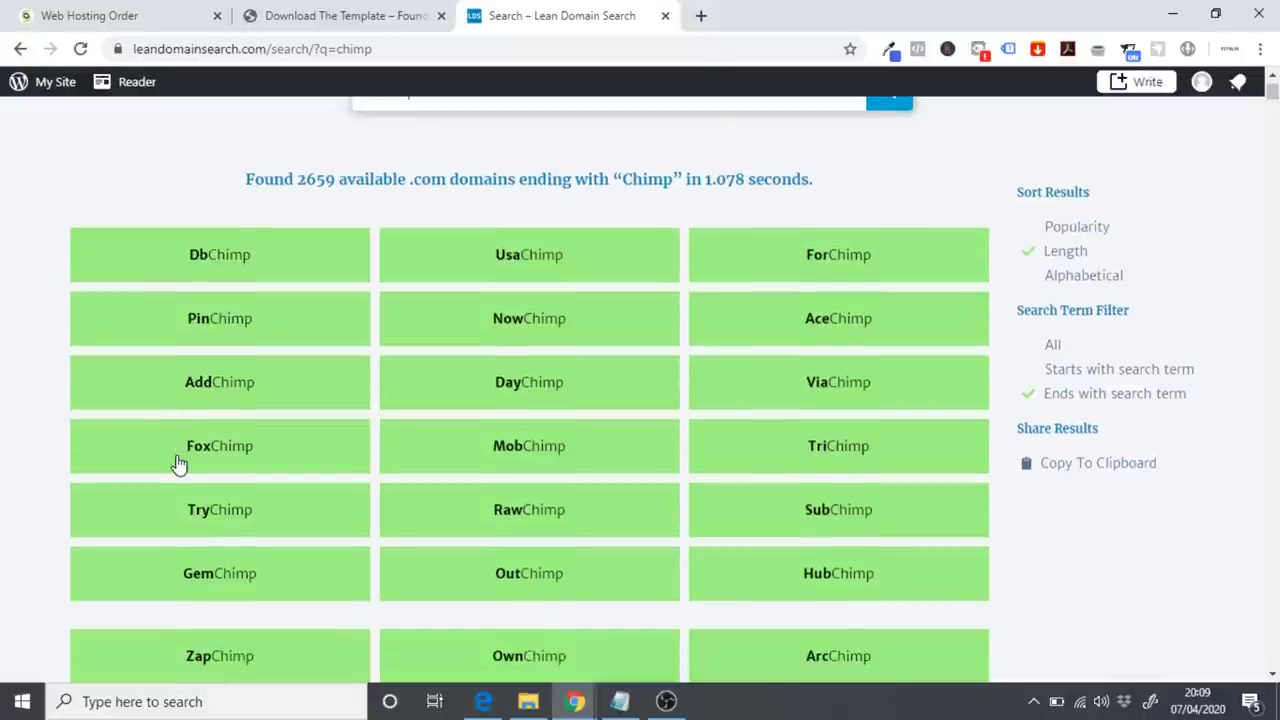
pyautogui.scroll(3, 176, 463)
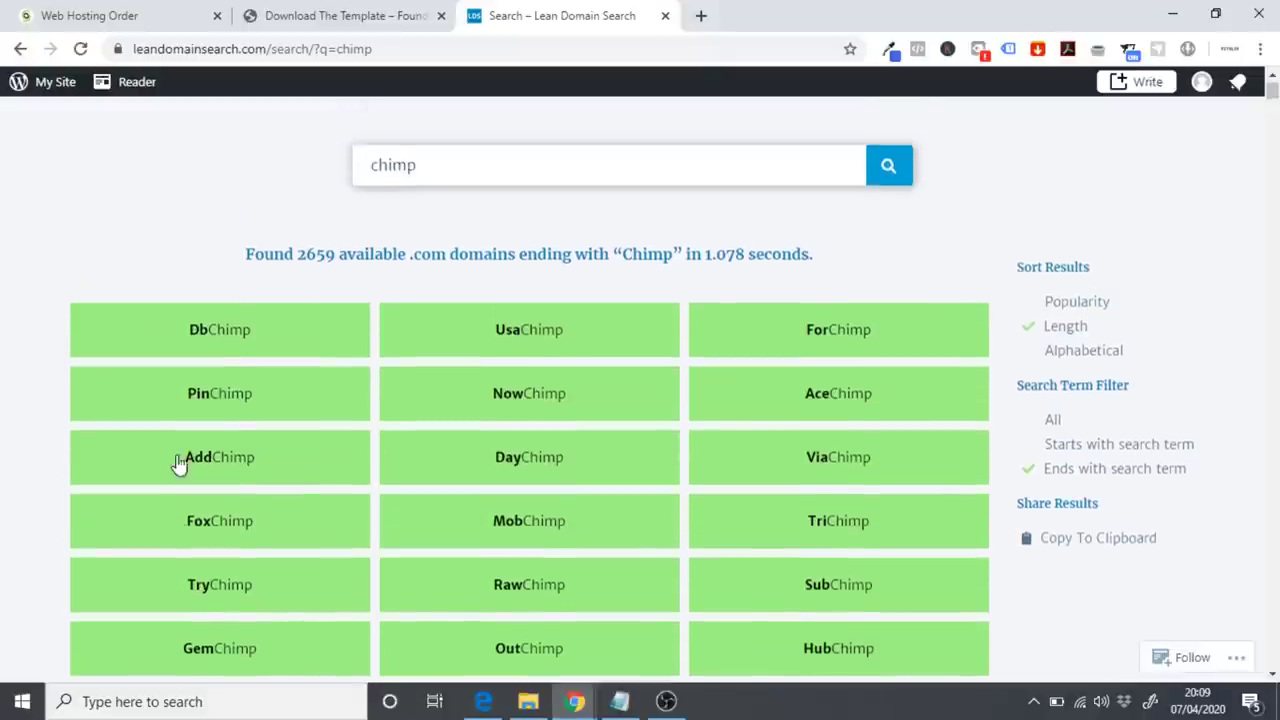
pyautogui.scroll(-2, 176, 463)
pyautogui.scroll(-3, 176, 463)
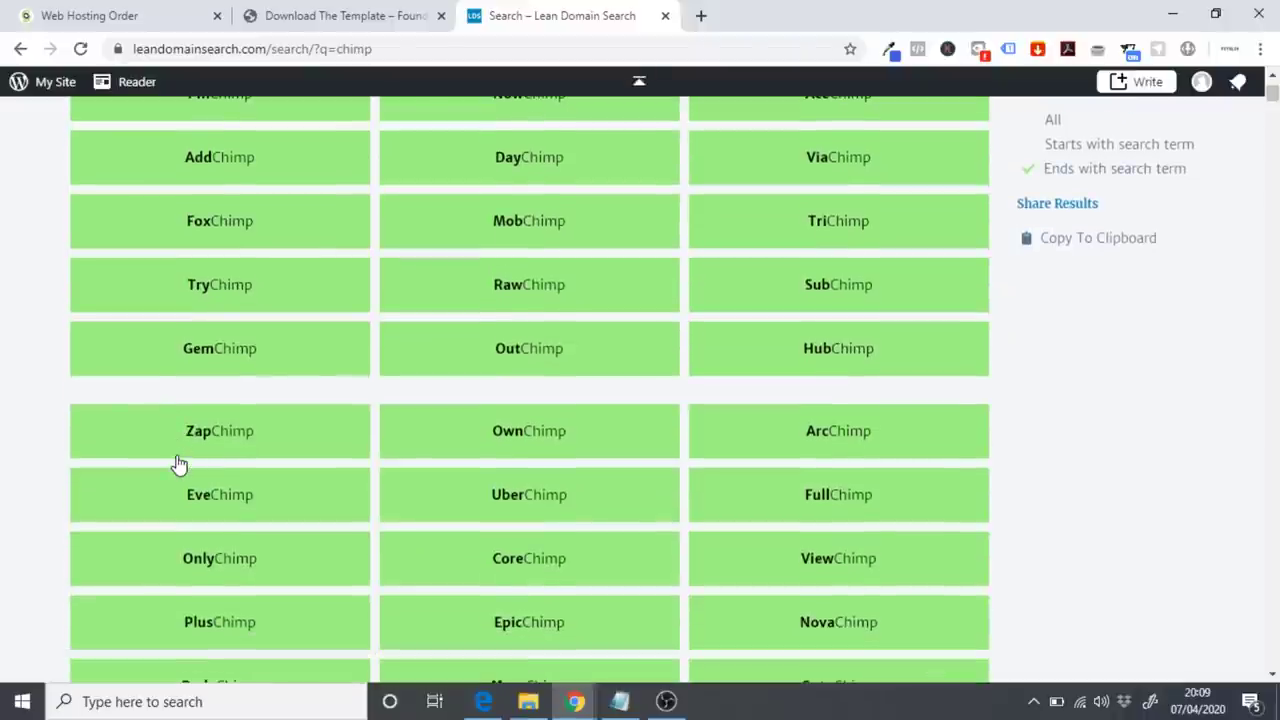
pyautogui.scroll(4, 176, 463)
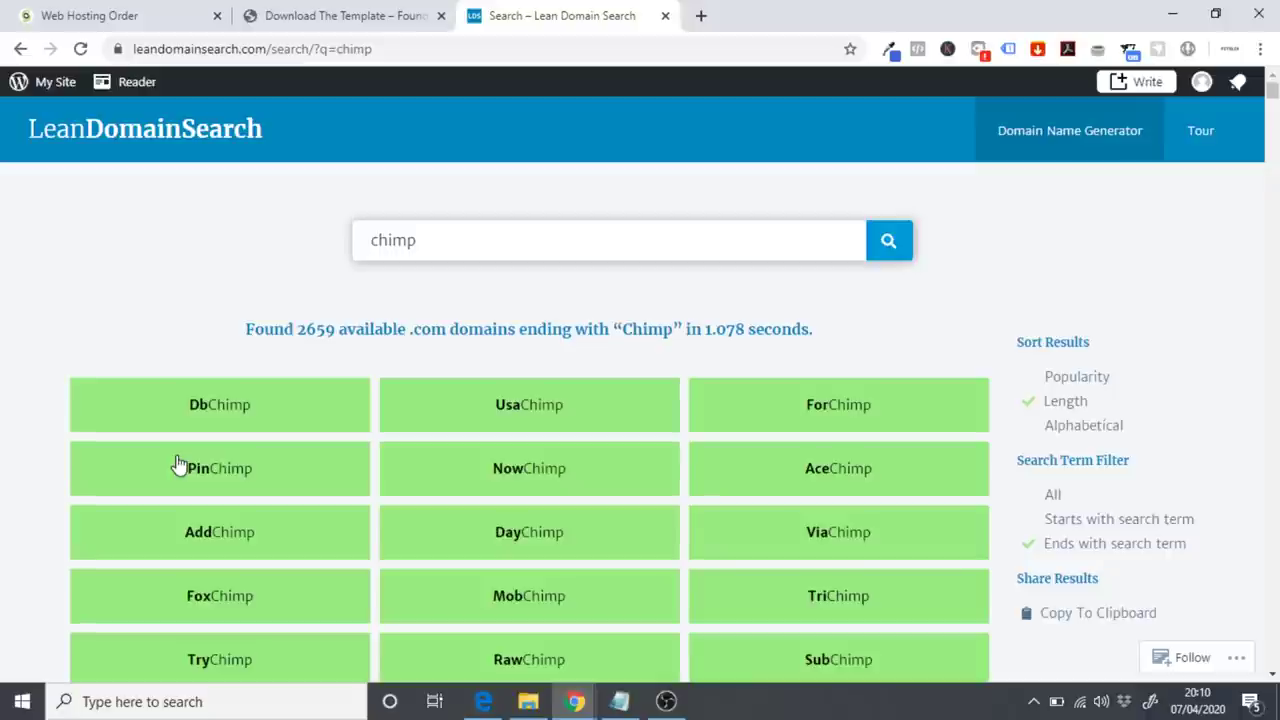
# - Enter satinlodge.com as a new .com domain to register and proceed
pyautogui.click(100, 13)
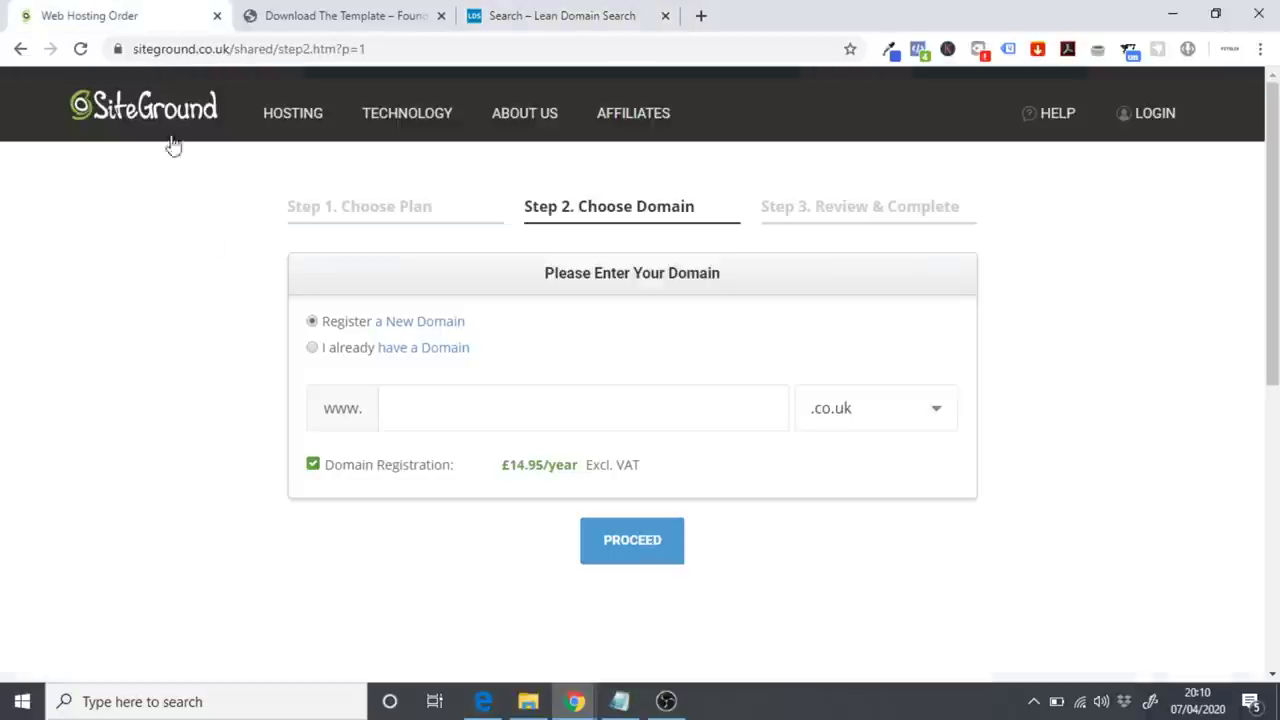
pyautogui.click(410, 404)
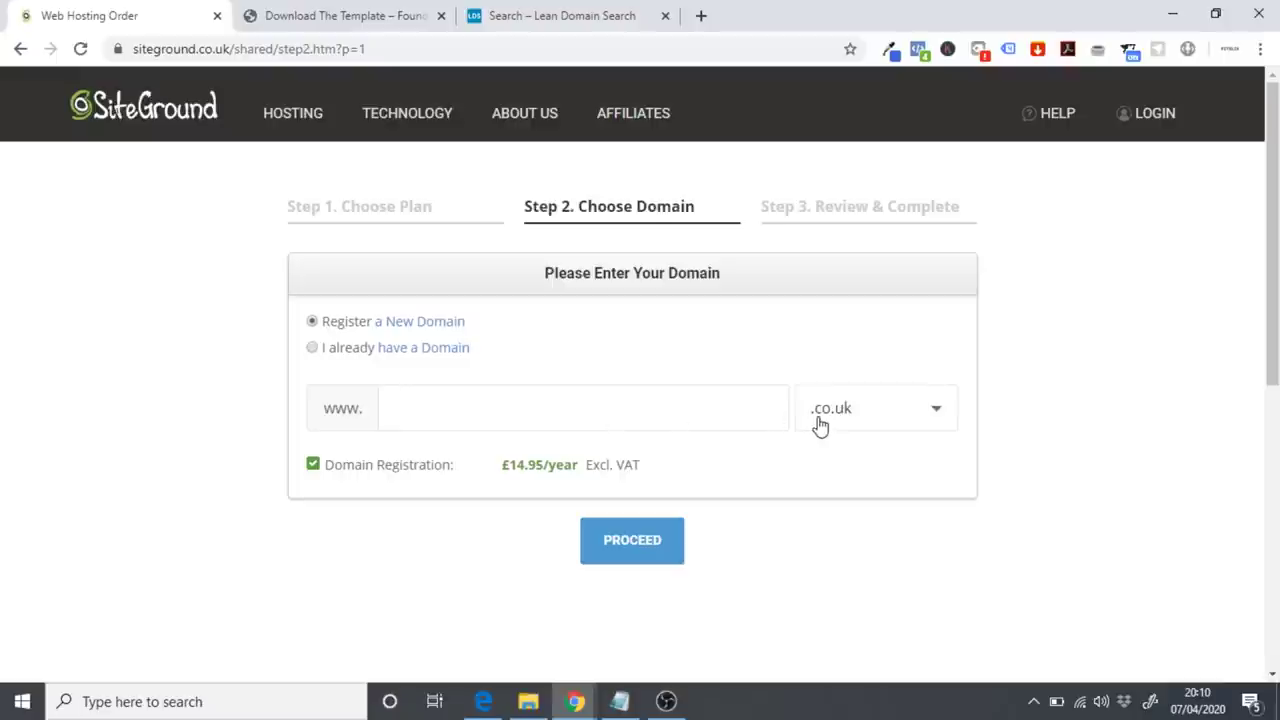
pyautogui.click(861, 414)
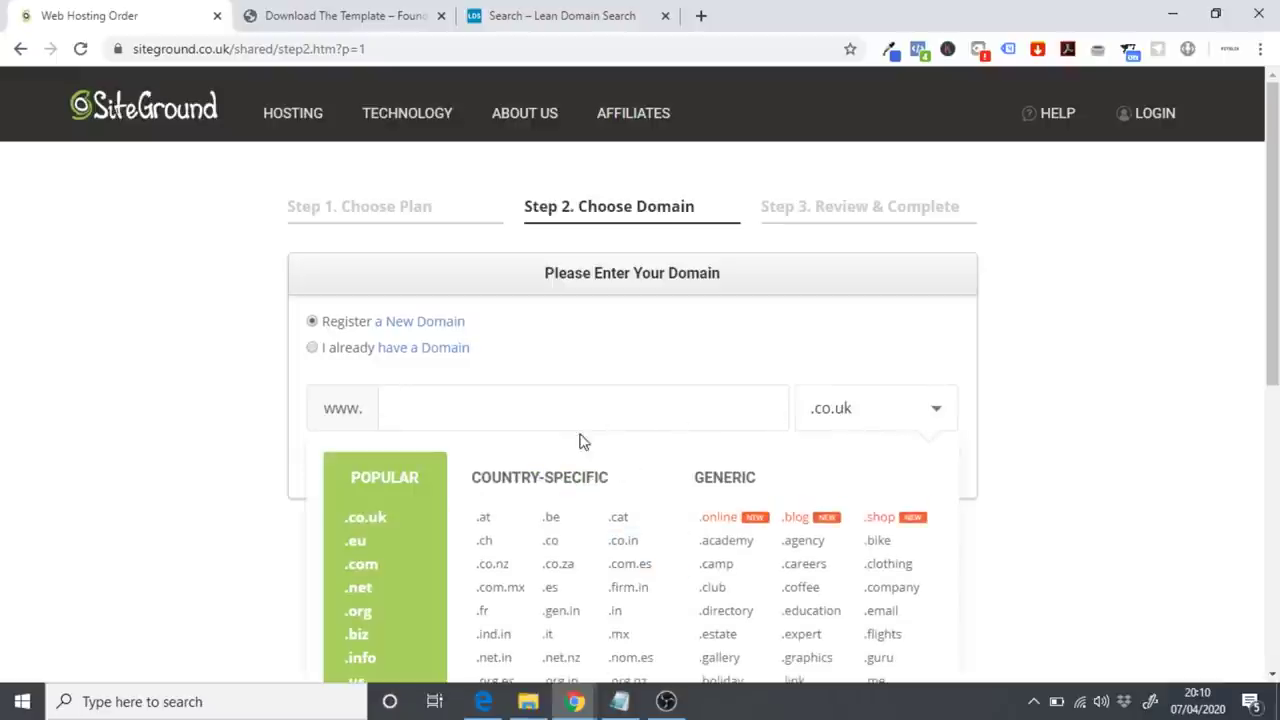
pyautogui.click(362, 566)
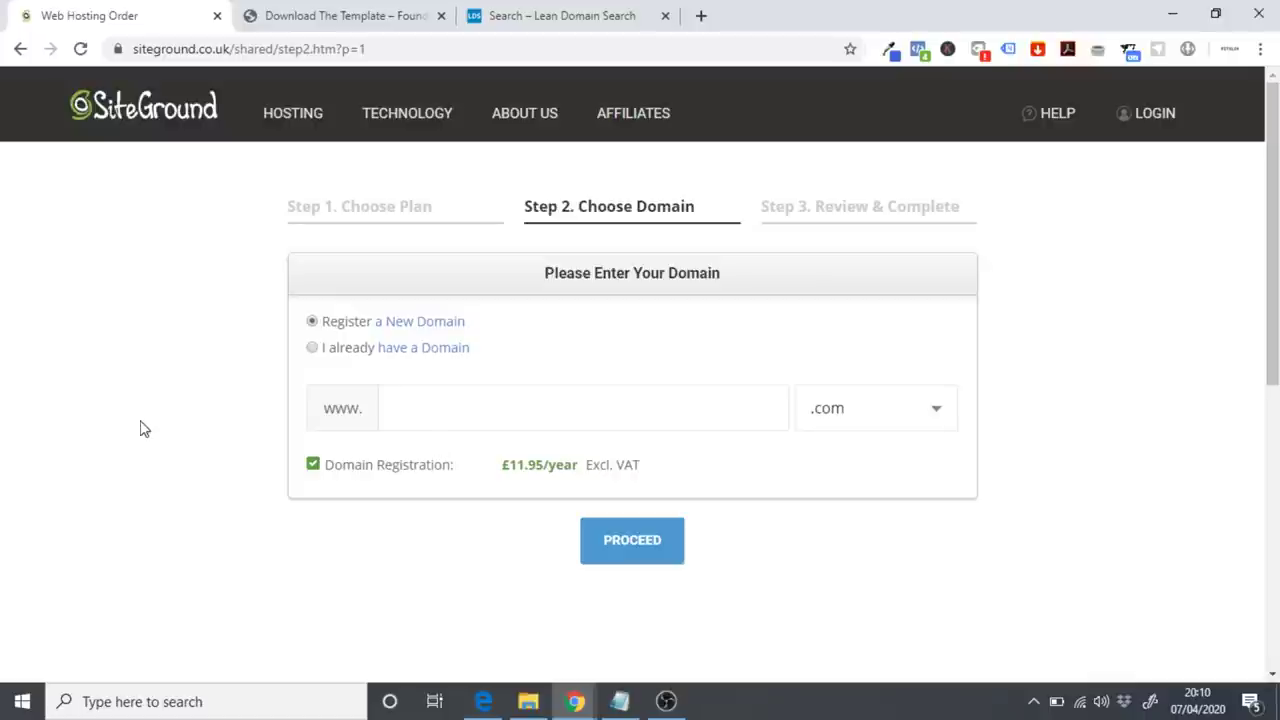
pyautogui.write('satinlodge')
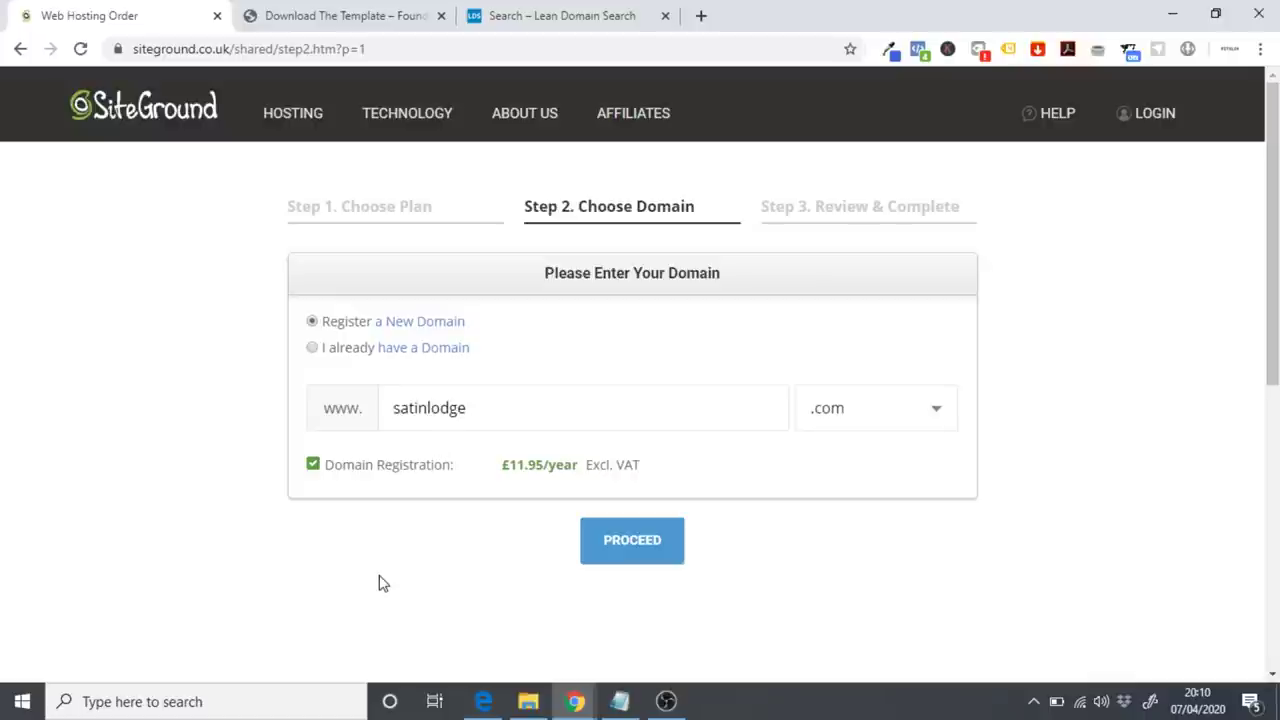
pyautogui.click(601, 559)
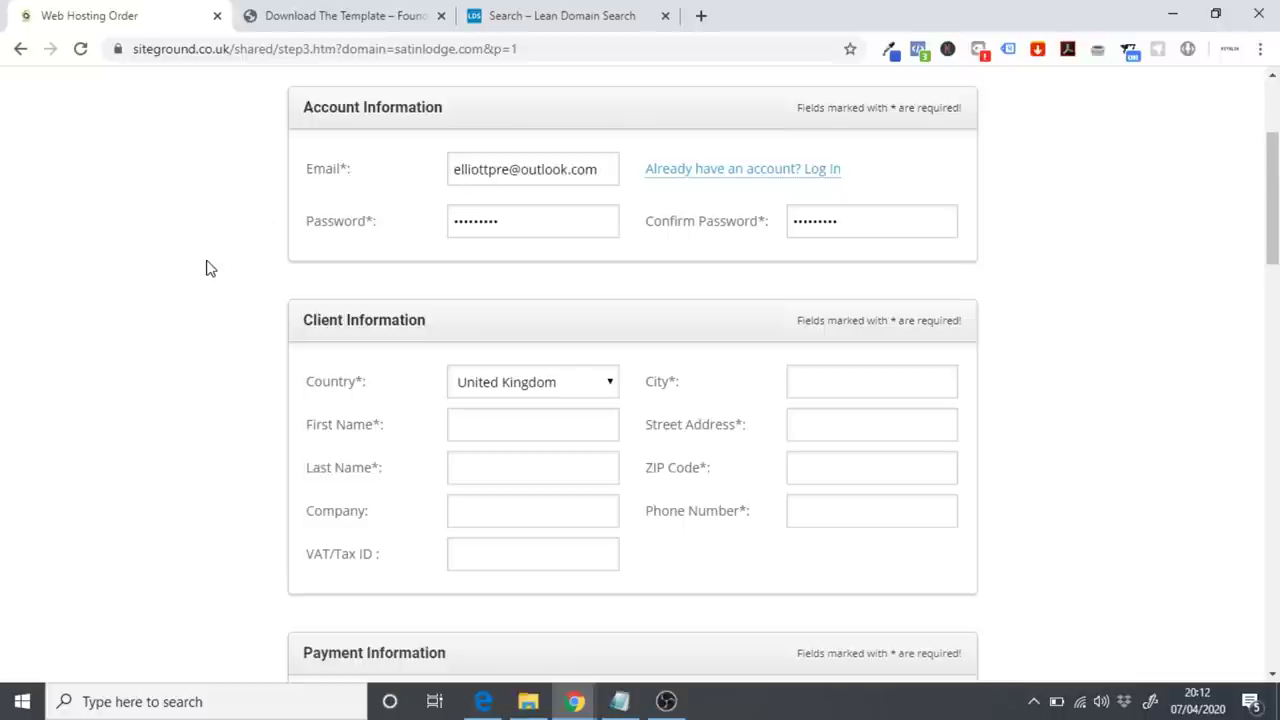
# - Review the order details and submit the 56.82 GBP 12-month StartUp payment
pyautogui.scroll(-2, 206, 266)
pyautogui.scroll(-2, 206, 268)
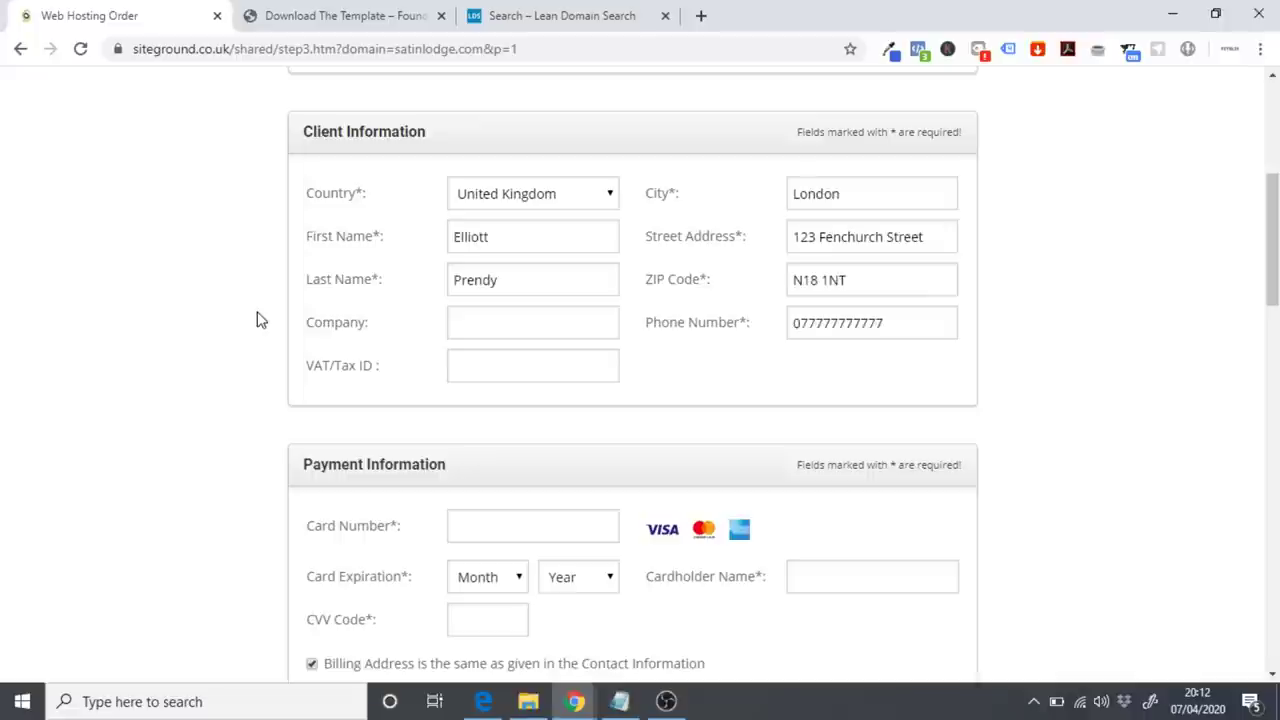
pyautogui.moveTo(1273, 240); pyautogui.dragTo(1273, 316)
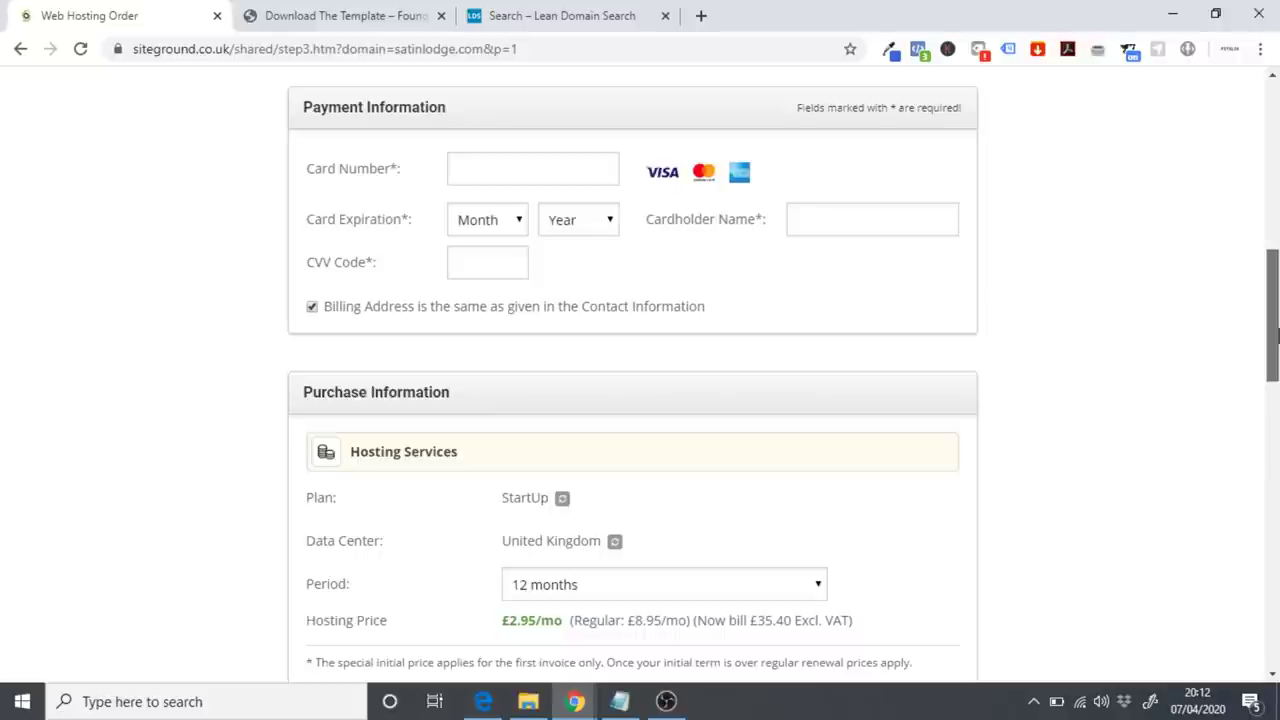
pyautogui.moveTo(1275, 338); pyautogui.dragTo(1274, 402)
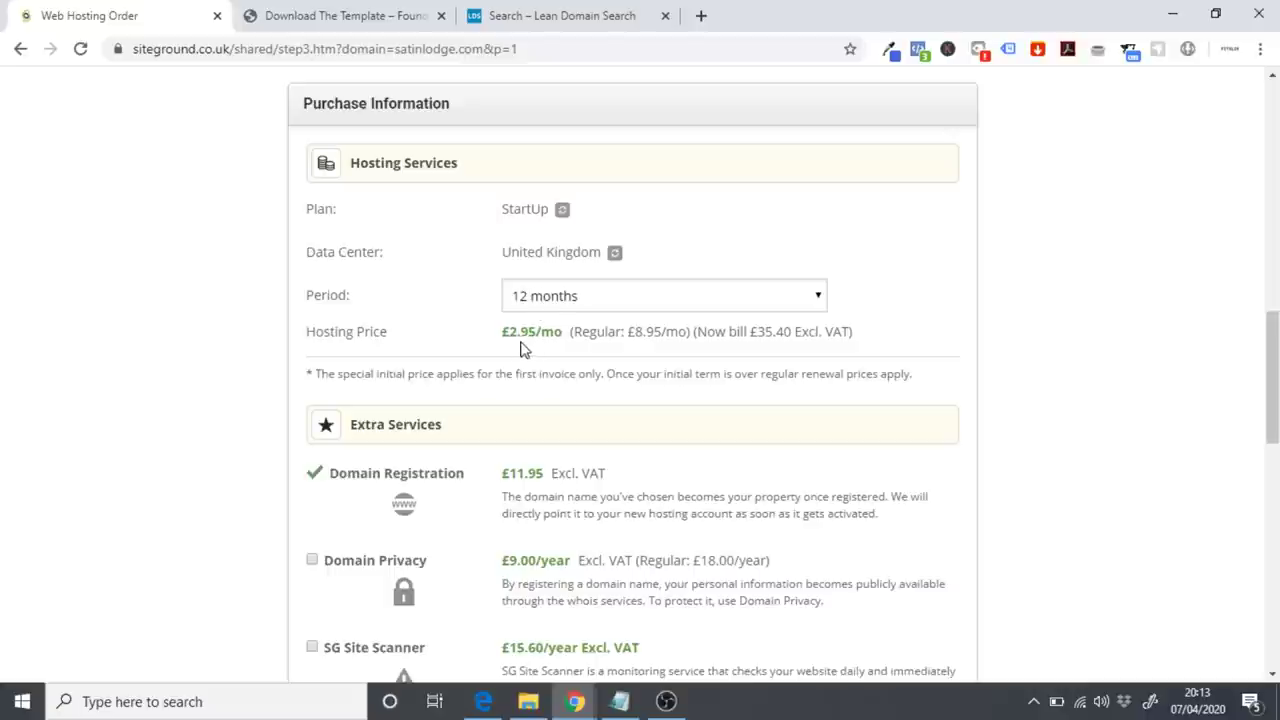
pyautogui.scroll(-2, 1272, 380)
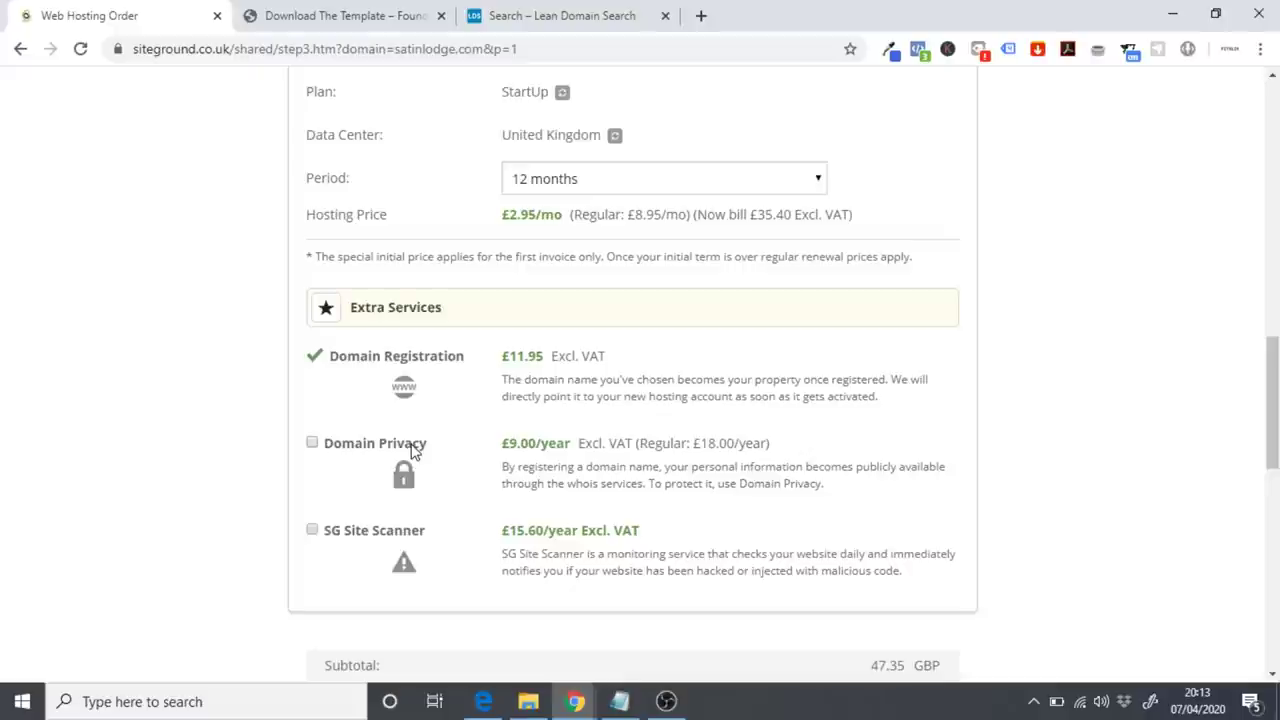
pyautogui.scroll(-1, 412, 452)
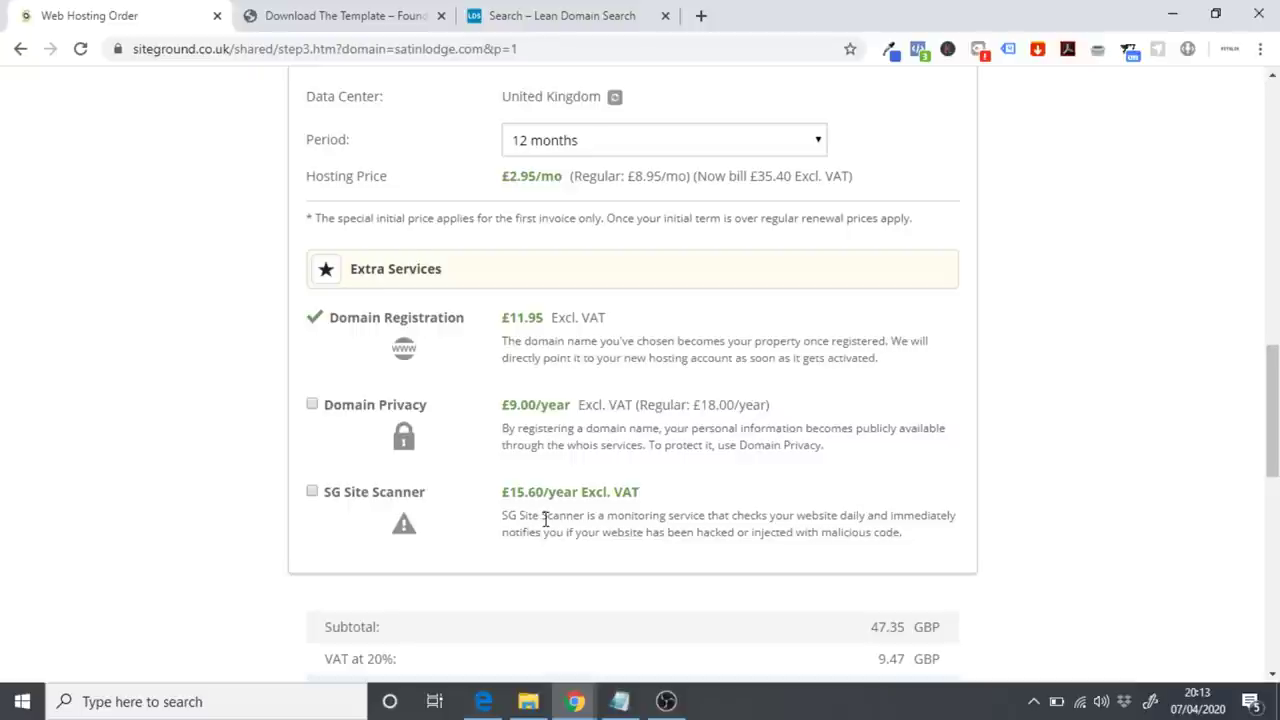
pyautogui.scroll(-3, 546, 522)
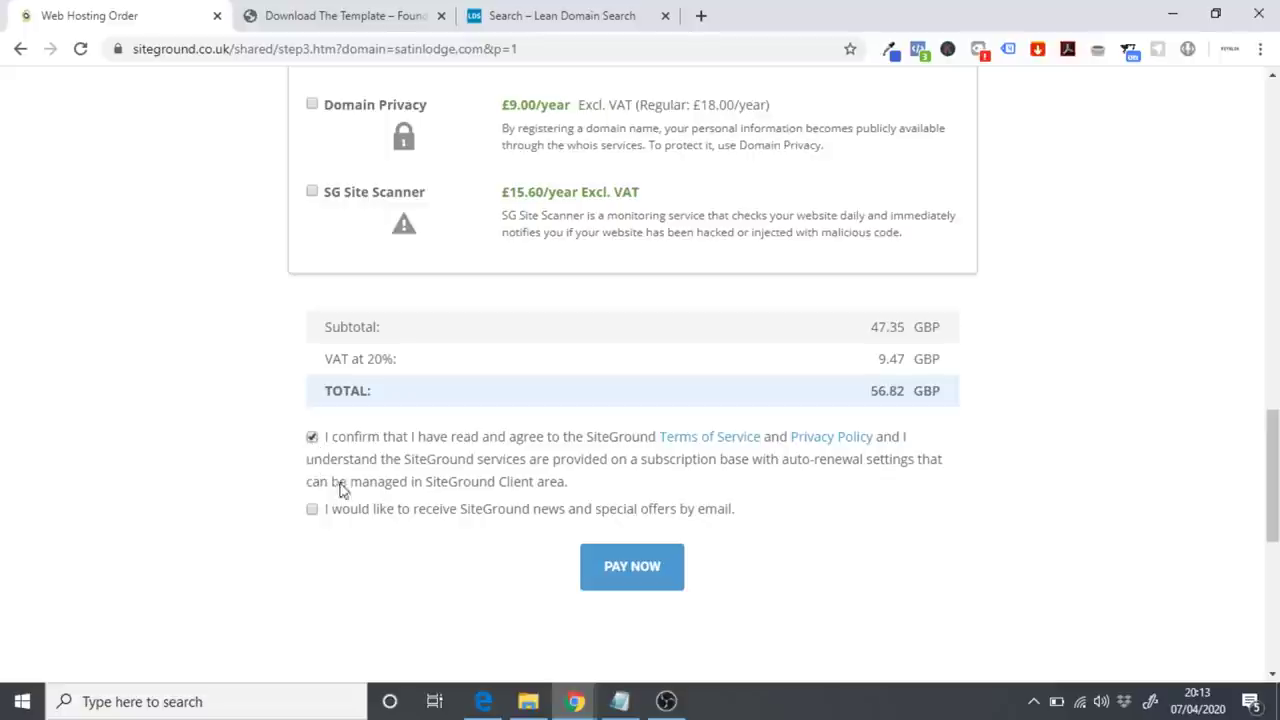
pyautogui.click(632, 567)
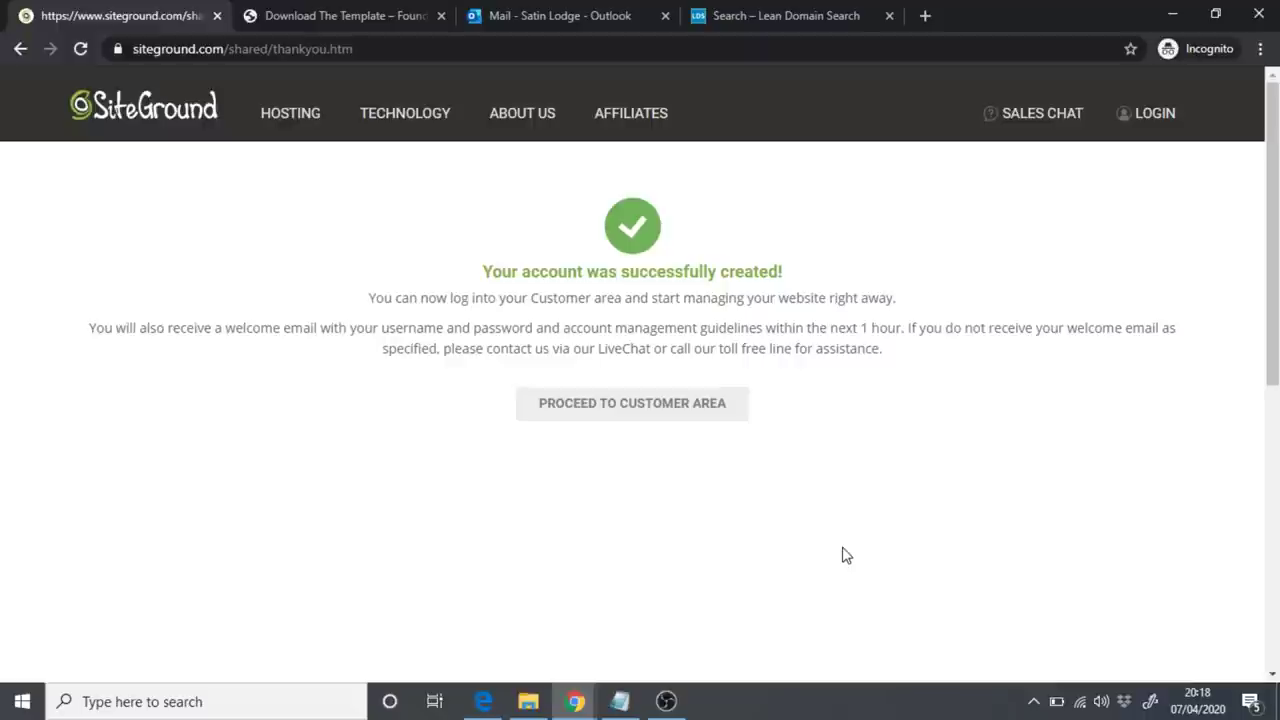
# - From the customer area, start setting up the satinlodge.com website
pyautogui.click(605, 404)
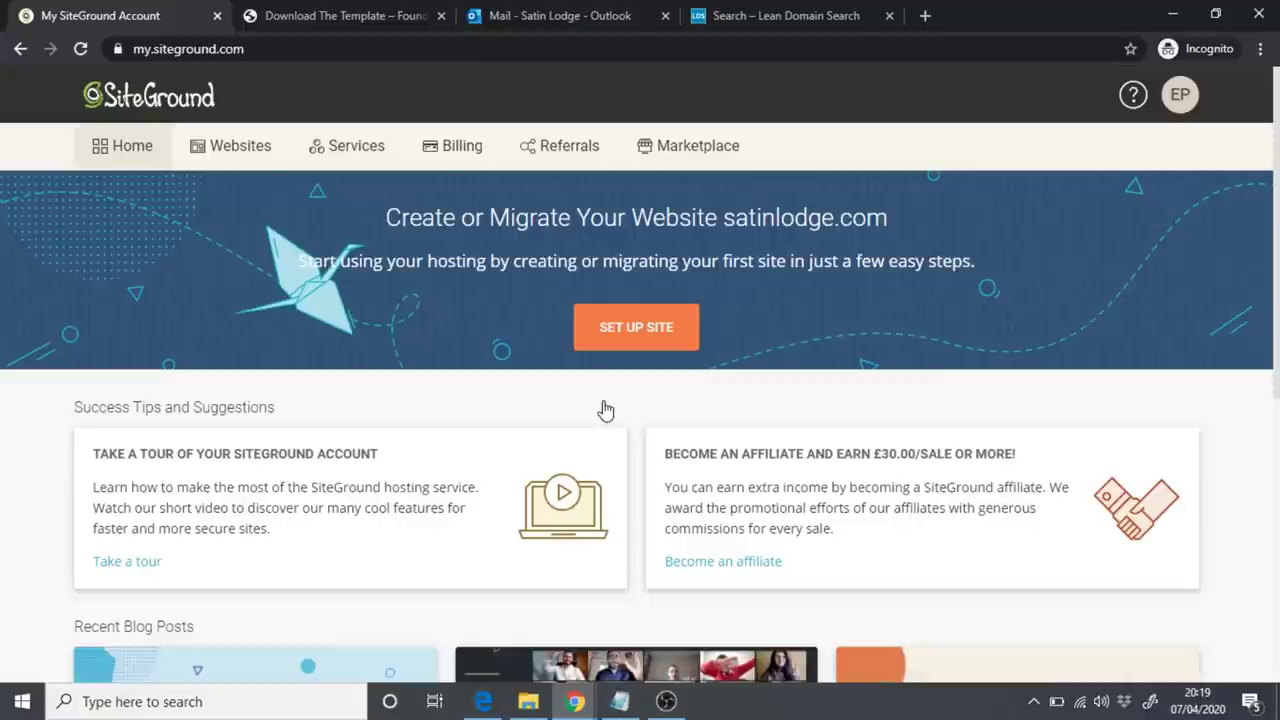
pyautogui.click(636, 330)
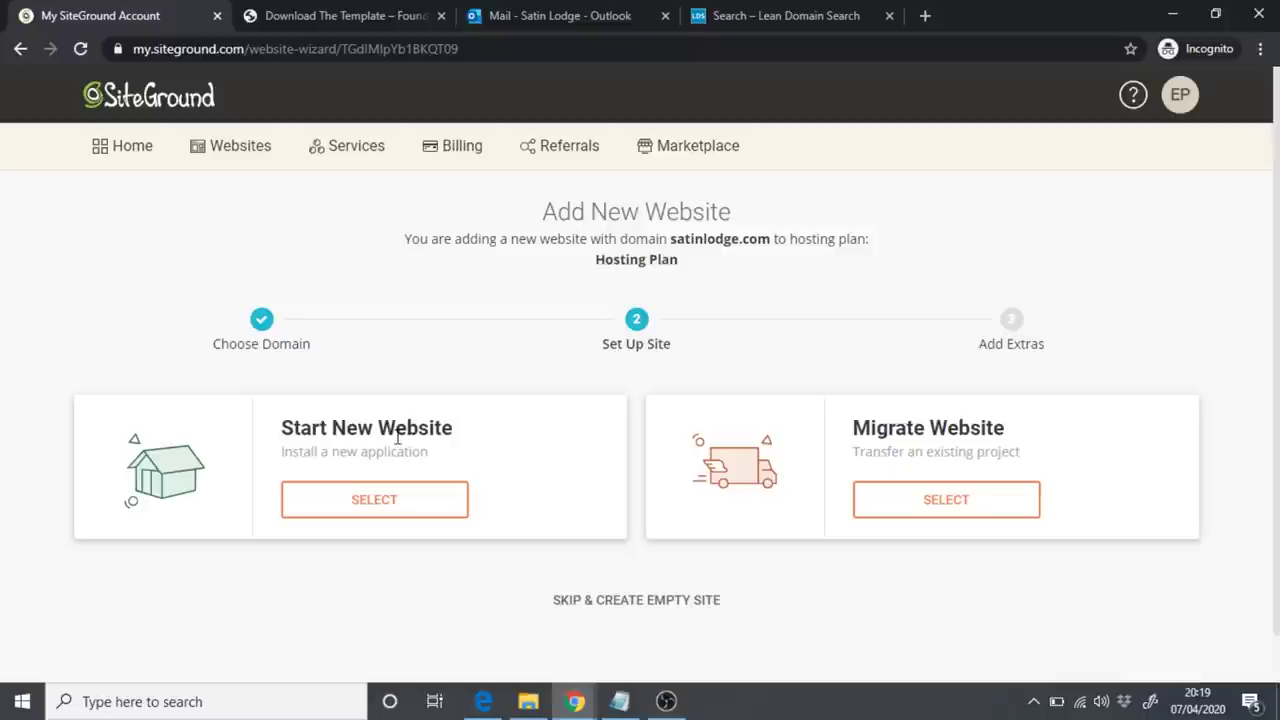
# - Start a new website with WordPress and paste in the login e-mail address
pyautogui.click(347, 512)
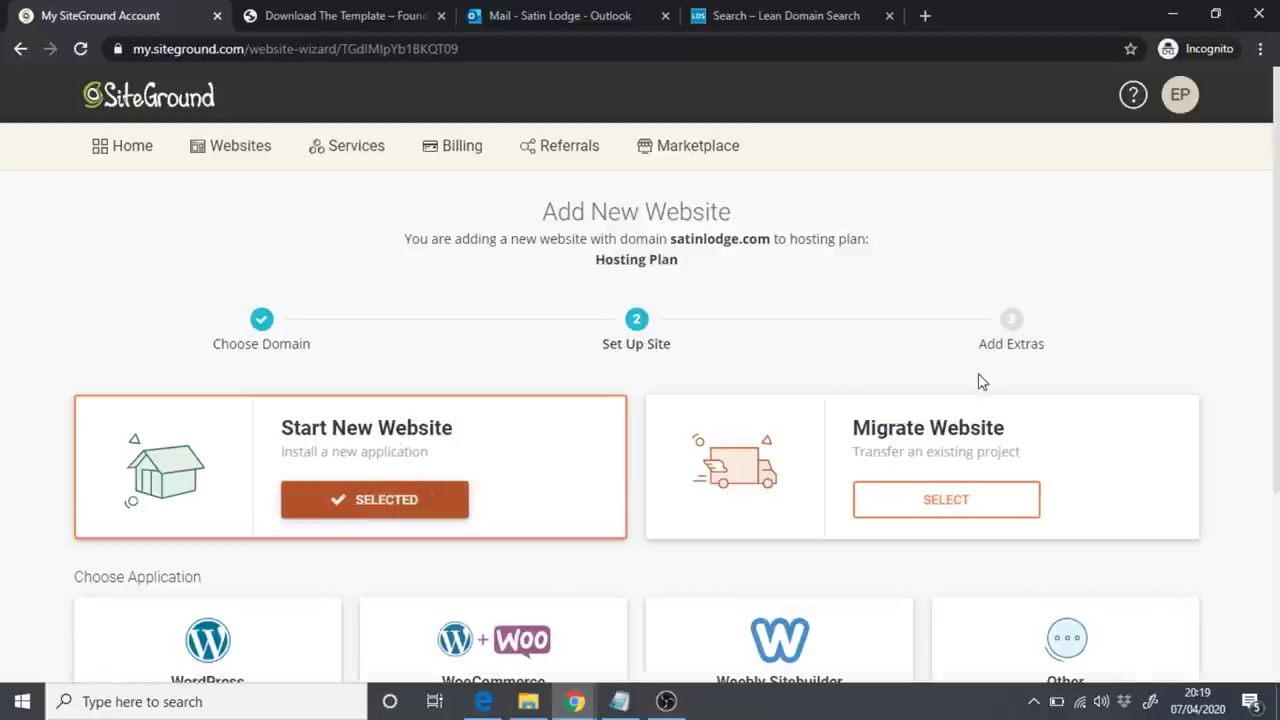
pyautogui.scroll(-2, 1110, 348)
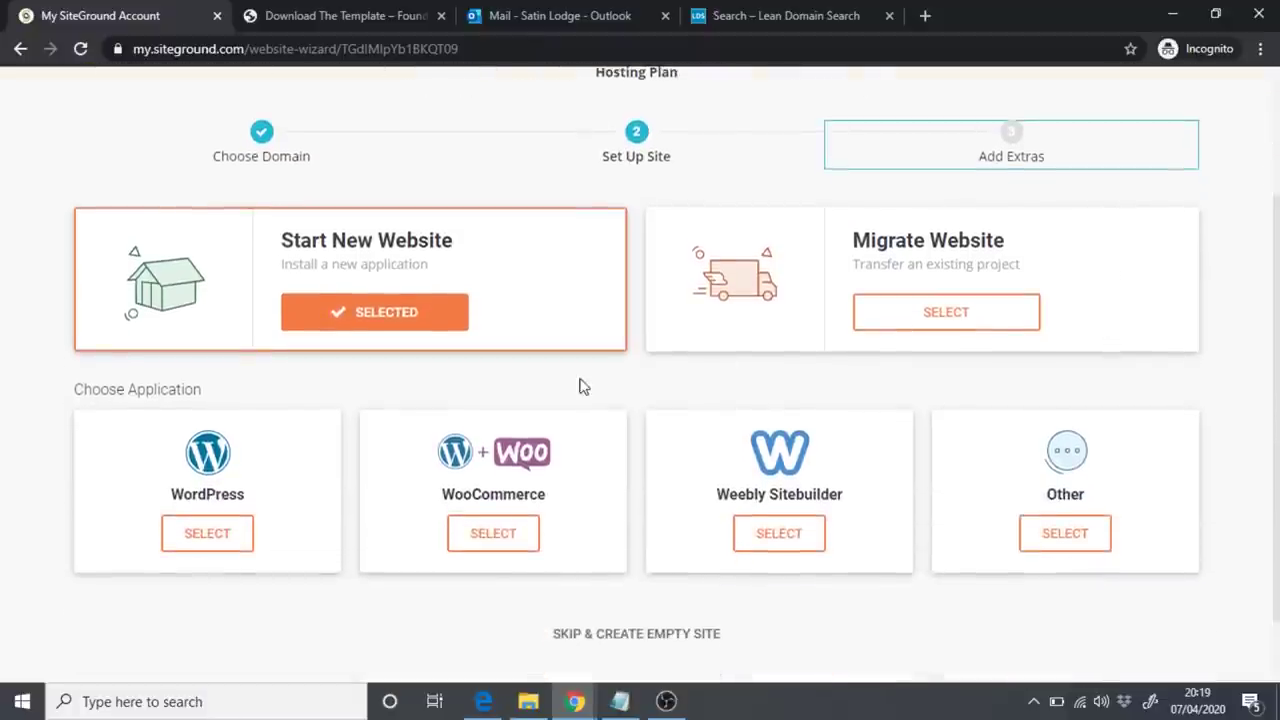
pyautogui.click(207, 536)
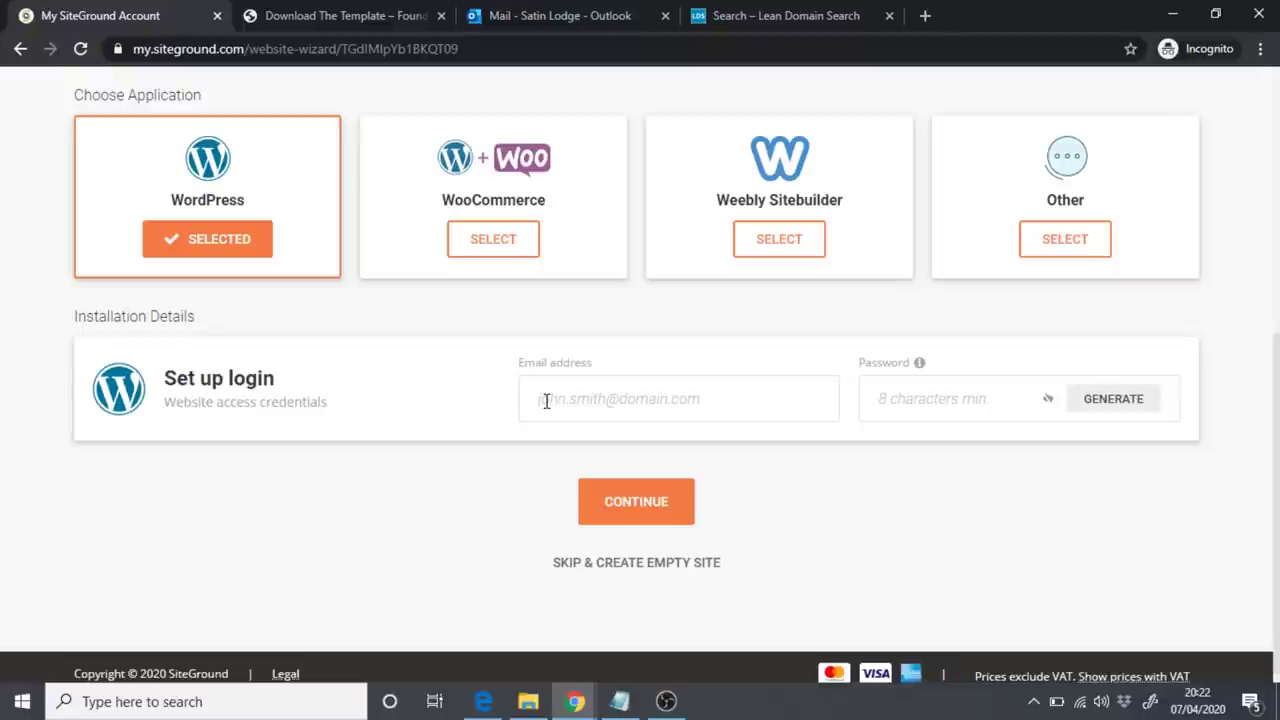
pyautogui.click(546, 401)
pyautogui.hotkey('ctrl', 'v')
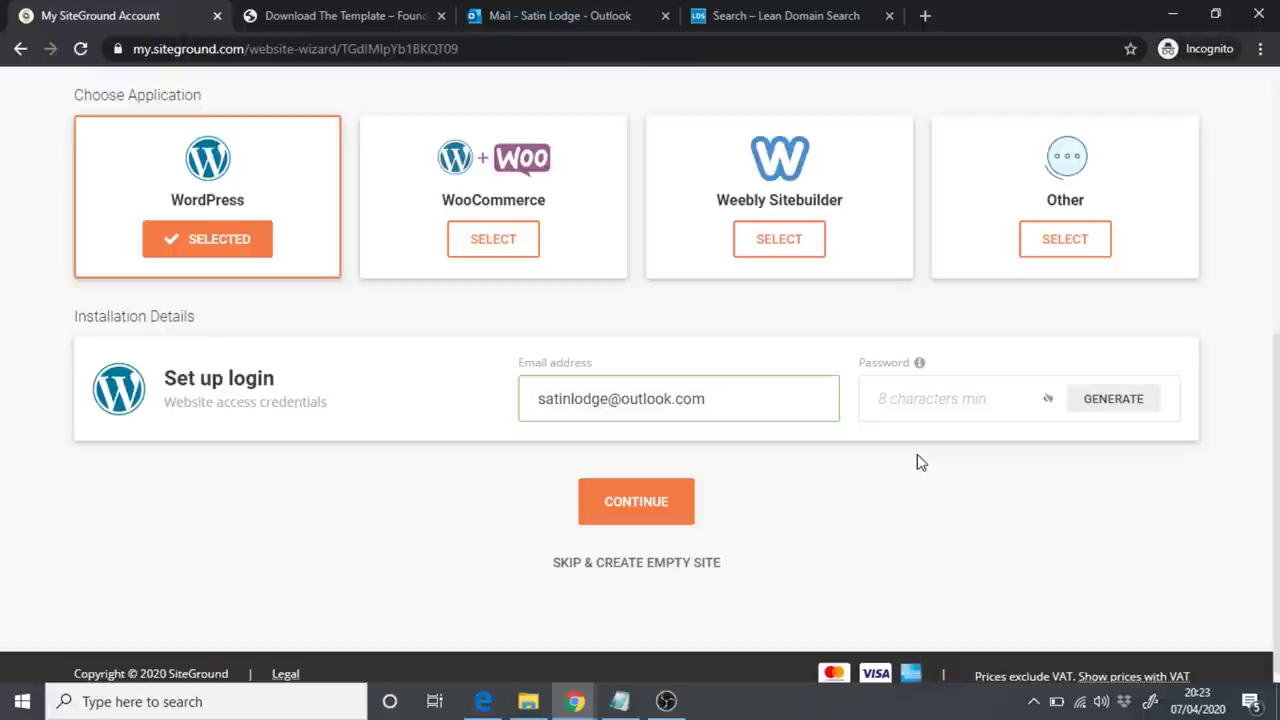
# - Generate and copy a strong WordPress password, then continue and finish creating the site
pyautogui.click(1133, 404)
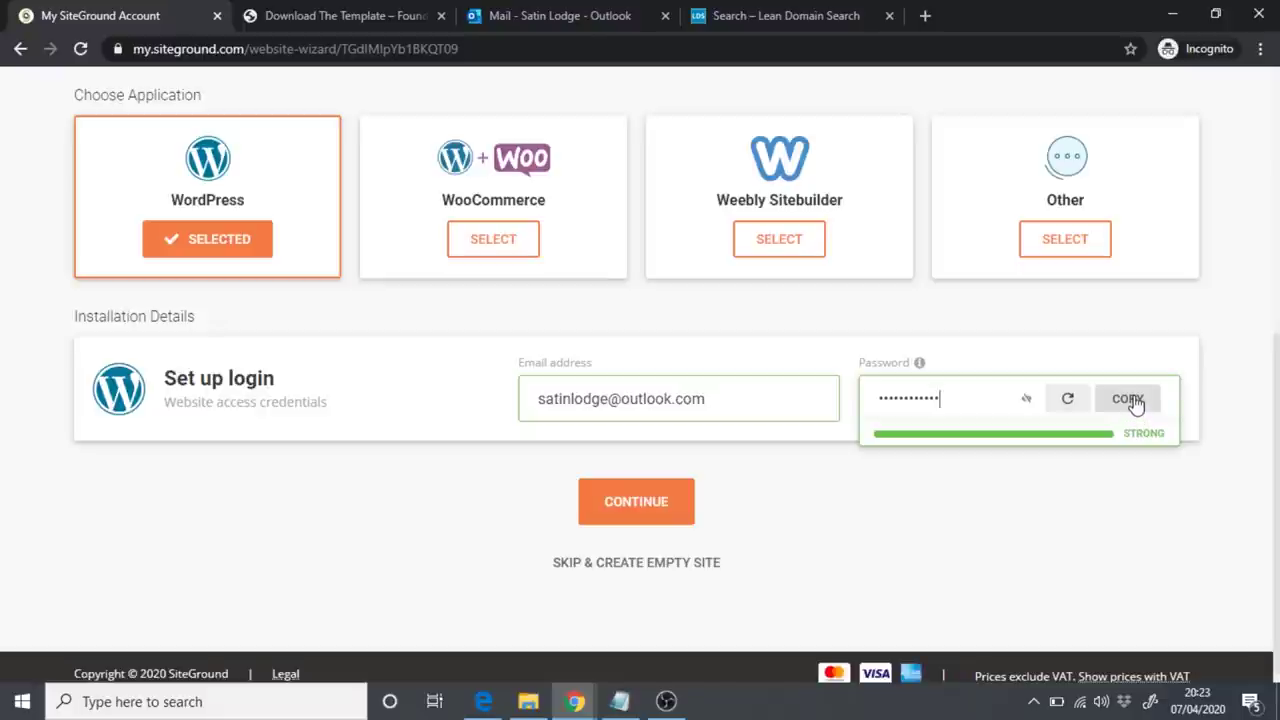
pyautogui.click(1135, 403)
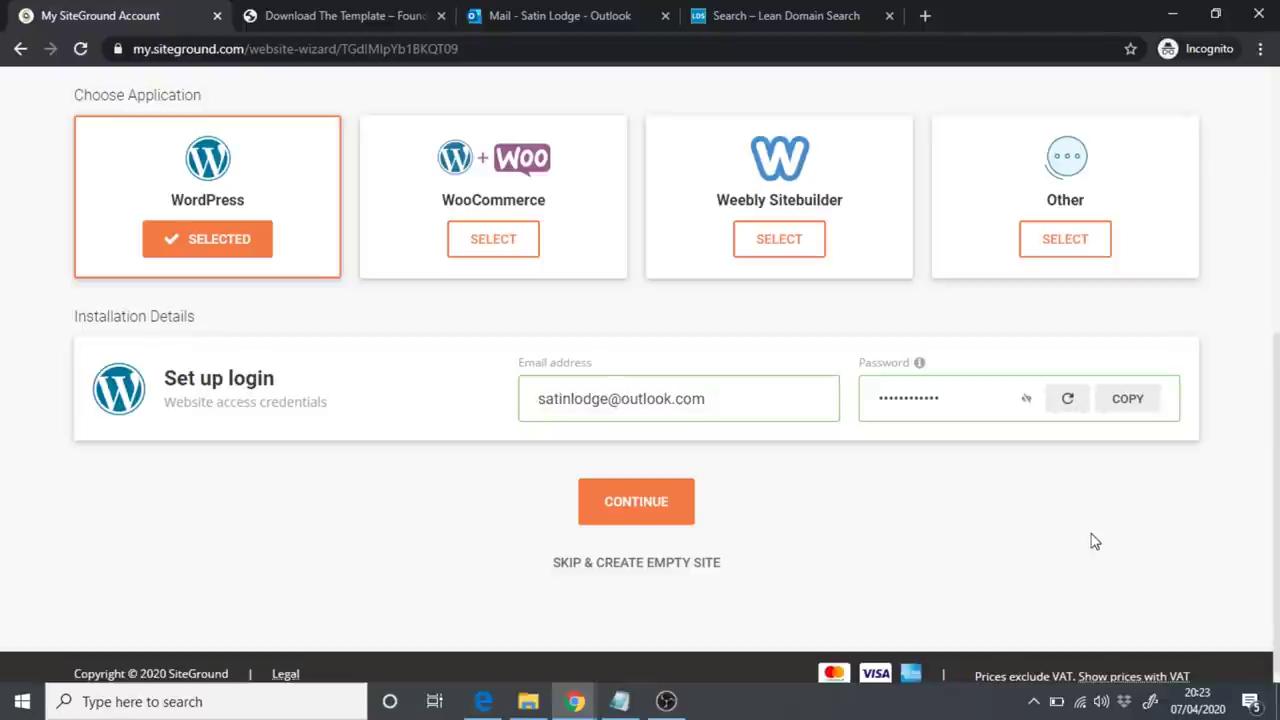
pyautogui.click(680, 506)
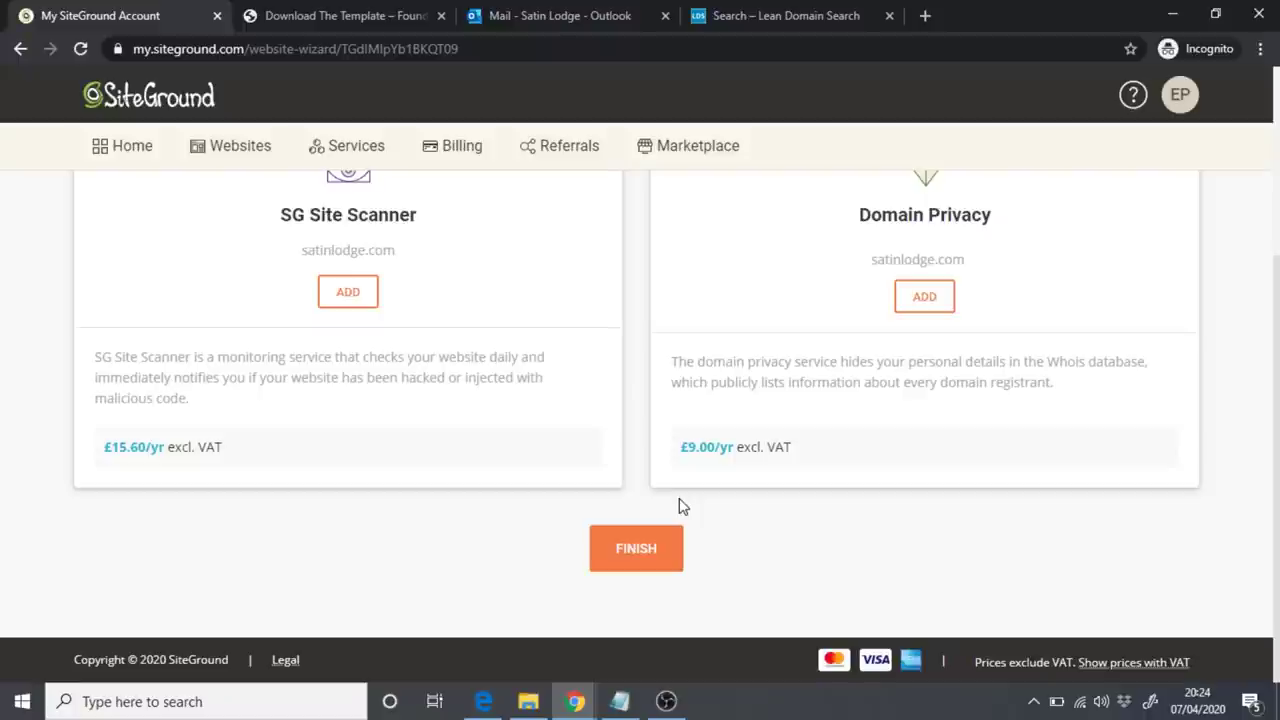
pyautogui.click(634, 558)
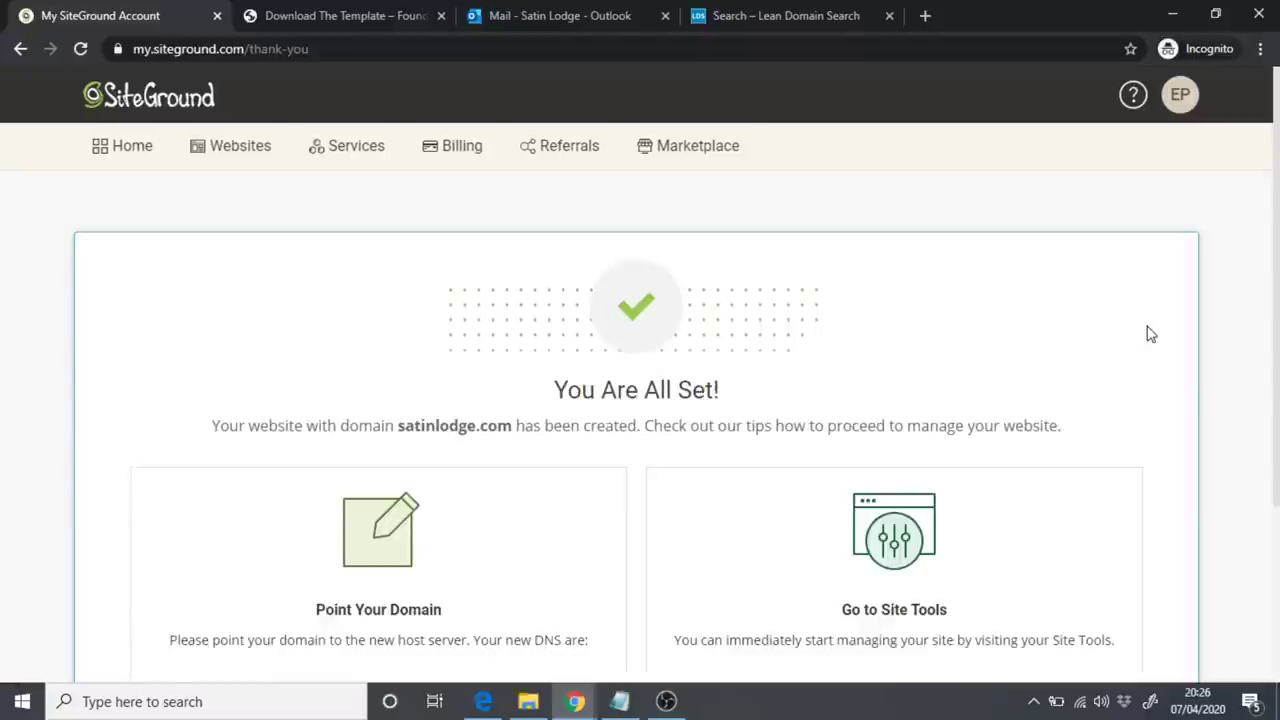
# - Open Site Tools for satinlodge.com via Manage Site
pyautogui.scroll(-2, 1150, 334)
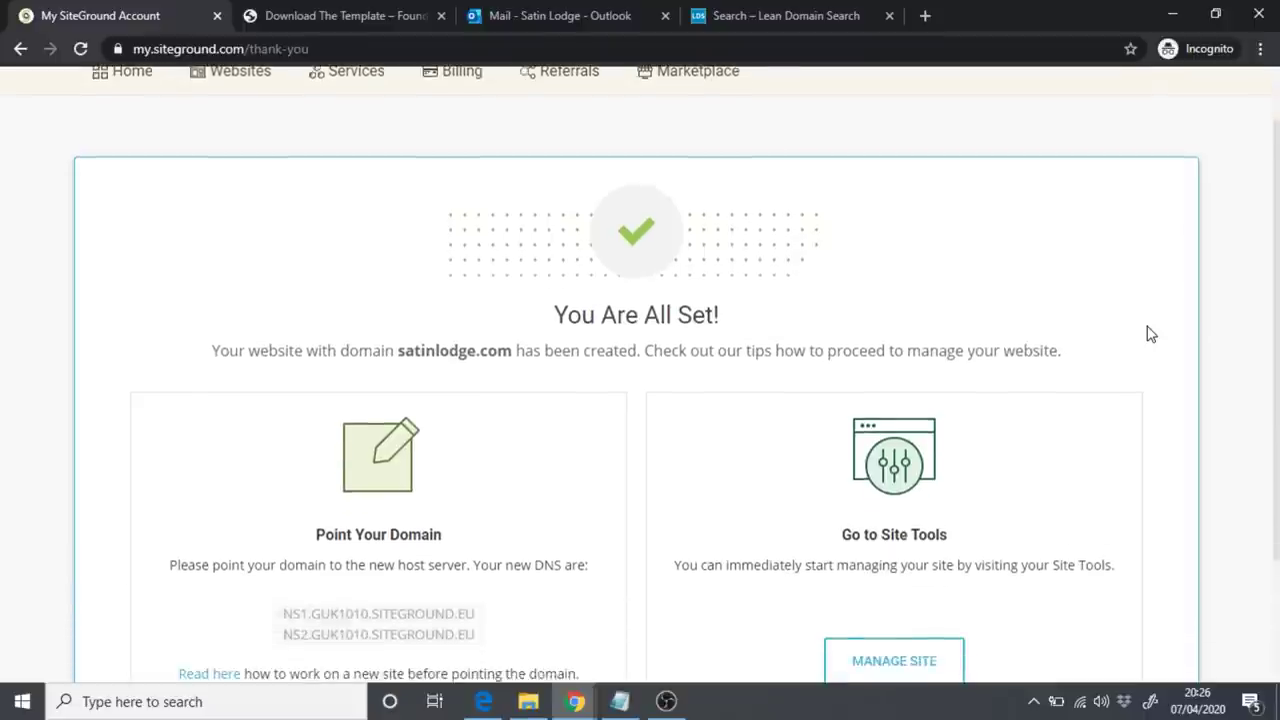
pyautogui.click(886, 636)
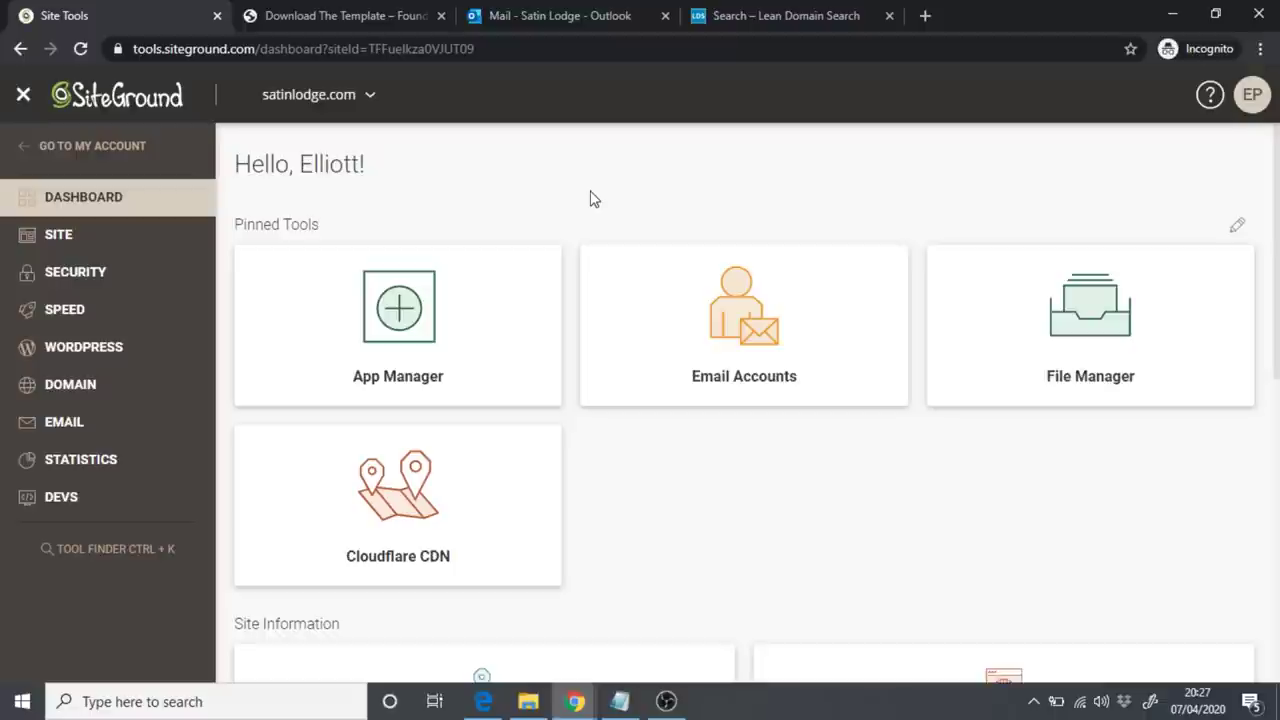
# - Install a Let's Encrypt Wildcard certificate in SSL Manager and go to its HTTPS Enforce page
pyautogui.click(76, 278)
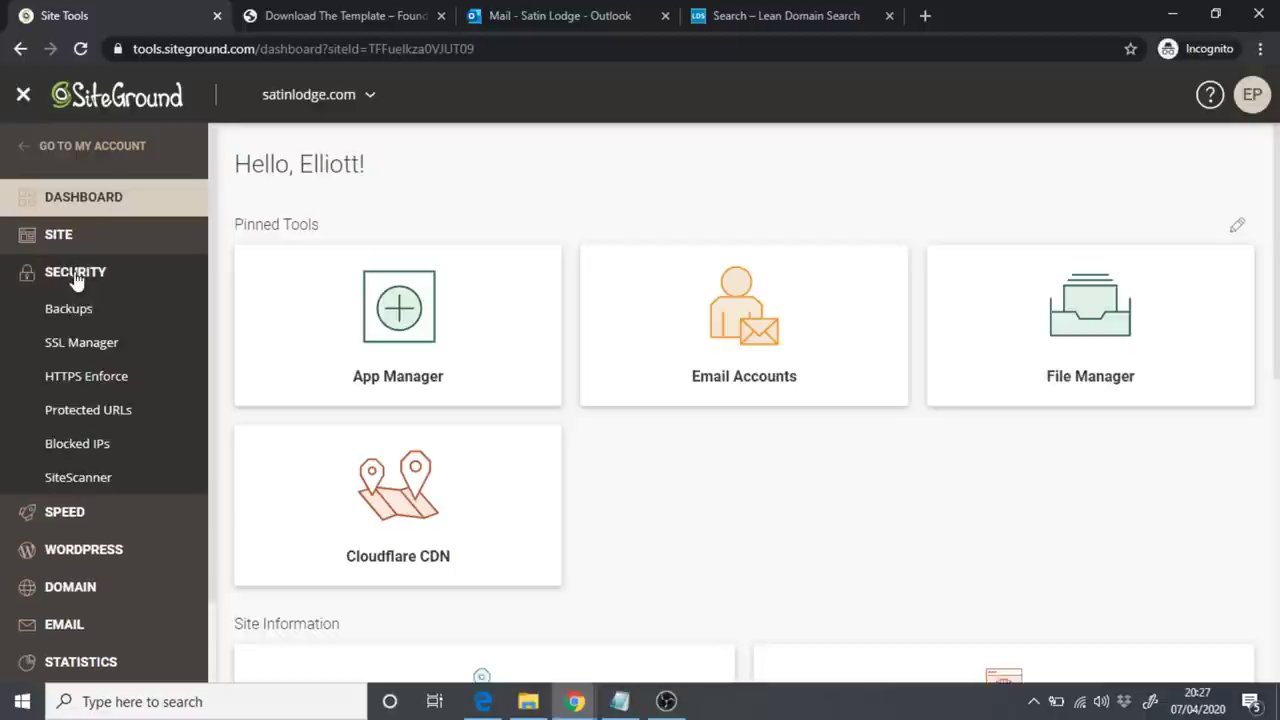
pyautogui.click(86, 344)
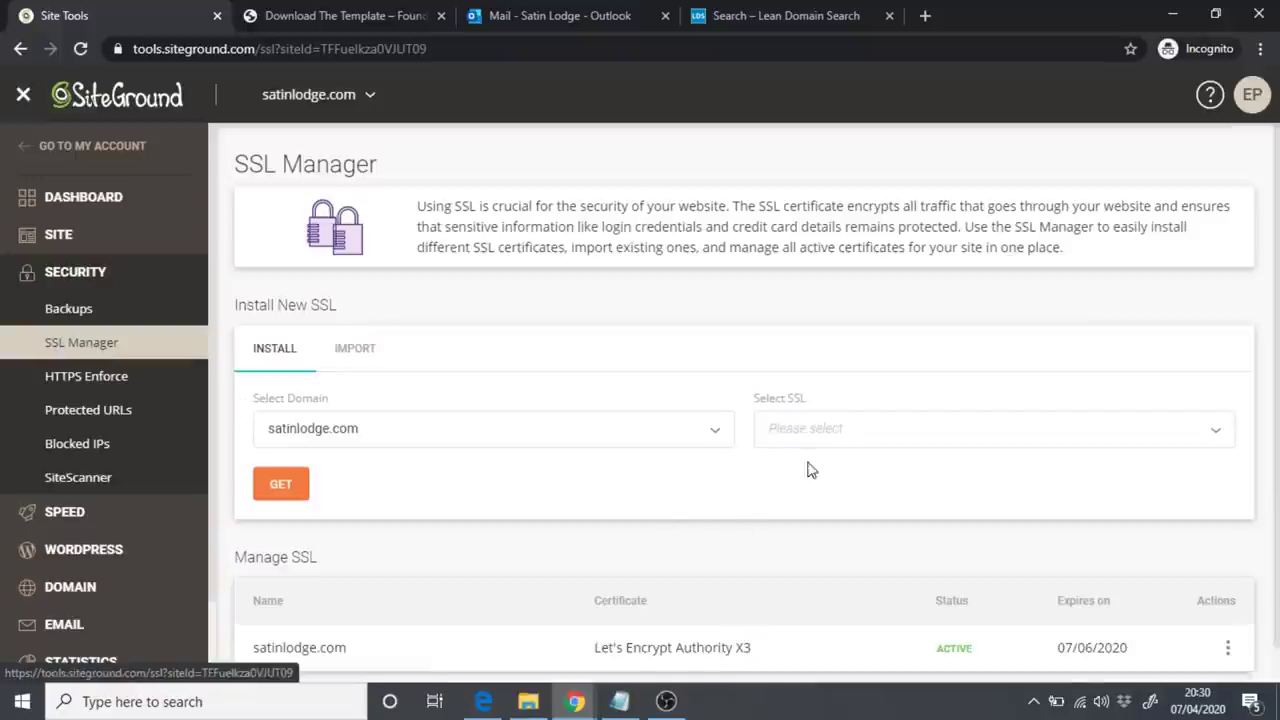
pyautogui.click(840, 440)
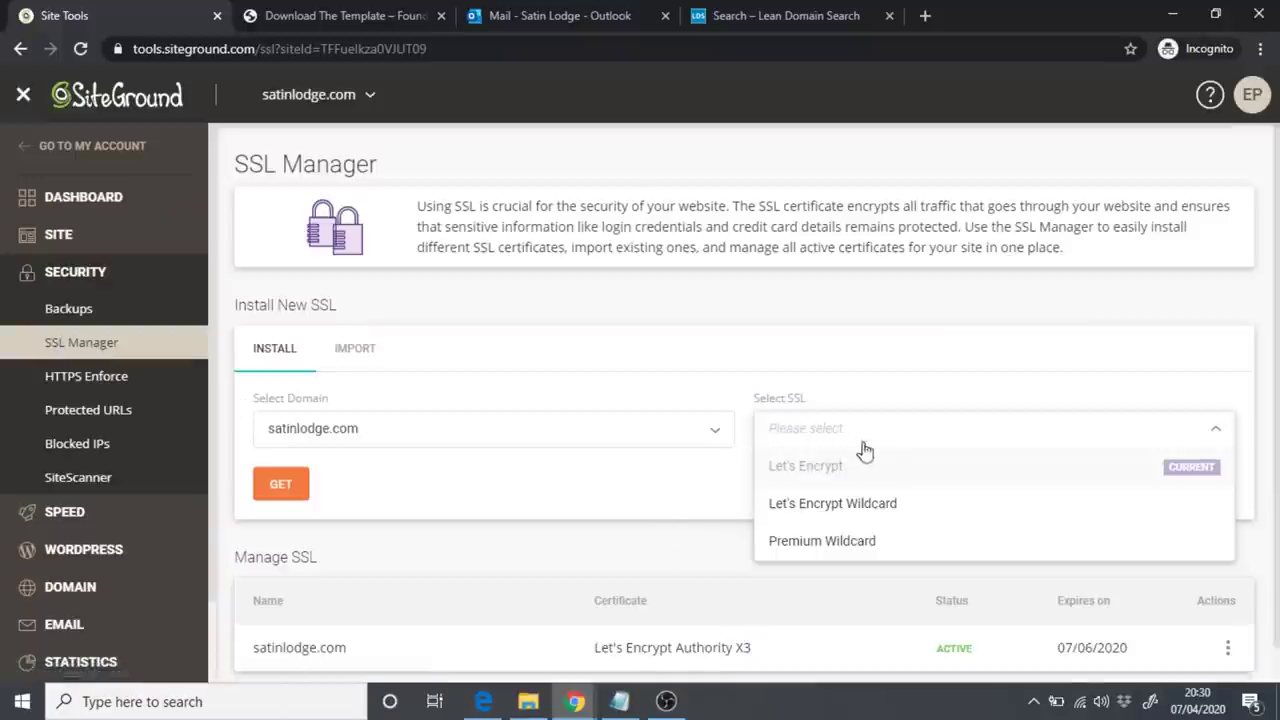
pyautogui.click(906, 512)
pyautogui.click(288, 484)
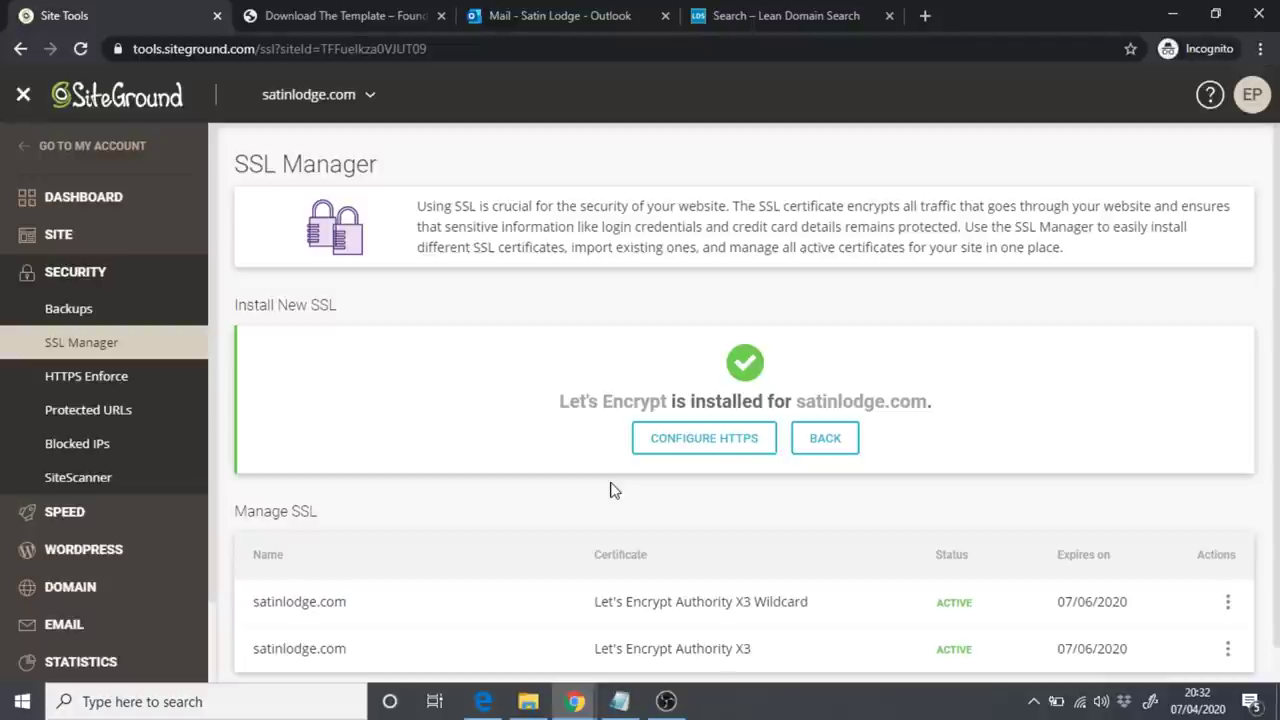
pyautogui.click(1228, 603)
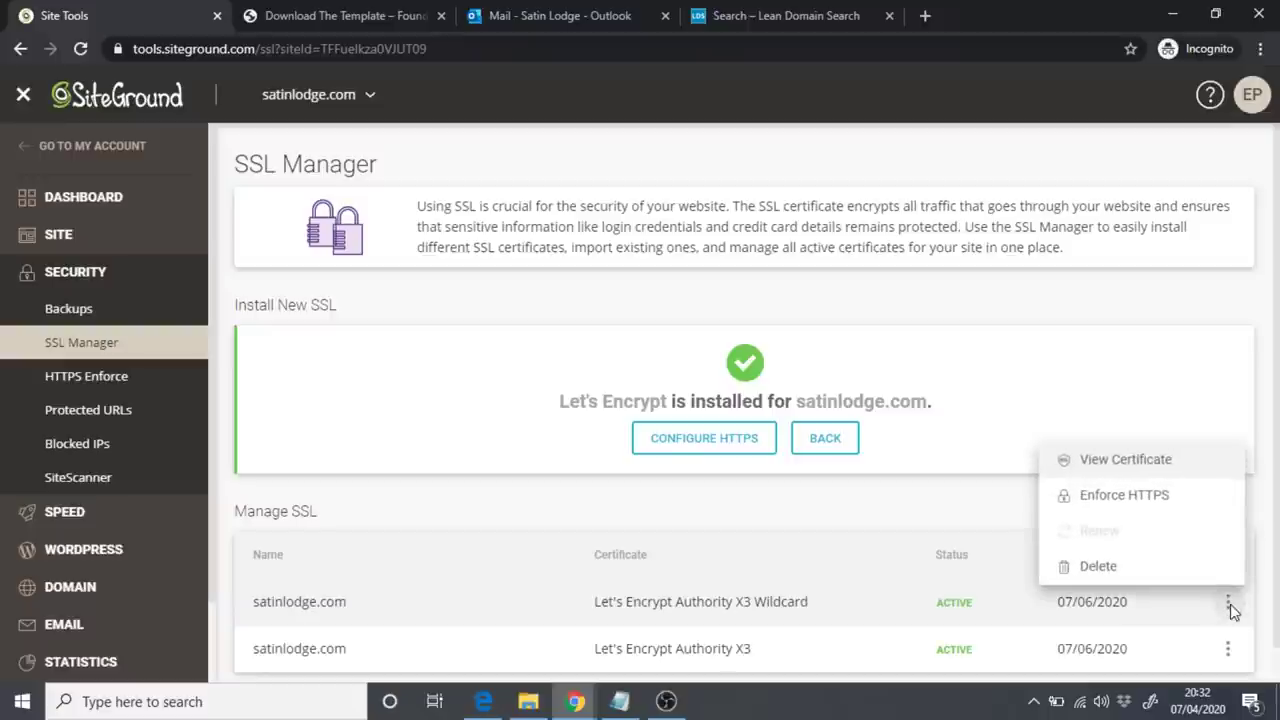
pyautogui.click(1124, 495)
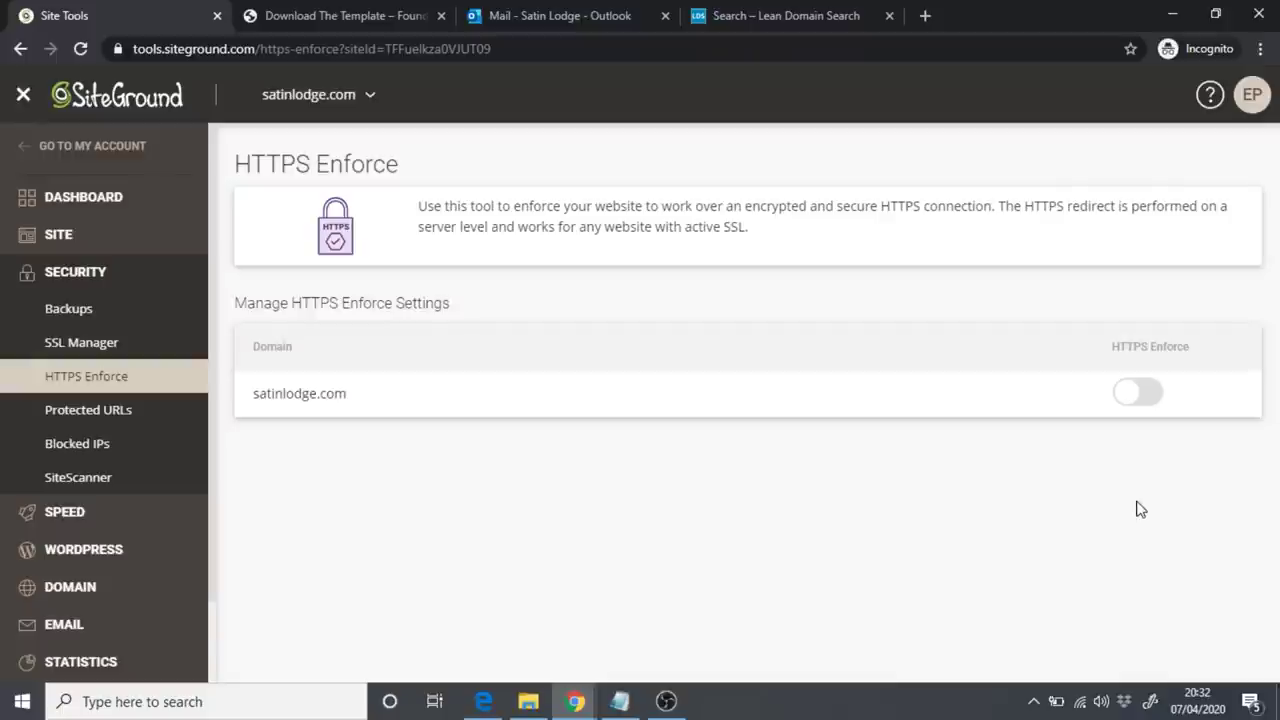
# - Switch on HTTPS enforcement for satinlodge.com and go to WordPress Install & Manage
pyautogui.click(1135, 394)
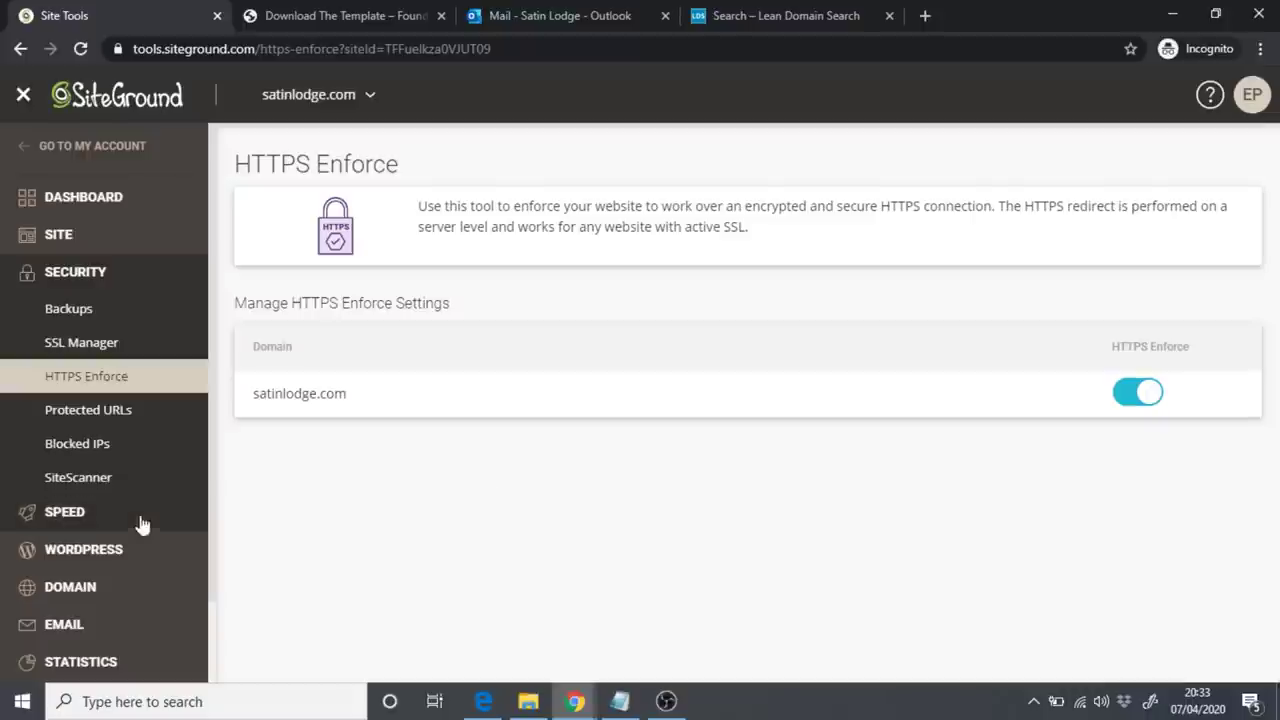
pyautogui.click(104, 551)
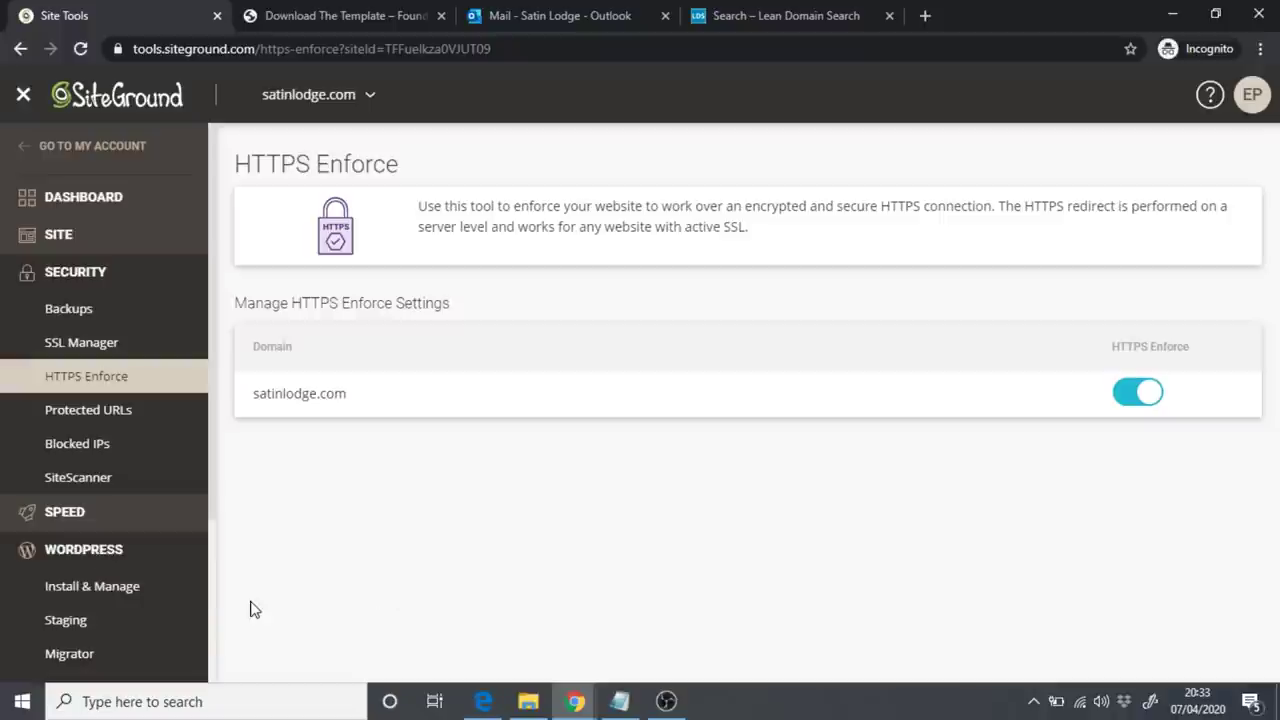
pyautogui.click(70, 586)
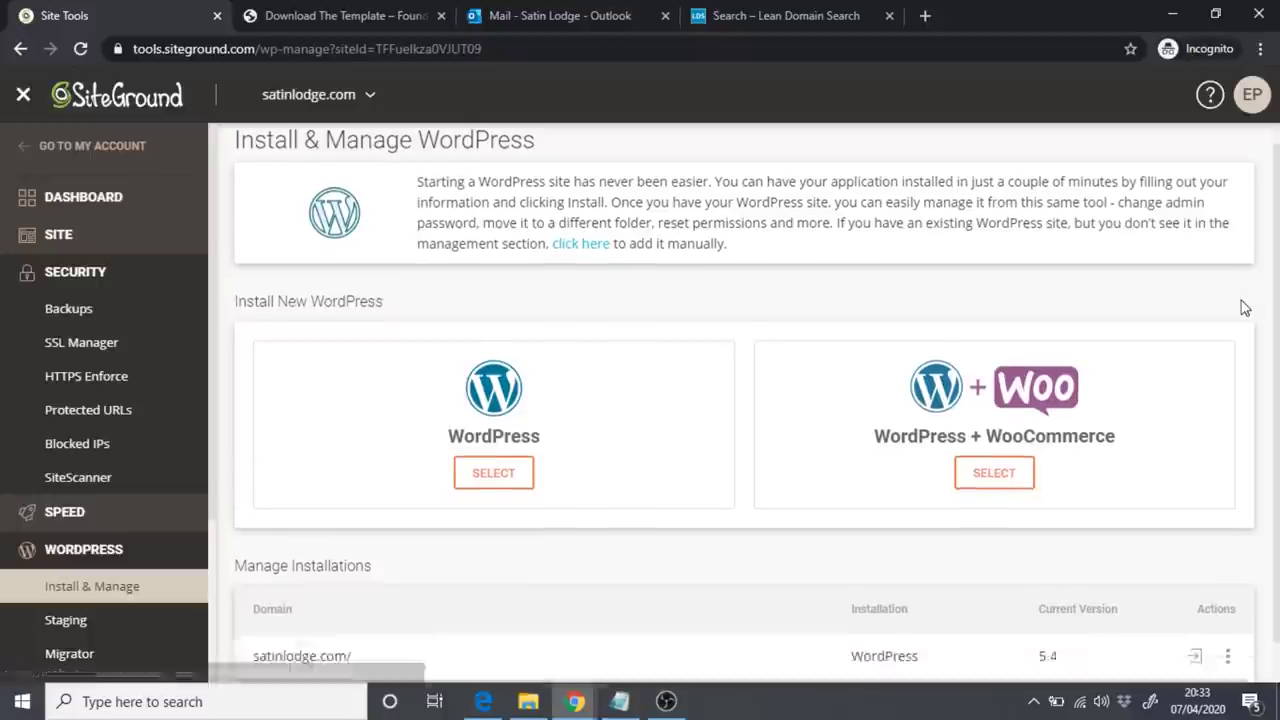
# - Open the satinlodge.com WordPress admin panel, then bring up the FounderGo template download page
pyautogui.scroll(-1, 1245, 308)
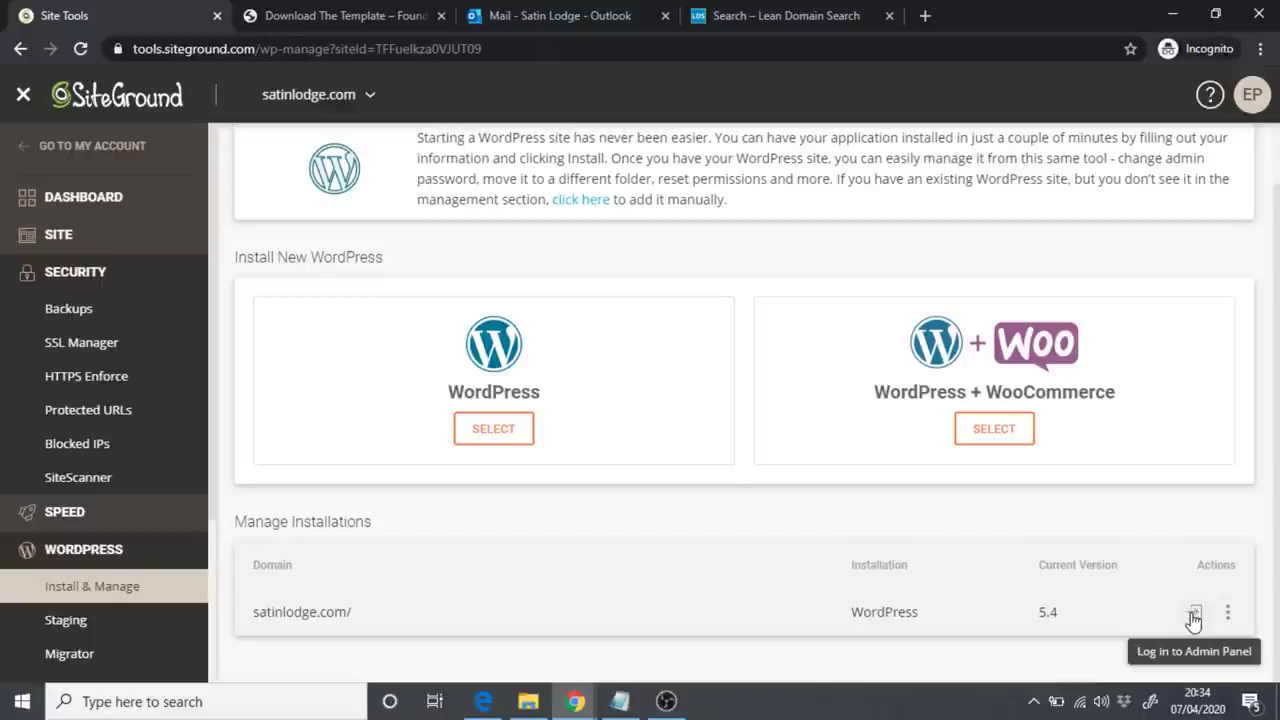
pyautogui.click(1191, 612)
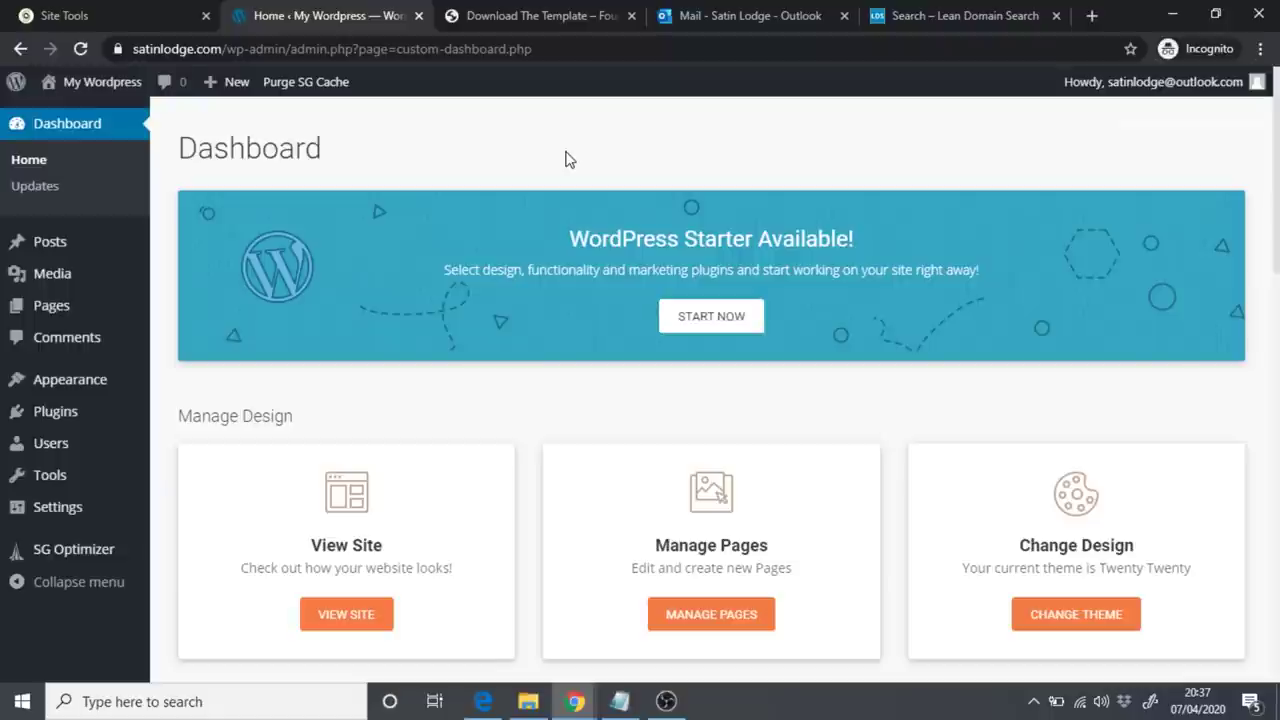
pyautogui.click(535, 15)
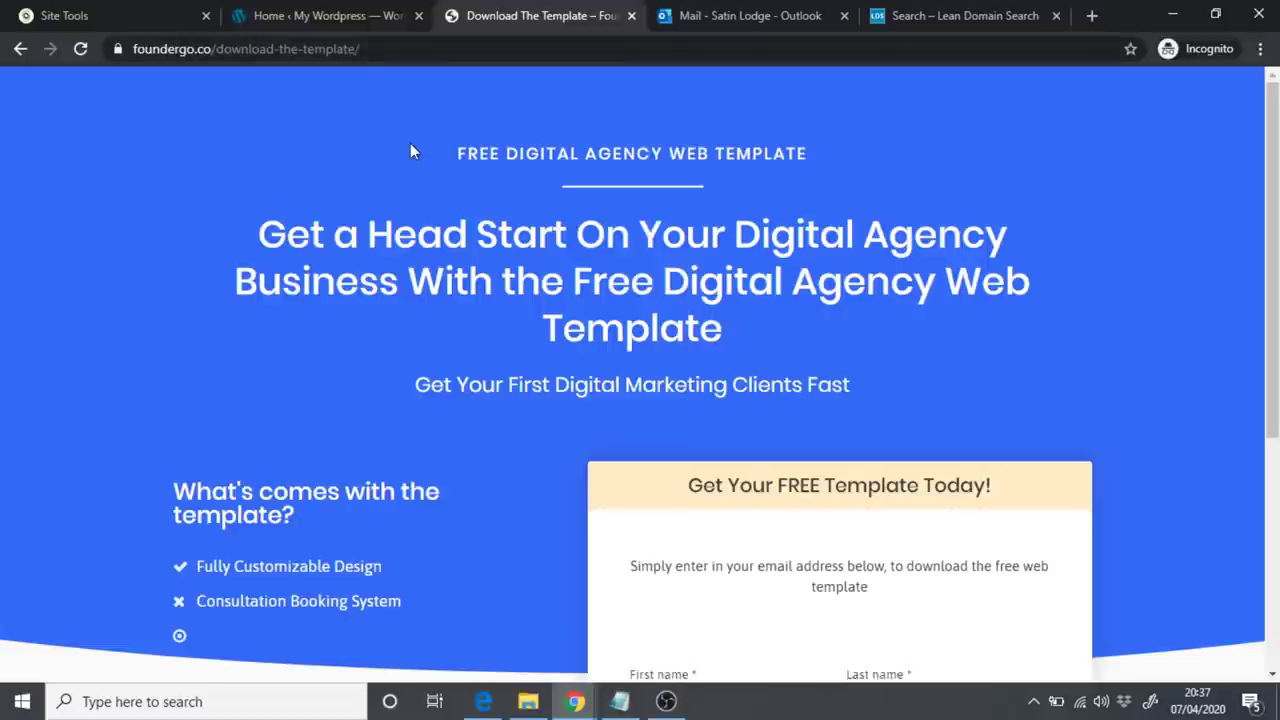
# - Fill in the name and e-mail on the FounderGo form and request the free copy
pyautogui.scroll(-3, 411, 146)
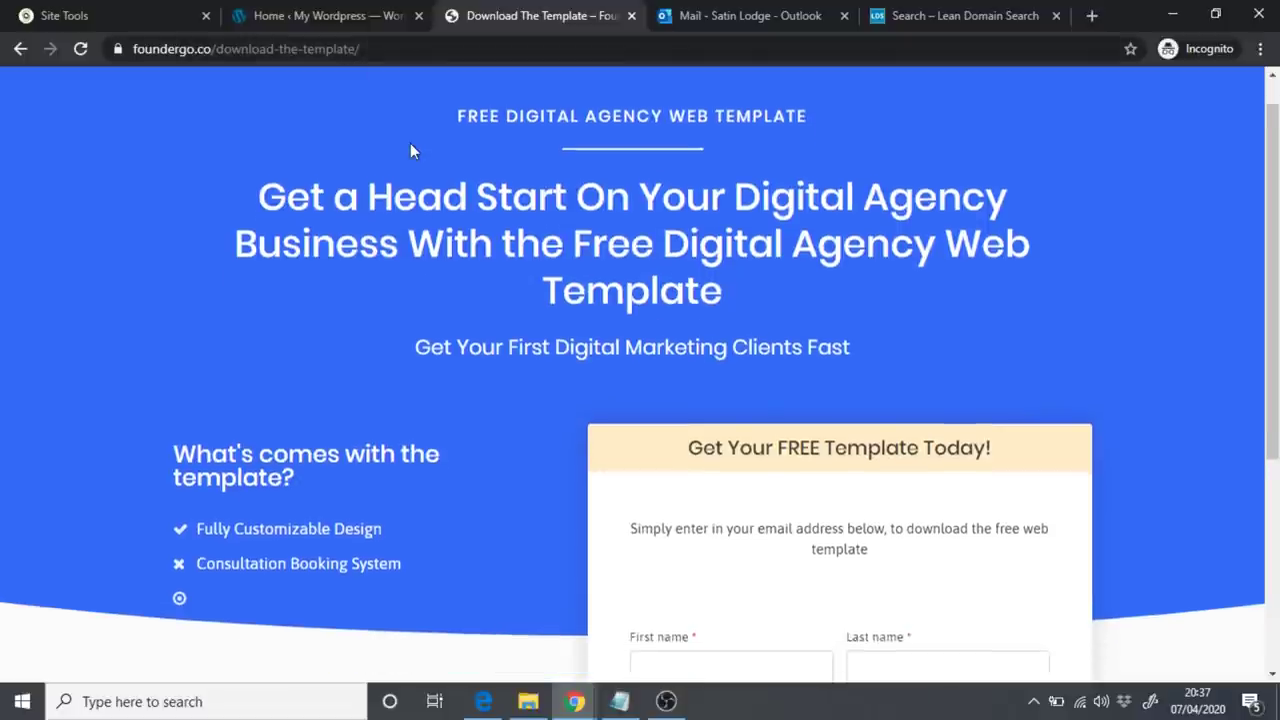
pyautogui.click(709, 415)
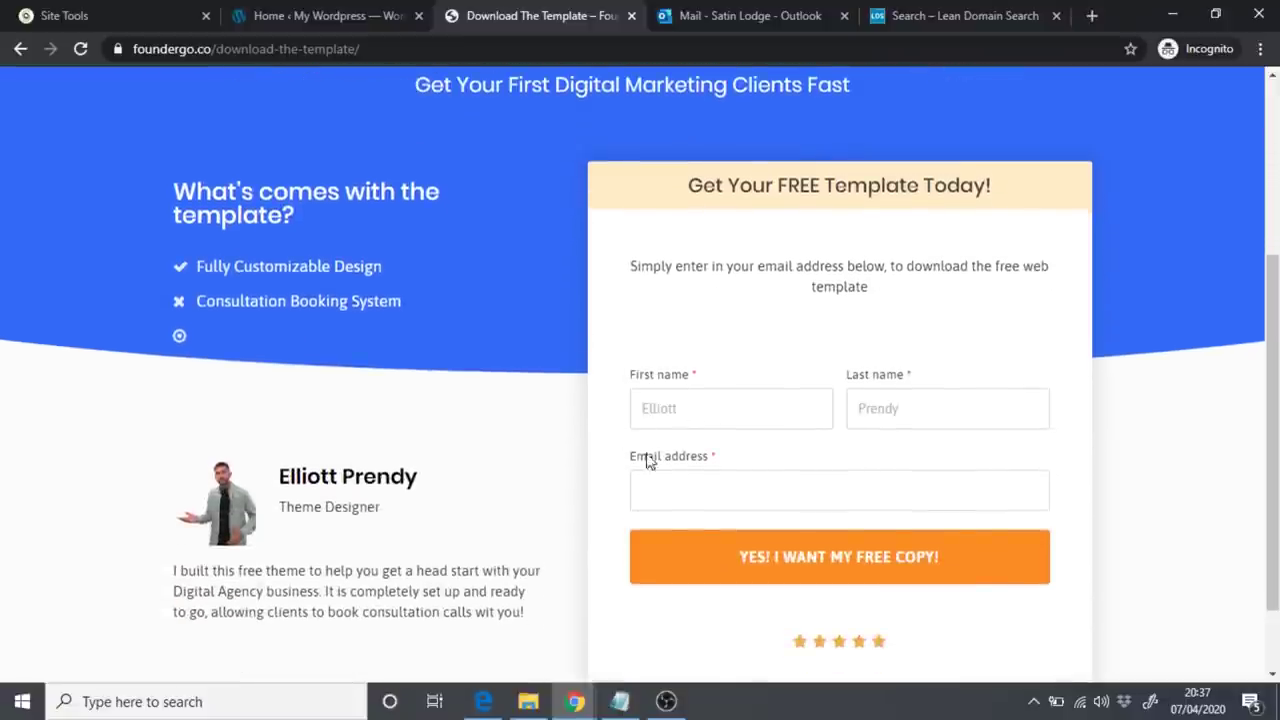
pyautogui.click(674, 487)
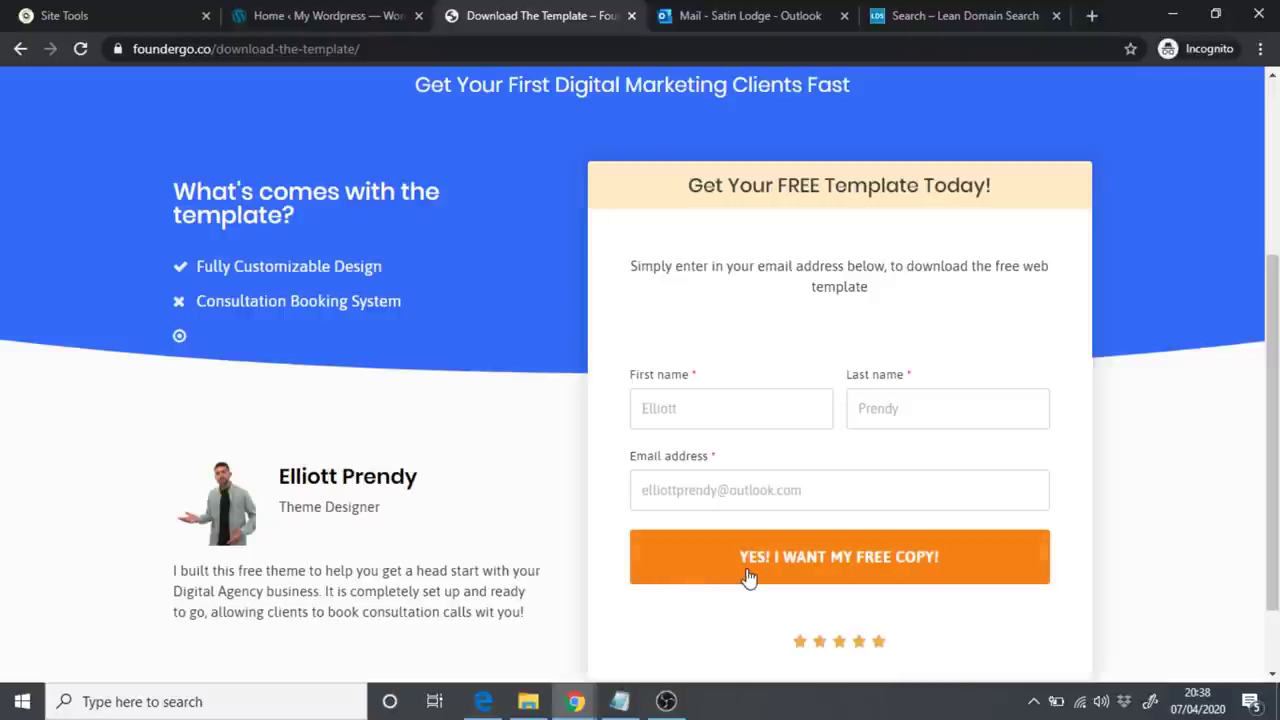
pyautogui.click(781, 567)
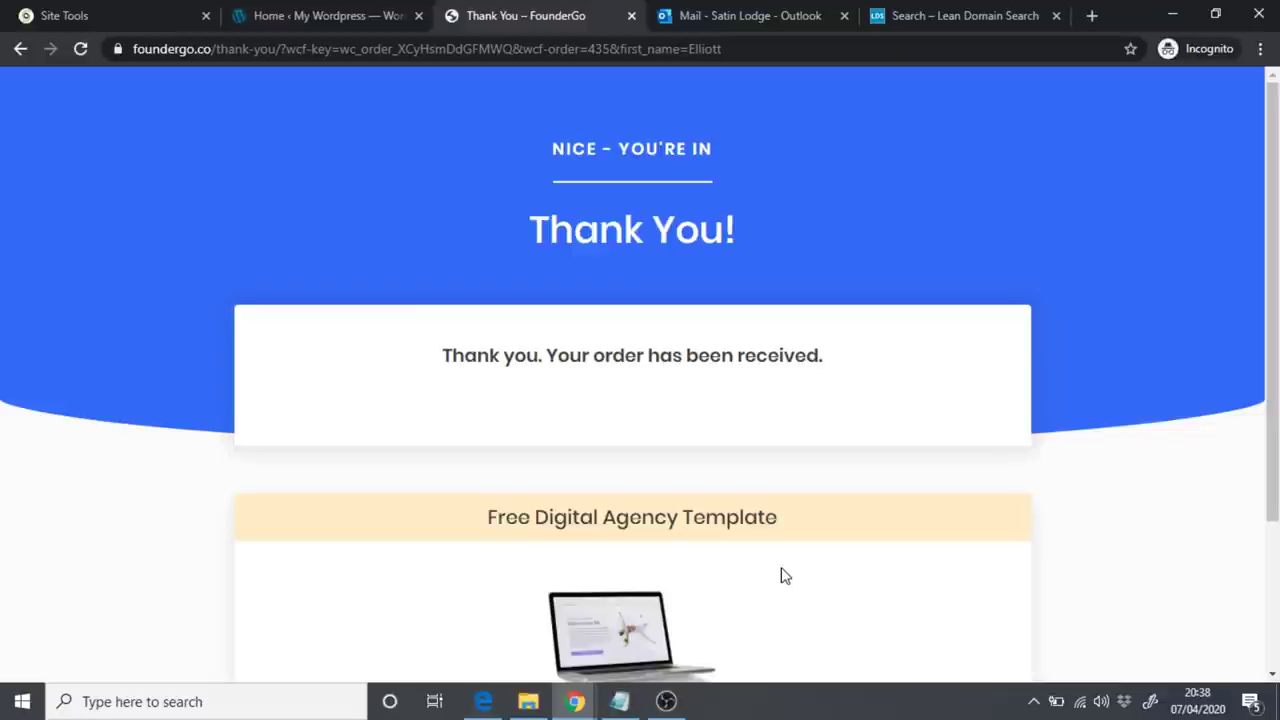
# - Download the Digital Agency template zip and return to the WordPress dashboard
pyautogui.scroll(-2, 781, 568)
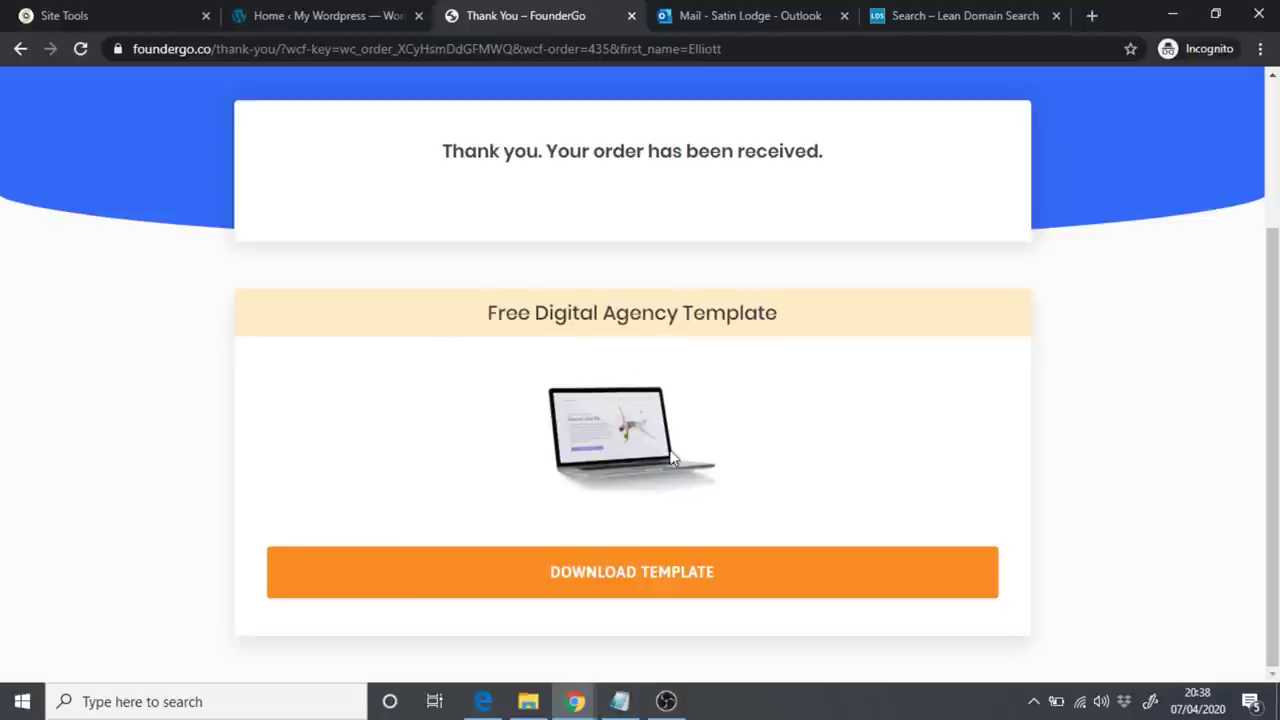
pyautogui.click(612, 582)
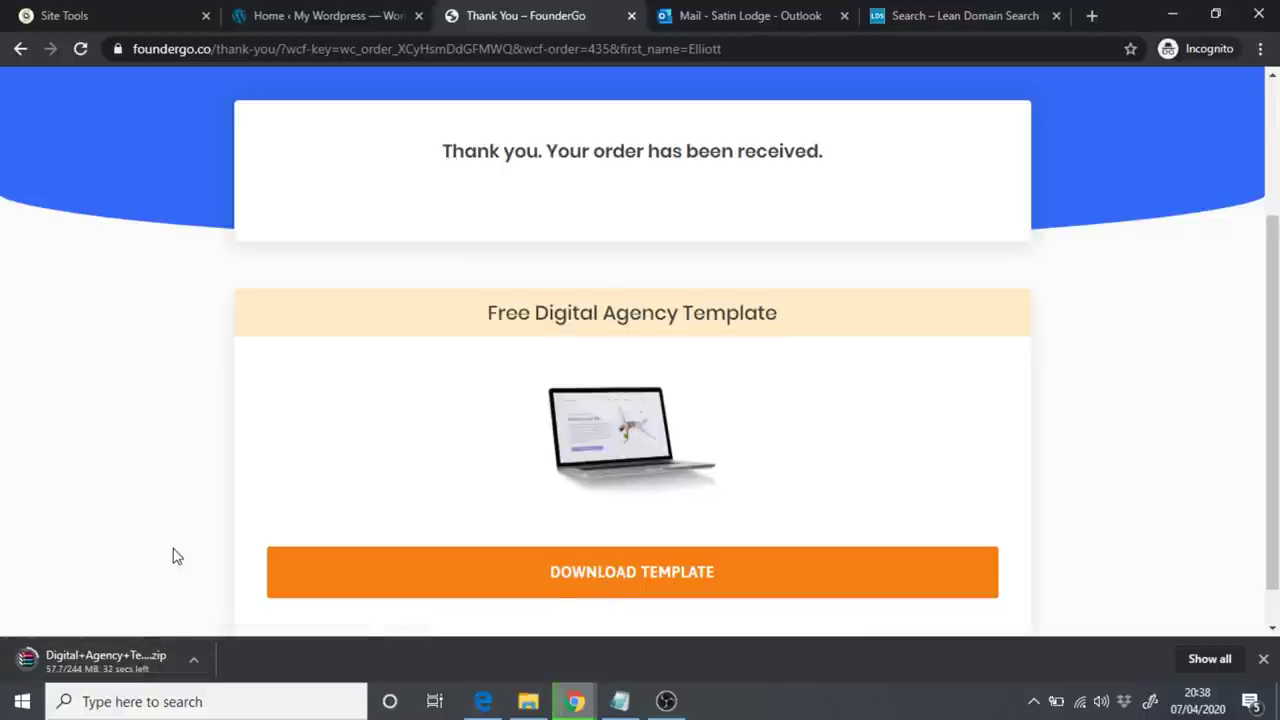
pyautogui.click(1263, 662)
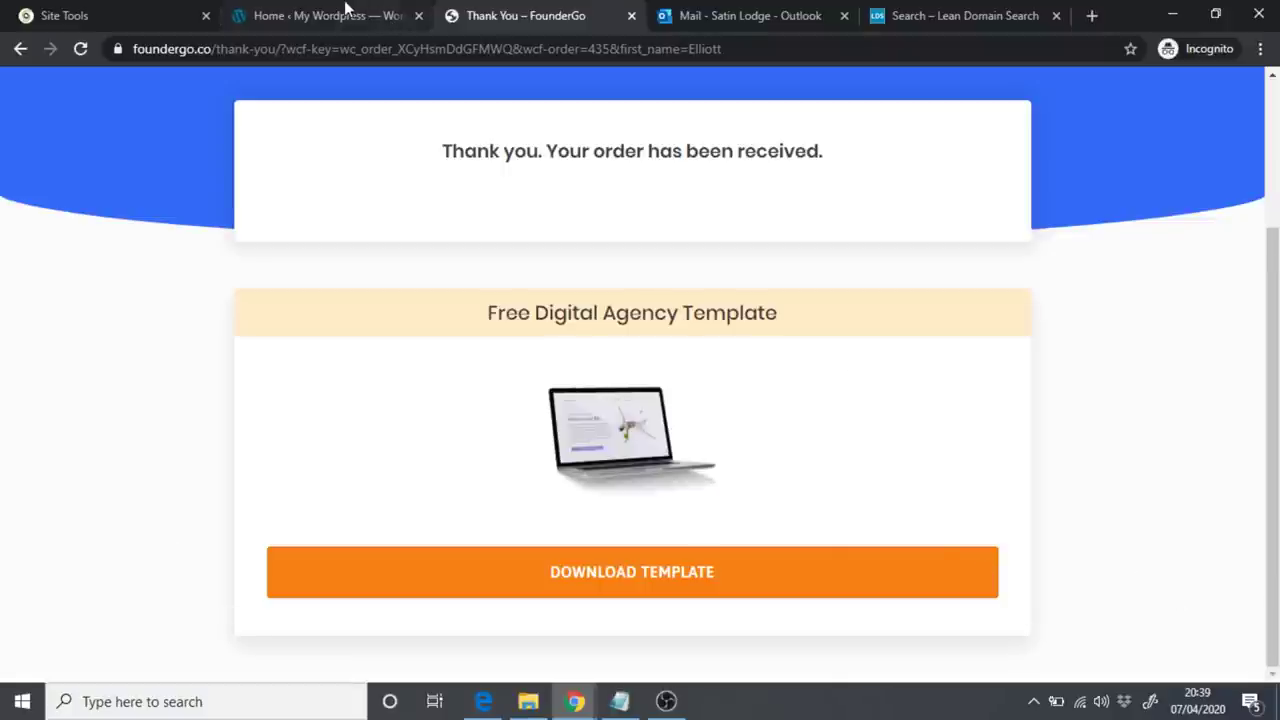
pyautogui.click(345, 10)
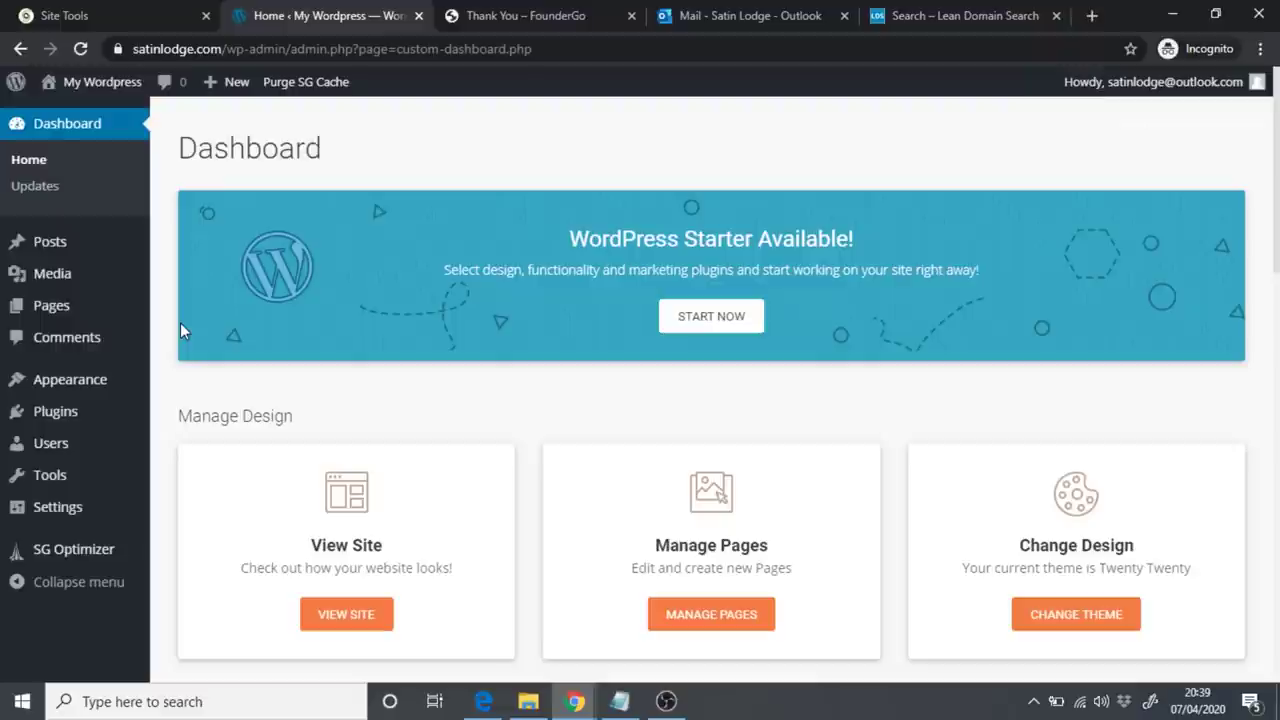
# - Search plugins for 'all in one', then install and activate All-in-One WP Migration
pyautogui.moveTo(75, 424)
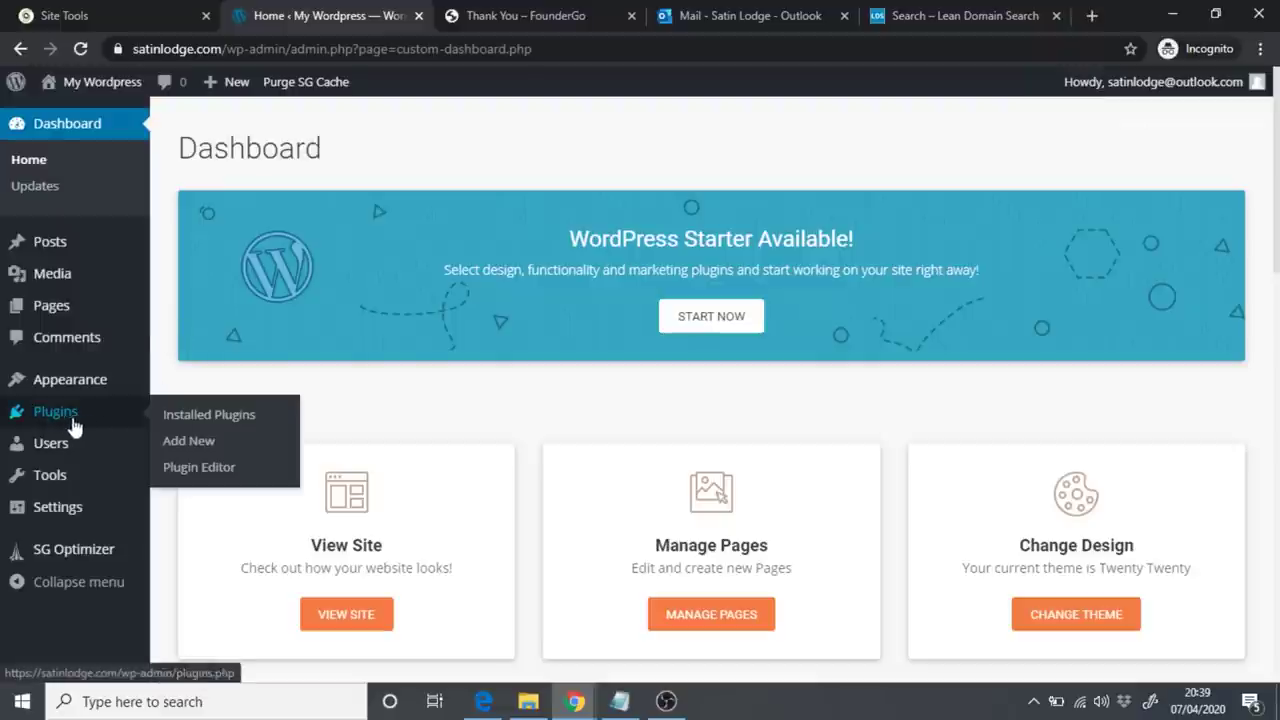
pyautogui.click(202, 447)
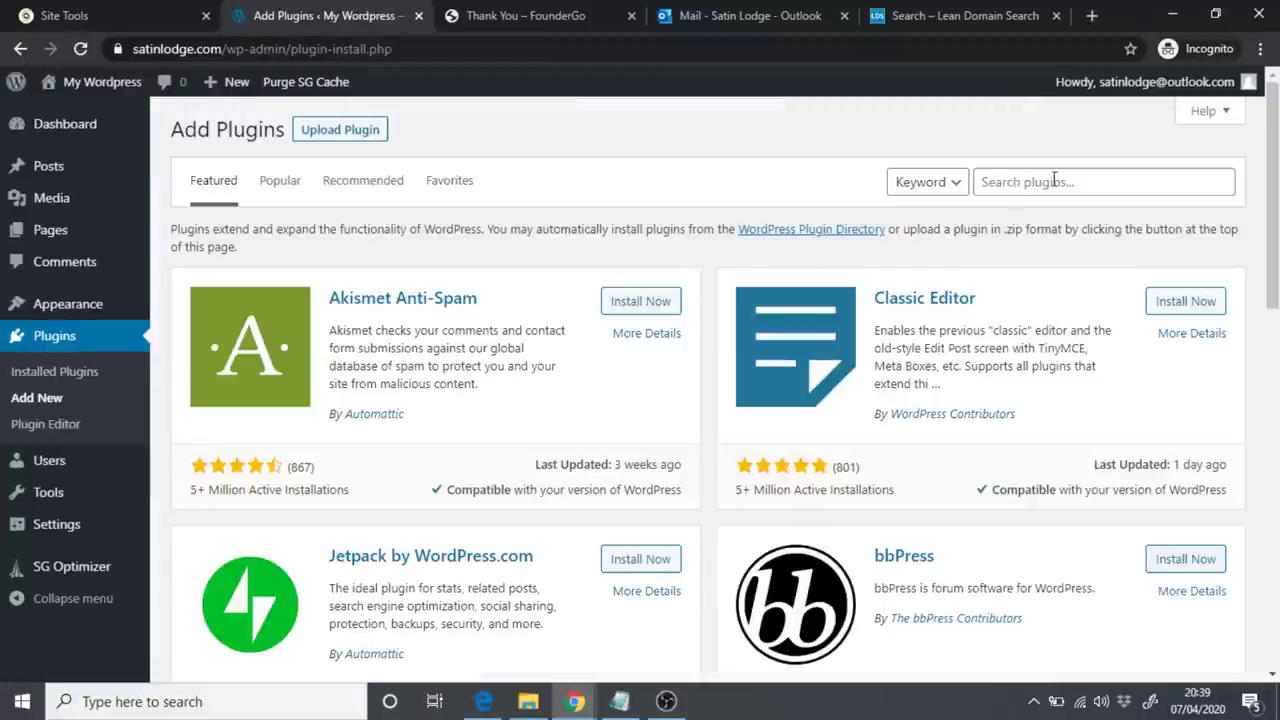
pyautogui.click(1009, 185)
pyautogui.write('all in one')
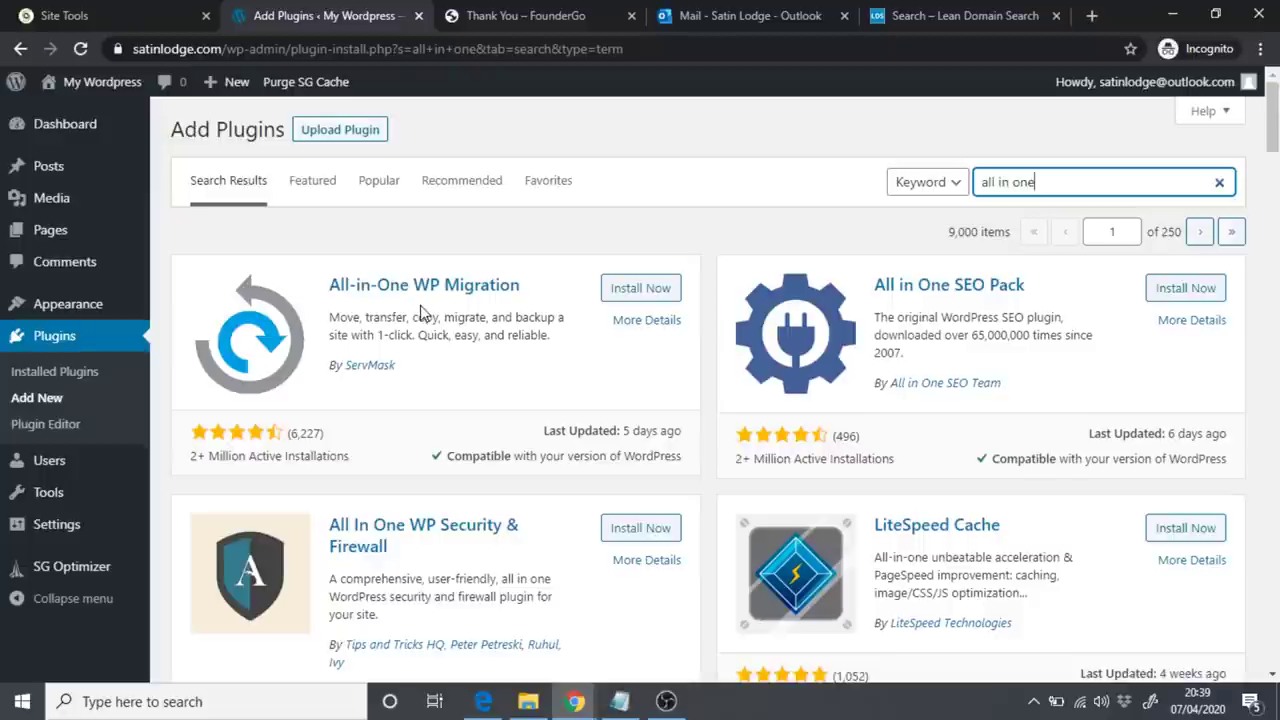
pyautogui.click(636, 296)
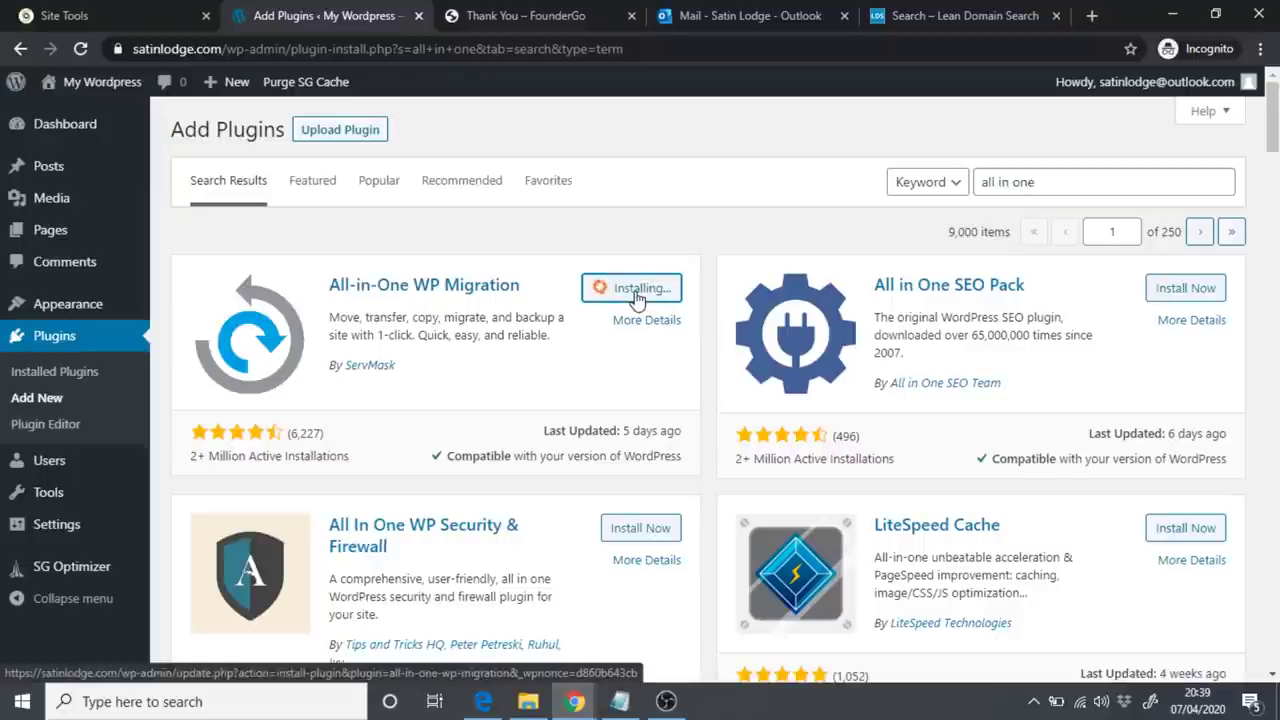
pyautogui.click(635, 300)
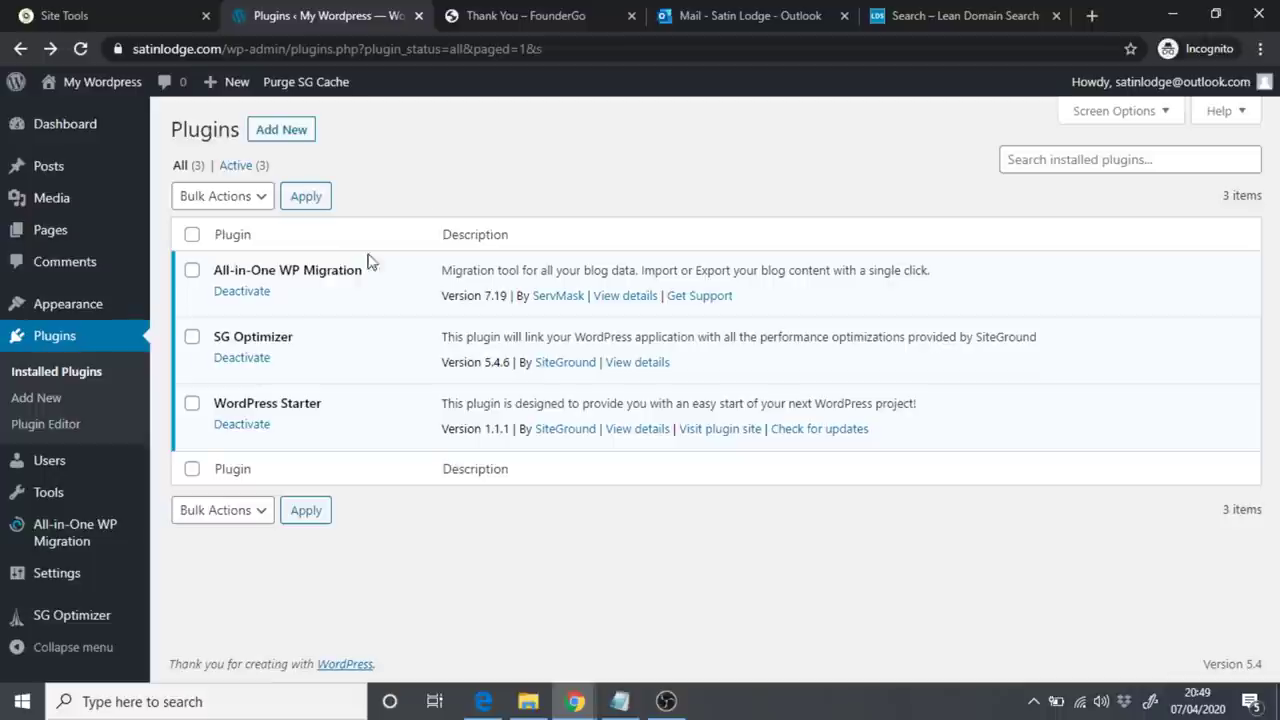
# - Check the migration Import page's 128 MB limit and open ServMask's upload-size guide
pyautogui.moveTo(108, 530)
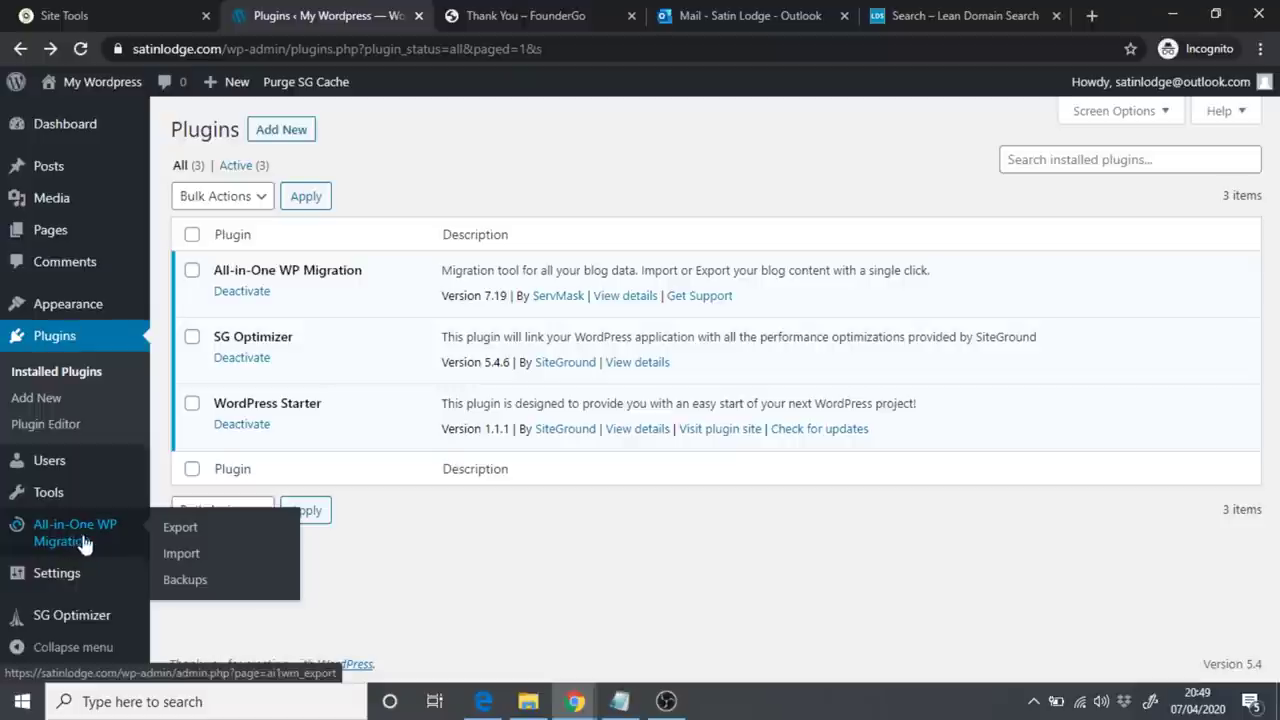
pyautogui.click(172, 558)
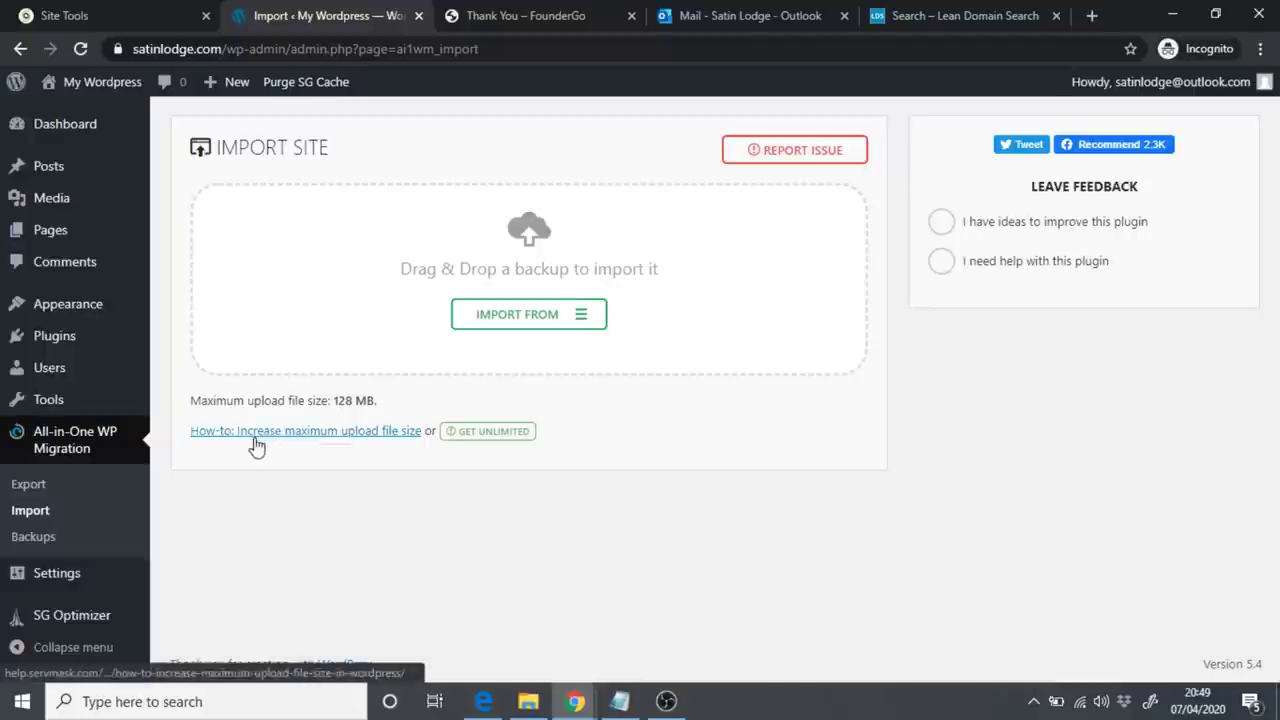
pyautogui.click(334, 444)
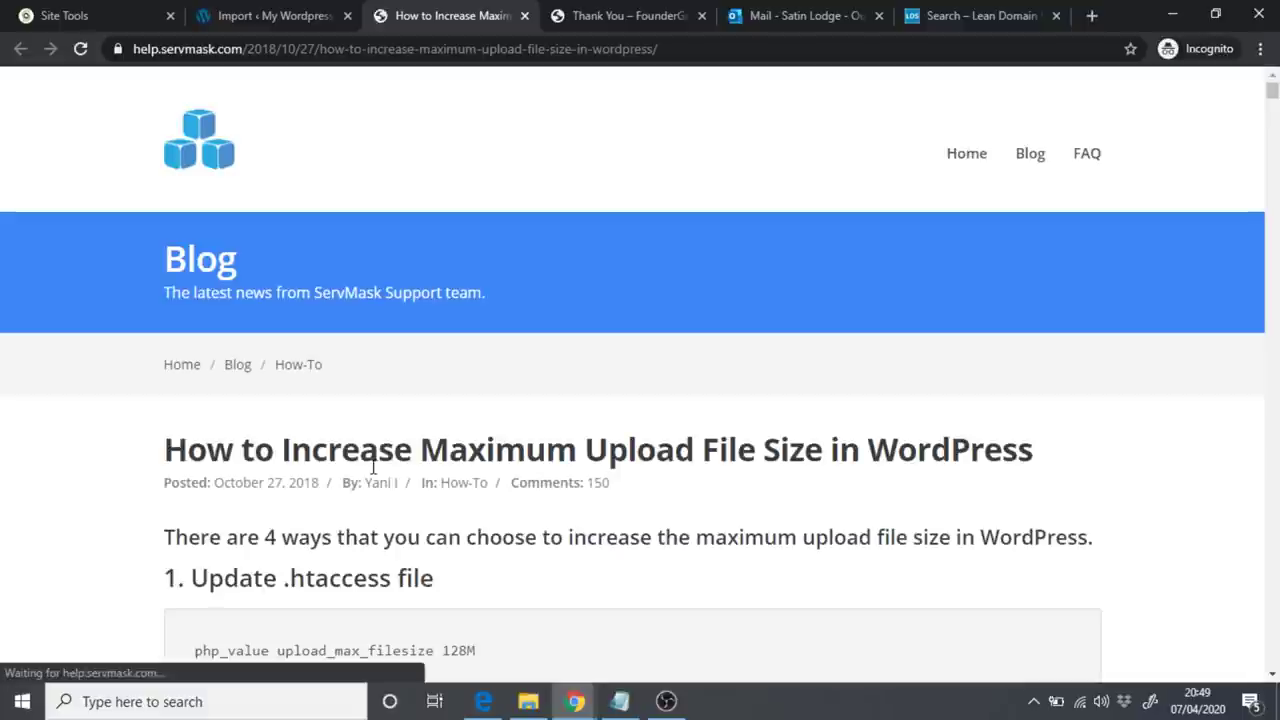
# - Download the free Basic import extension (sites under 512MB) from import.wp-migration.com, then return to WordPress
pyautogui.scroll(-9, 370, 474)
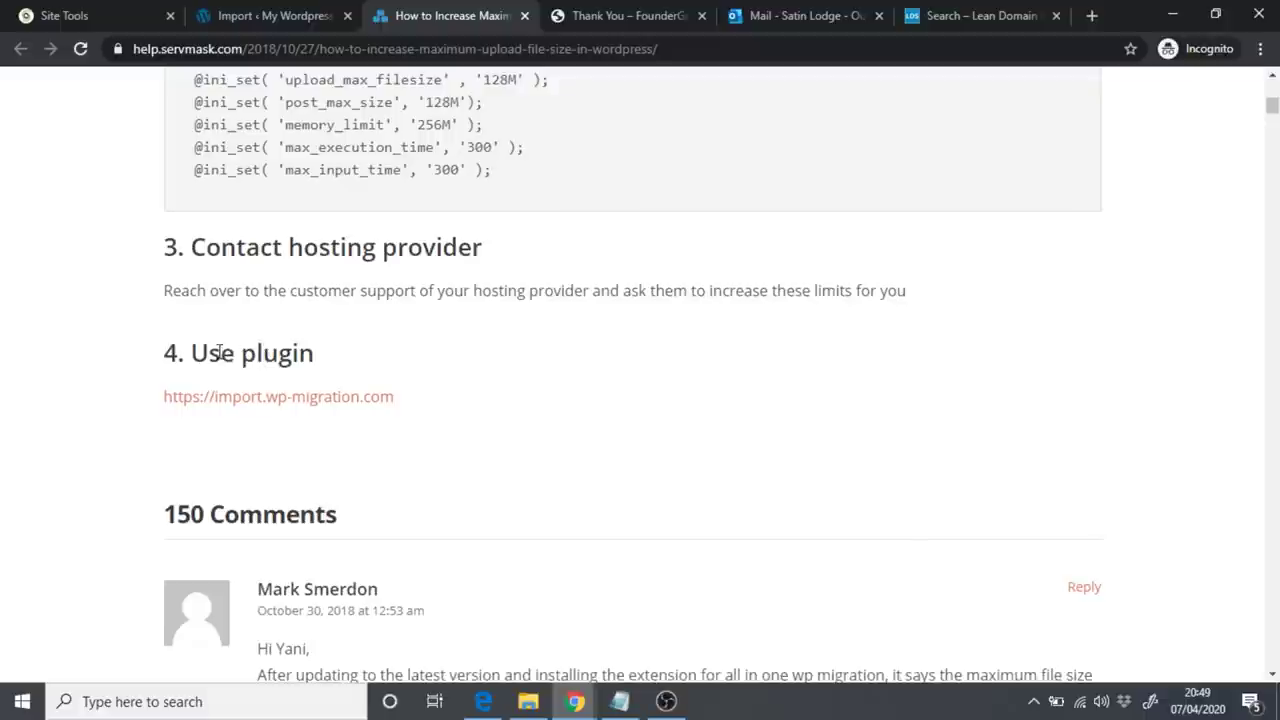
pyautogui.click(250, 400)
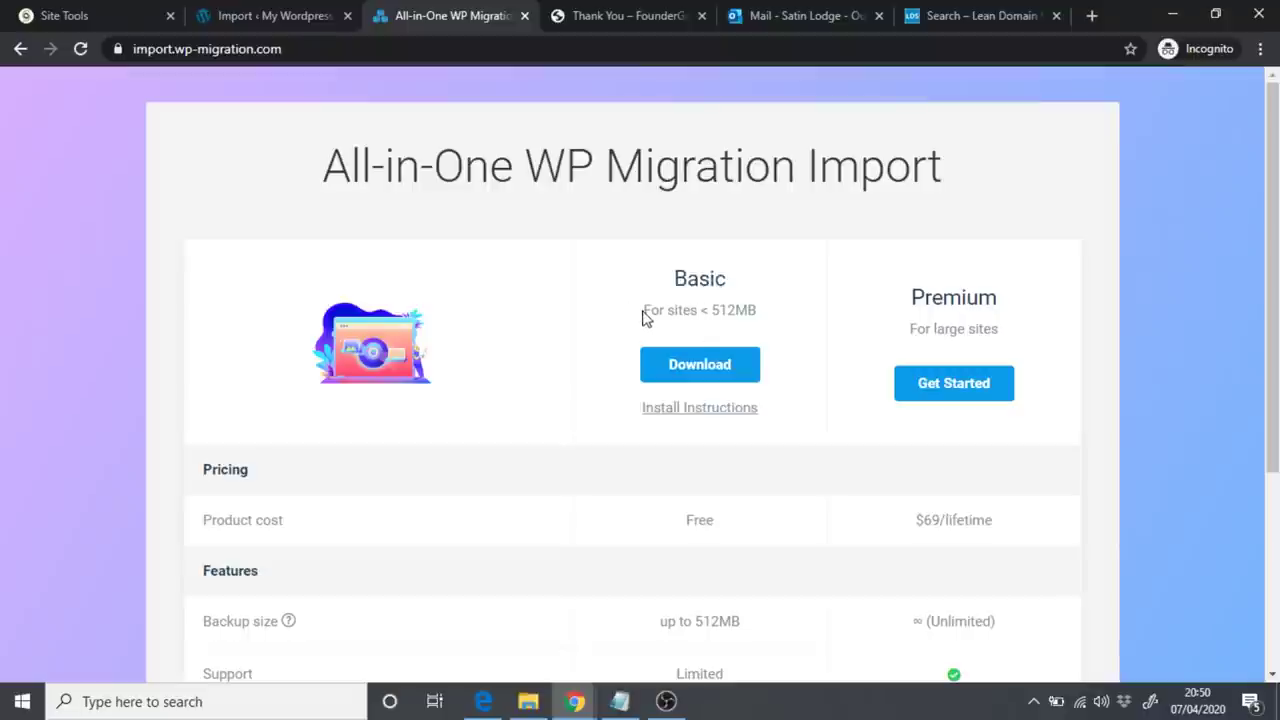
pyautogui.moveTo(714, 310); pyautogui.dragTo(760, 316)
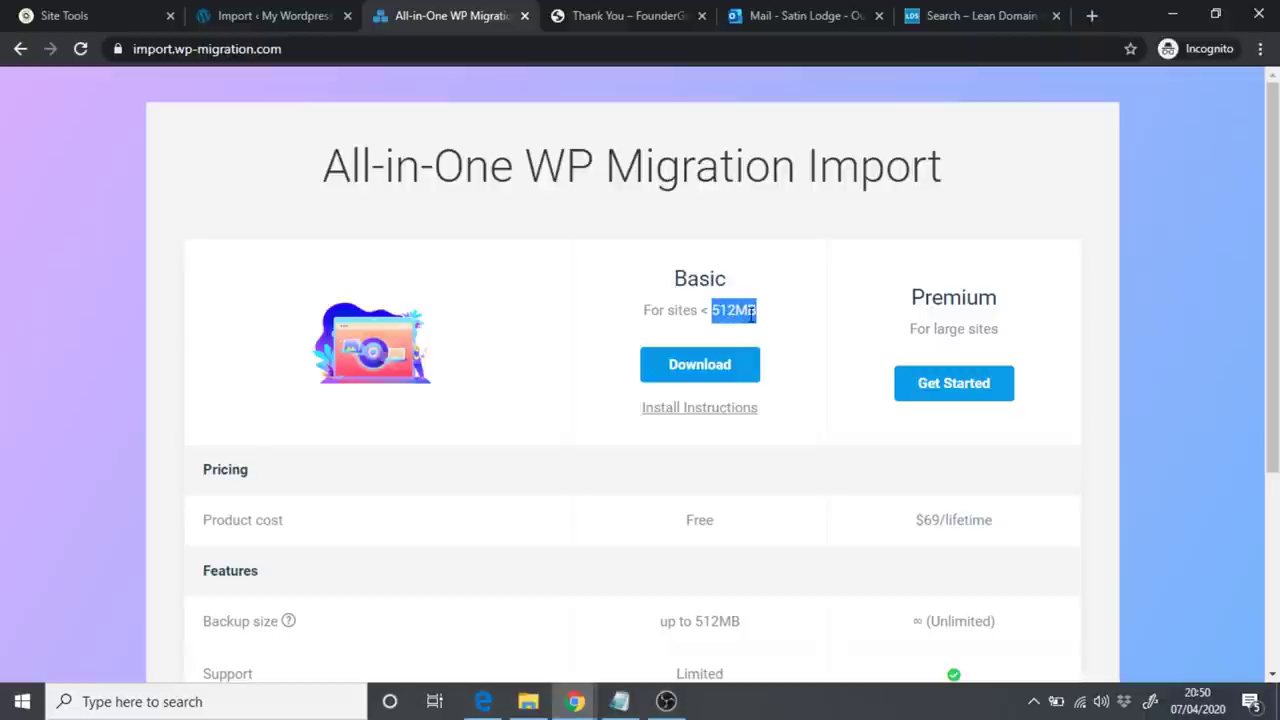
pyautogui.click(751, 315)
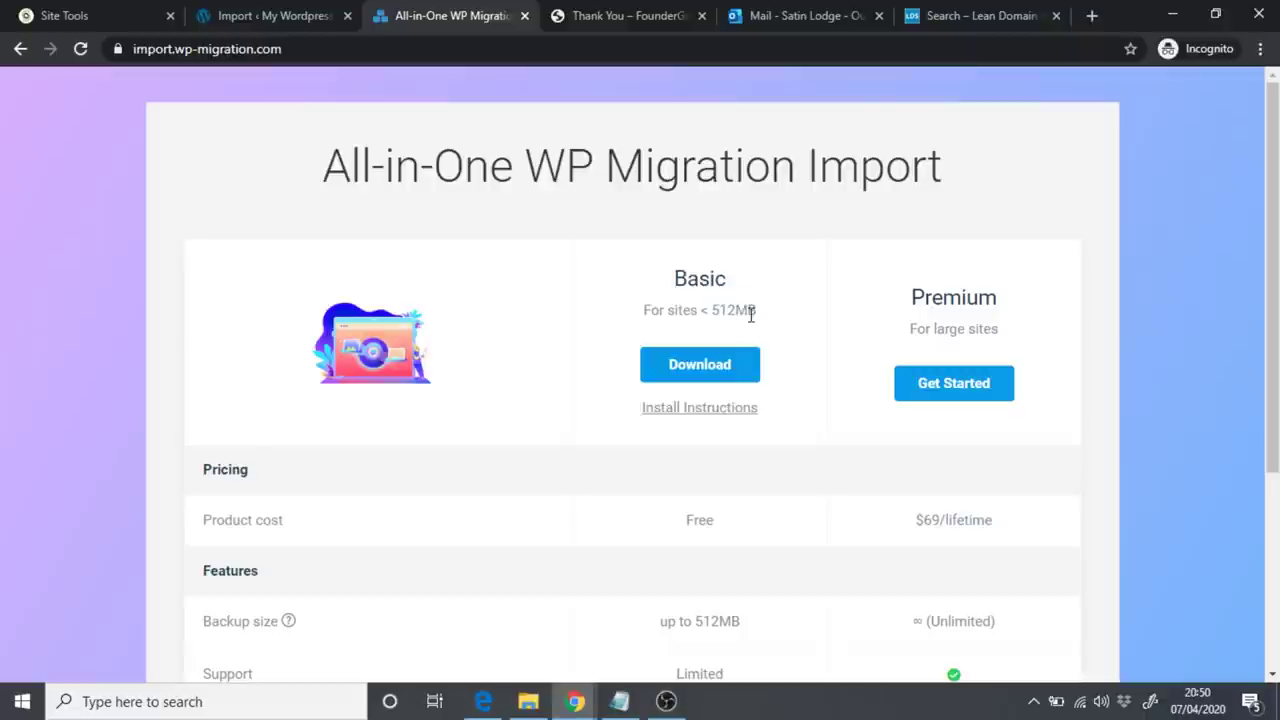
pyautogui.click(697, 367)
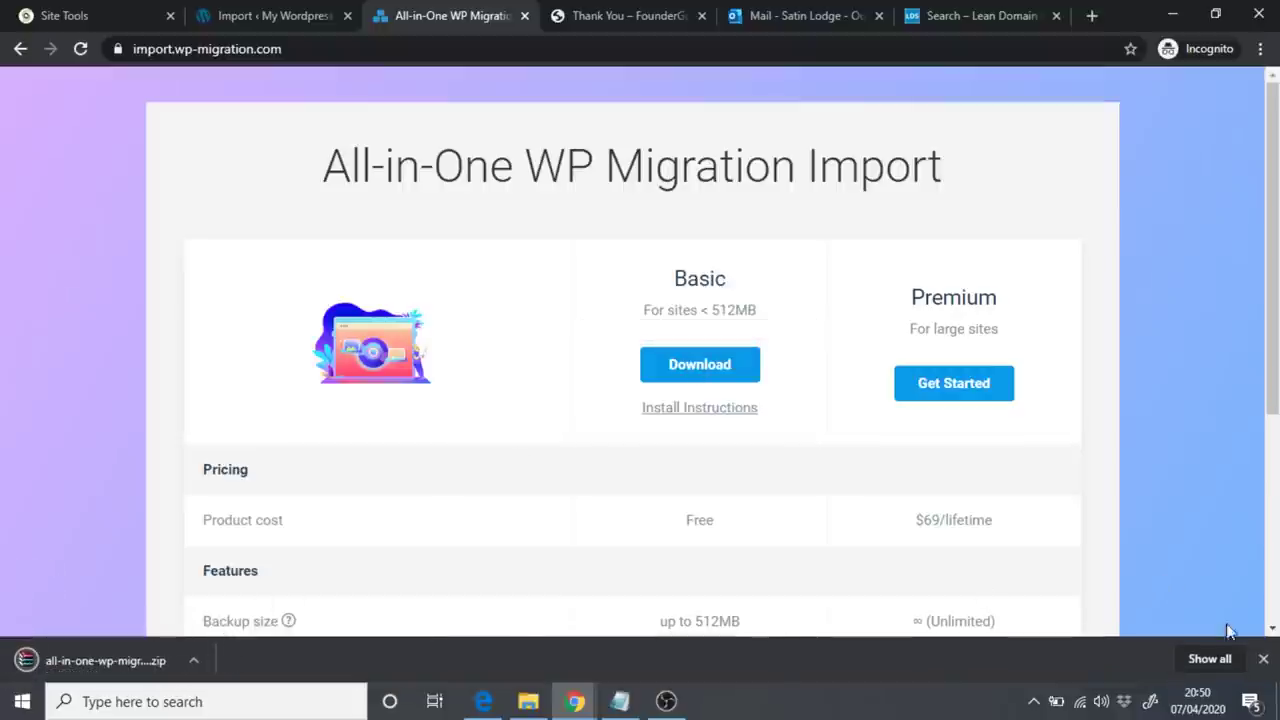
pyautogui.click(1263, 658)
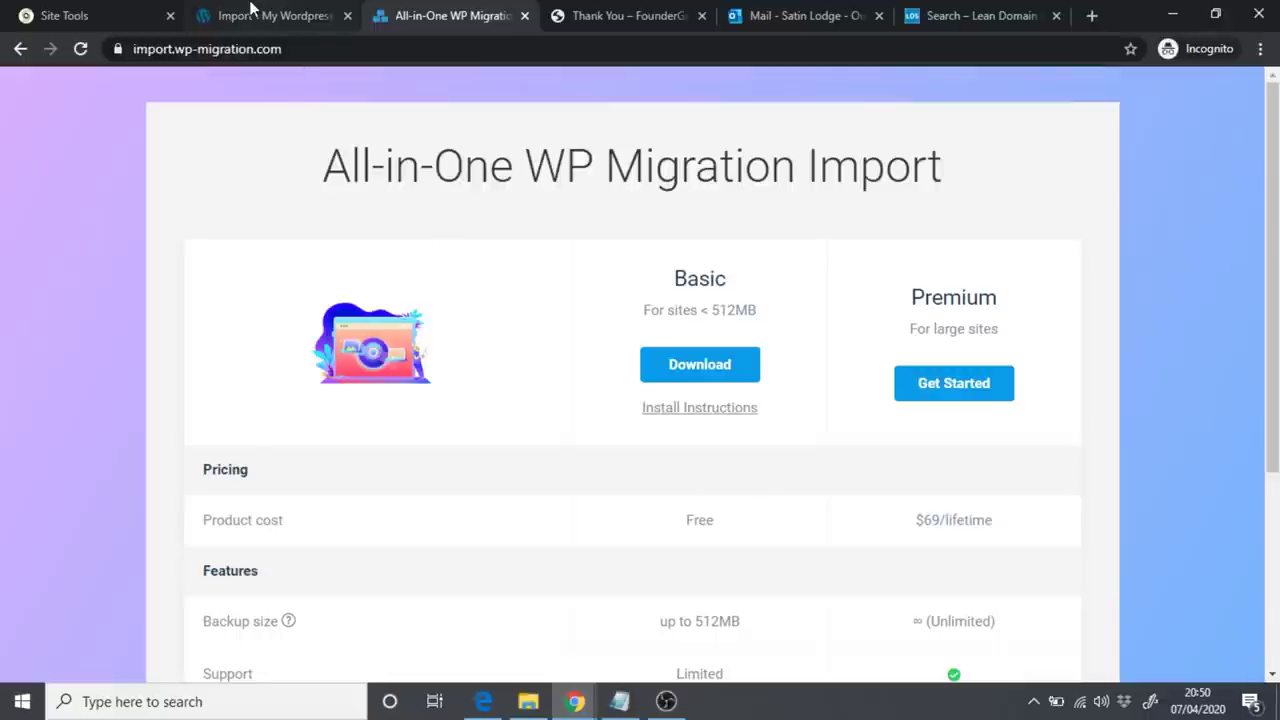
pyautogui.click(251, 8)
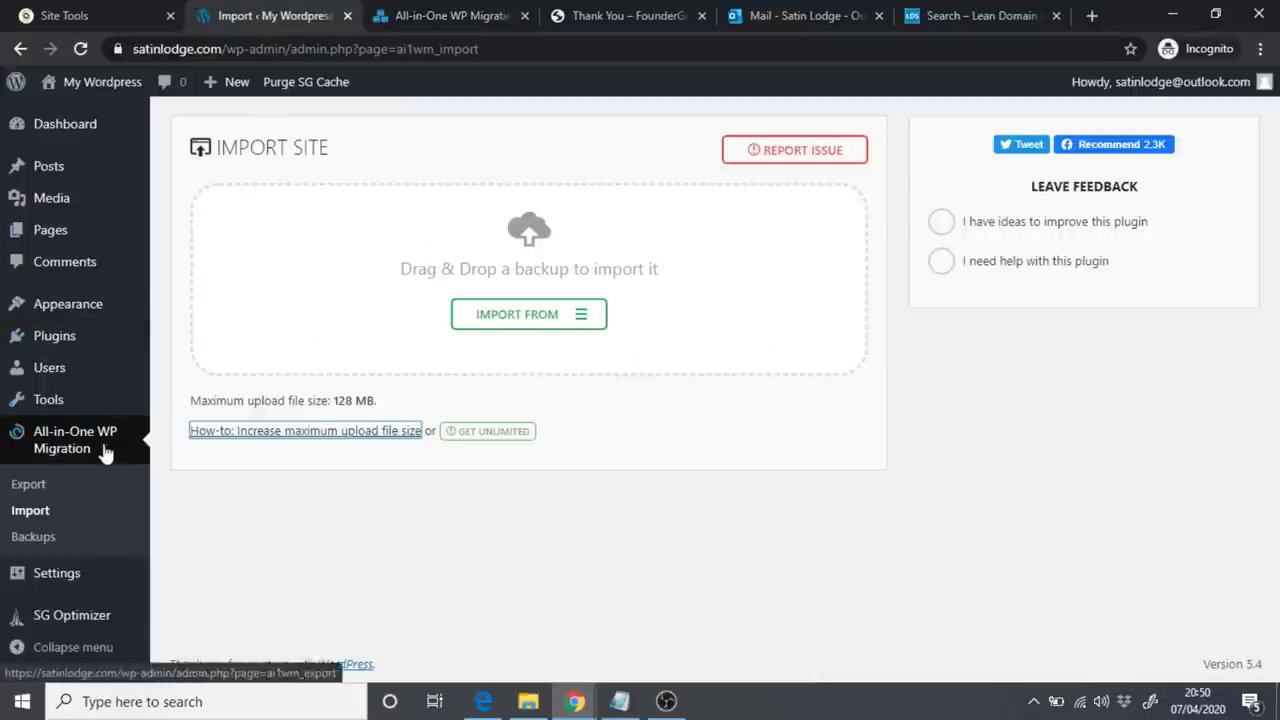
# - Upload, install and activate all-in-one-wp-migration-file-extension.zip as a WordPress plugin
pyautogui.moveTo(29, 347)
pyautogui.click(187, 367)
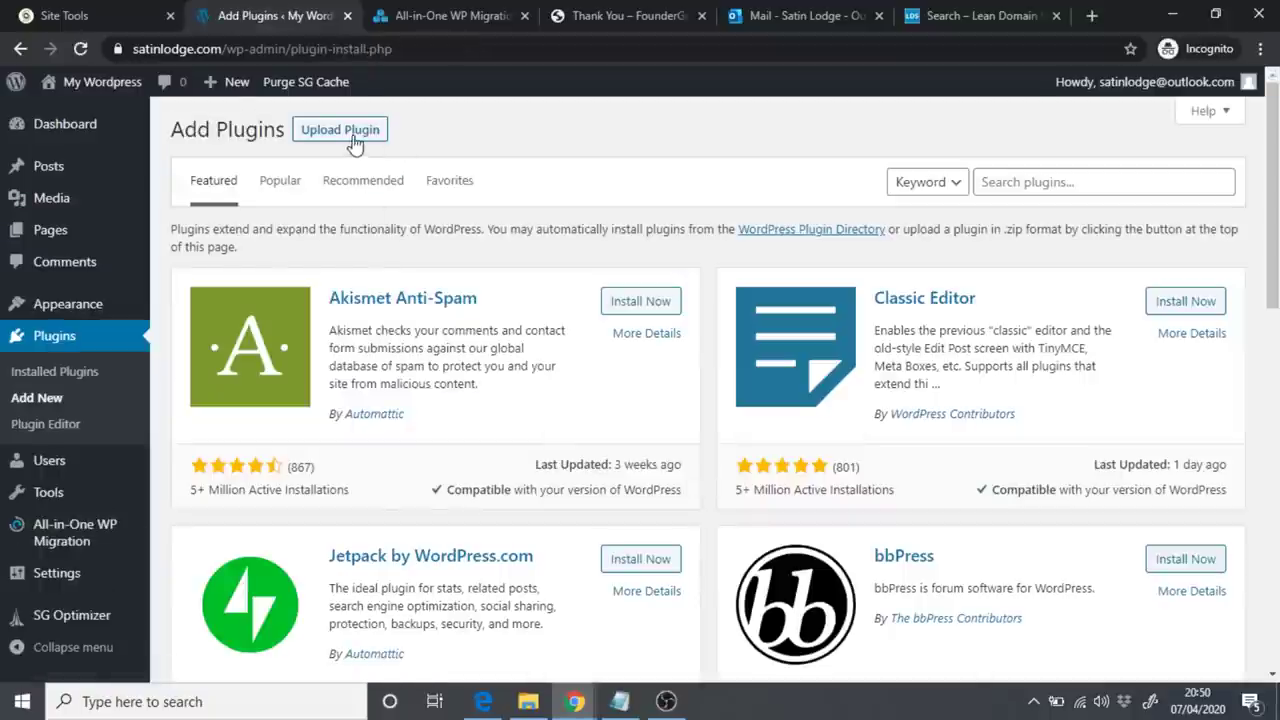
pyautogui.click(335, 130)
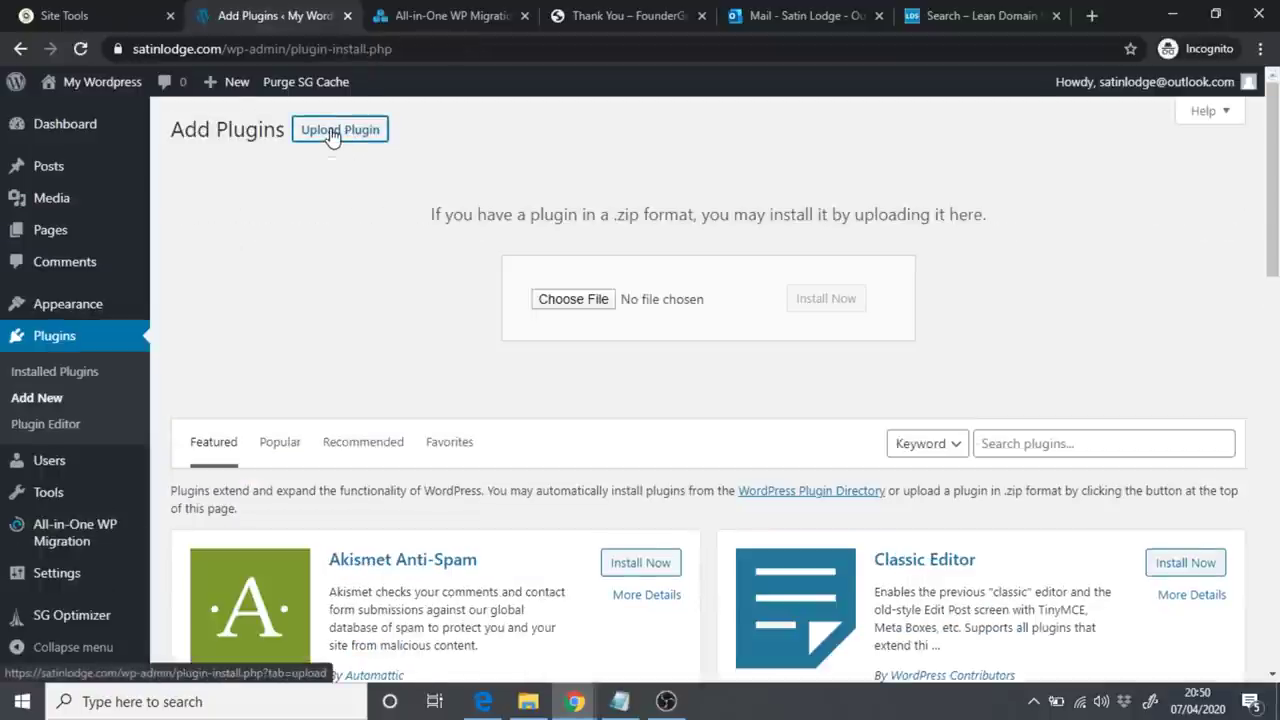
pyautogui.click(572, 300)
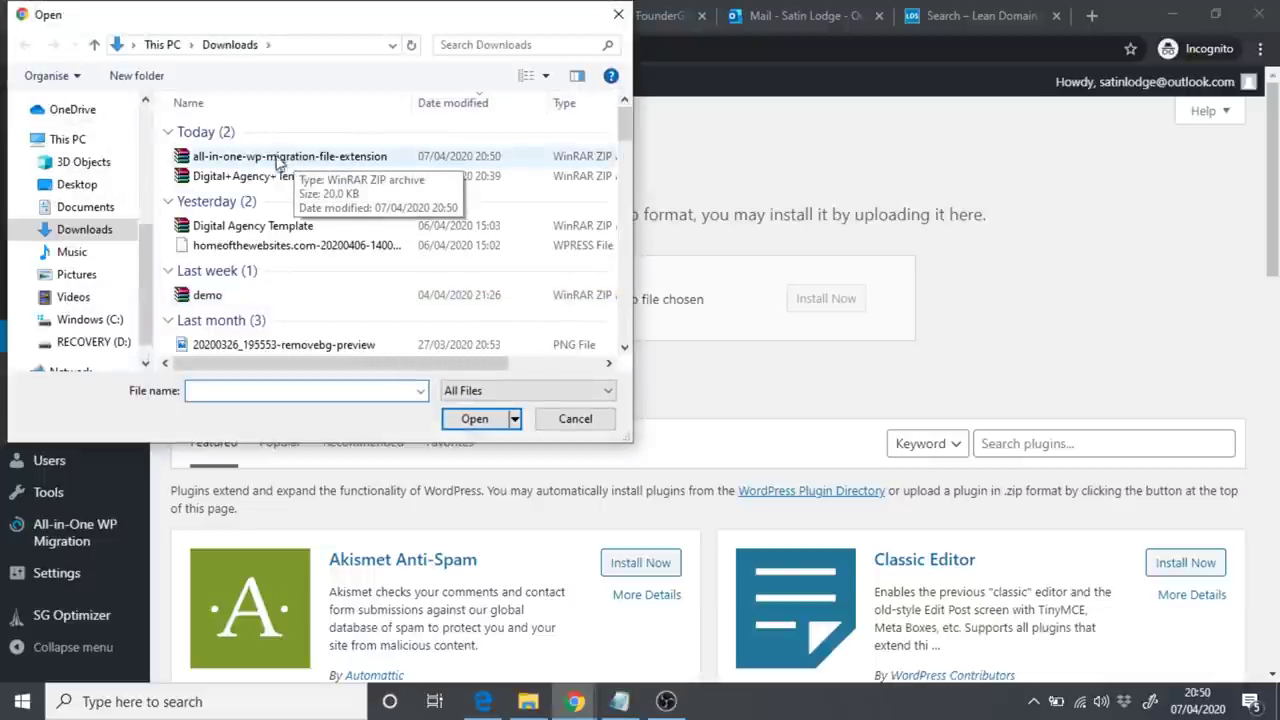
pyautogui.click(290, 158)
pyautogui.click(476, 419)
pyautogui.click(860, 298)
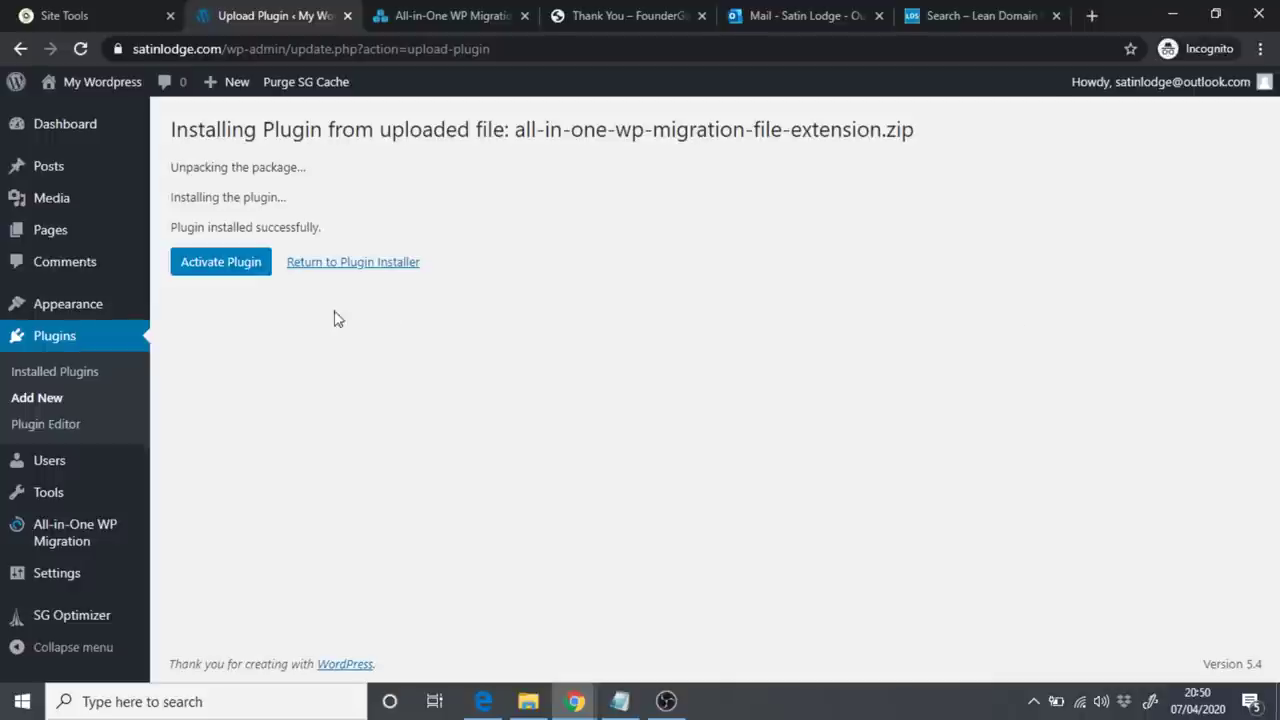
pyautogui.click(232, 273)
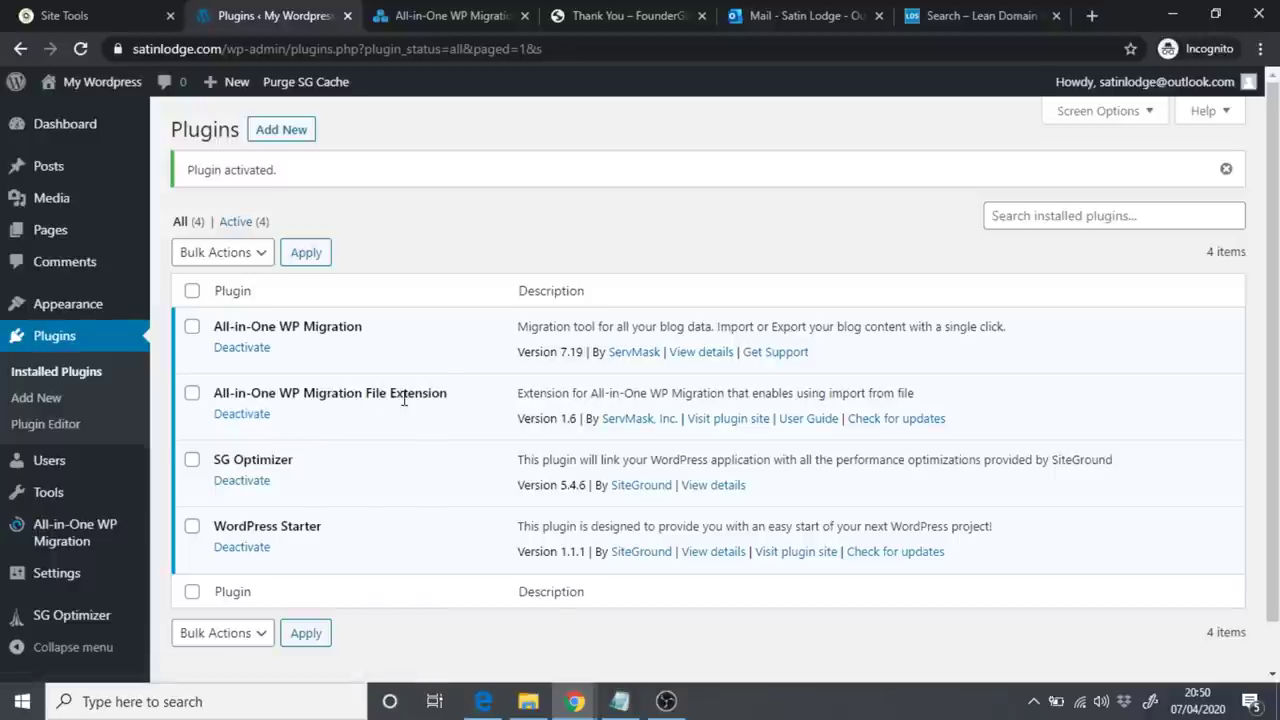
# - Reopen the All-in-One WP Migration Import page to confirm the 512 MB limit
pyautogui.moveTo(60, 535)
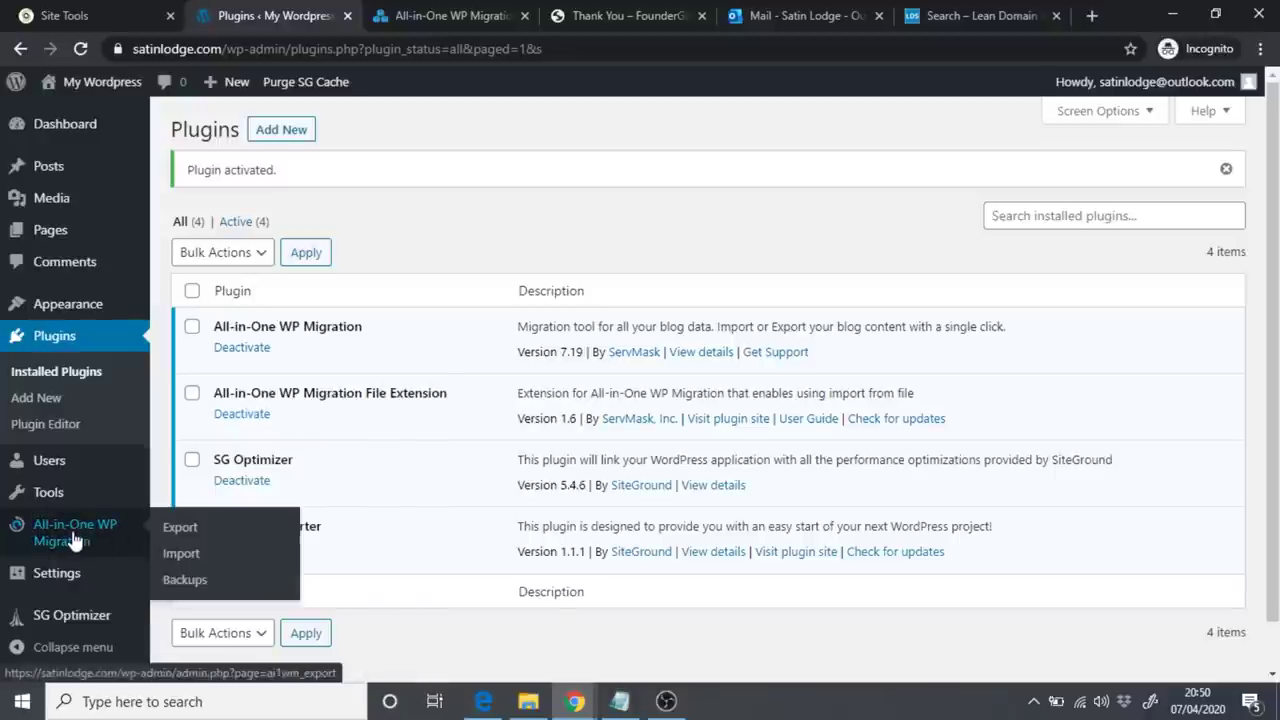
pyautogui.click(183, 556)
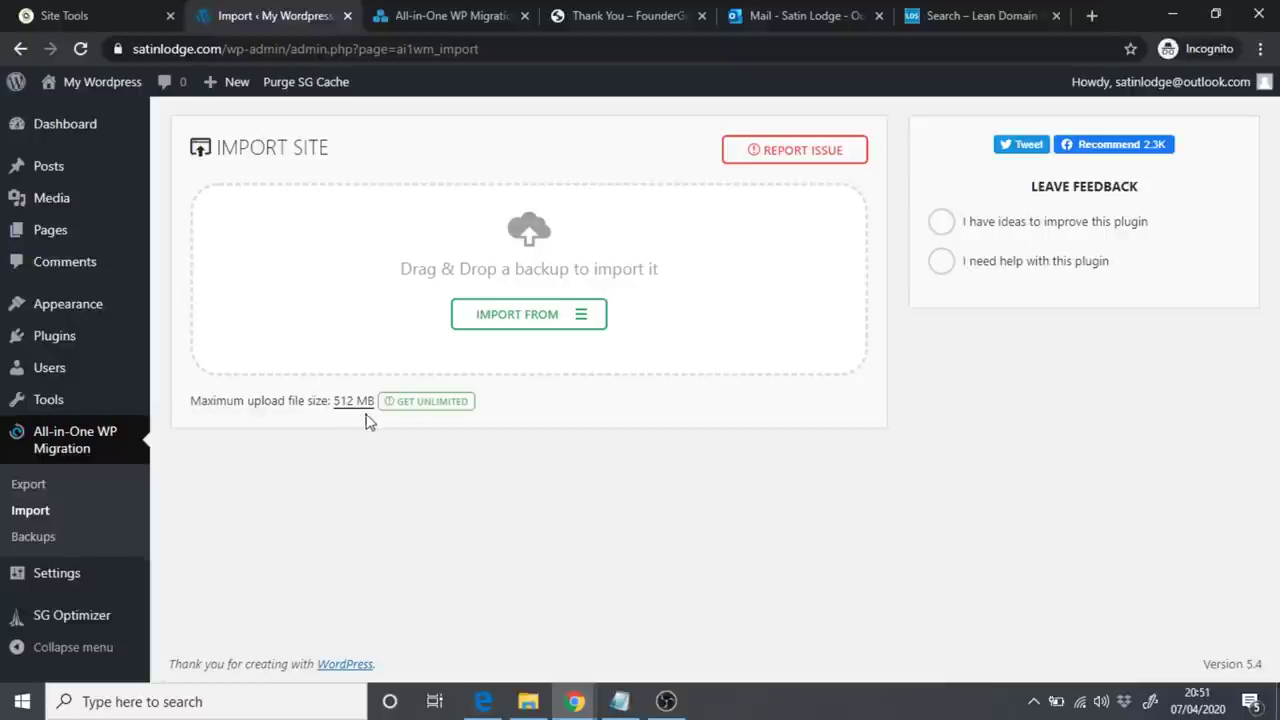
# - Import from file: extract the Digital Agency Template zip and load satinlodge.com.wpress
pyautogui.click(527, 315)
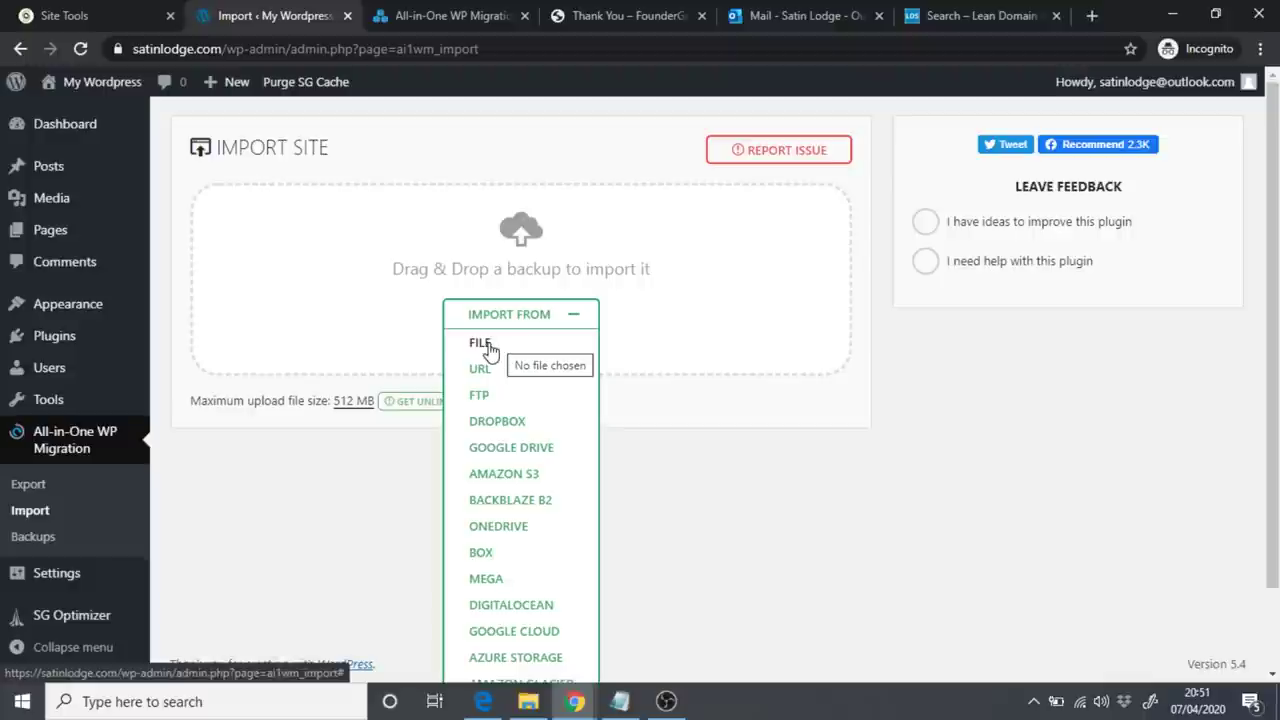
pyautogui.click(487, 345)
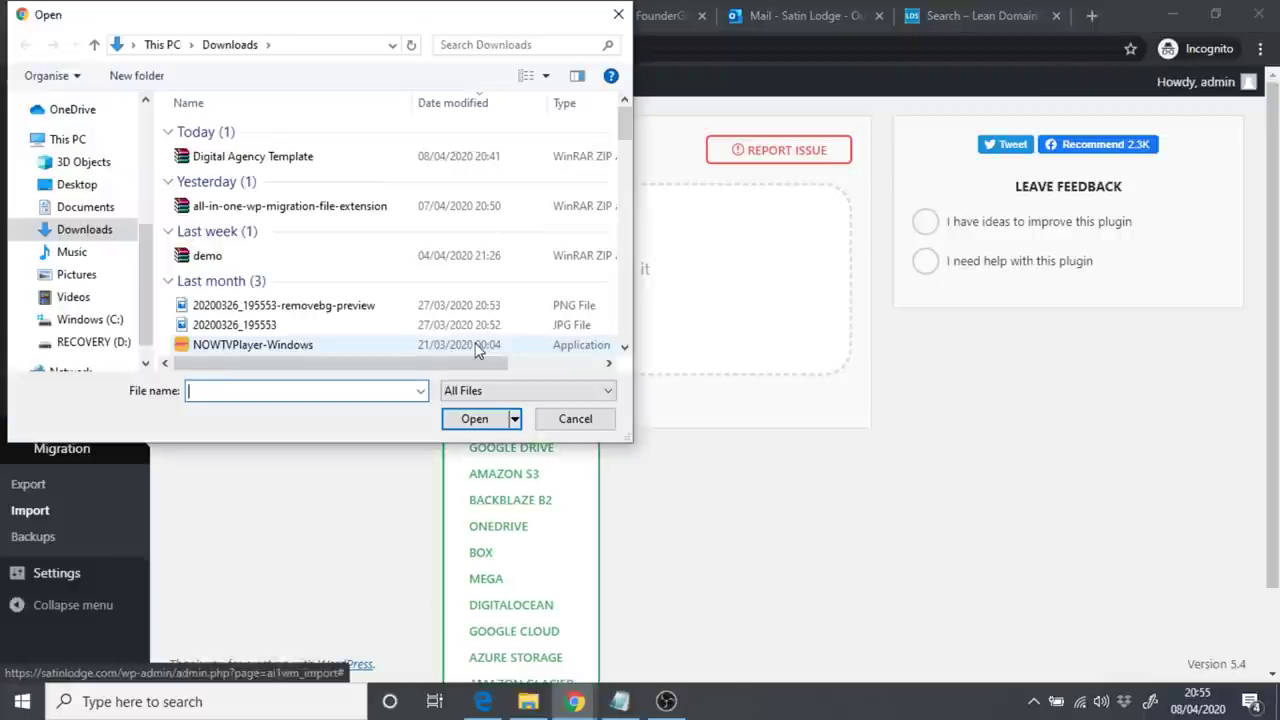
pyautogui.click(240, 165)
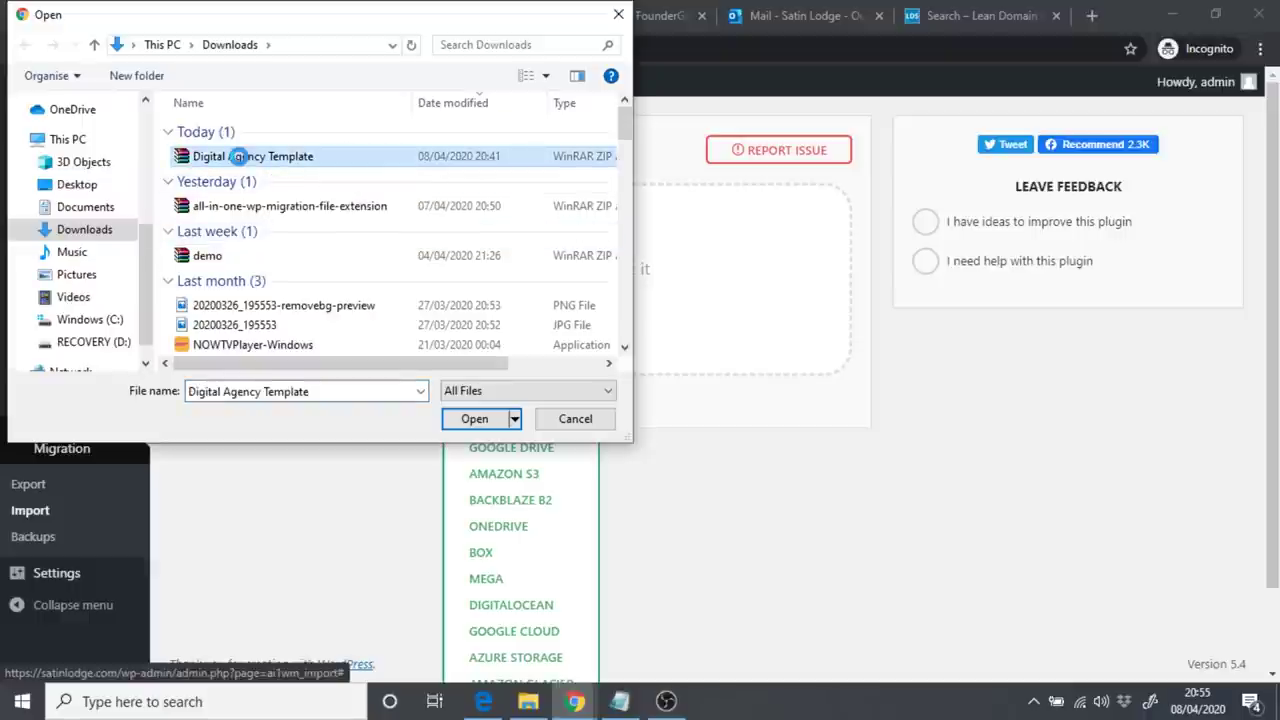
pyautogui.rightClick(240, 165)
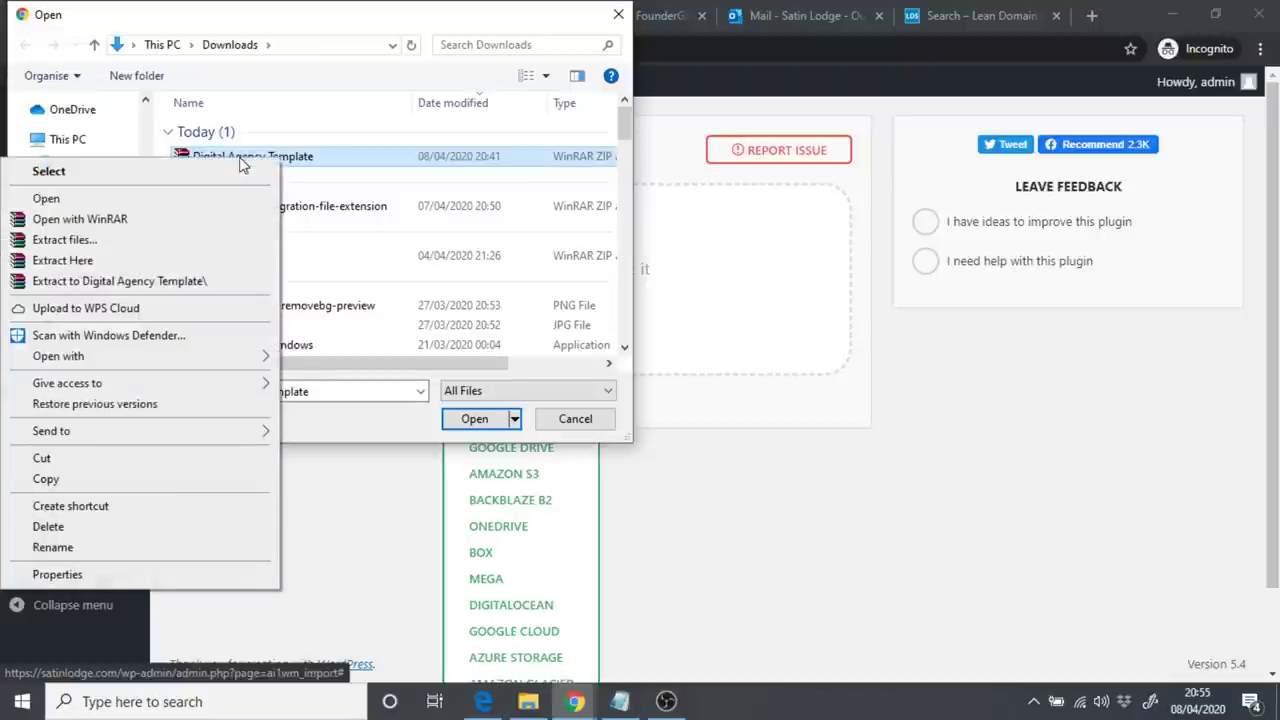
pyautogui.click(100, 268)
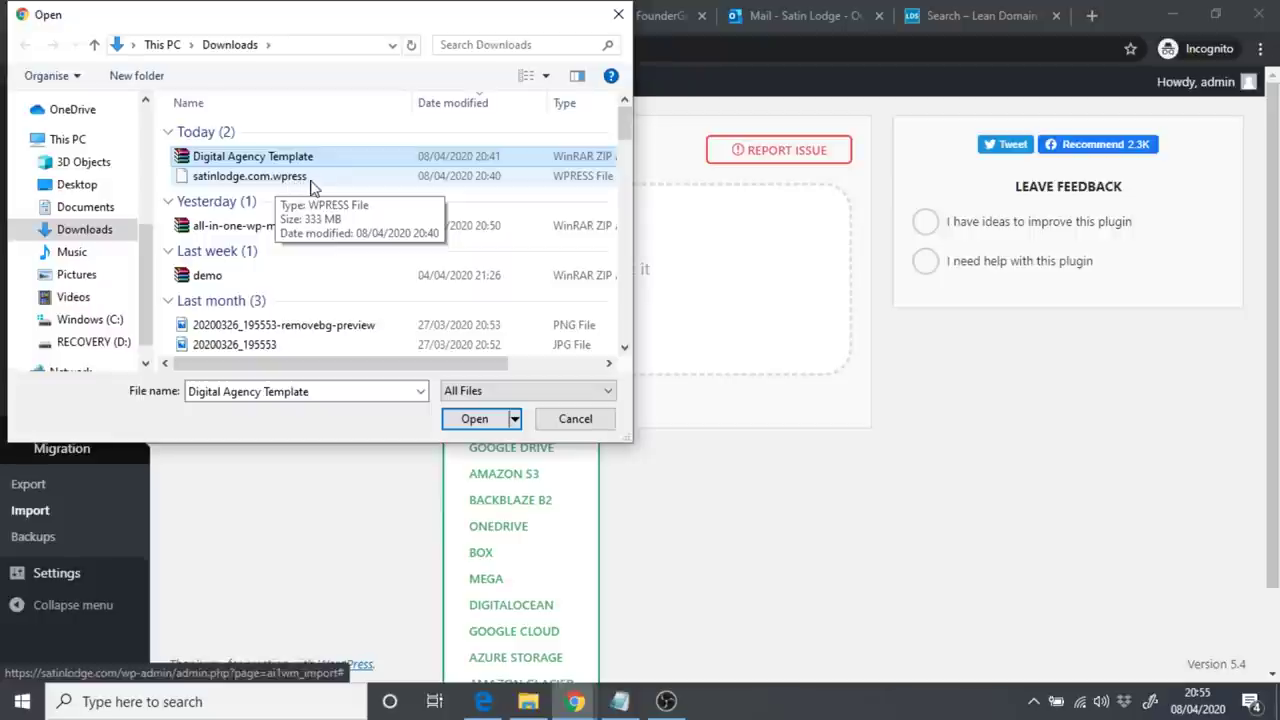
pyautogui.click(280, 180)
pyautogui.click(500, 419)
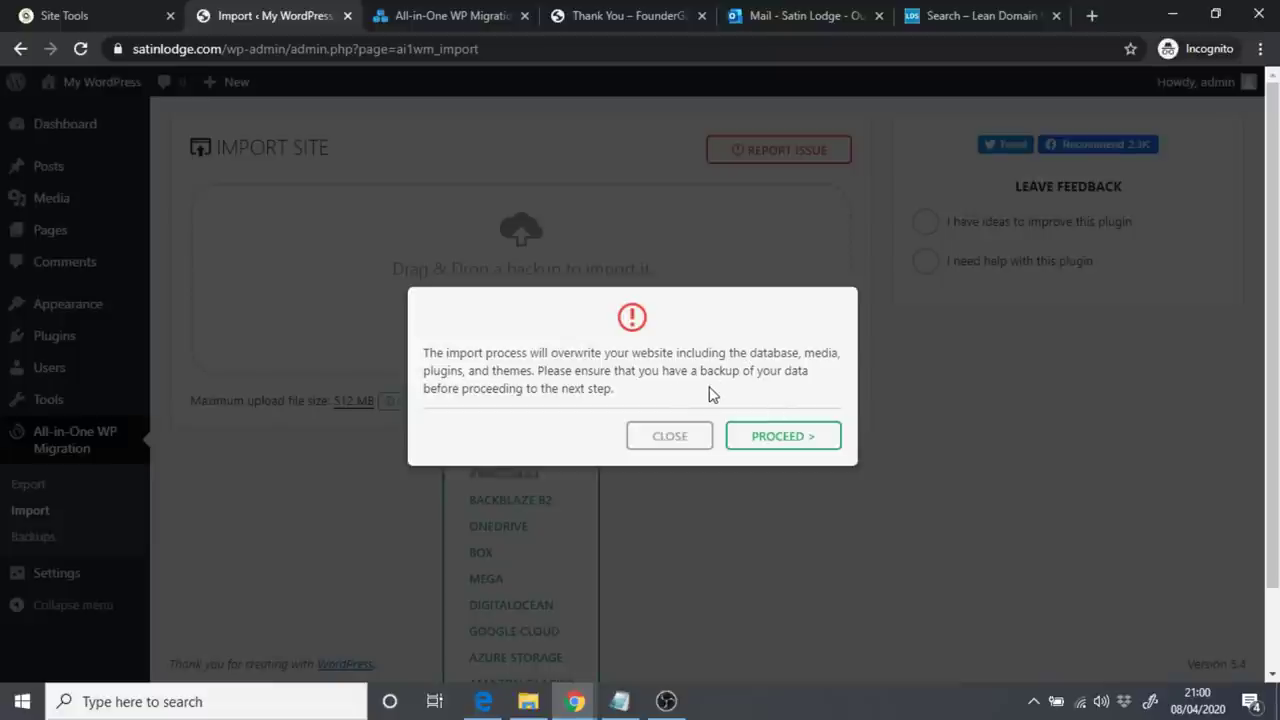
# - Proceed with overwriting the site, finish the successful import, and reload the page
pyautogui.click(778, 438)
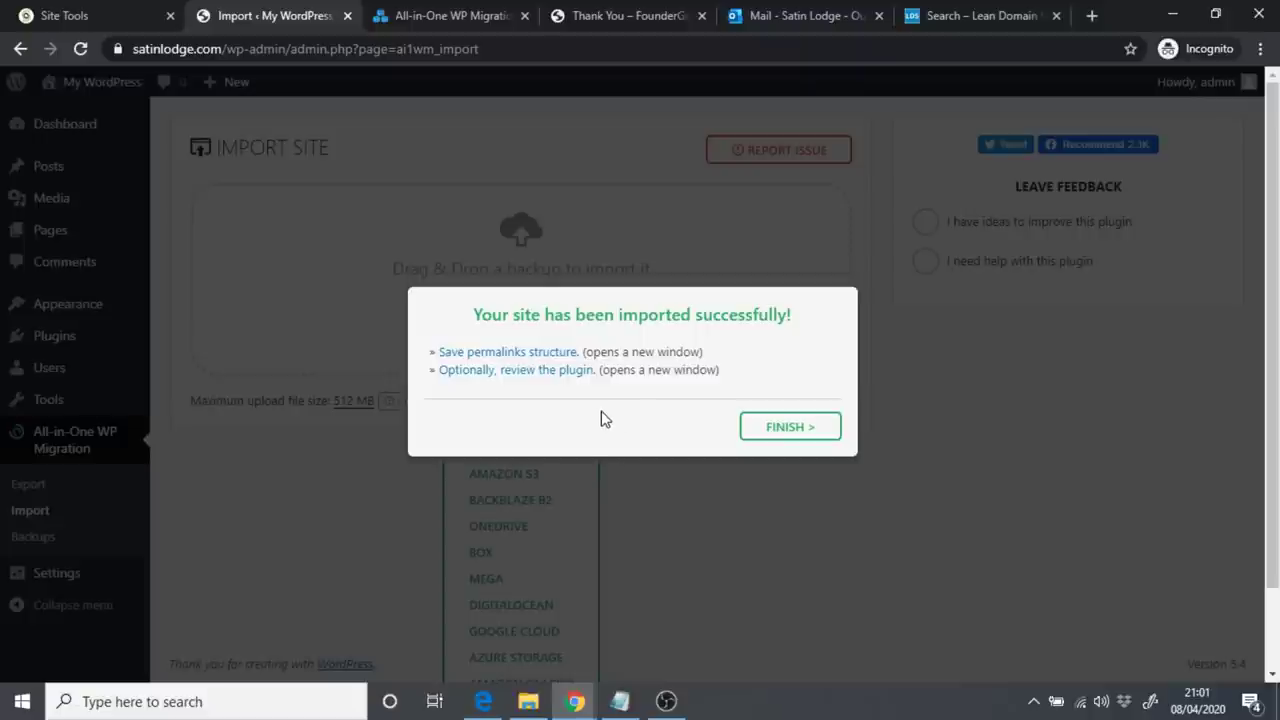
pyautogui.click(767, 429)
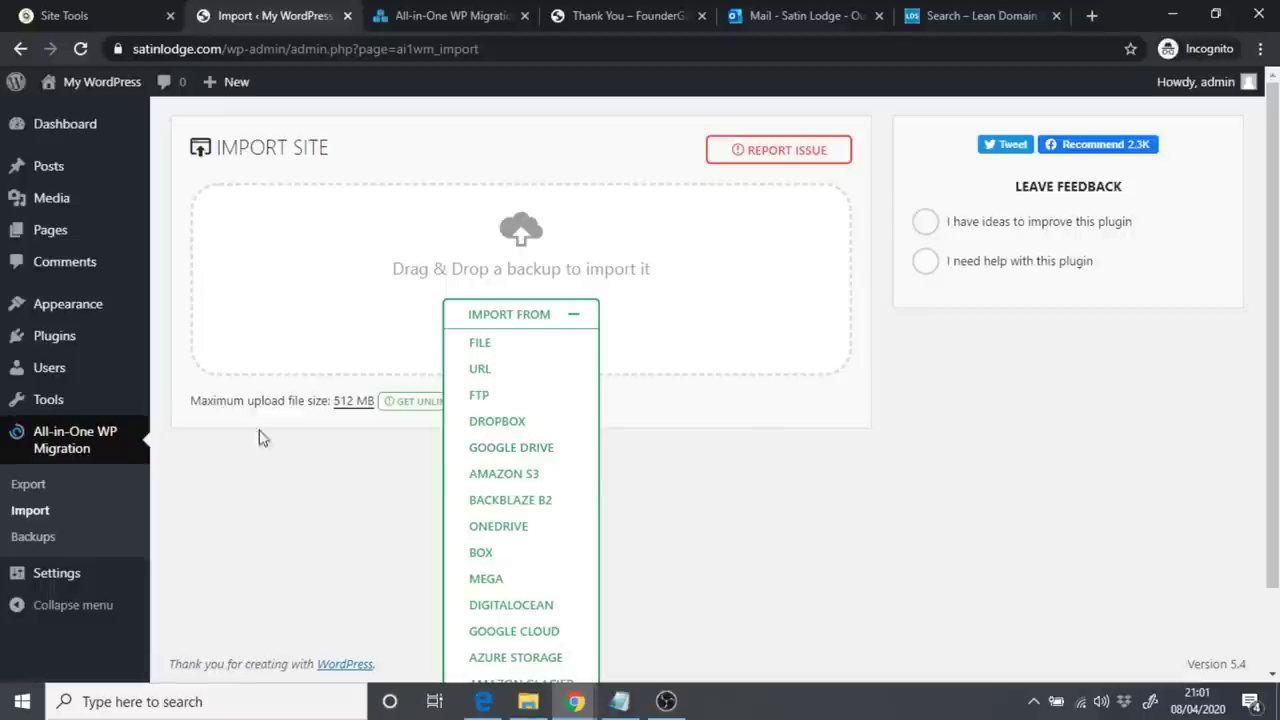
pyautogui.click(81, 50)
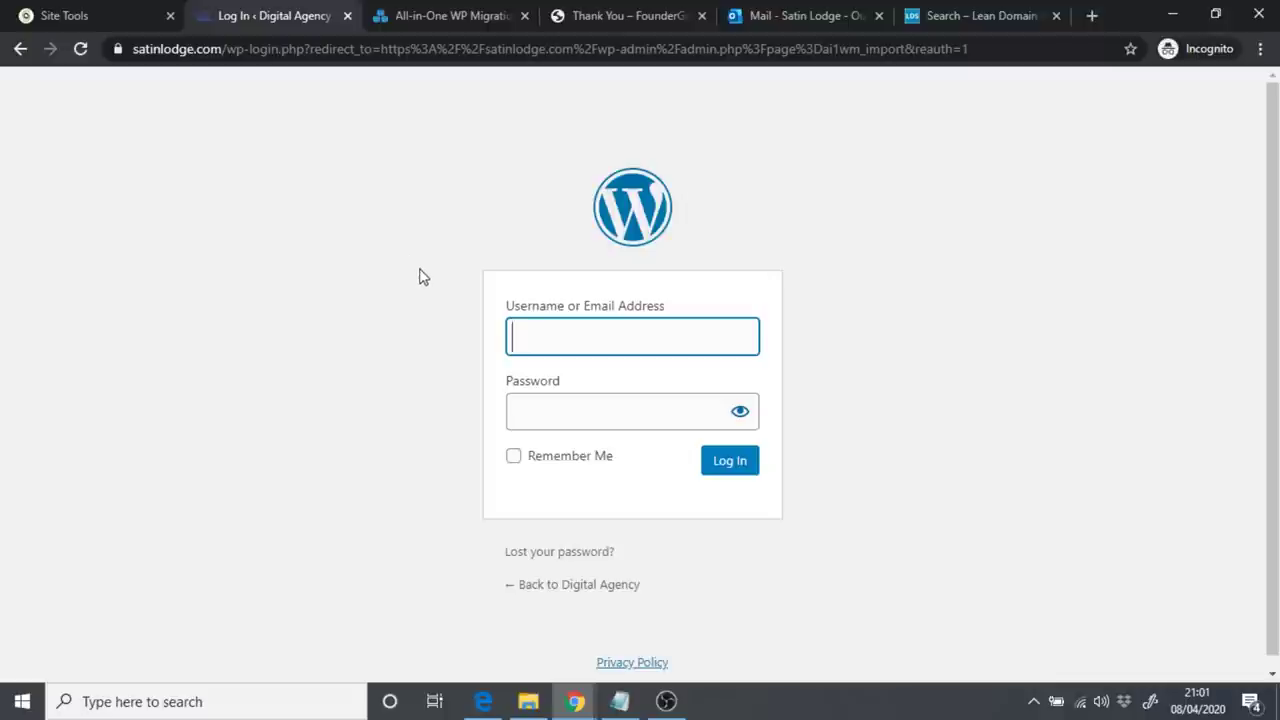
# - Enter the administrator username in the login form, then return to SiteGround's Install & Manage page
pyautogui.write('admin')
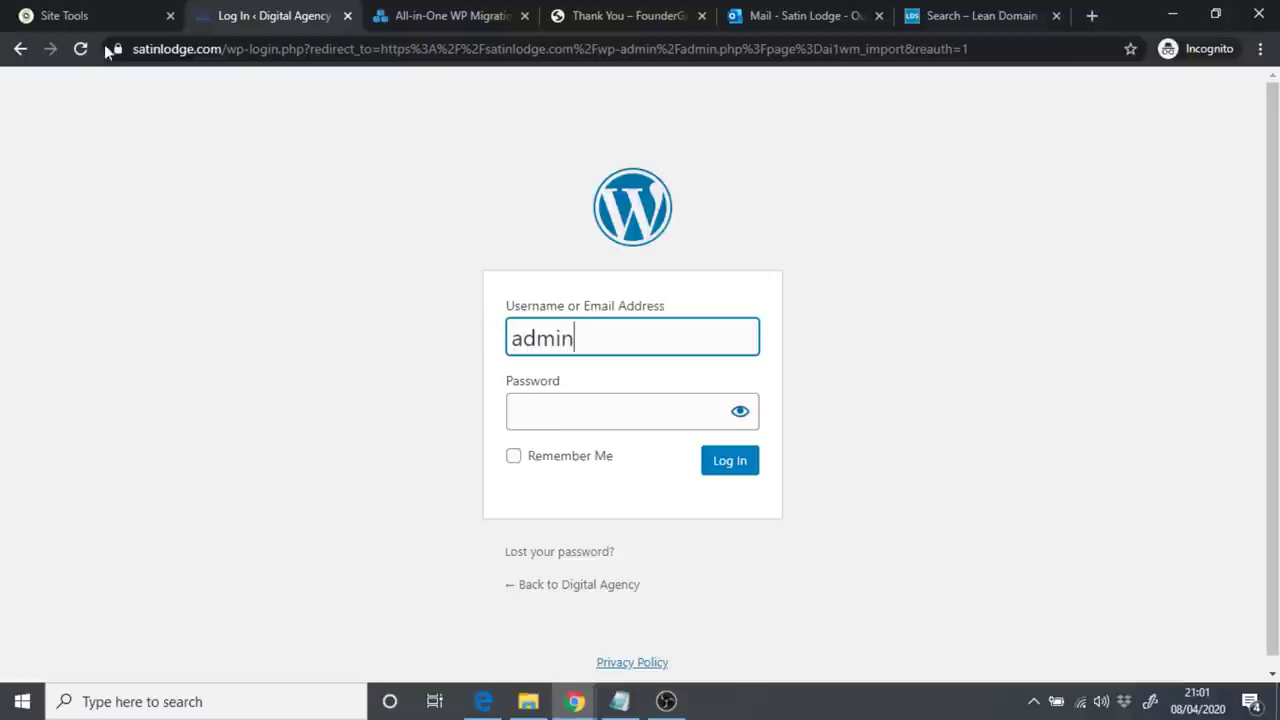
pyautogui.click(84, 12)
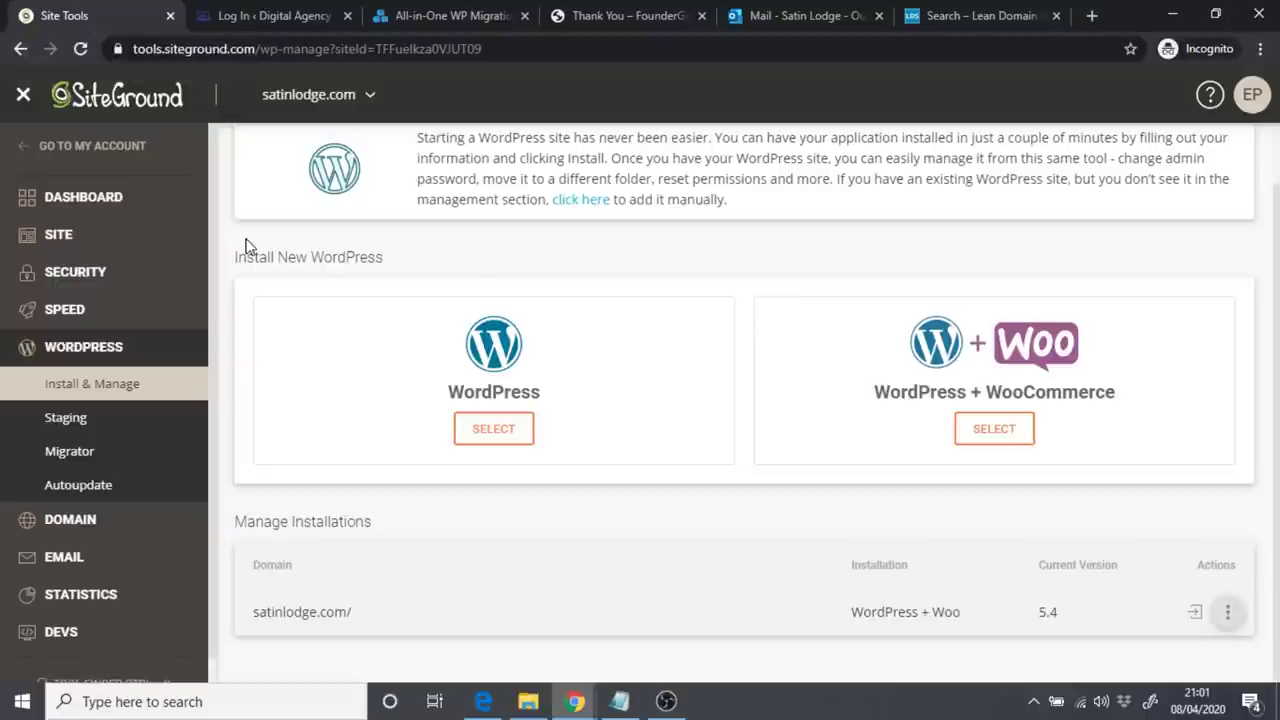
# - Update the satinlodge.com admin password in SiteGround with a pasted new password, then return to the login page
pyautogui.click(90, 388)
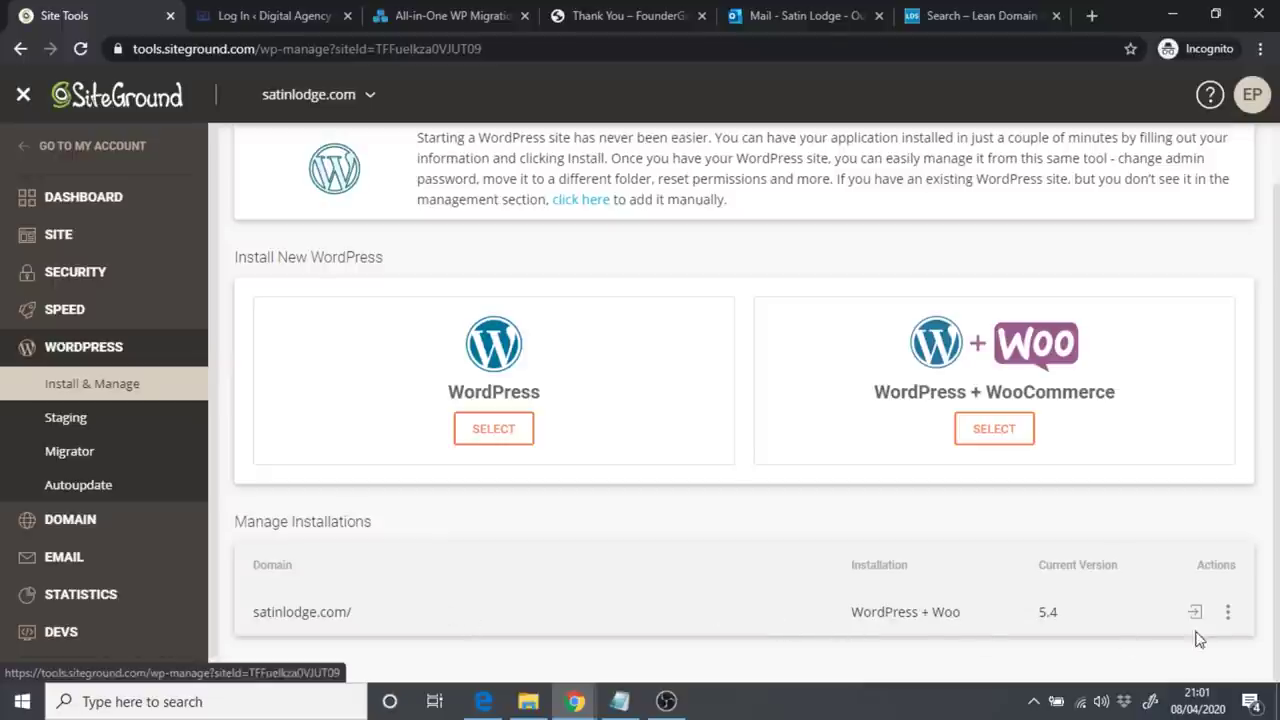
pyautogui.click(1228, 612)
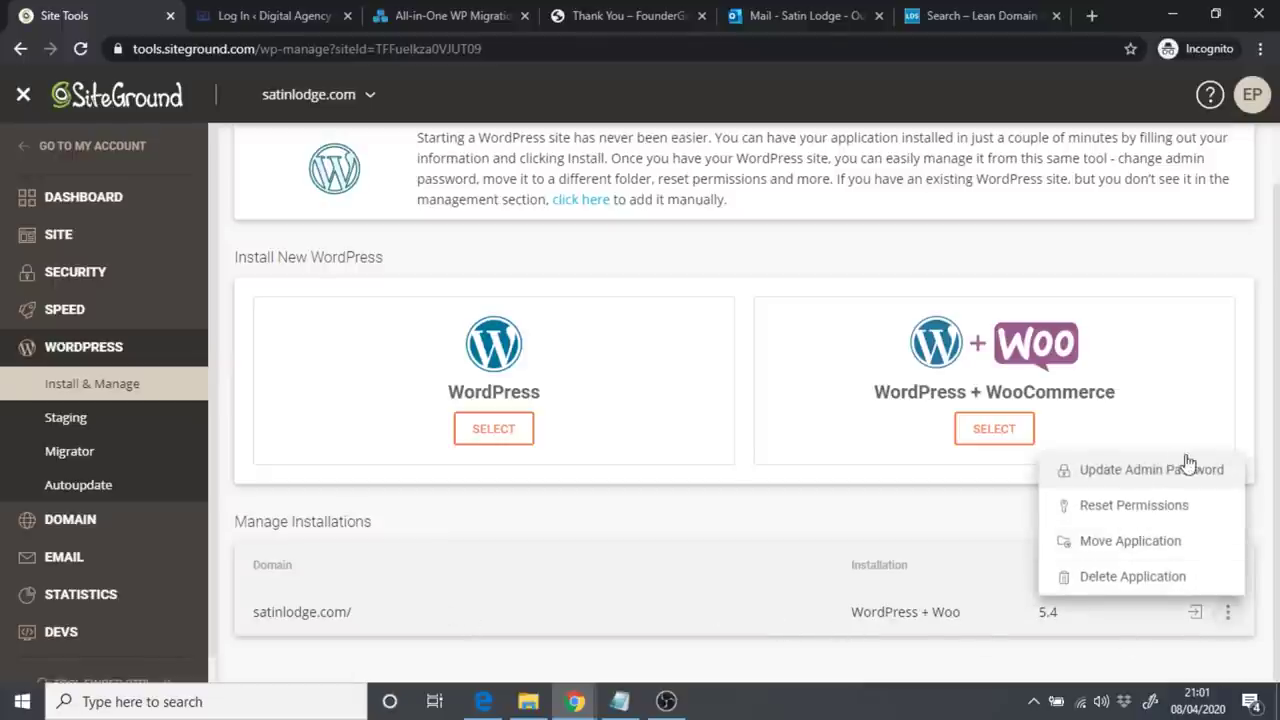
pyautogui.click(1150, 471)
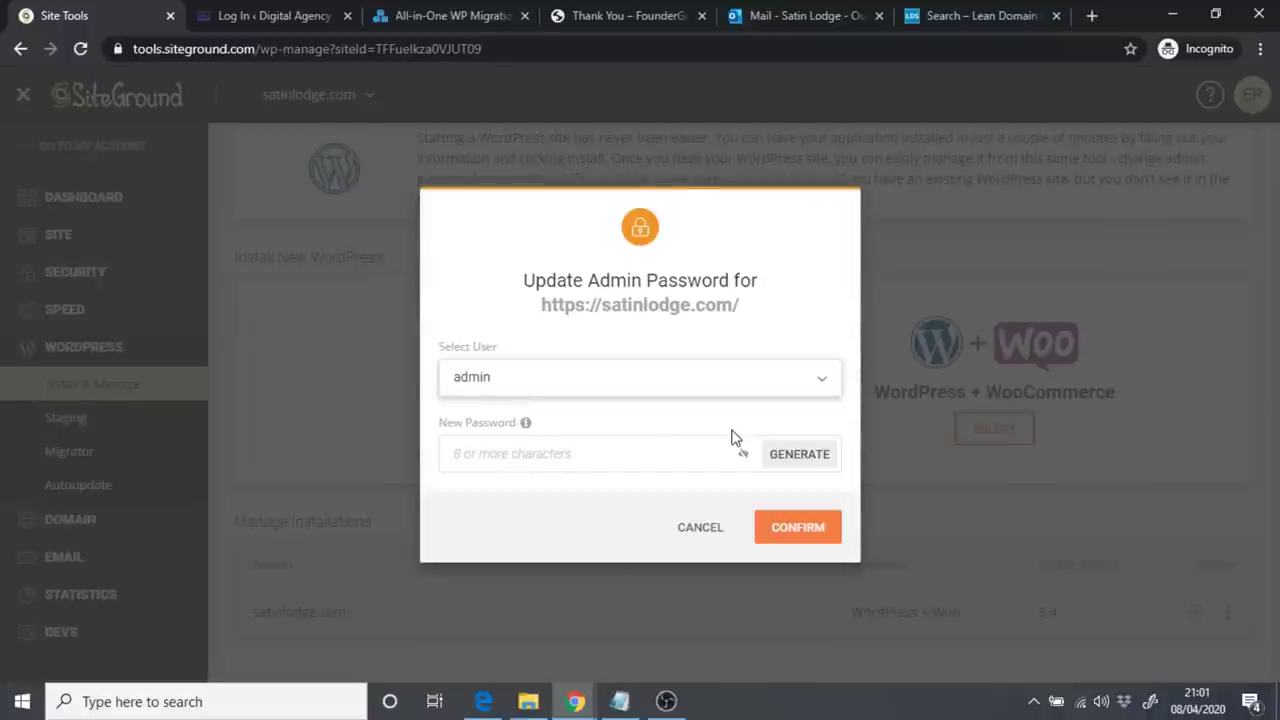
pyautogui.click(500, 452)
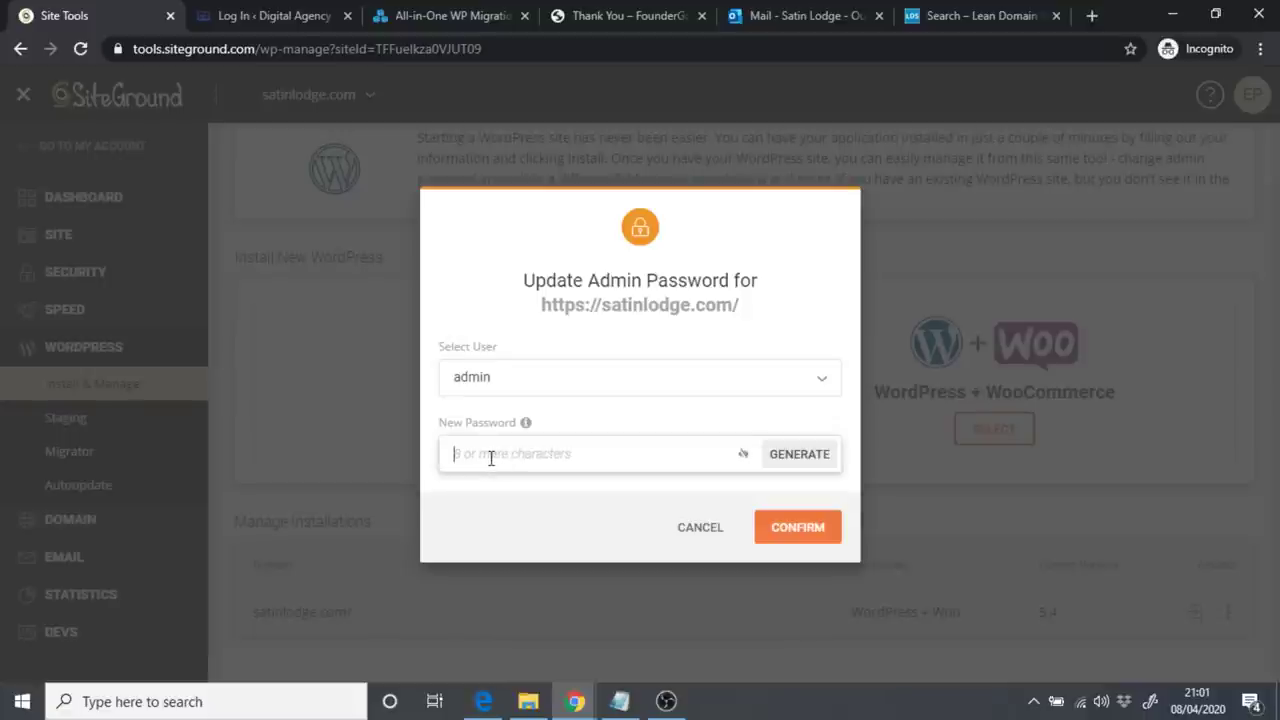
pyautogui.hotkey('ctrl', 'v')
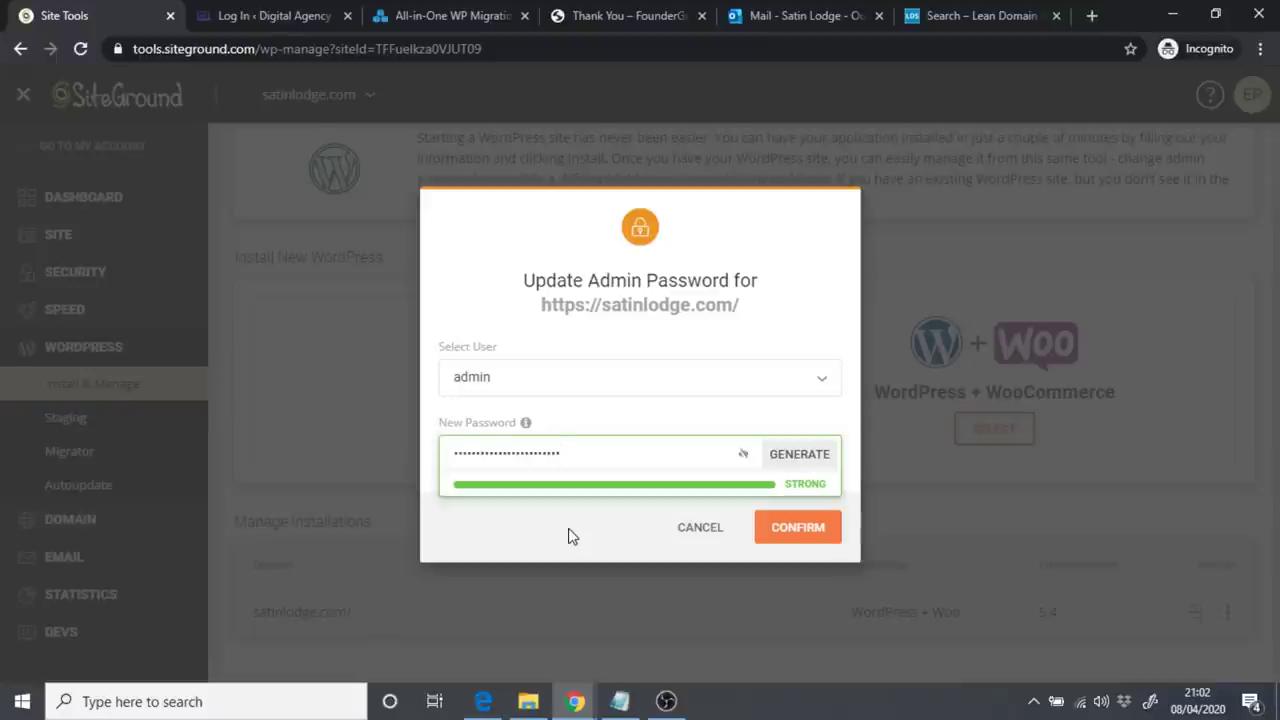
pyautogui.click(806, 543)
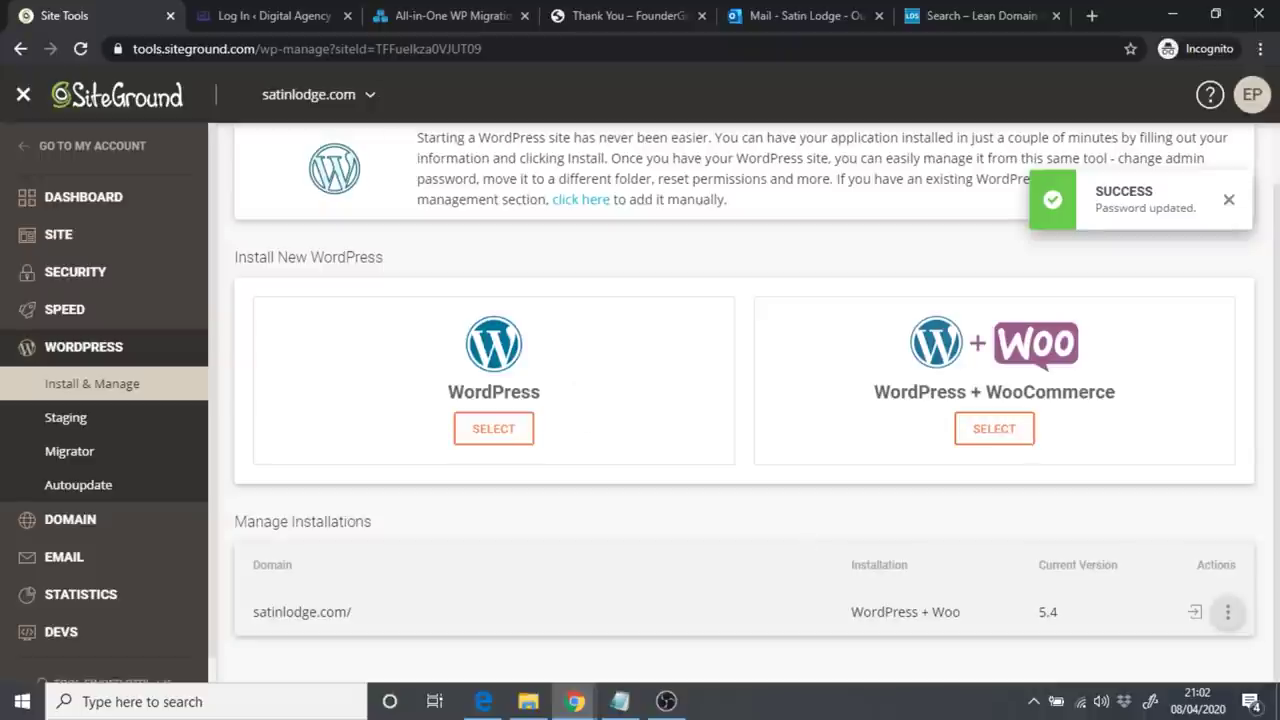
pyautogui.click(278, 15)
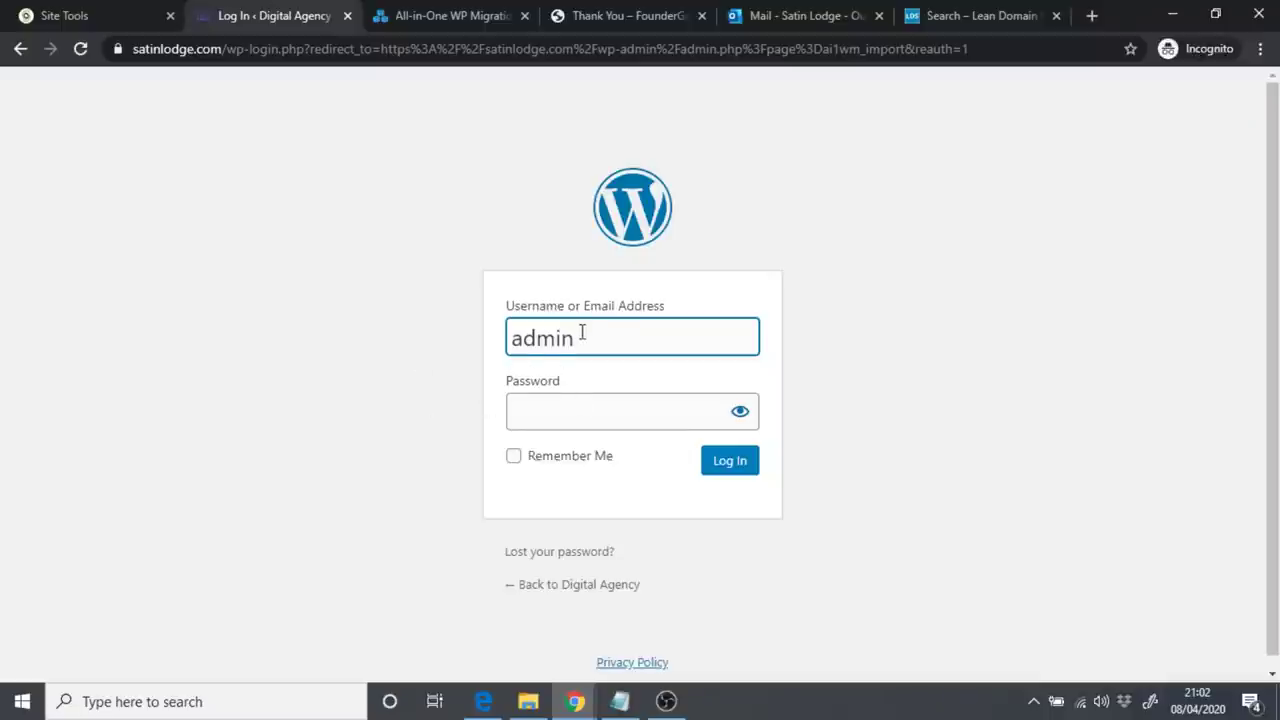
# - Log in to WordPress with the new password and visit the live Digital Agency homepage
pyautogui.click(560, 409)
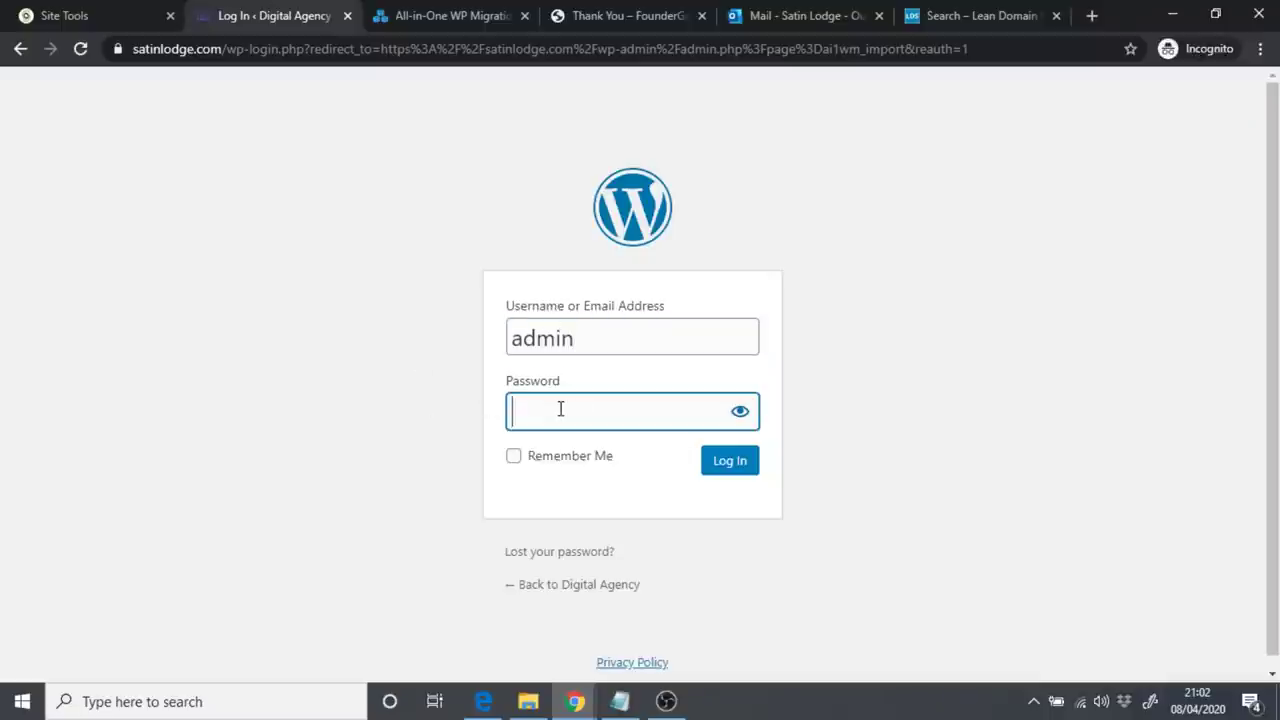
pyautogui.hotkey('ctrl', 'v')
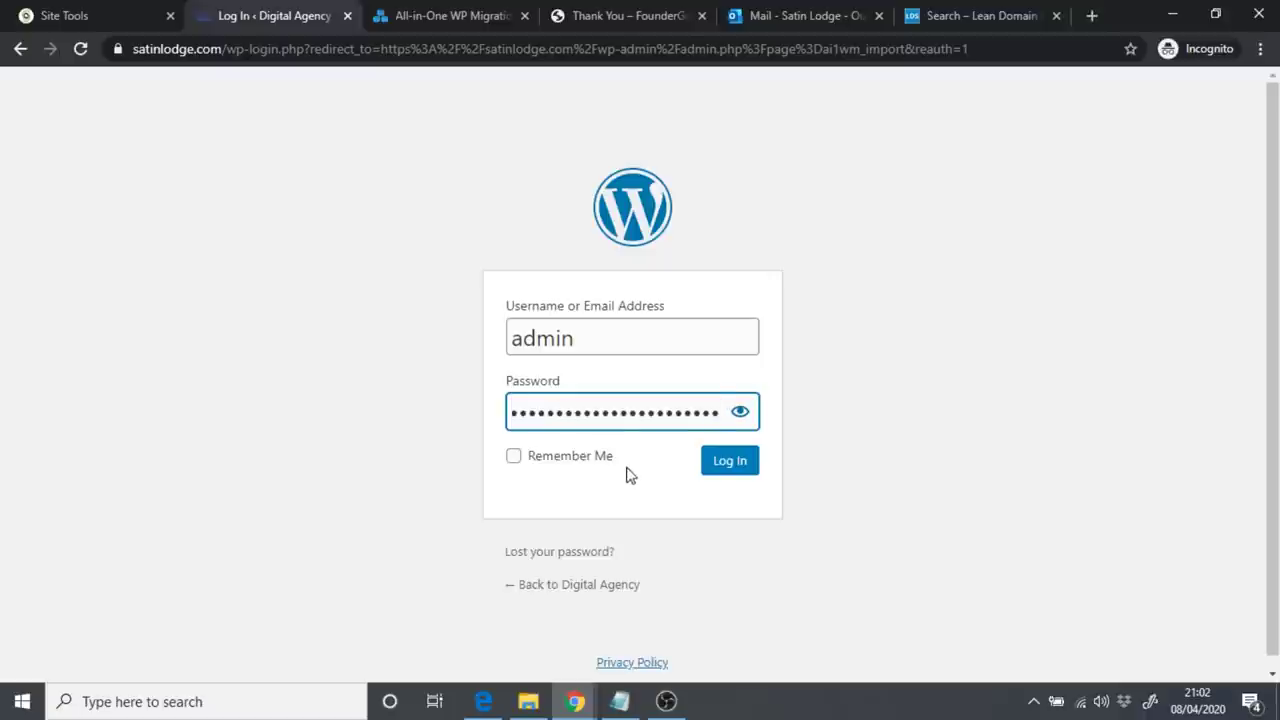
pyautogui.click(736, 479)
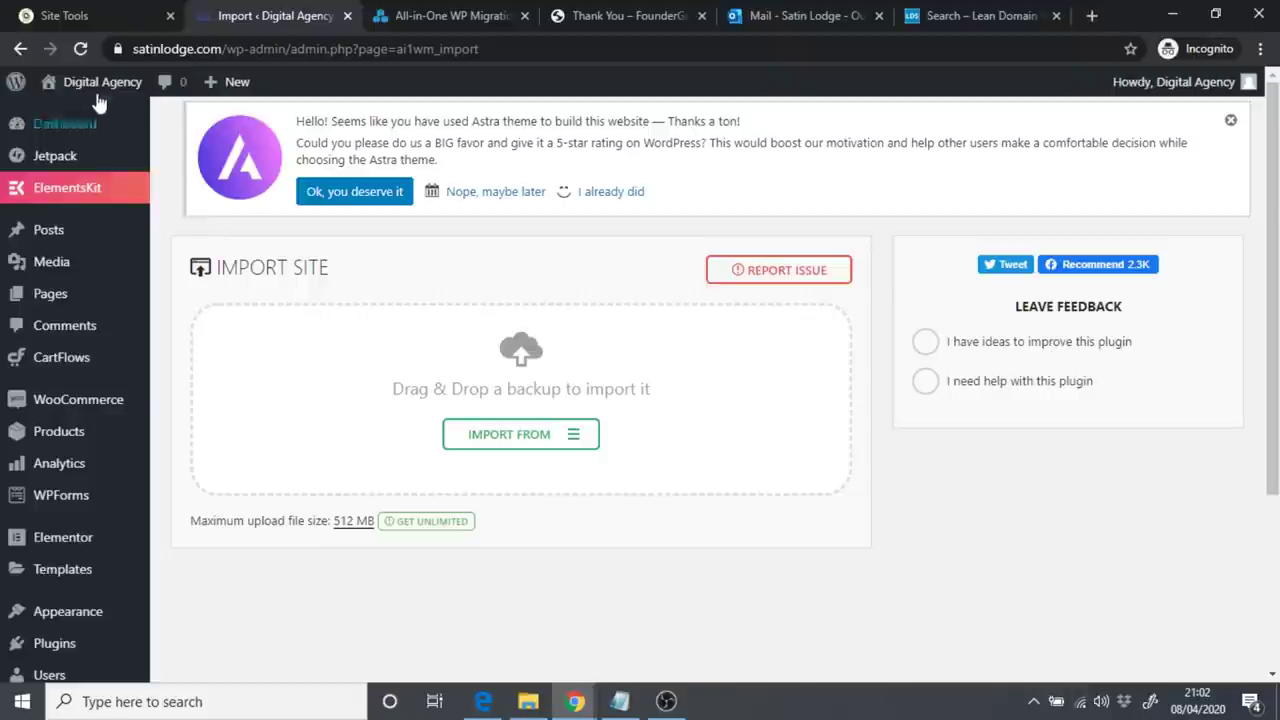
pyautogui.moveTo(100, 85)
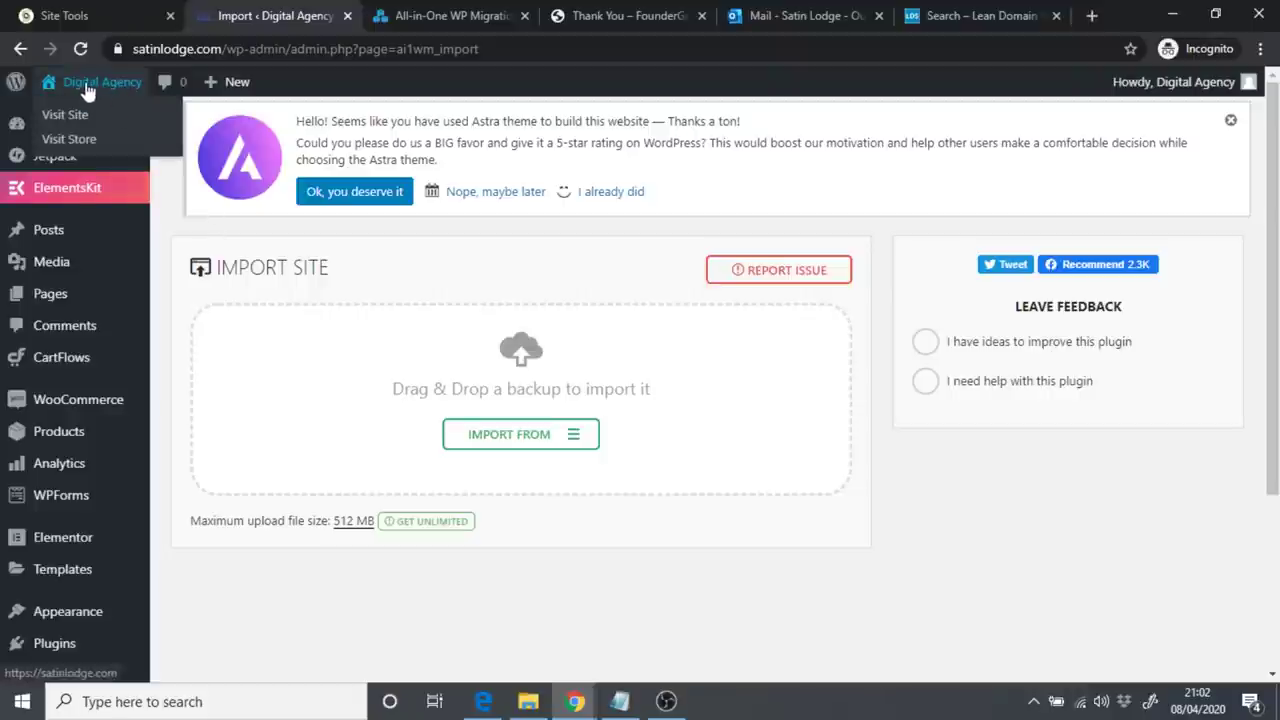
pyautogui.click(87, 88)
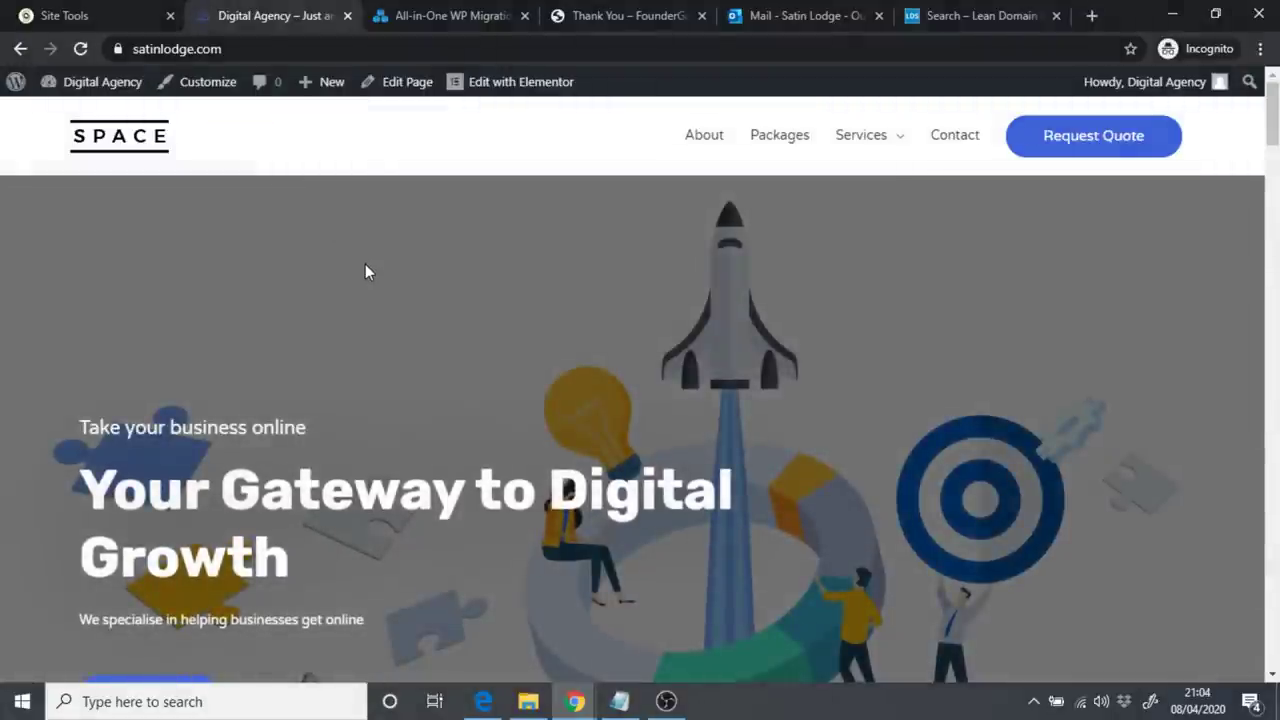
pyautogui.scroll(-2, 365, 265)
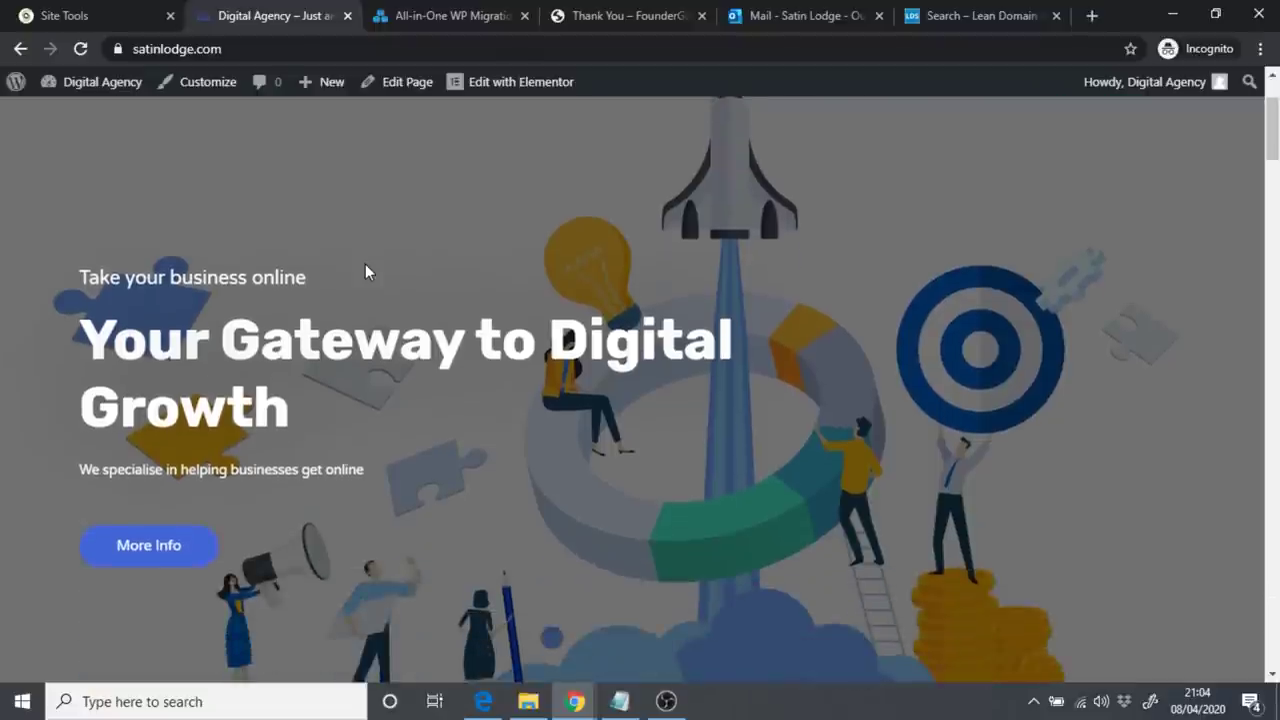
pyautogui.scroll(-5, 365, 264)
pyautogui.scroll(-2, 365, 270)
pyautogui.scroll(-5, 365, 266)
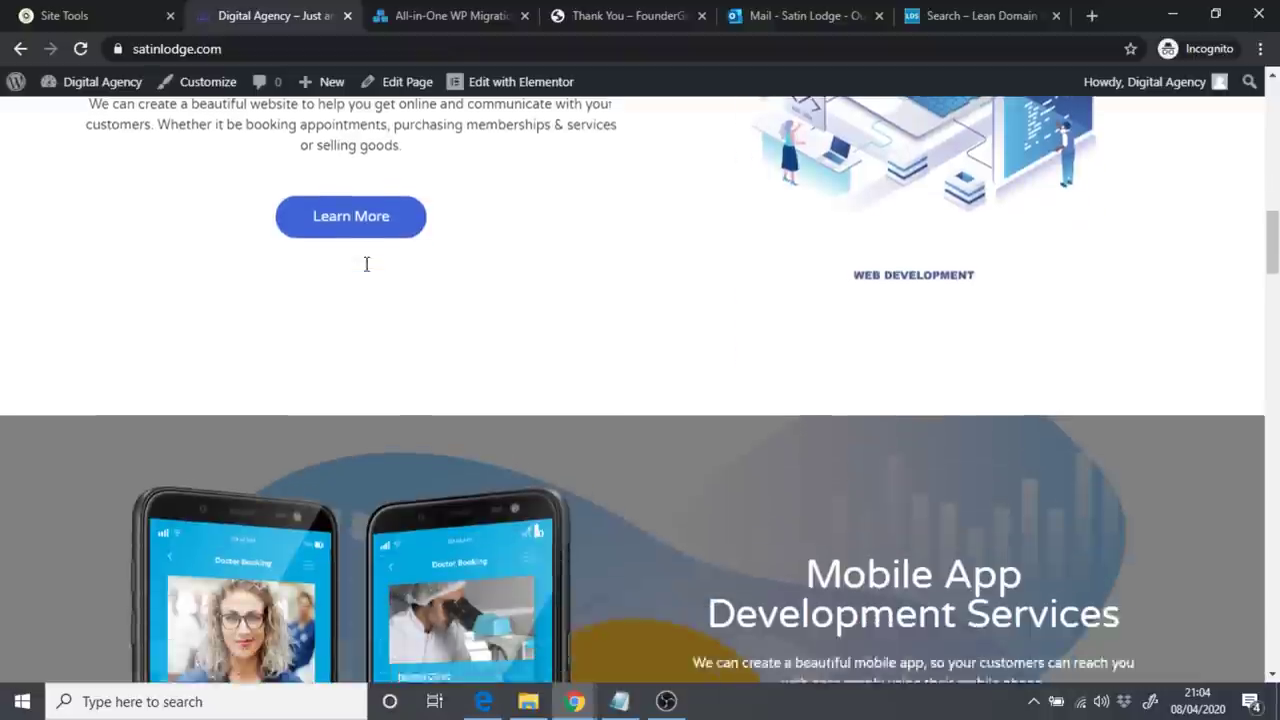
pyautogui.scroll(-7, 365, 264)
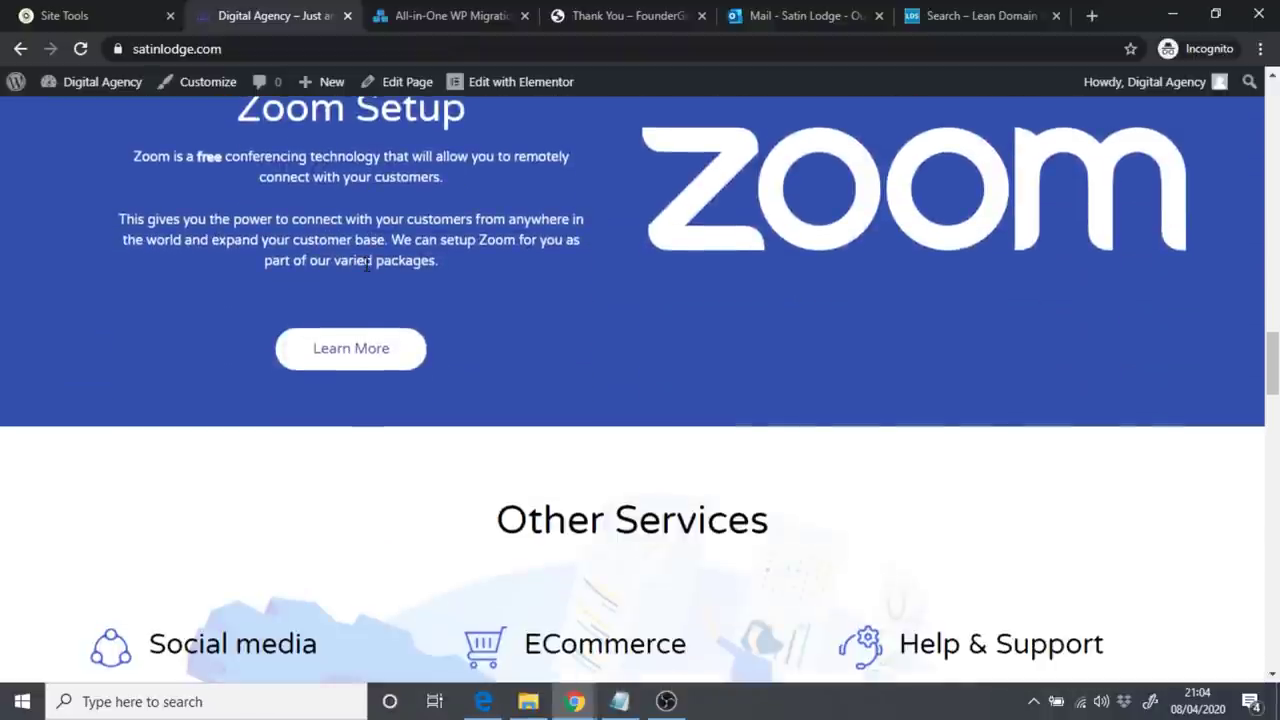
pyautogui.scroll(-13, 365, 264)
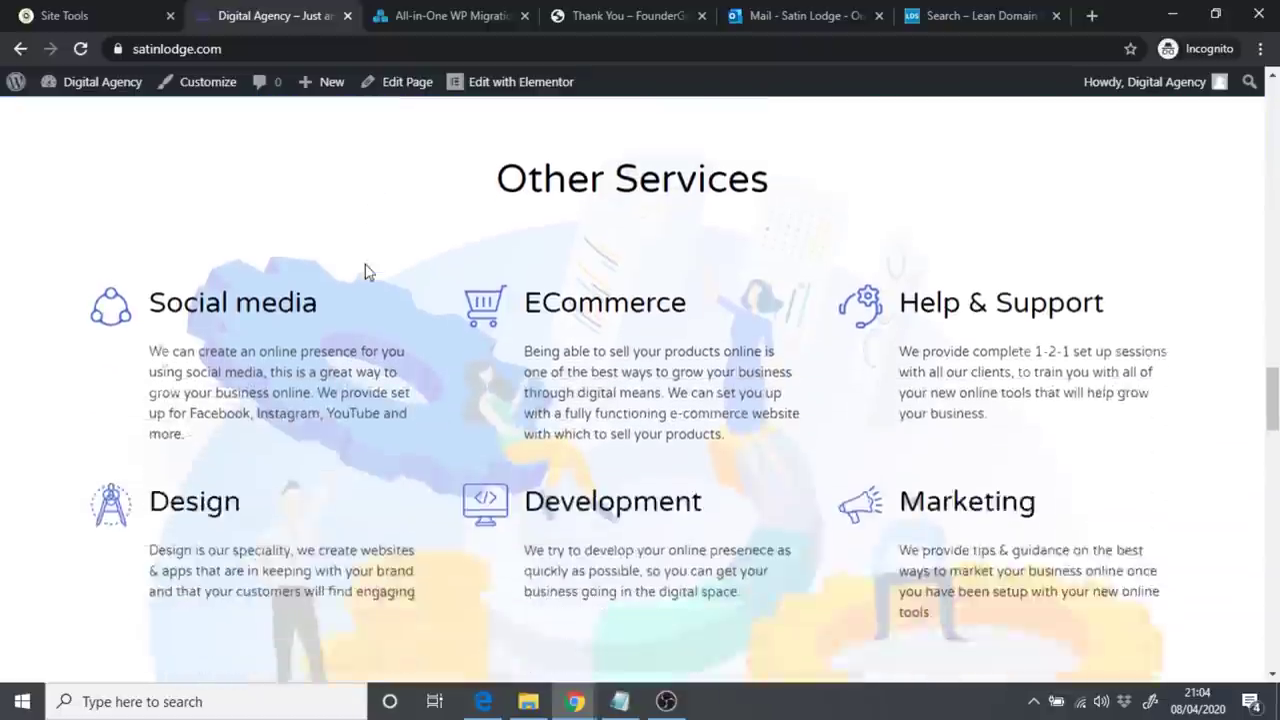
pyautogui.scroll(-2, 900, 357)
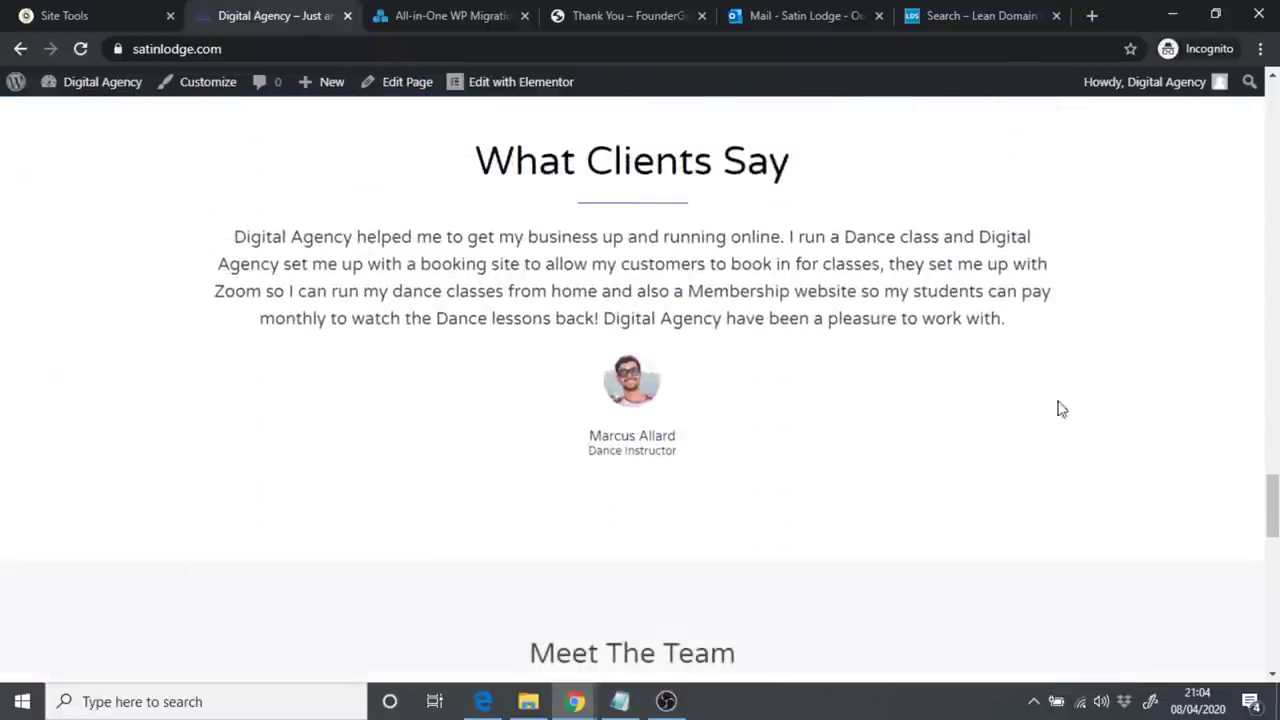
pyautogui.scroll(15, 900, 357)
pyautogui.scroll(6, 622, 403)
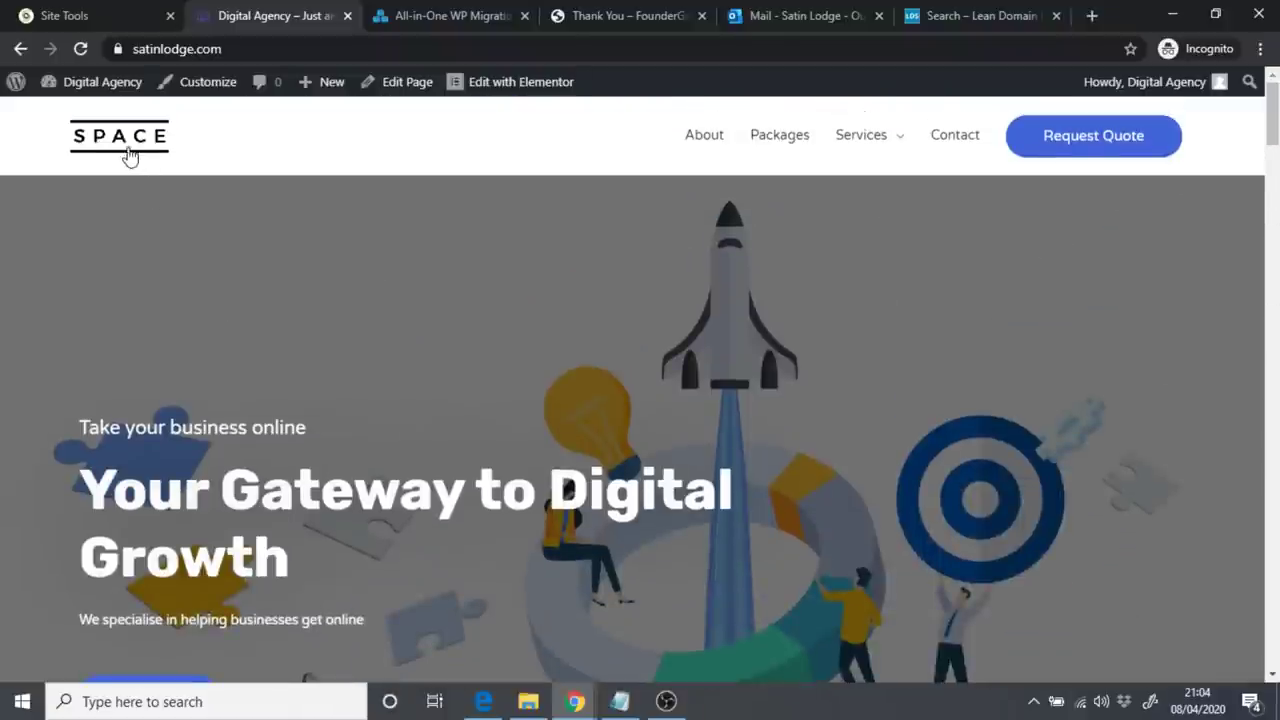
pyautogui.scroll(-3, 266, 340)
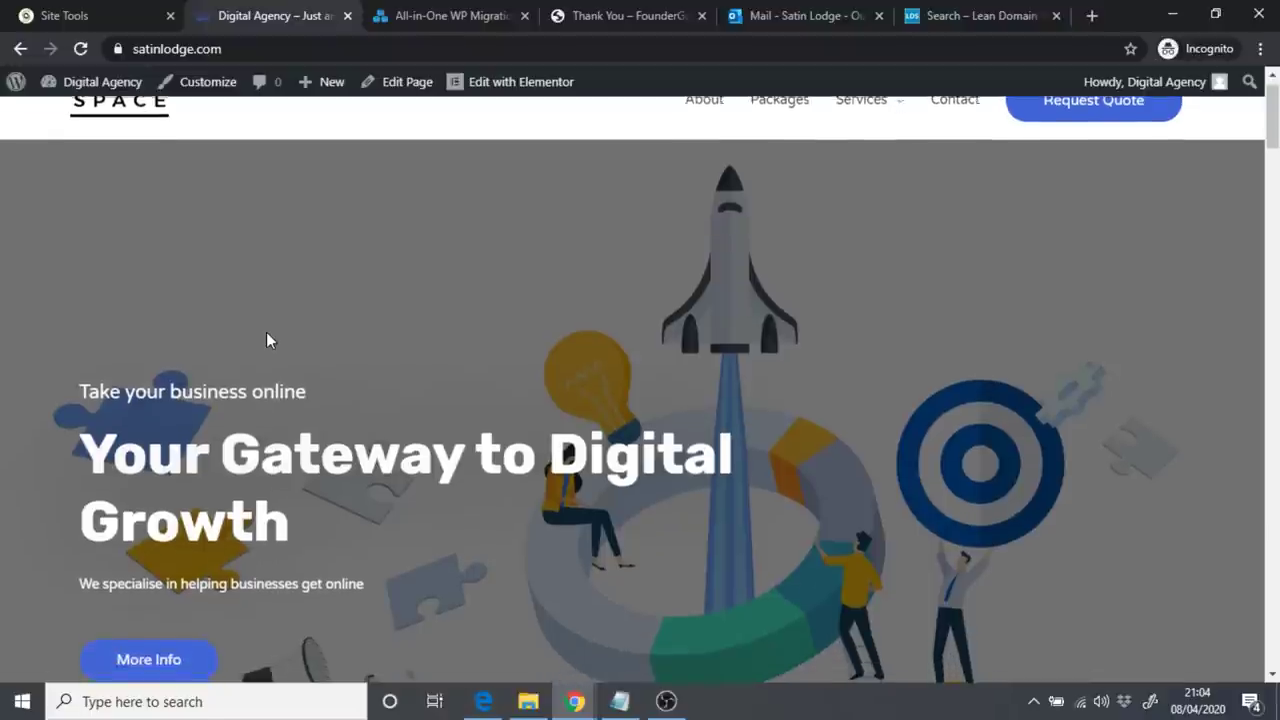
pyautogui.scroll(3, 267, 337)
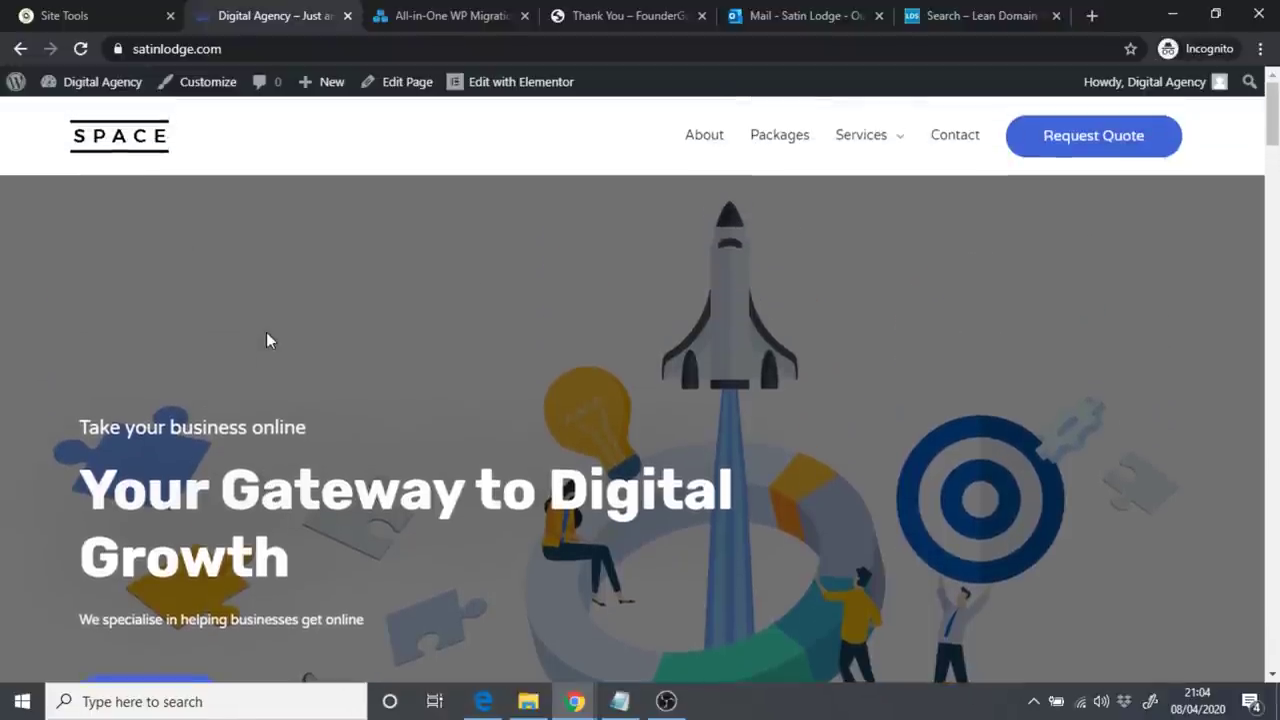
pyautogui.scroll(-10, 266, 340)
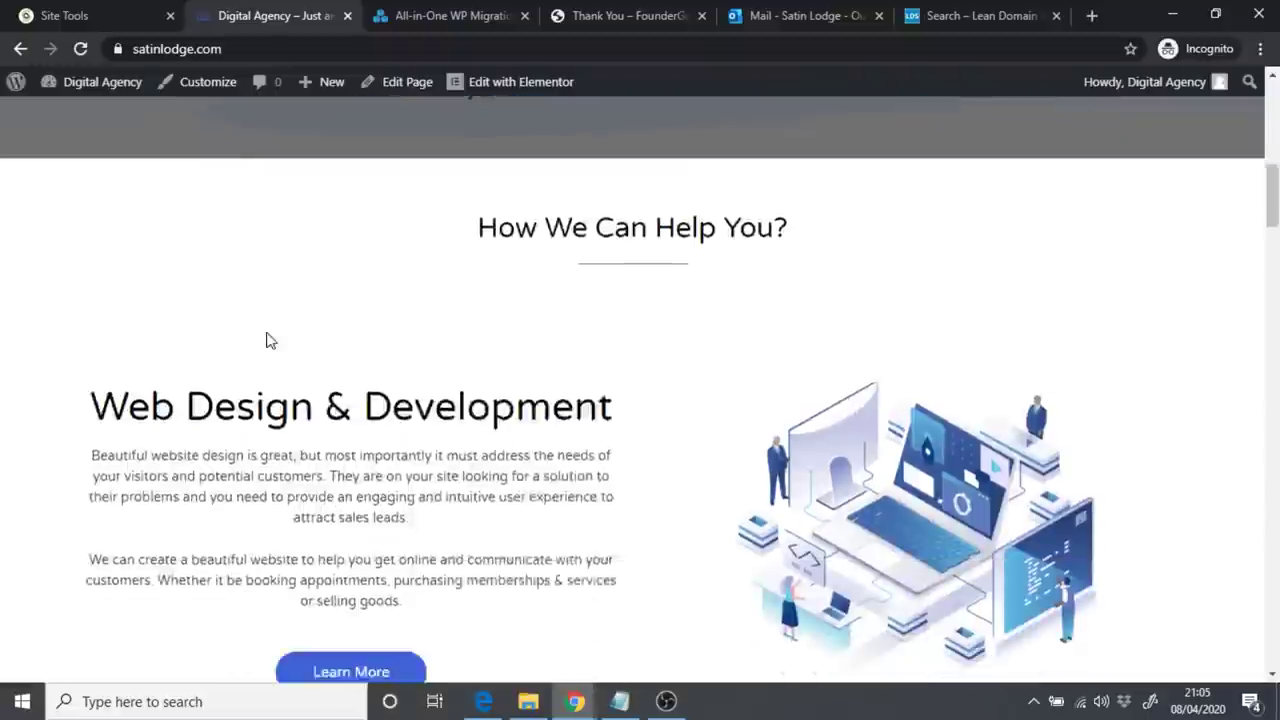
pyautogui.scroll(-20, 266, 340)
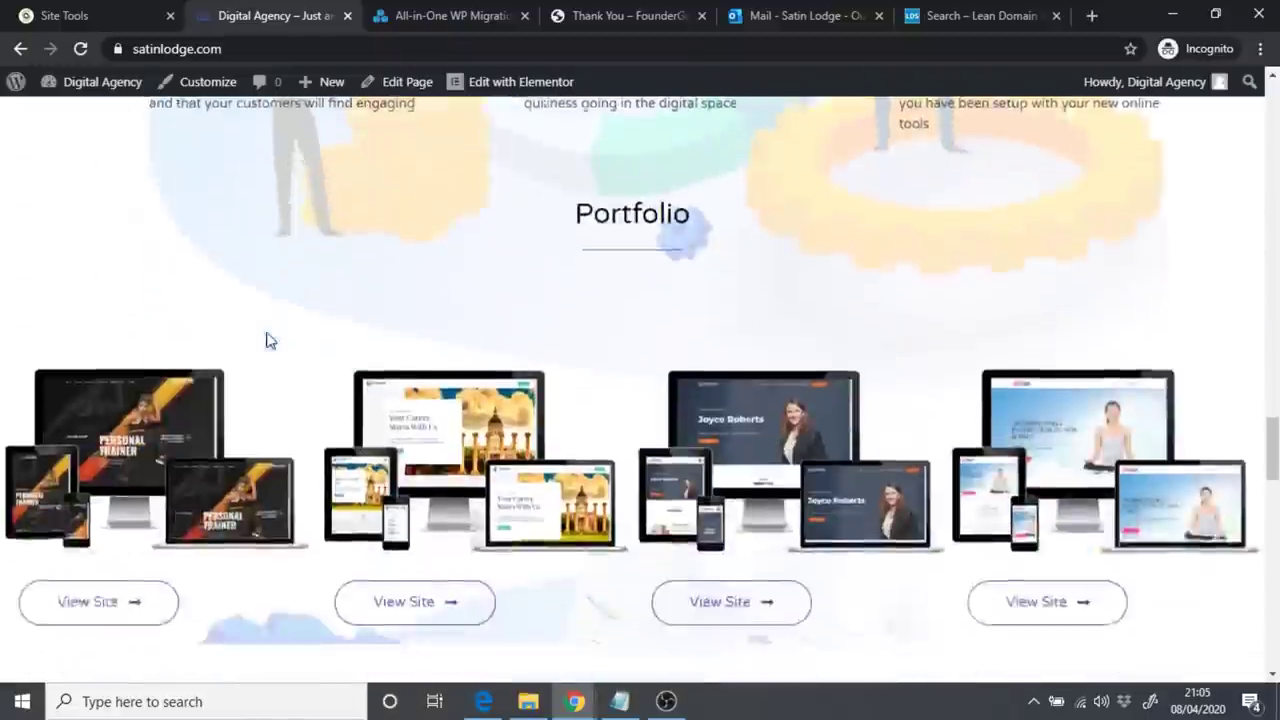
pyautogui.scroll(-10, 266, 332)
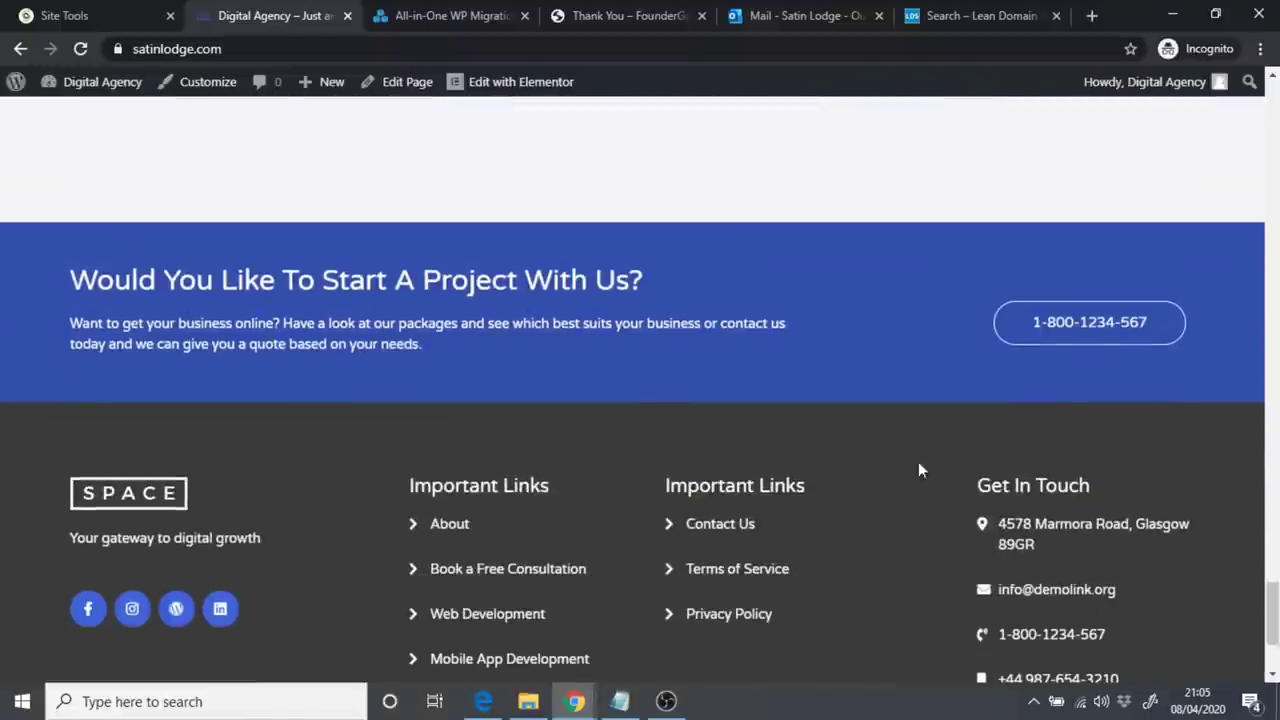
pyautogui.scroll(-1, 640, 434)
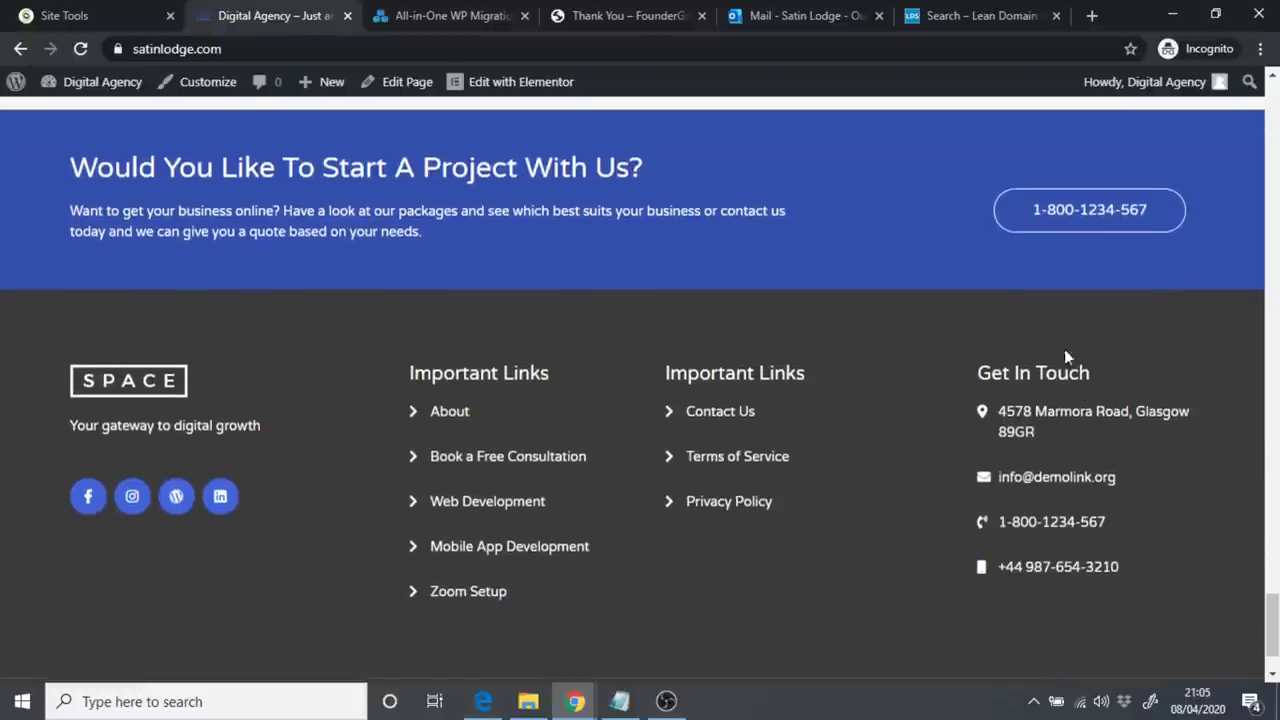
pyautogui.moveTo(1272, 620); pyautogui.dragTo(1264, 90)
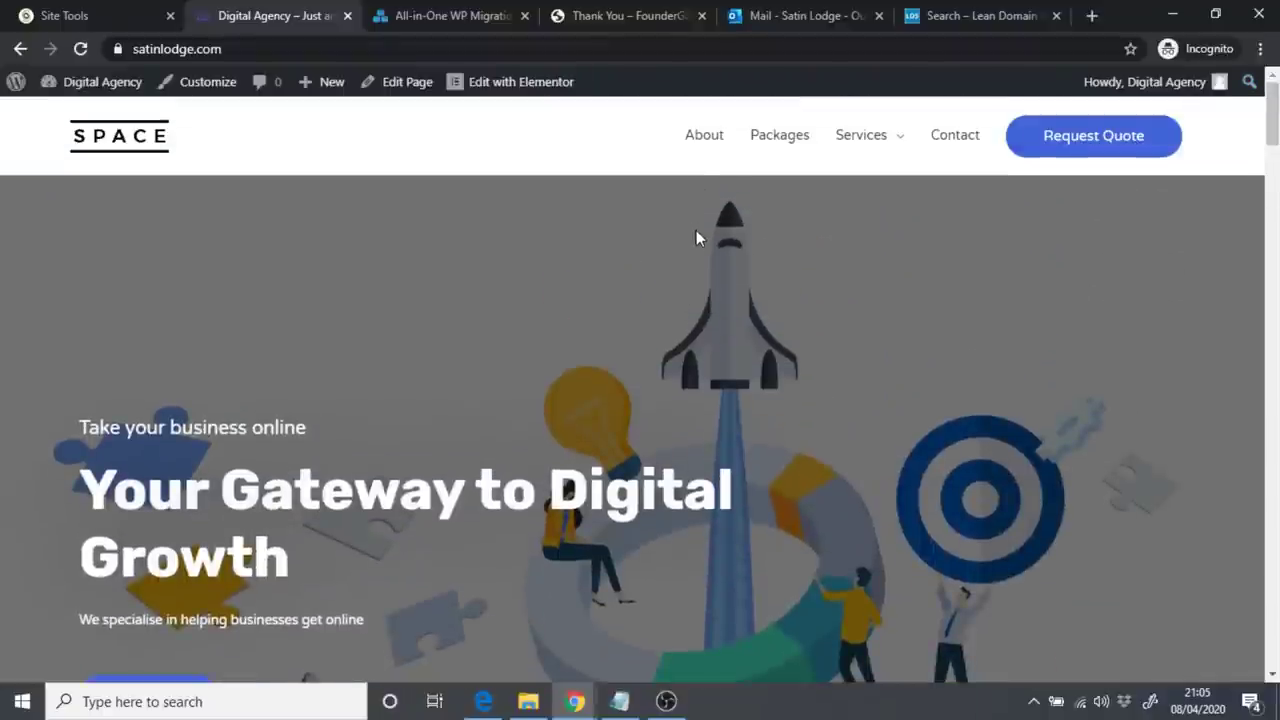
# - Browse the site's About and Packages pages, then go back to the WordPress dashboard
pyautogui.click(700, 140)
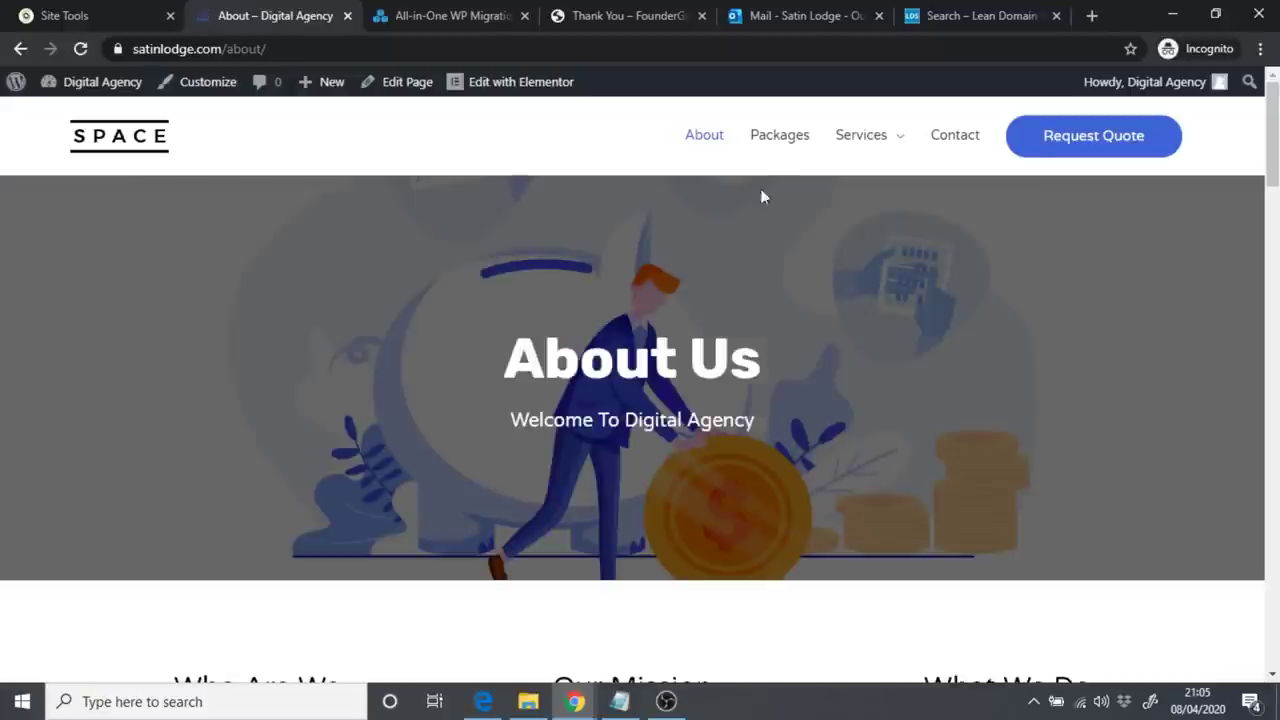
pyautogui.click(778, 140)
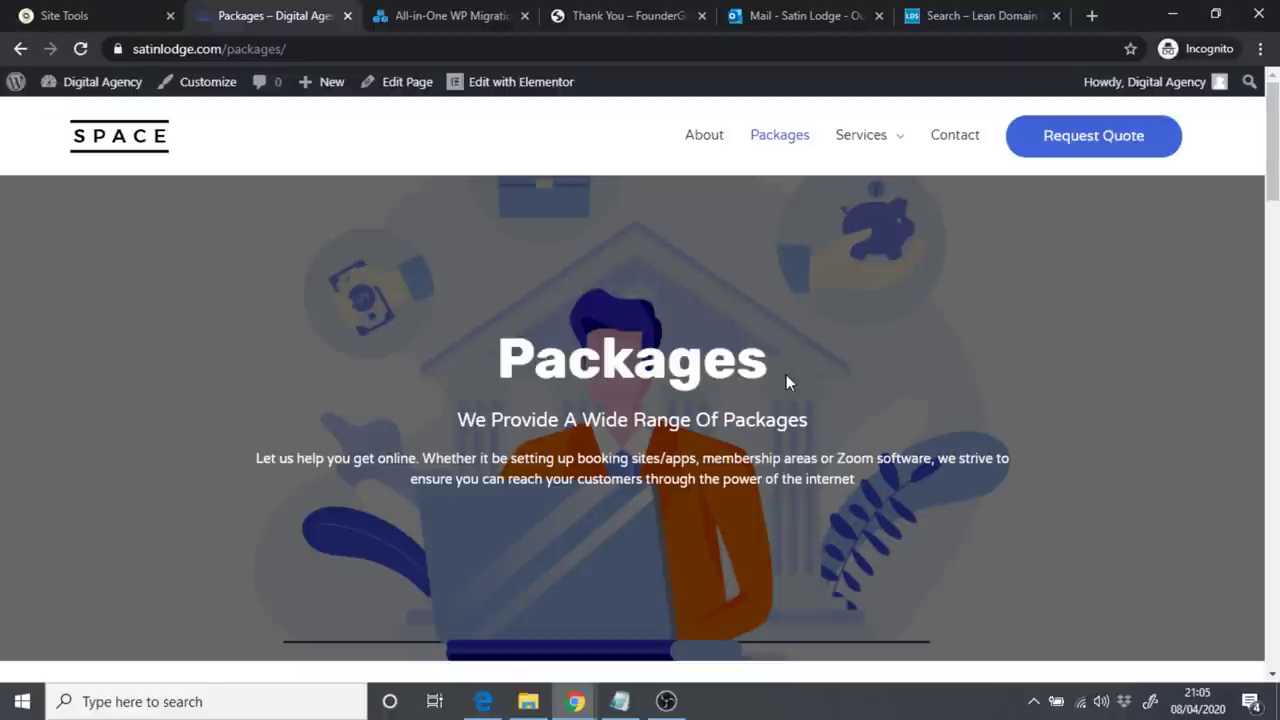
pyautogui.click(71, 88)
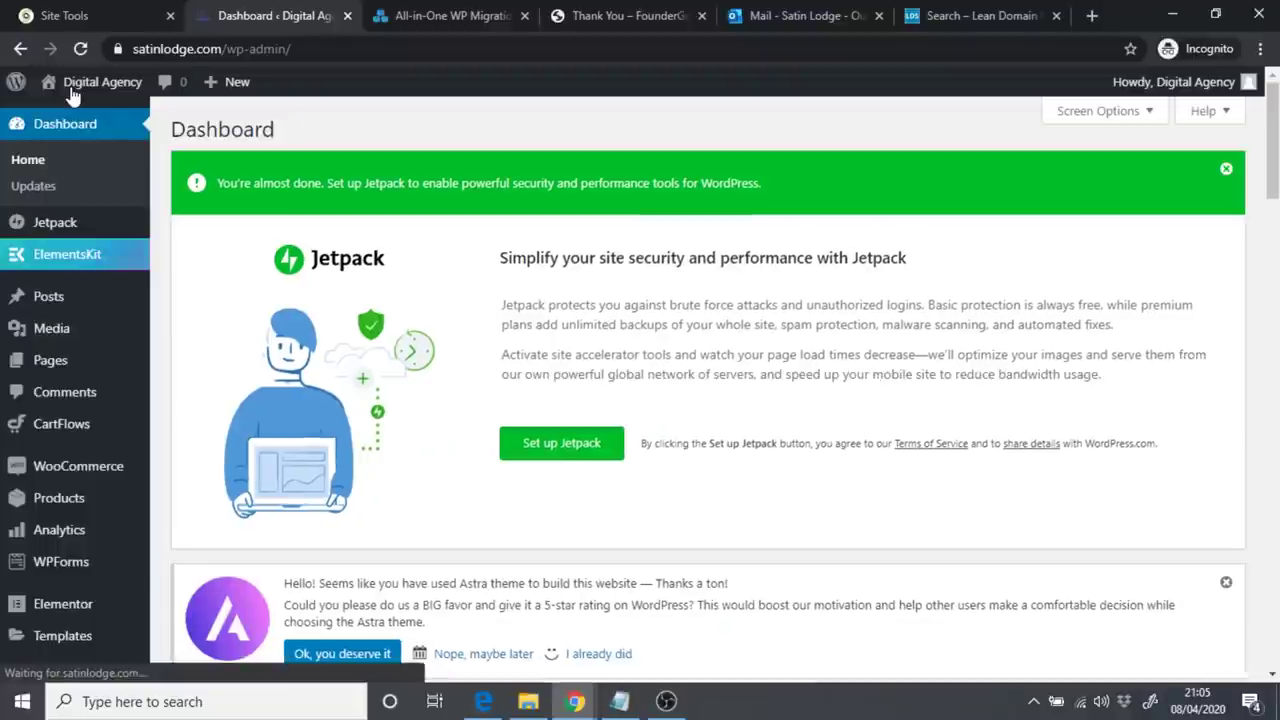
# - Review the Permalink Settings with the Post name structure, then view the live site
pyautogui.scroll(-3, 37, 474)
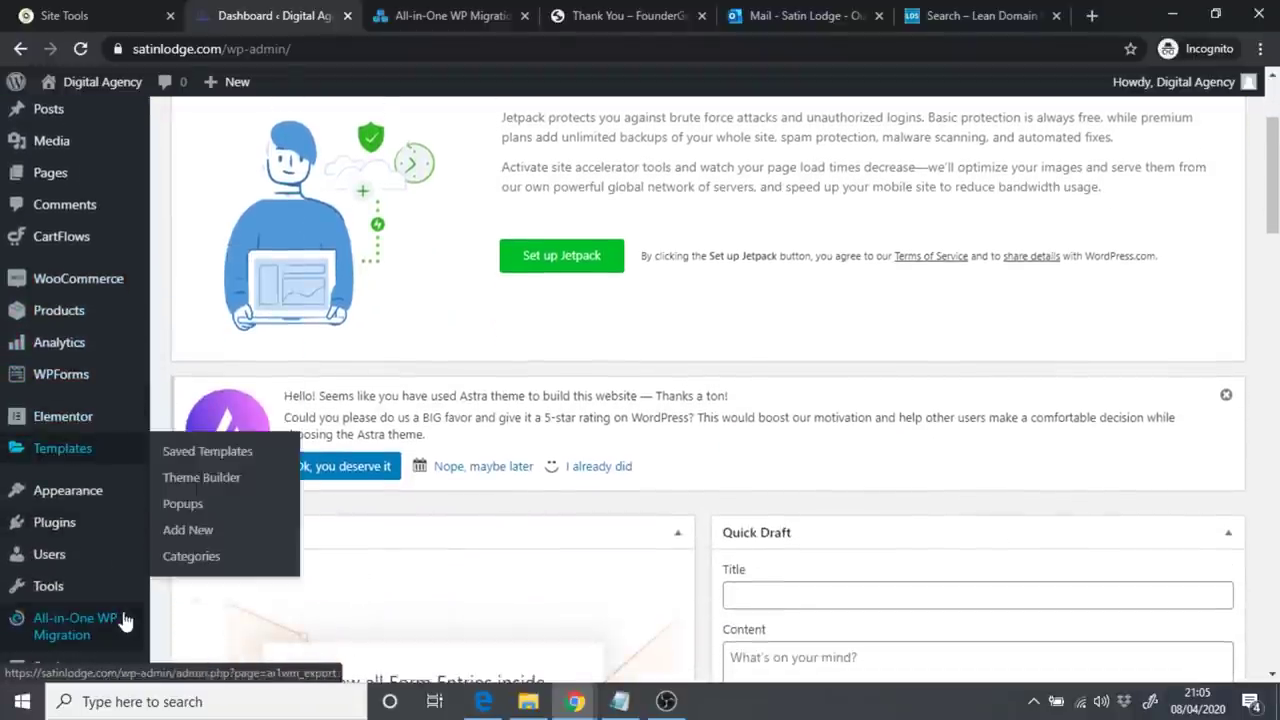
pyautogui.scroll(-2, 125, 622)
pyautogui.click(198, 603)
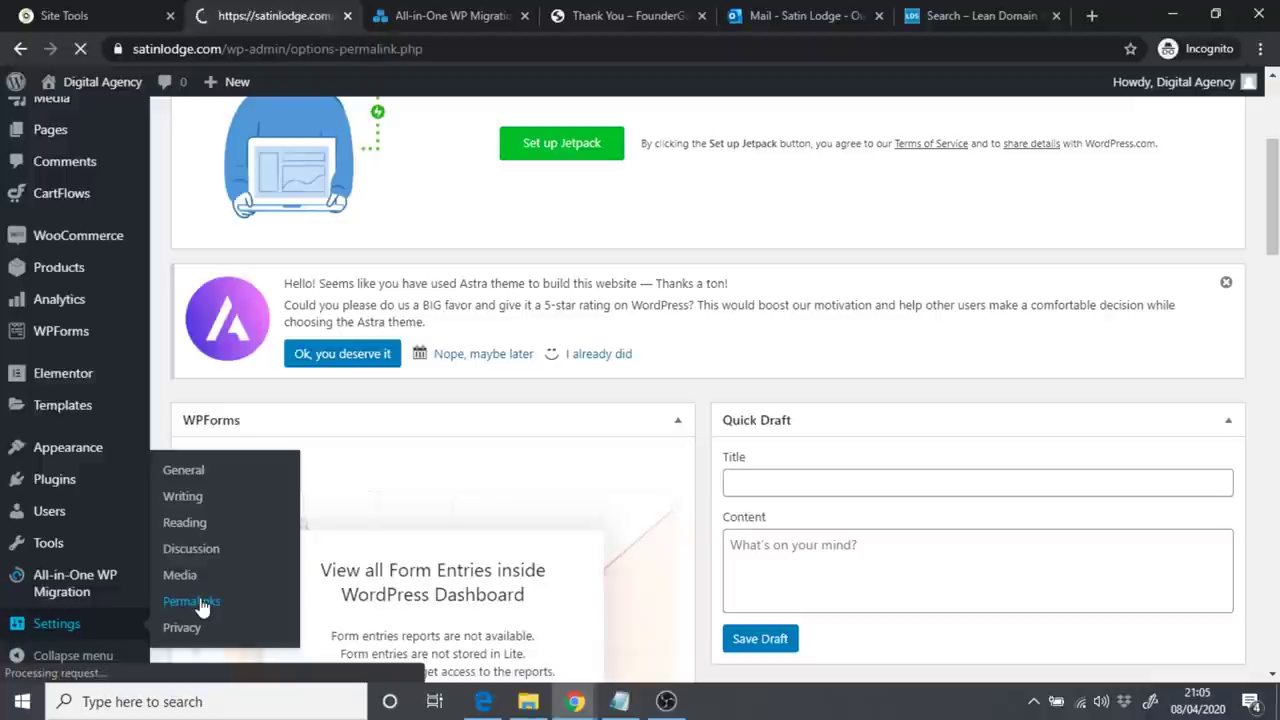
pyautogui.scroll(-2, 200, 605)
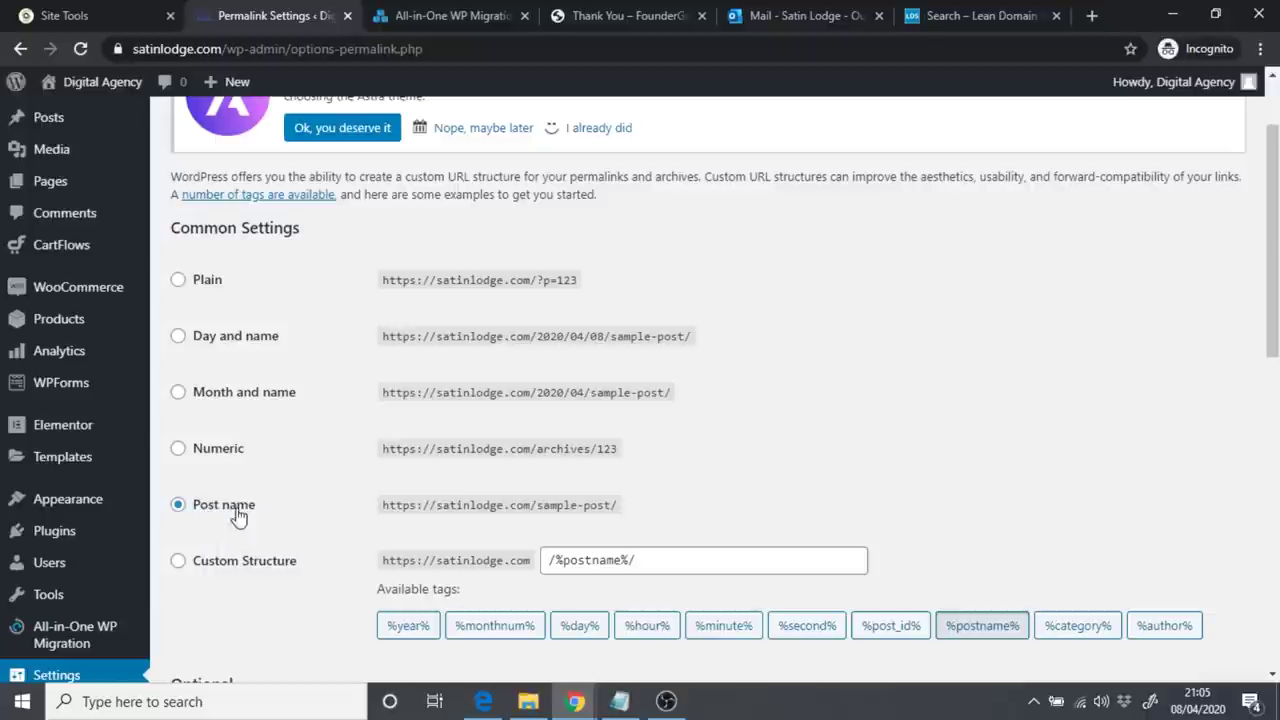
pyautogui.scroll(-4, 200, 515)
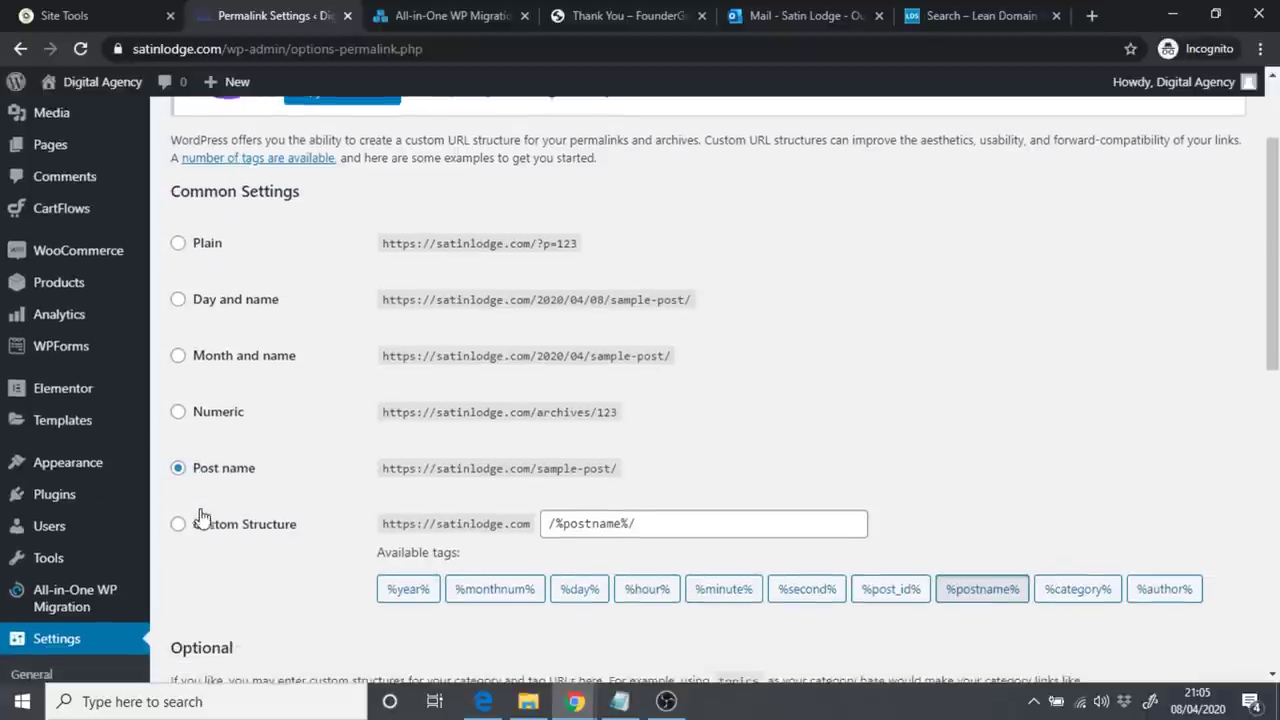
pyautogui.scroll(-4, 277, 593)
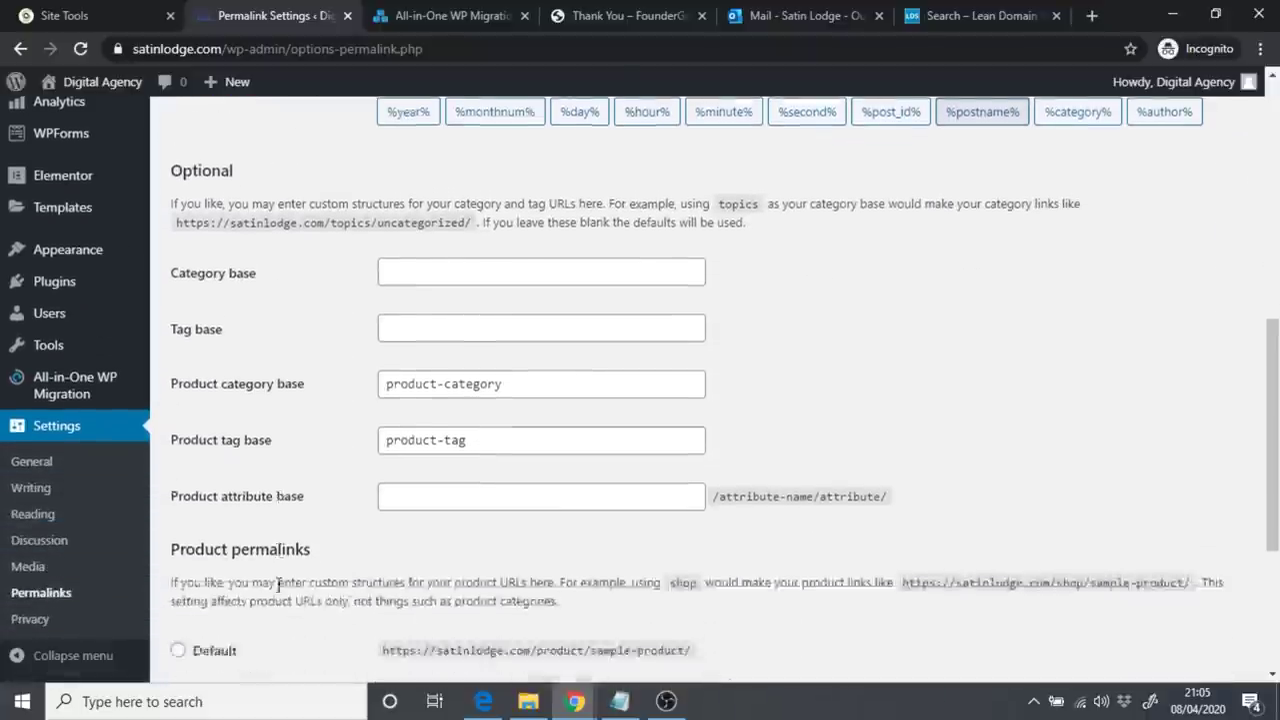
pyautogui.moveTo(1270, 540); pyautogui.dragTo(1270, 188)
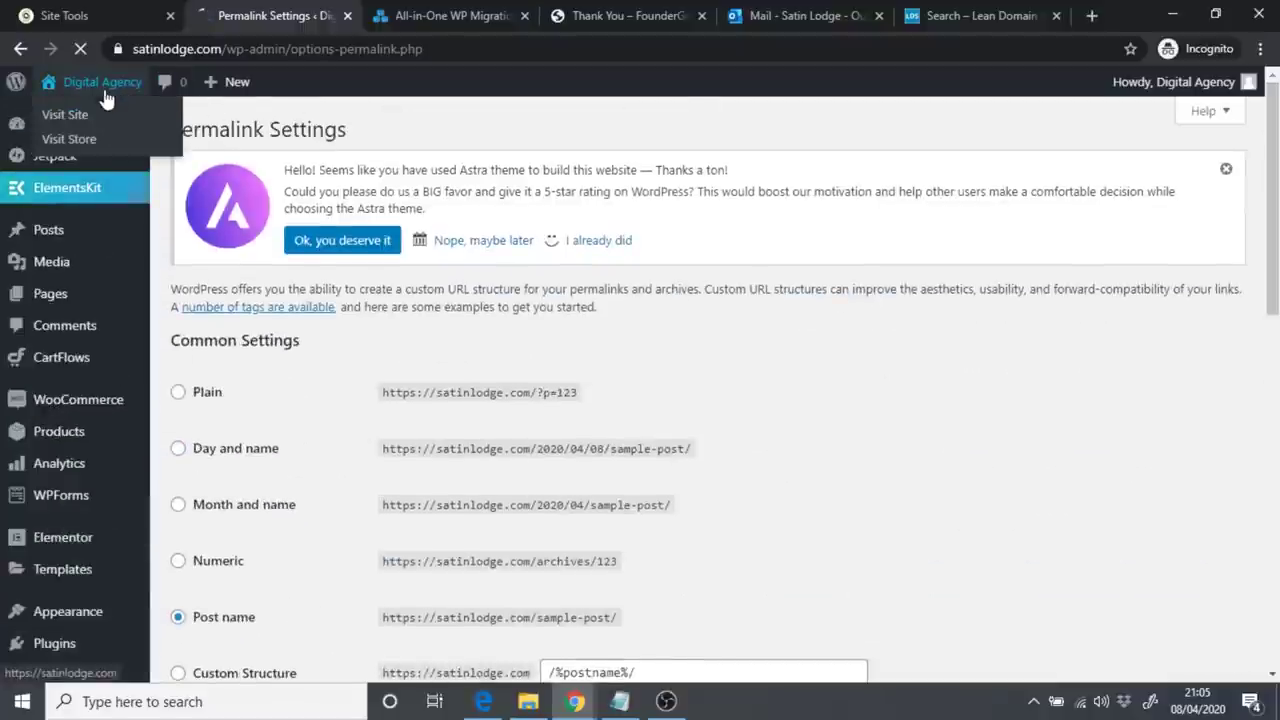
pyautogui.click(128, 96)
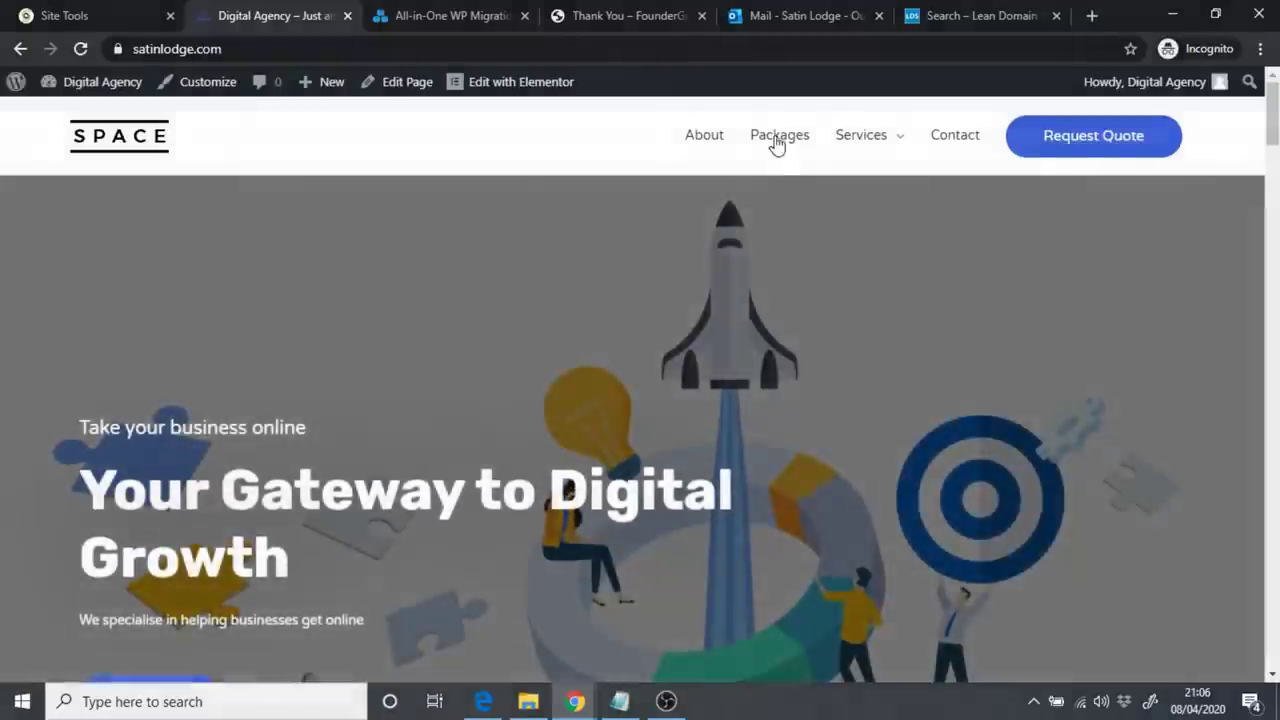
pyautogui.moveTo(880, 139)
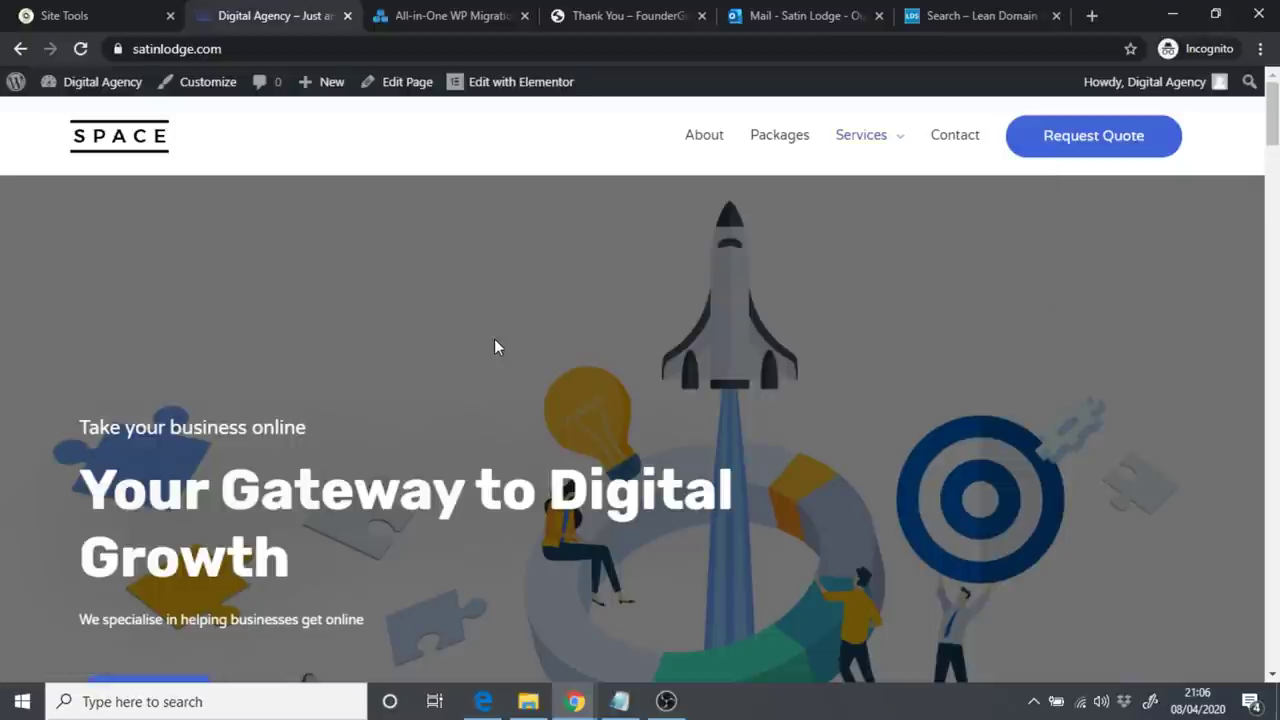
pyautogui.scroll(-1, 494, 346)
pyautogui.scroll(-7, 494, 346)
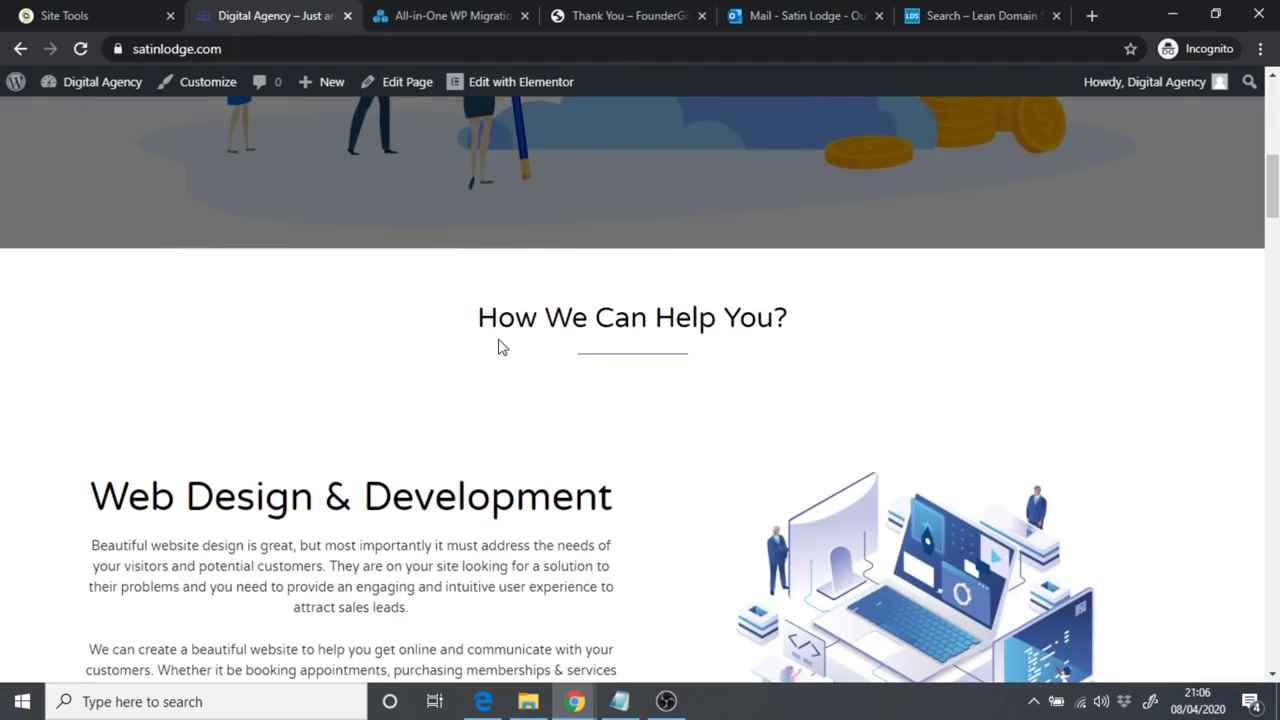
pyautogui.scroll(-20, 640, 390)
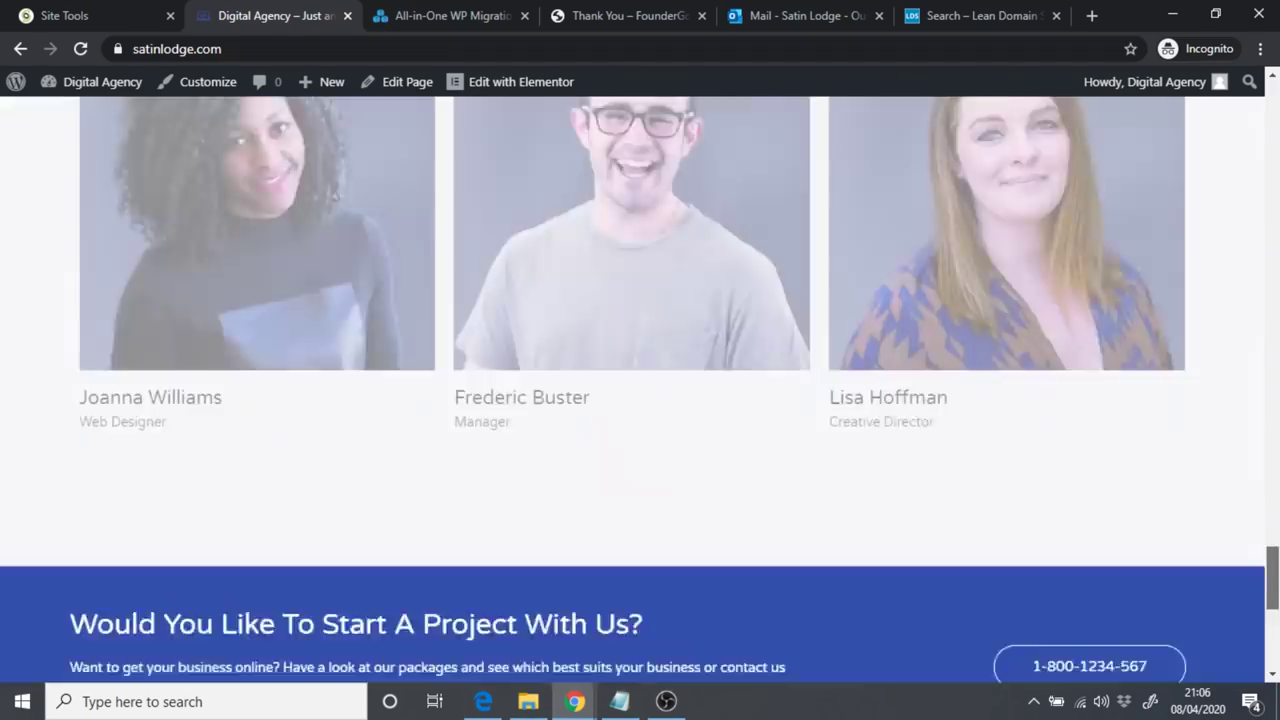
pyautogui.scroll(20, 921, 291)
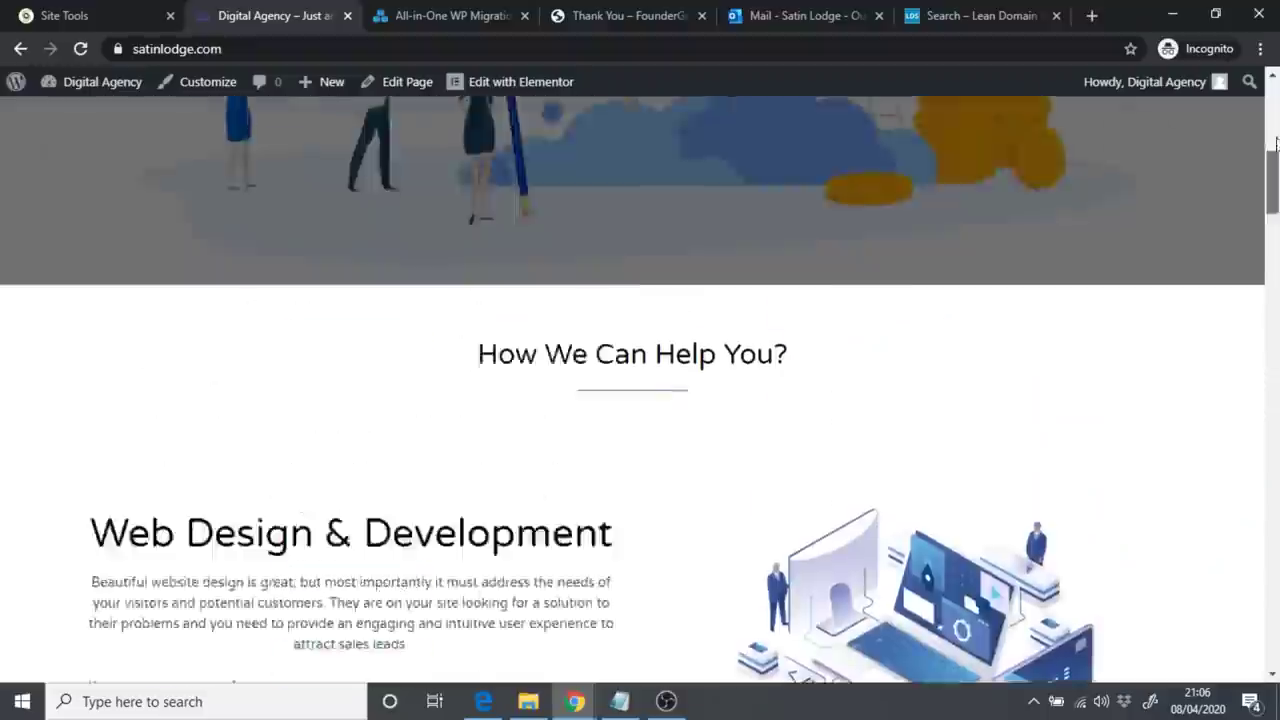
pyautogui.scroll(-1, 921, 285)
pyautogui.scroll(1, 921, 285)
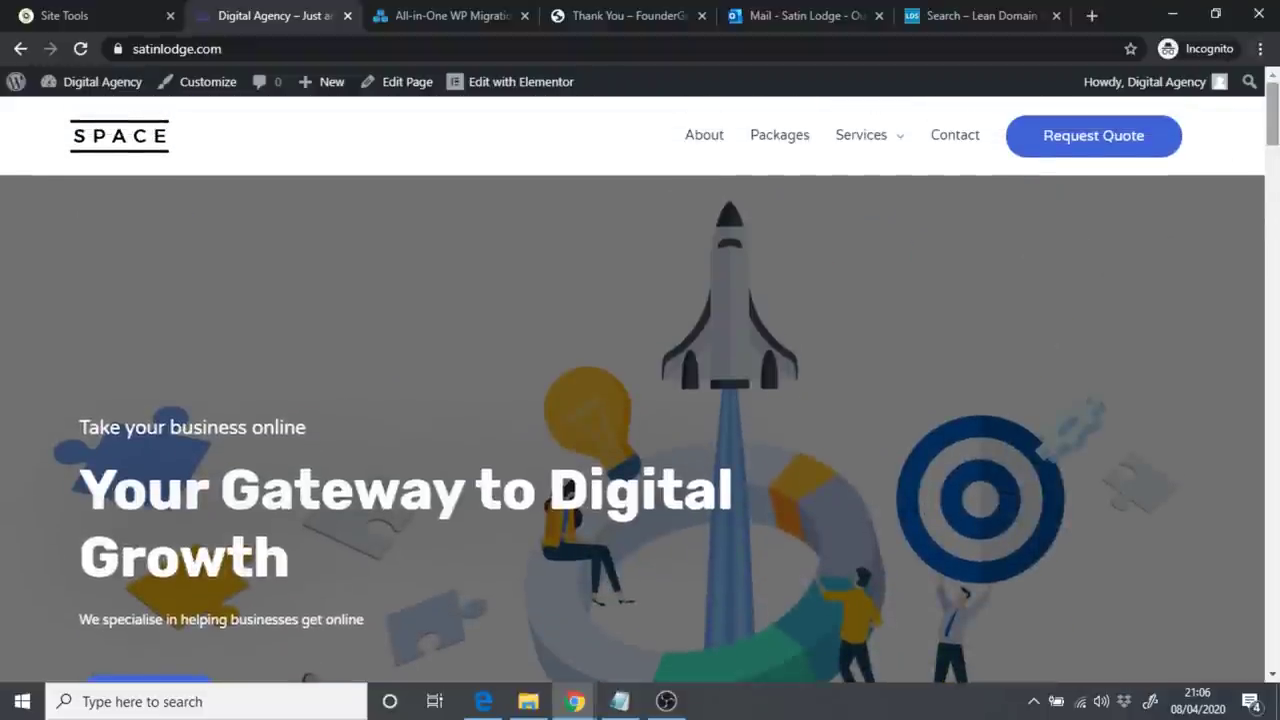
pyautogui.scroll(-20, 922, 290)
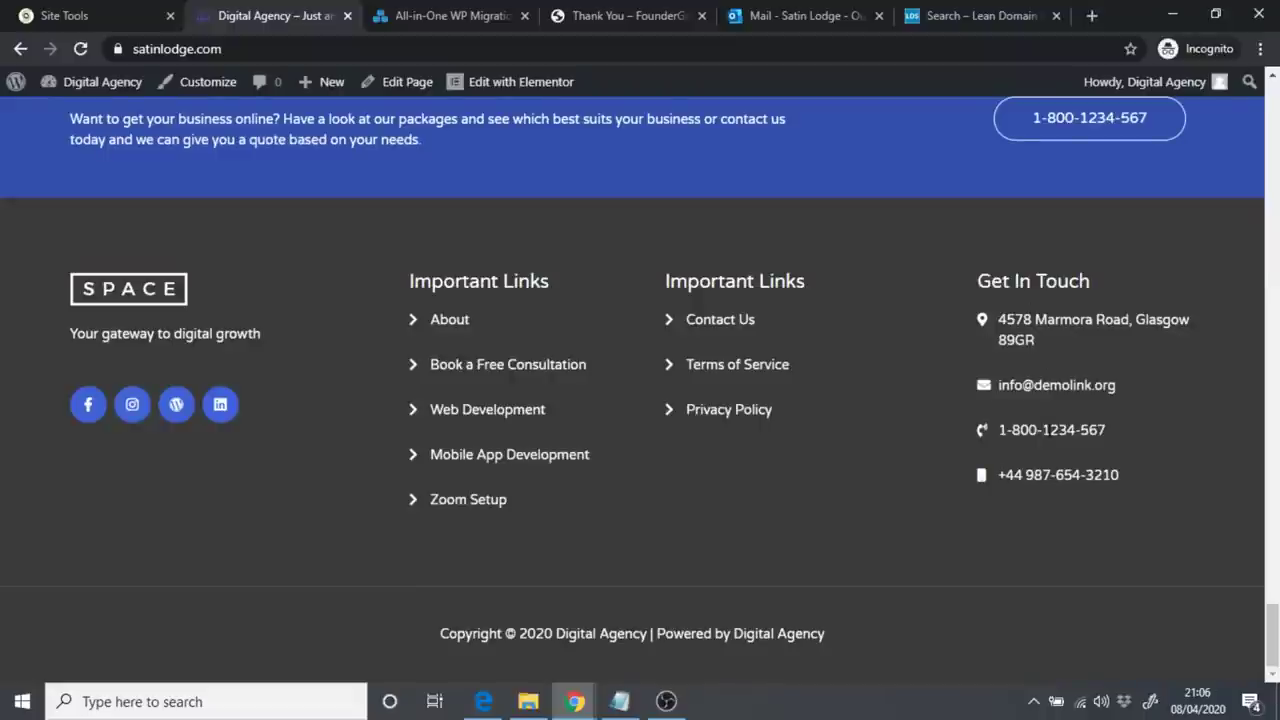
pyautogui.scroll(20, 1121, 607)
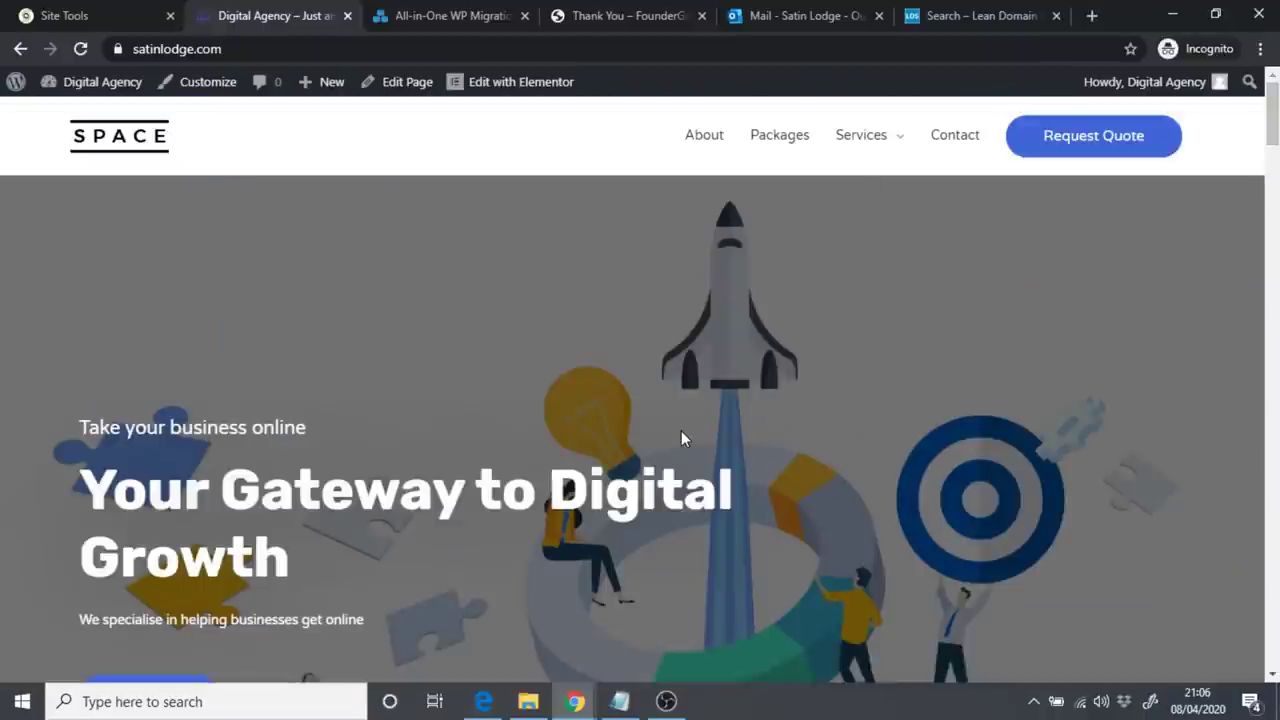
pyautogui.scroll(-1, 681, 432)
pyautogui.scroll(1, 681, 432)
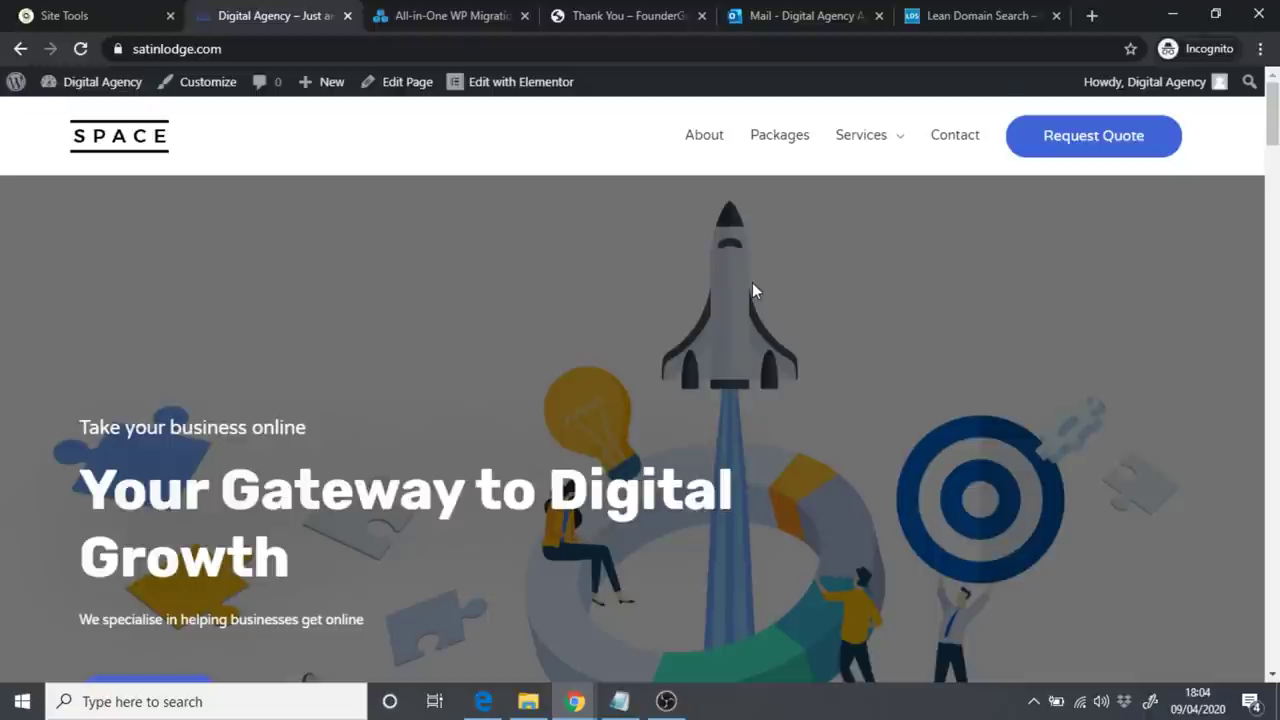
# - Go from the admin dashboard to the General Settings page
pyautogui.click(103, 86)
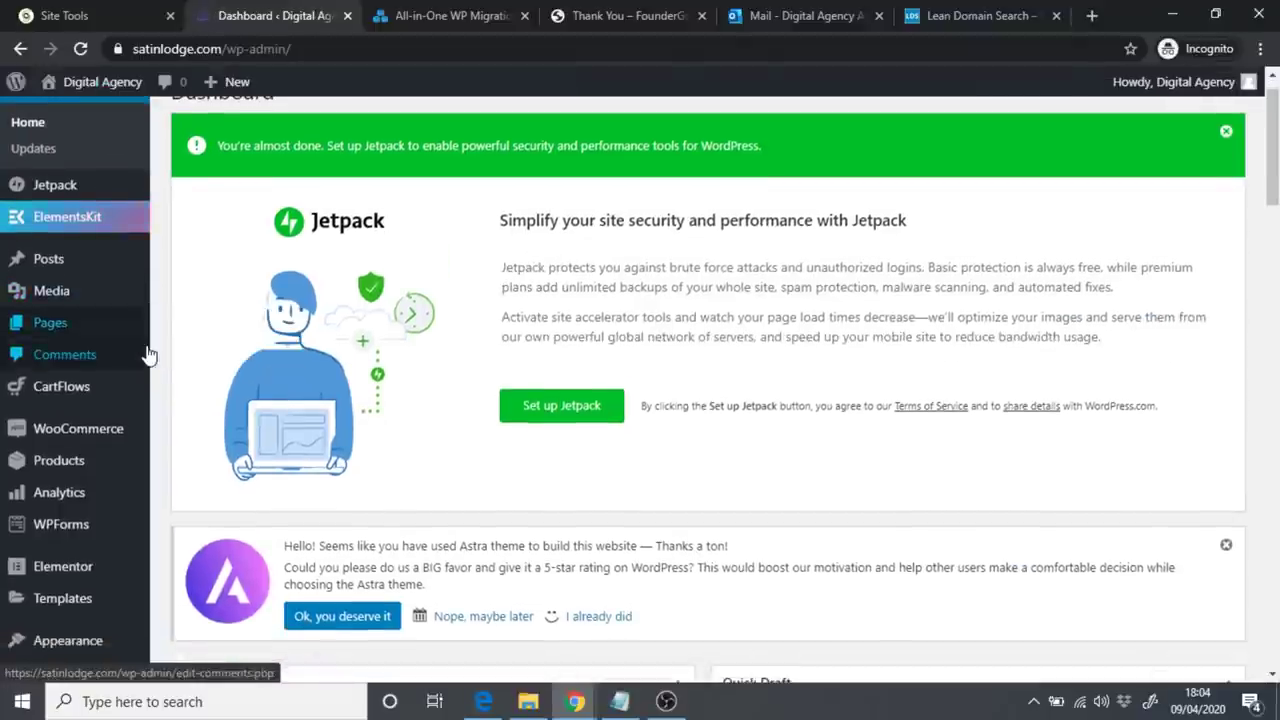
pyautogui.scroll(-2, 148, 355)
pyautogui.scroll(-3, 148, 355)
pyautogui.moveTo(60, 623)
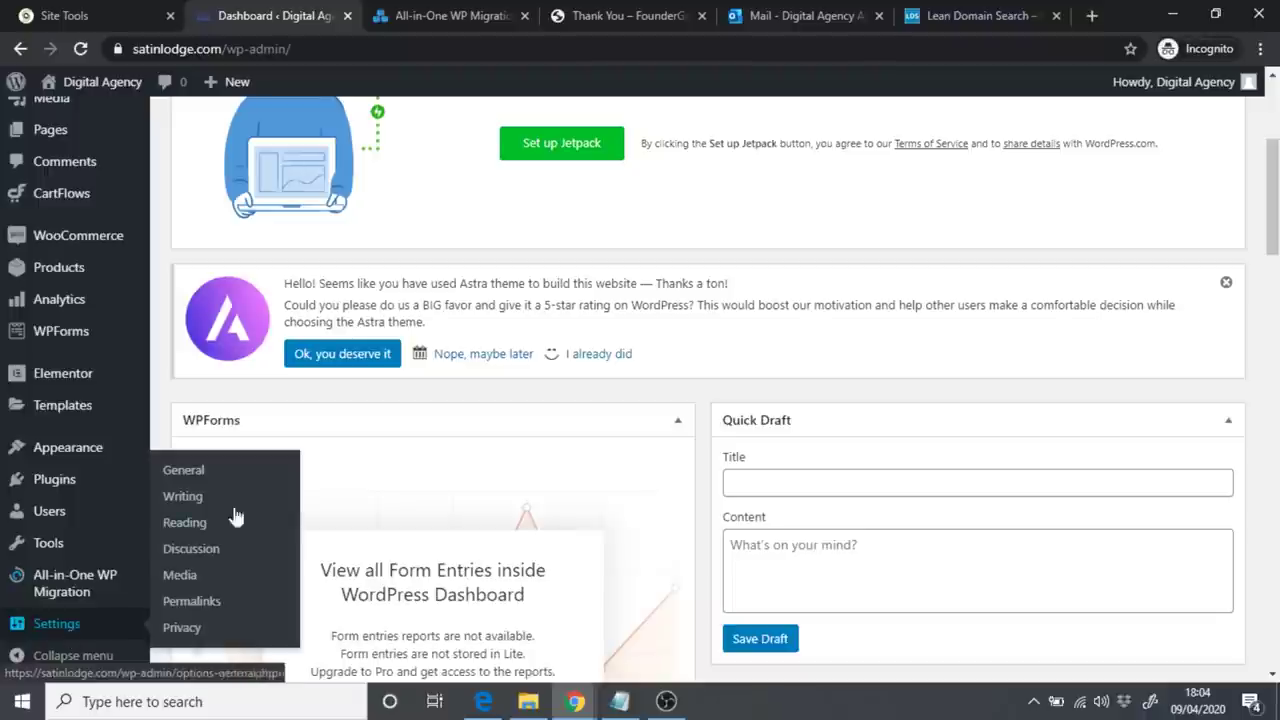
pyautogui.click(200, 472)
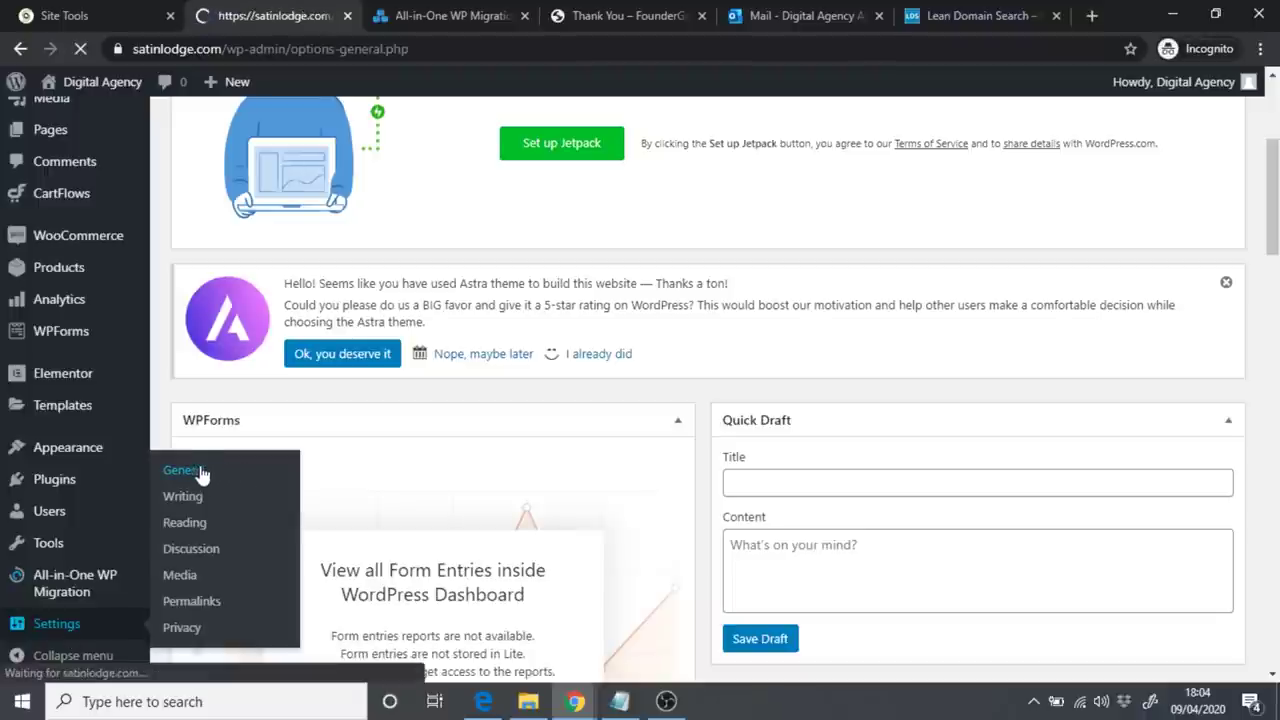
# - Replace the Administration Email Address with a new outlook.com address, leaving it unsaved
pyautogui.scroll(-1, 200, 473)
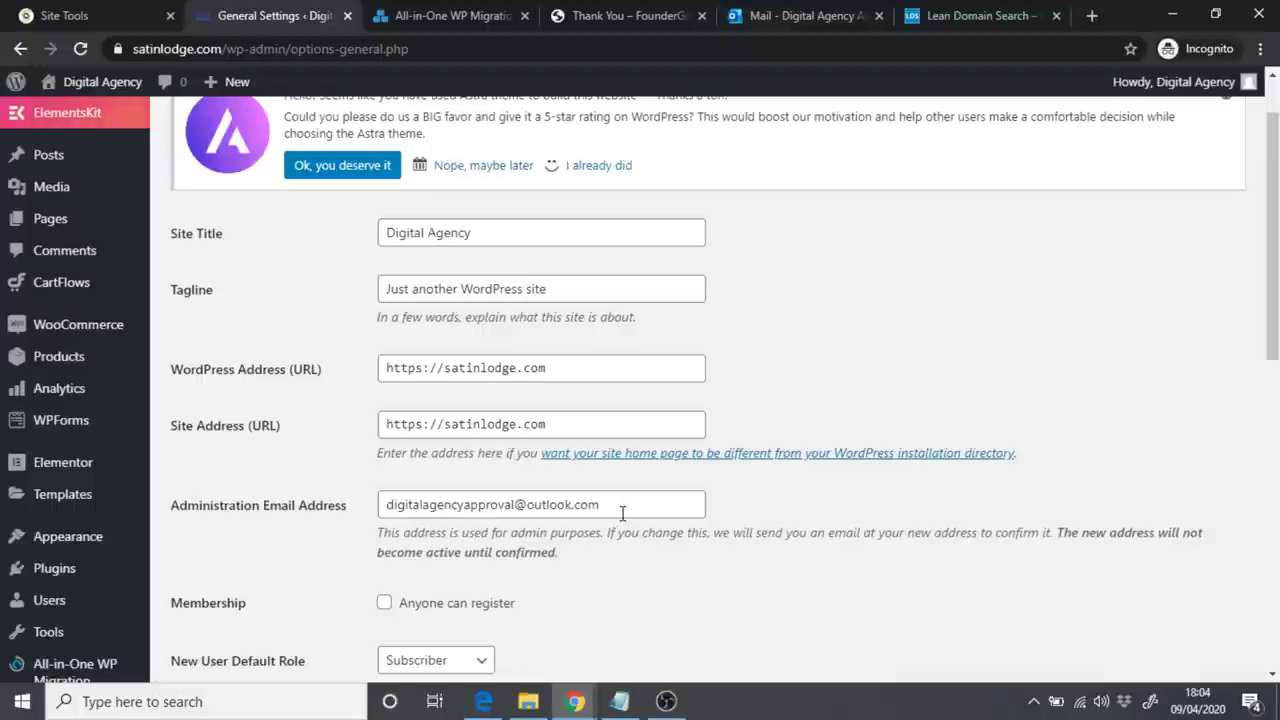
pyautogui.moveTo(620, 508); pyautogui.dragTo(337, 497)
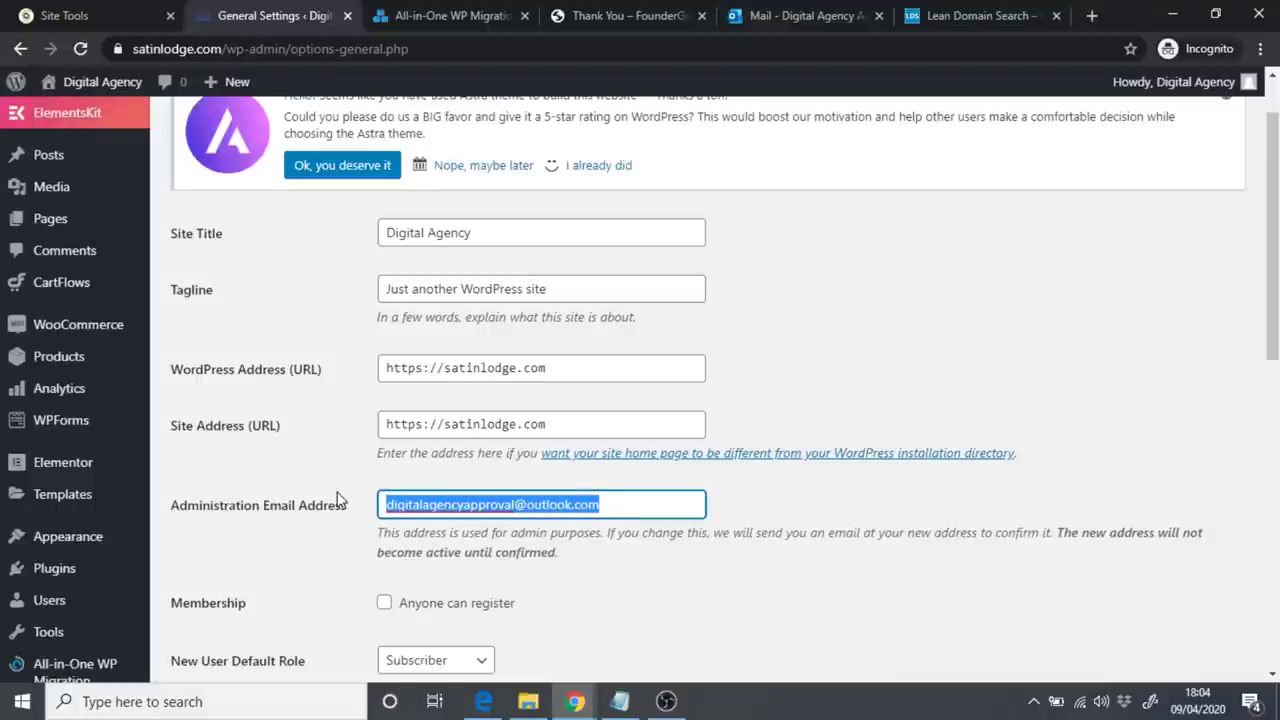
pyautogui.write('youremail@outlook.com')
pyautogui.scroll(-5, 1123, 330)
pyautogui.scroll(-2, 1240, 460)
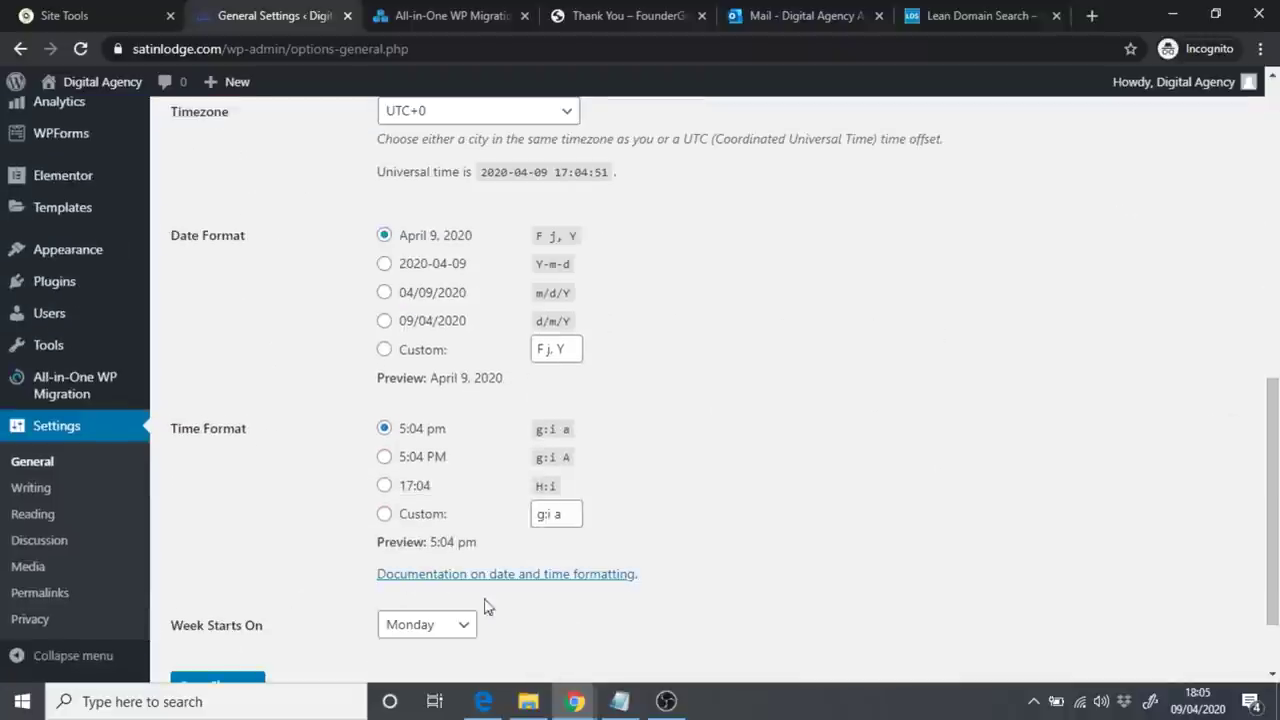
pyautogui.scroll(-1, 400, 655)
pyautogui.moveTo(1270, 513); pyautogui.dragTo(1268, 178)
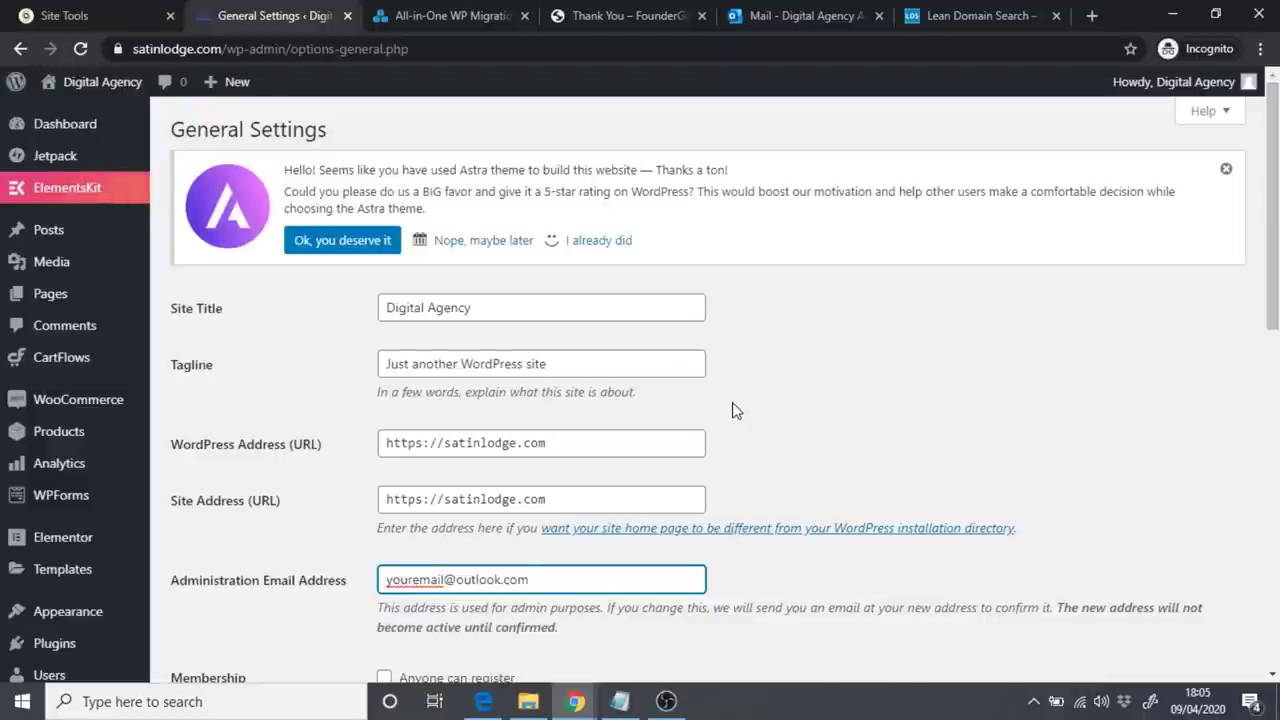
pyautogui.click(775, 10)
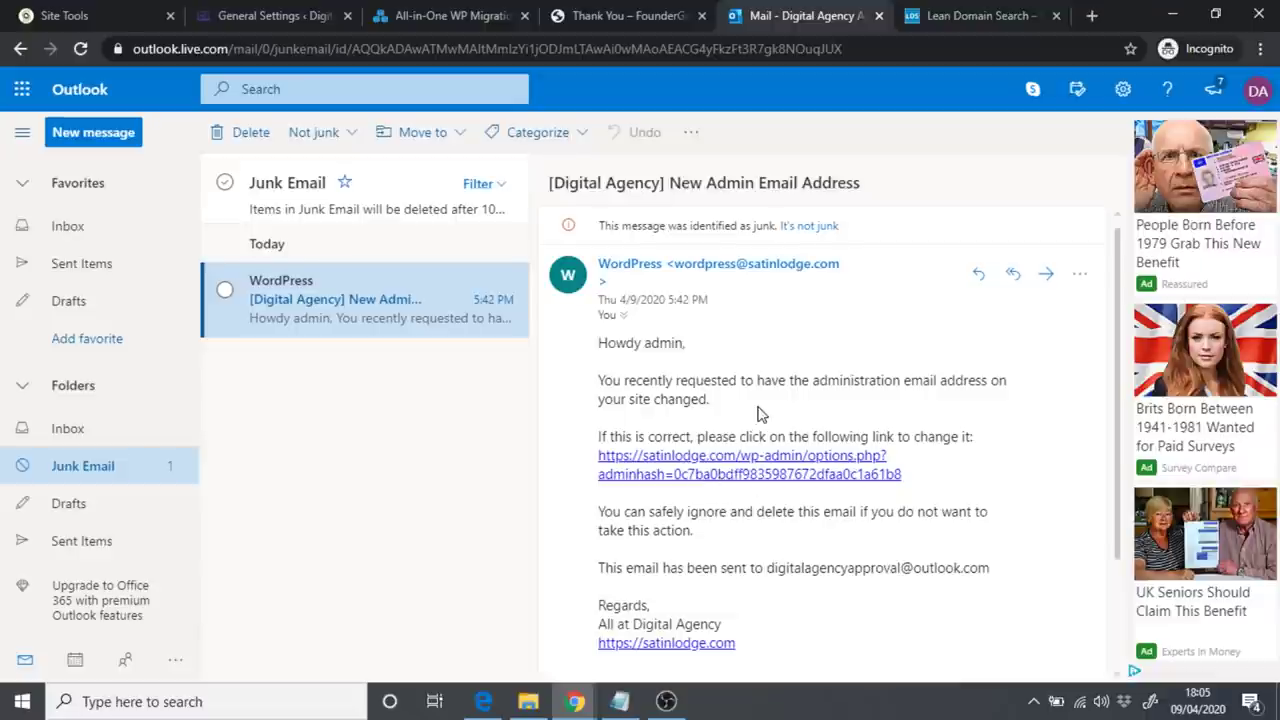
# - Switch back to General Settings and scroll past the new administration email field
pyautogui.click(277, 16)
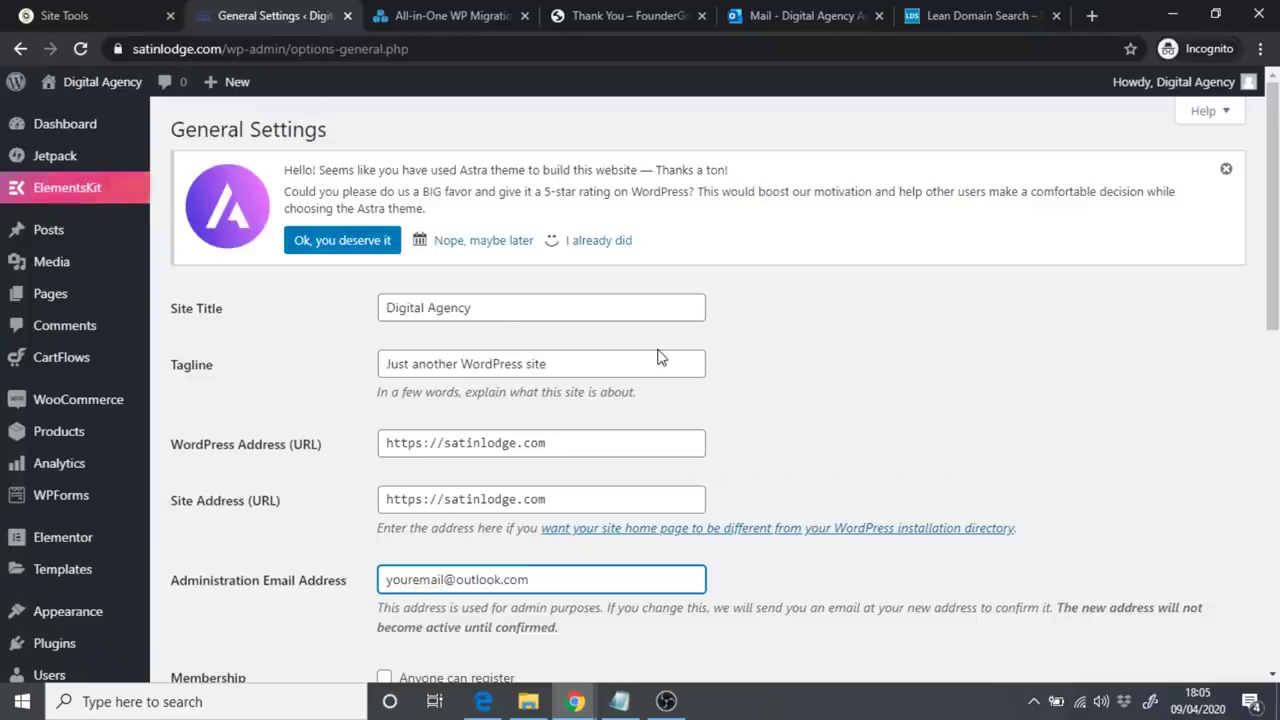
pyautogui.click(903, 374)
pyautogui.scroll(-1, 903, 374)
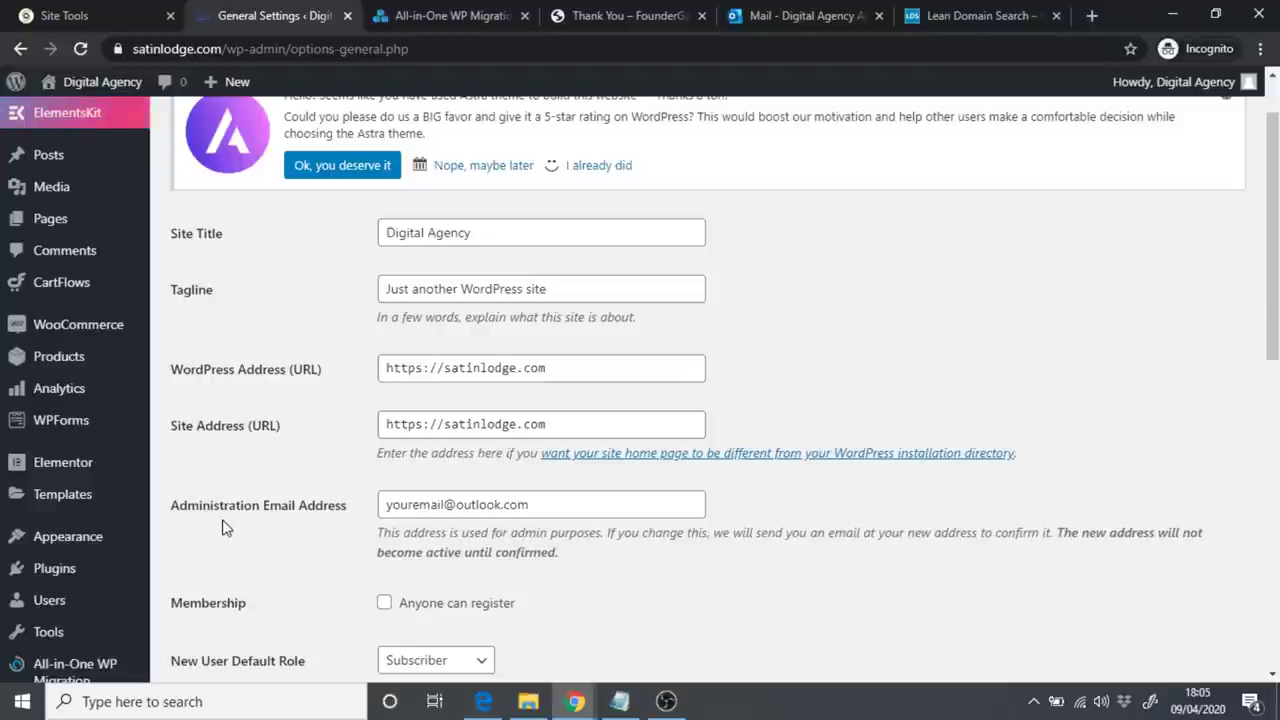
pyautogui.scroll(-1, 222, 528)
# - Open the admin user's profile from the All Users list
pyautogui.moveTo(88, 562)
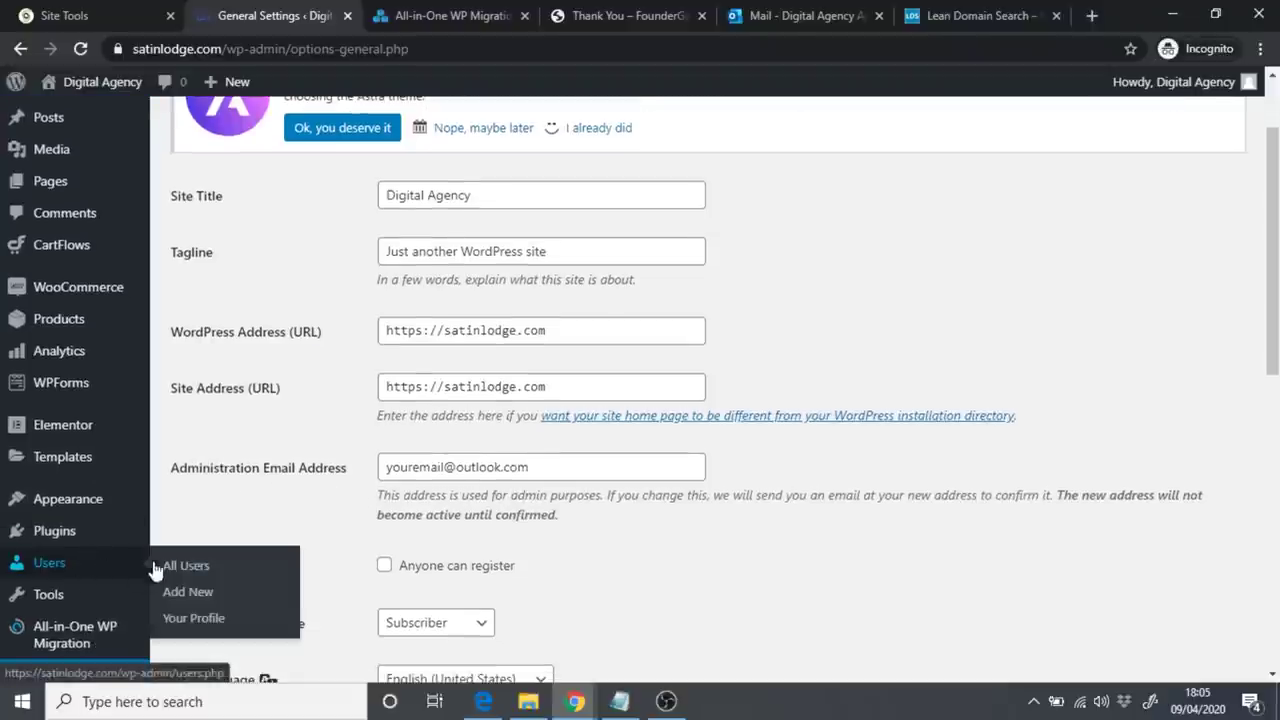
pyautogui.click(190, 567)
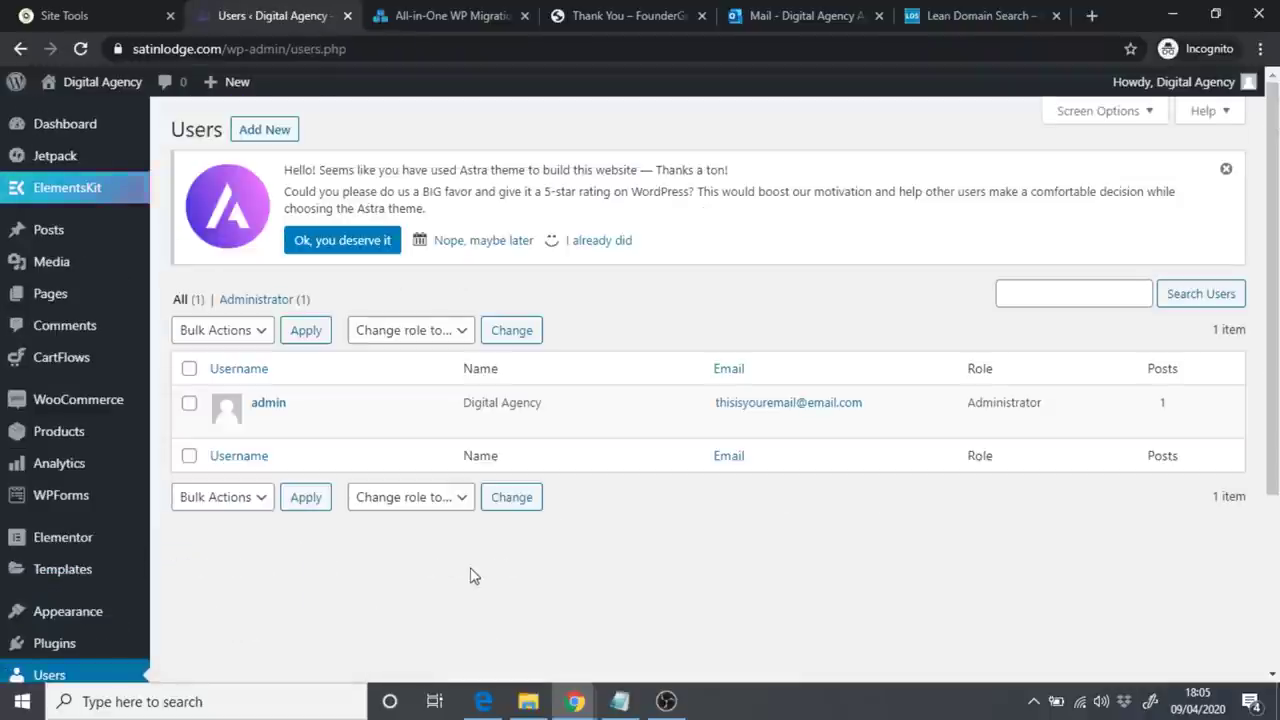
pyautogui.moveTo(320, 417)
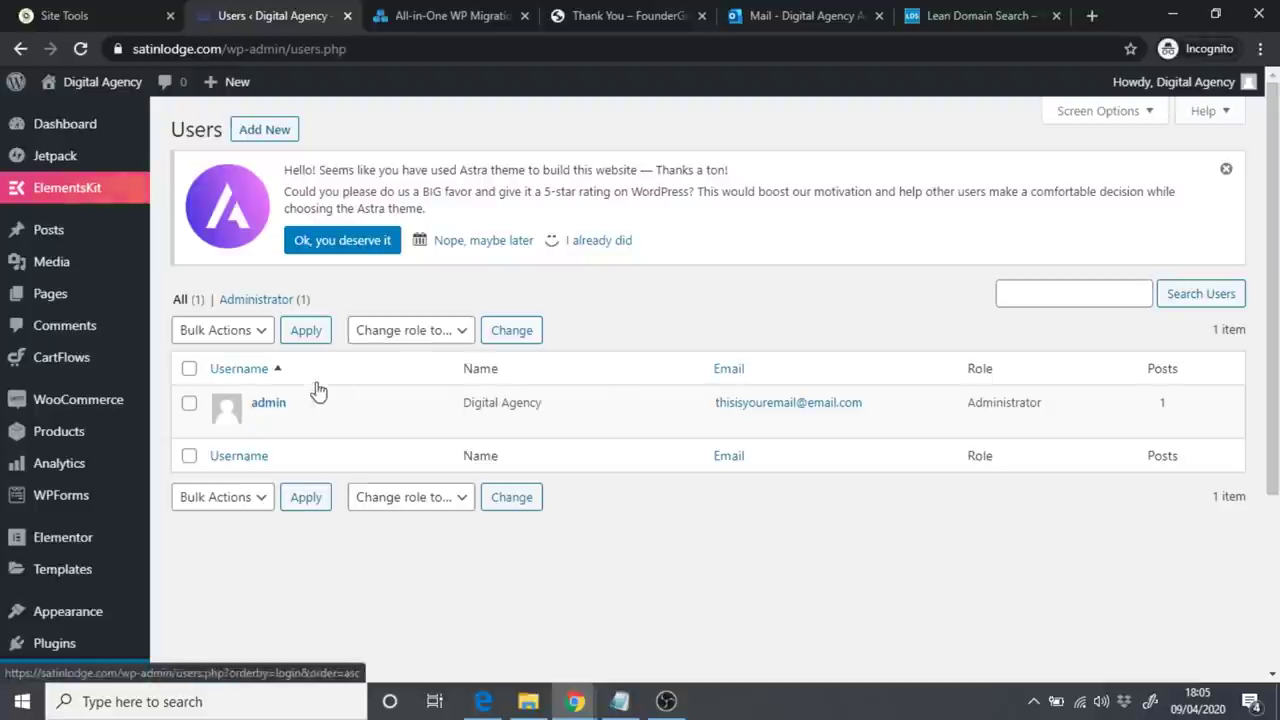
pyautogui.click(261, 423)
# - Inspect the profile's email address and nickname fields without changing them
pyautogui.scroll(-4, 354, 427)
pyautogui.scroll(-2, 354, 427)
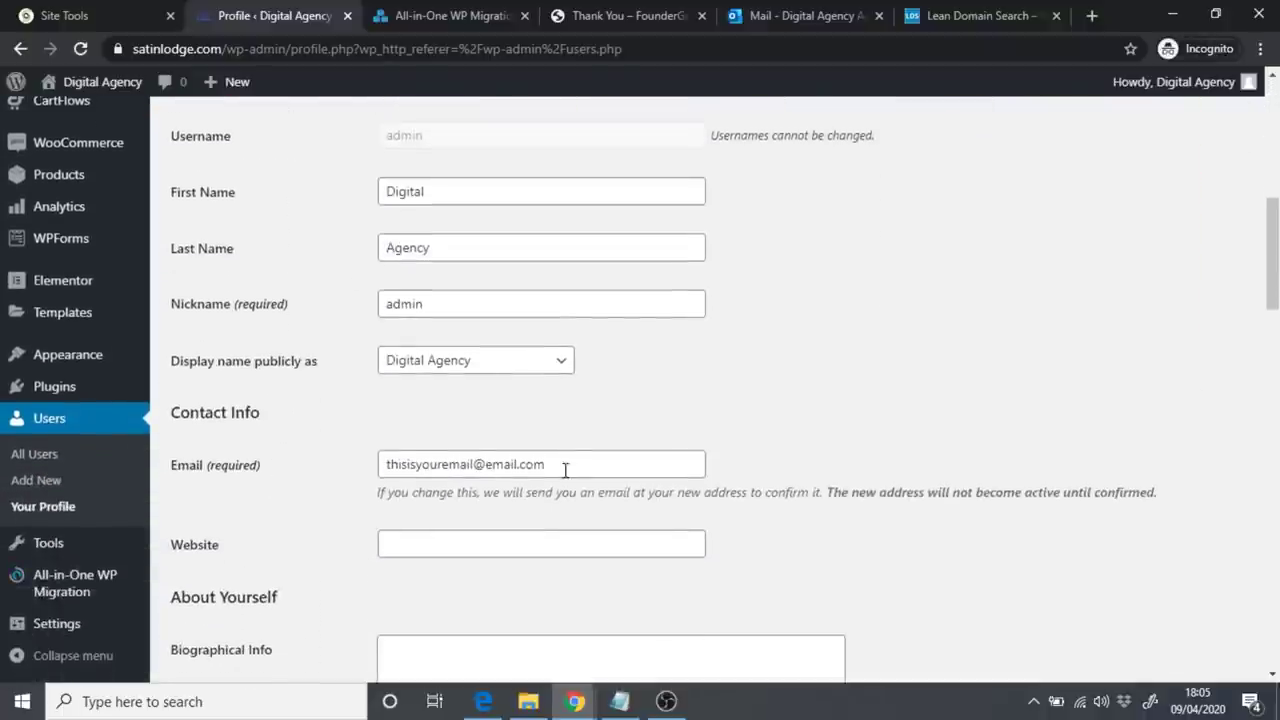
pyautogui.moveTo(558, 465); pyautogui.dragTo(340, 471)
pyautogui.click(331, 458)
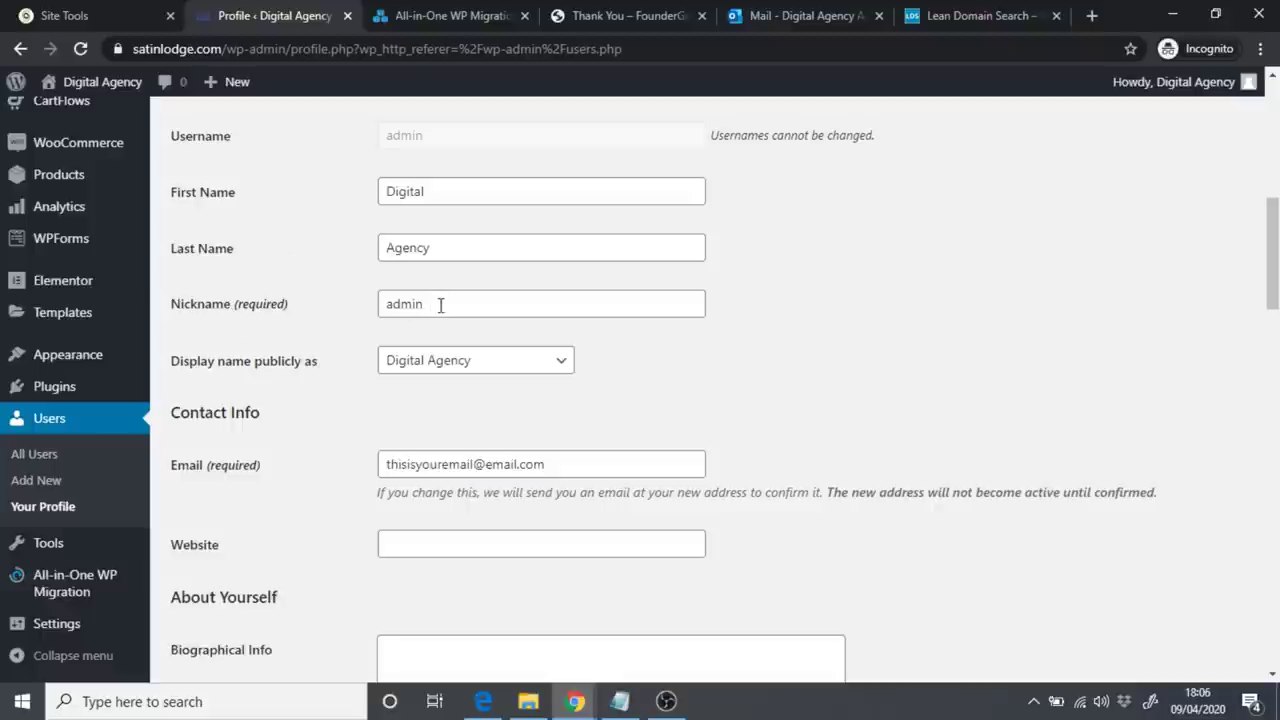
pyautogui.moveTo(435, 307); pyautogui.dragTo(366, 300)
pyautogui.click(369, 334)
# - Scroll through the billing and shipping address fields, then back to the top
pyautogui.scroll(-2, 369, 334)
pyautogui.scroll(-6, 369, 334)
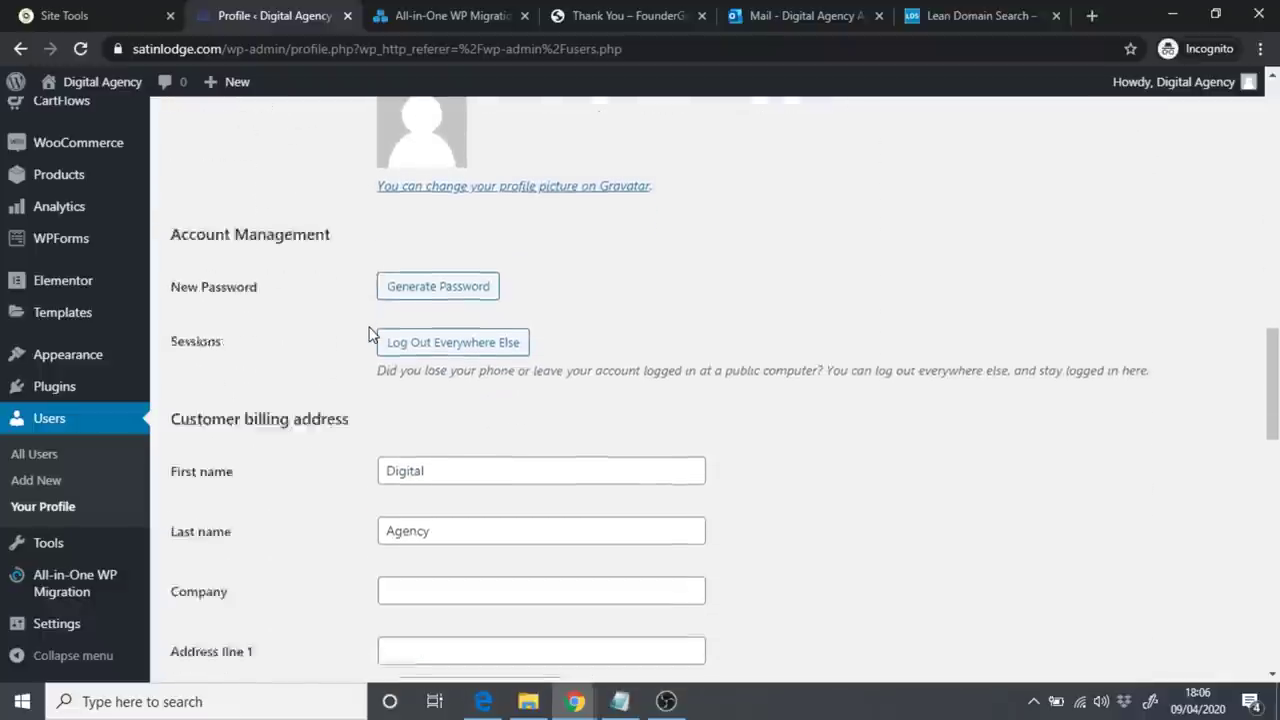
pyautogui.scroll(-10, 369, 334)
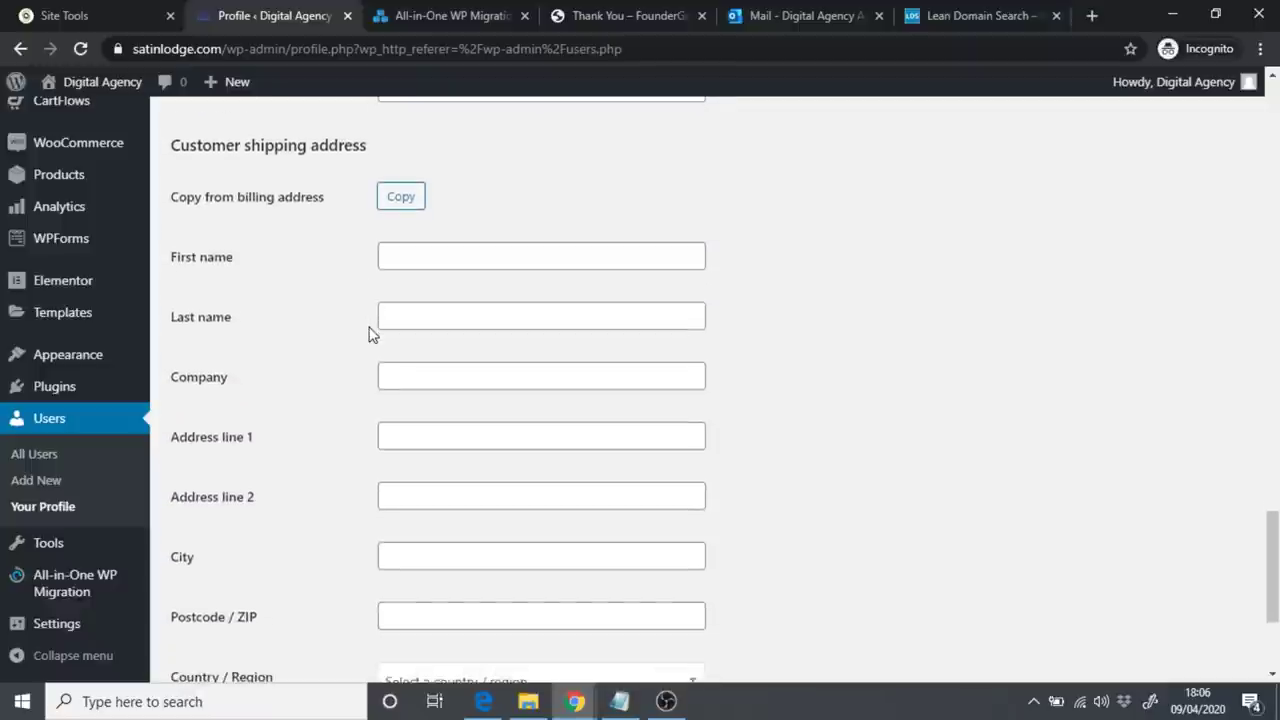
pyautogui.scroll(-3, 369, 334)
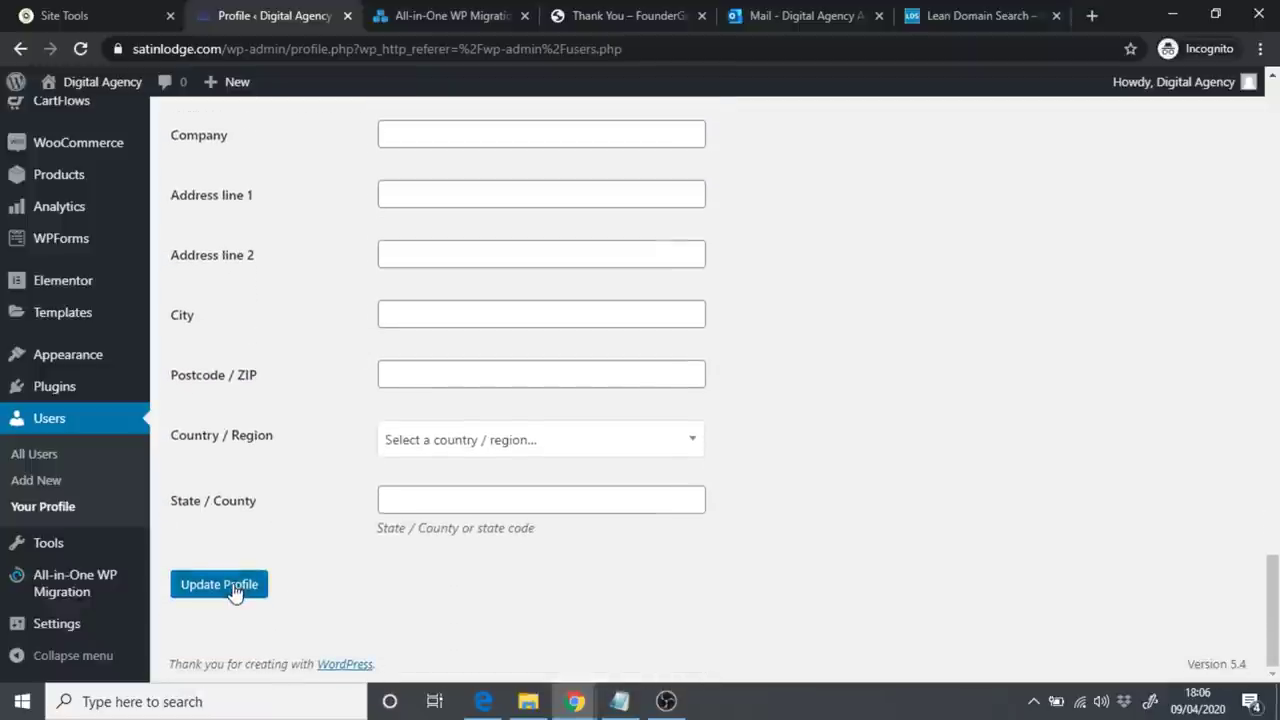
pyautogui.scroll(20, 367, 562)
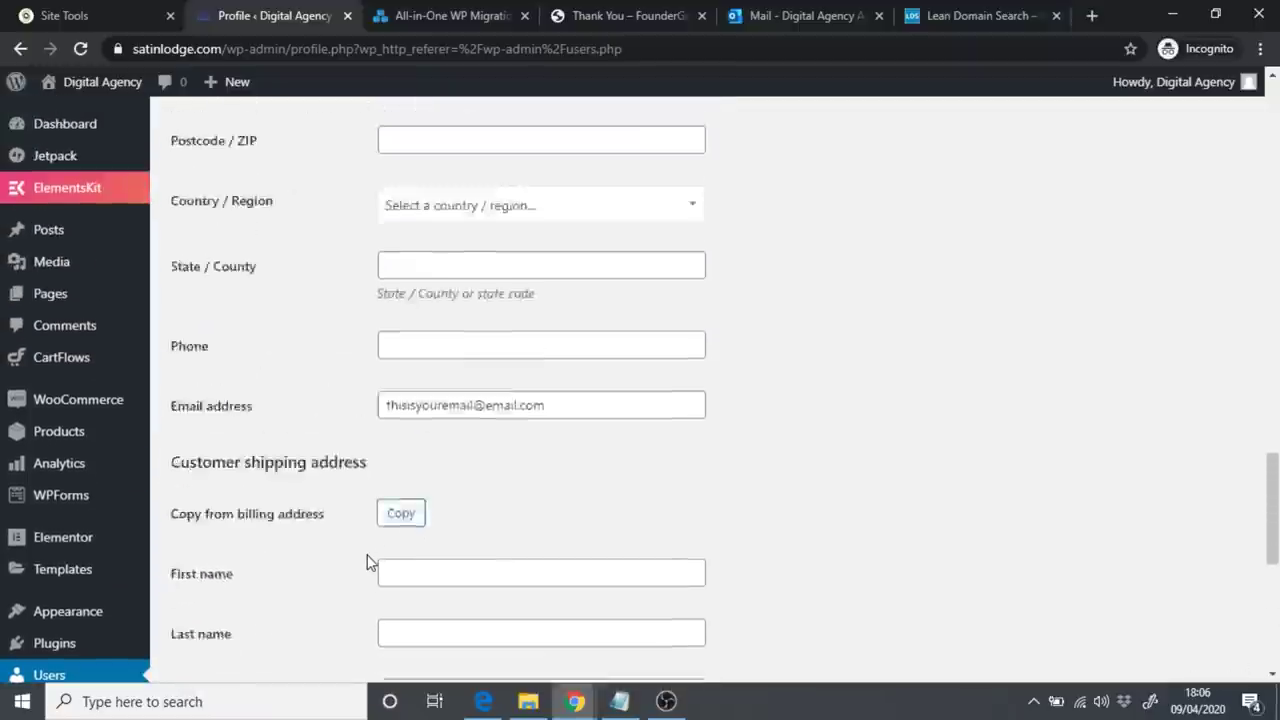
pyautogui.scroll(3, 367, 562)
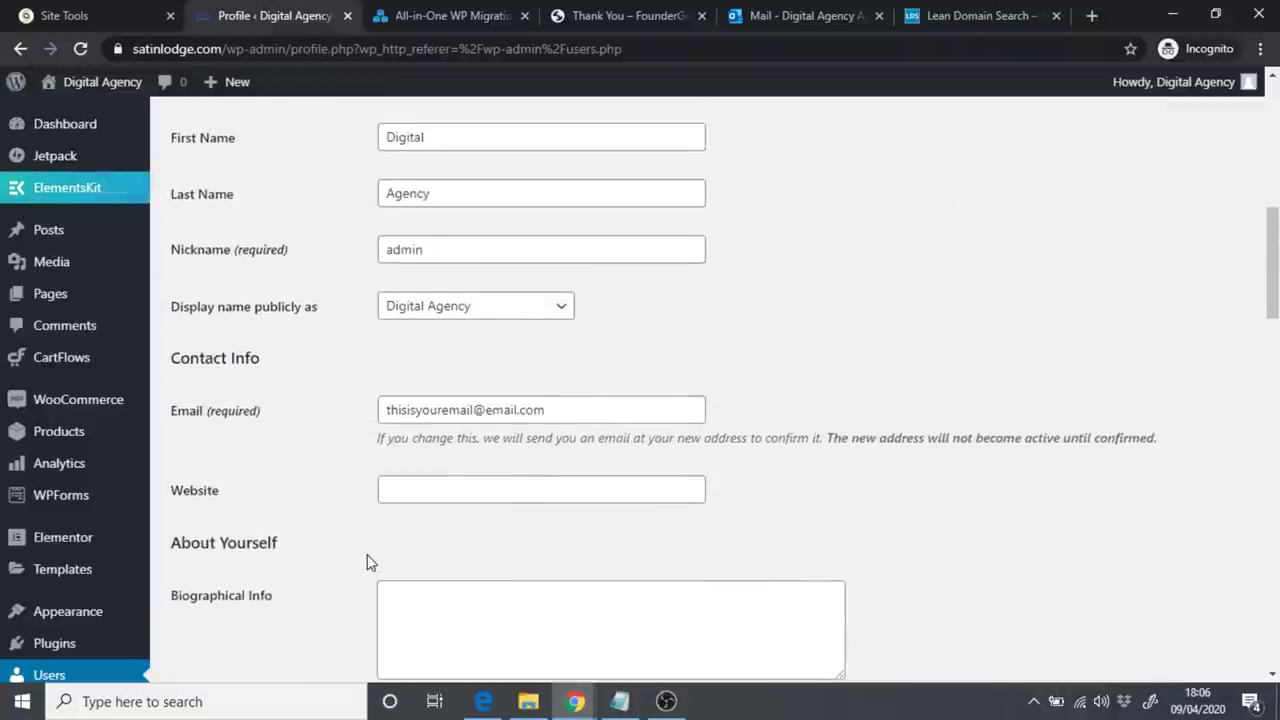
pyautogui.scroll(7, 367, 562)
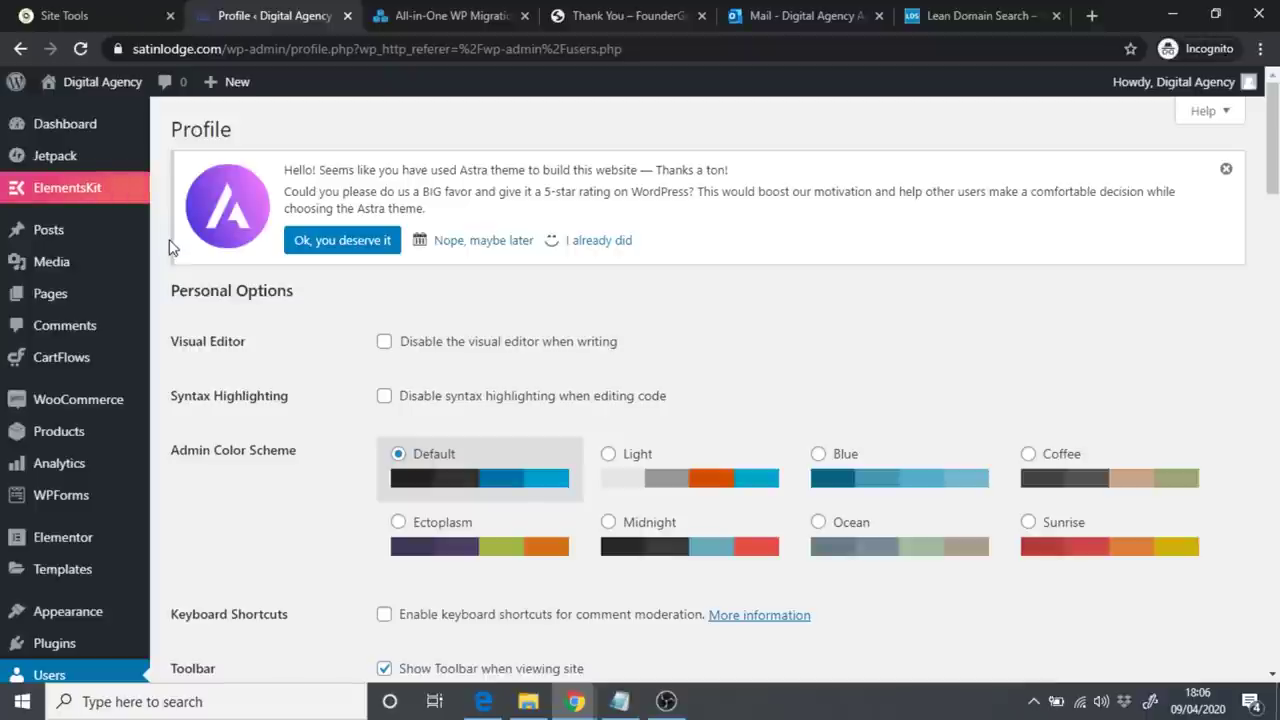
# - View the live site with the SPACE logo, then load canva.com in a new tab
pyautogui.click(100, 81)
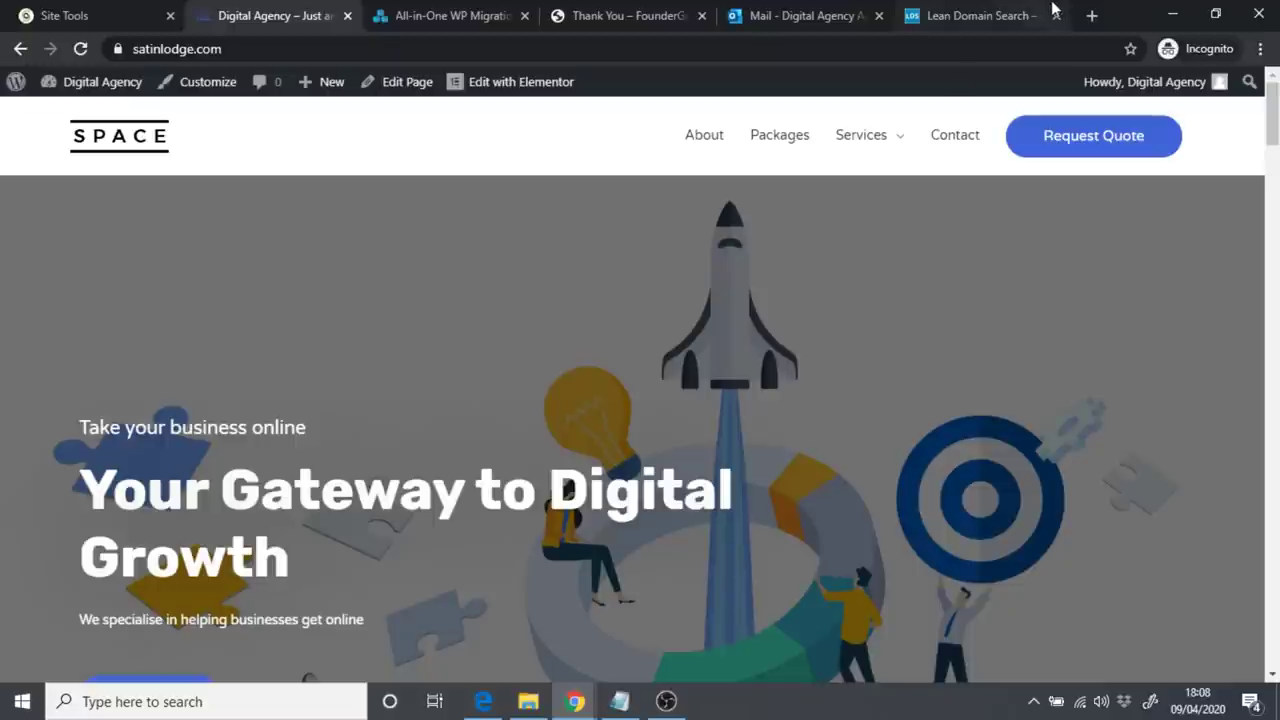
pyautogui.click(1091, 15)
pyautogui.write('canva.com')
pyautogui.press('Return')
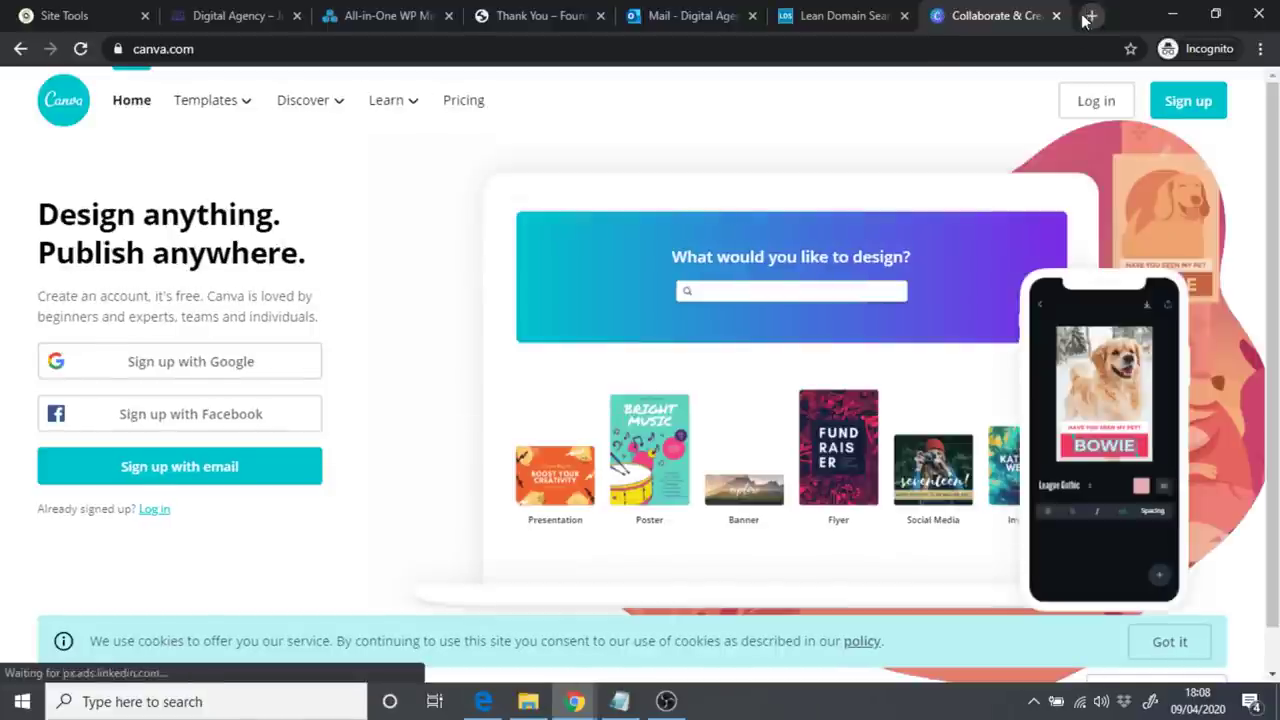
# - Log in to Canva and create a custom 265 × 90 px design
pyautogui.click(152, 509)
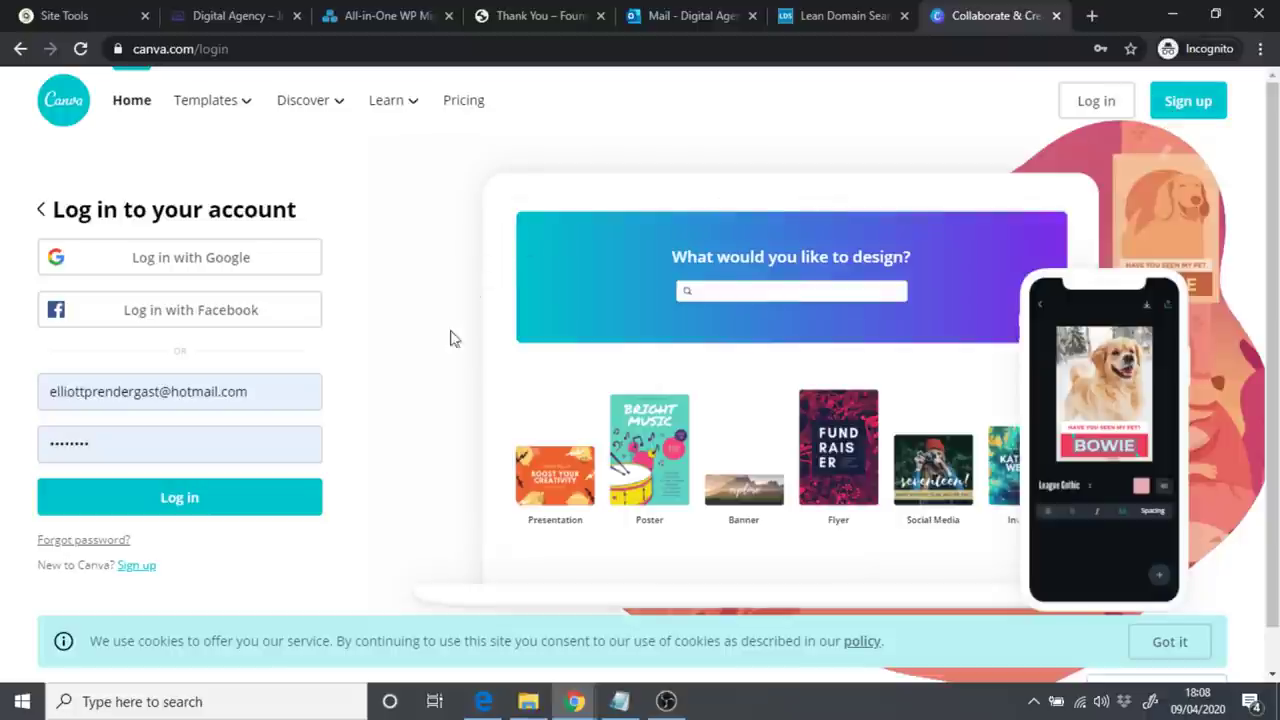
pyautogui.click(211, 499)
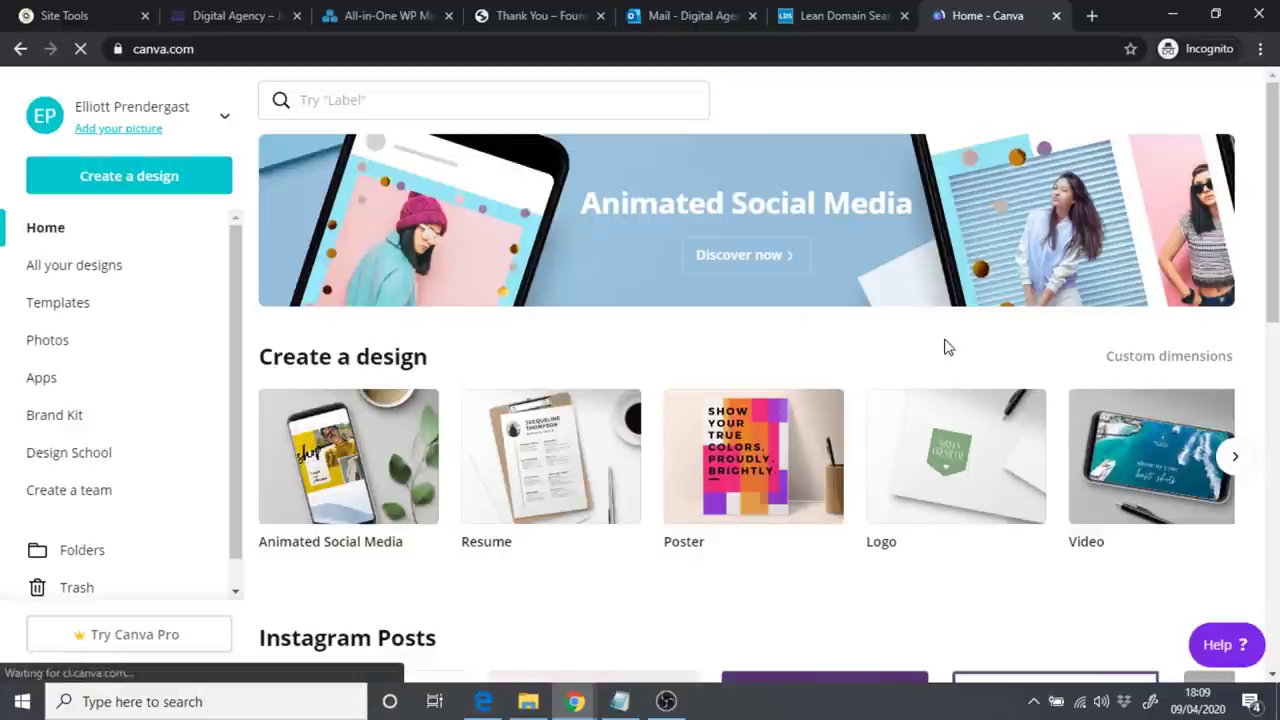
pyautogui.click(1128, 358)
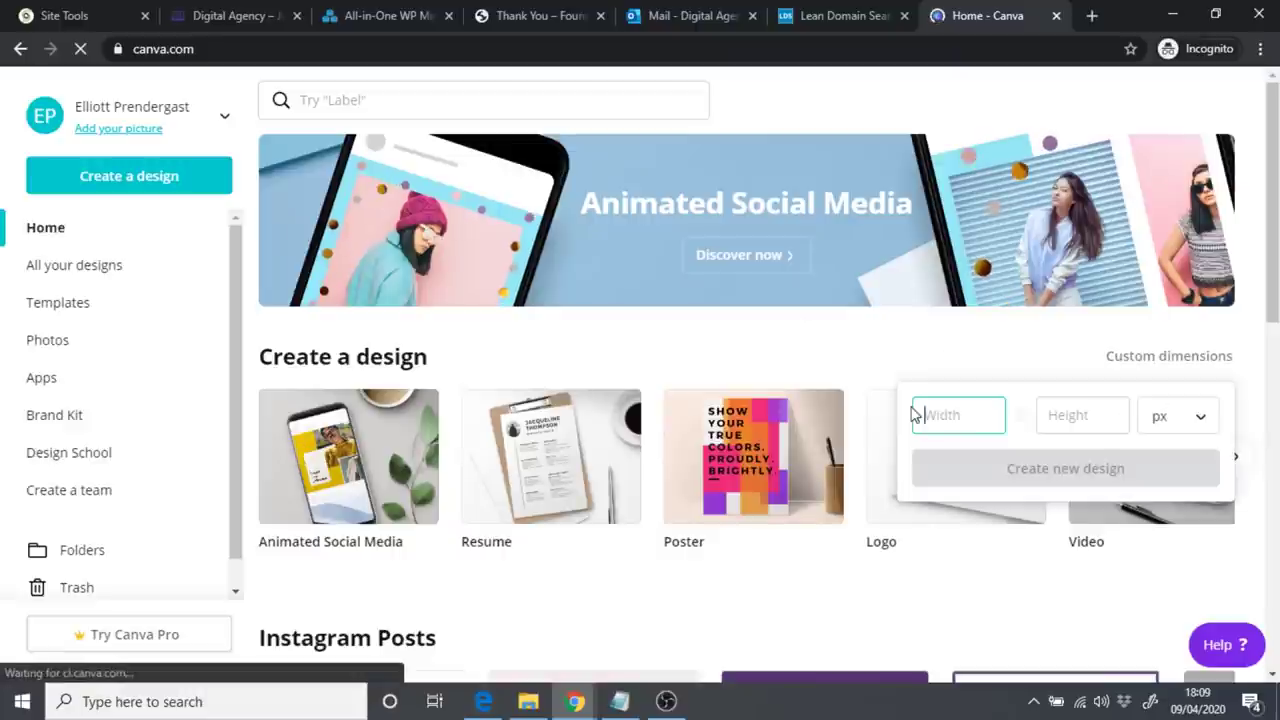
pyautogui.write('265')
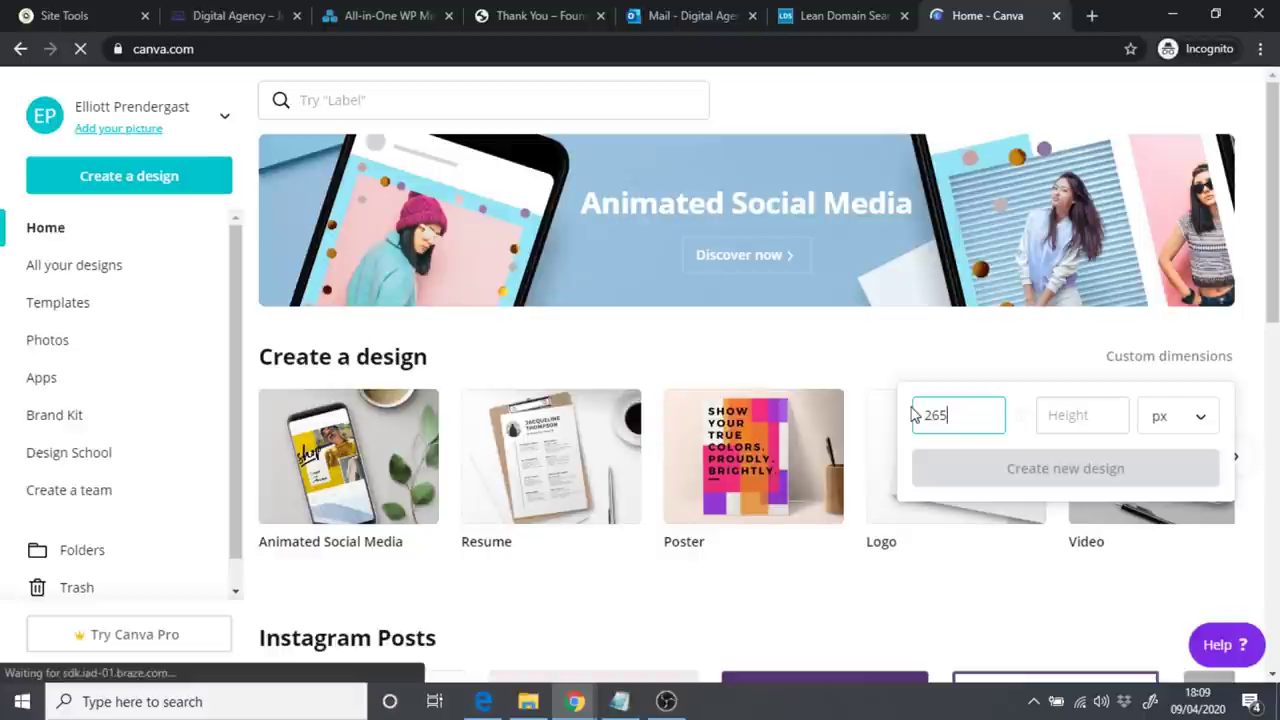
pyautogui.click(1088, 419)
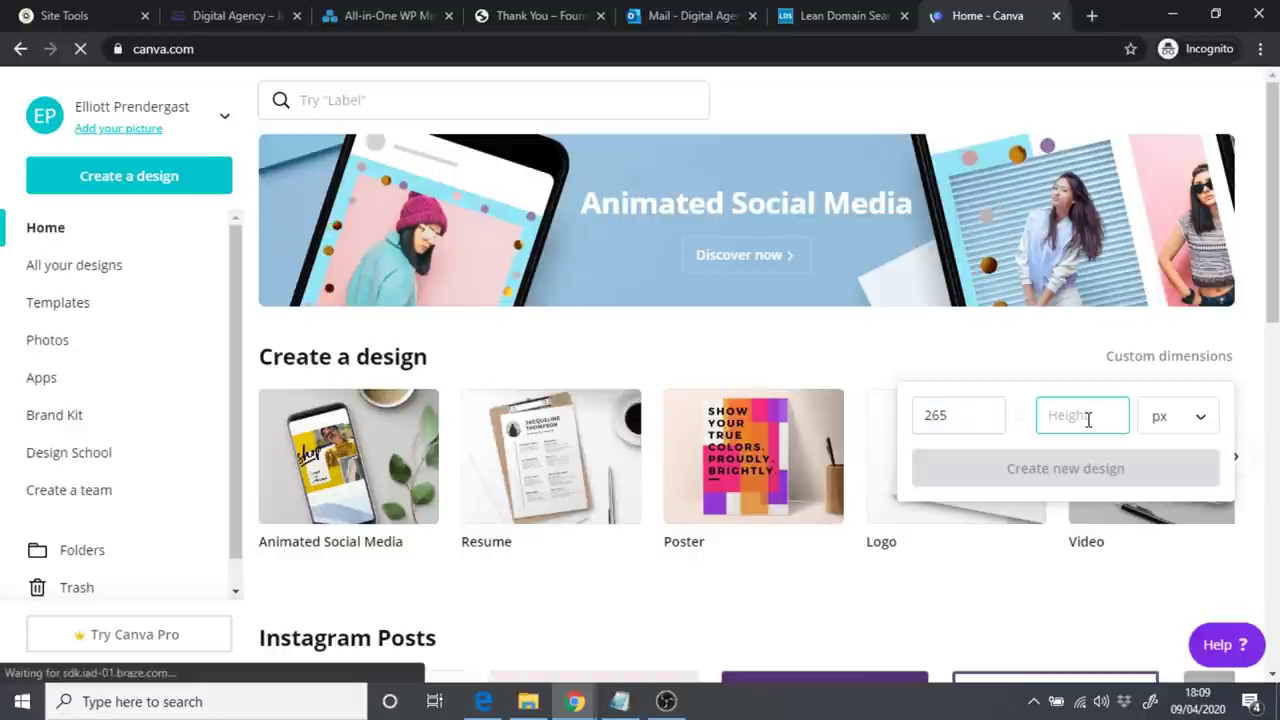
pyautogui.write('90')
pyautogui.click(1054, 477)
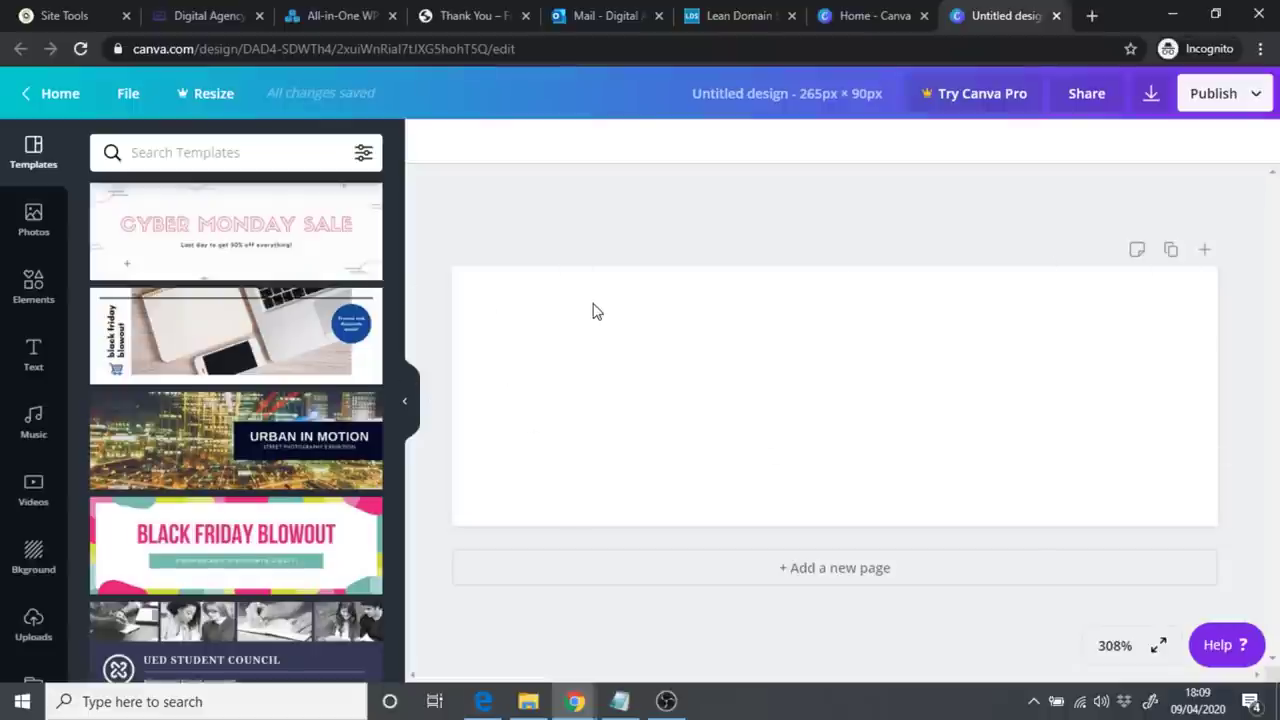
pyautogui.click(29, 358)
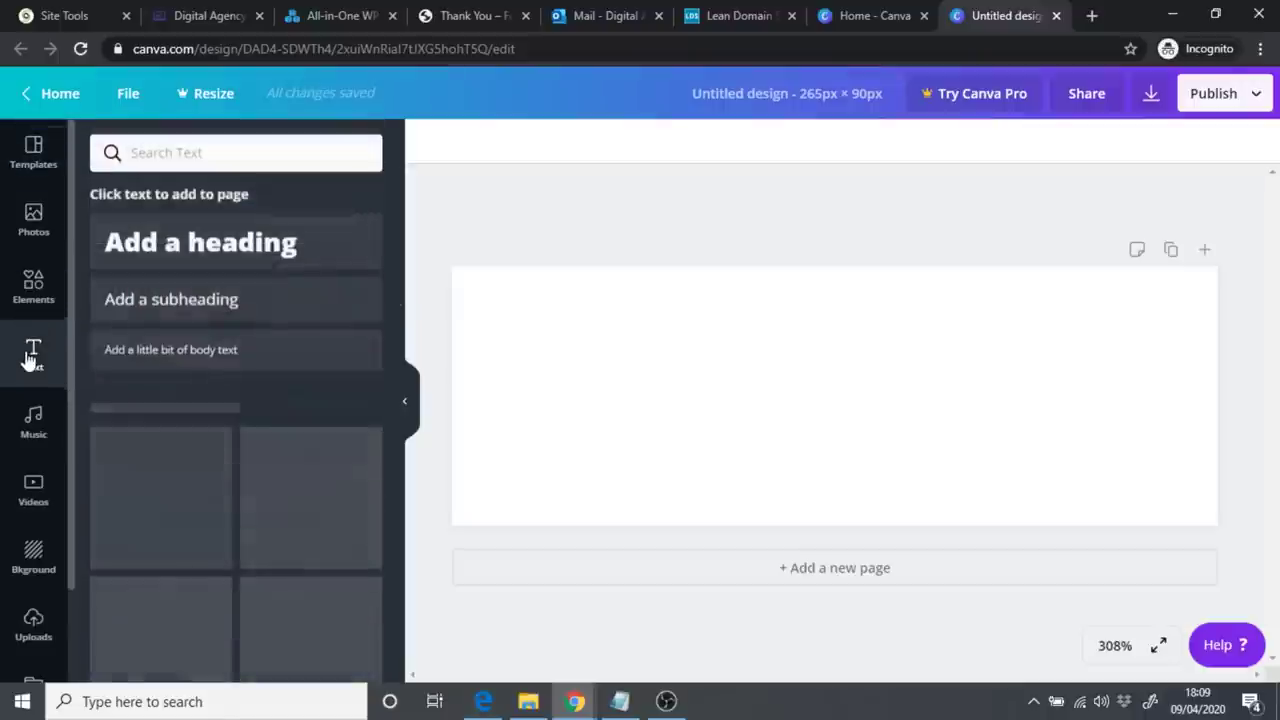
# - Add a heading, set its font to Montserrat, and change its text to AGENCY
pyautogui.click(170, 247)
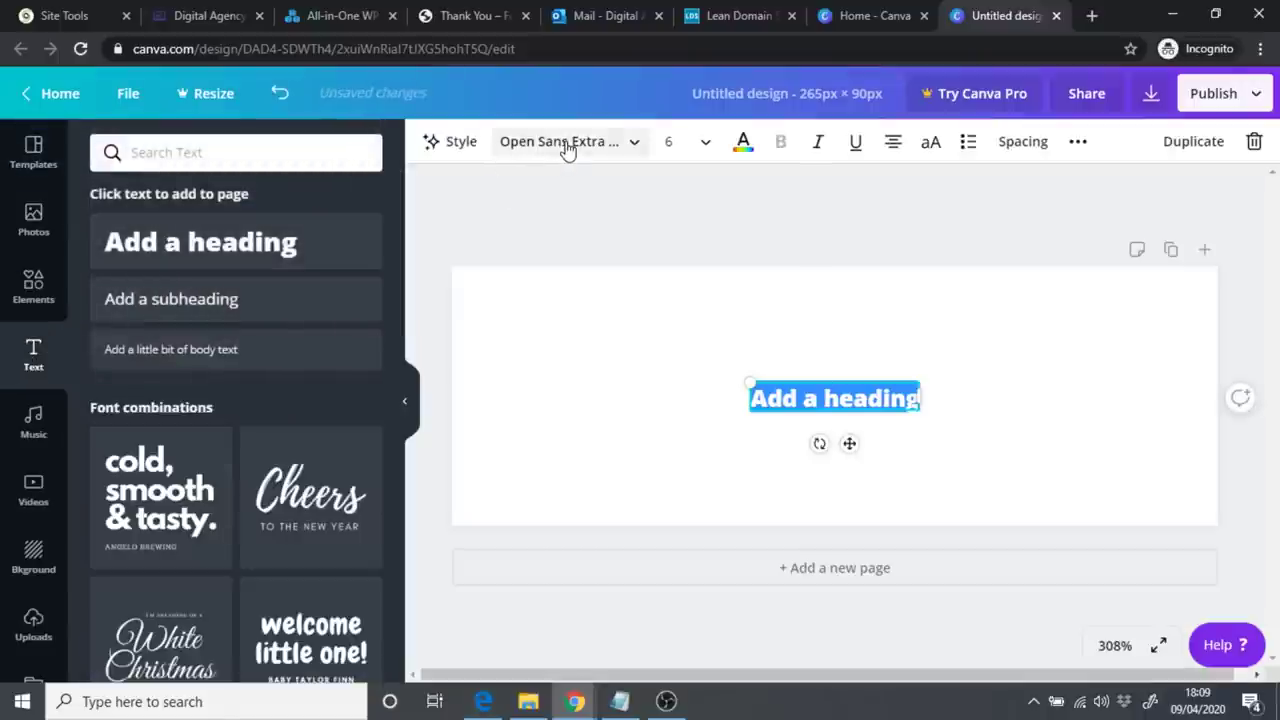
pyautogui.click(567, 145)
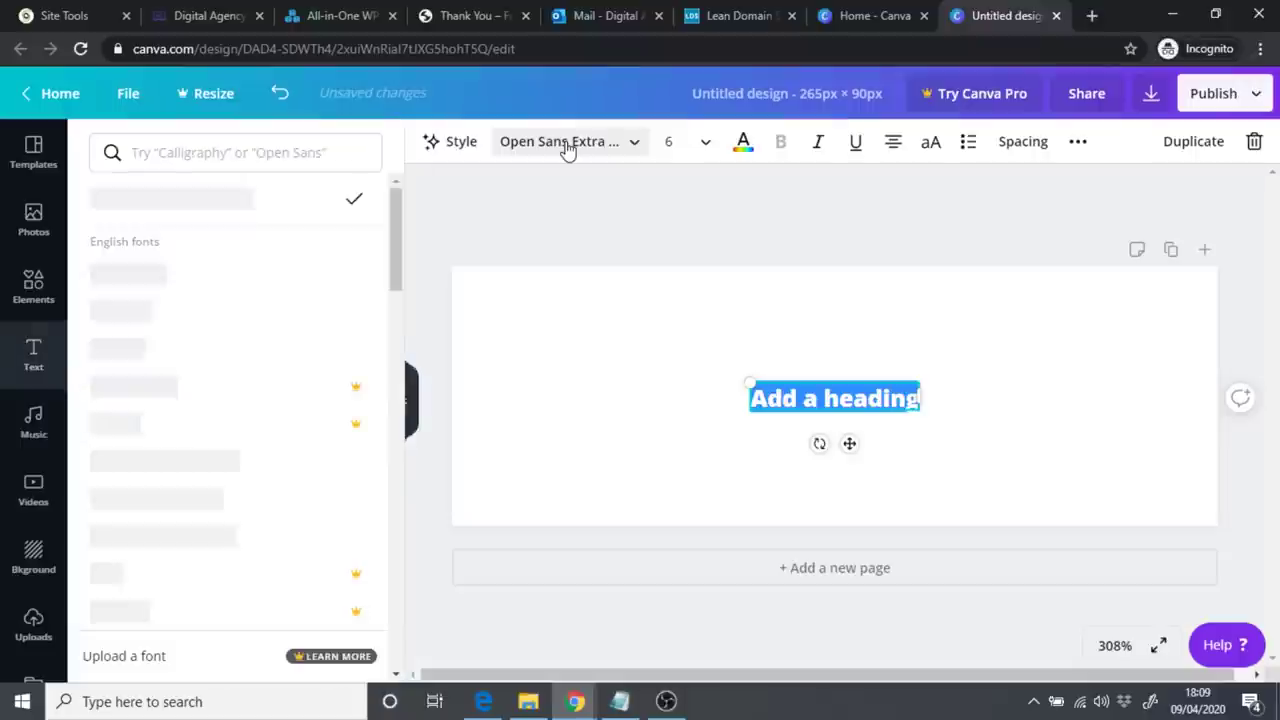
pyautogui.click(300, 157)
pyautogui.write('mont')
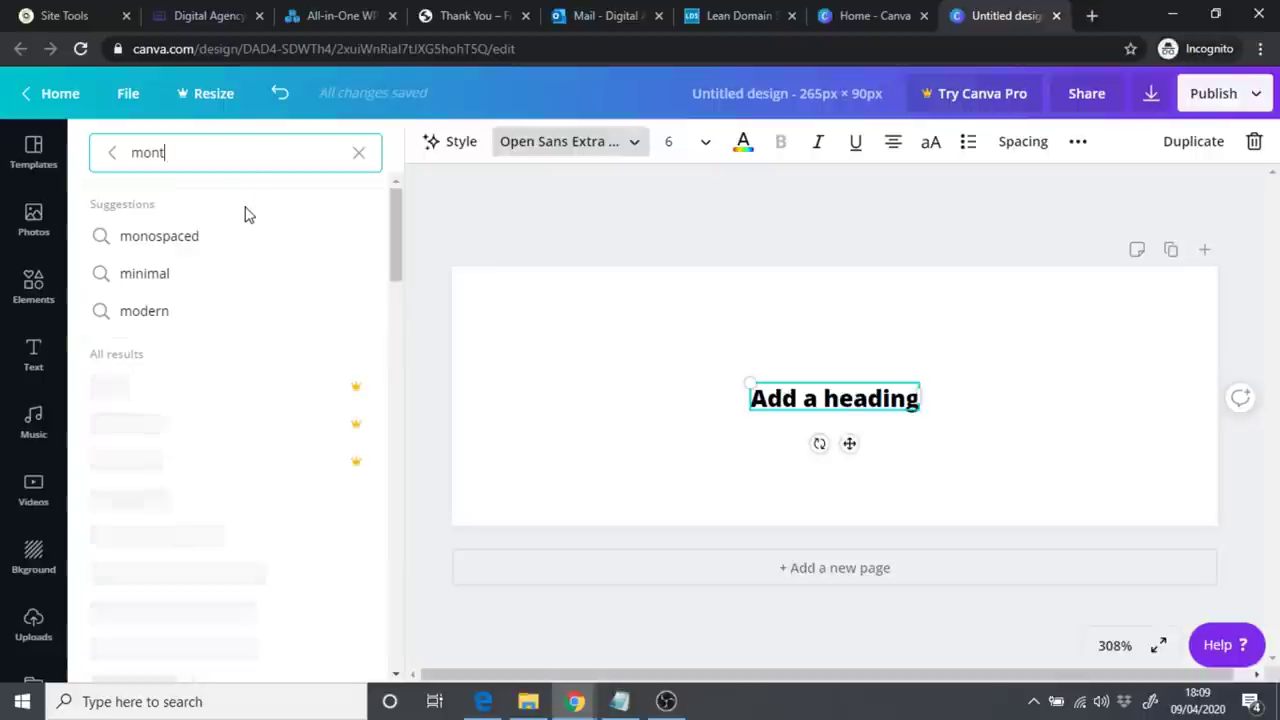
pyautogui.write('s')
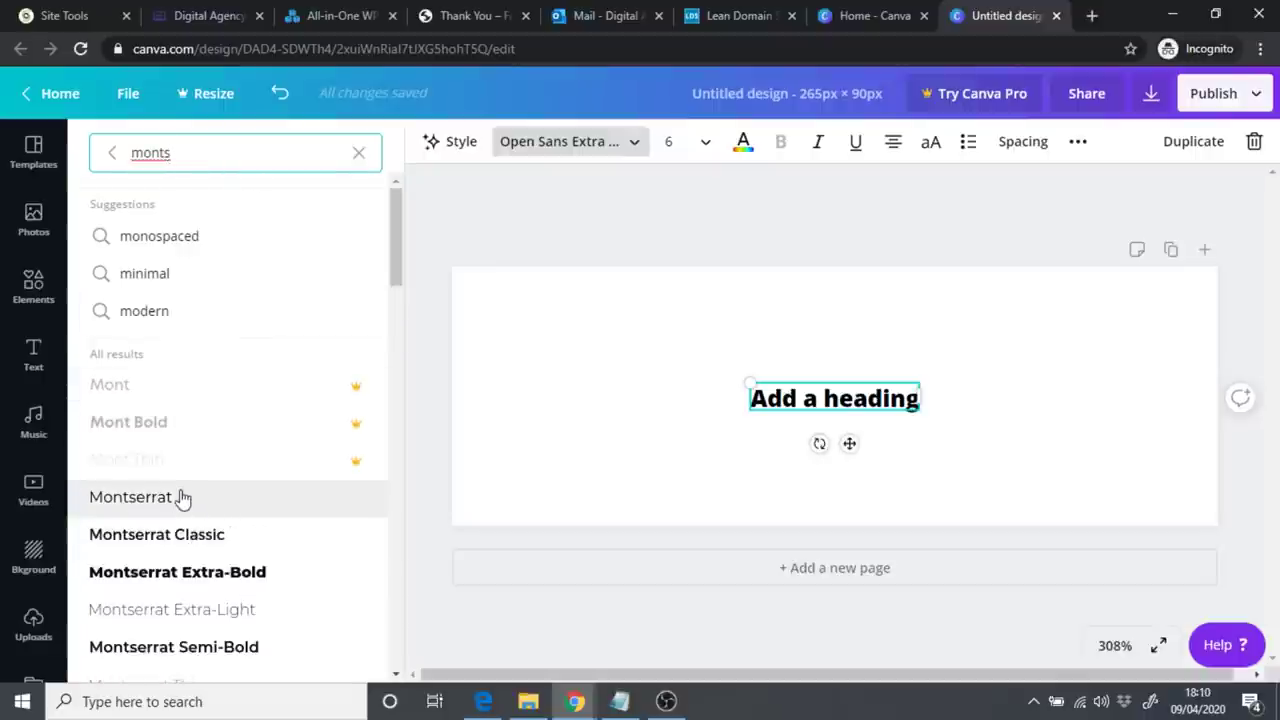
pyautogui.click(182, 497)
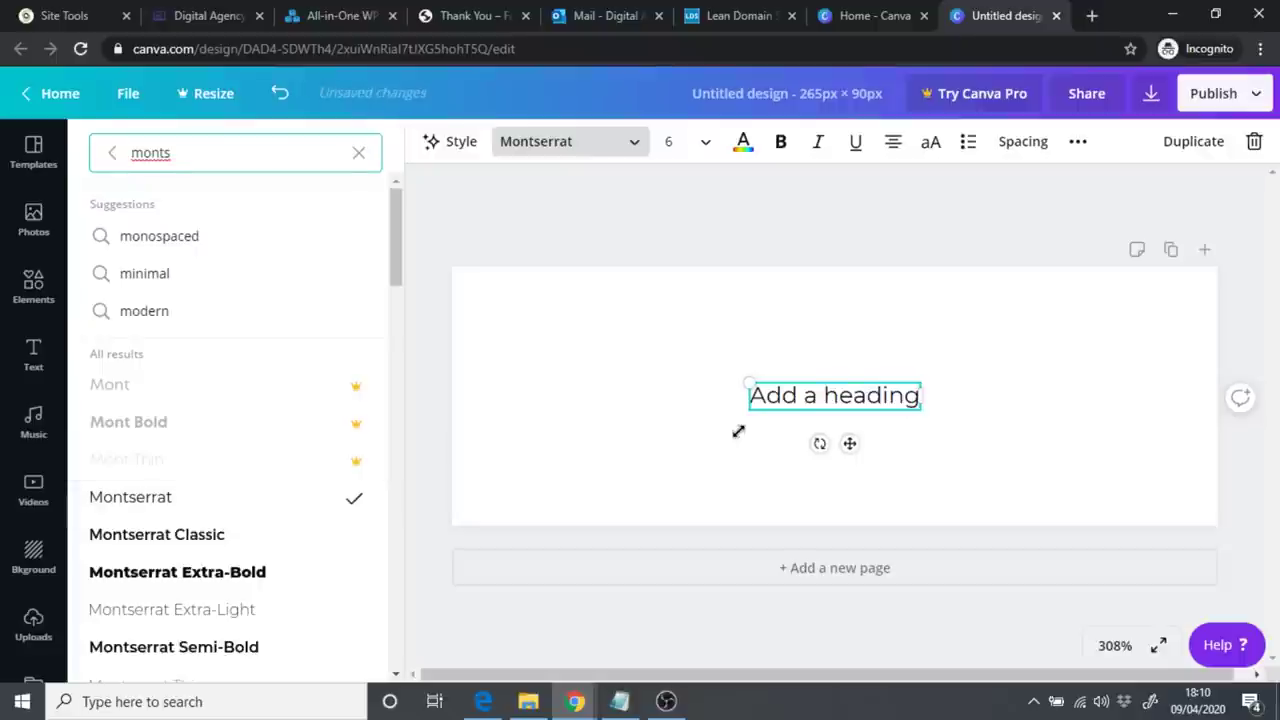
pyautogui.tripleClick(847, 399)
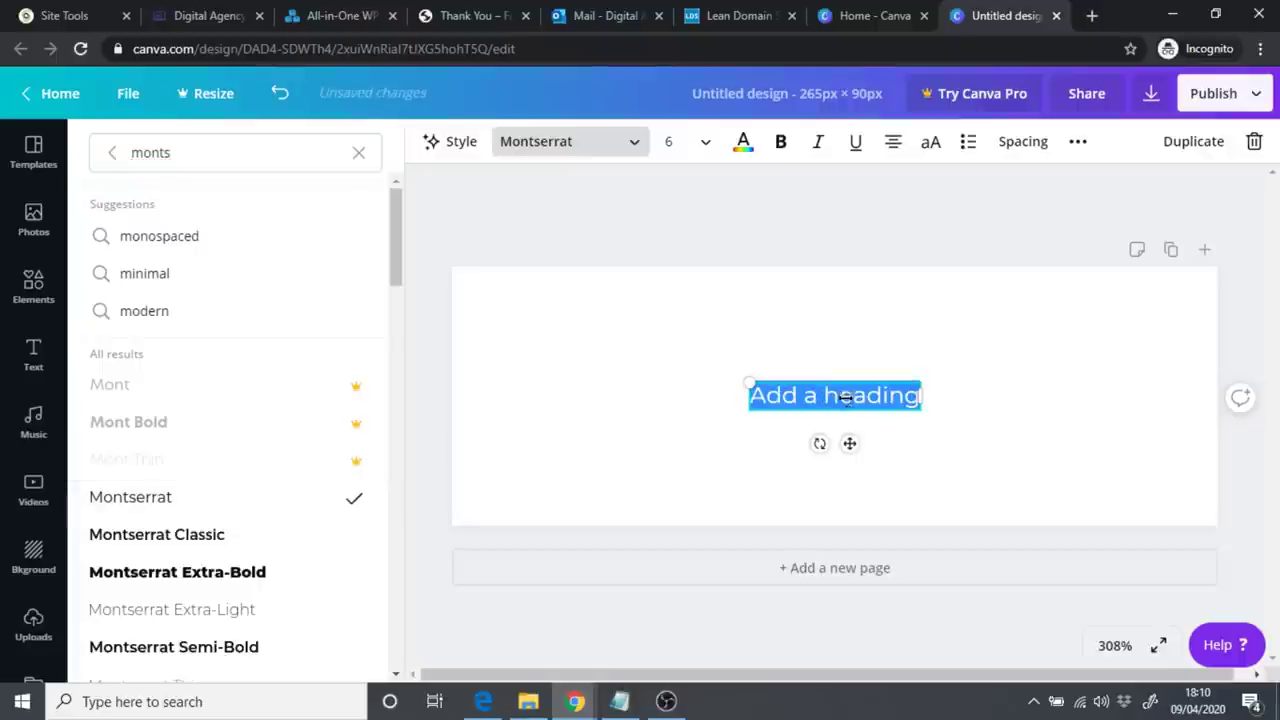
pyautogui.write('AG')
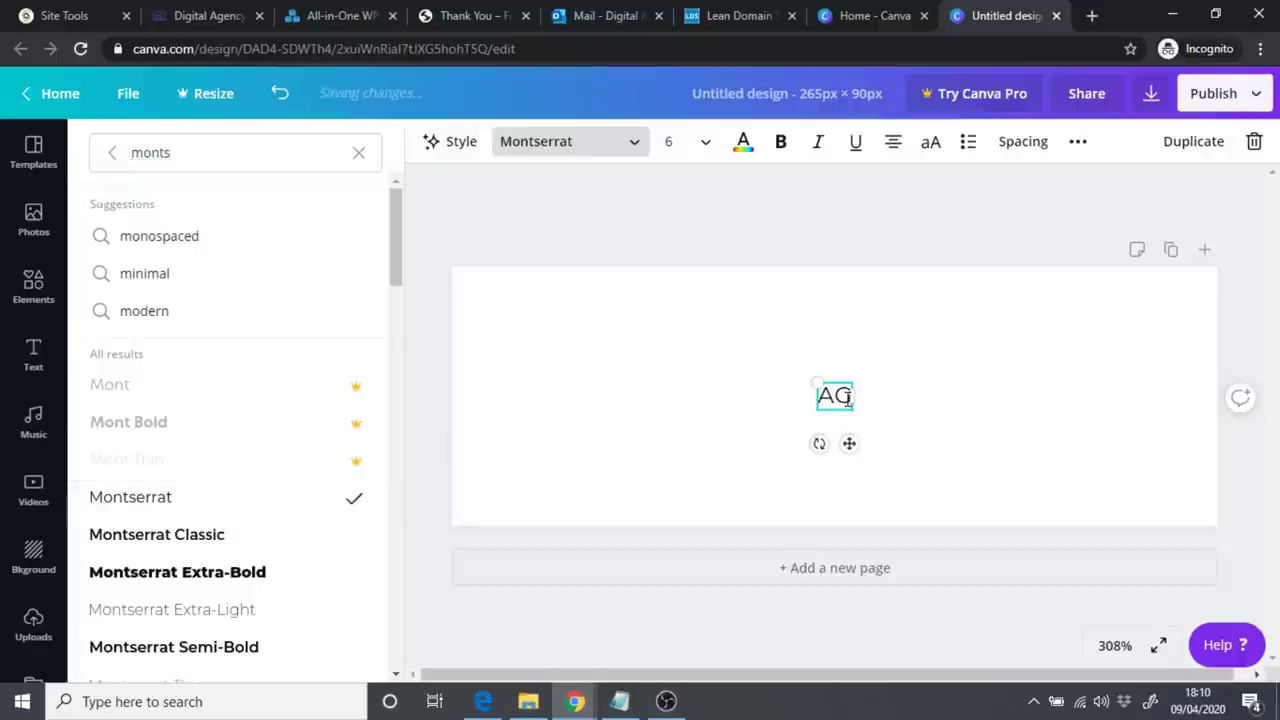
pyautogui.write('ENCY')
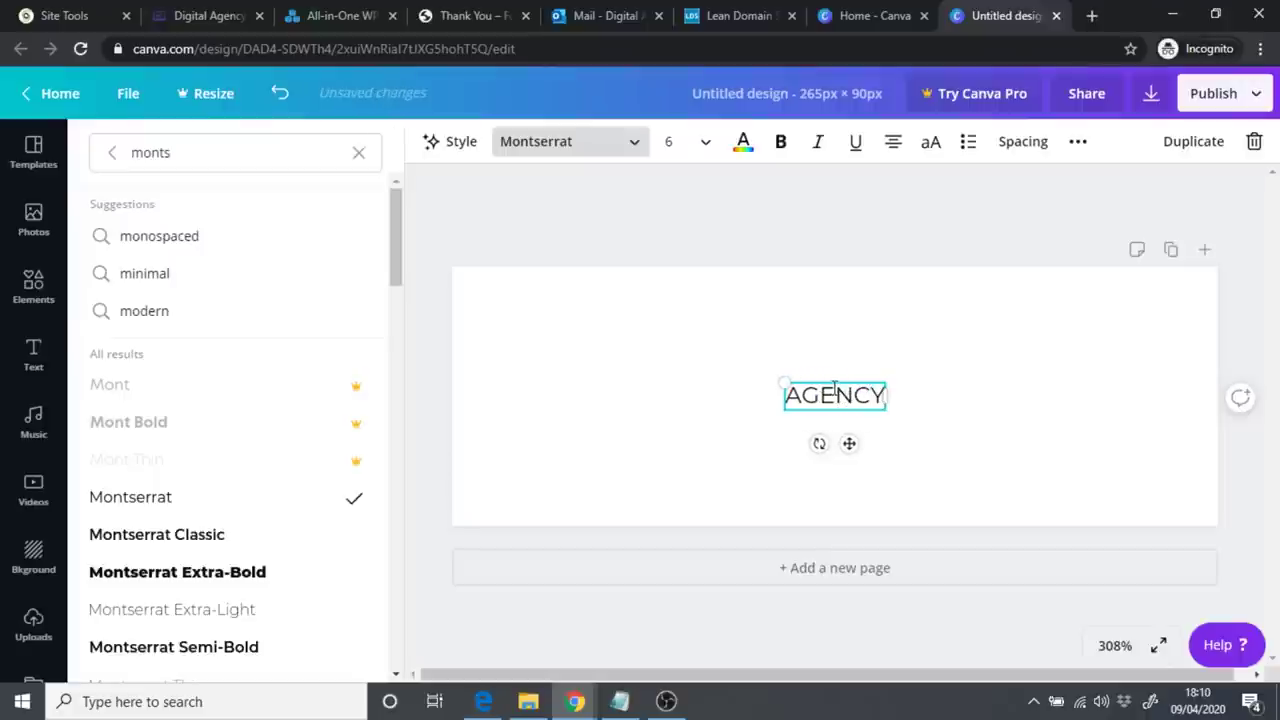
pyautogui.click(706, 148)
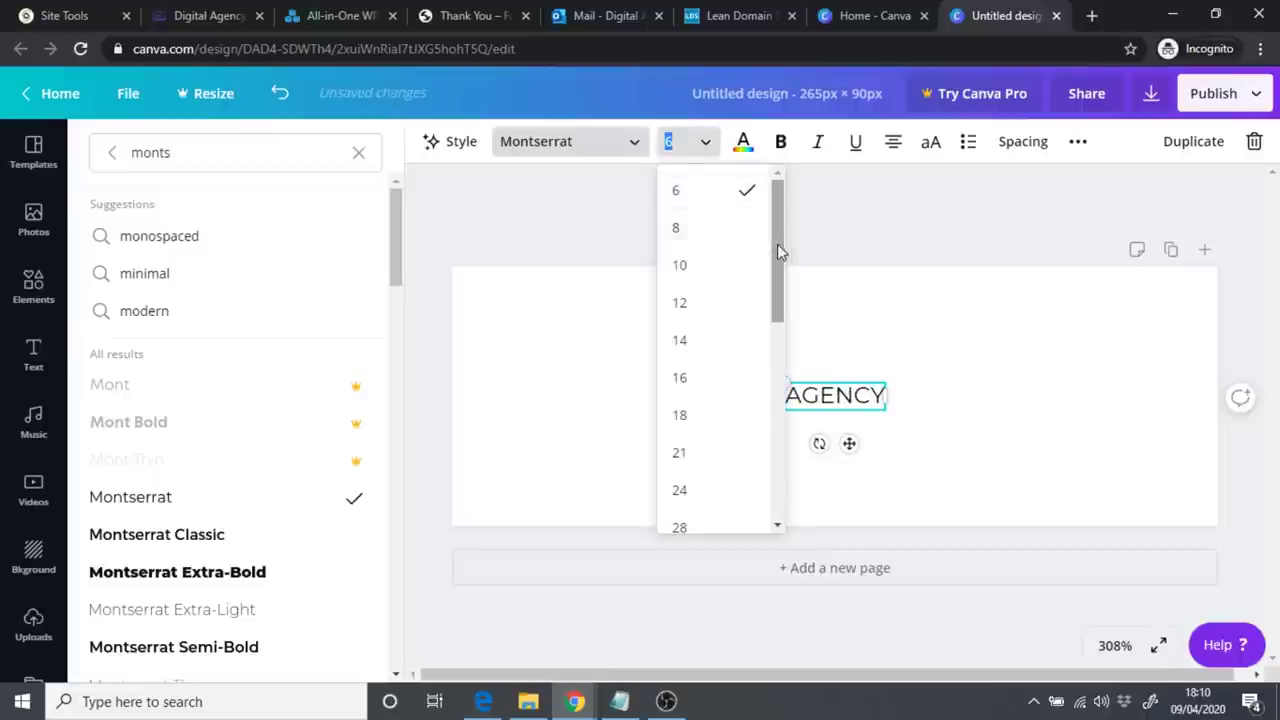
# - Try AGENCY text sizes of 144, 64, 36 and 42
pyautogui.moveTo(777, 251); pyautogui.dragTo(791, 478)
pyautogui.click(714, 507)
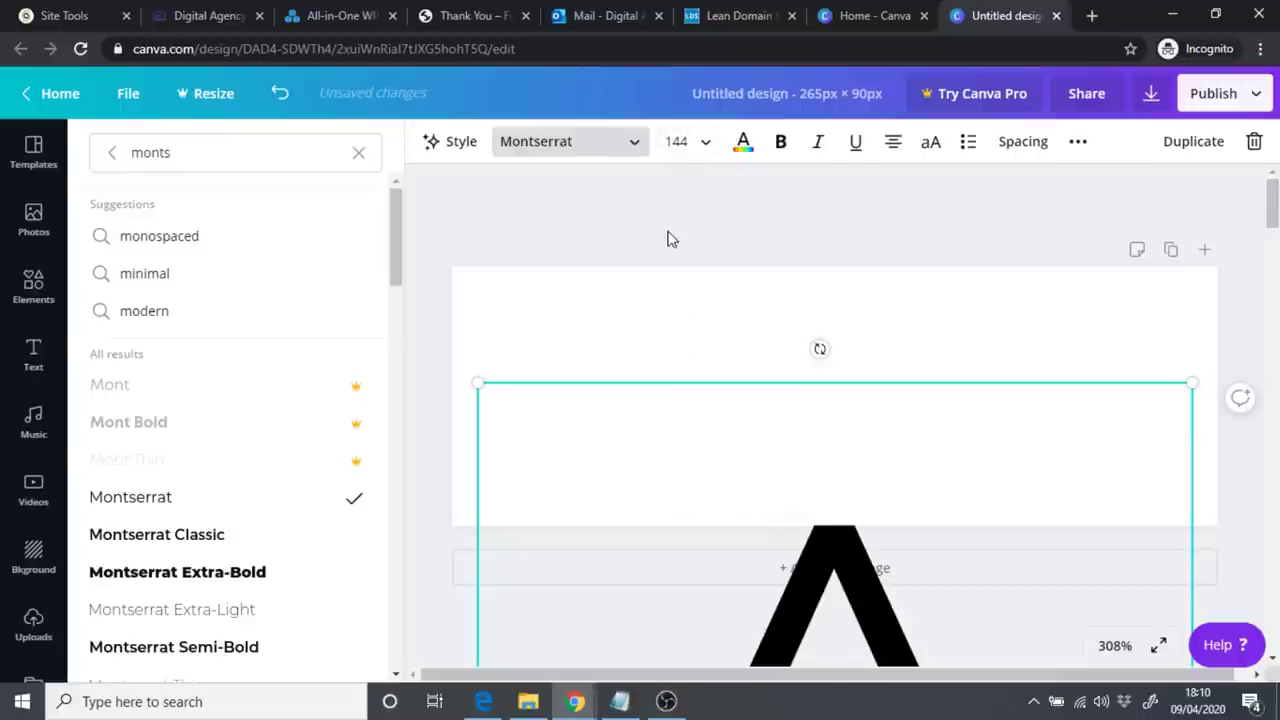
pyautogui.click(700, 145)
pyautogui.click(694, 242)
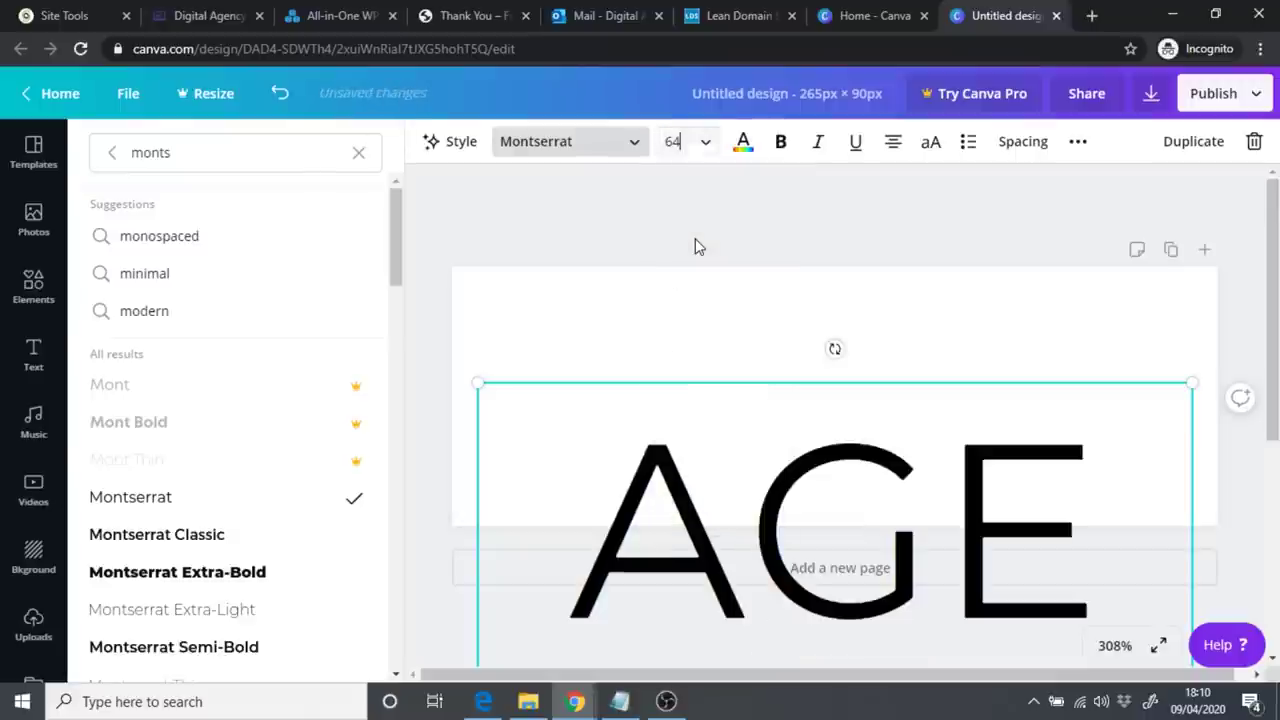
pyautogui.click(709, 145)
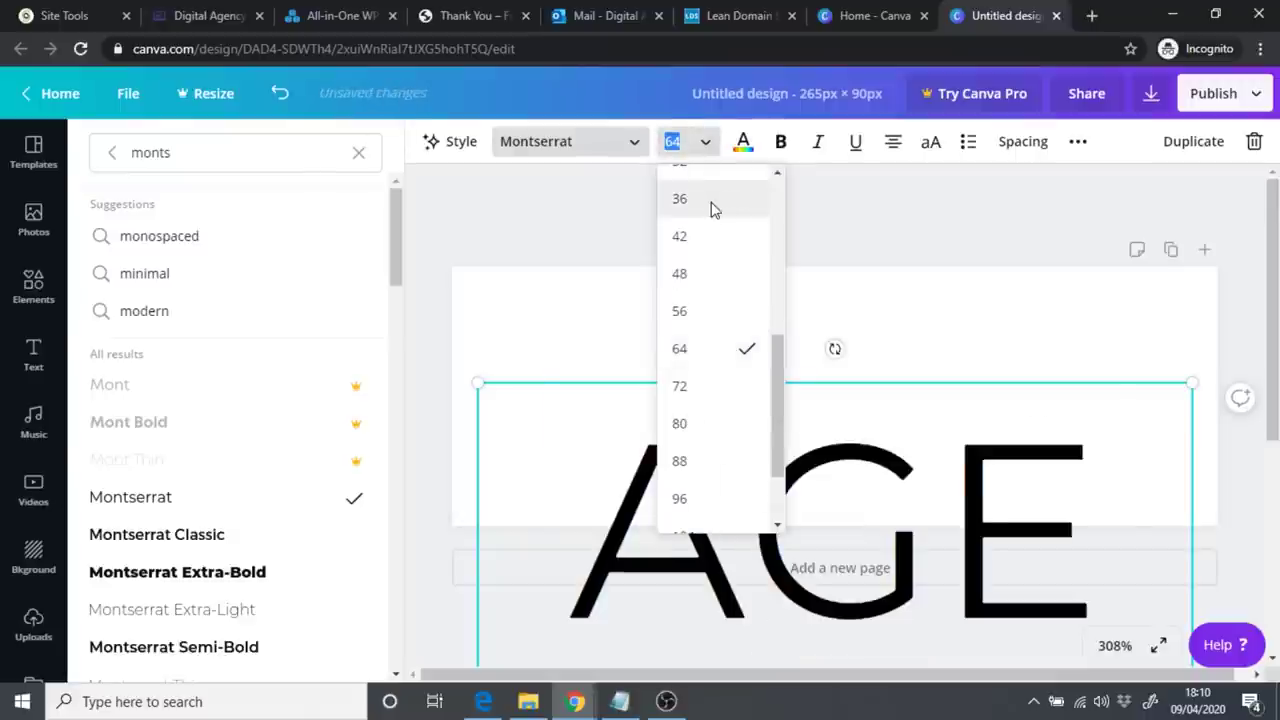
pyautogui.click(712, 200)
pyautogui.click(710, 147)
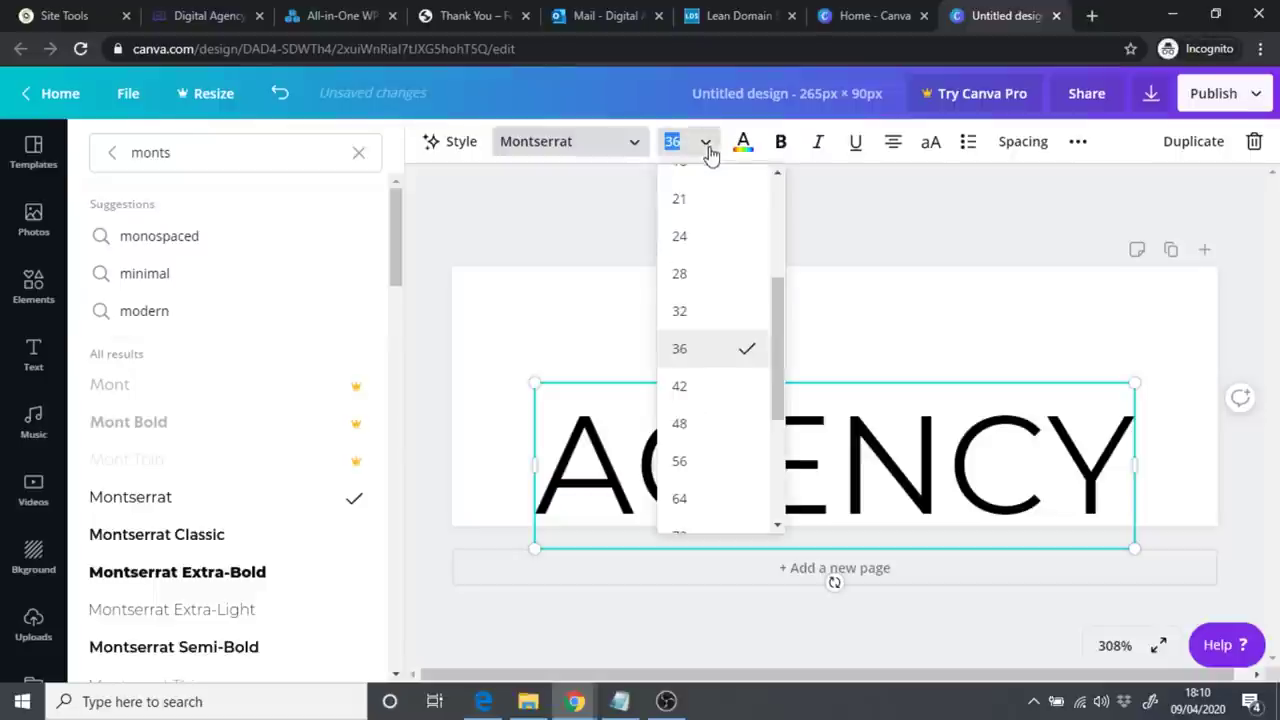
pyautogui.click(694, 392)
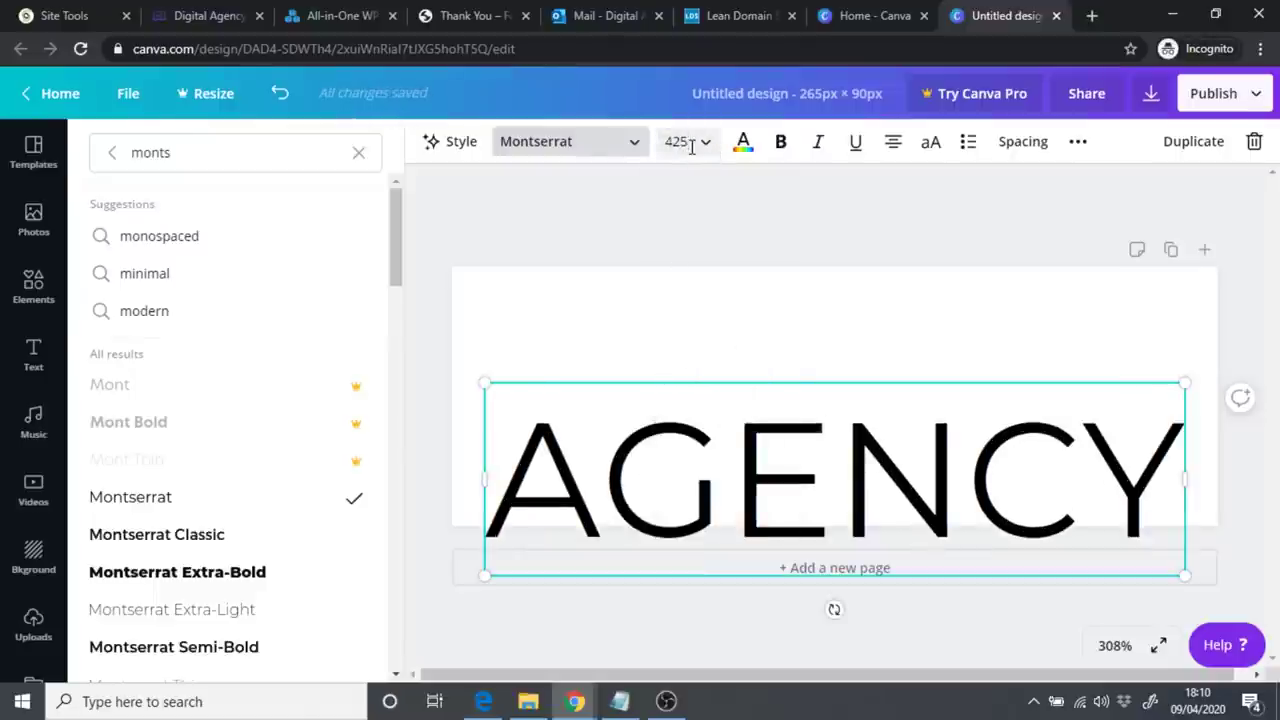
pyautogui.write('5')
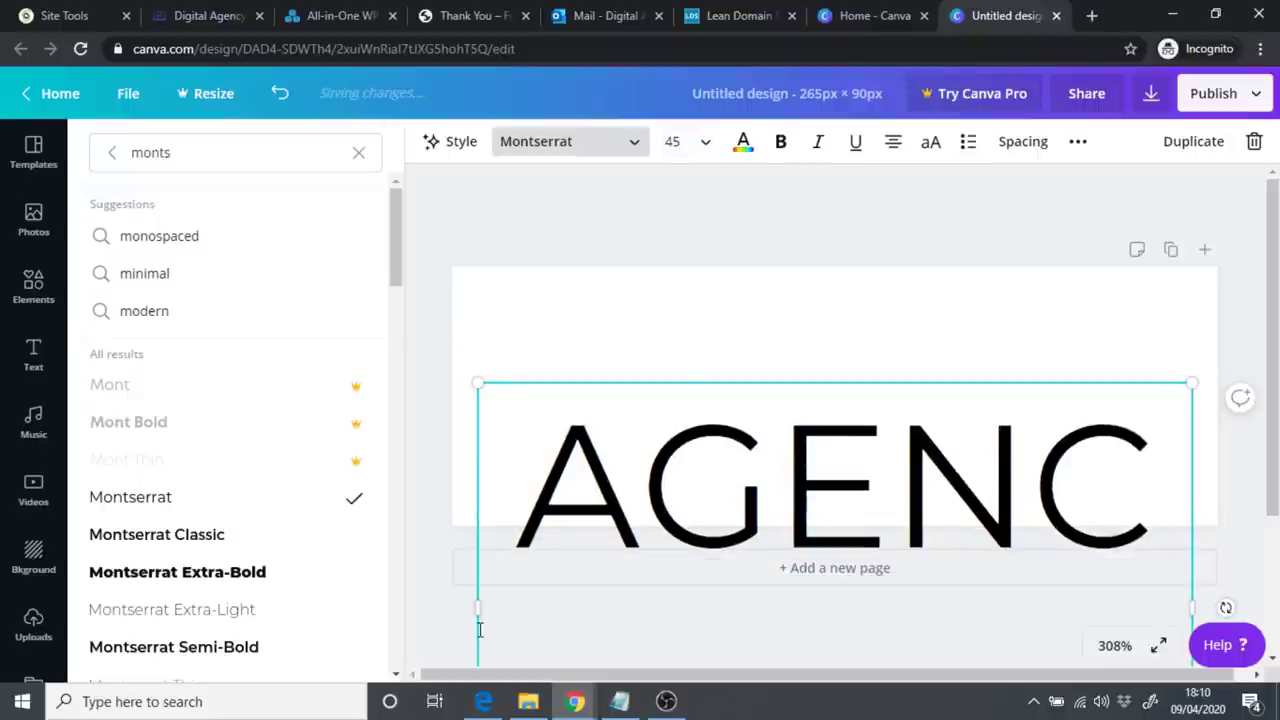
# - Widen the AGENCY text box to fit one line and move it up onto the canvas
pyautogui.moveTo(476, 607); pyautogui.dragTo(430, 608)
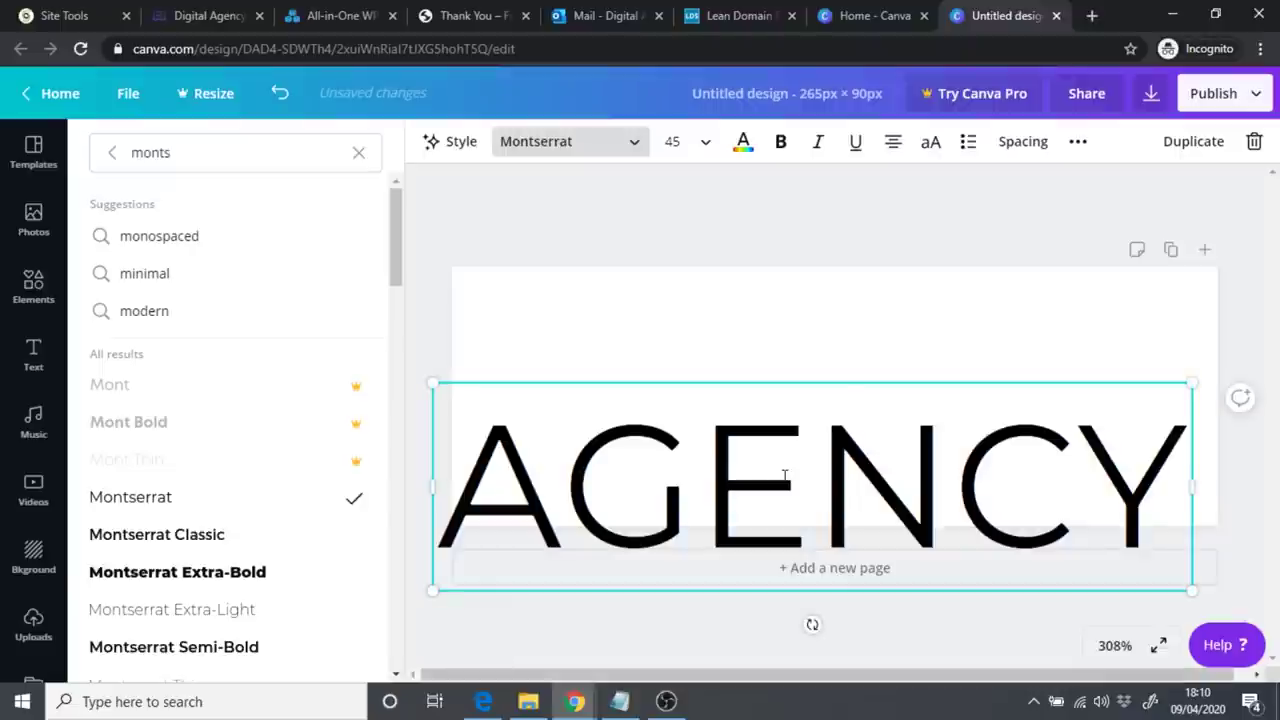
pyautogui.moveTo(832, 381); pyautogui.dragTo(856, 294)
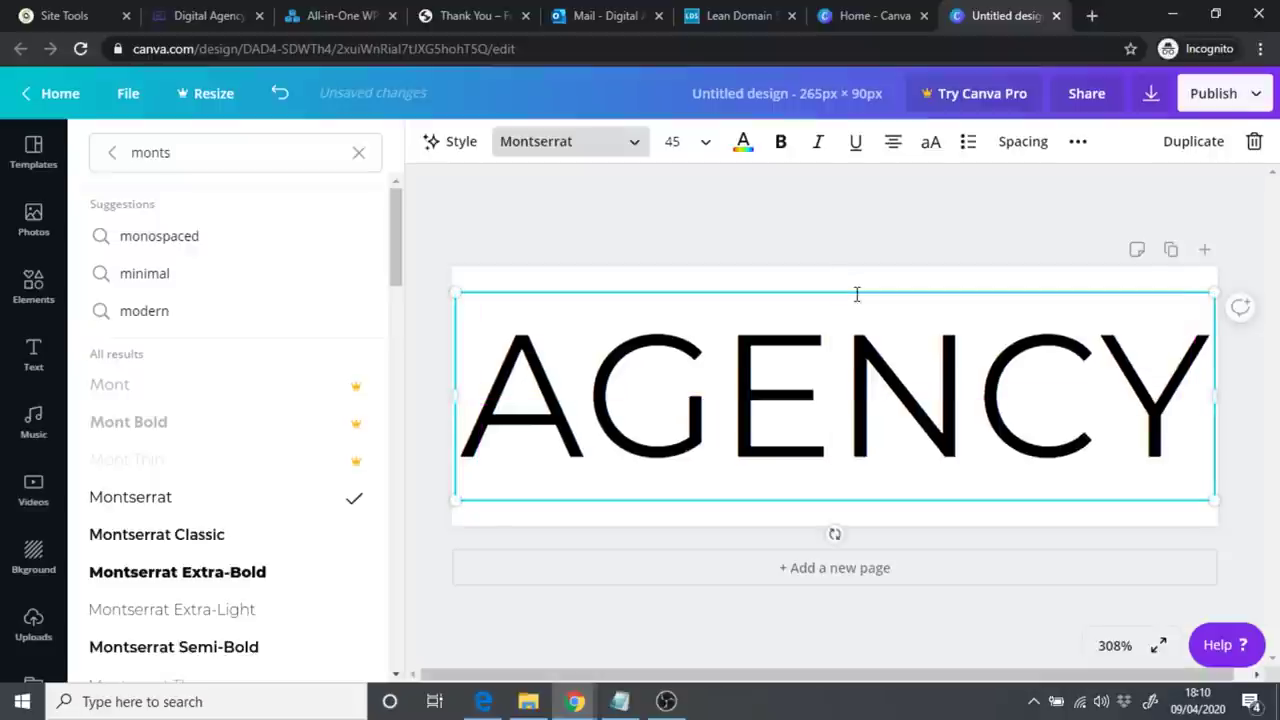
pyautogui.click(688, 360)
pyautogui.click(743, 240)
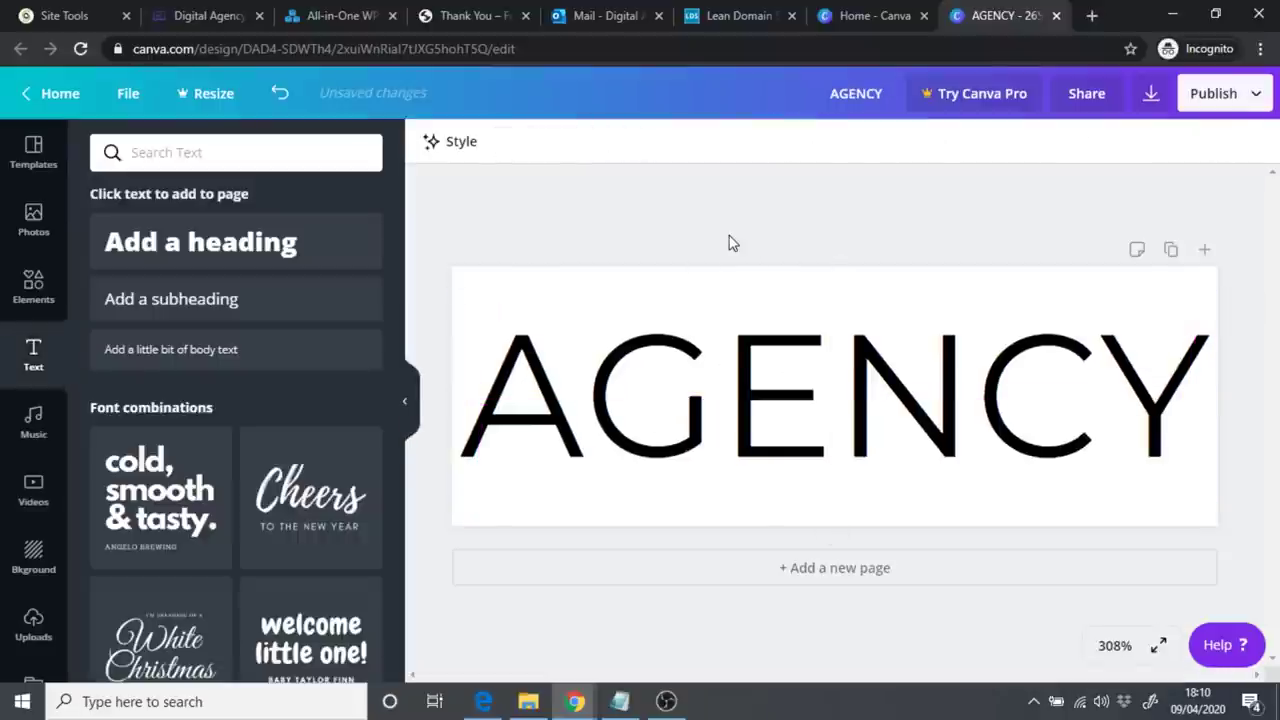
# - Set the AGENCY text font size to 44
pyautogui.click(691, 364)
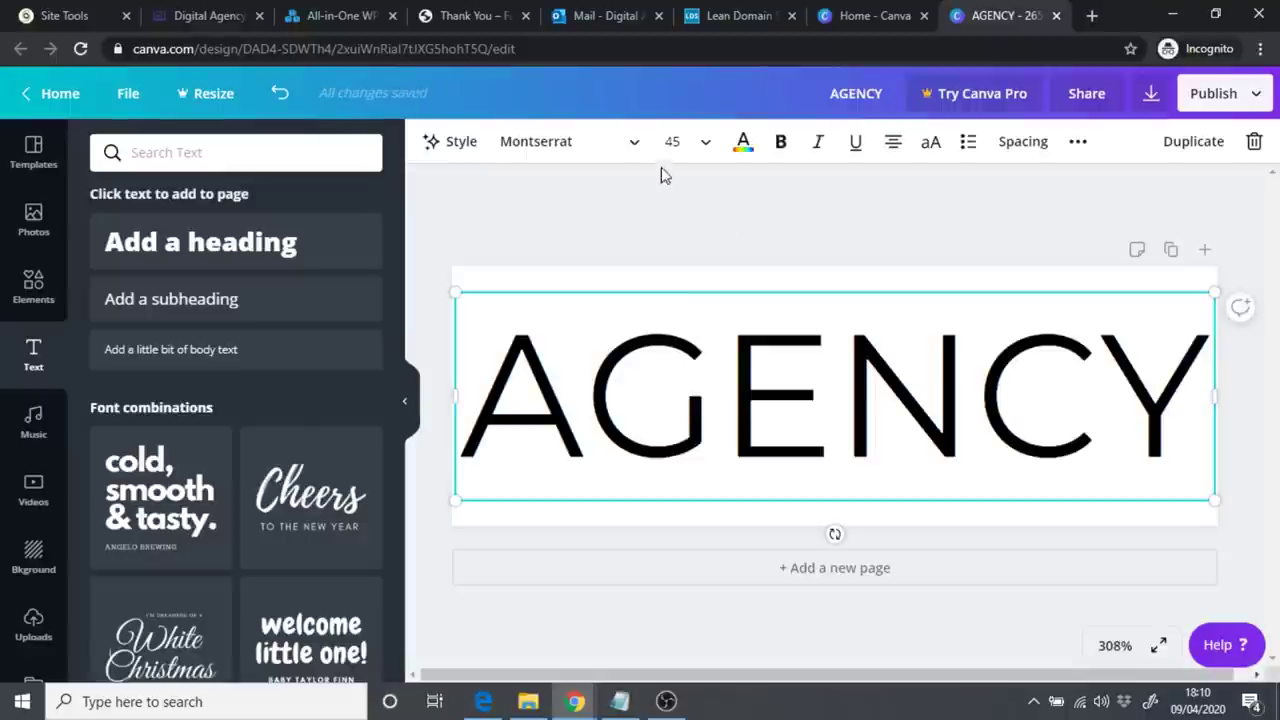
pyautogui.click(704, 150)
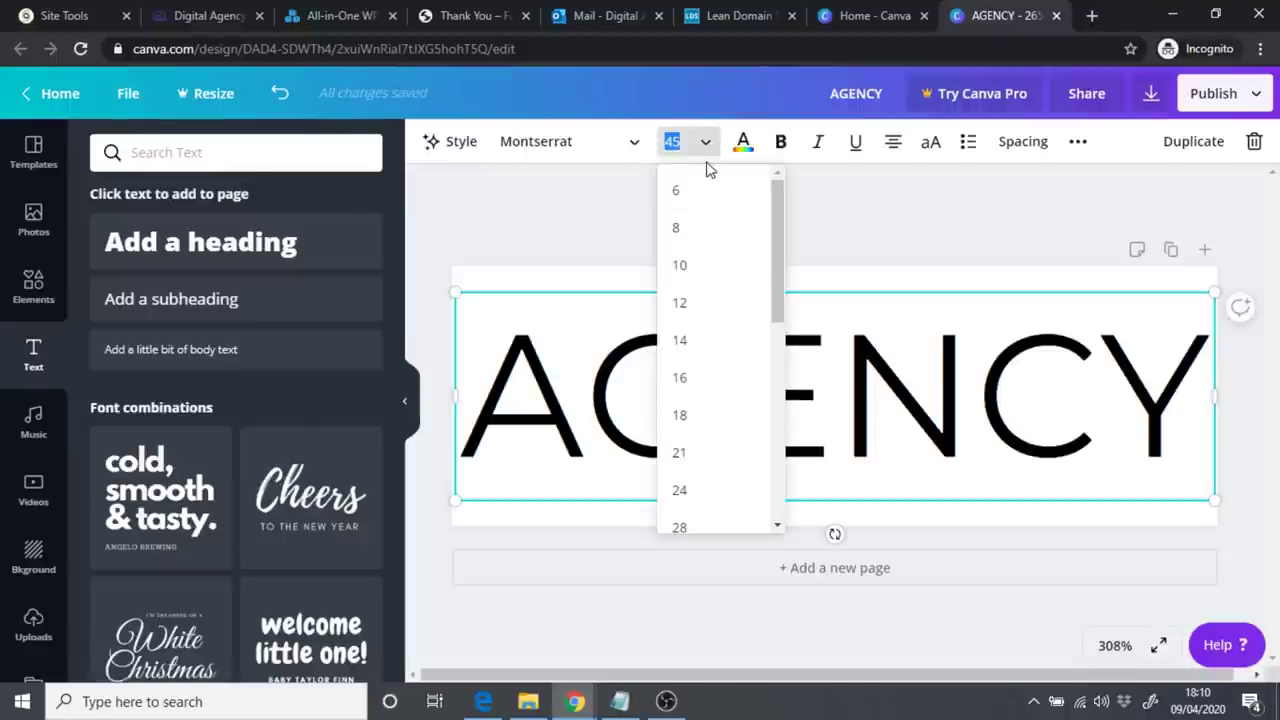
pyautogui.write('44')
pyautogui.press('Return')
pyautogui.click(651, 251)
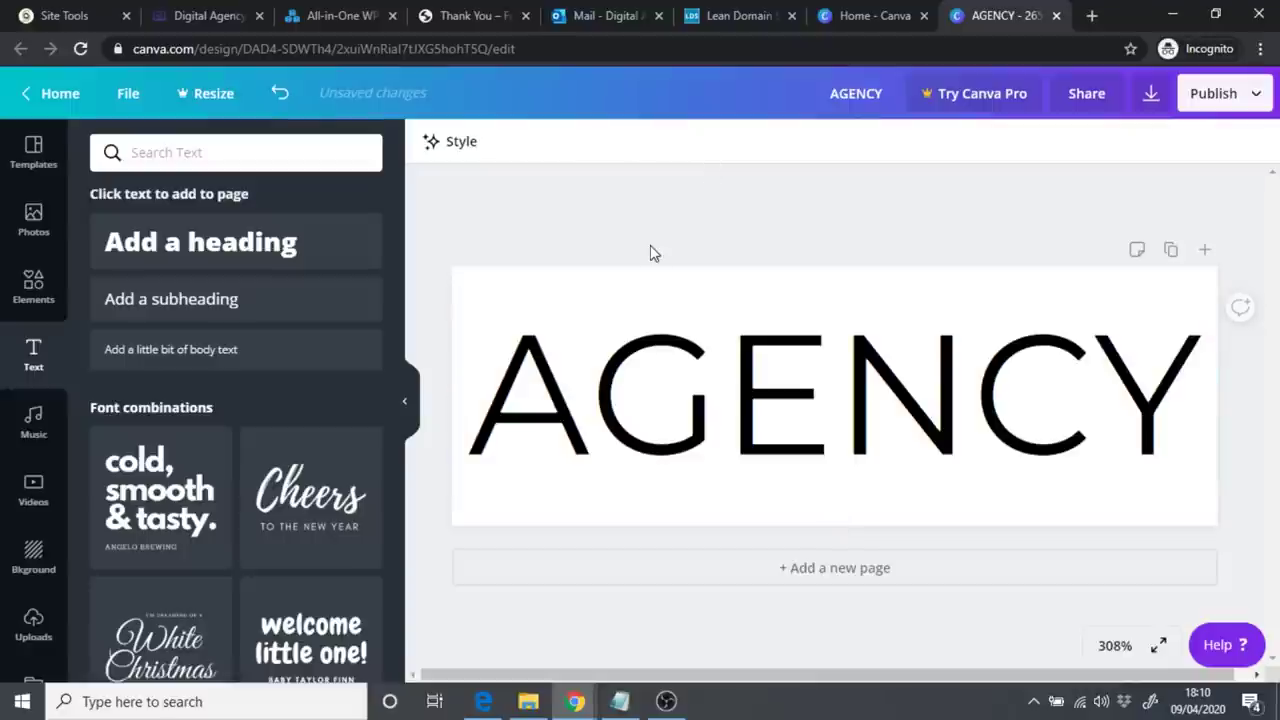
# - Add and delete a blank second page, then nudge the AGENCY text slightly left
pyautogui.click(726, 378)
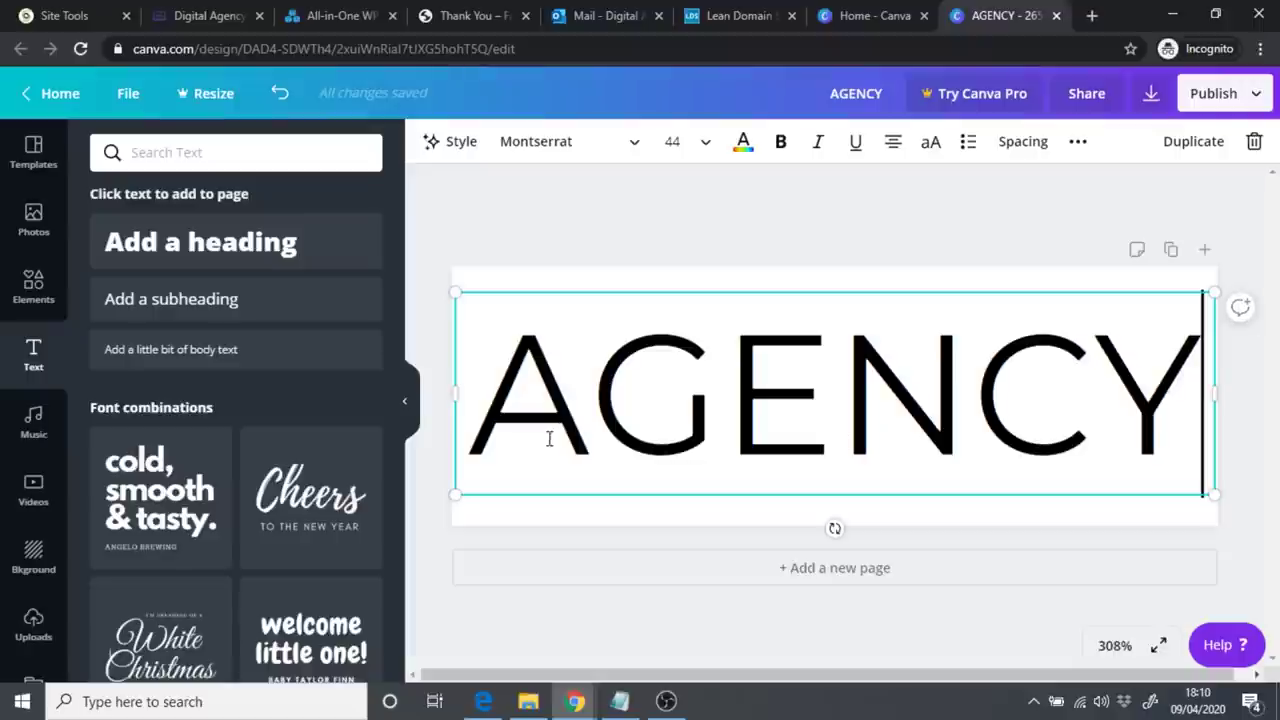
pyautogui.click(488, 563)
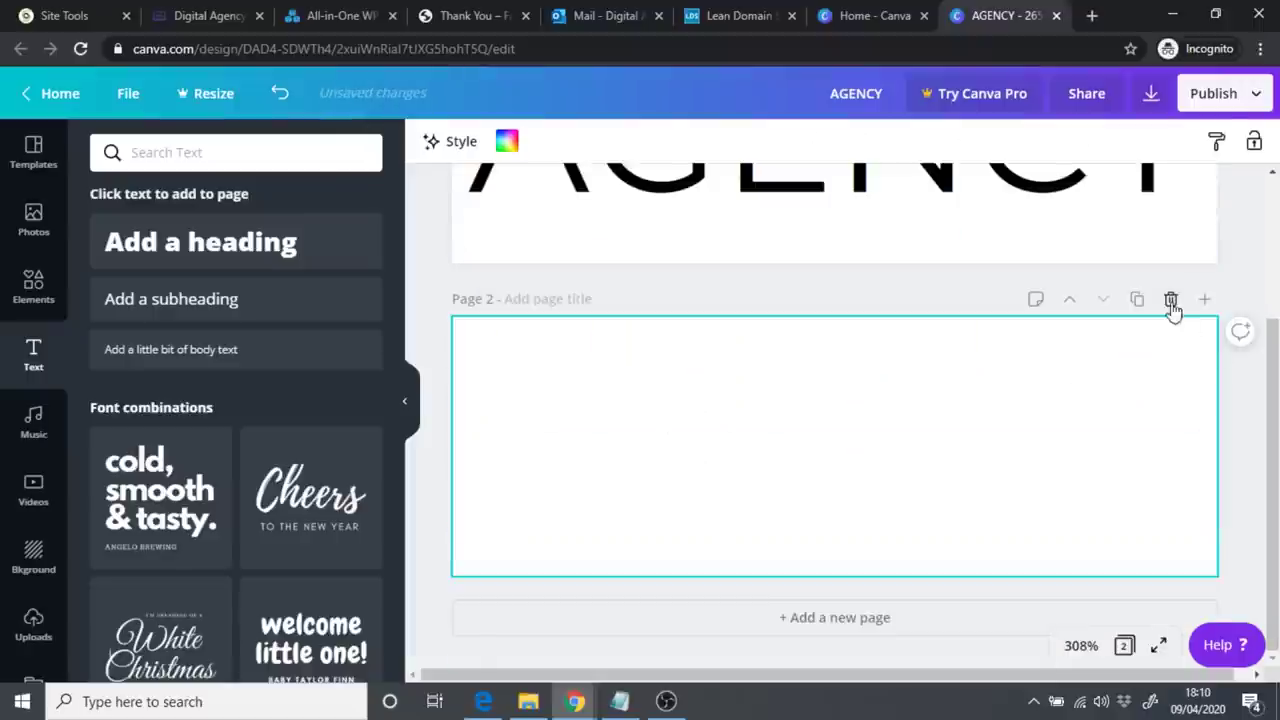
pyautogui.click(1172, 302)
pyautogui.click(685, 486)
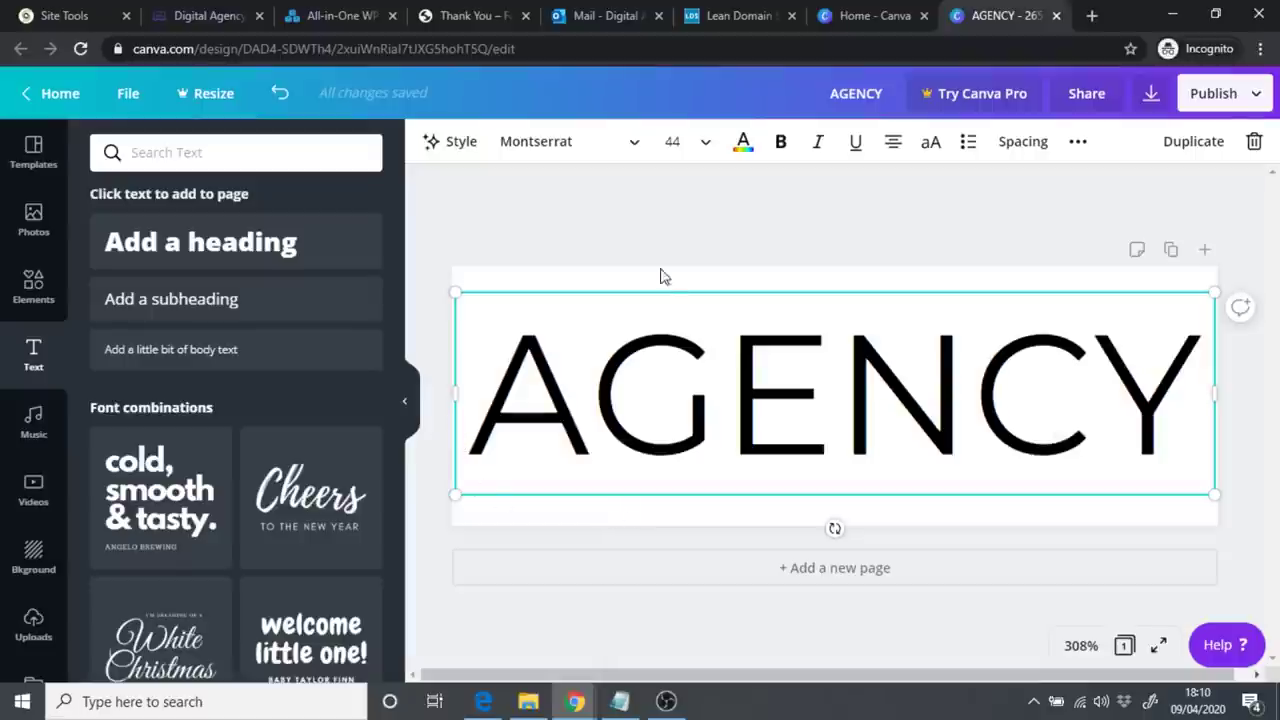
pyautogui.click(625, 266)
pyautogui.moveTo(771, 355)
pyautogui.mouseDown()
pyautogui.moveTo(734, 357)
pyautogui.moveTo(733, 374)
pyautogui.moveTo(757, 374)
pyautogui.mouseUp()
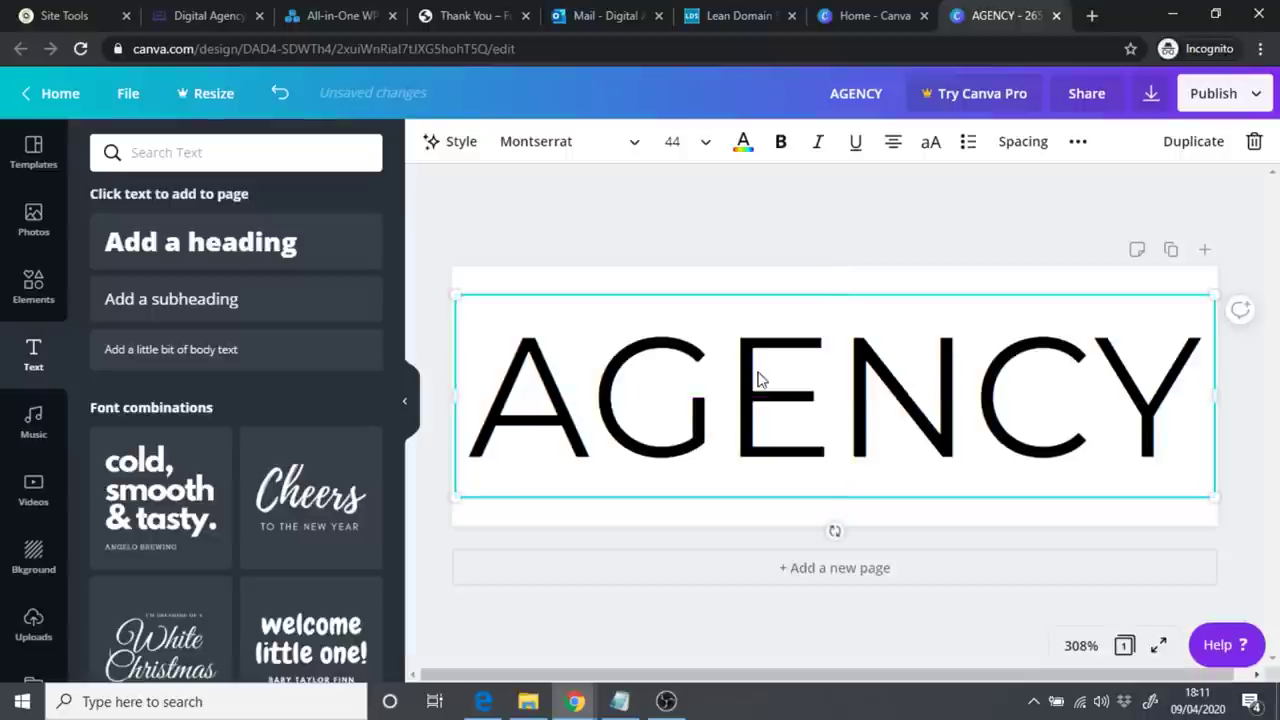
pyautogui.click(764, 267)
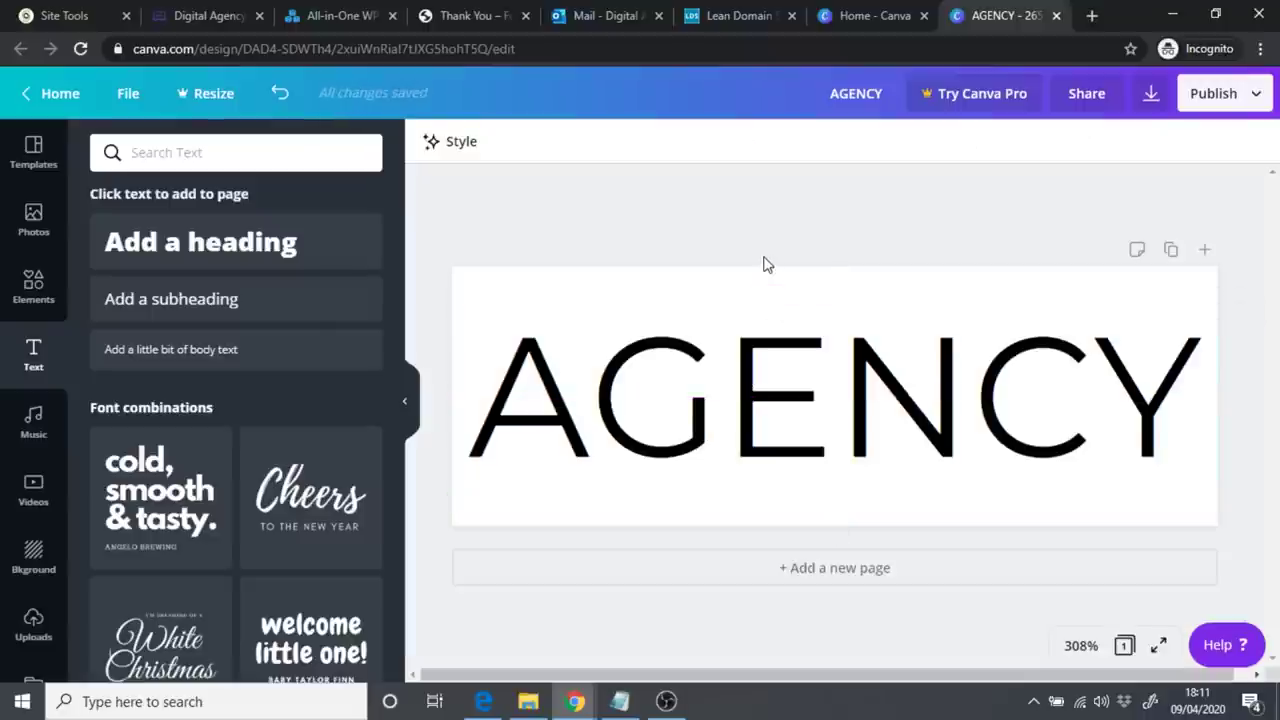
# - Download the AGENCY design as a PNG and dismiss the download notice
pyautogui.click(1151, 96)
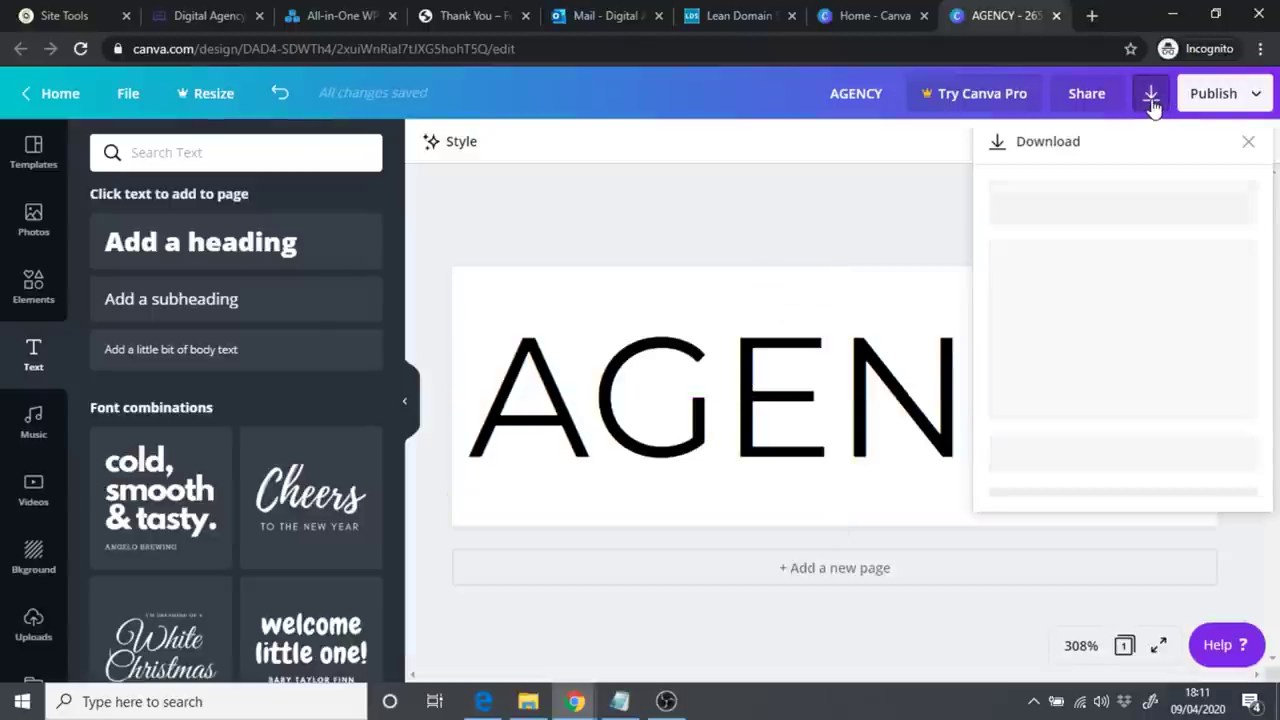
pyautogui.click(1098, 430)
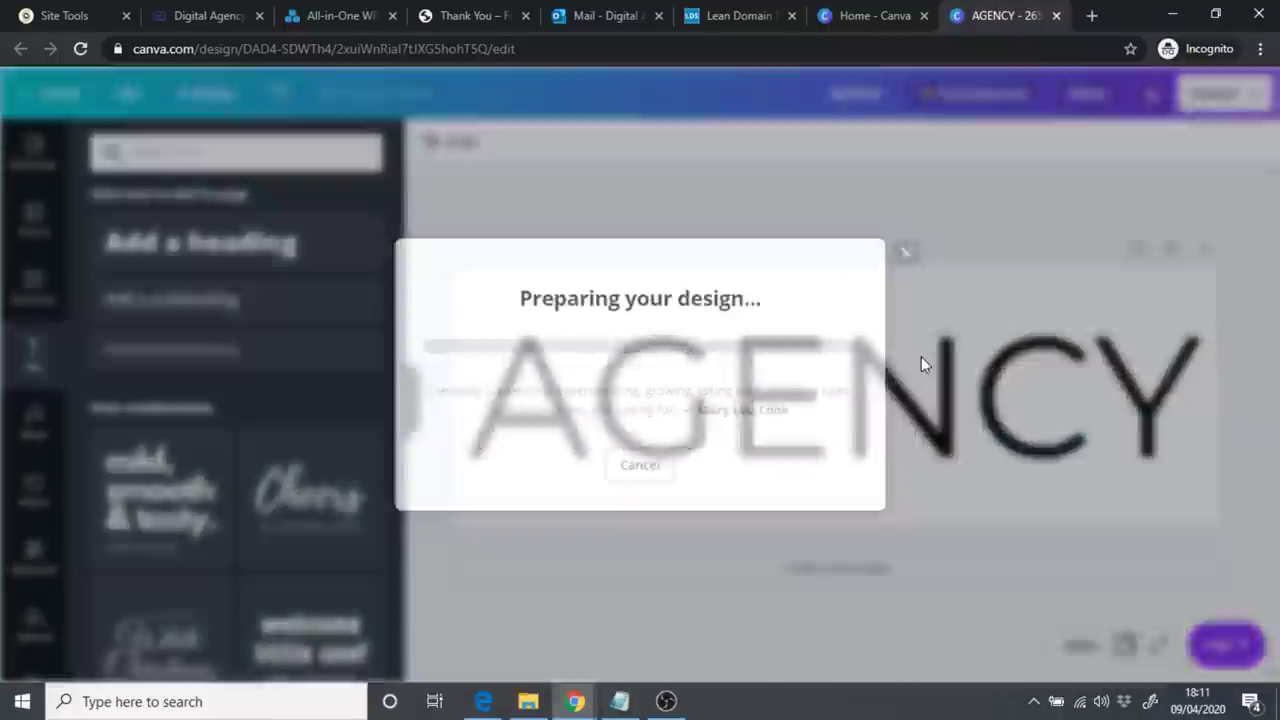
pyautogui.click(1263, 661)
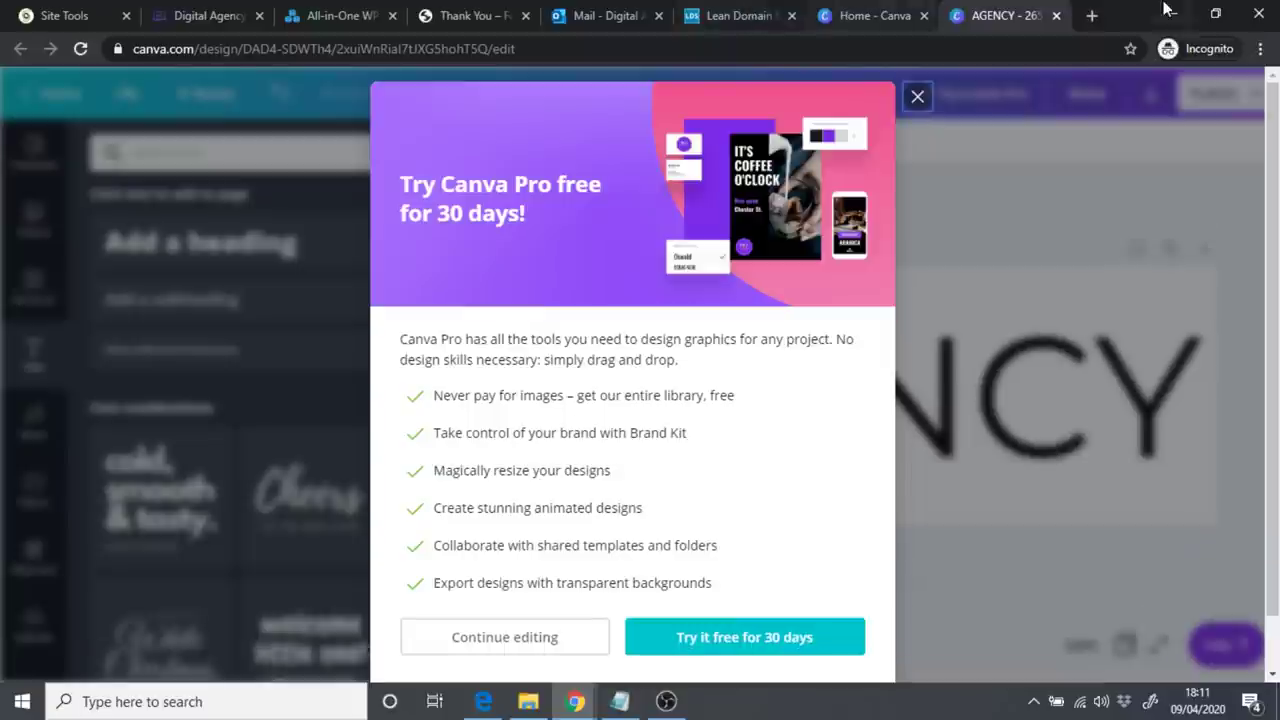
# - Close the AGENCY design and Canva home tabs and return to the Digital Agency site
pyautogui.click(1056, 15)
pyautogui.click(1057, 16)
pyautogui.click(257, 12)
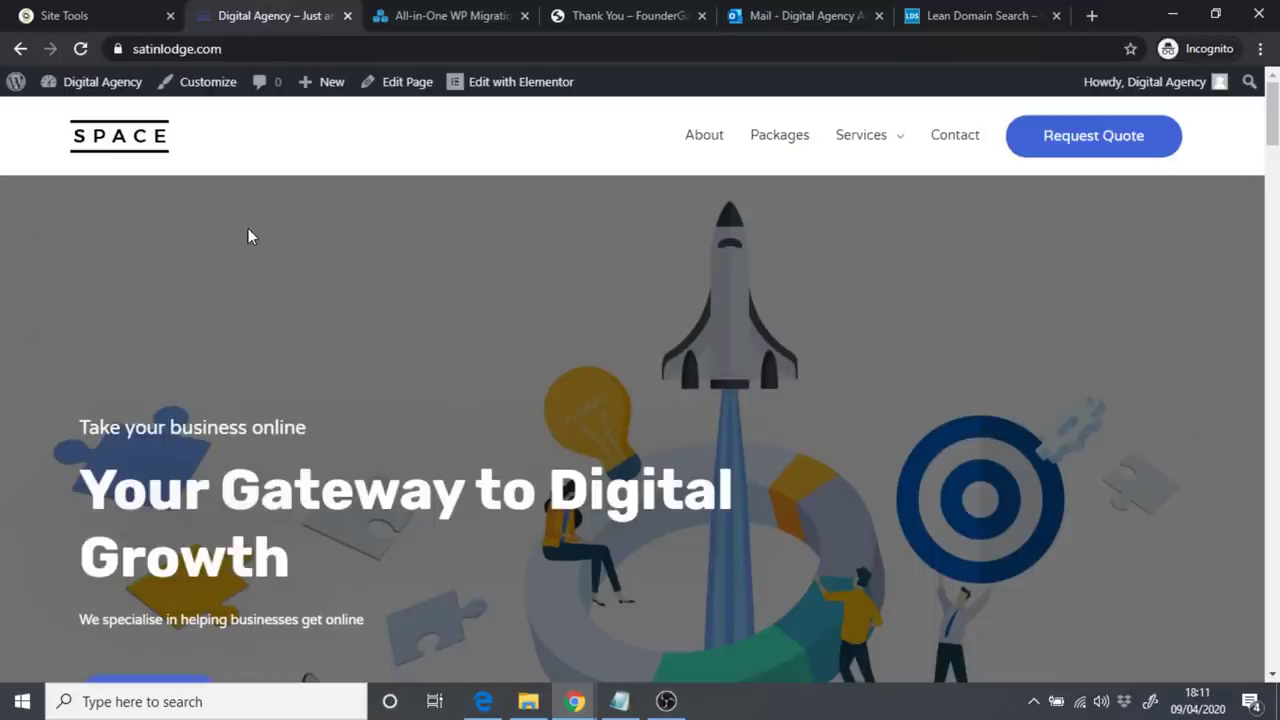
# - In Customizer > Header > Site Identity, upload AGENCY.png and apply it as the site logo
pyautogui.click(205, 84)
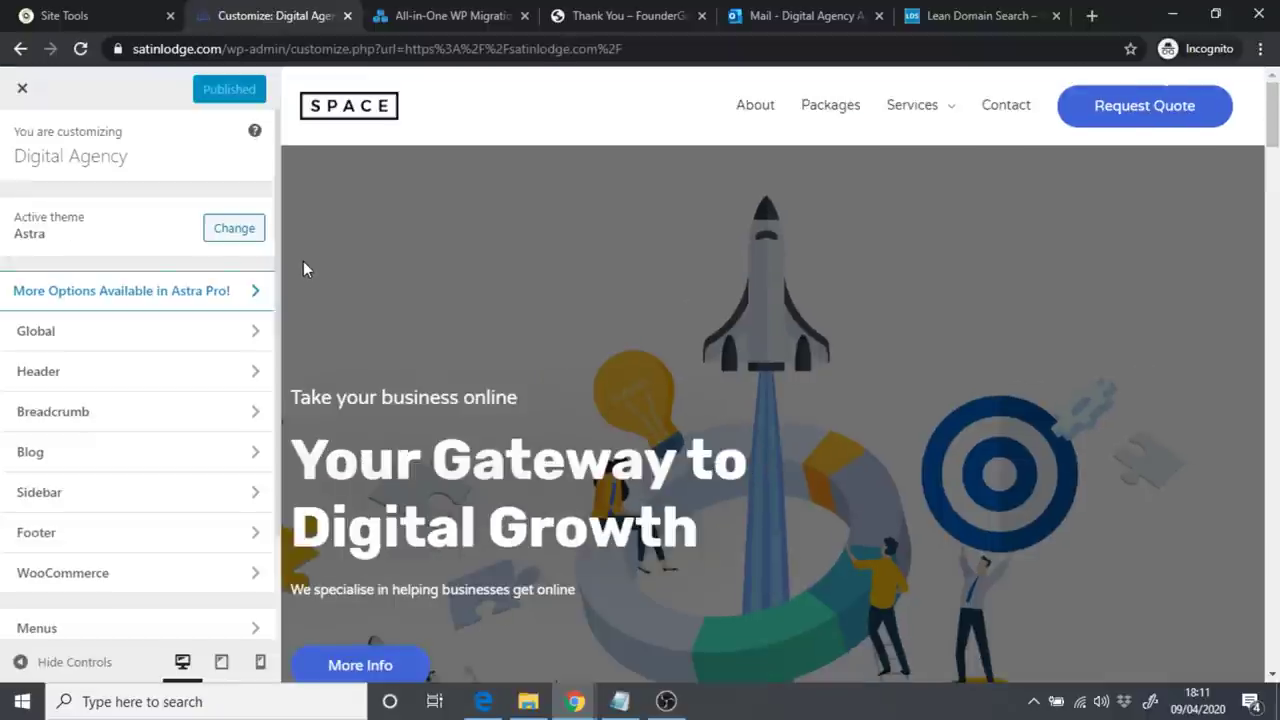
pyautogui.click(128, 378)
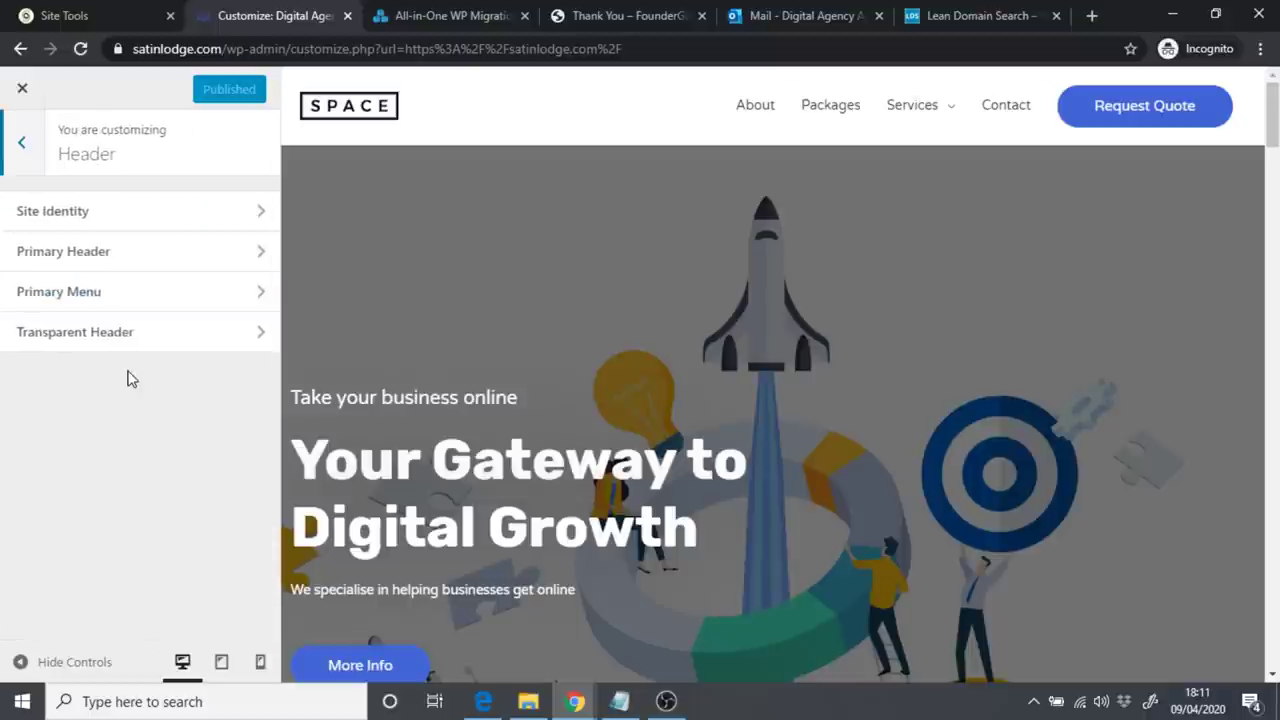
pyautogui.click(86, 218)
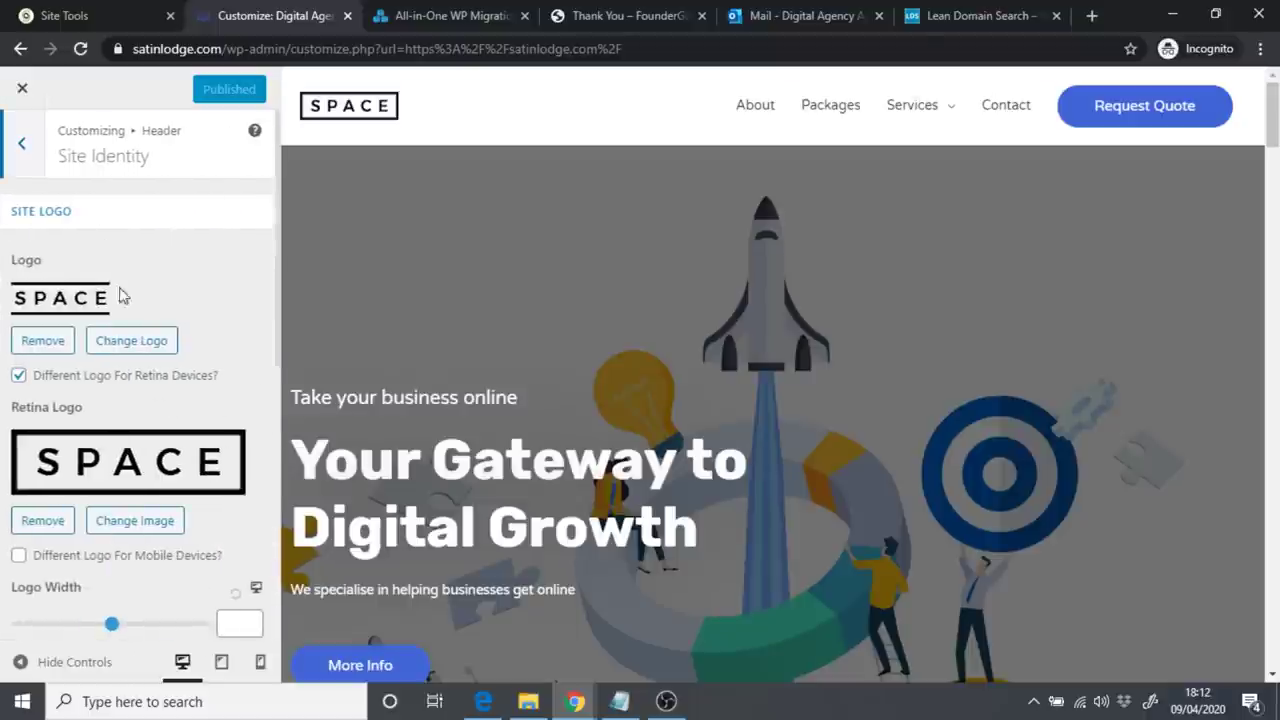
pyautogui.click(122, 340)
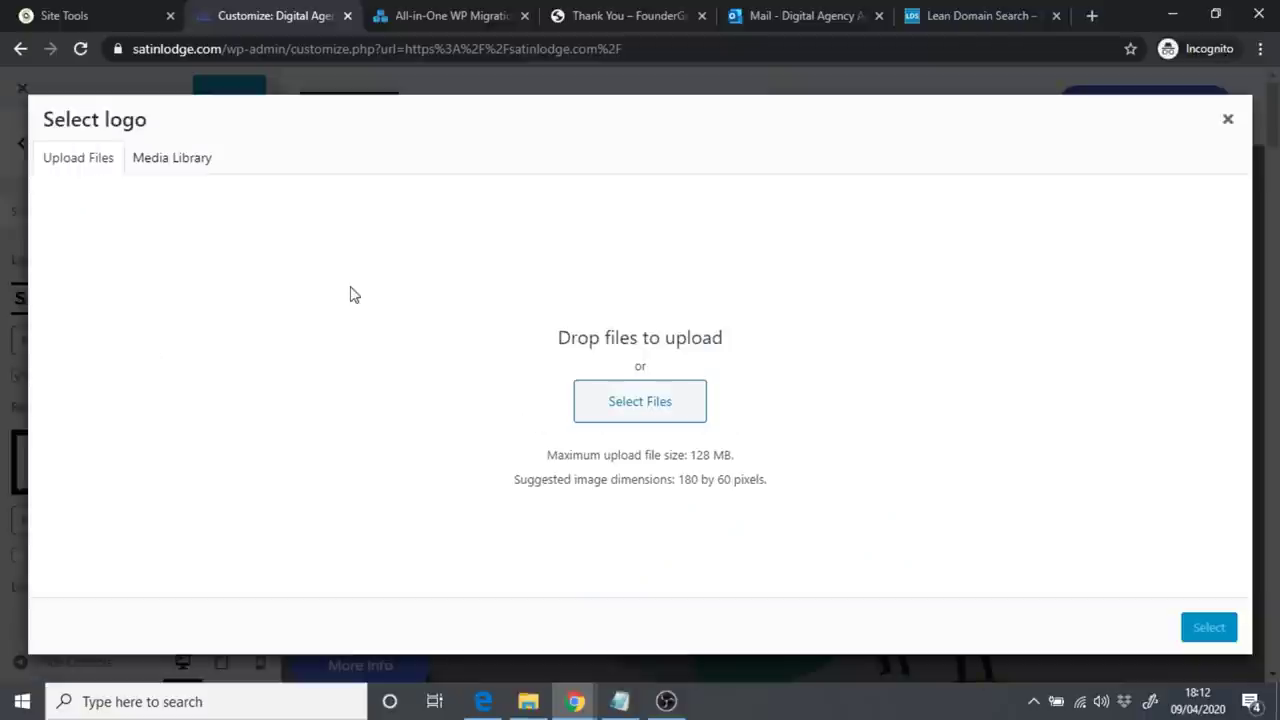
pyautogui.click(650, 408)
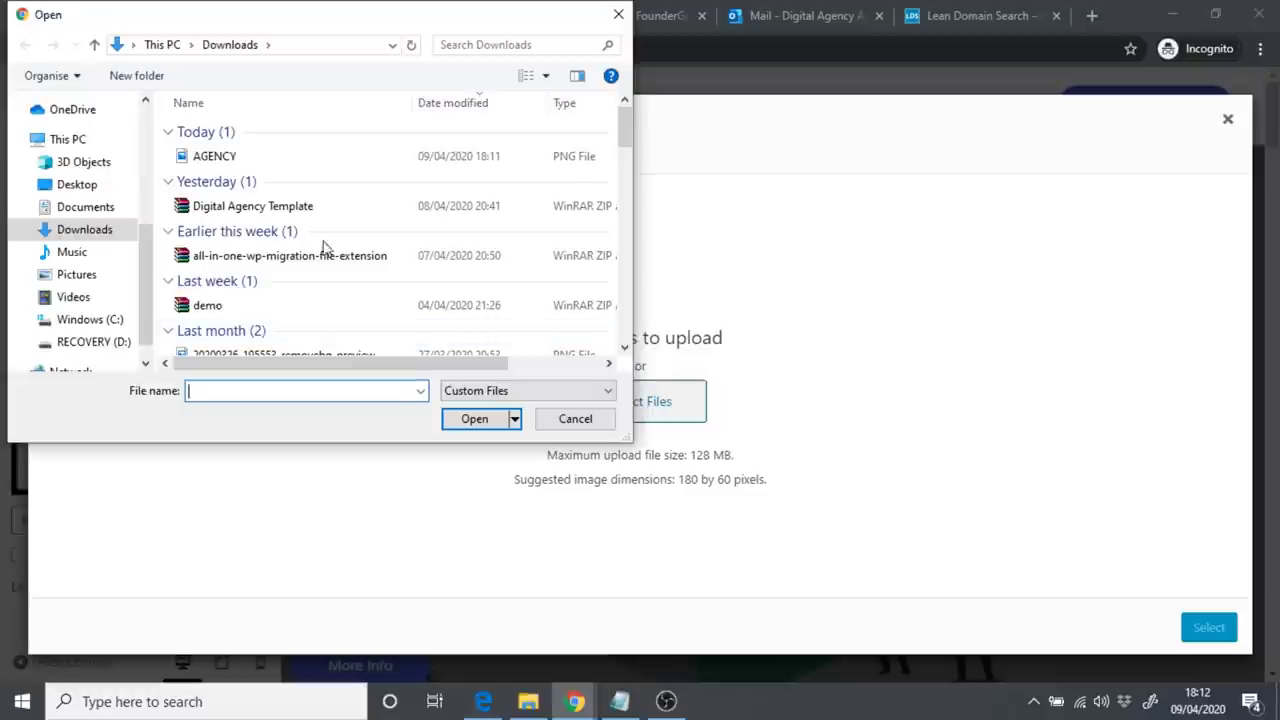
pyautogui.click(222, 160)
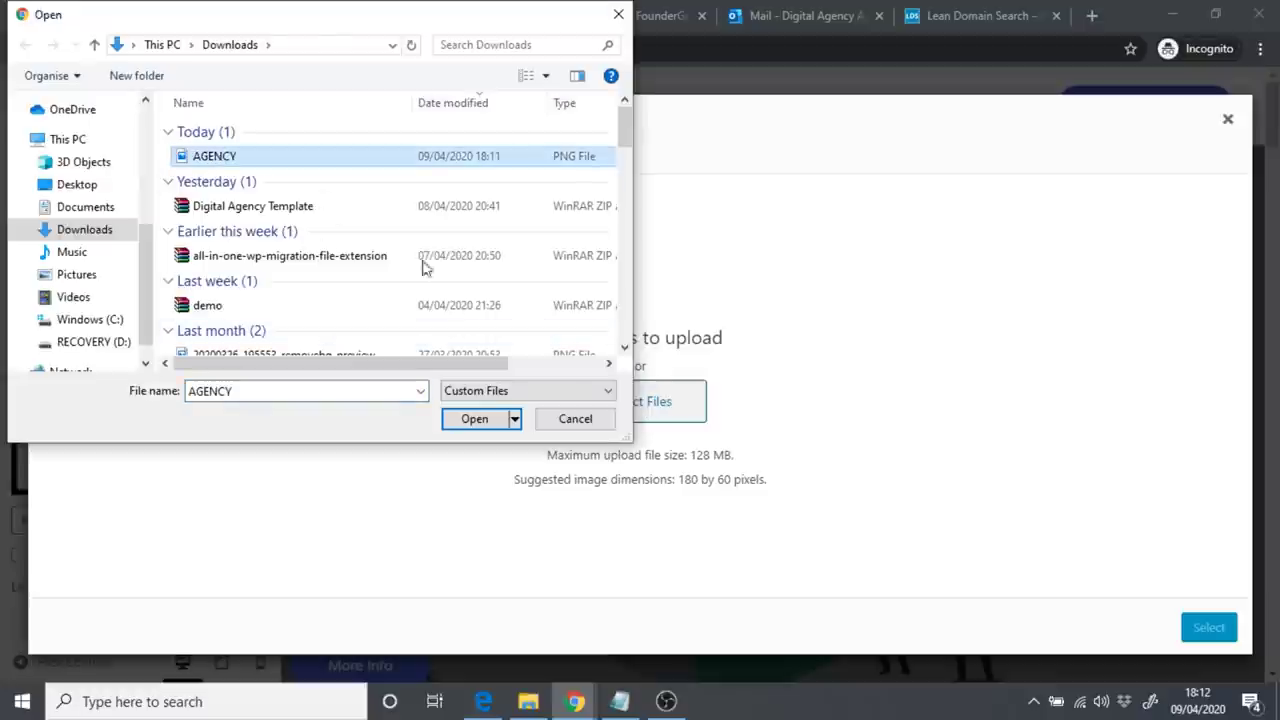
pyautogui.click(470, 419)
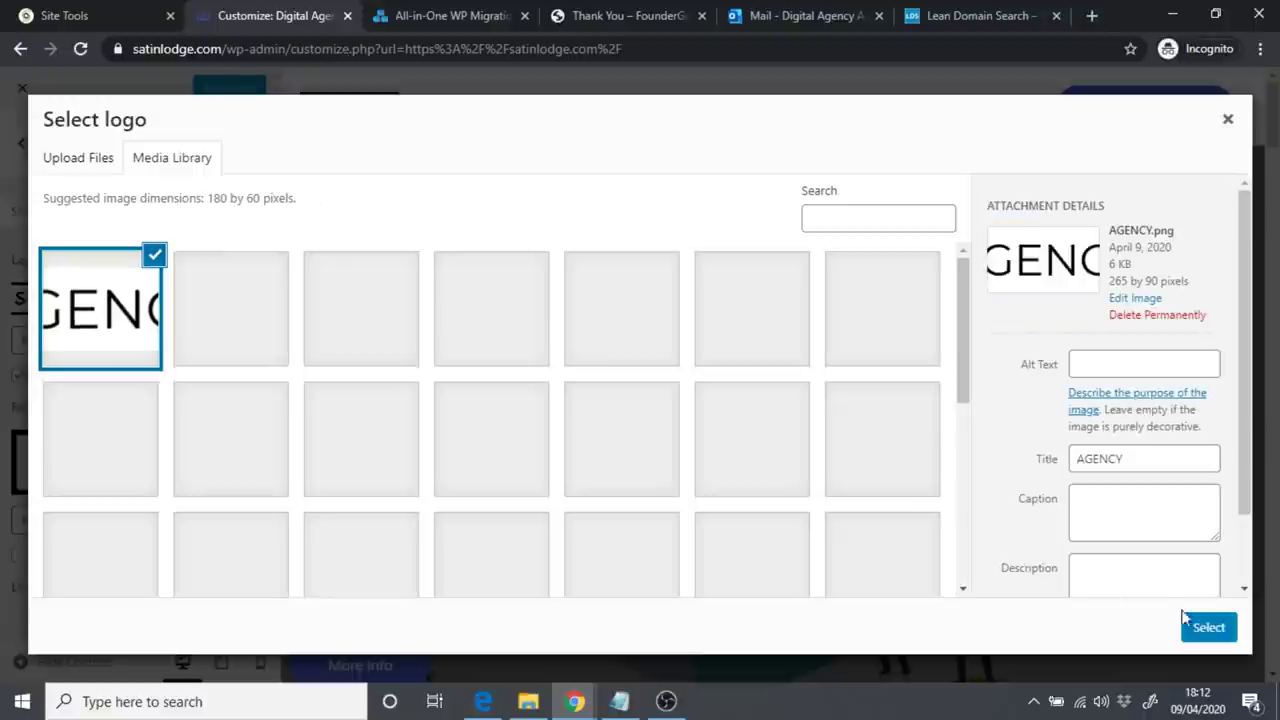
pyautogui.click(1206, 627)
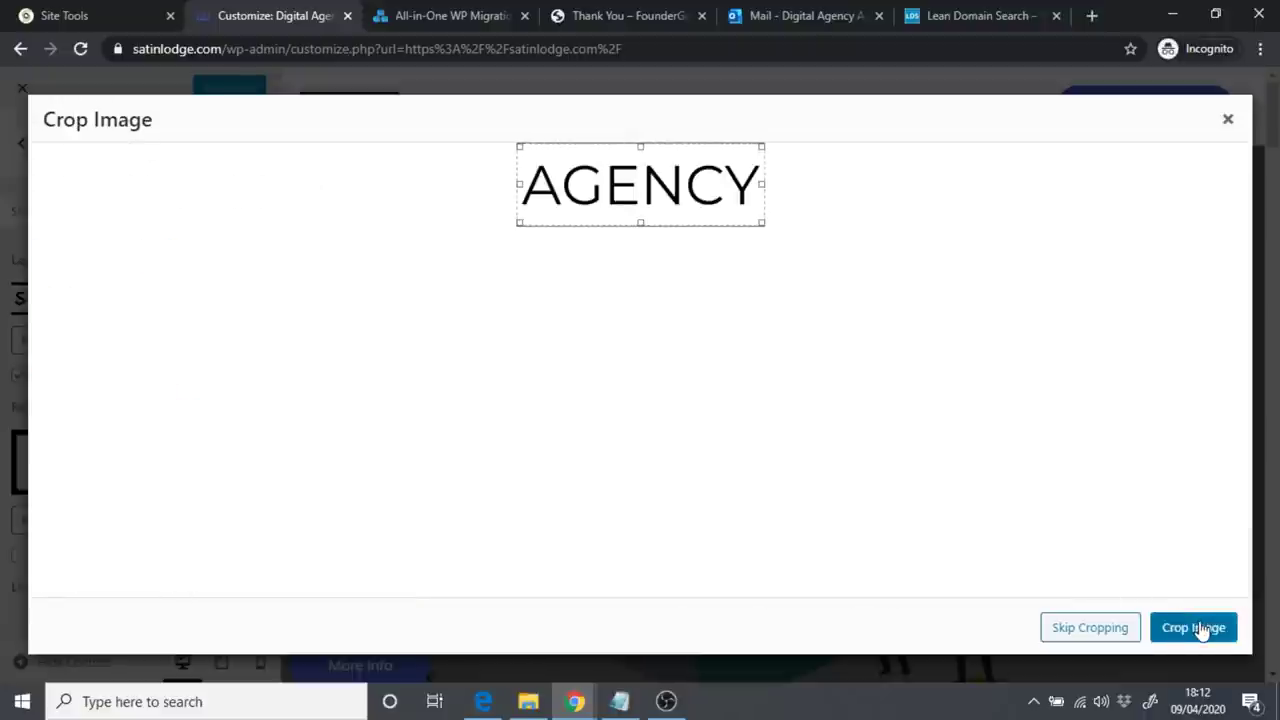
pyautogui.click(1089, 630)
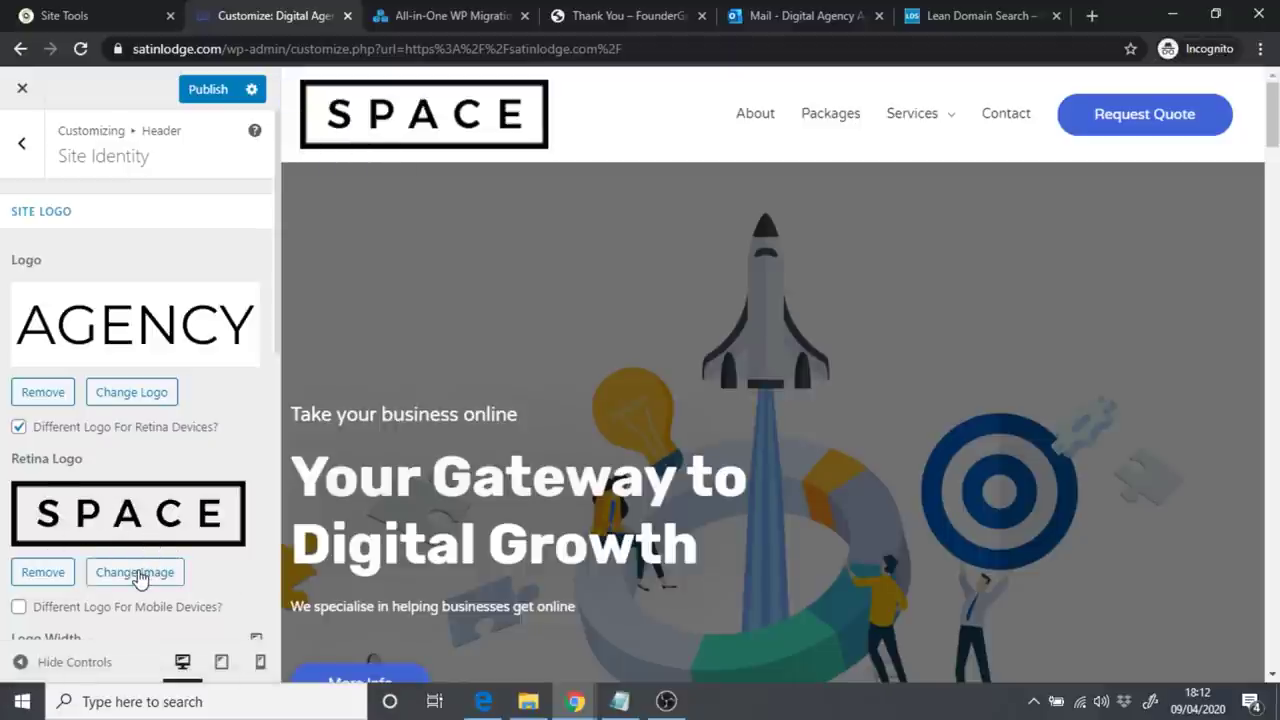
# - Set AGENCY.png as the retina logo image
pyautogui.click(139, 572)
pyautogui.click(102, 334)
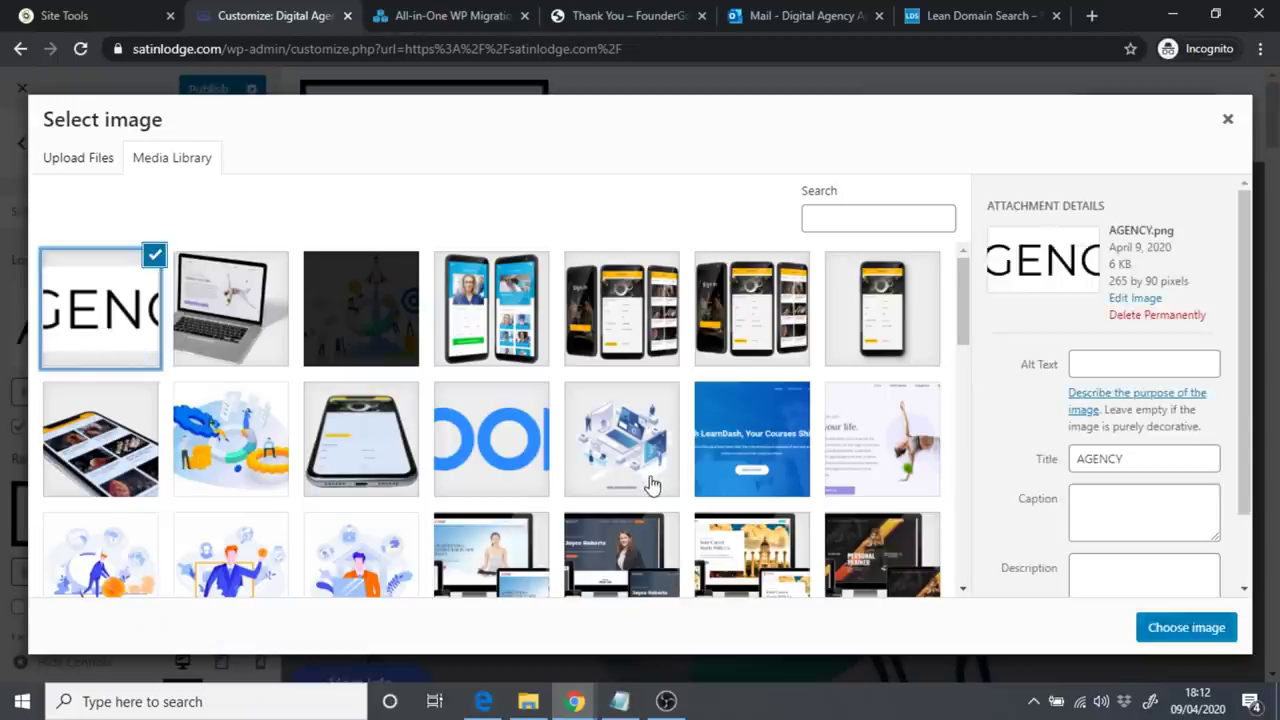
pyautogui.click(1186, 630)
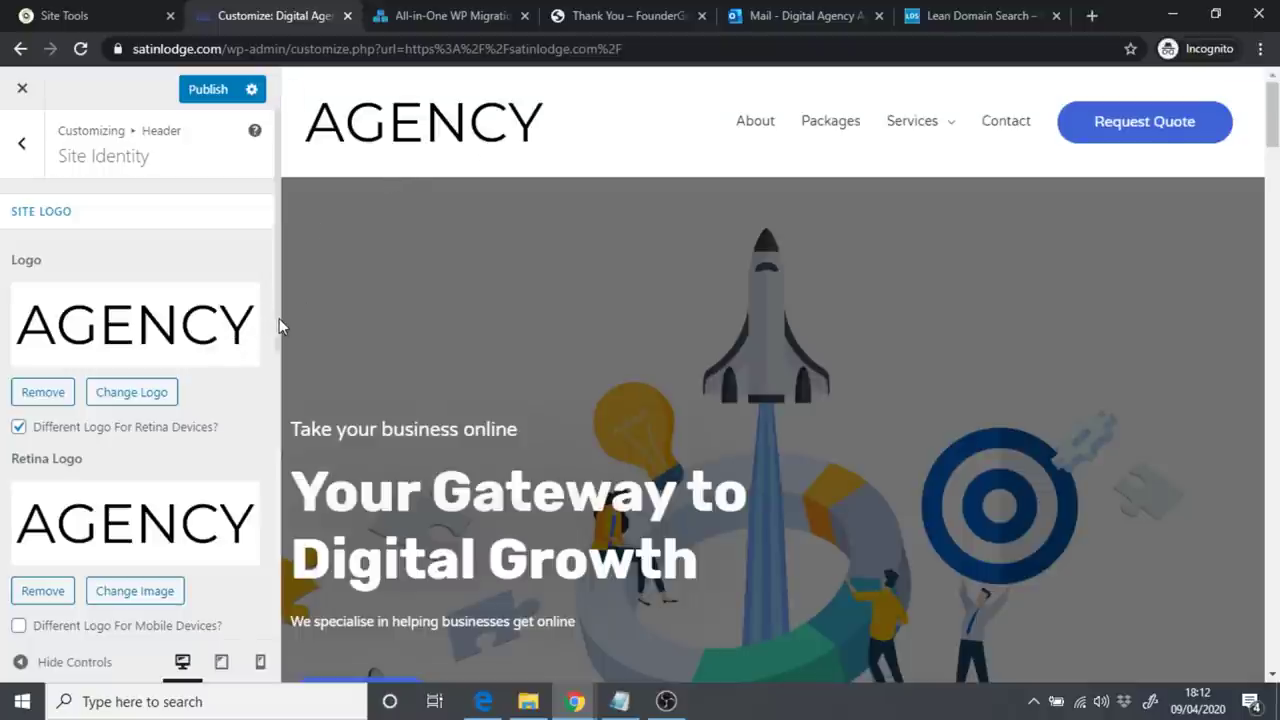
# - Shrink the Logo Width slider, then step it back up to 120
pyautogui.scroll(-3, 279, 330)
pyautogui.moveTo(112, 545); pyautogui.dragTo(53, 549)
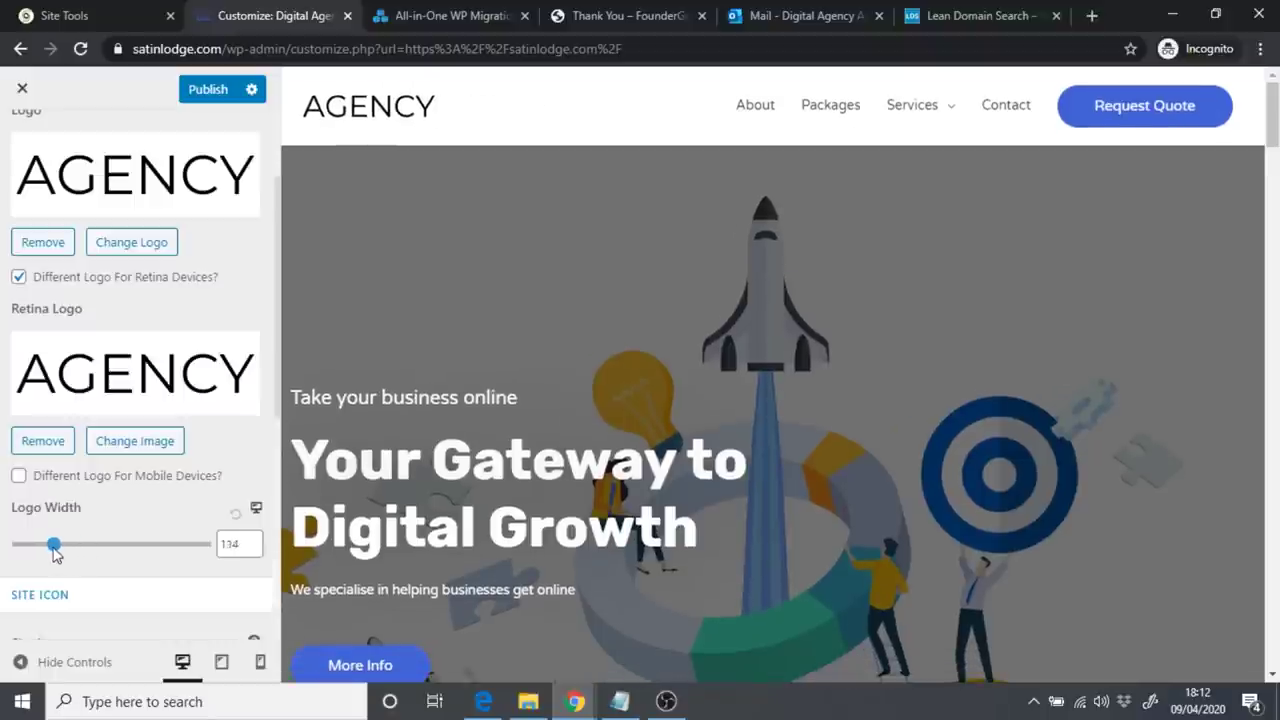
pyautogui.click(254, 540)
pyautogui.click(254, 540)
pyautogui.click(254, 540)
pyautogui.click(254, 540)
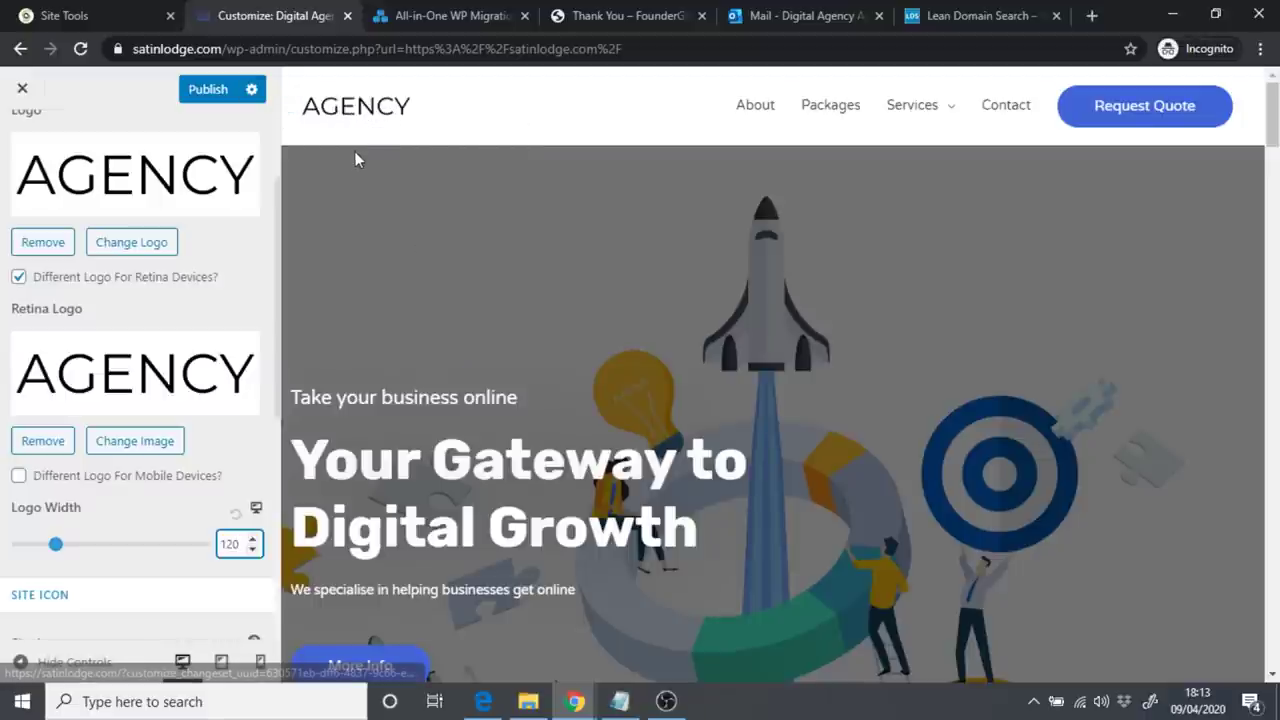
# - Replace the site logo with the SPACE image from the Media Library
pyautogui.click(150, 250)
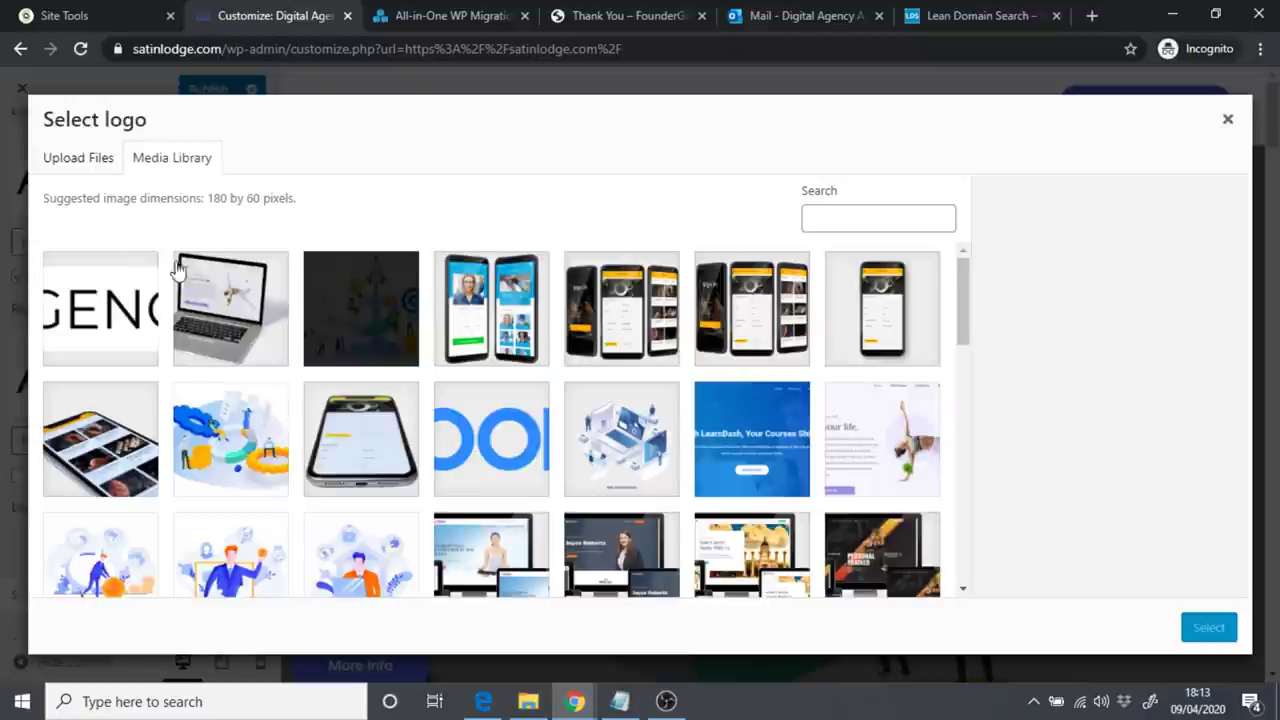
pyautogui.moveTo(960, 280); pyautogui.dragTo(974, 425)
pyautogui.click(895, 392)
pyautogui.click(1212, 628)
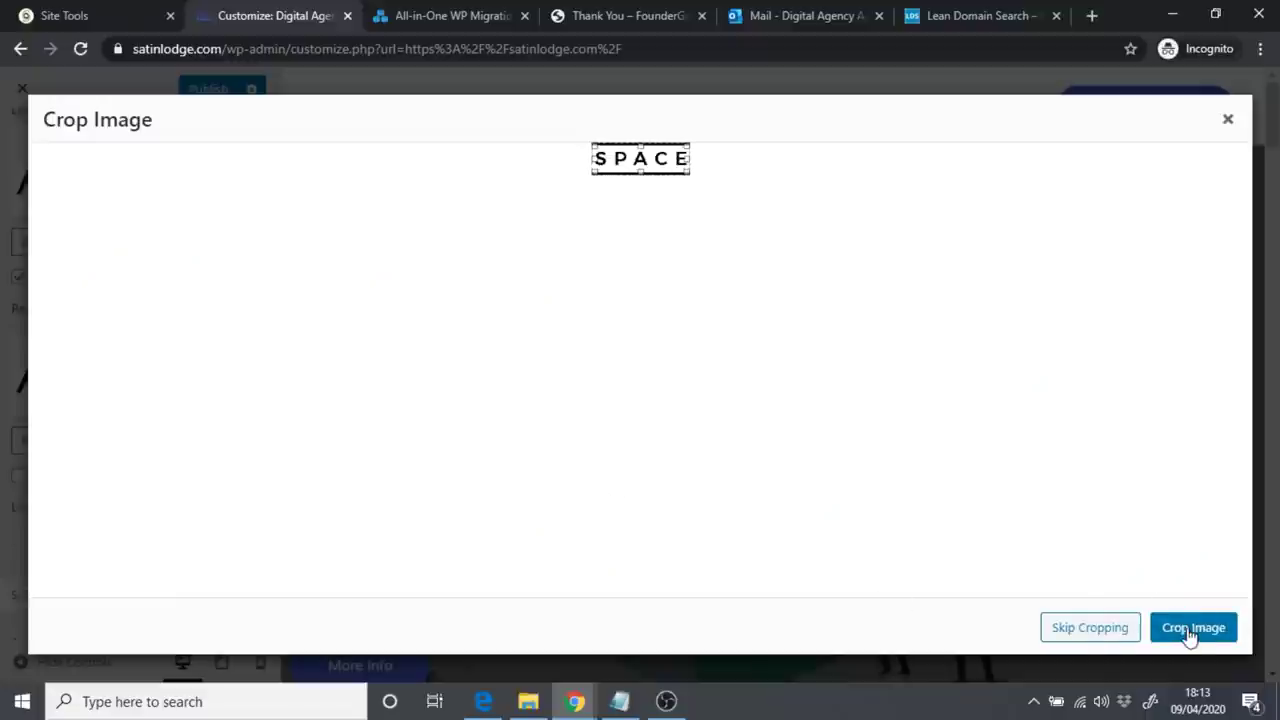
pyautogui.click(1090, 628)
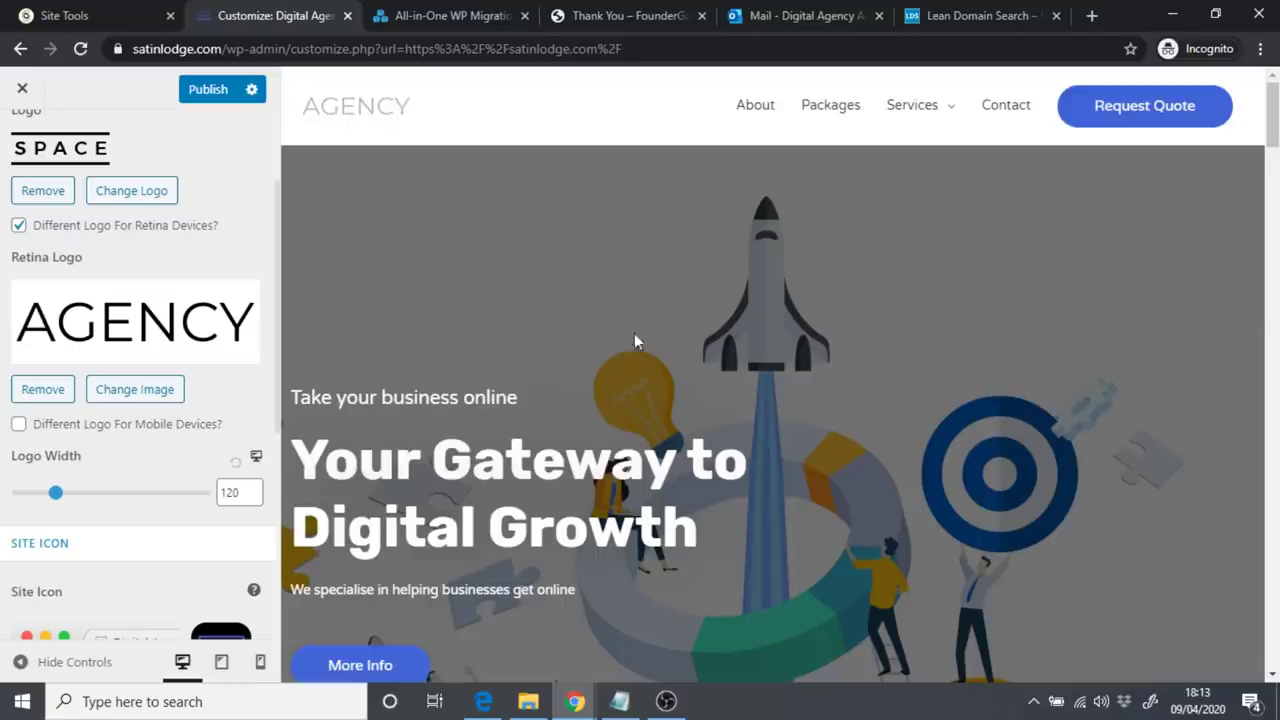
# - Set the SPACE logo image as the retina logo
pyautogui.click(160, 388)
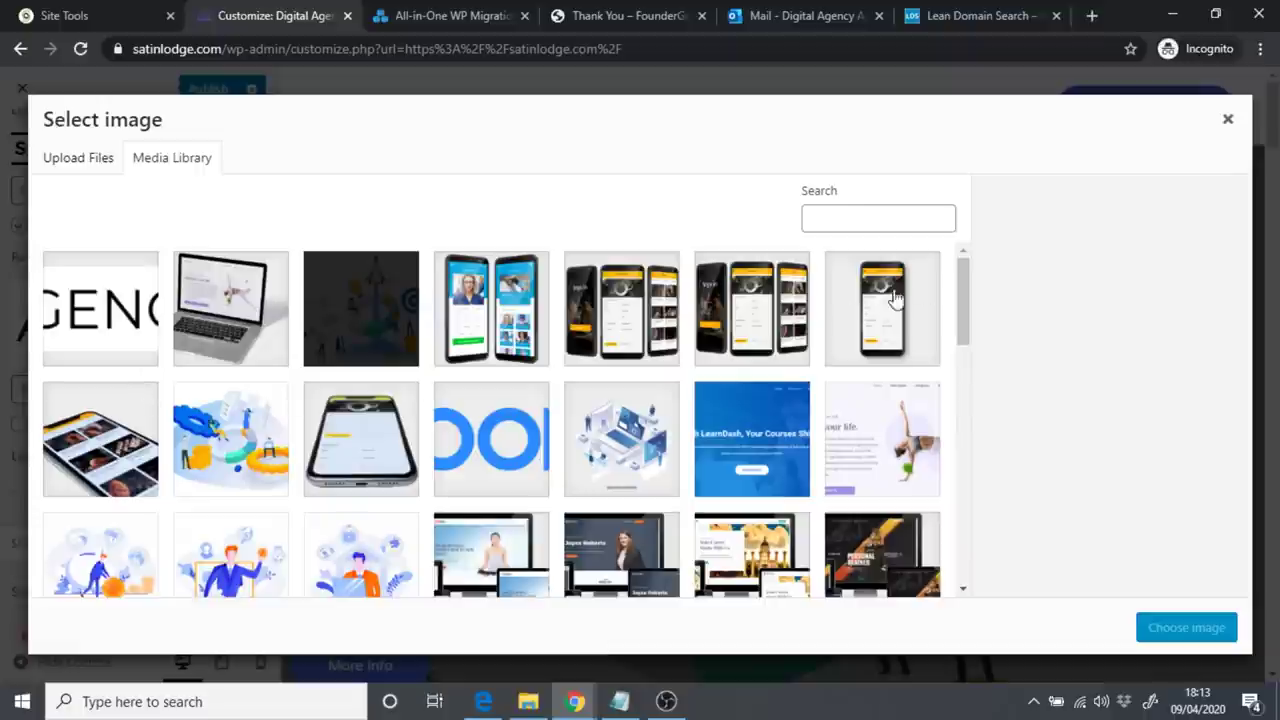
pyautogui.moveTo(966, 296); pyautogui.dragTo(978, 500)
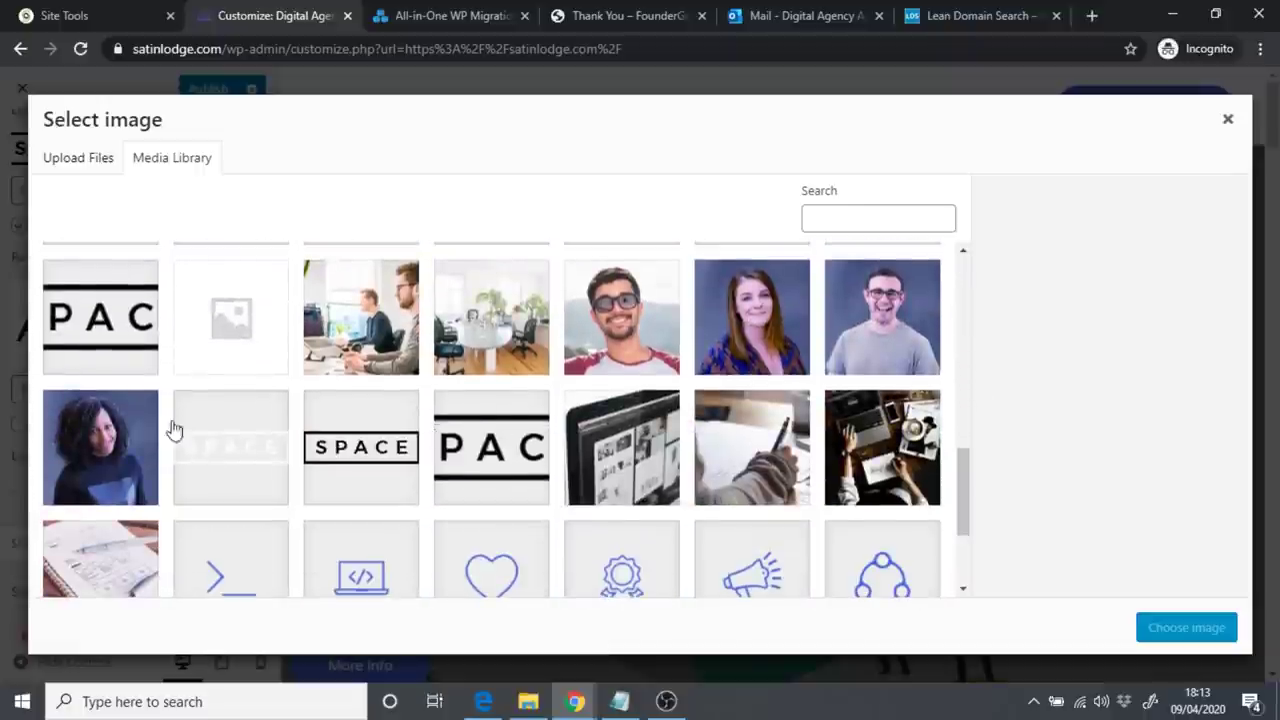
pyautogui.click(106, 354)
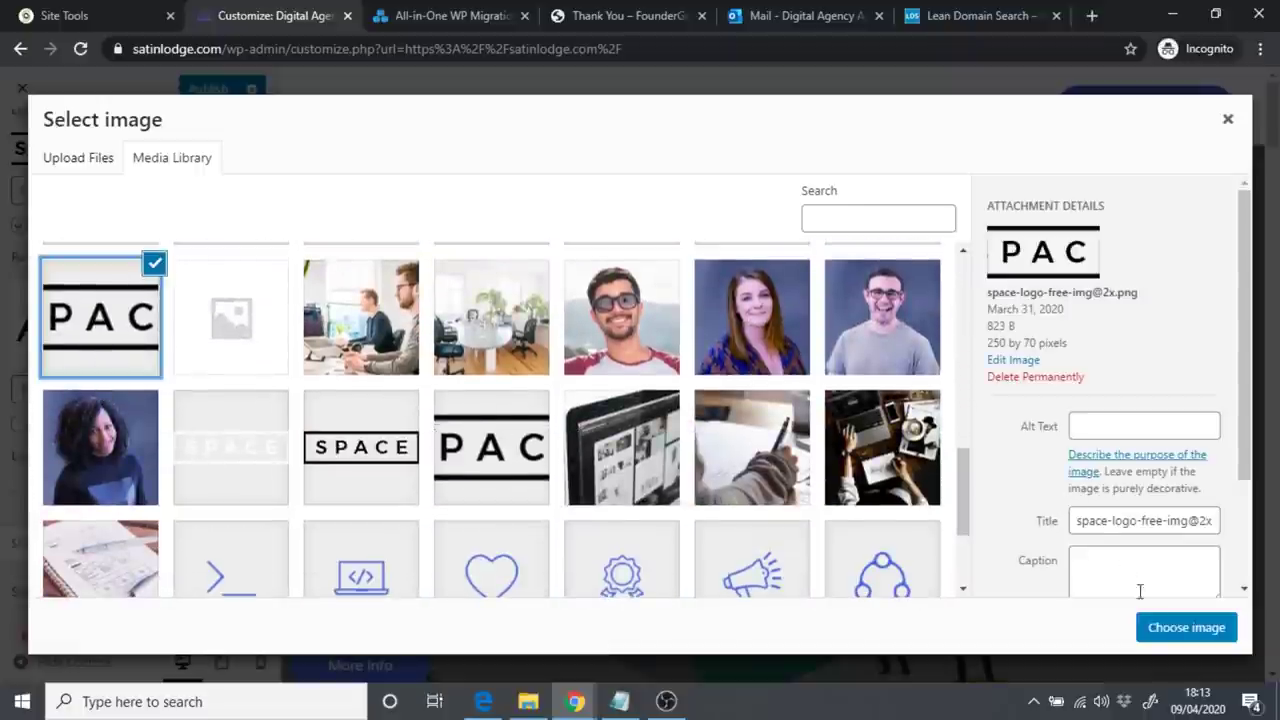
pyautogui.click(1160, 627)
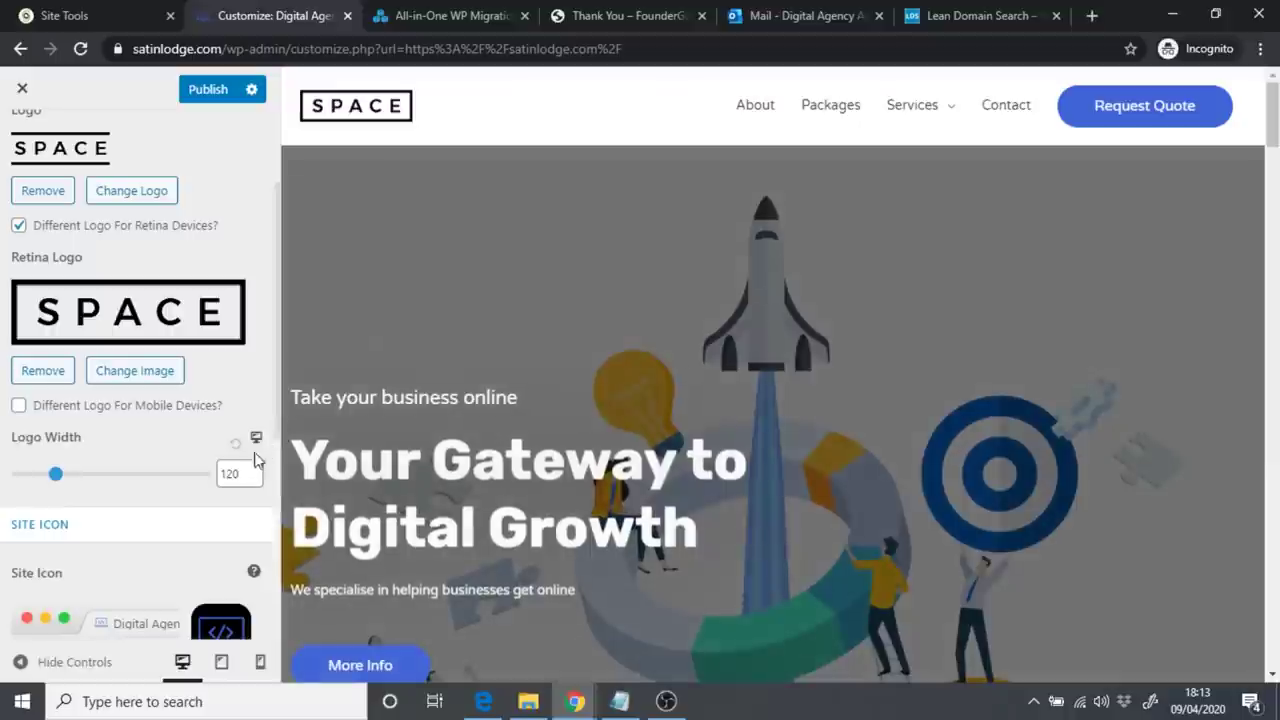
# - Set Logo Width to 150 and publish the changes
pyautogui.click(238, 476)
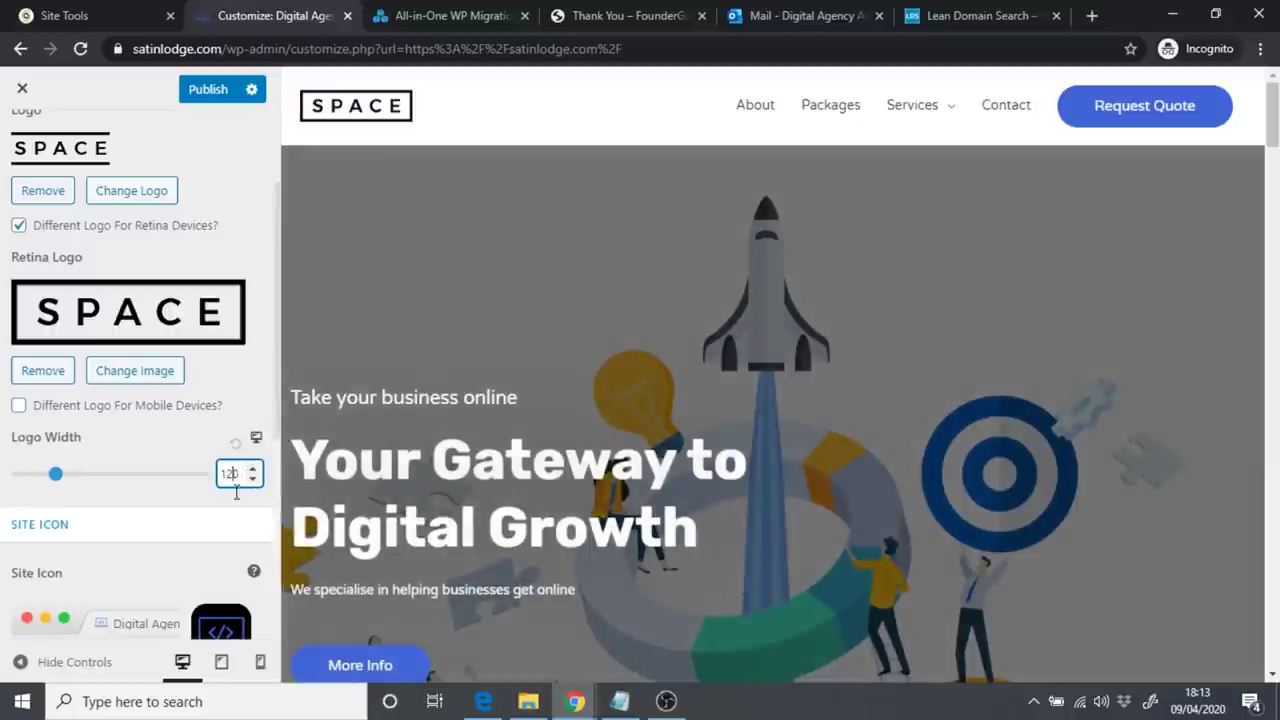
pyautogui.press('BackSpace')
pyautogui.press('BackSpace')
pyautogui.press('BackSpace')
pyautogui.write('150')
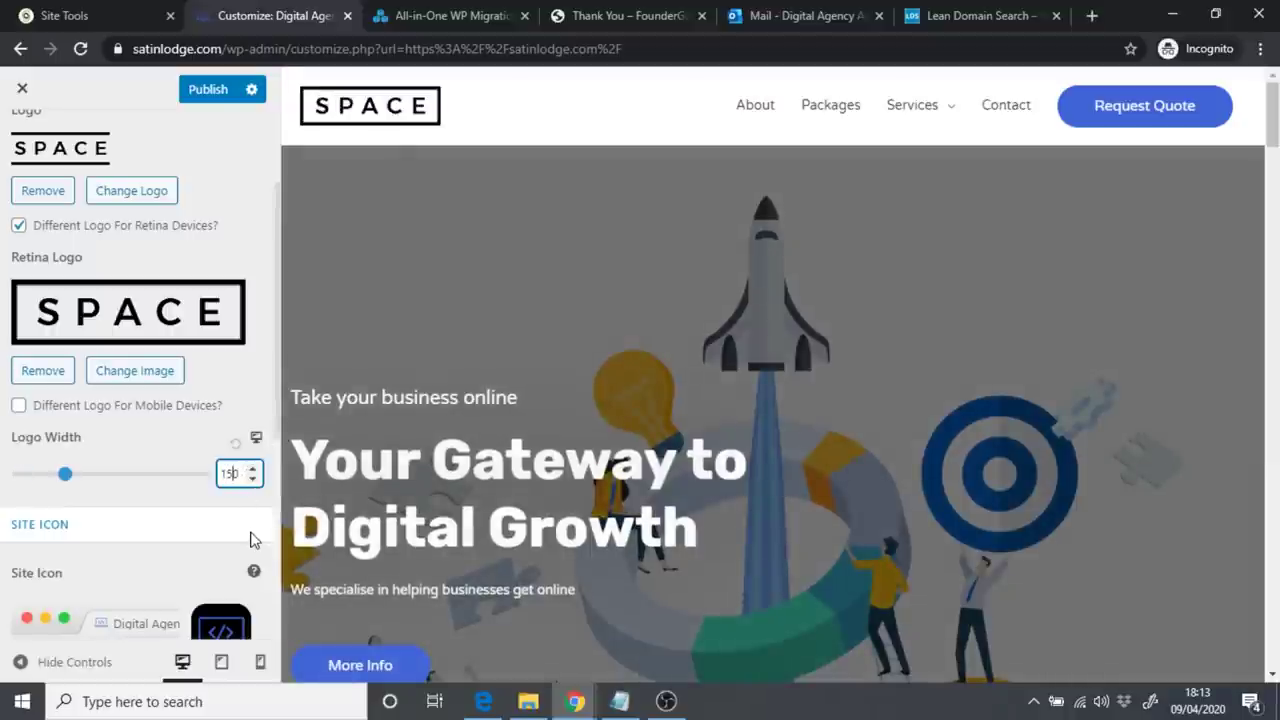
pyautogui.click(205, 95)
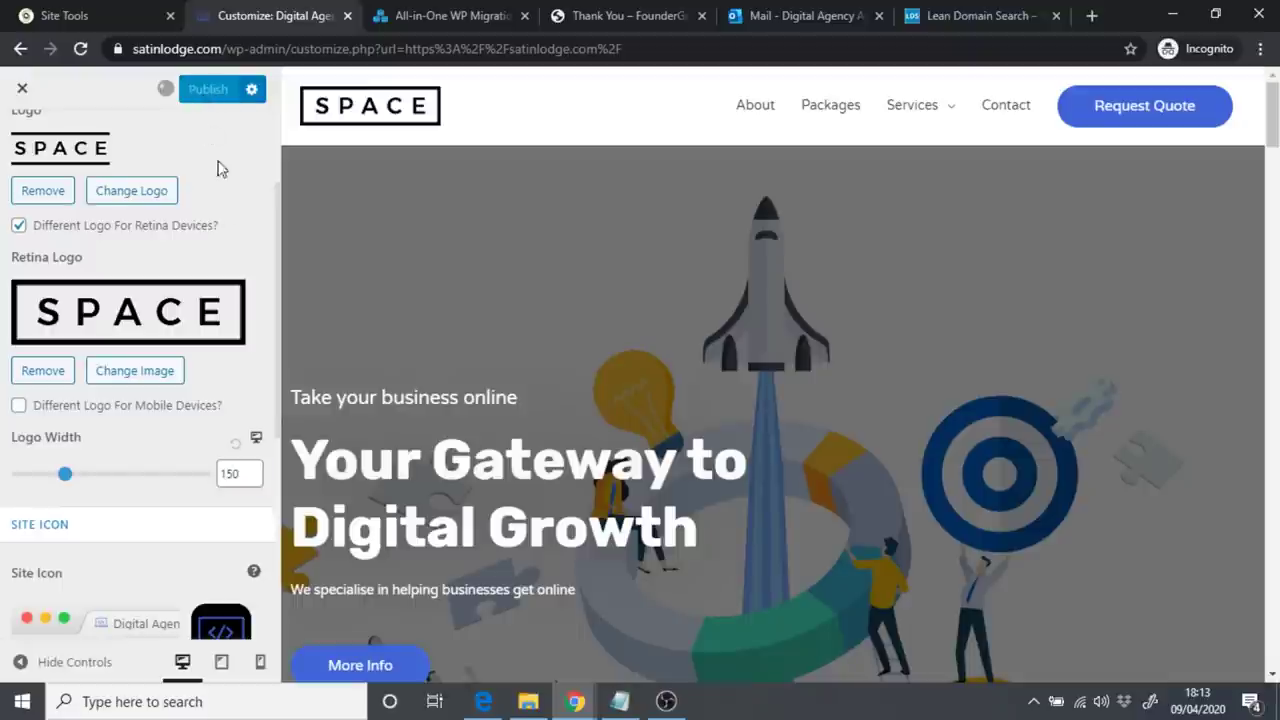
# - Exit the Customizer, scroll through the live homepage with the SPACE logo, then reopen the Customizer
pyautogui.click(22, 88)
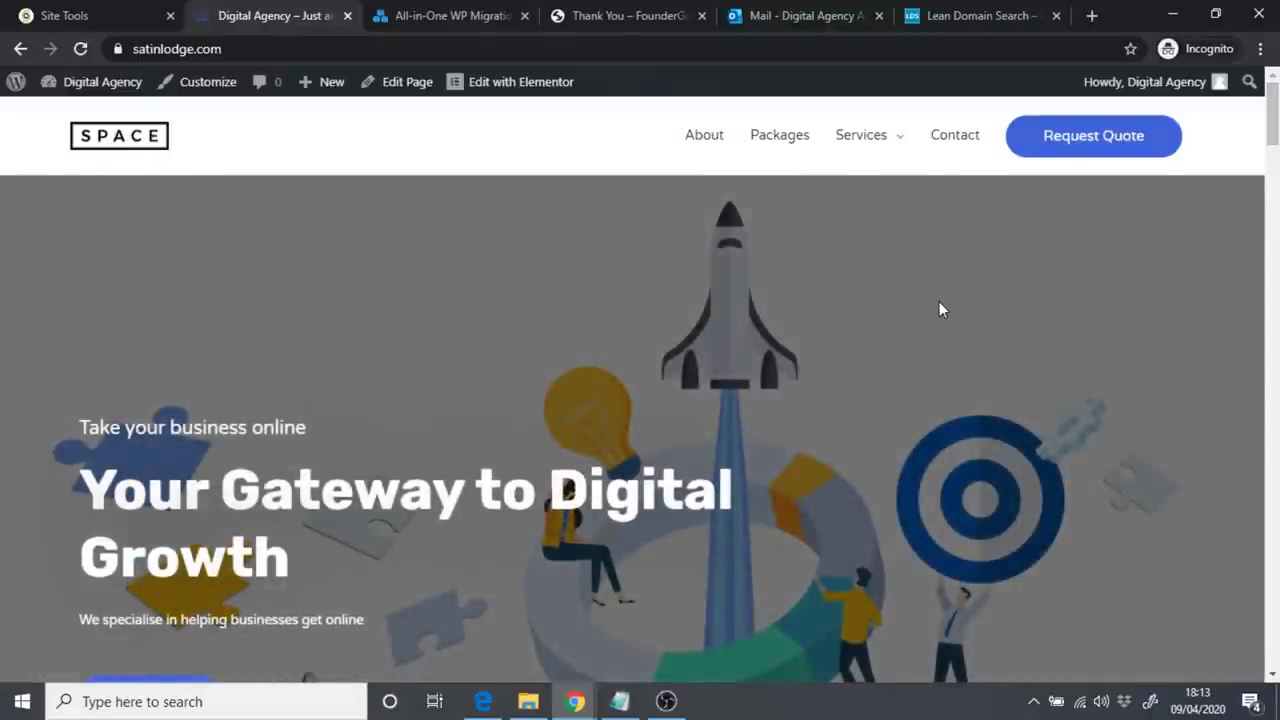
pyautogui.scroll(-4, 939, 301)
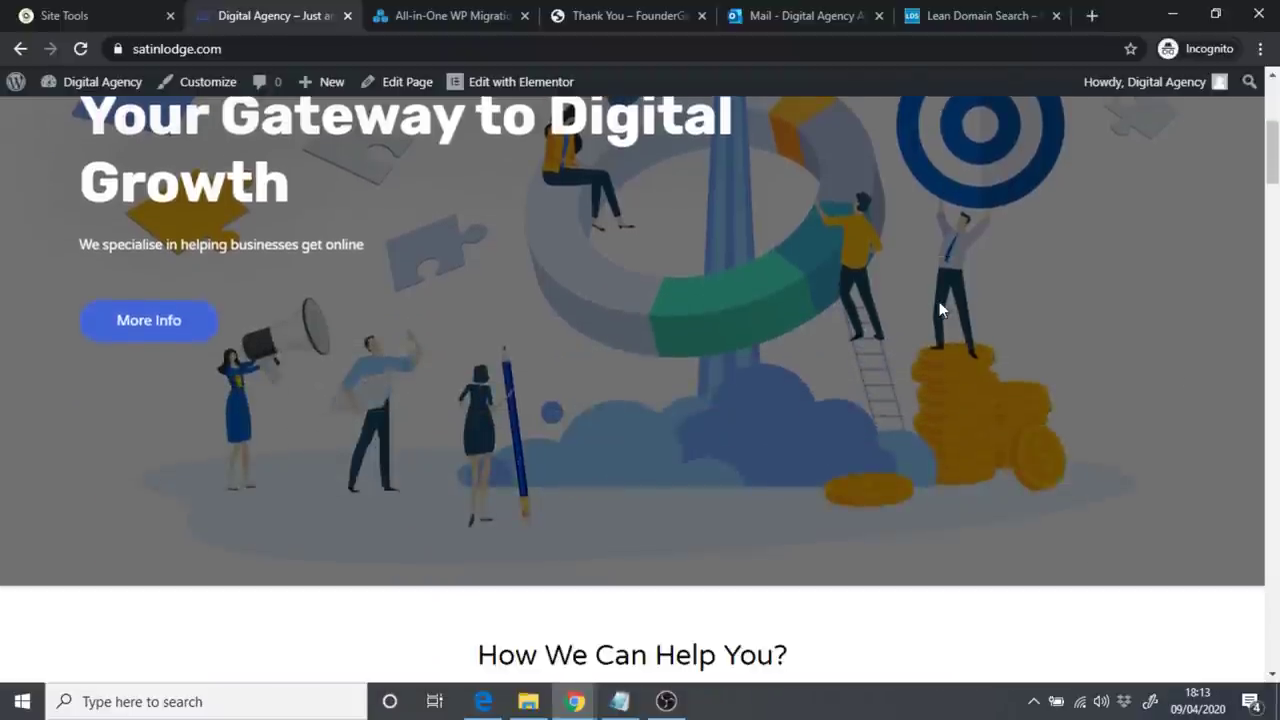
pyautogui.scroll(-8, 939, 310)
pyautogui.scroll(-12, 939, 310)
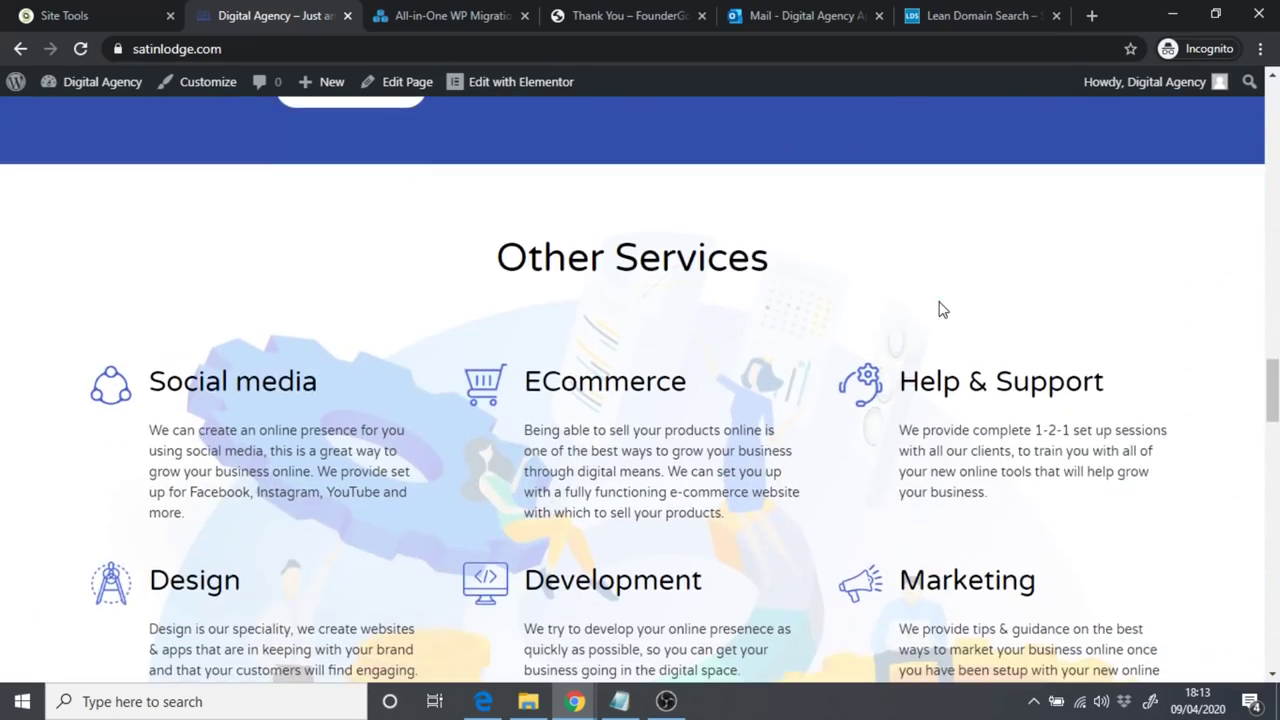
pyautogui.scroll(-16, 939, 310)
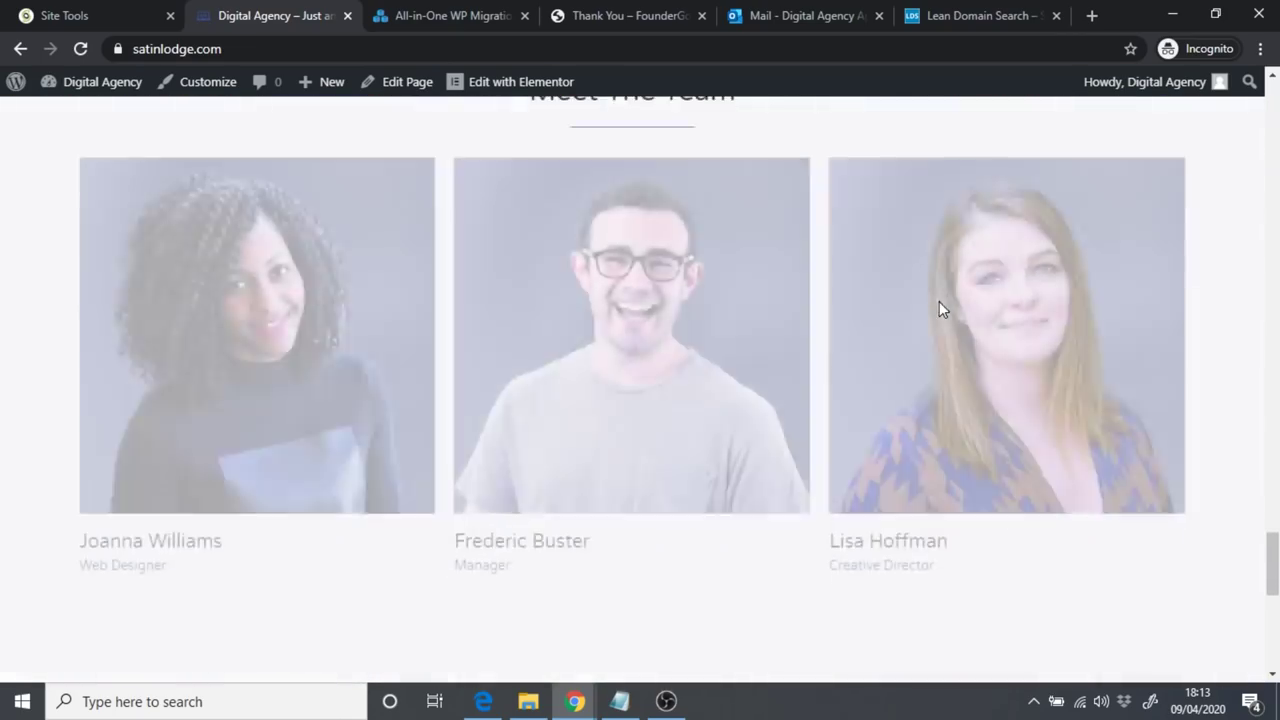
pyautogui.scroll(18, 939, 301)
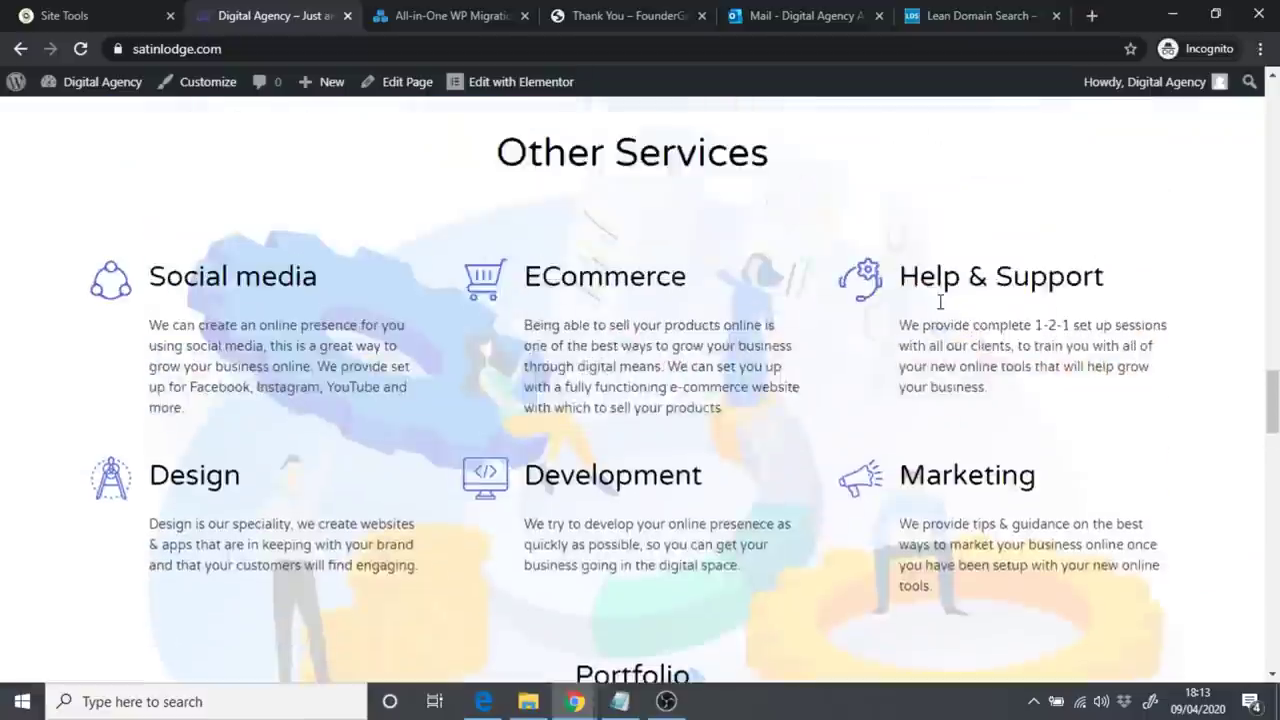
pyautogui.scroll(15, 939, 305)
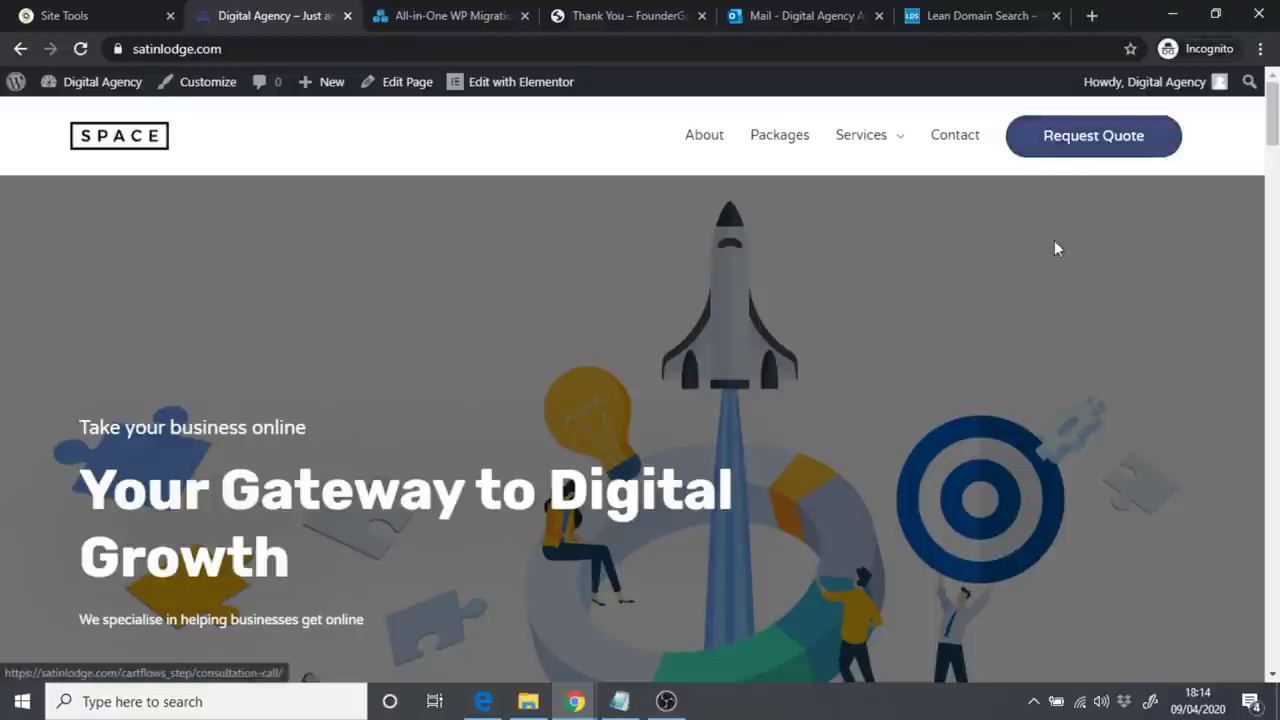
pyautogui.scroll(-3, 977, 341)
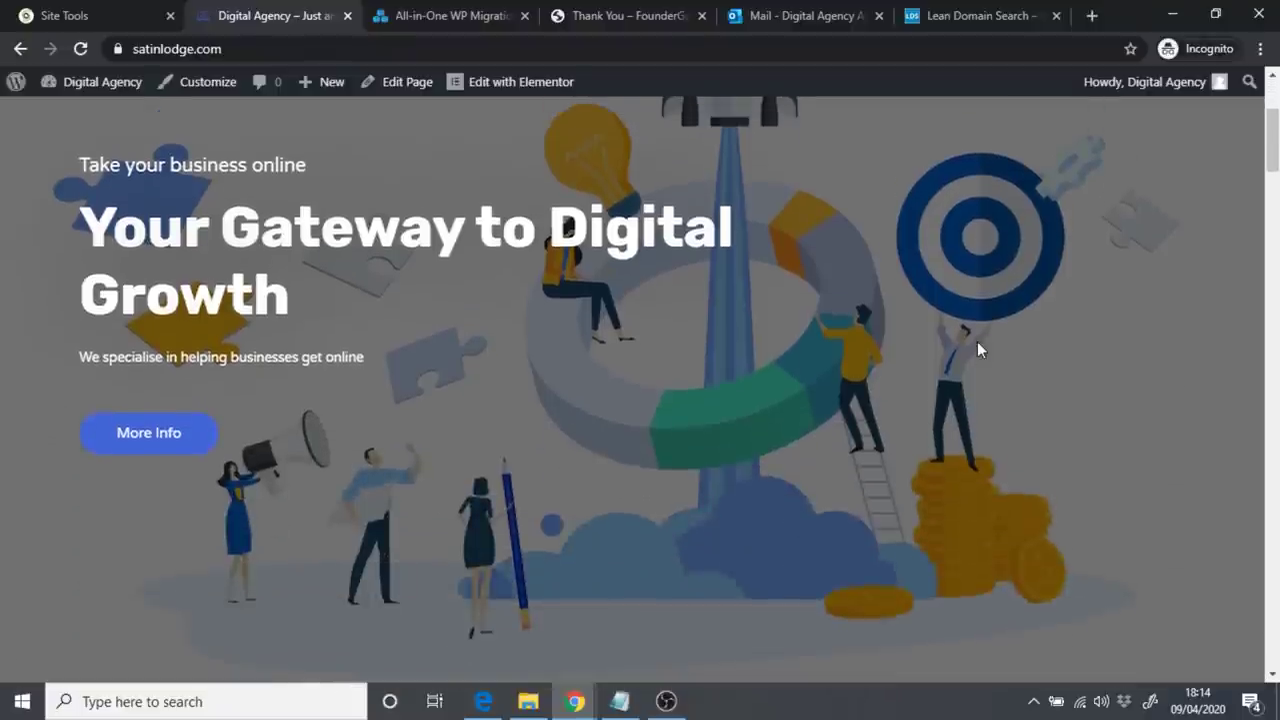
pyautogui.scroll(1, 977, 341)
pyautogui.scroll(2, 977, 341)
pyautogui.click(204, 86)
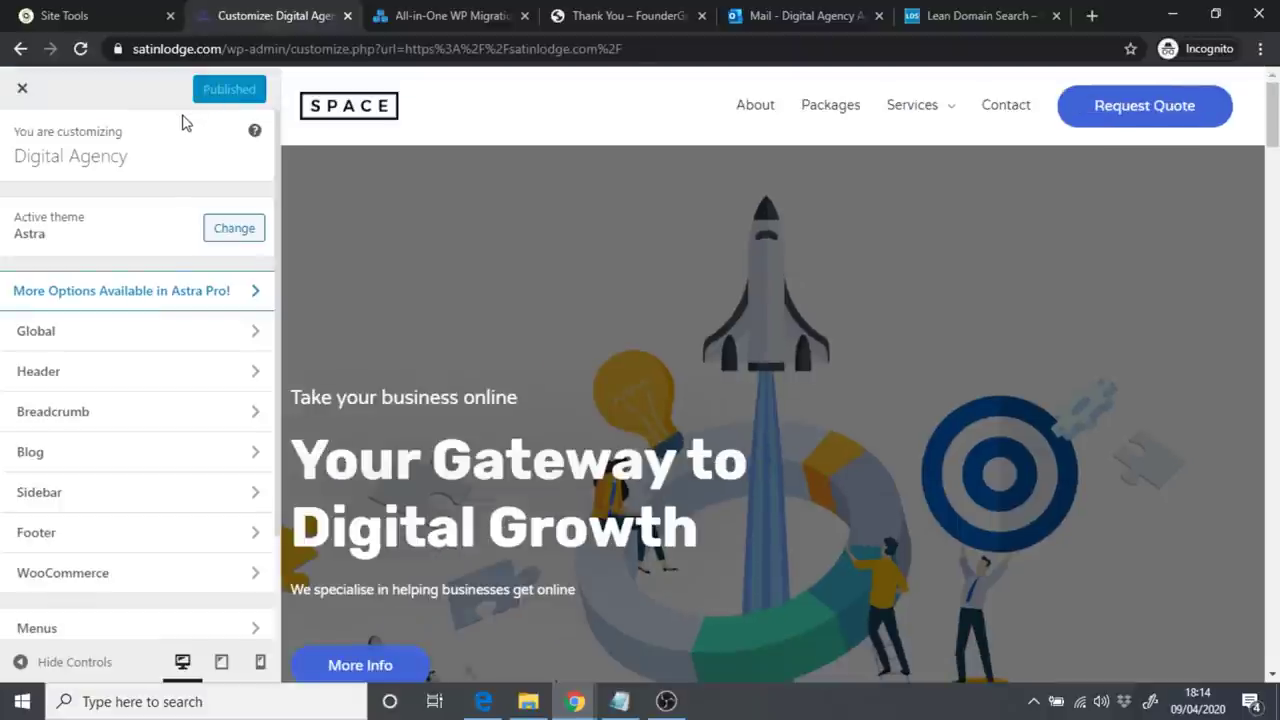
# - Open Global > Typography and highlight the hero heading and subtitle text in the preview
pyautogui.click(95, 338)
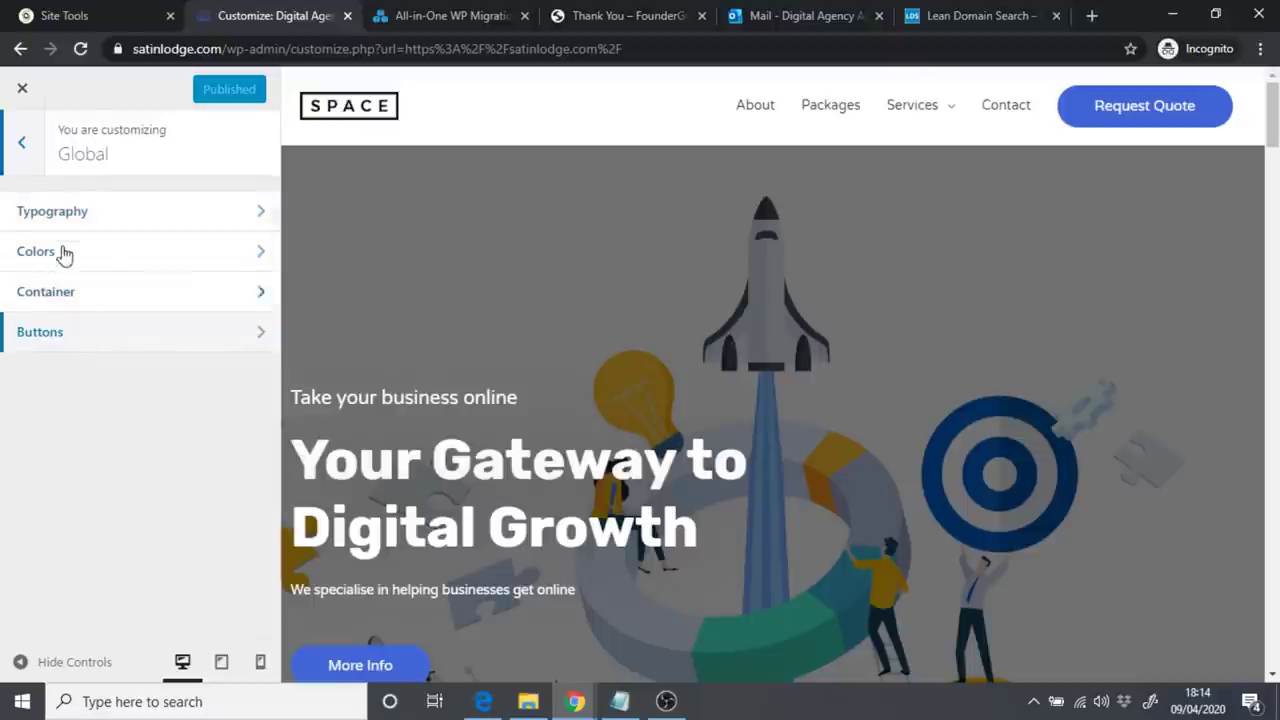
pyautogui.click(100, 215)
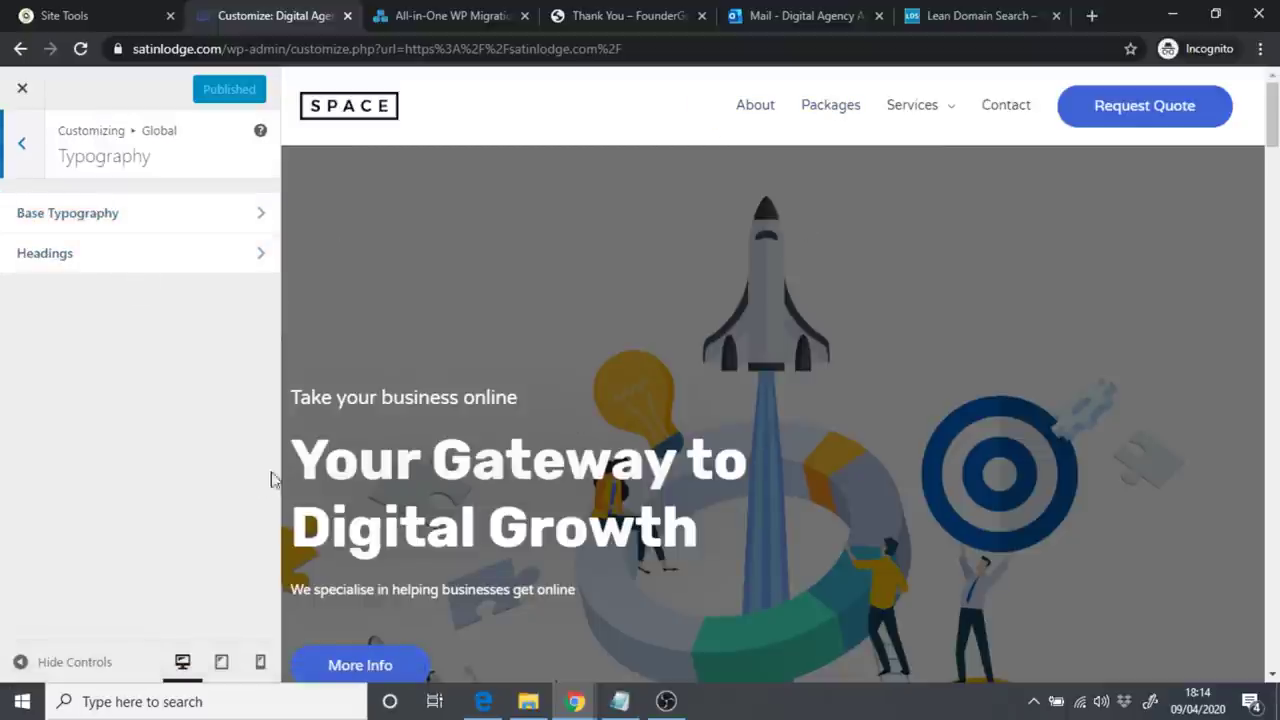
pyautogui.moveTo(296, 458); pyautogui.dragTo(726, 528)
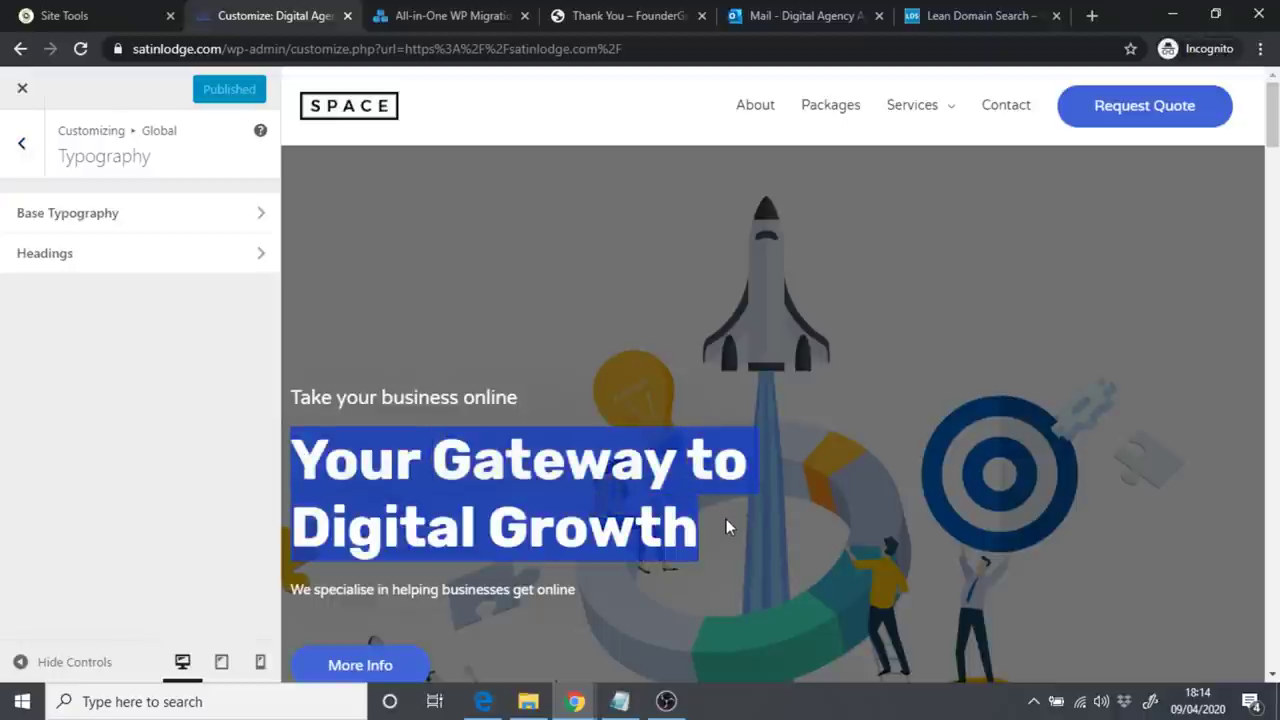
pyautogui.click(318, 450)
pyautogui.moveTo(318, 450); pyautogui.dragTo(790, 504)
pyautogui.click(538, 491)
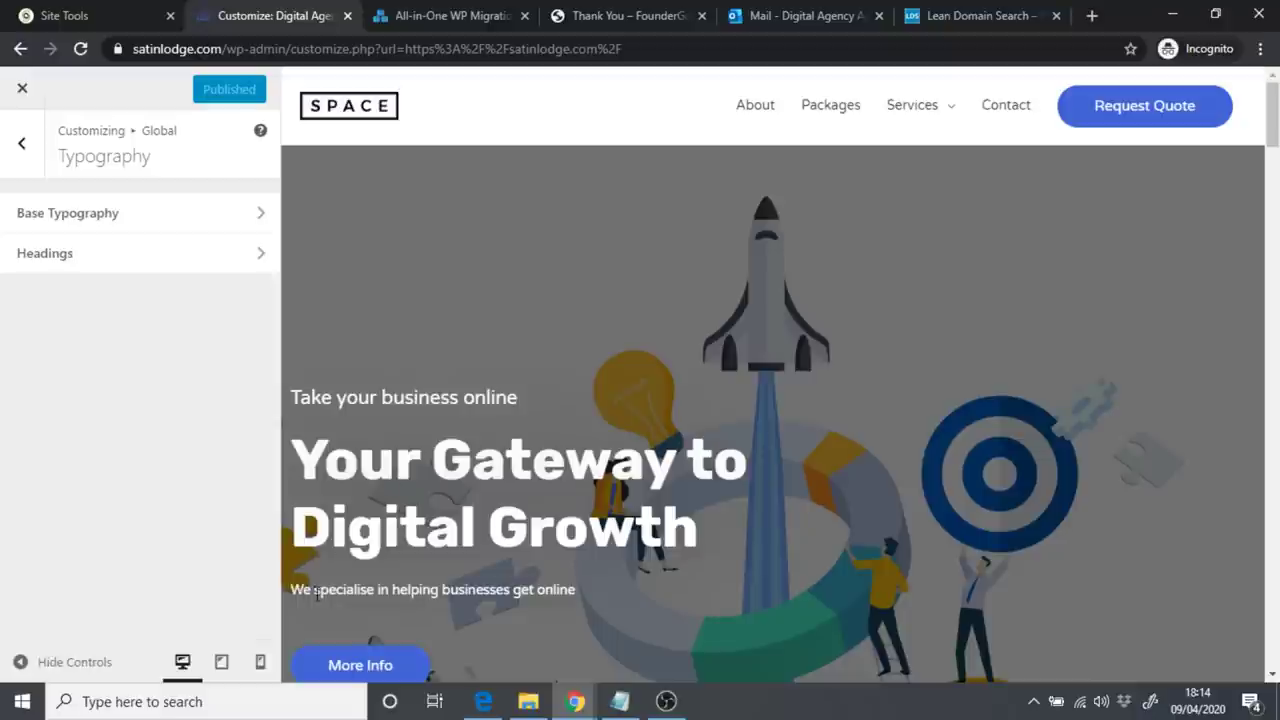
pyautogui.moveTo(296, 592); pyautogui.dragTo(578, 590)
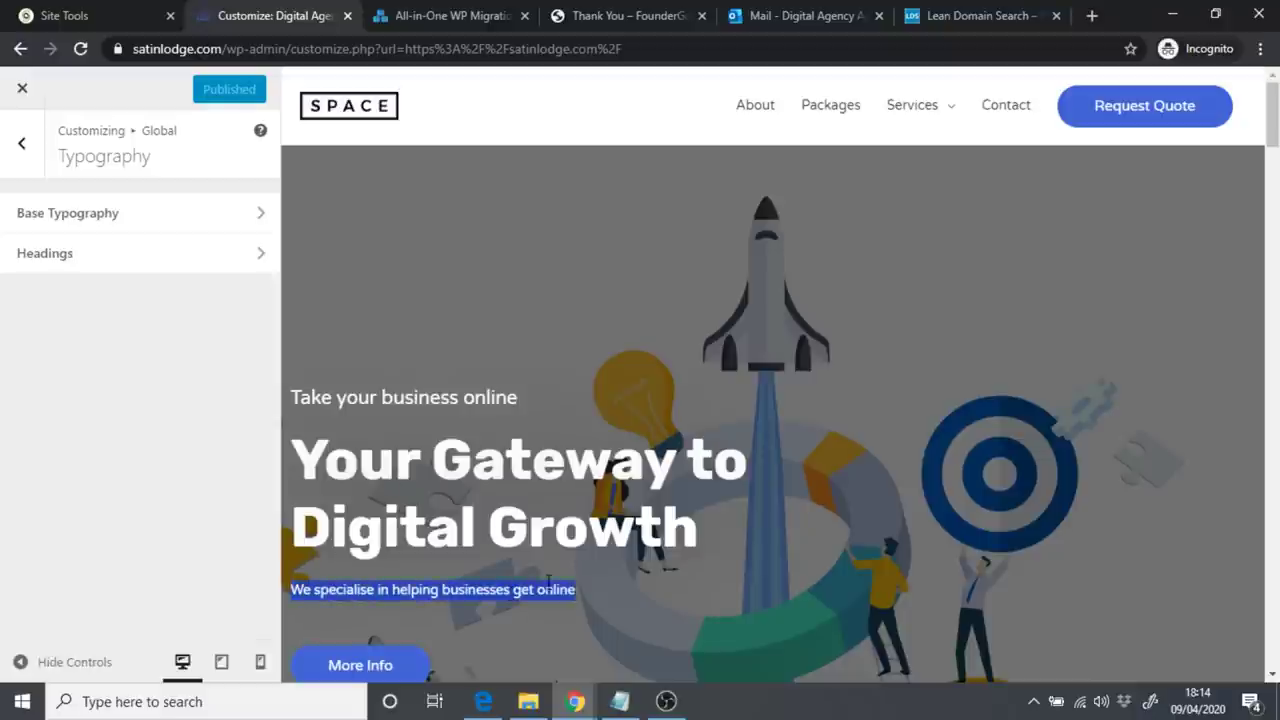
pyautogui.click(150, 288)
# - Review the Base Typography body font: Varela Round, size 14, 400 weight, 1.6 line height
pyautogui.click(40, 228)
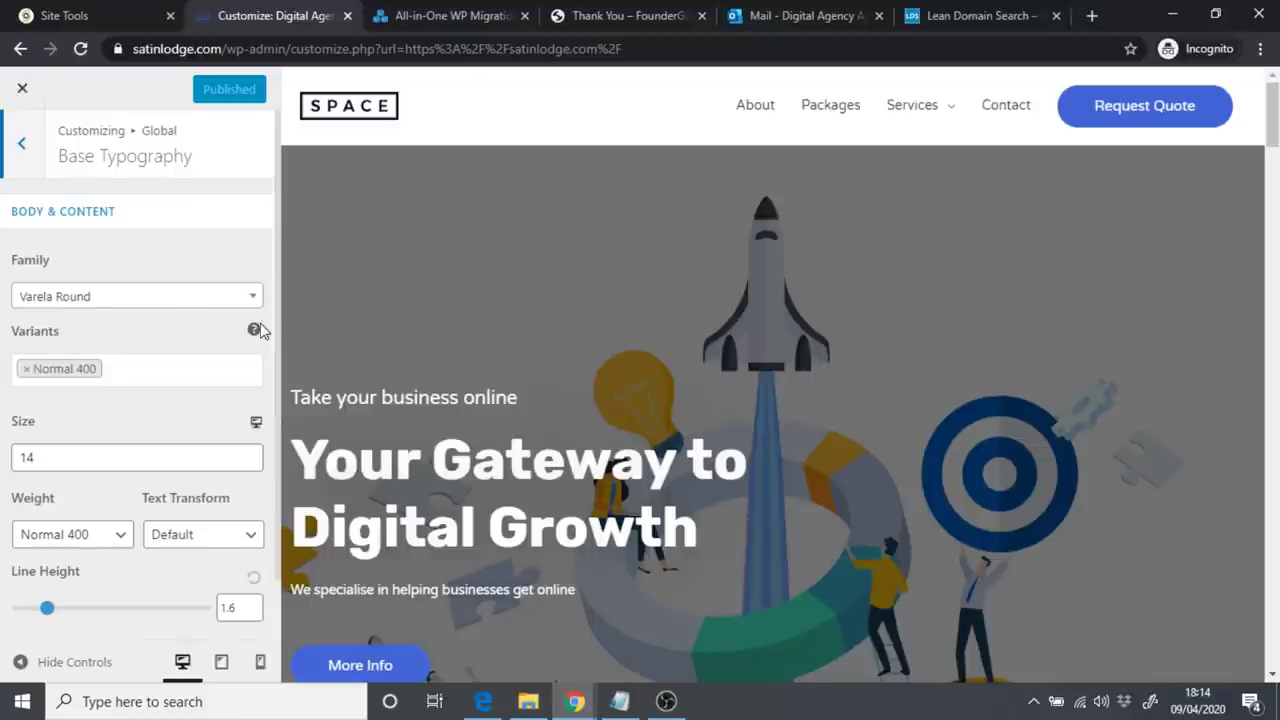
pyautogui.scroll(-10, 772, 400)
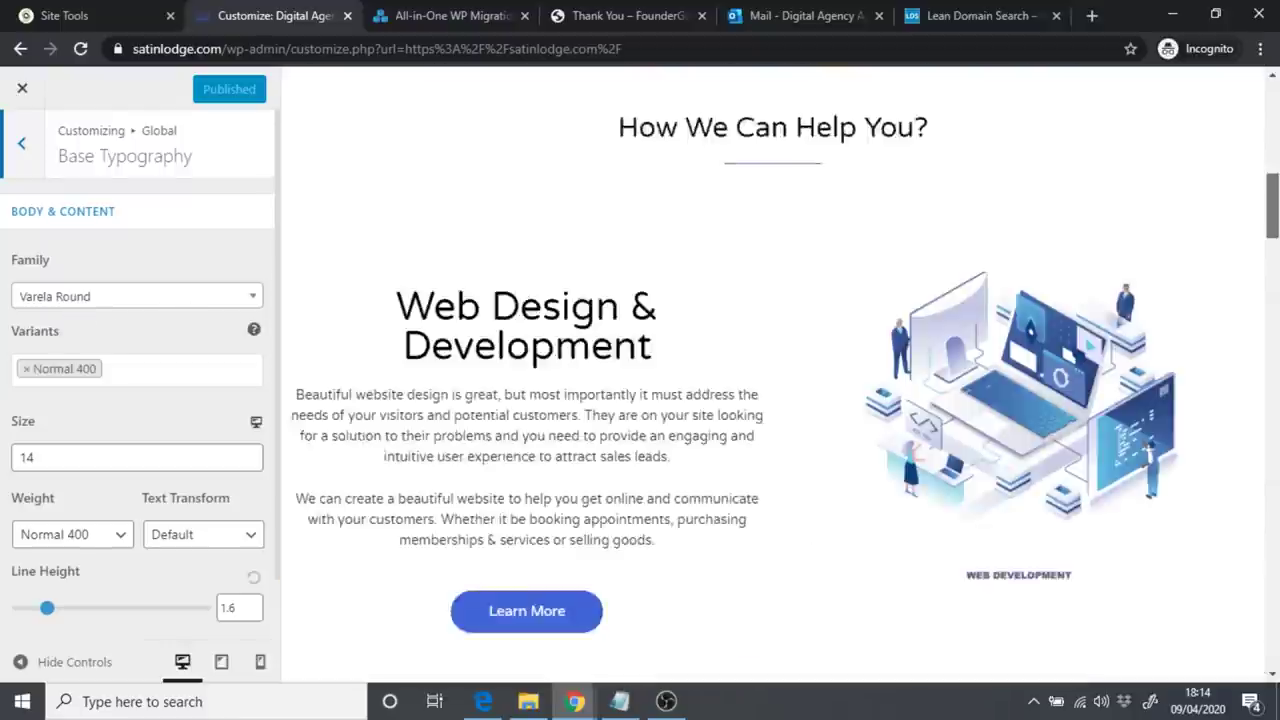
pyautogui.scroll(10, 1133, 206)
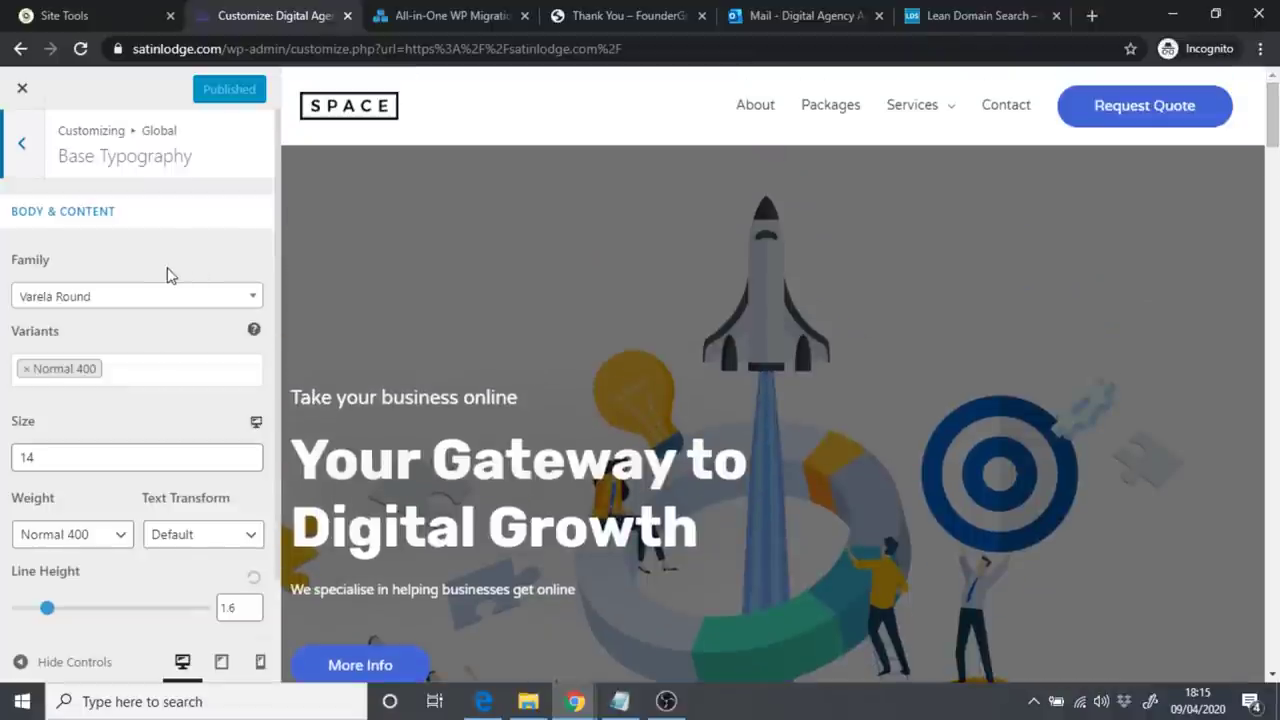
# - Check the Headings typography settings, then return to the Global settings list
pyautogui.click(22, 145)
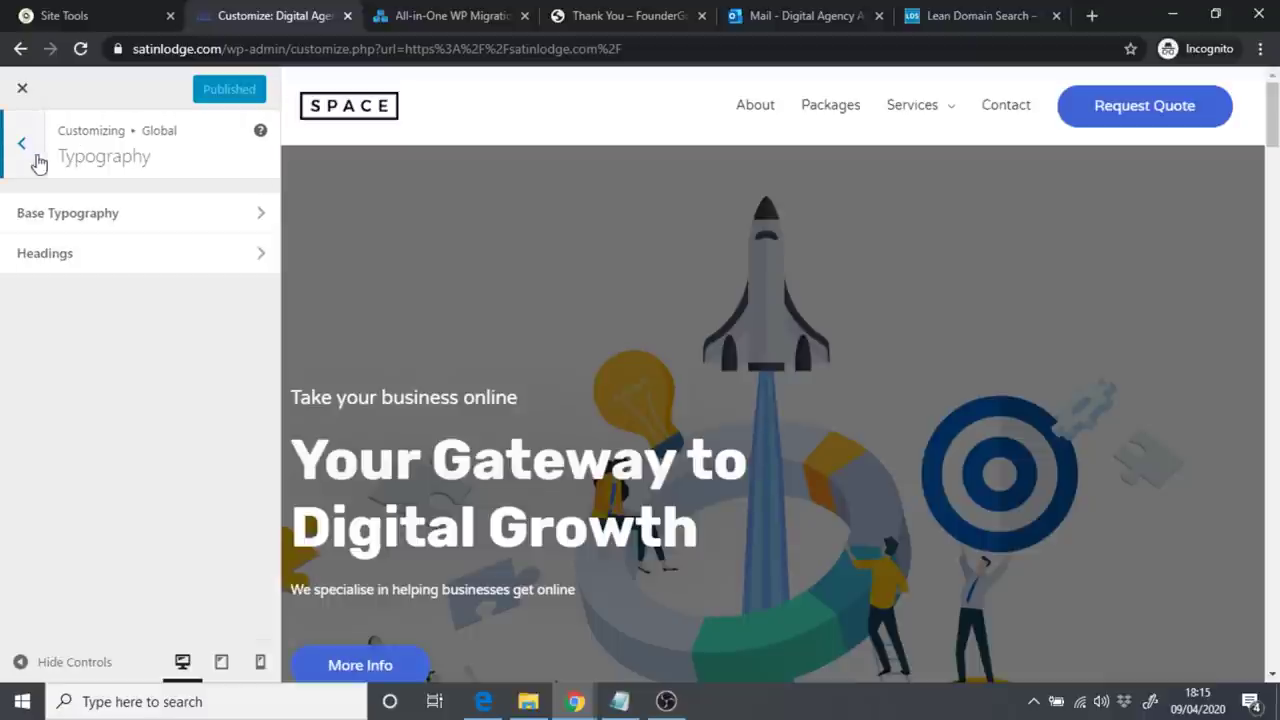
pyautogui.click(76, 257)
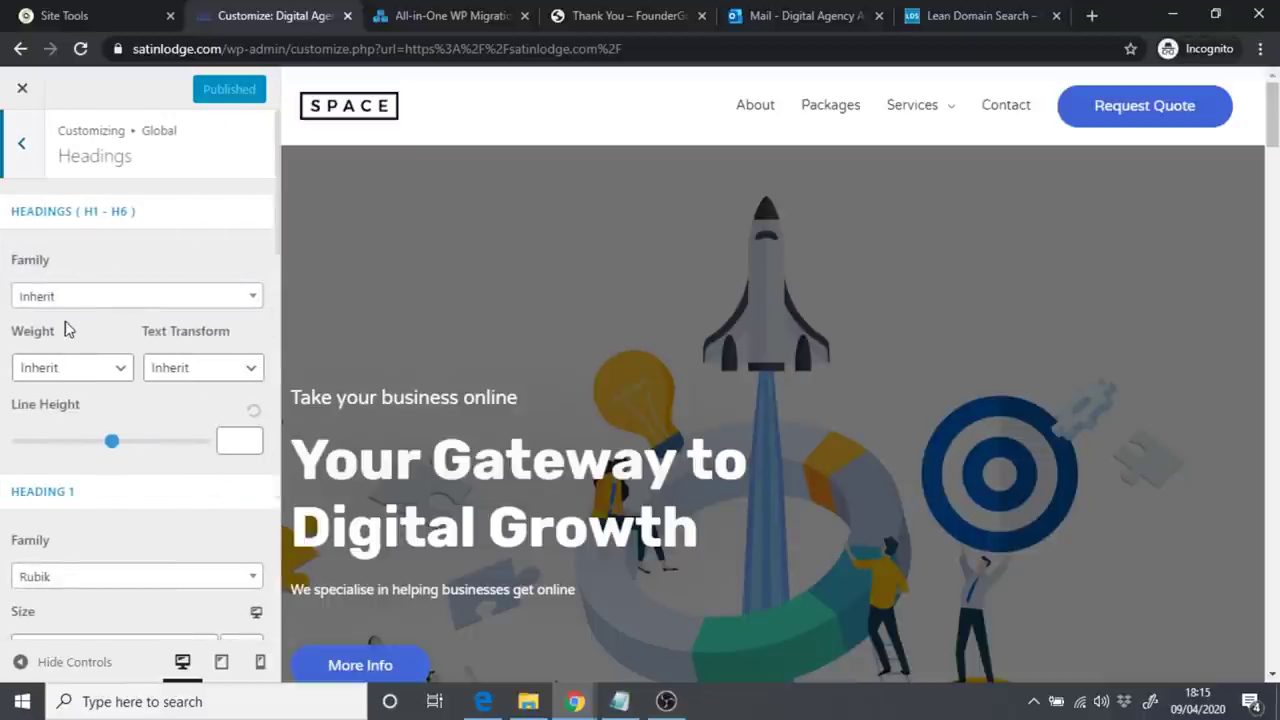
pyautogui.click(30, 158)
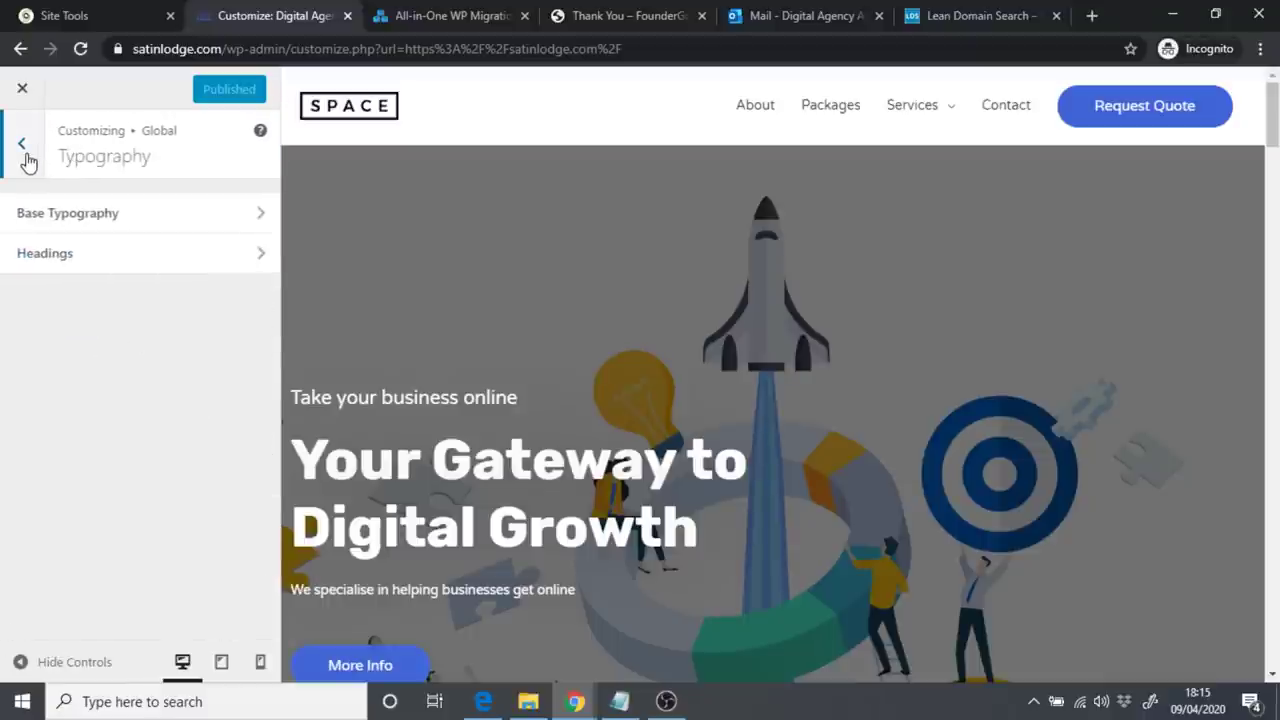
pyautogui.click(23, 158)
# - Review Colors > Base Colors: text, theme, link, link hover and heading colours
pyautogui.click(63, 253)
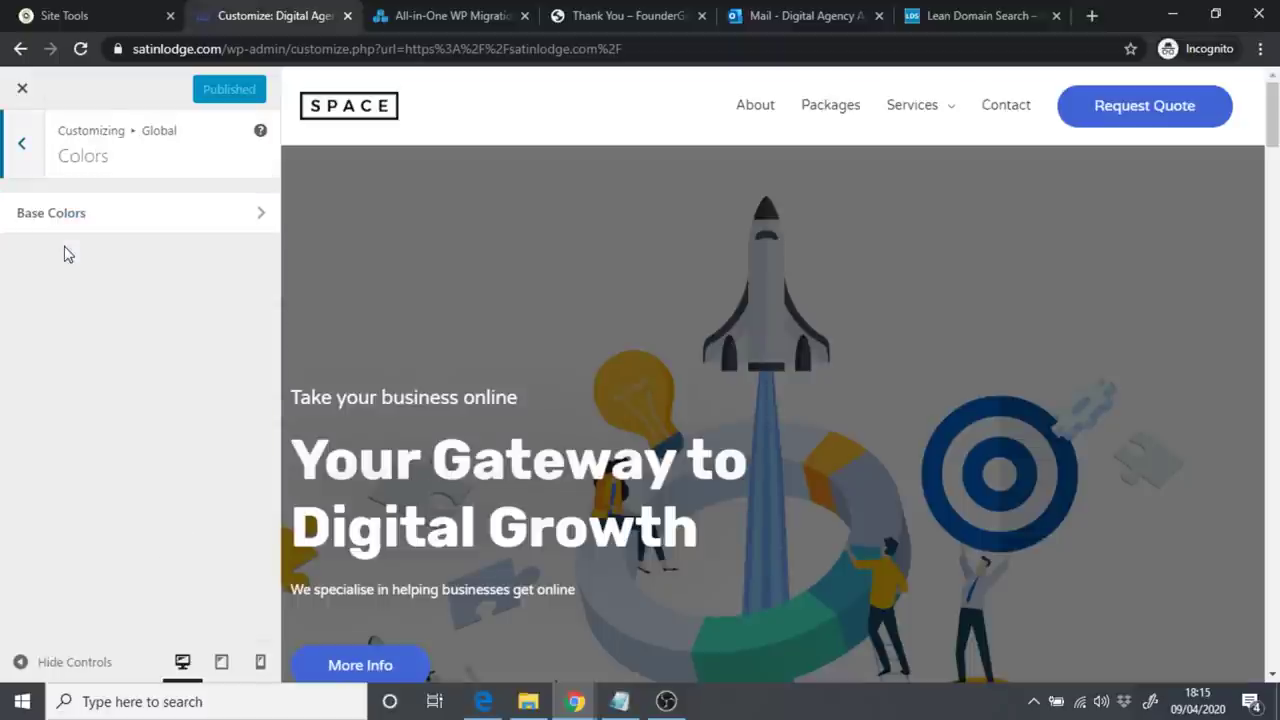
pyautogui.click(66, 219)
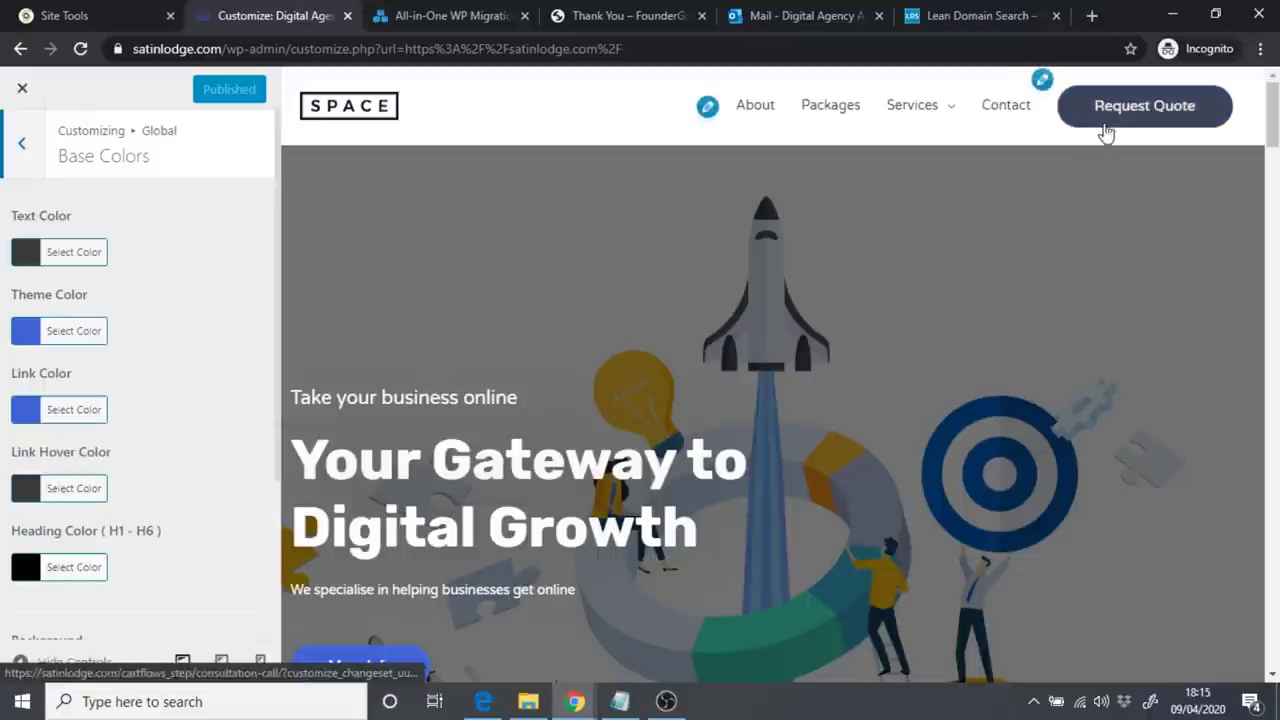
pyautogui.scroll(-10, 1144, 213)
pyautogui.scroll(-7, 1144, 213)
pyautogui.scroll(2, 1273, 233)
pyautogui.scroll(15, 1273, 233)
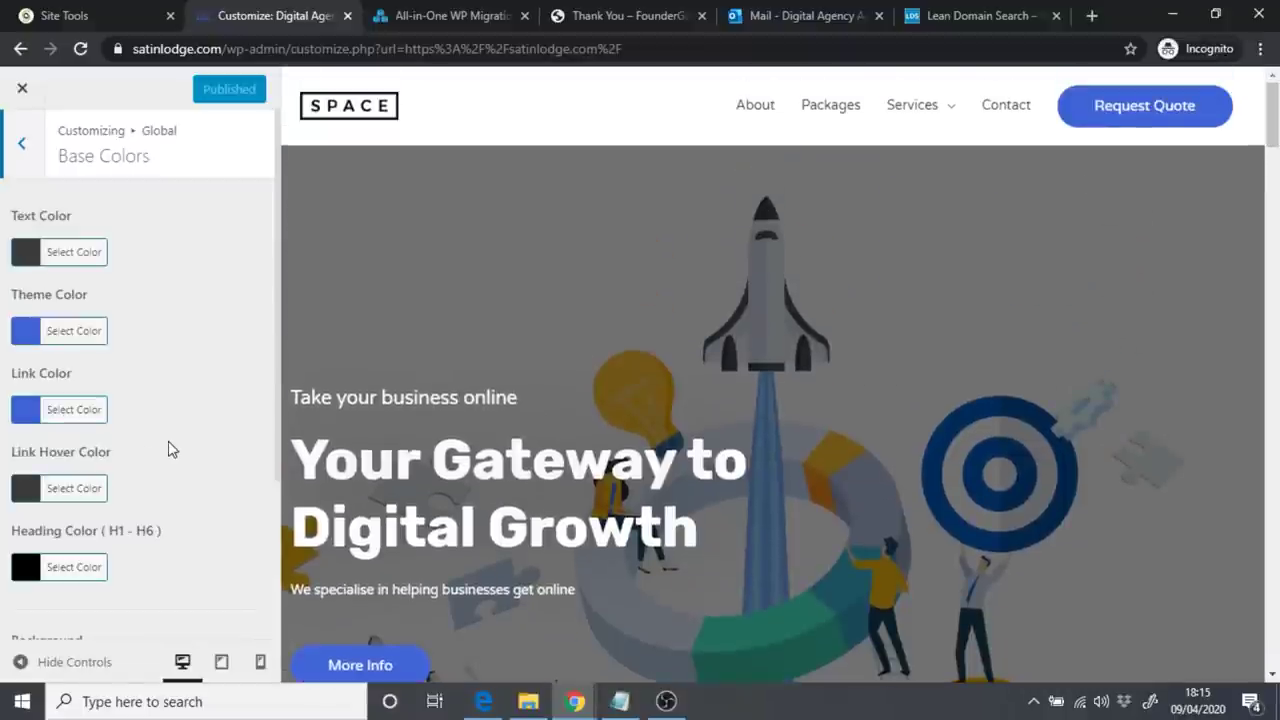
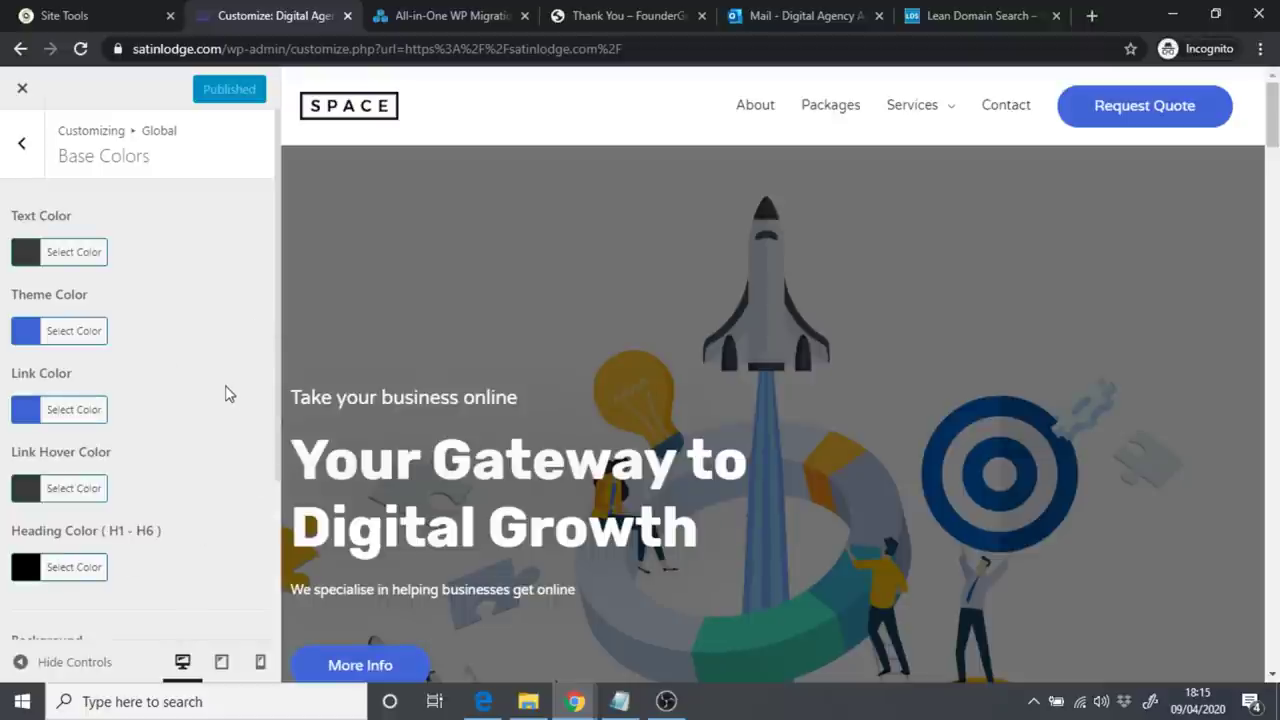
# - Leave the base colour settings and review the global Container layout settings
pyautogui.moveTo(1272, 115); pyautogui.dragTo(1272, 318)
pyautogui.moveTo(1272, 372); pyautogui.dragTo(1273, 95)
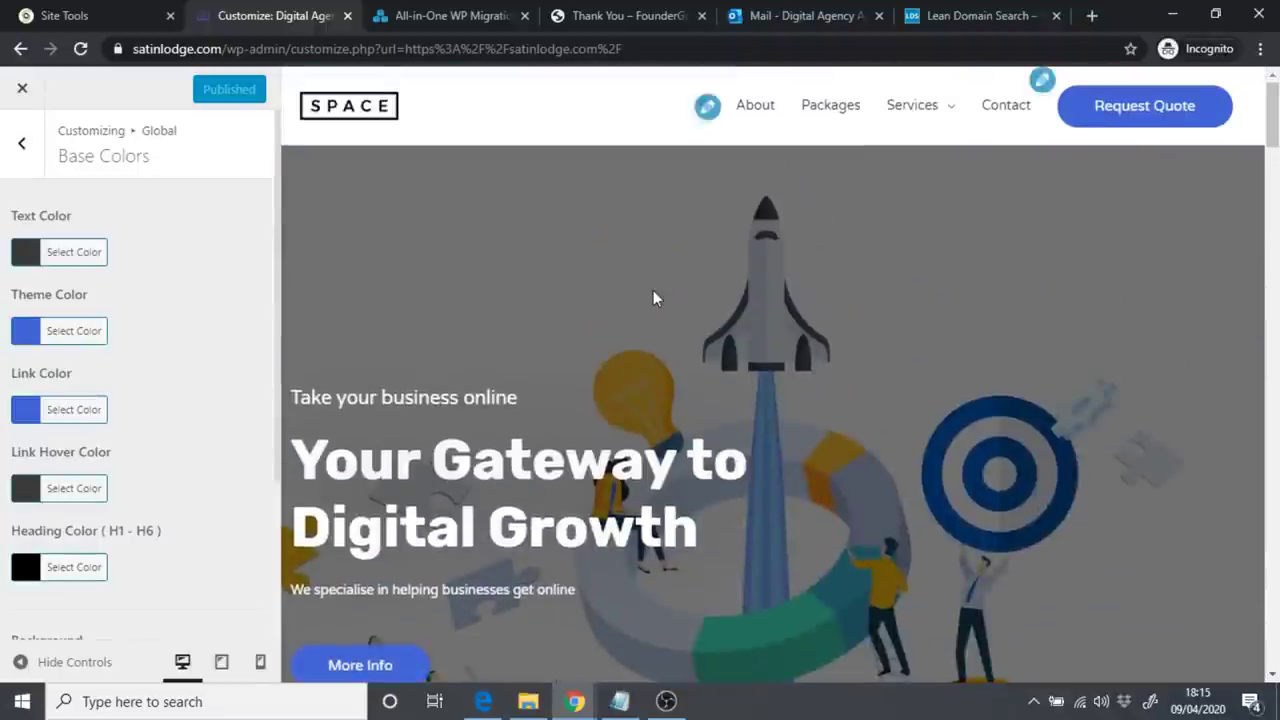
pyautogui.click(35, 170)
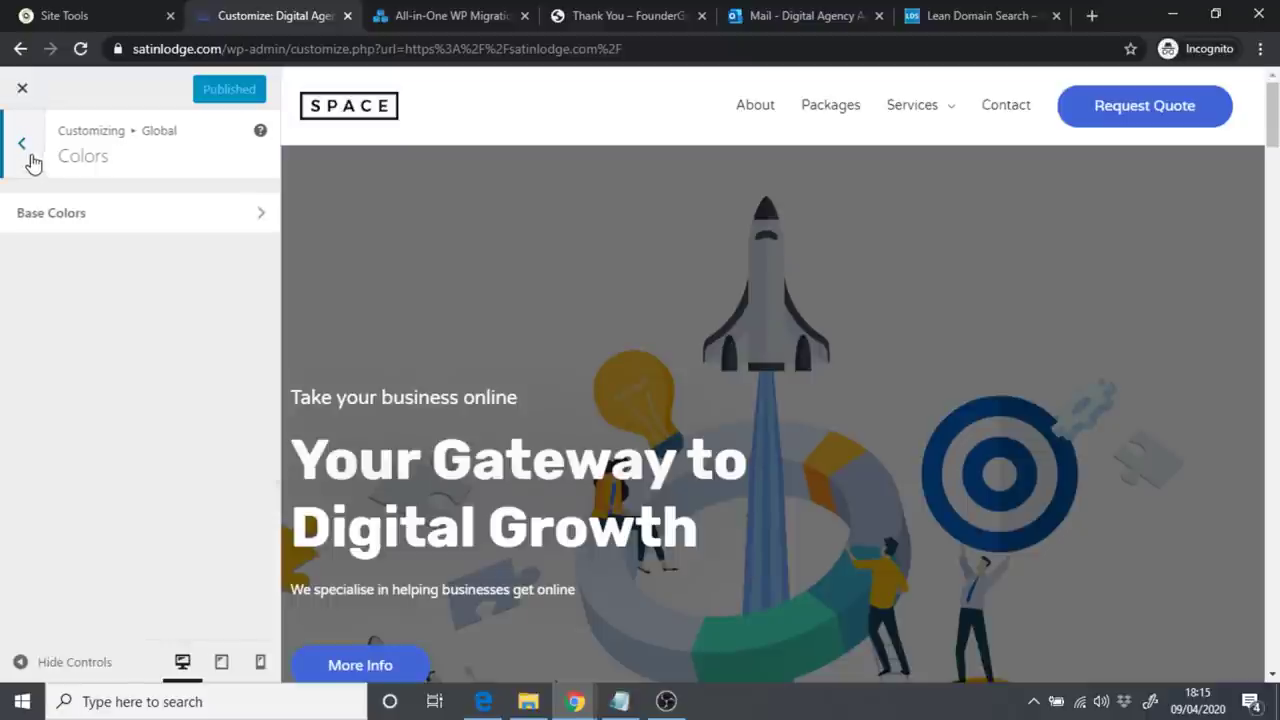
pyautogui.click(23, 152)
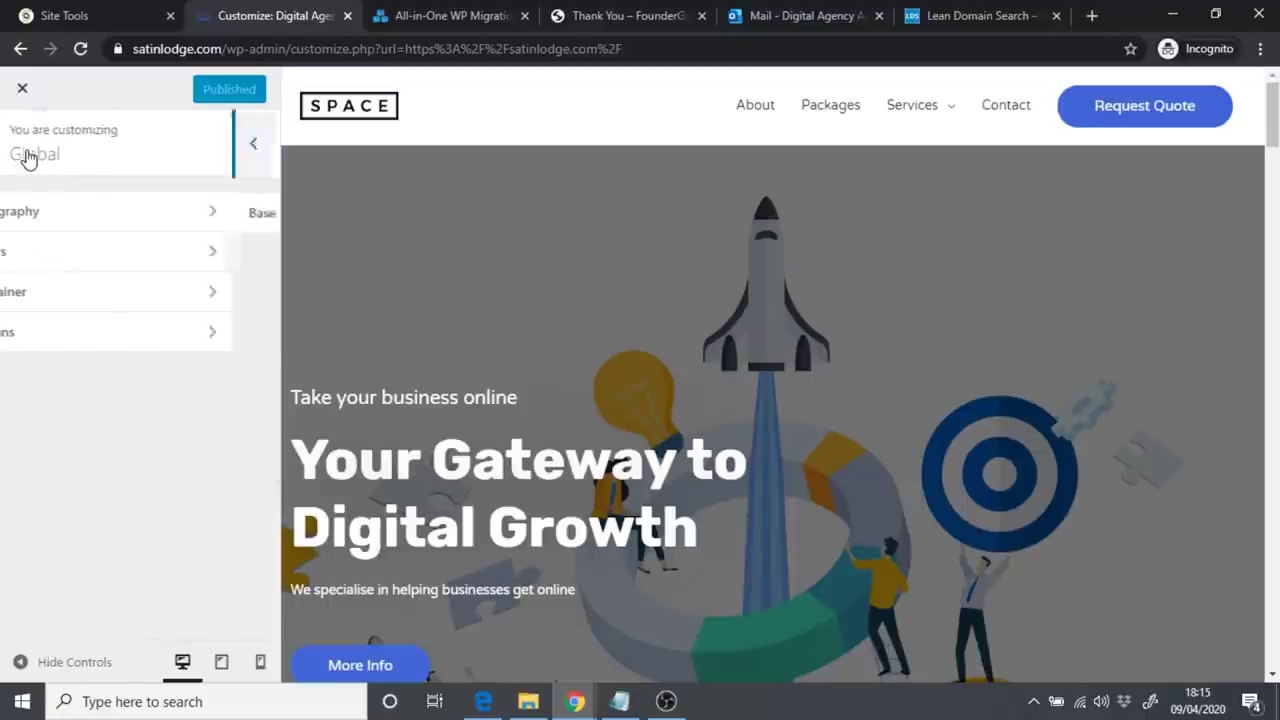
pyautogui.click(80, 292)
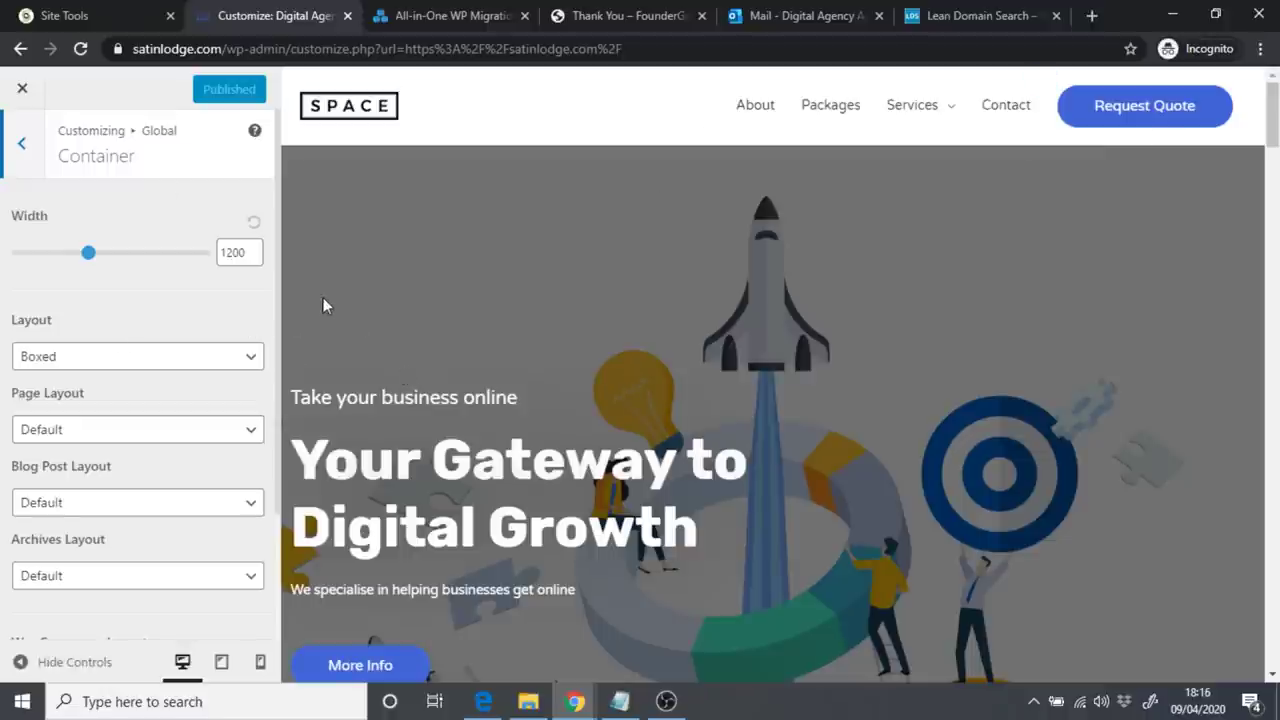
pyautogui.click(12, 148)
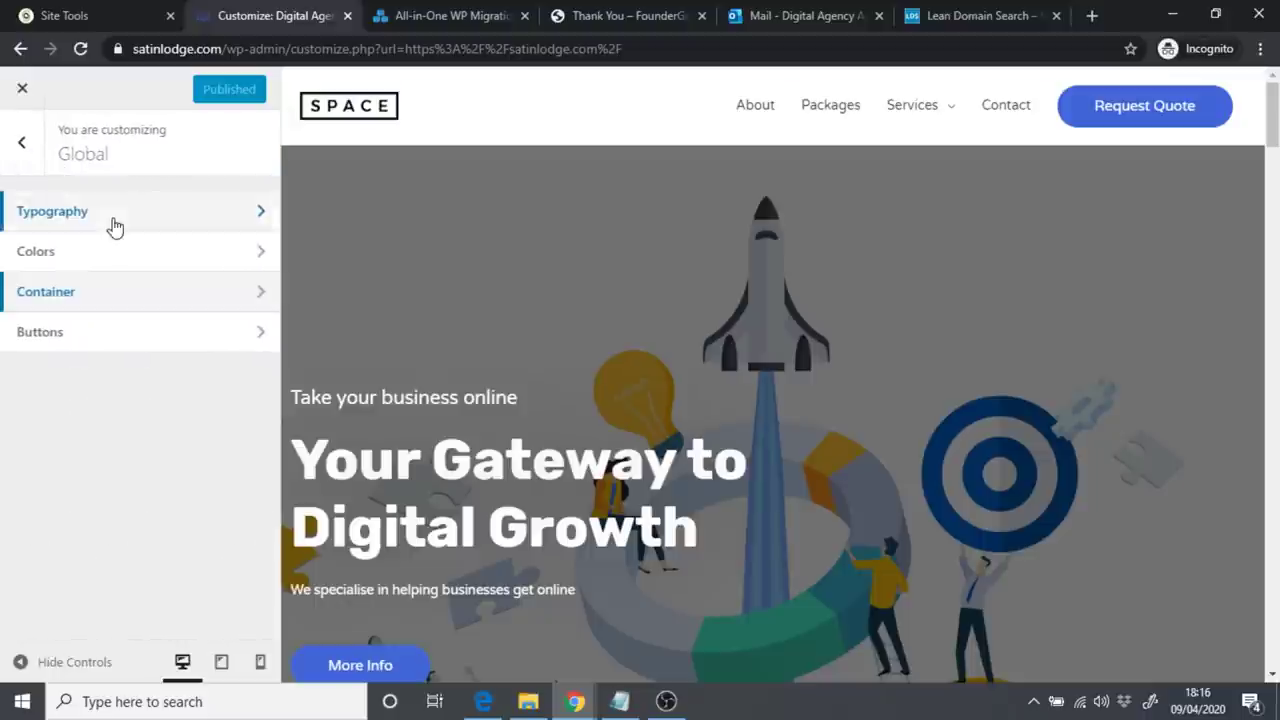
# - Review the global Button styling settings and return to the main Customizer menu
pyautogui.click(63, 333)
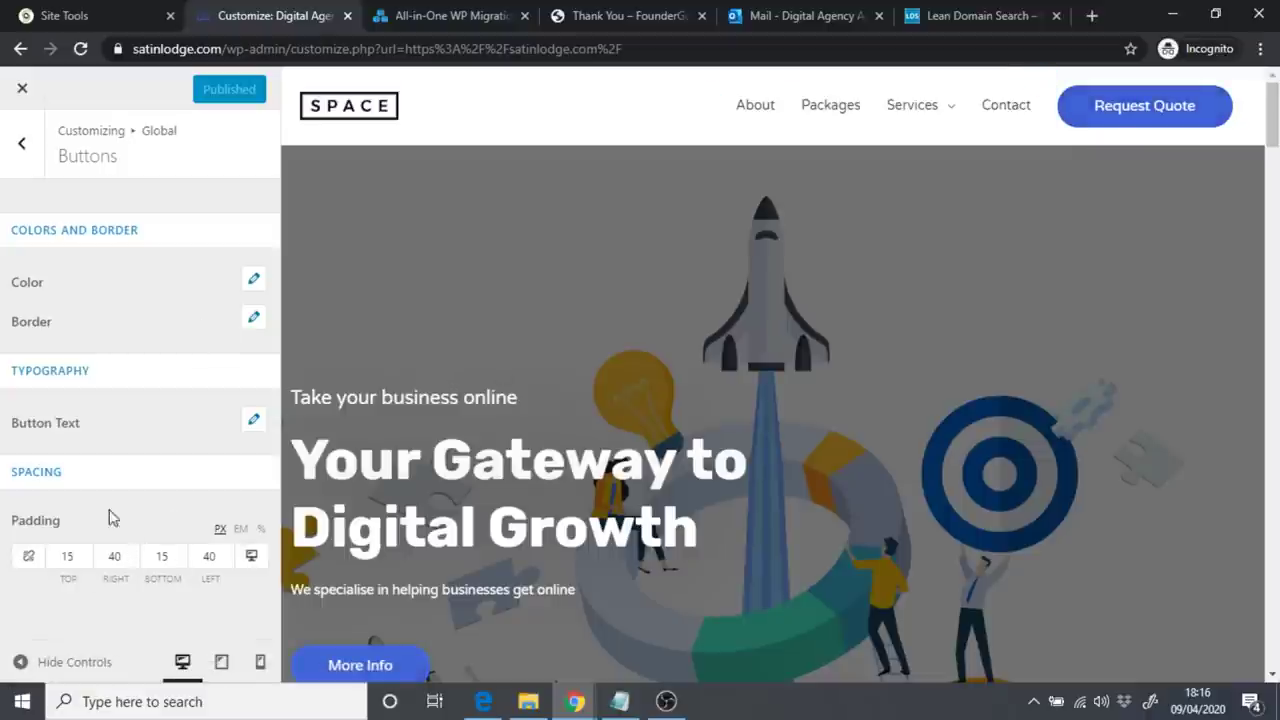
pyautogui.click(18, 162)
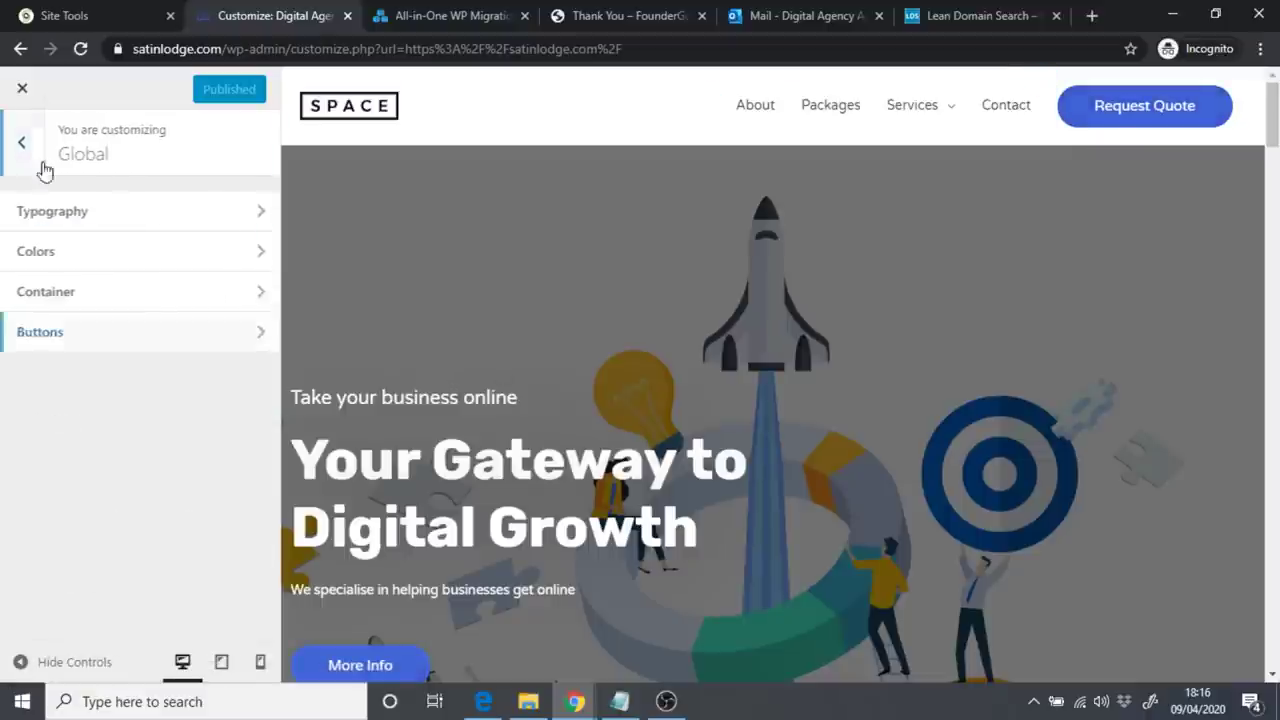
pyautogui.click(29, 157)
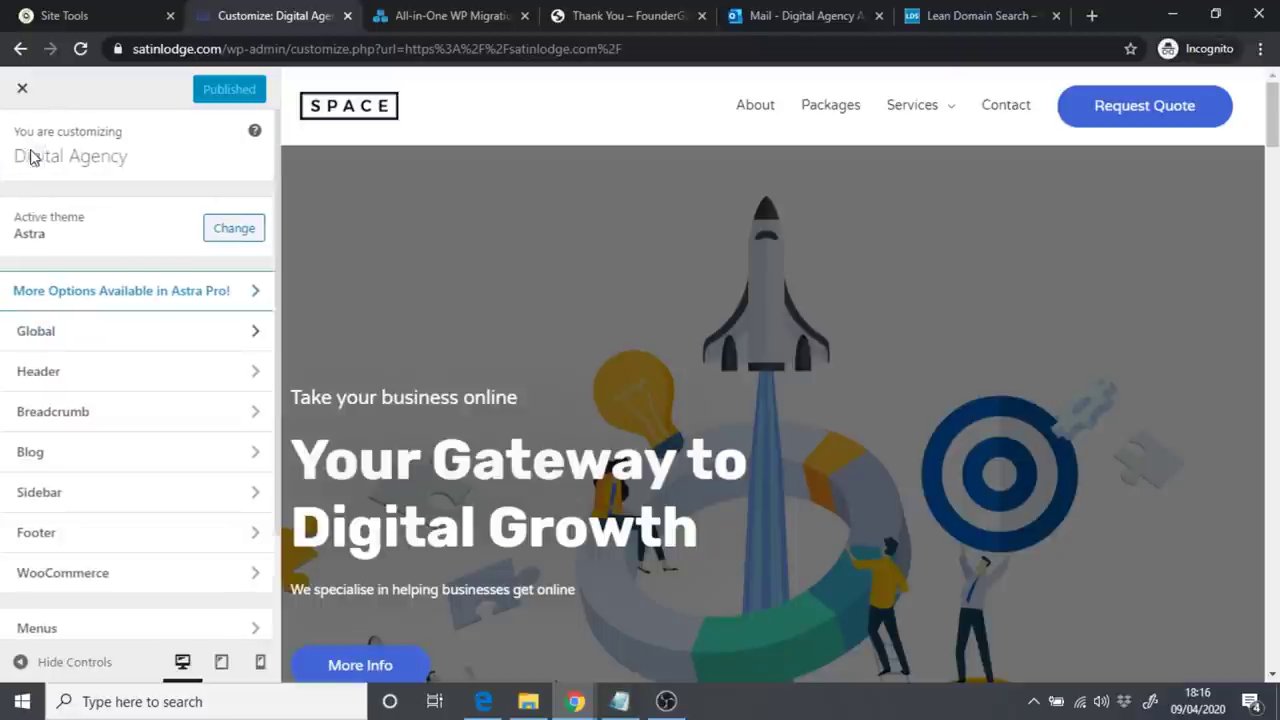
# - Close the Customizer, check the live homepage top to footer, and open it in Elementor
pyautogui.click(23, 90)
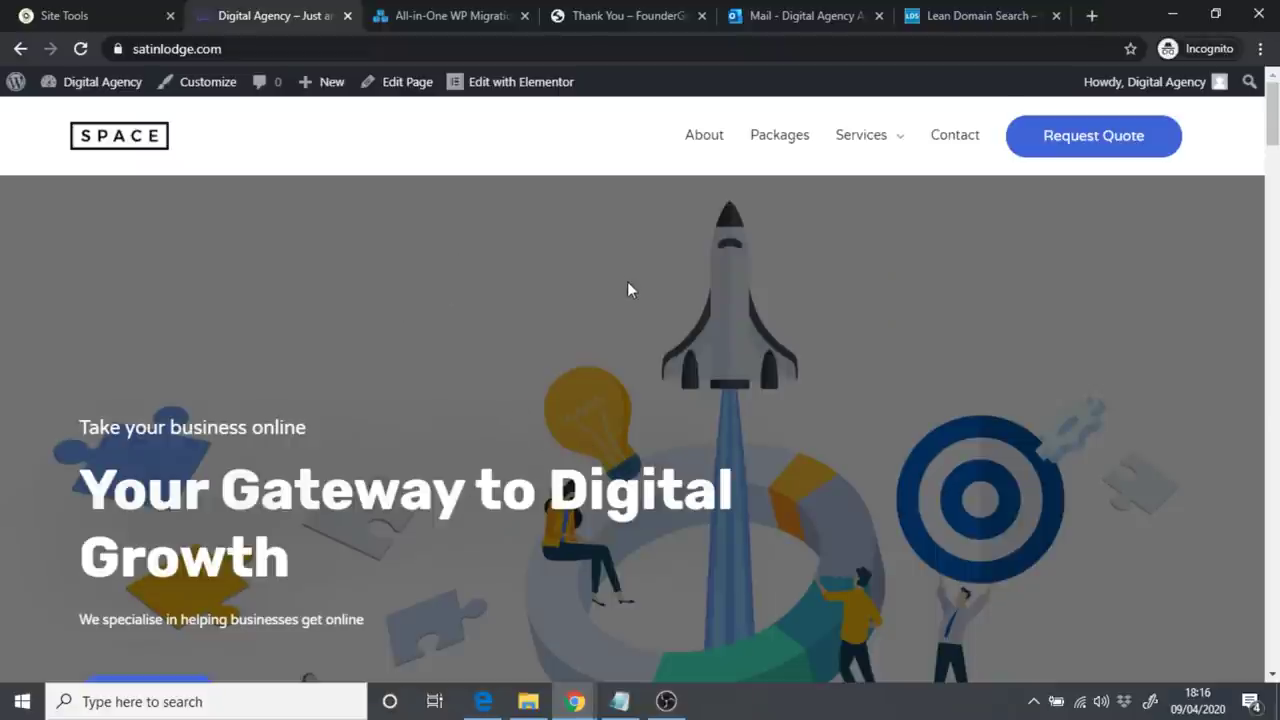
pyautogui.scroll(-20, 1133, 234)
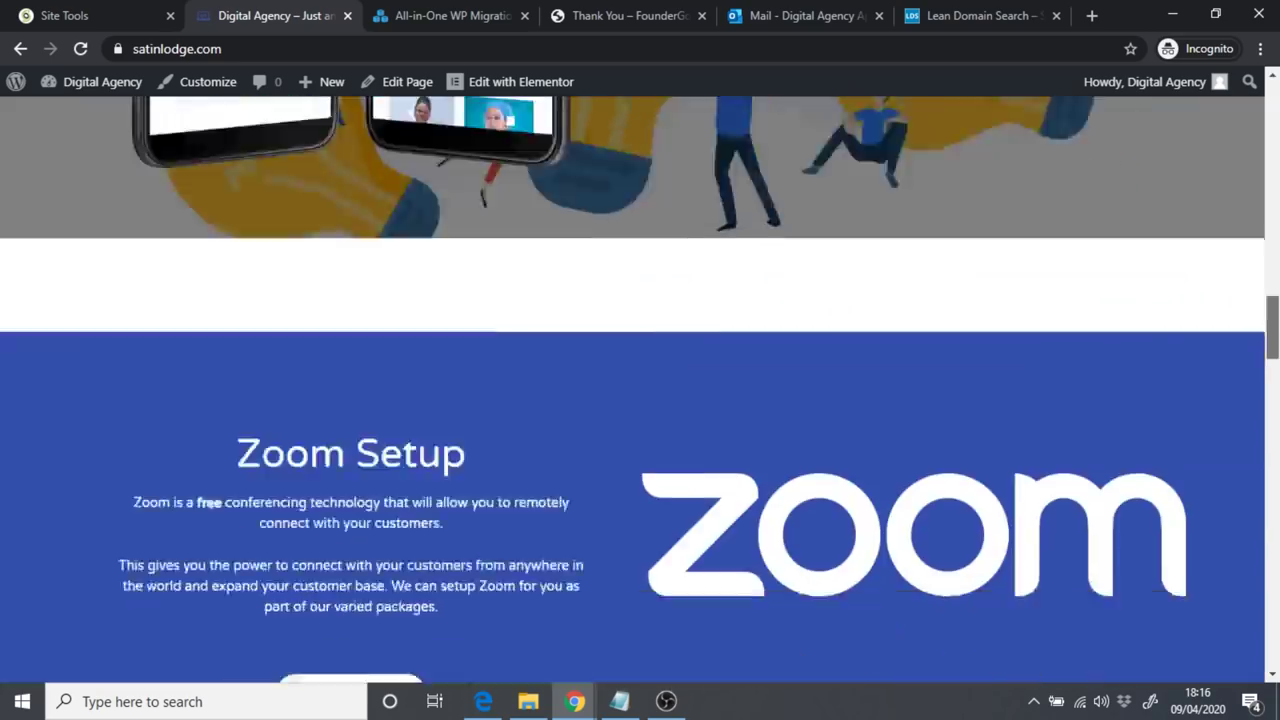
pyautogui.press('End')
pyautogui.press('Home')
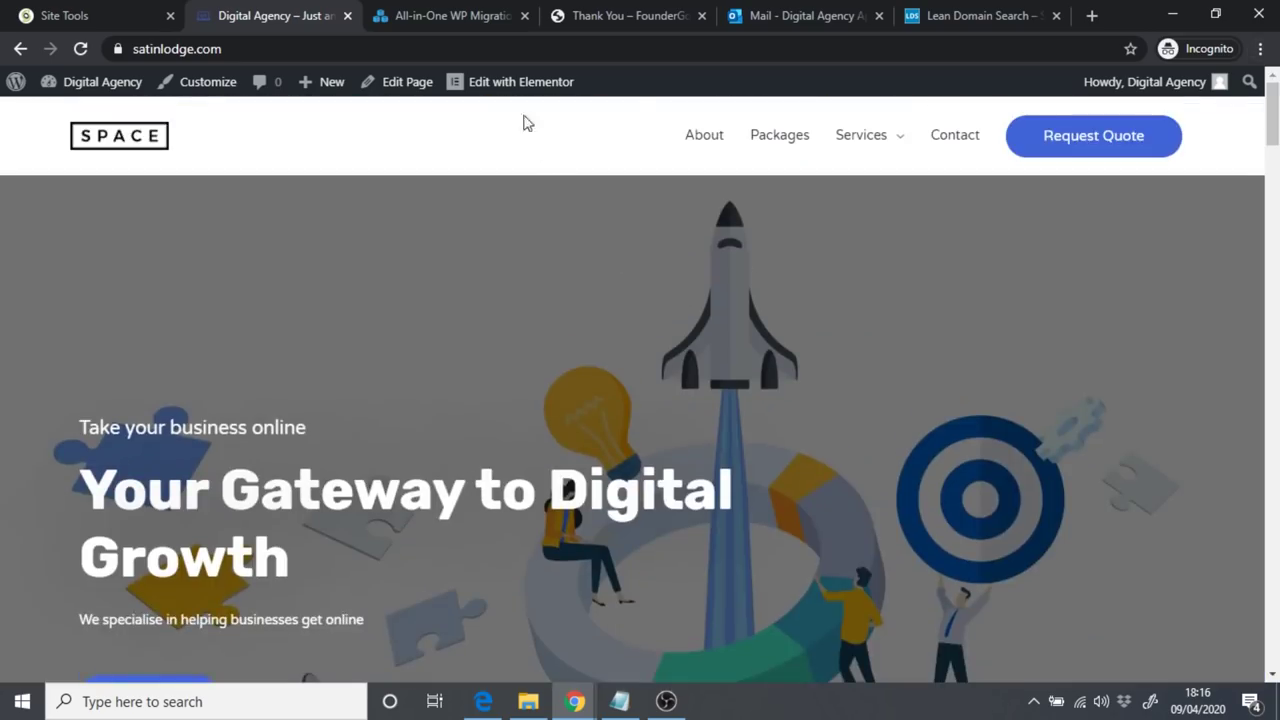
pyautogui.moveTo(518, 98)
pyautogui.click(497, 92)
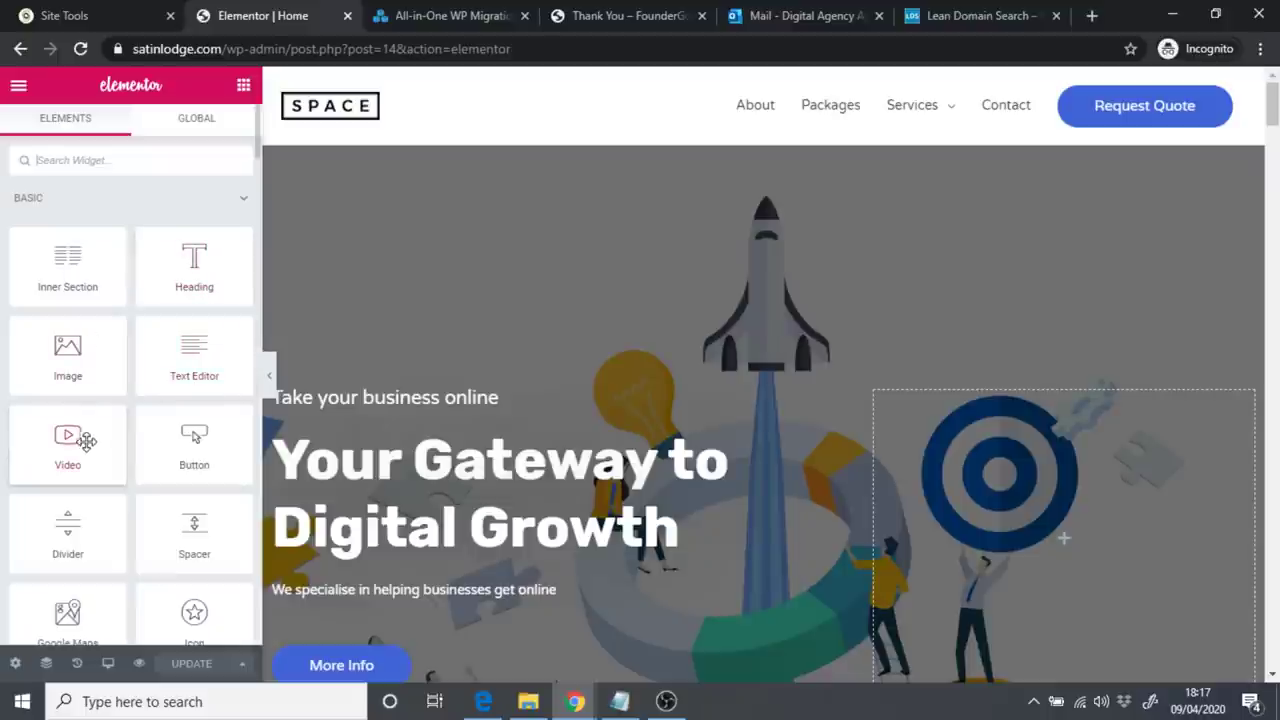
pyautogui.moveTo(67, 350); pyautogui.dragTo(1054, 537)
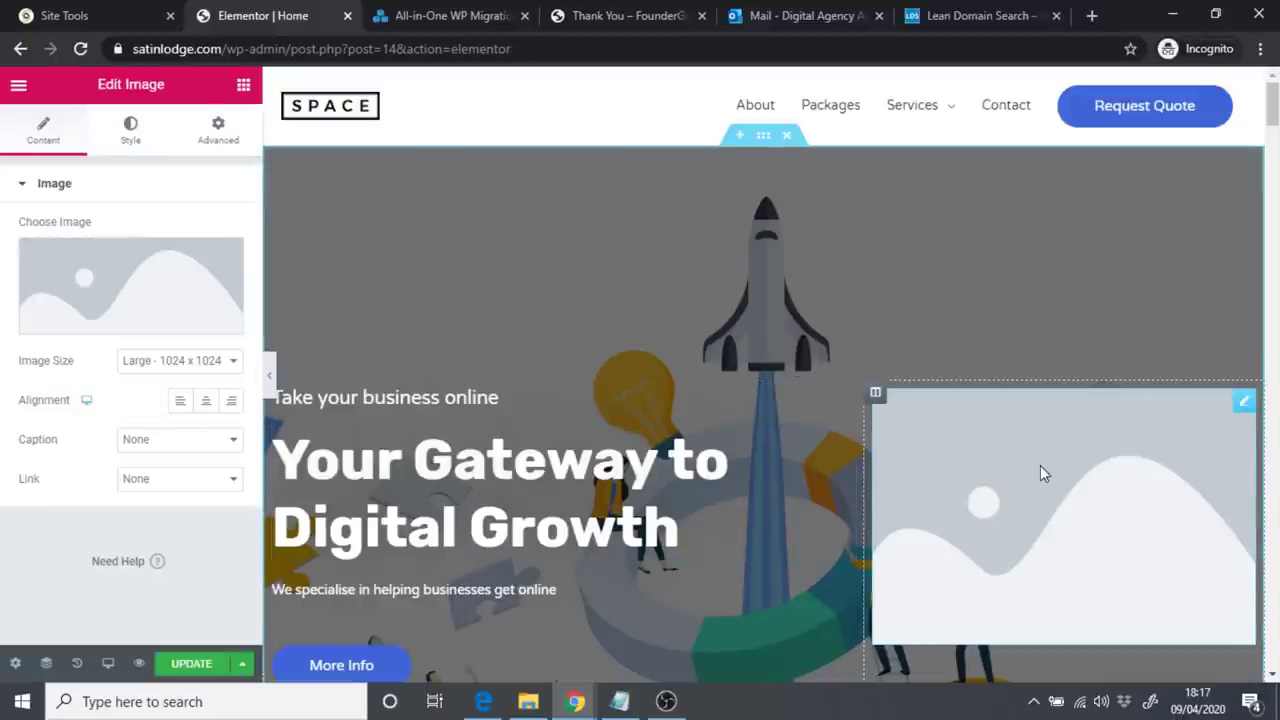
pyautogui.click(136, 288)
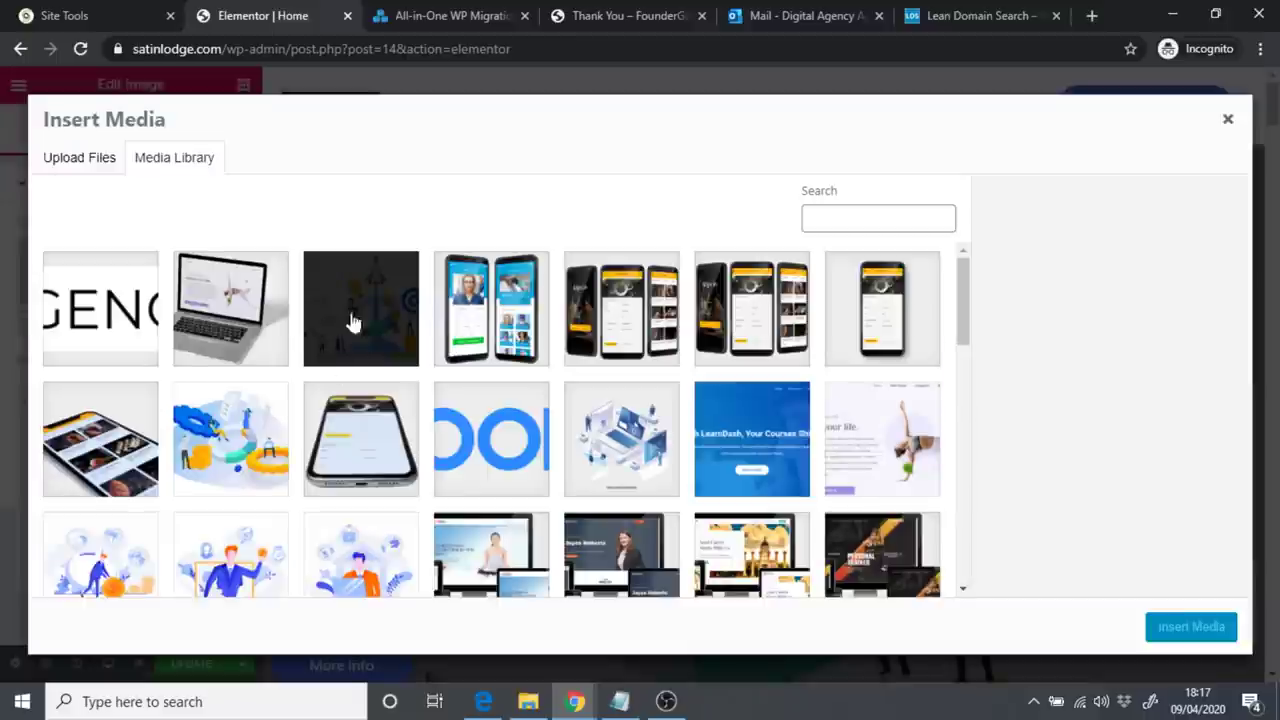
pyautogui.click(1224, 118)
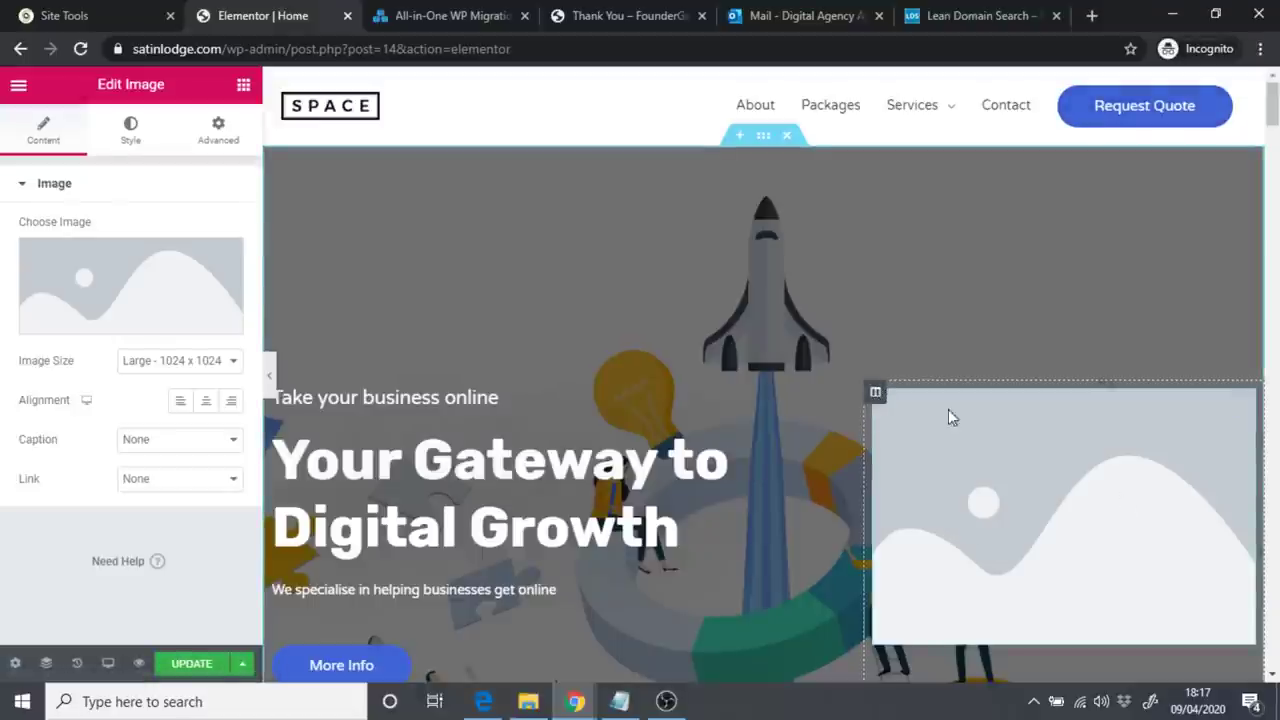
pyautogui.rightClick(1245, 404)
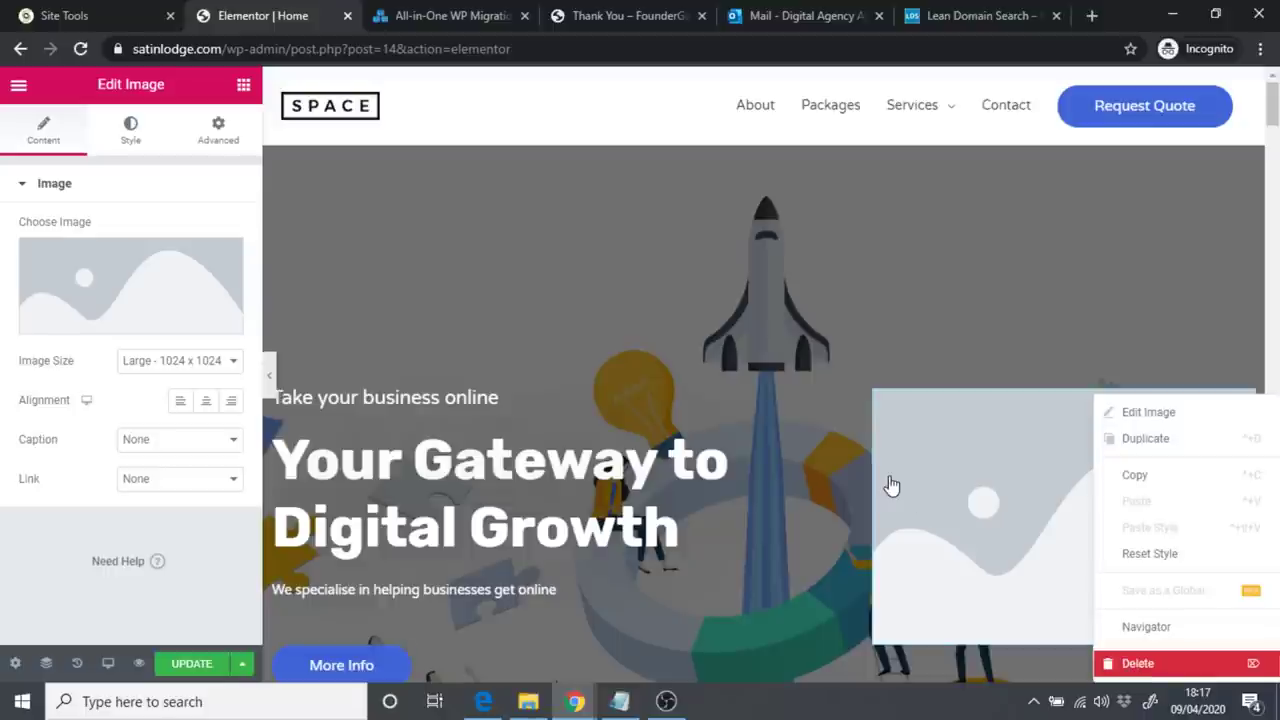
pyautogui.press('Delete')
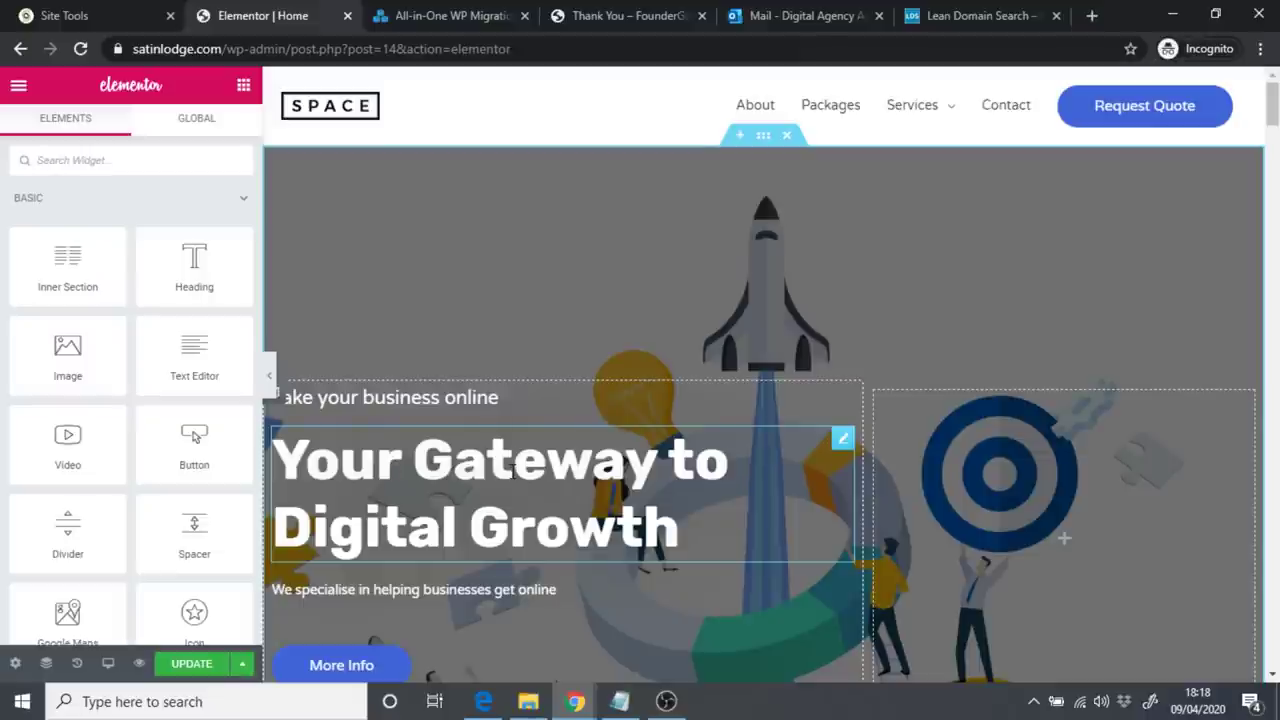
# - Inspect the 'Your Gateway to Digital Growth' heading settings, leaving its title unchanged, and scroll the page
pyautogui.click(519, 470)
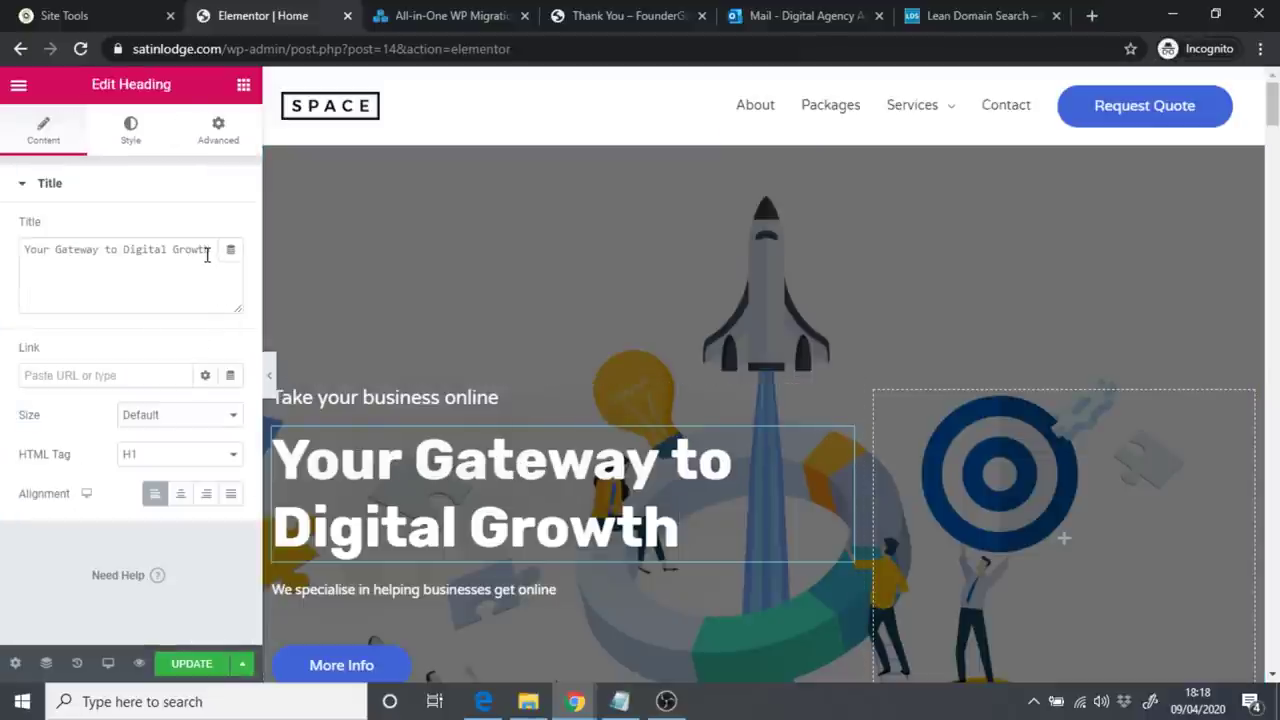
pyautogui.tripleClick(136, 255)
pyautogui.click(94, 274)
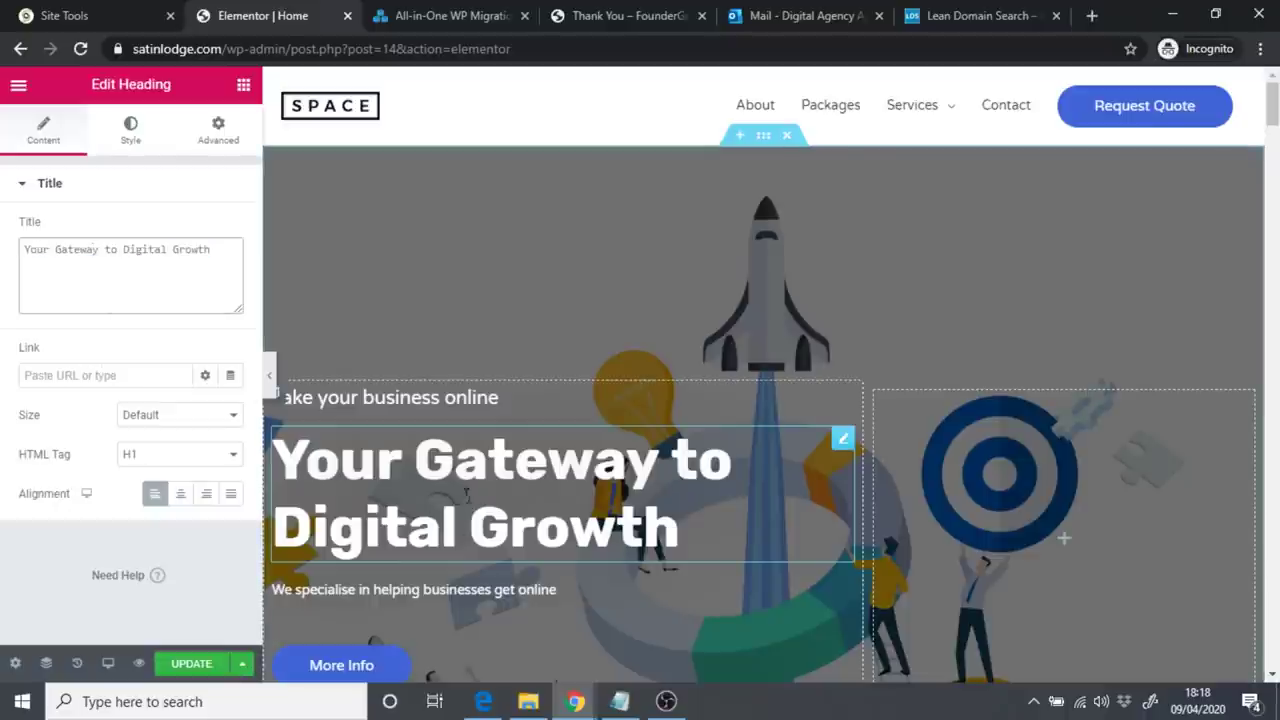
pyautogui.scroll(-5, 814, 420)
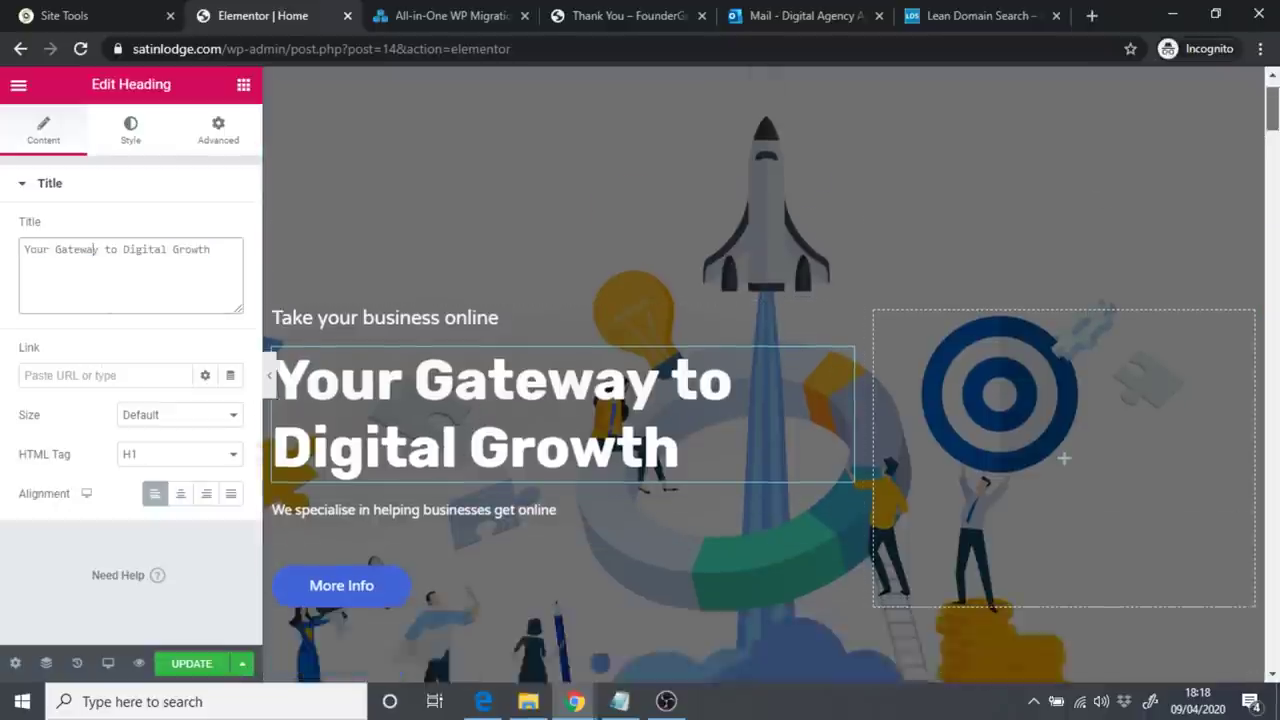
pyautogui.scroll(-10, 772, 375)
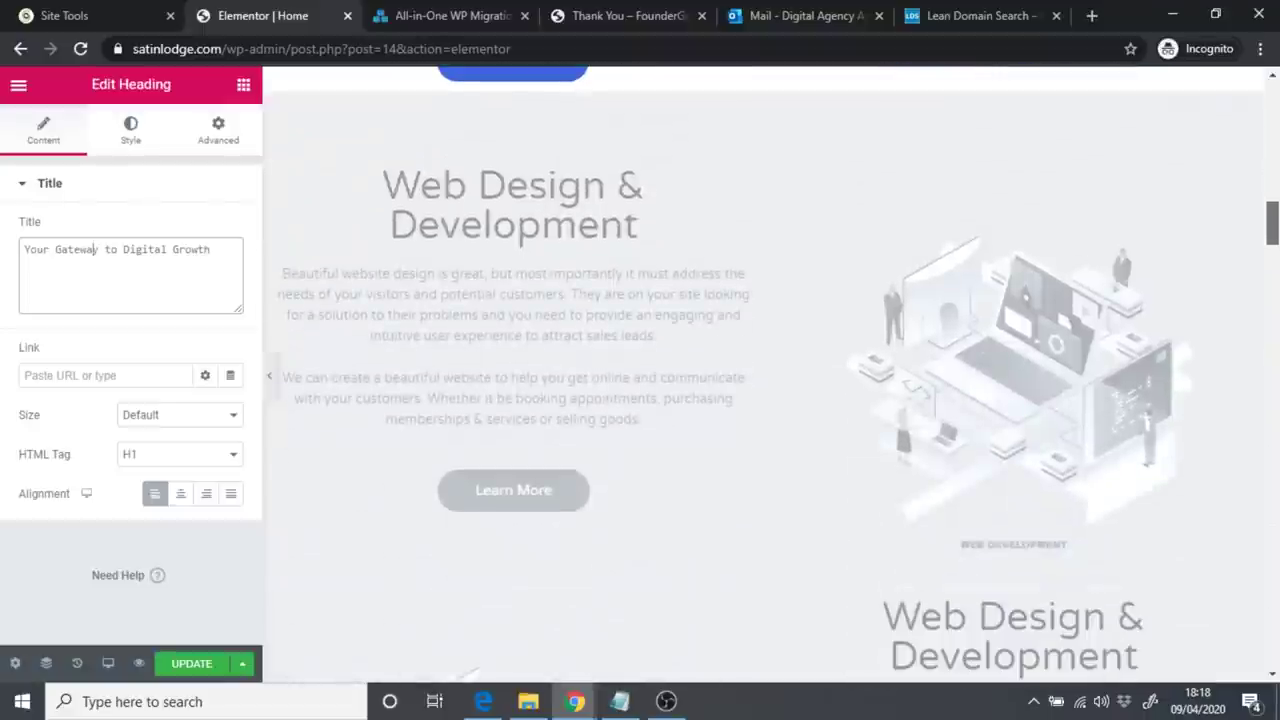
pyautogui.scroll(-5, 1186, 330)
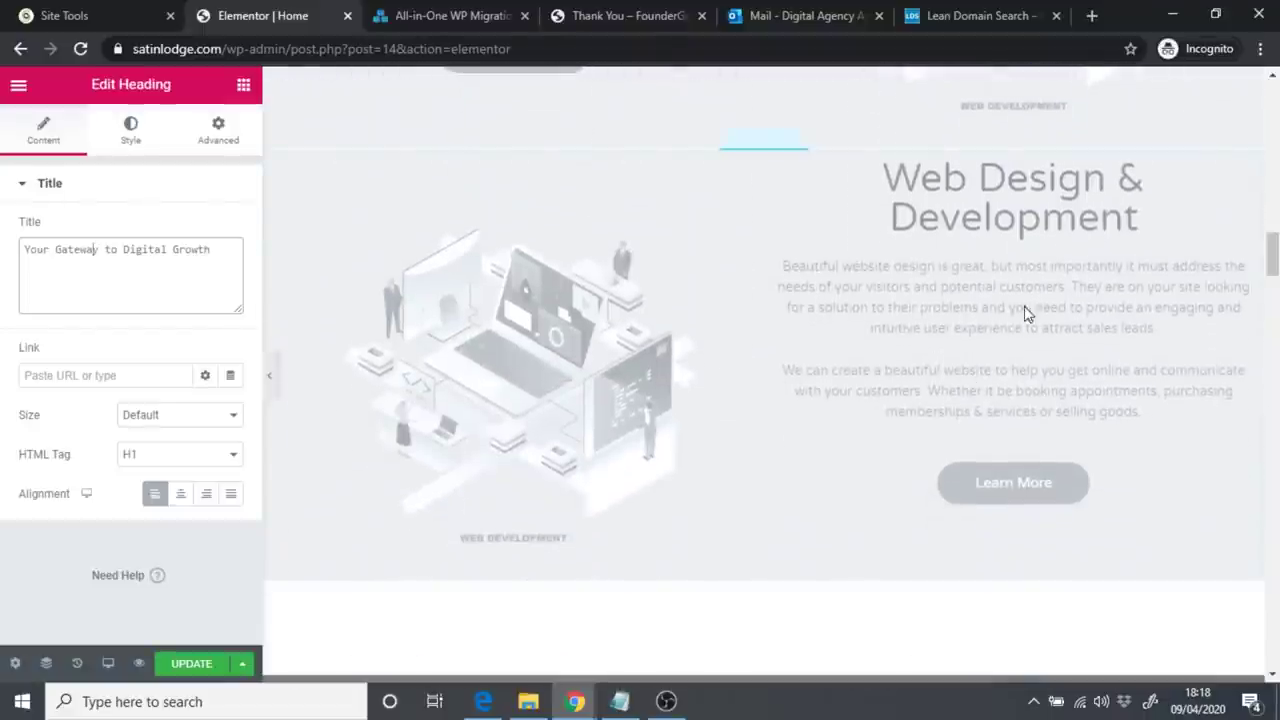
pyautogui.moveTo(1273, 255); pyautogui.dragTo(1273, 233)
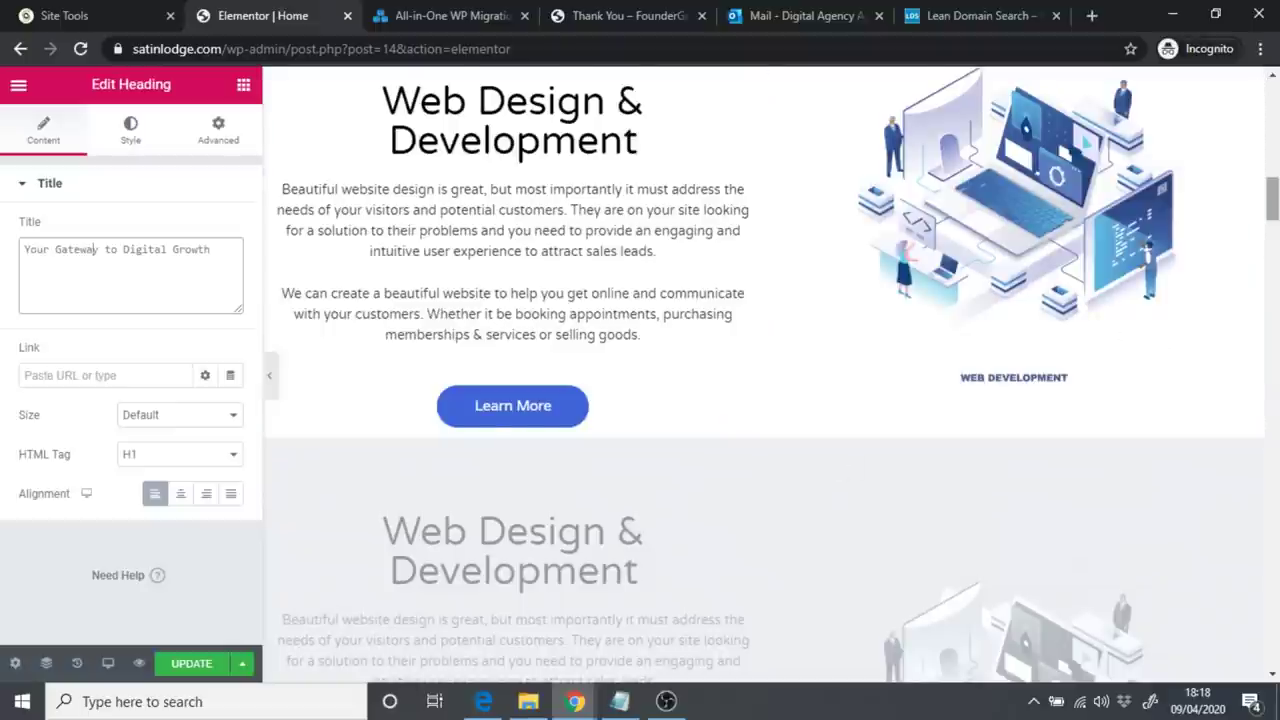
pyautogui.scroll(-4, 1154, 337)
pyautogui.scroll(-12, 764, 375)
pyautogui.scroll(9, 764, 375)
pyautogui.scroll(8, 771, 376)
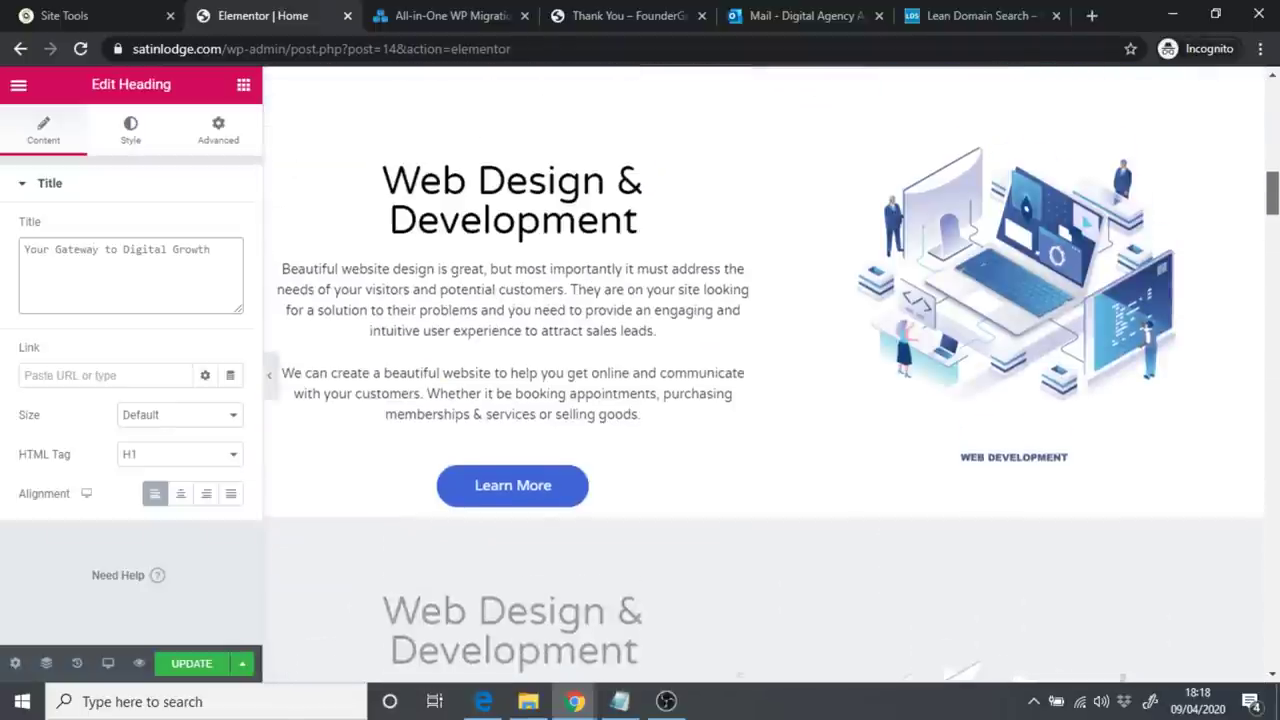
pyautogui.scroll(-1, 930, 285)
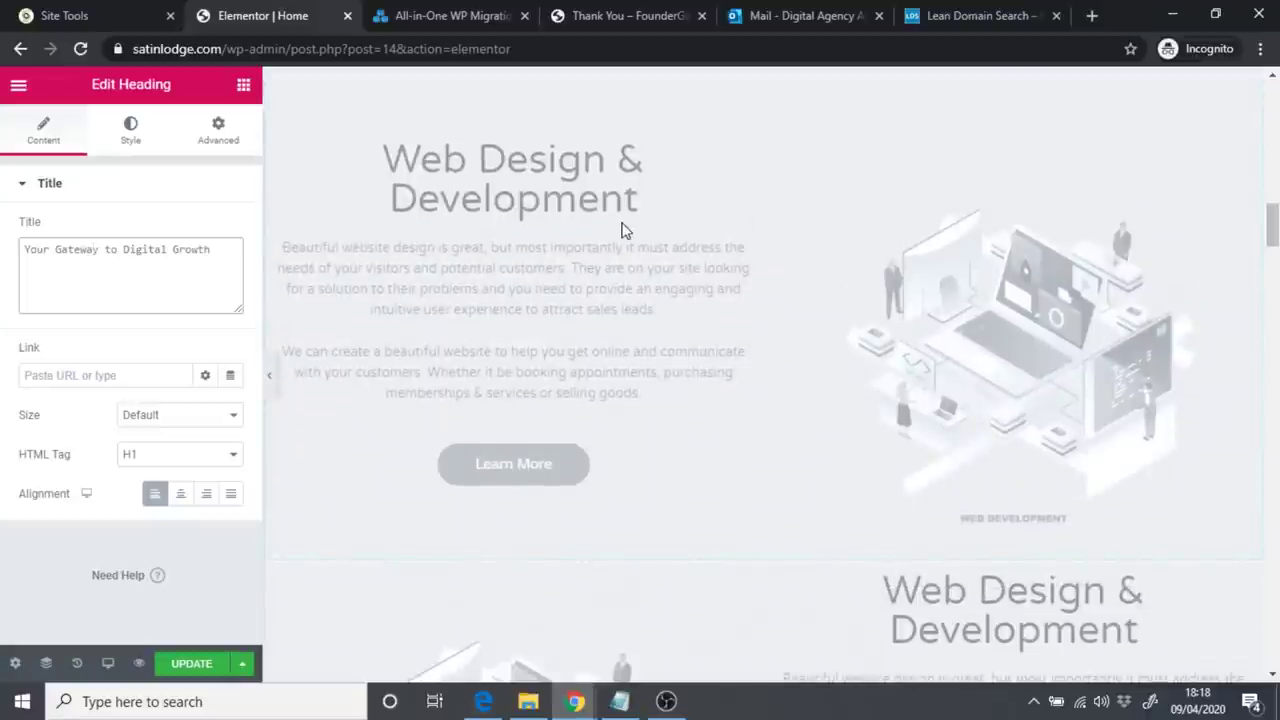
pyautogui.scroll(-2, 337, 591)
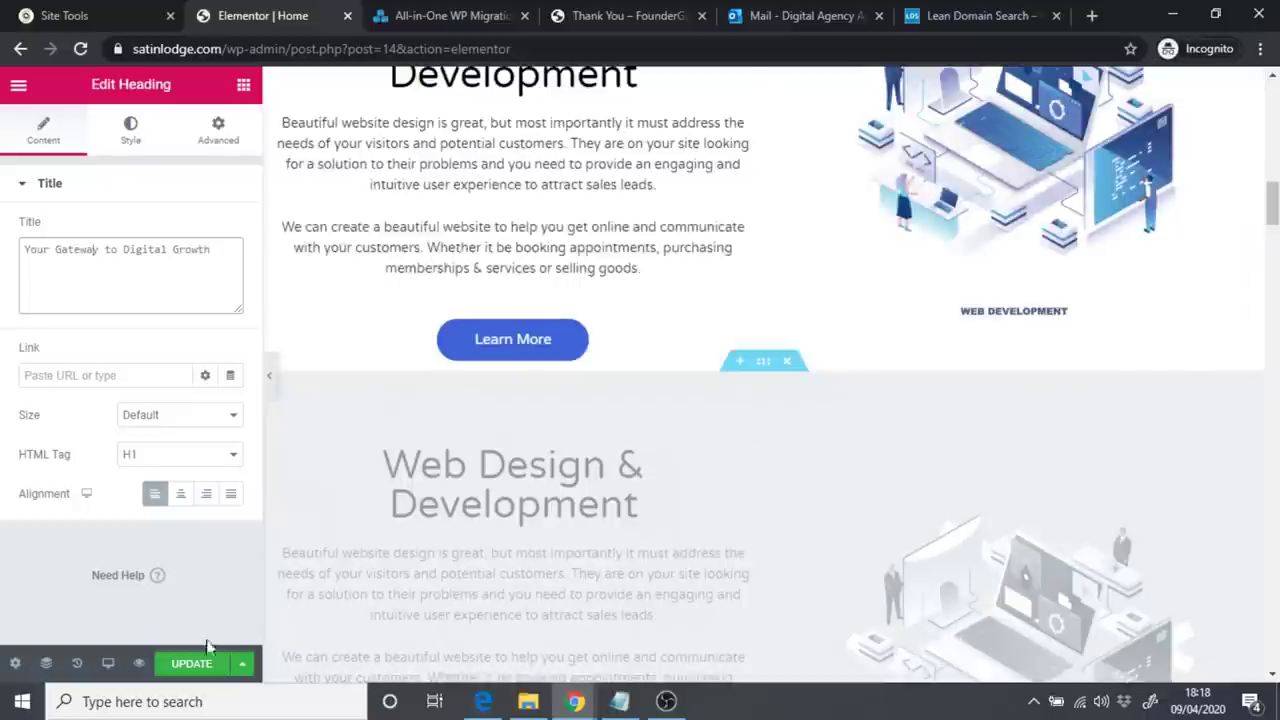
# - Preview the home page at mobile width with the side panel collapsed
pyautogui.click(109, 664)
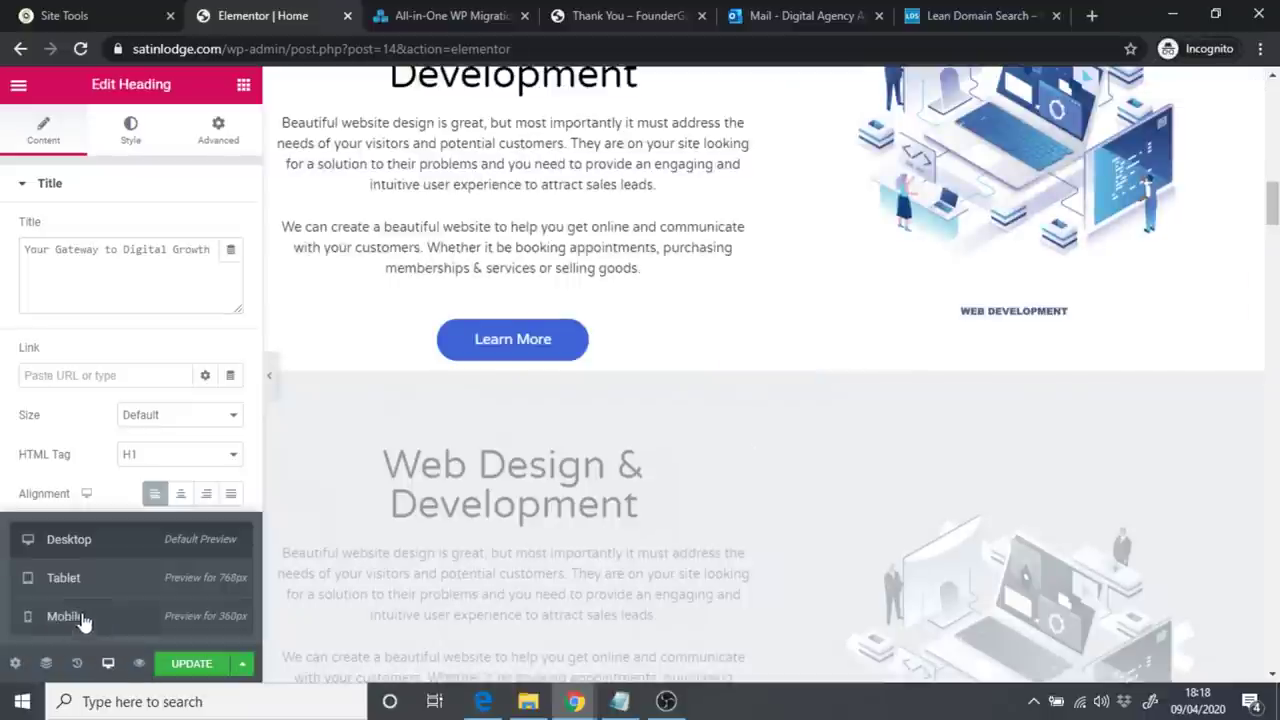
pyautogui.click(66, 616)
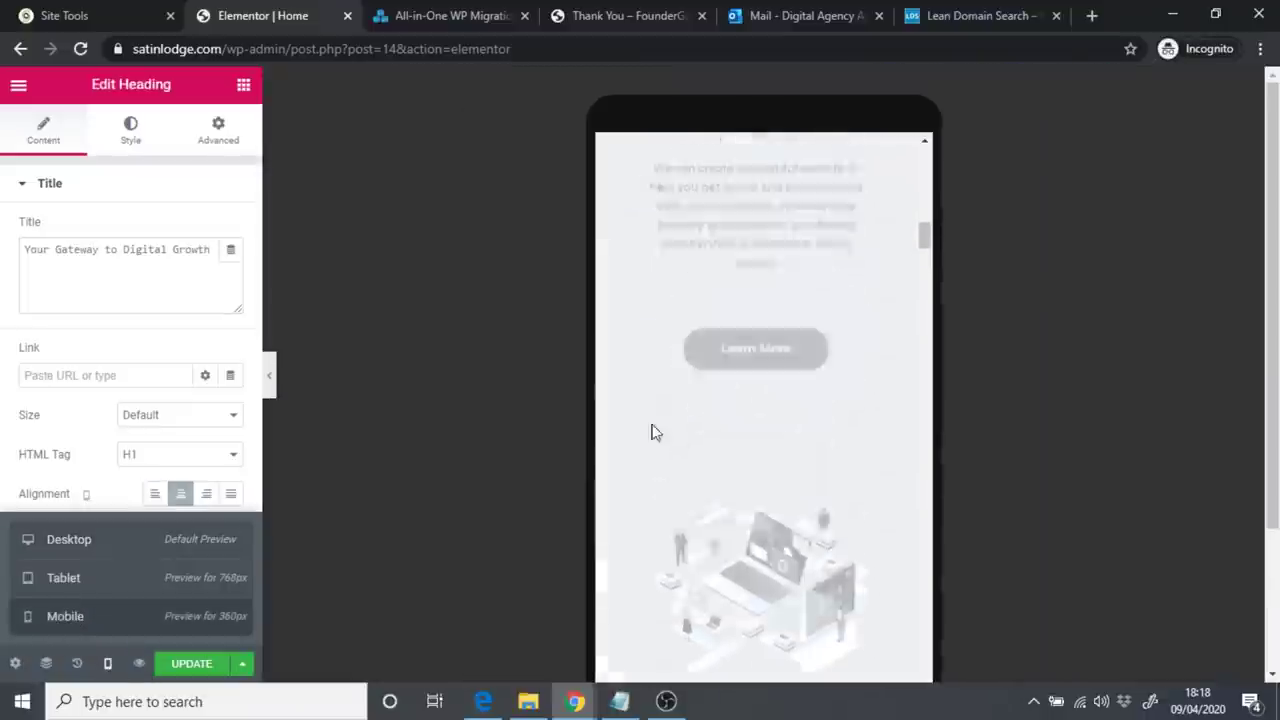
pyautogui.moveTo(928, 165); pyautogui.dragTo(933, 193)
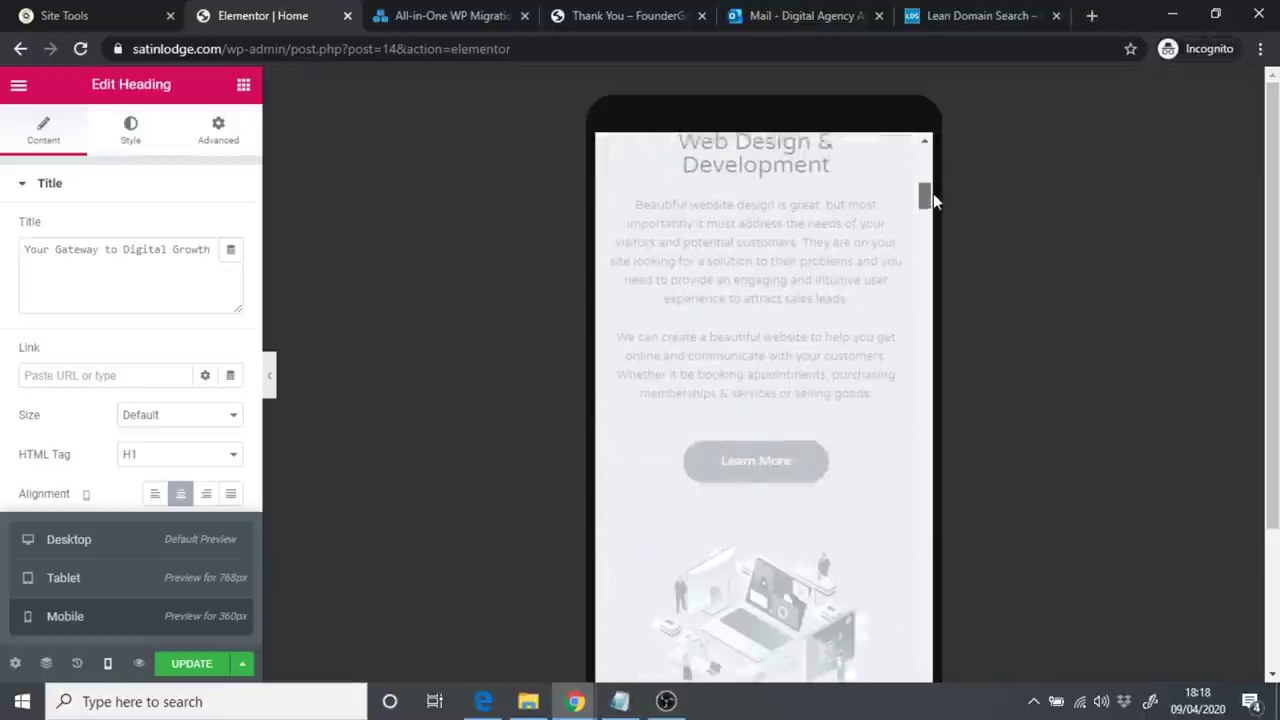
pyautogui.click(270, 382)
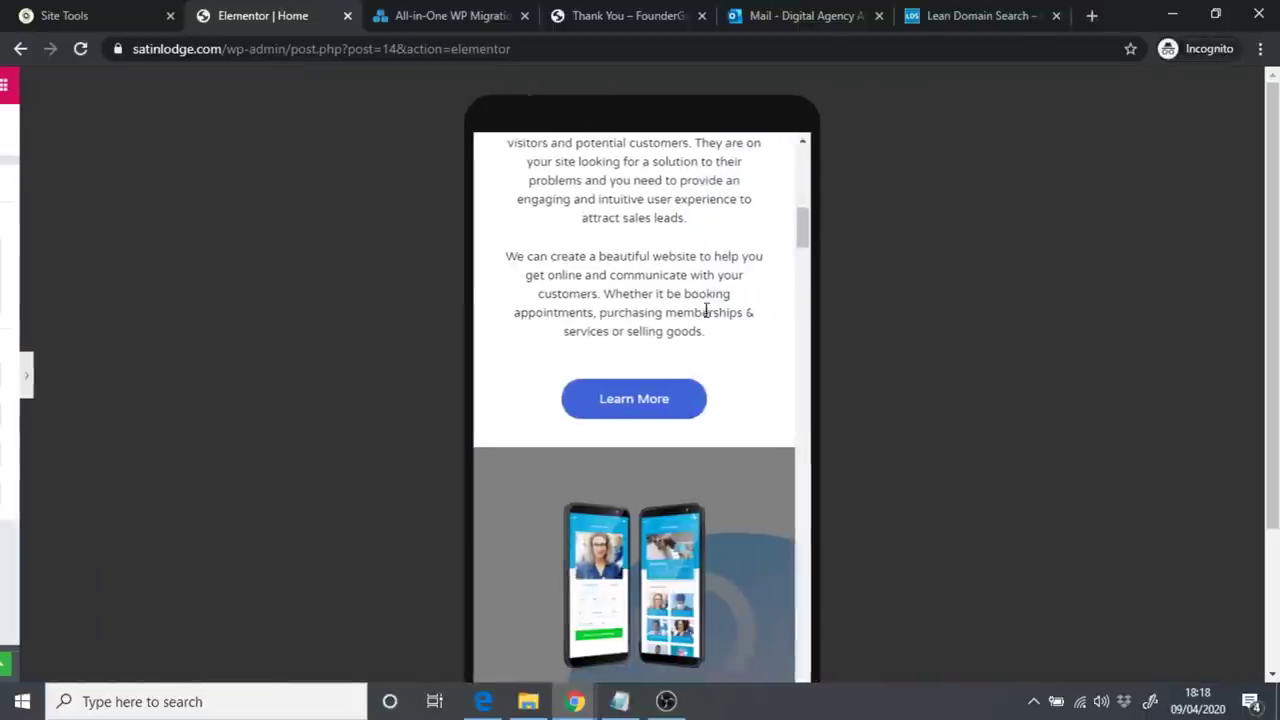
pyautogui.moveTo(792, 247); pyautogui.dragTo(790, 180)
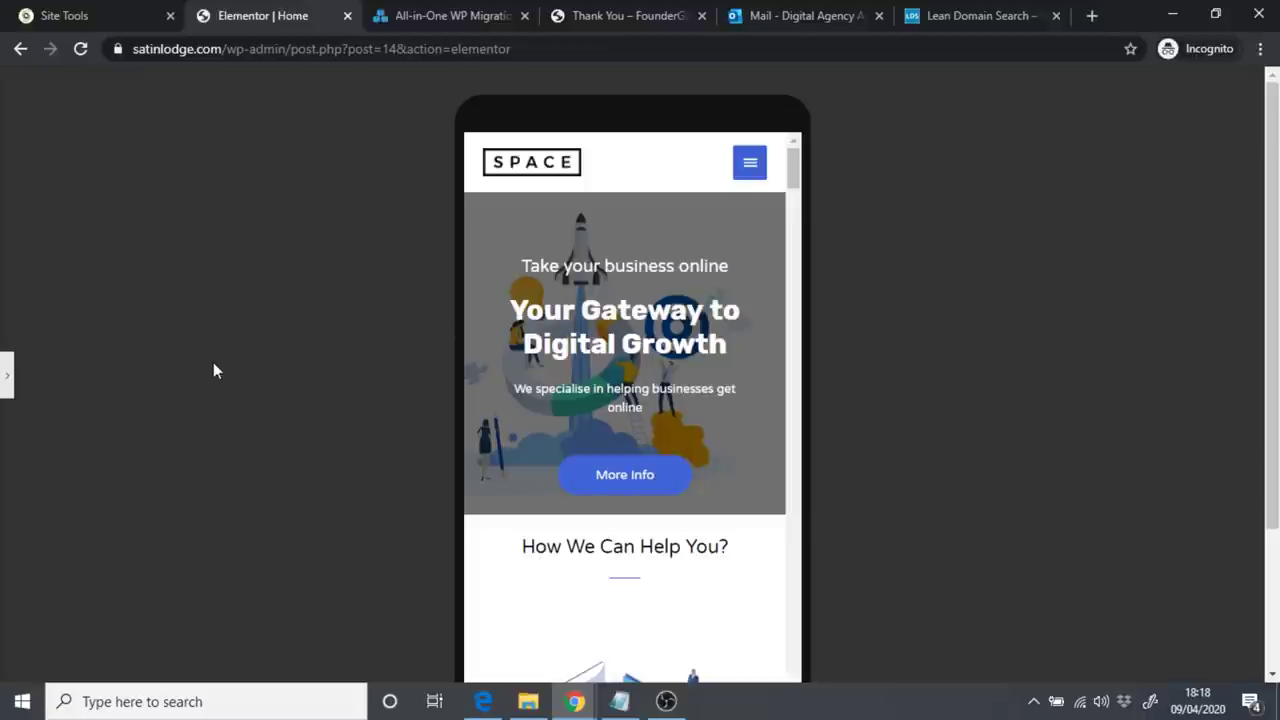
# - Restore the editing panel and switch the preview through tablet to desktop size
pyautogui.click(5, 380)
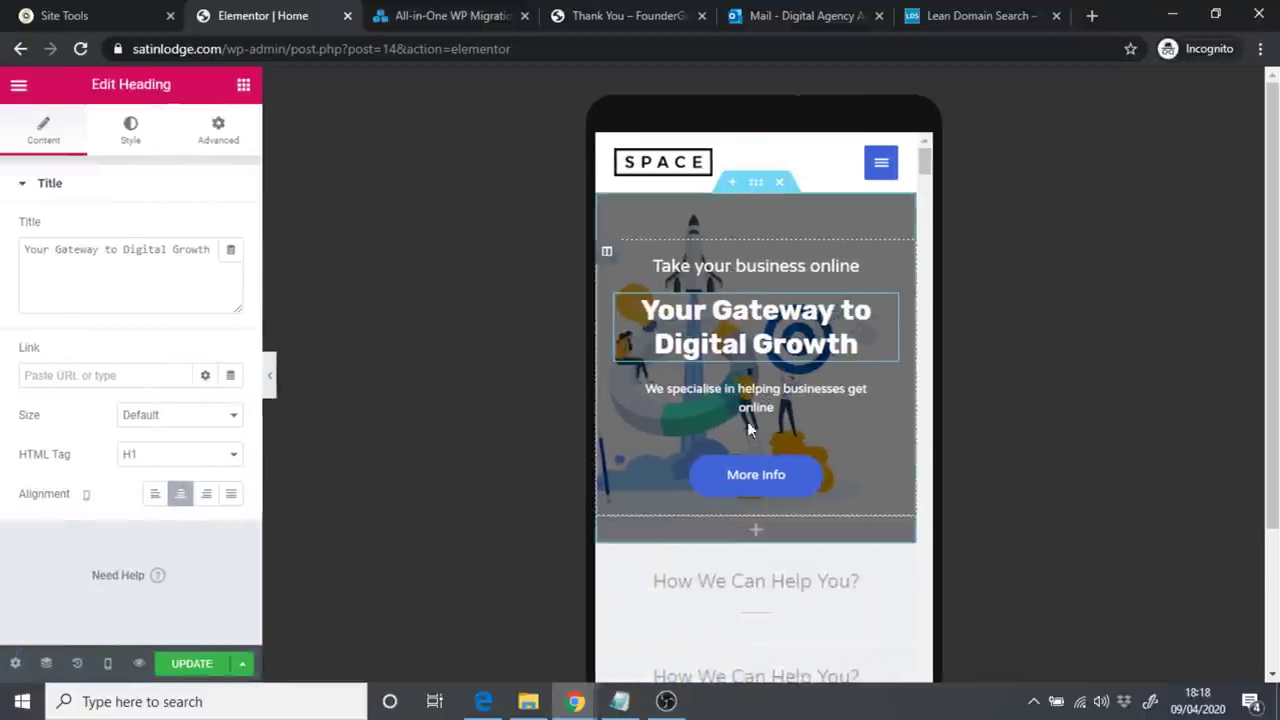
pyautogui.click(107, 663)
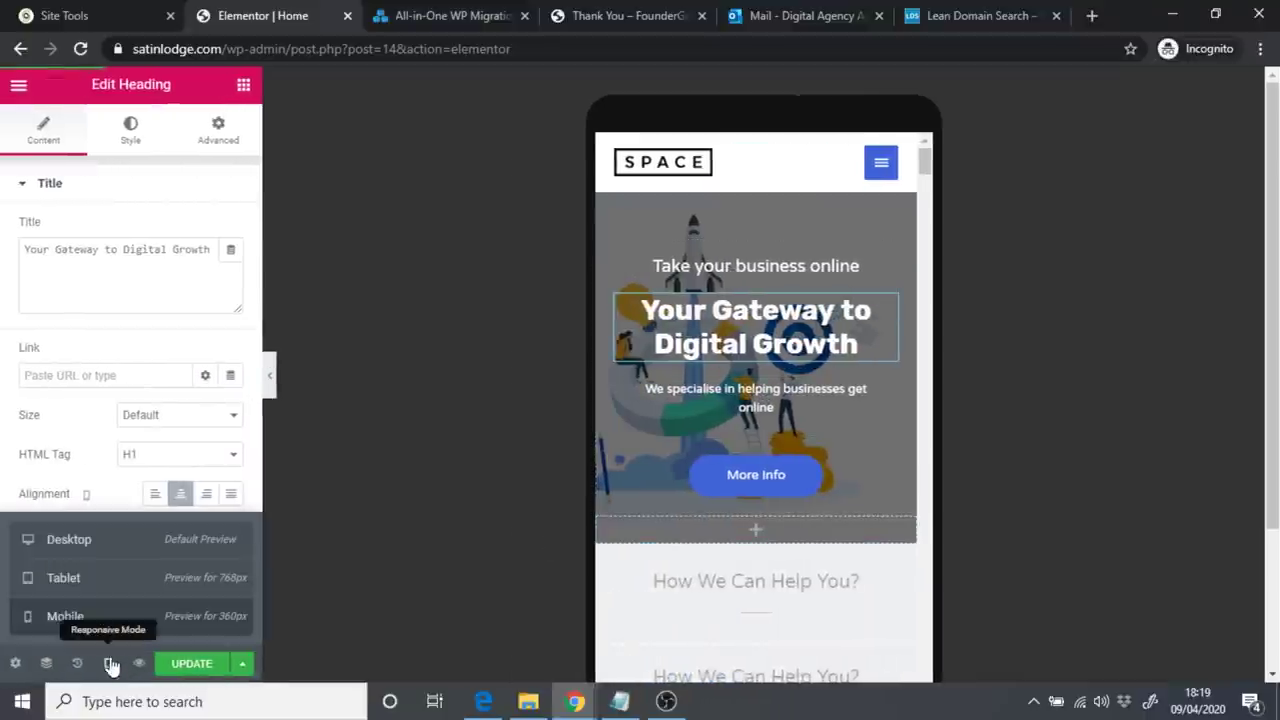
pyautogui.click(70, 580)
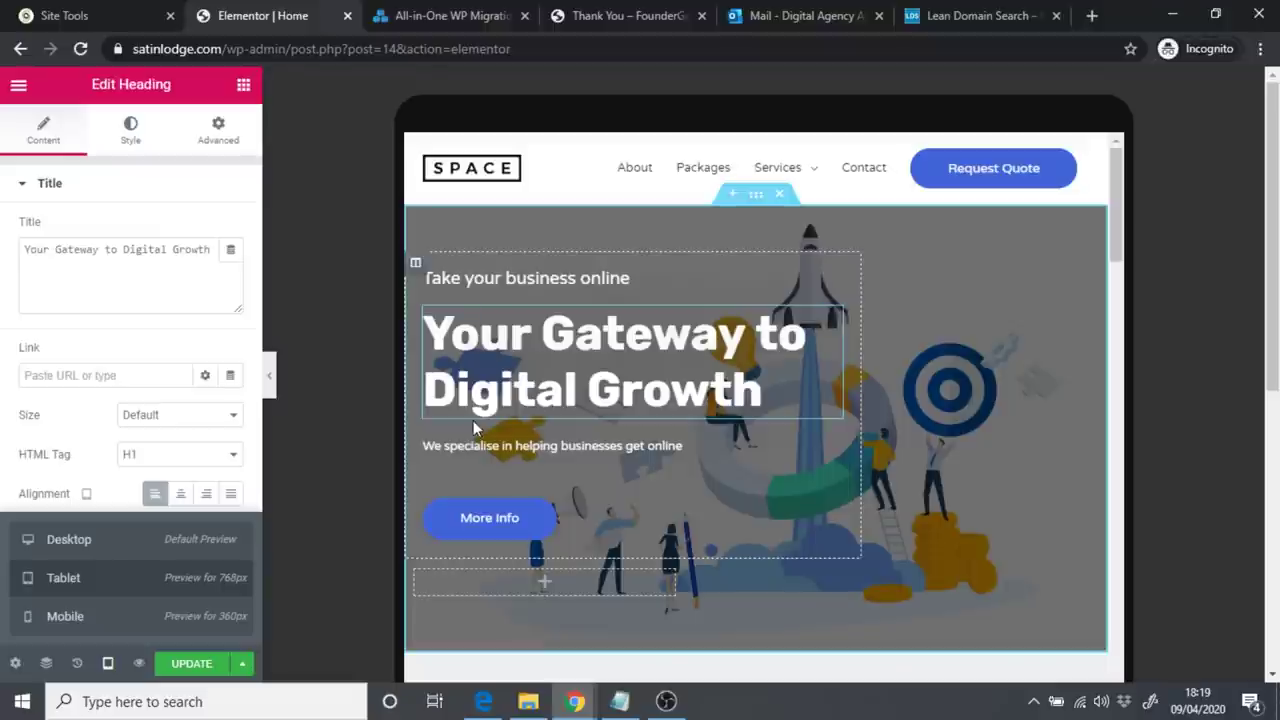
pyautogui.click(67, 555)
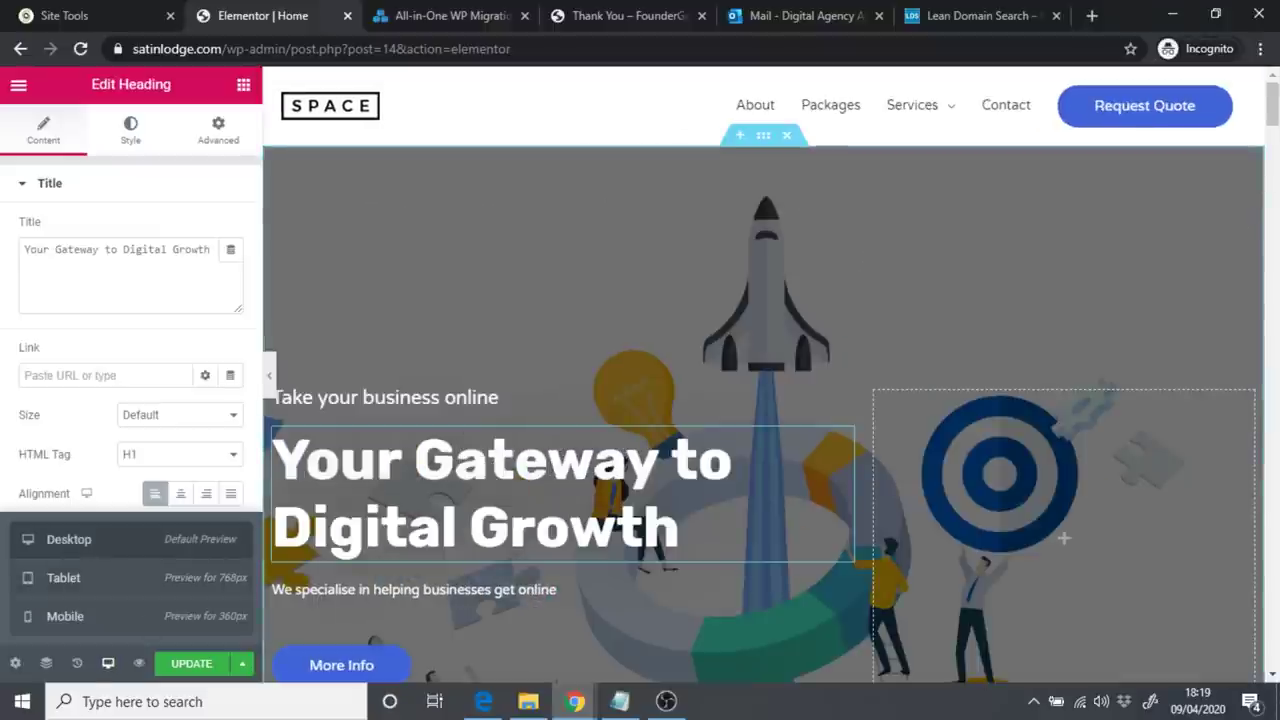
pyautogui.scroll(-10, 659, 404)
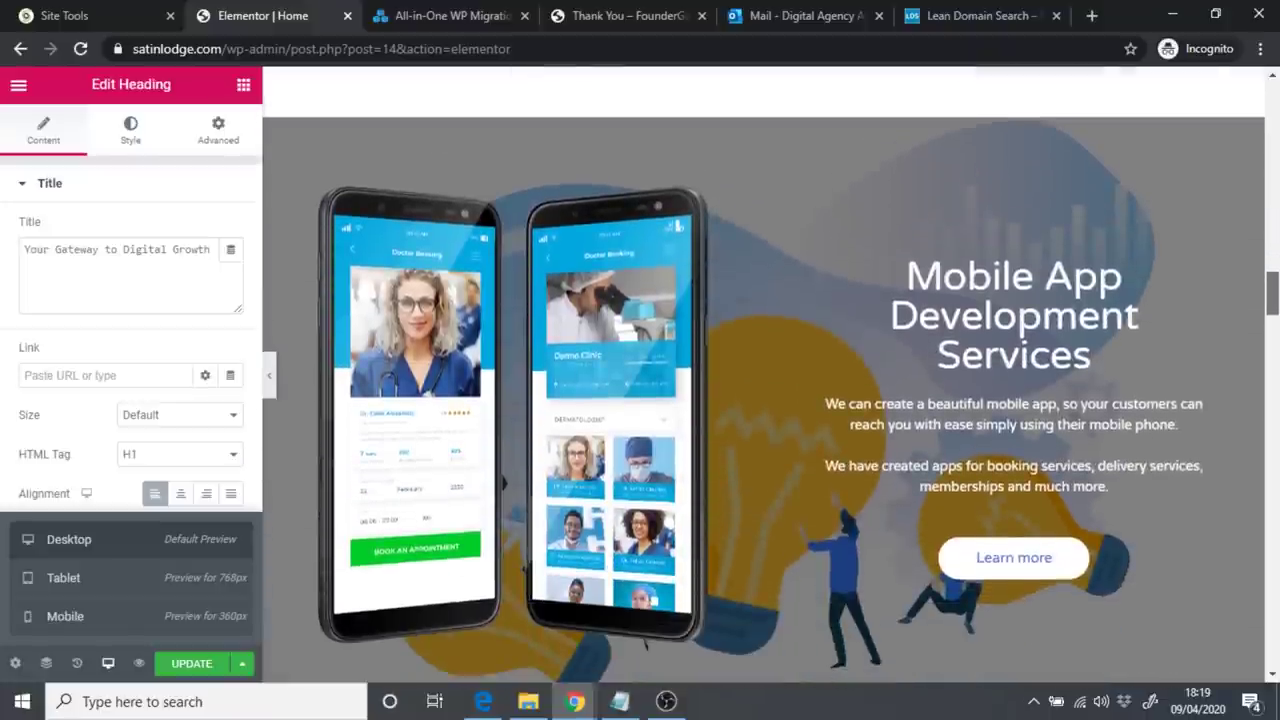
pyautogui.click(581, 350)
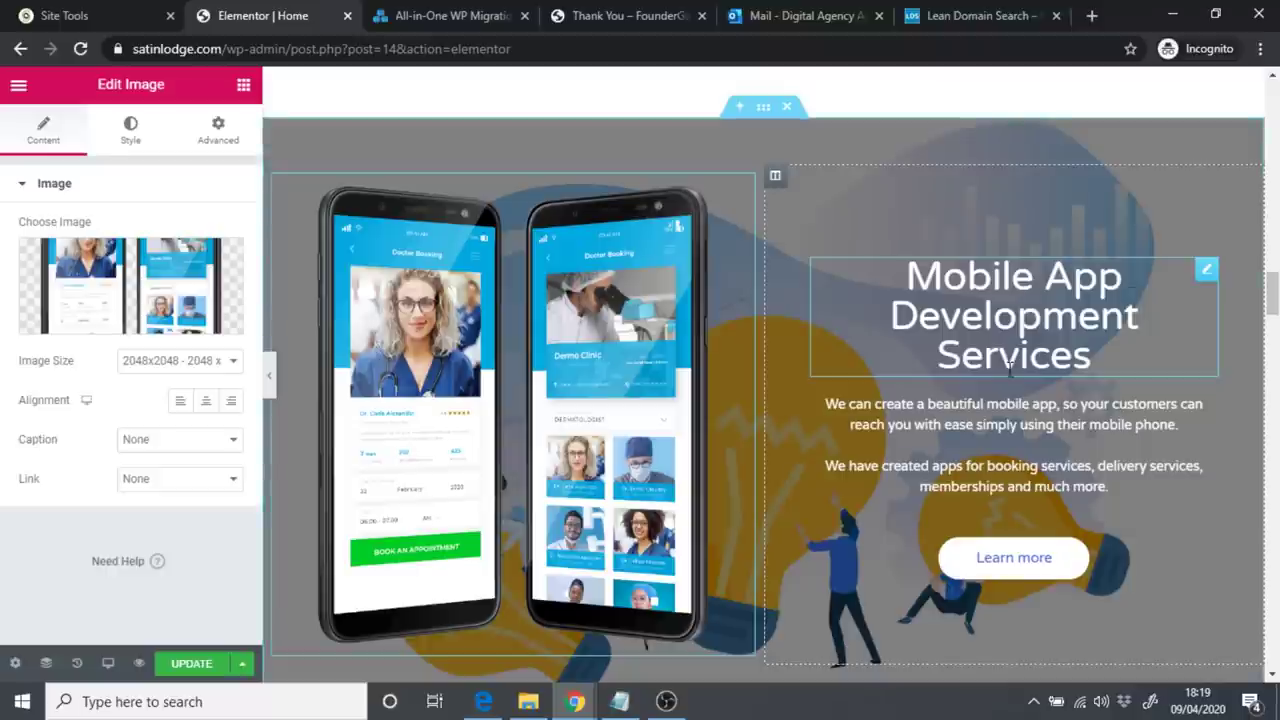
pyautogui.scroll(-2, 1183, 376)
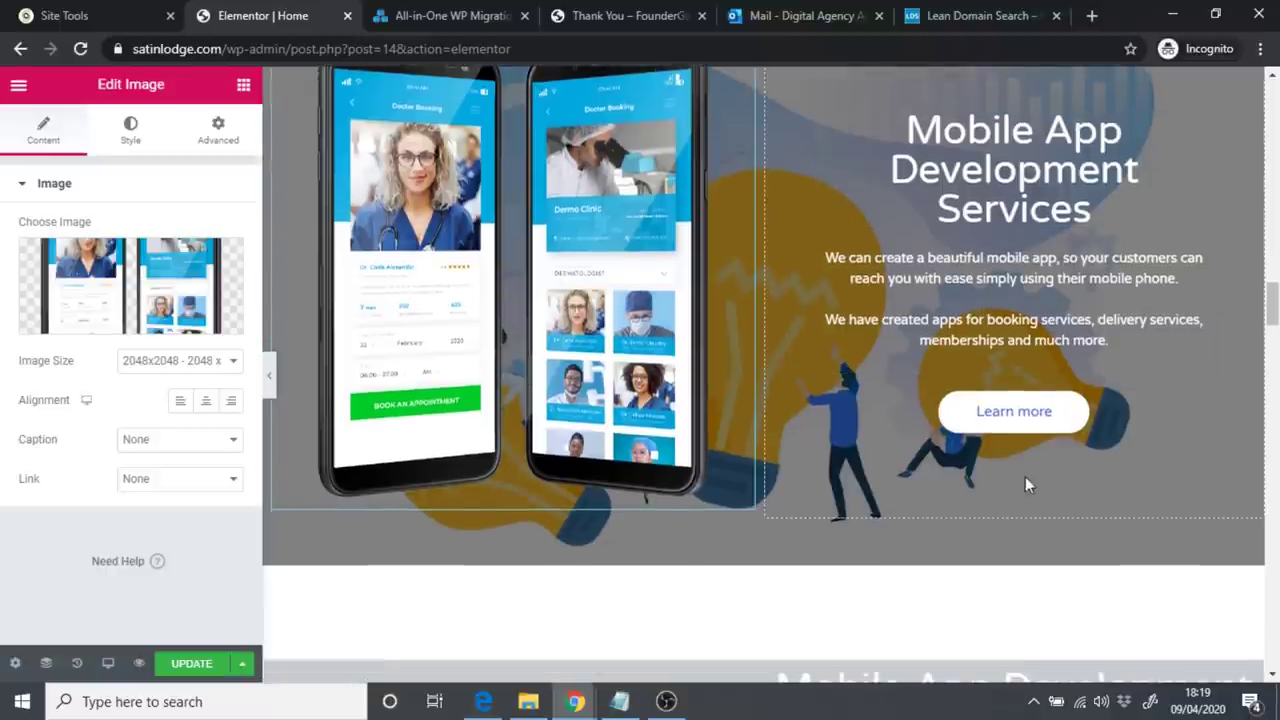
pyautogui.scroll(-10, 772, 376)
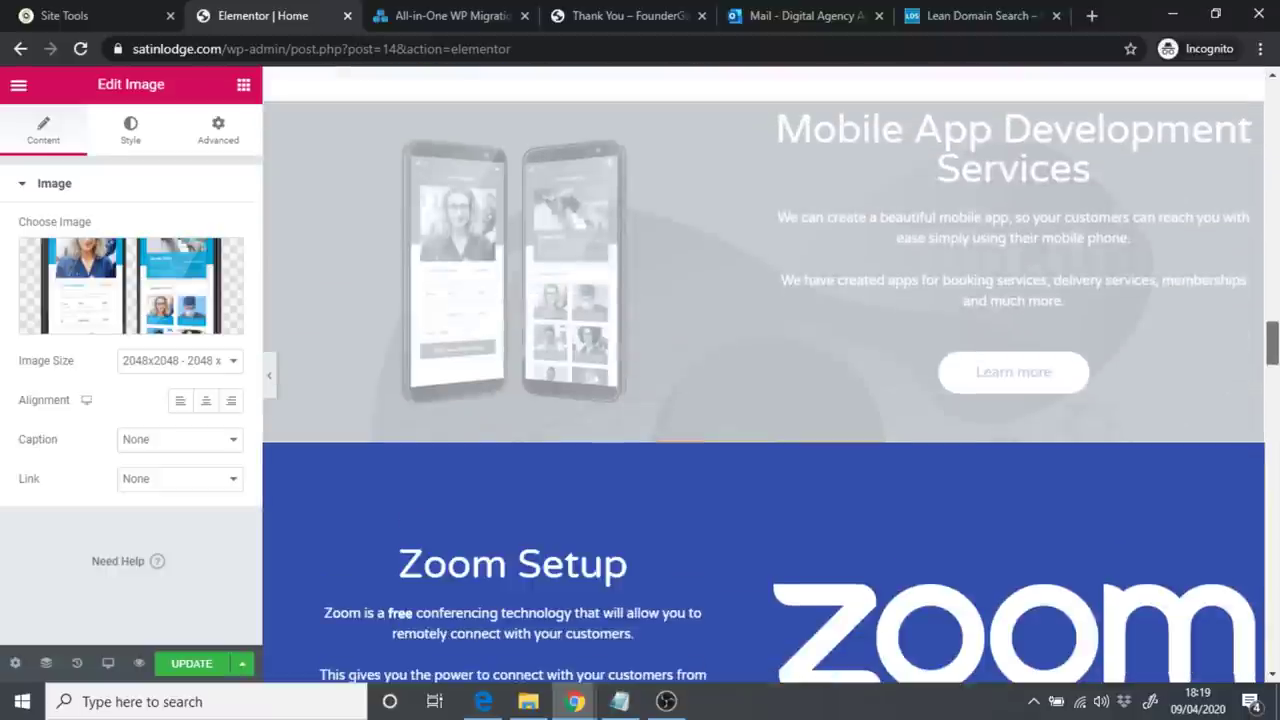
pyautogui.scroll(-2, 772, 376)
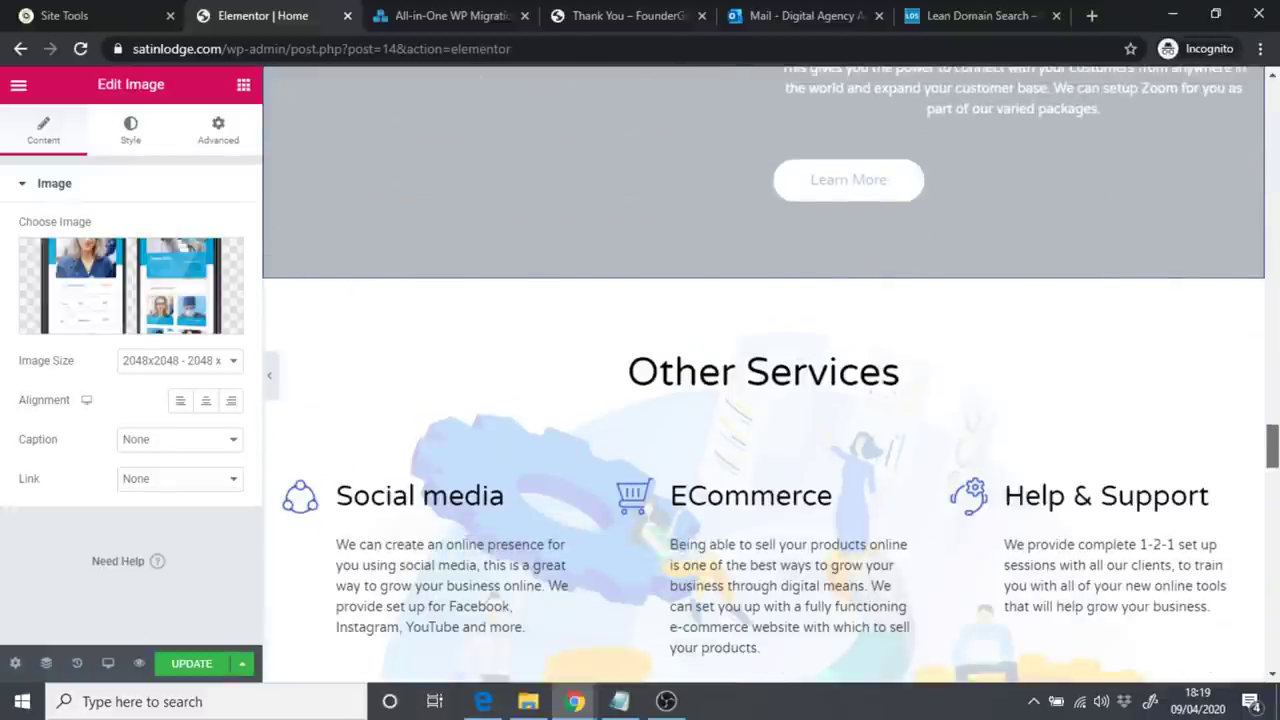
pyautogui.moveTo(1273, 442); pyautogui.dragTo(1275, 573)
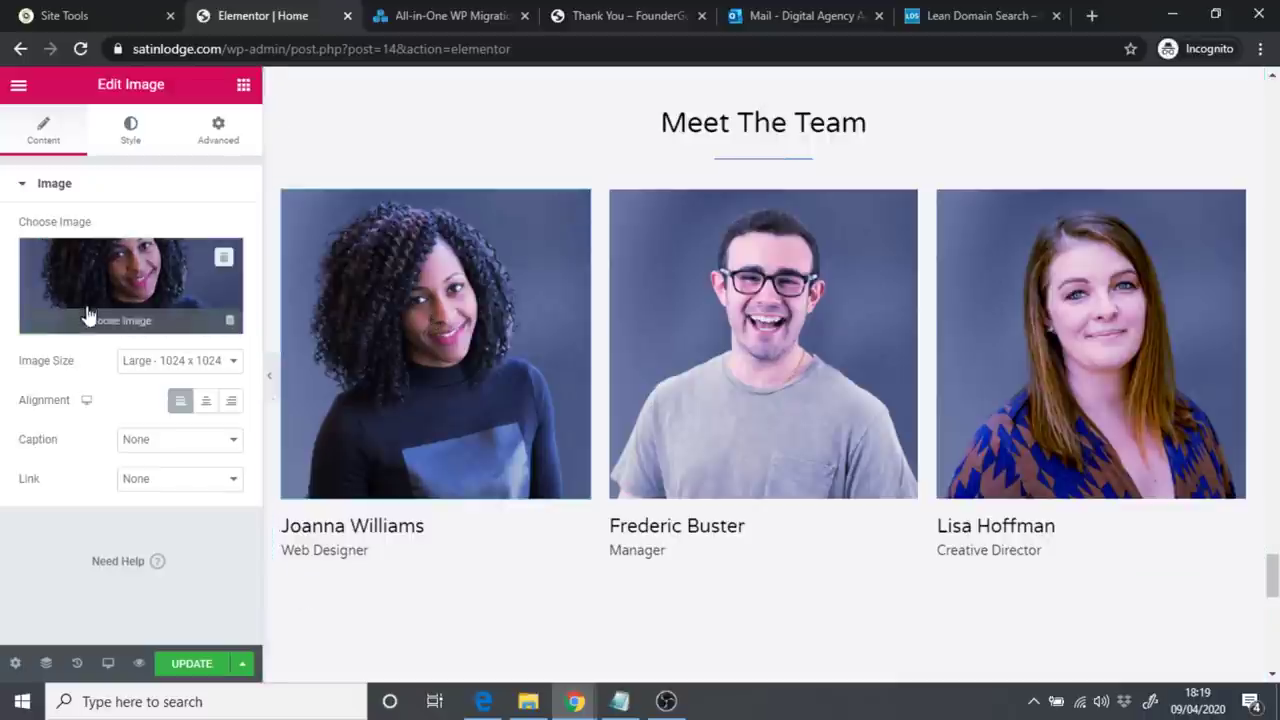
pyautogui.click(360, 528)
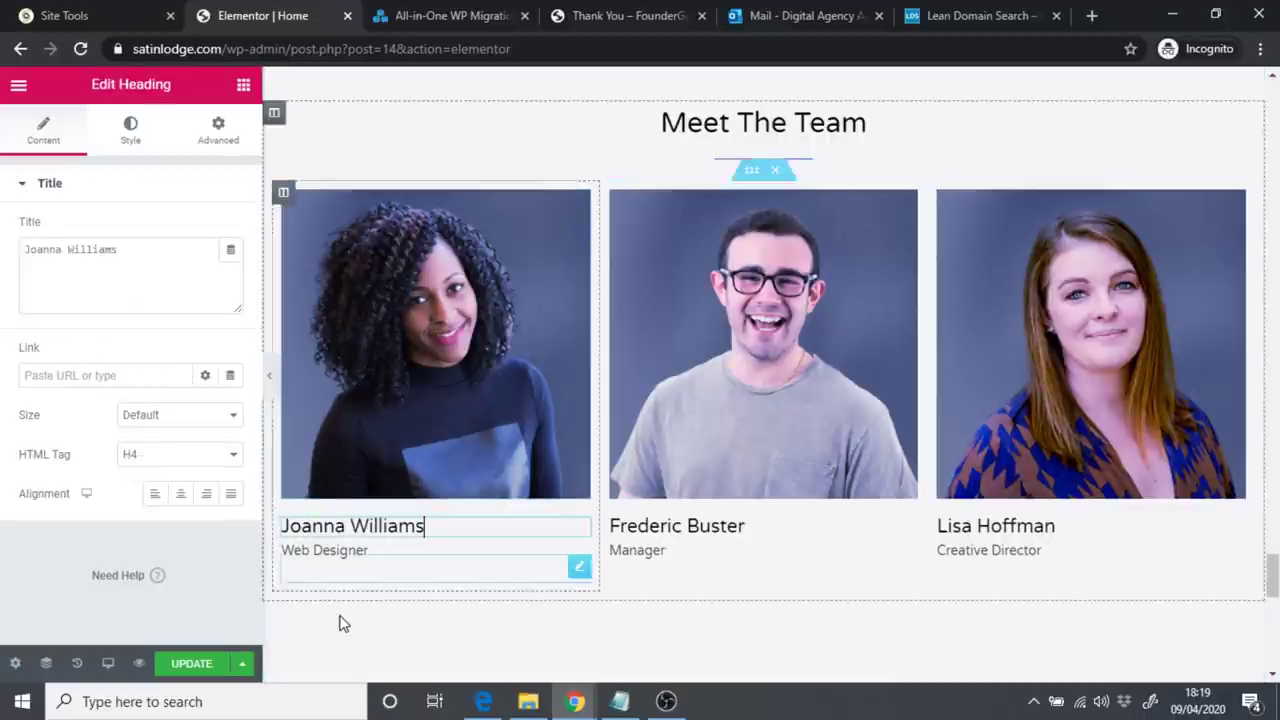
pyautogui.click(314, 551)
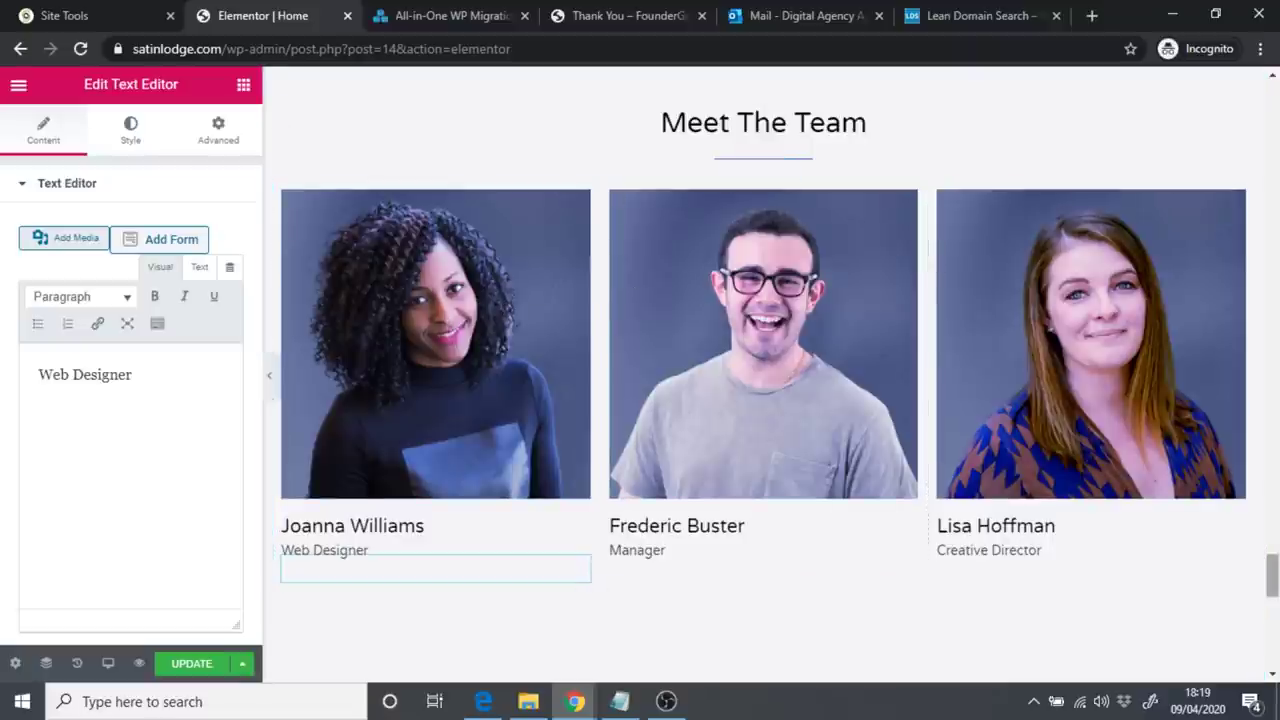
pyautogui.moveTo(1275, 572); pyautogui.dragTo(1275, 543)
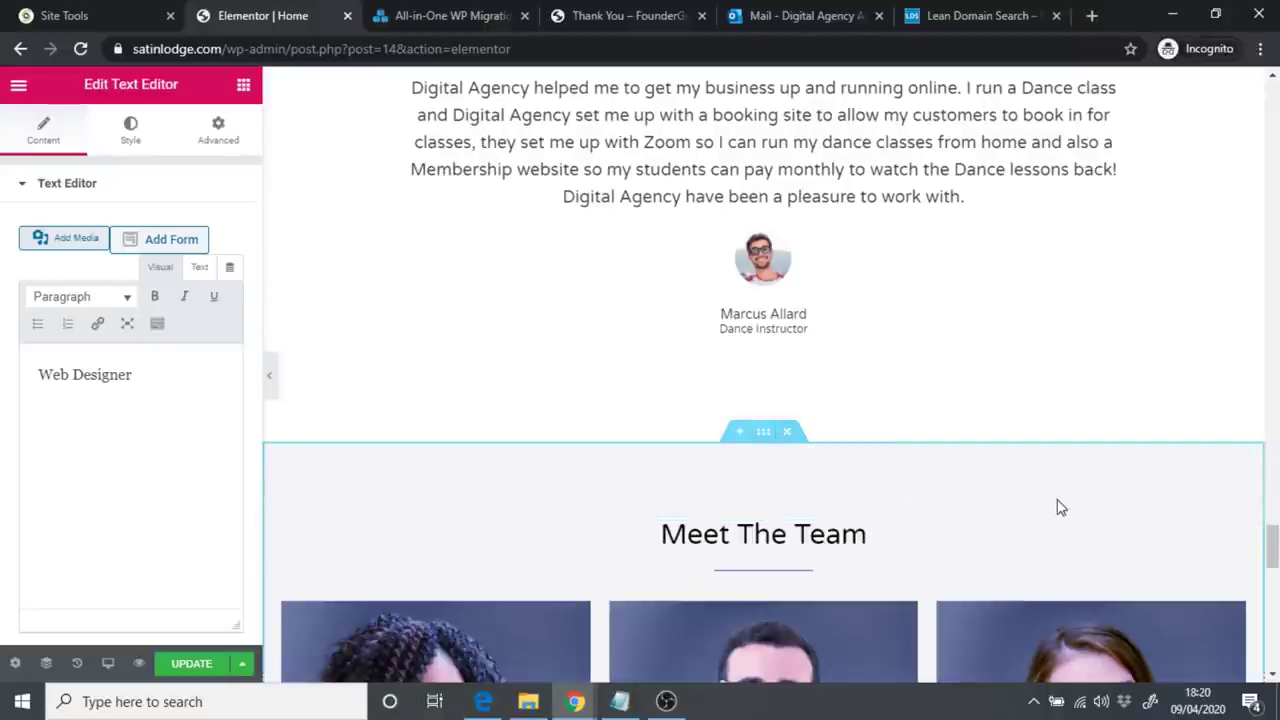
pyautogui.scroll(-6, 1057, 506)
pyautogui.scroll(-4, 770, 374)
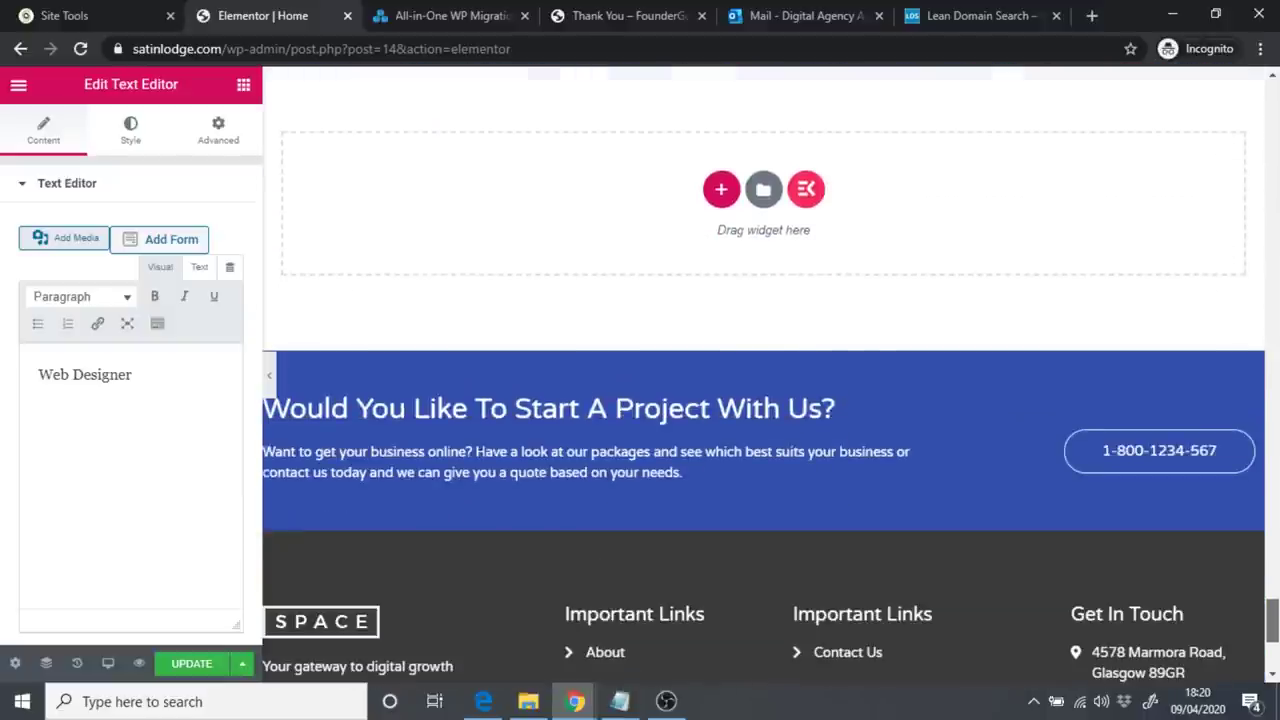
pyautogui.scroll(2, 770, 376)
pyautogui.scroll(-1, 770, 376)
pyautogui.scroll(10, 770, 376)
pyautogui.scroll(15, 1040, 163)
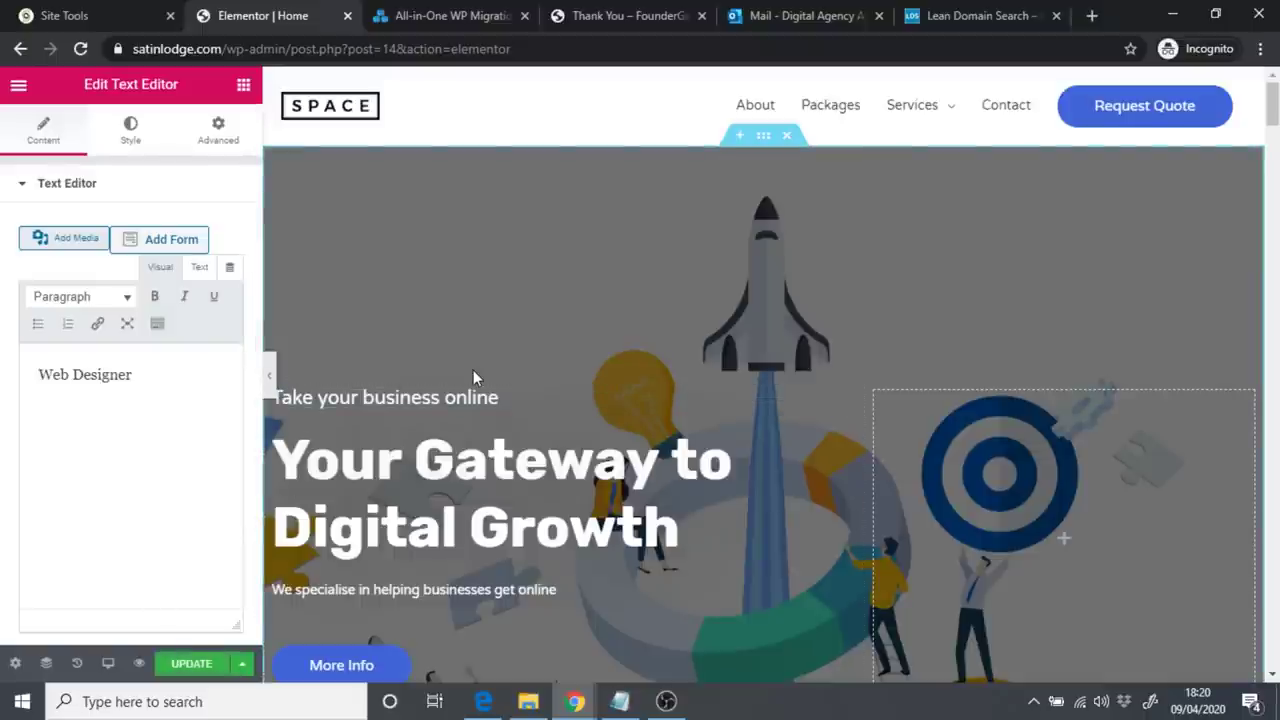
# - Leave the Elementor editor to view the live home page
pyautogui.click(18, 90)
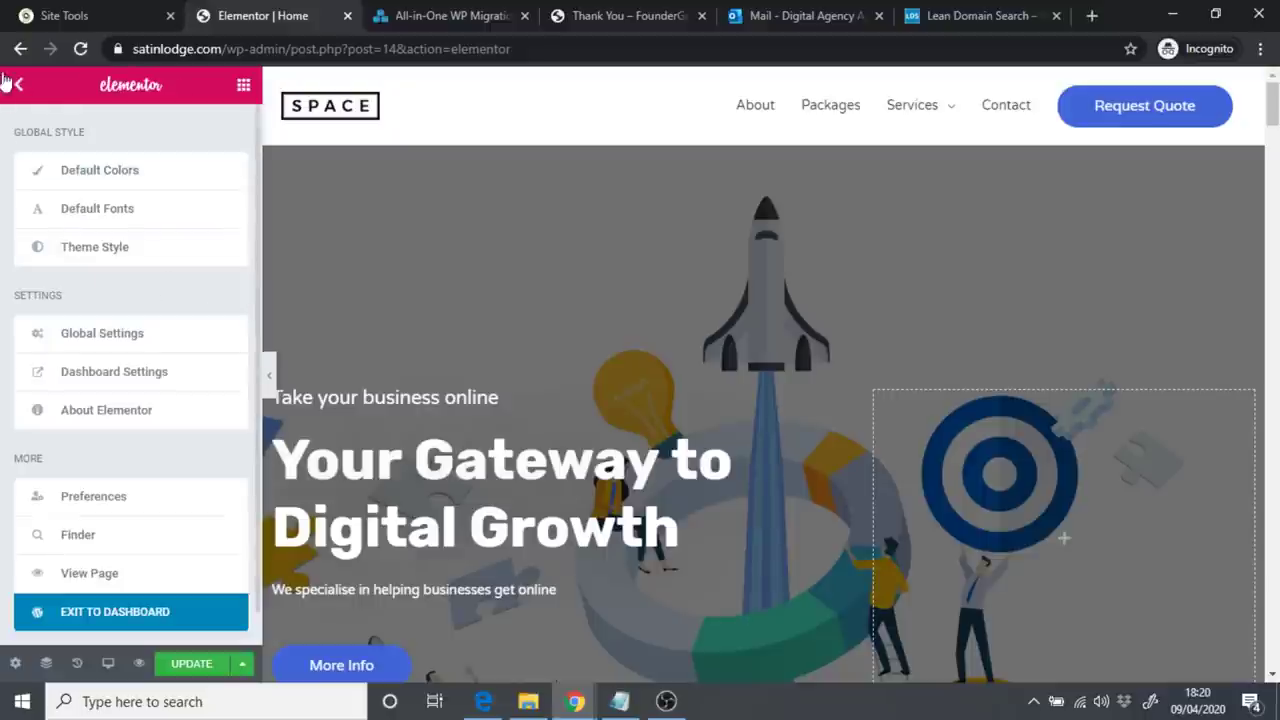
pyautogui.click(95, 574)
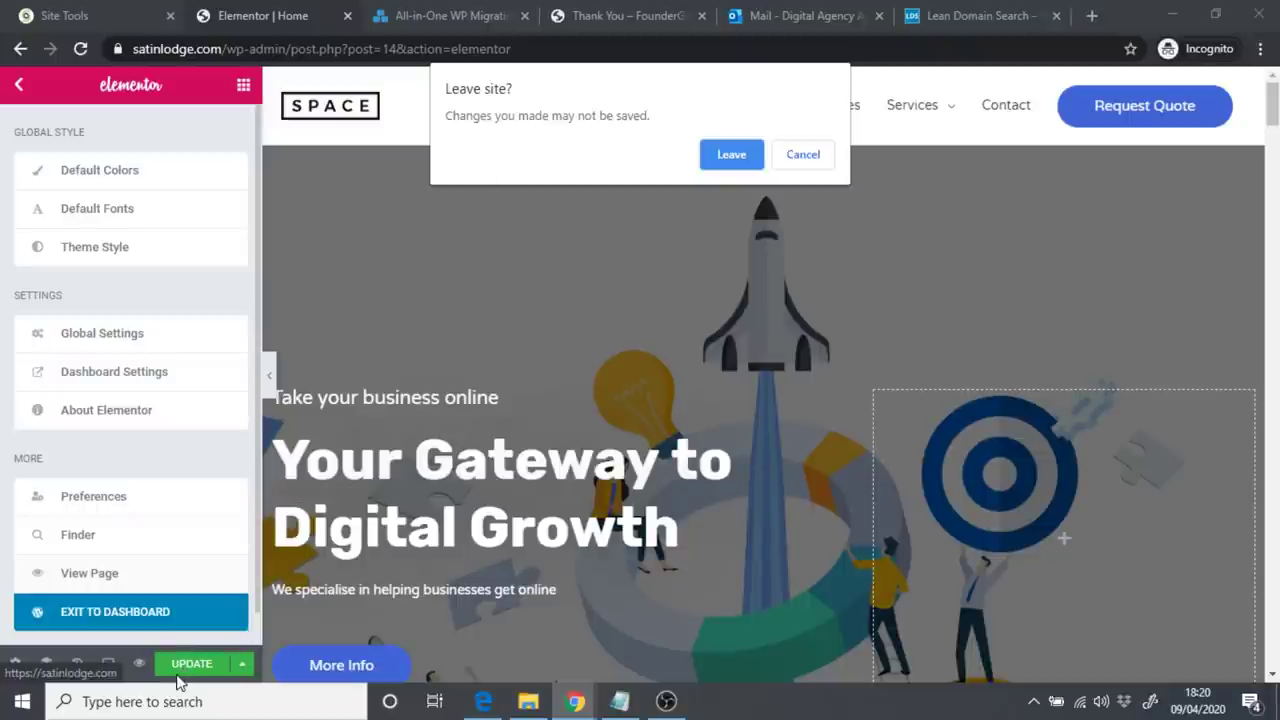
pyautogui.click(729, 158)
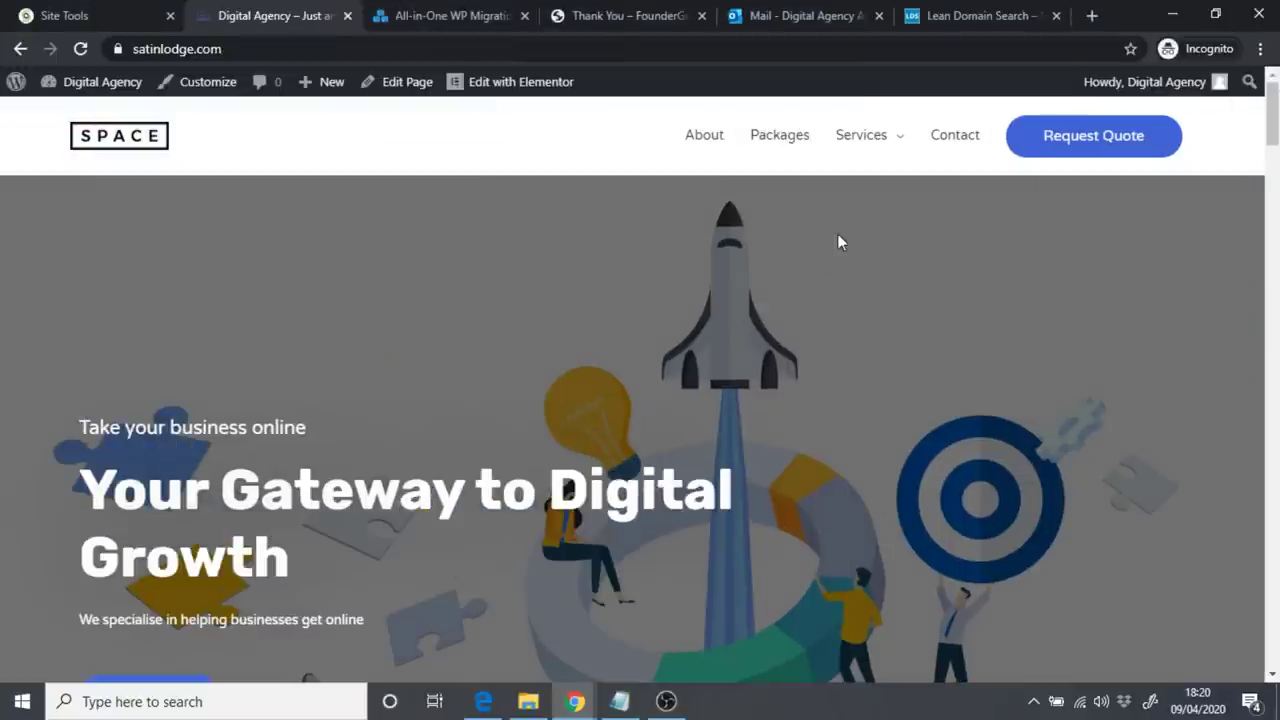
# - Go to the site's Packages page and open it in Elementor
pyautogui.click(796, 146)
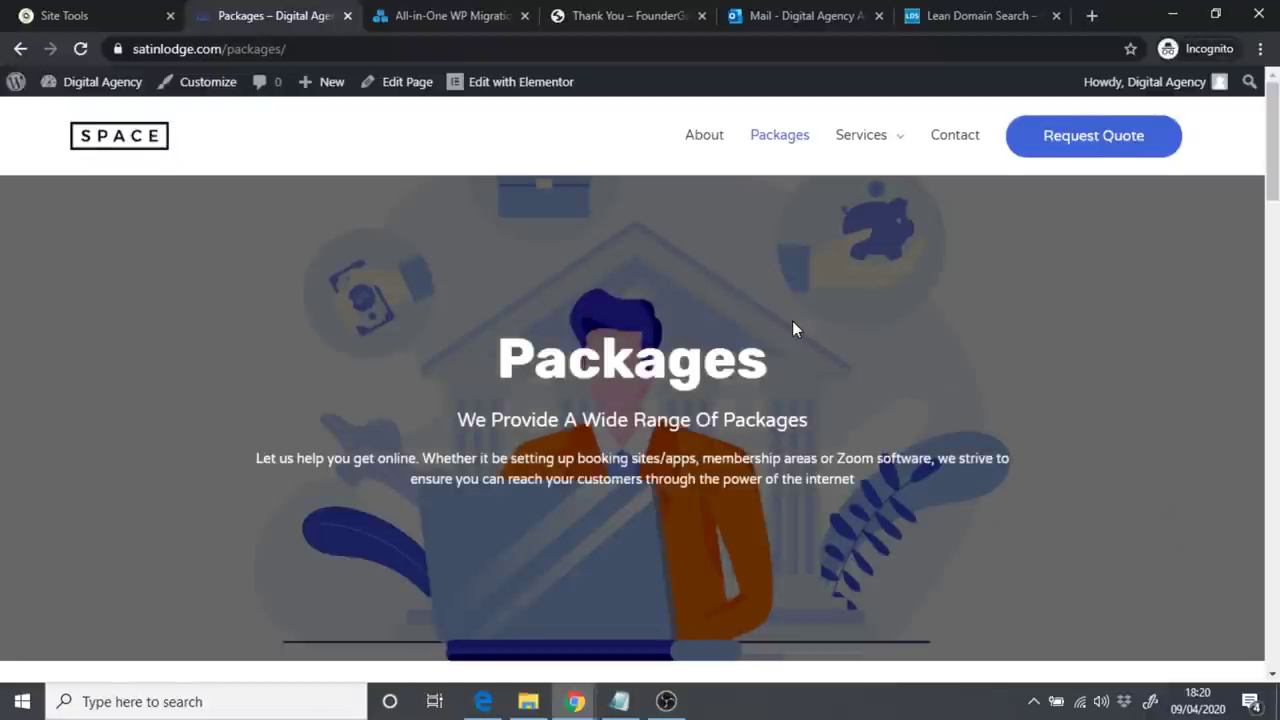
pyautogui.scroll(-7, 792, 328)
pyautogui.scroll(1, 795, 328)
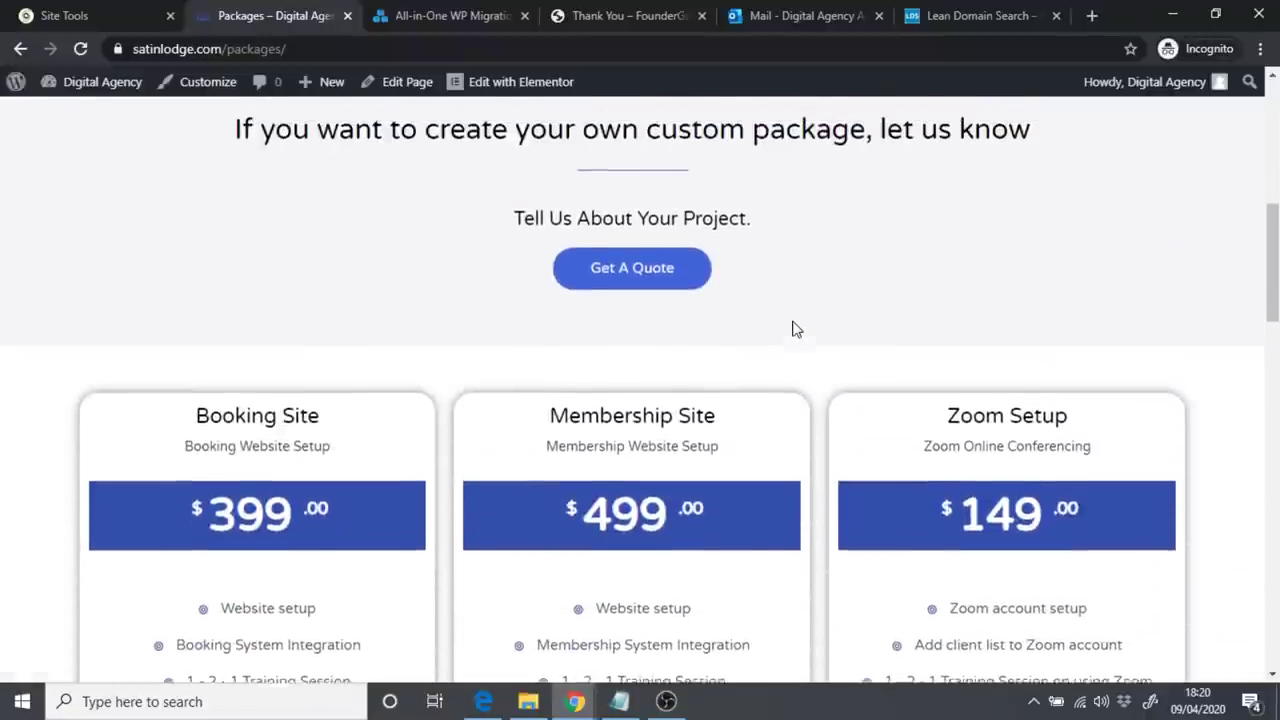
pyautogui.scroll(6, 795, 328)
pyautogui.click(500, 84)
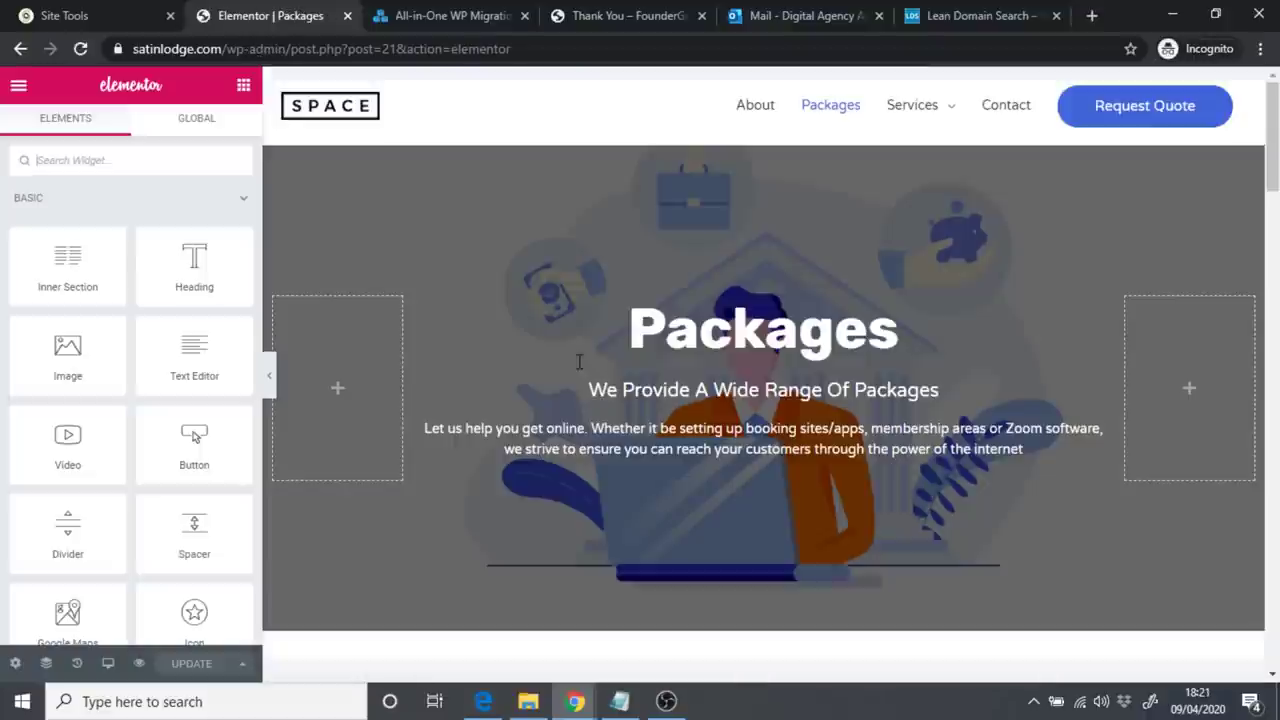
# - Scroll to the pricing cards and open the Booking Site pricing table's settings
pyautogui.scroll(-7, 1274, 258)
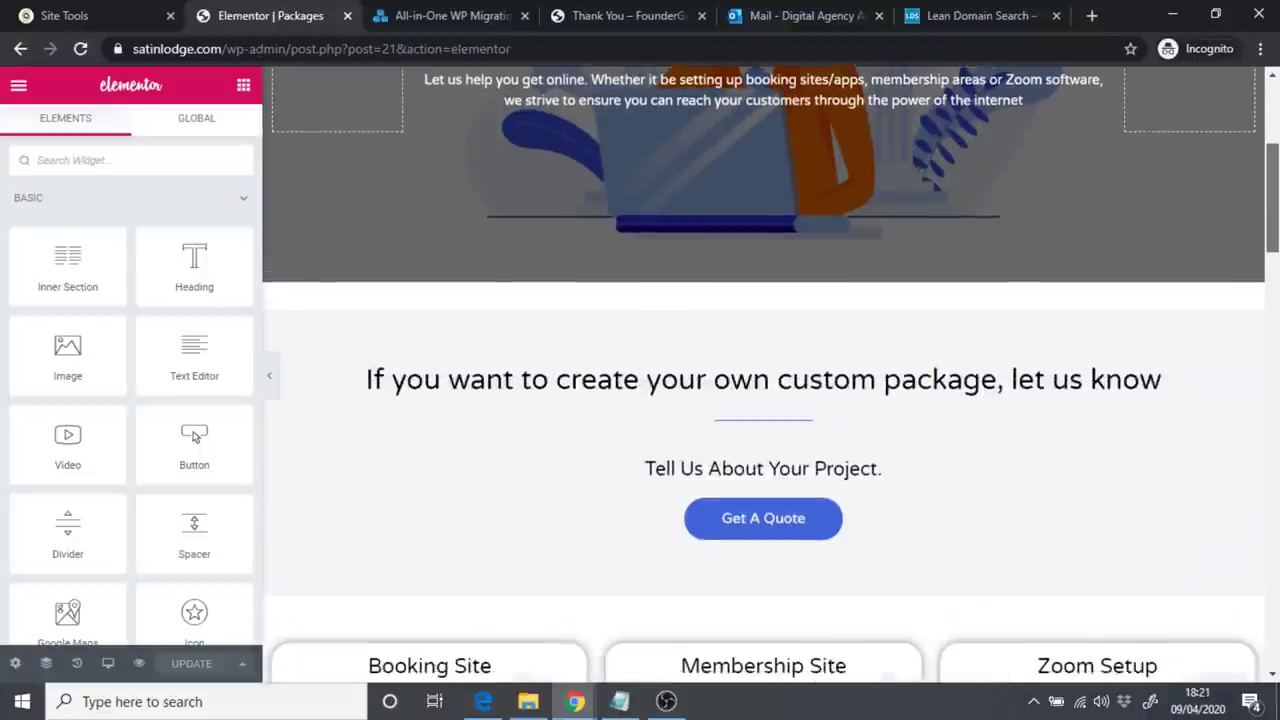
pyautogui.moveTo(1275, 258); pyautogui.dragTo(1276, 372)
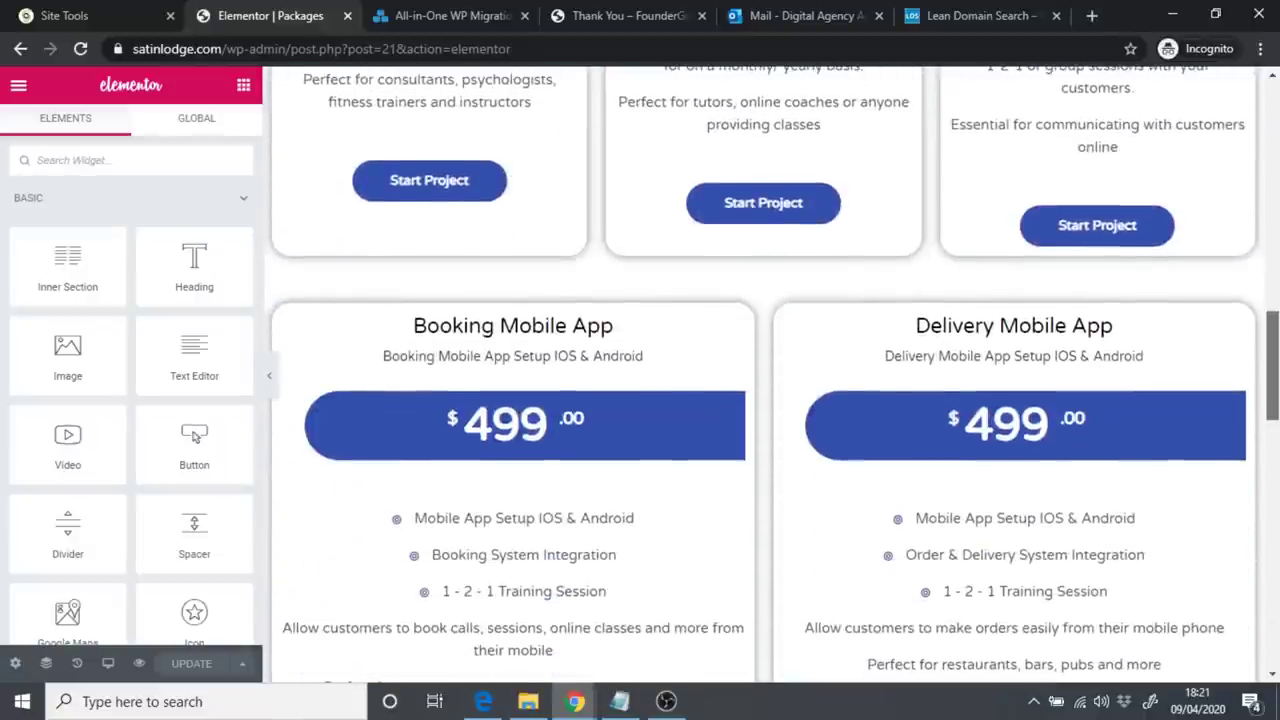
pyautogui.scroll(4, 427, 195)
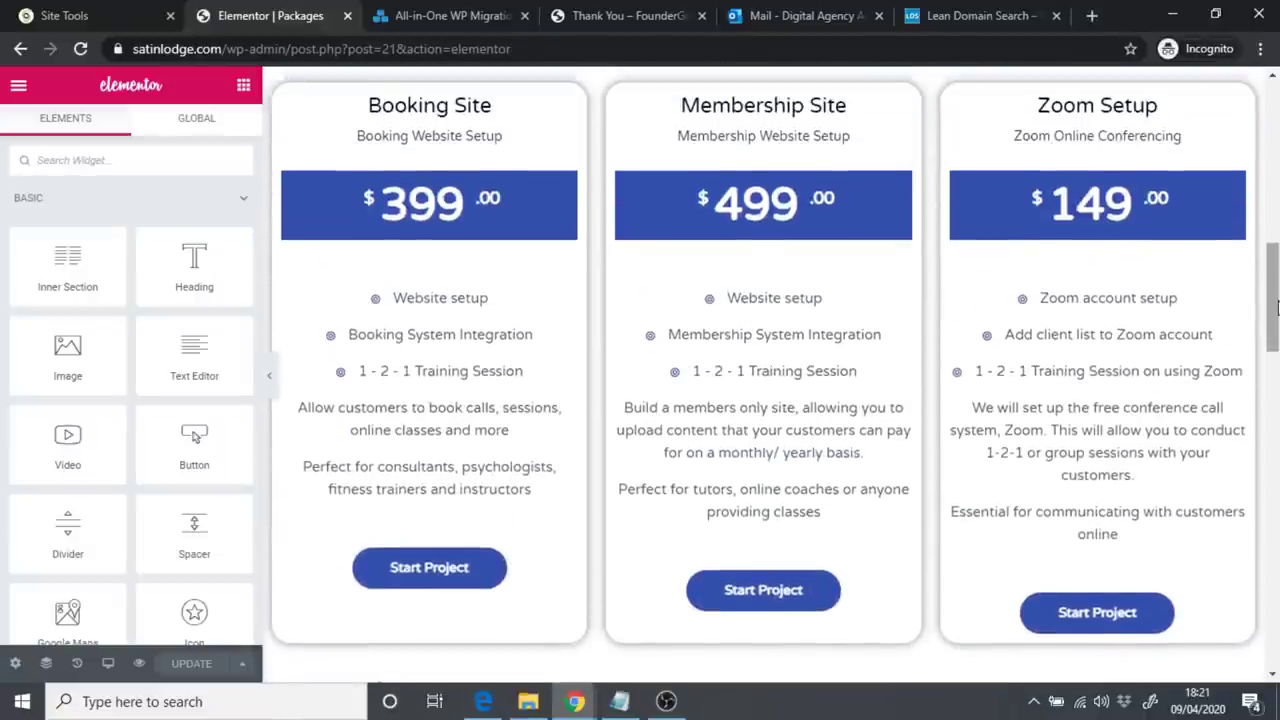
pyautogui.click(389, 205)
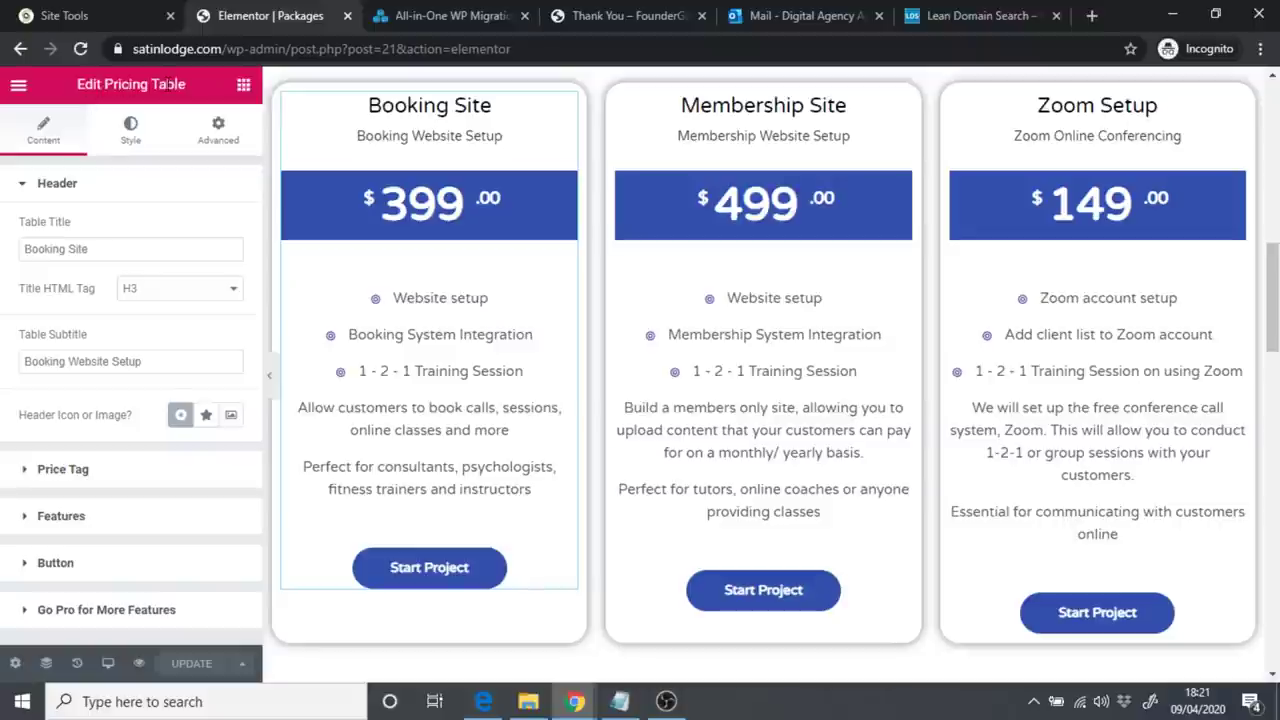
pyautogui.click(64, 469)
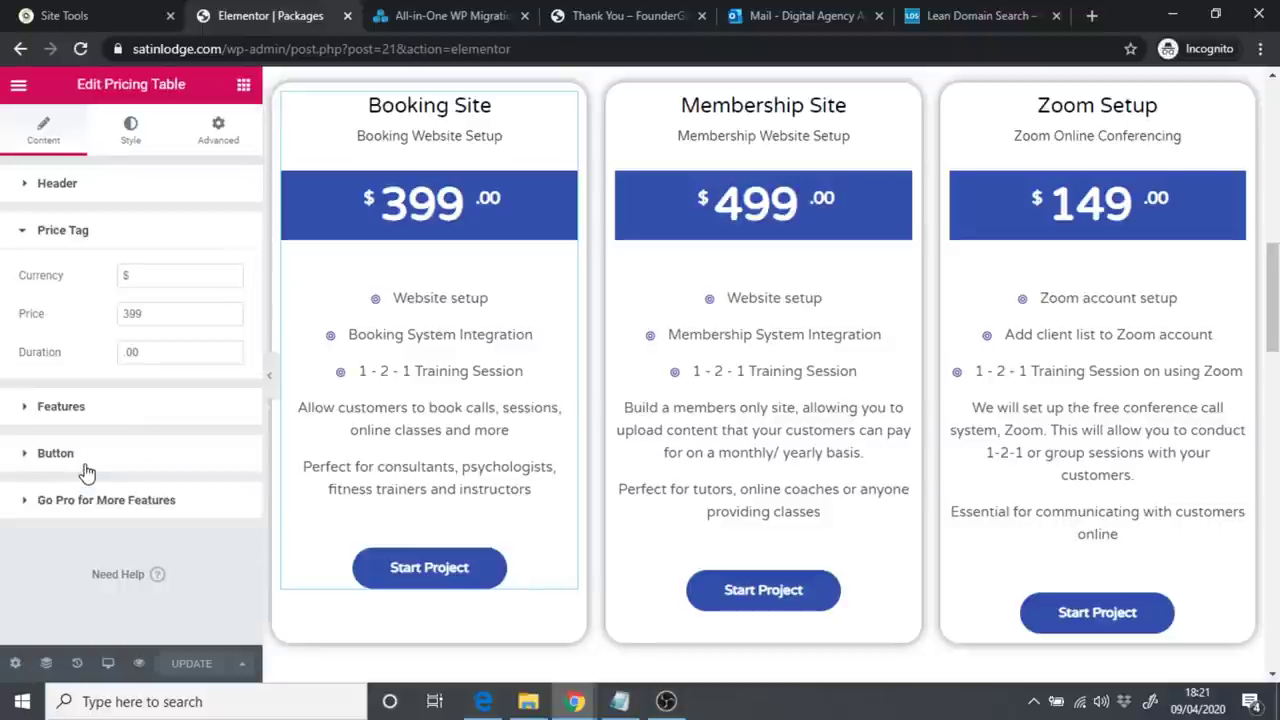
pyautogui.click(131, 308)
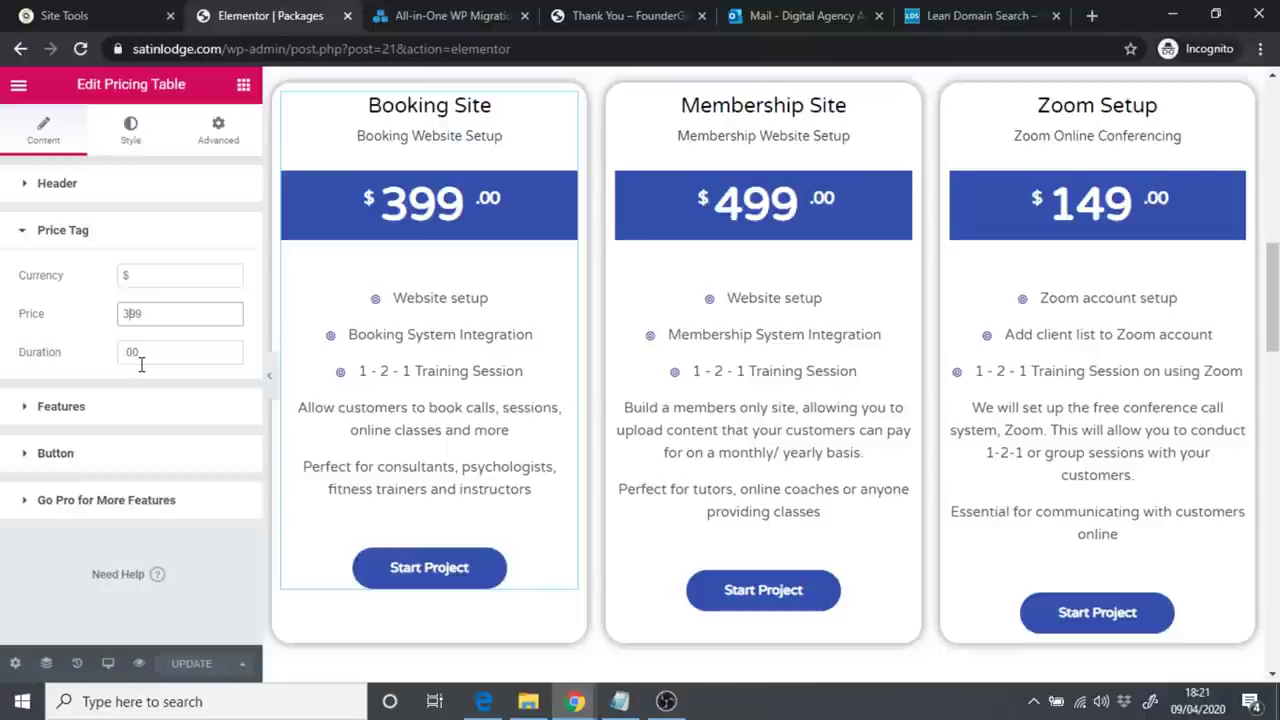
pyautogui.press('BackSpace')
pyautogui.write('7')
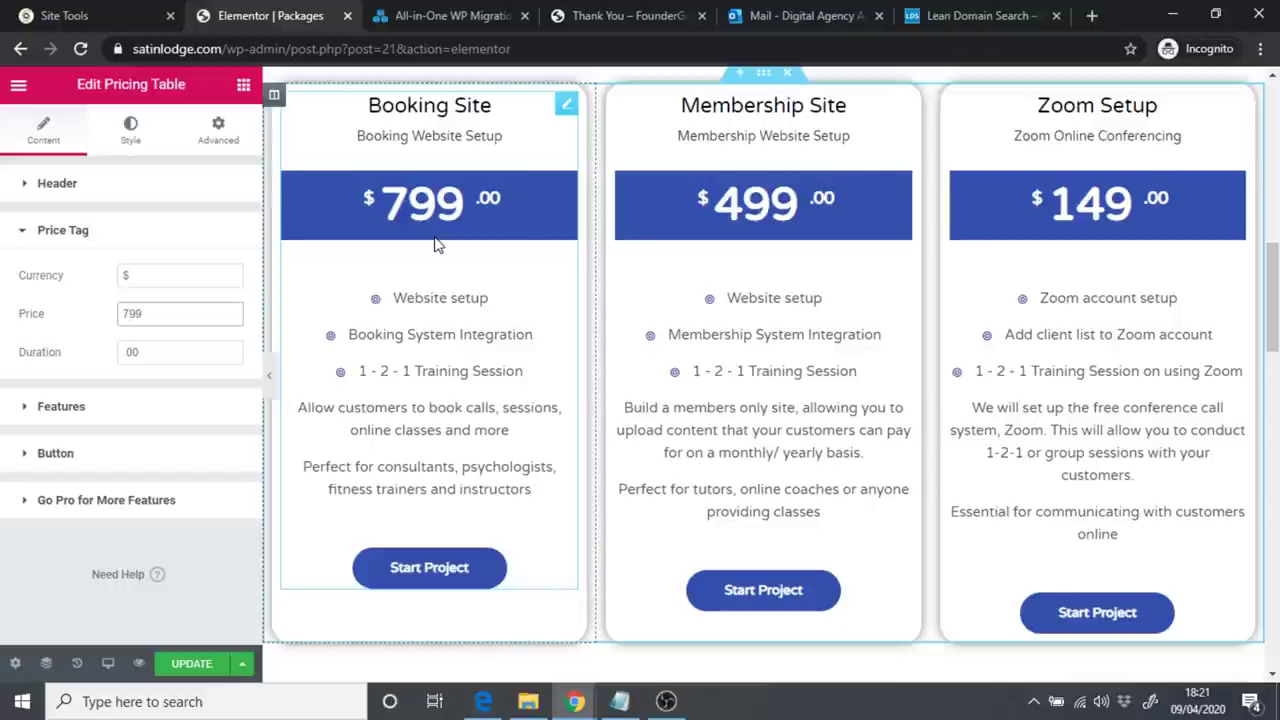
pyautogui.press('BackSpace')
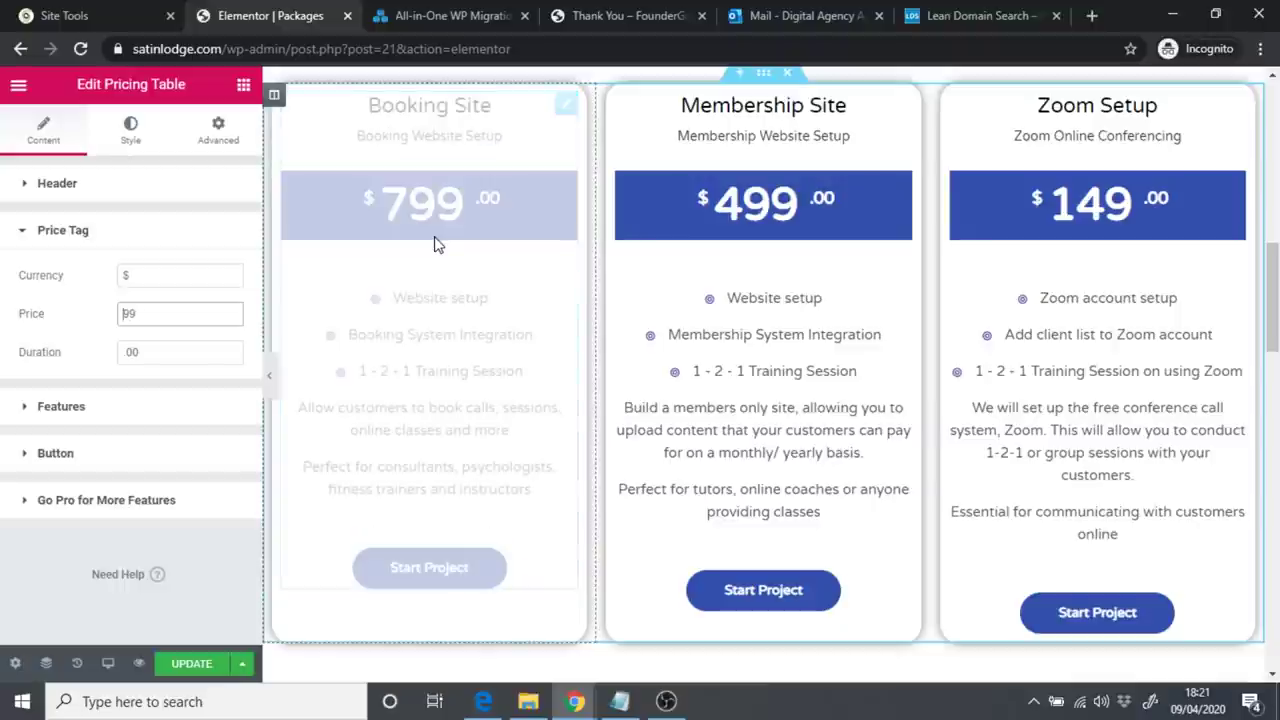
pyautogui.write('3')
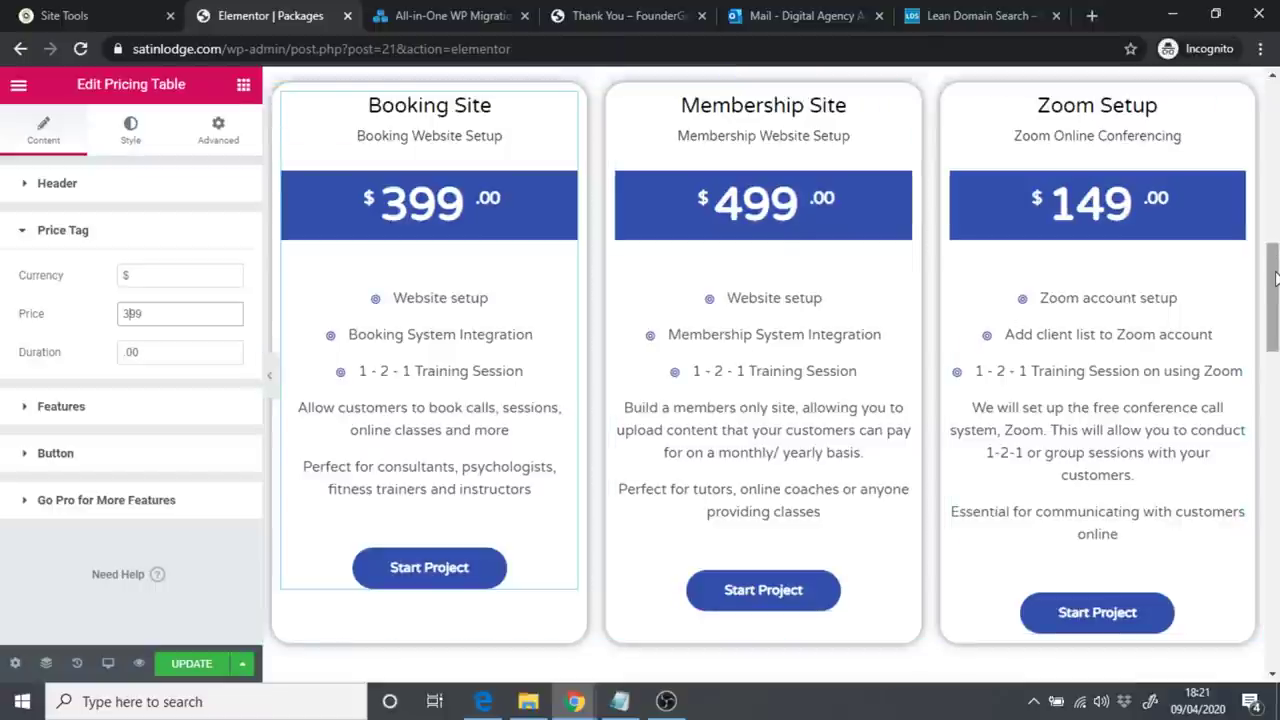
pyautogui.moveTo(1275, 277)
pyautogui.mouseDown()
pyautogui.moveTo(1275, 386)
pyautogui.moveTo(1276, 267)
pyautogui.mouseUp()
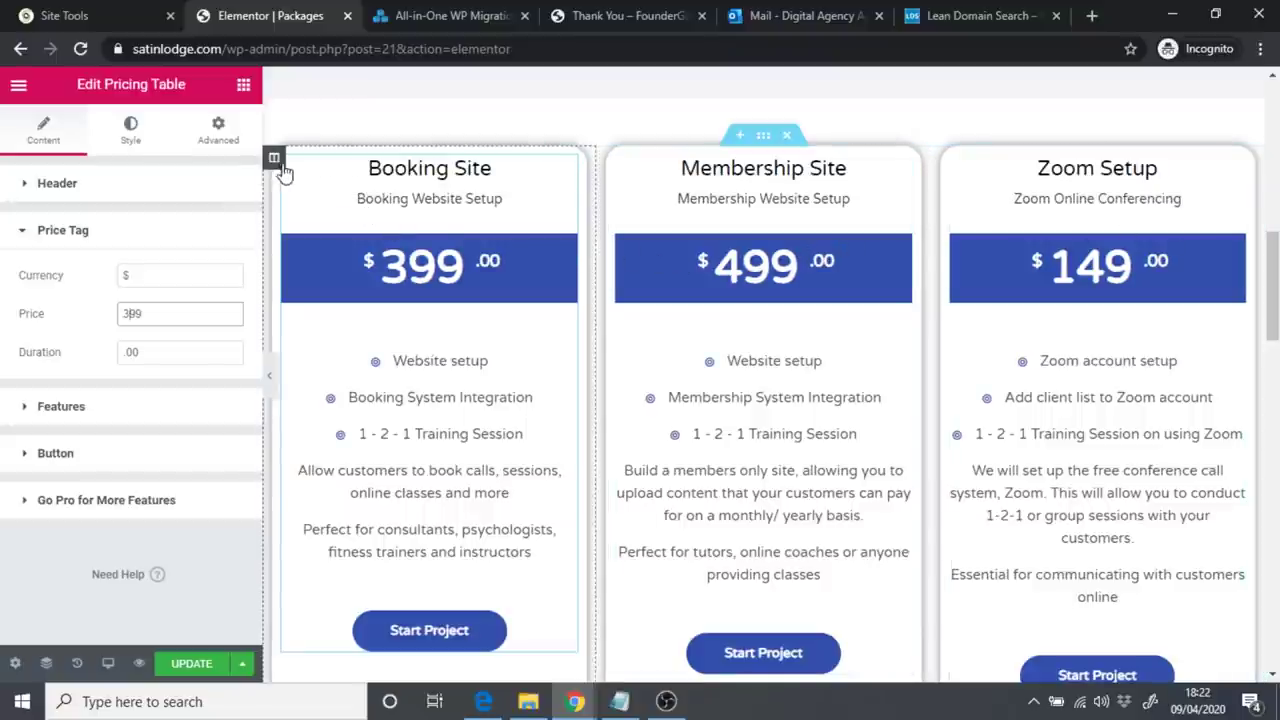
# - Duplicate the Booking Site card, retitling the copy 'Comprehensive' with price 1399
pyautogui.rightClick(275, 163)
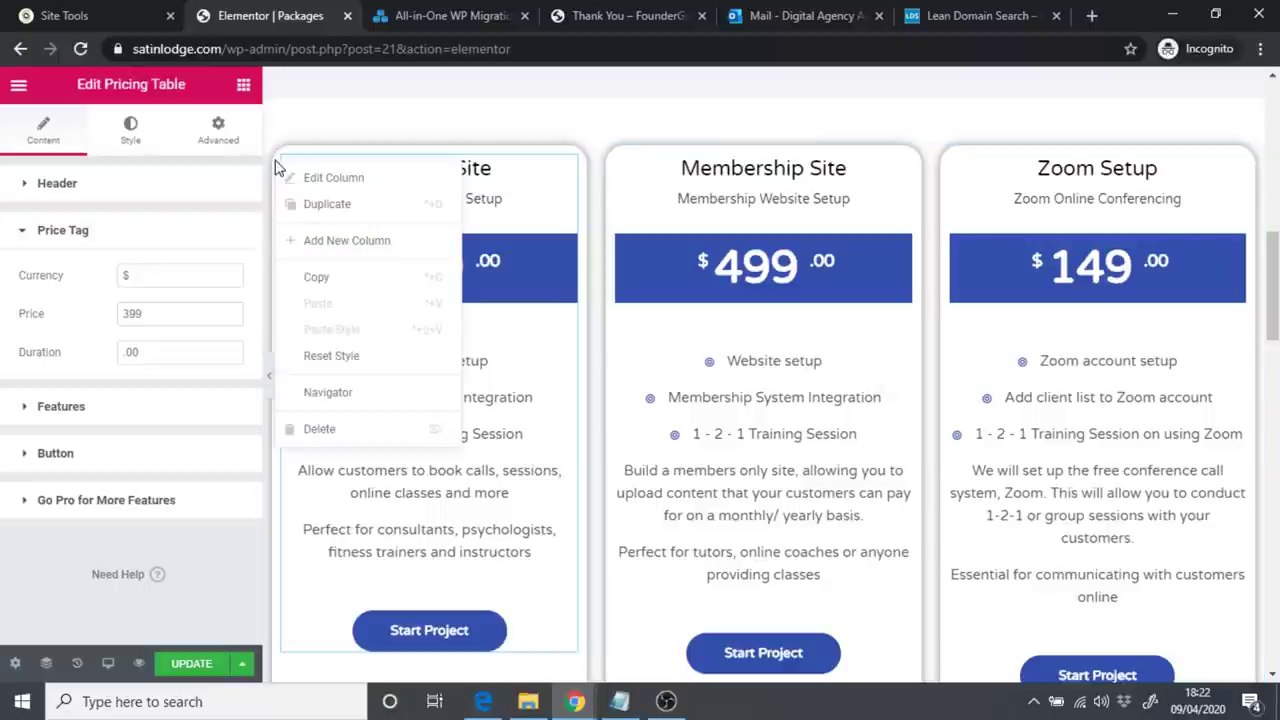
pyautogui.click(321, 203)
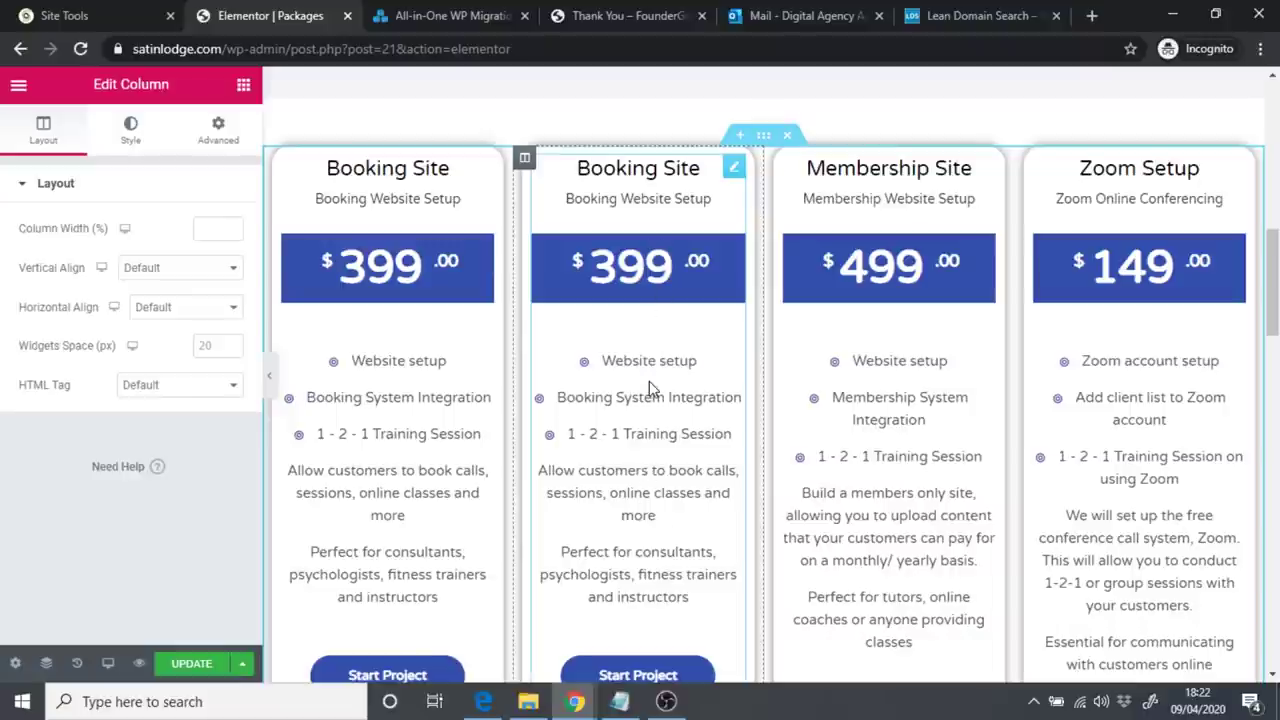
pyautogui.click(604, 222)
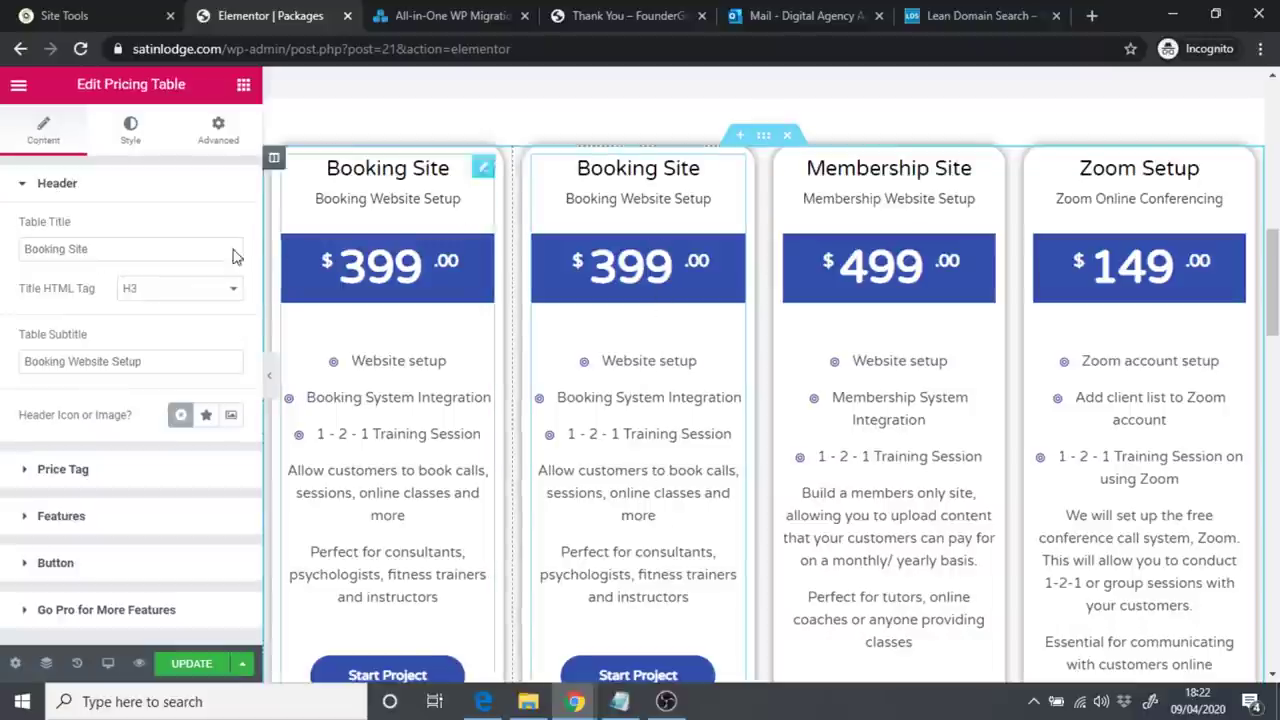
pyautogui.moveTo(132, 252); pyautogui.dragTo(3, 281)
pyautogui.write('Comprehensive')
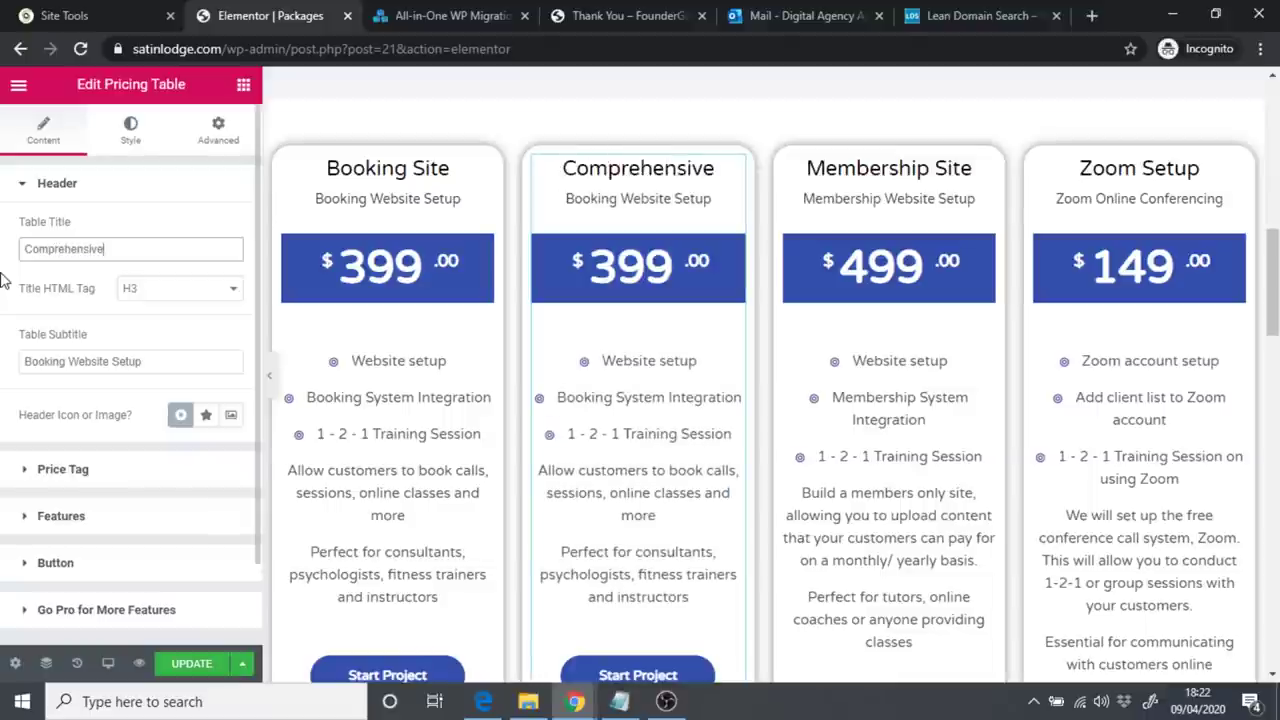
pyautogui.click(70, 468)
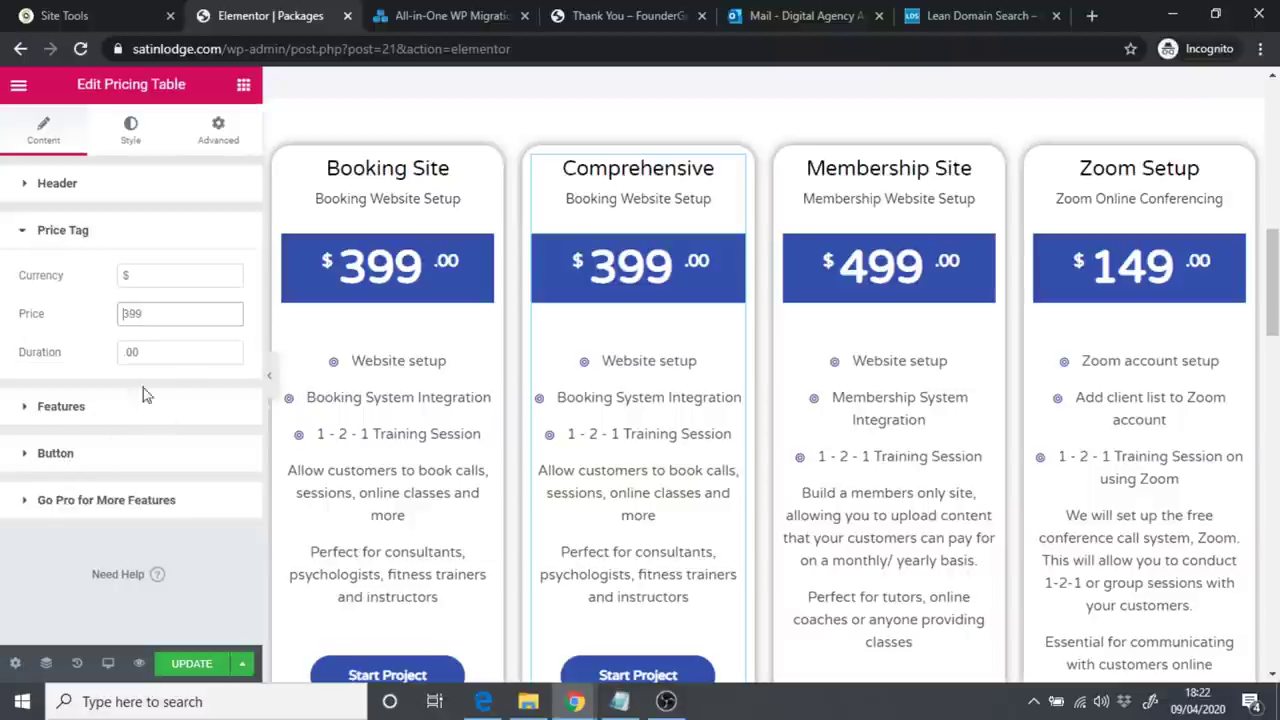
pyautogui.write('1')
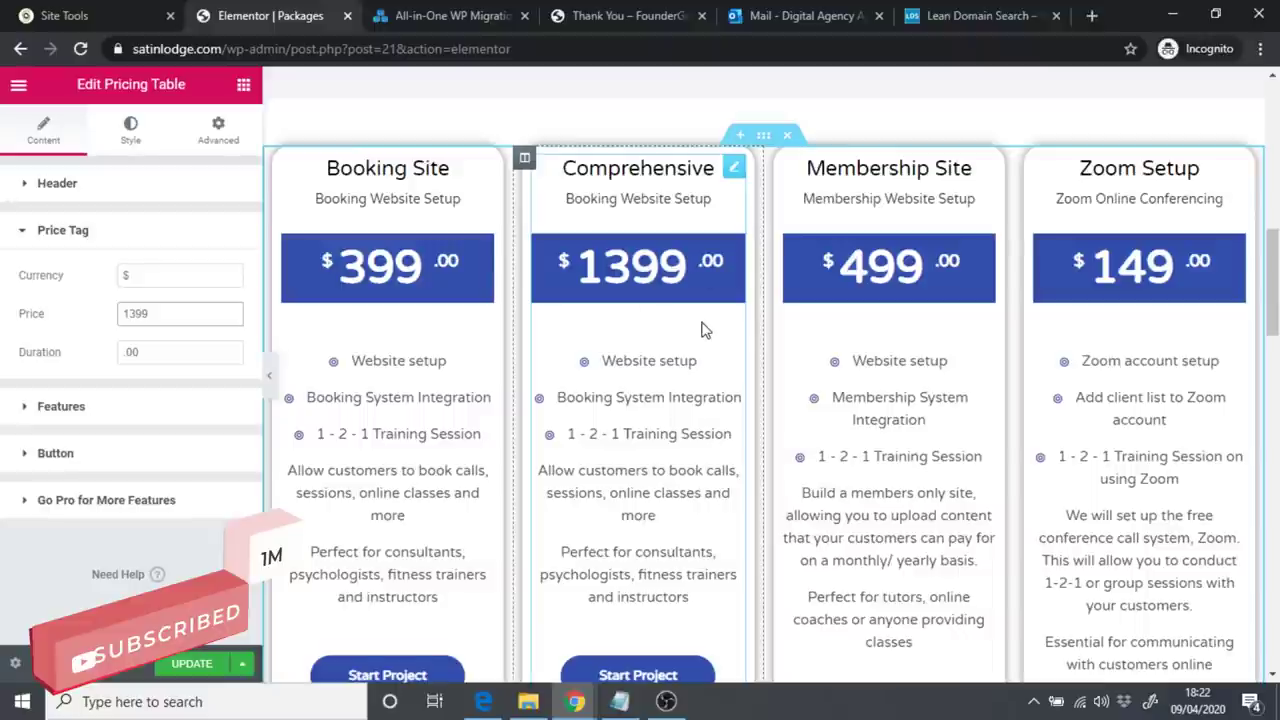
# - Review the Comprehensive card's feature list and button settings without changing them
pyautogui.click(62, 407)
pyautogui.click(75, 392)
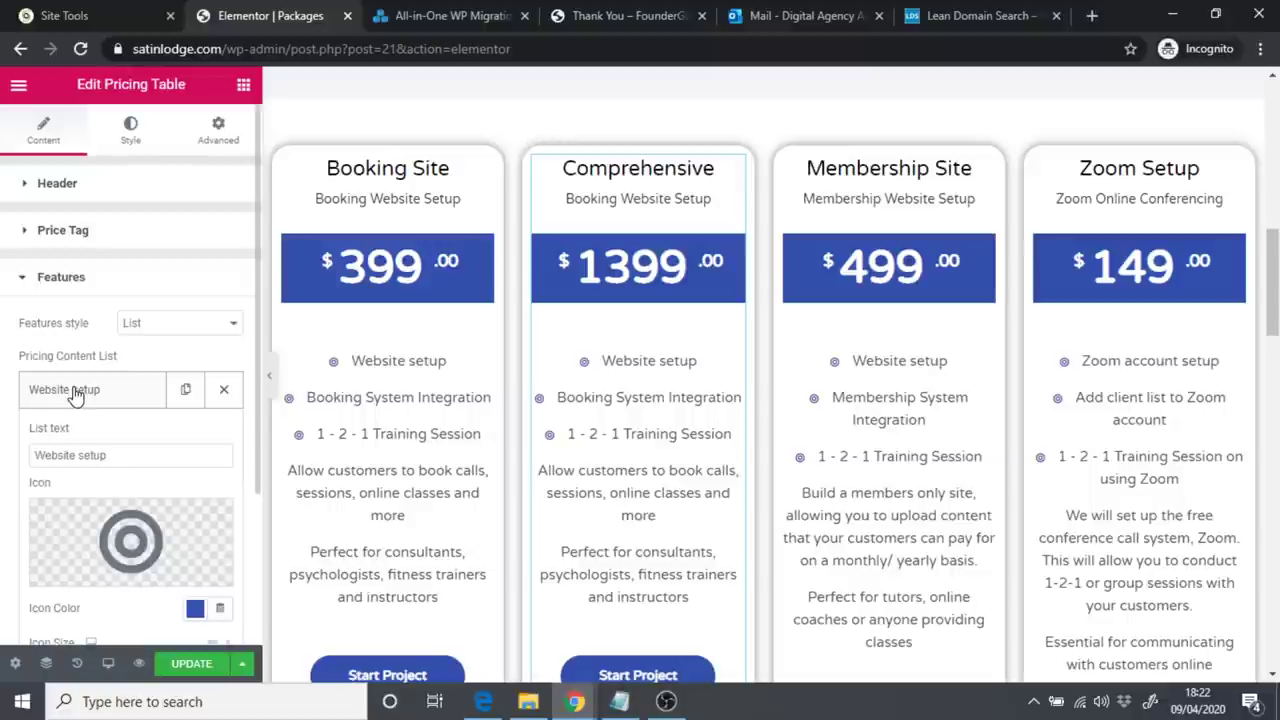
pyautogui.tripleClick(70, 455)
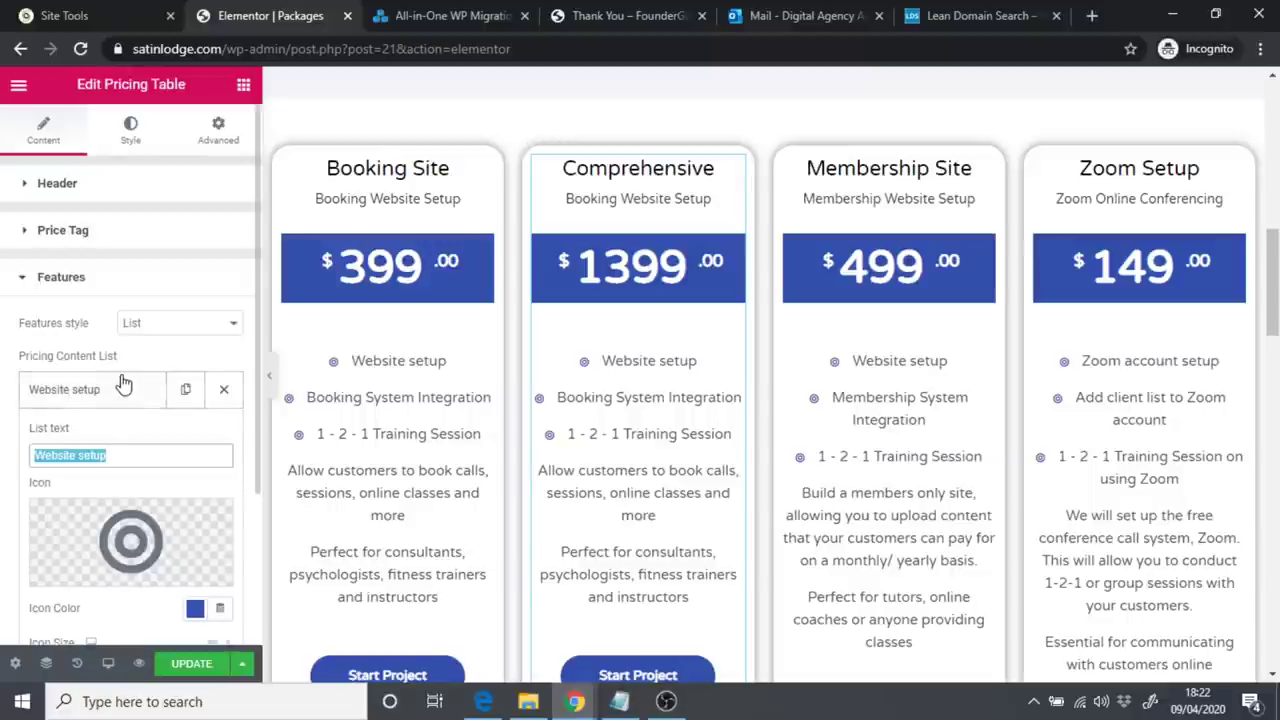
pyautogui.click(97, 400)
pyautogui.click(57, 285)
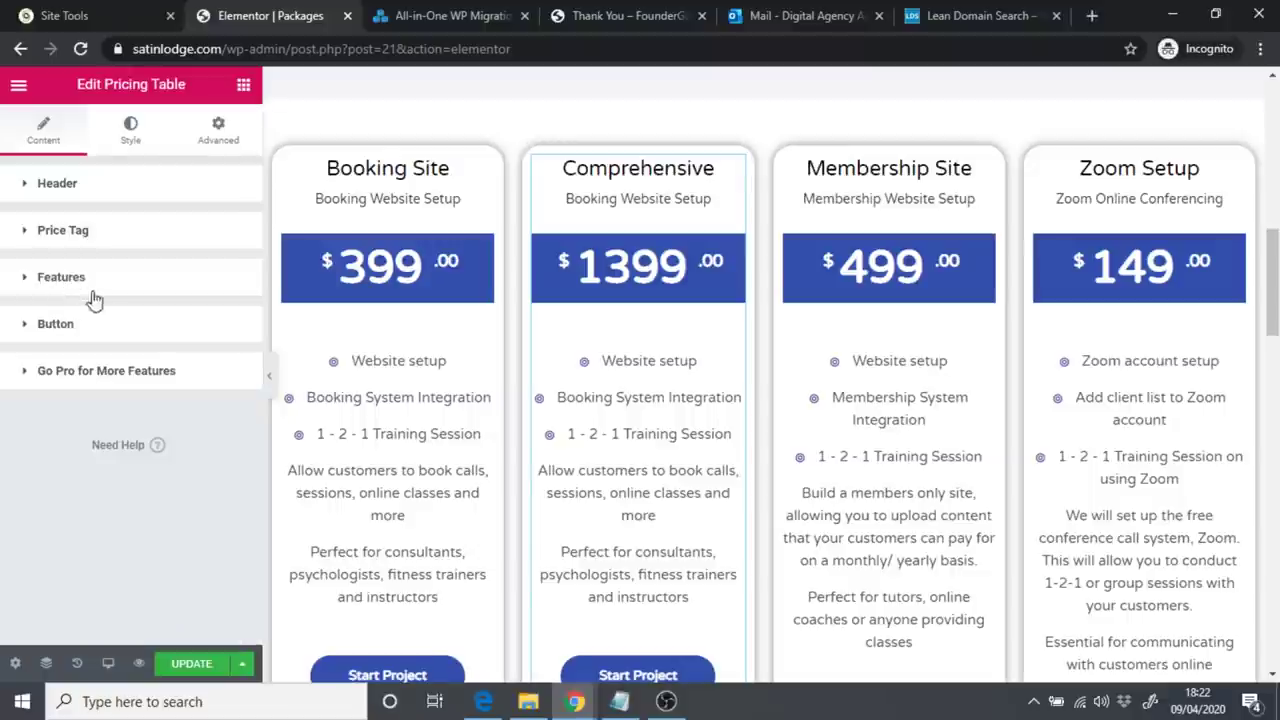
pyautogui.click(85, 331)
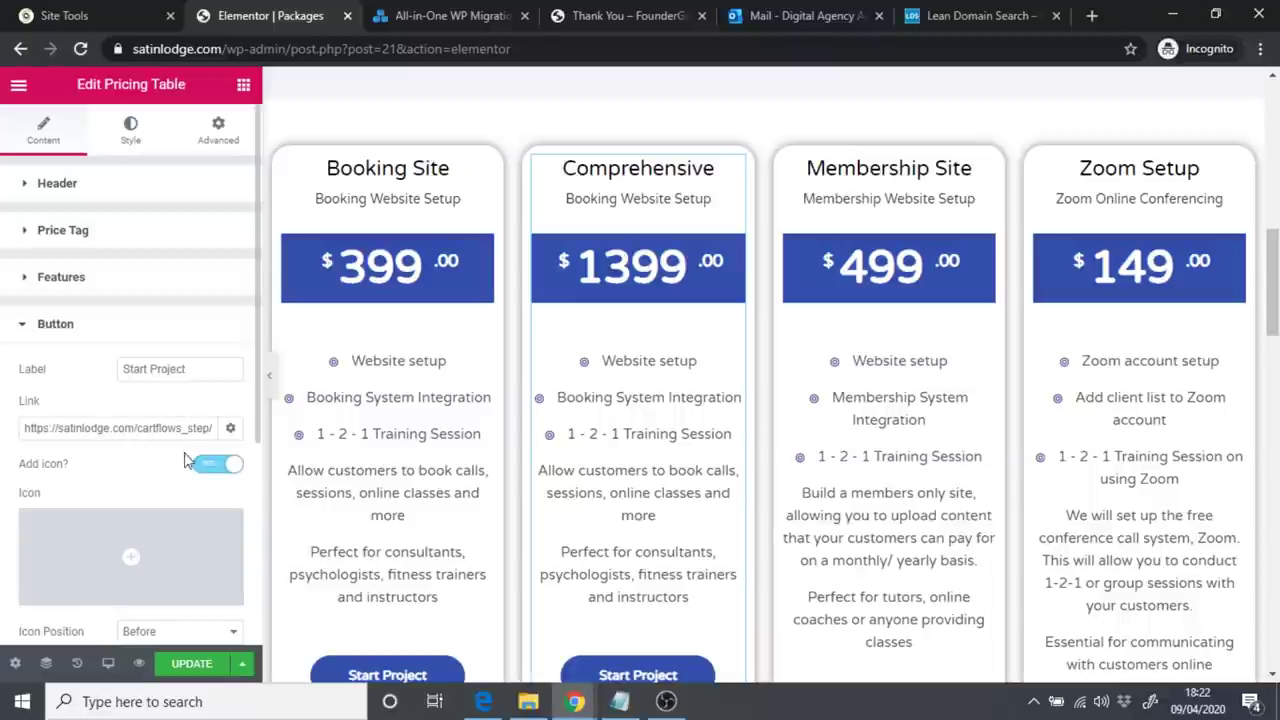
pyautogui.click(90, 328)
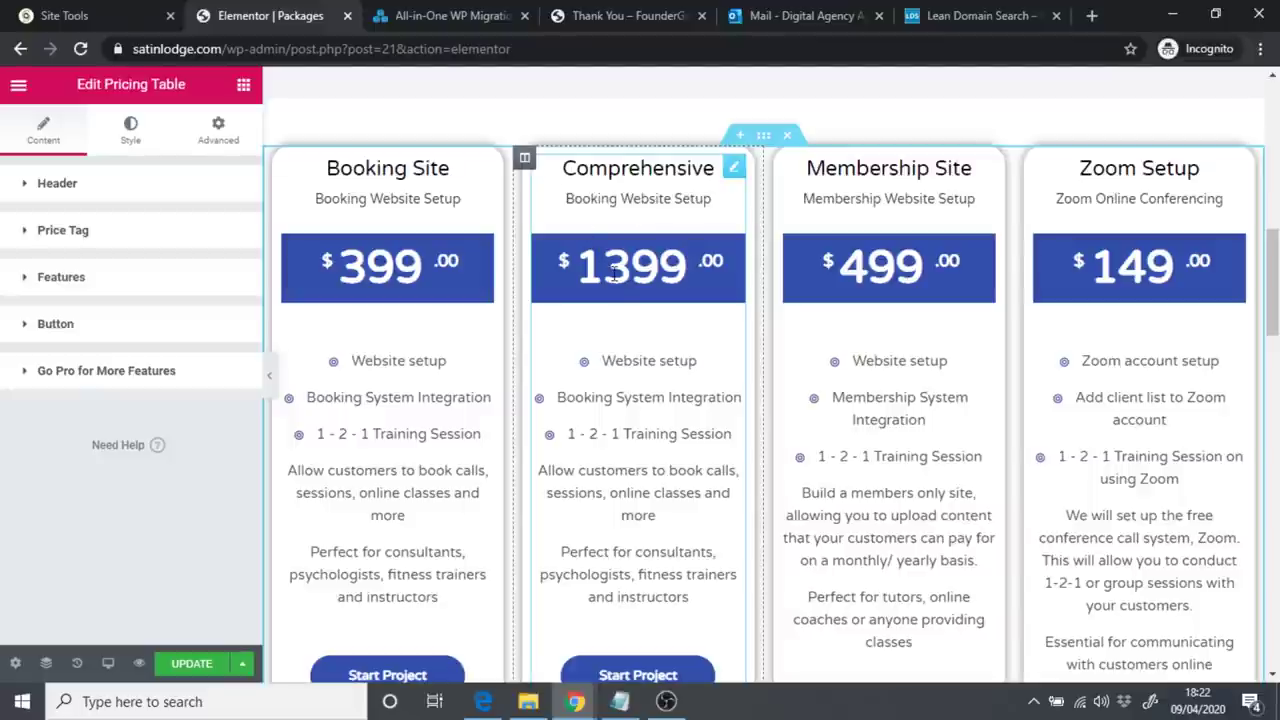
pyautogui.rightClick(527, 161)
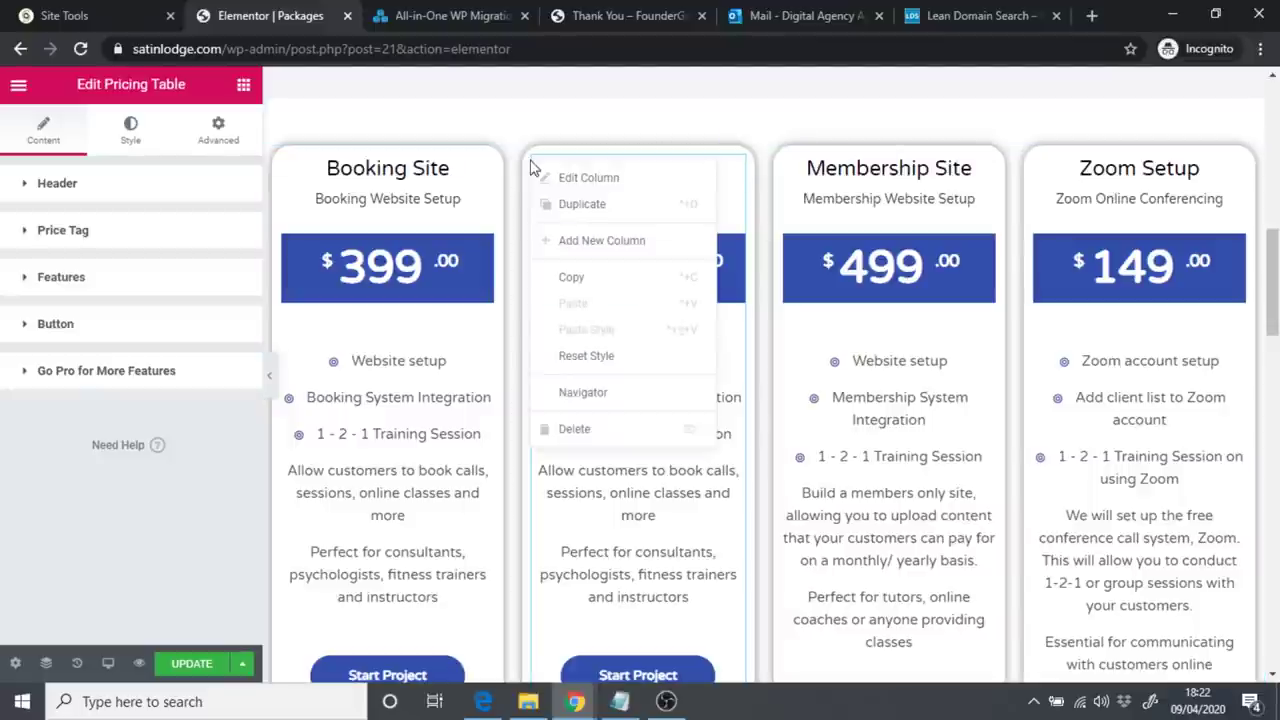
# - Delete the Comprehensive pricing column, leaving three cards
pyautogui.click(576, 430)
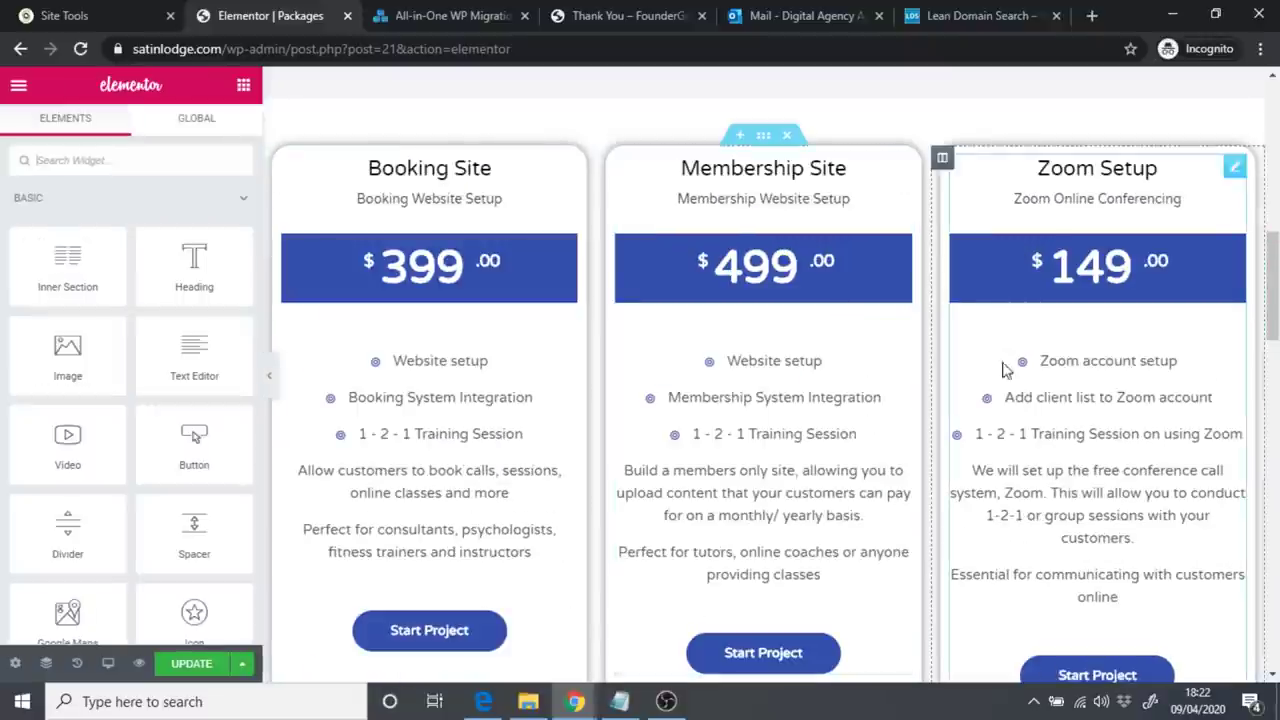
pyautogui.moveTo(1276, 260); pyautogui.dragTo(1276, 458)
pyautogui.scroll(-1, 929, 460)
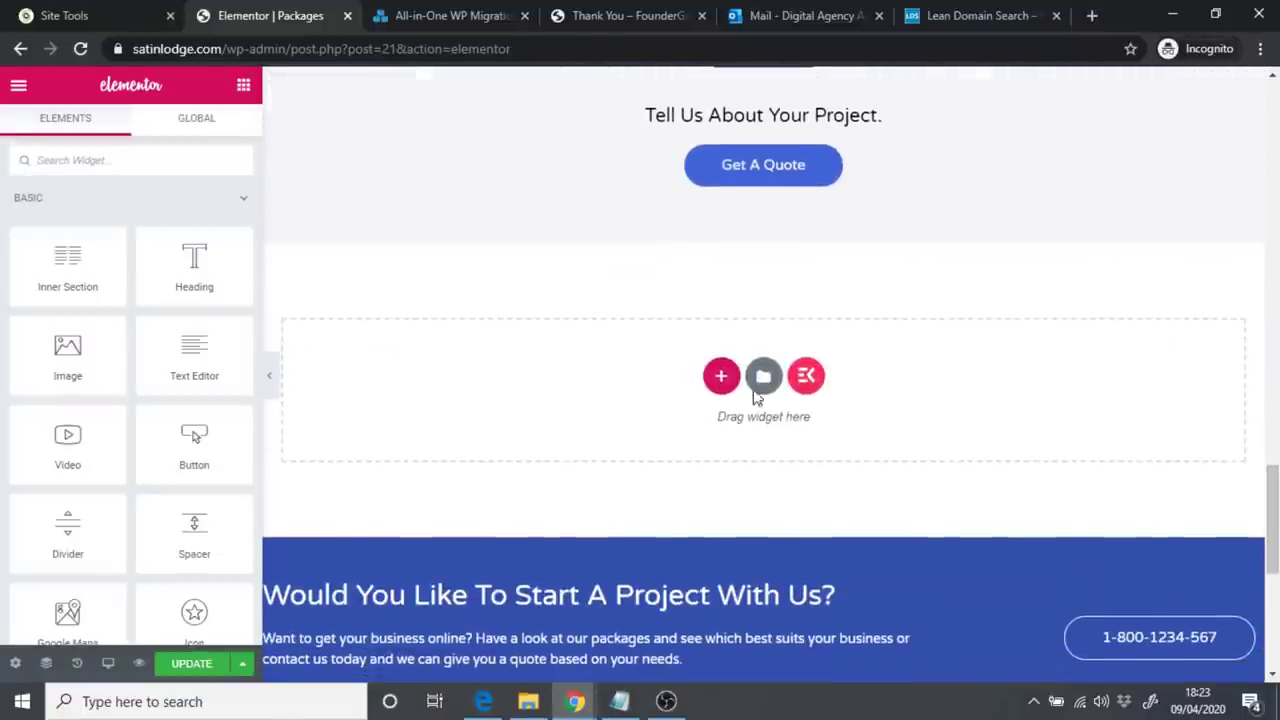
# - Add a new empty section below the Get A Quote block
pyautogui.click(721, 378)
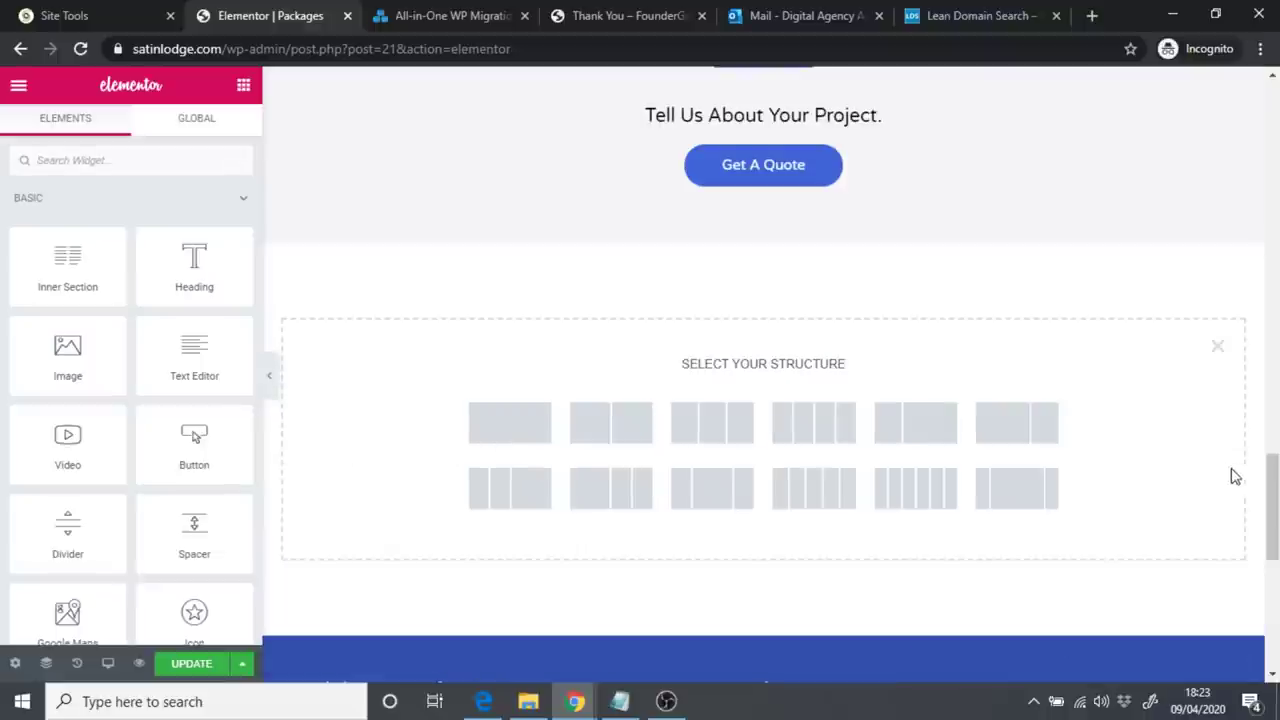
pyautogui.scroll(5, 1223, 471)
pyautogui.scroll(-1, 780, 250)
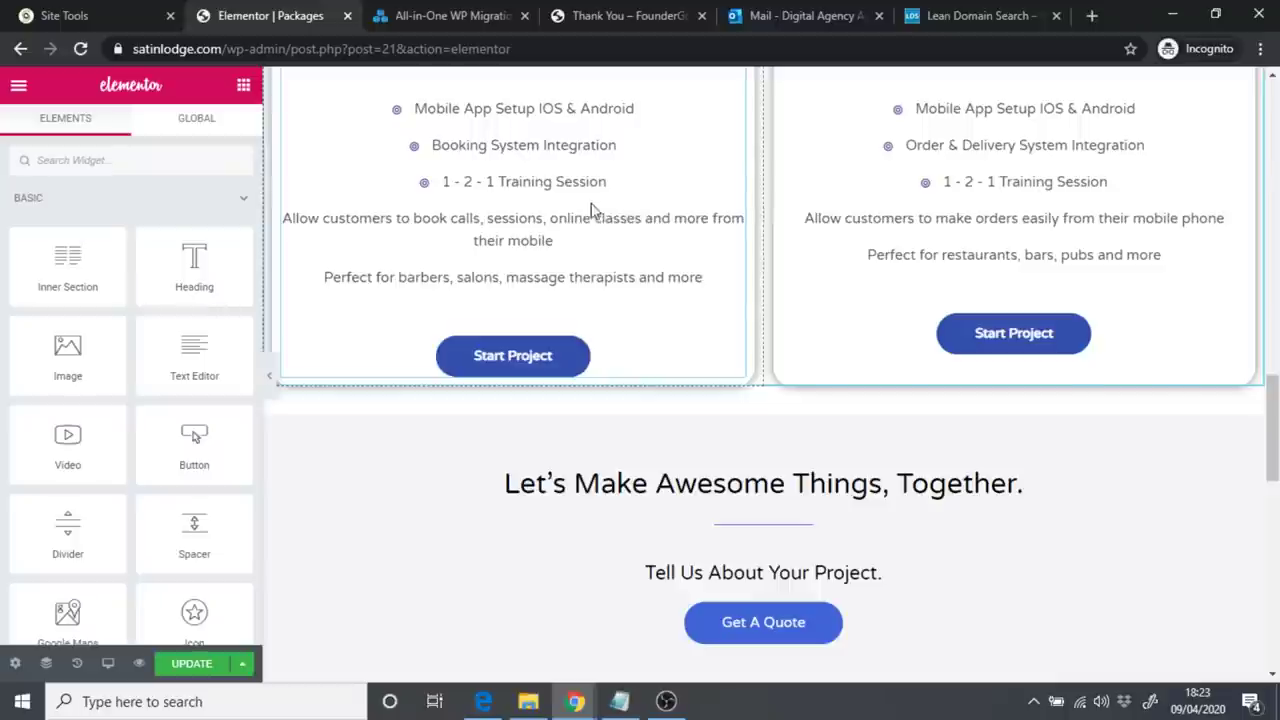
pyautogui.scroll(-3, 717, 220)
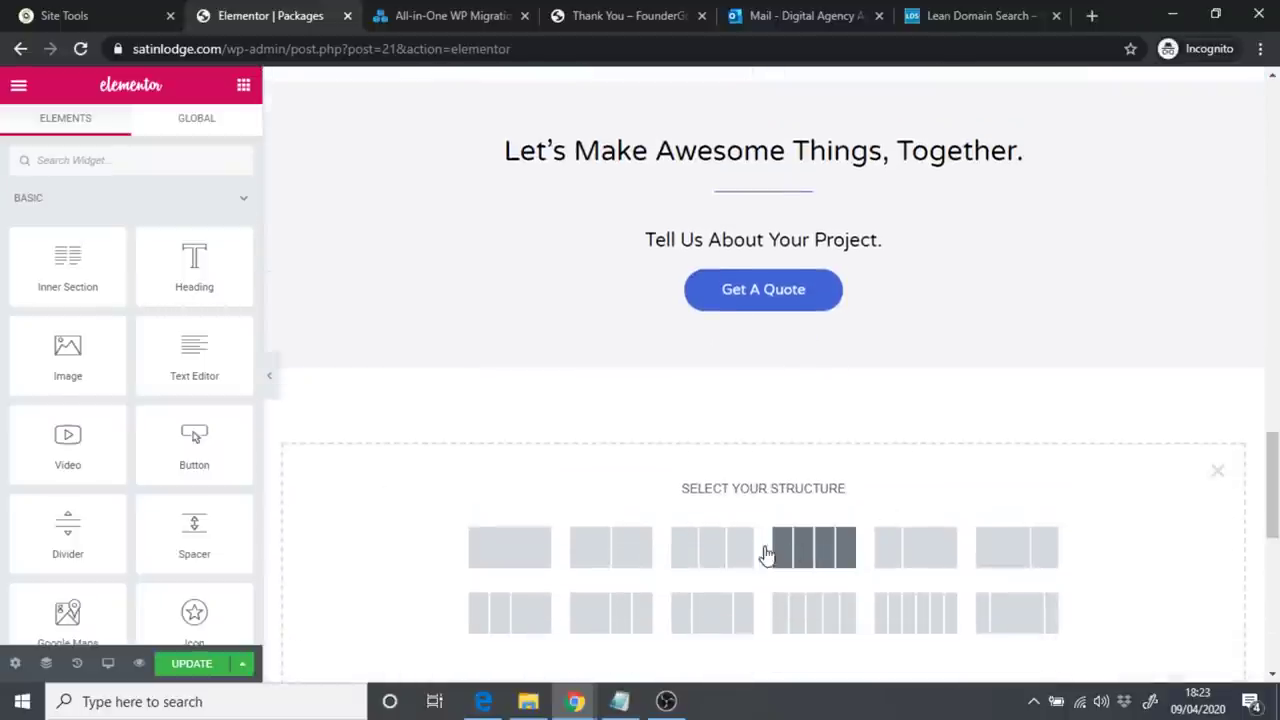
pyautogui.moveTo(1273, 480); pyautogui.dragTo(1275, 546)
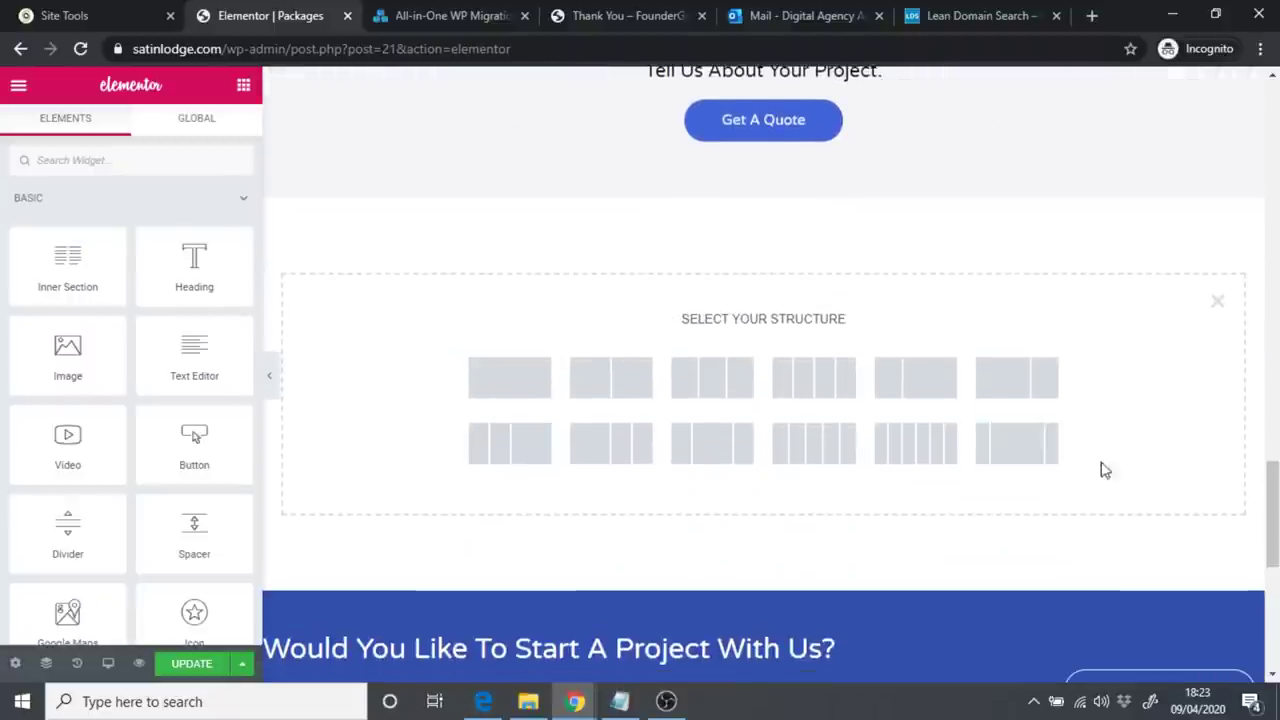
pyautogui.scroll(5, 1074, 446)
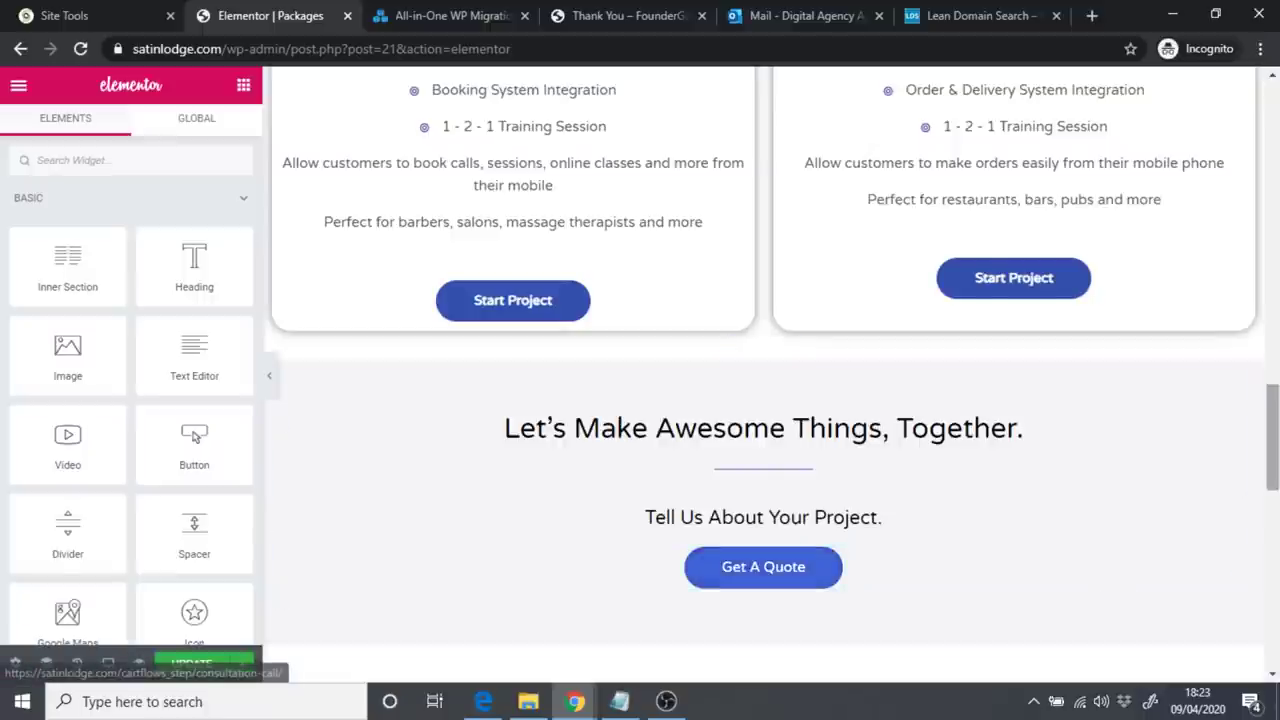
pyautogui.scroll(-5, 714, 583)
pyautogui.scroll(3, 500, 420)
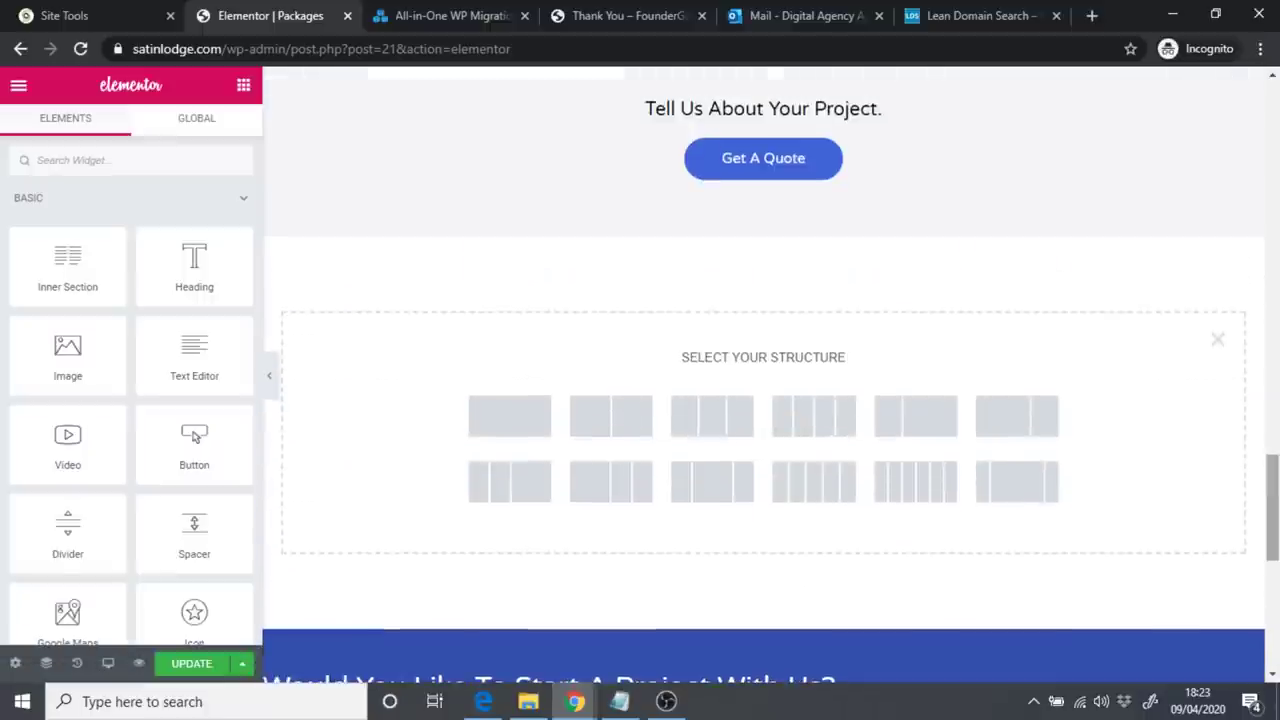
# - Give the new section one column and add a centred heading widget
pyautogui.click(516, 418)
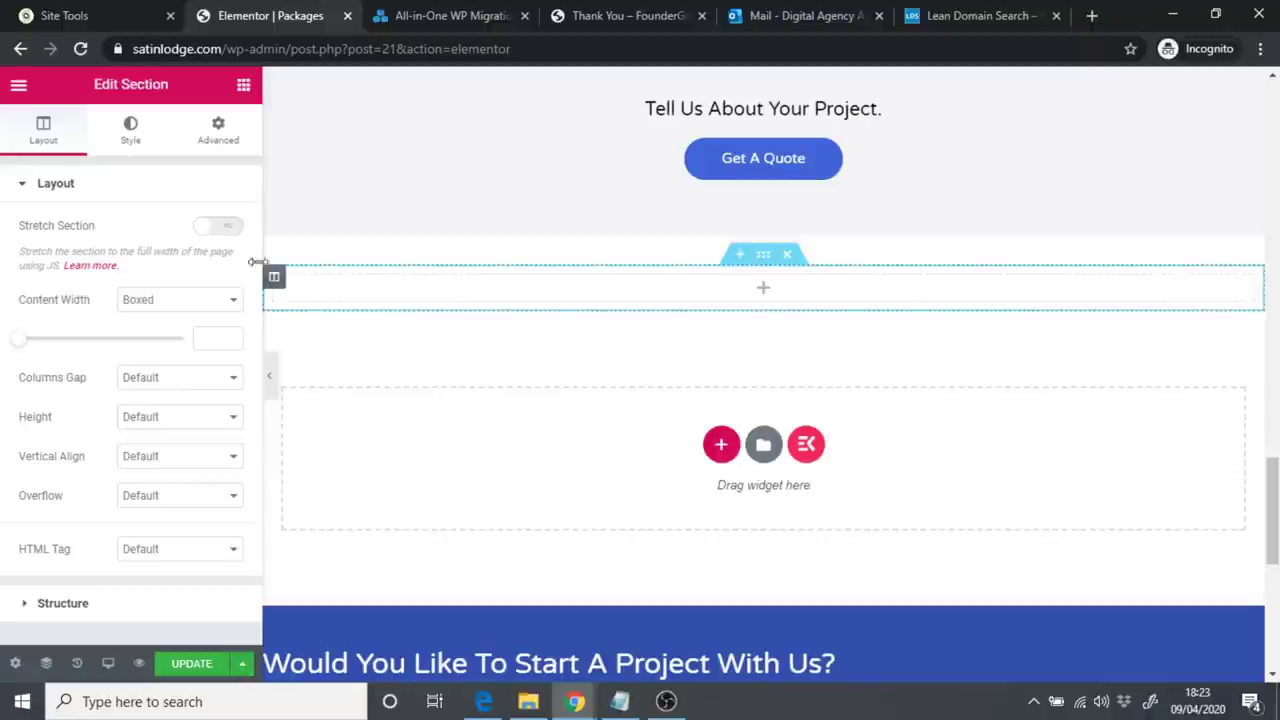
pyautogui.click(244, 88)
pyautogui.moveTo(186, 263); pyautogui.dragTo(766, 300)
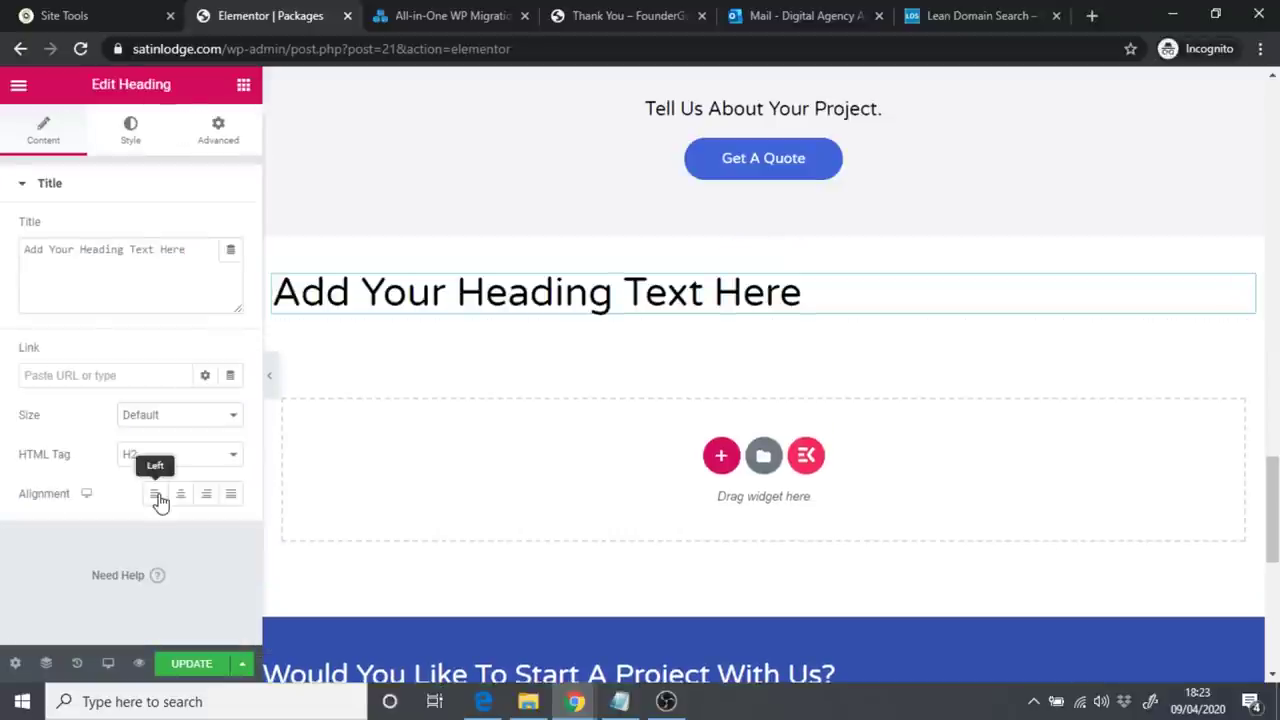
pyautogui.click(180, 494)
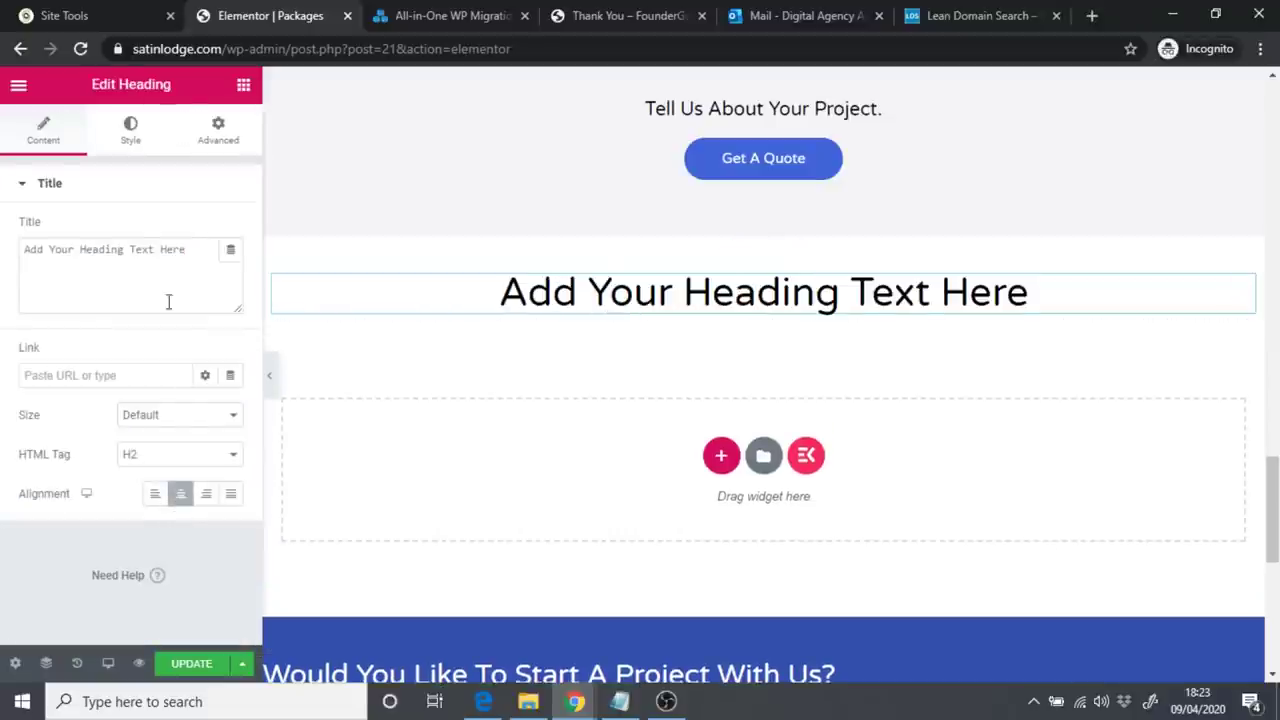
# - Add a centred 'Click here' button beneath the heading
pyautogui.click(244, 86)
pyautogui.moveTo(195, 440); pyautogui.dragTo(737, 309)
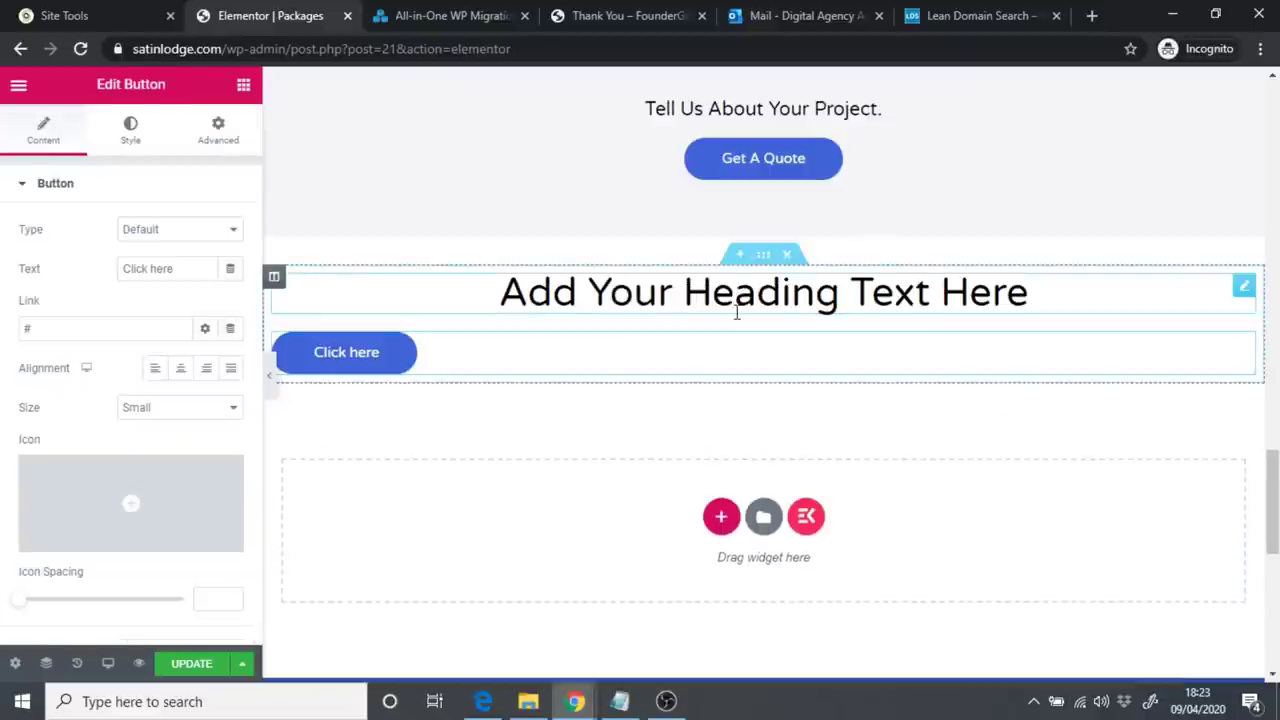
pyautogui.click(180, 368)
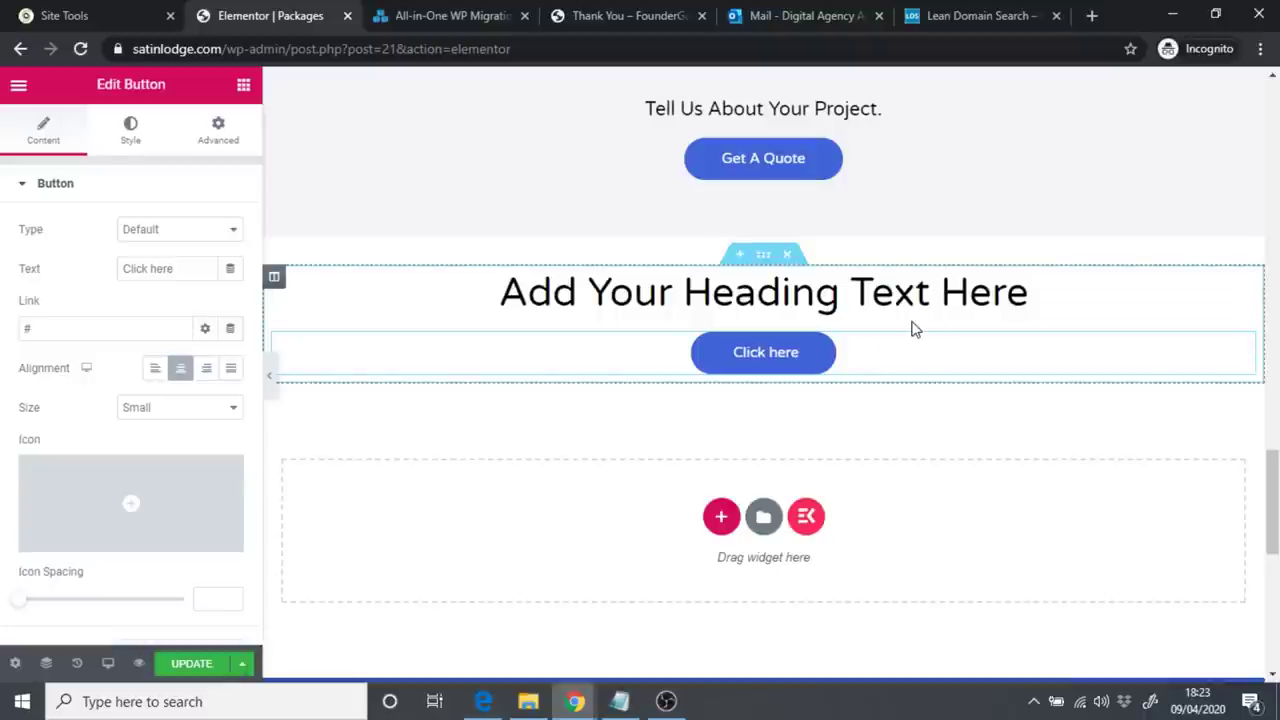
# - Delete the placeholder section, leave the editor and scroll through the live Packages page
pyautogui.click(790, 258)
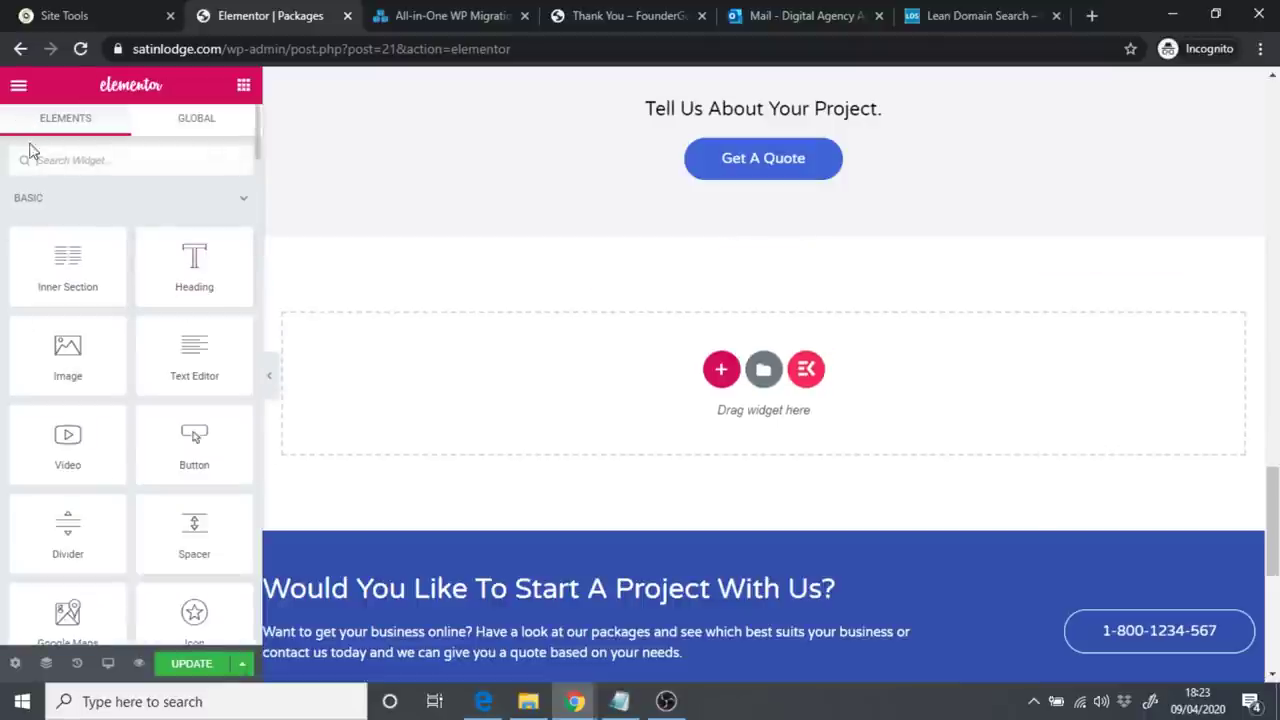
pyautogui.click(18, 90)
pyautogui.click(85, 573)
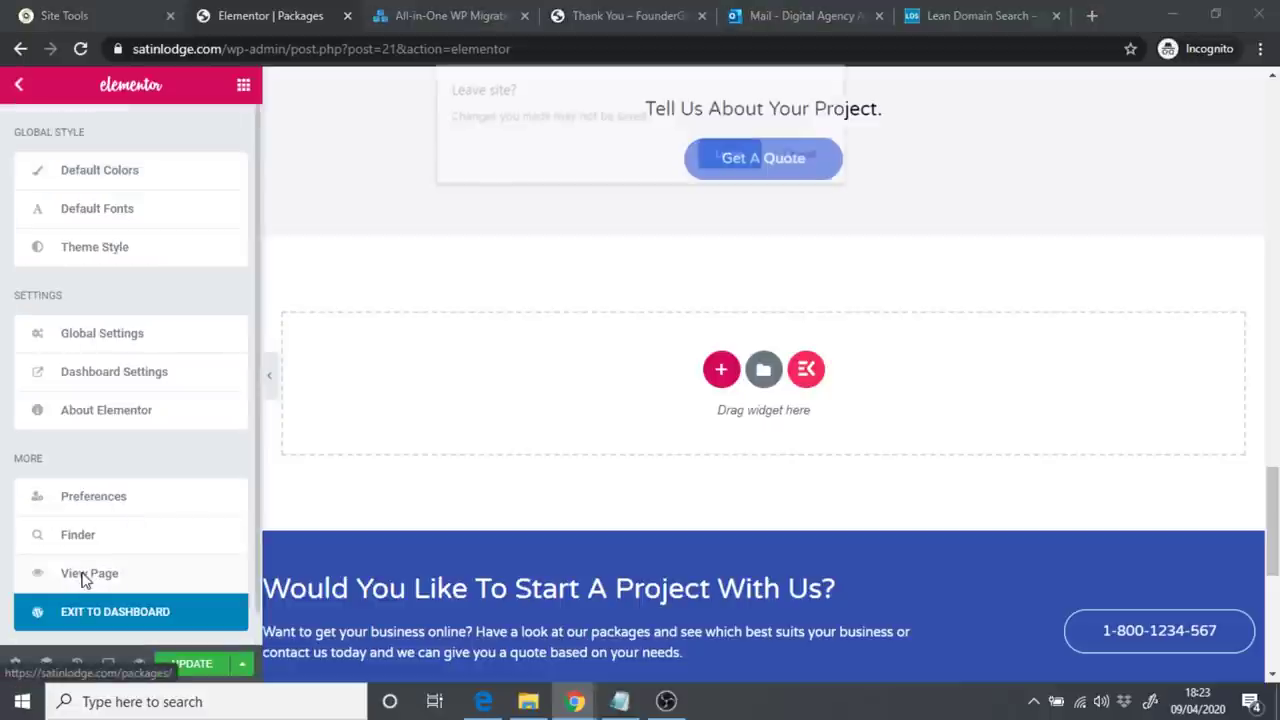
pyautogui.click(733, 164)
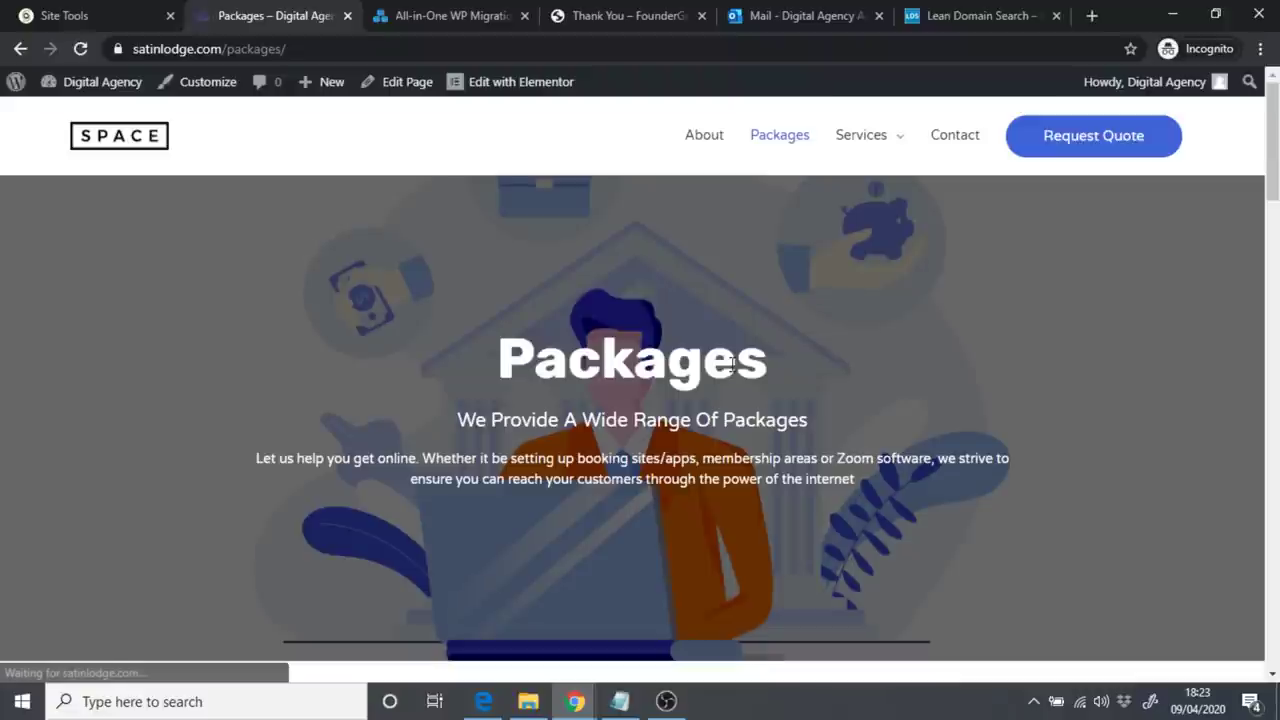
pyautogui.moveTo(1276, 170); pyautogui.dragTo(1276, 568)
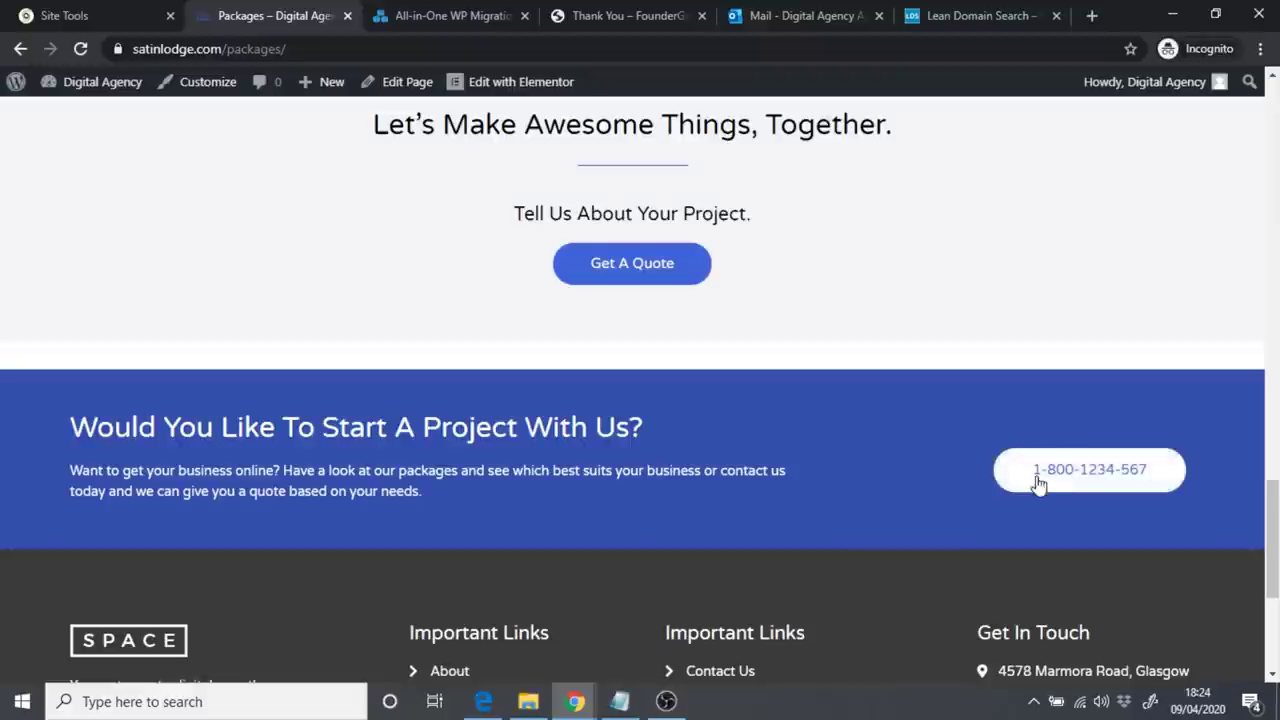
pyautogui.moveTo(1276, 538); pyautogui.dragTo(1276, 140)
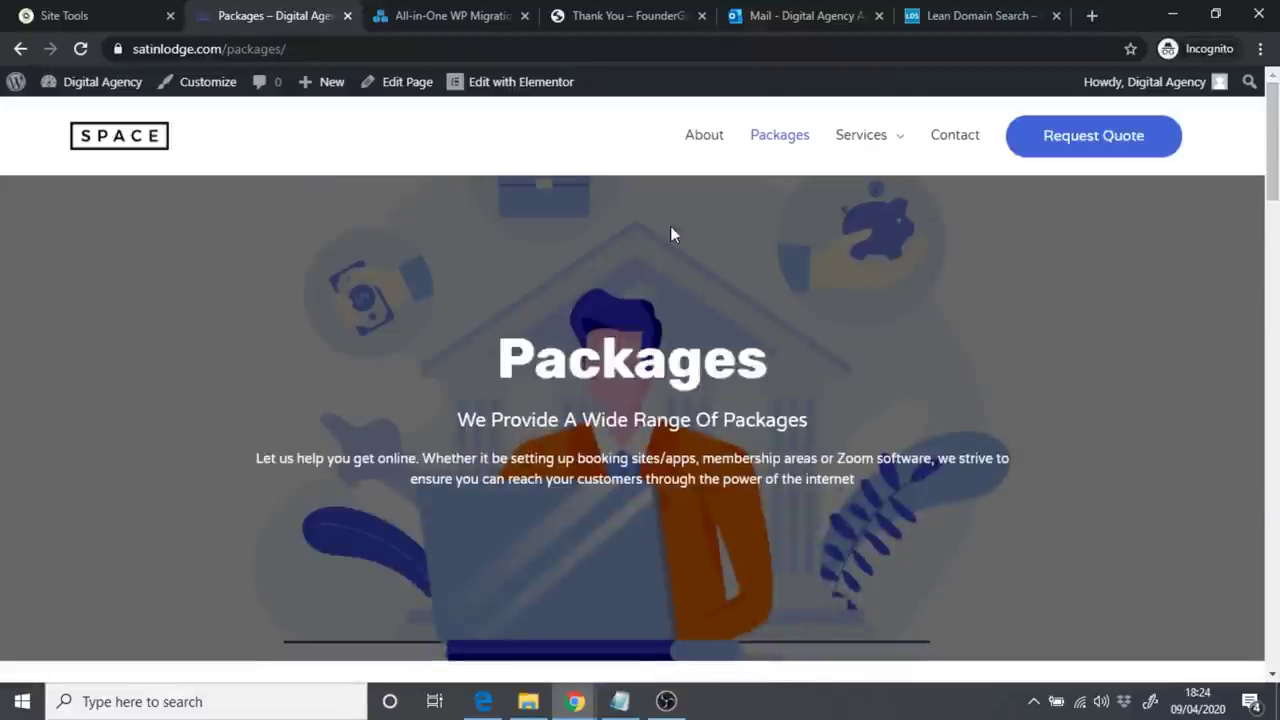
pyautogui.moveTo(494, 88)
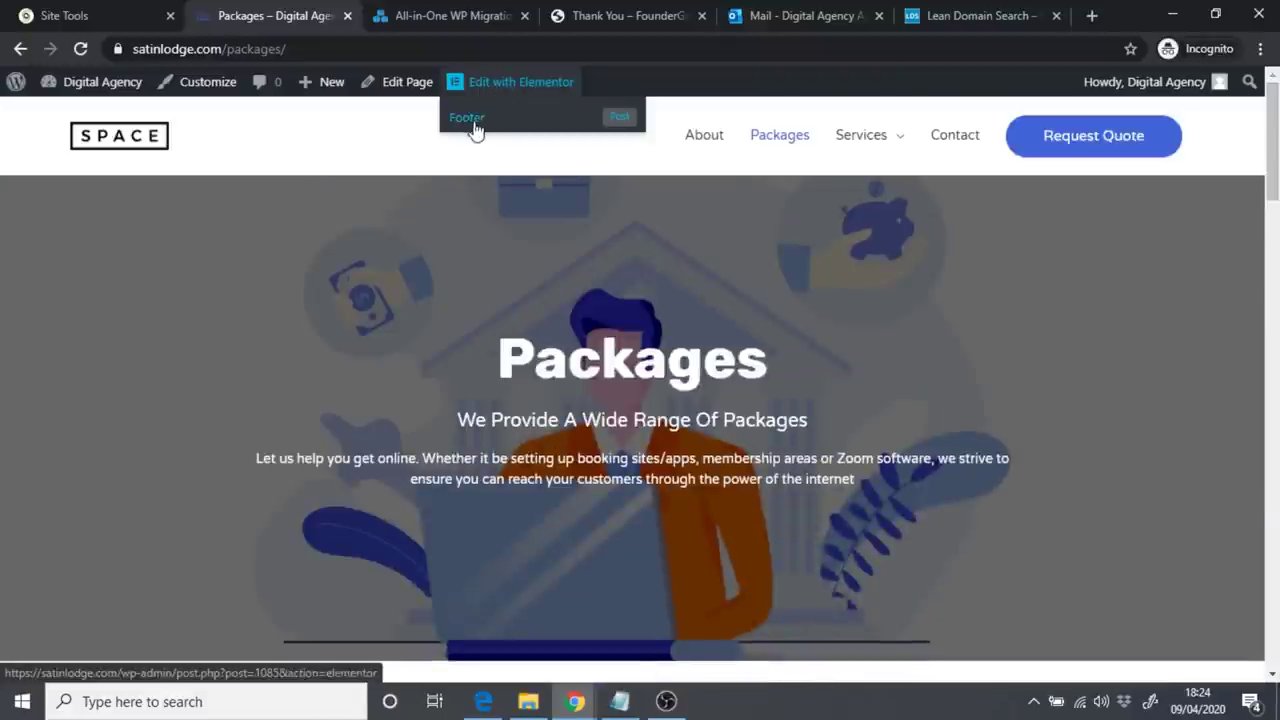
# - Open the Footer template in Elementor and delete the phone-number button from the blue call-to-action band
pyautogui.click(472, 133)
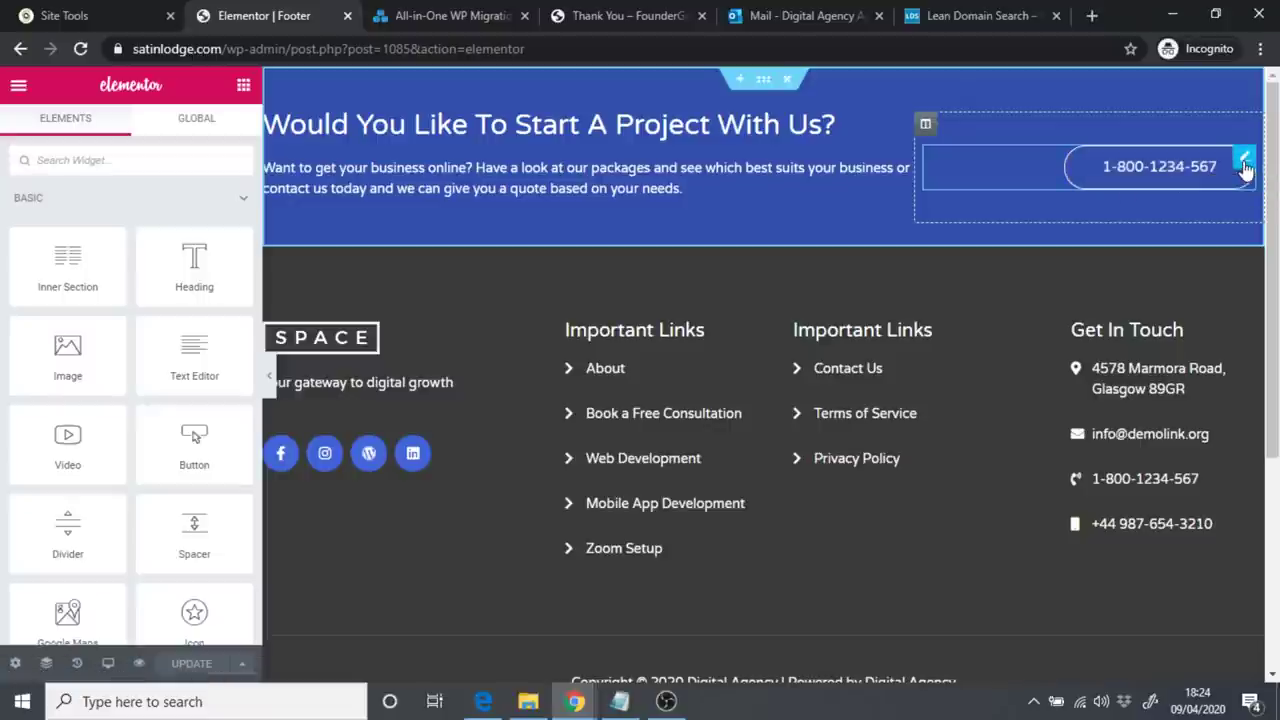
pyautogui.click(1245, 162)
pyautogui.moveTo(207, 268); pyautogui.dragTo(120, 270)
pyautogui.click(150, 314)
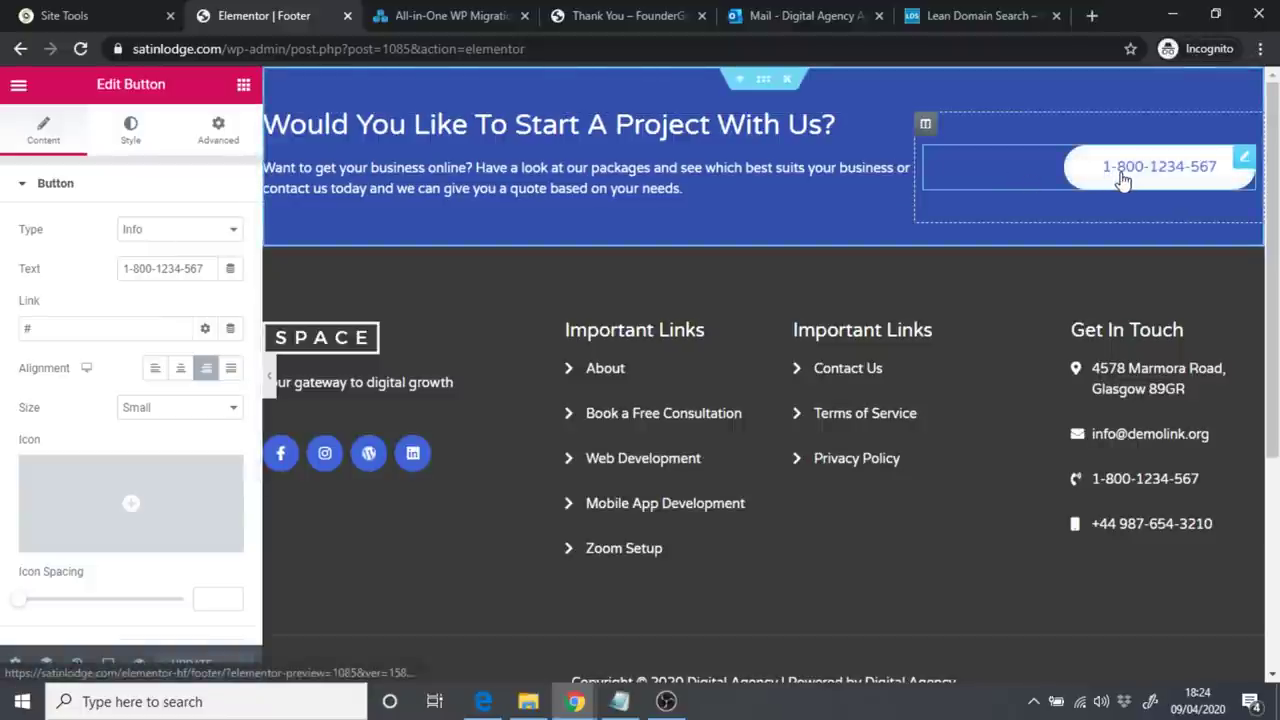
pyautogui.rightClick(1248, 170)
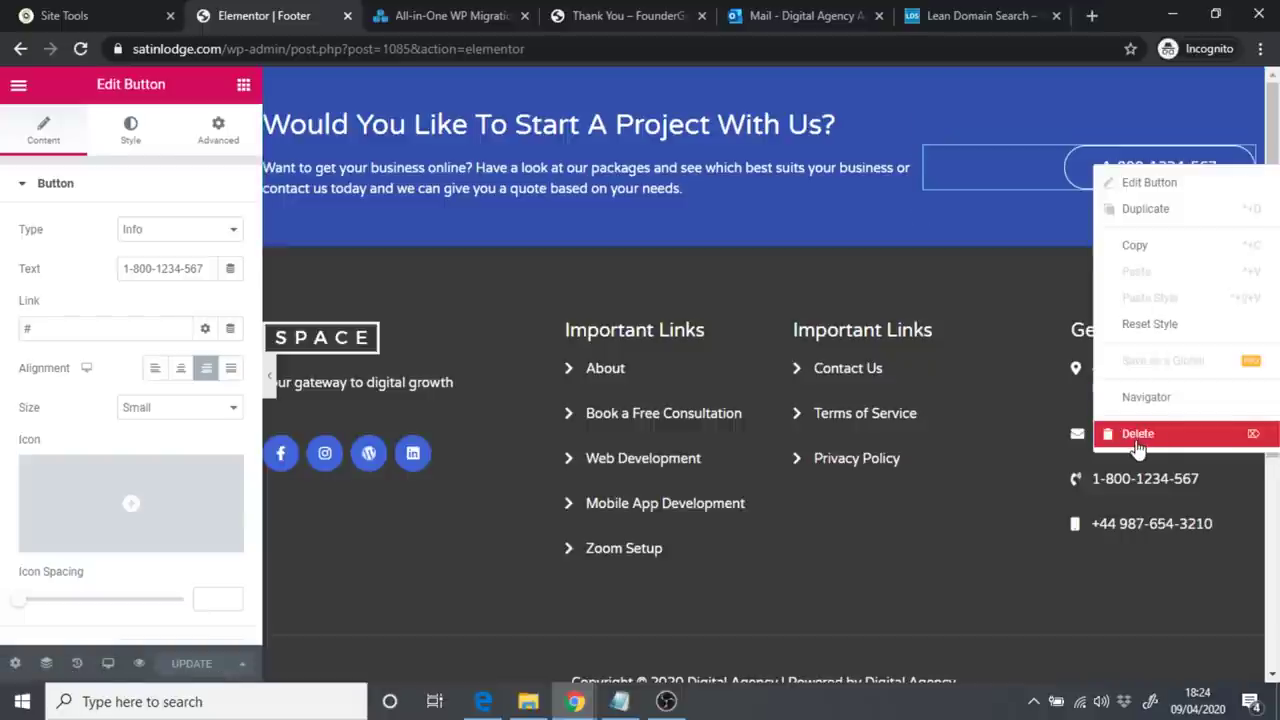
pyautogui.click(1137, 434)
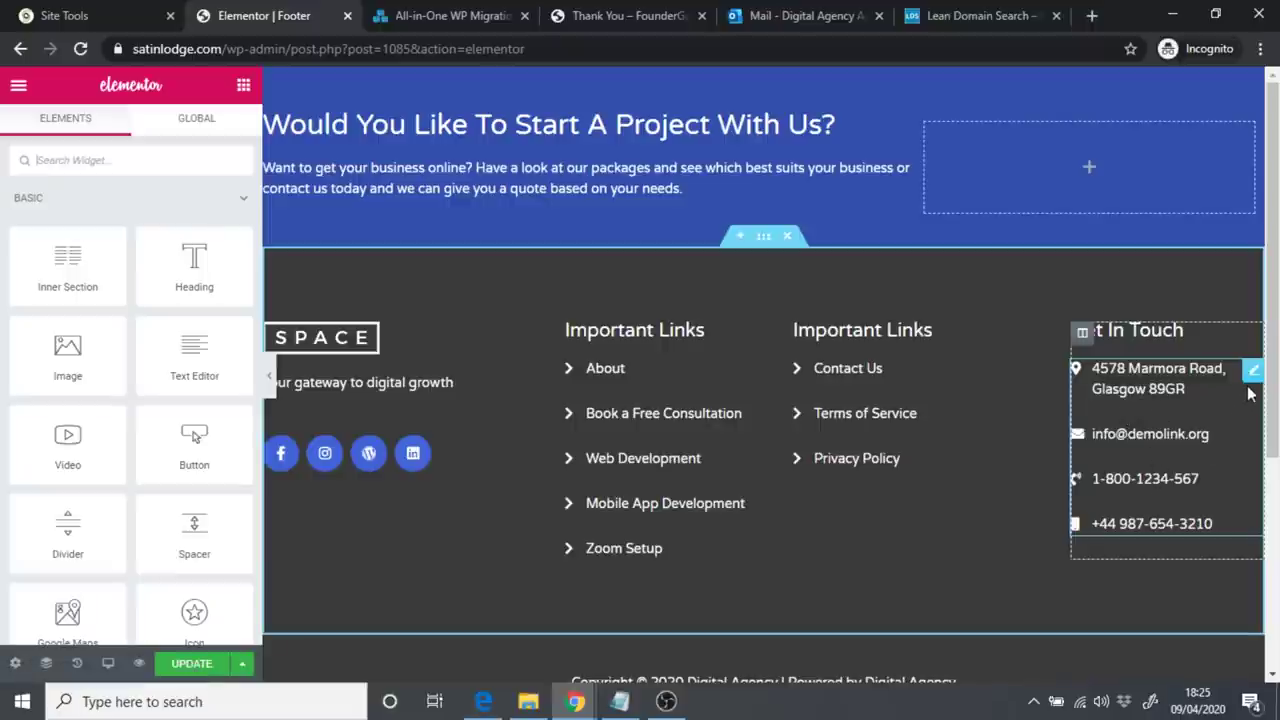
# - Remove the street address and both phone numbers from the Get In Touch contact list
pyautogui.click(1200, 404)
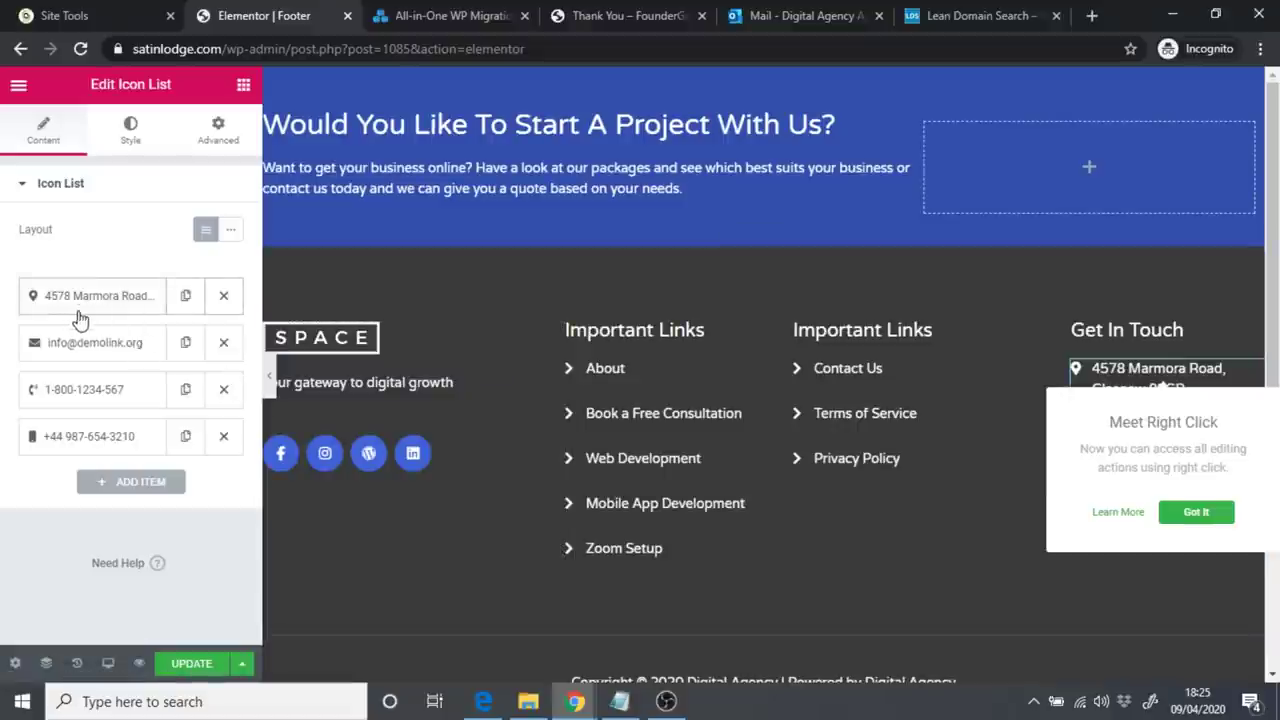
pyautogui.click(224, 298)
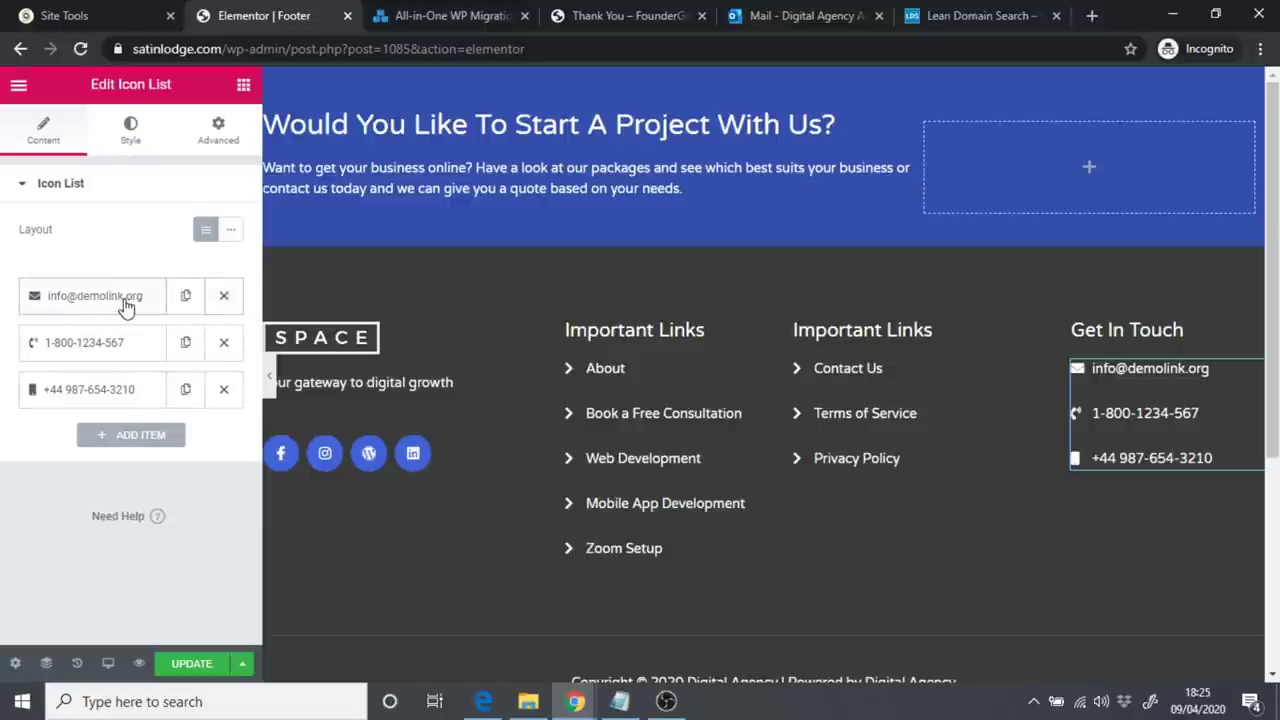
pyautogui.click(225, 344)
pyautogui.click(226, 344)
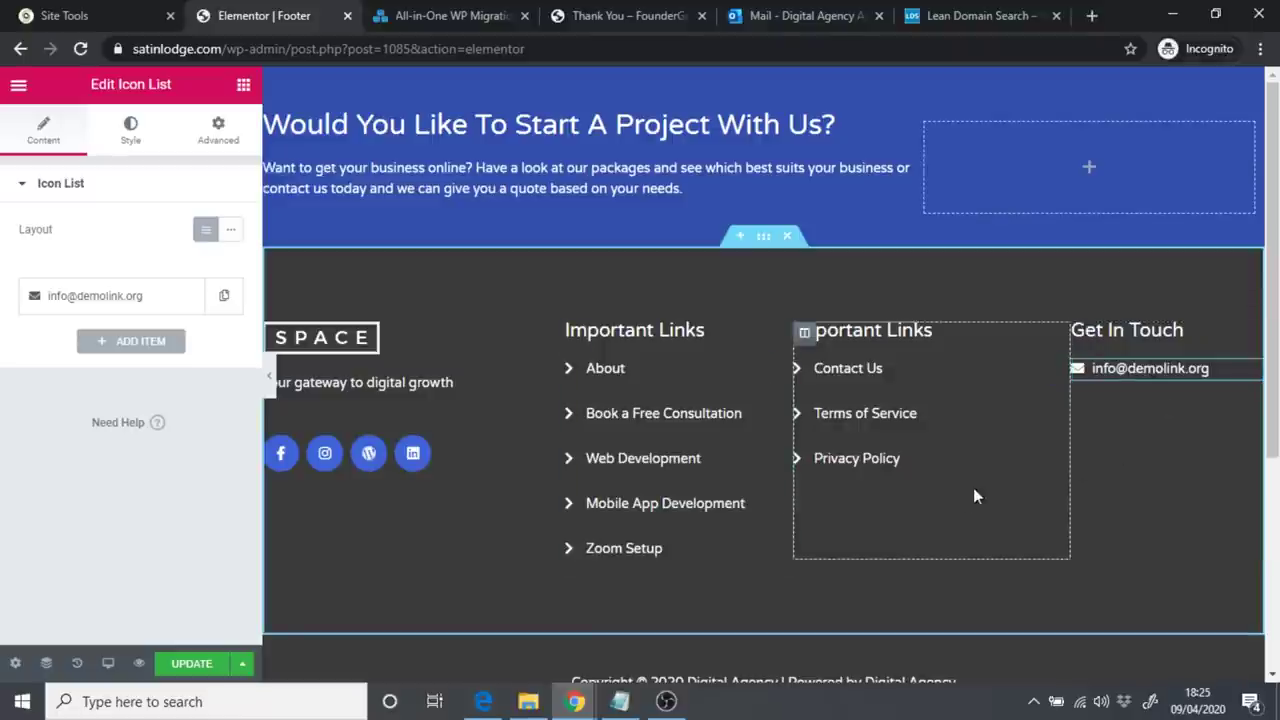
# - View the footer page outside the Elementor editor via the main menu's View Page
pyautogui.scroll(-1, 960, 480)
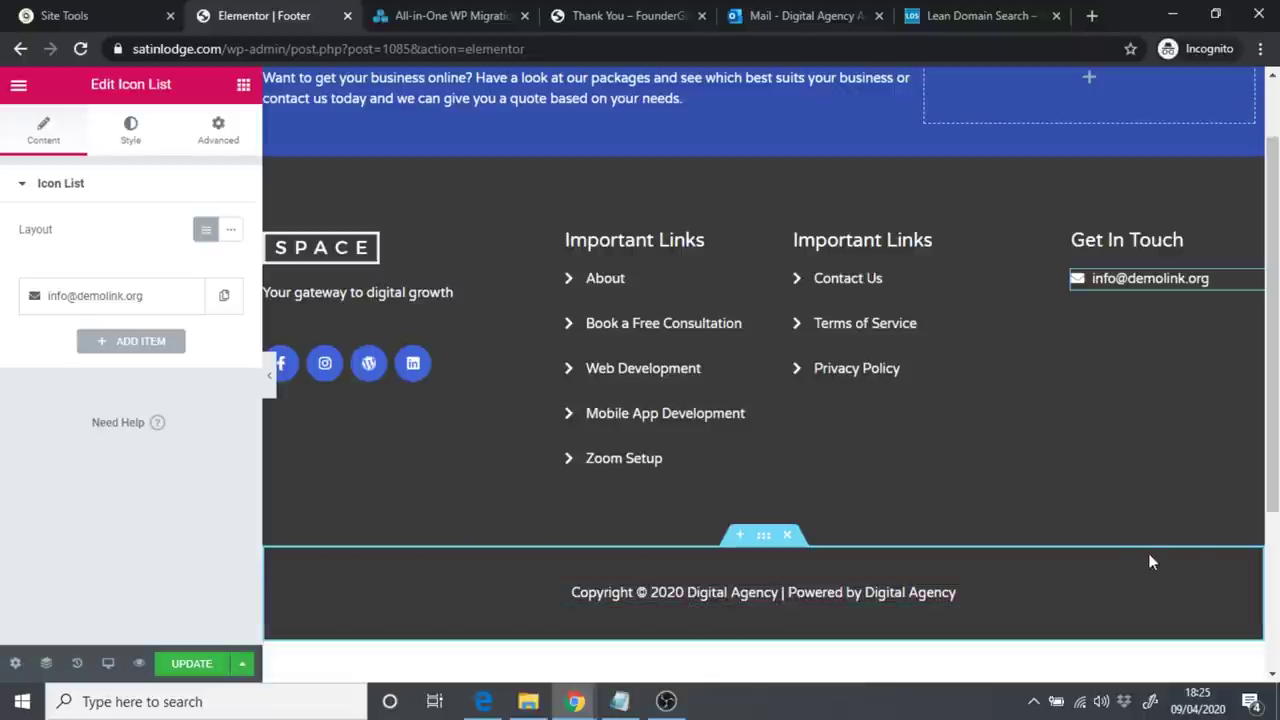
pyautogui.scroll(-1, 1148, 553)
pyautogui.scroll(1, 700, 600)
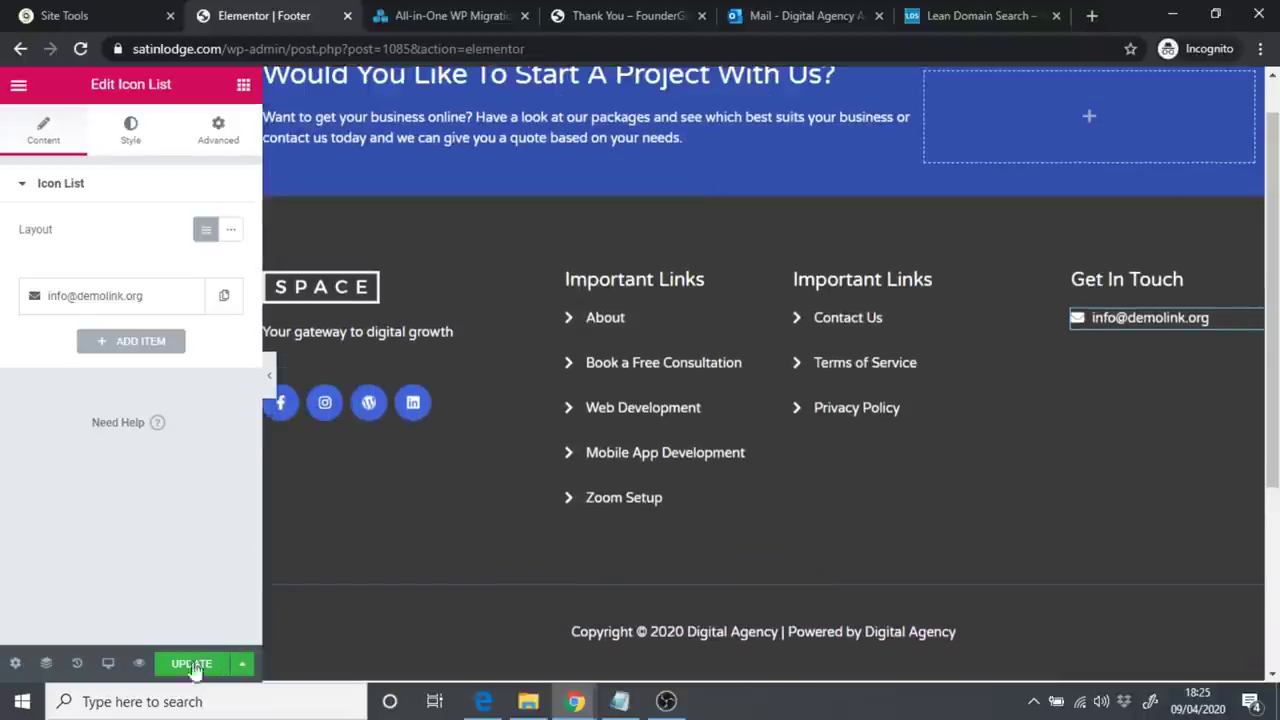
pyautogui.click(18, 85)
pyautogui.click(89, 573)
# - Leave the editor and go through the Dashboard to the live SPACE home page
pyautogui.click(727, 156)
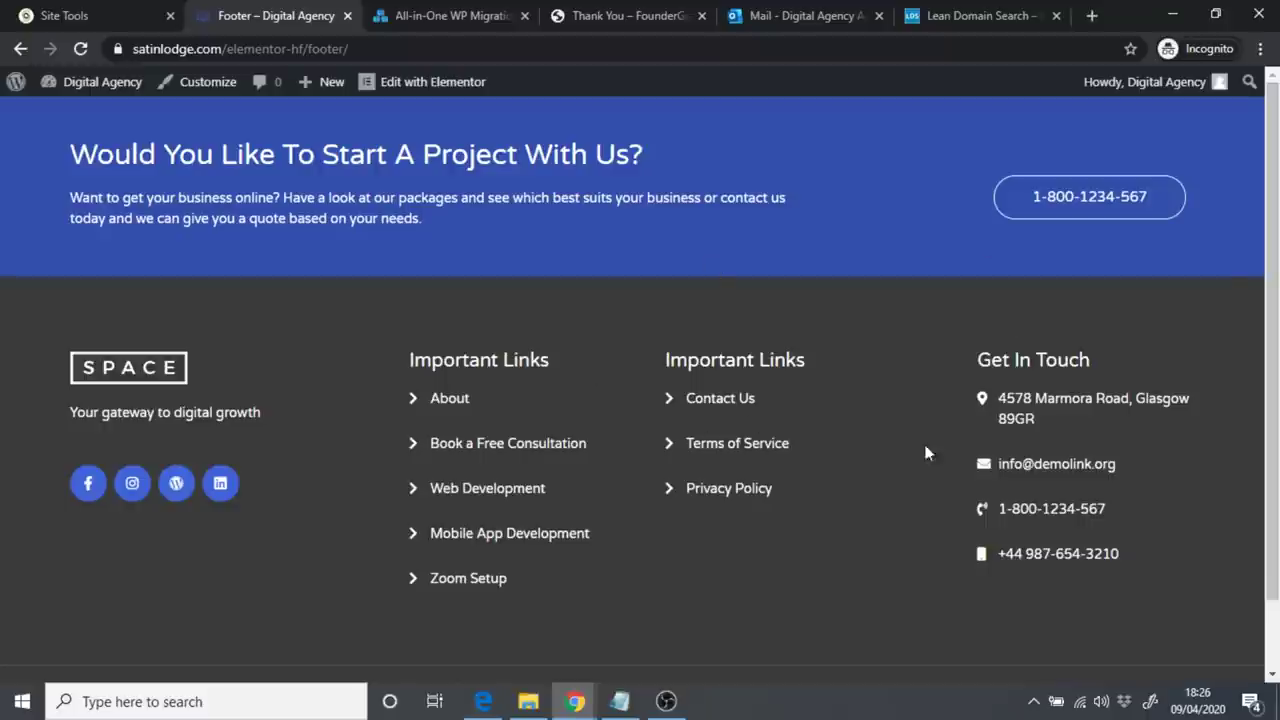
pyautogui.scroll(-1, 1265, 197)
pyautogui.scroll(1, 1265, 197)
pyautogui.click(100, 95)
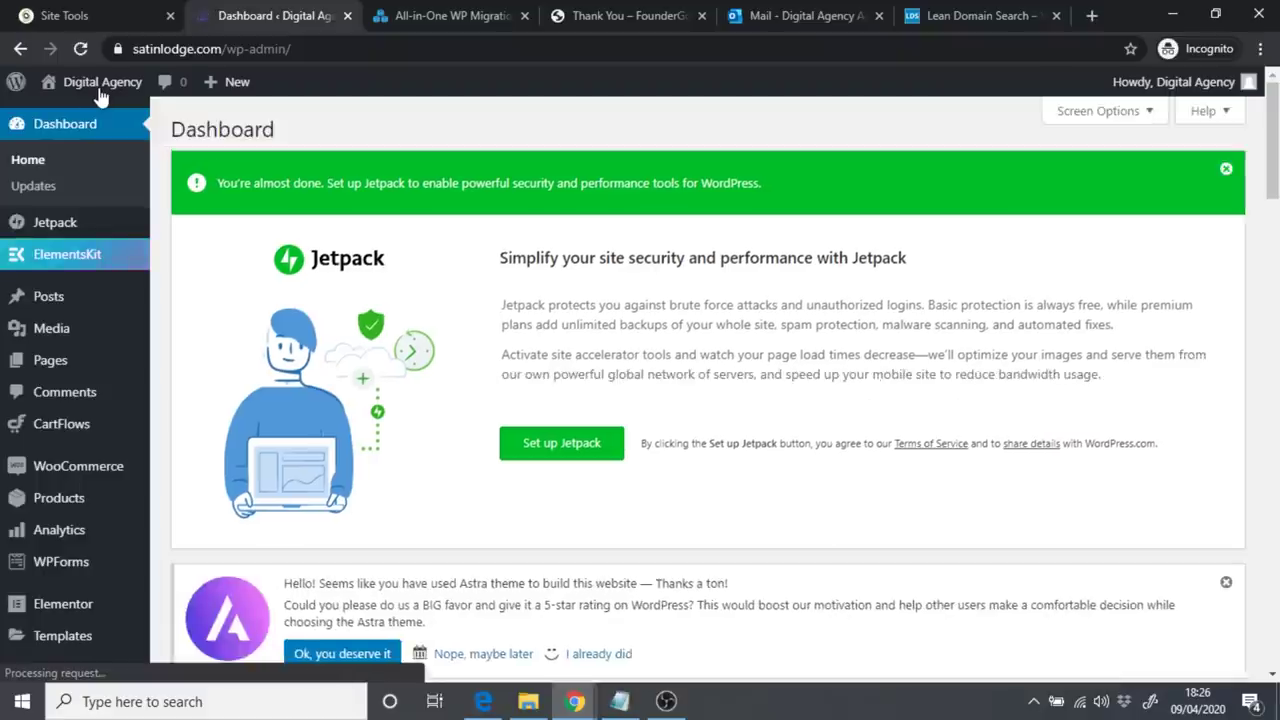
pyautogui.click(82, 88)
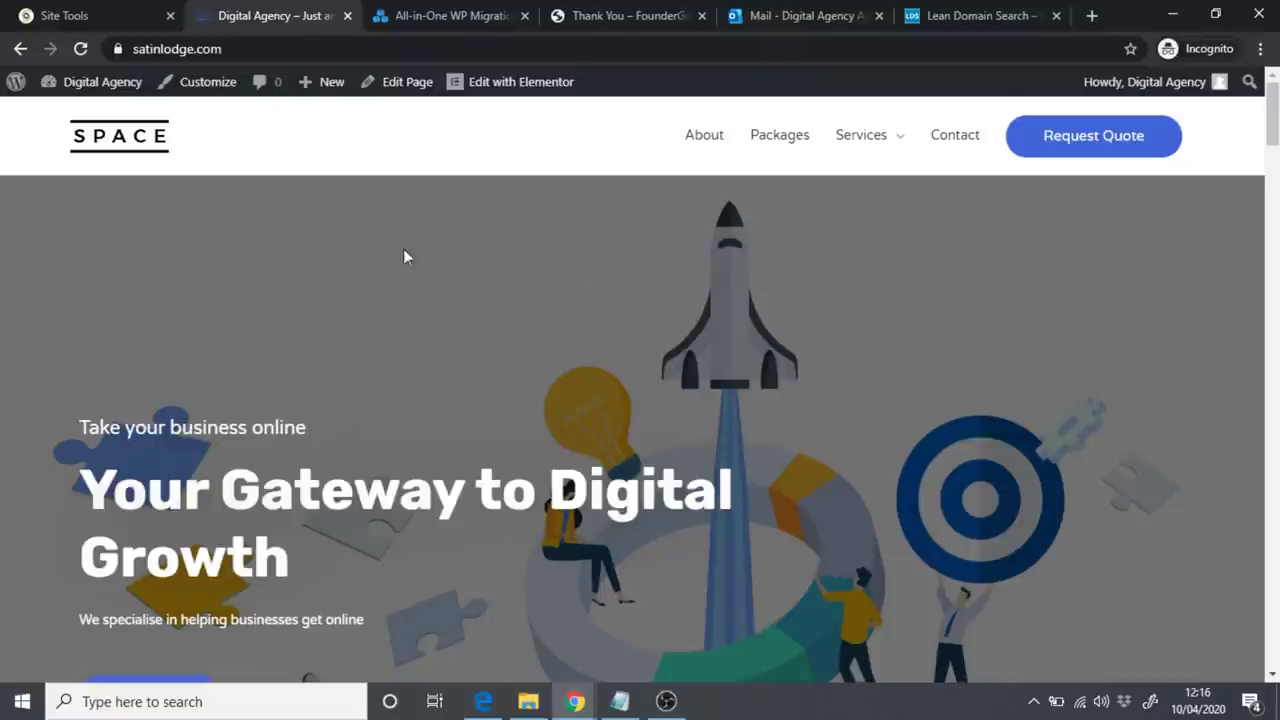
# - In Site Tools Email > Accounts, create a satinlodge.com mailbox with a generated, copied password
pyautogui.click(75, 16)
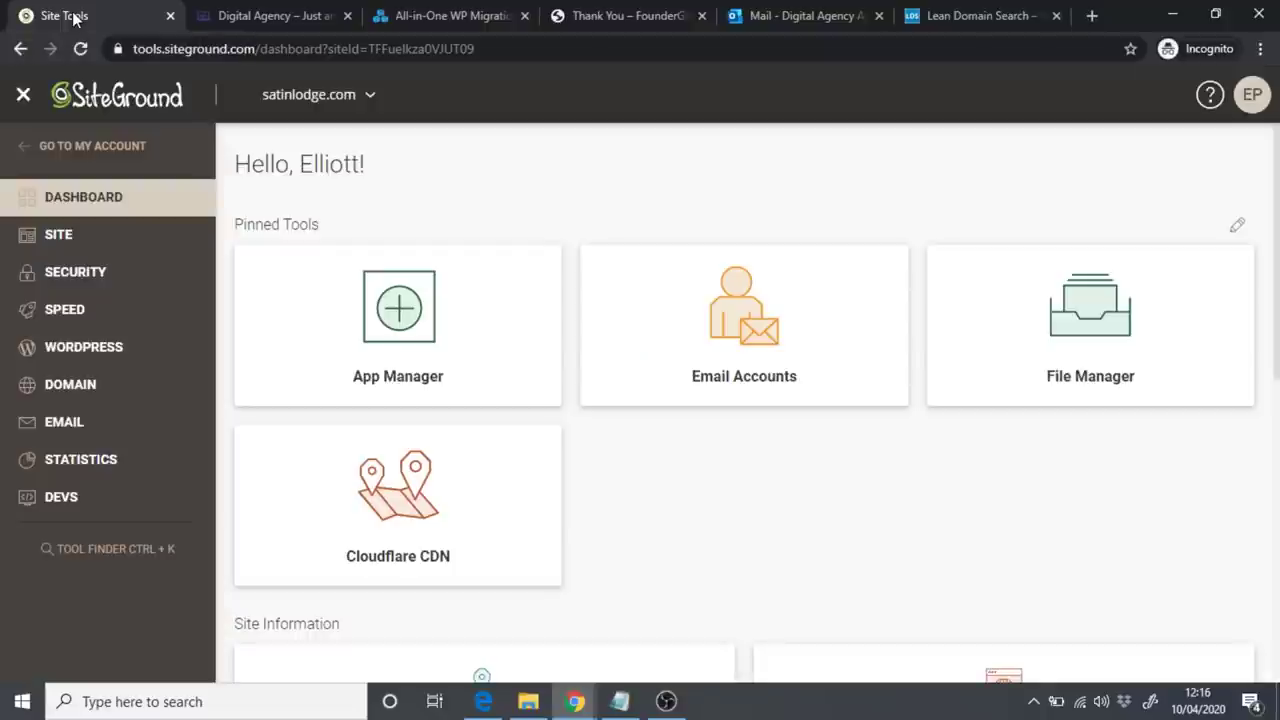
pyautogui.click(65, 423)
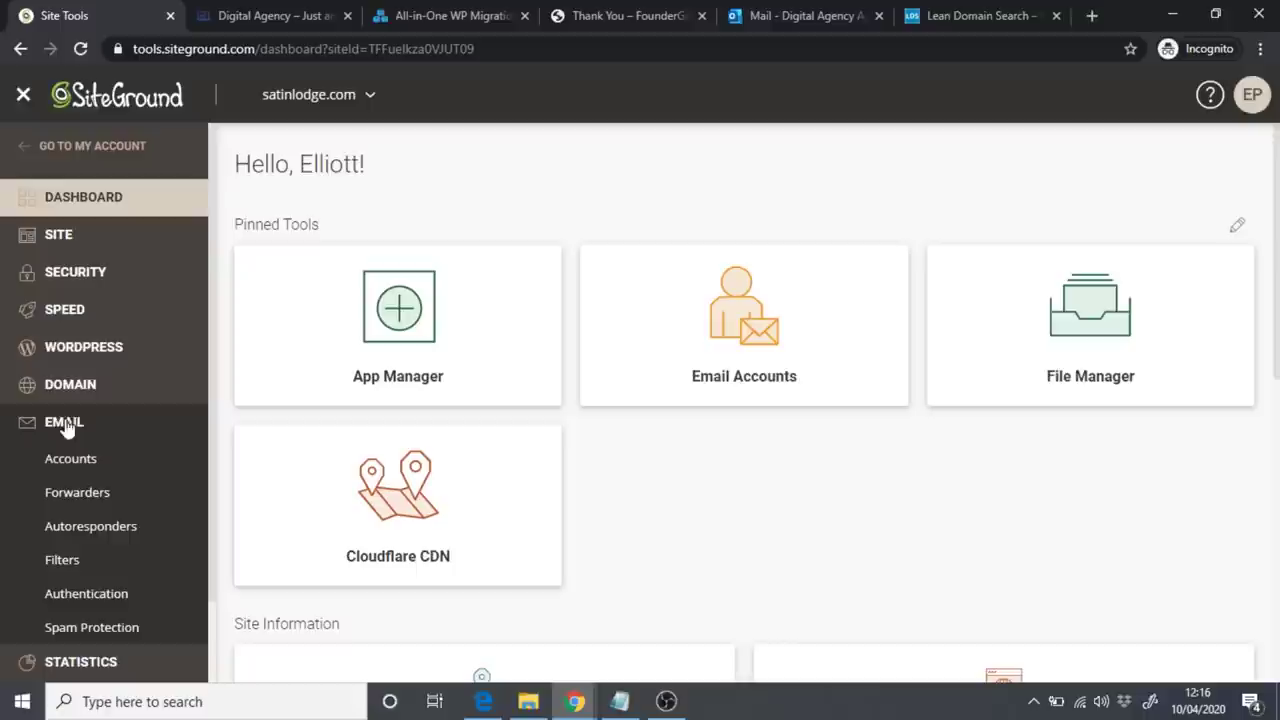
pyautogui.click(82, 465)
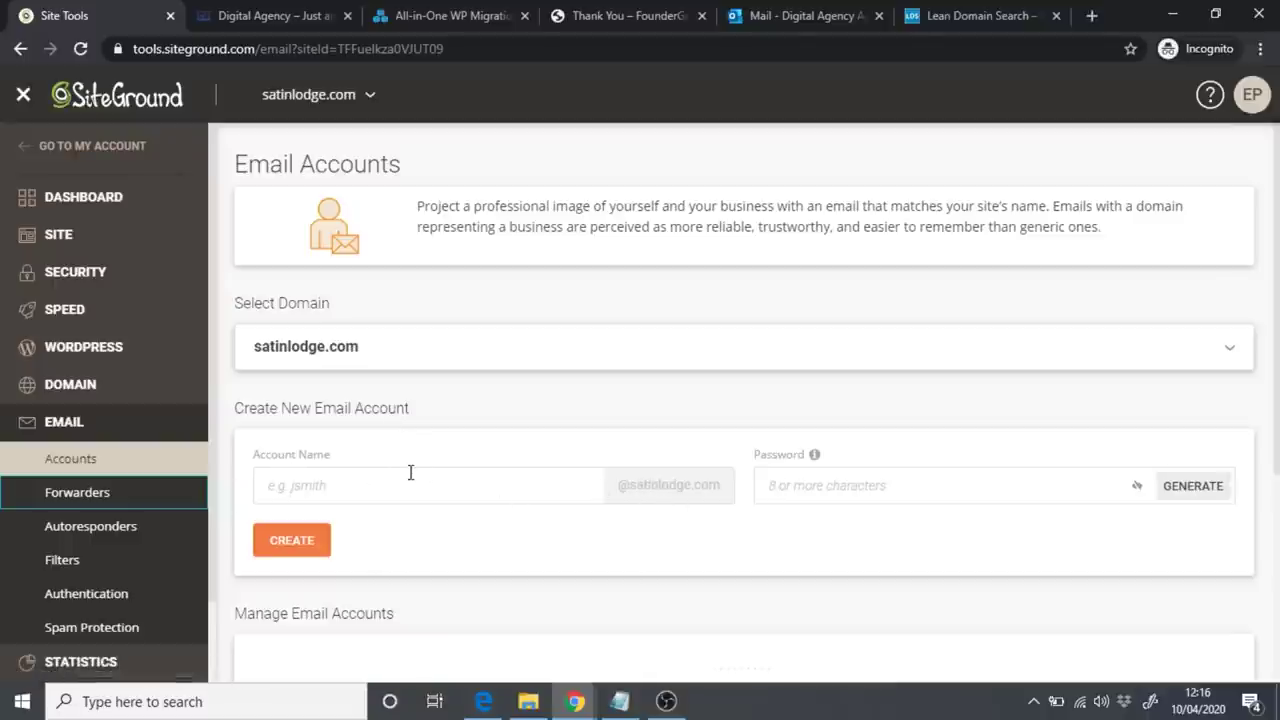
pyautogui.click(364, 490)
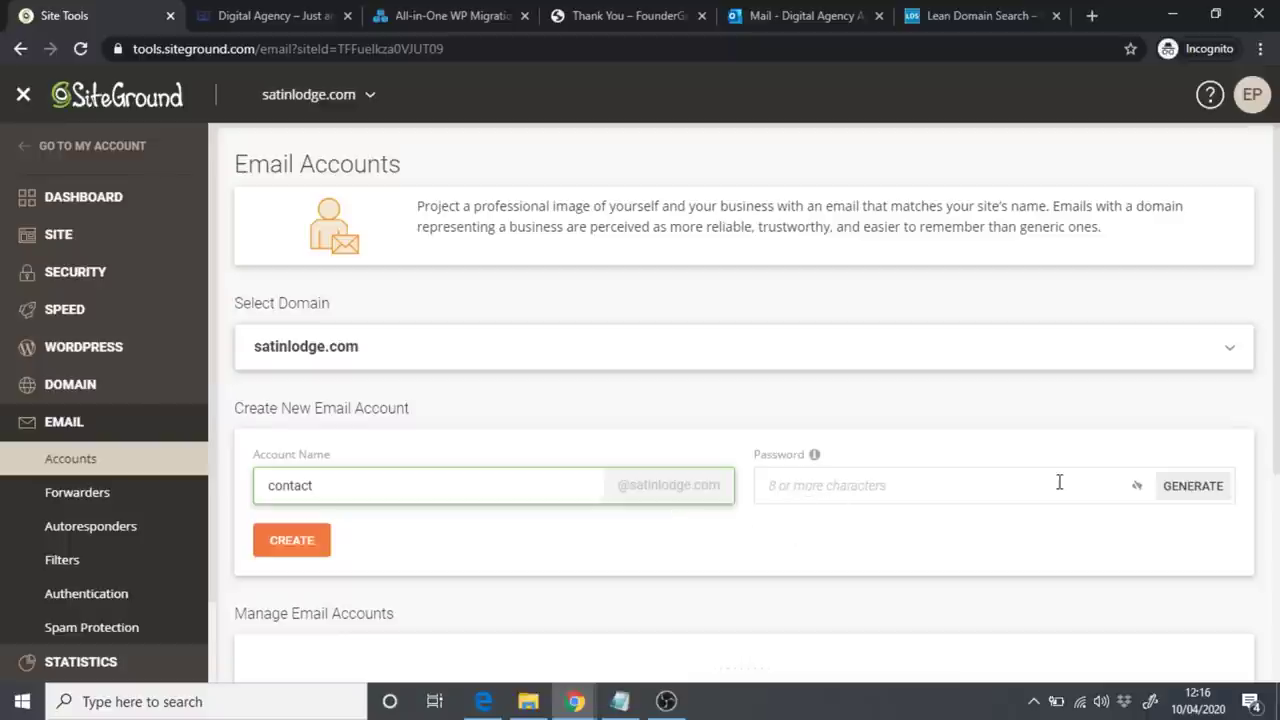
pyautogui.click(1196, 490)
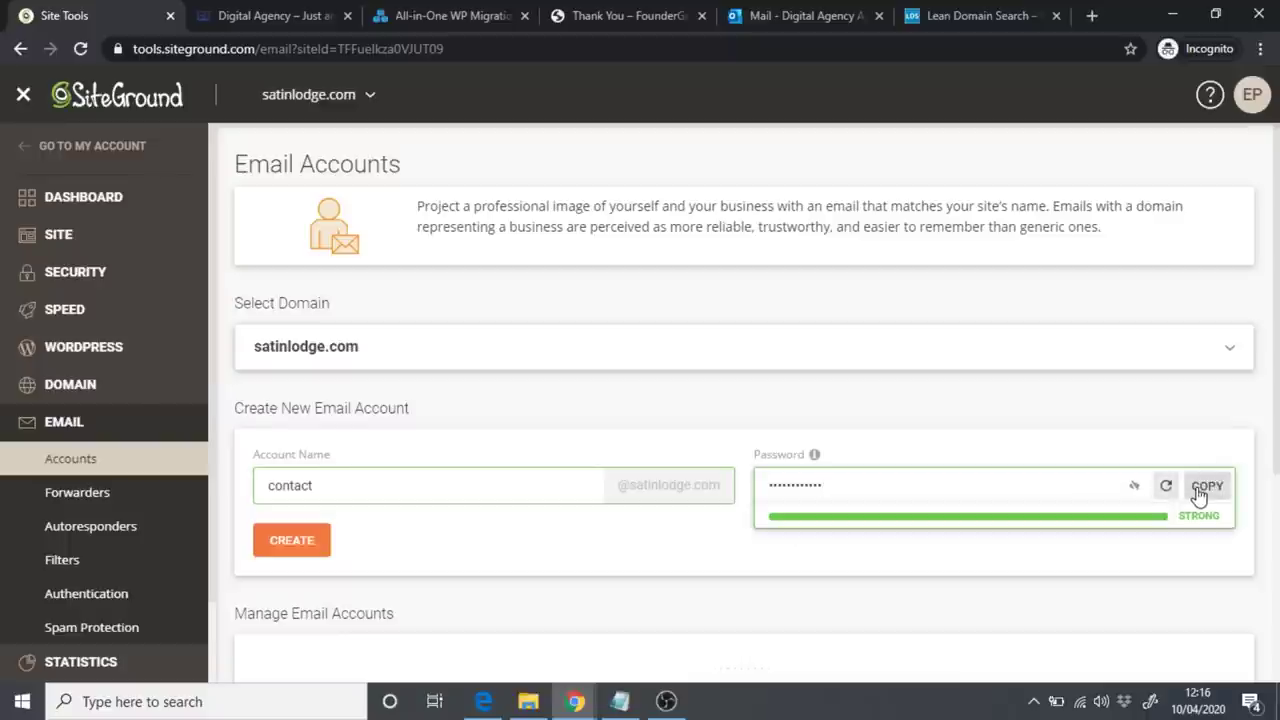
pyautogui.click(1203, 487)
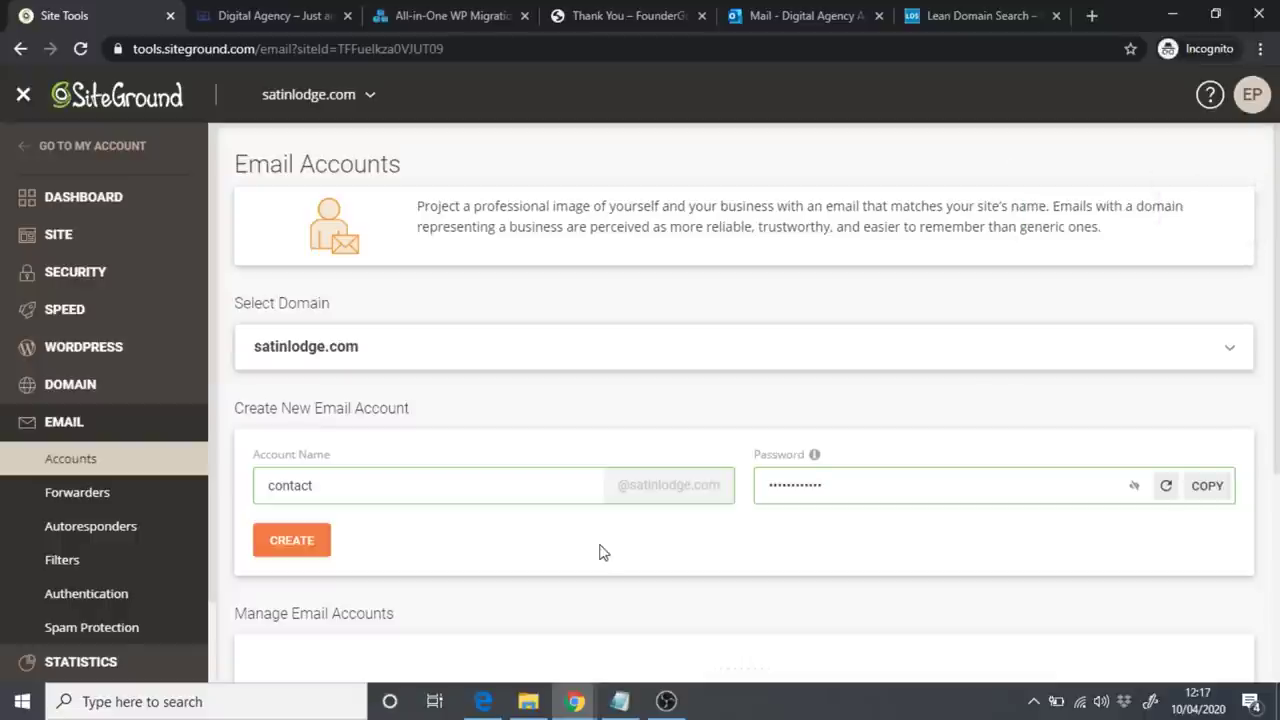
pyautogui.click(290, 540)
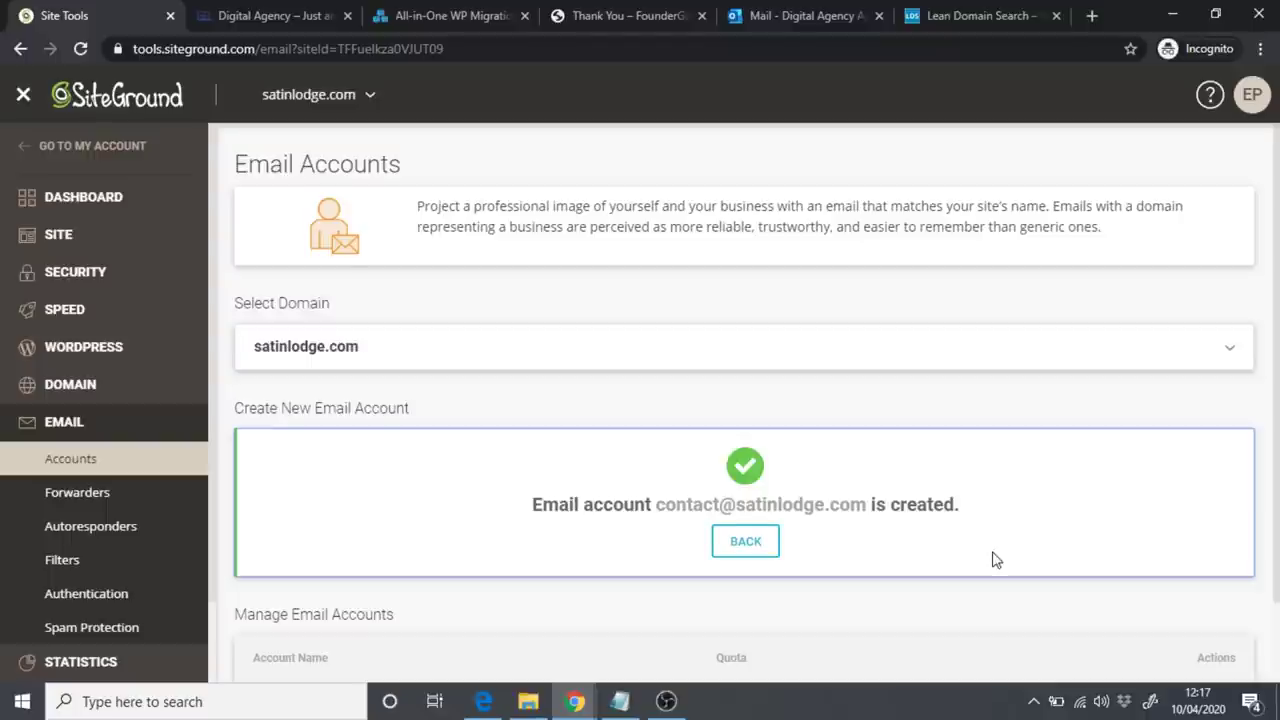
pyautogui.scroll(-1, 994, 560)
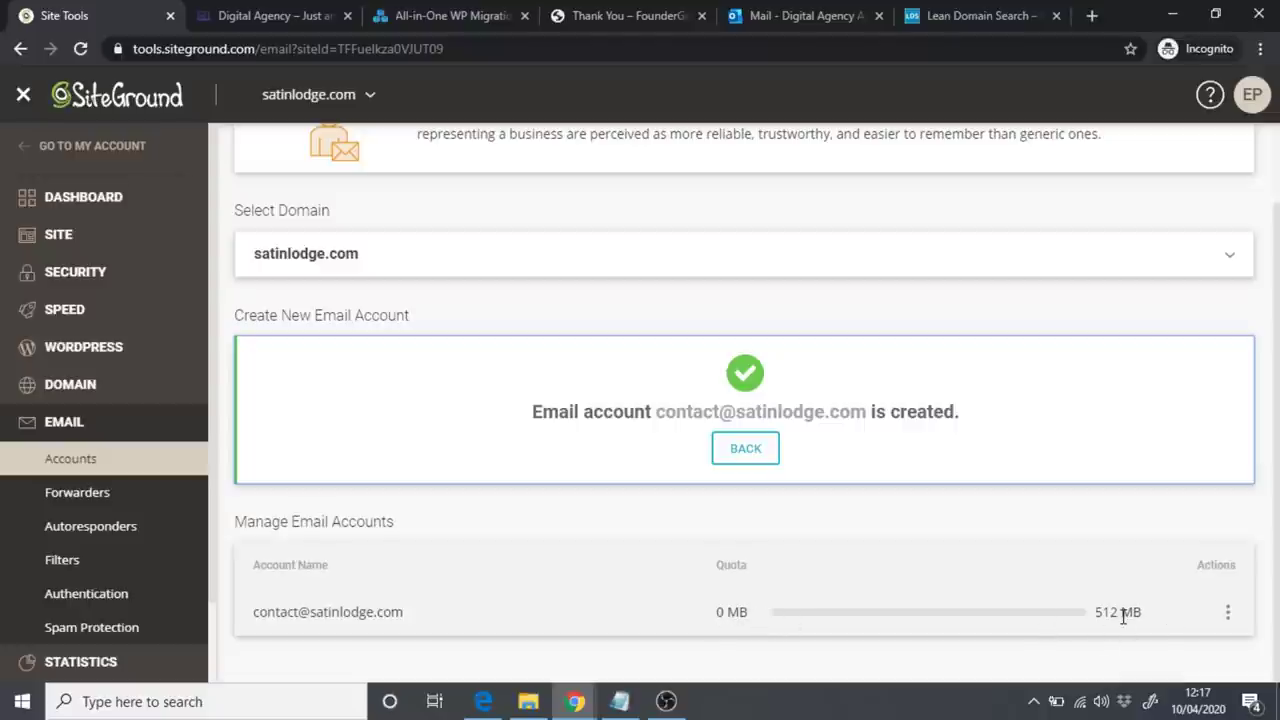
pyautogui.click(1228, 612)
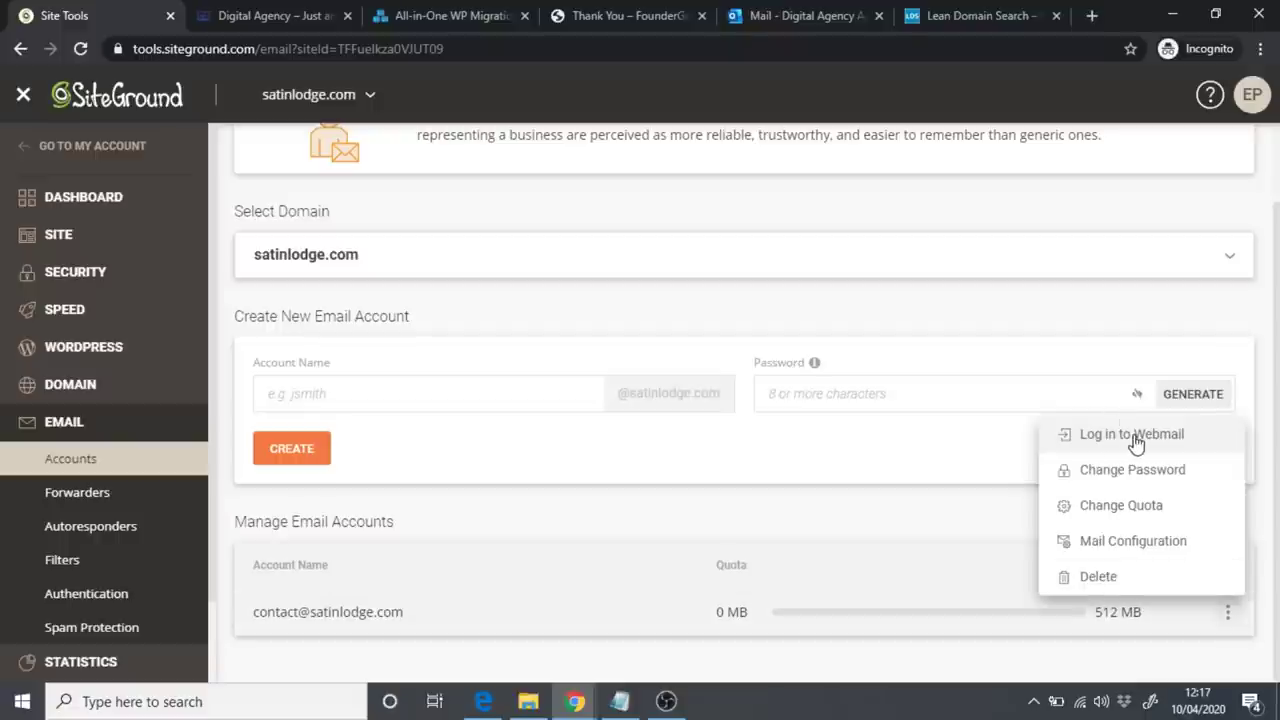
# - Copy the new mailbox address in Roundcube, then reopen the site's Footer template in Elementor
pyautogui.click(1136, 436)
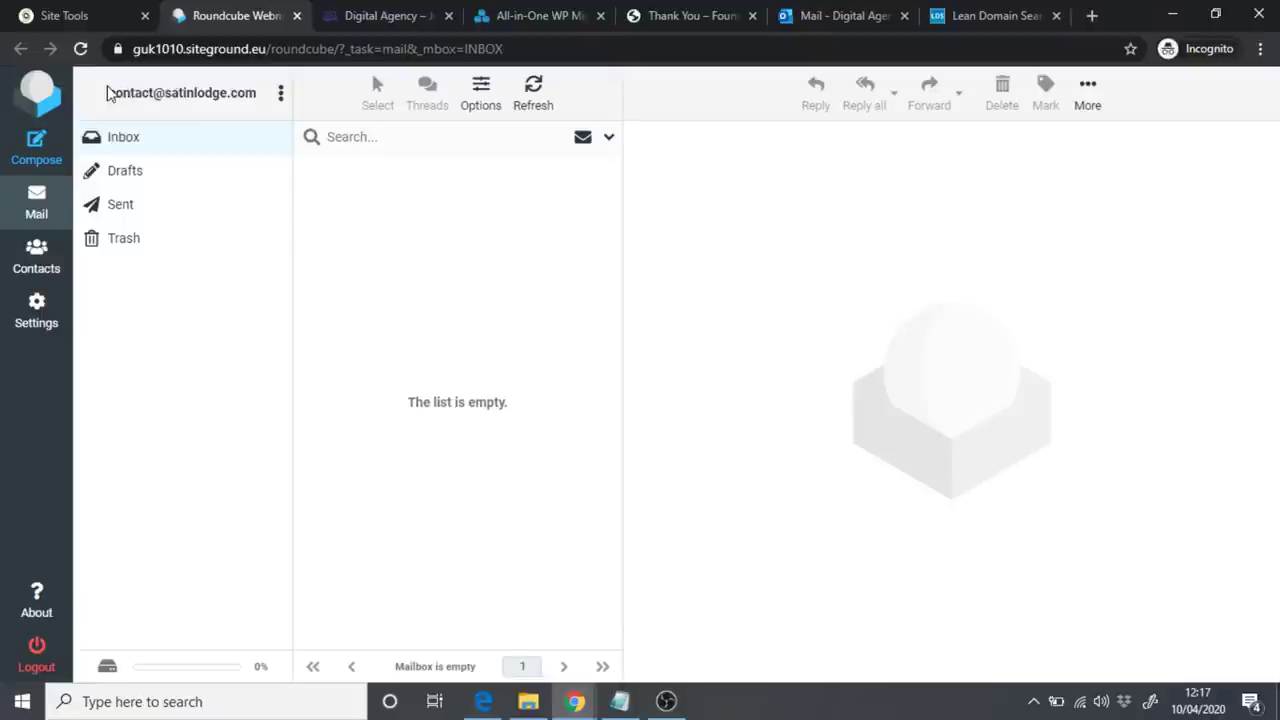
pyautogui.moveTo(110, 92); pyautogui.dragTo(258, 110)
pyautogui.hotkey('ctrl', 'c')
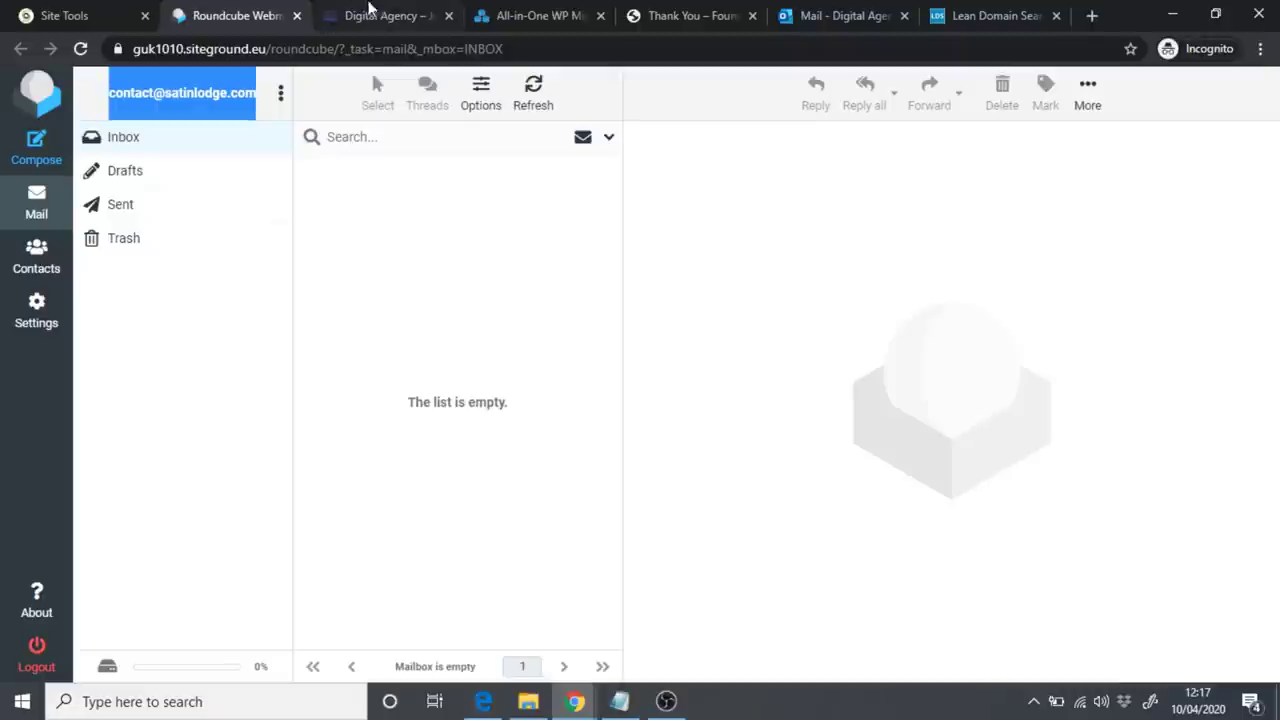
pyautogui.click(370, 13)
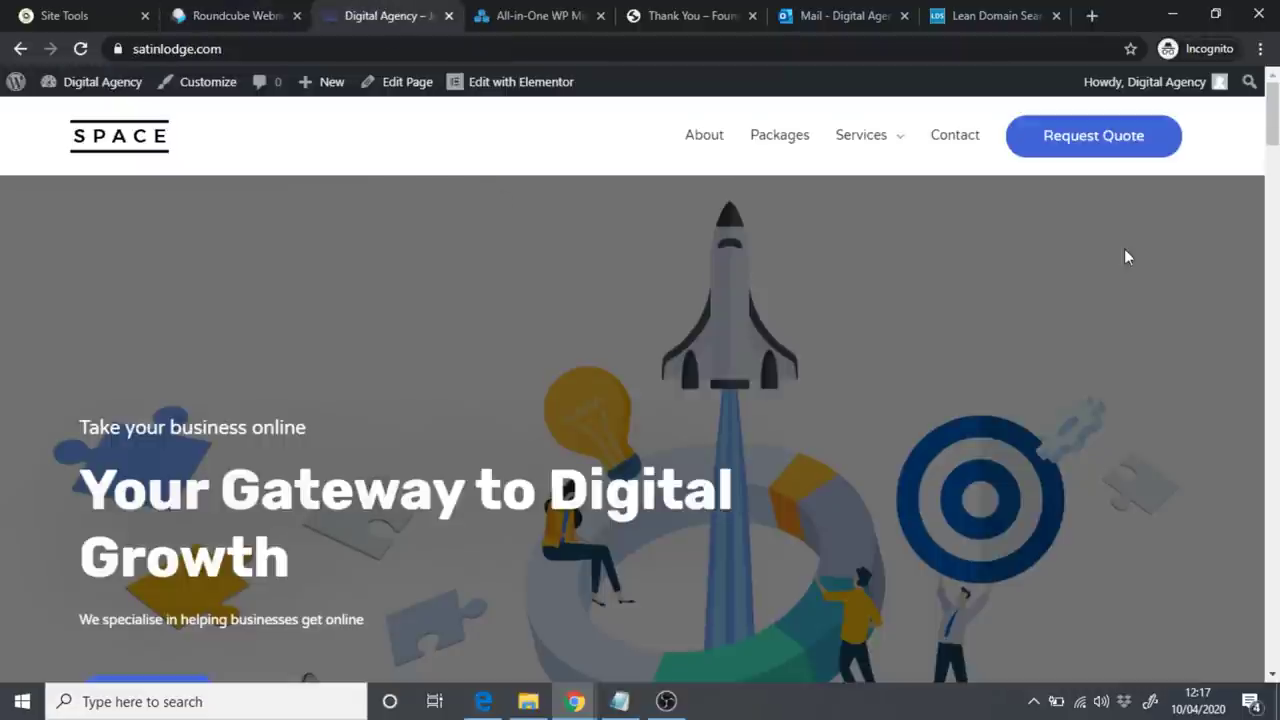
pyautogui.scroll(-20, 1124, 257)
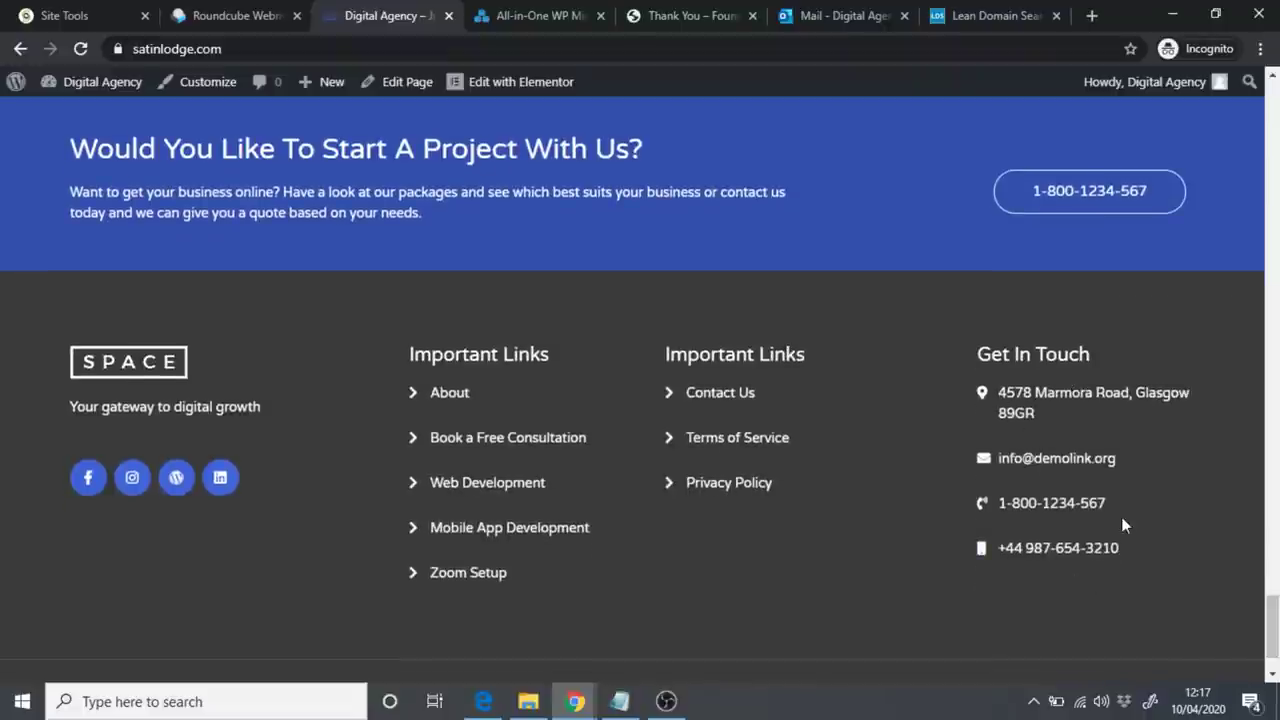
pyautogui.scroll(20, 820, 350)
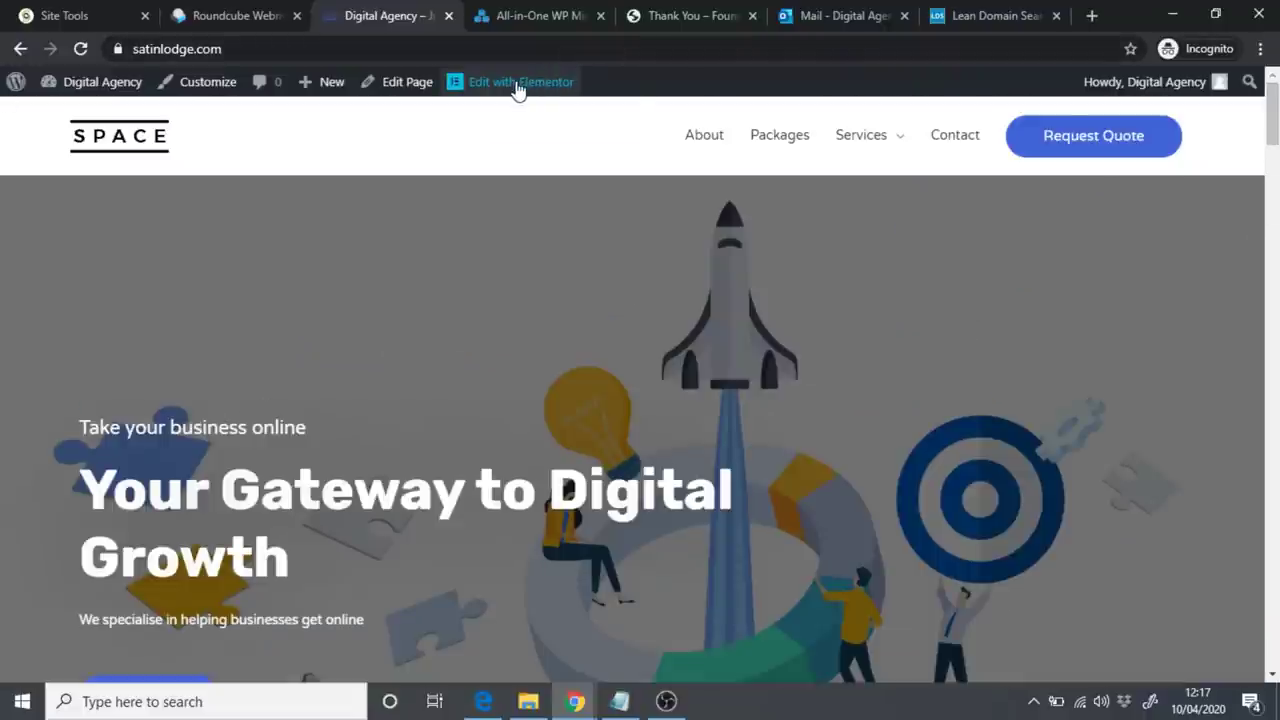
pyautogui.moveTo(514, 92)
pyautogui.click(468, 120)
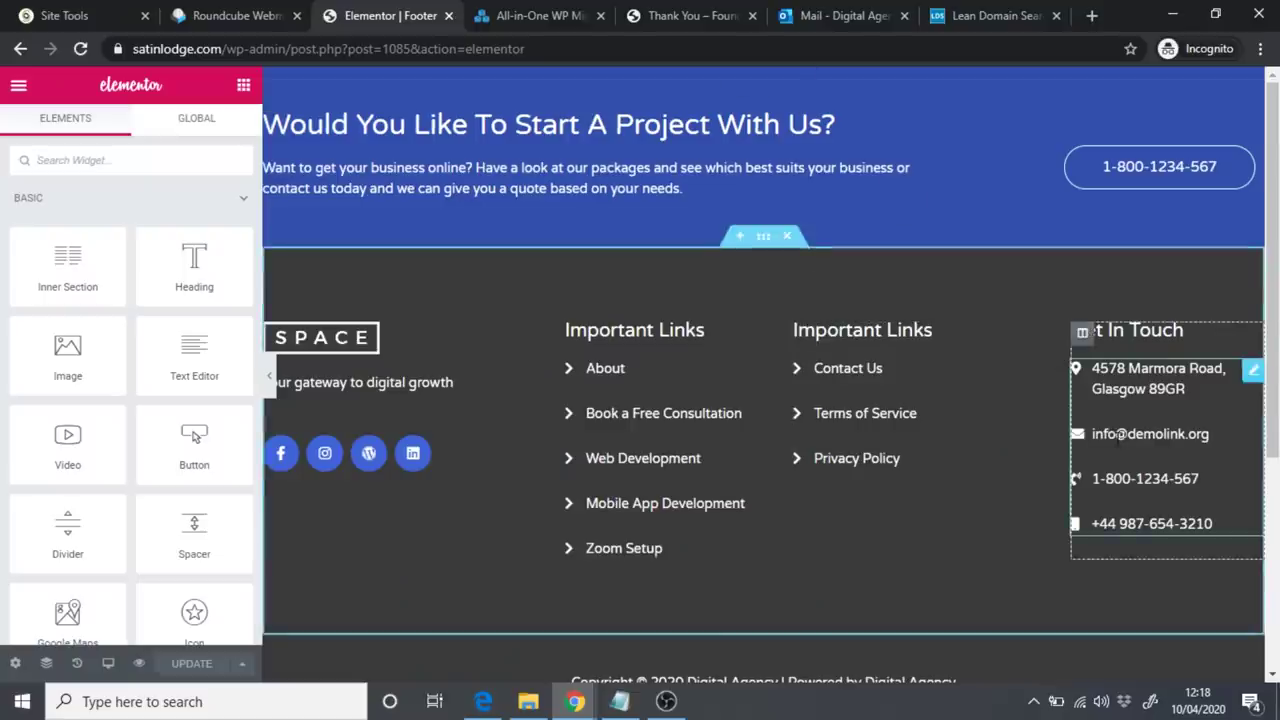
# - Replace the Get In Touch list's demo e-mail with the pasted mailbox address
pyautogui.click(1138, 404)
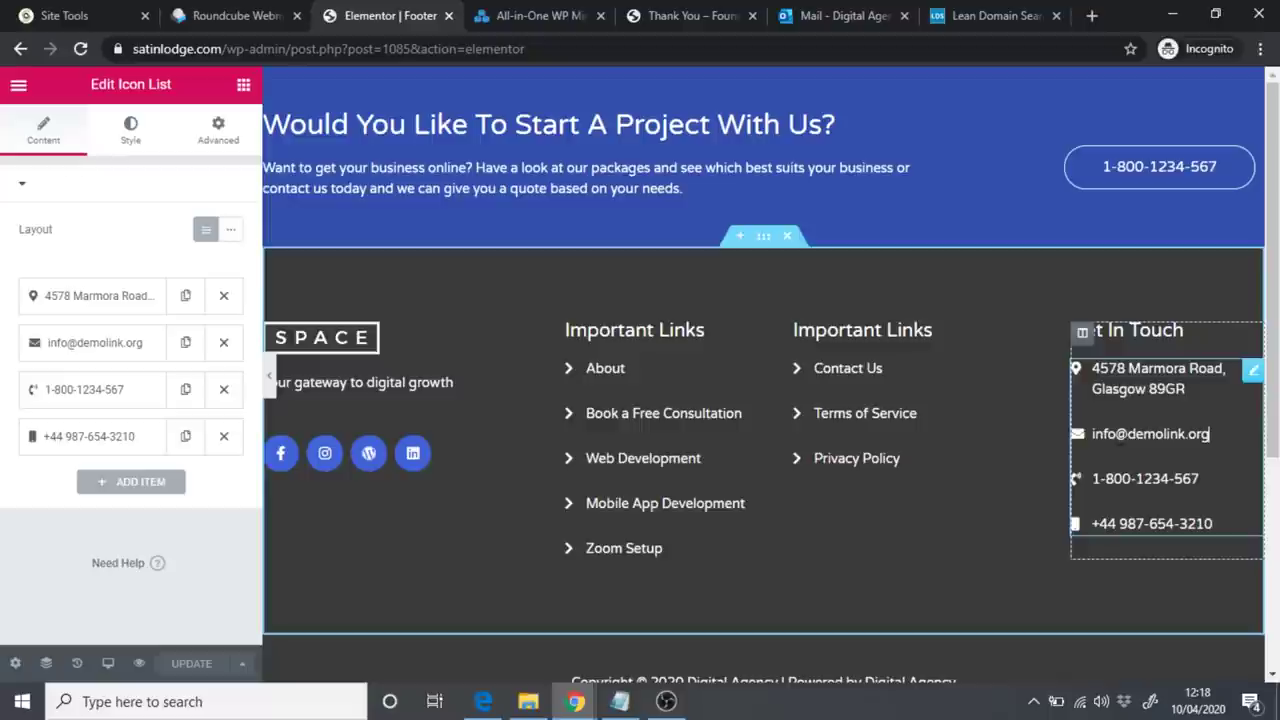
pyautogui.click(66, 347)
pyautogui.moveTo(166, 414); pyautogui.dragTo(0, 447)
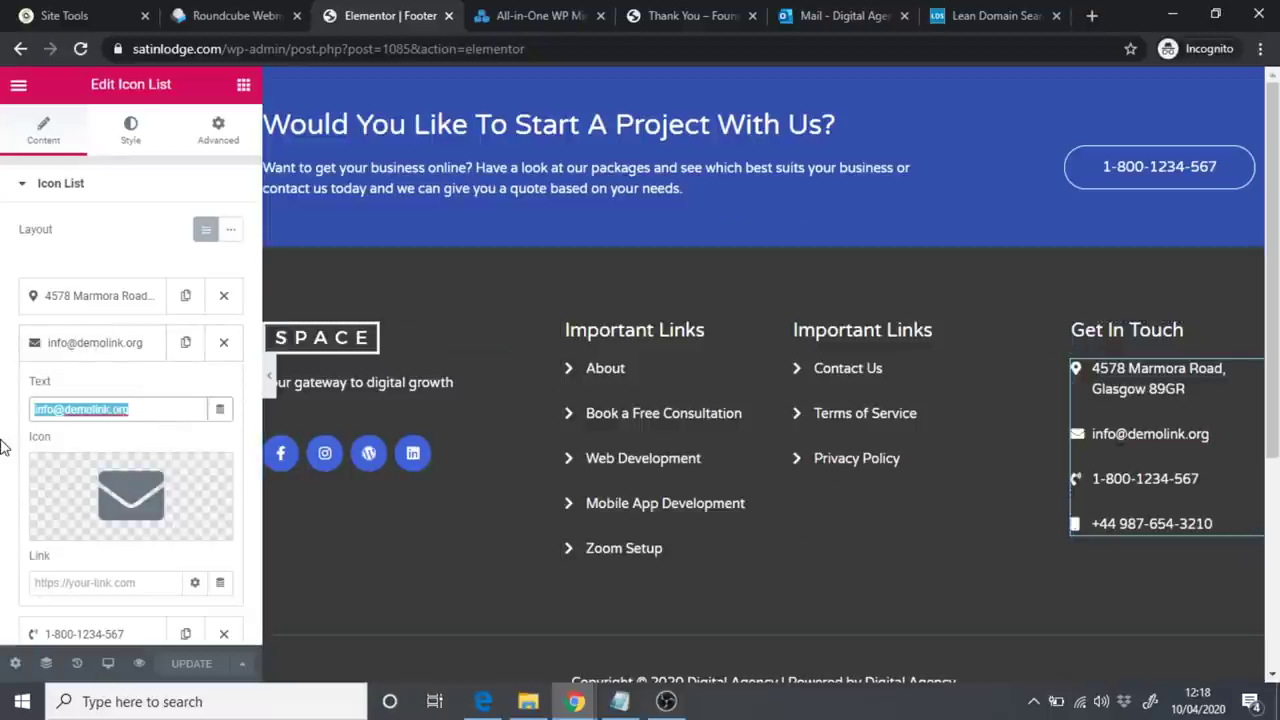
pyautogui.hotkey('ctrl', 'v')
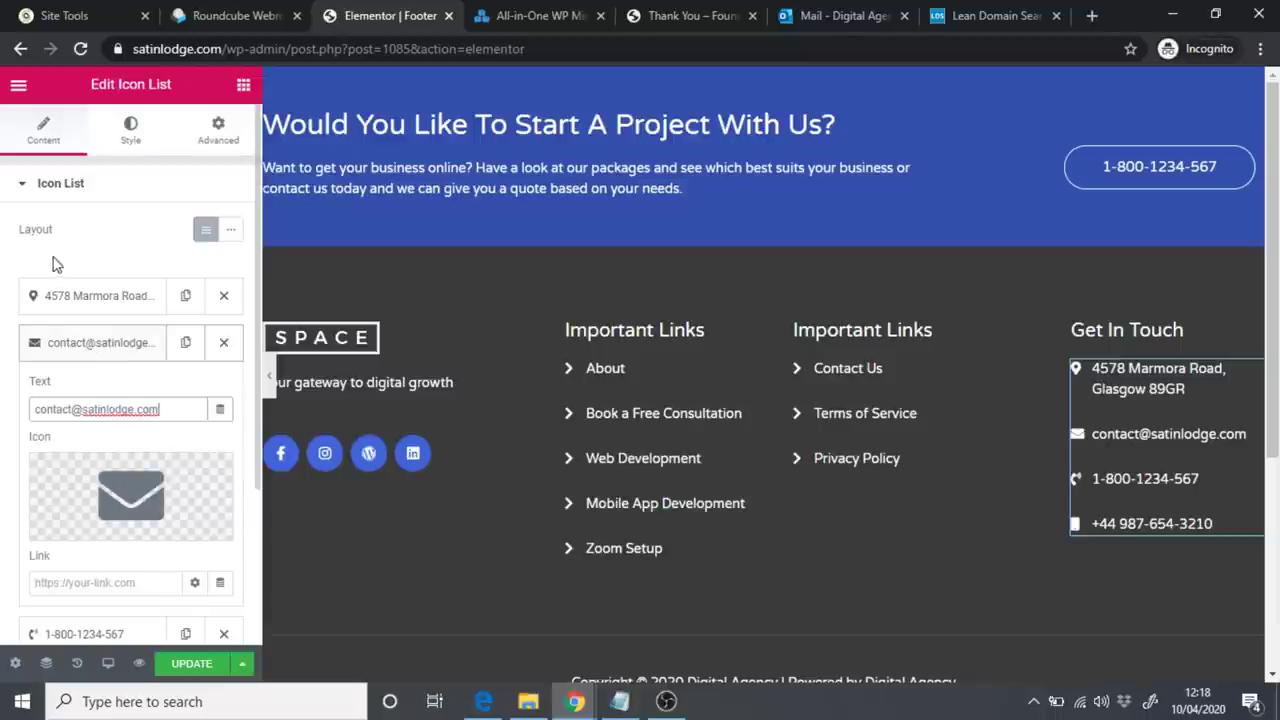
# - Leave Elementor without saving through View Page and return to the WordPress Dashboard
pyautogui.click(19, 88)
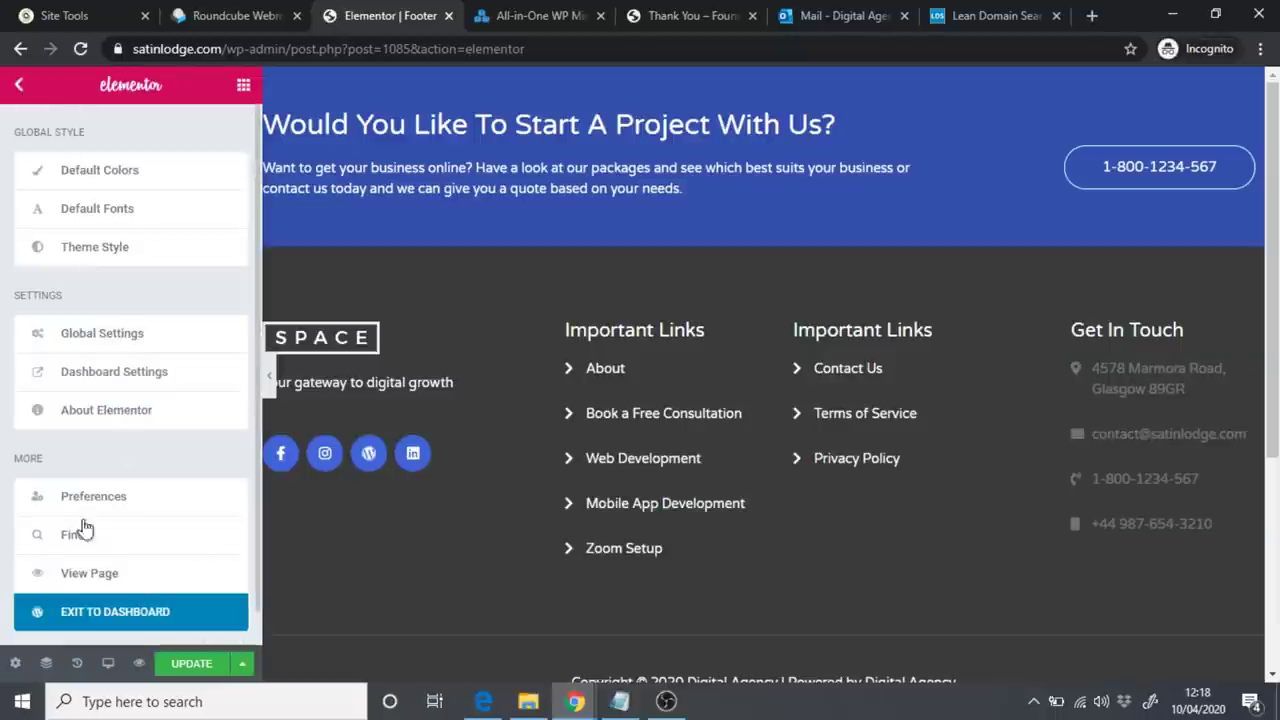
pyautogui.click(105, 585)
pyautogui.click(731, 162)
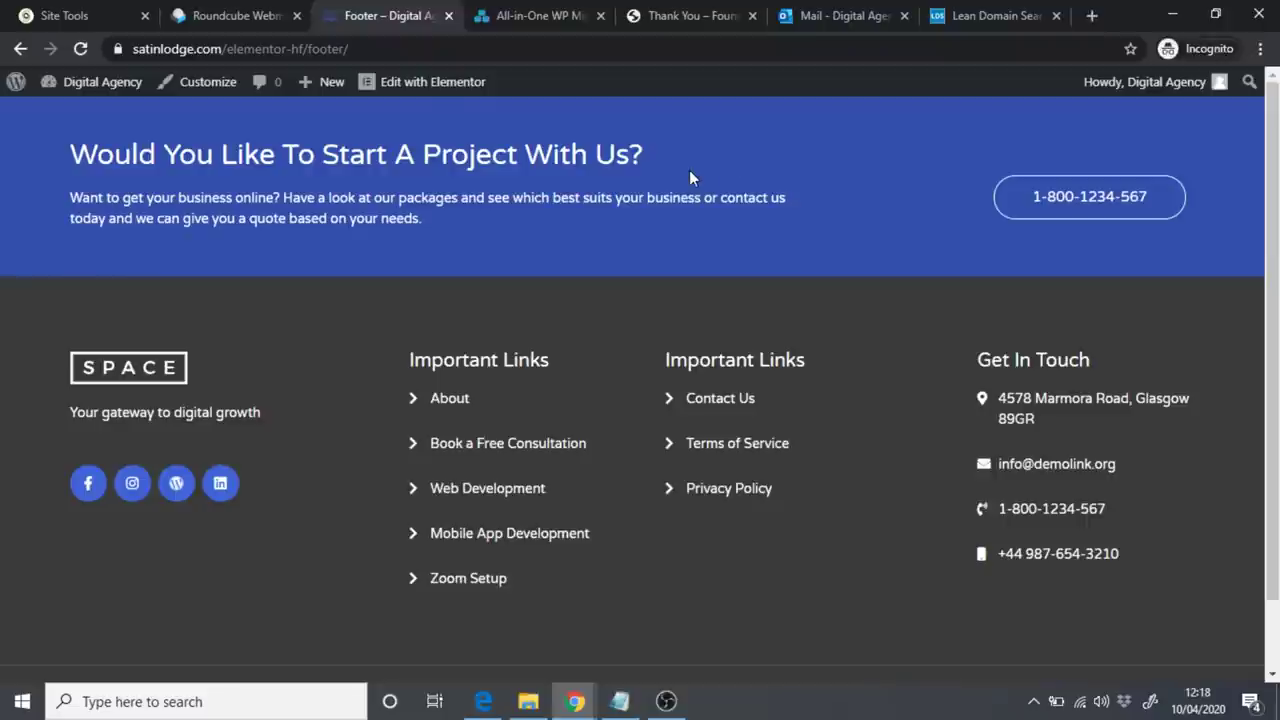
pyautogui.click(90, 90)
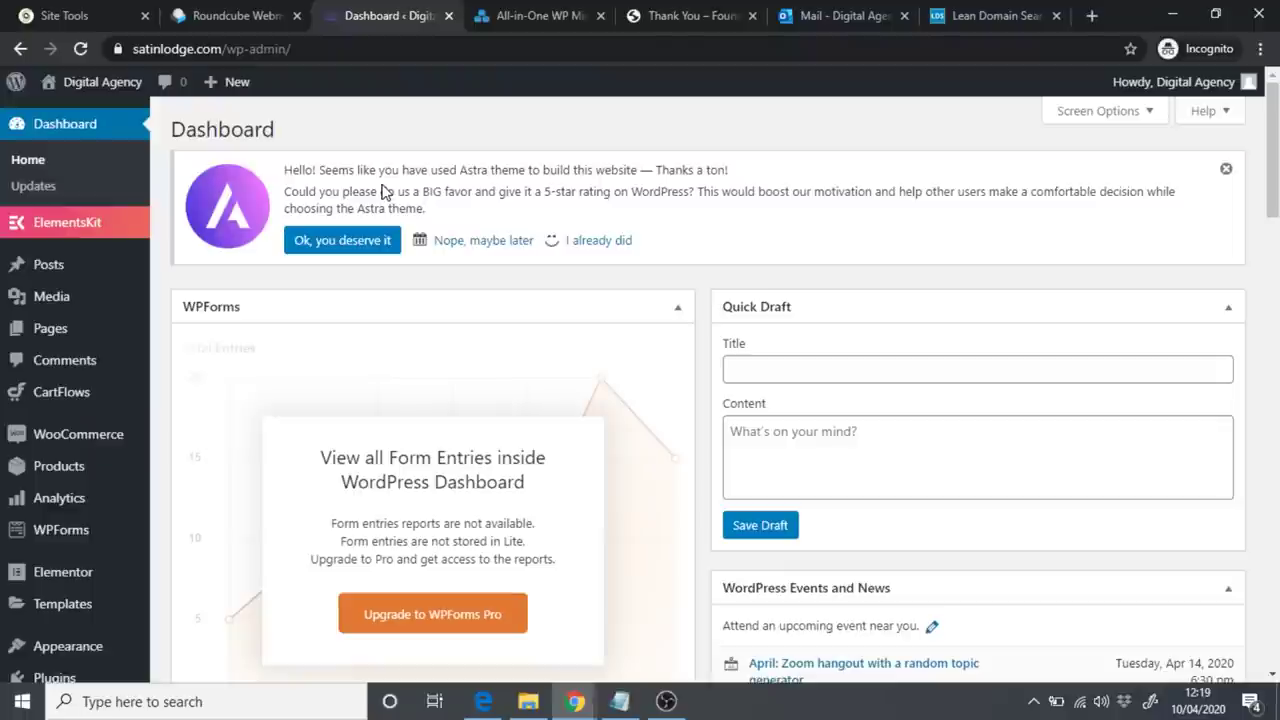
# - Open WooCommerce Settings and review the General tab's United Kingdom address and Pound sterling currency
pyautogui.moveTo(108, 432)
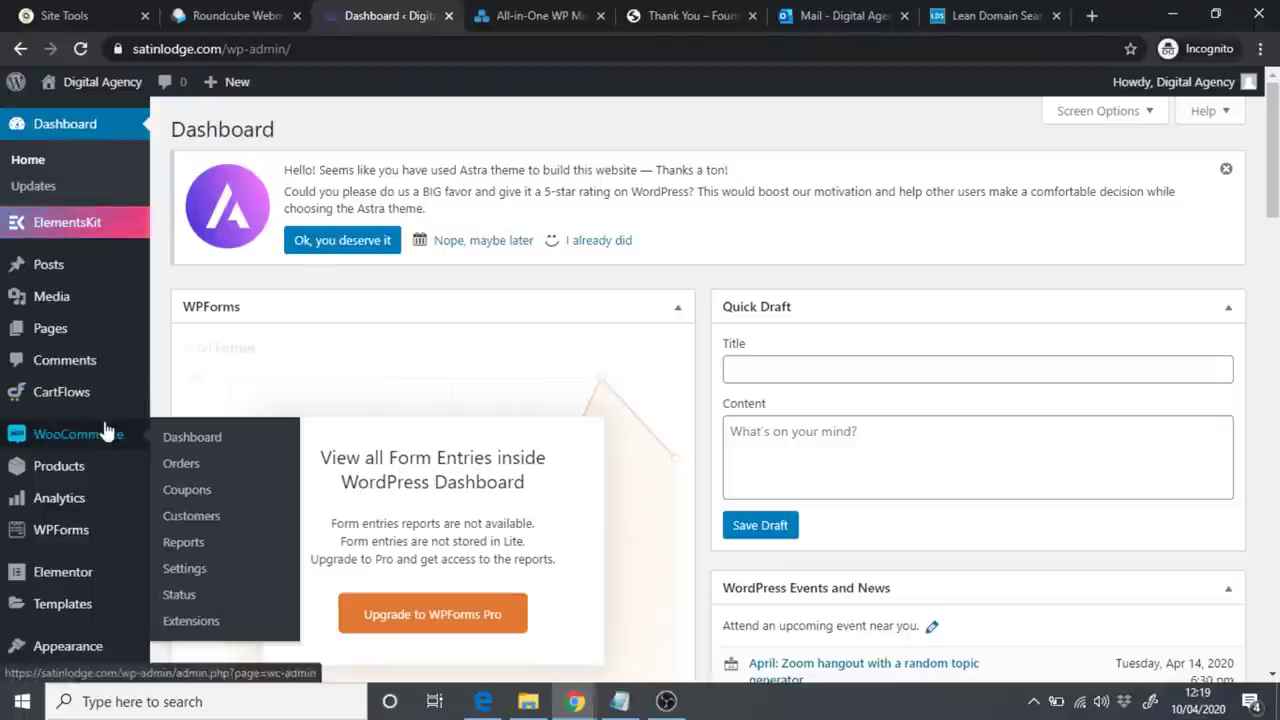
pyautogui.click(193, 567)
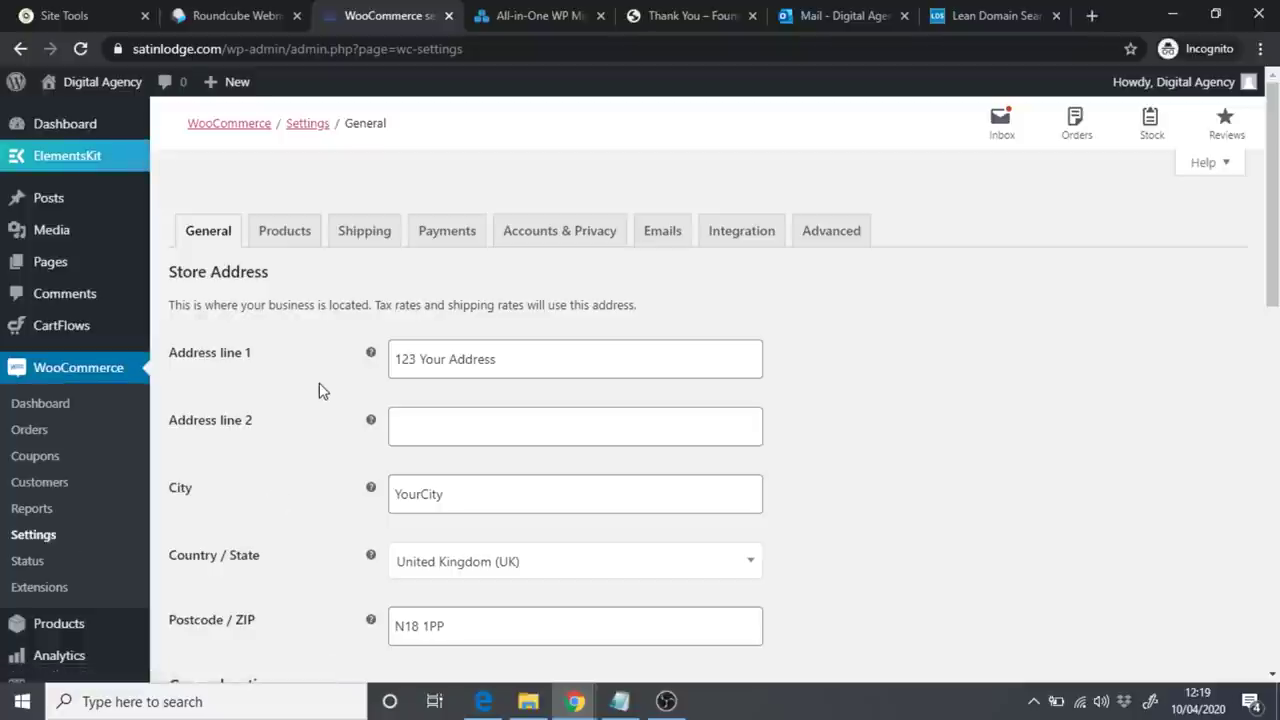
pyautogui.scroll(-1, 320, 390)
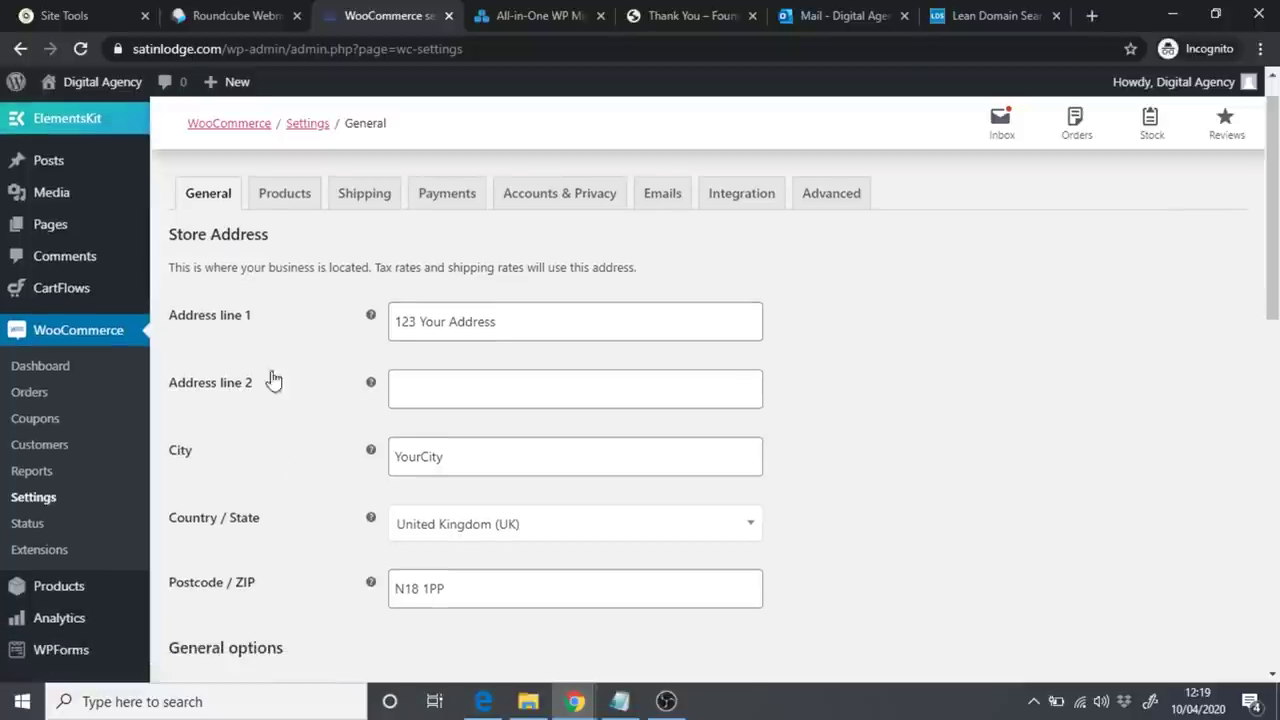
pyautogui.scroll(-1, 310, 341)
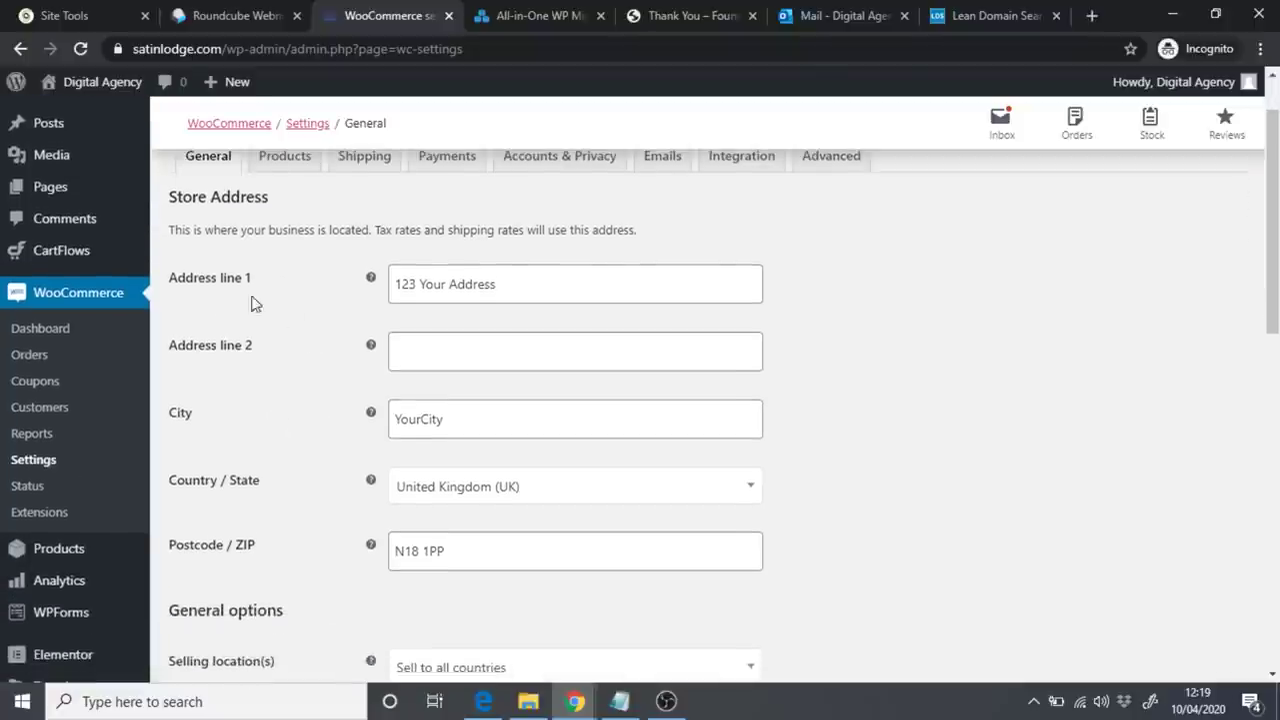
pyautogui.click(434, 342)
pyautogui.scroll(-4, 443, 377)
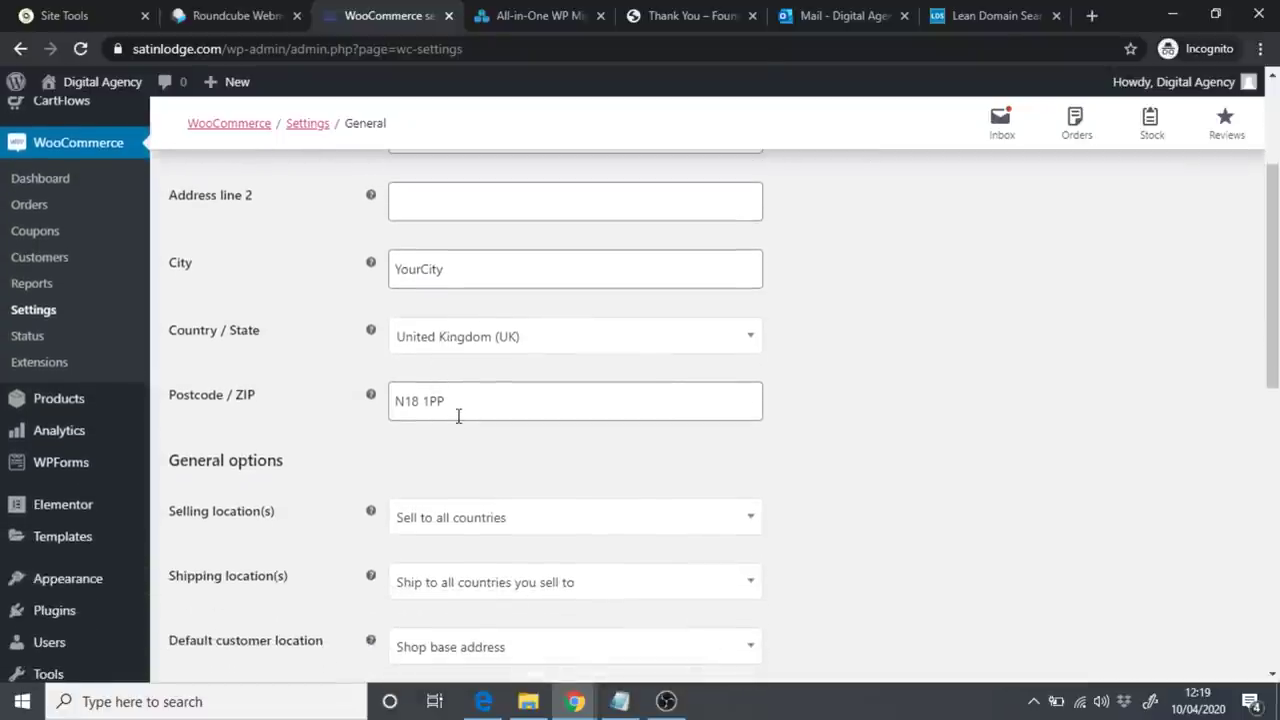
pyautogui.scroll(-2, 435, 314)
pyautogui.scroll(-8, 432, 312)
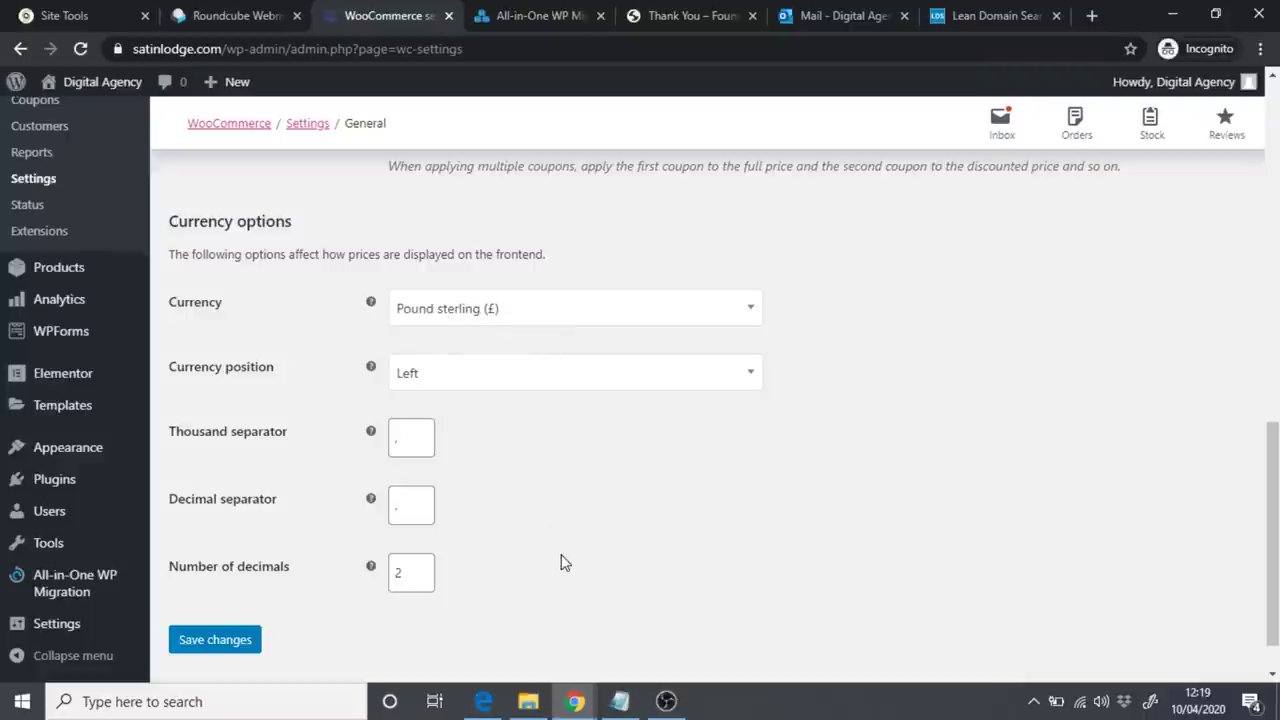
pyautogui.scroll(-1, 565, 563)
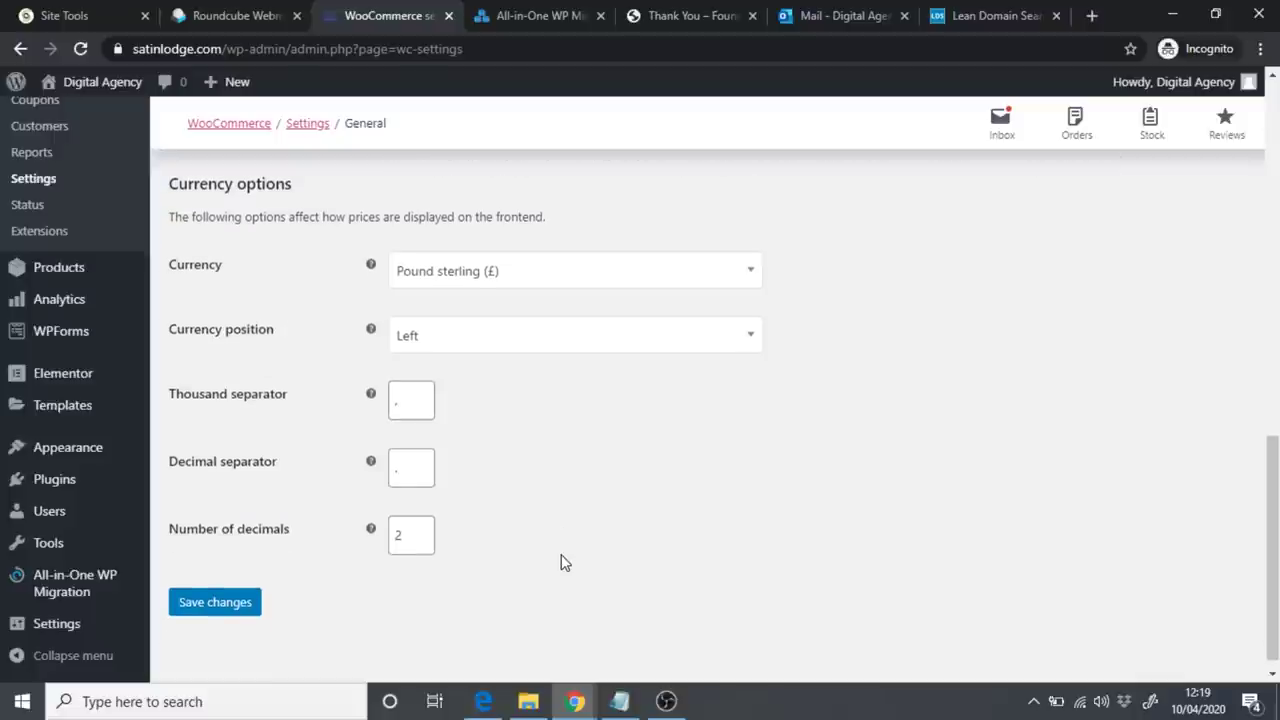
pyautogui.scroll(1, 563, 563)
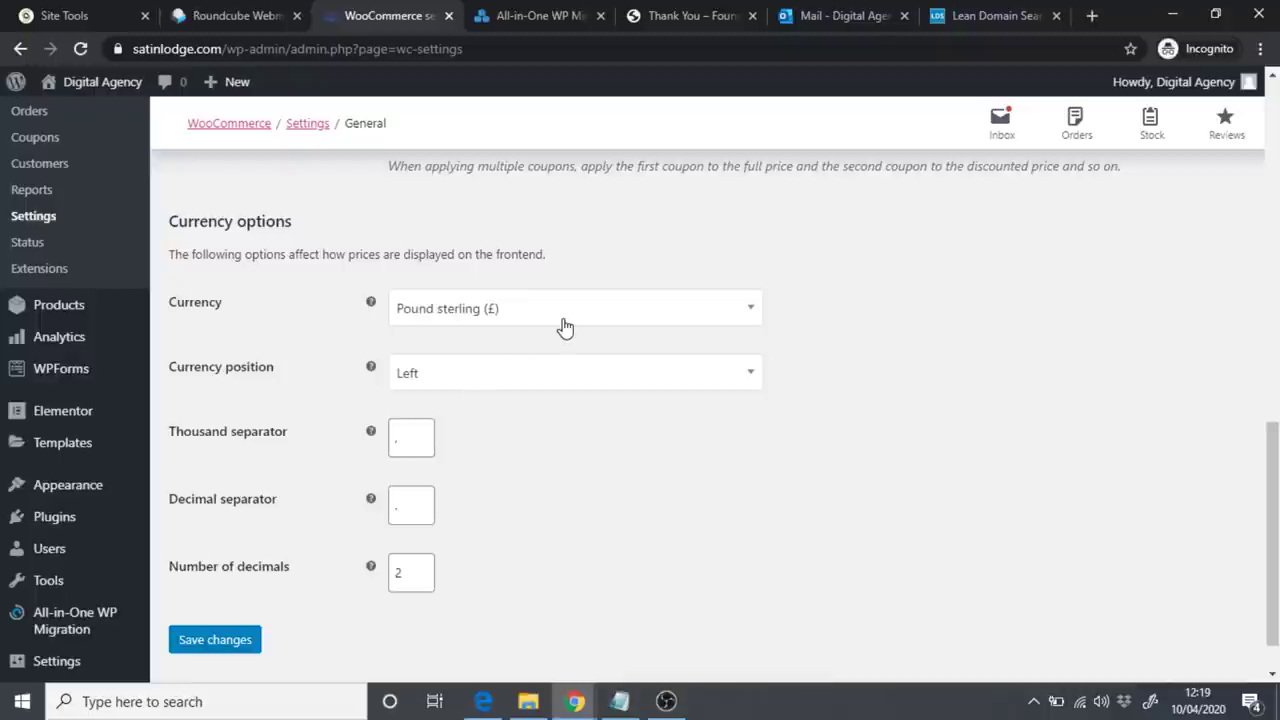
pyautogui.scroll(1, 563, 326)
pyautogui.scroll(10, 563, 326)
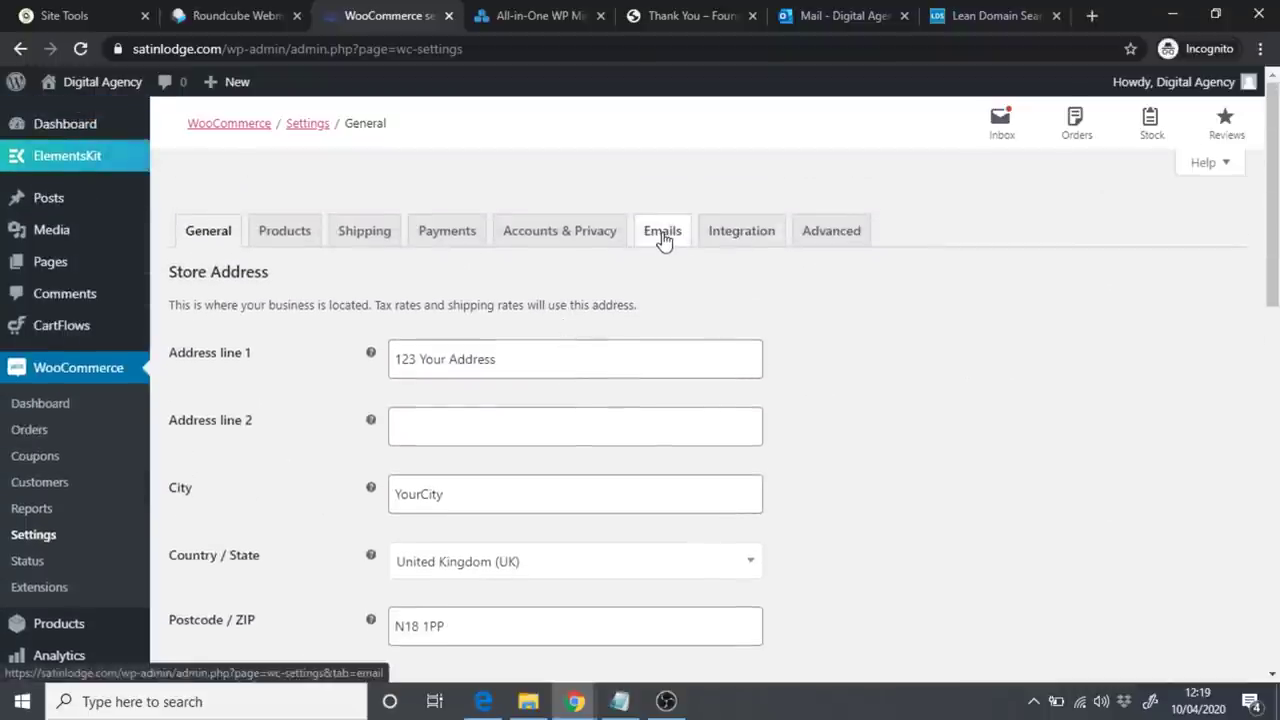
# - Look over WooCommerce's email notification list, then switch to the Roundcube inbox
pyautogui.click(662, 232)
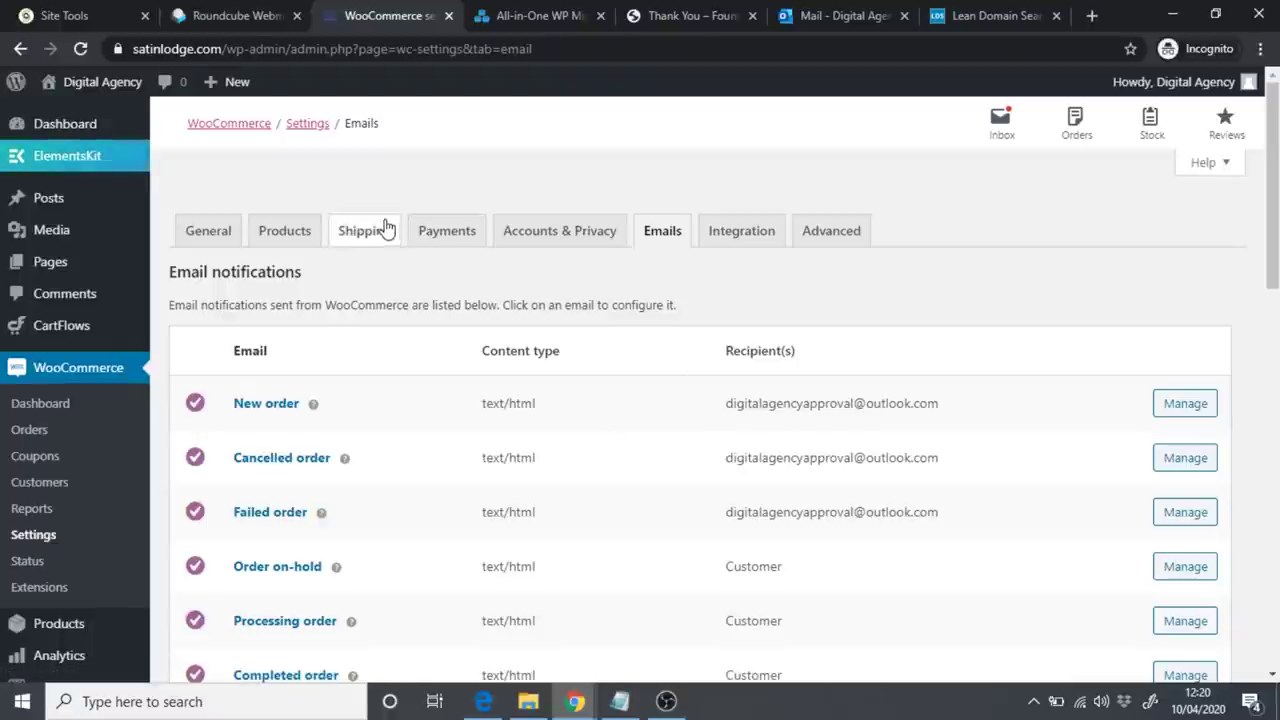
pyautogui.click(225, 12)
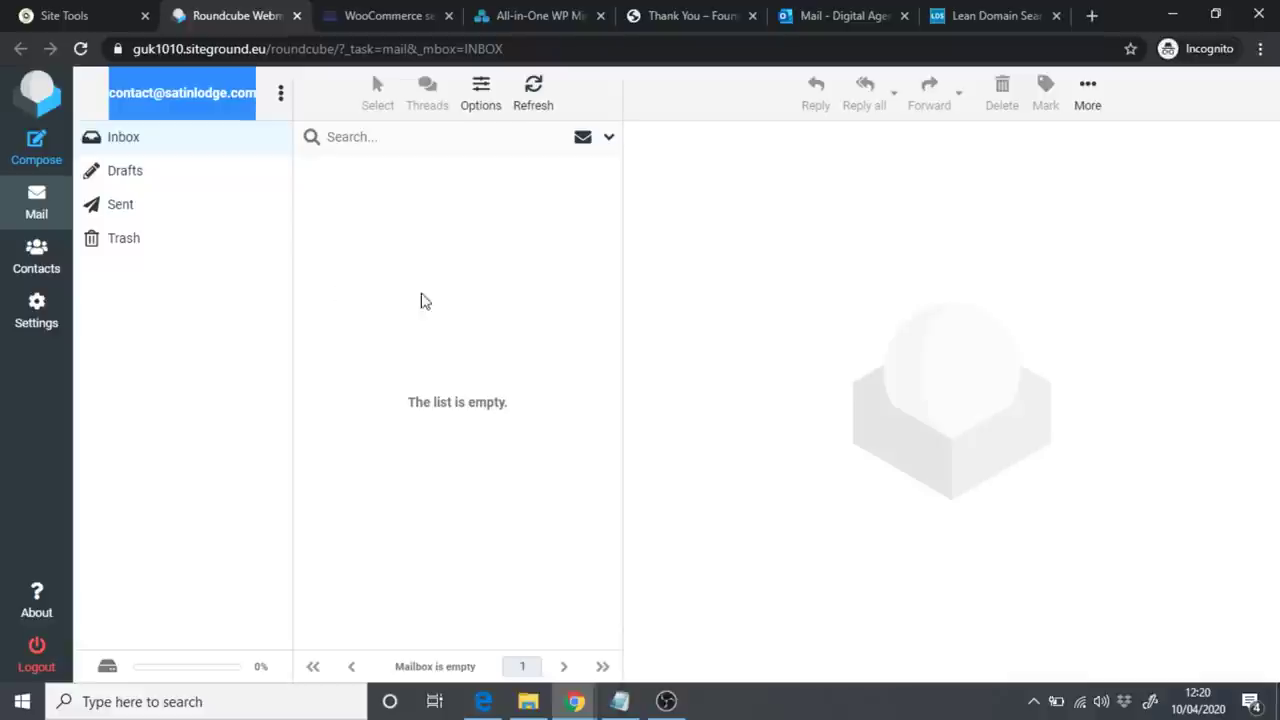
# - Back in WooCommerce Emails settings, change the From name from Digital Agency to London Marketing
pyautogui.click(213, 77)
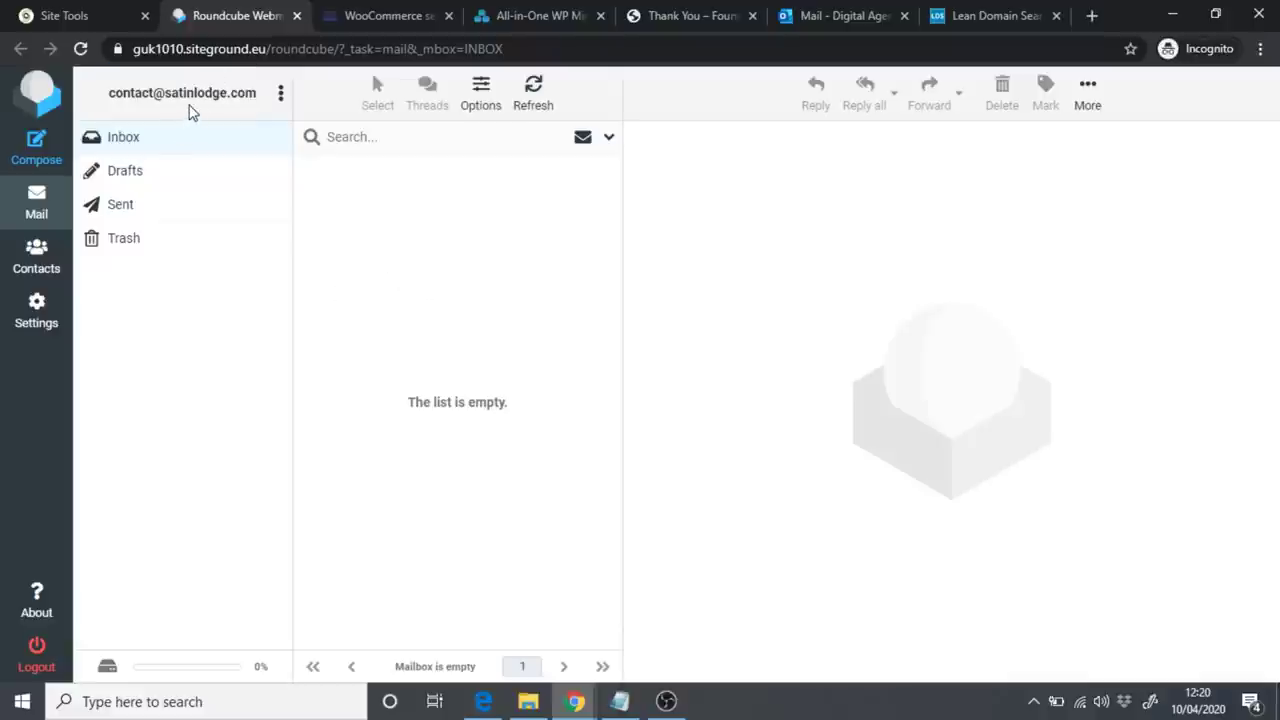
pyautogui.click(375, 12)
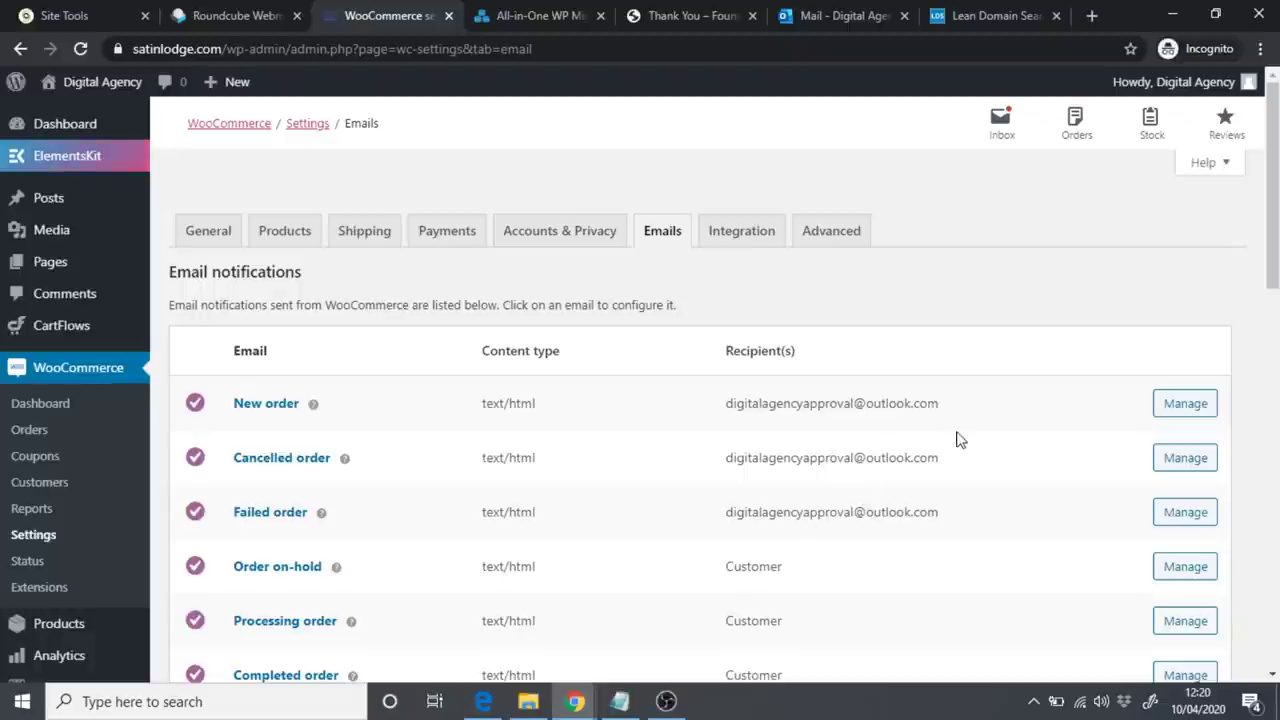
pyautogui.scroll(-5, 1272, 200)
pyautogui.scroll(-3, 665, 427)
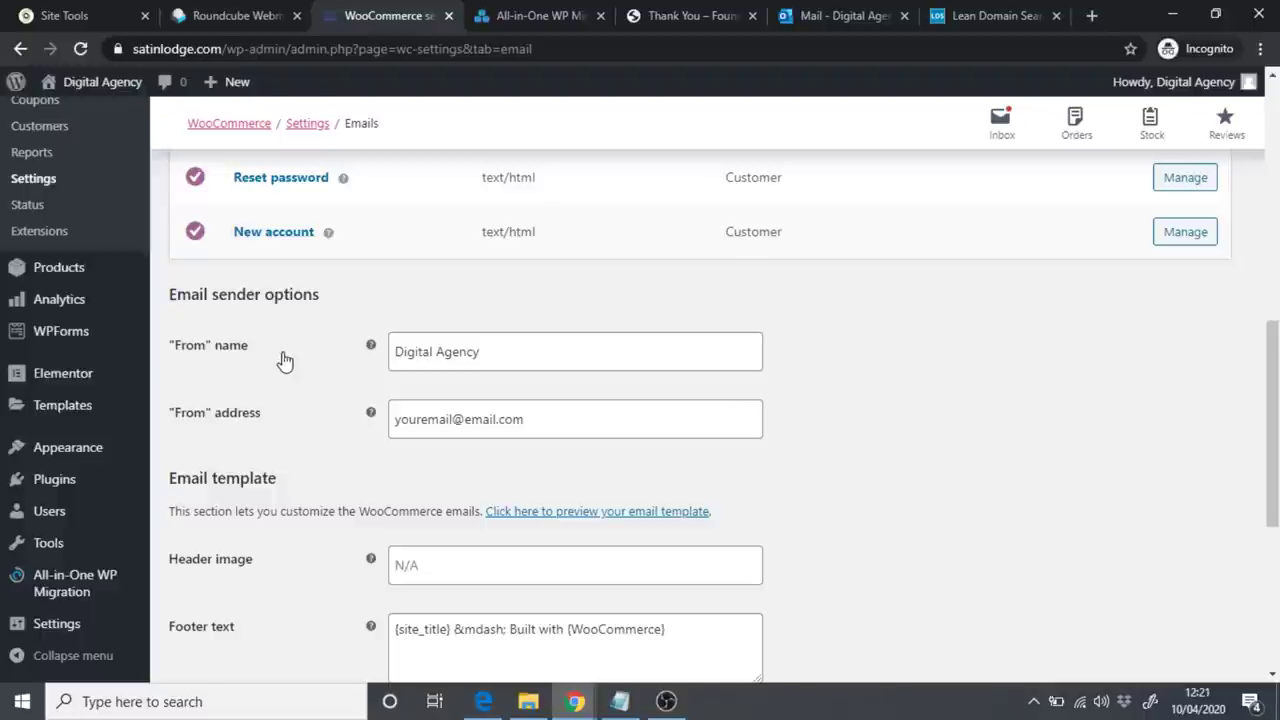
pyautogui.click(495, 360)
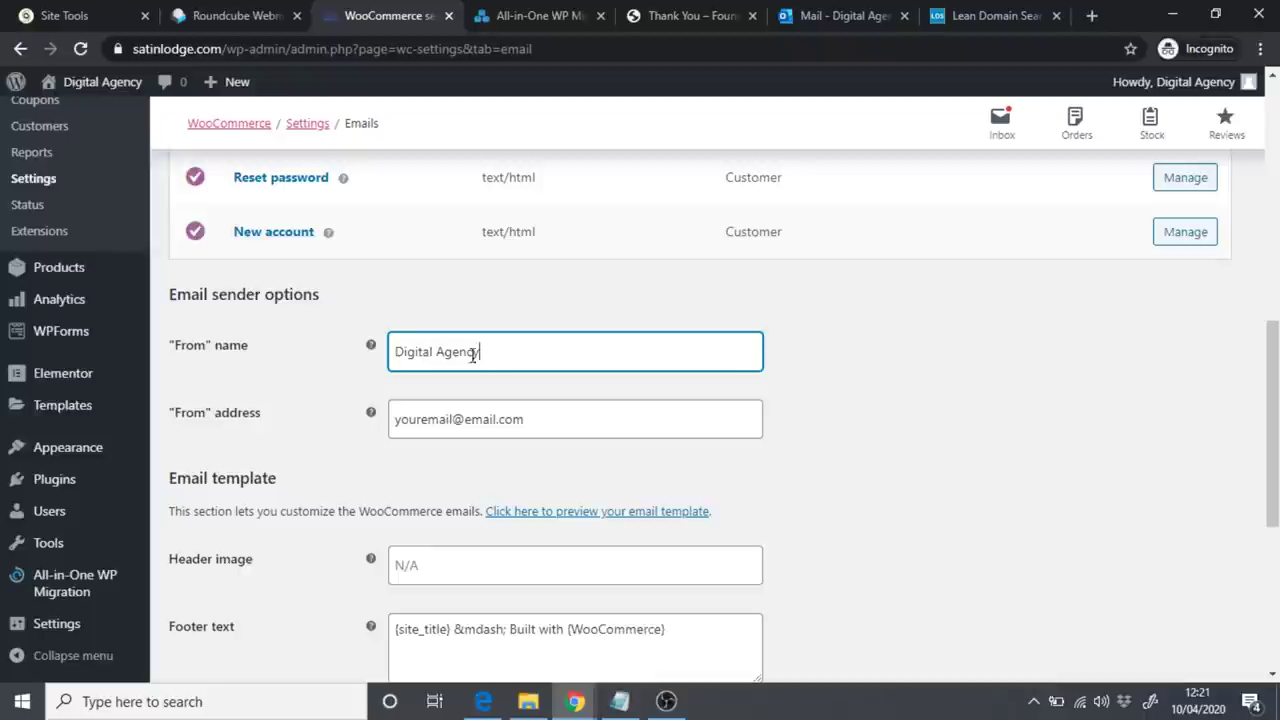
pyautogui.moveTo(495, 360); pyautogui.dragTo(380, 352)
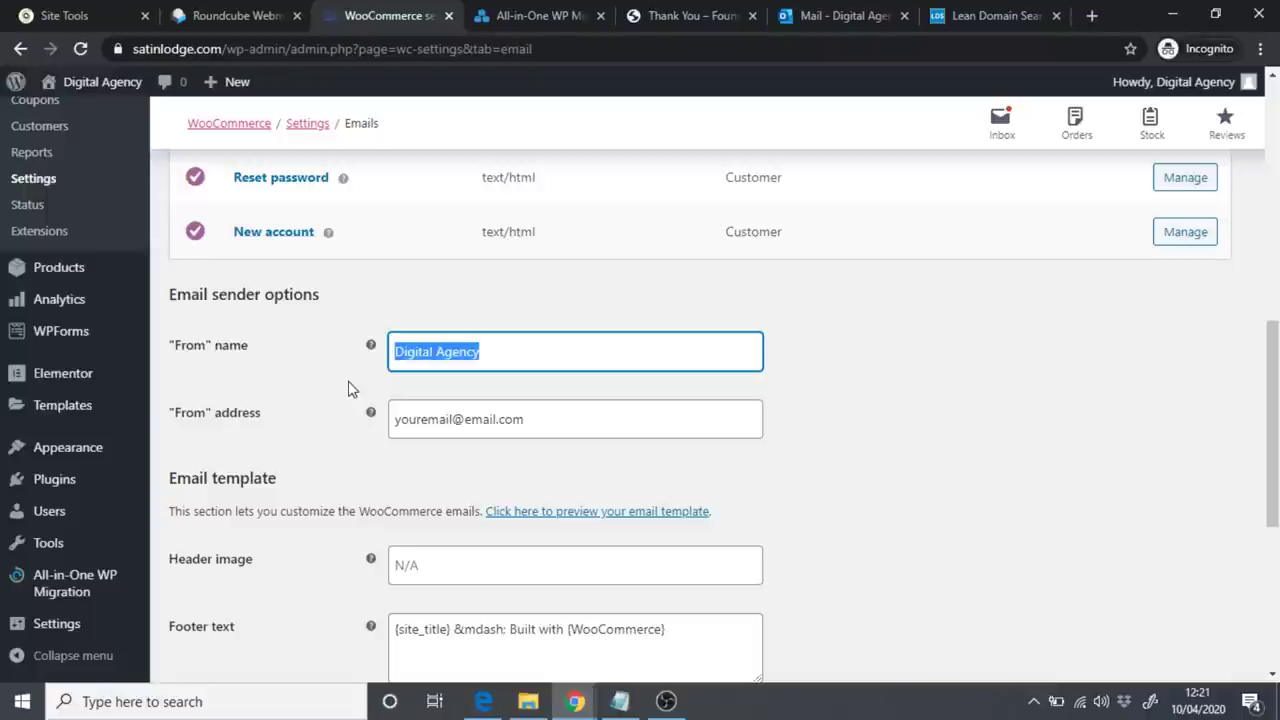
pyautogui.write('London')
pyautogui.write(' Agen')
pyautogui.press('BackSpace')
pyautogui.press('BackSpace')
pyautogui.press('BackSpace')
pyautogui.press('BackSpace')
pyautogui.write('Marketing')
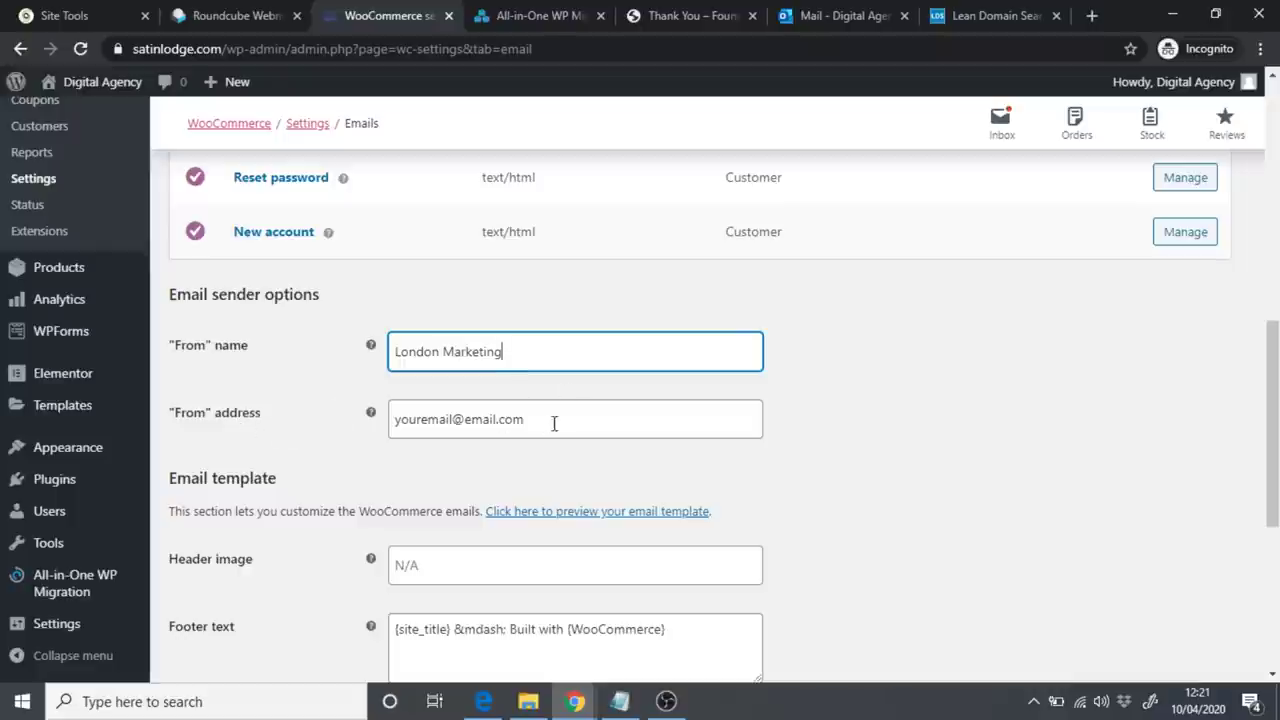
# - Paste the new mailbox address as the From address and scroll down to the colour options
pyautogui.moveTo(551, 423); pyautogui.dragTo(310, 410)
pyautogui.hotkey('ctrl', 'v')
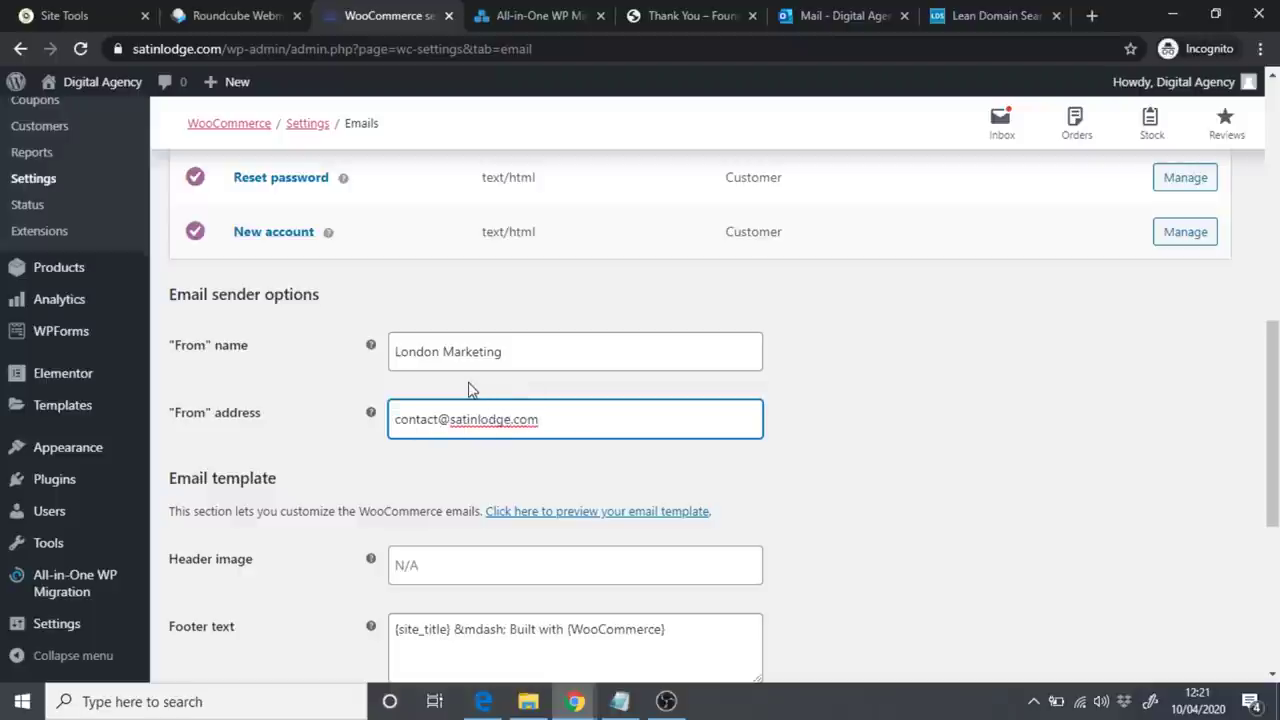
pyautogui.click(421, 398)
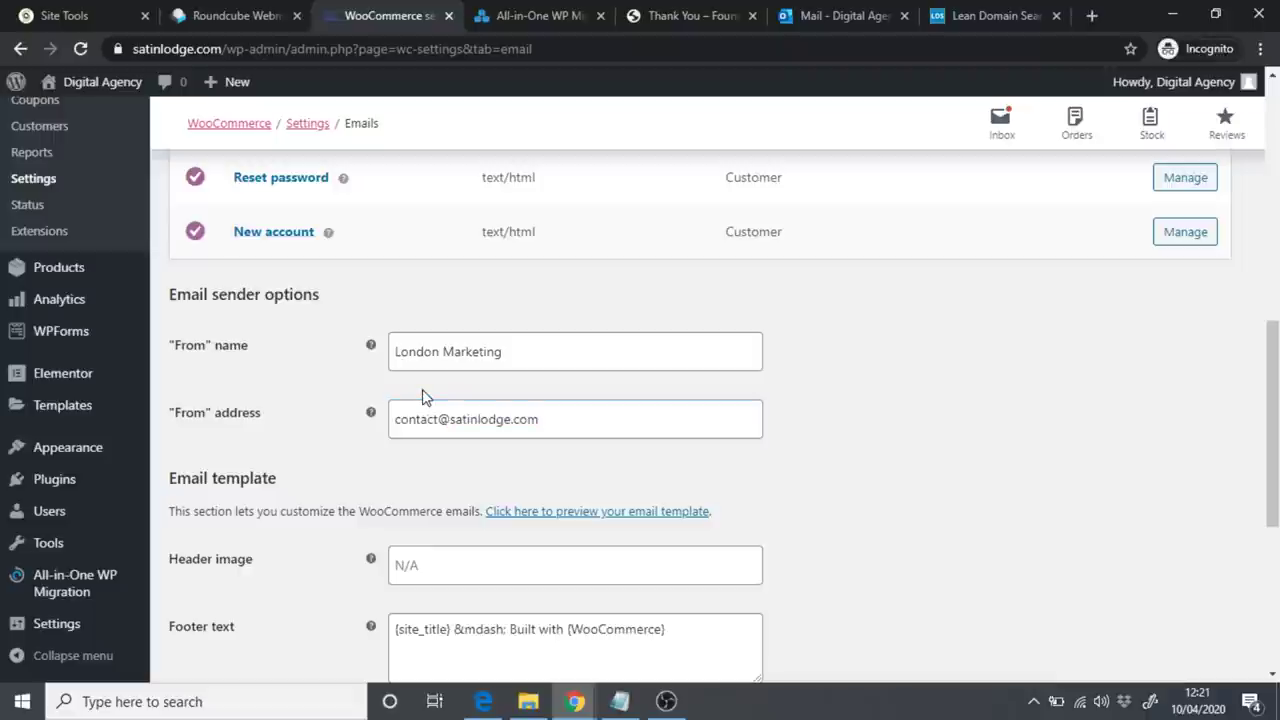
pyautogui.scroll(-1, 422, 390)
pyautogui.scroll(-4, 422, 389)
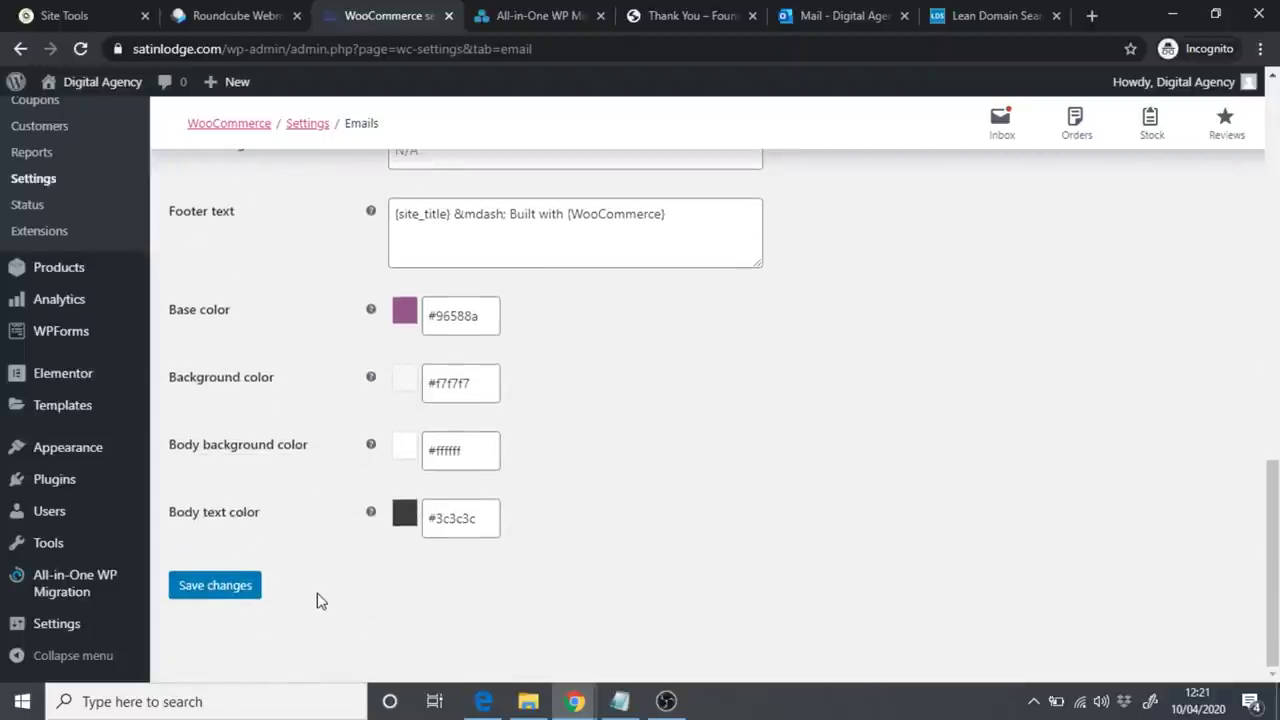
pyautogui.scroll(1, 317, 600)
pyautogui.scroll(-1, 212, 565)
# - Open Settings > General and check the Administration Email Address, leaving it unchanged
pyautogui.moveTo(16, 620)
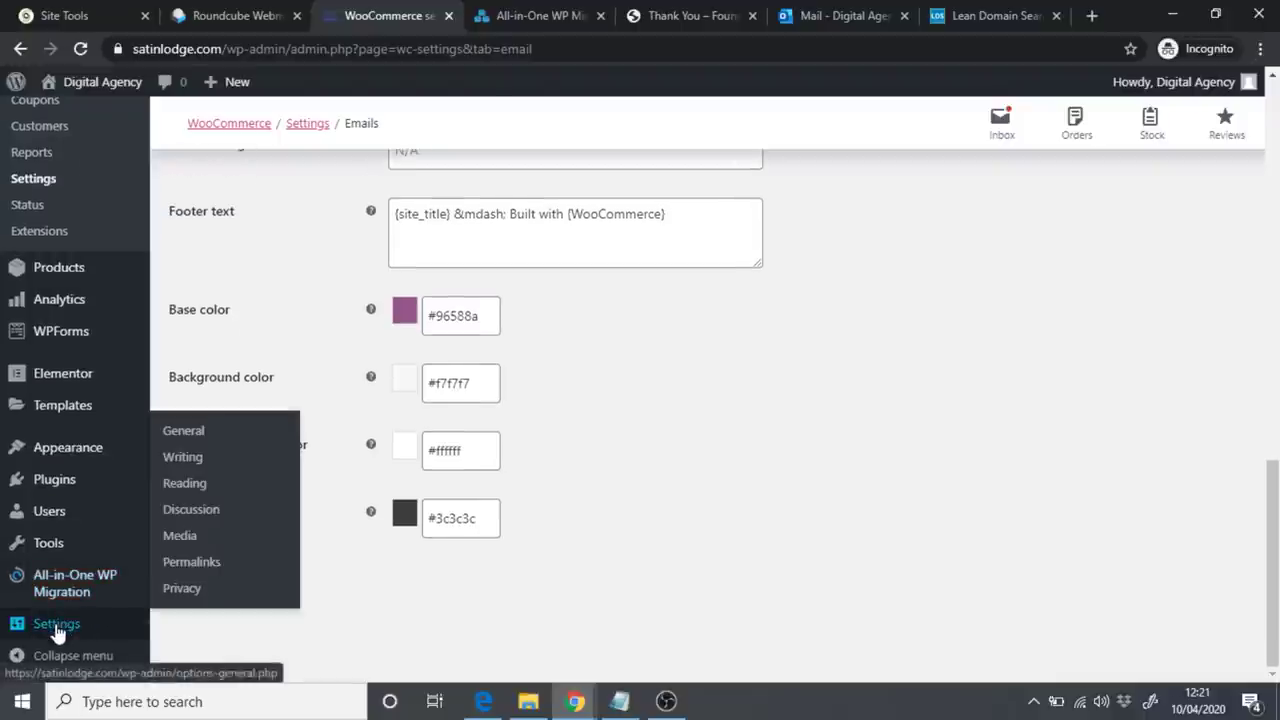
pyautogui.click(186, 434)
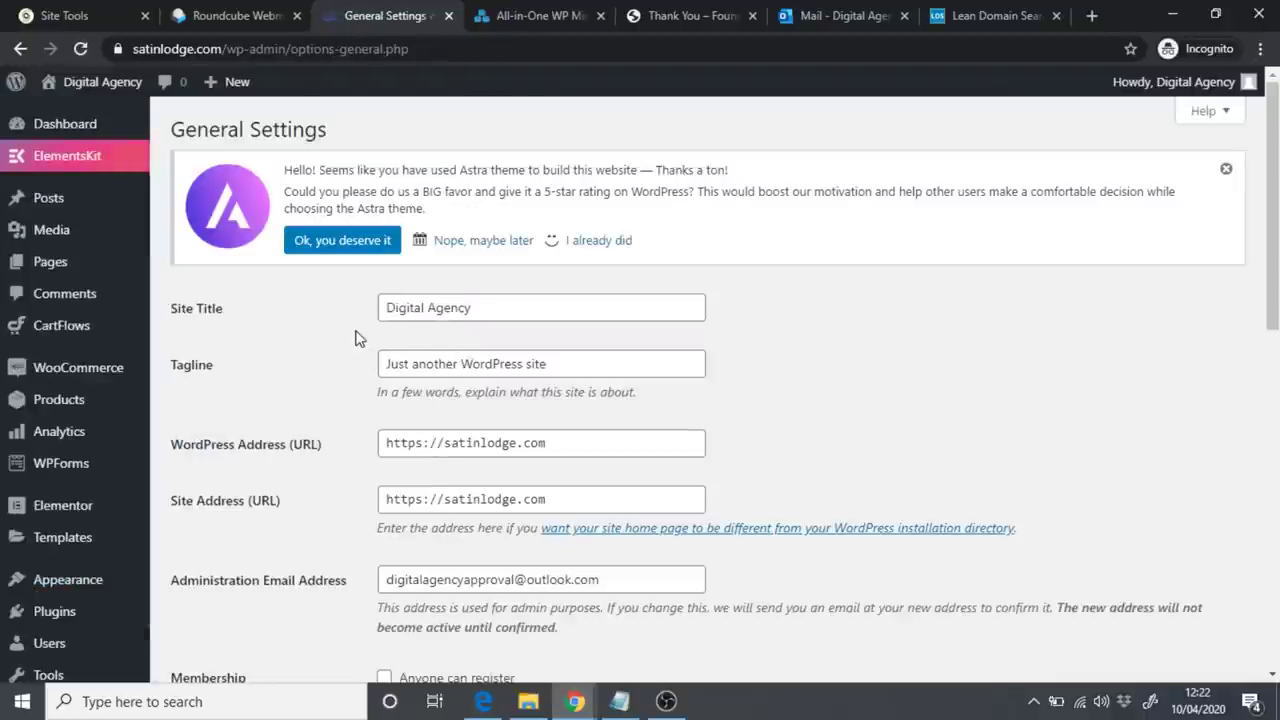
pyautogui.scroll(-3, 357, 337)
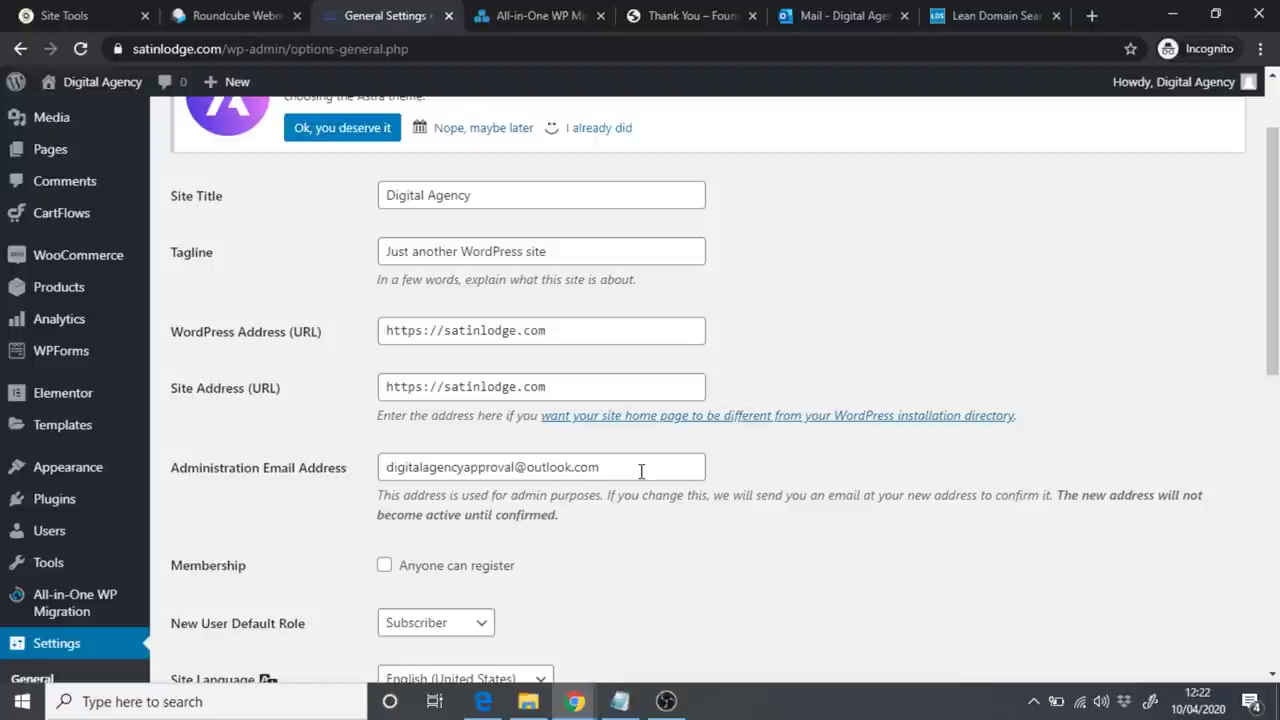
pyautogui.click(235, 15)
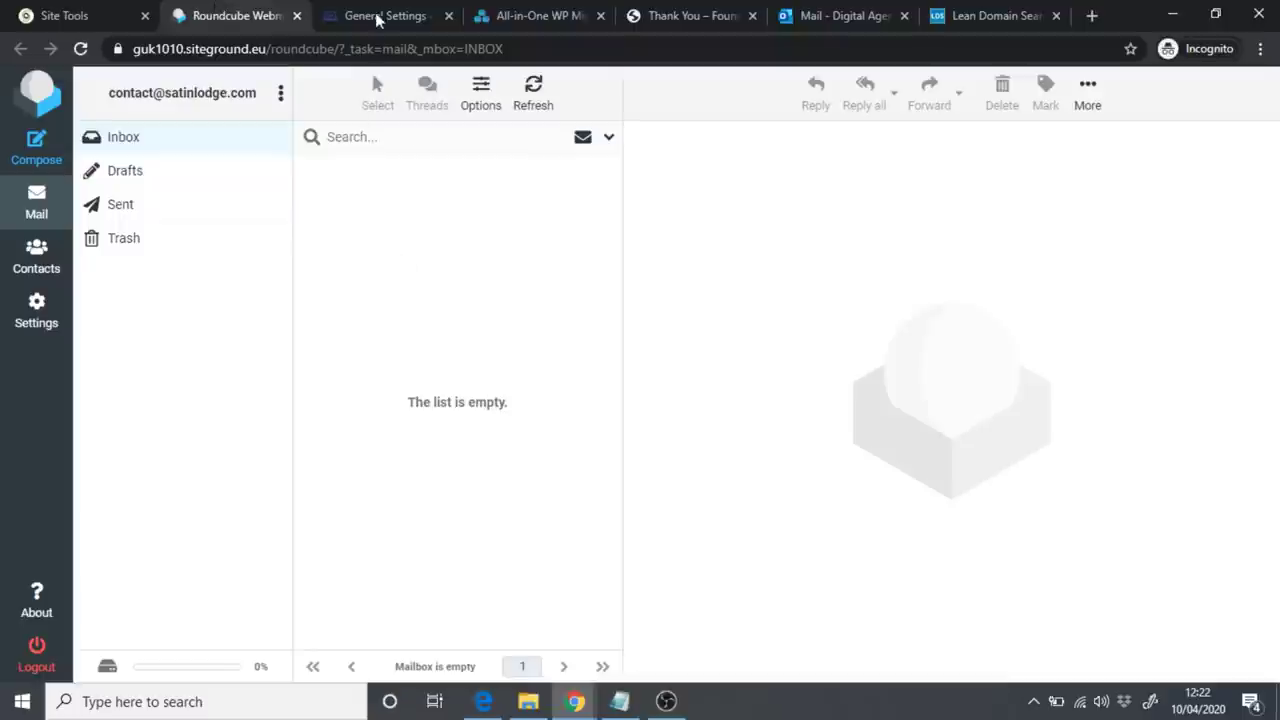
pyautogui.click(373, 26)
pyautogui.moveTo(626, 467); pyautogui.dragTo(402, 467)
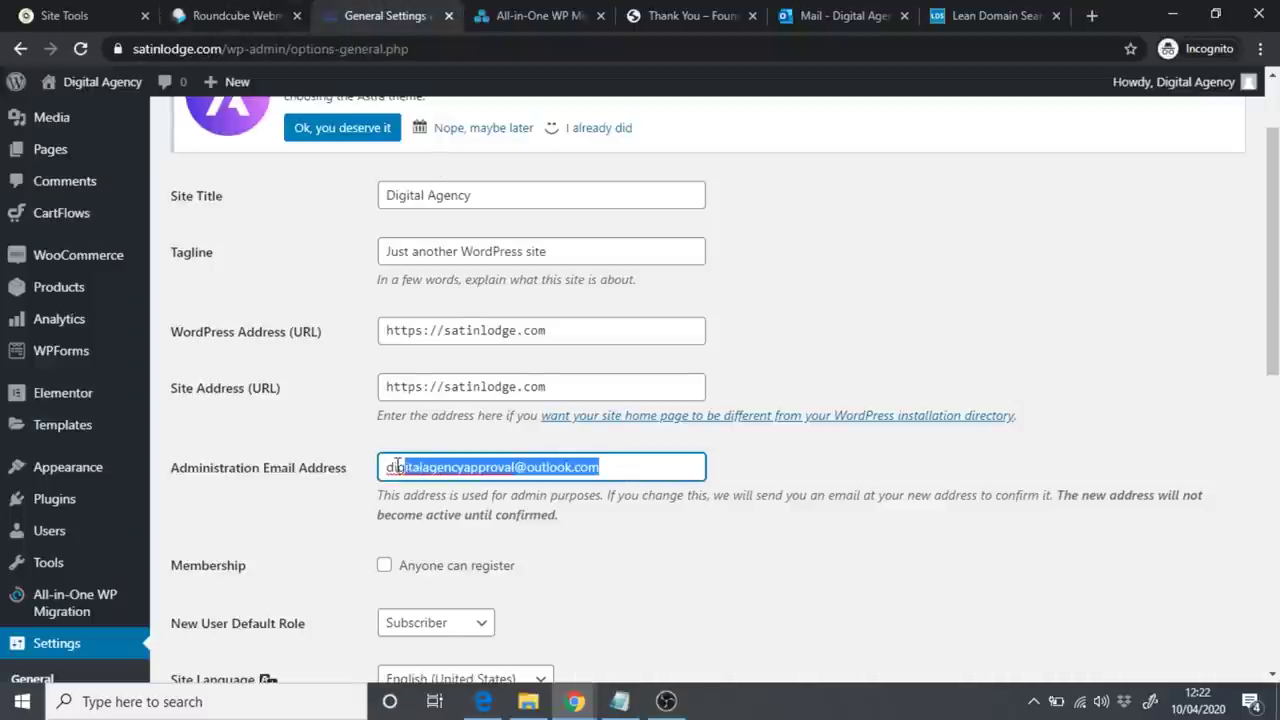
pyautogui.click(336, 450)
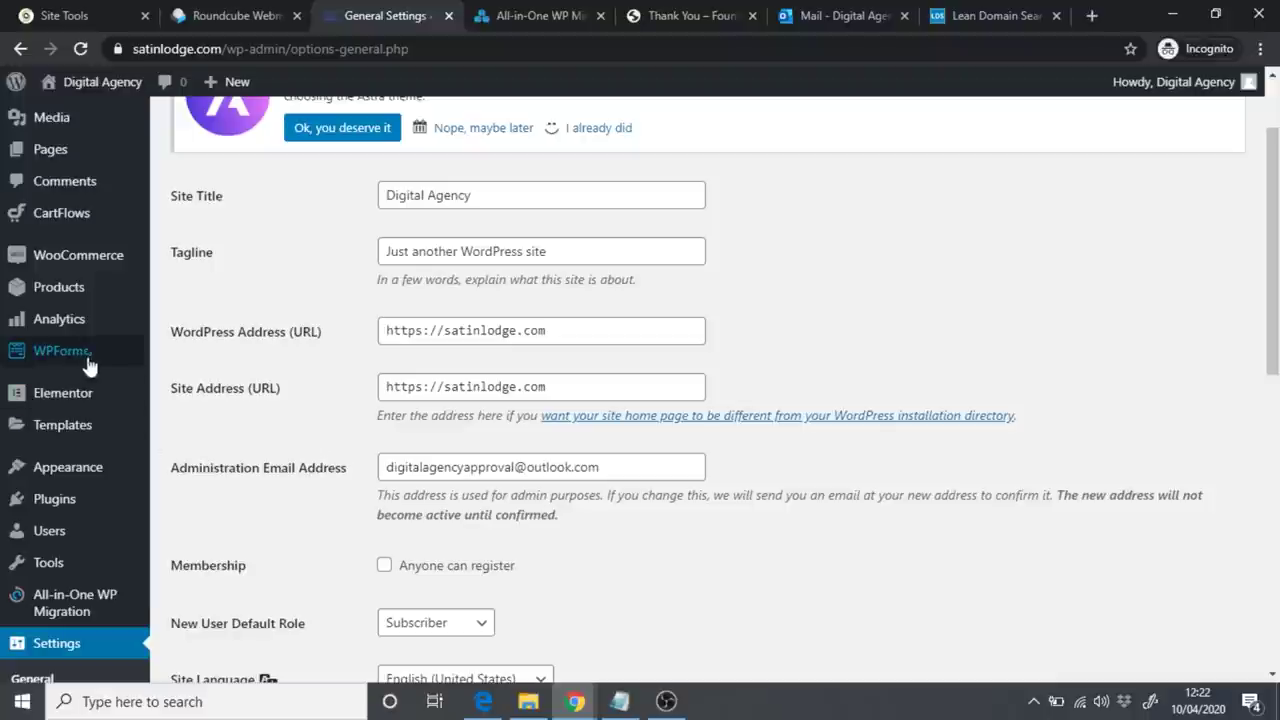
pyautogui.moveTo(72, 361)
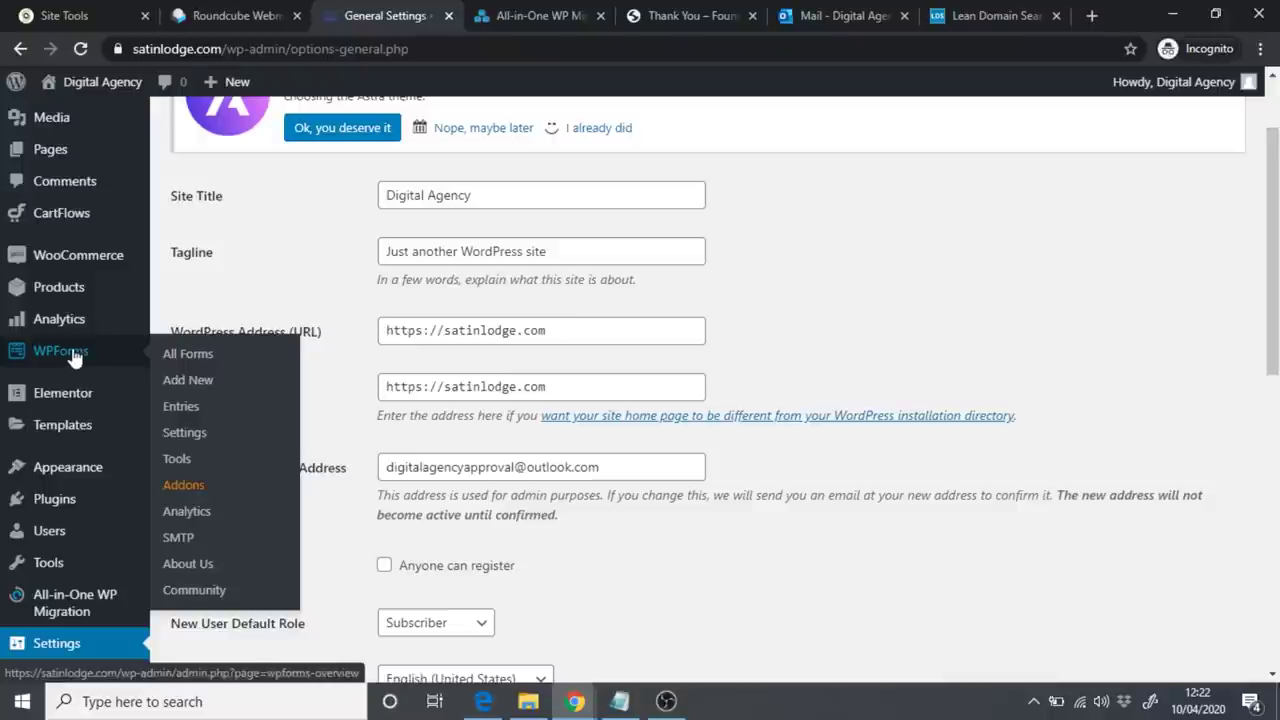
# - Open the Contact Form's Notifications settings in the WPForms builder
pyautogui.click(176, 357)
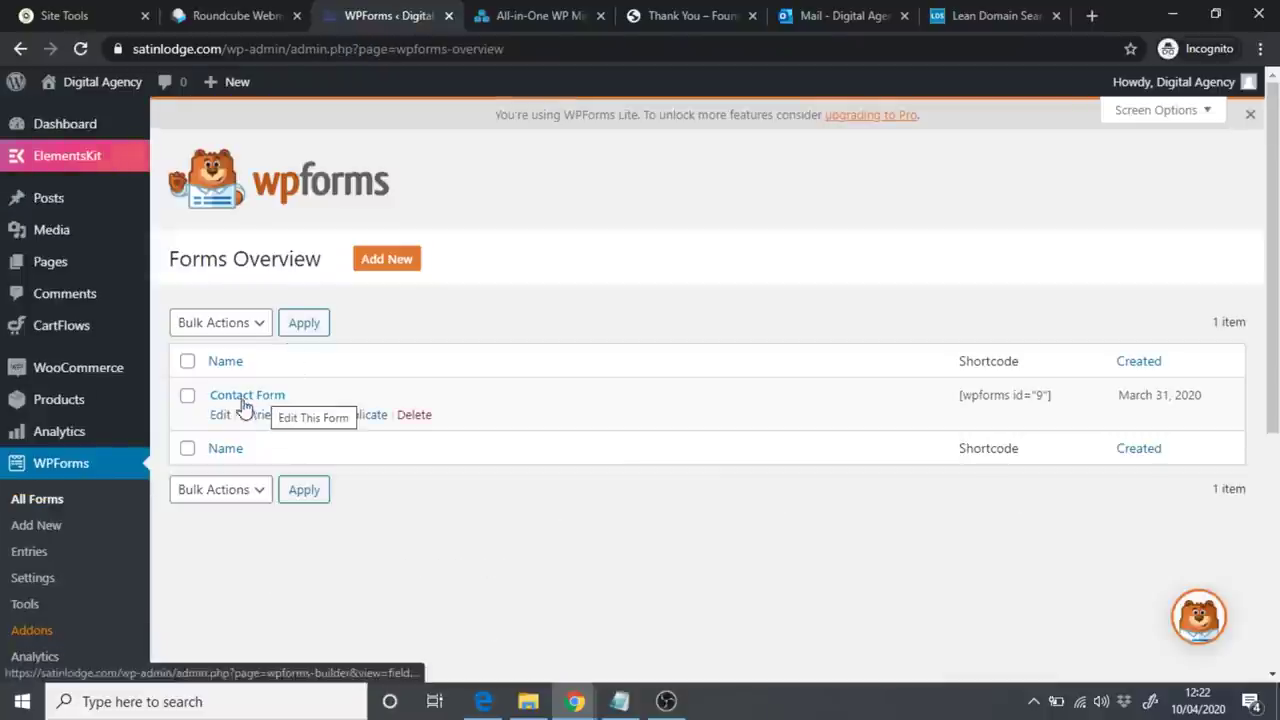
pyautogui.click(219, 415)
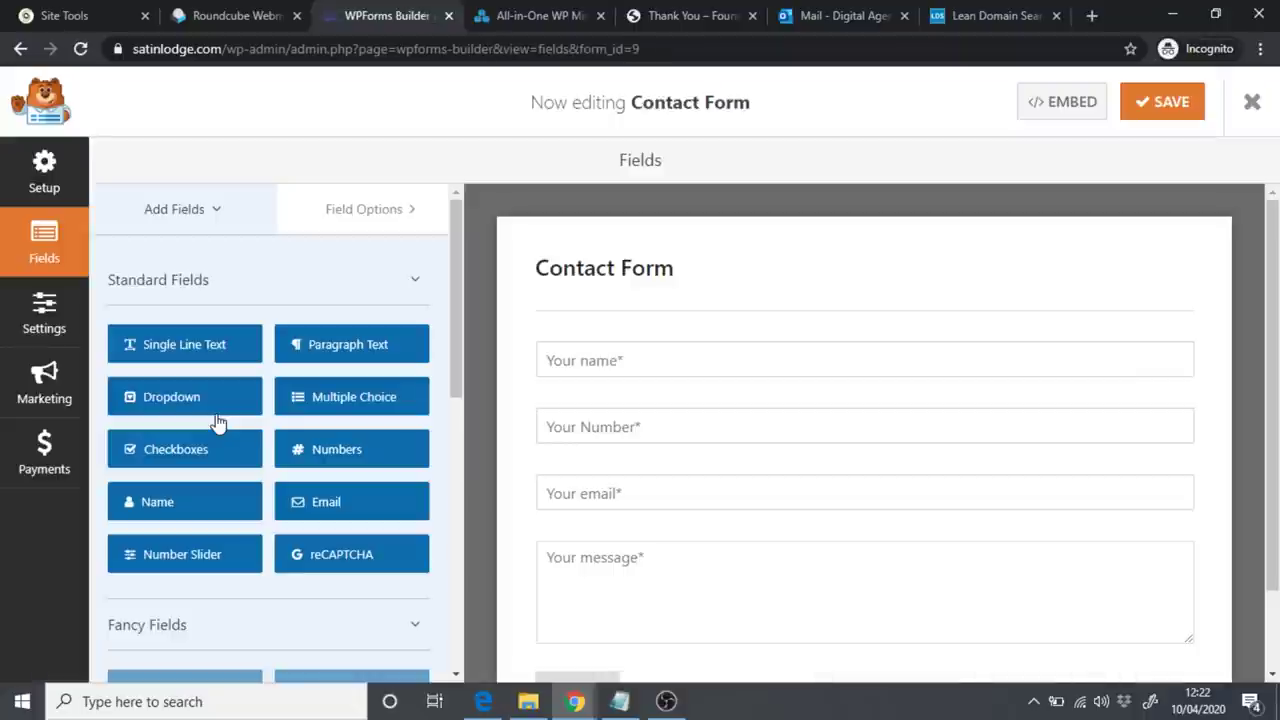
pyautogui.click(46, 322)
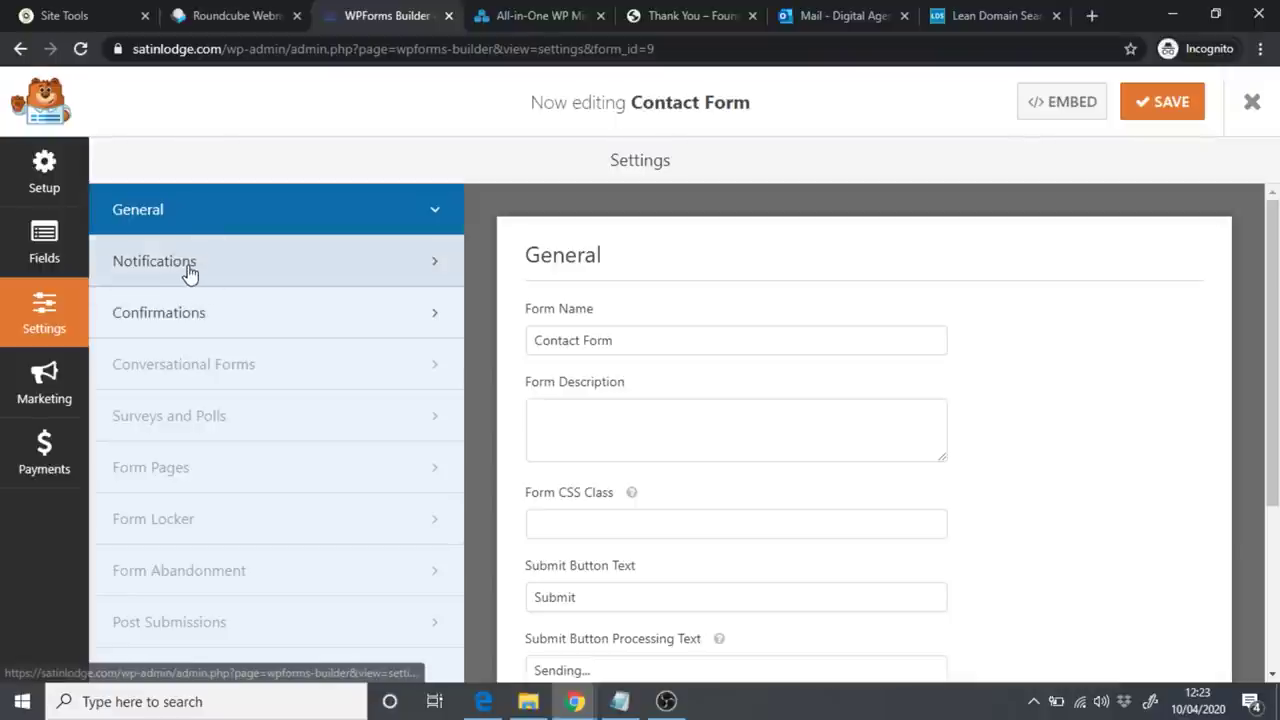
pyautogui.click(190, 268)
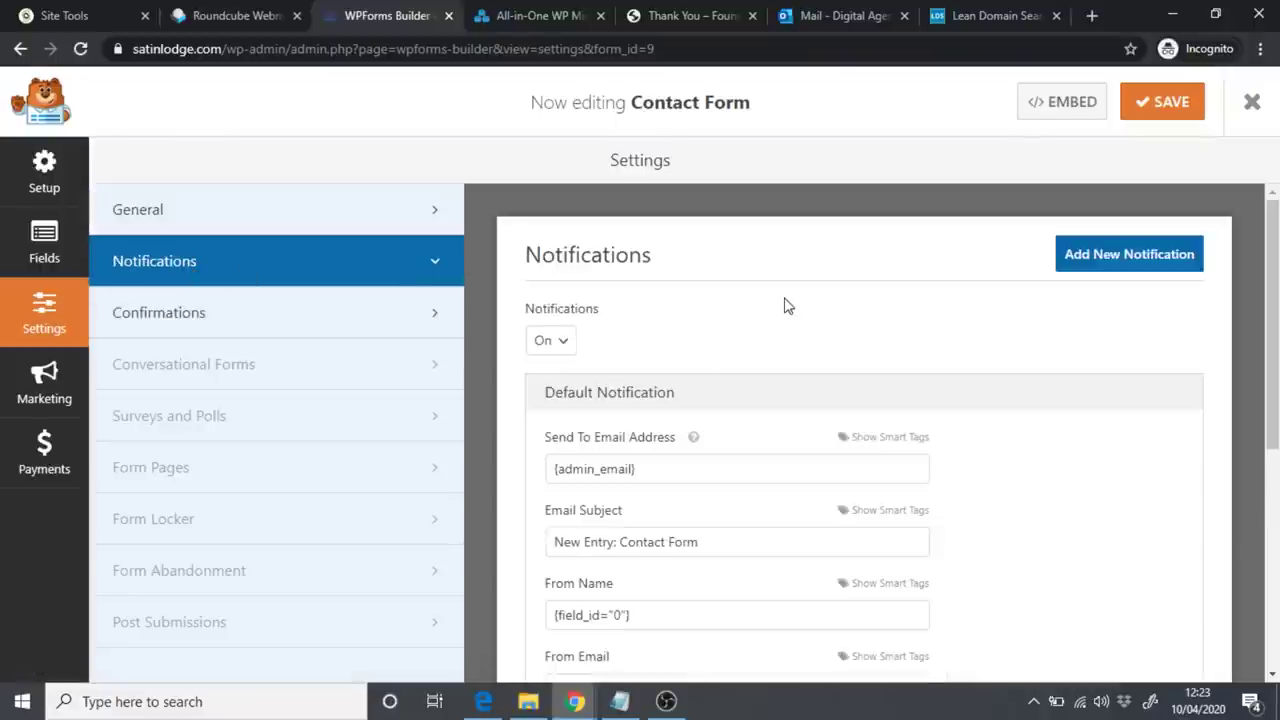
# - Paste the site's contact address into Send To Email Address, then exit the builder
pyautogui.scroll(-2, 786, 303)
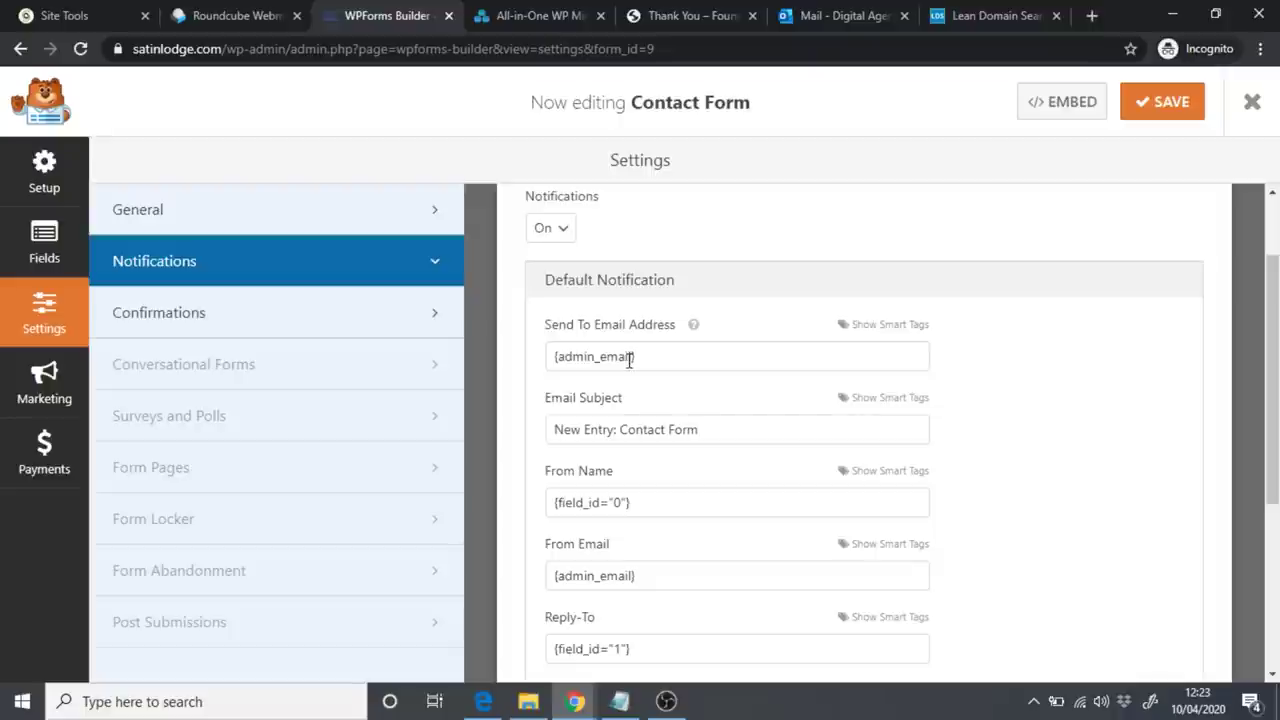
pyautogui.moveTo(666, 363); pyautogui.dragTo(466, 366)
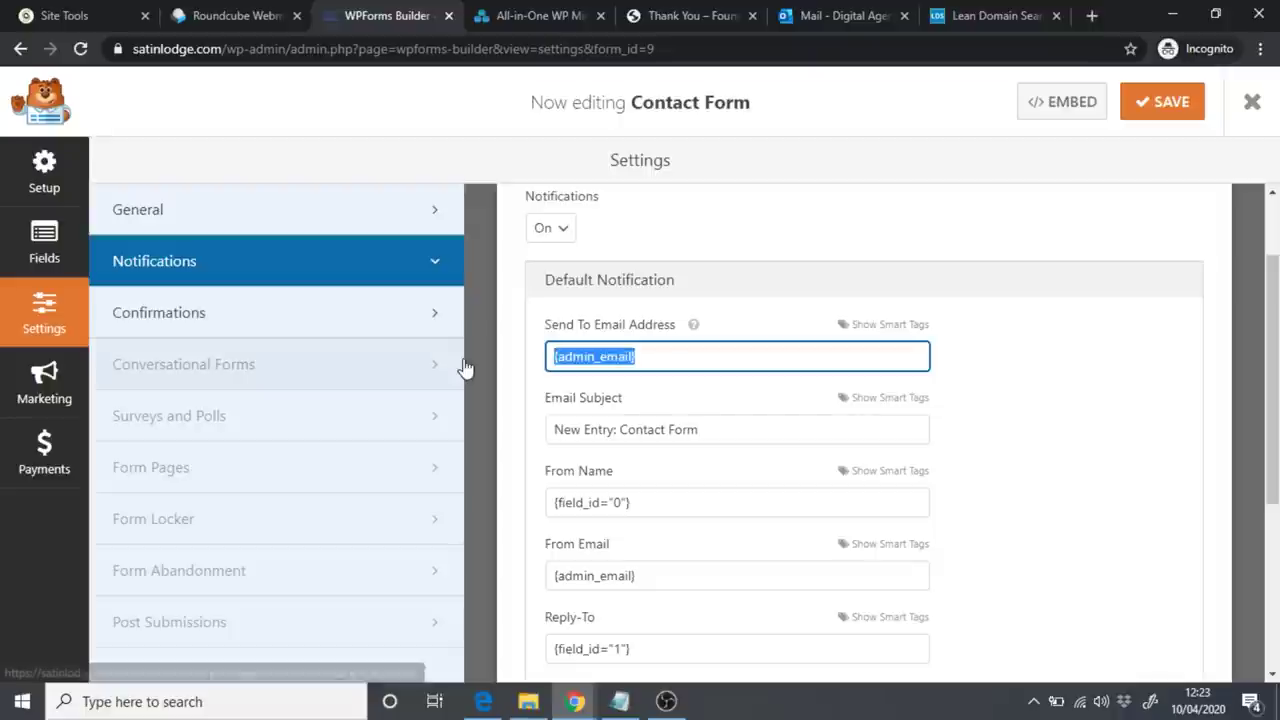
pyautogui.hotkey('ctrl', 'v')
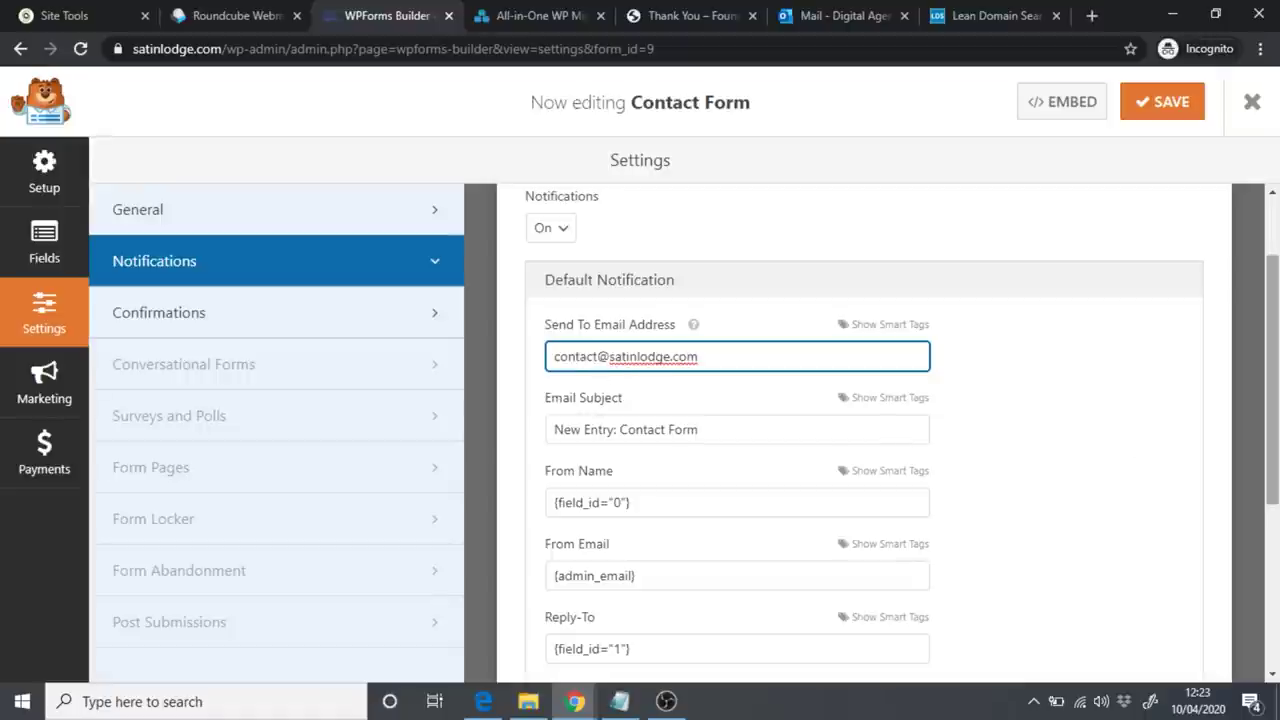
pyautogui.scroll(-1, 1168, 458)
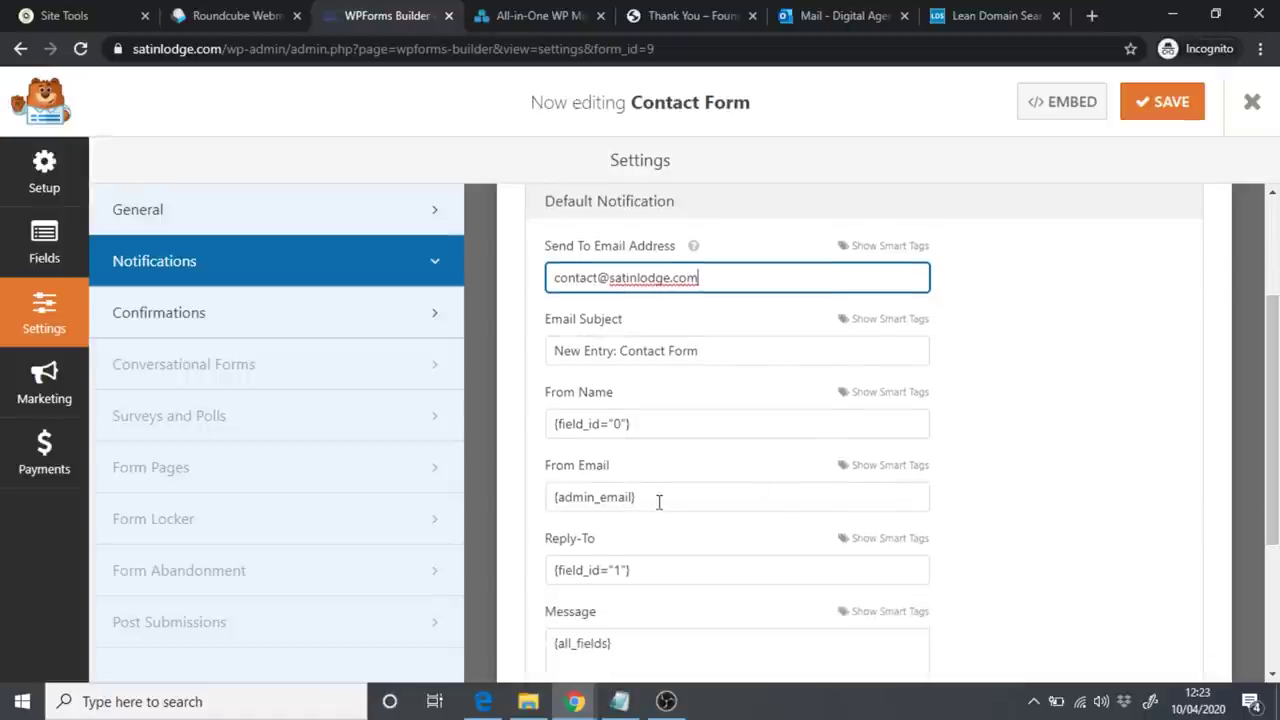
pyautogui.moveTo(660, 500); pyautogui.dragTo(535, 500)
pyautogui.click(1252, 102)
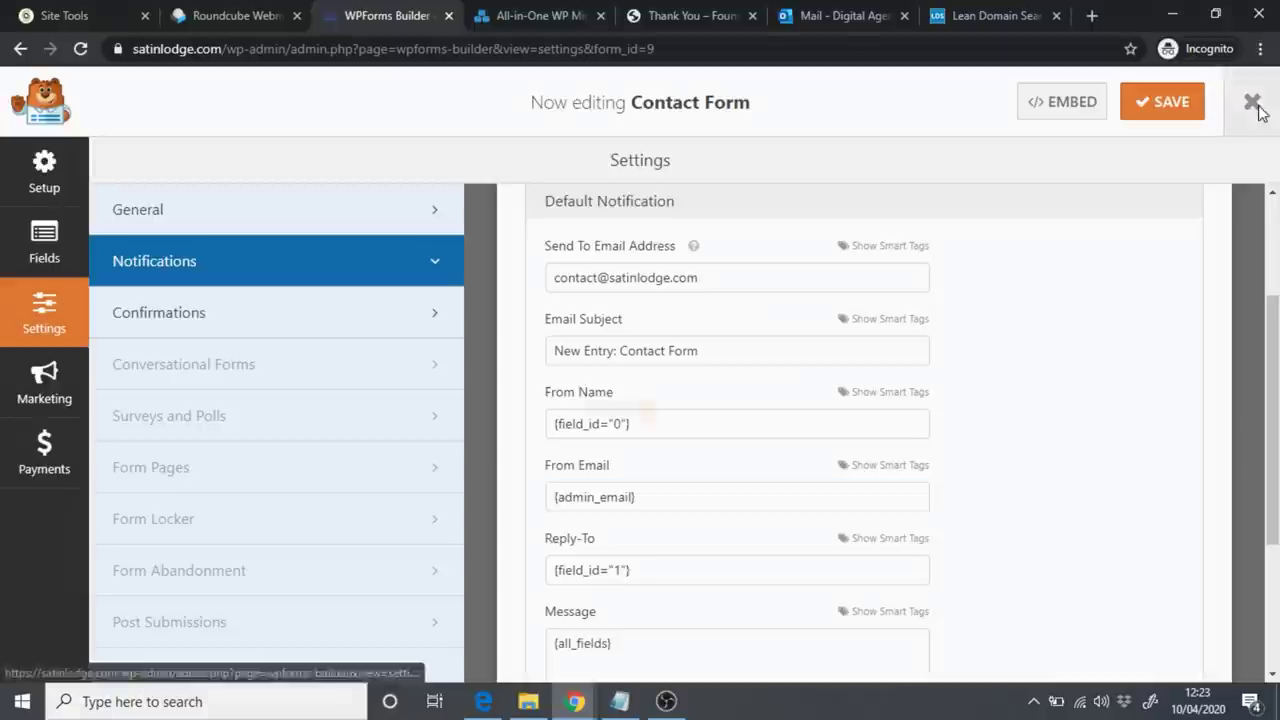
pyautogui.click(724, 440)
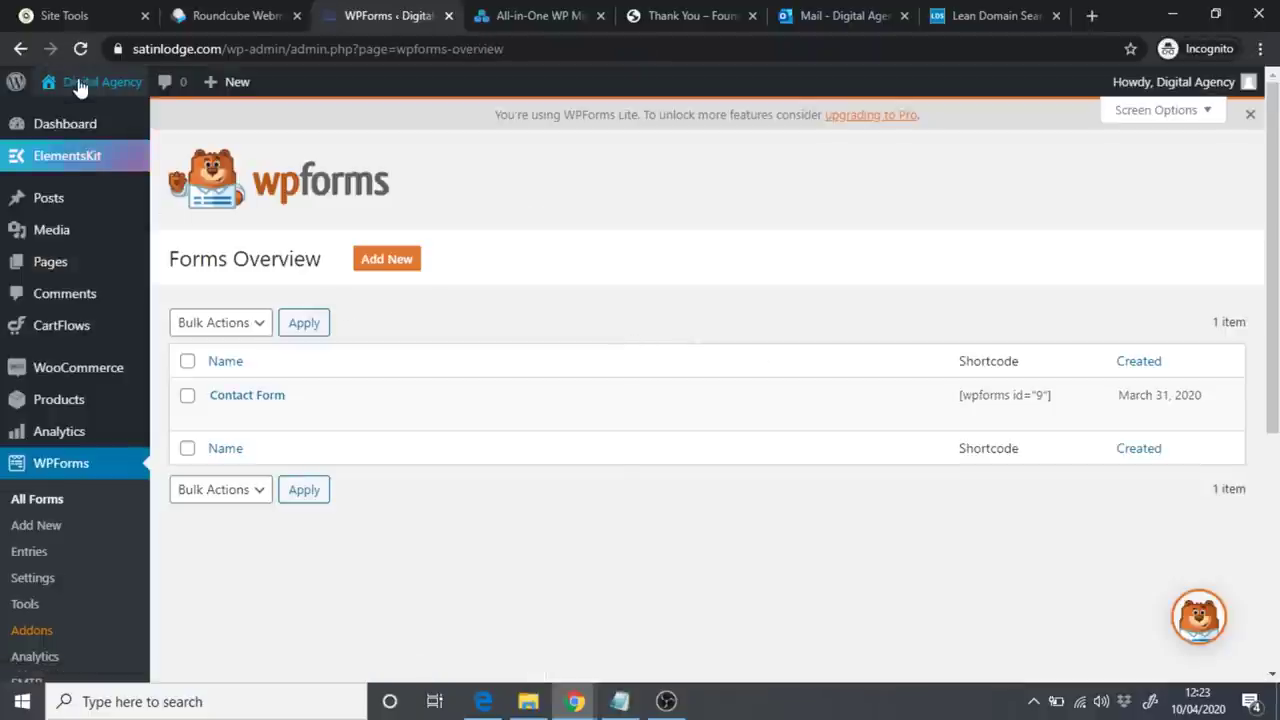
# - Visit the live site's Contact page and scroll to the consultation form
pyautogui.click(79, 86)
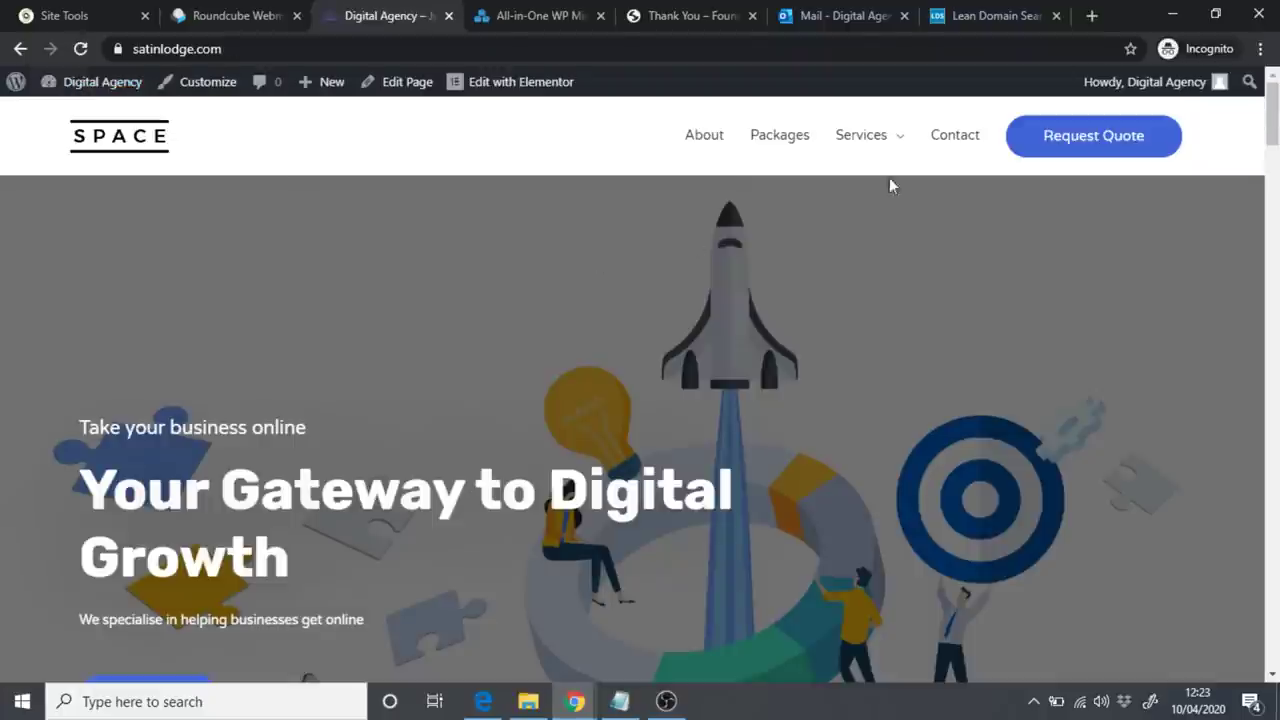
pyautogui.click(957, 138)
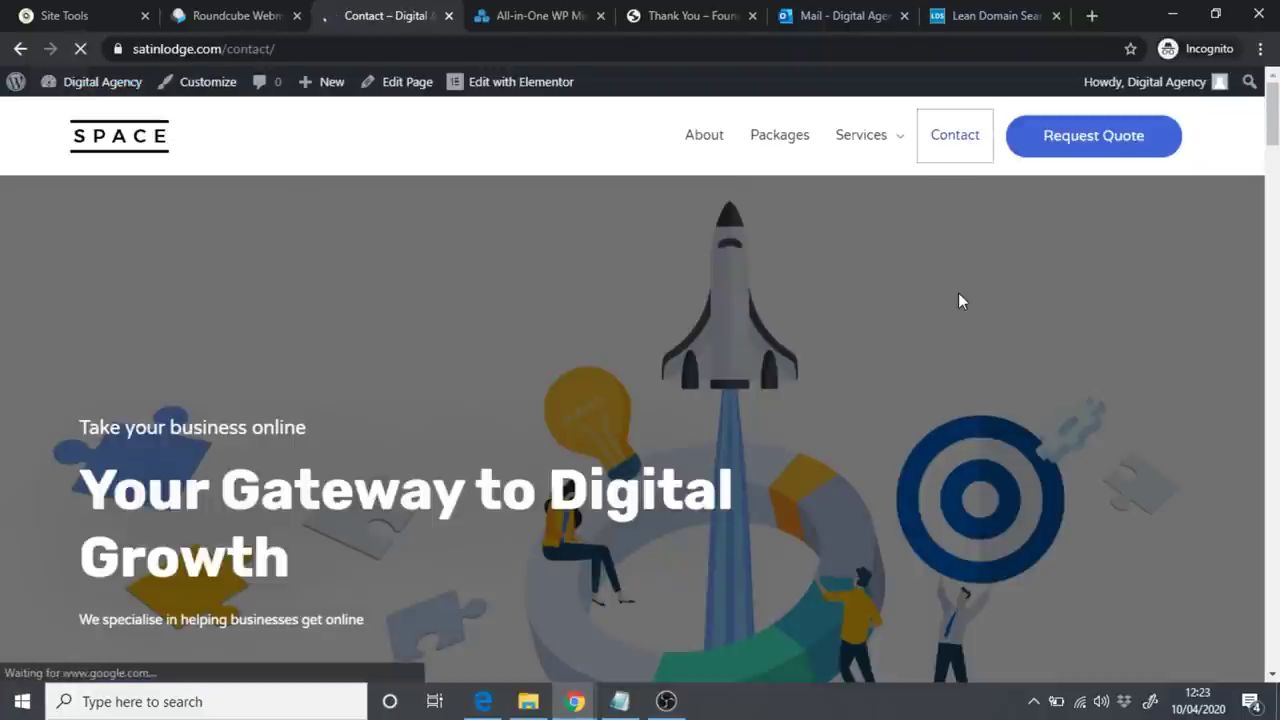
pyautogui.scroll(-6, 960, 300)
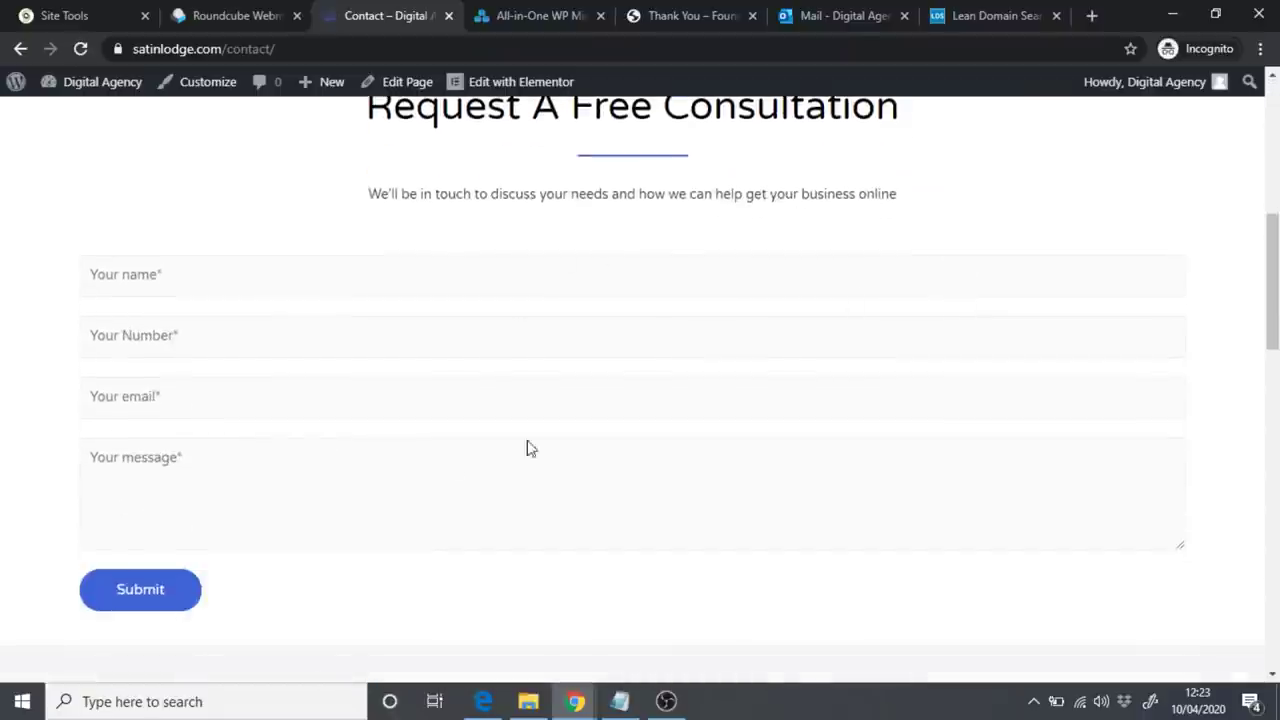
# - Check the Roundcube webmail inbox for messages, then return to the SPACE home page
pyautogui.click(232, 12)
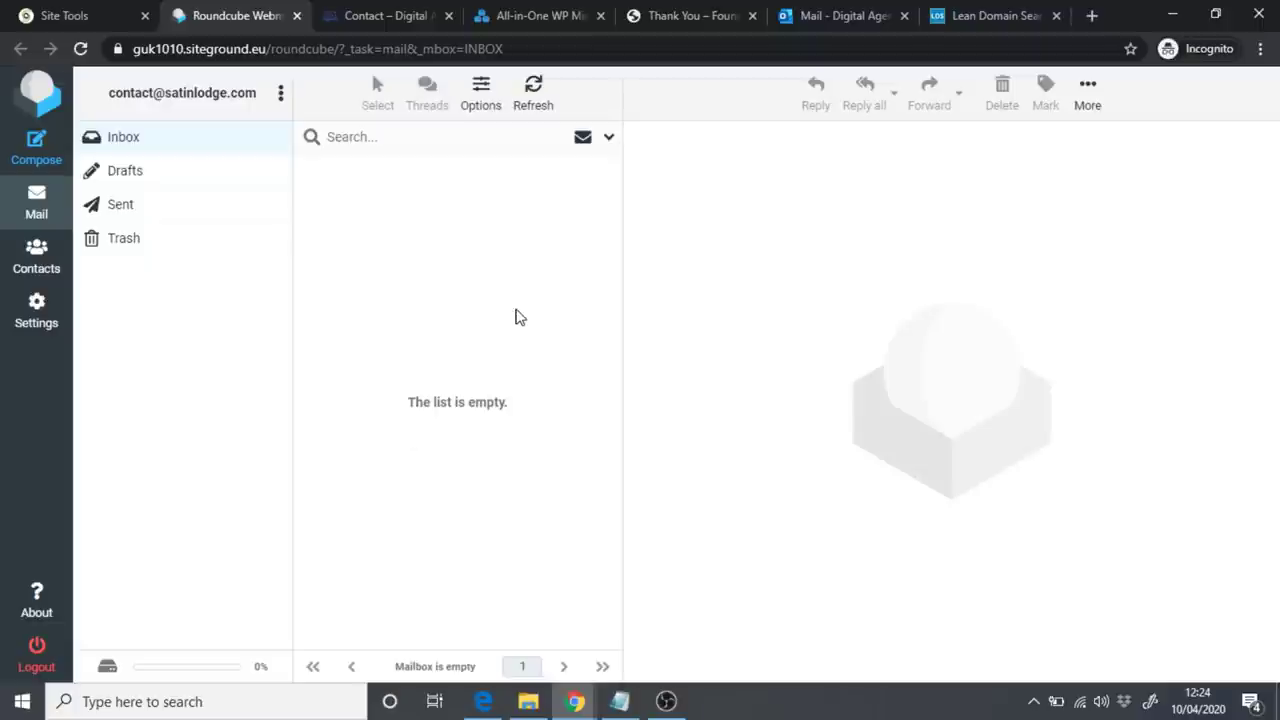
pyautogui.click(407, 12)
pyautogui.moveTo(1272, 280); pyautogui.dragTo(1272, 153)
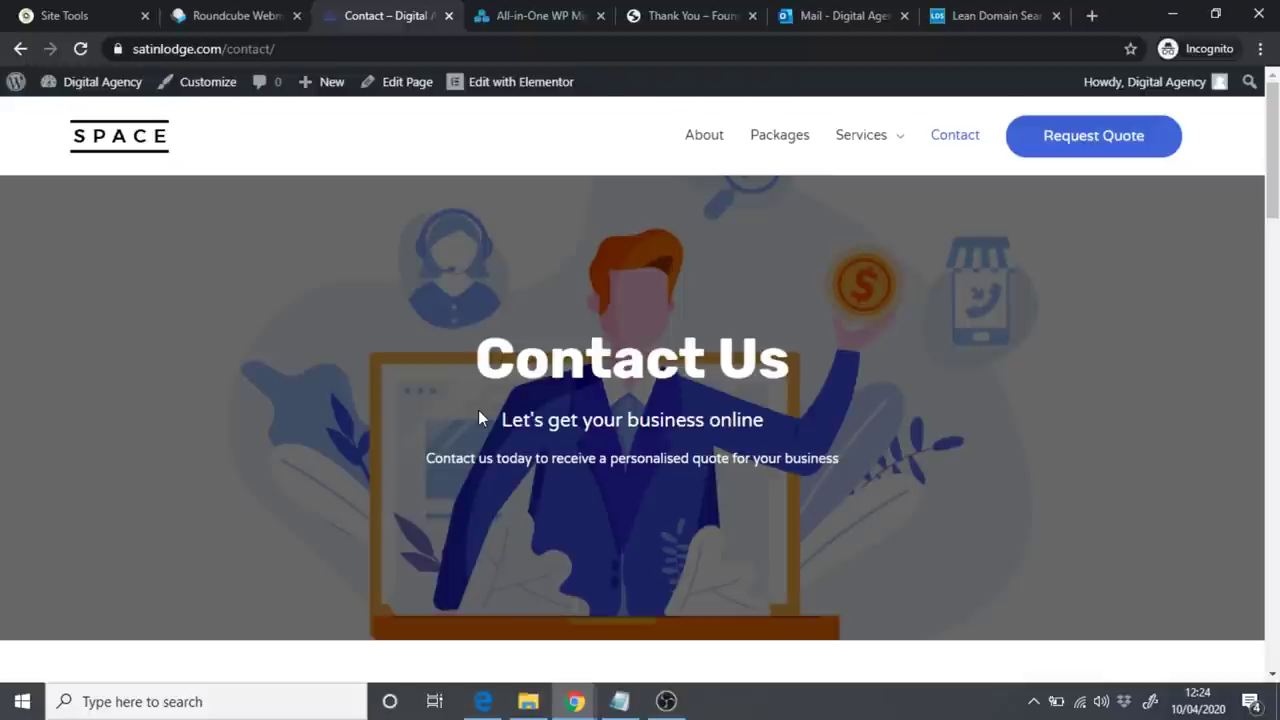
pyautogui.click(138, 152)
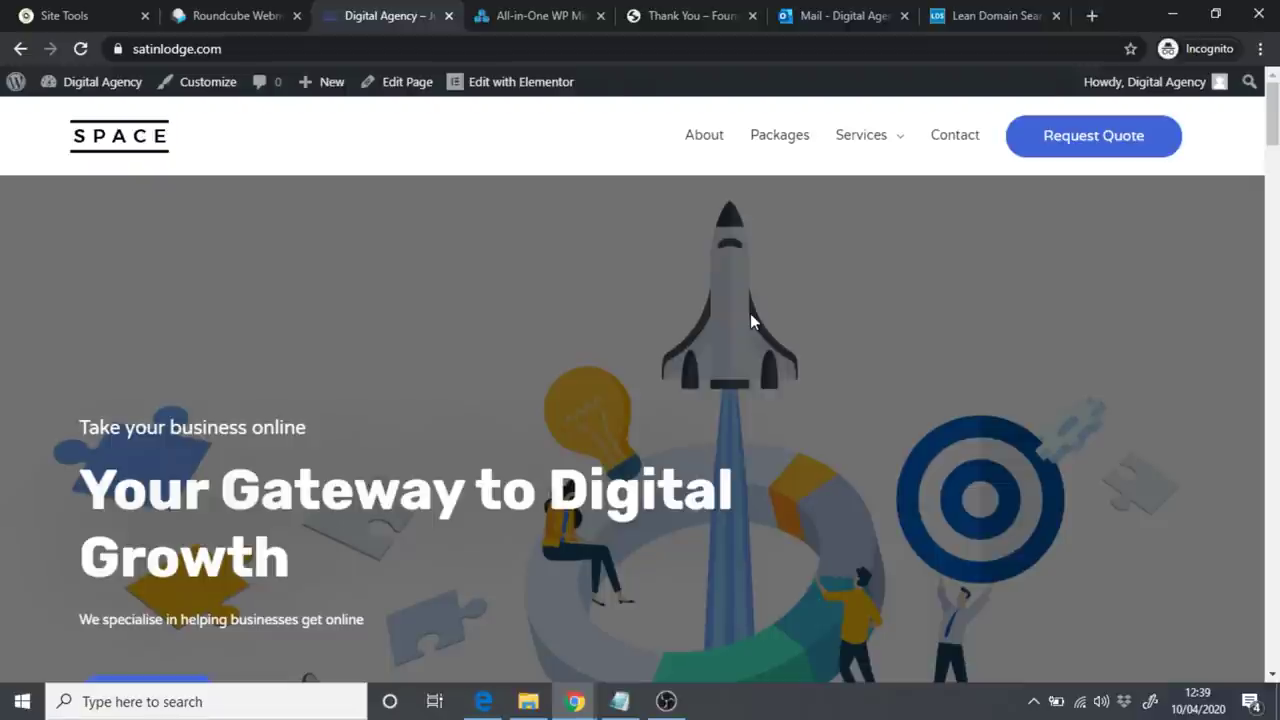
# - Scroll from Web Design & Development past Mobile App Development Services to Zoom Setup
pyautogui.scroll(-1, 751, 320)
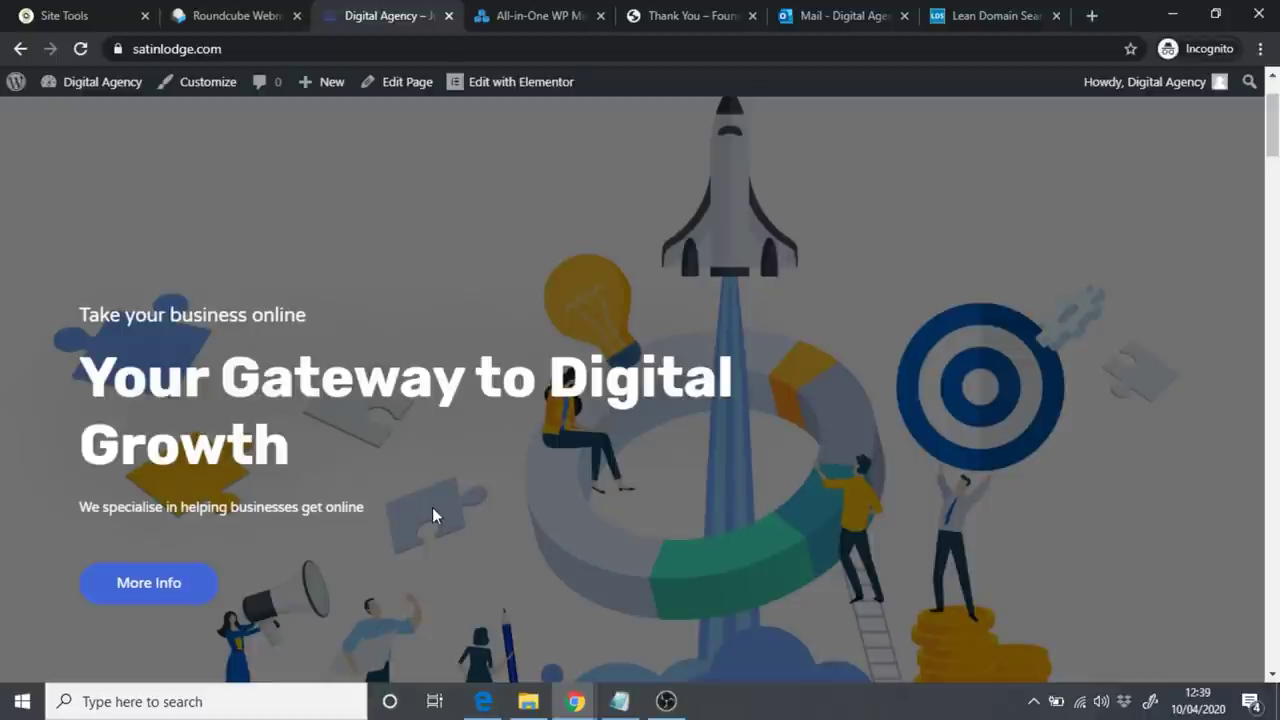
pyautogui.click(143, 592)
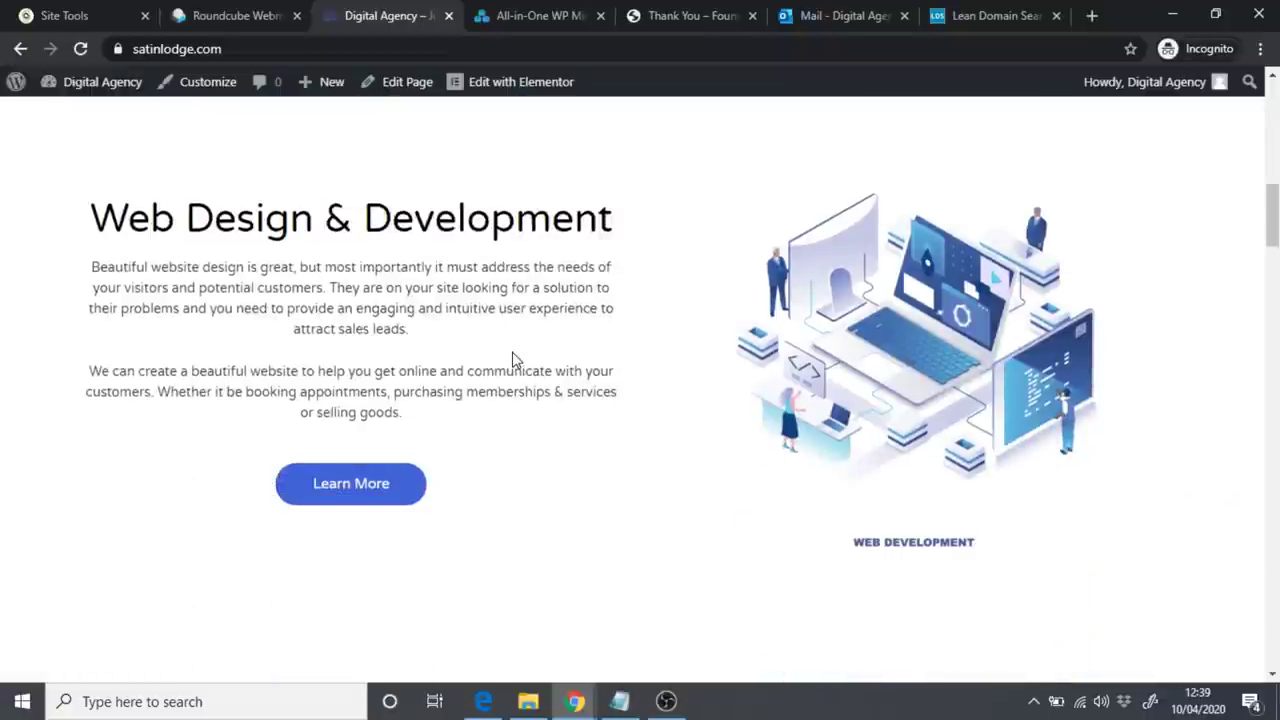
pyautogui.scroll(1, 512, 358)
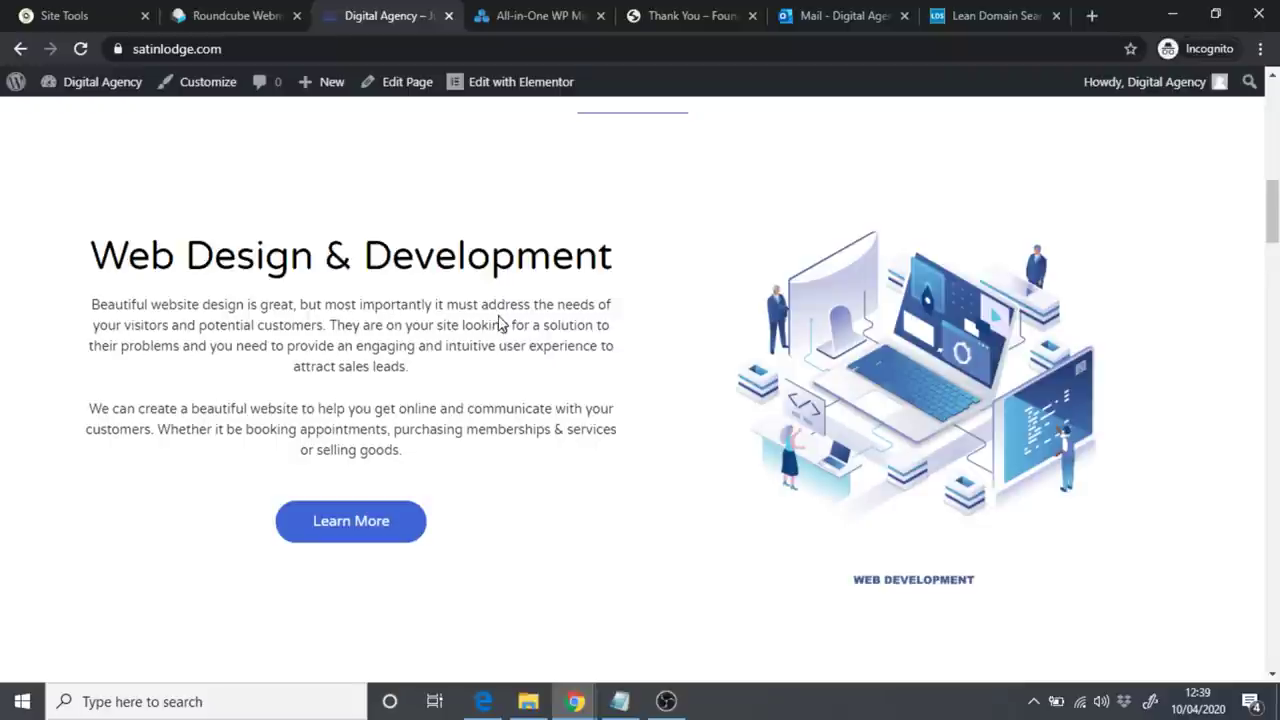
pyautogui.scroll(-3, 500, 323)
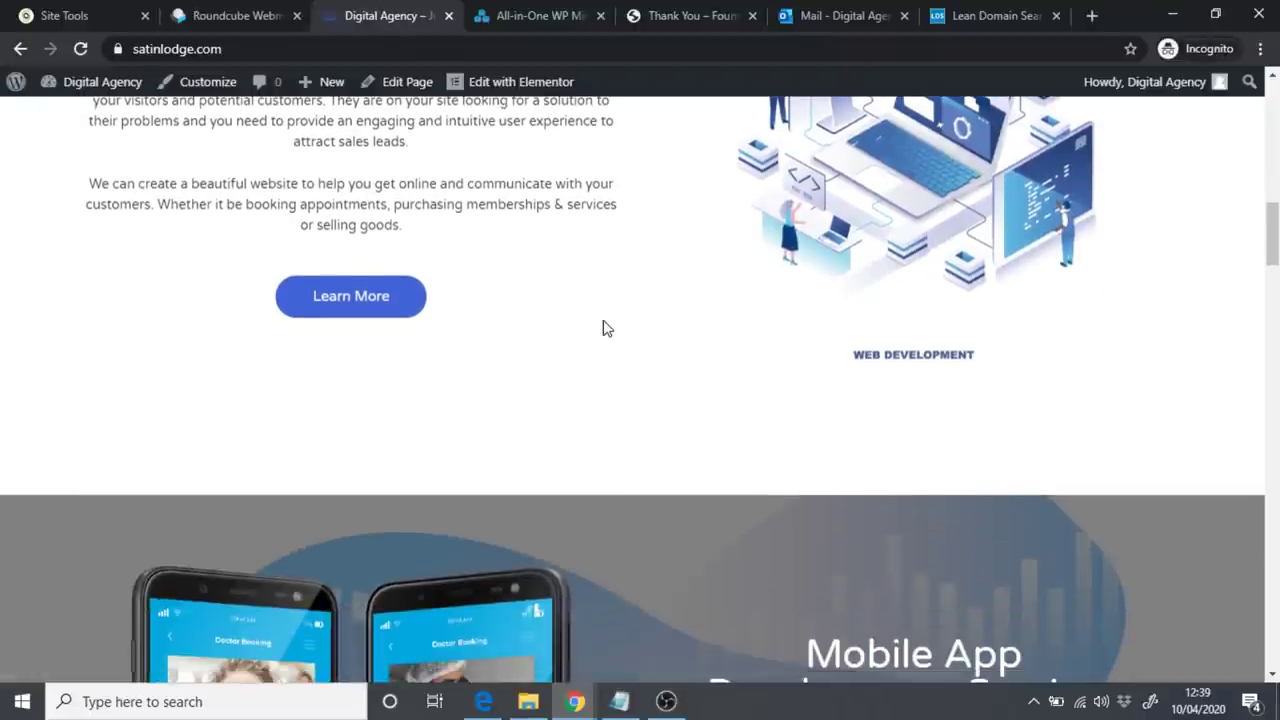
pyautogui.scroll(-1, 605, 327)
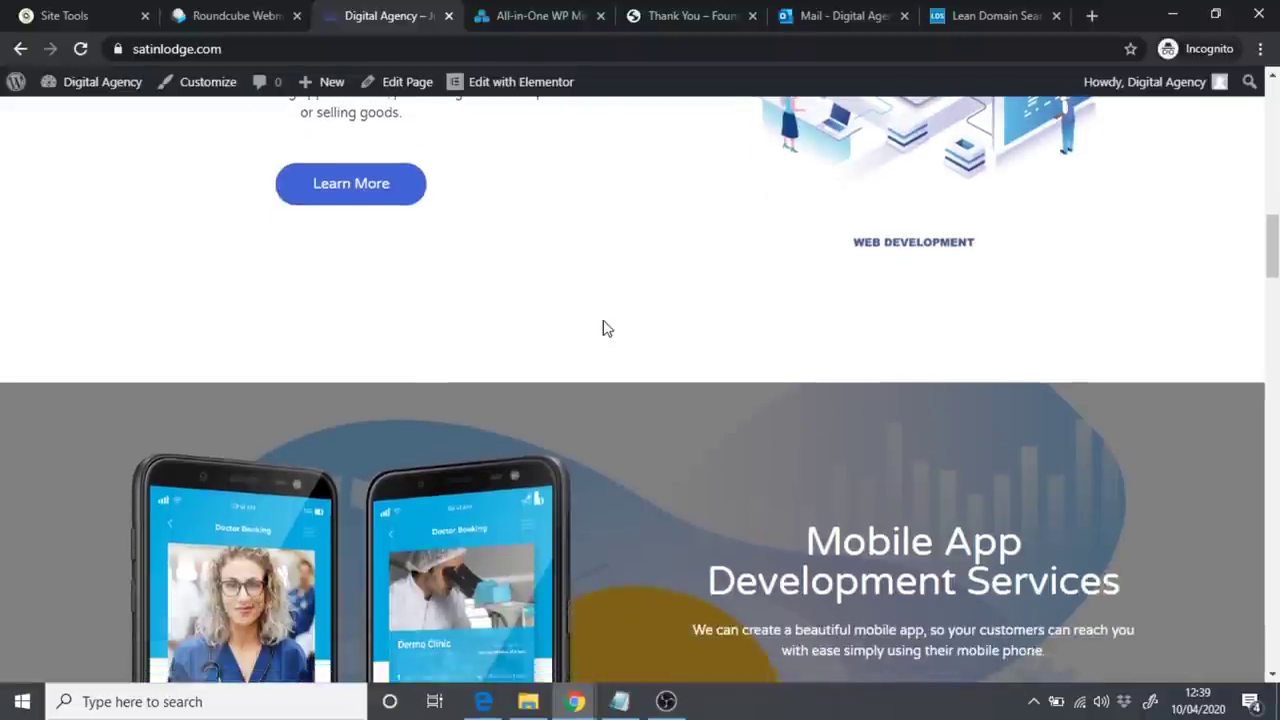
pyautogui.scroll(-3, 605, 328)
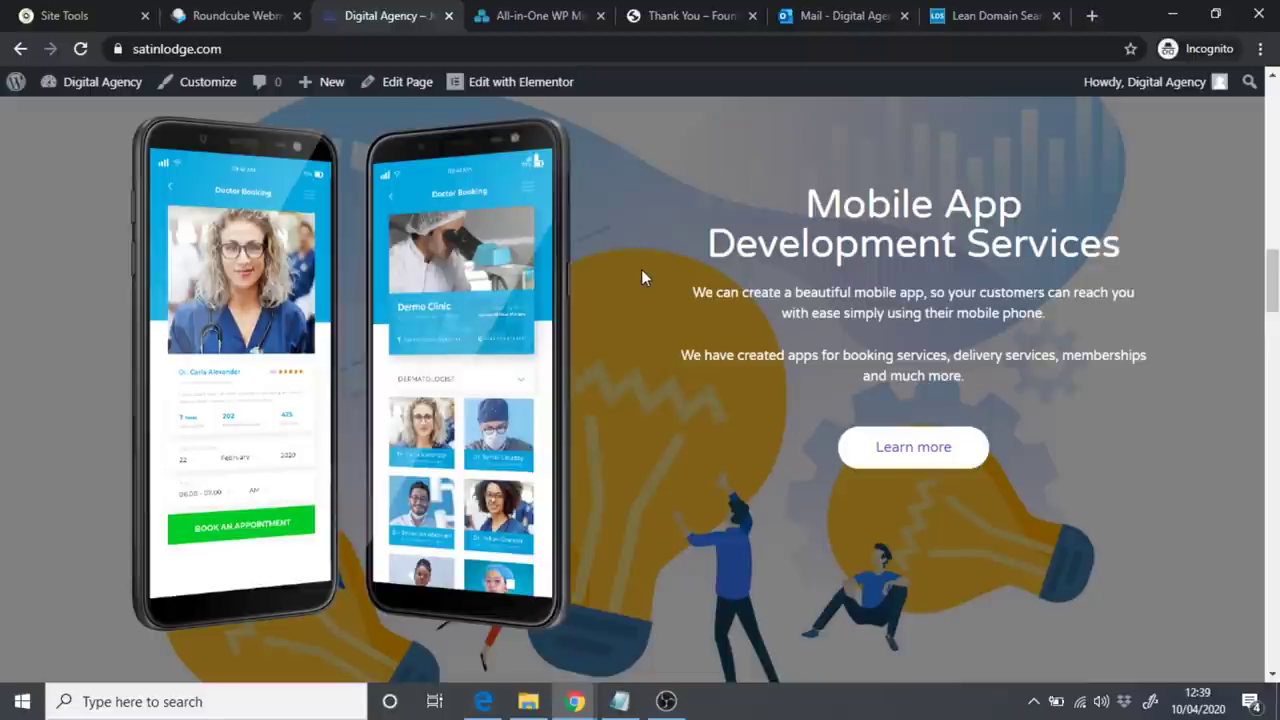
pyautogui.scroll(-1, 641, 269)
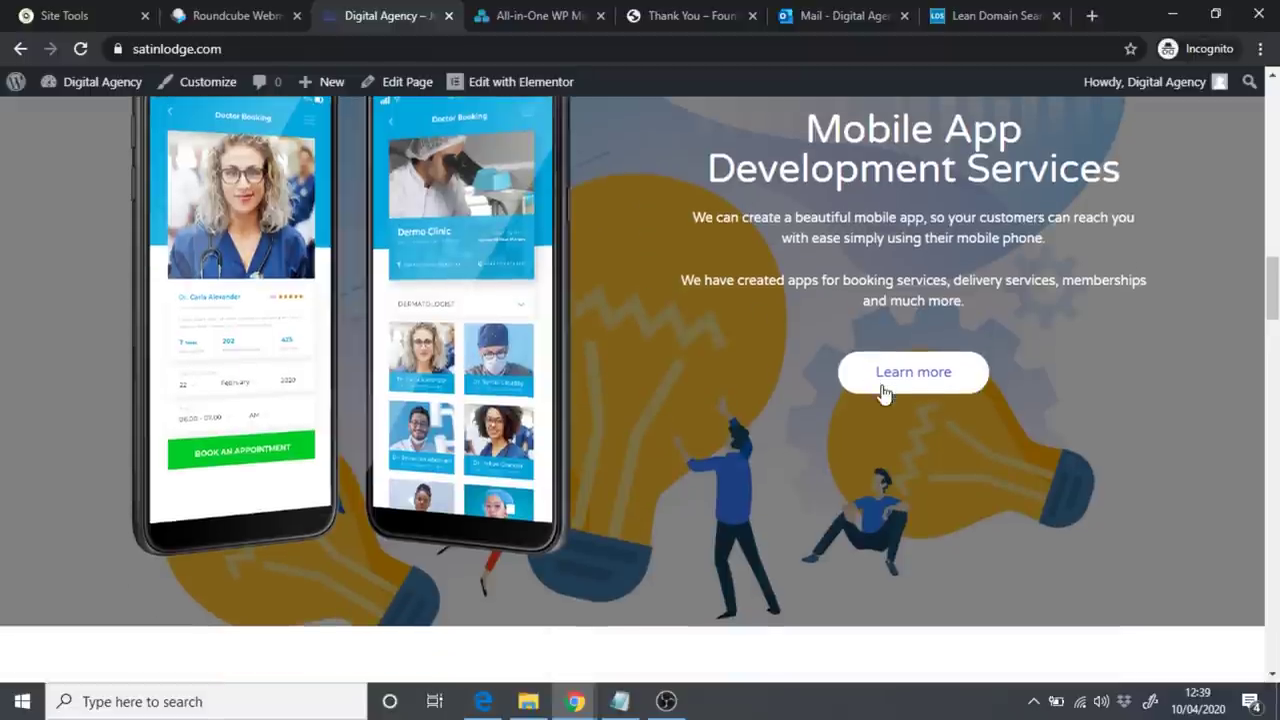
pyautogui.scroll(-3, 726, 394)
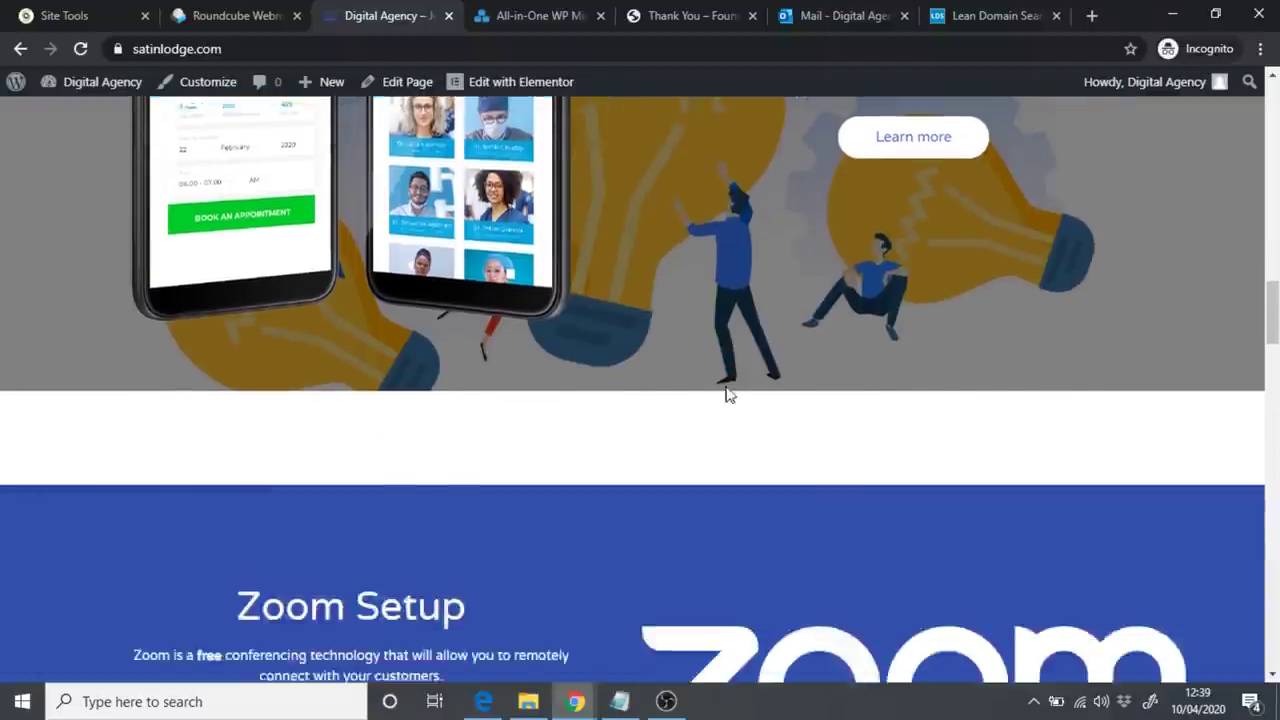
# - Scroll through the Zoom Setup section and back up to Mobile App Development Services
pyautogui.scroll(-5, 727, 394)
pyautogui.scroll(2, 727, 394)
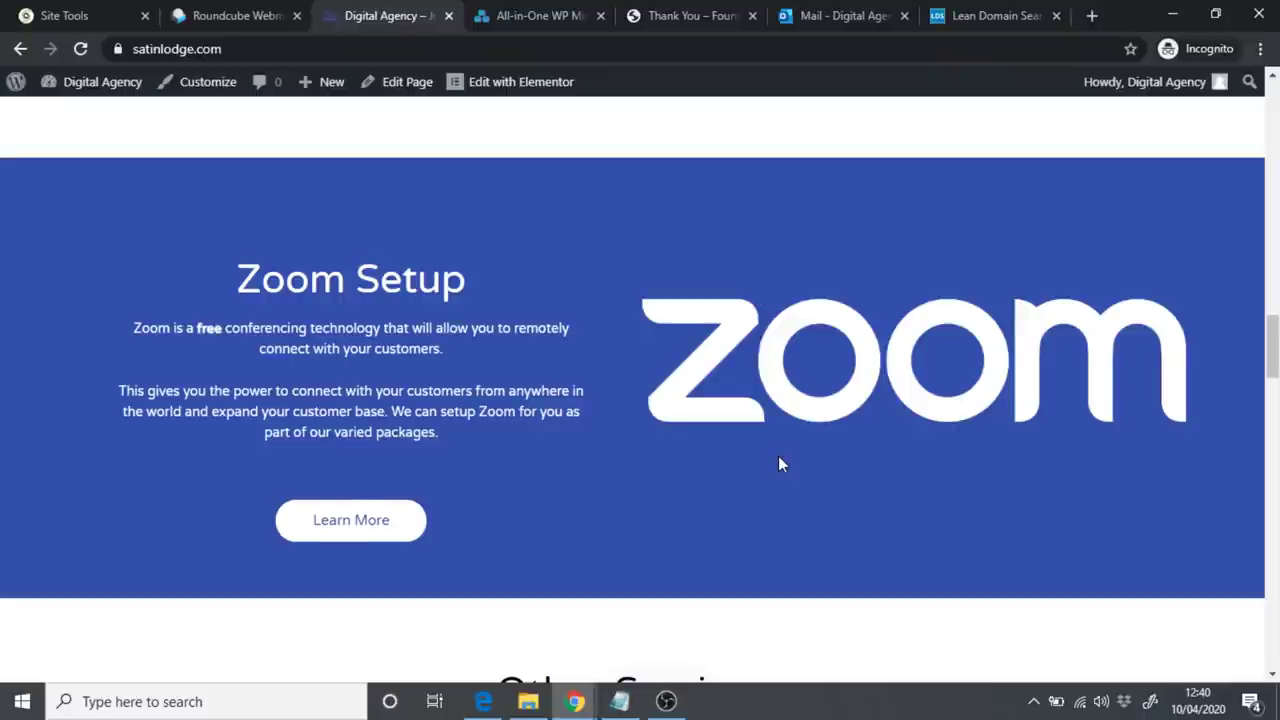
pyautogui.scroll(10, 780, 463)
pyautogui.scroll(-10, 780, 463)
pyautogui.scroll(-5, 781, 463)
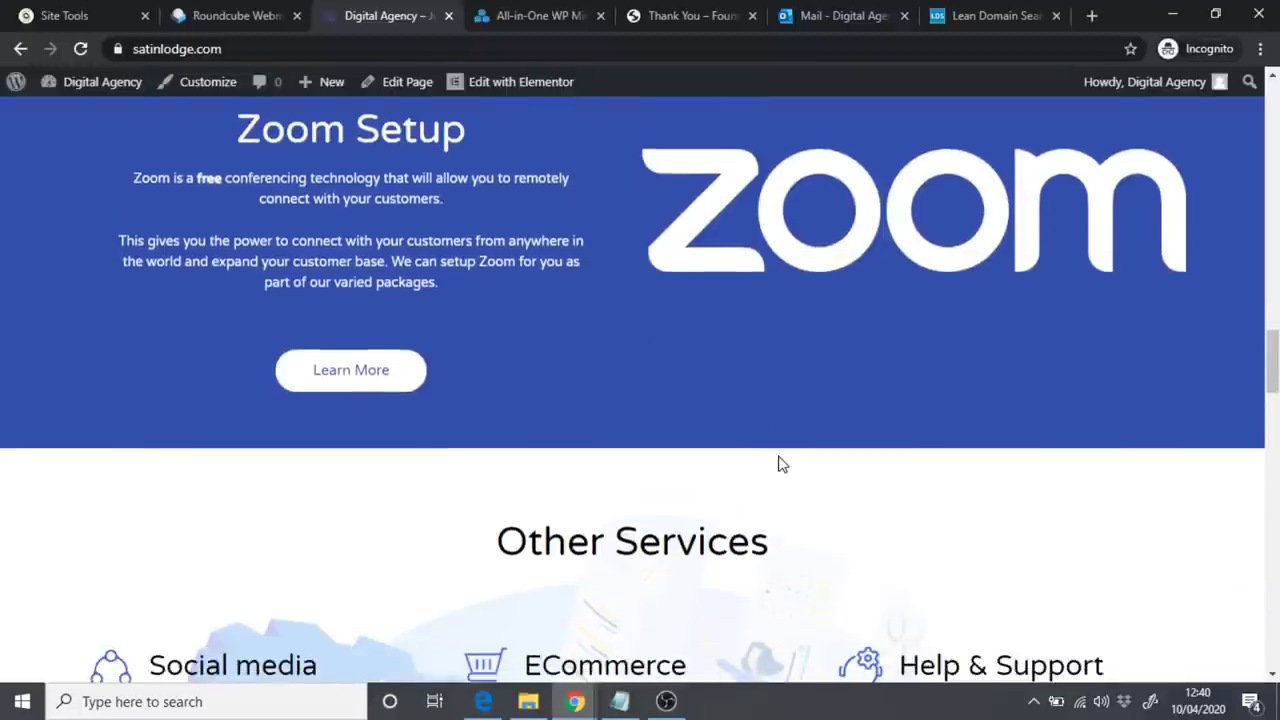
pyautogui.scroll(2, 782, 463)
pyautogui.scroll(1, 781, 463)
pyautogui.scroll(4, 781, 463)
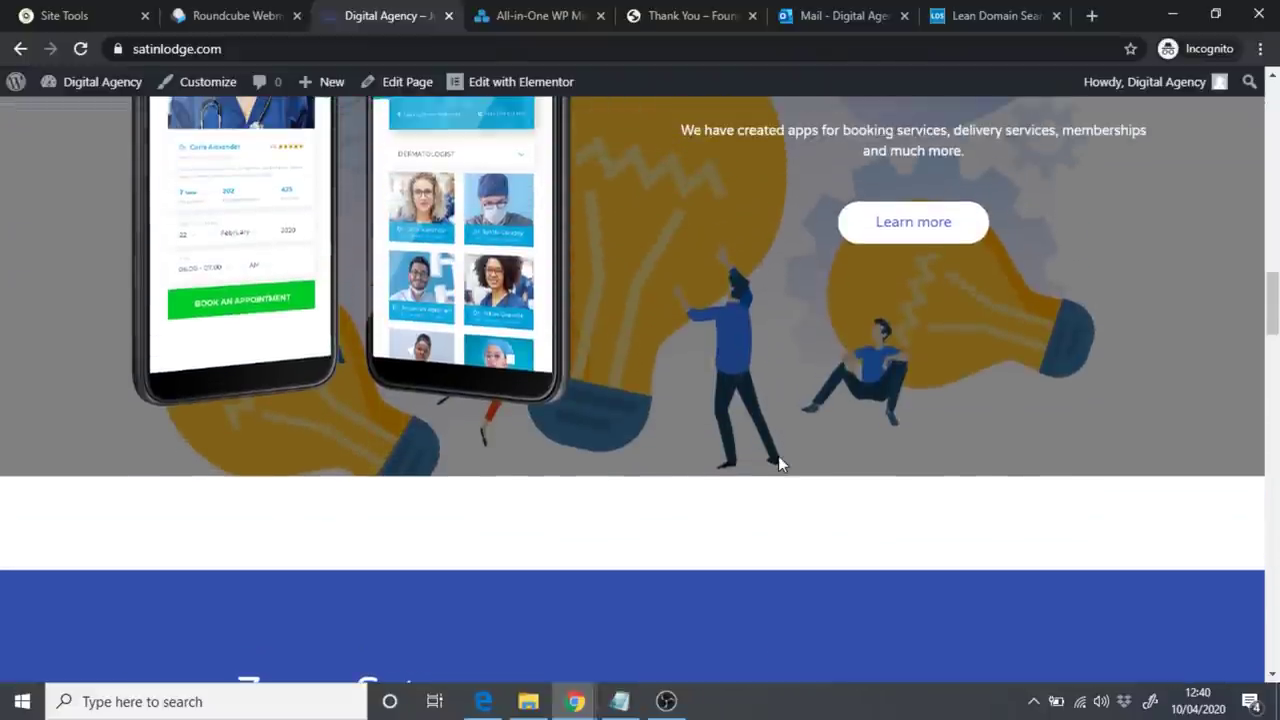
pyautogui.scroll(1, 781, 463)
pyautogui.scroll(1, 781, 463)
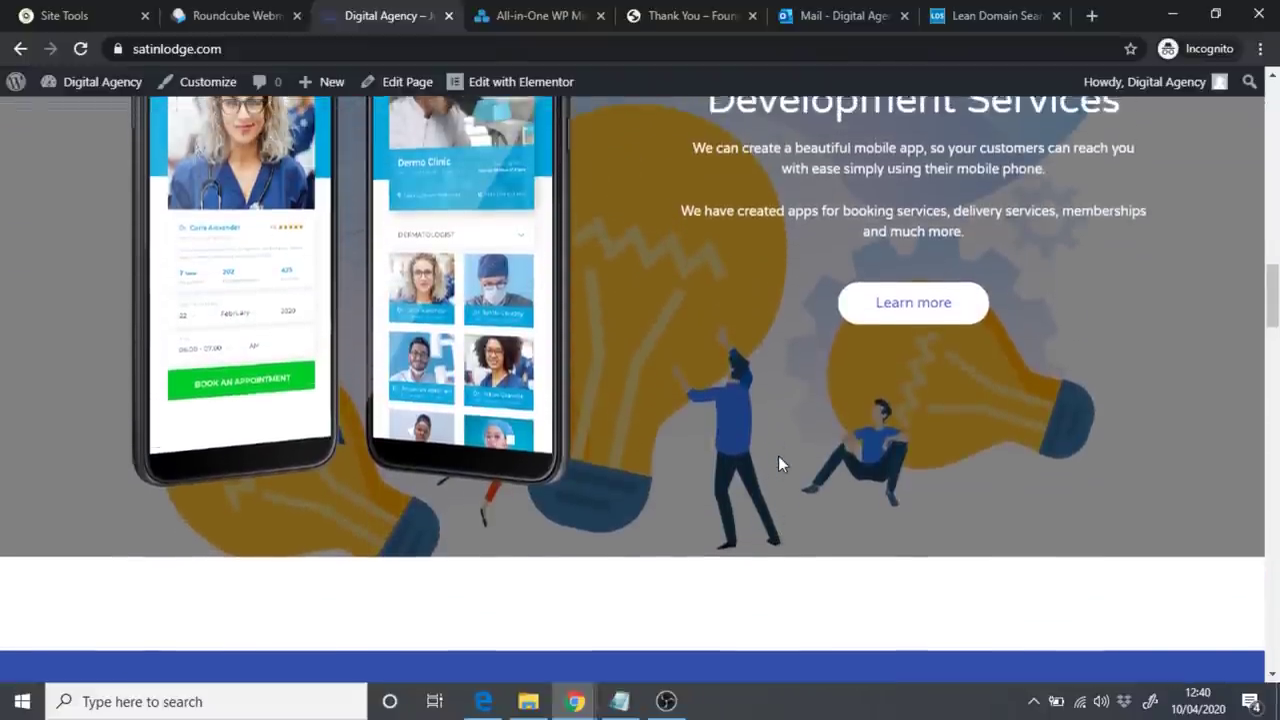
pyautogui.scroll(2, 781, 463)
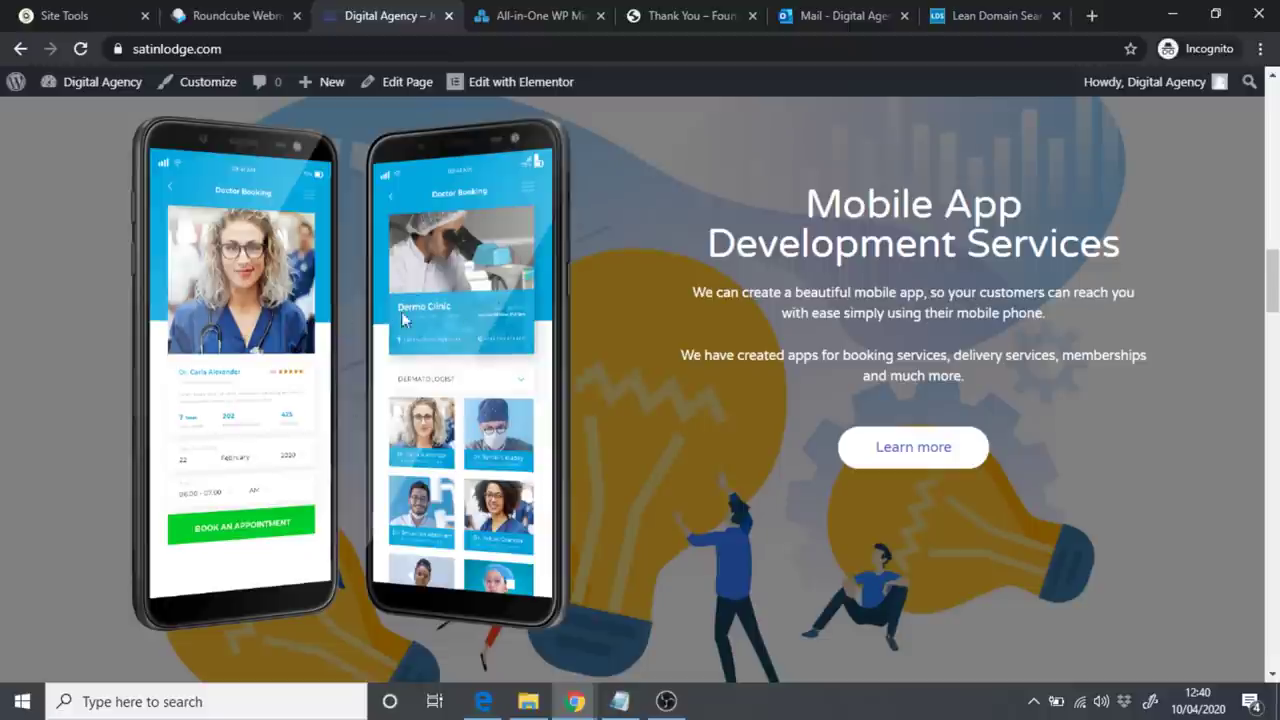
# - Scroll down to the Other Services grid: Social media, ECommerce, Help & Support, Design, Development, Marketing
pyautogui.scroll(-6, 514, 330)
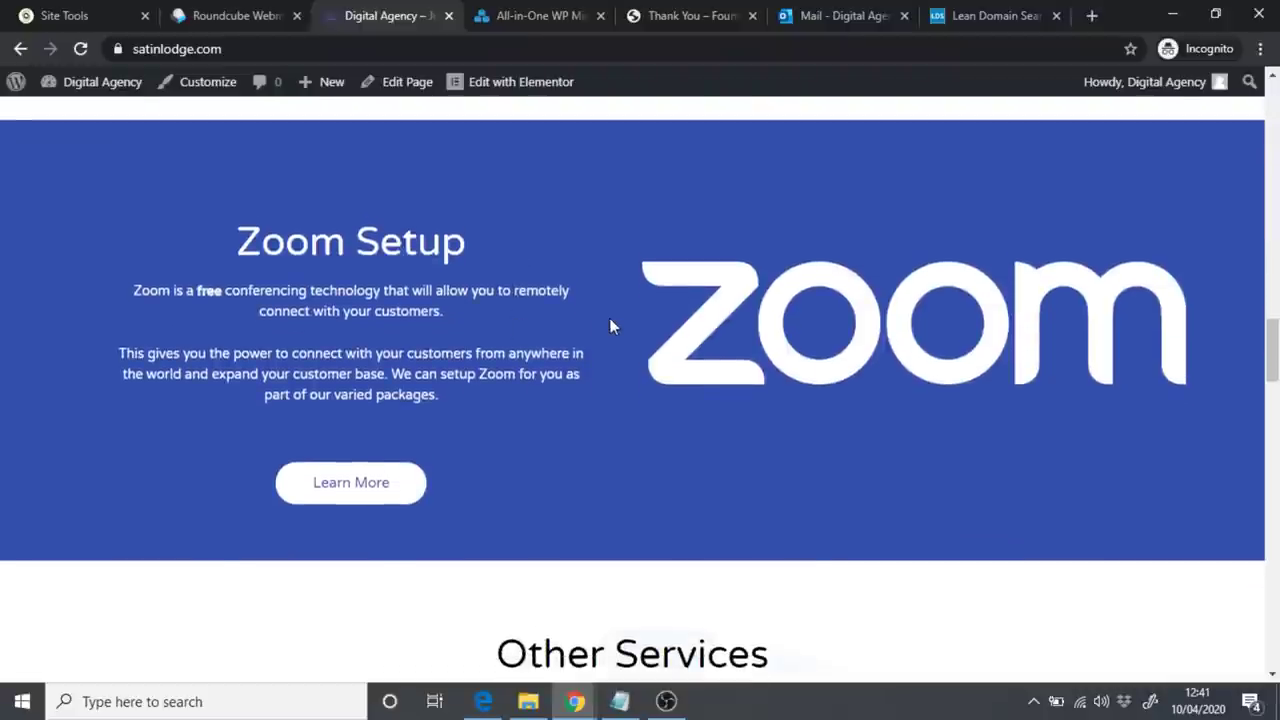
pyautogui.scroll(2, 610, 319)
pyautogui.scroll(-1, 610, 319)
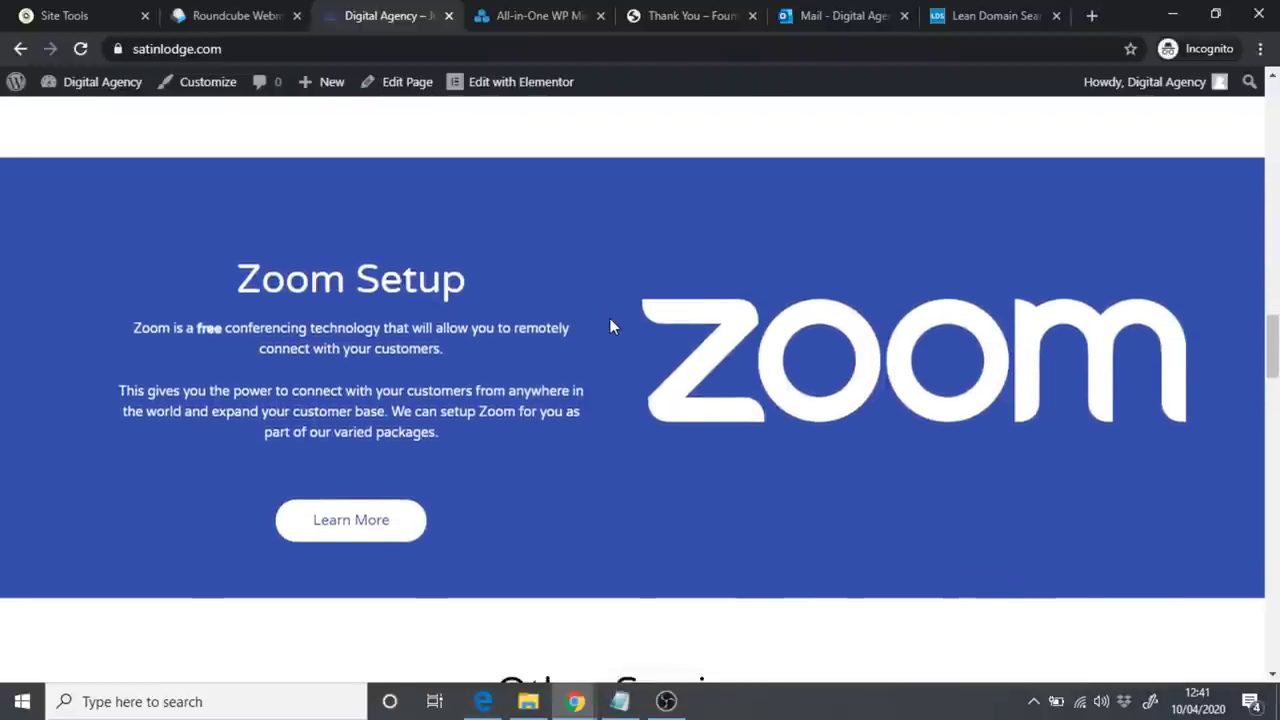
pyautogui.scroll(-1, 896, 330)
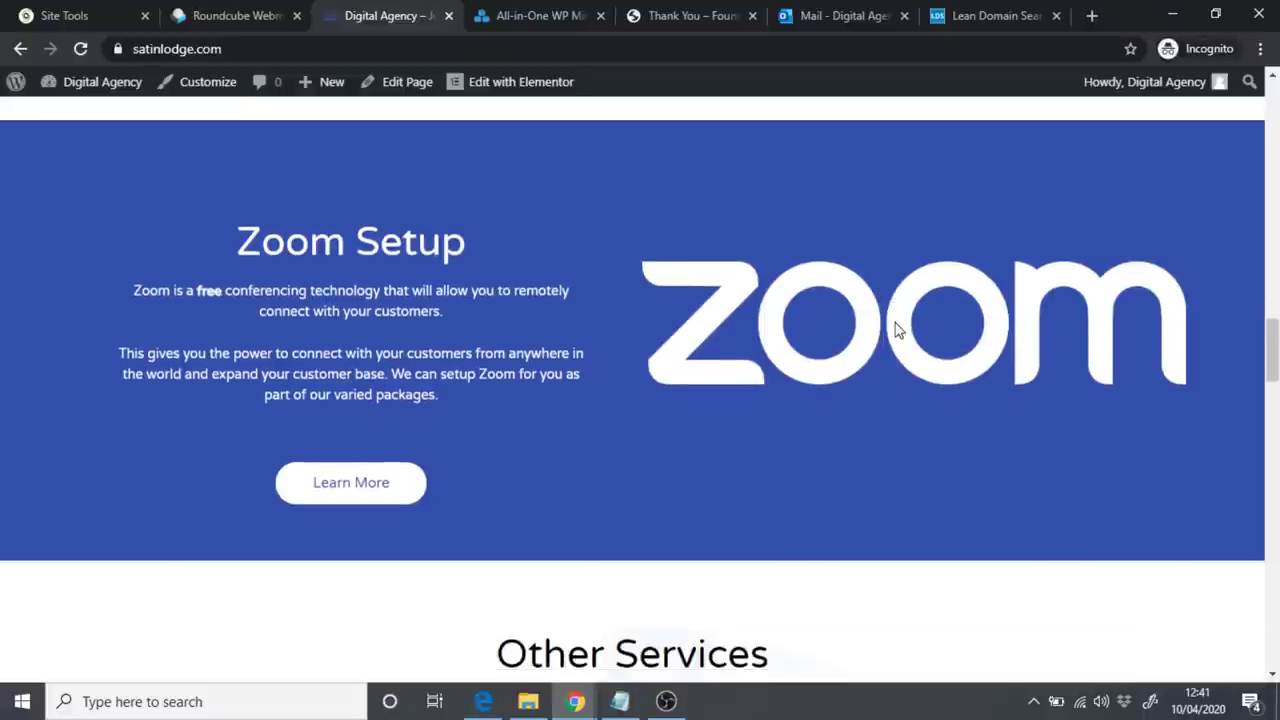
pyautogui.scroll(-1, 896, 330)
pyautogui.scroll(-1, 896, 330)
pyautogui.scroll(-10, 896, 330)
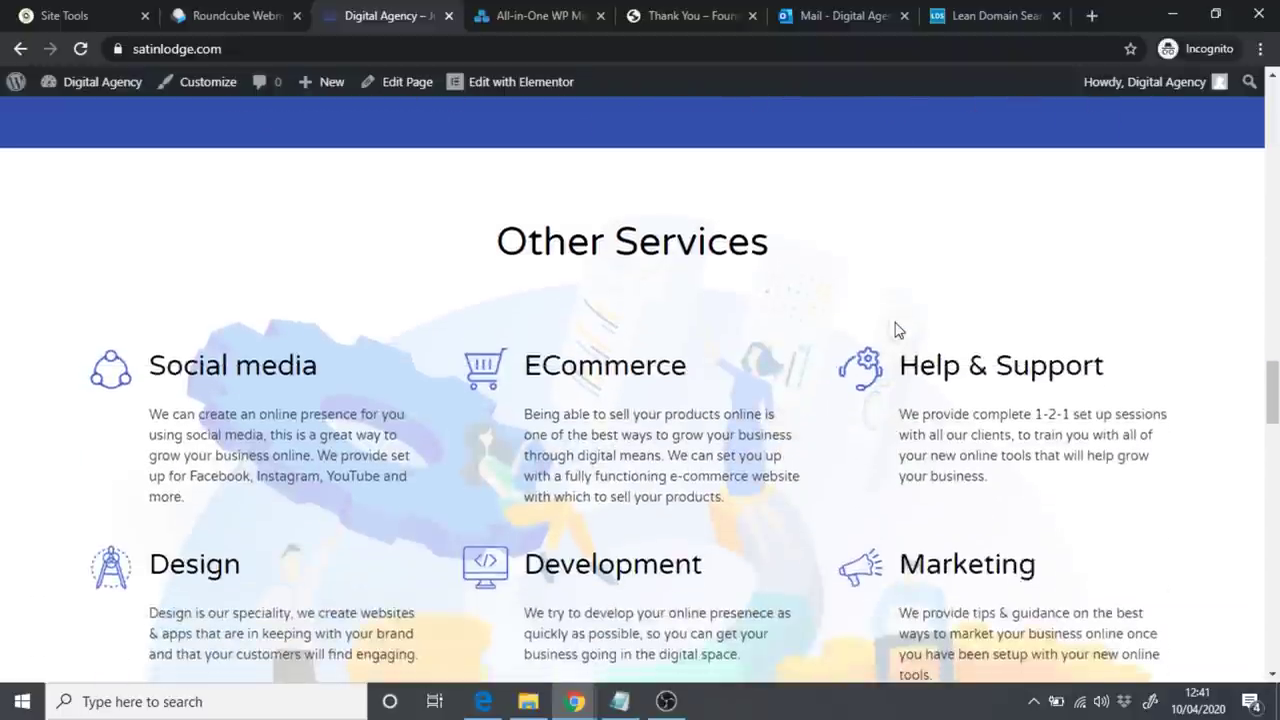
pyautogui.scroll(-2, 600, 262)
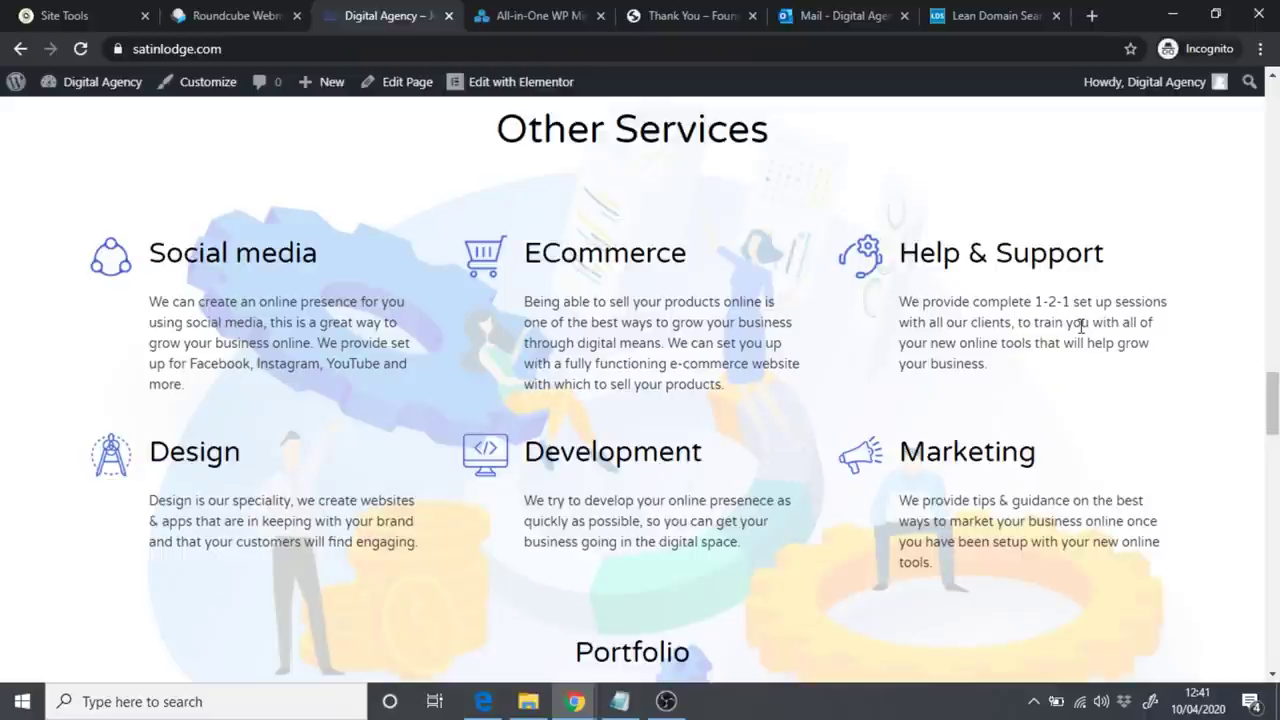
pyautogui.scroll(-1, 1080, 325)
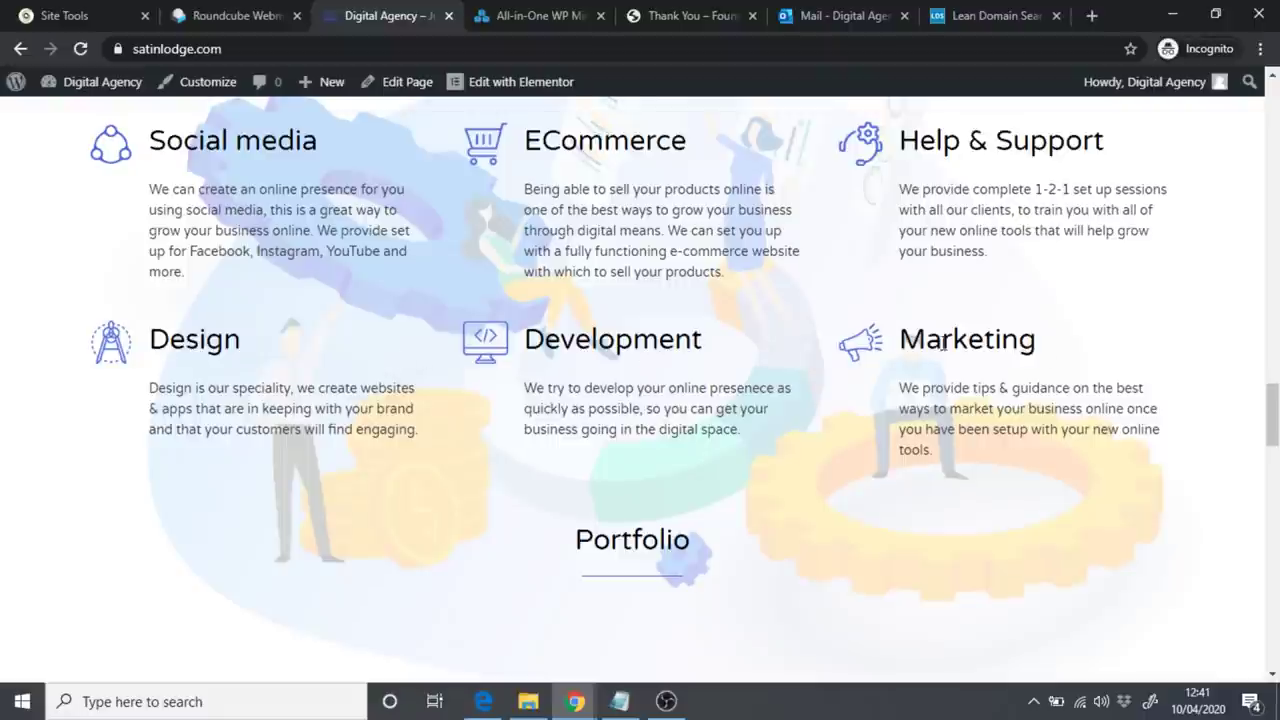
# - Scroll to the Portfolio section with its four demo website cards and View Site links
pyautogui.scroll(-5, 565, 352)
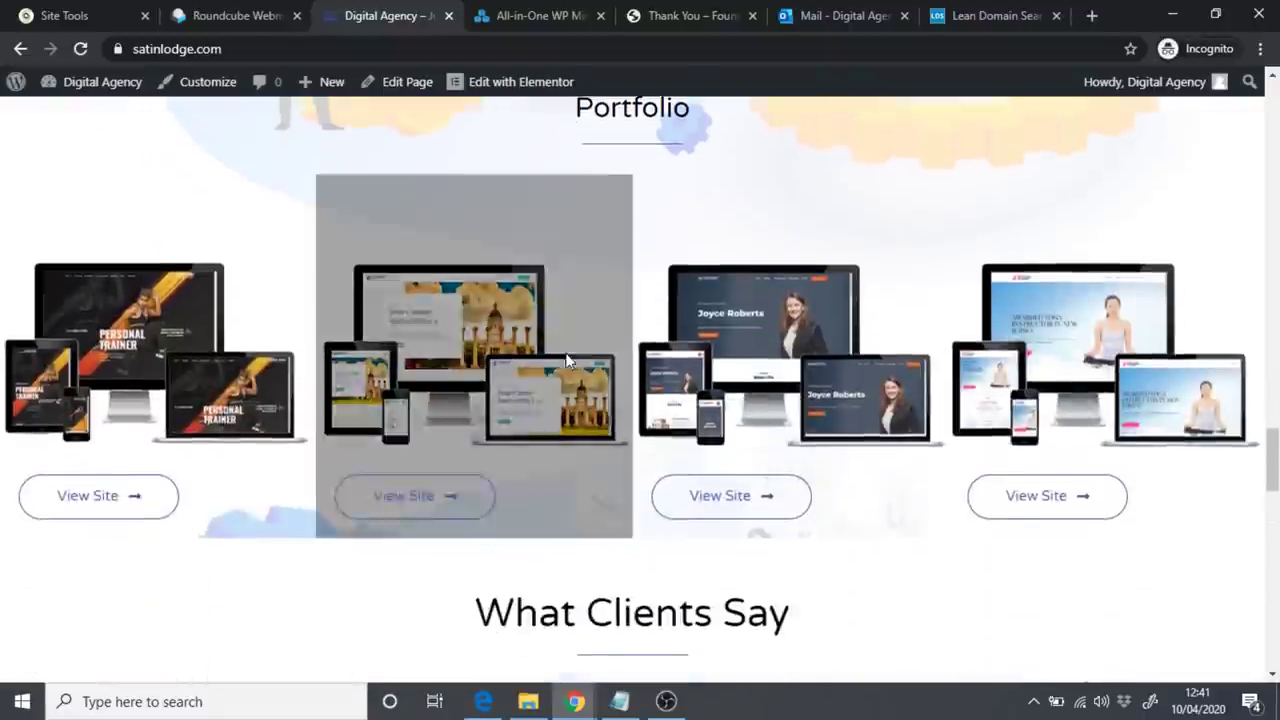
pyautogui.scroll(1, 418, 299)
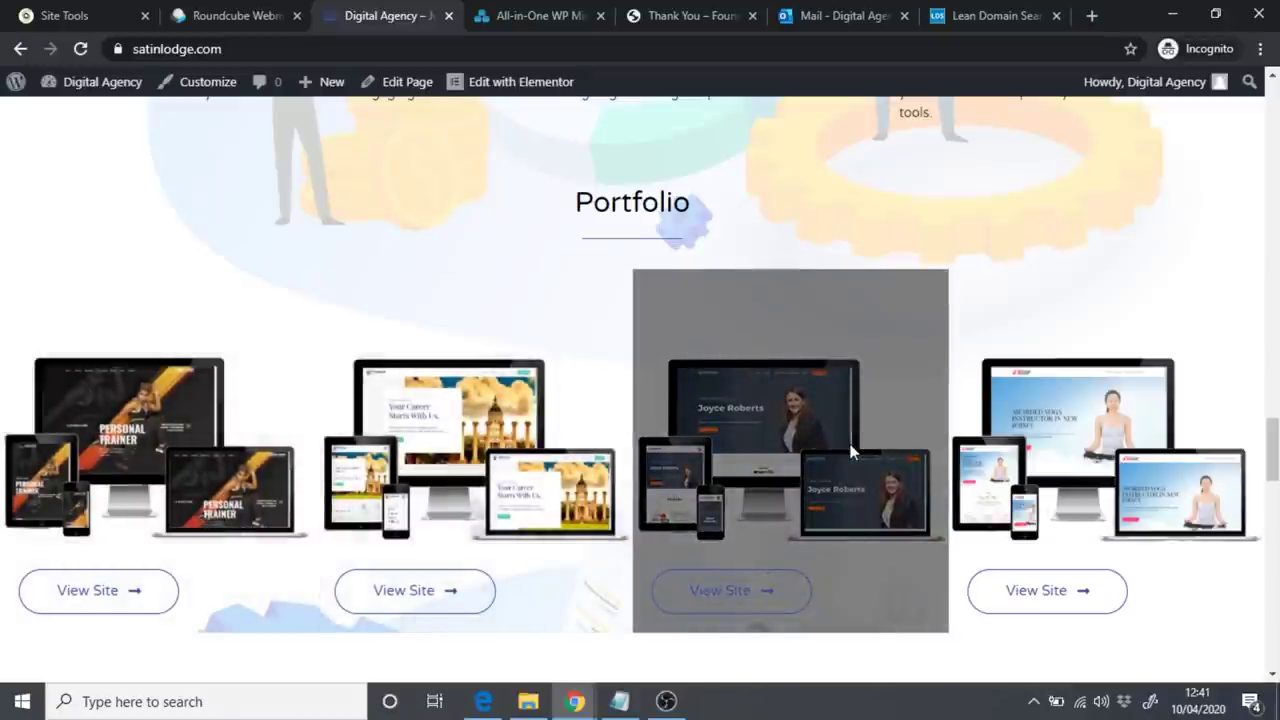
pyautogui.scroll(-1, 851, 452)
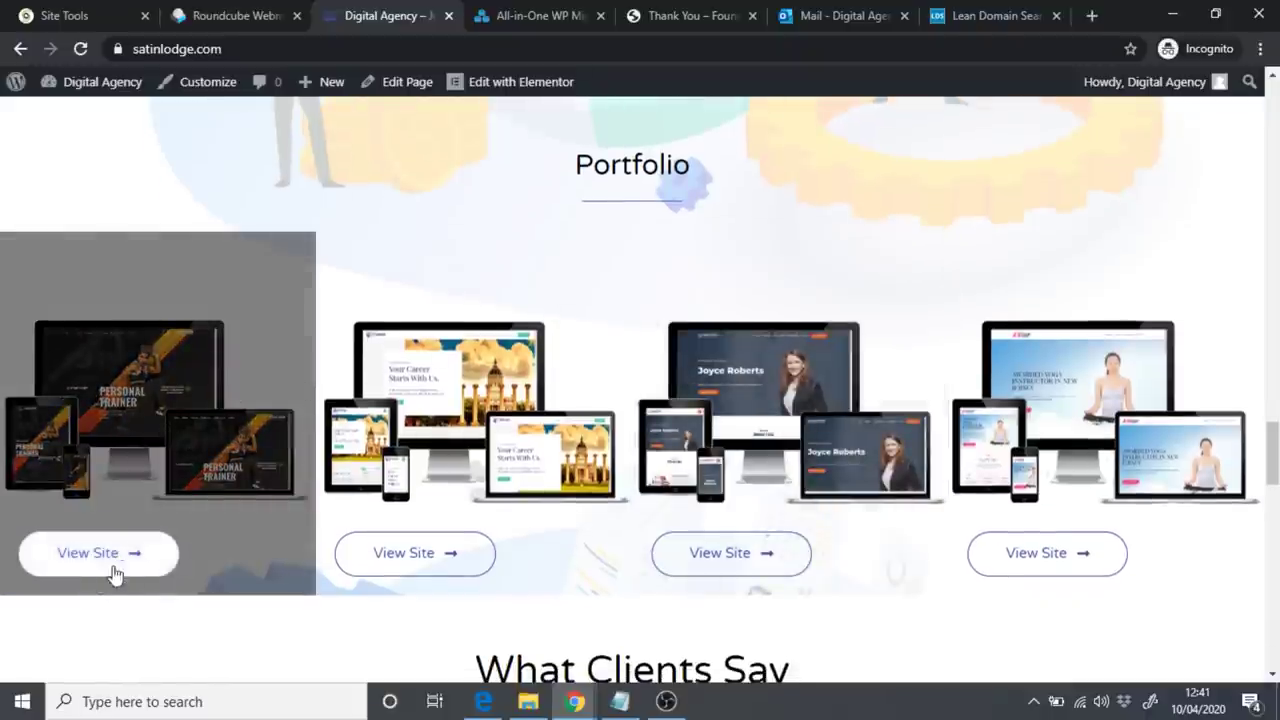
# - Browse the personal trainer demo down to its FAQ, then return to the agency Portfolio
pyautogui.click(111, 563)
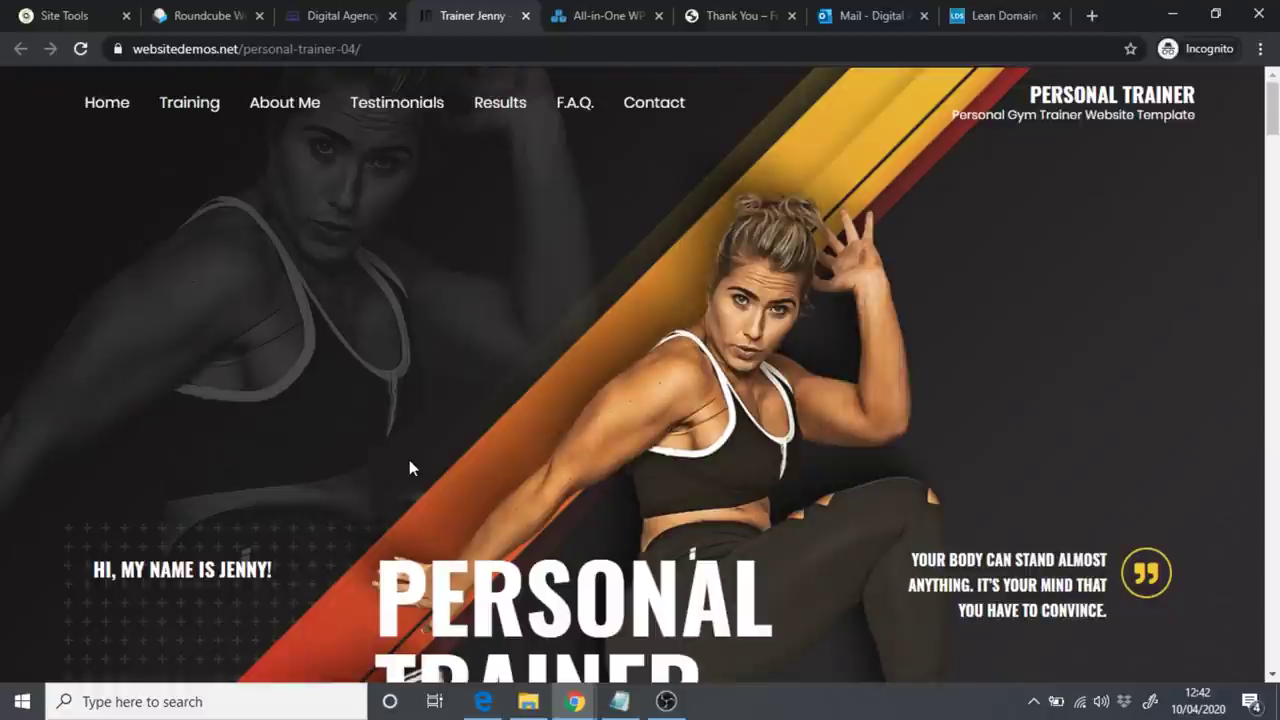
pyautogui.scroll(-8, 409, 461)
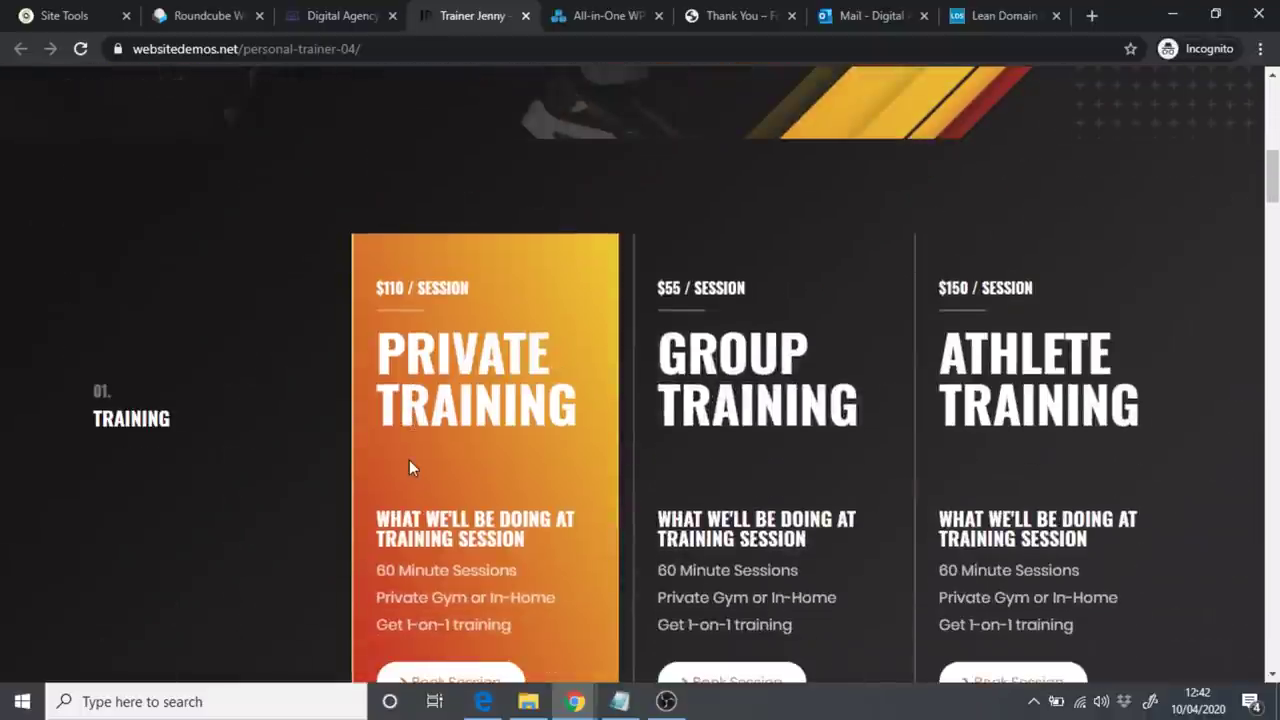
pyautogui.scroll(-4, 409, 461)
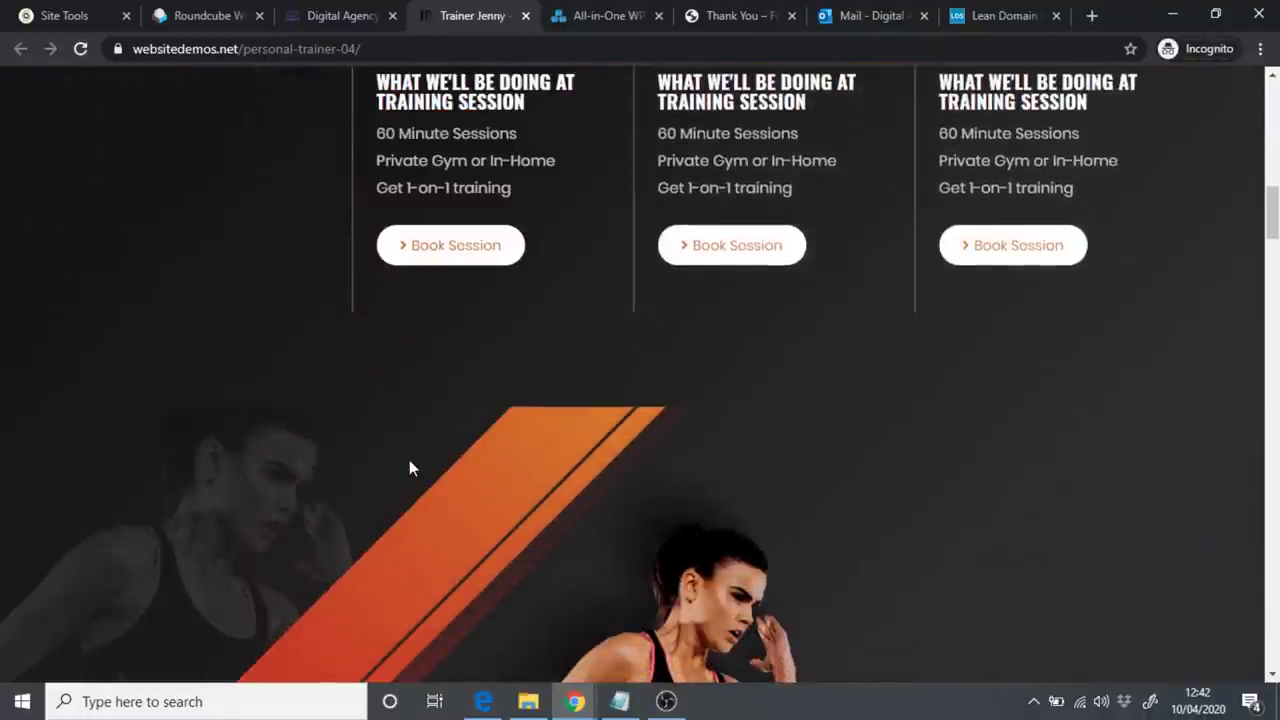
pyautogui.scroll(-1, 409, 467)
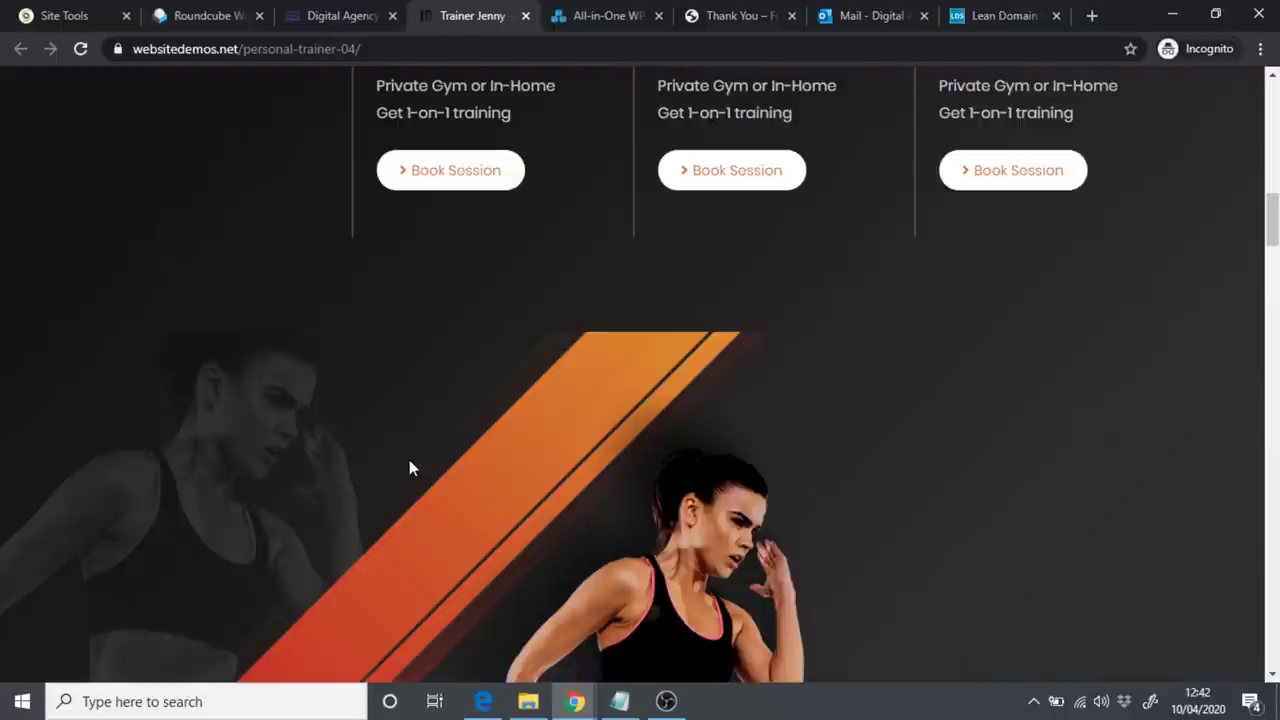
pyautogui.scroll(-5, 409, 467)
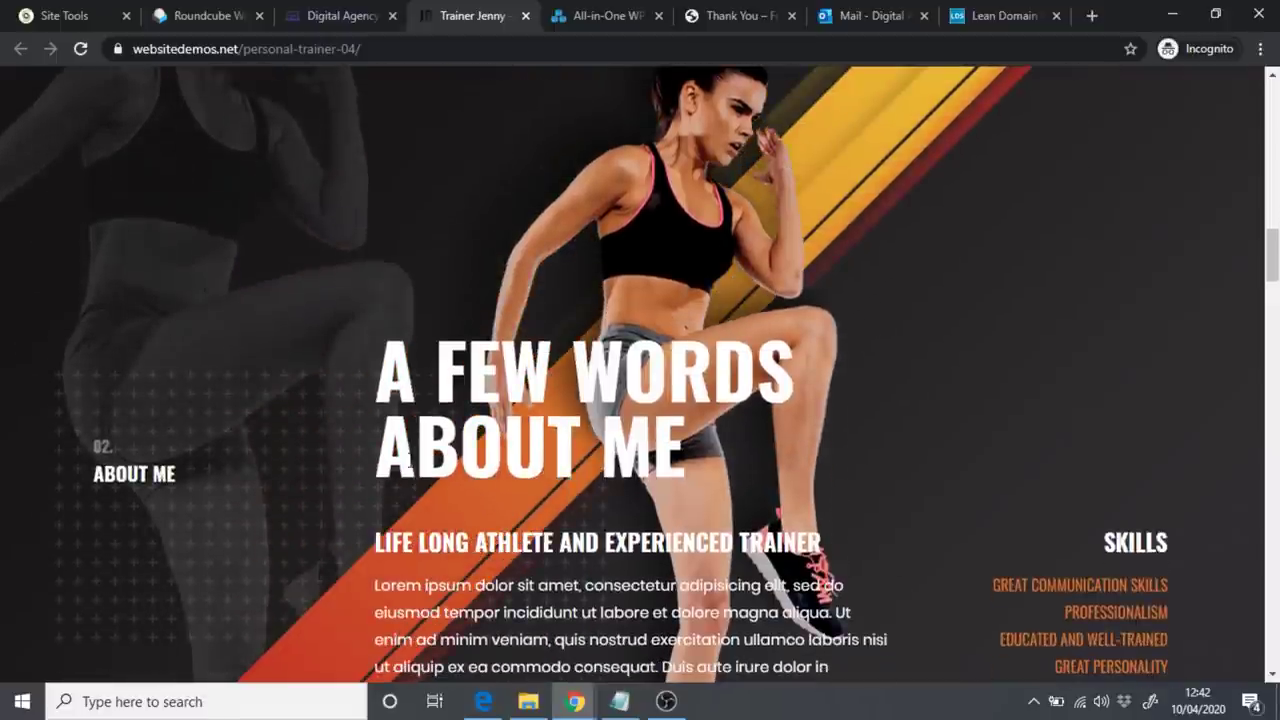
pyautogui.scroll(-10, 409, 467)
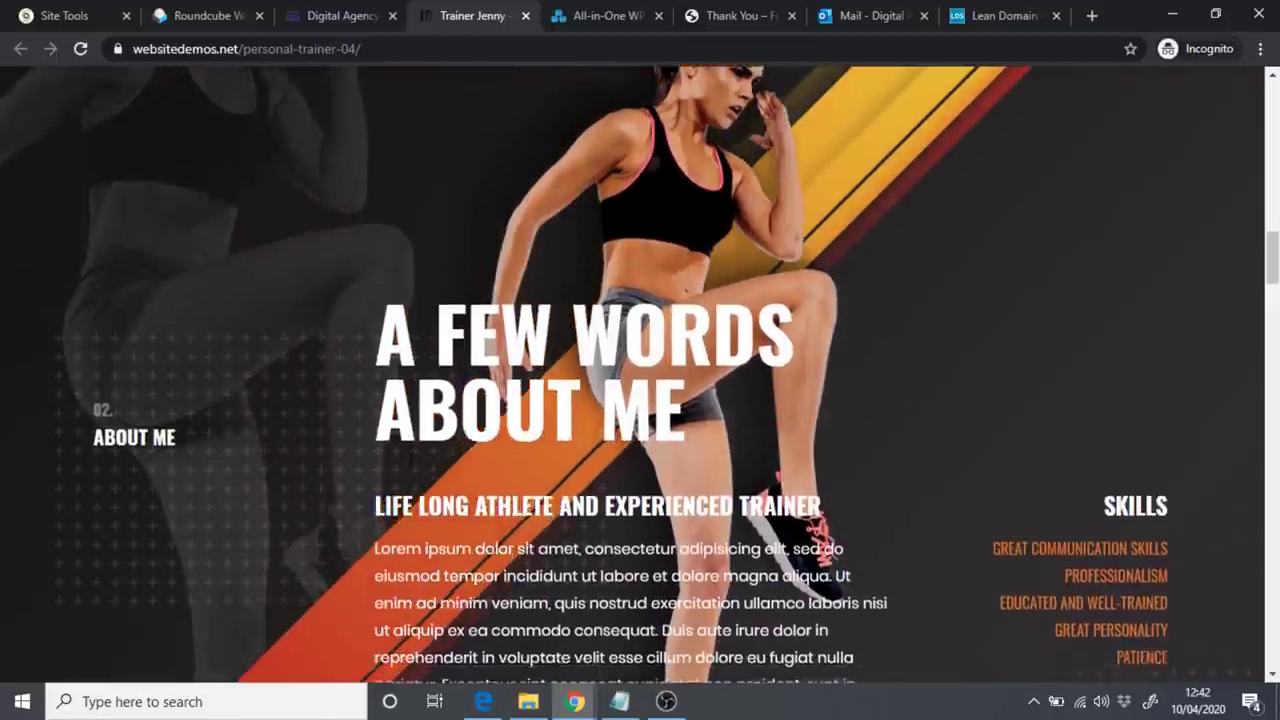
pyautogui.scroll(-6, 409, 465)
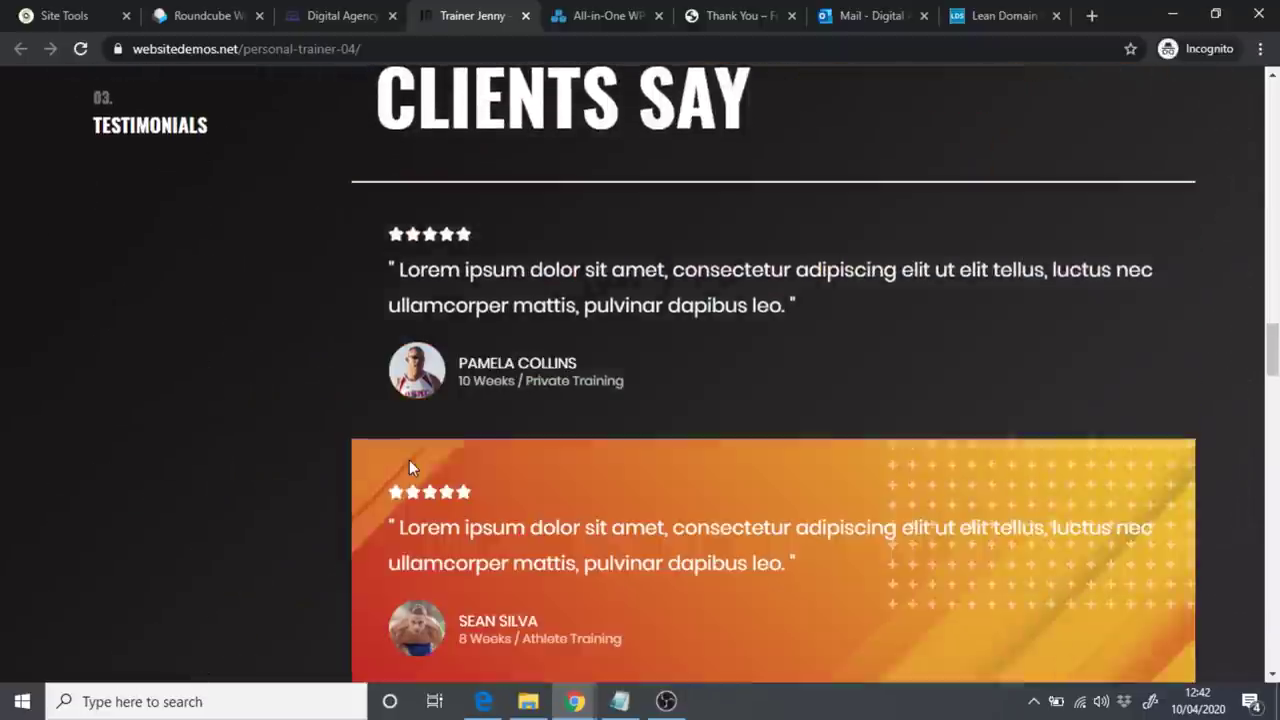
pyautogui.scroll(-6, 409, 467)
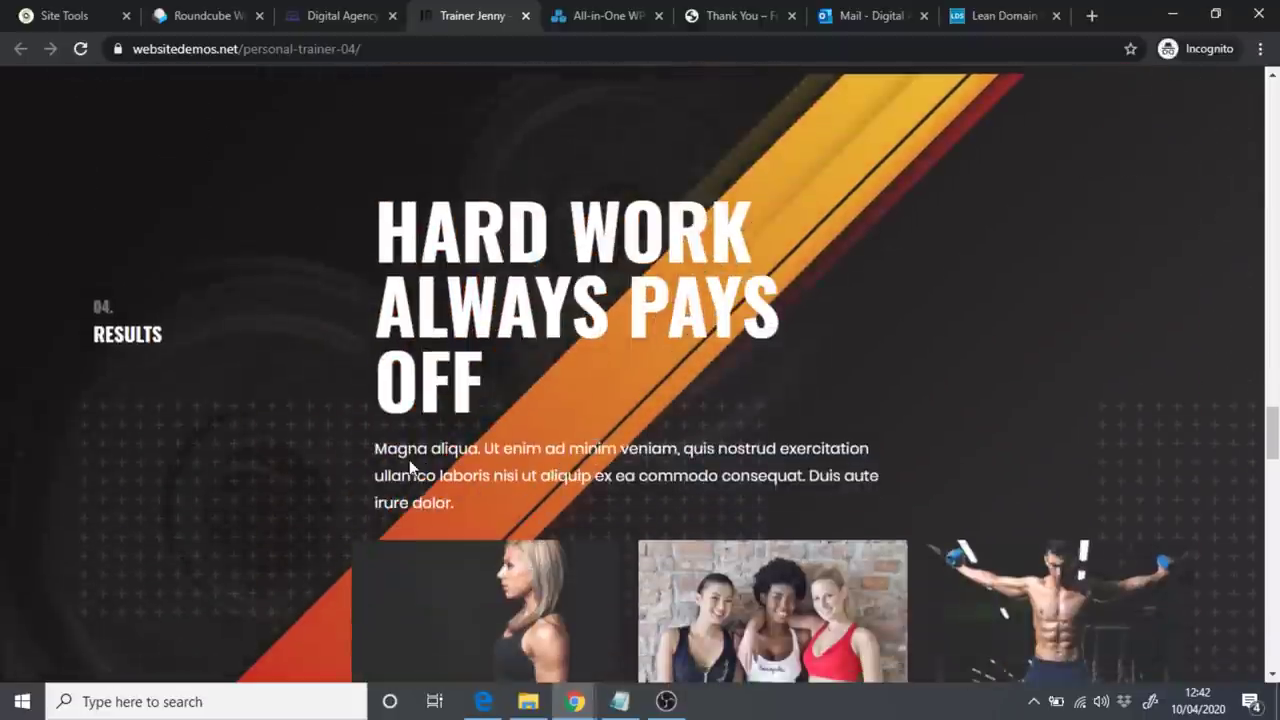
pyautogui.scroll(-10, 409, 470)
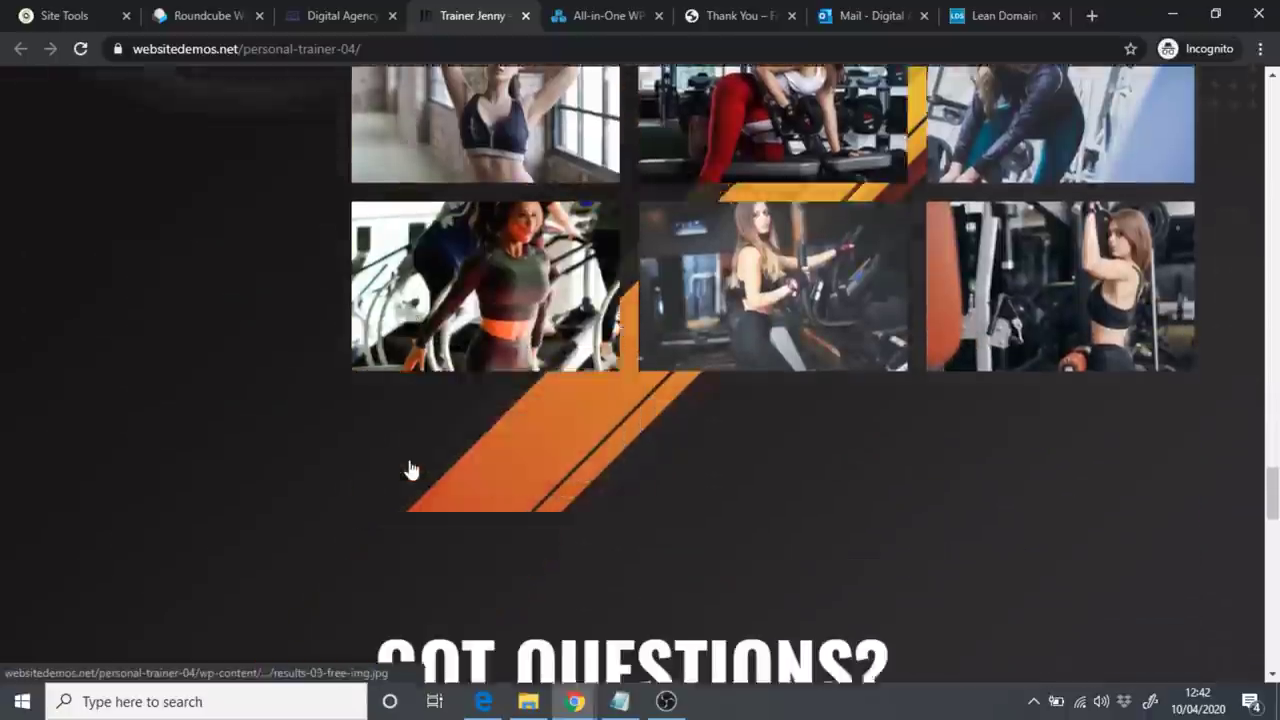
pyautogui.click(340, 16)
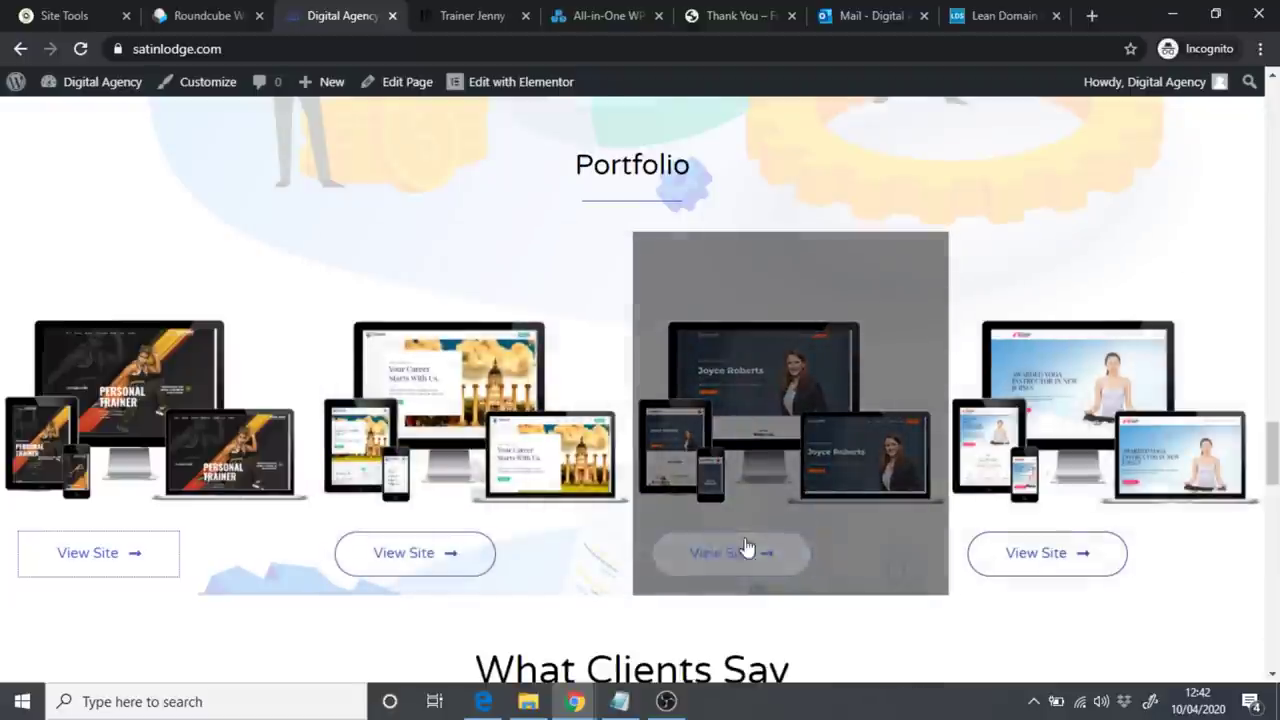
# - Browse the accountant demo in a new tab, then close both accountant and trainer demo tabs
pyautogui.click(737, 552)
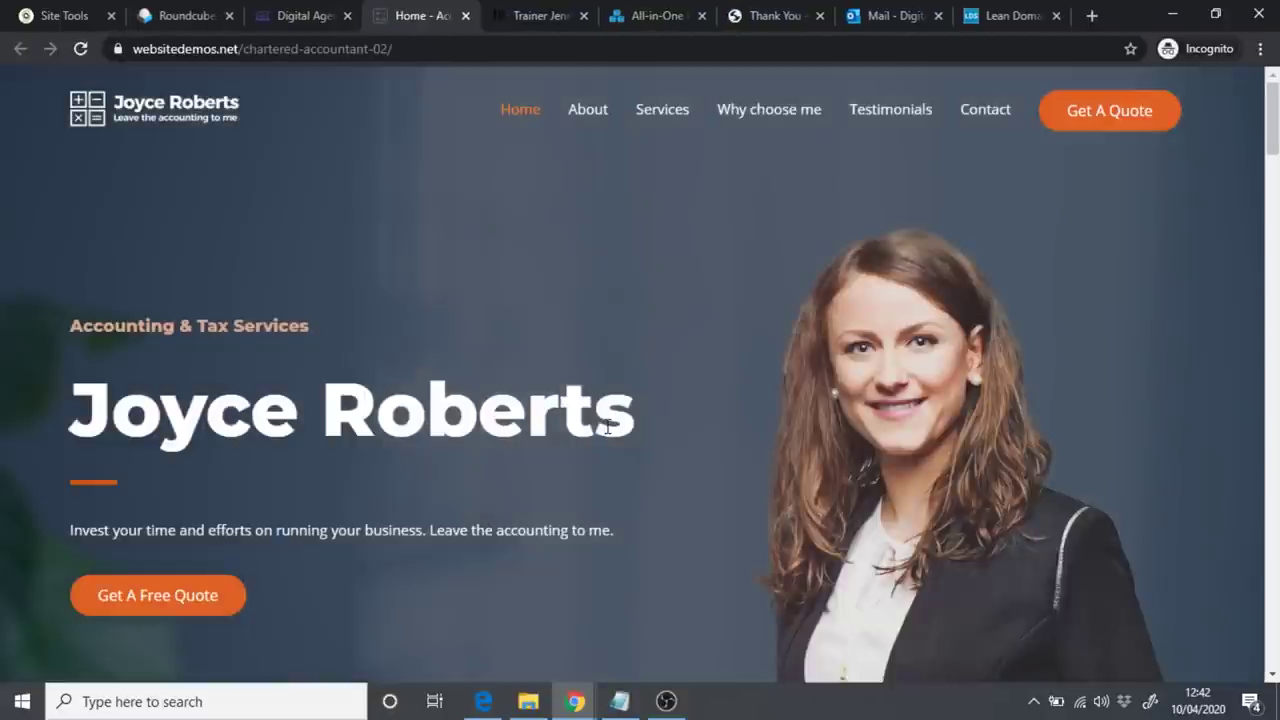
pyautogui.scroll(-3, 606, 426)
pyautogui.scroll(-10, 606, 432)
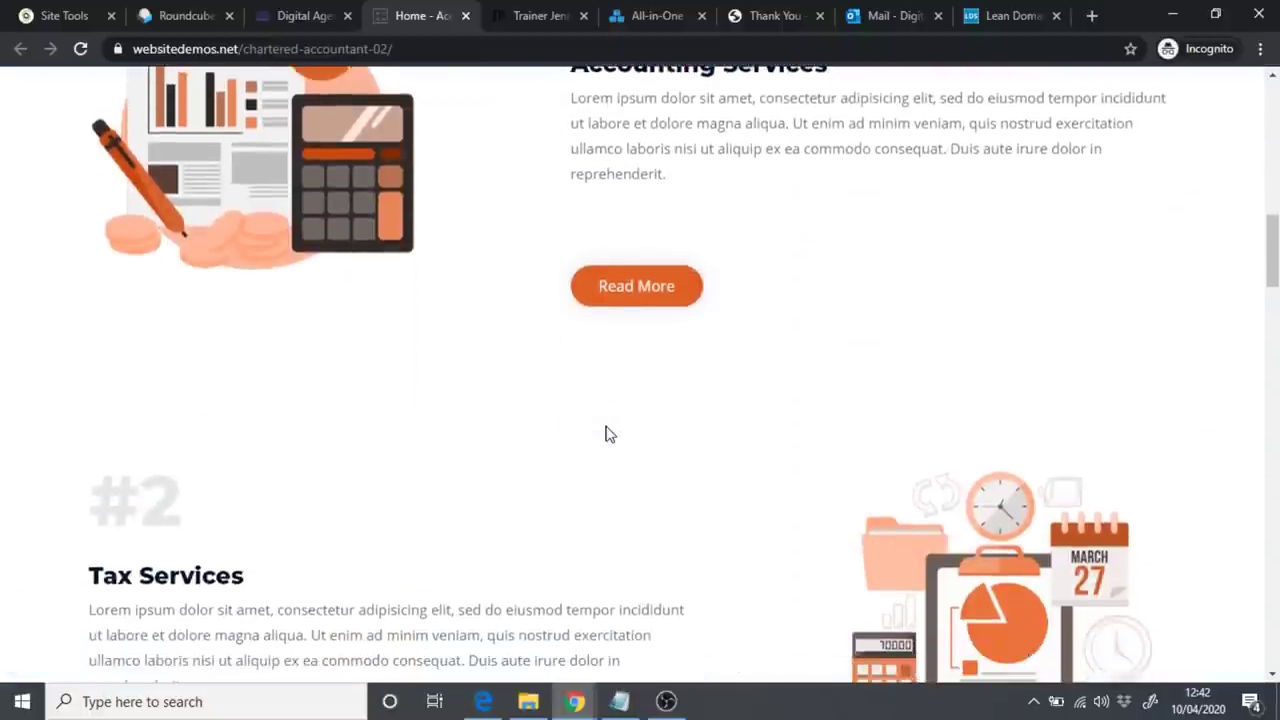
pyautogui.scroll(-15, 608, 432)
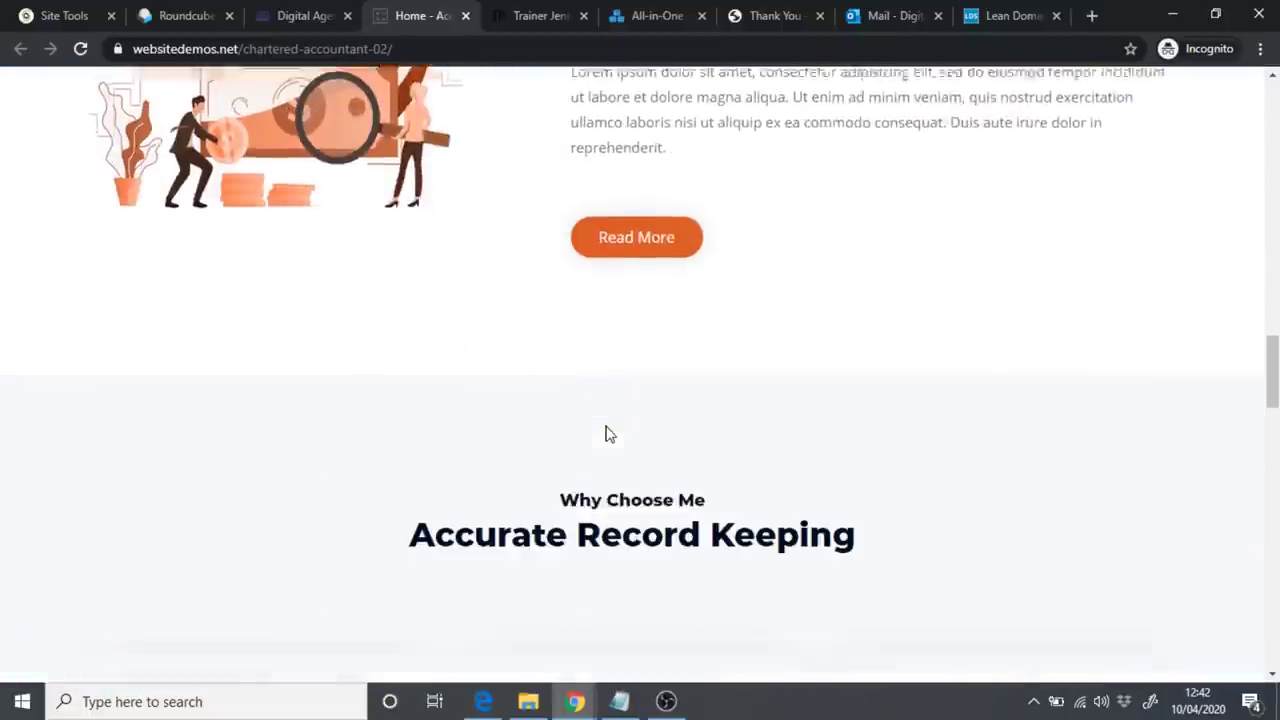
pyautogui.scroll(-4, 606, 432)
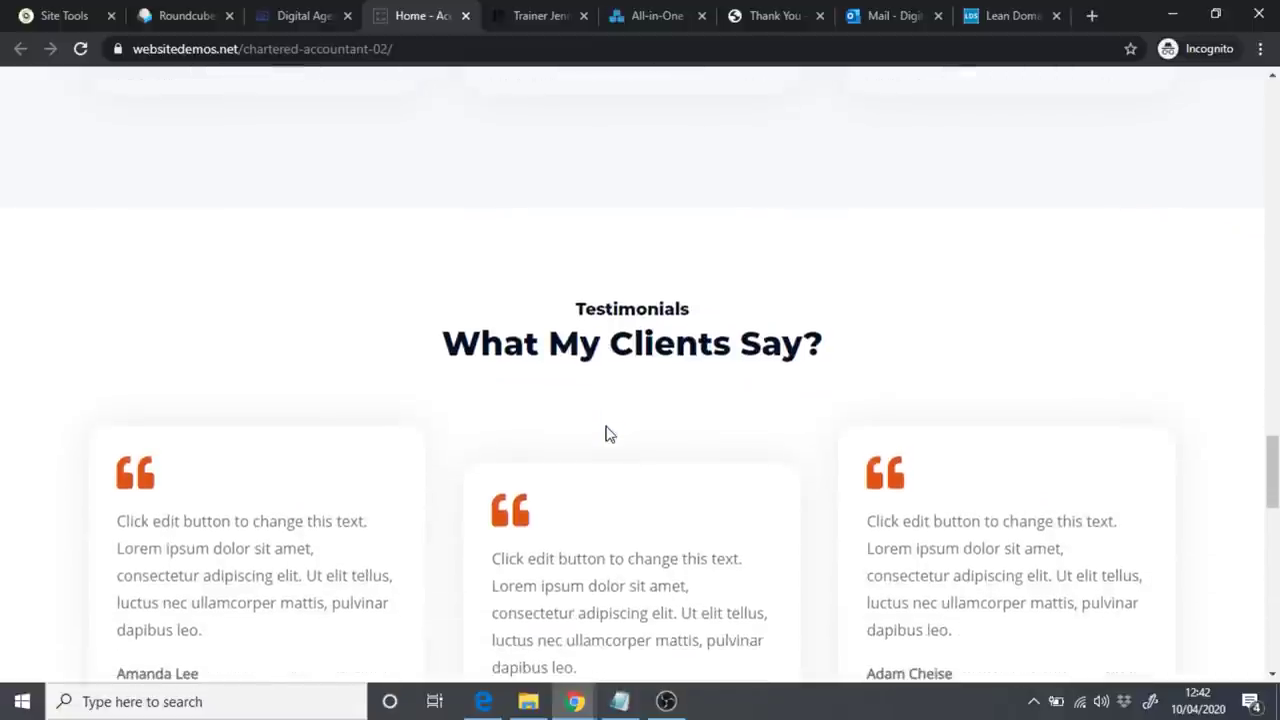
pyautogui.scroll(2, 607, 428)
pyautogui.scroll(2, 607, 427)
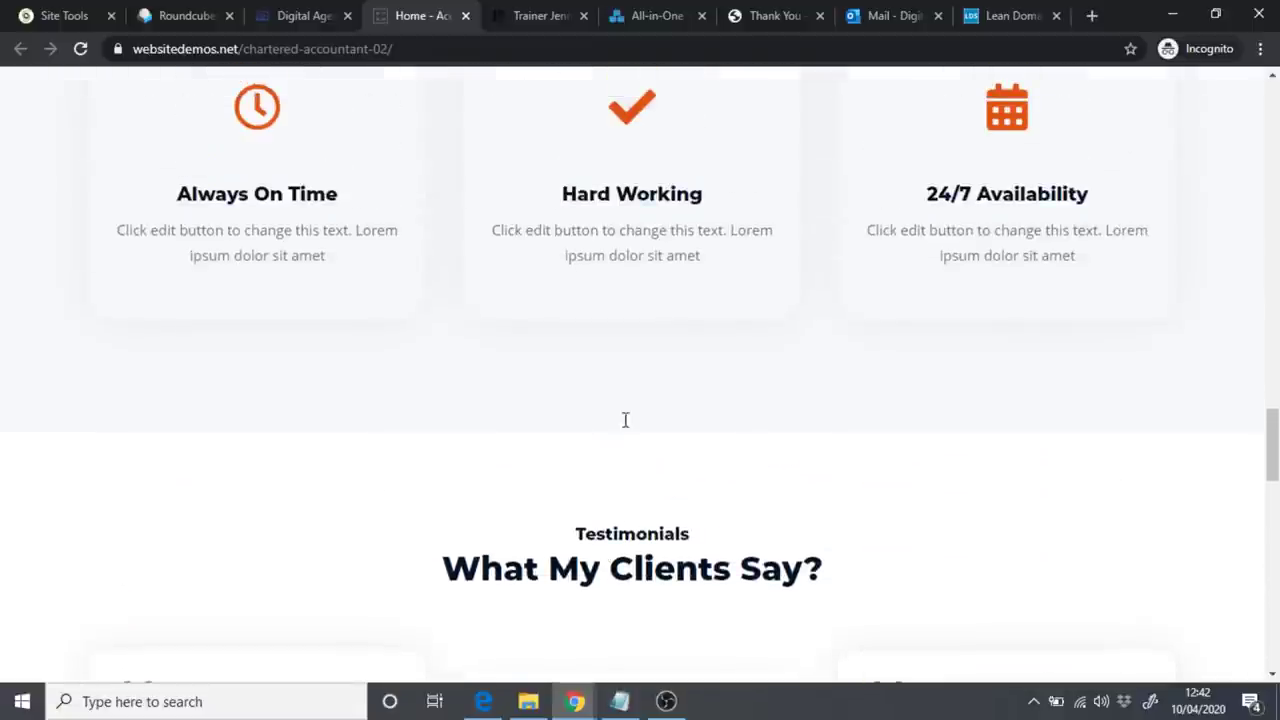
pyautogui.press('Home')
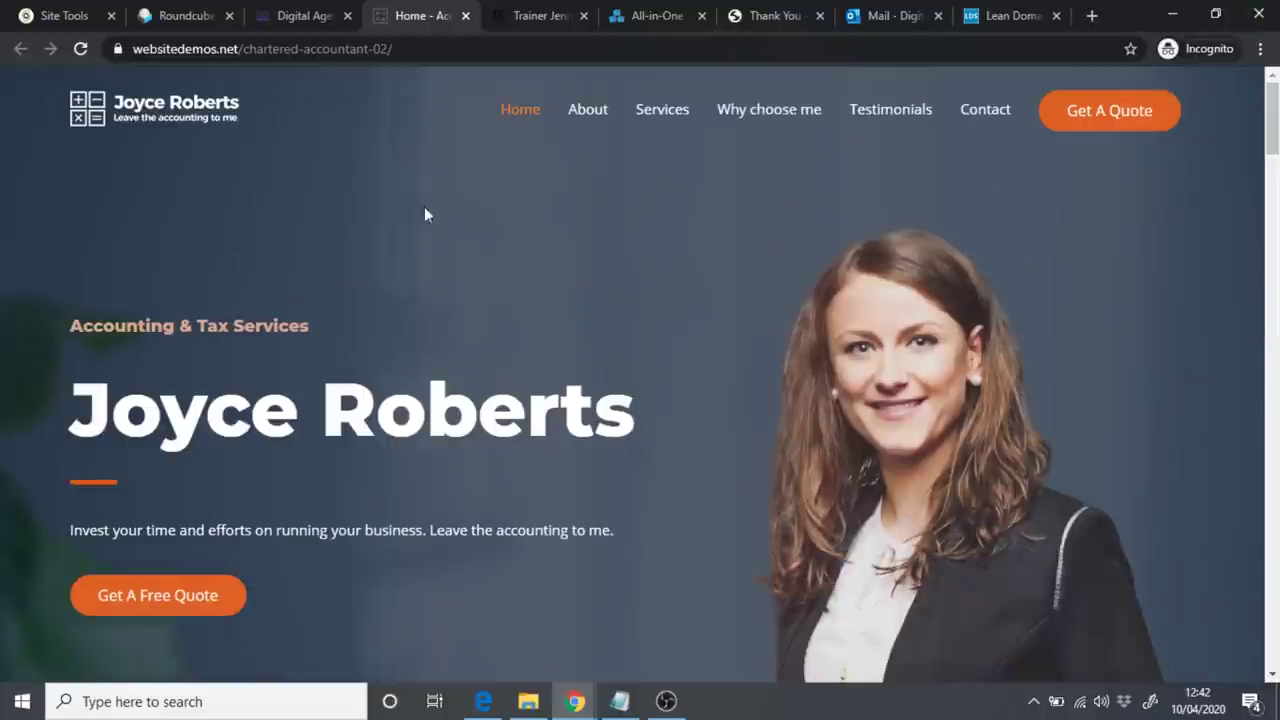
pyautogui.click(465, 16)
pyautogui.click(465, 16)
pyautogui.scroll(-5, 459, 364)
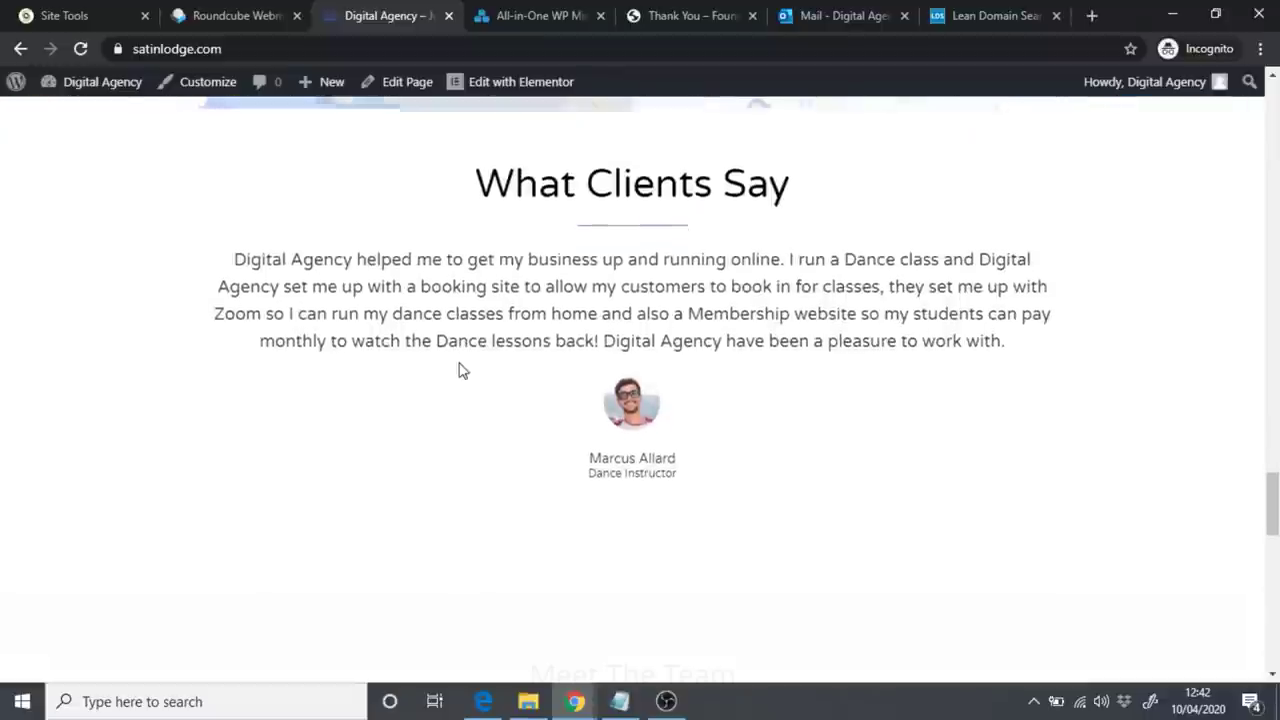
pyautogui.scroll(1, 459, 364)
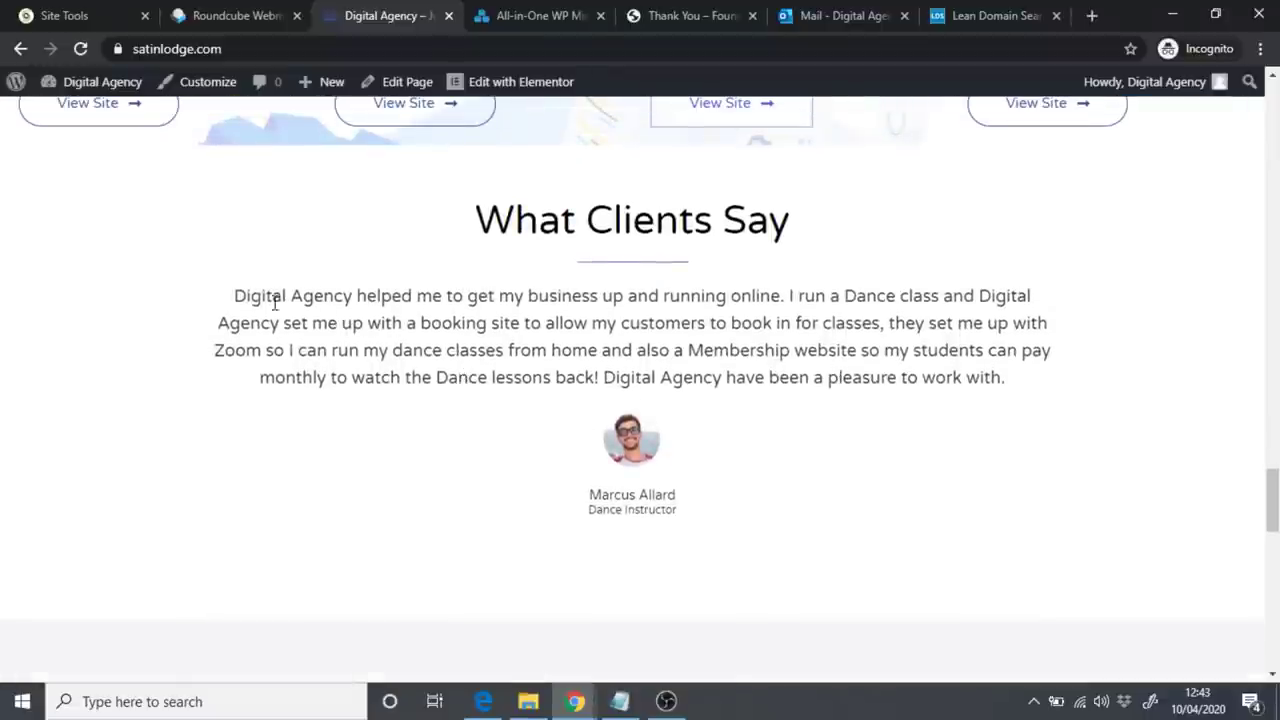
pyautogui.moveTo(234, 296)
pyautogui.mouseDown()
pyautogui.moveTo(348, 296)
pyautogui.moveTo(234, 296)
pyautogui.mouseUp()
pyautogui.click(397, 372)
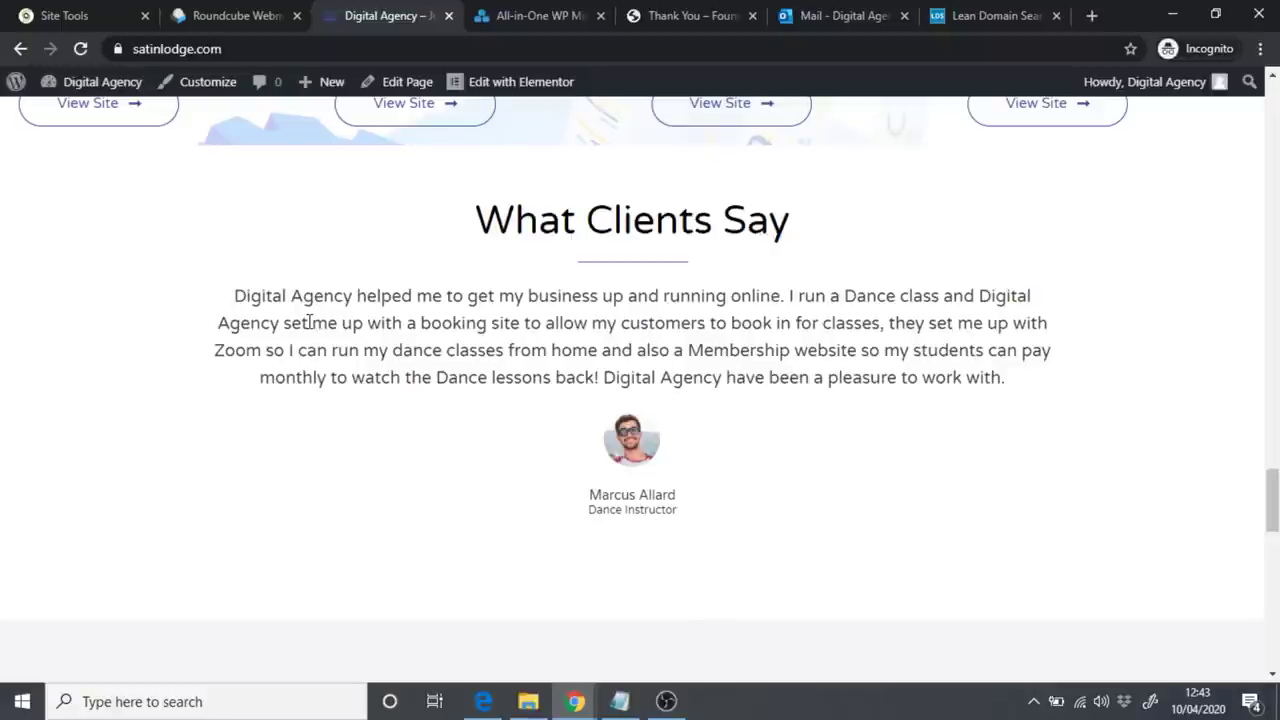
pyautogui.moveTo(234, 296); pyautogui.dragTo(363, 296)
pyautogui.click(339, 299)
pyautogui.moveTo(764, 349); pyautogui.dragTo(776, 349)
pyautogui.click(710, 347)
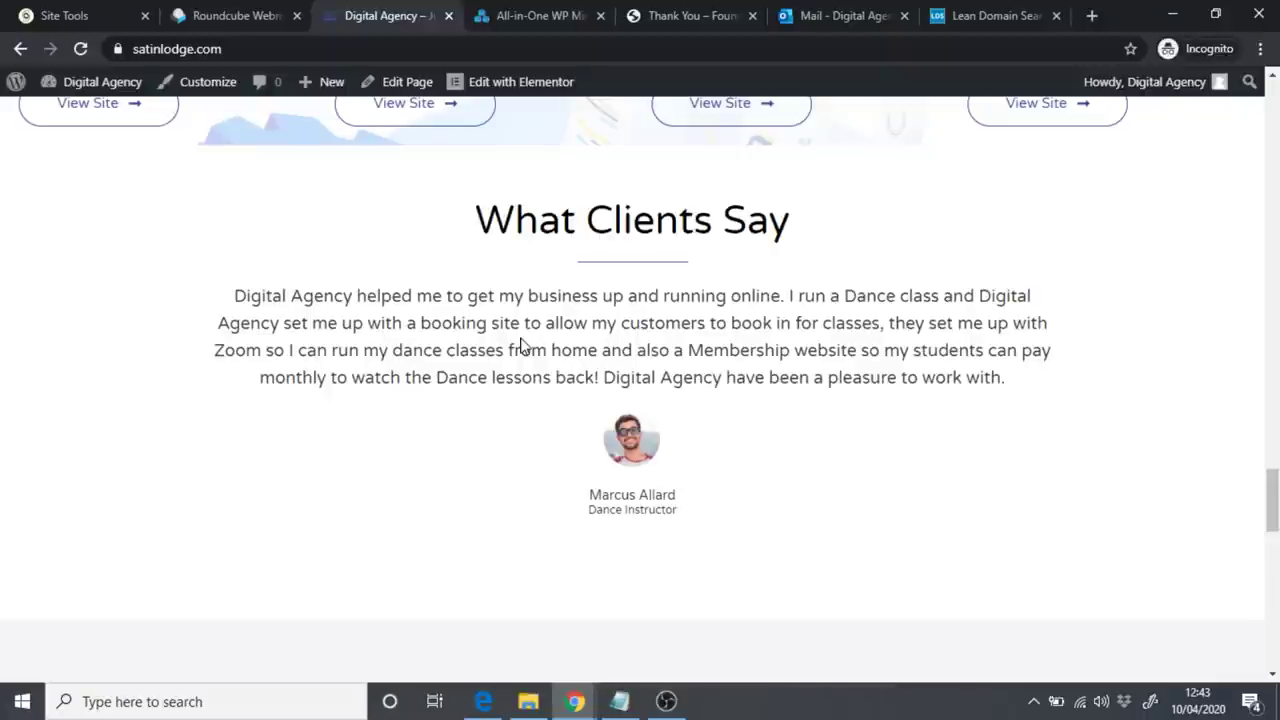
pyautogui.scroll(-5, 520, 345)
pyautogui.scroll(-1, 520, 345)
pyautogui.scroll(1, 520, 345)
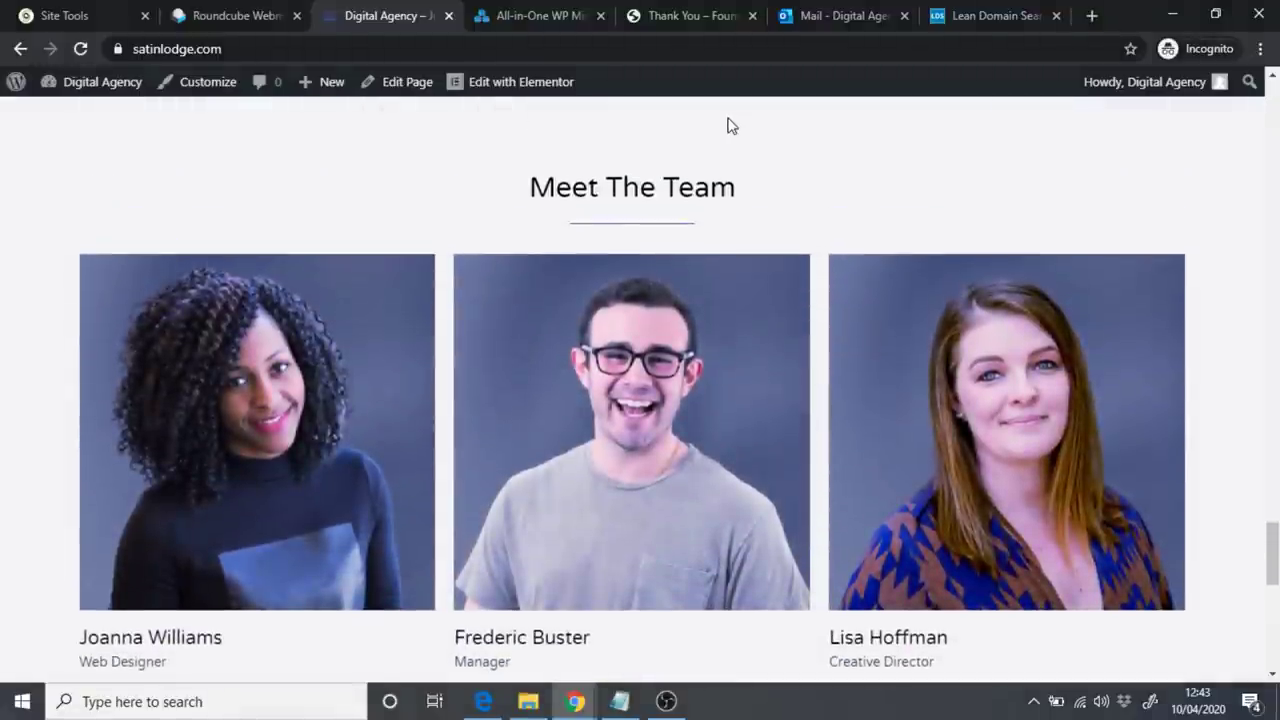
pyautogui.scroll(1, 727, 124)
pyautogui.scroll(-5, 727, 124)
pyautogui.scroll(-1, 727, 124)
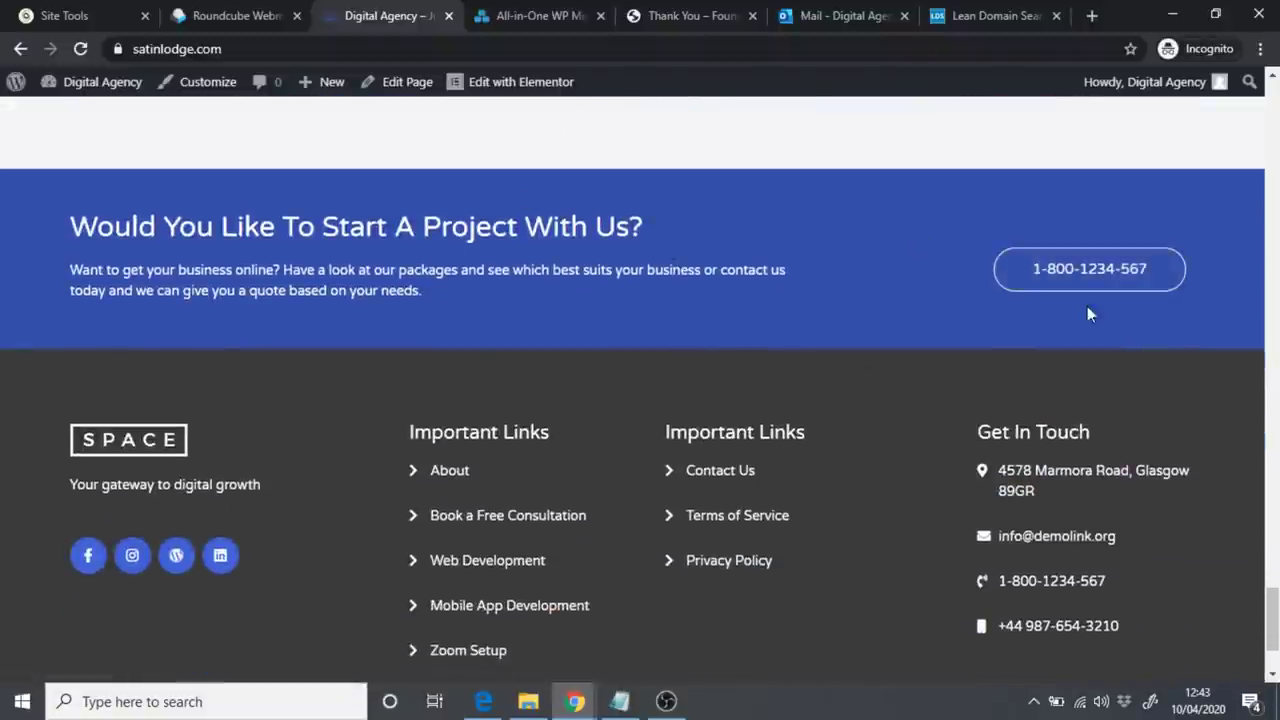
pyautogui.scroll(1, 901, 334)
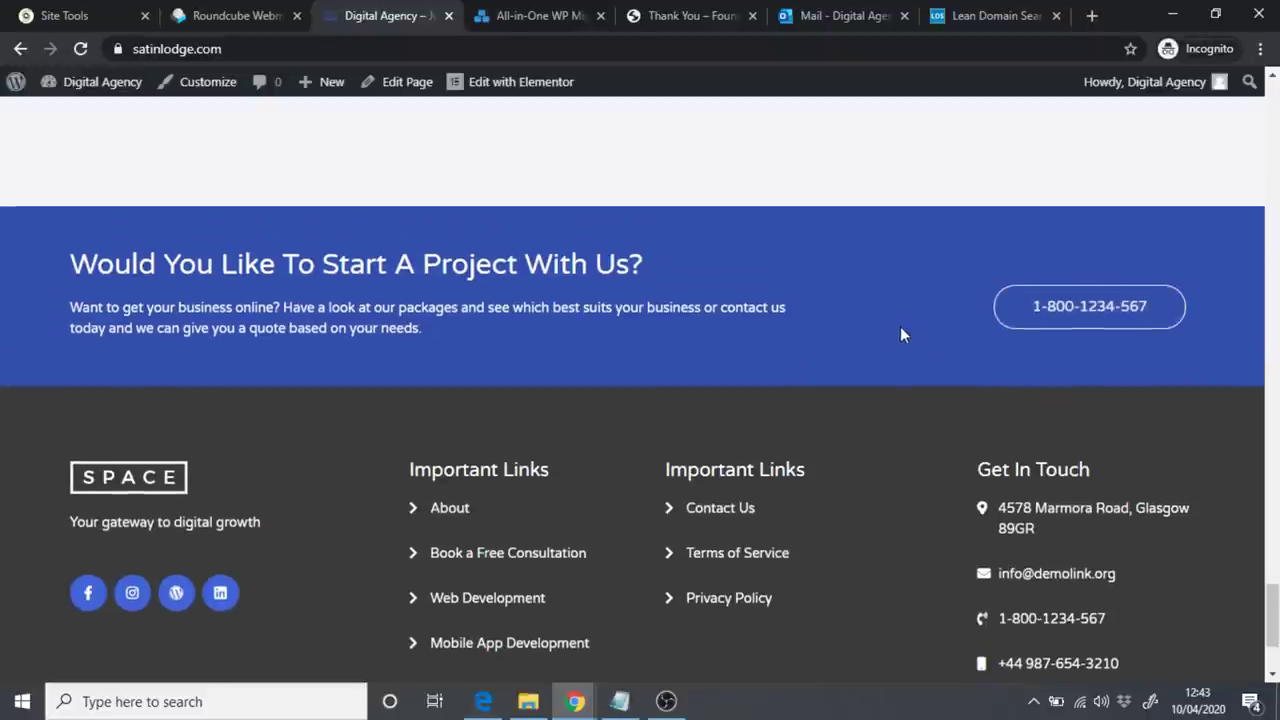
pyautogui.scroll(20, 900, 334)
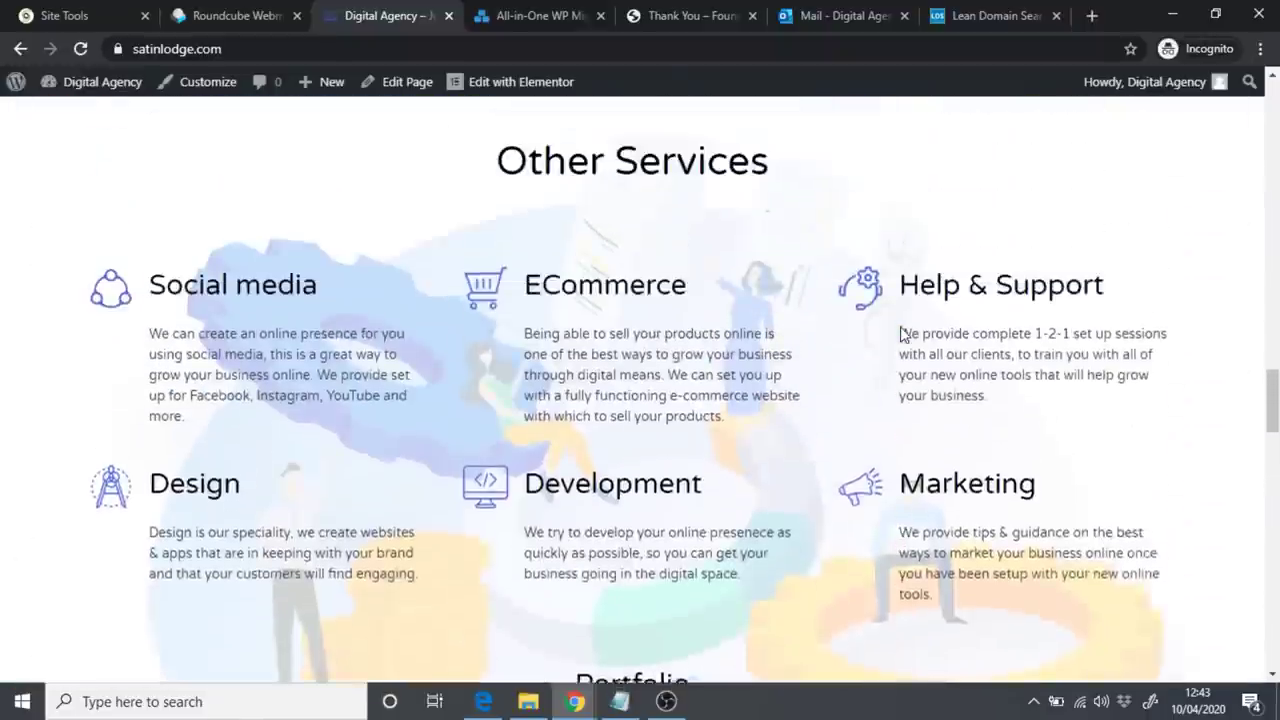
pyautogui.scroll(15, 900, 334)
pyautogui.scroll(3, 900, 333)
pyautogui.scroll(-7, 900, 330)
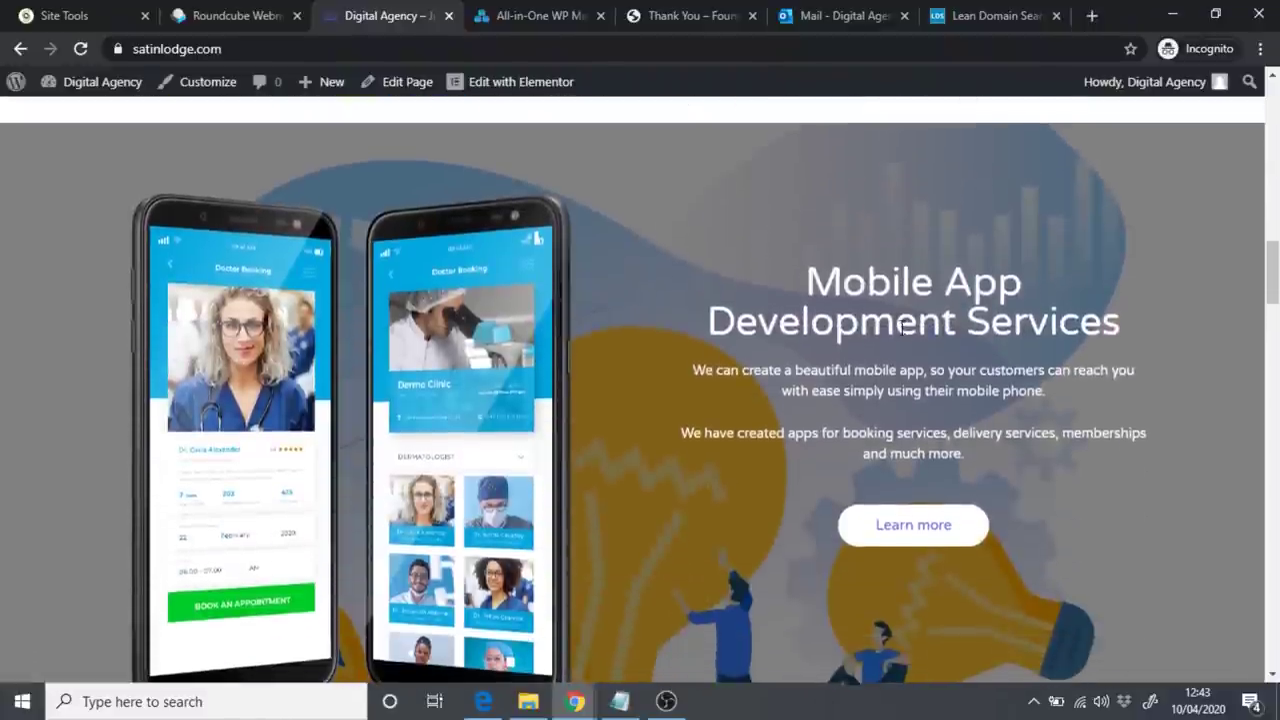
pyautogui.scroll(10, 900, 326)
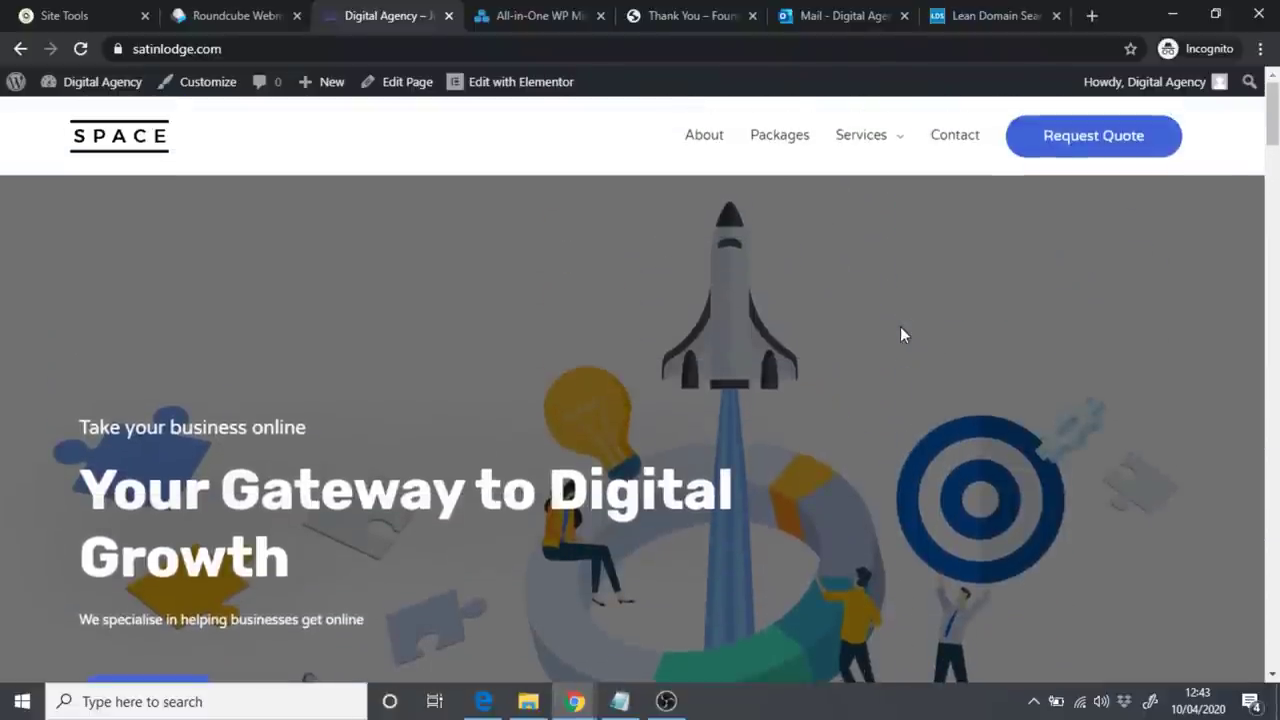
# - Open the Web Design & Development service page through its Learn More button
pyautogui.moveTo(866, 135)
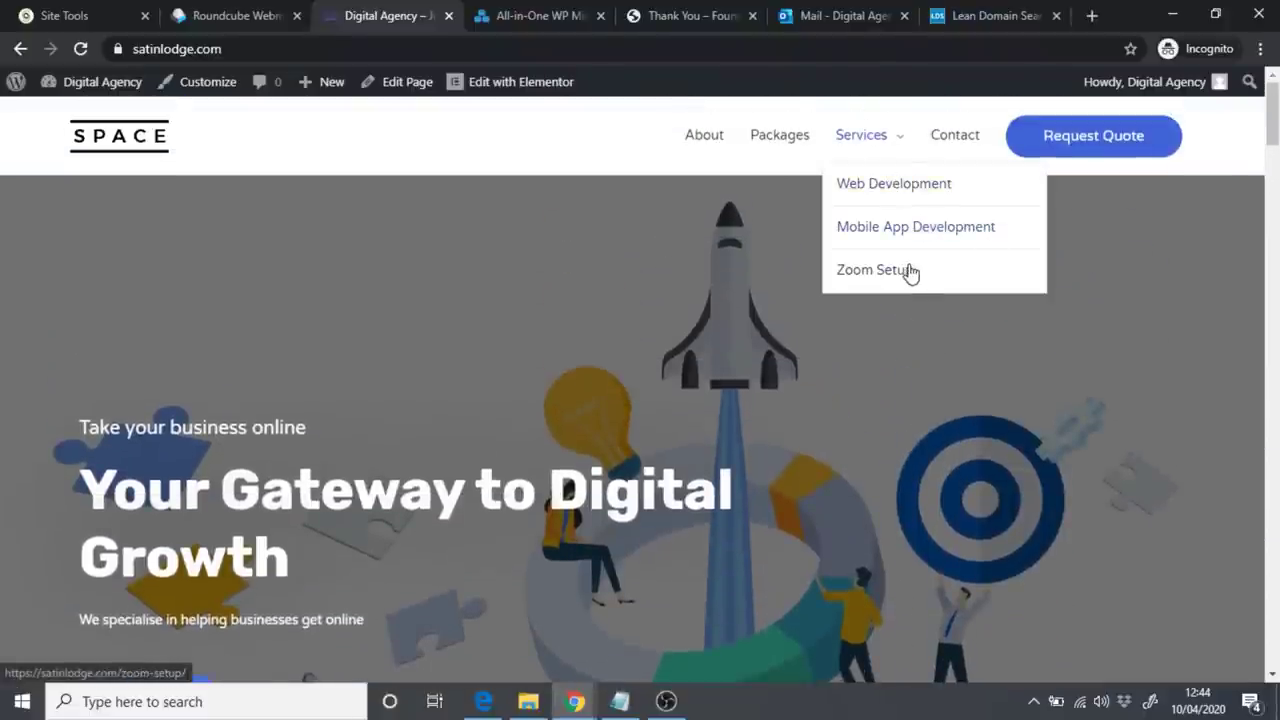
pyautogui.scroll(-1, 753, 362)
pyautogui.scroll(-8, 753, 362)
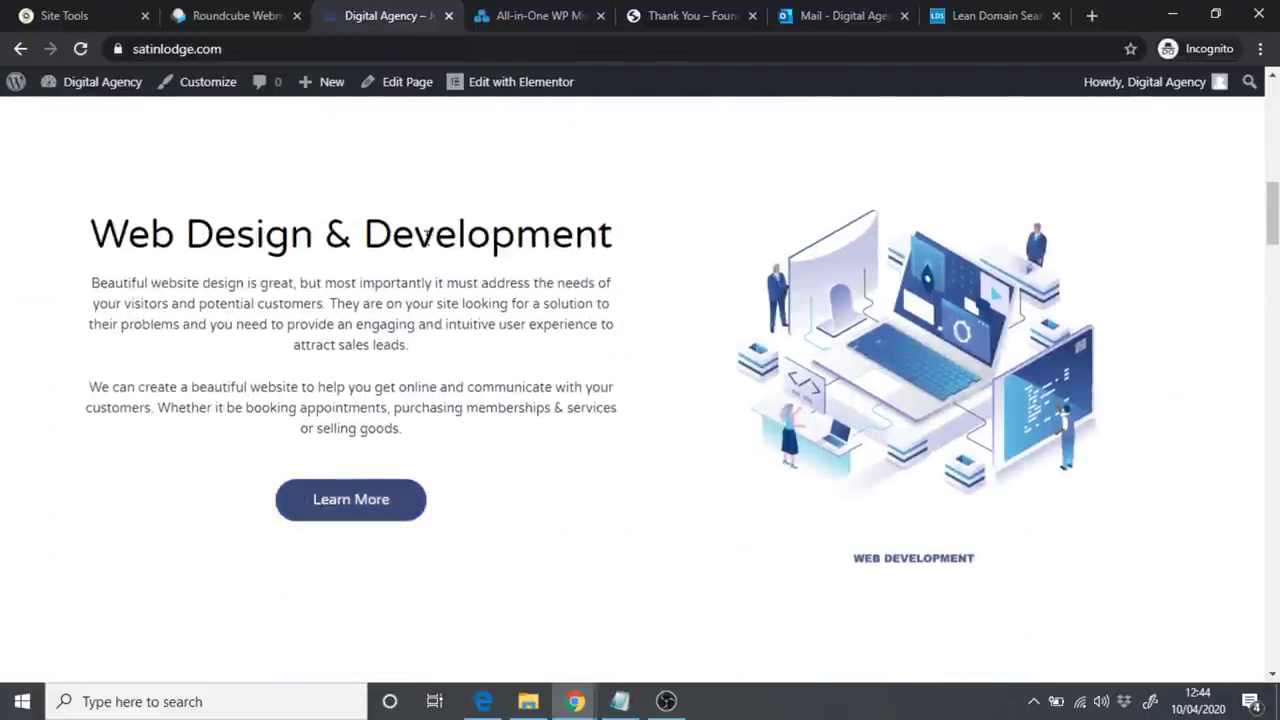
pyautogui.click(344, 518)
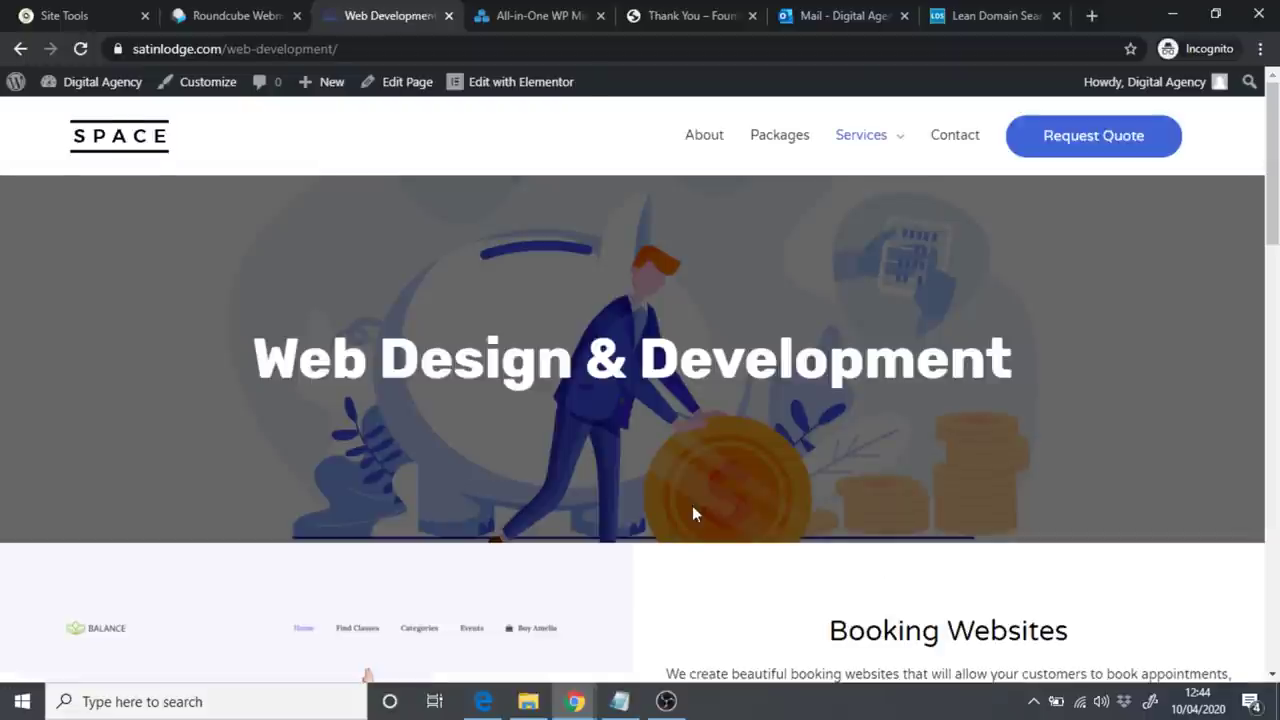
# - Scroll the Web Development page to its Booking Websites and Membership Websites sections
pyautogui.scroll(-4, 693, 512)
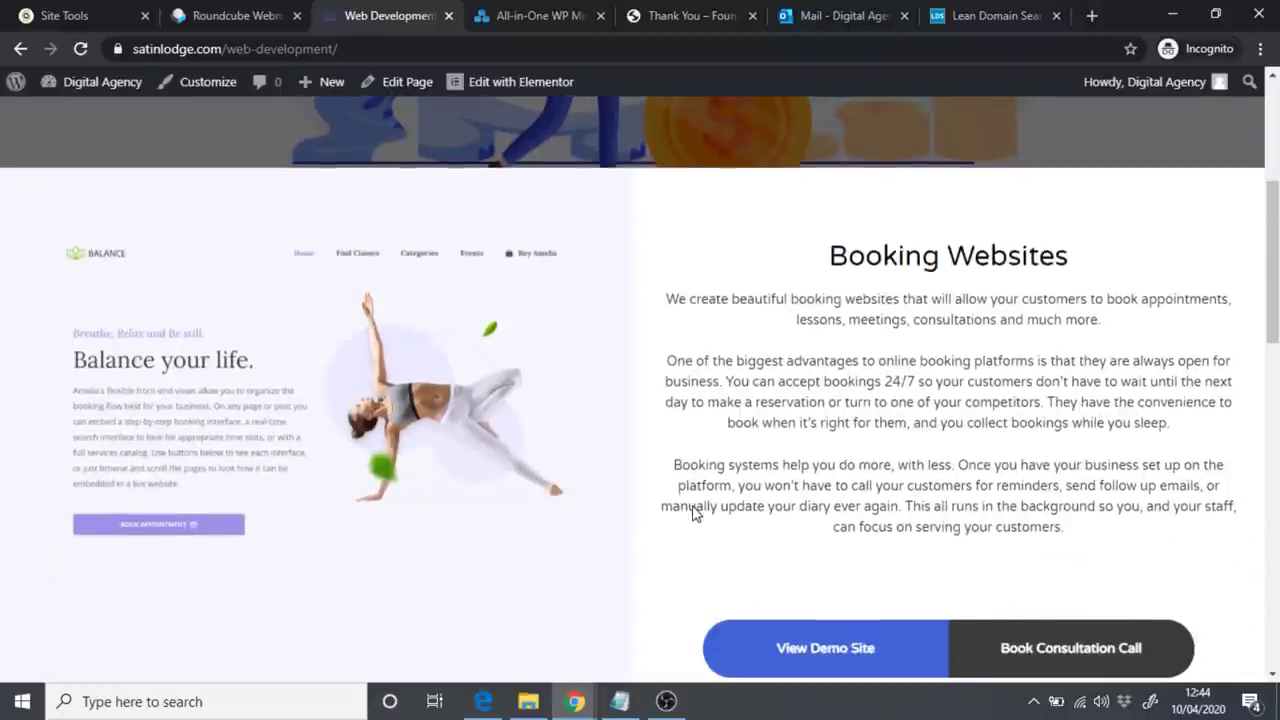
pyautogui.scroll(-8, 693, 512)
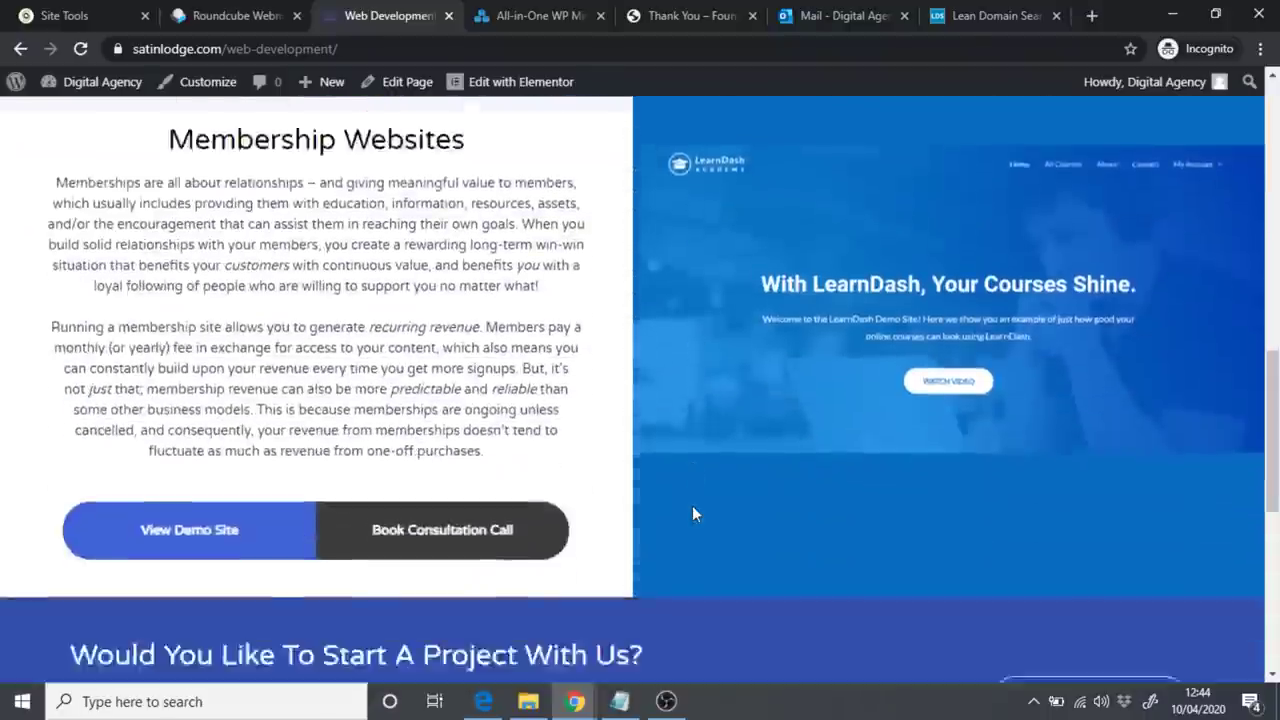
pyautogui.scroll(8, 692, 513)
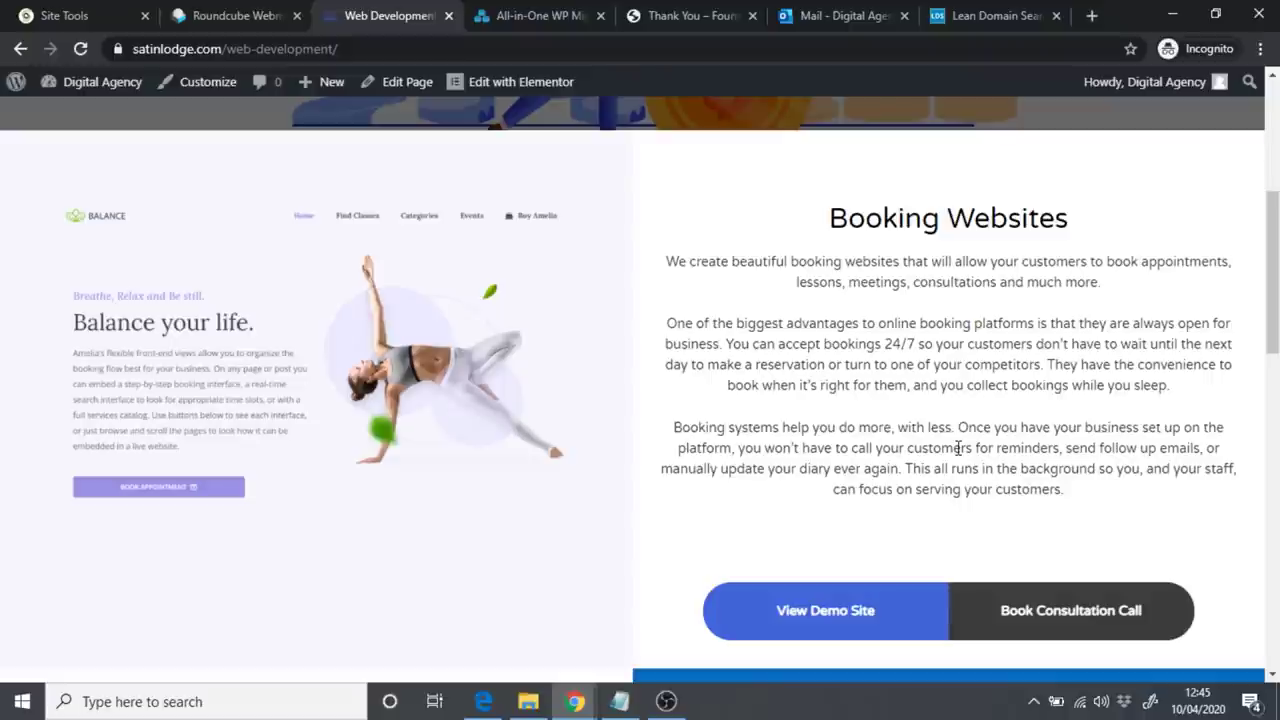
pyautogui.scroll(-5, 920, 328)
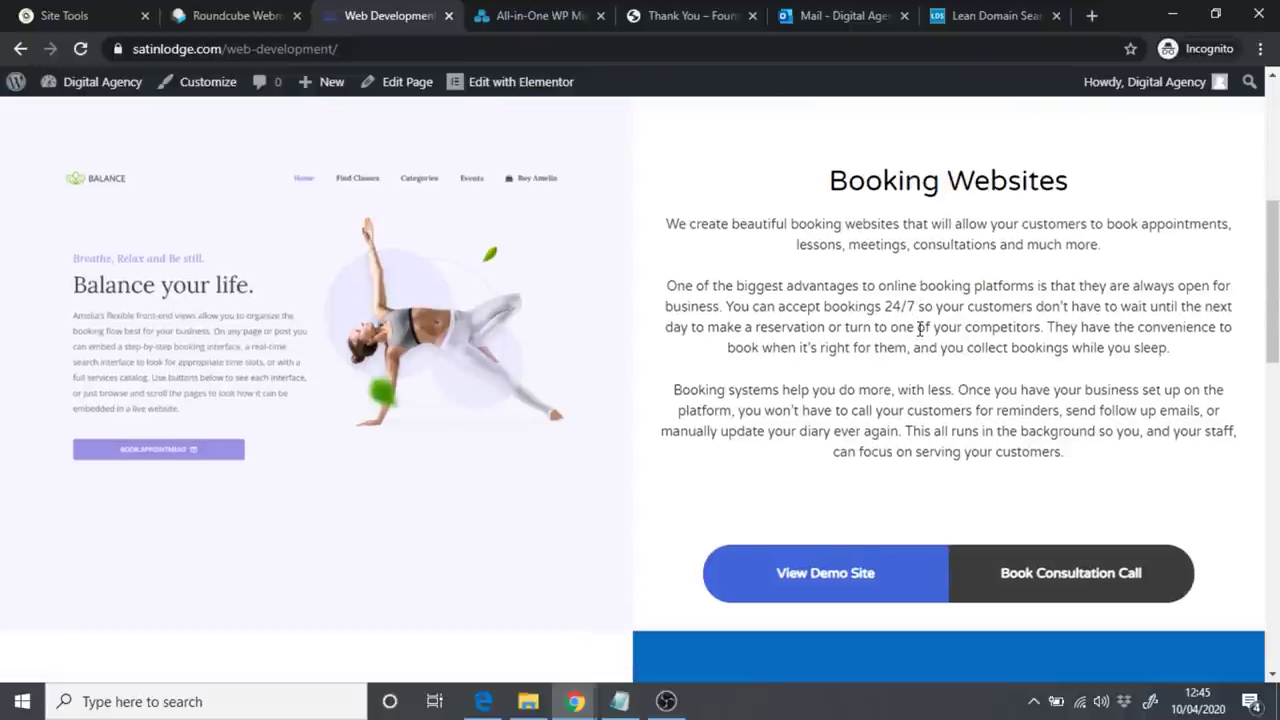
pyautogui.scroll(-1, 689, 325)
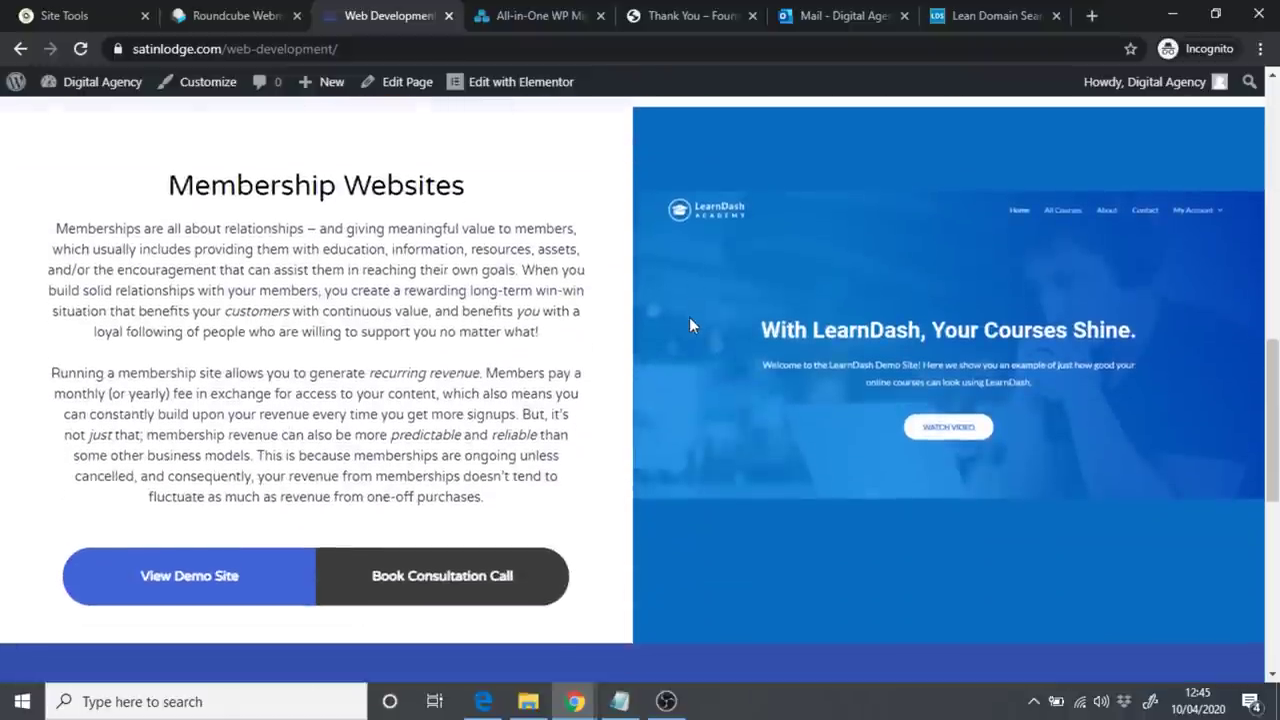
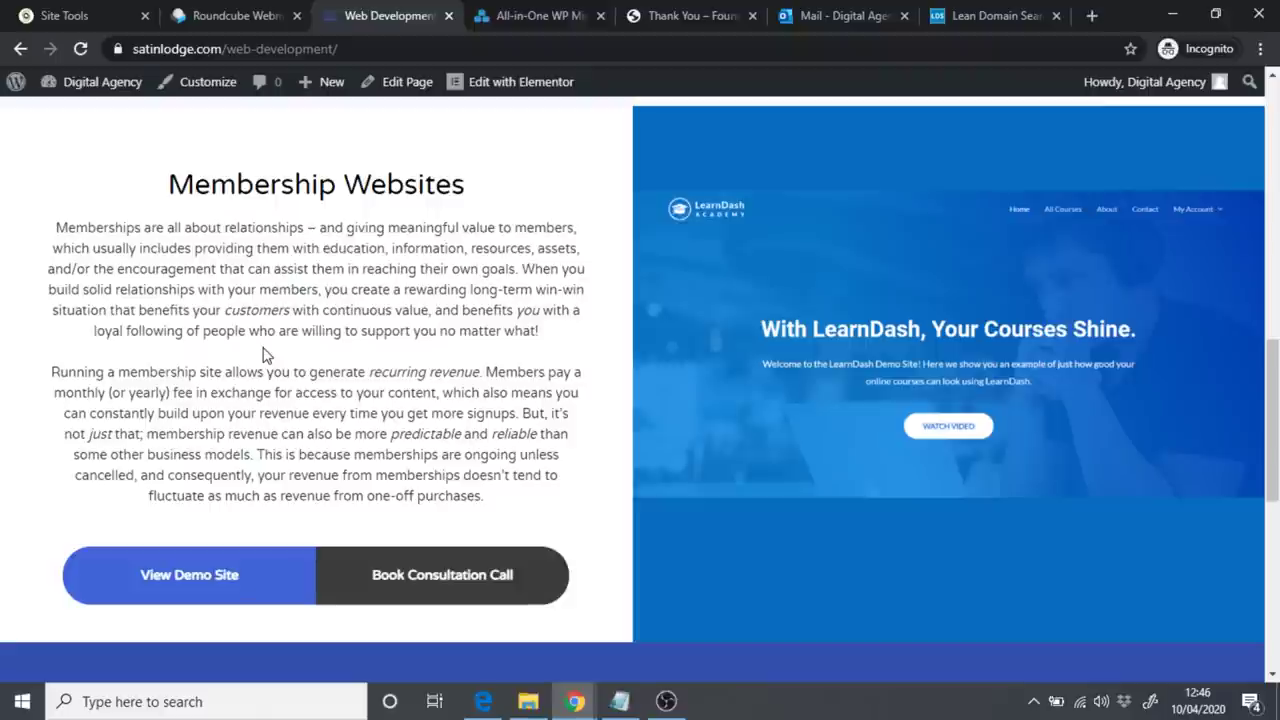
# - Open the Booking Websites demo site (sports.wpamelia.com) in a new tab
pyautogui.scroll(6, 265, 355)
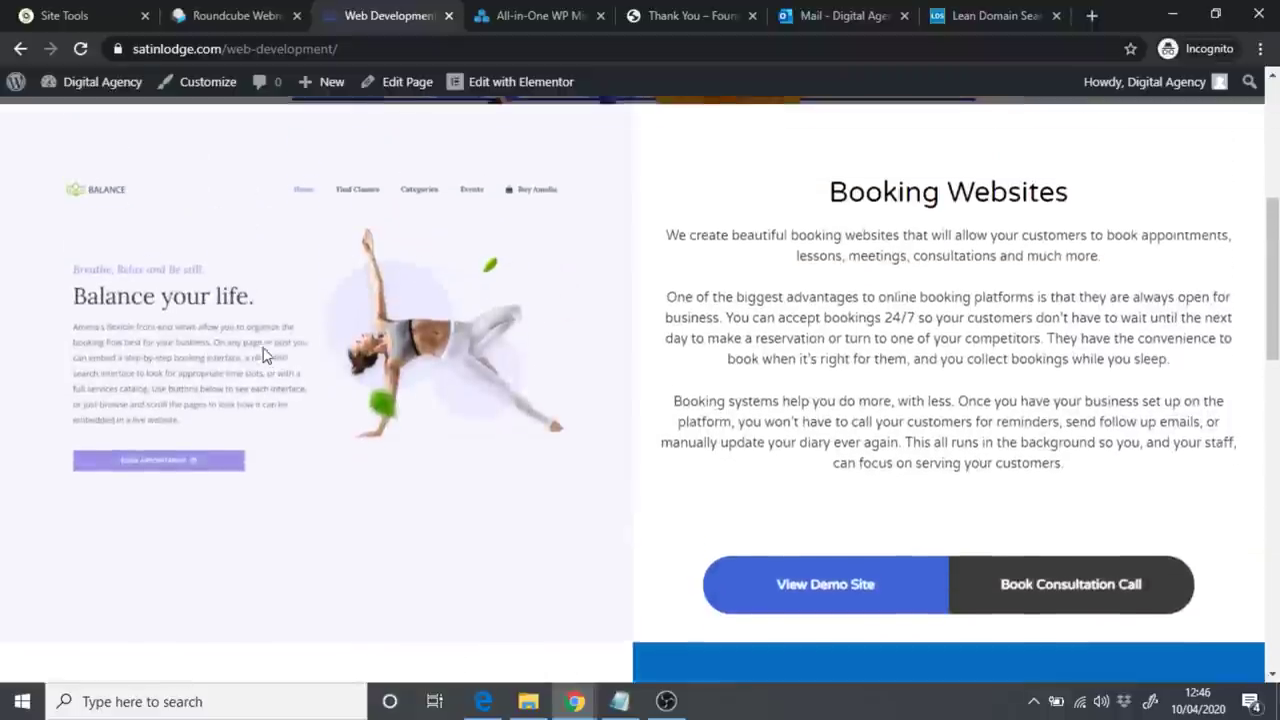
pyautogui.scroll(-1, 265, 355)
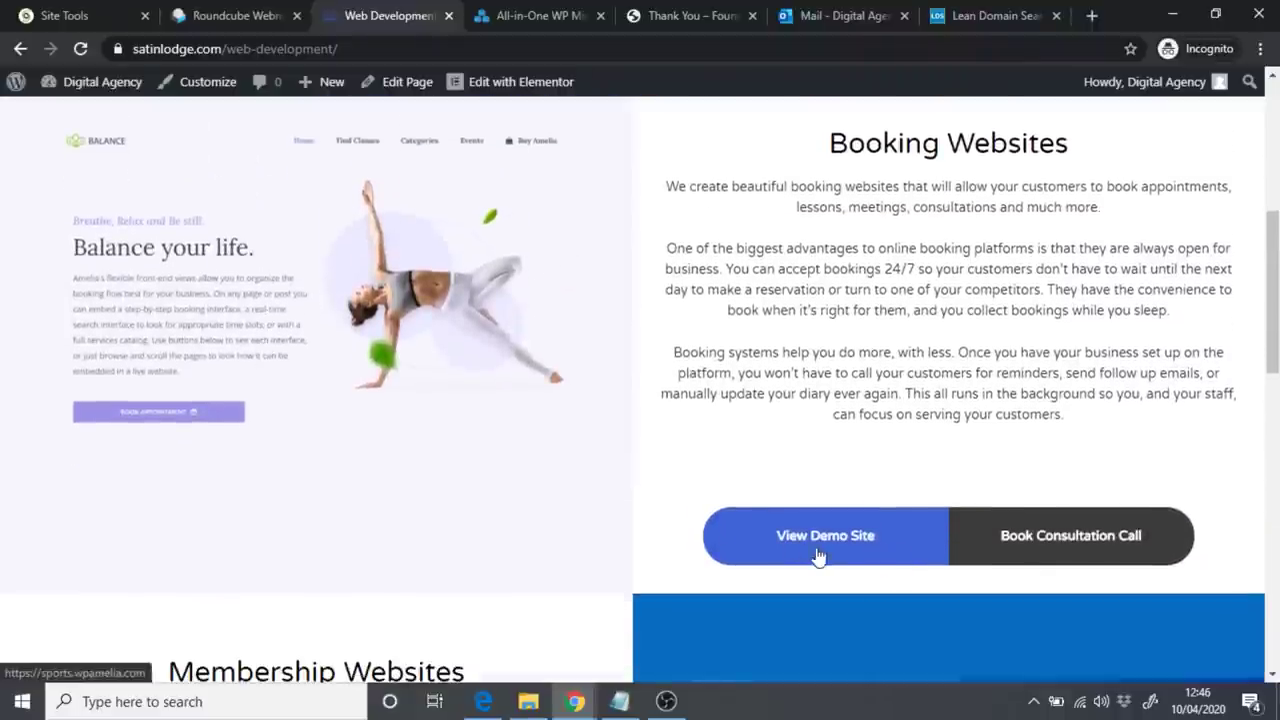
pyautogui.scroll(-5, 798, 540)
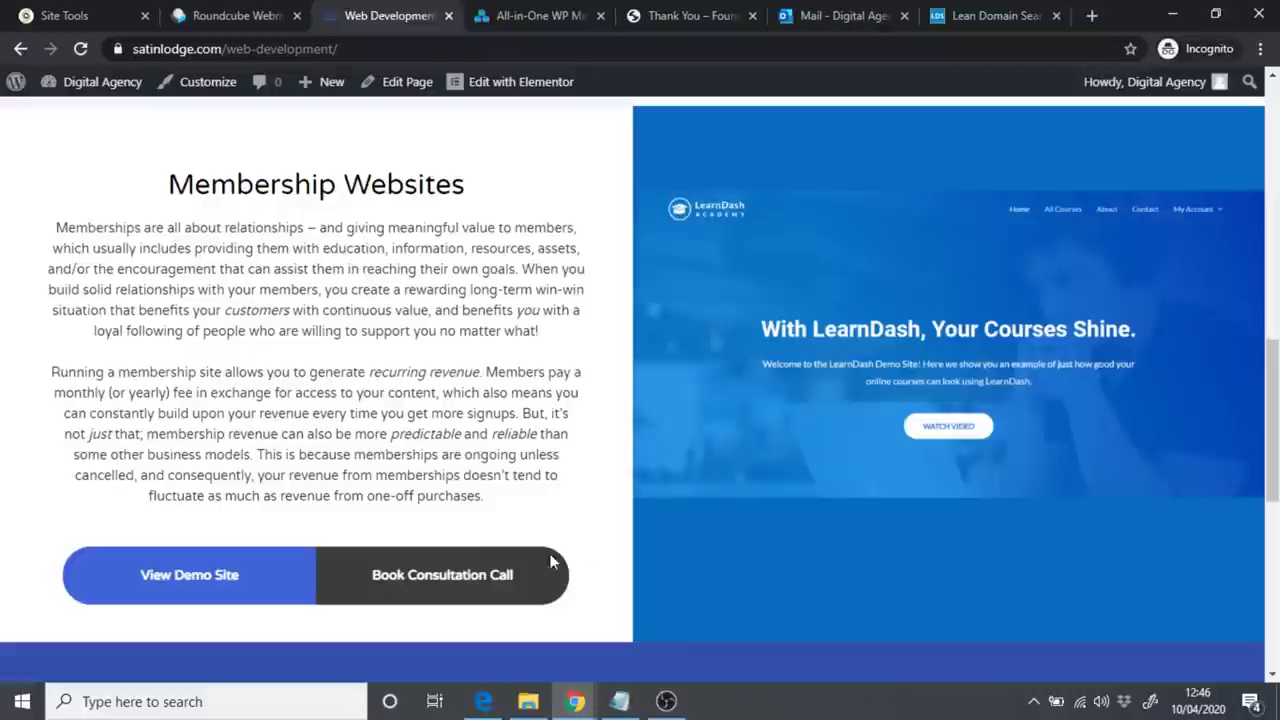
pyautogui.scroll(6, 236, 578)
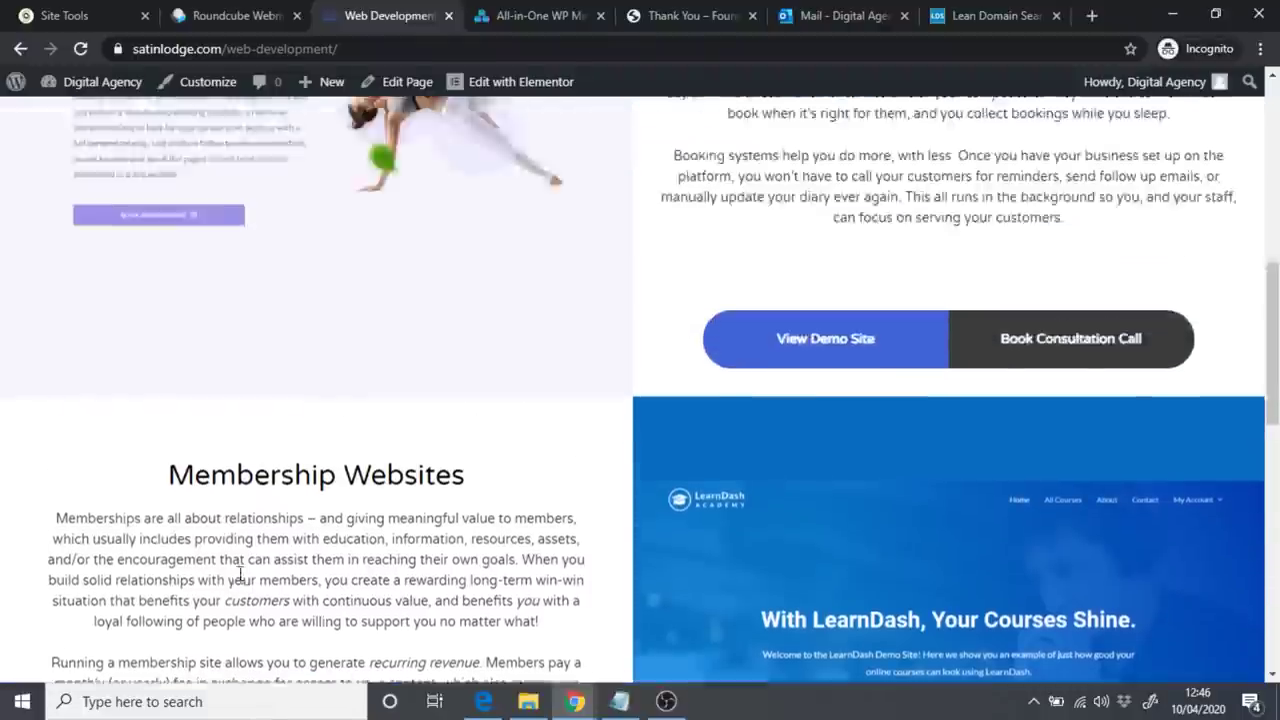
pyautogui.scroll(-1, 589, 406)
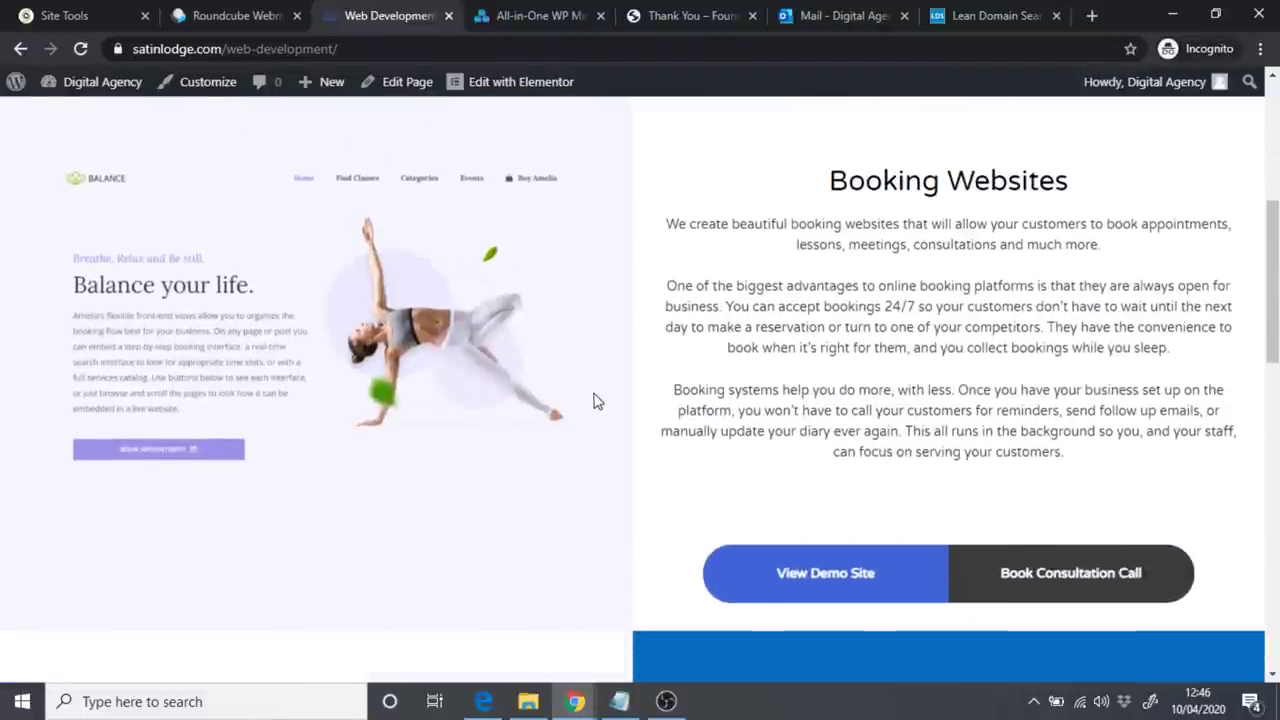
pyautogui.click(823, 570)
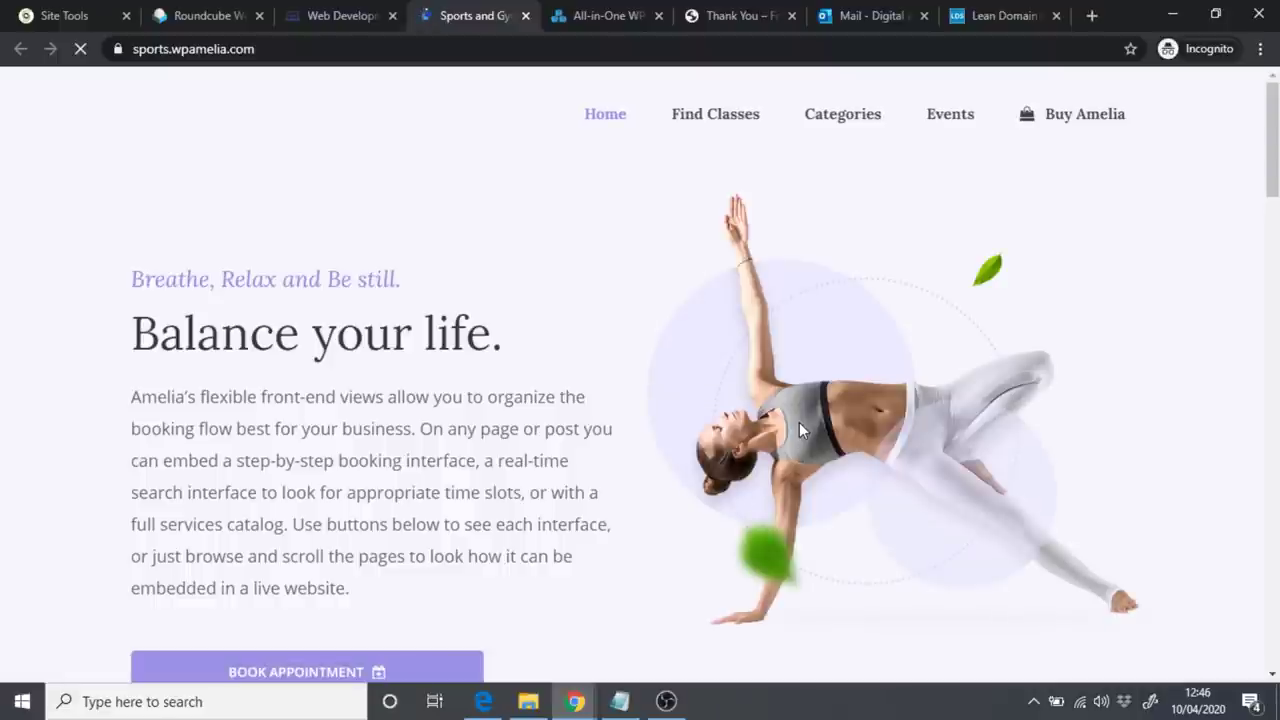
# - Jump to the Amelia demo's Book an Appointment form with Training, Location and Trainer fields
pyautogui.scroll(-1, 799, 422)
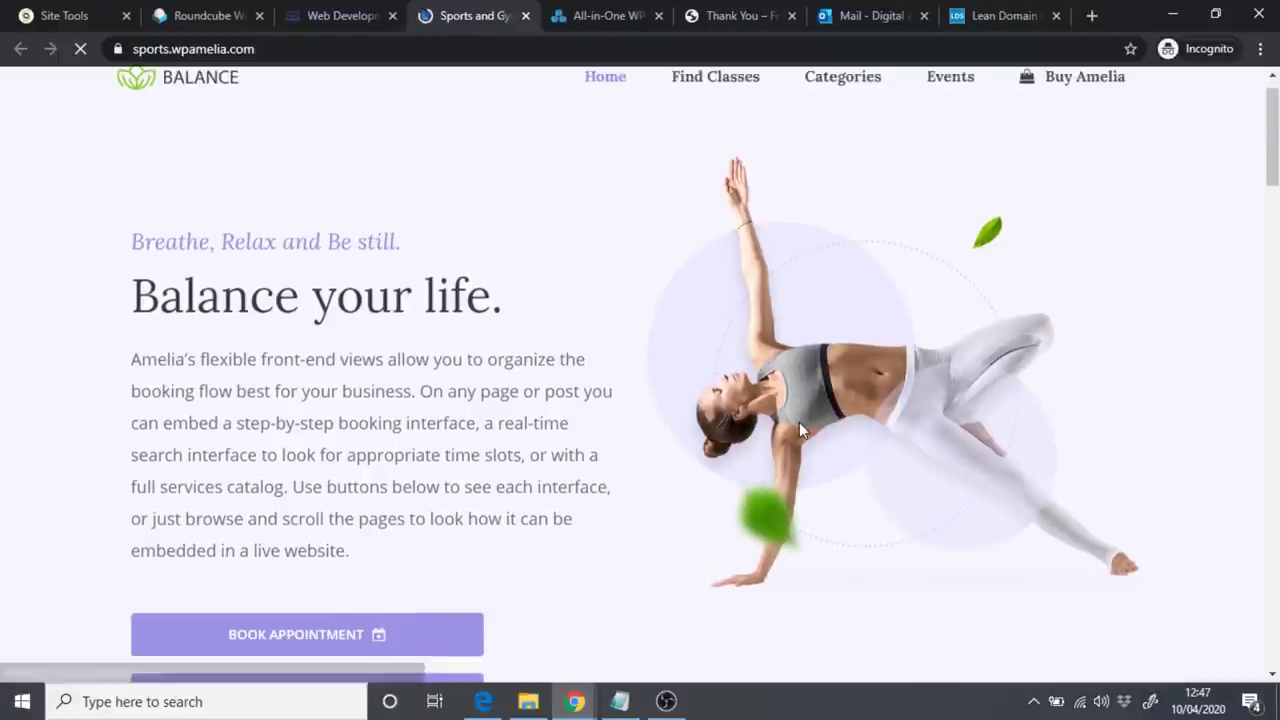
pyautogui.scroll(-2, 799, 424)
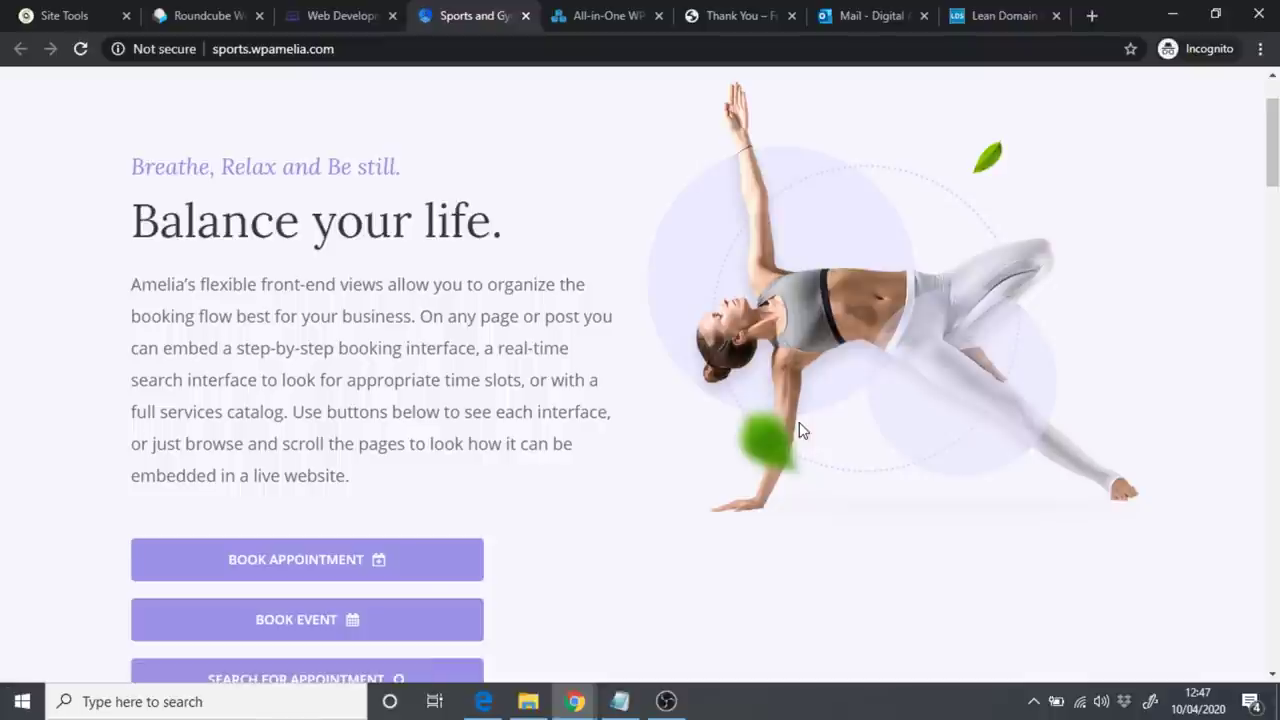
pyautogui.scroll(1, 799, 422)
pyautogui.scroll(1, 799, 422)
pyautogui.scroll(-1, 799, 428)
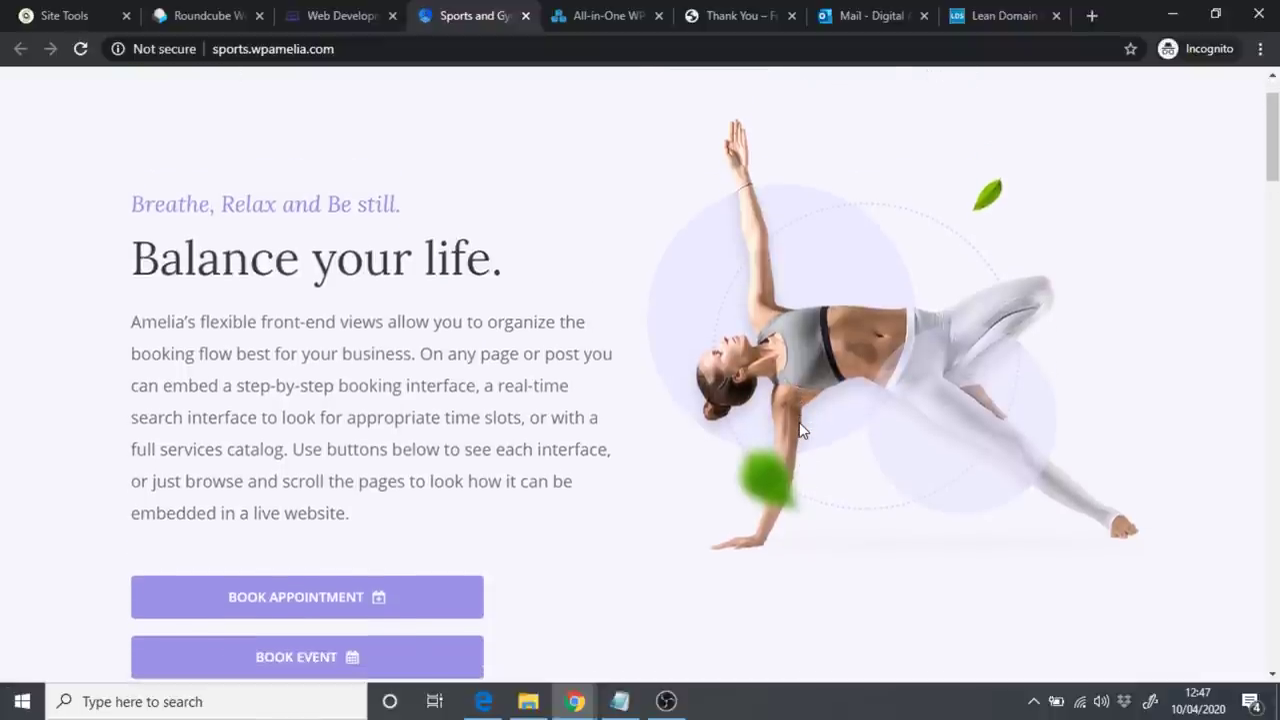
pyautogui.scroll(-1, 799, 428)
pyautogui.scroll(-1, 799, 430)
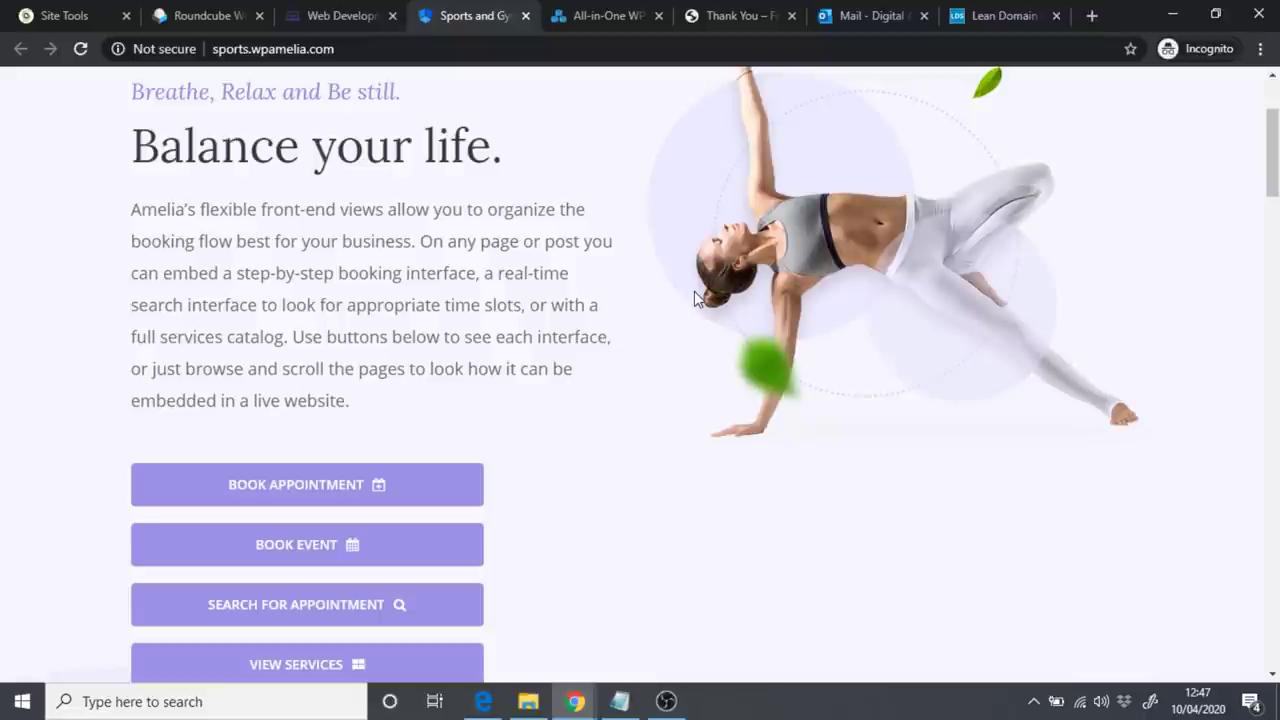
pyautogui.click(282, 494)
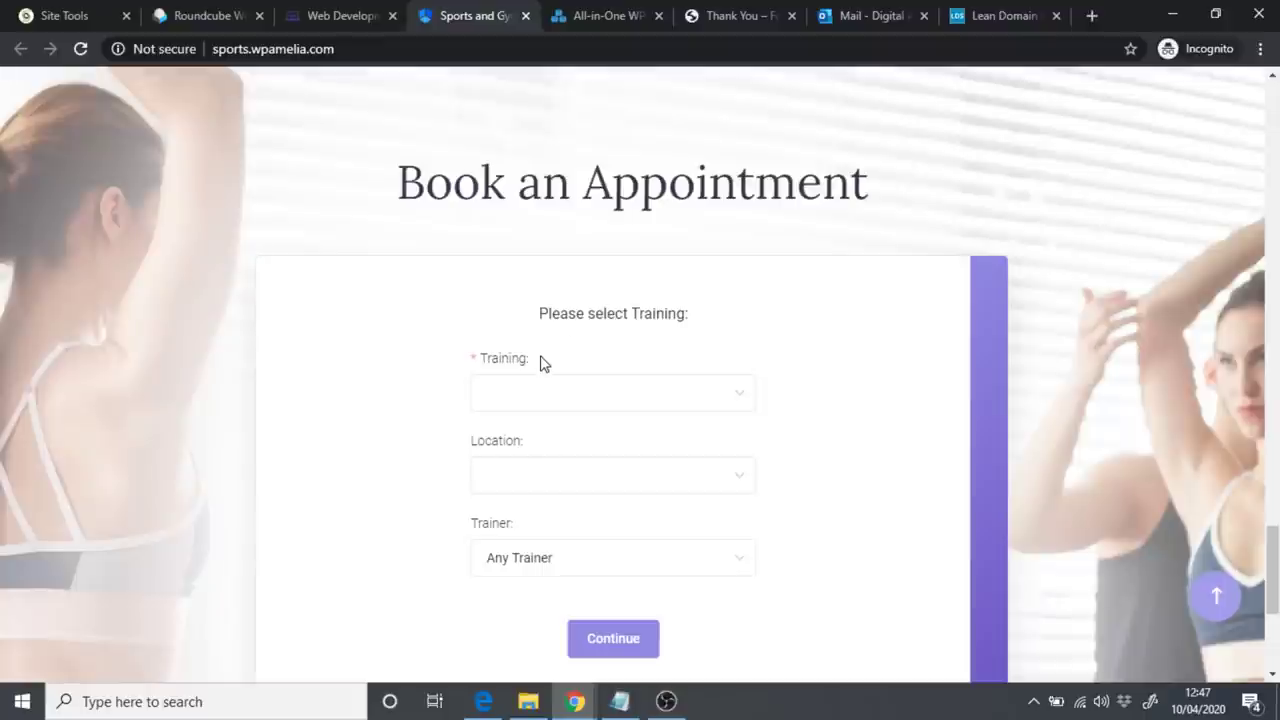
# - Choose a trainer in the Amelia booking form
pyautogui.scroll(-1, 543, 363)
pyautogui.click(509, 497)
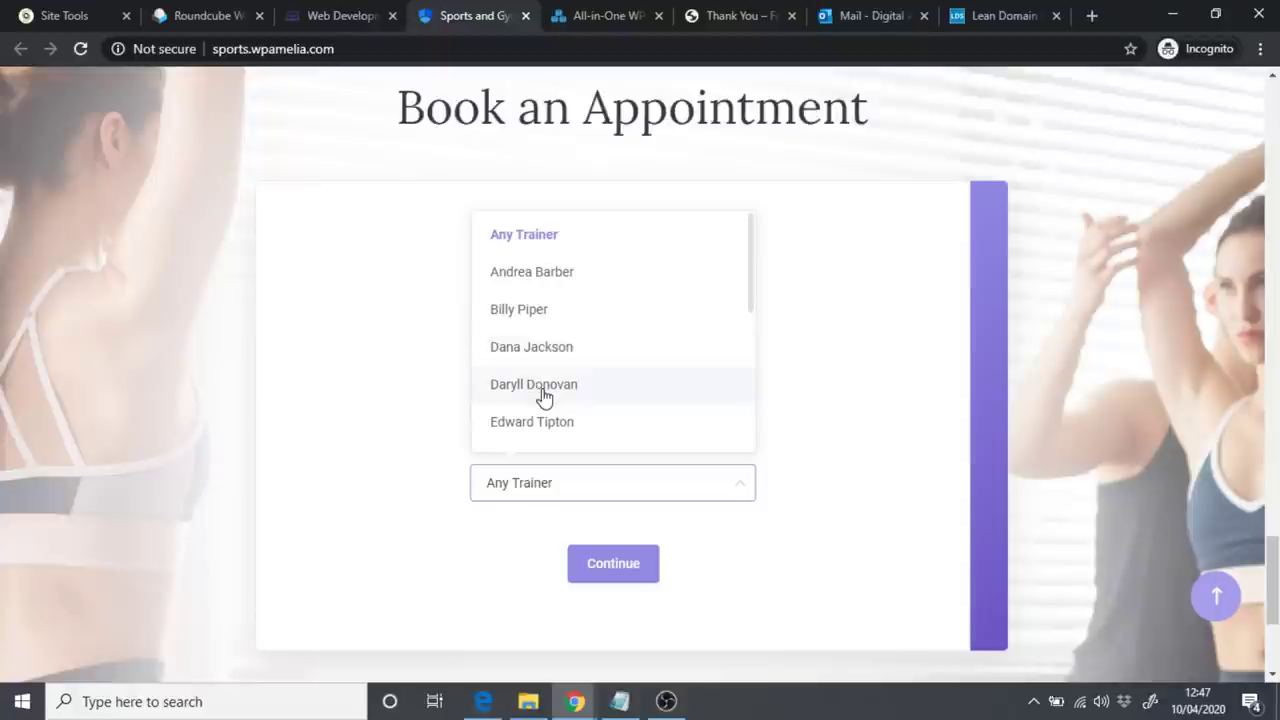
pyautogui.click(520, 355)
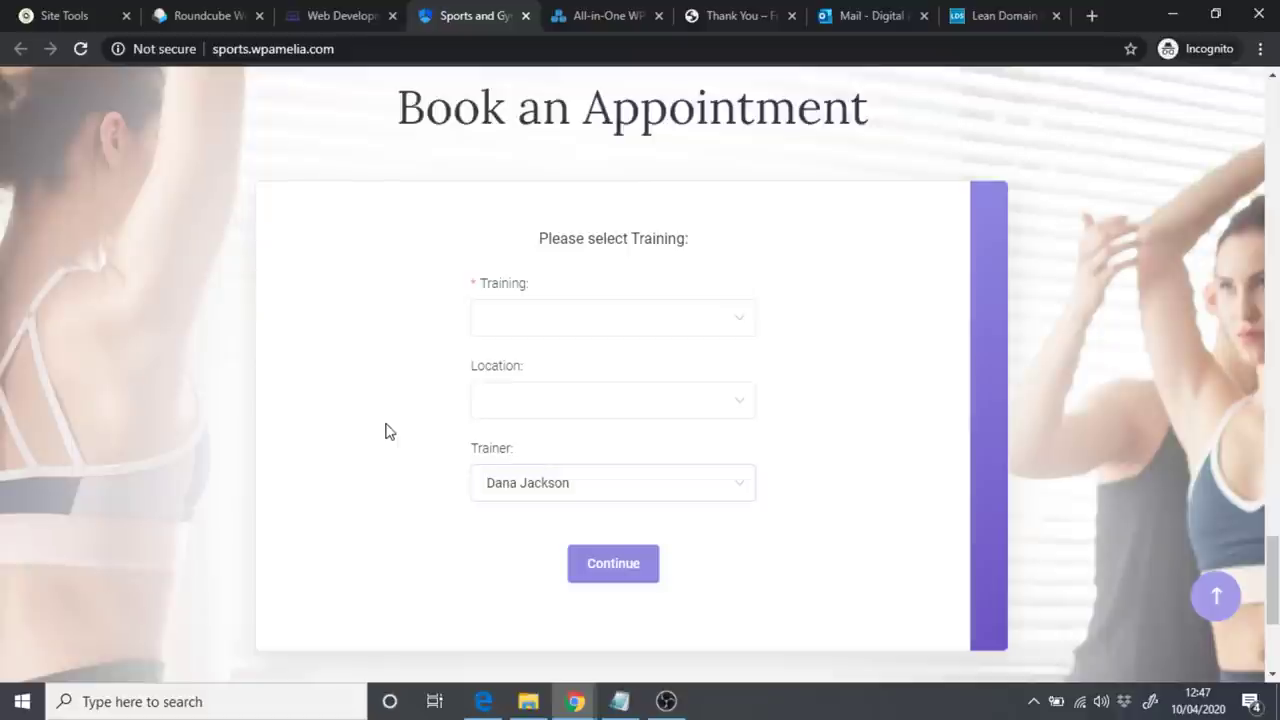
pyautogui.click(600, 561)
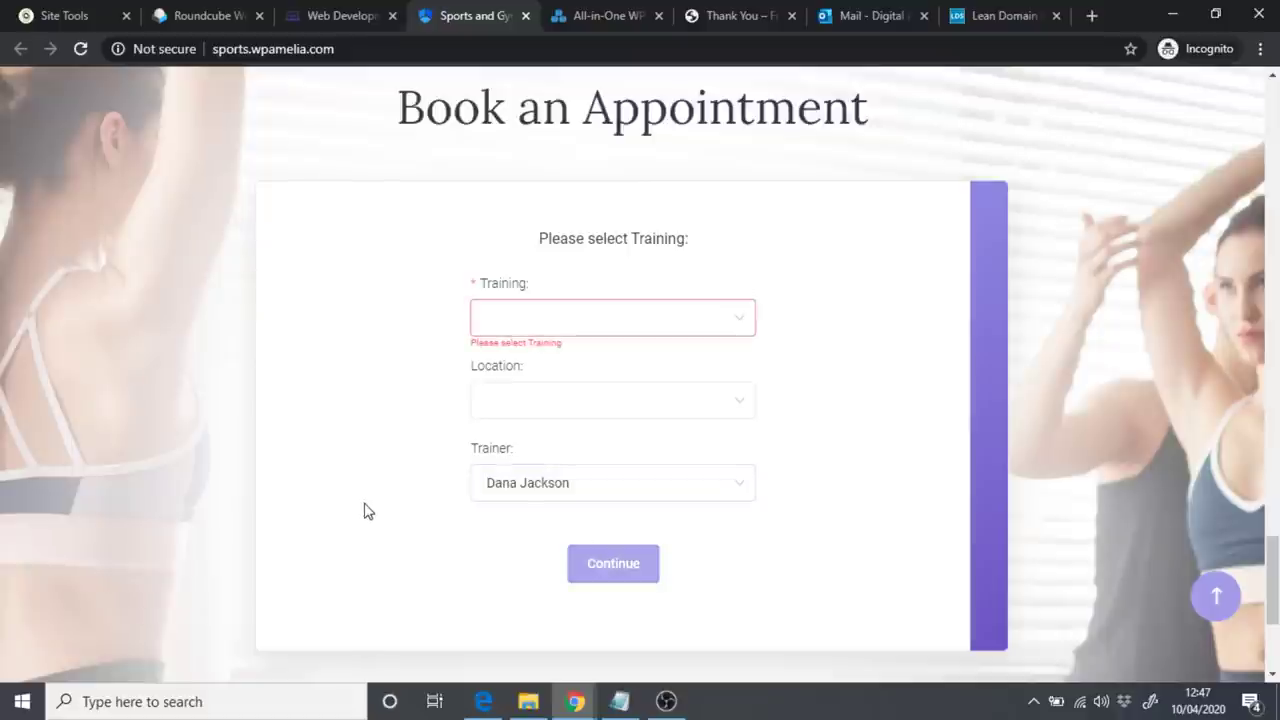
# - Set training to Hatha Yoga and location to Empire State Plaza, then continue to the calendar
pyautogui.click(550, 323)
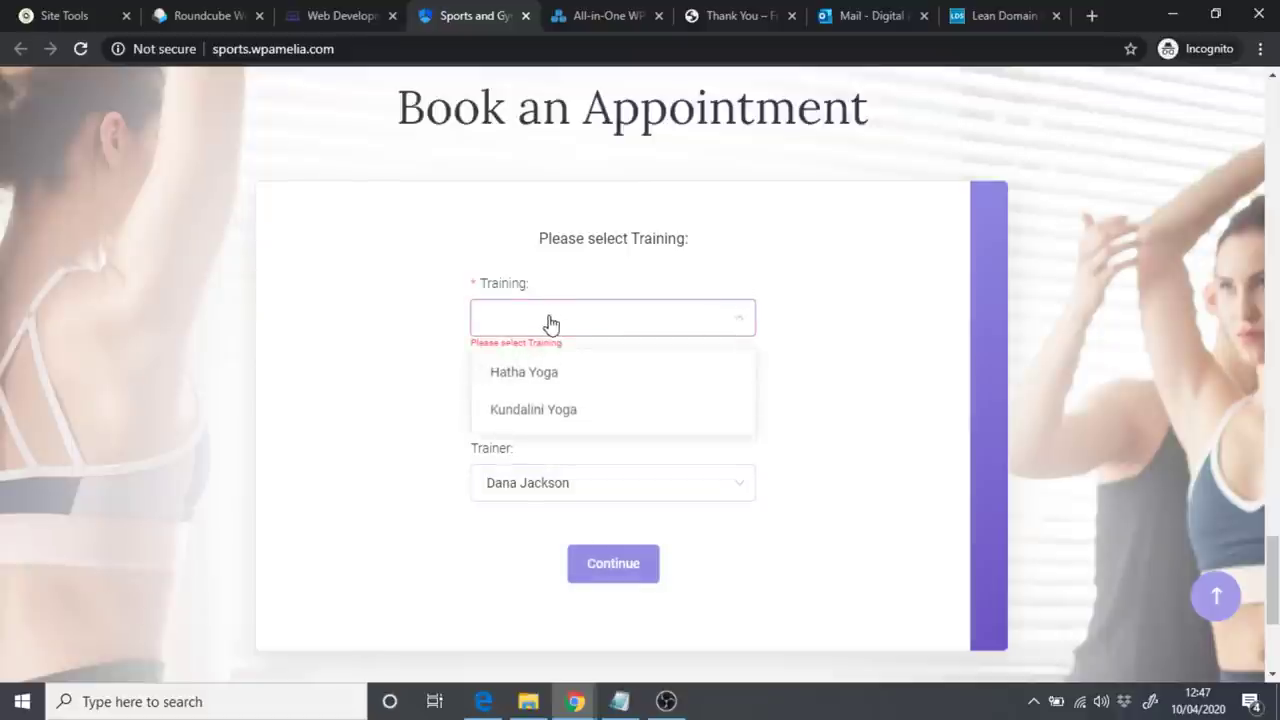
pyautogui.click(521, 380)
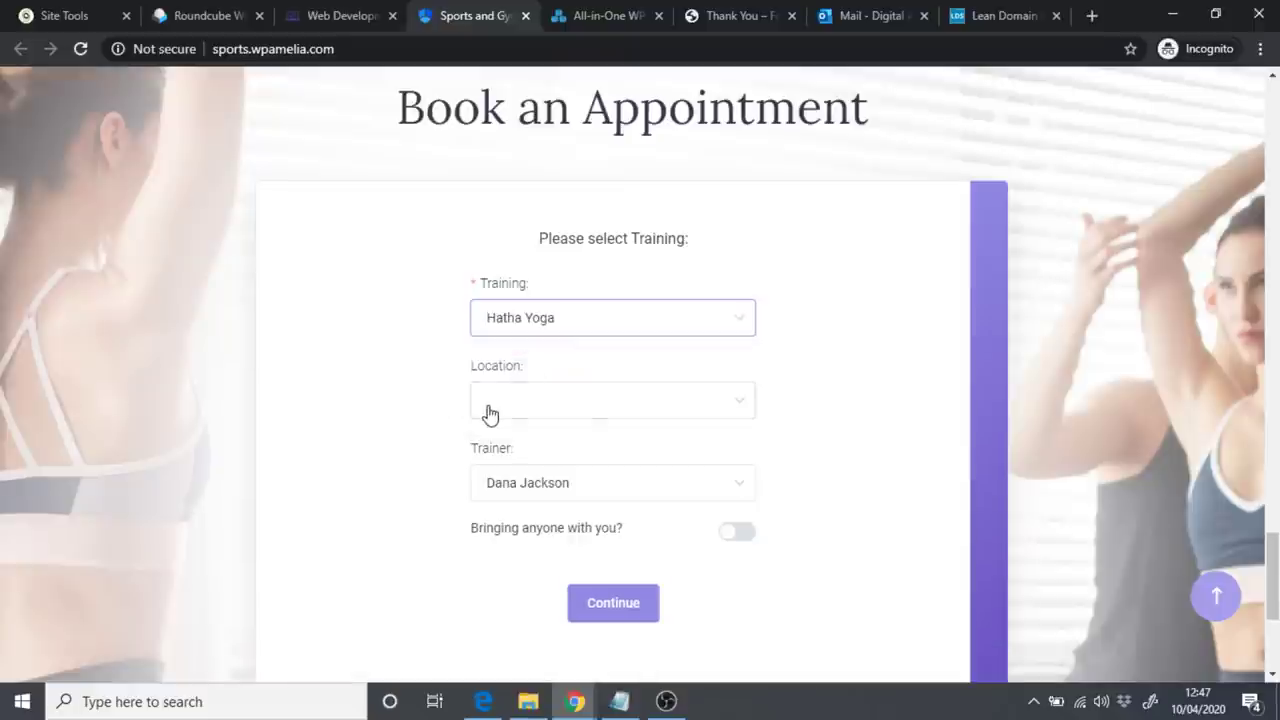
pyautogui.click(495, 414)
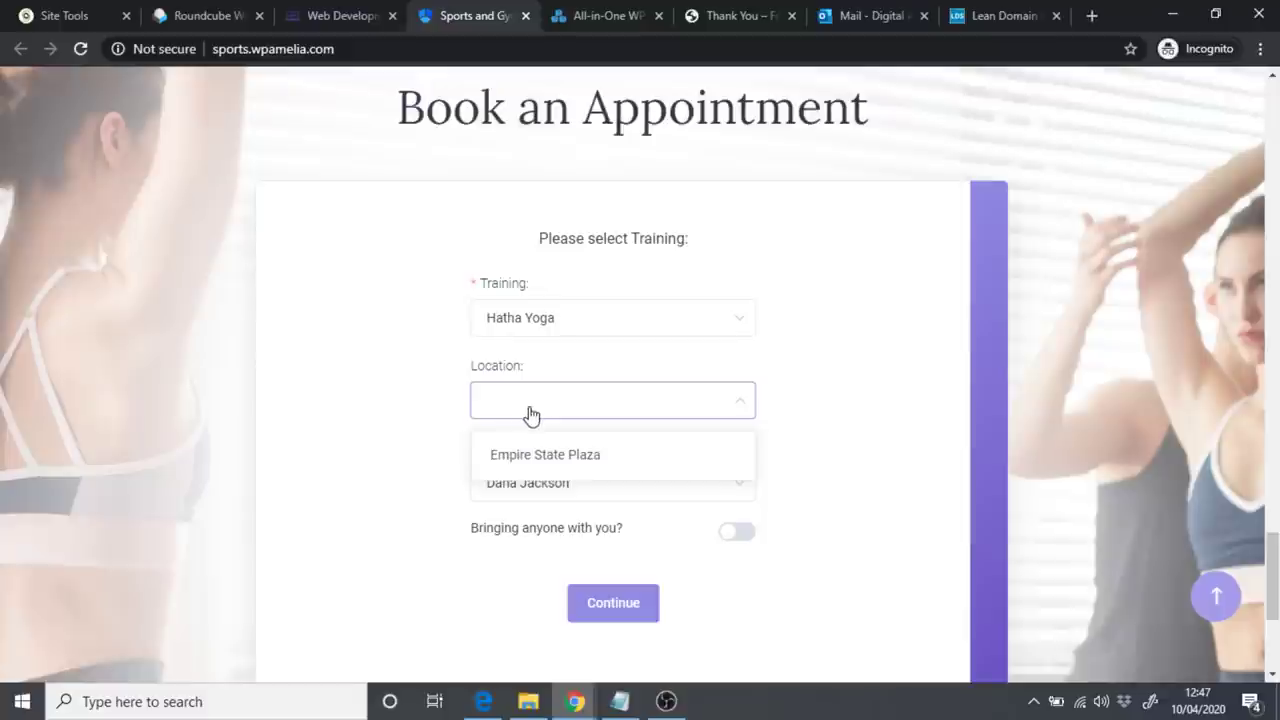
pyautogui.click(578, 454)
pyautogui.scroll(-1, 352, 426)
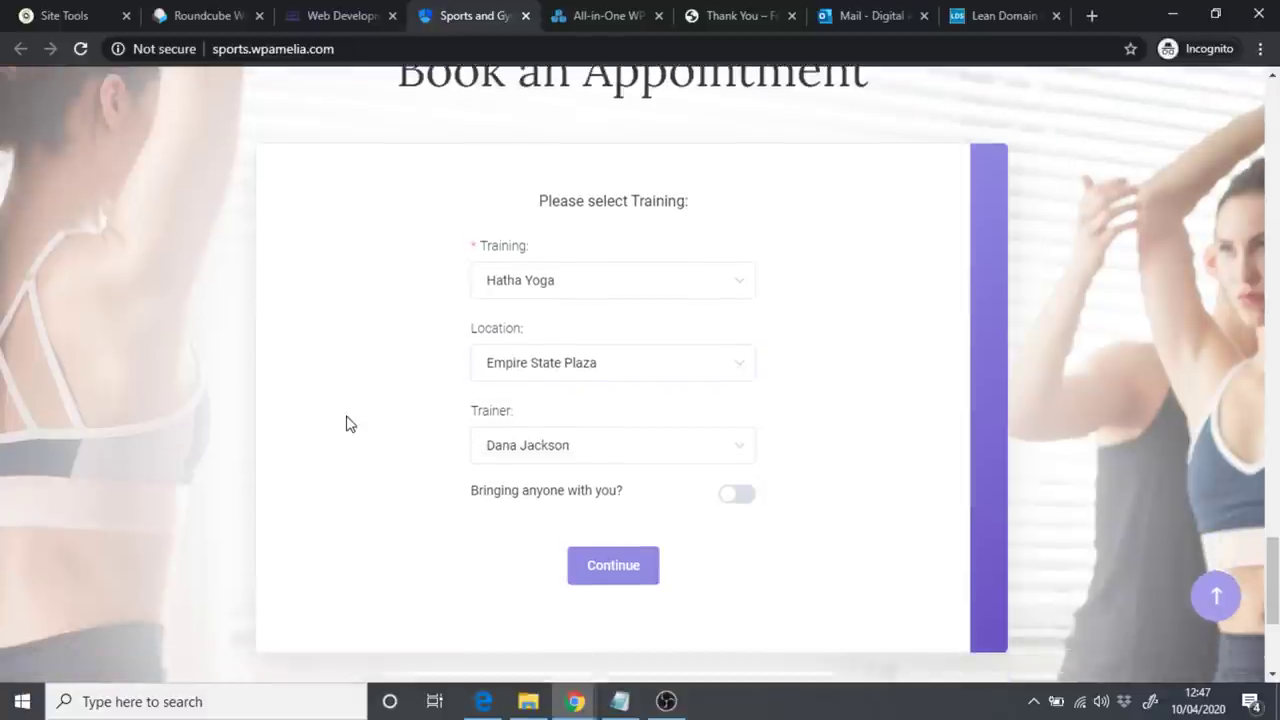
pyautogui.scroll(1, 350, 424)
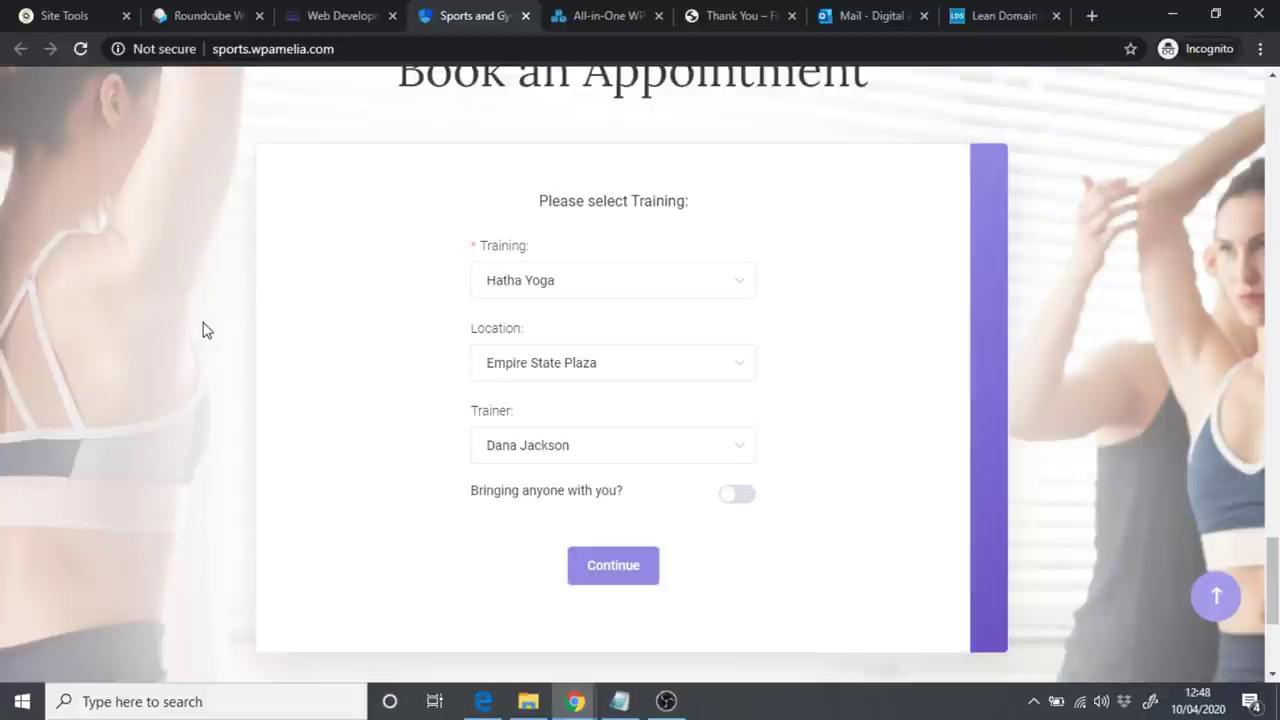
pyautogui.click(600, 570)
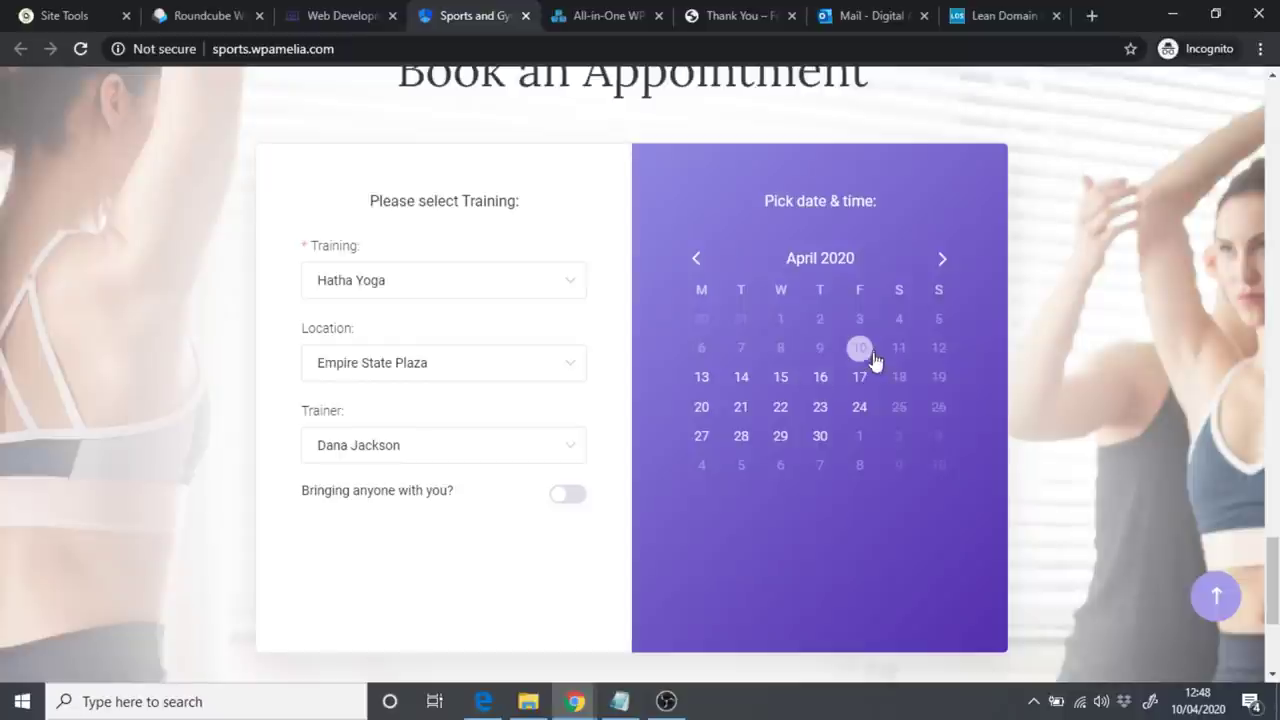
# - Book April 10 at 12:00 pm, submit blank details to see validation, then close the demo tab
pyautogui.click(859, 348)
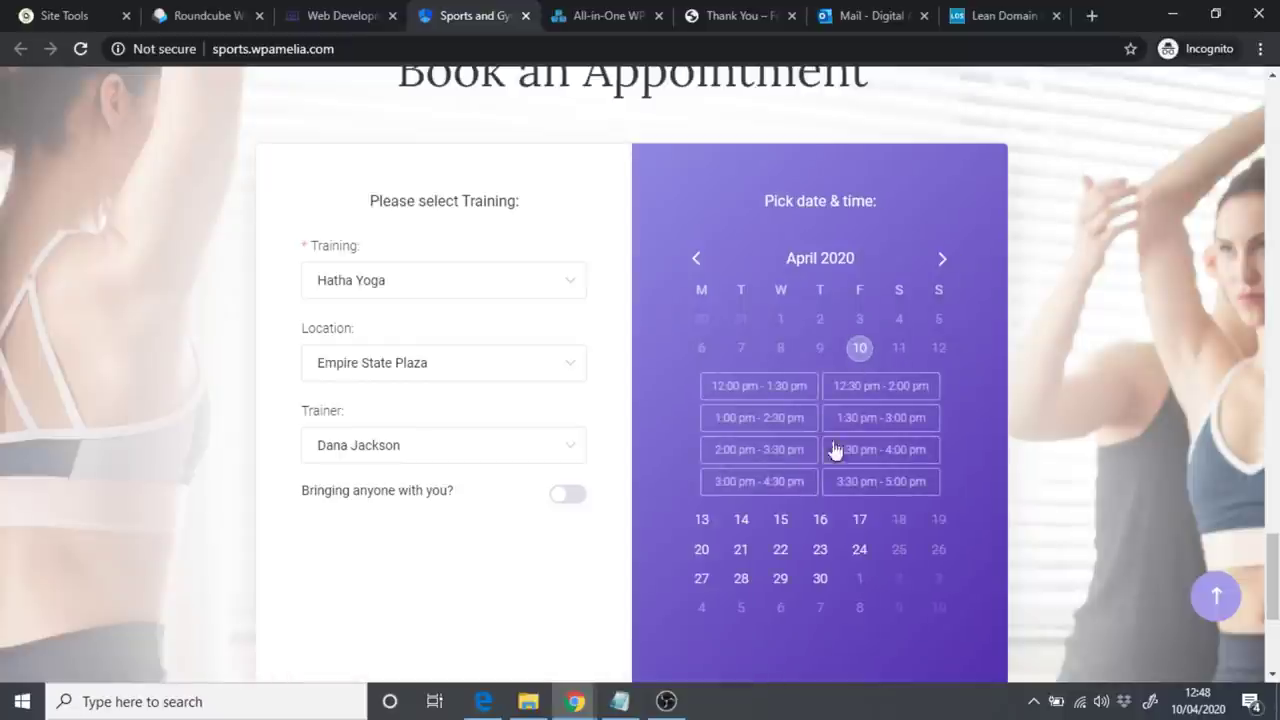
pyautogui.click(745, 384)
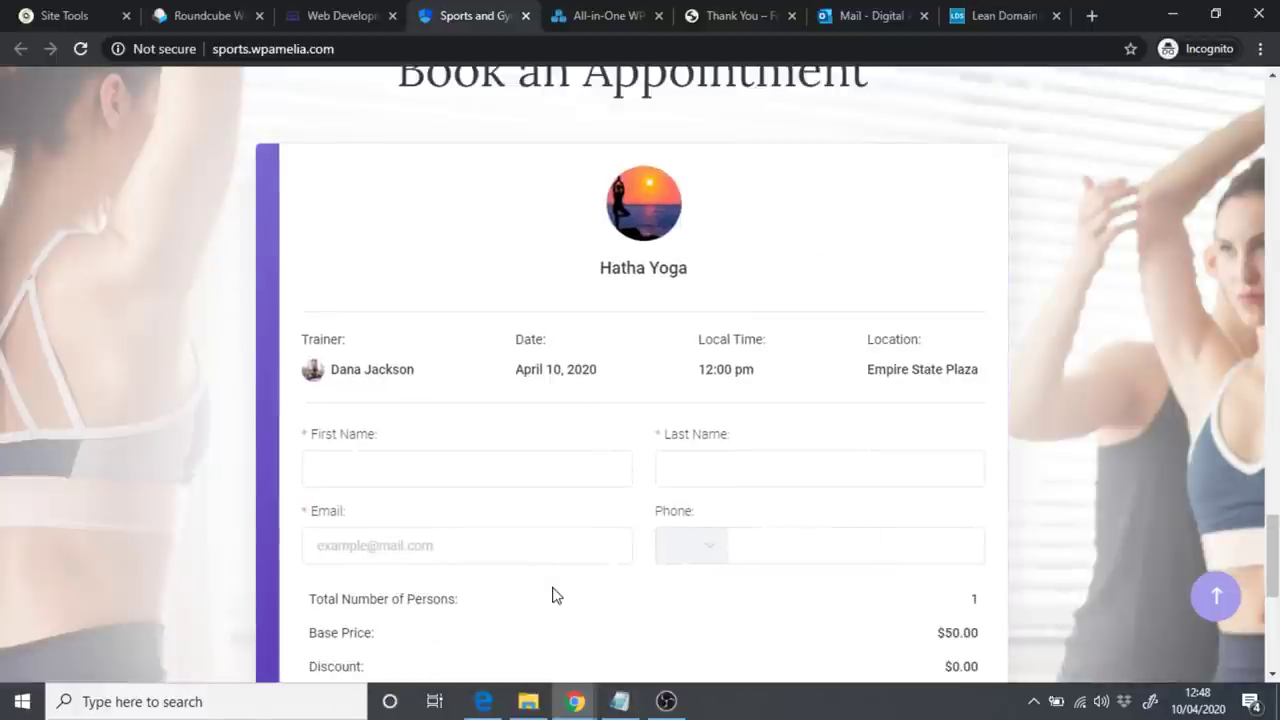
pyautogui.scroll(-1, 556, 595)
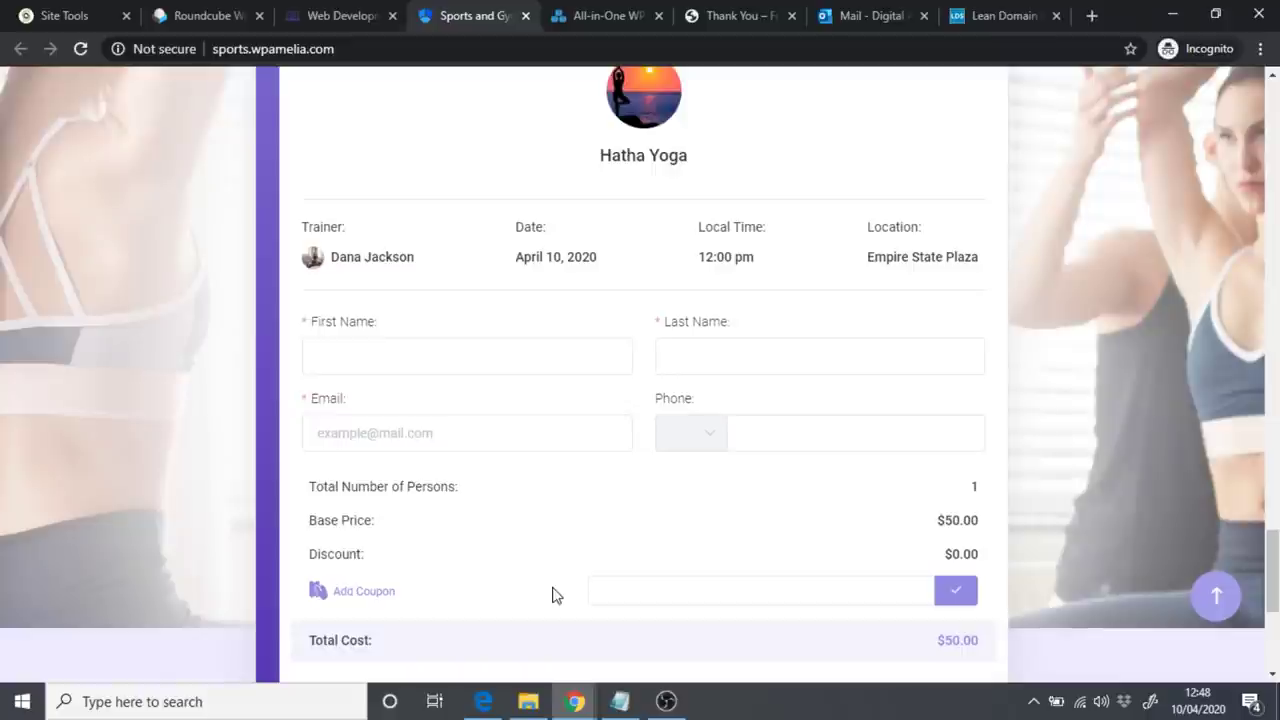
pyautogui.scroll(-1, 556, 595)
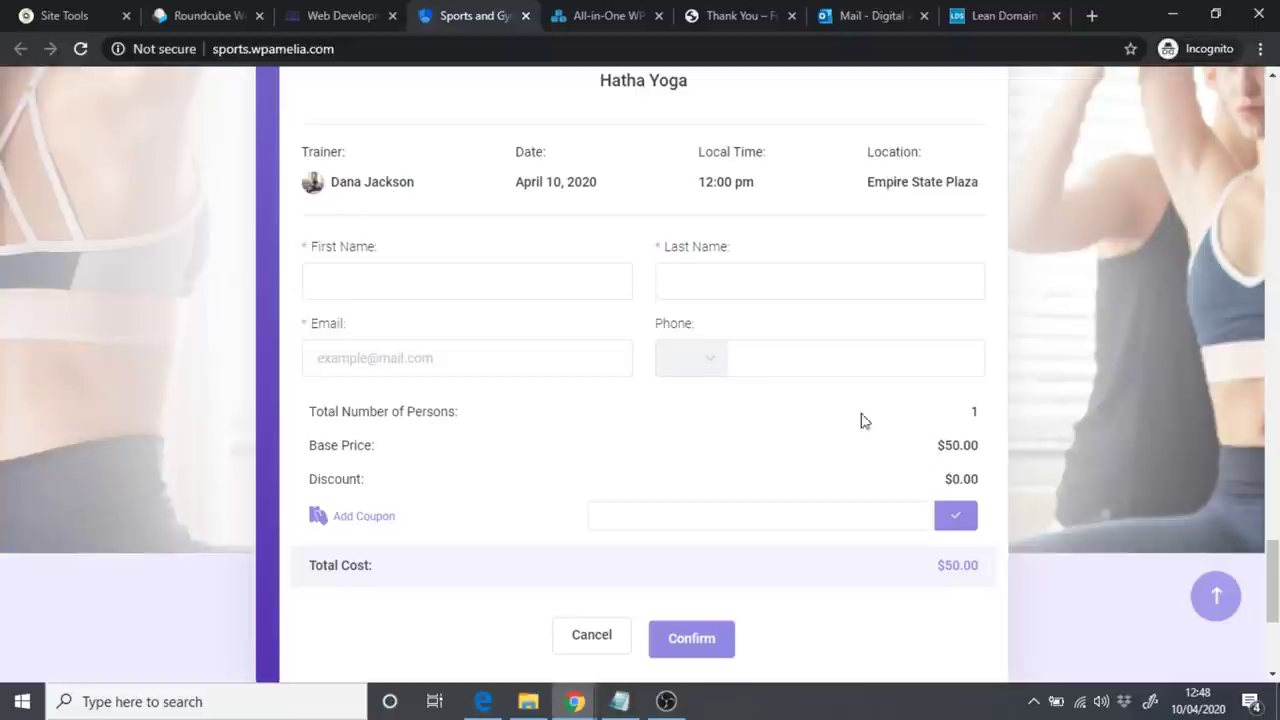
pyautogui.click(666, 638)
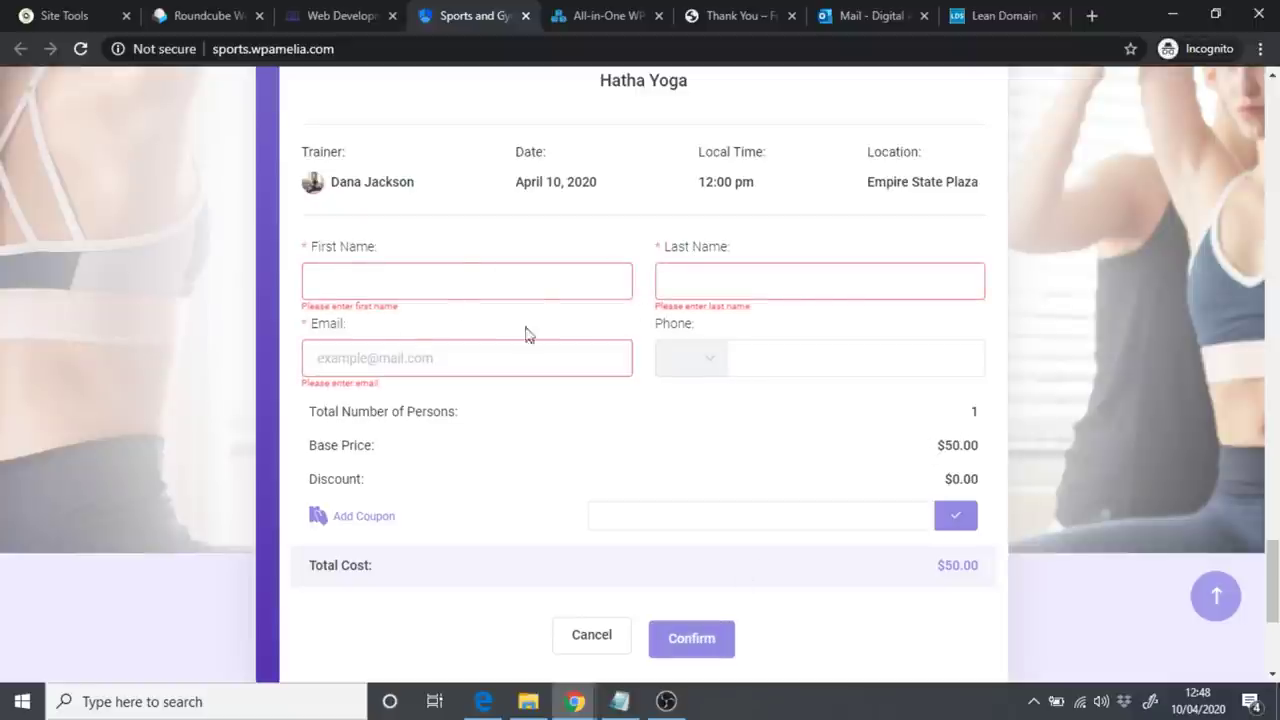
pyautogui.click(524, 15)
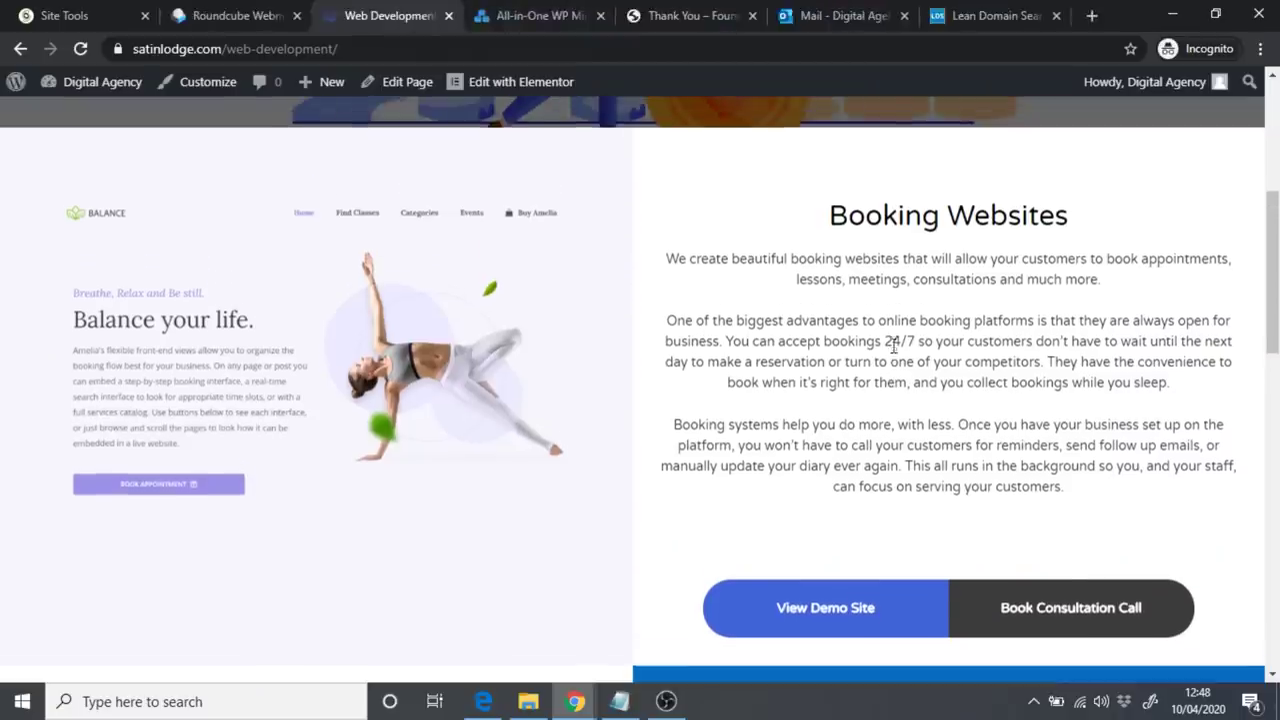
# - Open the Booking Websites consultation call checkout showing a £0.00 order
pyautogui.scroll(1, 893, 347)
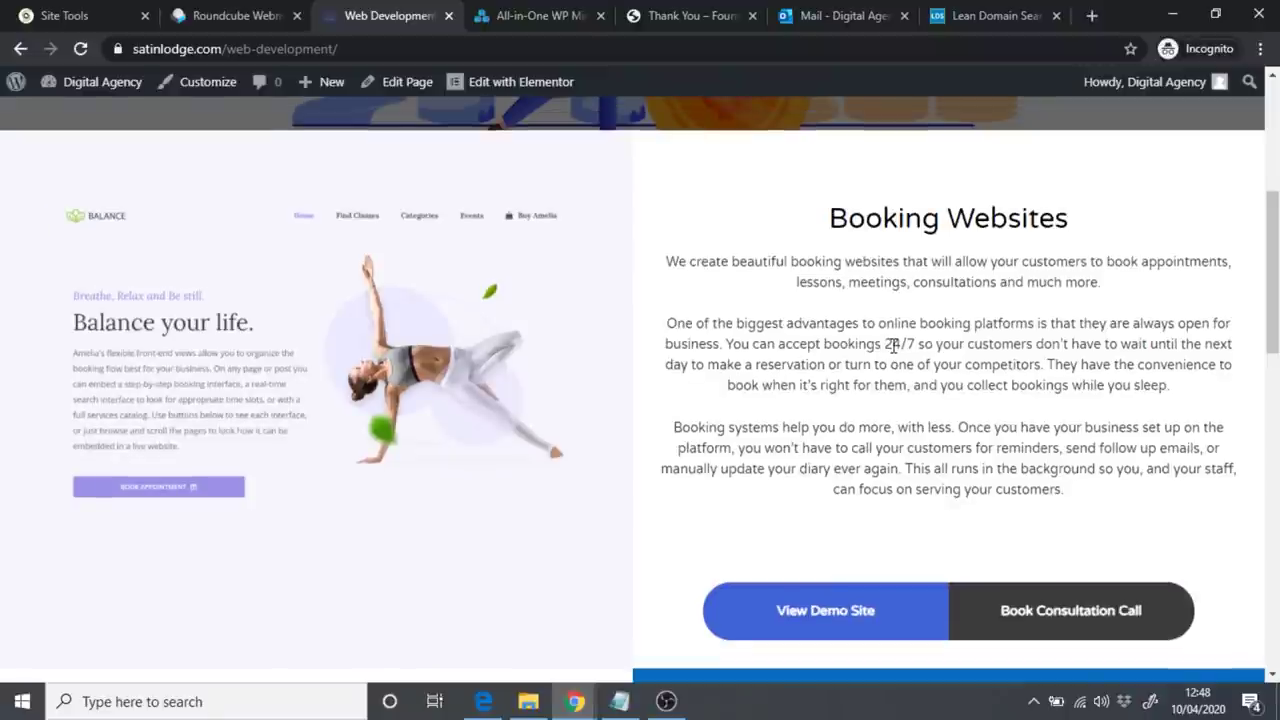
pyautogui.scroll(3, 893, 345)
pyautogui.scroll(-3, 893, 347)
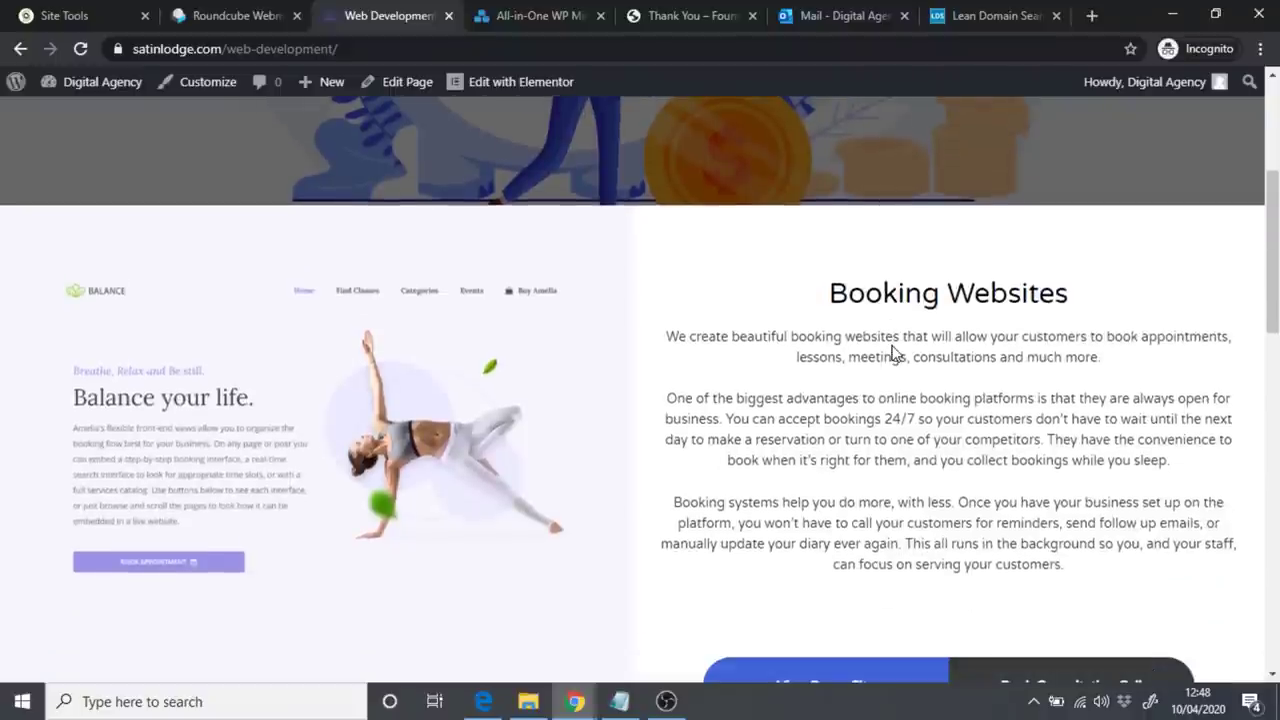
pyautogui.scroll(-1, 893, 352)
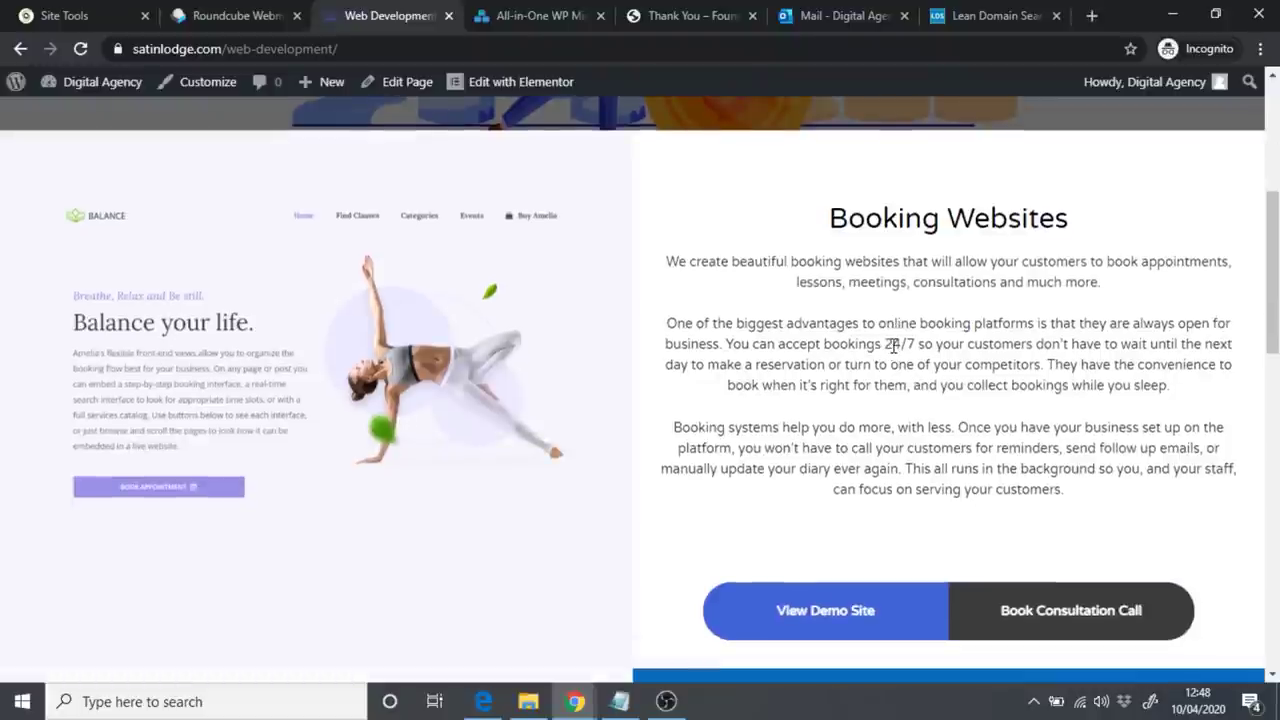
pyautogui.scroll(-1, 893, 347)
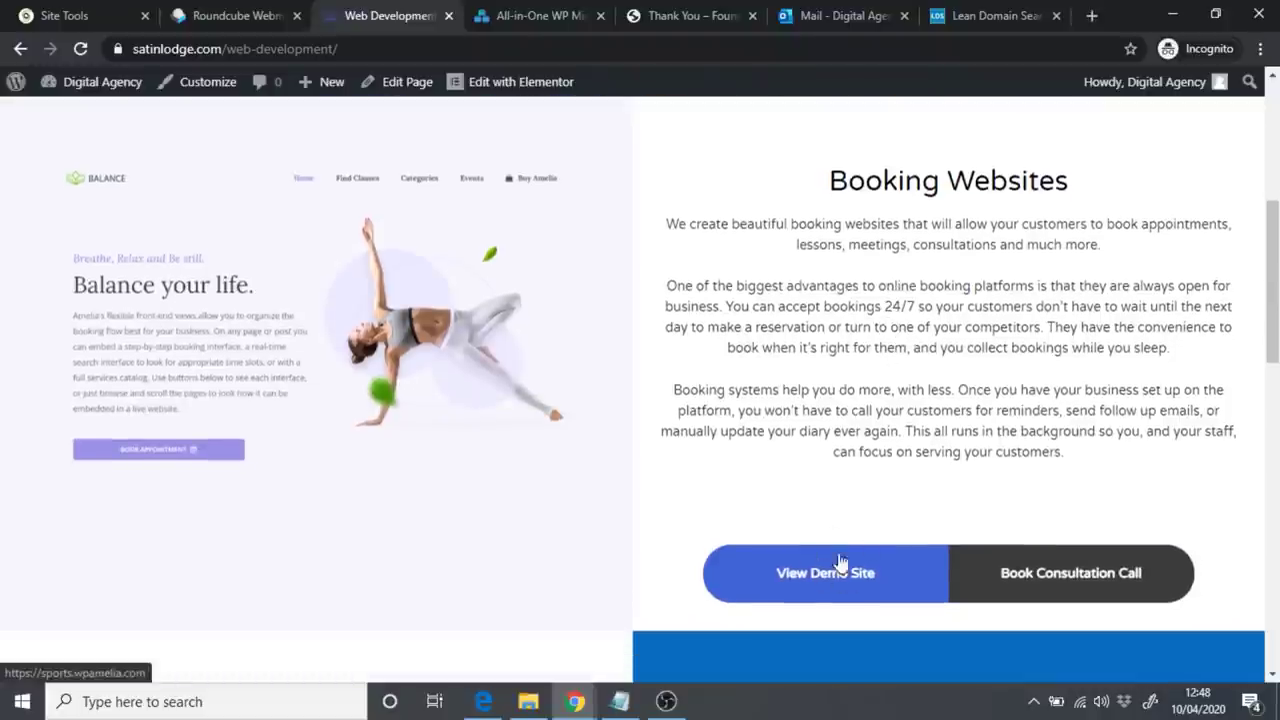
pyautogui.click(1094, 578)
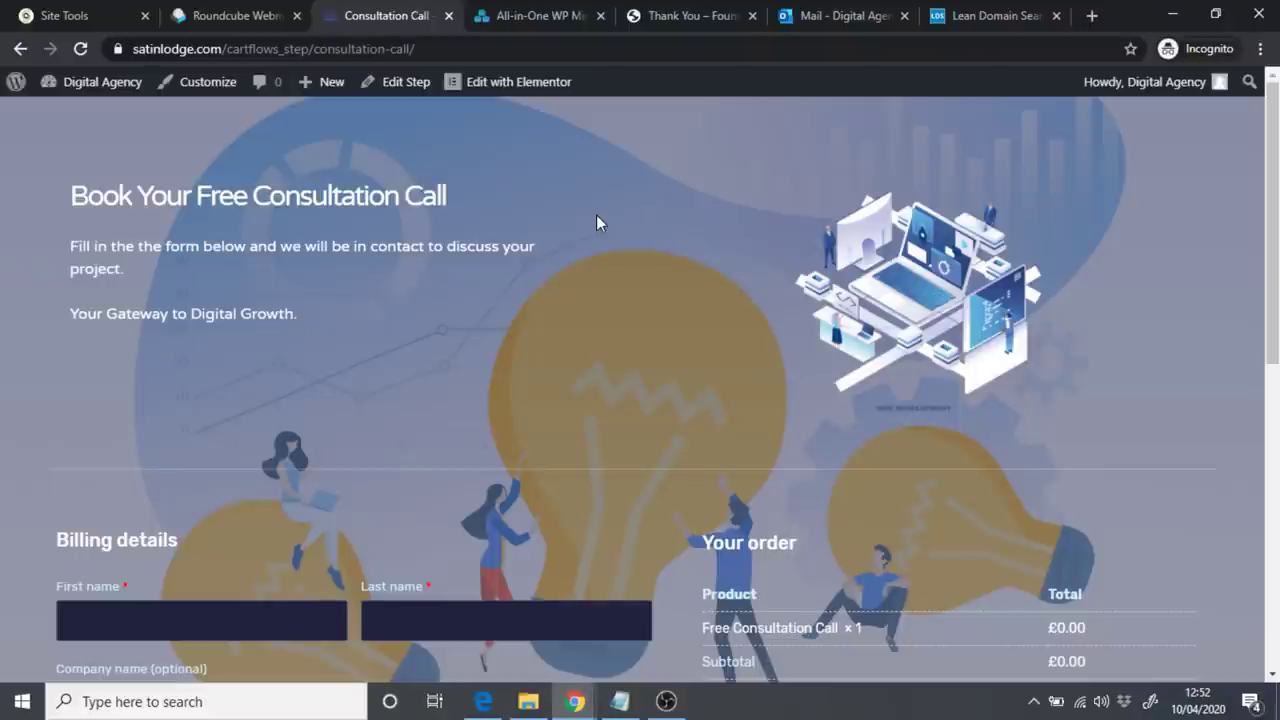
# - Scroll through the consultation checkout form and click into the Phone field
pyautogui.scroll(-1, 596, 222)
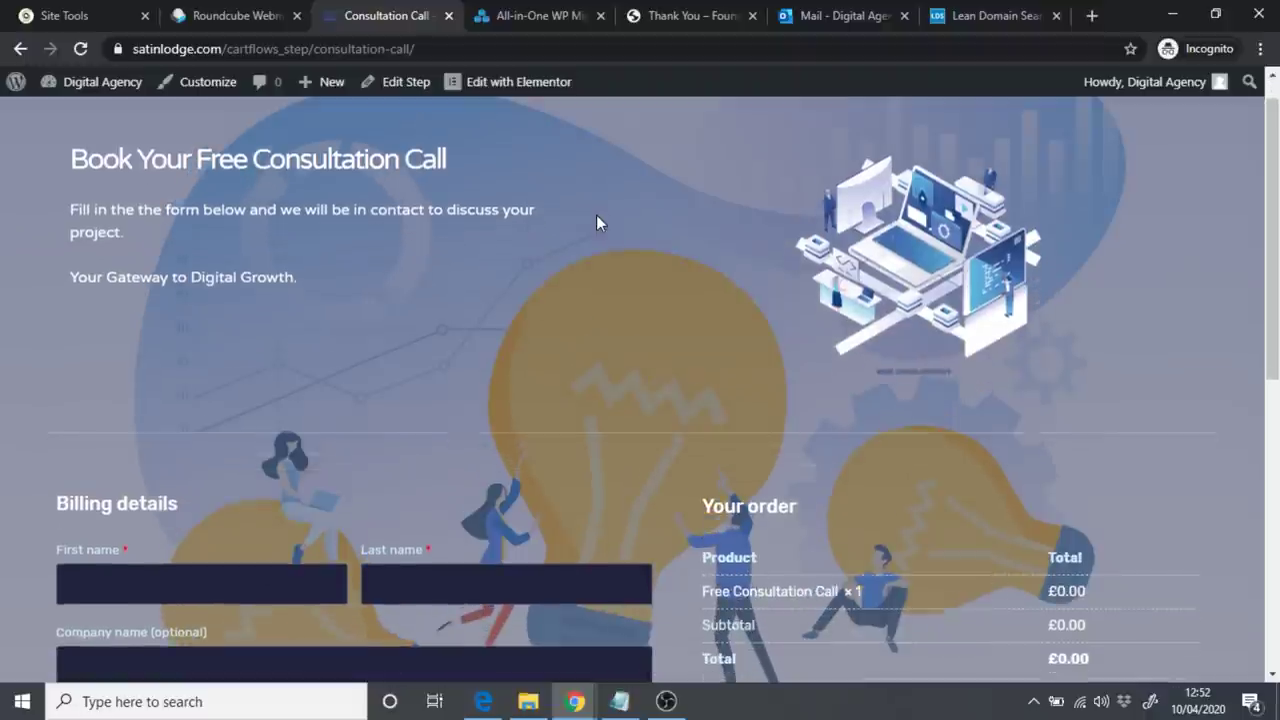
pyautogui.scroll(-3, 596, 222)
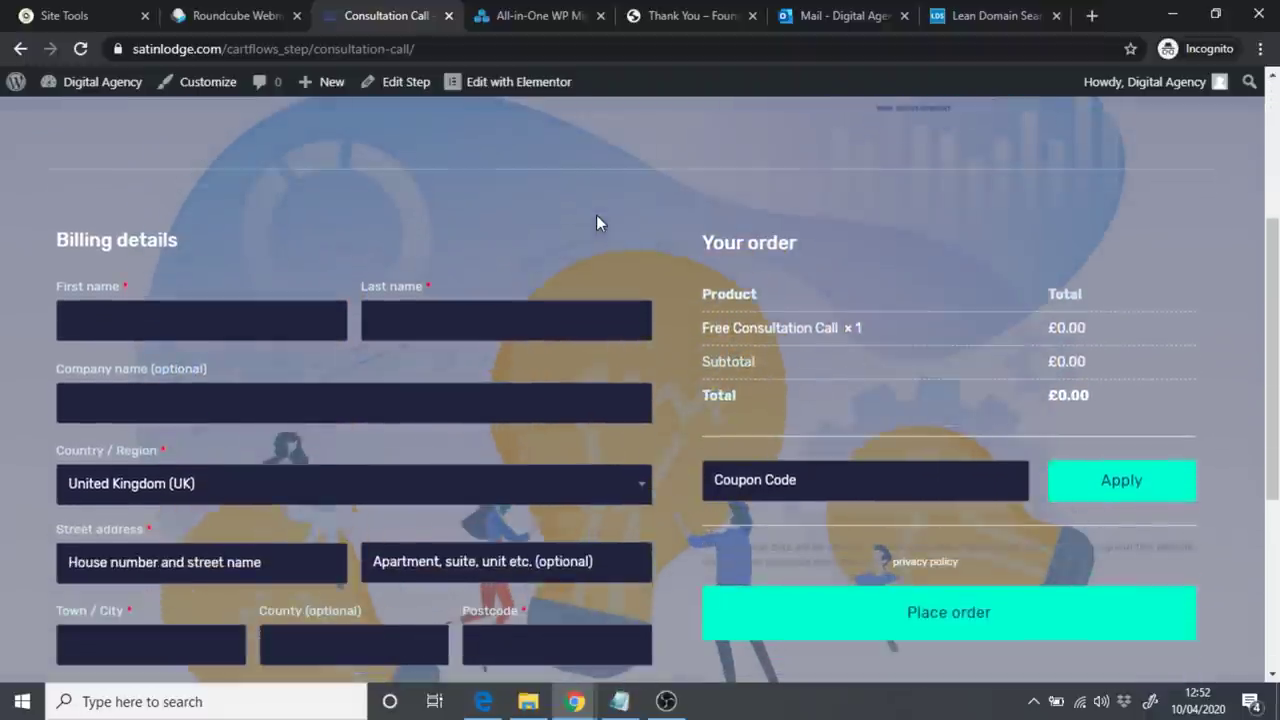
pyautogui.scroll(-2, 611, 234)
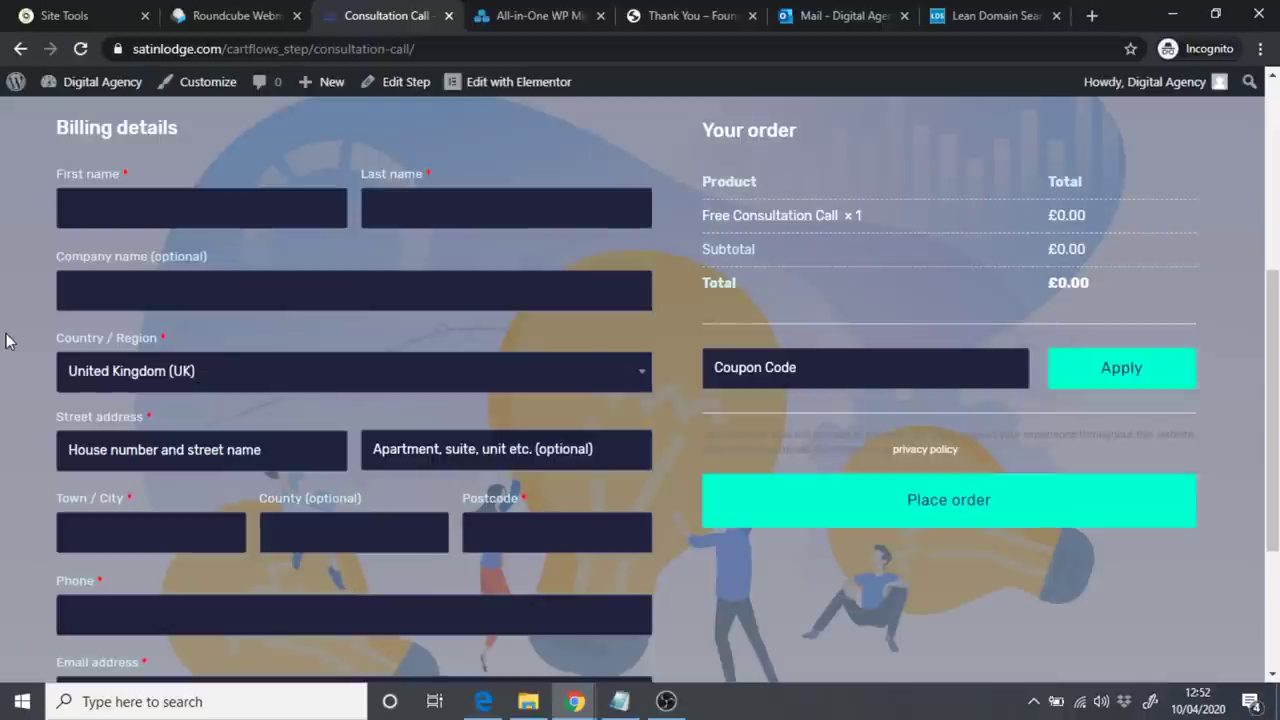
pyautogui.scroll(-3, 7, 340)
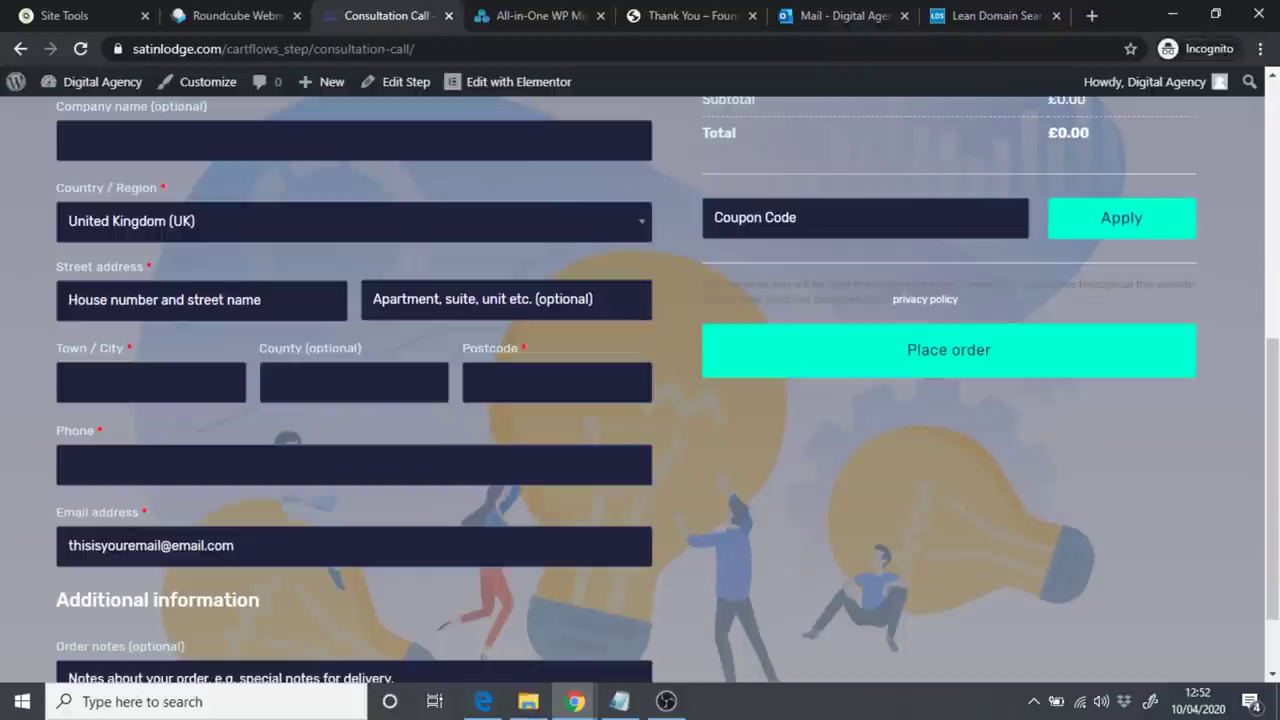
pyautogui.scroll(-2, 138, 390)
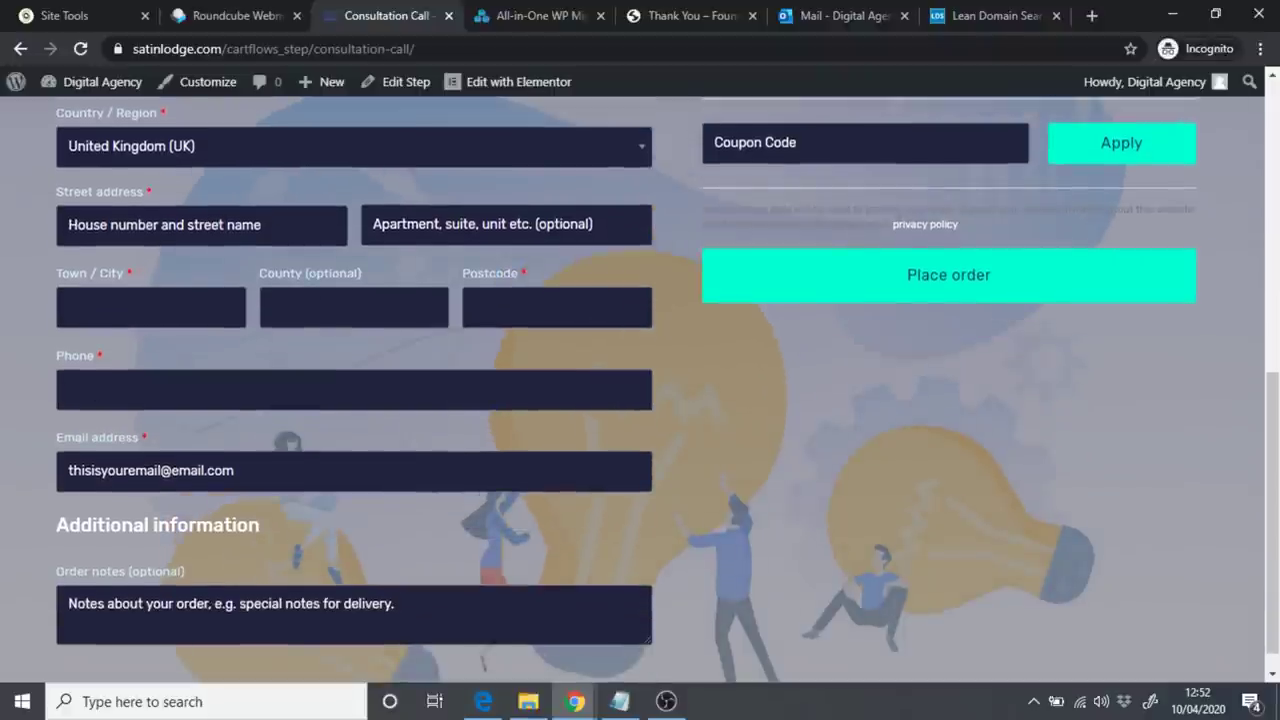
pyautogui.click(138, 390)
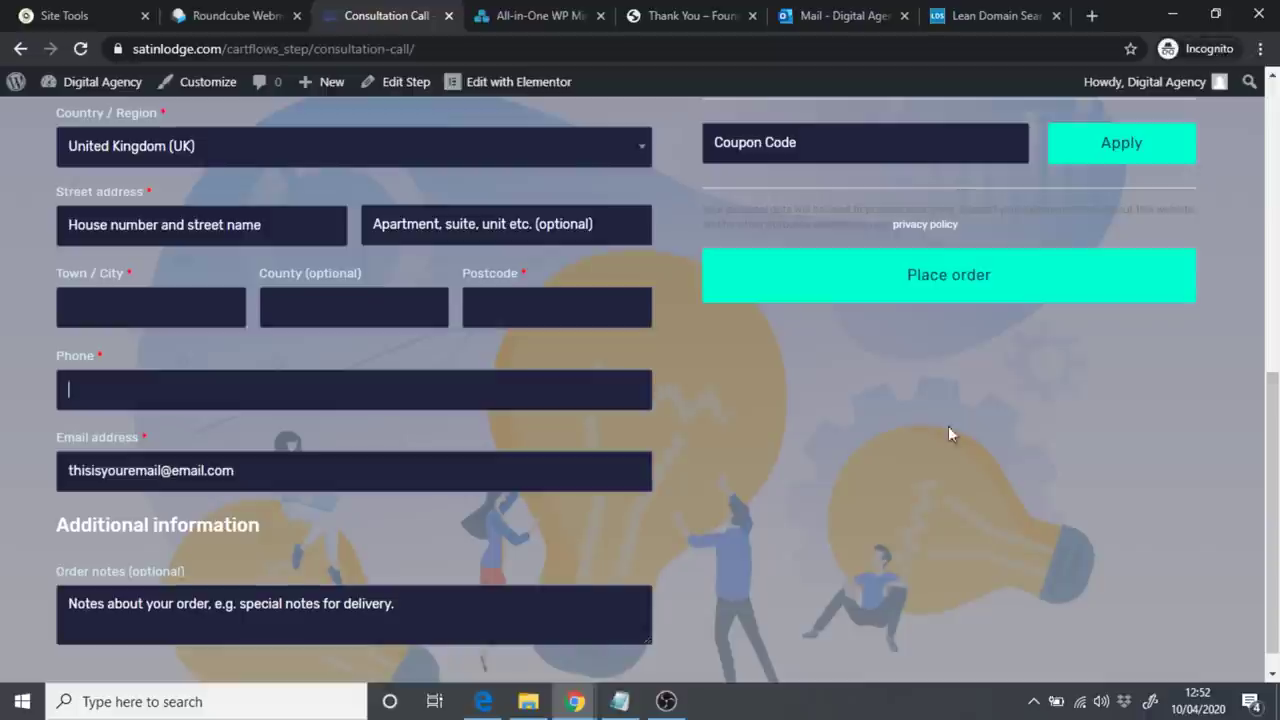
# - Leave the checkout and return to the Web Development page
pyautogui.scroll(3, 706, 408)
pyautogui.scroll(1, 1069, 371)
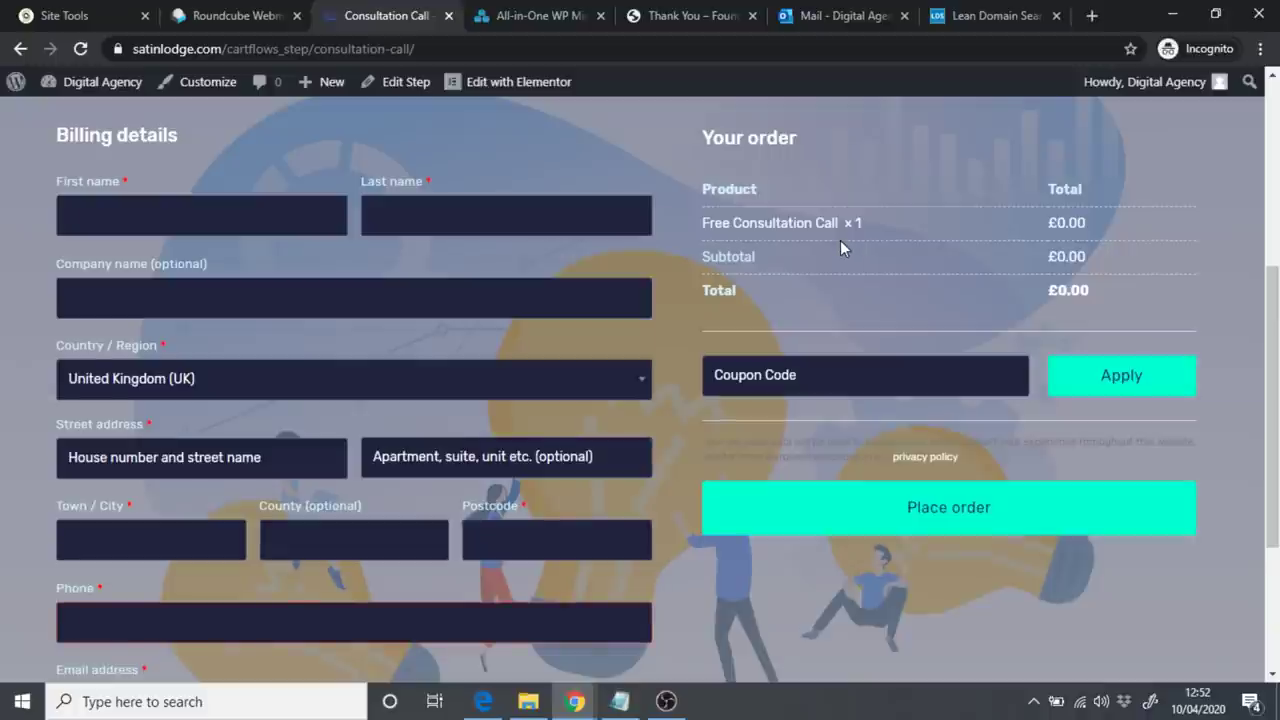
pyautogui.scroll(3, 840, 248)
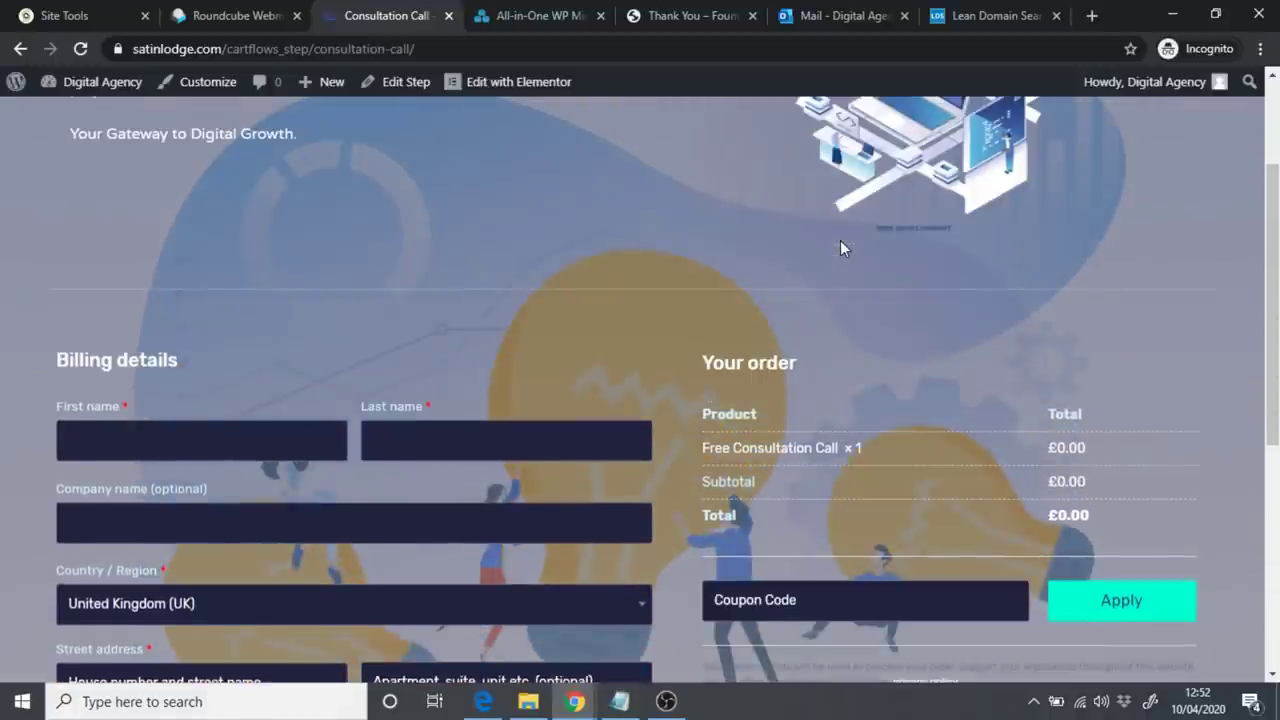
pyautogui.scroll(1, 840, 248)
pyautogui.scroll(1, 840, 248)
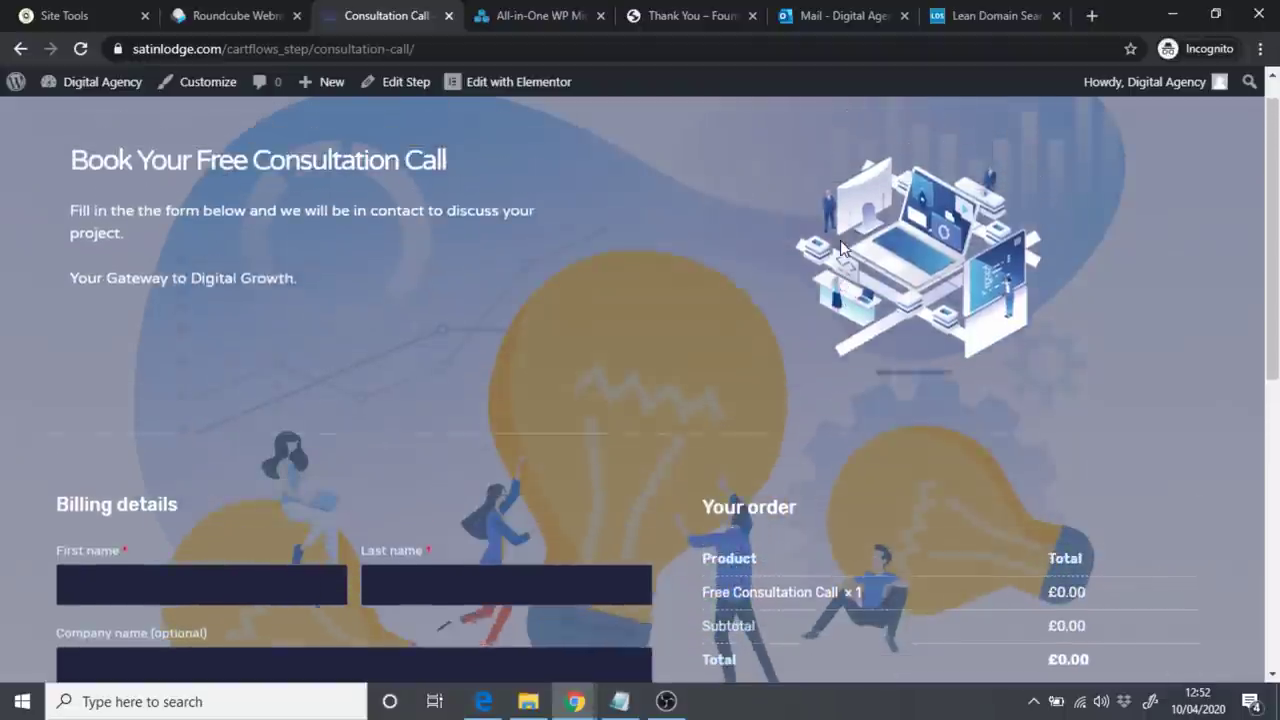
pyautogui.scroll(-2, 840, 248)
pyautogui.scroll(-3, 840, 248)
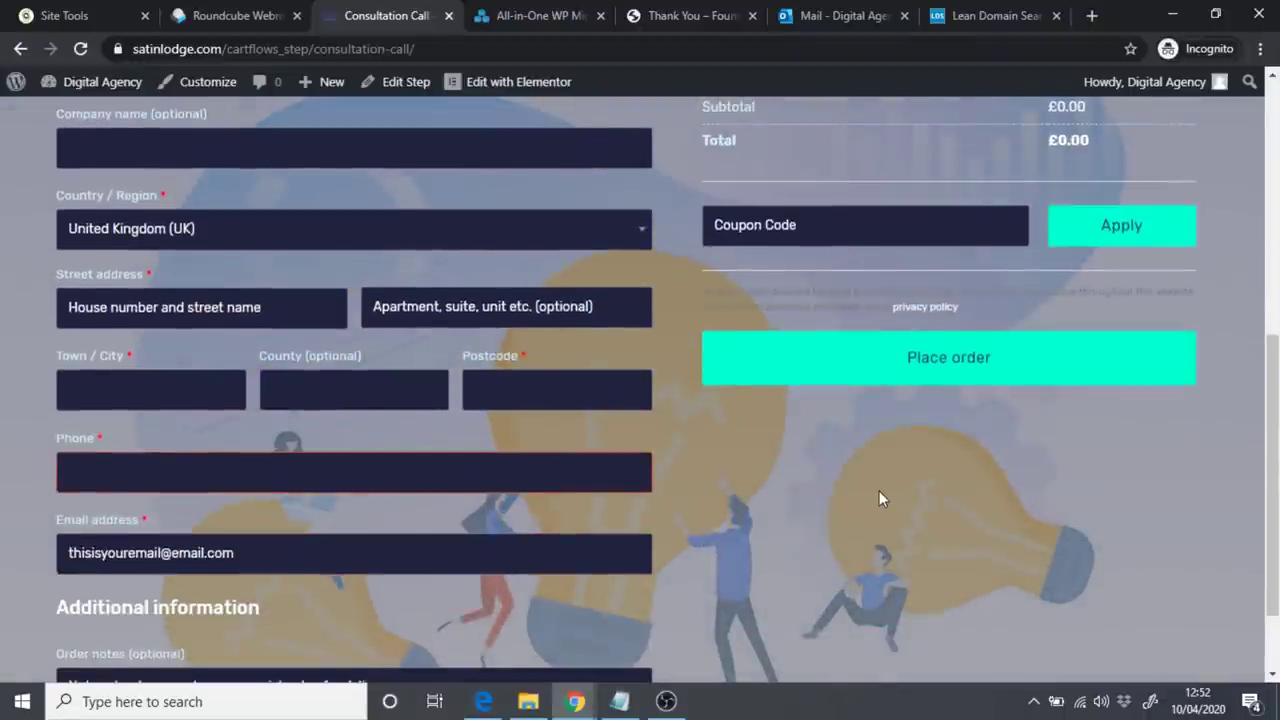
pyautogui.scroll(5, 879, 498)
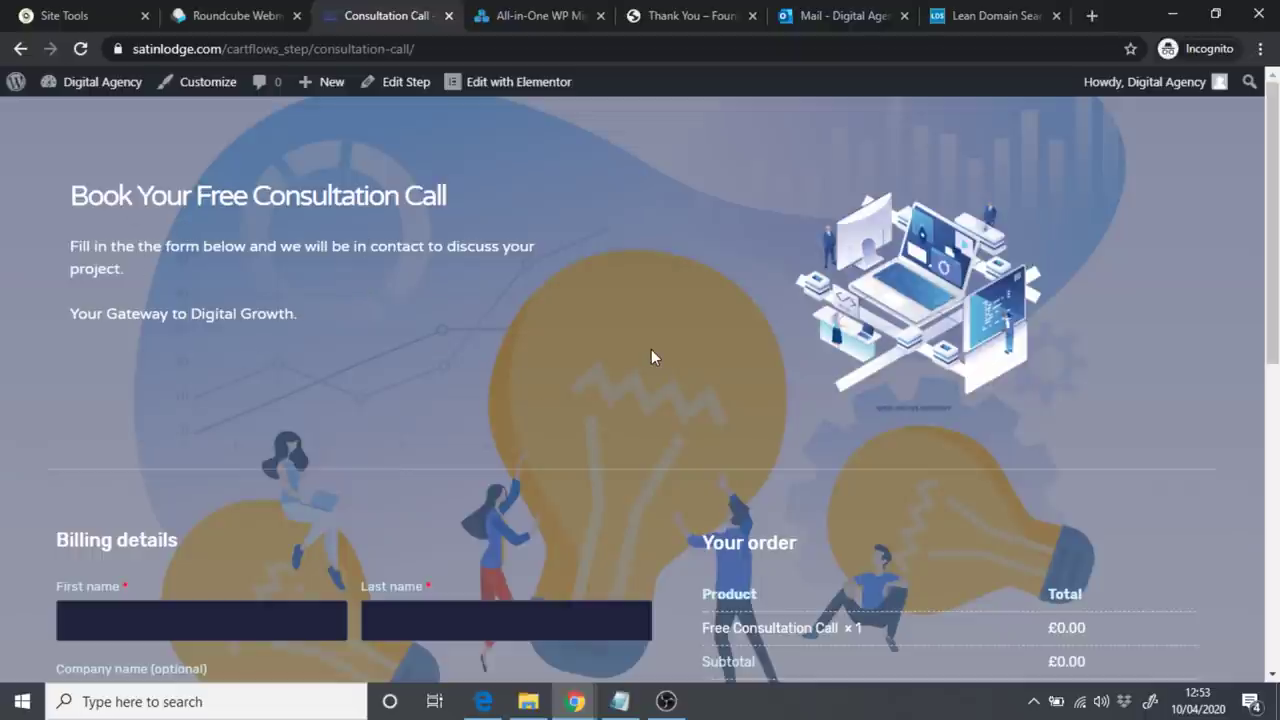
pyautogui.click(20, 48)
# - Scroll down to the Membership Websites section with its LearnDash demo preview
pyautogui.scroll(-3, 204, 452)
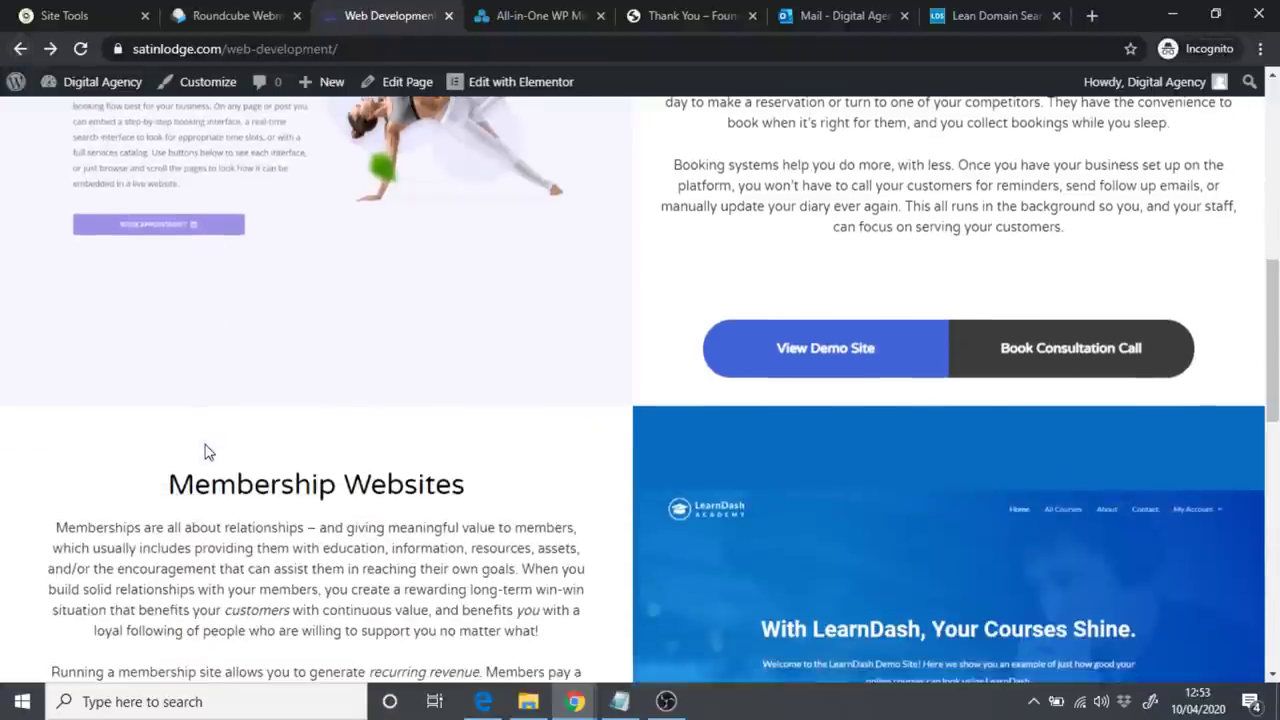
pyautogui.scroll(-3, 204, 452)
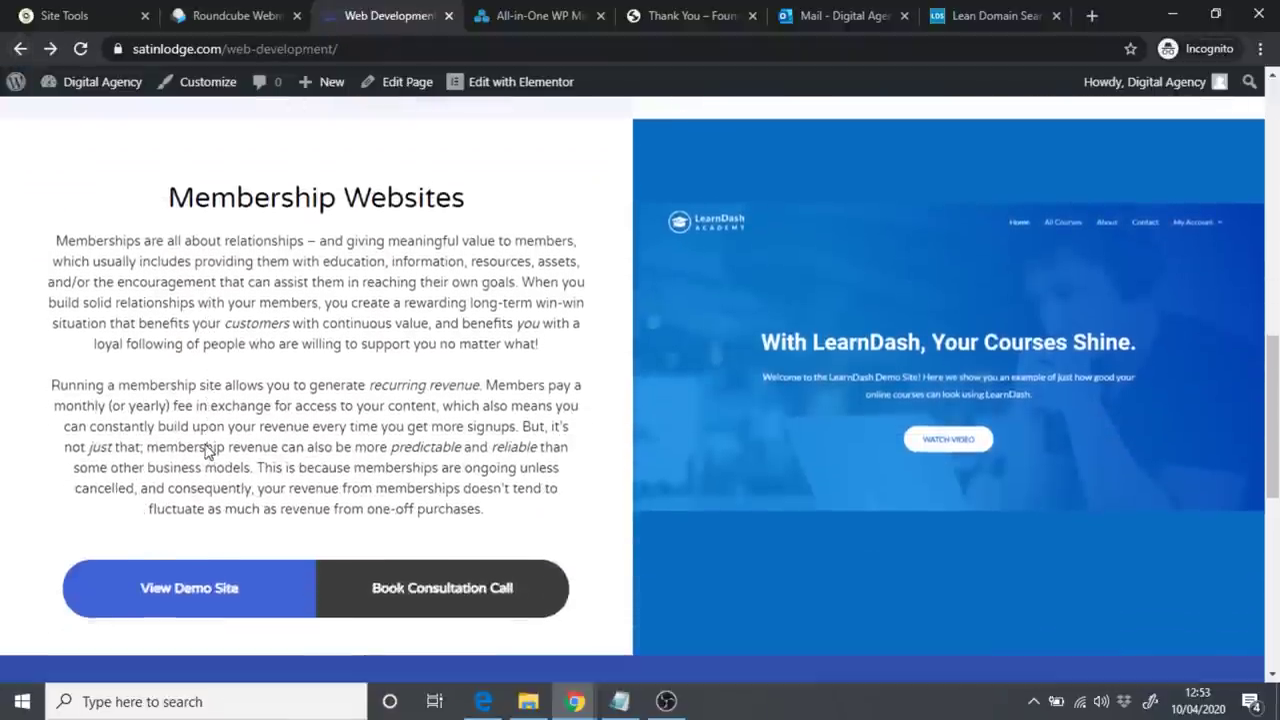
pyautogui.scroll(1, 204, 452)
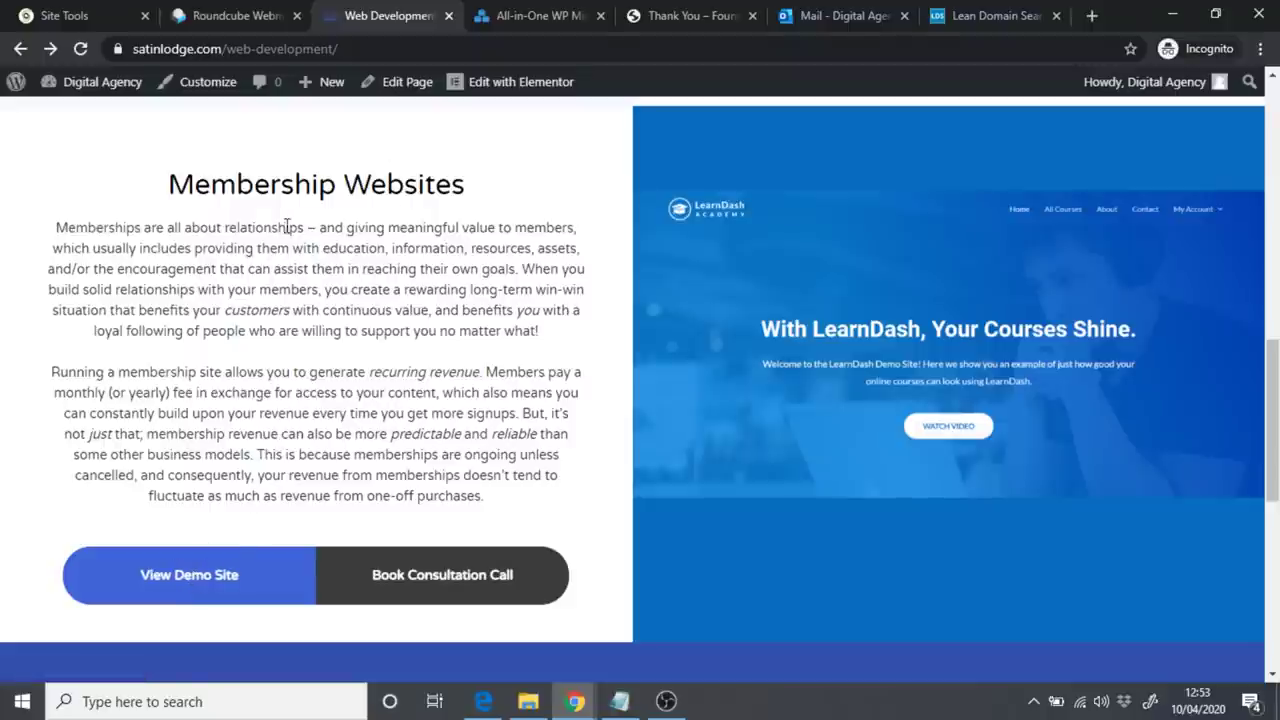
pyautogui.click(195, 571)
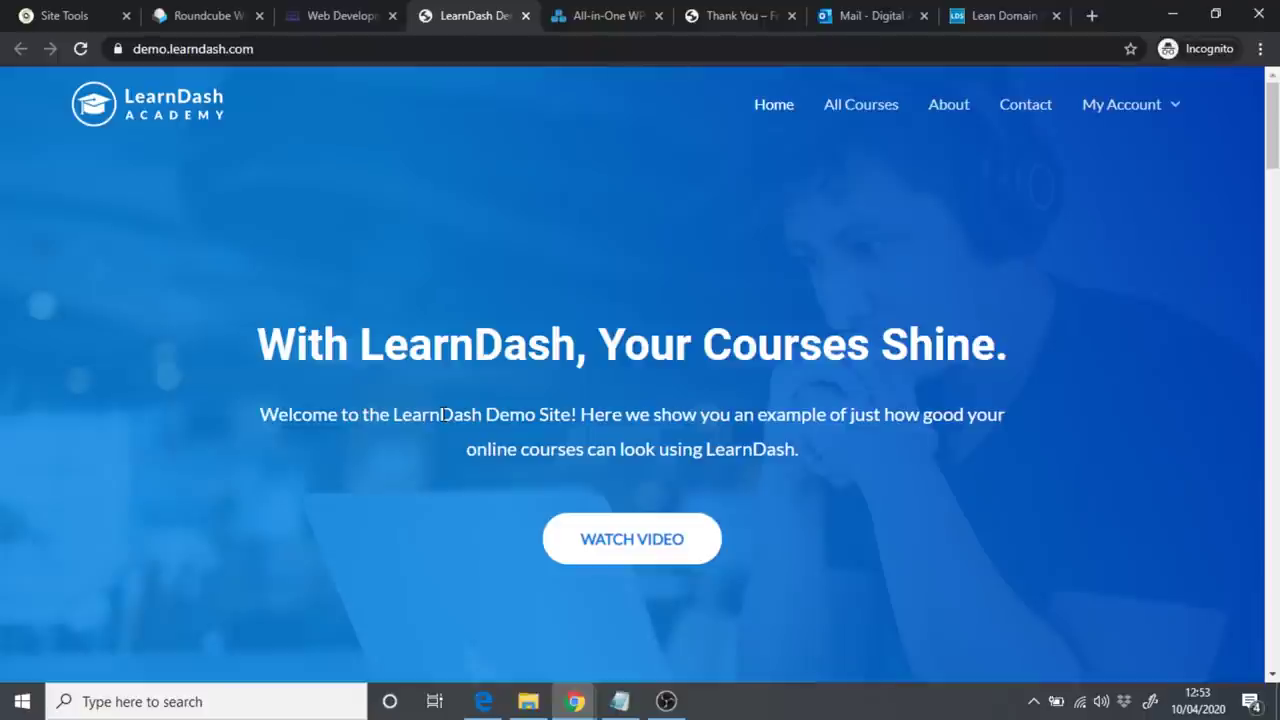
pyautogui.scroll(-6, 444, 414)
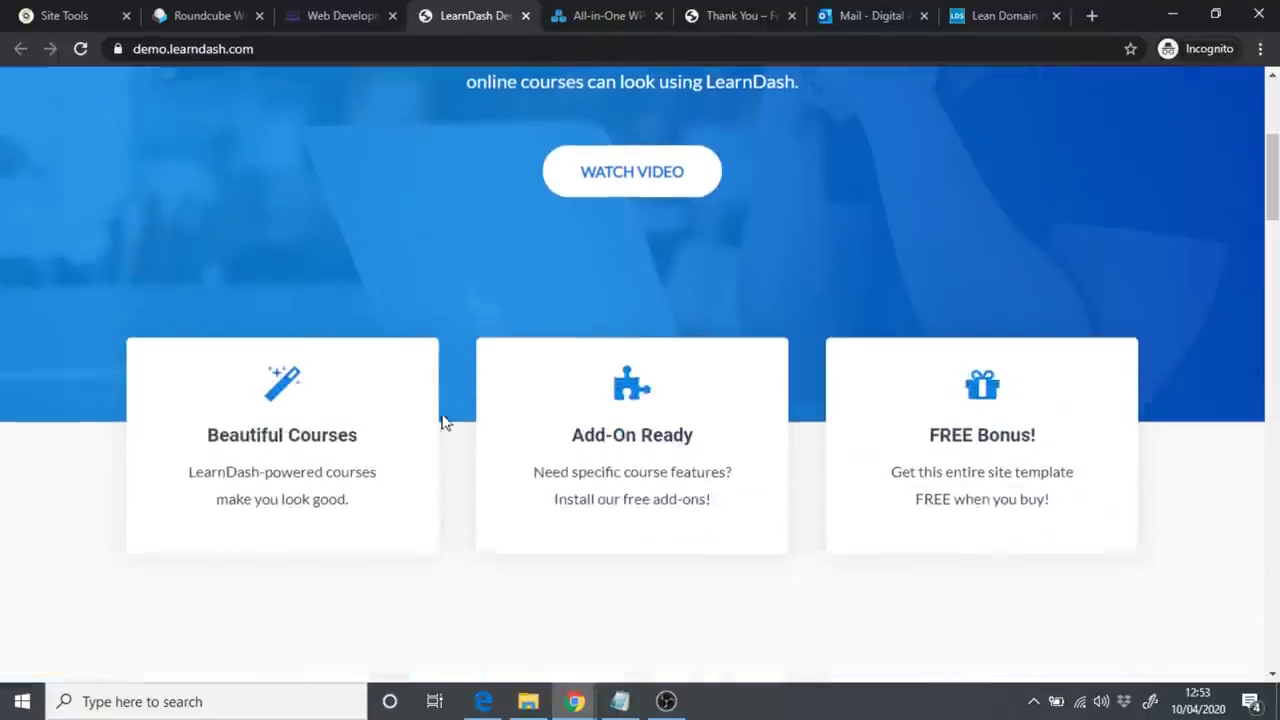
pyautogui.scroll(-3, 444, 422)
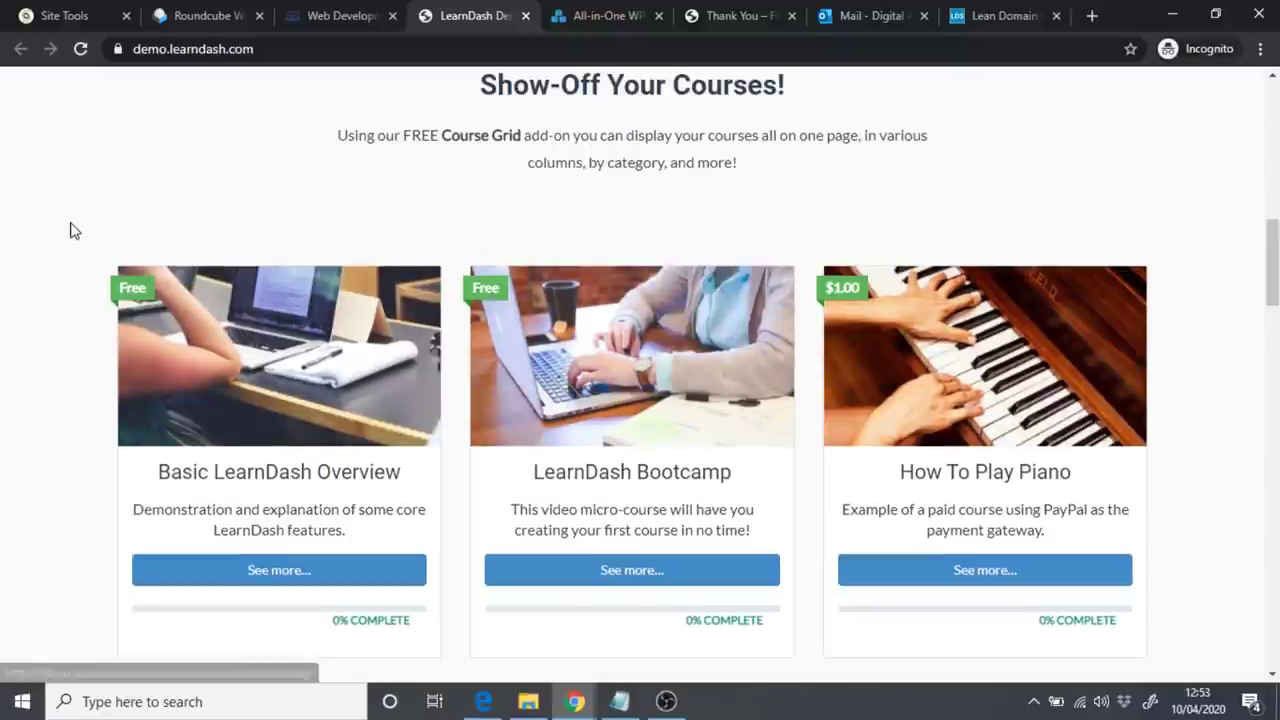
pyautogui.scroll(-1, 70, 230)
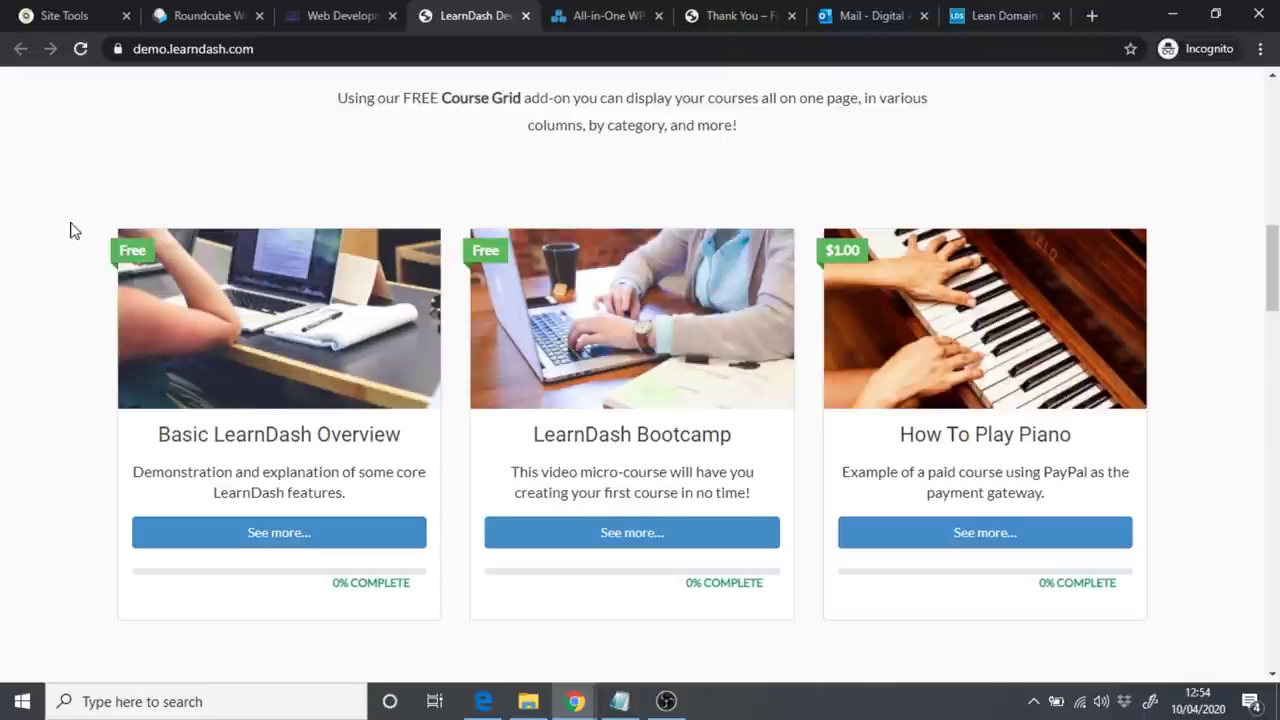
pyautogui.scroll(-1, 70, 231)
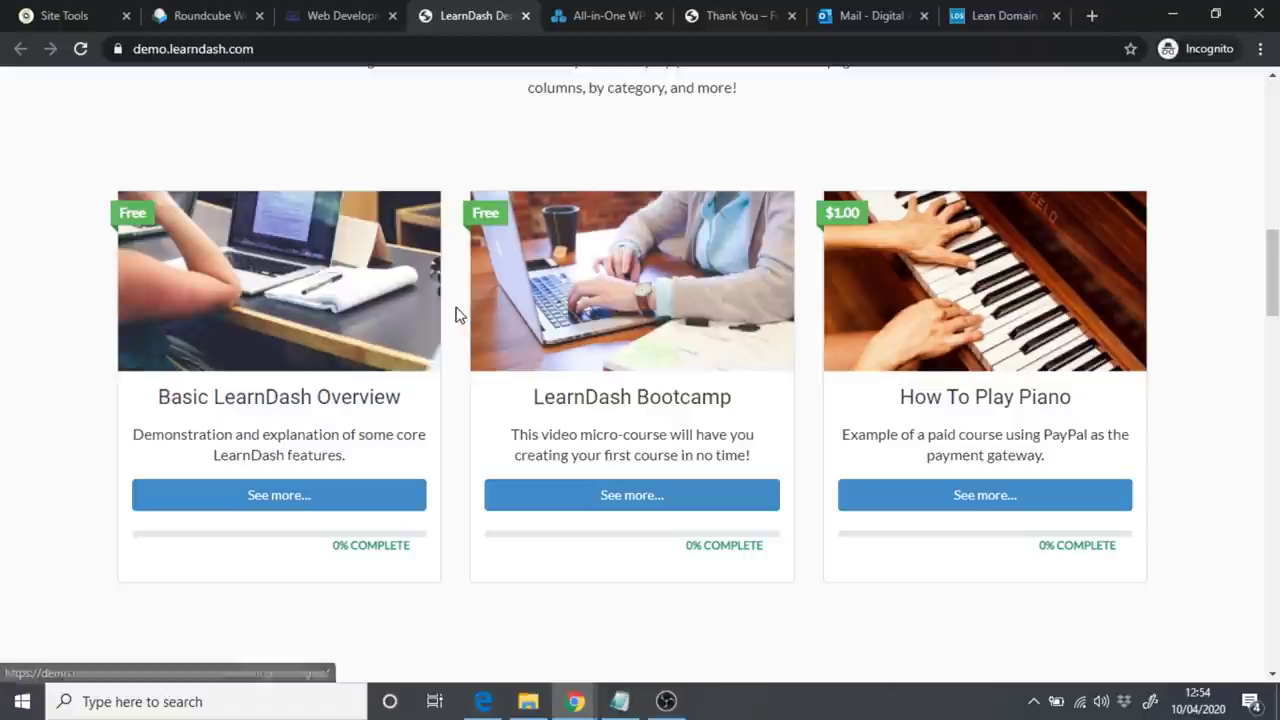
pyautogui.scroll(10, 456, 312)
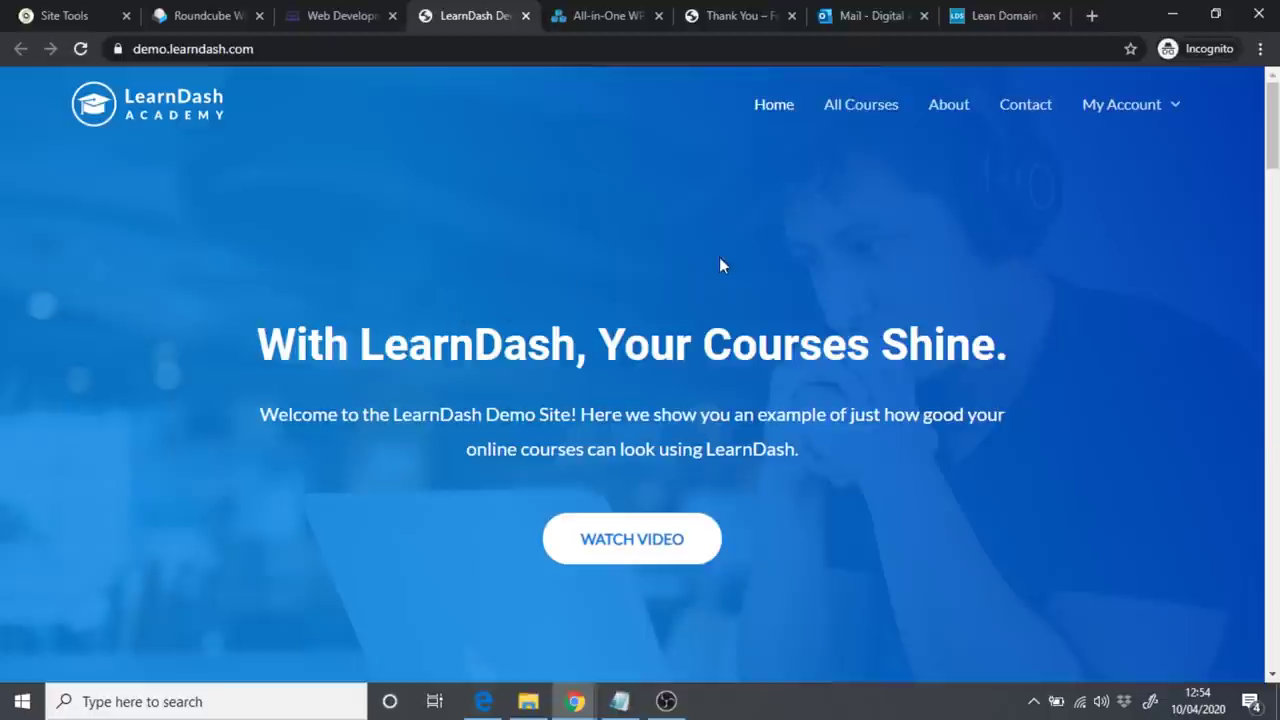
pyautogui.scroll(-1, 720, 264)
pyautogui.scroll(-15, 720, 262)
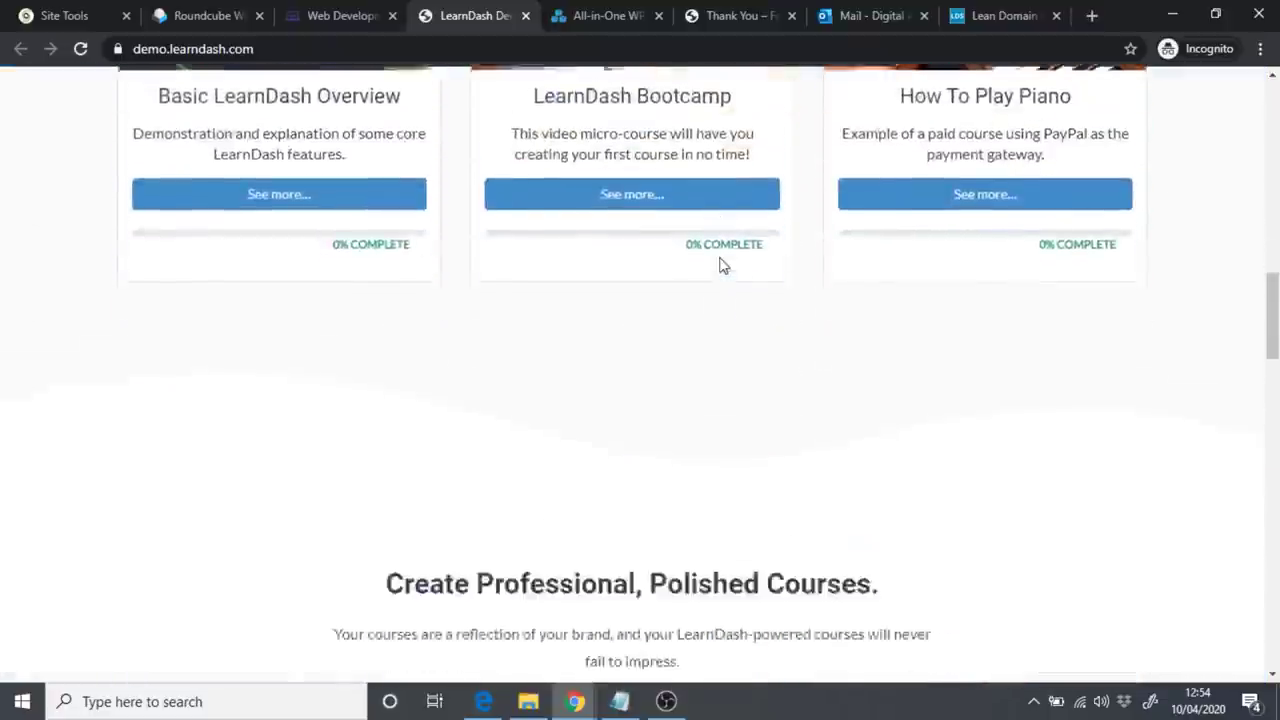
pyautogui.scroll(-5, 720, 264)
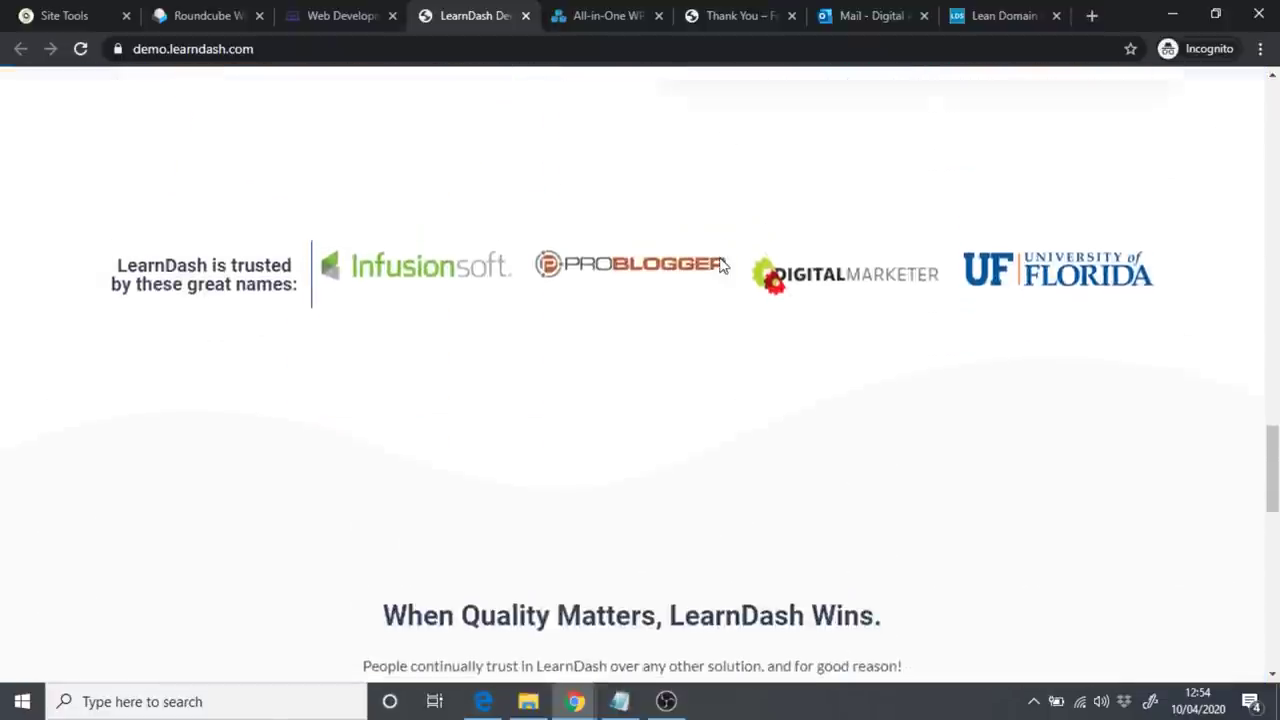
pyautogui.scroll(20, 723, 265)
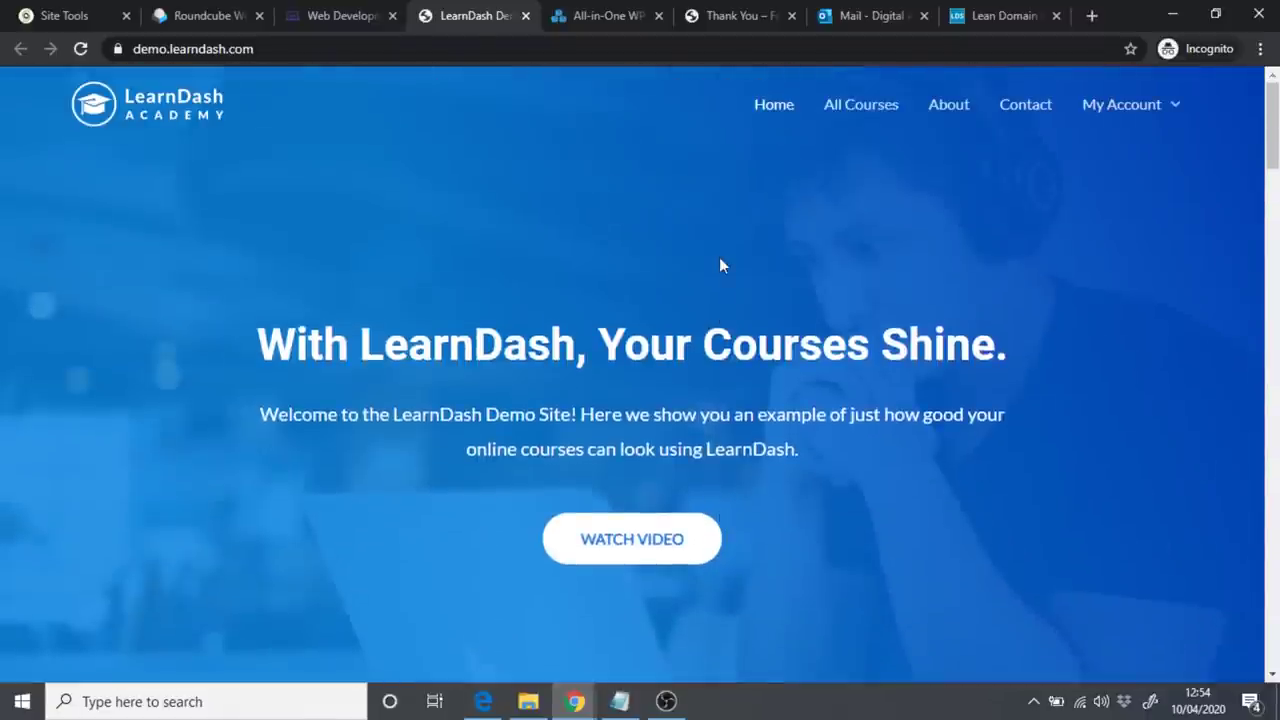
pyautogui.click(525, 15)
# - Scroll back to the top of the Web Development page and return home via the SPACE logo
pyautogui.scroll(3, 449, 410)
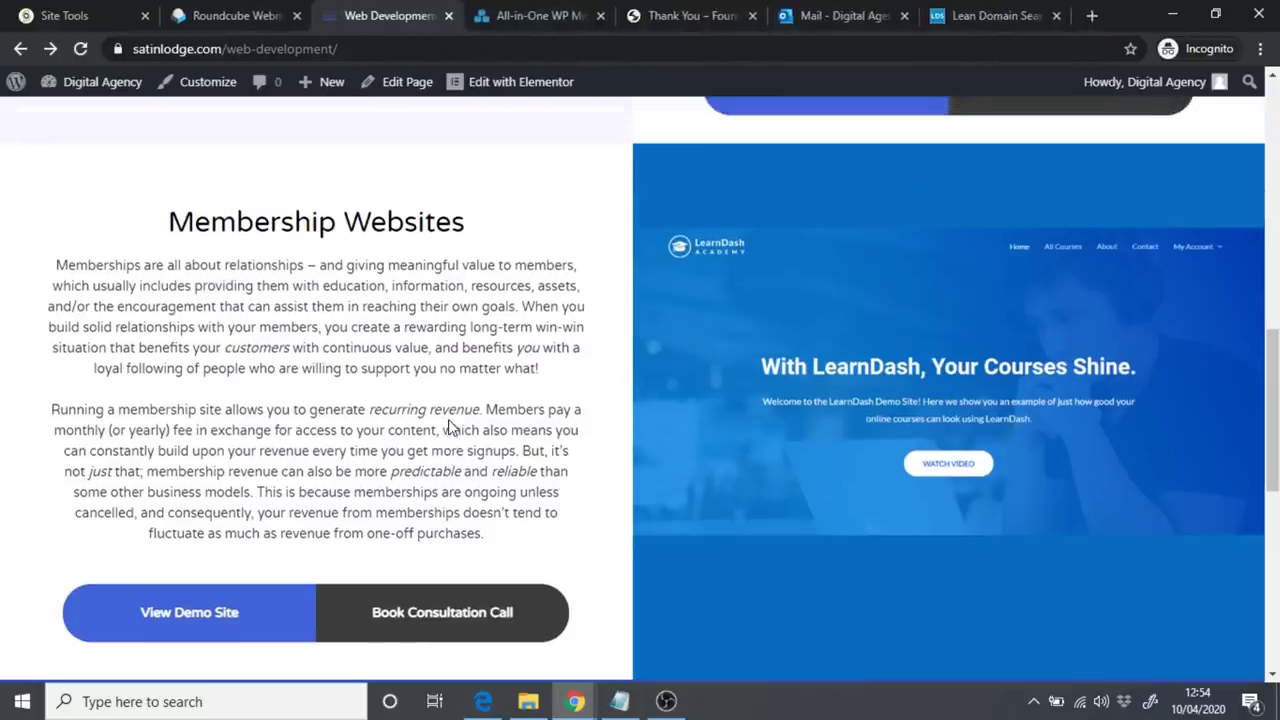
pyautogui.scroll(2, 449, 427)
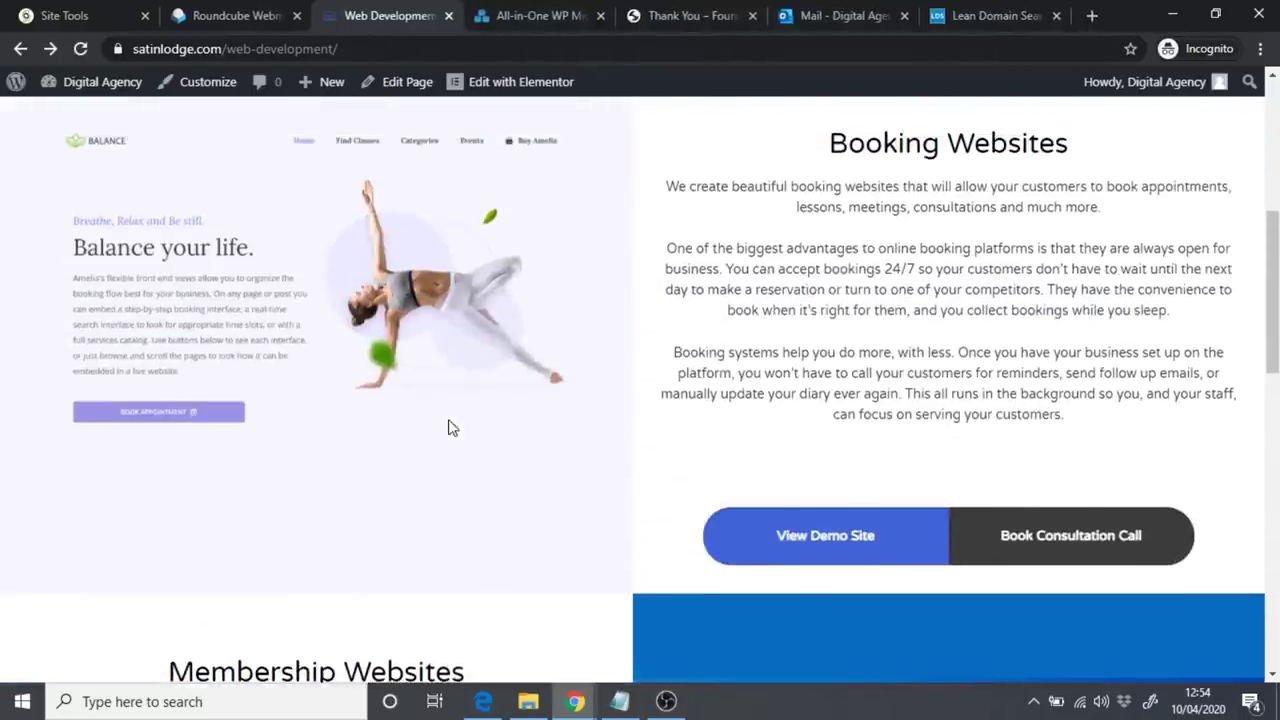
pyautogui.scroll(-4, 797, 288)
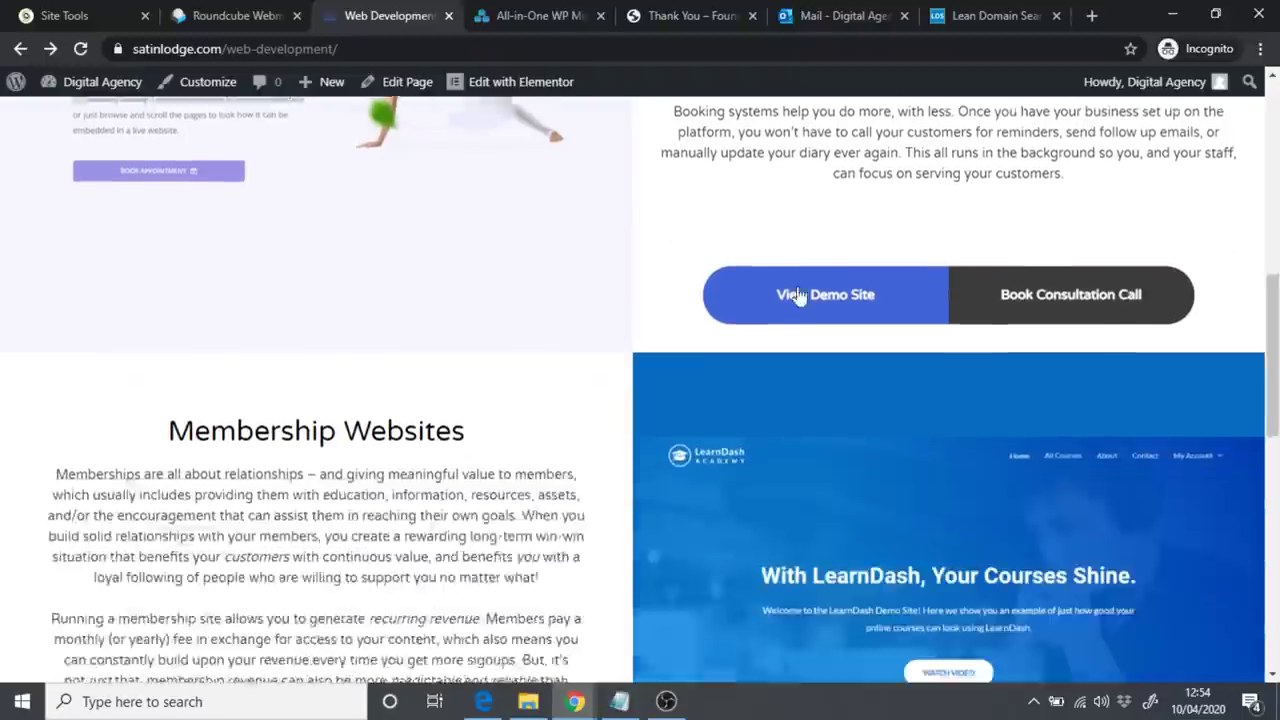
pyautogui.scroll(4, 797, 290)
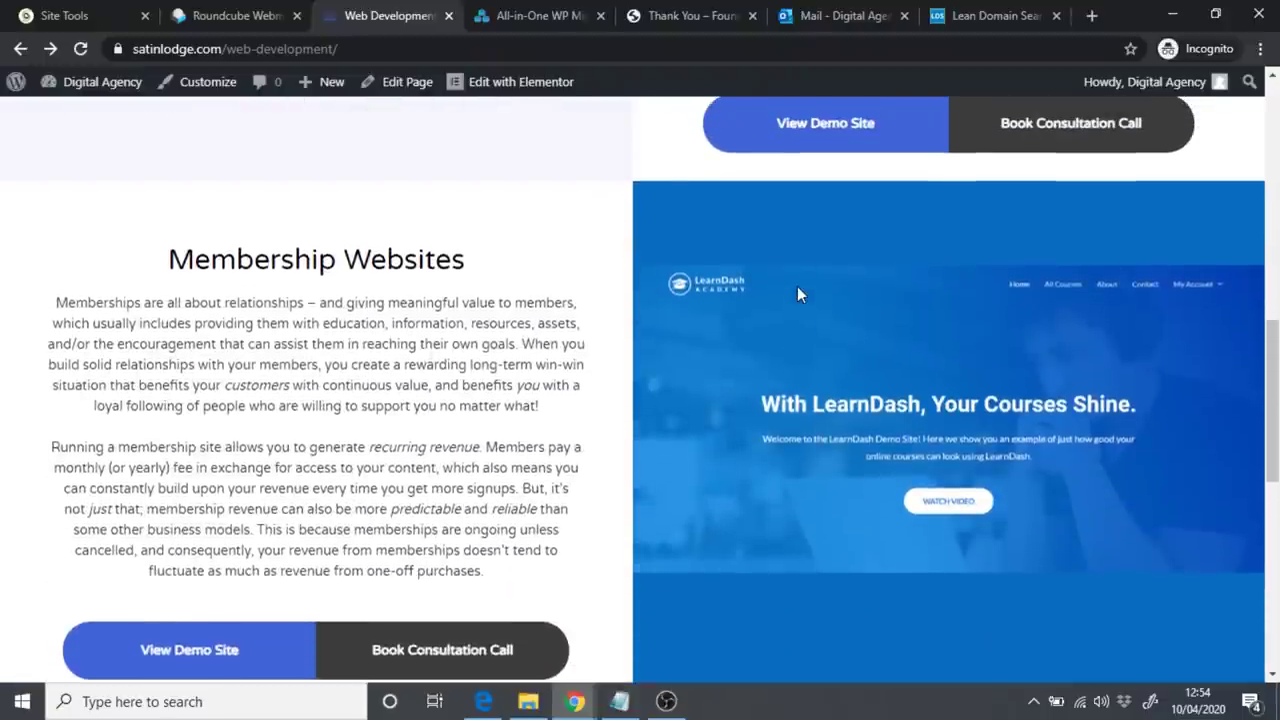
pyautogui.scroll(-2, 797, 288)
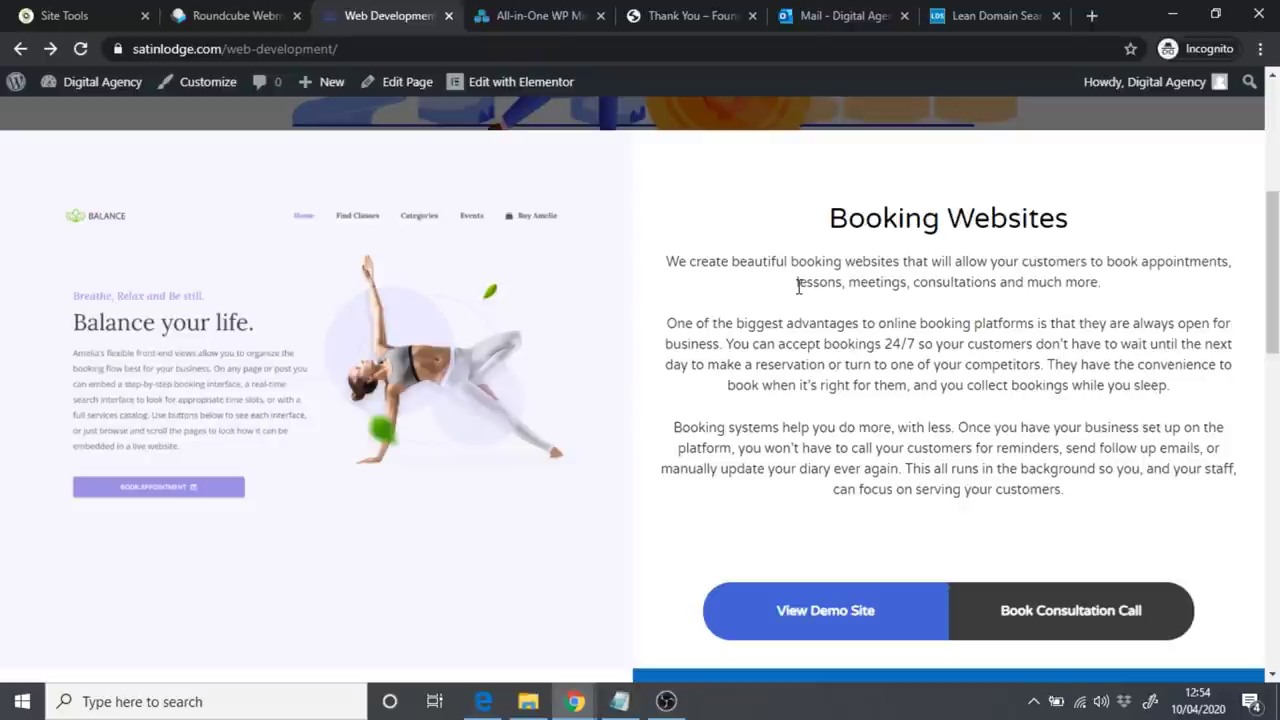
pyautogui.scroll(4, 797, 288)
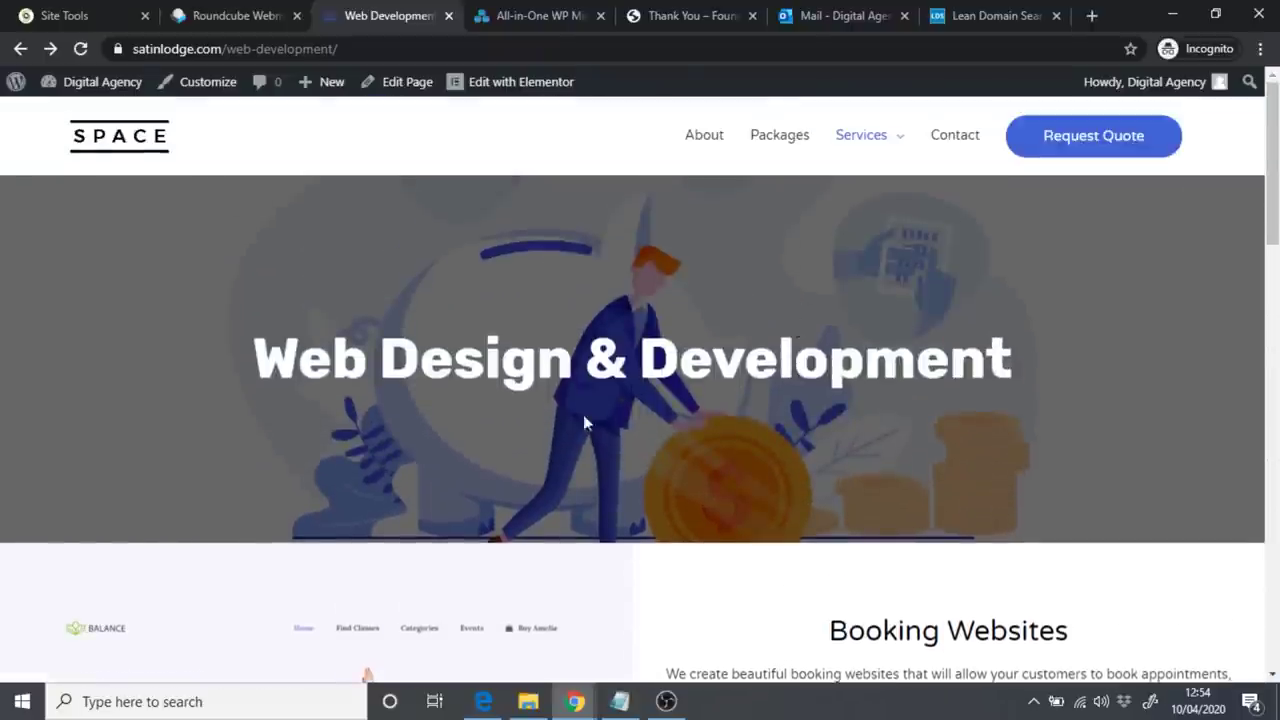
pyautogui.scroll(-4, 563, 430)
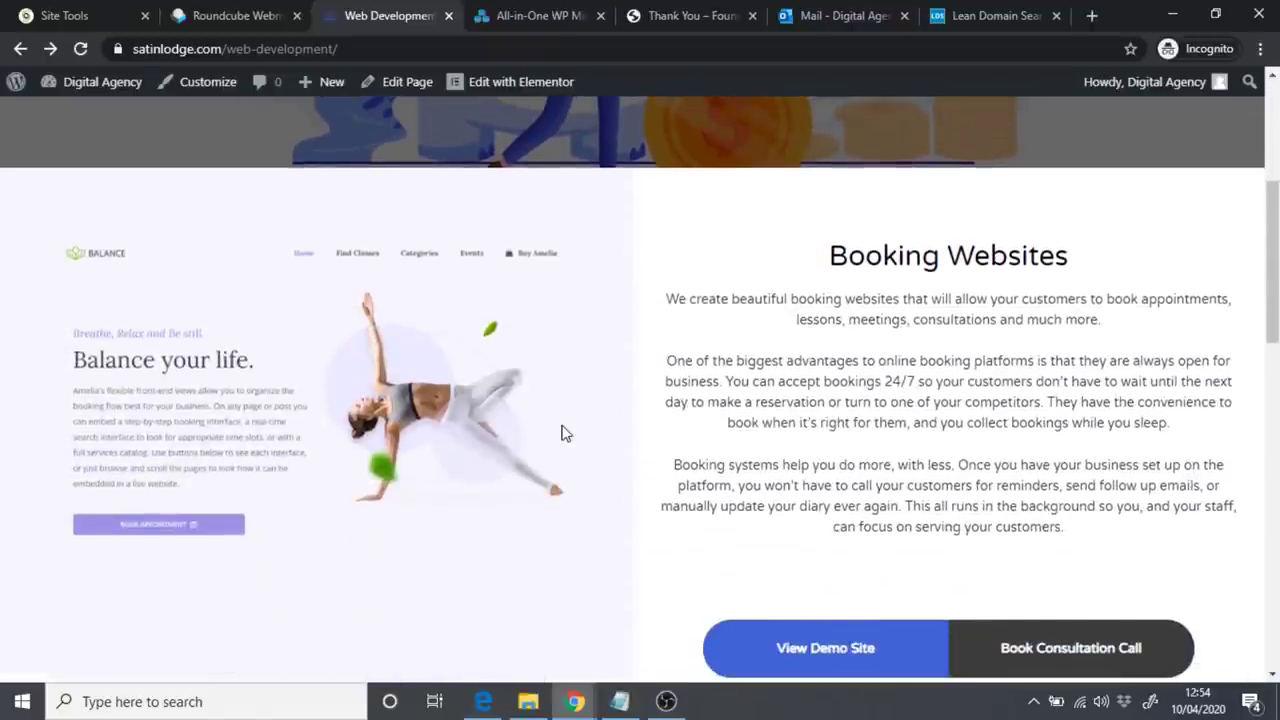
pyautogui.scroll(-1, 563, 432)
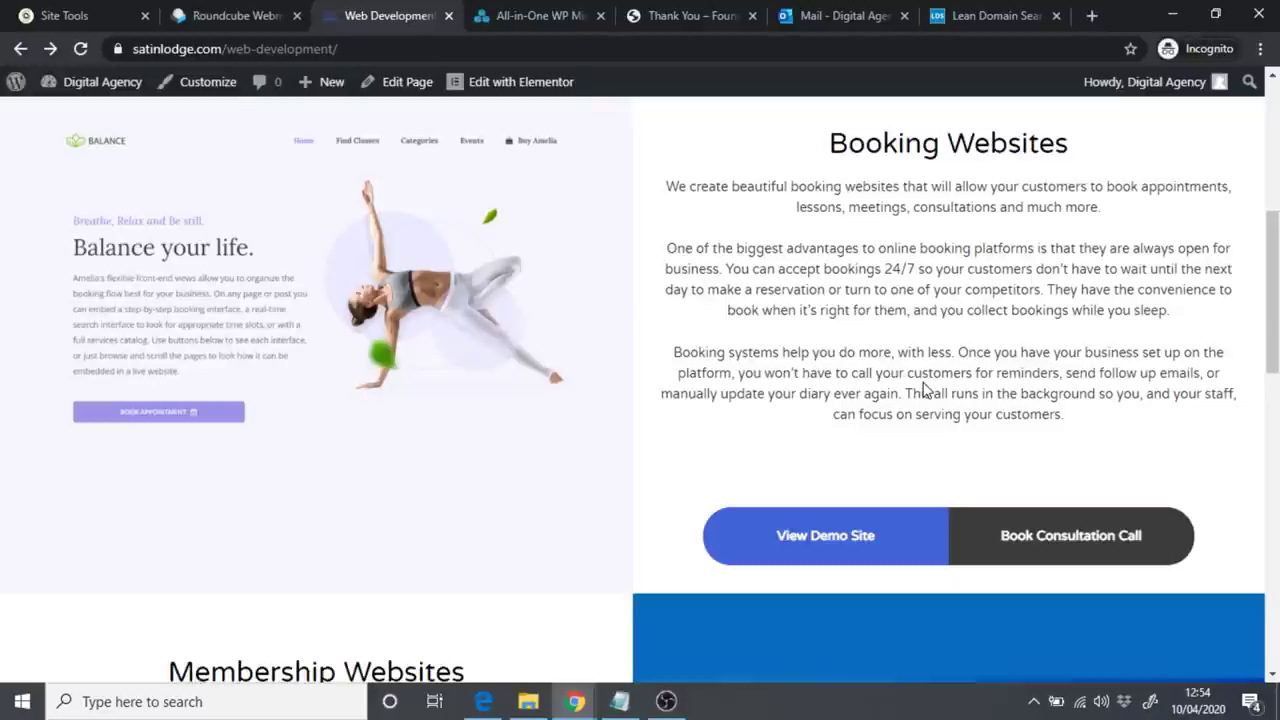
pyautogui.scroll(-3, 923, 390)
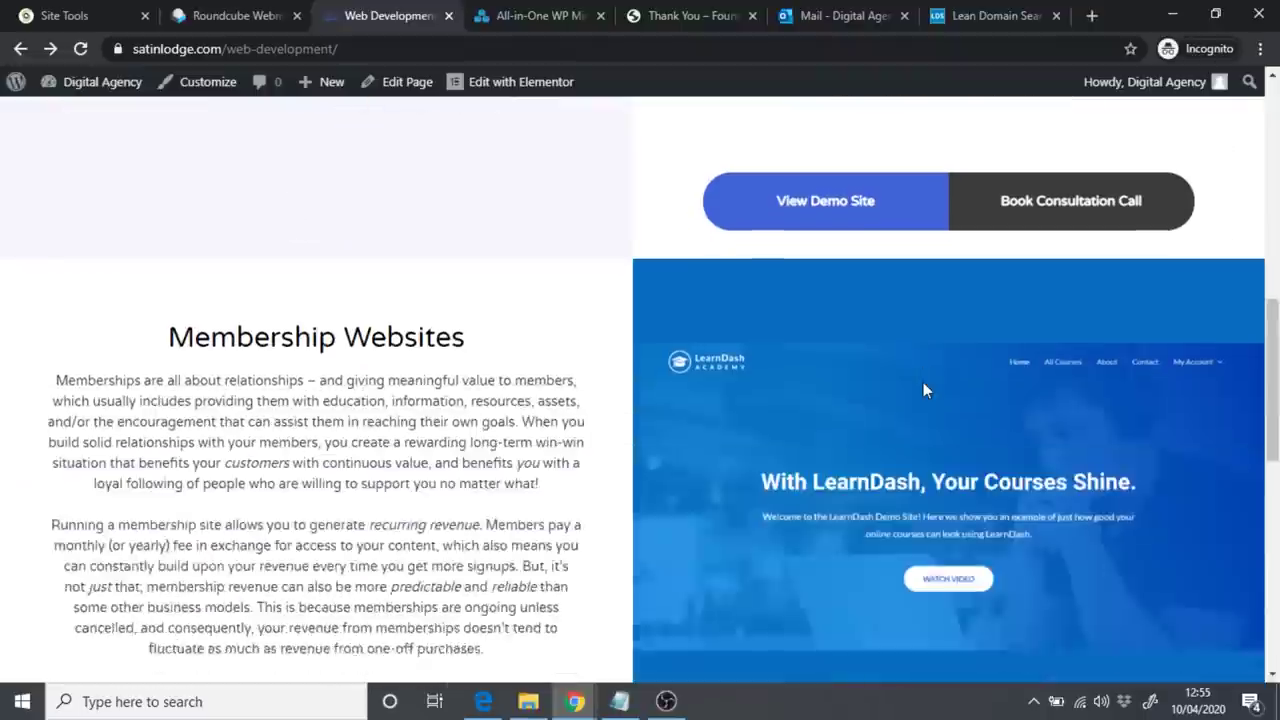
pyautogui.scroll(1, 923, 390)
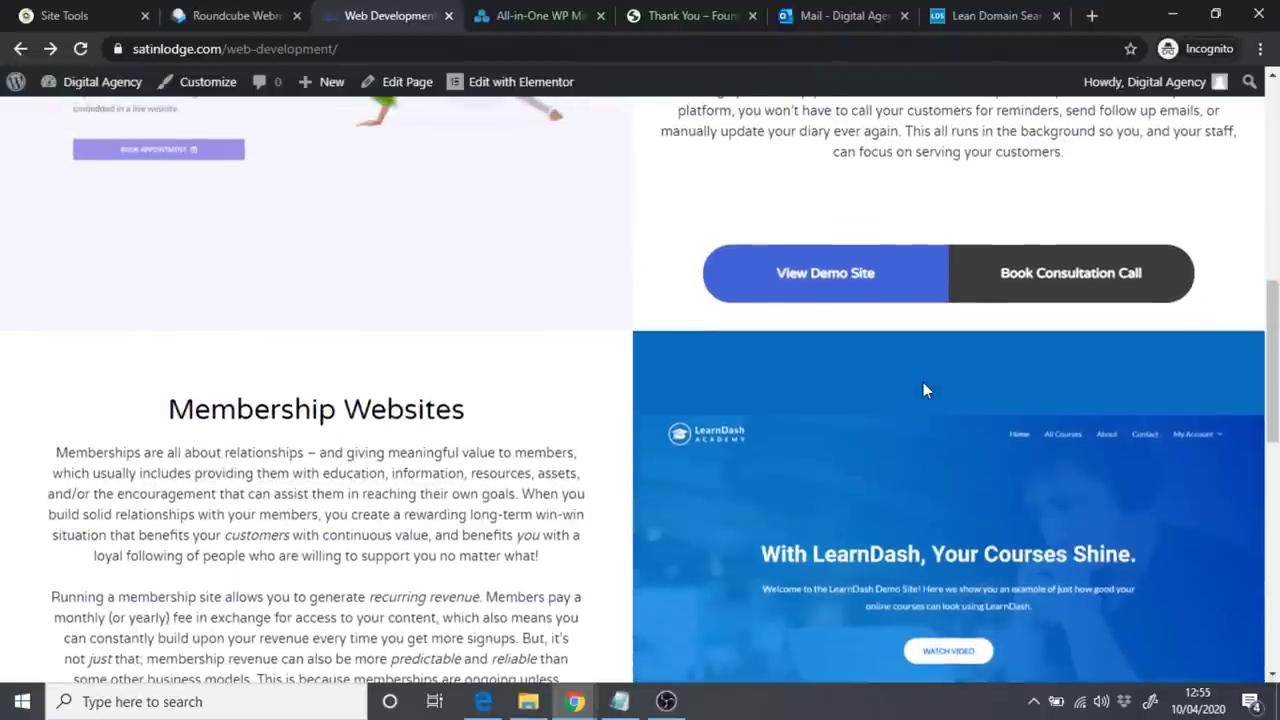
pyautogui.scroll(1, 923, 390)
pyautogui.scroll(-4, 923, 390)
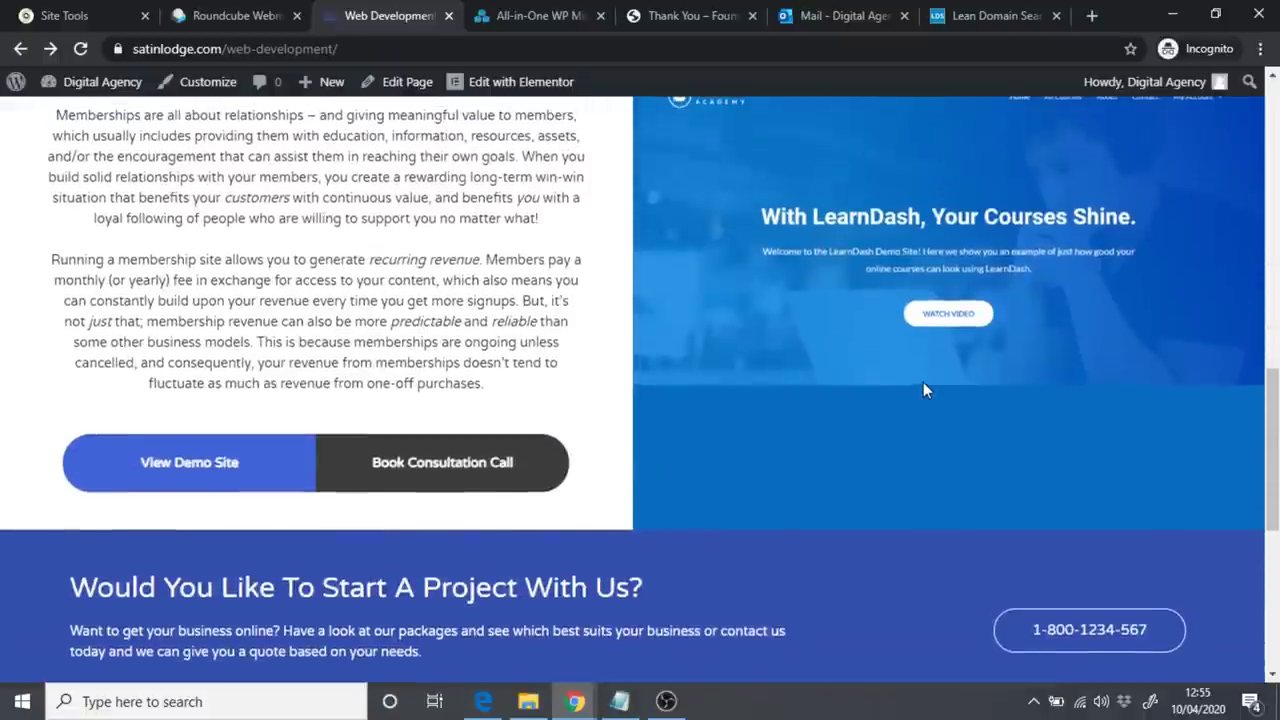
pyautogui.scroll(4, 923, 390)
pyautogui.scroll(10, 923, 390)
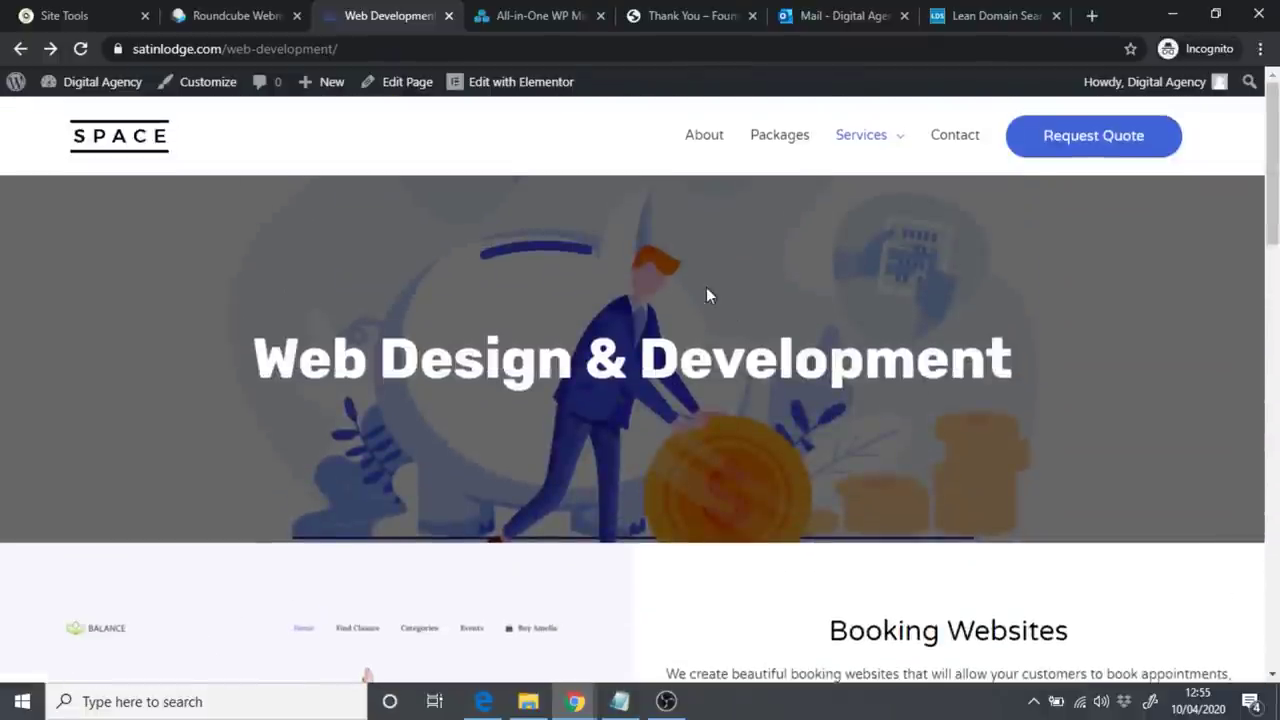
pyautogui.click(100, 140)
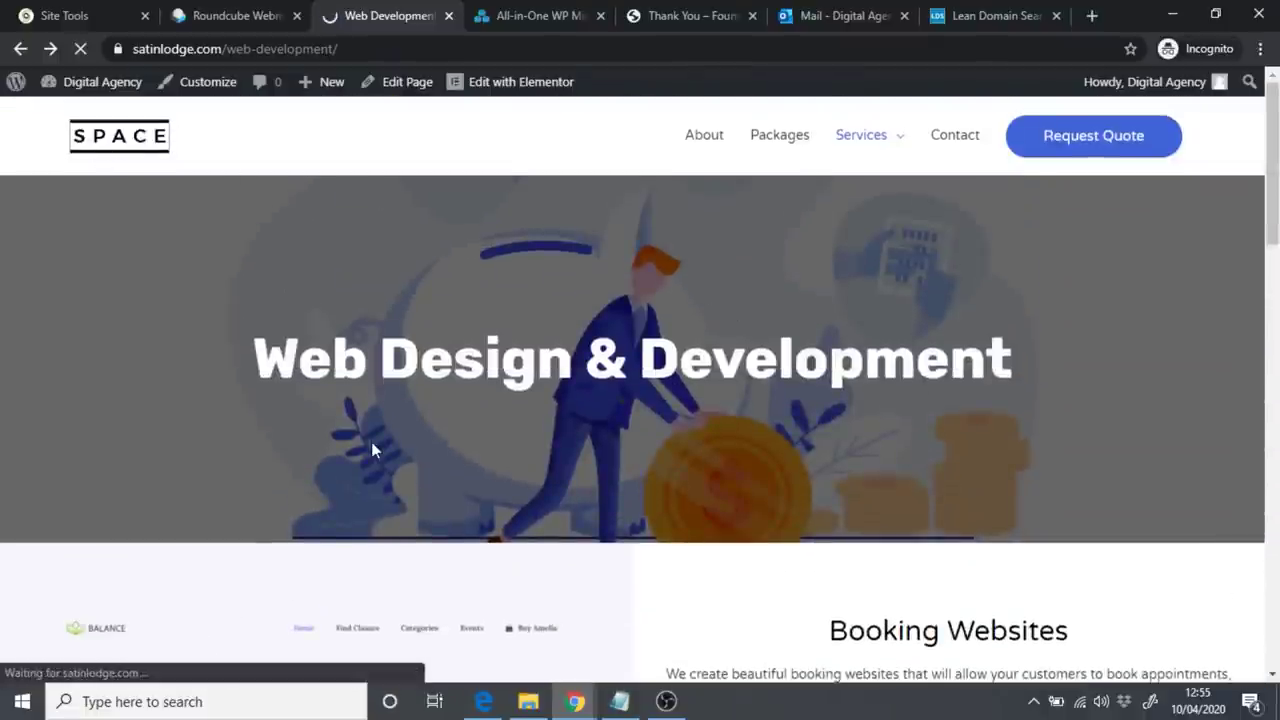
# - From the home page, open the Mobile App Development page via its Learn more link
pyautogui.scroll(-10, 371, 450)
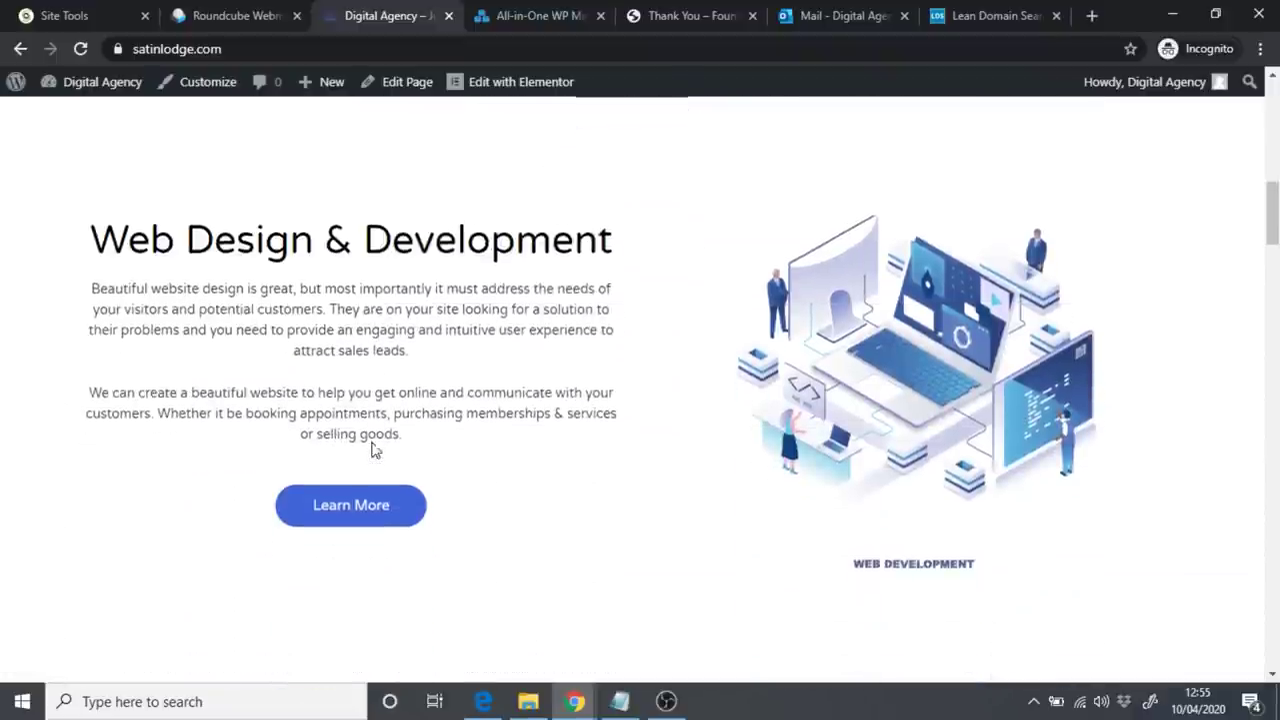
pyautogui.scroll(-6, 371, 450)
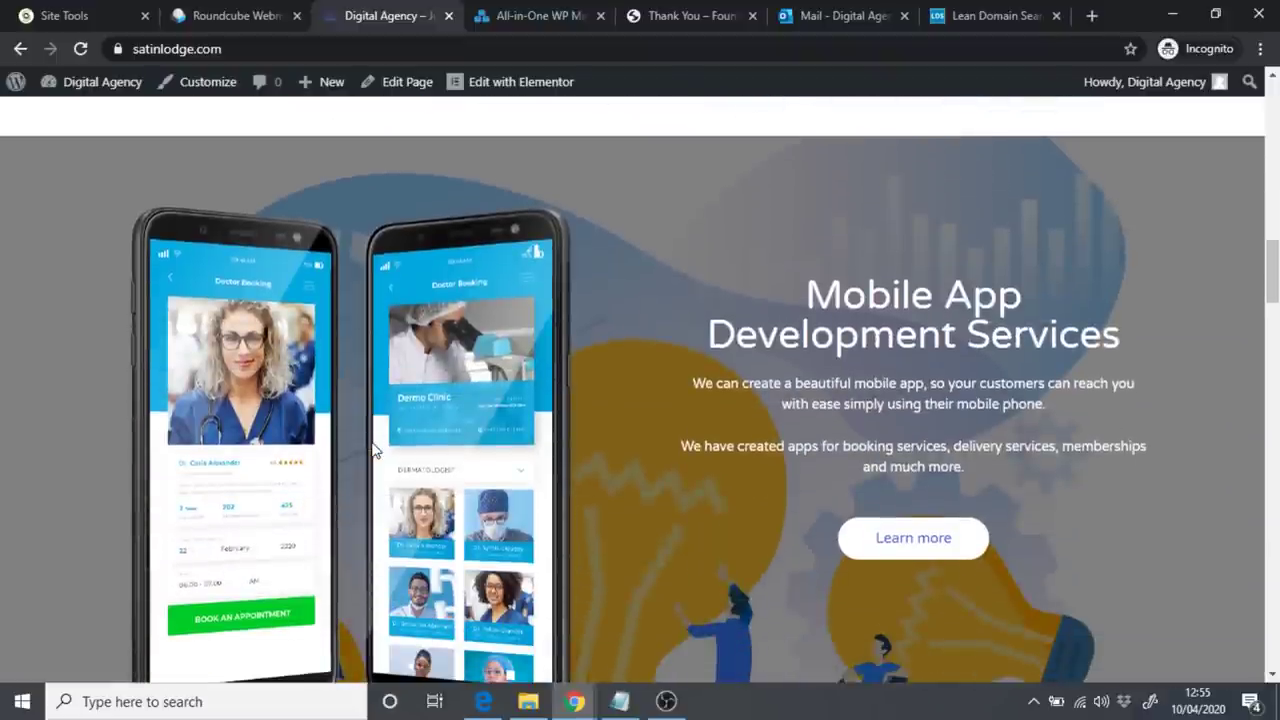
pyautogui.scroll(-1, 371, 450)
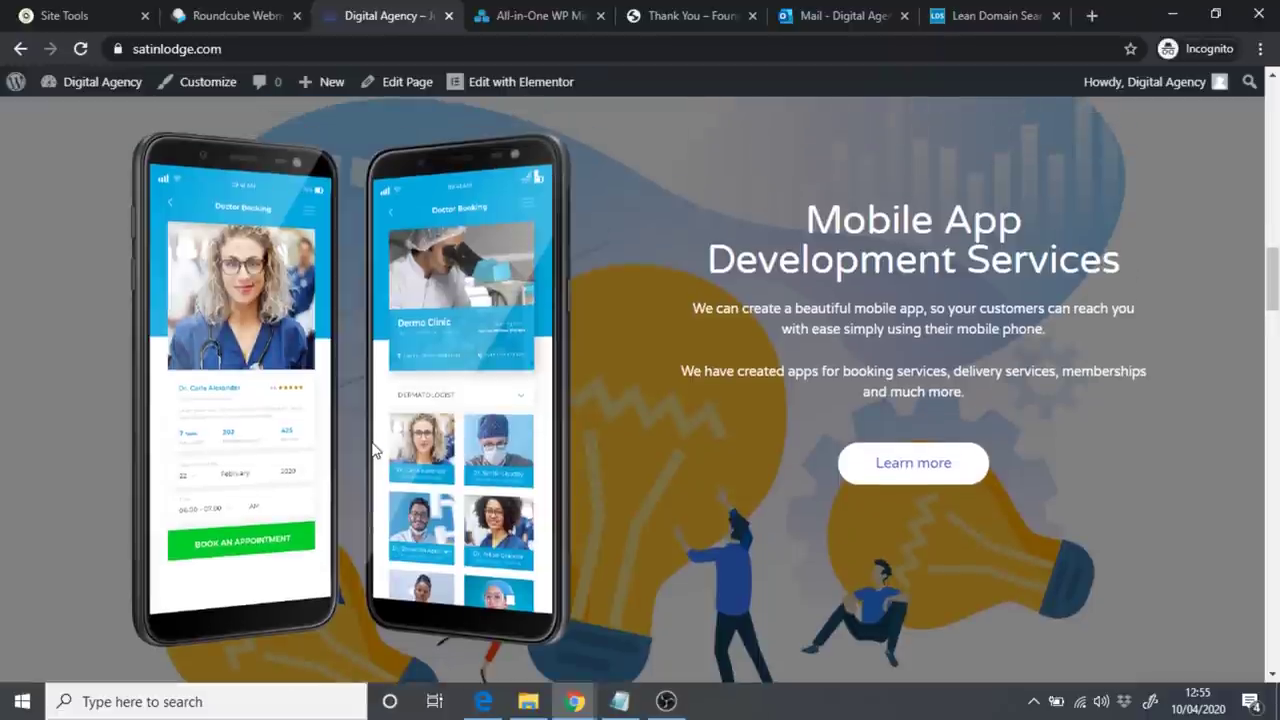
pyautogui.click(896, 462)
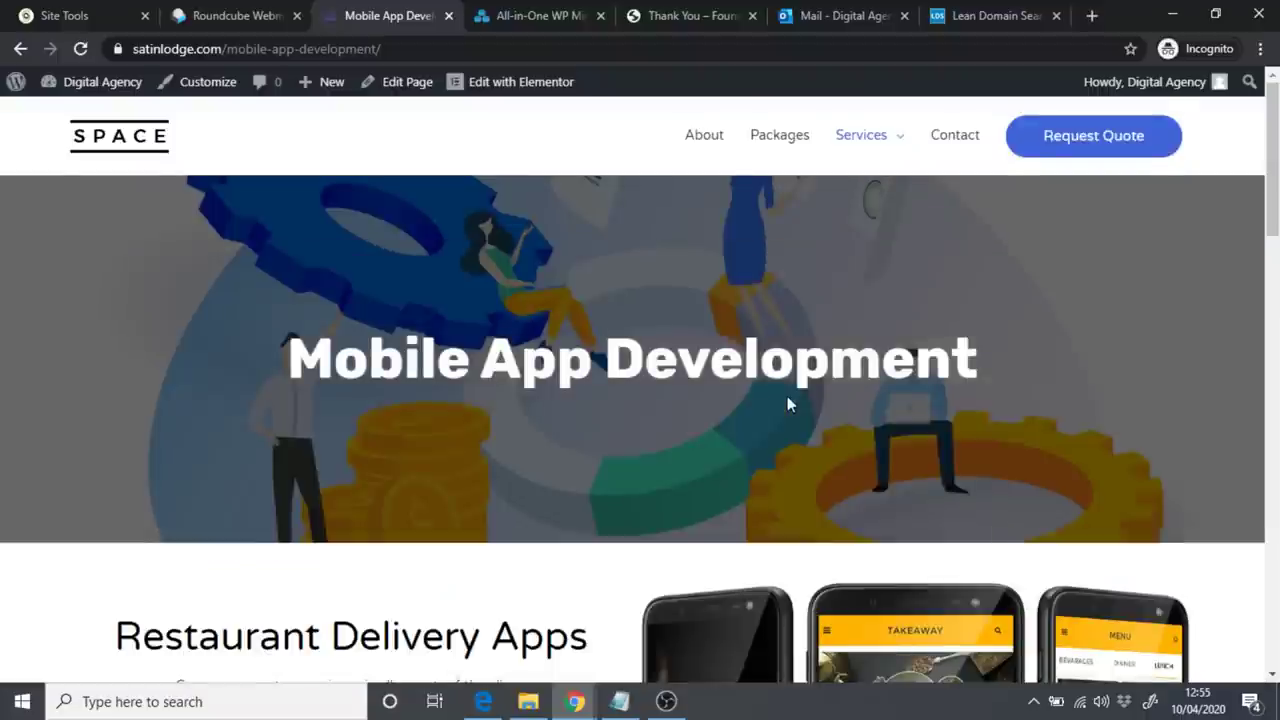
# - Browse the Restaurant Delivery Apps section and open its Book Free Consultation Call page
pyautogui.scroll(-5, 787, 396)
pyautogui.scroll(-1, 787, 403)
pyautogui.scroll(1, 787, 403)
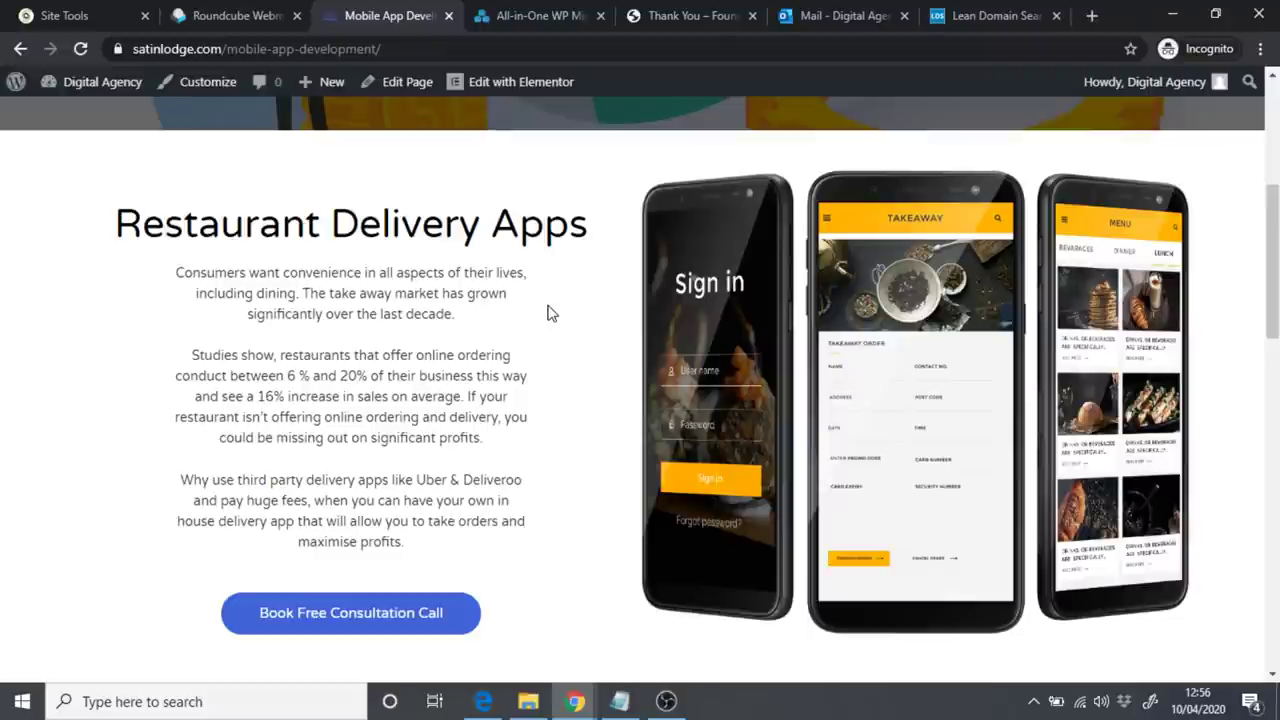
pyautogui.scroll(4, 548, 314)
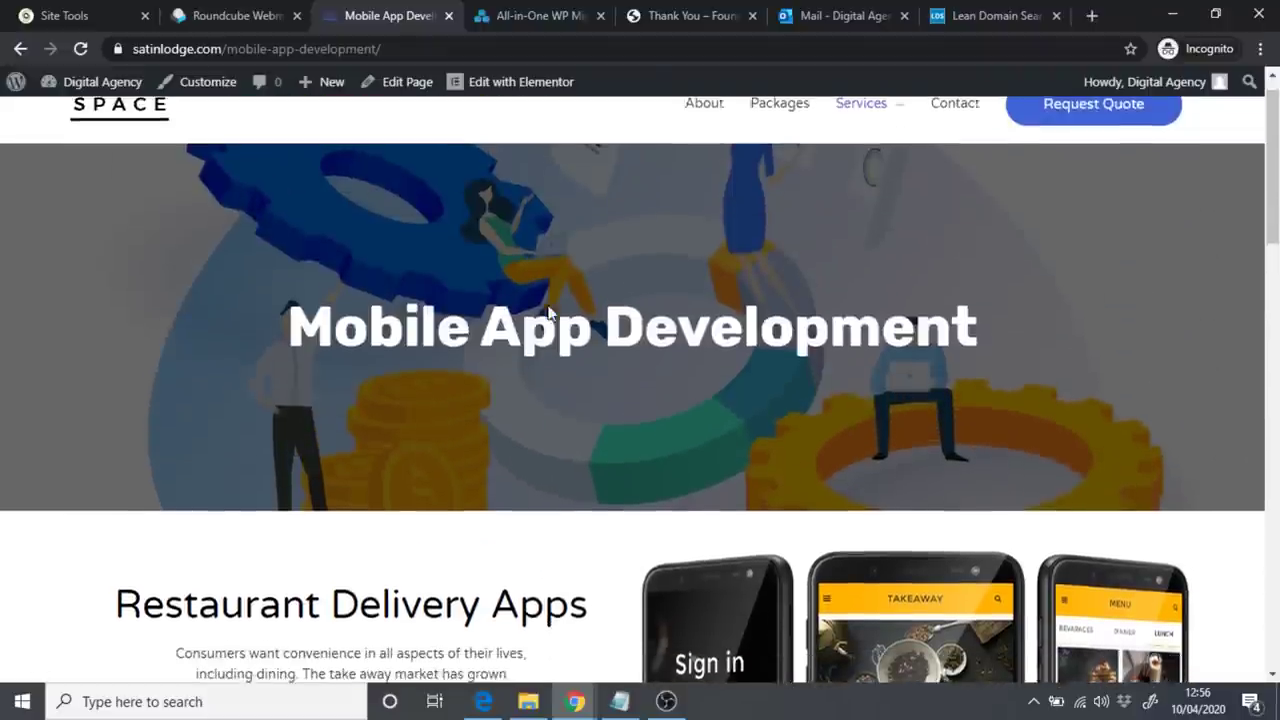
pyautogui.scroll(-4, 548, 314)
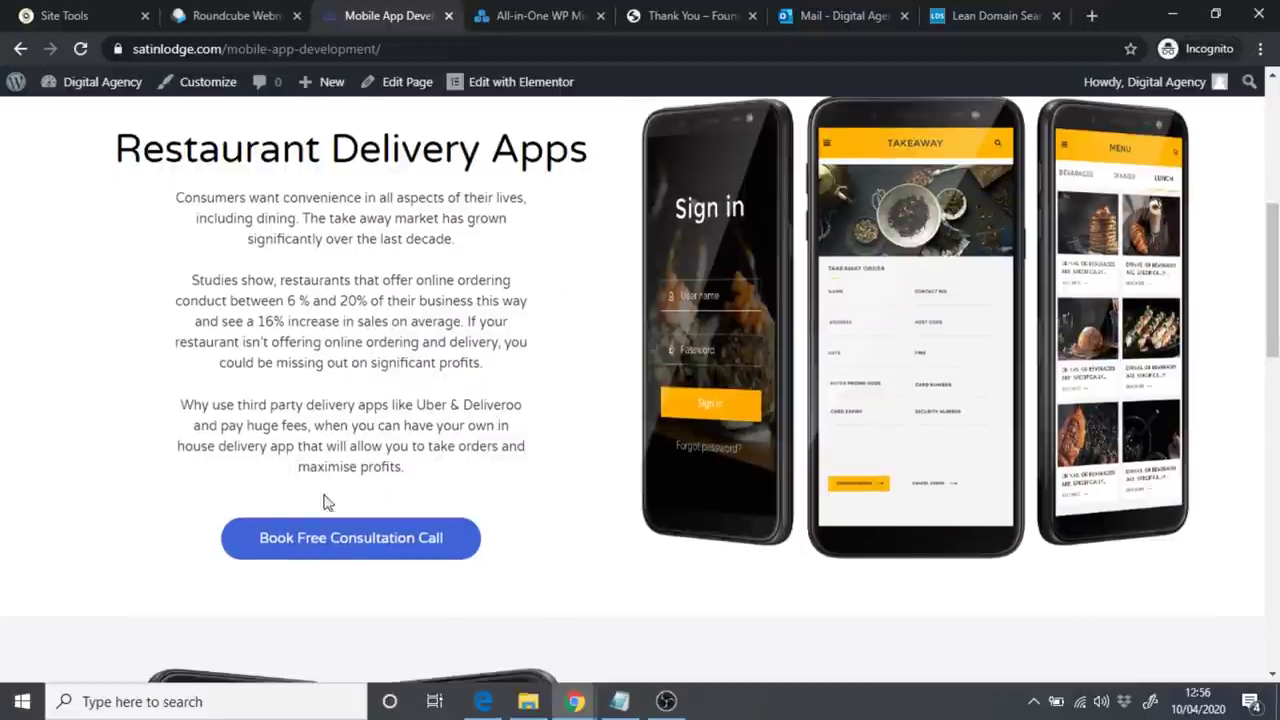
pyautogui.click(330, 542)
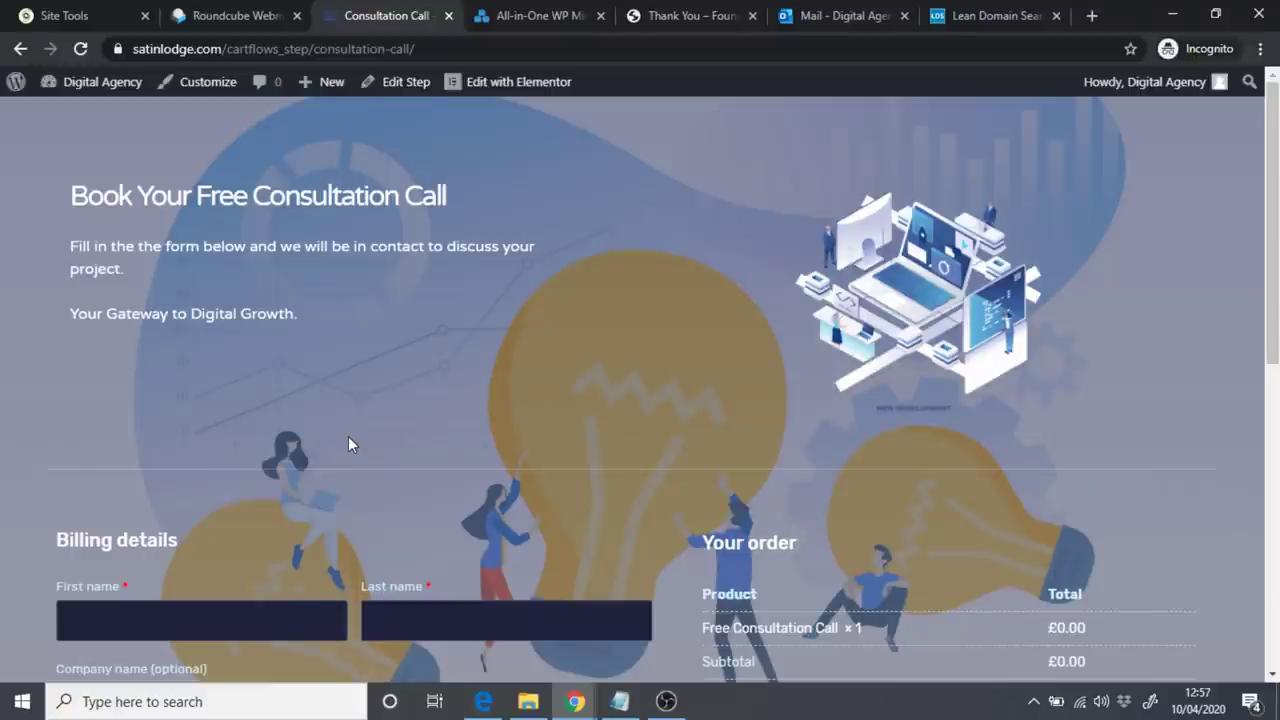
# - Return from the consultation checkout to the Mobile App Development page
pyautogui.click(20, 48)
# - Scroll through the Mobile App Development page's Booking Apps section and back up to its title banner
pyautogui.scroll(-5, 146, 382)
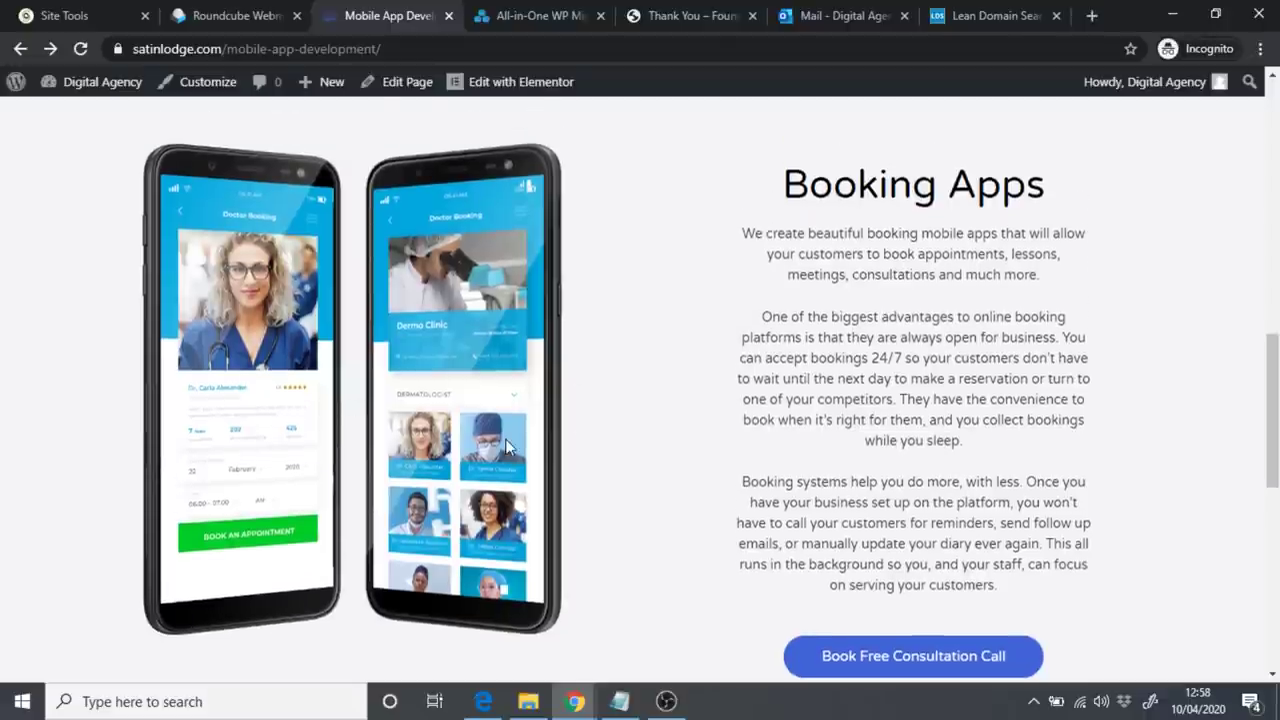
pyautogui.scroll(-3, 505, 446)
pyautogui.scroll(3, 505, 446)
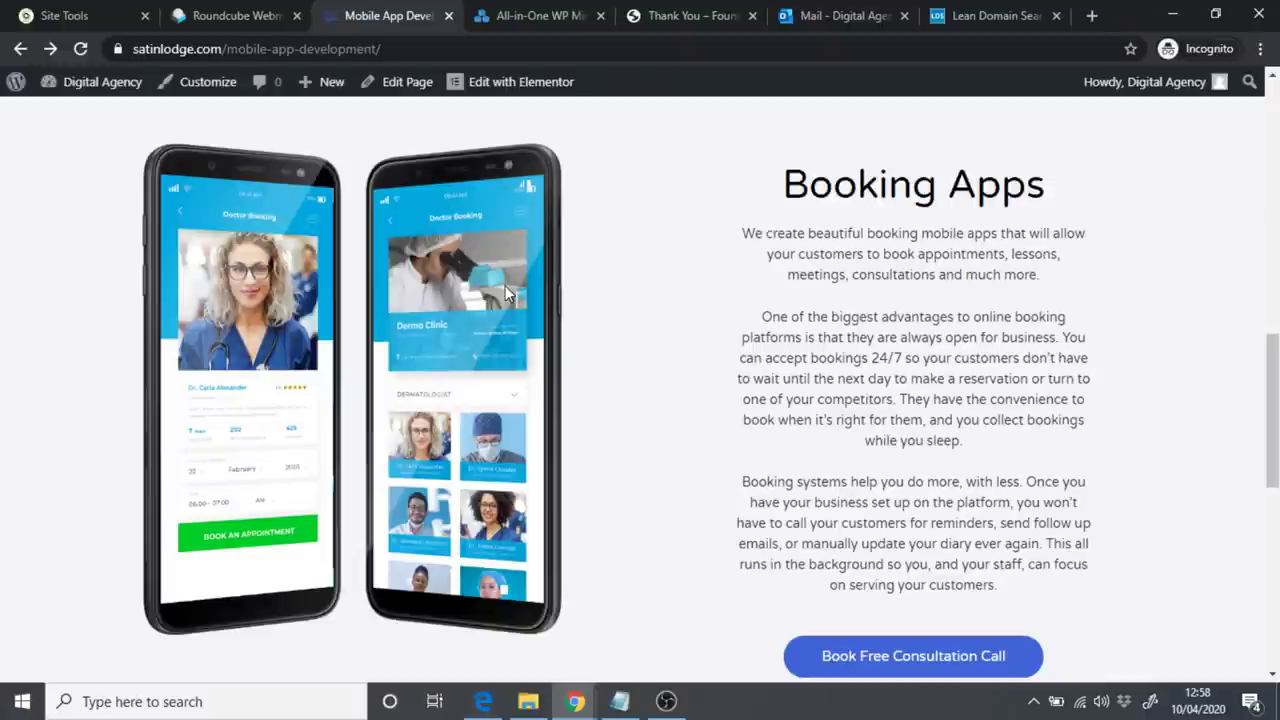
pyautogui.scroll(-2, 505, 290)
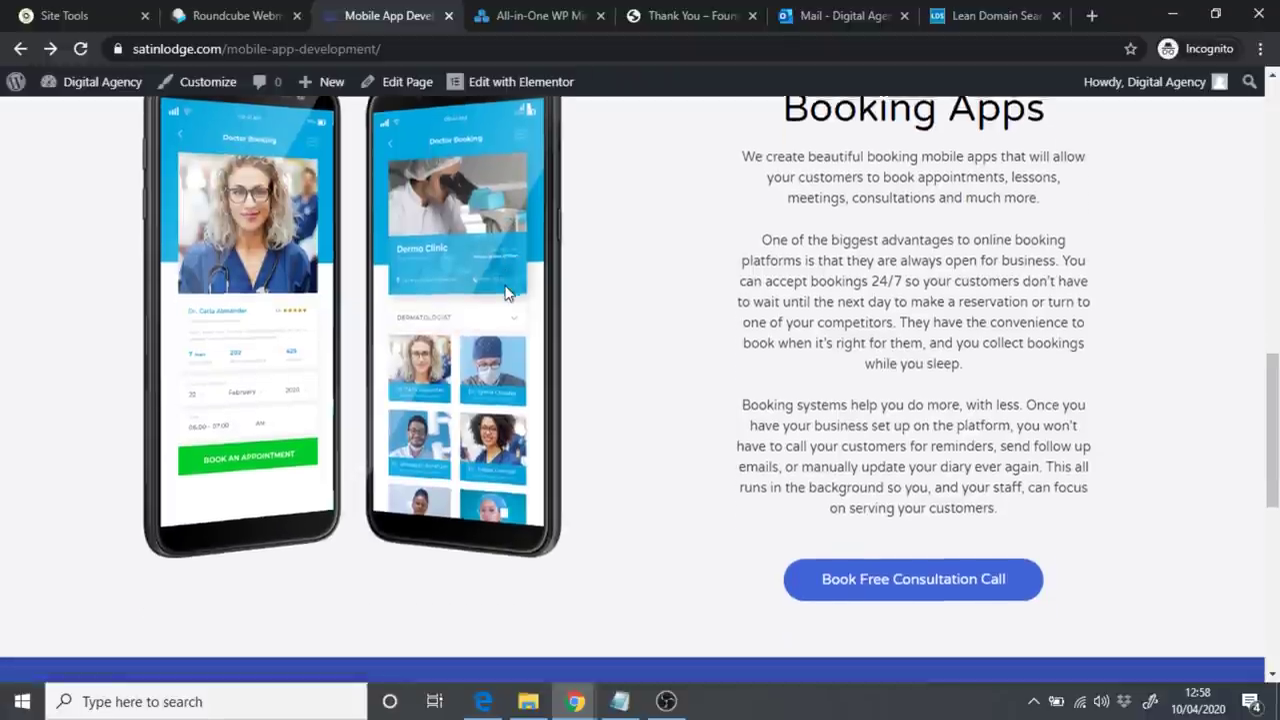
pyautogui.scroll(2, 505, 290)
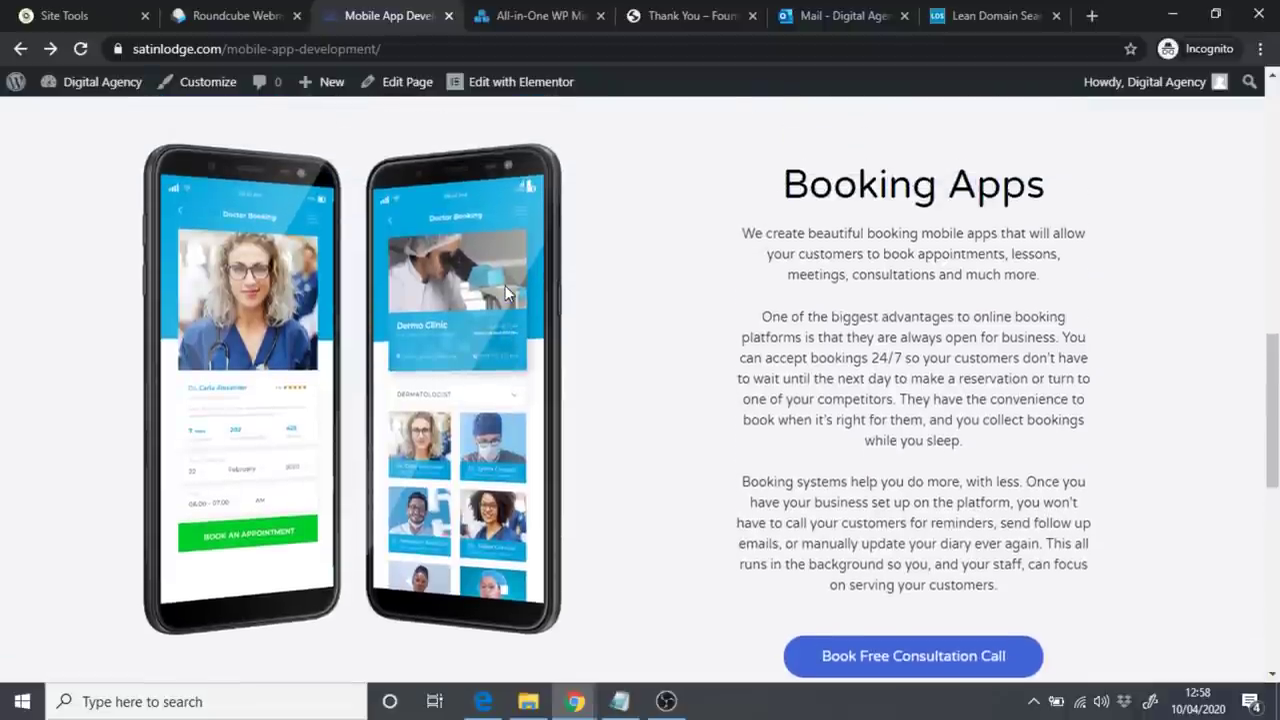
pyautogui.scroll(-3, 505, 285)
pyautogui.scroll(6, 505, 290)
pyautogui.scroll(6, 505, 290)
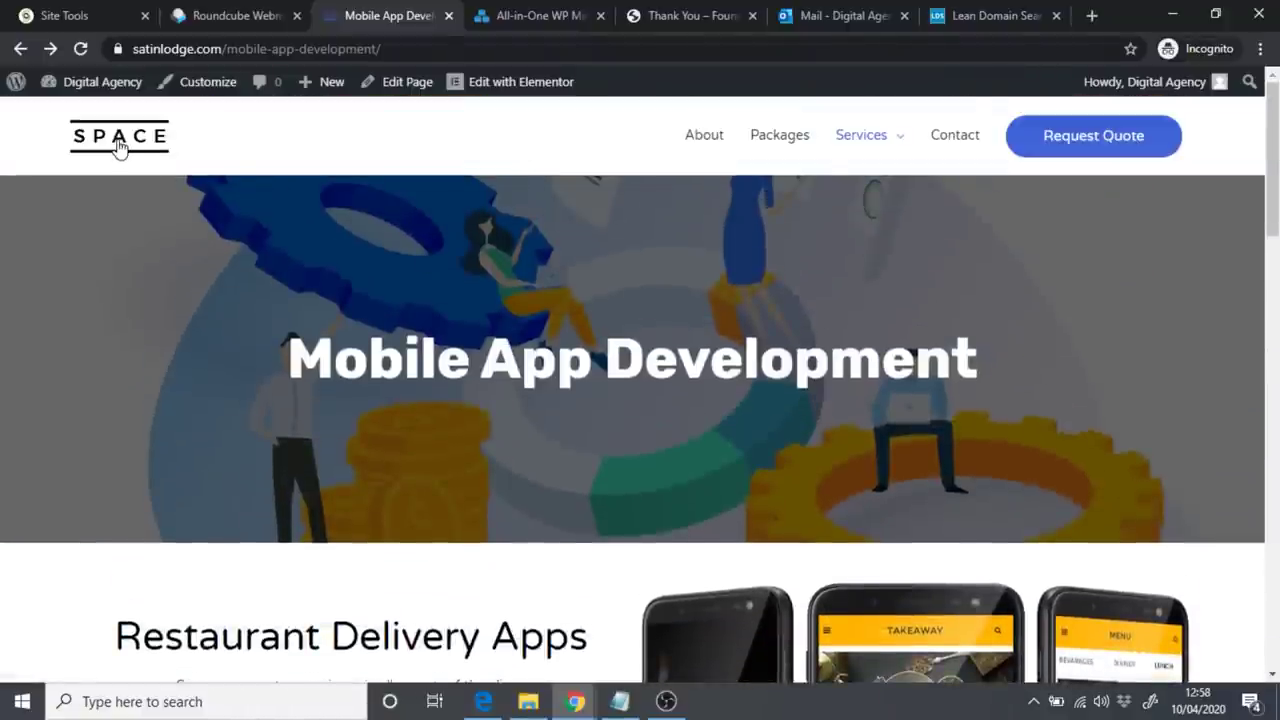
pyautogui.click(120, 140)
# - Scroll down the home page to Zoom Setup and open its Learn More page
pyautogui.scroll(-15, 268, 500)
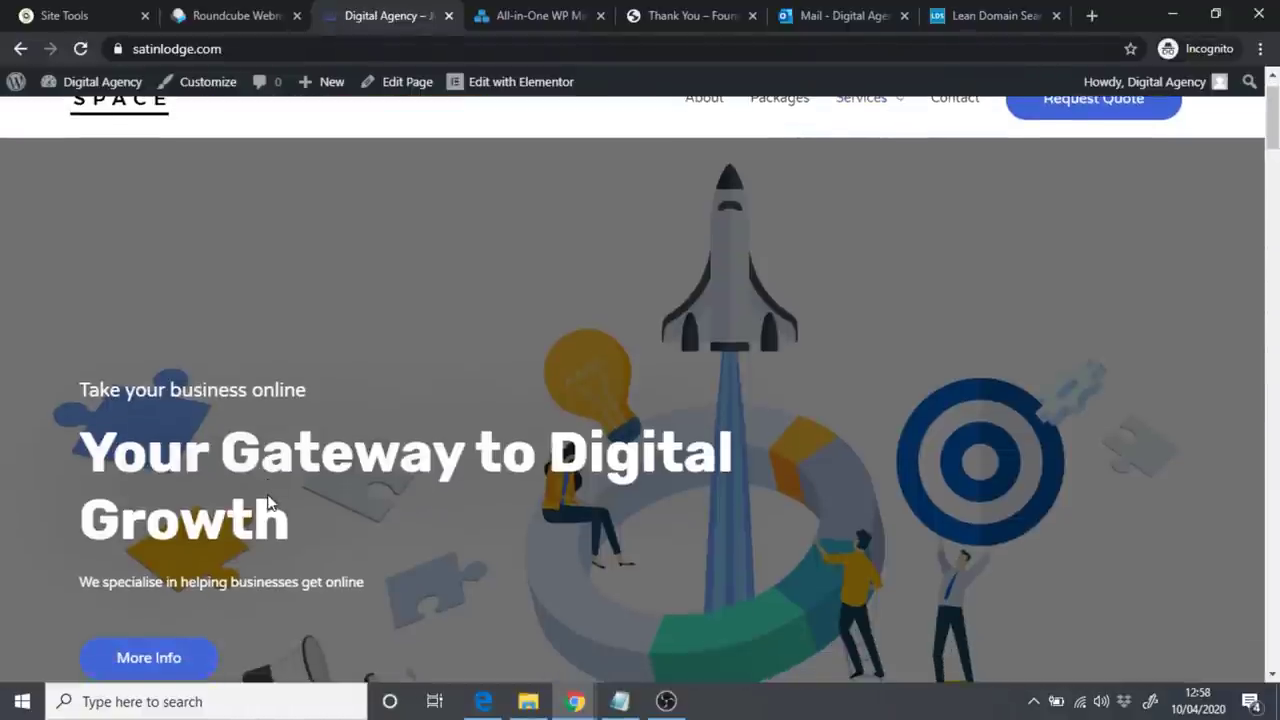
pyautogui.scroll(-6, 268, 500)
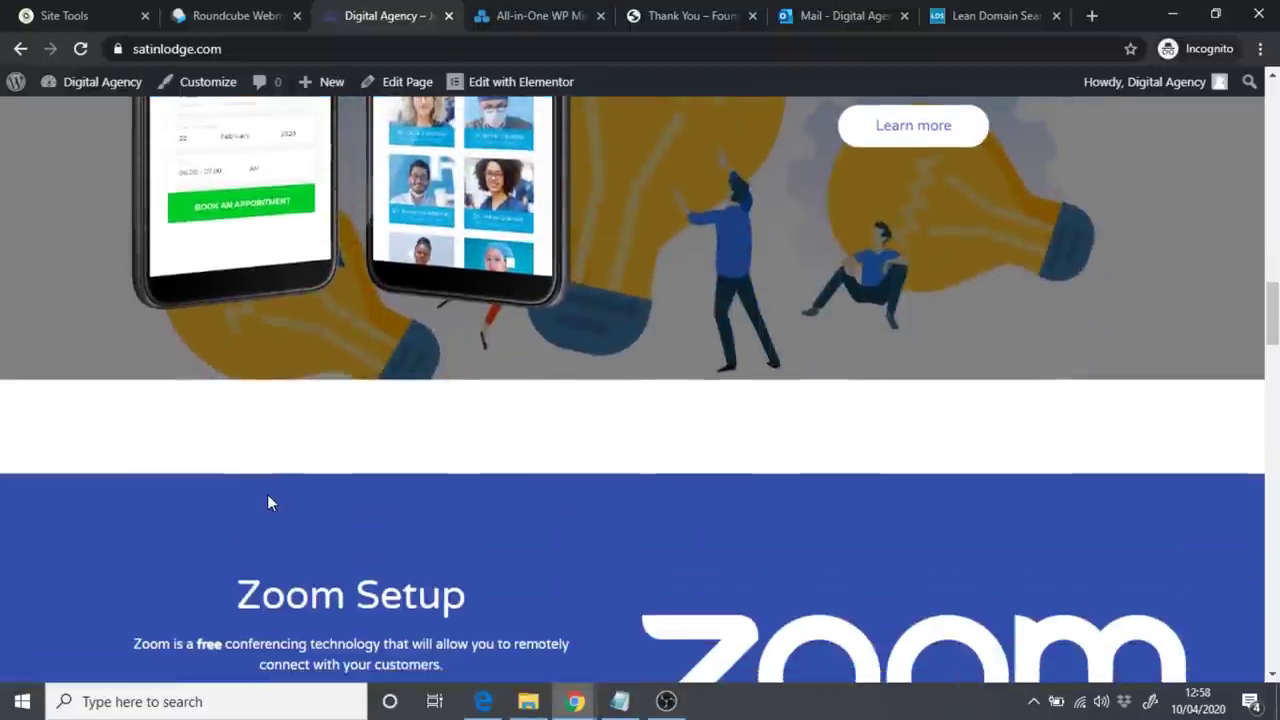
pyautogui.scroll(-1, 268, 500)
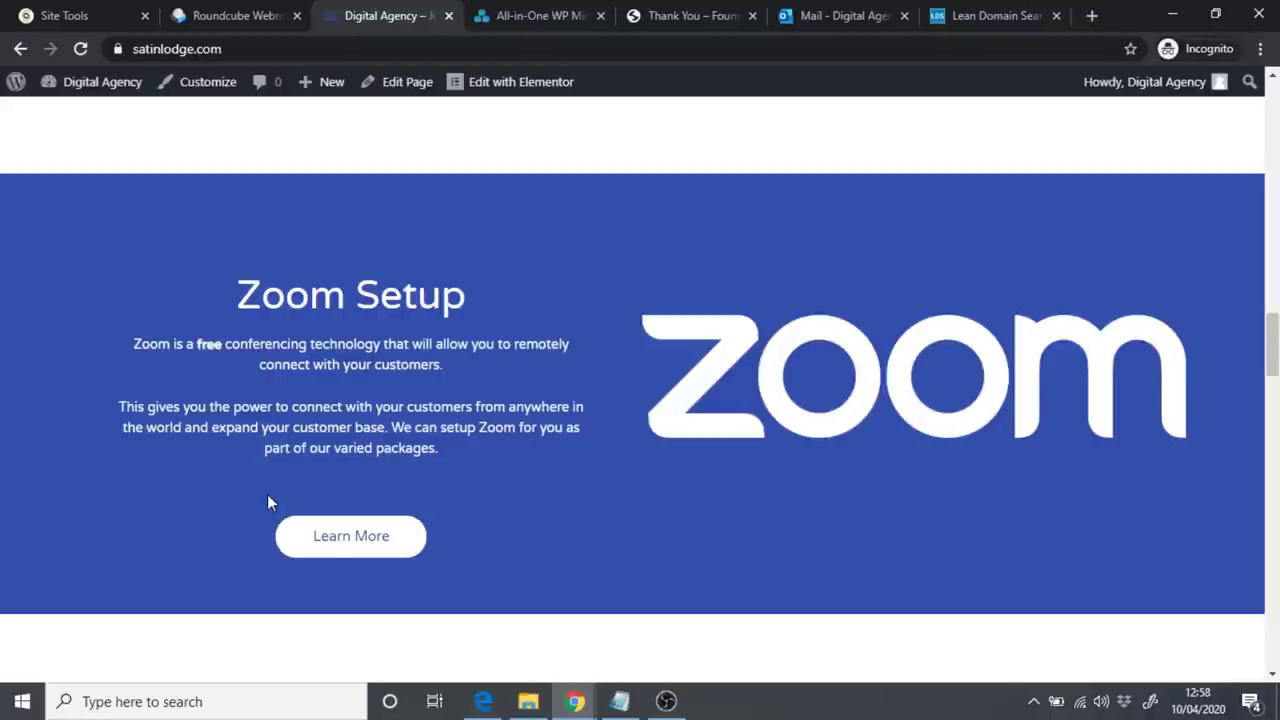
pyautogui.click(362, 548)
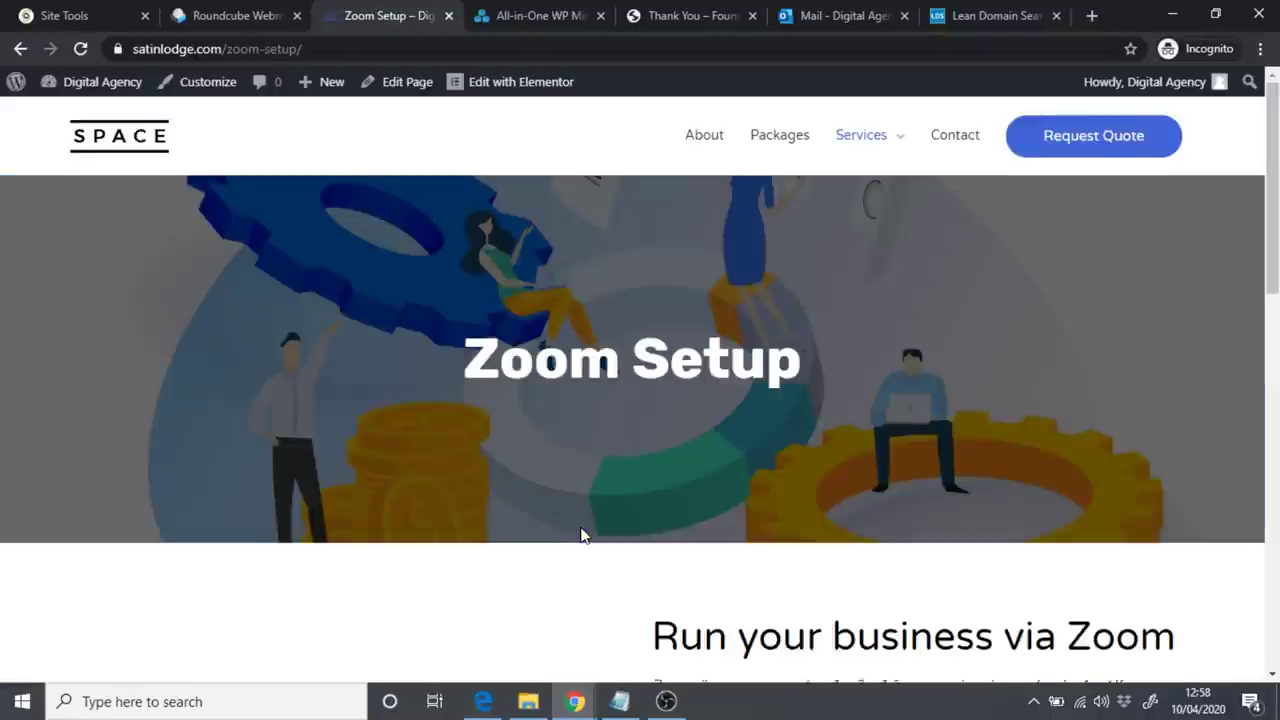
# - Browse the 'Run your business via Zoom' content and return to the top banner
pyautogui.scroll(-5, 582, 535)
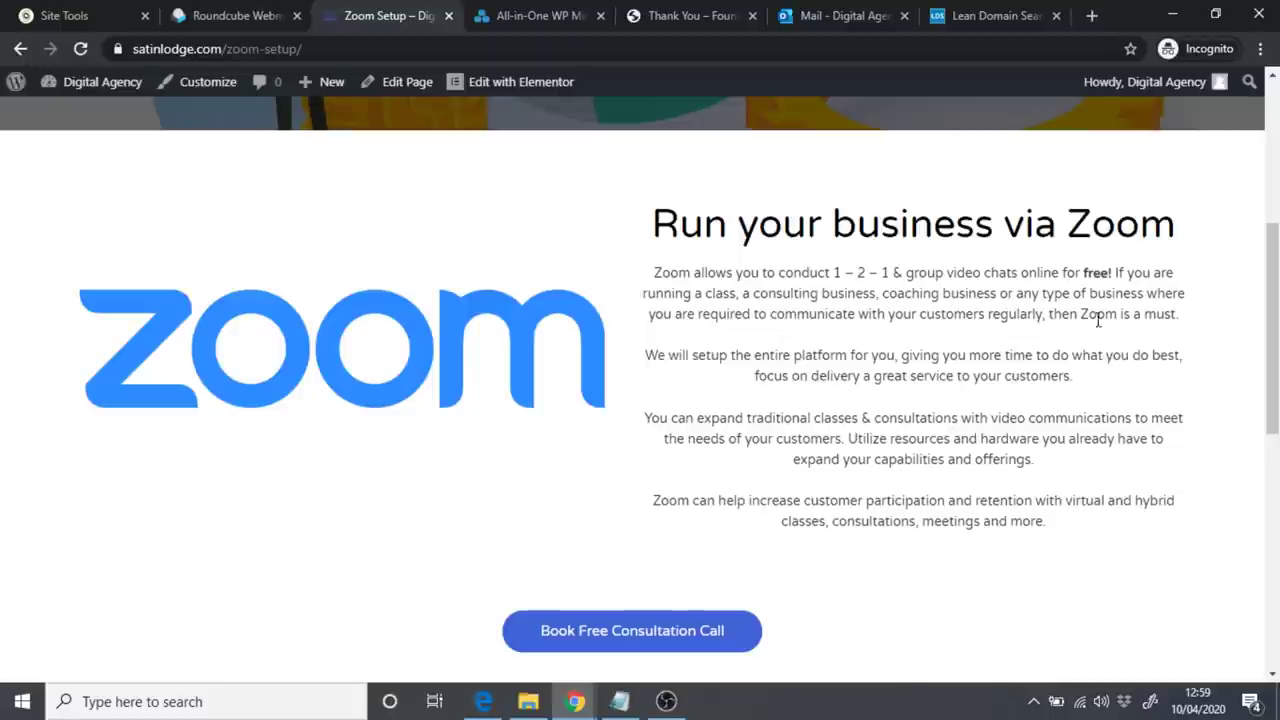
pyautogui.moveTo(1272, 307)
pyautogui.mouseDown()
pyautogui.moveTo(1272, 397)
pyautogui.moveTo(1272, 311)
pyautogui.moveTo(1272, 324)
pyautogui.mouseUp()
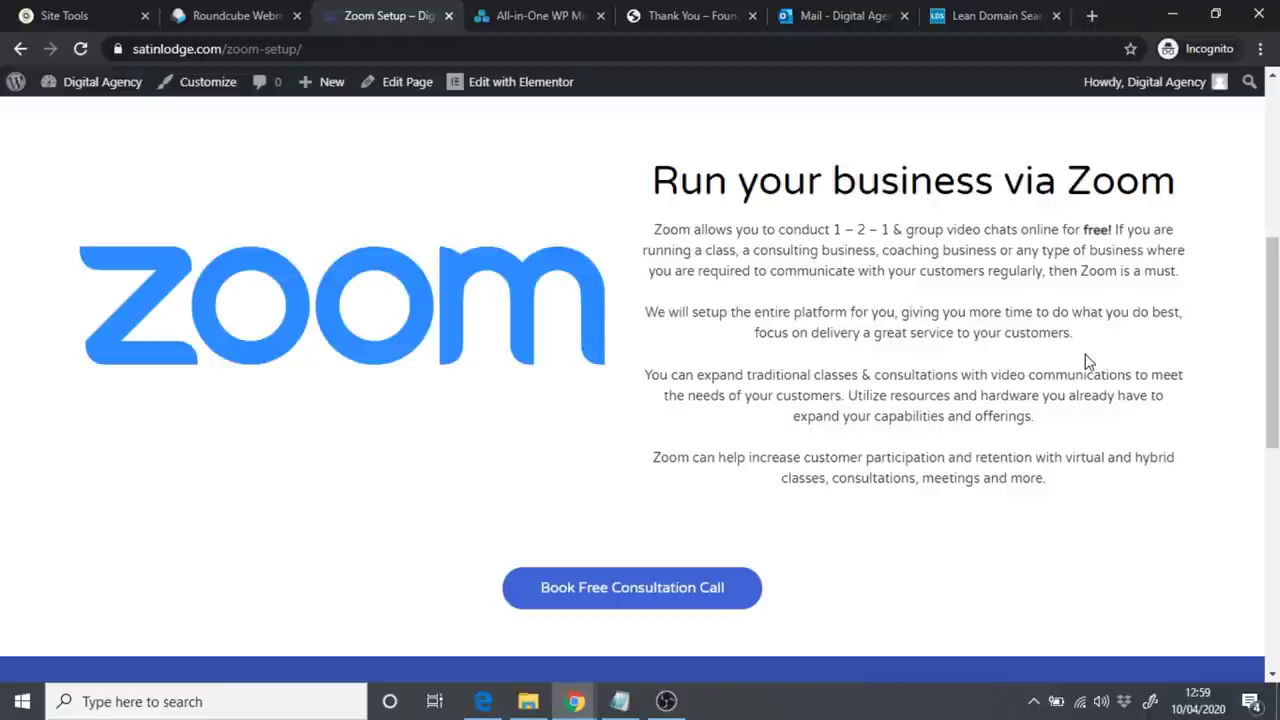
pyautogui.scroll(1, 1088, 362)
pyautogui.scroll(-1, 1088, 362)
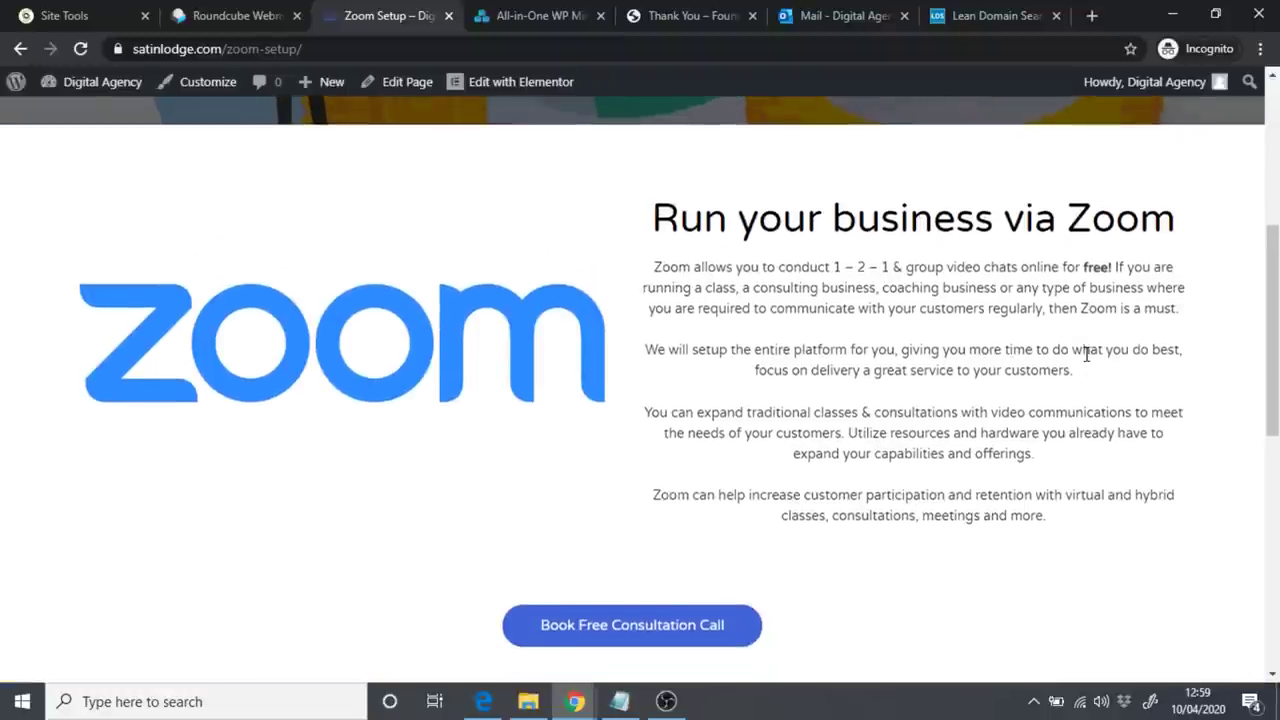
pyautogui.scroll(1, 1088, 362)
pyautogui.scroll(-1, 1088, 362)
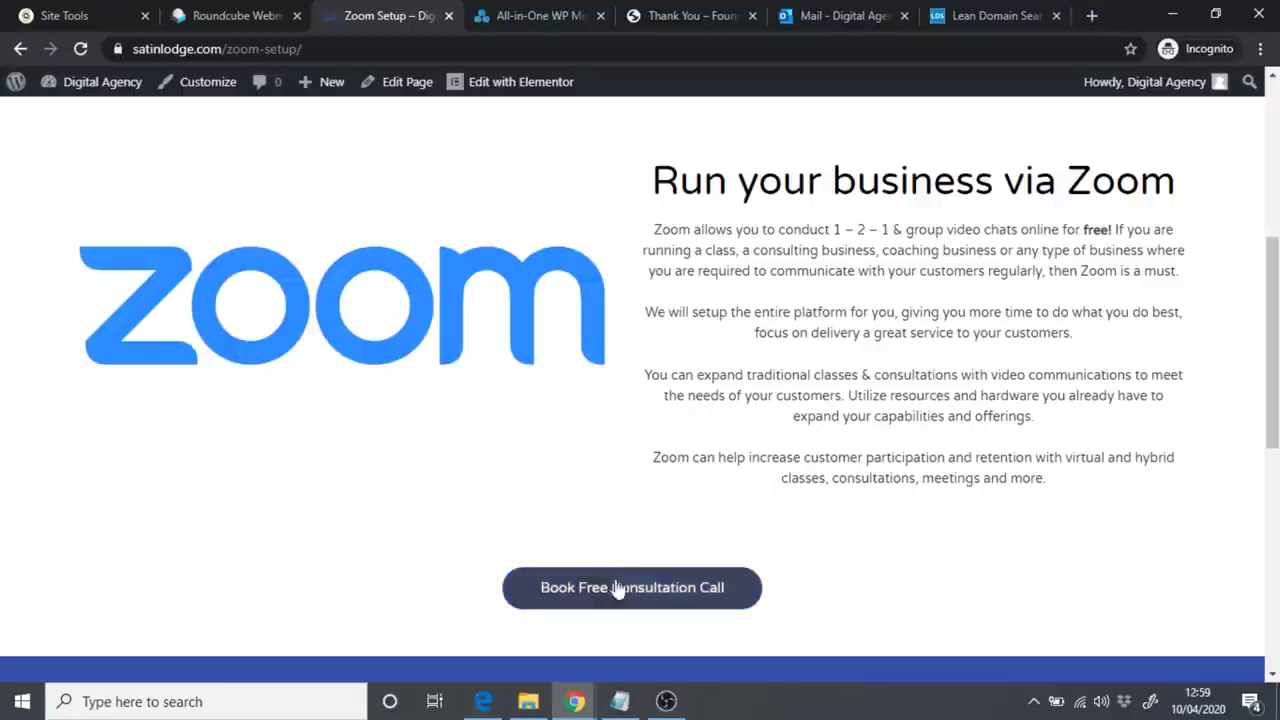
pyautogui.scroll(-1, 790, 583)
pyautogui.scroll(1, 790, 583)
pyautogui.scroll(4, 790, 583)
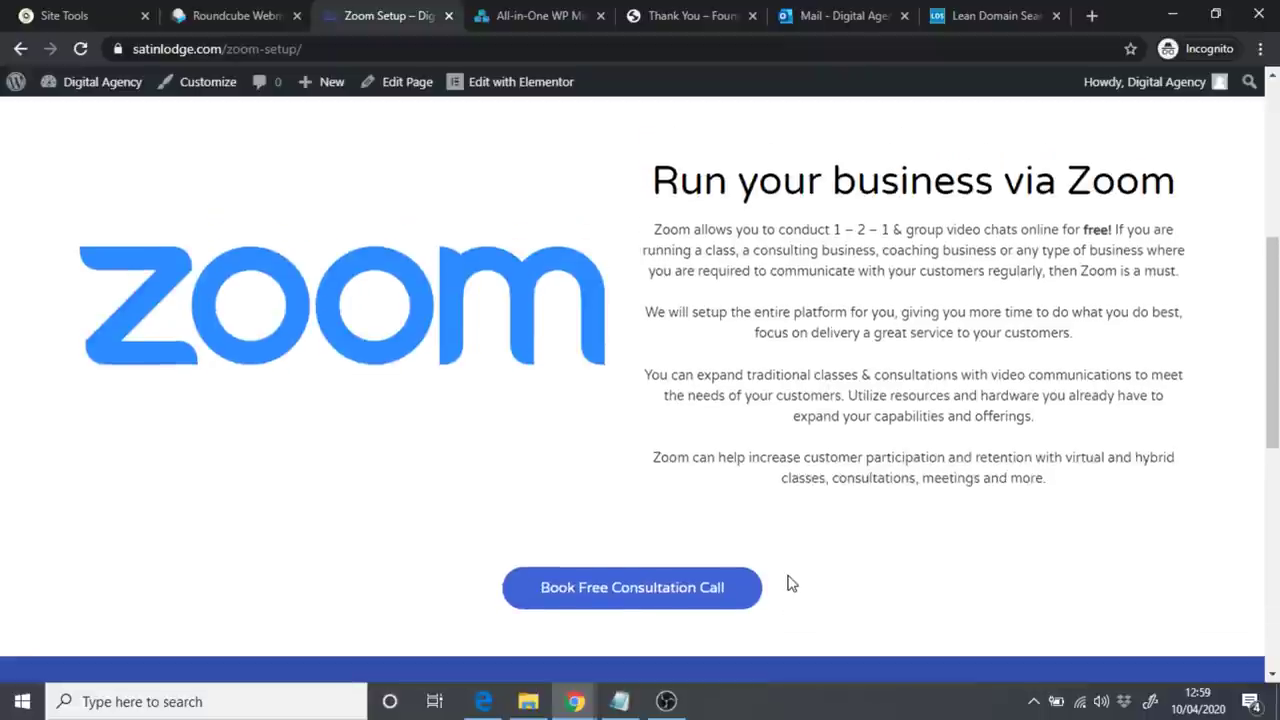
pyautogui.scroll(2, 790, 577)
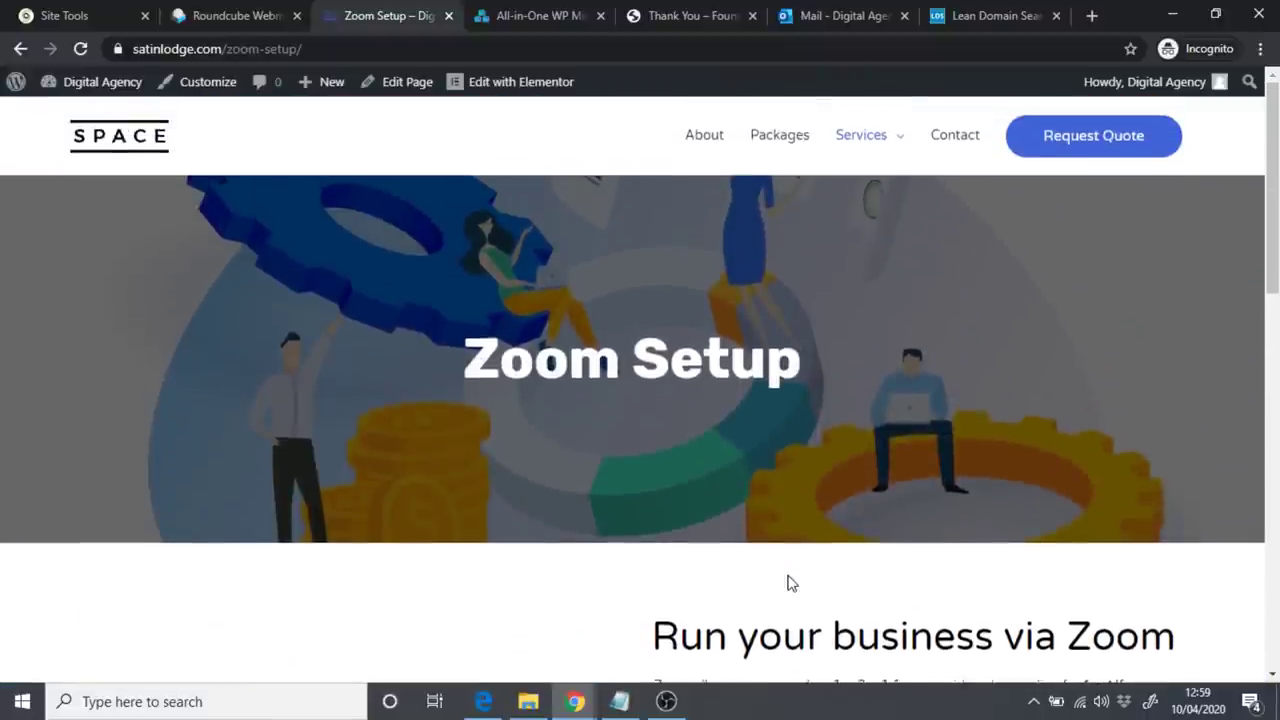
pyautogui.moveTo(866, 155)
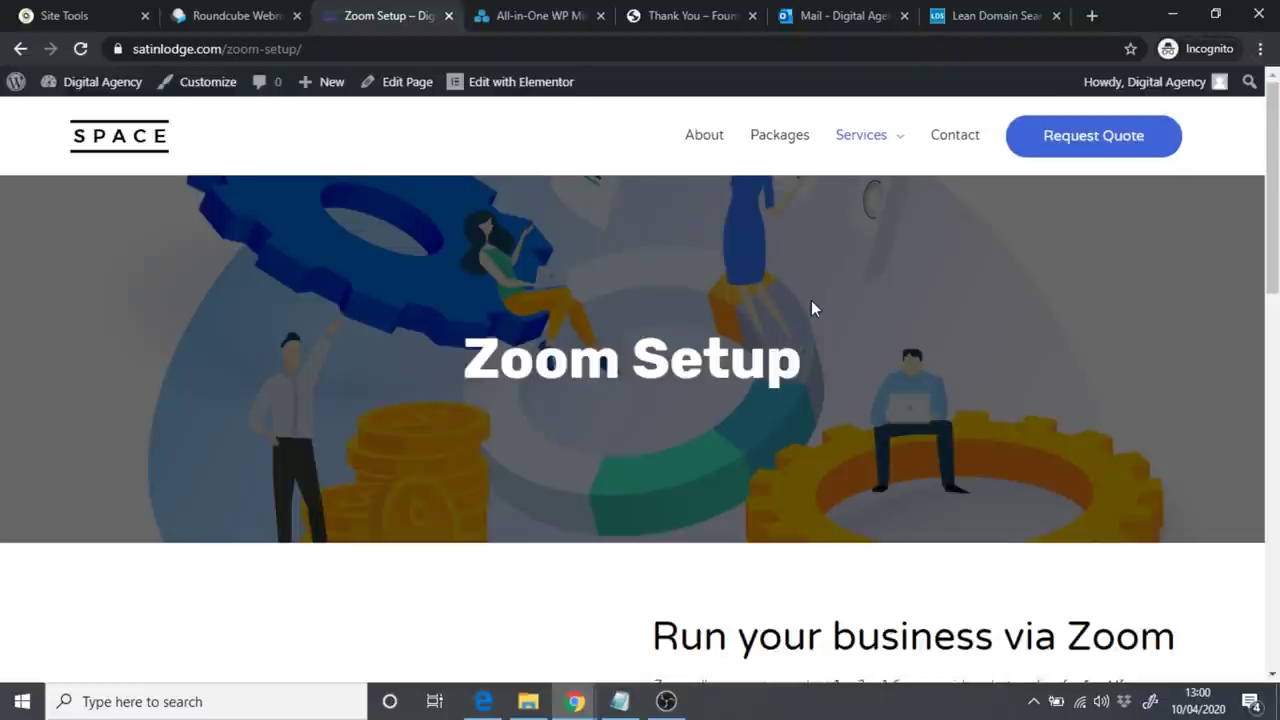
pyautogui.click(777, 143)
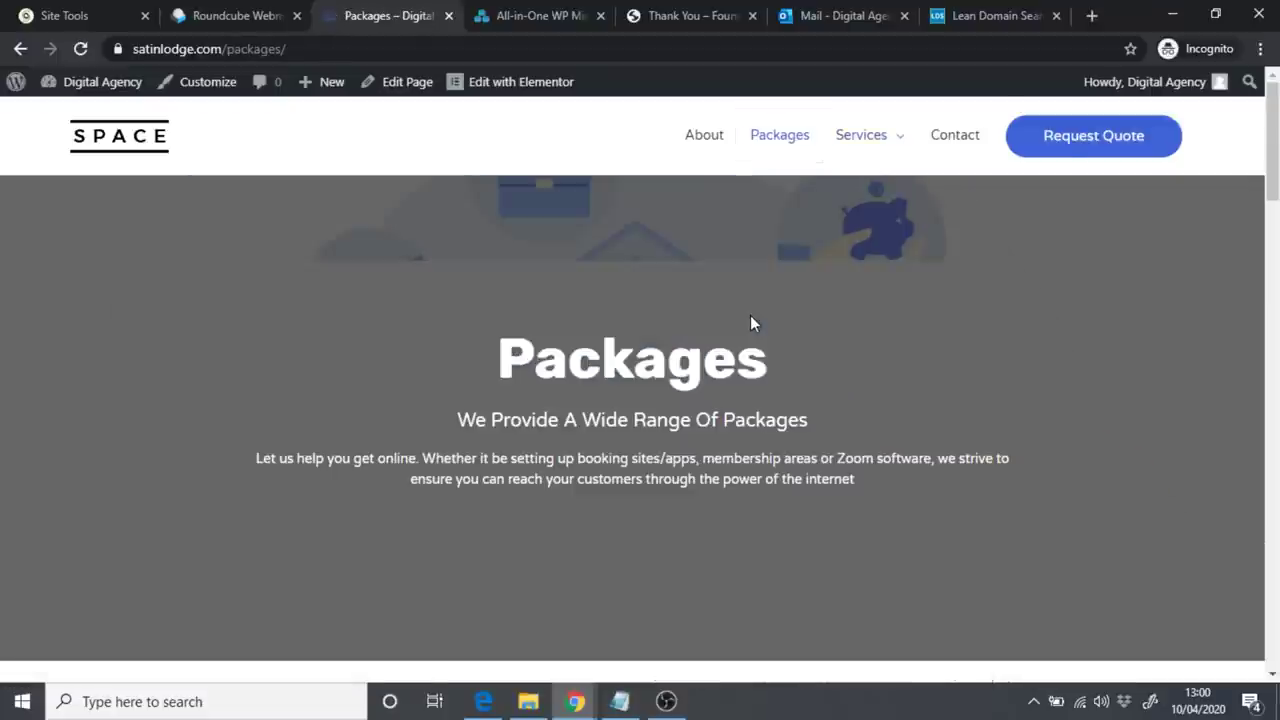
pyautogui.scroll(-5, 752, 322)
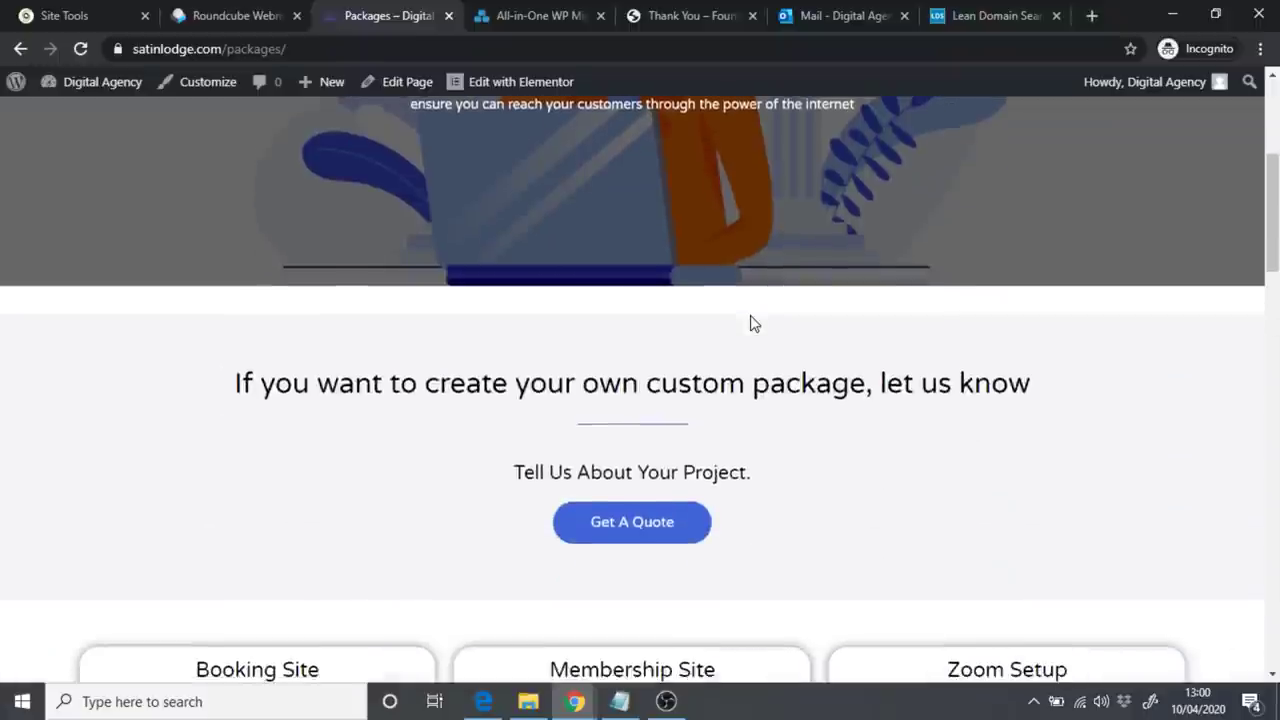
pyautogui.scroll(-4, 752, 322)
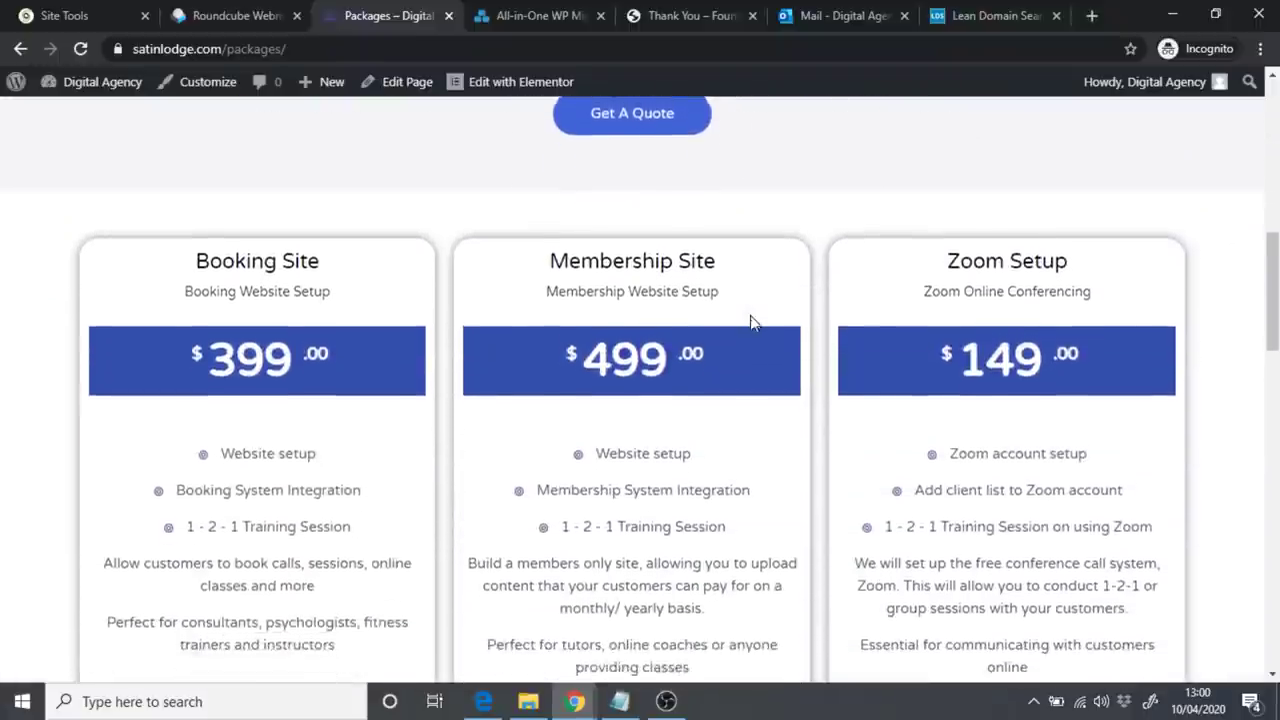
pyautogui.scroll(-1, 752, 322)
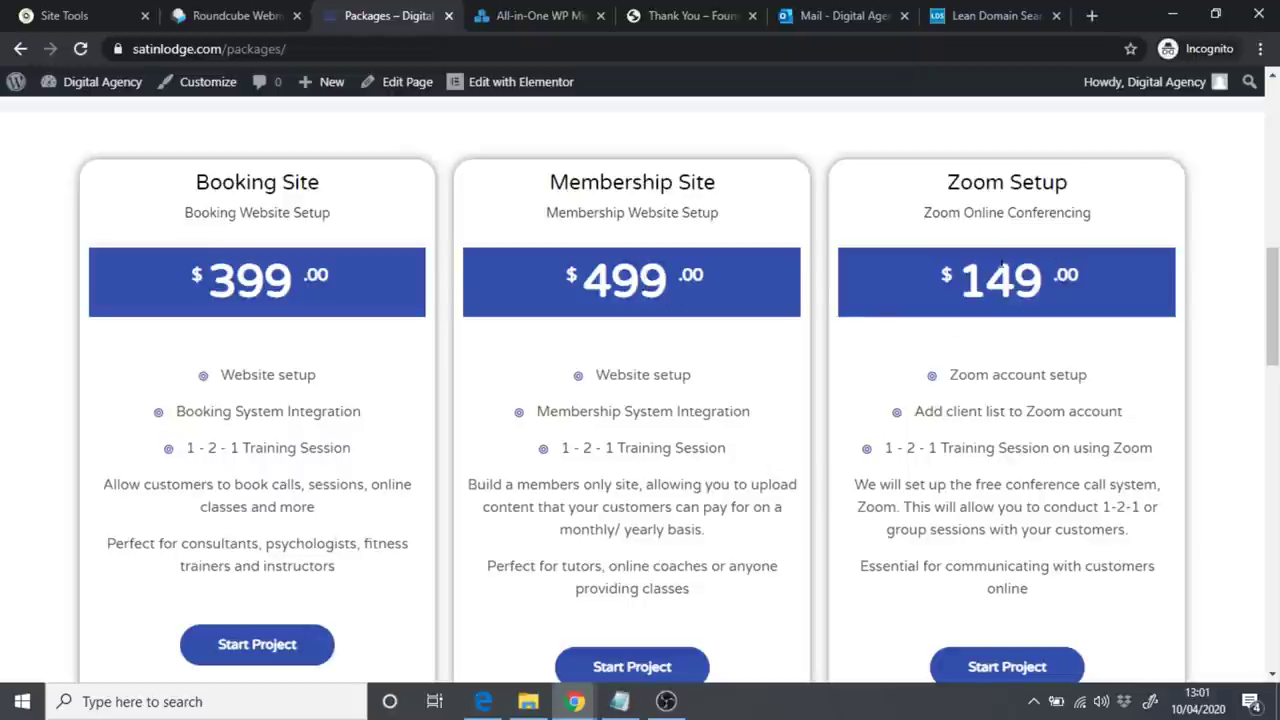
pyautogui.scroll(-1, 972, 327)
pyautogui.scroll(-5, 975, 327)
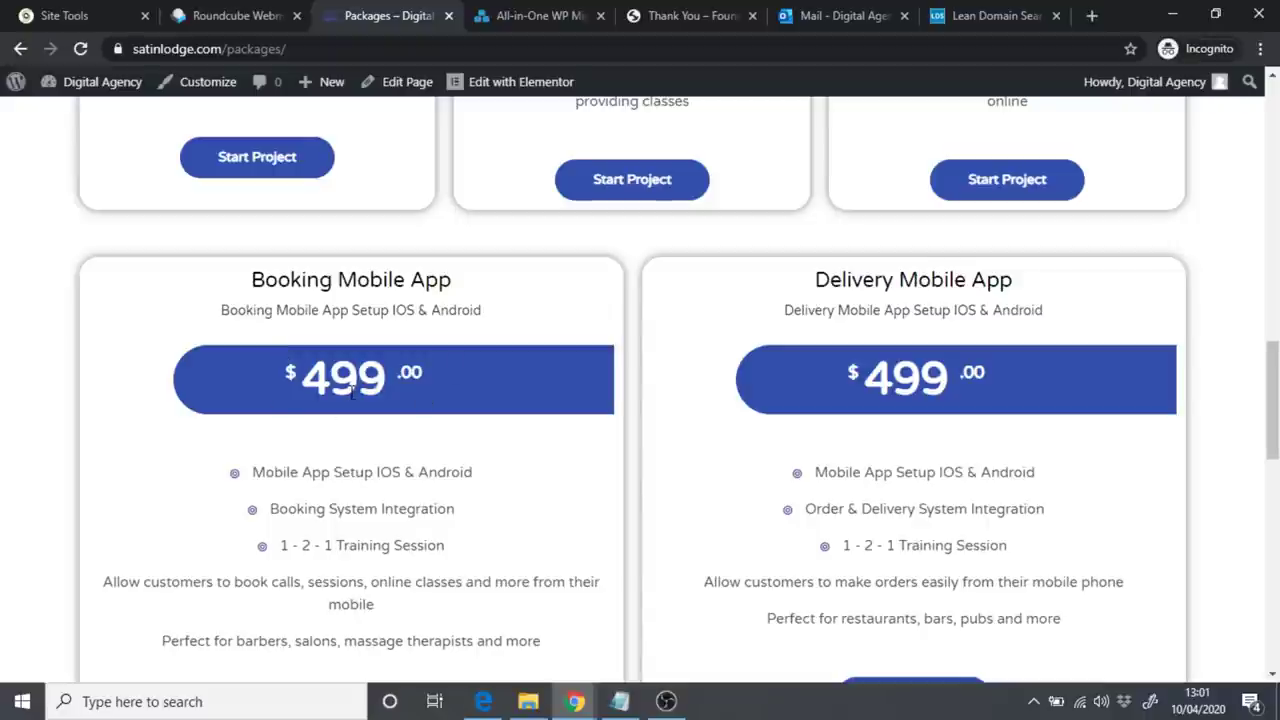
pyautogui.scroll(-4, 350, 392)
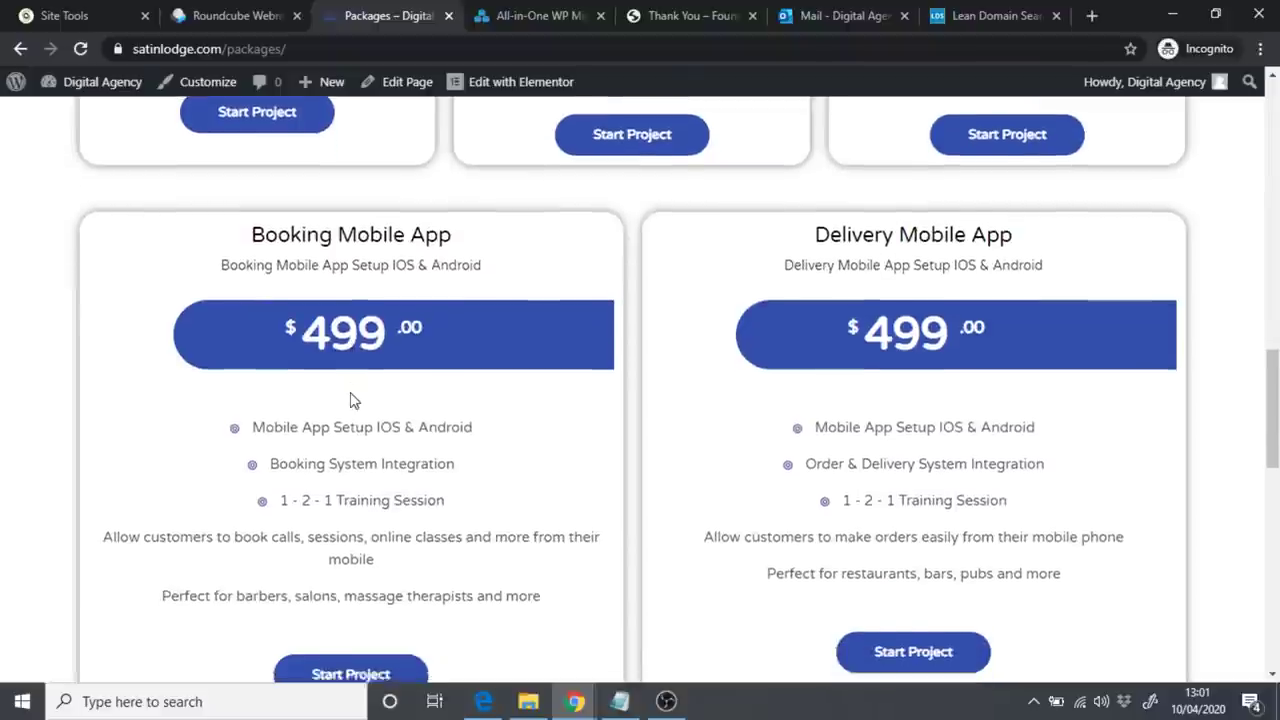
pyautogui.scroll(6, 350, 400)
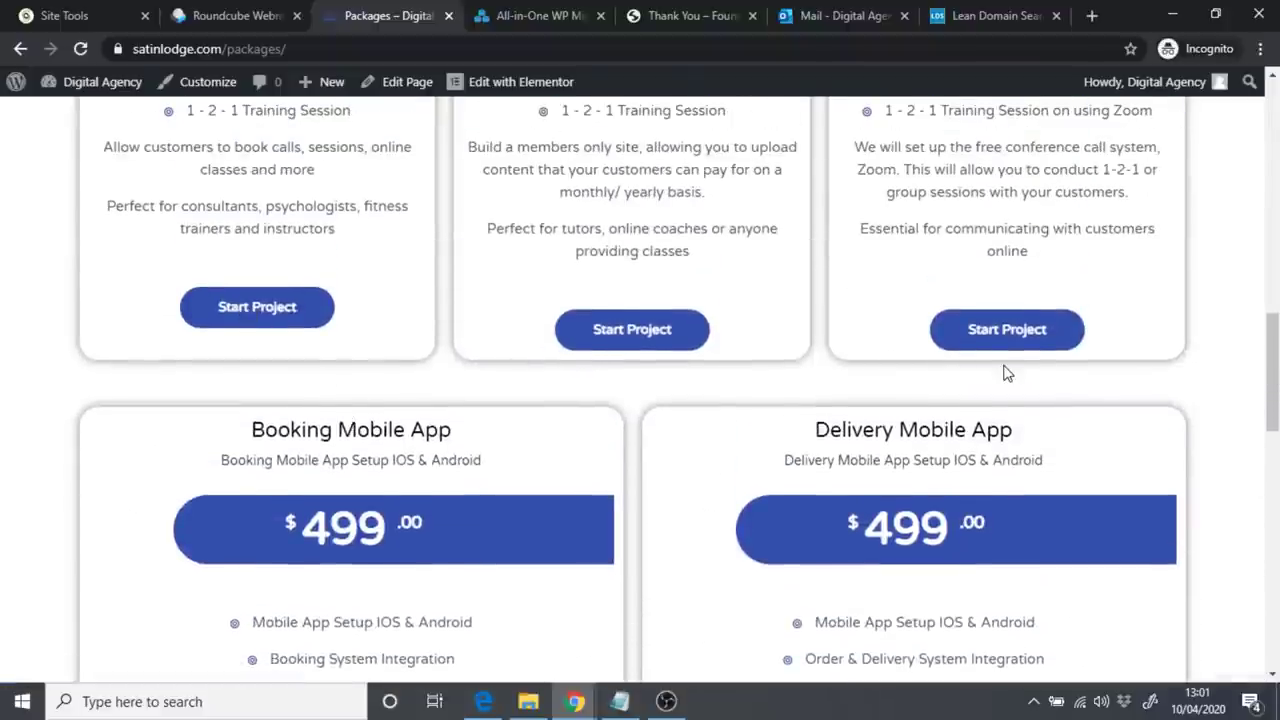
pyautogui.scroll(-4, 1005, 366)
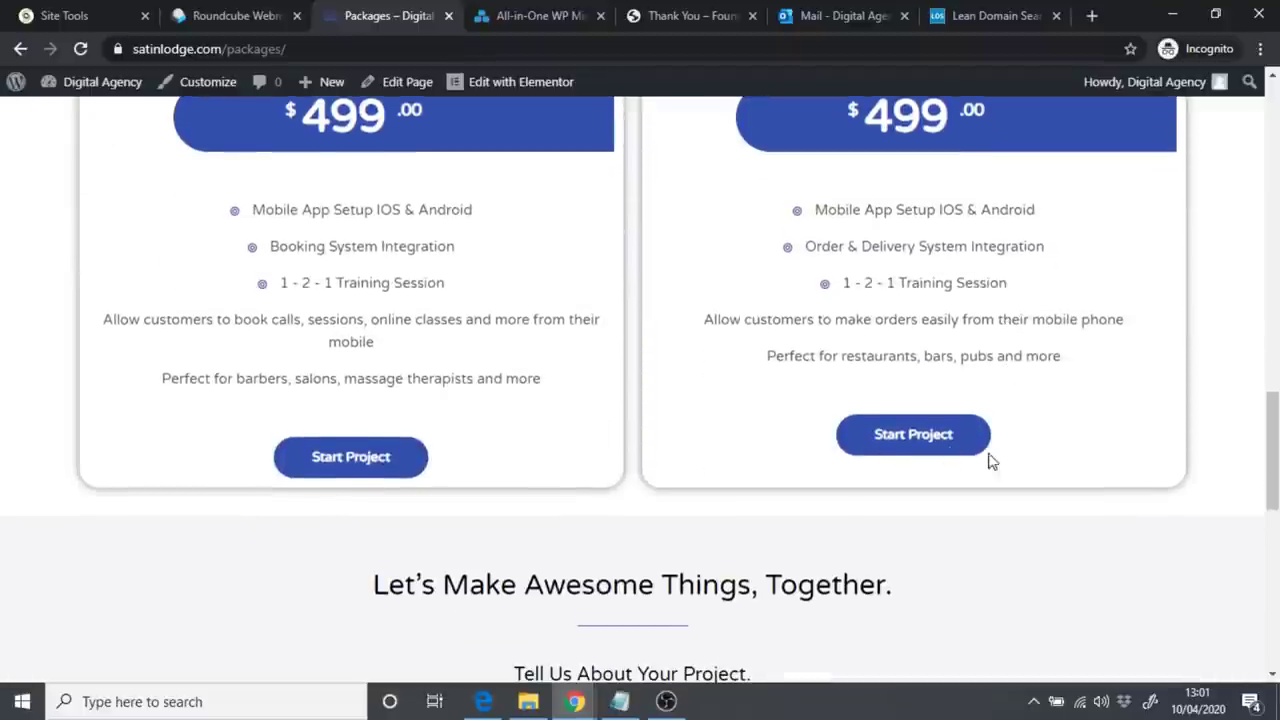
pyautogui.click(876, 430)
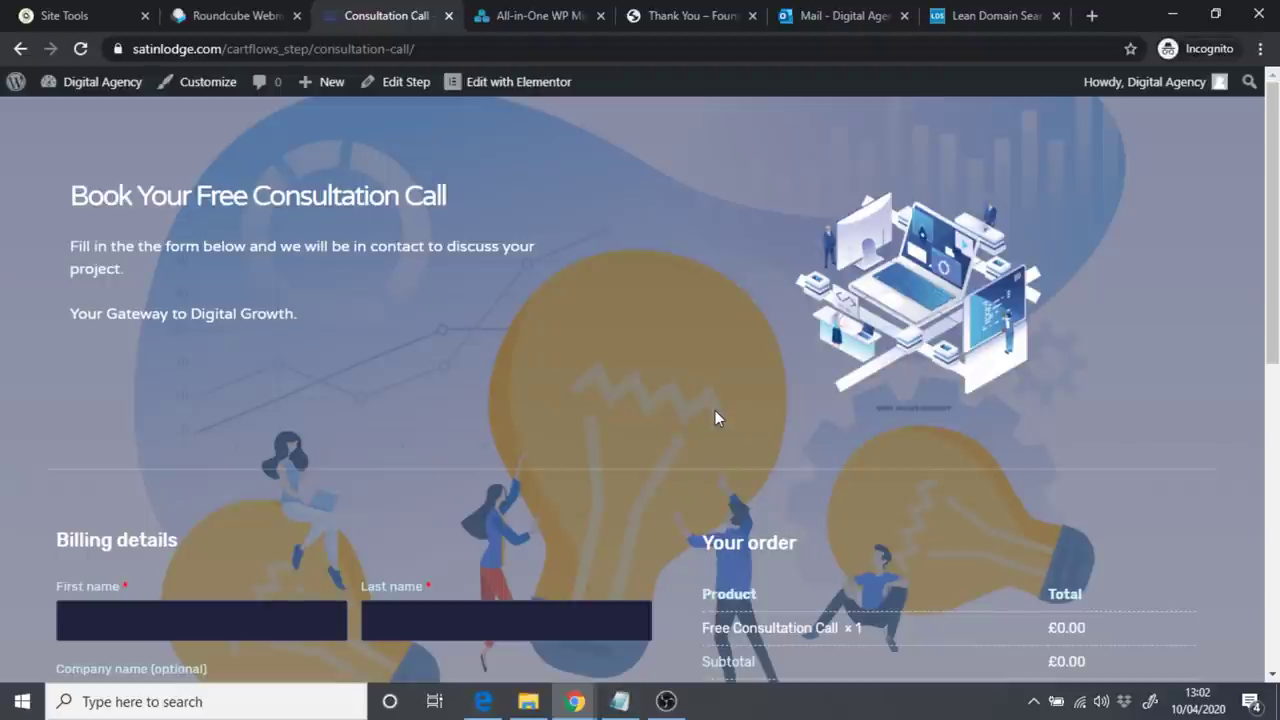
pyautogui.scroll(-6, 715, 418)
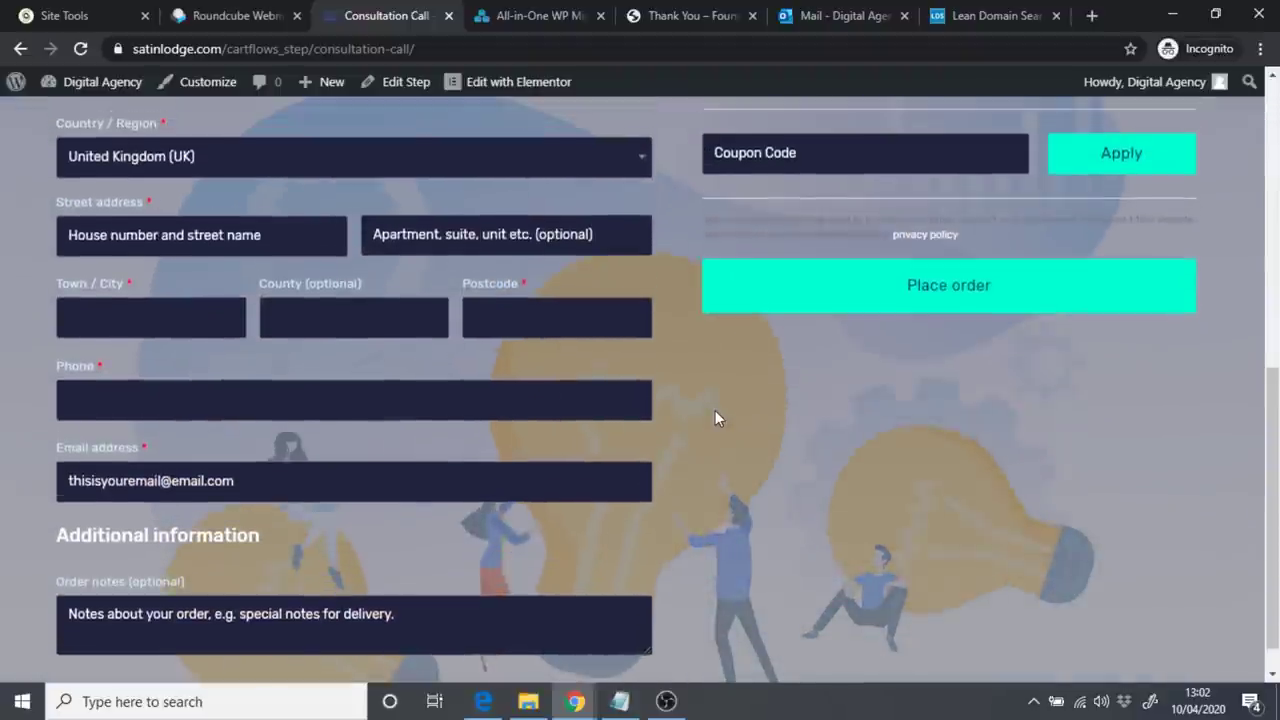
pyautogui.scroll(6, 715, 418)
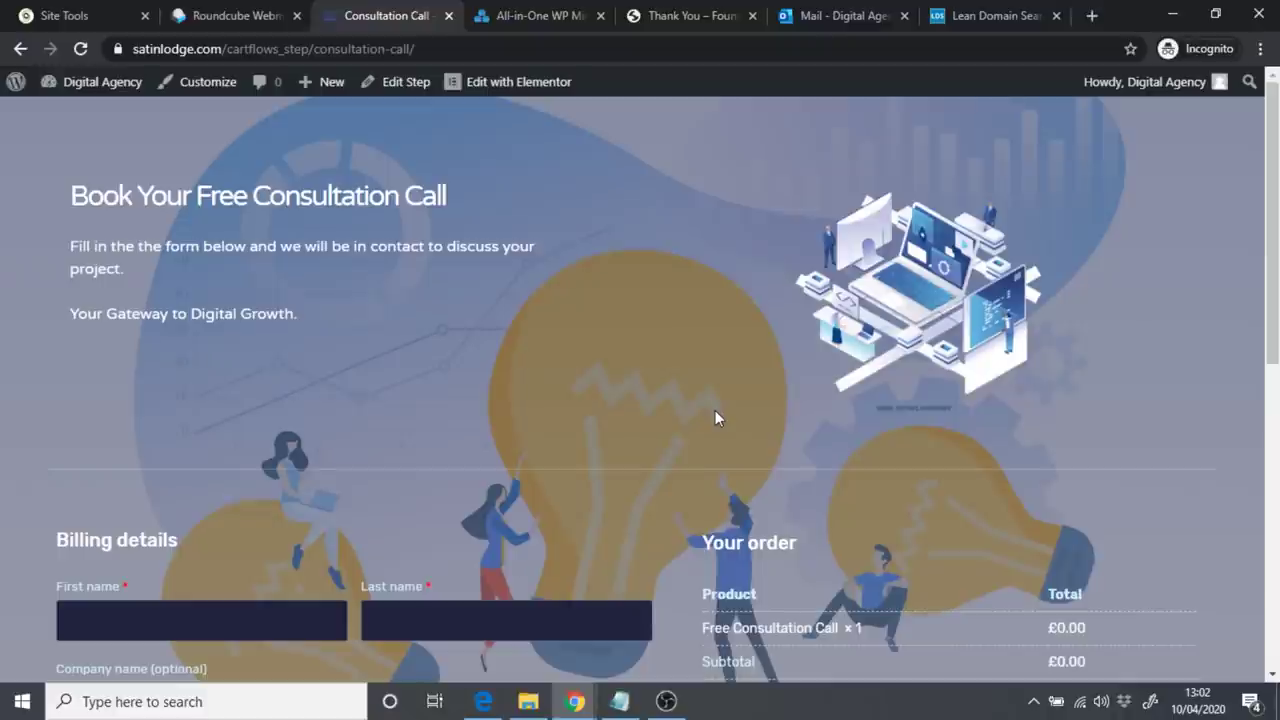
pyautogui.click(20, 48)
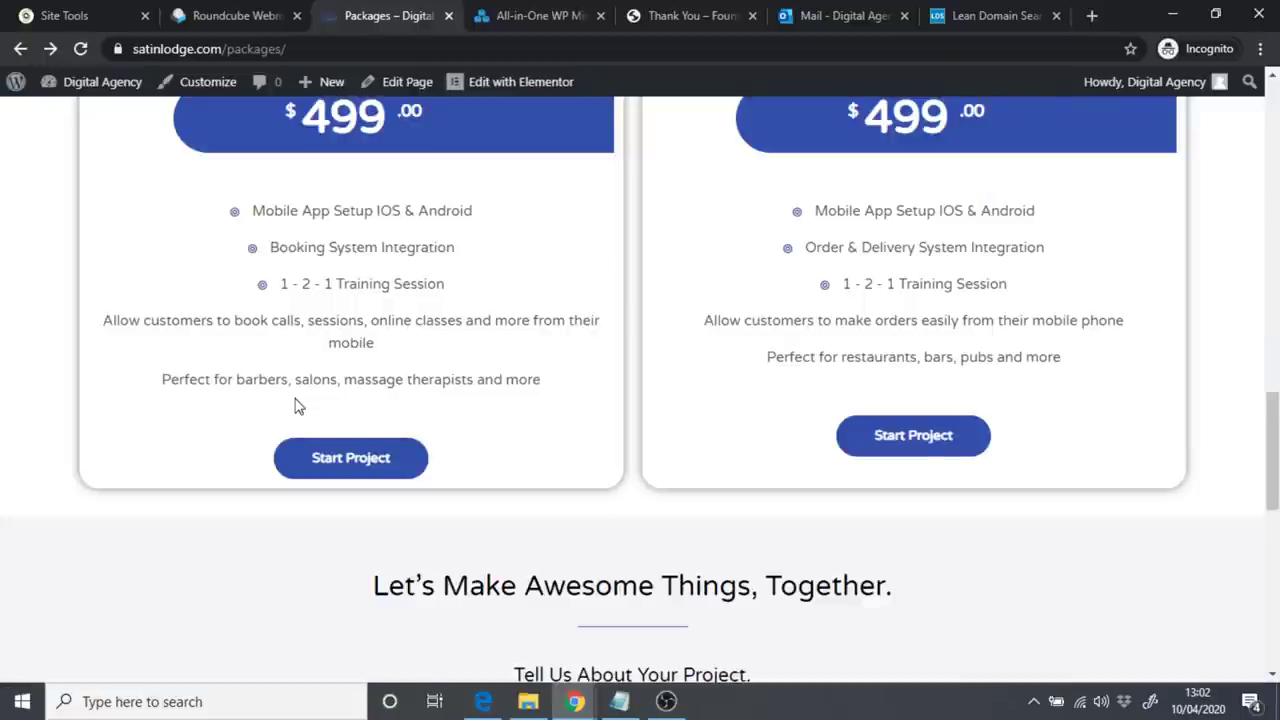
# - Scroll over the Packages page, then return to the home page via the SPACE logo
pyautogui.scroll(6, 295, 405)
pyautogui.scroll(6, 295, 405)
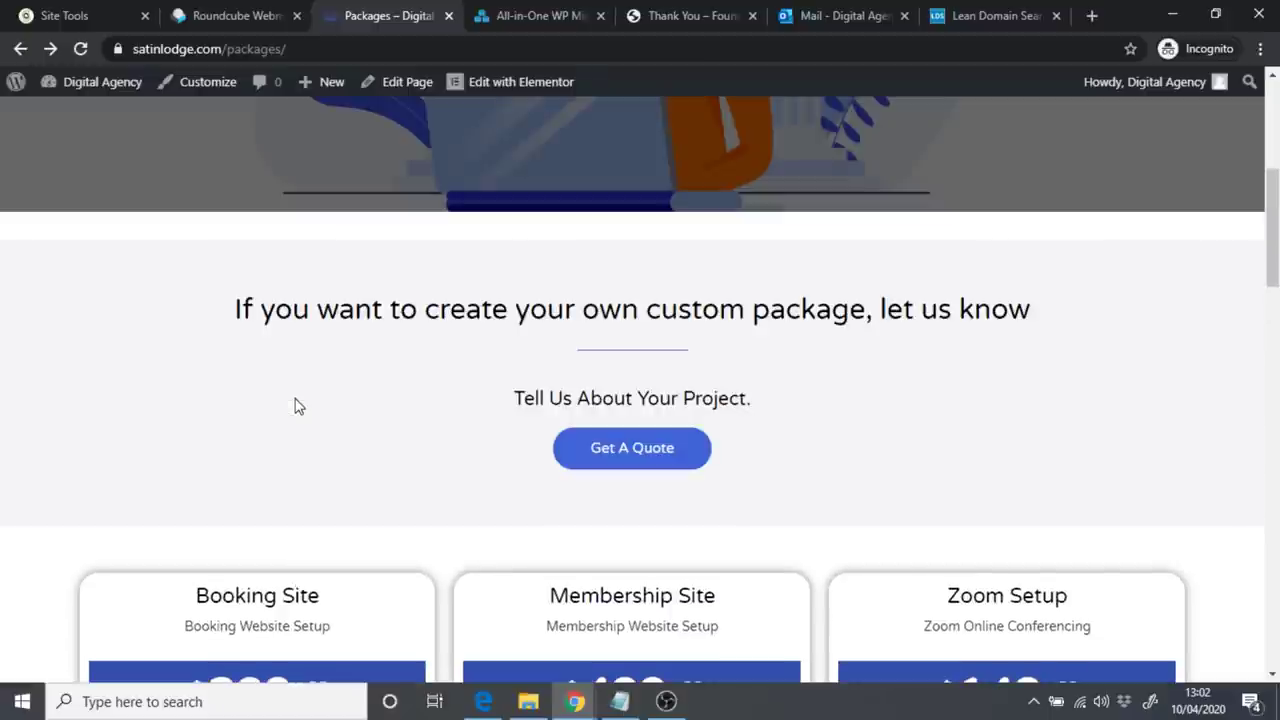
pyautogui.scroll(4, 295, 405)
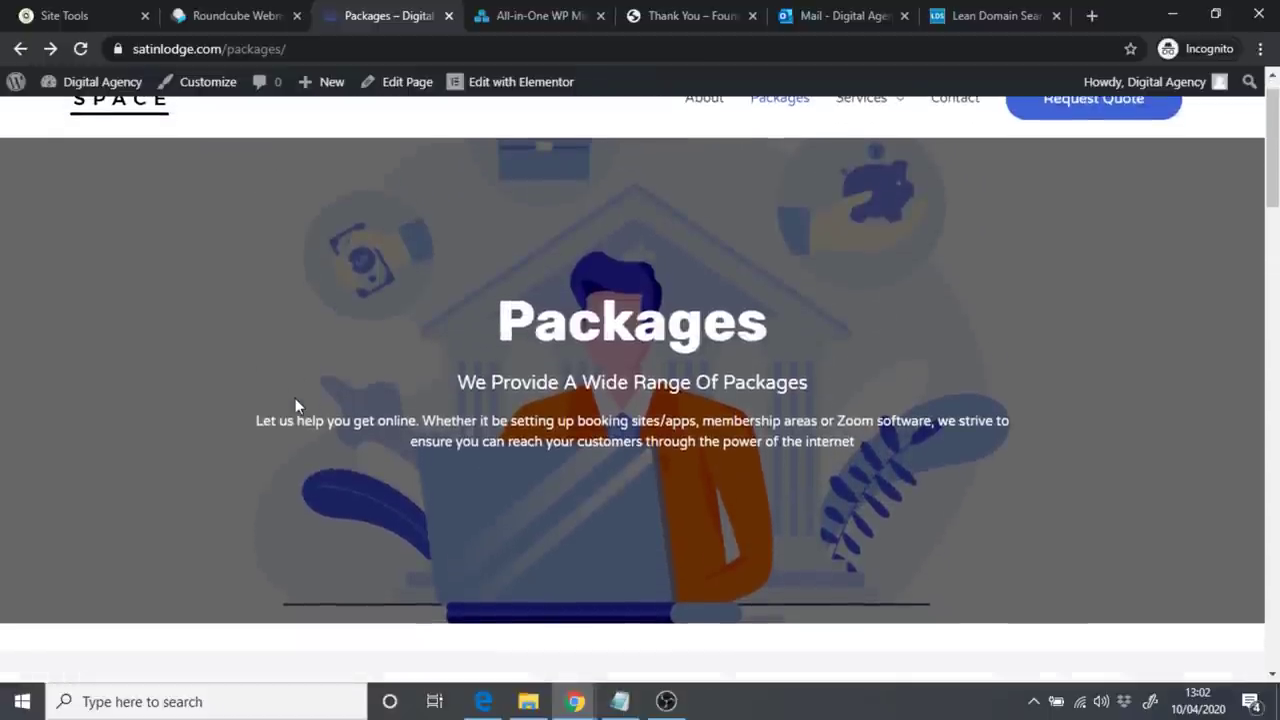
pyautogui.scroll(-6, 295, 398)
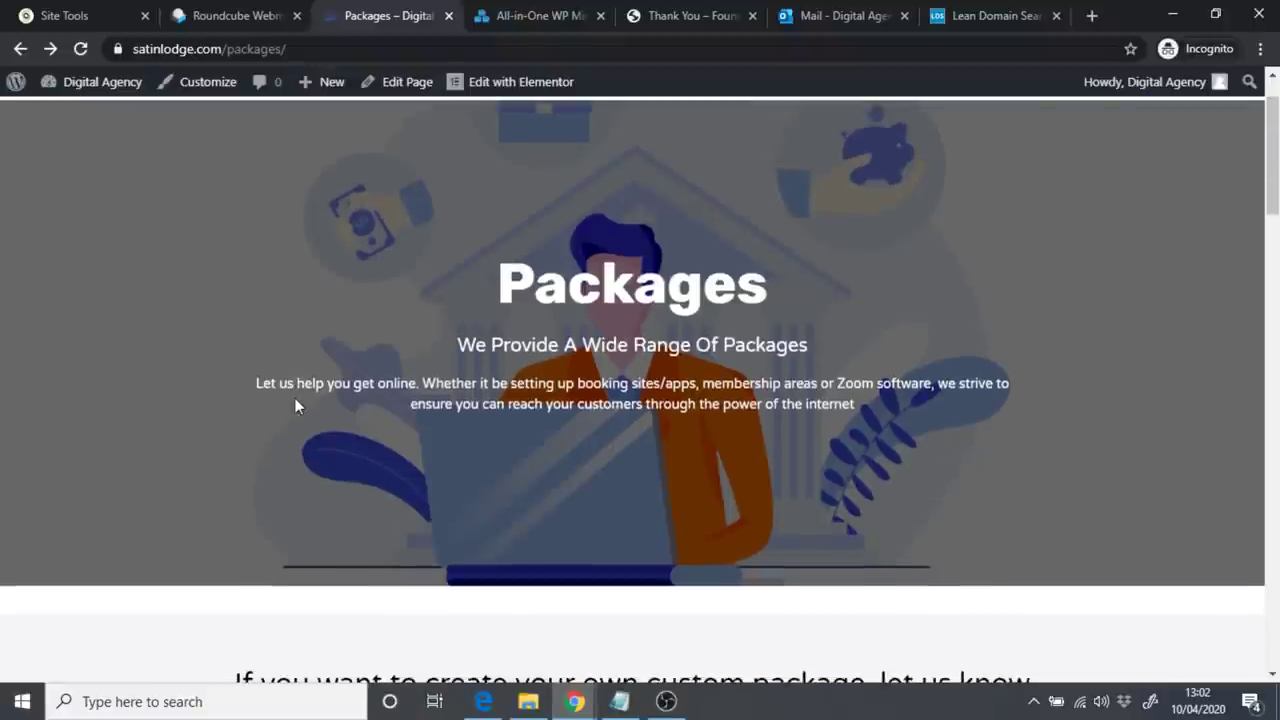
pyautogui.scroll(-3, 295, 403)
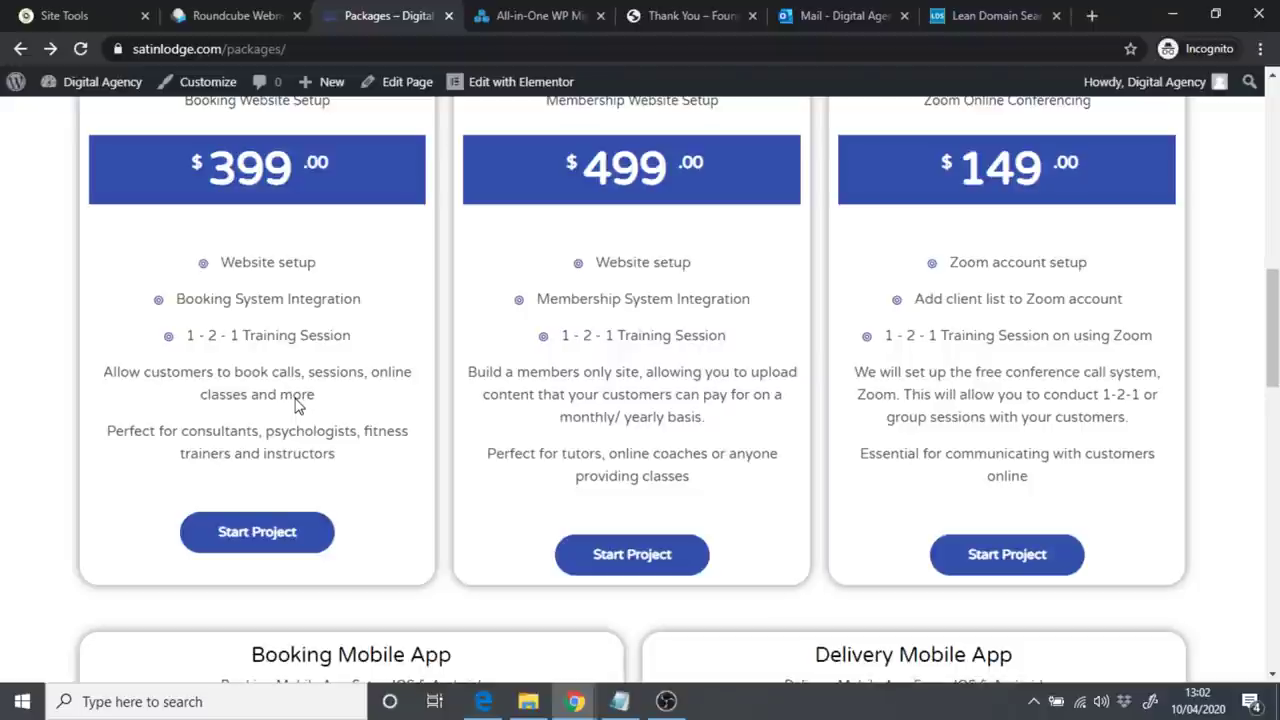
pyautogui.scroll(-3, 295, 400)
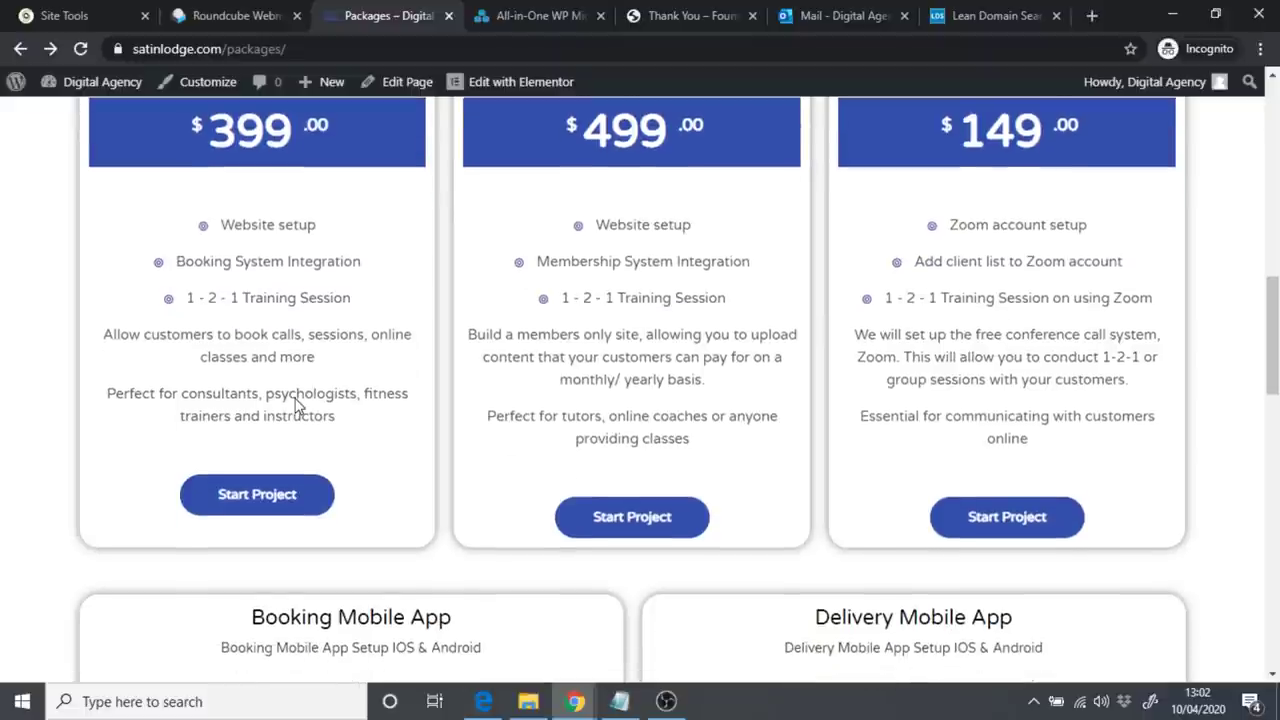
pyautogui.scroll(-3, 295, 403)
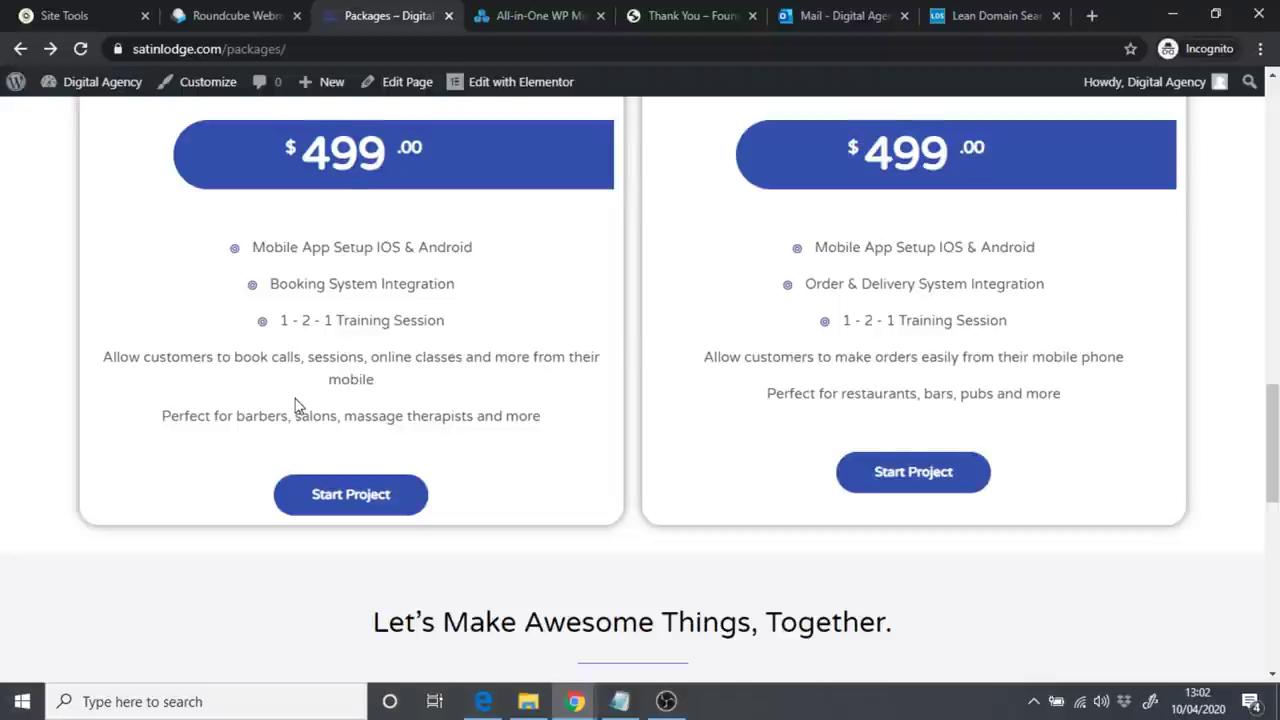
pyautogui.scroll(6, 295, 405)
pyautogui.scroll(10, 295, 405)
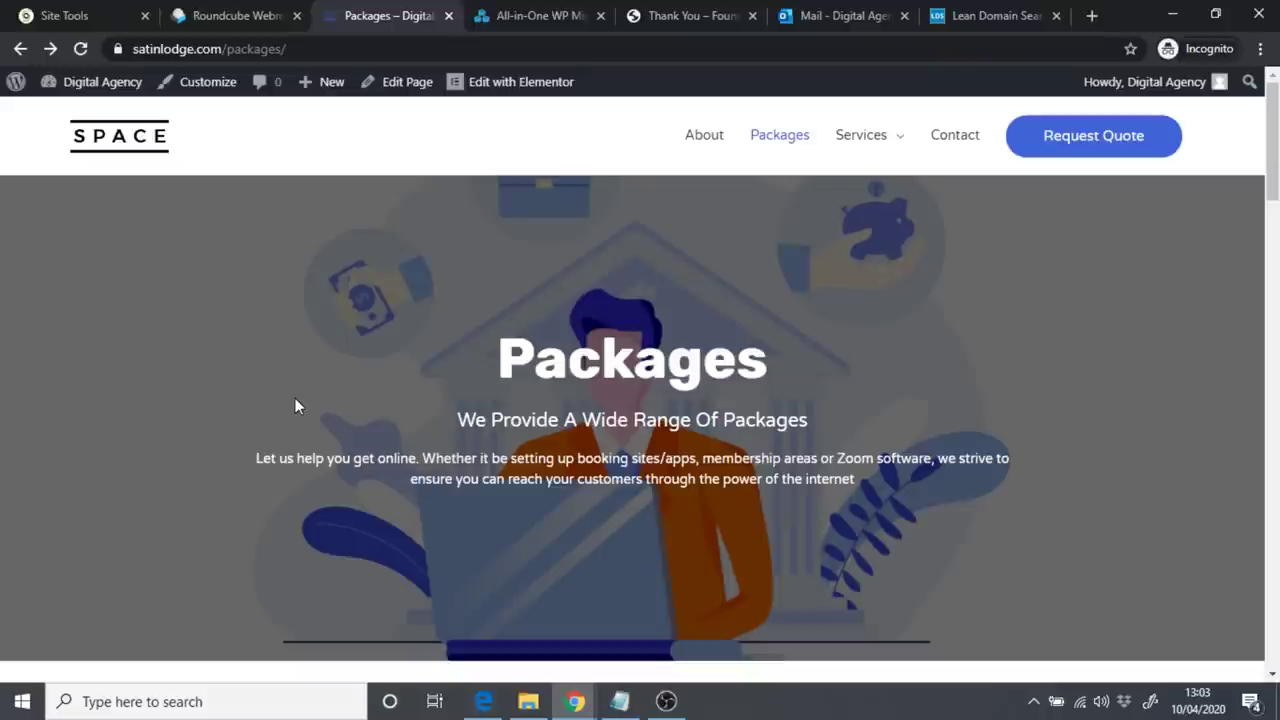
pyautogui.click(134, 152)
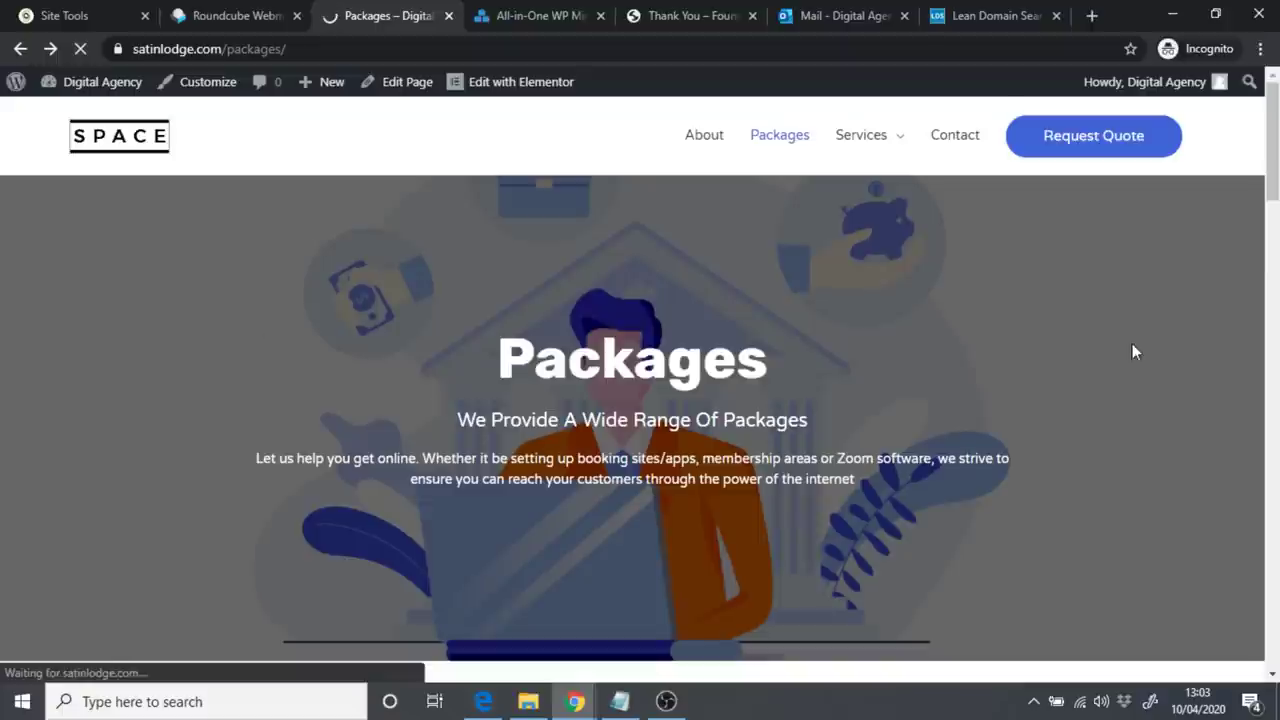
pyautogui.scroll(-6, 1129, 349)
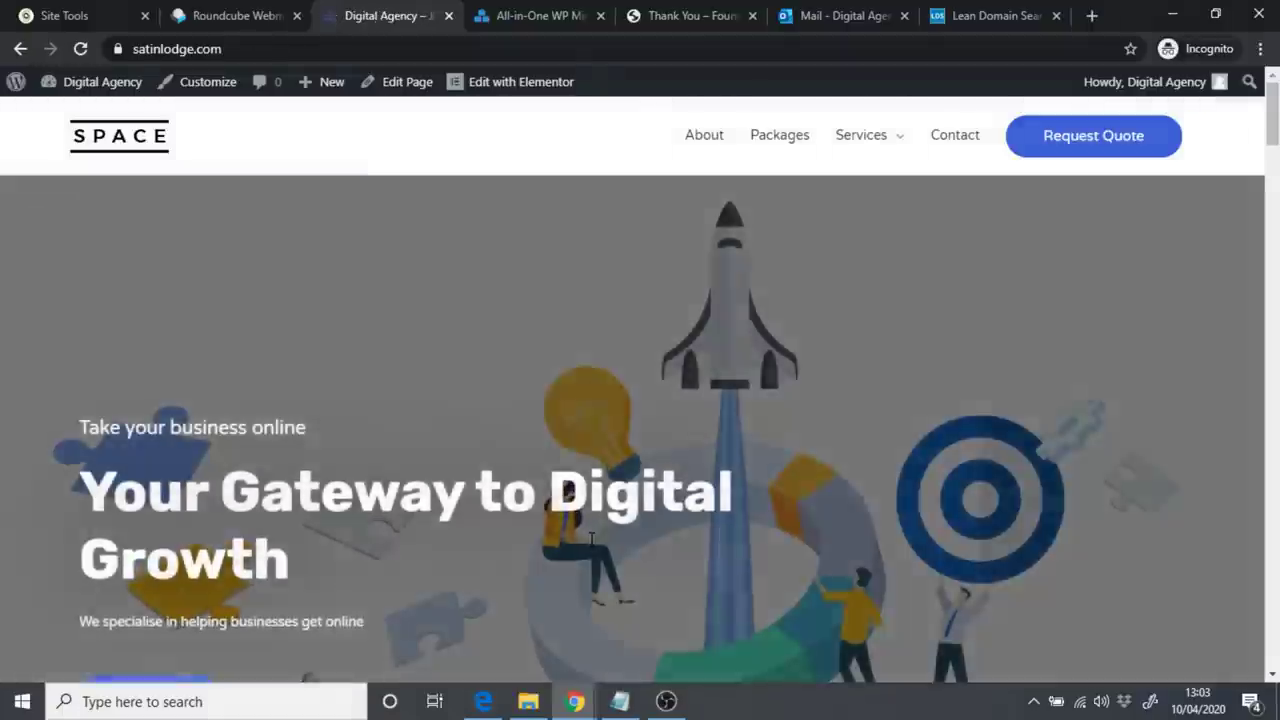
# - Review the Request Quote consultation form, go back home, and open Services > Web Development in a new tab
pyautogui.click(1108, 138)
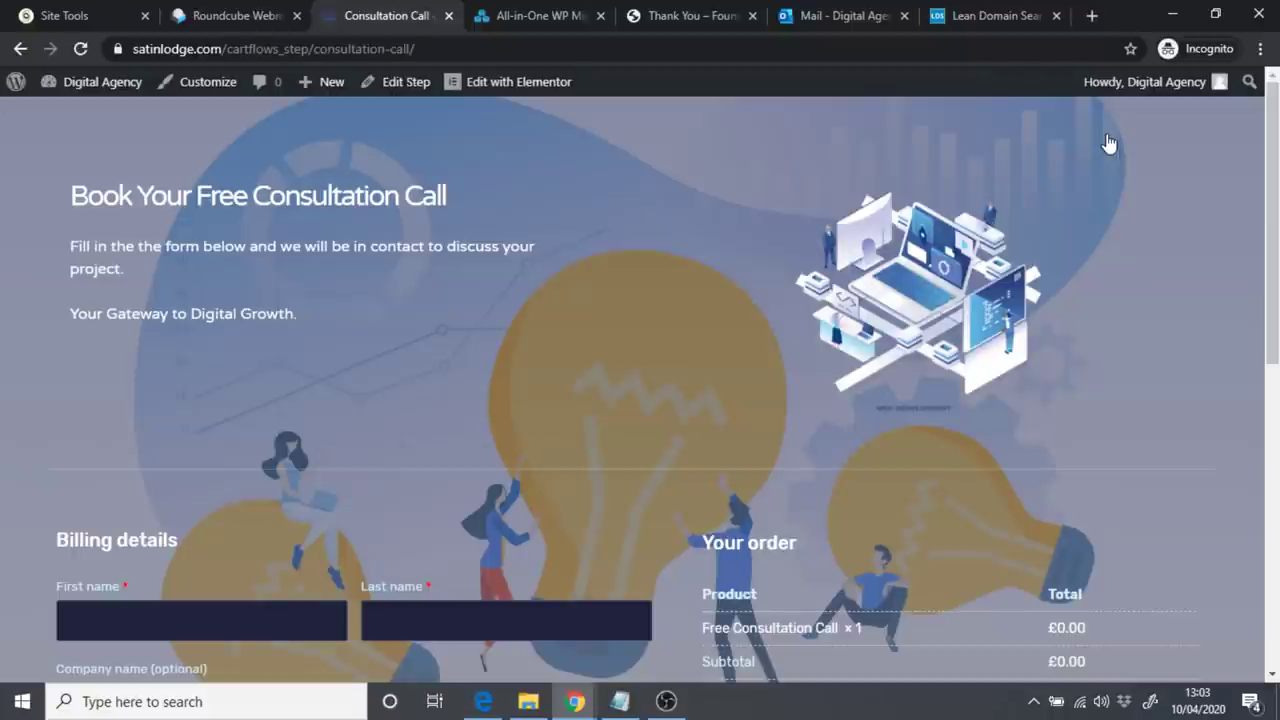
pyautogui.scroll(-6, 1108, 143)
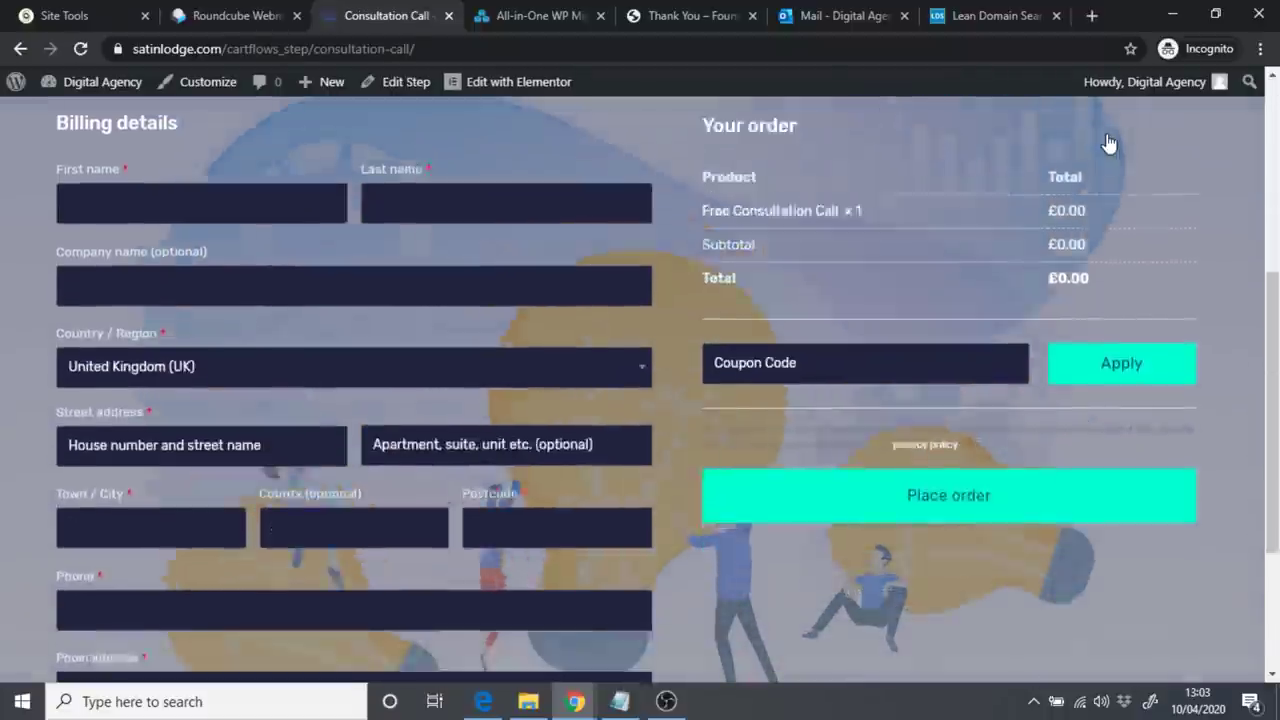
pyautogui.scroll(2, 1108, 143)
pyautogui.scroll(4, 1108, 143)
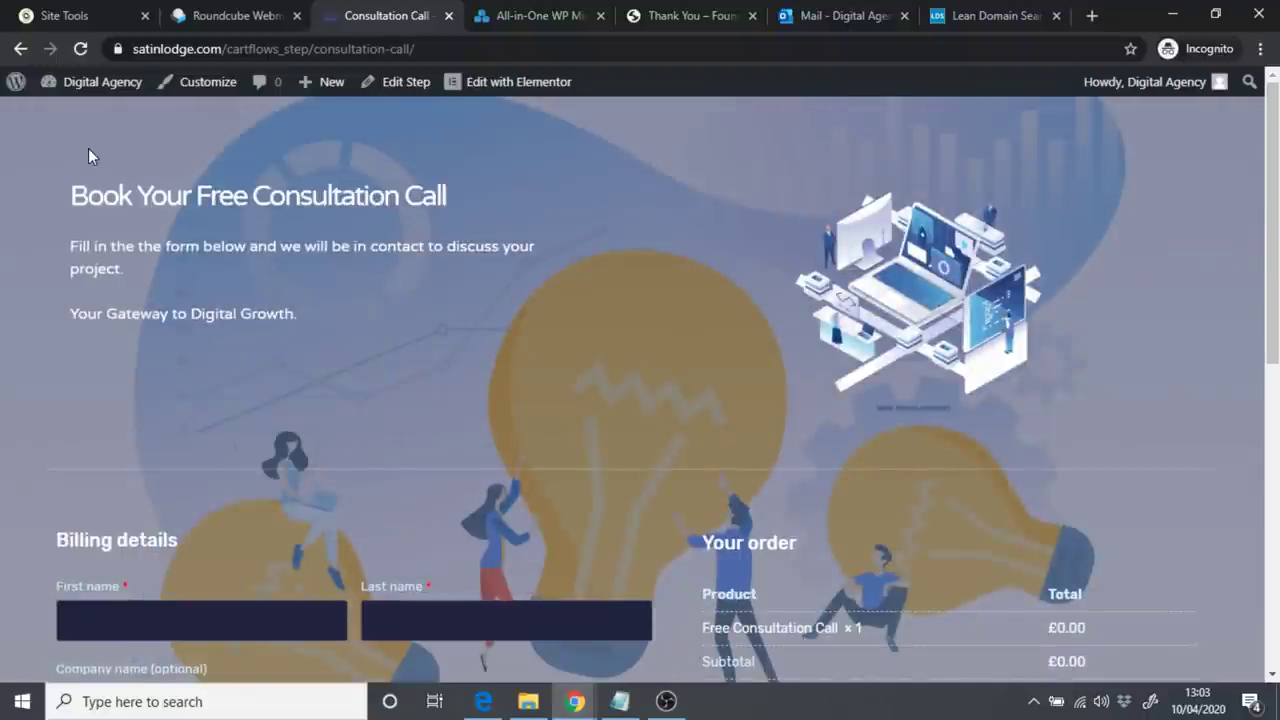
pyautogui.click(20, 48)
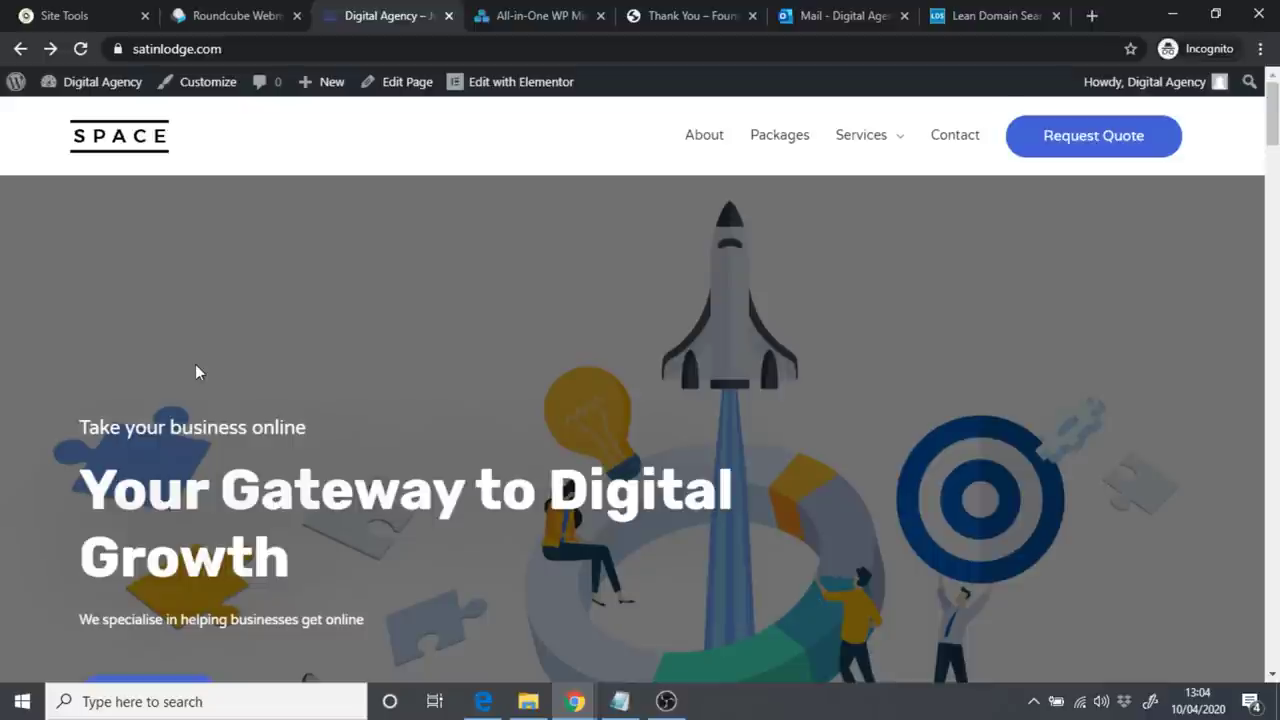
pyautogui.moveTo(840, 158)
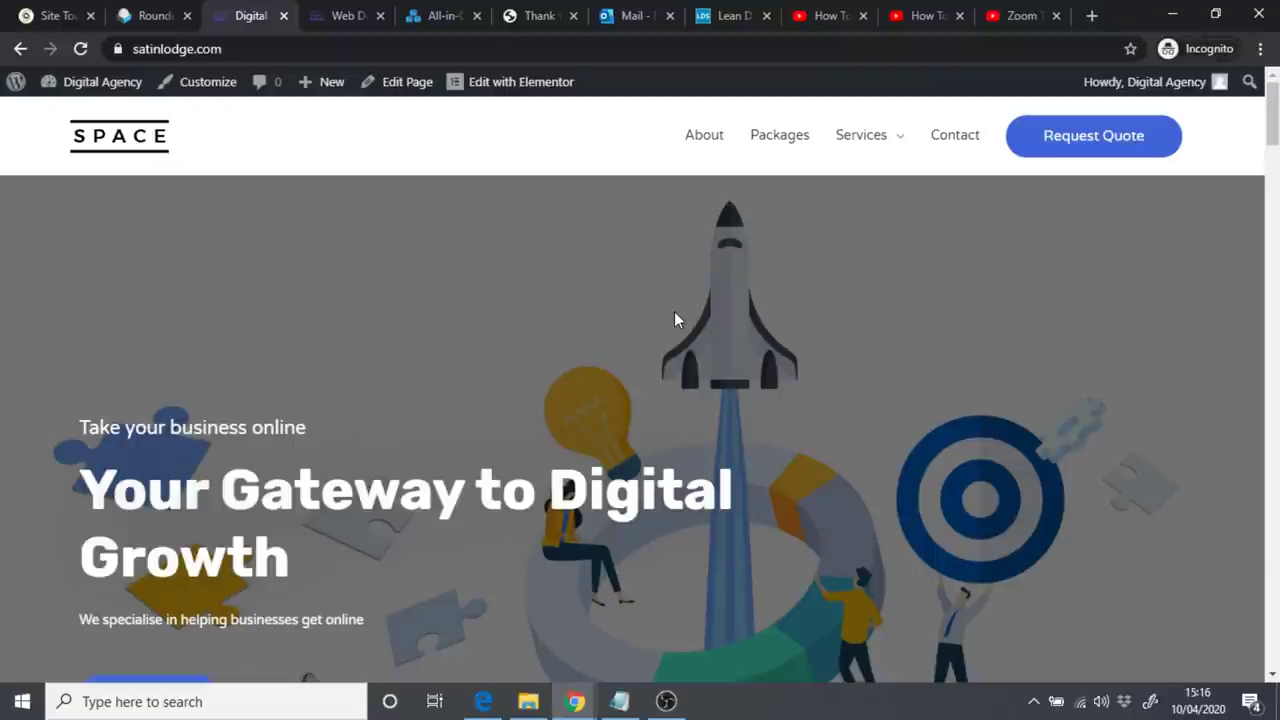
# - Scroll the Web Design & Development page down to its Booking Websites section
pyautogui.click(340, 15)
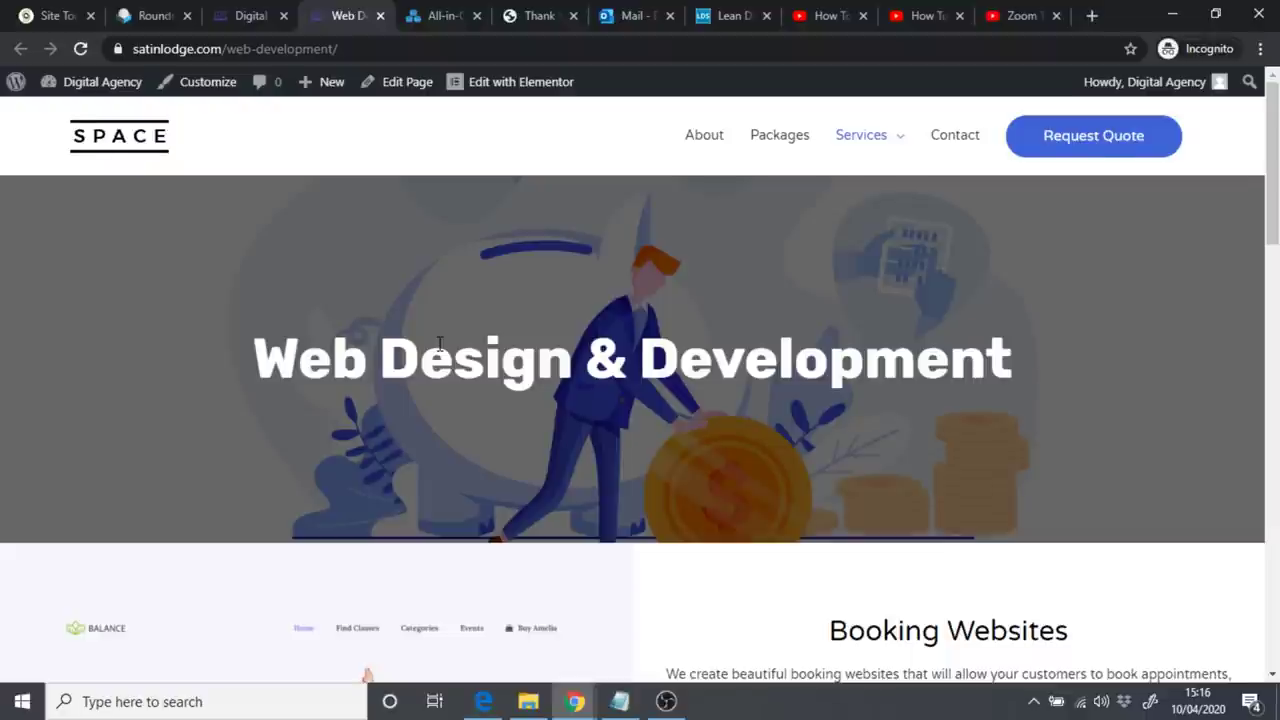
pyautogui.scroll(-1, 438, 343)
pyautogui.scroll(1, 438, 343)
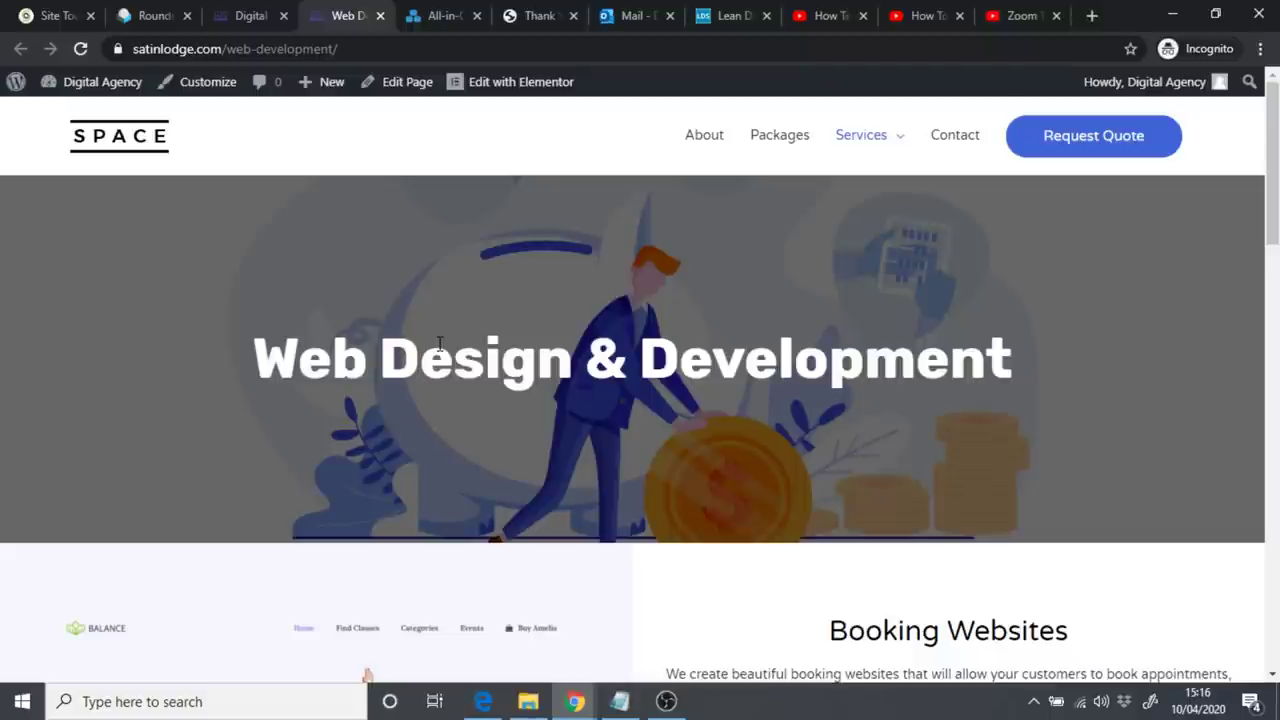
pyautogui.scroll(-3, 439, 343)
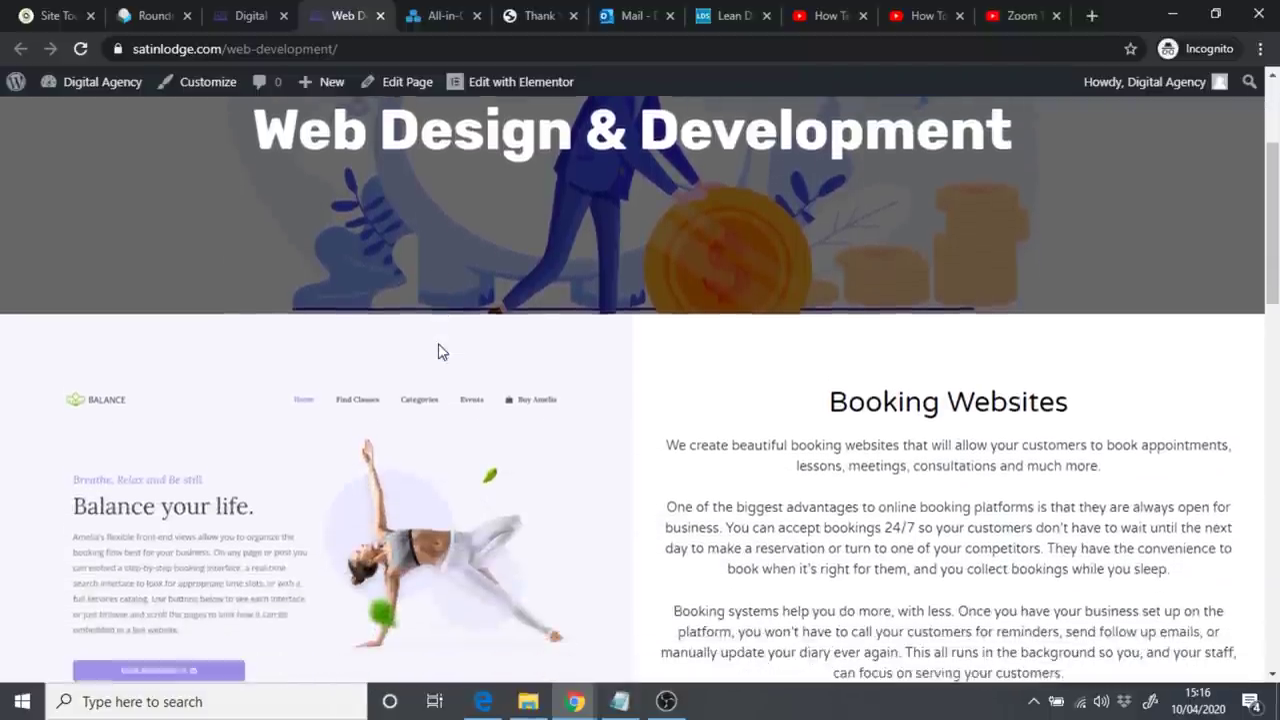
pyautogui.click(825, 15)
# - Scroll around the 'How To Make A Booking Website With Wordpress 2020' video page without playing it
pyautogui.scroll(1, 3, 322)
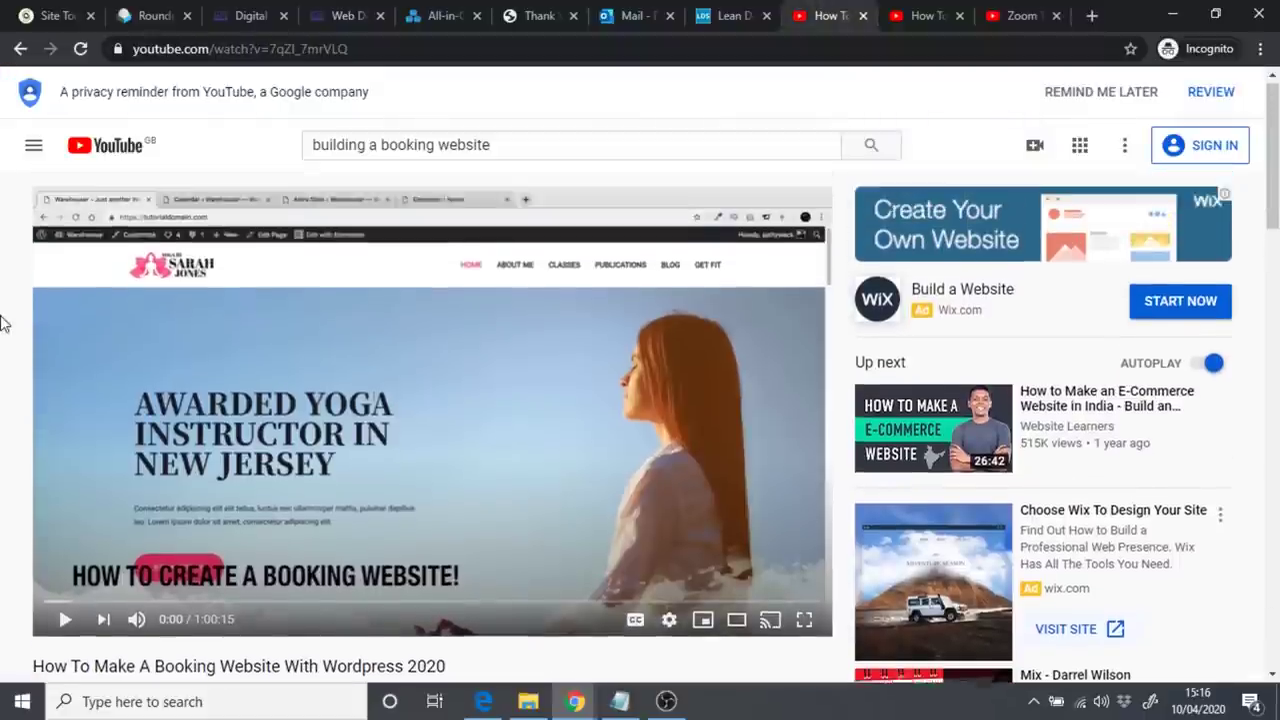
pyautogui.scroll(-2, 3, 322)
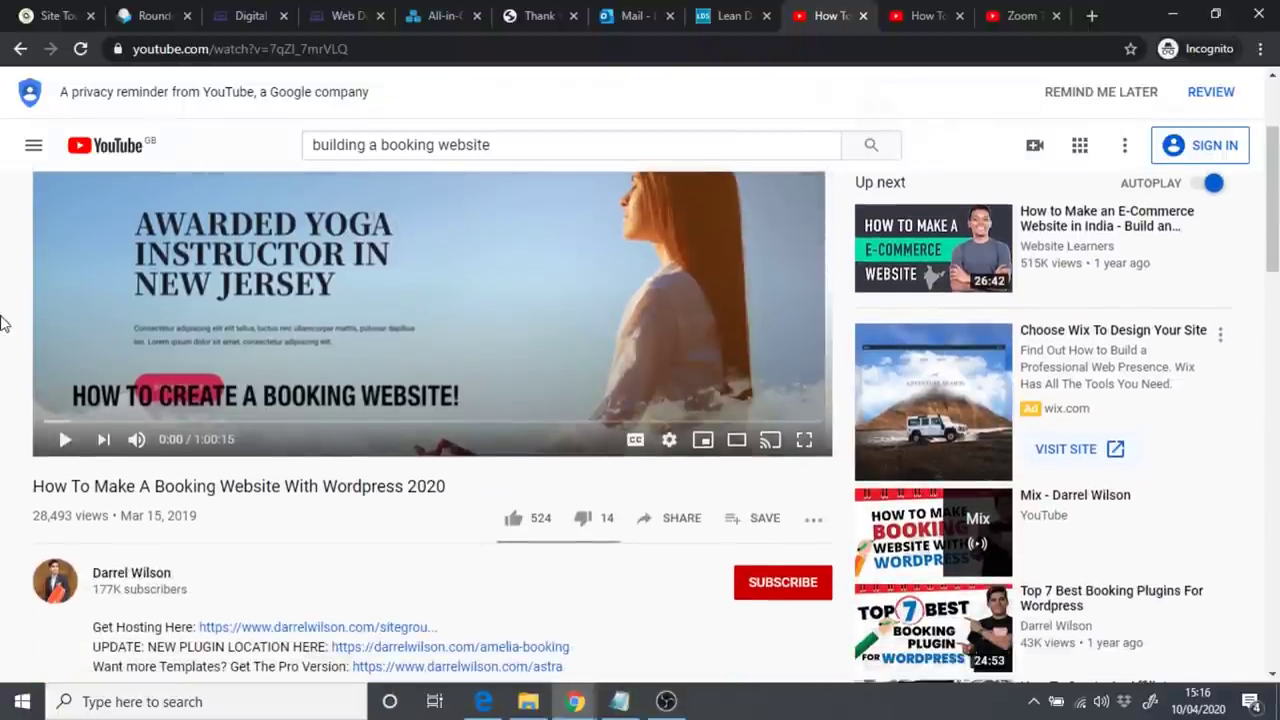
pyautogui.scroll(1, 3, 322)
pyautogui.scroll(2, 3, 322)
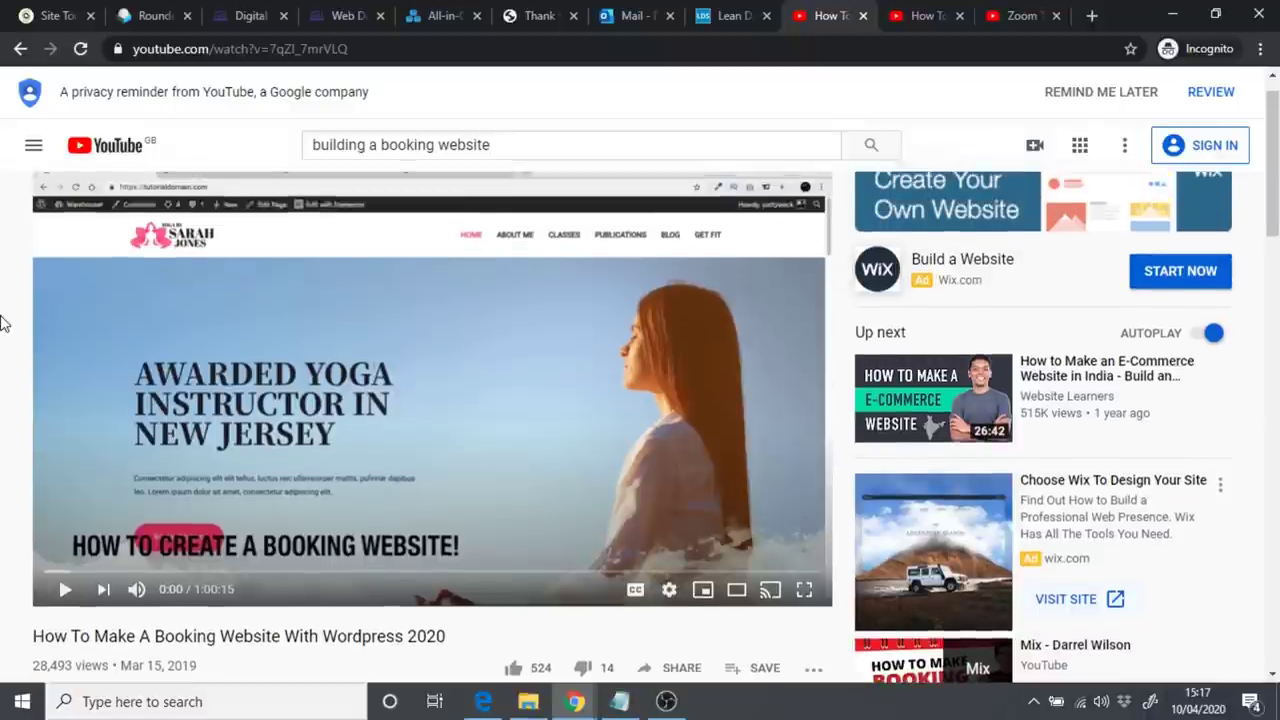
pyautogui.scroll(-1, 3, 322)
pyautogui.scroll(-1, 3, 322)
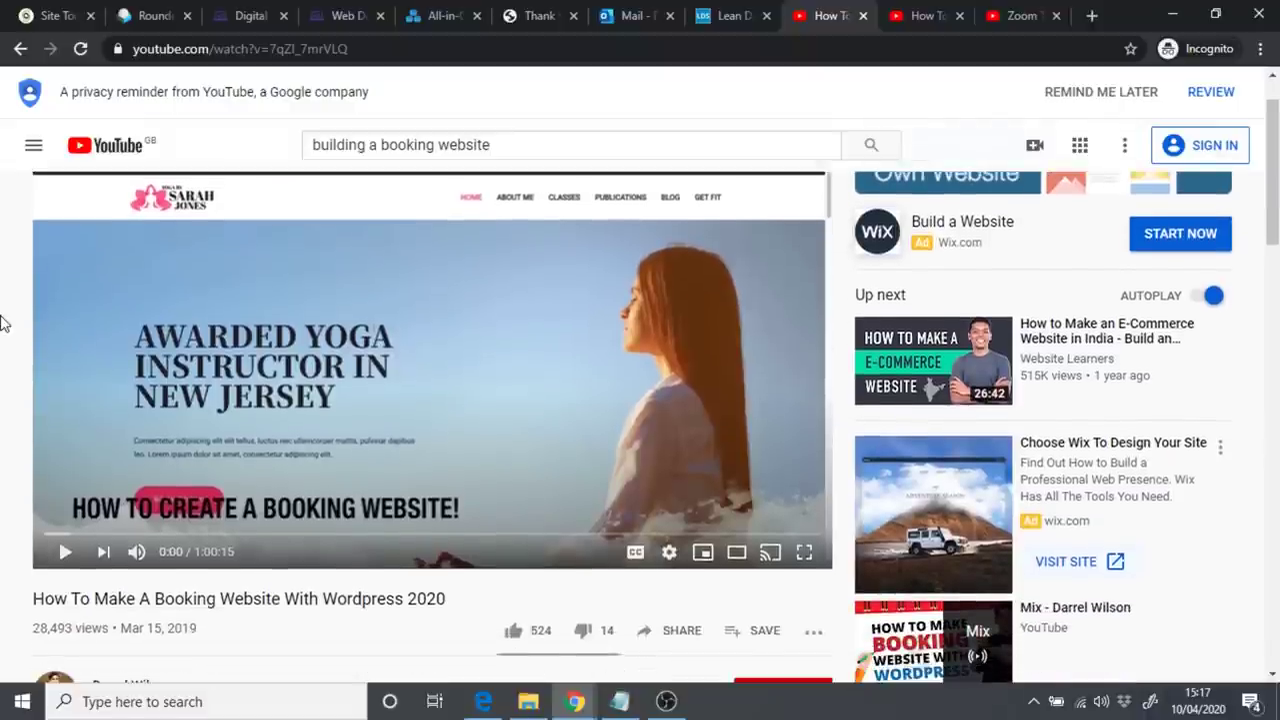
pyautogui.scroll(1, 3, 322)
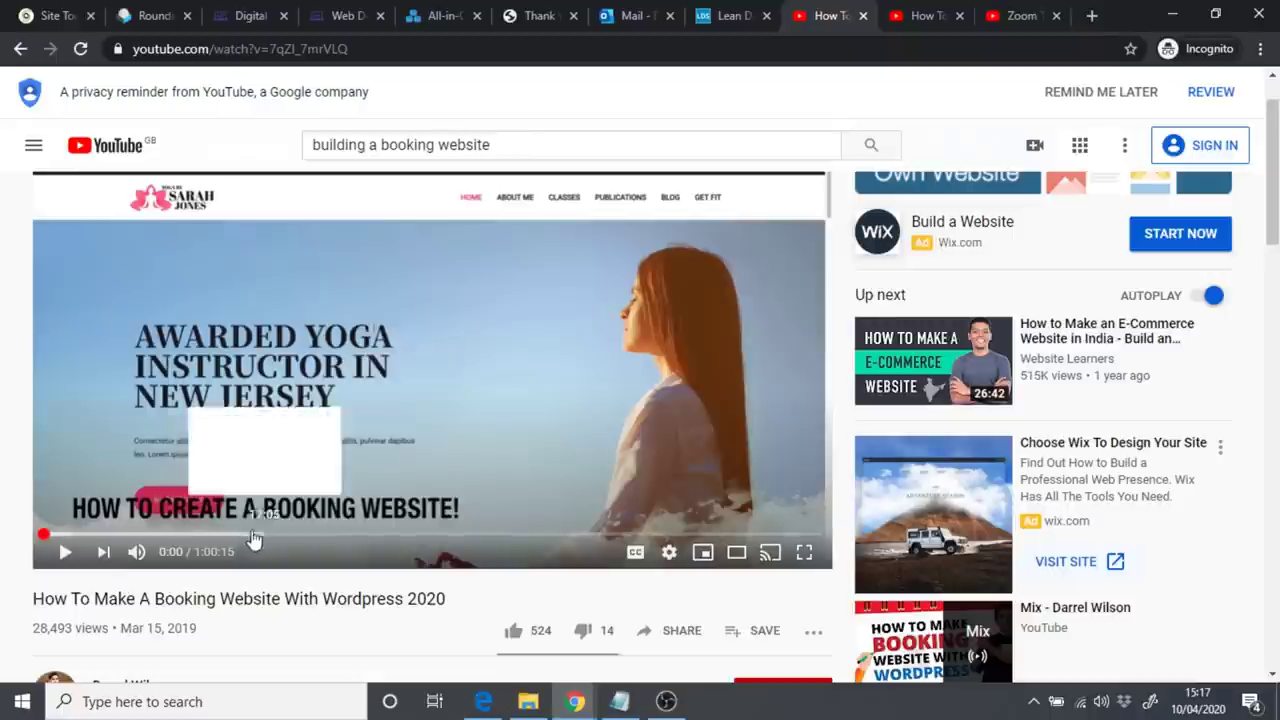
pyautogui.scroll(1, 2, 440)
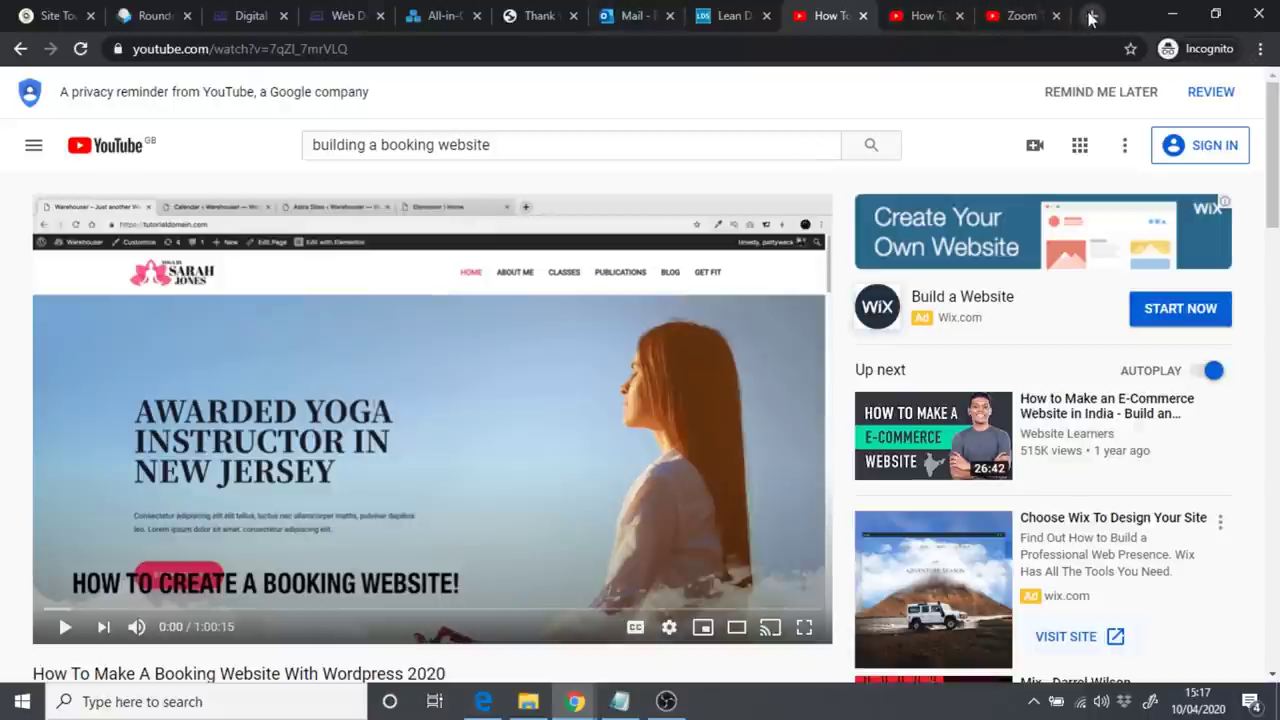
pyautogui.click(1091, 15)
# - Search 'amel' to load the Amelia demo sites and go to Amelia's pricing page
pyautogui.write('amel')
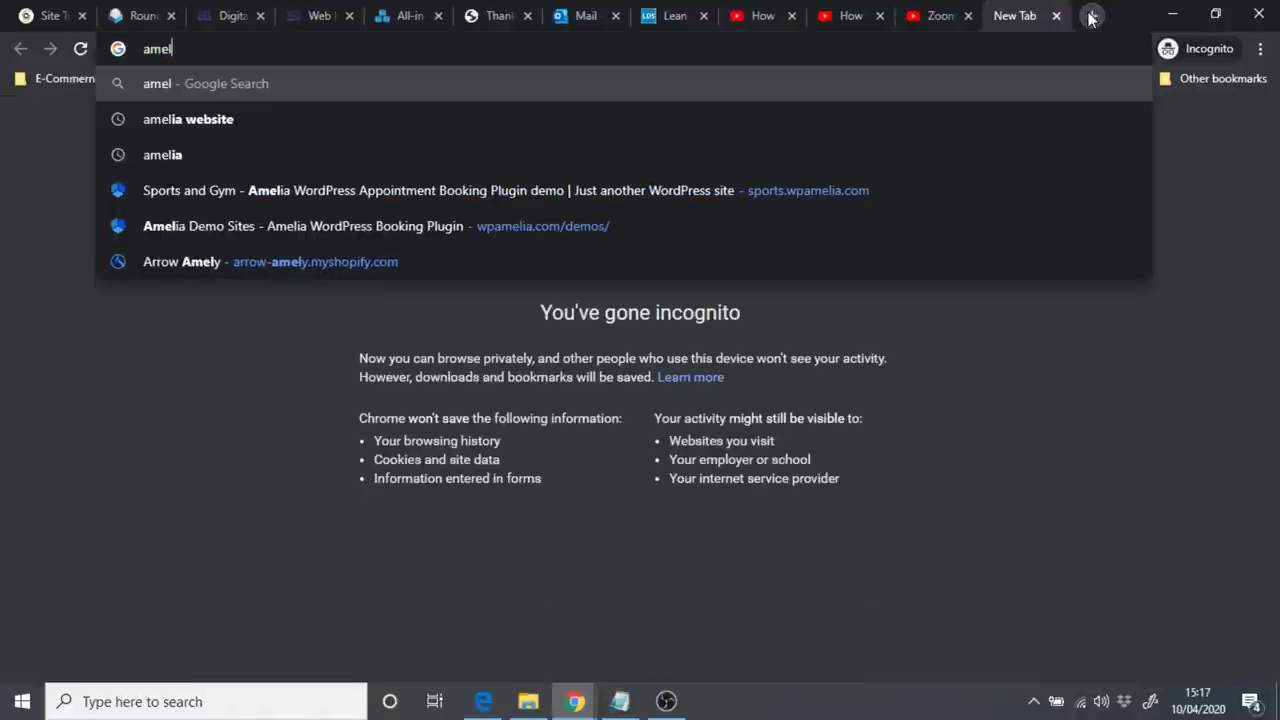
pyautogui.press('Down')
pyautogui.press('Down')
pyautogui.press('Down')
pyautogui.press('Down')
pyautogui.press('Return')
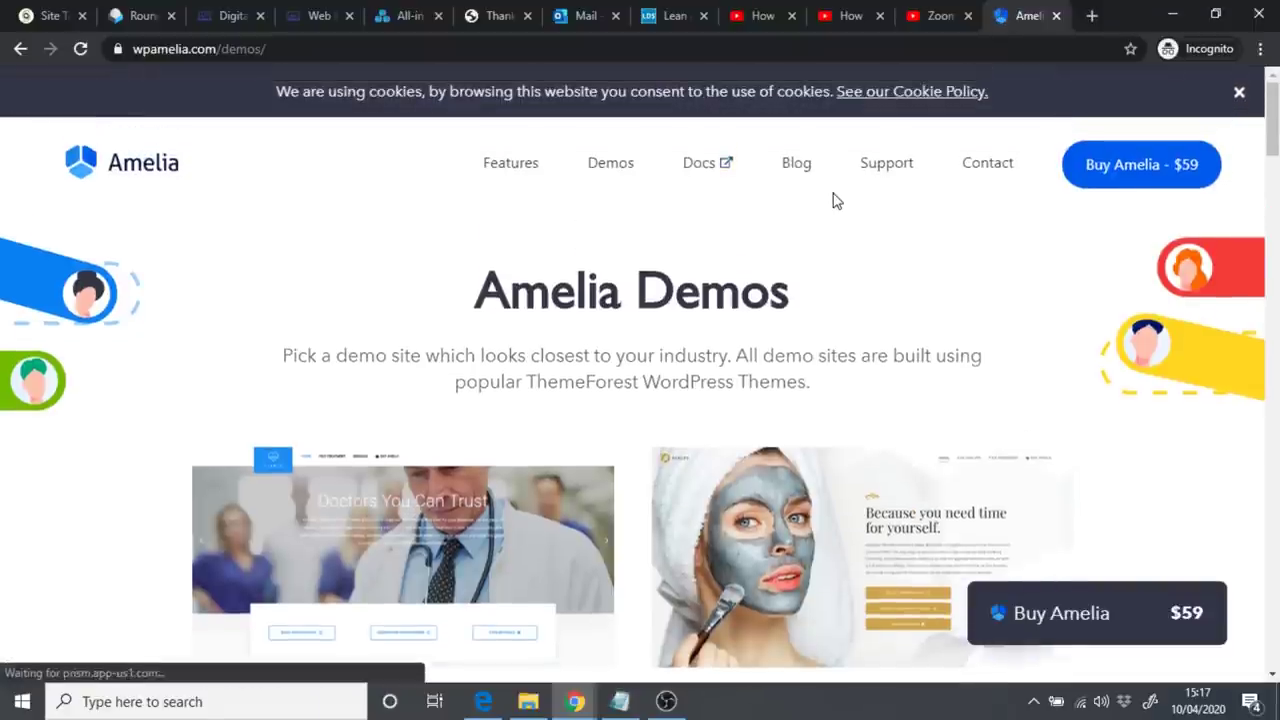
pyautogui.click(1132, 188)
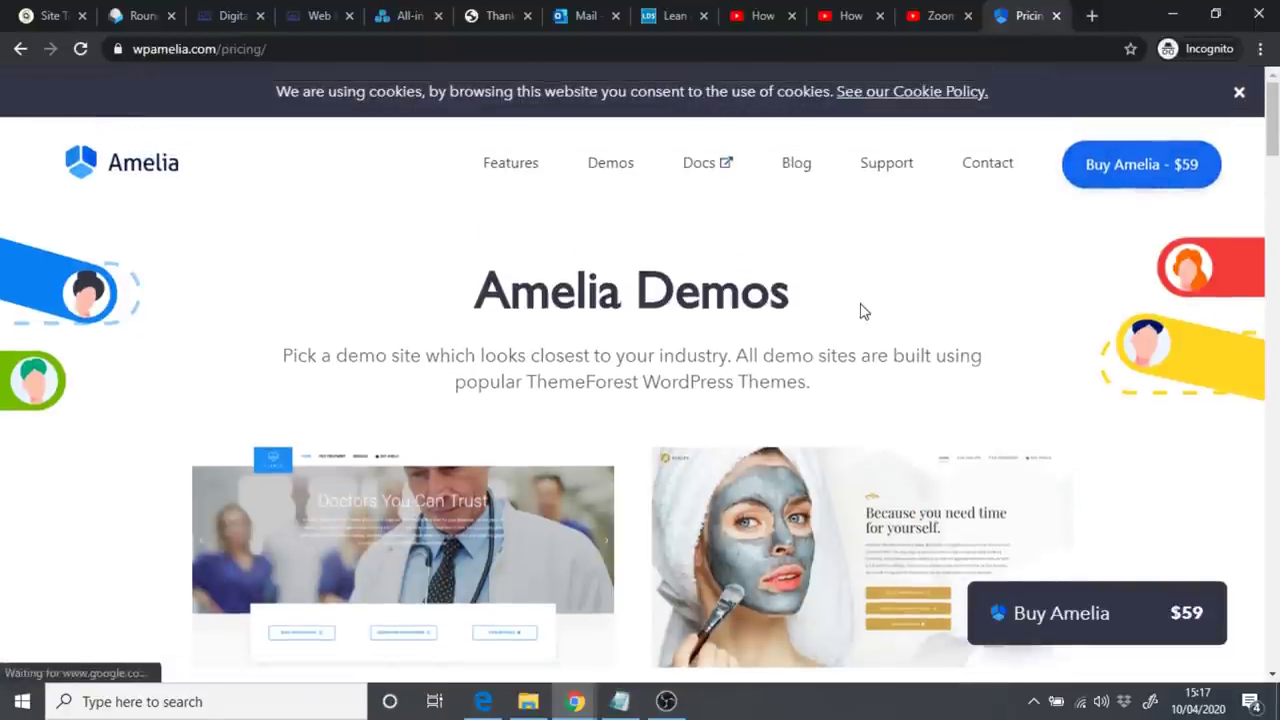
# - Check Lifetime prices, then return to annual plans: Basic $59, Pro $109, Developer $249
pyautogui.scroll(-3, 860, 305)
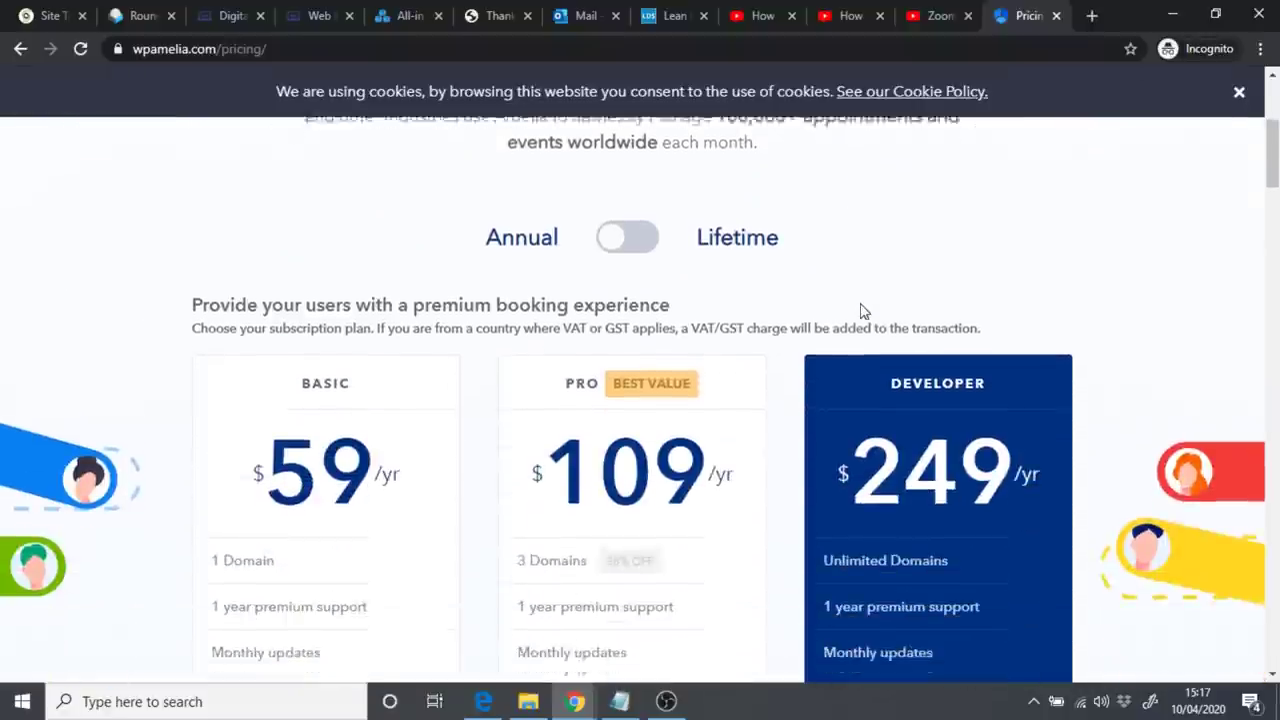
pyautogui.scroll(-1, 413, 452)
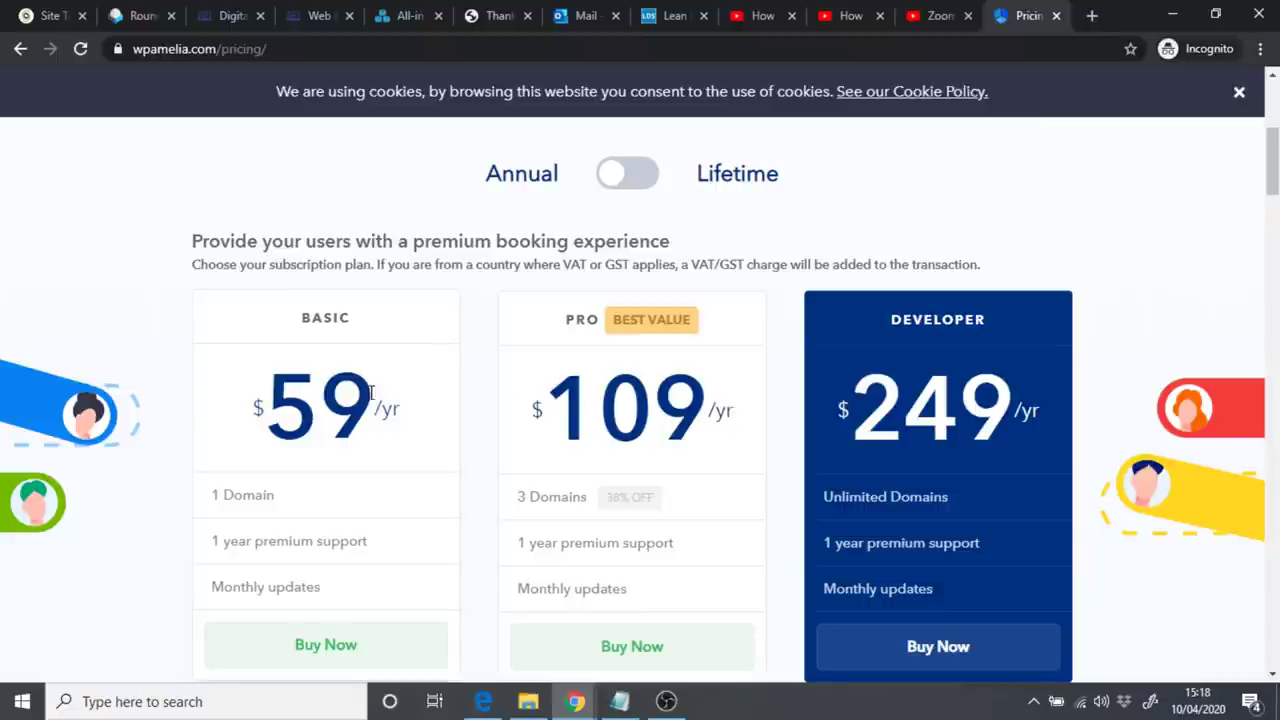
pyautogui.scroll(1, 304, 403)
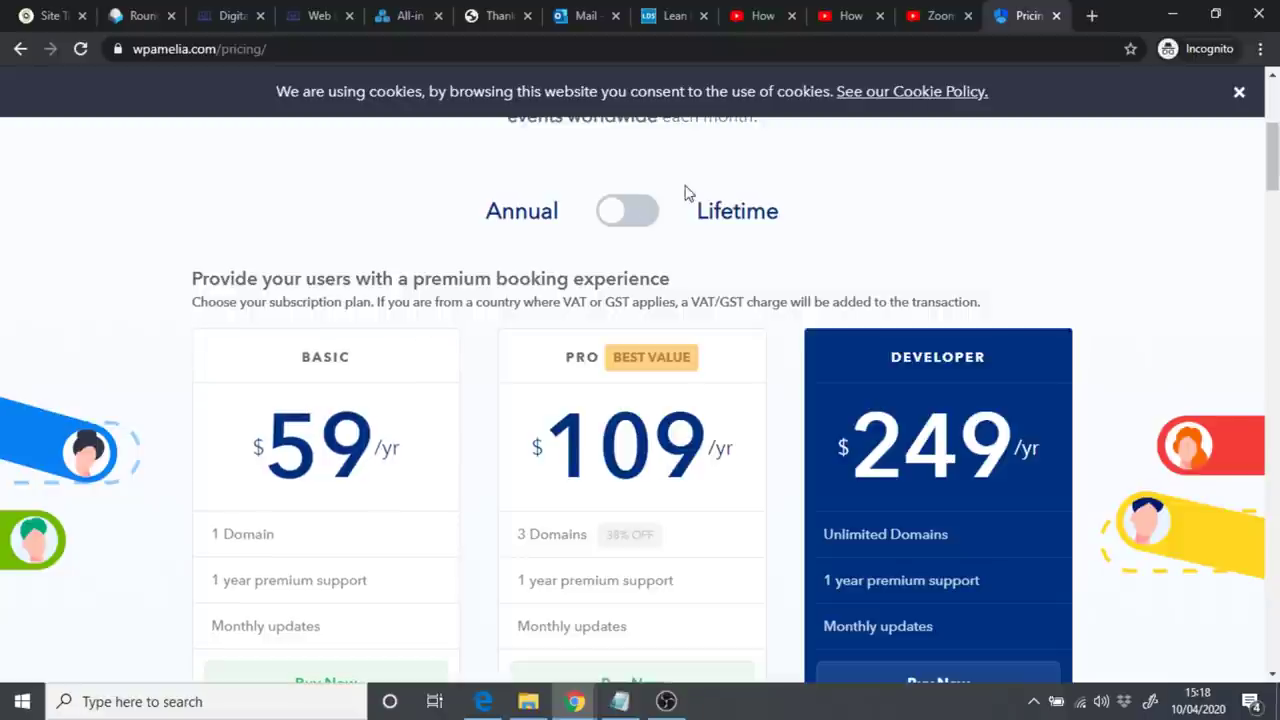
pyautogui.click(634, 222)
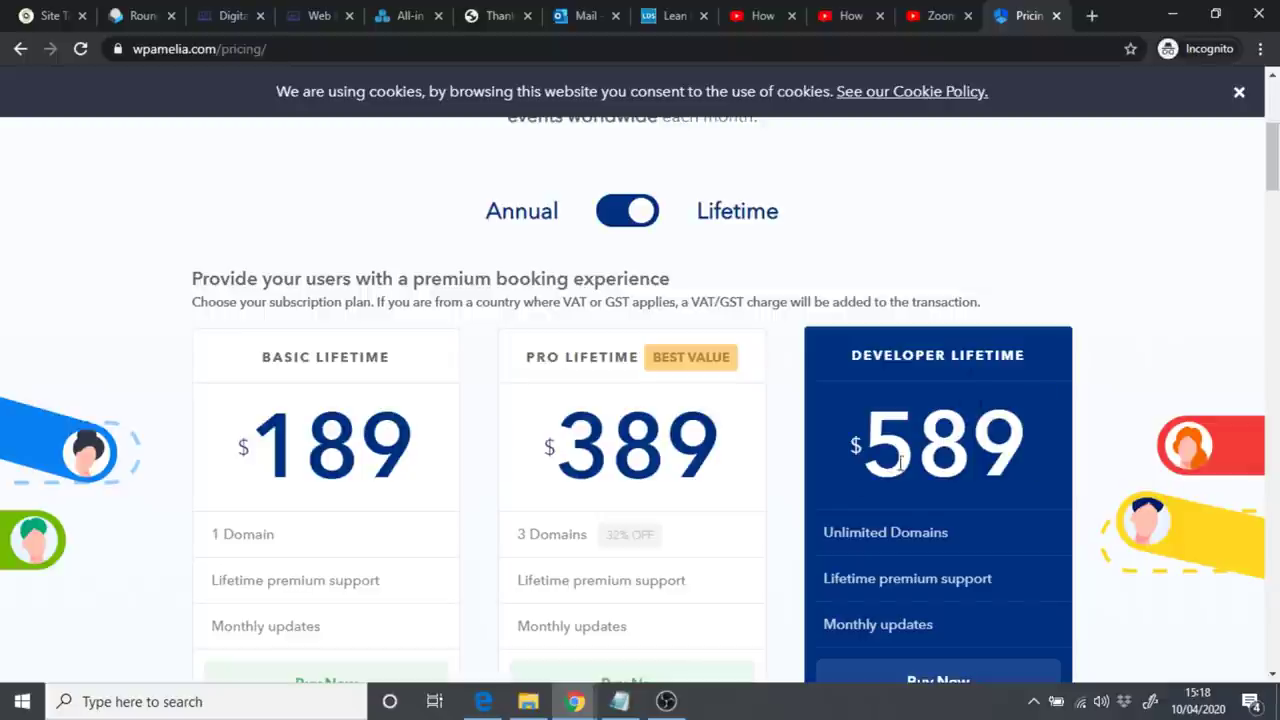
pyautogui.click(628, 210)
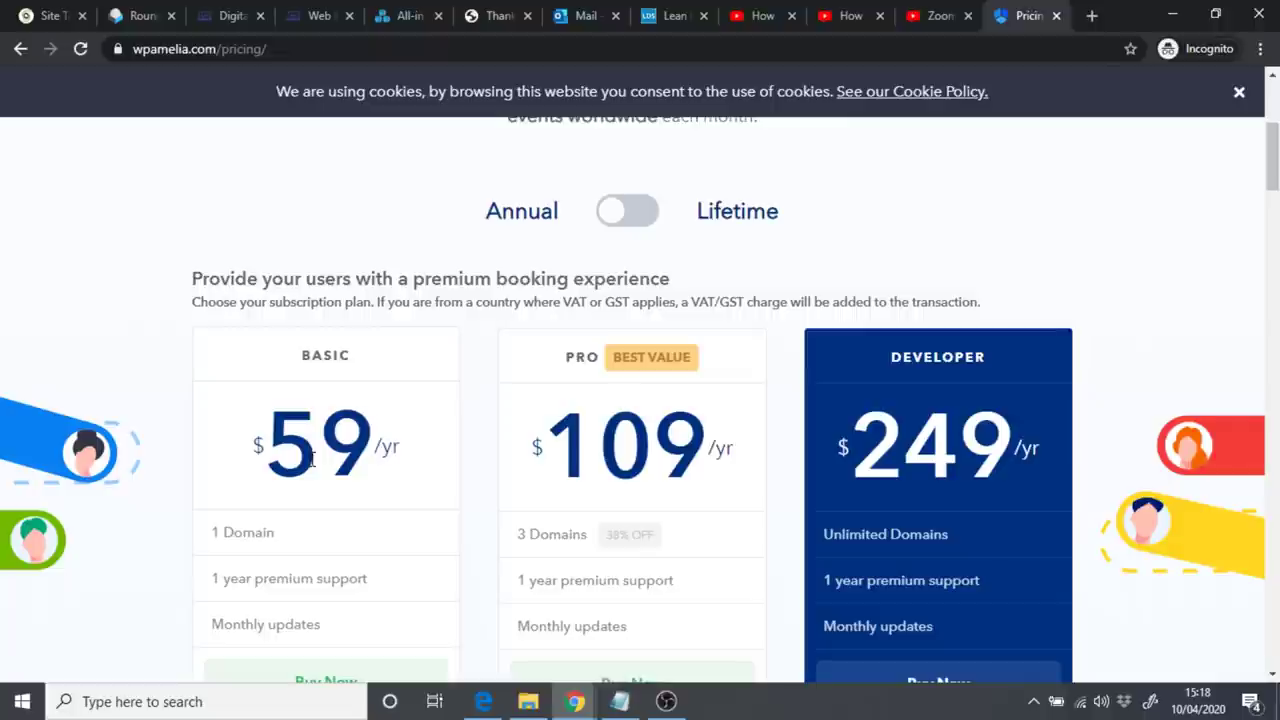
pyautogui.scroll(1, 312, 459)
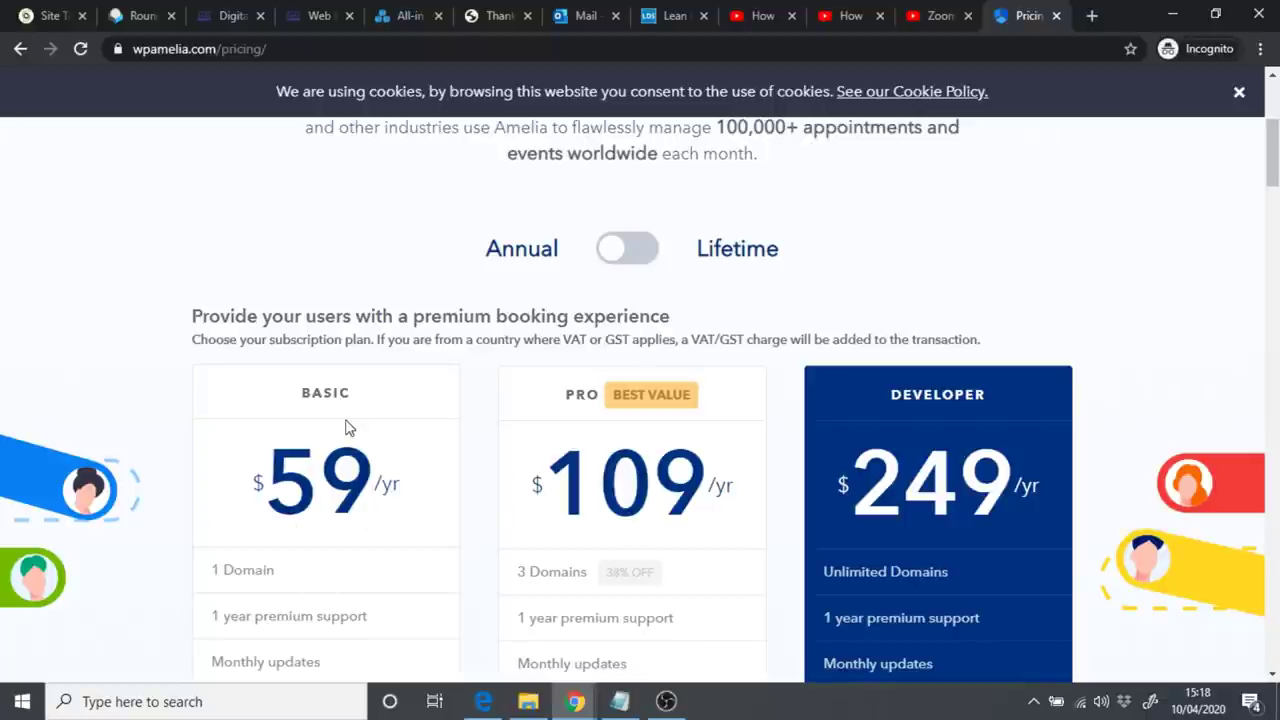
pyautogui.click(762, 15)
# - Scroll up and down the booking-website tutorial watch page, leaving the 1:00:15 video at 0:00
pyautogui.scroll(-1, 0, 402)
pyautogui.scroll(1, 0, 402)
pyautogui.scroll(-2, 0, 402)
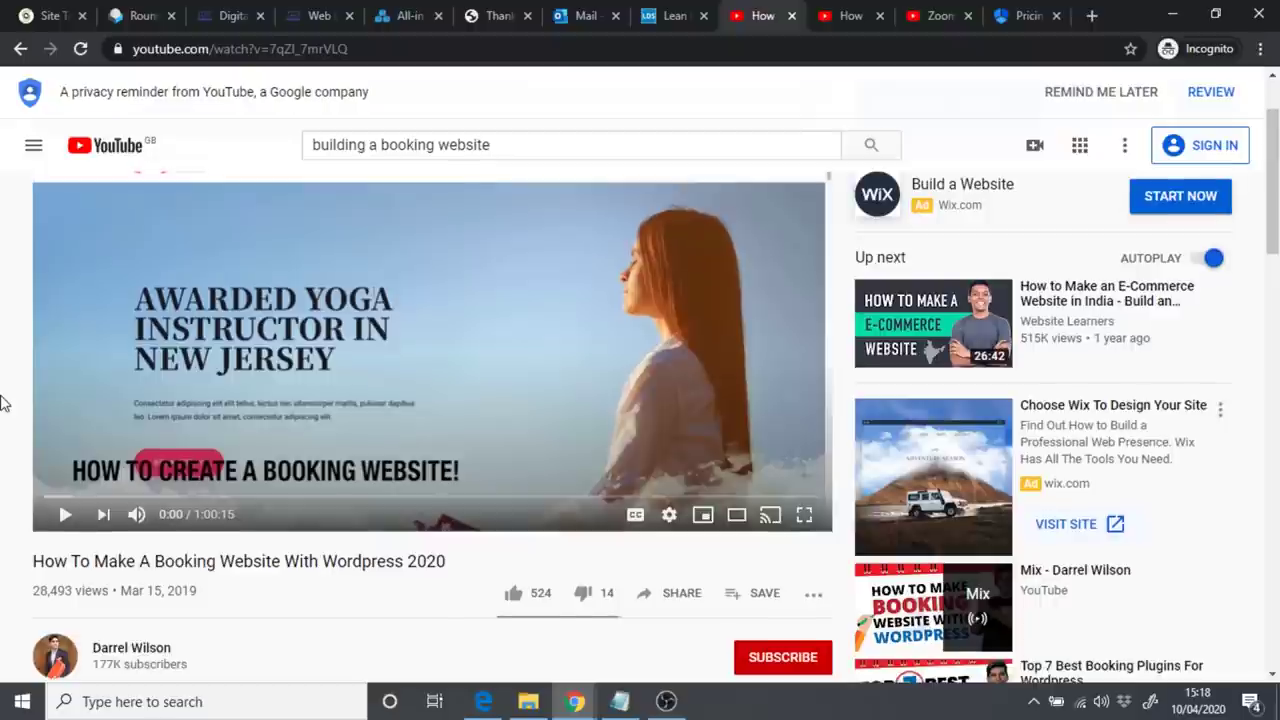
pyautogui.scroll(1, 3, 402)
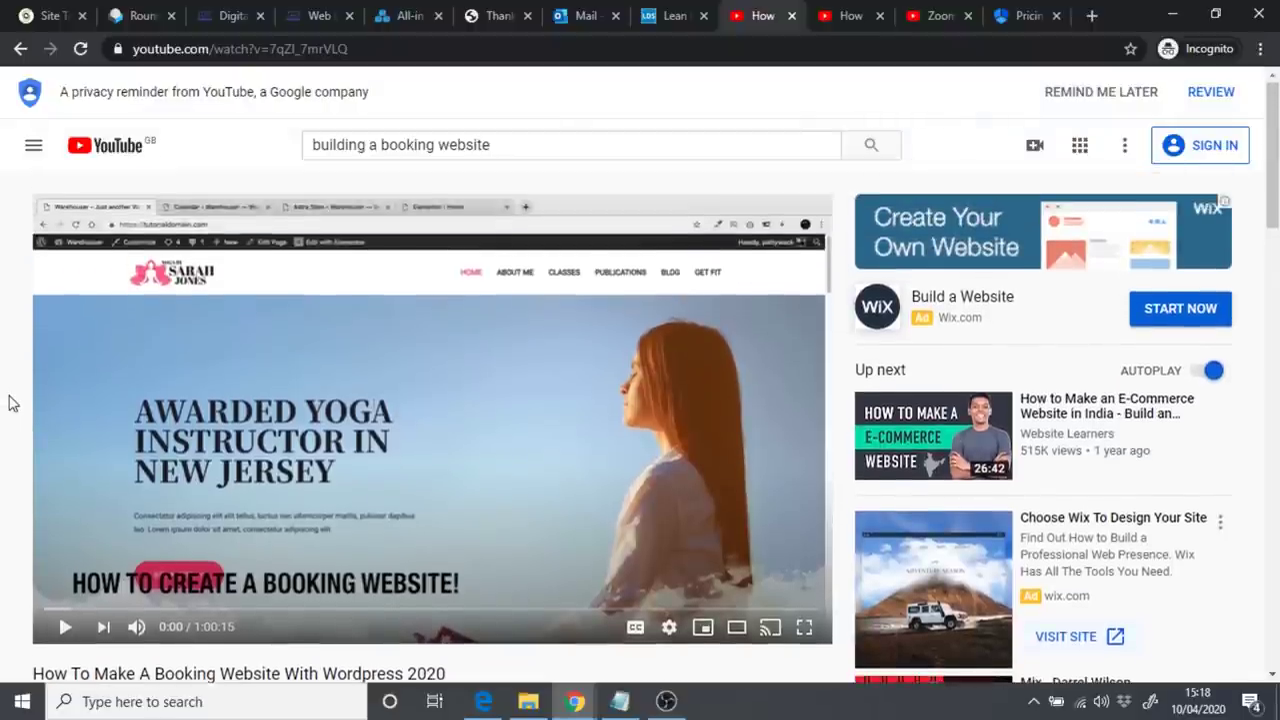
pyautogui.scroll(-2, 11, 402)
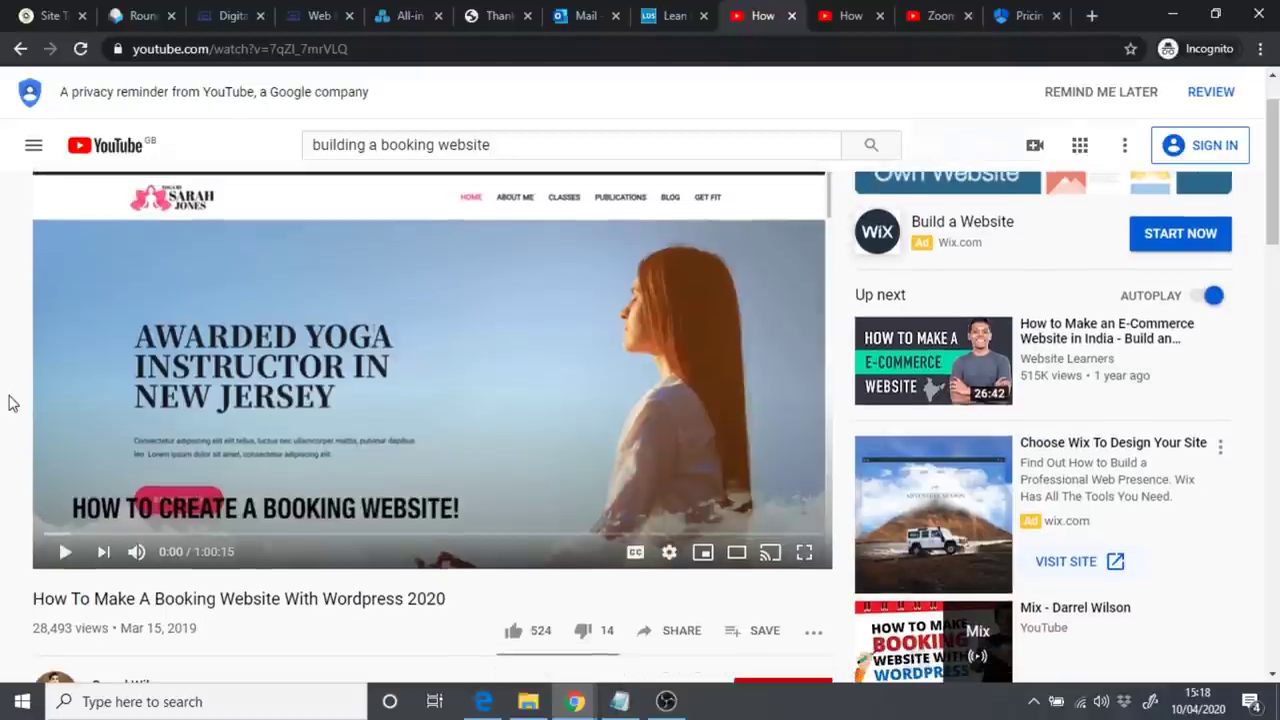
pyautogui.scroll(1, 11, 402)
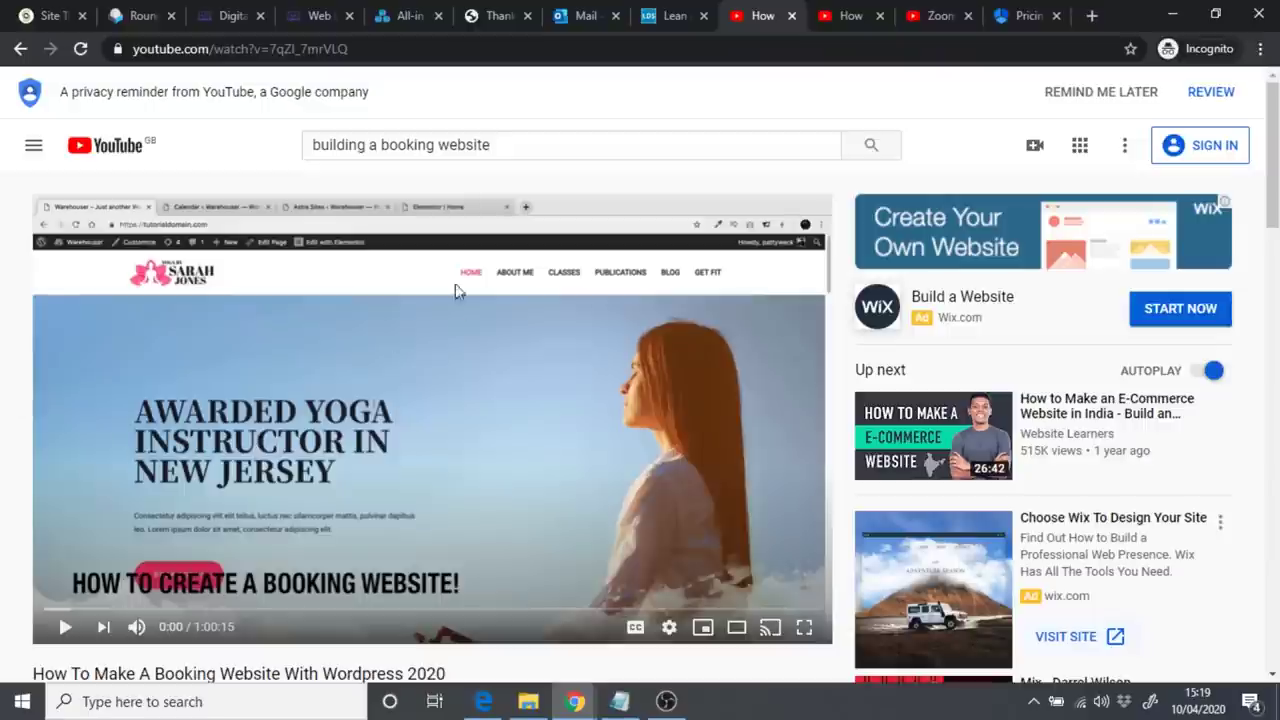
# - Scroll the satinlodge web-development page from Booking Websites down to Membership Websites and its LearnDash preview
pyautogui.click(321, 22)
pyautogui.scroll(-5, 369, 435)
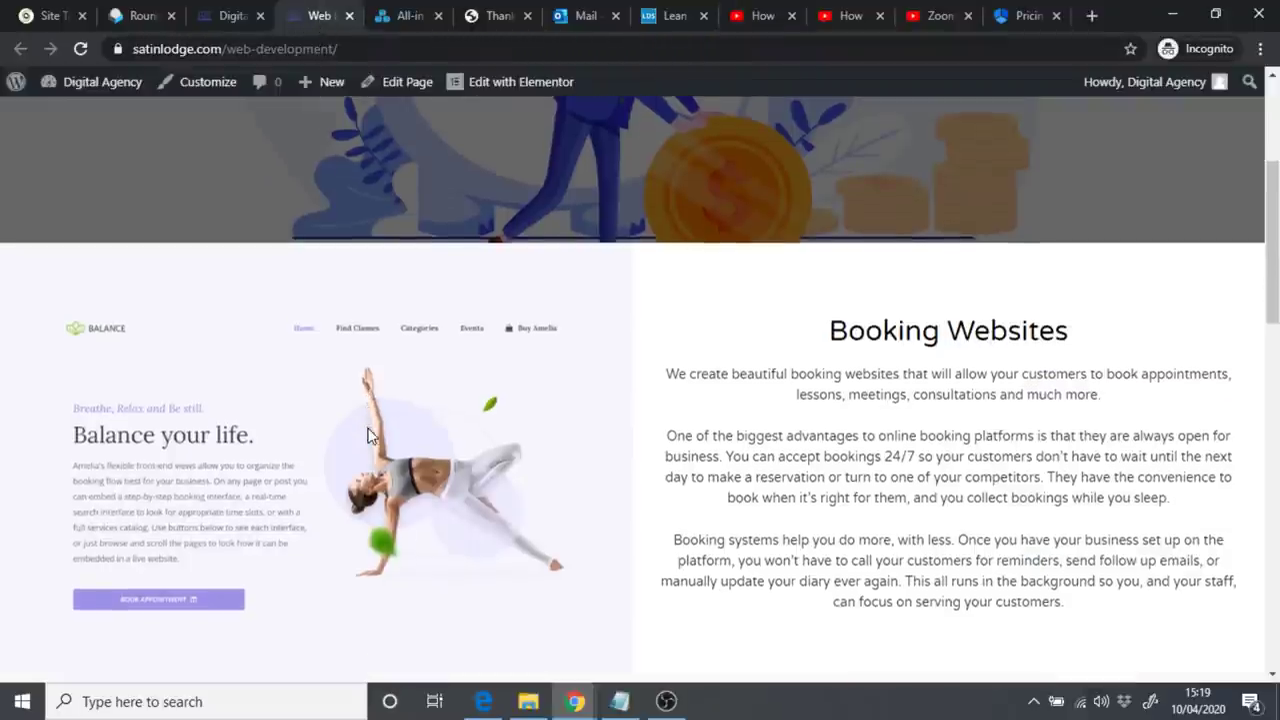
pyautogui.scroll(-2, 369, 435)
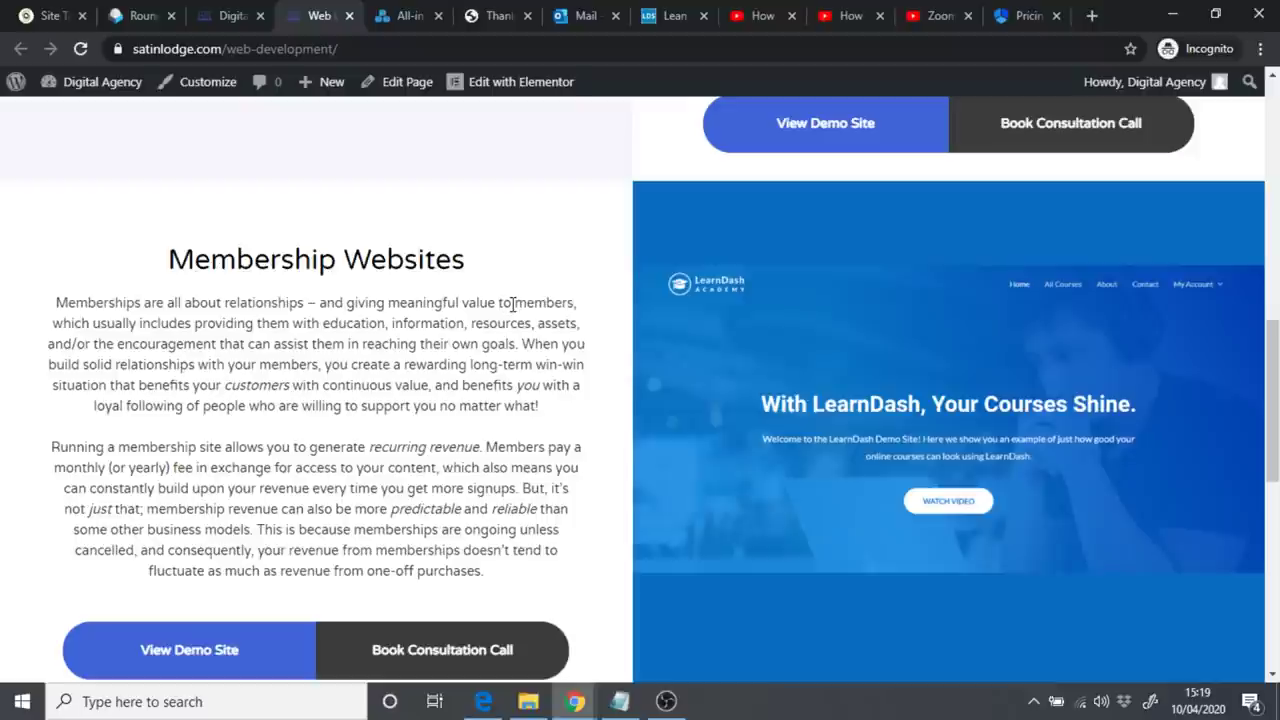
pyautogui.click(850, 15)
# - Follow the description's 'Get Plugin Here' link to CodeCanyon's $29 Ultimate Membership Pro page and accept cookies
pyautogui.scroll(-1, 3, 412)
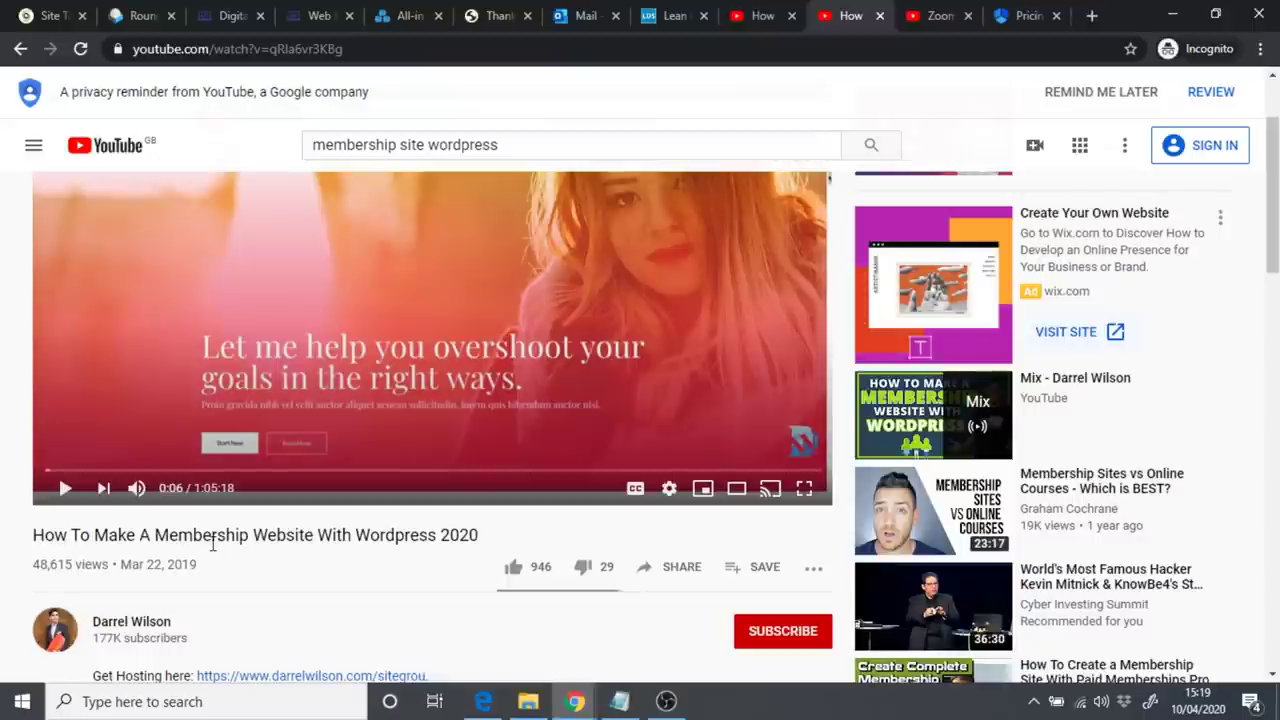
pyautogui.scroll(-1, 373, 562)
pyautogui.scroll(1, 372, 561)
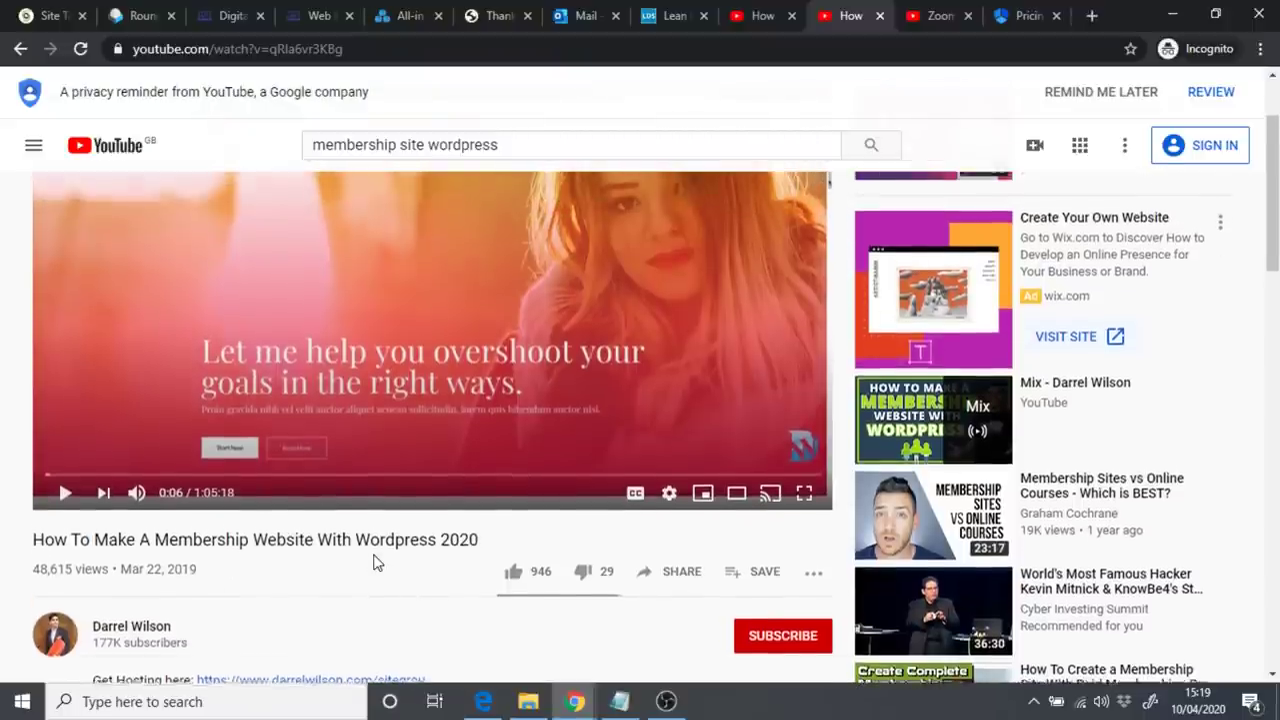
pyautogui.scroll(1, 373, 562)
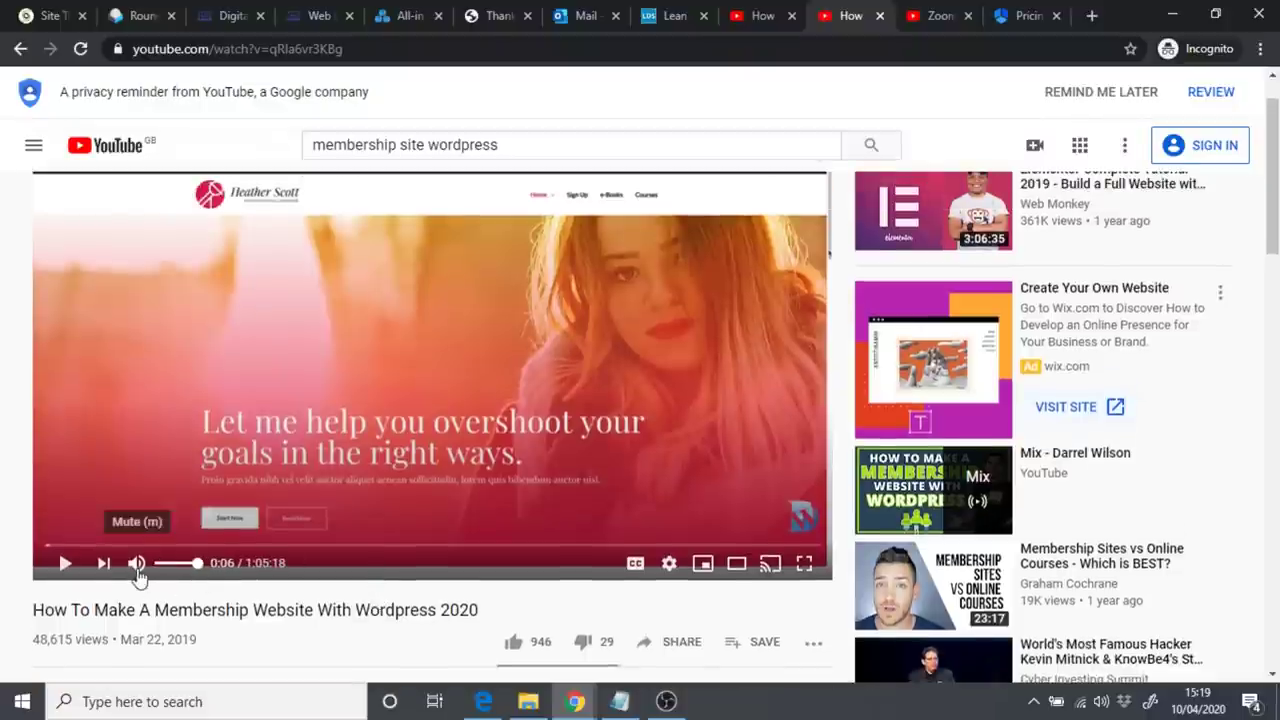
pyautogui.scroll(1, 2, 470)
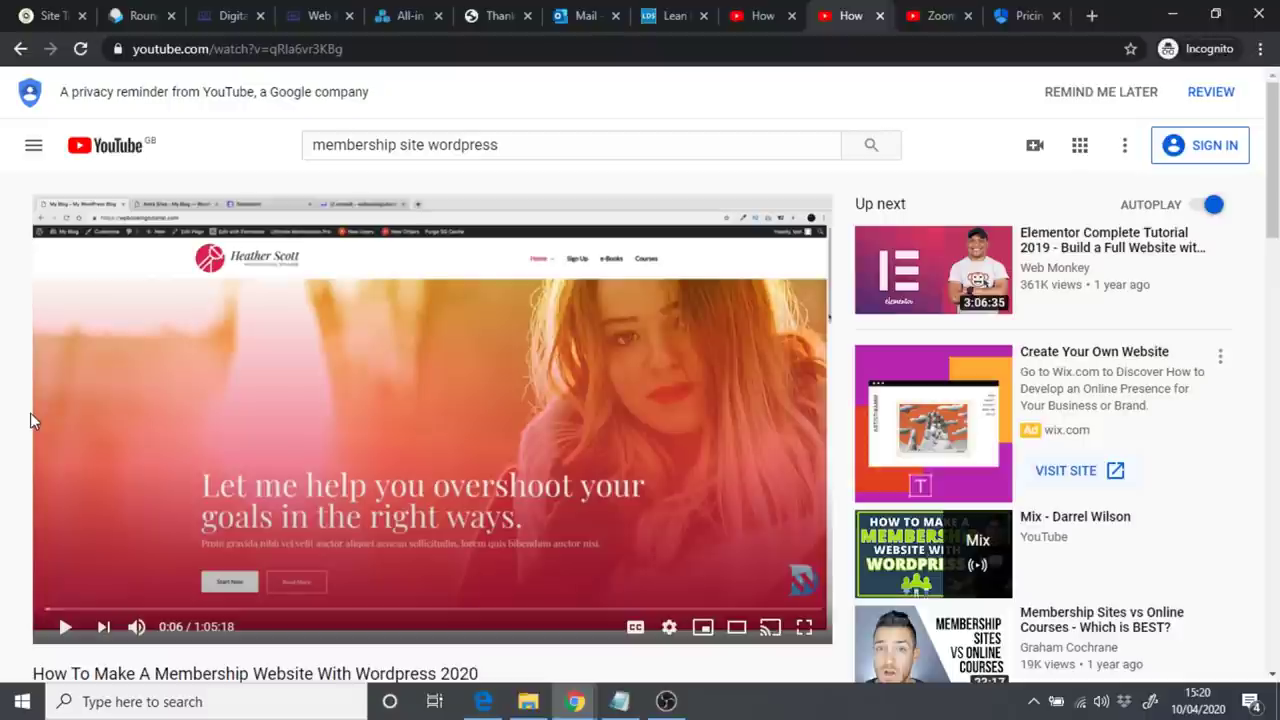
pyautogui.scroll(-3, 44, 457)
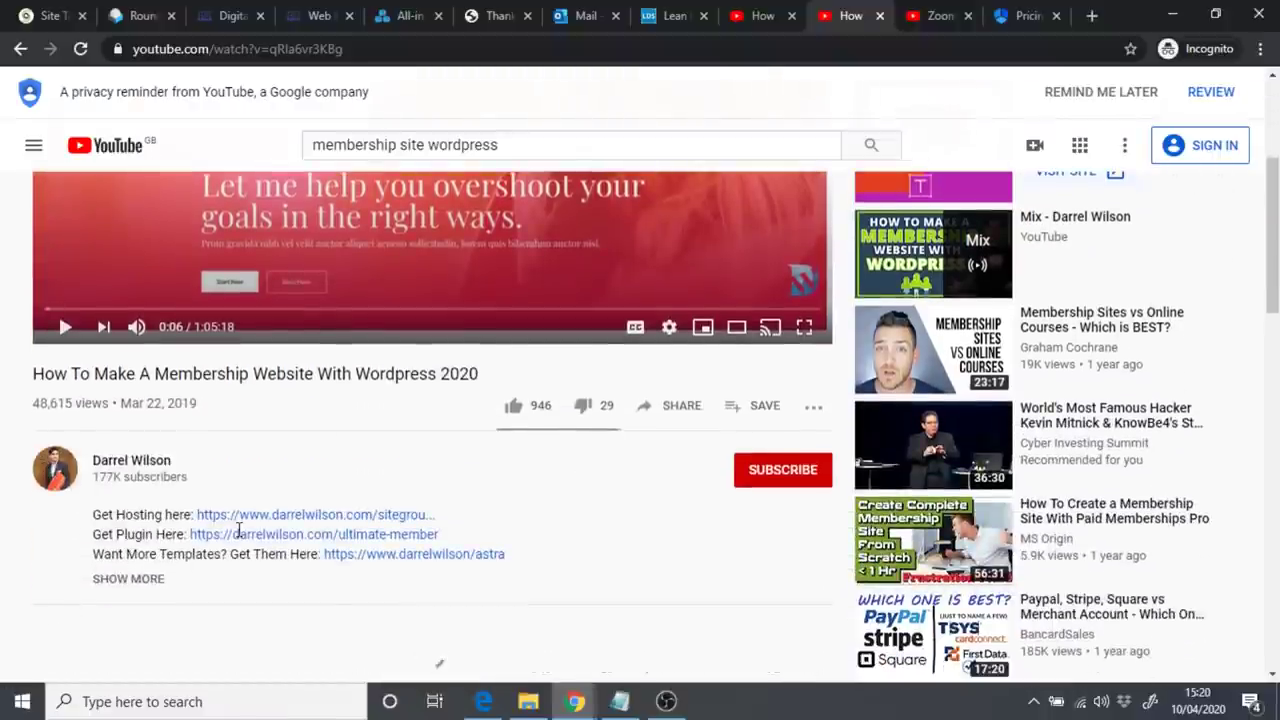
pyautogui.click(263, 537)
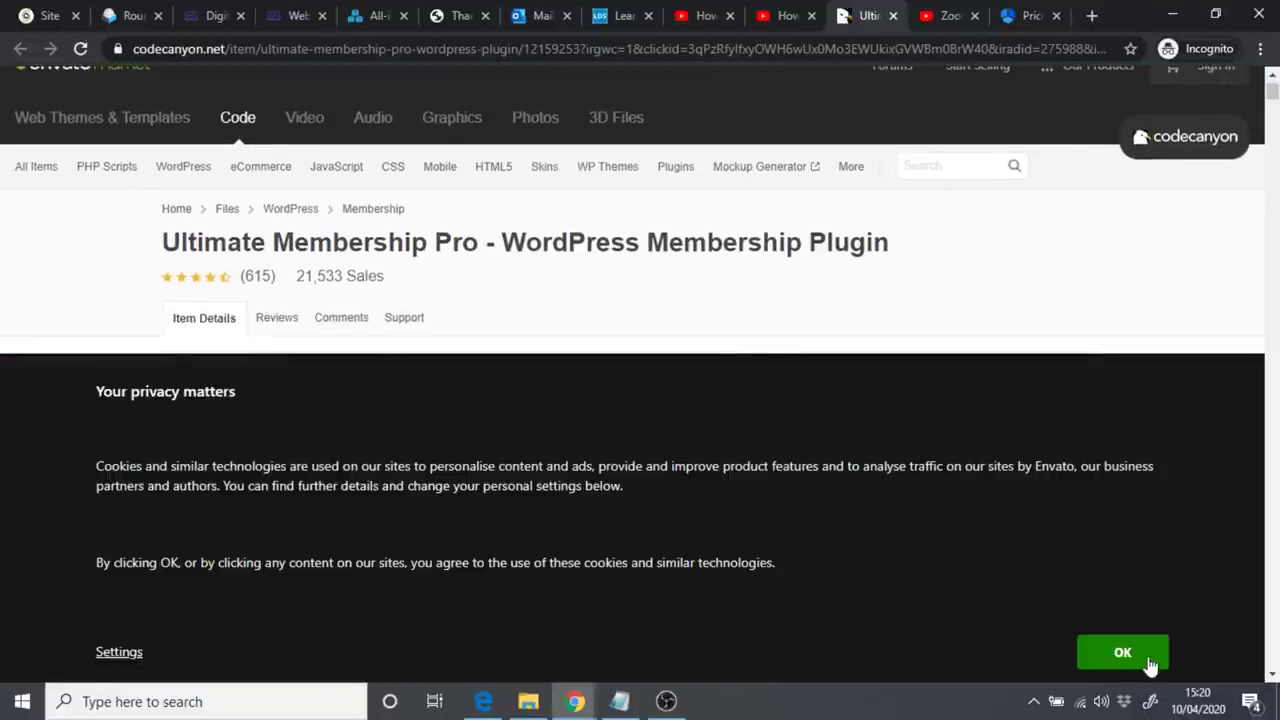
pyautogui.click(1141, 656)
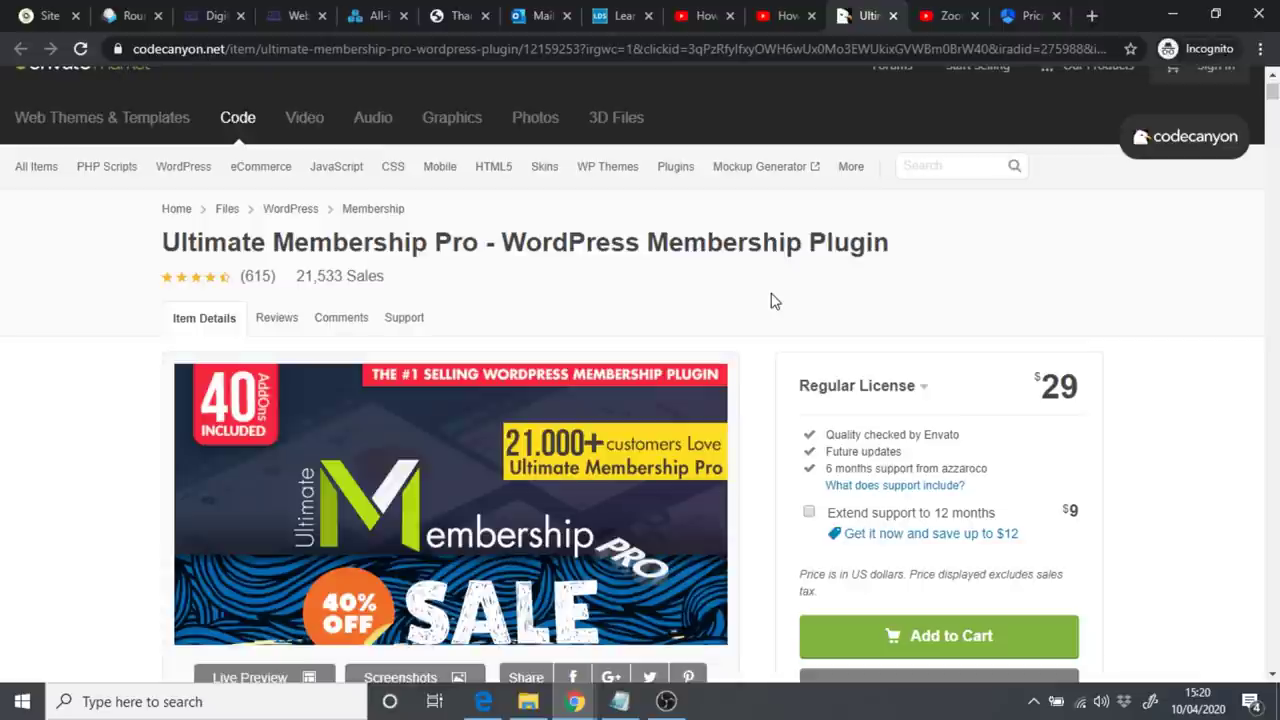
# - Scroll to the top of CodeCanyon's Ultimate Membership Pro page, showing the $29 Regular License
pyautogui.scroll(1, 770, 300)
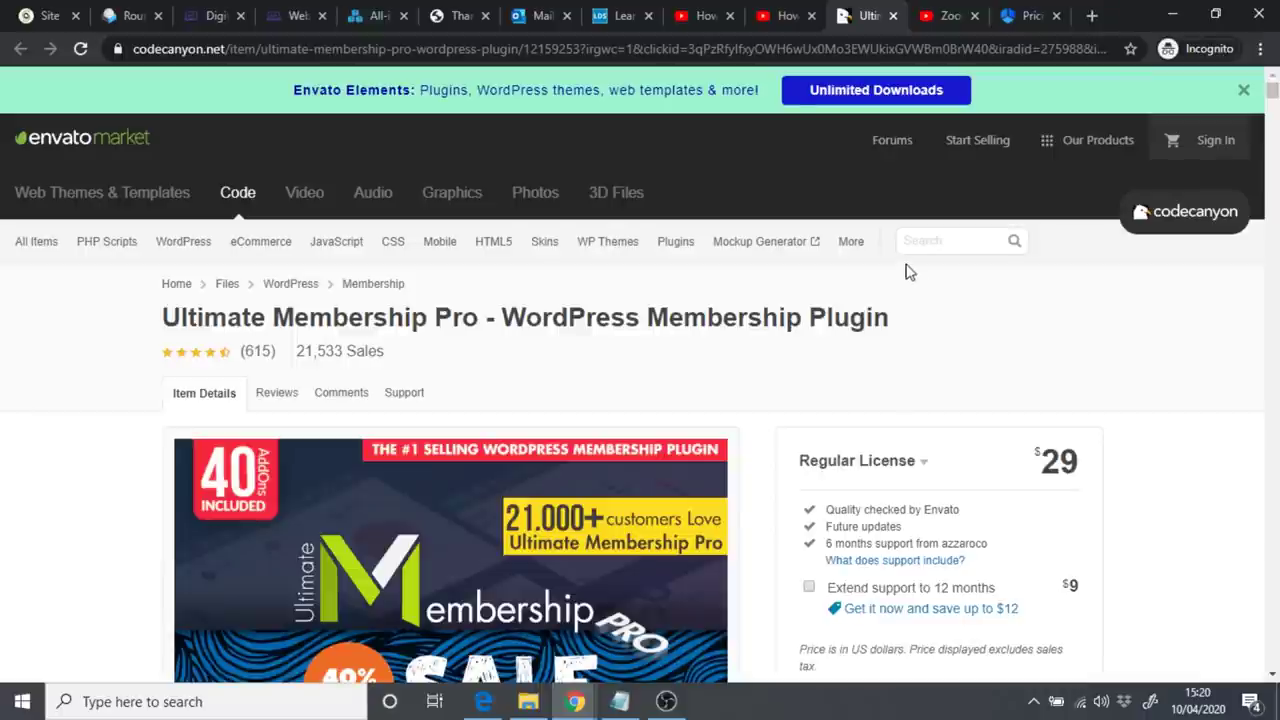
# - Return to the YouTube 'How To Make A Membership Website With Wordpress 2020' video and scroll to its top
pyautogui.click(785, 15)
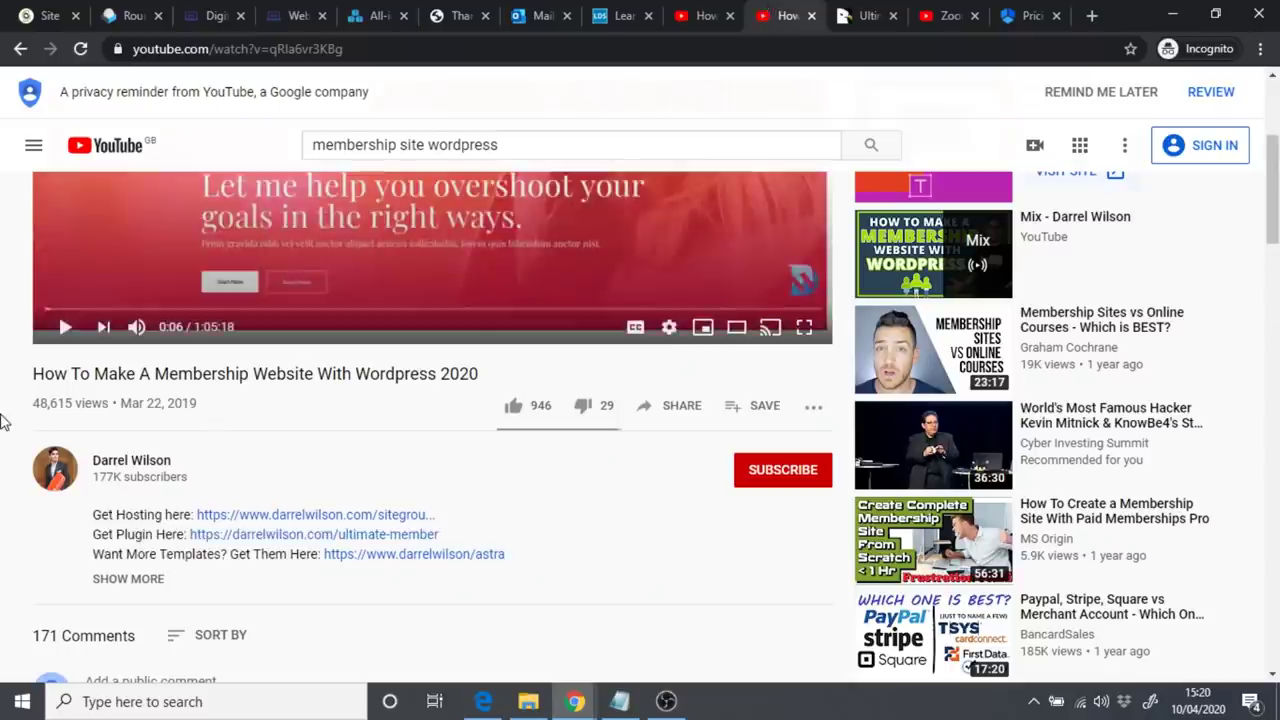
pyautogui.scroll(3, 2, 422)
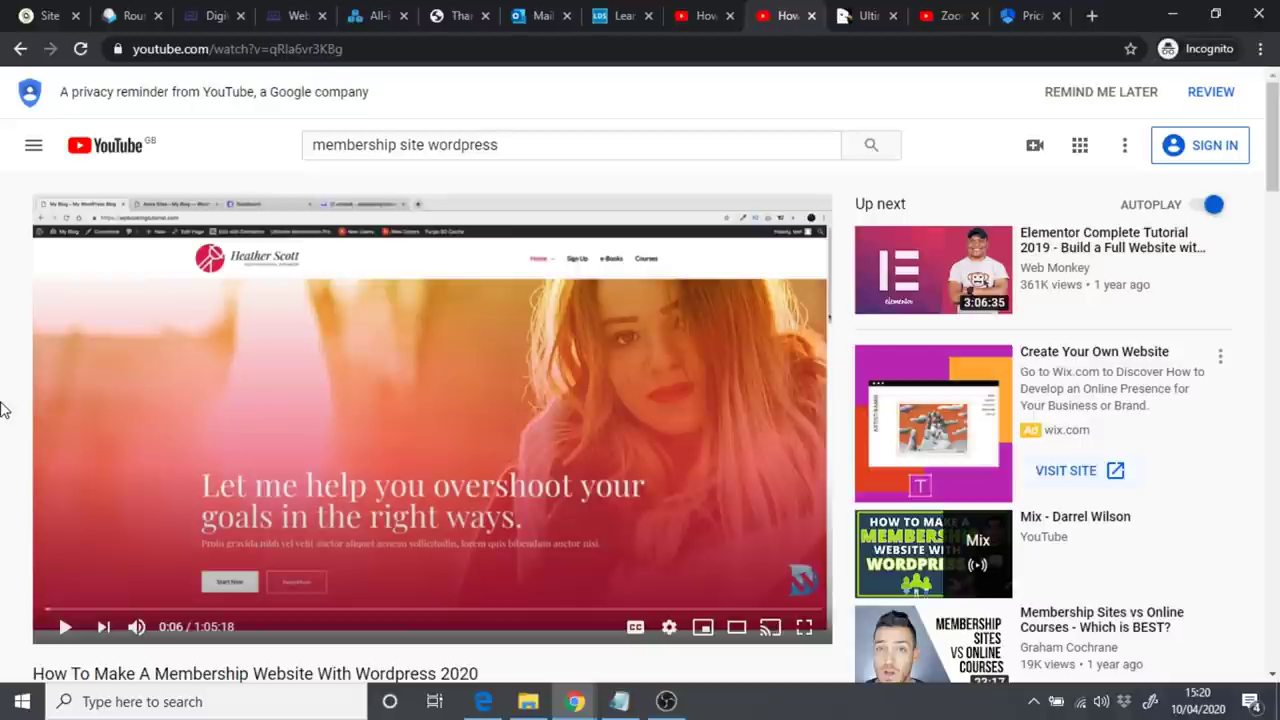
pyautogui.scroll(-1, 2, 408)
pyautogui.scroll(1, 2, 408)
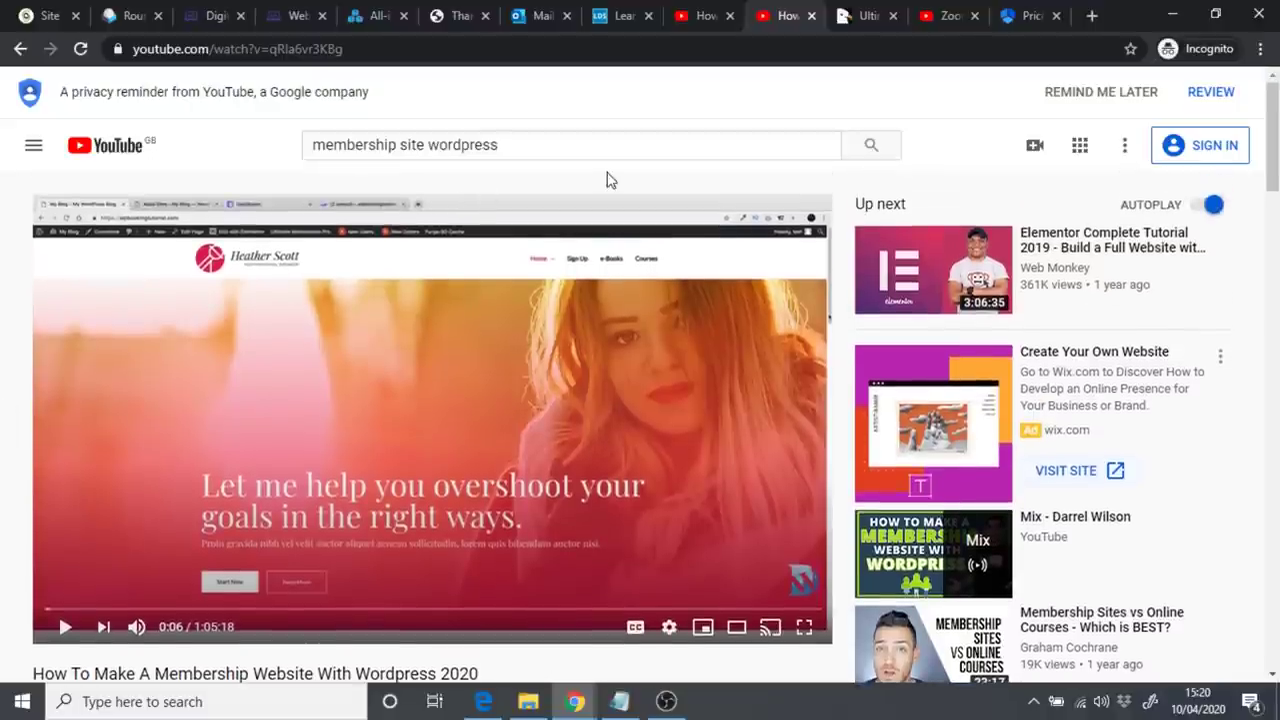
pyautogui.click(947, 12)
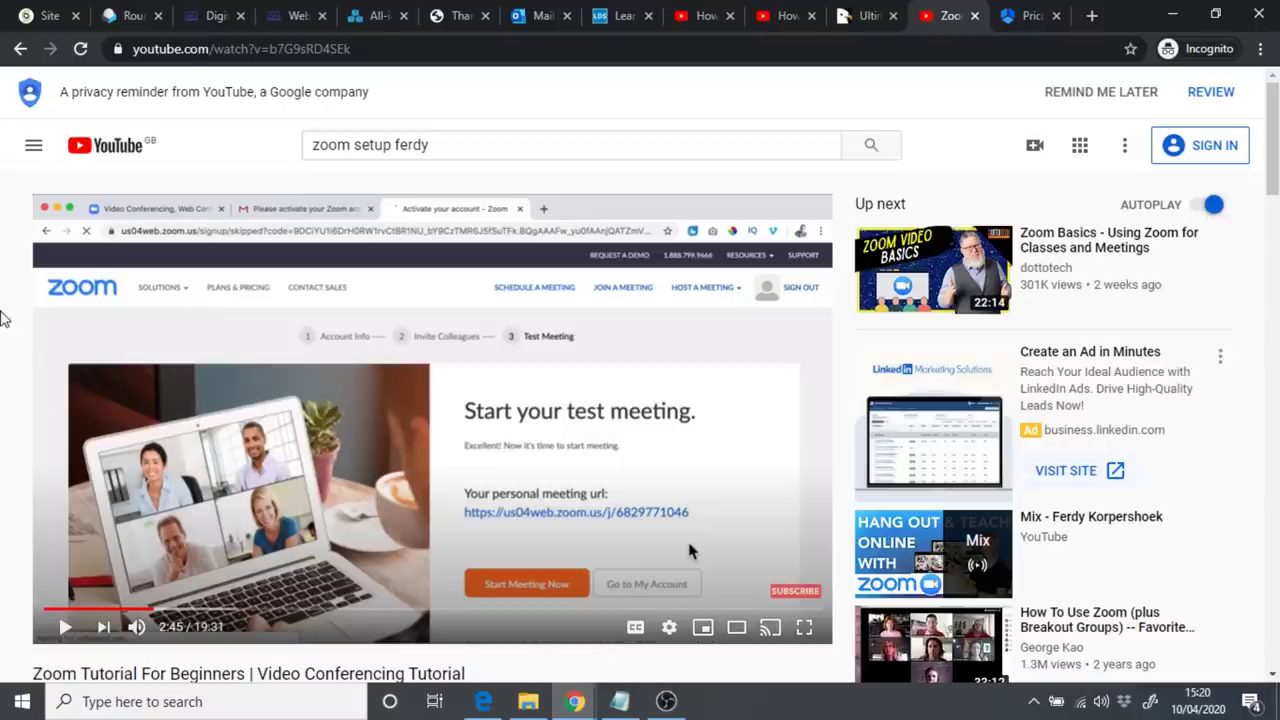
pyautogui.scroll(-1, 3, 318)
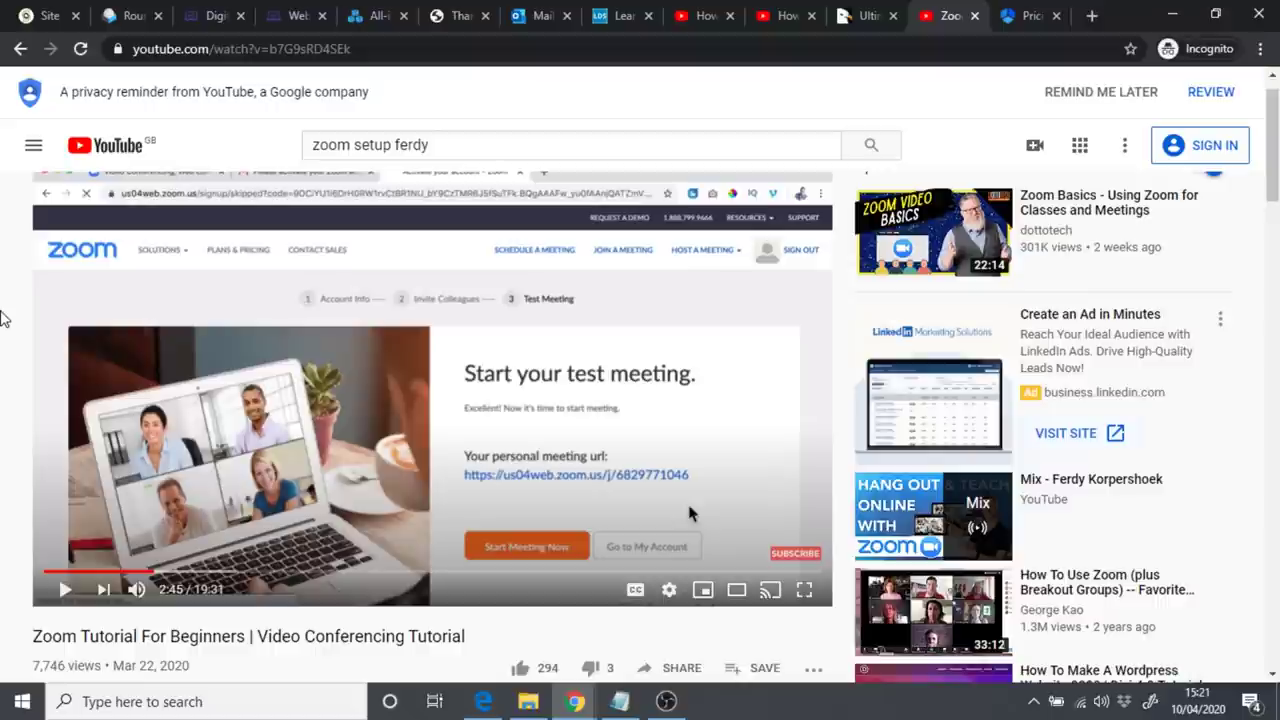
pyautogui.scroll(1, 3, 318)
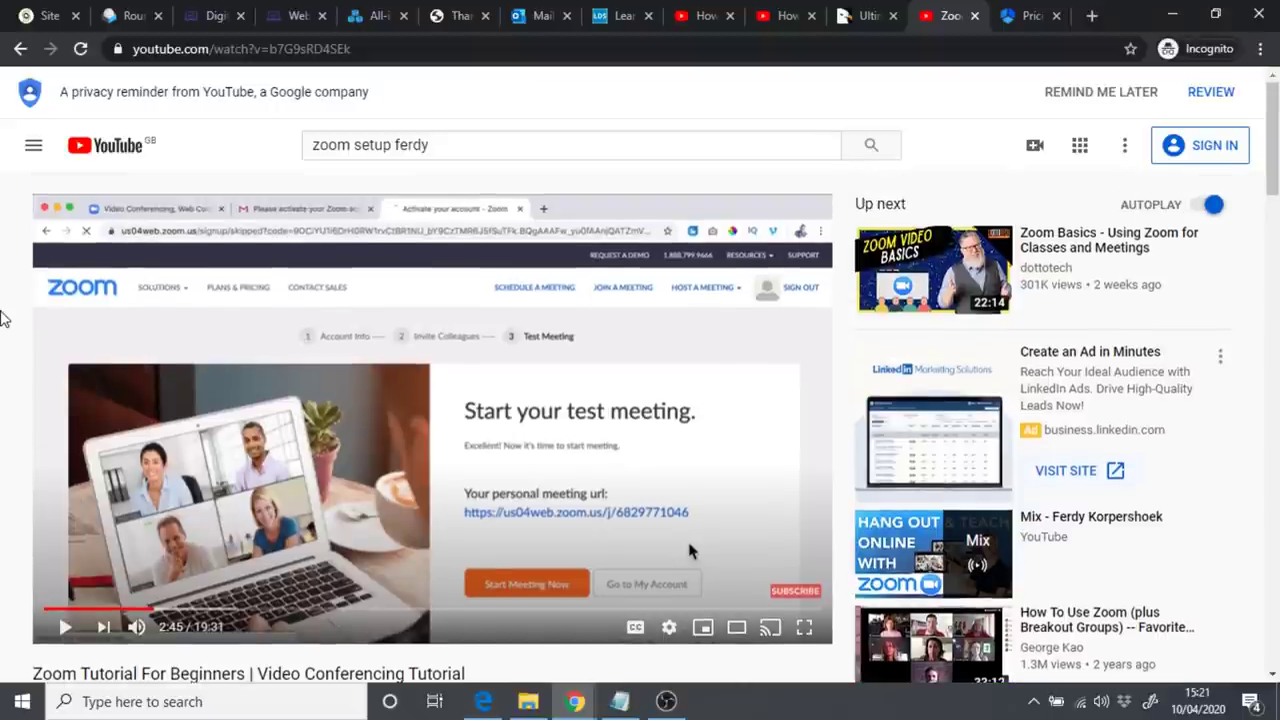
pyautogui.scroll(-3, 3, 318)
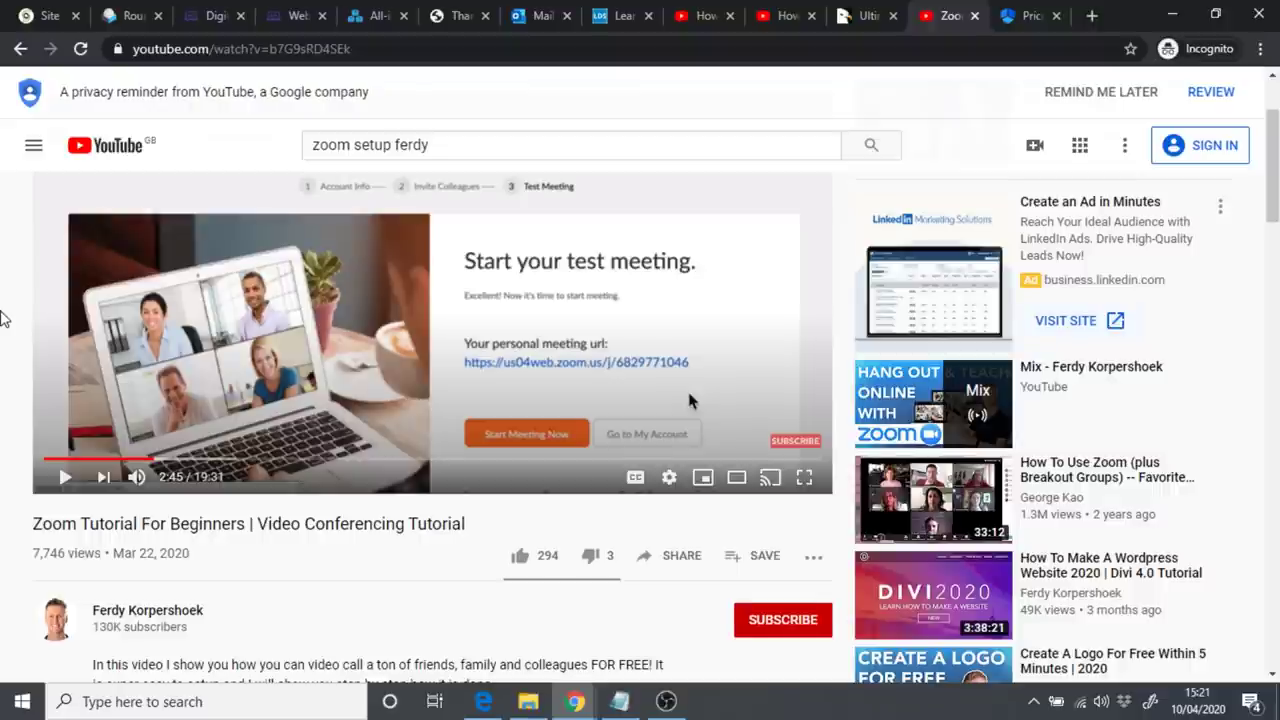
pyautogui.scroll(3, 3, 318)
pyautogui.scroll(-3, 3, 318)
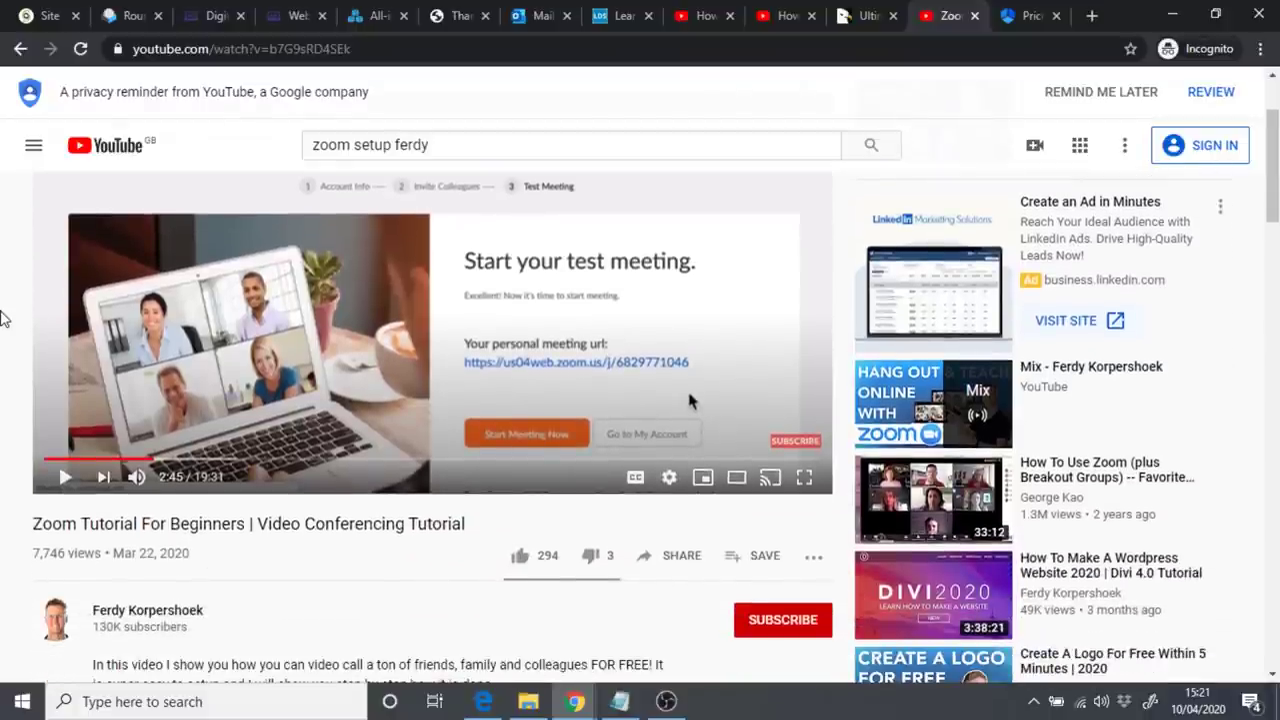
pyautogui.scroll(3, 3, 318)
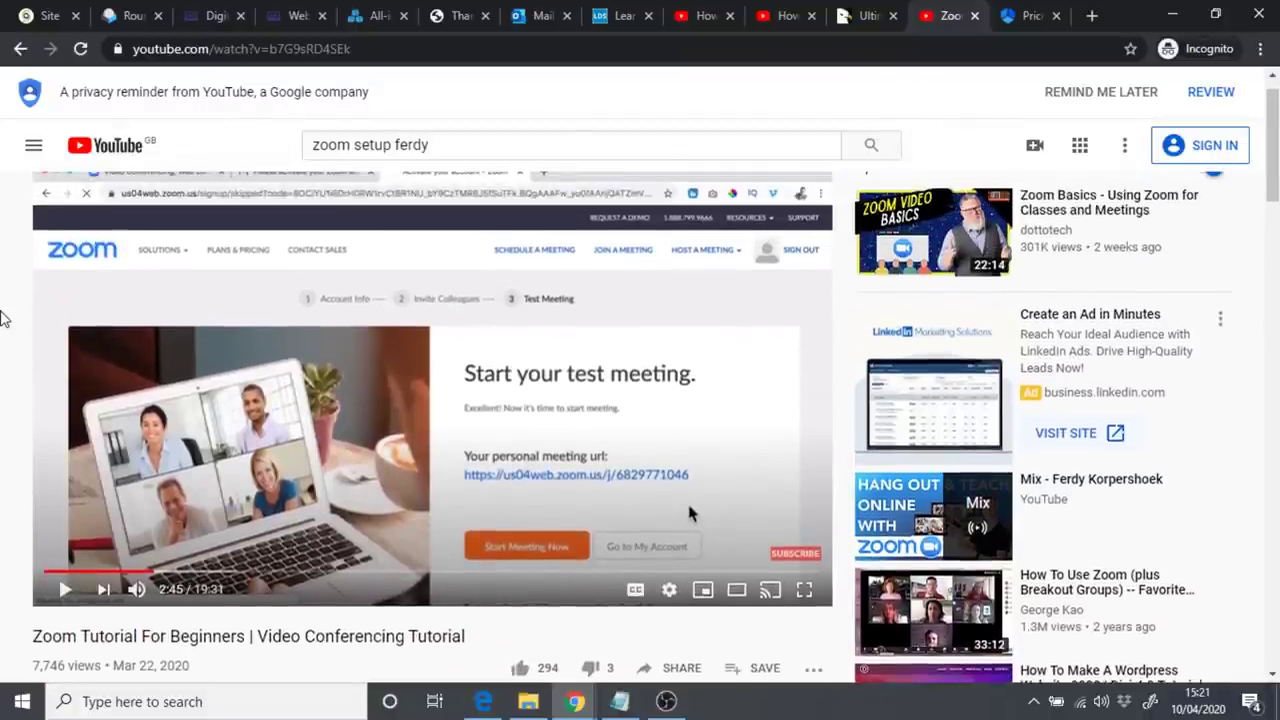
pyautogui.scroll(-2, 3, 318)
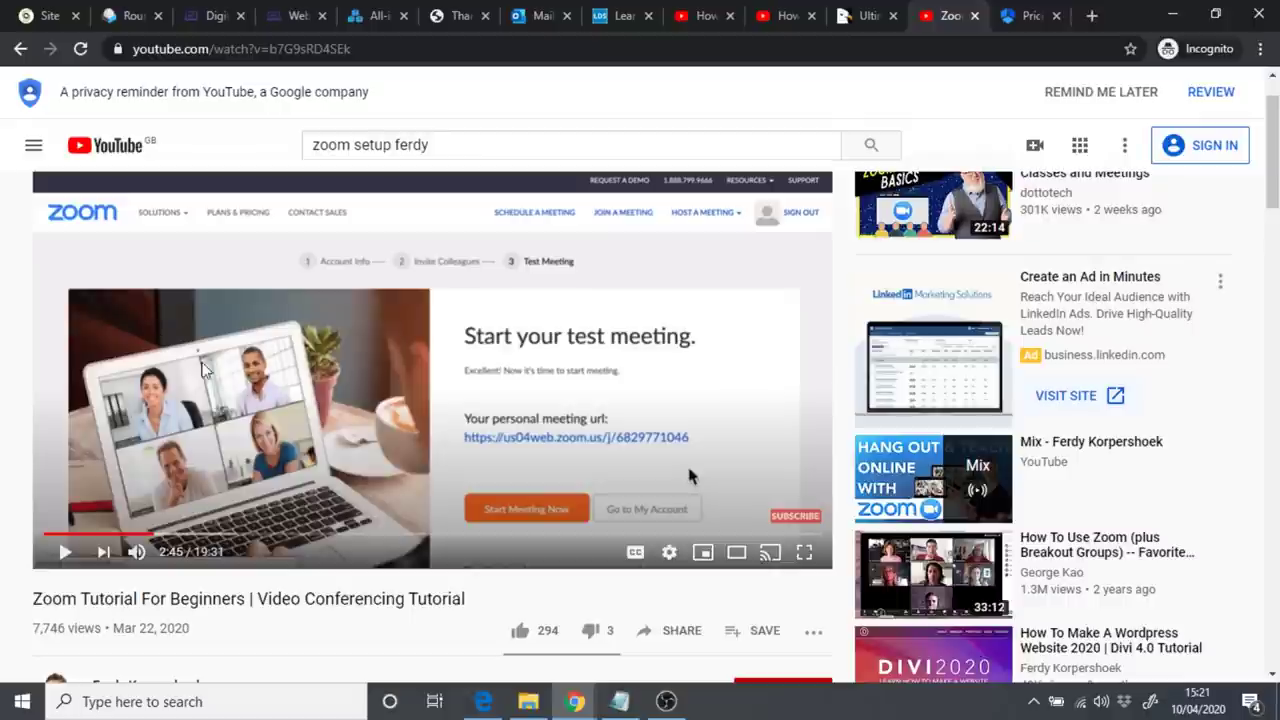
pyautogui.scroll(2, 3, 383)
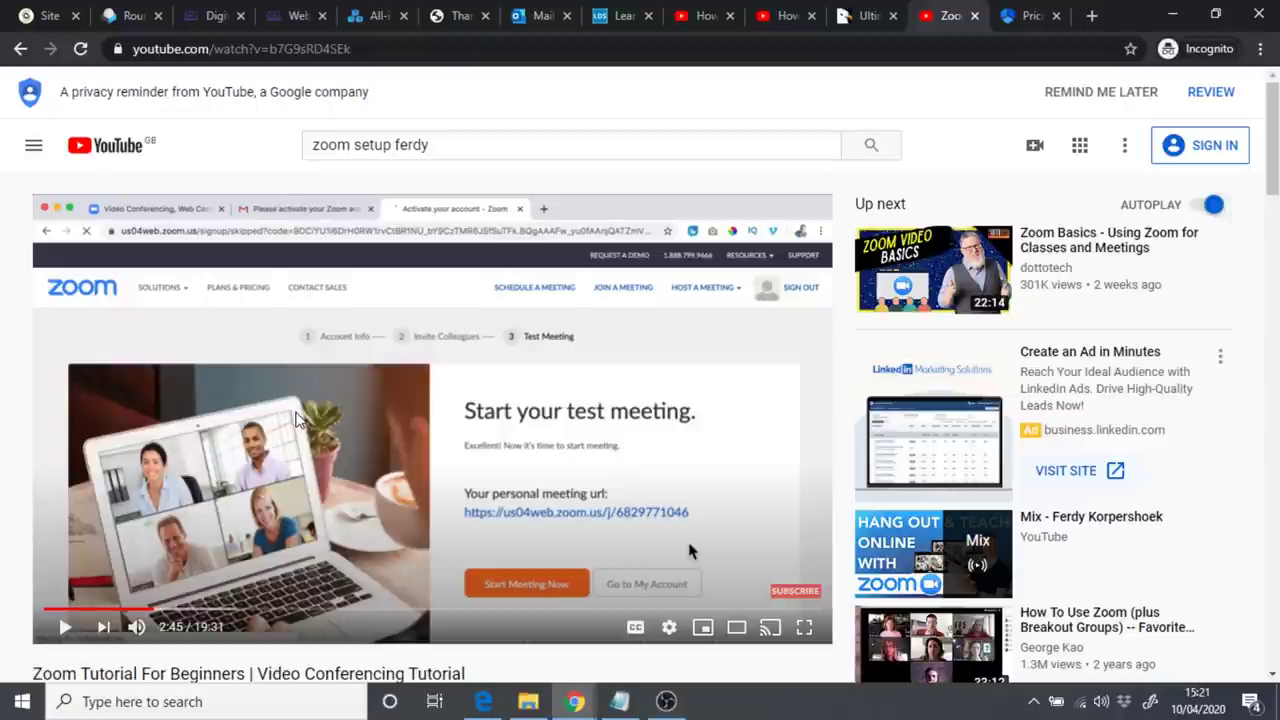
pyautogui.scroll(-2, 297, 420)
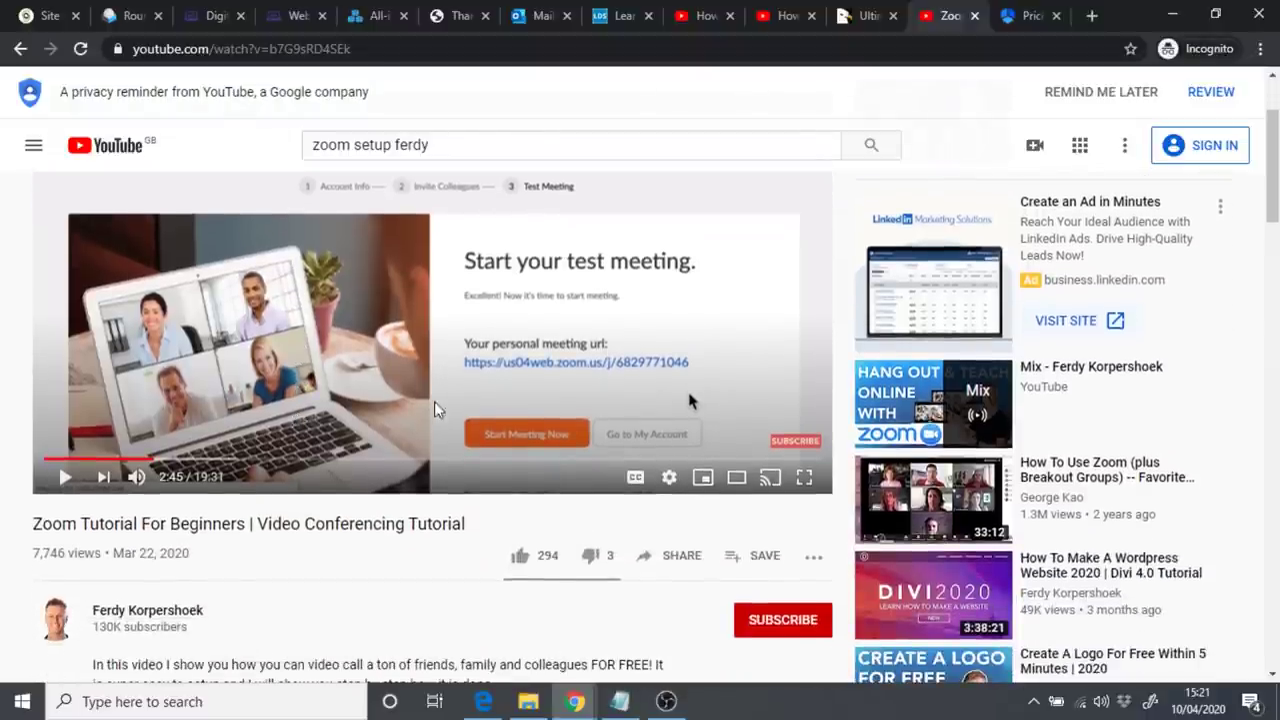
pyautogui.scroll(-1, 329, 400)
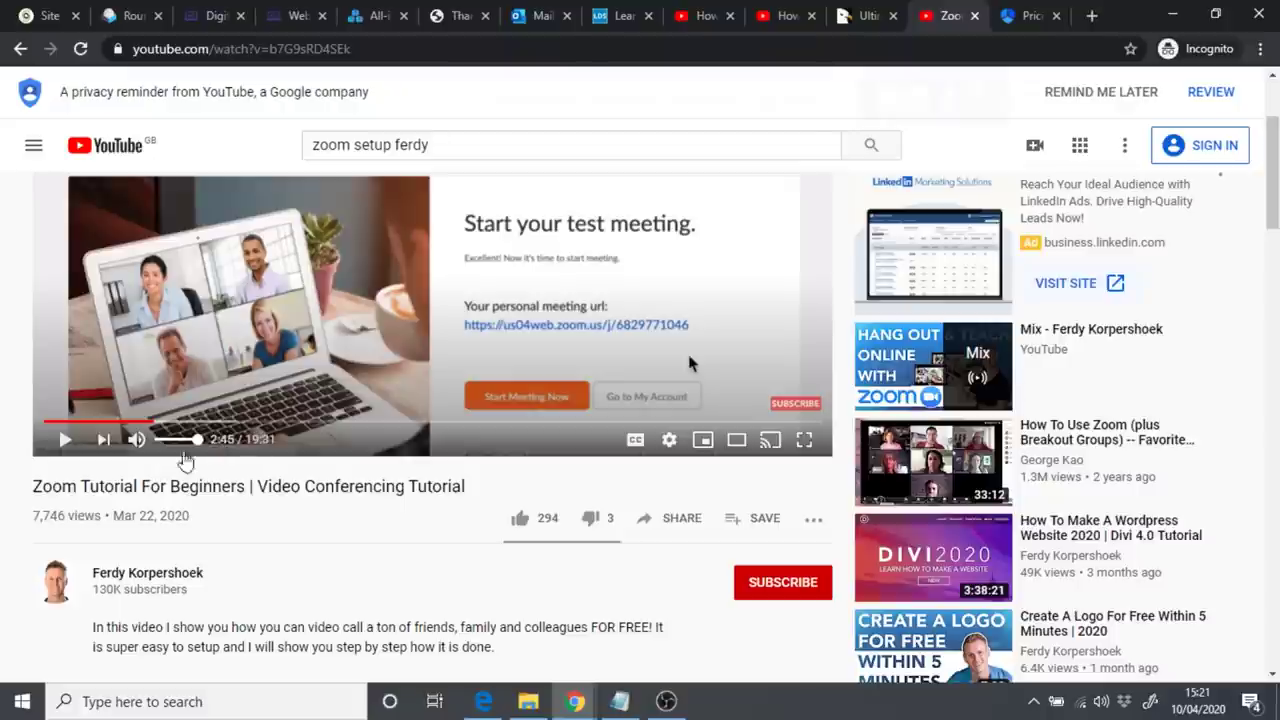
pyautogui.scroll(1, 0, 380)
pyautogui.scroll(3, 2, 381)
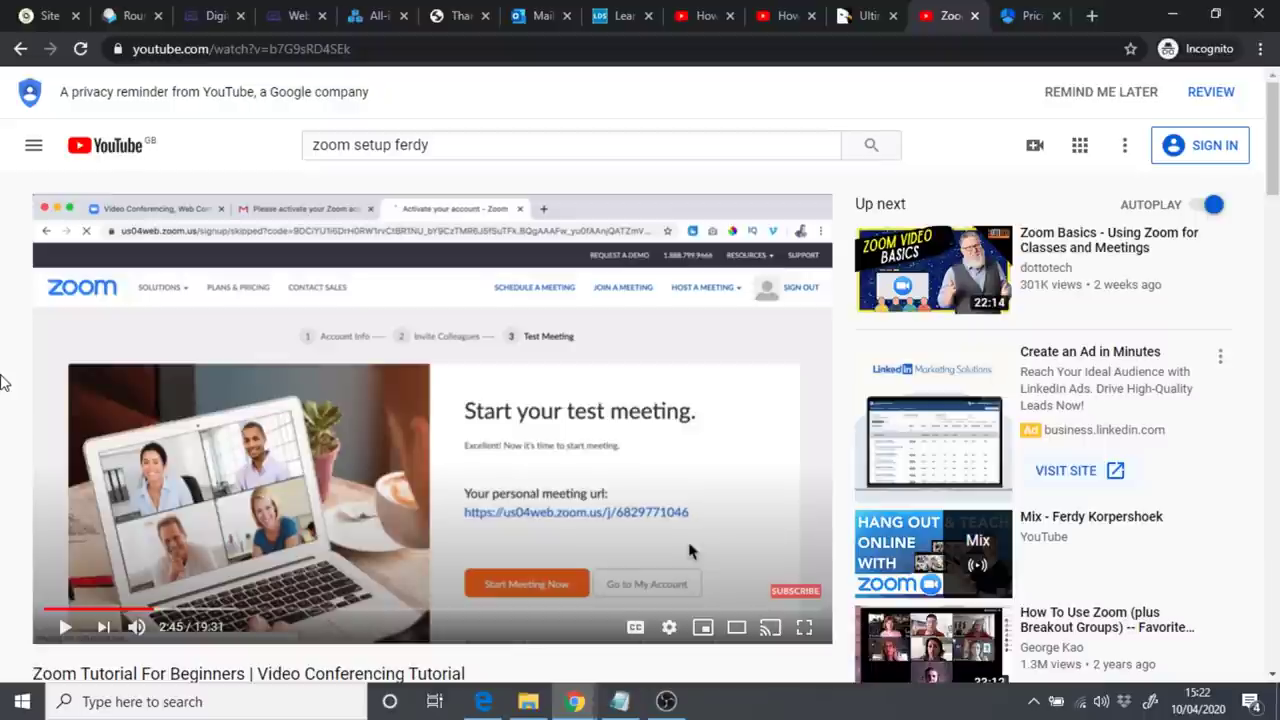
pyautogui.scroll(-1, 2, 381)
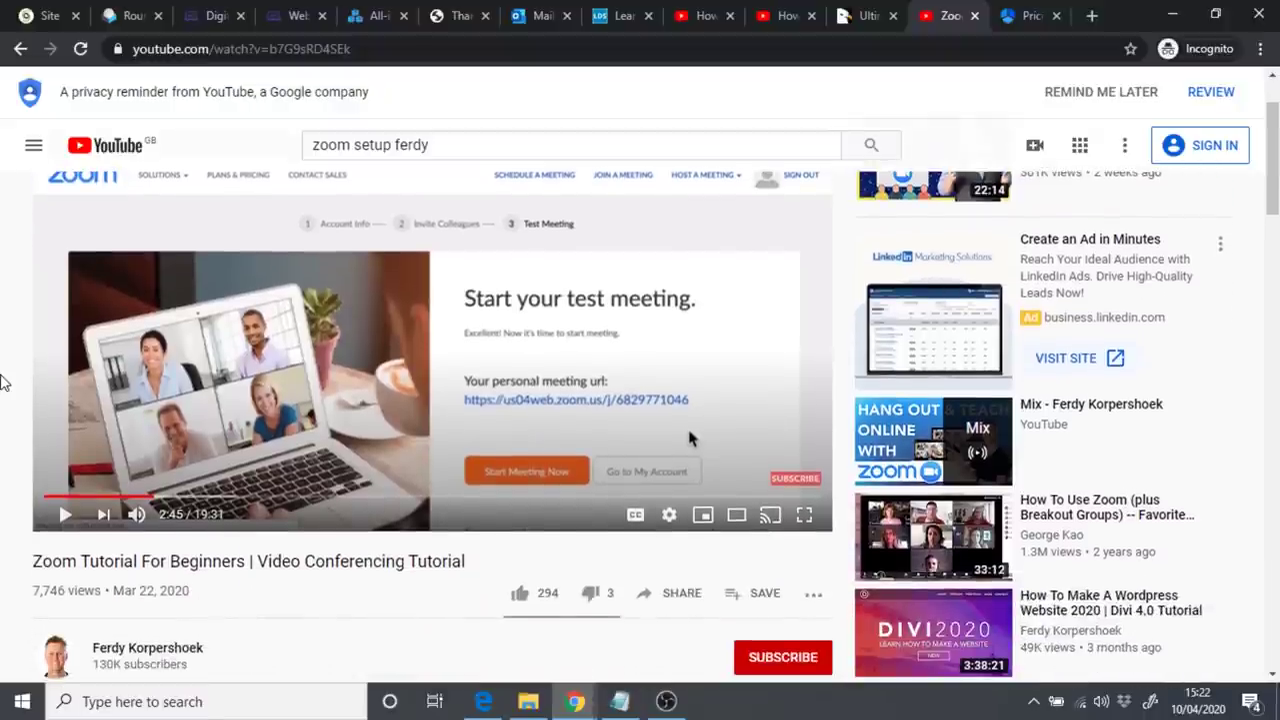
pyautogui.scroll(1, 2, 381)
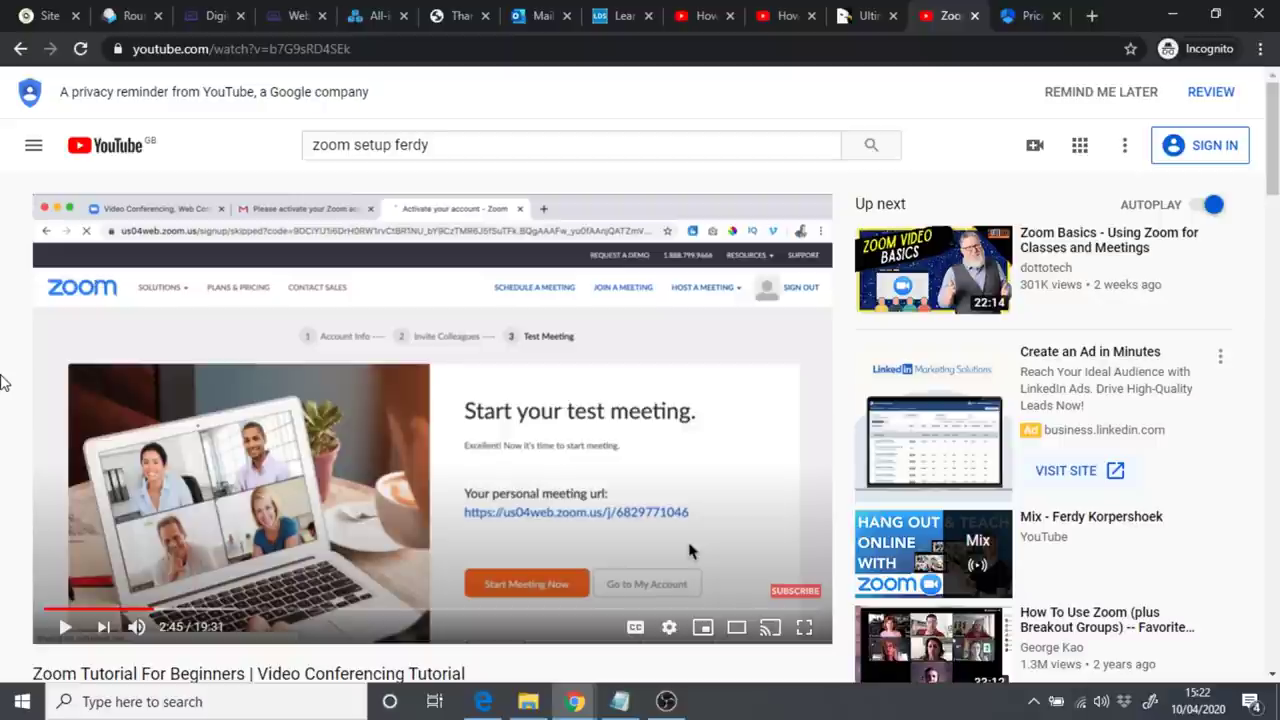
pyautogui.scroll(-1, 2, 381)
pyautogui.scroll(1, 2, 381)
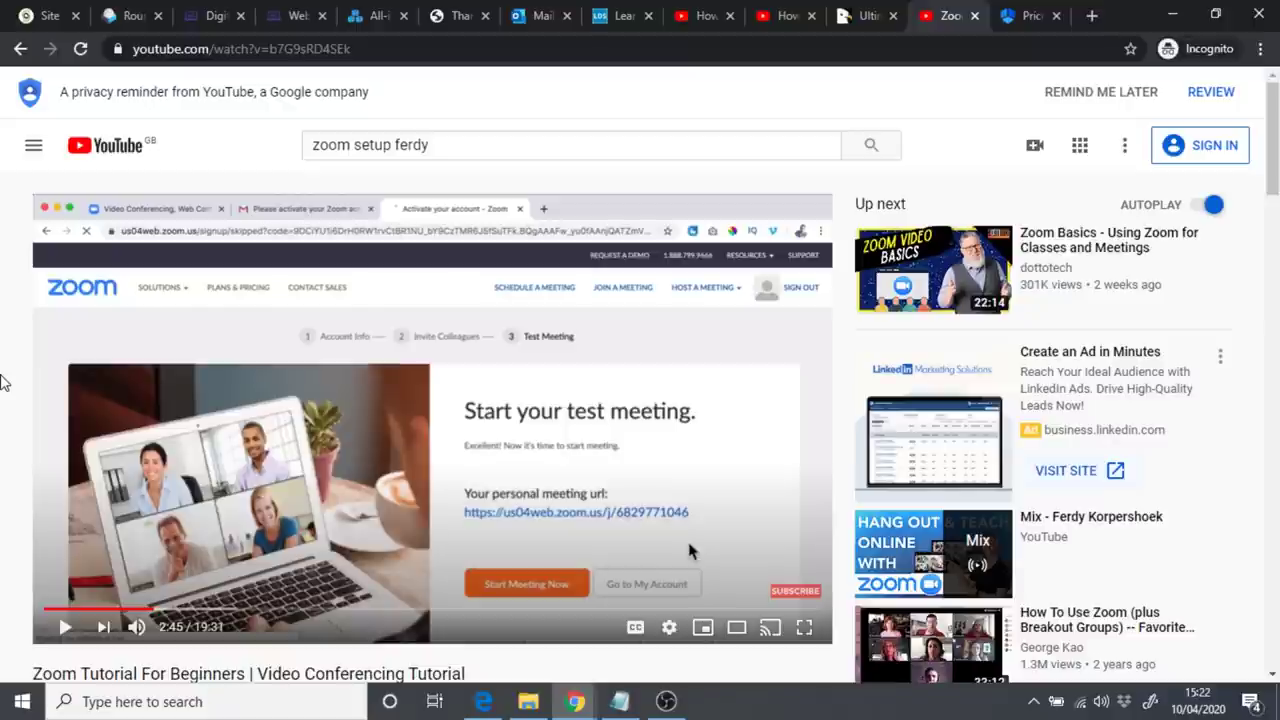
pyautogui.scroll(-3, 2, 430)
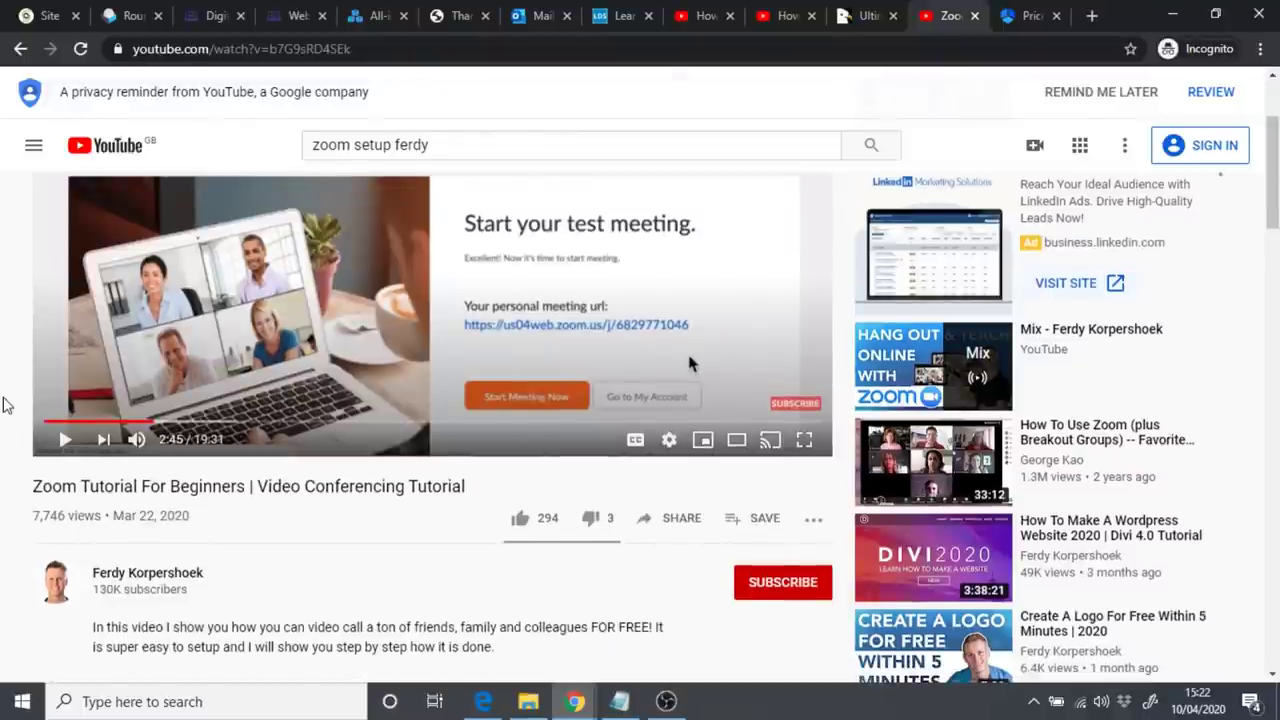
pyautogui.scroll(3, 4, 404)
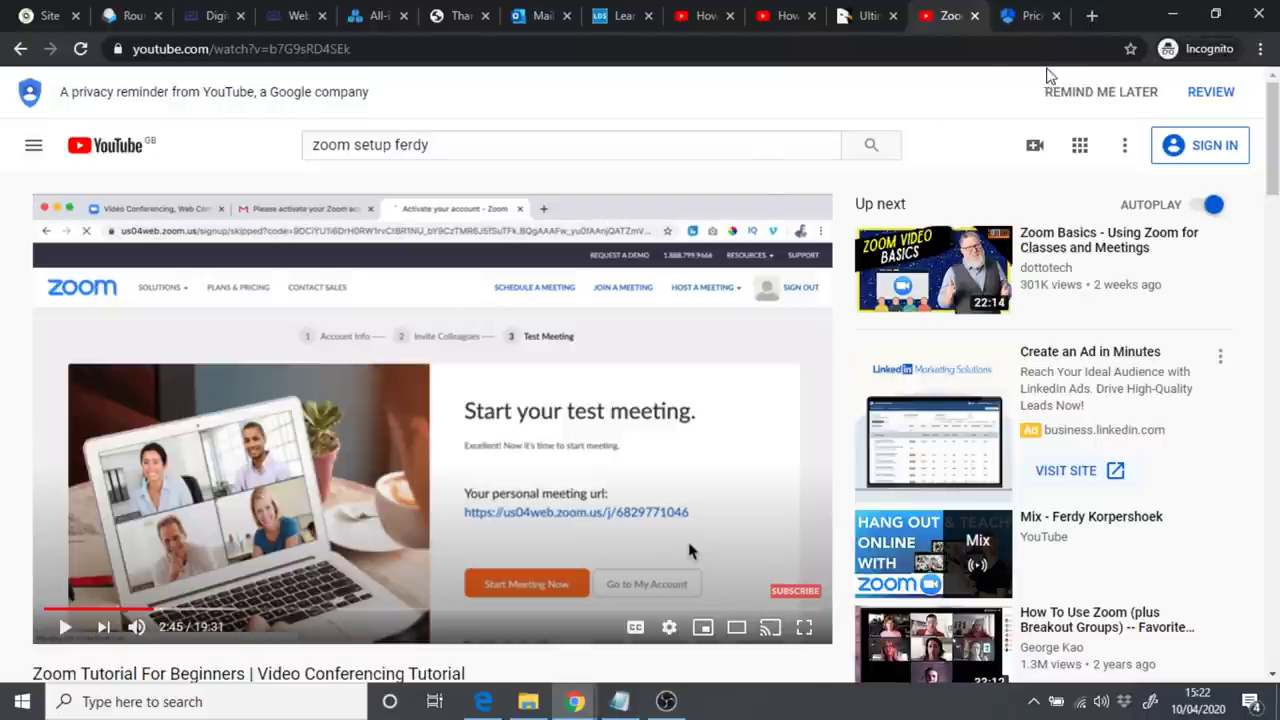
# - From the top of the Web Development page, open Mobile App Development under Services
pyautogui.click(288, 15)
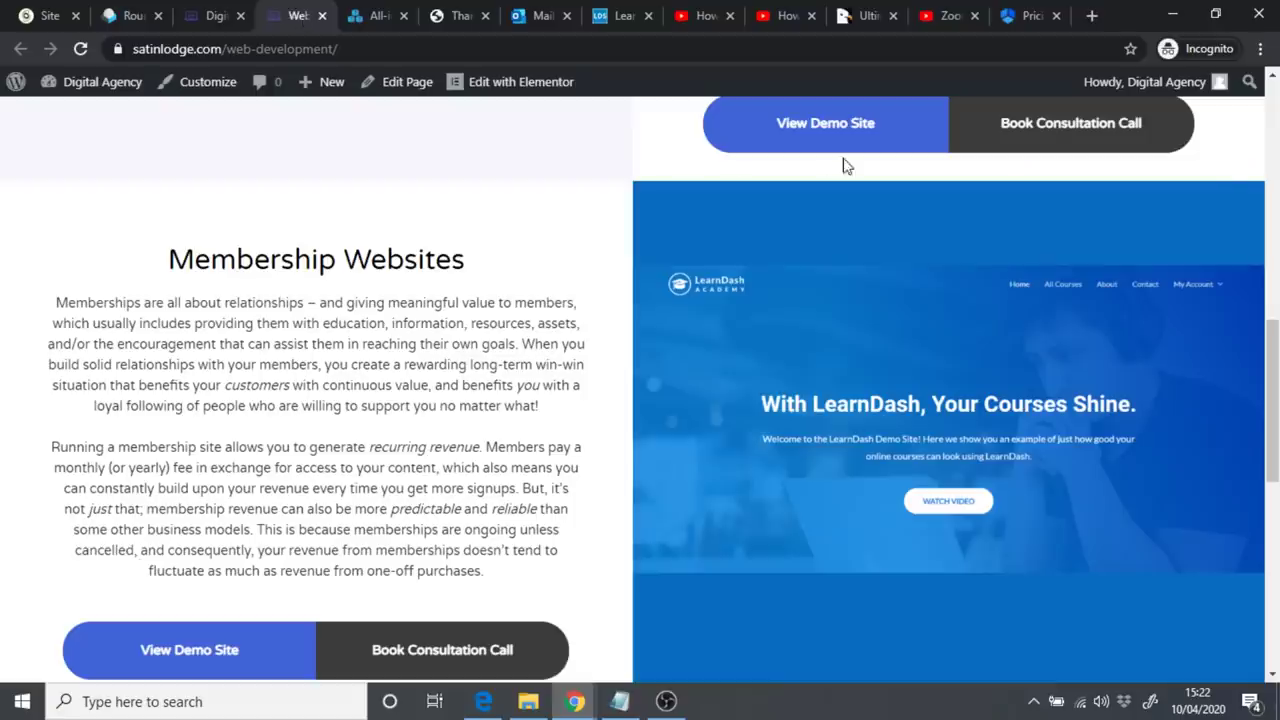
pyautogui.press('Home')
pyautogui.moveTo(886, 140)
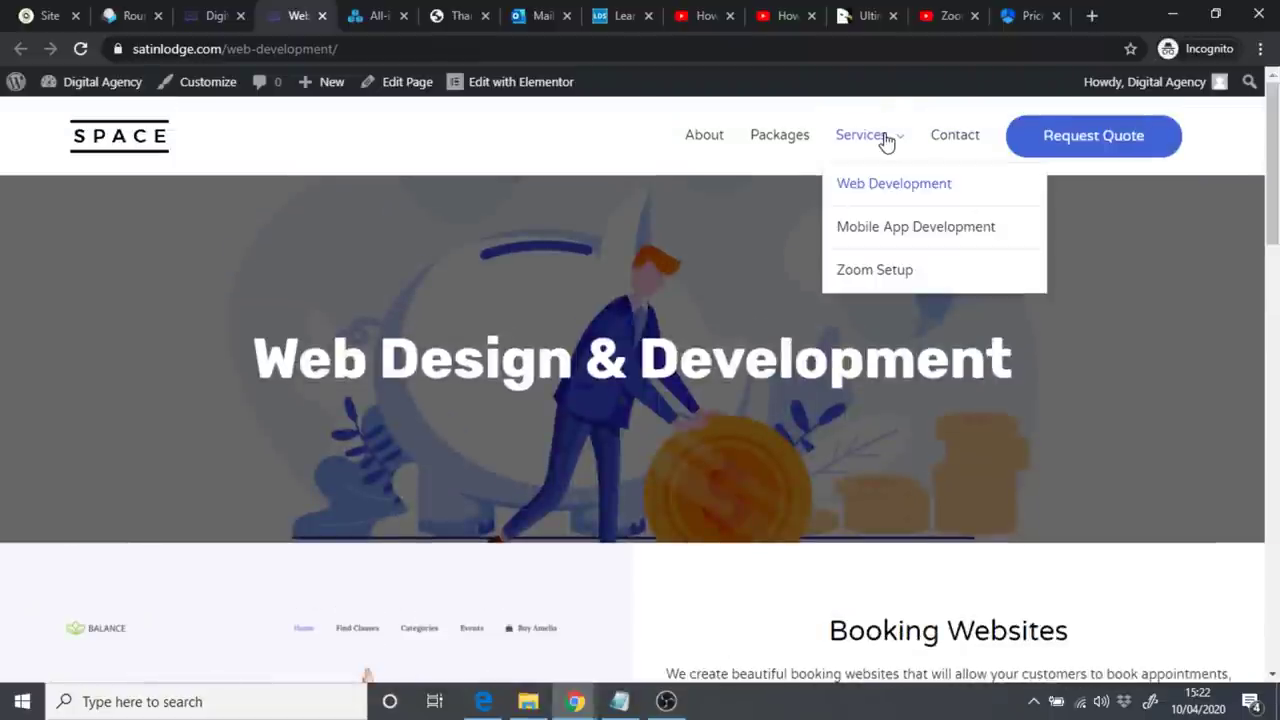
pyautogui.click(876, 229)
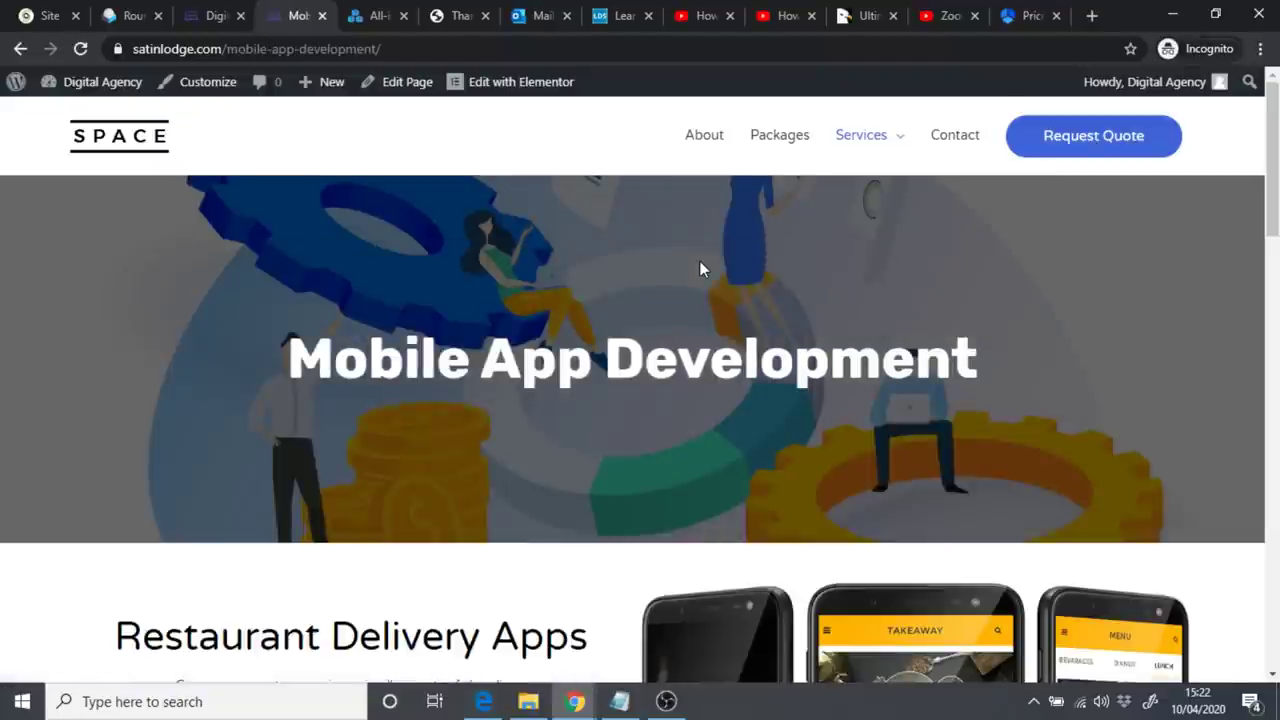
# - Scroll through the Restaurant Delivery Apps and Booking Apps sections, then switch to AppInstitute's homepage
pyautogui.scroll(-4, 699, 262)
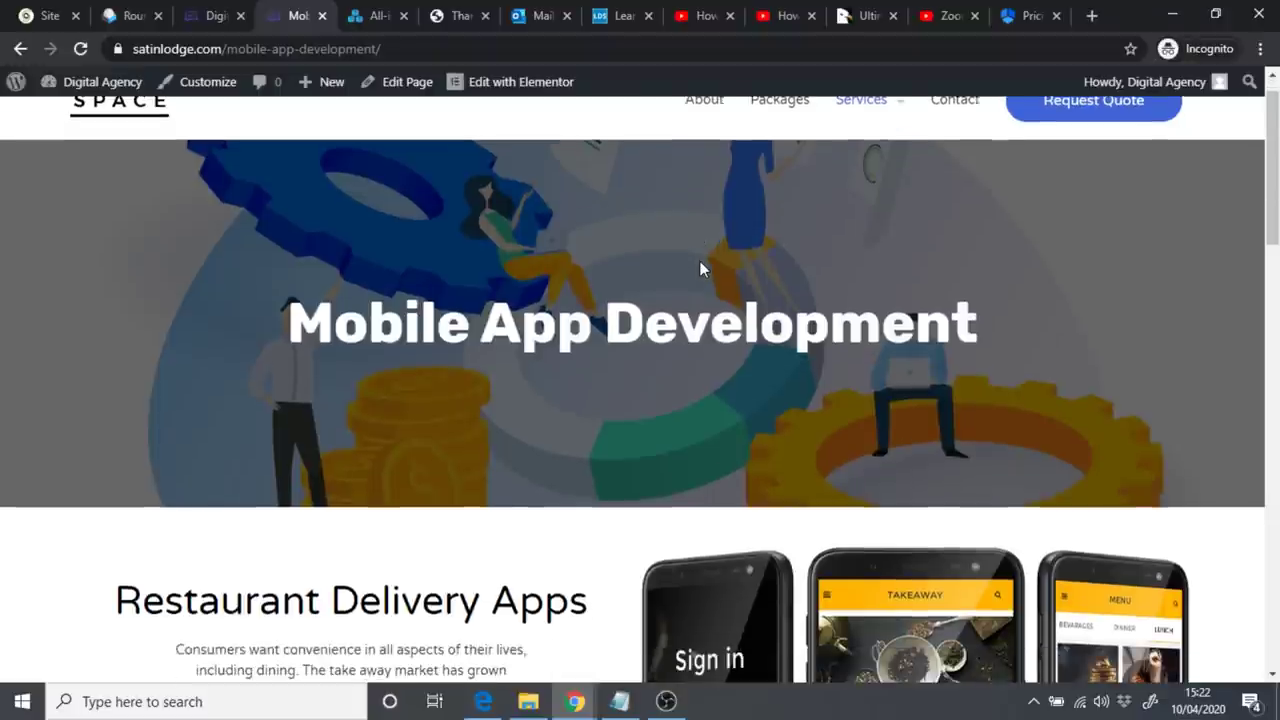
pyautogui.scroll(-5, 700, 268)
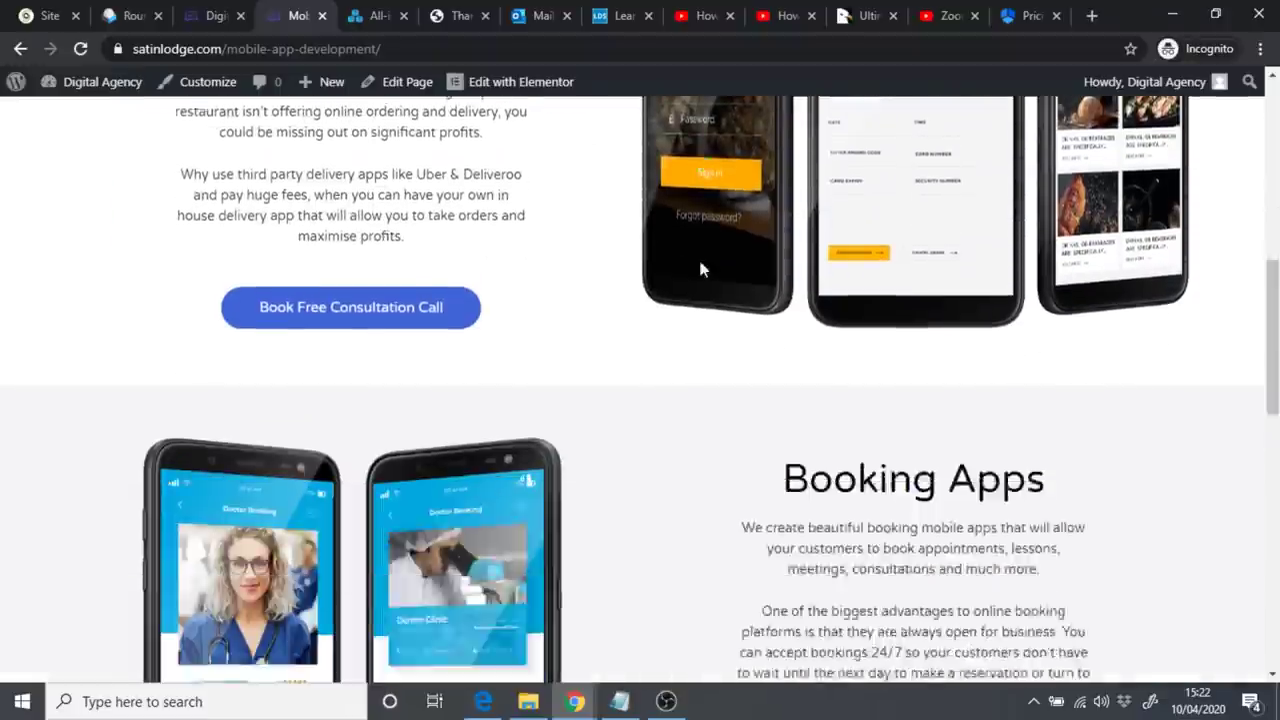
pyautogui.scroll(6, 700, 268)
pyautogui.scroll(2, 700, 268)
pyautogui.scroll(-5, 700, 268)
pyautogui.scroll(-5, 700, 268)
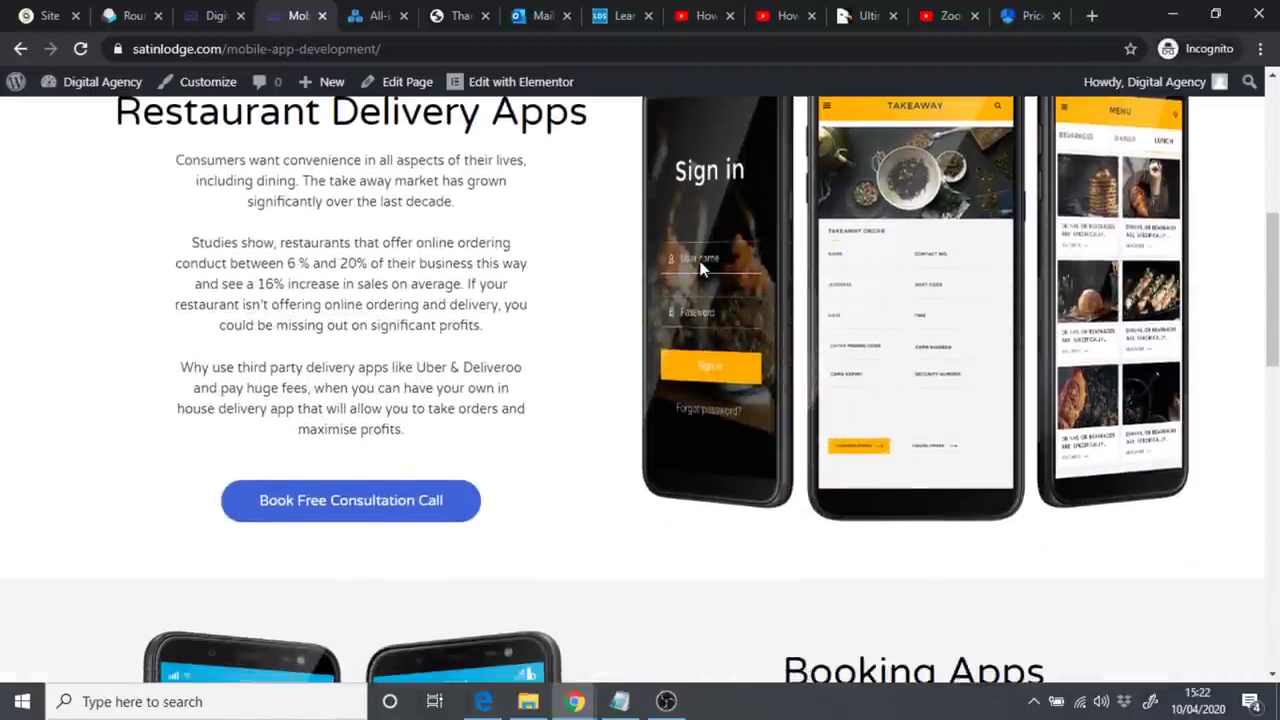
pyautogui.scroll(8, 700, 268)
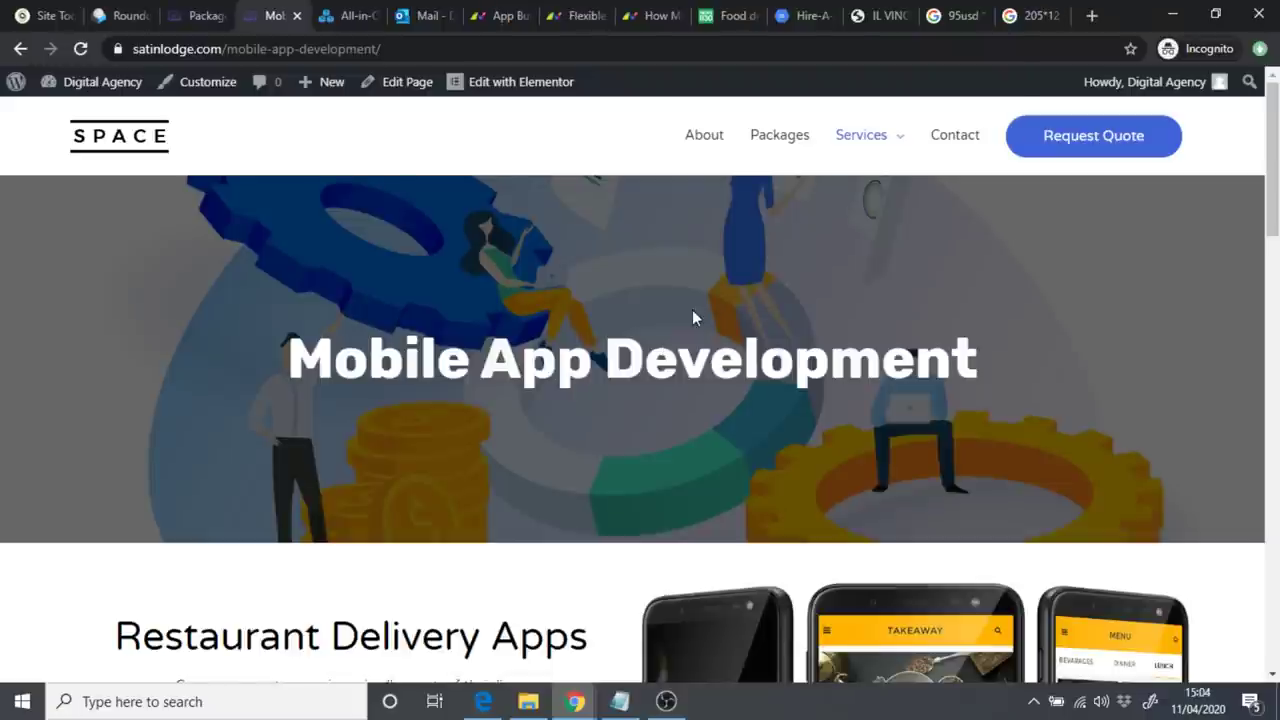
pyautogui.click(503, 15)
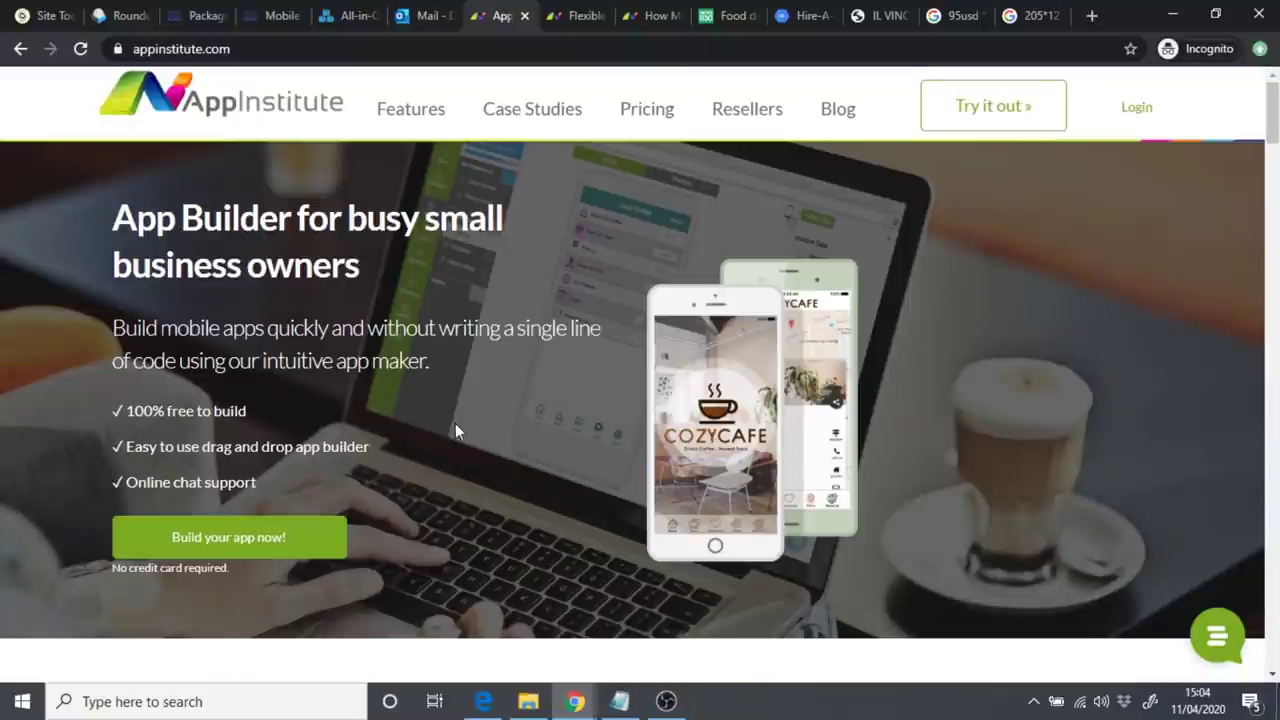
# - Browse AppInstitute's homepage and show the Restaurants Takeaways app examples
pyautogui.scroll(-6, 455, 423)
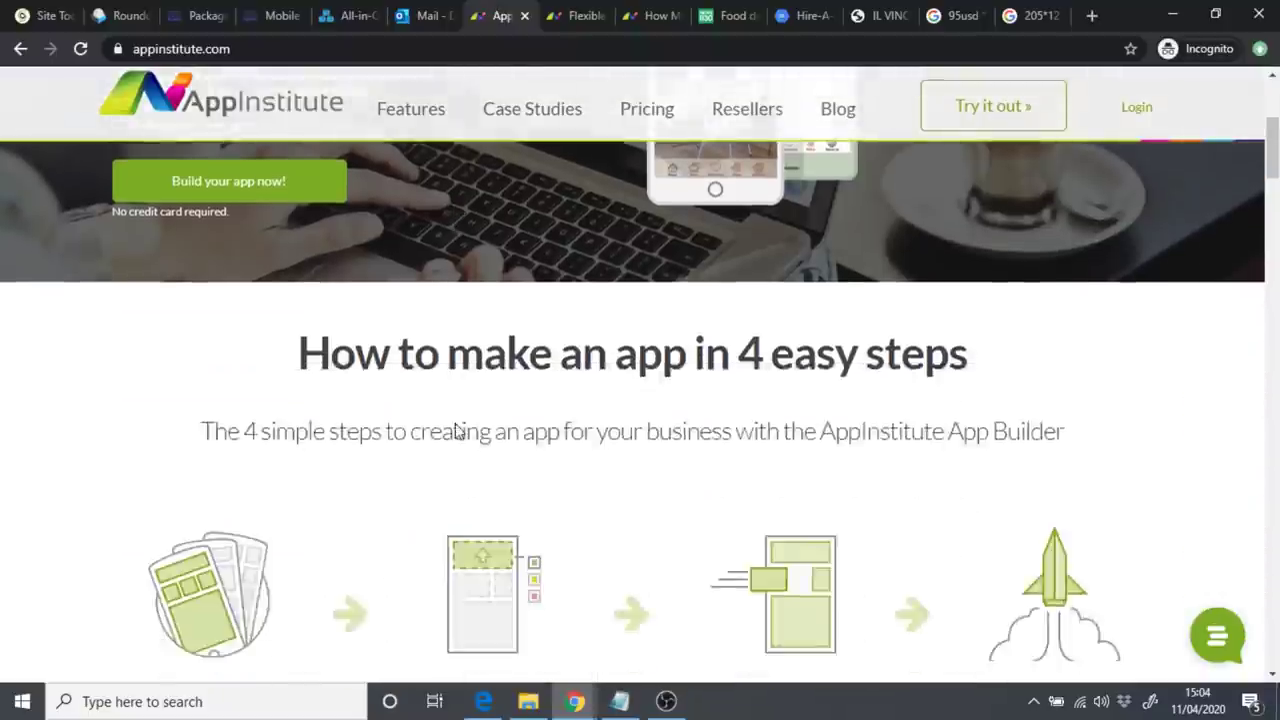
pyautogui.scroll(-5, 455, 423)
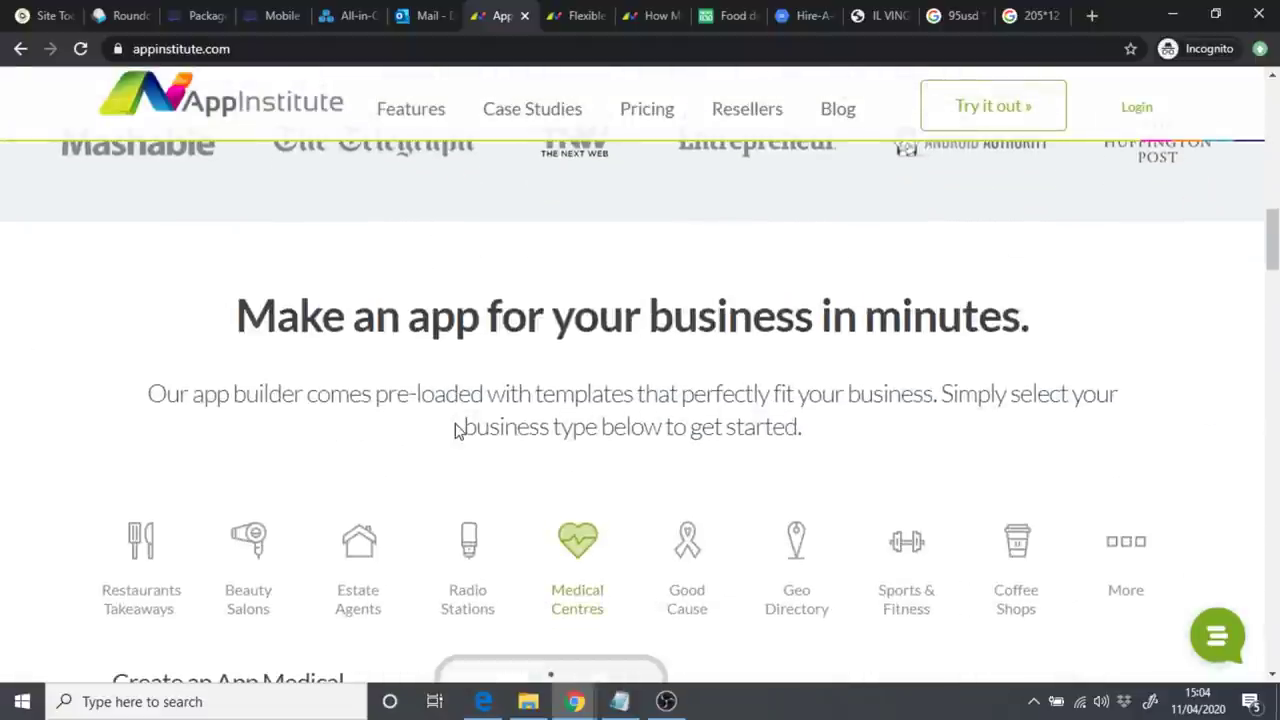
pyautogui.scroll(-3, 455, 428)
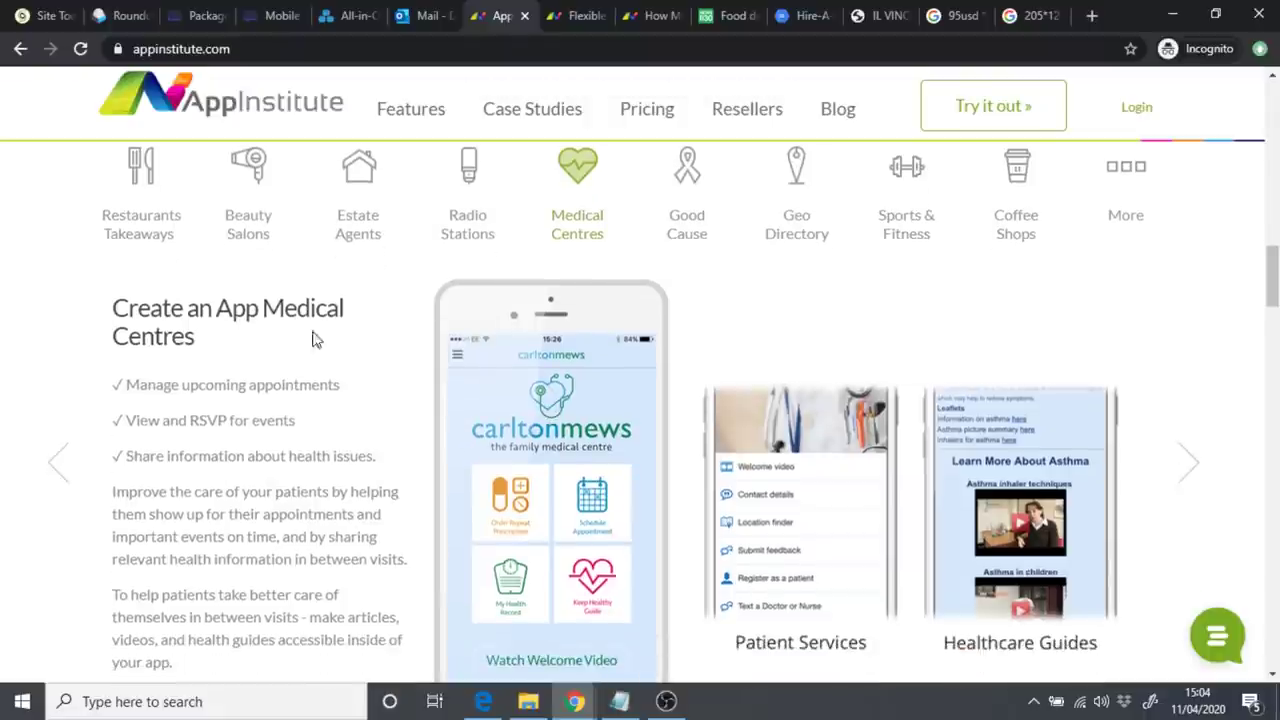
pyautogui.click(136, 208)
# - Open AppInstitute's pricing: AppBuilder $60, Pro $95, Pro+ $120, Reseller from $400 monthly
pyautogui.scroll(-1, 268, 510)
pyautogui.scroll(1, 268, 510)
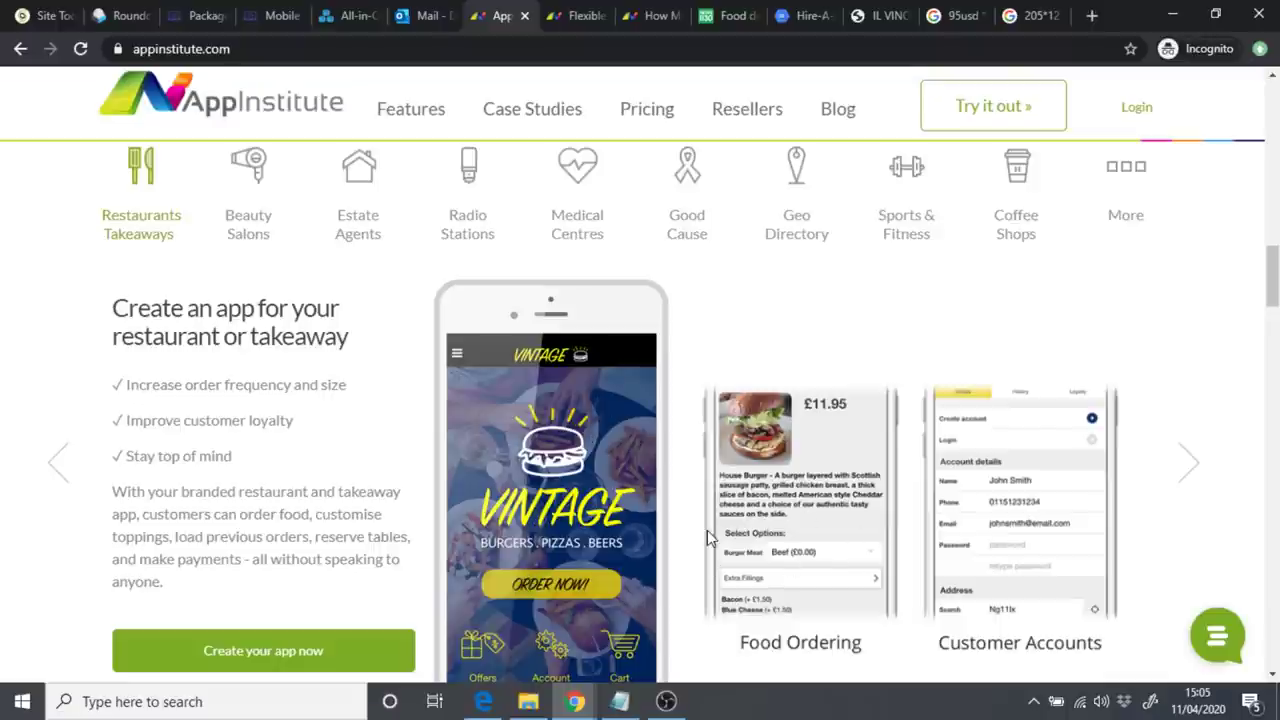
pyautogui.scroll(1, 707, 537)
pyautogui.scroll(10, 707, 530)
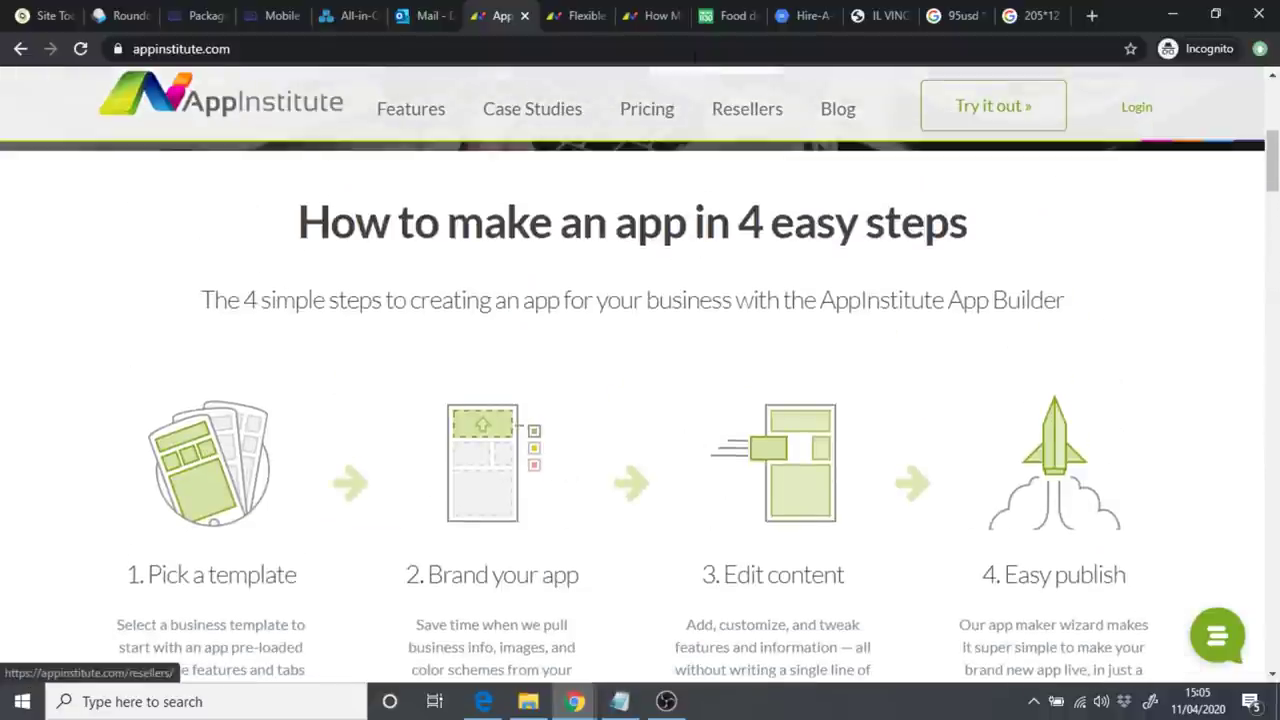
pyautogui.click(577, 16)
# - Compare monthly and 1-year billing, leaving AppBuilder Pro at $66/mo, then revisit the 95usd * 12 result
pyautogui.scroll(-1, 586, 320)
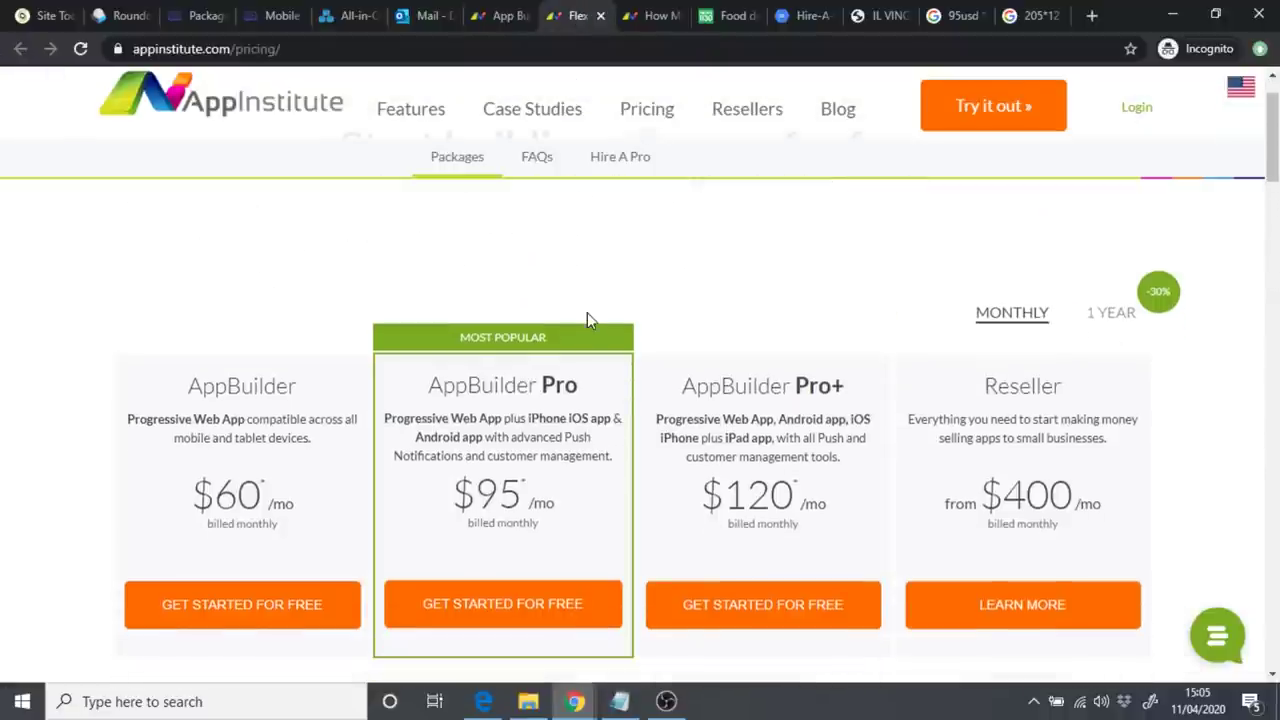
pyautogui.scroll(-1, 508, 500)
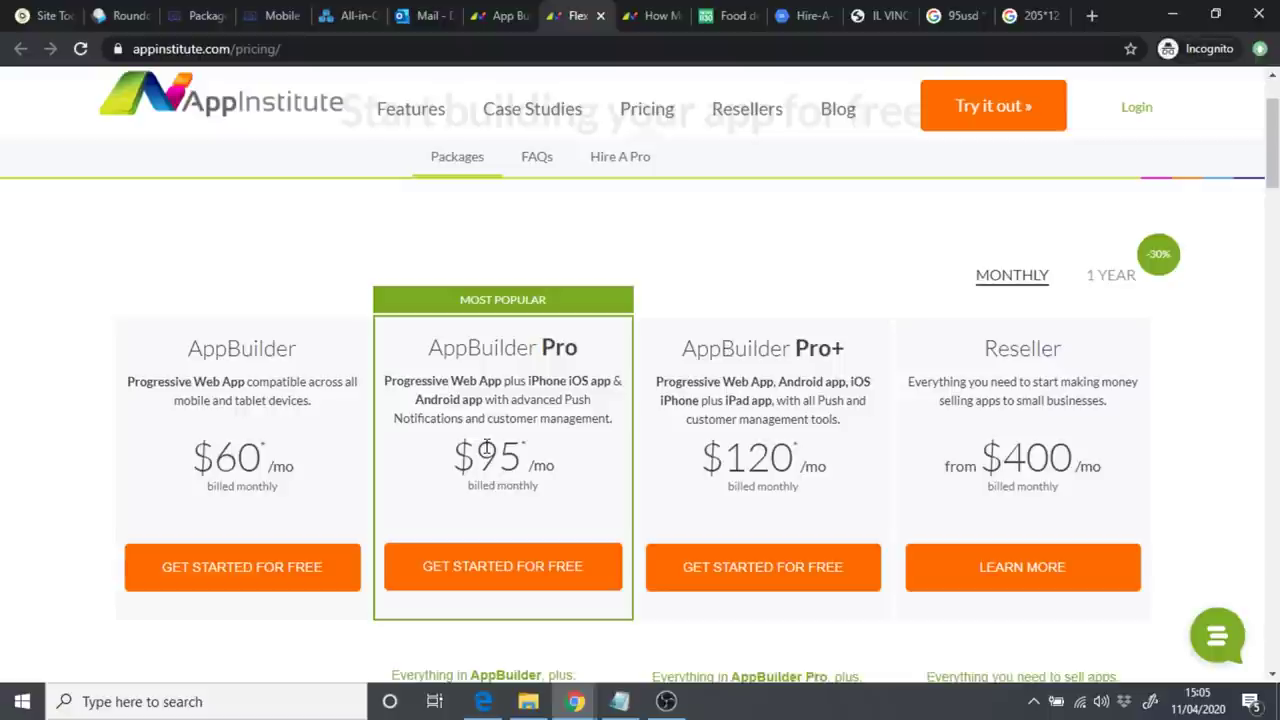
pyautogui.click(1120, 276)
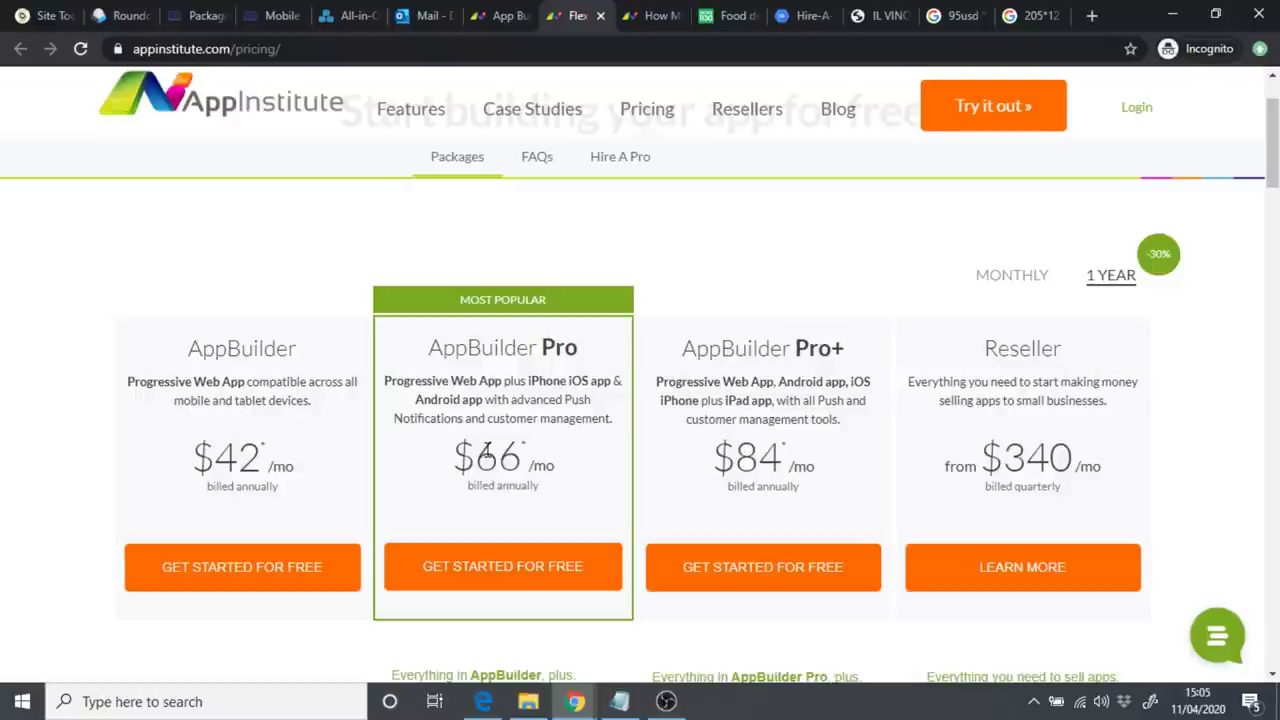
pyautogui.click(990, 286)
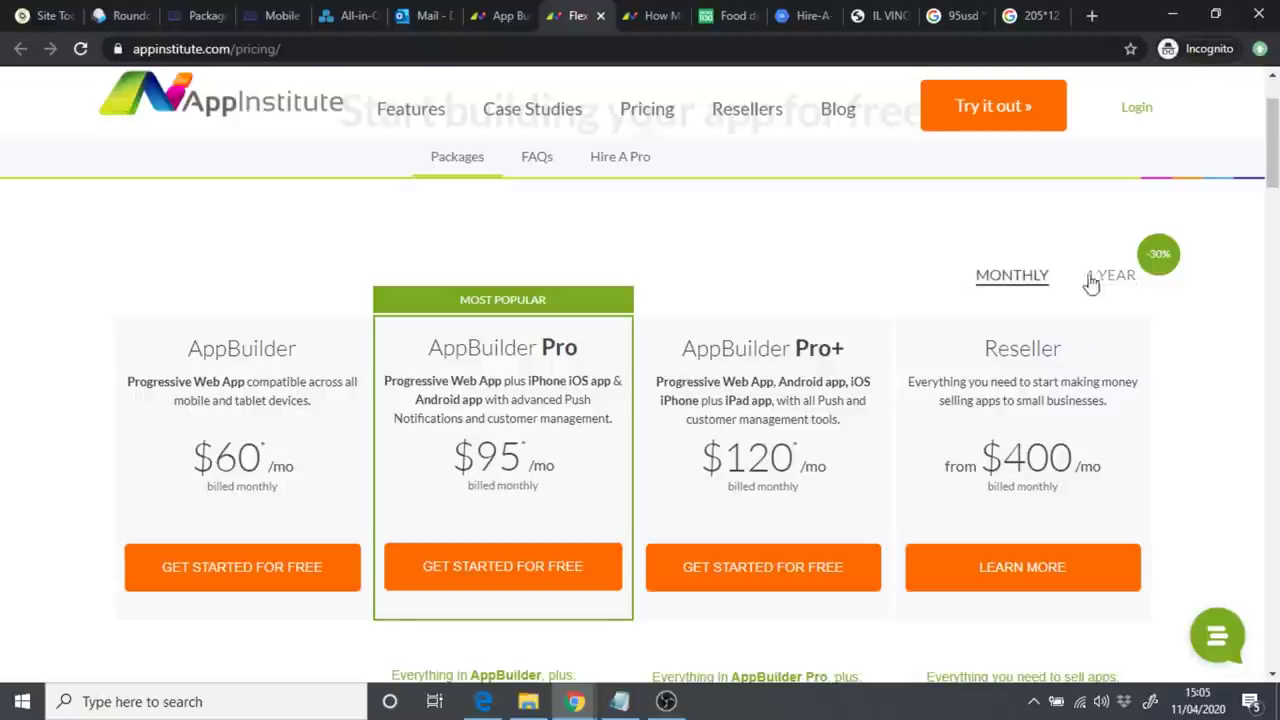
pyautogui.click(1128, 280)
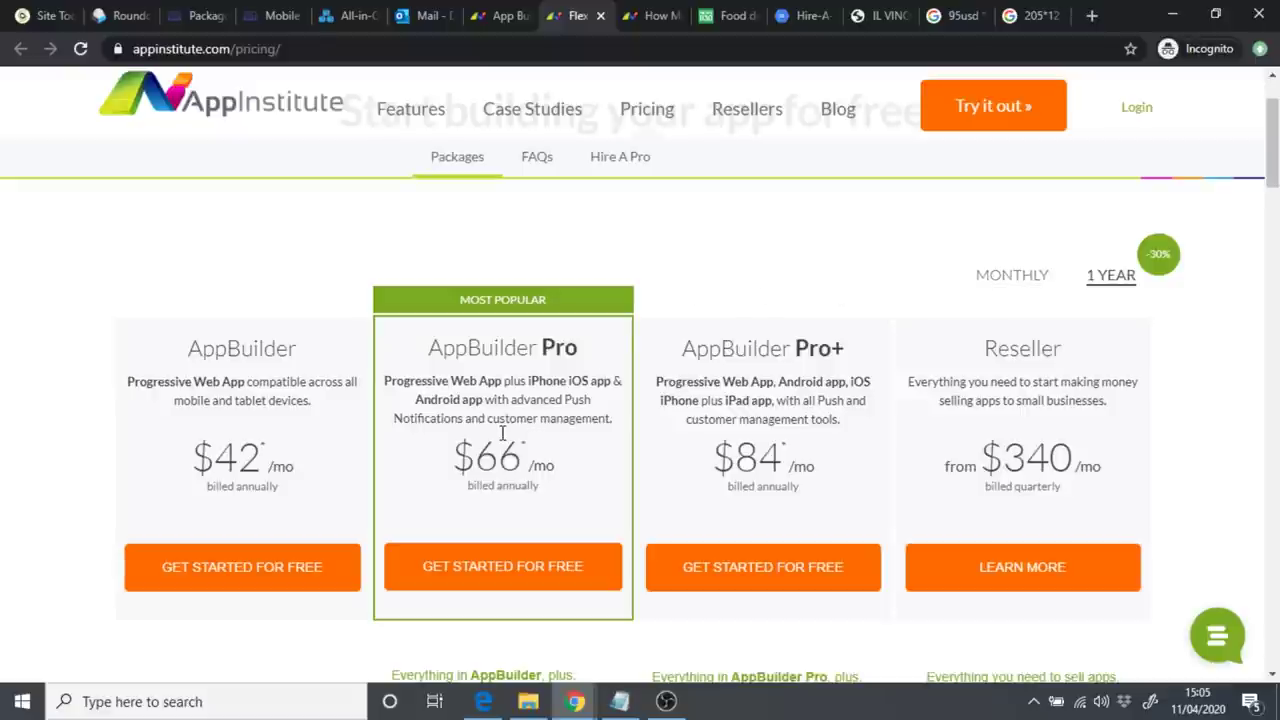
pyautogui.click(955, 16)
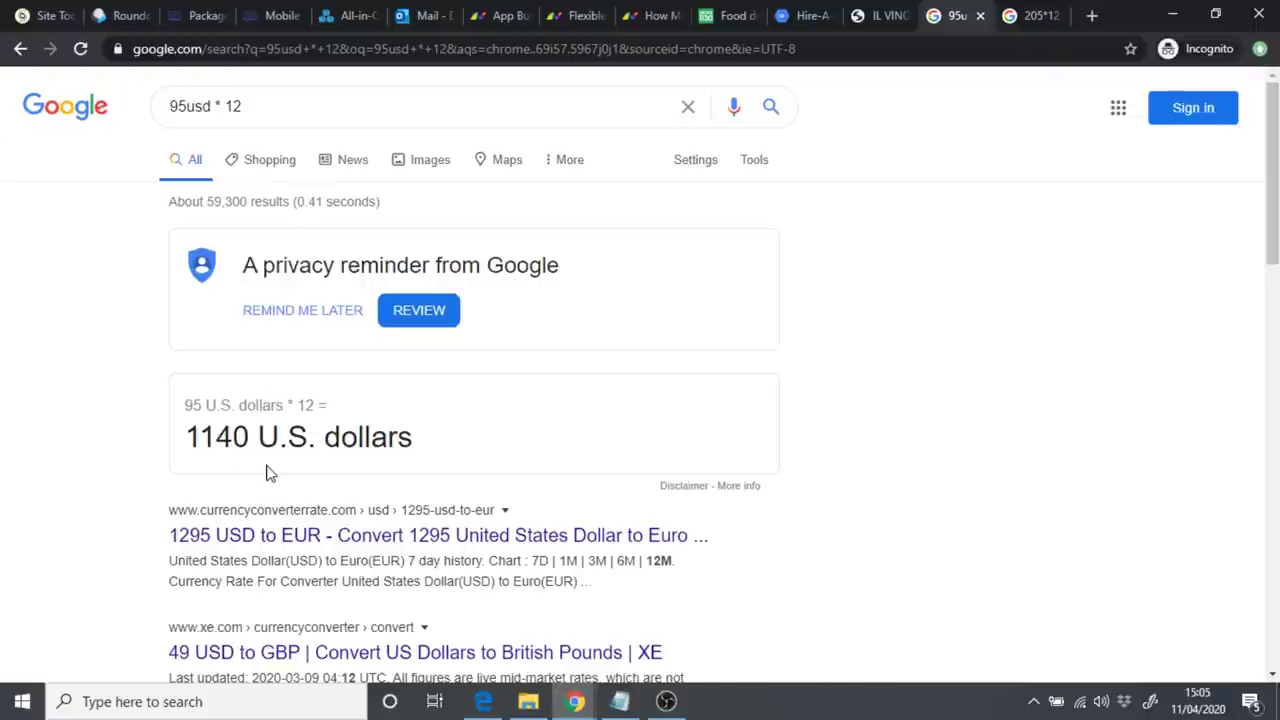
# - Recalculate the Google query as 66usd * 12, giving 792 U.S. dollars, then return to Packages
pyautogui.click(185, 106)
pyautogui.write('==')
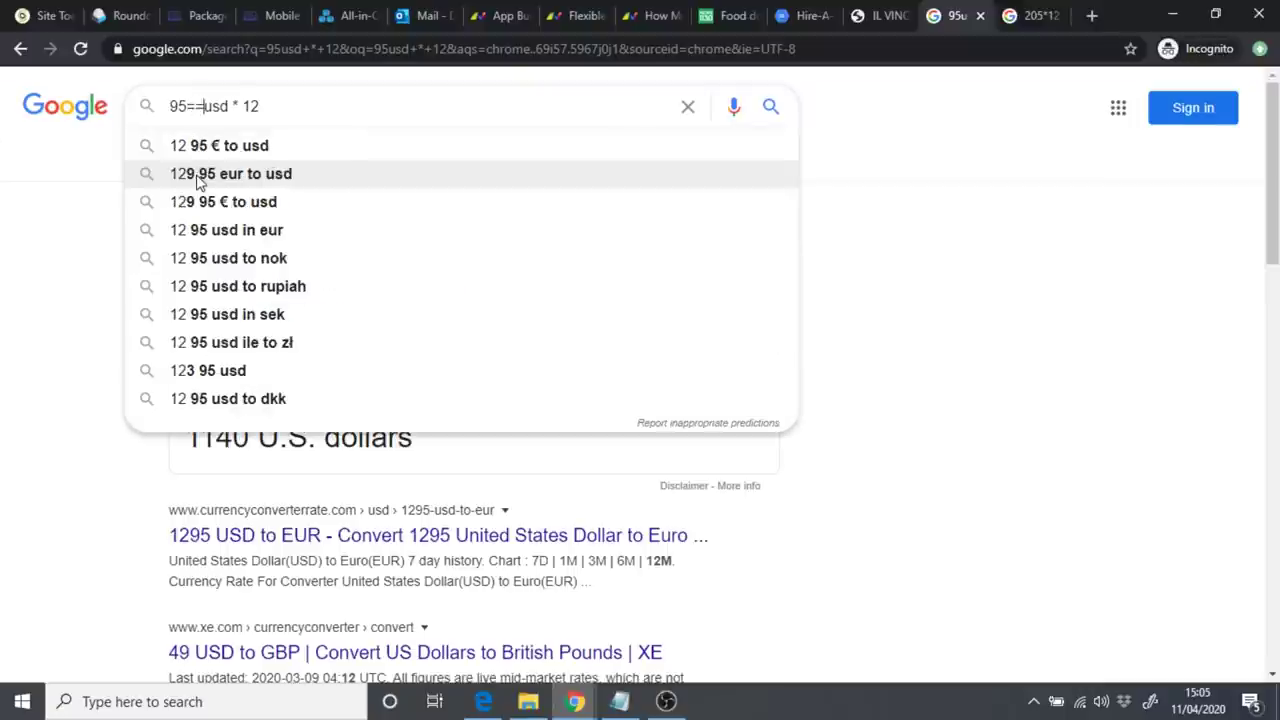
pyautogui.press('BackSpace')
pyautogui.press('BackSpace')
pyautogui.press('BackSpace')
pyautogui.write('66')
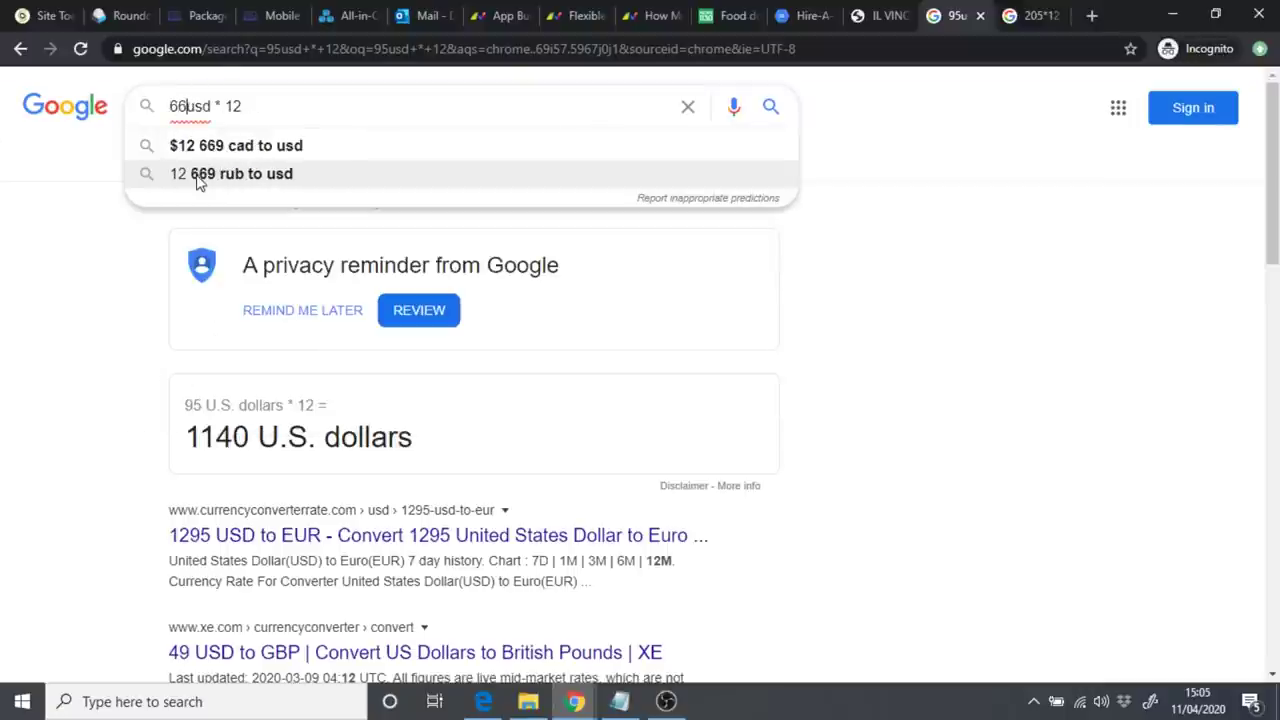
pyautogui.press('Return')
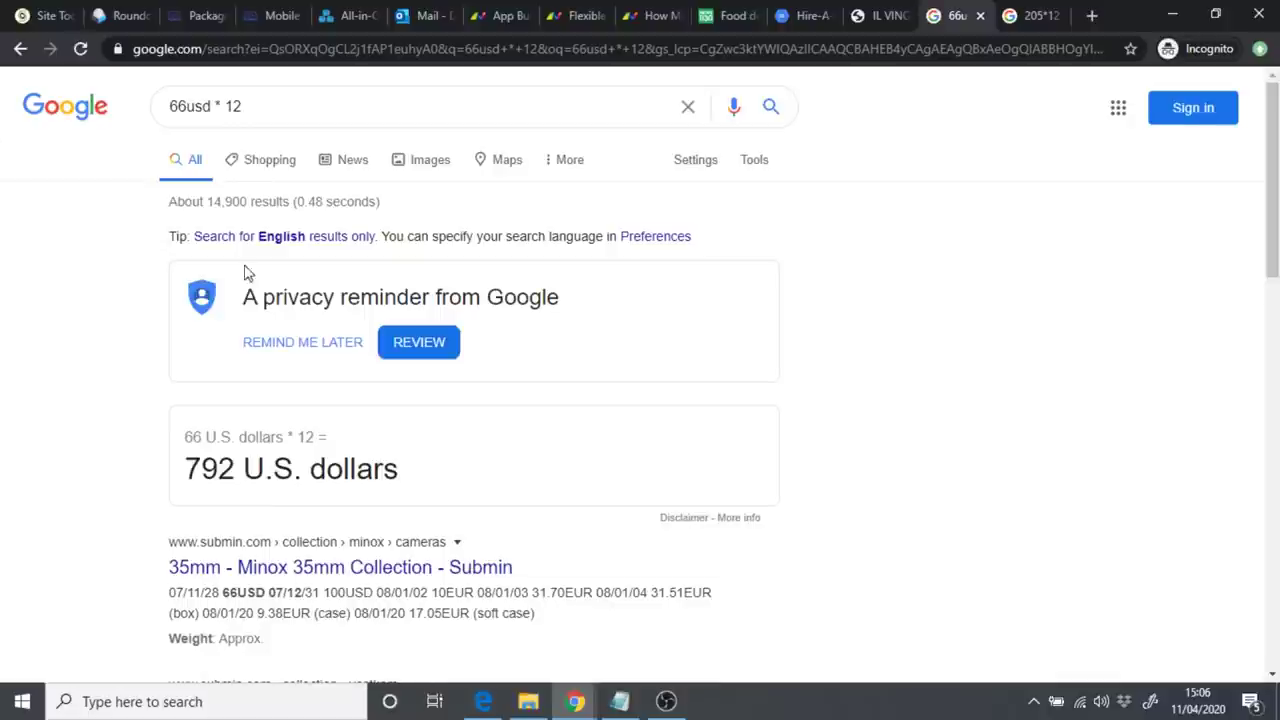
pyautogui.click(192, 15)
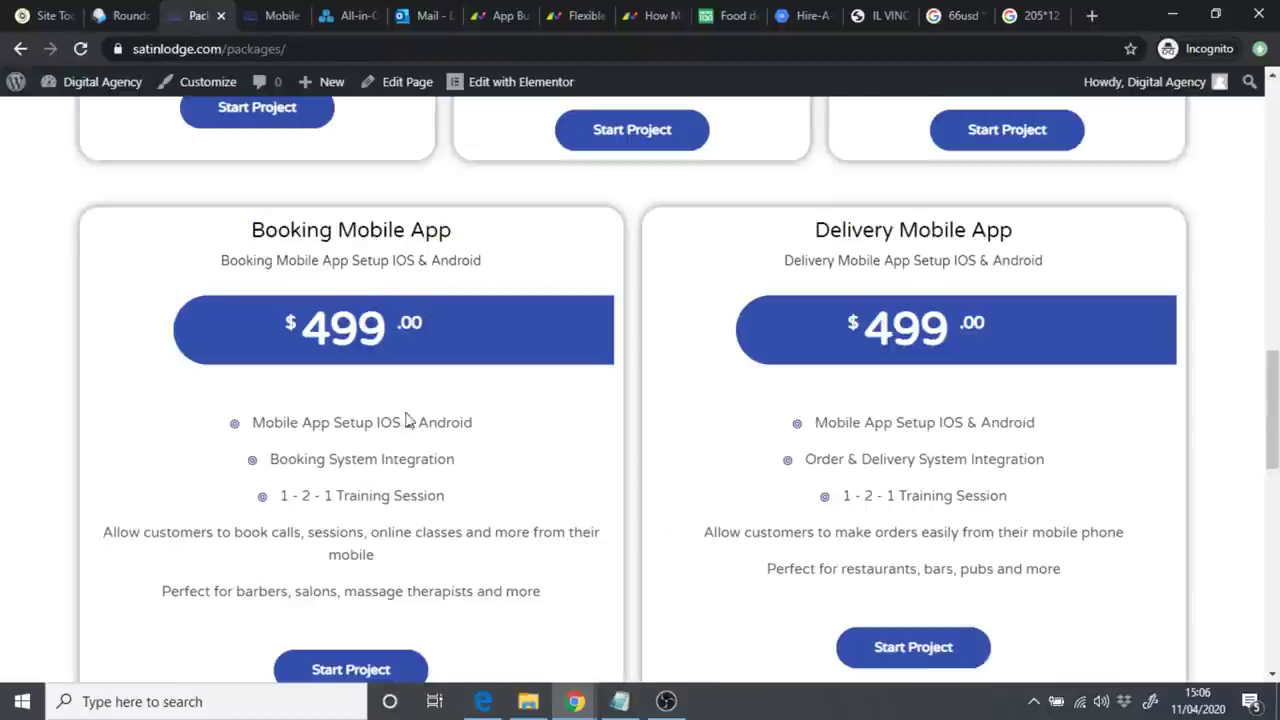
# - Scroll the Packages page to the Booking and Delivery Mobile App cards still reading $499.00
pyautogui.scroll(8, 428, 350)
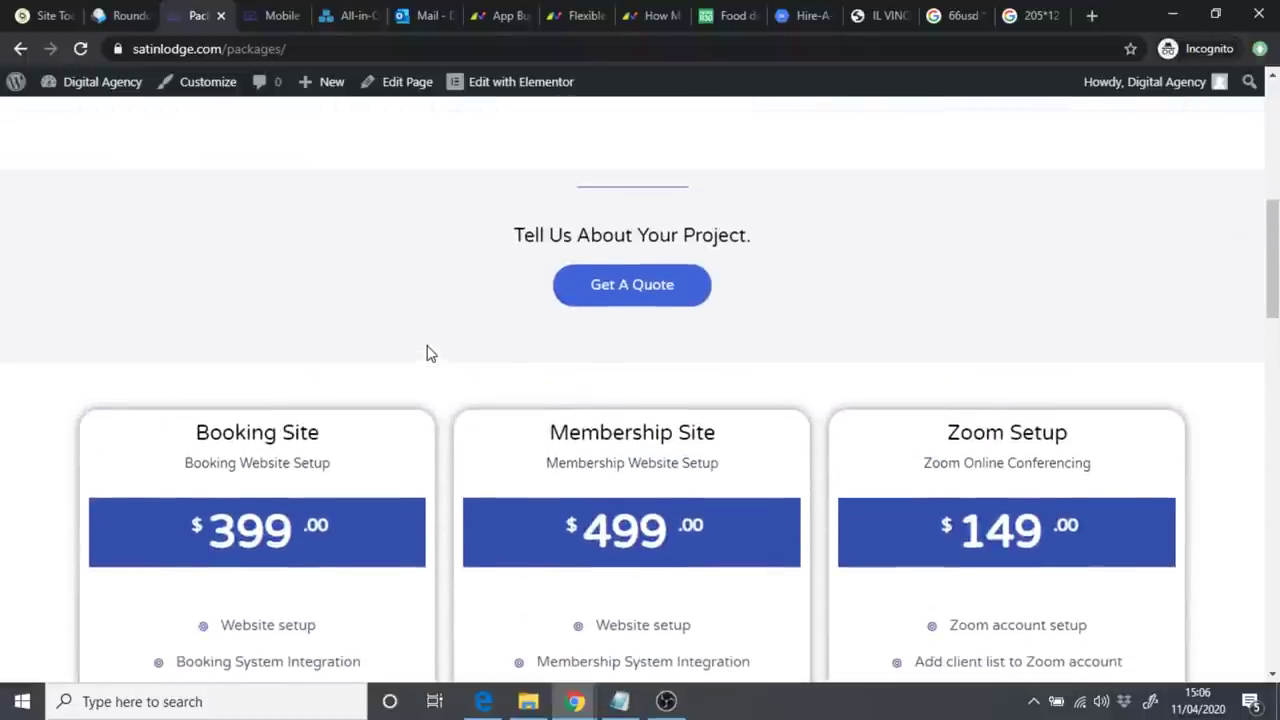
pyautogui.scroll(-4, 428, 352)
pyautogui.scroll(2, 428, 352)
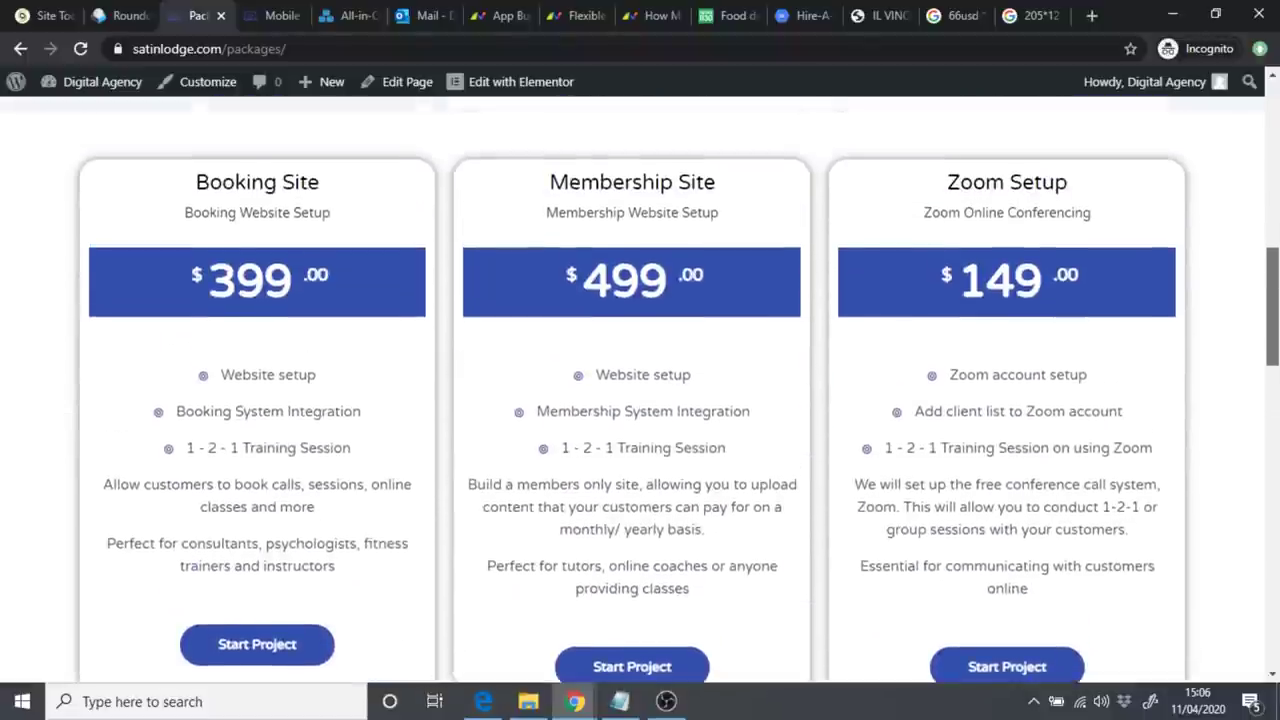
pyautogui.scroll(-5, 622, 328)
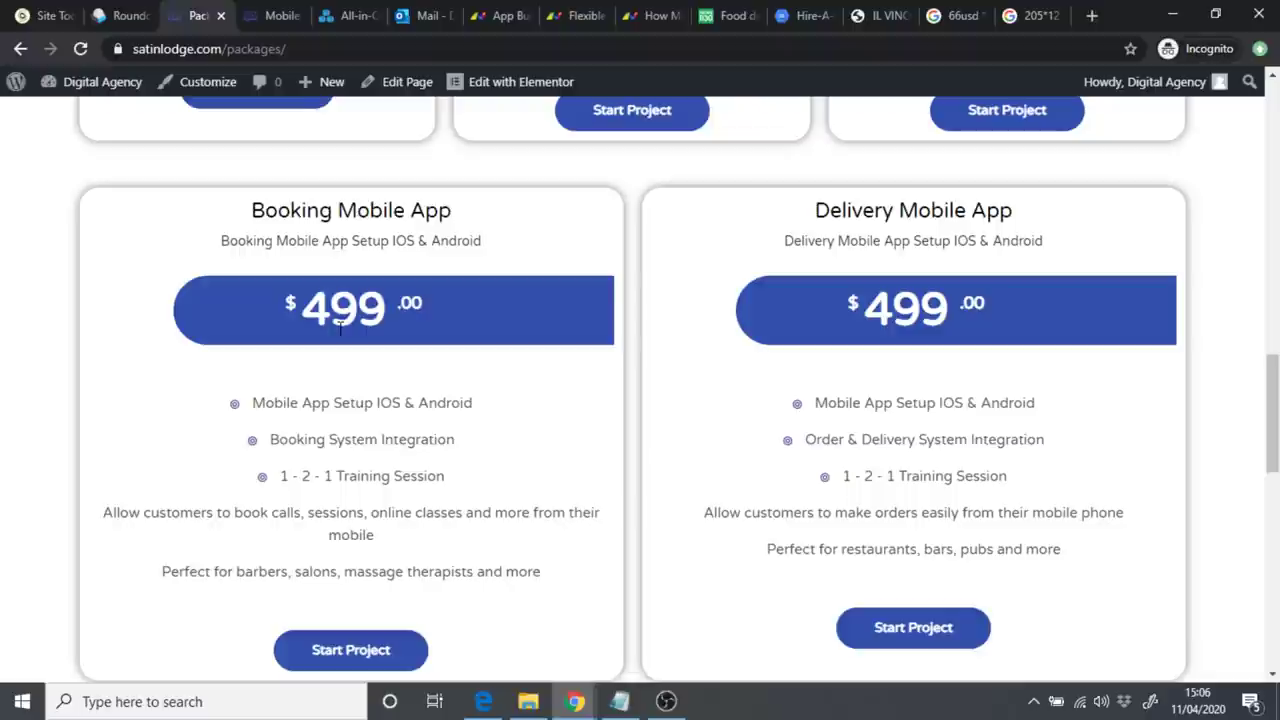
# - Compare the 66usd * 12 and 95usd * 12 Google results against the satinlodge Packages page
pyautogui.click(955, 15)
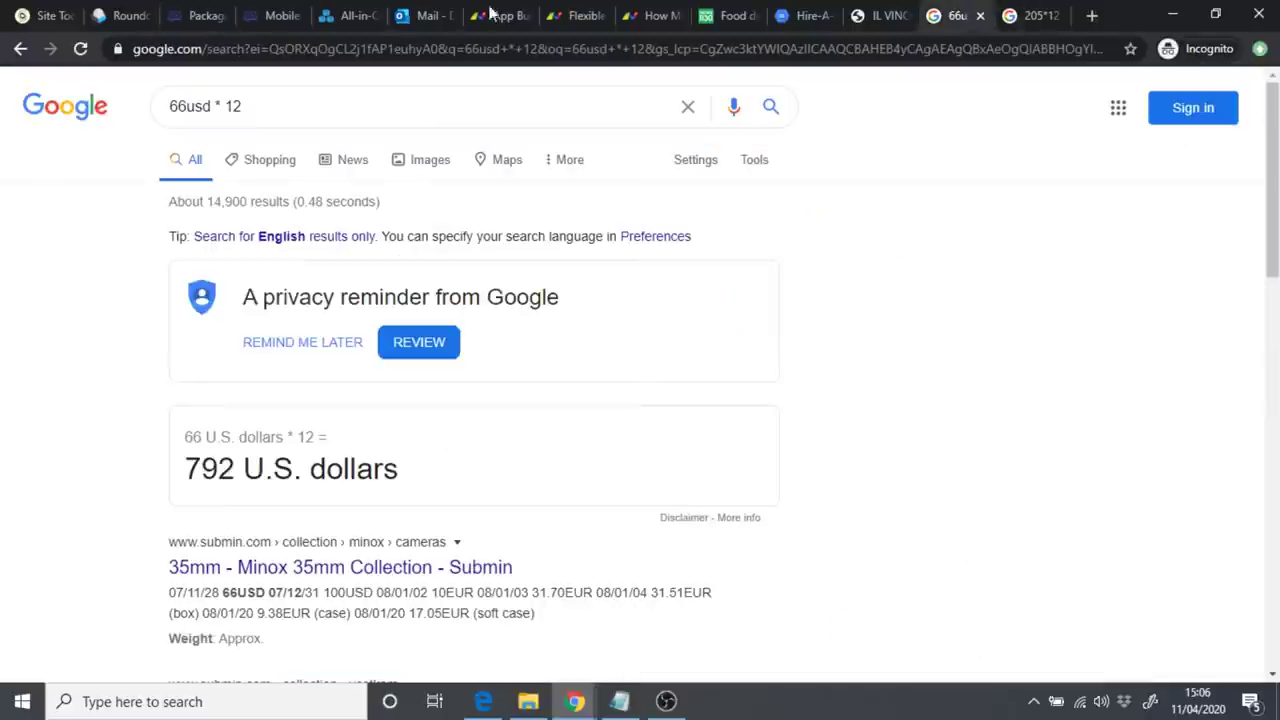
pyautogui.click(20, 49)
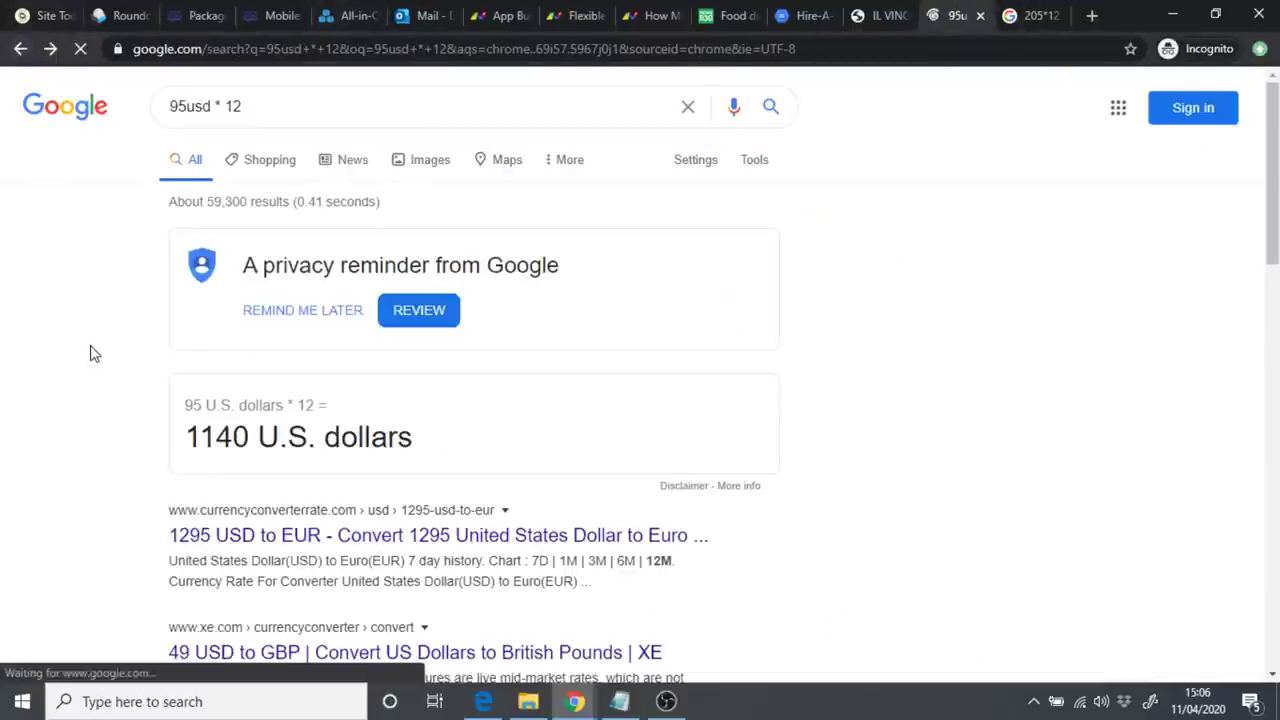
pyautogui.click(196, 17)
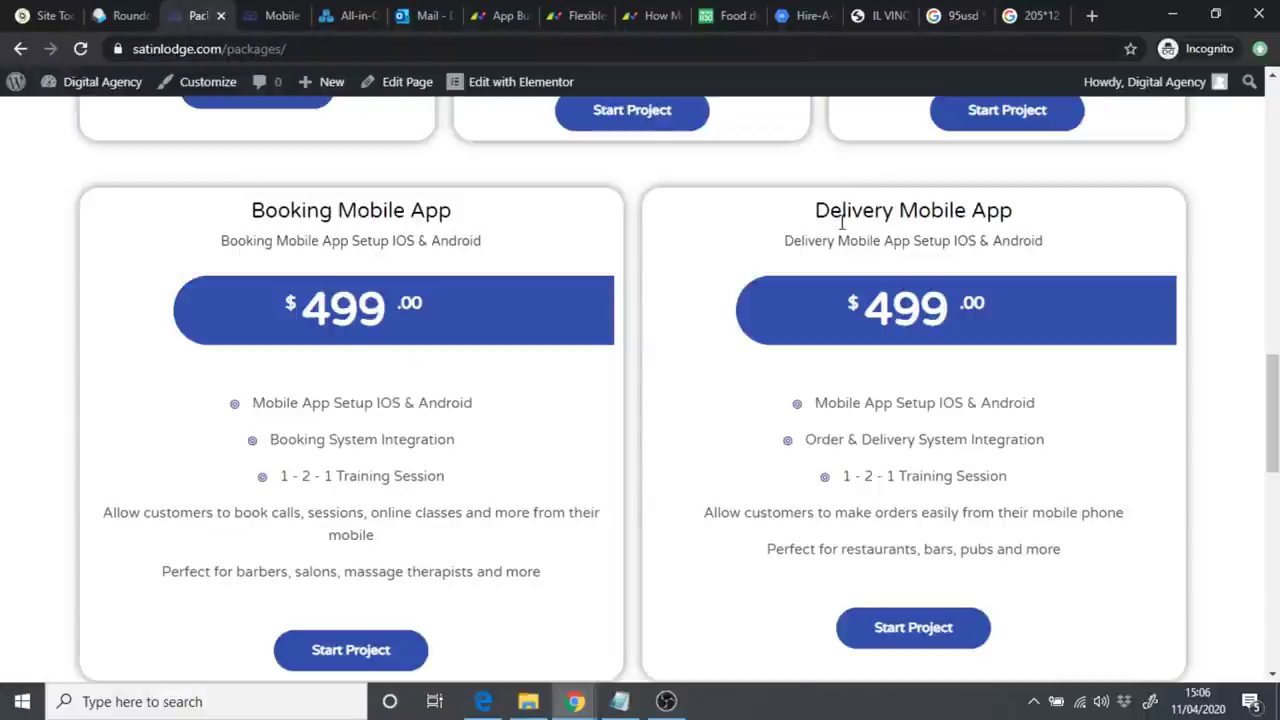
pyautogui.click(957, 15)
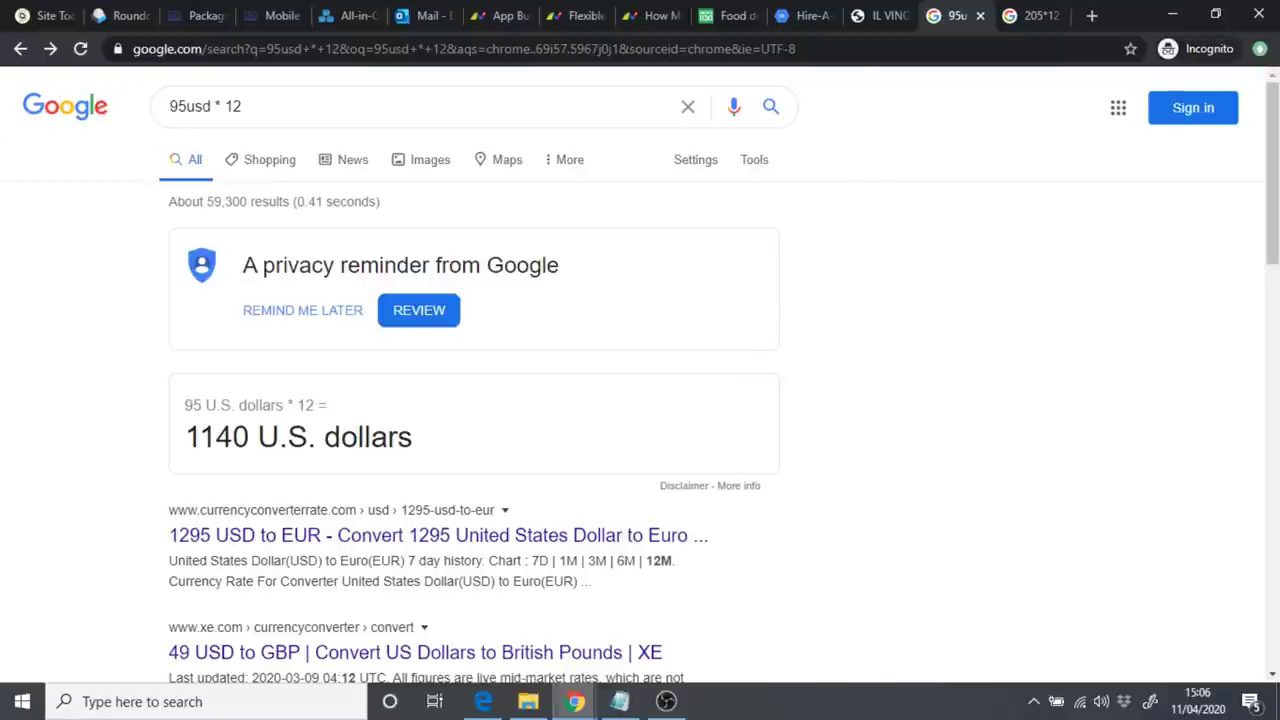
# - Open the 'How Much Does Just Eat Charge' page and highlight the words Just Eat
pyautogui.click(646, 18)
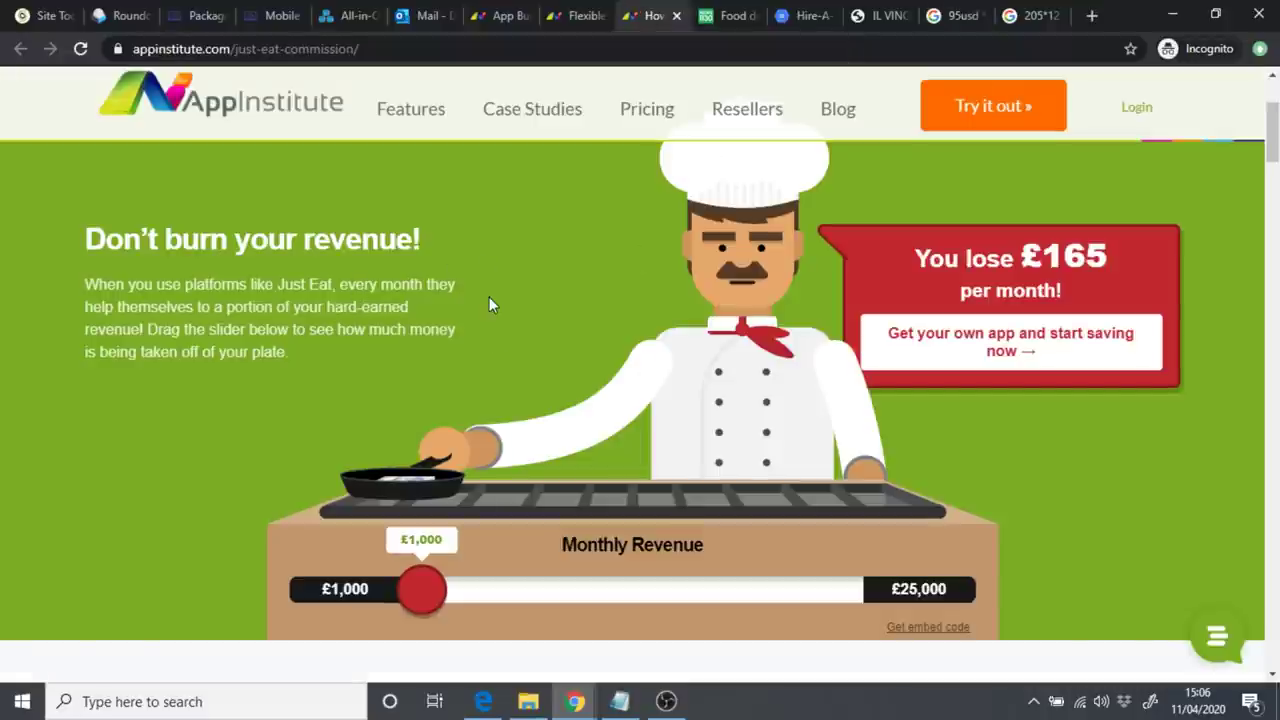
pyautogui.moveTo(277, 288); pyautogui.dragTo(333, 289)
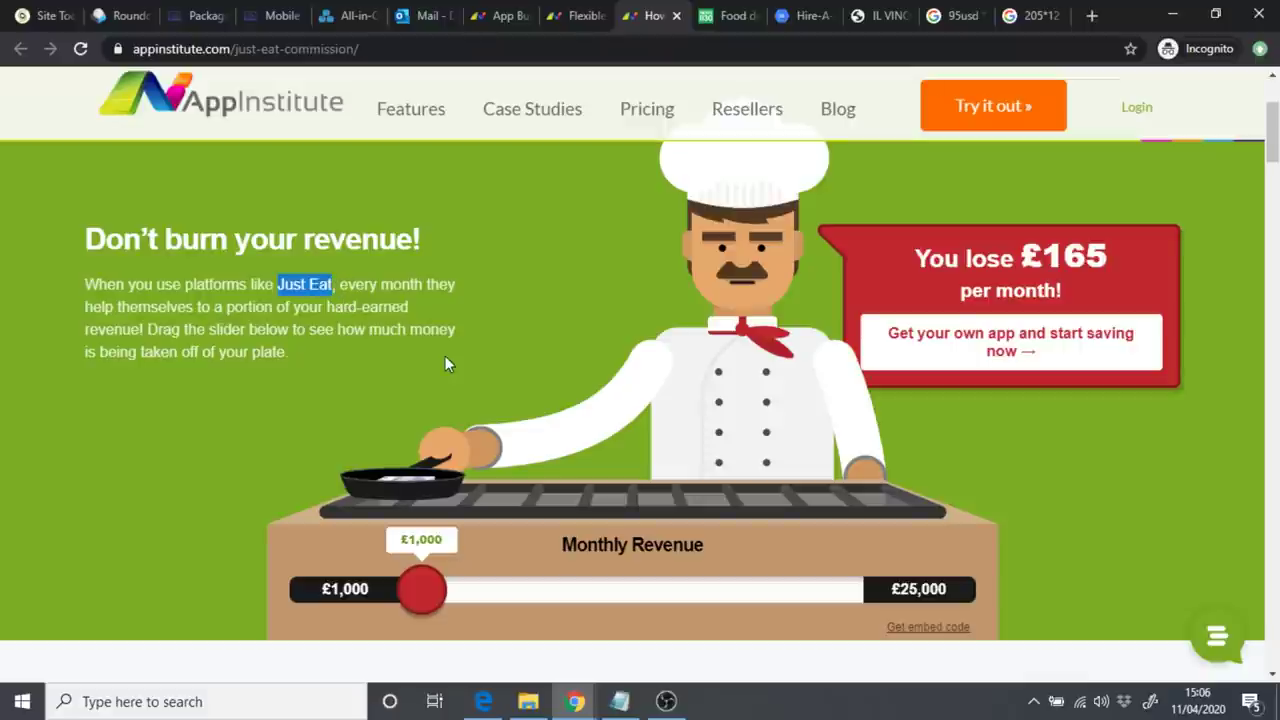
pyautogui.moveTo(285, 286); pyautogui.dragTo(326, 286)
pyautogui.click(326, 286)
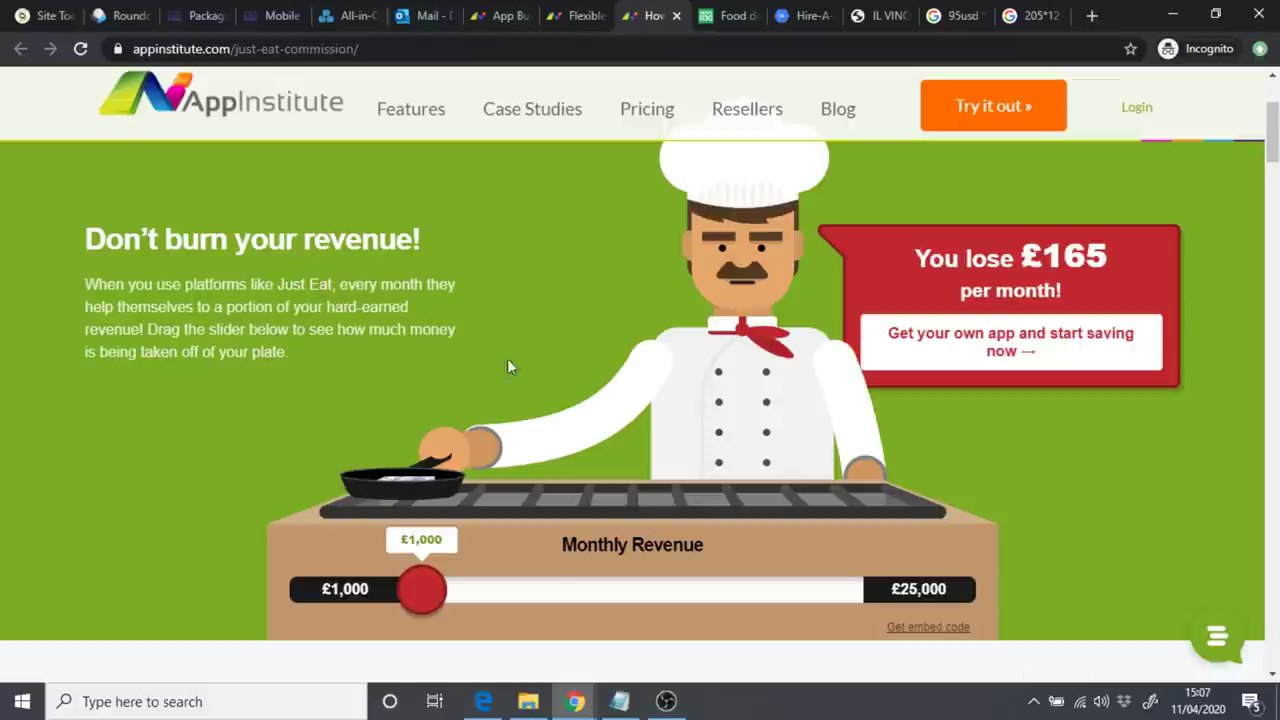
# - Review the £165 monthly loss on £1,000 revenue, then view the 205*12 result
pyautogui.scroll(-1, 573, 376)
pyautogui.scroll(2, 573, 376)
pyautogui.scroll(-1, 573, 378)
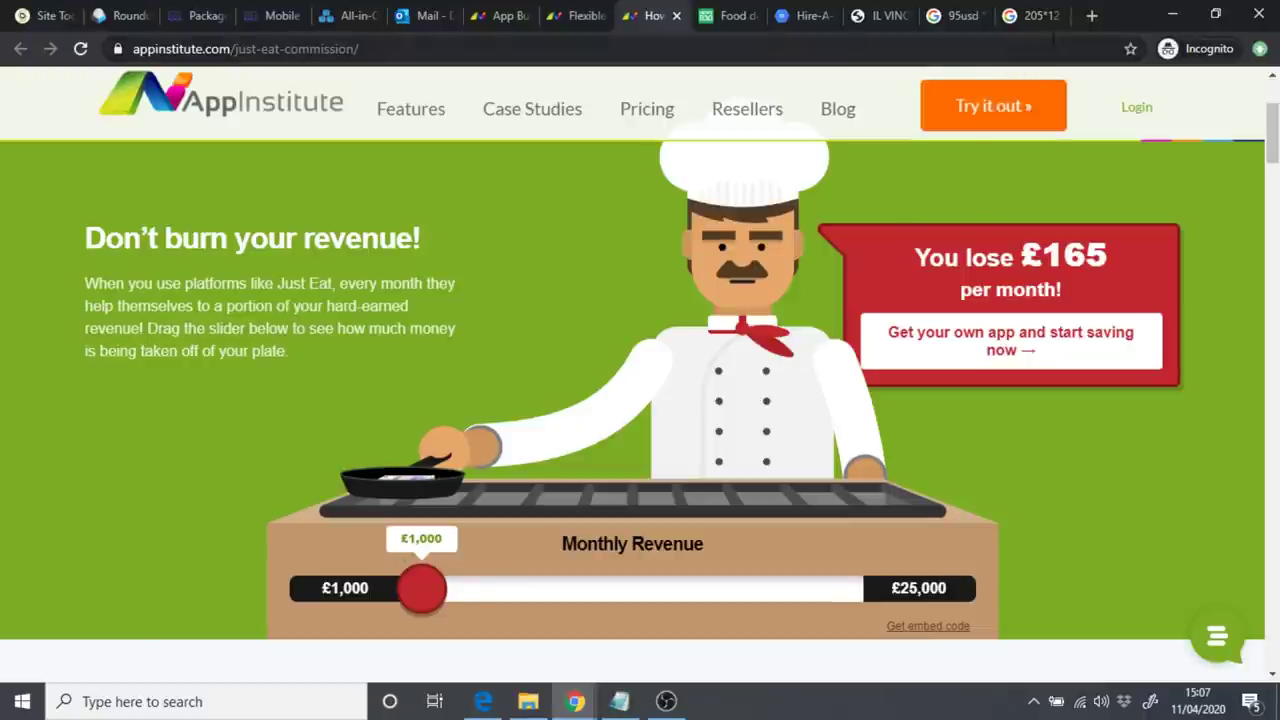
pyautogui.click(1030, 16)
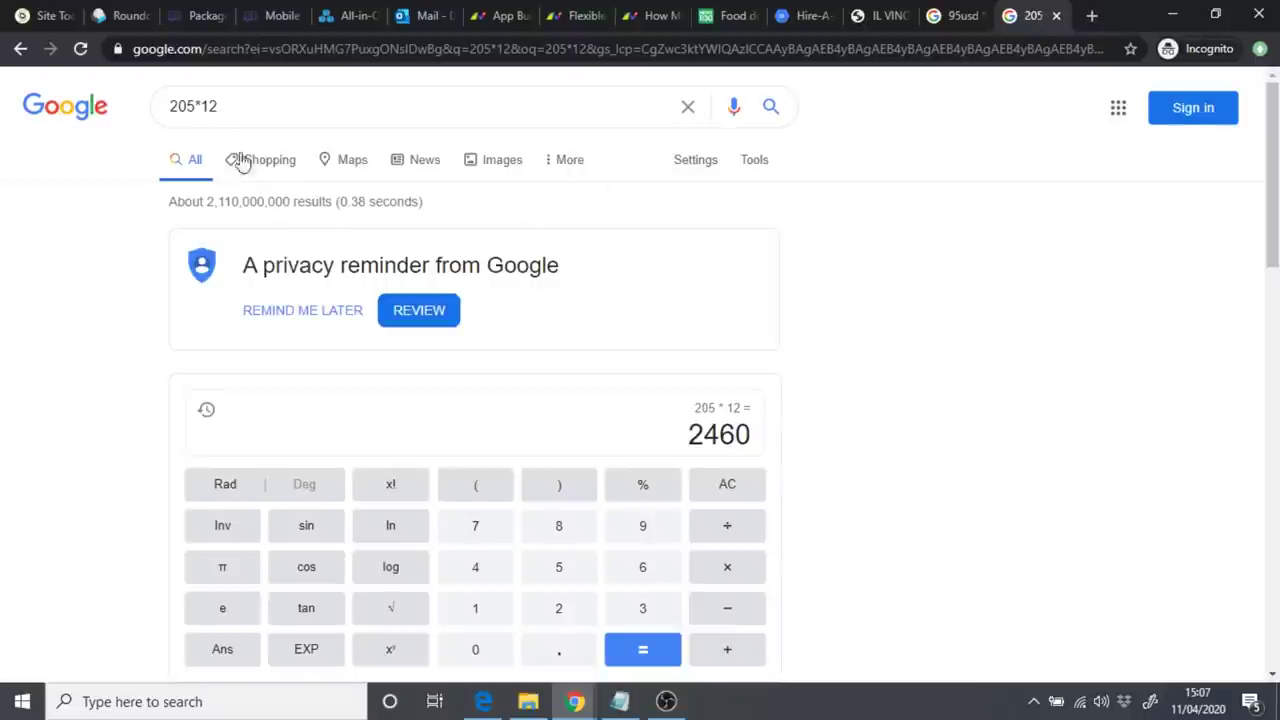
# - Replace the Google query with '165 gbp' without searching, then return to the Just Eat page
pyautogui.click(188, 106)
pyautogui.moveTo(192, 108); pyautogui.dragTo(153, 117)
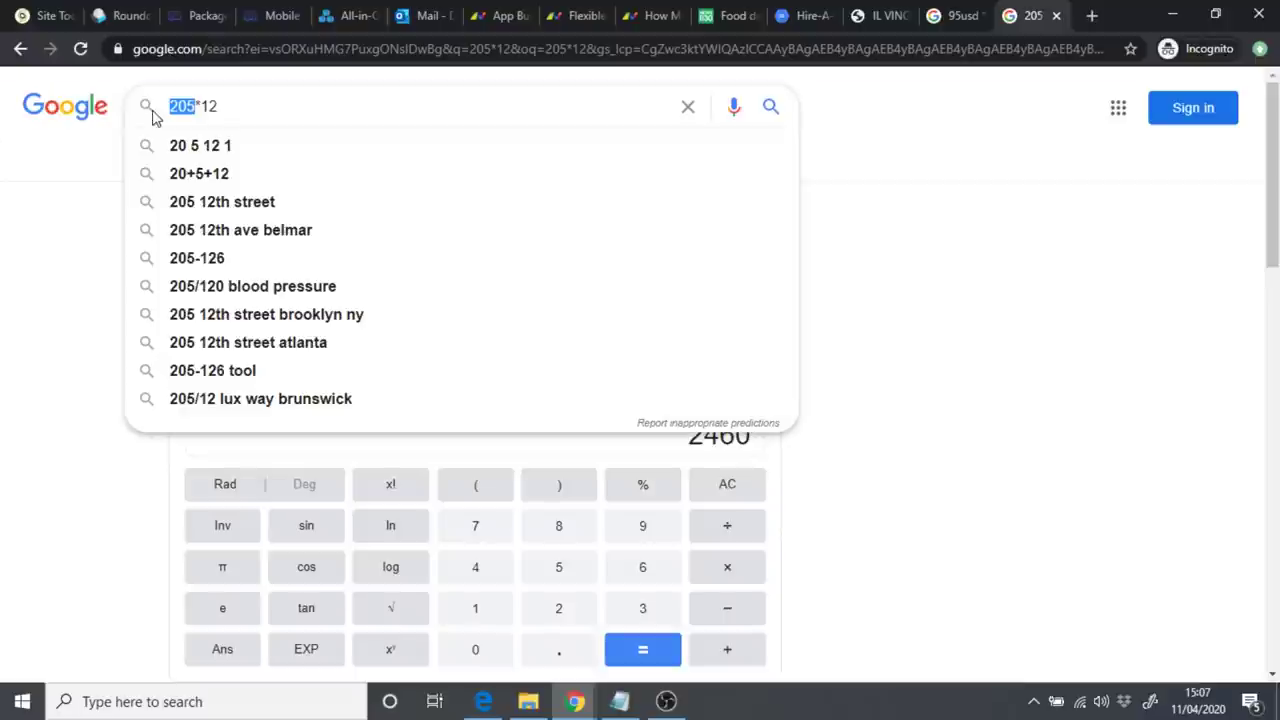
pyautogui.click(257, 109)
pyautogui.hotkey('ctrl', 'a')
pyautogui.click(23, 177)
pyautogui.write('165 gbp')
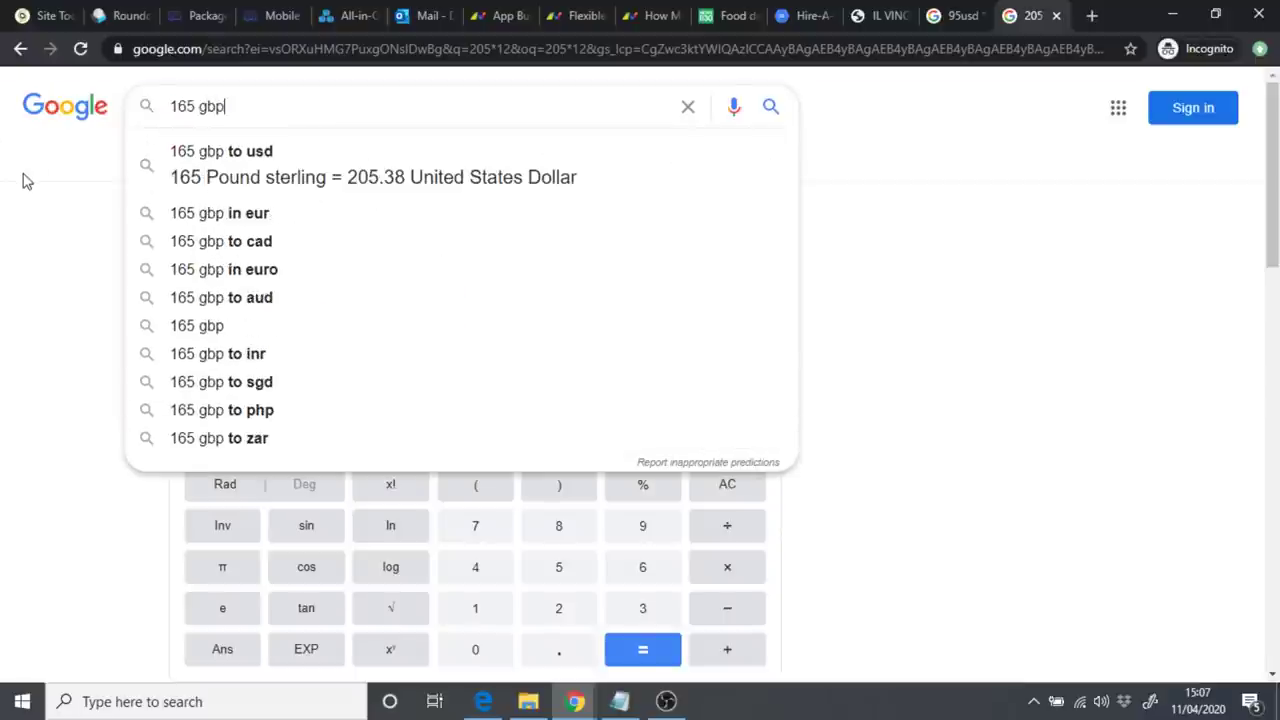
pyautogui.click(60, 256)
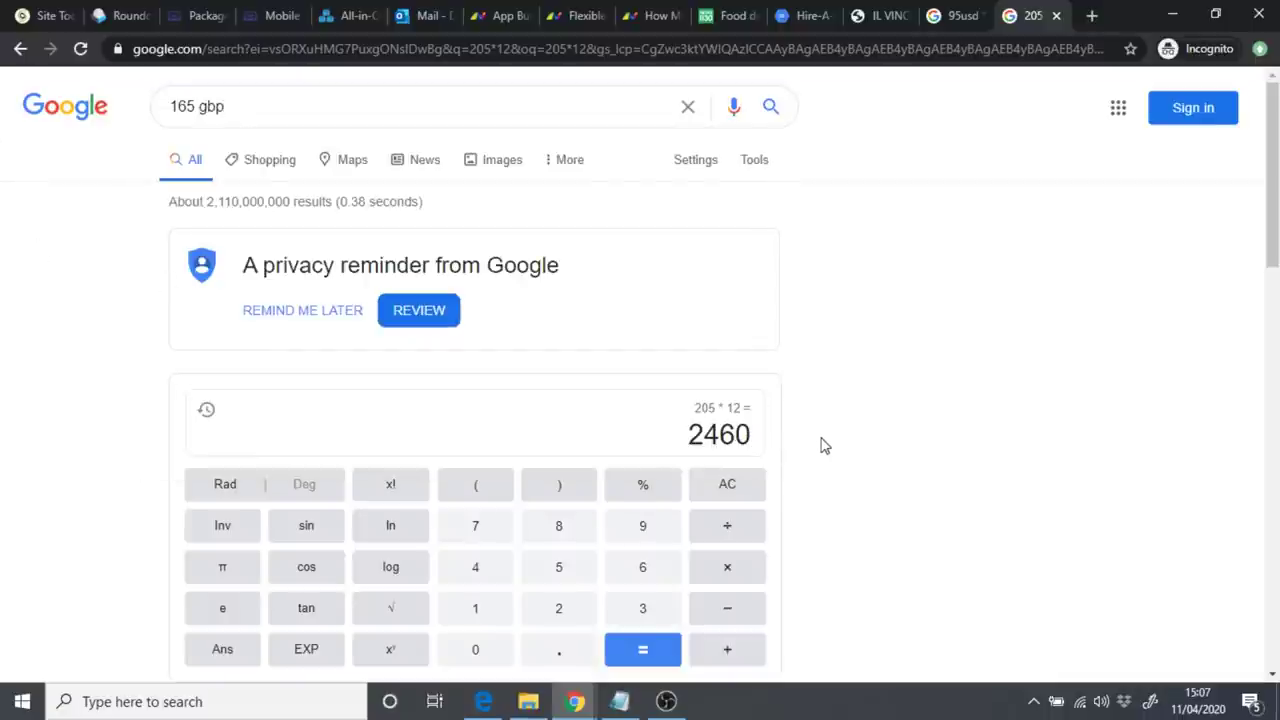
pyautogui.click(645, 12)
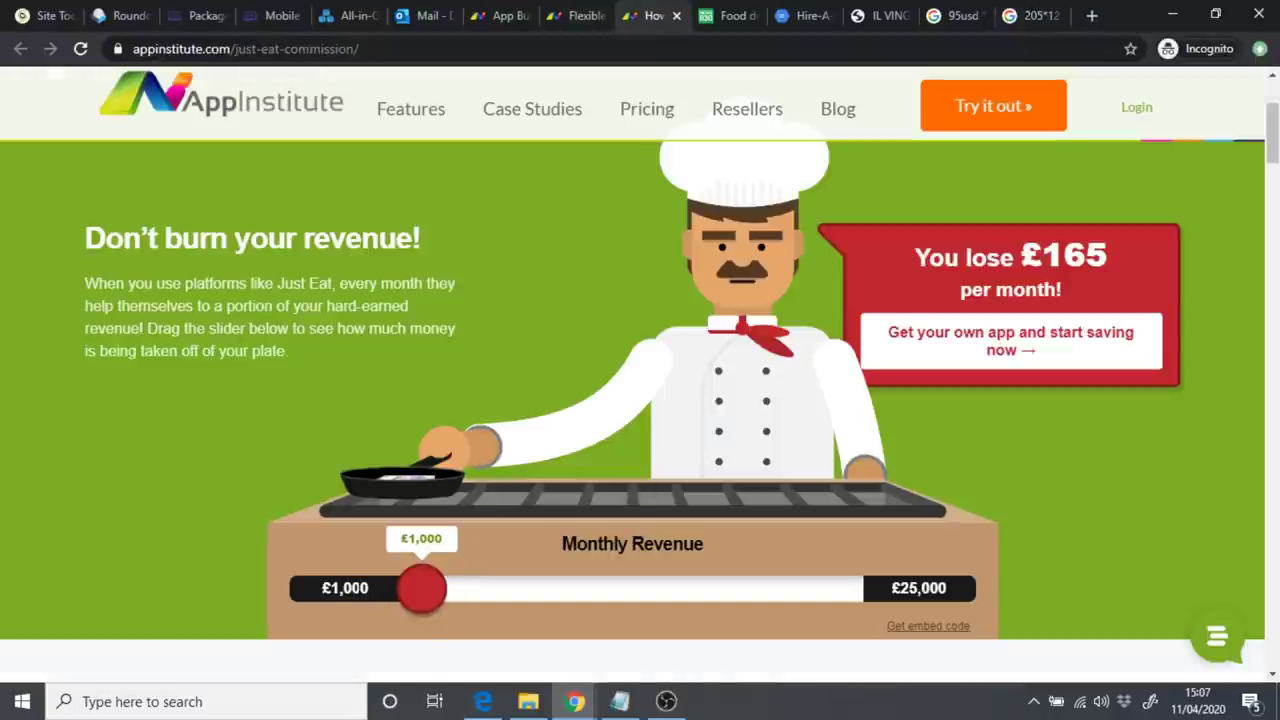
# - Raise the Just Eat calculator's monthly revenue to £2,000 (£330 lost), then view the pricing plans
pyautogui.click(1031, 13)
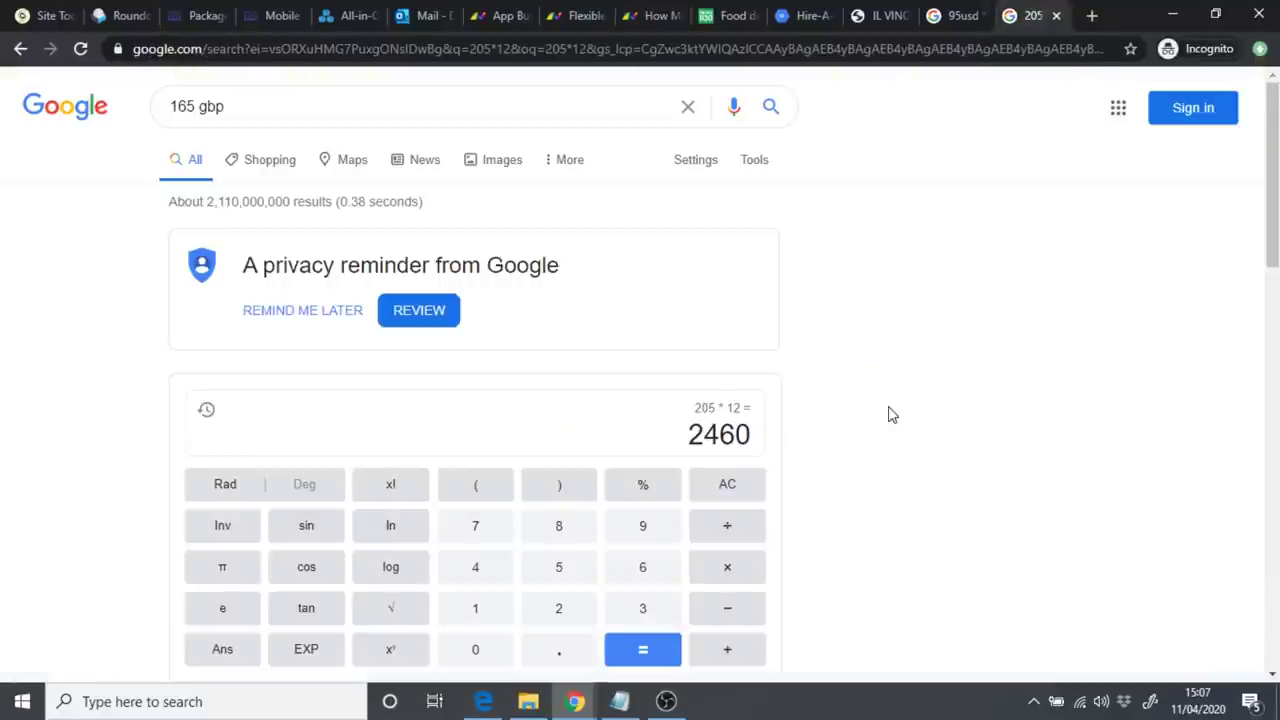
pyautogui.click(573, 11)
pyautogui.click(652, 14)
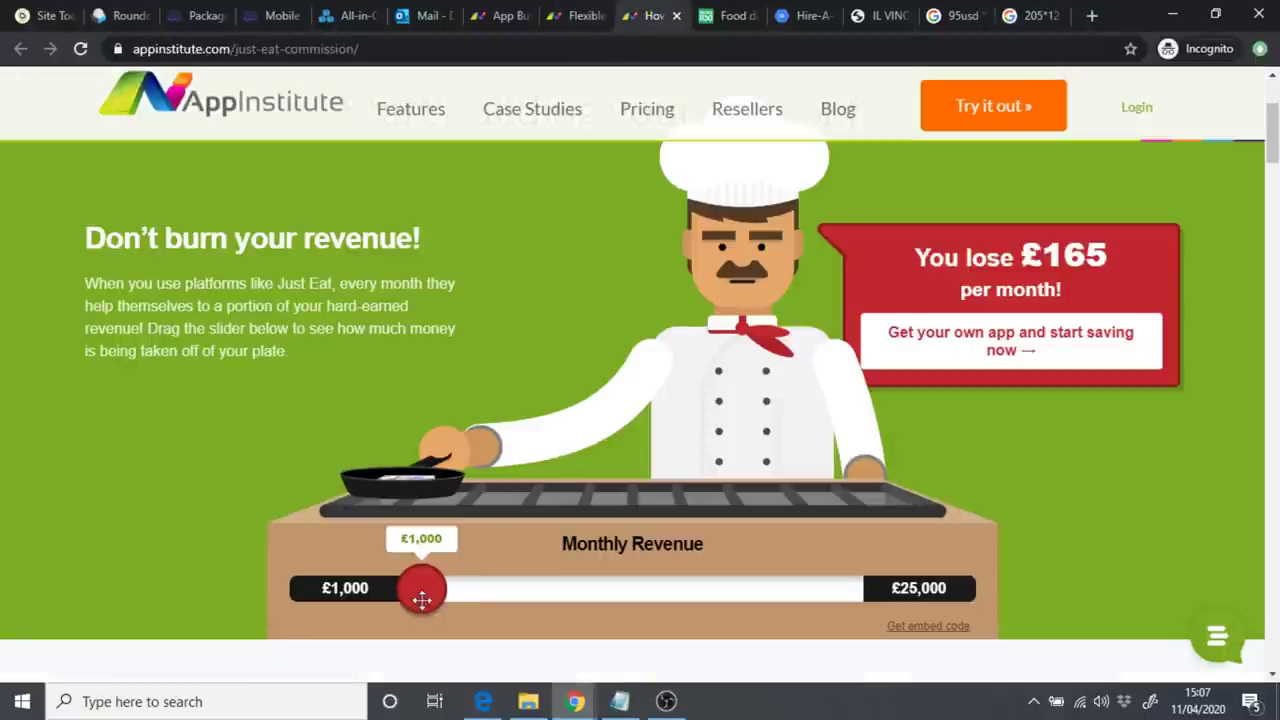
pyautogui.moveTo(404, 539); pyautogui.dragTo(447, 543)
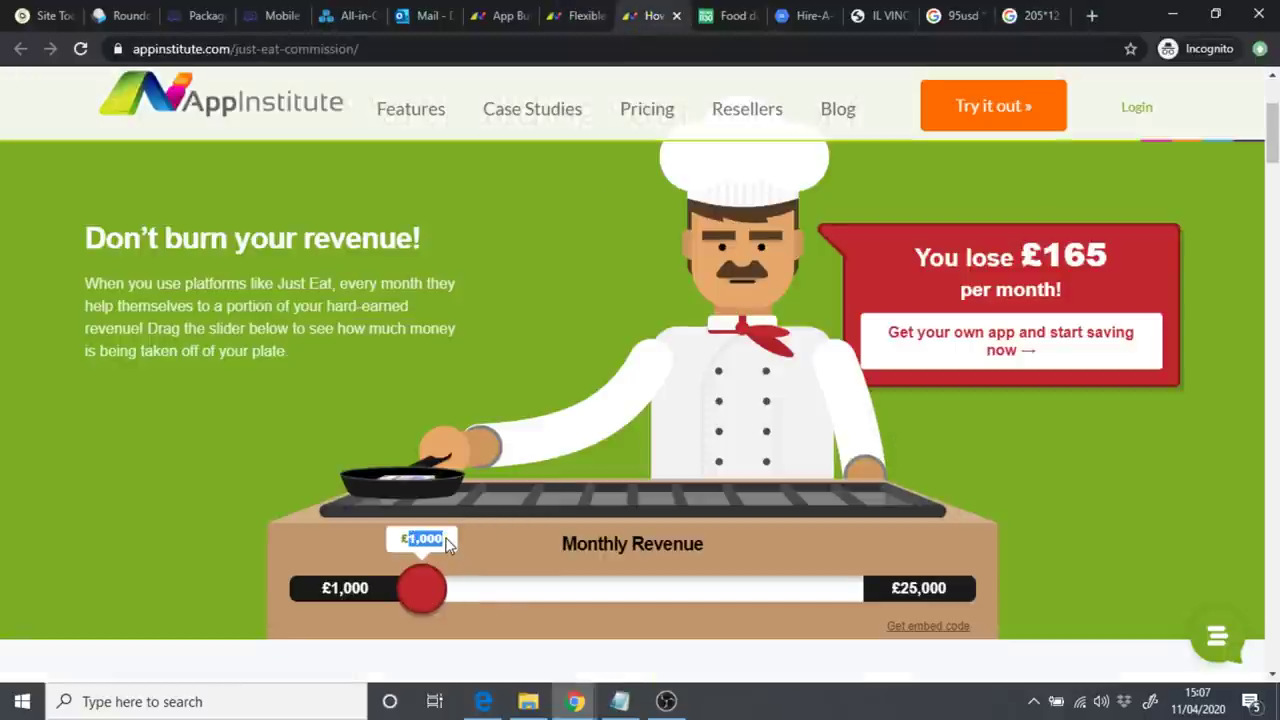
pyautogui.moveTo(422, 588); pyautogui.dragTo(448, 581)
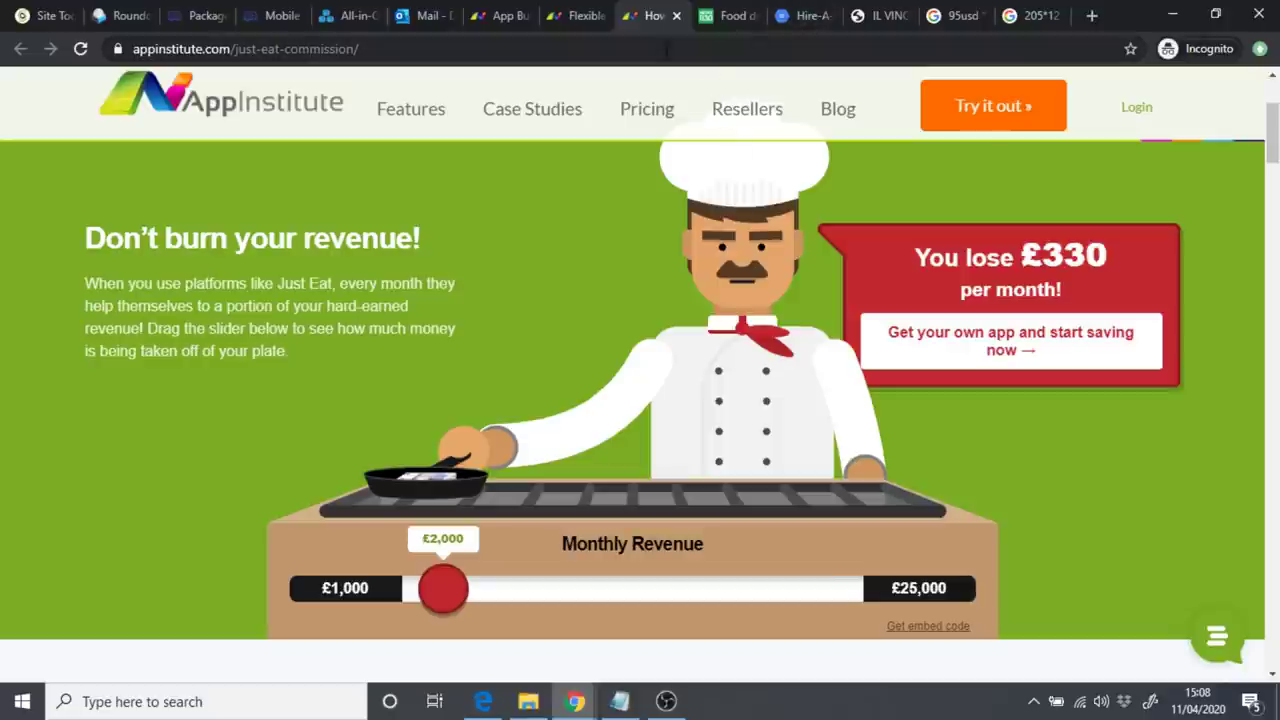
pyautogui.click(577, 15)
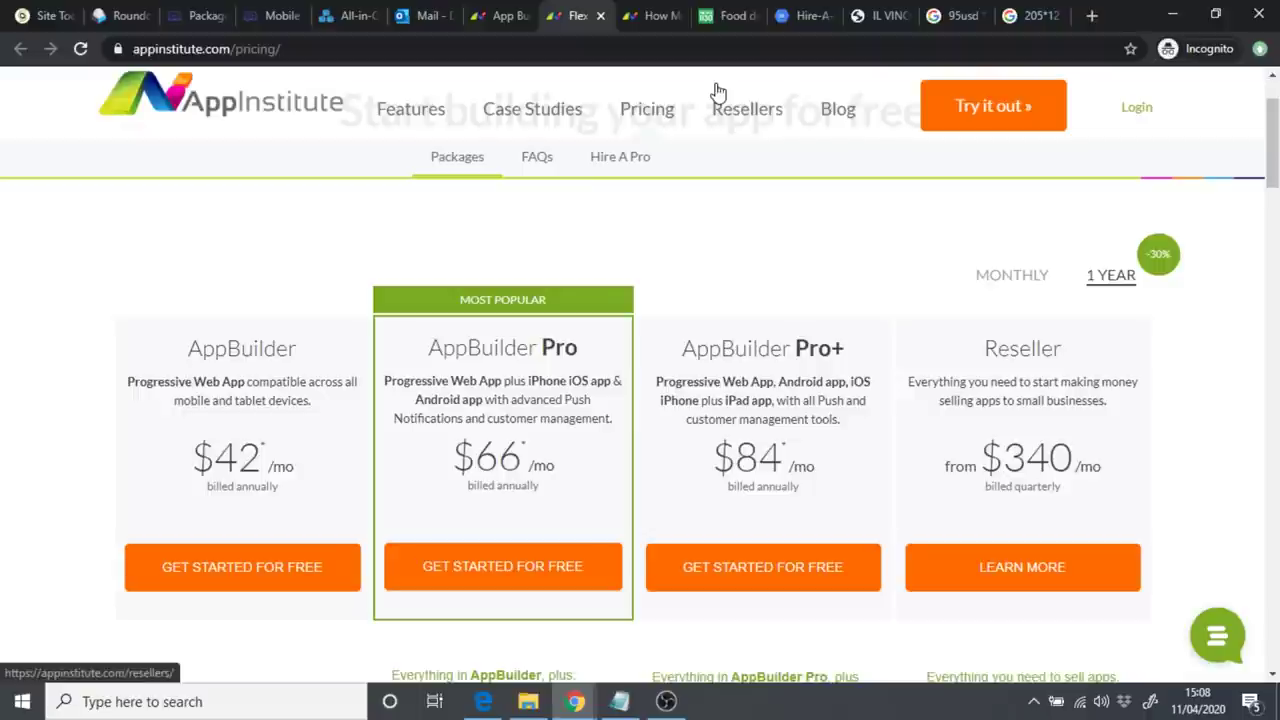
# - View the Hire-A-Pro info pack PDF down to its second page, which quotes £349 upfront
pyautogui.click(792, 17)
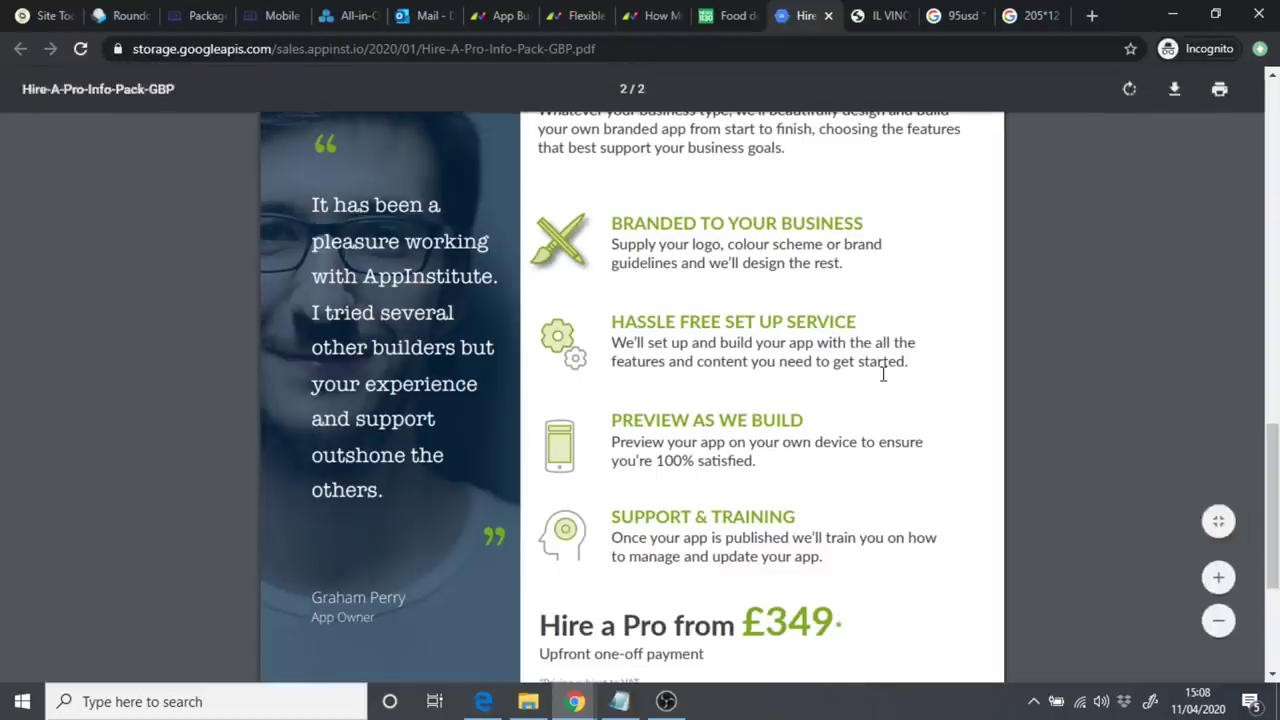
pyautogui.moveTo(1274, 468); pyautogui.dragTo(1276, 112)
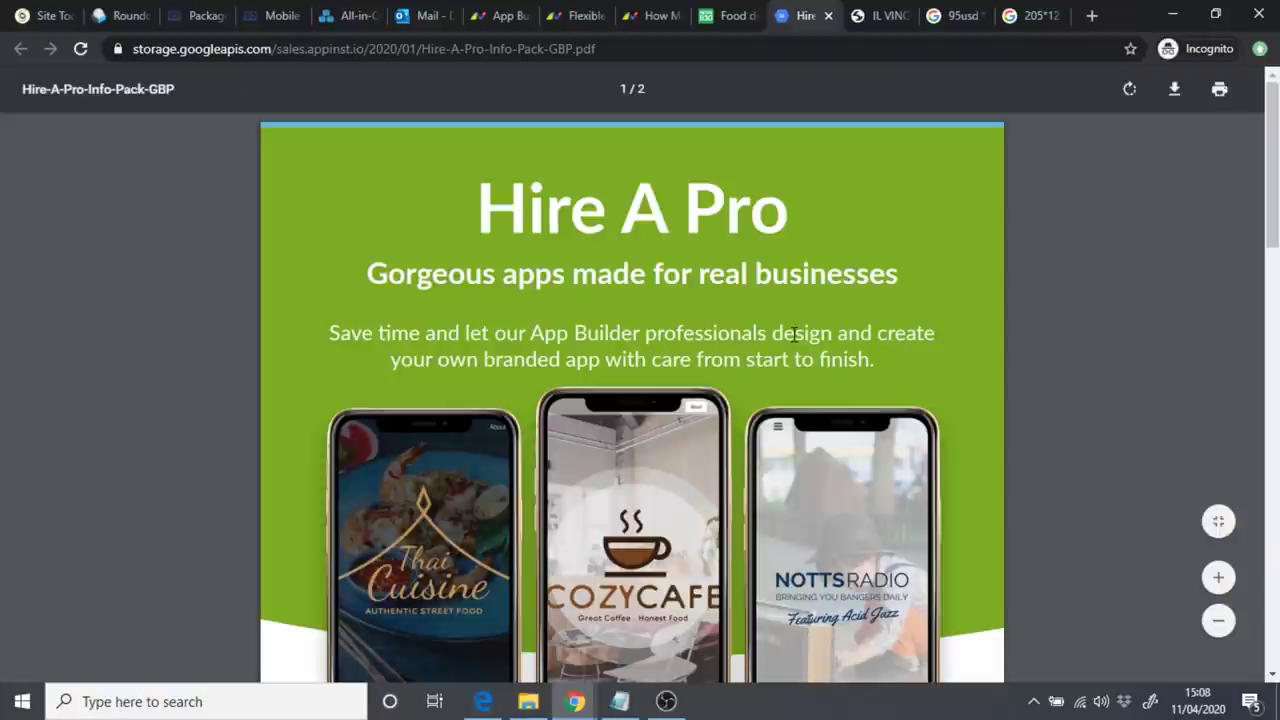
pyautogui.scroll(-15, 632, 400)
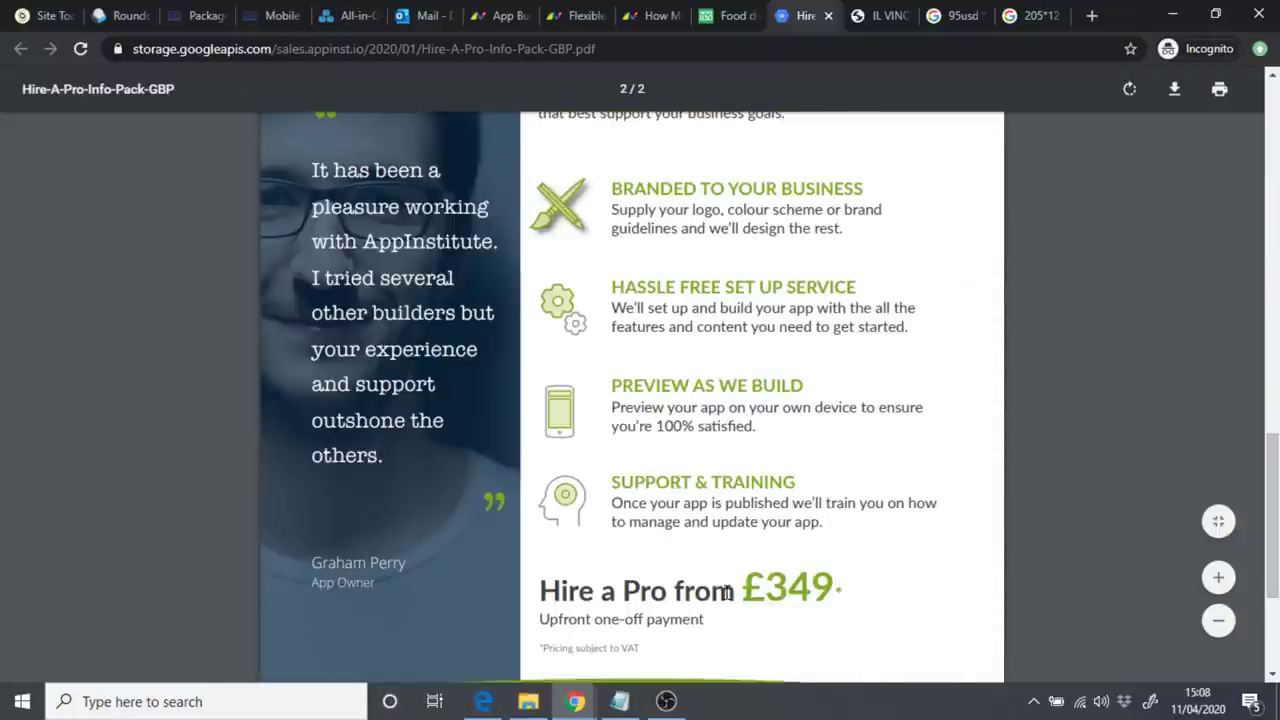
# - Replace the 165 gbp query with '349 gbp to usd' in Google, giving 434.40 US dollars
pyautogui.scroll(-1, 1023, 393)
pyautogui.click(1033, 15)
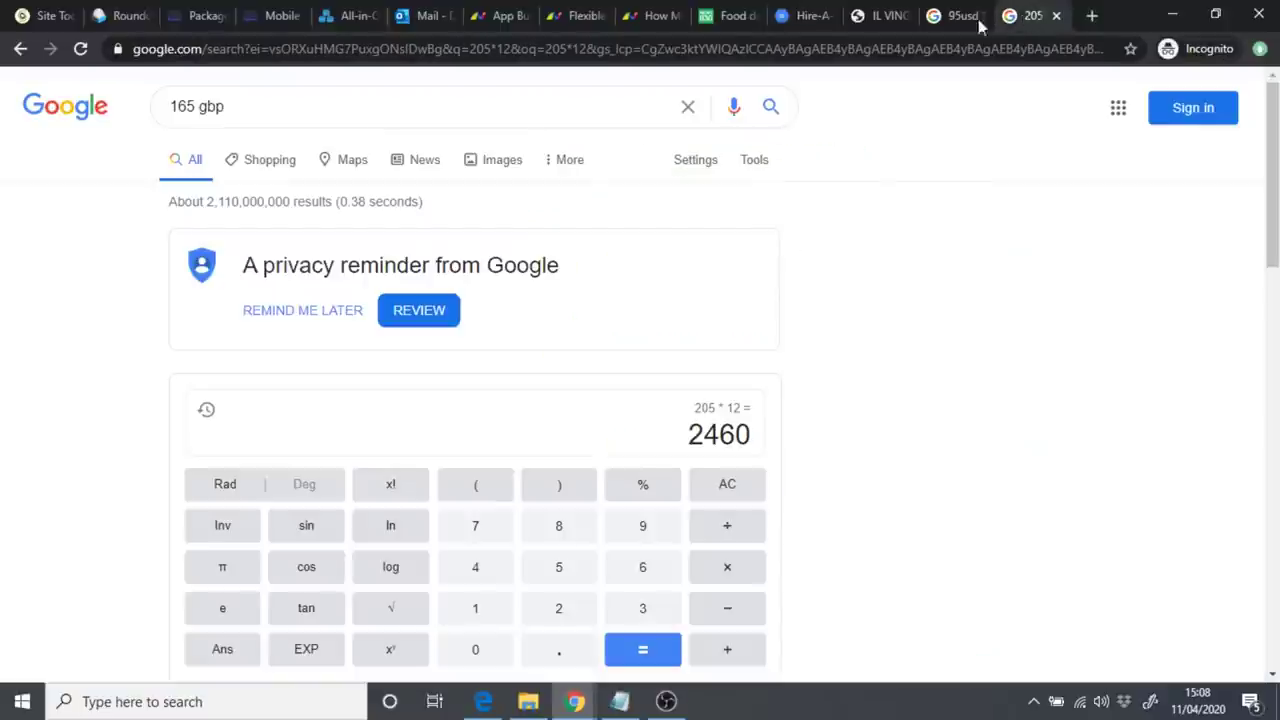
pyautogui.moveTo(236, 106); pyautogui.dragTo(36, 122)
pyautogui.write('3')
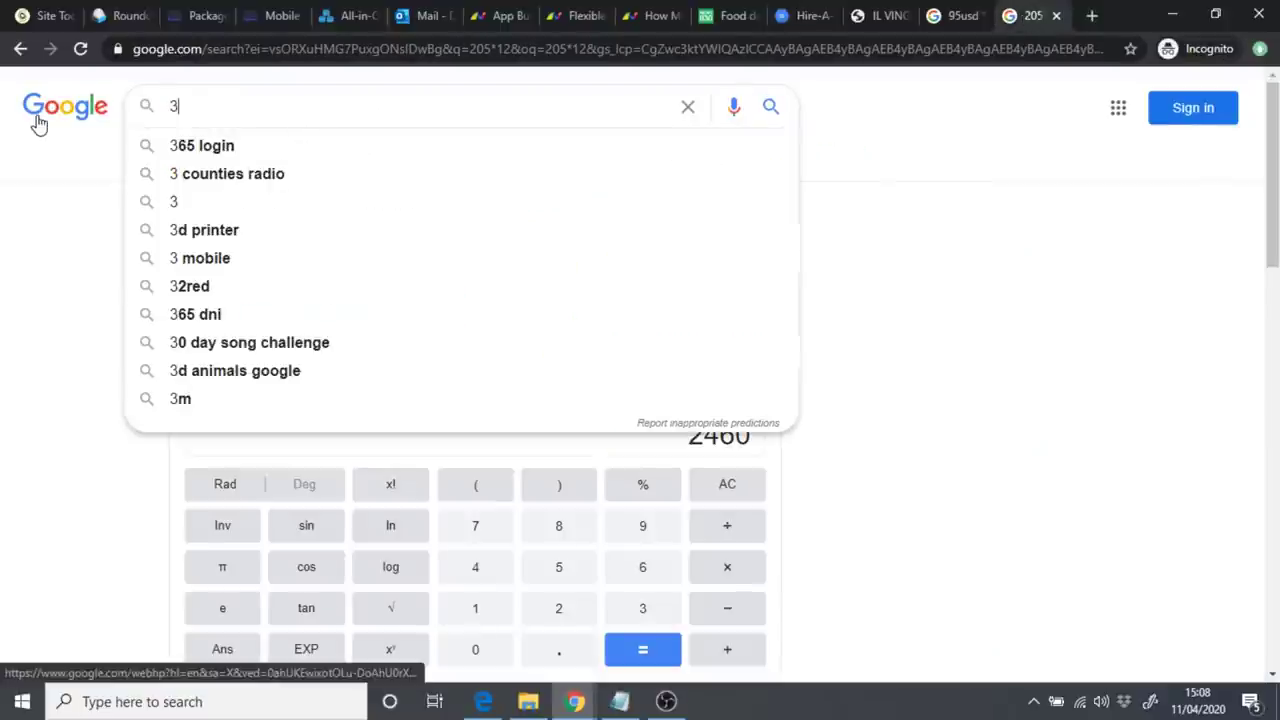
pyautogui.write('49 f')
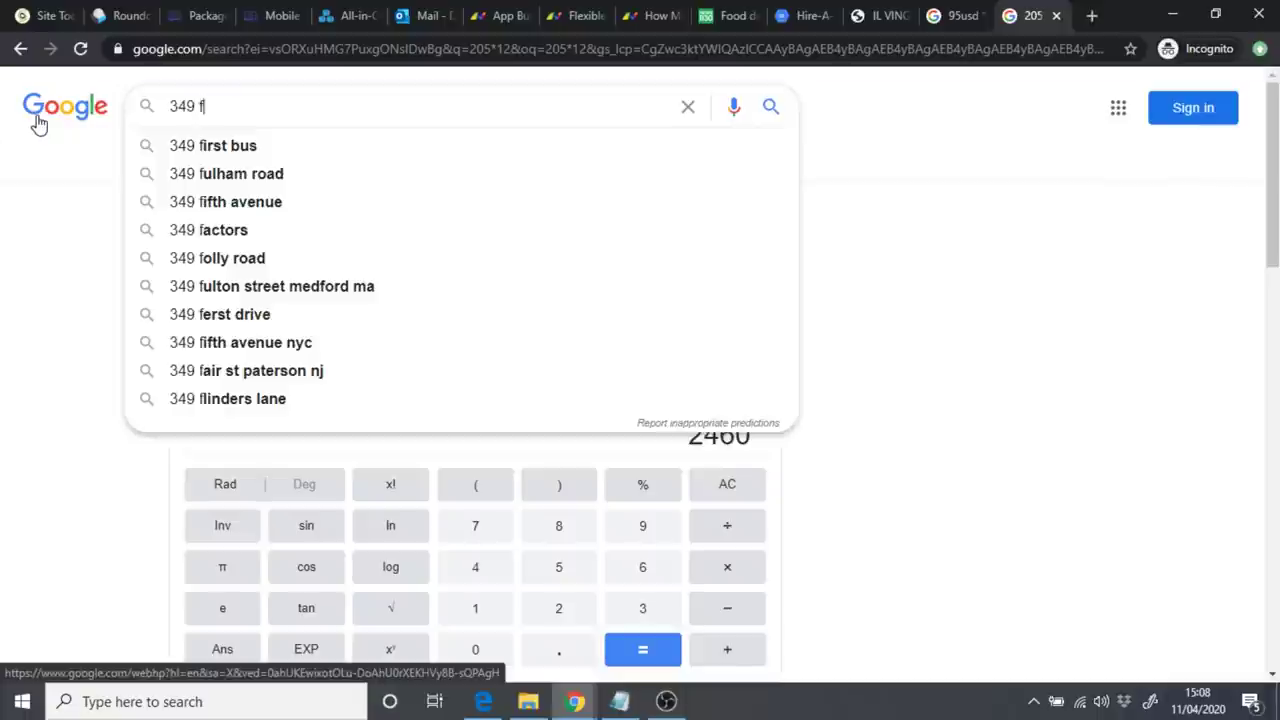
pyautogui.press('BackSpace')
pyautogui.write('g')
pyautogui.press('Down')
pyautogui.press('Return')
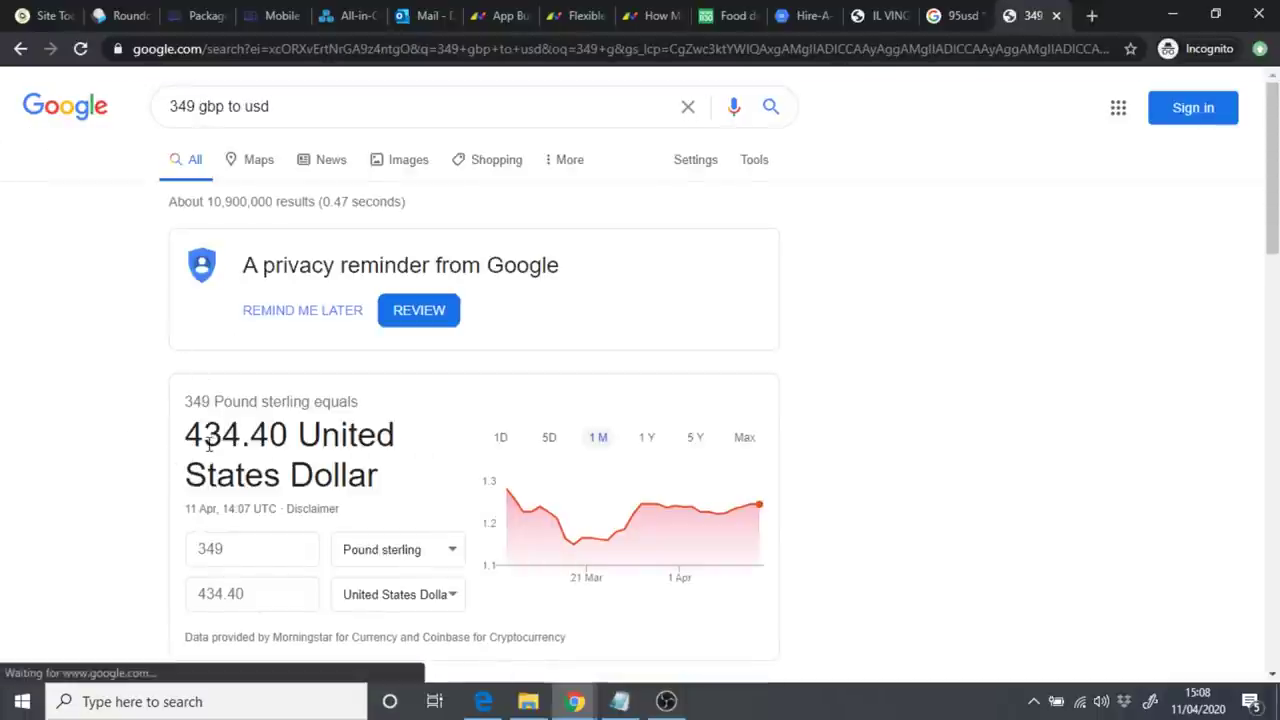
# - Compare the conversion with the PDF's £349 Hire-A-Pro price, then bring up the CityNews article
pyautogui.click(808, 16)
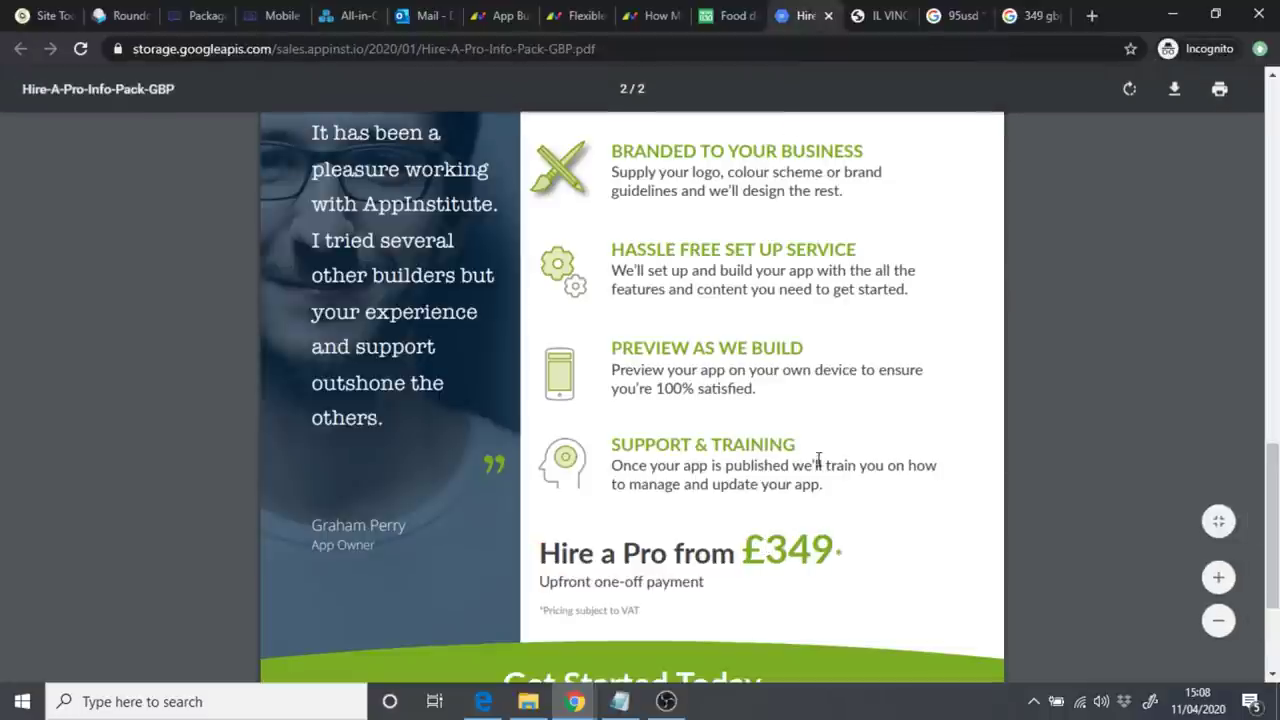
pyautogui.click(1025, 16)
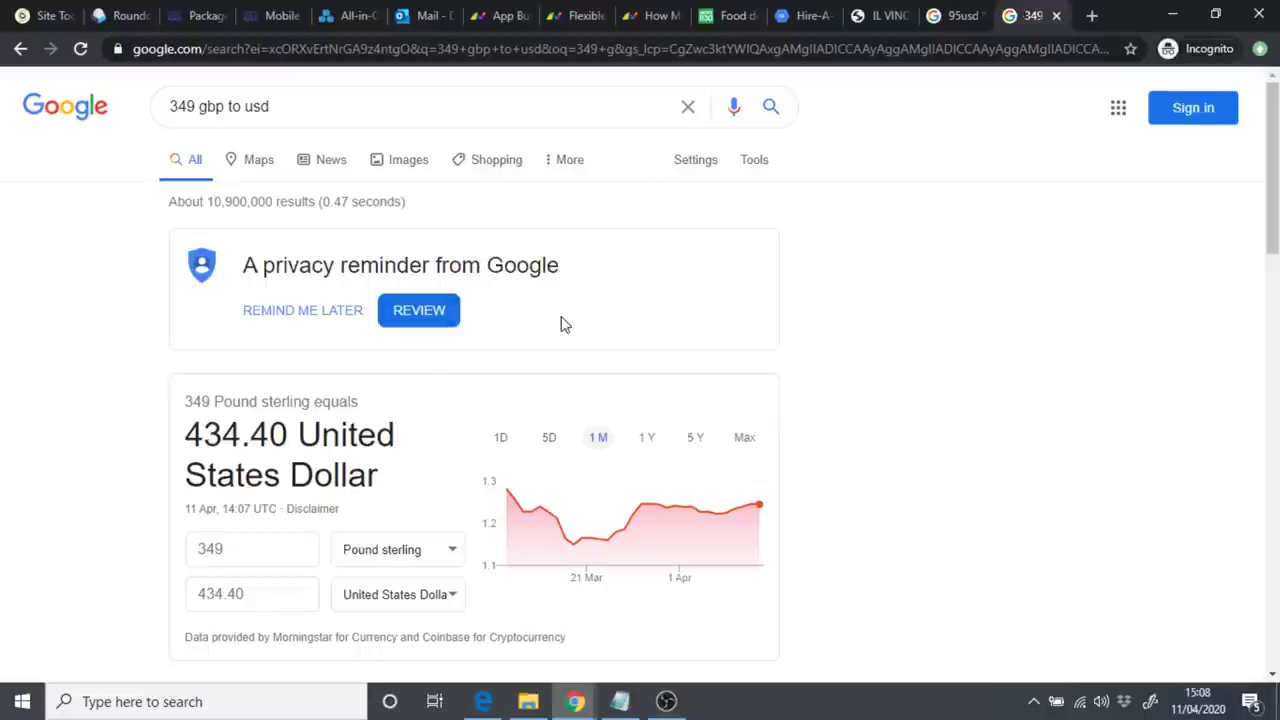
pyautogui.click(732, 16)
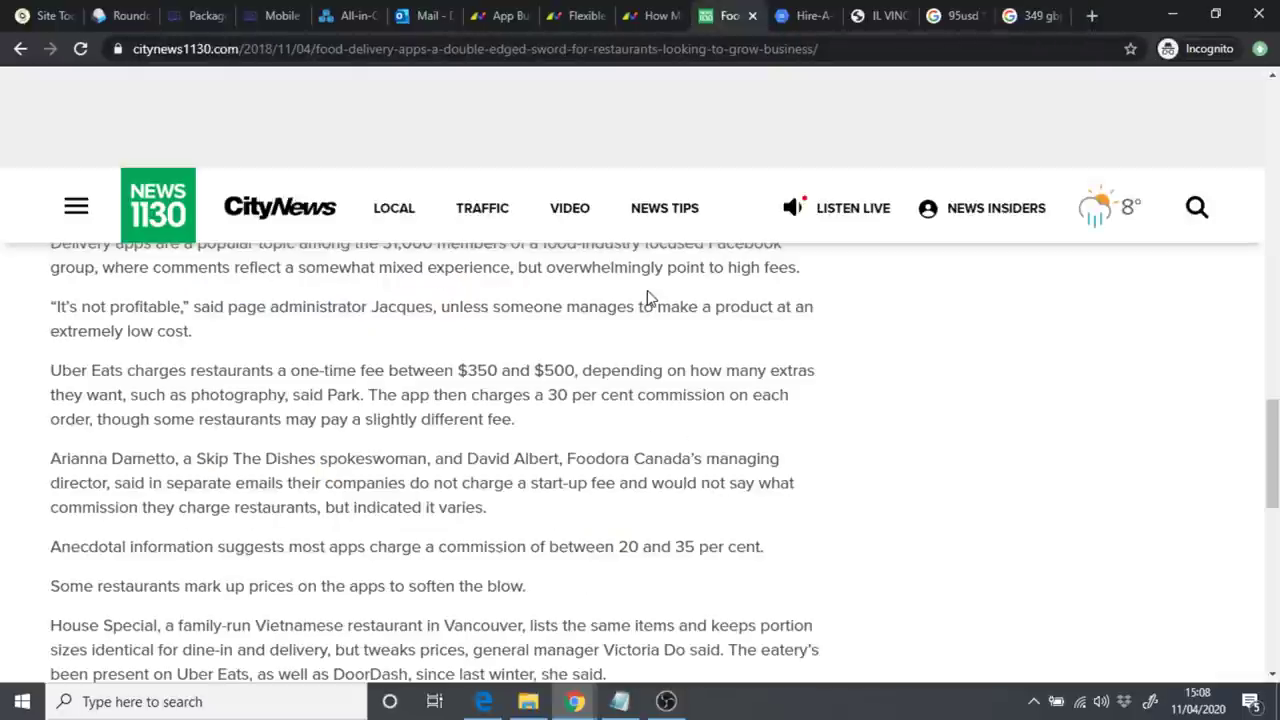
# - Review the CityNews article's 30 per cent commission figure before moving to the AppInstitute pricing page
pyautogui.click(650, 16)
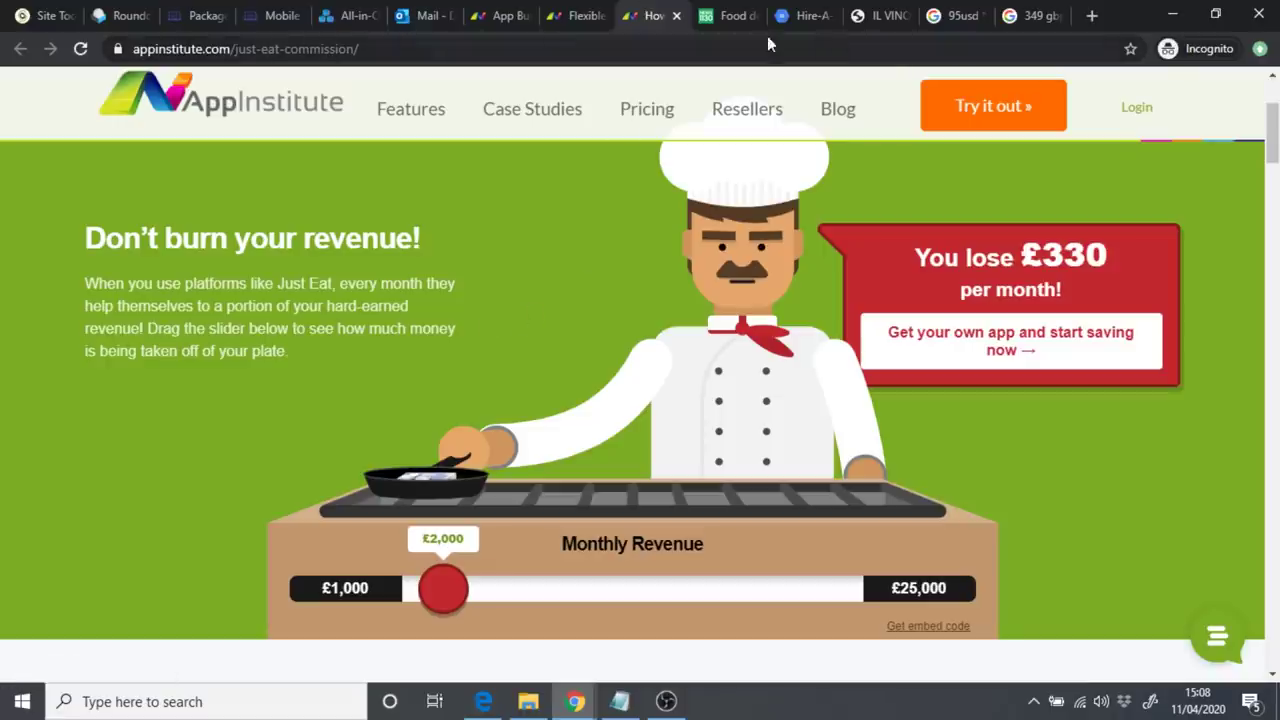
pyautogui.click(805, 16)
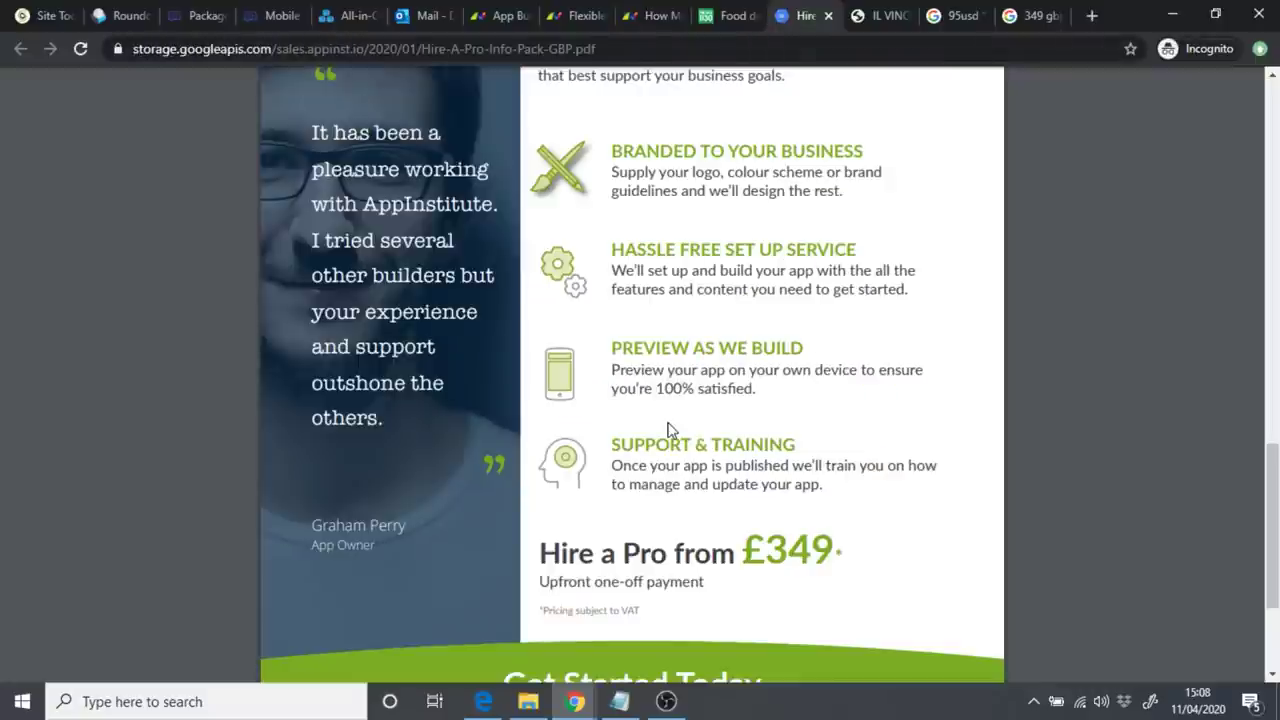
pyautogui.click(726, 16)
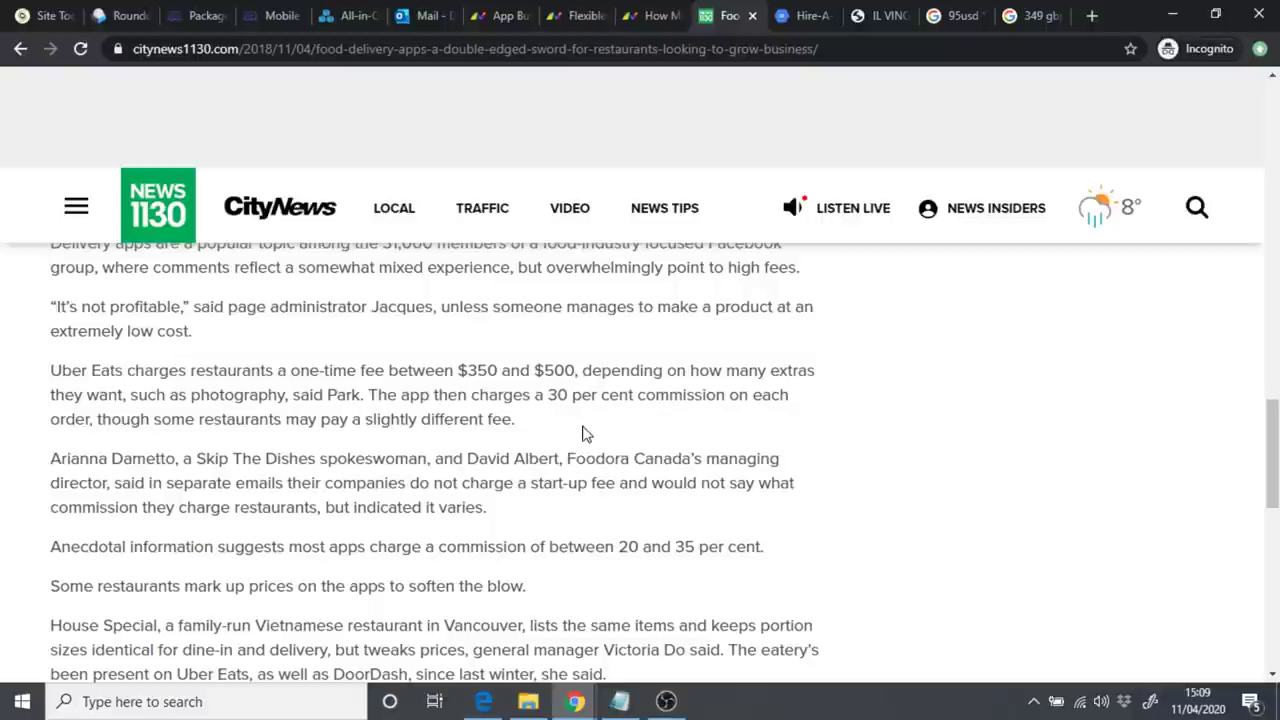
pyautogui.moveTo(543, 397); pyautogui.dragTo(600, 414)
pyautogui.click(600, 418)
pyautogui.click(557, 22)
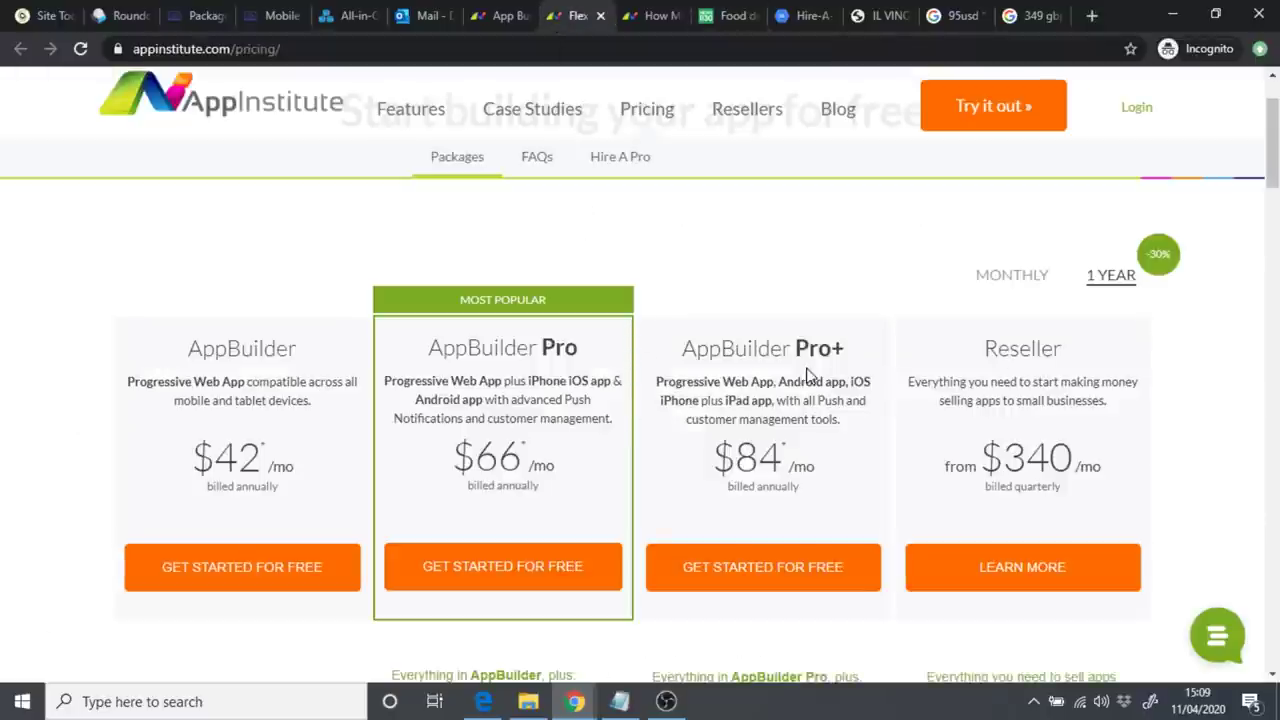
# - Show AppInstitute prices with monthly billing ($60, $95, $120, $400), then recheck the Hire-A-Pro PDF's page 2
pyautogui.click(1004, 274)
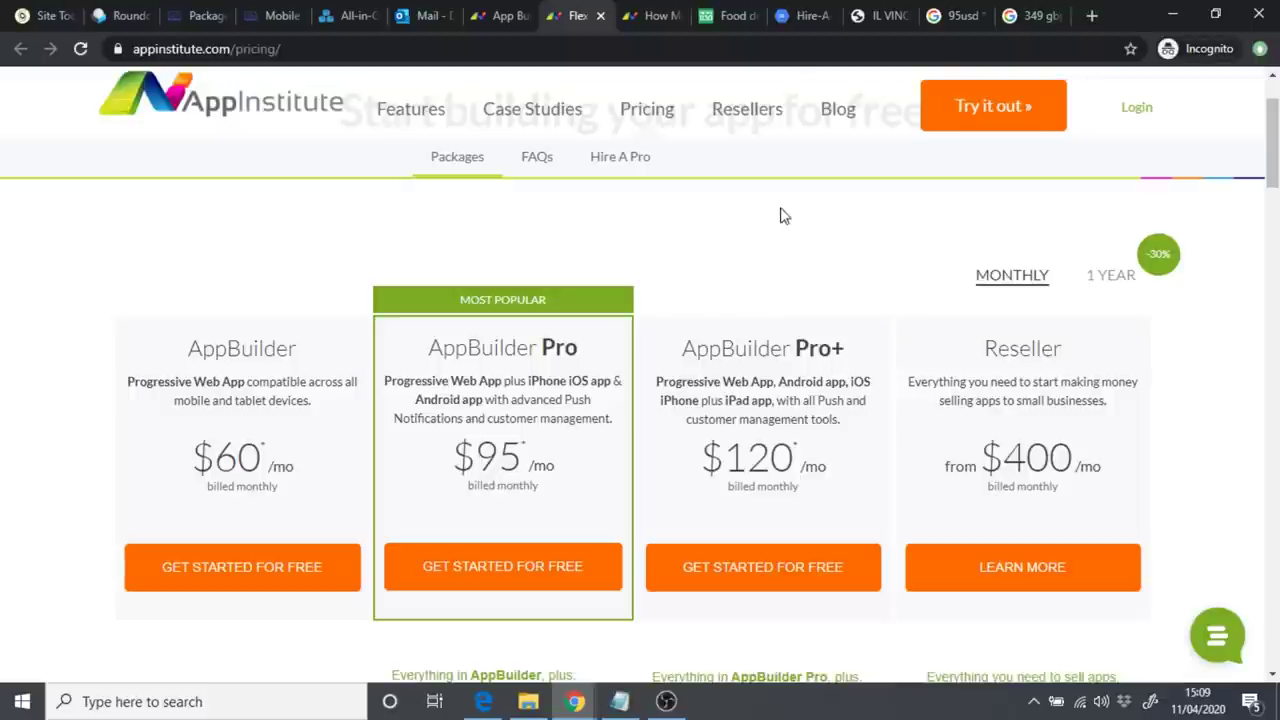
pyautogui.click(808, 14)
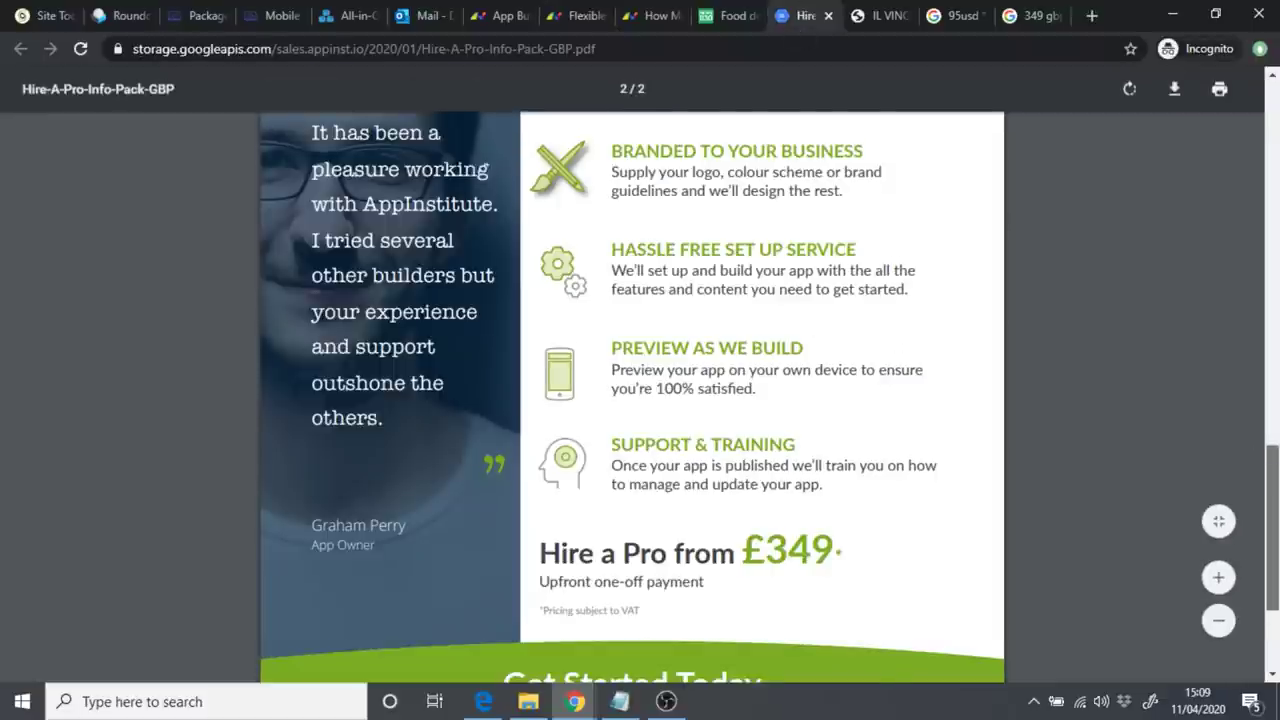
pyautogui.scroll(-1, 876, 549)
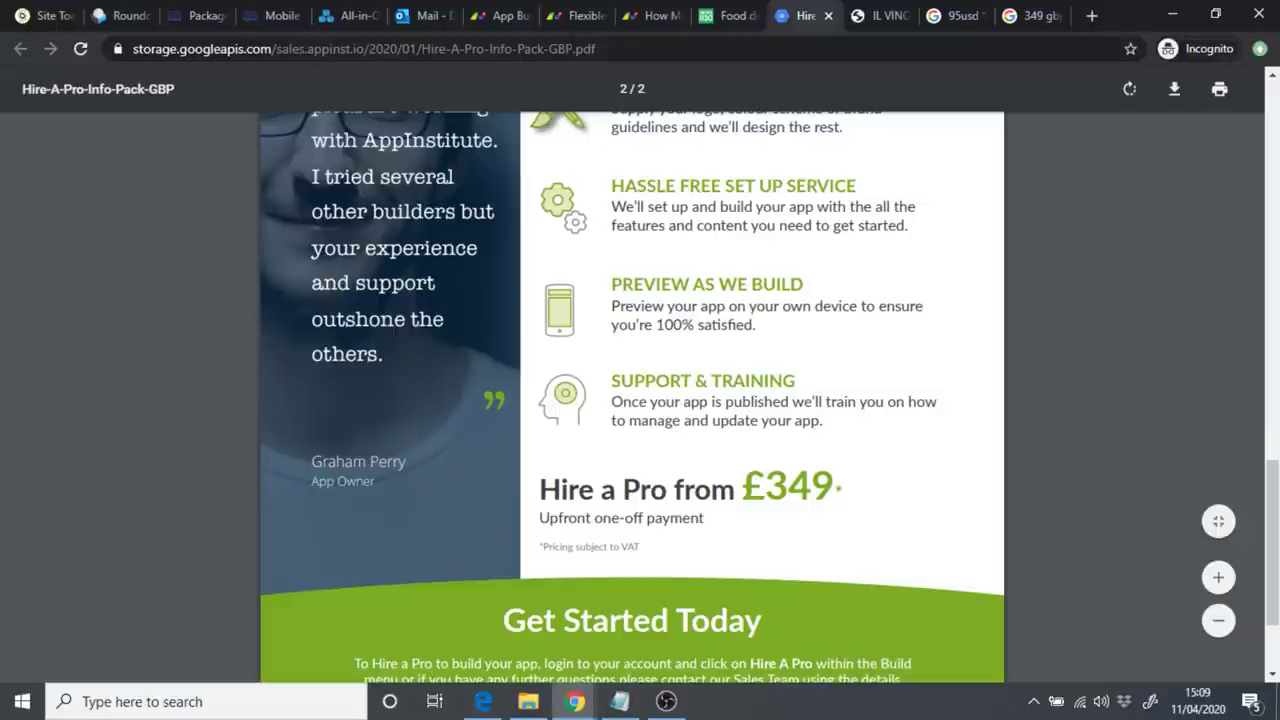
# - Open the satinlodge Packages page in Elementor and scroll down to the app pricing cards
pyautogui.click(195, 18)
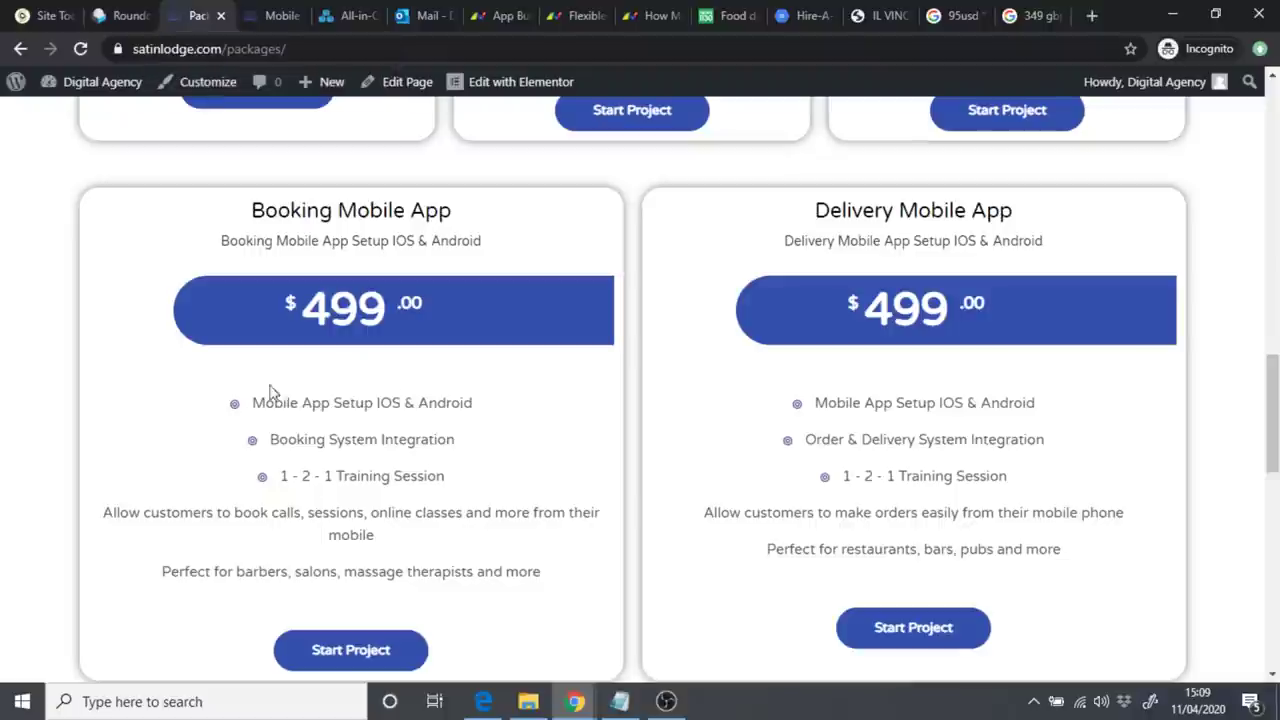
pyautogui.click(506, 84)
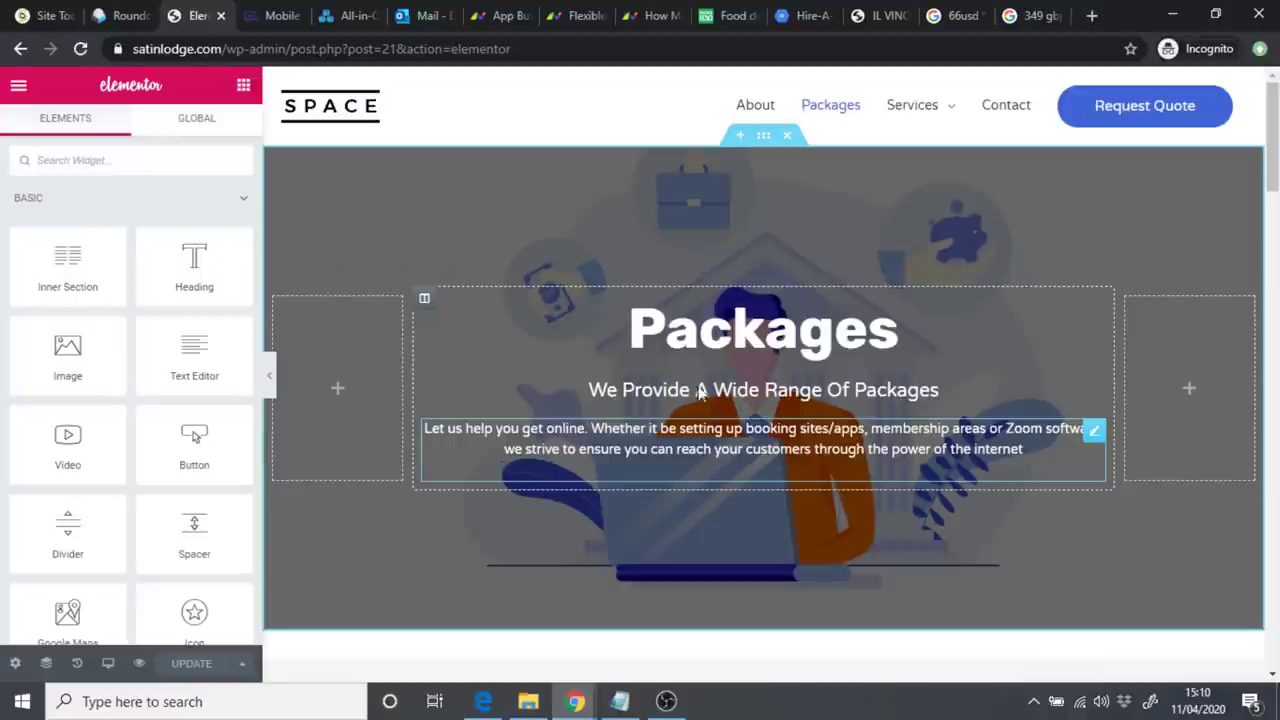
pyautogui.scroll(-5, 700, 350)
pyautogui.scroll(-8, 764, 376)
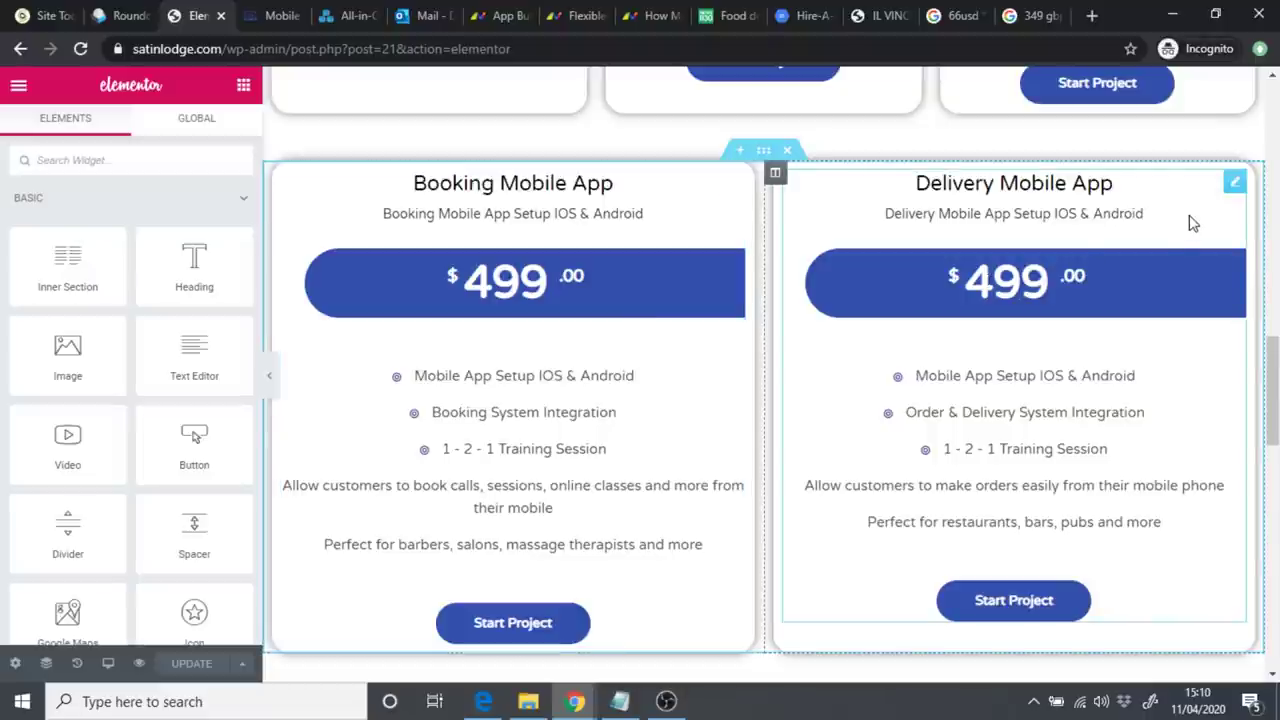
# - Bring up the Delivery Mobile App table's Price Tag settings and check Google's 66 × 12 = 792 result
pyautogui.click(1235, 183)
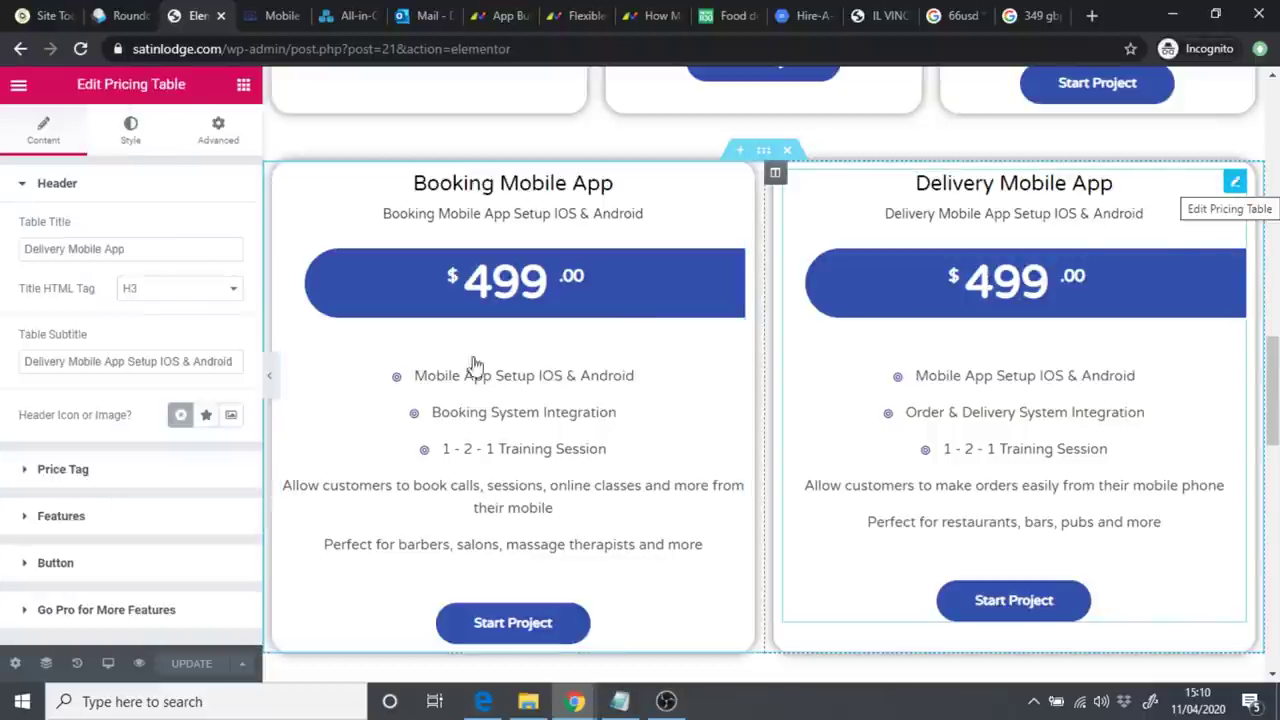
pyautogui.click(28, 470)
pyautogui.click(181, 309)
pyautogui.click(945, 15)
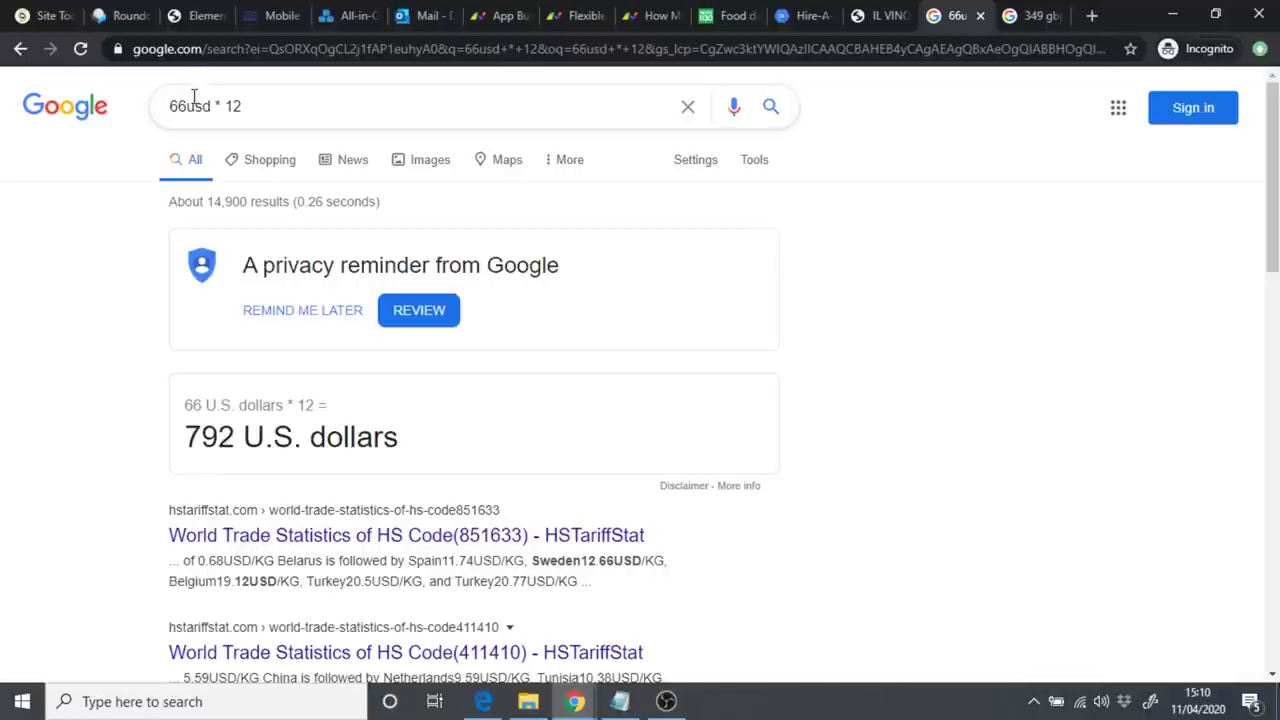
# - Set the Delivery Mobile App table's price to 792 with duration 'per year + $299 Set Up'
pyautogui.click(191, 12)
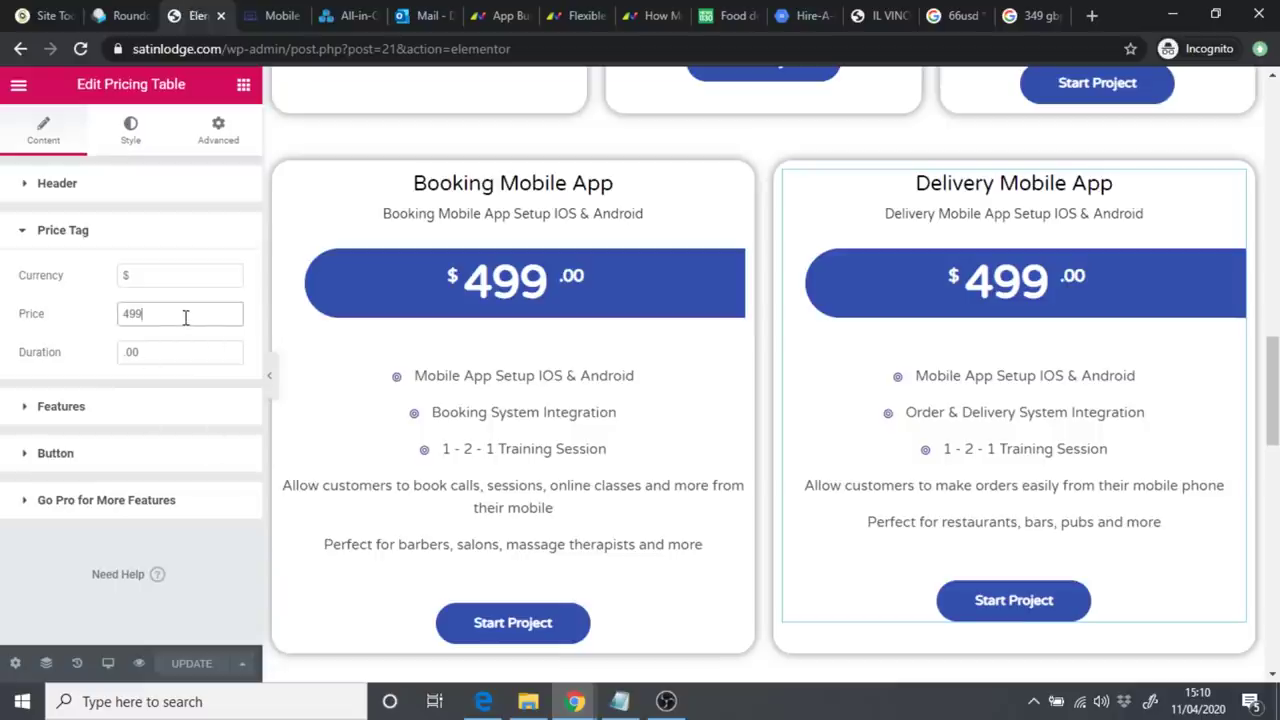
pyautogui.press('BackSpace')
pyautogui.press('BackSpace')
pyautogui.press('BackSpace')
pyautogui.write('5tarting')
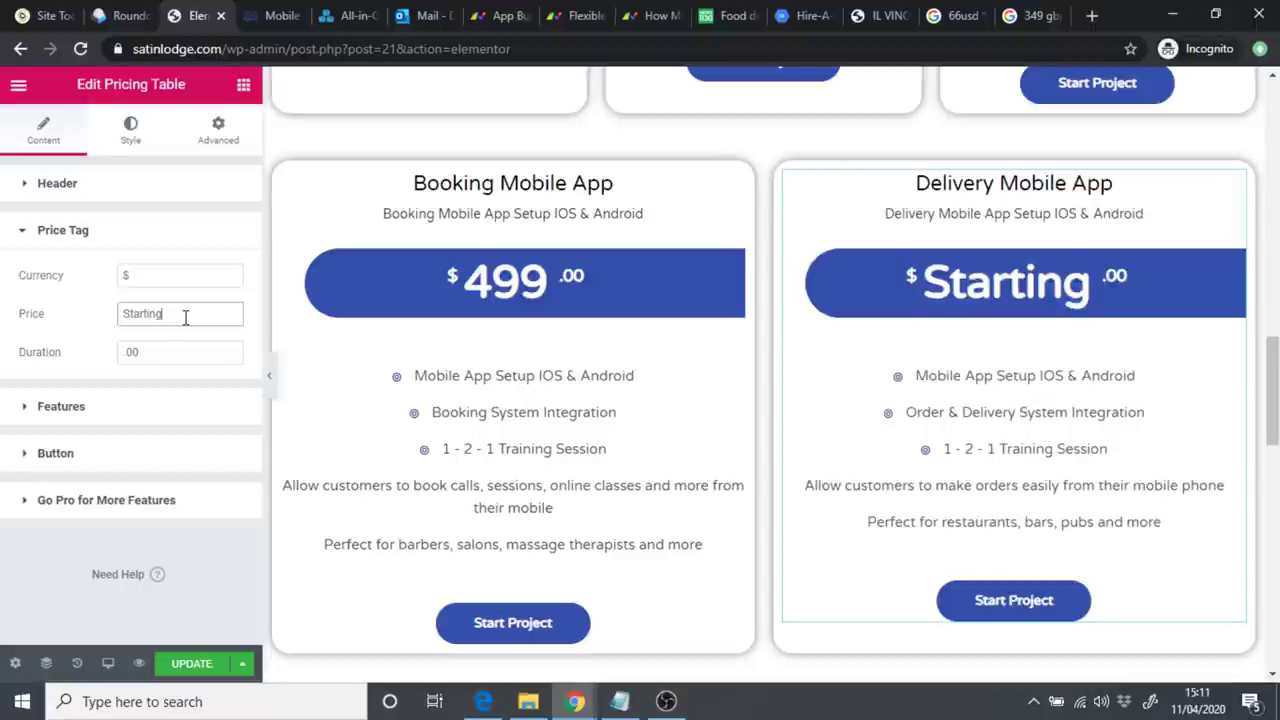
pyautogui.press('BackSpace')
pyautogui.press('BackSpace')
pyautogui.press('BackSpace')
pyautogui.press('BackSpace')
pyautogui.press('BackSpace')
pyautogui.press('BackSpace')
pyautogui.press('BackSpace')
pyautogui.press('BackSpace')
pyautogui.write('792')
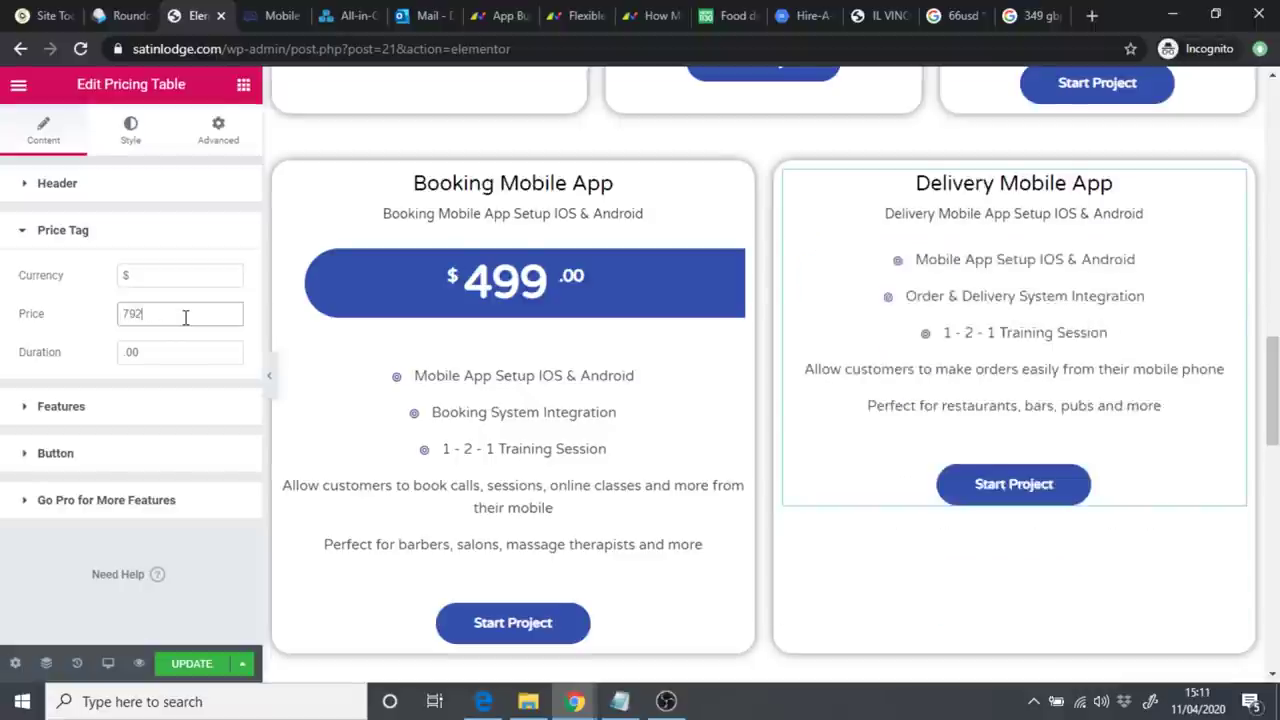
pyautogui.click(155, 357)
pyautogui.press('BackSpace')
pyautogui.press('BackSpace')
pyautogui.press('BackSpace')
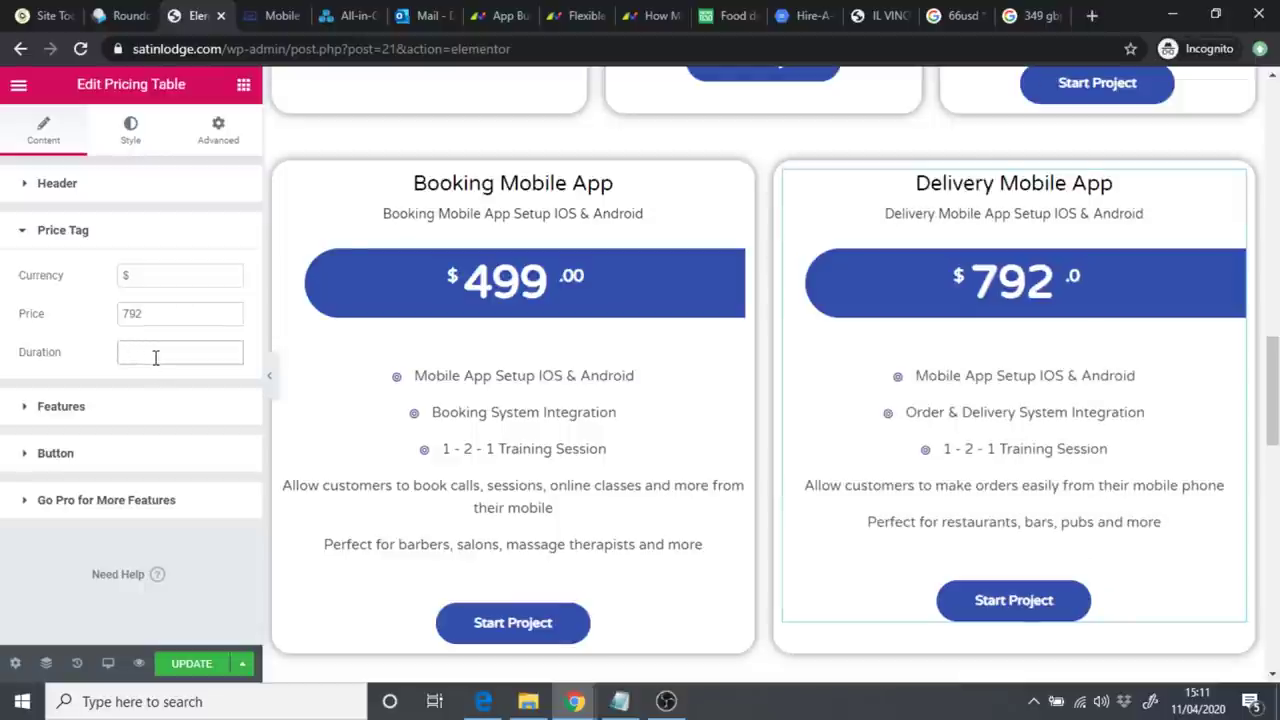
pyautogui.write('per year')
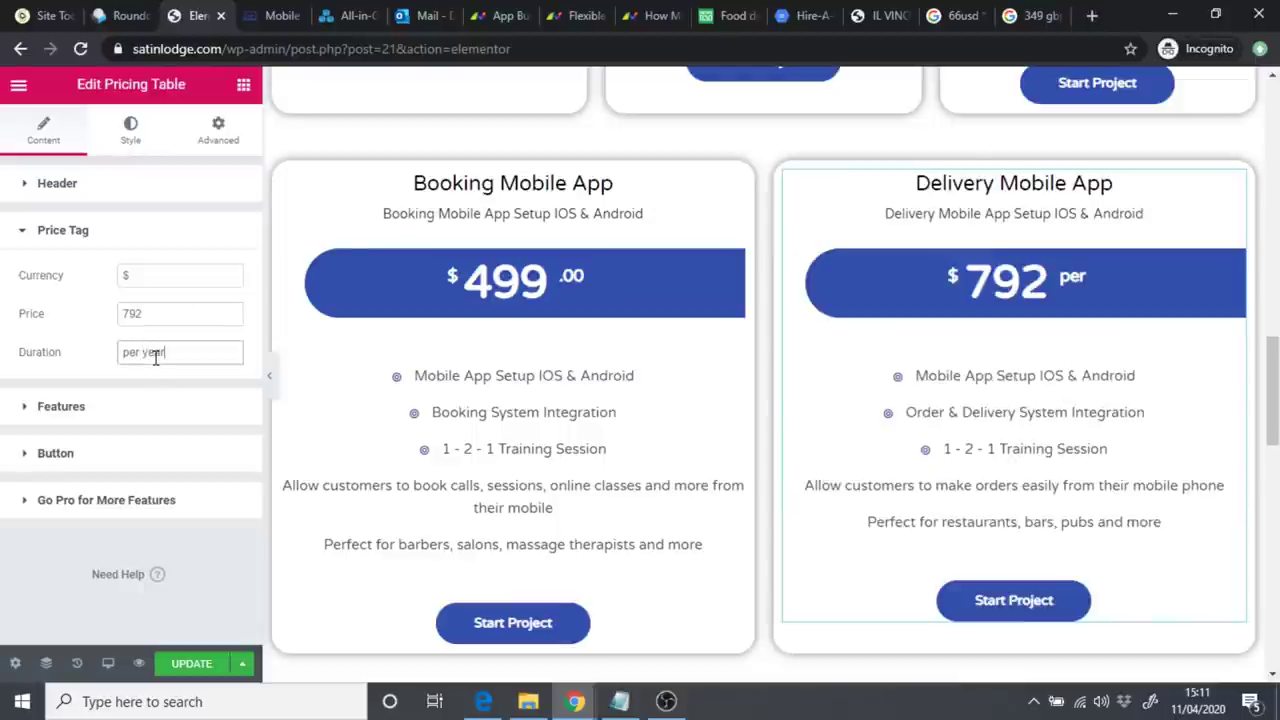
pyautogui.write(' +')
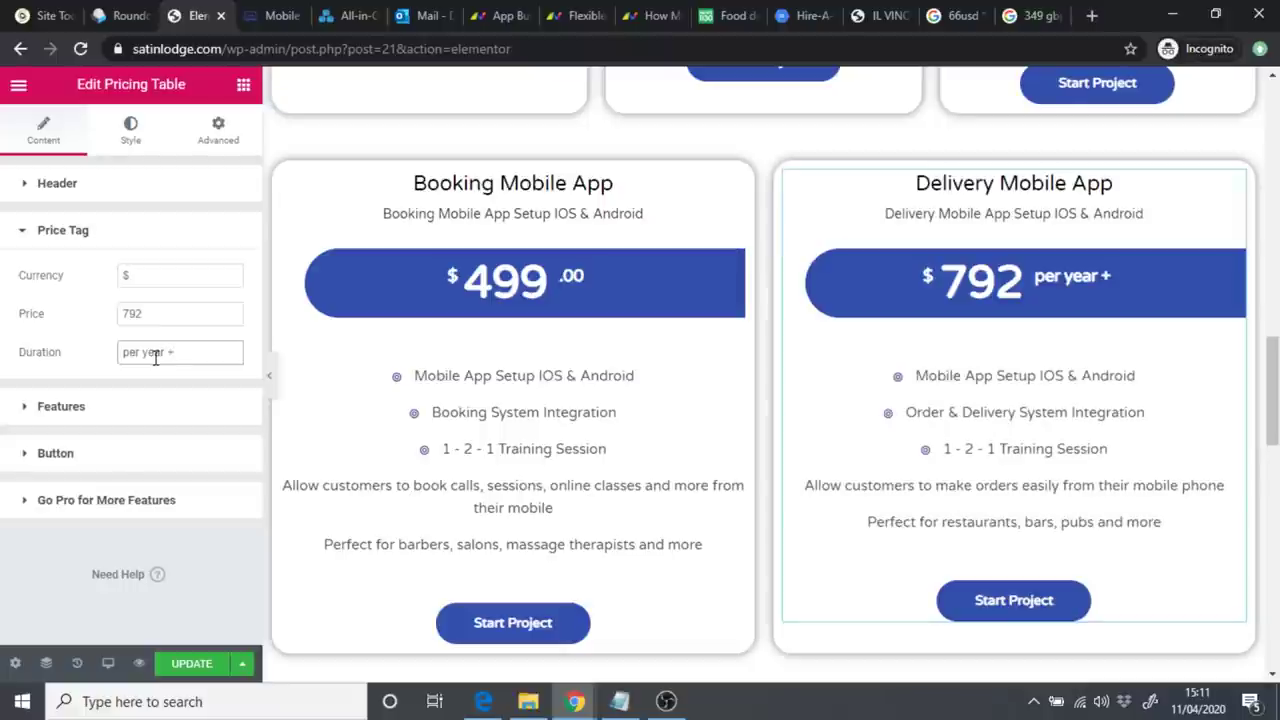
pyautogui.write(' $2')
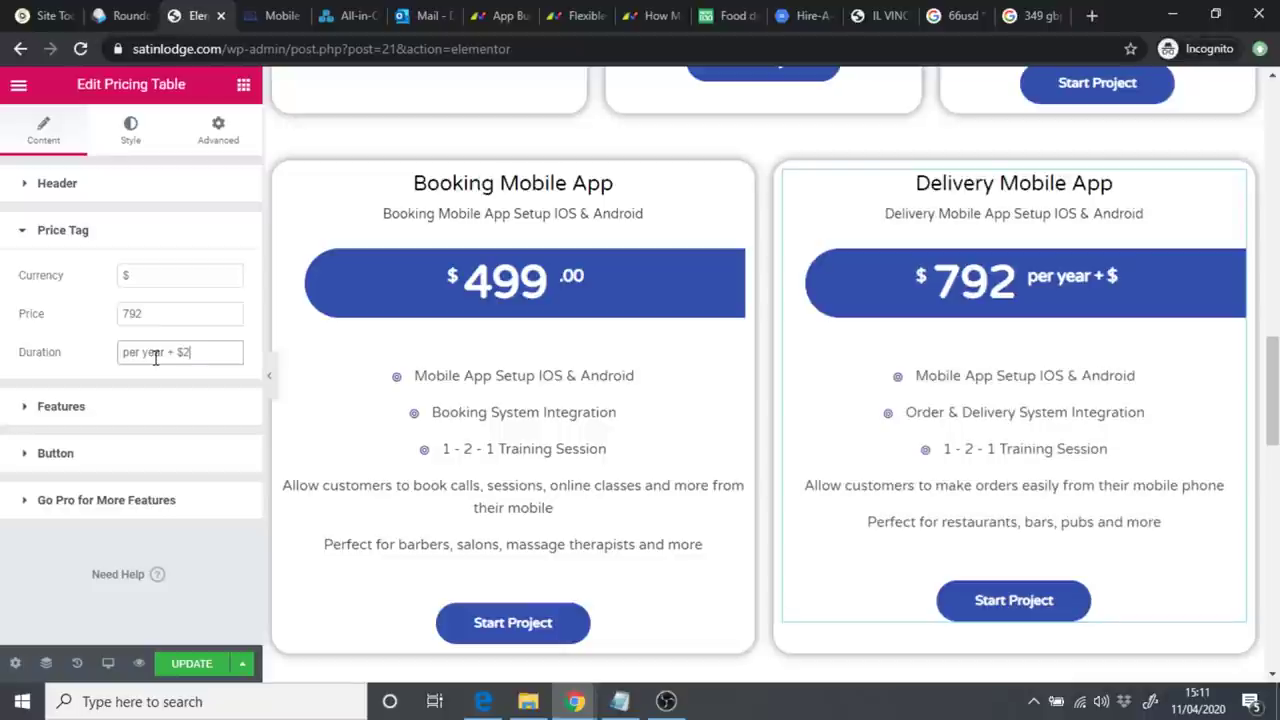
pyautogui.write('99 Set Up')
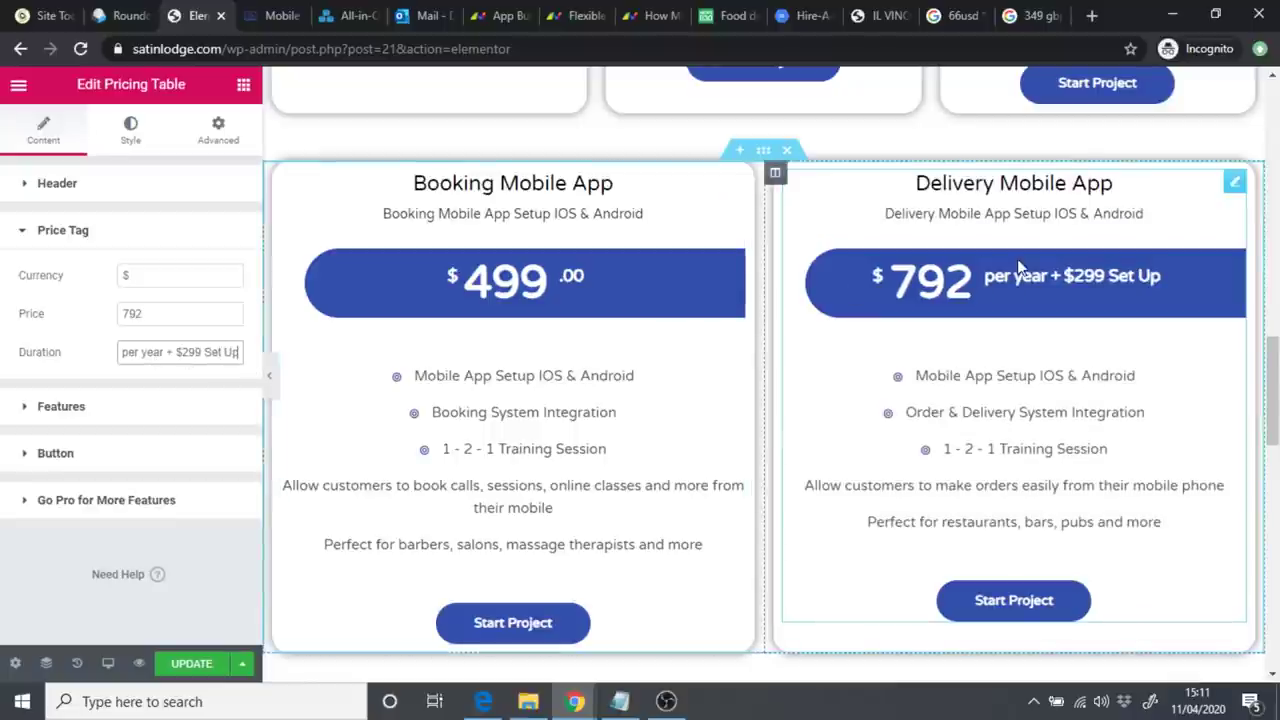
# - Change the Booking Mobile App table's price from 499 to 792, duration 'per year + $299 Set Up'
pyautogui.click(711, 219)
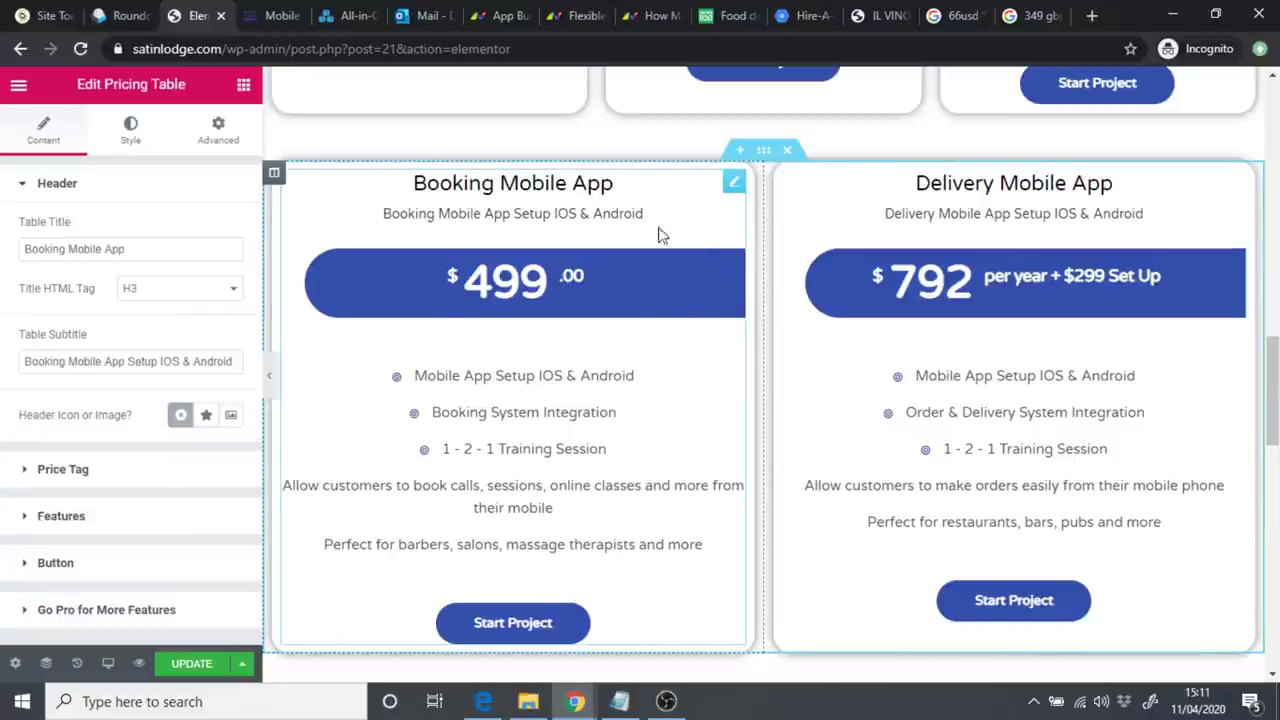
pyautogui.click(62, 470)
pyautogui.doubleClick(142, 313)
pyautogui.press('BackSpace')
pyautogui.write('792')
pyautogui.doubleClick(163, 351)
pyautogui.press('BackSpace')
pyautogui.write('pw')
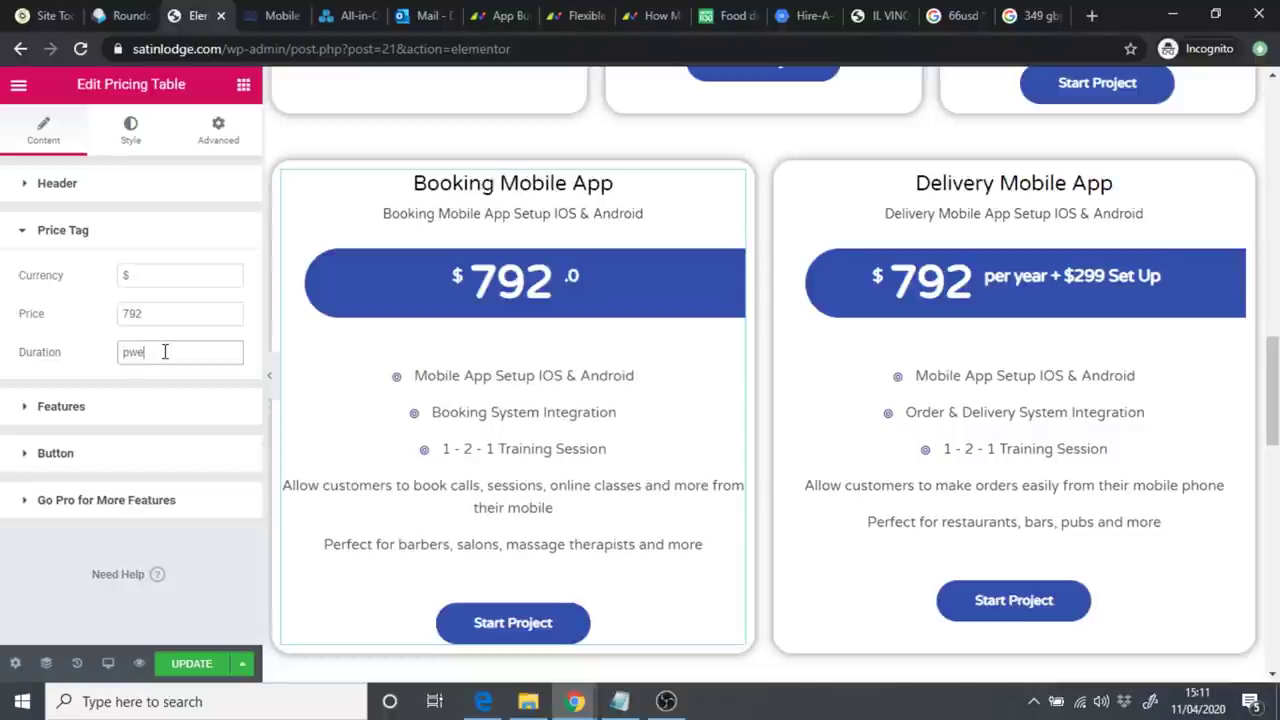
pyautogui.press('BackSpace')
pyautogui.write('er year')
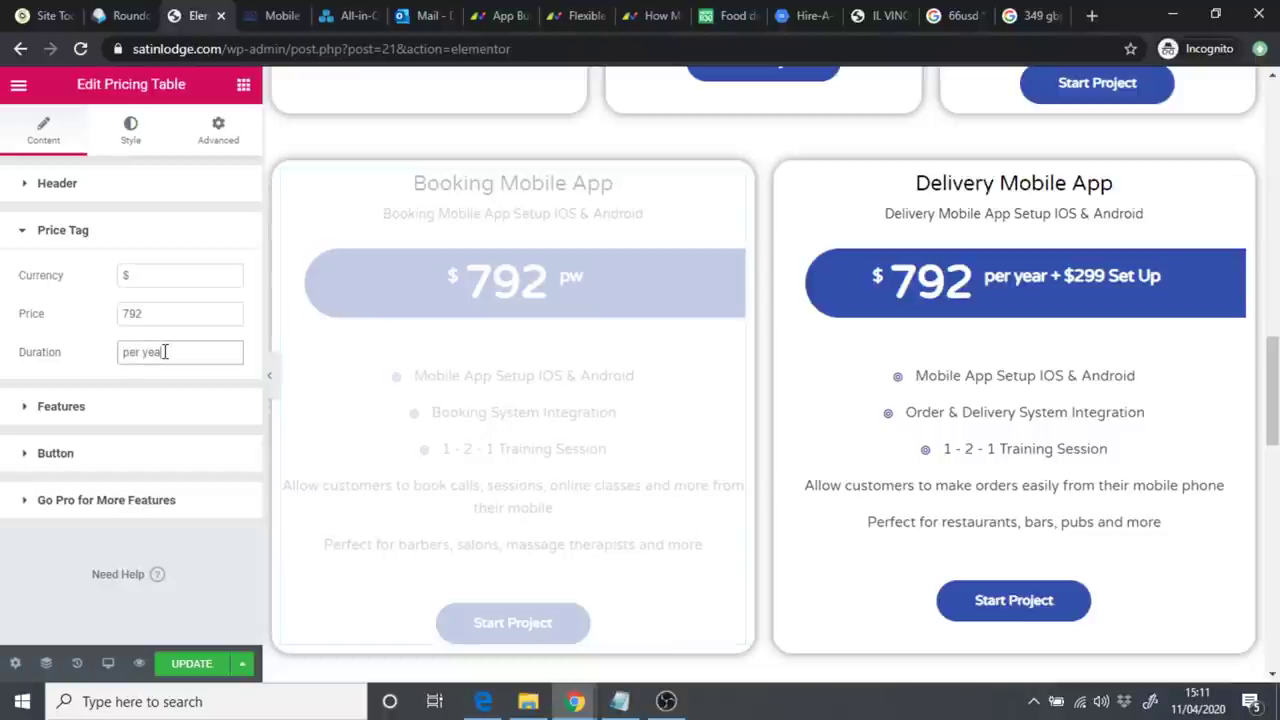
pyautogui.write(' + ')
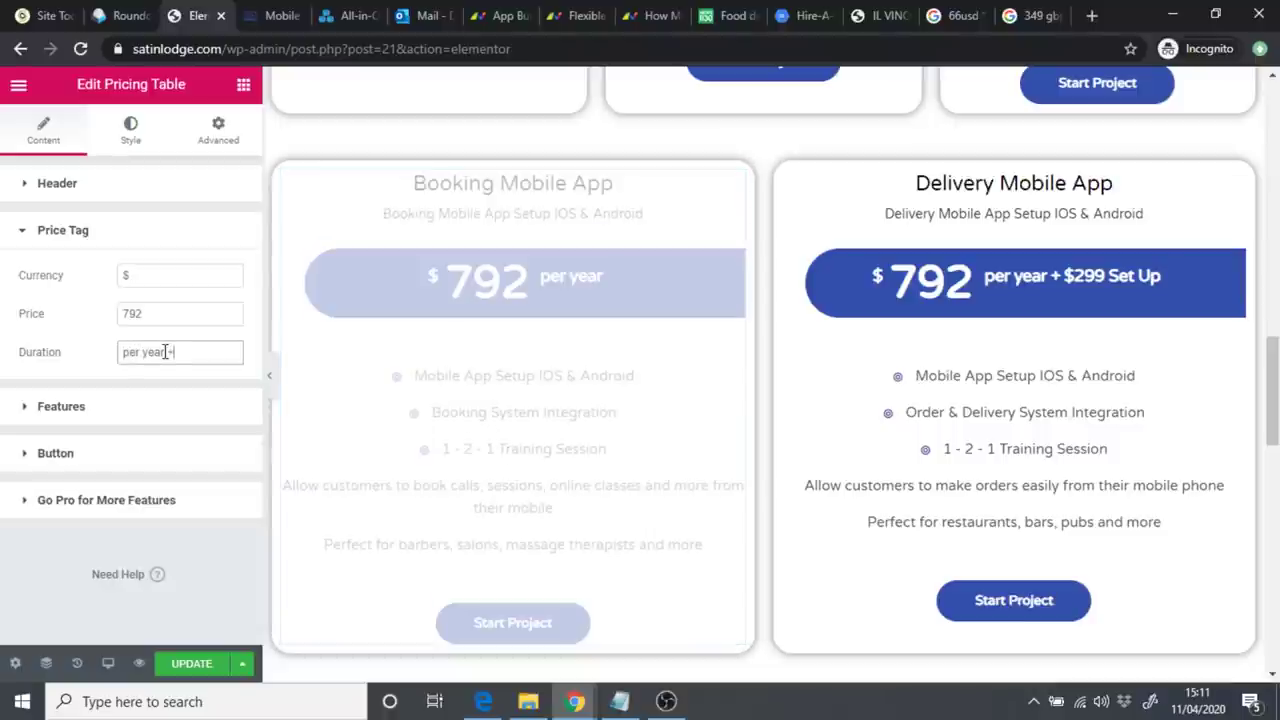
pyautogui.write('$2')
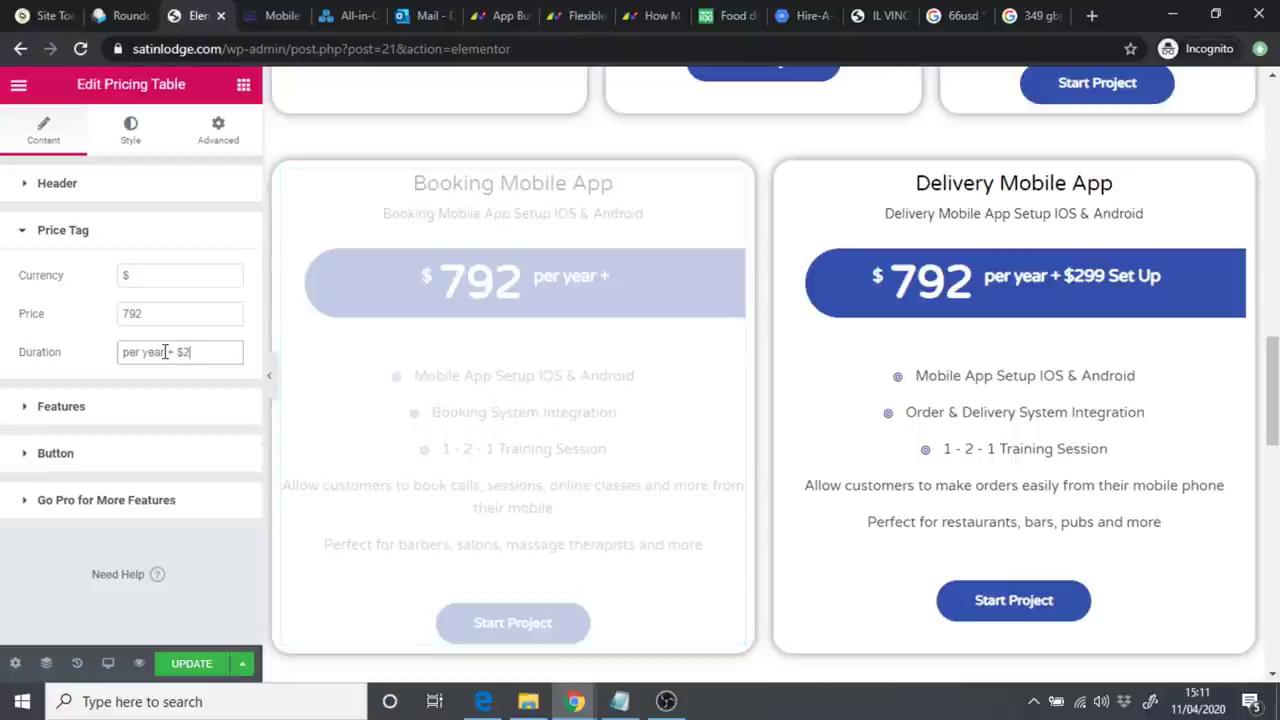
pyautogui.write('99 Set Up')
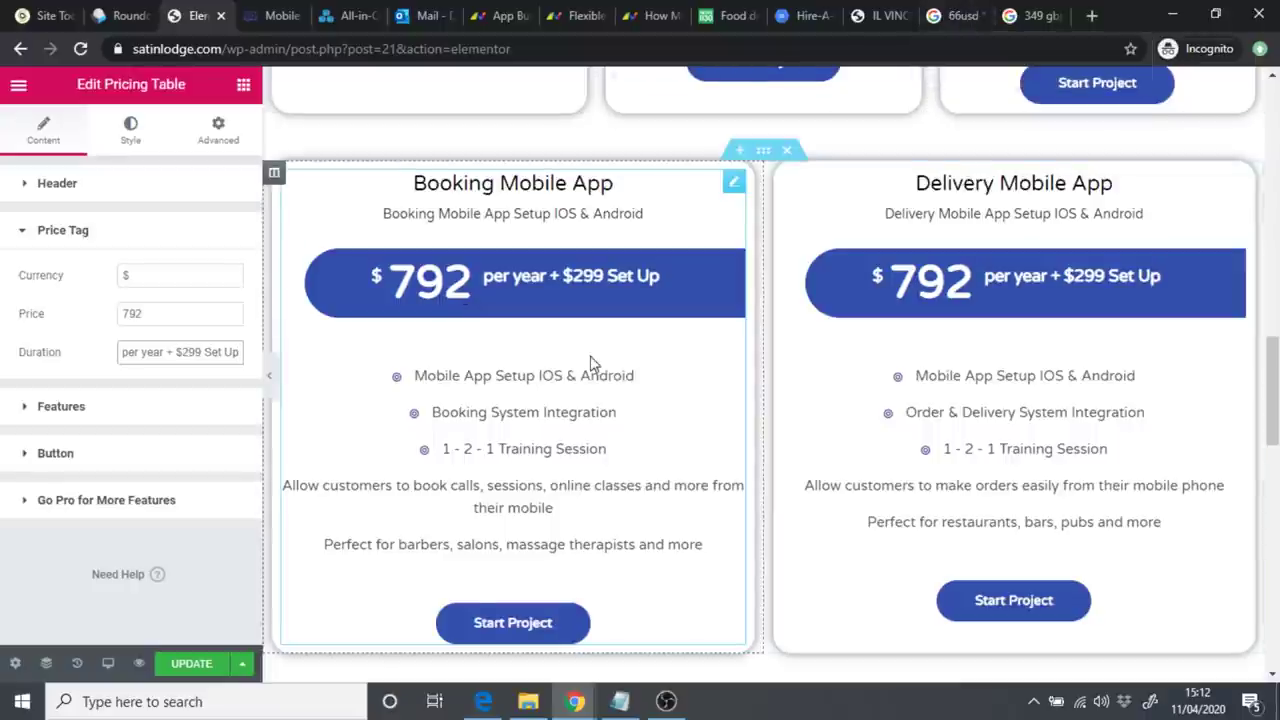
# - Browse the AppInstitute home page, previewing the Beauty Salons app example, and return to the top
pyautogui.click(500, 15)
pyautogui.scroll(5, 1250, 190)
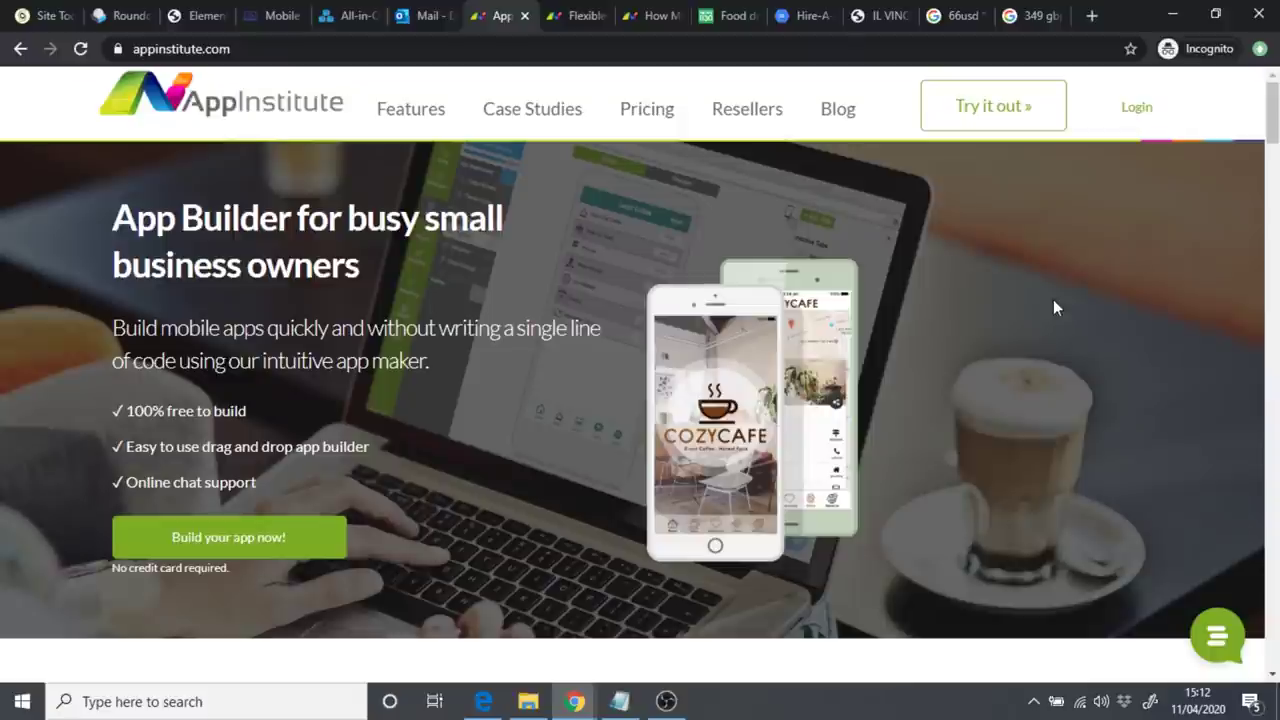
pyautogui.scroll(-2, 1053, 299)
pyautogui.scroll(-10, 1053, 299)
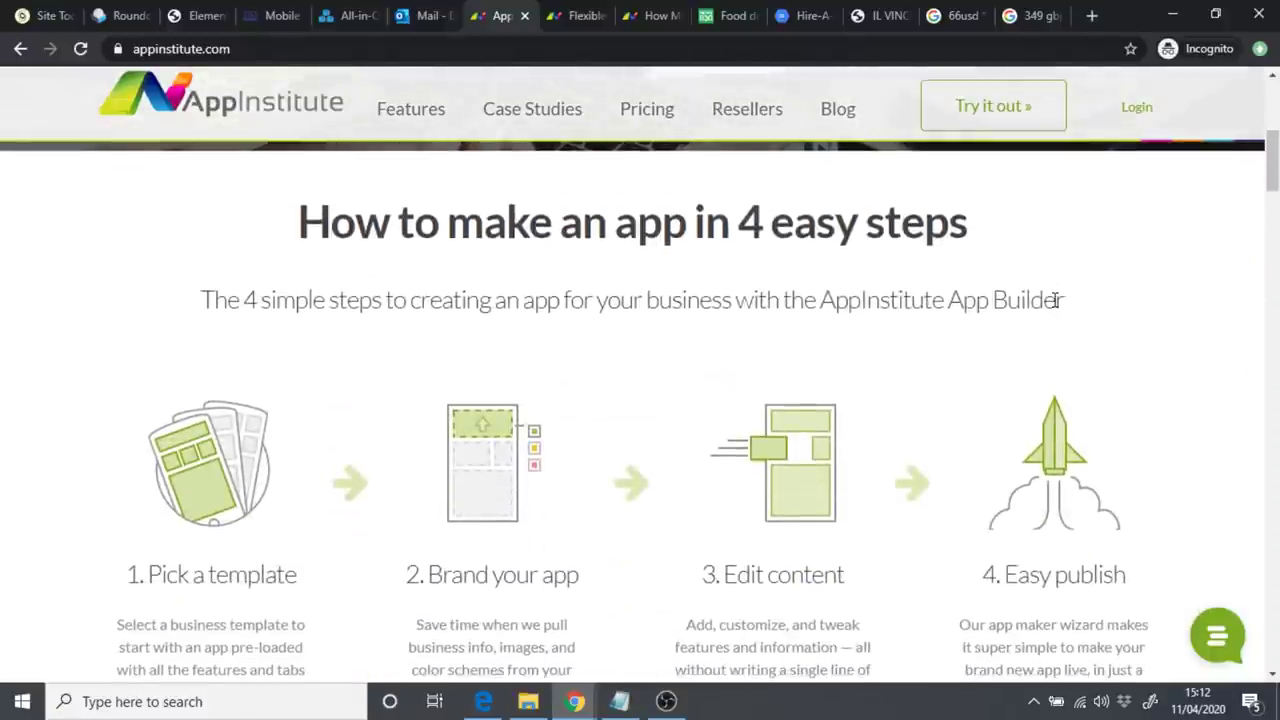
pyautogui.scroll(-3, 1057, 308)
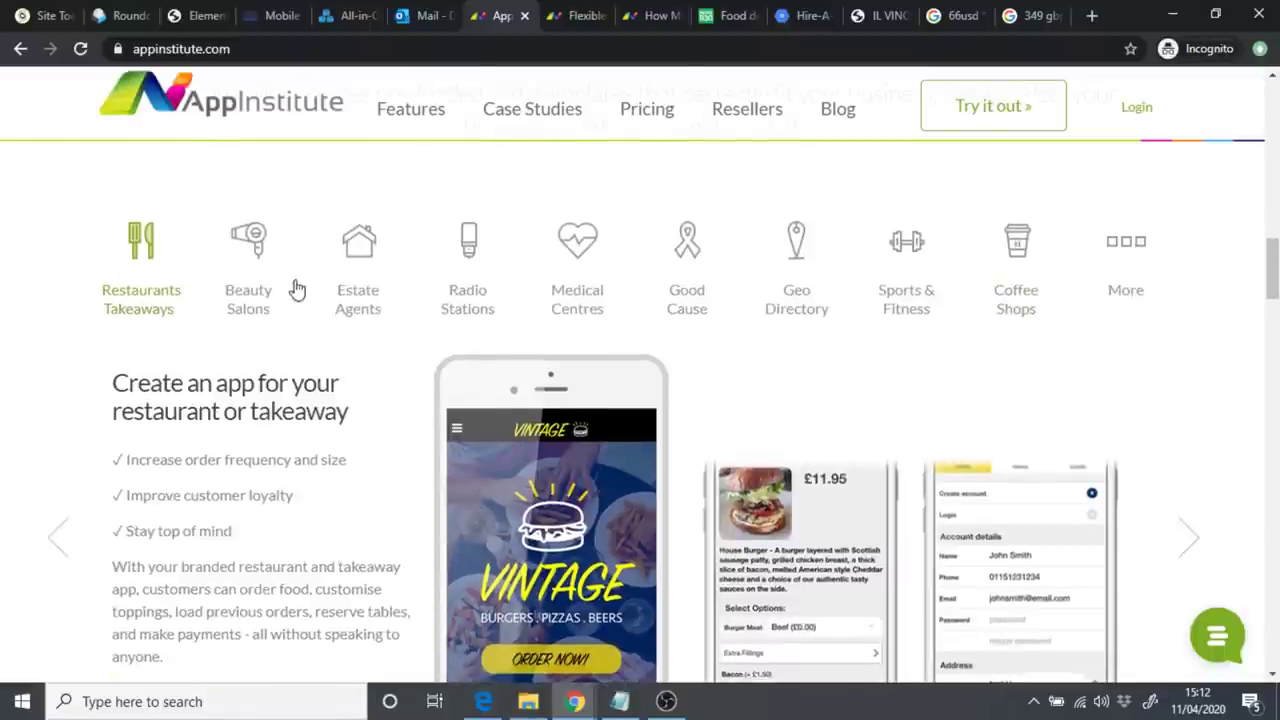
pyautogui.click(258, 265)
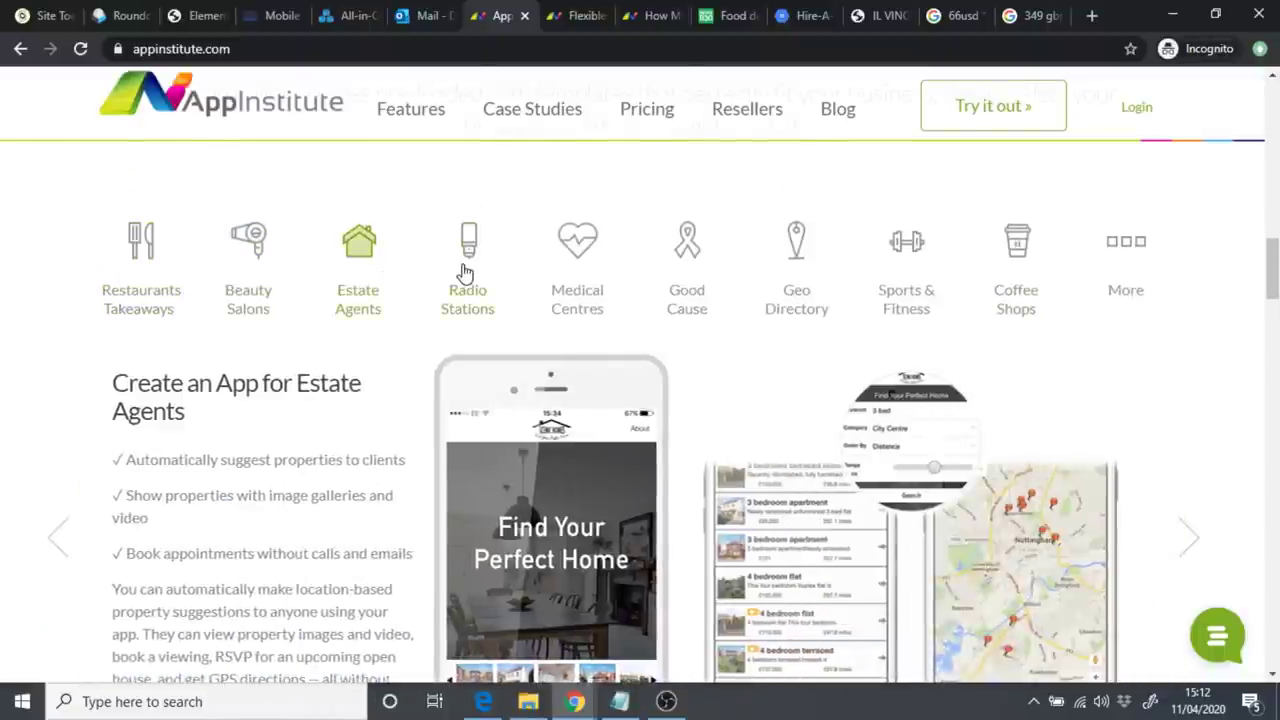
pyautogui.scroll(10, 1160, 310)
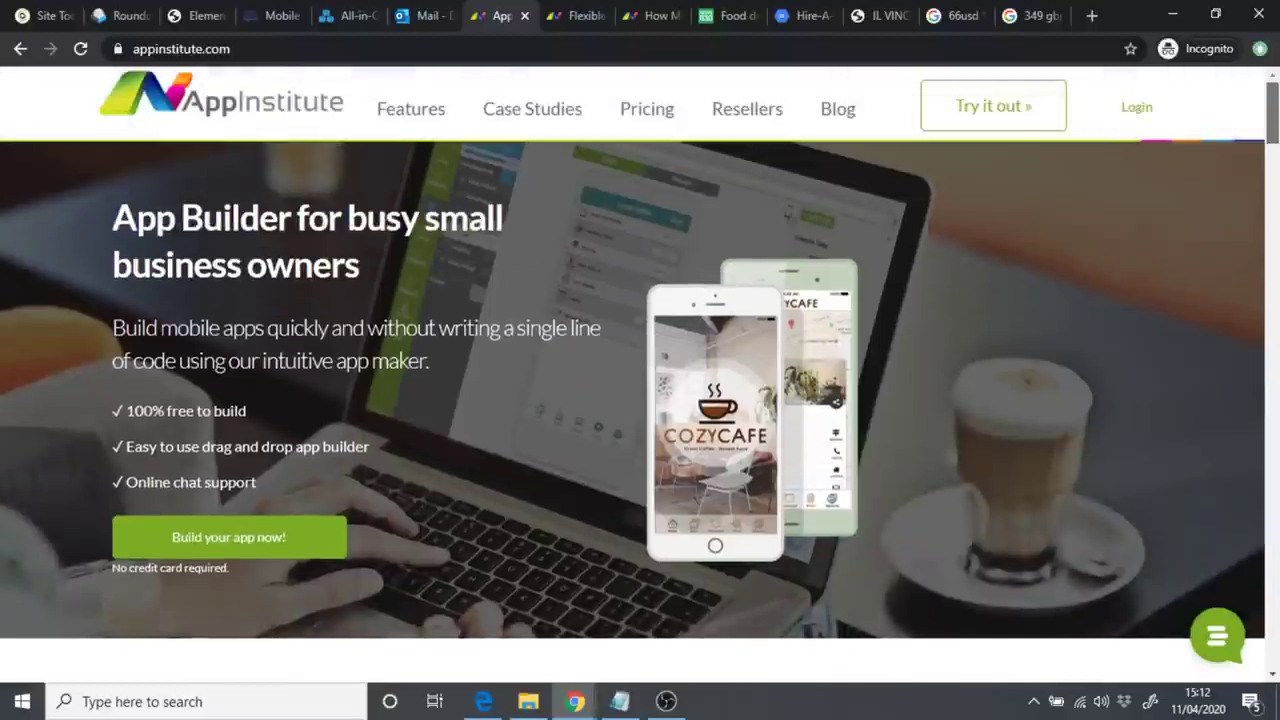
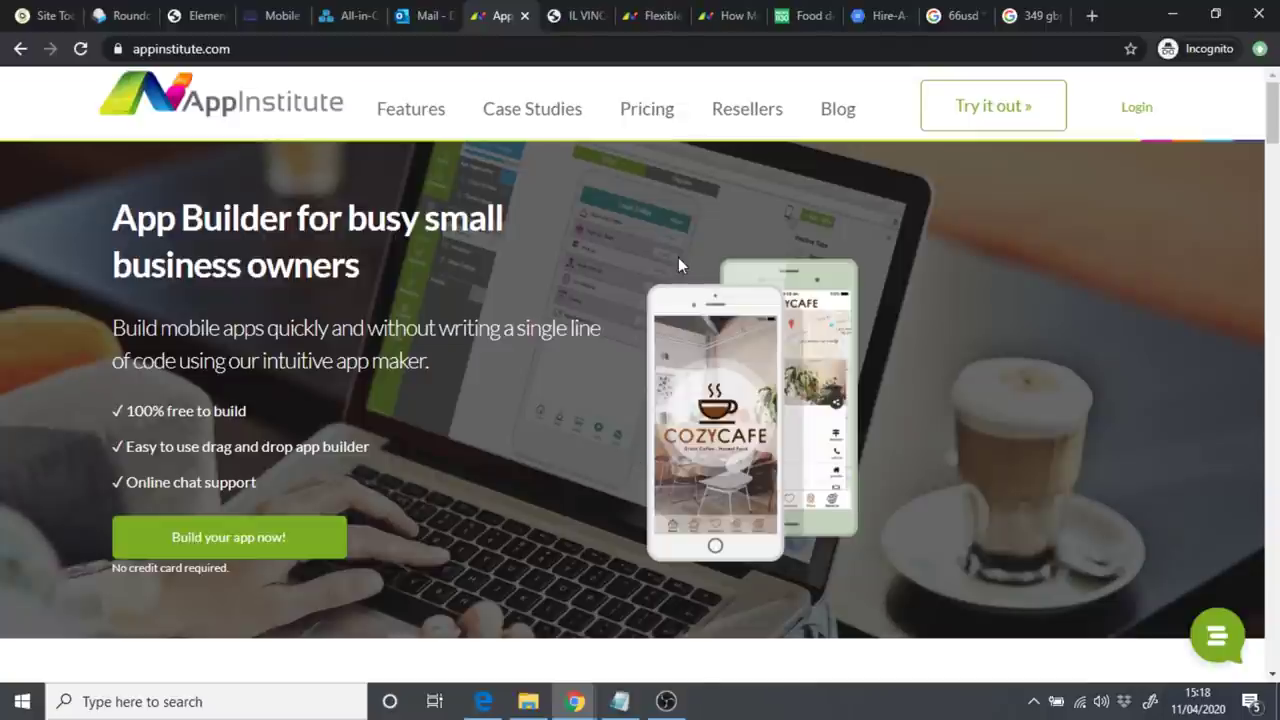
# - Scroll the AppInstitute homepage to the restaurant section and start a new restaurant app
pyautogui.scroll(-1, 678, 265)
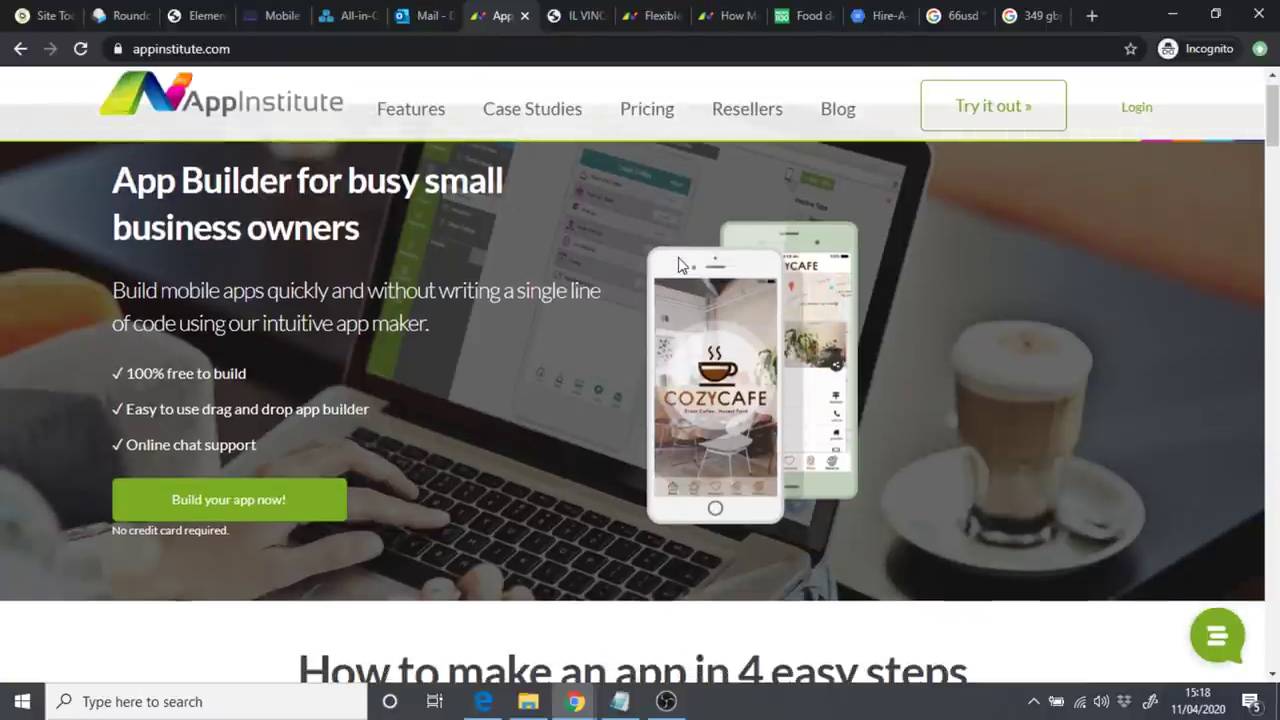
pyautogui.scroll(-10, 678, 263)
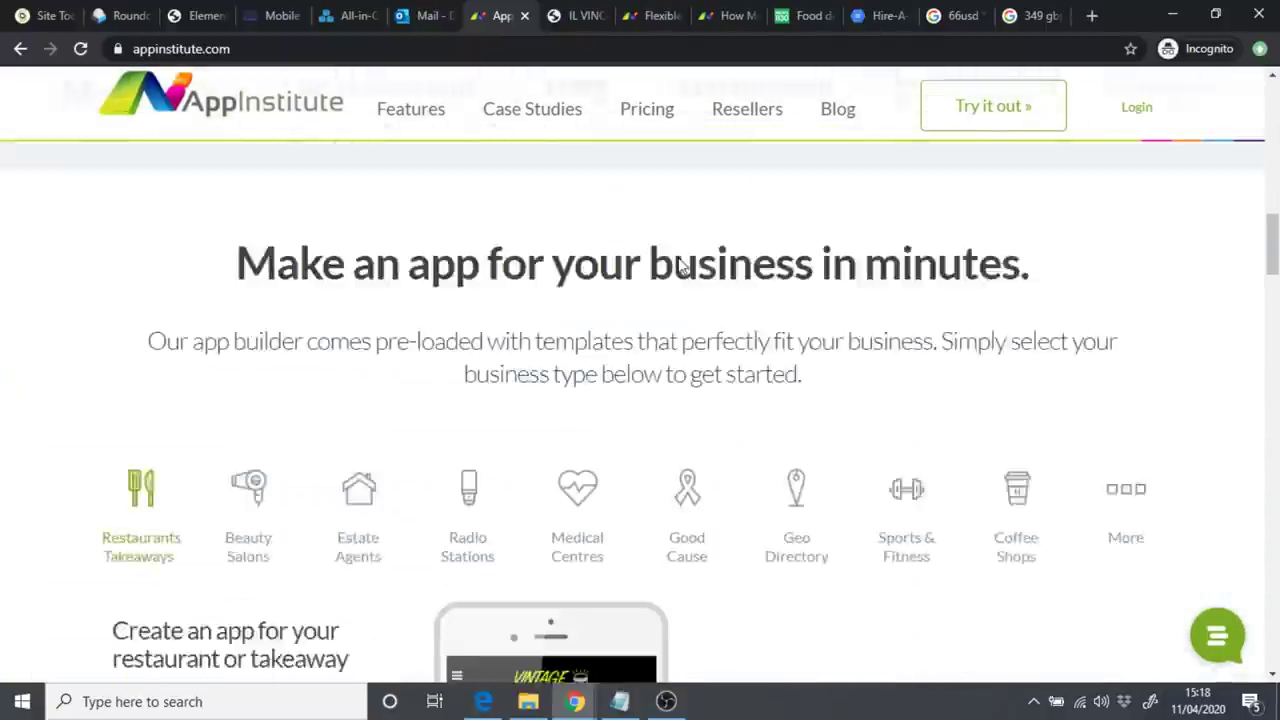
pyautogui.scroll(-4, 678, 265)
pyautogui.scroll(1, 677, 266)
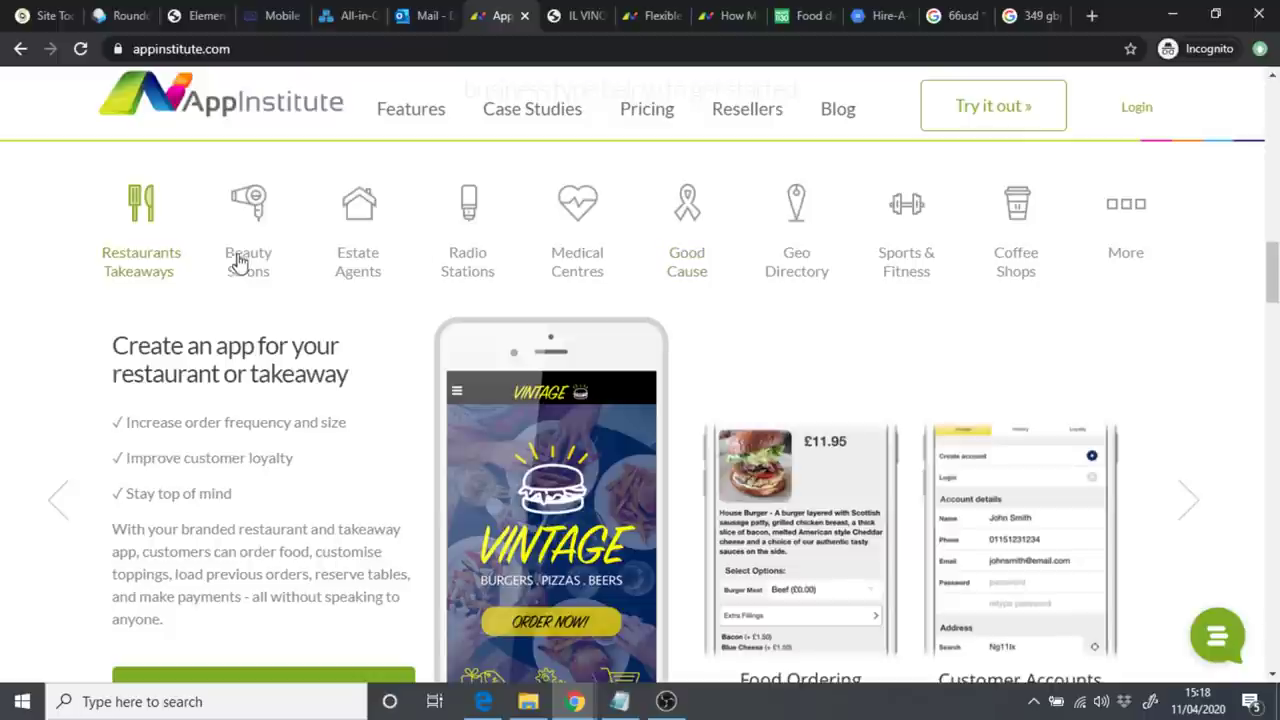
pyautogui.scroll(-1, 109, 269)
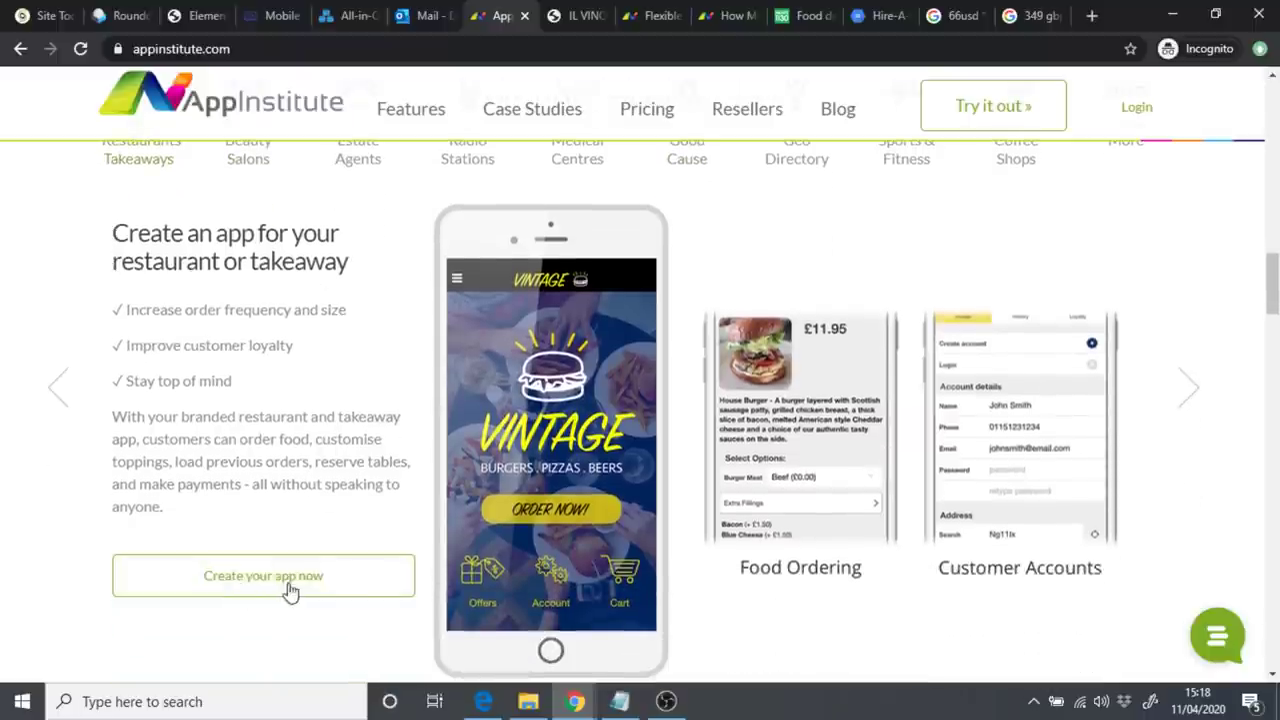
pyautogui.click(252, 591)
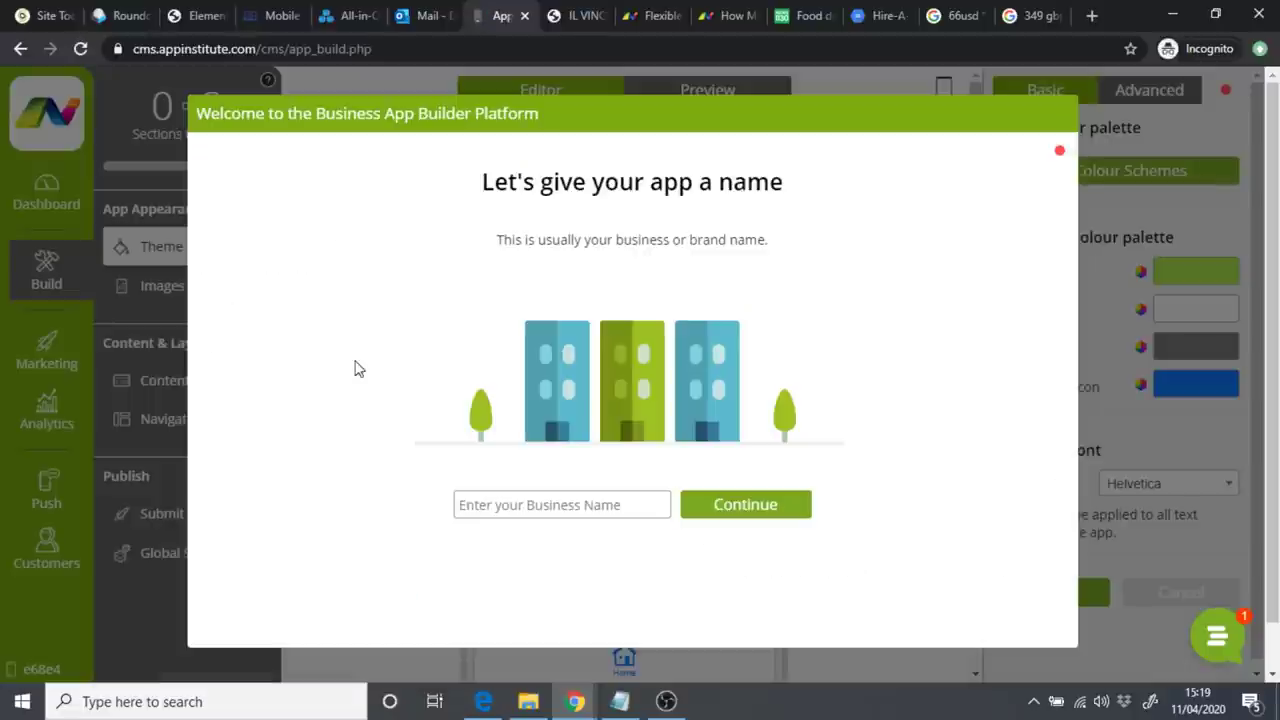
pyautogui.click(570, 16)
# - Enter 'IL VINO RESTAURANT' as the business name and continue
pyautogui.scroll(-1, 586, 459)
pyautogui.scroll(1, 586, 459)
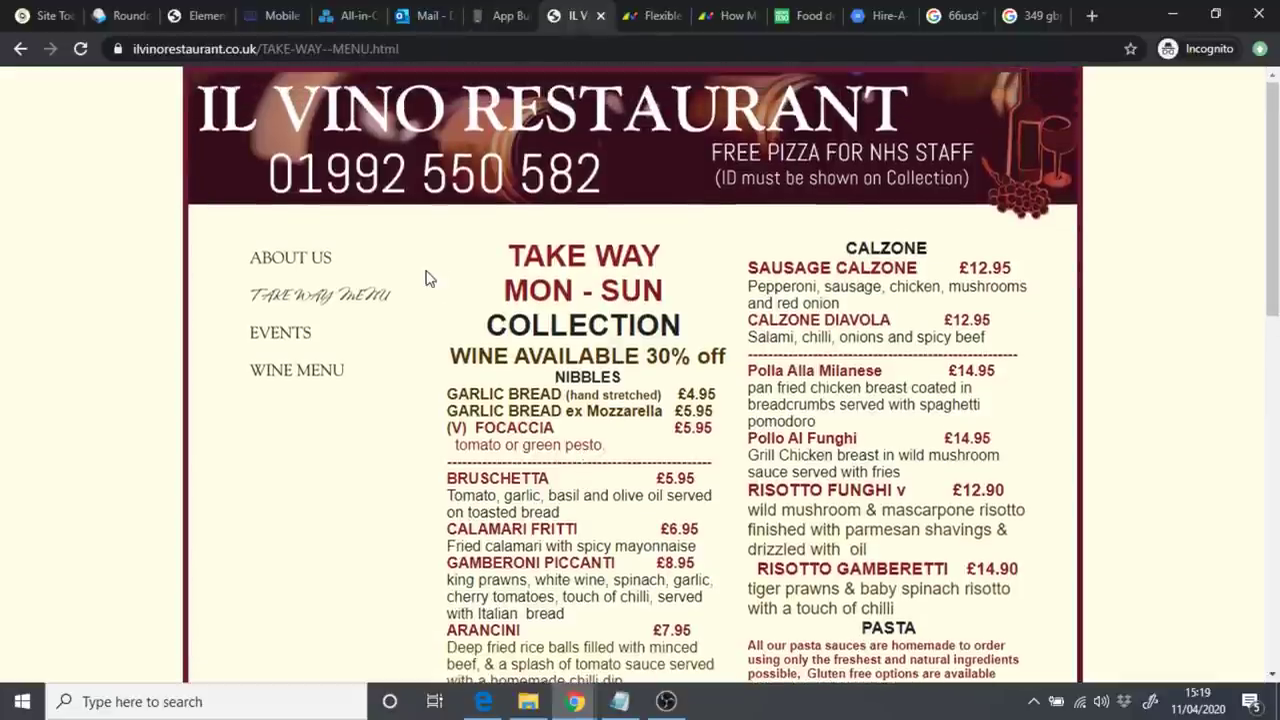
pyautogui.click(505, 14)
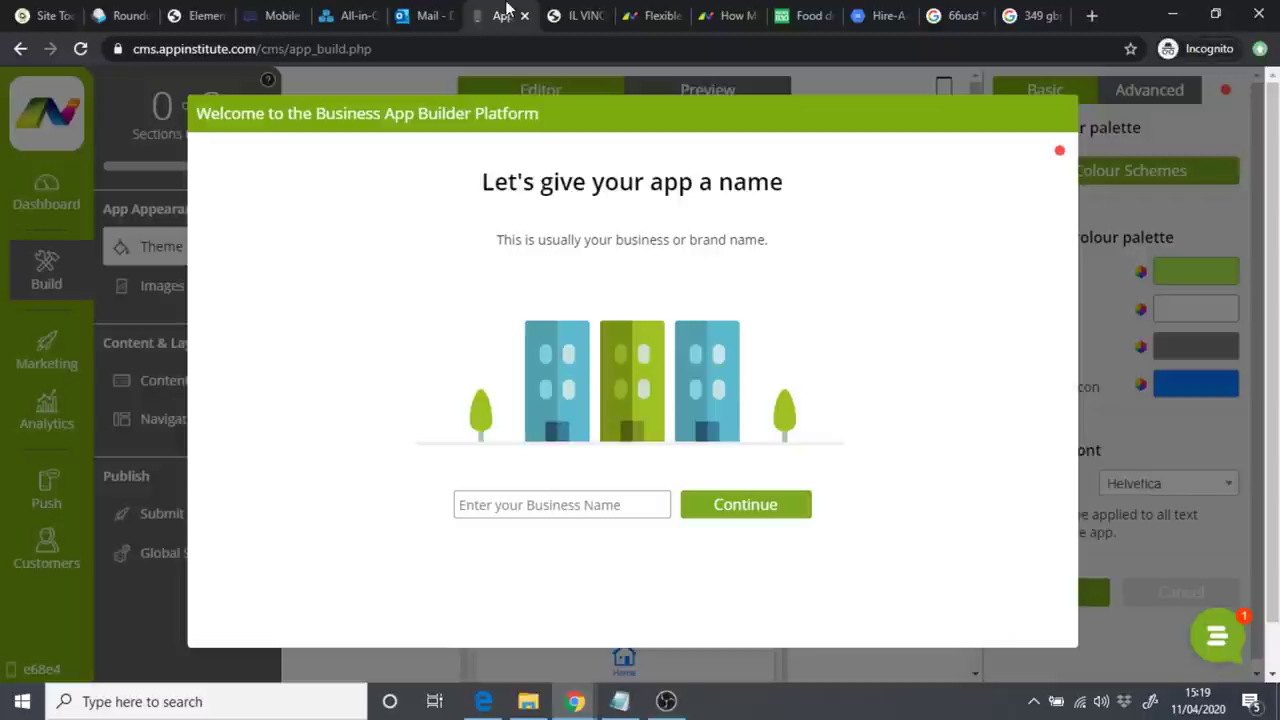
pyautogui.click(502, 505)
pyautogui.write('IL V')
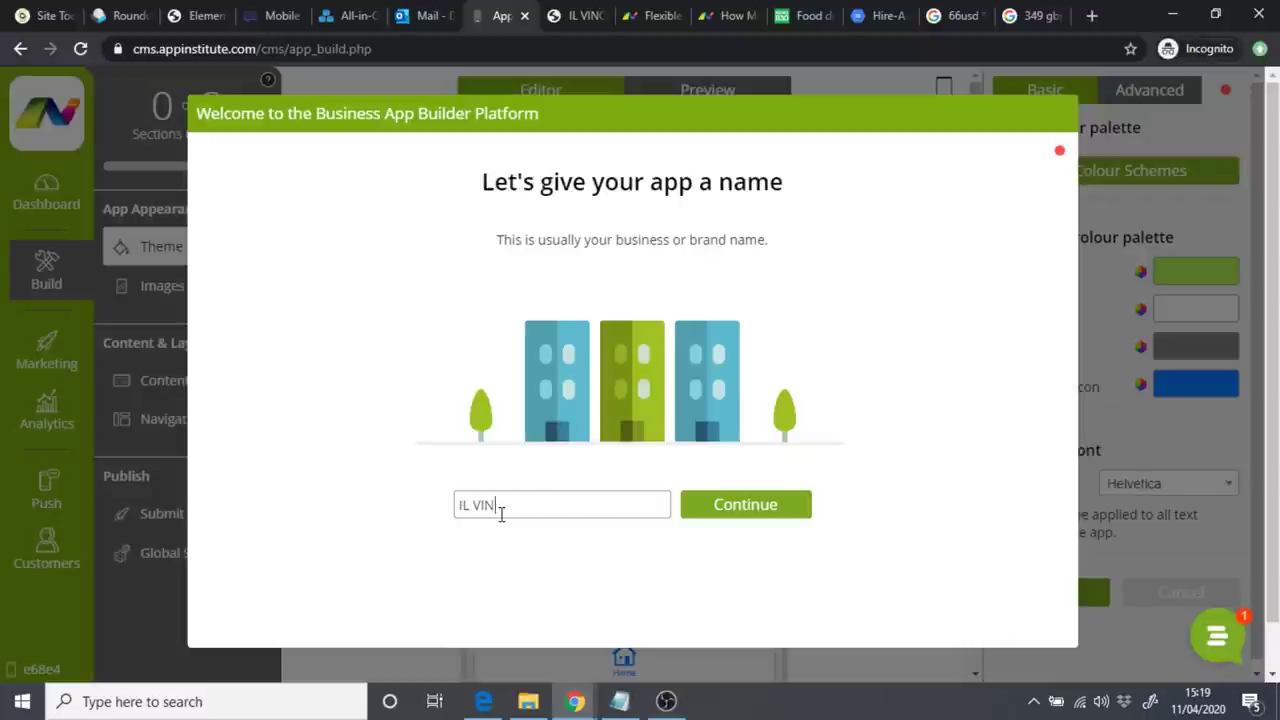
pyautogui.write('INO RE')
pyautogui.press('BackSpace')
pyautogui.write('RESTAURANT')
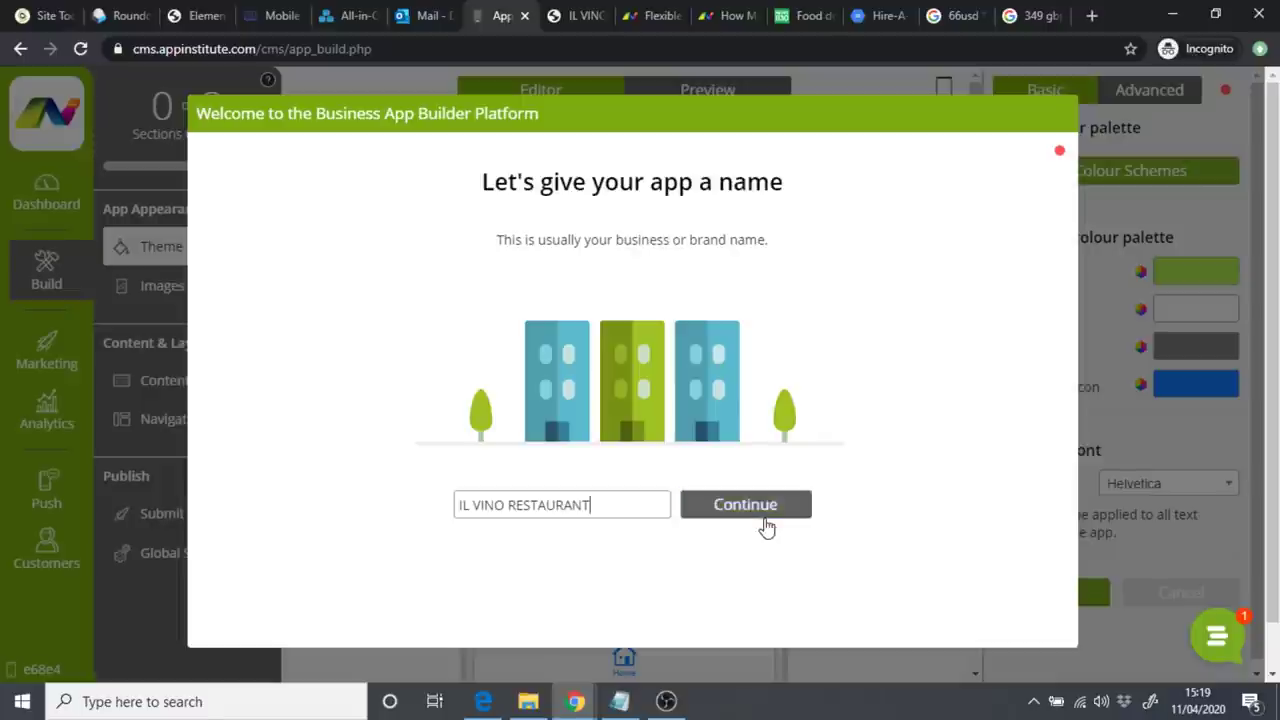
pyautogui.click(570, 15)
pyautogui.click(500, 15)
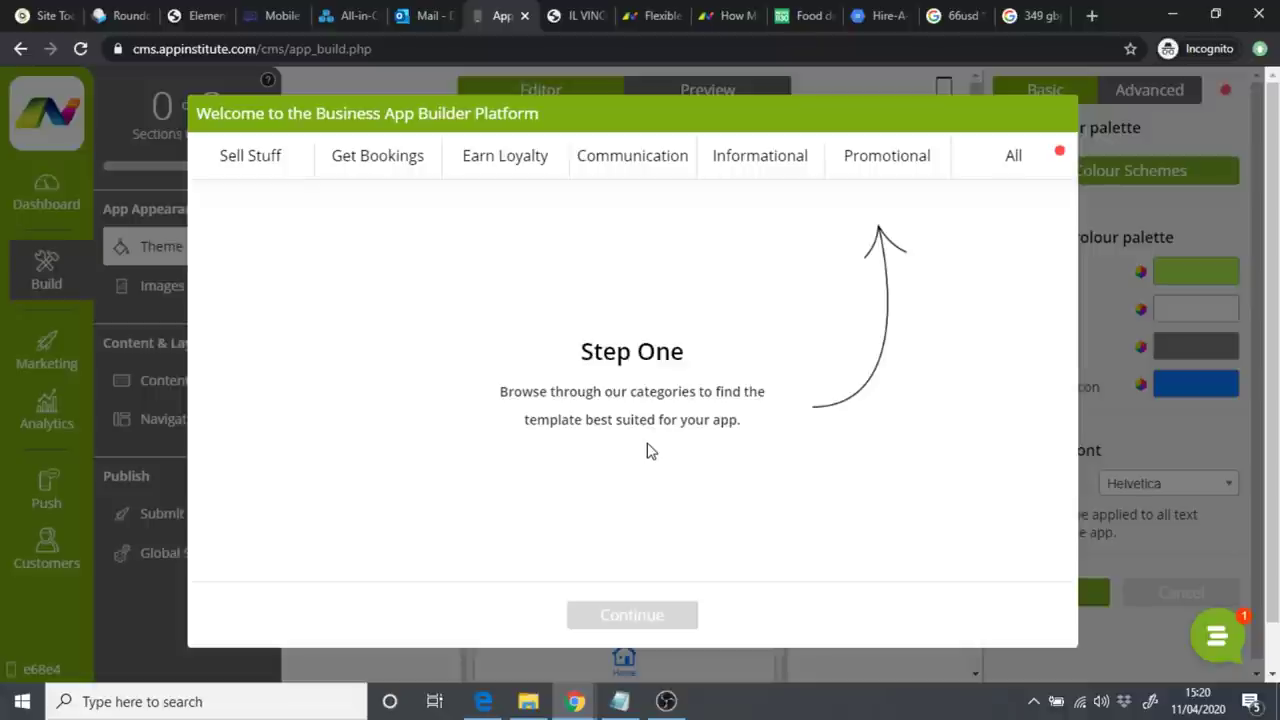
# - Choose the Takeaway template from the All templates list and continue
pyautogui.click(1036, 167)
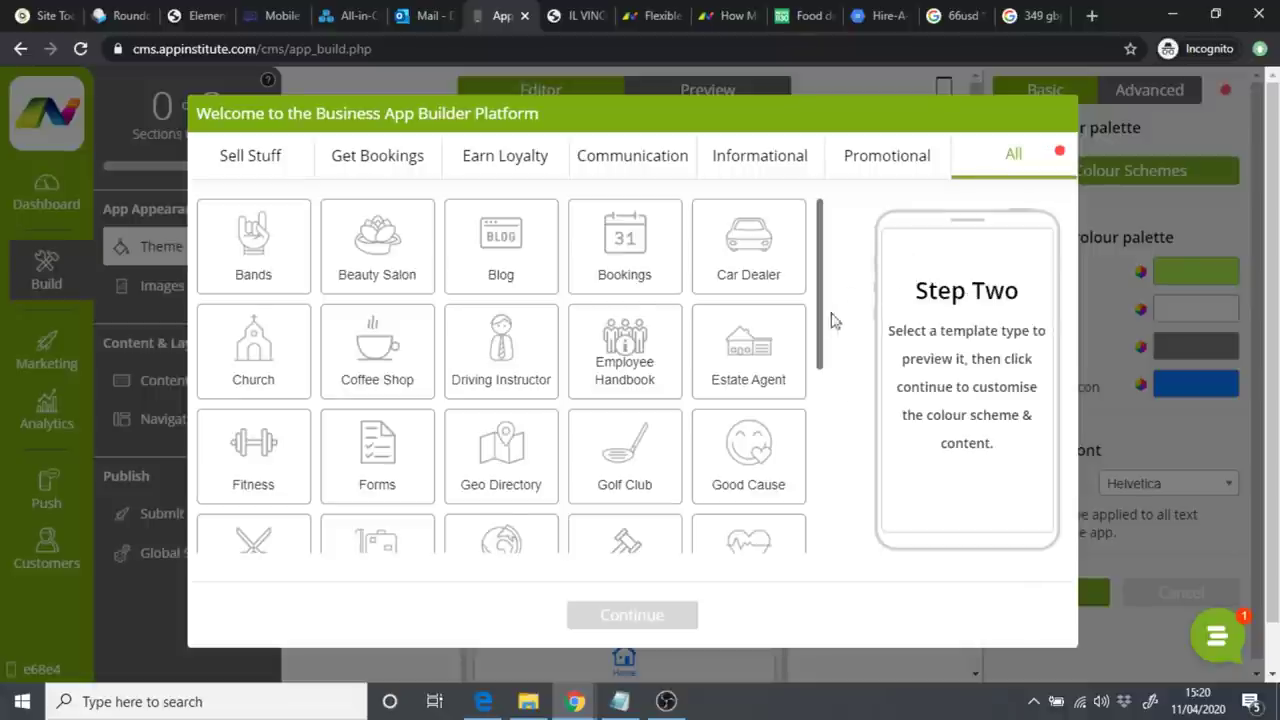
pyautogui.moveTo(823, 286); pyautogui.dragTo(829, 480)
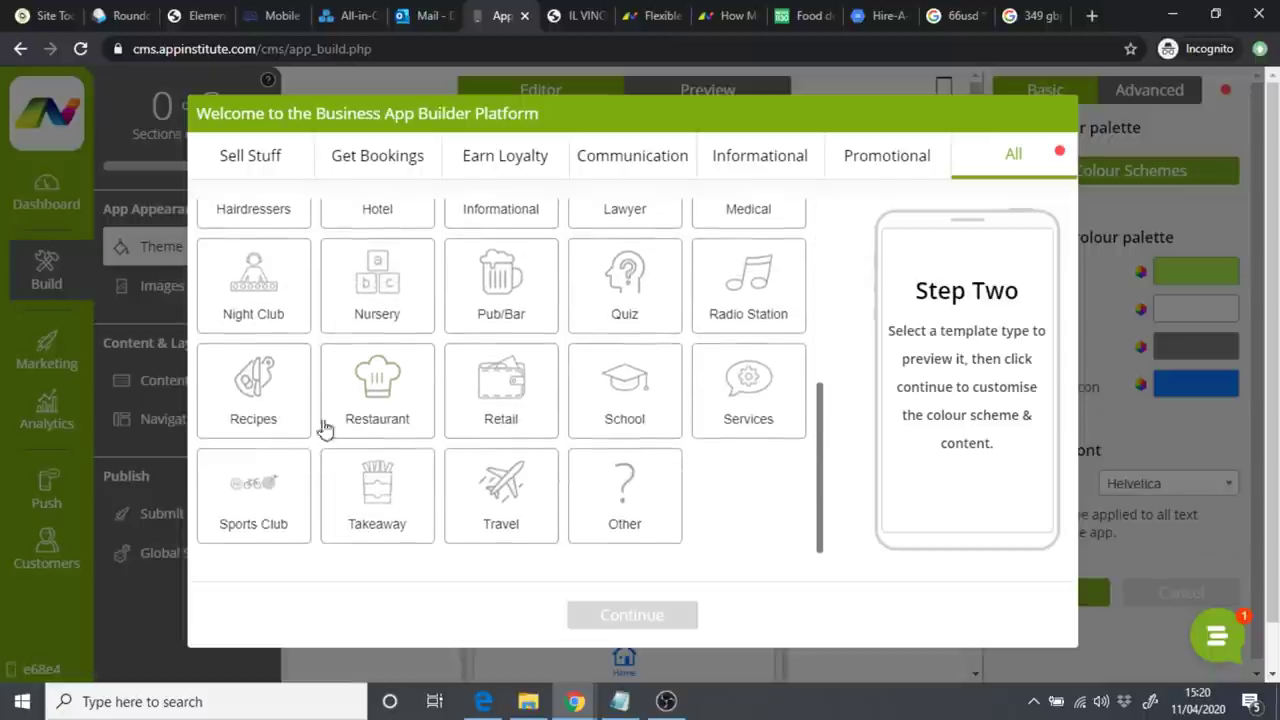
pyautogui.click(377, 400)
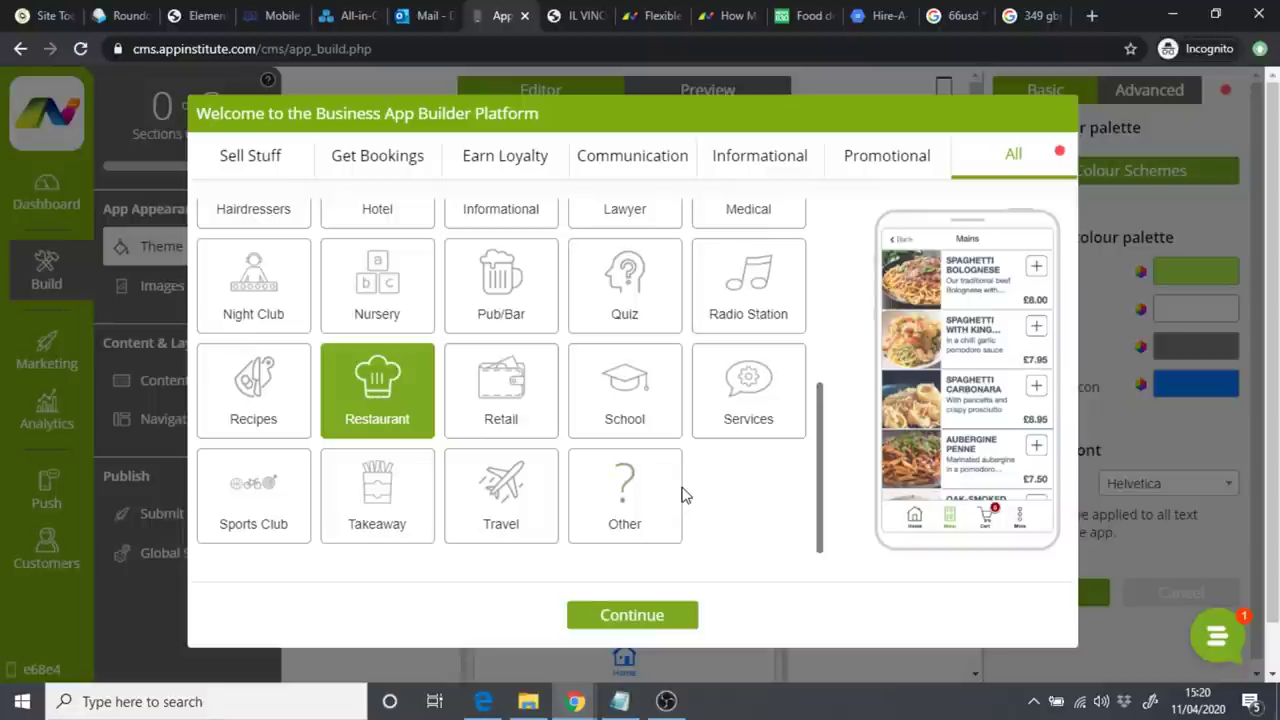
pyautogui.click(379, 495)
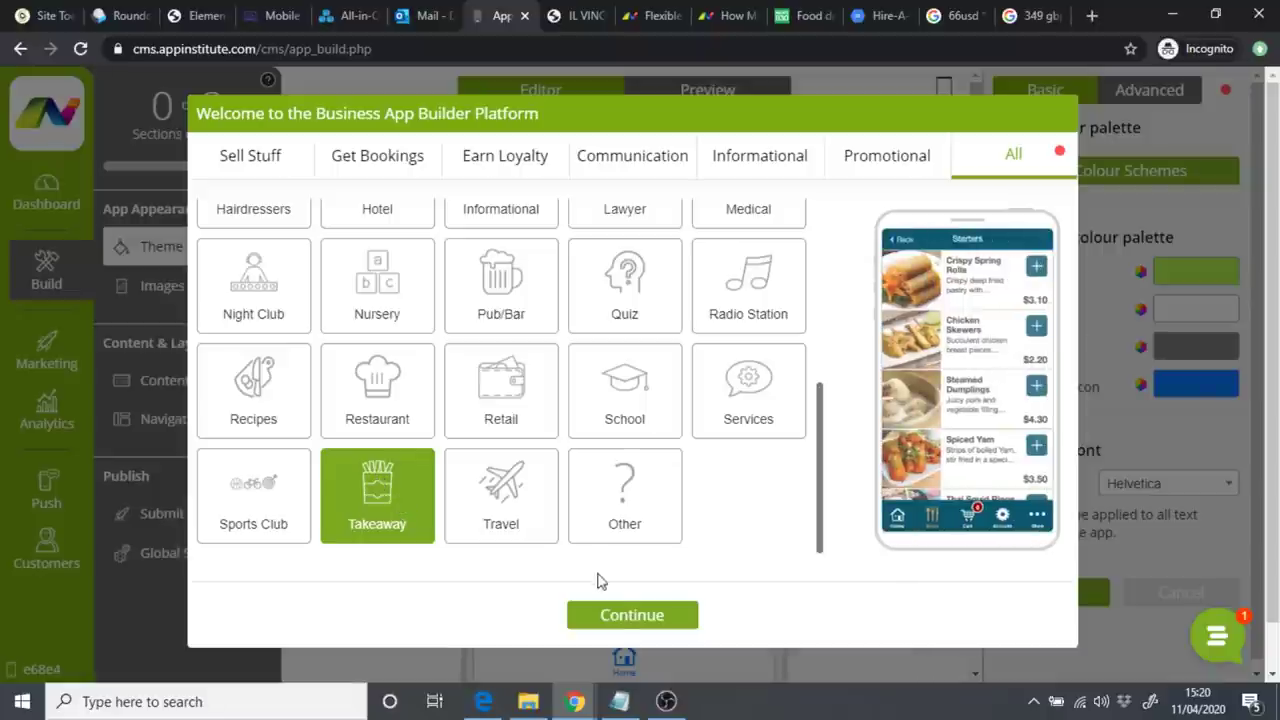
pyautogui.click(622, 616)
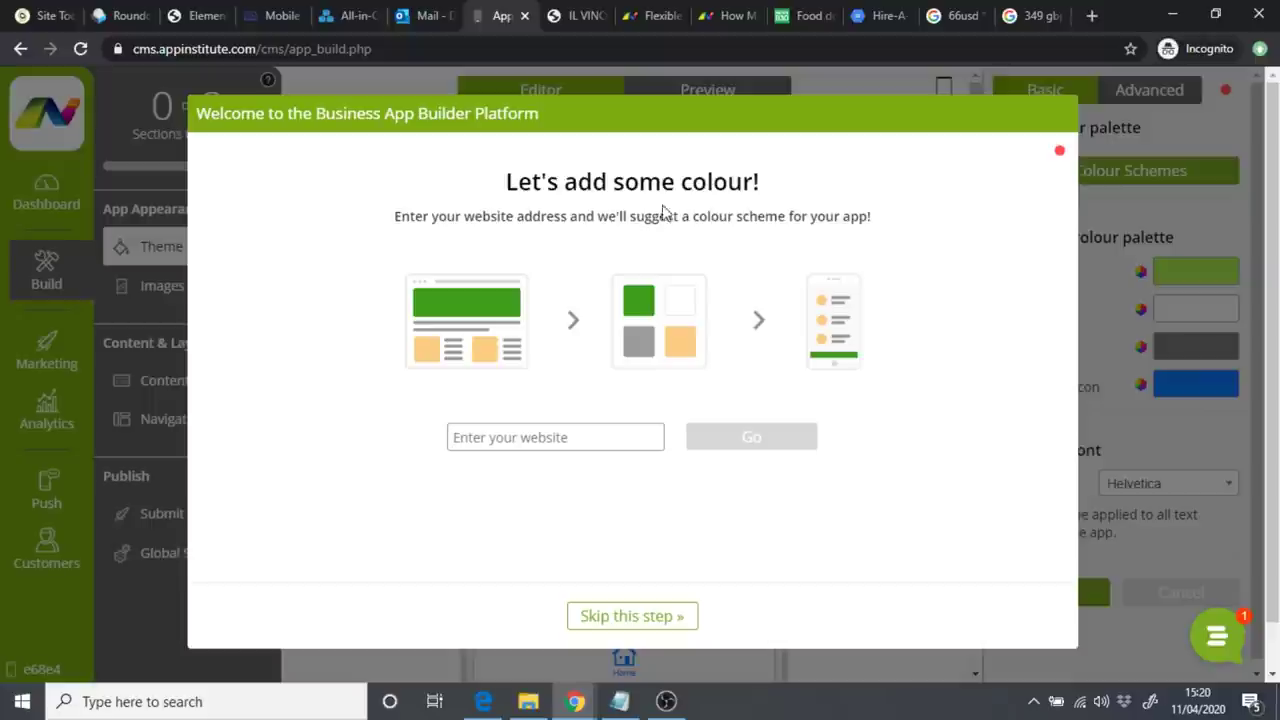
# - Copy the IL VINO restaurant home page address from the website
pyautogui.click(578, 16)
pyautogui.click(390, 40)
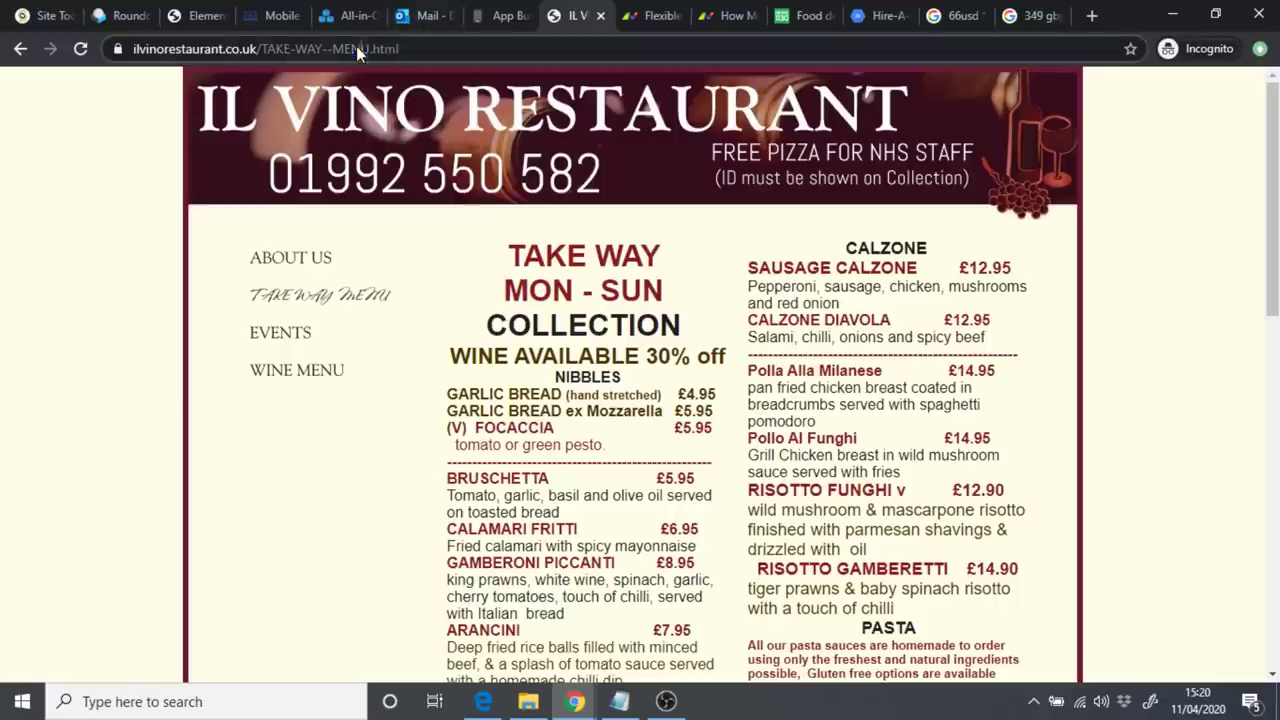
pyautogui.press('Return')
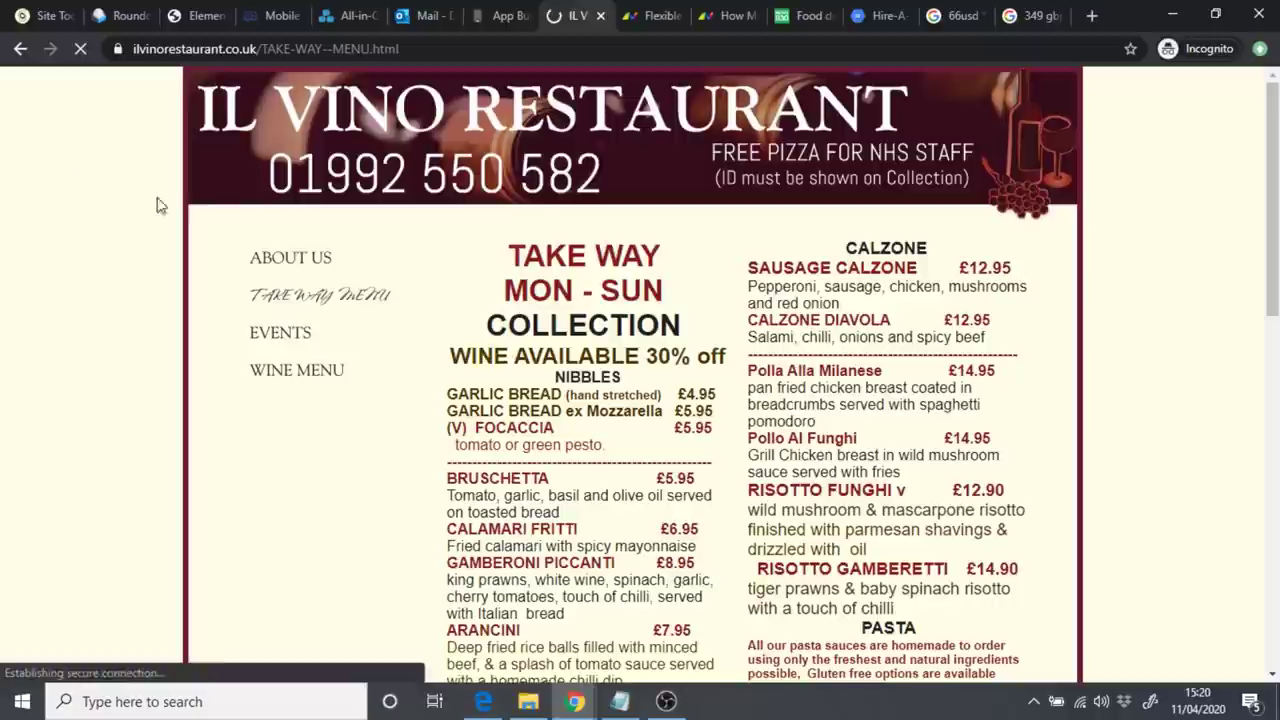
pyautogui.click(335, 127)
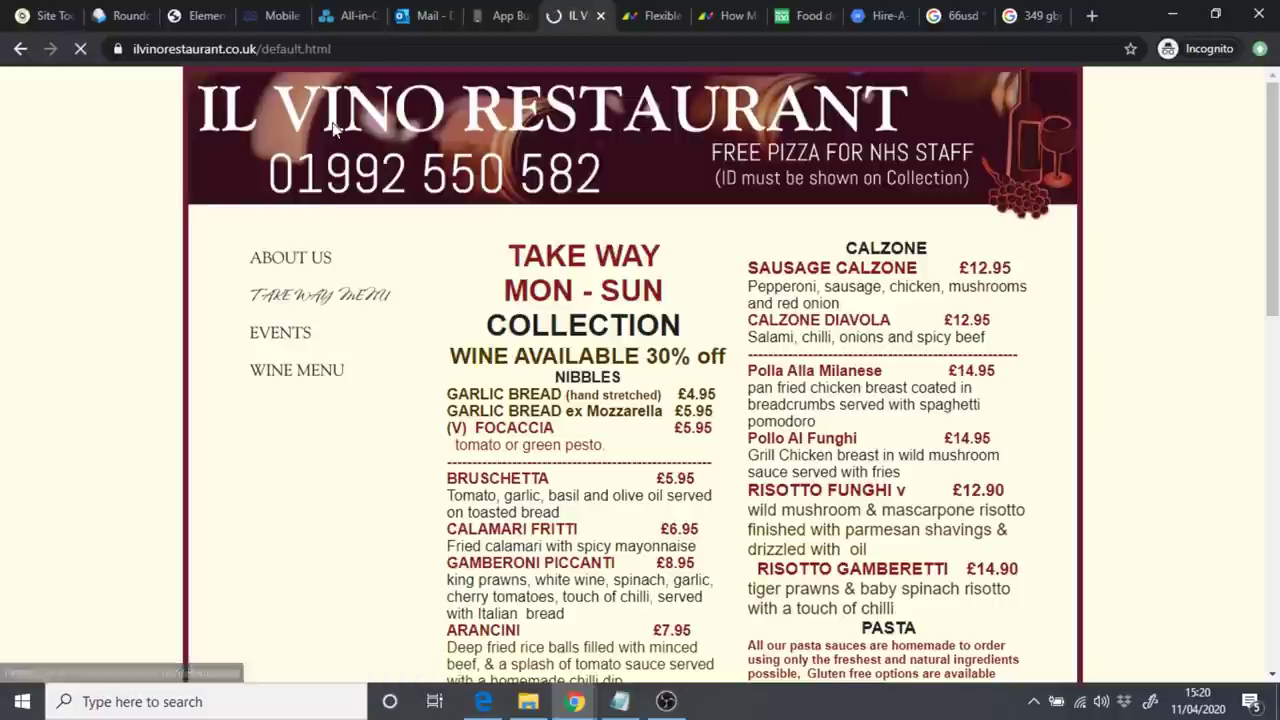
pyautogui.click(286, 48)
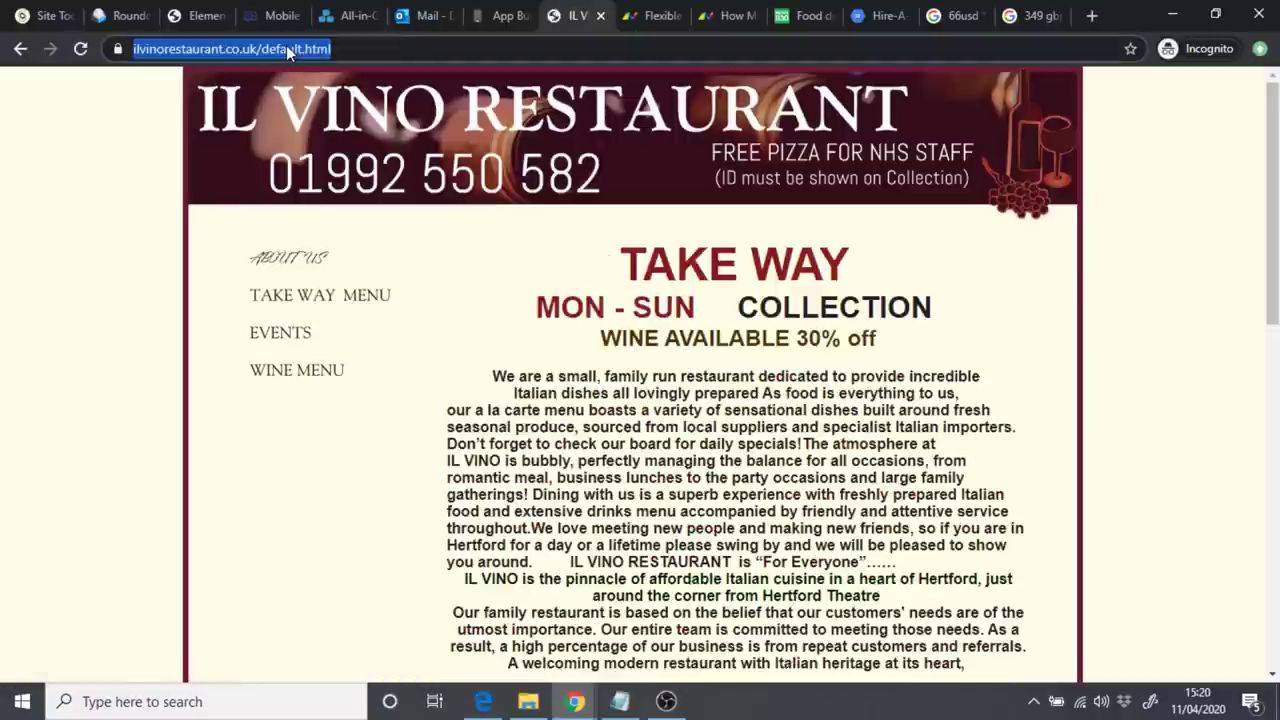
# - Paste the home page address into the website field to get suggested colours
pyautogui.click(490, 18)
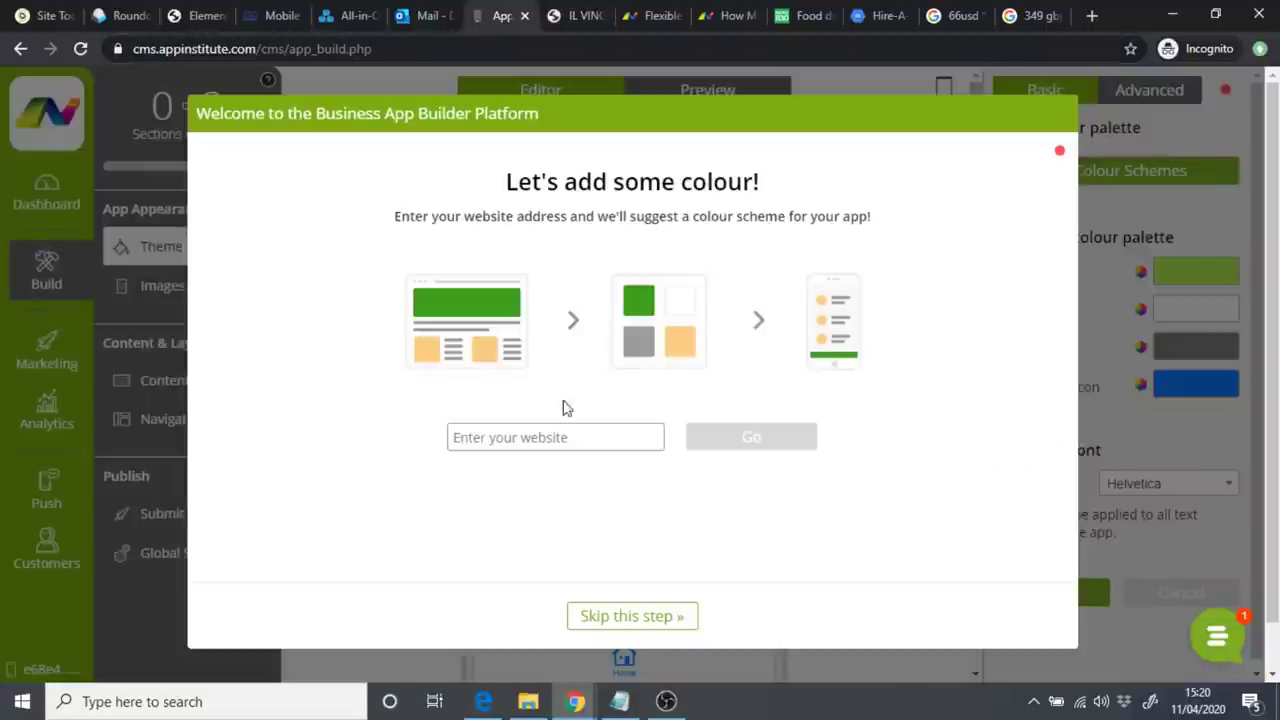
pyautogui.hotkey('ctrl', 'v')
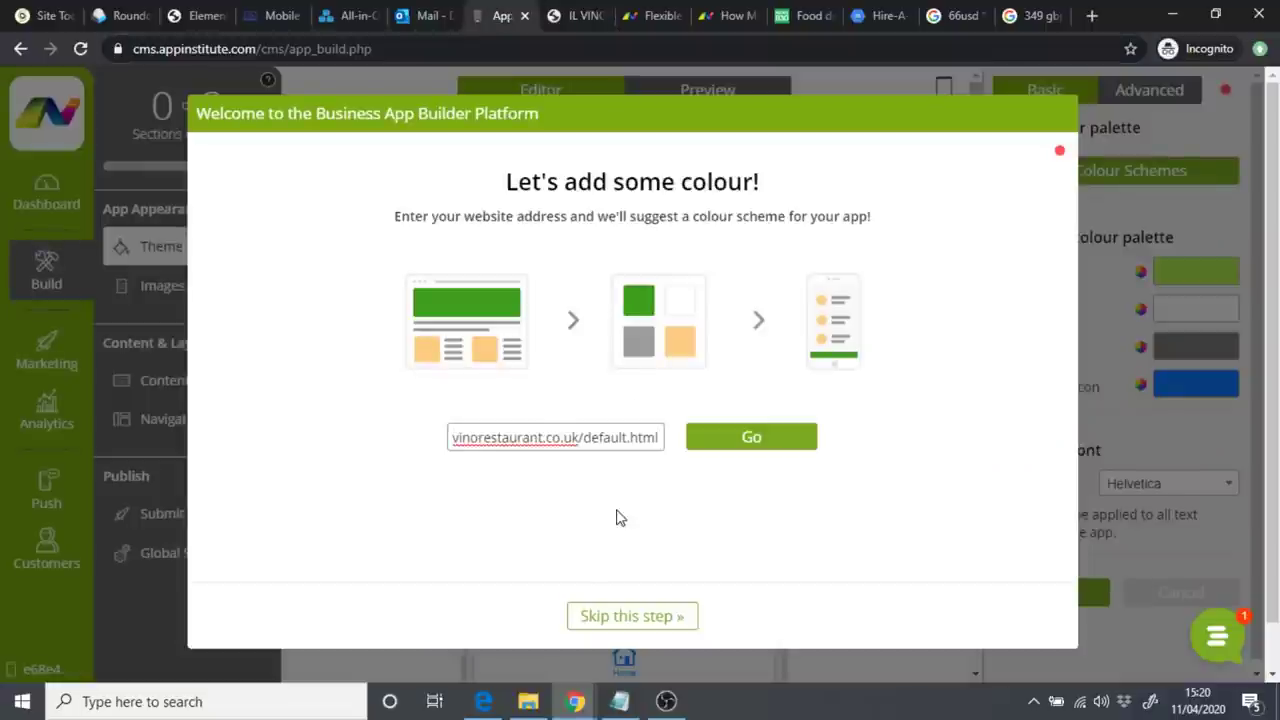
pyautogui.click(760, 442)
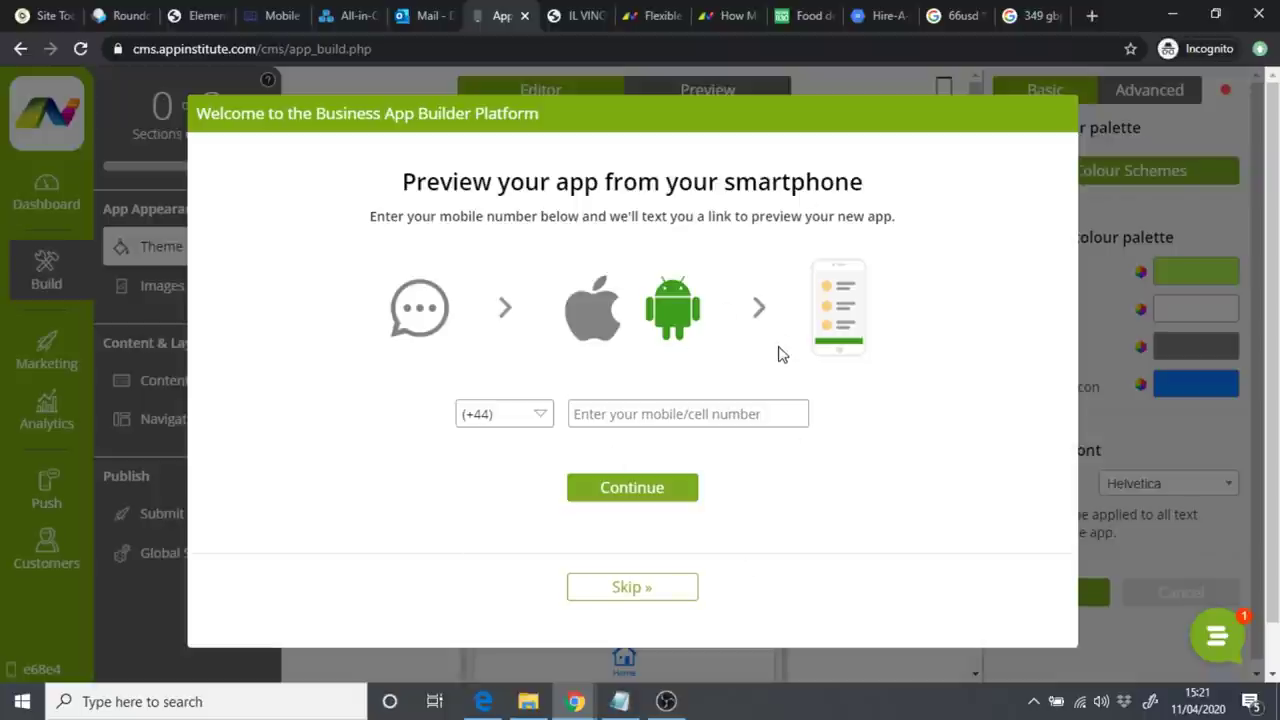
# - Skip the smartphone preview and the signup form, then start editing the app
pyautogui.click(651, 598)
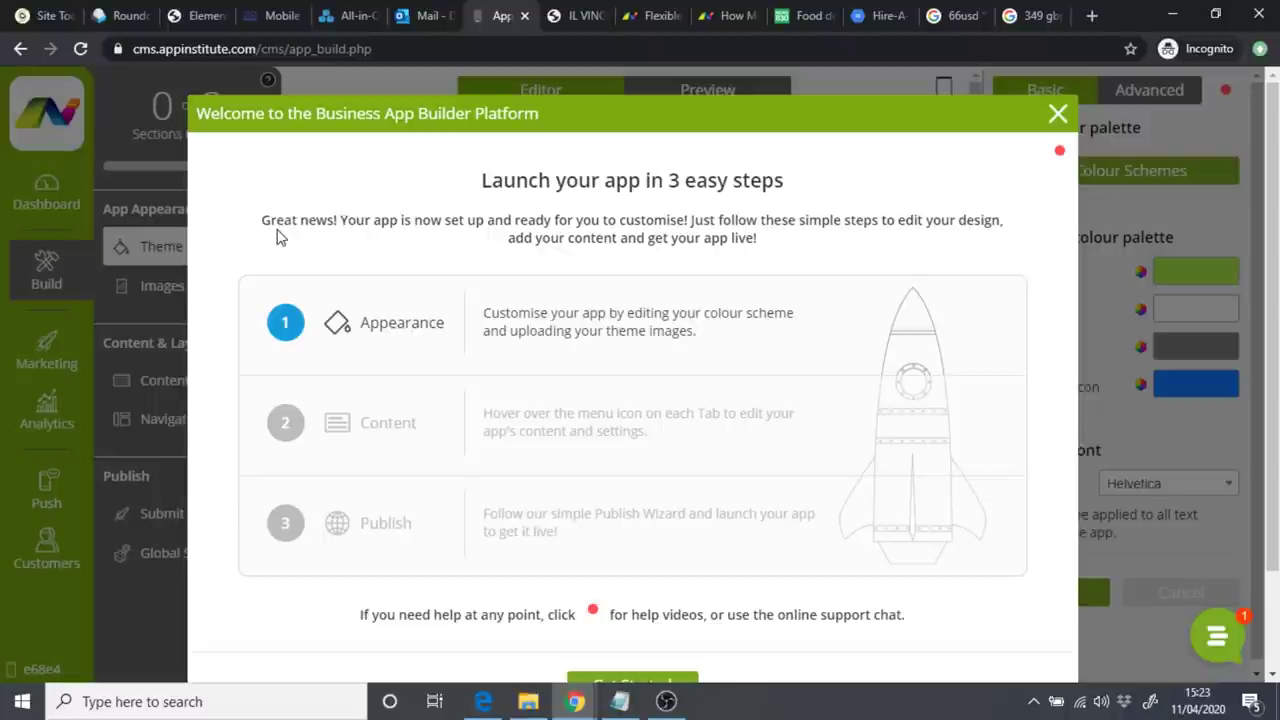
pyautogui.scroll(-1, 445, 437)
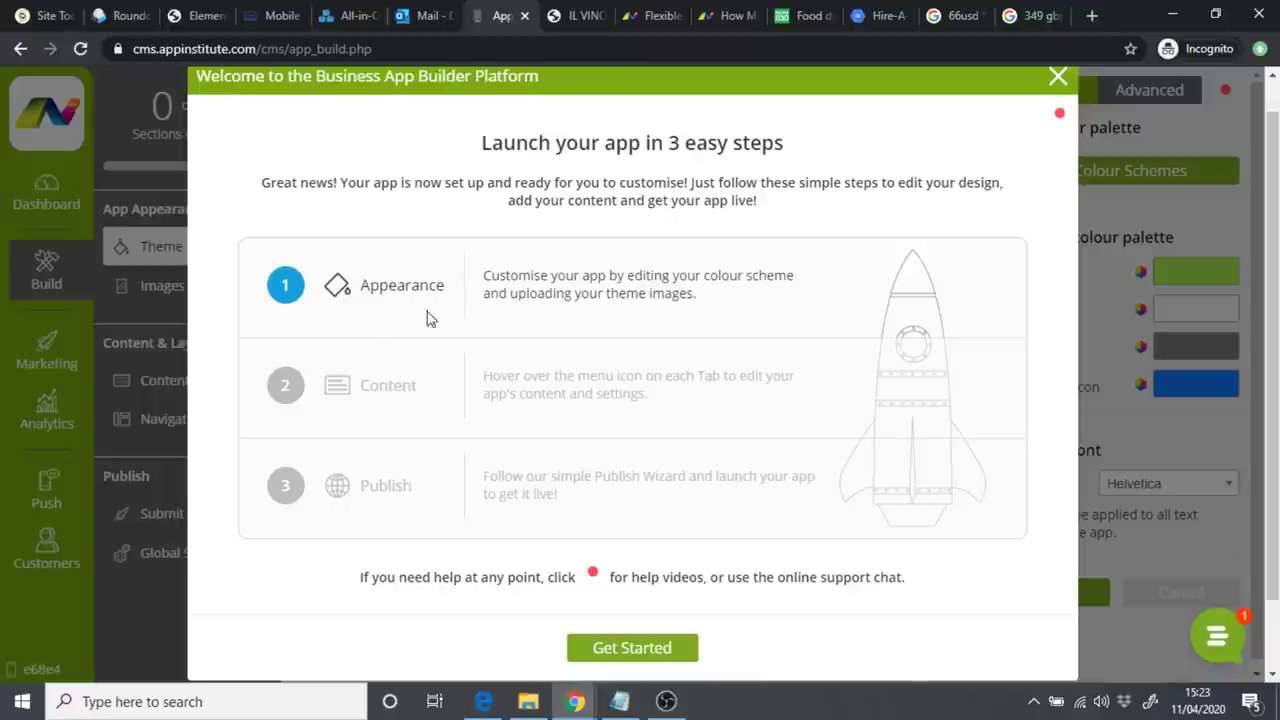
pyautogui.click(638, 650)
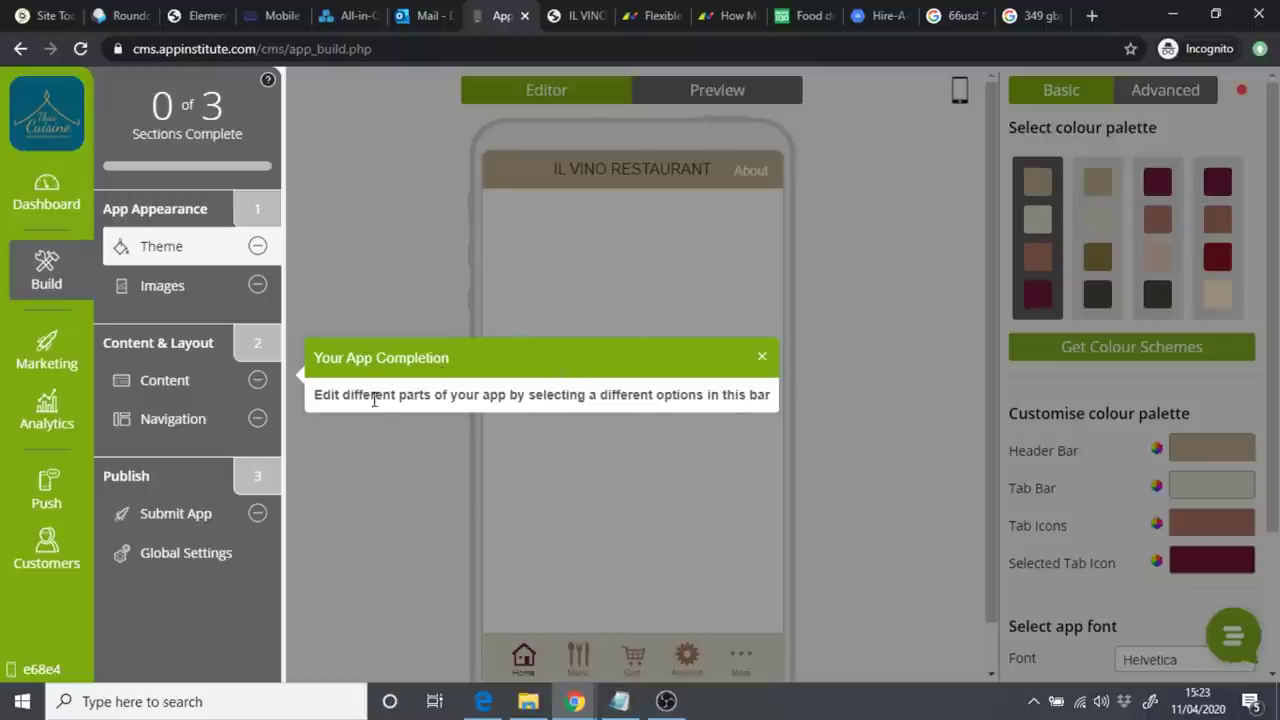
# - Dismiss the app completion tip and check the IL VINO menu page before returning to the editor
pyautogui.click(762, 360)
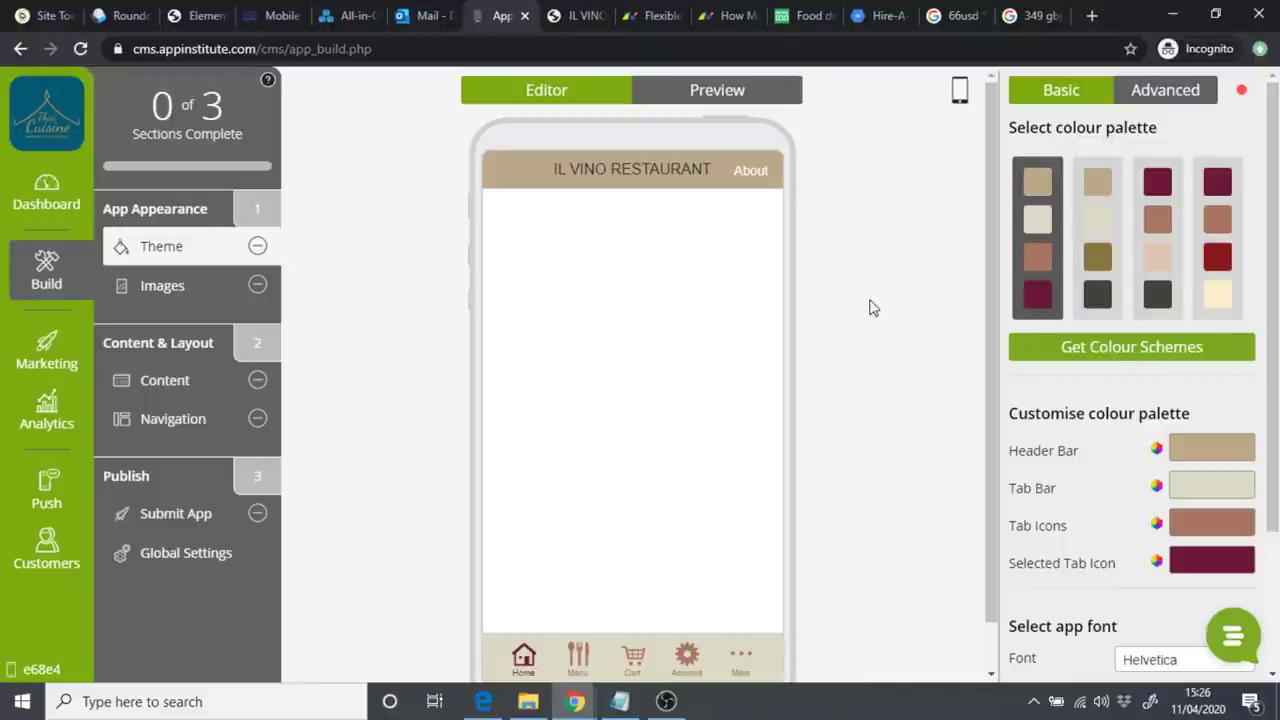
pyautogui.click(573, 12)
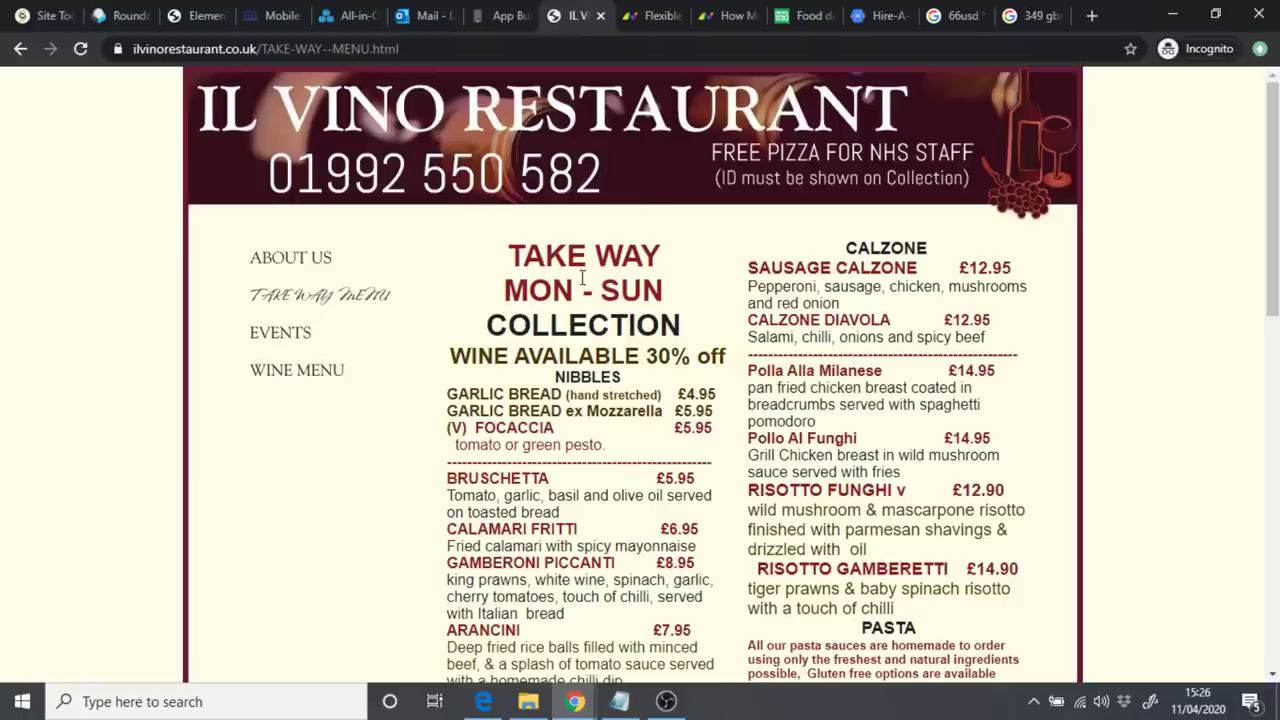
pyautogui.moveTo(1273, 265)
pyautogui.mouseDown()
pyautogui.moveTo(1273, 413)
pyautogui.moveTo(1273, 250)
pyautogui.mouseUp()
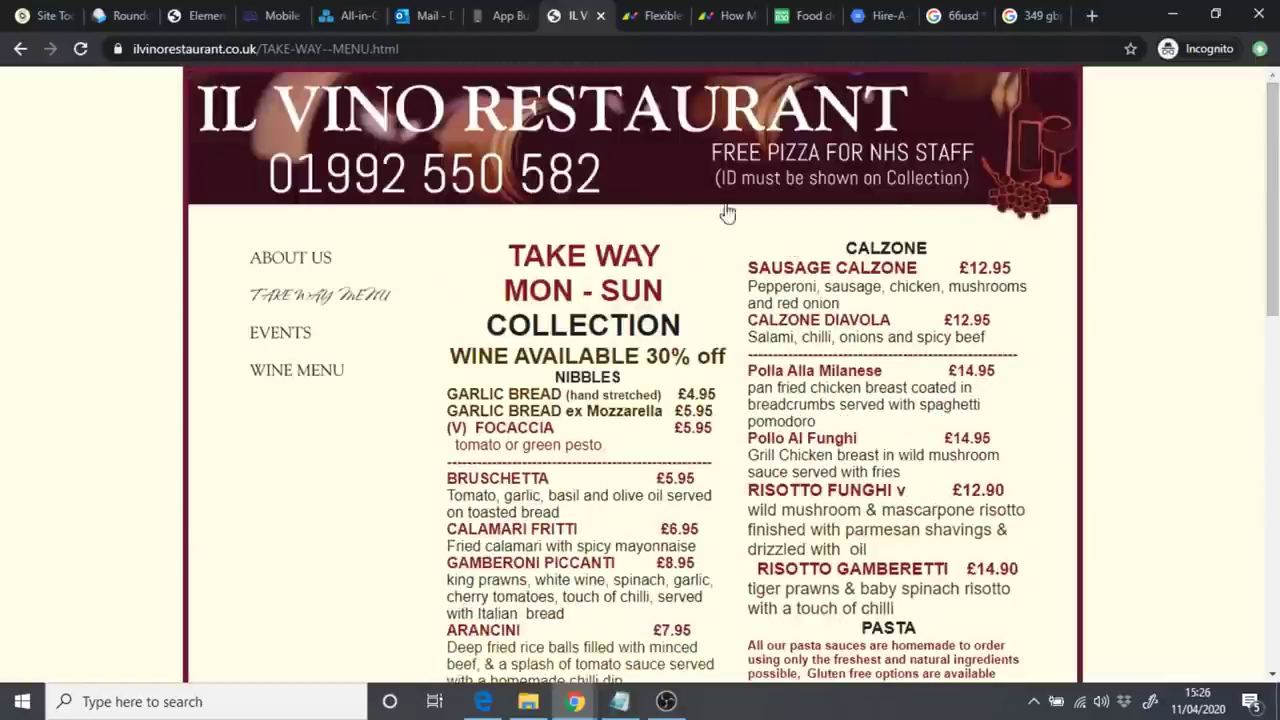
pyautogui.click(490, 14)
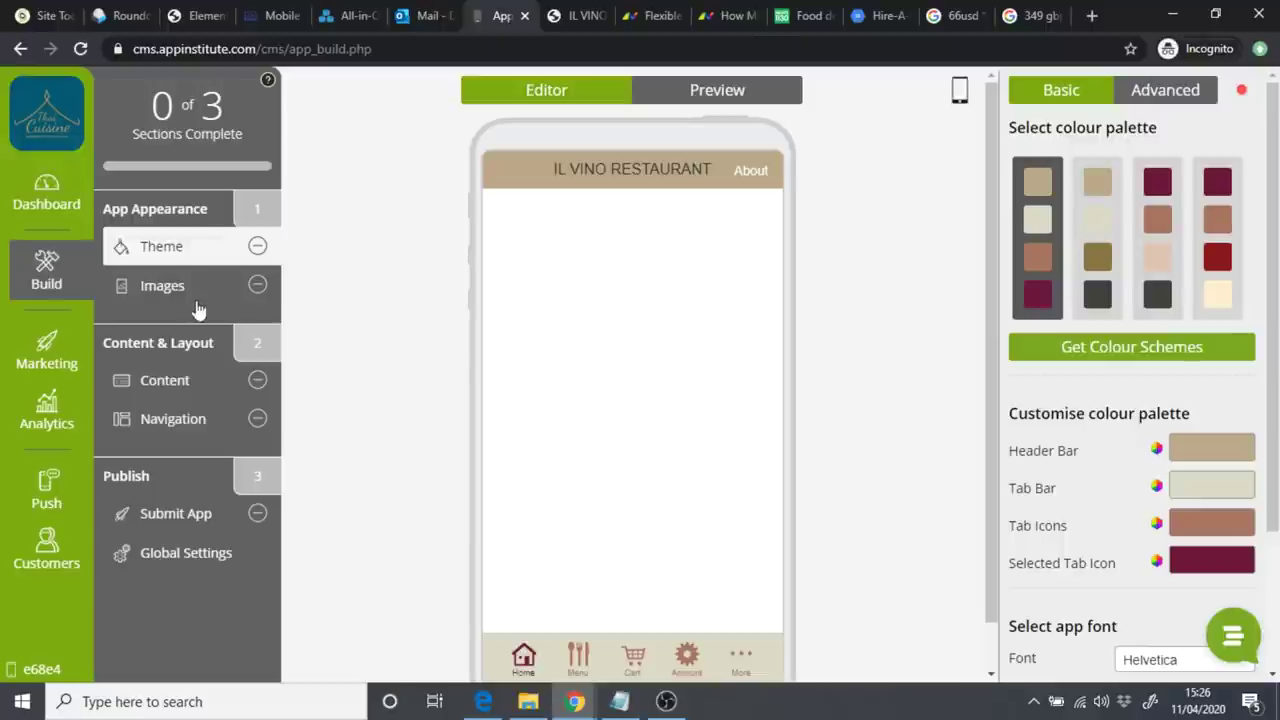
# - Open the Images settings and dismiss the splash screen, background and save-progress tips
pyautogui.click(238, 292)
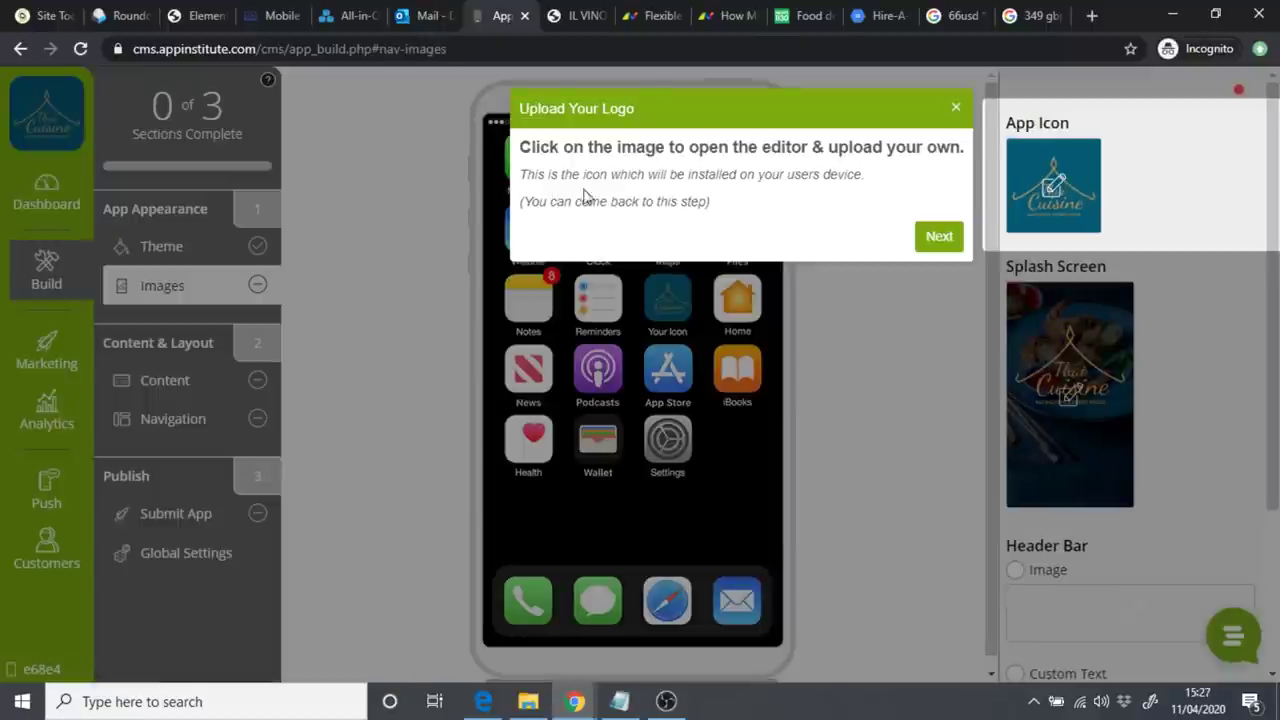
pyautogui.click(939, 240)
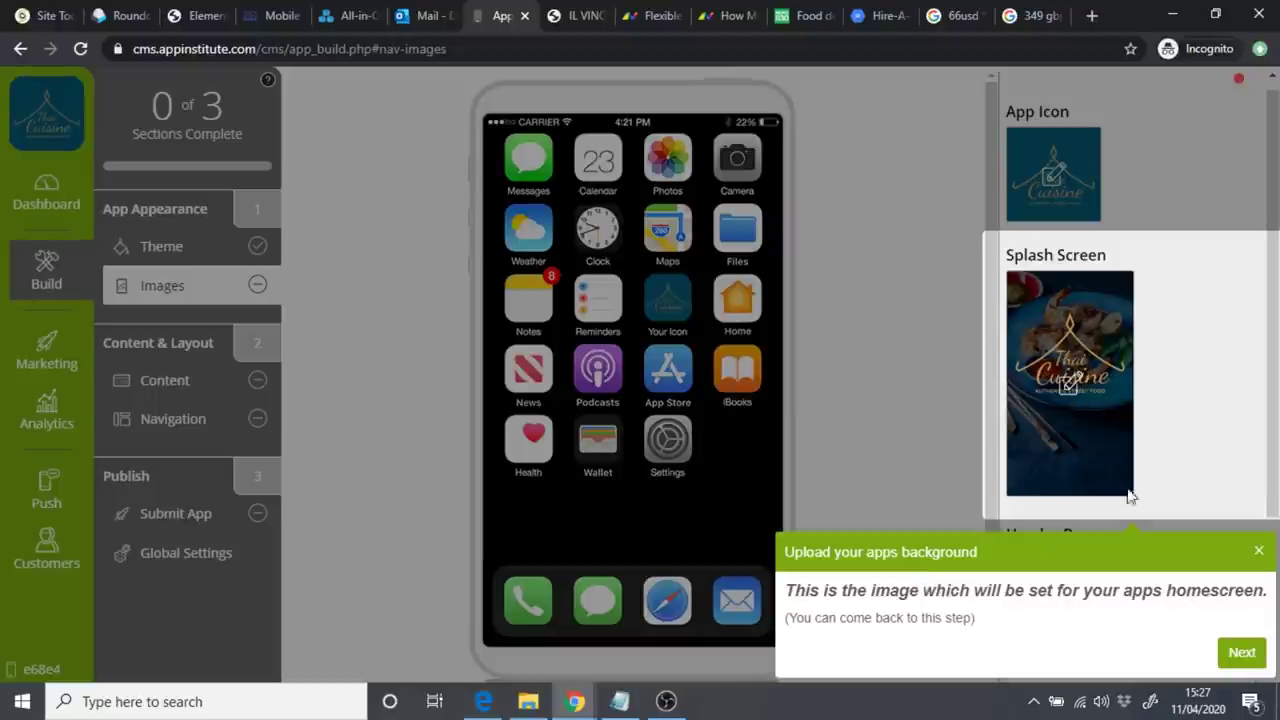
pyautogui.click(1240, 653)
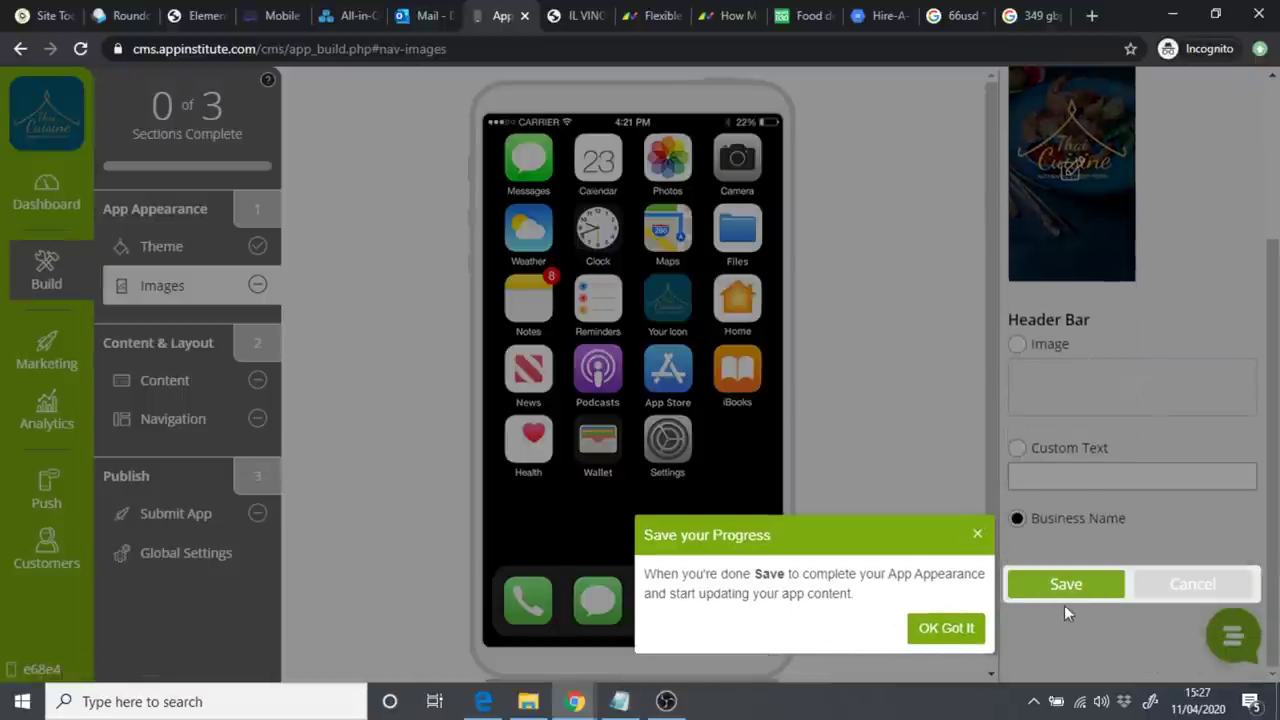
pyautogui.click(950, 630)
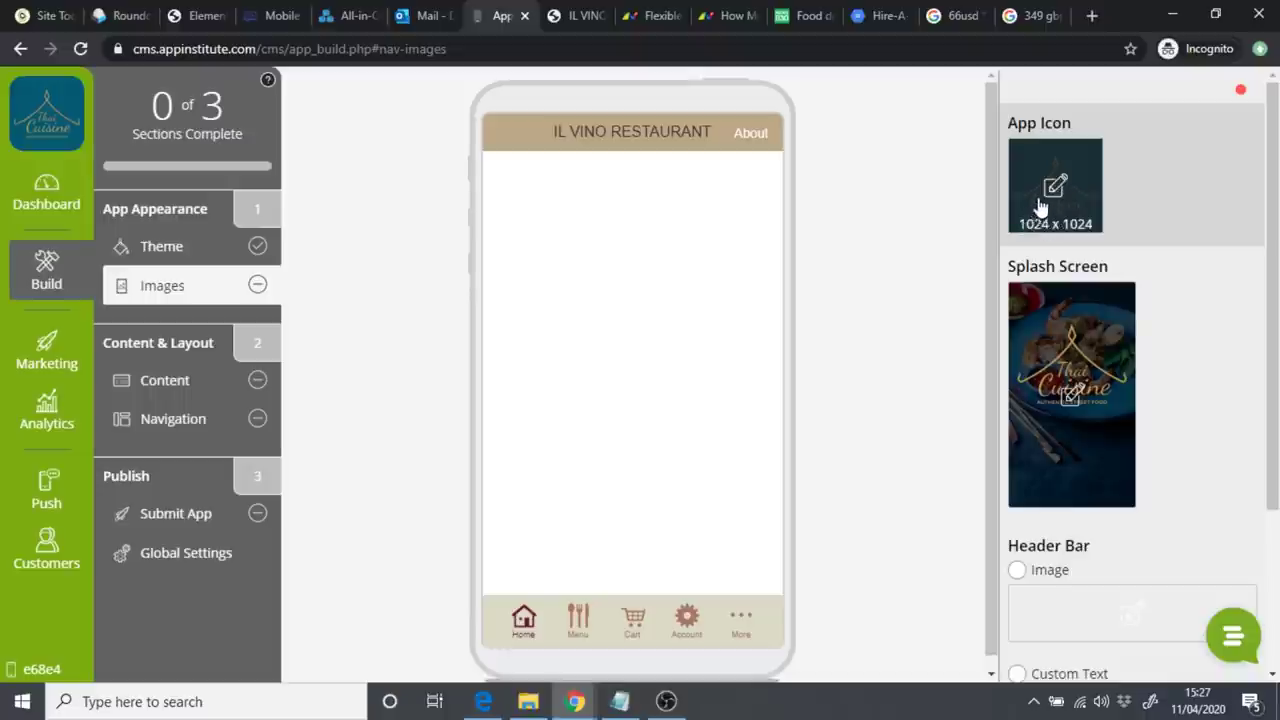
pyautogui.moveTo(1060, 188)
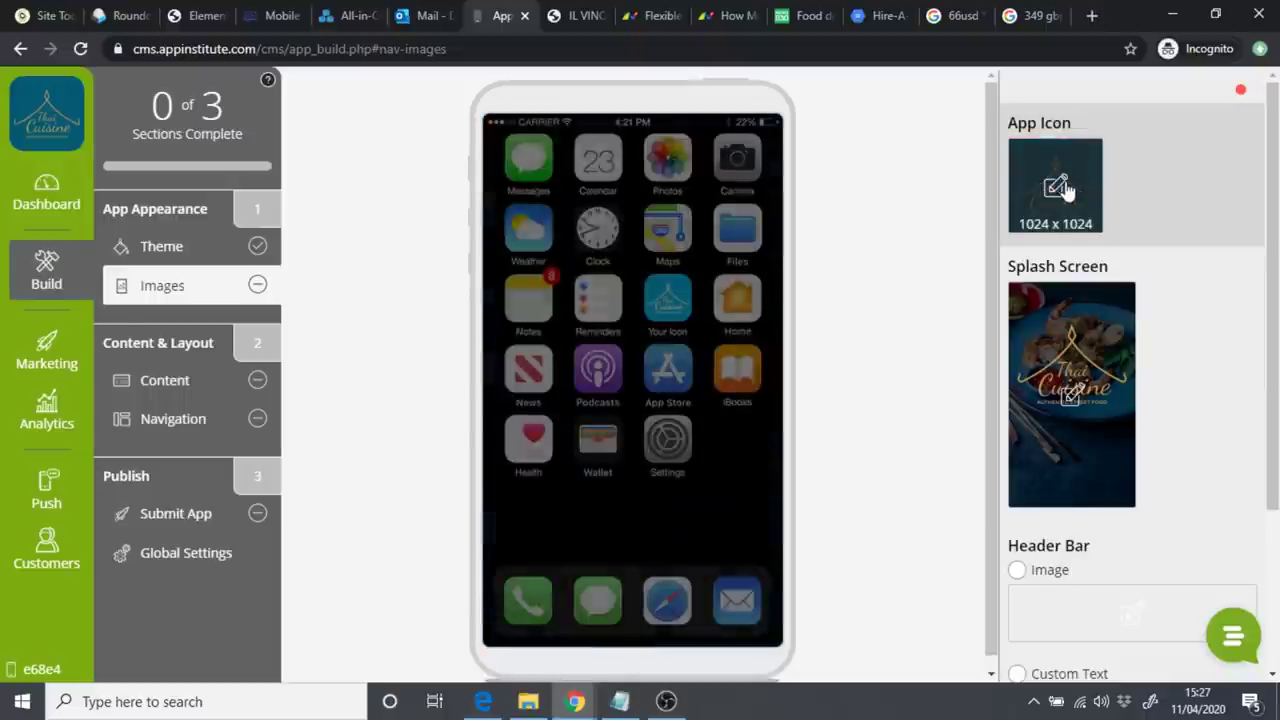
pyautogui.click(1094, 17)
# - Create a blank 1024 × 1024 px custom-size design in Canva
pyautogui.write('can')
pyautogui.press('Return')
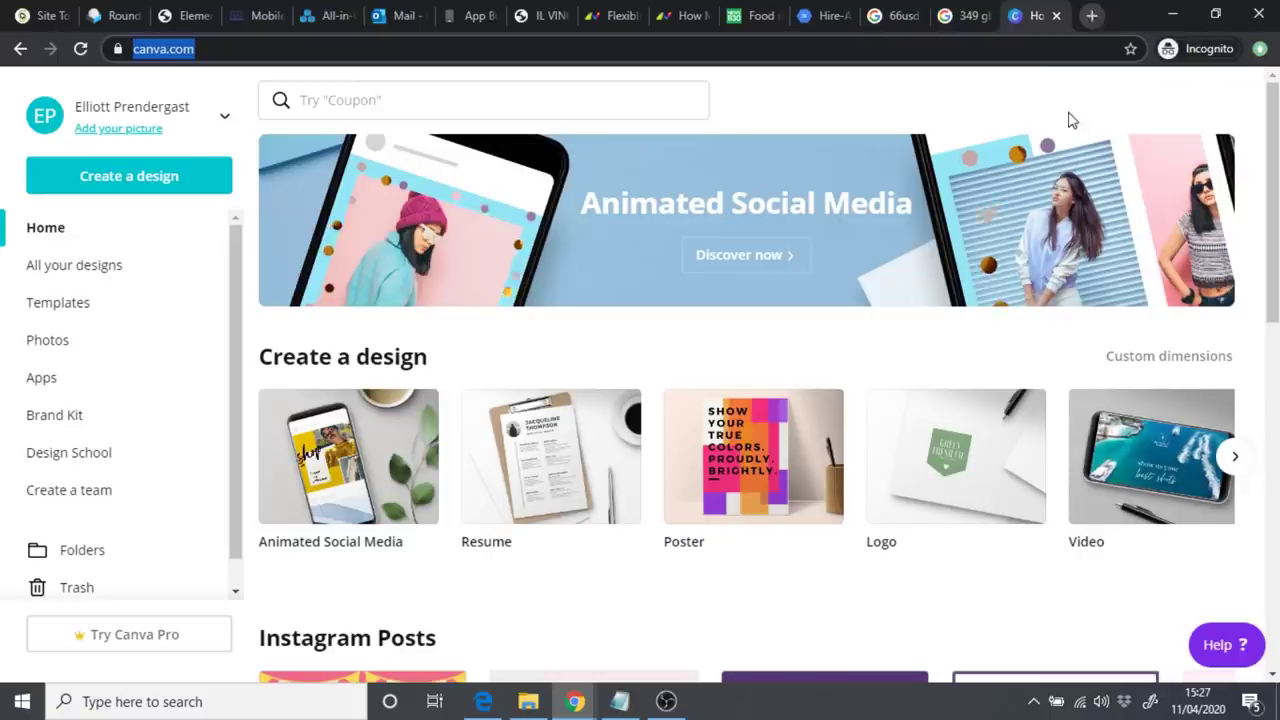
pyautogui.click(1142, 362)
pyautogui.write('1023')
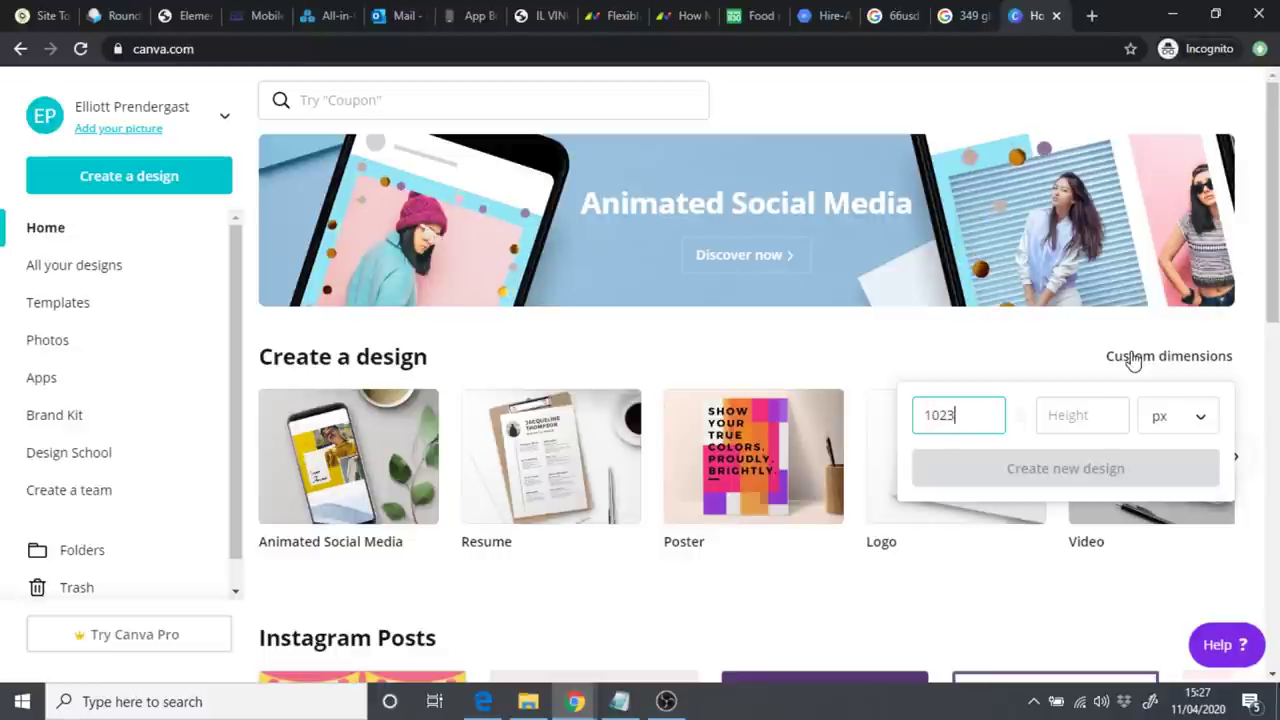
pyautogui.press('BackSpace')
pyautogui.write('4')
pyautogui.press('Tab')
pyautogui.write('1025')
pyautogui.press('BackSpace')
pyautogui.write('4')
pyautogui.click(1030, 475)
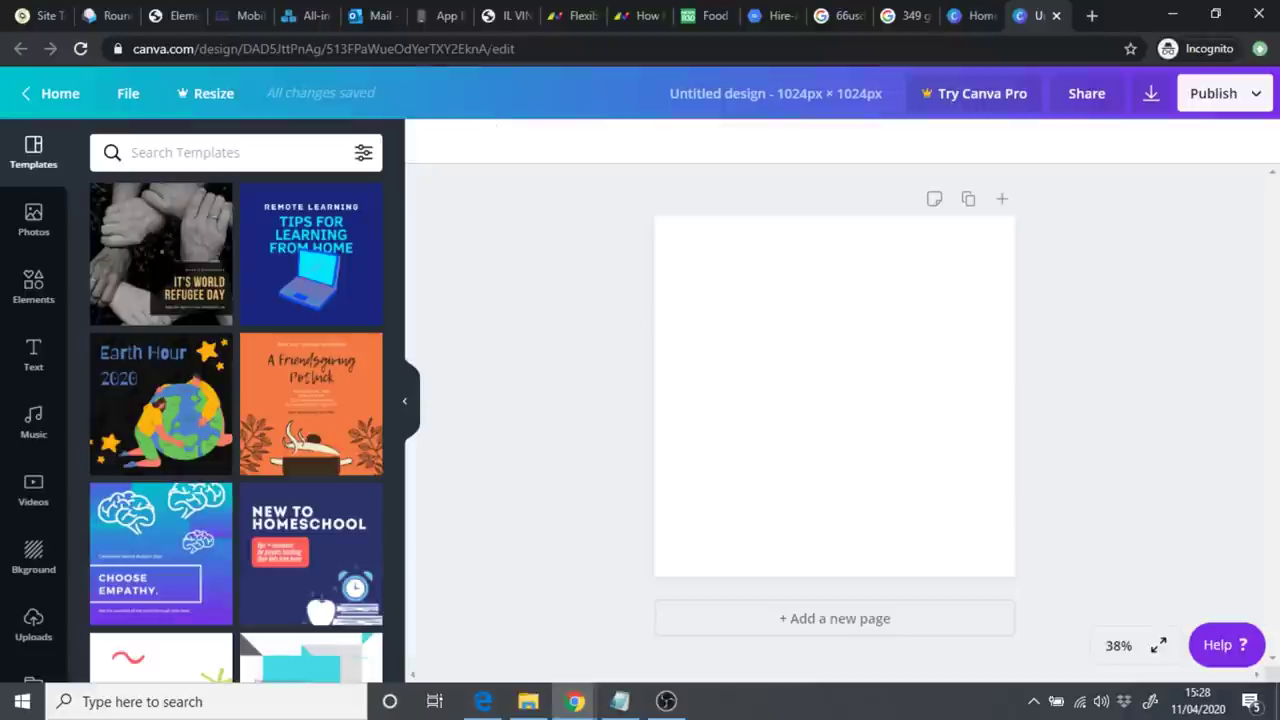
pyautogui.click(497, 15)
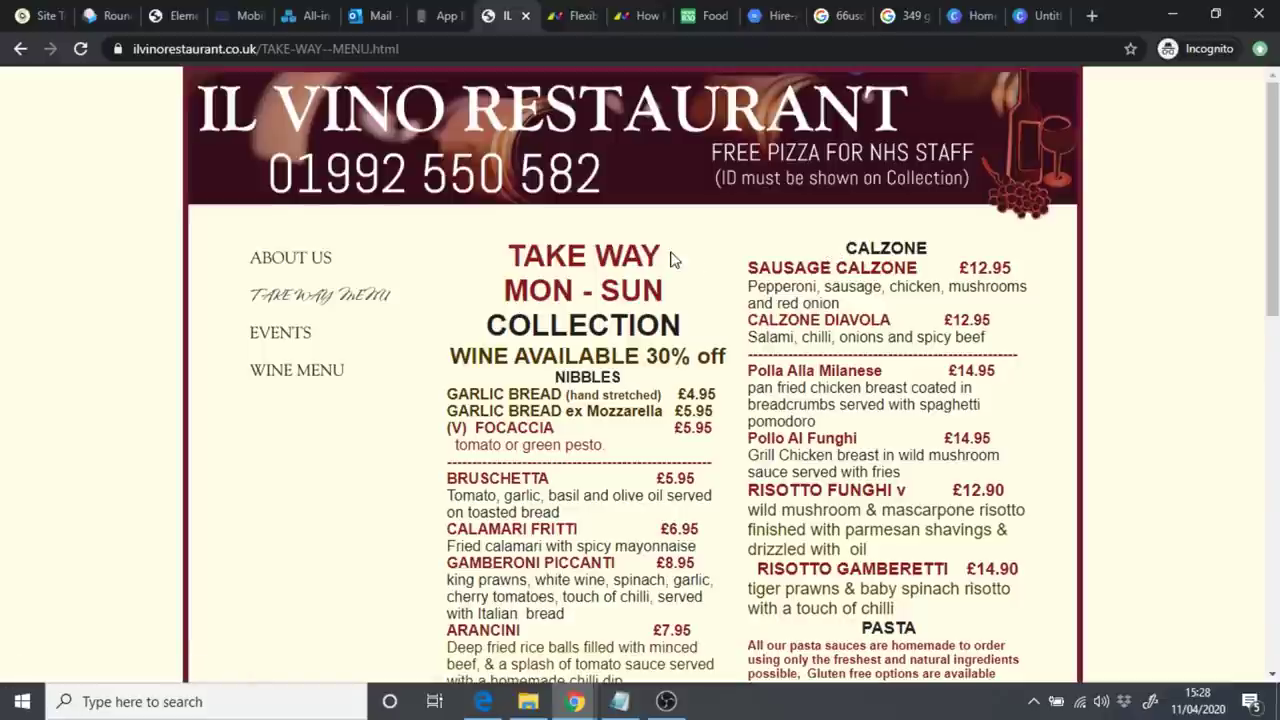
# - Search Canva photos for 'wine' and stretch the wine bottles photo to cover the design
pyautogui.click(1032, 15)
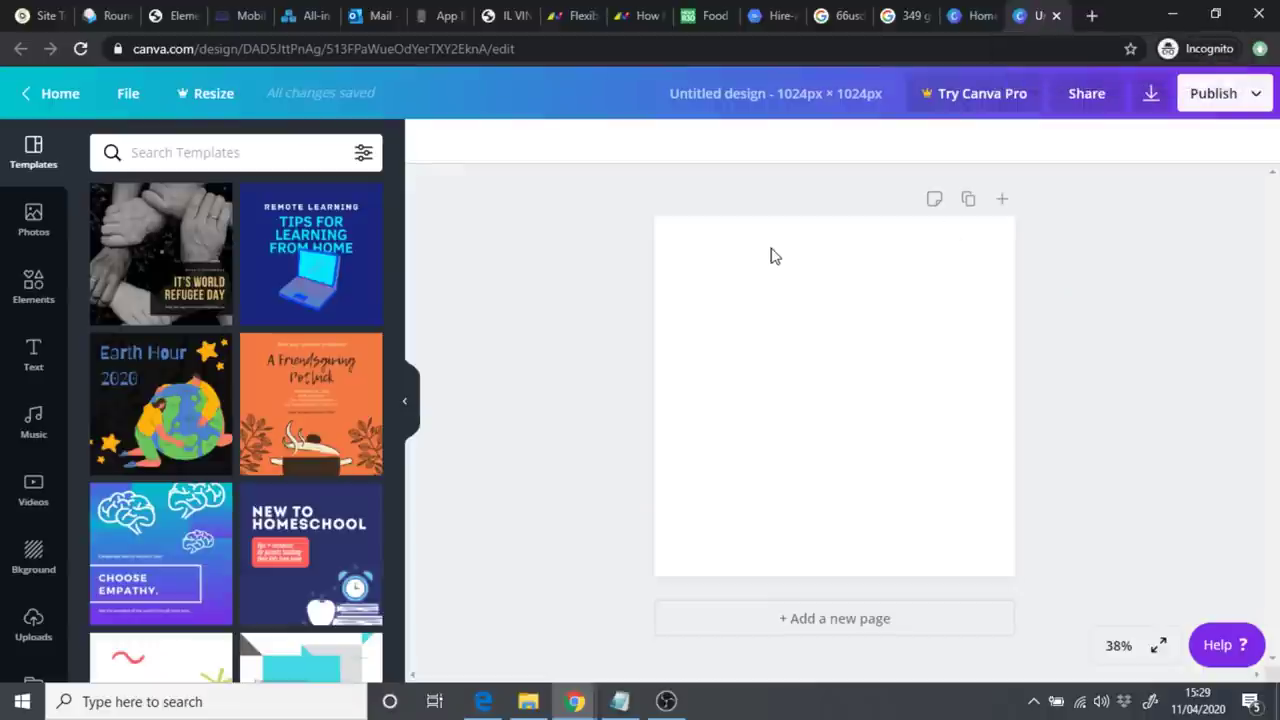
pyautogui.click(33, 220)
pyautogui.click(208, 152)
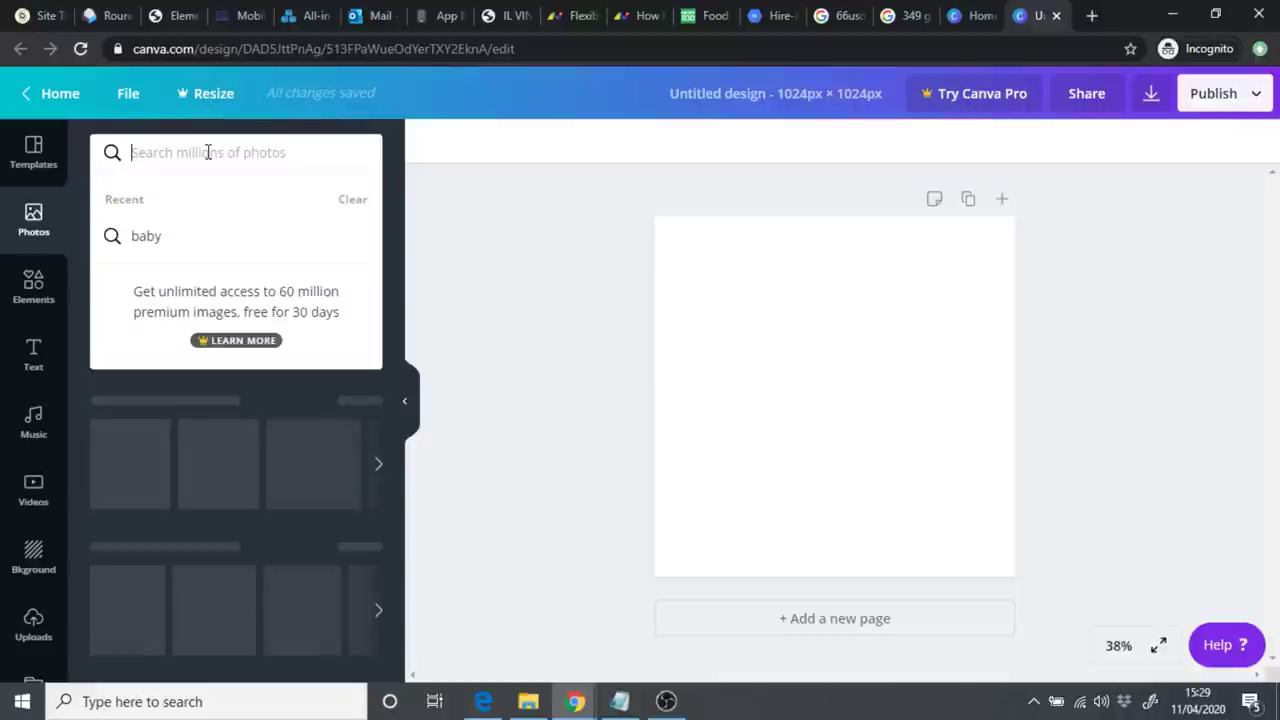
pyautogui.write('wine')
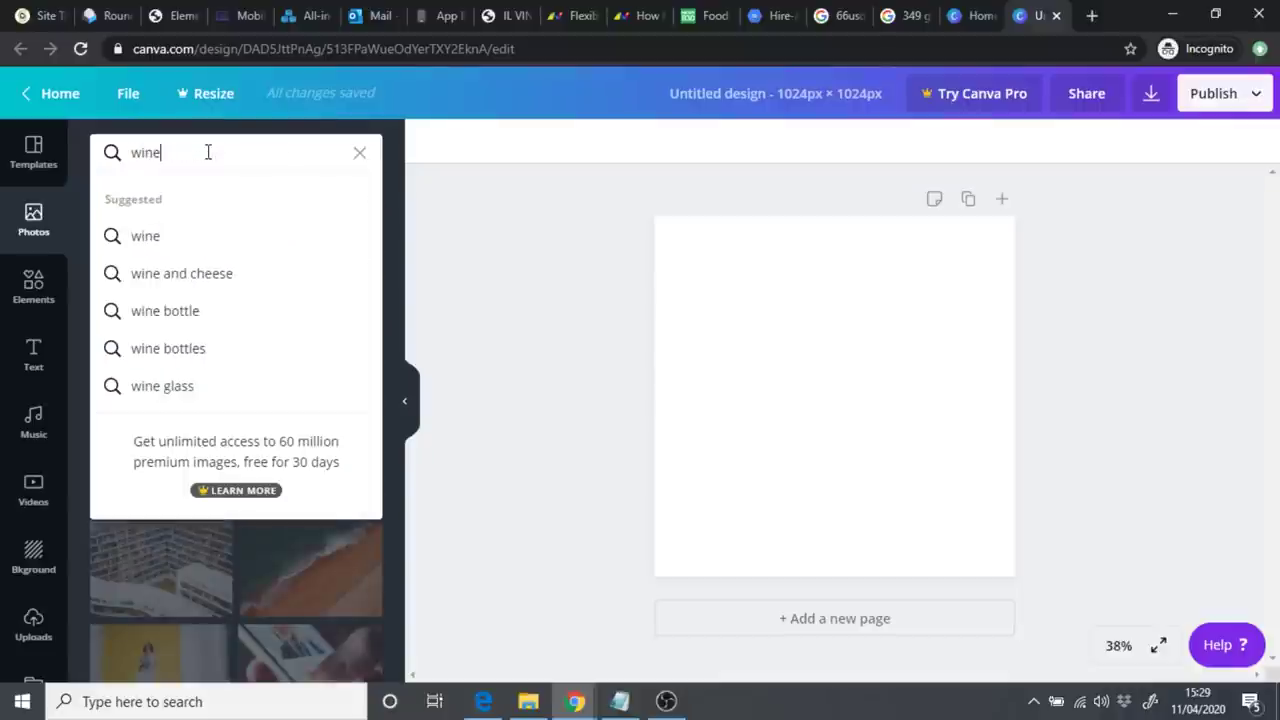
pyautogui.press('Return')
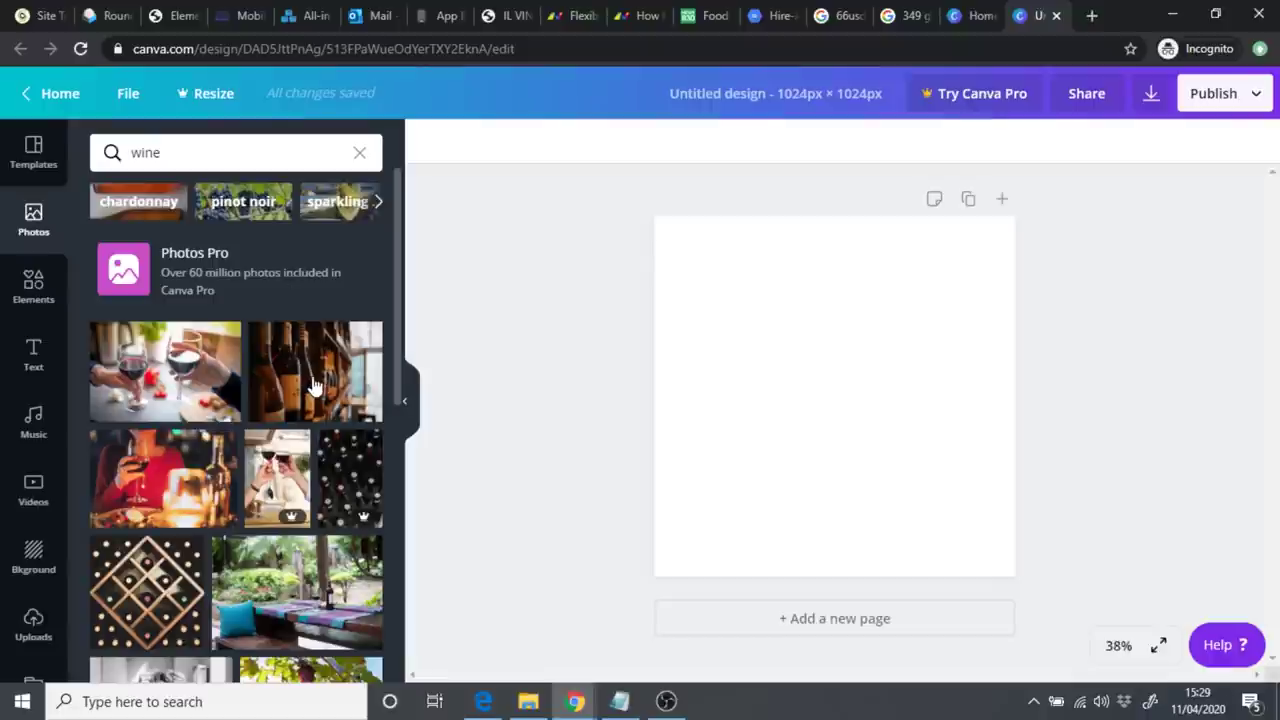
pyautogui.moveTo(756, 449); pyautogui.dragTo(718, 276)
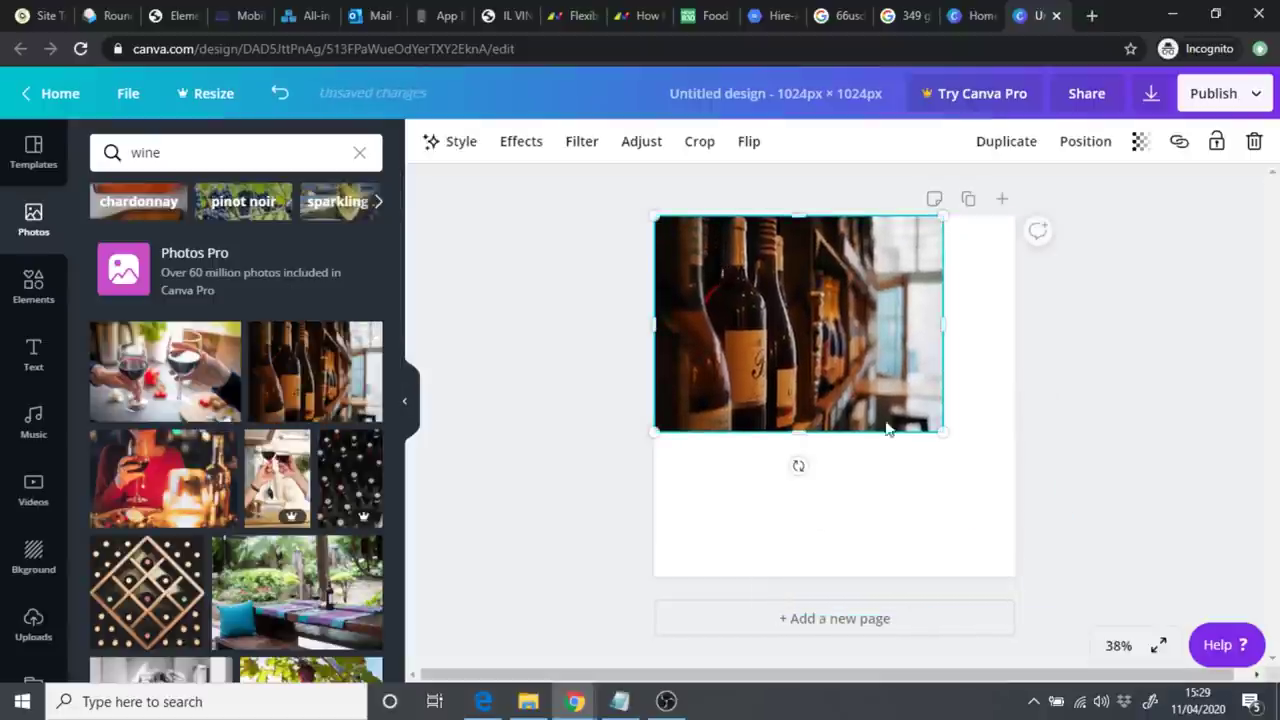
pyautogui.moveTo(1030, 533); pyautogui.dragTo(1120, 621)
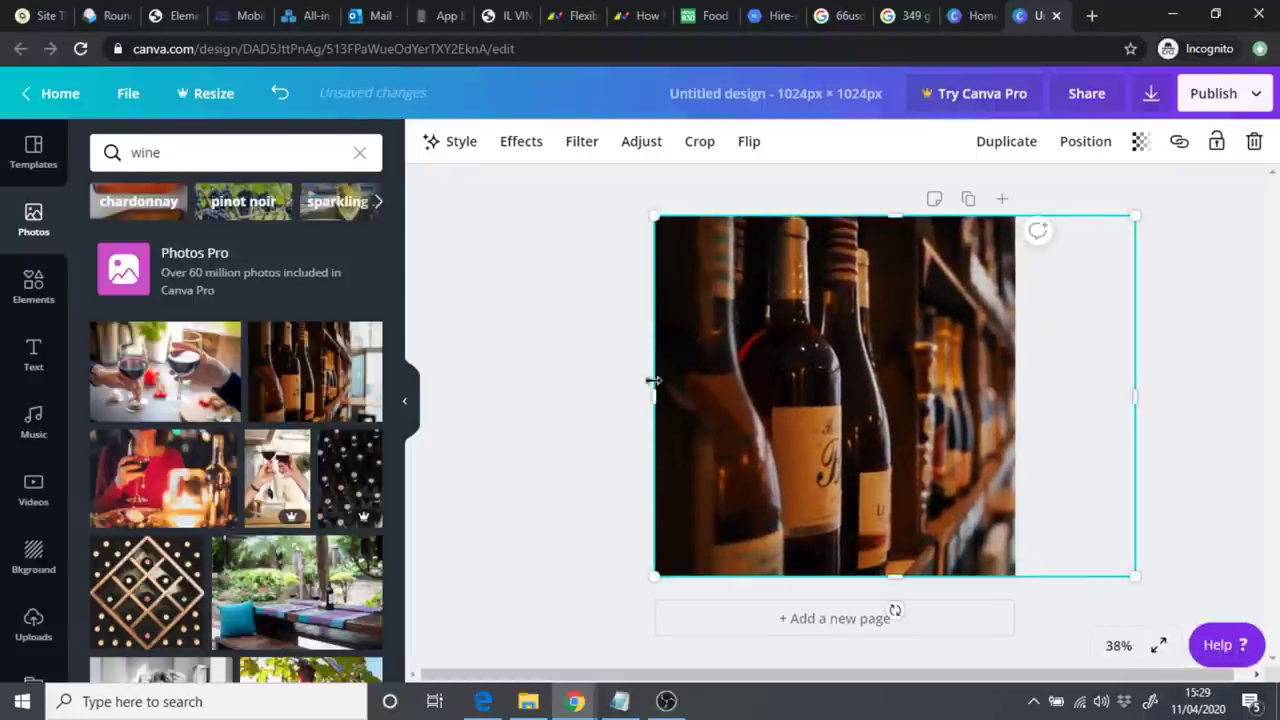
pyautogui.click(588, 360)
pyautogui.click(497, 25)
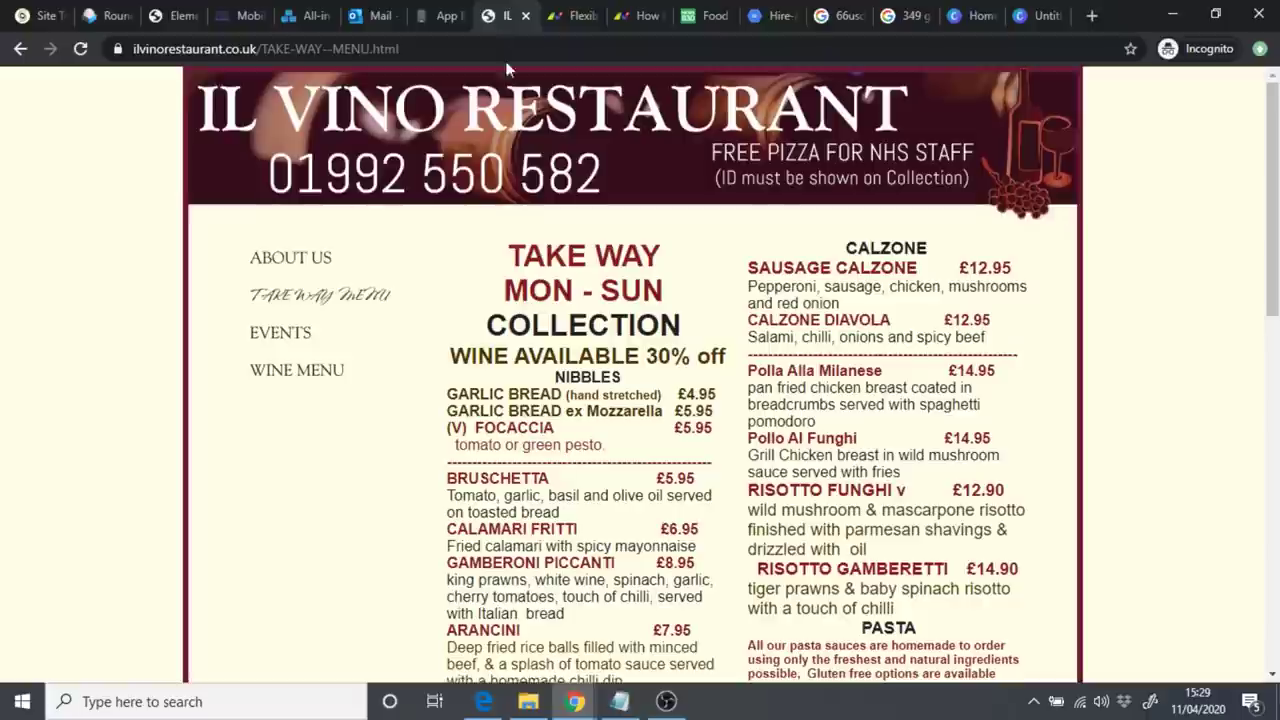
pyautogui.click(440, 15)
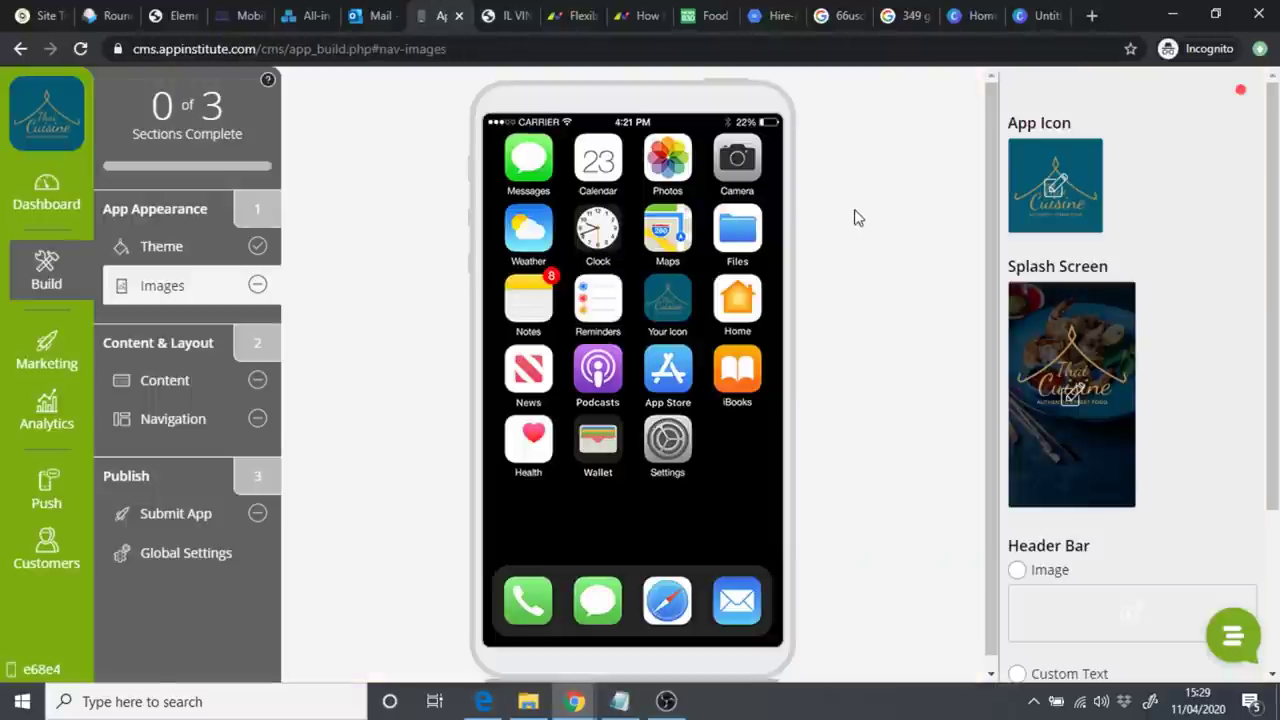
# - Save the theme images, open the theme colour settings and dismiss the guided tips
pyautogui.click(189, 248)
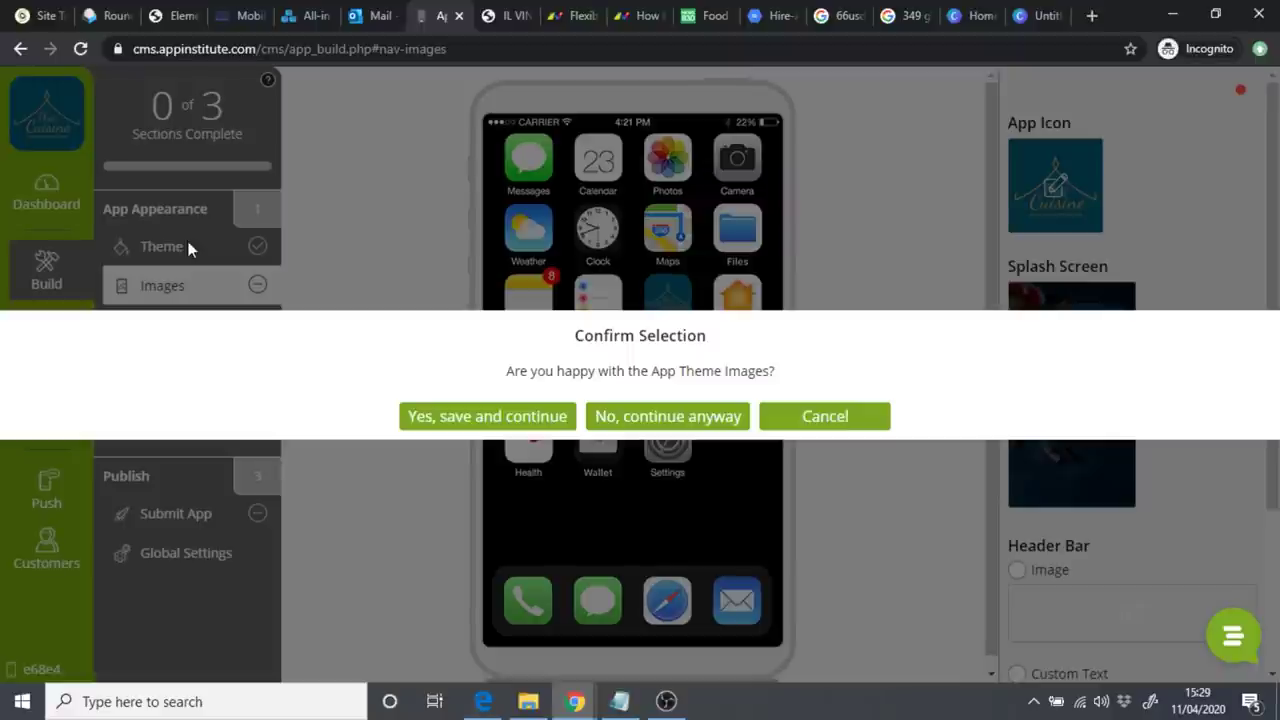
pyautogui.click(490, 416)
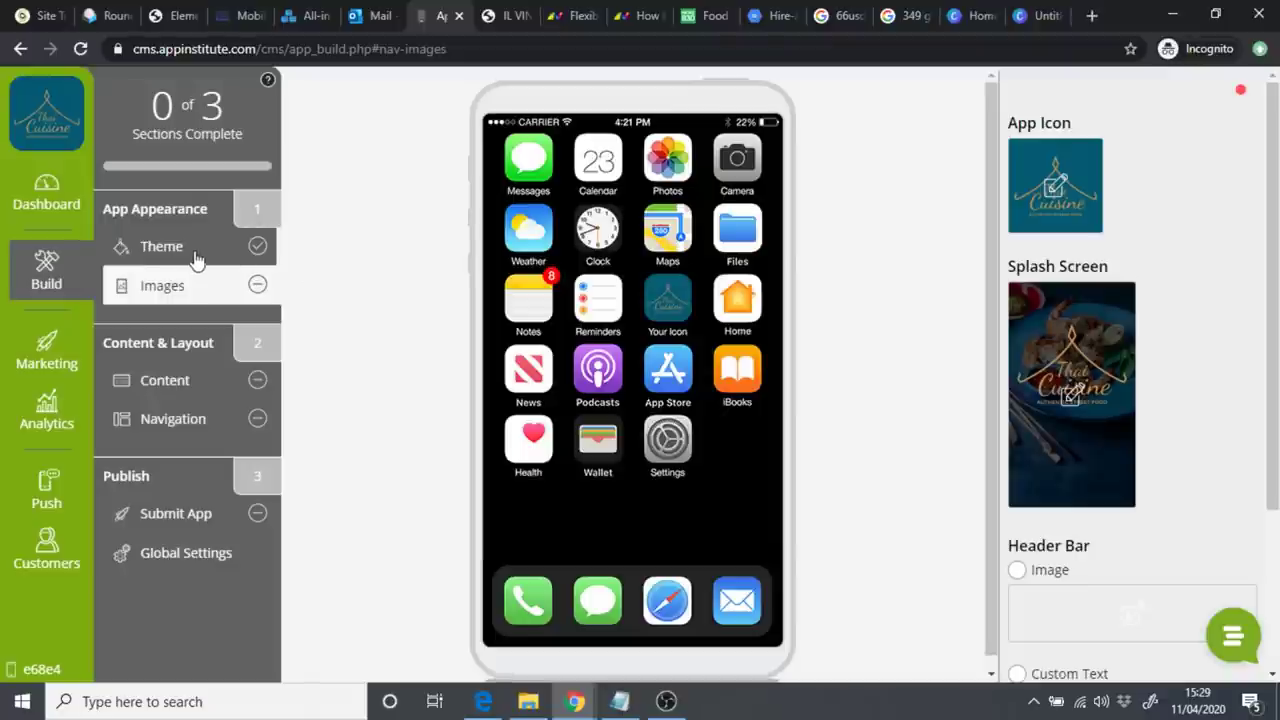
pyautogui.click(182, 254)
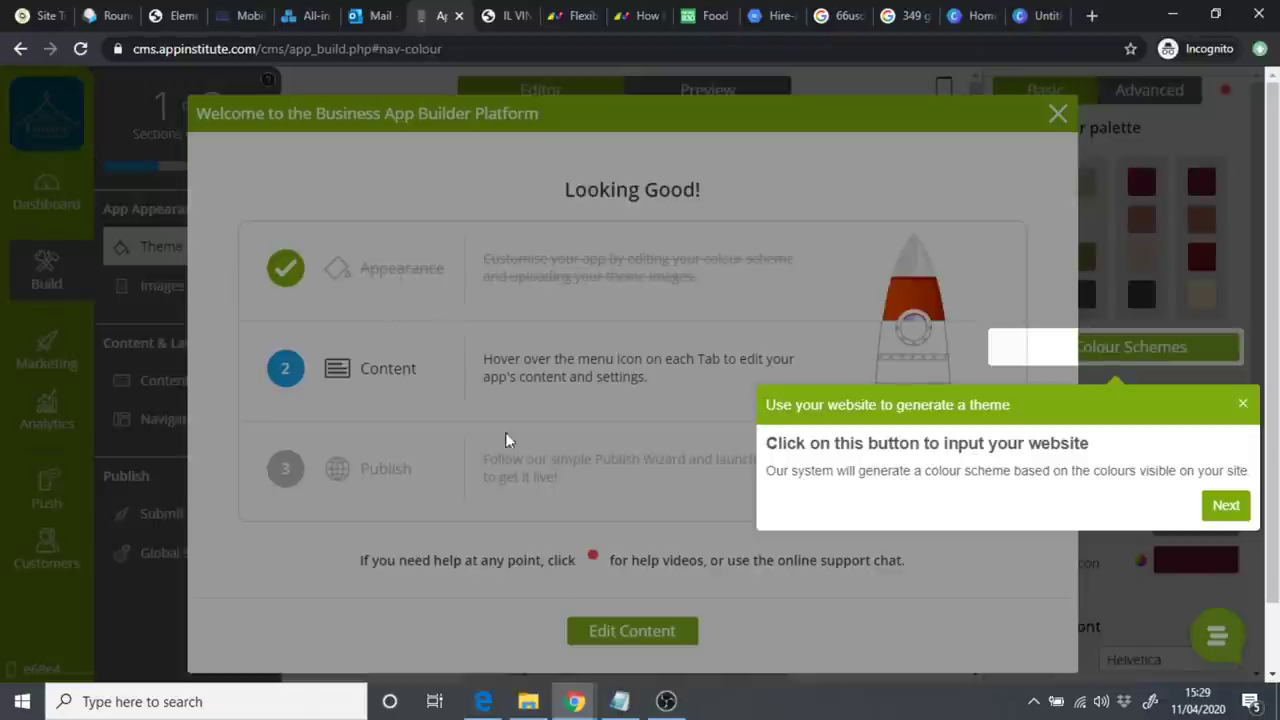
pyautogui.click(1230, 503)
pyautogui.click(921, 561)
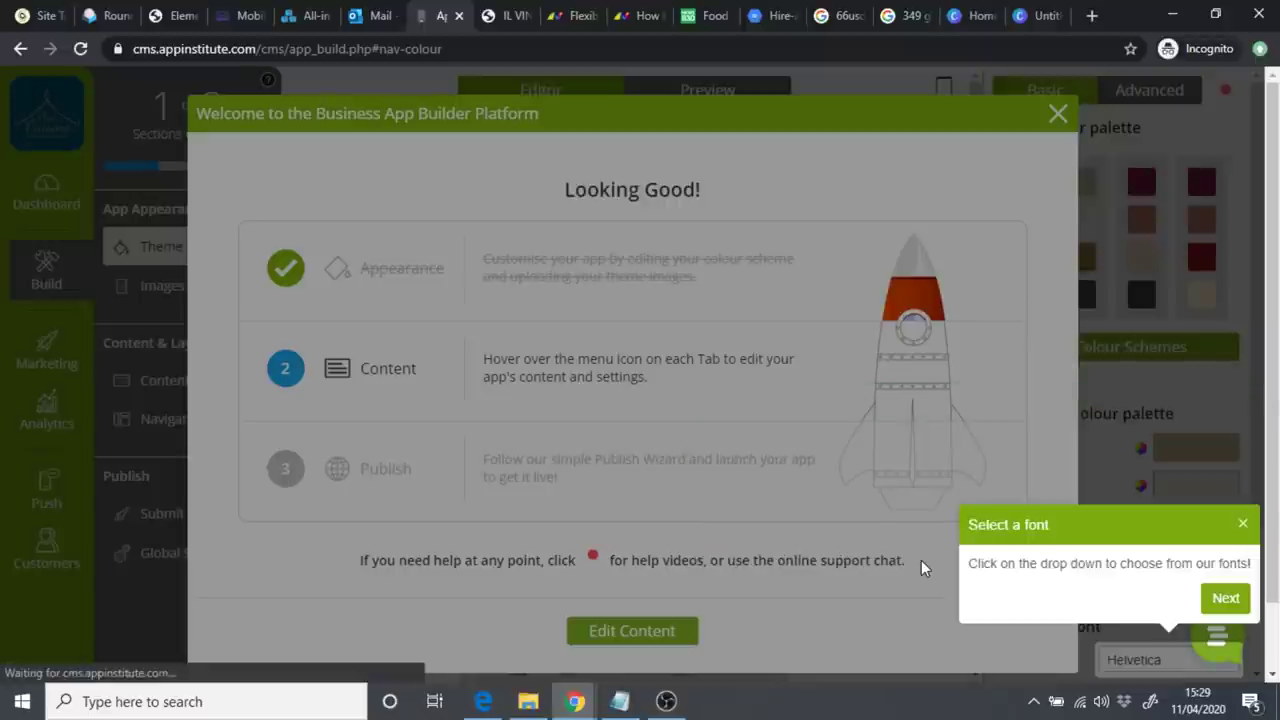
pyautogui.click(1223, 598)
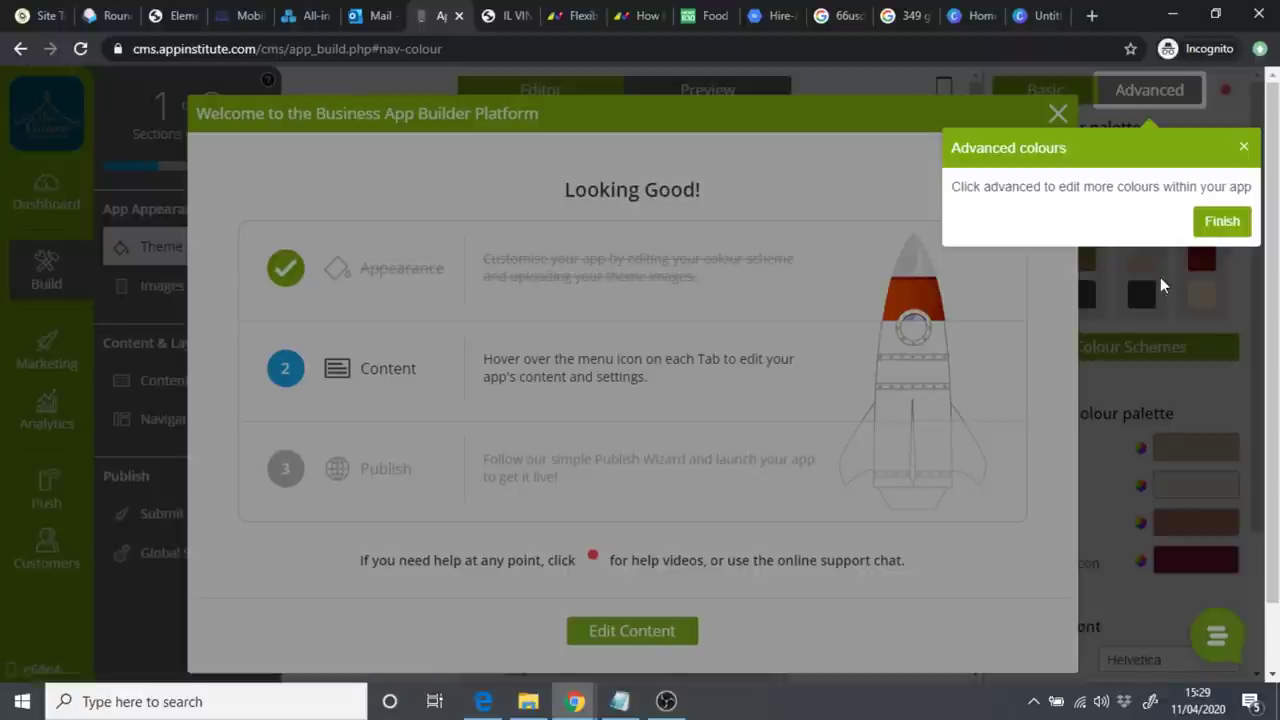
pyautogui.click(1222, 222)
pyautogui.click(1057, 115)
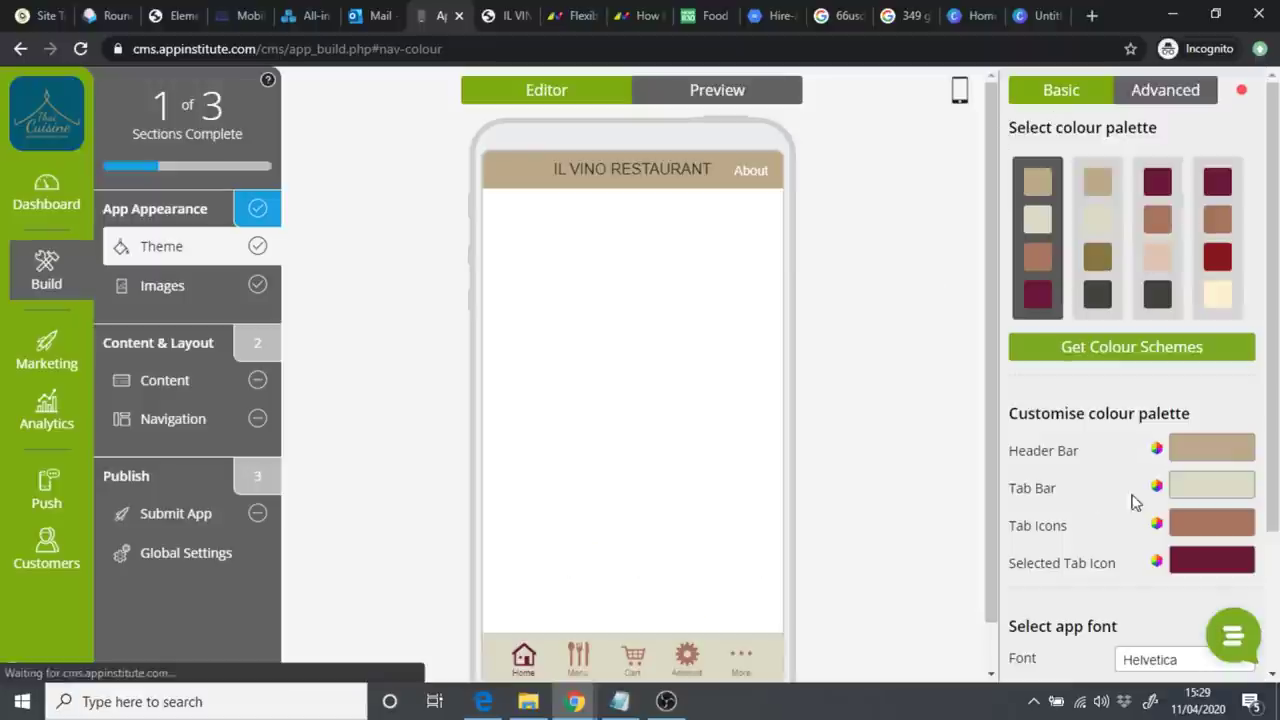
# - Copy the selected tab icon colour hex 6d1739 and return to the Canva design
pyautogui.click(1205, 569)
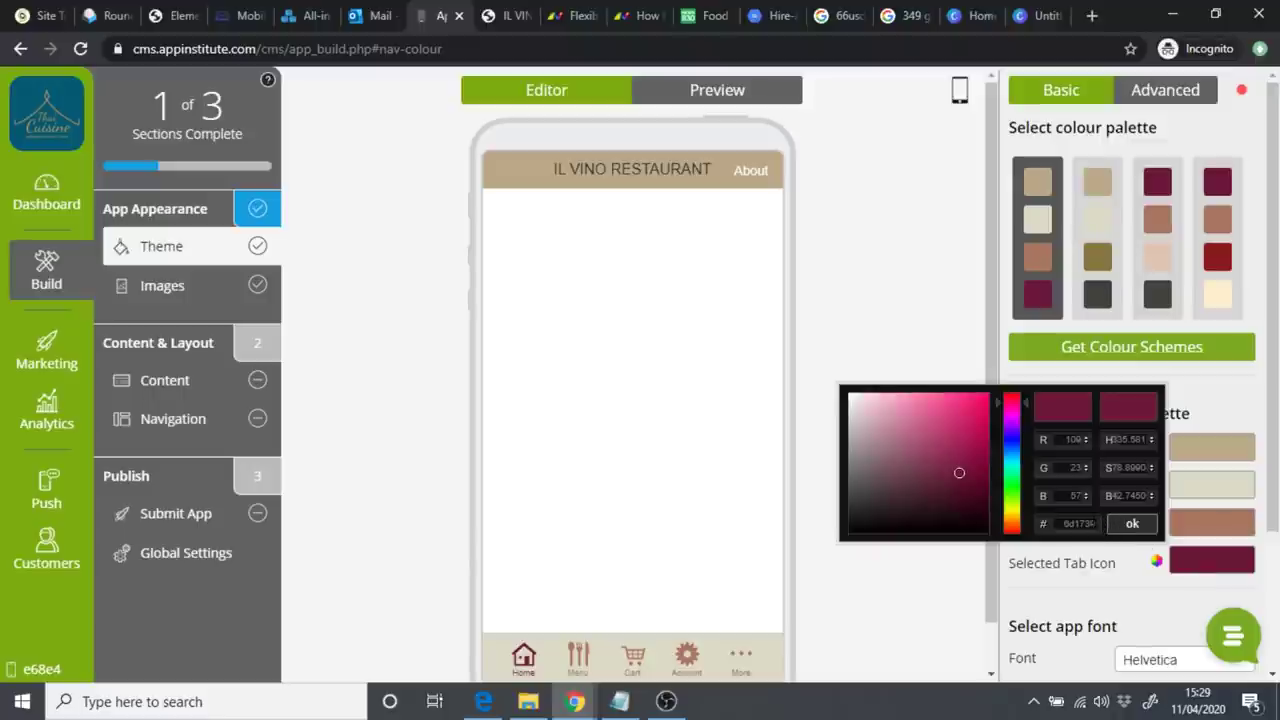
pyautogui.doubleClick(1080, 523)
pyautogui.click(897, 278)
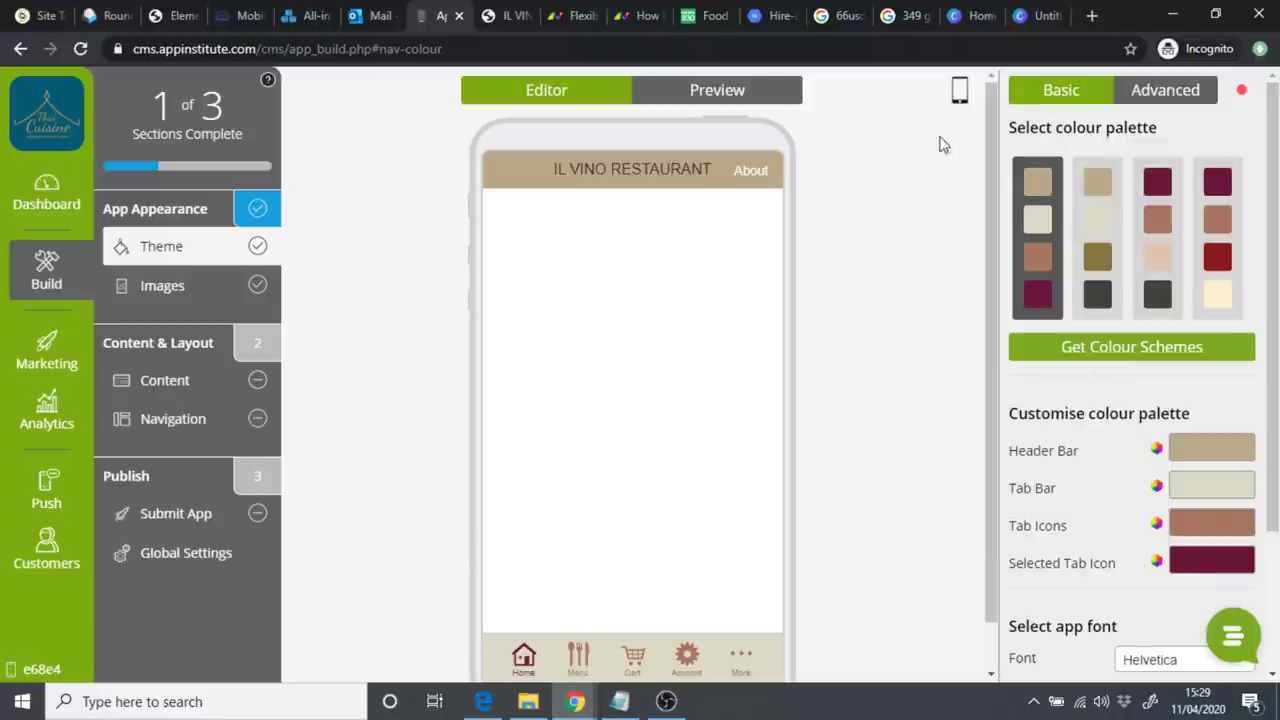
pyautogui.click(1038, 15)
pyautogui.click(36, 288)
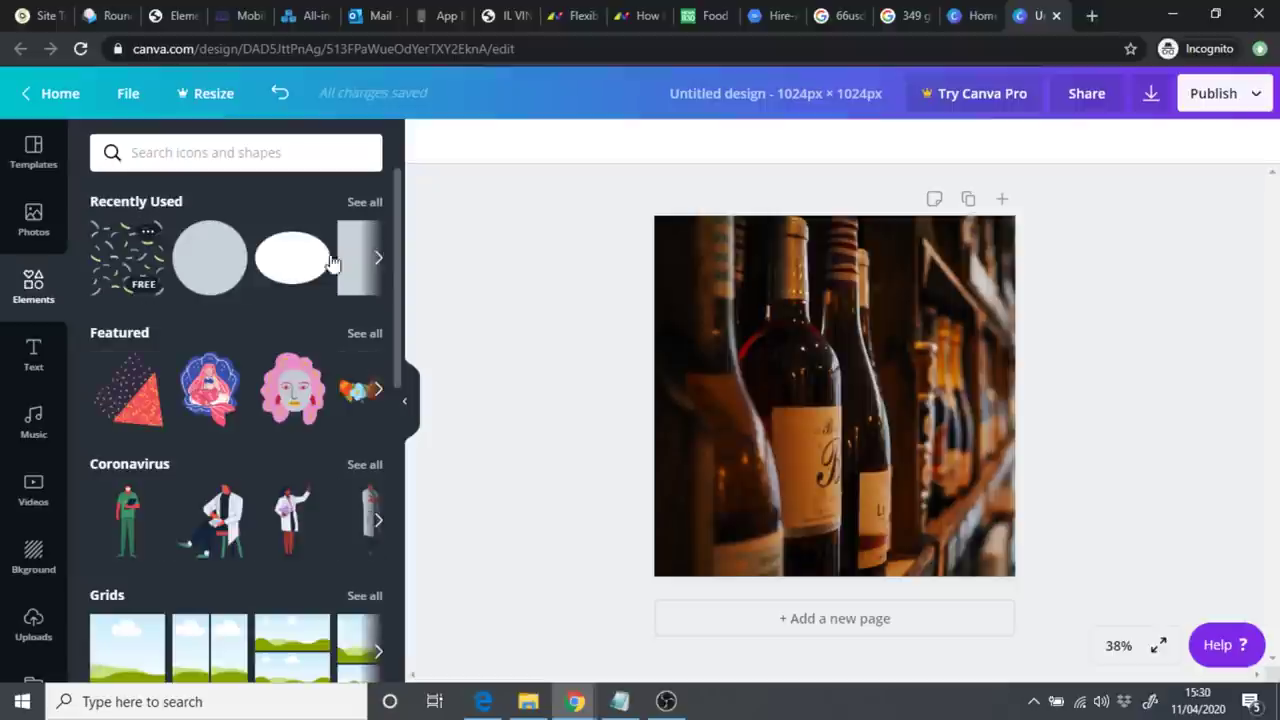
# - Add a grey square and stretch it to cover the whole wine-bottle photo
pyautogui.click(378, 260)
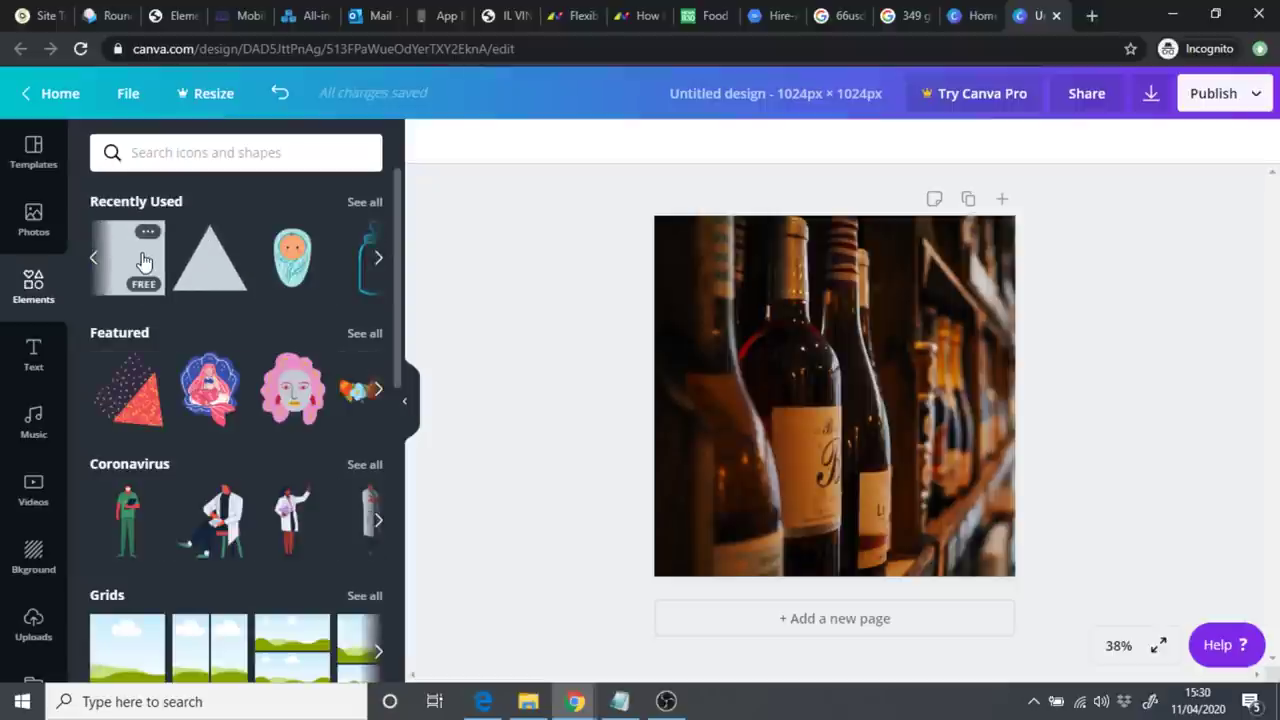
pyautogui.click(140, 270)
pyautogui.moveTo(733, 337); pyautogui.dragTo(729, 309)
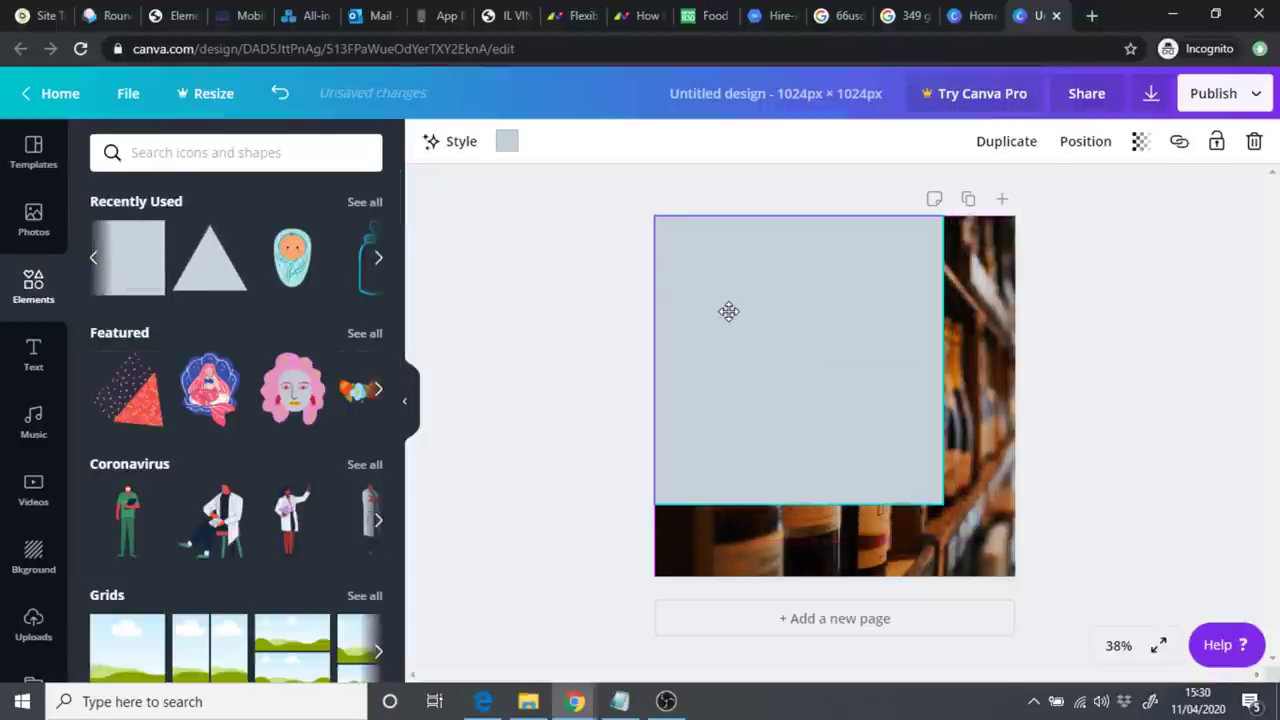
pyautogui.moveTo(942, 503); pyautogui.dragTo(1014, 576)
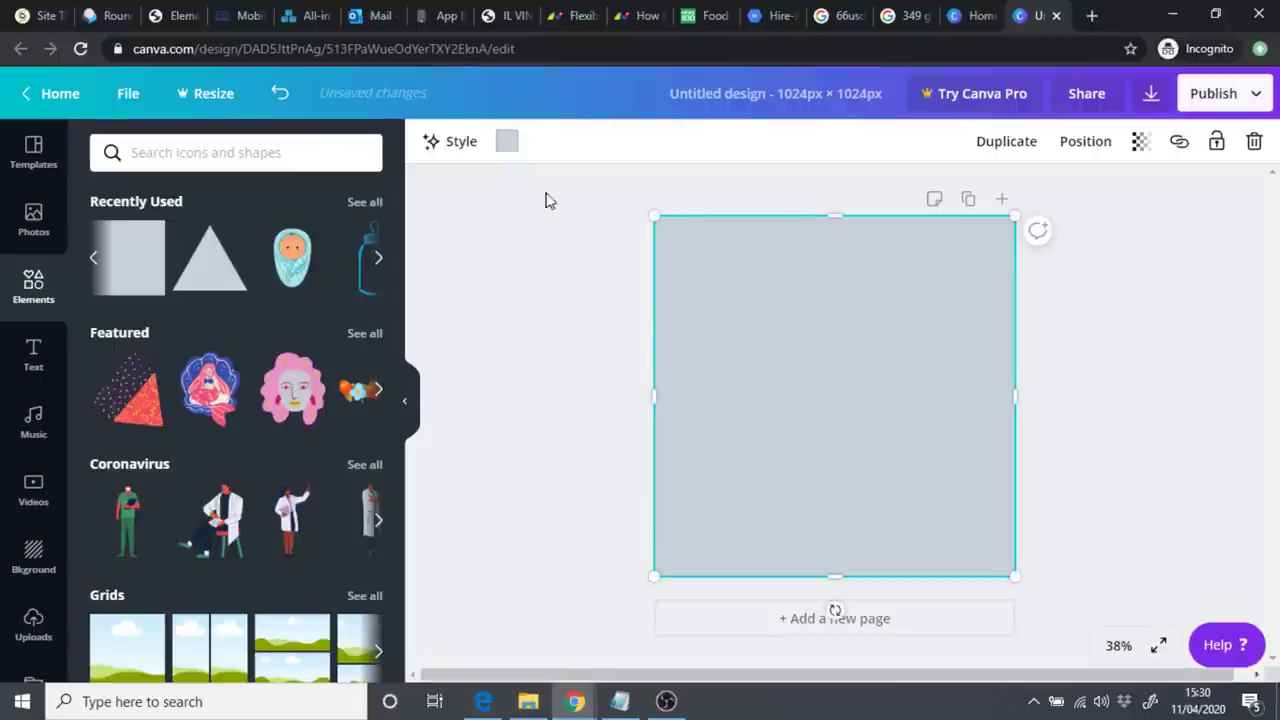
# - Colour the square maroon with the custom hex #6d1739
pyautogui.click(507, 143)
pyautogui.click(109, 239)
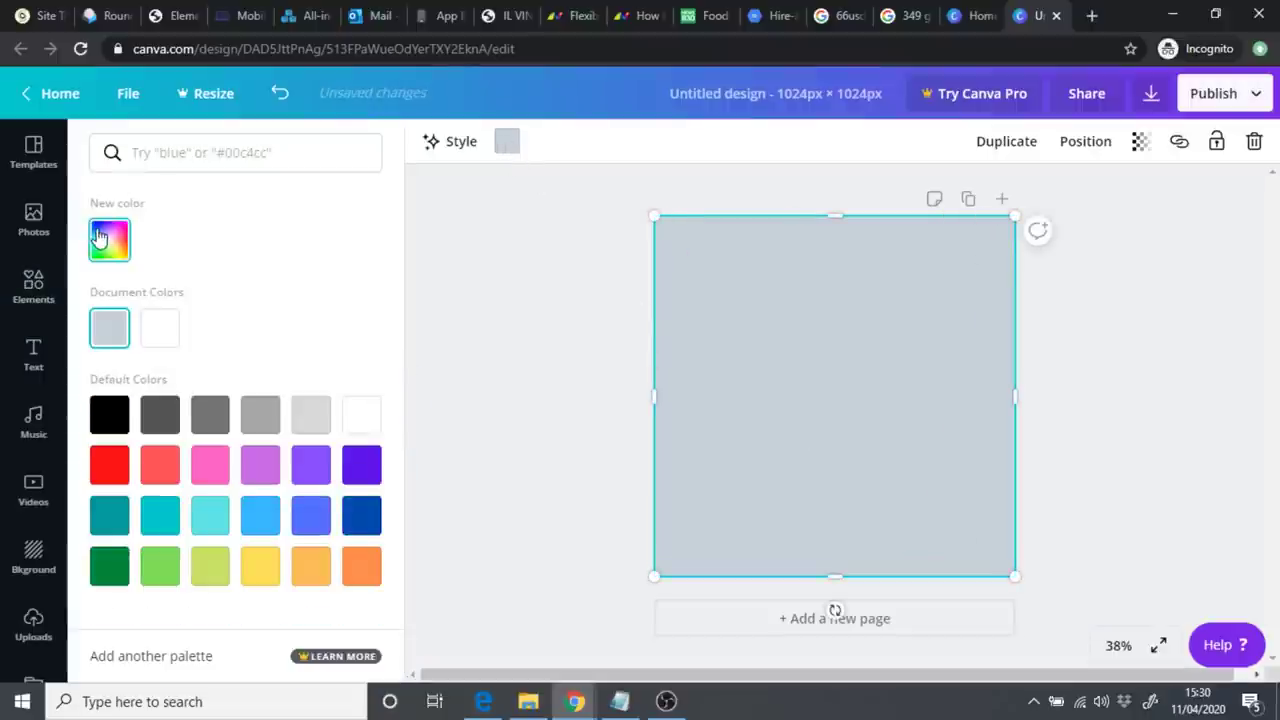
pyautogui.write('#6d1739')
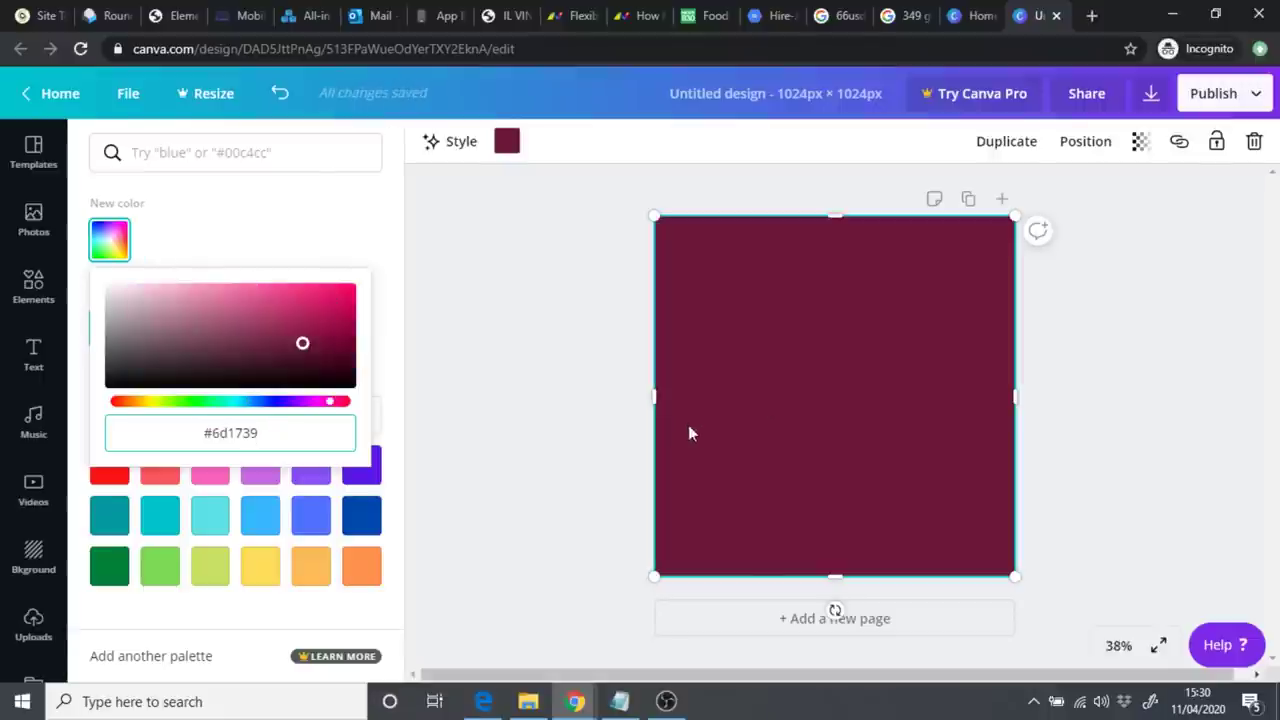
pyautogui.click(848, 396)
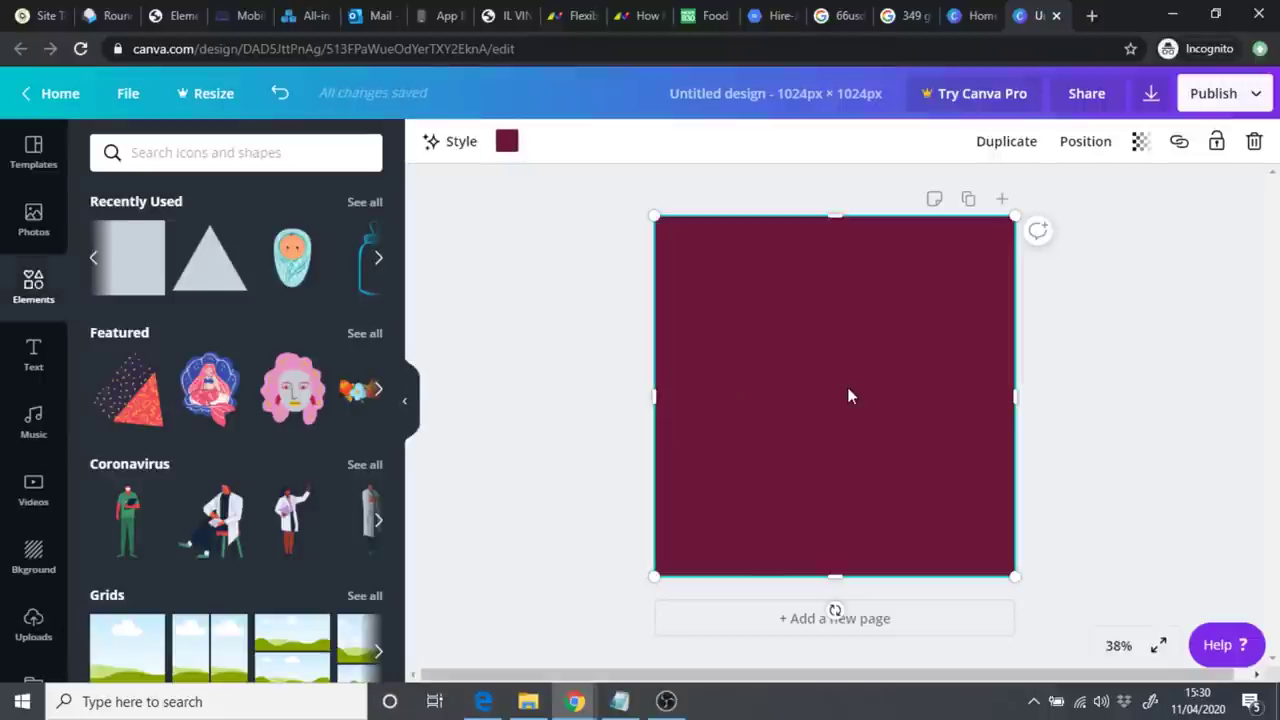
# - Set the square's transparency to 80 so the wine bottles show through
pyautogui.click(1140, 141)
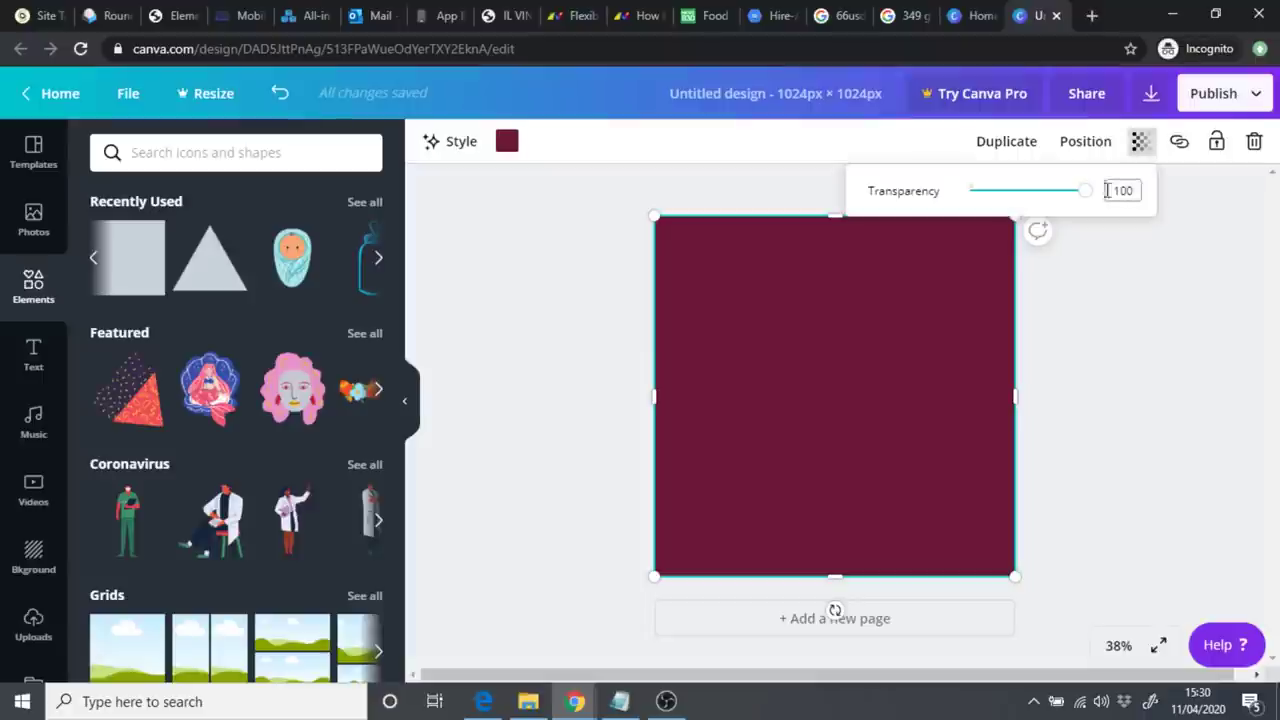
pyautogui.moveTo(1084, 191)
pyautogui.mouseDown()
pyautogui.moveTo(1053, 192)
pyautogui.moveTo(1067, 203)
pyautogui.mouseUp()
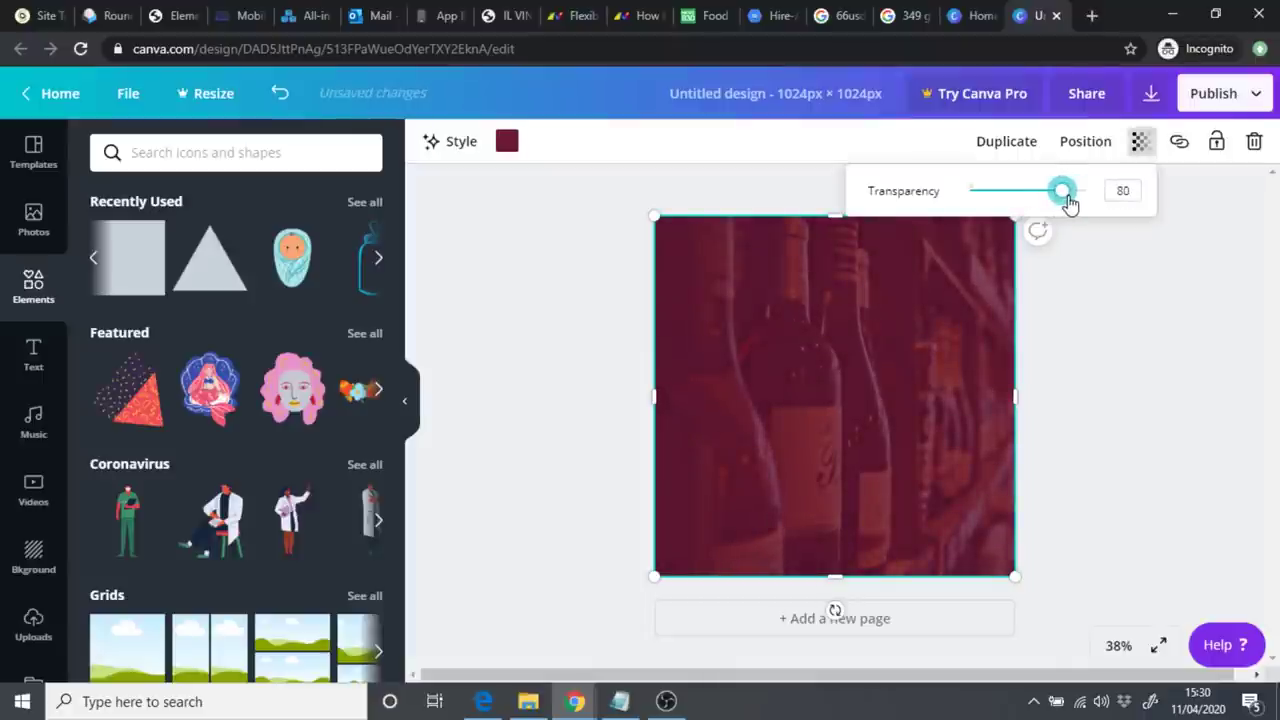
pyautogui.click(1155, 384)
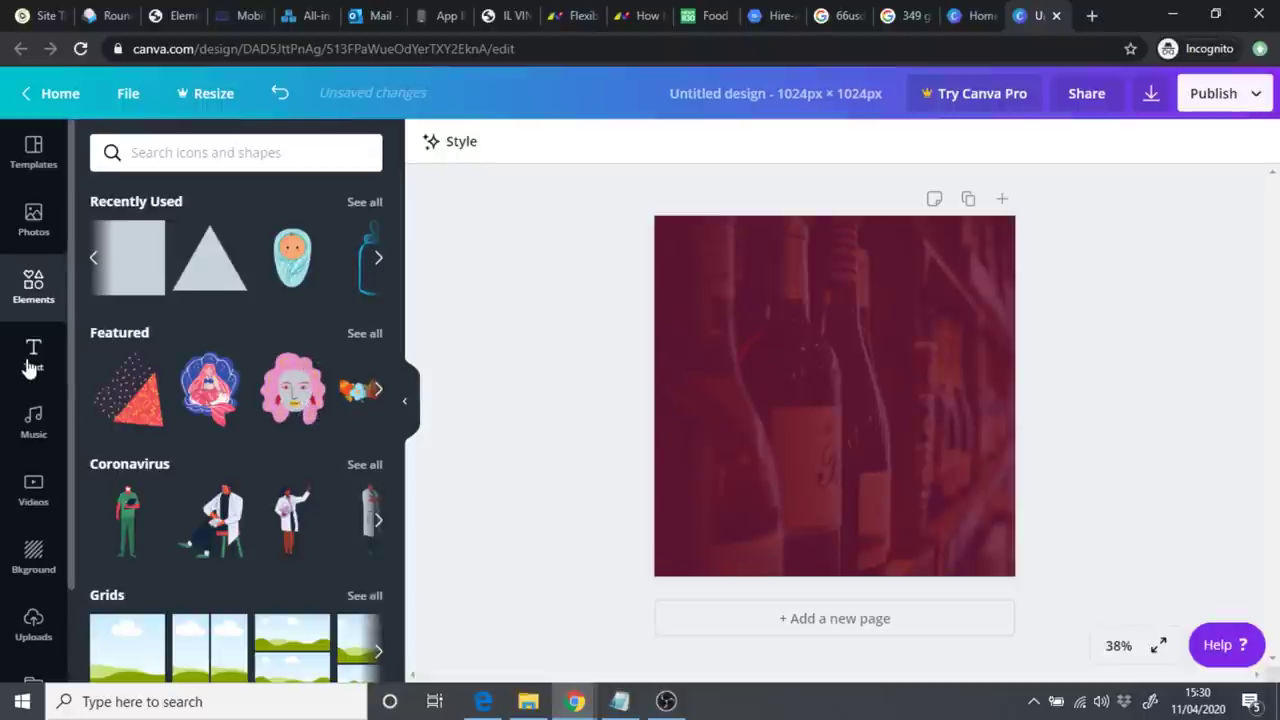
pyautogui.click(30, 366)
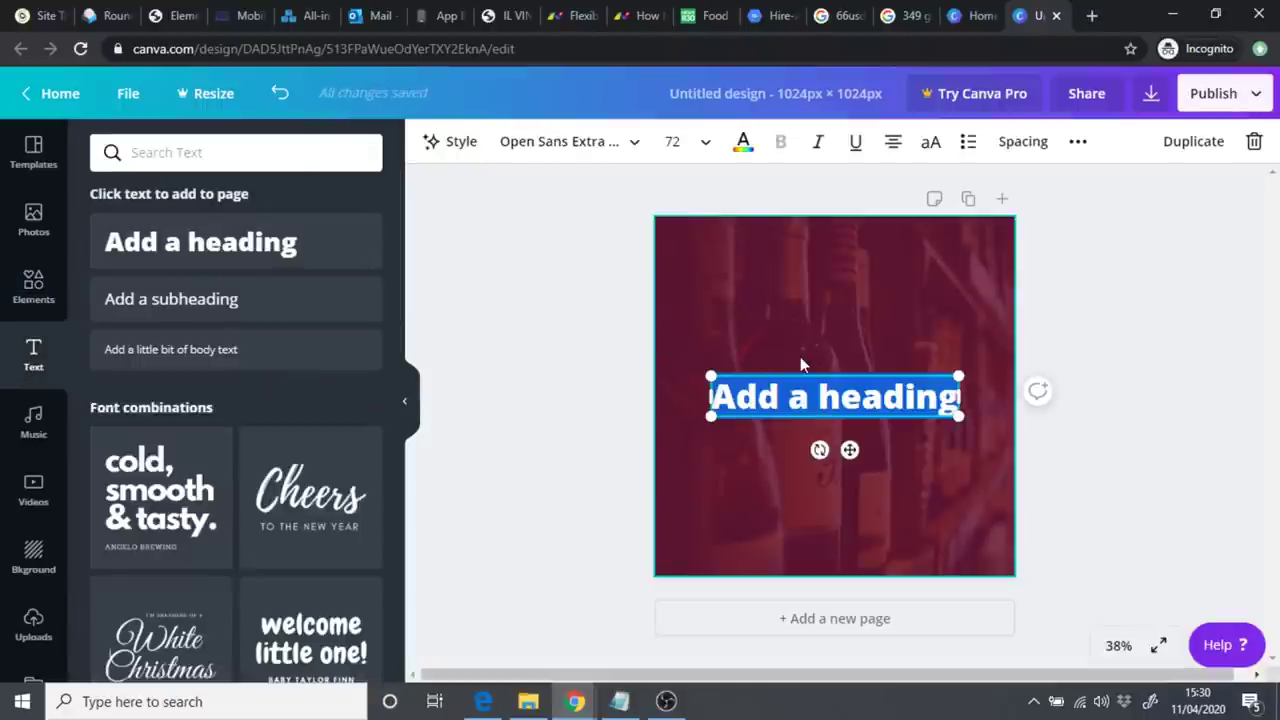
# - Type the heading text 'IL VINO', correcting the casing and spacing
pyautogui.write('ILVIN')
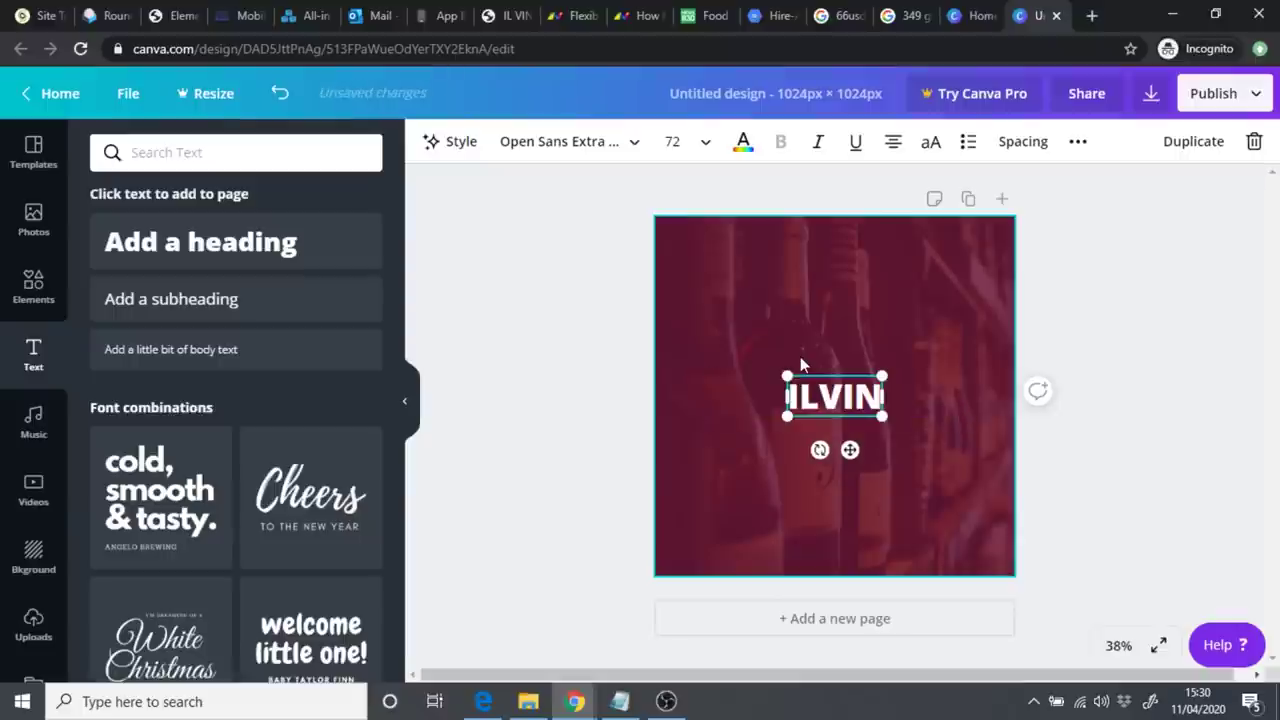
pyautogui.write('o')
pyautogui.press('BackSpace')
pyautogui.write('O')
pyautogui.press('Left')
pyautogui.press('Left')
pyautogui.press('Left')
pyautogui.press('Left')
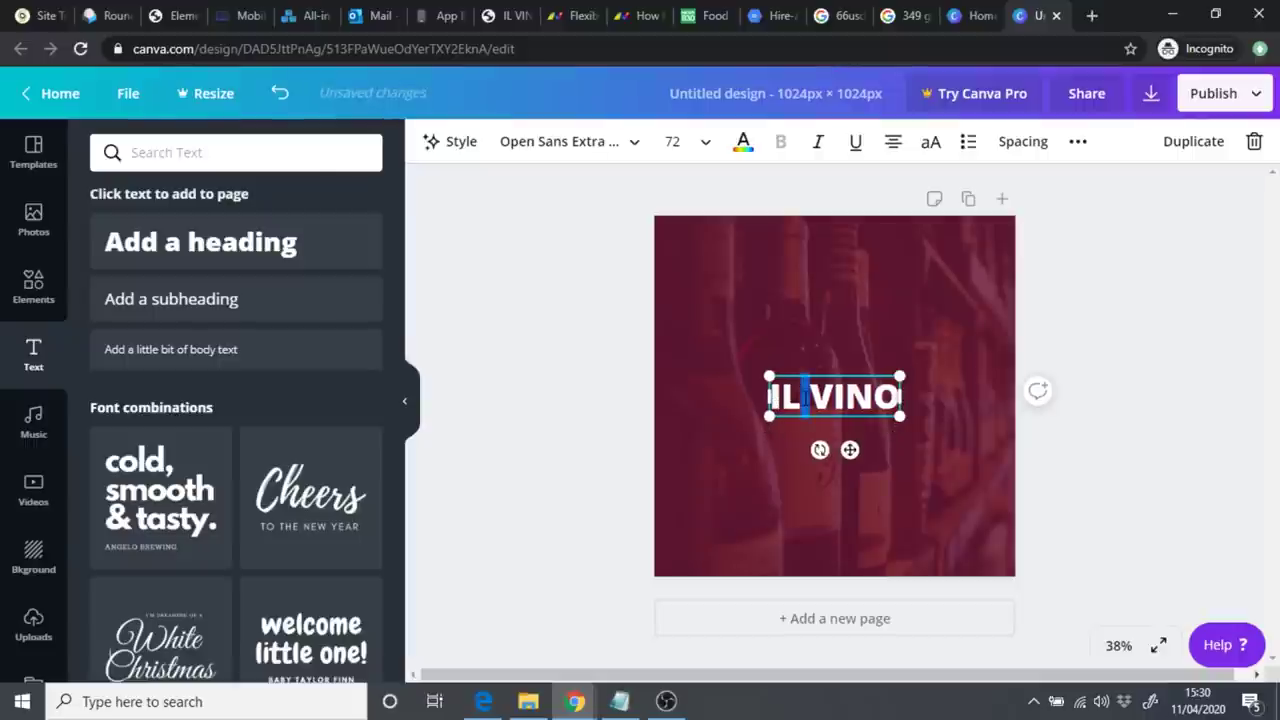
# - Set the IL VINO heading font to Alegreya Medium
pyautogui.hotkey('ctrl', 'a')
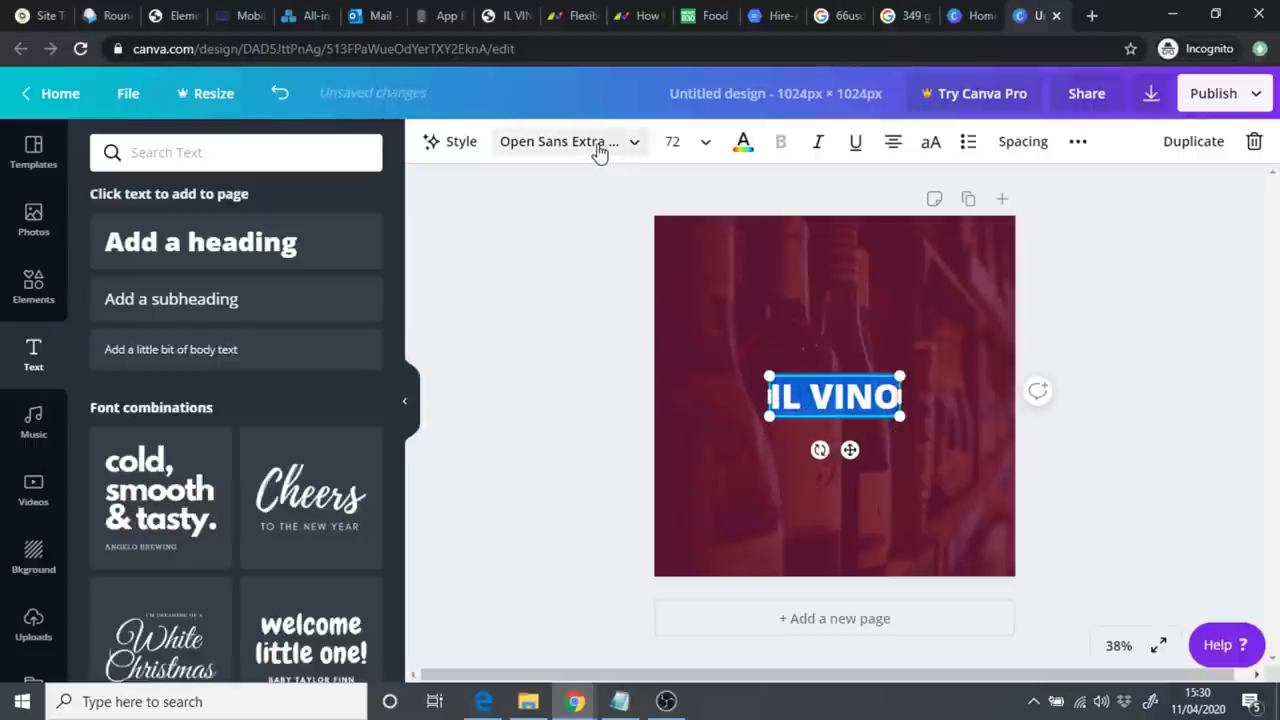
pyautogui.click(598, 150)
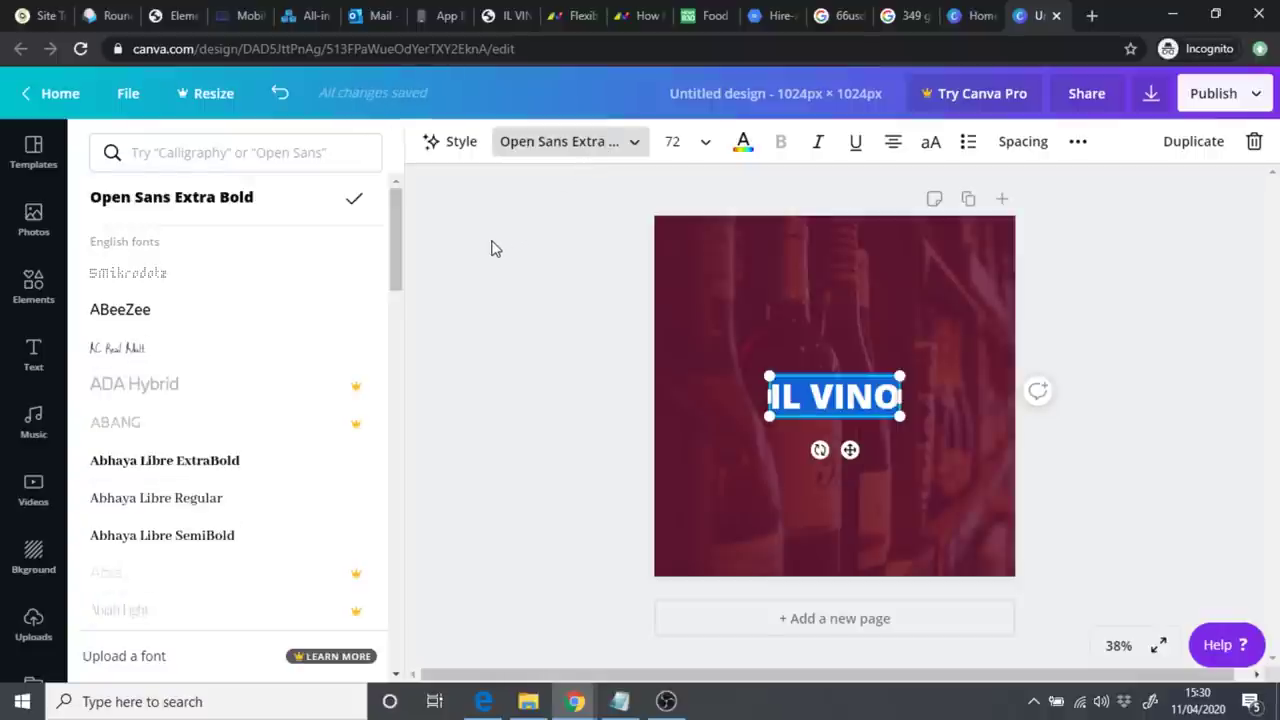
pyautogui.moveTo(400, 251); pyautogui.dragTo(412, 527)
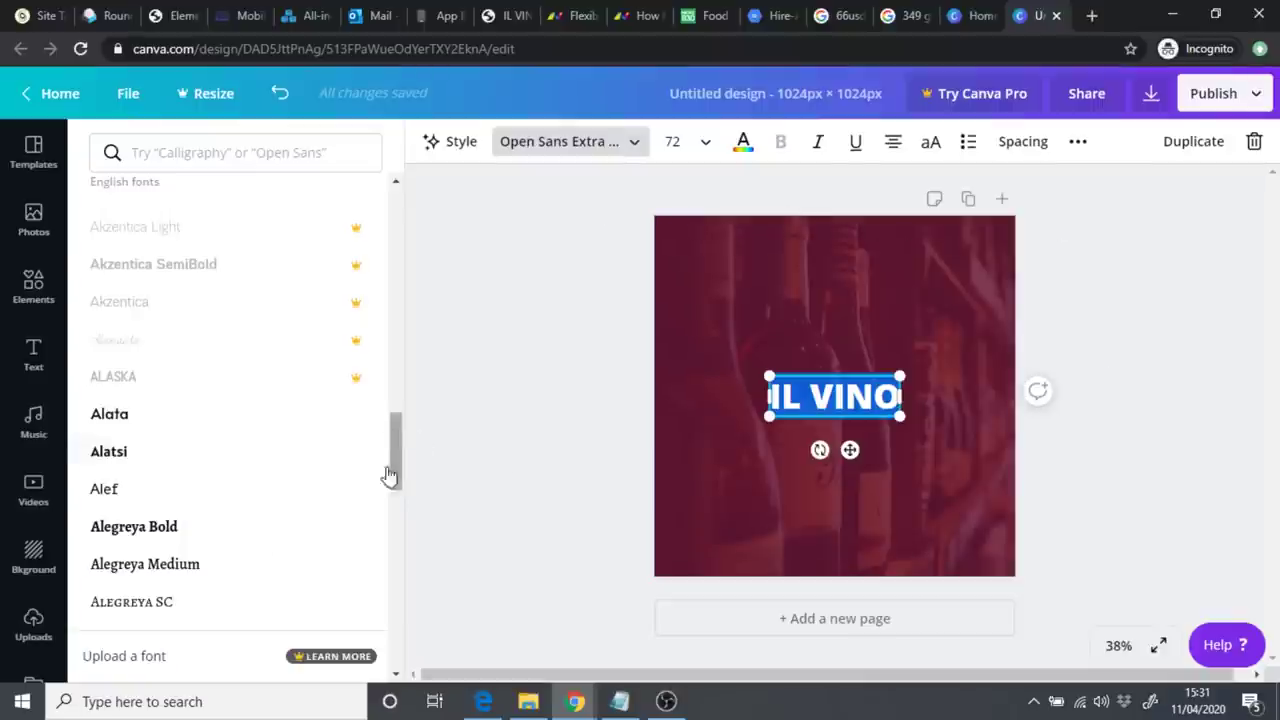
pyautogui.click(150, 564)
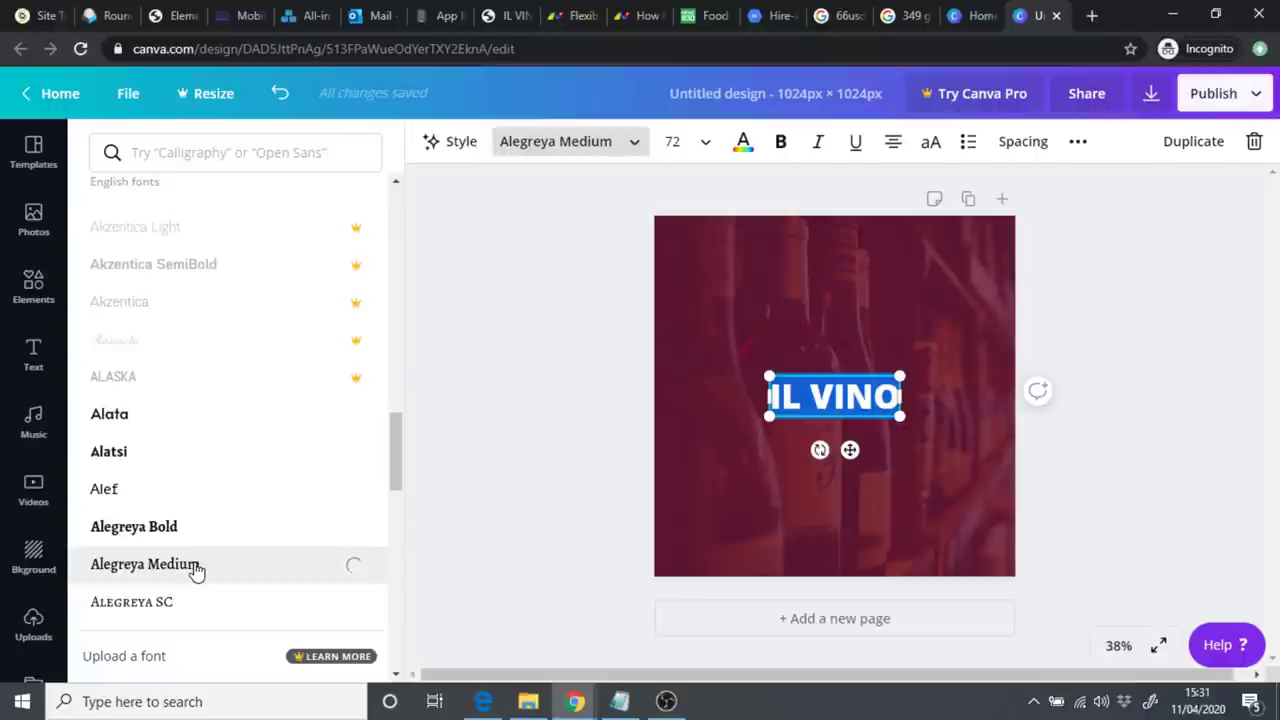
pyautogui.click(557, 346)
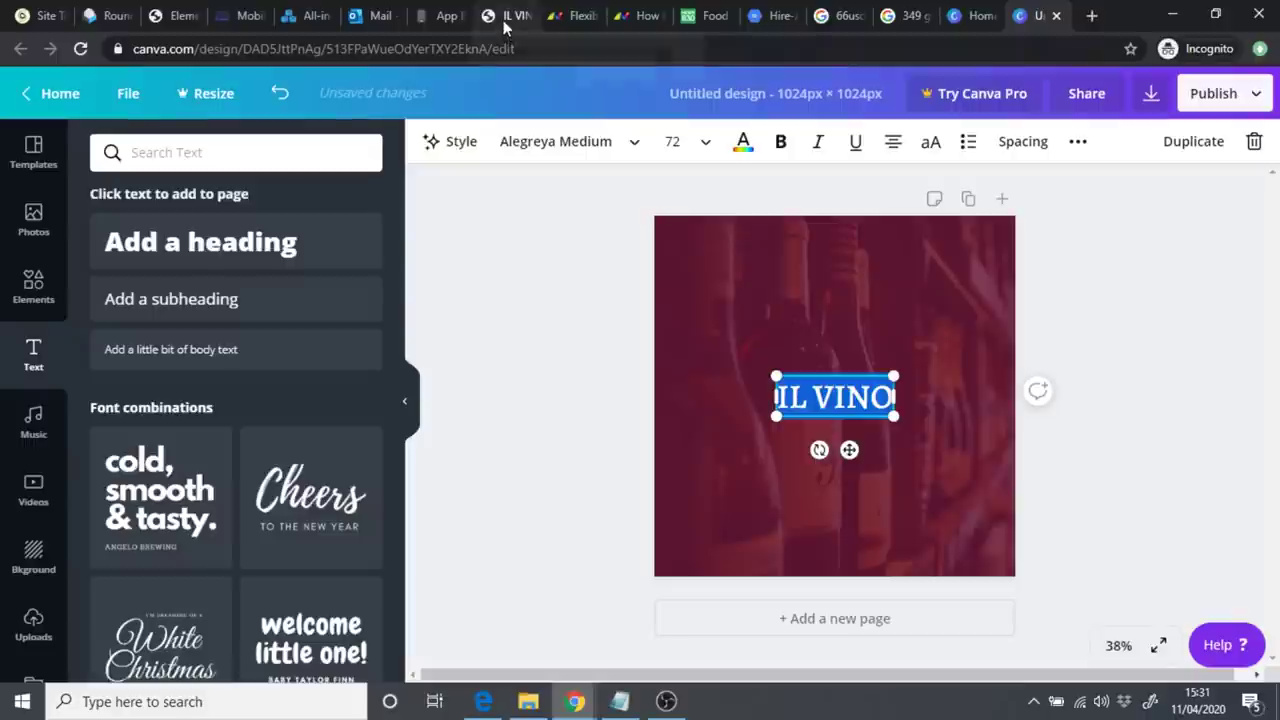
pyautogui.click(506, 22)
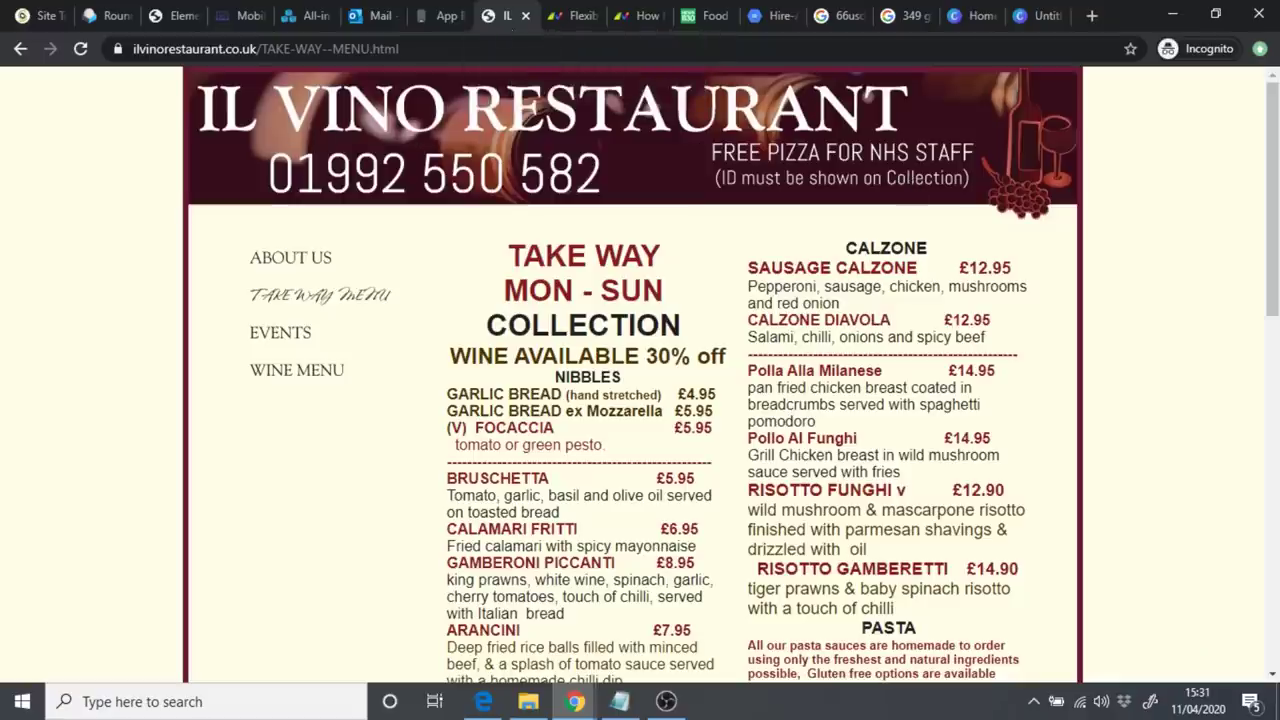
# - Enlarge the IL VINO heading to size 215 across the square's width and duplicate it
pyautogui.click(1030, 17)
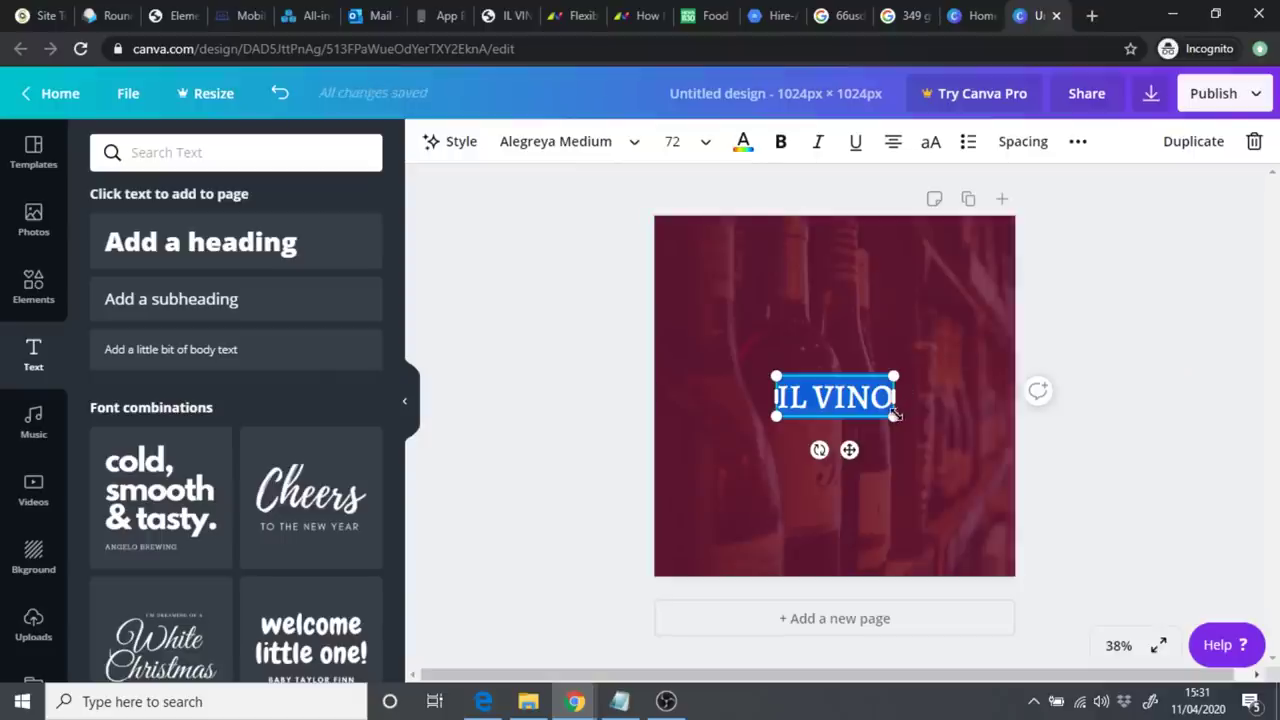
pyautogui.moveTo(967, 452); pyautogui.dragTo(1030, 464)
pyautogui.moveTo(946, 372); pyautogui.dragTo(877, 360)
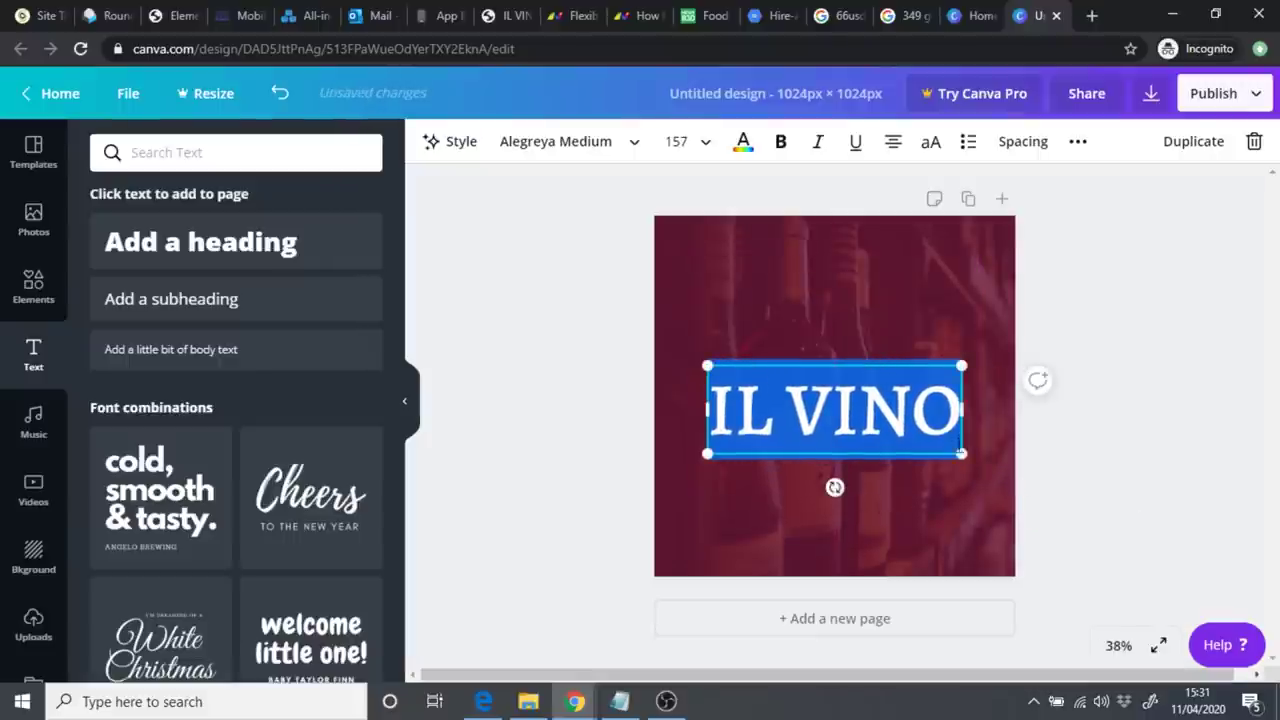
pyautogui.moveTo(961, 453); pyautogui.dragTo(1052, 500)
pyautogui.moveTo(881, 362); pyautogui.dragTo(838, 334)
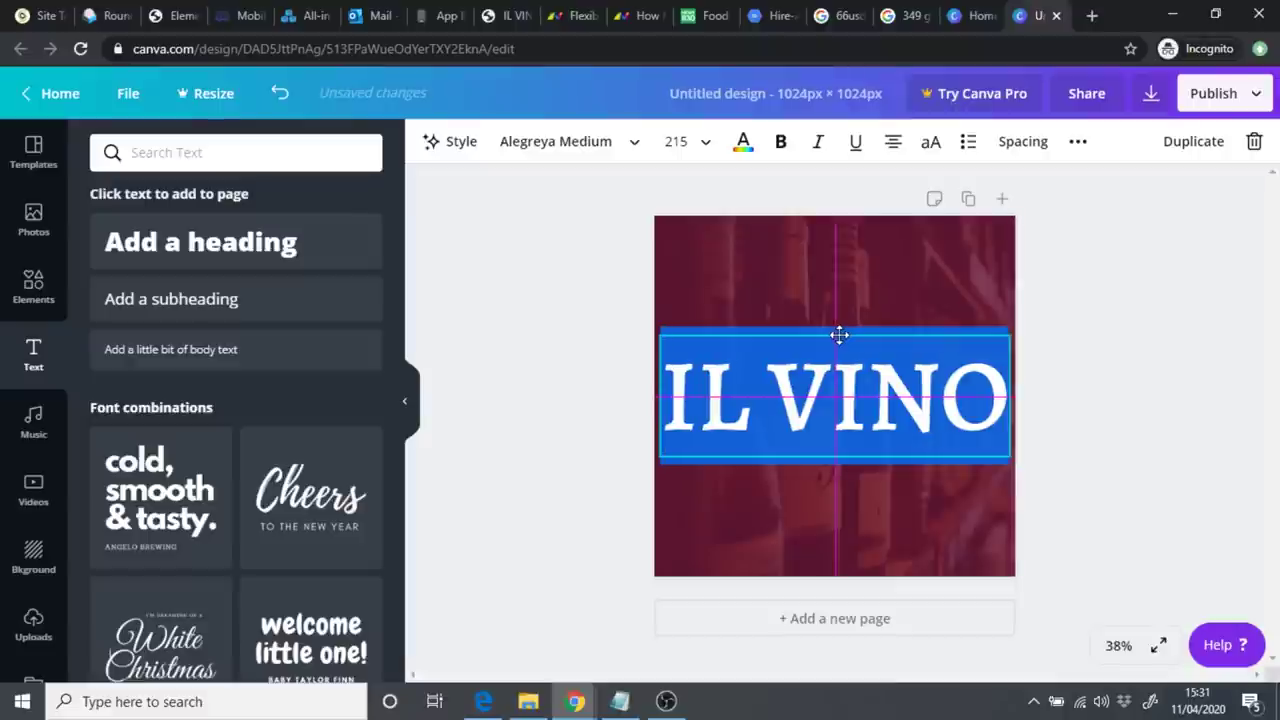
pyautogui.click(541, 330)
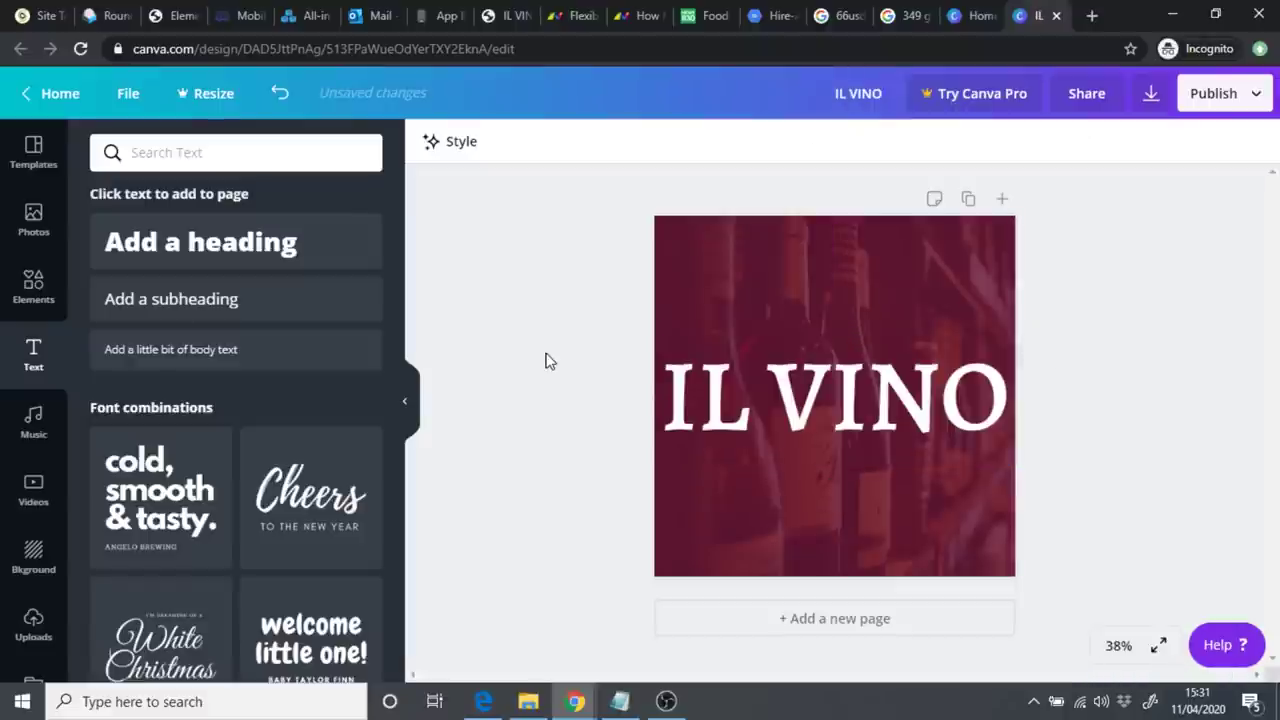
pyautogui.click(767, 380)
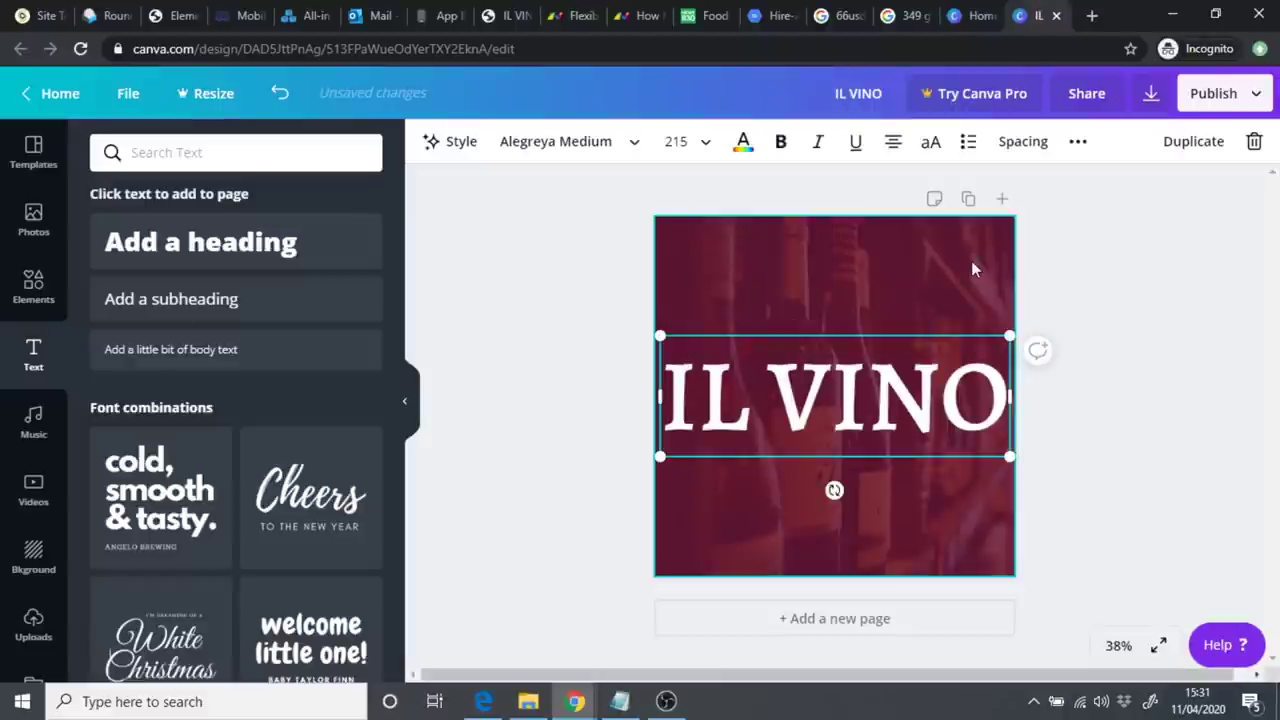
pyautogui.click(1184, 145)
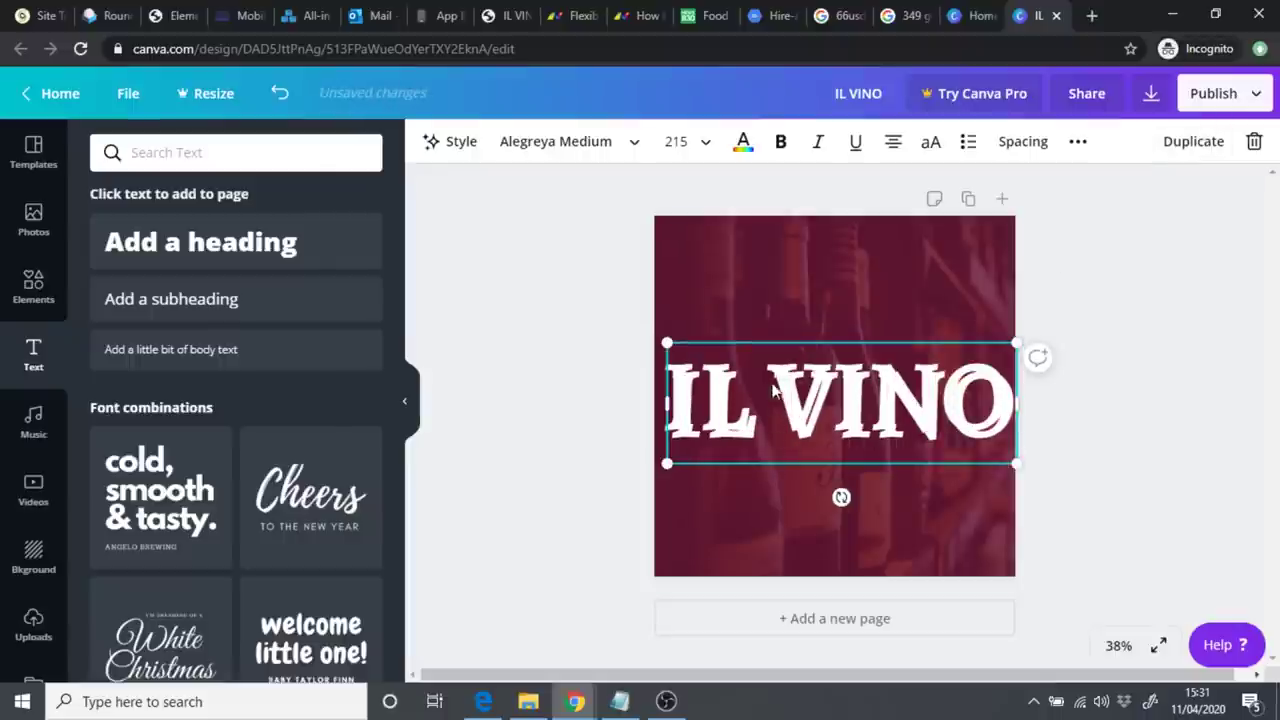
# - Change the copied heading to 'Delivery' at size 64, placed beneath IL VINO
pyautogui.hotkey('ctrl', 'd')
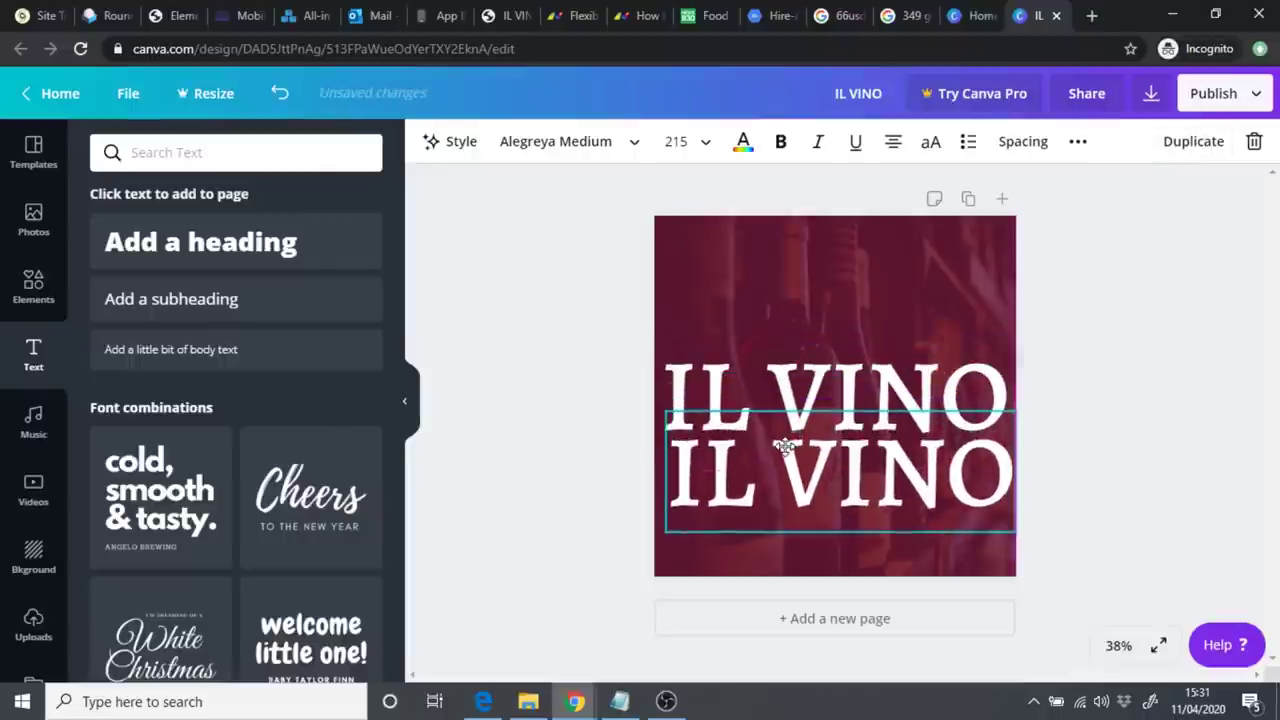
pyautogui.doubleClick(760, 466)
pyautogui.moveTo(666, 478); pyautogui.dragTo(1030, 473)
pyautogui.write('De')
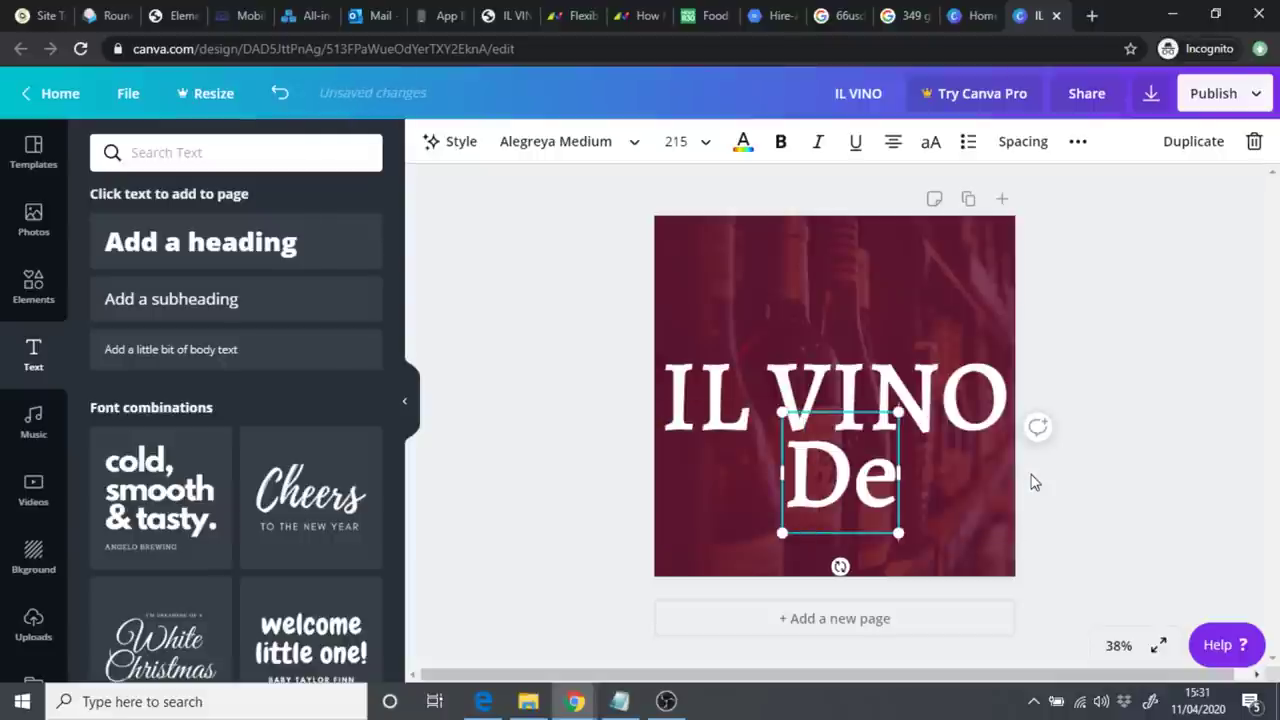
pyautogui.write('livery')
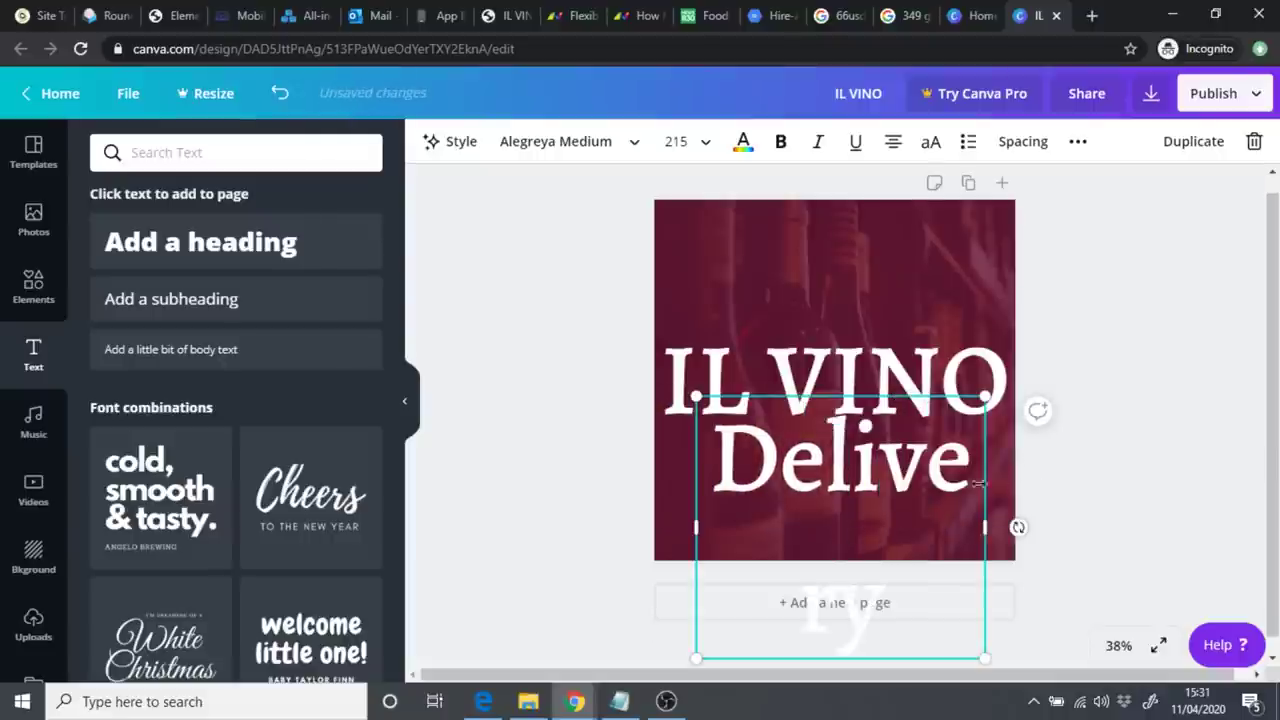
pyautogui.click(700, 147)
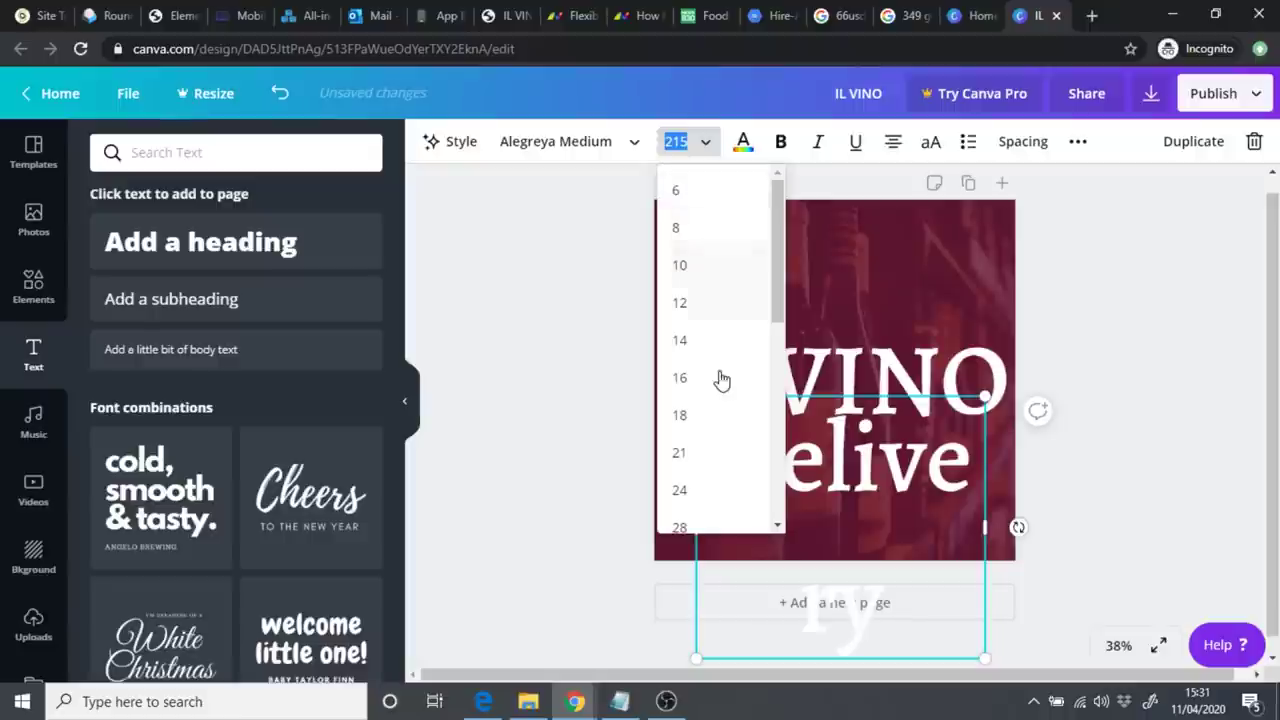
pyautogui.moveTo(778, 314); pyautogui.dragTo(730, 443)
pyautogui.click(722, 441)
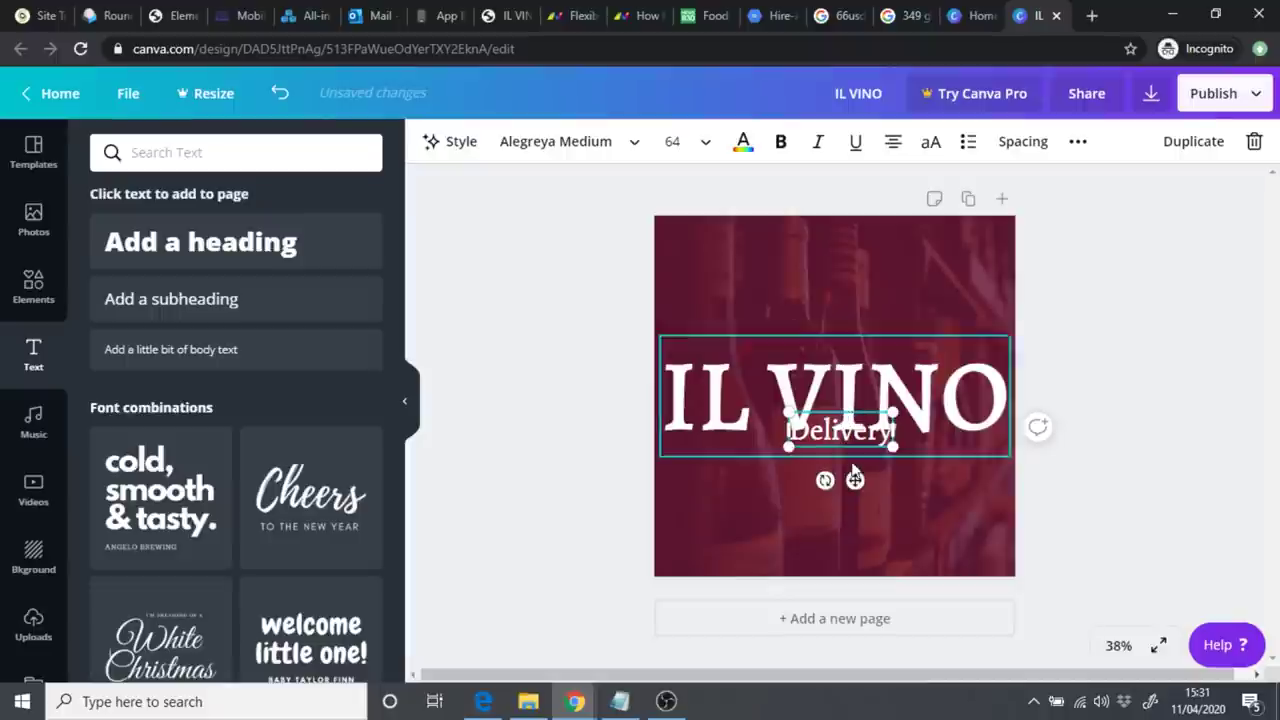
pyautogui.moveTo(854, 479); pyautogui.dragTo(850, 509)
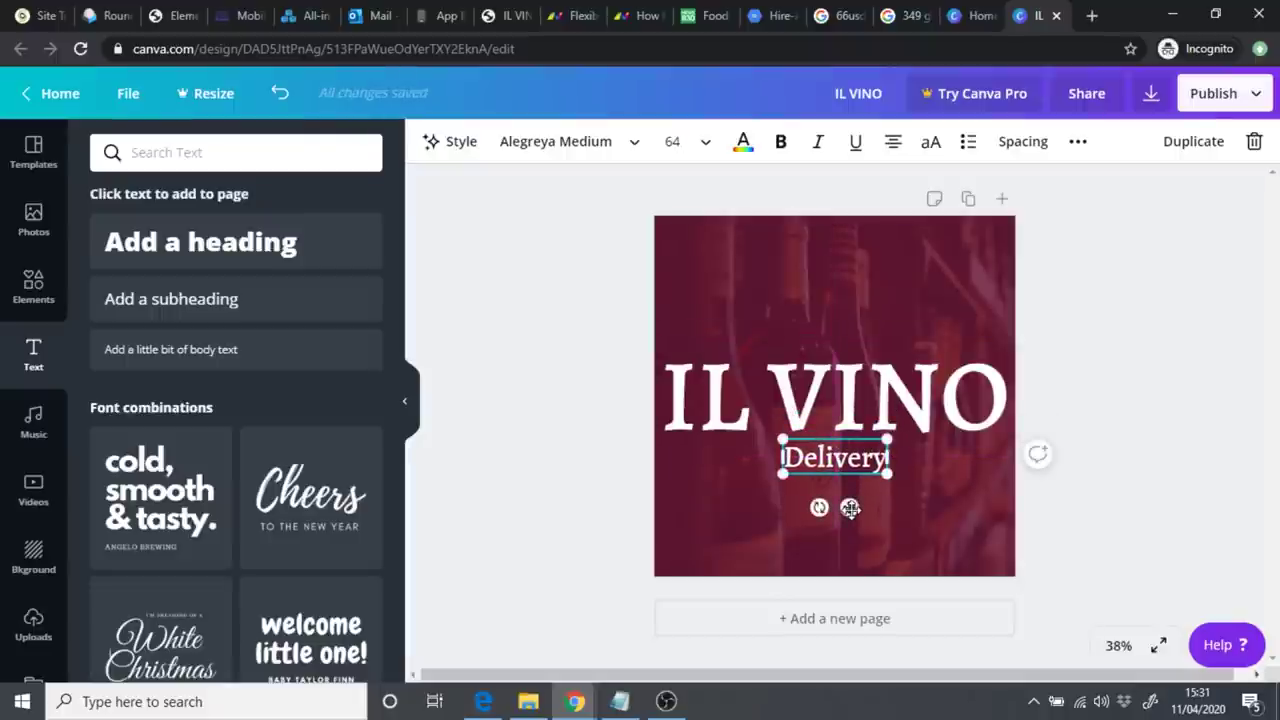
pyautogui.click(1126, 467)
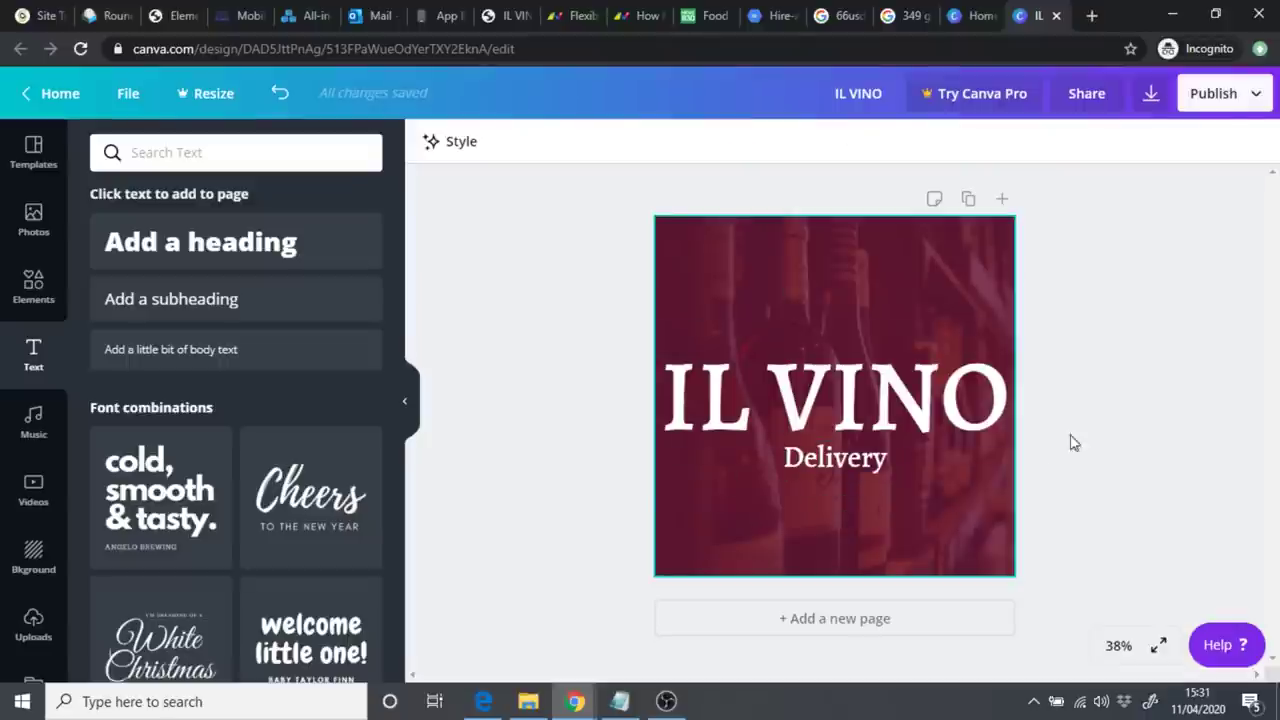
# - Resize IL VINO to 210, widen it onto one line and centre it
pyautogui.click(945, 416)
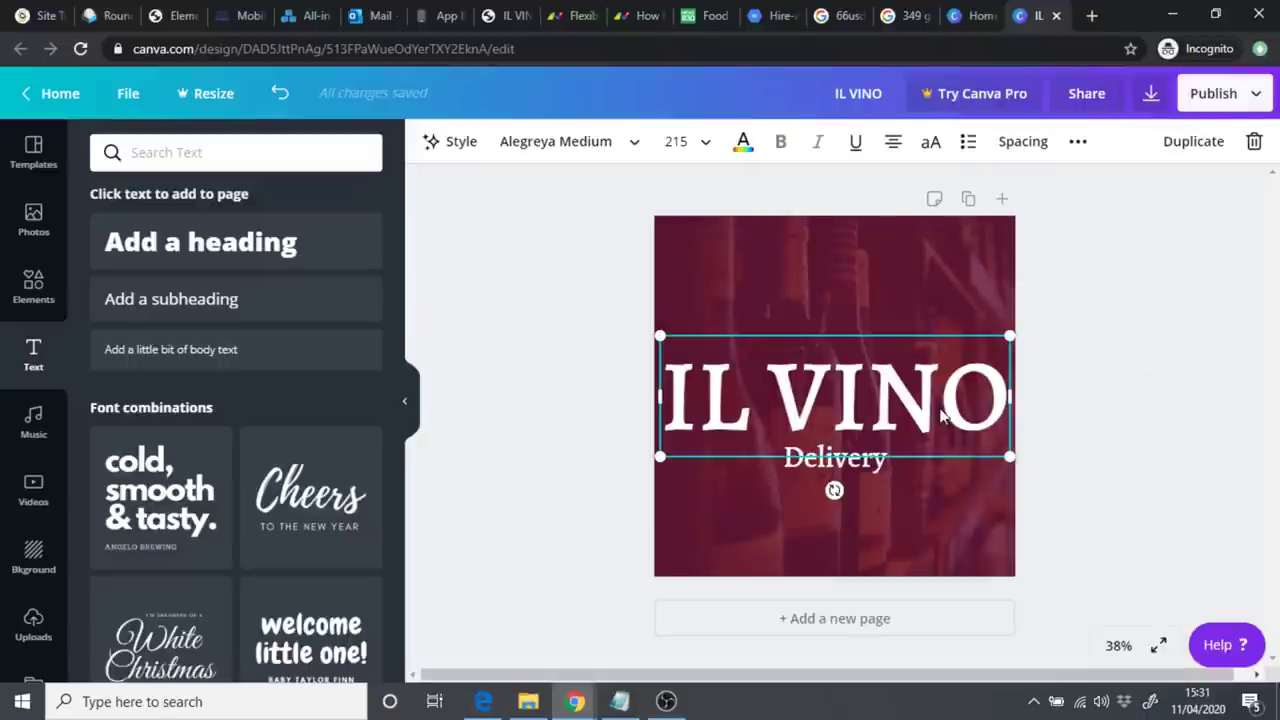
pyautogui.click(692, 141)
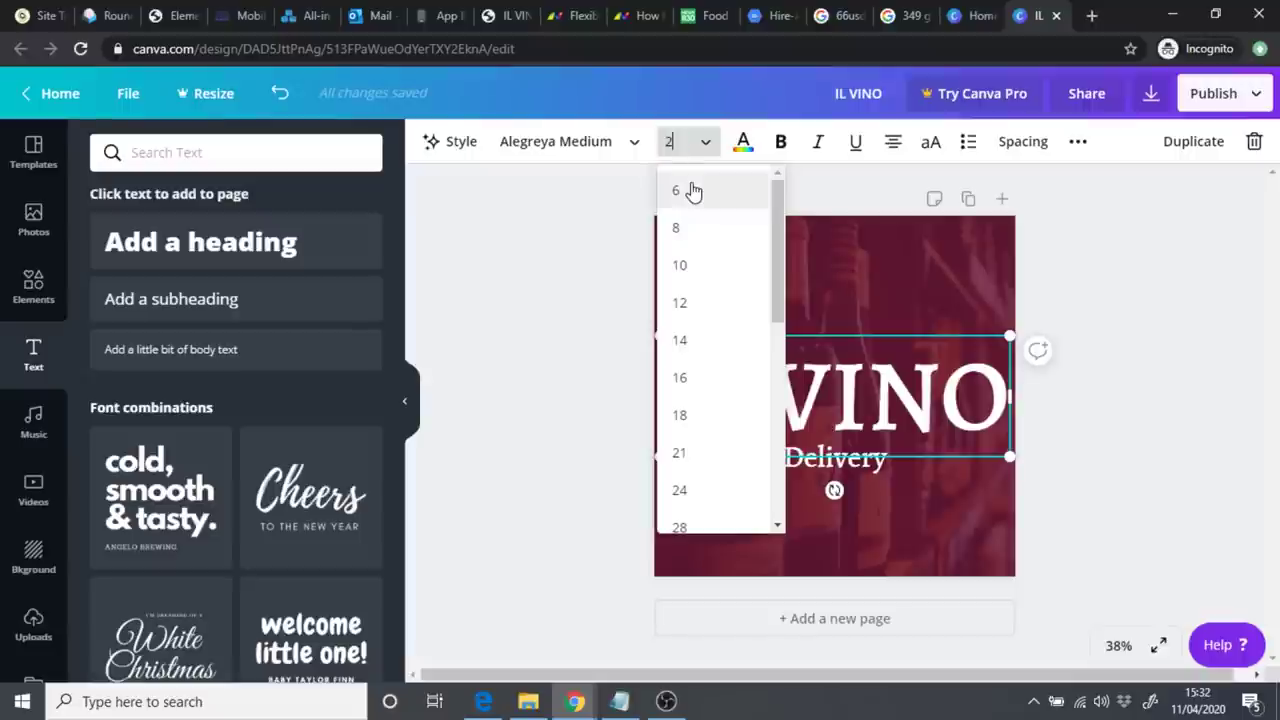
pyautogui.write('210')
pyautogui.press('Return')
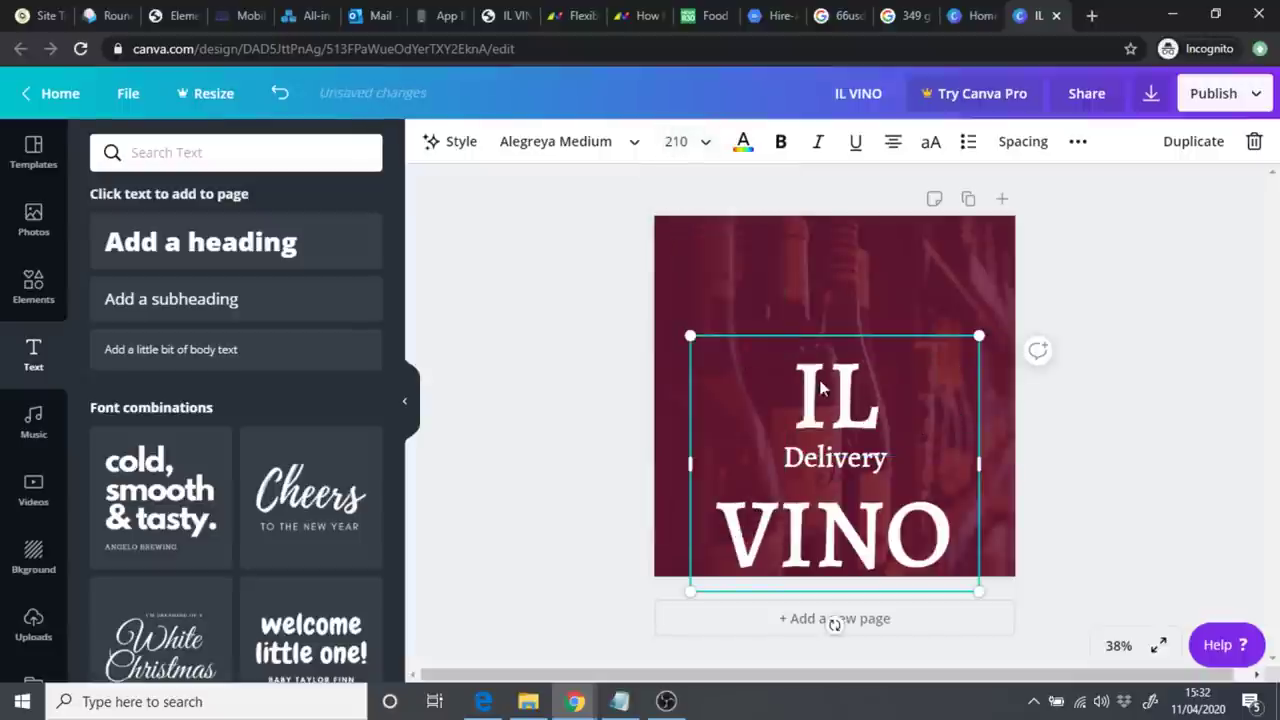
pyautogui.moveTo(1003, 464); pyautogui.dragTo(1054, 457)
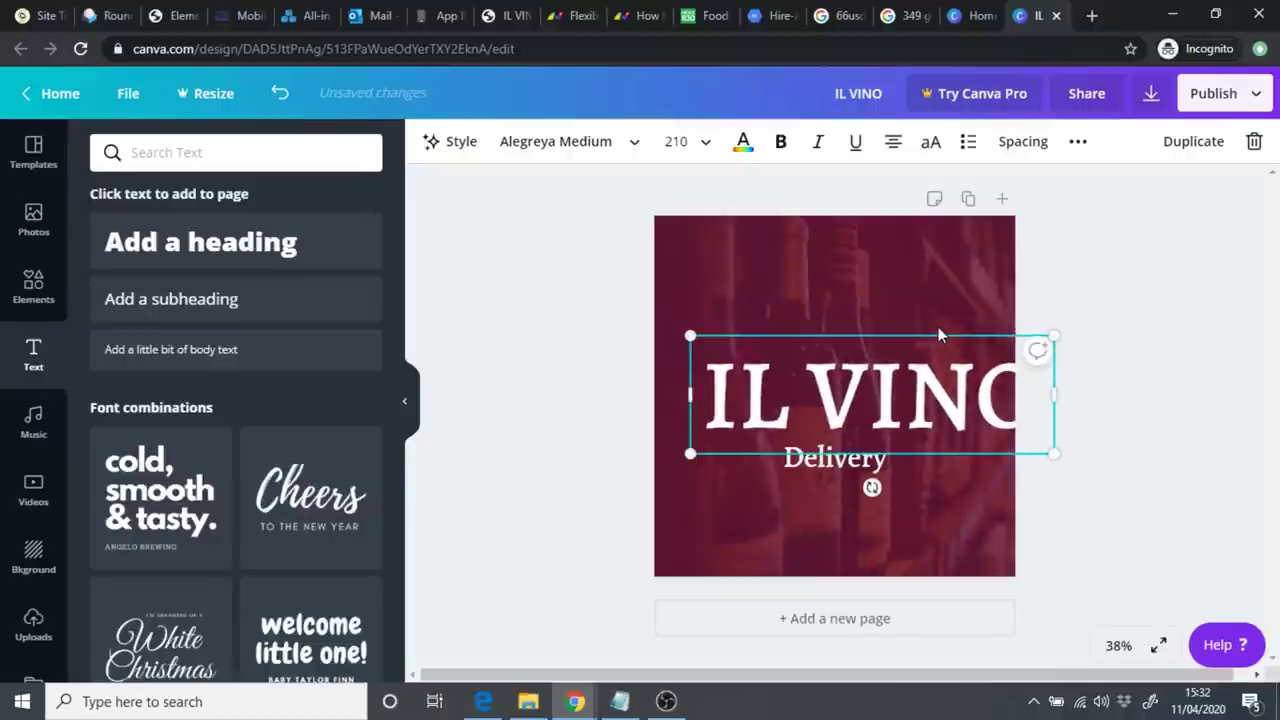
pyautogui.moveTo(924, 390); pyautogui.dragTo(886, 380)
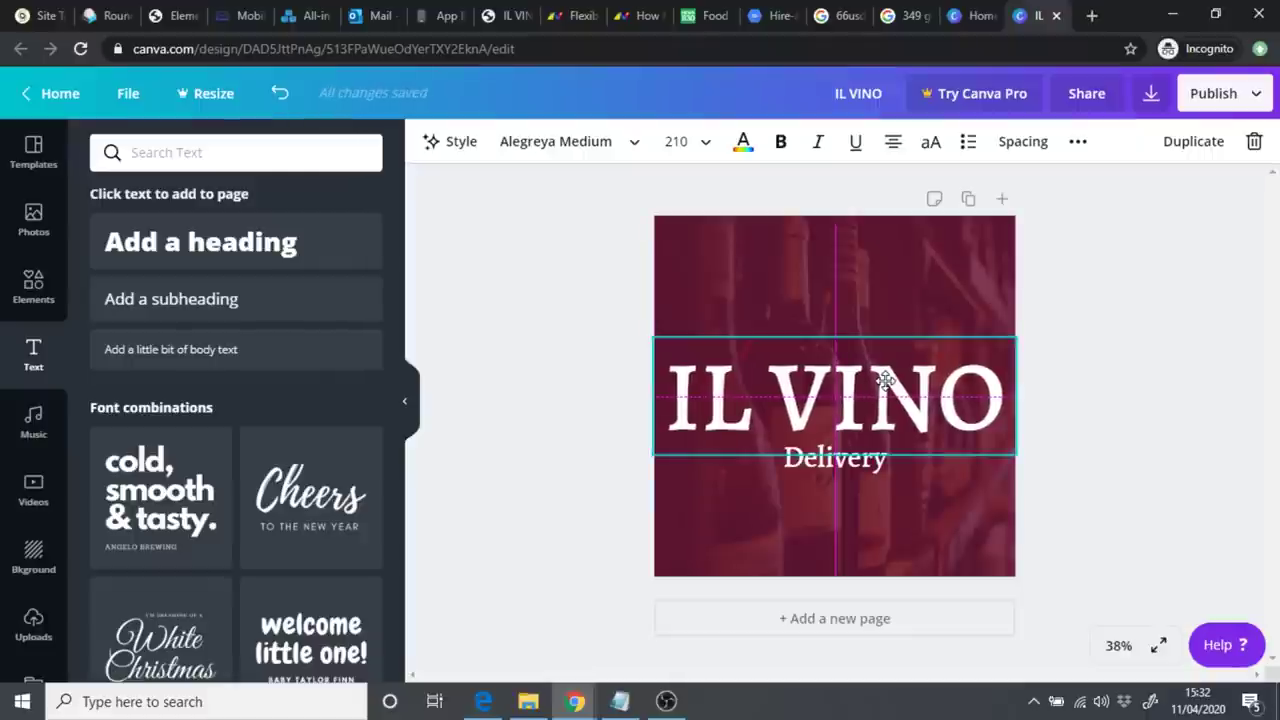
pyautogui.click(601, 359)
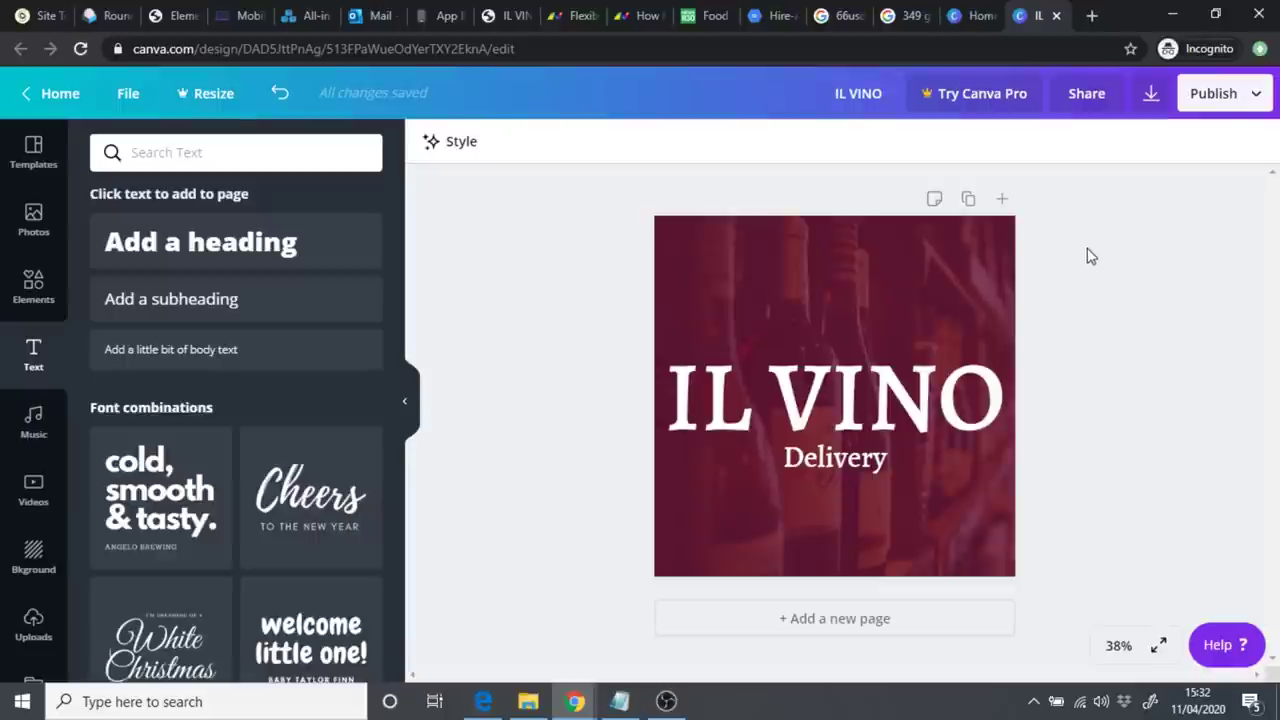
pyautogui.click(1151, 94)
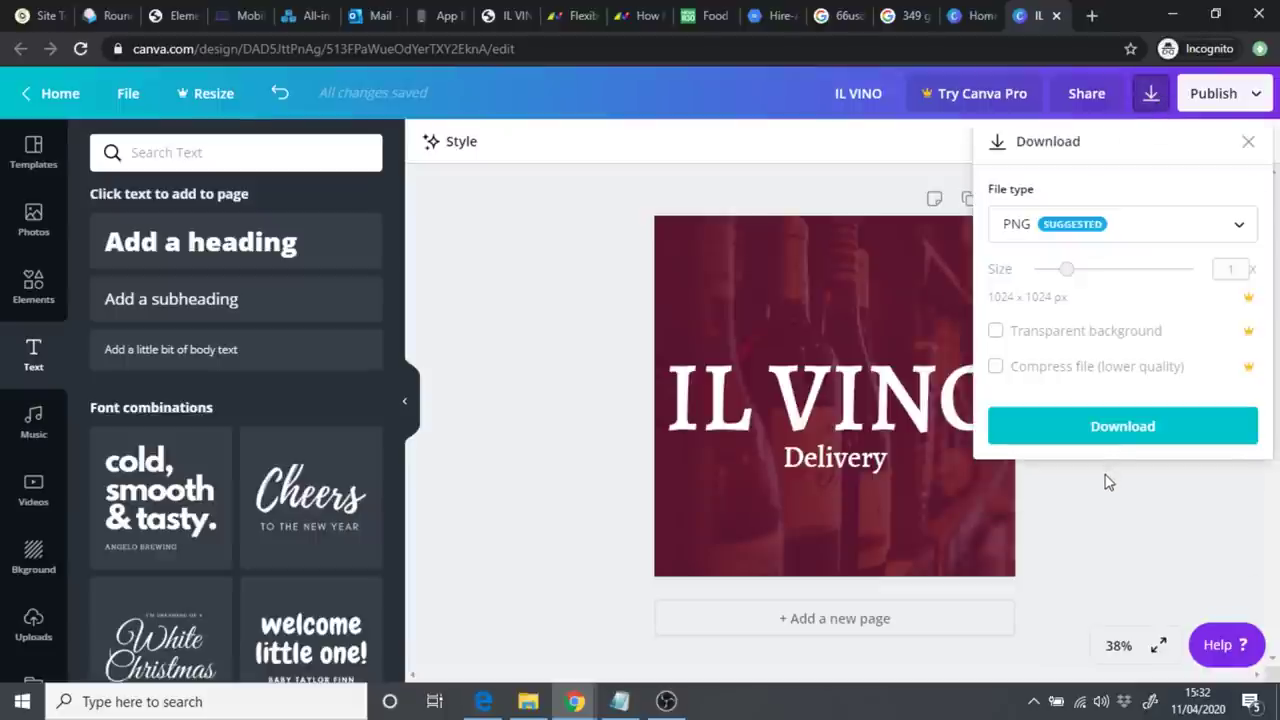
# - Download the design as IL VINO.png and dismiss the browser's download bar
pyautogui.click(1108, 428)
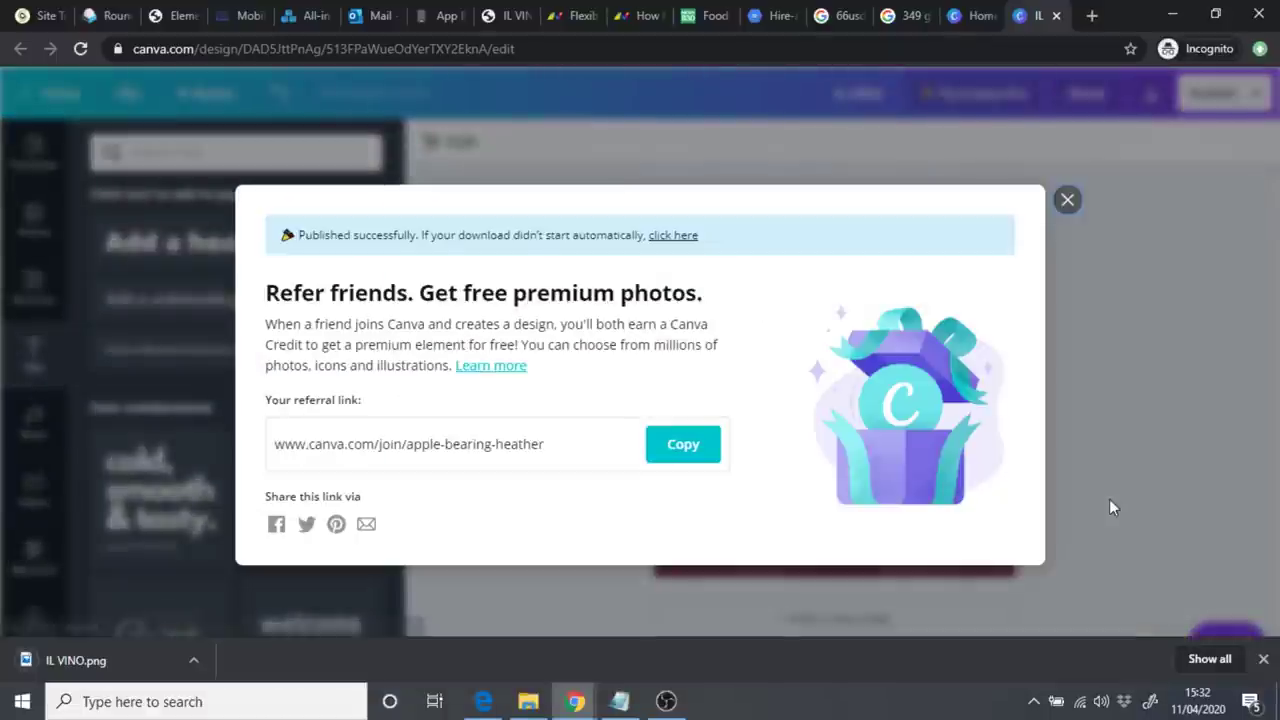
pyautogui.click(1263, 659)
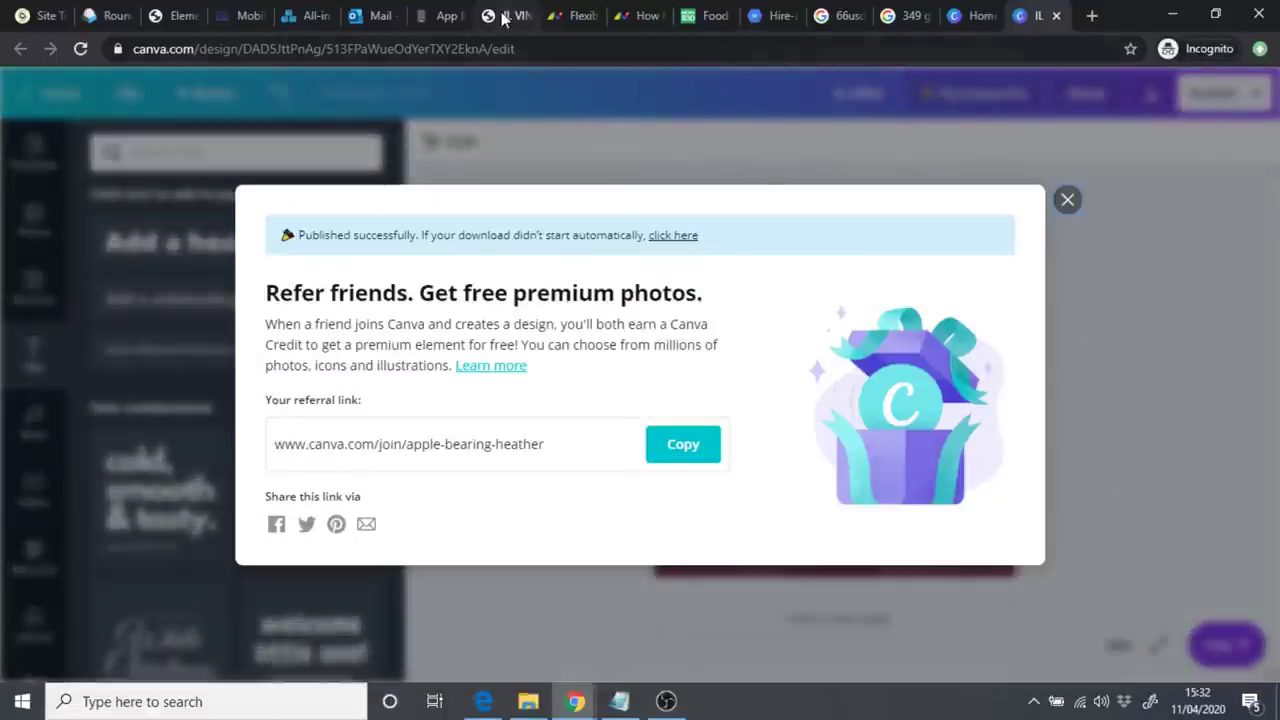
# - Upload the IL VINO image from Downloads as the AppInstitute app icon
pyautogui.click(456, 18)
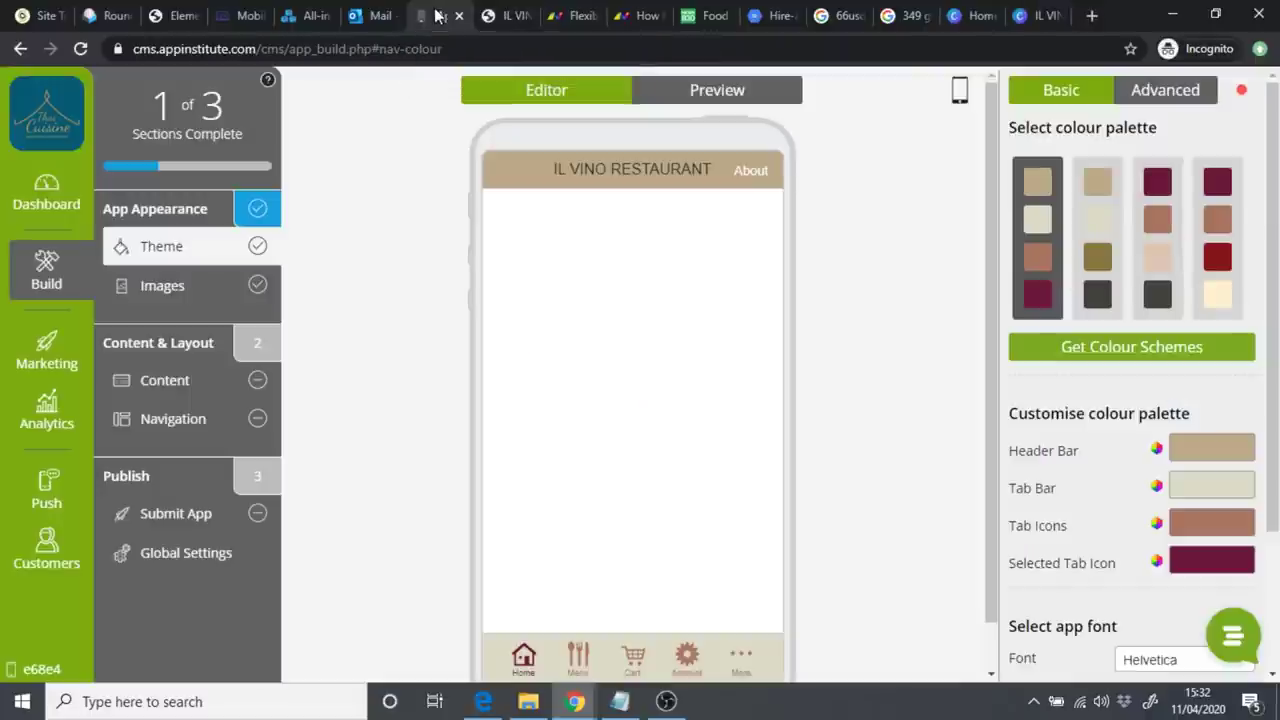
pyautogui.click(214, 286)
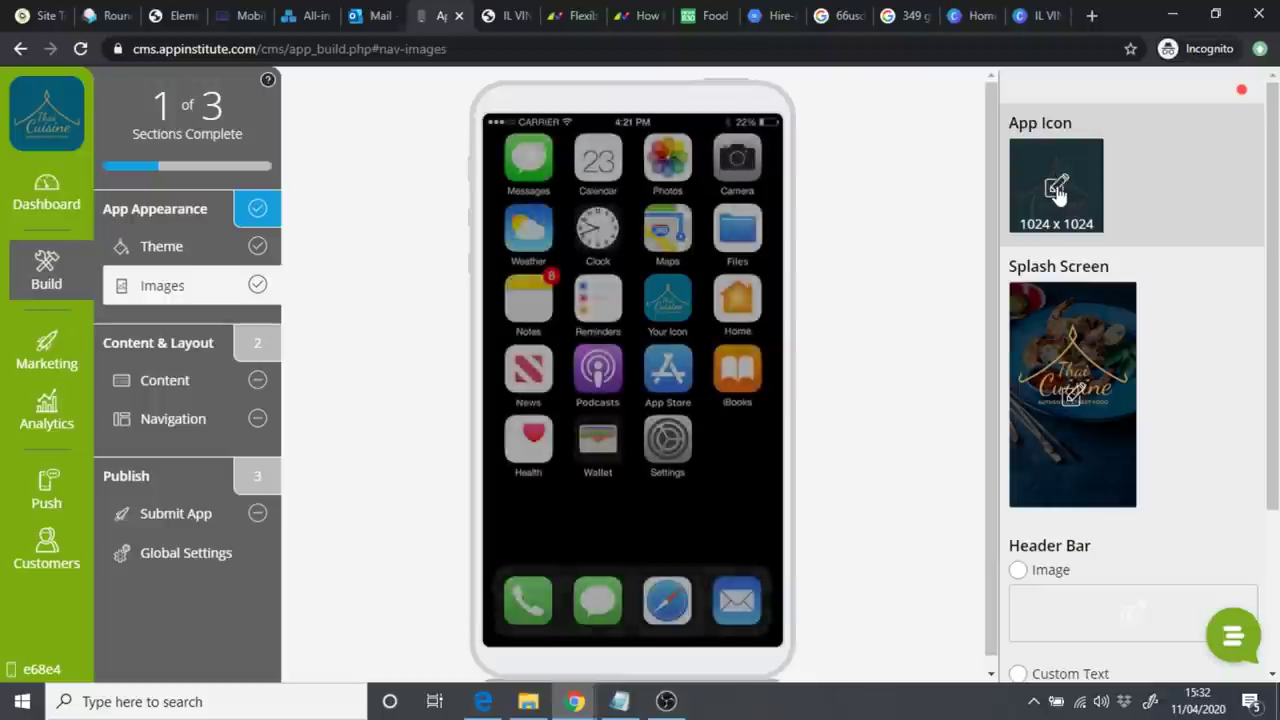
pyautogui.click(1057, 190)
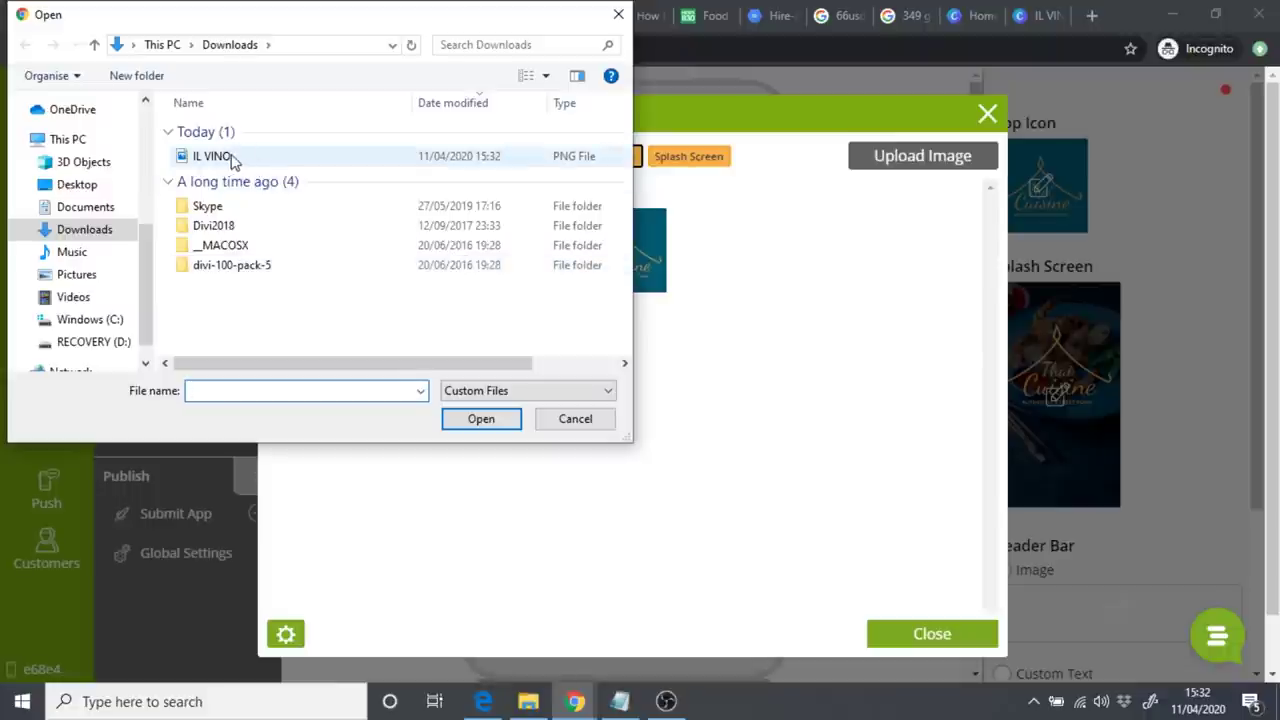
pyautogui.click(230, 160)
pyautogui.click(475, 418)
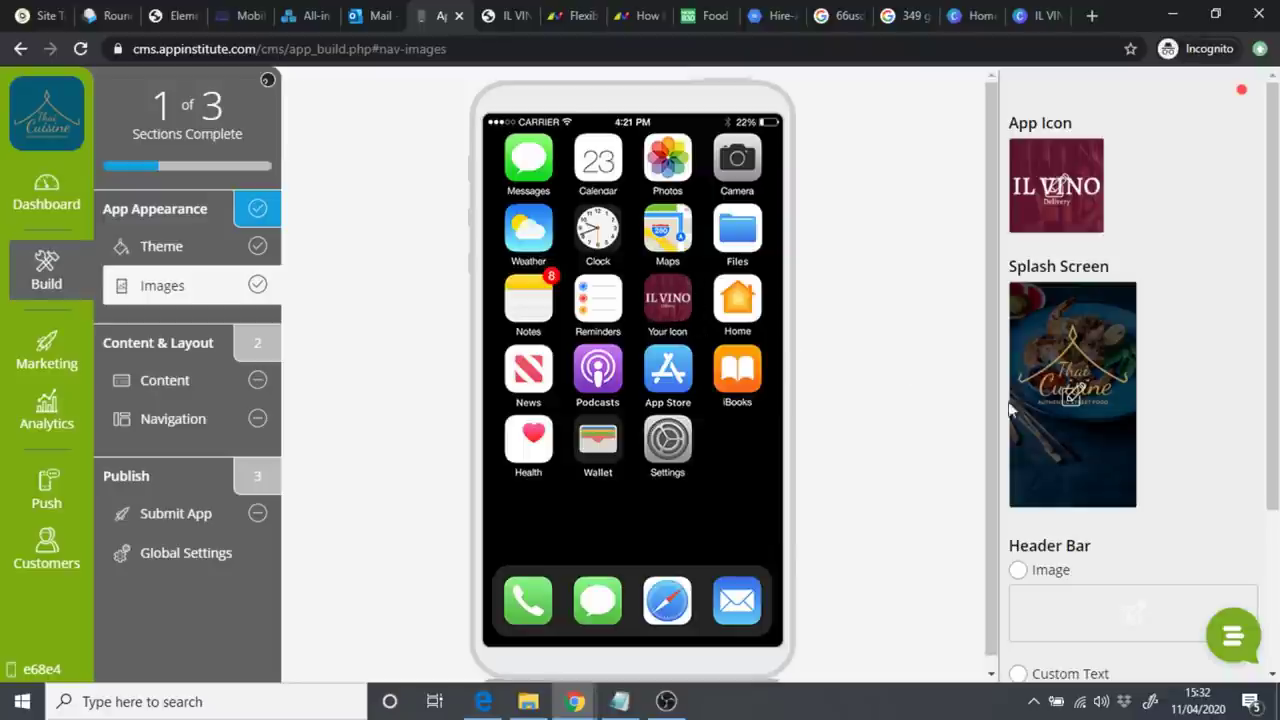
pyautogui.moveTo(1085, 444)
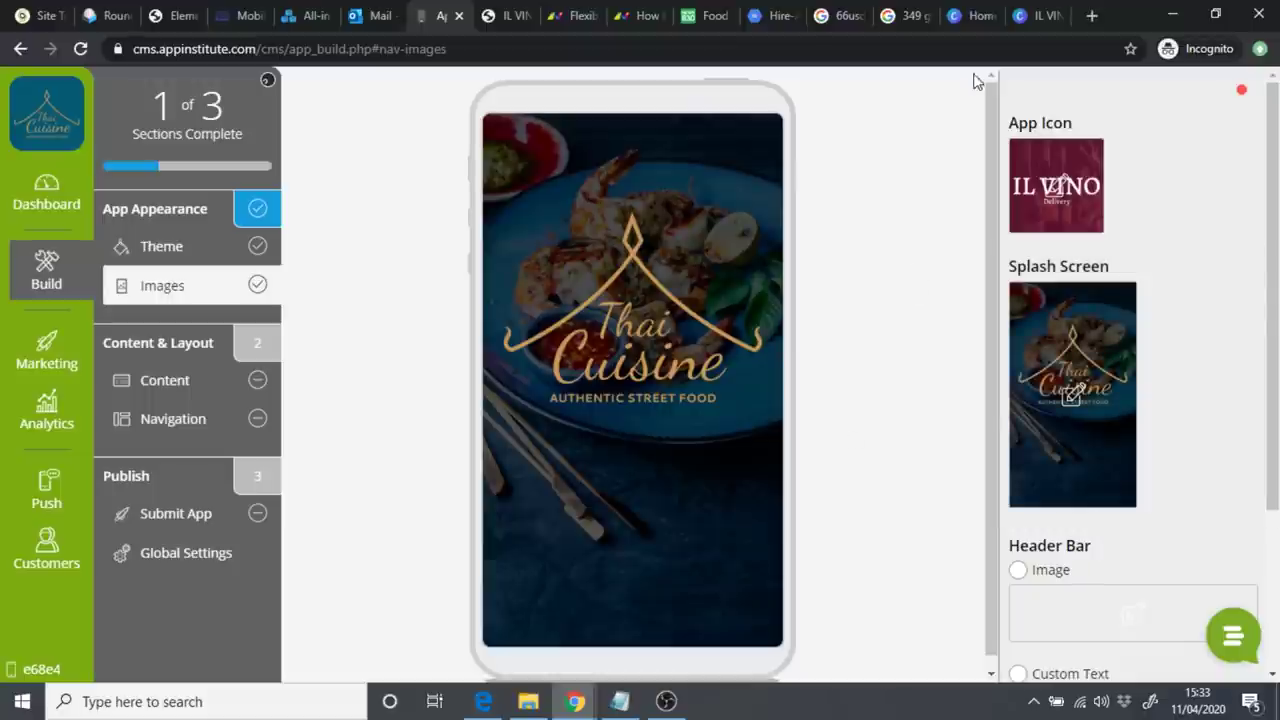
# - Create a blank Canva design with custom dimensions 1080 × 1920 px
pyautogui.click(970, 16)
pyautogui.click(980, 410)
pyautogui.press('BackSpace')
pyautogui.press('BackSpace')
pyautogui.write('8')
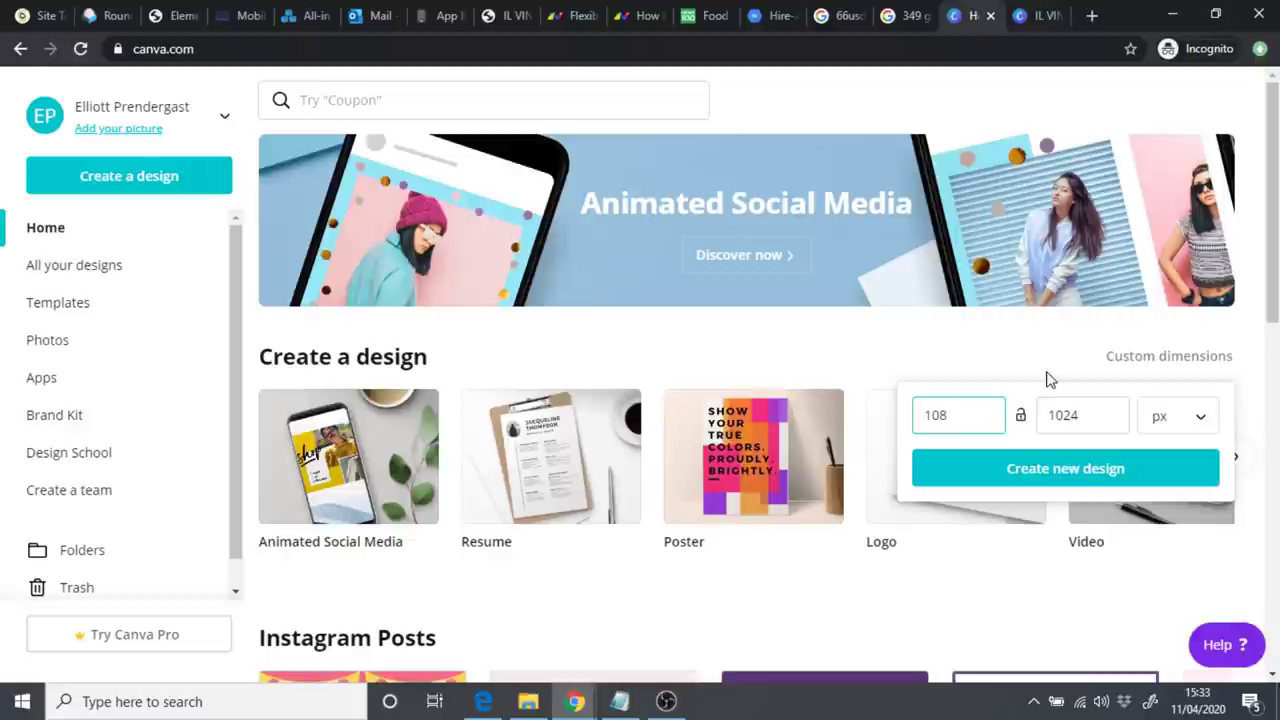
pyautogui.write('0')
pyautogui.click(1085, 417)
pyautogui.press('BackSpace')
pyautogui.press('BackSpace')
pyautogui.press('BackSpace')
pyautogui.write('920')
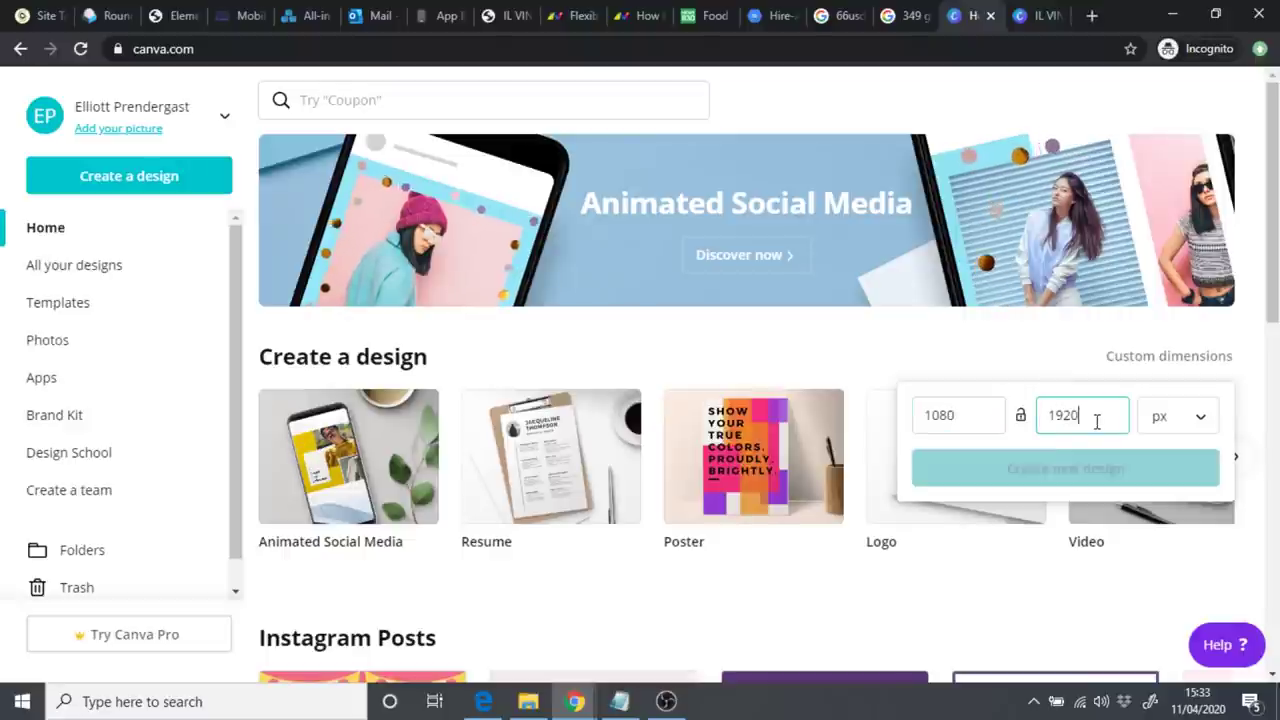
pyautogui.click(1066, 470)
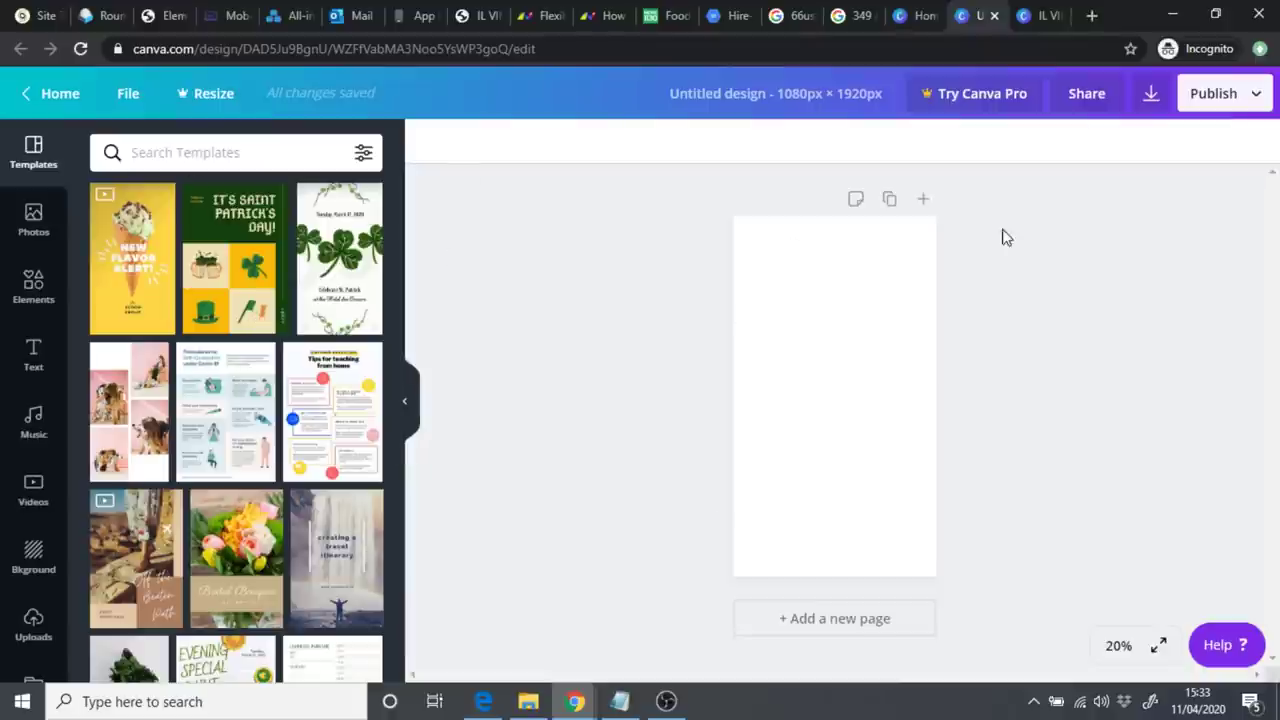
# - Search Canva templates and then stock photos for 'wine'
pyautogui.click(166, 150)
pyautogui.write('wine')
pyautogui.press('Return')
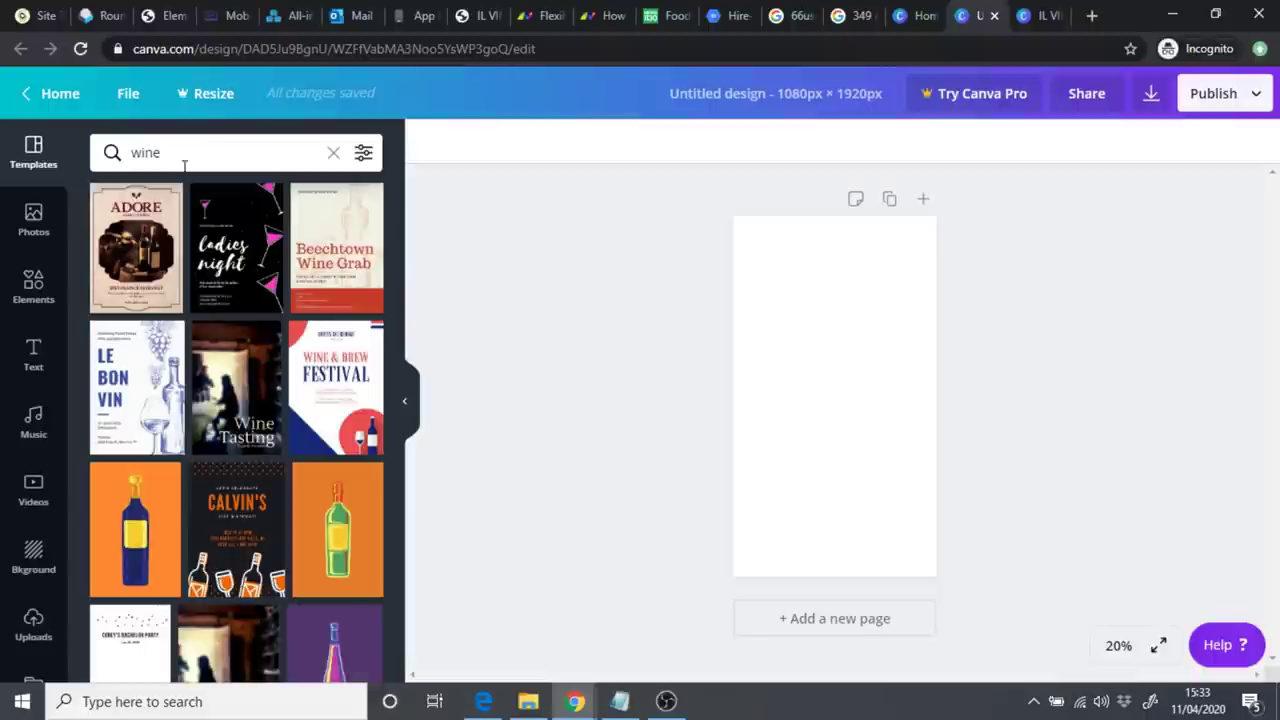
pyautogui.click(32, 218)
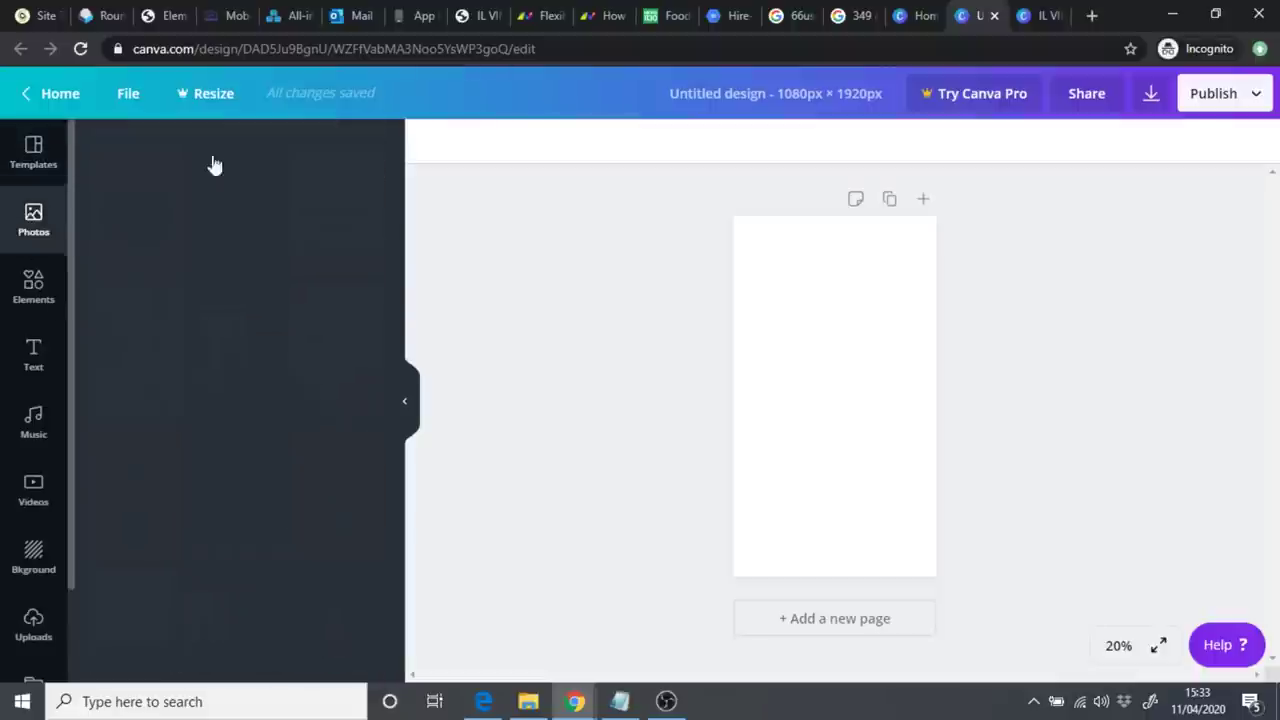
pyautogui.click(189, 151)
pyautogui.write('wine')
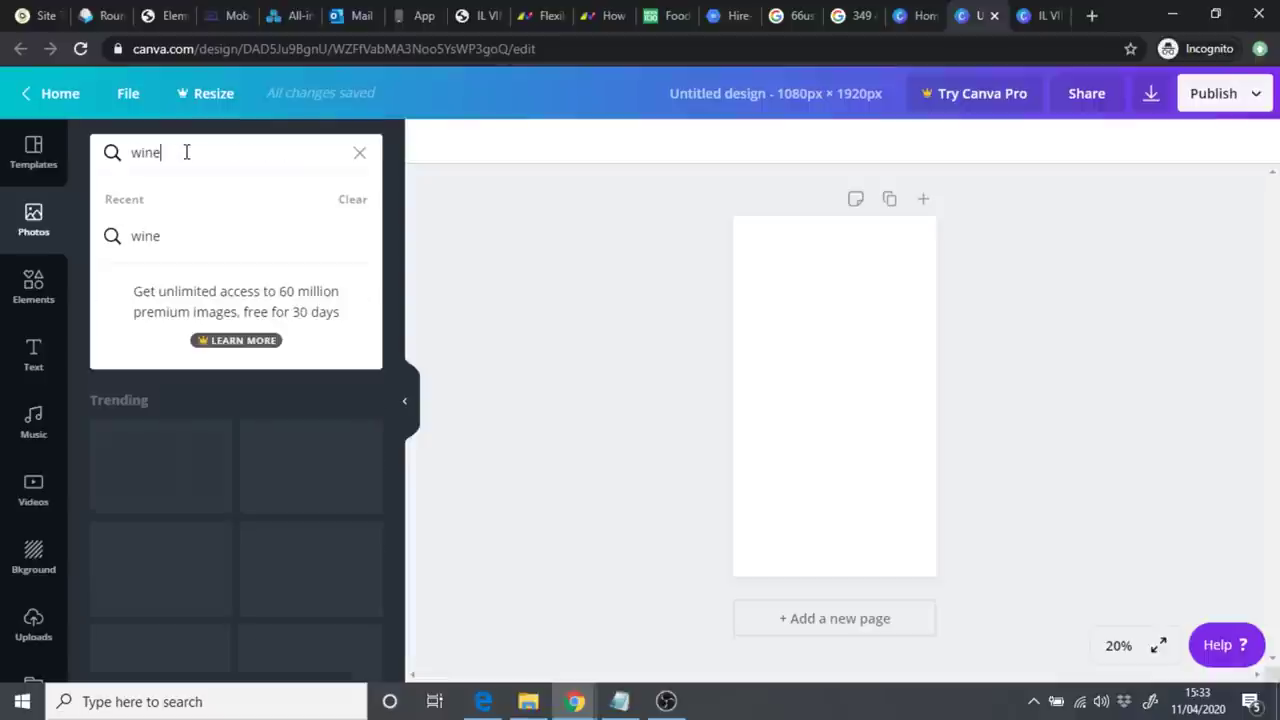
pyautogui.press('Return')
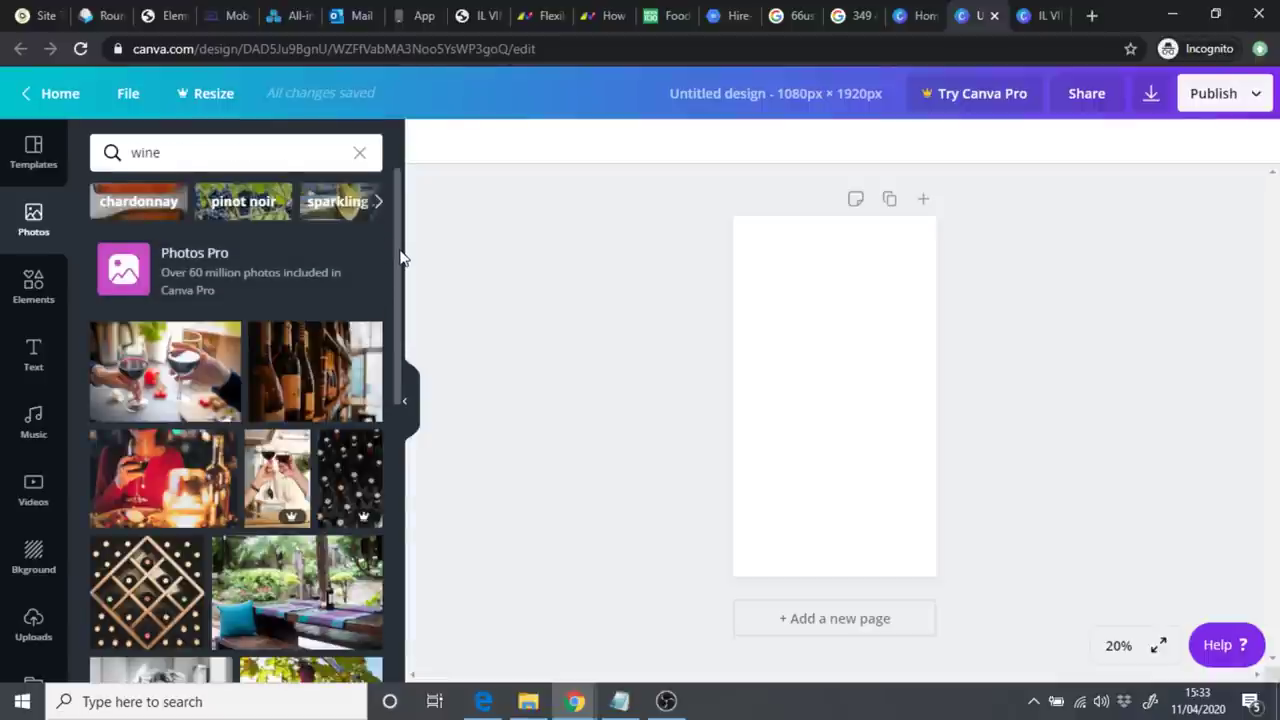
pyautogui.scroll(-3, 400, 258)
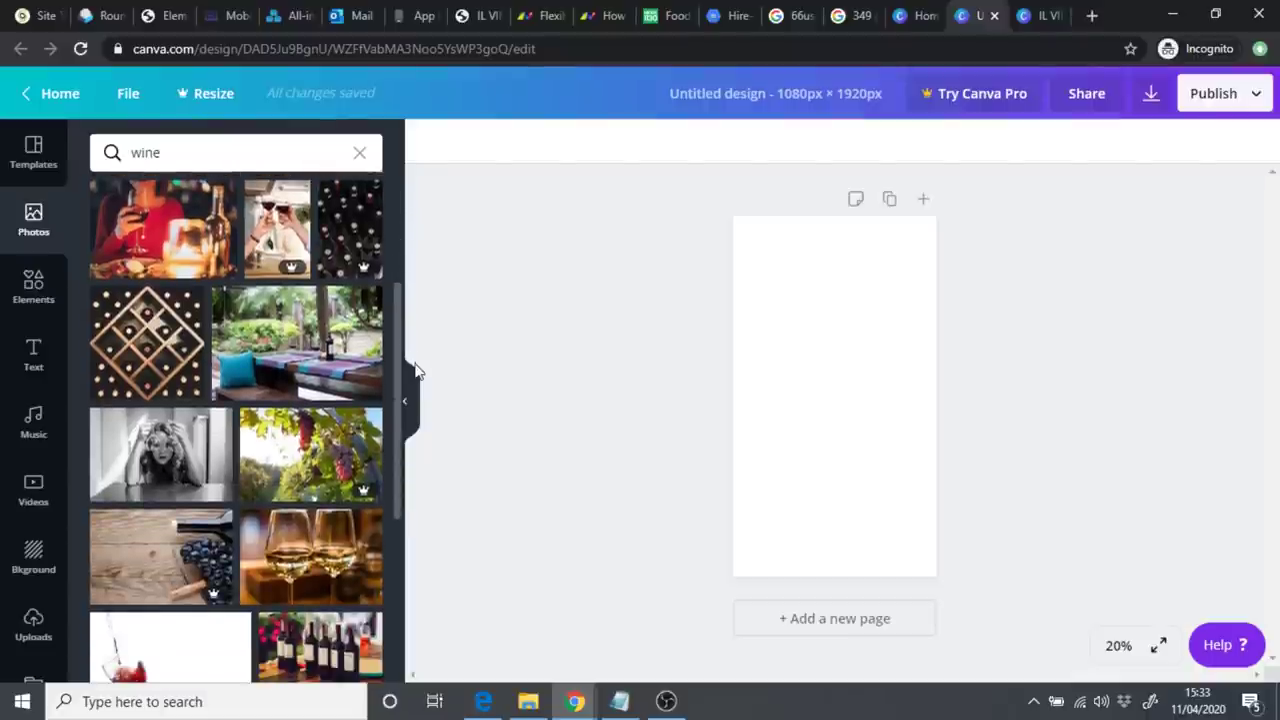
pyautogui.scroll(-1, 416, 375)
pyautogui.scroll(1, 418, 380)
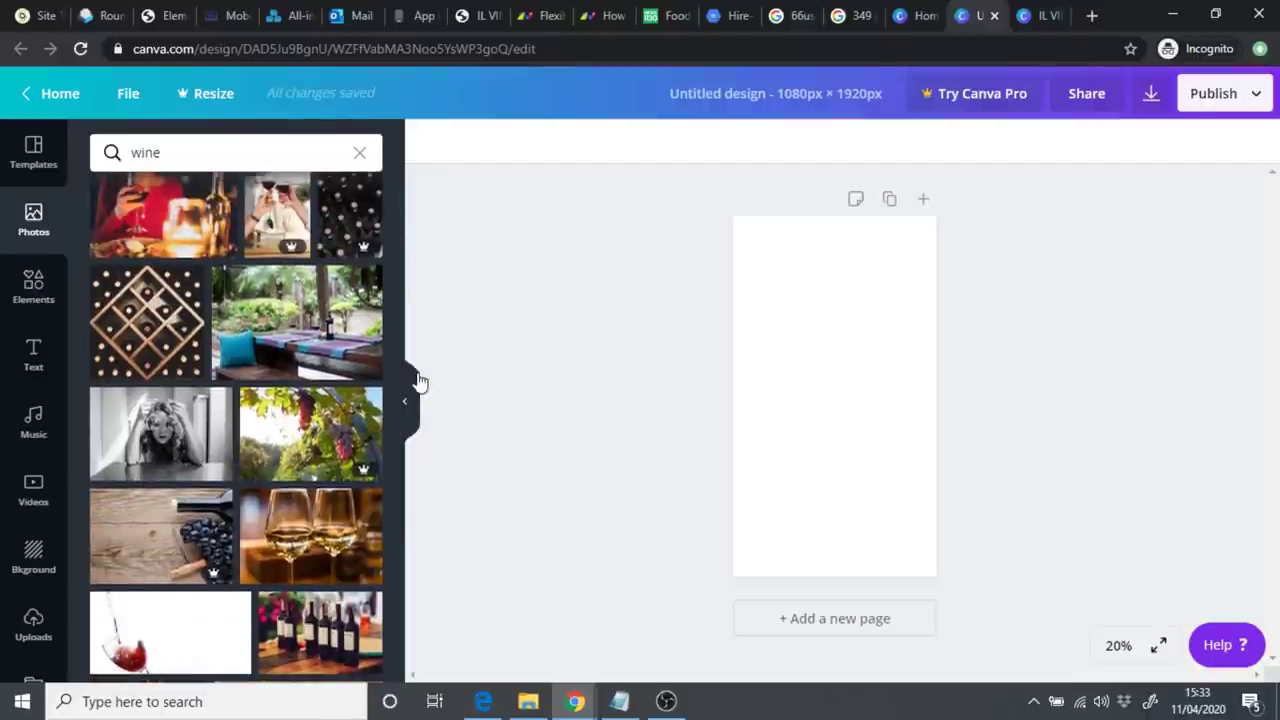
# - Try the wine rack photo on the page, then delete it
pyautogui.moveTo(825, 362); pyautogui.dragTo(809, 304)
pyautogui.moveTo(944, 420); pyautogui.dragTo(1128, 582)
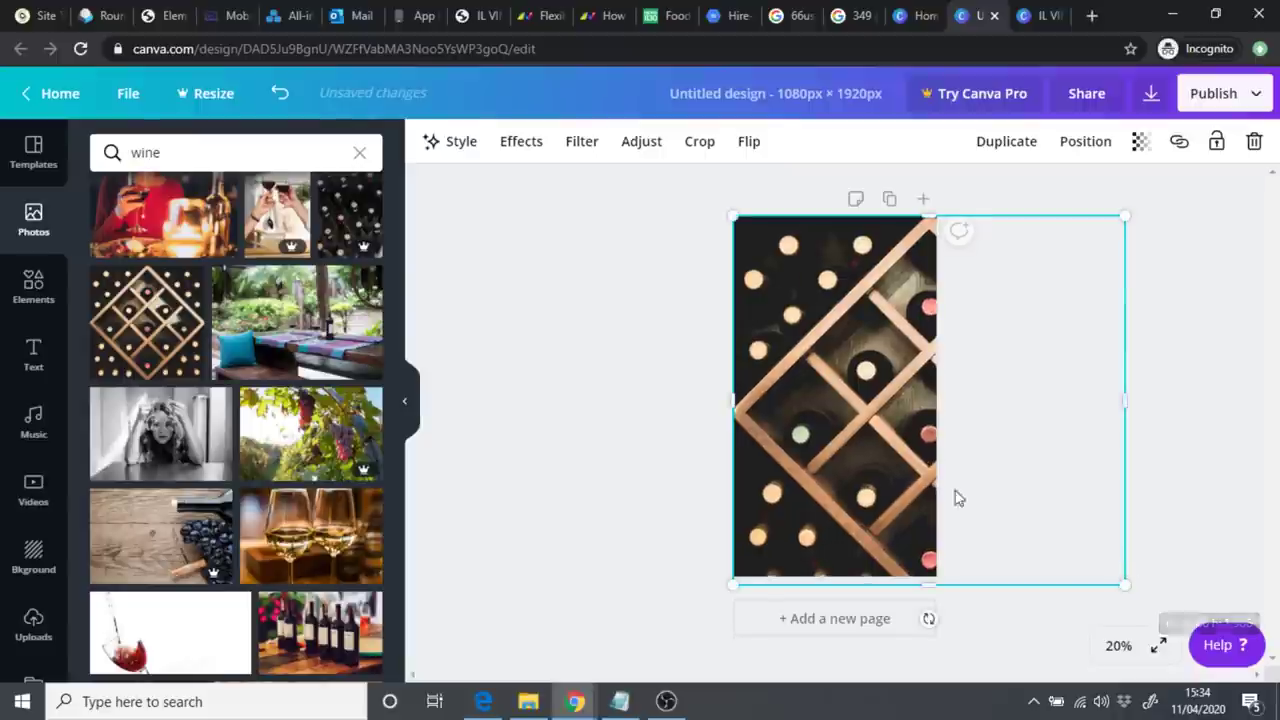
pyautogui.moveTo(869, 434); pyautogui.dragTo(775, 445)
pyautogui.click(1110, 425)
pyautogui.click(905, 424)
pyautogui.press('Delete')
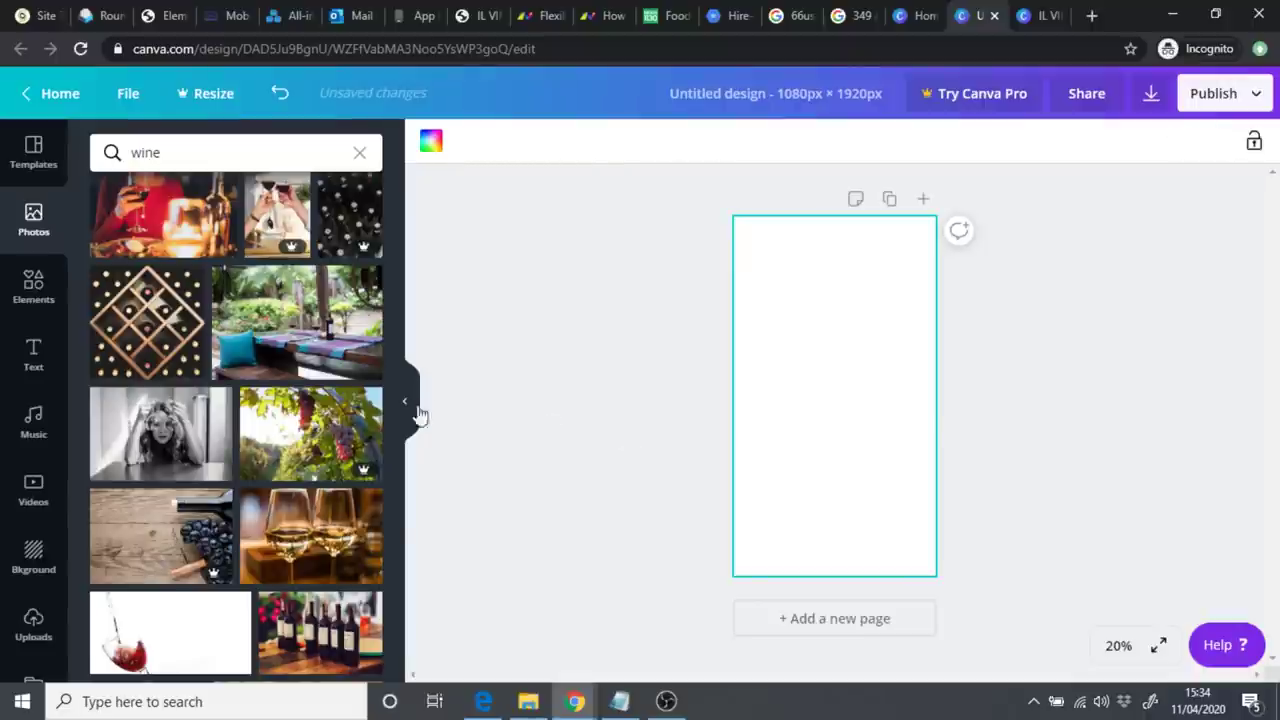
# - Add the red-wine-pouring photo and enlarge it to fill the page
pyautogui.scroll(-5, 398, 367)
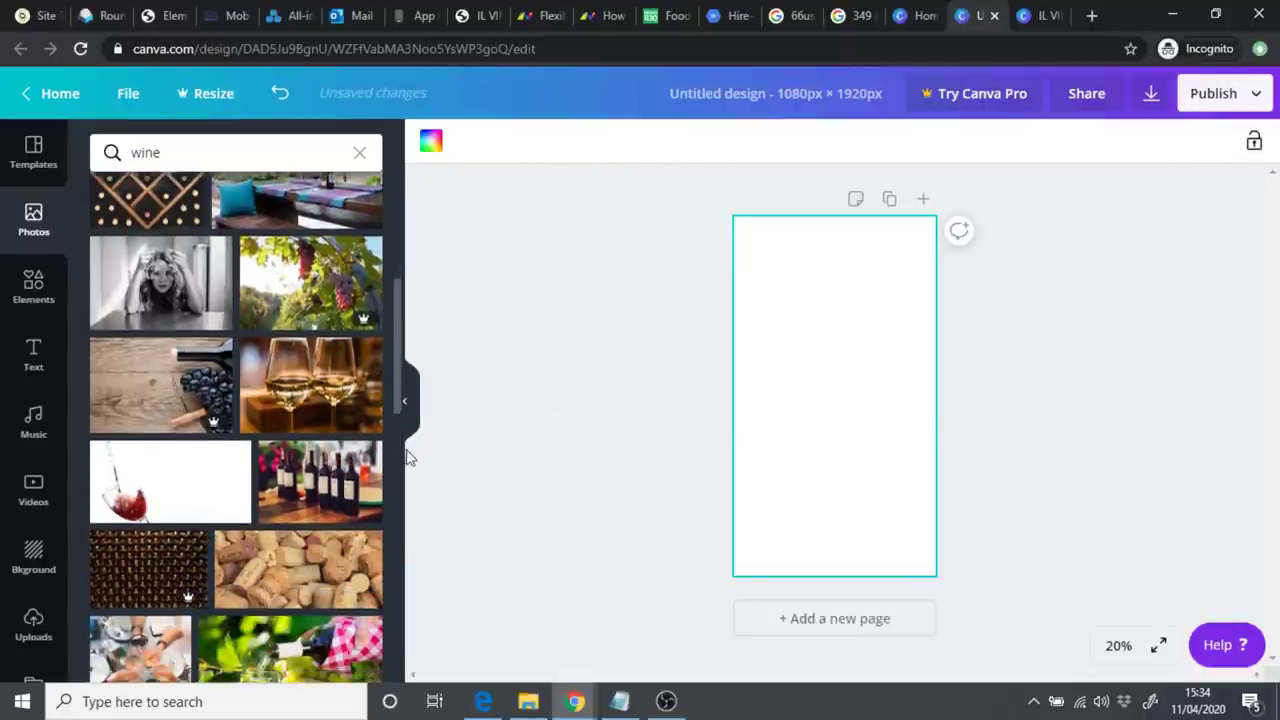
pyautogui.moveTo(406, 490); pyautogui.dragTo(411, 623)
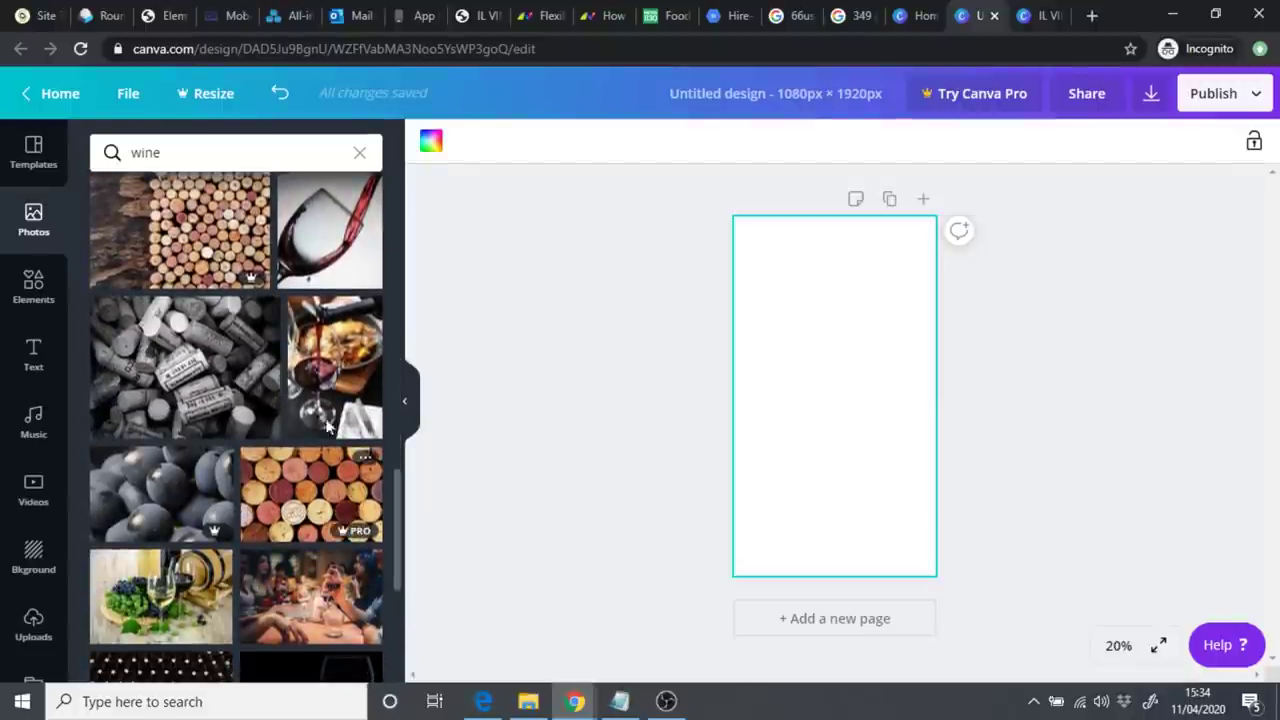
pyautogui.click(340, 380)
pyautogui.moveTo(863, 407); pyautogui.dragTo(846, 349)
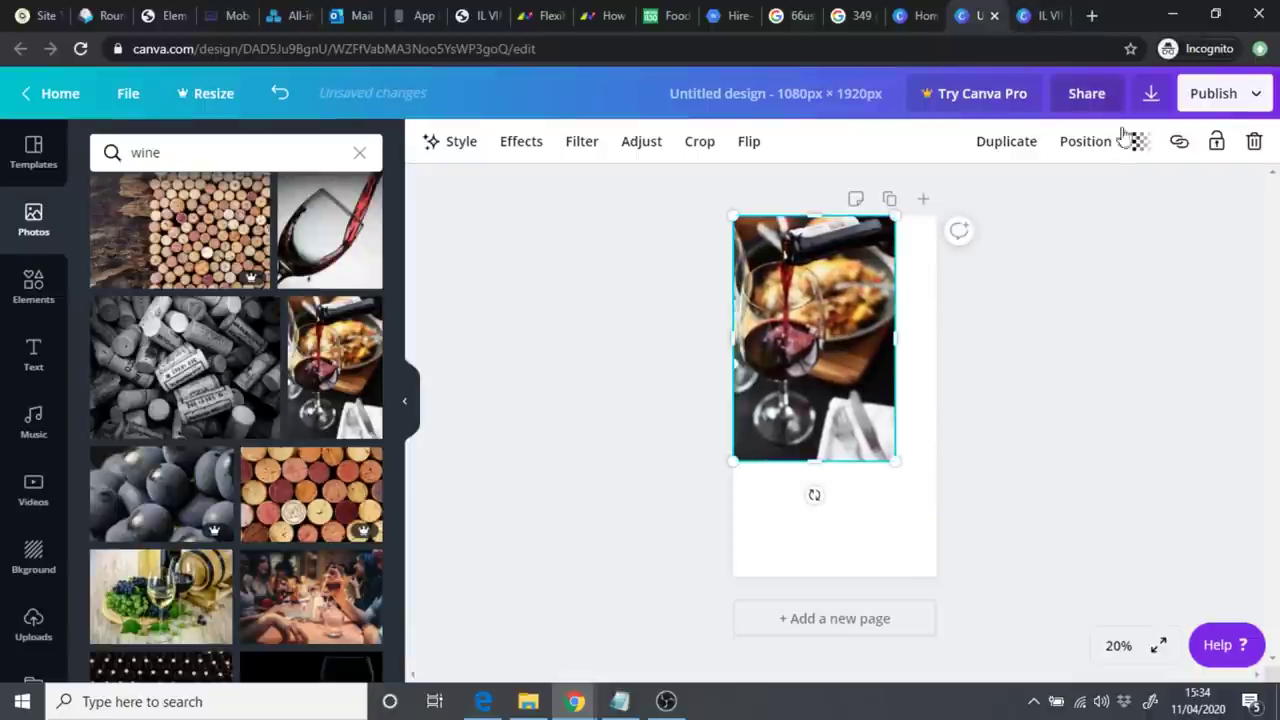
pyautogui.moveTo(898, 460); pyautogui.dragTo(1000, 582)
pyautogui.click(1072, 453)
# - Add a grey square and resize it to cover the full 1080 × 1920 page
pyautogui.click(33, 287)
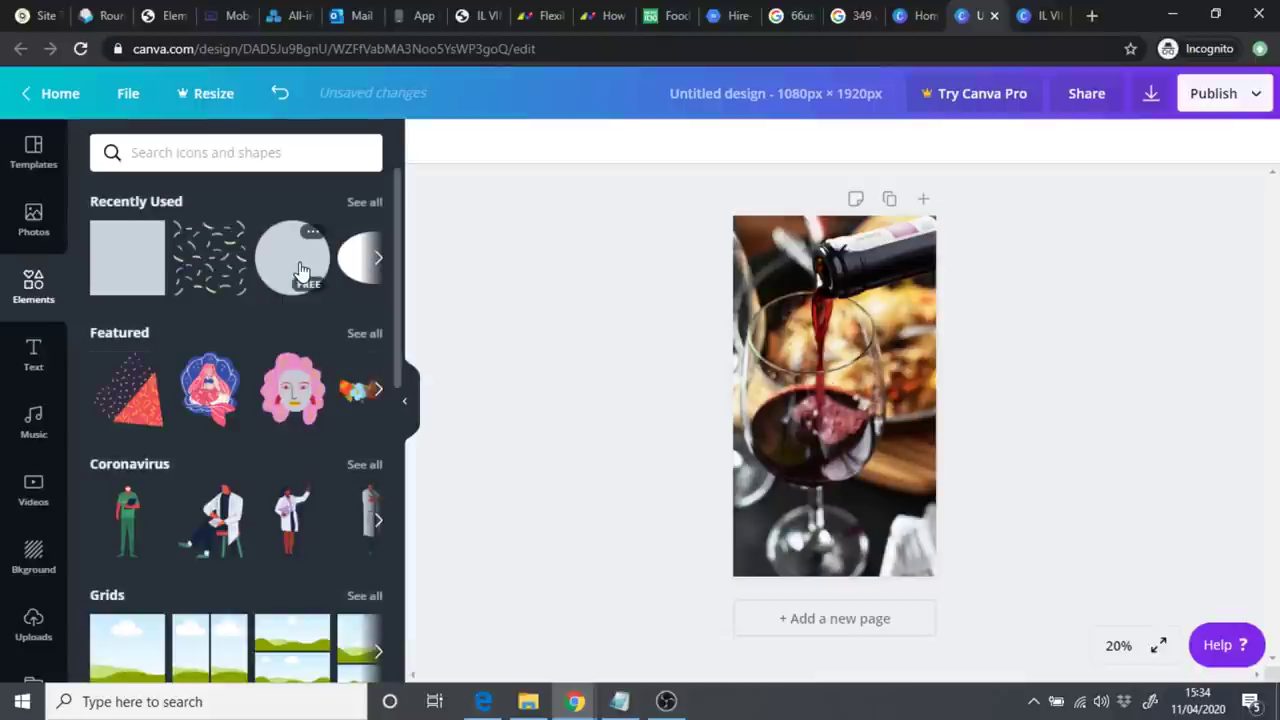
pyautogui.click(128, 258)
pyautogui.moveTo(826, 345); pyautogui.dragTo(808, 248)
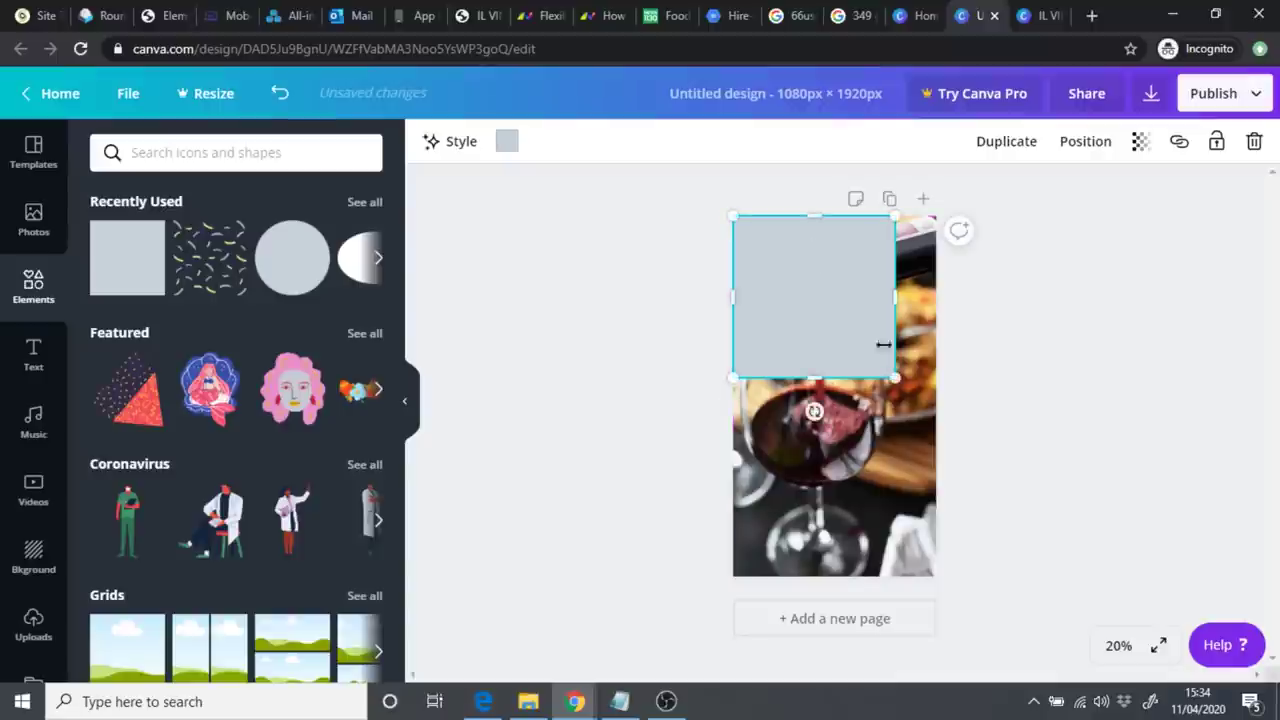
pyautogui.moveTo(893, 378); pyautogui.dragTo(912, 557)
pyautogui.moveTo(864, 477); pyautogui.dragTo(869, 576)
pyautogui.moveTo(1000, 398); pyautogui.dragTo(939, 399)
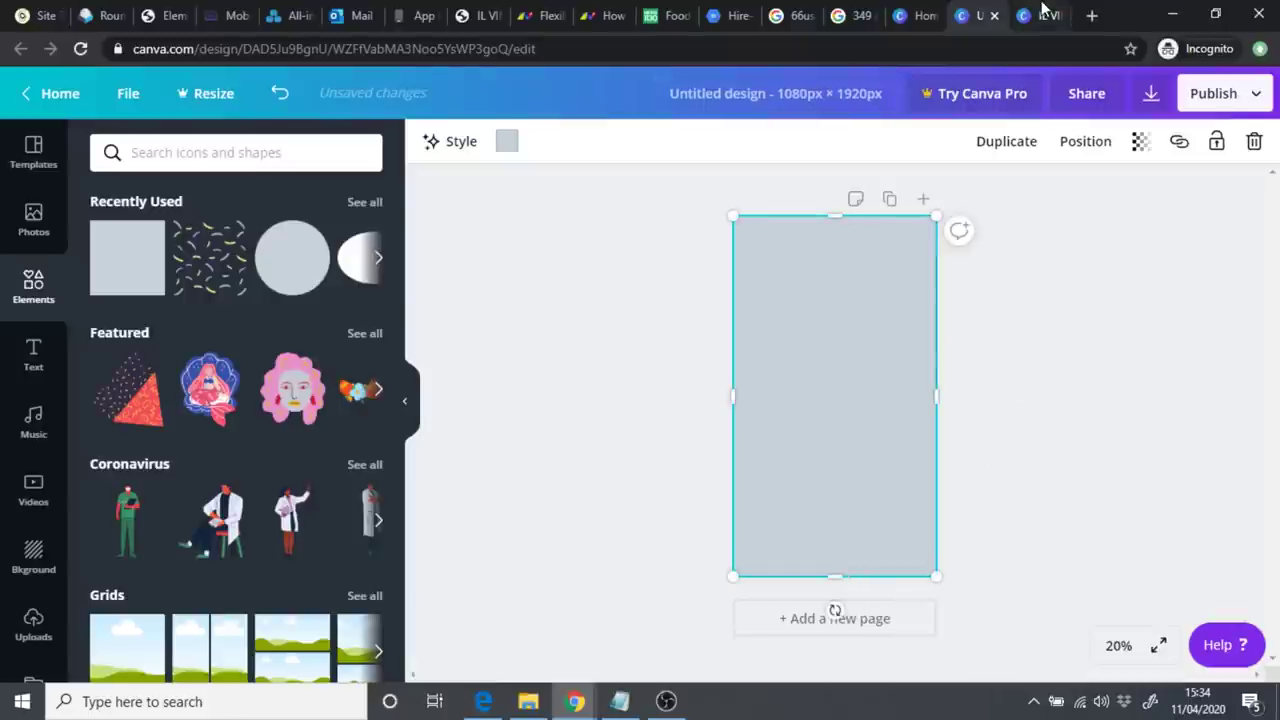
pyautogui.click(1040, 10)
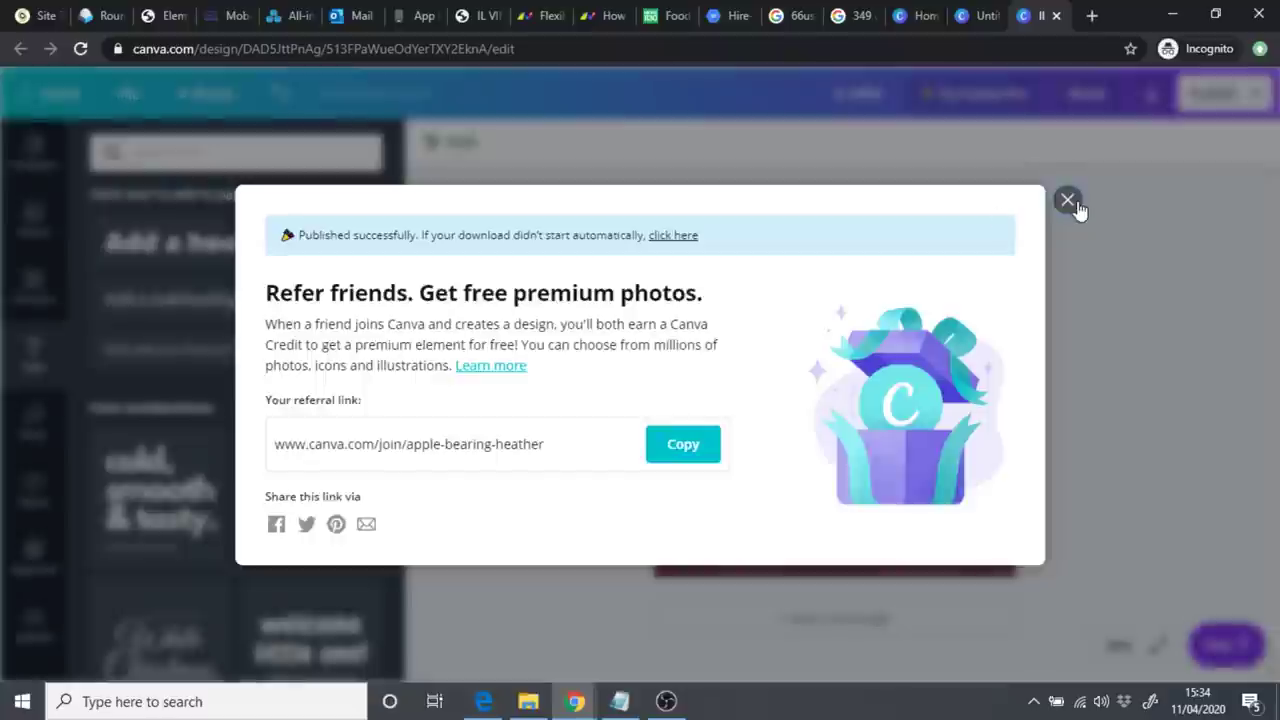
# - Look up the IL VINO design's background hex colour to reuse it
pyautogui.click(1077, 206)
pyautogui.click(756, 291)
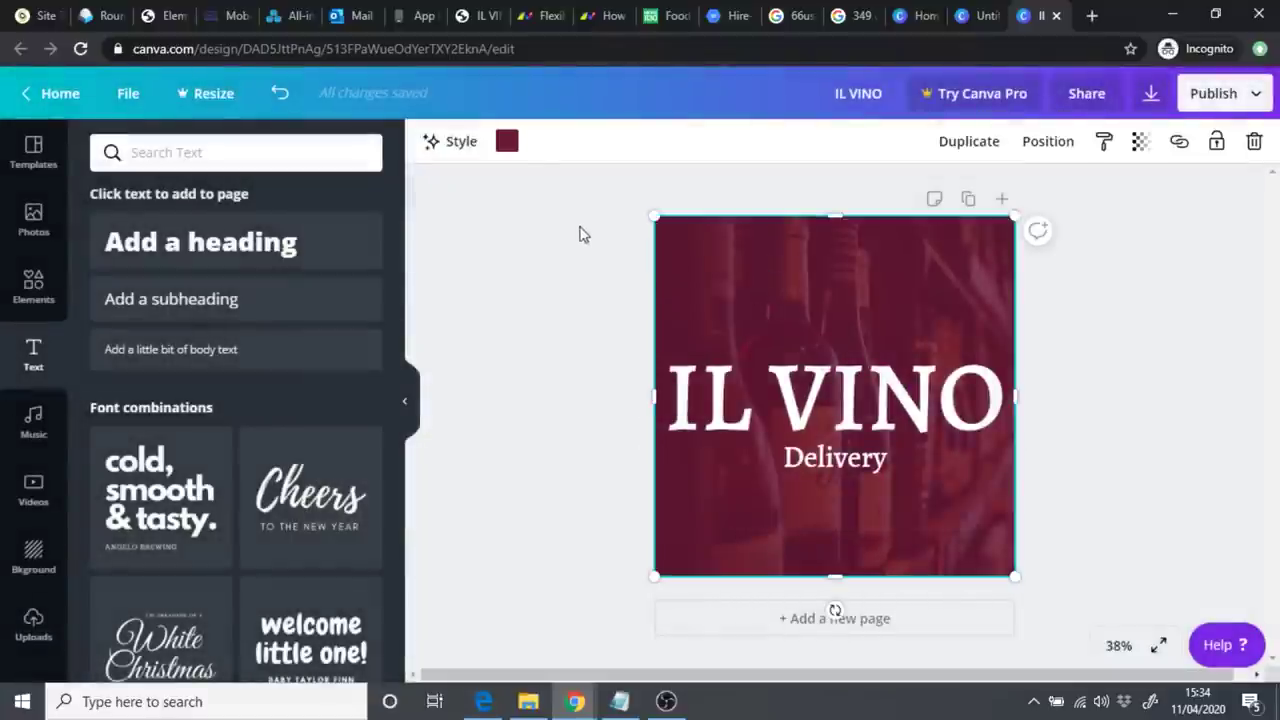
pyautogui.click(507, 142)
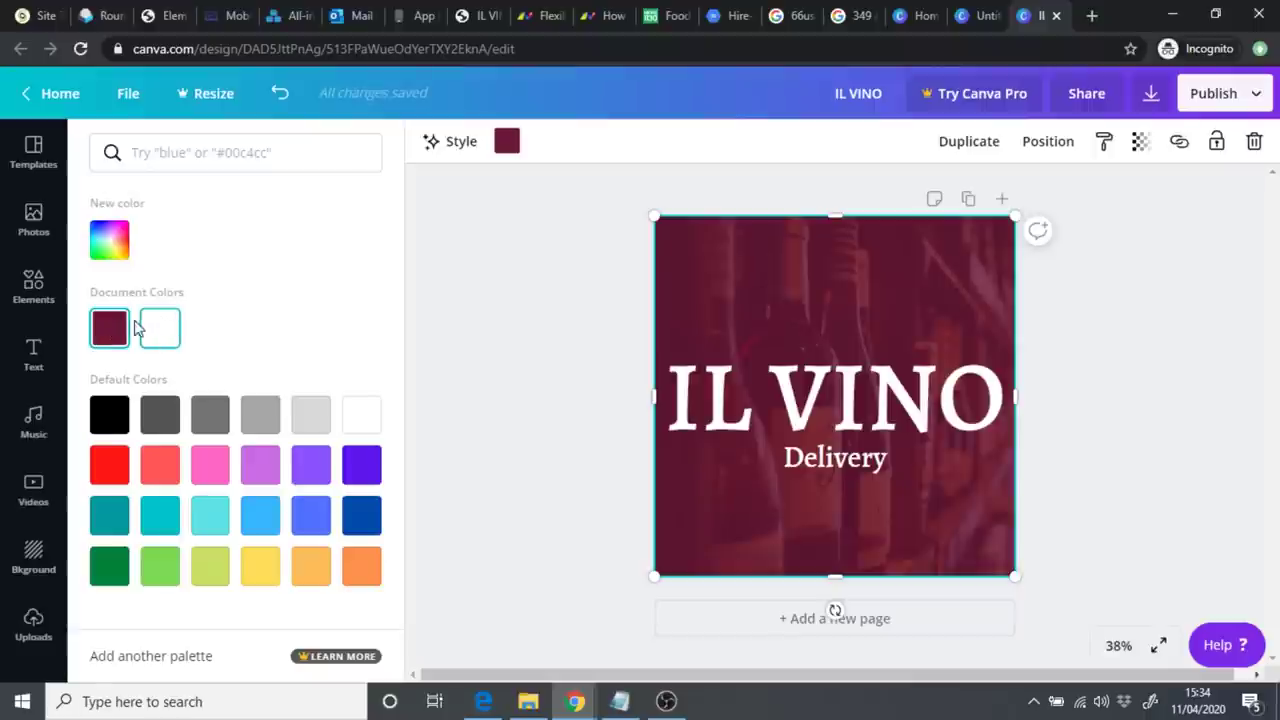
pyautogui.click(110, 242)
pyautogui.hotkey('ctrl', 'c')
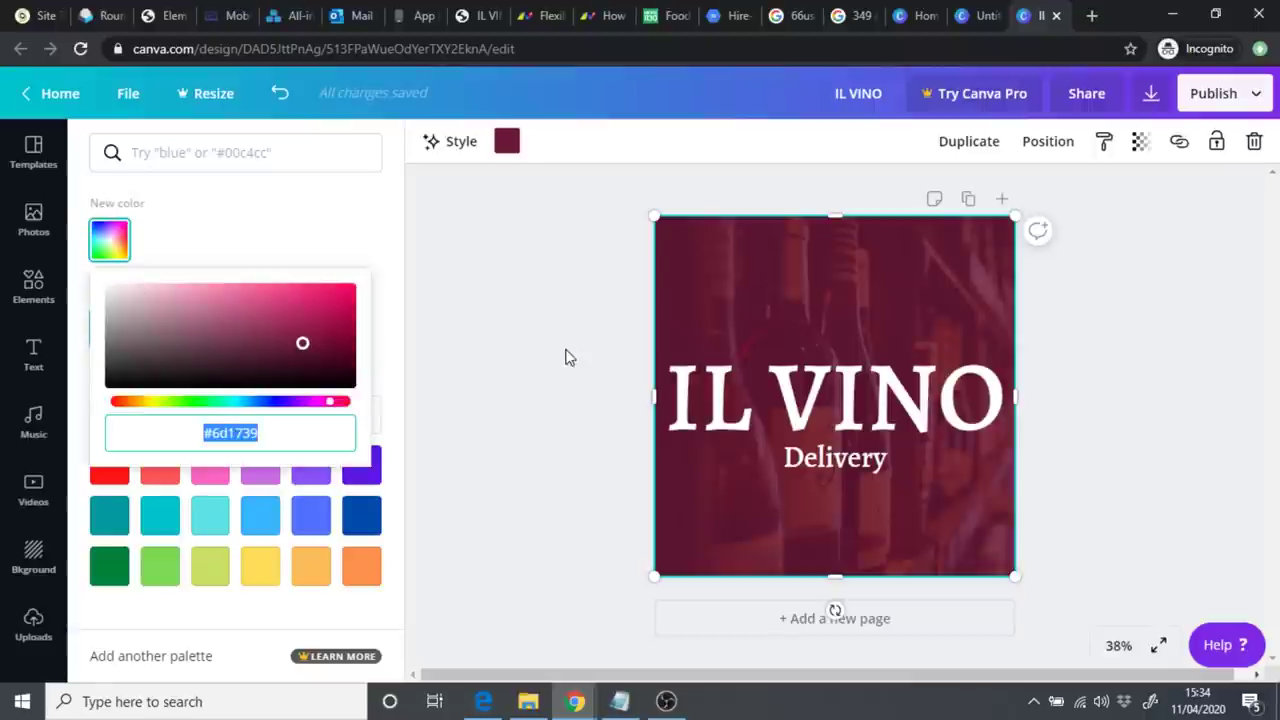
pyautogui.hotkey('ctrl', 'shift', 'Tab')
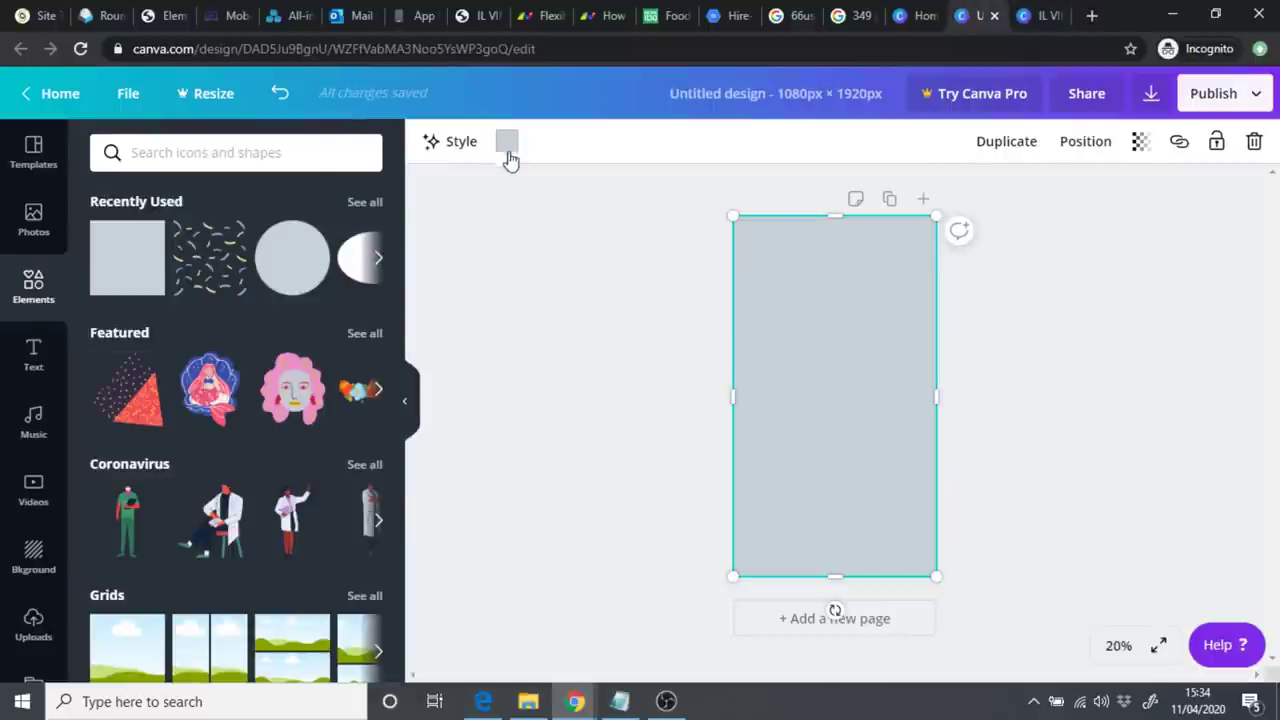
# - Colour the rectangle #6d1739 and set its transparency to 80
pyautogui.click(507, 142)
pyautogui.click(110, 244)
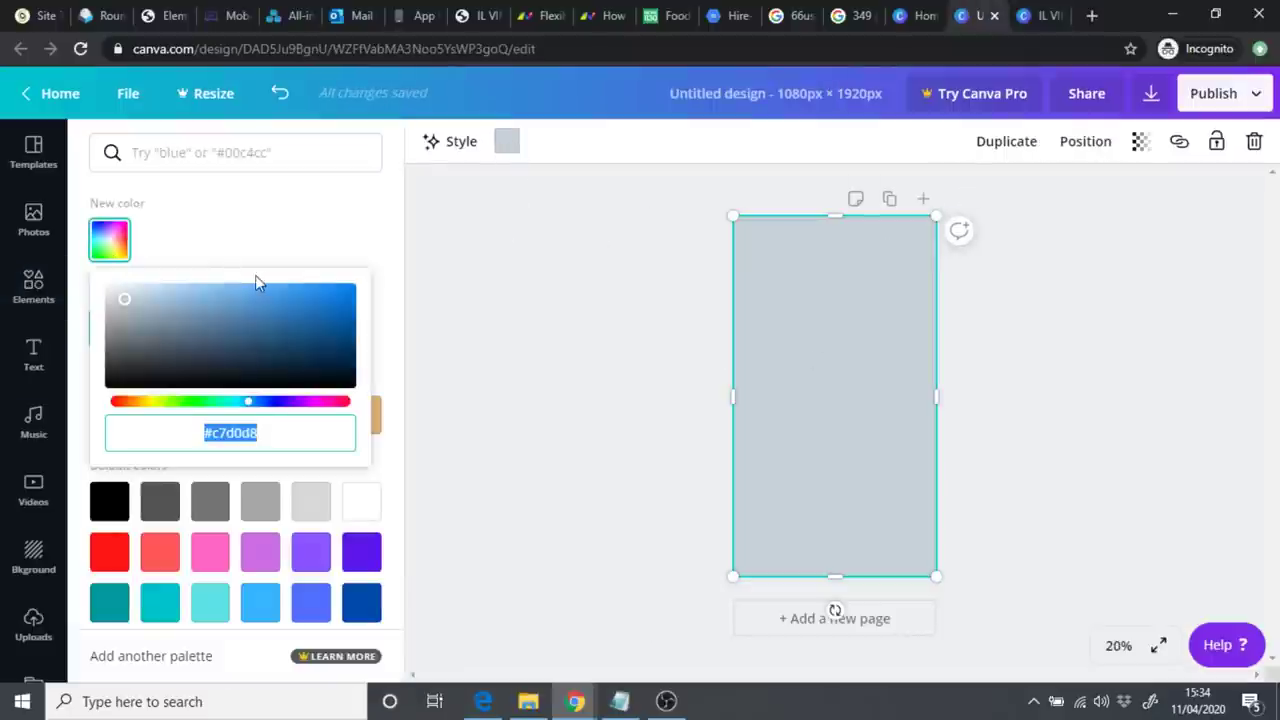
pyautogui.hotkey('ctrl', 'v')
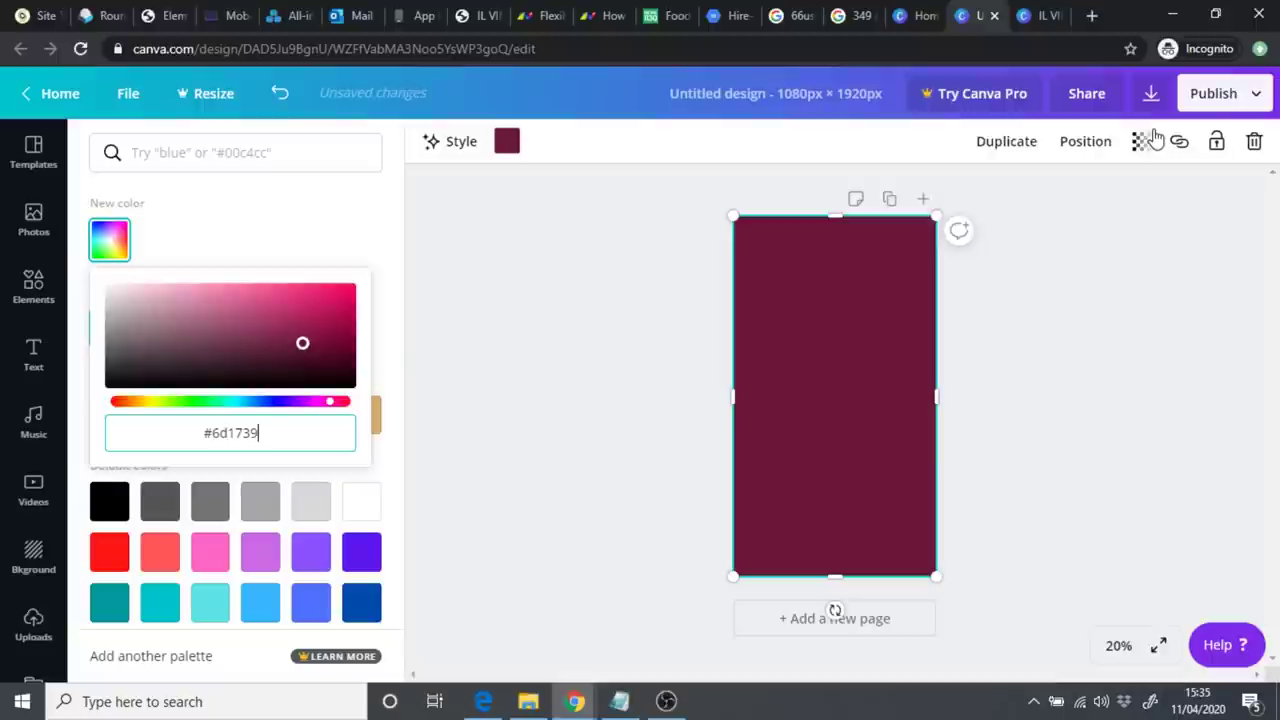
pyautogui.click(1140, 141)
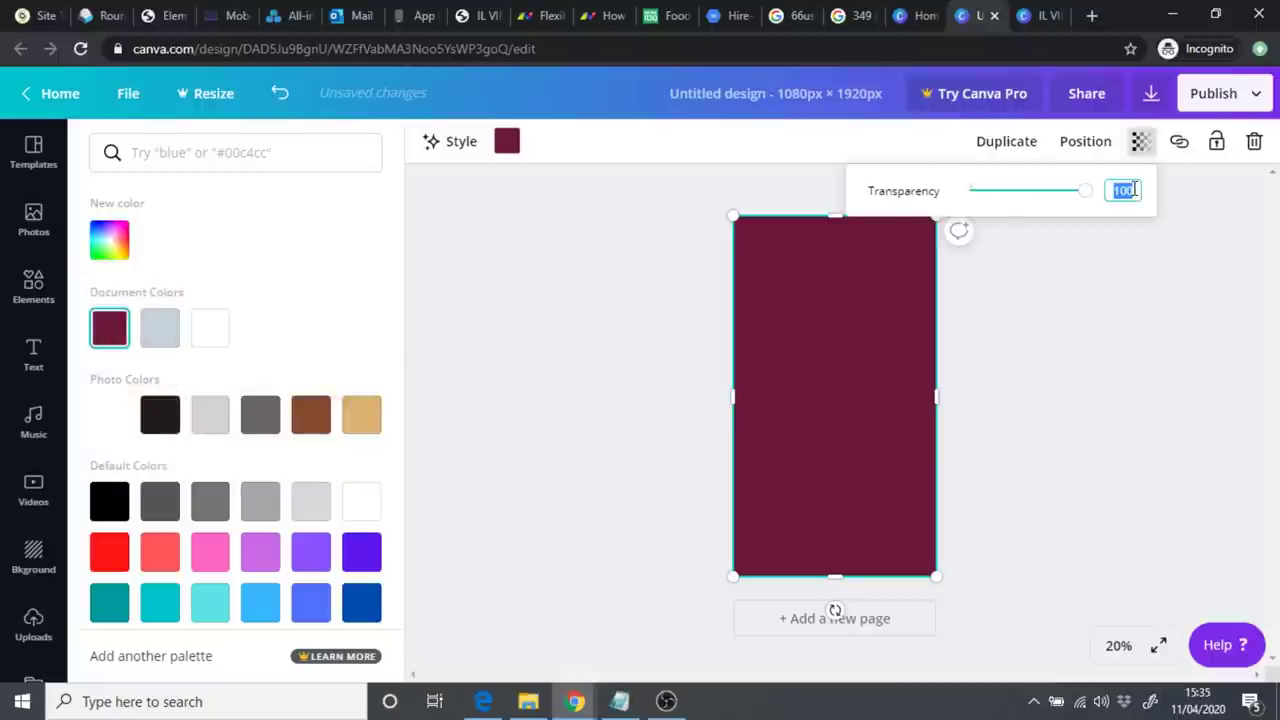
pyautogui.click(1108, 400)
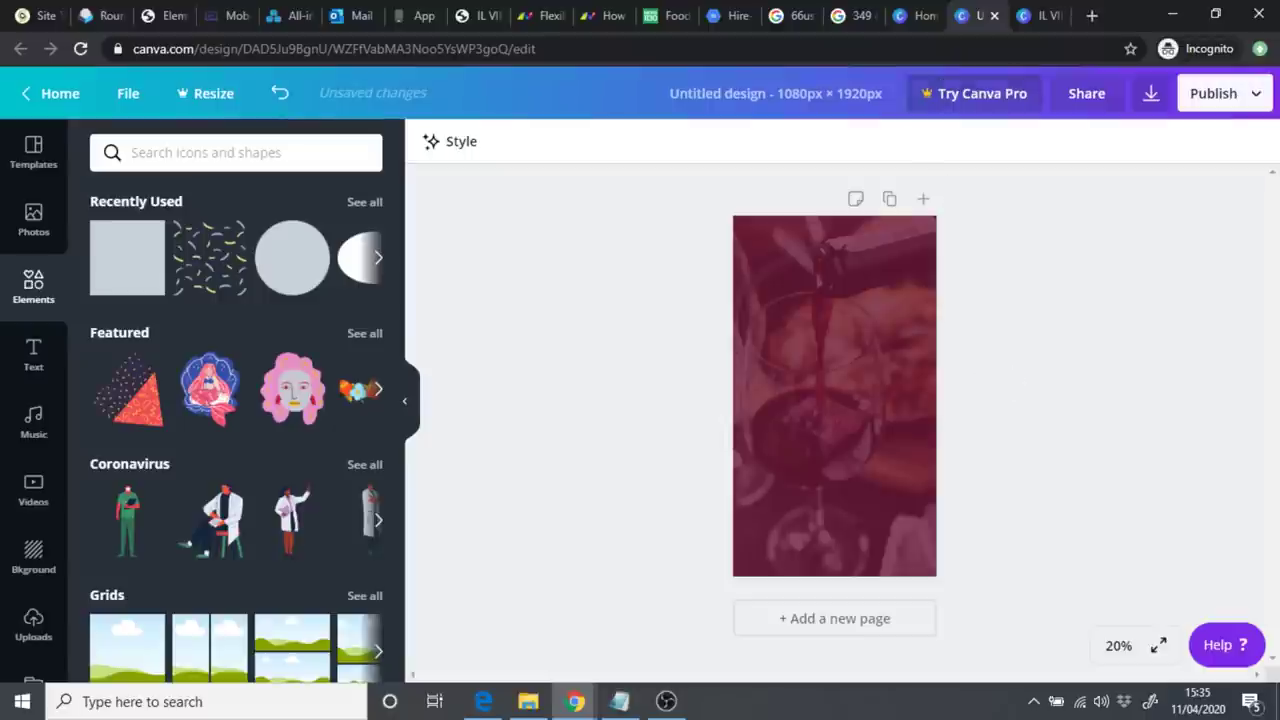
pyautogui.click(1036, 14)
# - Check the IL VINO title's font and size, then bring up text options on the untitled splash design
pyautogui.click(820, 398)
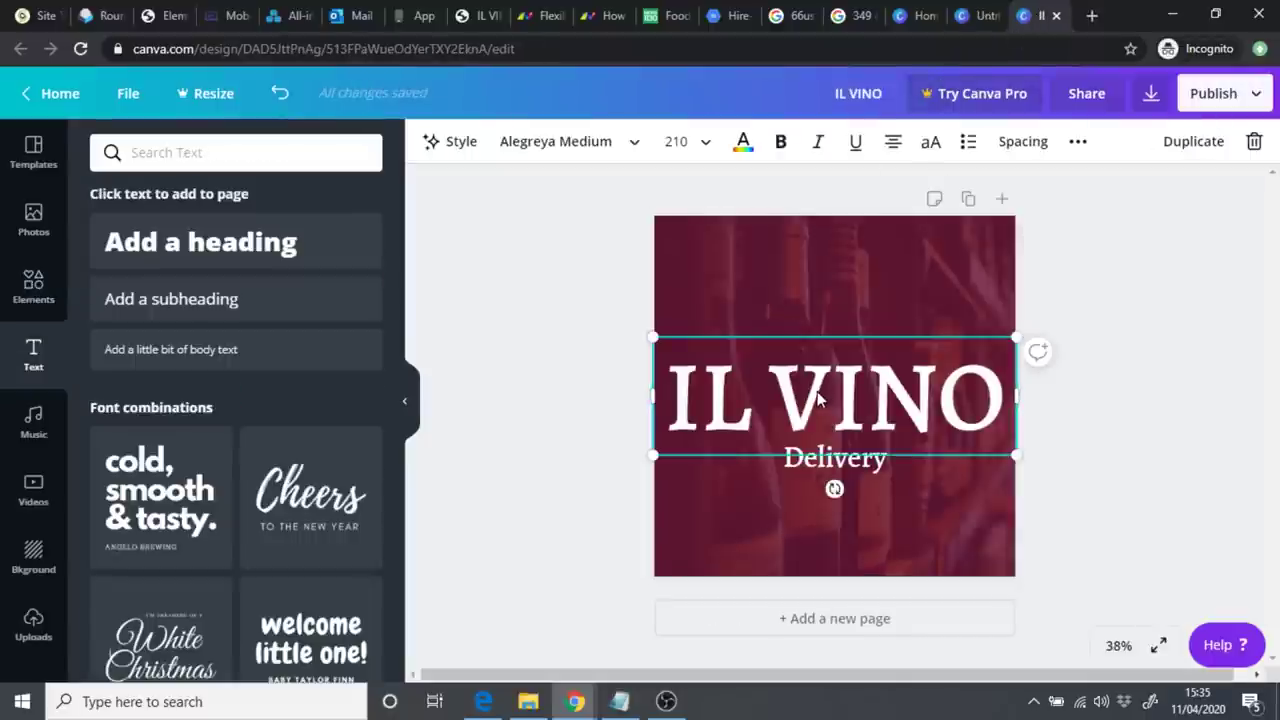
pyautogui.click(988, 16)
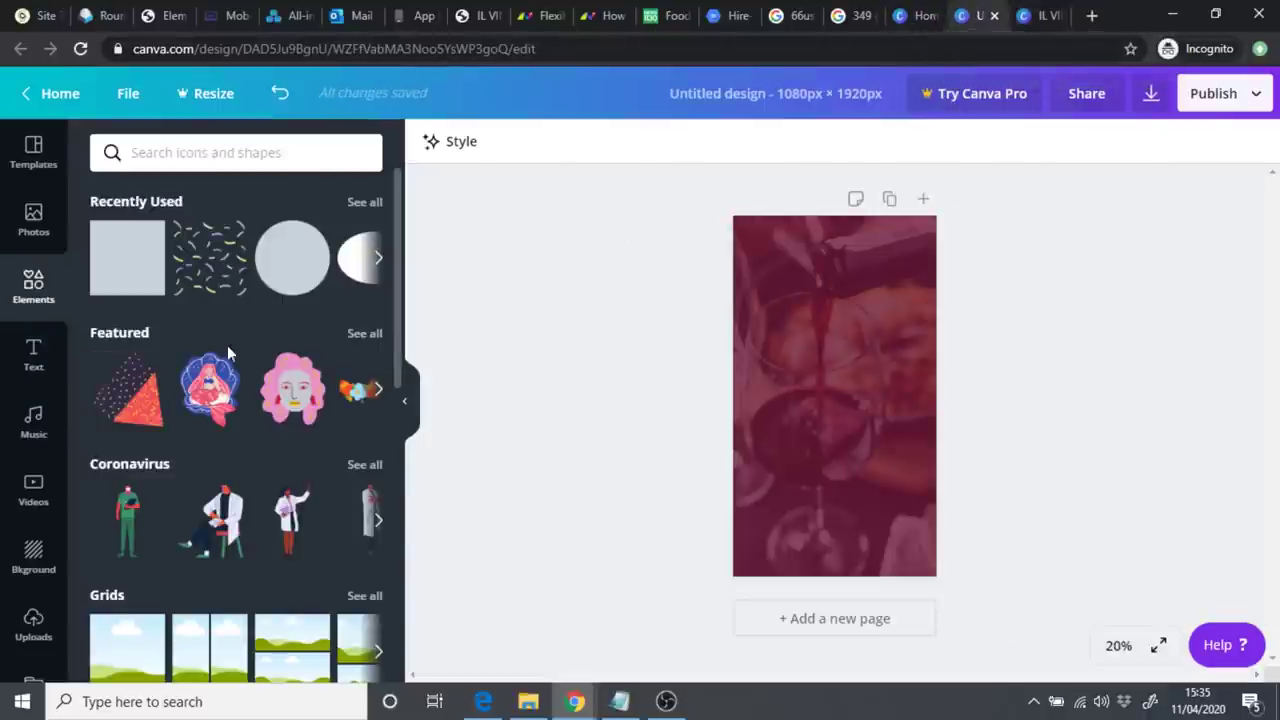
pyautogui.click(24, 378)
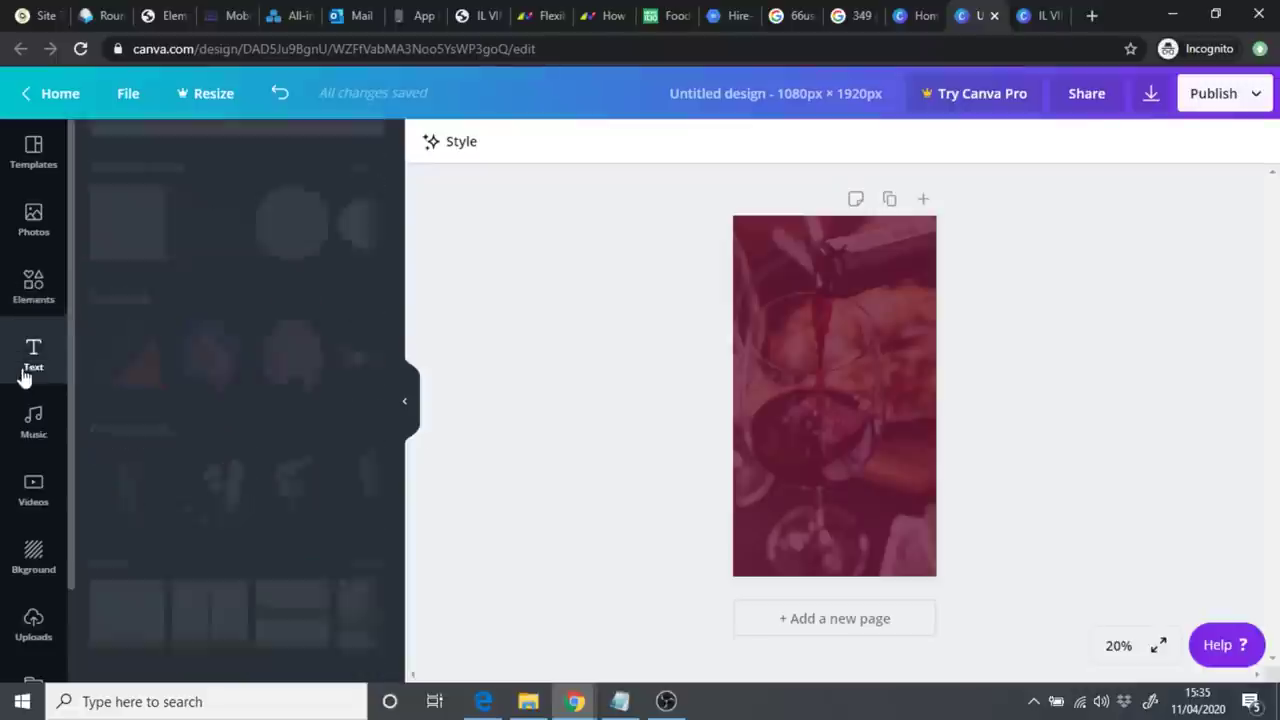
pyautogui.click(411, 15)
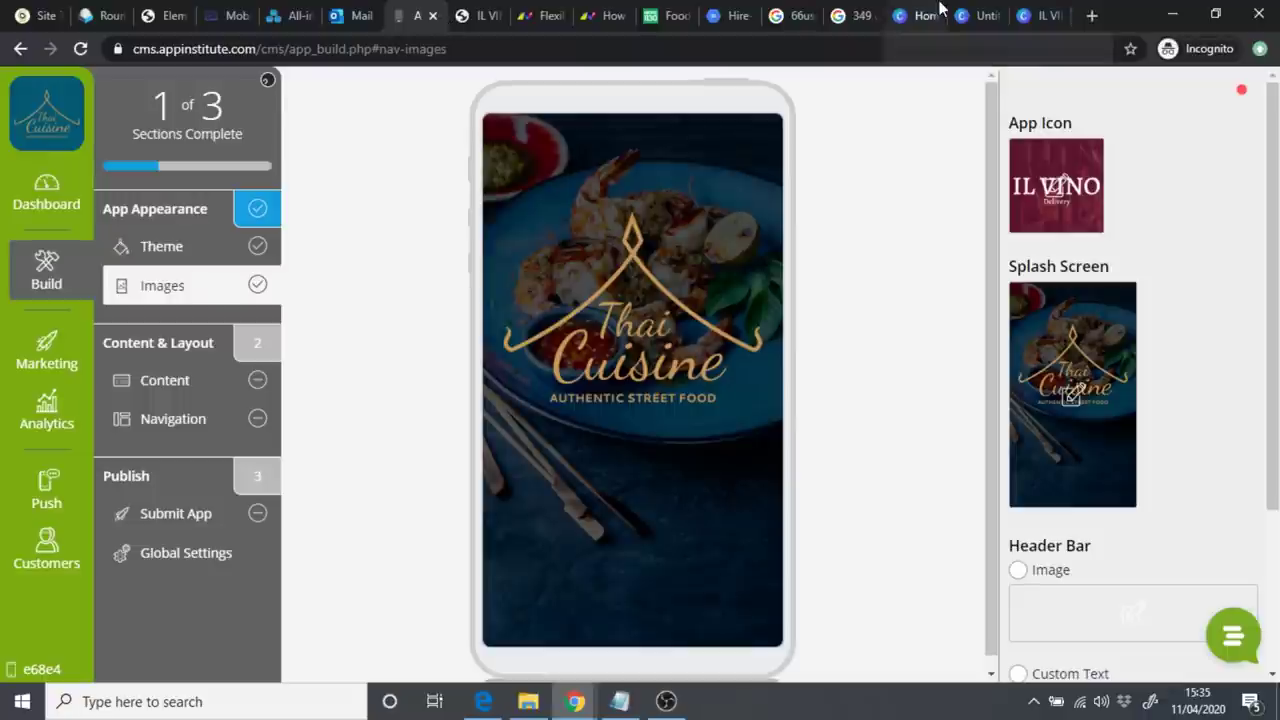
pyautogui.click(975, 16)
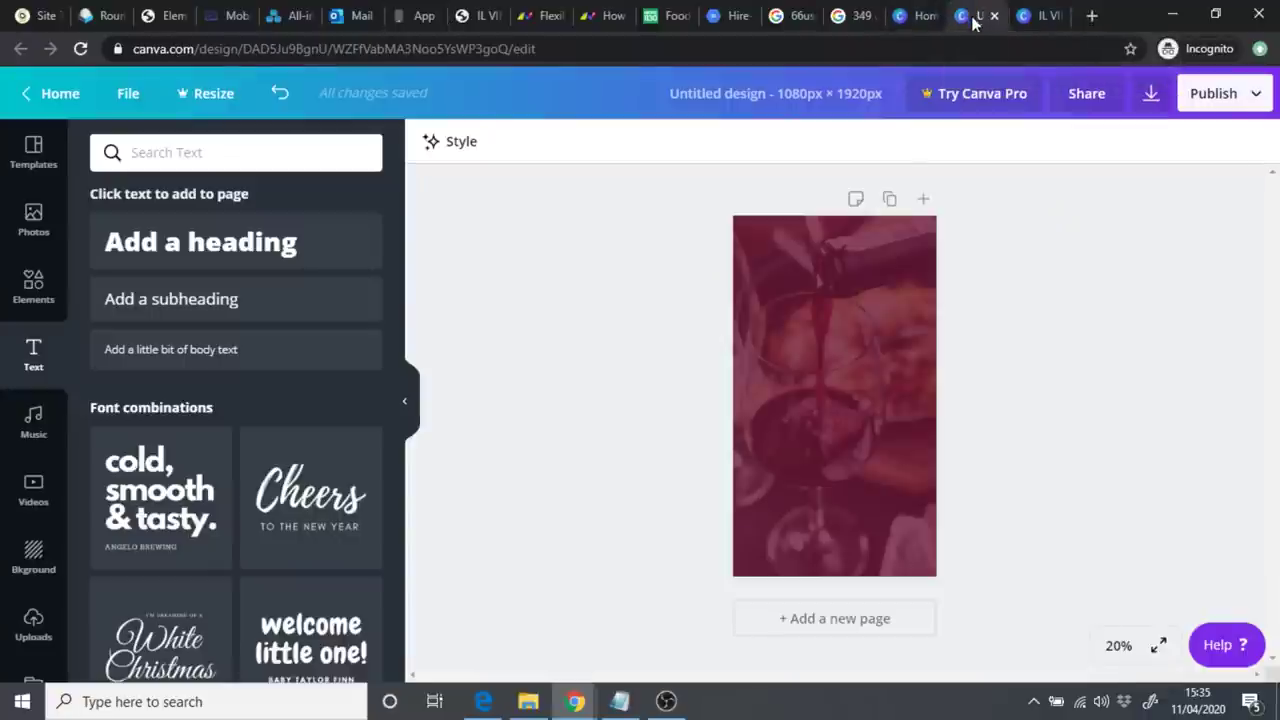
# - Add an 'IL VINO' heading to the splash design in the Alegreya Medium font
pyautogui.click(240, 256)
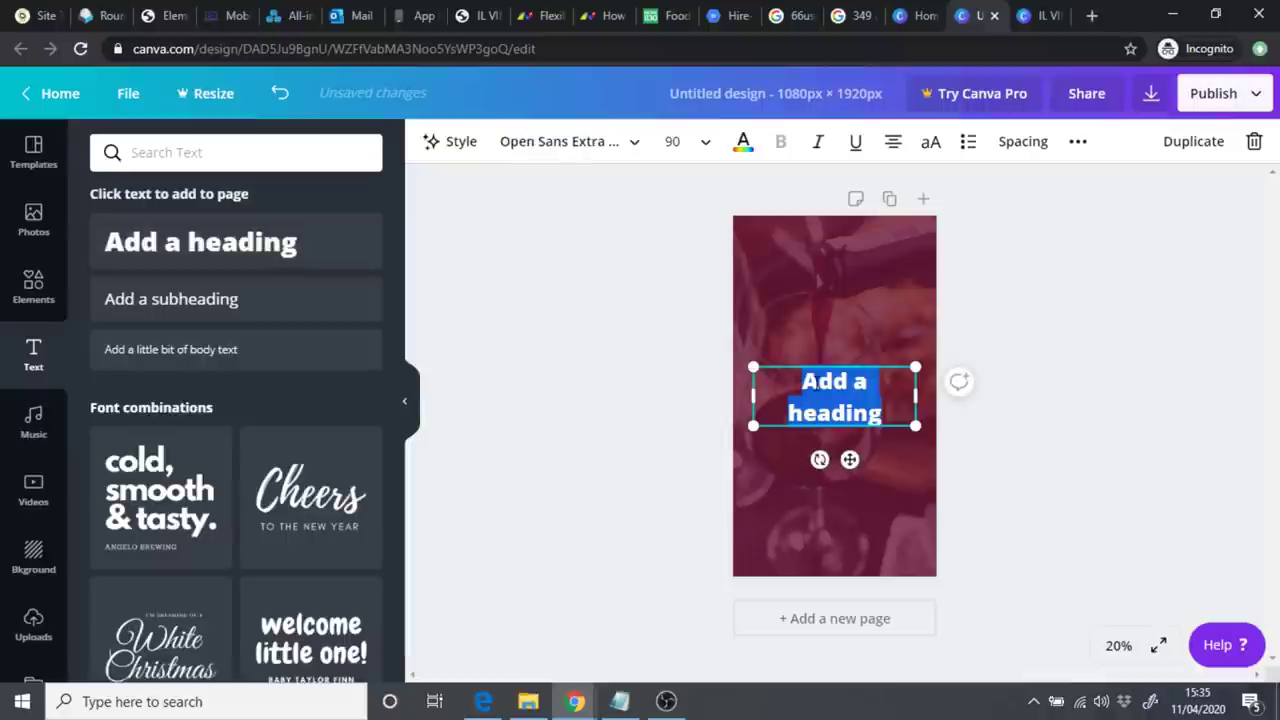
pyautogui.write('IL')
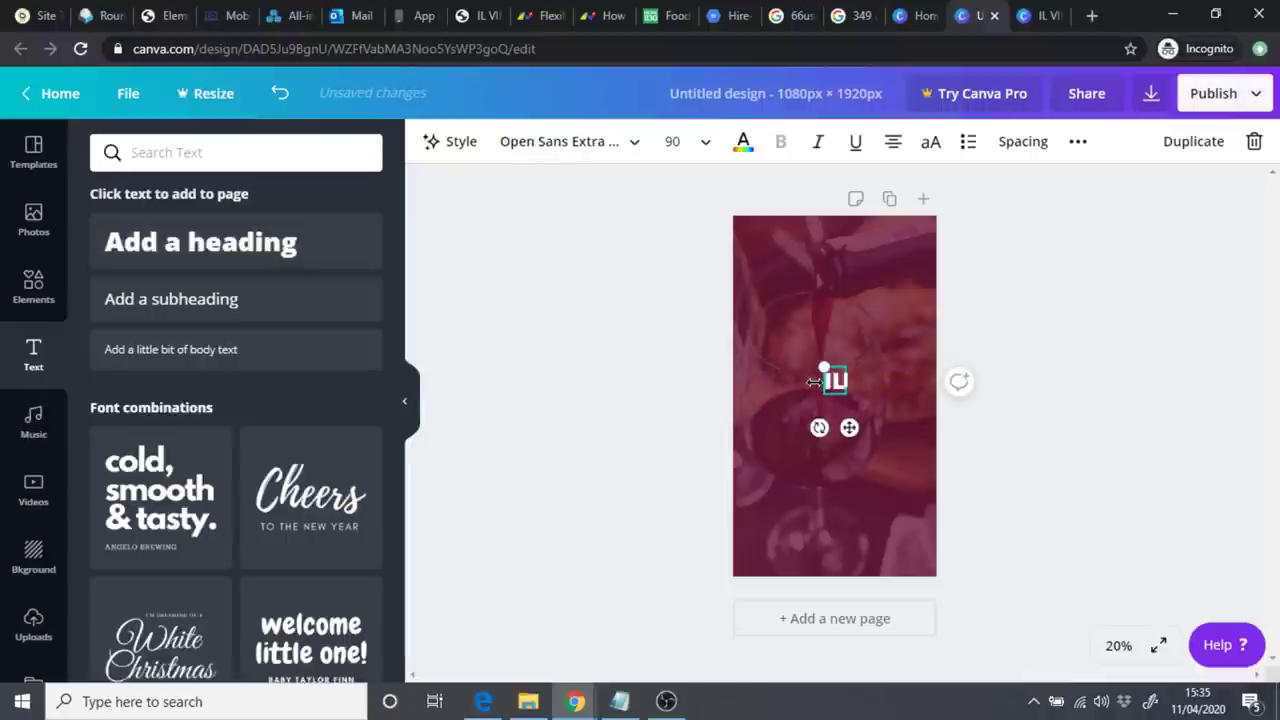
pyautogui.write(' VINO')
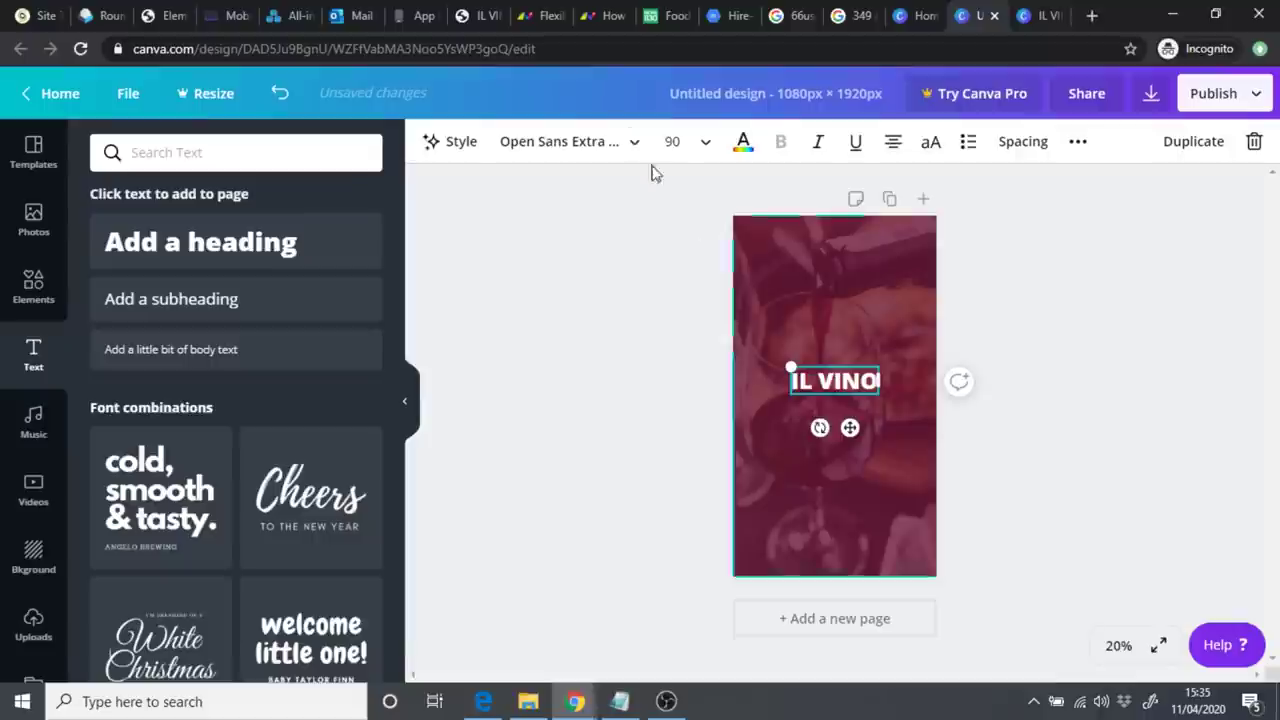
pyautogui.click(591, 148)
pyautogui.moveTo(392, 246); pyautogui.dragTo(434, 523)
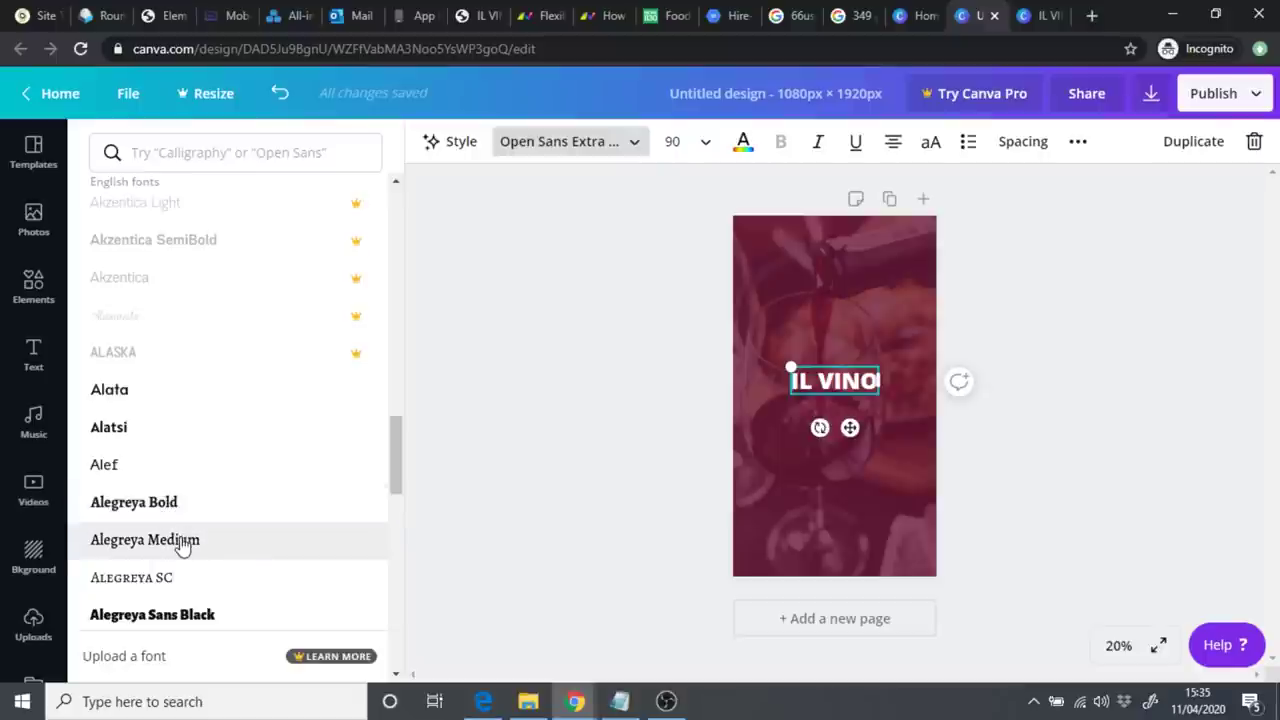
pyautogui.click(181, 545)
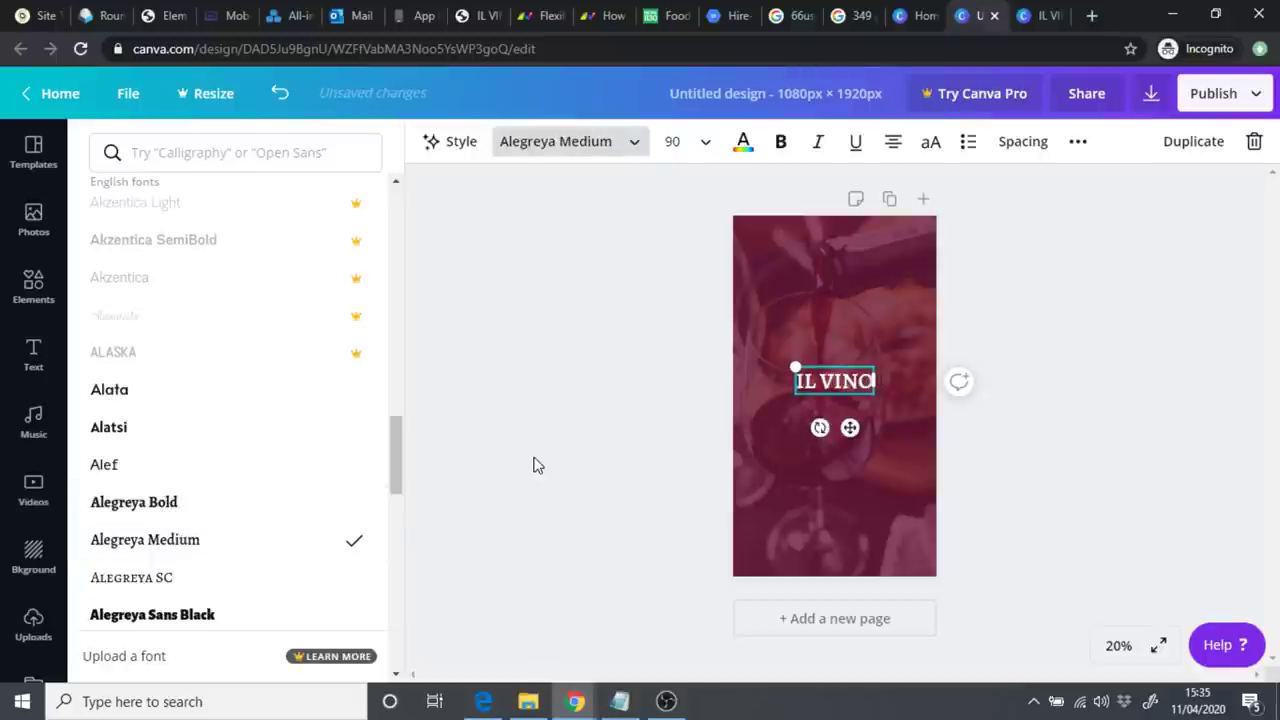
# - Set the IL VINO heading to size 150 and nudge it slightly upward
pyautogui.click(686, 143)
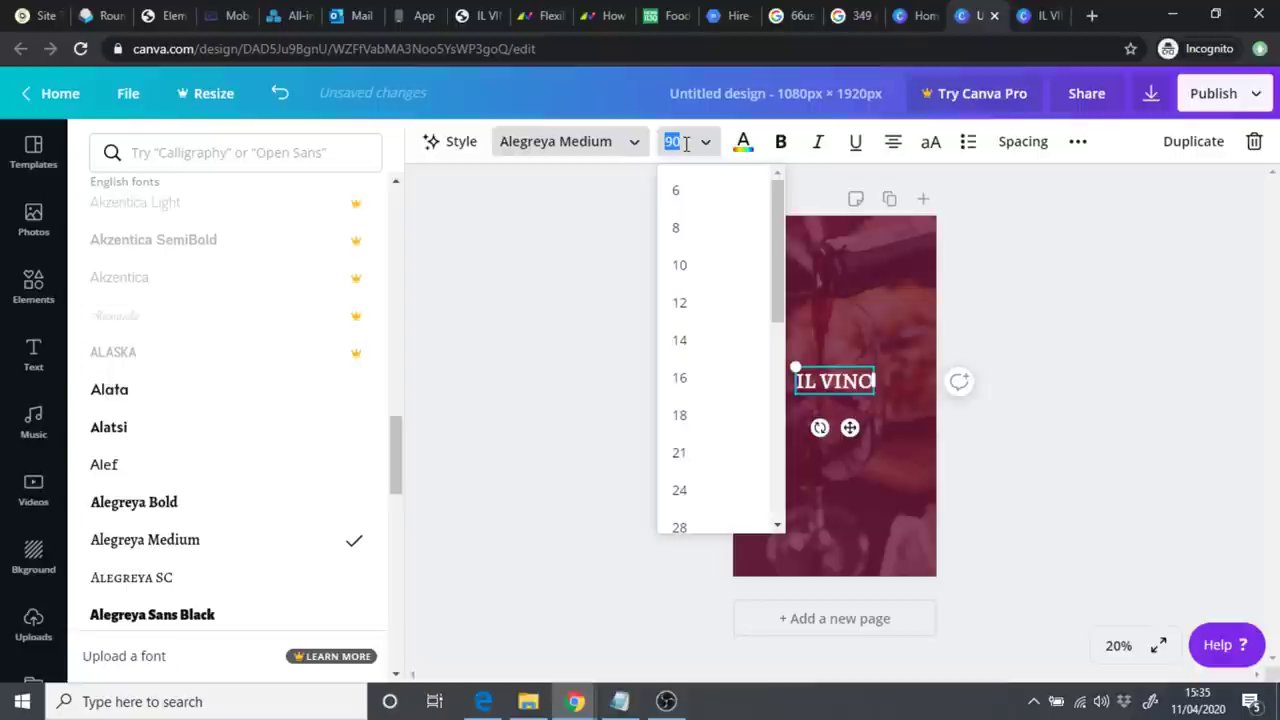
pyautogui.write('150')
pyautogui.press('Return')
pyautogui.press('Escape')
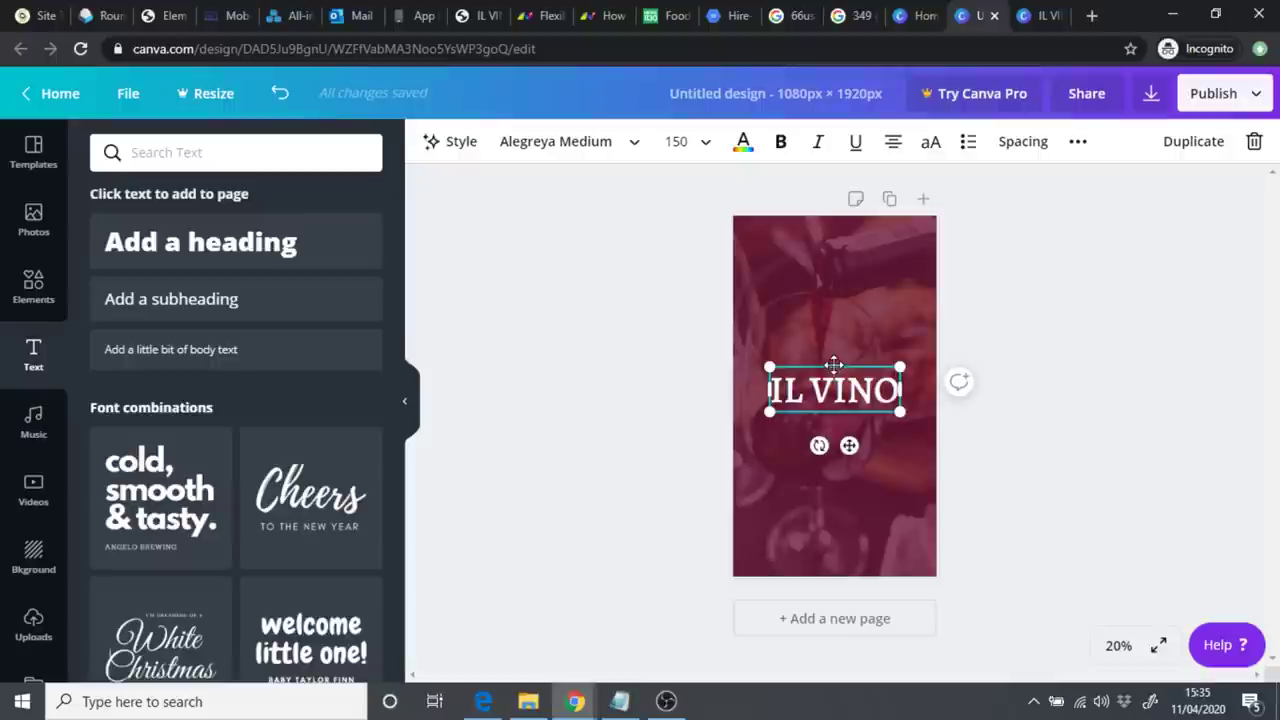
pyautogui.moveTo(834, 365); pyautogui.dragTo(832, 349)
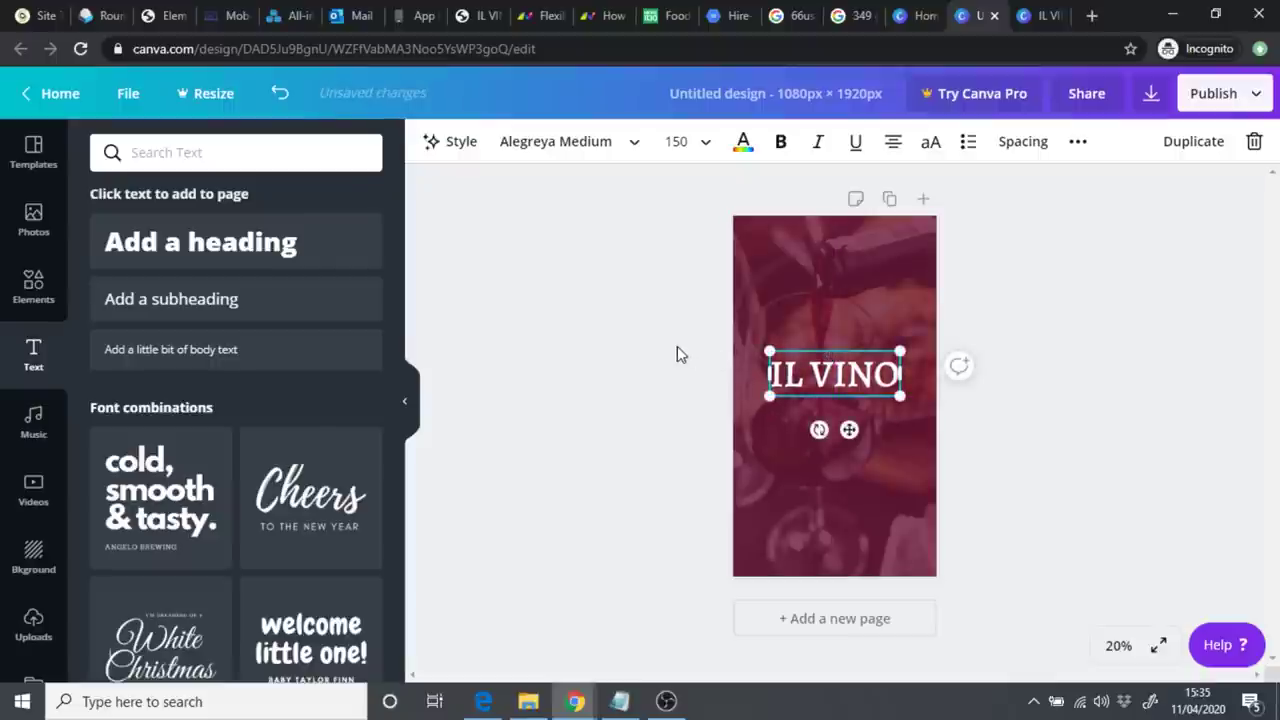
# - Duplicate the heading below itself and retype the copy as 'The Best' / 'Italian in London'
pyautogui.click(621, 334)
pyautogui.click(822, 377)
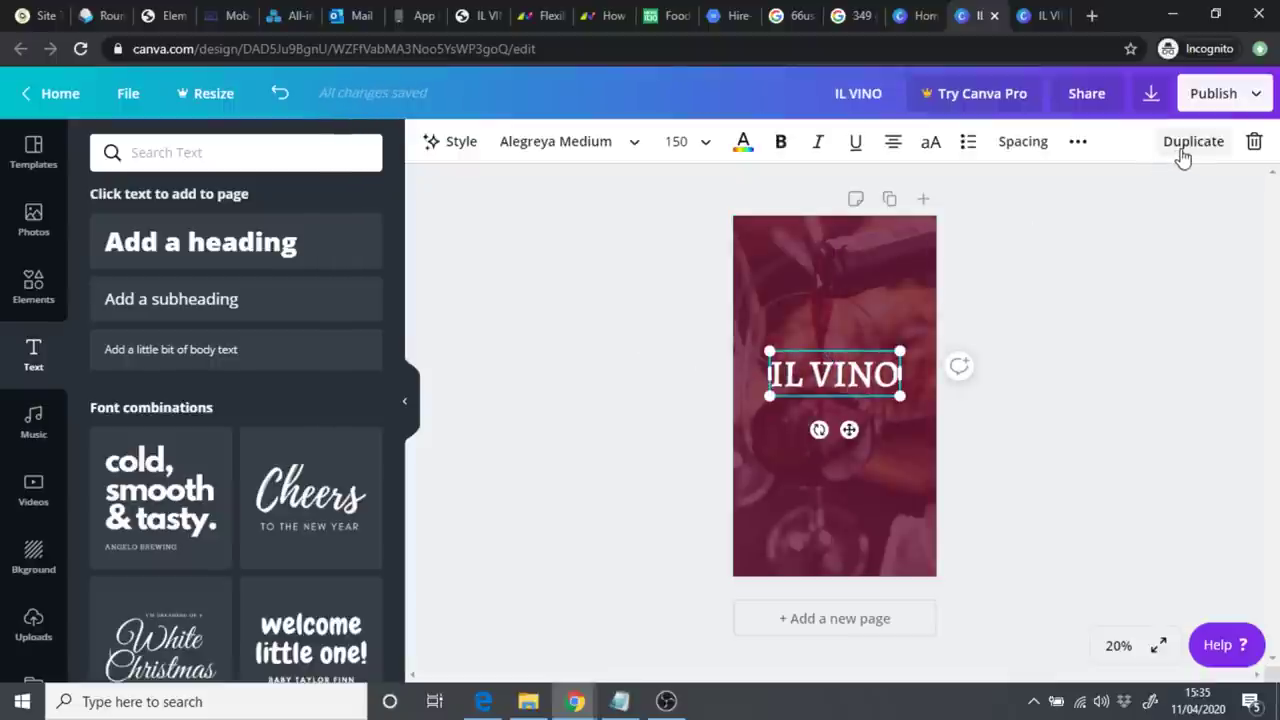
pyautogui.click(1179, 150)
pyautogui.moveTo(866, 403); pyautogui.dragTo(862, 440)
pyautogui.doubleClick(866, 425)
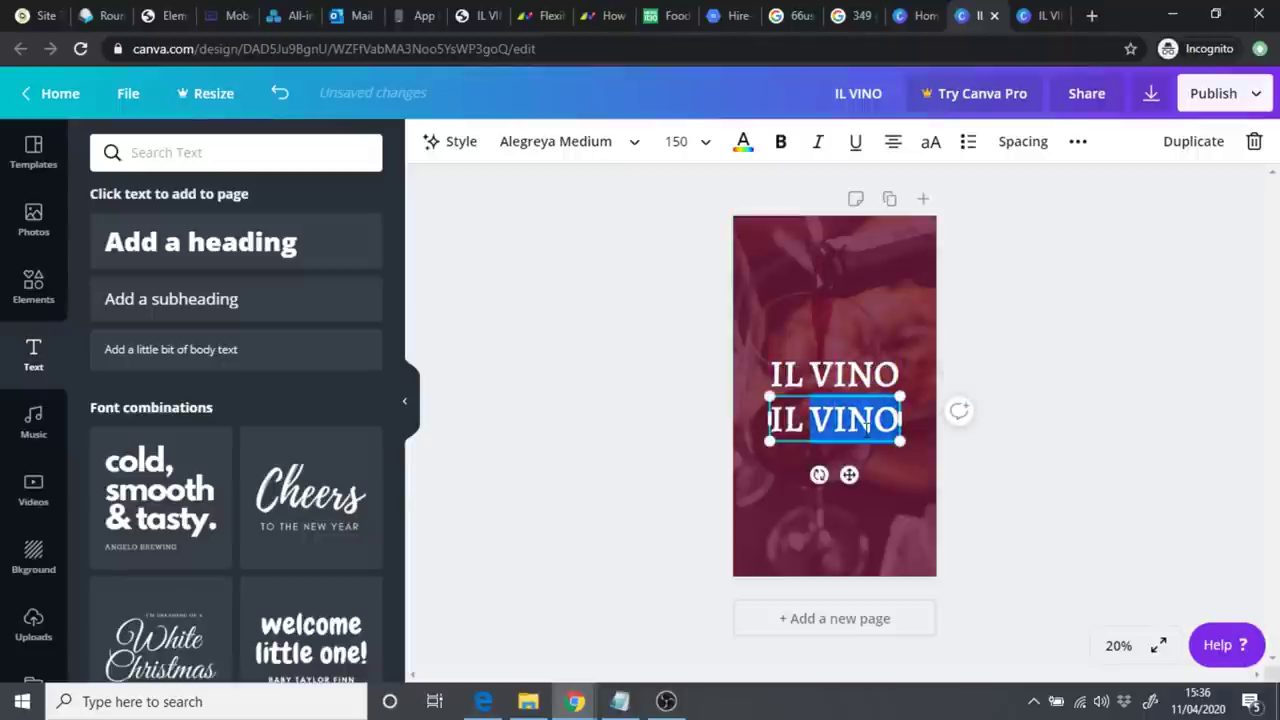
pyautogui.press('BackSpace')
pyautogui.press('BackSpace')
pyautogui.press('BackSpace')
pyautogui.press('BackSpace')
pyautogui.write('The Beds')
pyautogui.press('BackSpace')
pyautogui.press('BackSpace')
pyautogui.write('st')
pyautogui.press('Return')
pyautogui.write('Italian')
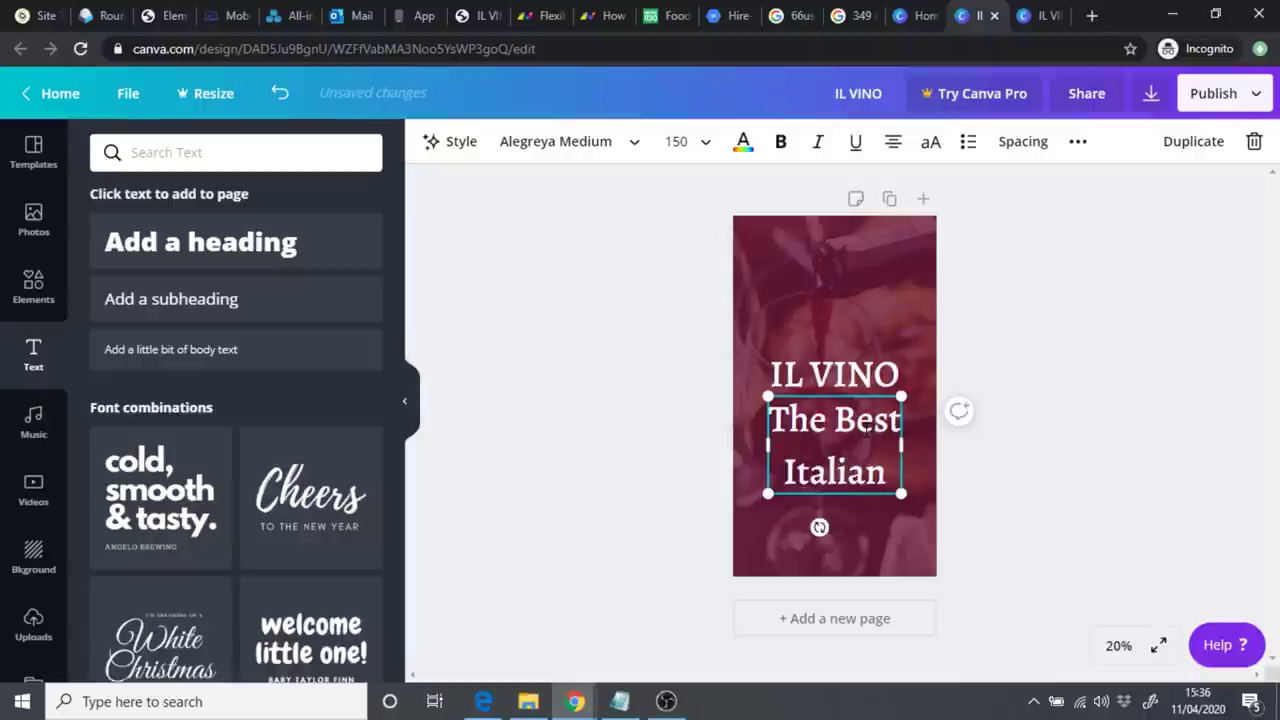
pyautogui.write(' in')
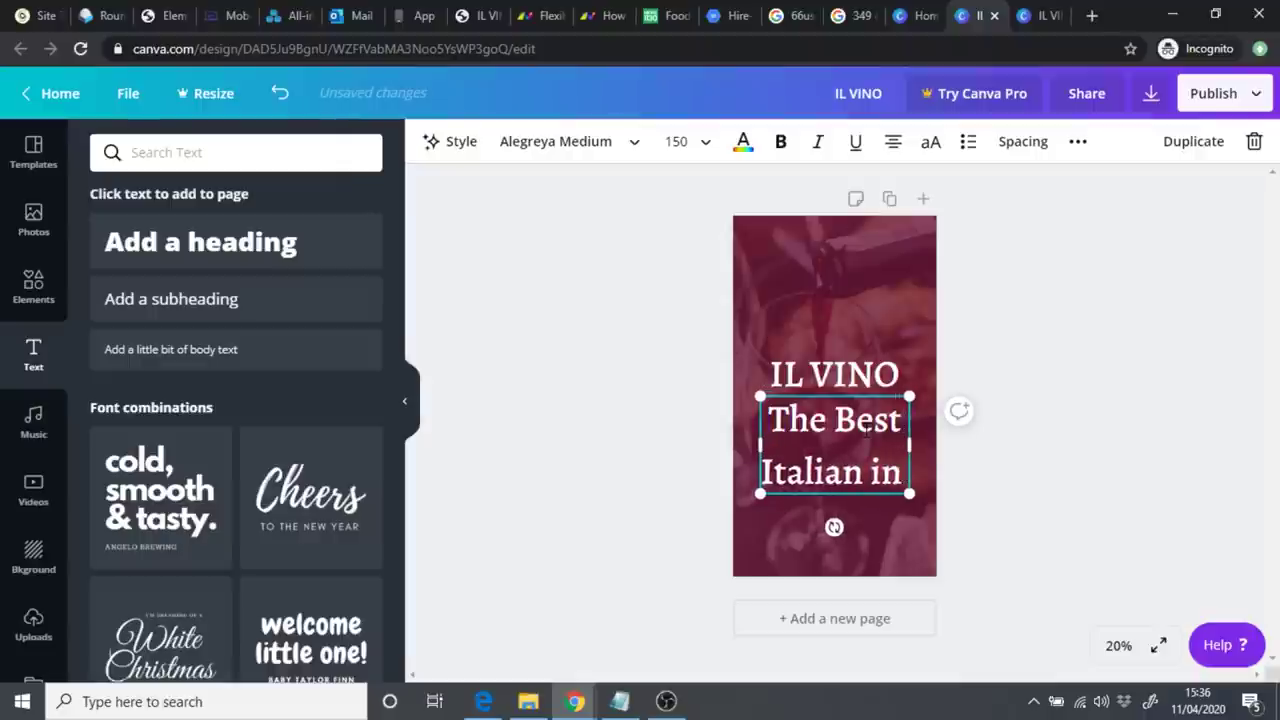
pyautogui.write(' London')
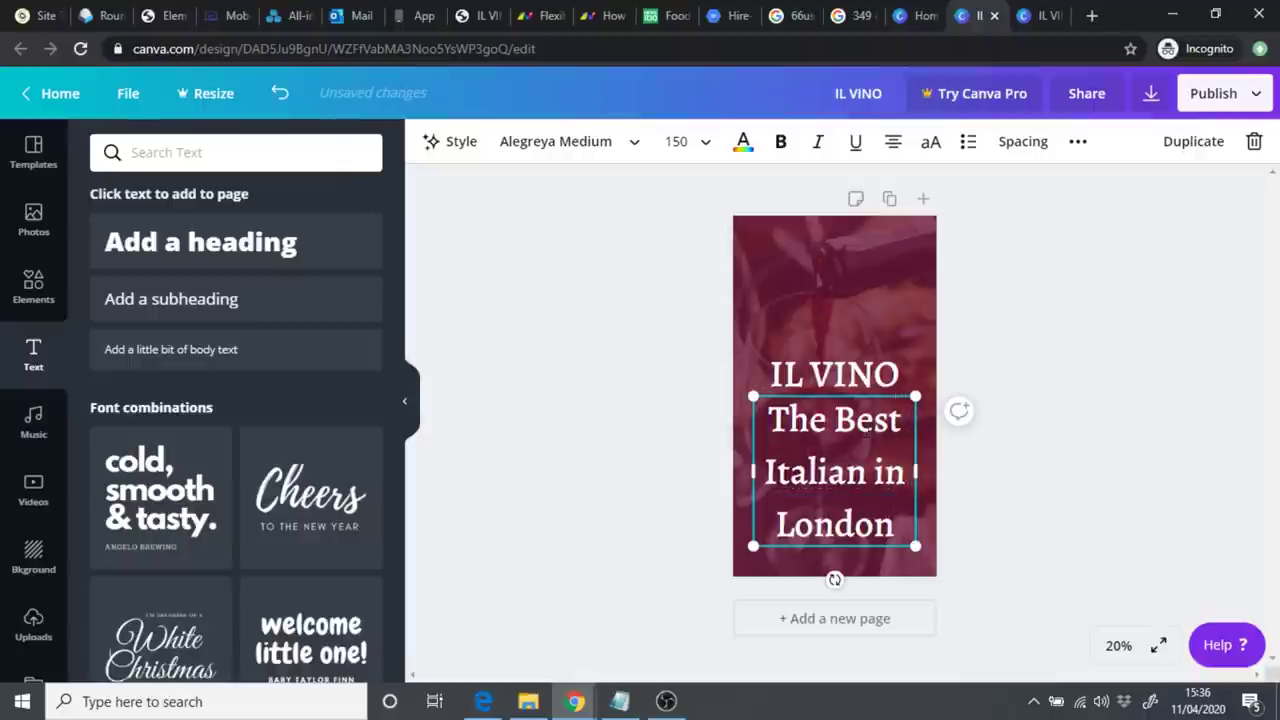
# - Set the subtitle, including the words 'The Best', to font size 80
pyautogui.click(688, 143)
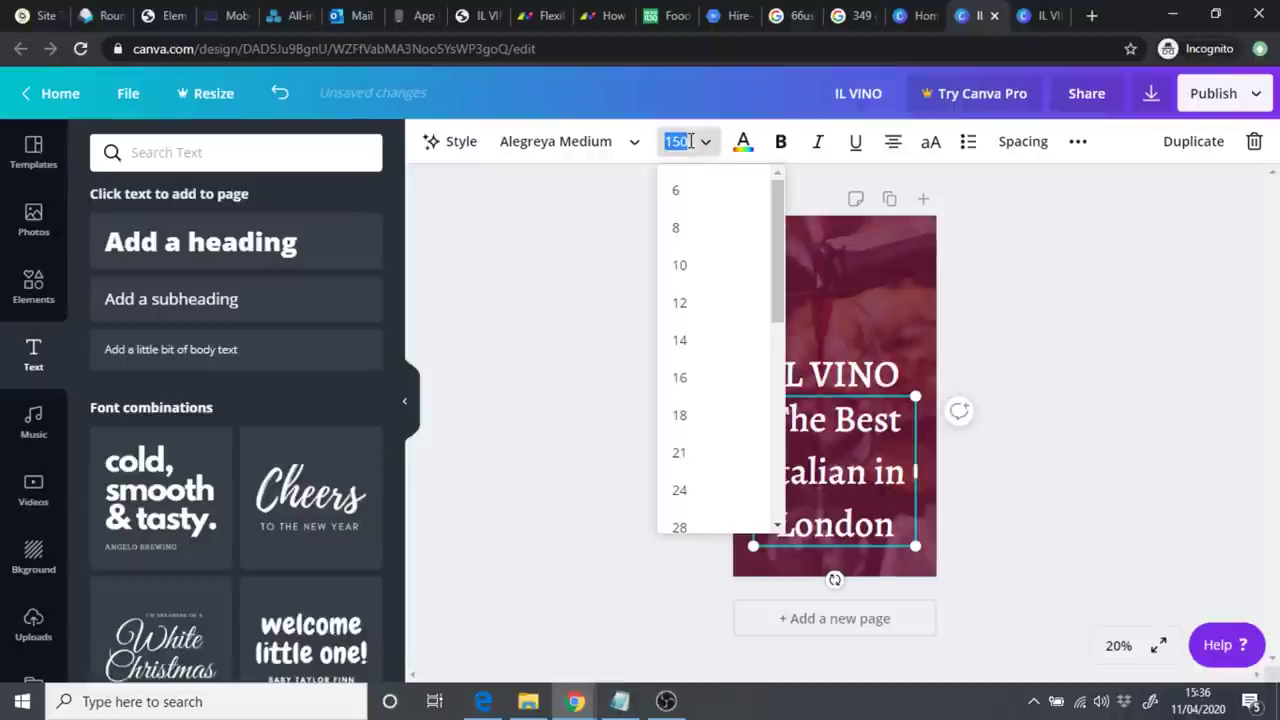
pyautogui.write('80')
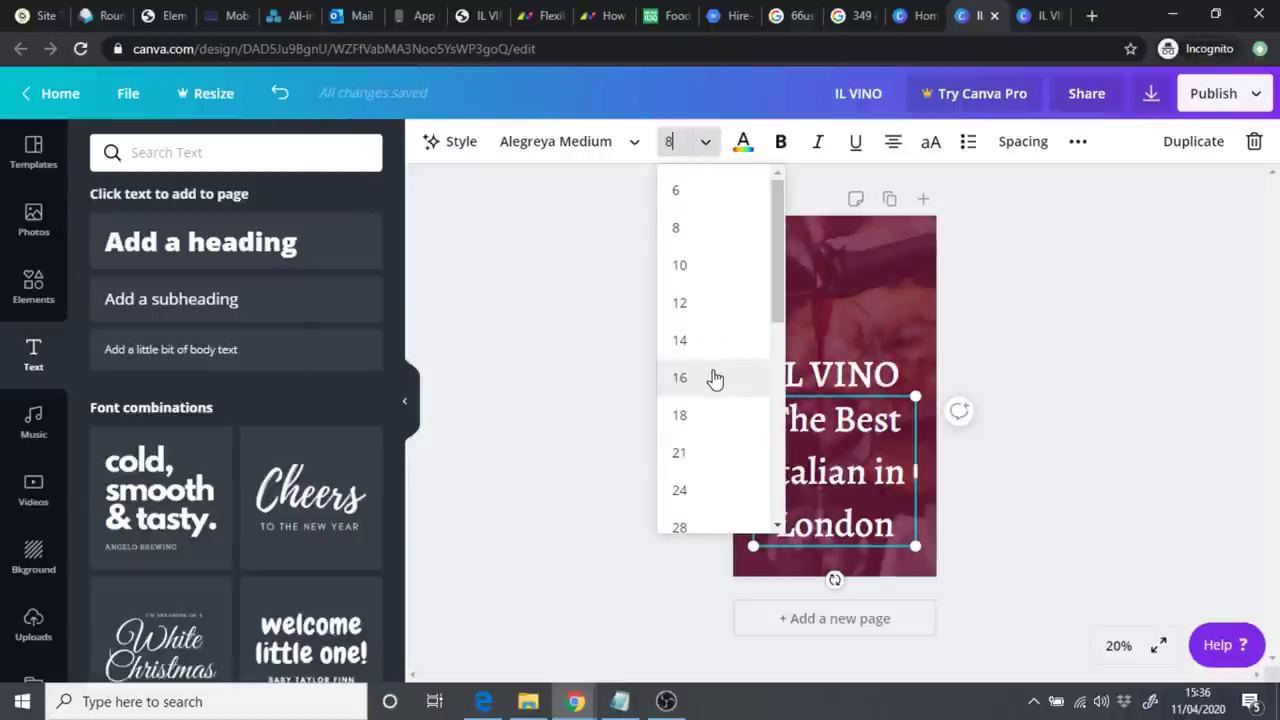
pyautogui.press('Return')
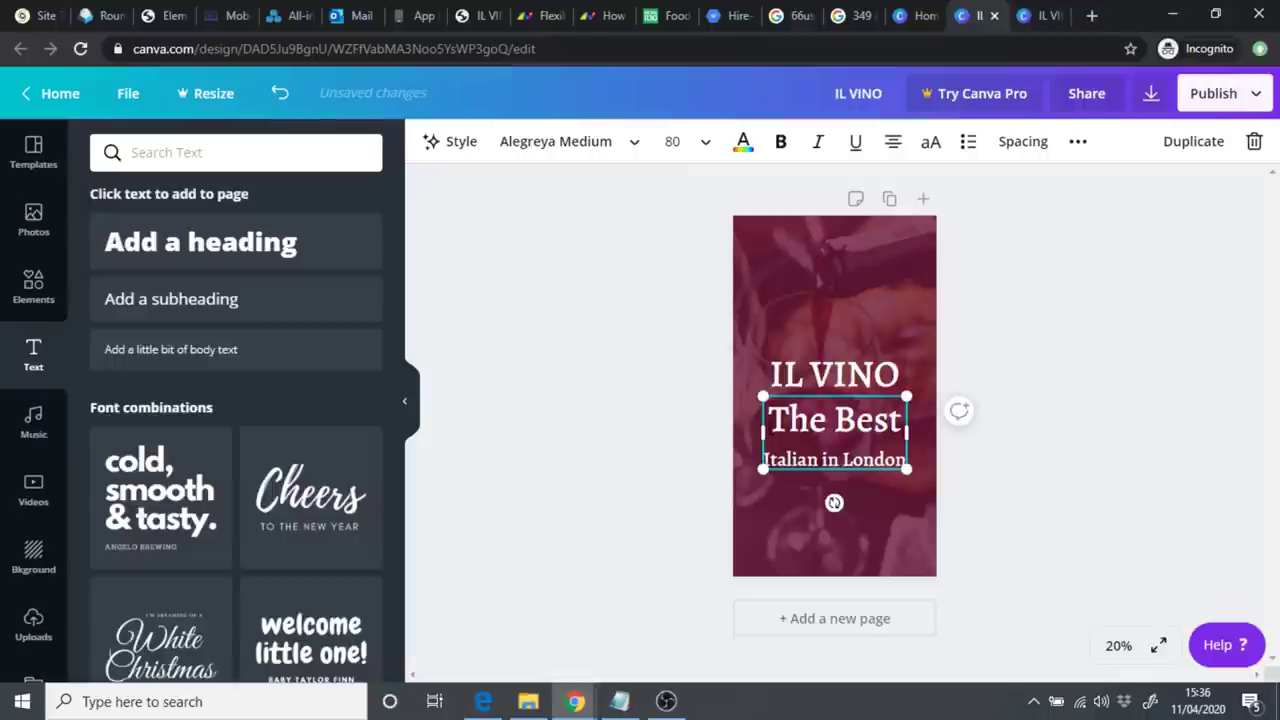
pyautogui.moveTo(888, 425); pyautogui.dragTo(904, 422)
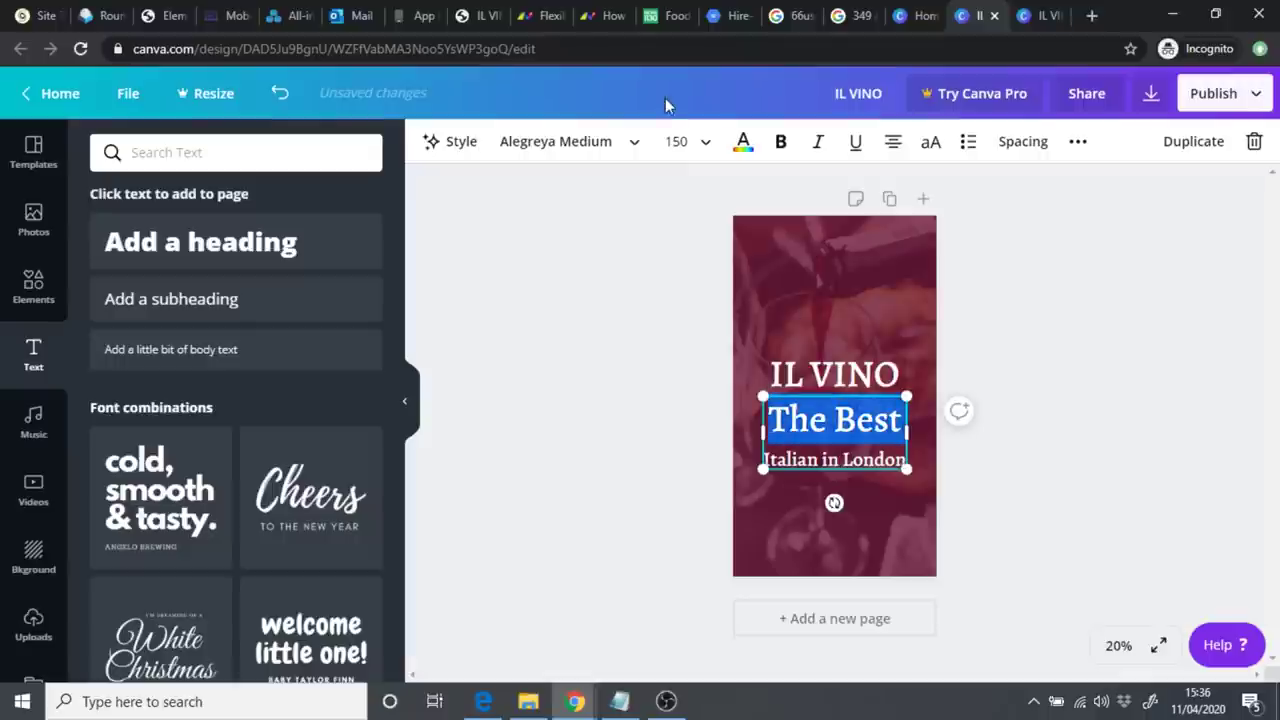
pyautogui.click(683, 143)
pyautogui.write('80')
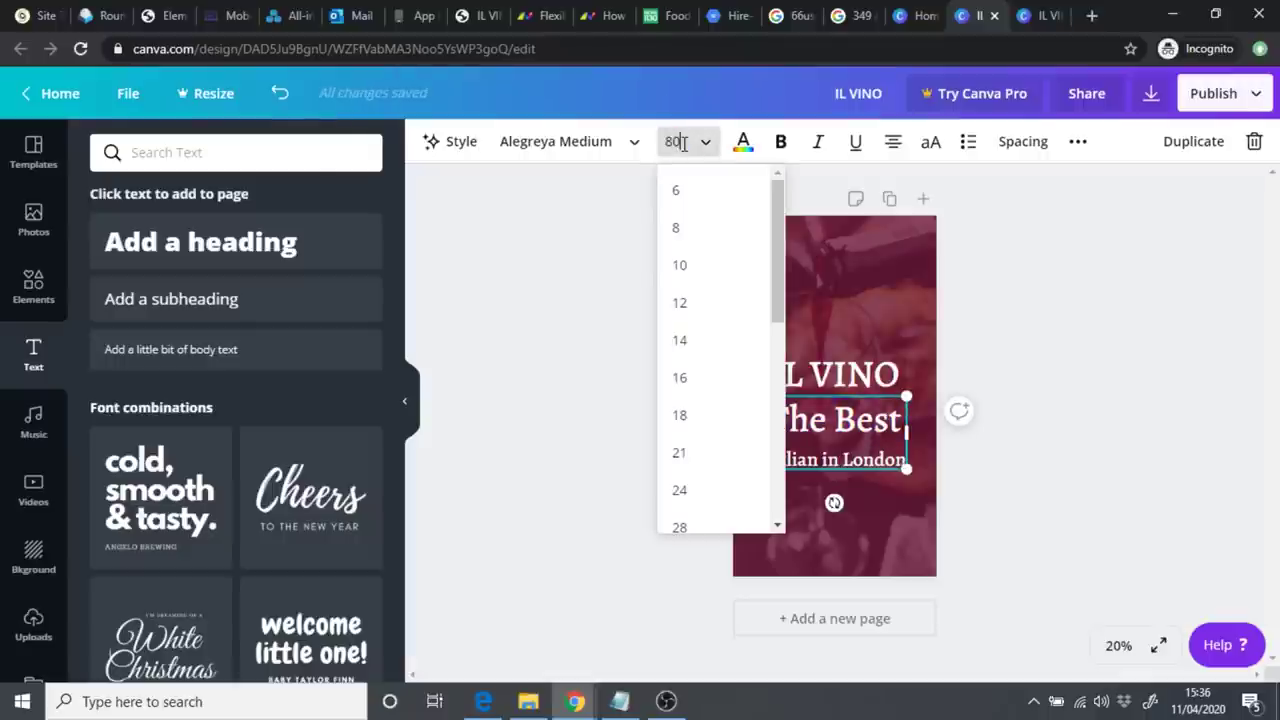
pyautogui.press('Return')
# - Reduce the whole subtitle to size 60 and centre it beneath the heading
pyautogui.click(577, 361)
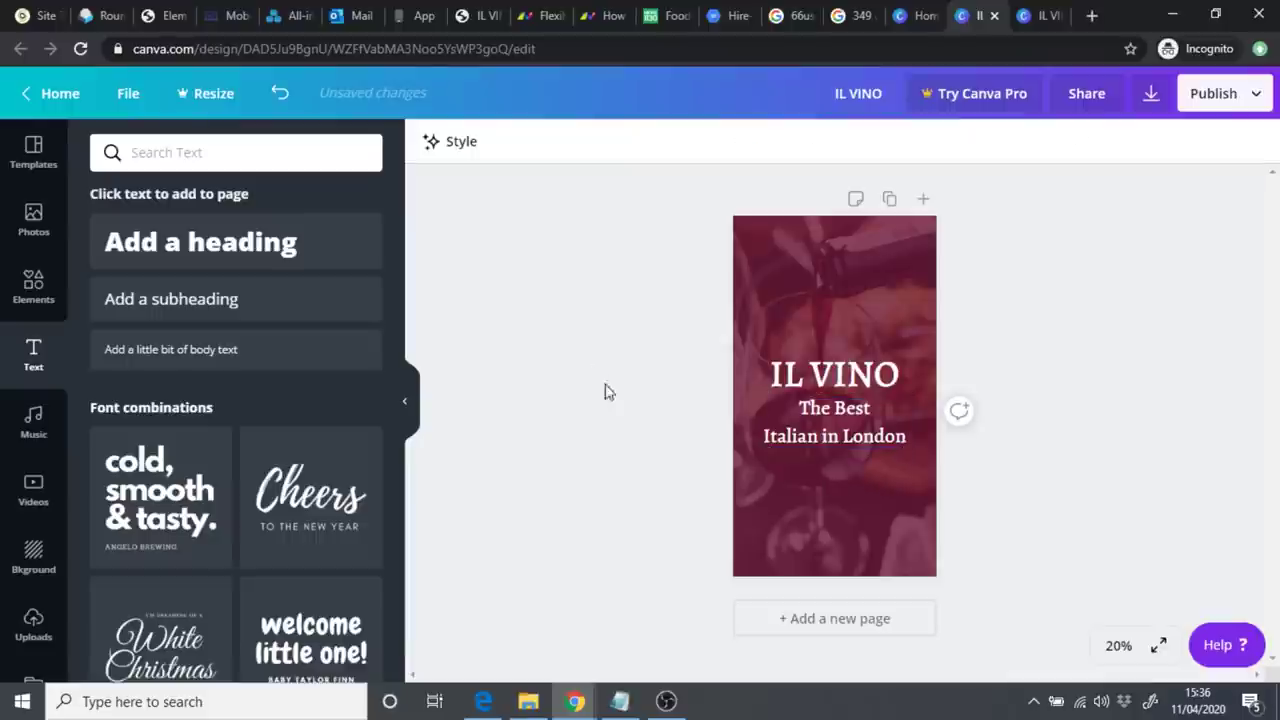
pyautogui.click(823, 441)
pyautogui.click(672, 141)
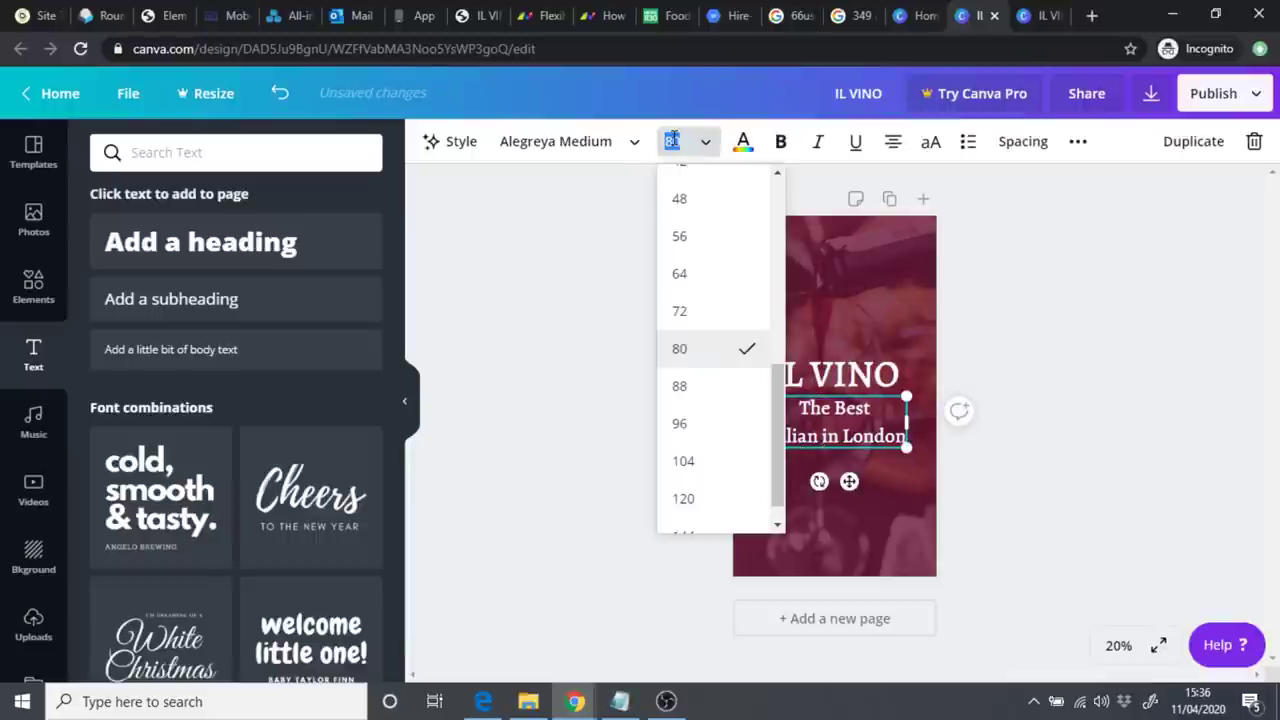
pyautogui.write('60')
pyautogui.press('Return')
pyautogui.click(600, 330)
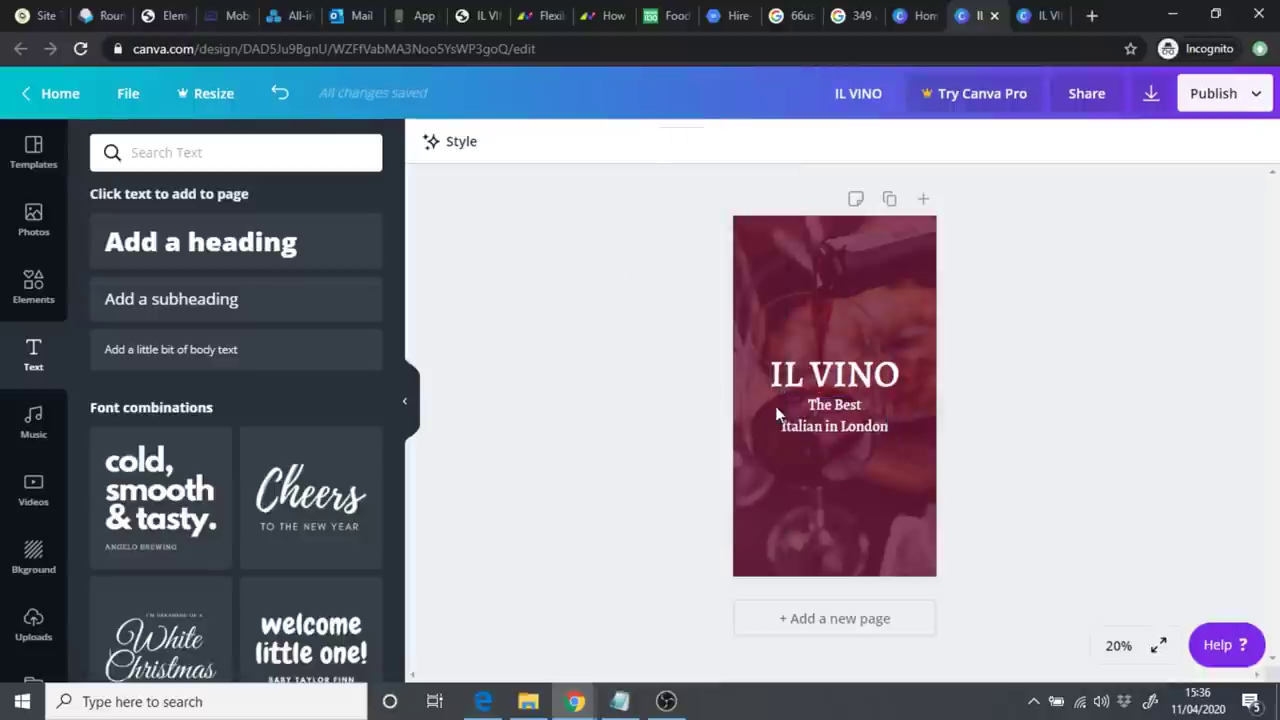
pyautogui.moveTo(845, 435); pyautogui.dragTo(845, 436)
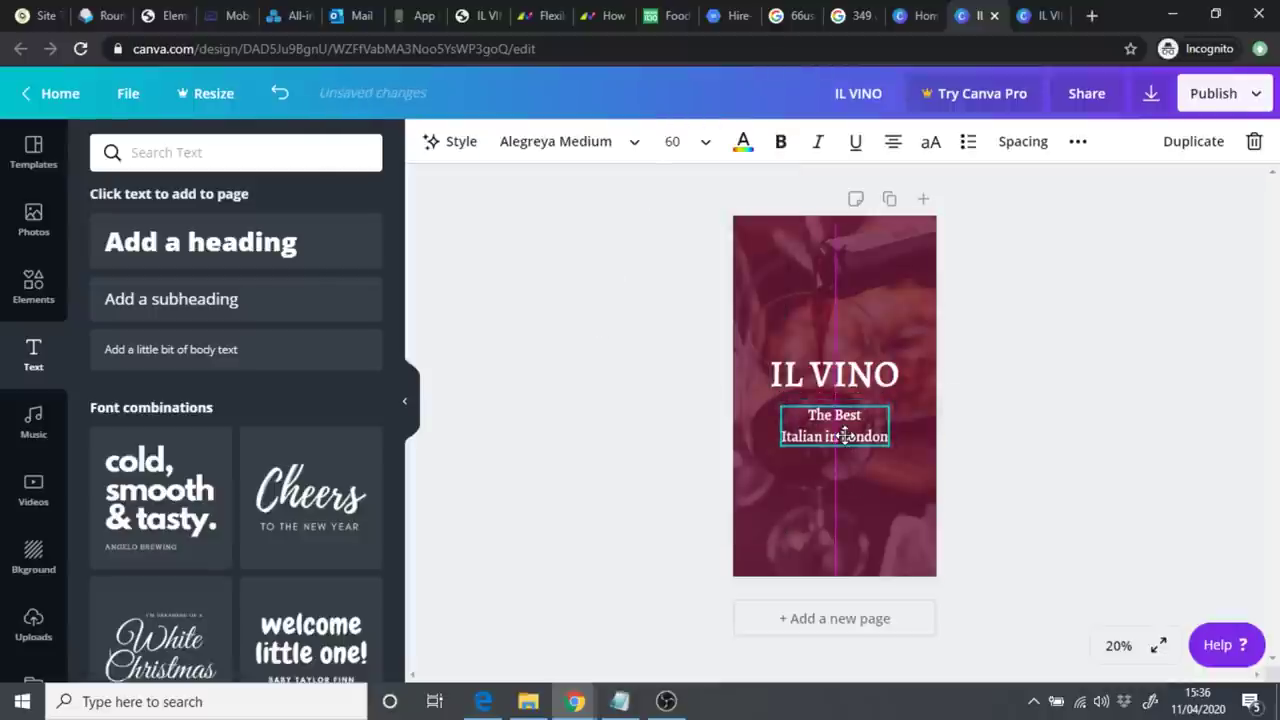
pyautogui.click(649, 409)
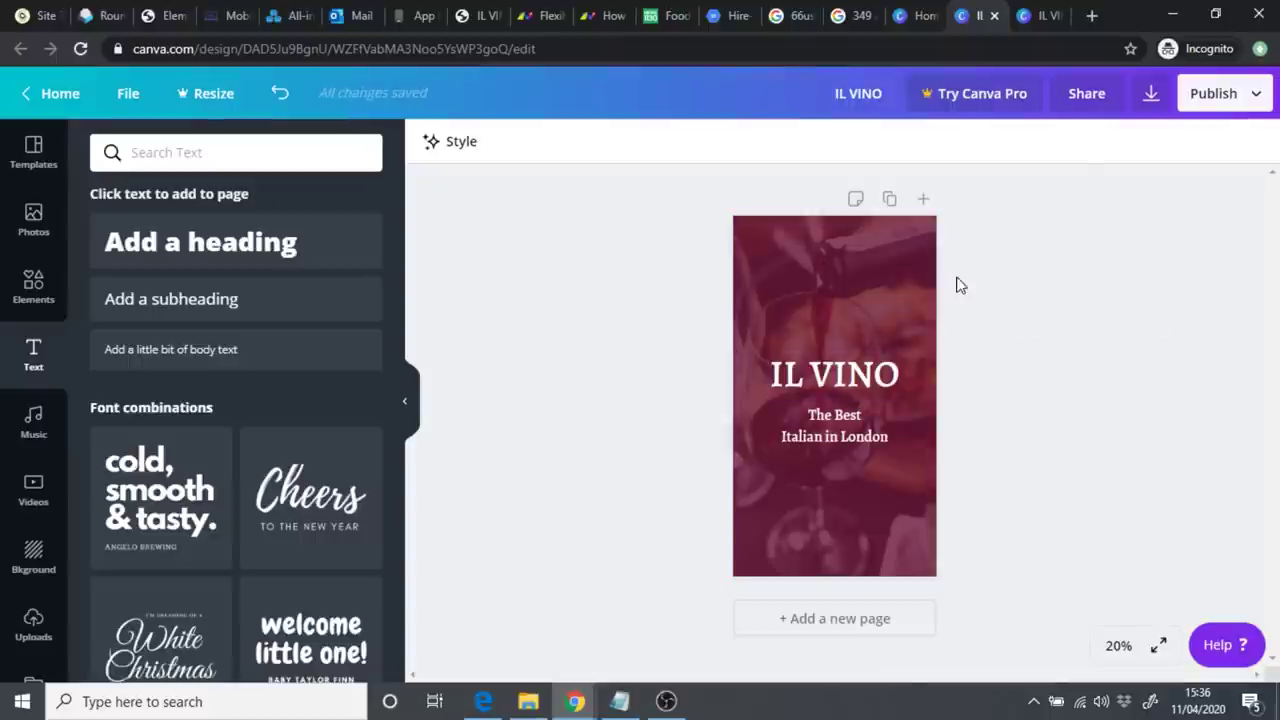
# - Title the design 'IL VINO SPLASH' and download it as a PNG
pyautogui.click(886, 95)
pyautogui.write('SPLASH')
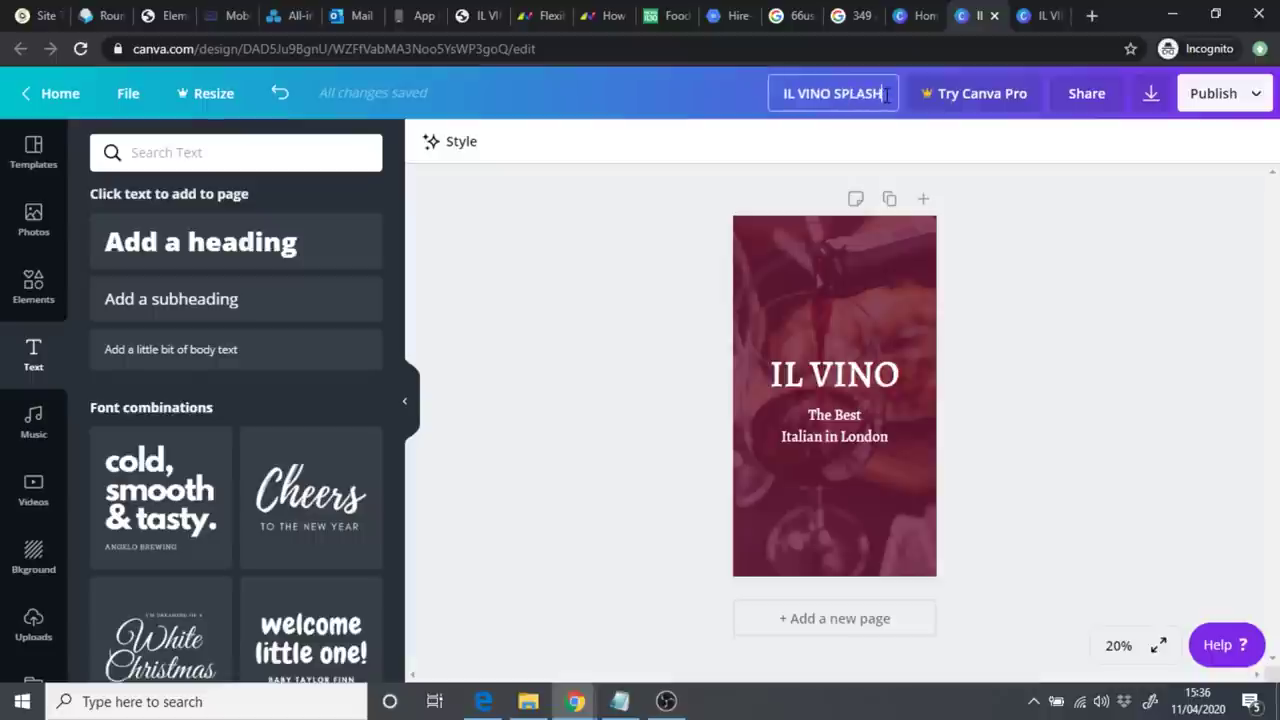
pyautogui.click(1151, 93)
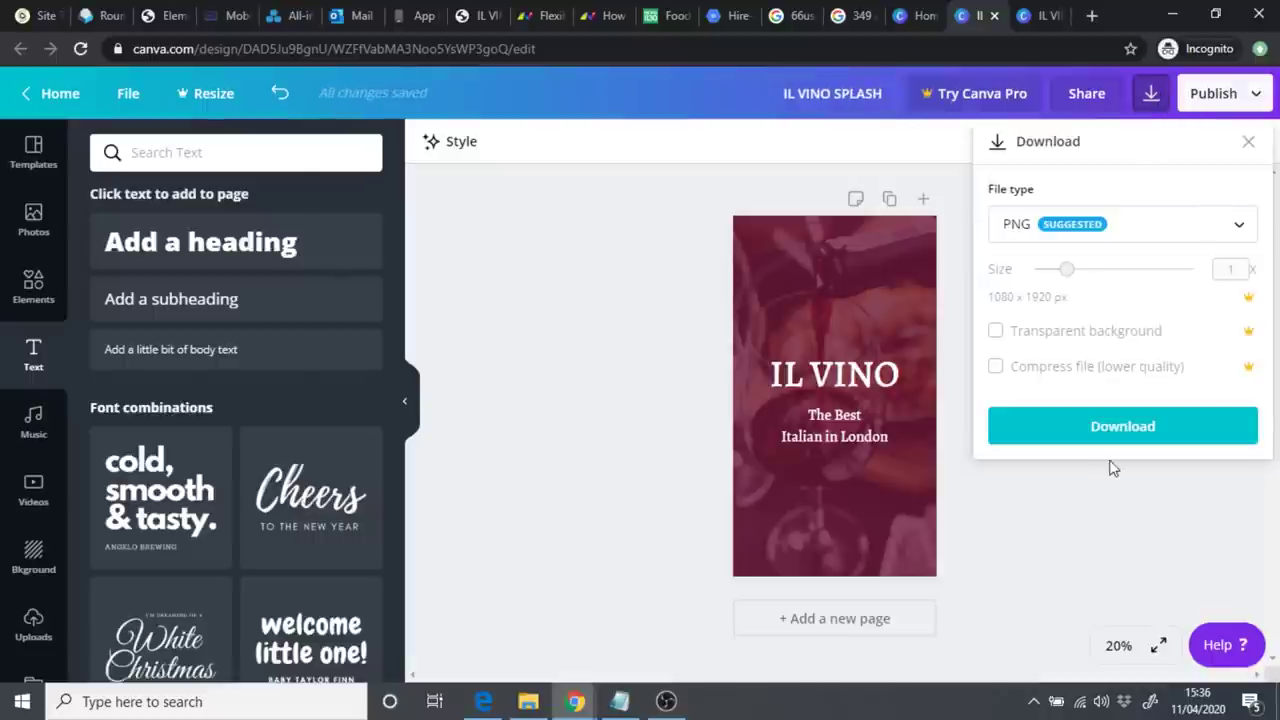
pyautogui.click(1100, 428)
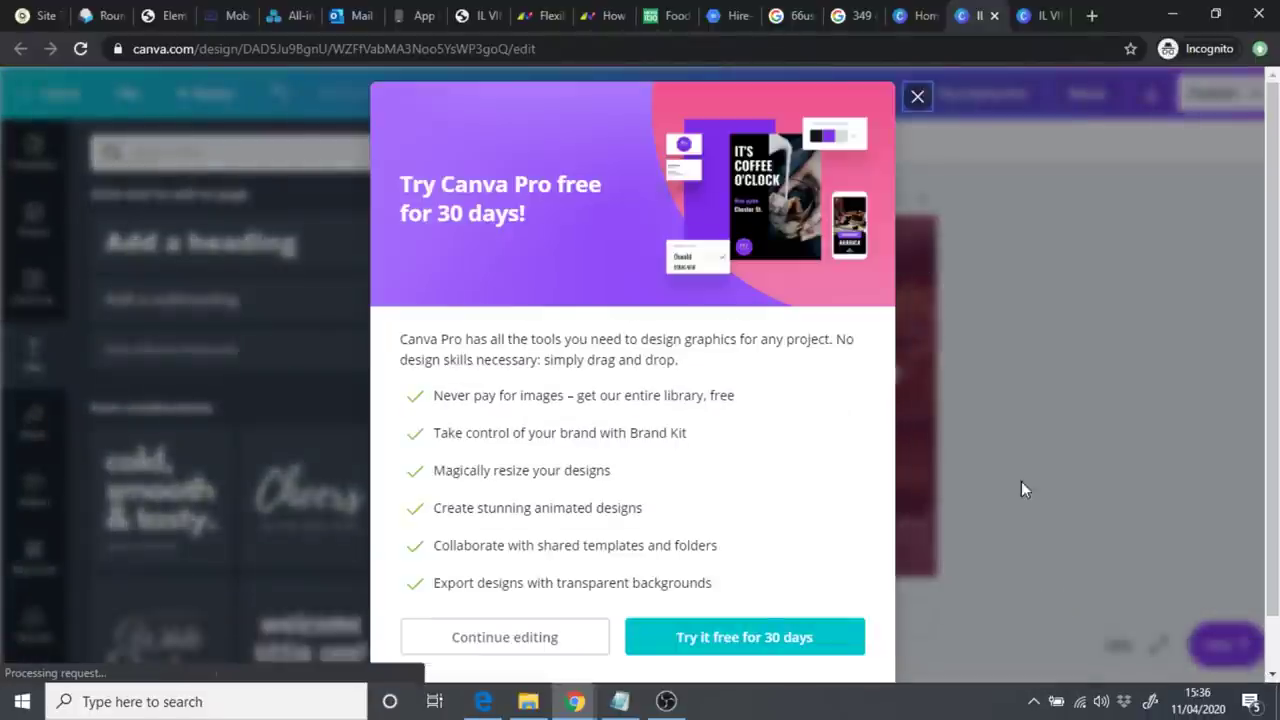
# - Upload the IL VINO SPLASH image as the app's splash screen and save the theme settings
pyautogui.click(415, 15)
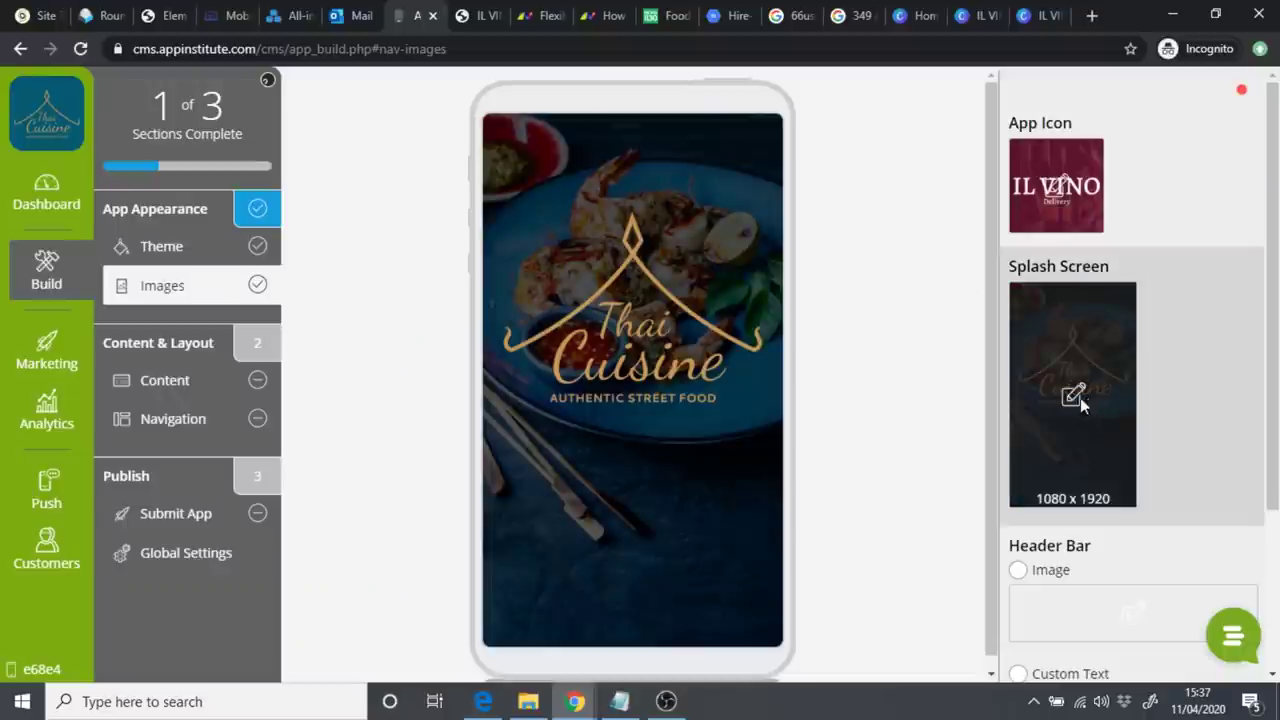
pyautogui.click(1084, 398)
pyautogui.click(886, 167)
pyautogui.click(275, 162)
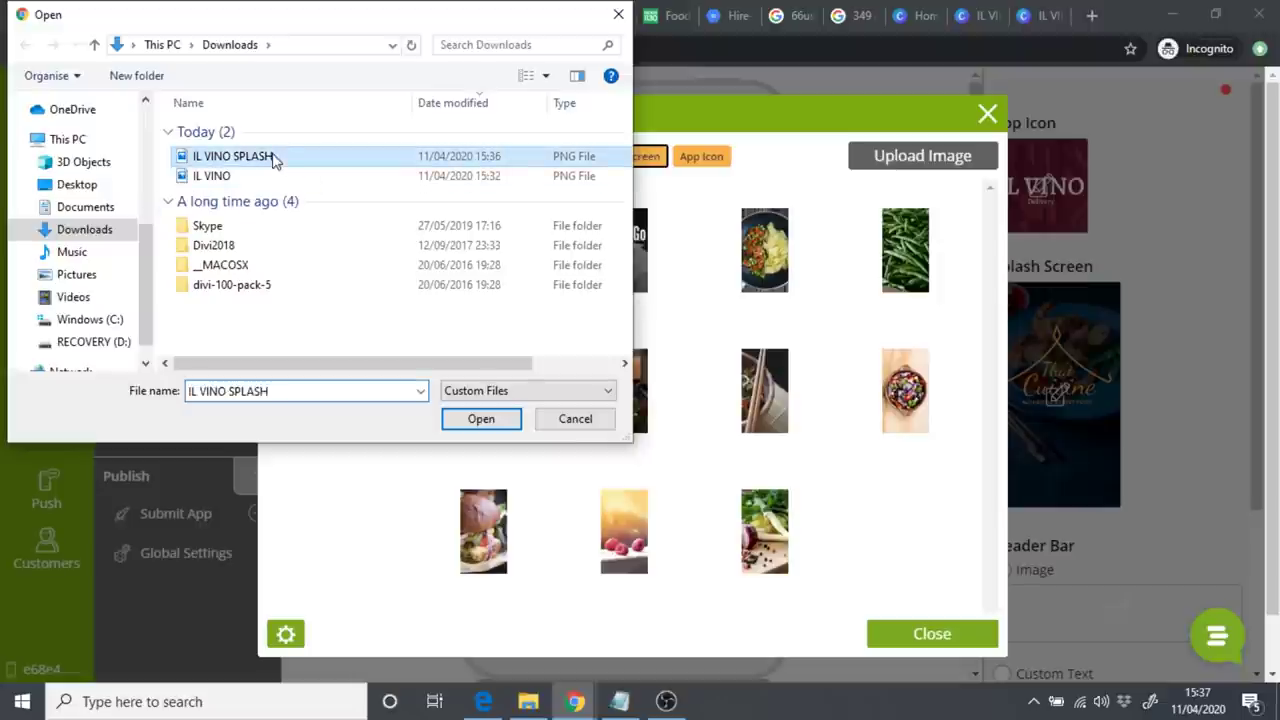
pyautogui.click(481, 420)
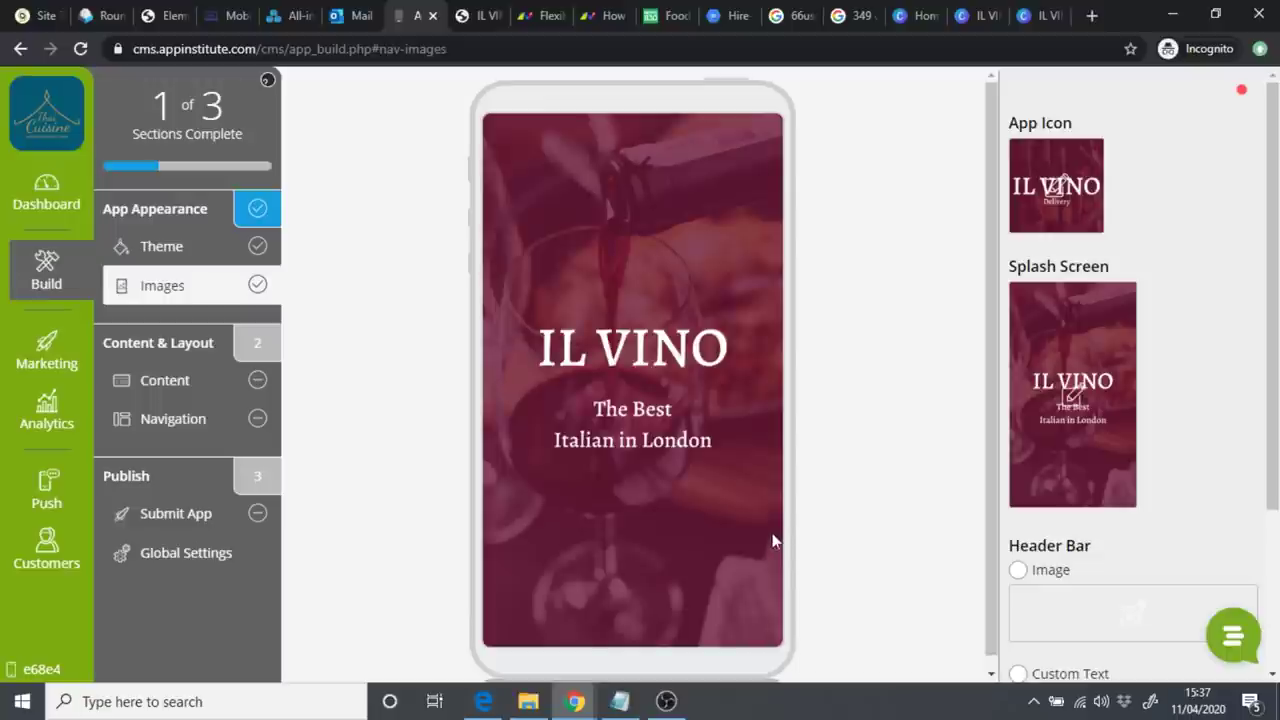
pyautogui.scroll(-2, 1211, 429)
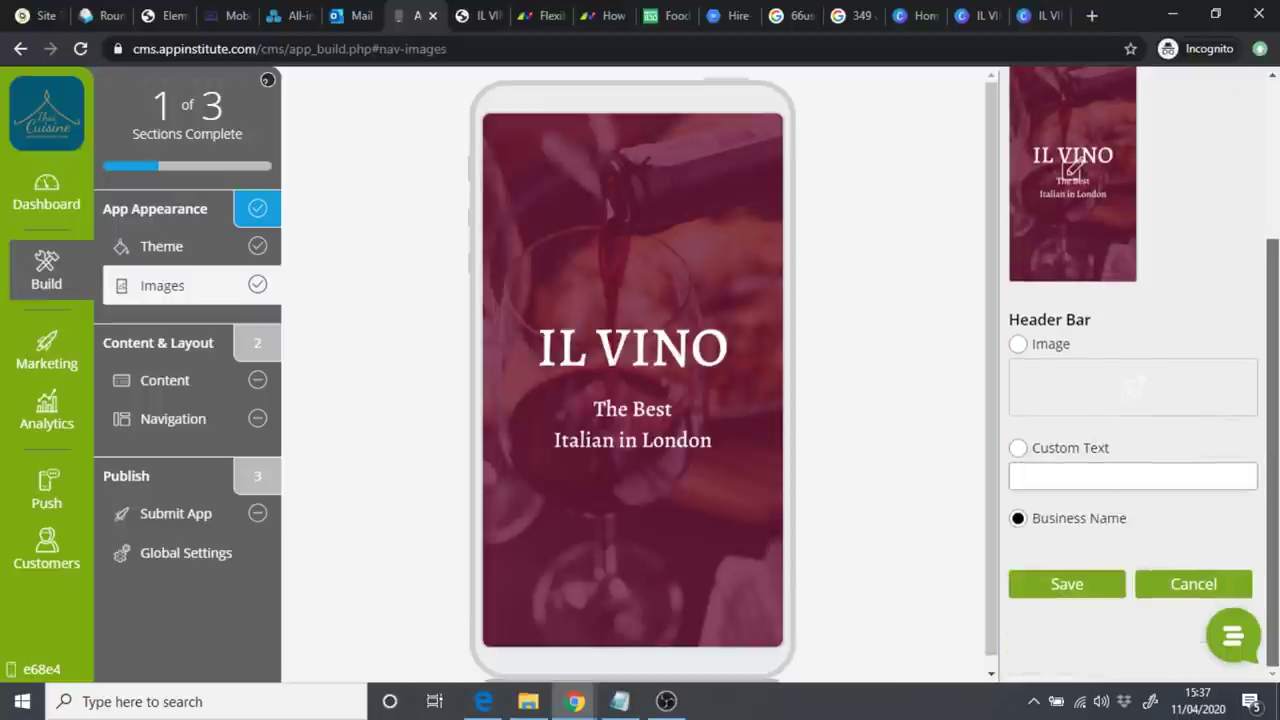
pyautogui.click(1034, 590)
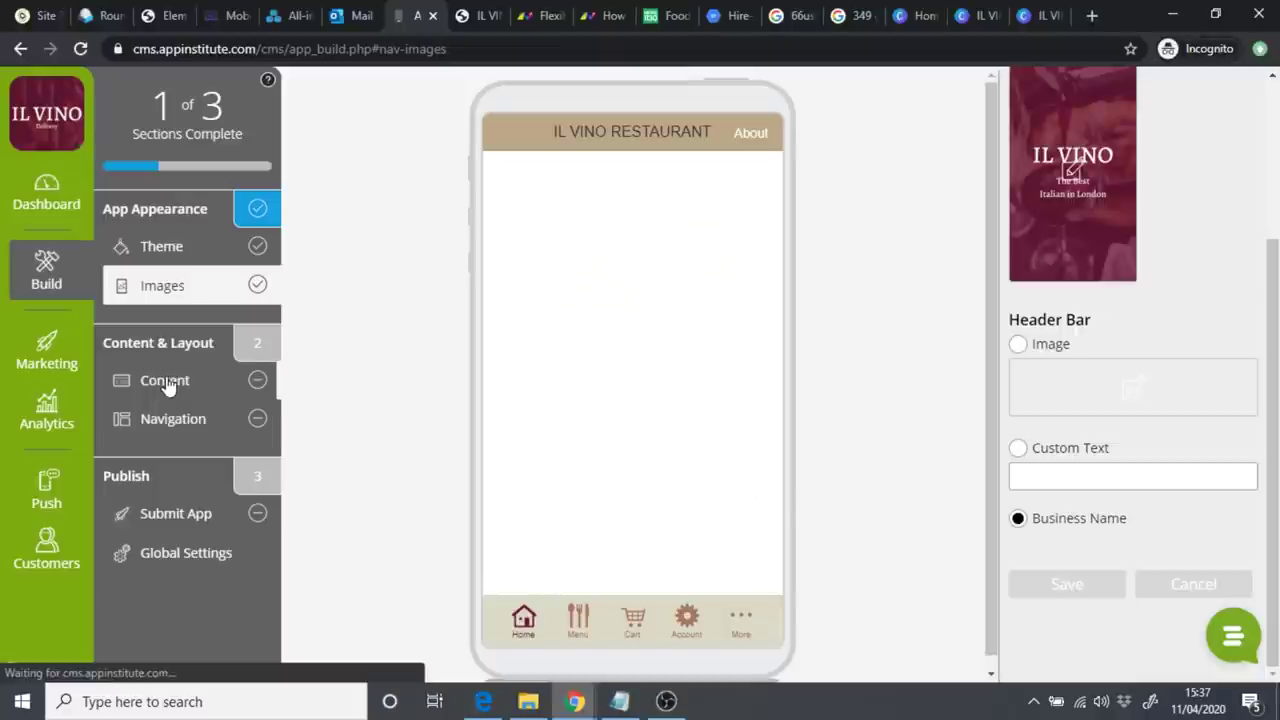
pyautogui.click(166, 384)
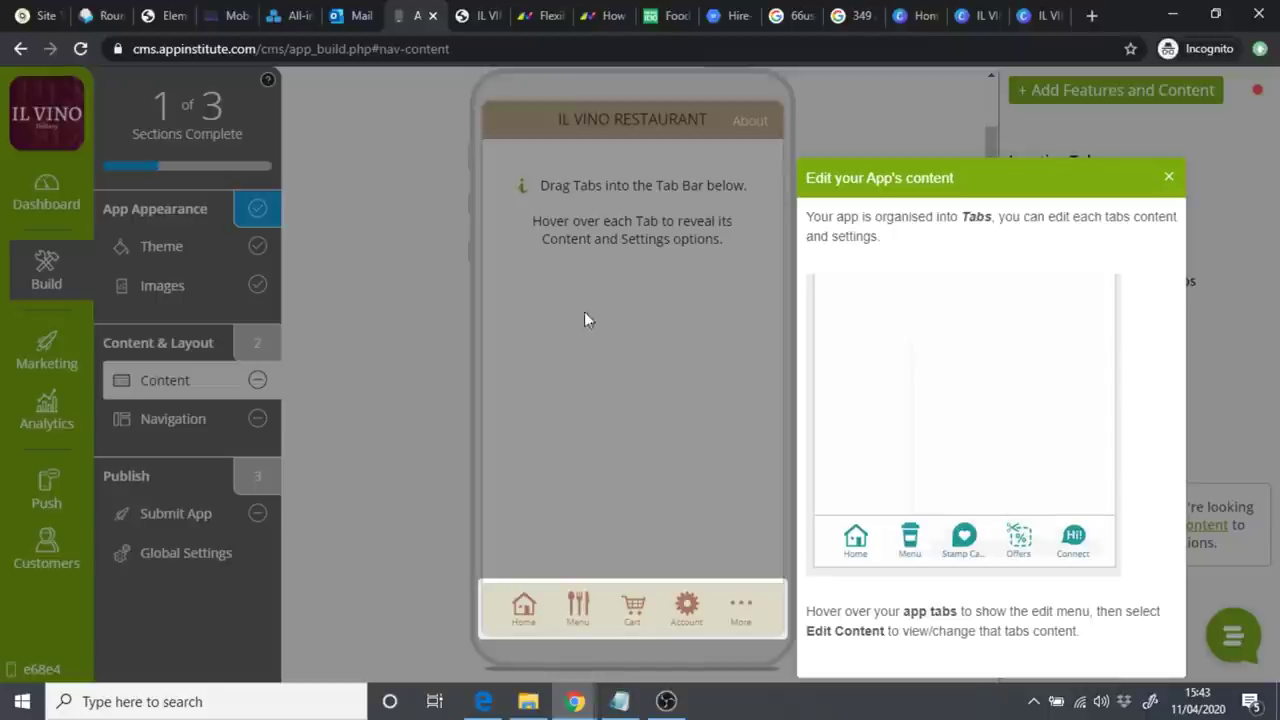
# - Dismiss the content help popup and look over the Home, Menu, Cart, Account and More tabs
pyautogui.click(1171, 182)
pyautogui.moveTo(549, 612)
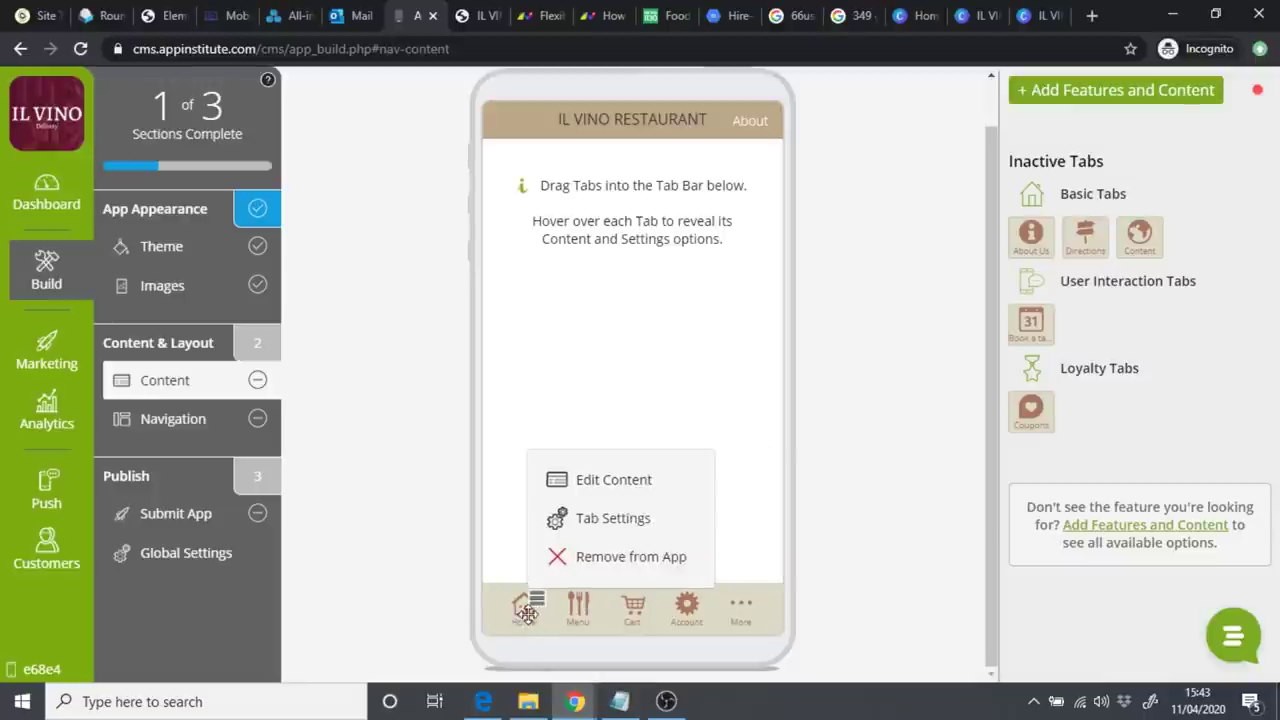
pyautogui.moveTo(695, 610)
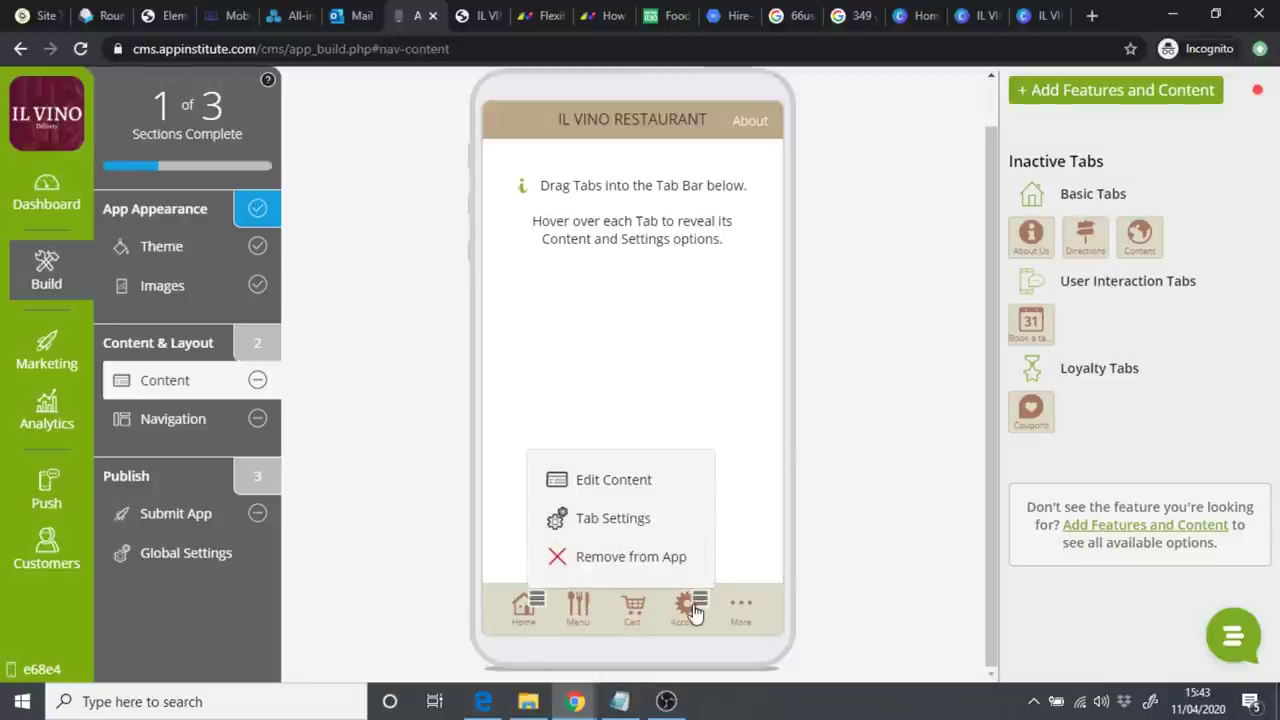
pyautogui.moveTo(739, 613)
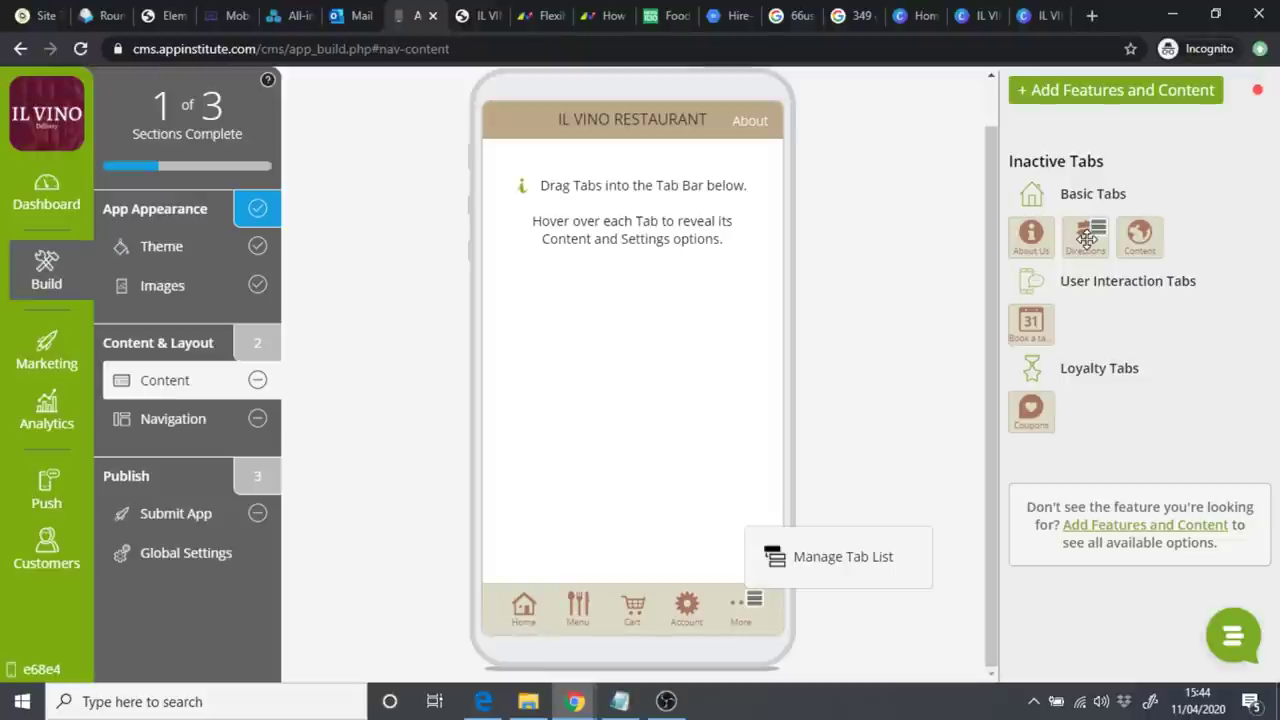
# - Look at the Coupons tab options, then open the Menu tab's content editor
pyautogui.click(1035, 408)
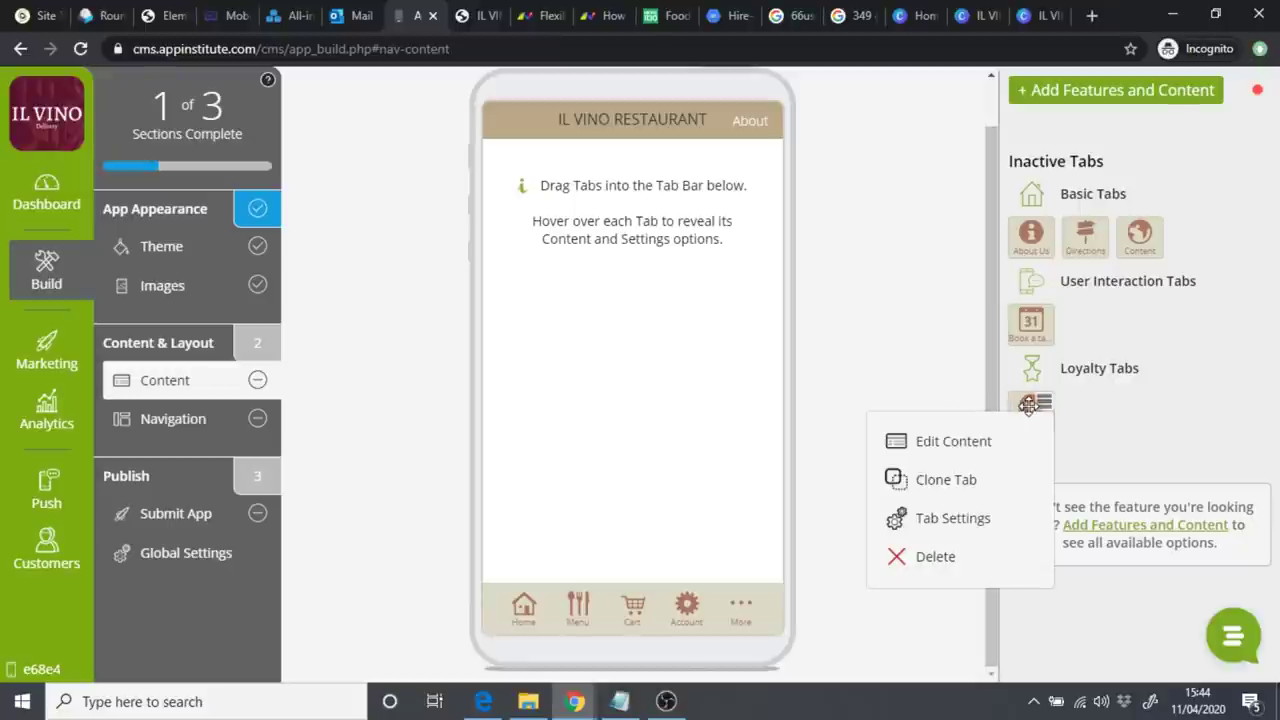
pyautogui.click(938, 369)
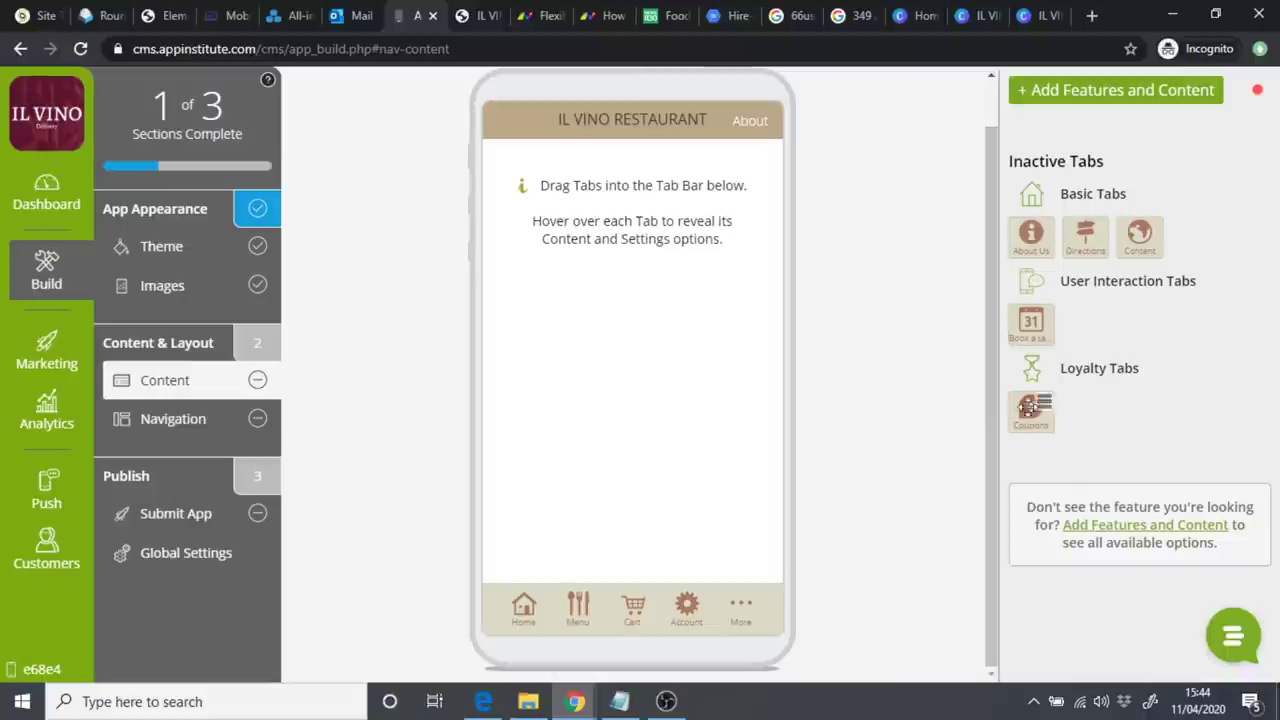
pyautogui.moveTo(582, 604)
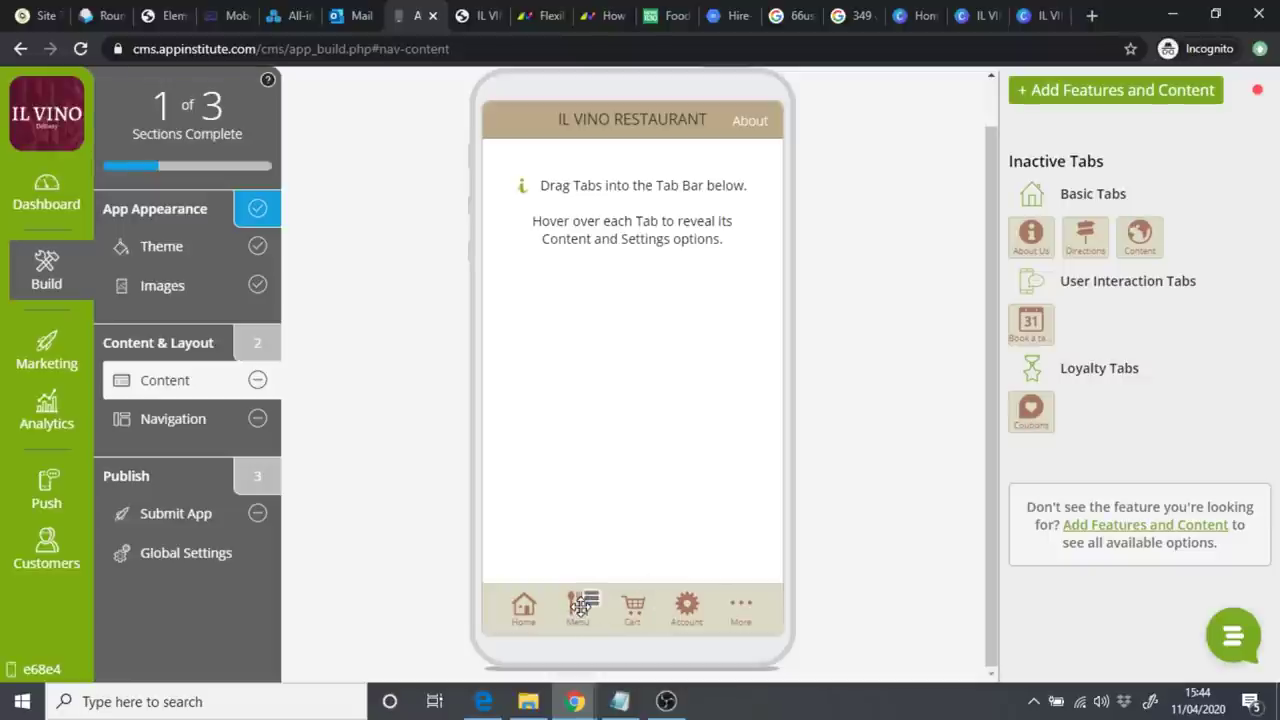
pyautogui.click(581, 604)
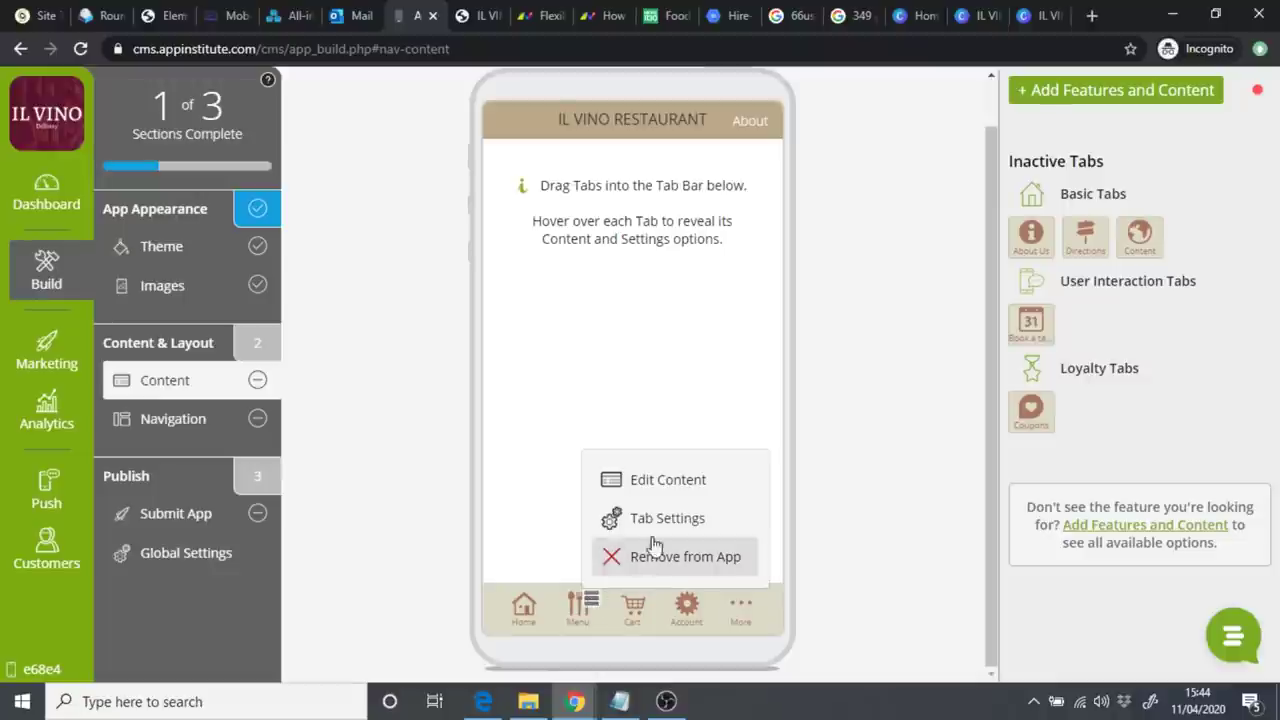
pyautogui.click(668, 481)
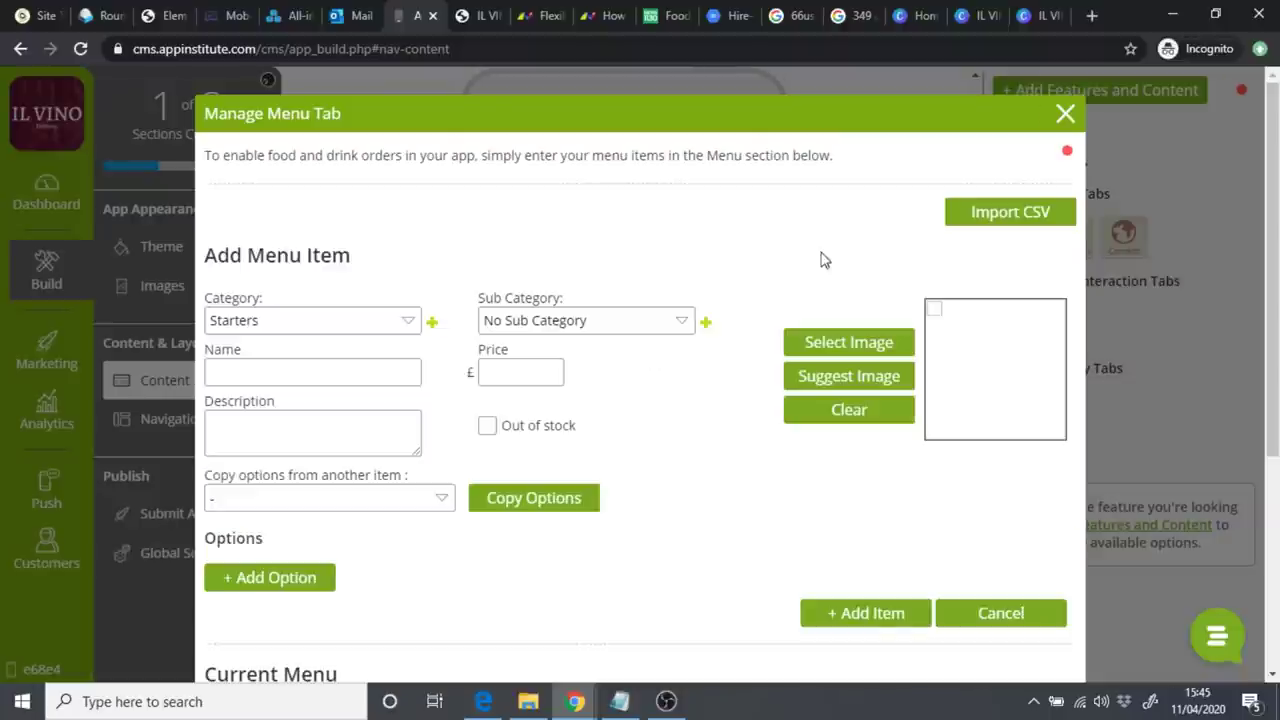
# - Review the current menu categories, then switch to the IL VINO take-away menu page
pyautogui.scroll(-5, 781, 201)
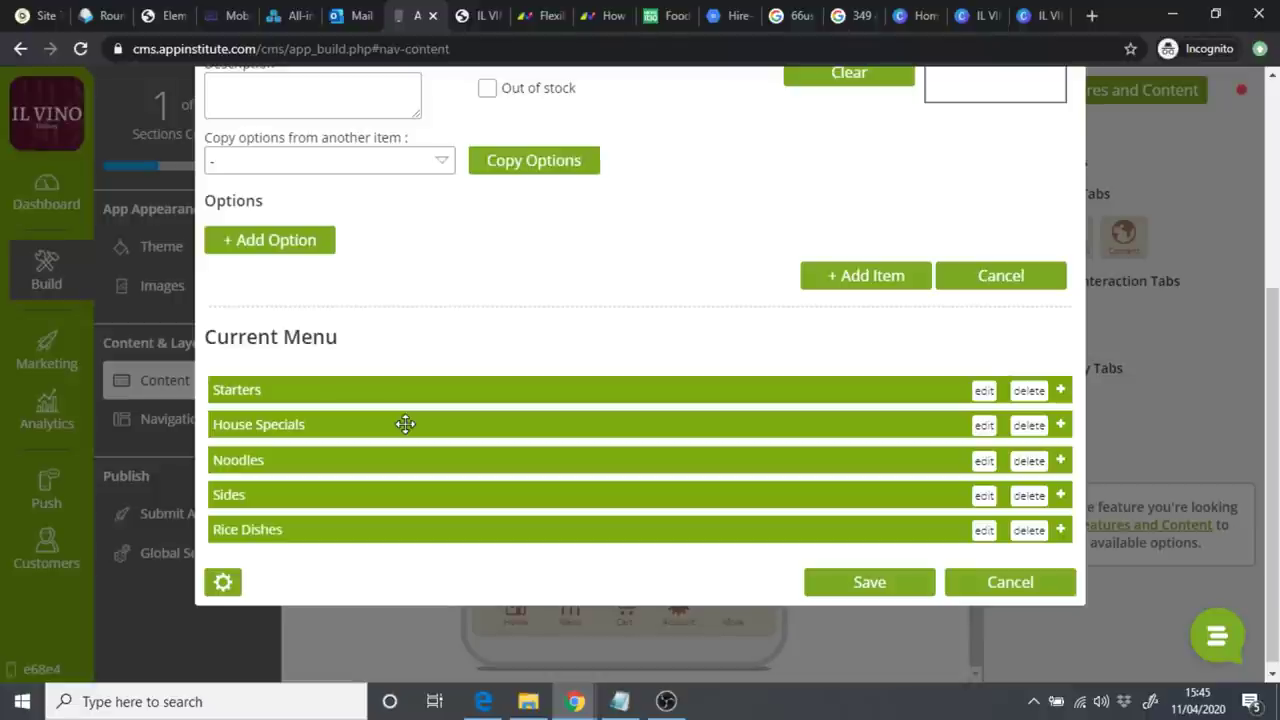
pyautogui.click(469, 18)
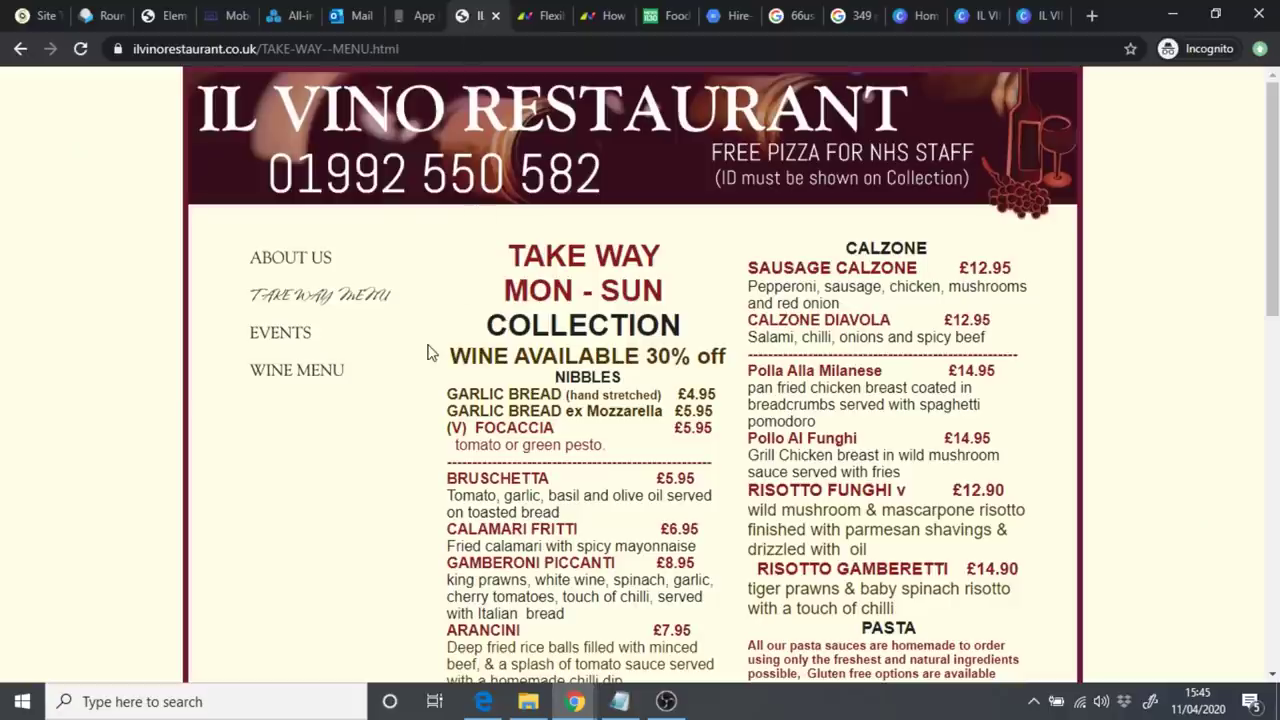
# - Select the dish name BRUSCHETTA on the take-away menu and return to the AppInstitute menu editor
pyautogui.scroll(-2, 427, 352)
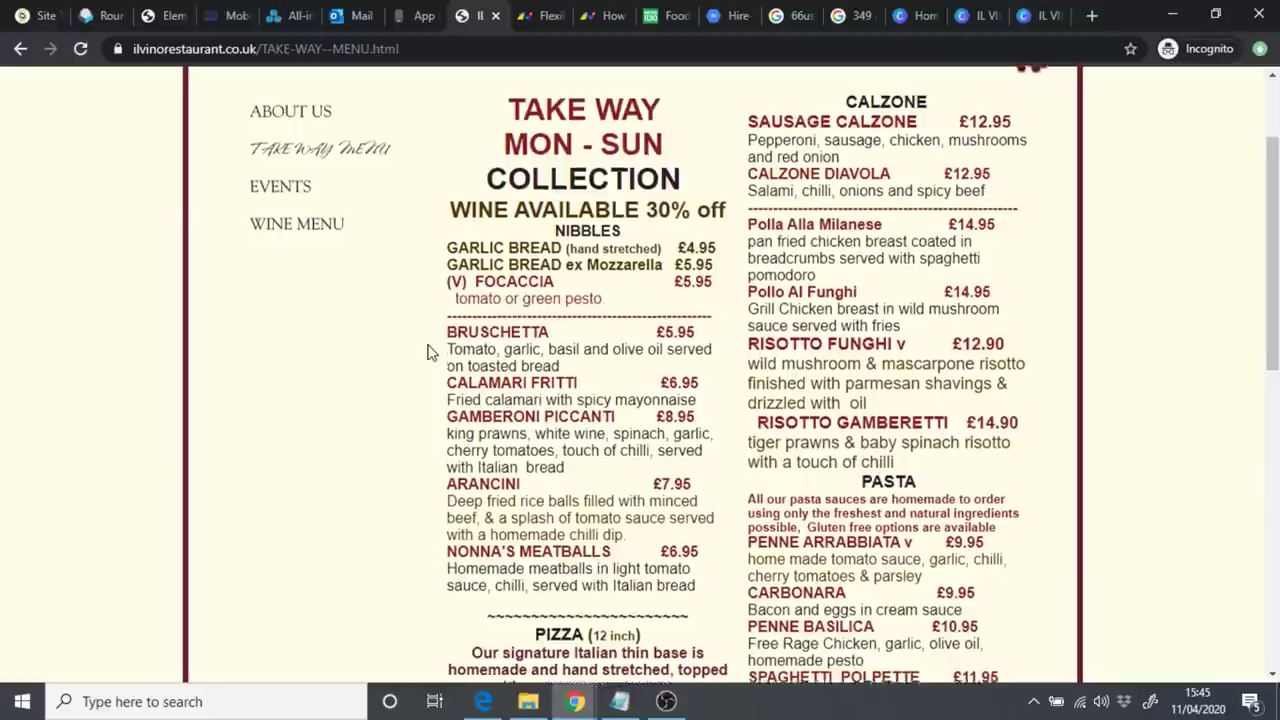
pyautogui.scroll(1, 427, 352)
pyautogui.scroll(-1, 427, 352)
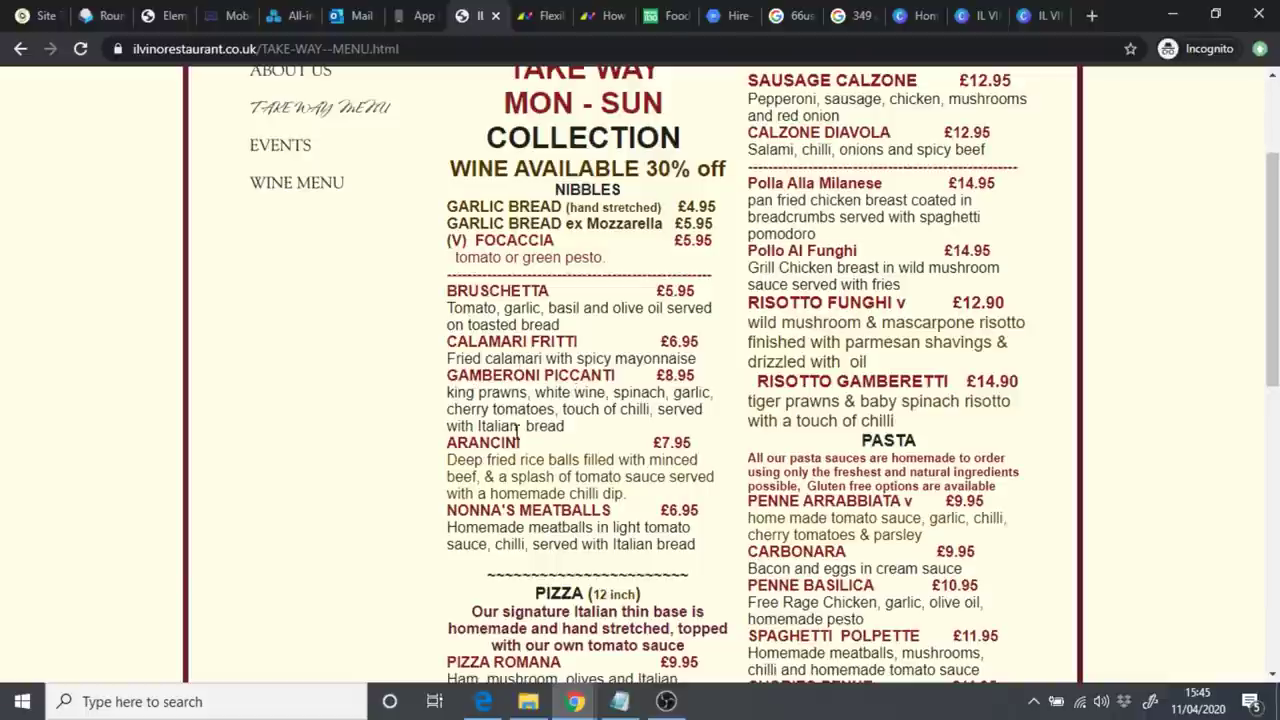
pyautogui.scroll(-2, 517, 432)
pyautogui.scroll(1, 517, 432)
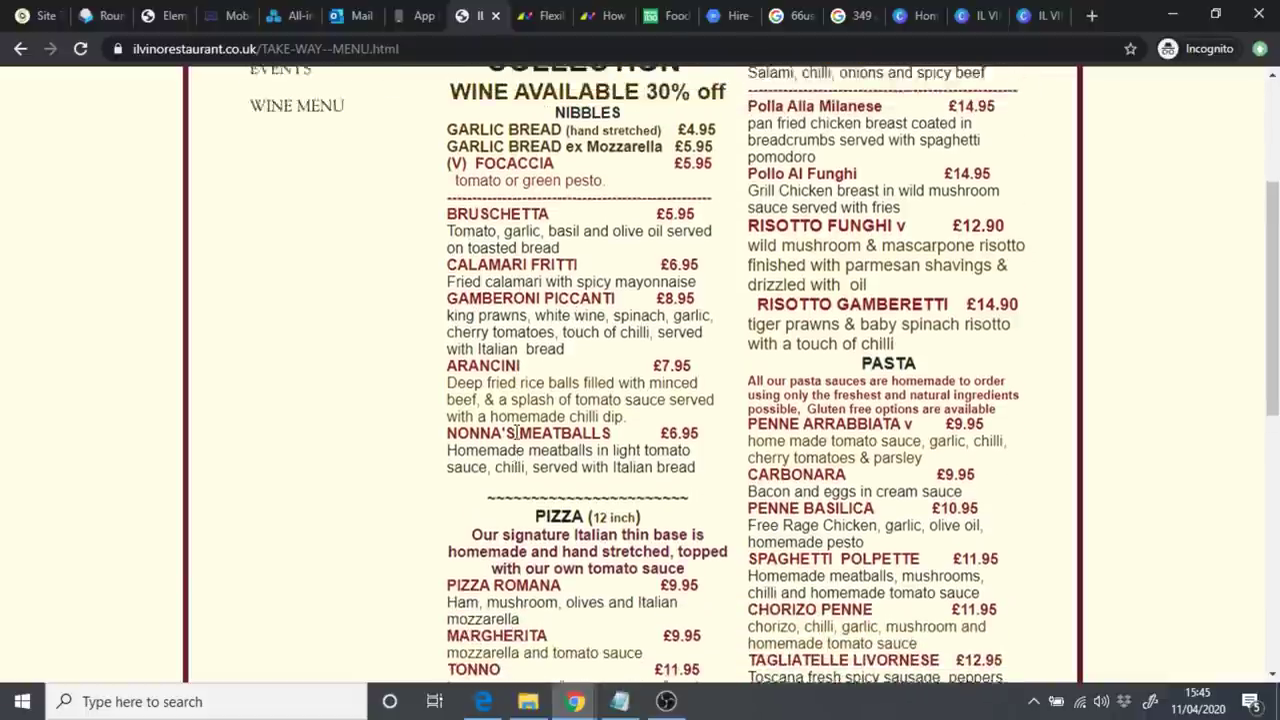
pyautogui.scroll(1, 517, 432)
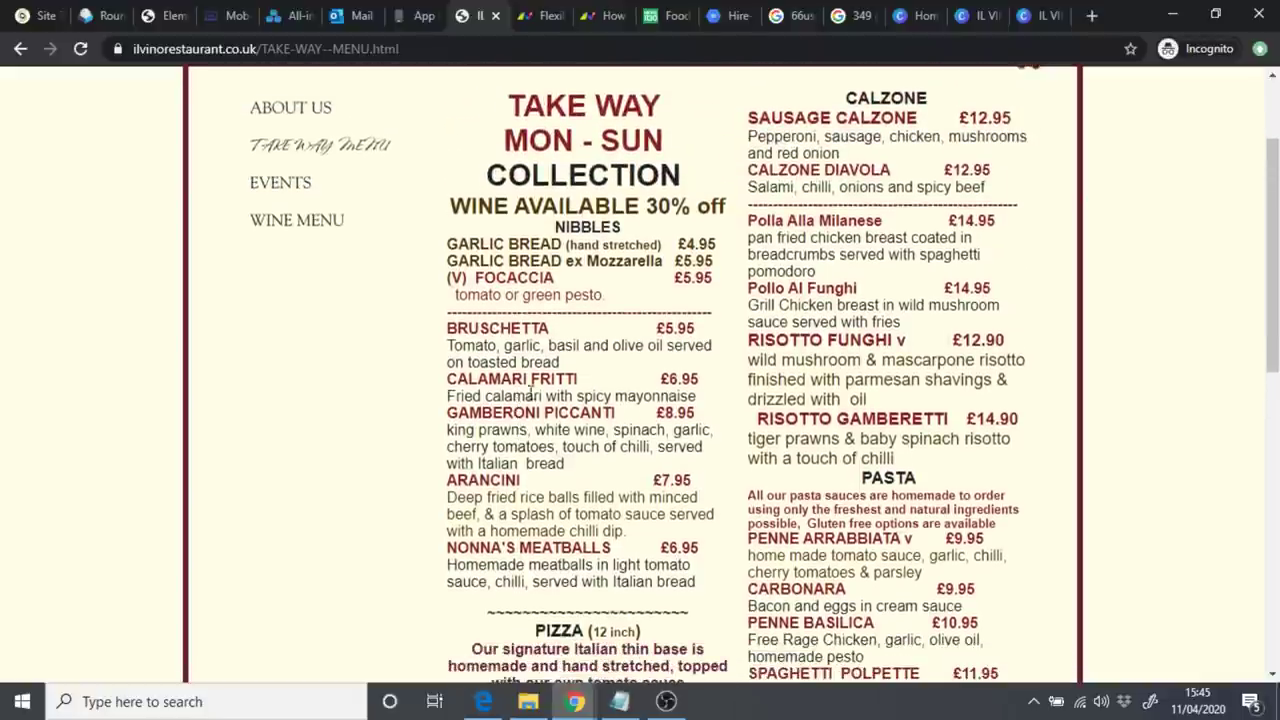
pyautogui.moveTo(559, 325); pyautogui.dragTo(446, 333)
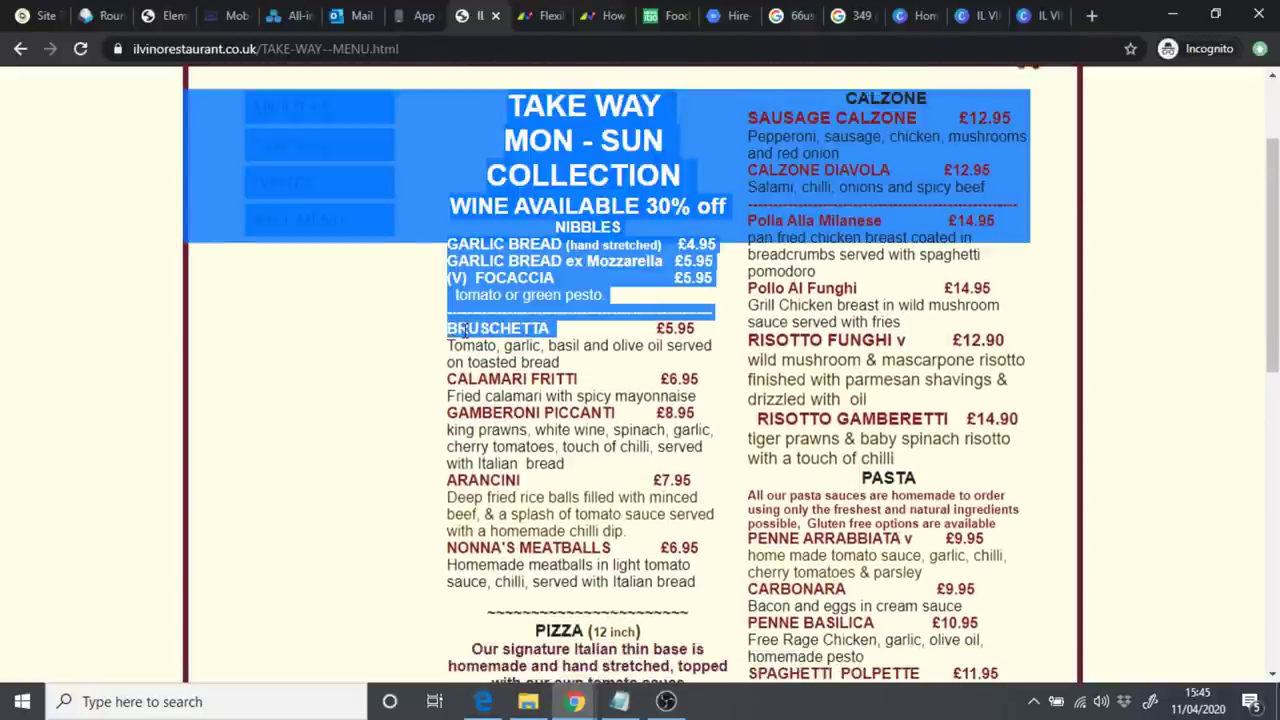
pyautogui.doubleClick(455, 330)
pyautogui.hotkey('ctrl', 'c')
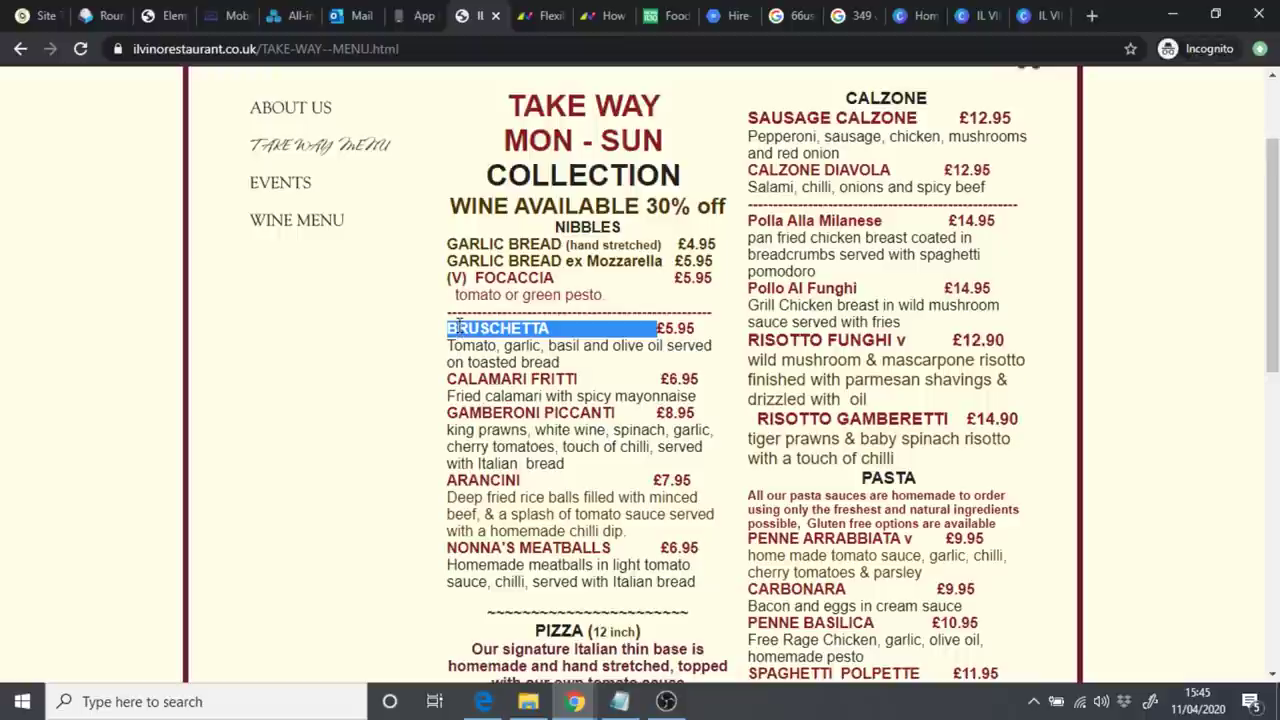
pyautogui.click(415, 18)
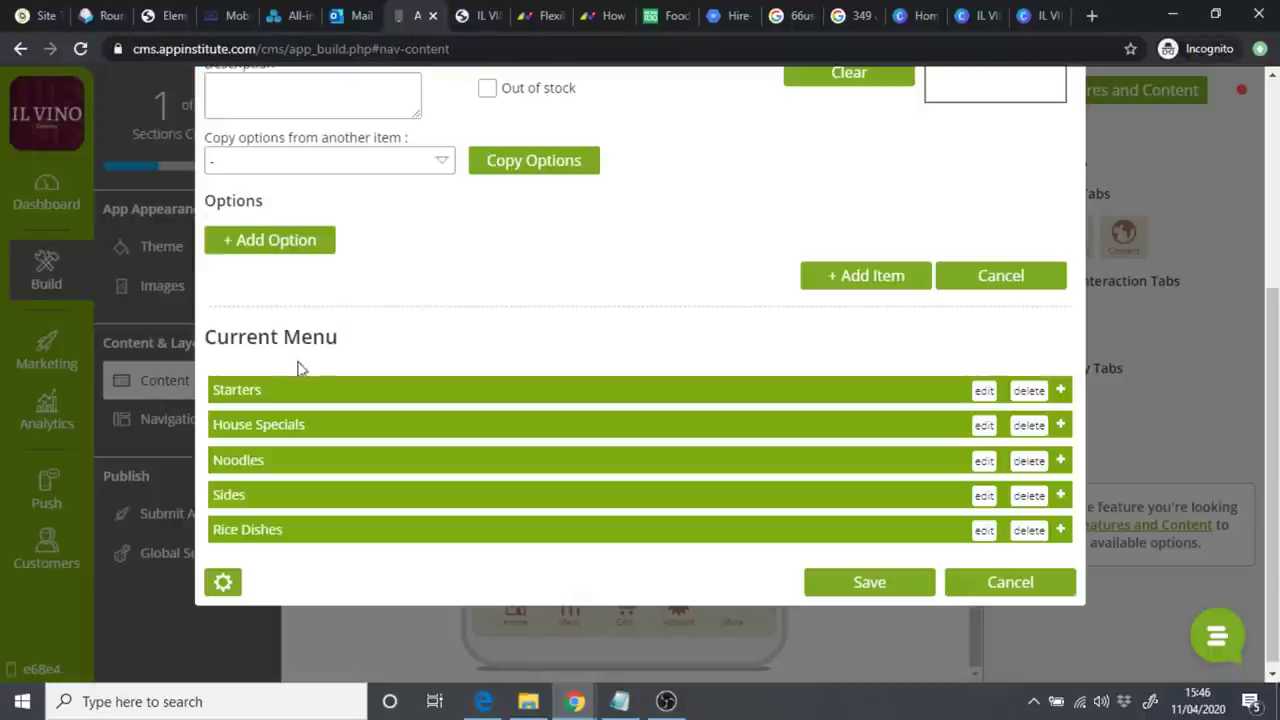
# - Rename the Crispy Spring Rolls starter to BRUSCHETTA
pyautogui.click(1061, 391)
pyautogui.scroll(-1, 600, 457)
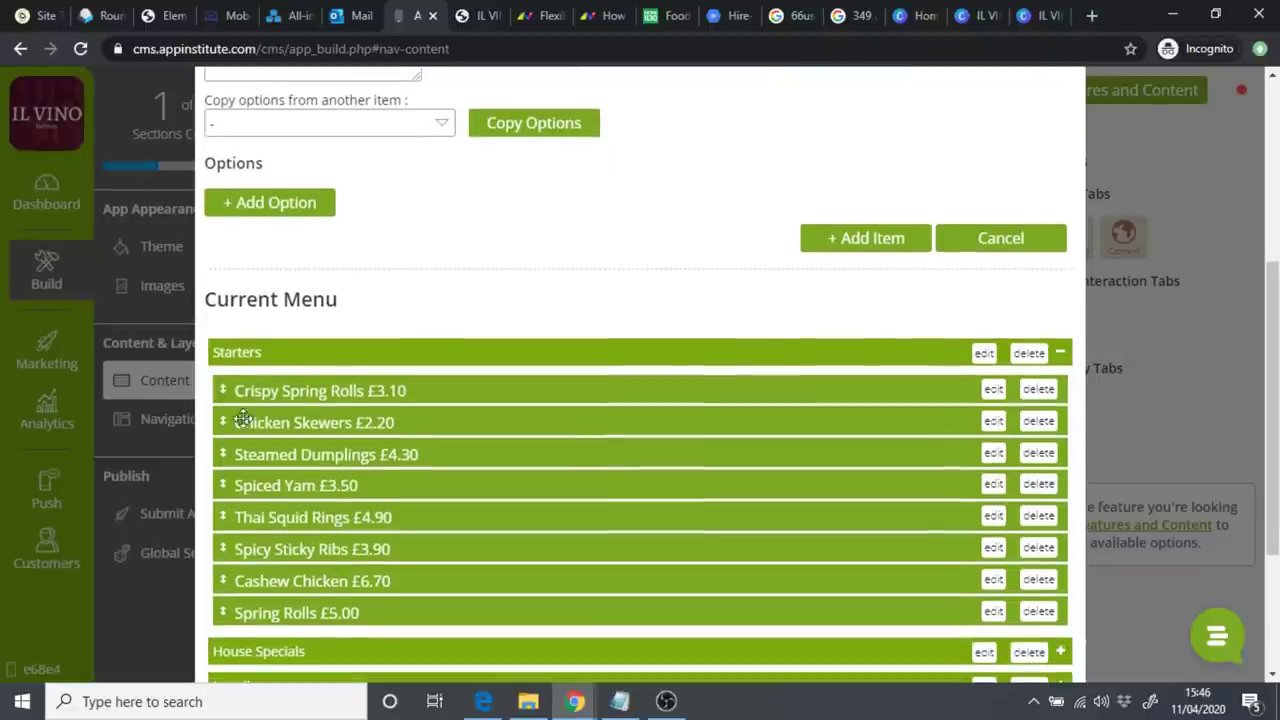
pyautogui.click(993, 389)
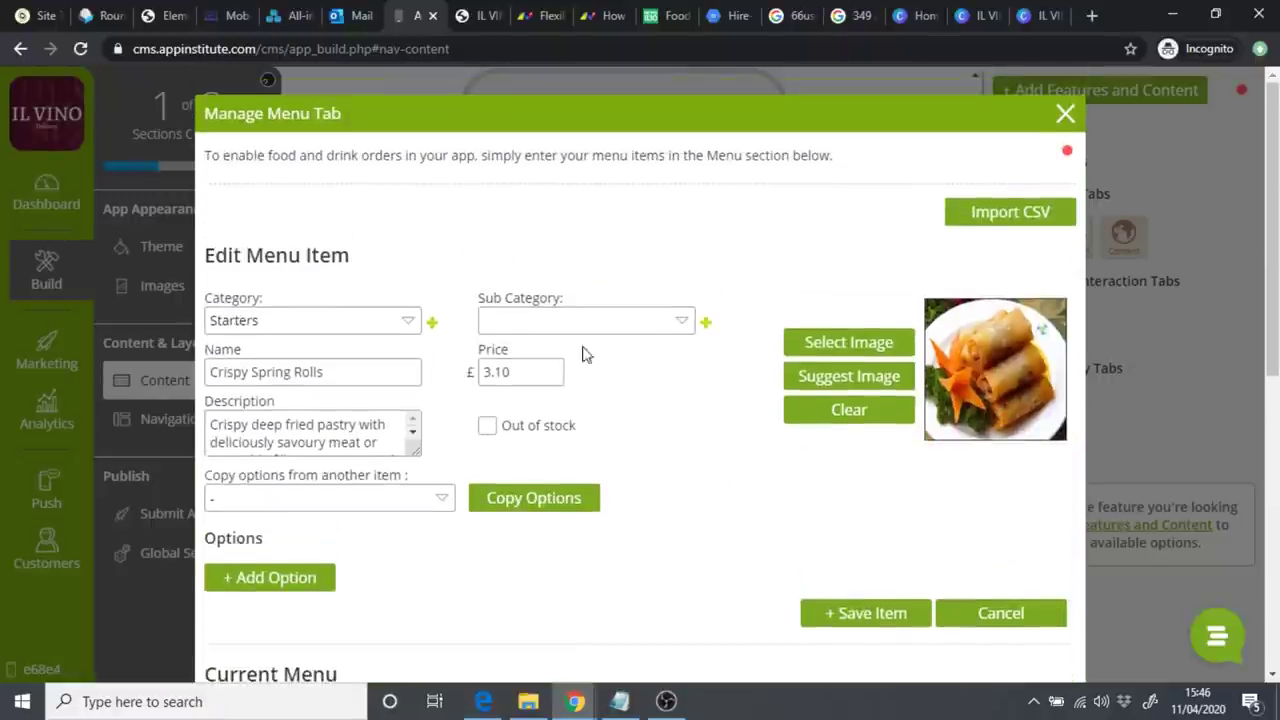
pyautogui.moveTo(368, 376); pyautogui.dragTo(200, 372)
pyautogui.hotkey('ctrl', 'v')
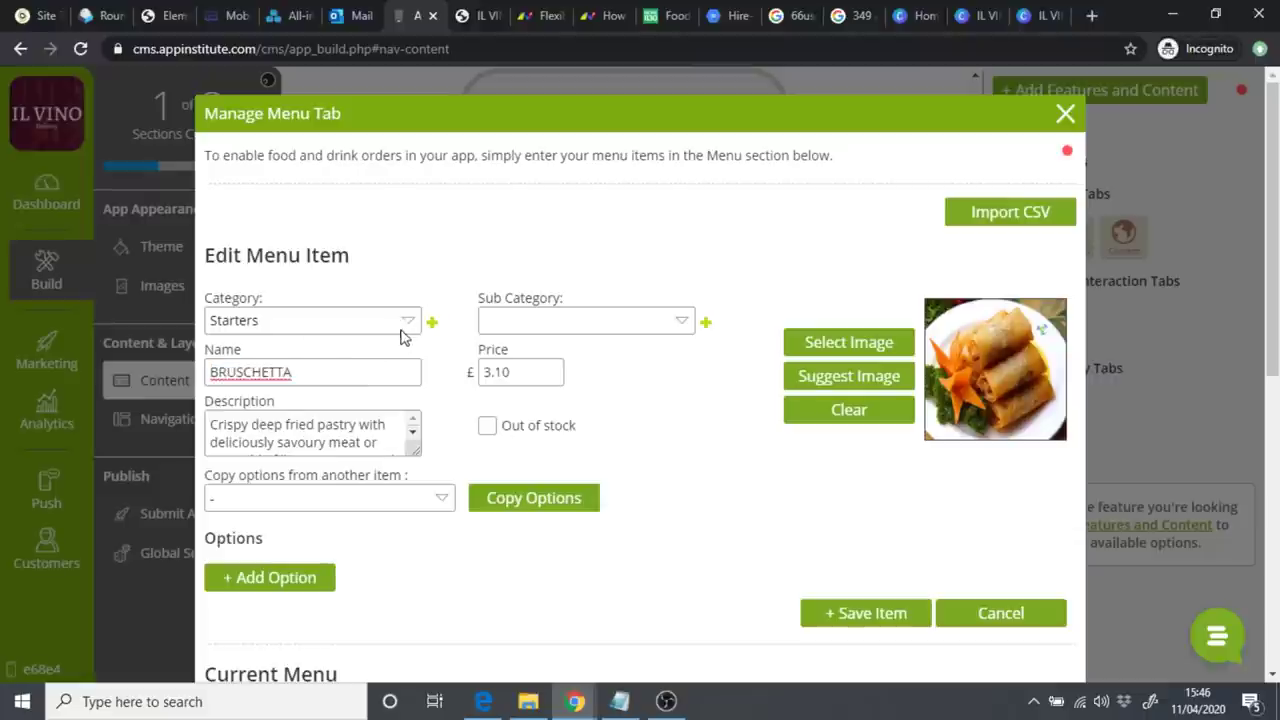
# - Enter the Bruschetta price £5.95 from the website in the starter's price field
pyautogui.click(479, 15)
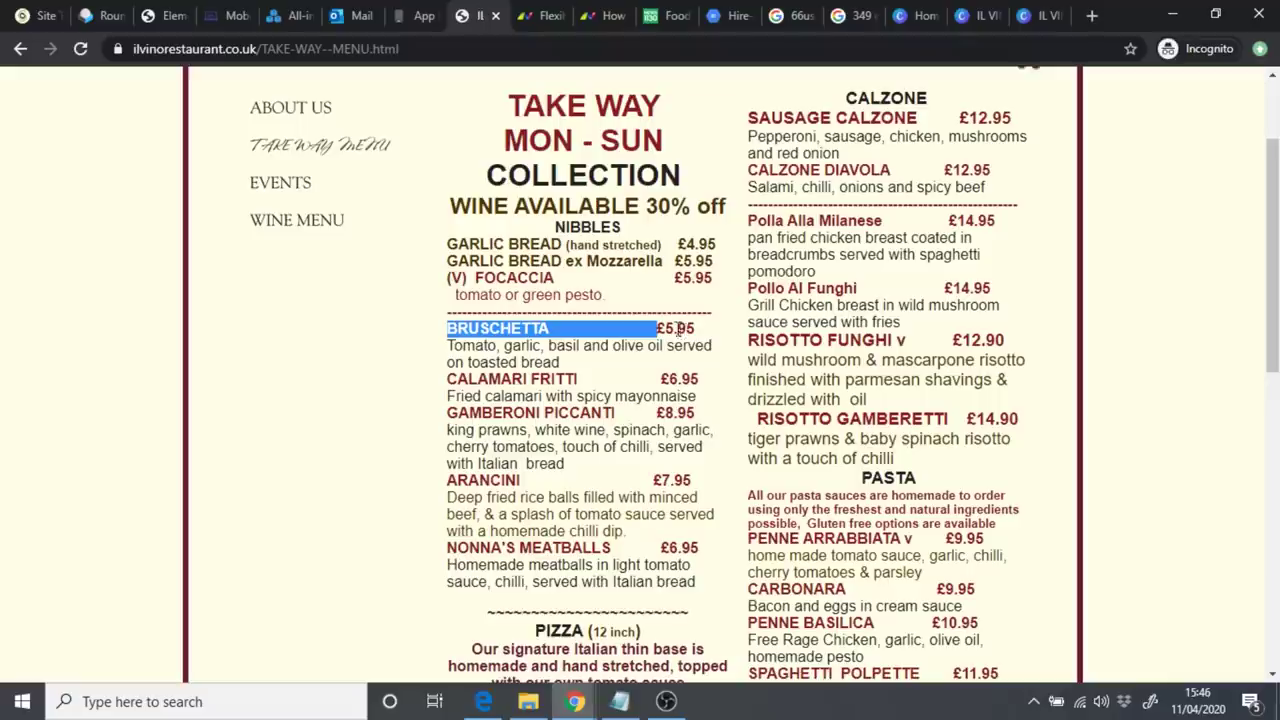
pyautogui.moveTo(660, 328); pyautogui.dragTo(694, 328)
pyautogui.click(679, 327)
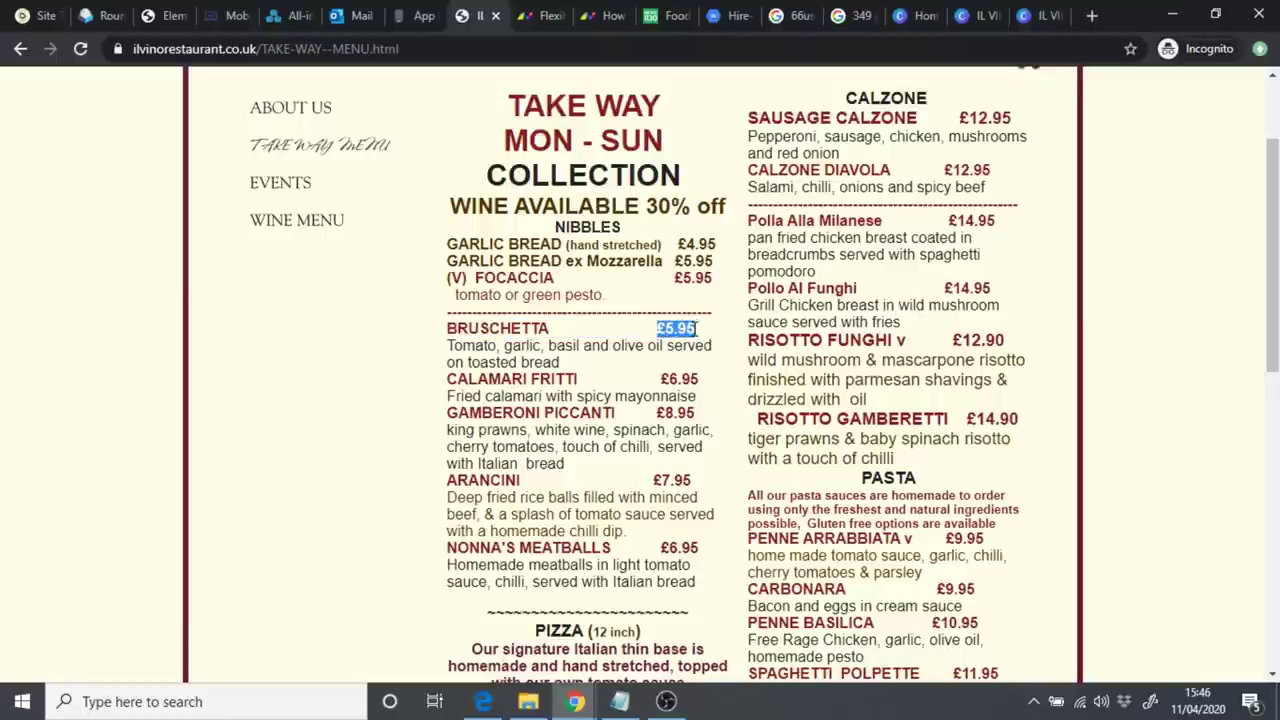
pyautogui.click(420, 15)
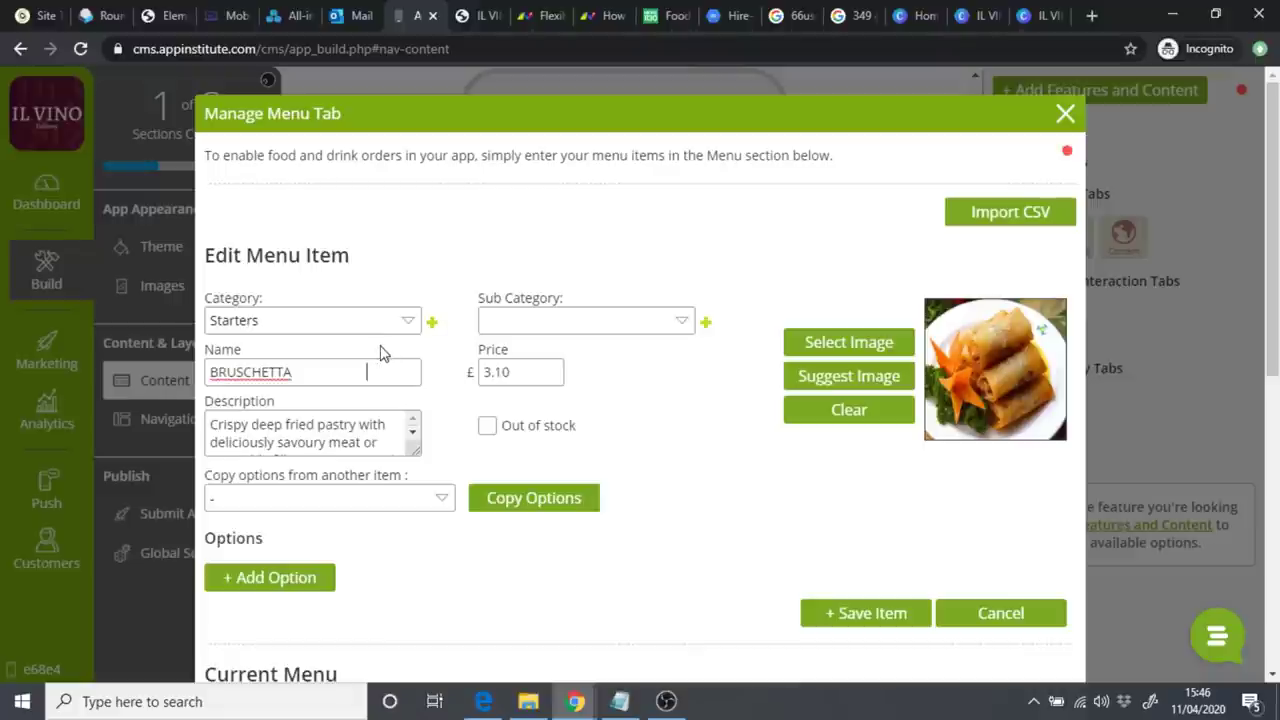
pyautogui.press('BackSpace')
pyautogui.click(537, 373)
pyautogui.press('BackSpace')
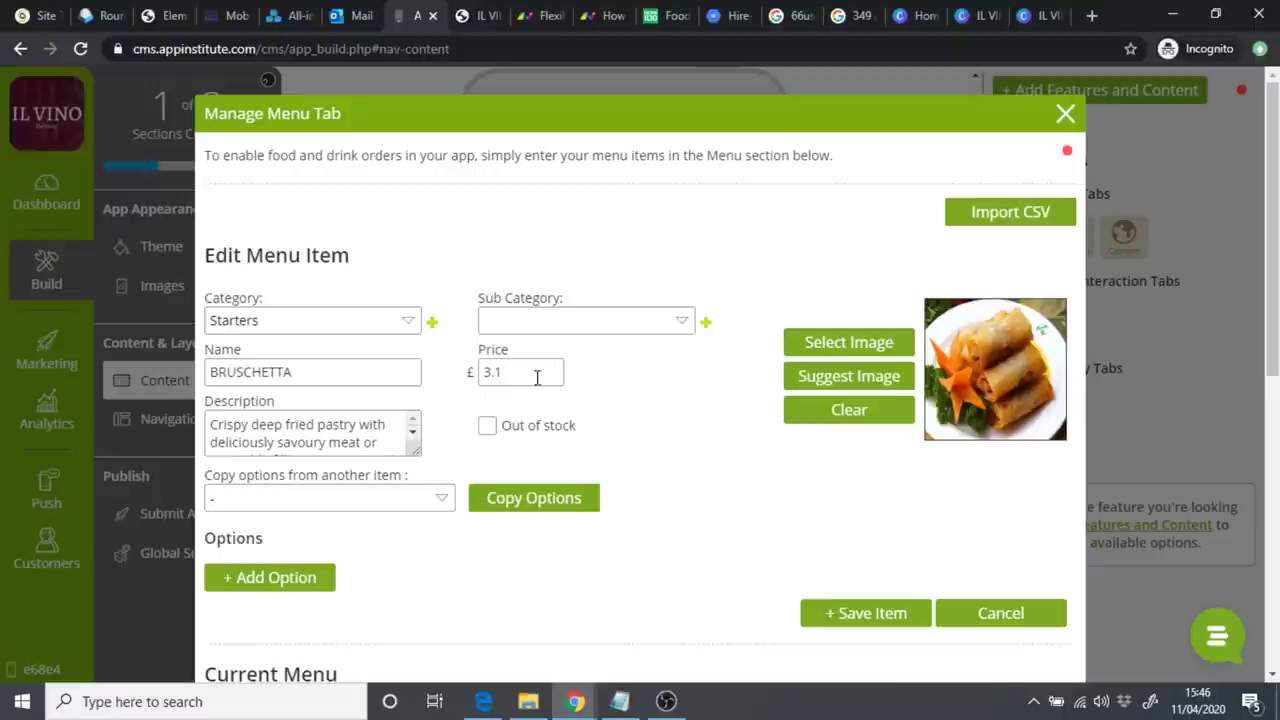
pyautogui.write('£5.95')
# - Replace the starter's description with the website's 'Tomato, garlic, basil and olive oil served on toasted bread'
pyautogui.click(472, 15)
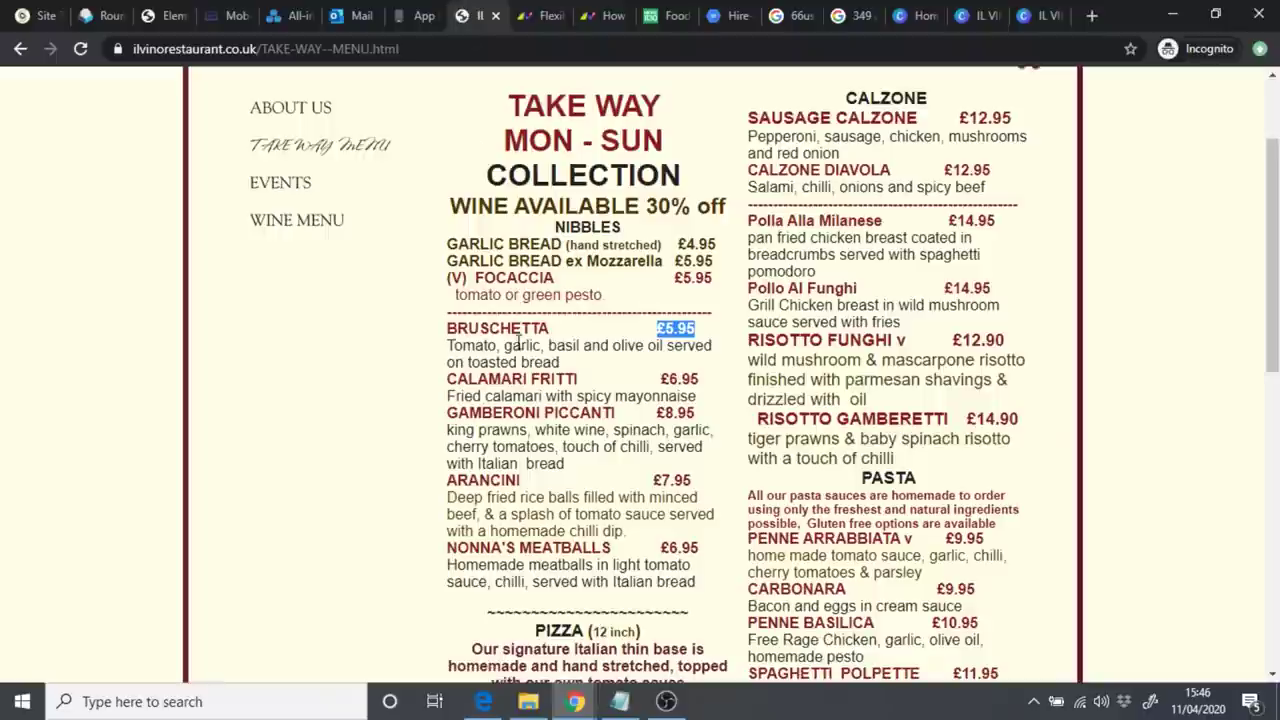
pyautogui.moveTo(562, 366); pyautogui.dragTo(449, 356)
pyautogui.hotkey('ctrl', 'c')
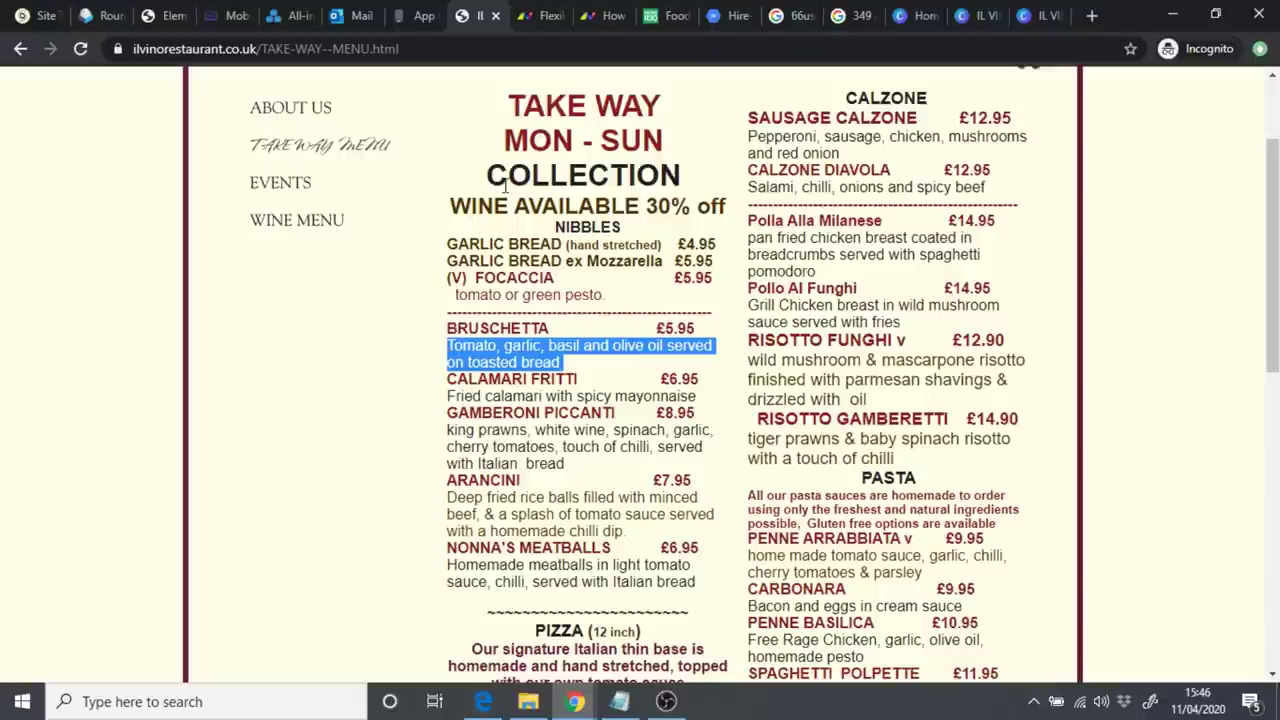
pyautogui.click(416, 15)
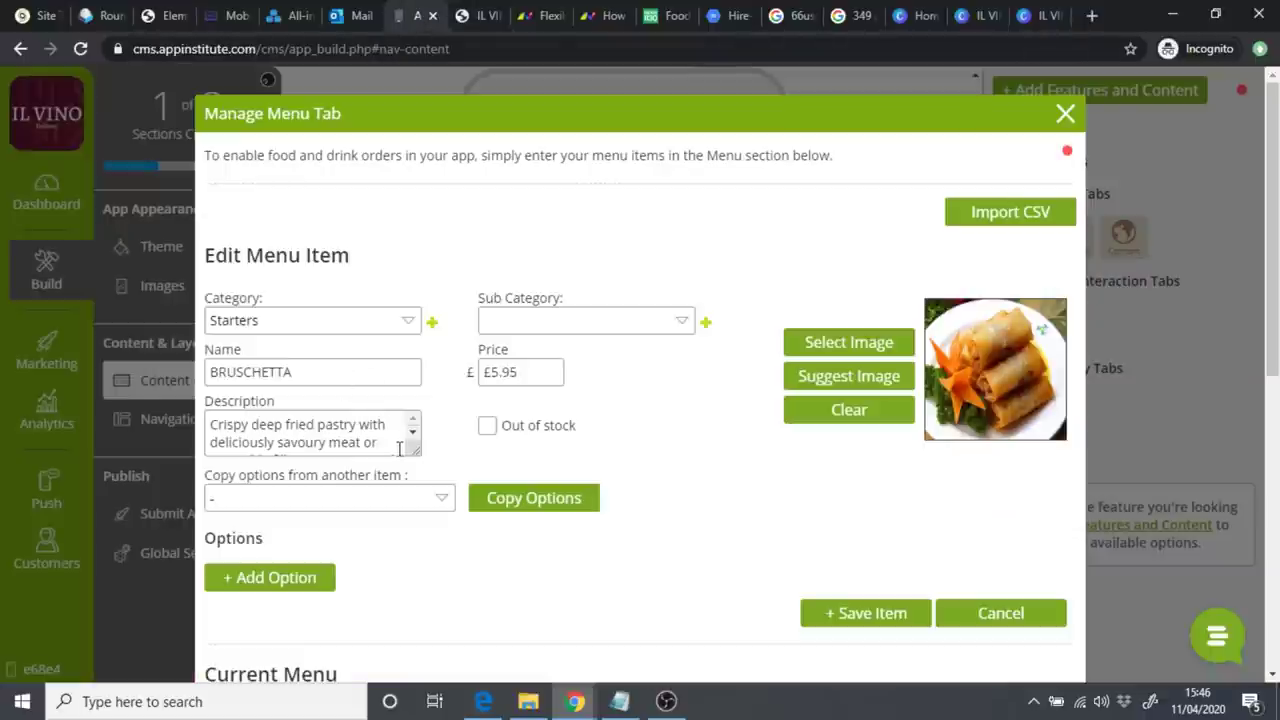
pyautogui.scroll(-1, 412, 440)
pyautogui.moveTo(355, 447); pyautogui.dragTo(304, 424)
pyautogui.click(314, 450)
pyautogui.hotkey('ctrl', 'a')
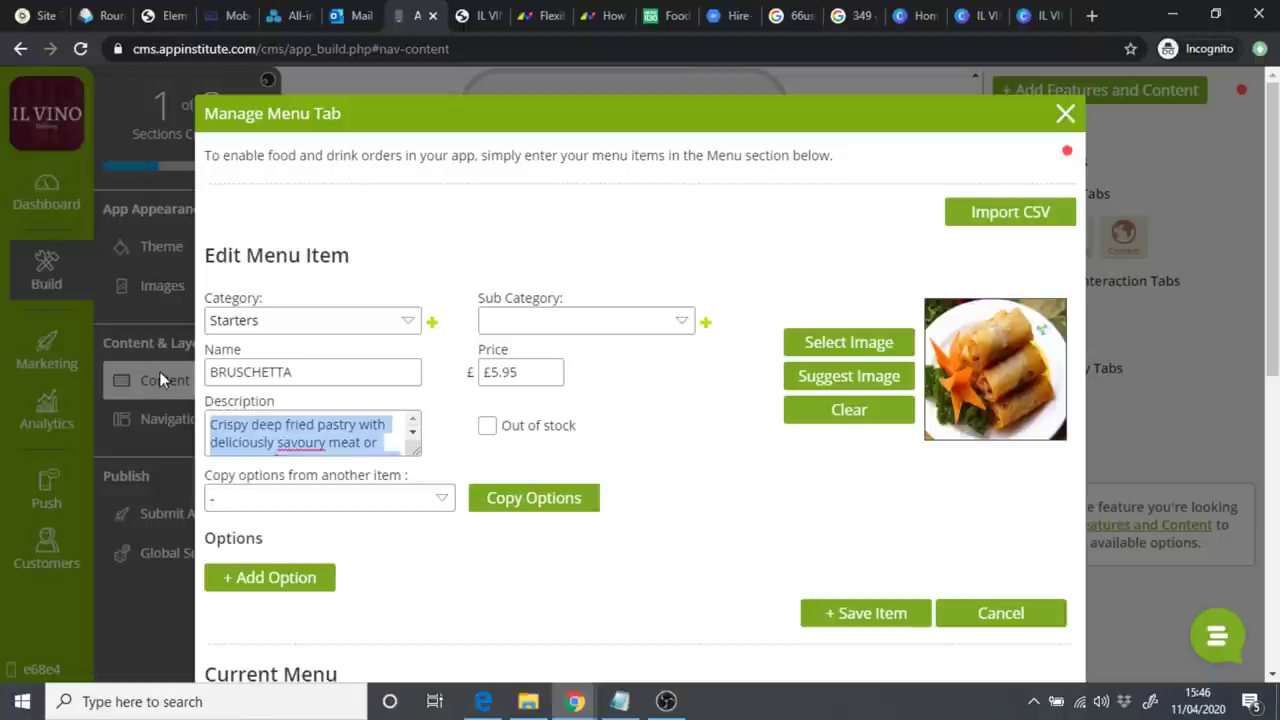
pyautogui.hotkey('ctrl', 'v')
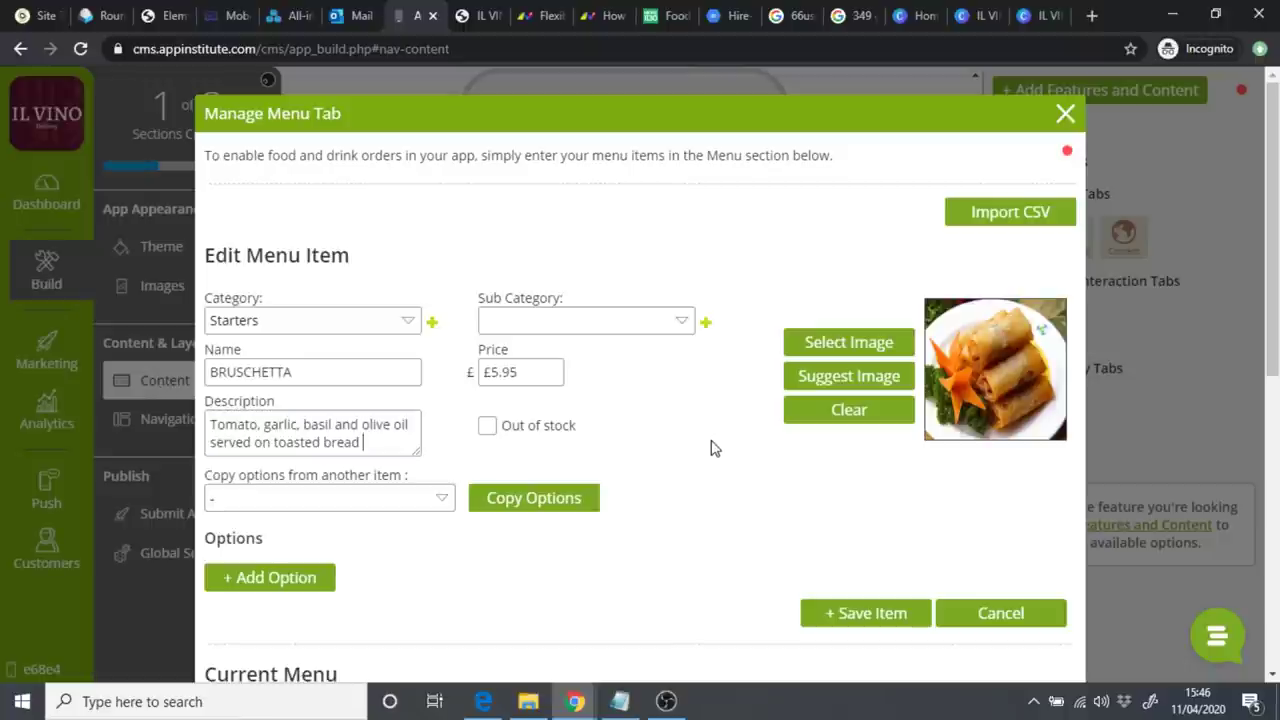
# - Save the BRUSCHETTA item, removing the £ sign so the price reads 5.95
pyautogui.click(855, 614)
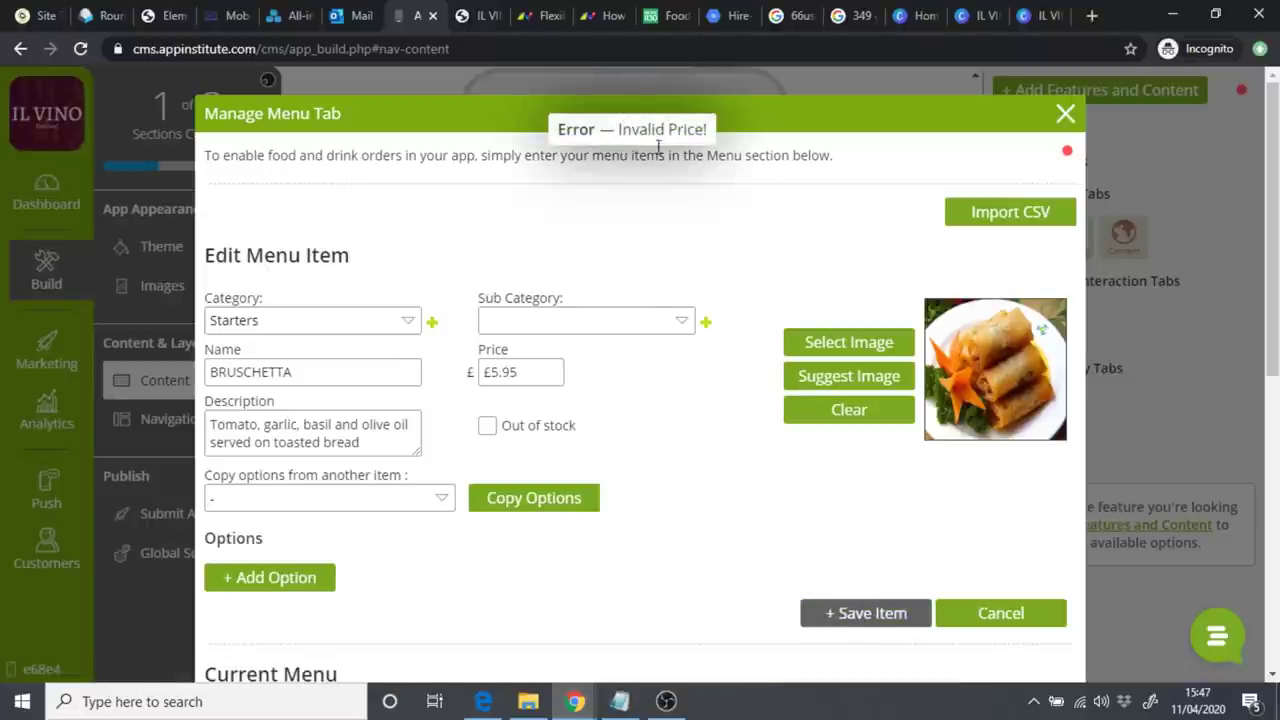
pyautogui.click(493, 371)
pyautogui.press('BackSpace')
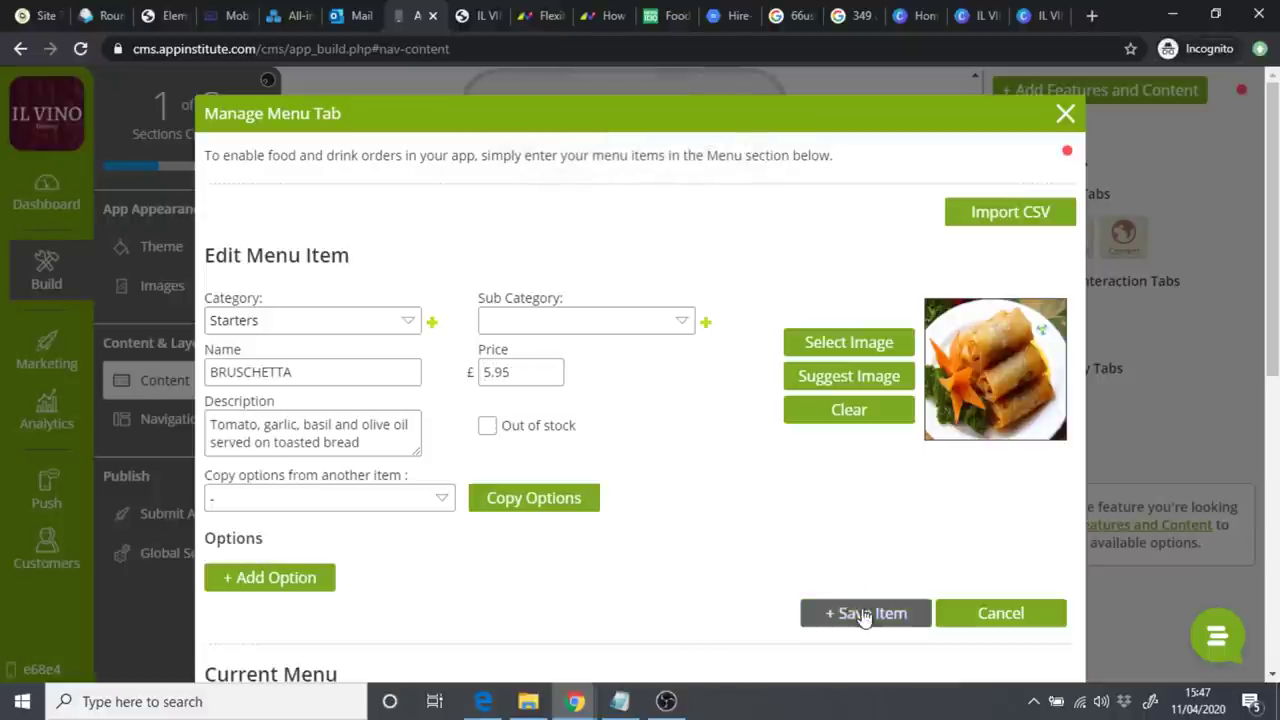
pyautogui.click(846, 613)
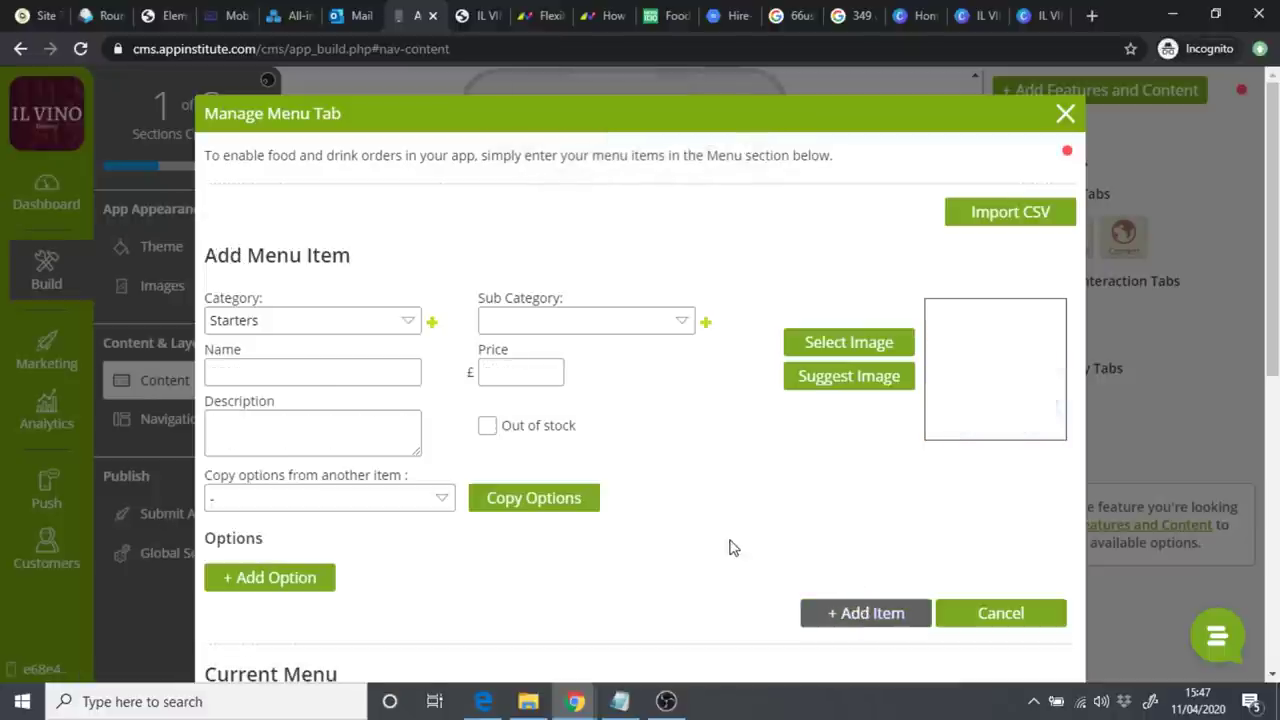
# - Rename the BRUSCHETTA starter to 'Bruschetta' and save it, keeping its £5.95 price
pyautogui.scroll(-4, 729, 547)
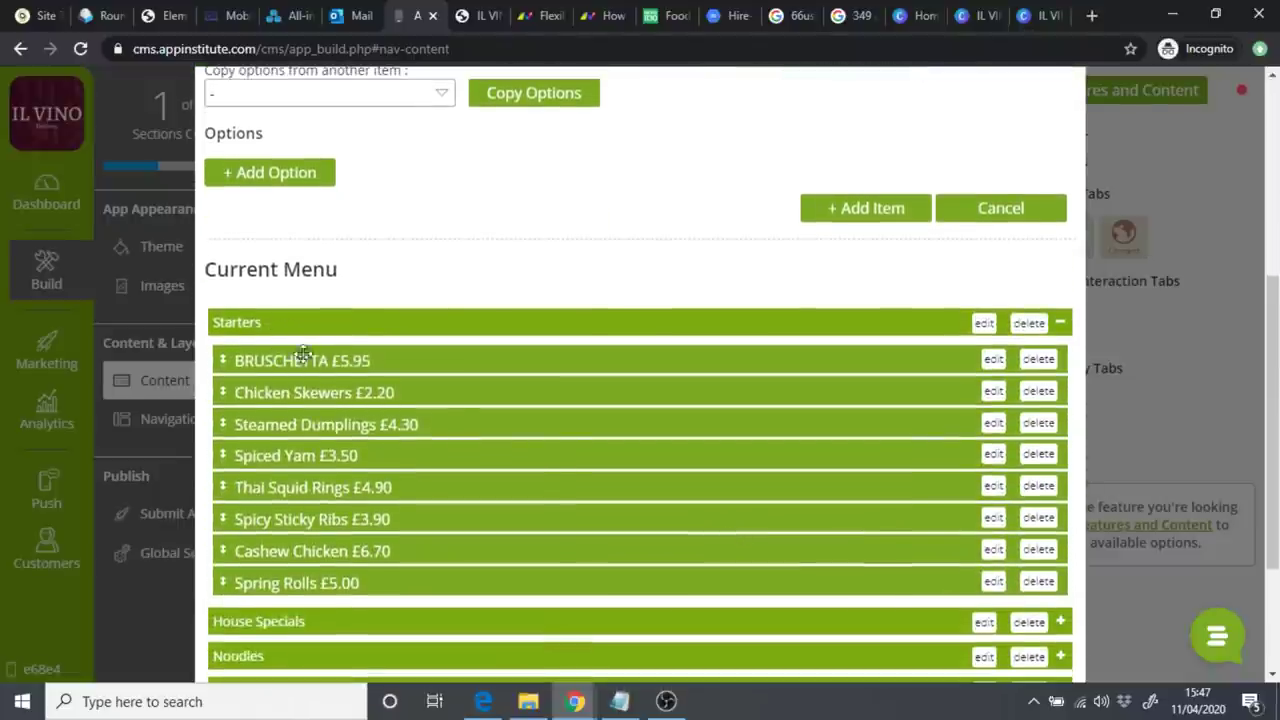
pyautogui.click(993, 359)
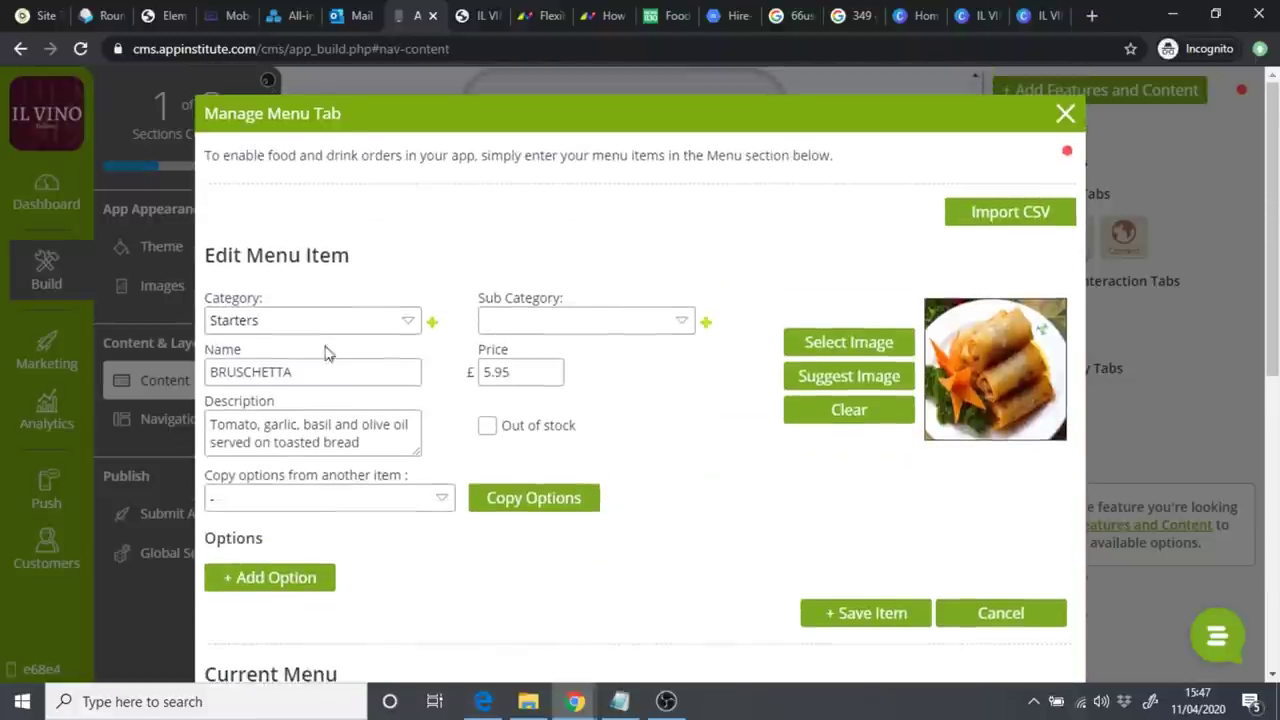
pyautogui.click(309, 368)
pyautogui.press('BackSpace')
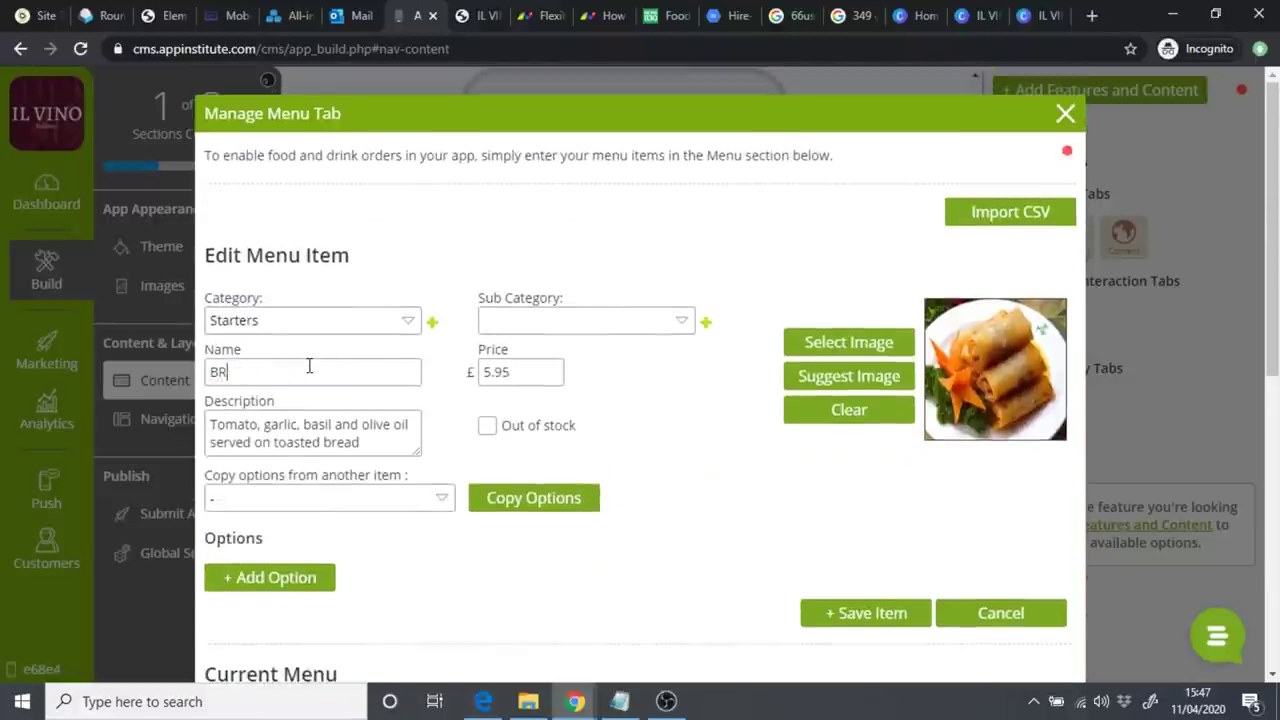
pyautogui.press('BackSpace')
pyautogui.write('ruschetta')
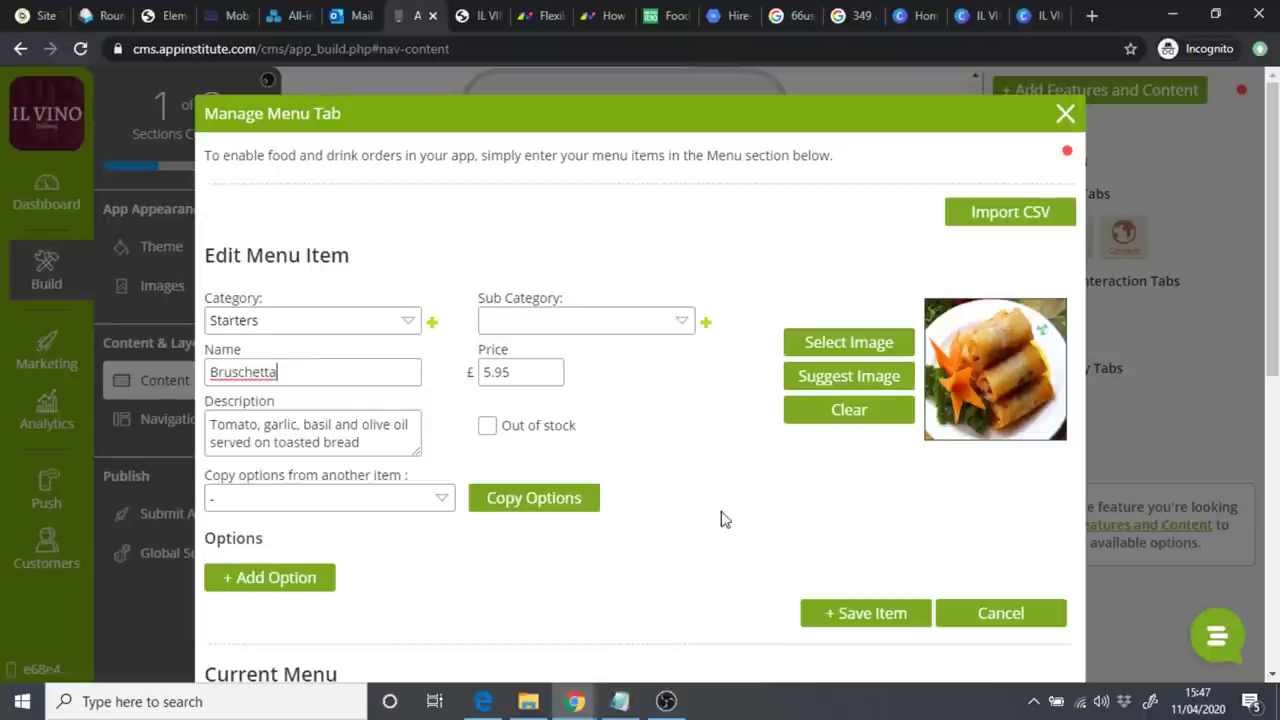
pyautogui.click(843, 612)
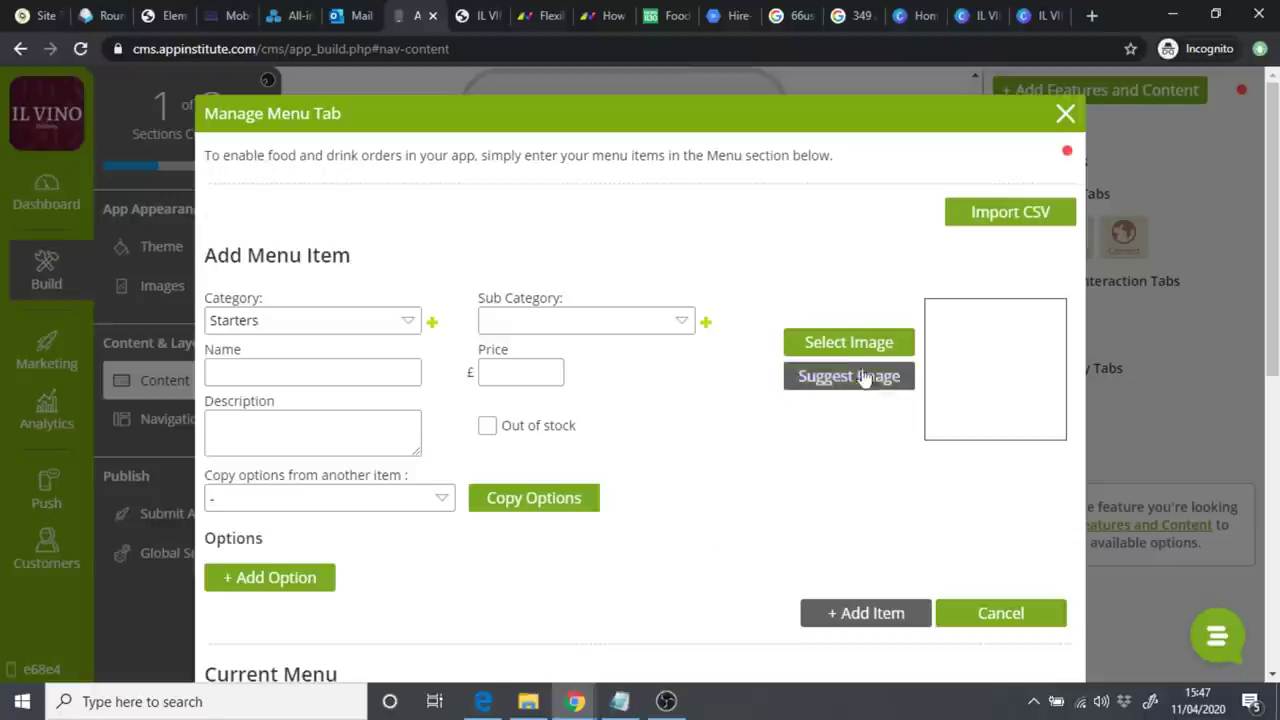
pyautogui.scroll(-4, 886, 485)
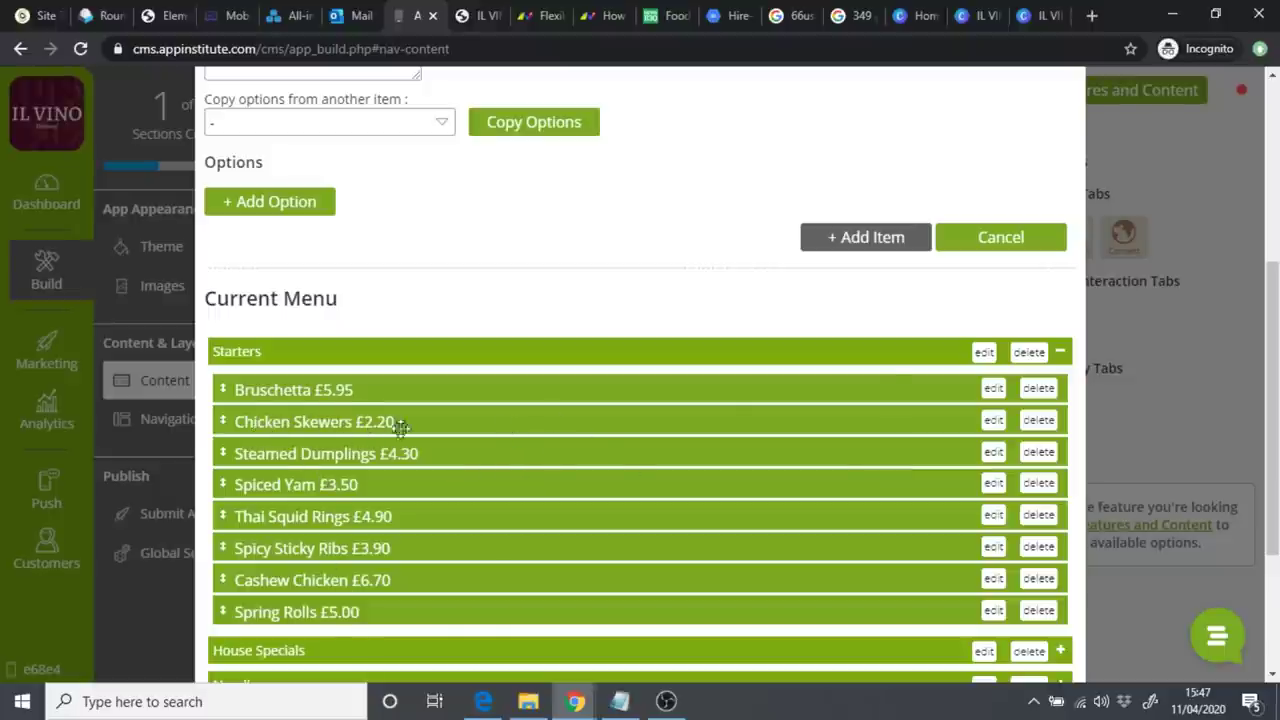
# - Rename the Chicken Skewers starter to 'Calamari Fritti'
pyautogui.click(992, 421)
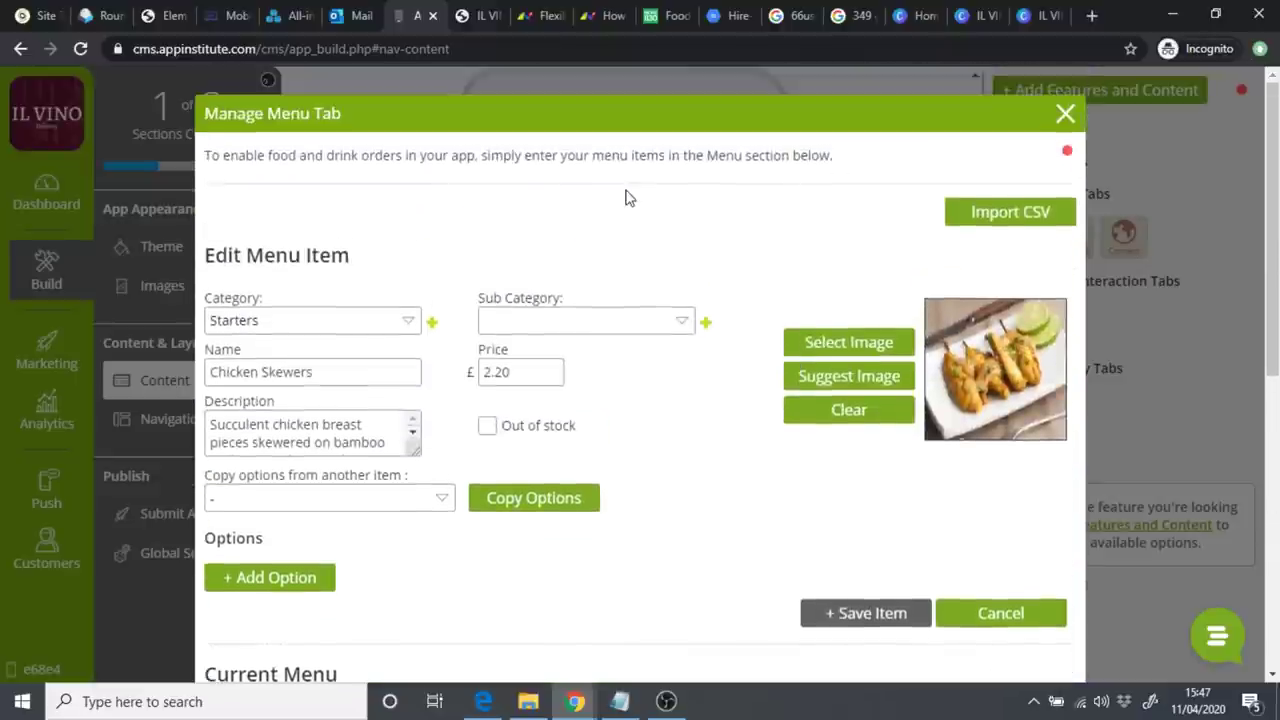
pyautogui.click(474, 15)
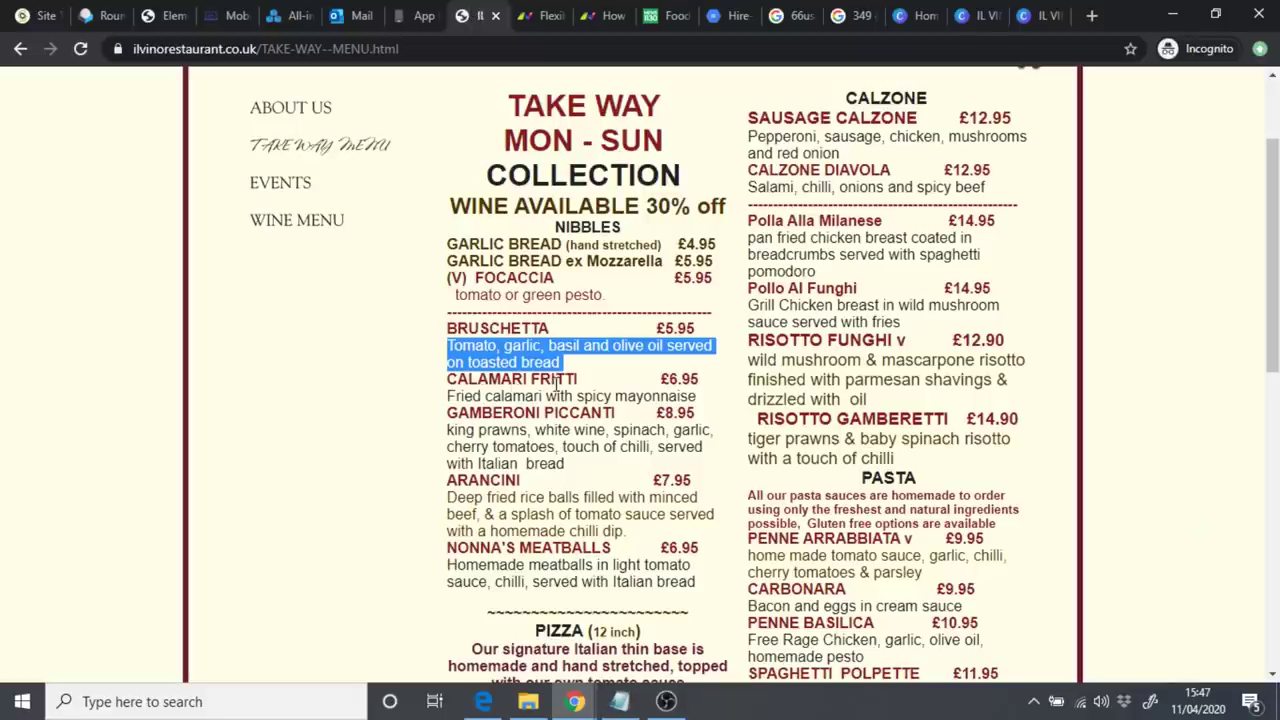
pyautogui.click(410, 15)
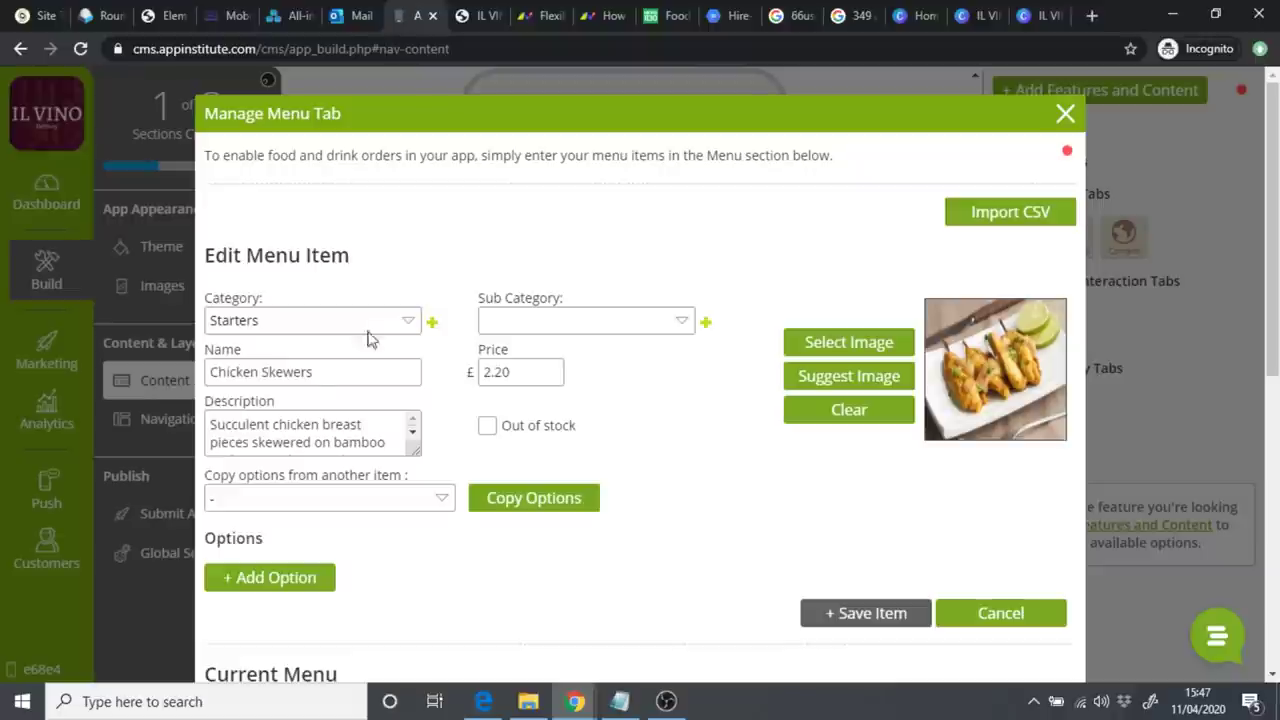
pyautogui.moveTo(353, 377); pyautogui.dragTo(170, 394)
pyautogui.write('Cala')
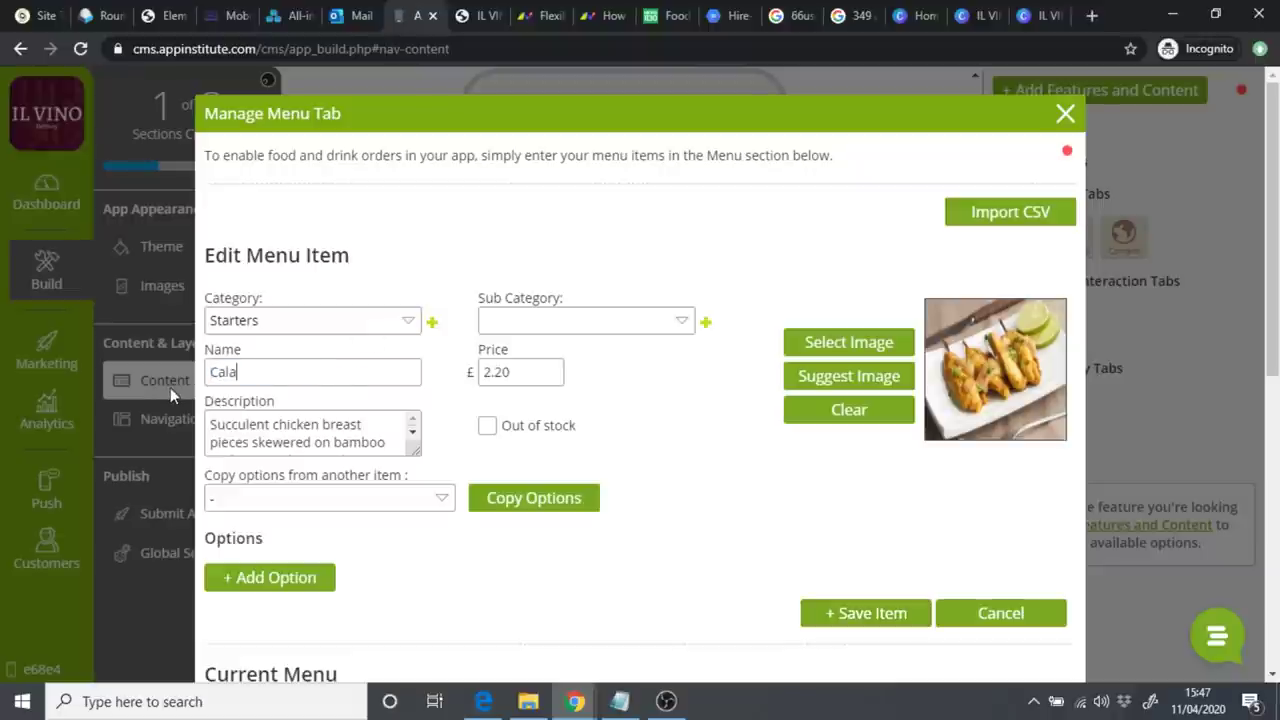
pyautogui.write('mari Fritti')
# - Set the price to 6.95, paste 'Fried calamari with spicy mayonnaise' from the website, and save
pyautogui.click(478, 15)
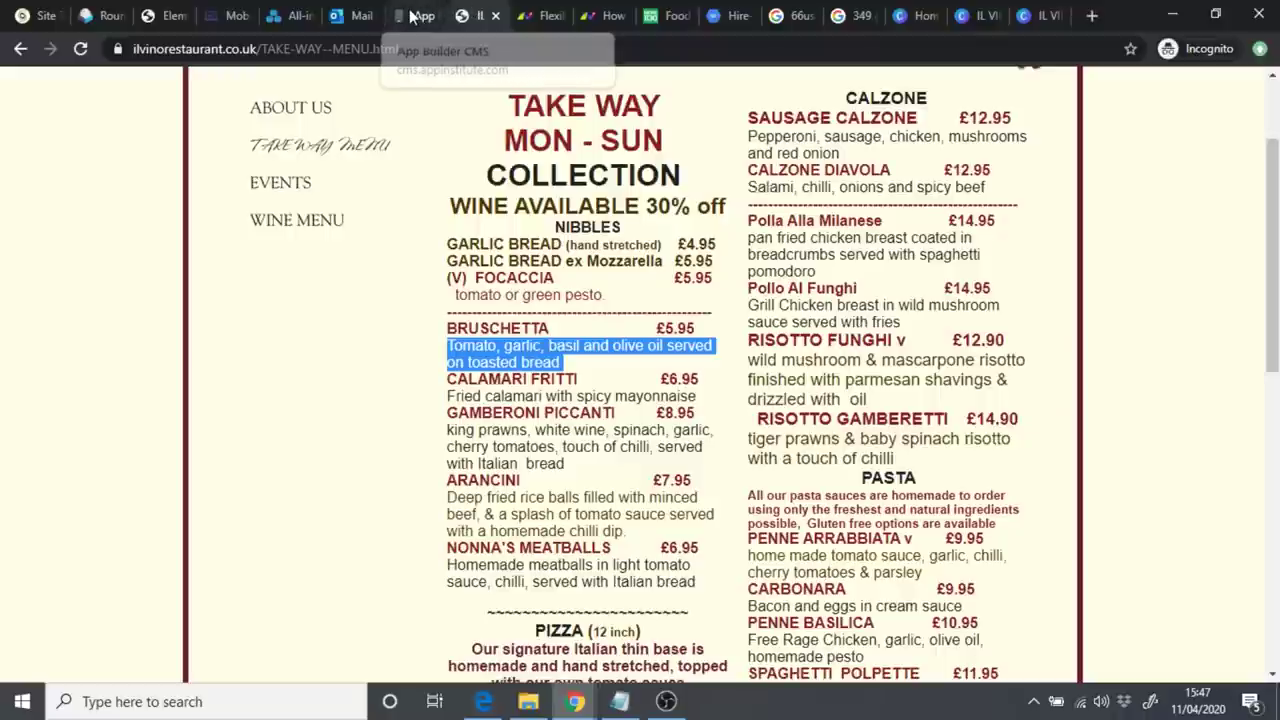
pyautogui.click(410, 20)
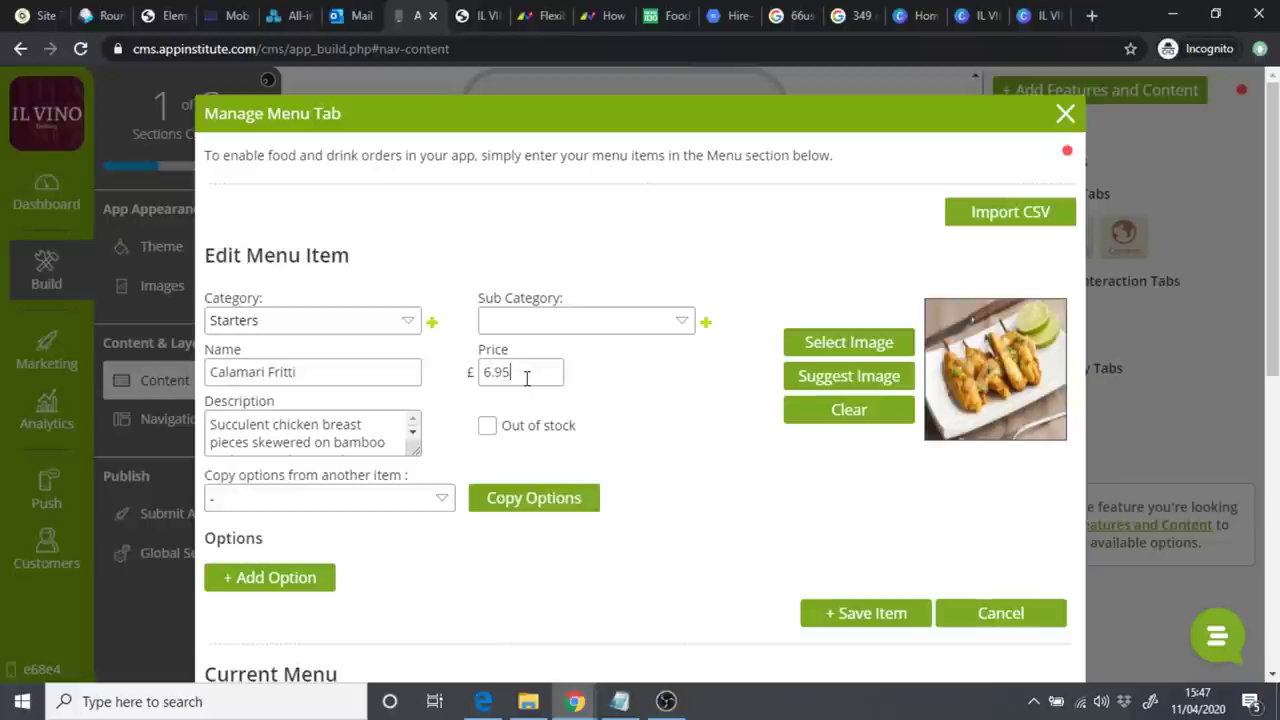
pyautogui.click(478, 15)
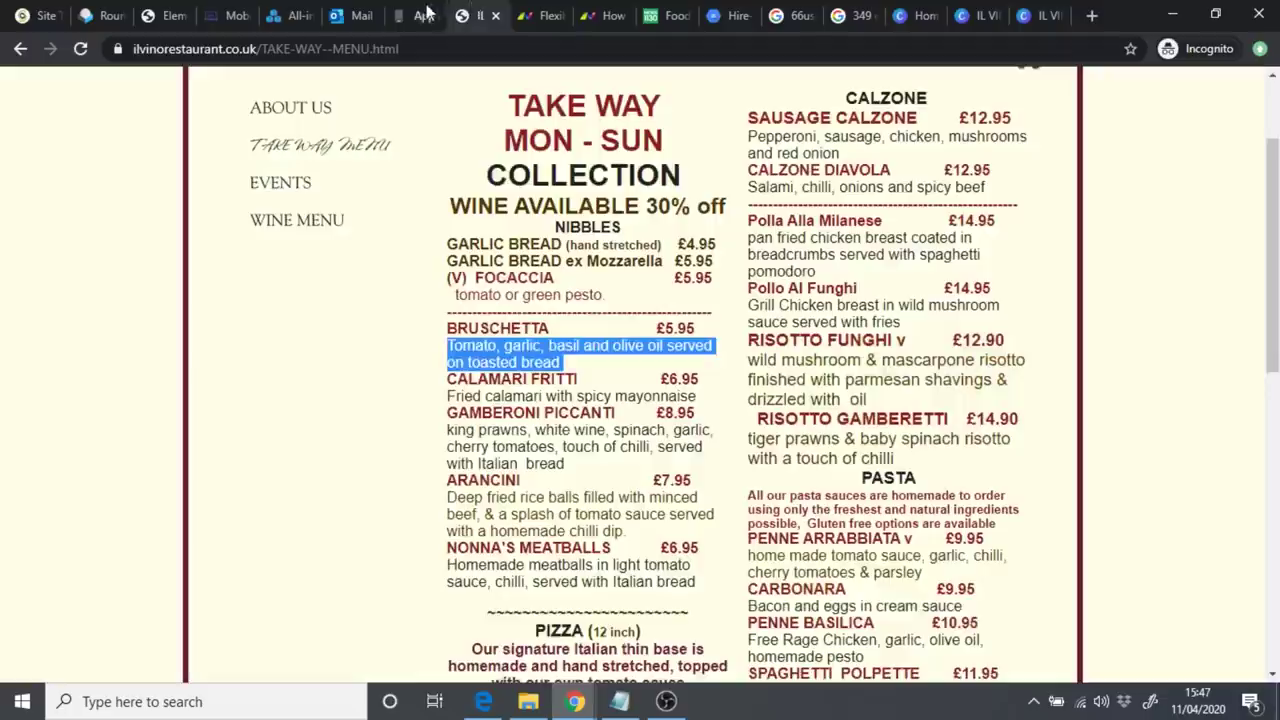
pyautogui.moveTo(446, 396)
pyautogui.mouseDown()
pyautogui.moveTo(636, 397)
pyautogui.moveTo(448, 404)
pyautogui.mouseUp()
pyautogui.click(672, 400)
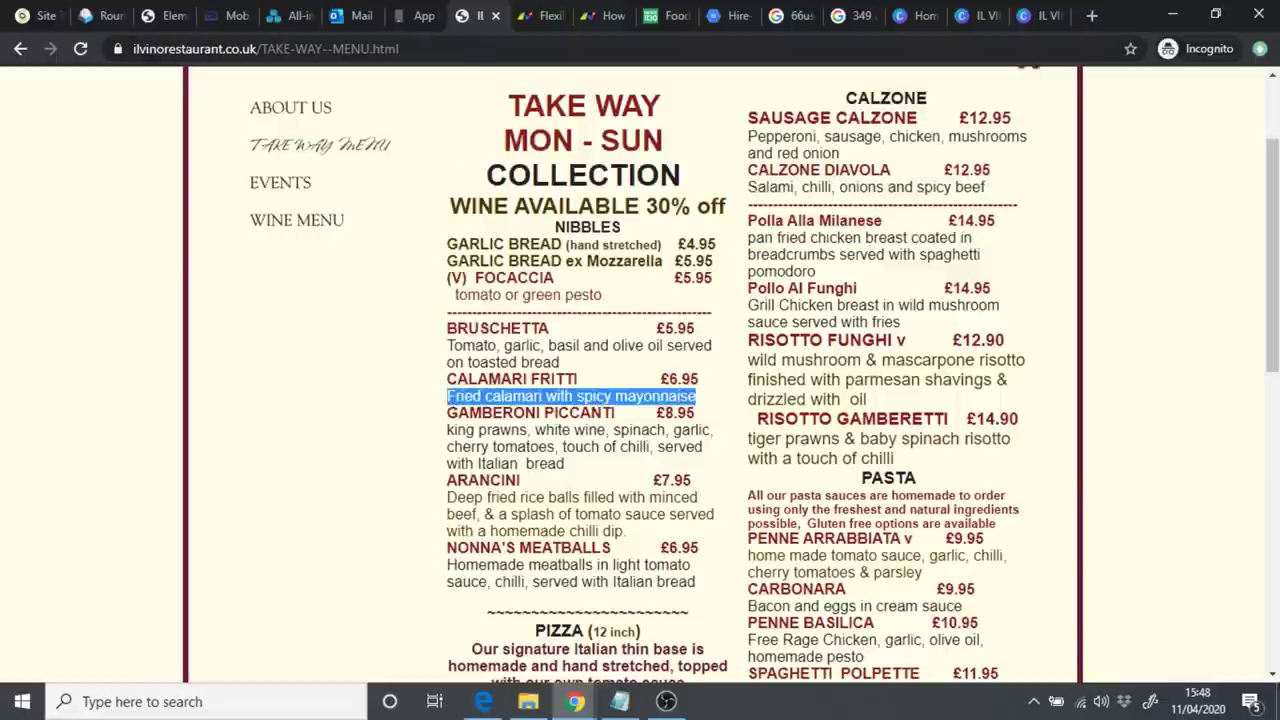
pyautogui.click(415, 15)
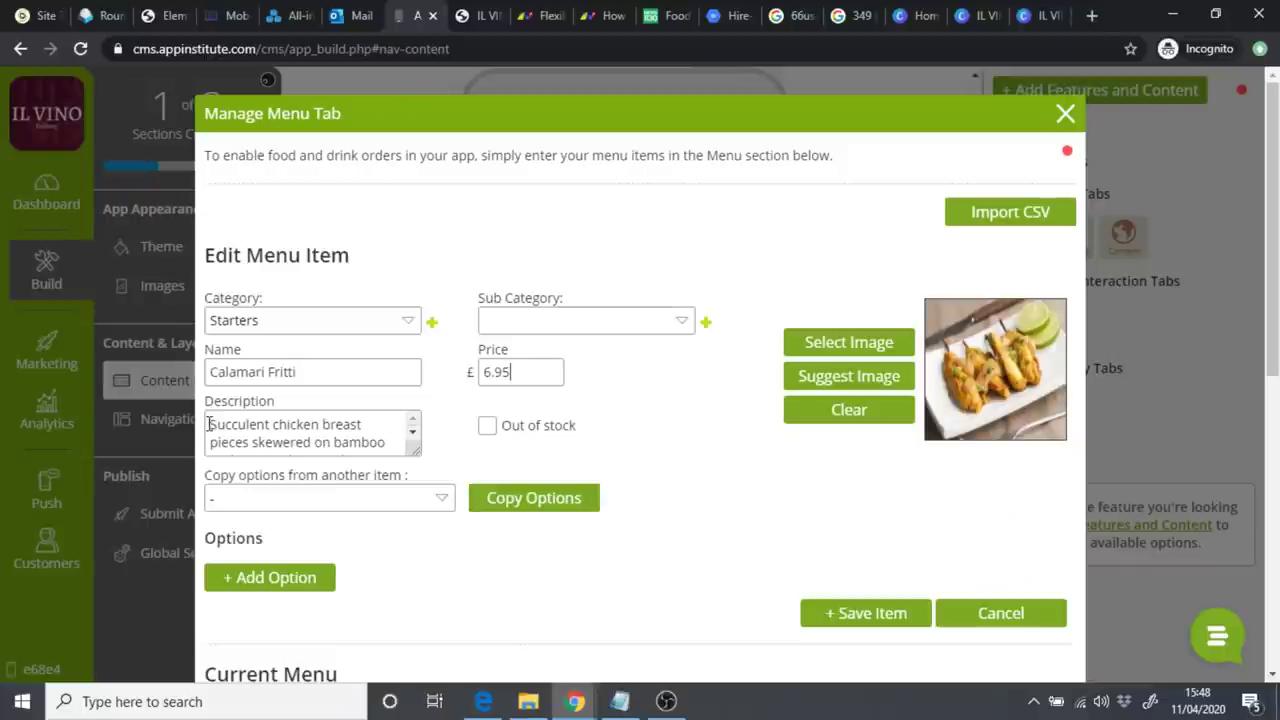
pyautogui.moveTo(210, 424); pyautogui.dragTo(427, 474)
pyautogui.write('Fried calamari with spicy mayonnaise')
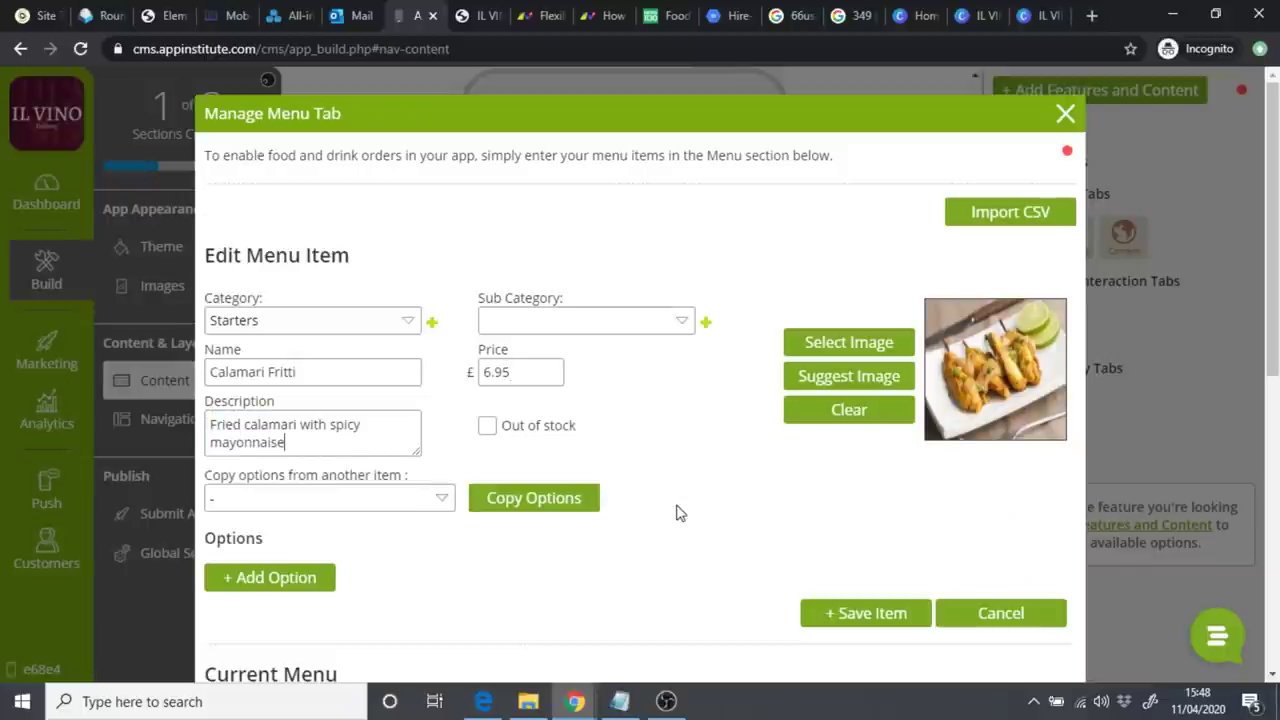
pyautogui.click(865, 613)
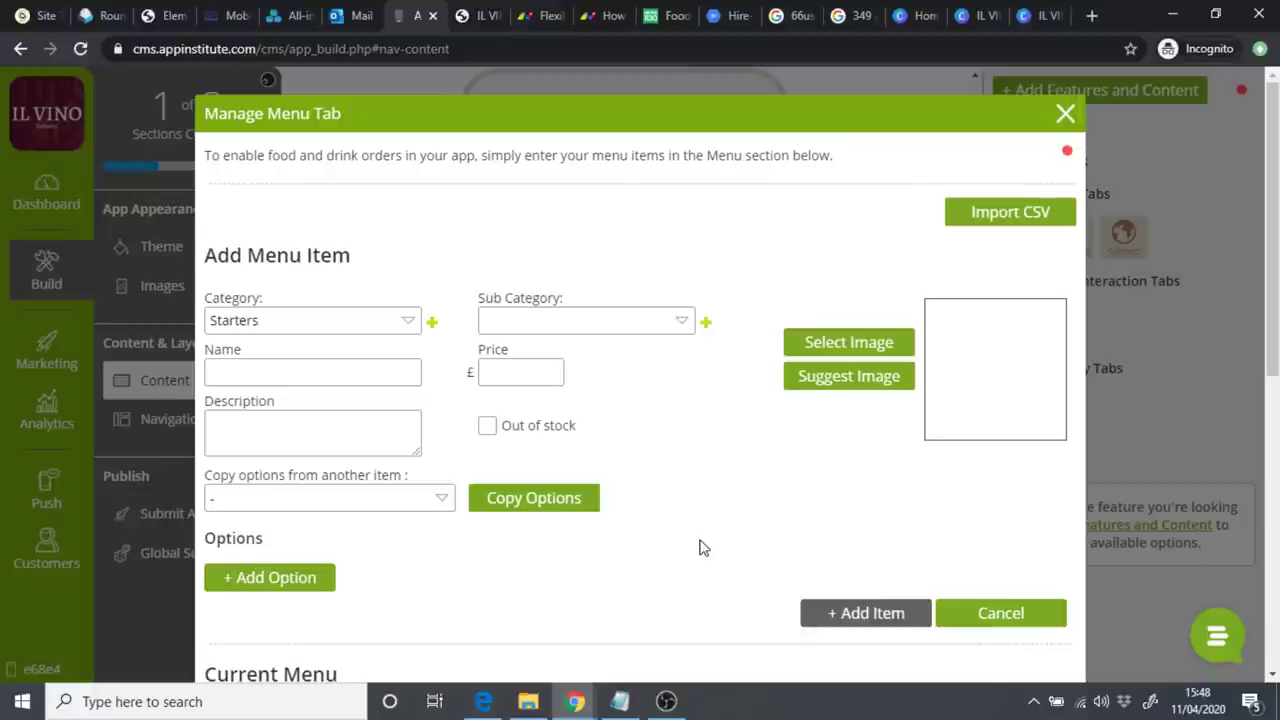
# - Check the menu category dropdown, leaving Starters selected
pyautogui.scroll(-1, 697, 543)
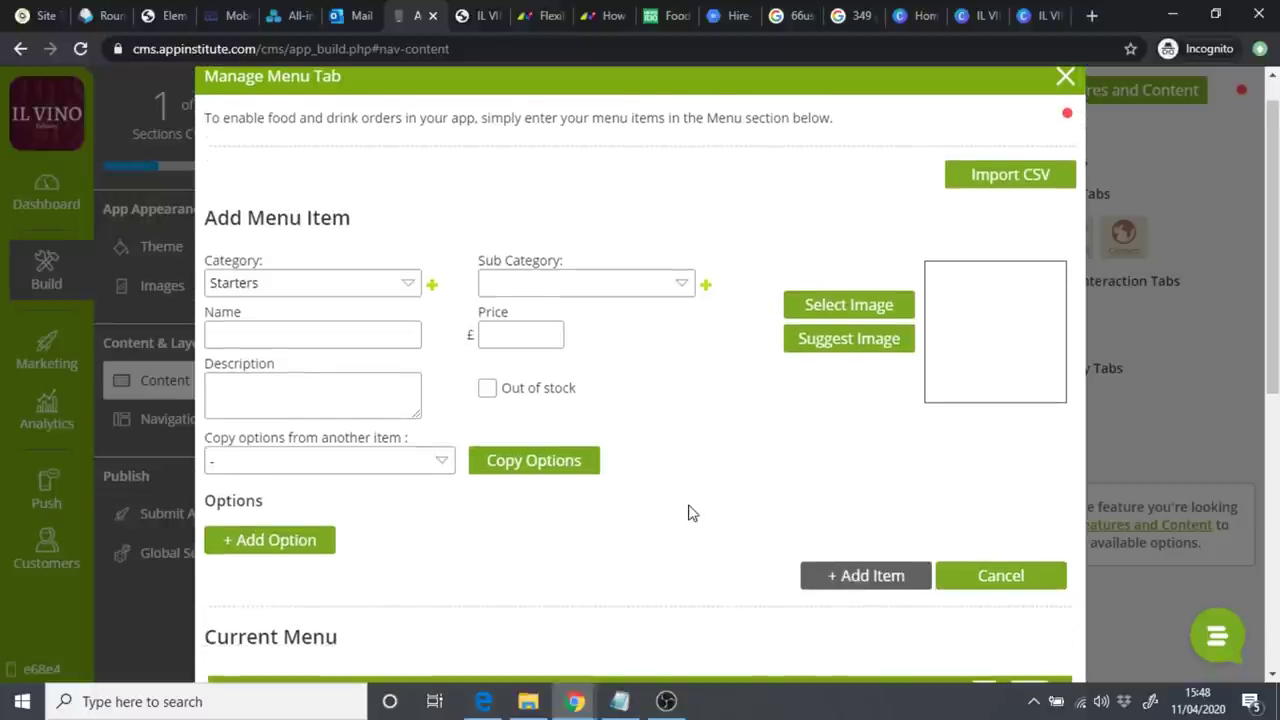
pyautogui.click(347, 289)
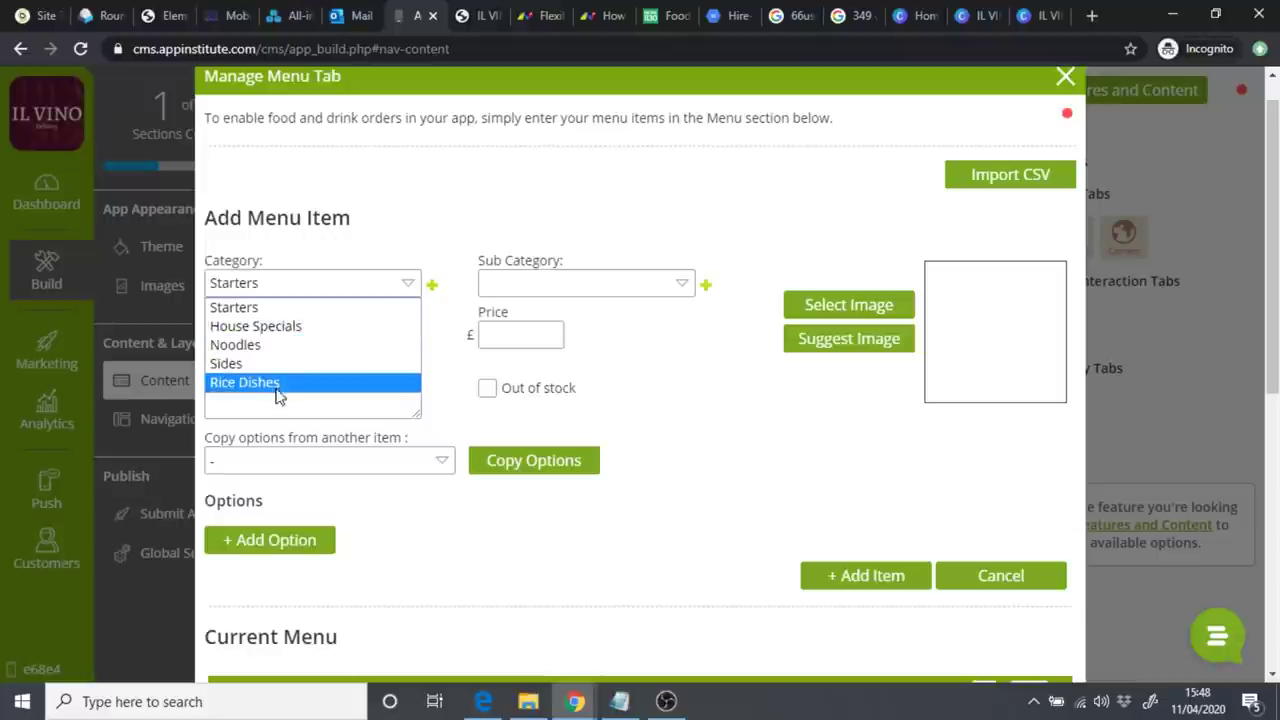
pyautogui.click(292, 303)
pyautogui.scroll(-1, 678, 403)
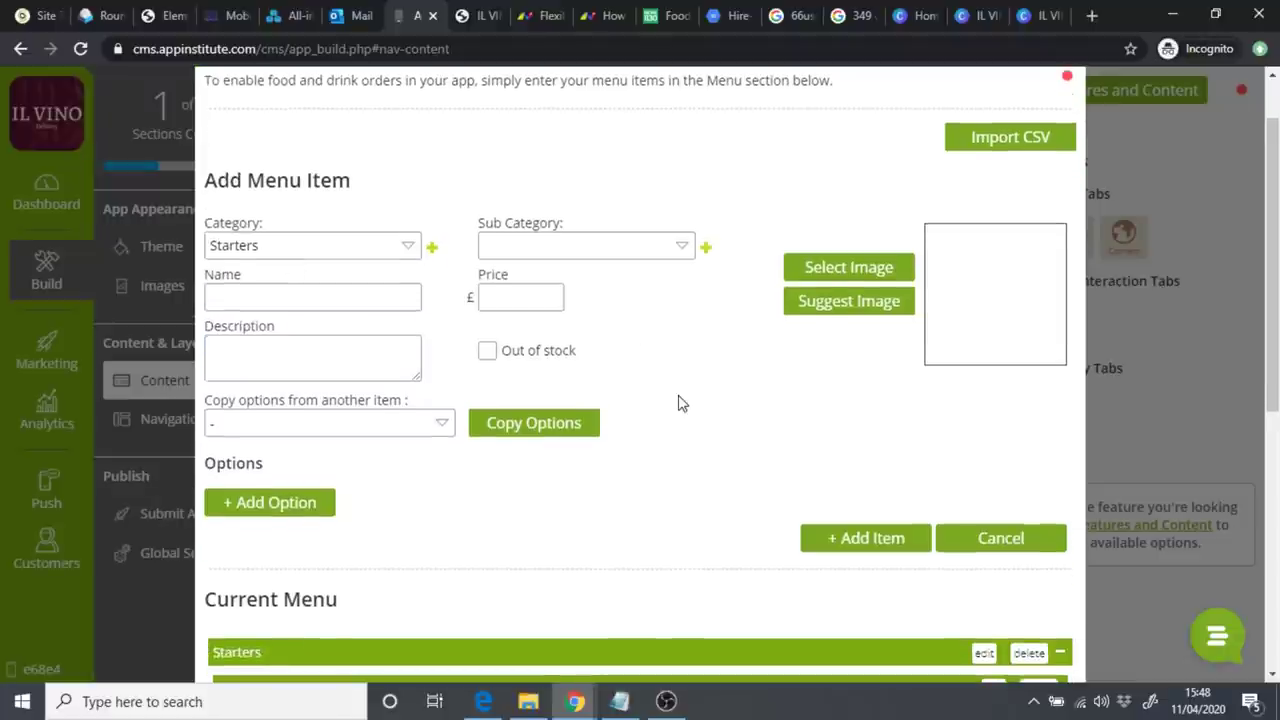
pyautogui.scroll(-8, 678, 403)
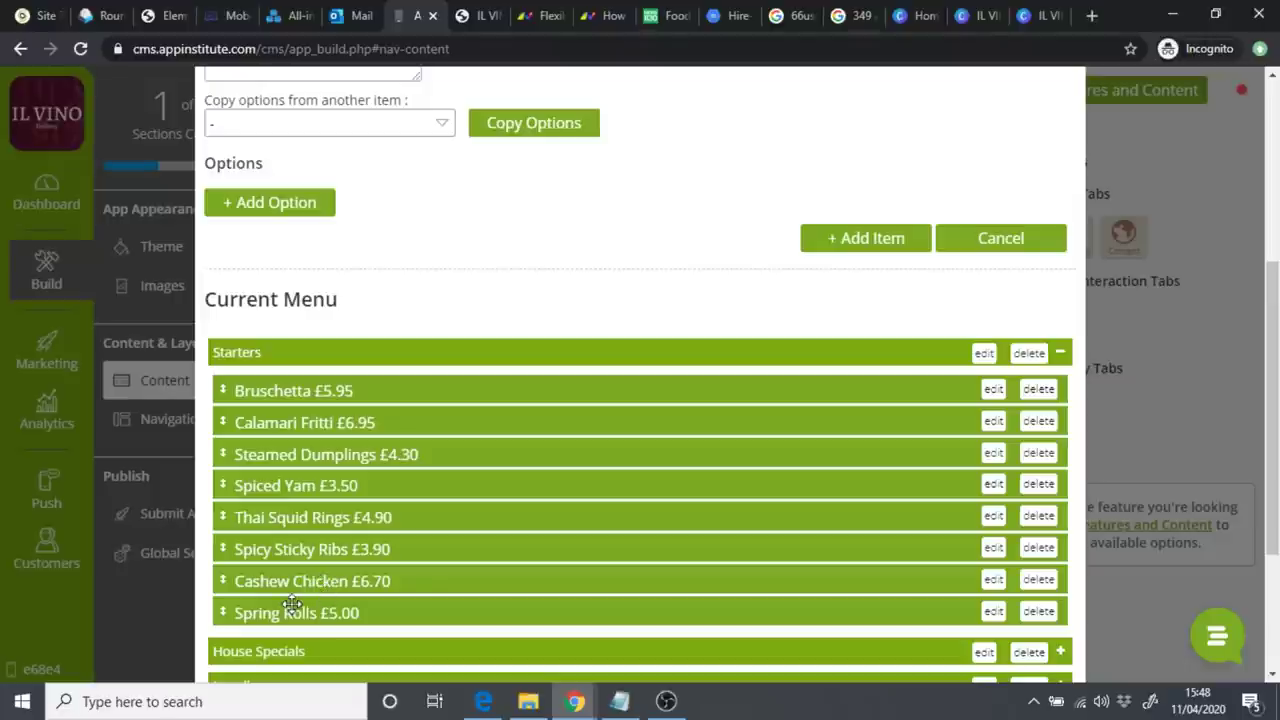
pyautogui.scroll(10, 292, 604)
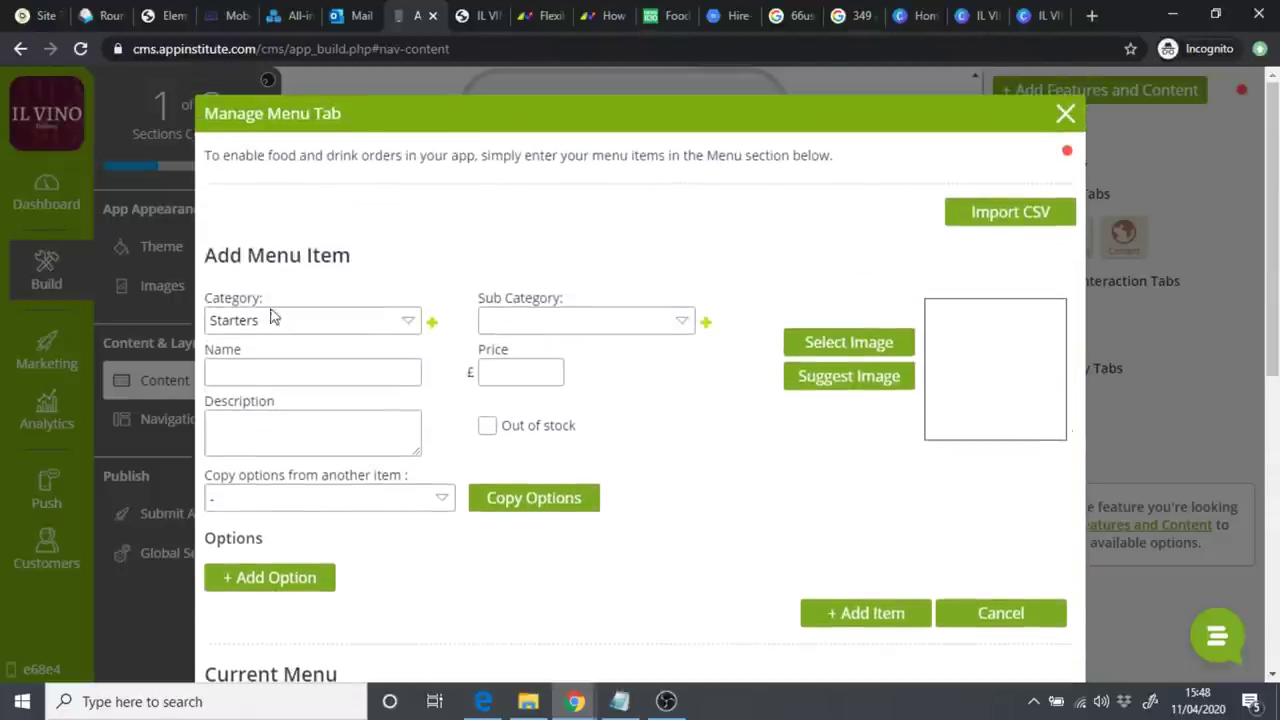
pyautogui.click(272, 320)
pyautogui.click(252, 346)
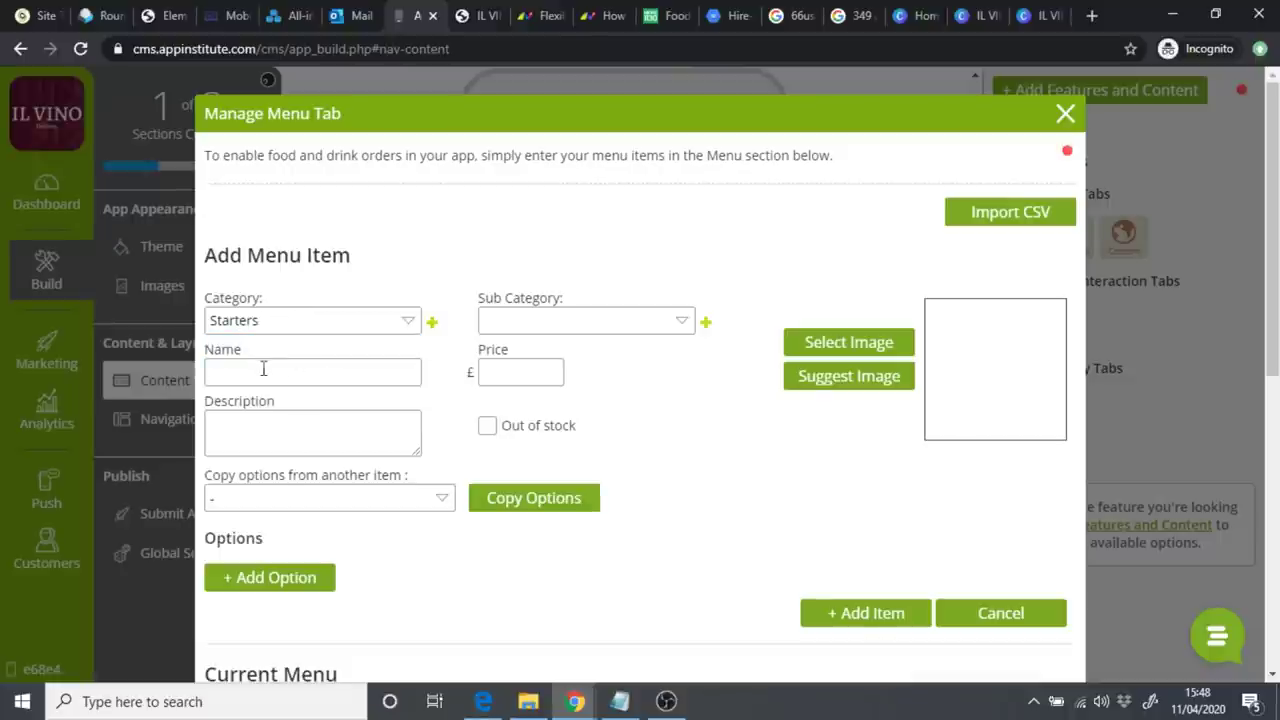
pyautogui.click(288, 423)
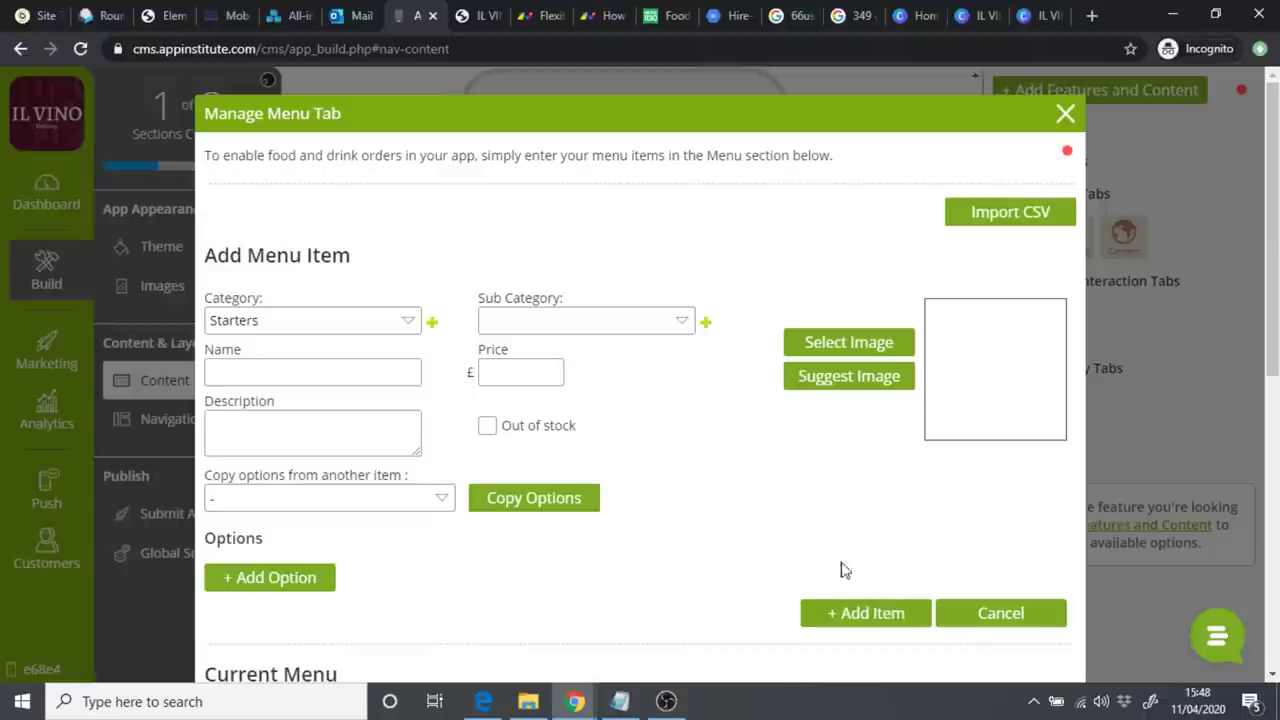
pyautogui.scroll(-6, 806, 540)
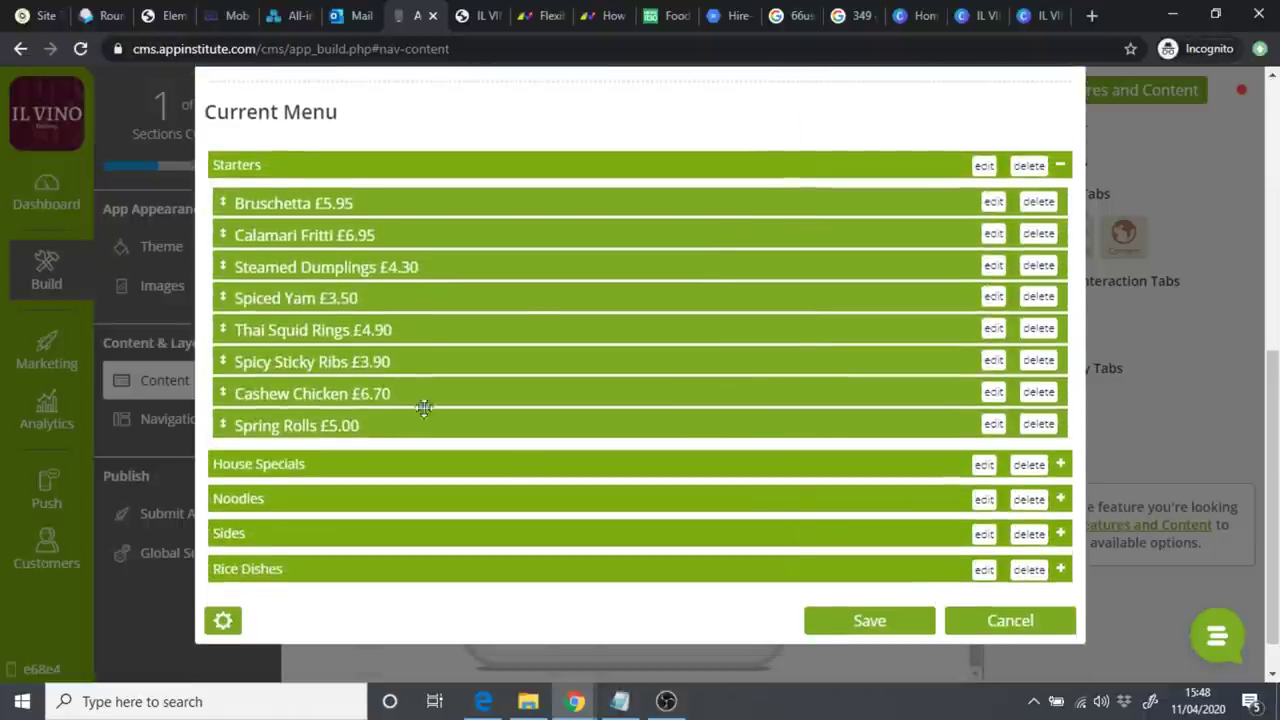
pyautogui.scroll(1, 400, 389)
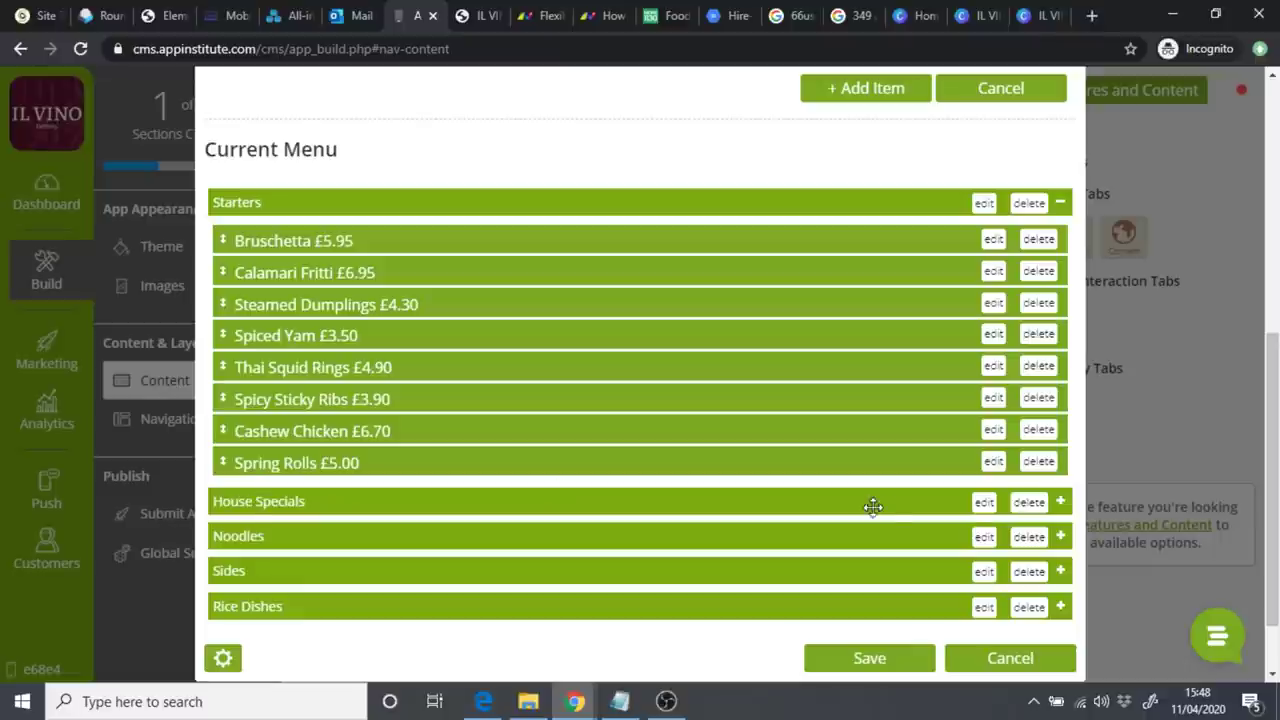
# - Start renaming the House Specials category, typing 'Main Manu' over its name
pyautogui.click(984, 503)
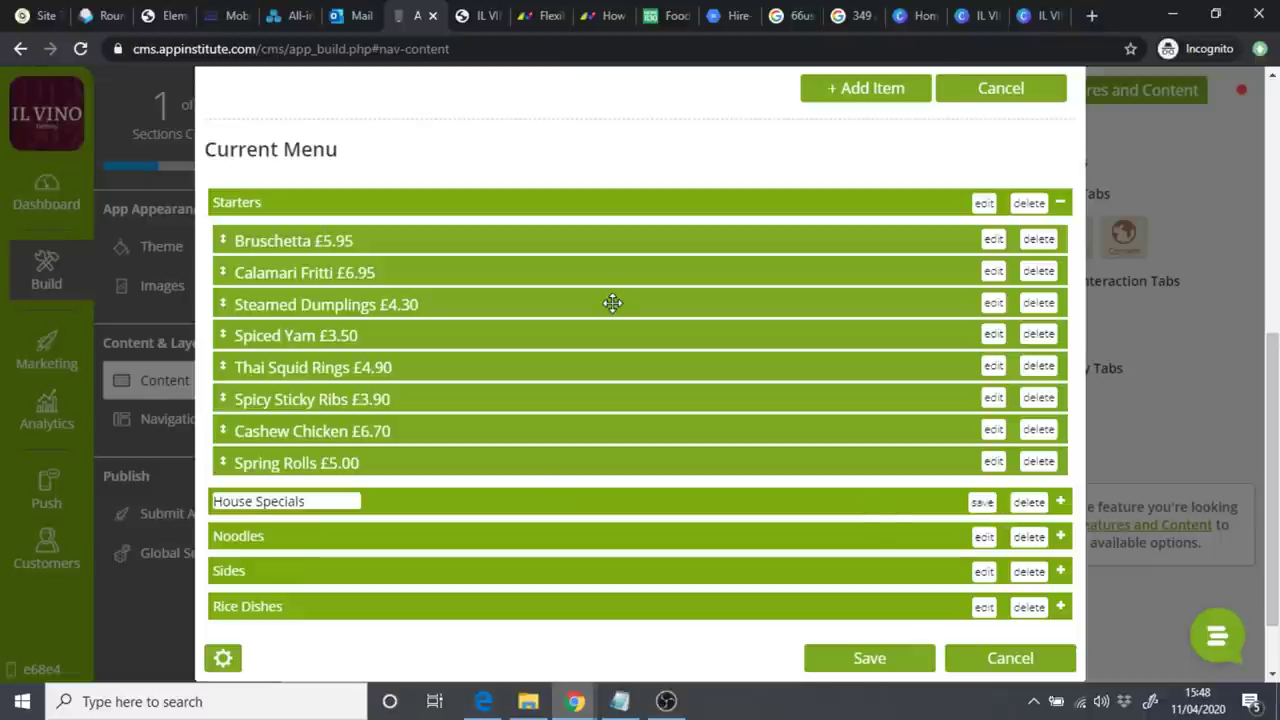
pyautogui.scroll(5, 595, 241)
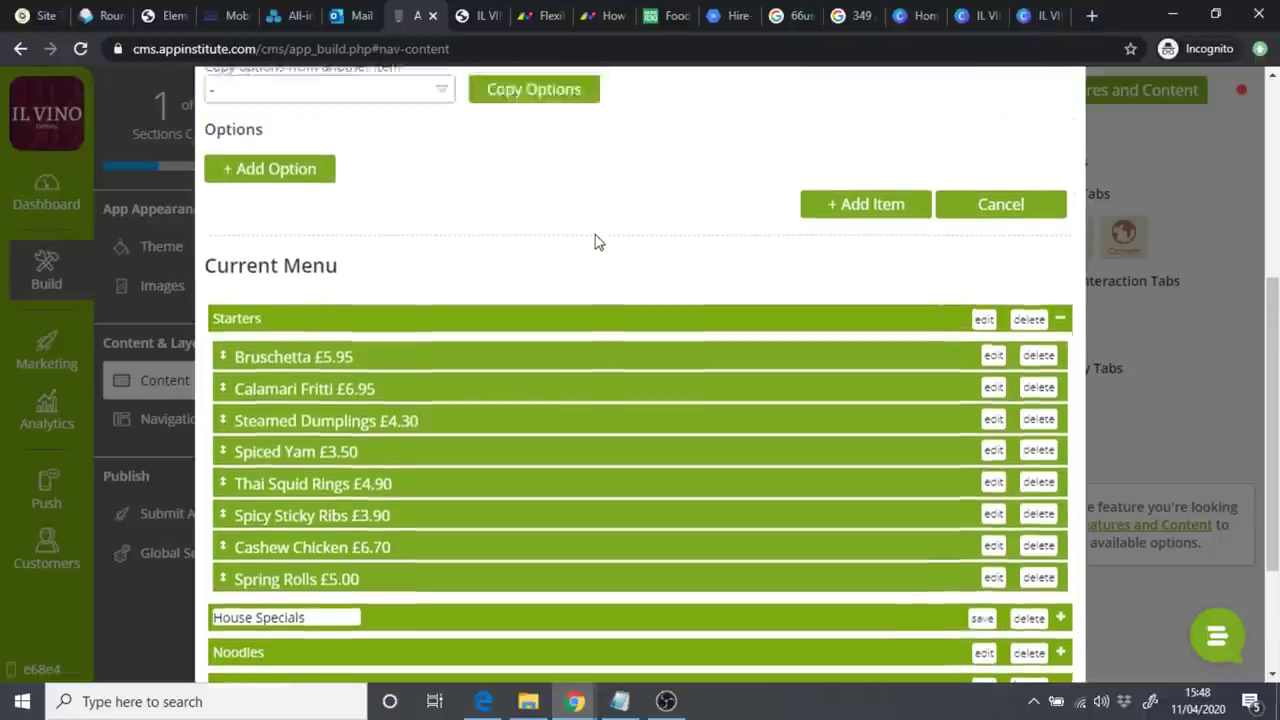
pyautogui.scroll(-4, 595, 241)
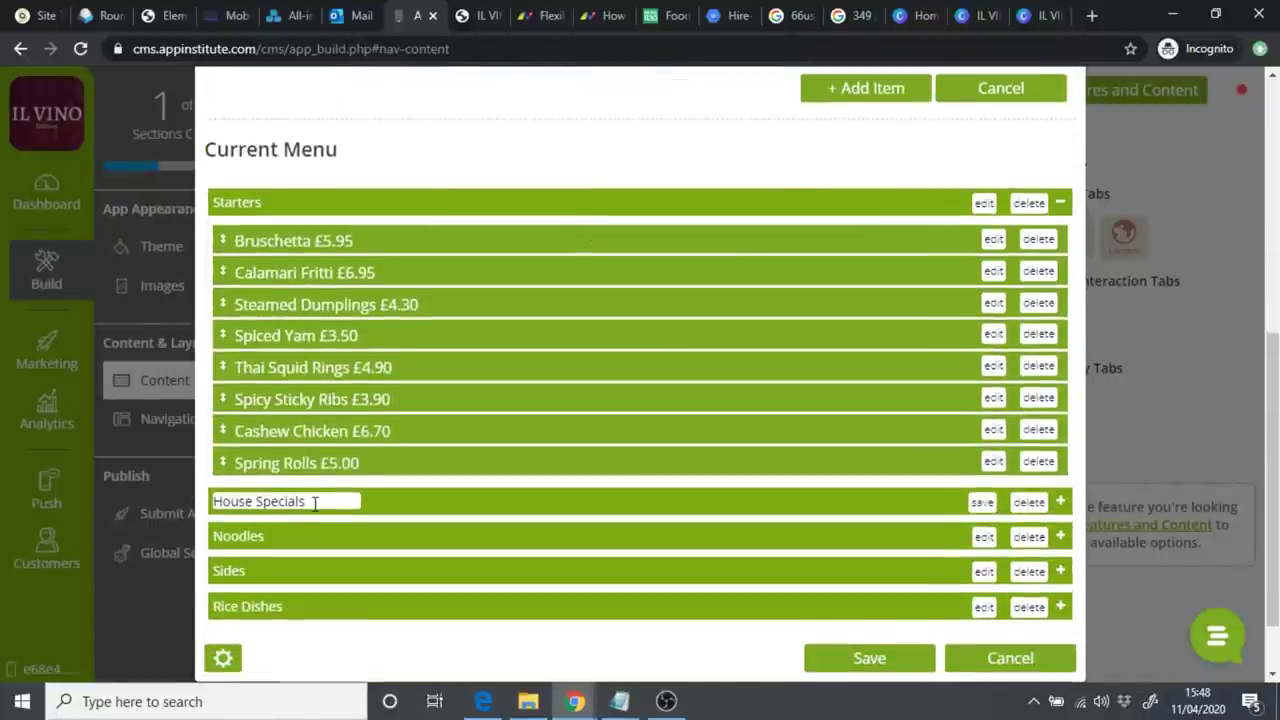
pyautogui.moveTo(301, 505); pyautogui.dragTo(214, 504)
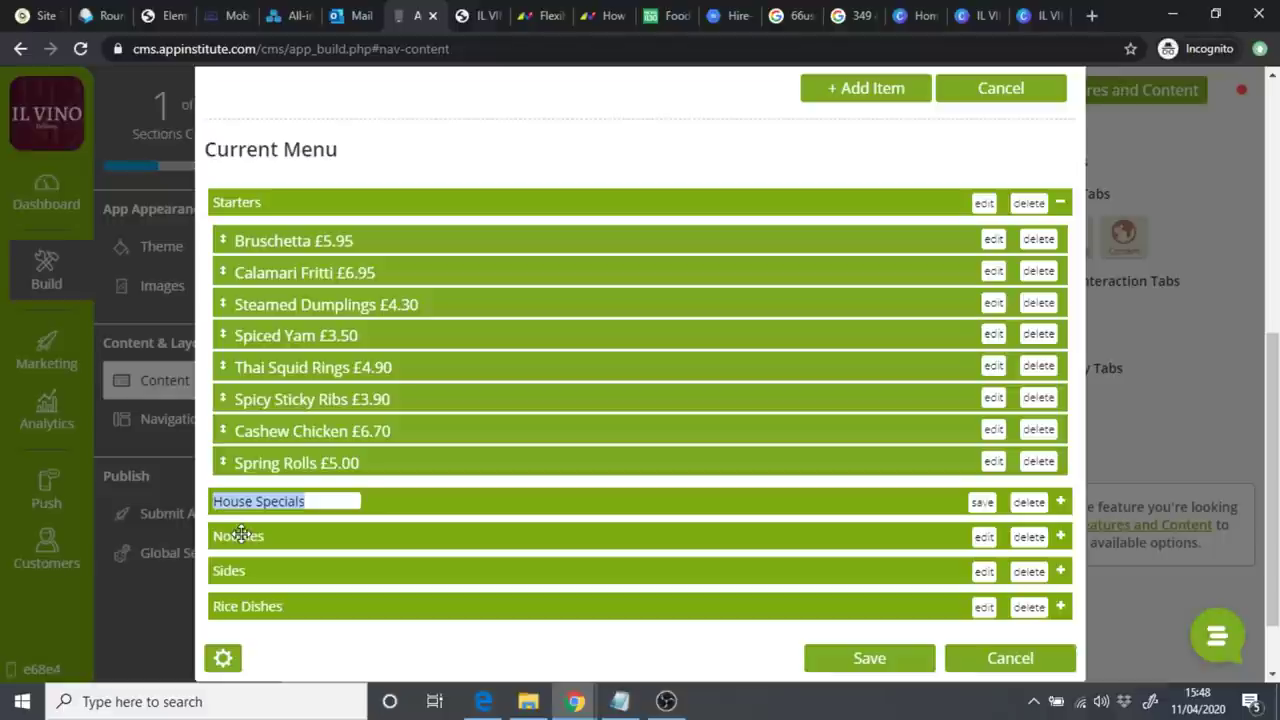
pyautogui.write('M')
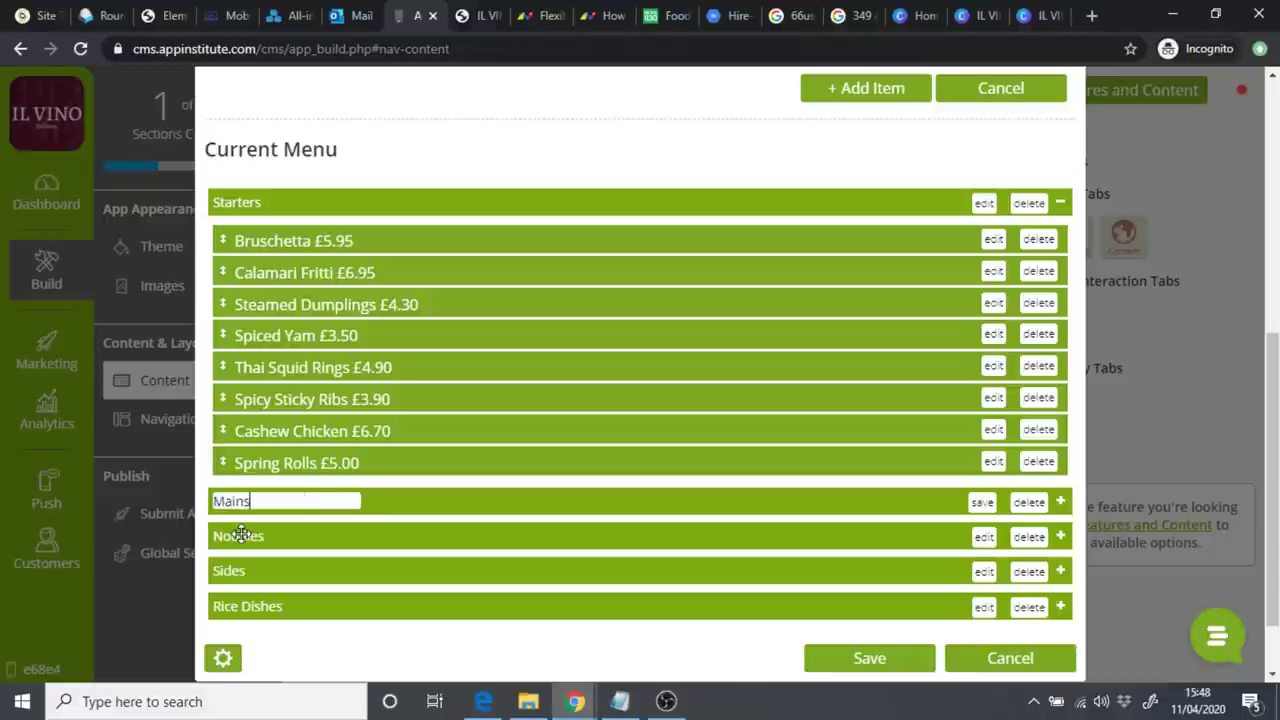
pyautogui.write('ain Manu')
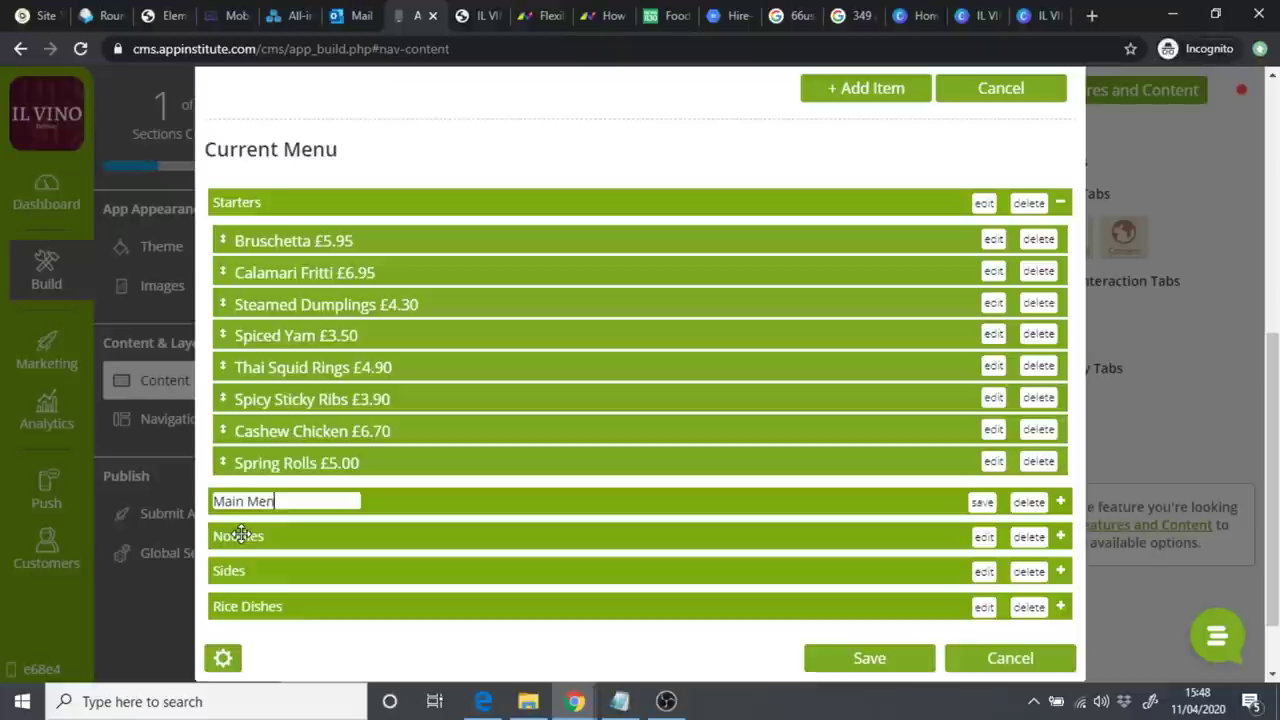
# - View the PIZZA section of the IL VINO takeaway menu page
pyautogui.click(472, 12)
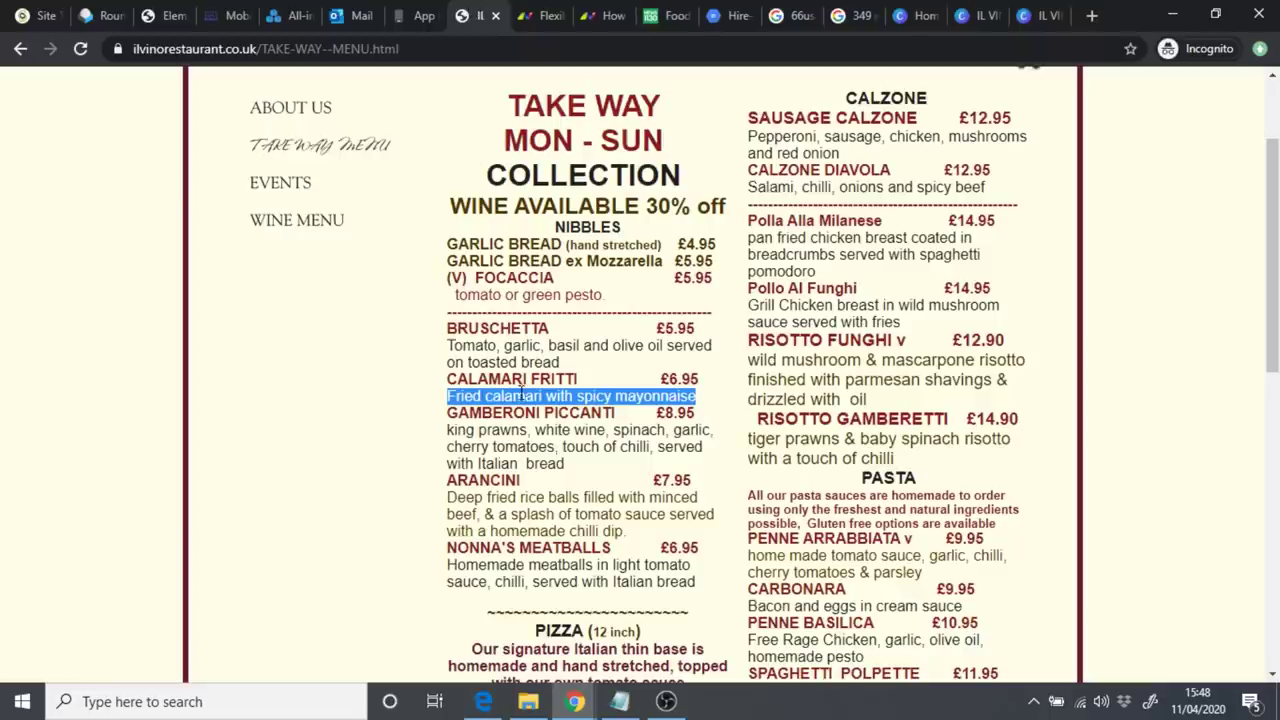
pyautogui.scroll(-3, 520, 393)
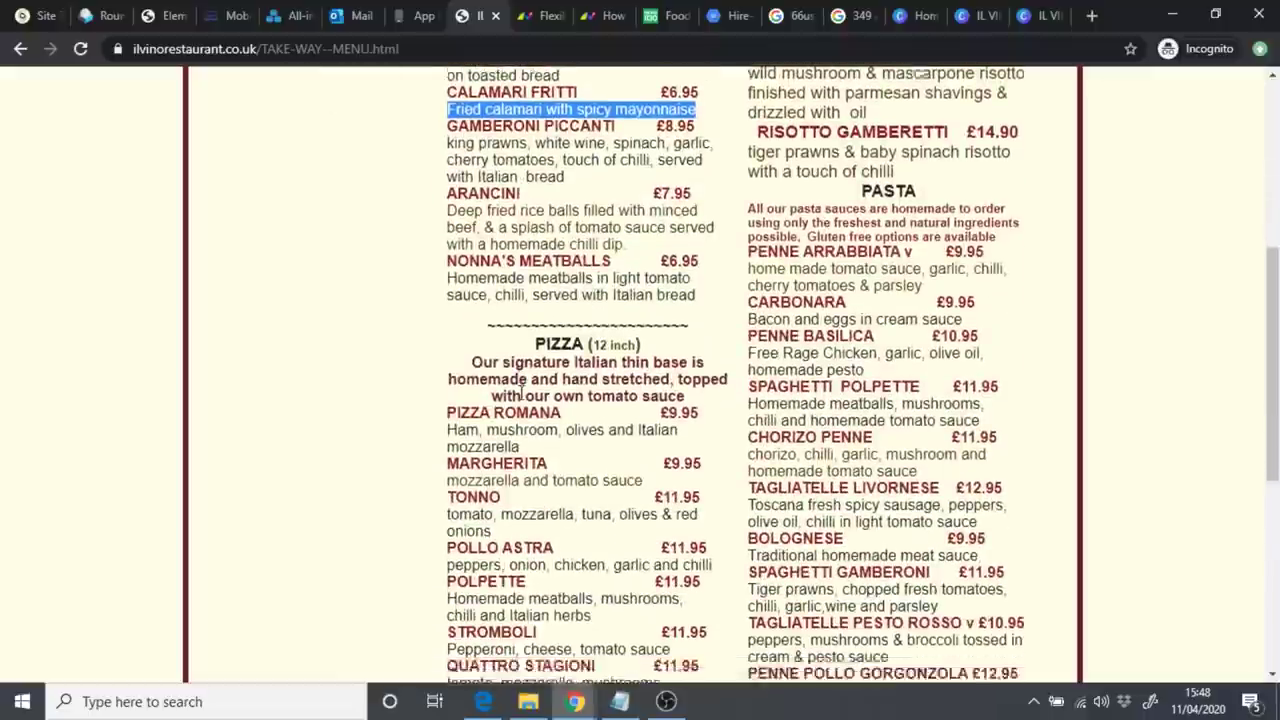
pyautogui.scroll(3, 520, 393)
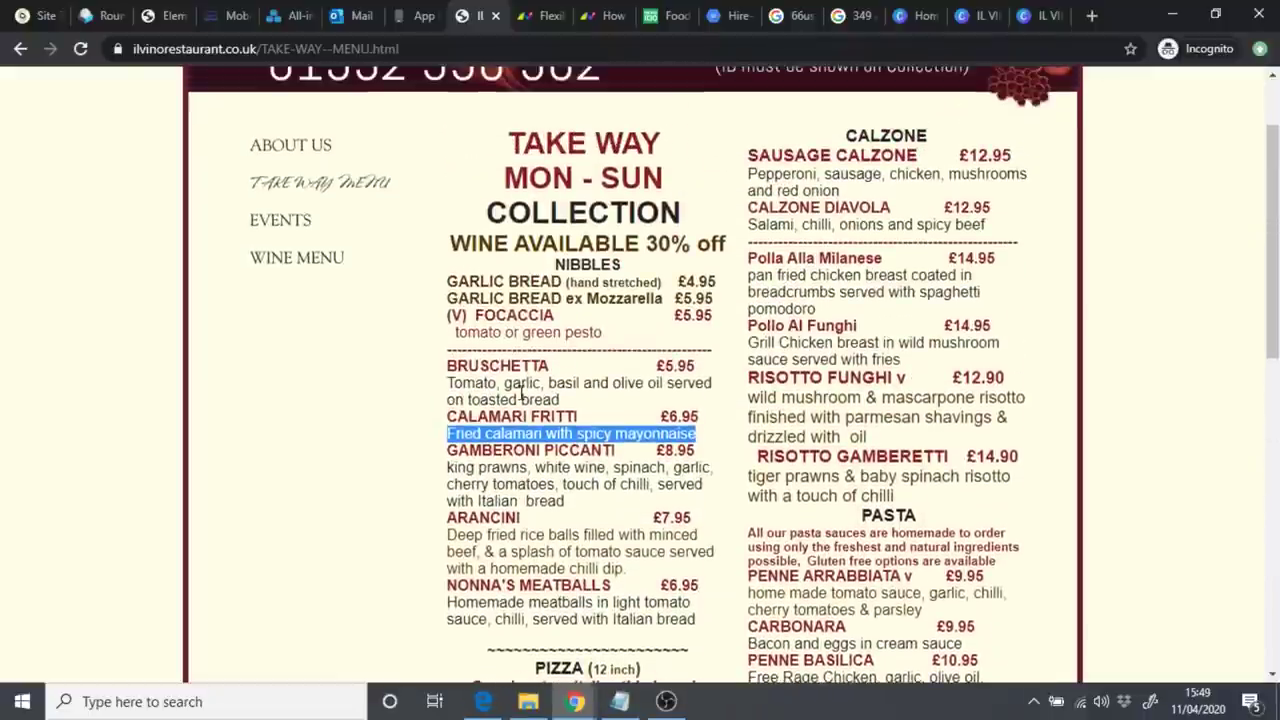
pyautogui.scroll(-6, 520, 393)
# - Rename the category to 'Pizza', save it, and open its Chicken Special dish for editing
pyautogui.scroll(1, 520, 393)
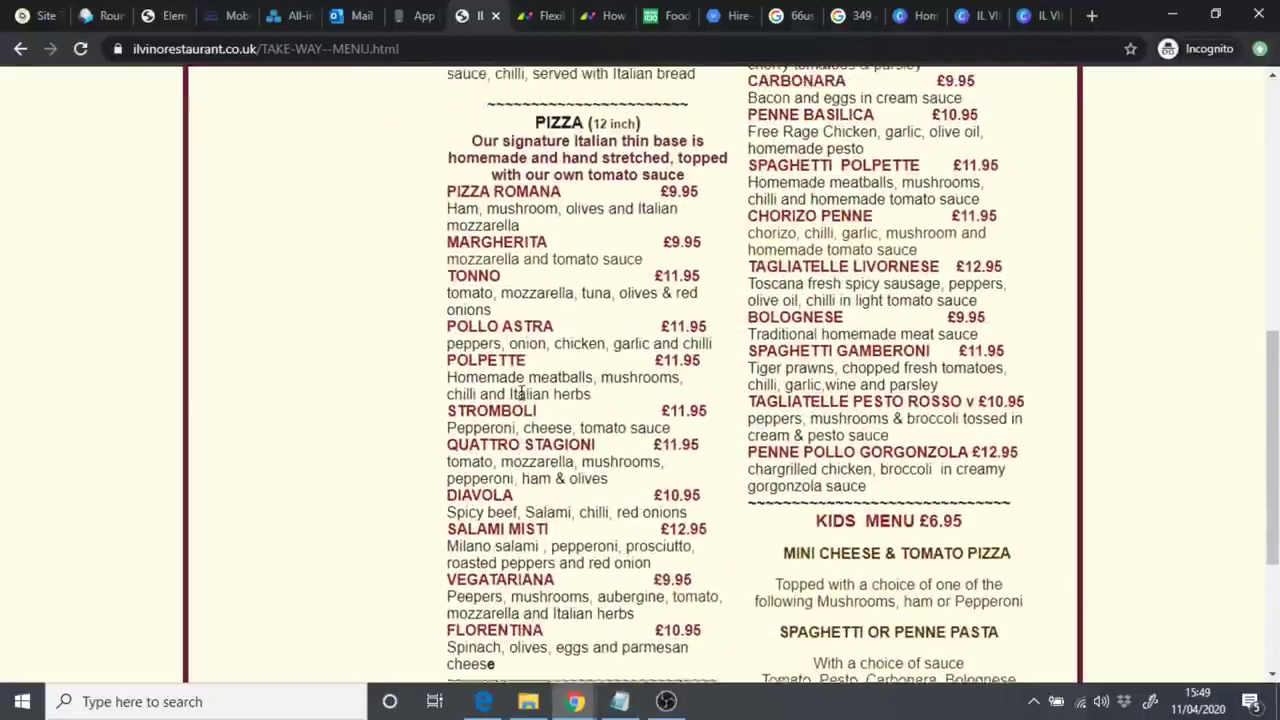
pyautogui.click(390, 10)
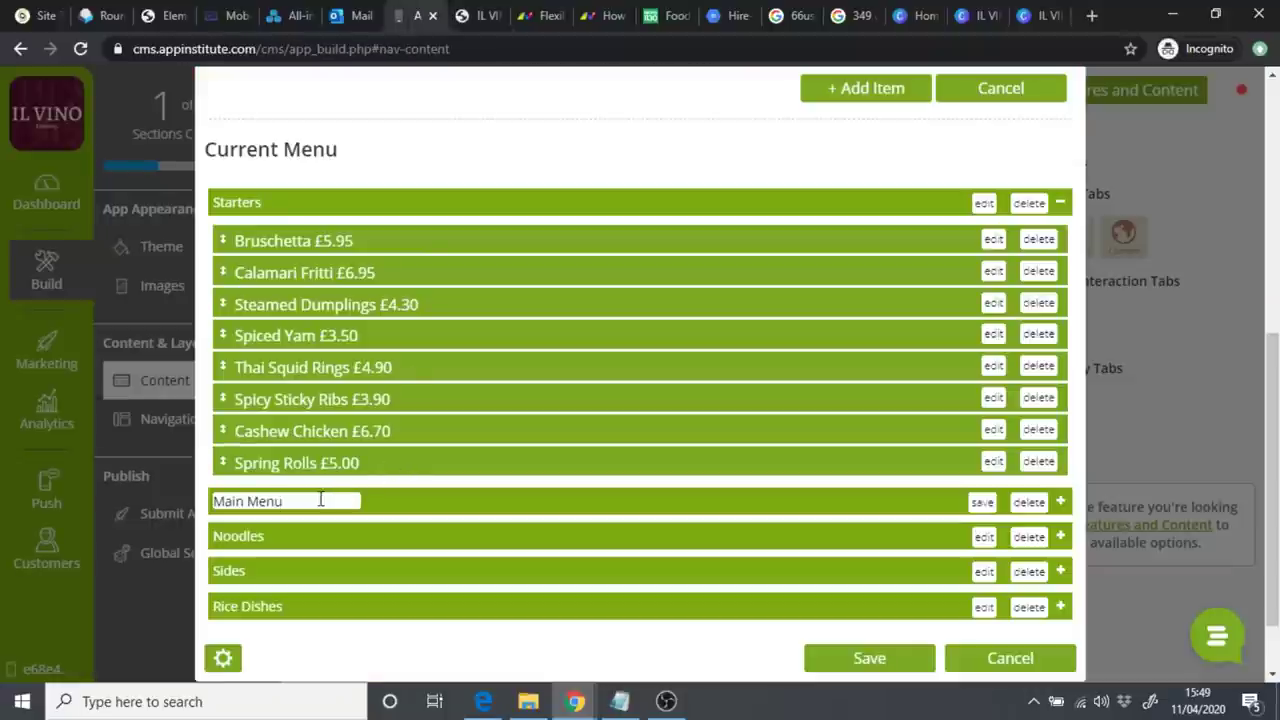
pyautogui.moveTo(320, 498); pyautogui.dragTo(137, 511)
pyautogui.write('Pizza')
pyautogui.click(986, 503)
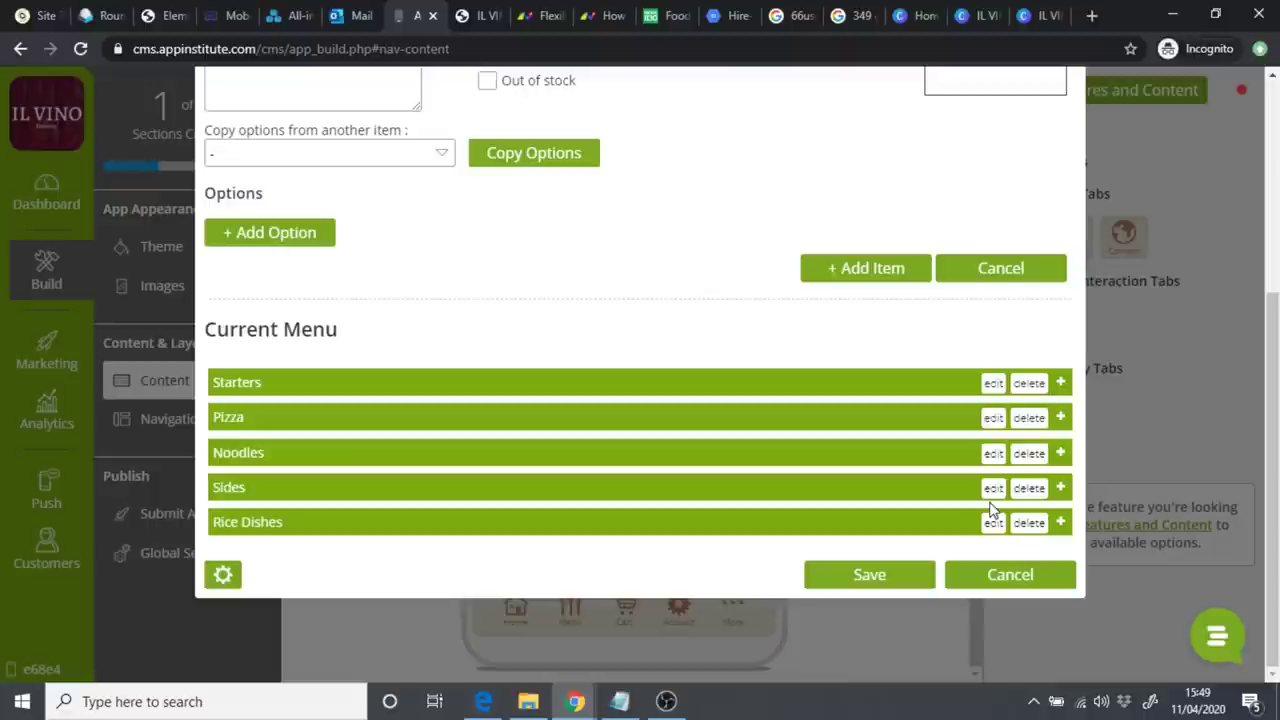
pyautogui.click(1060, 417)
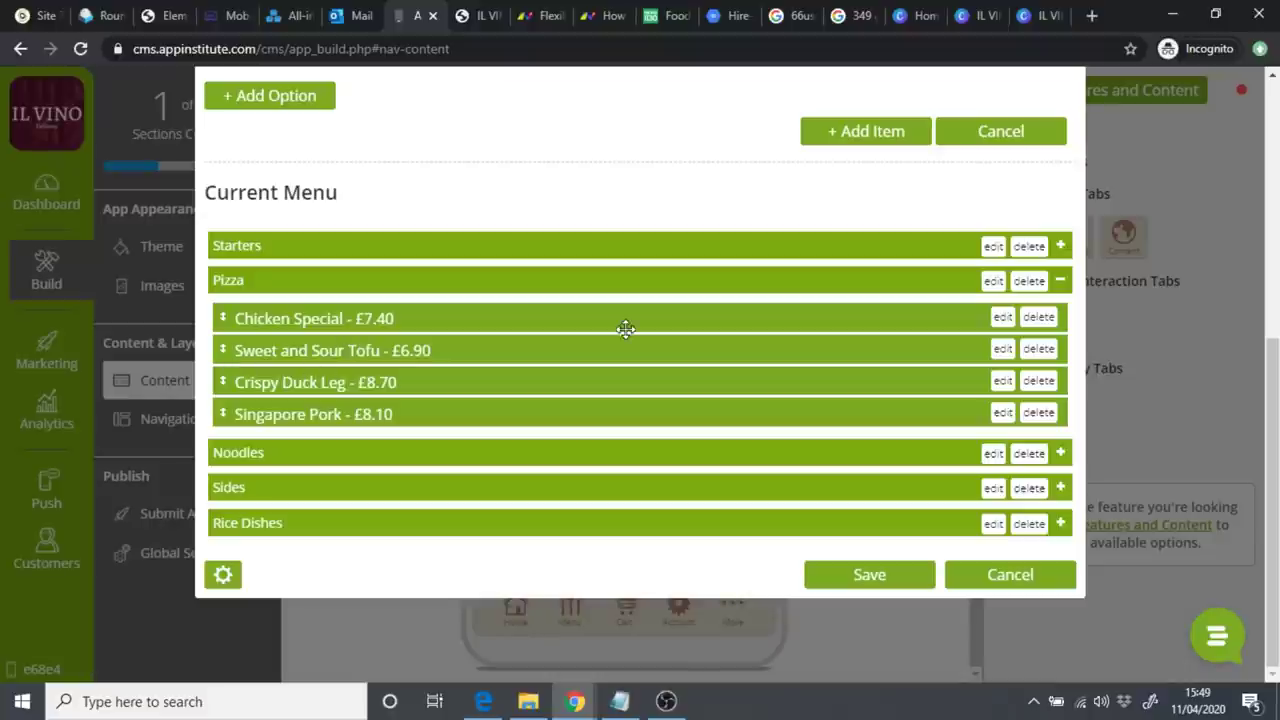
pyautogui.click(1002, 317)
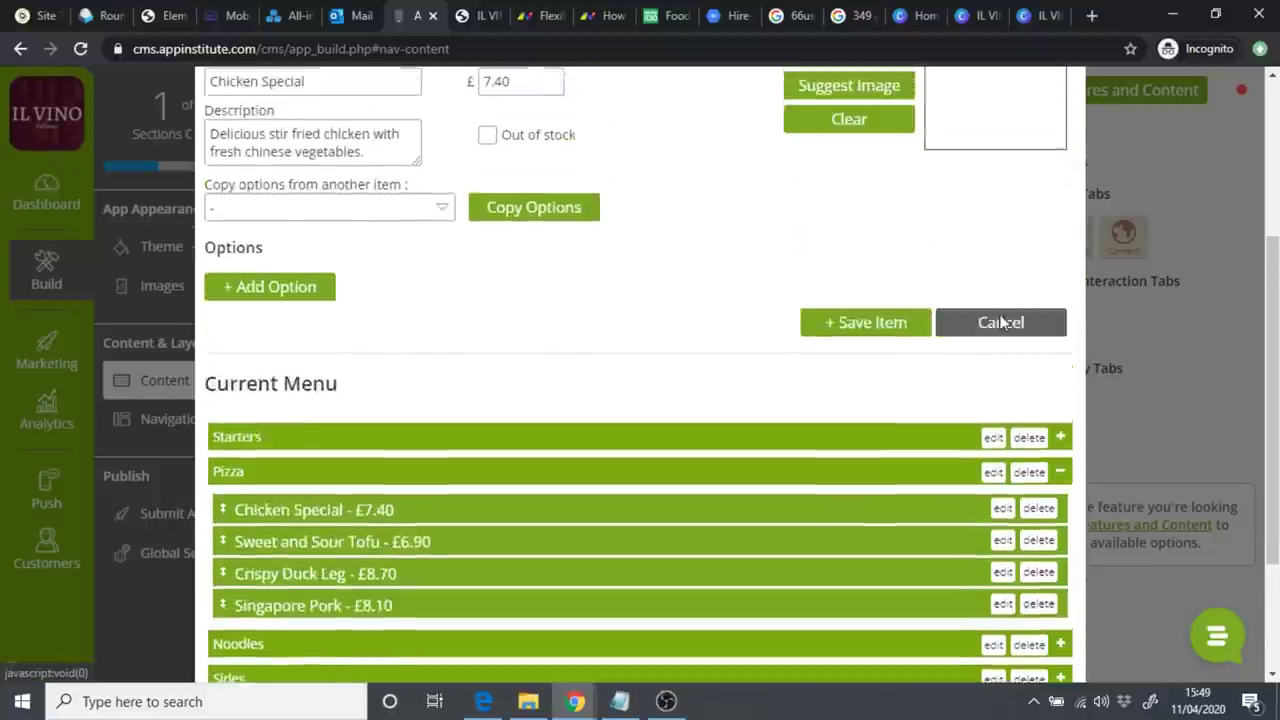
# - Rename Chicken Special to 'Pizza Romana'
pyautogui.click(466, 16)
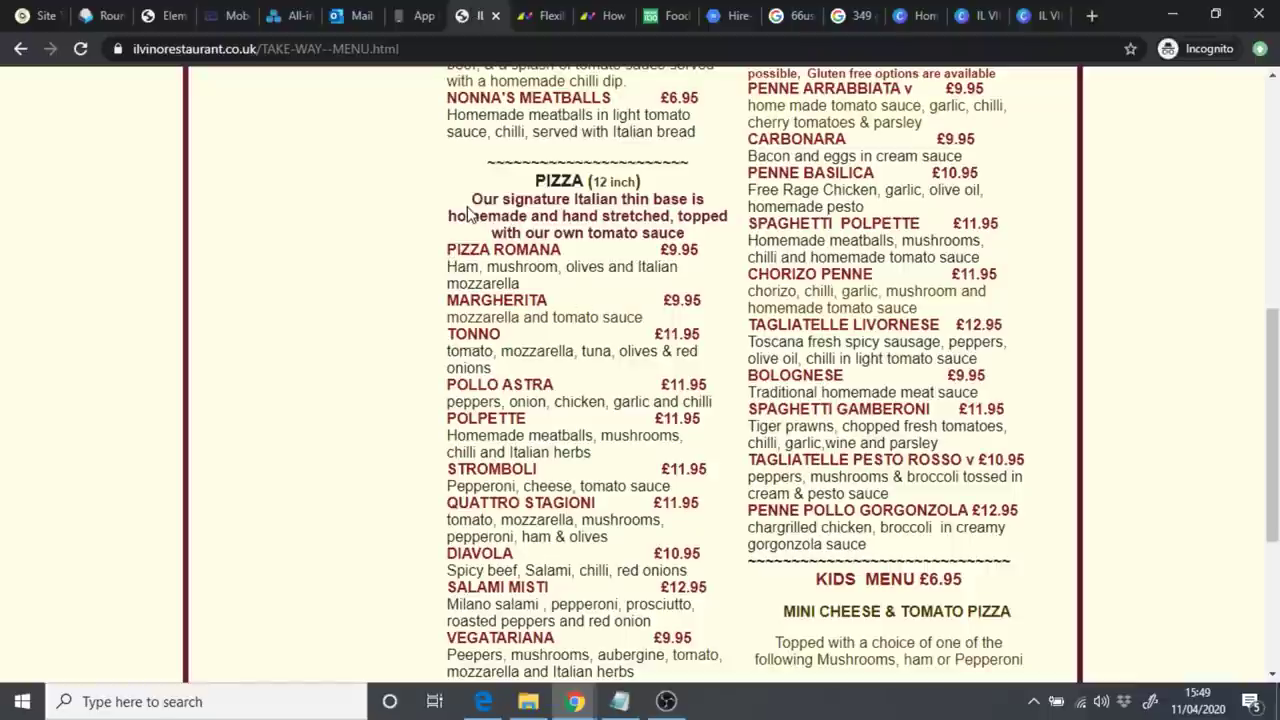
pyautogui.click(416, 16)
pyautogui.moveTo(333, 376); pyautogui.dragTo(103, 383)
pyautogui.write('Pizza Romana')
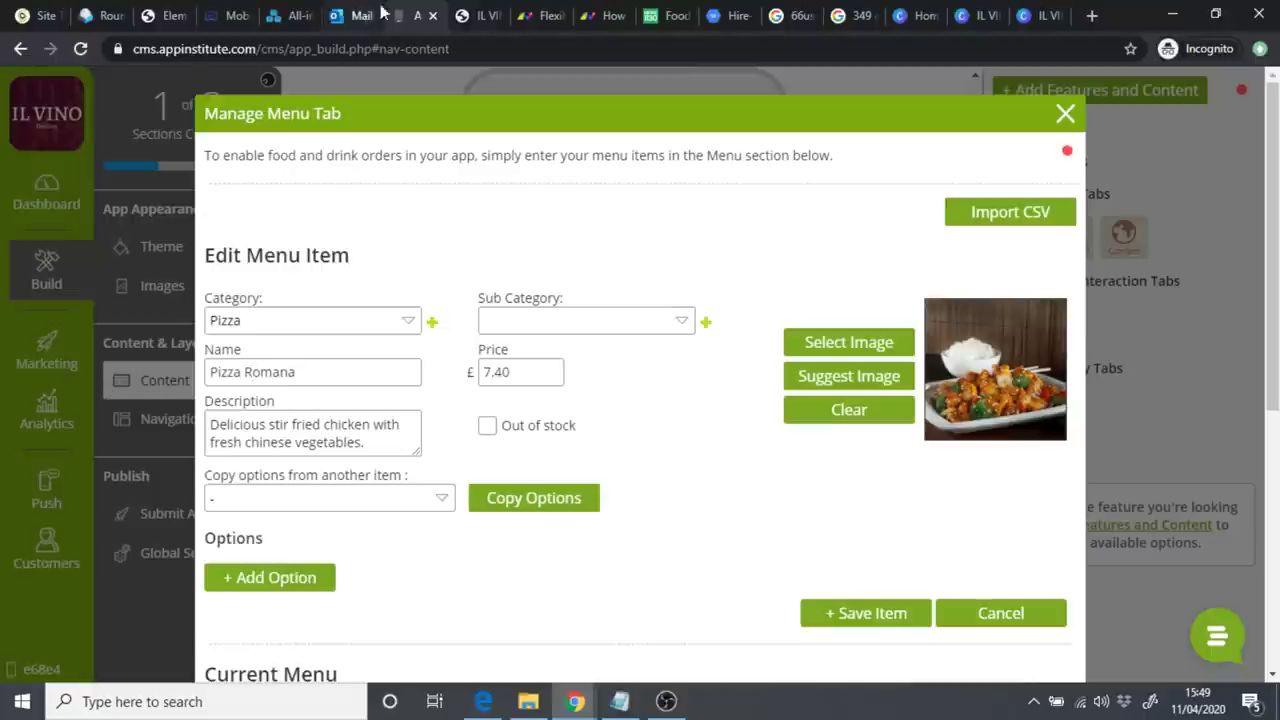
# - Set the price to 9.95 and paste the ham, mushroom, olives and mozzarella description from the website
pyautogui.click(478, 16)
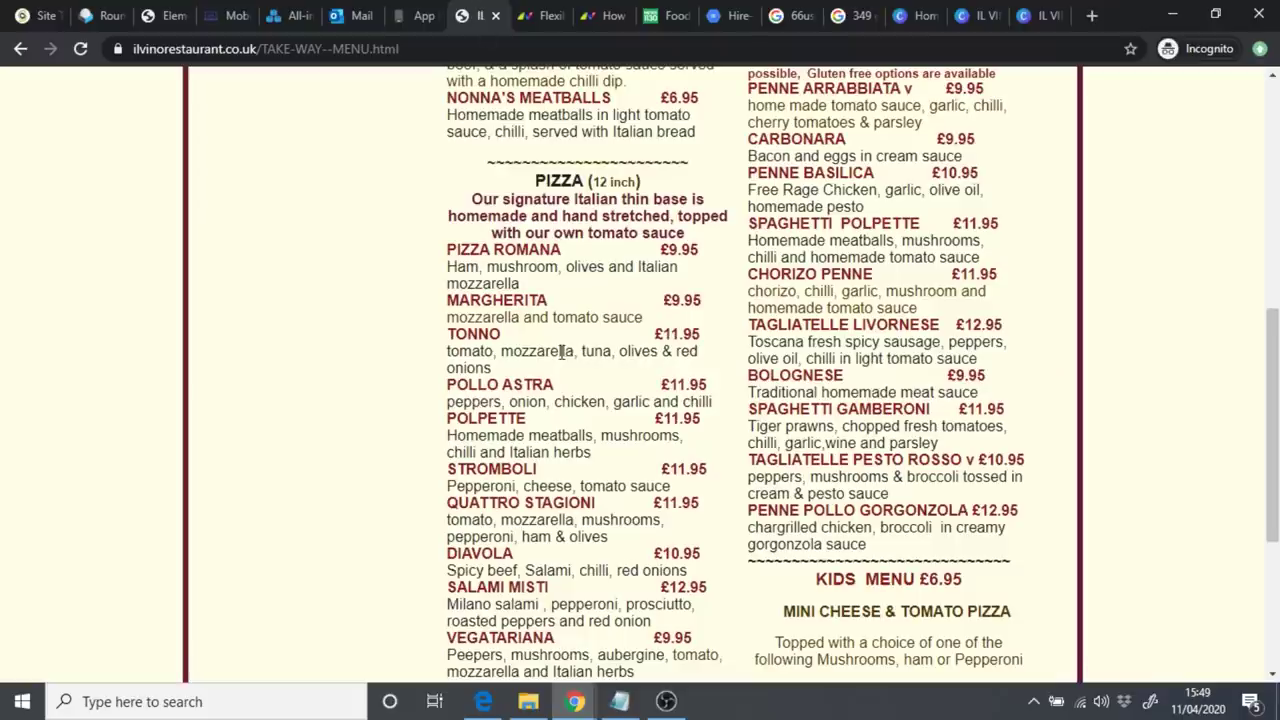
pyautogui.click(423, 16)
pyautogui.click(543, 369)
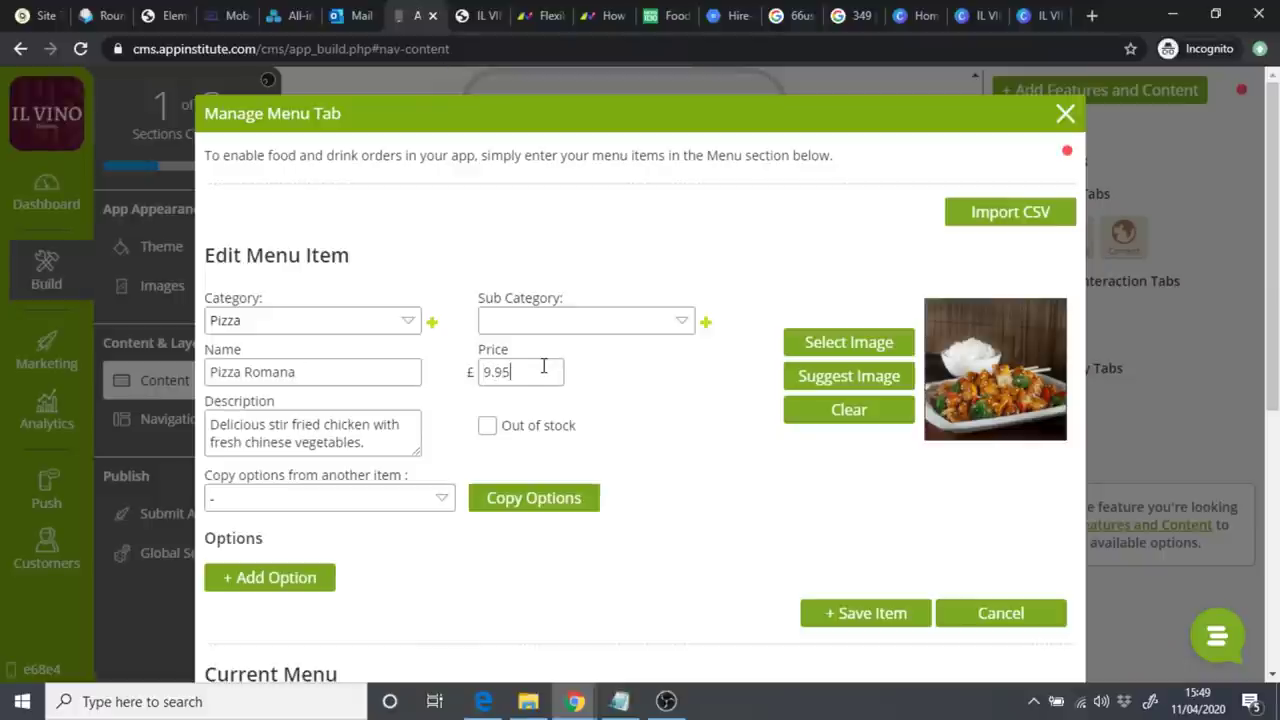
pyautogui.click(478, 16)
pyautogui.moveTo(520, 284); pyautogui.dragTo(447, 75)
pyautogui.tripleClick(451, 268)
pyautogui.hotkey('ctrl', 'c')
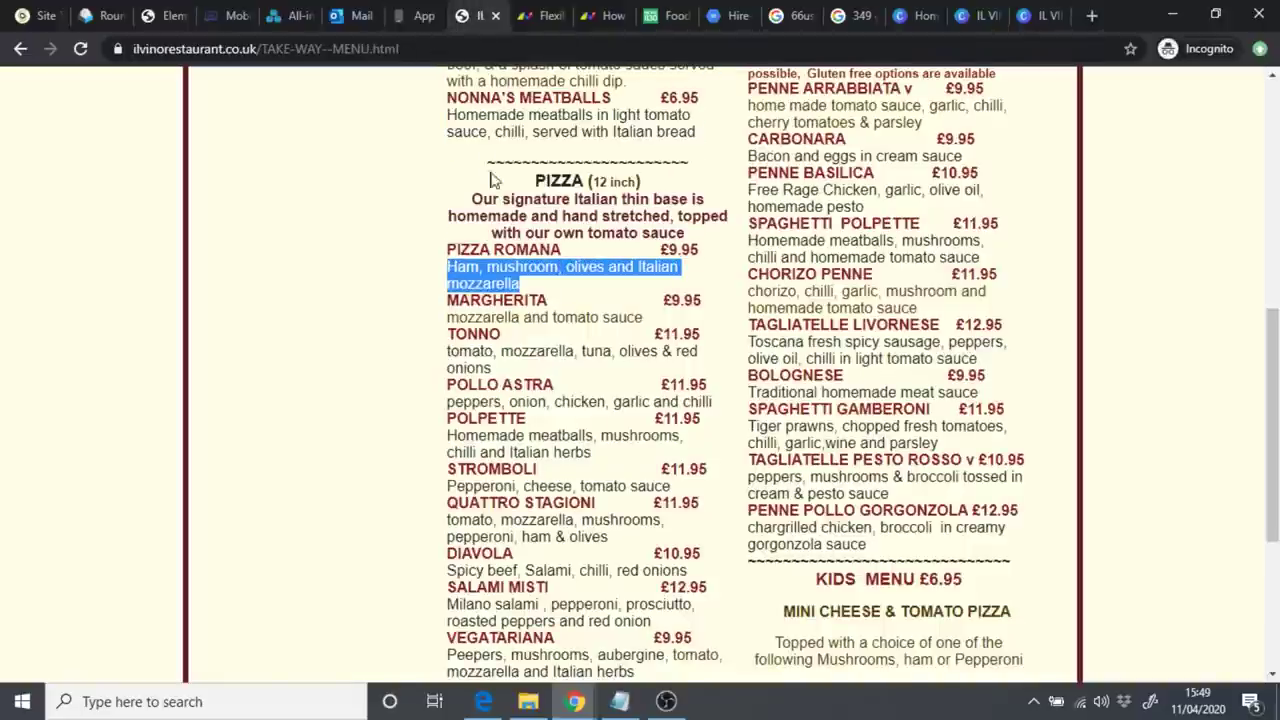
pyautogui.click(419, 22)
pyautogui.moveTo(382, 447); pyautogui.dragTo(177, 424)
pyautogui.hotkey('ctrl', 'v')
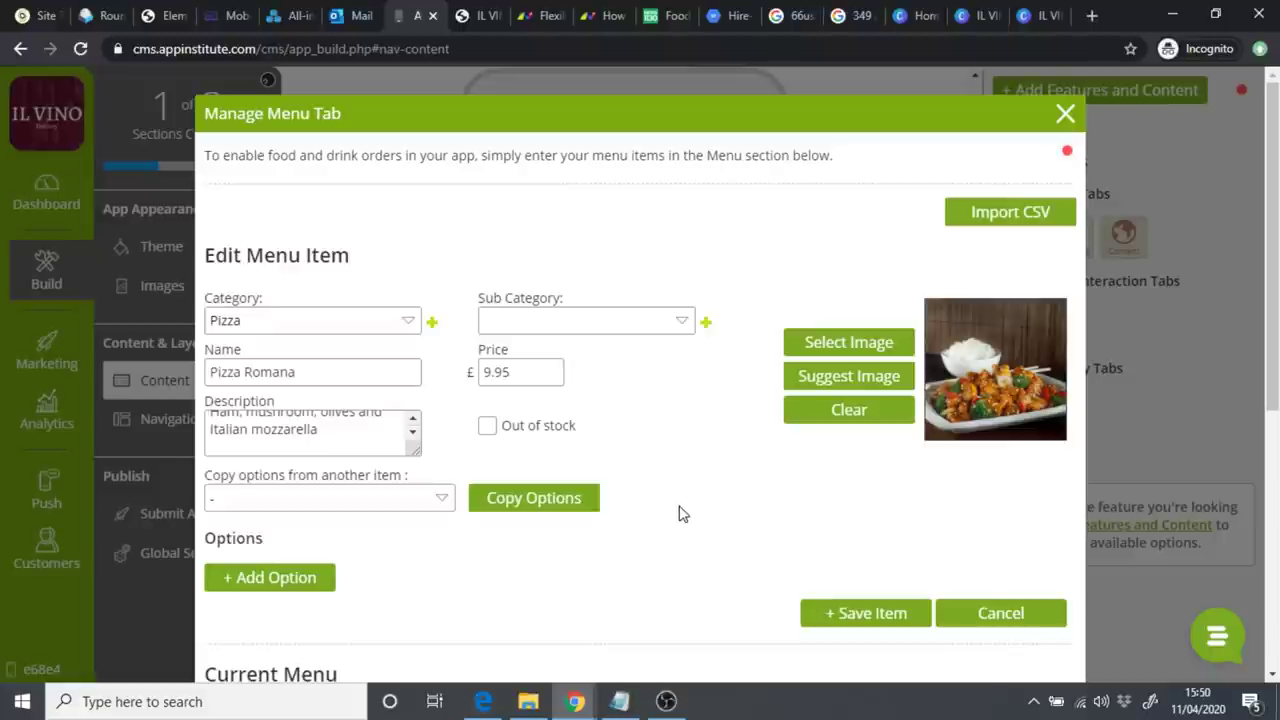
# - Clear the item's image and save Pizza Romana
pyautogui.scroll(-2, 679, 513)
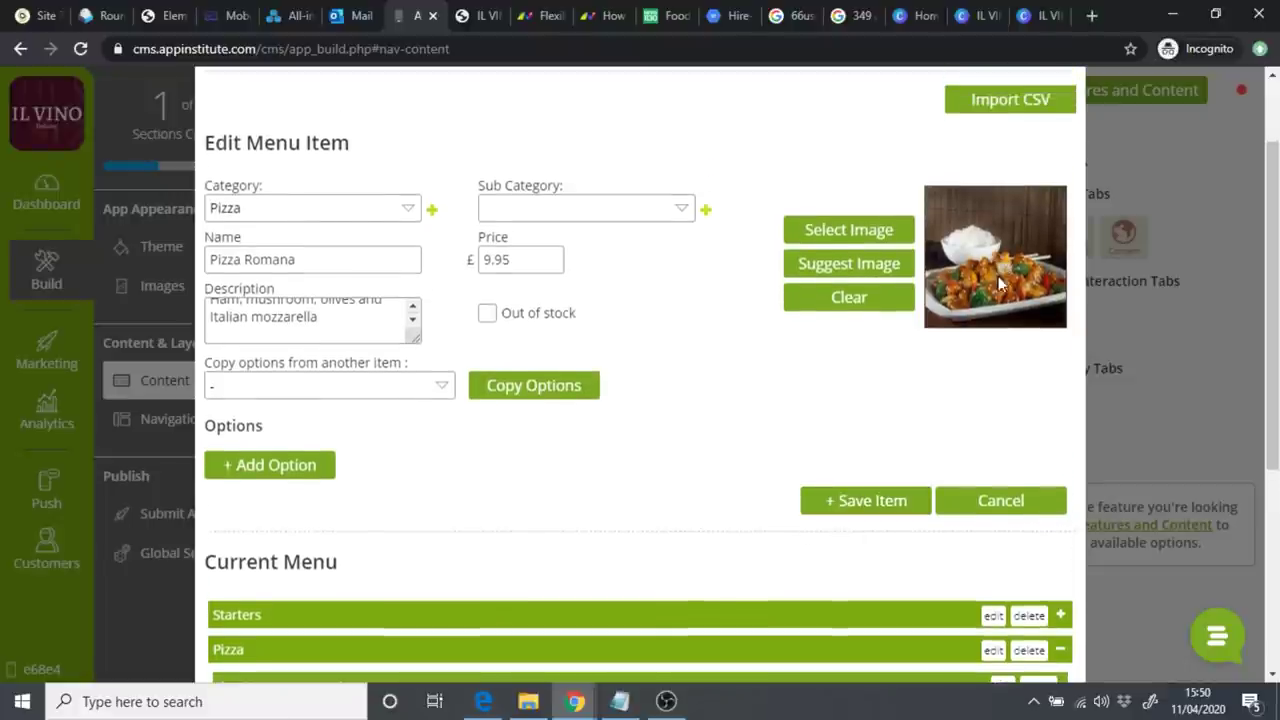
pyautogui.click(868, 297)
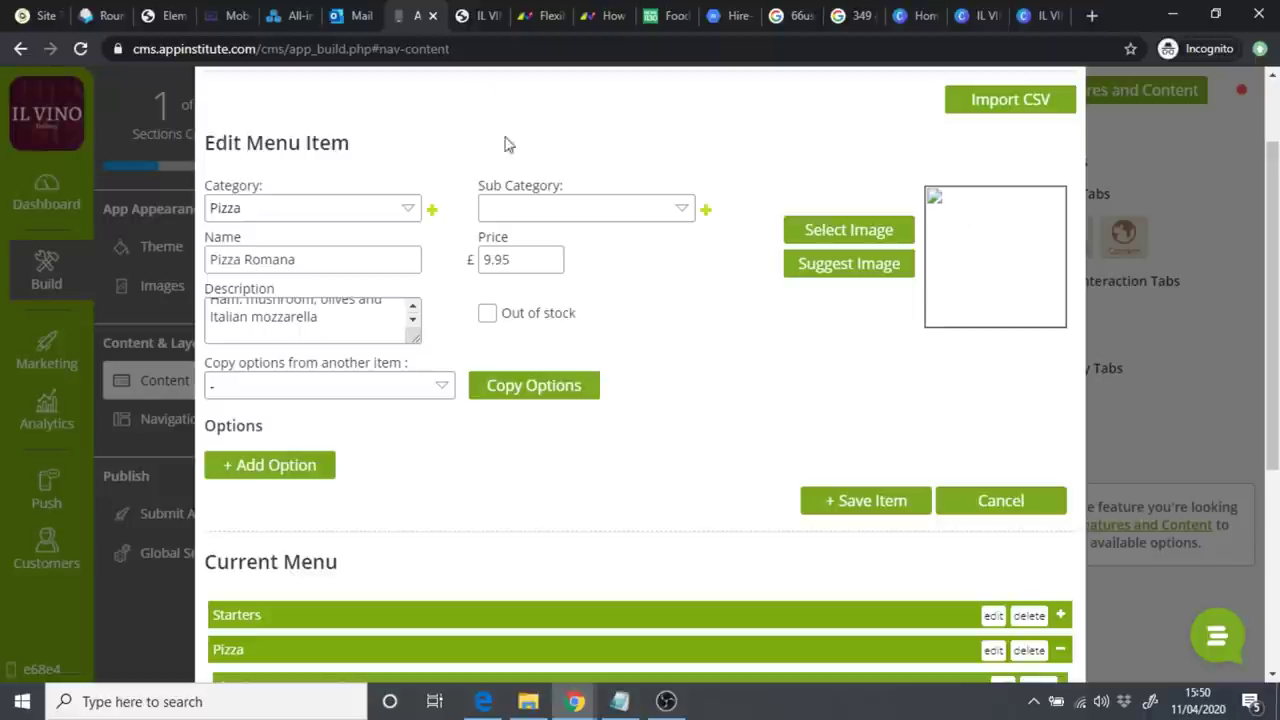
pyautogui.click(466, 15)
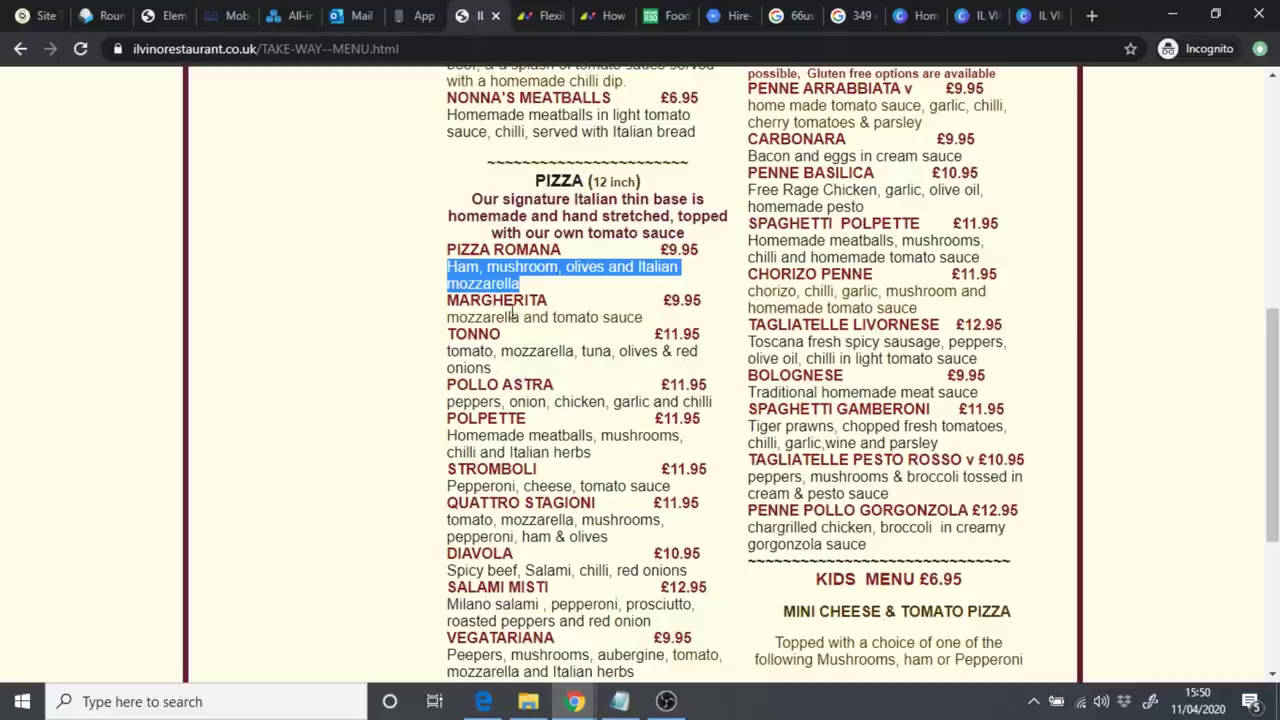
pyautogui.click(418, 15)
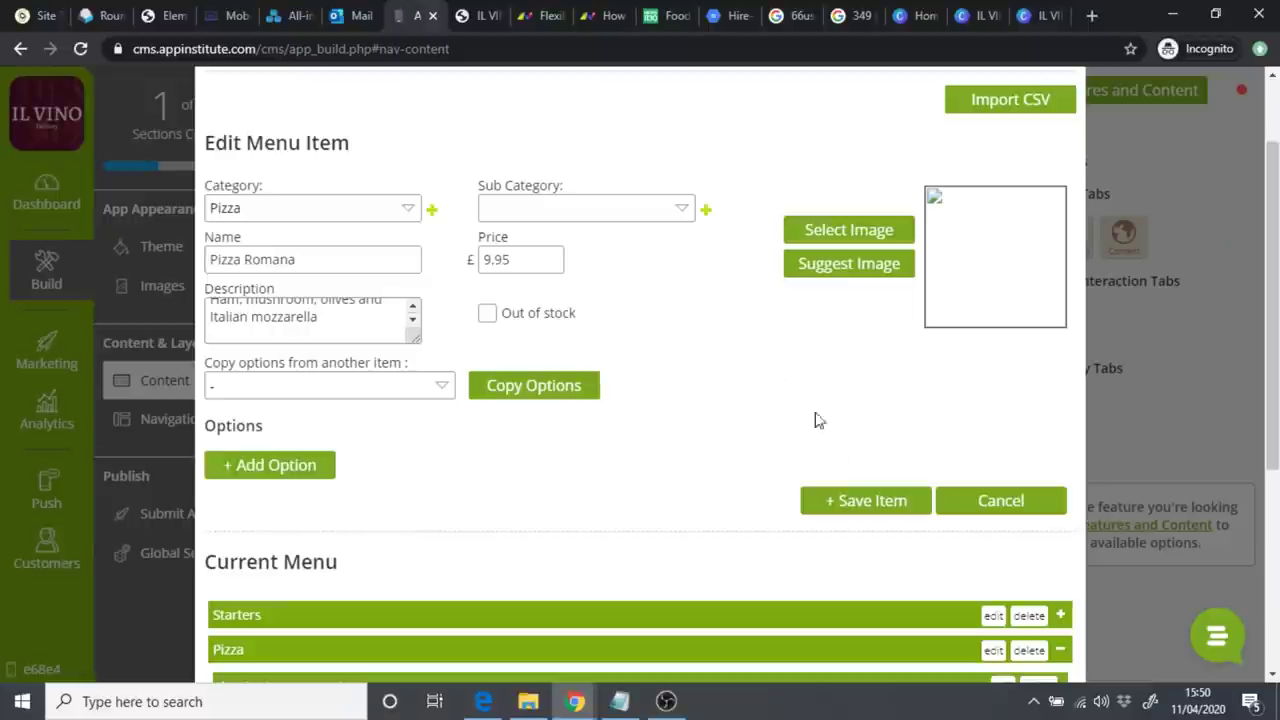
pyautogui.click(836, 501)
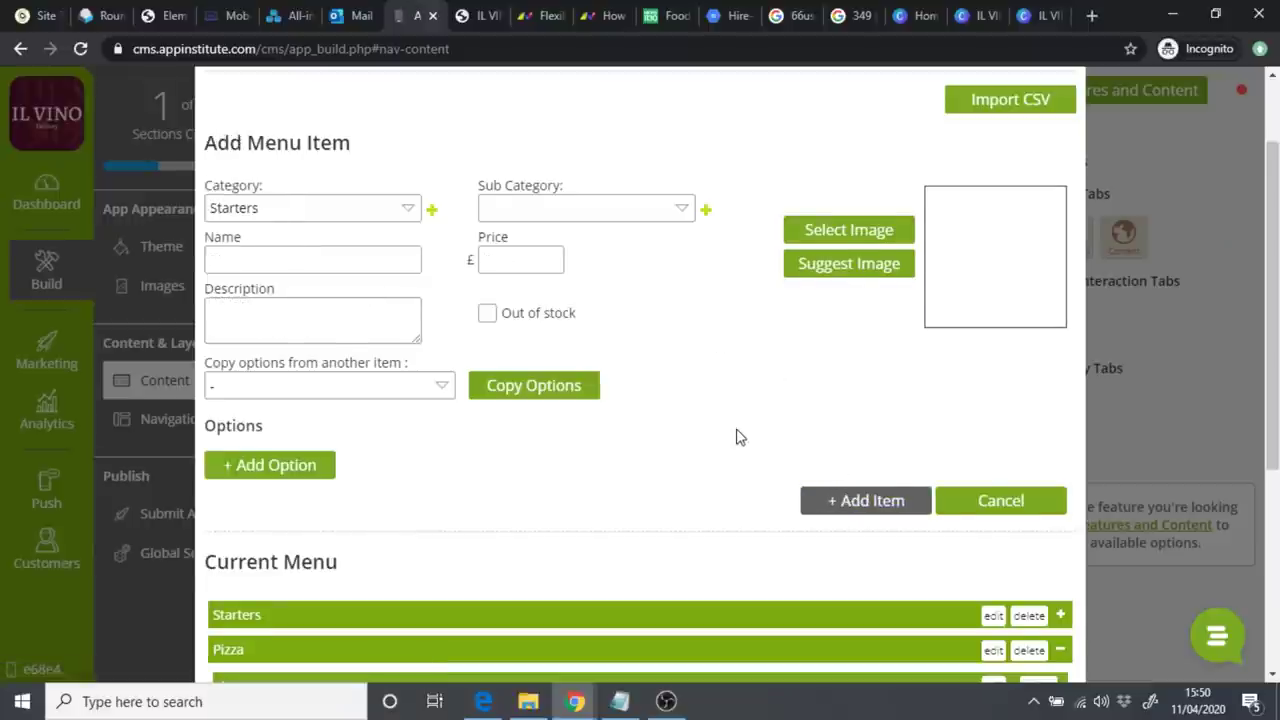
# - Browse the IL VINO website's takeaway menu
pyautogui.scroll(-2, 736, 437)
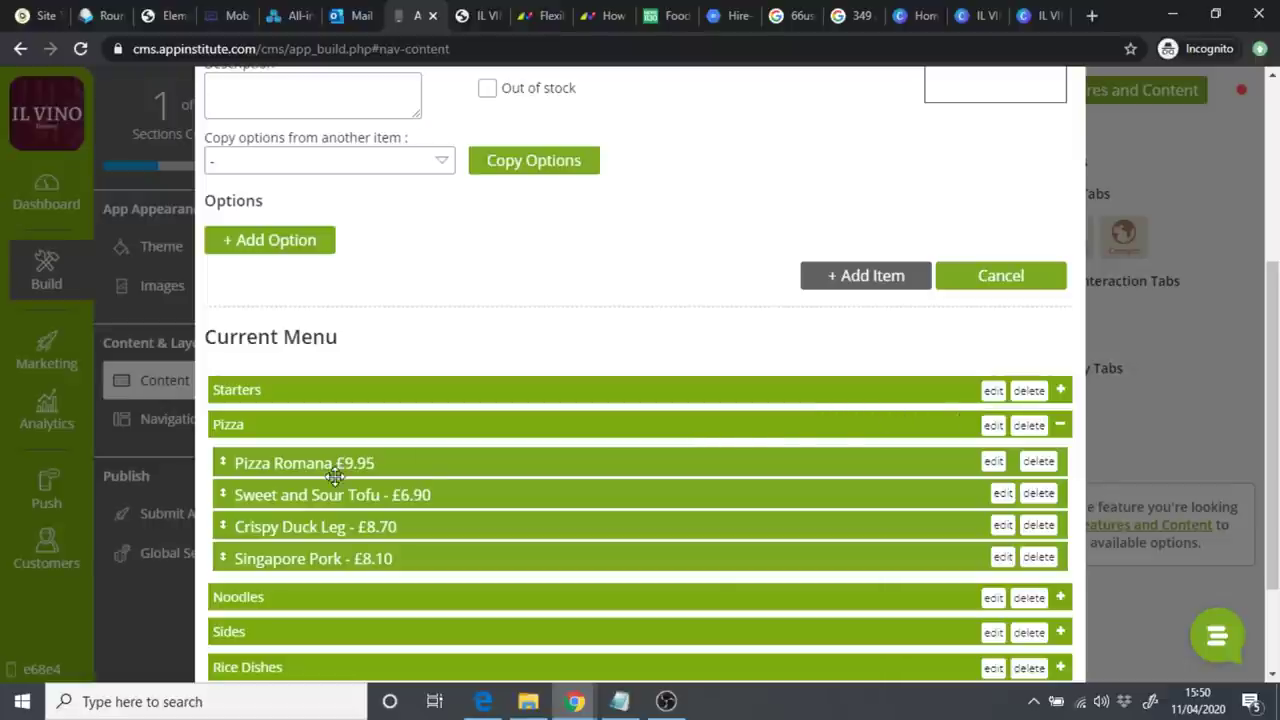
pyautogui.scroll(-1, 551, 398)
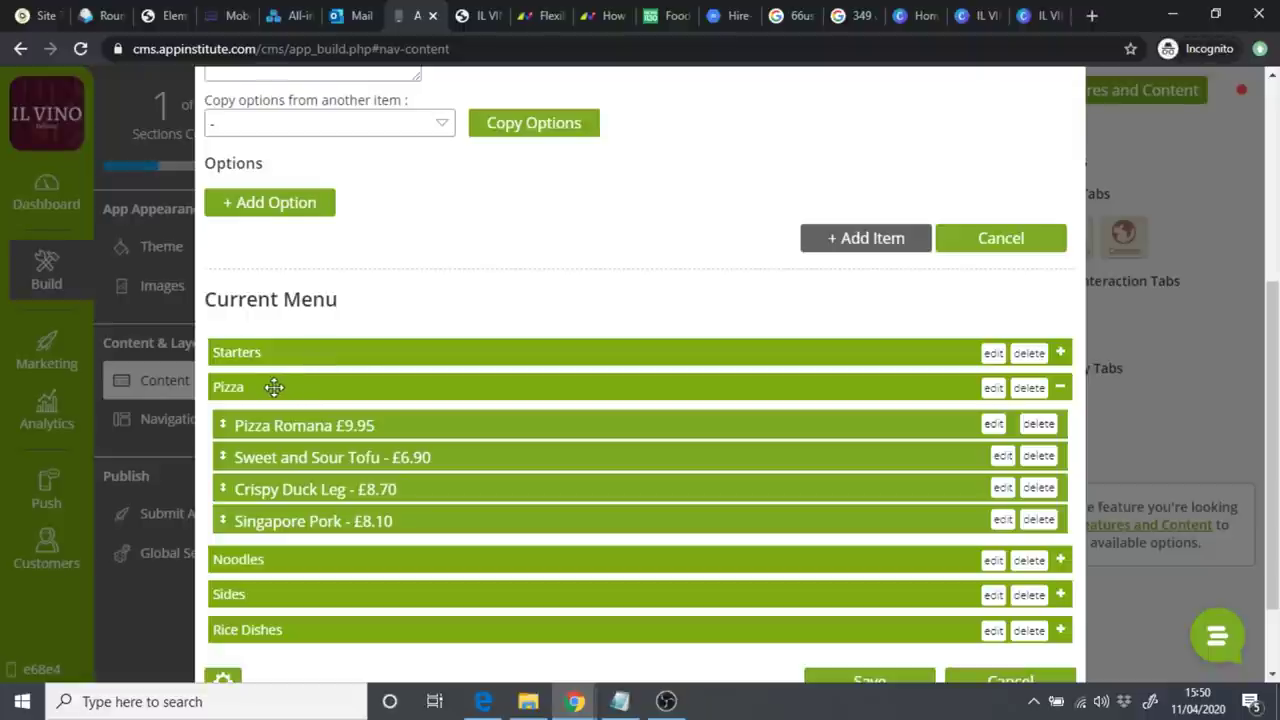
pyautogui.click(464, 22)
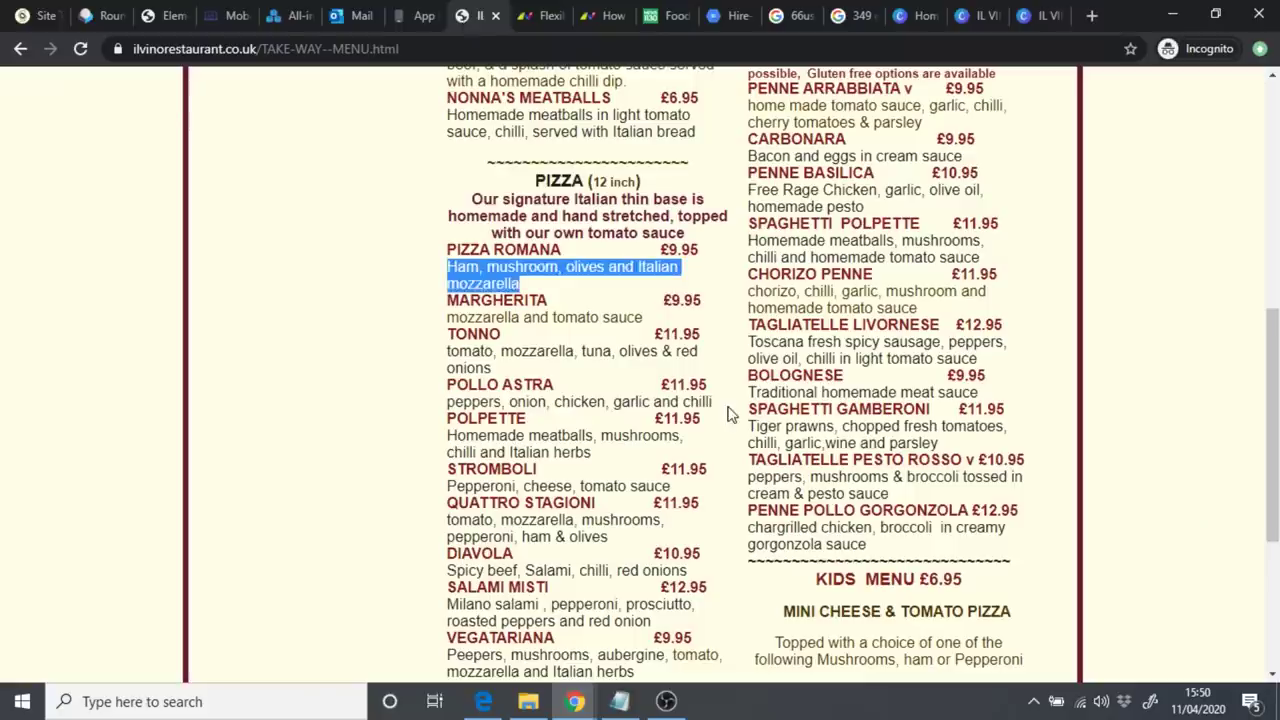
pyautogui.scroll(4, 730, 413)
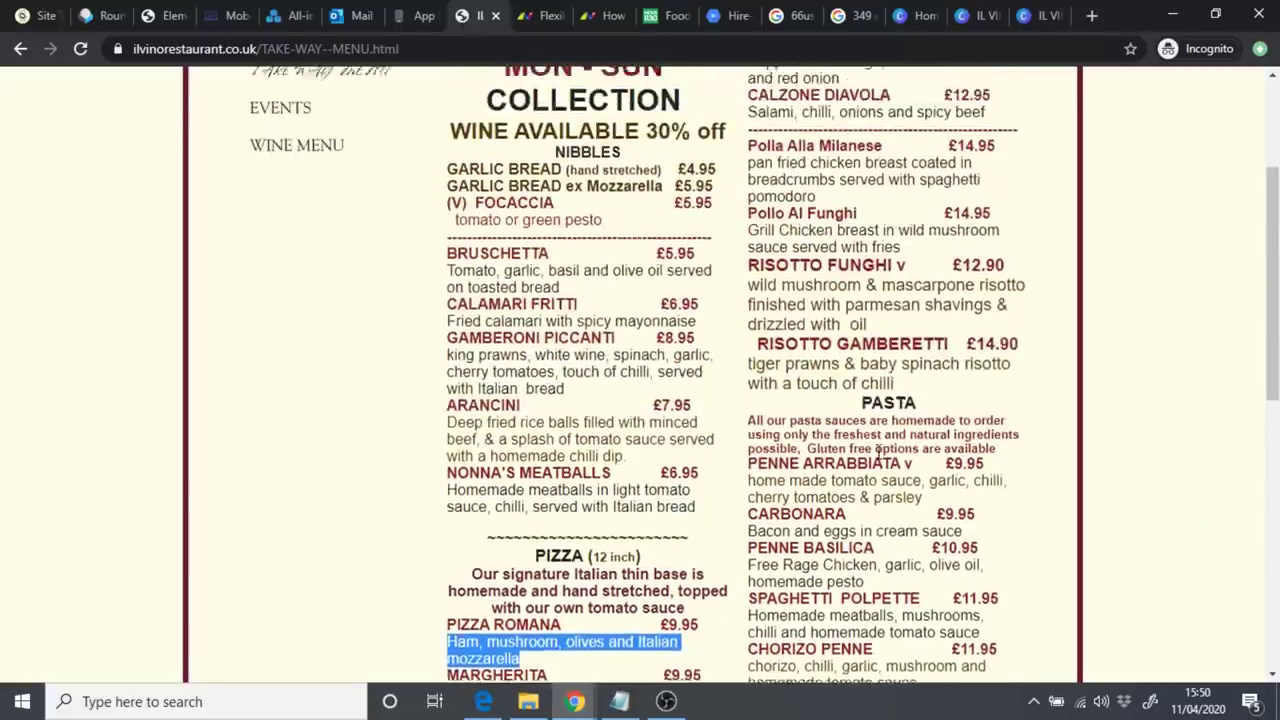
pyautogui.scroll(2, 878, 452)
pyautogui.scroll(-6, 878, 452)
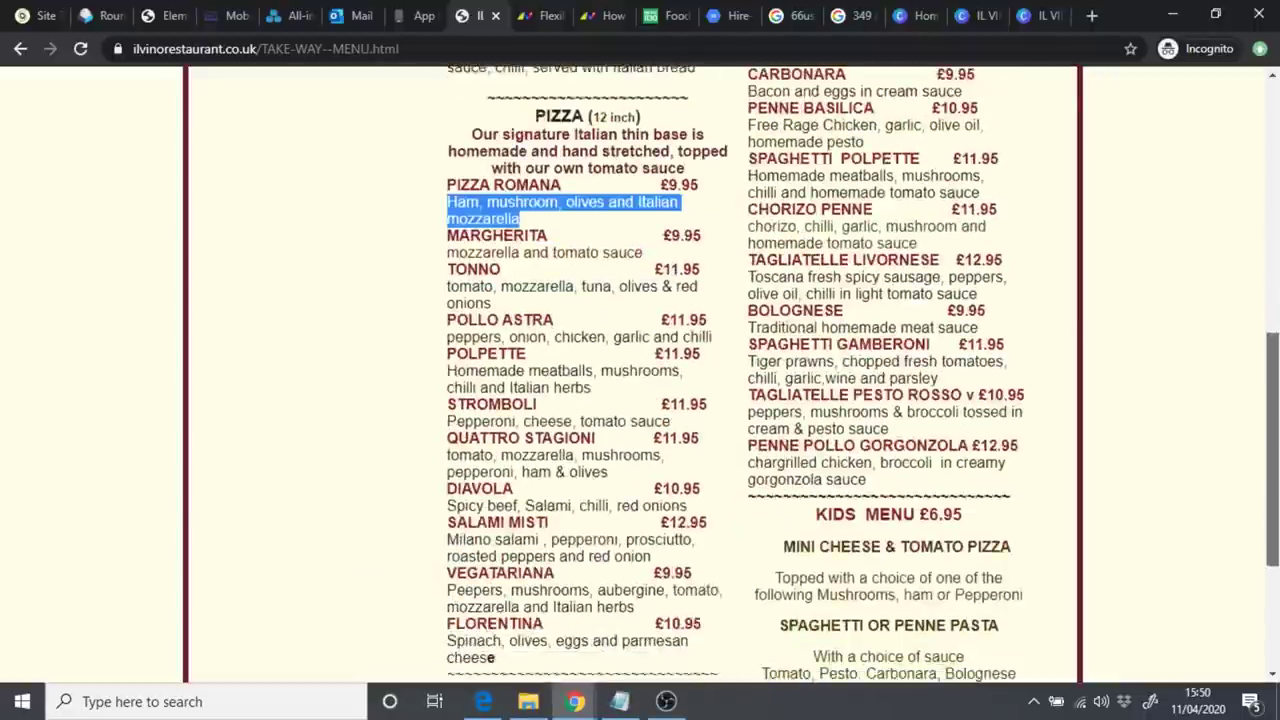
pyautogui.scroll(-2, 868, 516)
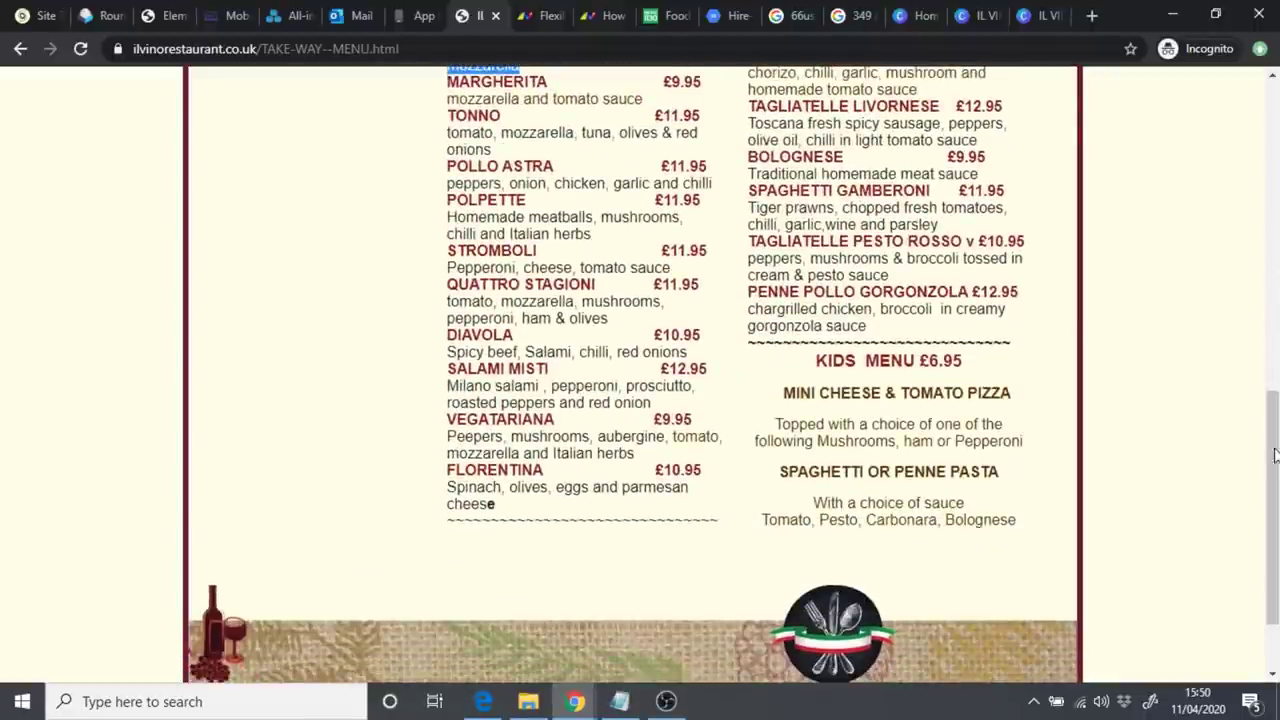
pyautogui.scroll(-1, 1199, 467)
pyautogui.scroll(10, 680, 243)
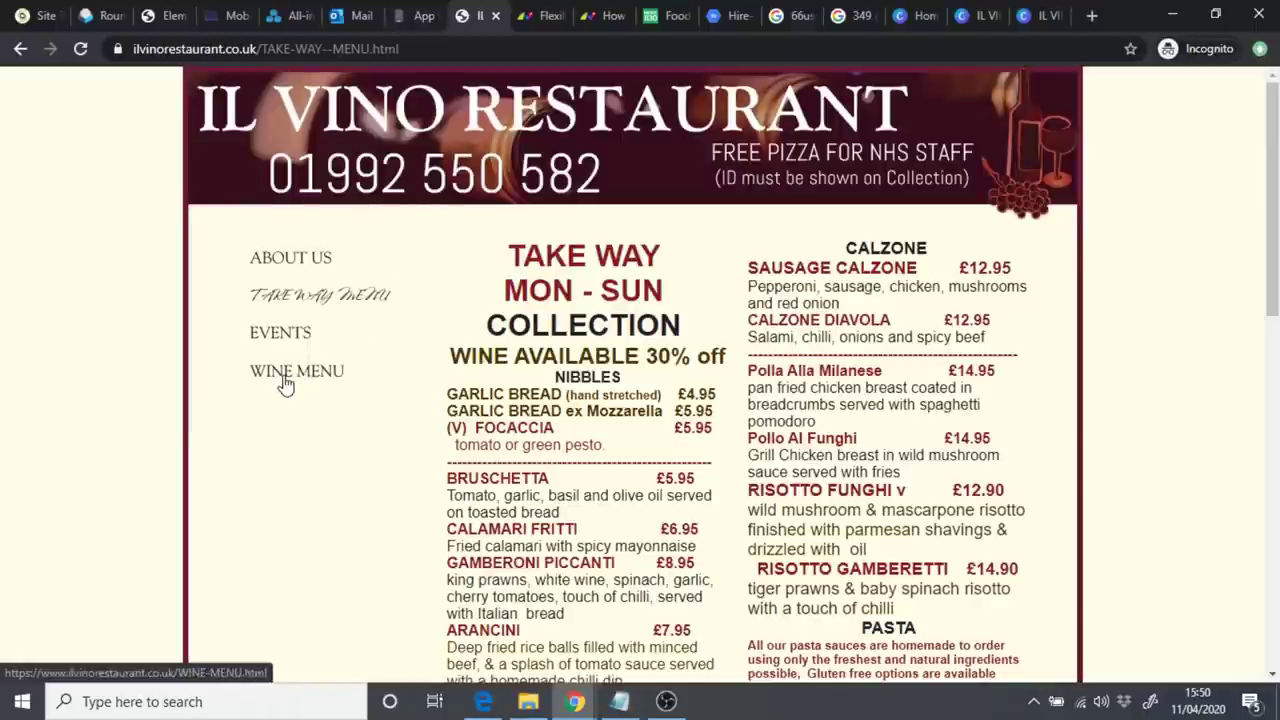
# - Review the Category dropdown options and save the app's menu
pyautogui.click(415, 15)
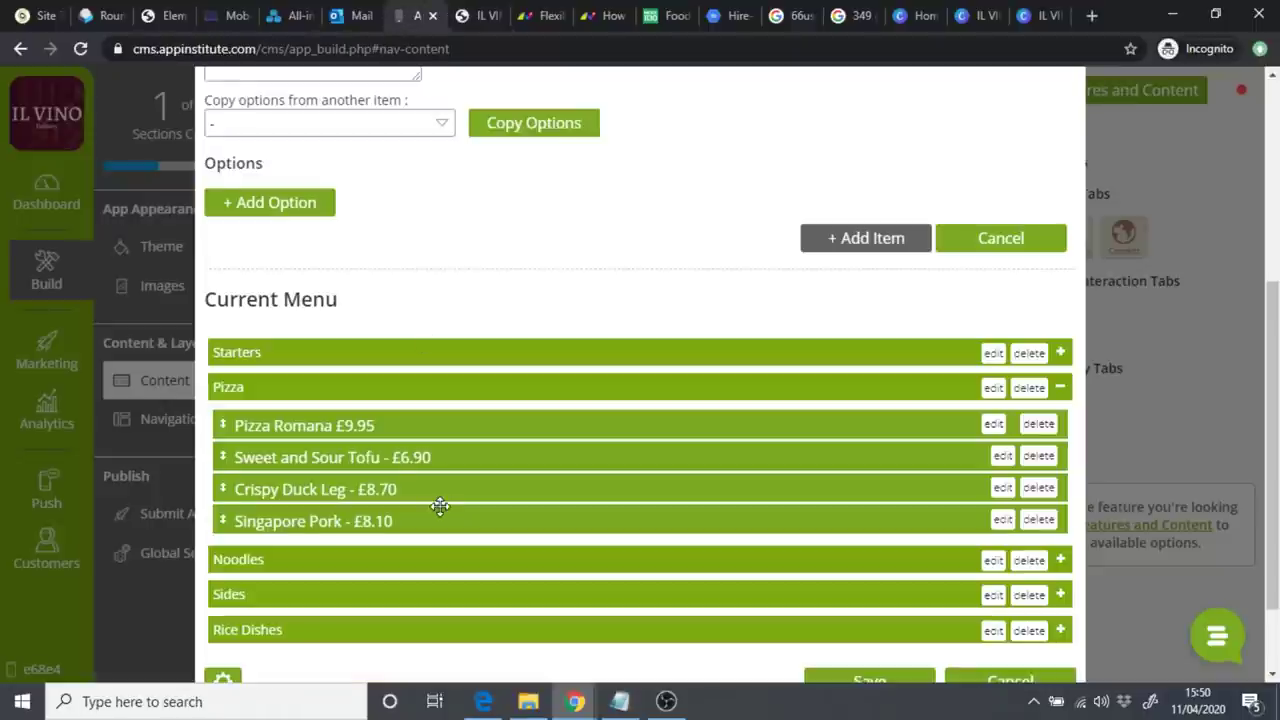
pyautogui.scroll(-1, 440, 506)
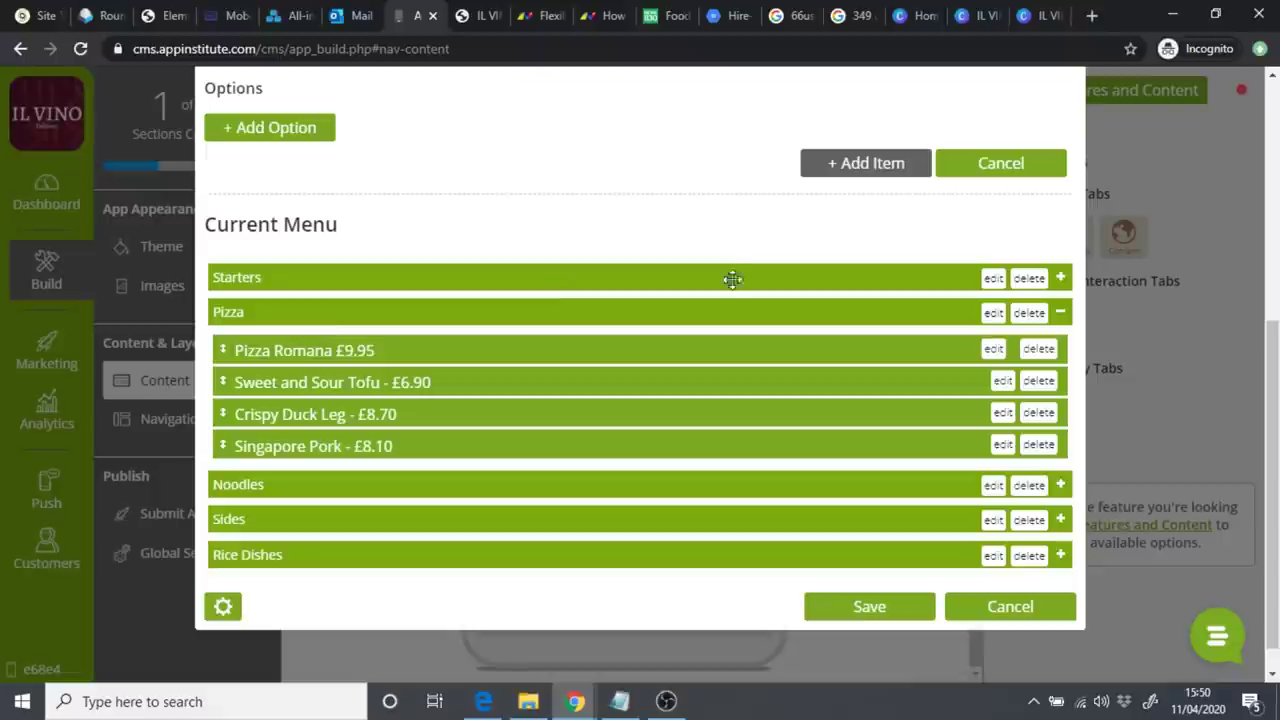
pyautogui.scroll(1, 838, 375)
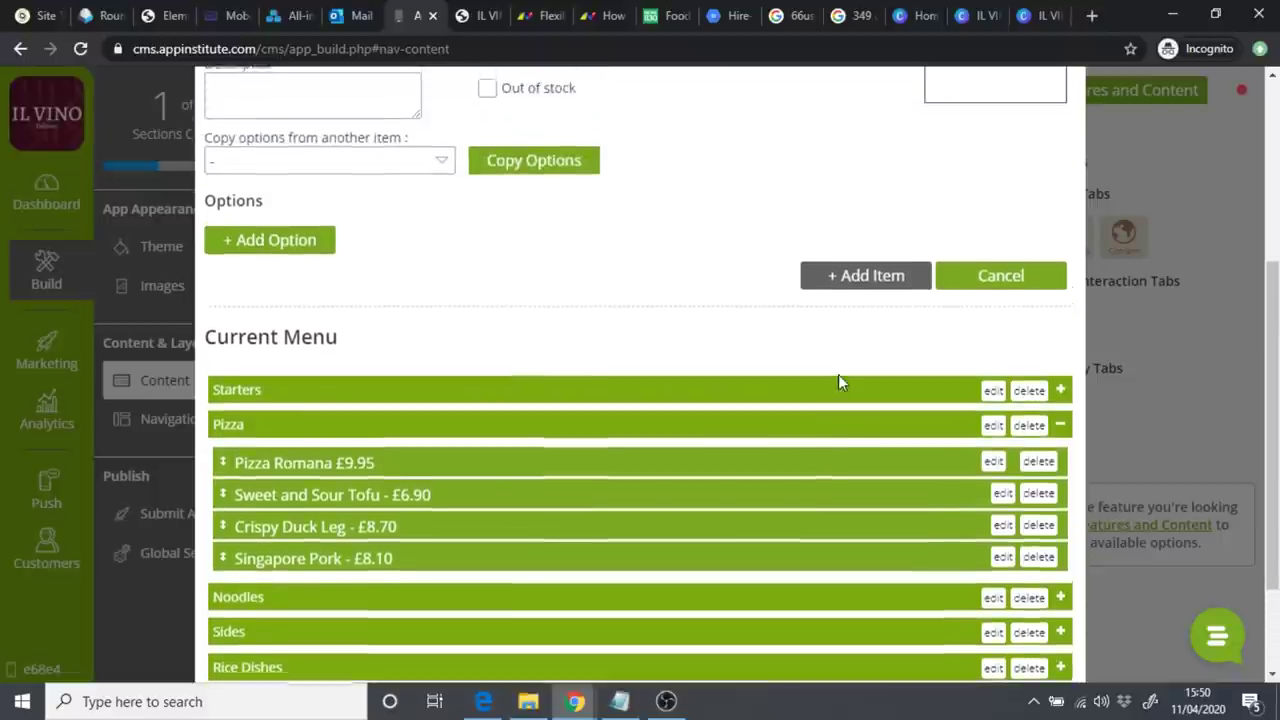
pyautogui.scroll(1, 857, 314)
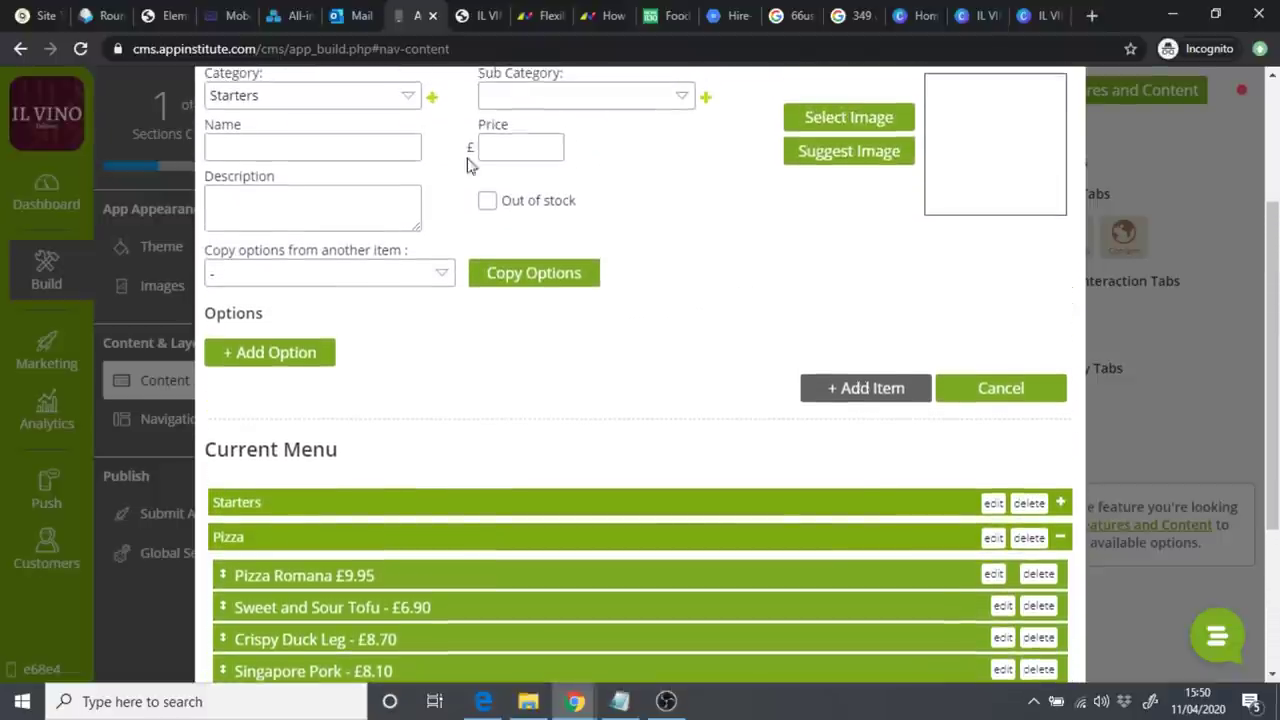
pyautogui.click(254, 97)
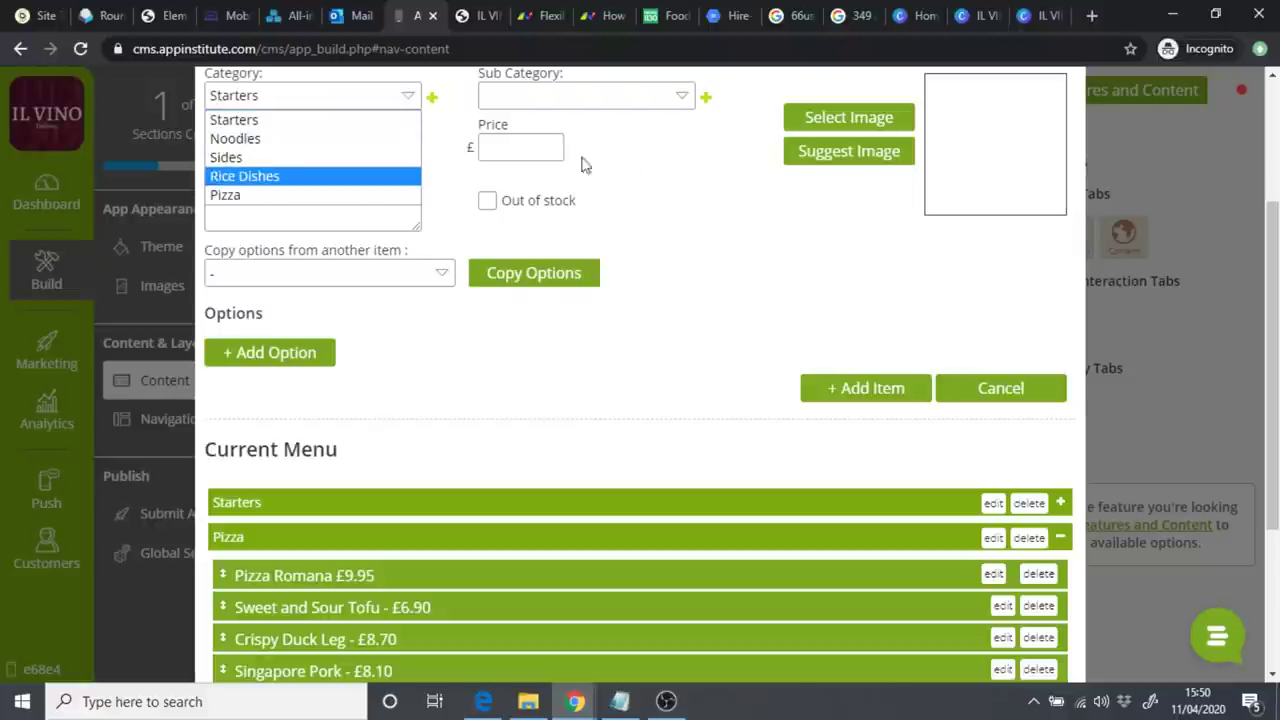
pyautogui.scroll(1, 726, 234)
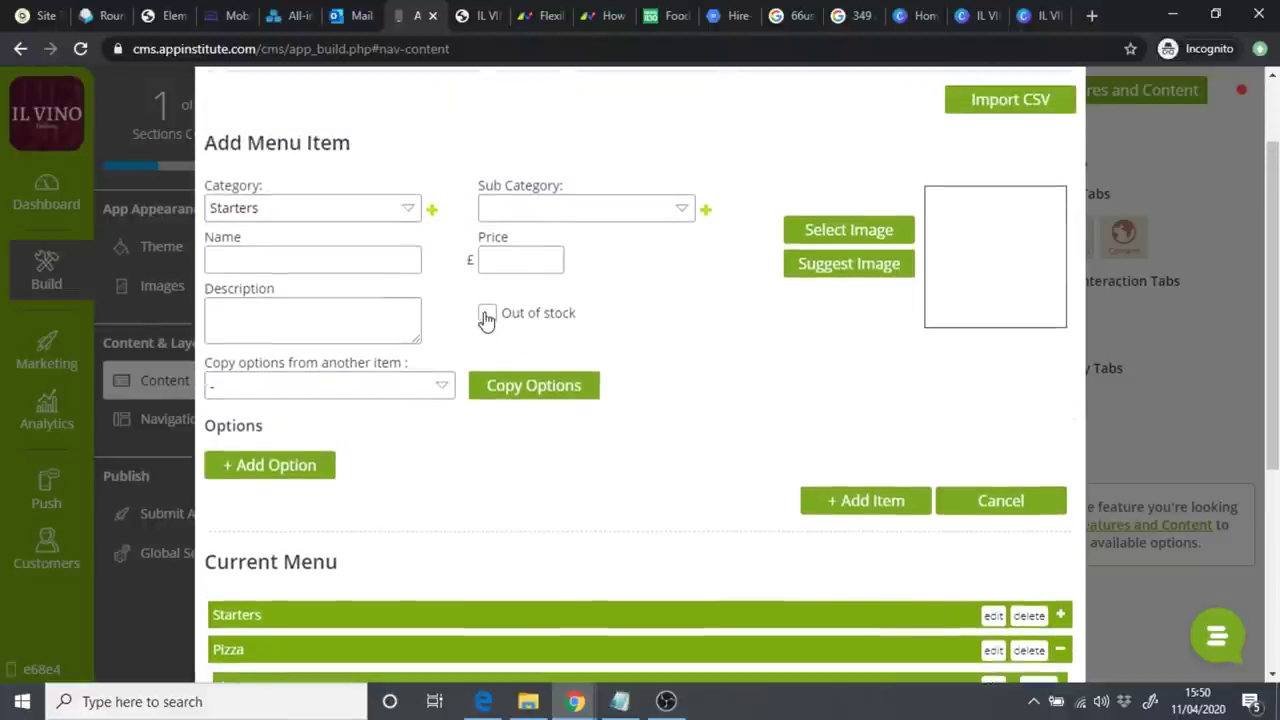
pyautogui.scroll(-2, 689, 291)
pyautogui.scroll(-2, 689, 293)
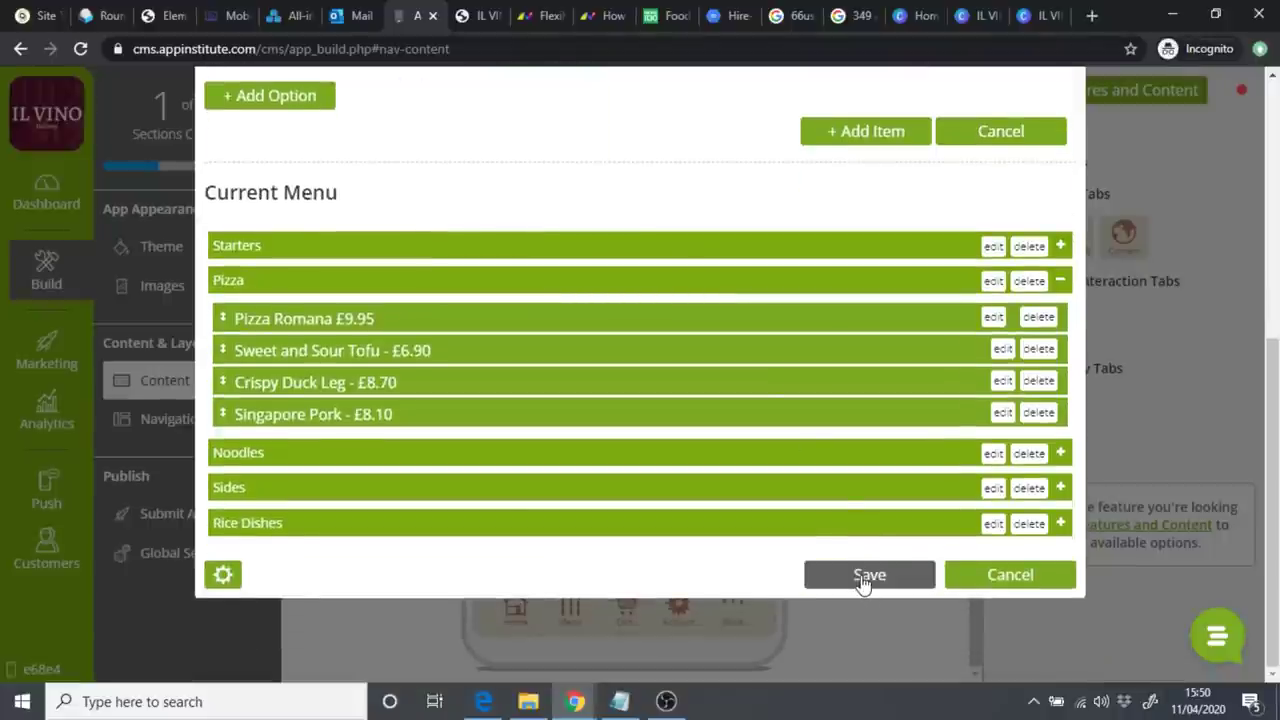
pyautogui.click(866, 576)
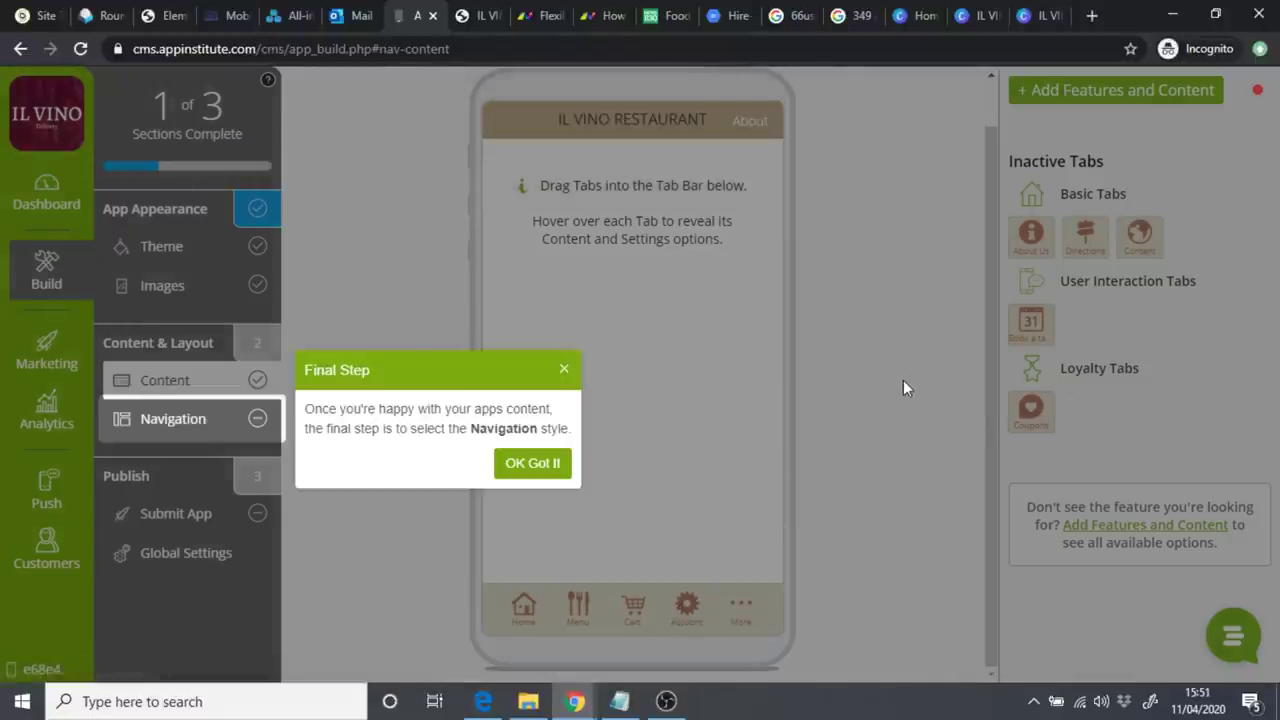
# - Dismiss the Final Step tip and open the Cart tab's Edit Content dialog
pyautogui.click(523, 468)
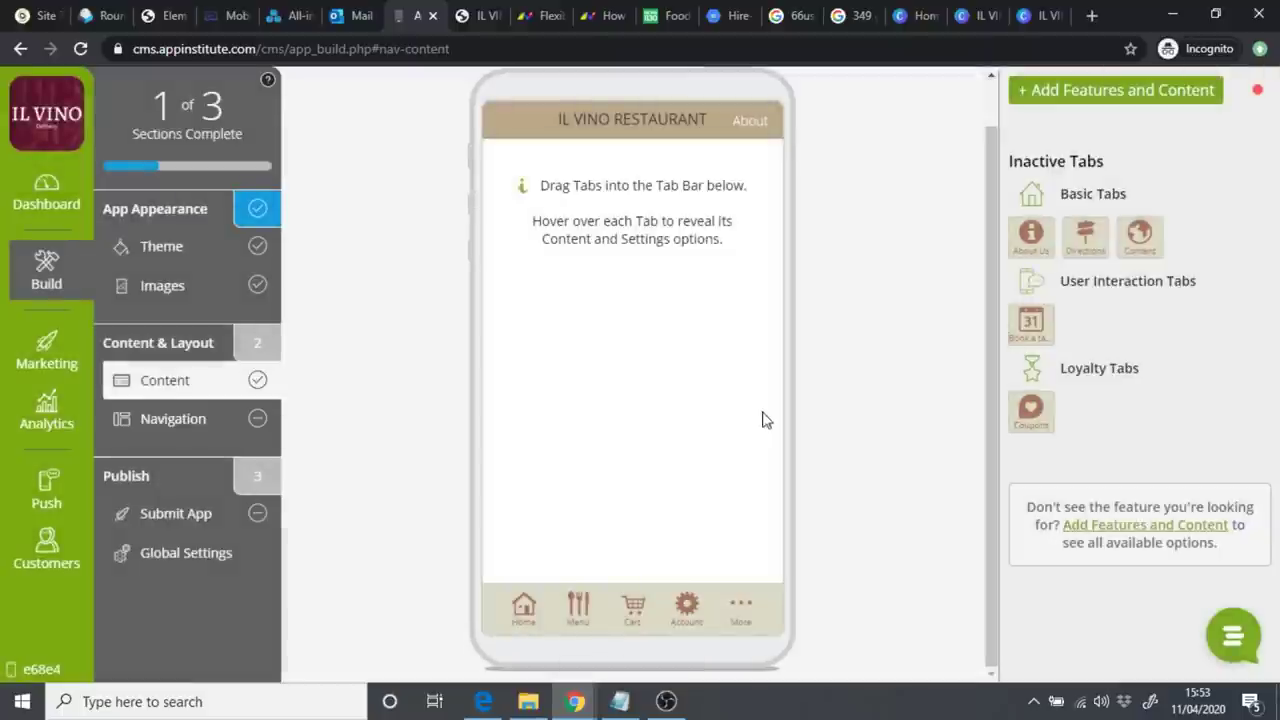
pyautogui.click(642, 608)
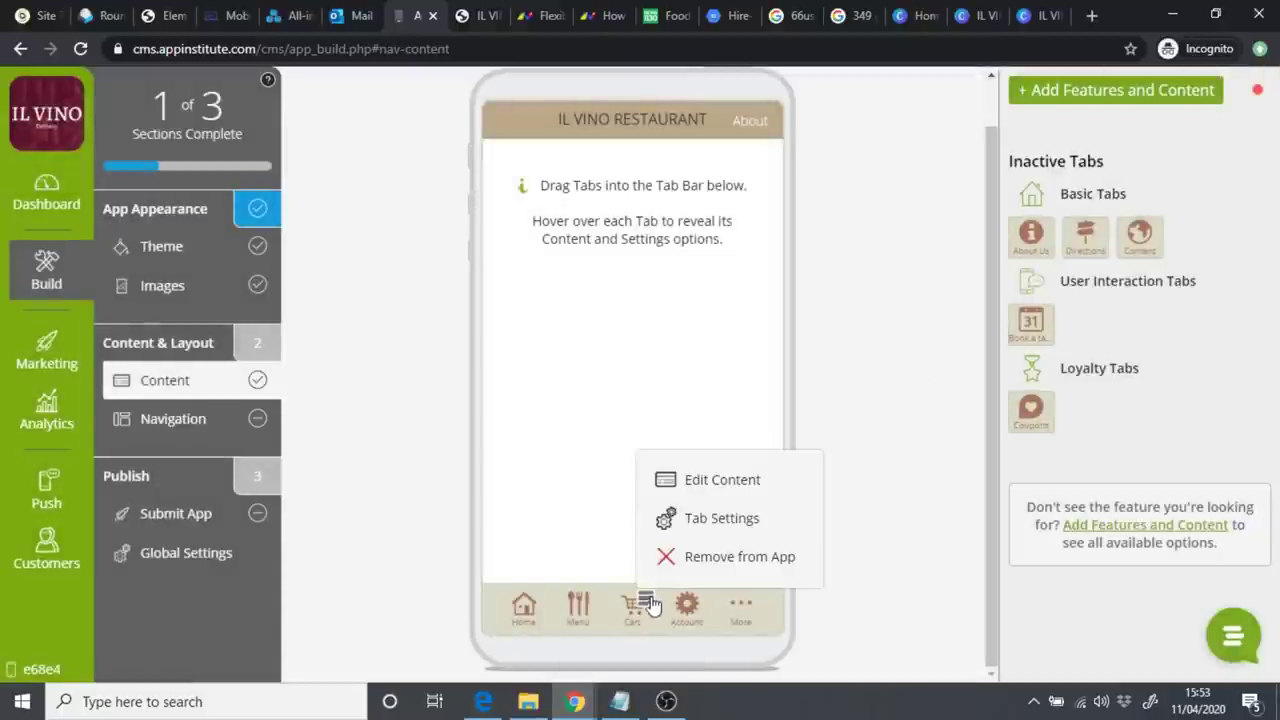
pyautogui.click(728, 490)
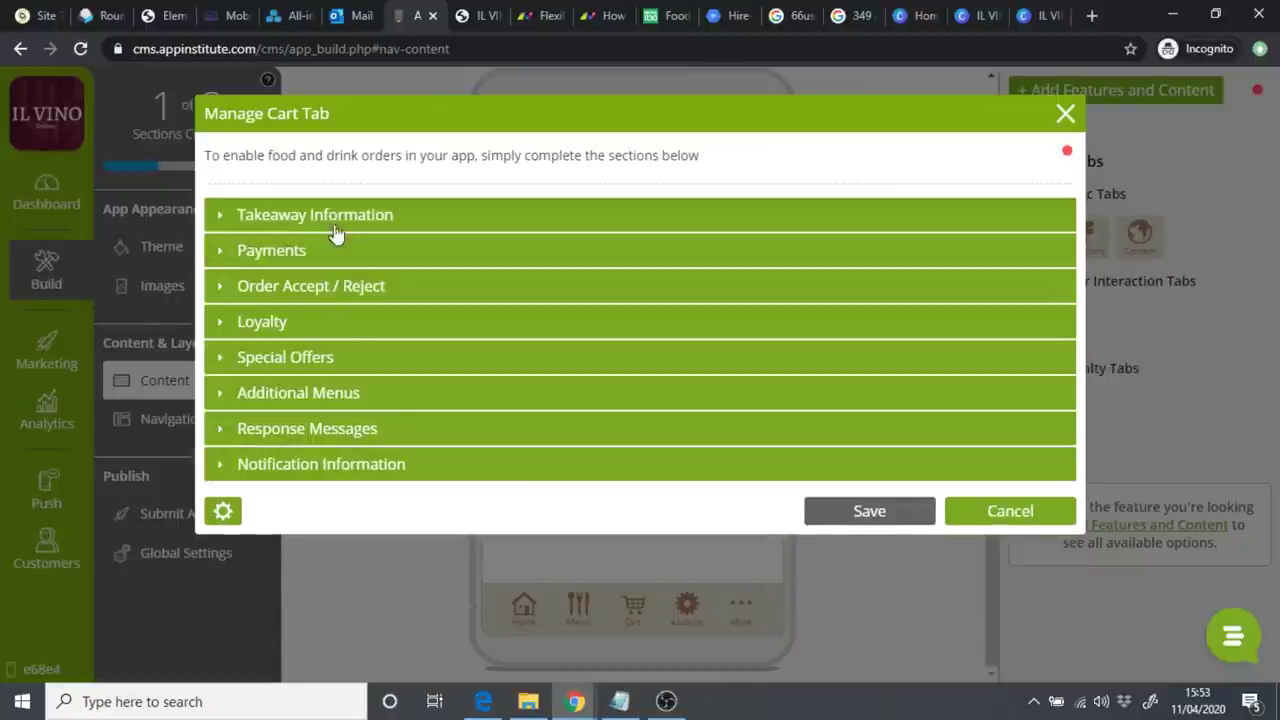
# - Expand Takeaway Information and tick Reject orders outside opening times
pyautogui.click(334, 219)
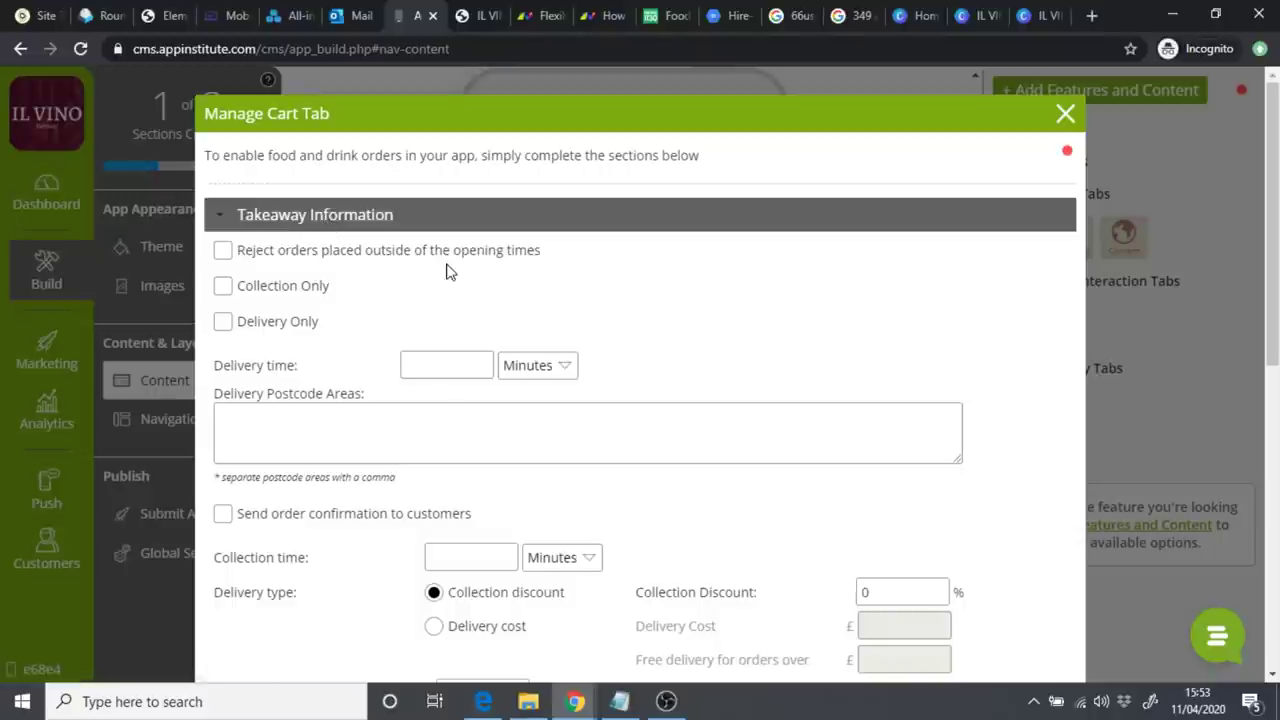
pyautogui.scroll(-1, 665, 300)
pyautogui.scroll(-3, 665, 300)
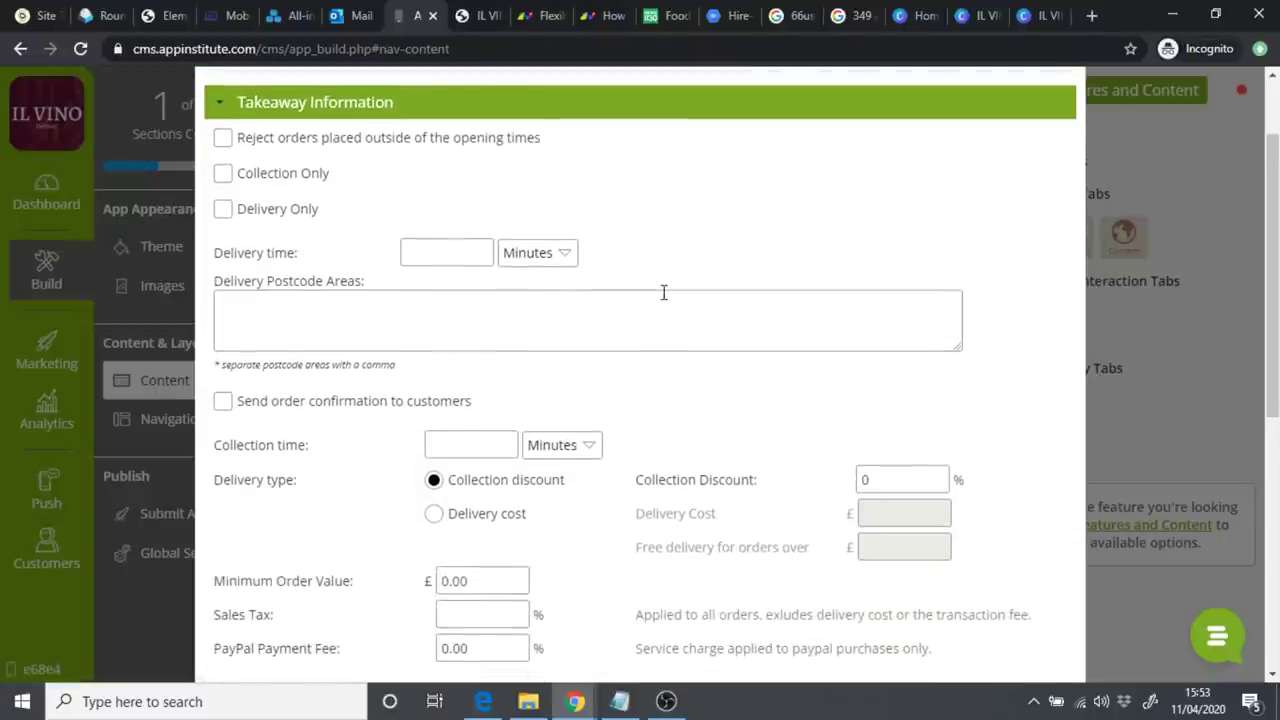
pyautogui.scroll(4, 665, 300)
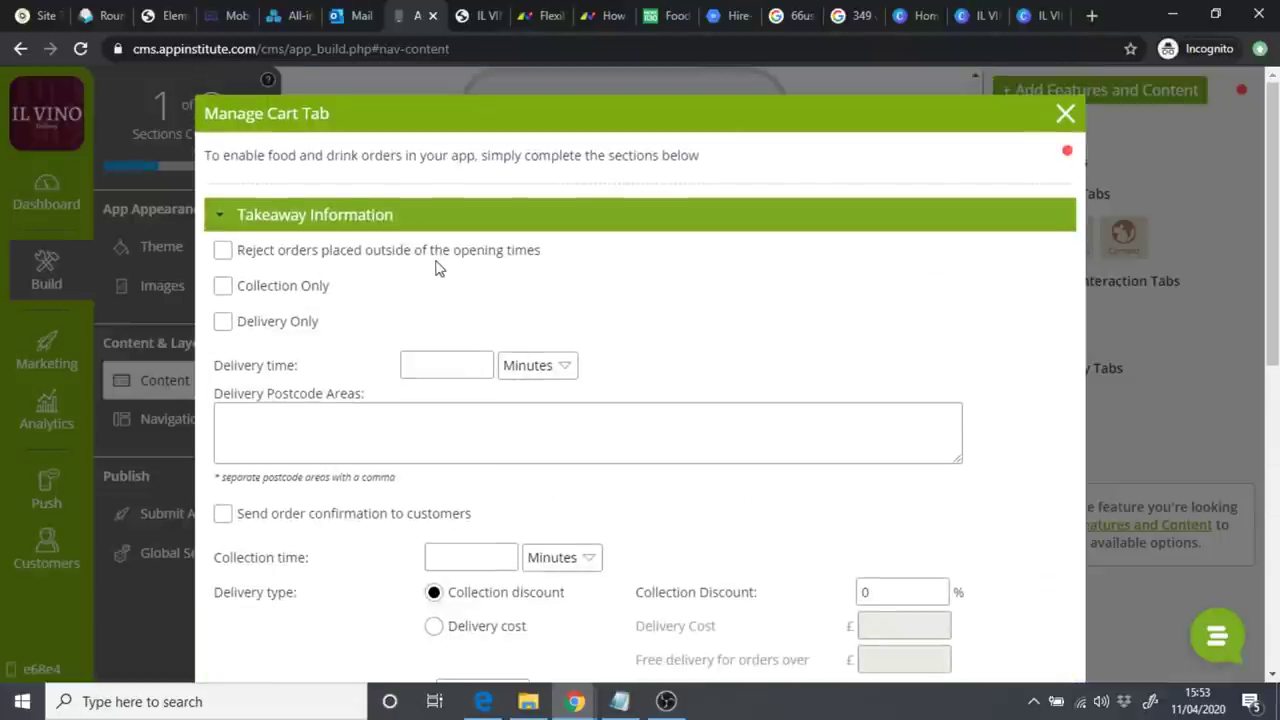
pyautogui.click(223, 250)
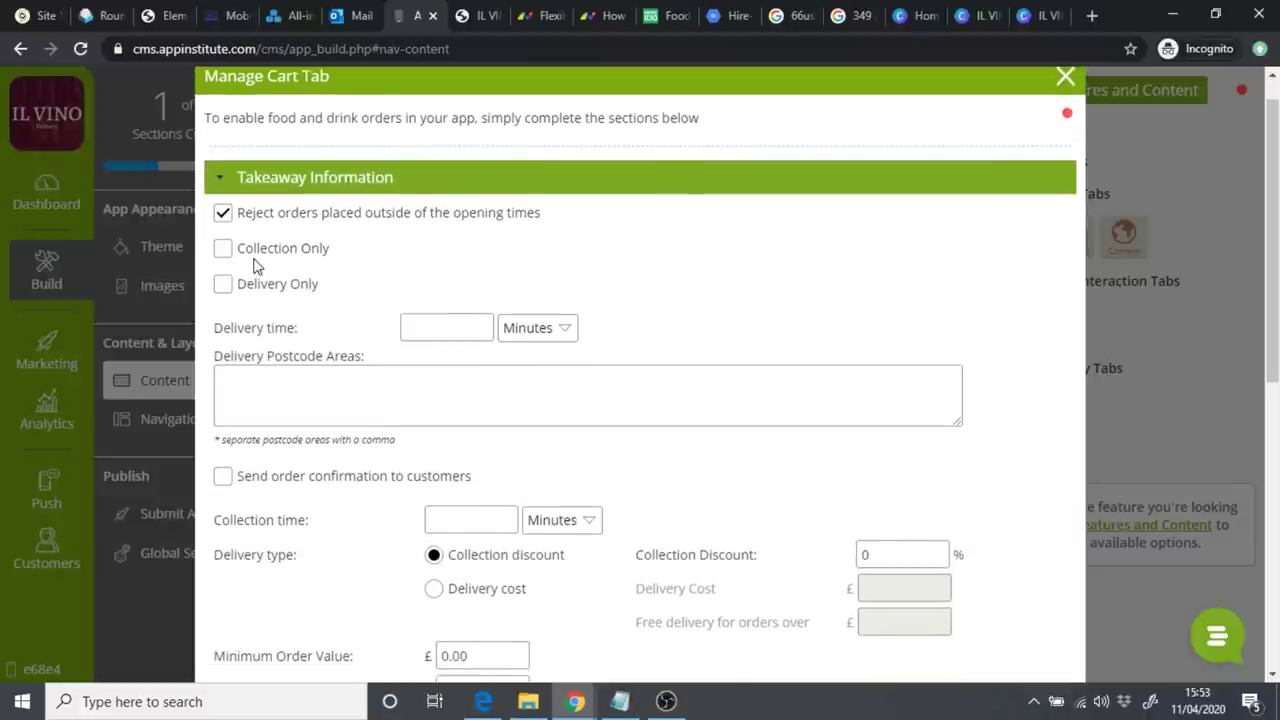
# - Leave Collection/Delivery Only unticked and enter a 45-minute delivery time
pyautogui.click(470, 15)
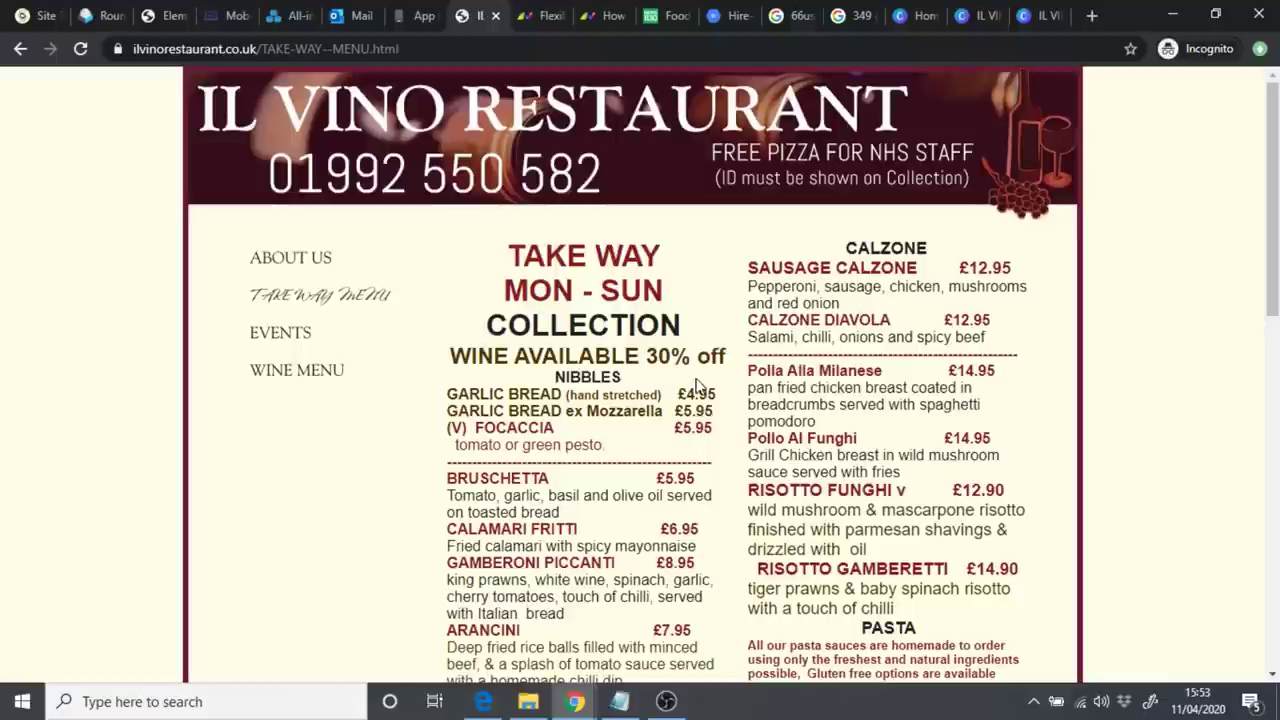
pyautogui.moveTo(500, 332); pyautogui.dragTo(682, 330)
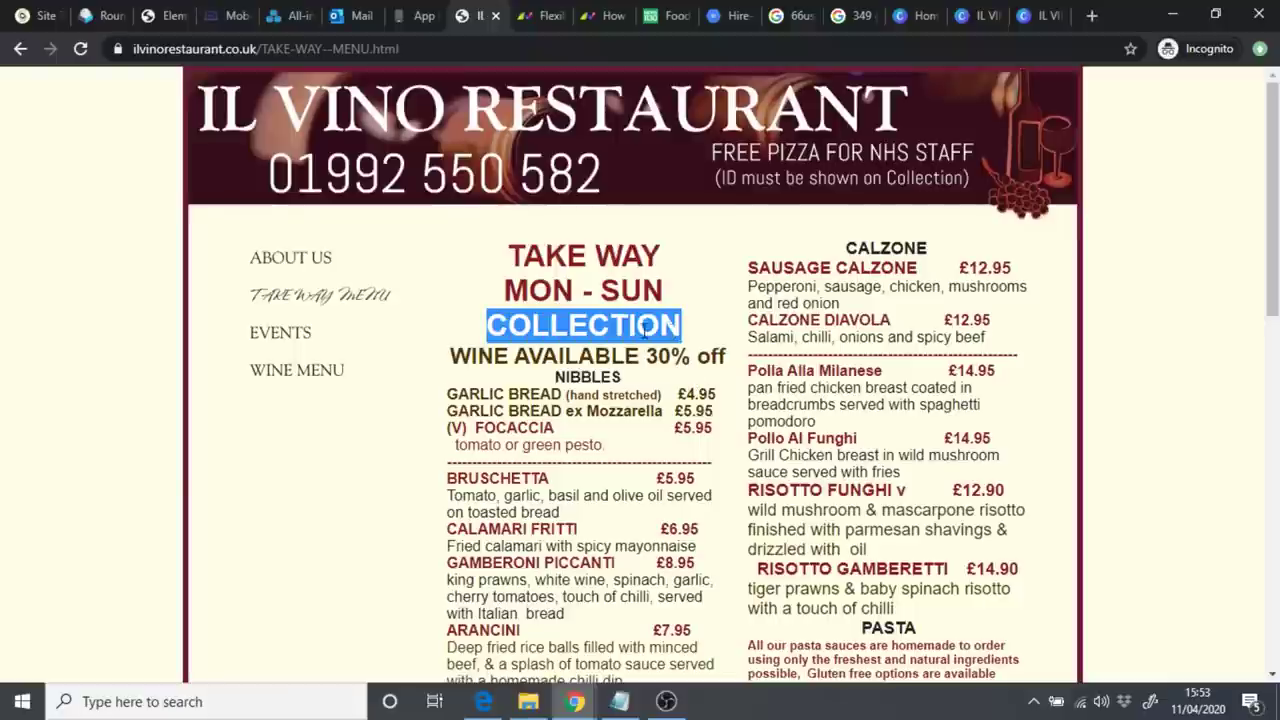
pyautogui.click(477, 327)
pyautogui.click(415, 15)
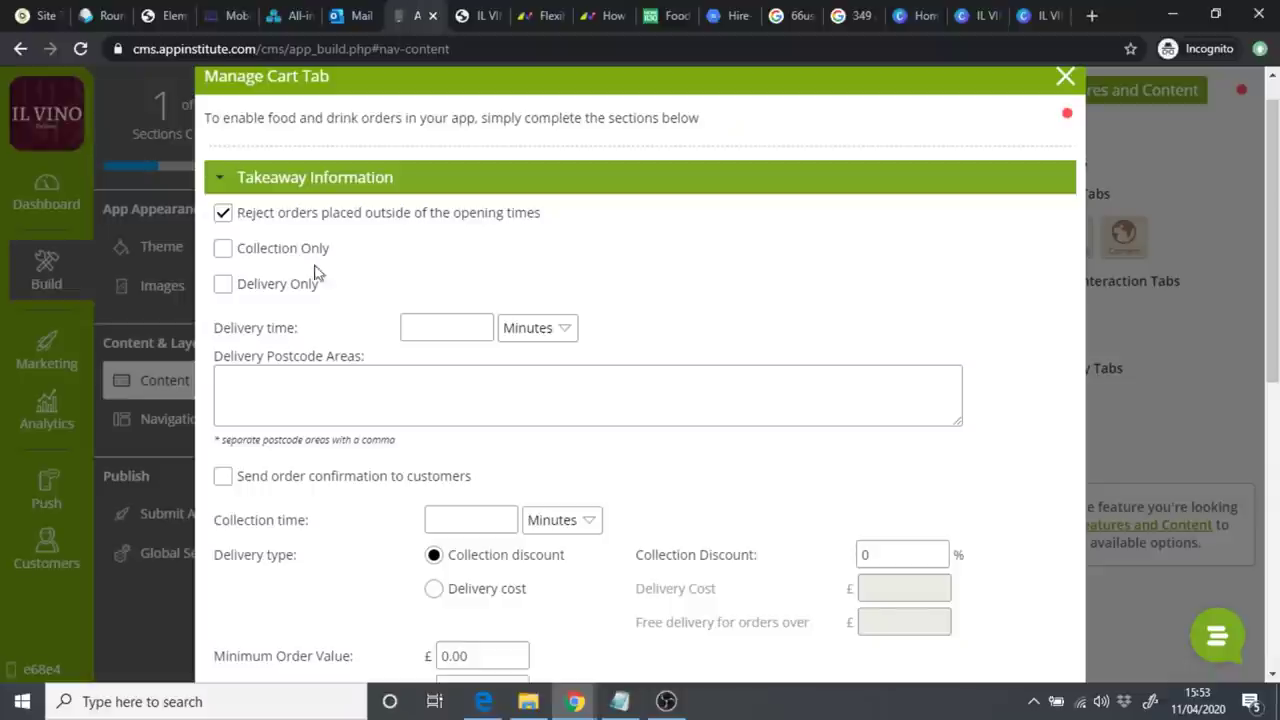
pyautogui.click(223, 249)
pyautogui.click(228, 252)
pyautogui.scroll(-1, 390, 278)
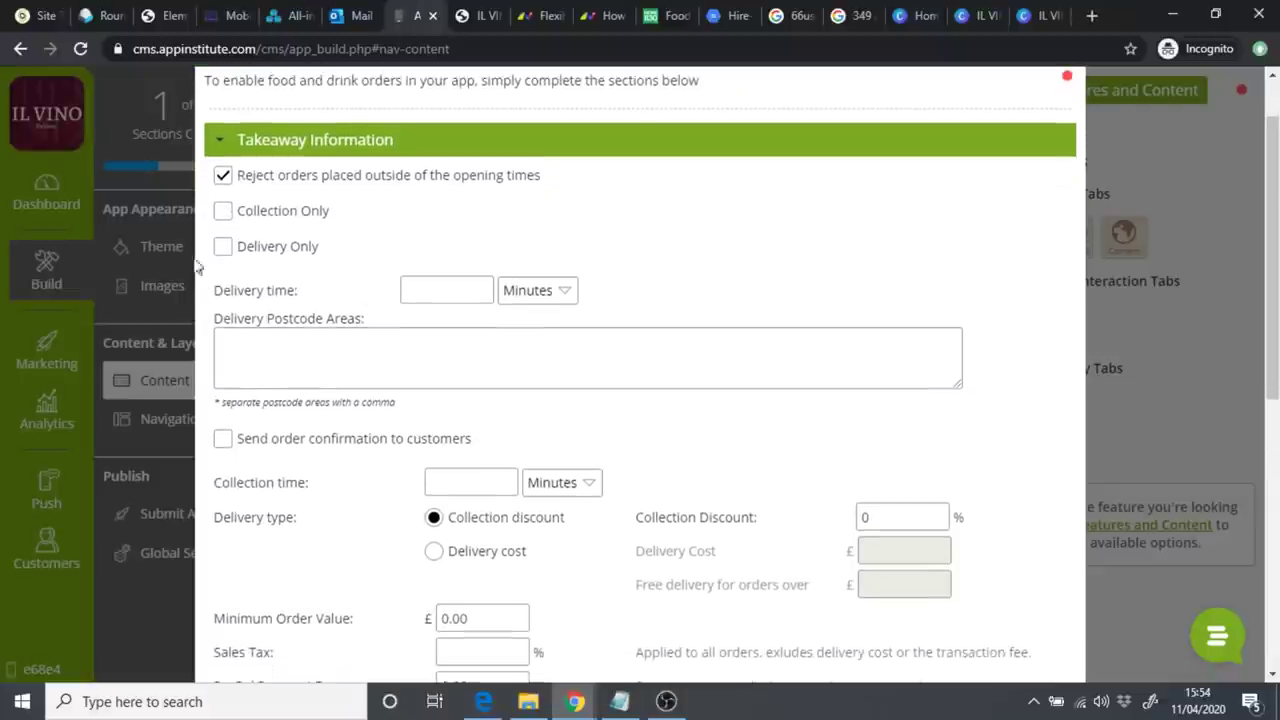
pyautogui.click(226, 249)
pyautogui.click(226, 249)
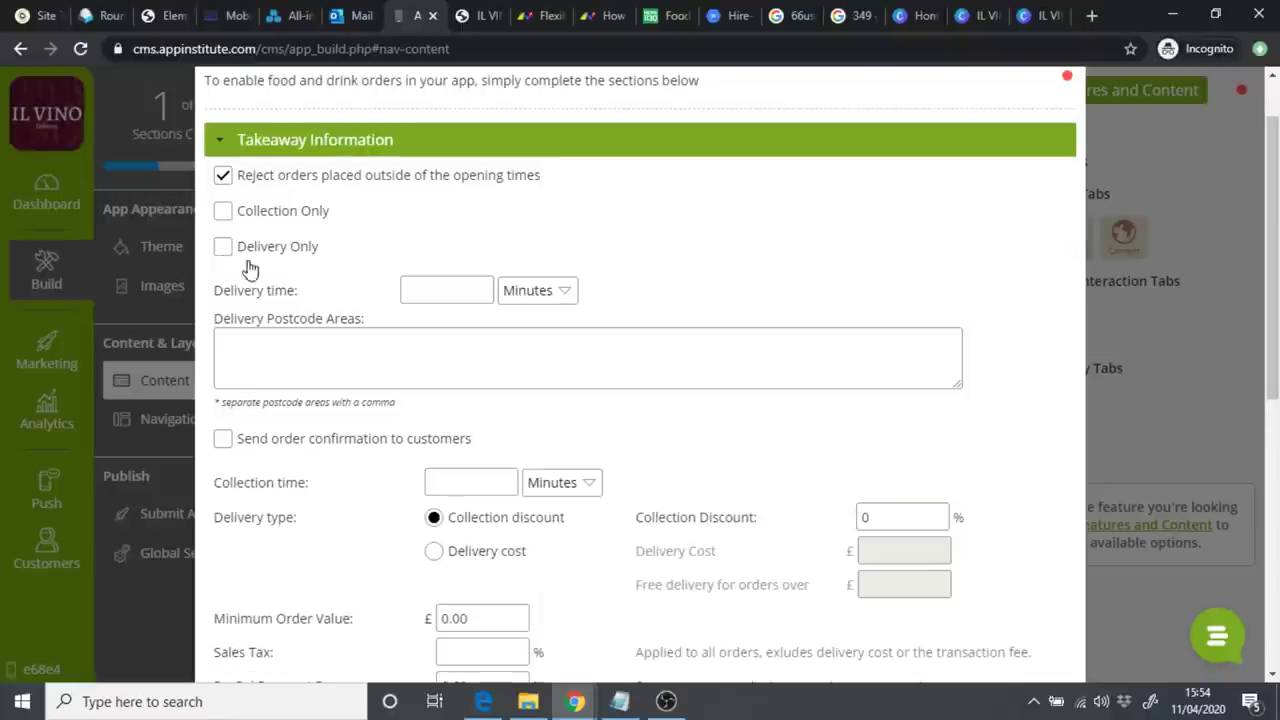
pyautogui.click(536, 297)
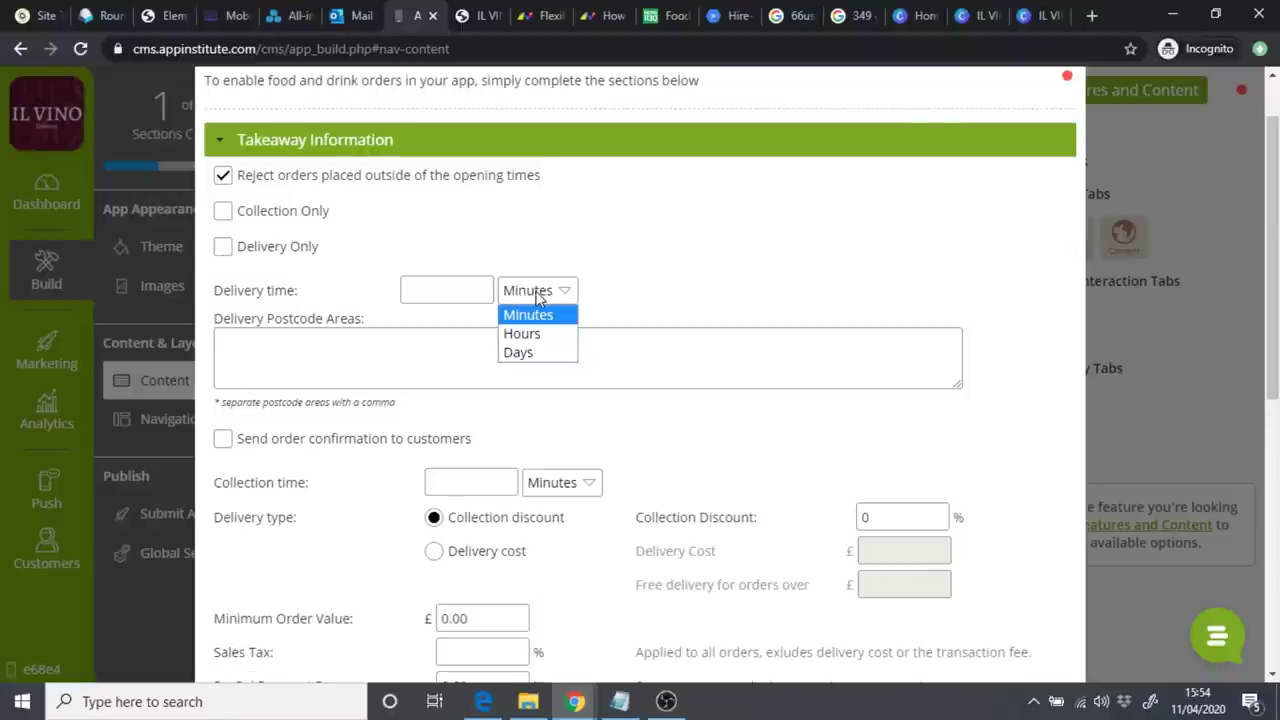
pyautogui.click(537, 298)
pyautogui.click(531, 297)
pyautogui.click(450, 289)
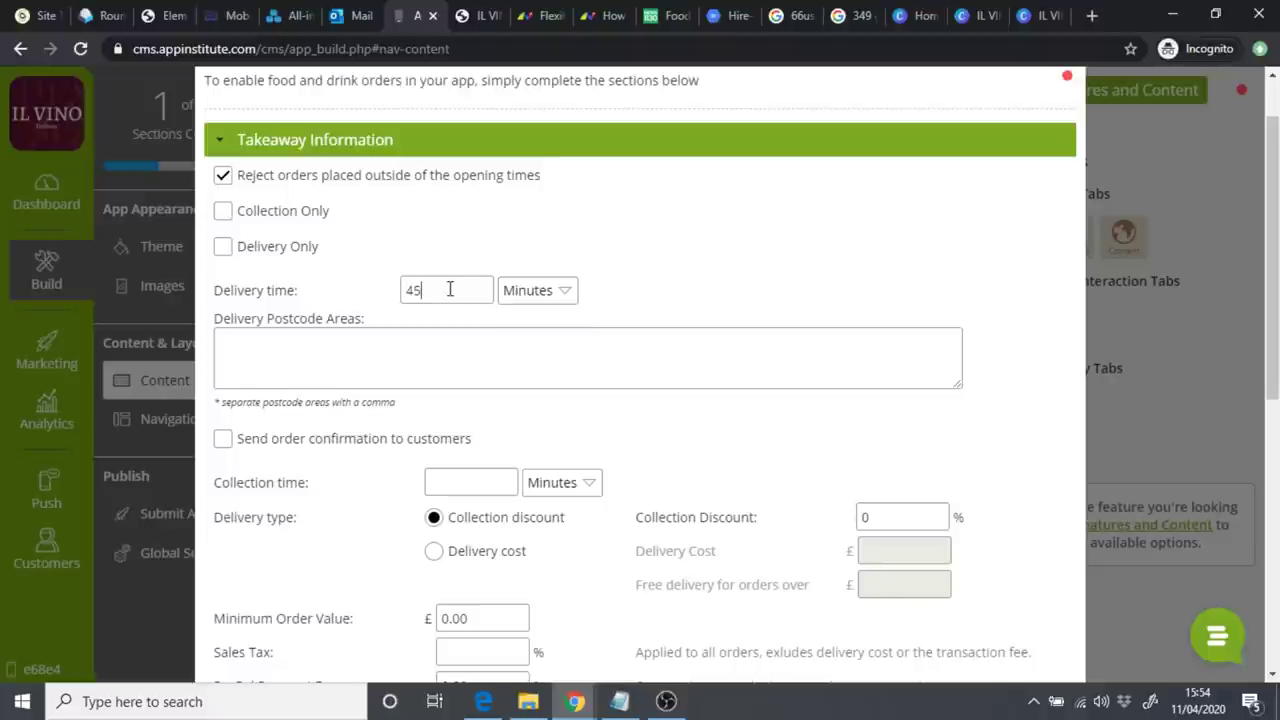
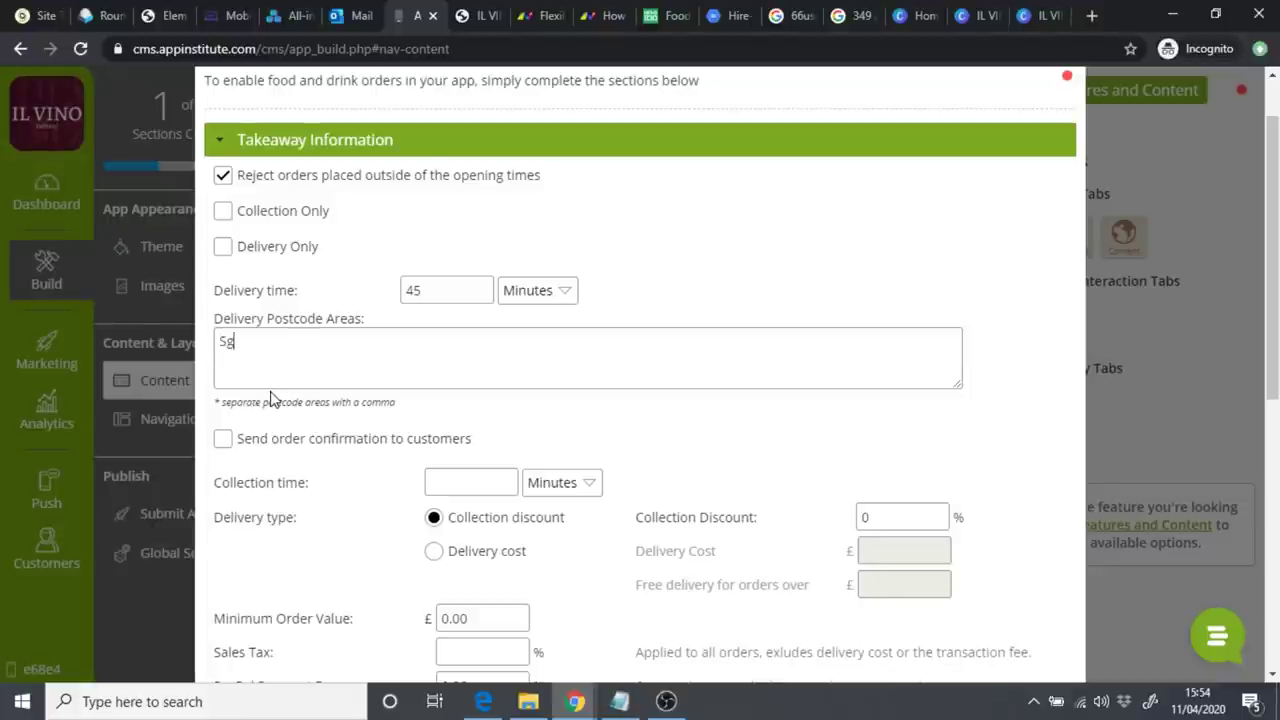
# - Enter and then clear the Delivery Postcode Areas so the field is empty
pyautogui.write('3')
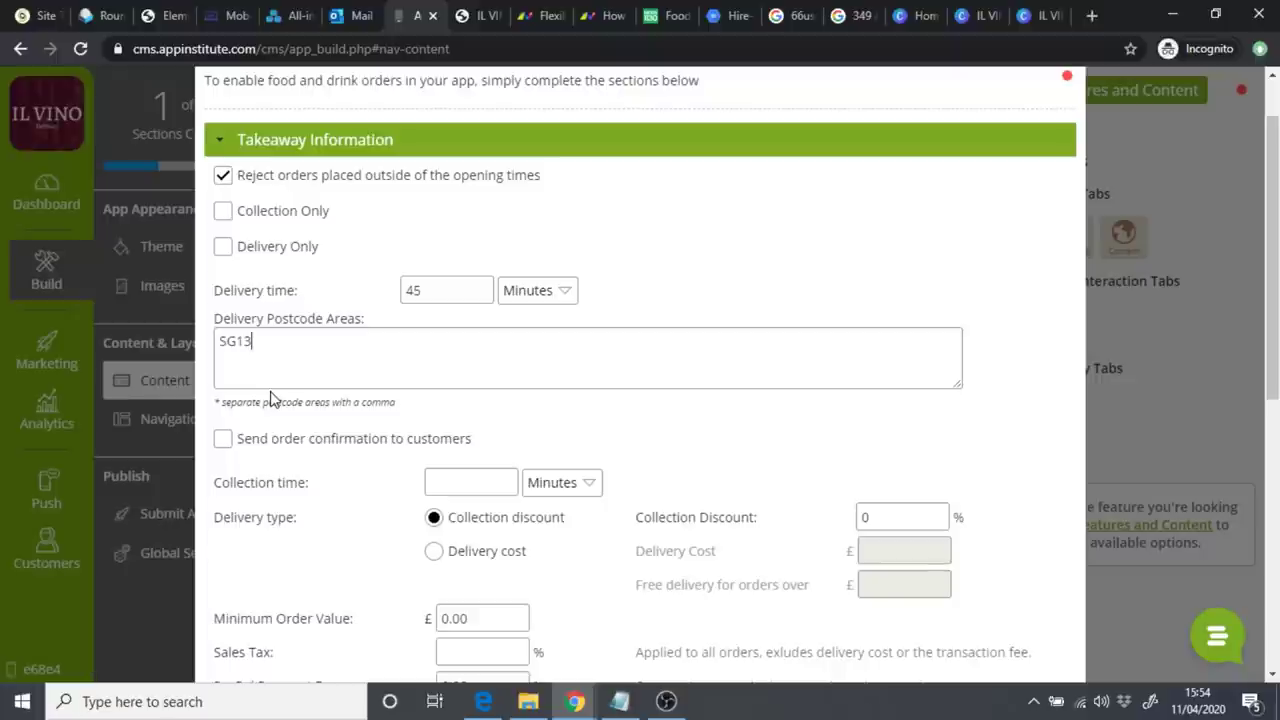
pyautogui.write(', SG12')
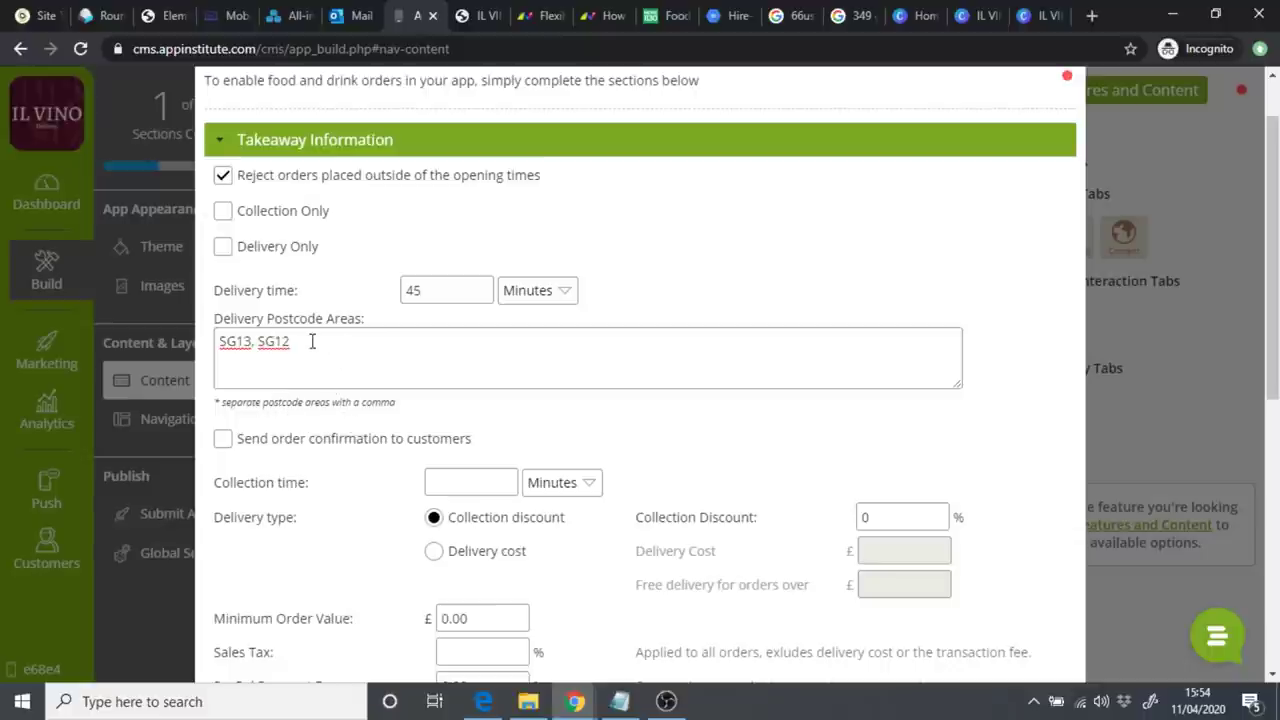
pyautogui.moveTo(276, 342); pyautogui.dragTo(220, 343)
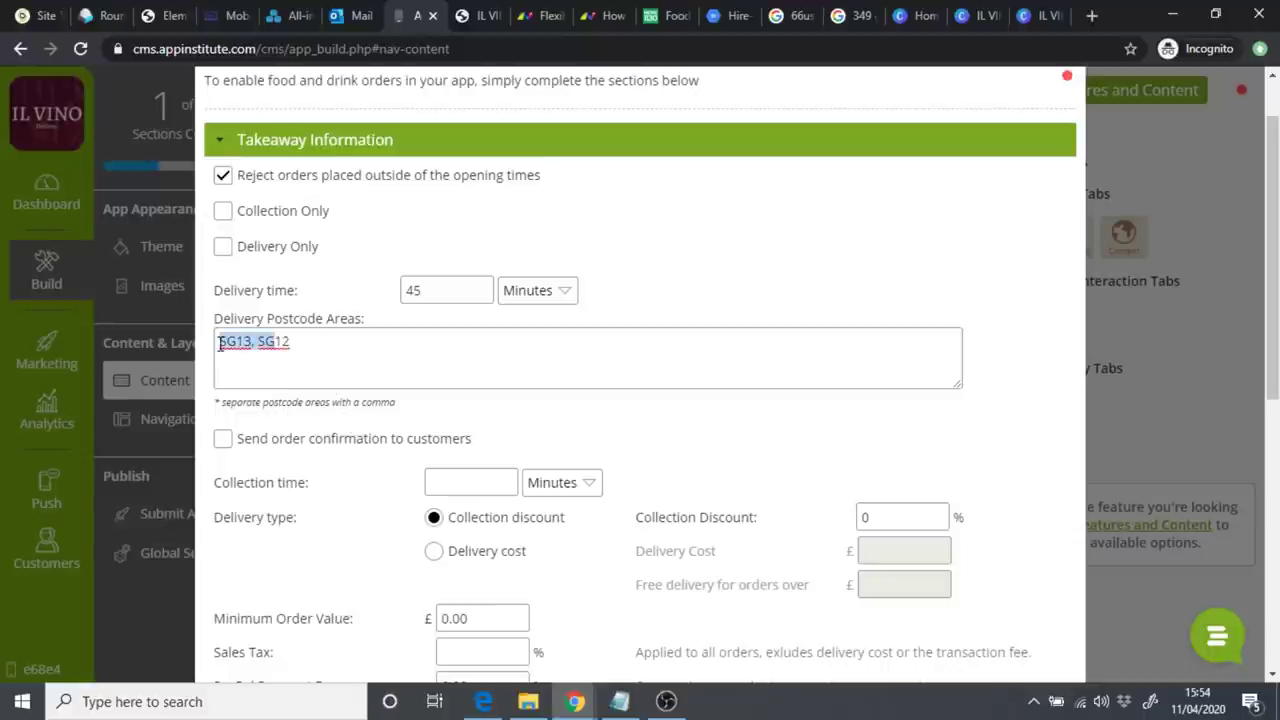
pyautogui.press('BackSpace')
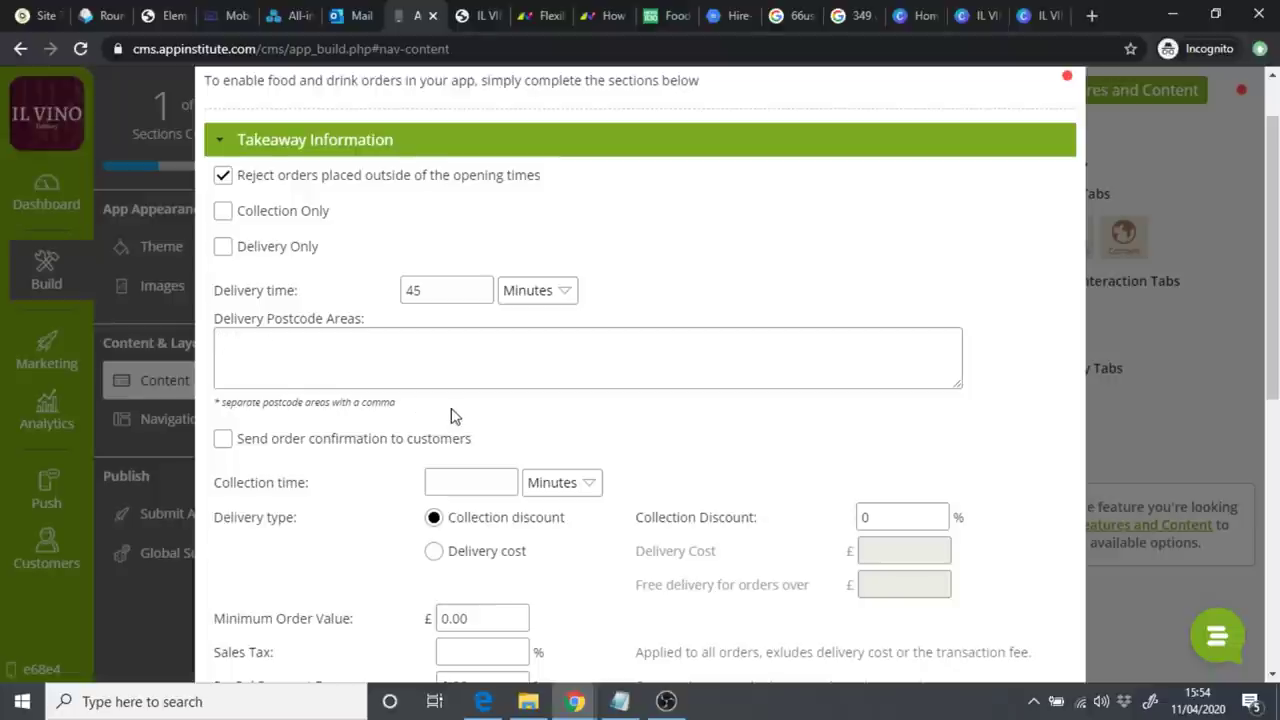
# - Turn on Send order confirmation to customers
pyautogui.scroll(-1, 451, 416)
pyautogui.scroll(-2, 451, 416)
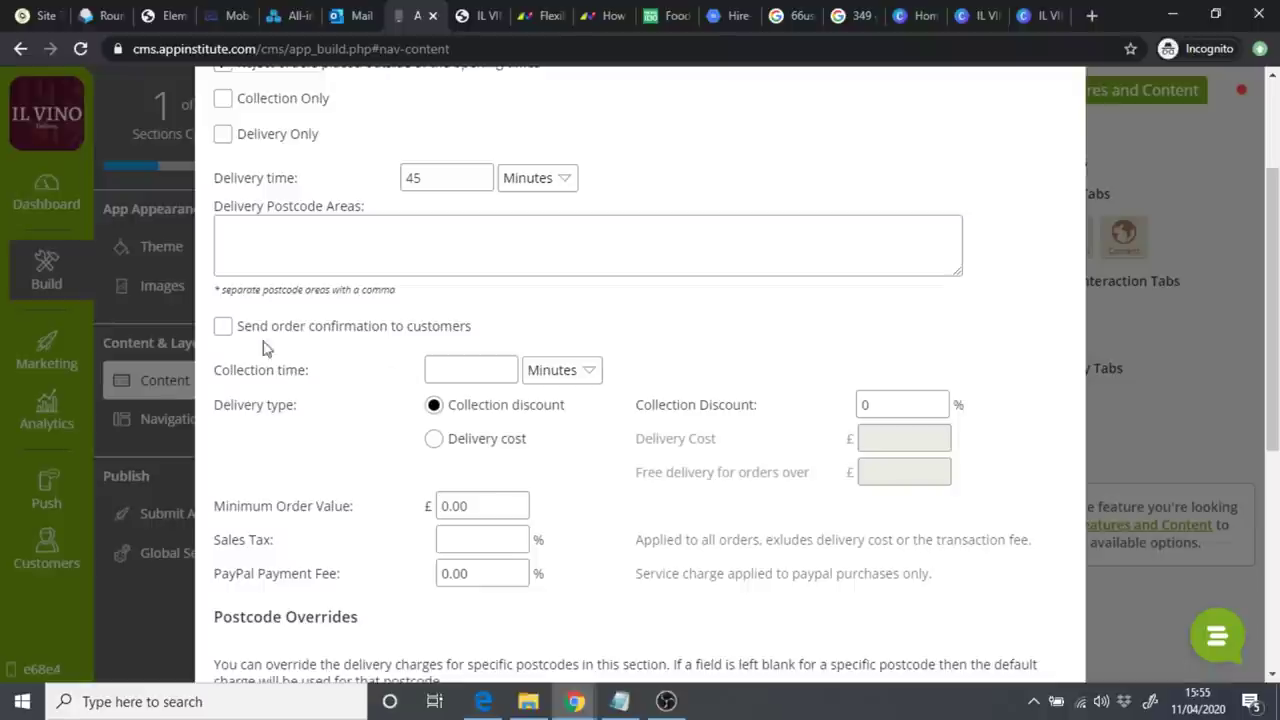
pyautogui.click(222, 328)
# - Set the collection time to 45 minutes
pyautogui.scroll(-1, 352, 389)
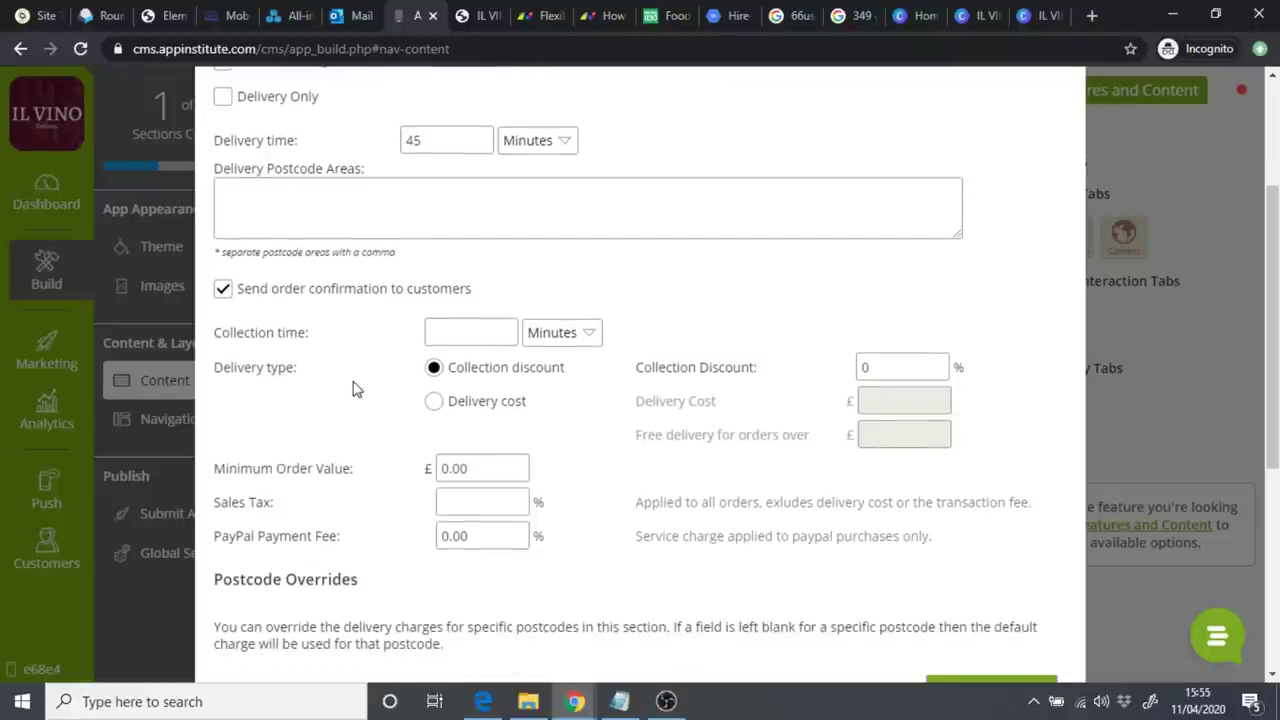
pyautogui.scroll(-1, 357, 385)
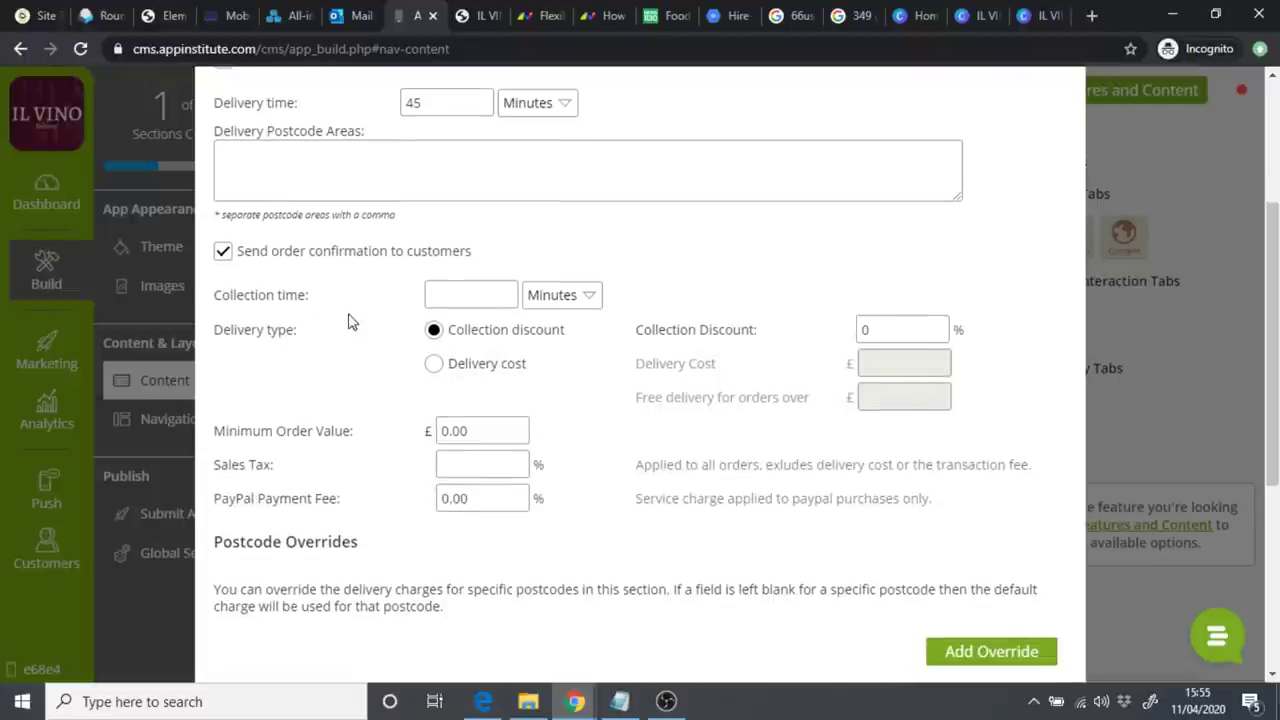
pyautogui.click(449, 290)
pyautogui.write('45')
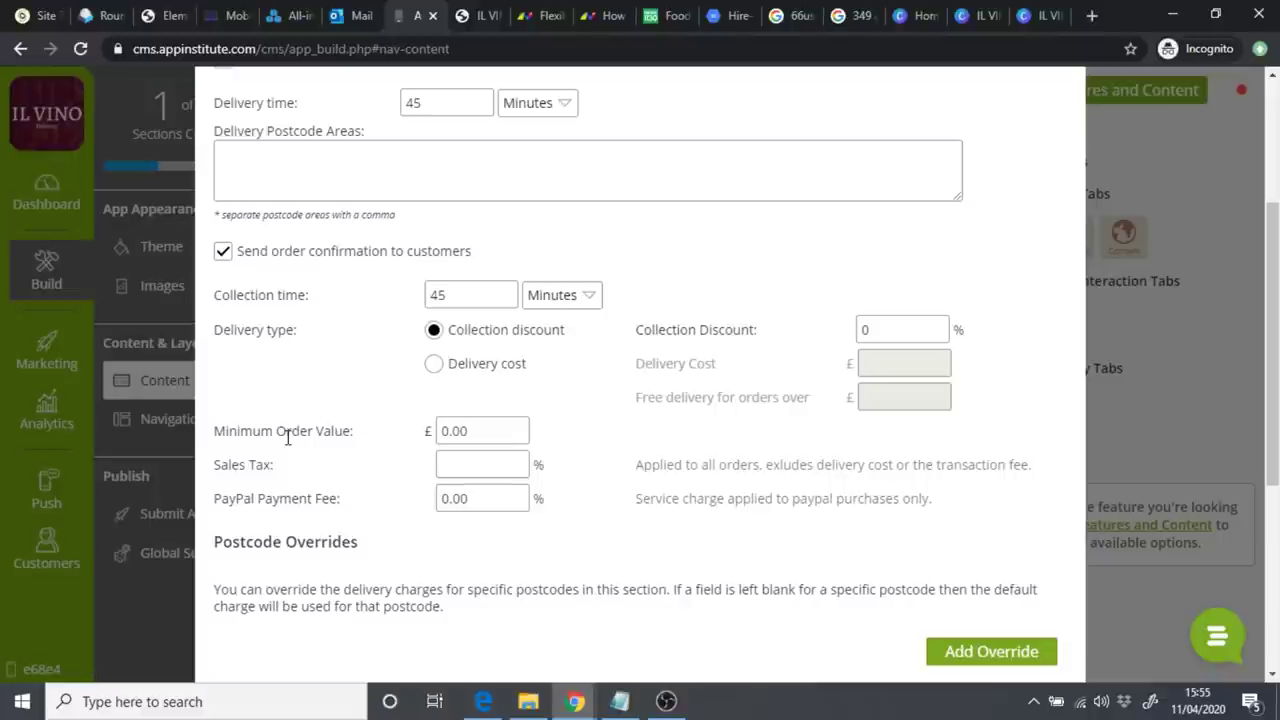
pyautogui.scroll(3, 287, 437)
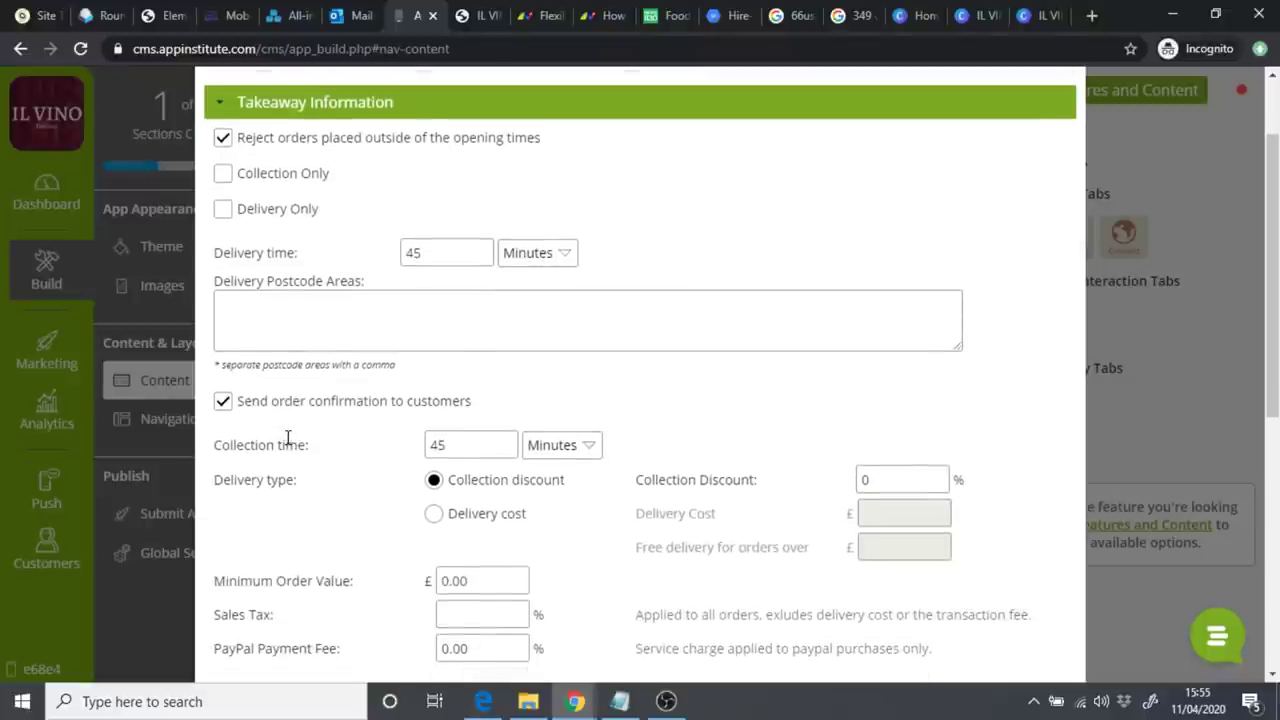
pyautogui.scroll(-1, 288, 440)
pyautogui.scroll(2, 287, 445)
pyautogui.scroll(-6, 287, 445)
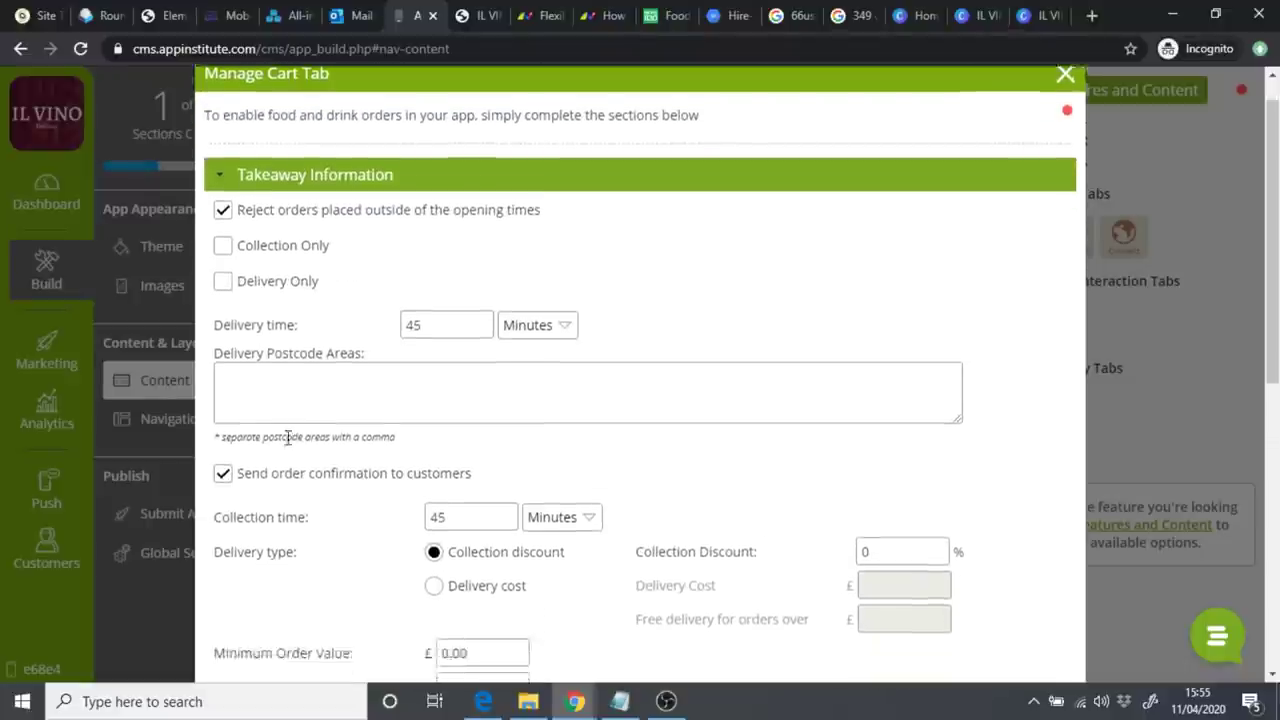
pyautogui.scroll(5, 286, 437)
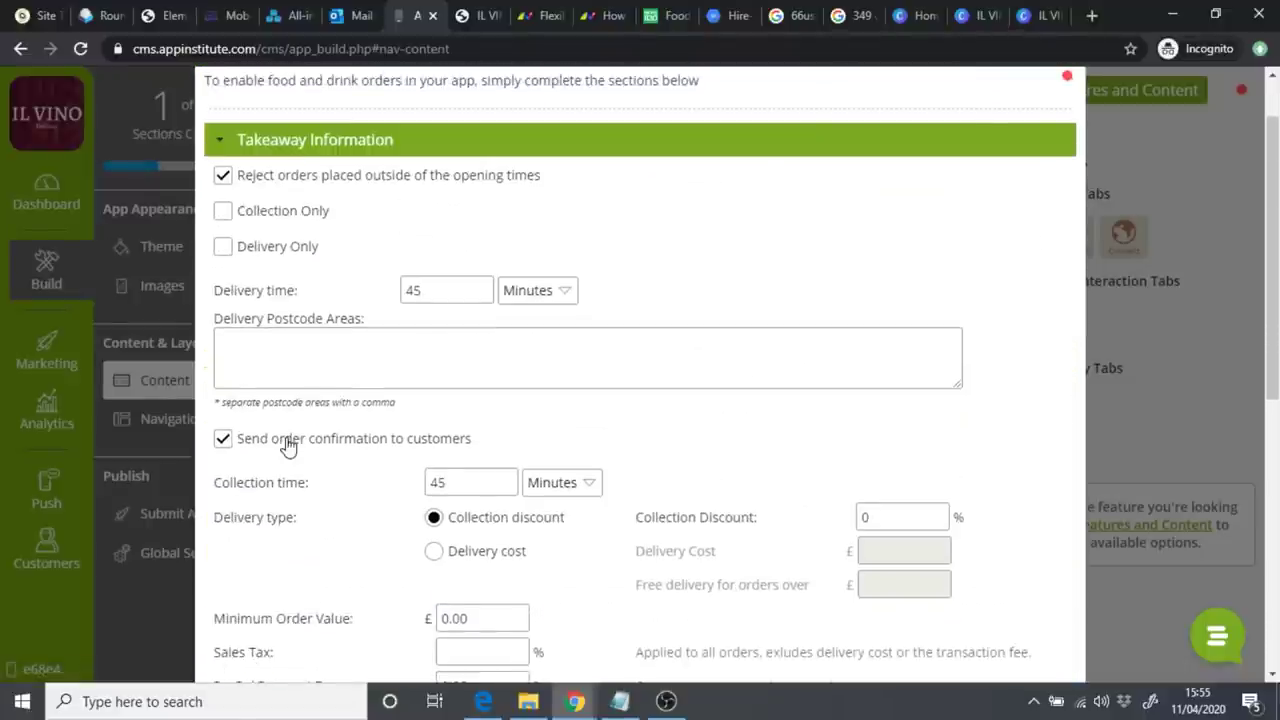
pyautogui.scroll(-1, 287, 437)
pyautogui.scroll(1, 287, 437)
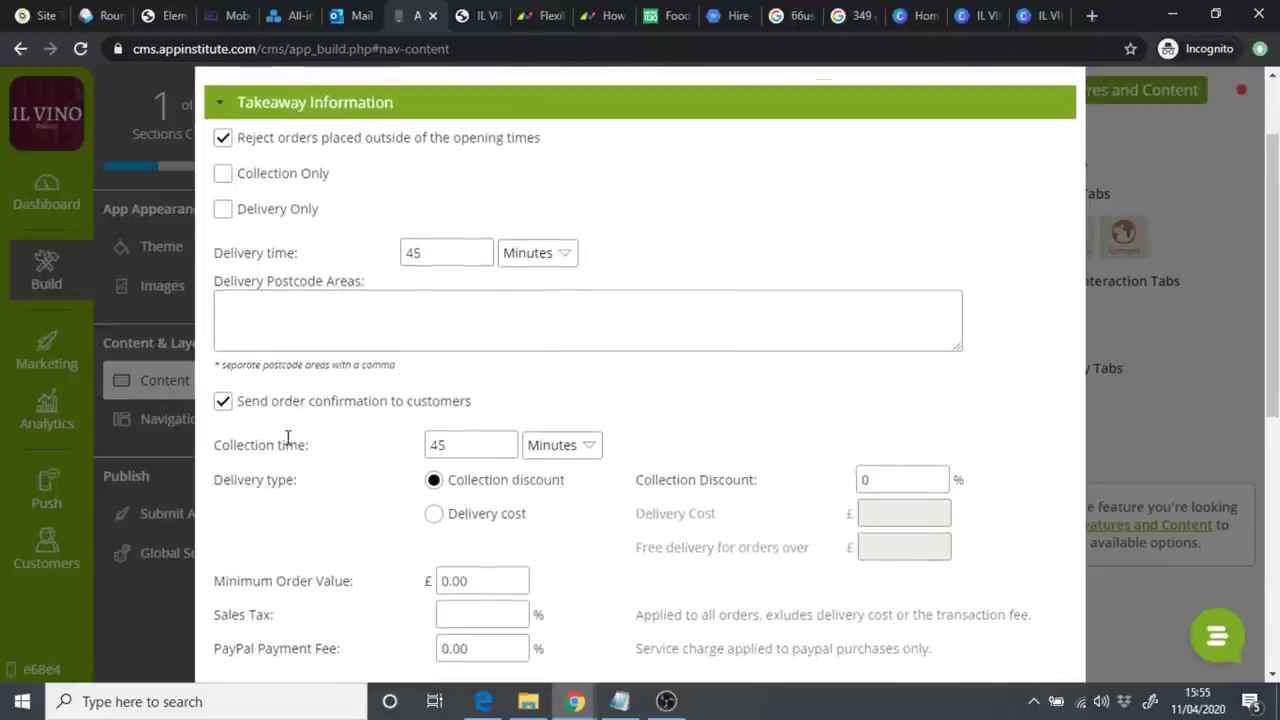
pyautogui.scroll(-1, 287, 445)
pyautogui.scroll(-1, 287, 445)
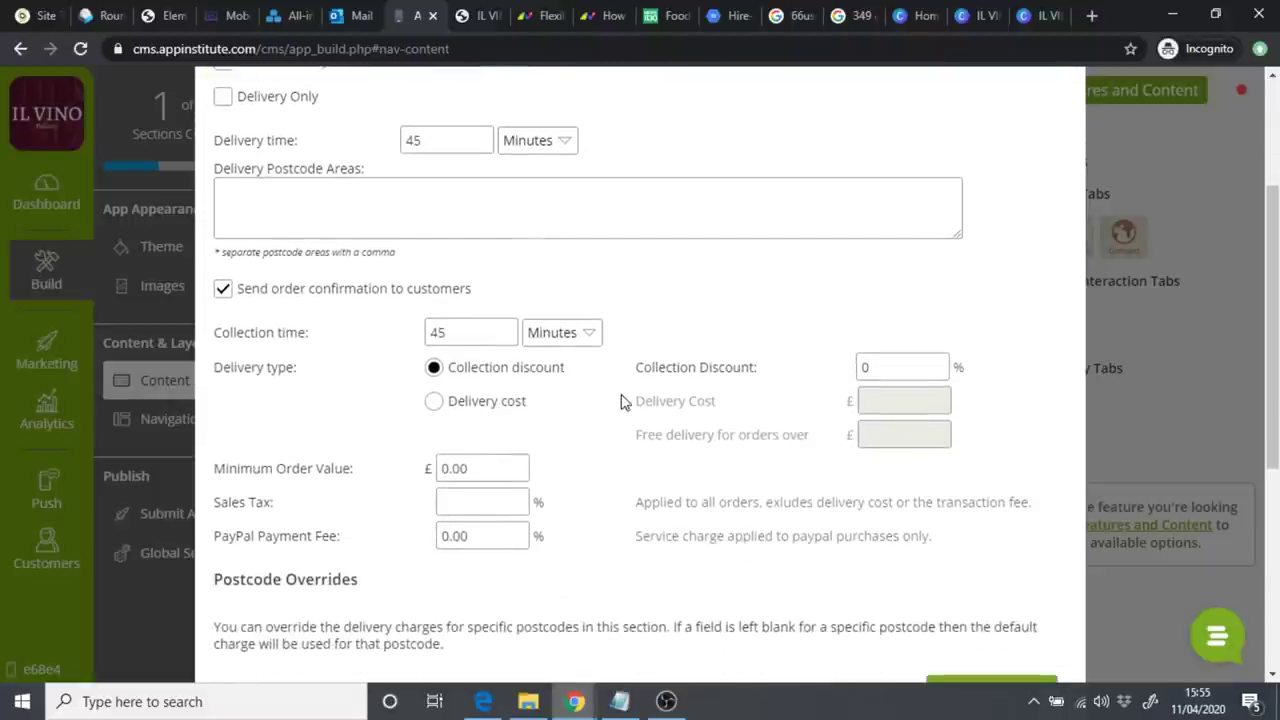
# - Charge a £2.99 delivery cost, with free delivery over £15.99
pyautogui.click(860, 367)
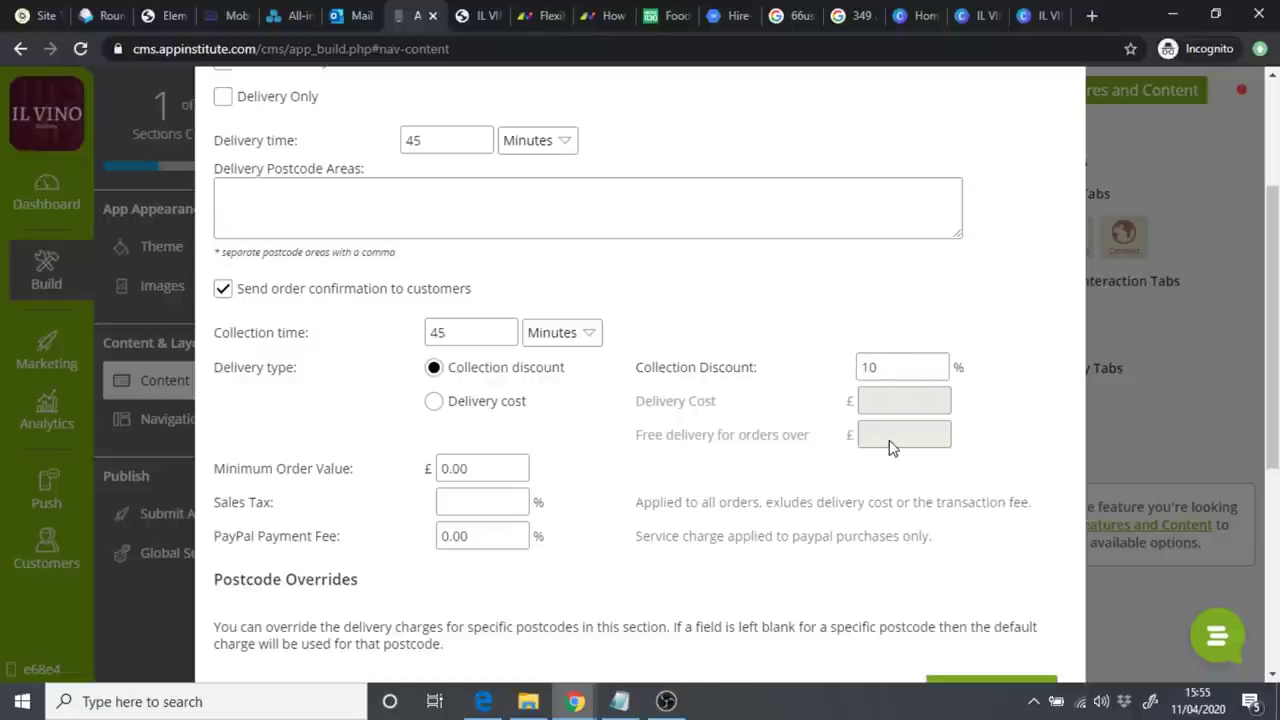
pyautogui.click(435, 403)
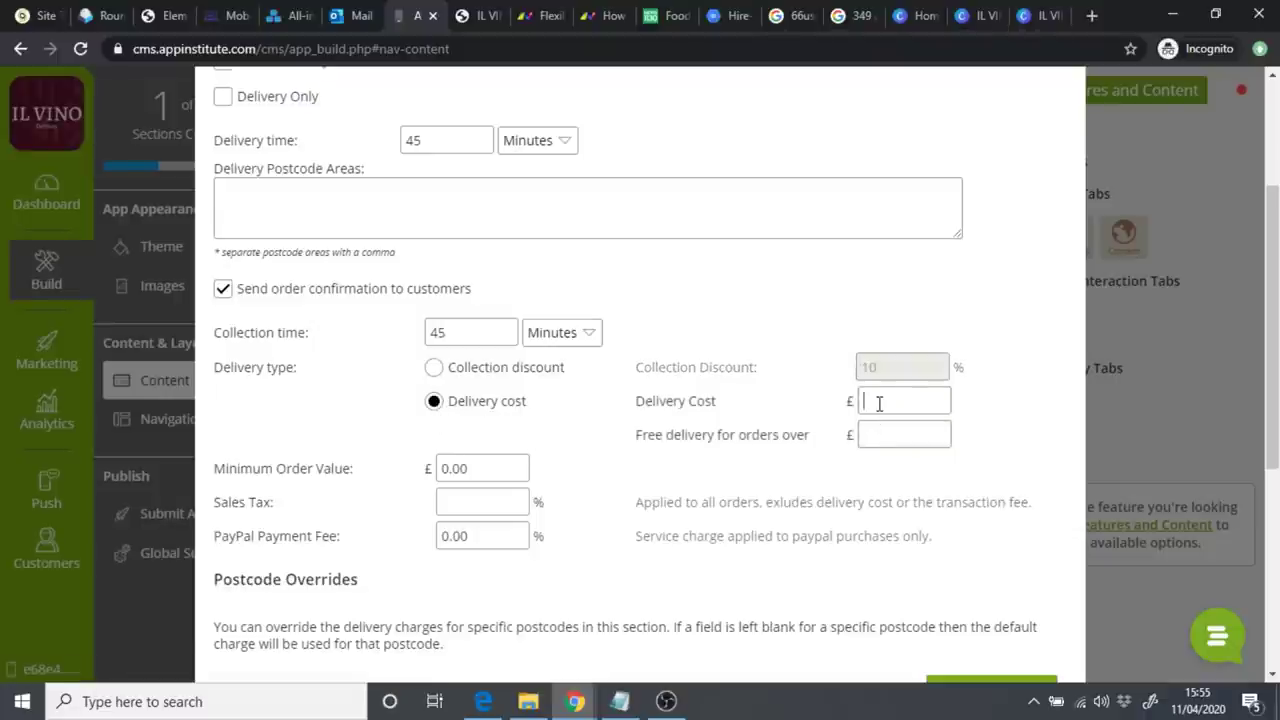
pyautogui.write('2.99')
pyautogui.click(910, 436)
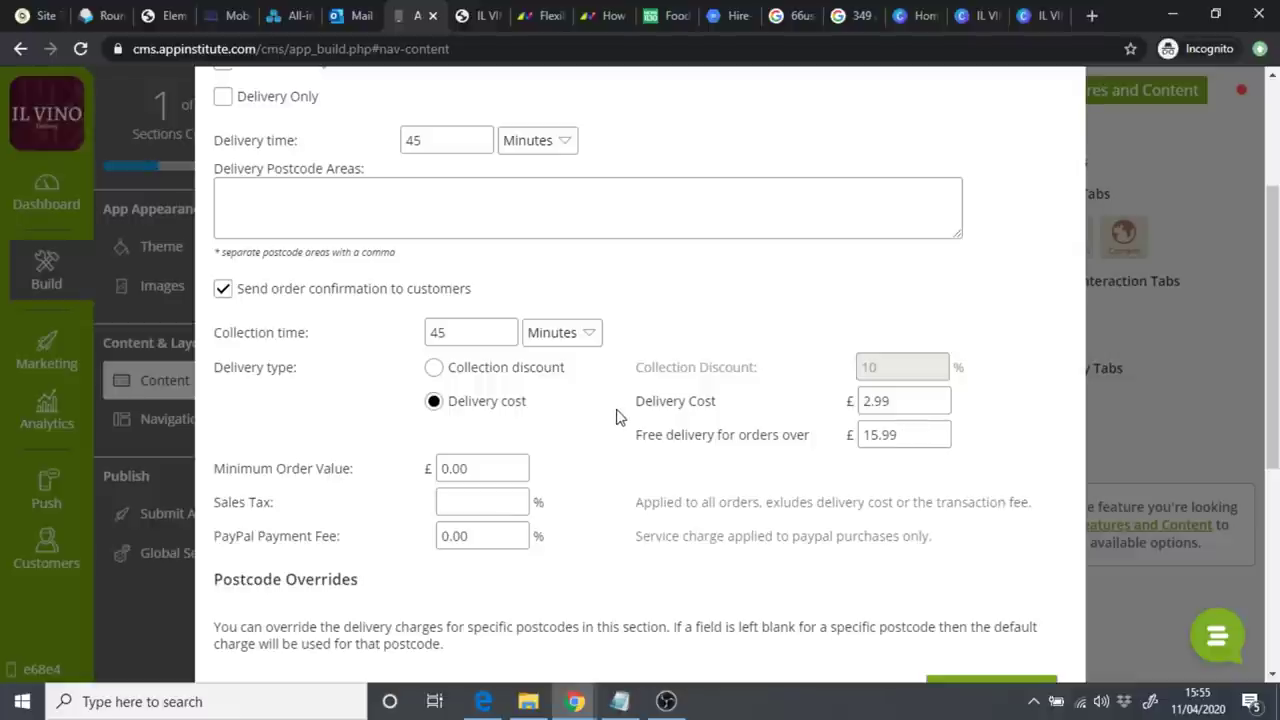
# - Set the minimum order value to £10 and sales tax to 20%
pyautogui.scroll(2, 440, 368)
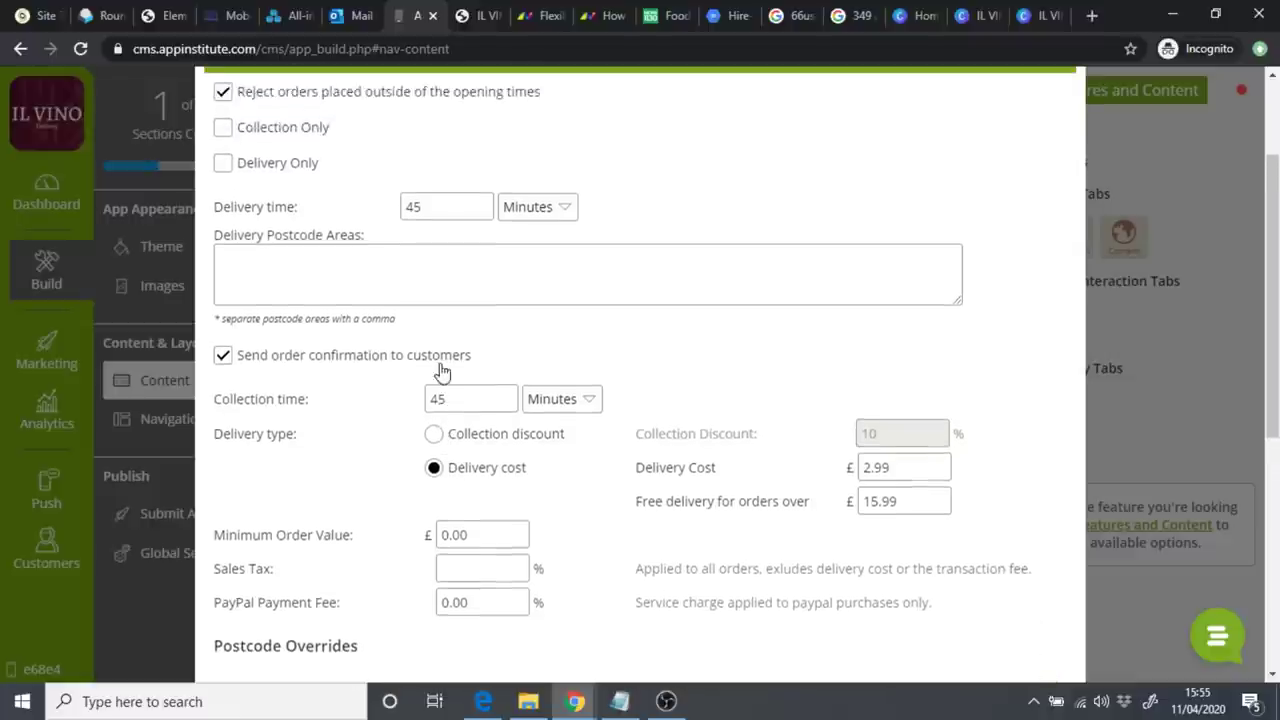
pyautogui.scroll(-2, 444, 371)
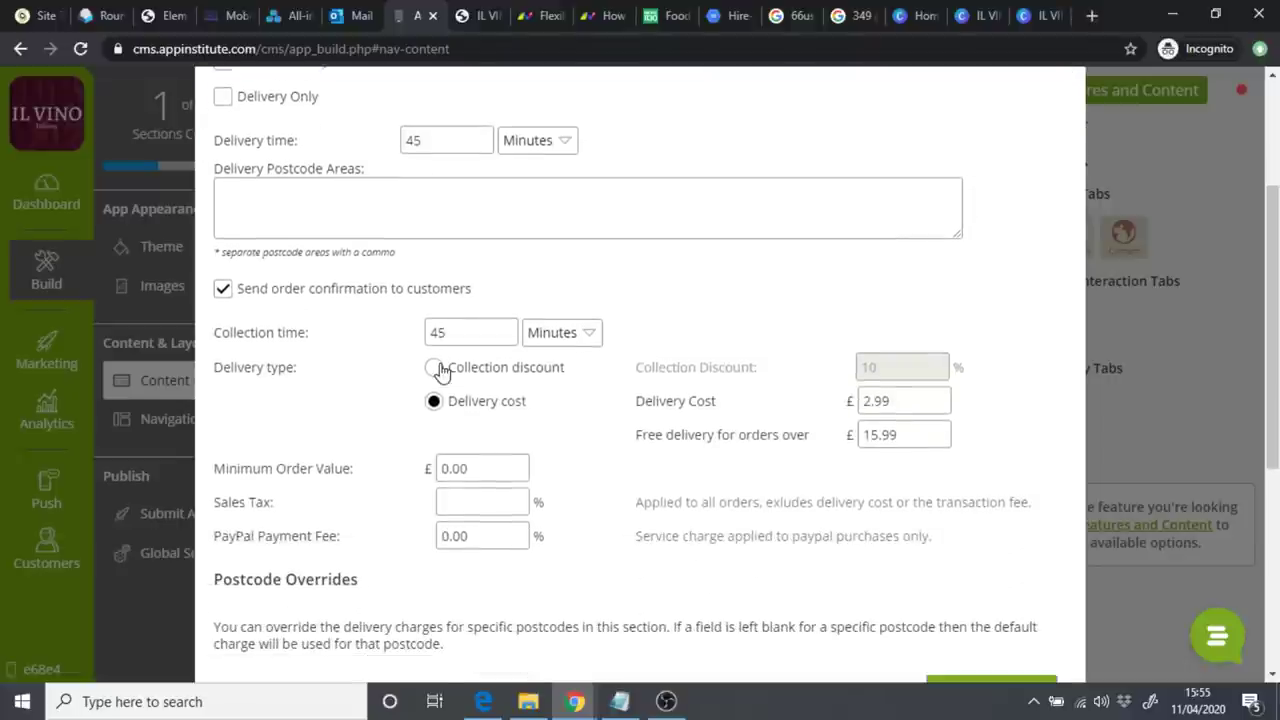
pyautogui.scroll(-1, 440, 370)
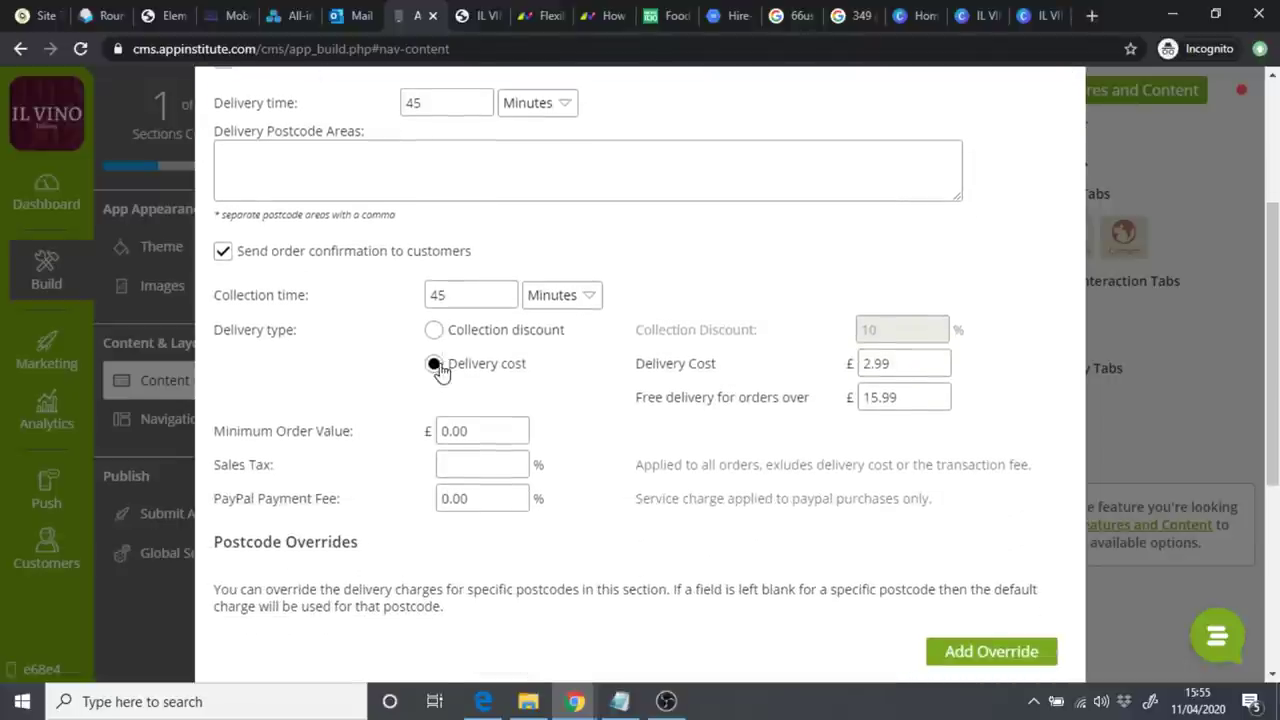
pyautogui.scroll(-2, 440, 370)
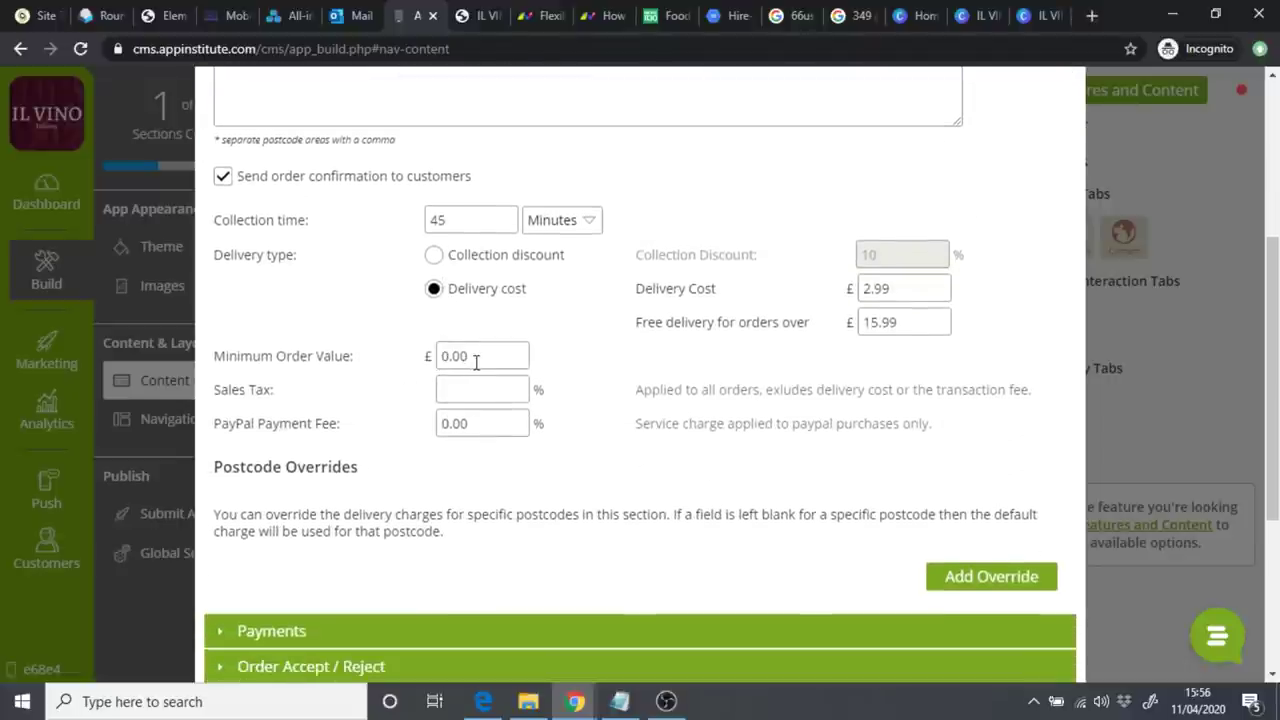
pyautogui.press('BackSpace')
pyautogui.press('BackSpace')
pyautogui.press('BackSpace')
pyautogui.write('10')
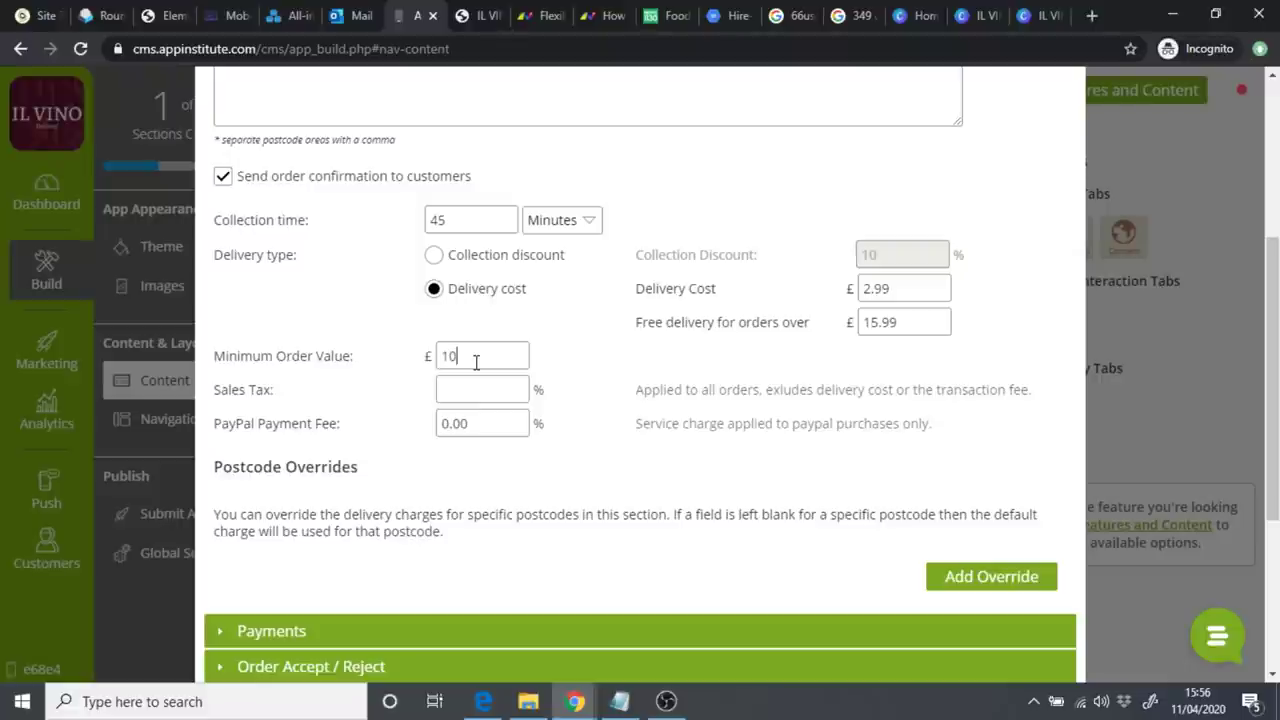
pyautogui.scroll(-1, 596, 372)
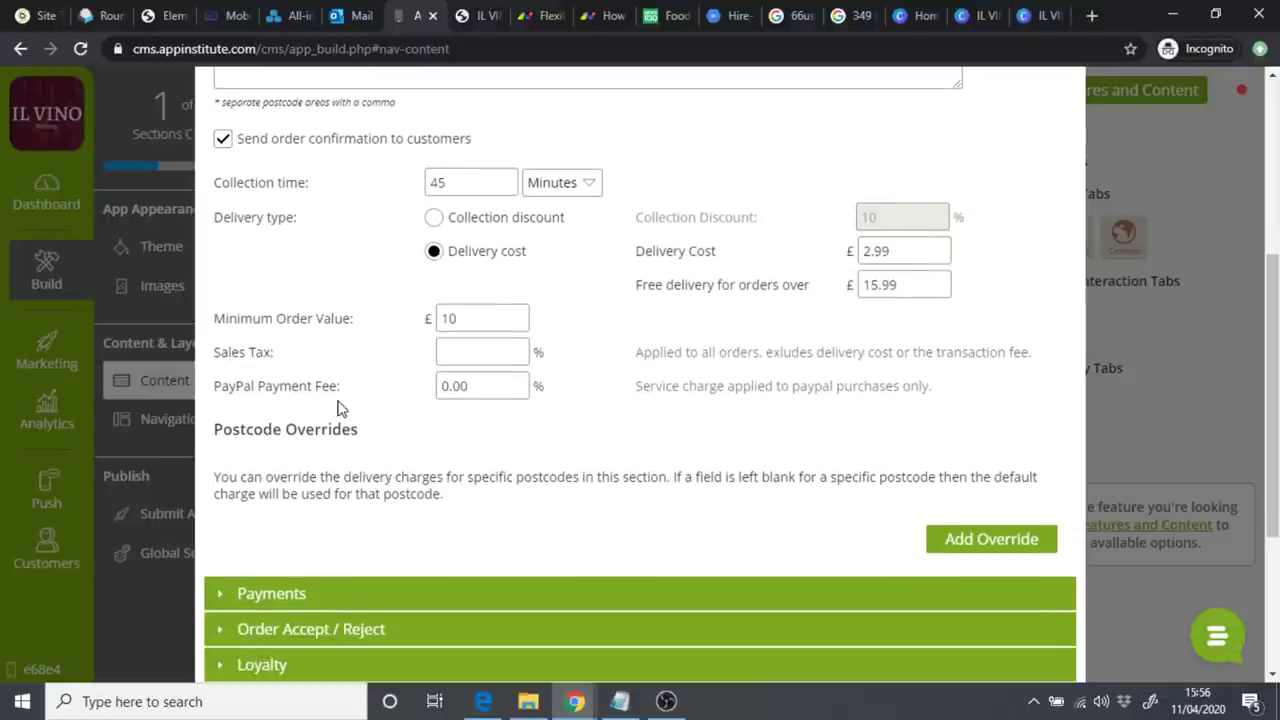
pyautogui.click(444, 355)
pyautogui.write('20')
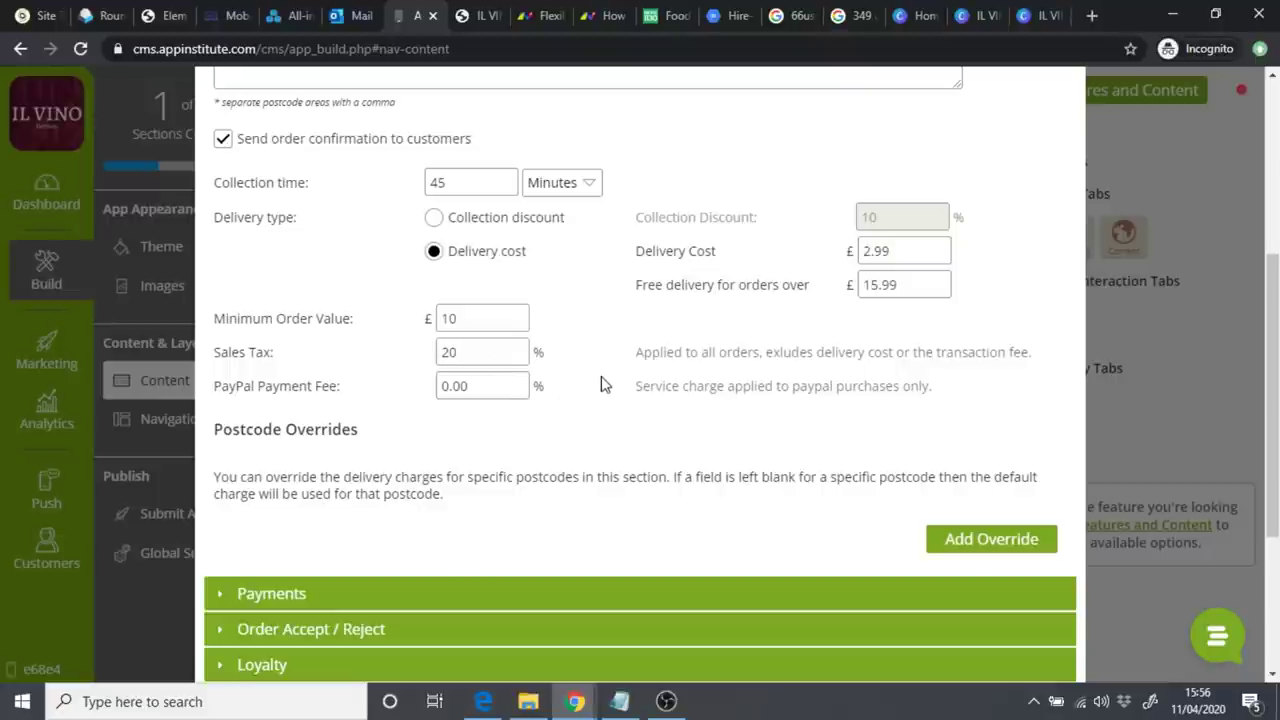
pyautogui.click(1100, 15)
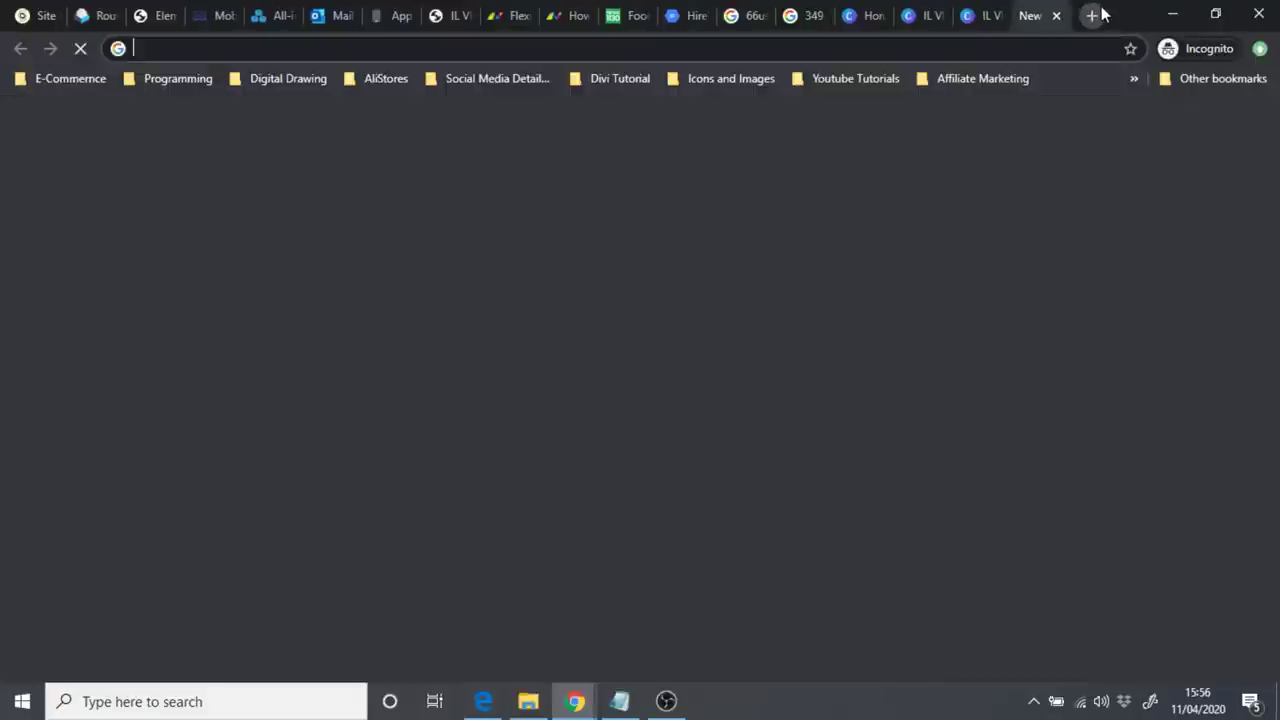
pyautogui.write('sales tax ')
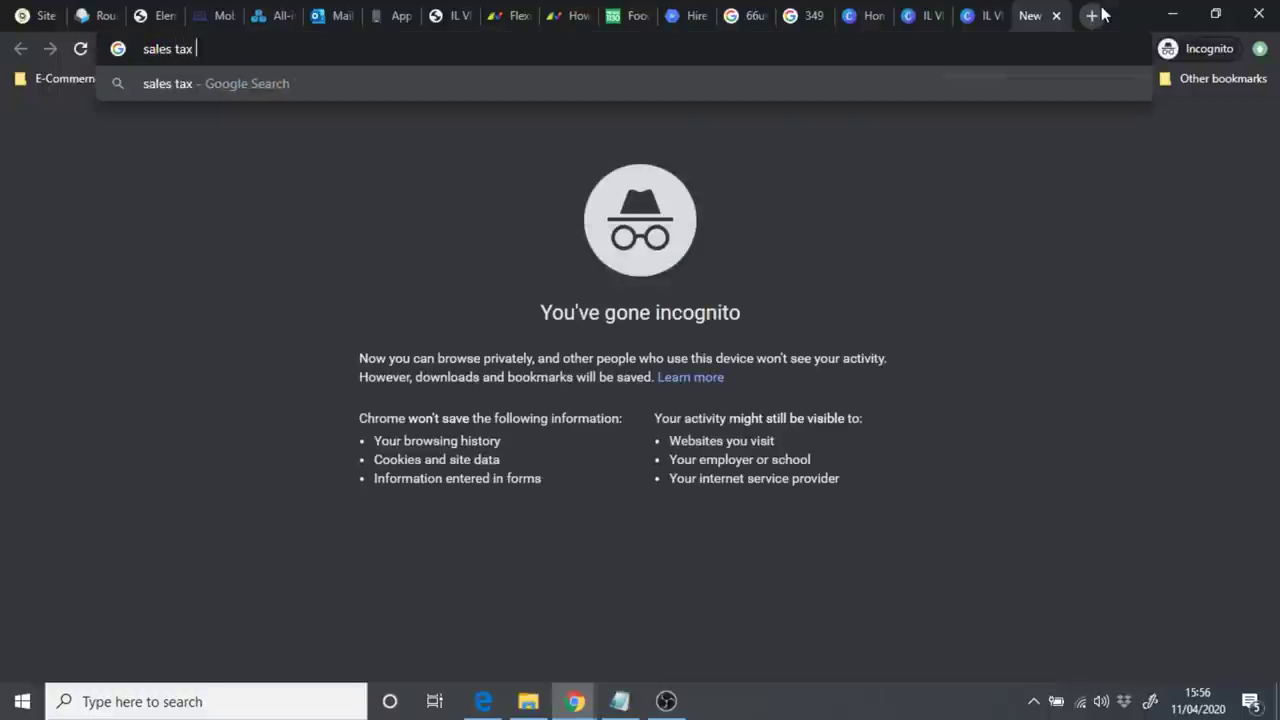
pyautogui.write('us')
pyautogui.press('Return')
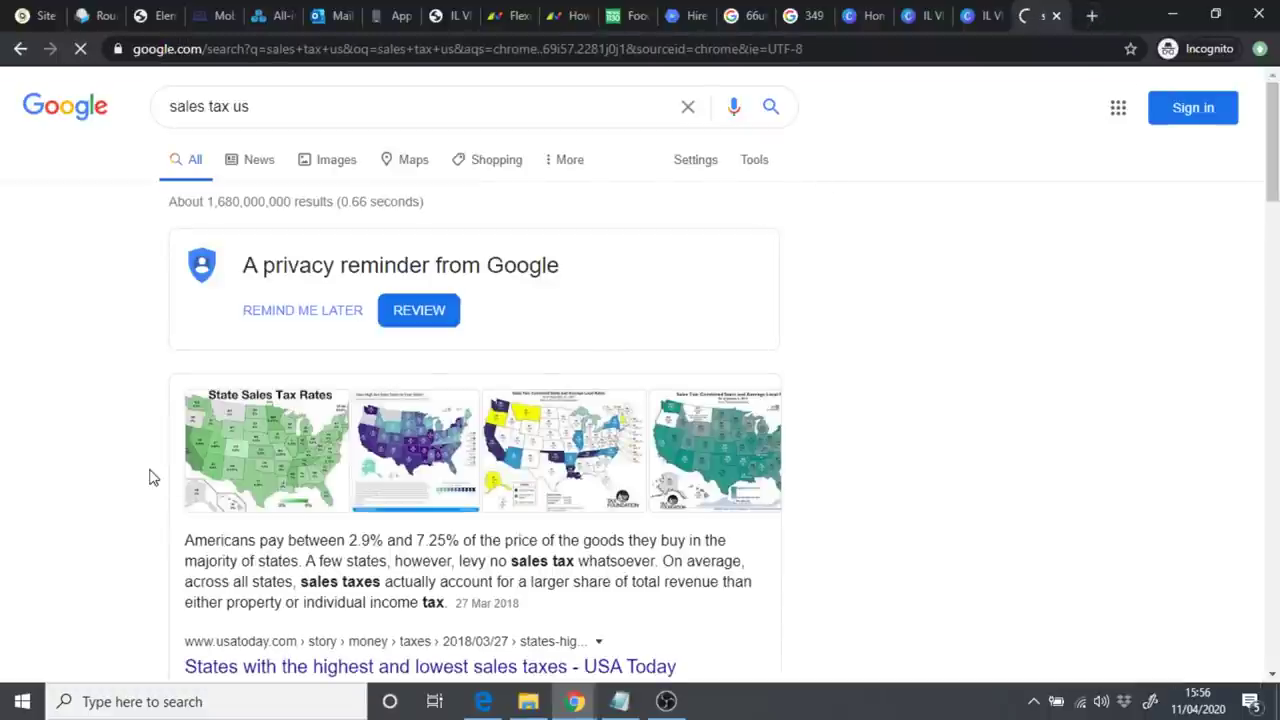
pyautogui.scroll(-1, 165, 492)
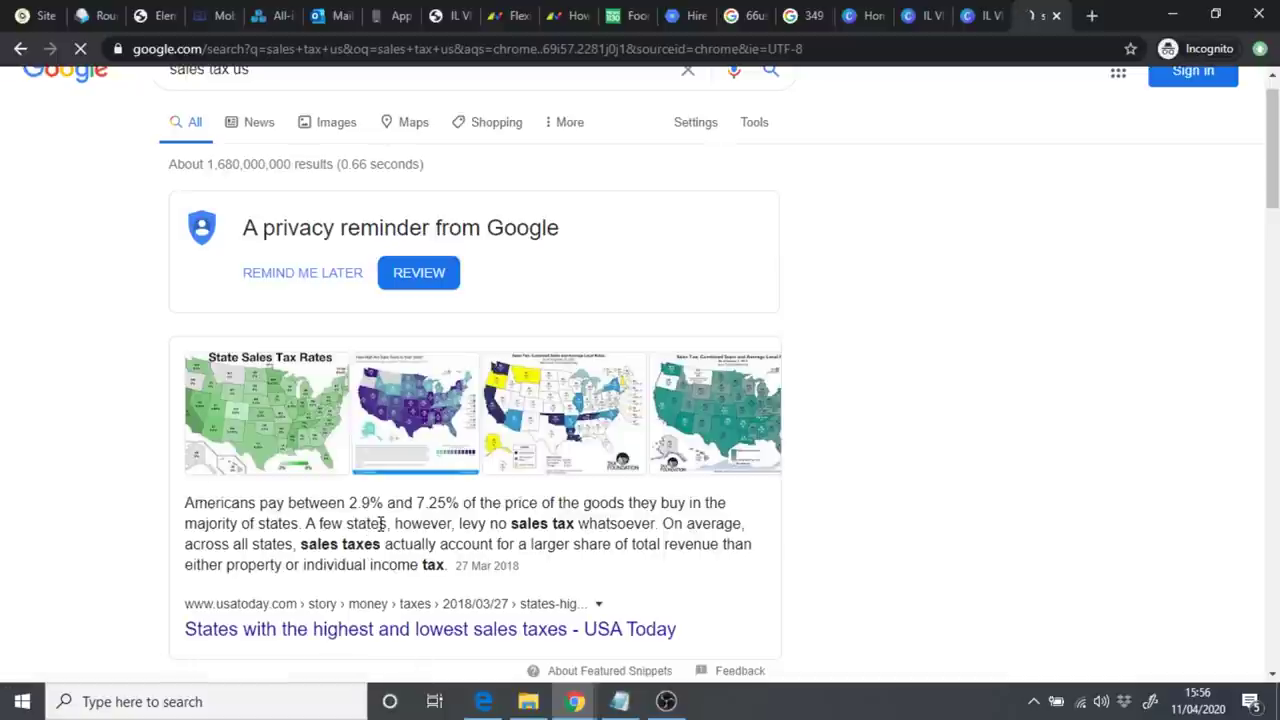
pyautogui.scroll(-1, 380, 523)
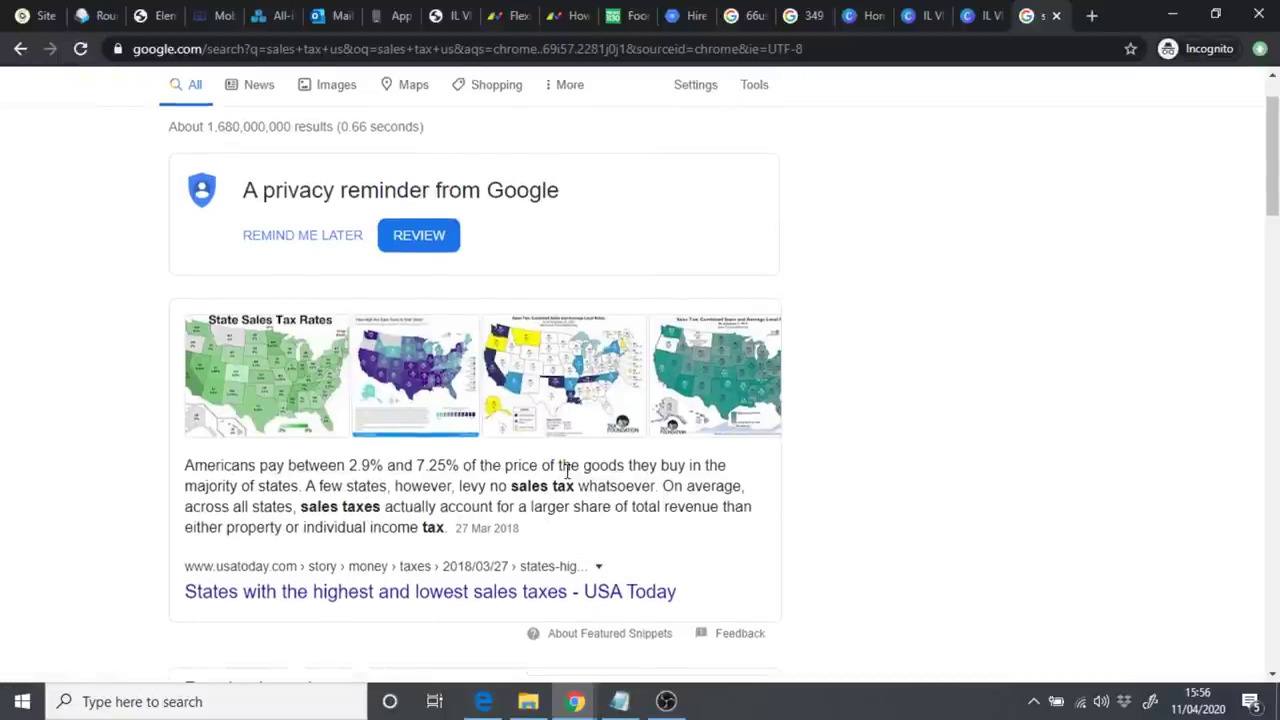
pyautogui.click(1056, 15)
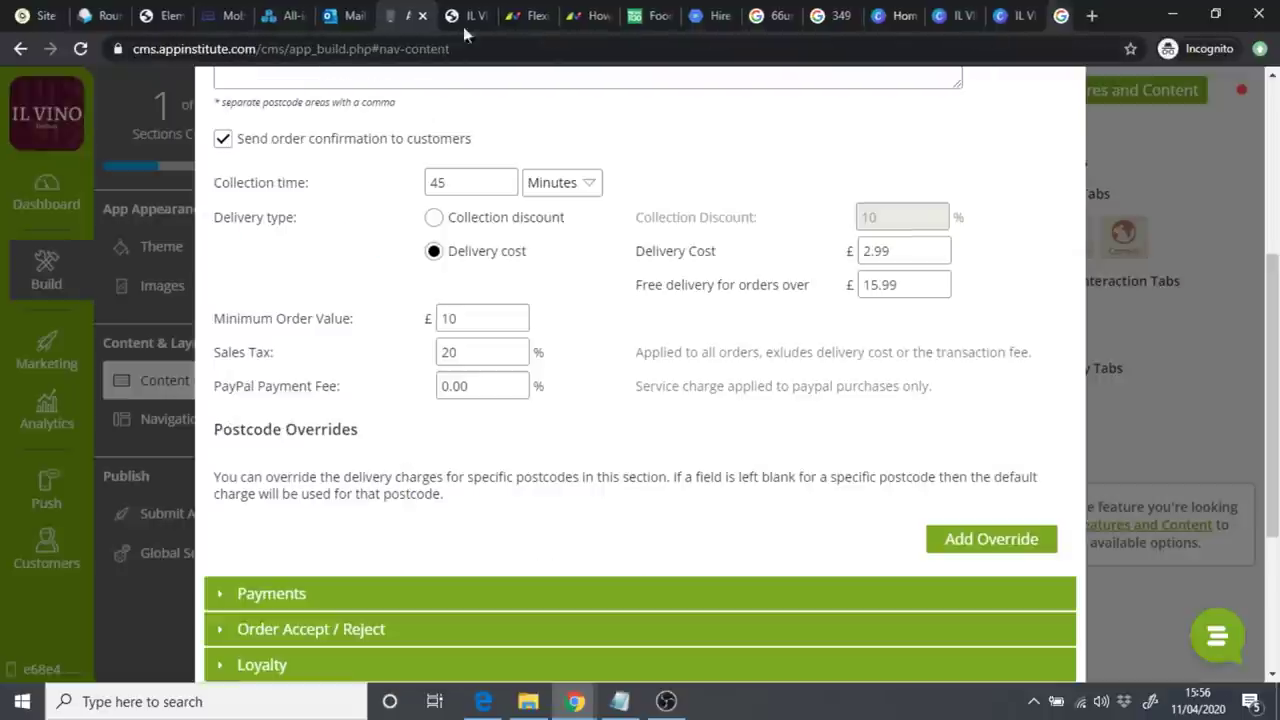
pyautogui.click(495, 352)
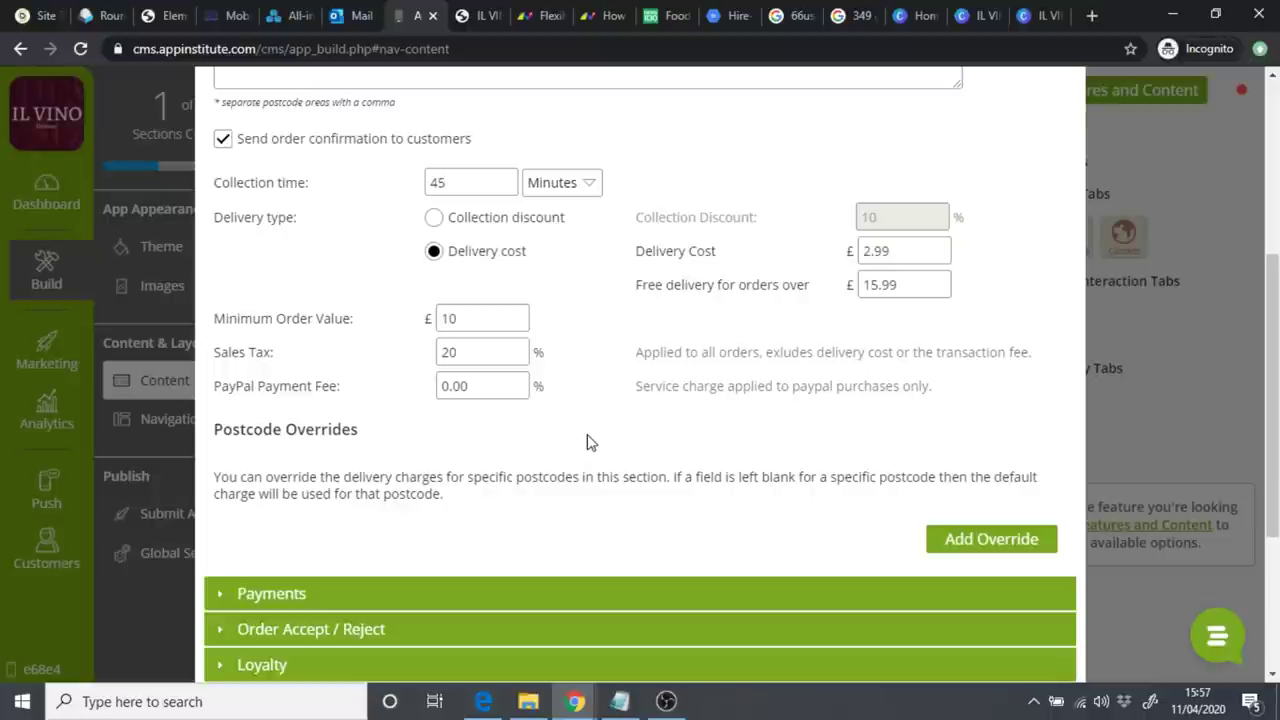
pyautogui.click(447, 386)
pyautogui.press('BackSpace')
pyautogui.write('1')
pyautogui.scroll(-1, 503, 456)
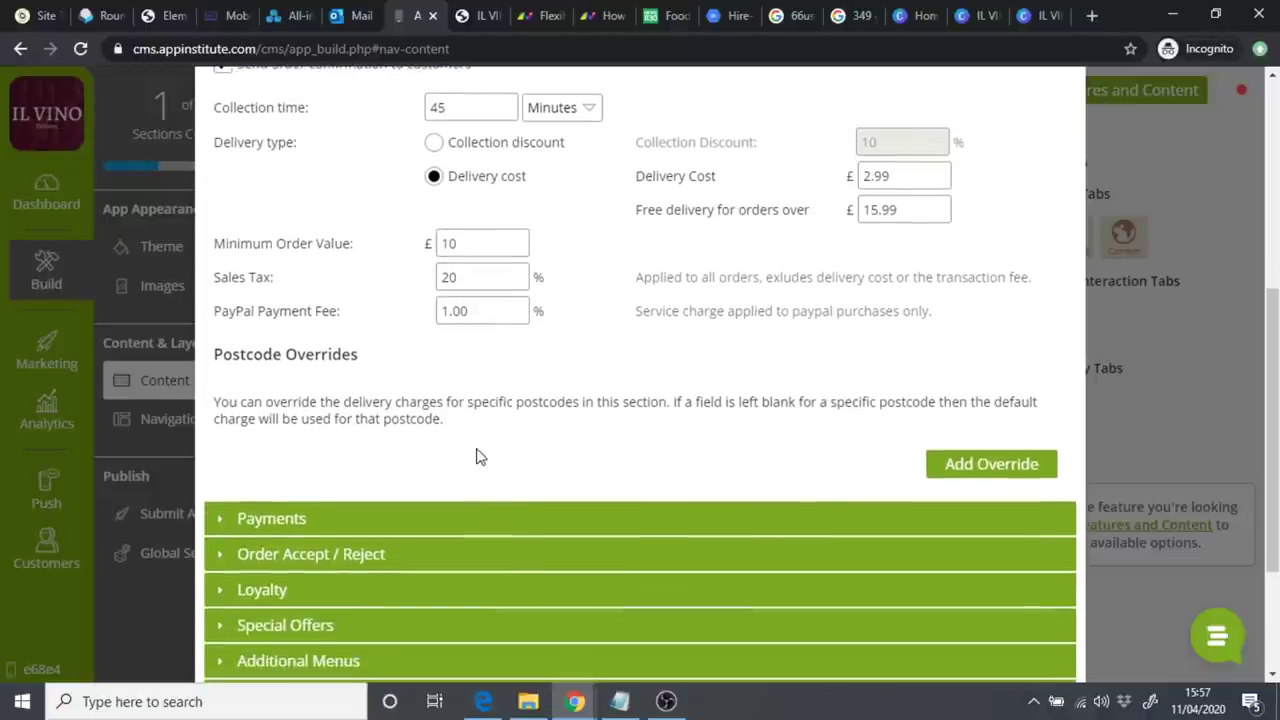
pyautogui.scroll(1, 480, 456)
pyautogui.scroll(-2, 480, 456)
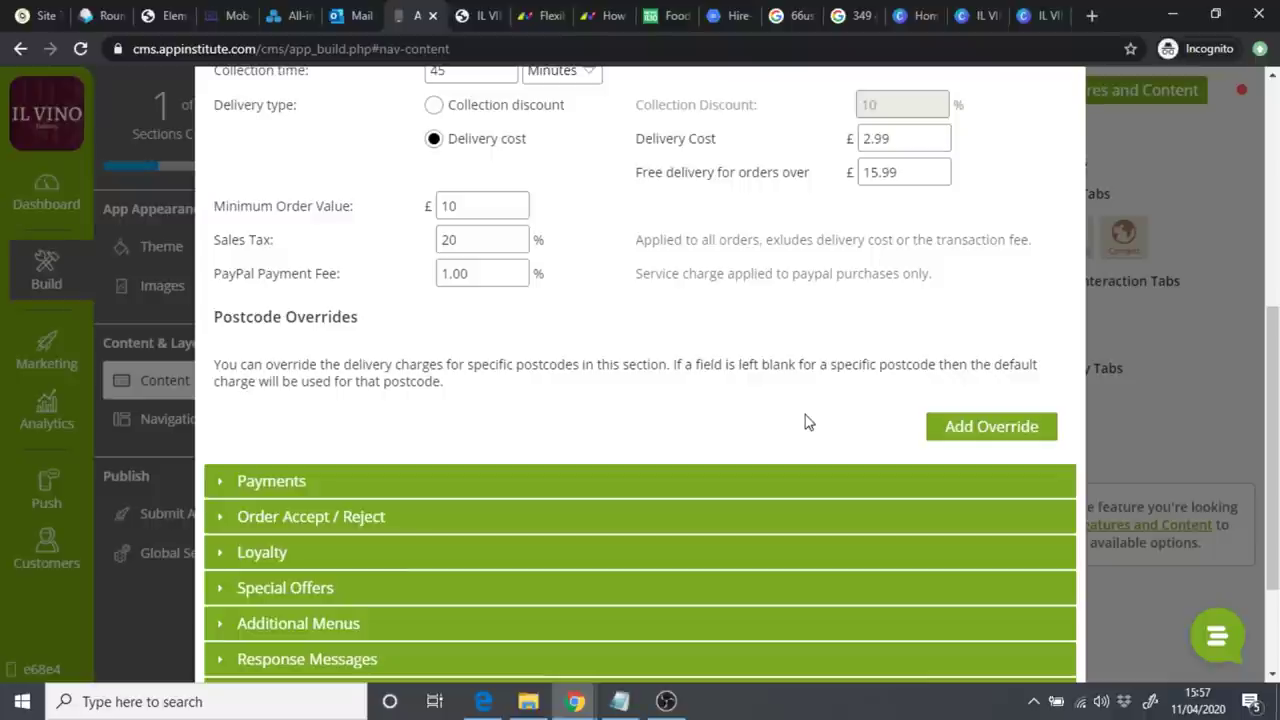
pyautogui.click(960, 426)
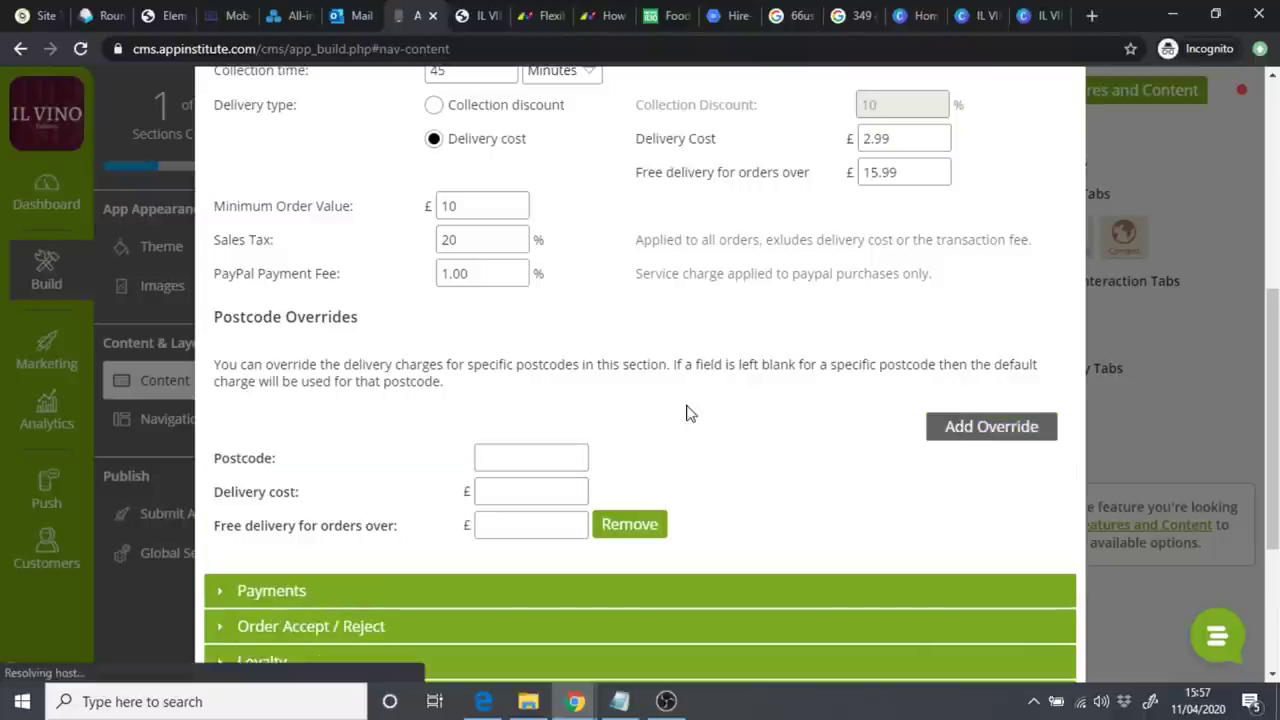
pyautogui.click(531, 460)
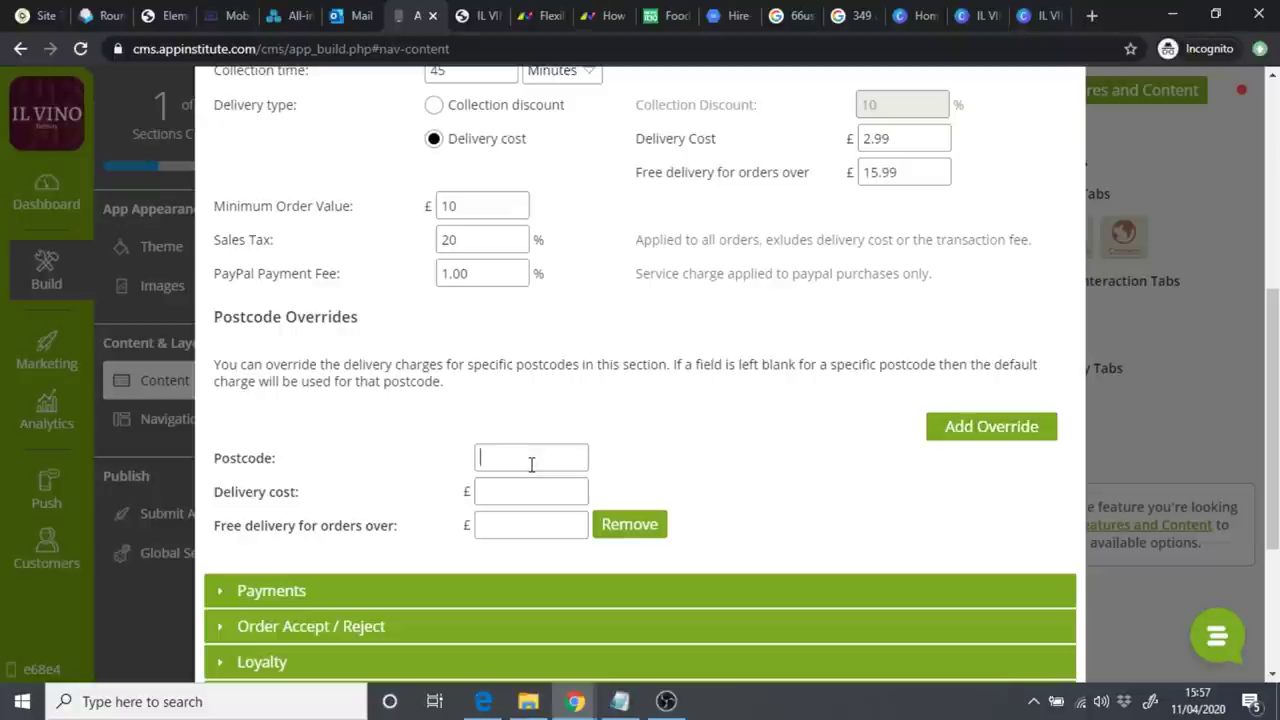
pyautogui.write('Sg13 &s')
pyautogui.press('BackSpace')
pyautogui.press('BackSpace')
pyautogui.press('BackSpace')
pyautogui.press('BackSpace')
pyautogui.press('BackSpace')
pyautogui.press('BackSpace')
pyautogui.press('BackSpace')
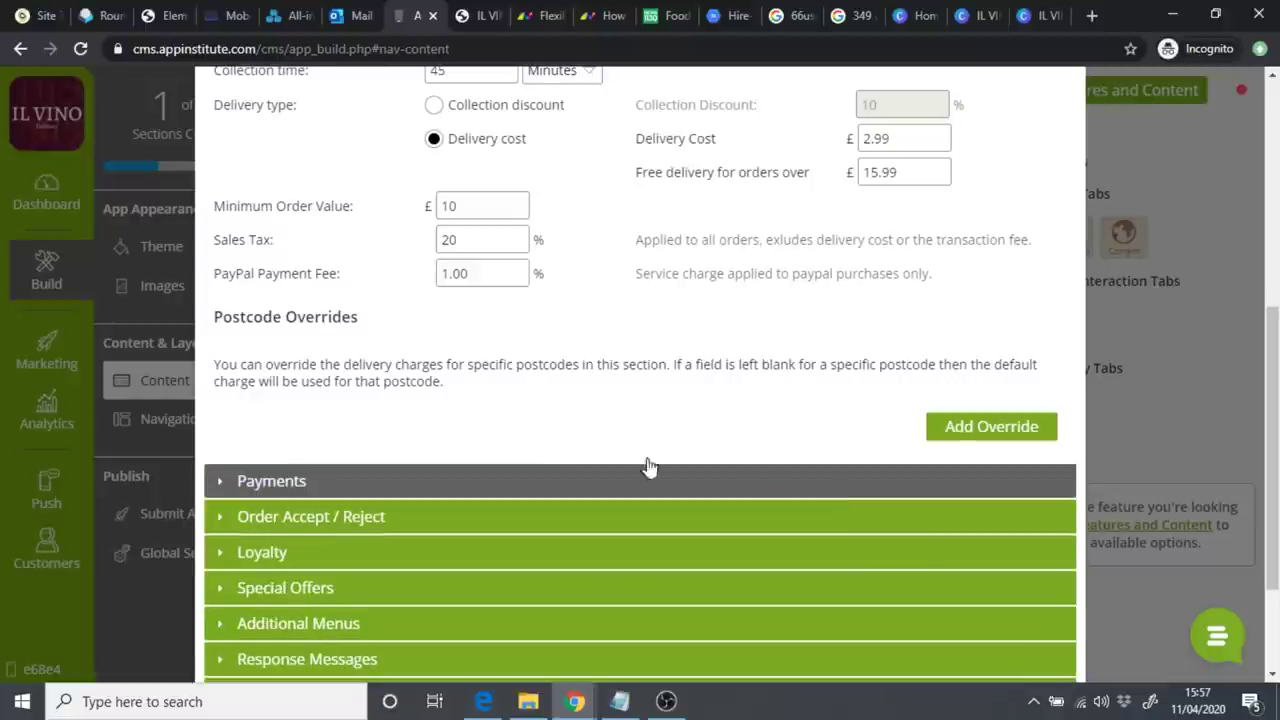
pyautogui.scroll(-1, 556, 447)
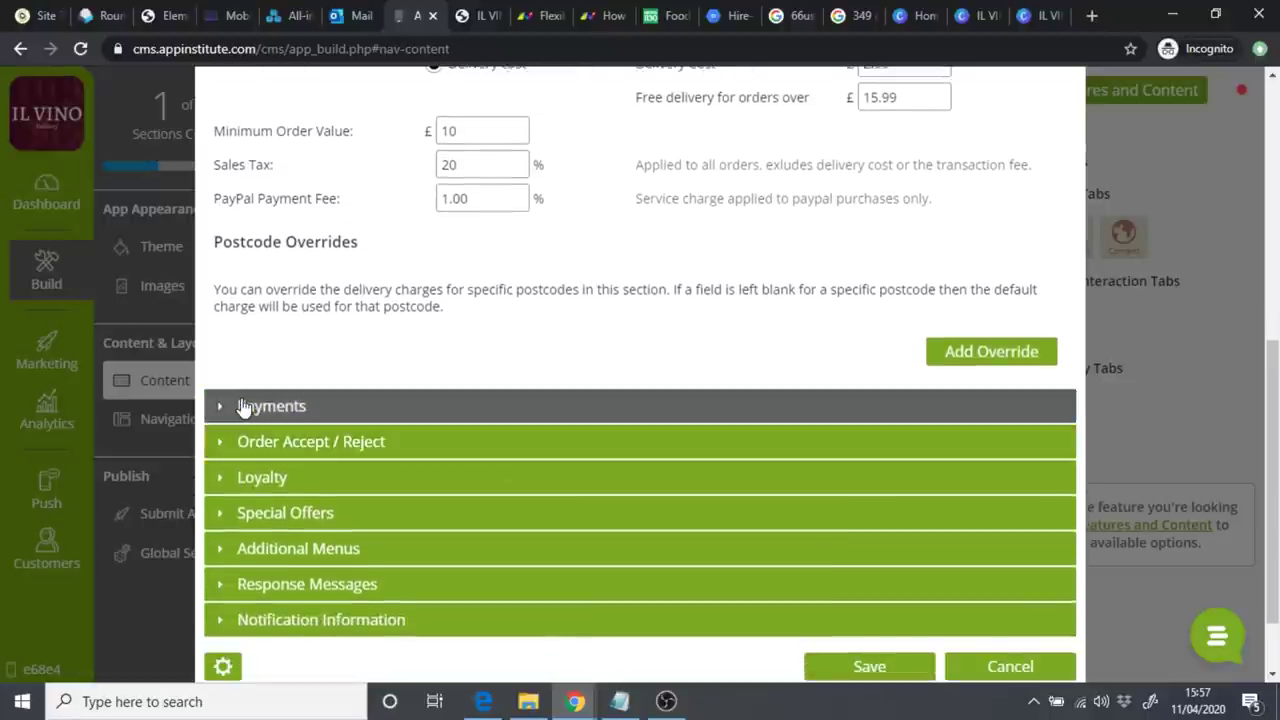
# - Expand Payments and choose Stripe as the credit card payment gateway
pyautogui.click(243, 406)
pyautogui.scroll(3, 482, 251)
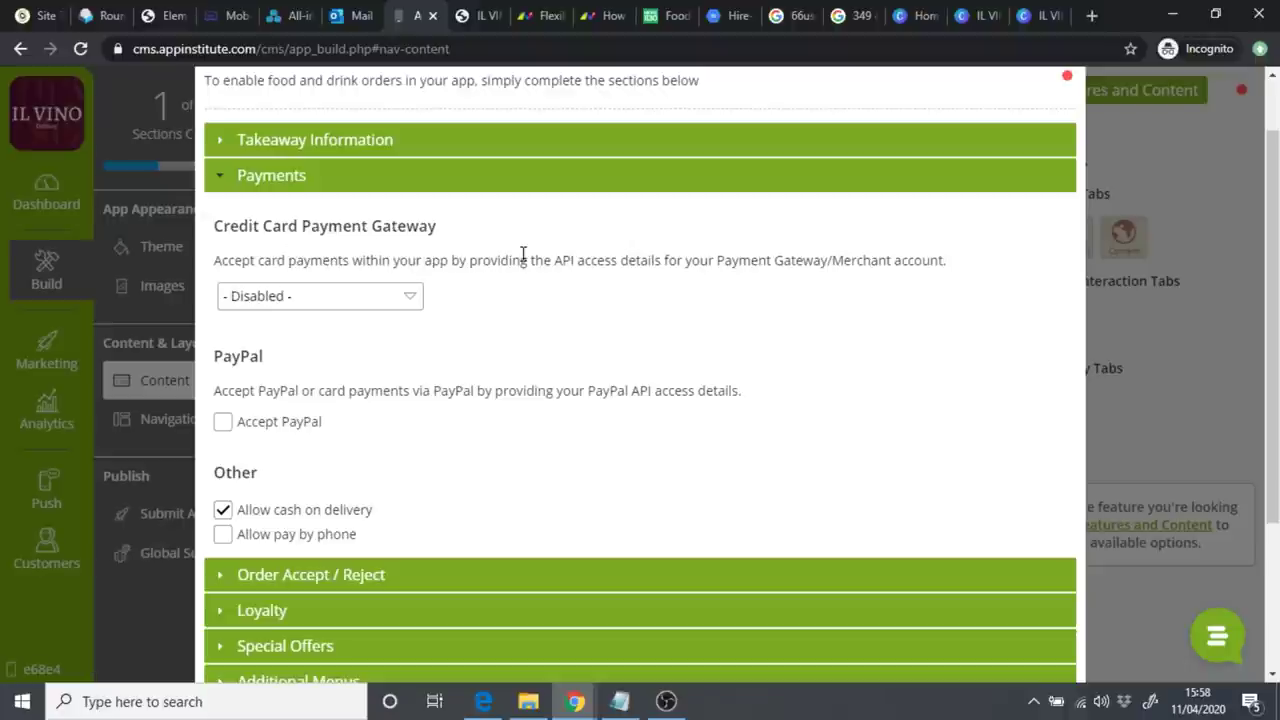
pyautogui.click(360, 298)
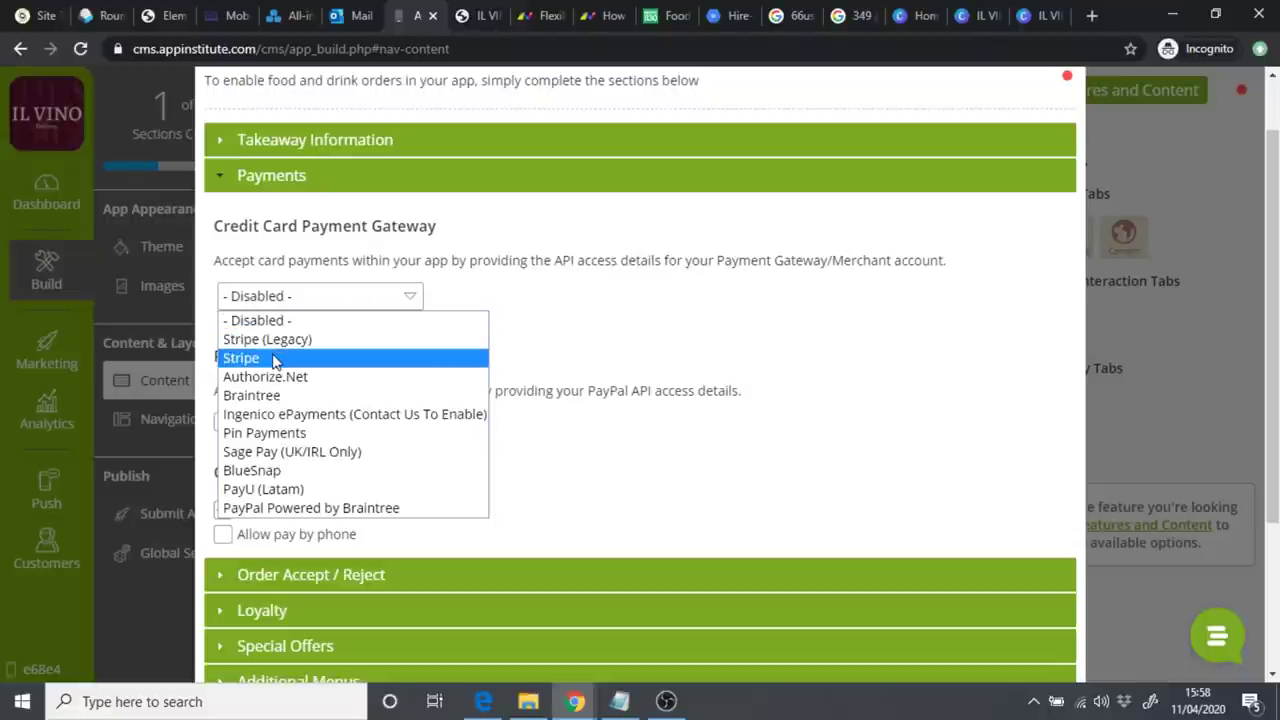
pyautogui.click(275, 359)
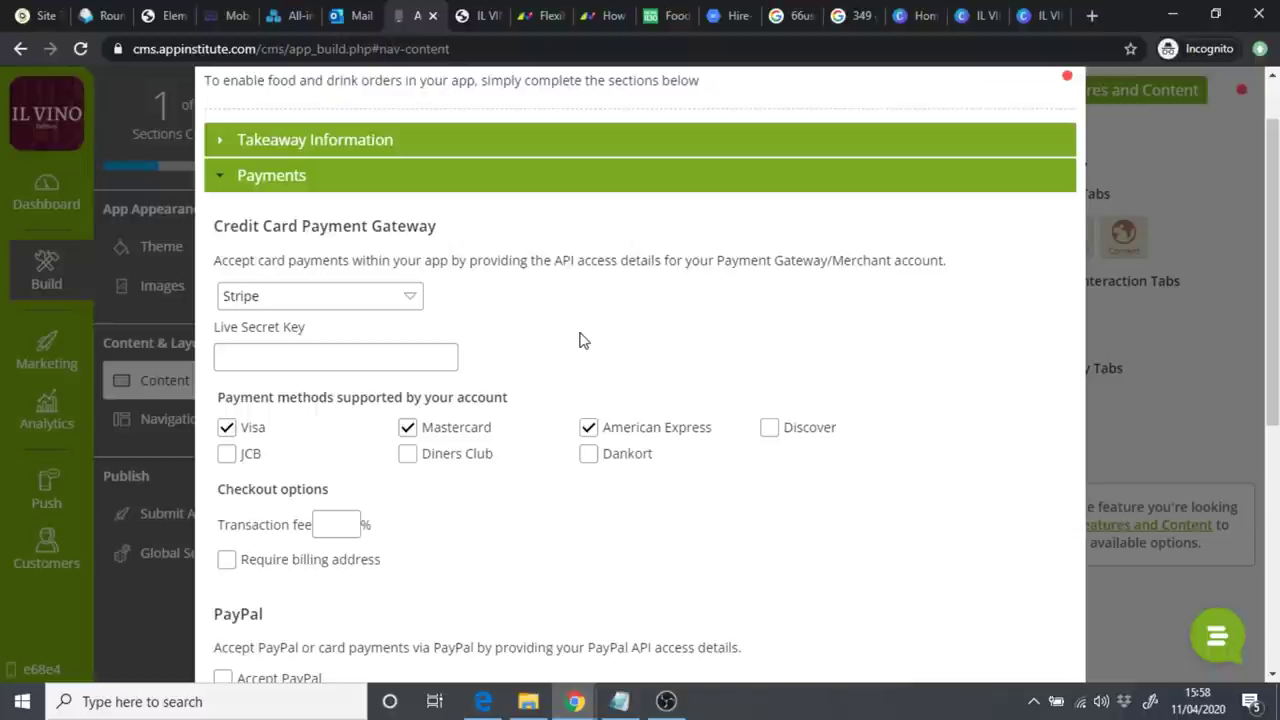
# - Search Google for 'stripe' in a new tab, open Stripe.com, then return to AppInstitute
pyautogui.click(1091, 18)
pyautogui.write('stripe')
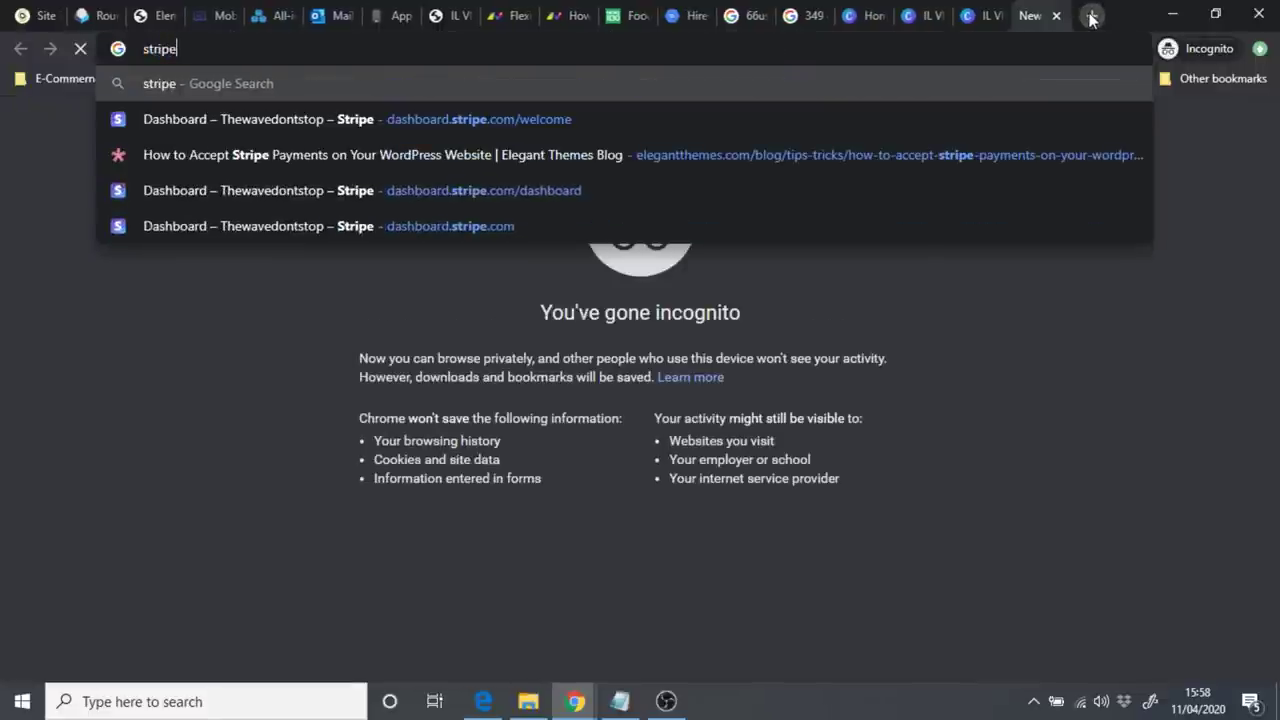
pyautogui.press('Return')
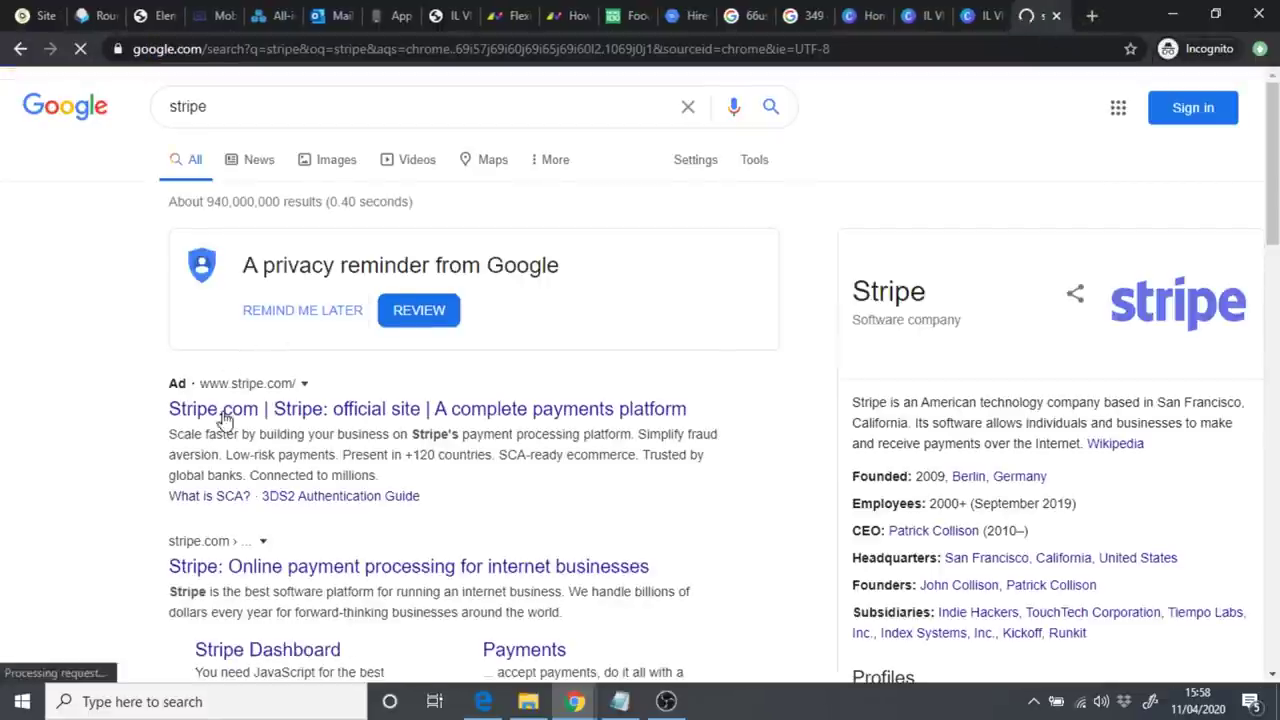
pyautogui.click(190, 410)
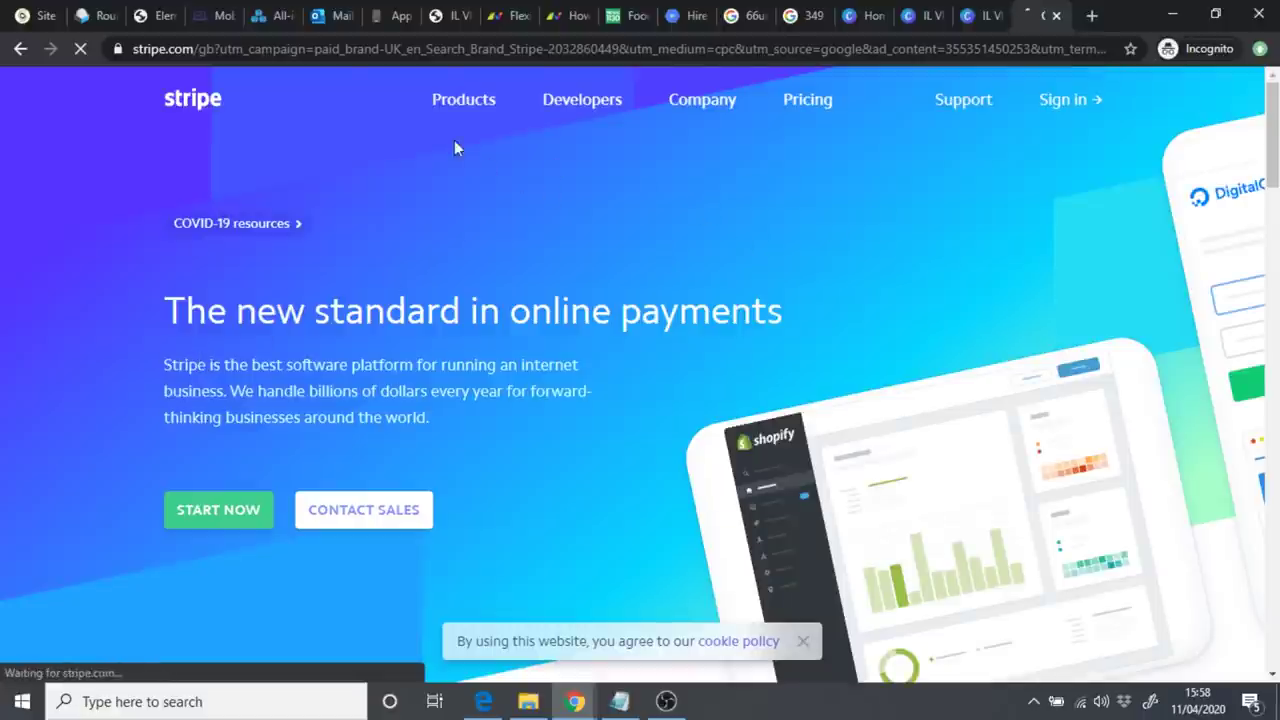
pyautogui.click(390, 15)
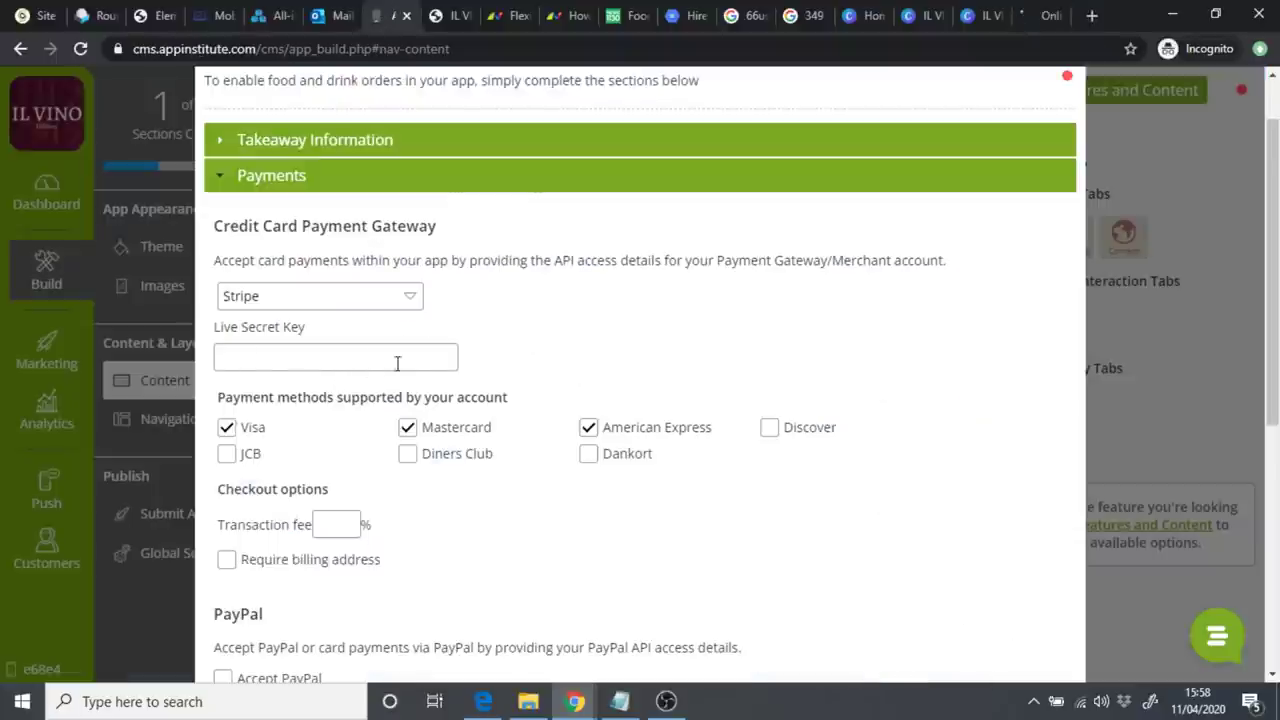
# - Require a billing address for Stripe, accept PayPal, and turn off cash on delivery
pyautogui.click(340, 349)
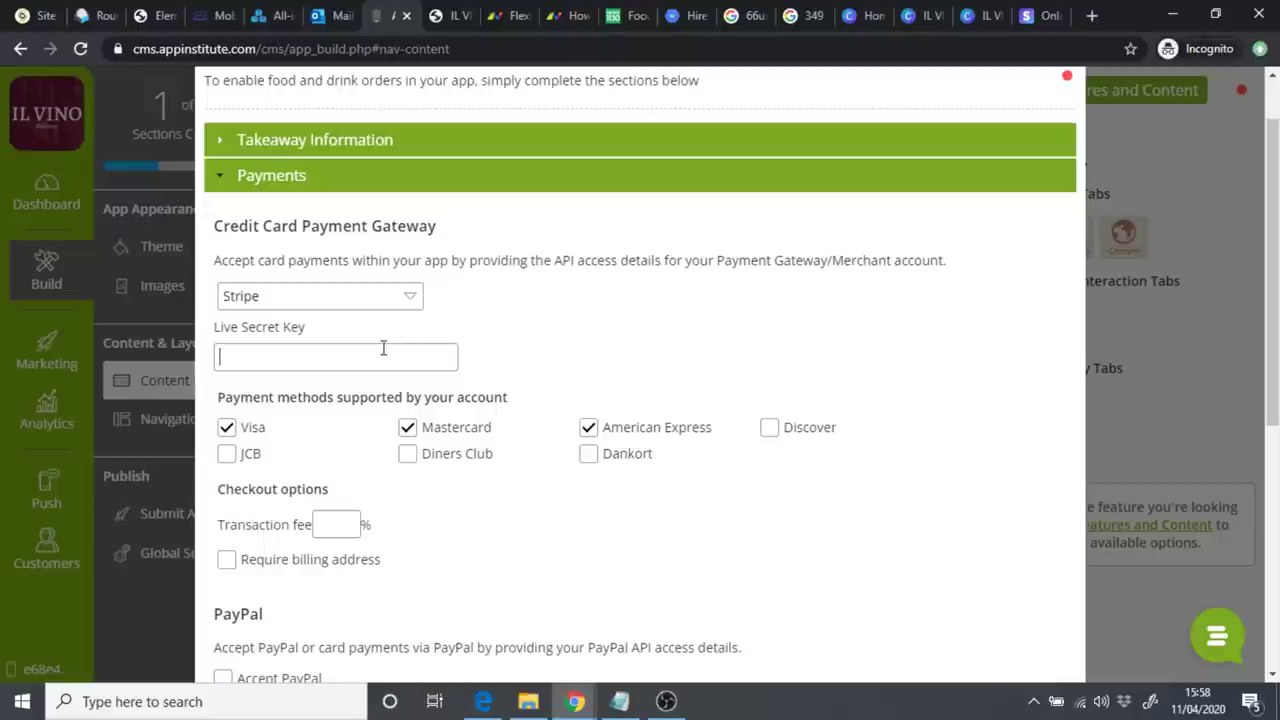
pyautogui.scroll(-1, 603, 330)
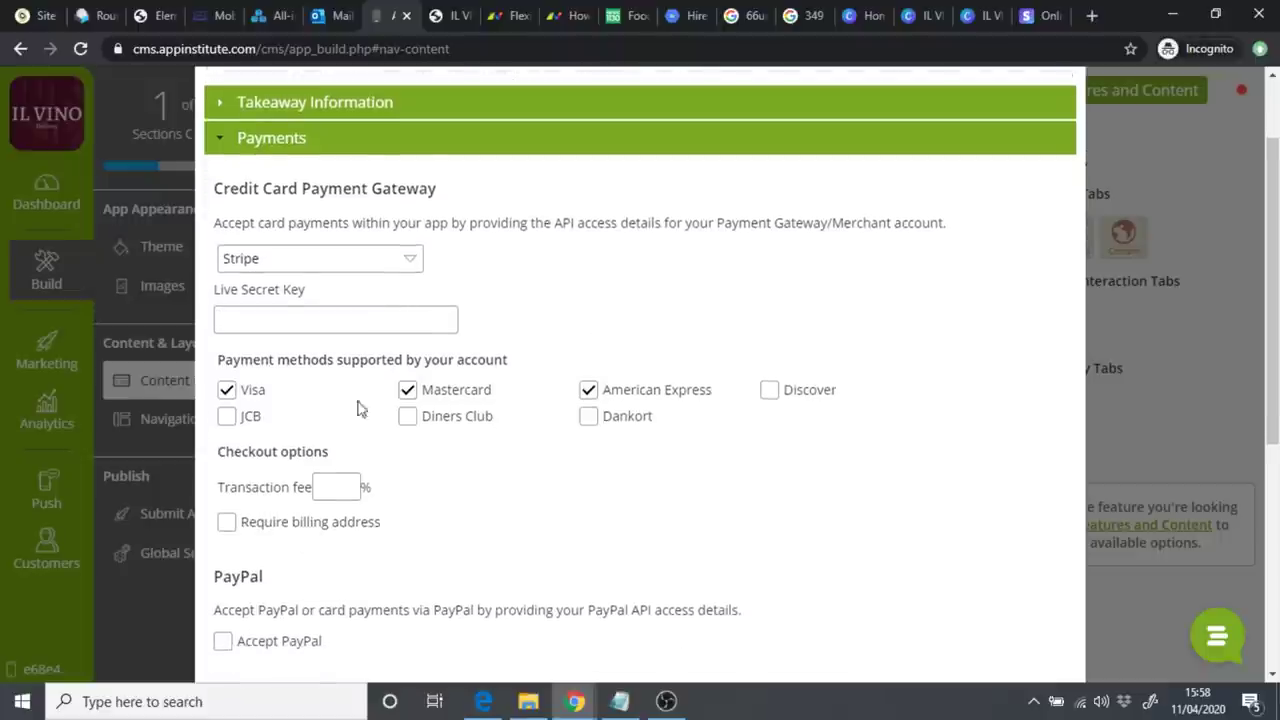
pyautogui.scroll(-1, 636, 395)
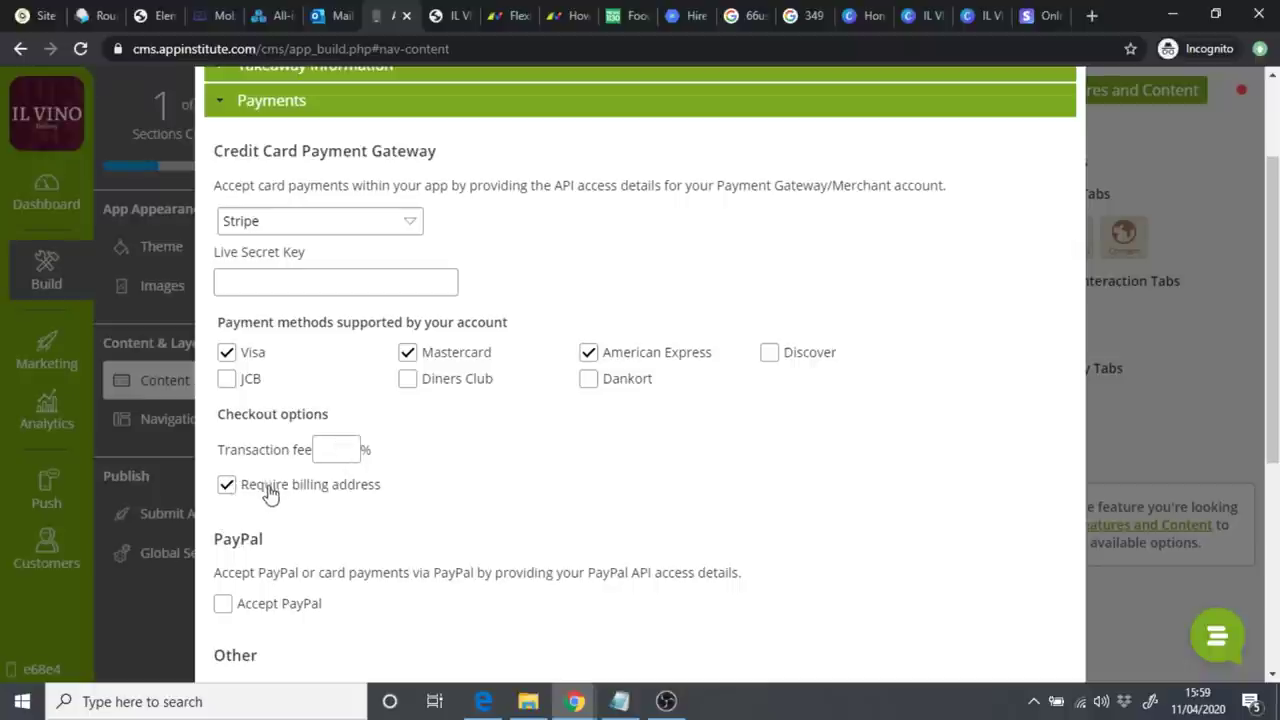
pyautogui.scroll(-3, 371, 503)
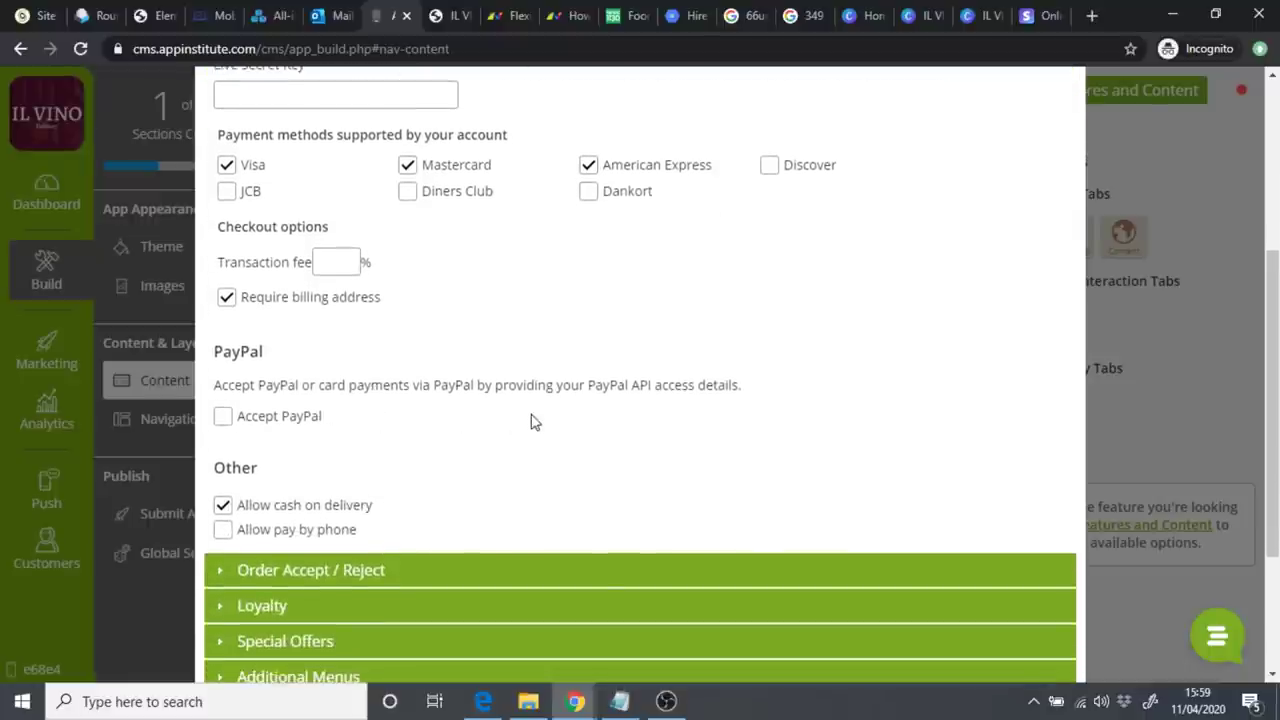
pyautogui.click(223, 416)
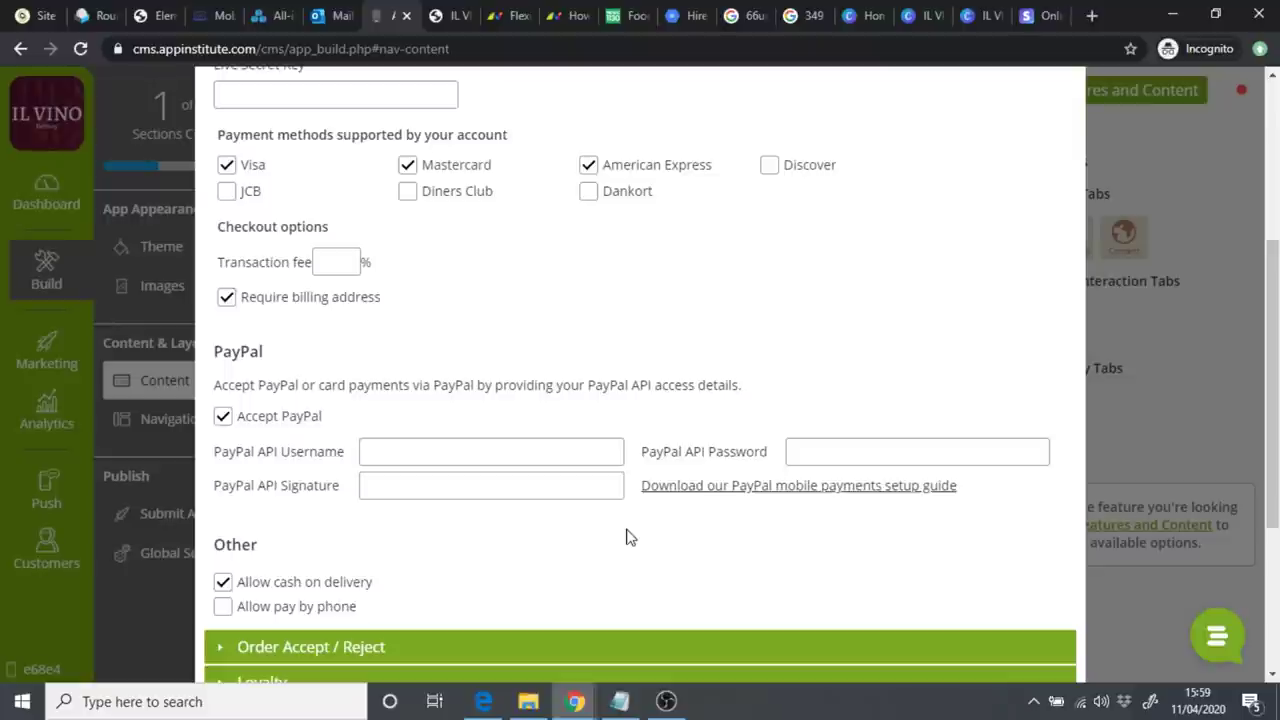
pyautogui.scroll(-1, 626, 537)
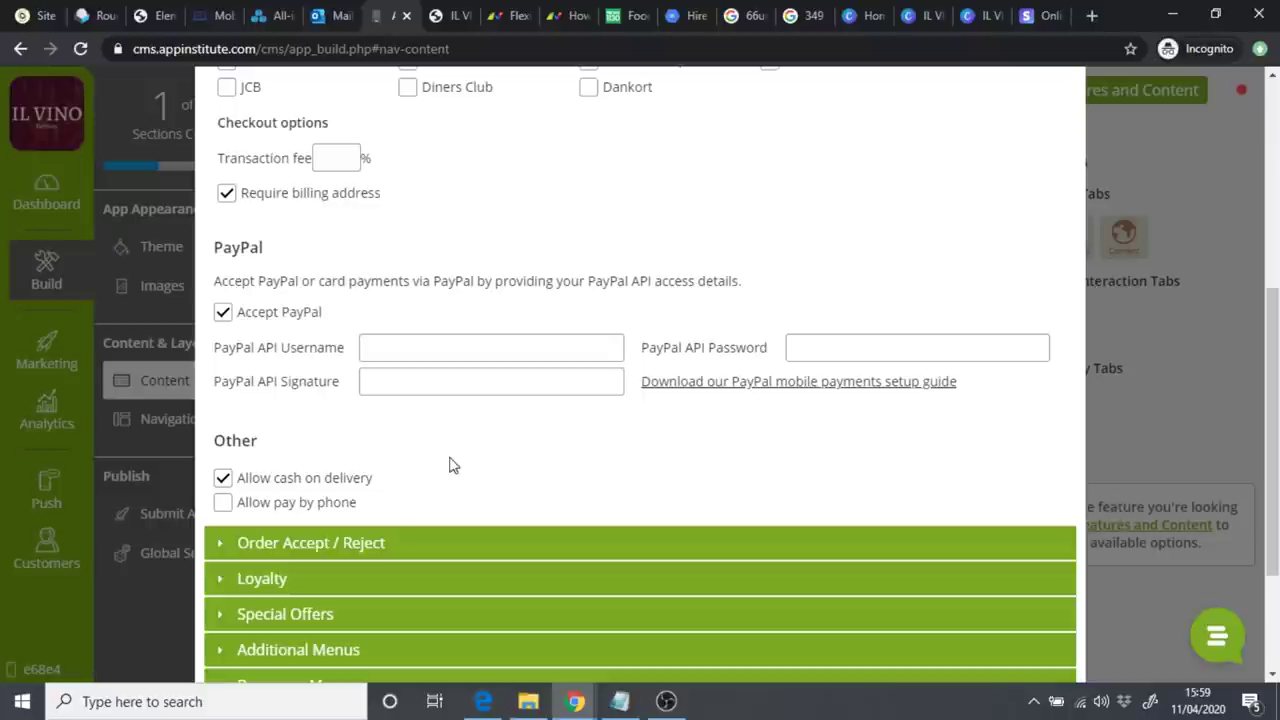
pyautogui.click(222, 479)
pyautogui.scroll(-1, 481, 465)
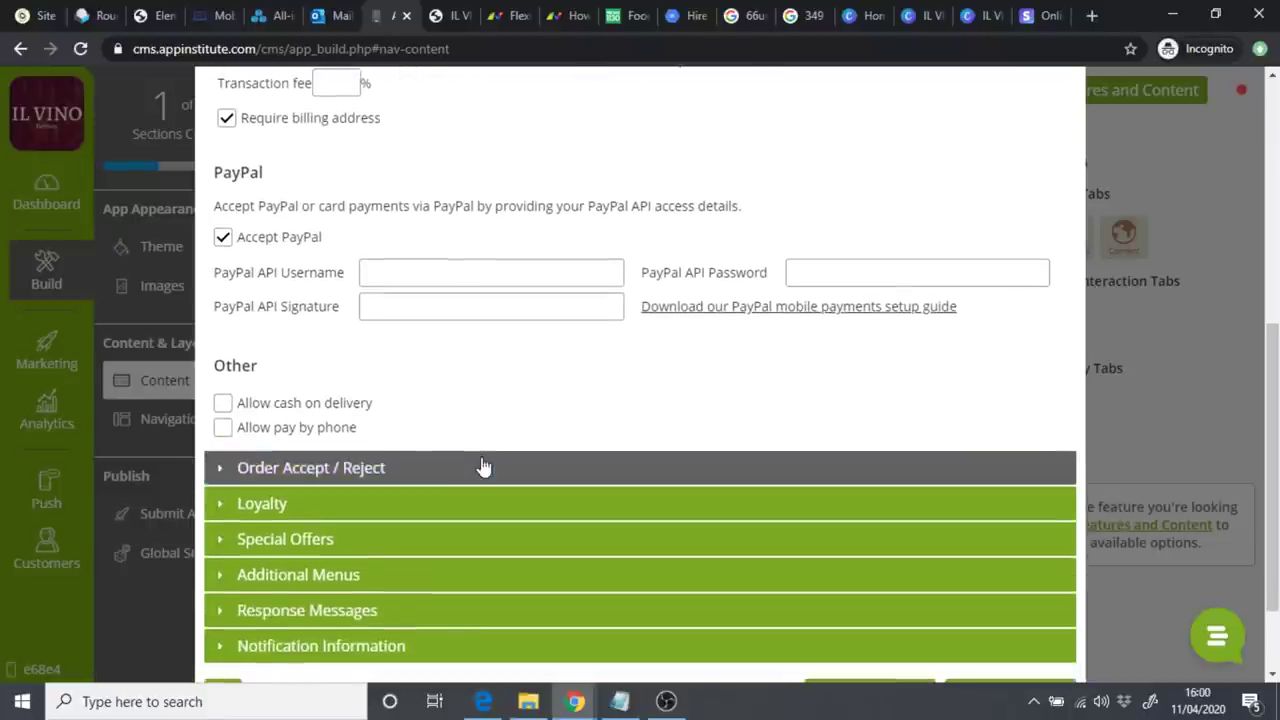
# - Expand and then collapse the Order Accept / Reject settings
pyautogui.click(352, 478)
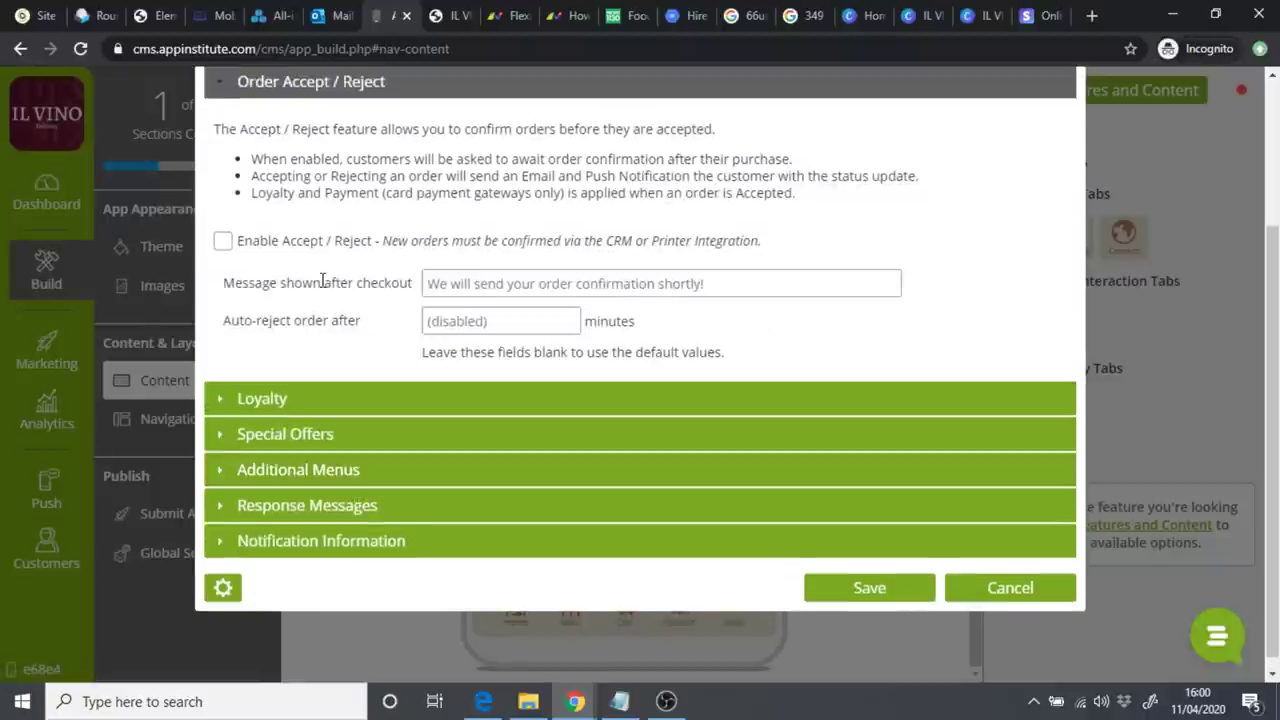
pyautogui.scroll(1, 322, 282)
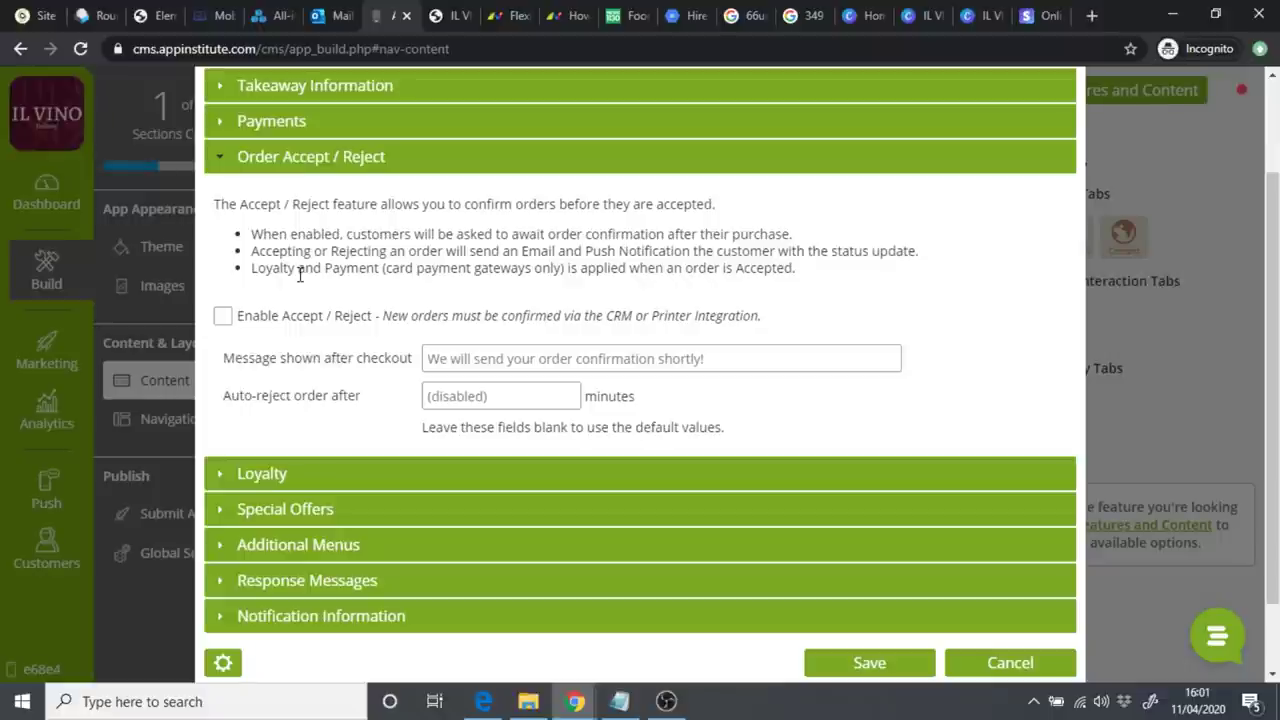
pyautogui.click(312, 175)
# - Give customers a 10% loyalty bonus with a £100 minimum spend
pyautogui.click(289, 323)
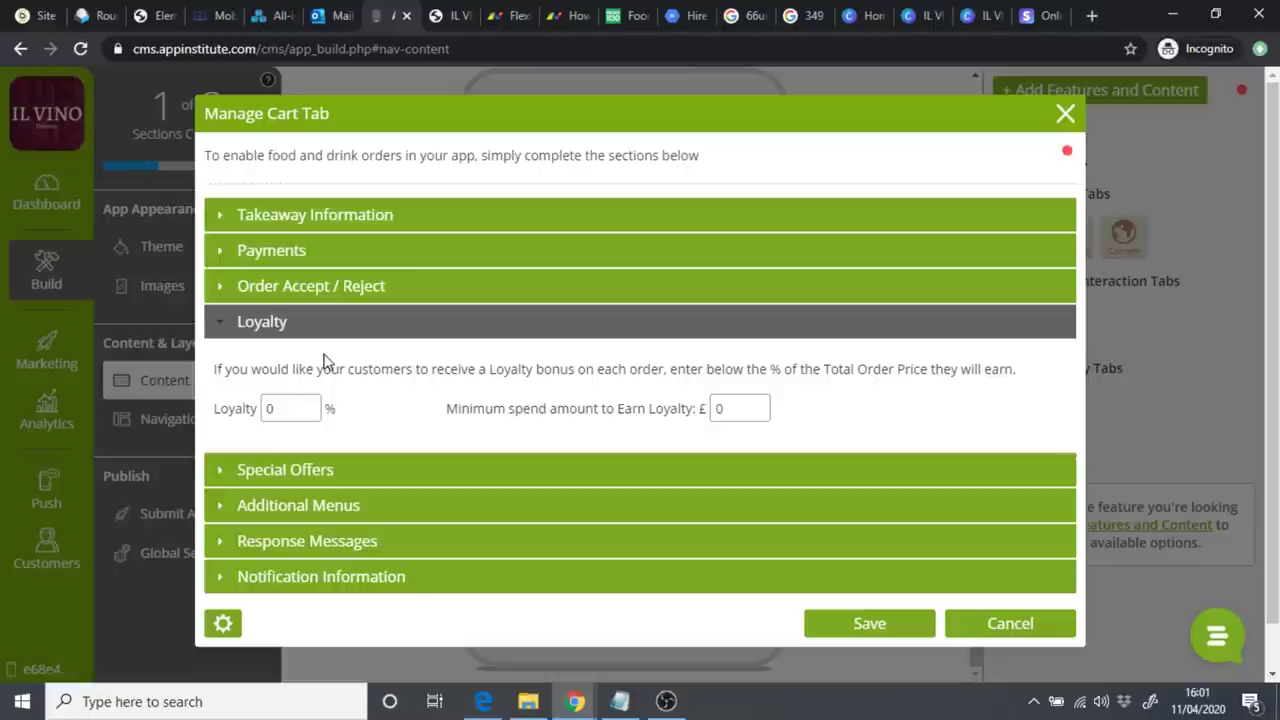
pyautogui.click(266, 408)
pyautogui.write('1')
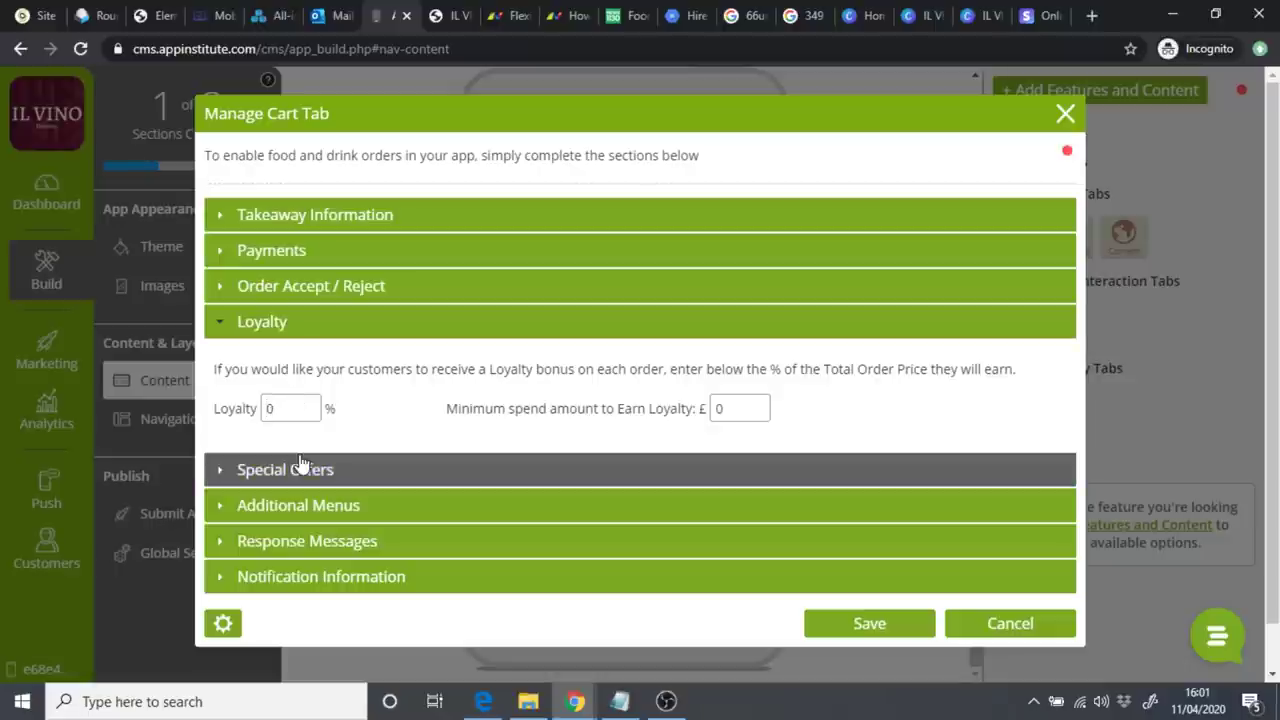
pyautogui.click(733, 411)
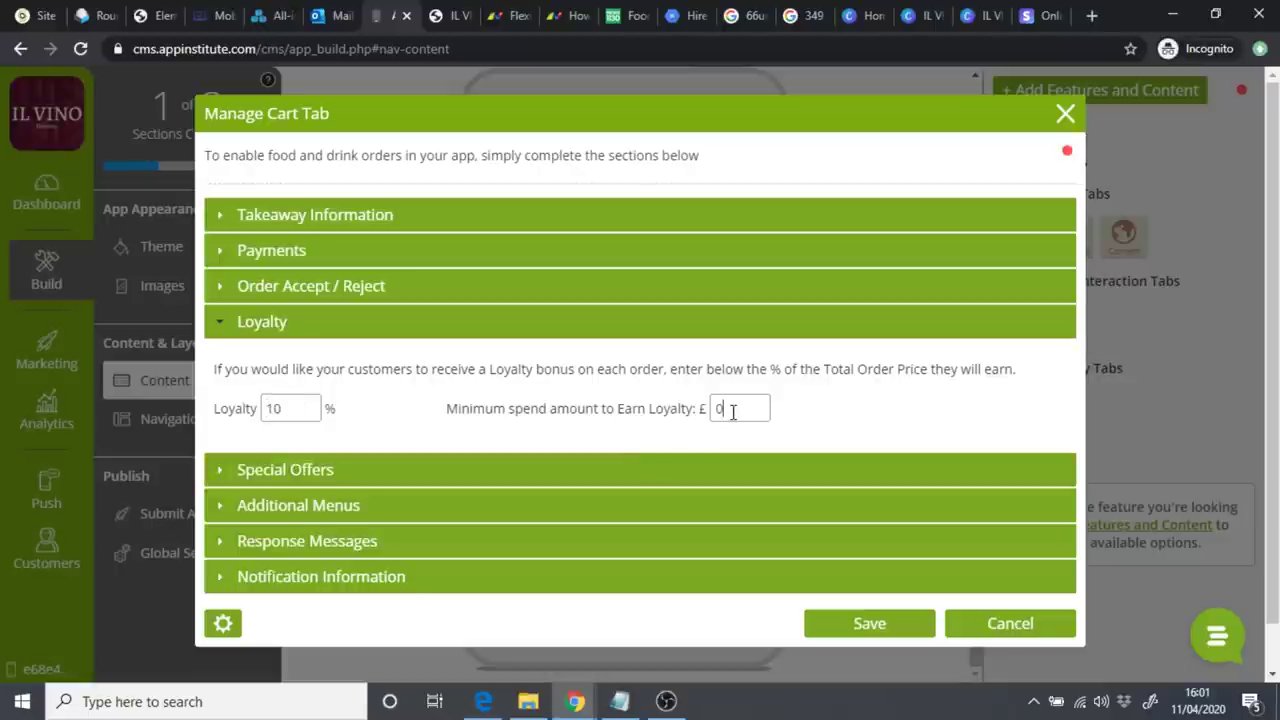
pyautogui.write('100')
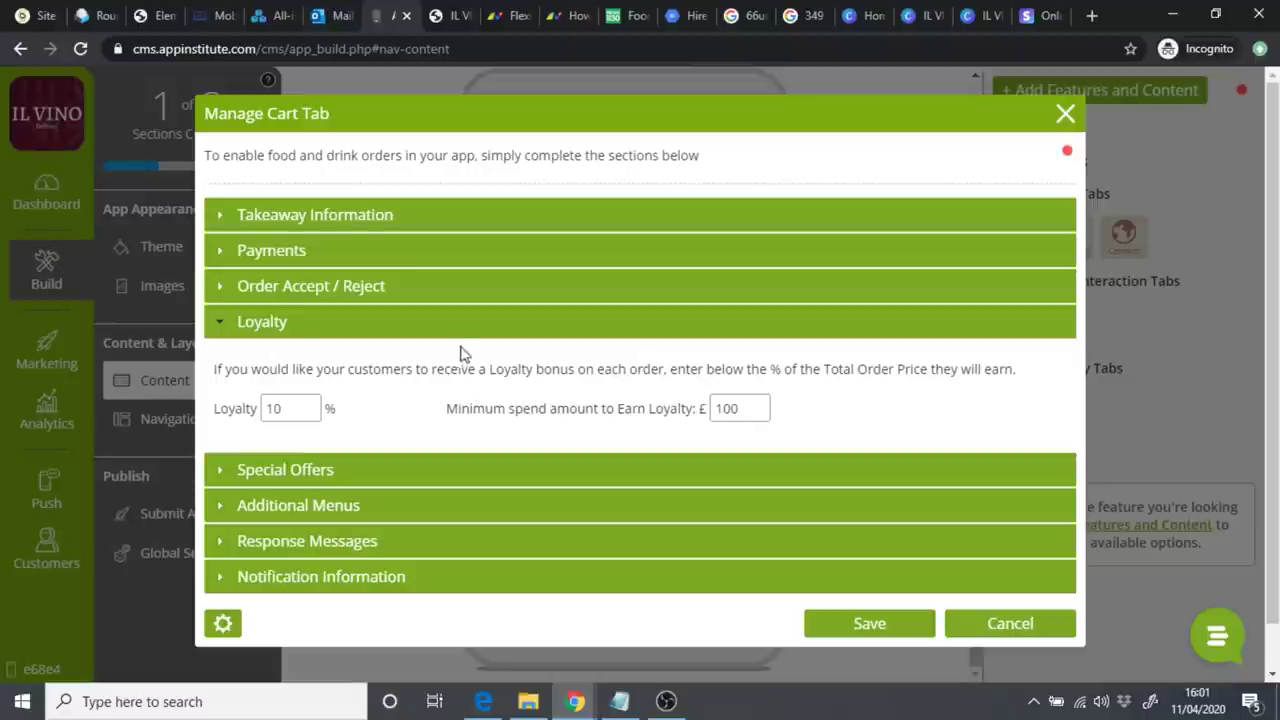
pyautogui.click(317, 328)
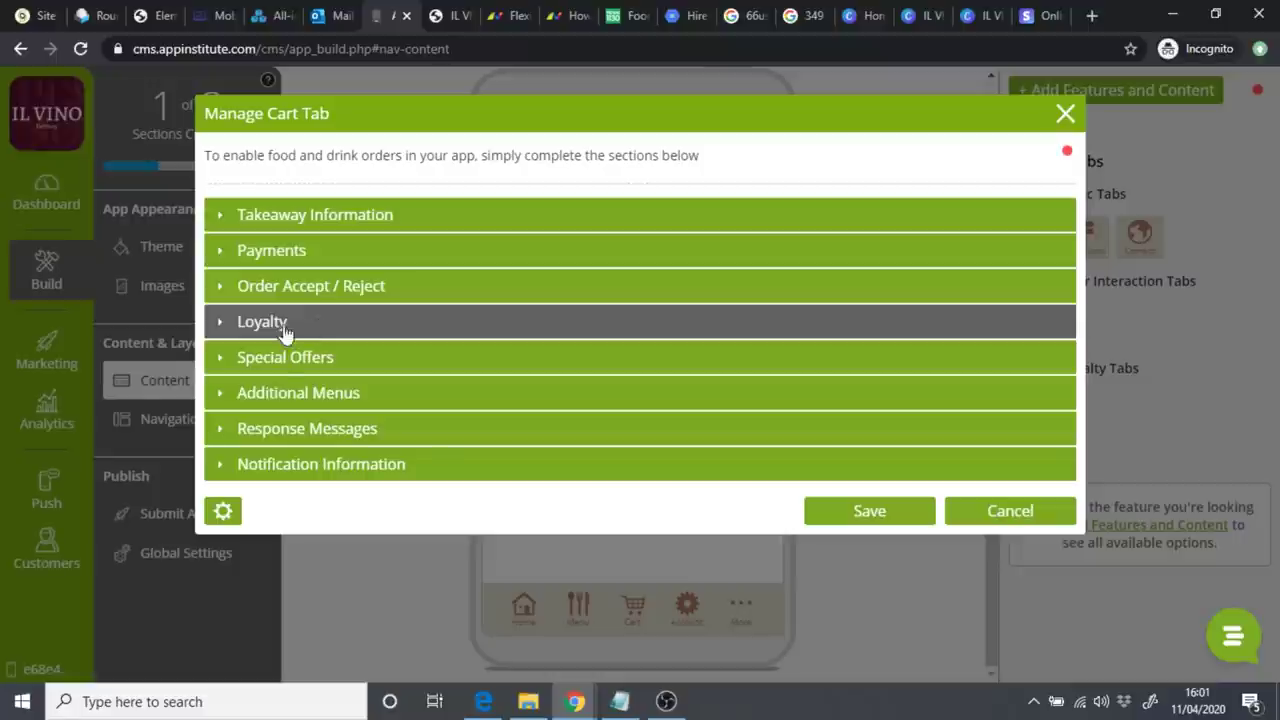
# - Set a 30% first-order discount and leave Special Offer Discount at No discount
pyautogui.click(285, 360)
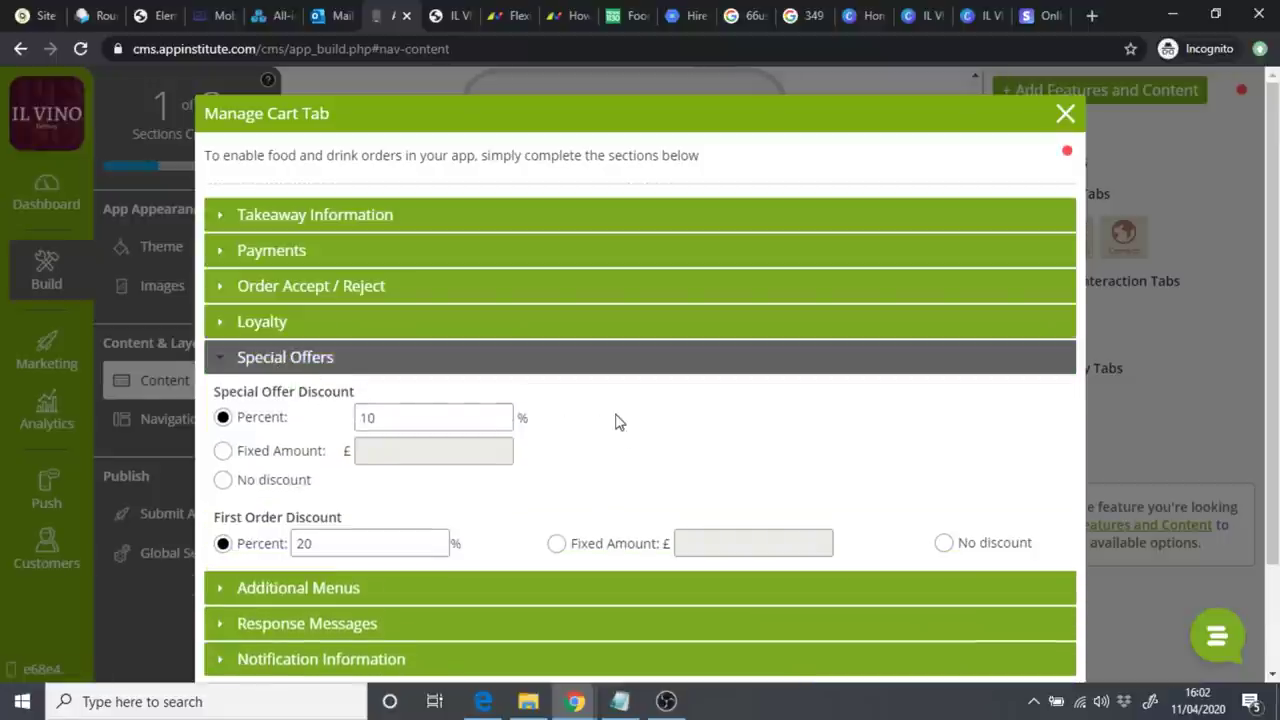
pyautogui.click(224, 422)
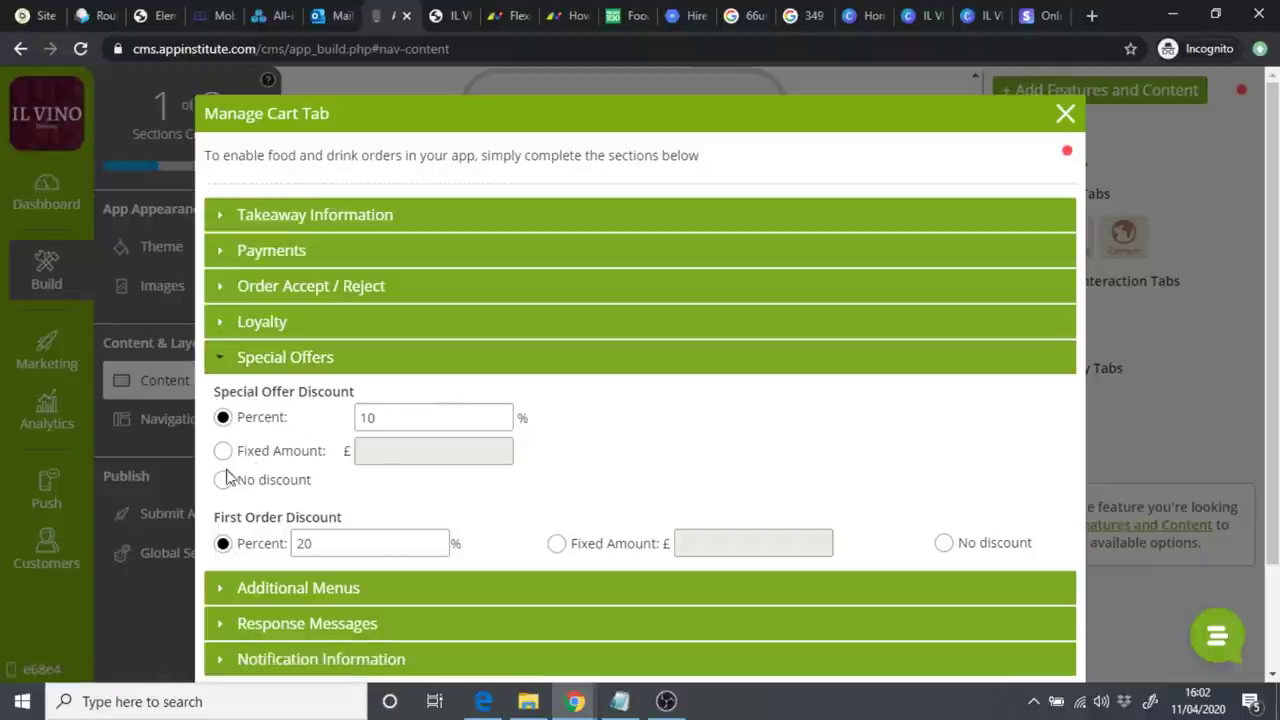
pyautogui.click(224, 479)
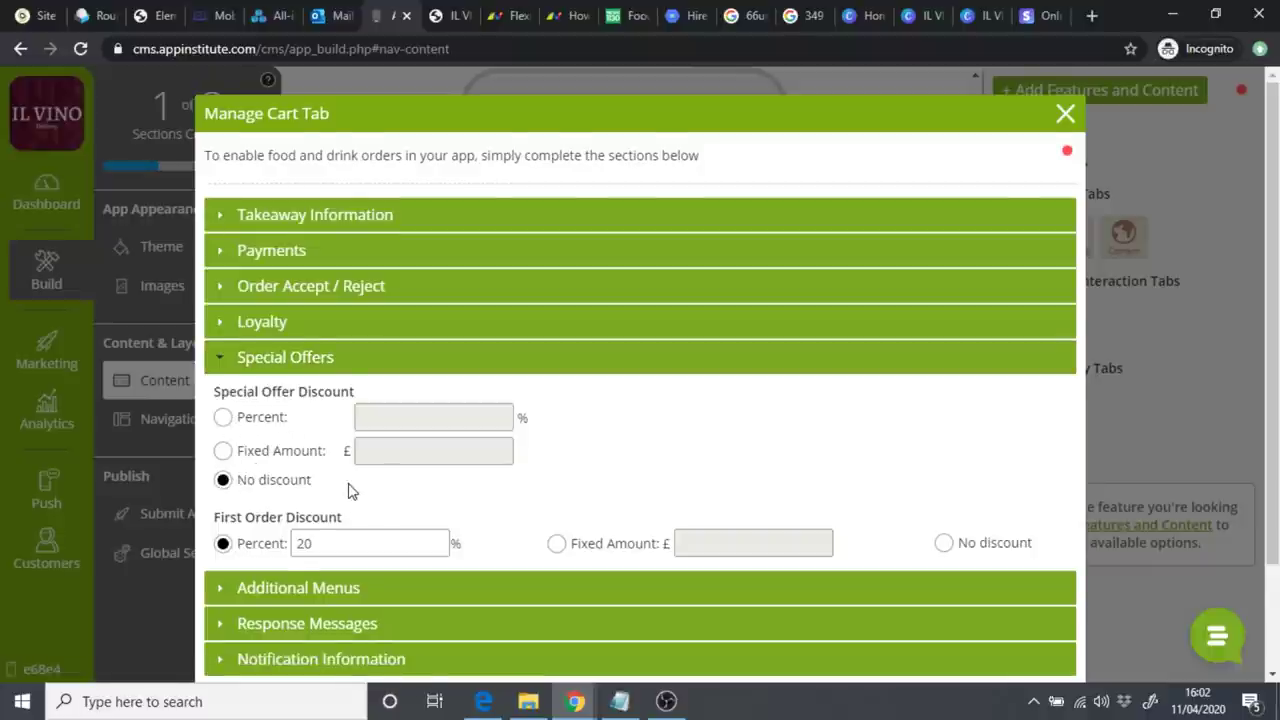
pyautogui.scroll(-1, 348, 490)
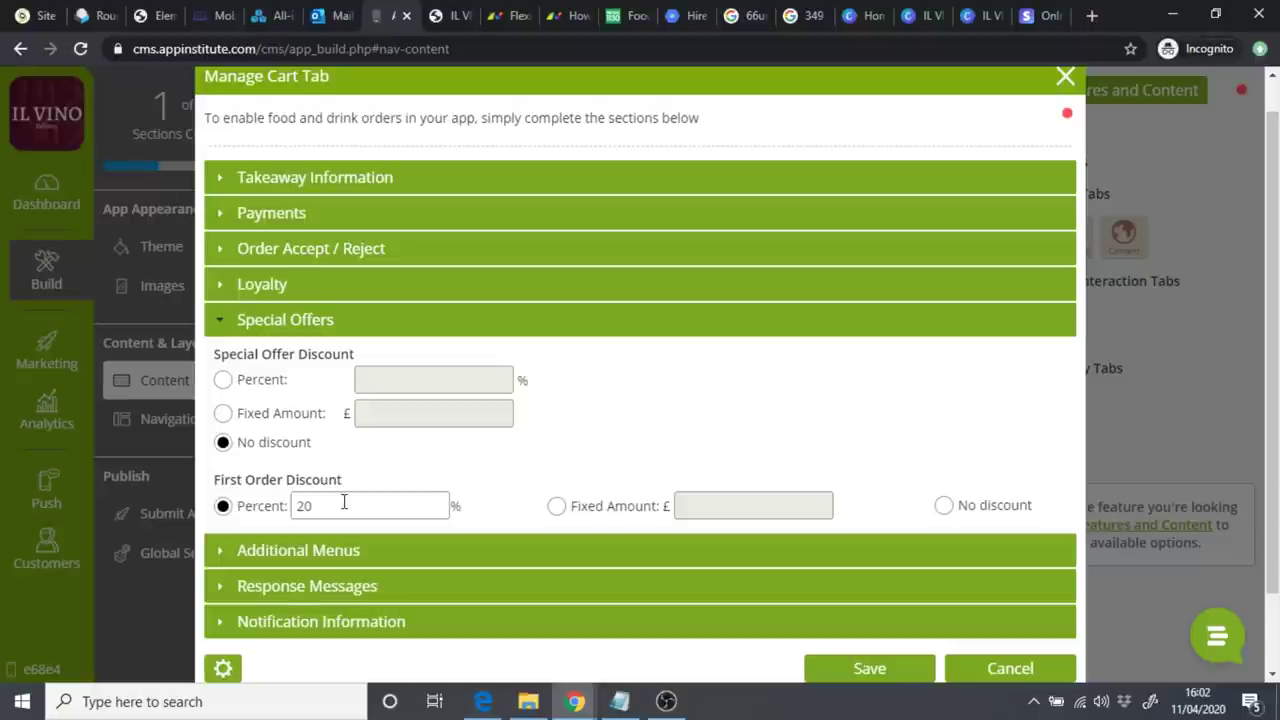
pyautogui.press('Left')
pyautogui.press('BackSpace')
pyautogui.write('3')
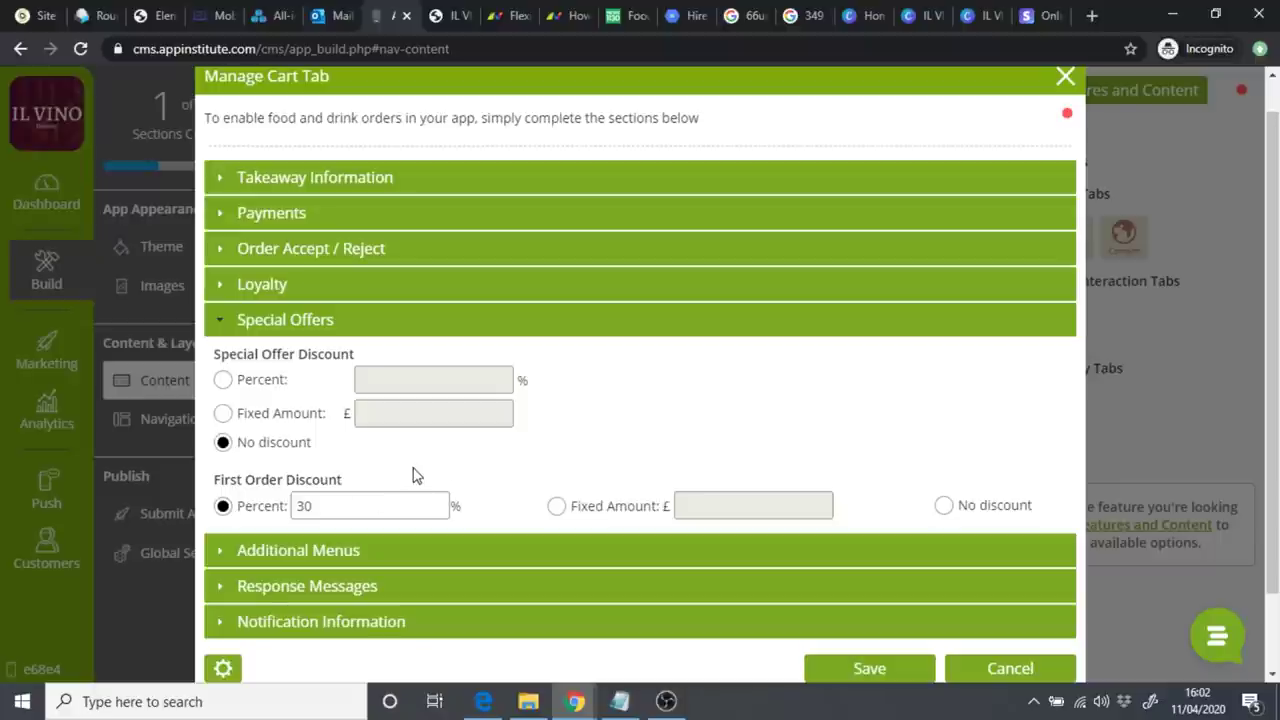
pyautogui.click(340, 330)
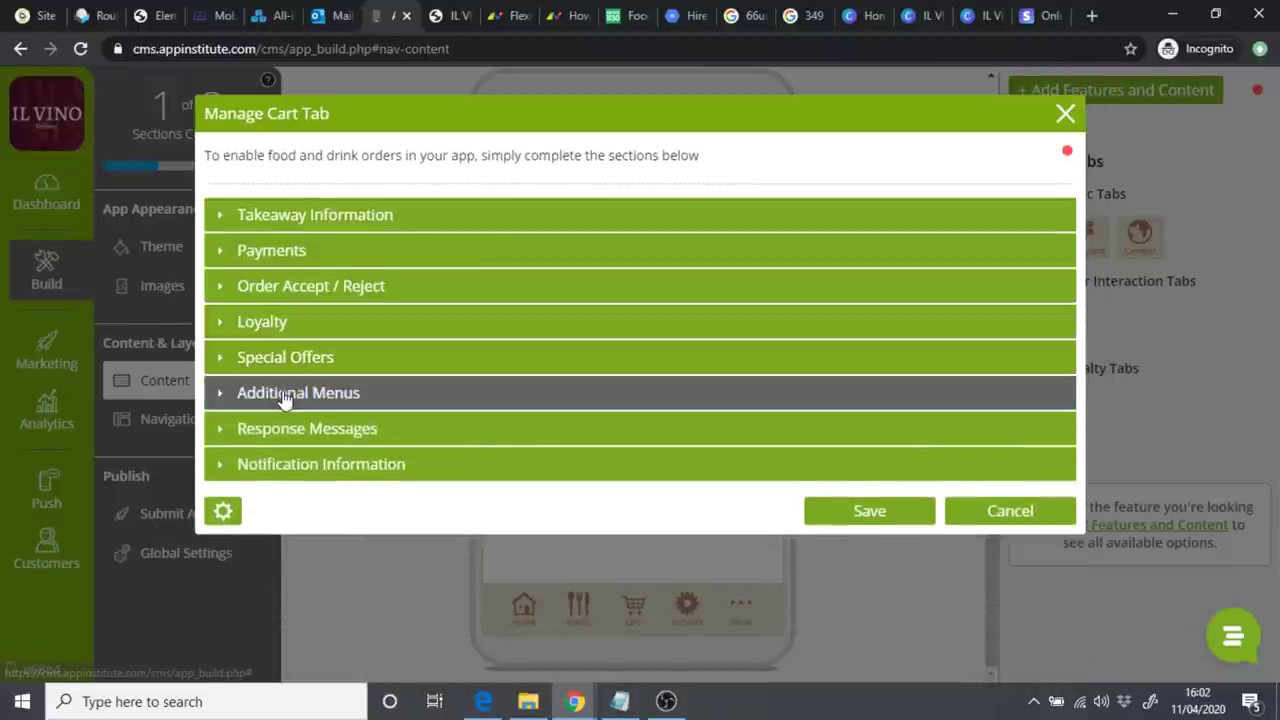
pyautogui.click(290, 395)
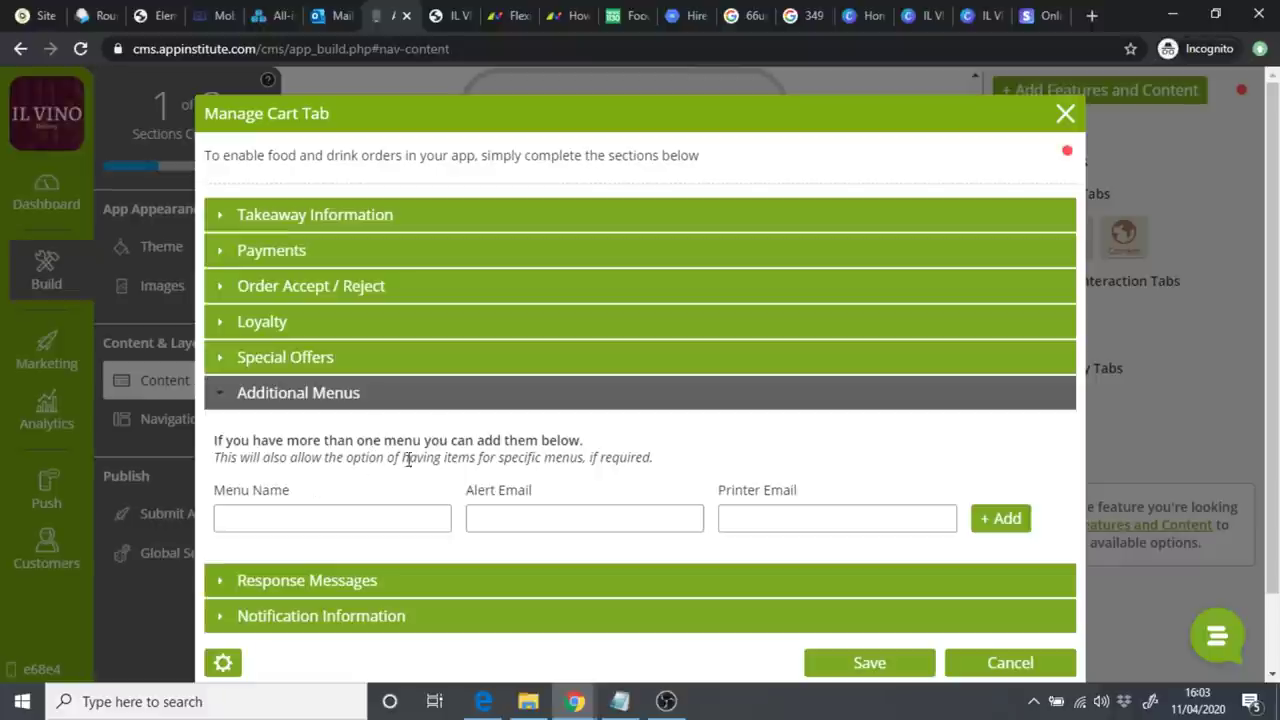
pyautogui.click(286, 402)
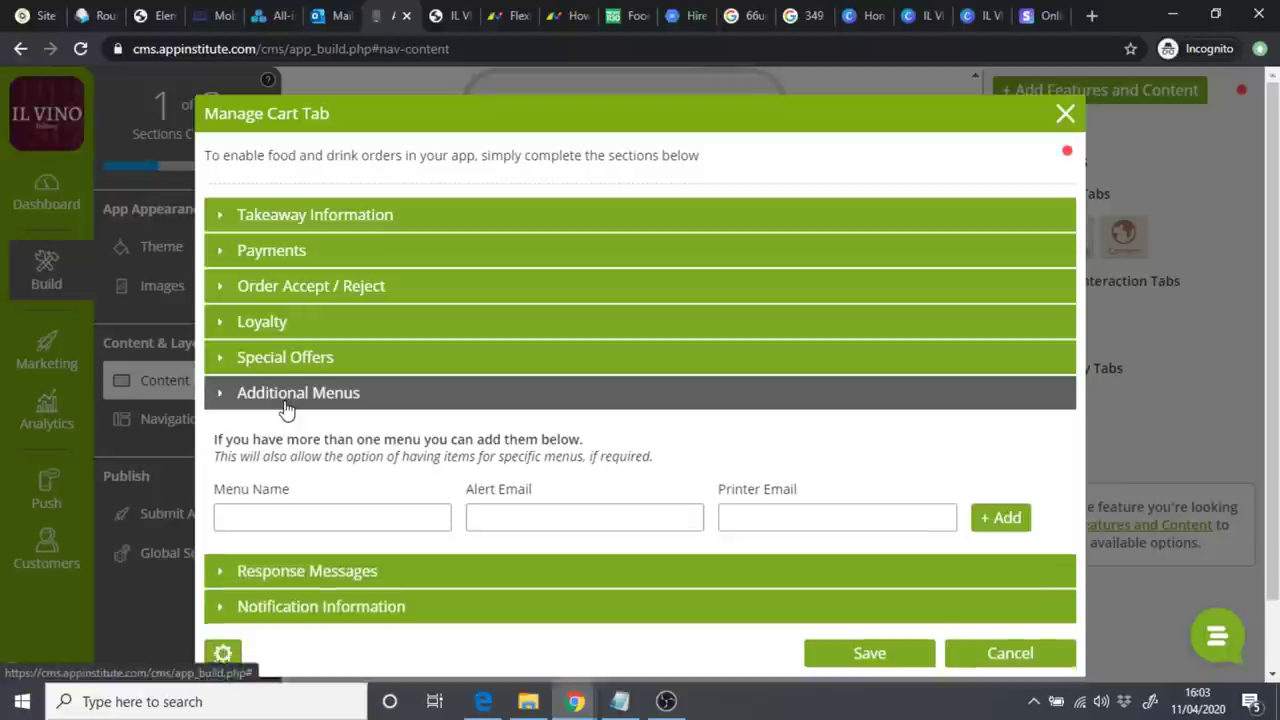
pyautogui.click(325, 438)
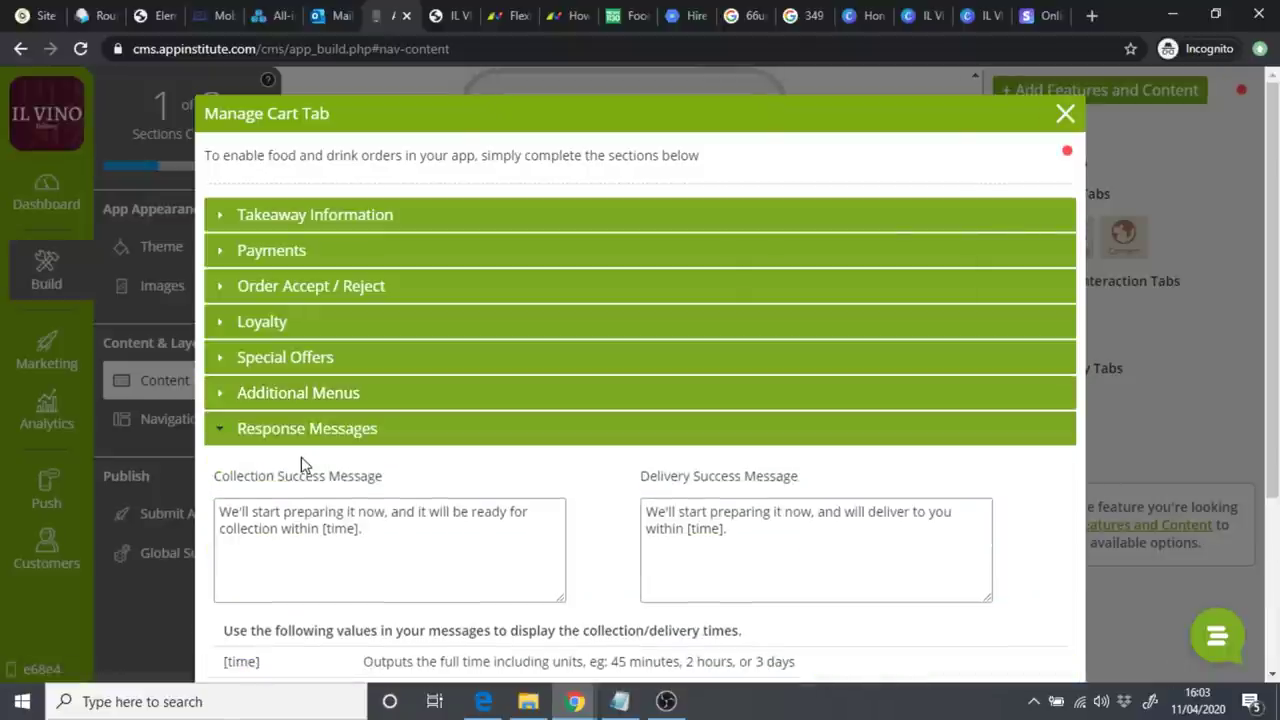
pyautogui.scroll(-3, 303, 457)
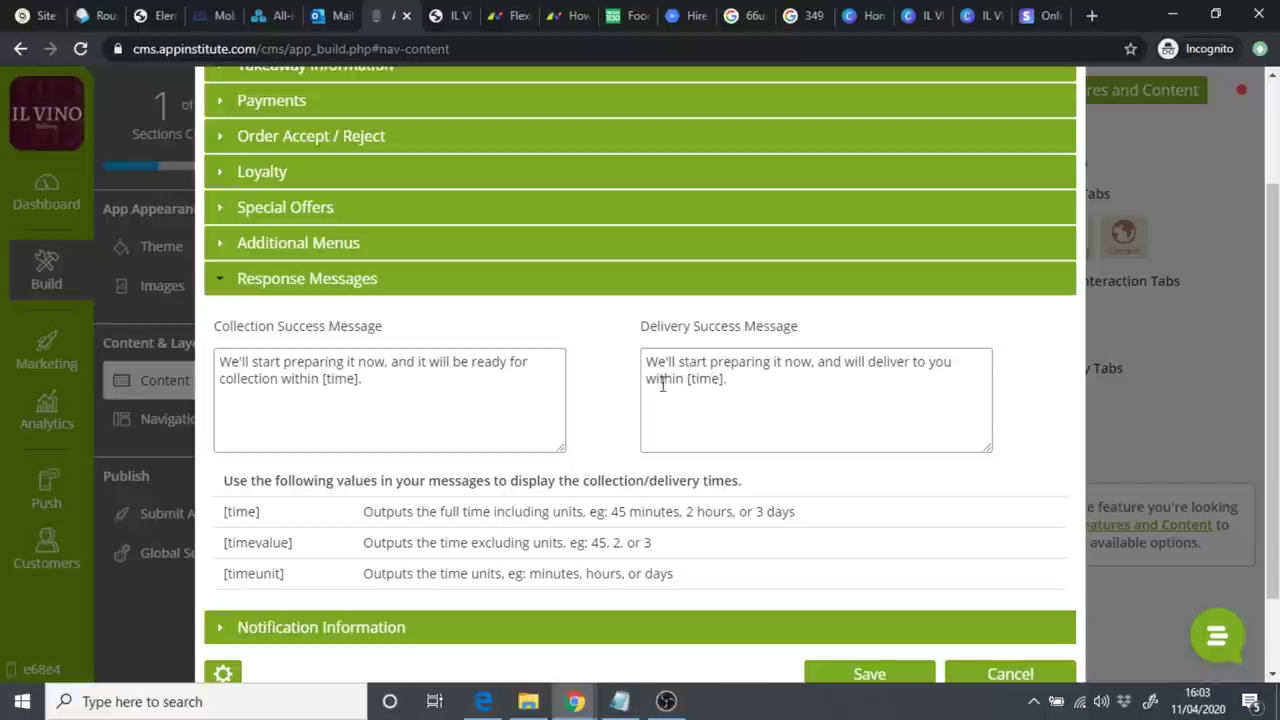
pyautogui.scroll(2, 645, 362)
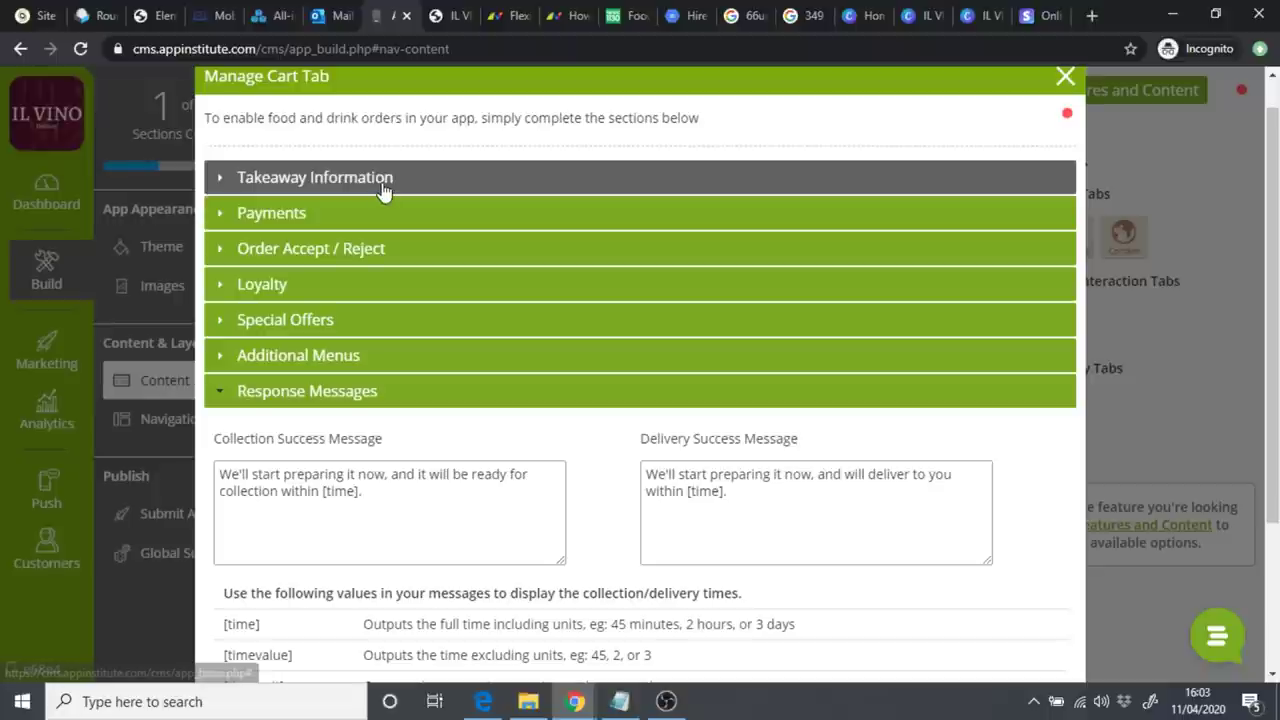
pyautogui.click(383, 180)
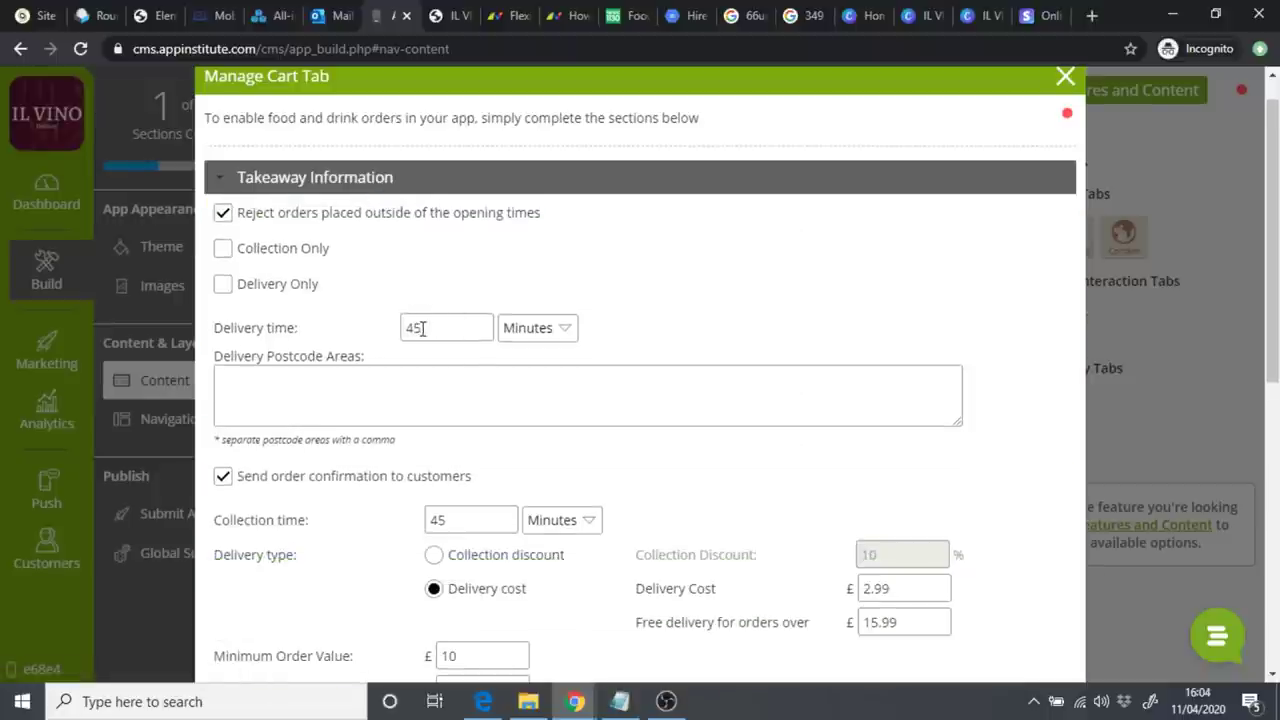
pyautogui.click(333, 186)
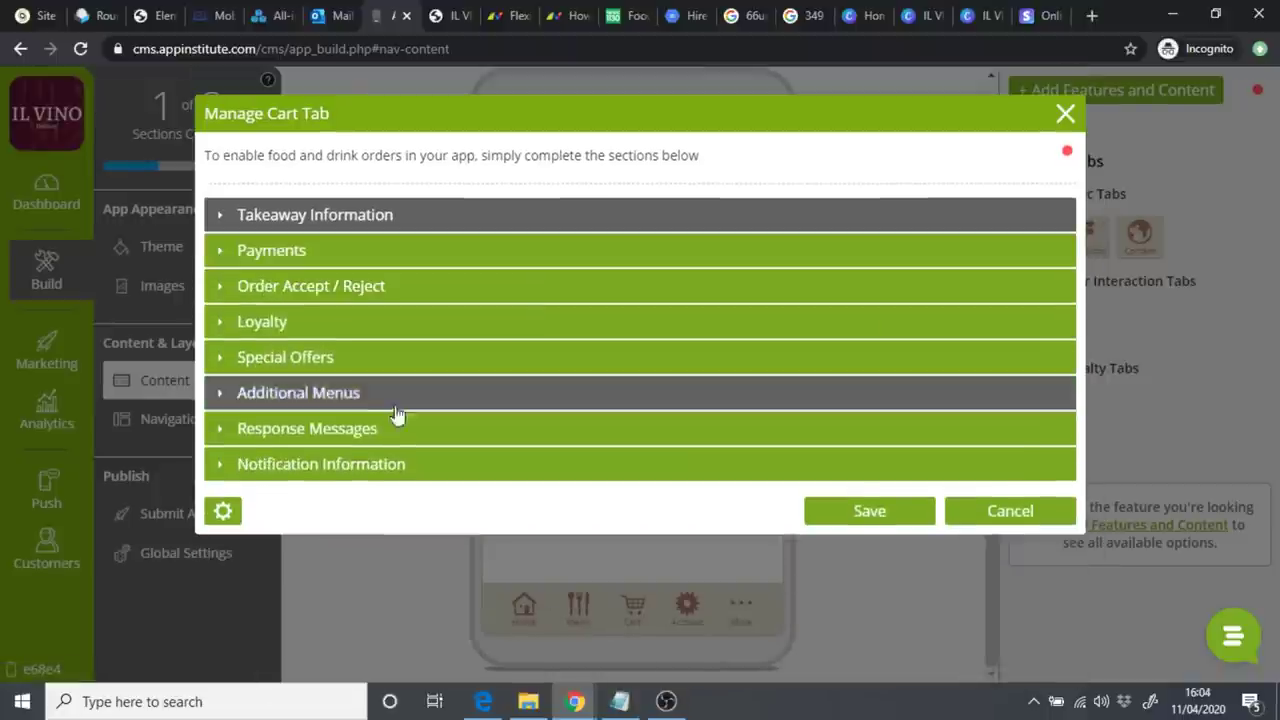
pyautogui.click(351, 430)
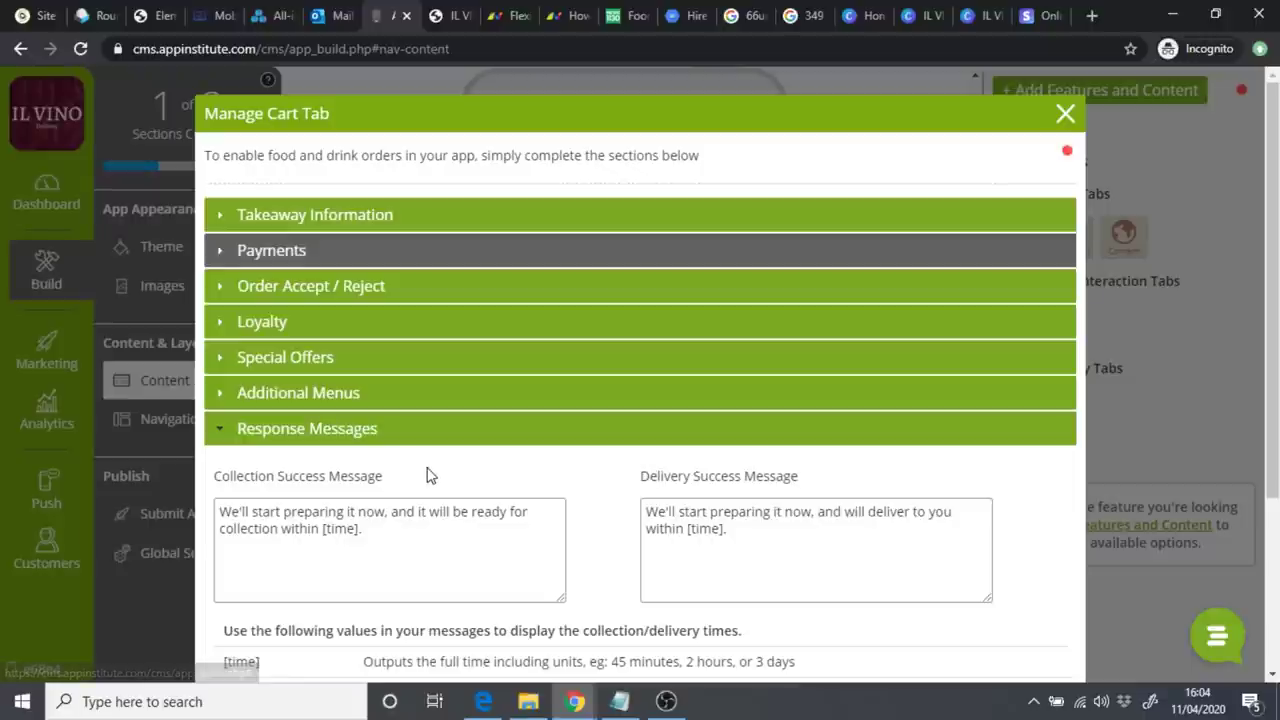
pyautogui.scroll(-3, 428, 470)
pyautogui.moveTo(368, 381); pyautogui.dragTo(213, 357)
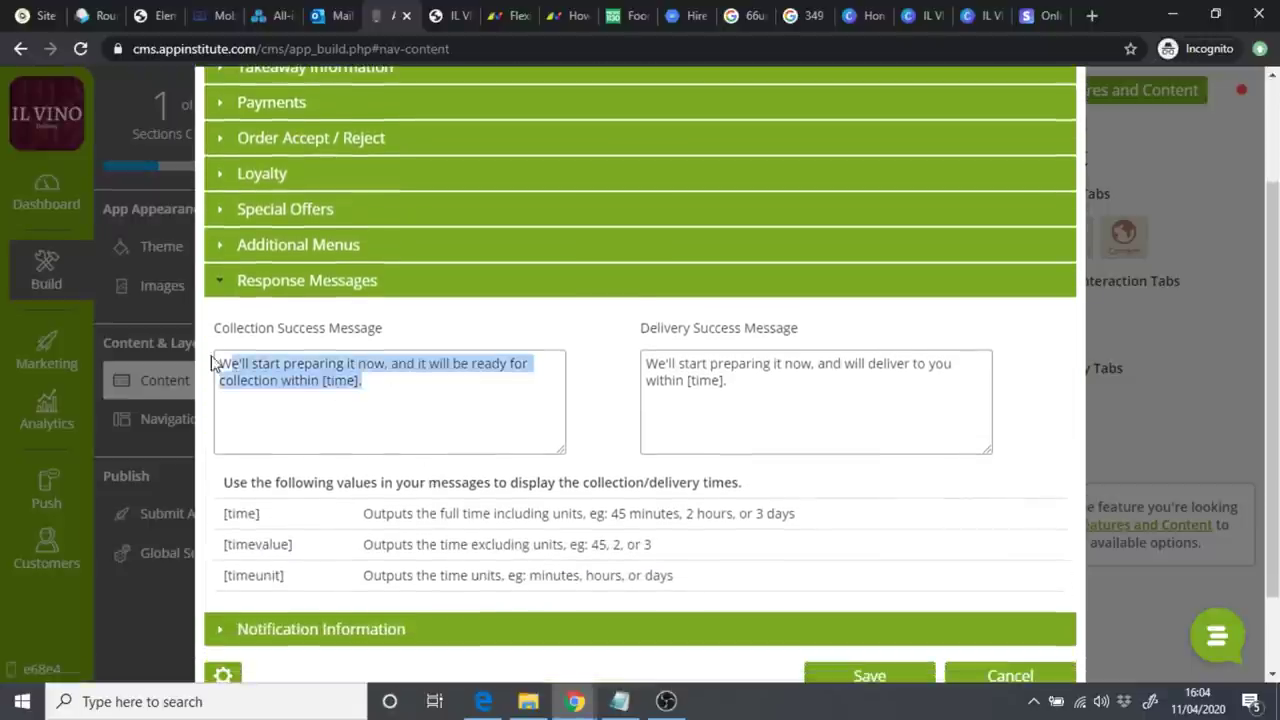
pyautogui.click(472, 340)
pyautogui.scroll(-1, 474, 340)
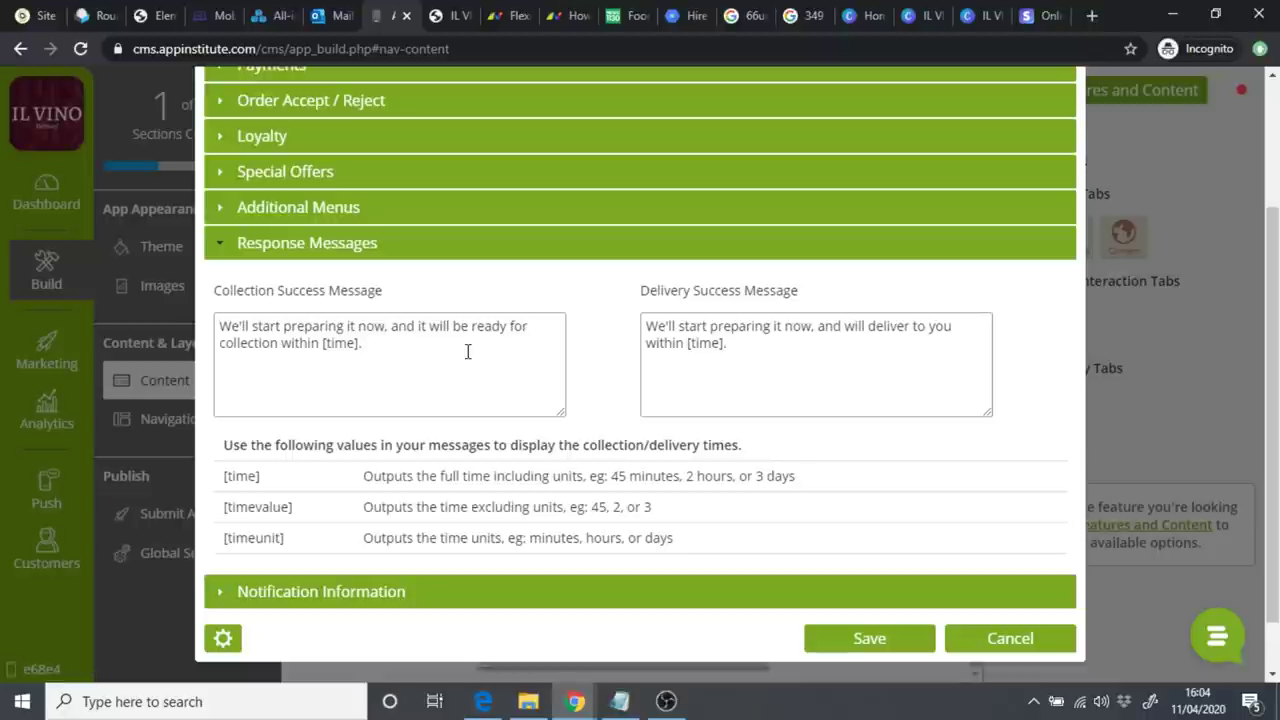
pyautogui.click(428, 352)
pyautogui.moveTo(408, 352); pyautogui.dragTo(175, 318)
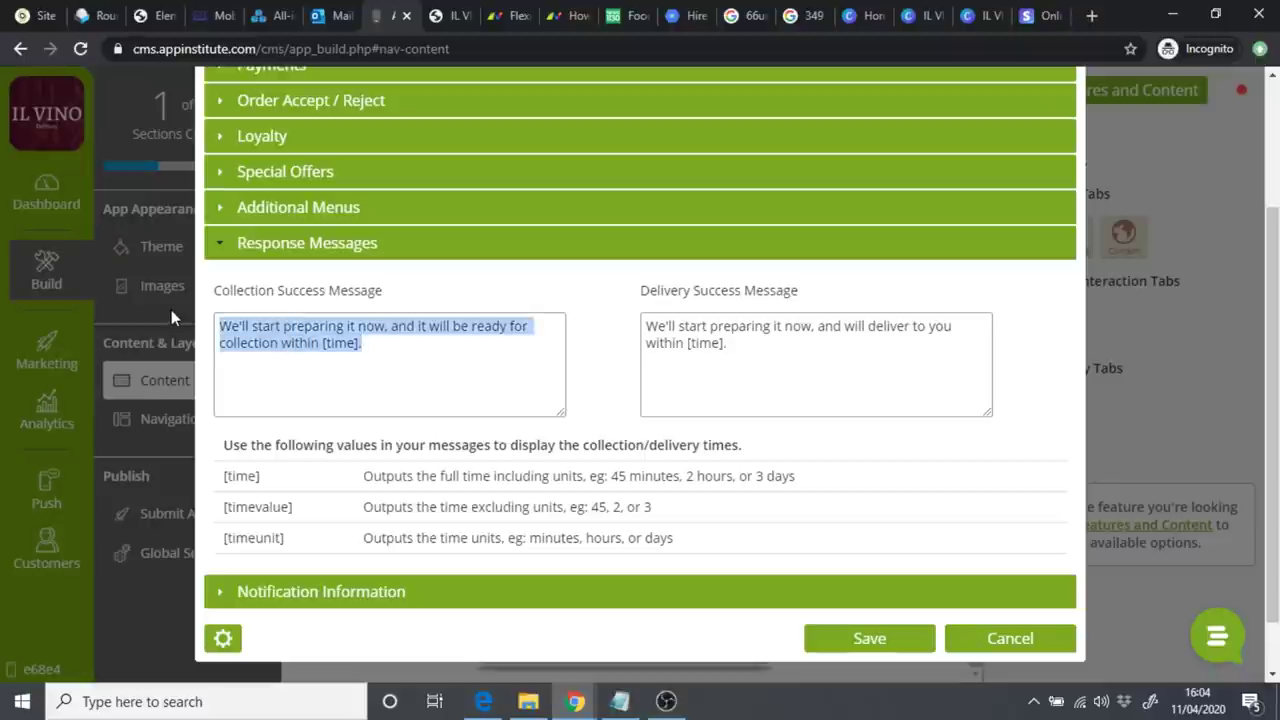
pyautogui.click(470, 378)
# - Hide subcategories in business confirmation emails and save the cart settings
pyautogui.click(354, 246)
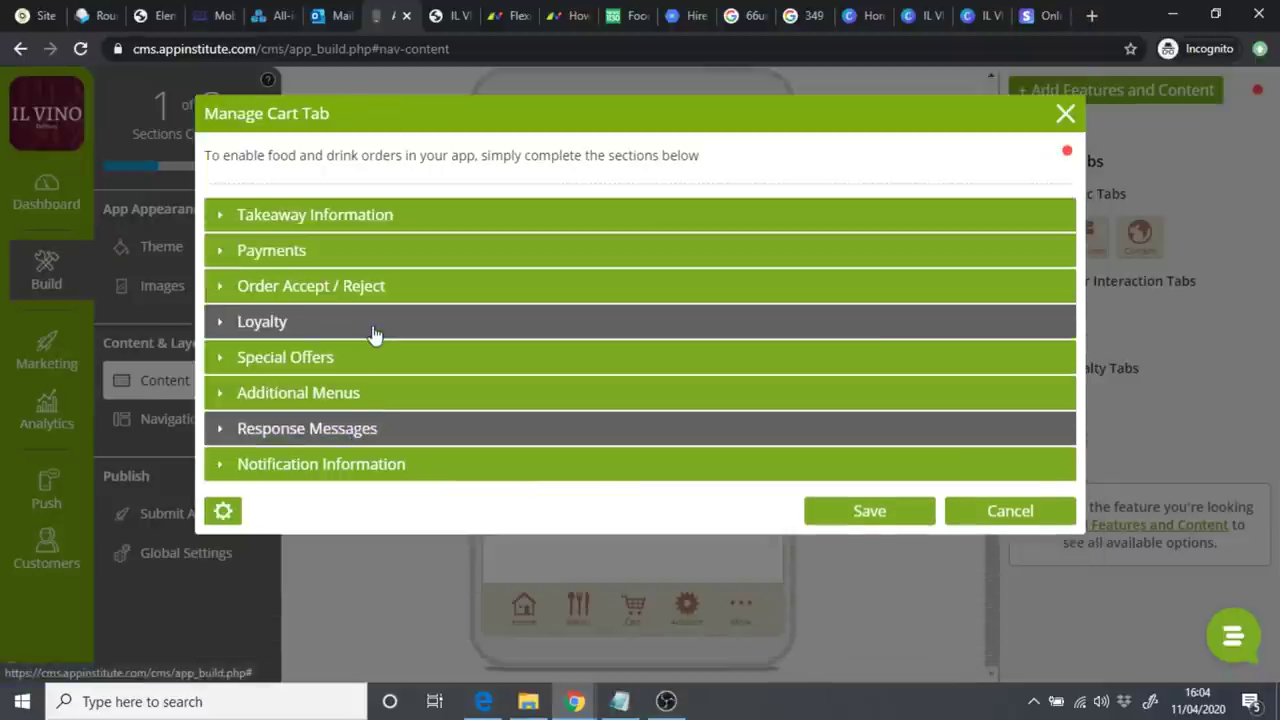
pyautogui.click(350, 466)
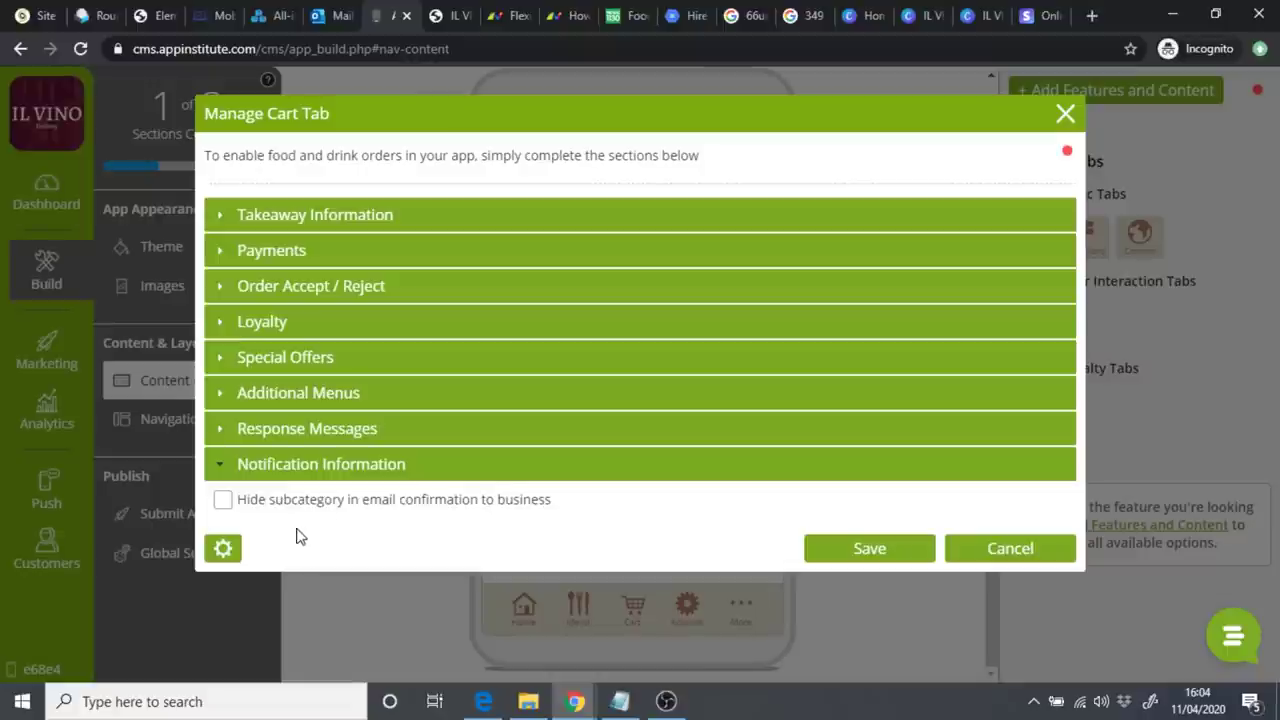
pyautogui.click(380, 505)
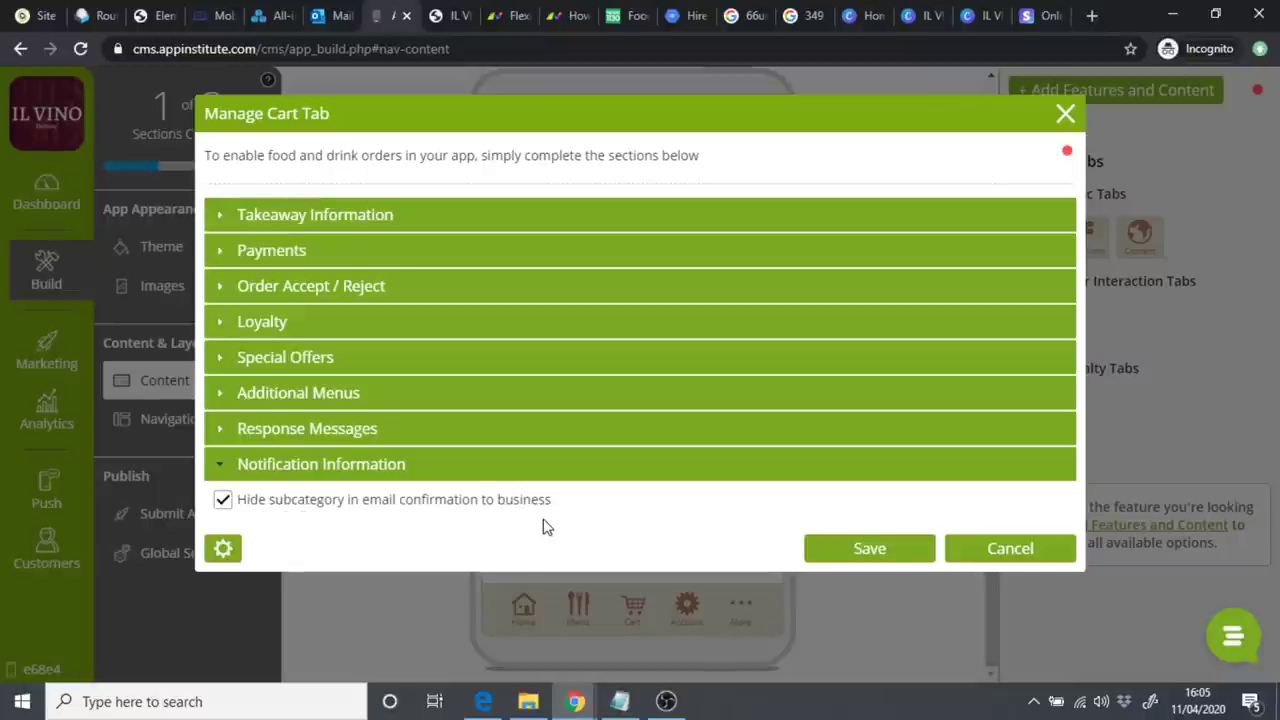
pyautogui.click(326, 471)
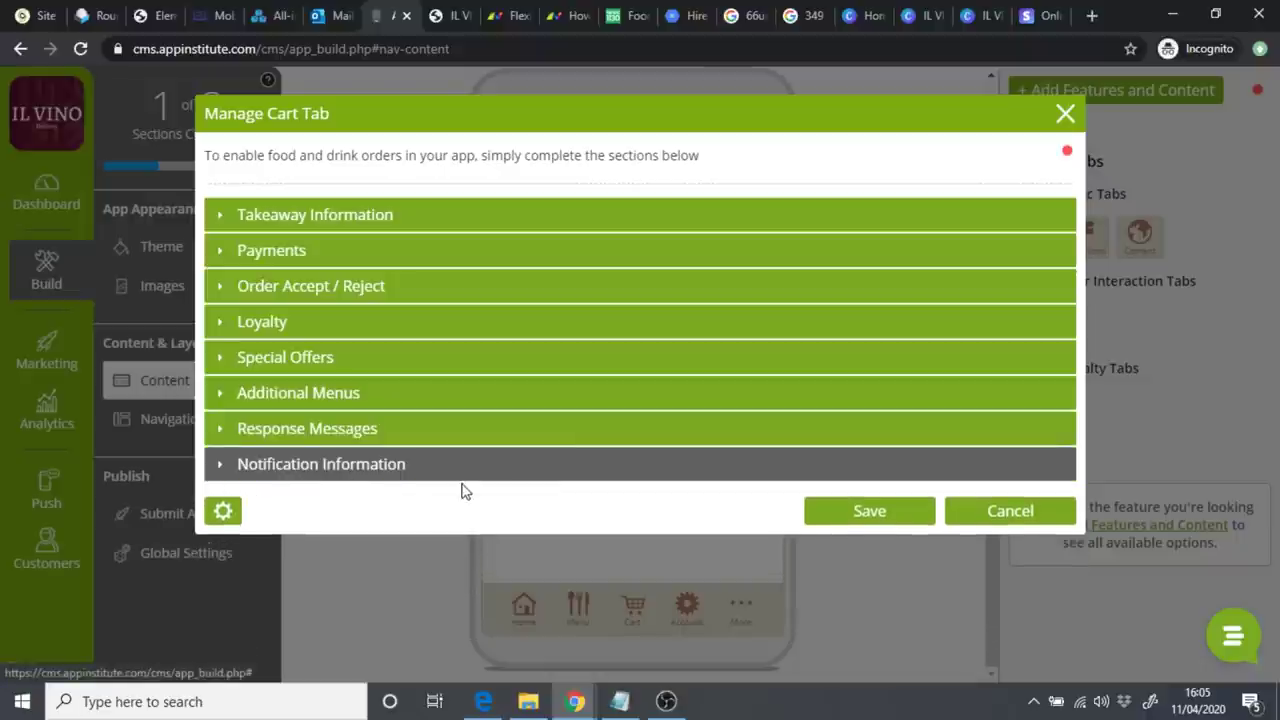
pyautogui.click(867, 512)
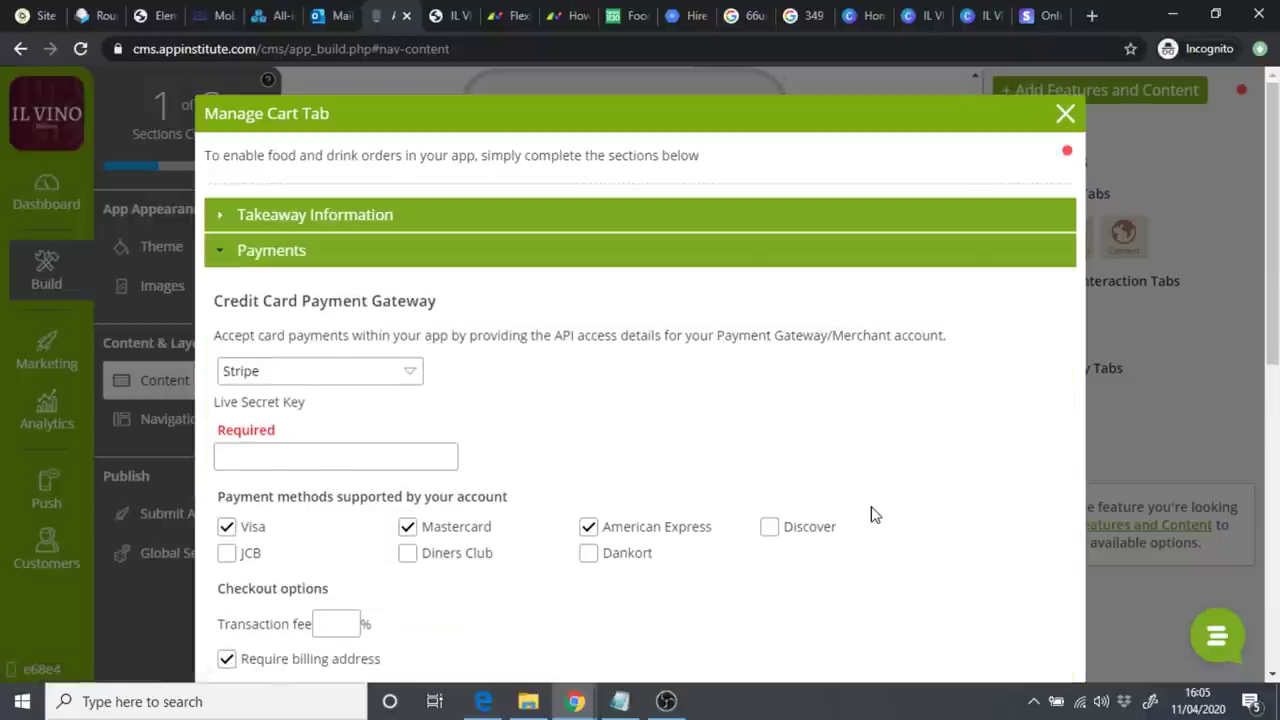
# - Set the card payment gateway to - Disabled - and save again
pyautogui.scroll(-2, 408, 422)
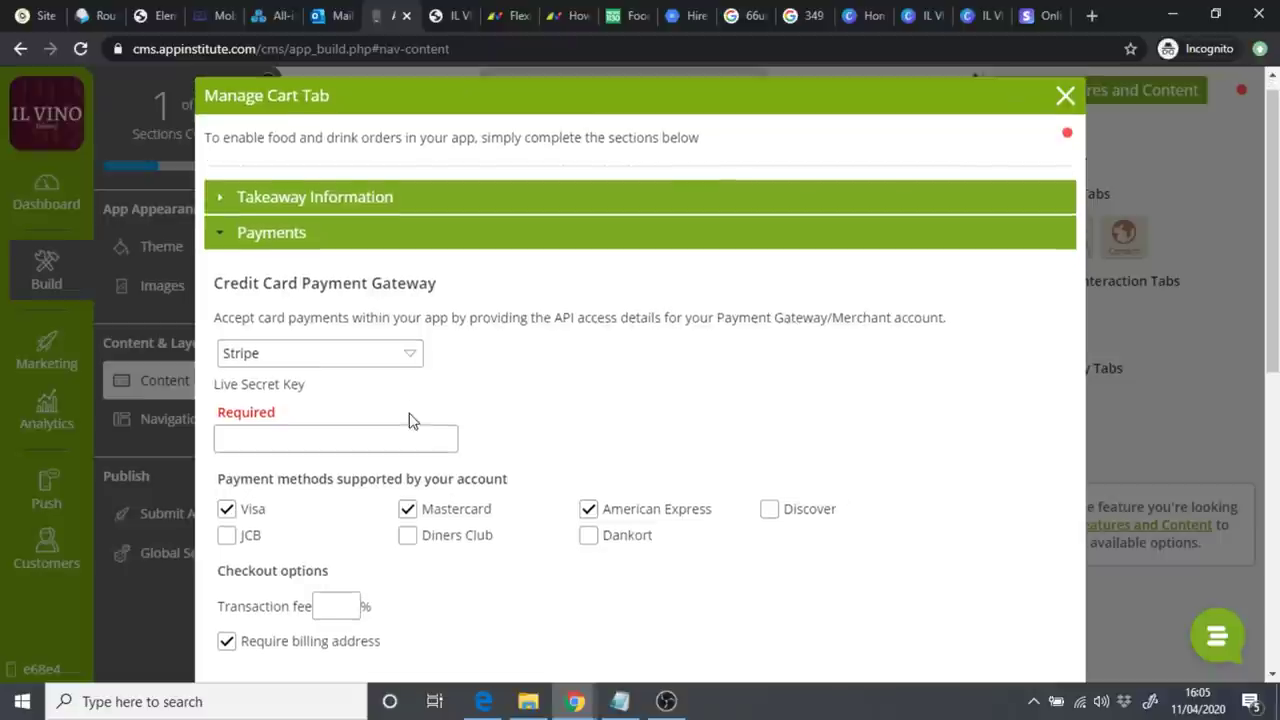
pyautogui.scroll(-5, 408, 422)
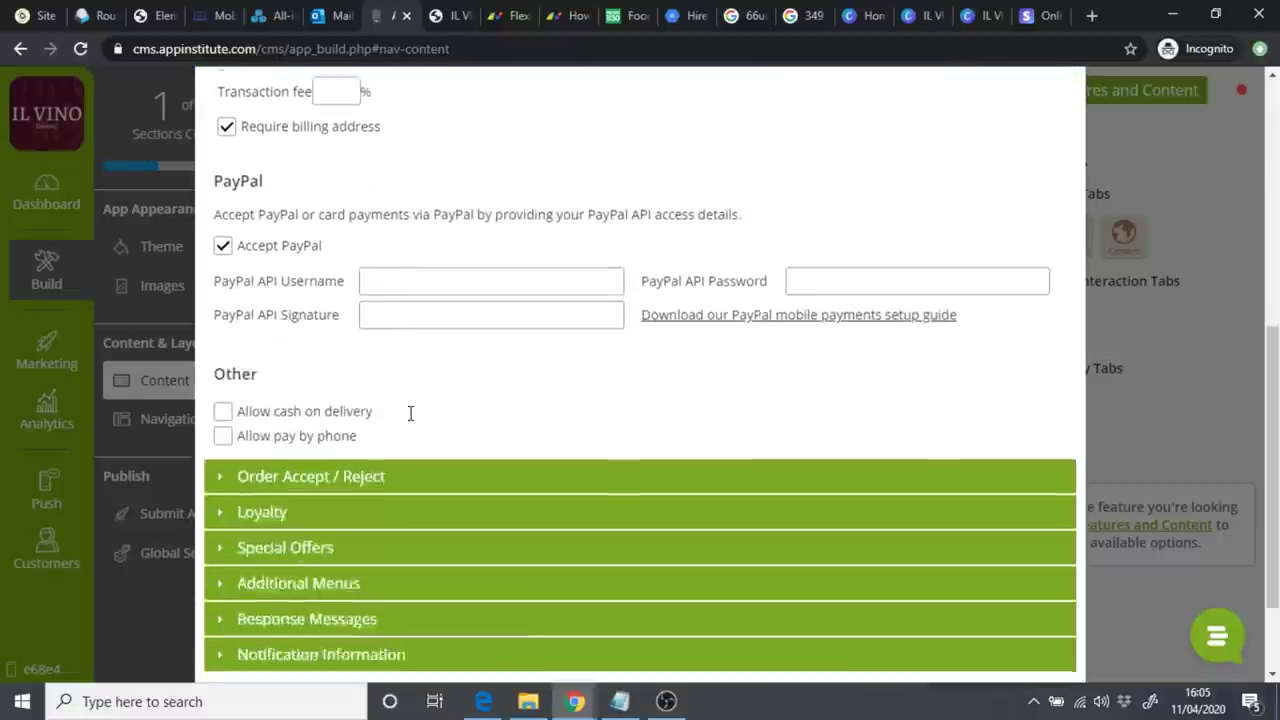
pyautogui.scroll(6, 408, 422)
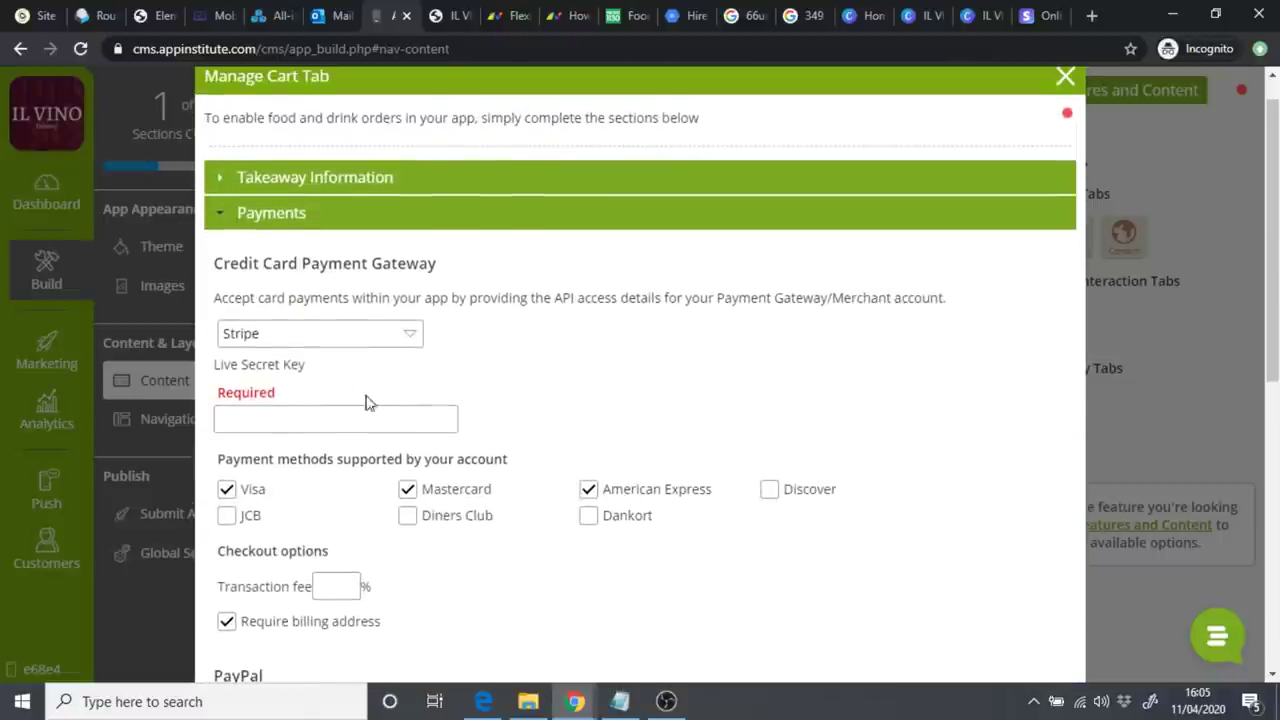
pyautogui.click(311, 346)
pyautogui.click(280, 360)
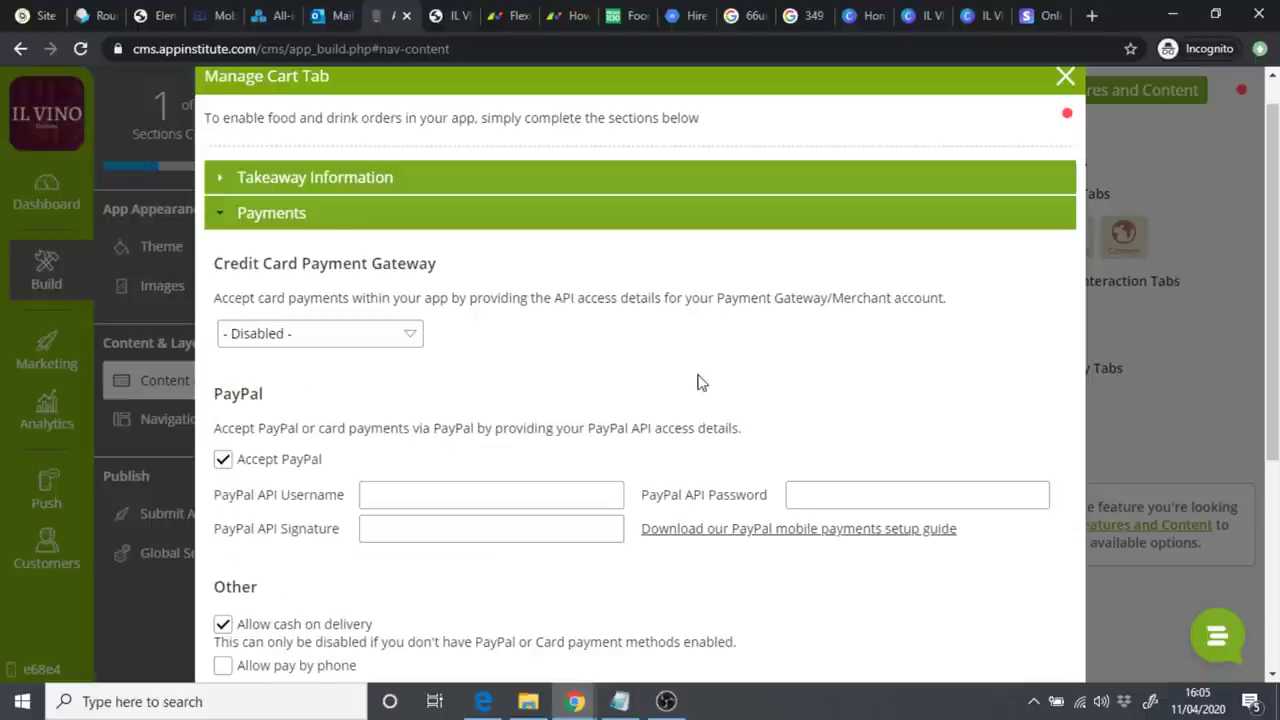
pyautogui.click(686, 212)
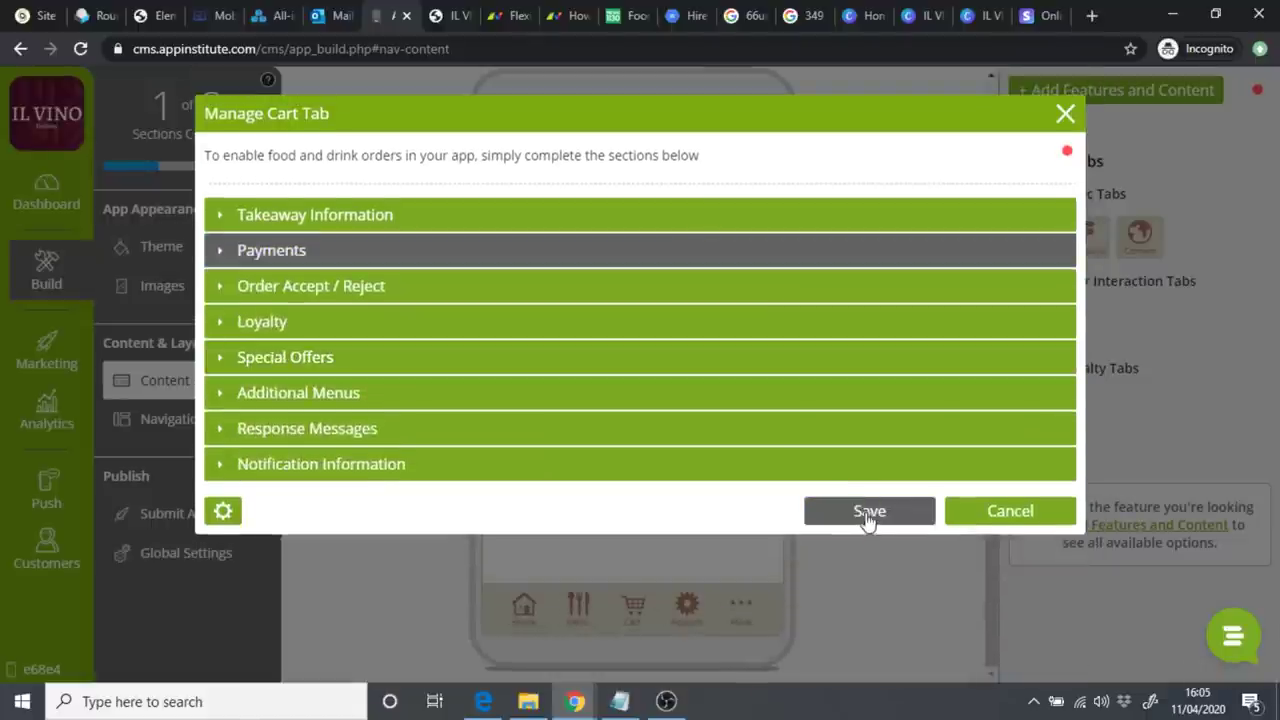
pyautogui.click(838, 521)
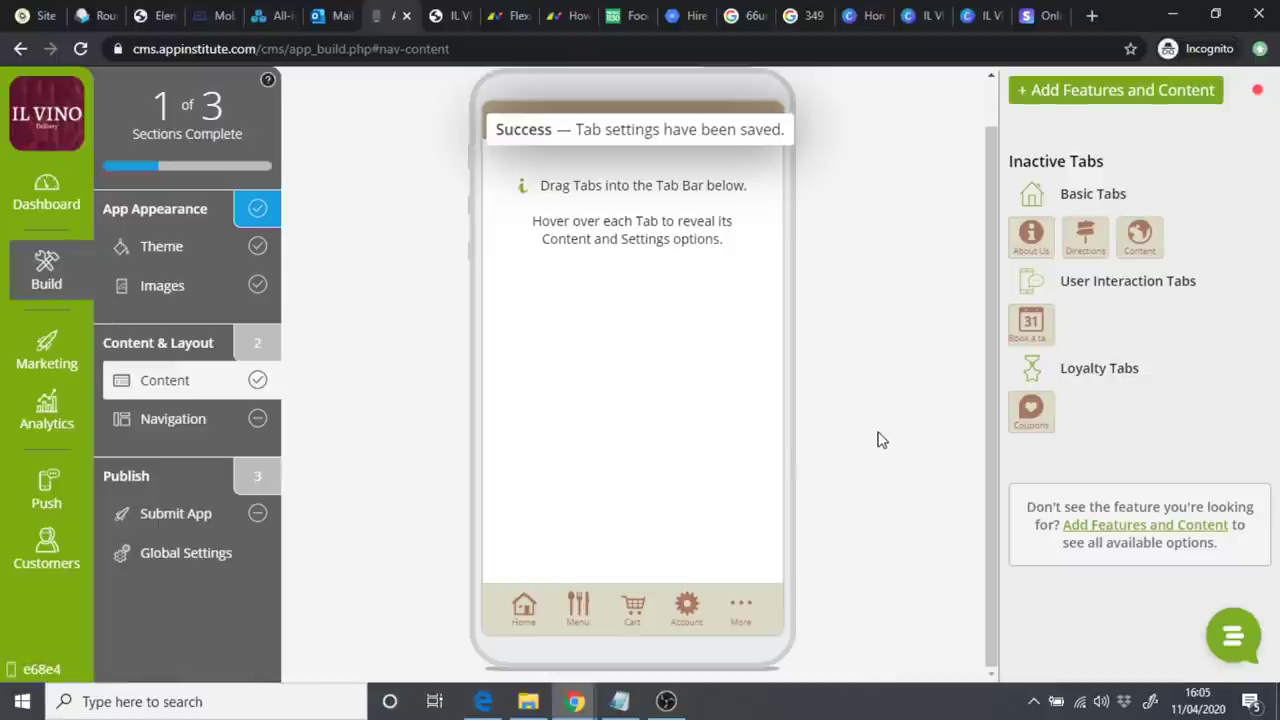
pyautogui.moveTo(630, 607)
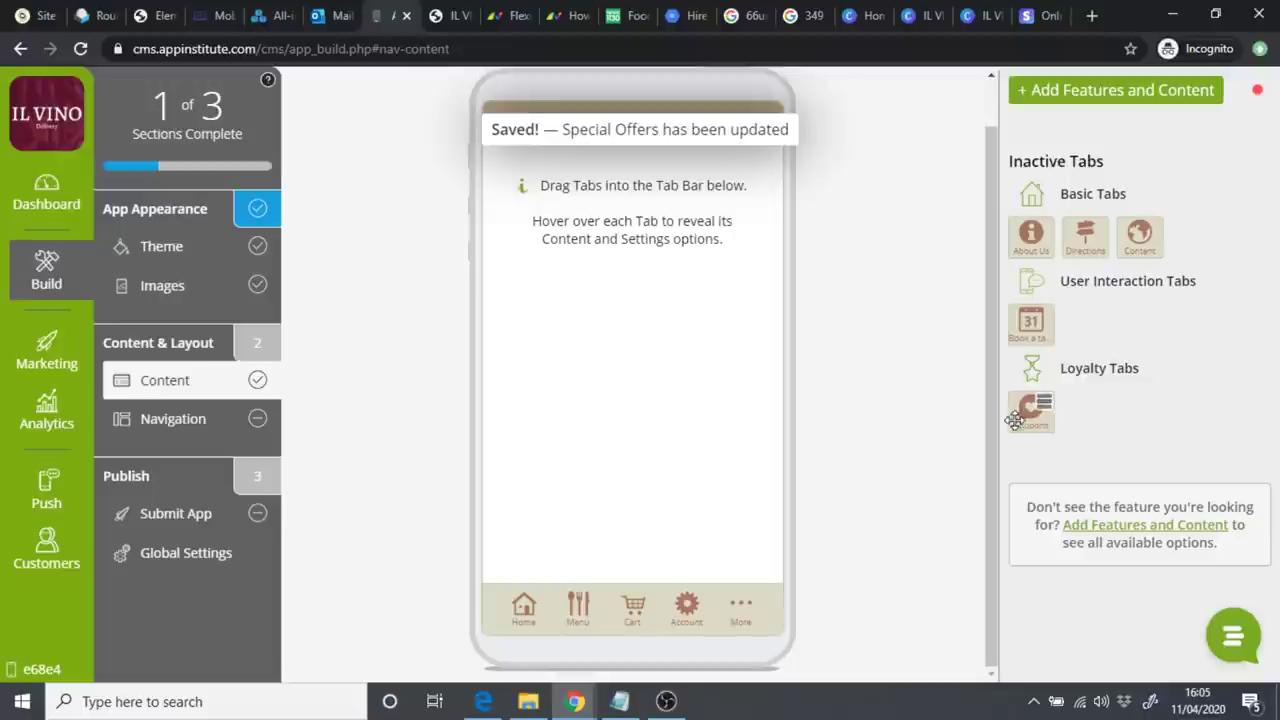
# - Try dragging the Coupons tab into the app's tab bar
pyautogui.click(1046, 410)
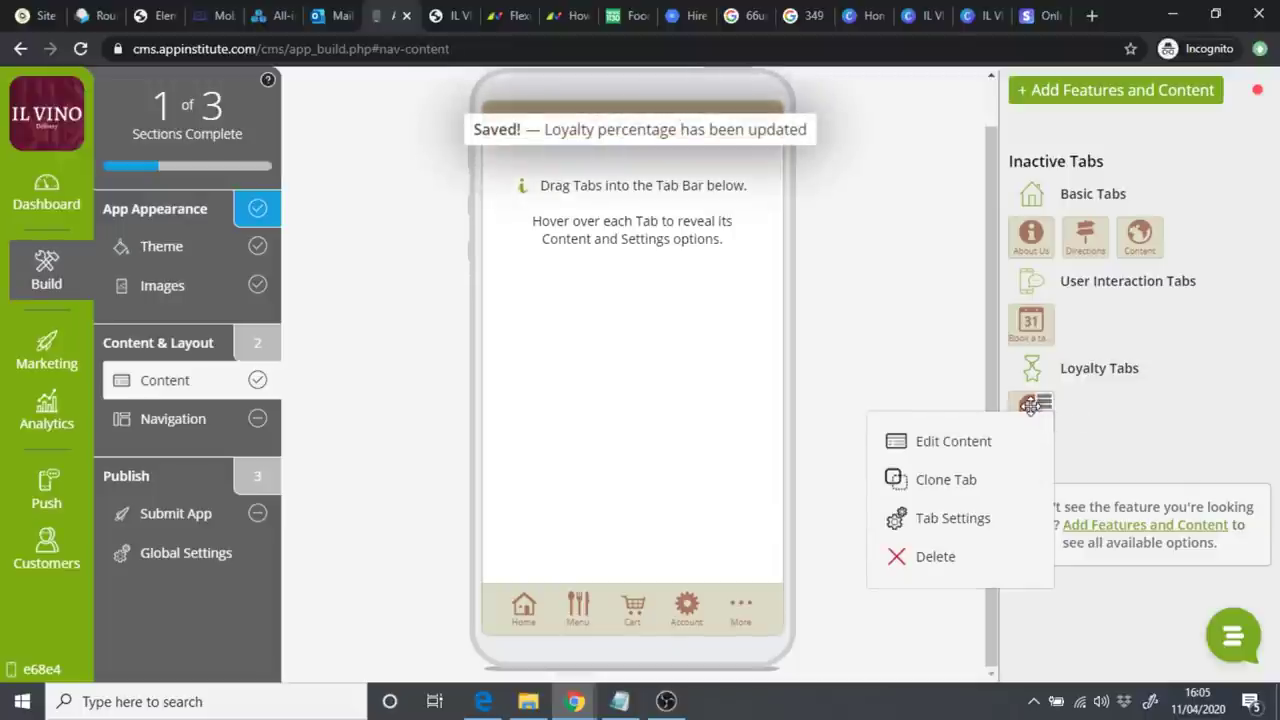
pyautogui.moveTo(1030, 408)
pyautogui.mouseDown()
pyautogui.moveTo(891, 420)
pyautogui.moveTo(720, 606)
pyautogui.mouseUp()
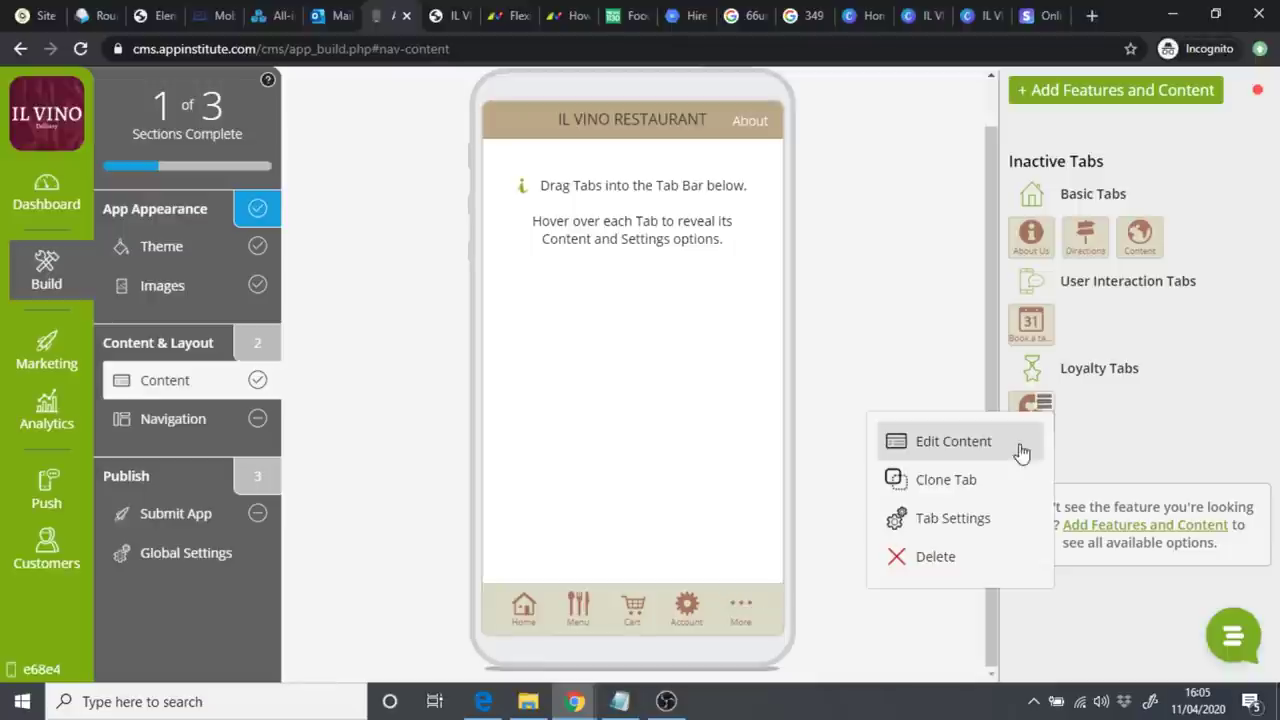
pyautogui.moveTo(1032, 402); pyautogui.dragTo(736, 605)
pyautogui.moveTo(752, 610)
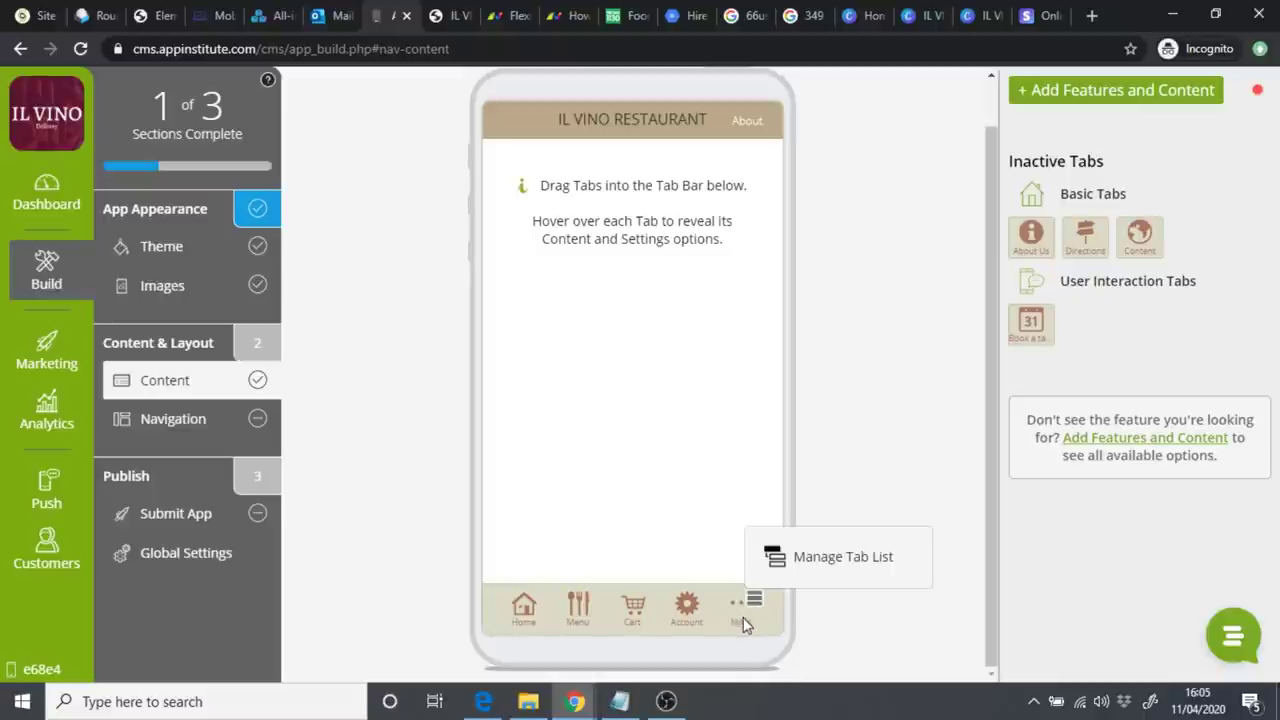
# - Remove the duplicate second Coupons tab from the app via the More list
pyautogui.click(811, 571)
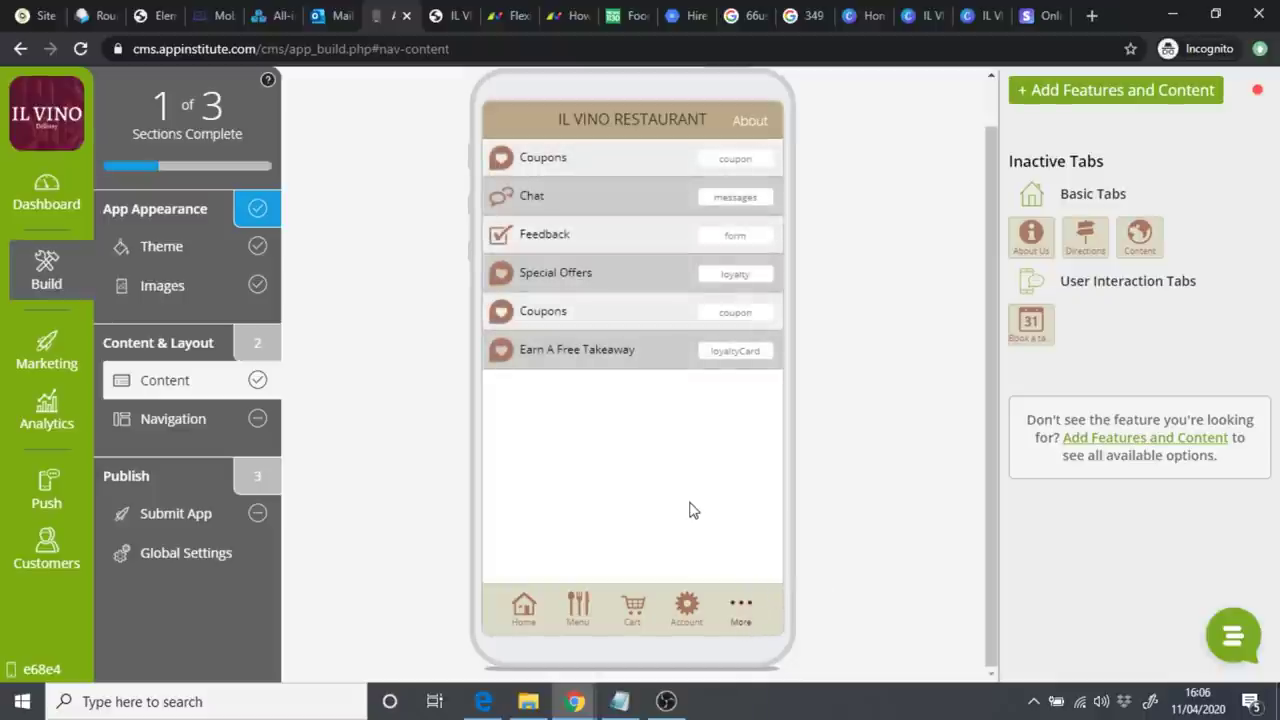
pyautogui.moveTo(596, 166)
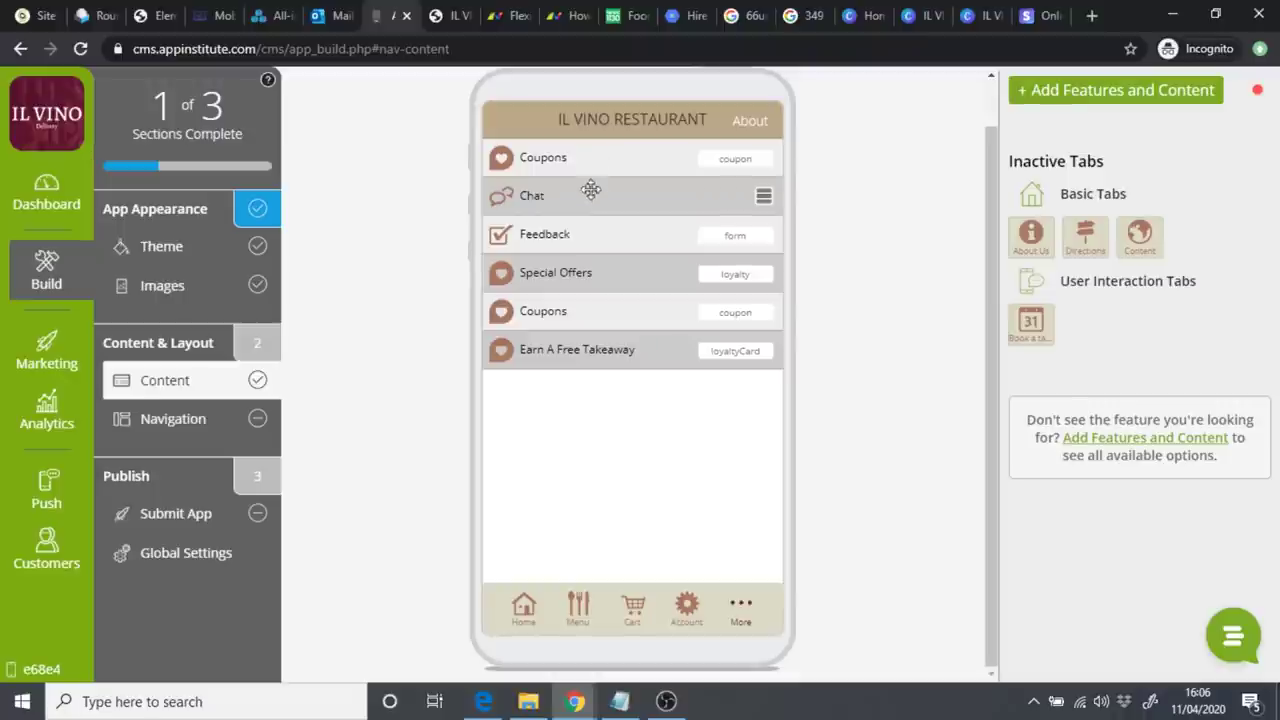
pyautogui.moveTo(600, 271)
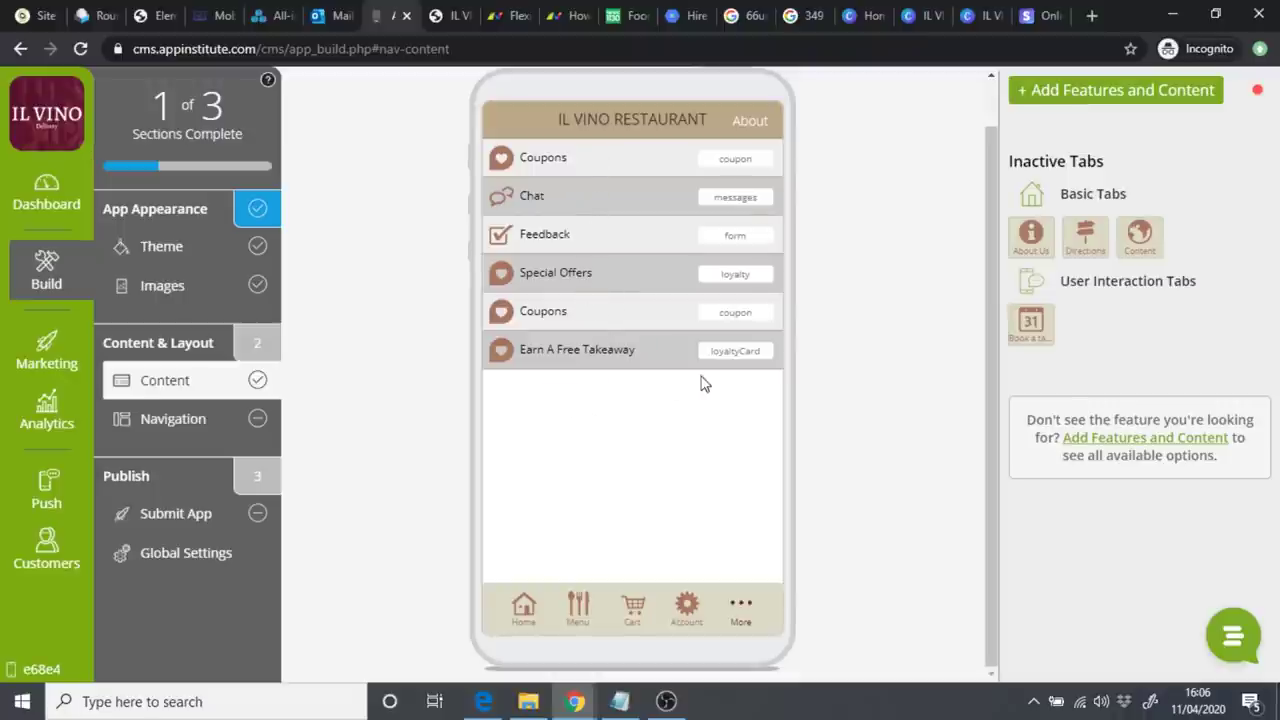
pyautogui.click(763, 316)
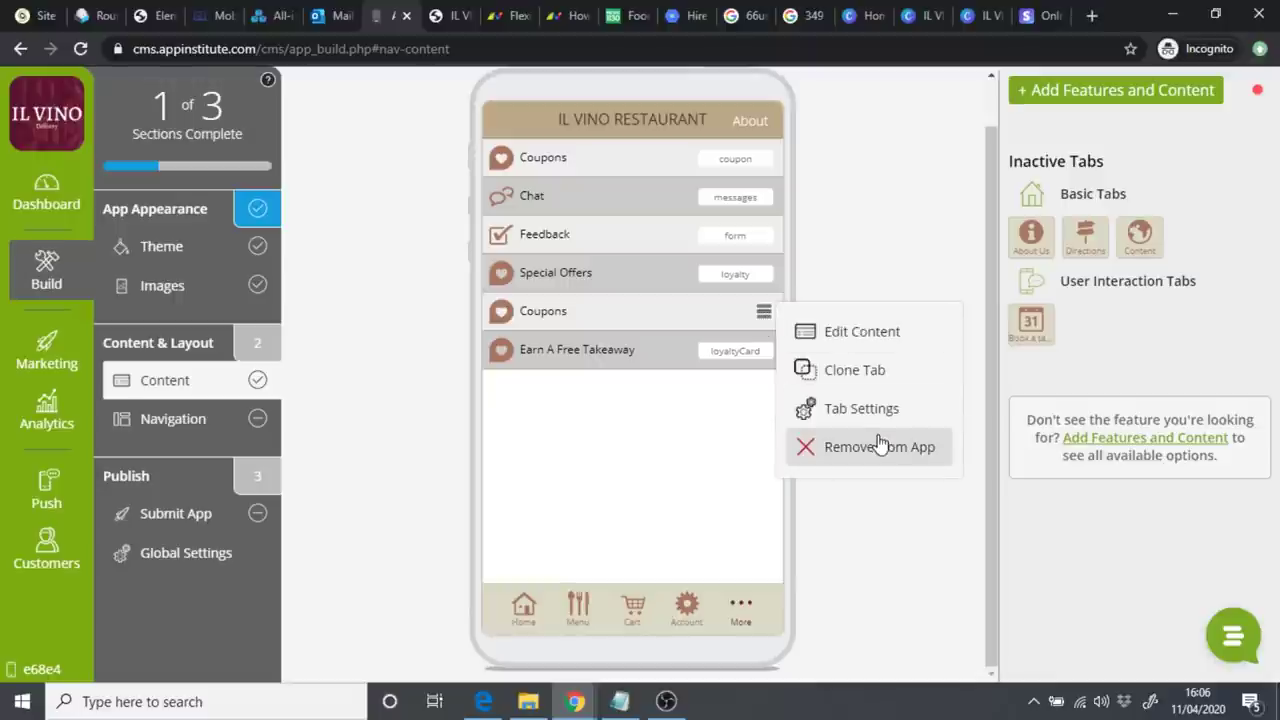
pyautogui.click(805, 446)
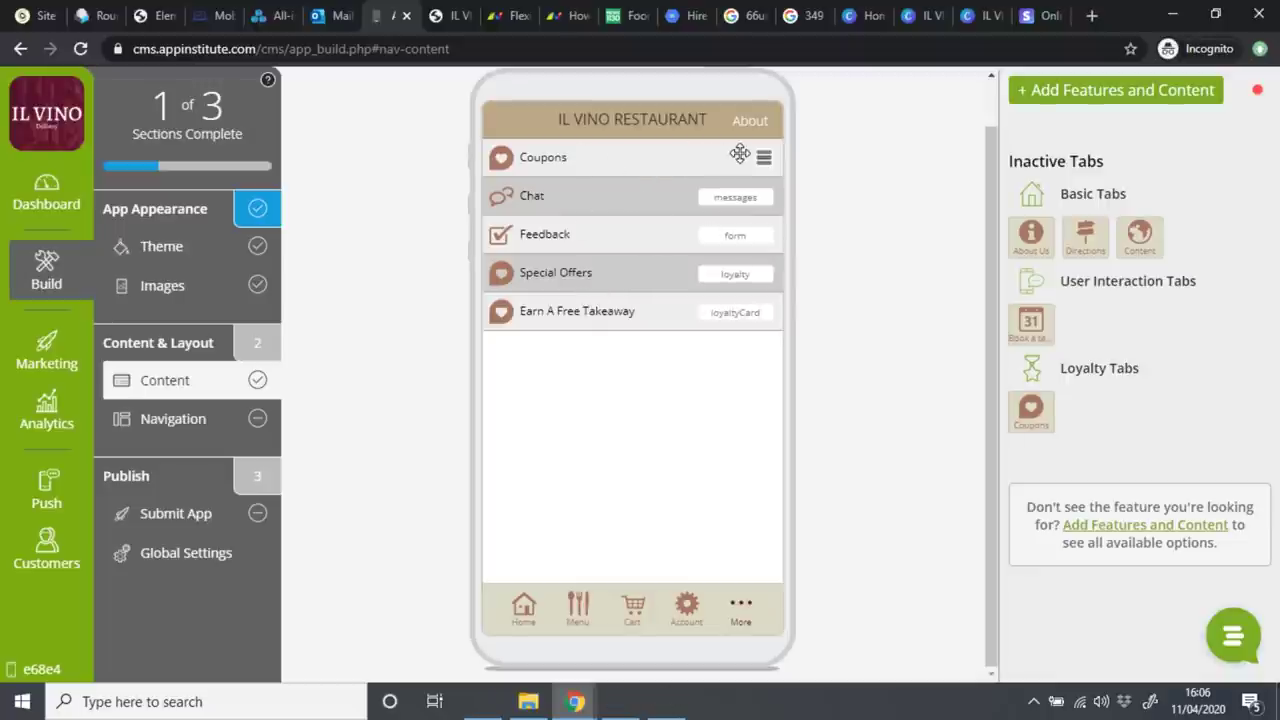
pyautogui.click(764, 157)
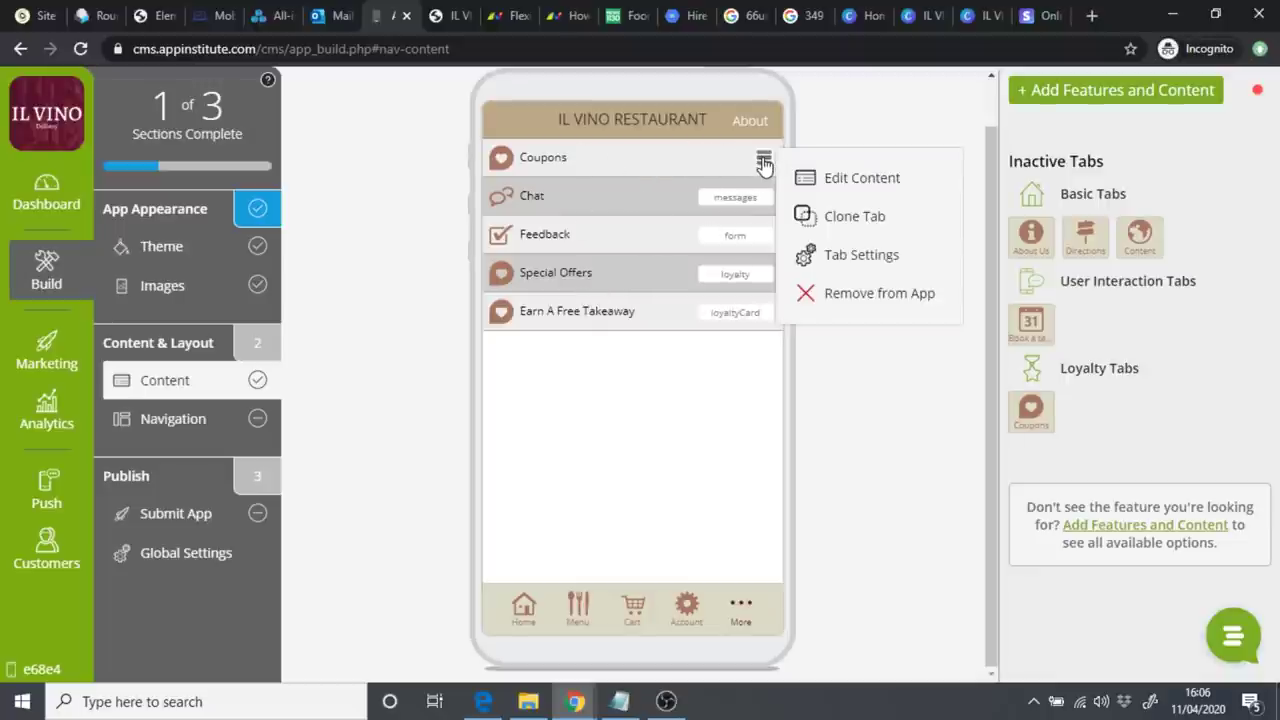
# - Add a new coupon named '2 For Tuesdays' with type BOGOF
pyautogui.click(826, 180)
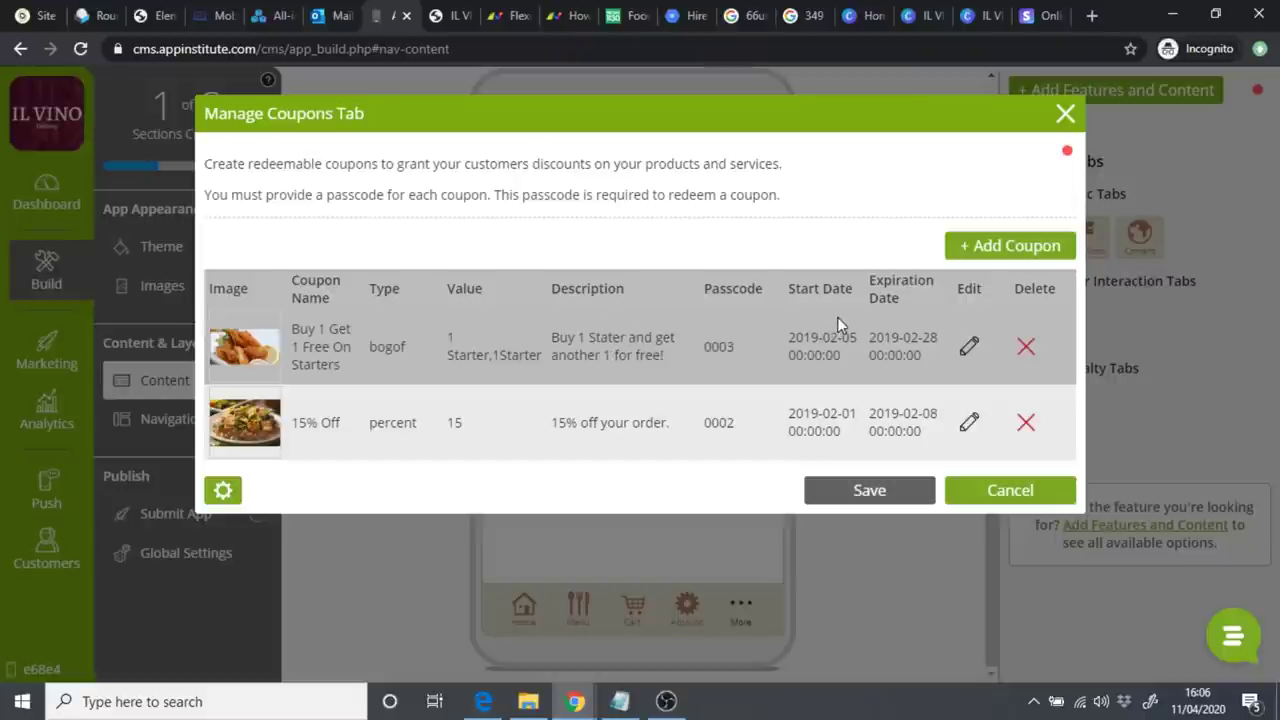
pyautogui.click(1012, 246)
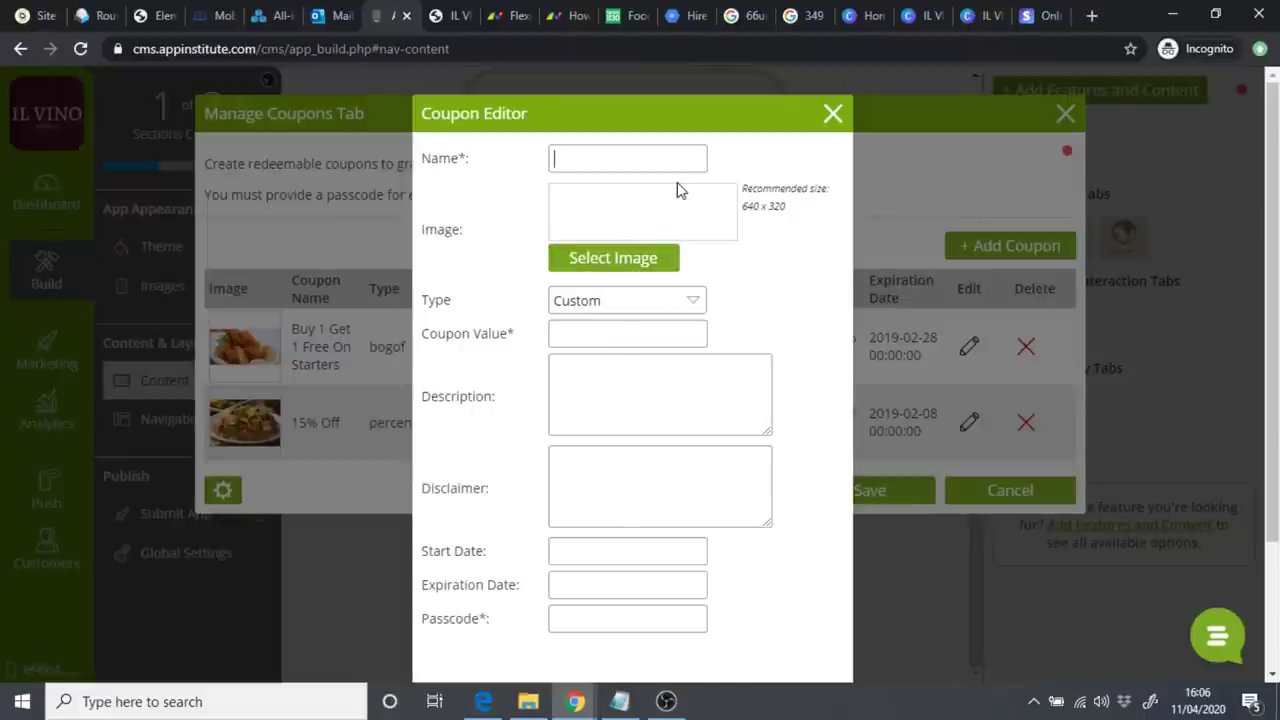
pyautogui.write('2 For Tuesdays')
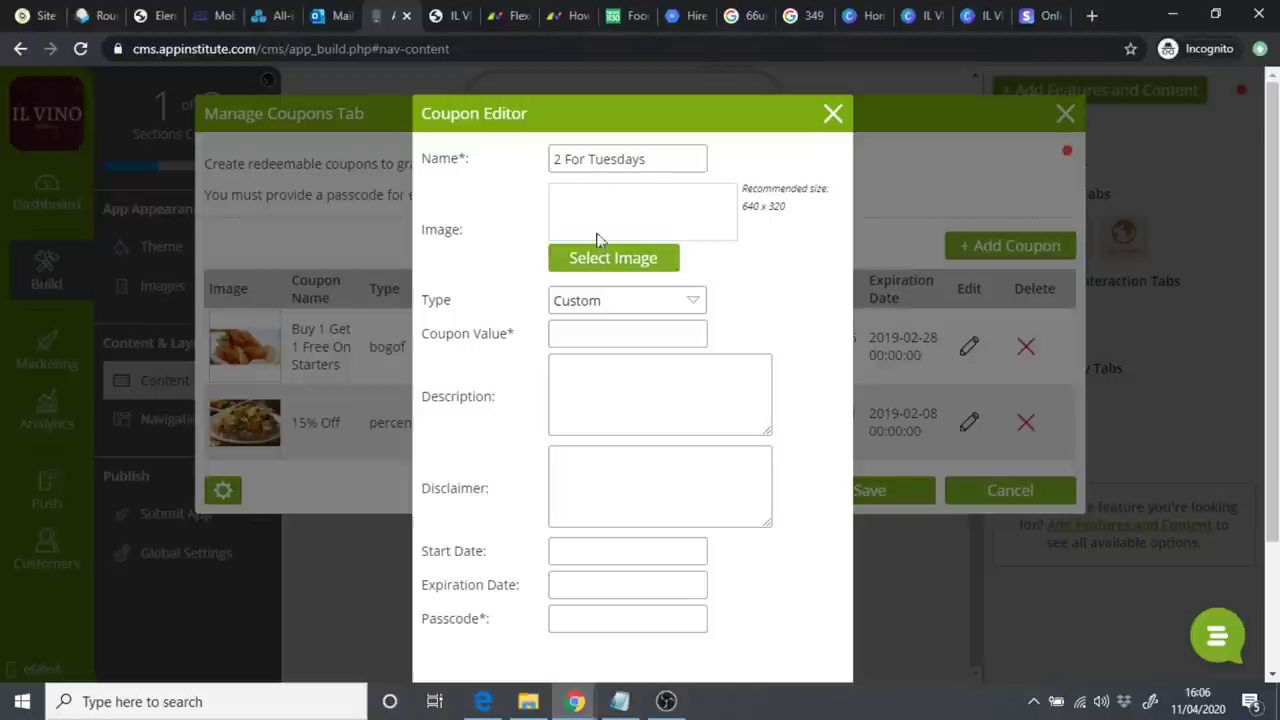
pyautogui.click(571, 300)
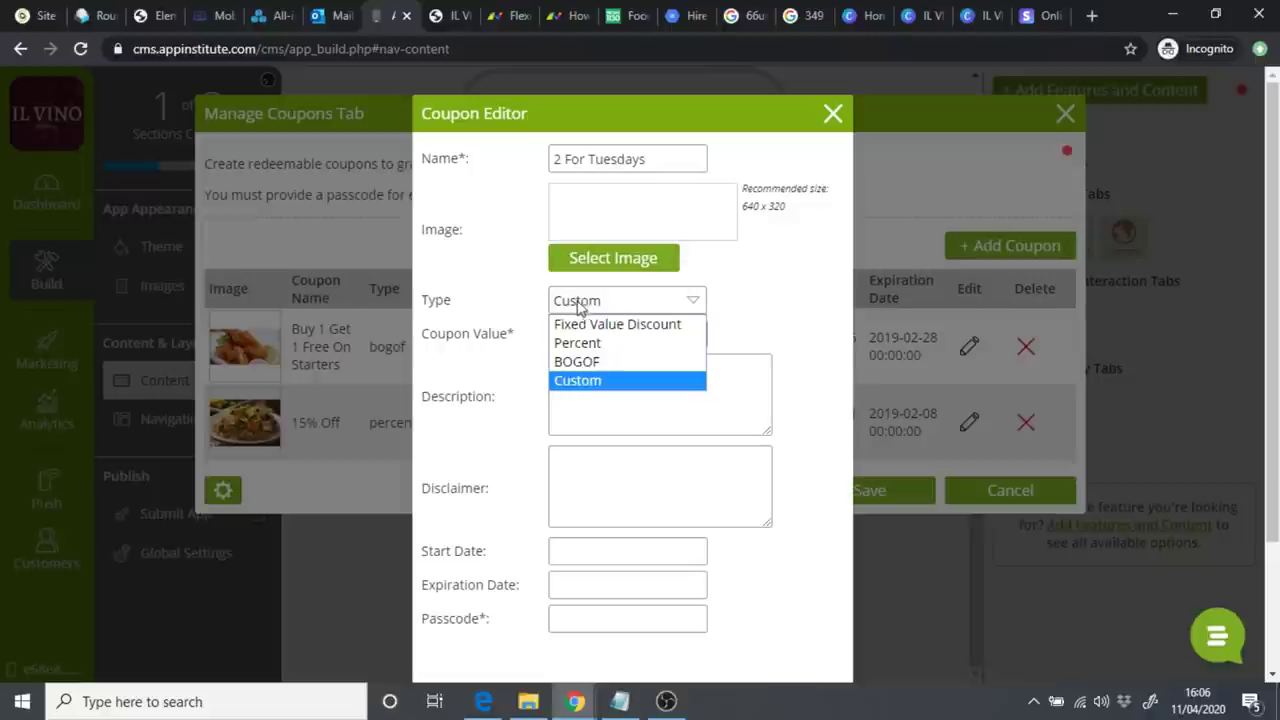
pyautogui.click(614, 362)
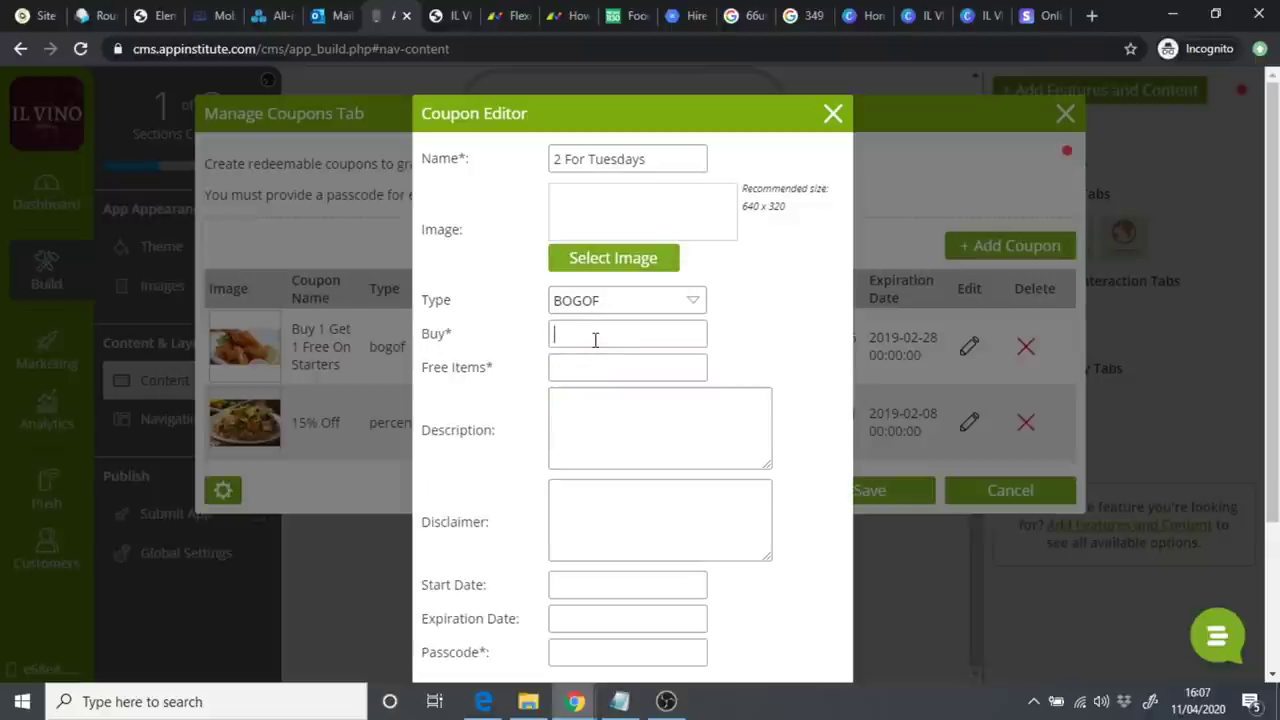
# - Set Buy and Free Items to Any Pizza, with a Tuesday buy-one-get-one-free pizza description
pyautogui.write('Any Pizz')
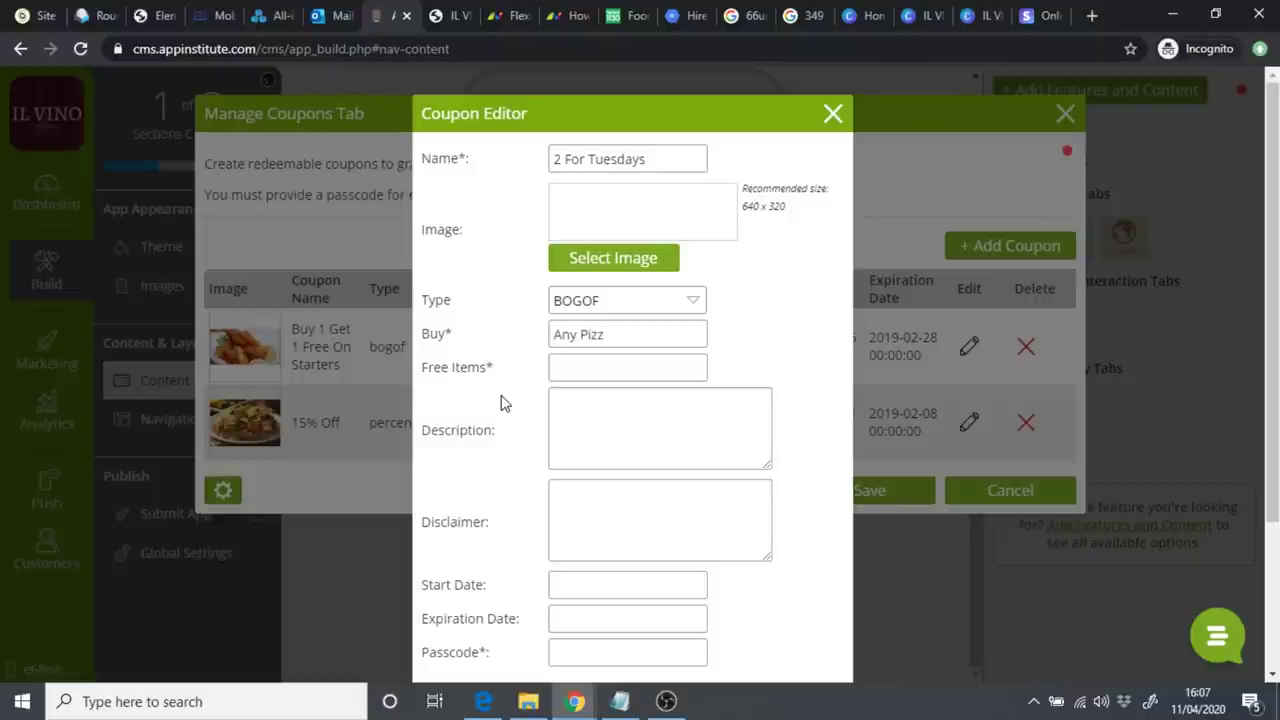
pyautogui.click(636, 376)
pyautogui.click(582, 370)
pyautogui.write('Any Pizza')
pyautogui.click(617, 429)
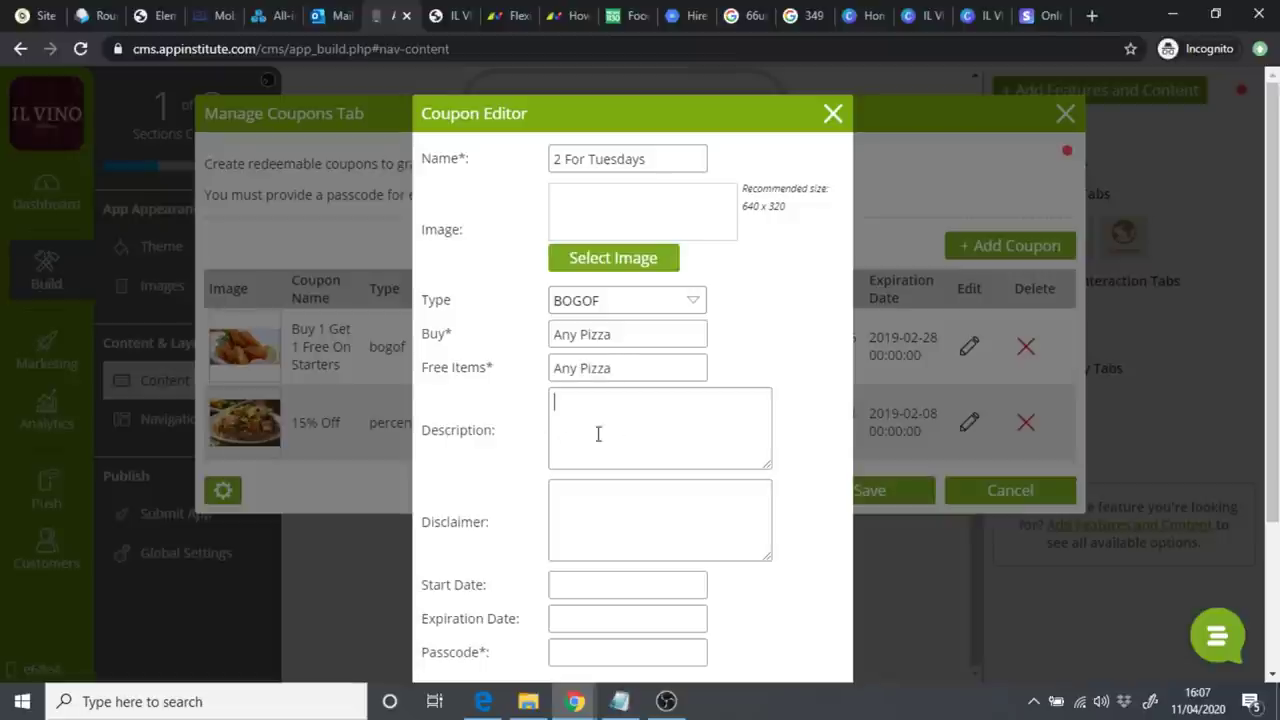
pyautogui.scroll(-1, 515, 462)
pyautogui.scroll(-1, 515, 462)
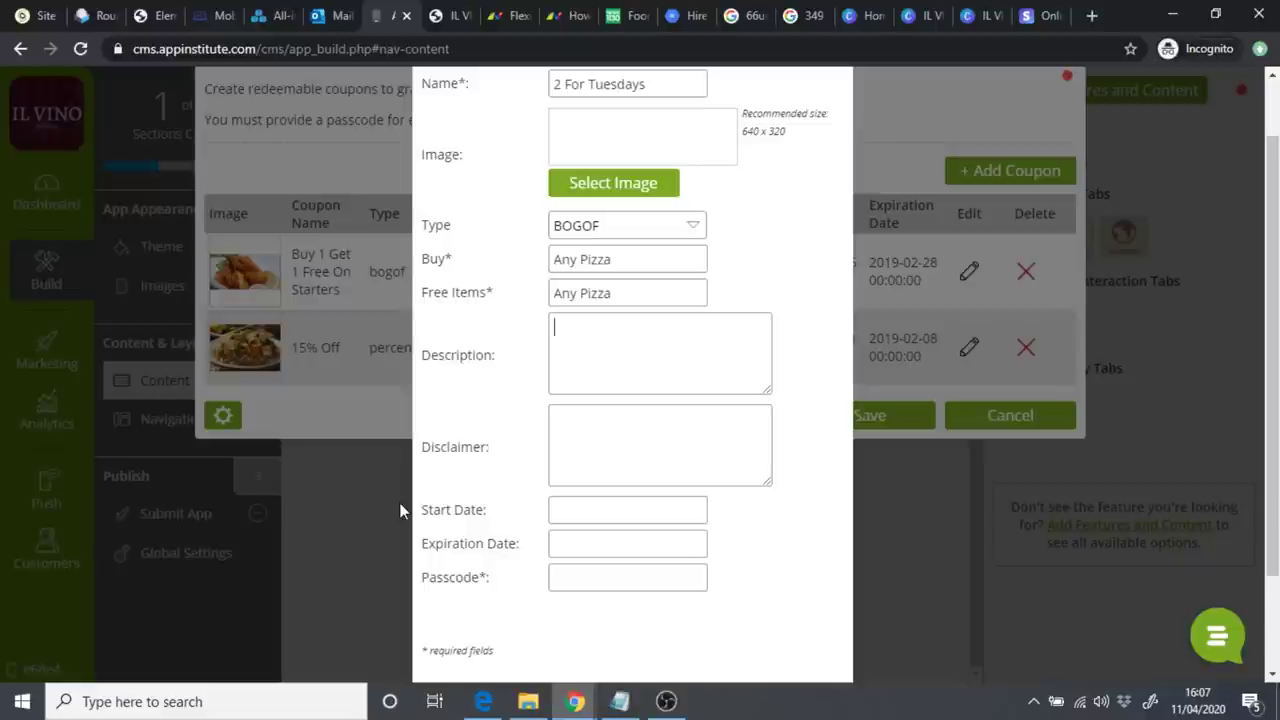
pyautogui.write('Buy one large pizza on ')
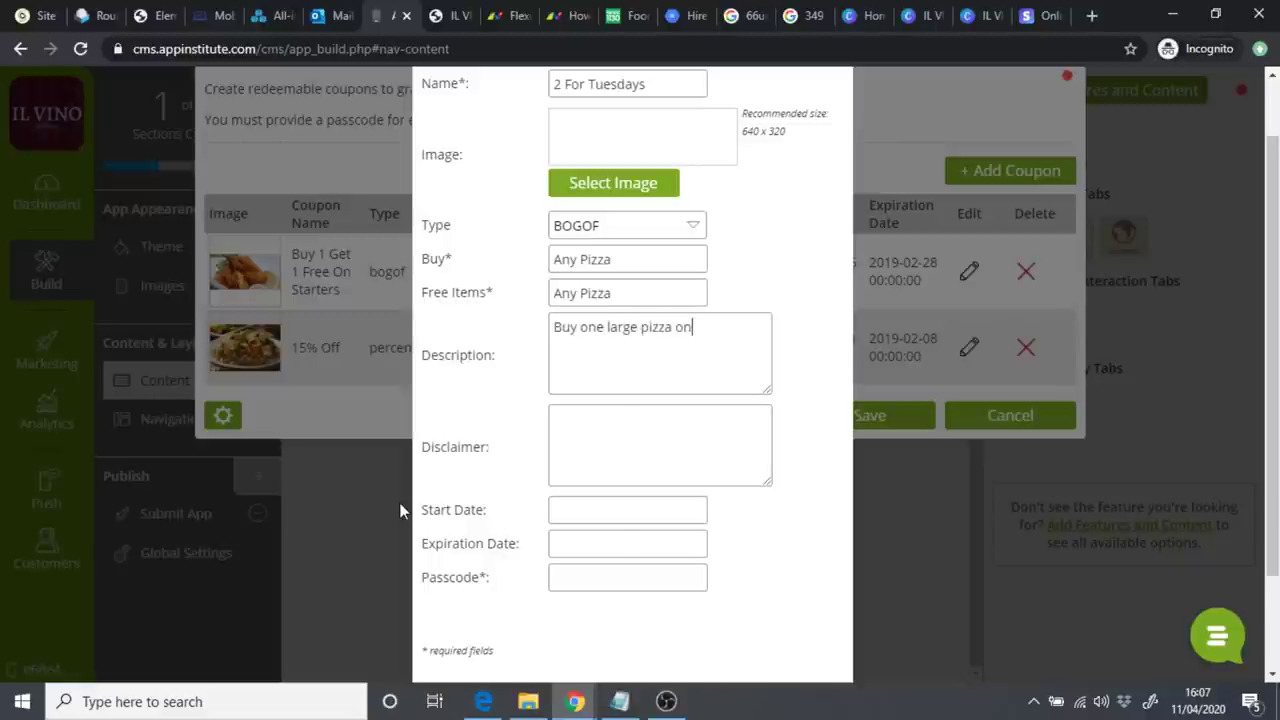
pyautogui.write('Tuesdays and het')
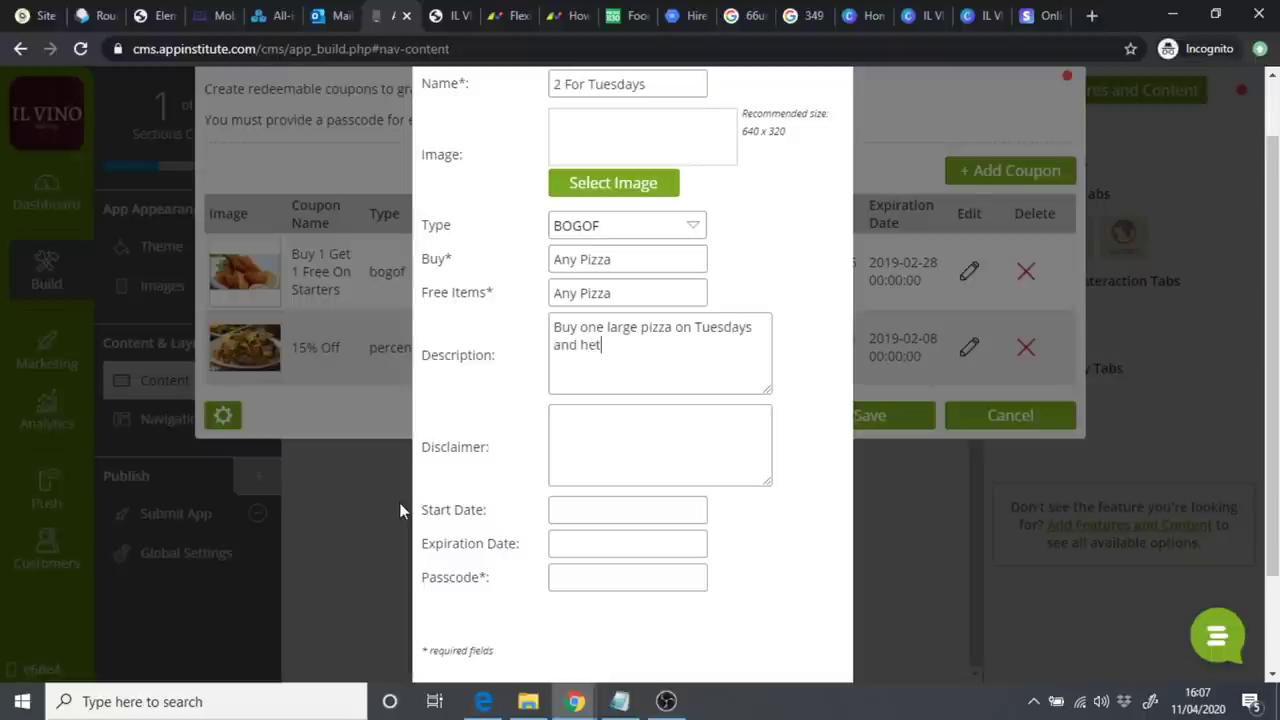
pyautogui.press('BackSpace')
pyautogui.write('get another free')
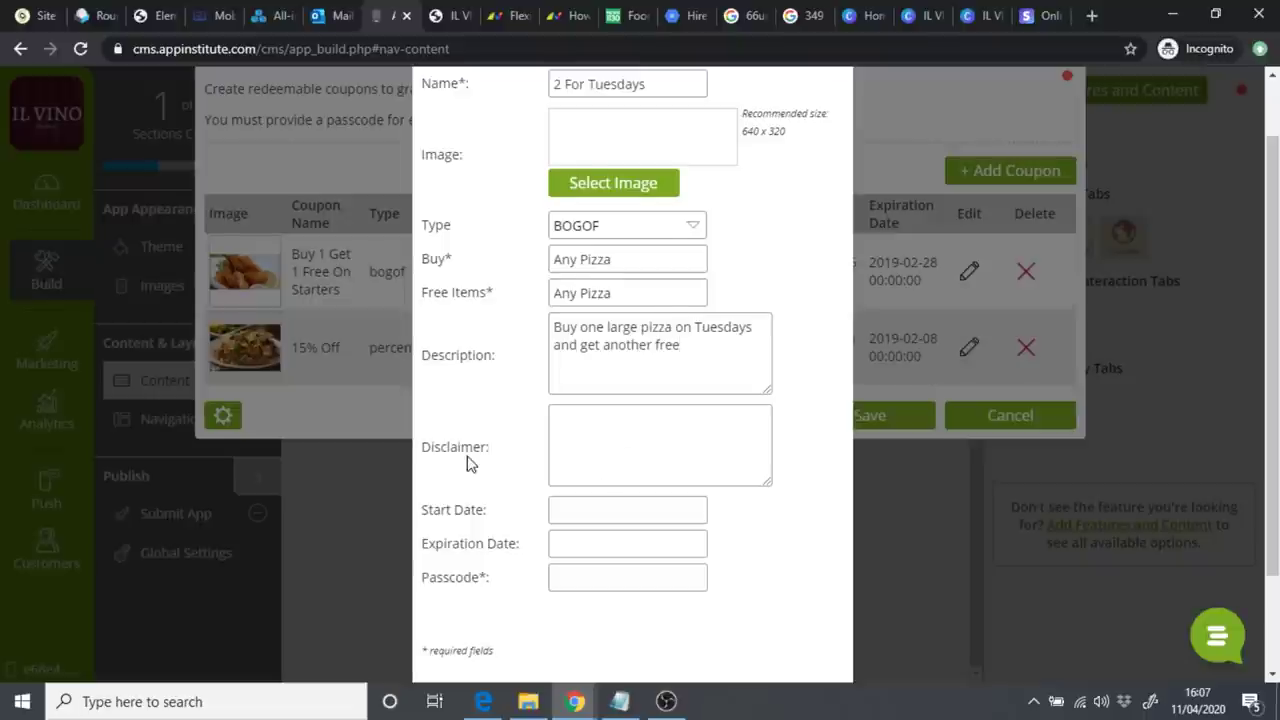
pyautogui.scroll(-1, 467, 456)
# - Set the coupon's start date to 1 April 2020 and expiration to 1 April 2021
pyautogui.click(616, 441)
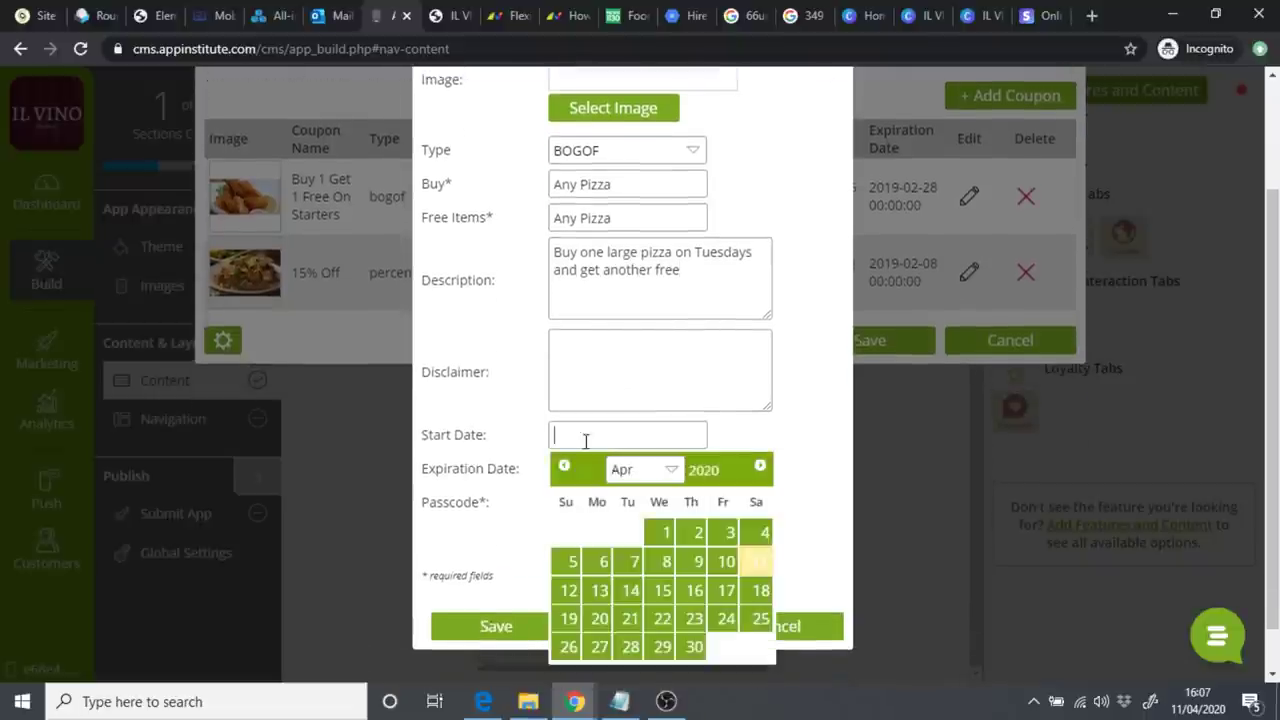
pyautogui.click(663, 529)
pyautogui.click(608, 470)
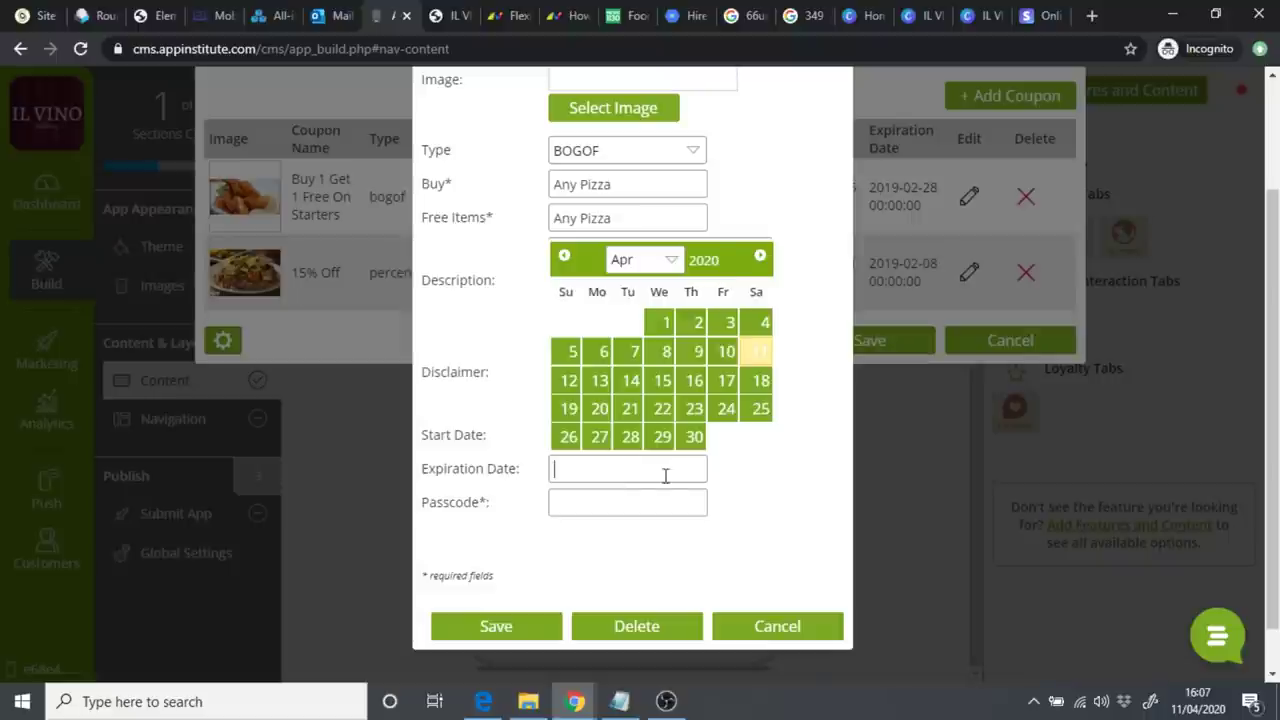
pyautogui.doubleClick(760, 256)
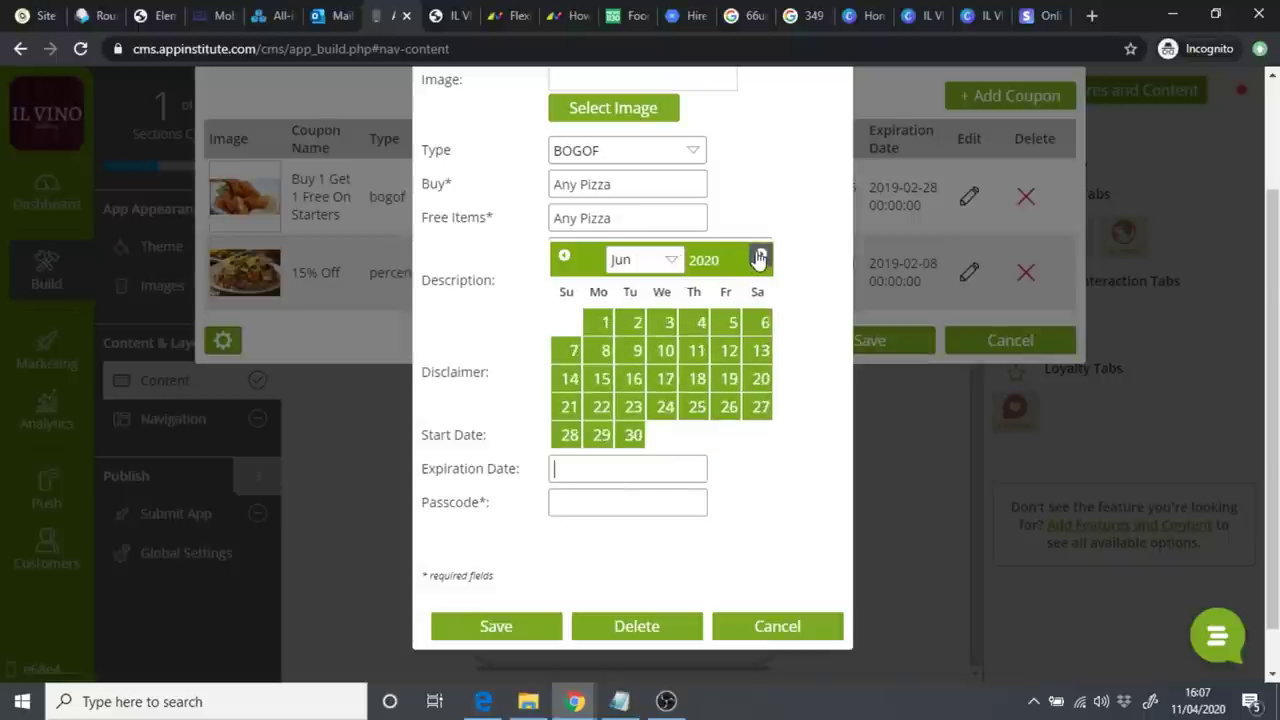
pyautogui.click(672, 260)
pyautogui.click(637, 494)
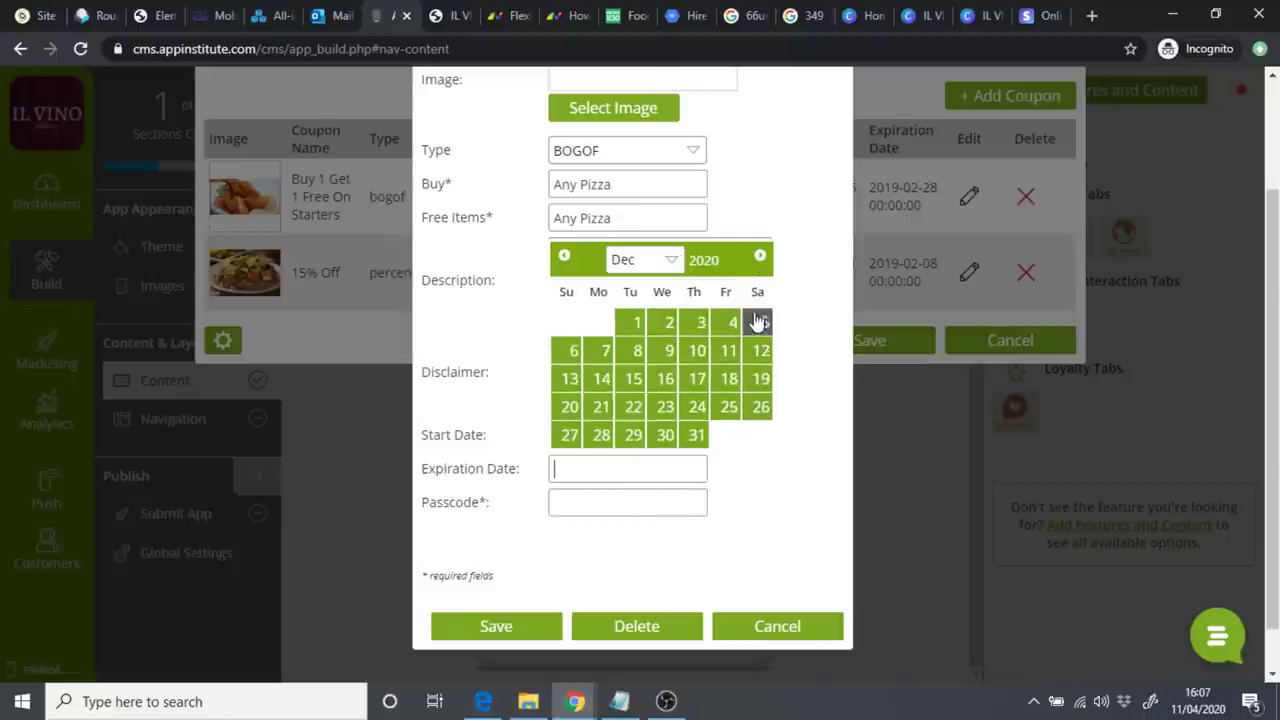
pyautogui.doubleClick(760, 258)
pyautogui.doubleClick(760, 258)
pyautogui.click(702, 322)
# - Give the coupon a redemption passcode, save it, and save the Coupons tab
pyautogui.click(585, 500)
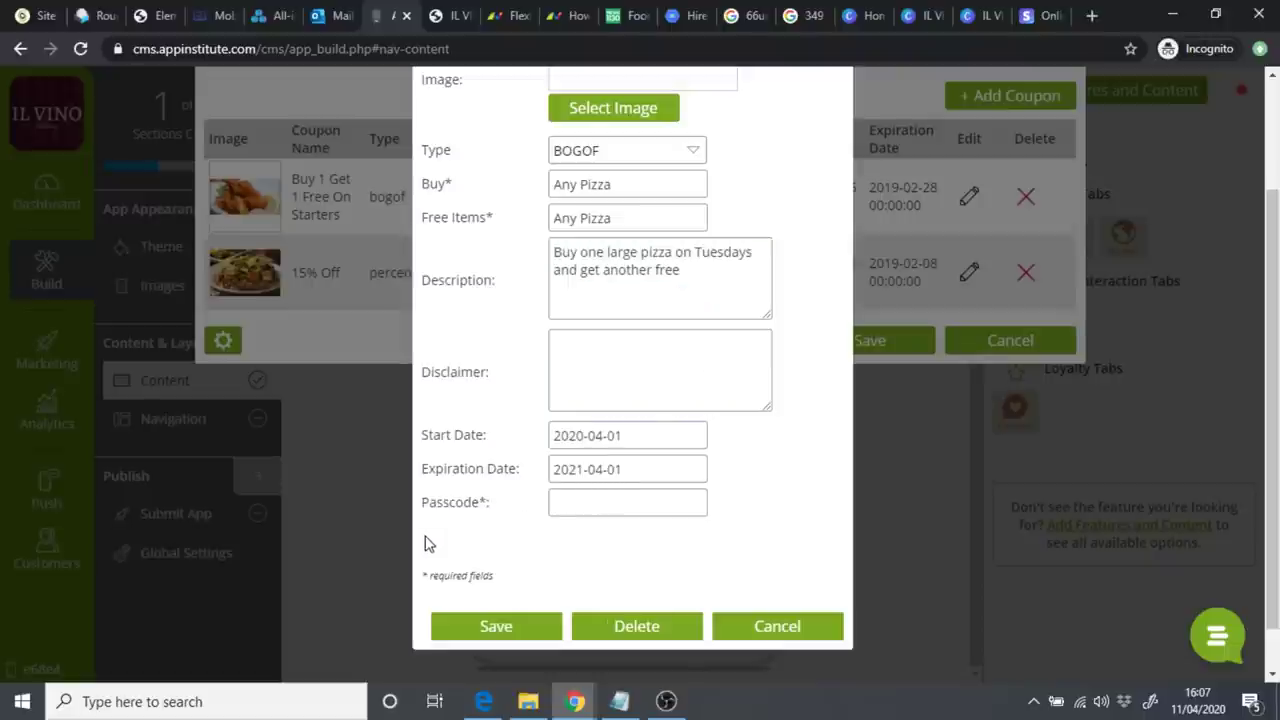
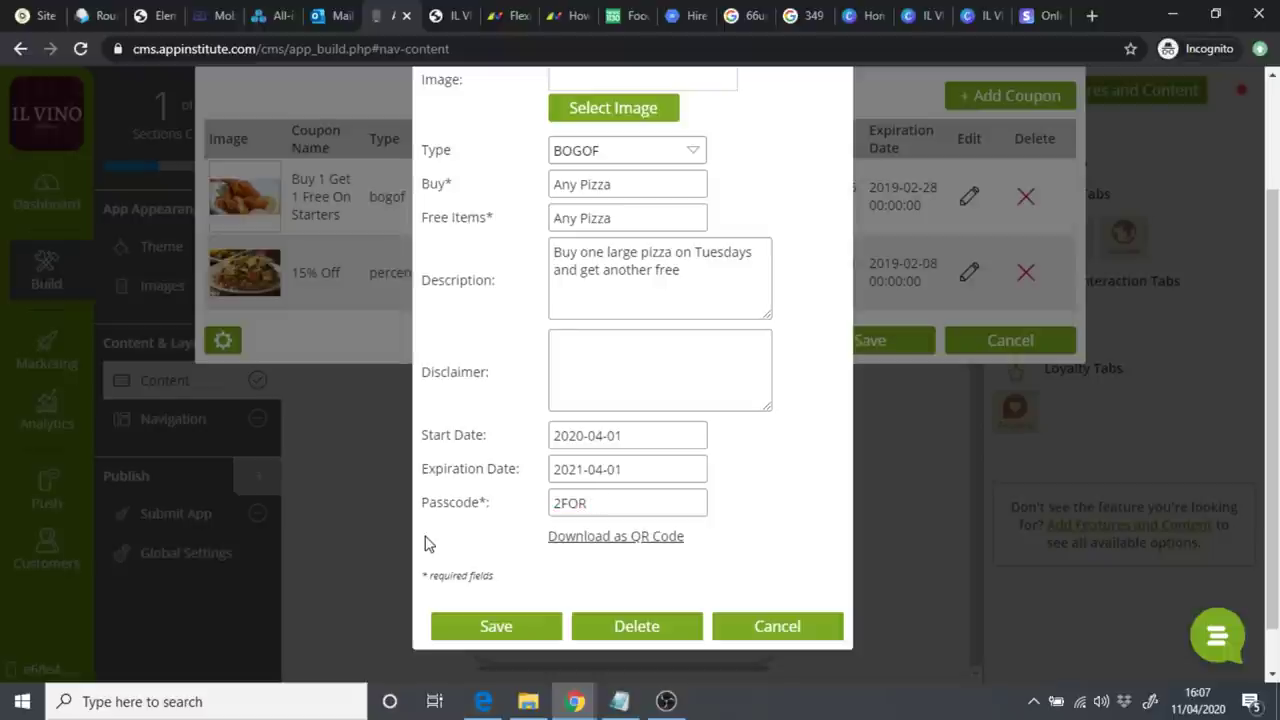
pyautogui.click(497, 626)
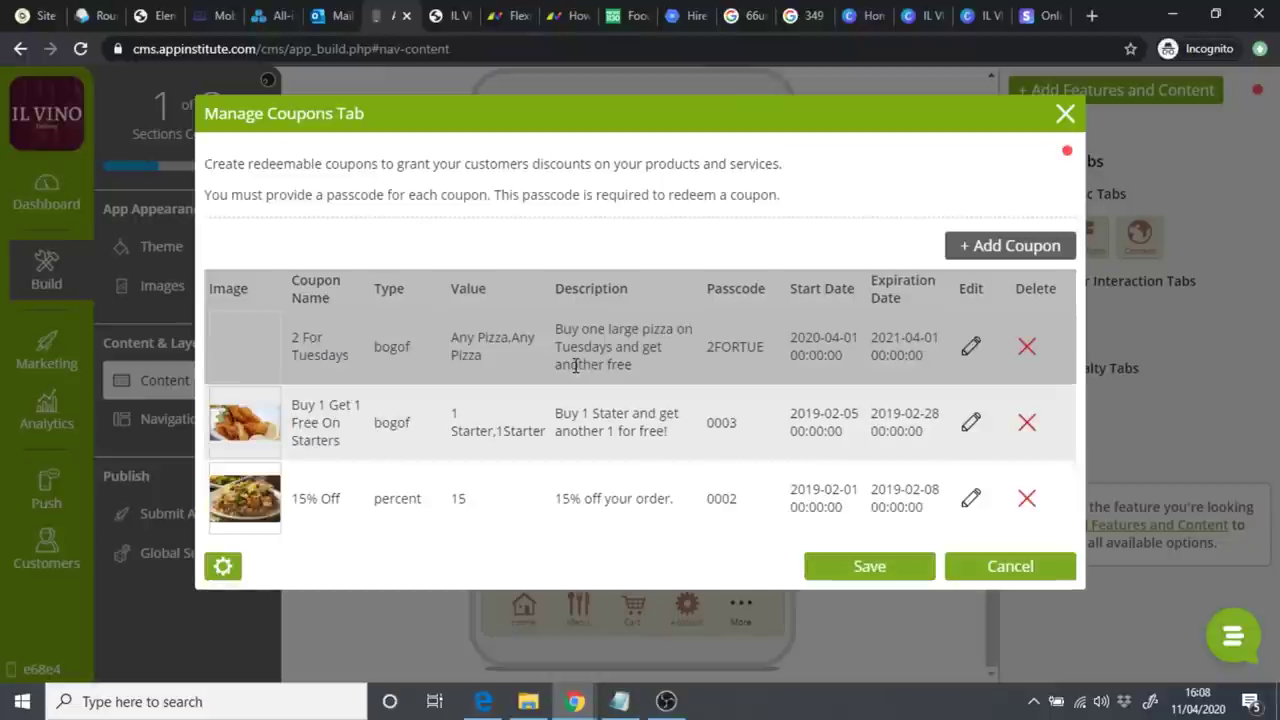
pyautogui.click(886, 567)
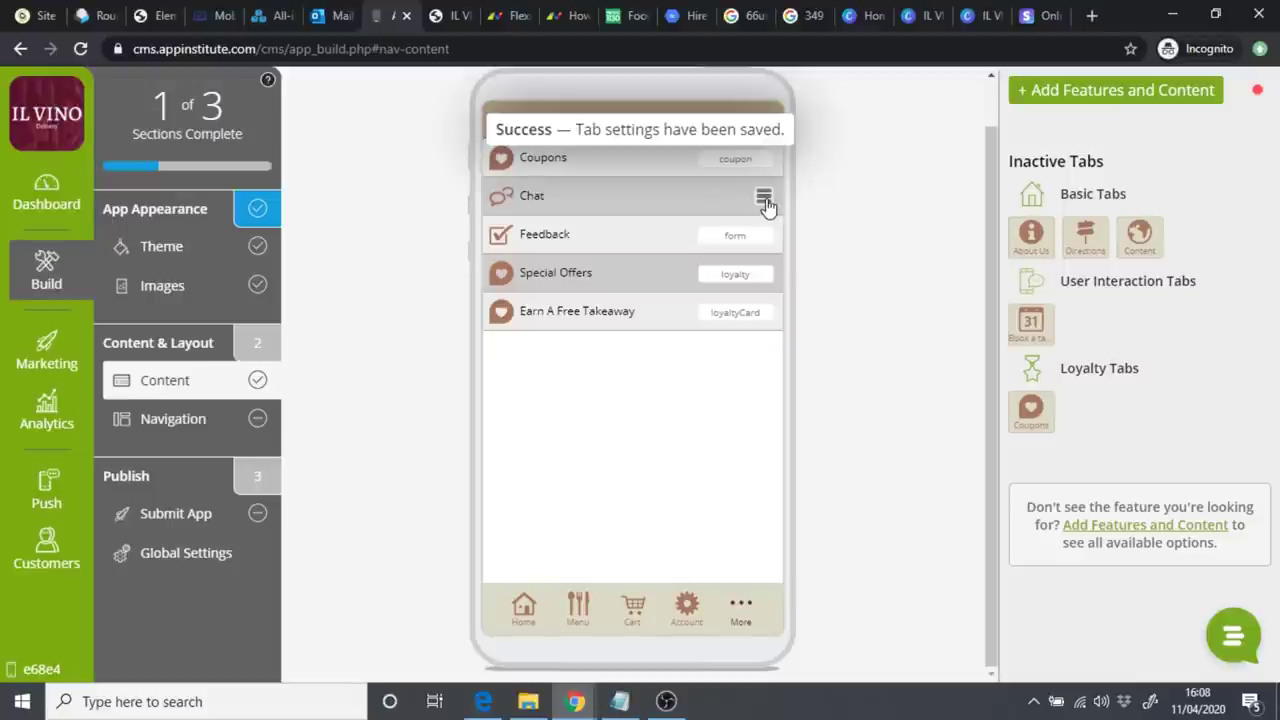
# - Switch the Chat message centre to 'Admin to users only (user input disabled)' and save
pyautogui.click(764, 198)
pyautogui.click(840, 225)
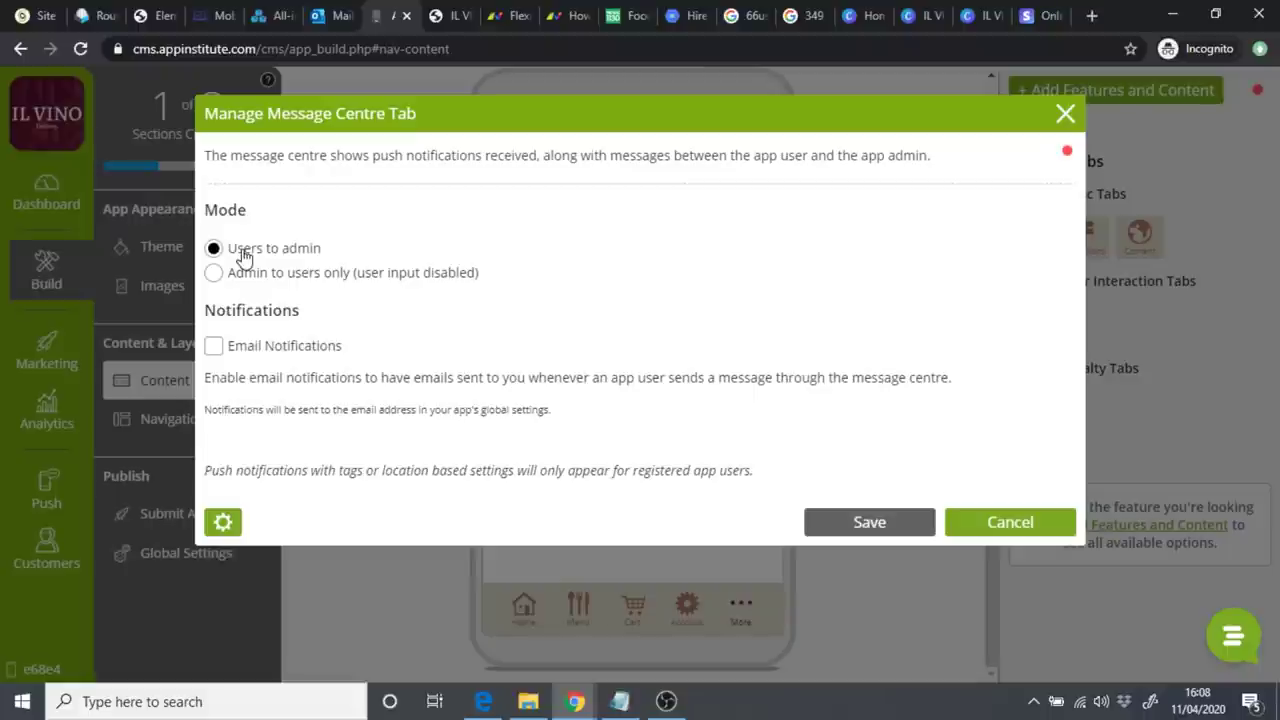
pyautogui.click(214, 274)
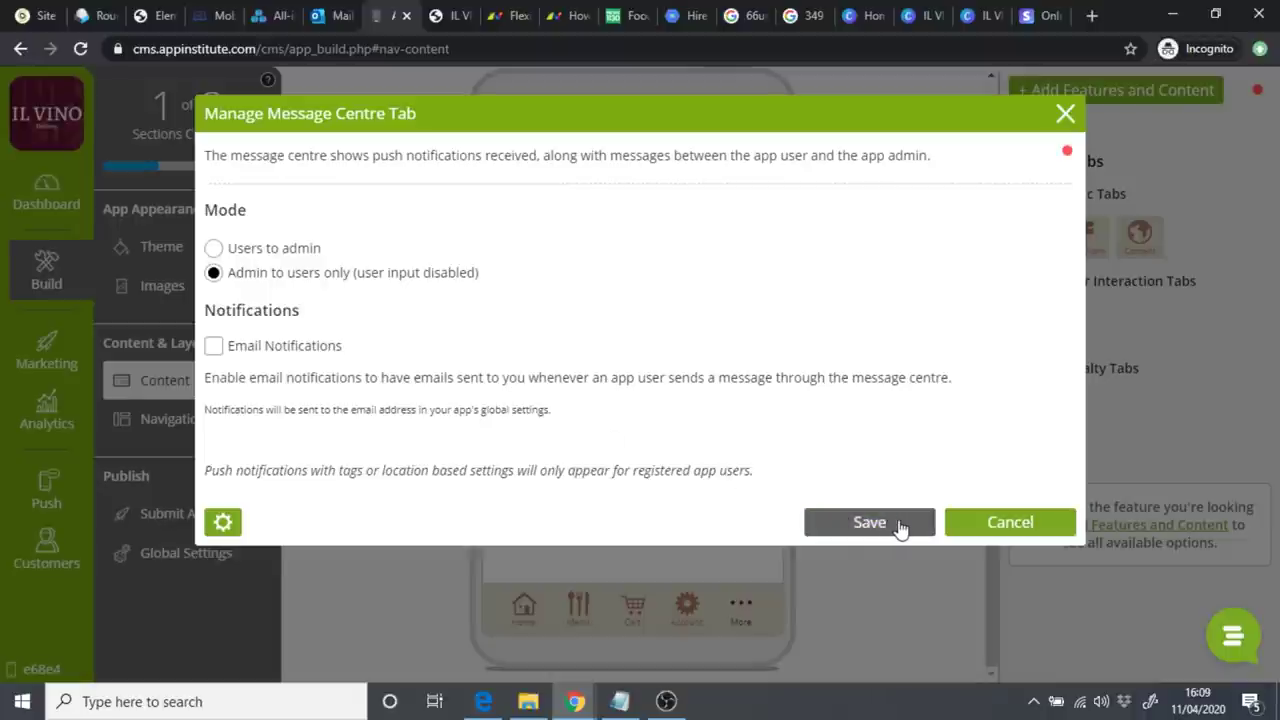
pyautogui.click(880, 524)
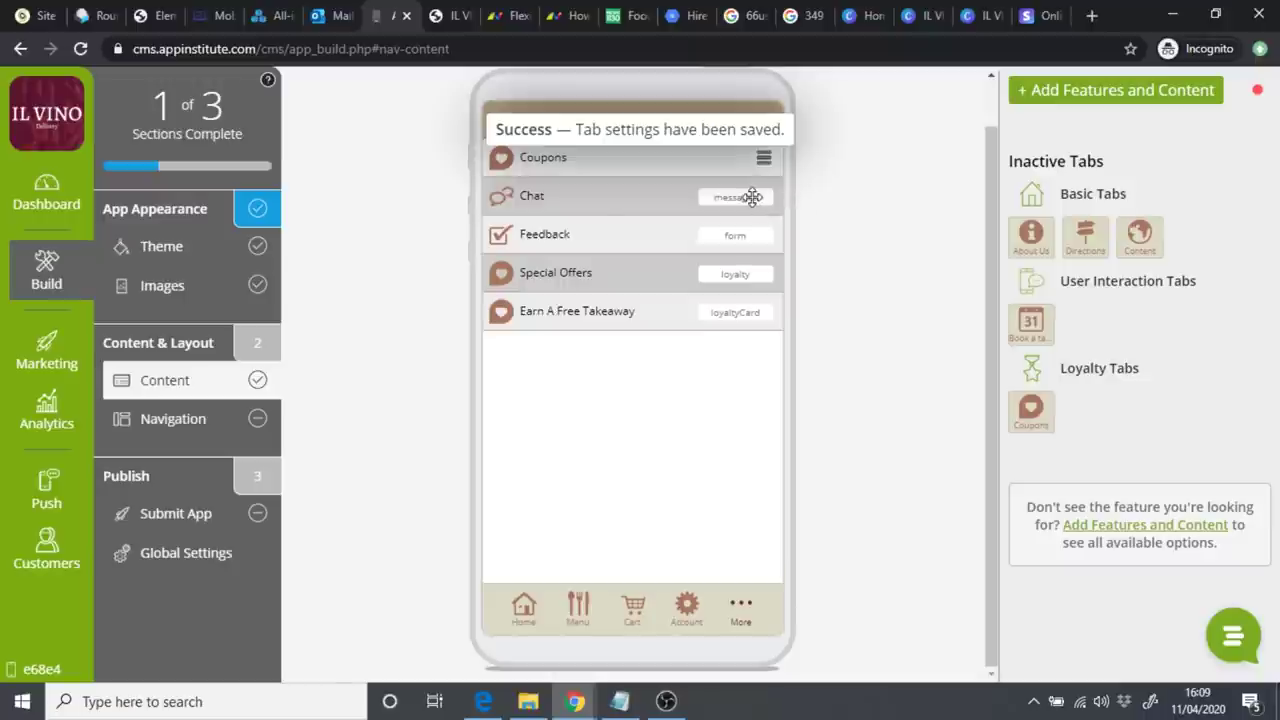
pyautogui.click(763, 196)
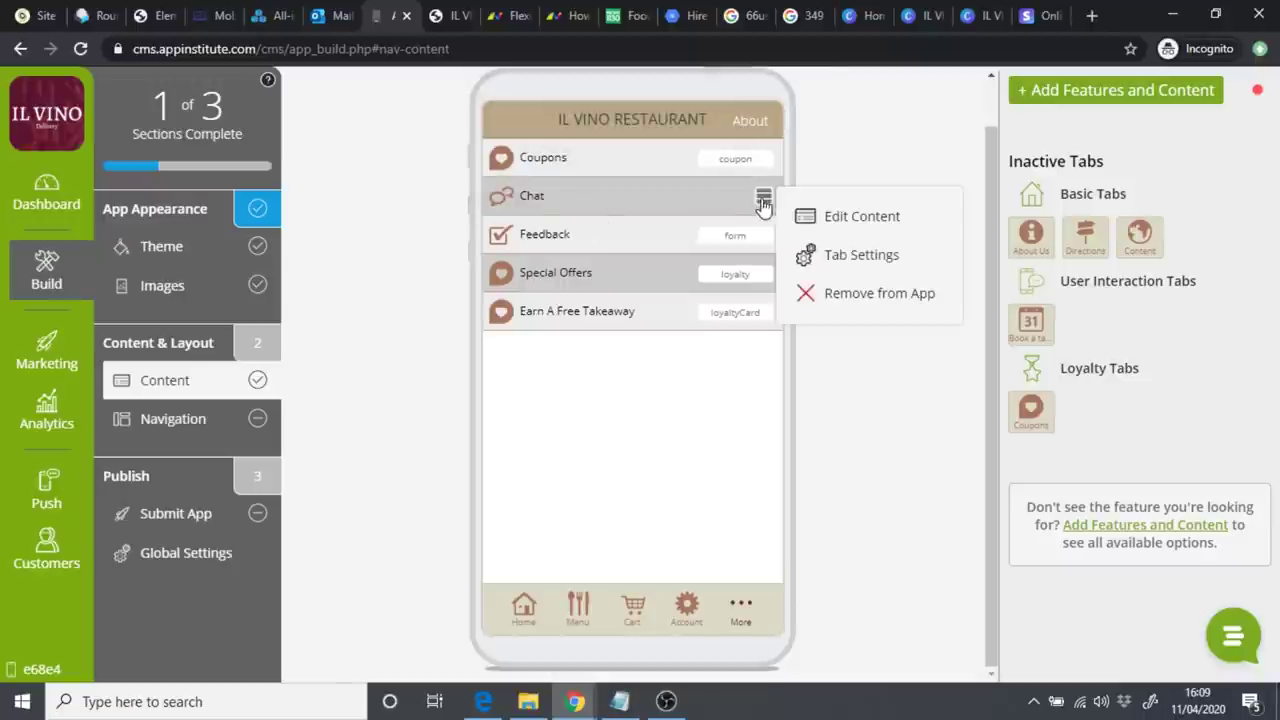
# - Remove the Chat tab from the app so it moves to inactive User Interaction Tabs
pyautogui.click(843, 290)
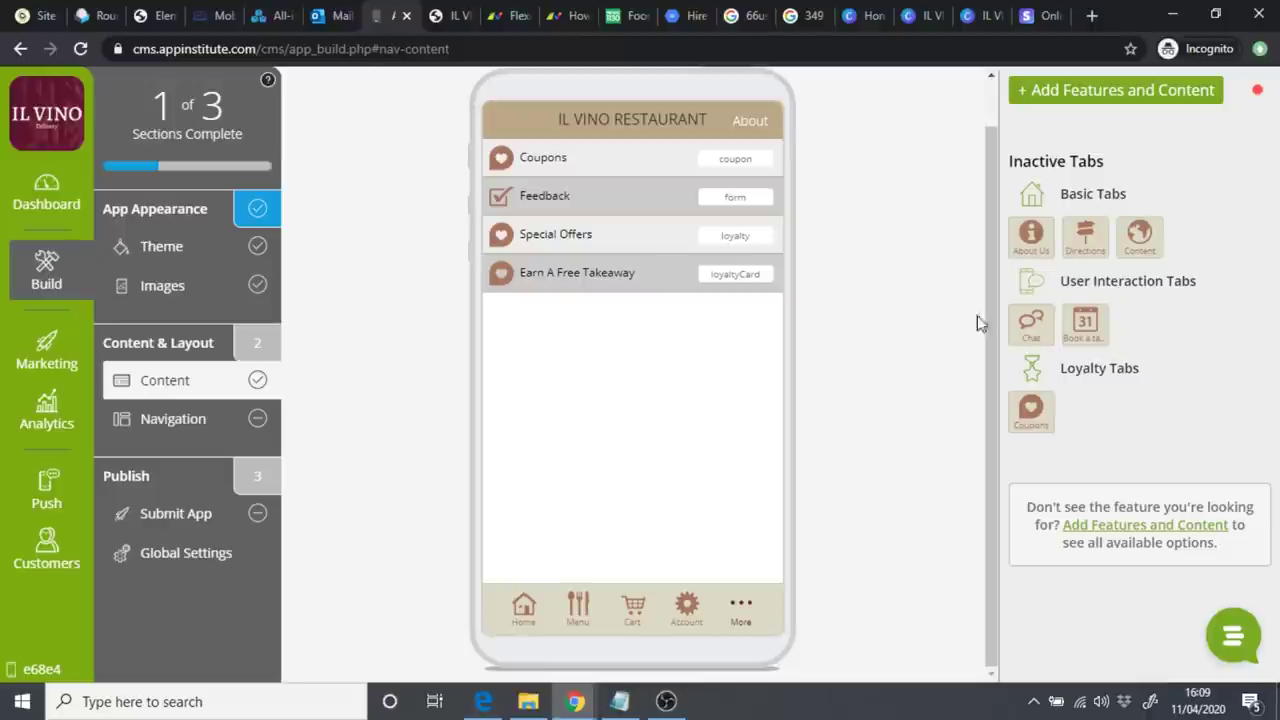
pyautogui.moveTo(1038, 333)
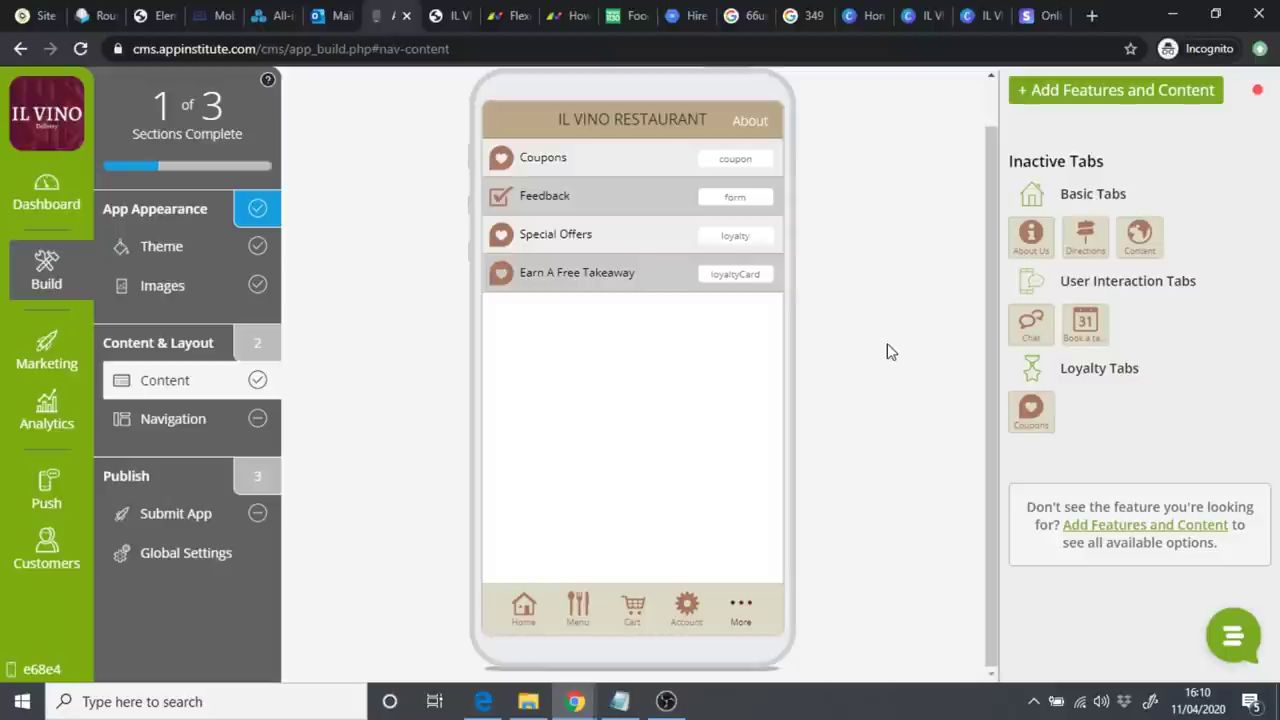
pyautogui.moveTo(680, 242)
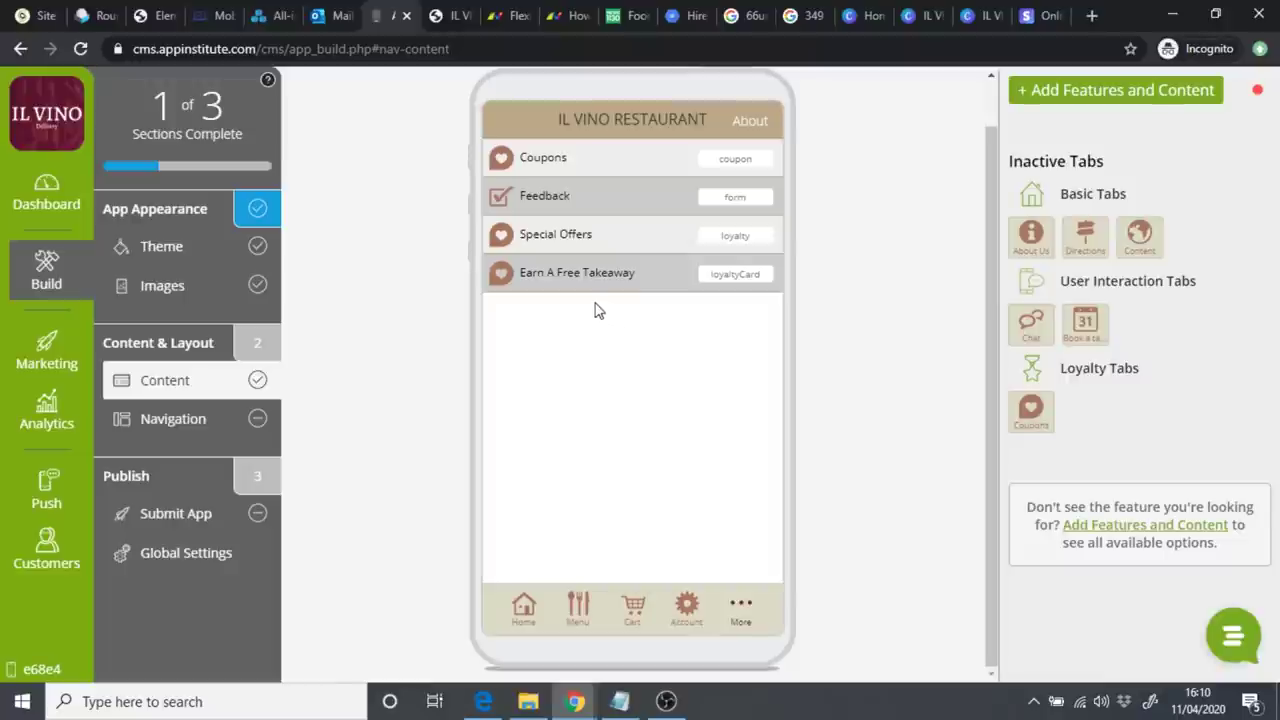
# - Open the Feedback tab's form settings, look them over, and close them unchanged
pyautogui.click(763, 196)
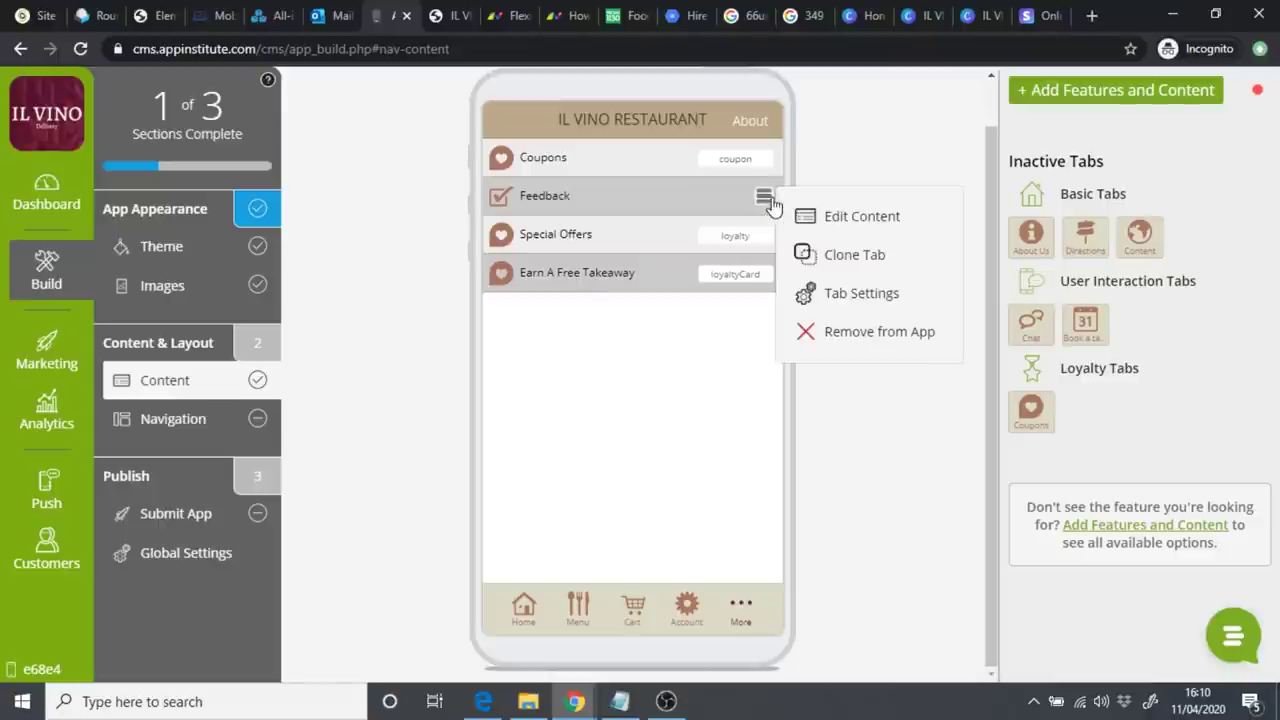
pyautogui.click(830, 218)
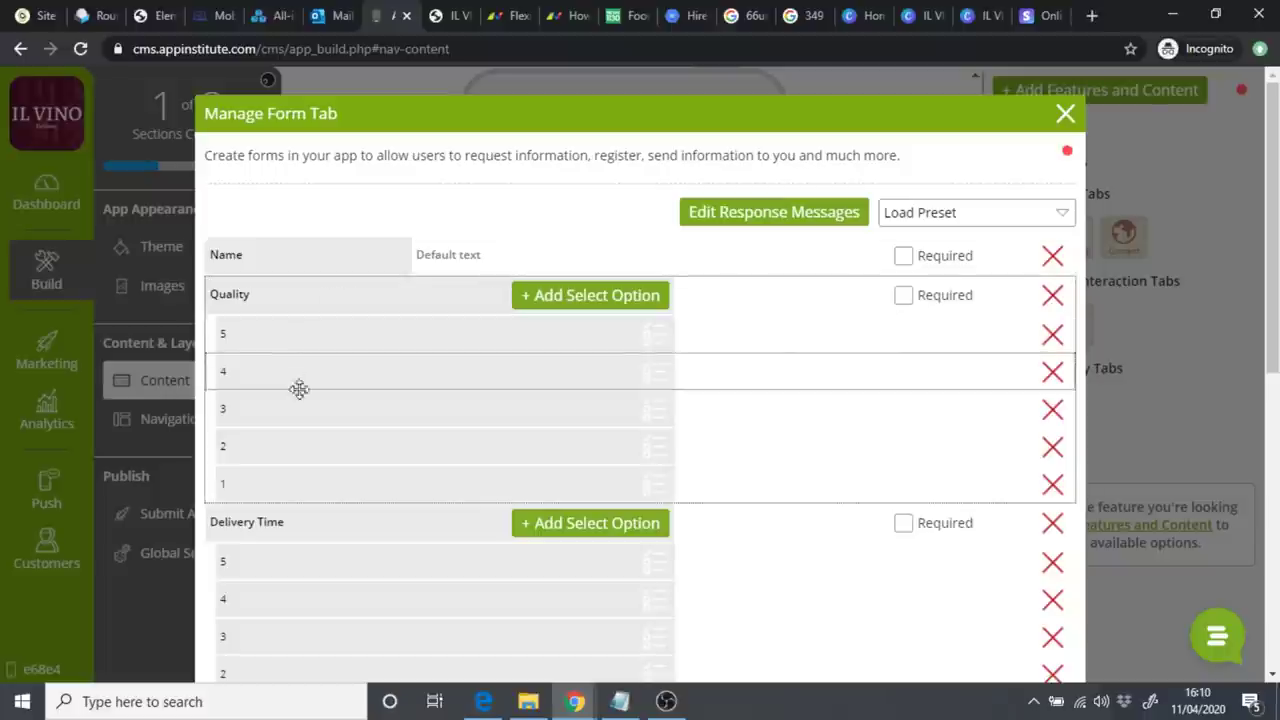
pyautogui.moveTo(1276, 279)
pyautogui.mouseDown()
pyautogui.moveTo(1270, 550)
pyautogui.moveTo(1260, 280)
pyautogui.mouseUp()
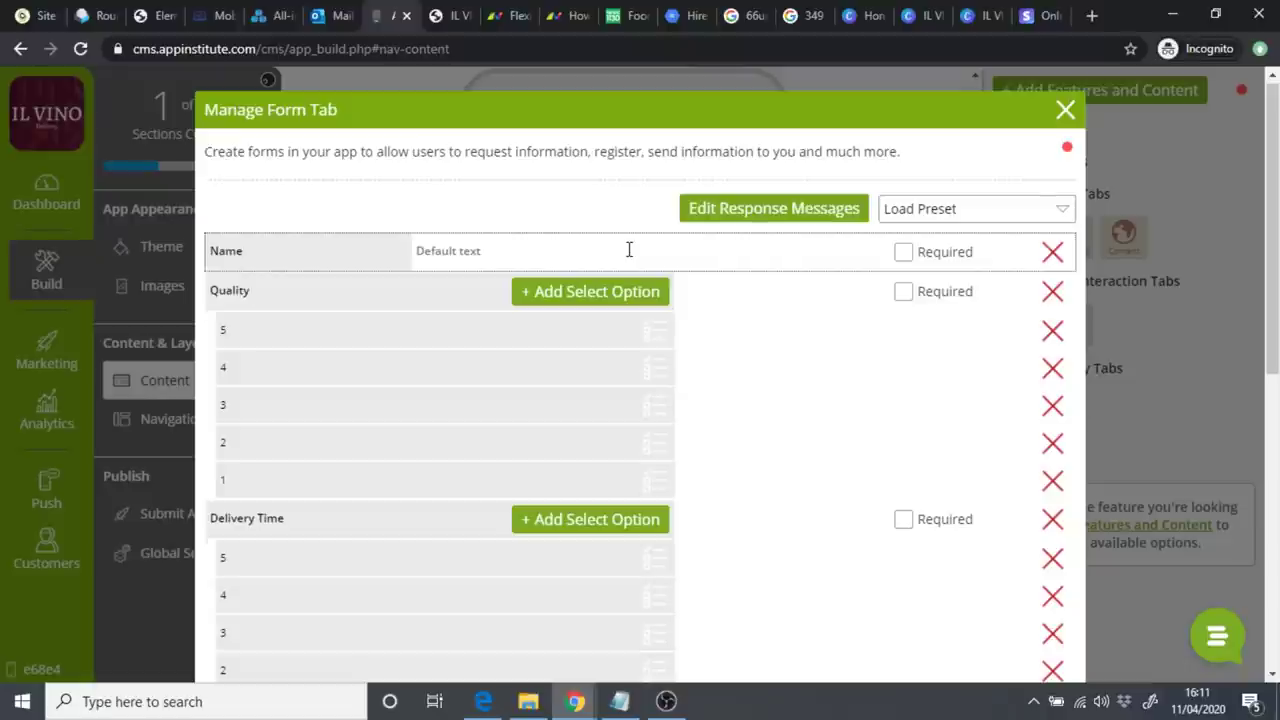
pyautogui.scroll(-6, 629, 249)
pyautogui.scroll(6, 629, 249)
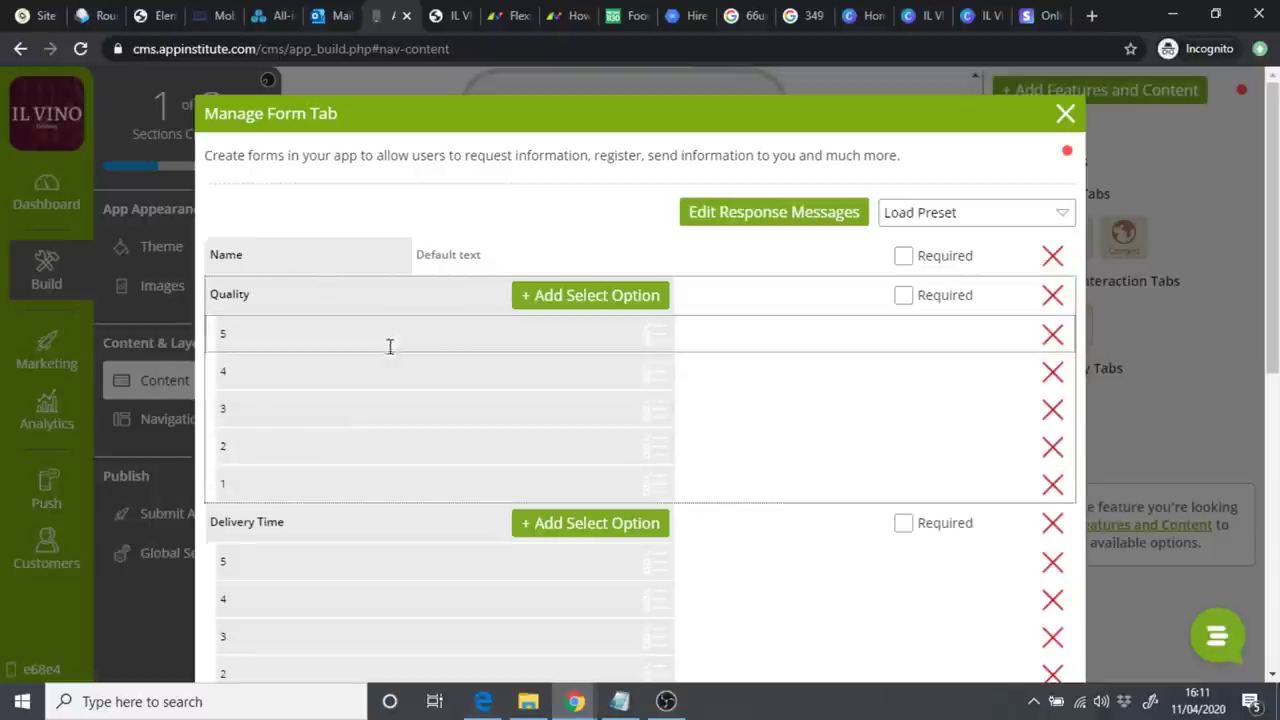
pyautogui.click(1064, 118)
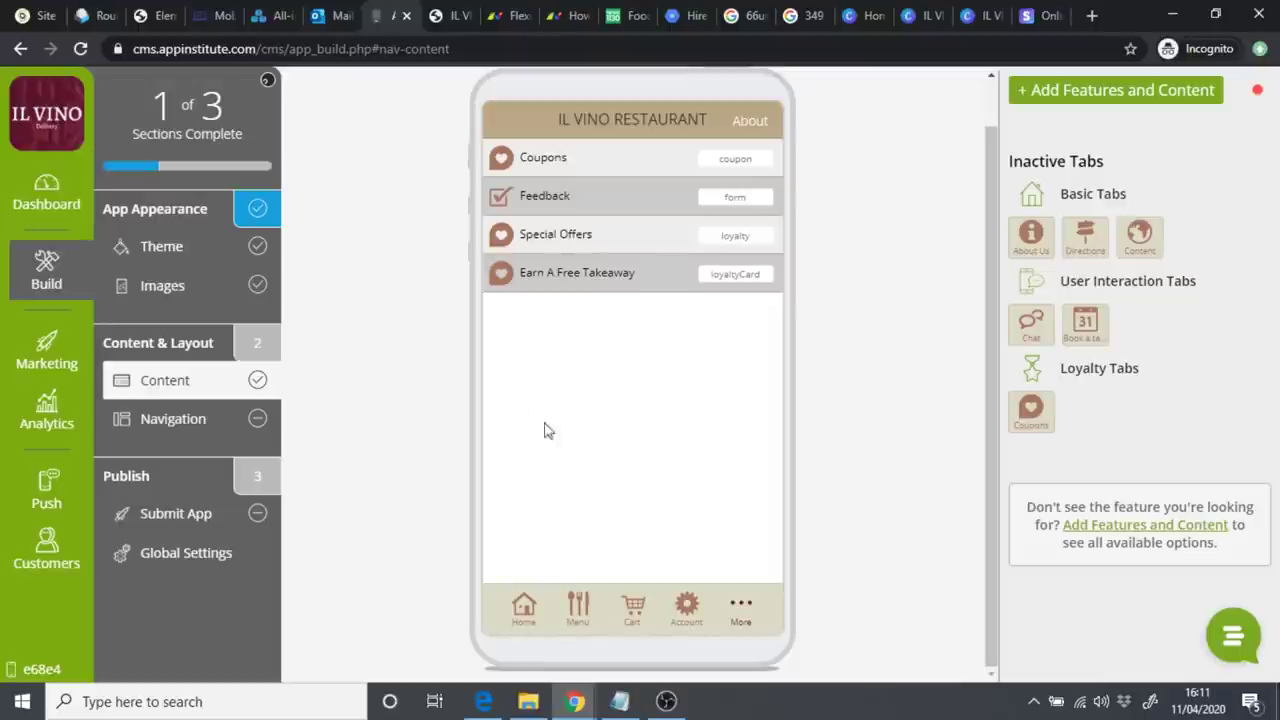
pyautogui.moveTo(997, 286); pyautogui.dragTo(993, 213)
# - In the preview, add Bruschetta from Starters to the order, then return to the editor
pyautogui.click(717, 97)
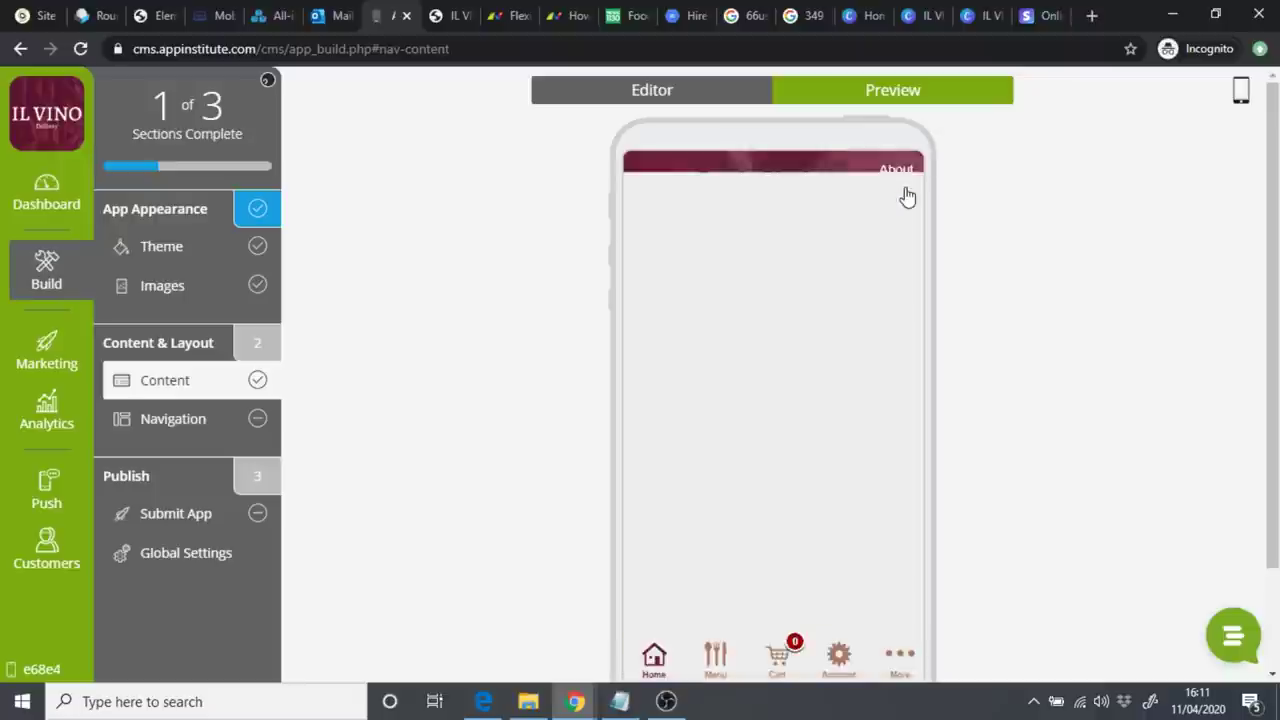
pyautogui.scroll(-1, 786, 314)
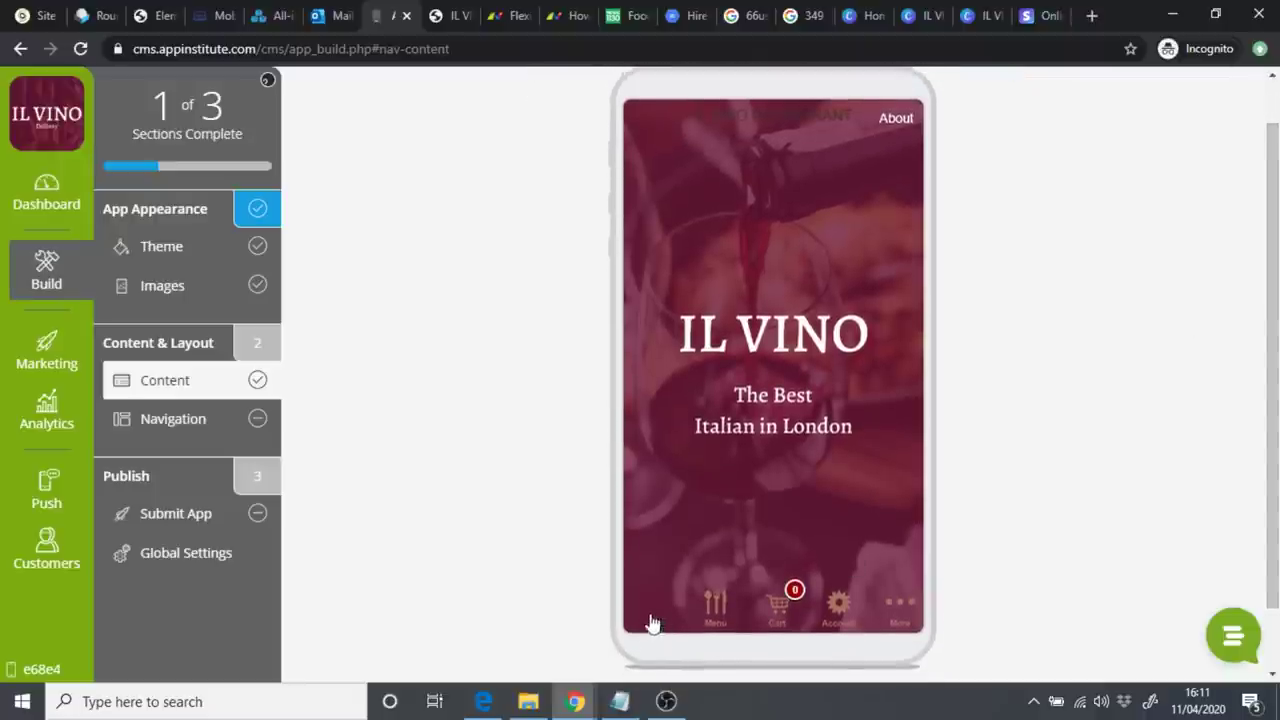
pyautogui.click(717, 610)
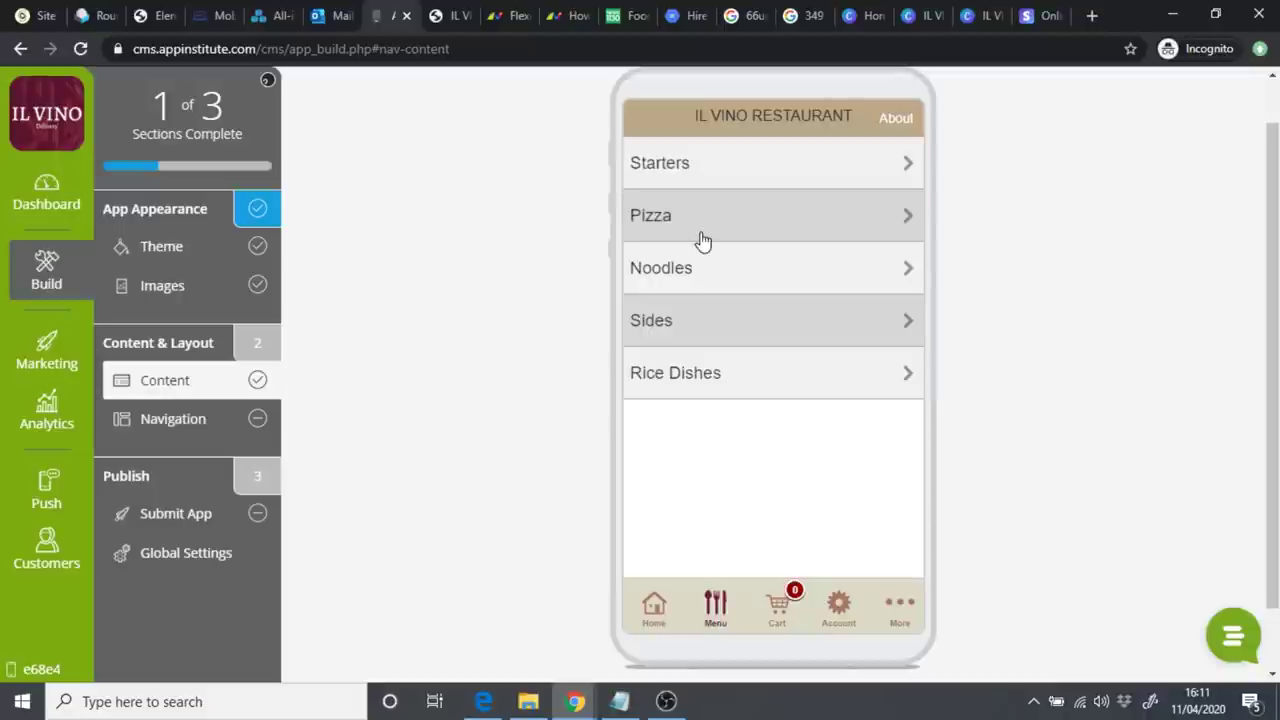
pyautogui.click(720, 175)
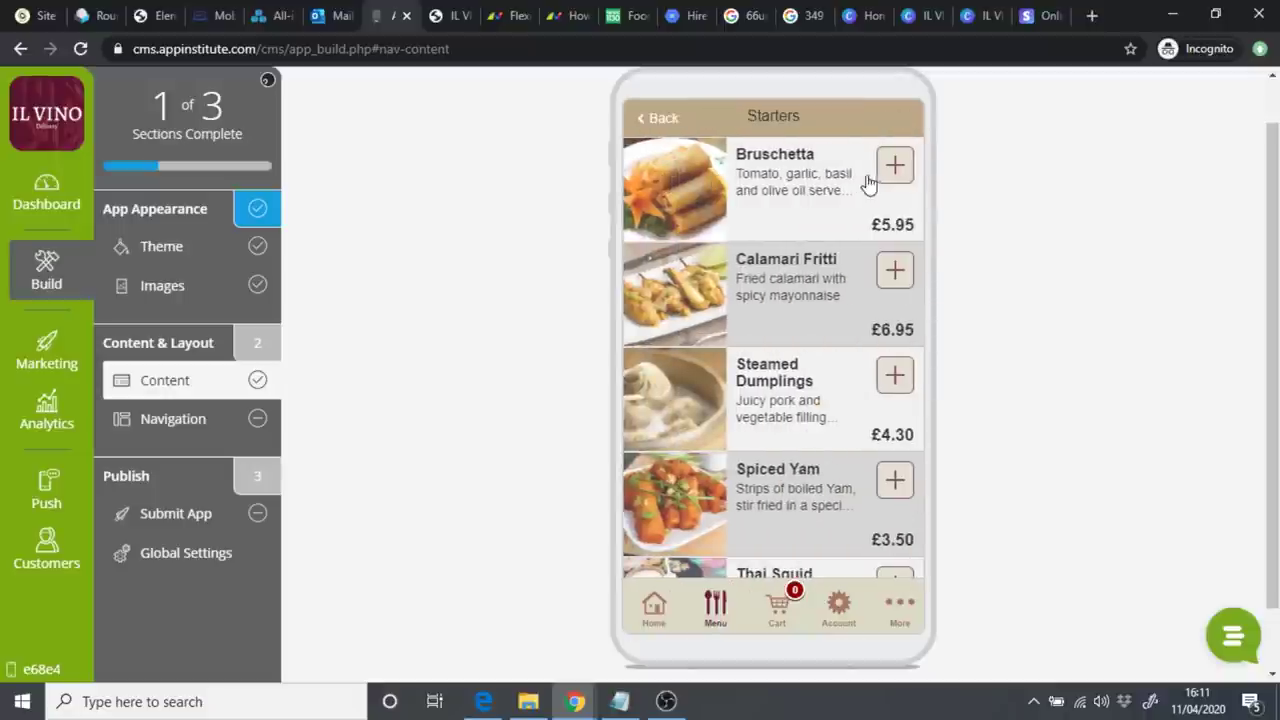
pyautogui.click(895, 178)
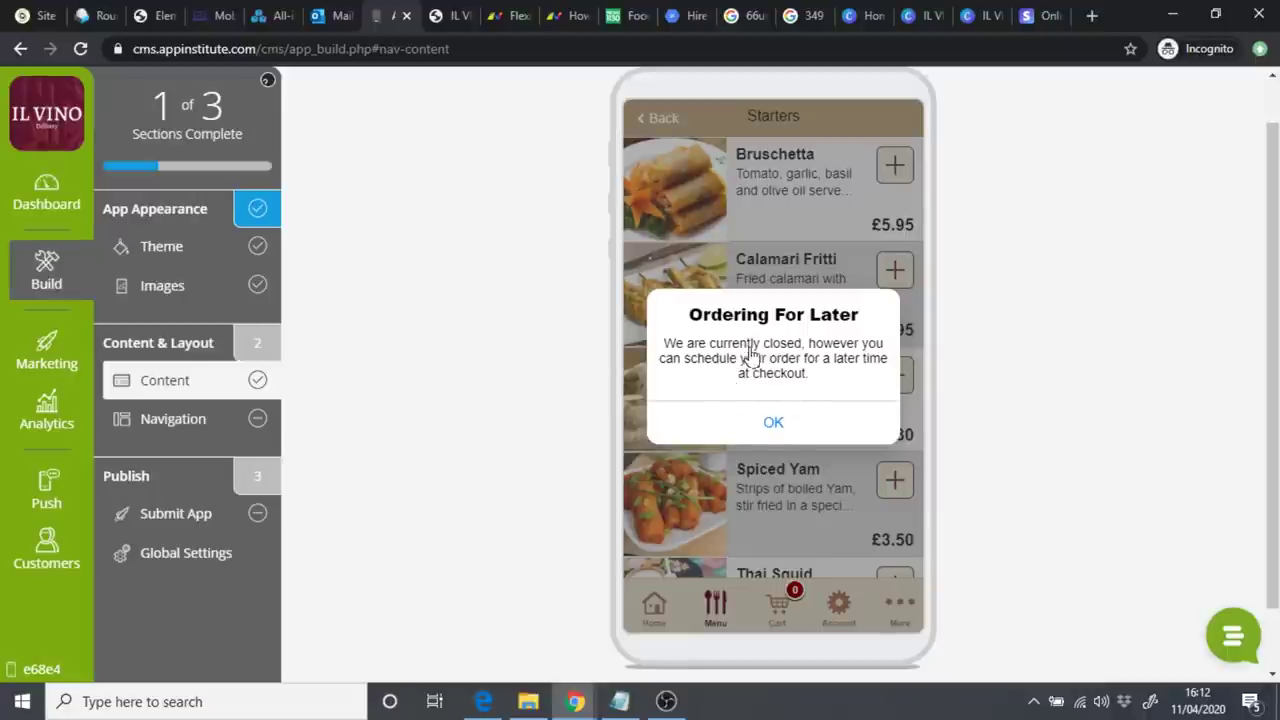
pyautogui.click(760, 423)
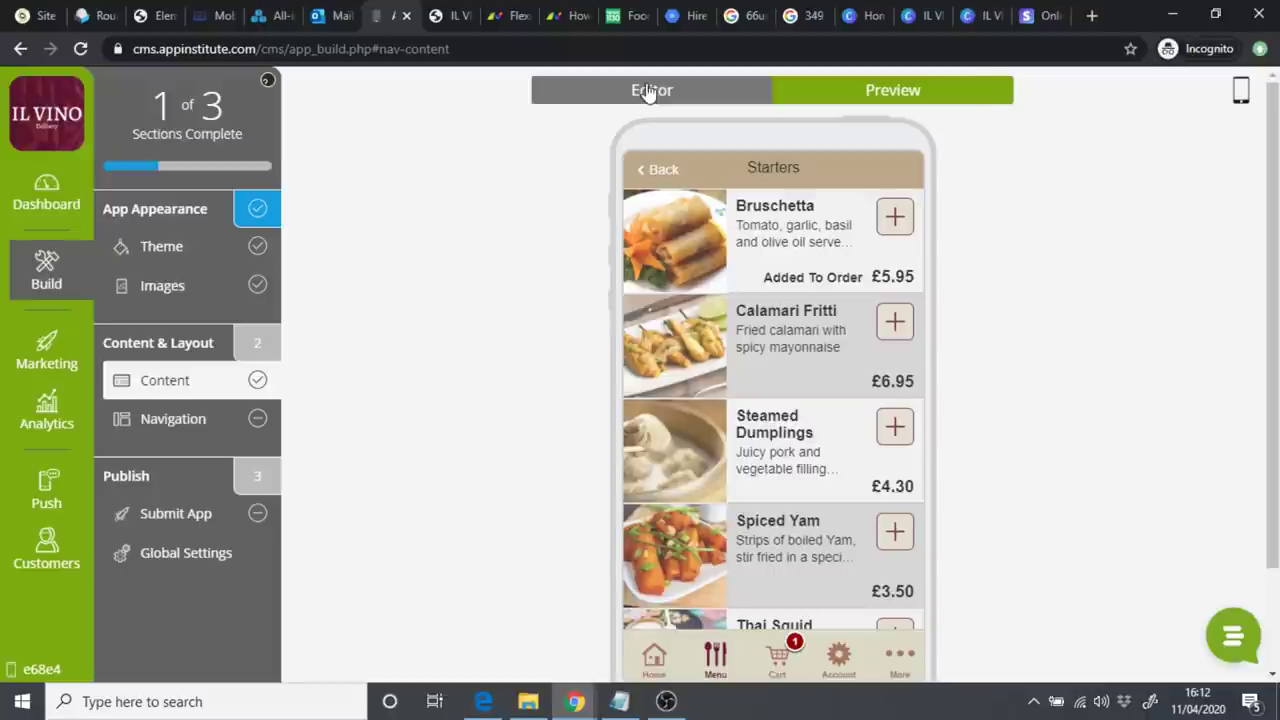
pyautogui.click(648, 91)
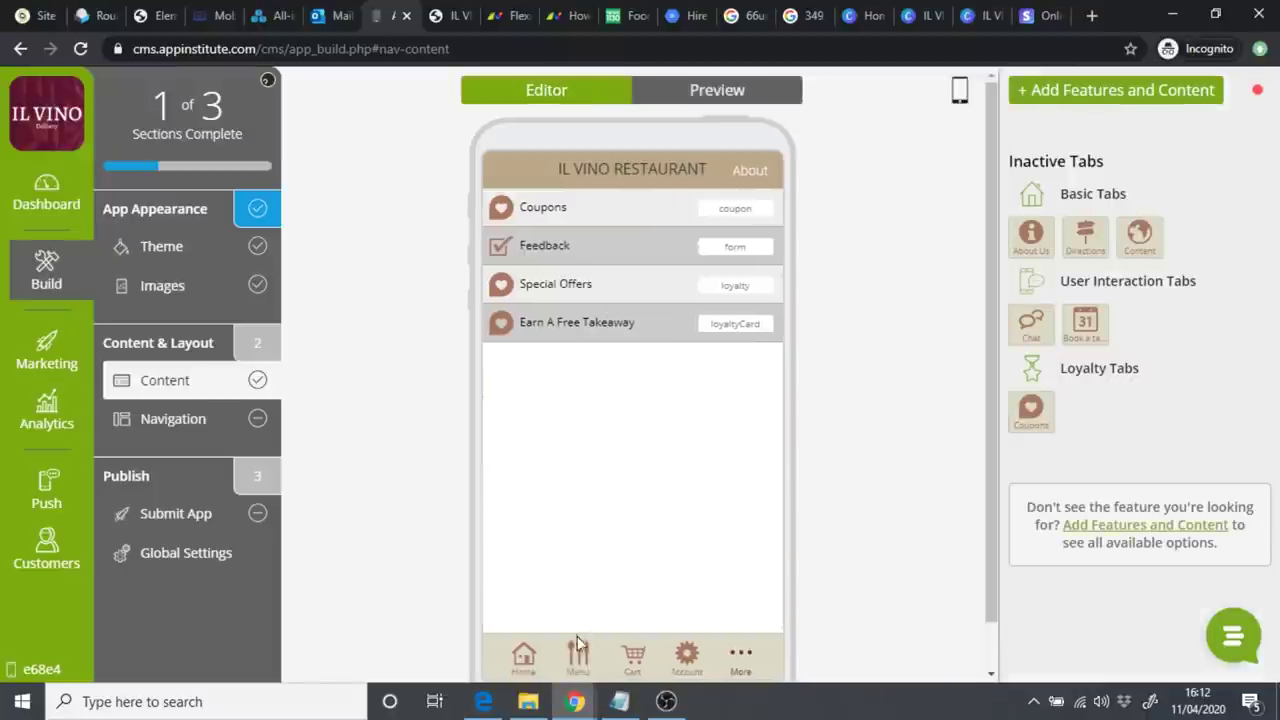
# - Stop the Cart tab rejecting takeaway orders placed outside opening times, and save
pyautogui.rightClick(641, 648)
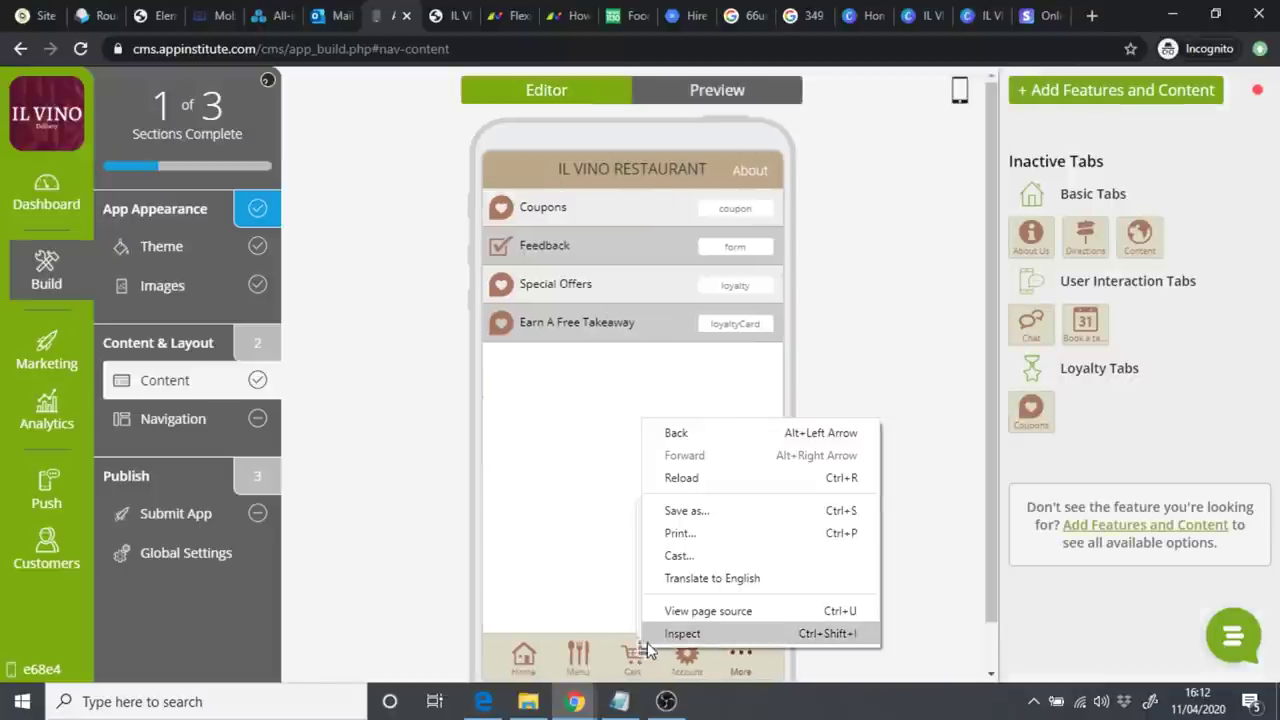
pyautogui.rightClick(637, 656)
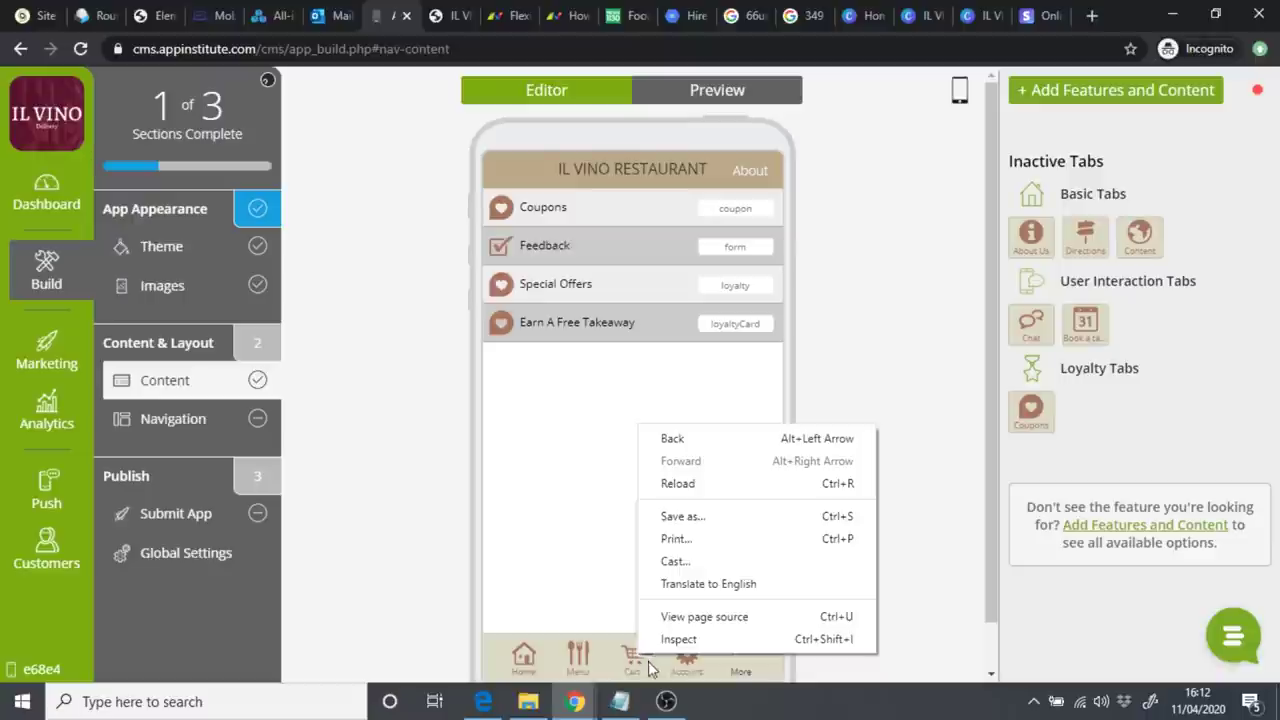
pyautogui.click(650, 667)
pyautogui.click(645, 660)
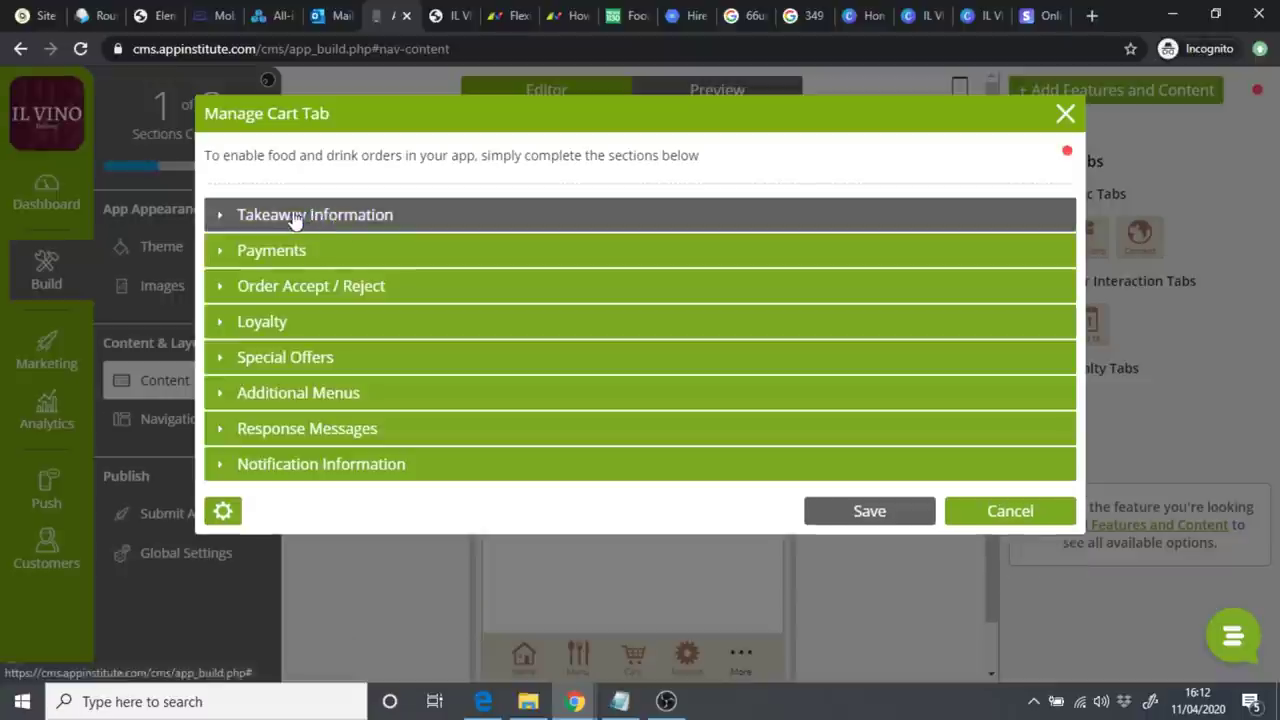
pyautogui.click(296, 216)
pyautogui.click(243, 218)
pyautogui.click(262, 216)
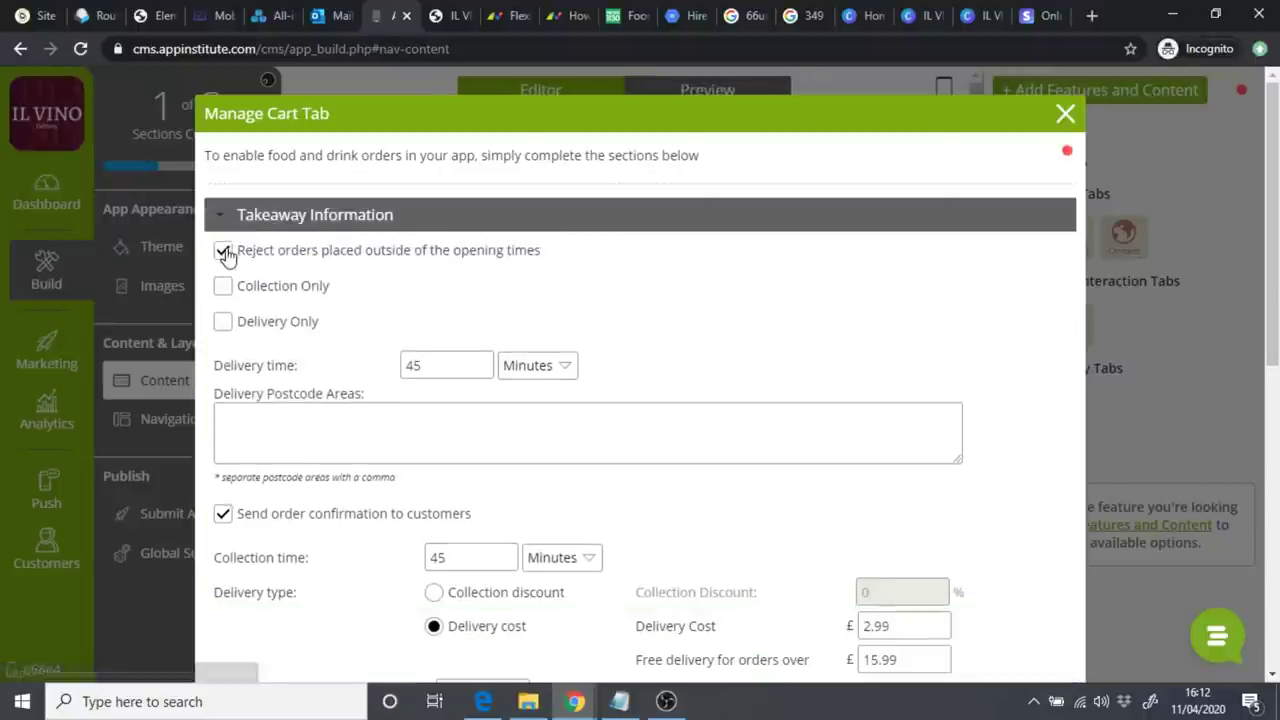
pyautogui.click(223, 253)
pyautogui.scroll(-4, 940, 211)
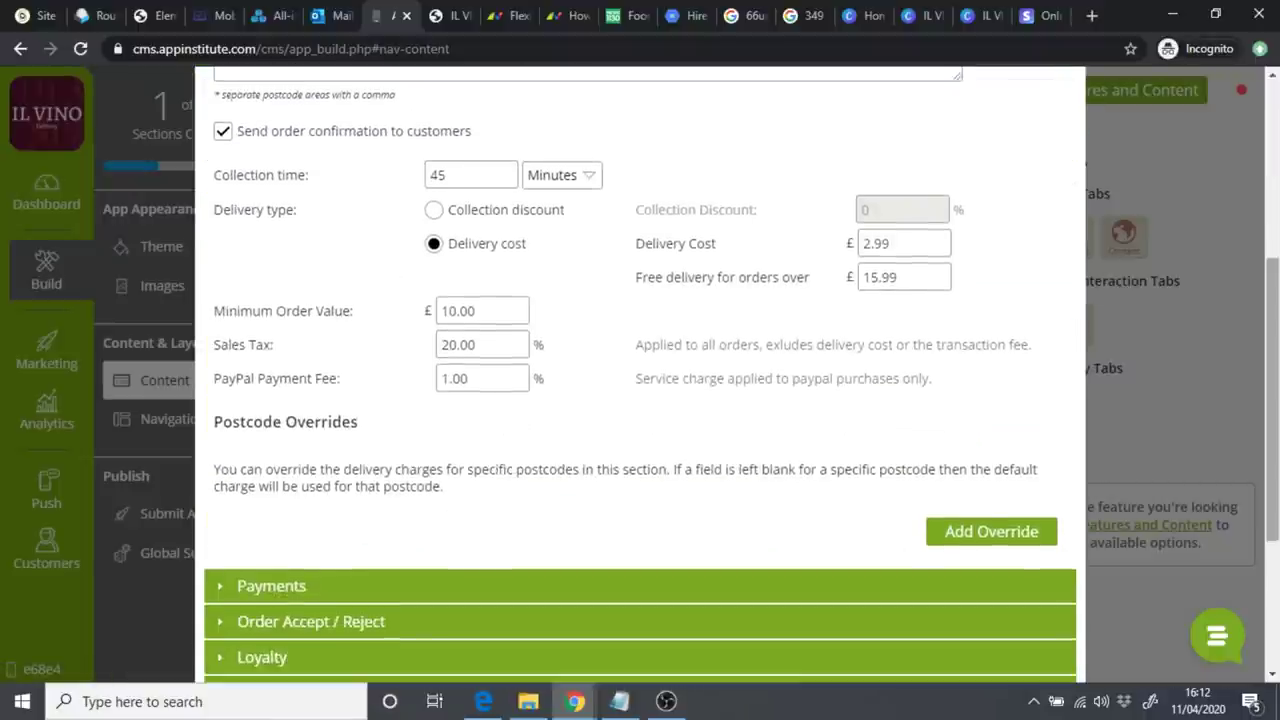
pyautogui.scroll(-3, 995, 510)
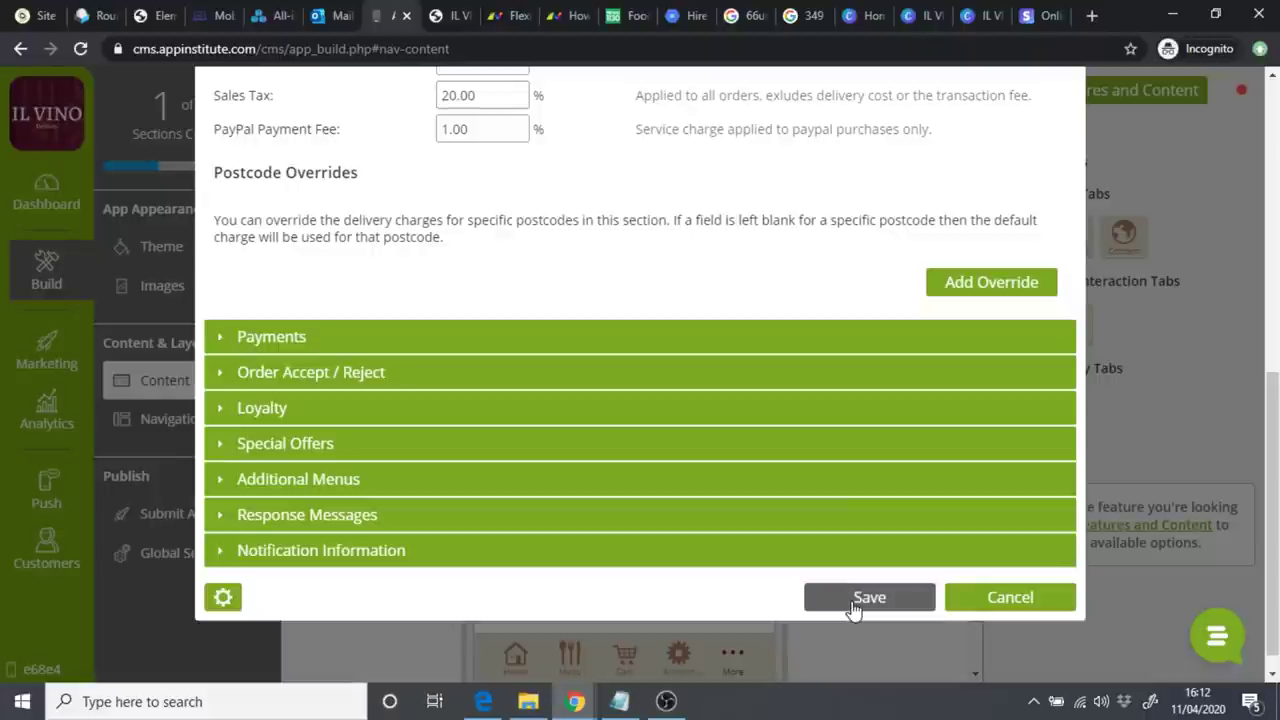
pyautogui.click(853, 608)
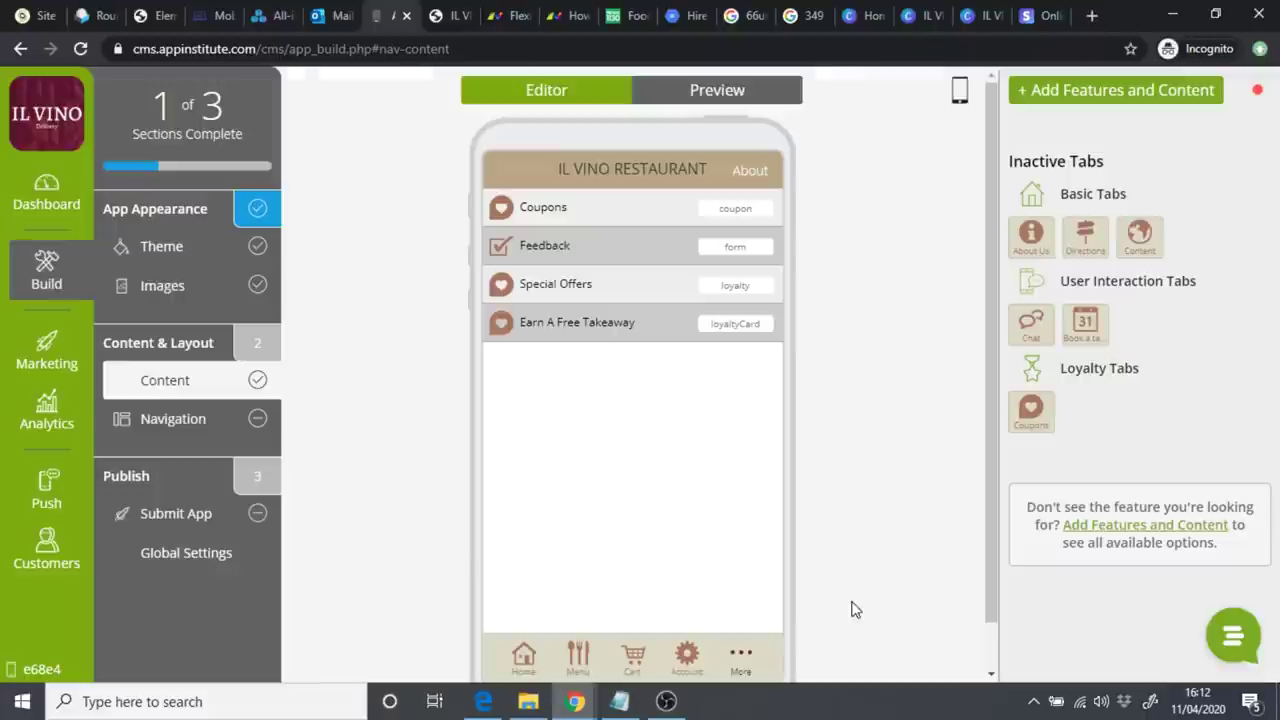
# - In the preview, add Sweet and Sour Tofu and Pizza Romana to the cart and try checkout
pyautogui.click(713, 91)
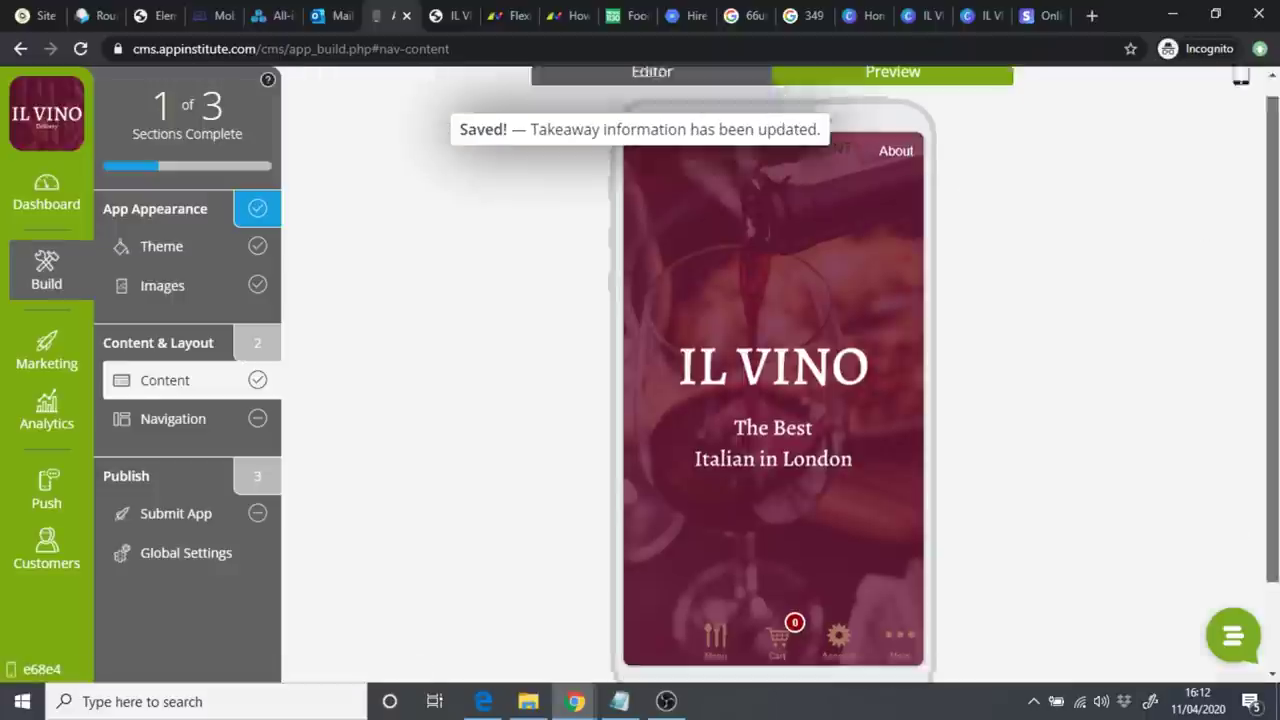
pyautogui.click(718, 590)
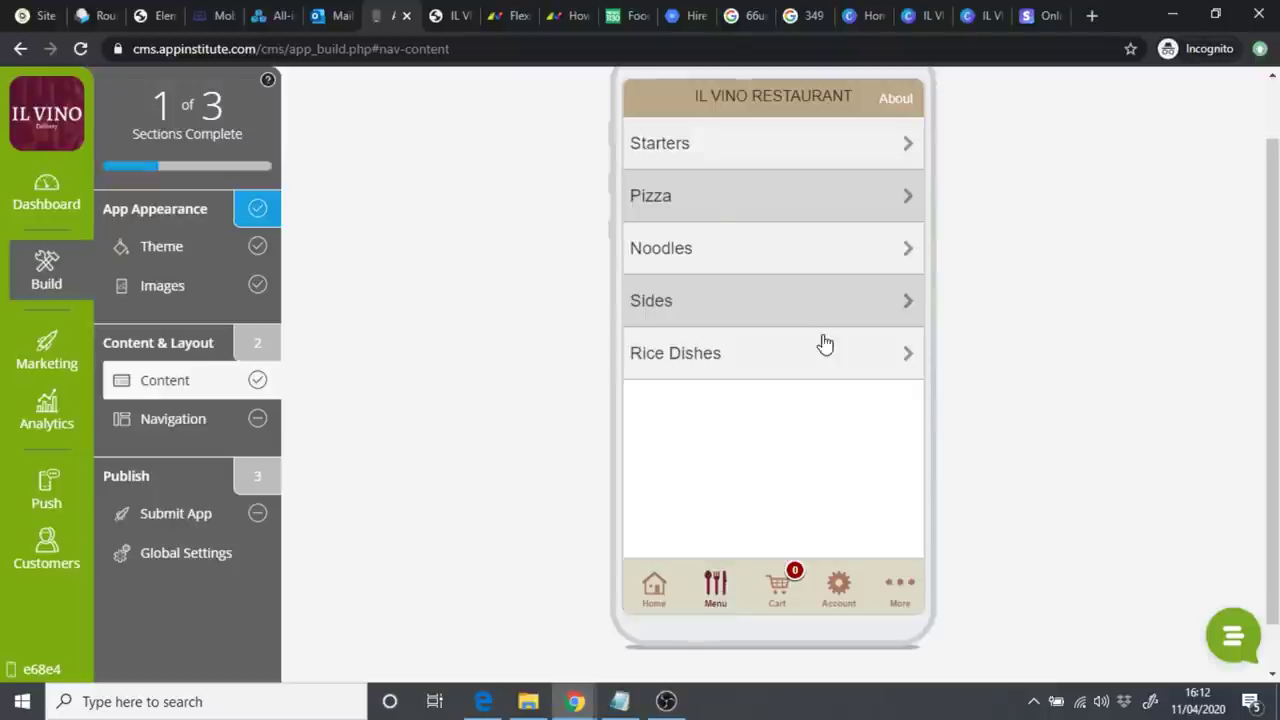
pyautogui.click(851, 200)
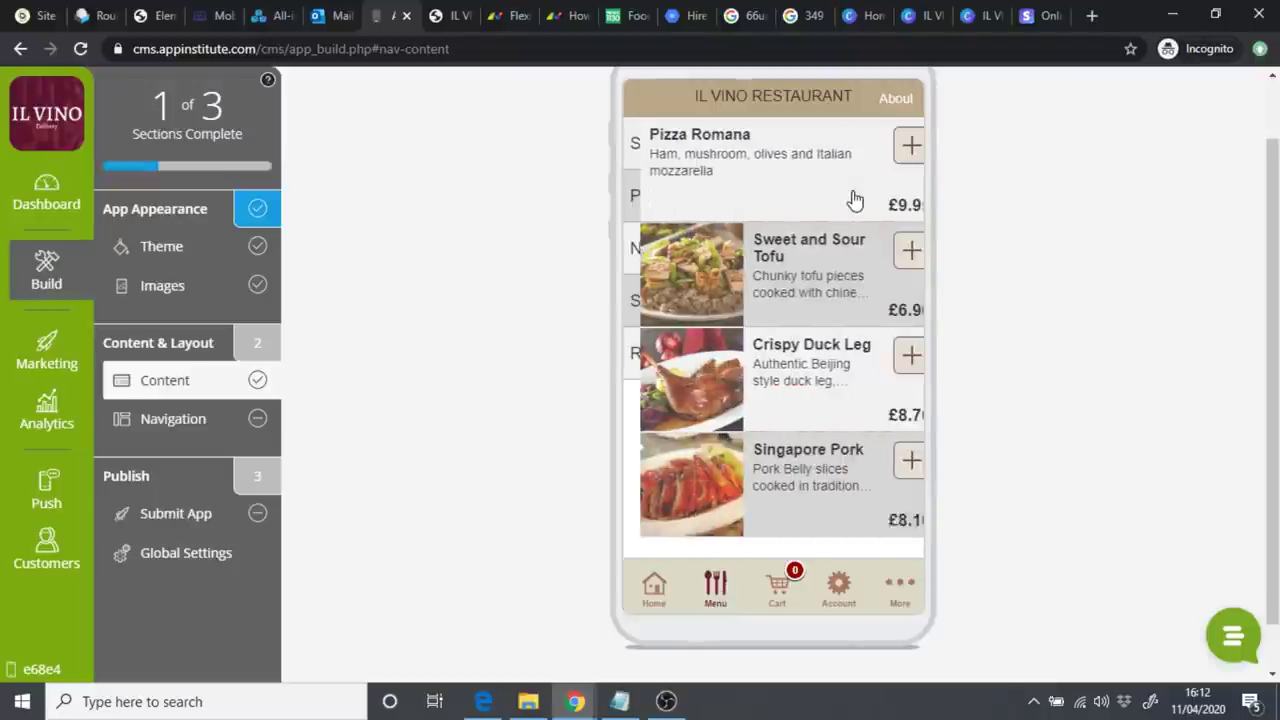
pyautogui.click(893, 256)
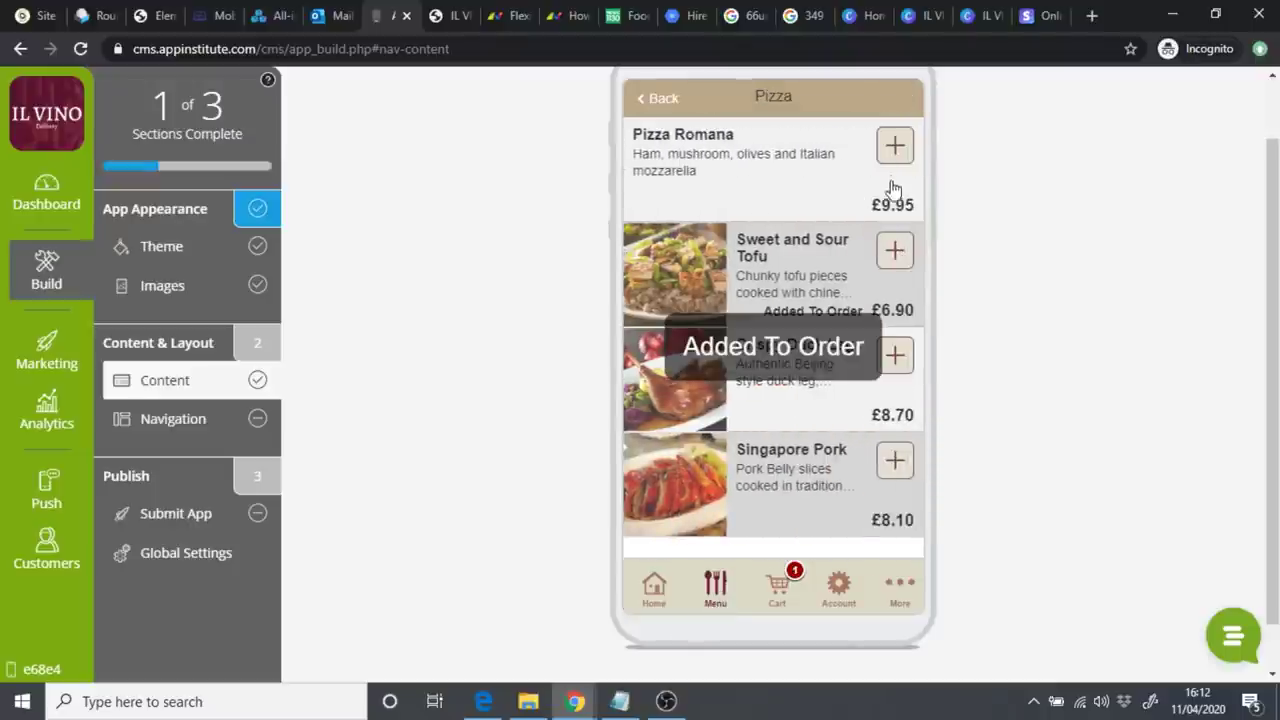
pyautogui.click(894, 150)
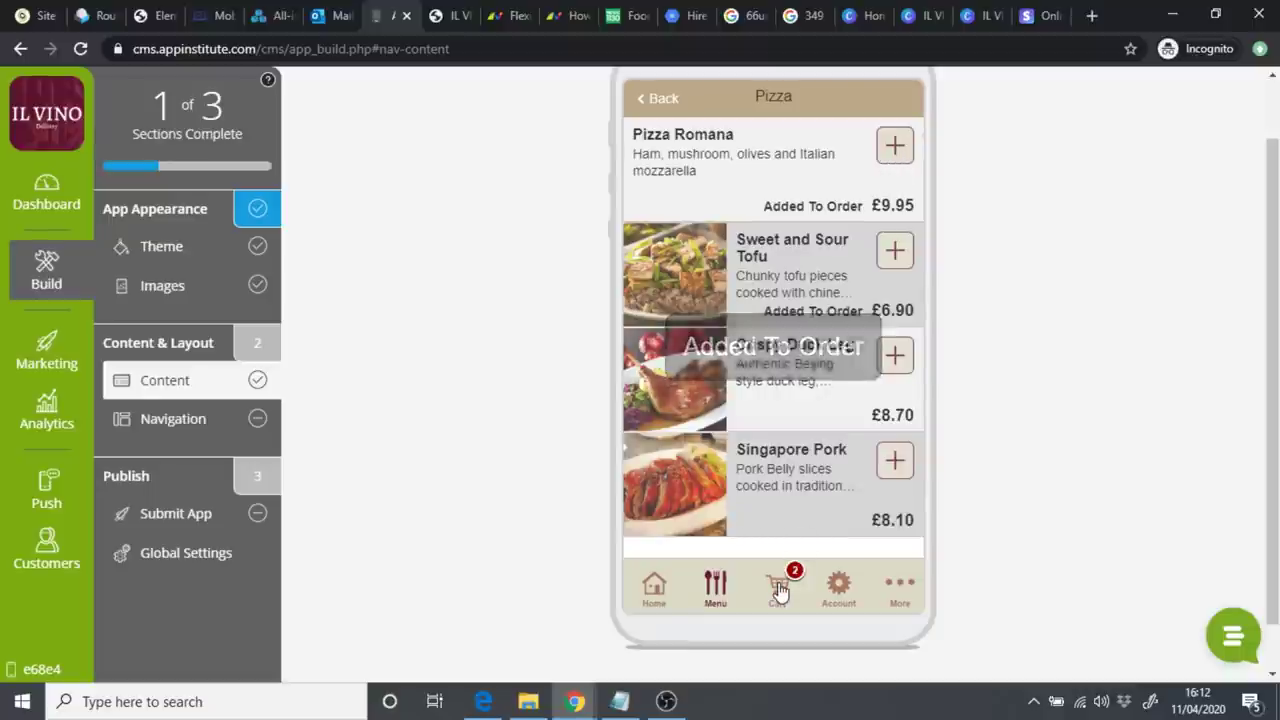
pyautogui.click(778, 588)
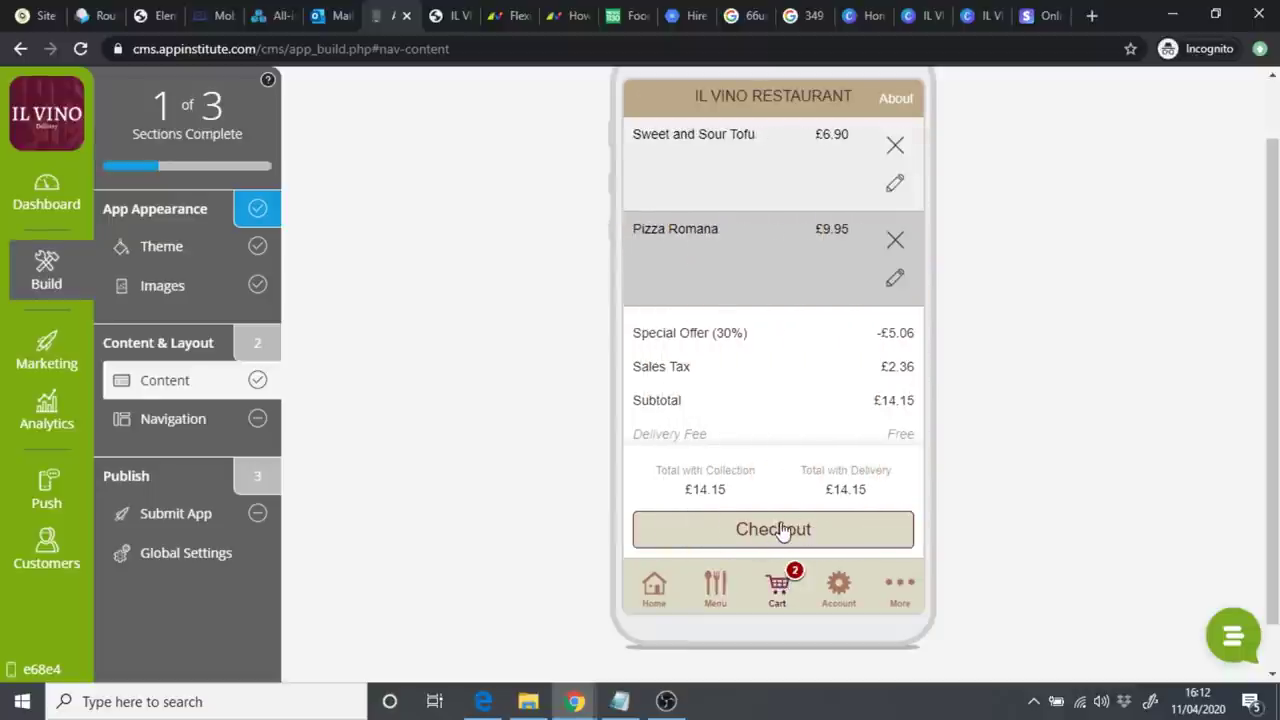
pyautogui.click(780, 531)
pyautogui.click(768, 394)
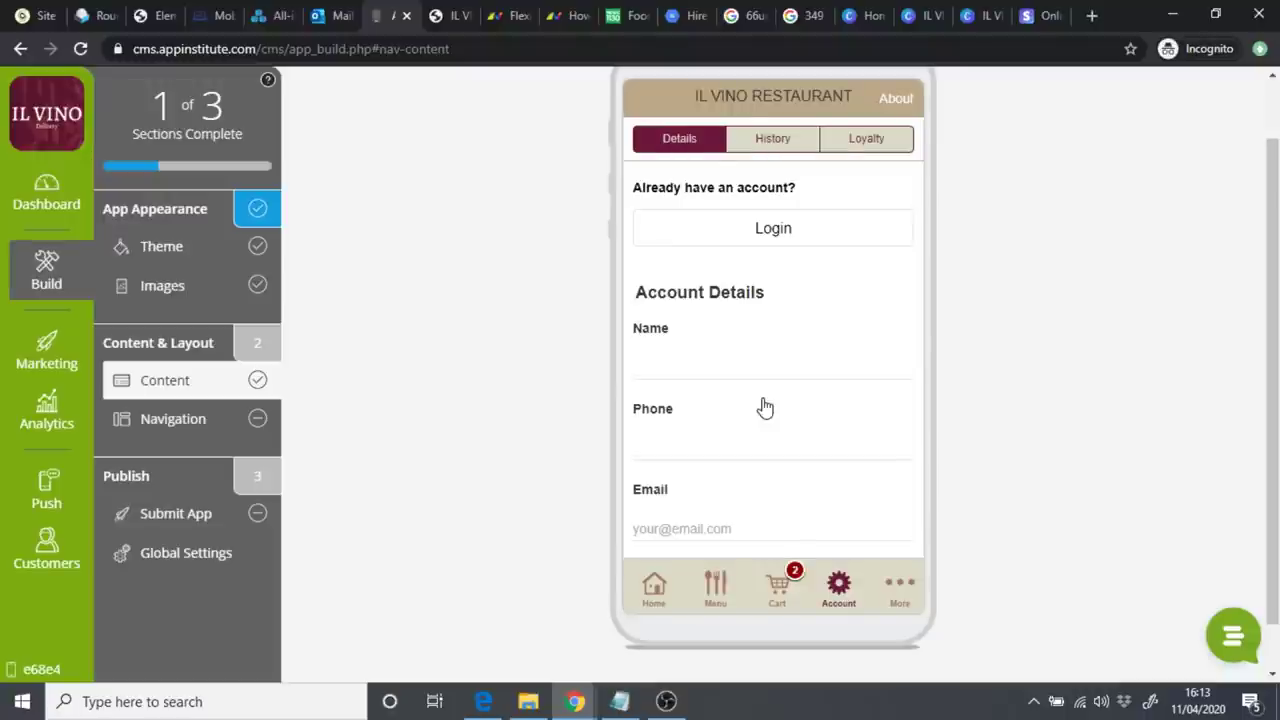
# - Check the Account page's Loyalty and History sections, which show No Past Actions
pyautogui.scroll(-1, 765, 407)
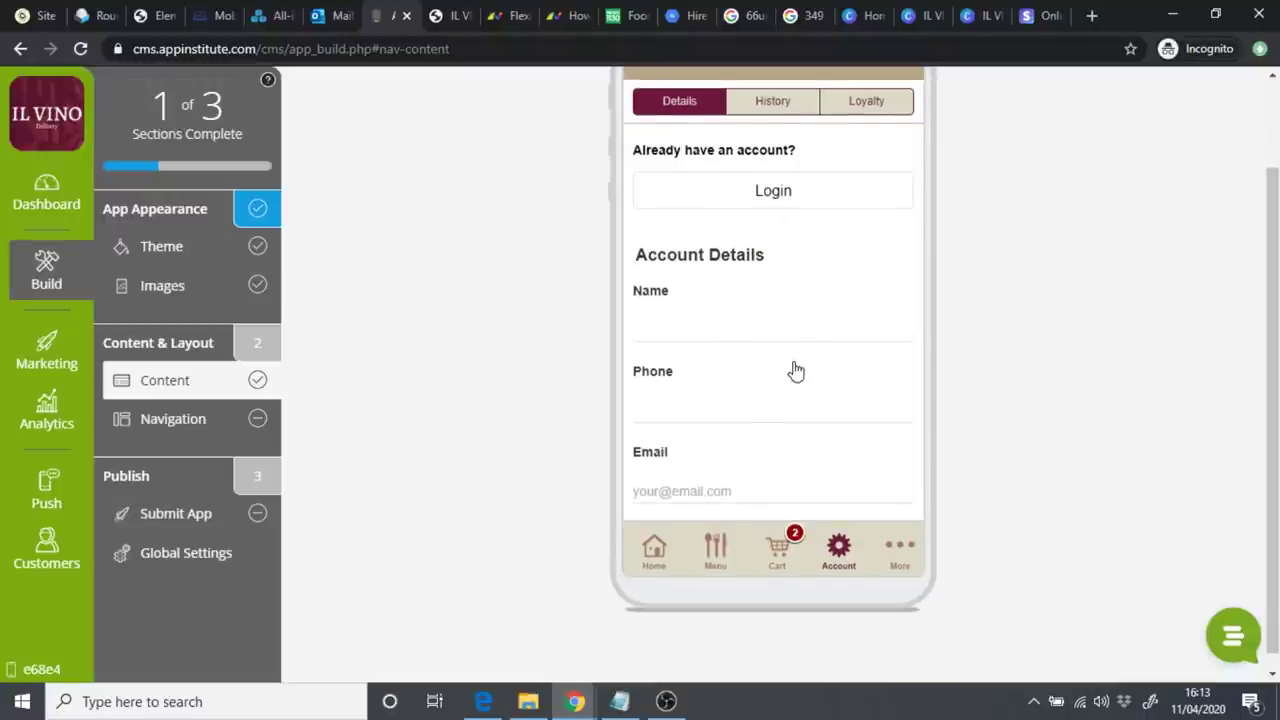
pyautogui.click(863, 105)
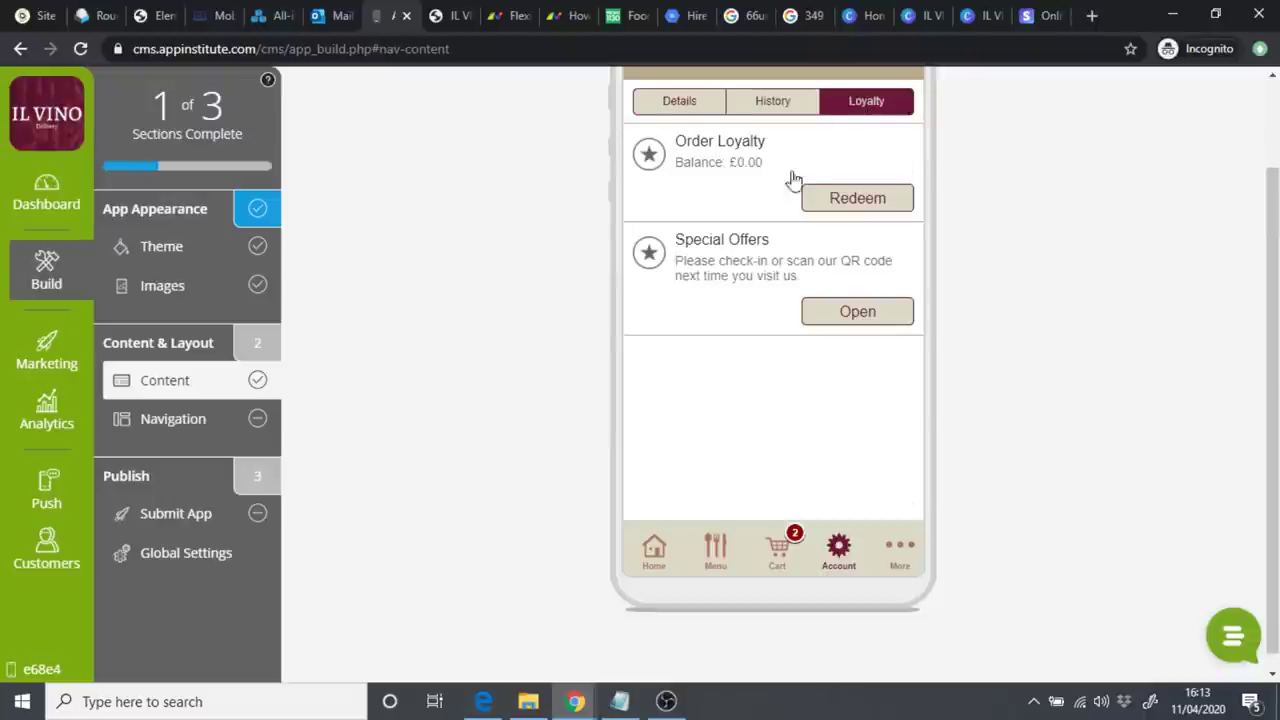
pyautogui.scroll(2, 689, 394)
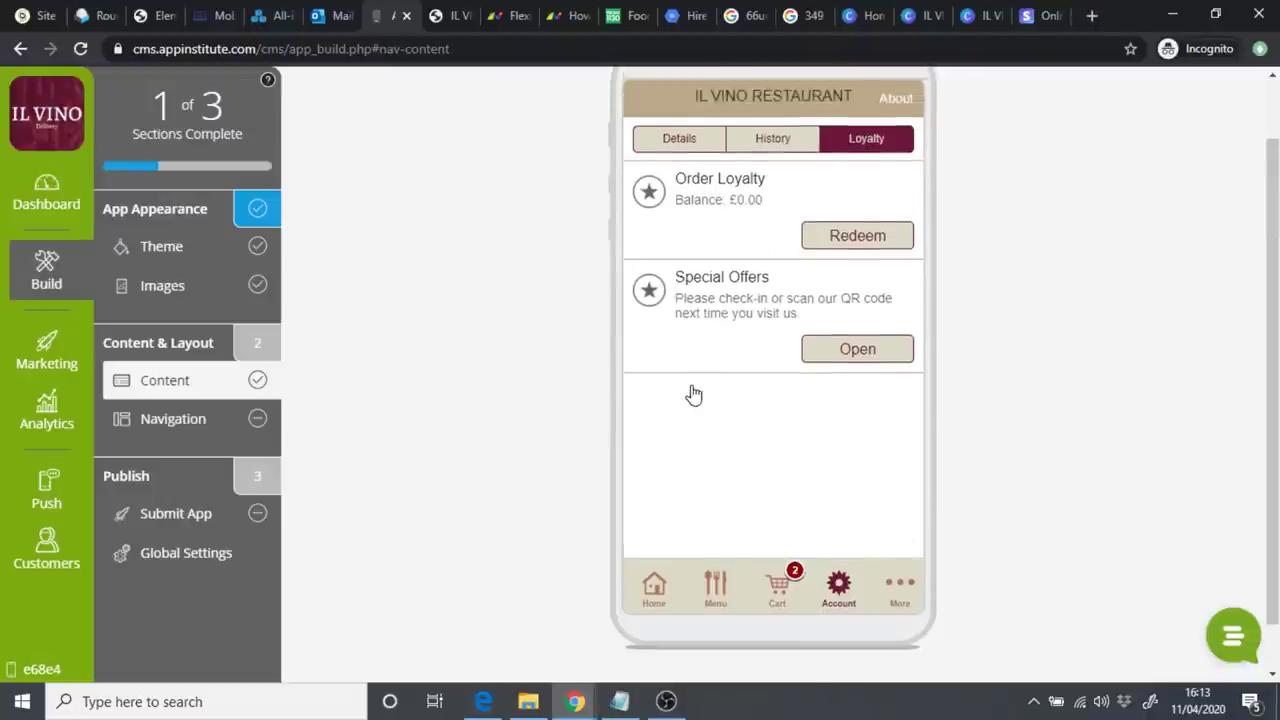
pyautogui.click(790, 186)
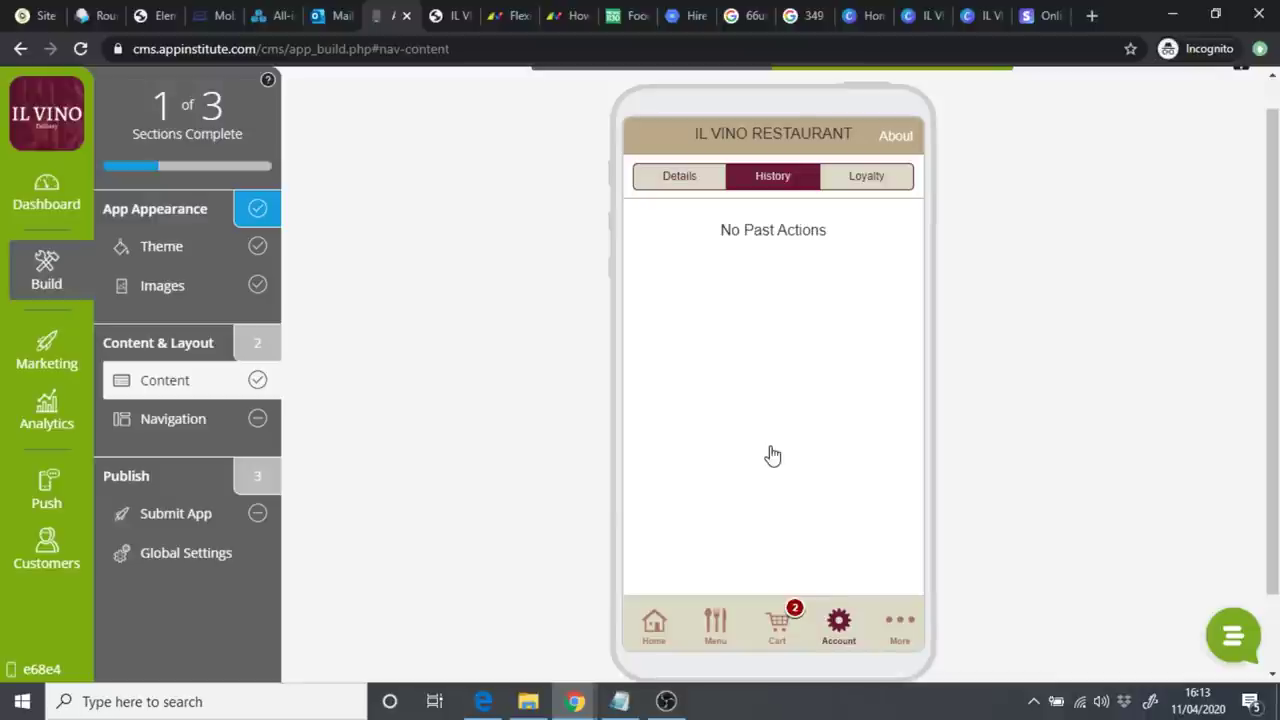
# - Open the Feedback form from More in the preview and rate Quality as 1
pyautogui.click(896, 628)
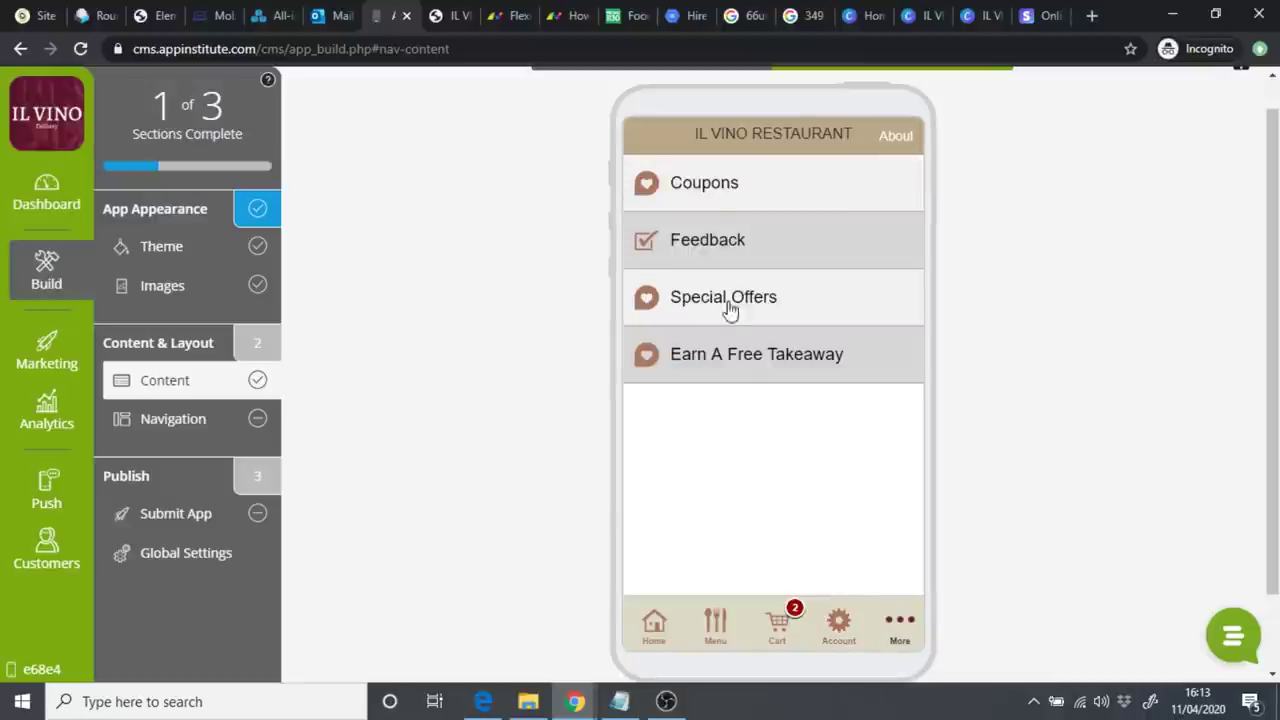
pyautogui.click(712, 251)
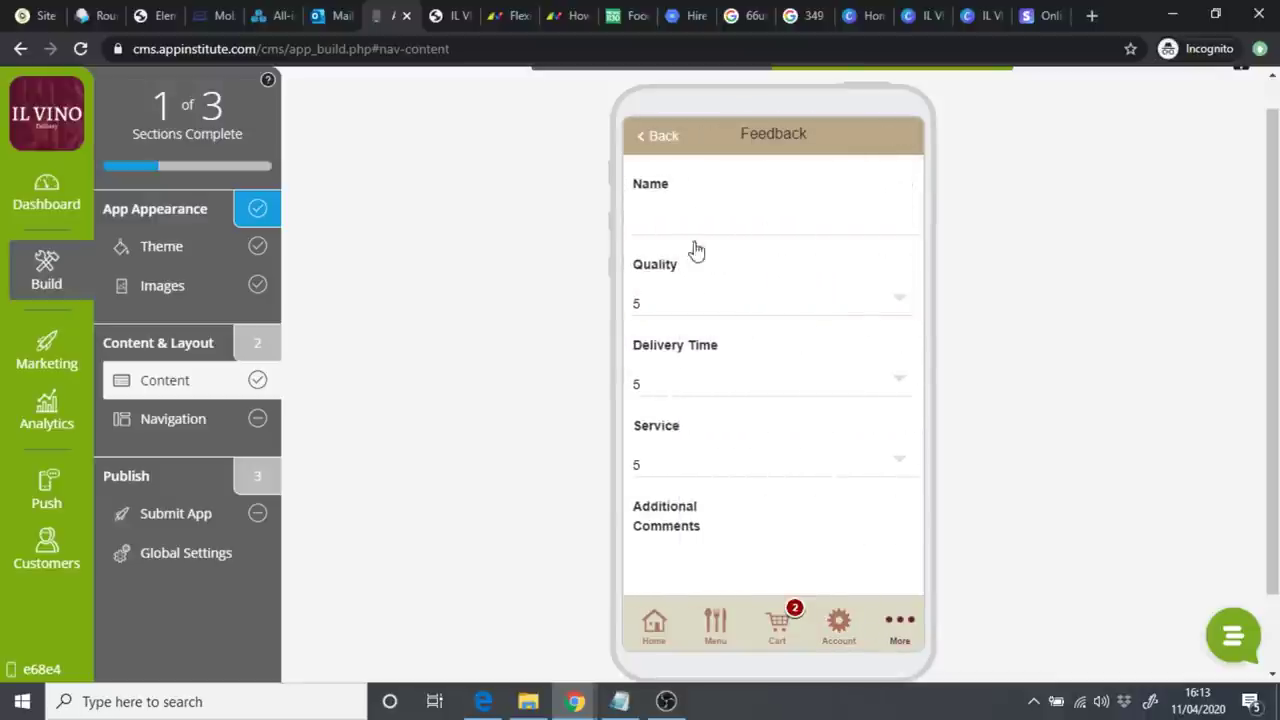
pyautogui.click(816, 303)
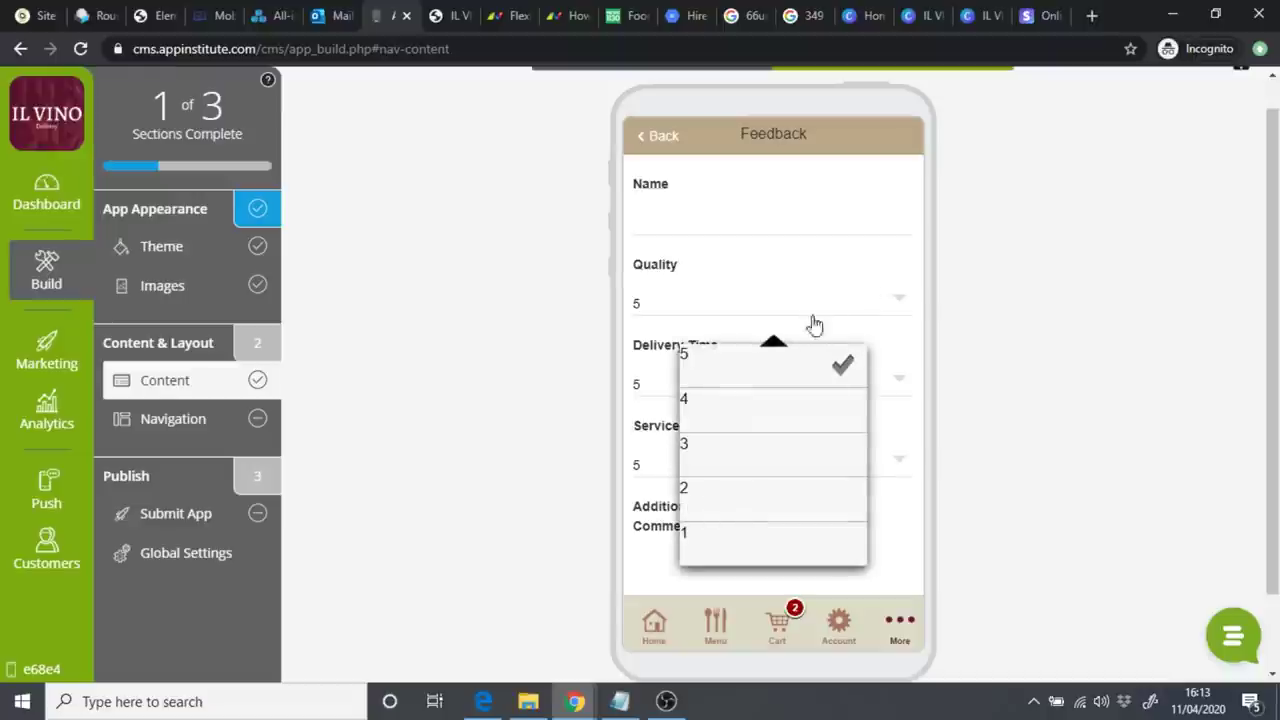
pyautogui.click(687, 545)
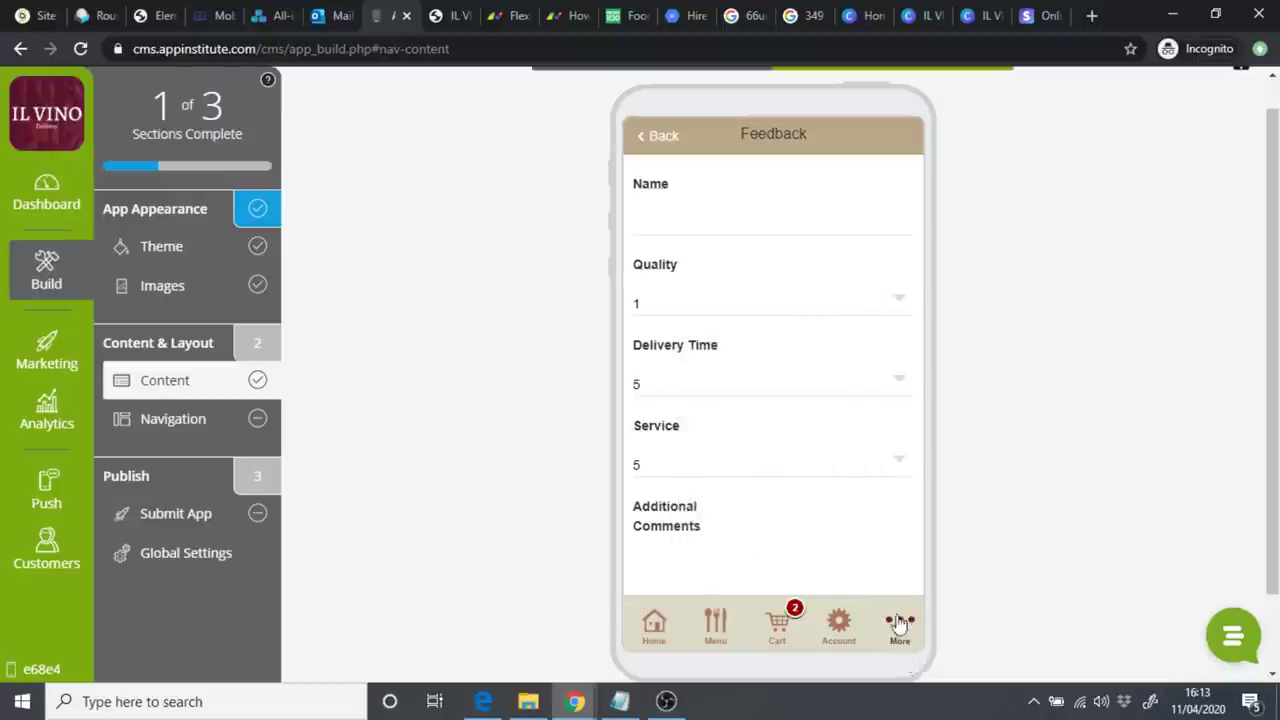
pyautogui.click(661, 140)
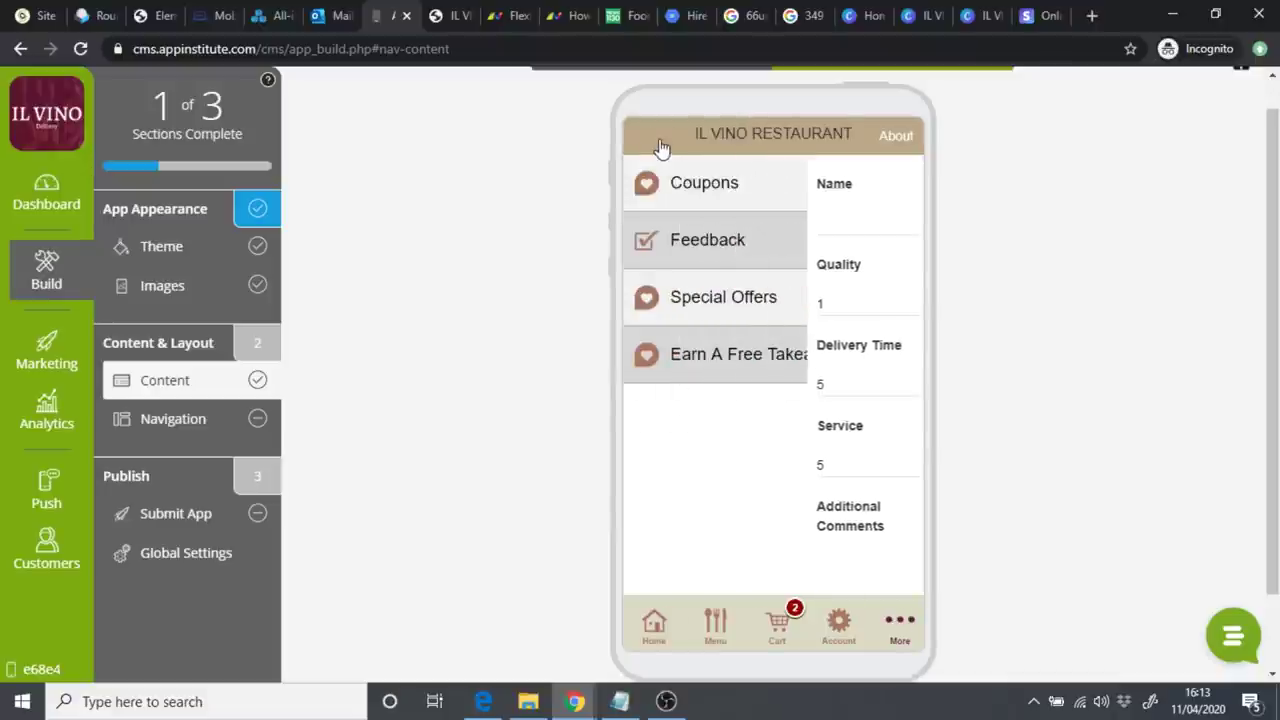
# - Redeem the 2 For Tuesdays coupon, retrying with the correct passcode after an invalid one
pyautogui.click(723, 192)
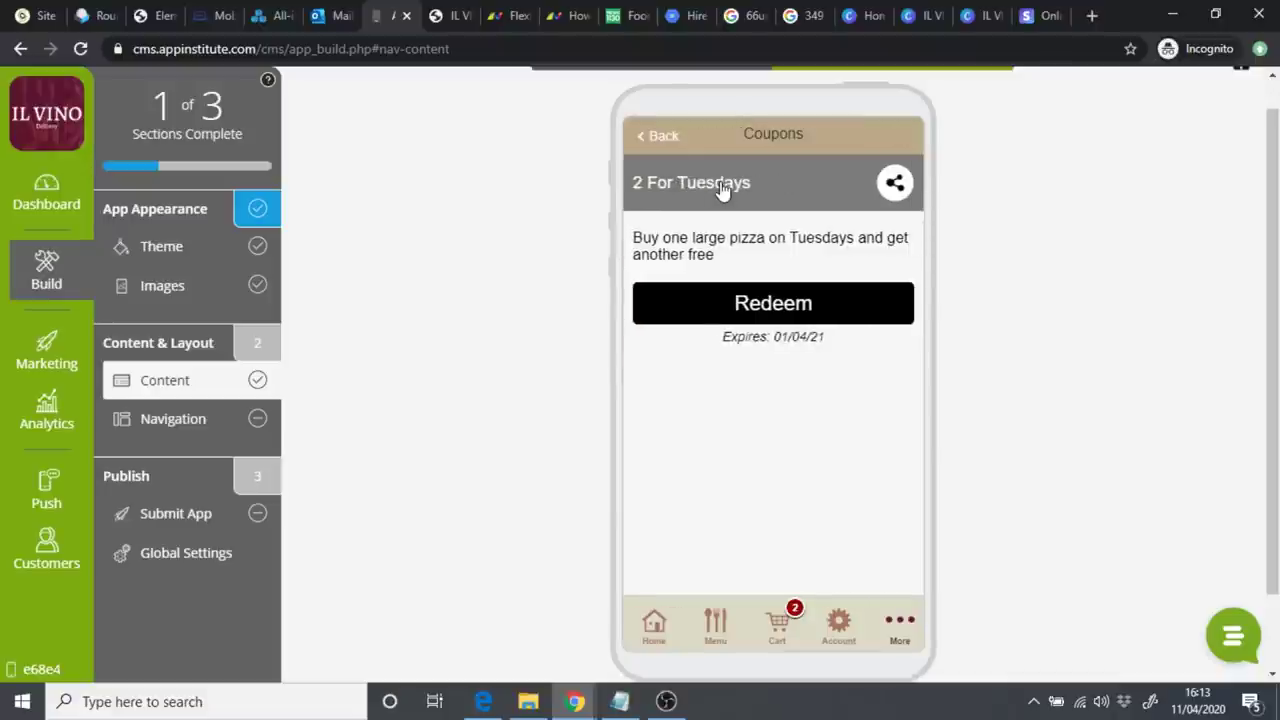
pyautogui.click(762, 305)
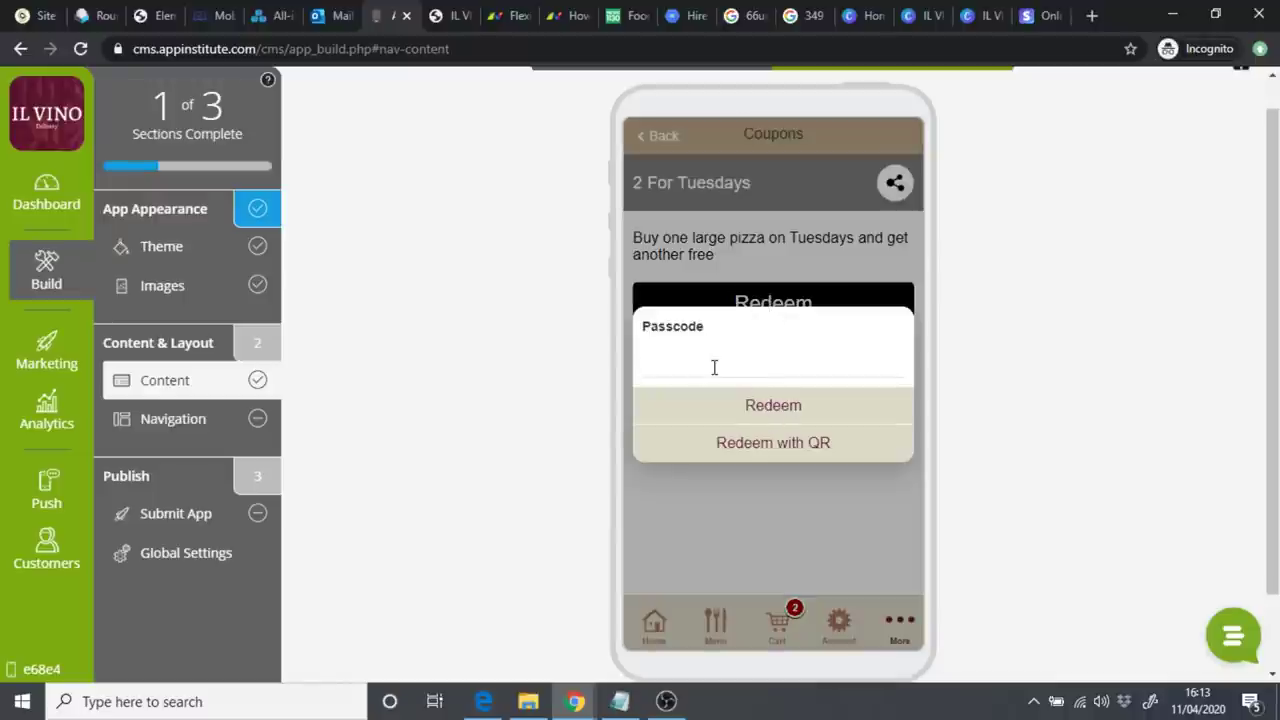
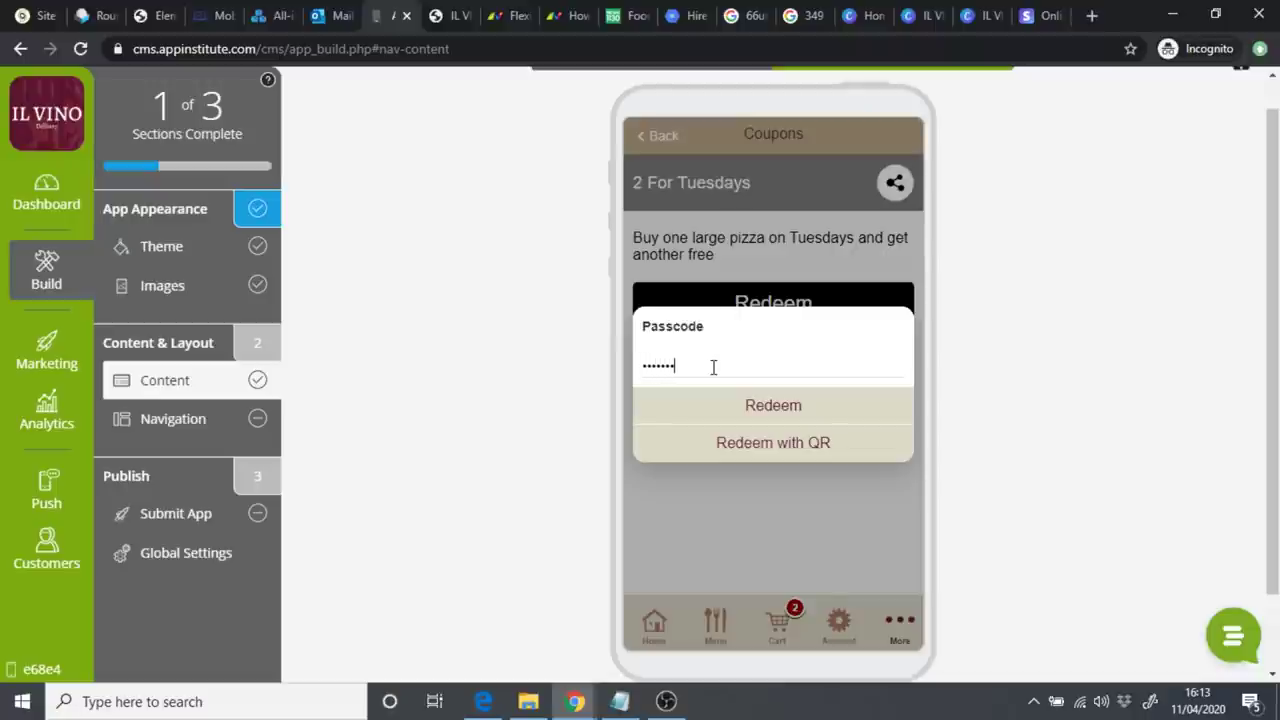
pyautogui.click(748, 415)
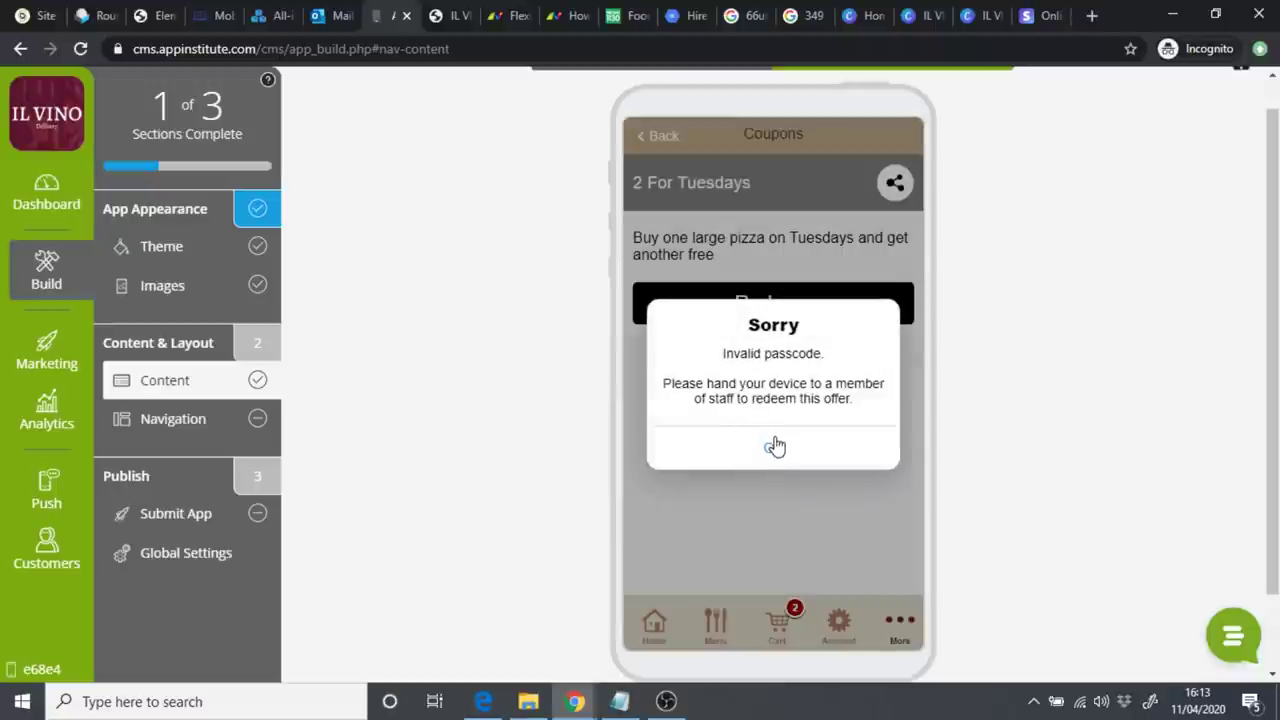
pyautogui.click(775, 446)
pyautogui.click(764, 302)
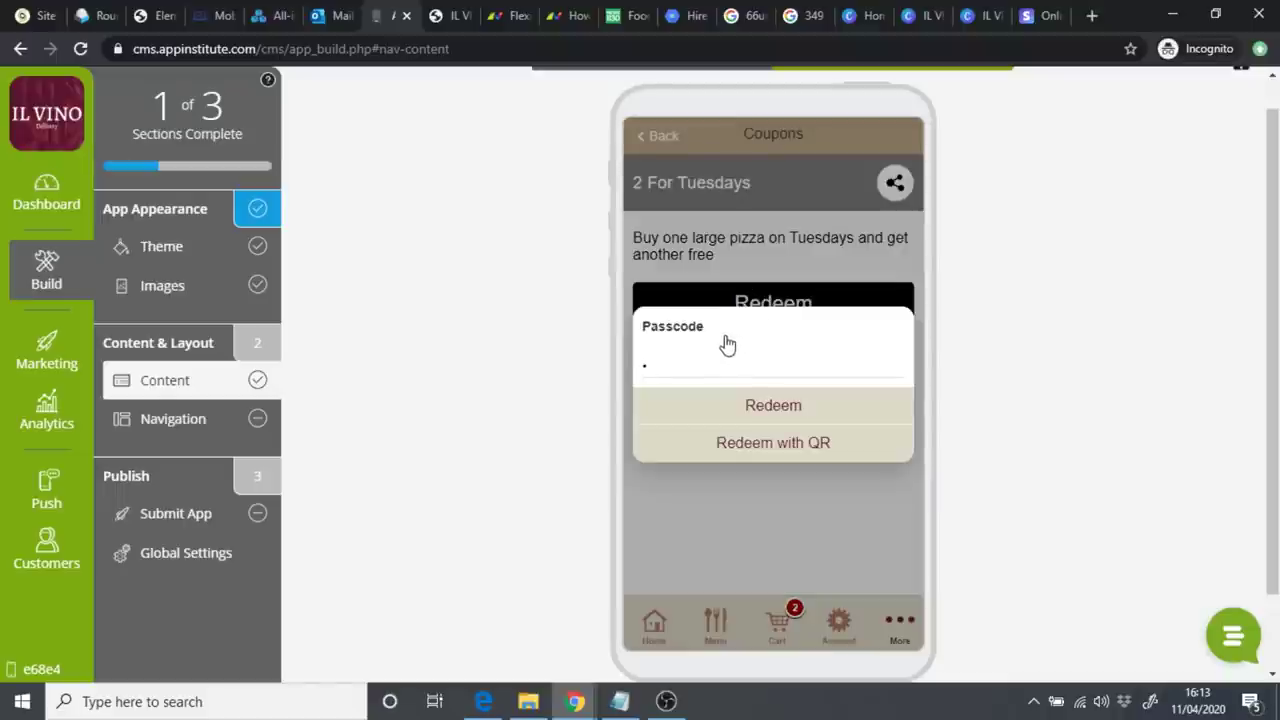
pyautogui.write('••••••')
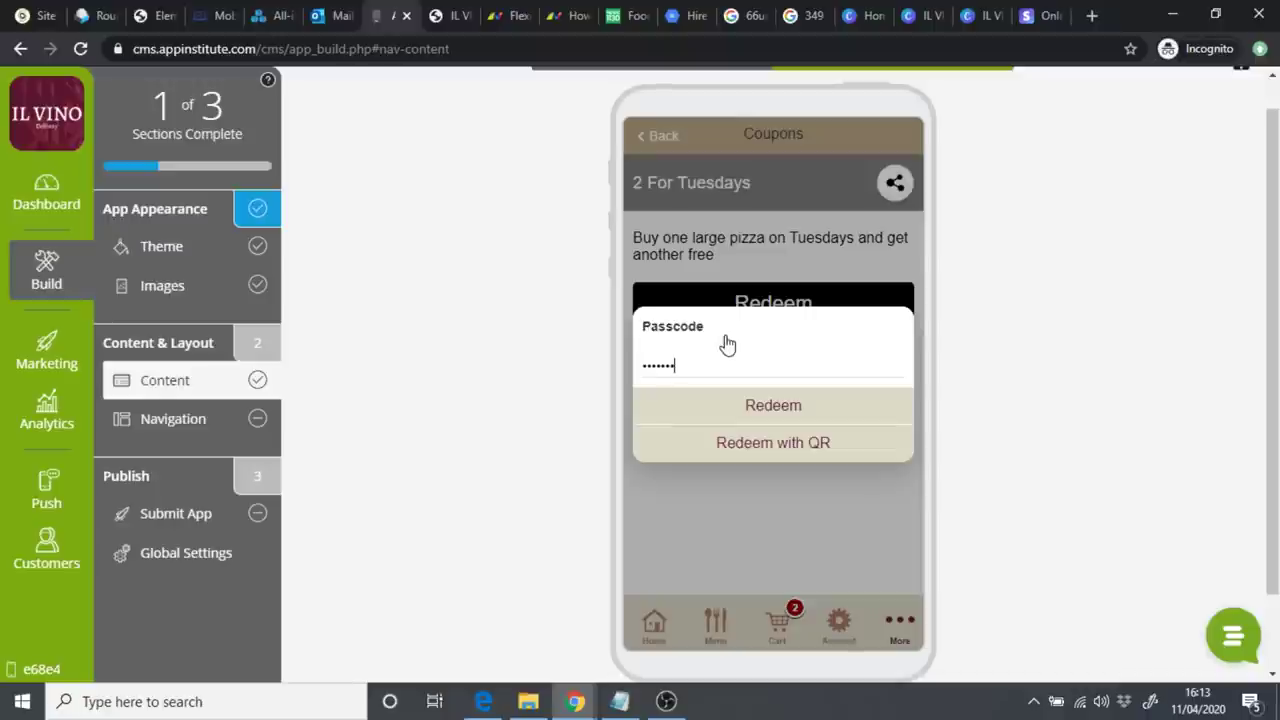
pyautogui.click(780, 418)
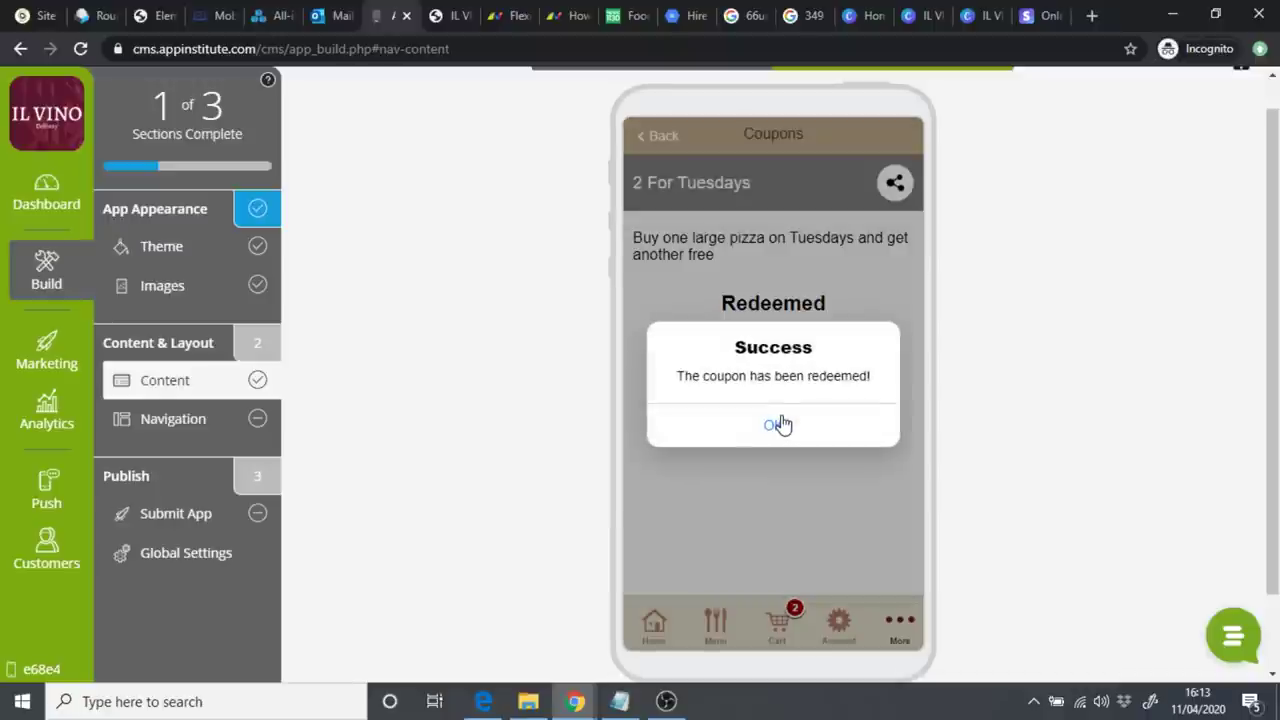
pyautogui.click(774, 428)
# - Open the Earn A Free Takeaway loyalty card from More and try stamping it
pyautogui.click(848, 625)
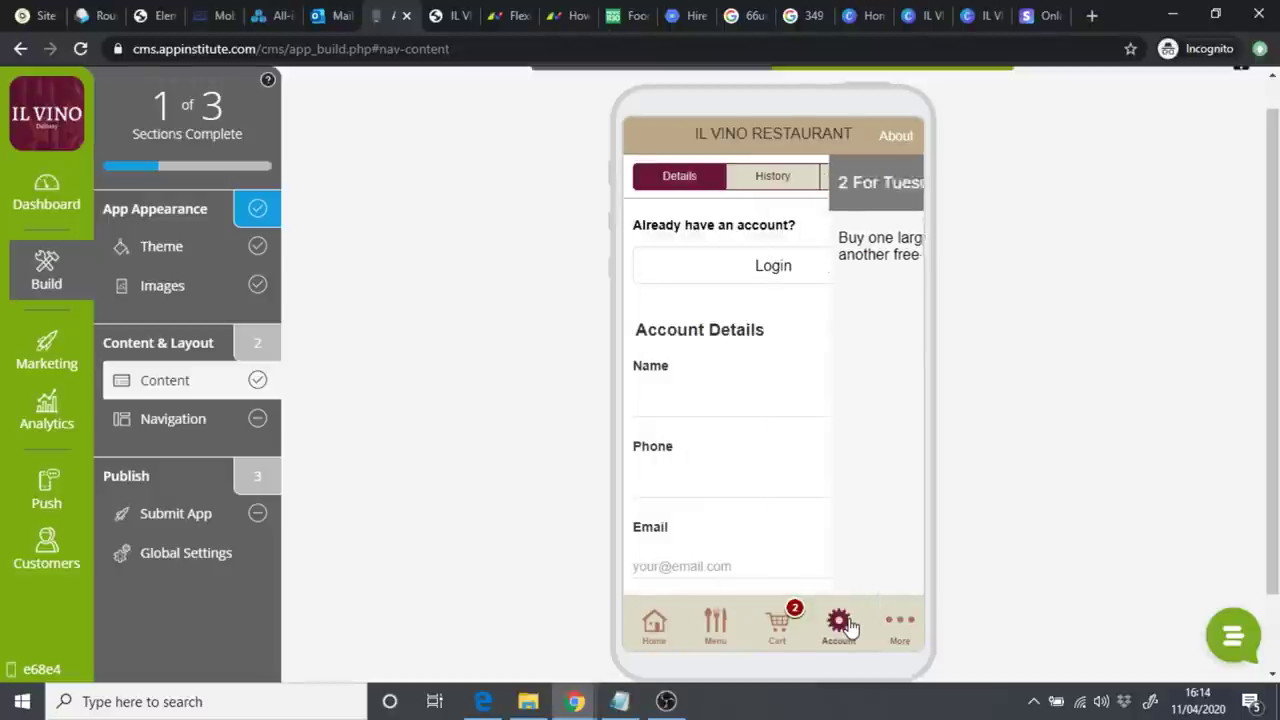
pyautogui.click(896, 628)
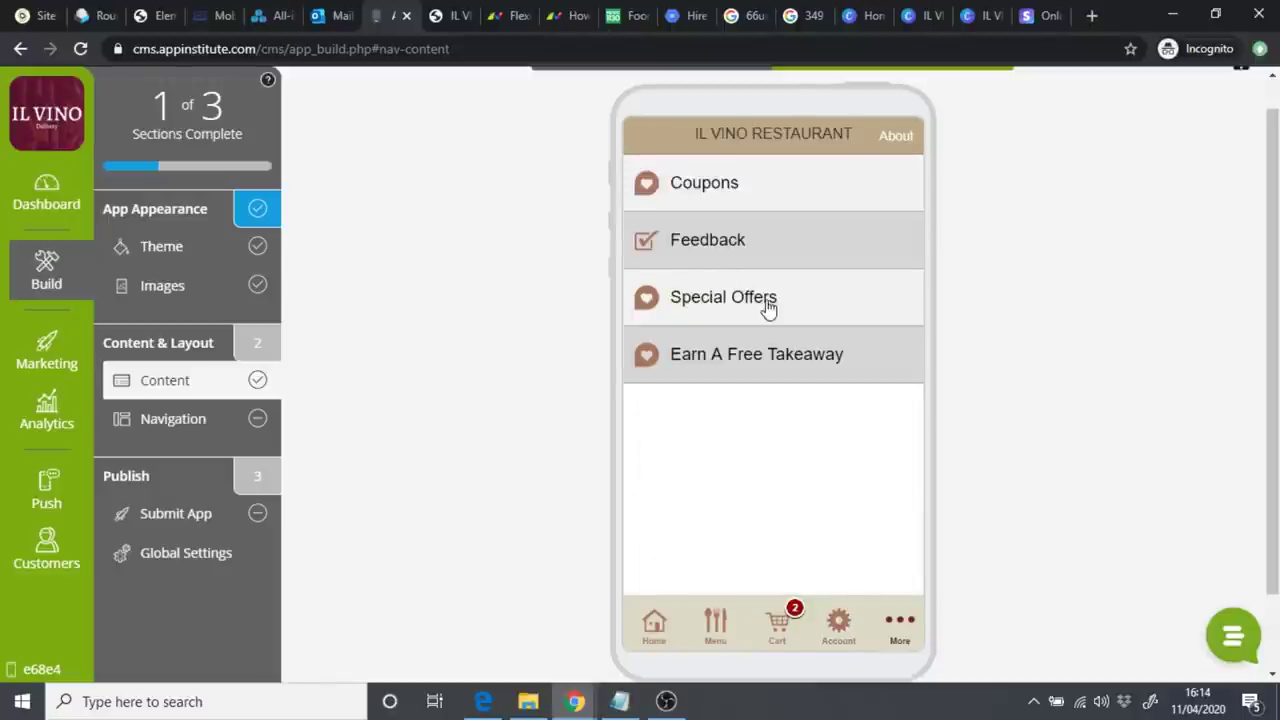
pyautogui.click(726, 368)
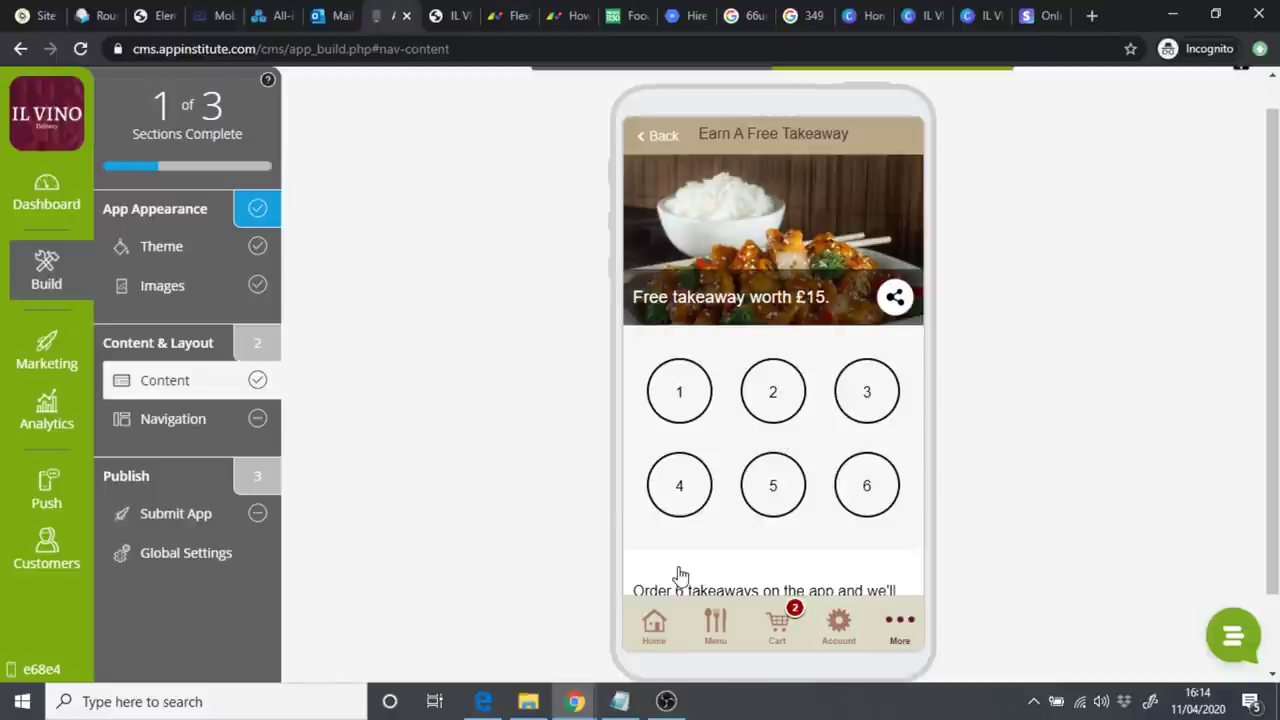
pyautogui.scroll(-1, 677, 575)
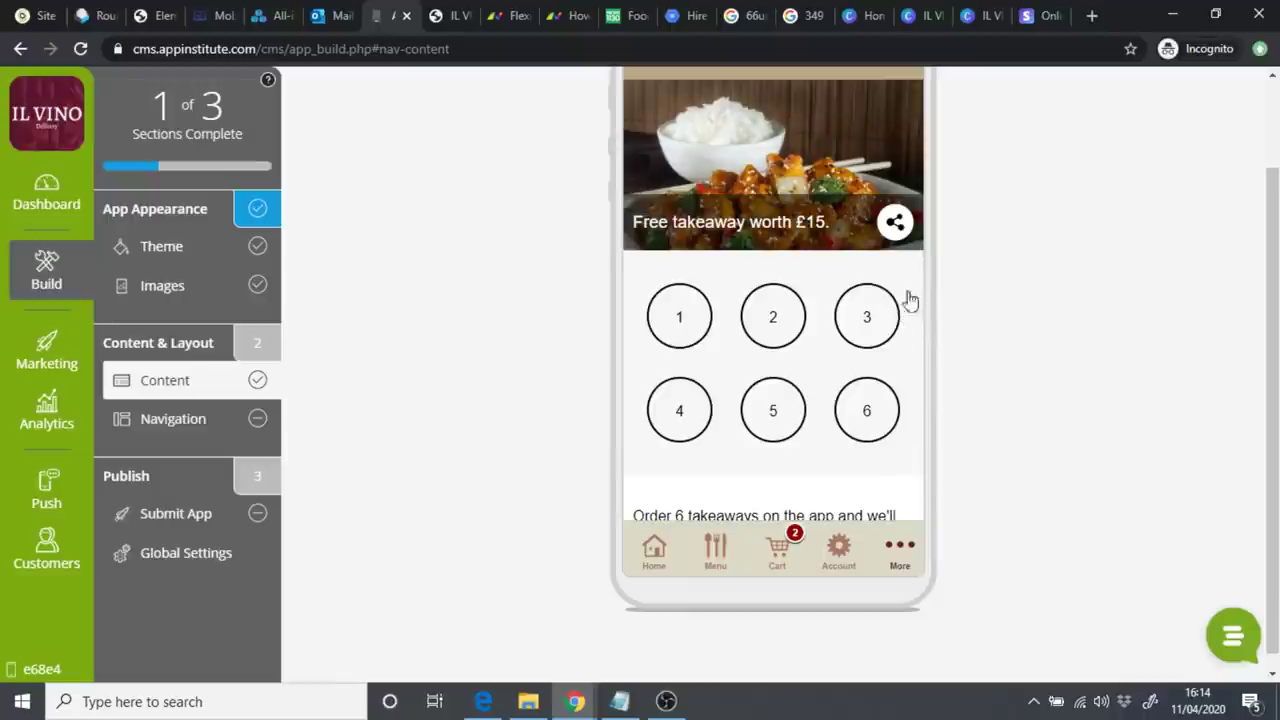
pyautogui.scroll(-2, 908, 316)
pyautogui.click(874, 188)
pyautogui.click(760, 452)
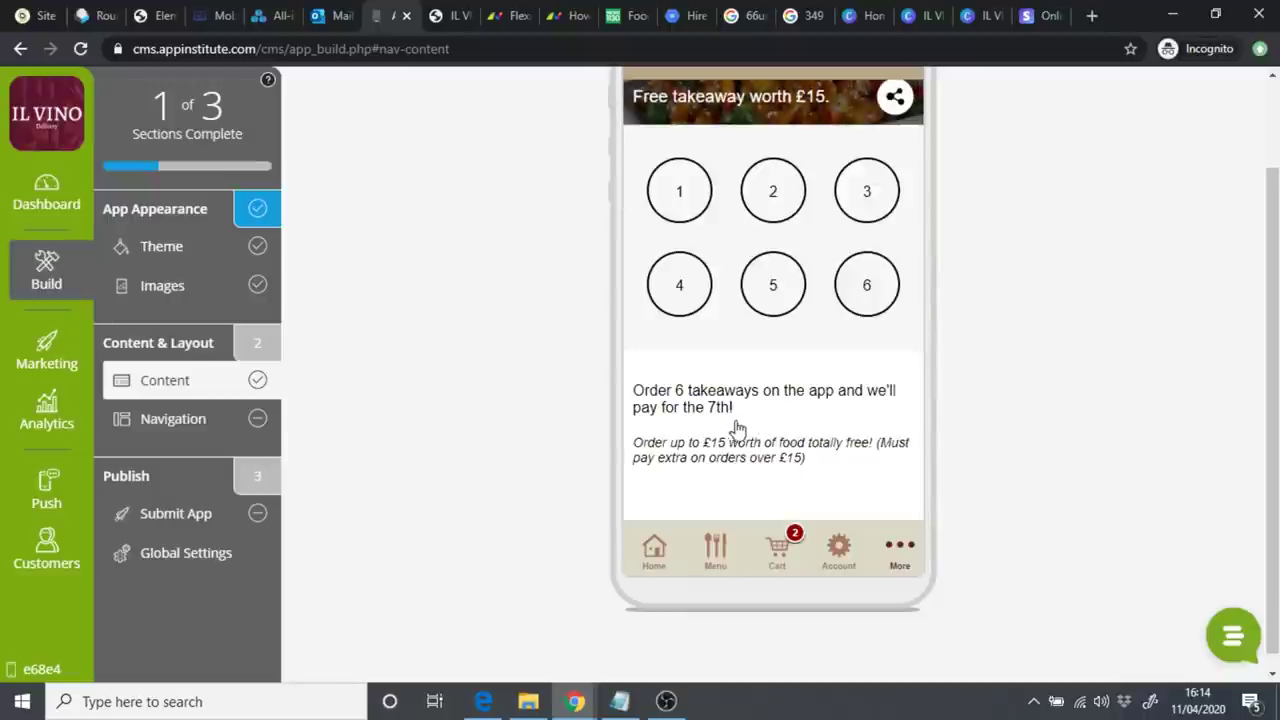
# - Bring up the stamp passcode prompt again, then leave the preview for the editor
pyautogui.scroll(3, 749, 443)
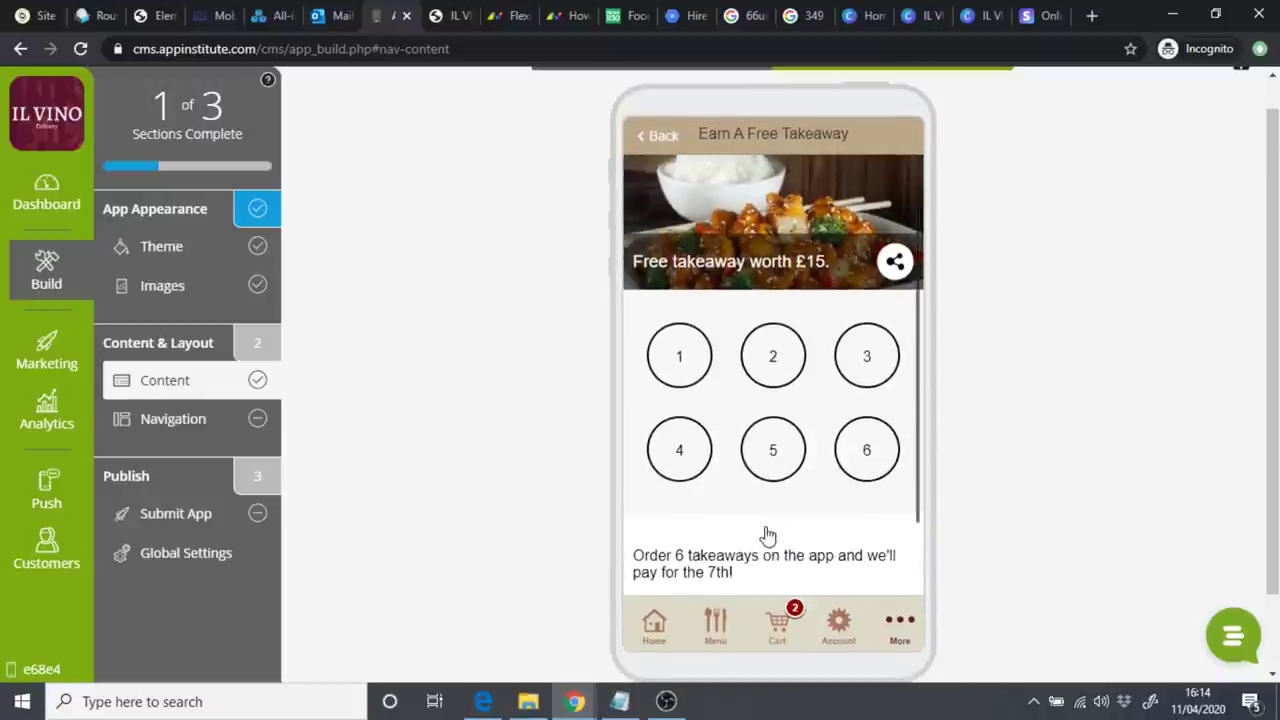
pyautogui.scroll(1, 751, 470)
pyautogui.click(751, 495)
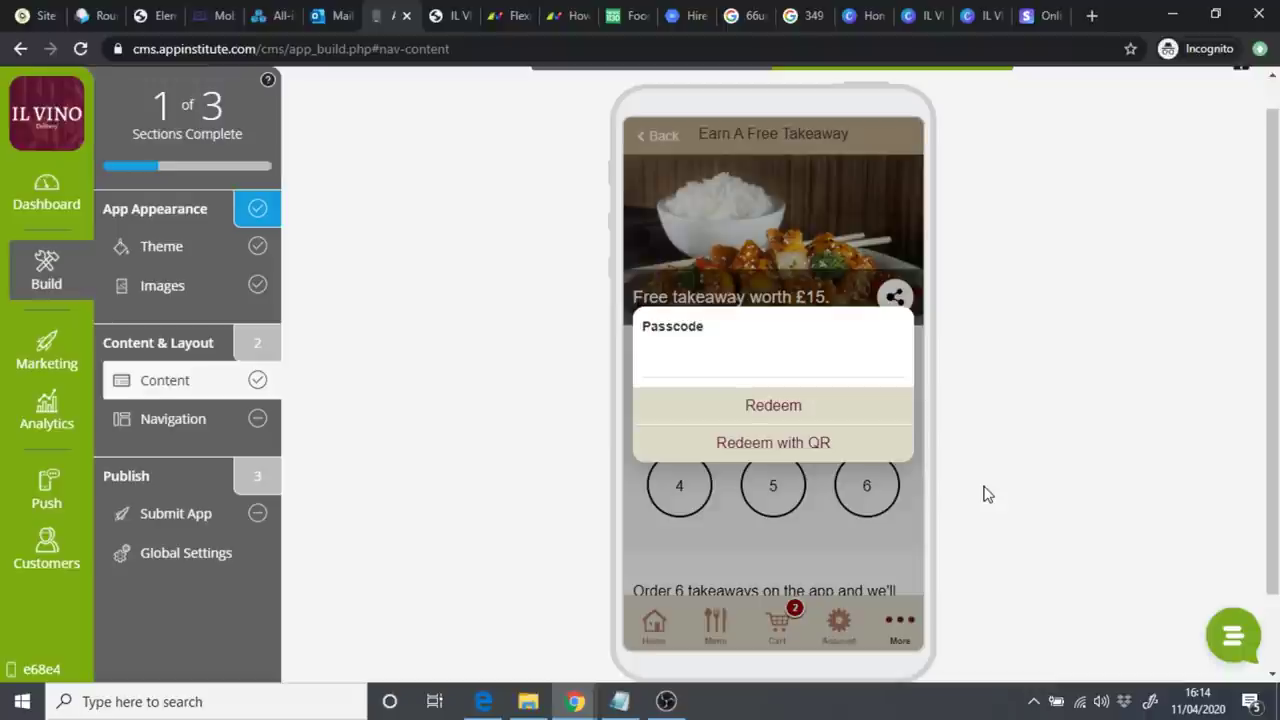
pyautogui.scroll(1, 1100, 200)
pyautogui.click(700, 95)
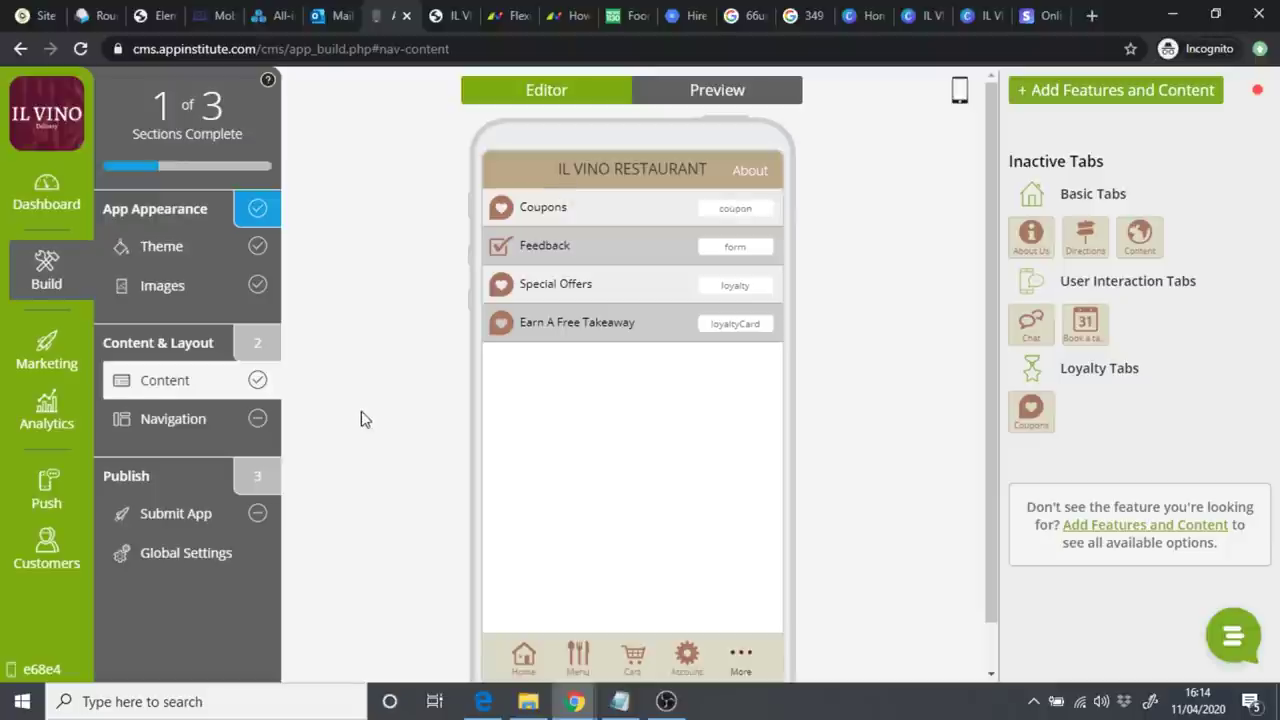
pyautogui.moveTo(996, 352); pyautogui.dragTo(986, 325)
# - Set the app's navigation style to Tab bar after dismissing the navigation tips
pyautogui.click(189, 421)
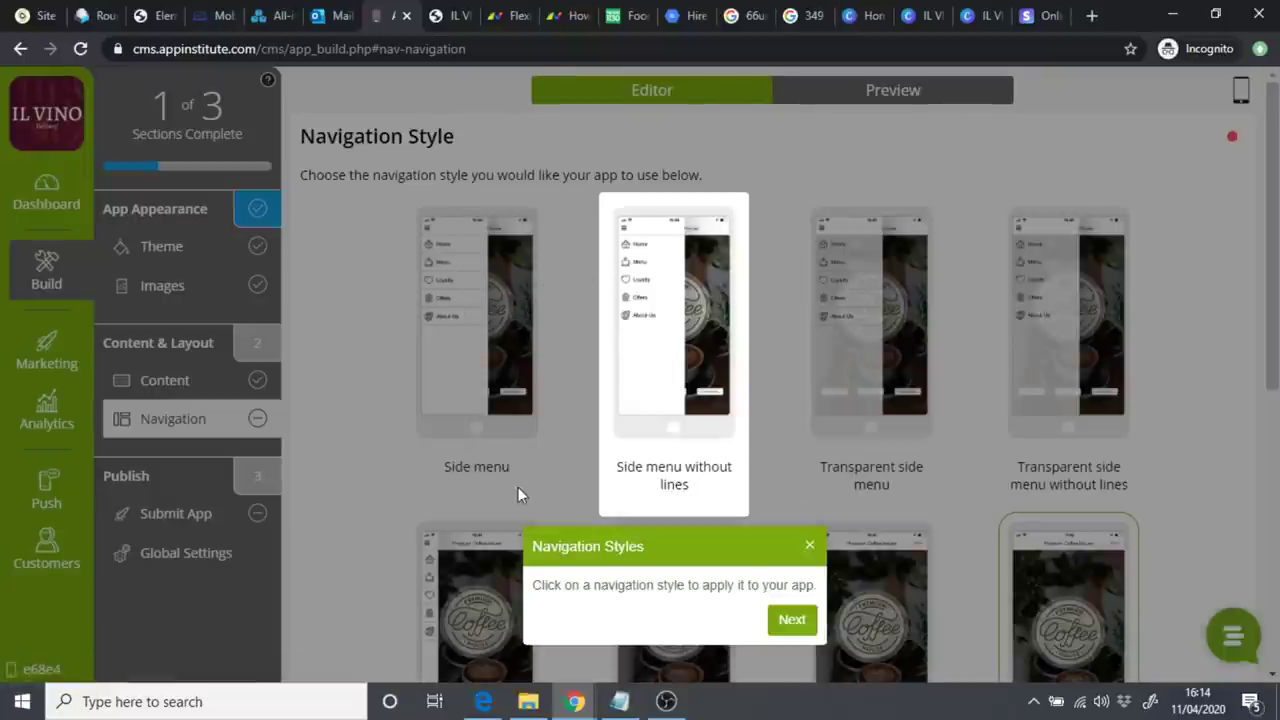
pyautogui.click(789, 618)
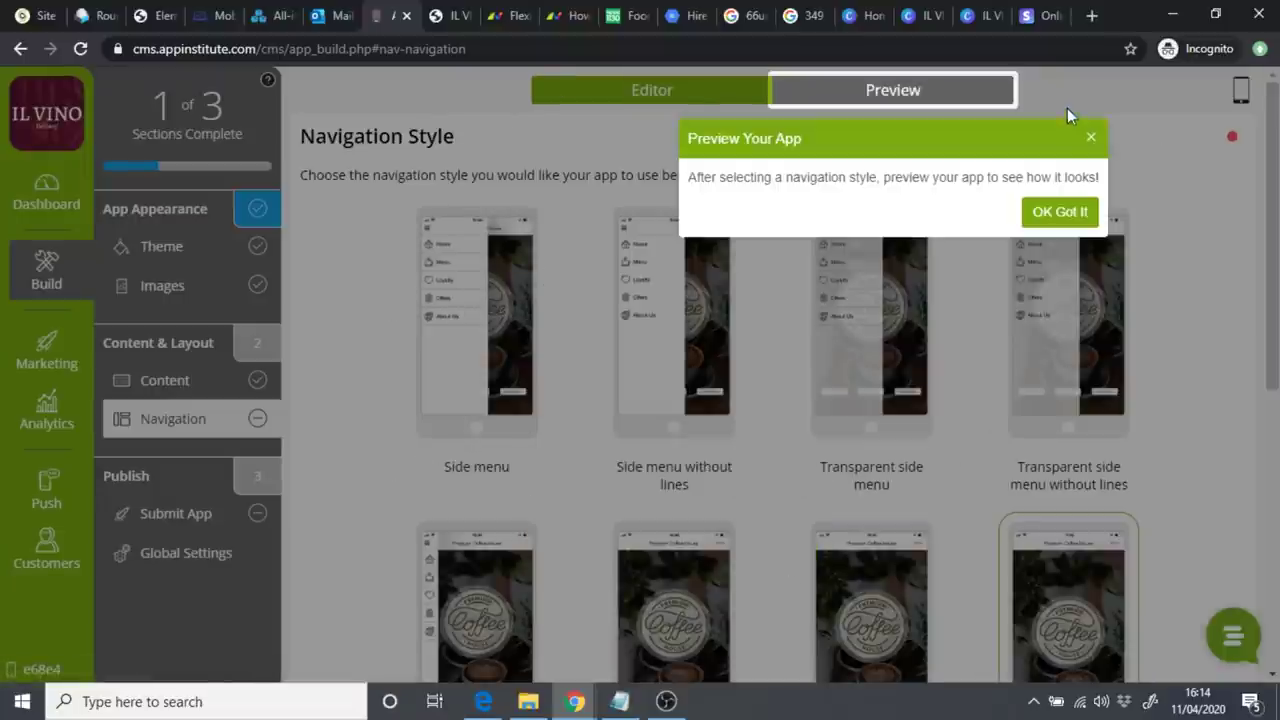
pyautogui.click(1058, 214)
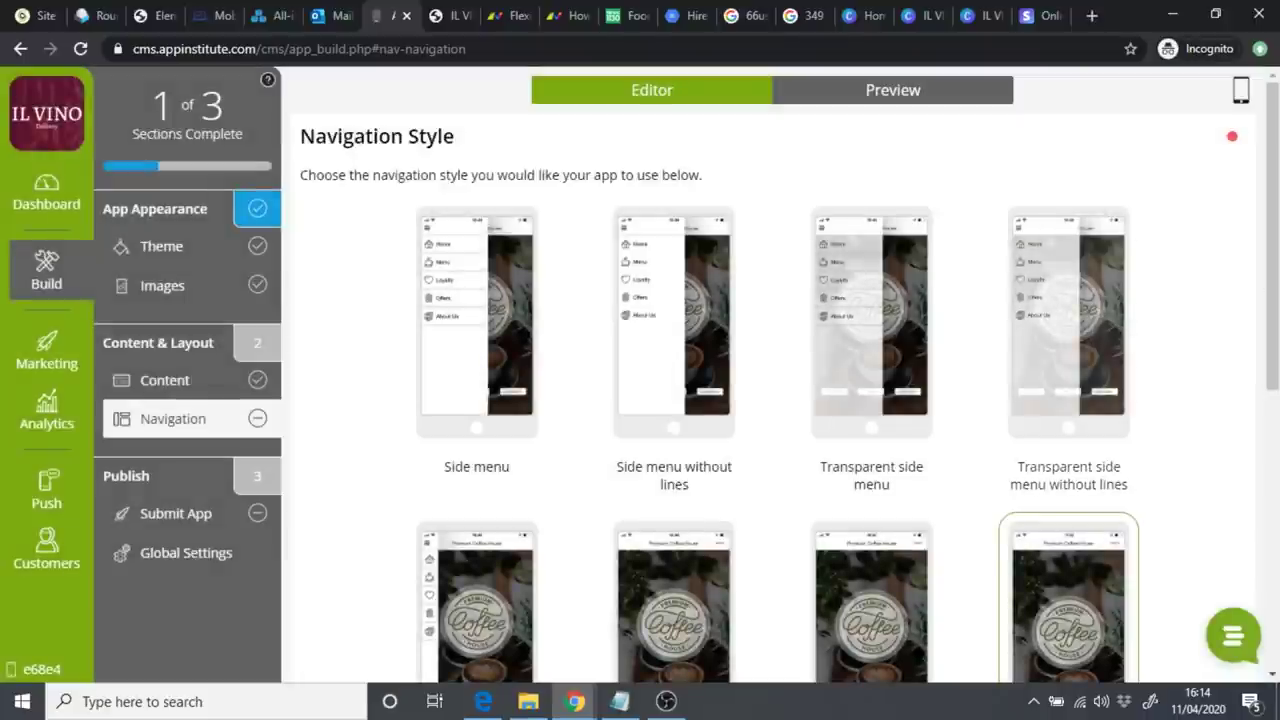
pyautogui.scroll(-4, 1268, 280)
pyautogui.scroll(1, 1066, 364)
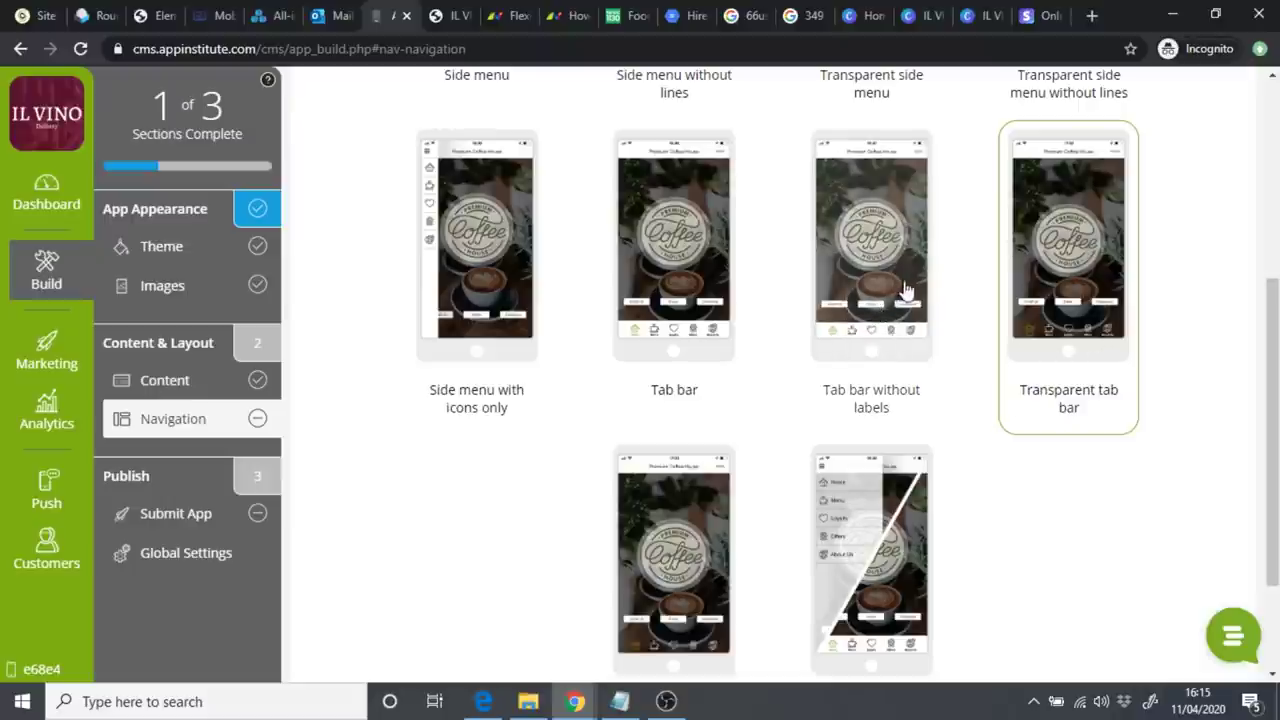
pyautogui.click(845, 383)
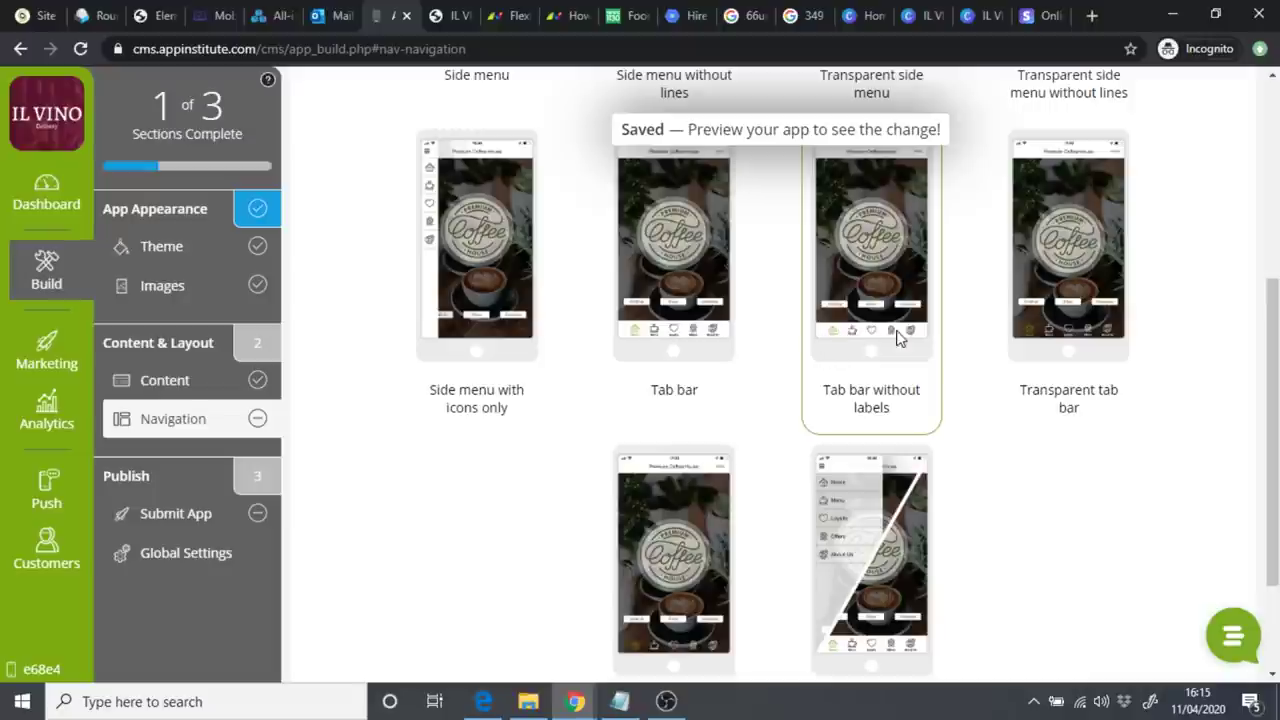
pyautogui.click(663, 362)
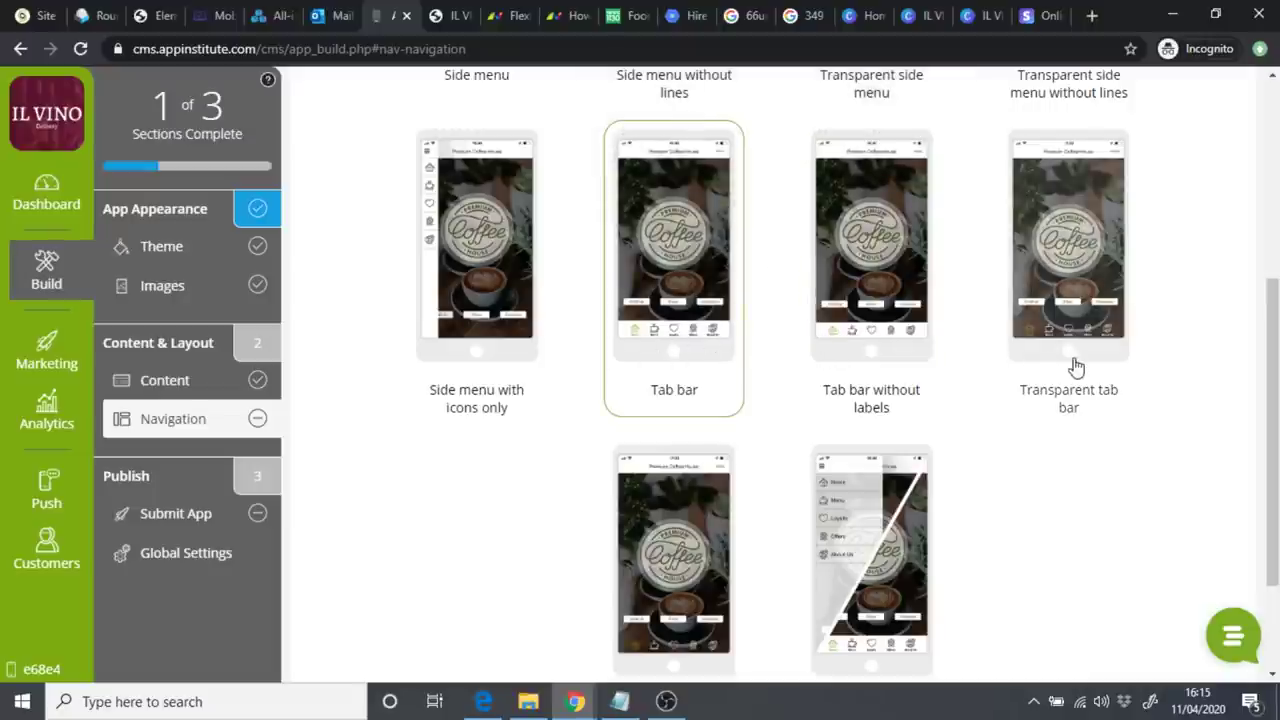
pyautogui.scroll(-1, 1074, 363)
pyautogui.scroll(4, 1150, 468)
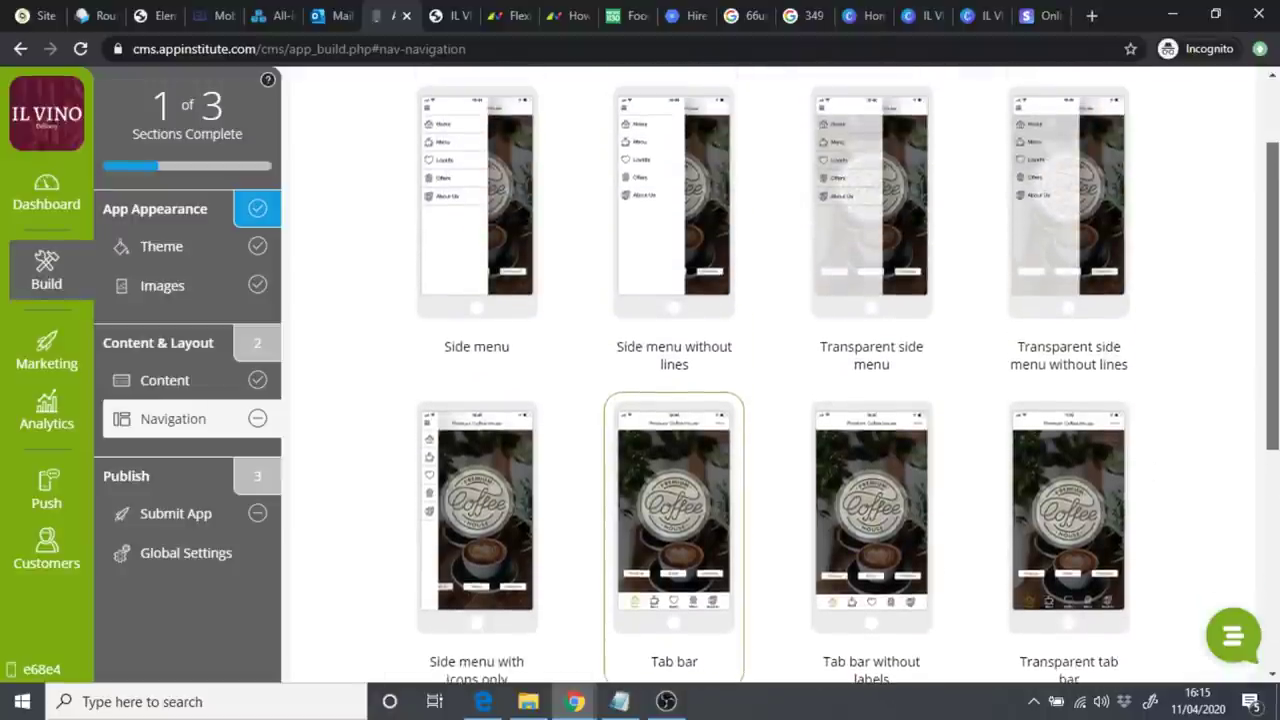
pyautogui.scroll(1, 780, 400)
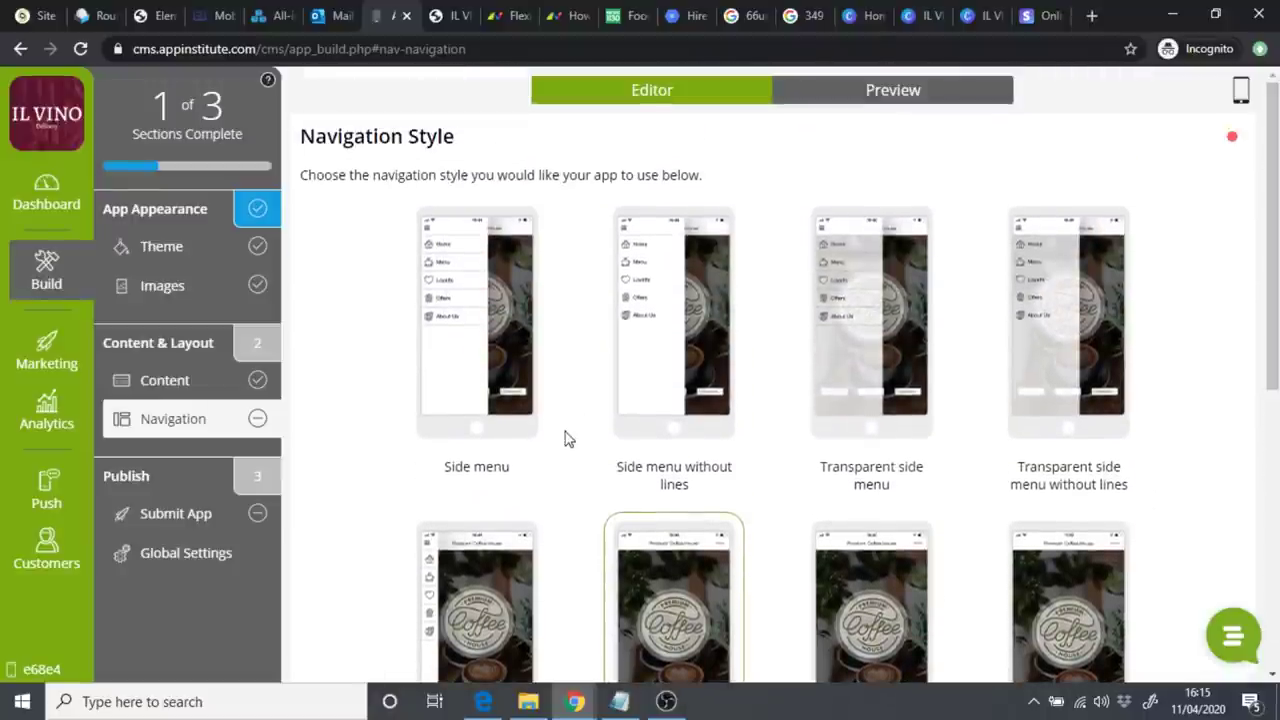
pyautogui.click(209, 514)
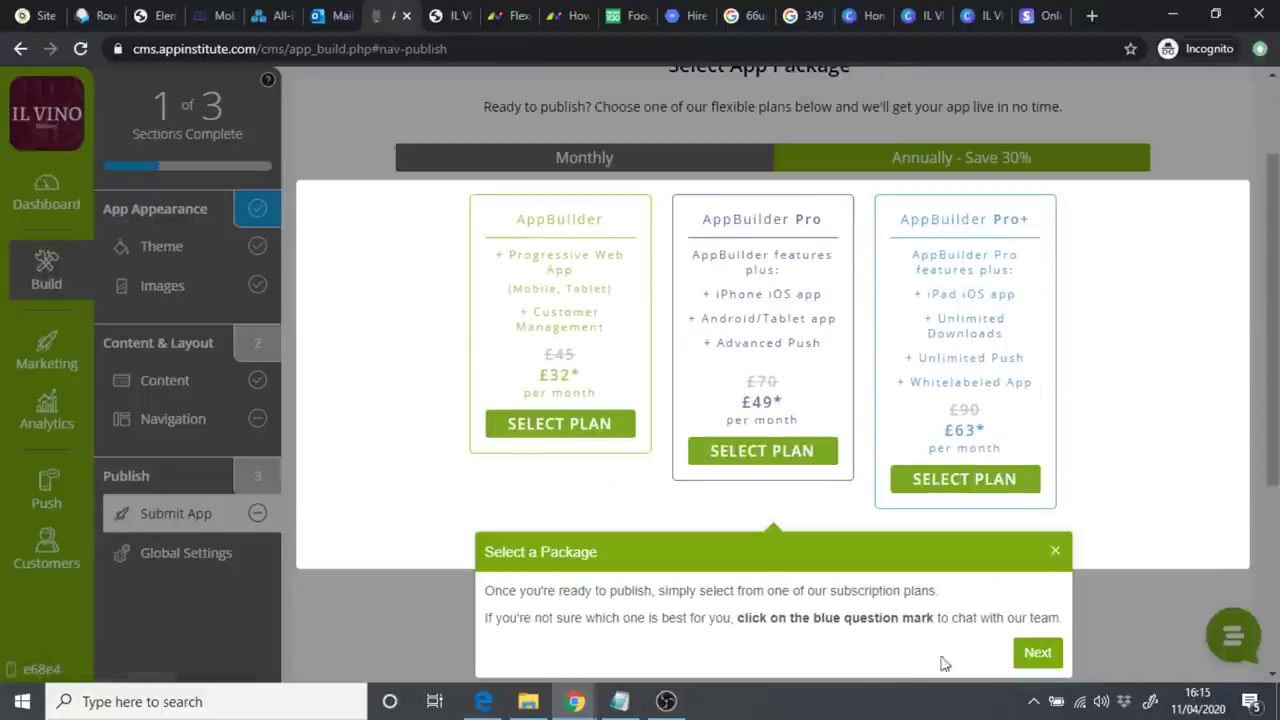
# - Dismiss the package and annual billing tips and select the AppBuilder Pro plan
pyautogui.click(1032, 652)
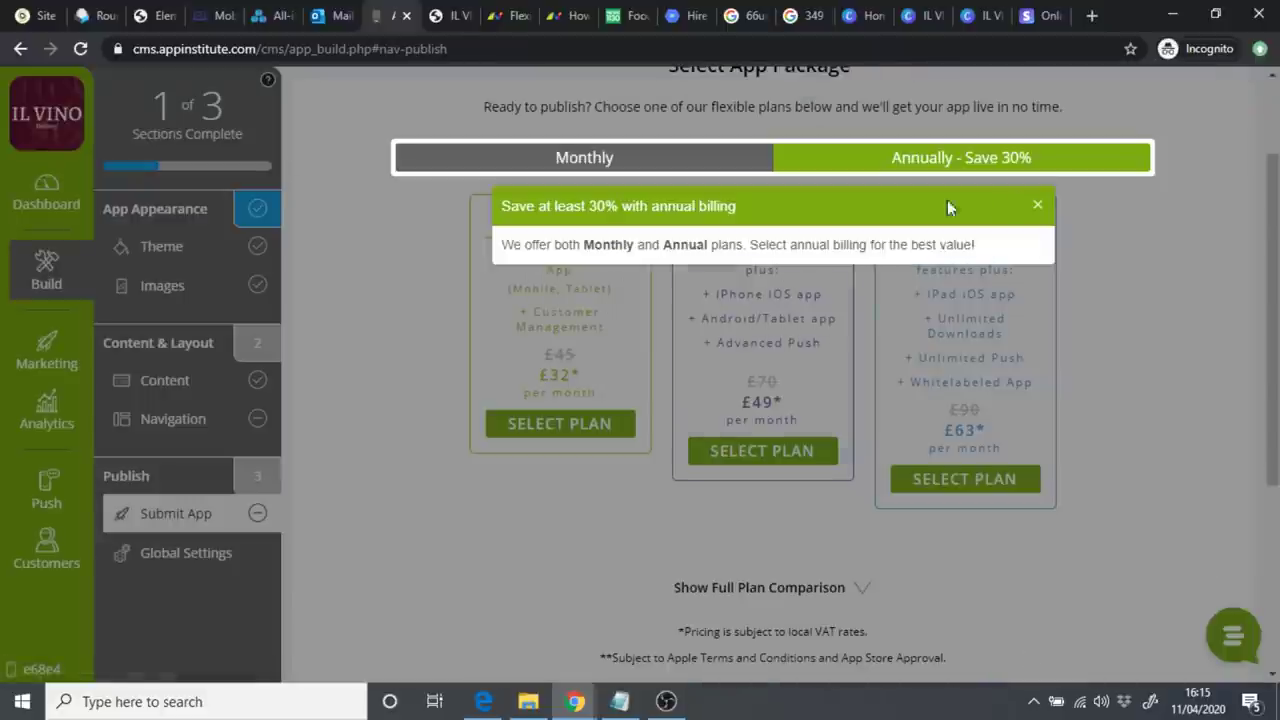
pyautogui.click(1037, 206)
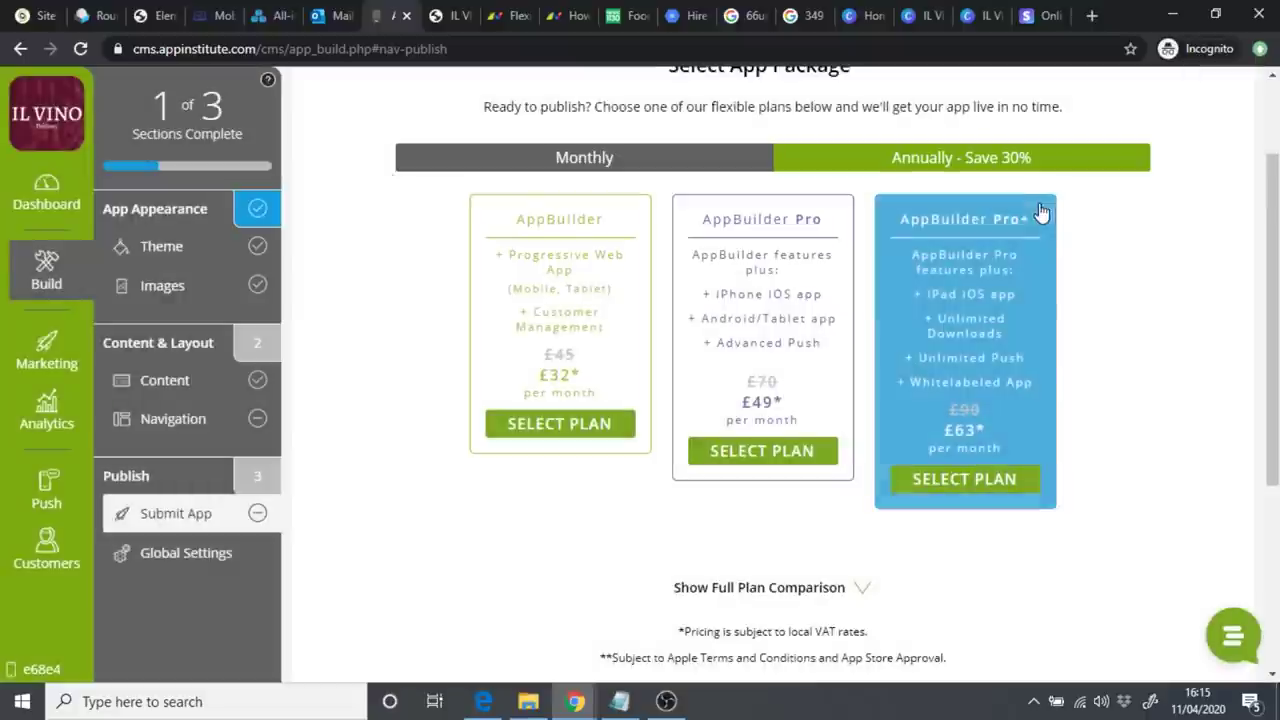
pyautogui.scroll(-3, 968, 568)
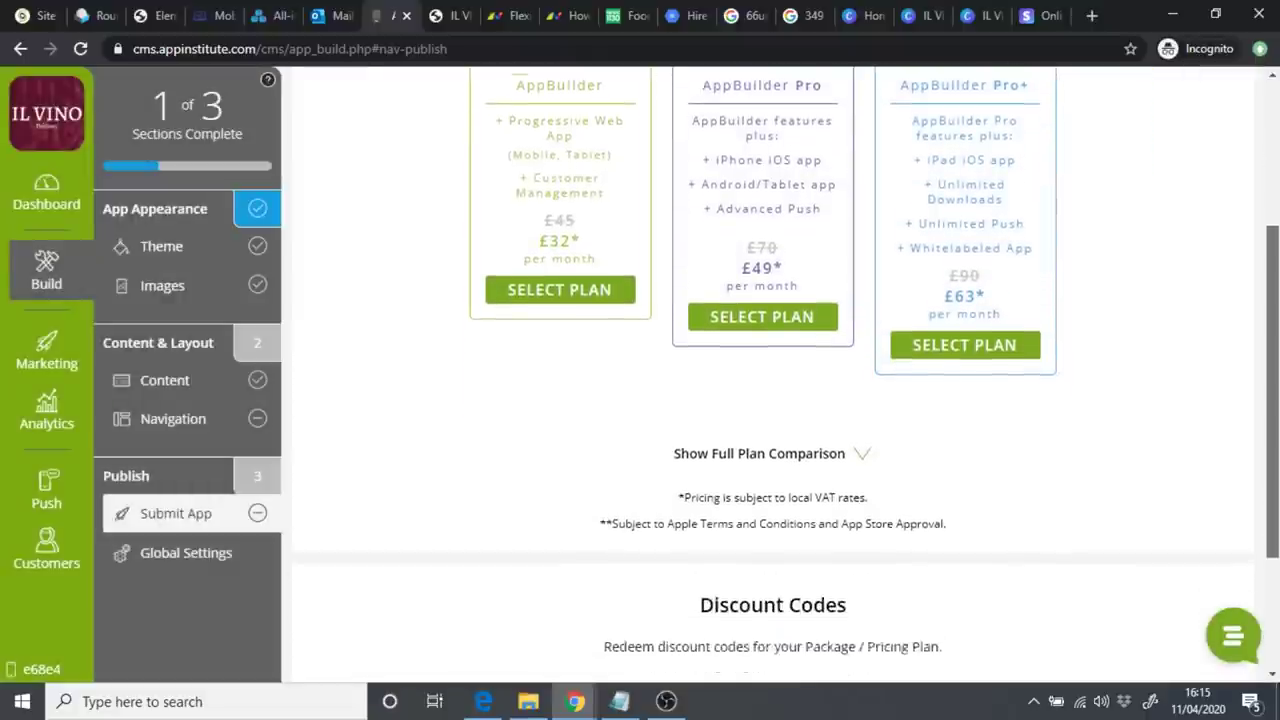
pyautogui.scroll(3, 832, 503)
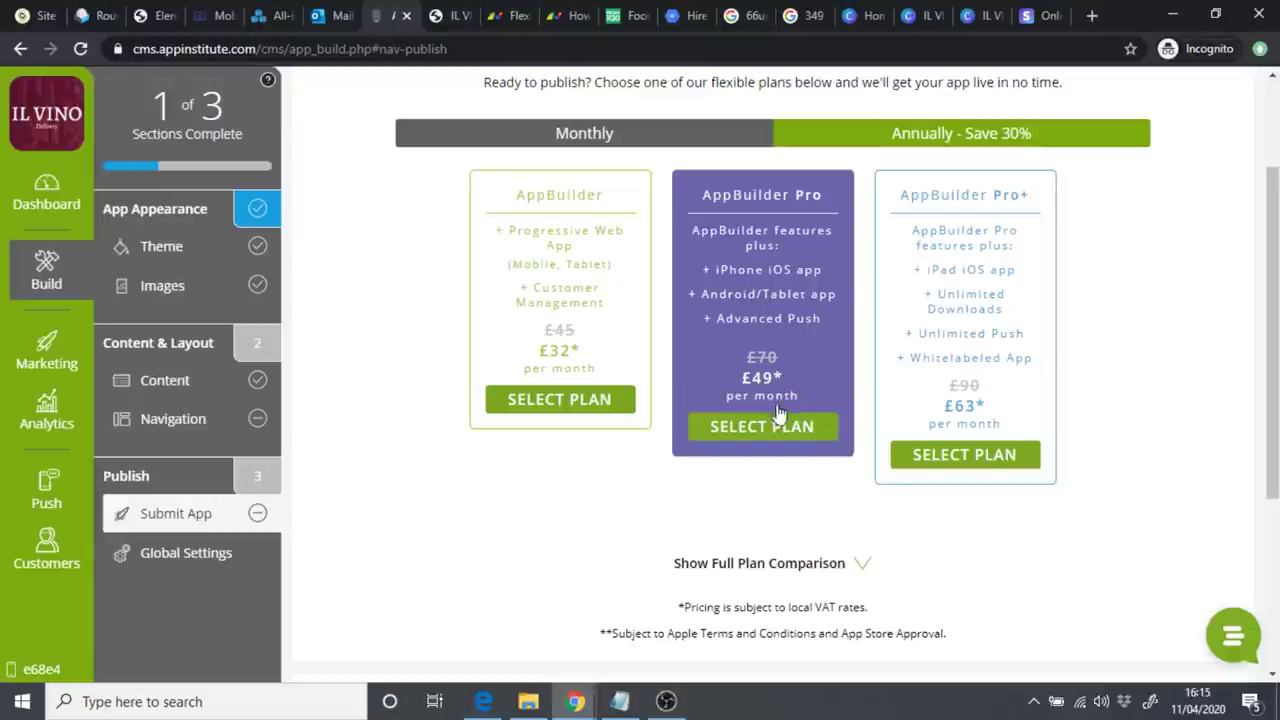
pyautogui.click(755, 430)
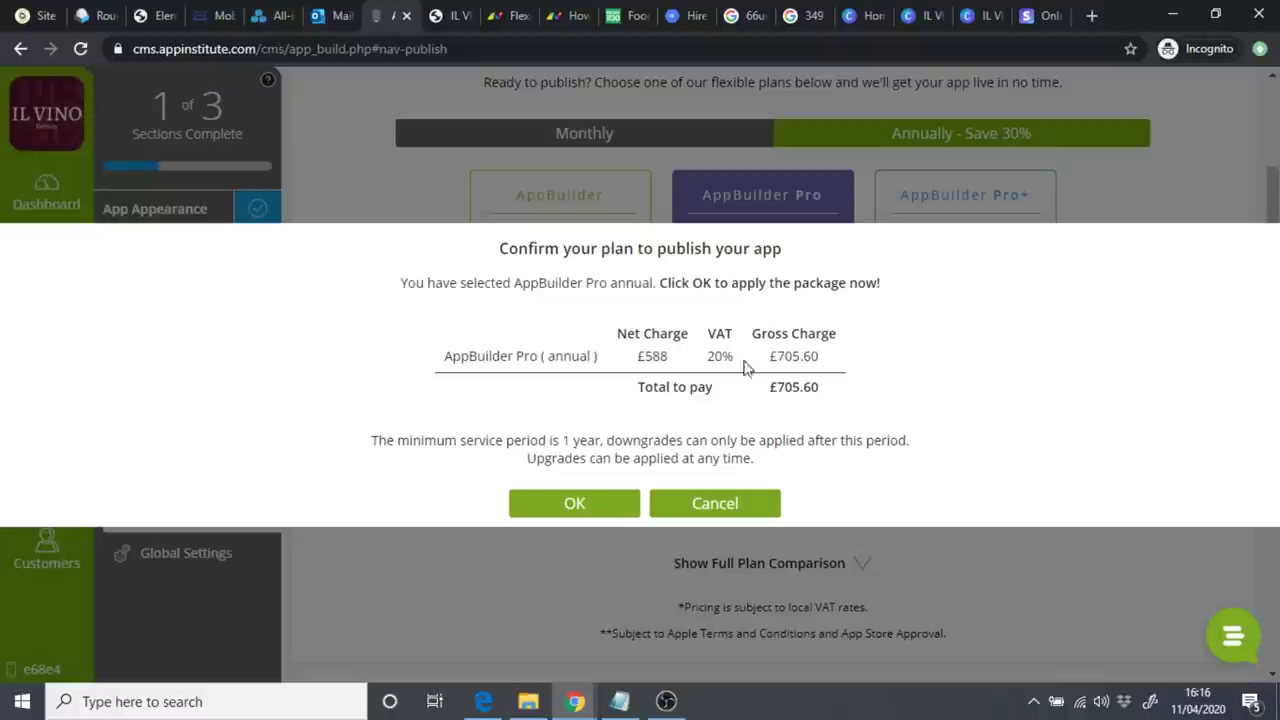
# - Confirm the £705.60 AppBuilder Pro annual plan, look over the billing form, then close it
pyautogui.click(560, 503)
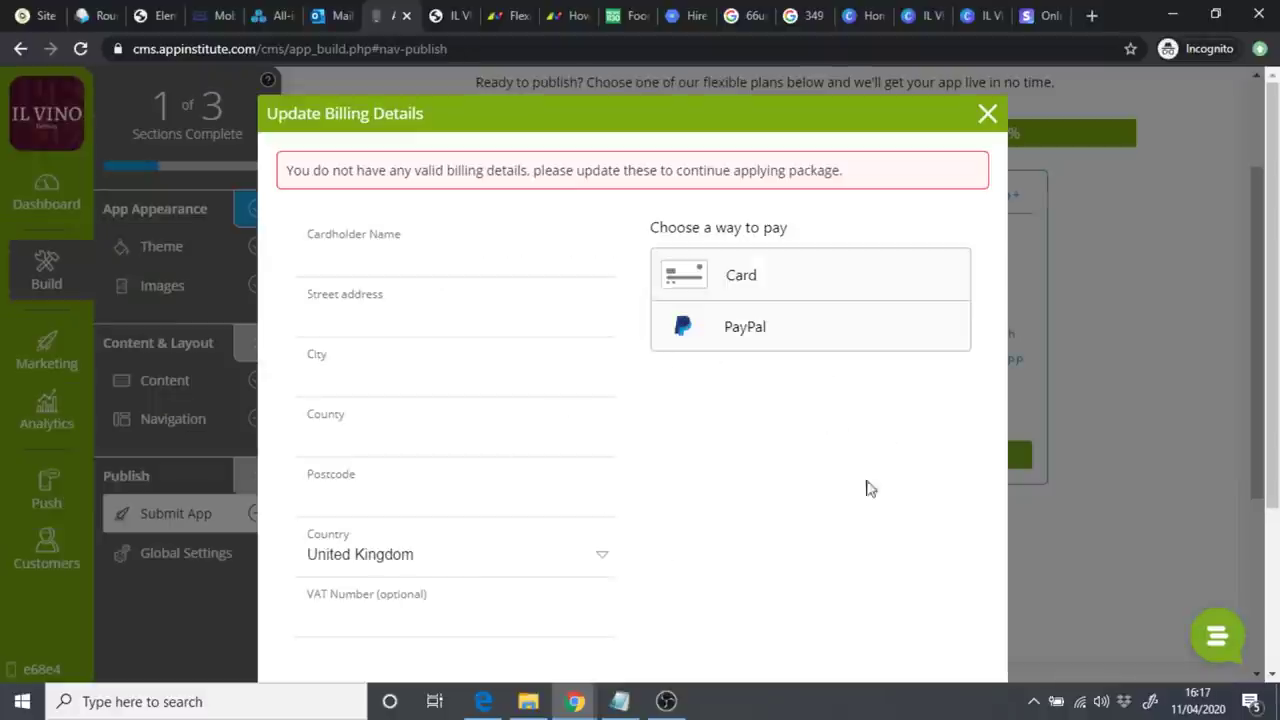
pyautogui.scroll(-1, 1118, 410)
pyautogui.scroll(1, 1118, 410)
pyautogui.scroll(-1, 900, 510)
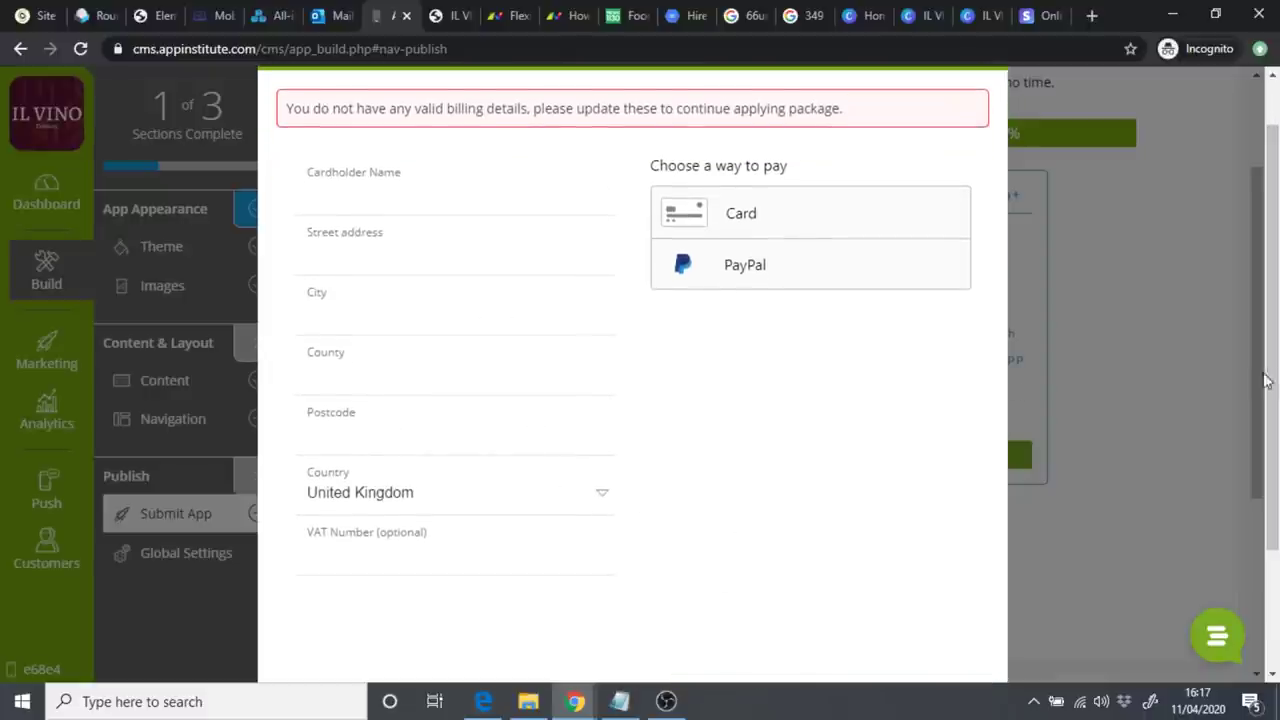
pyautogui.scroll(1, 1243, 383)
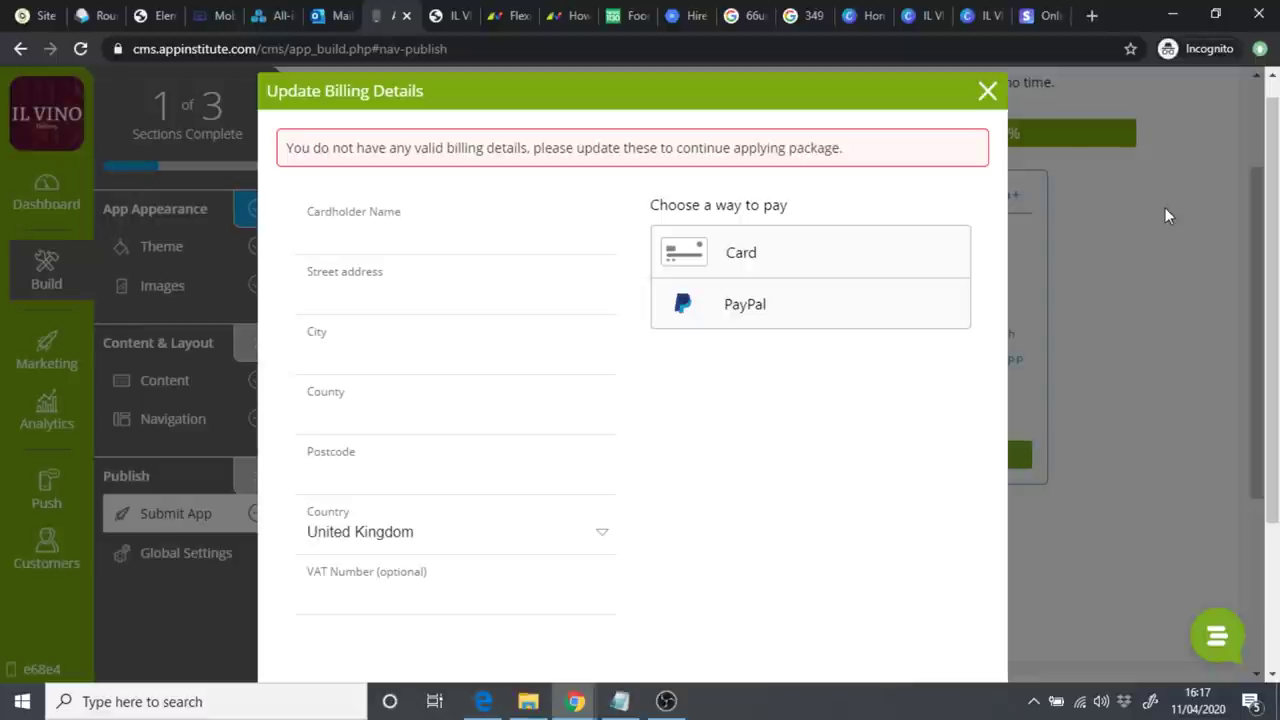
pyautogui.click(987, 92)
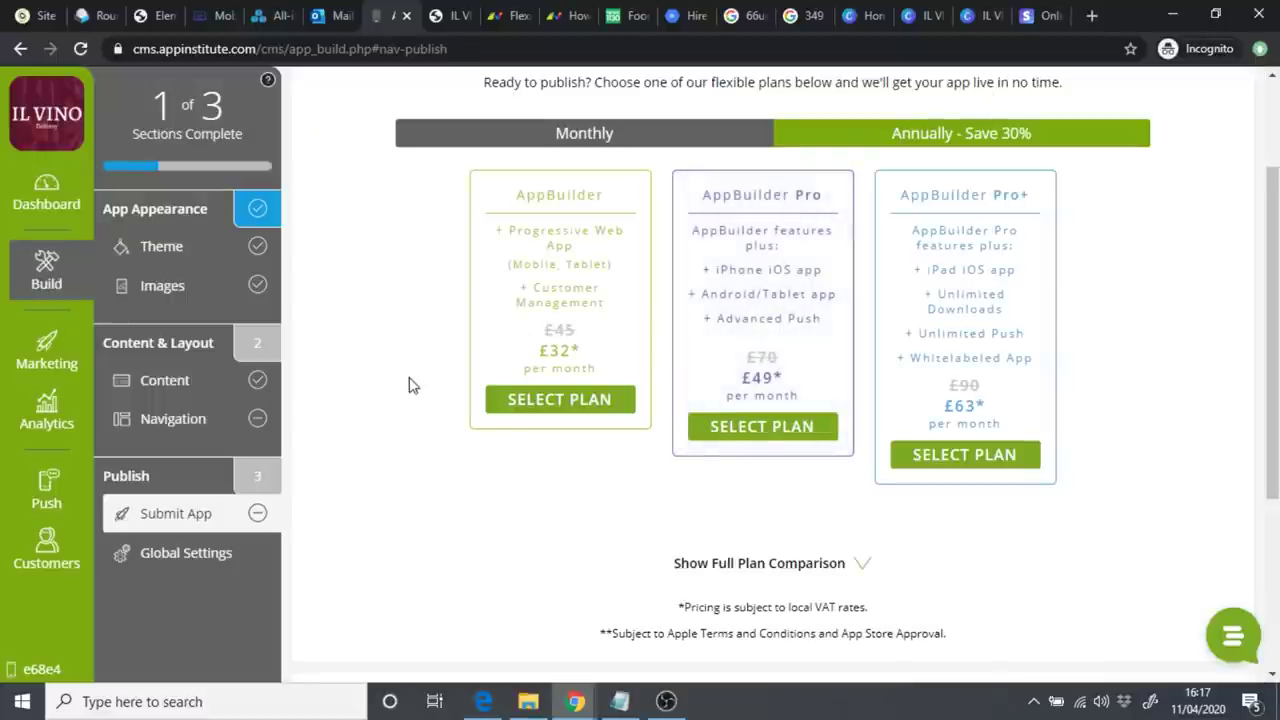
# - Open the Navigation settings and switch the builder to the phone Preview
pyautogui.click(172, 422)
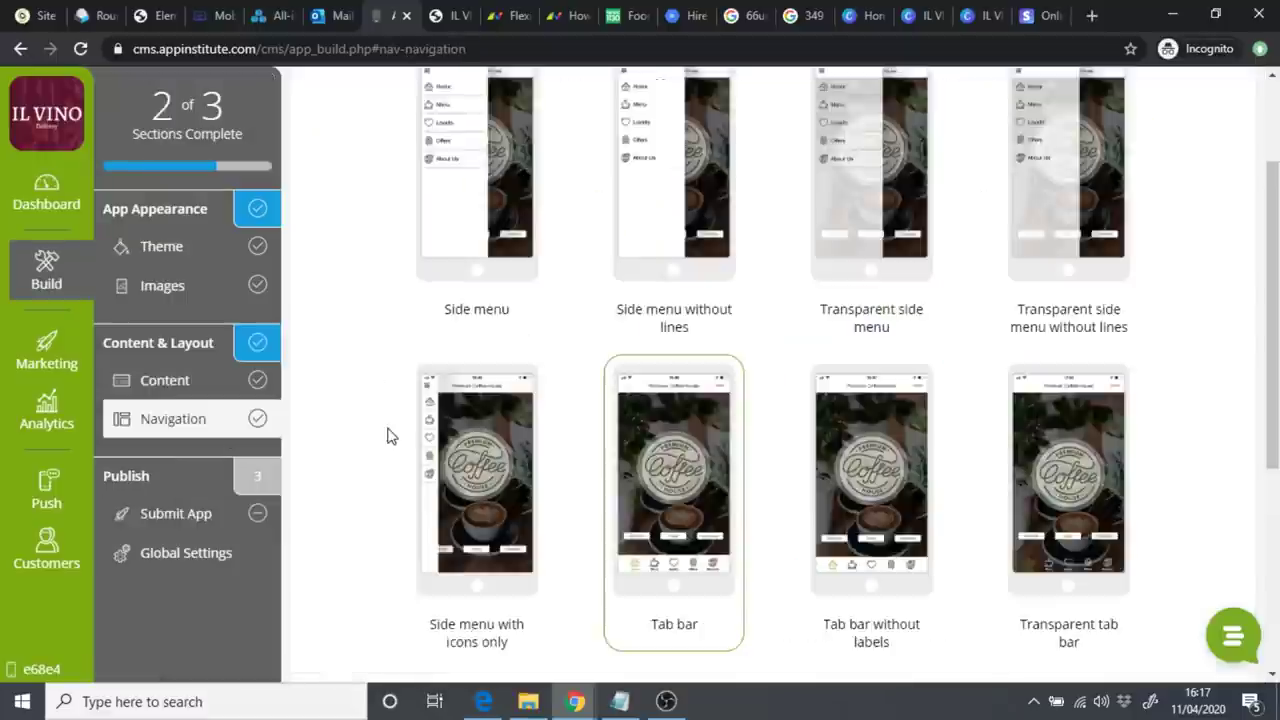
pyautogui.scroll(3, 1262, 195)
pyautogui.click(909, 91)
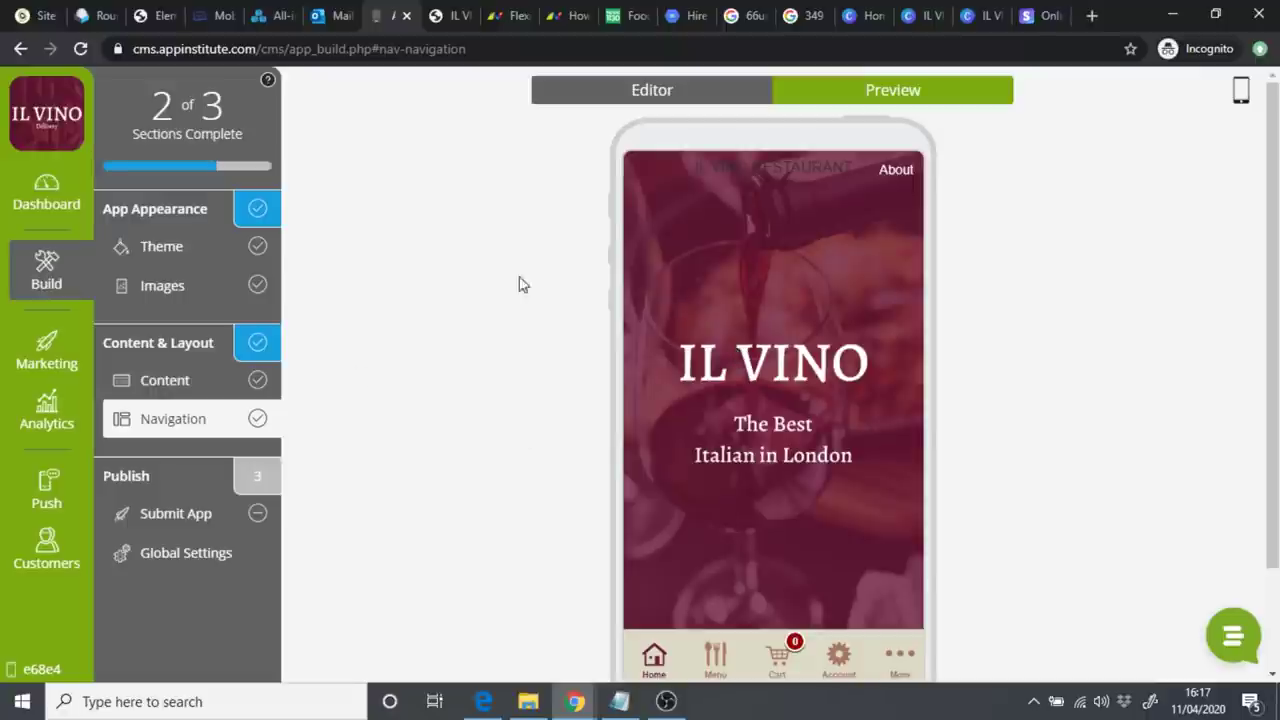
pyautogui.scroll(-2, 689, 374)
pyautogui.scroll(2, 773, 374)
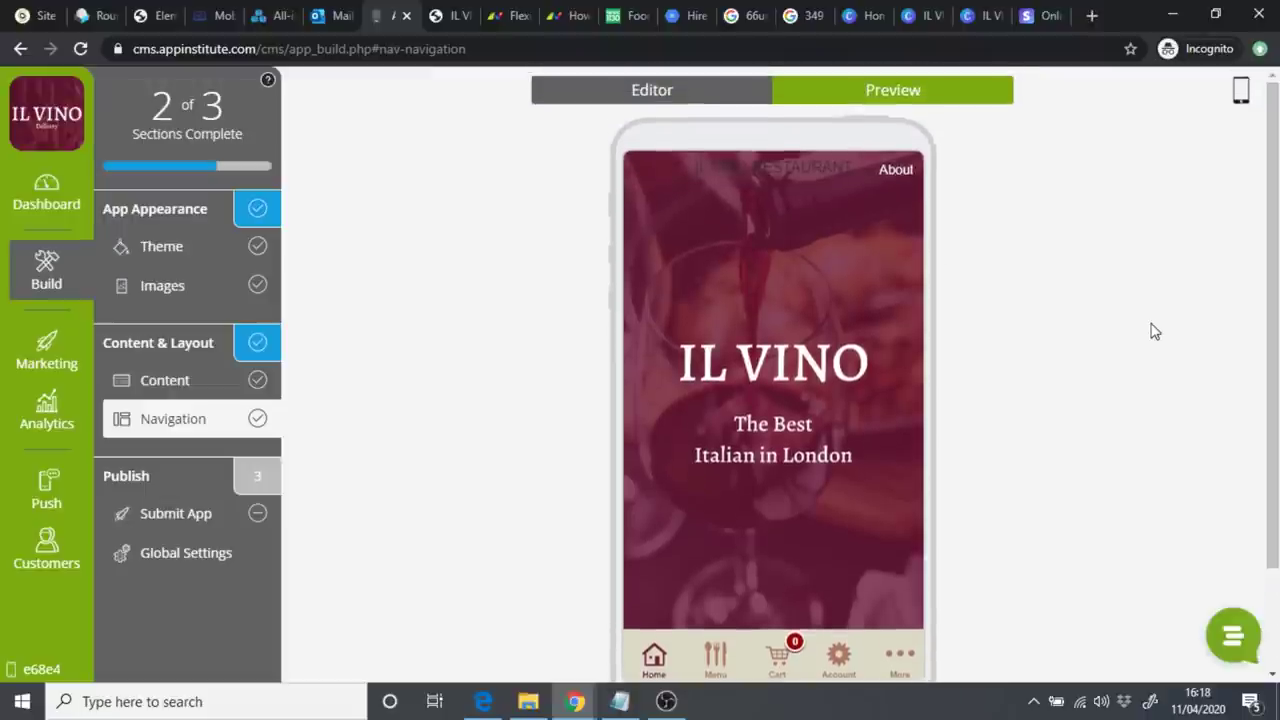
pyautogui.scroll(-1, 1152, 331)
pyautogui.scroll(1, 1152, 331)
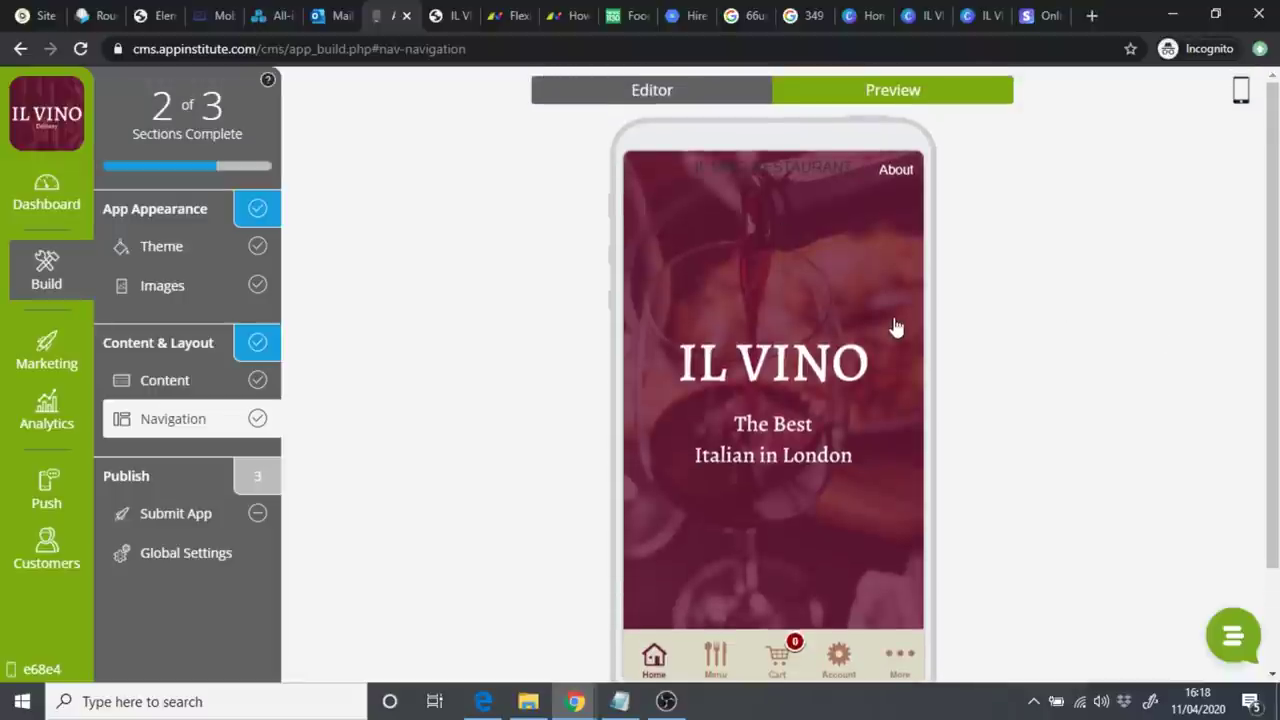
pyautogui.scroll(-1, 806, 472)
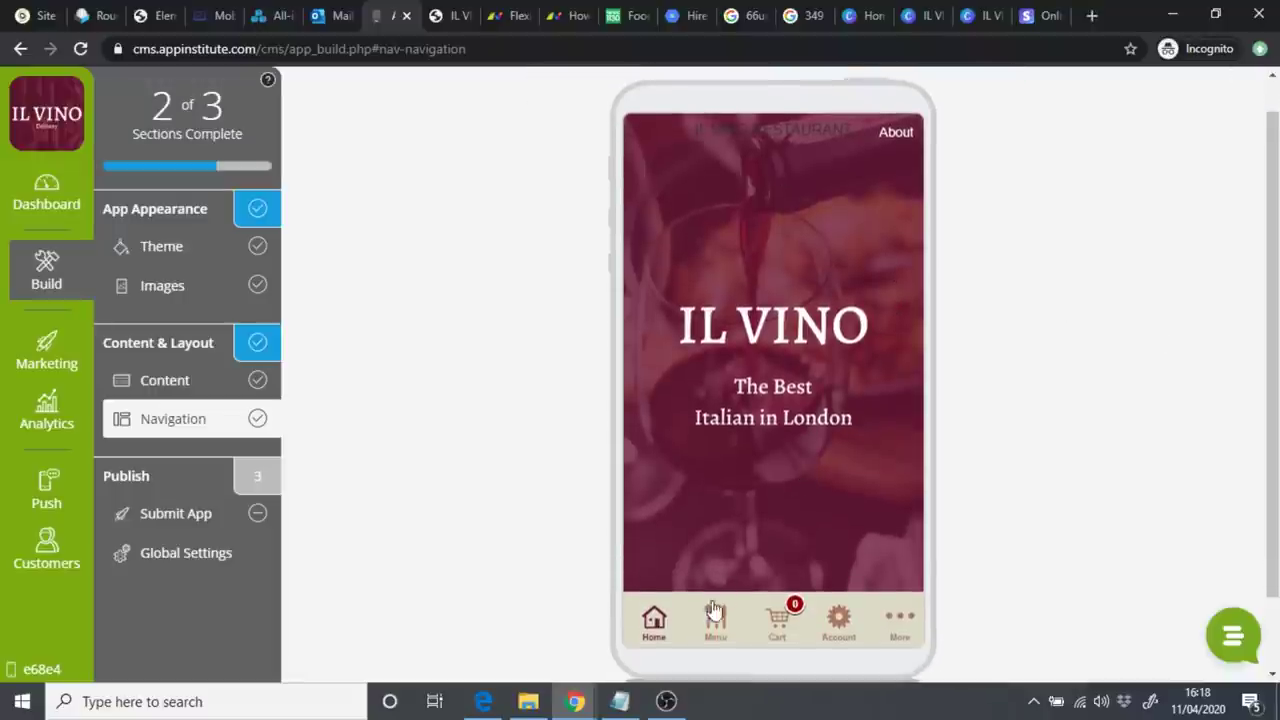
# - Preview the Menu, Cart, More and Home tab screens, then submit the app
pyautogui.click(715, 605)
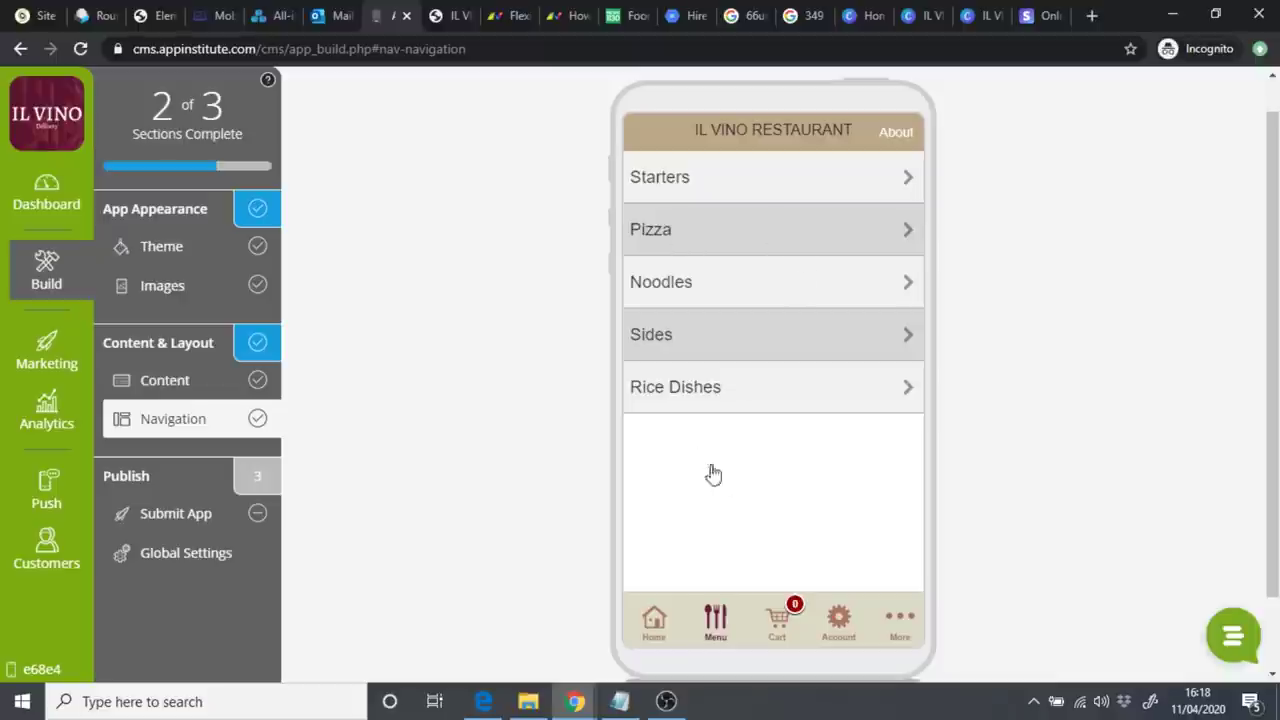
pyautogui.click(775, 622)
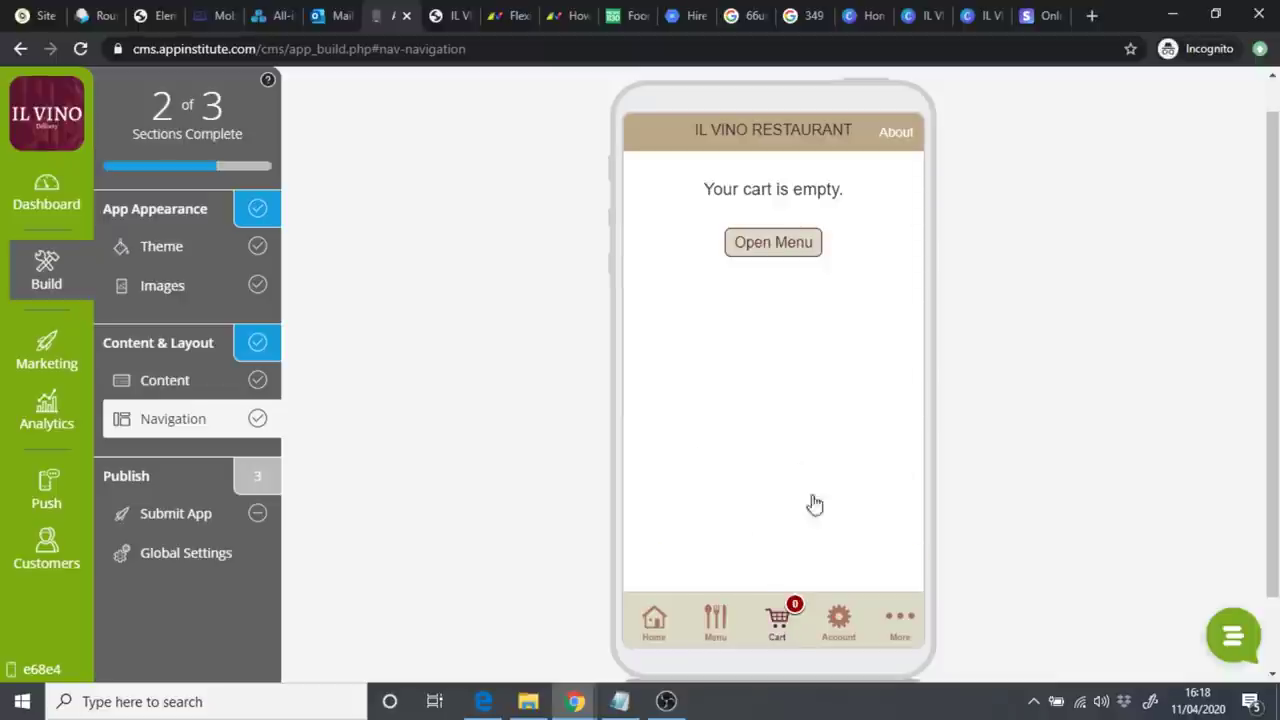
pyautogui.click(900, 622)
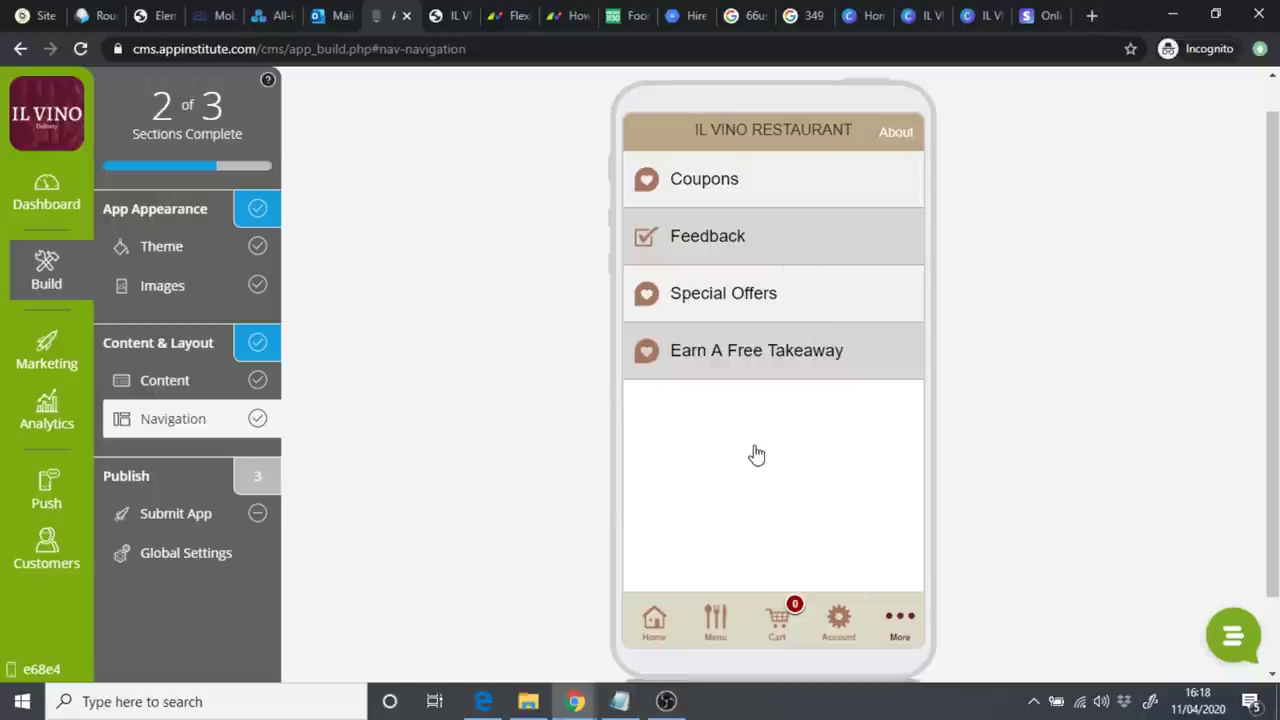
pyautogui.click(652, 640)
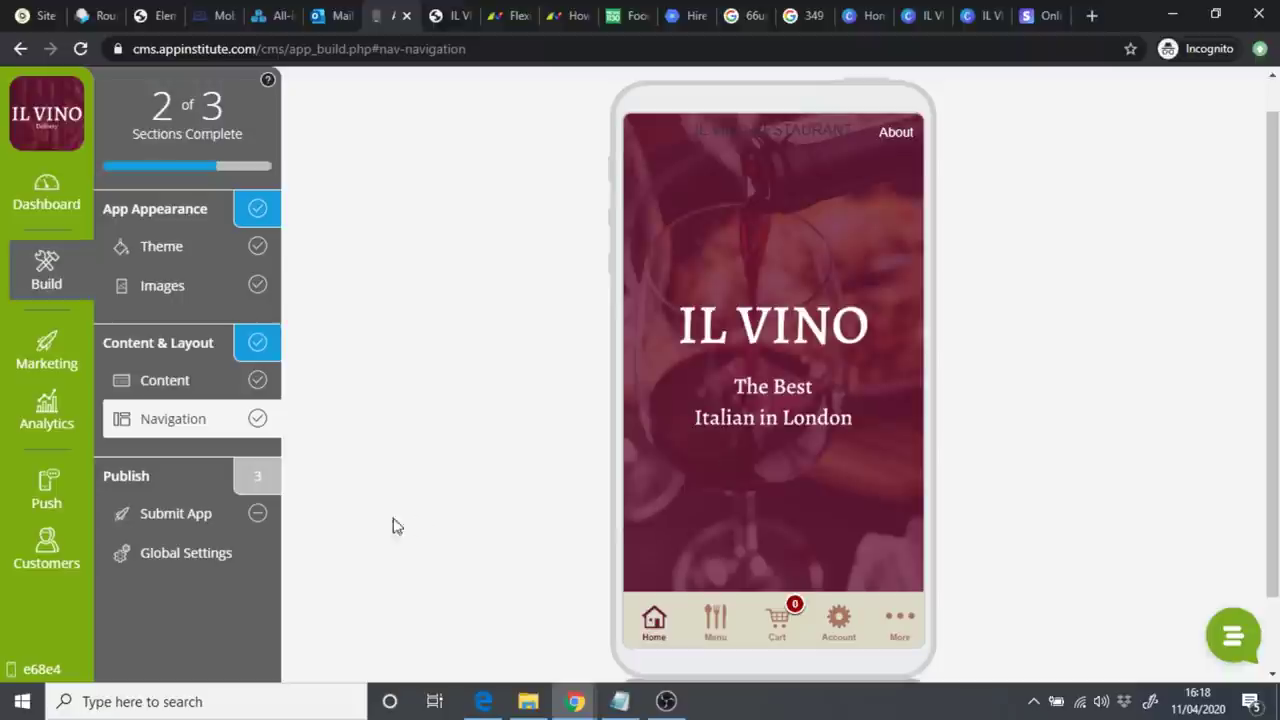
pyautogui.click(200, 516)
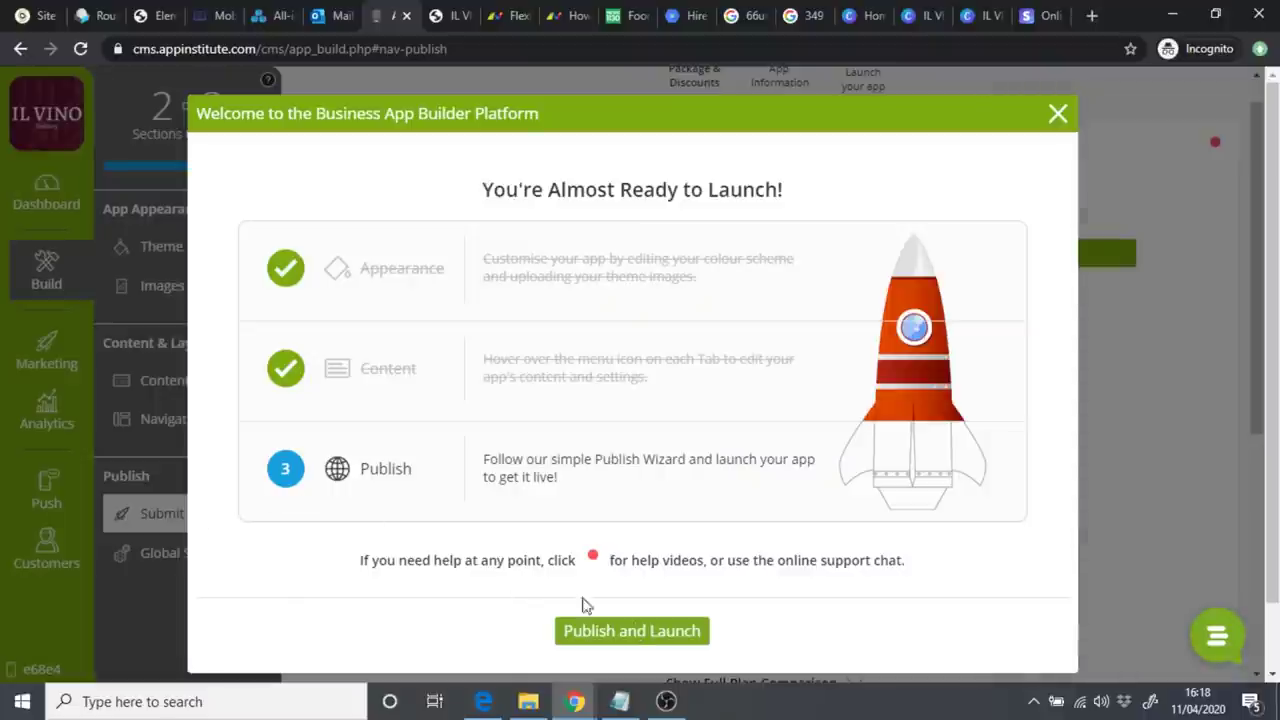
# - Go to Publish and Launch, select AppBuilder Pro, and confirm the annual plan
pyautogui.click(660, 631)
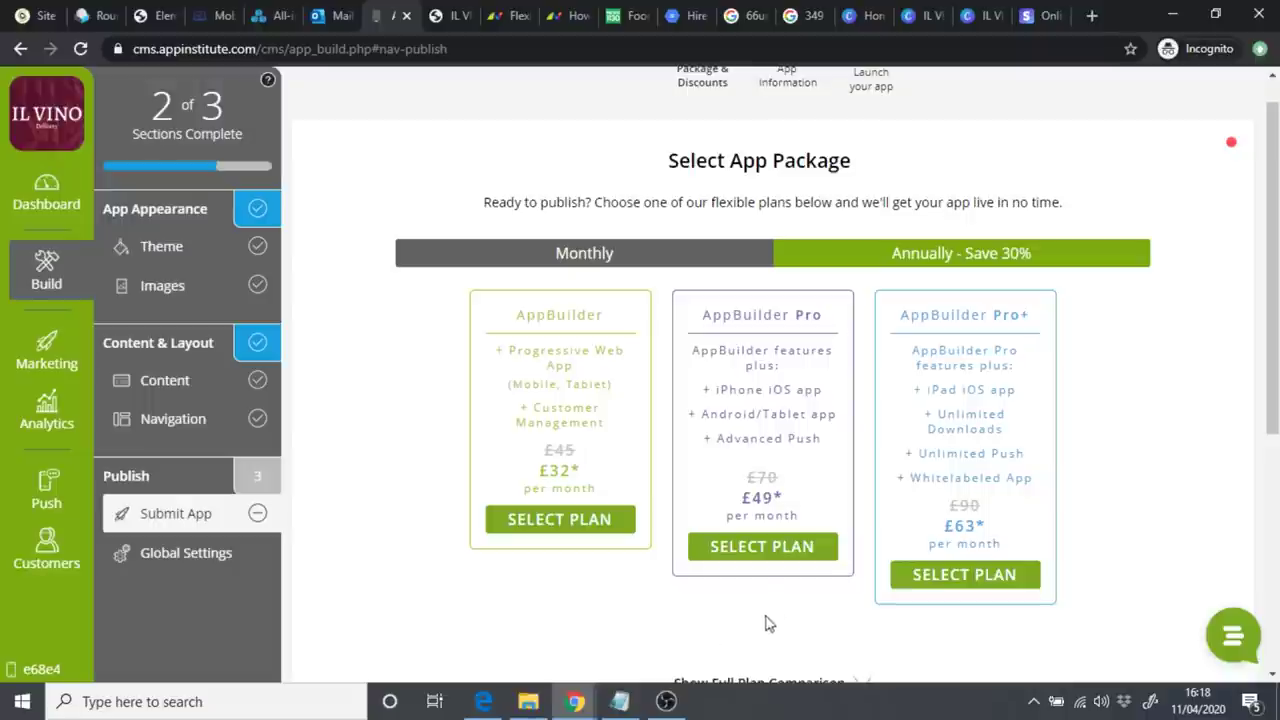
pyautogui.click(763, 550)
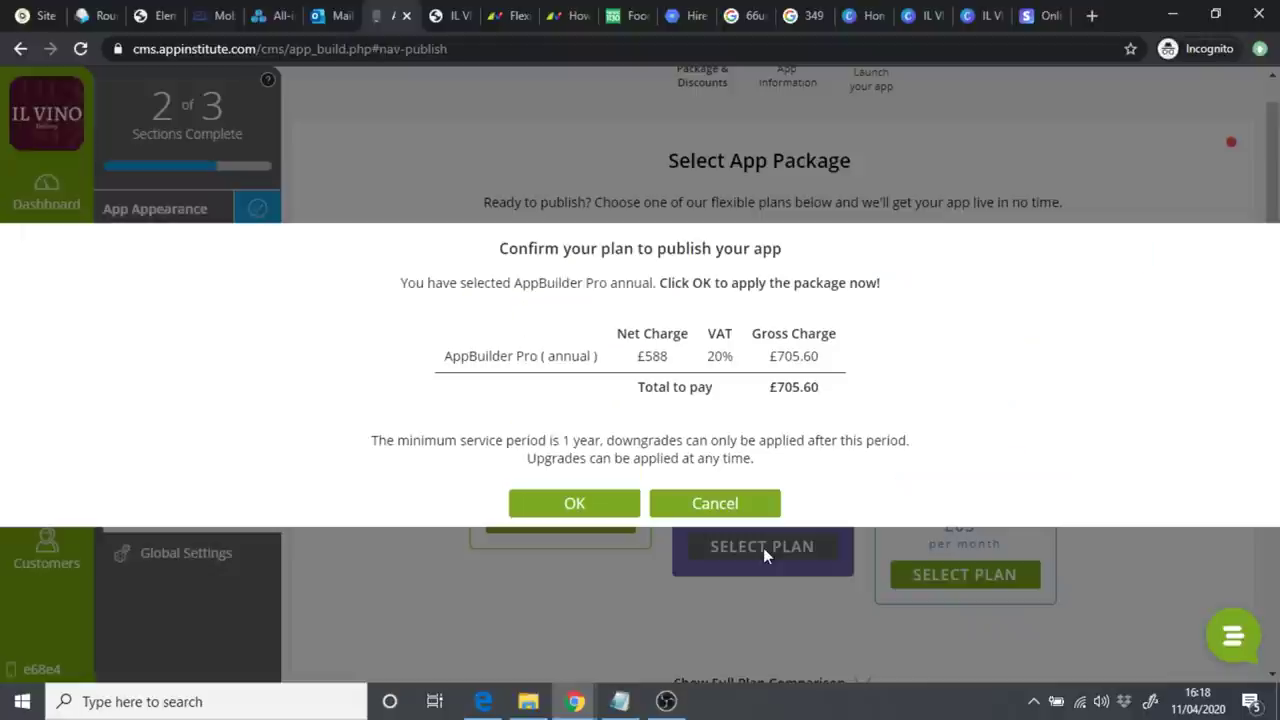
pyautogui.click(573, 506)
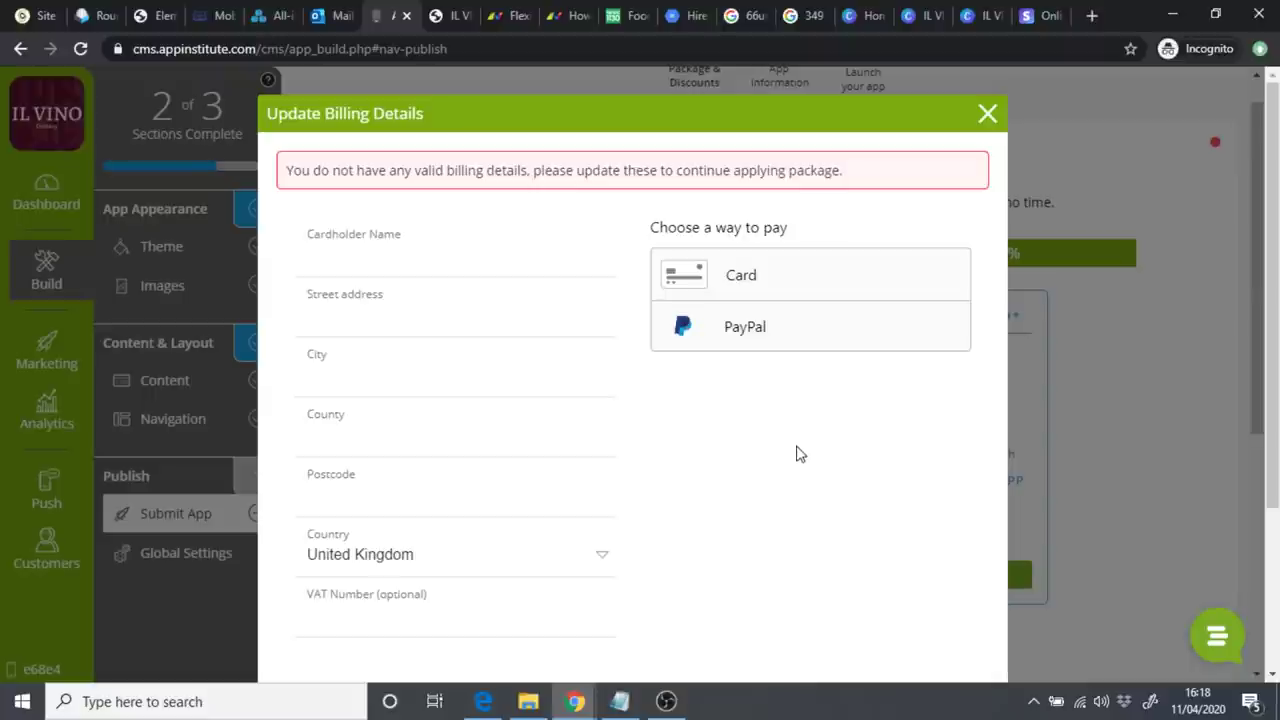
# - Try the Card payment option, switch to PayPal, then close the billing dialog
pyautogui.click(766, 286)
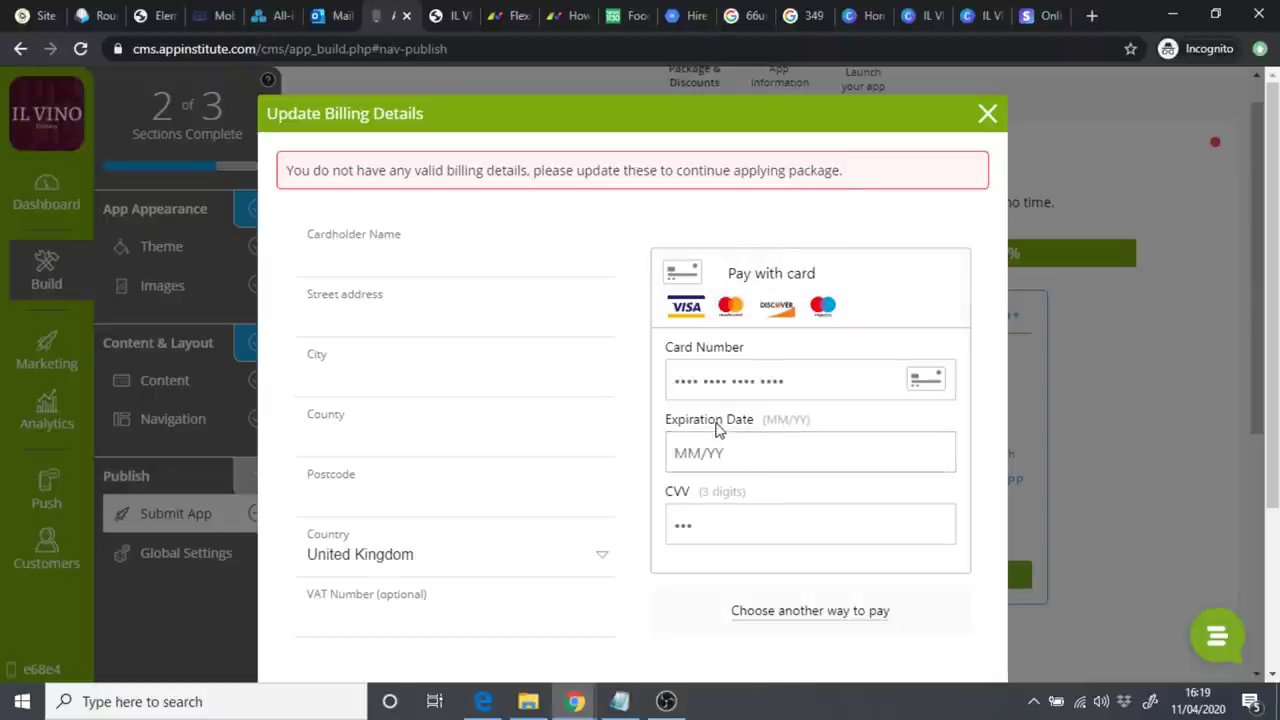
pyautogui.click(706, 381)
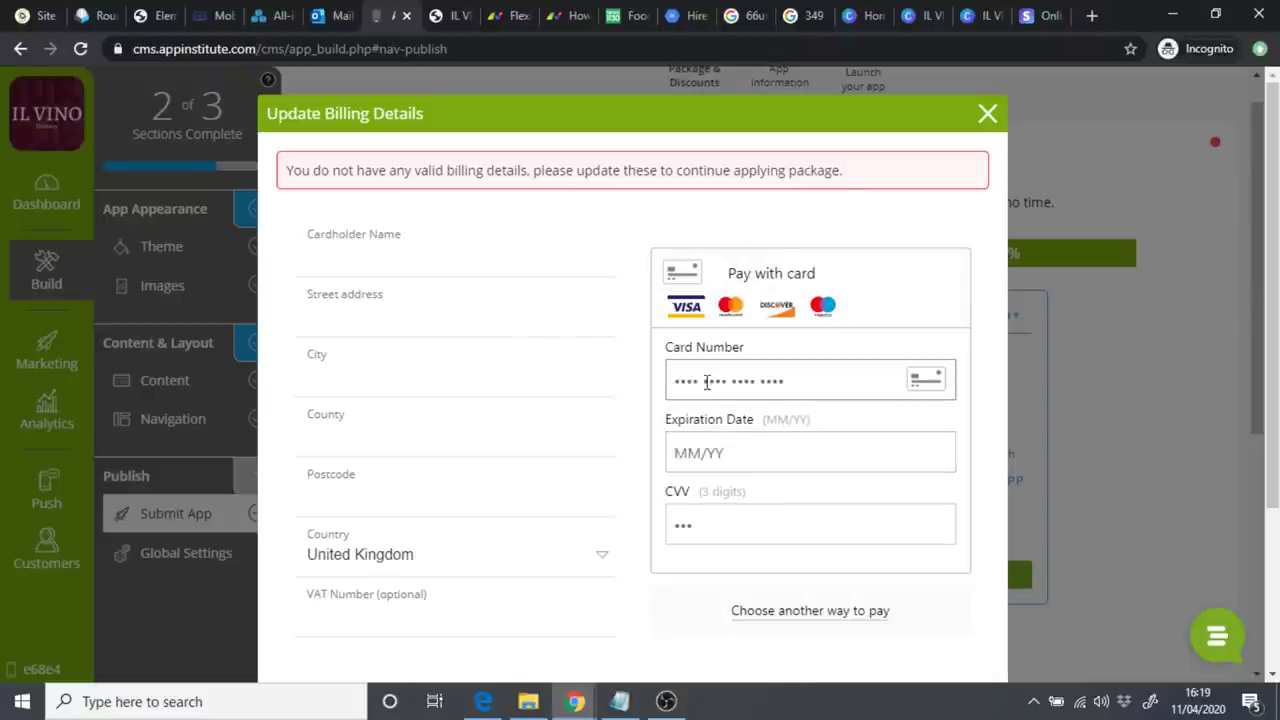
pyautogui.scroll(-2, 1270, 300)
pyautogui.press('Return')
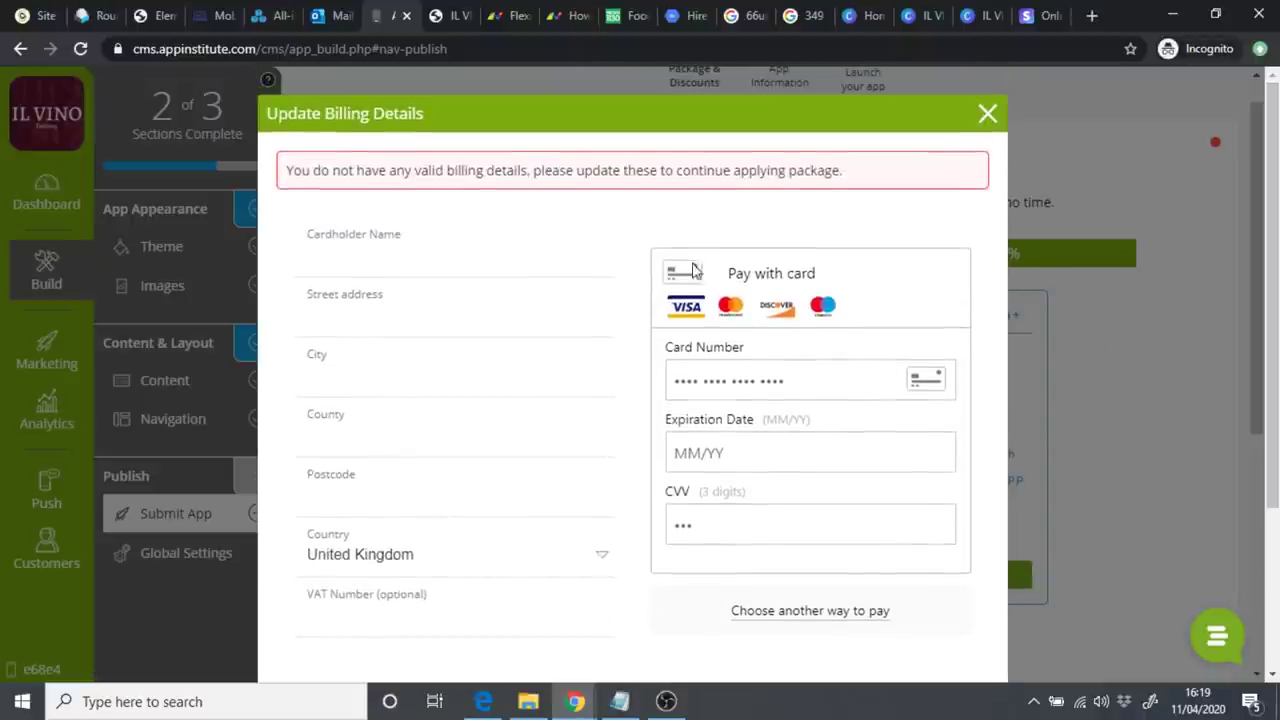
pyautogui.click(766, 612)
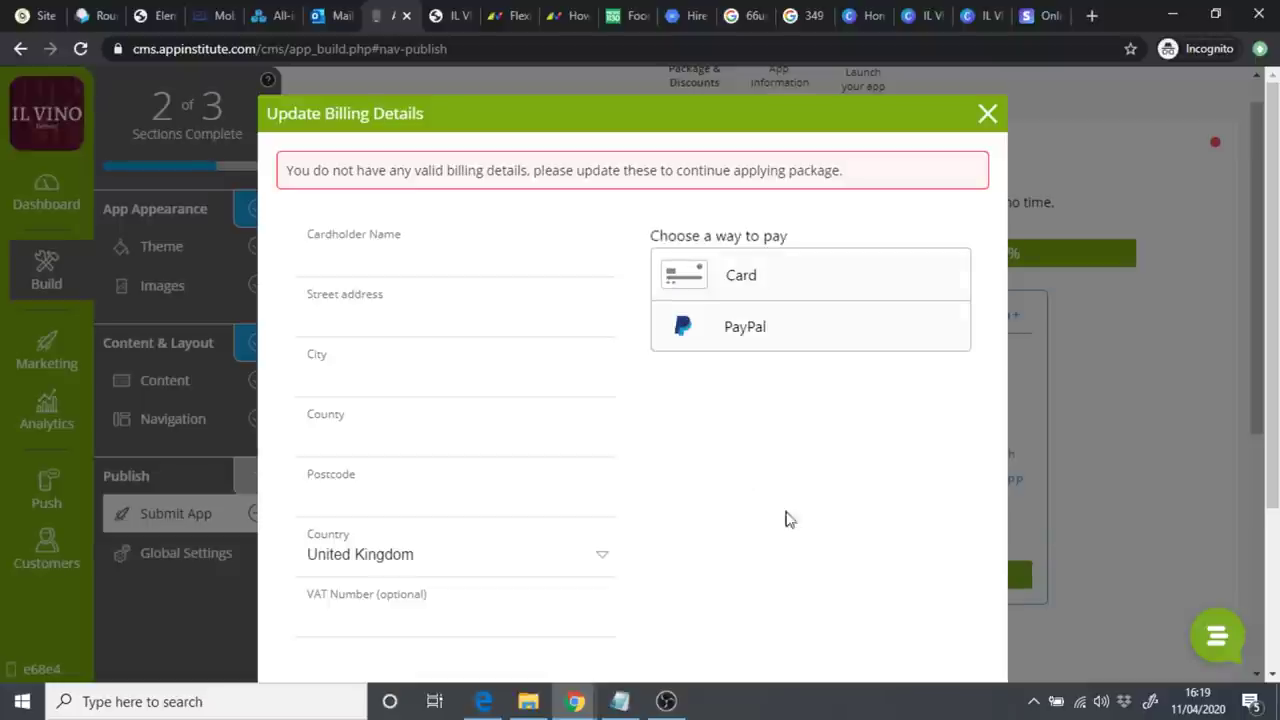
pyautogui.click(766, 338)
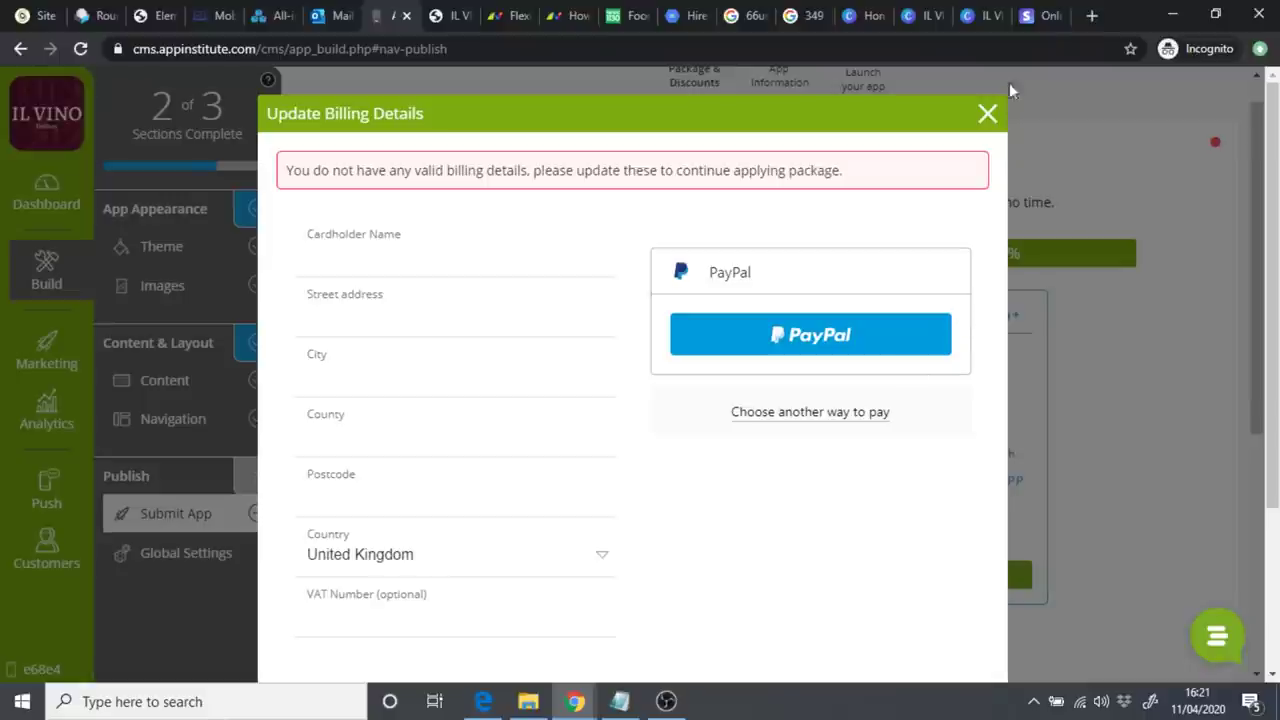
pyautogui.click(988, 116)
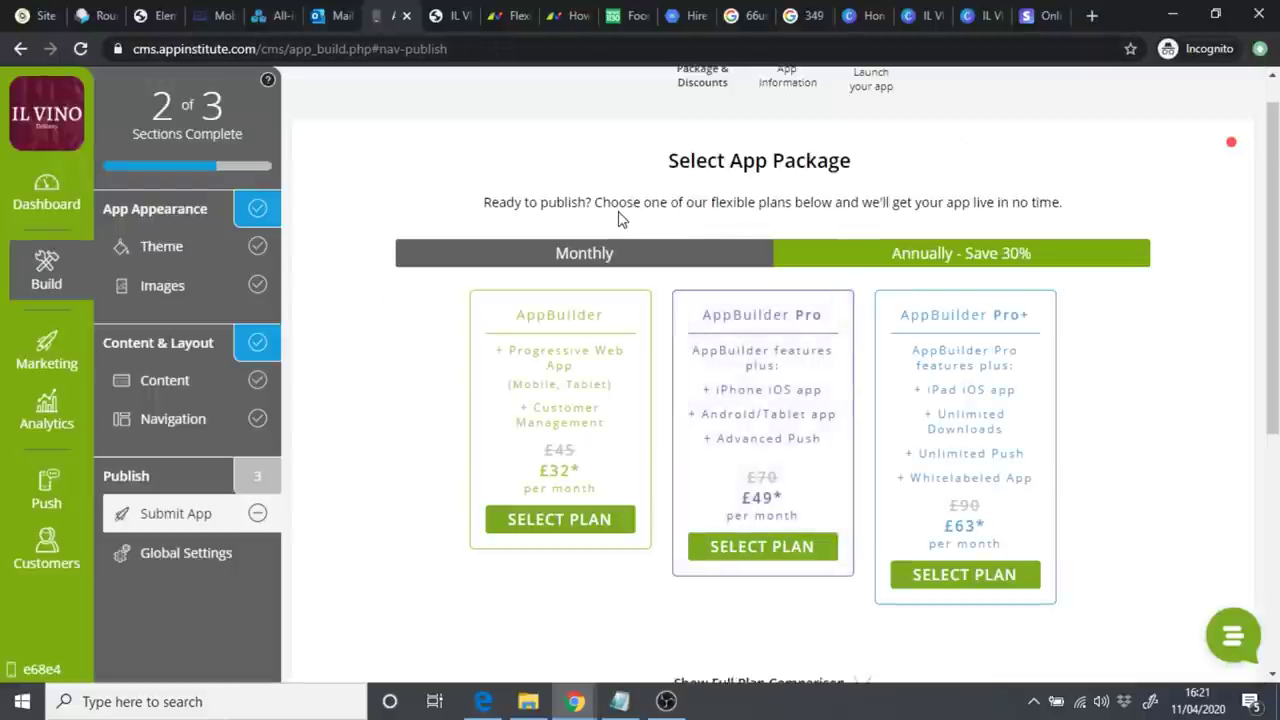
pyautogui.scroll(1, 622, 220)
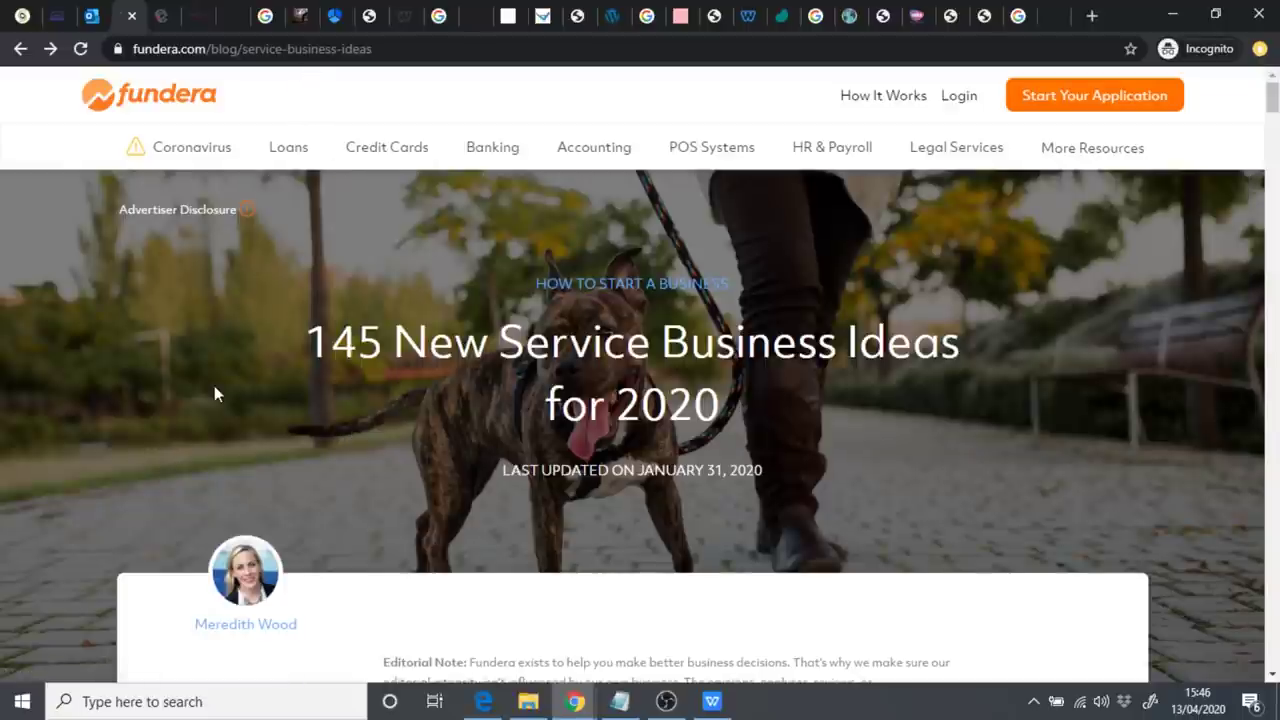
# - Read the Fundera article to the Health & Wellness list, then show the 'meditation instructor hertford' Google results
pyautogui.scroll(-5, 214, 386)
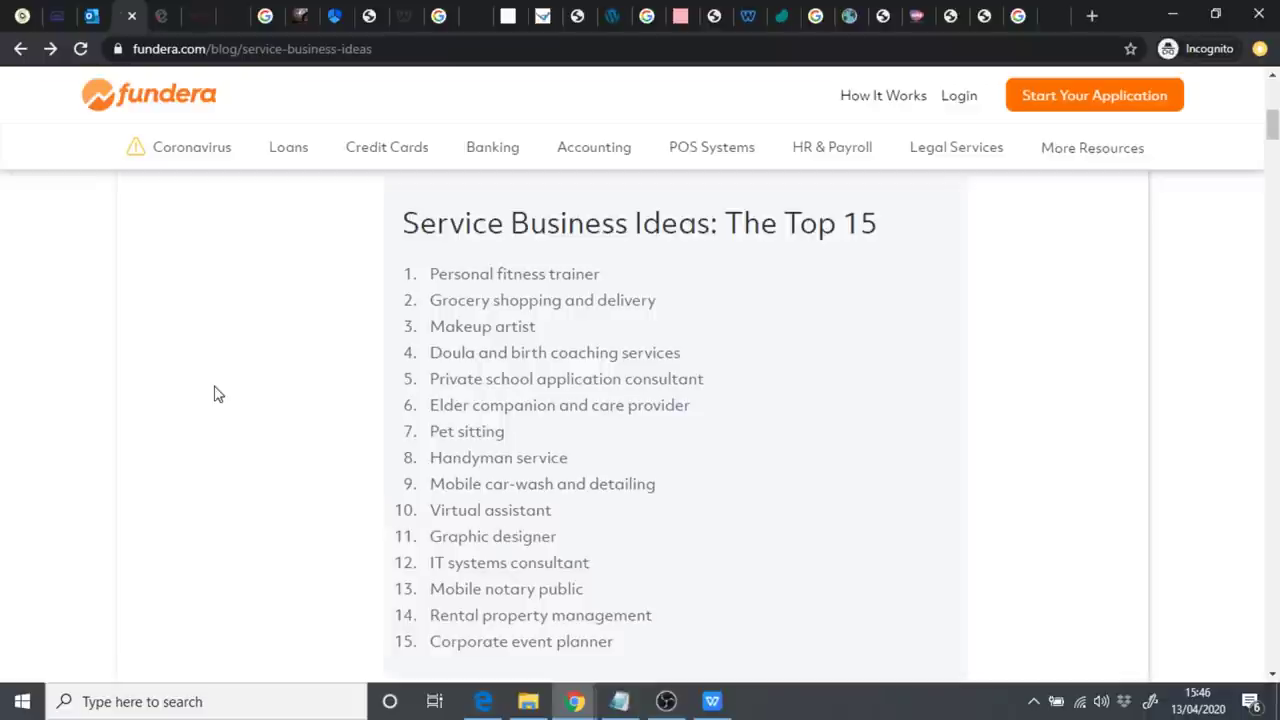
pyautogui.scroll(-8, 214, 393)
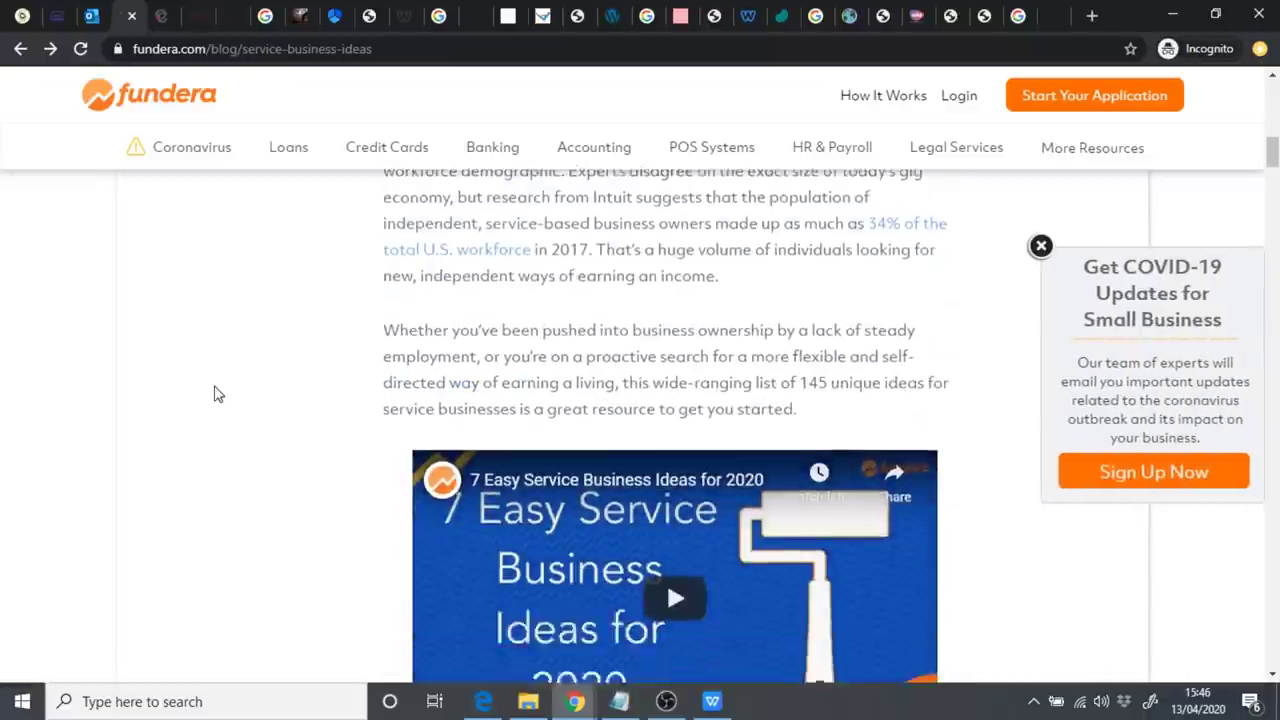
pyautogui.scroll(-8, 214, 393)
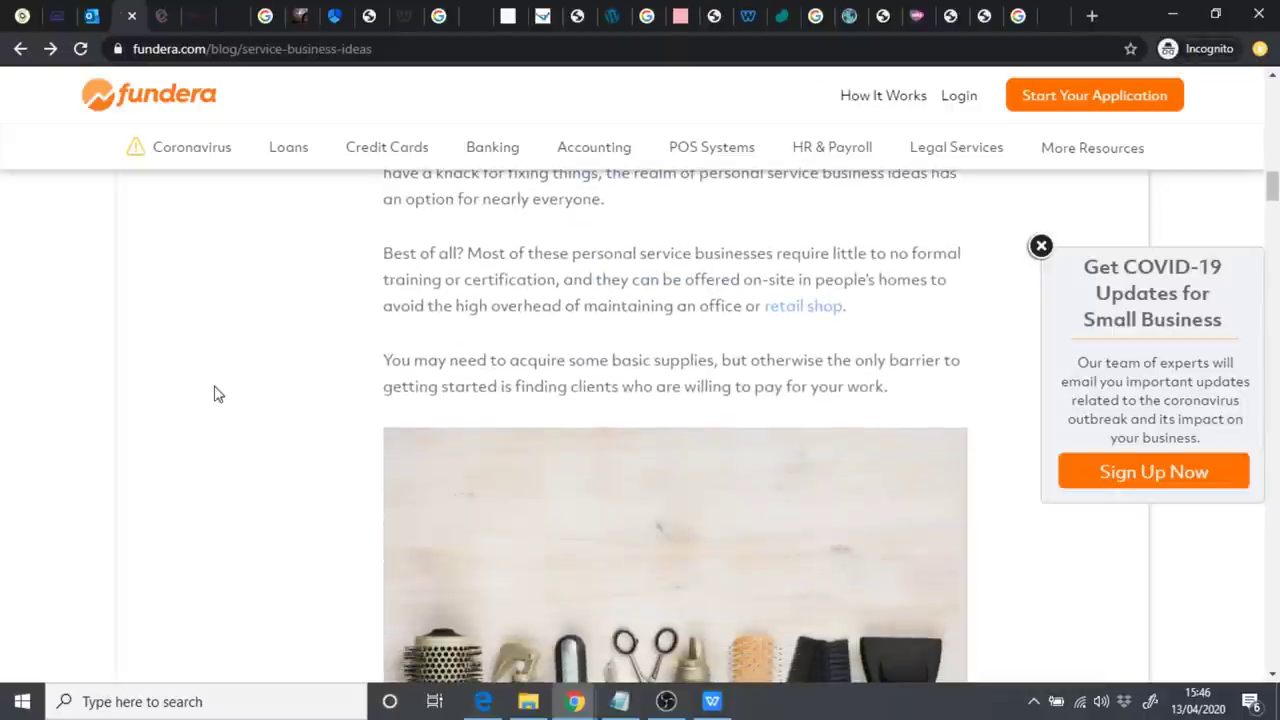
pyautogui.scroll(-5, 214, 393)
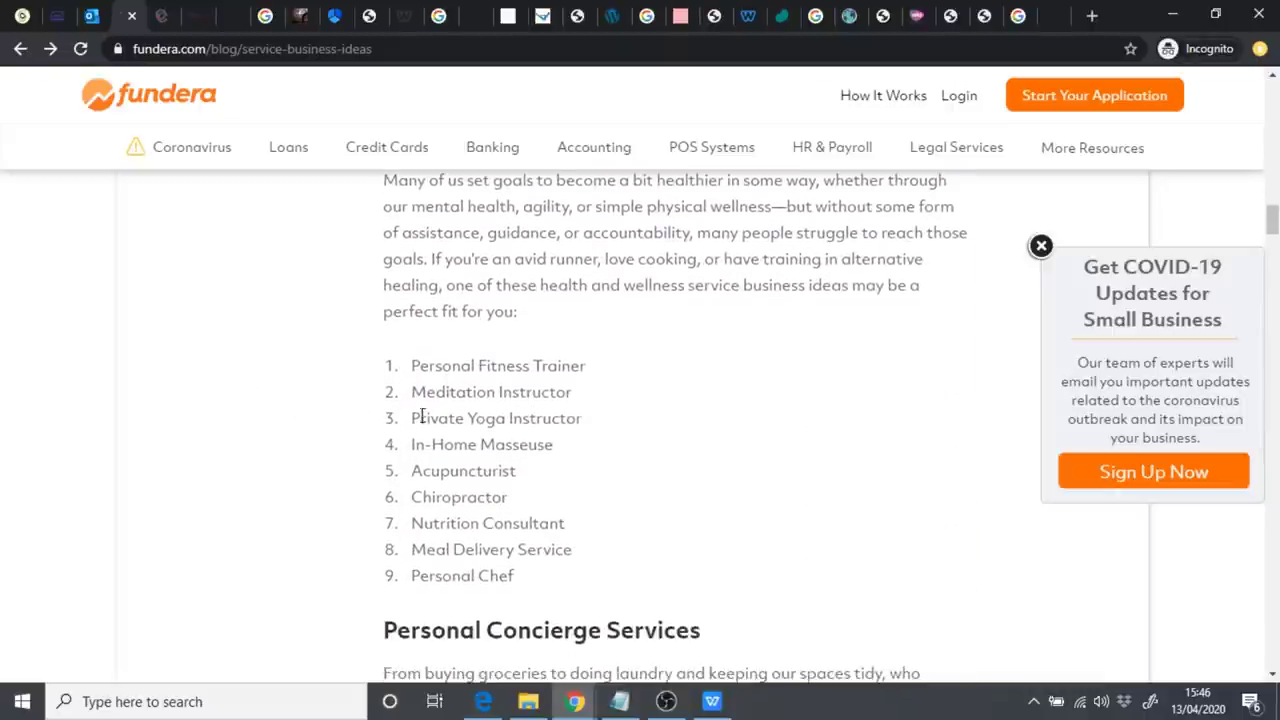
pyautogui.click(267, 18)
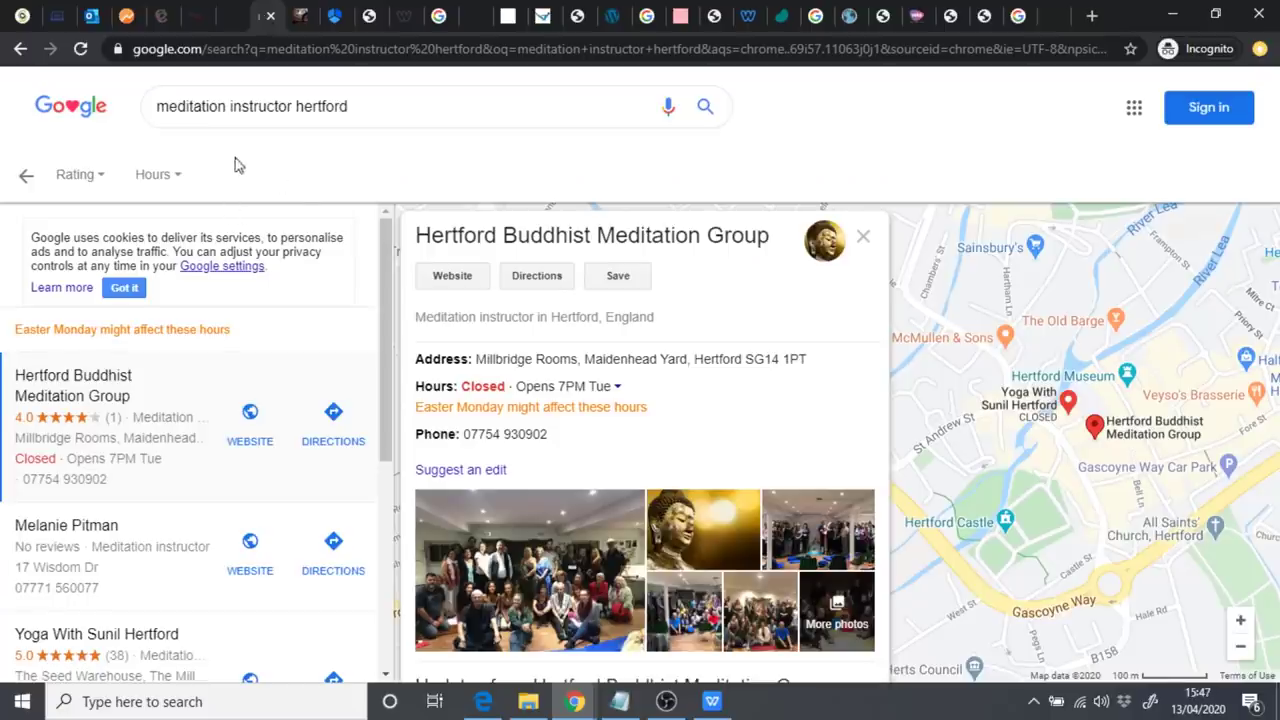
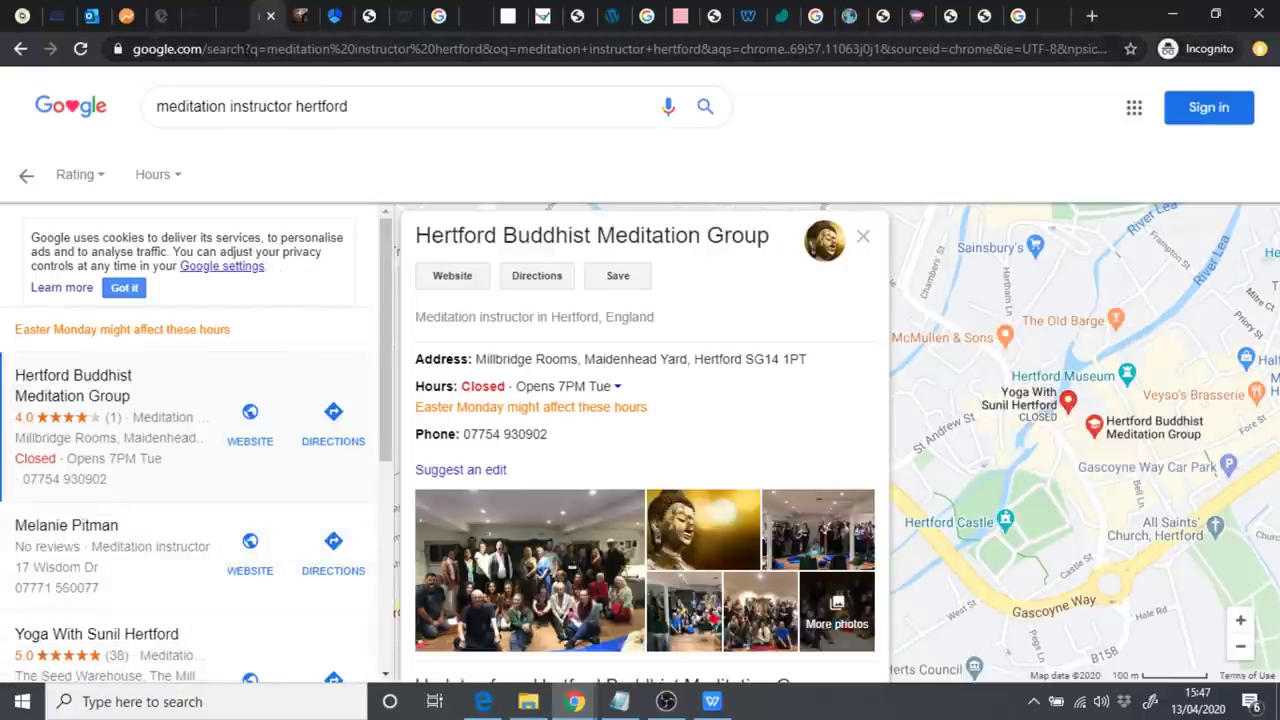
# - Open the Yoga With Sunil website and scroll to its footer to review class times and prices
pyautogui.click(296, 18)
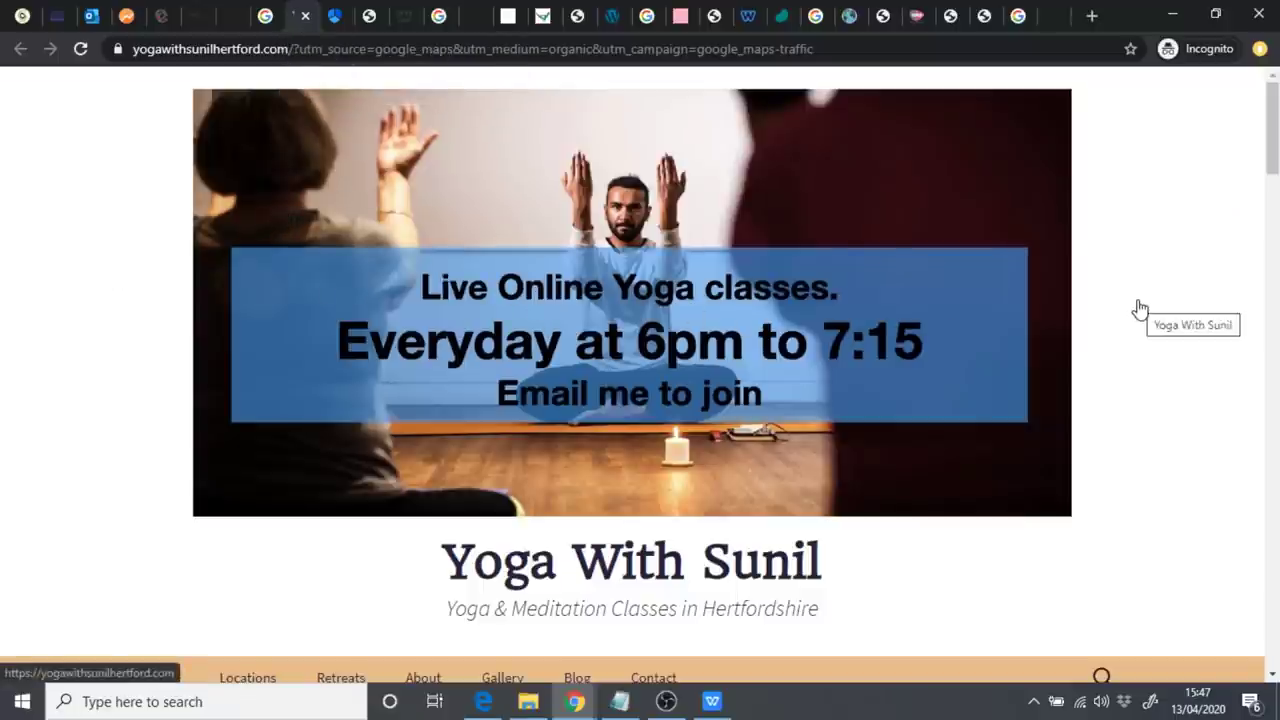
pyautogui.scroll(-3, 1140, 308)
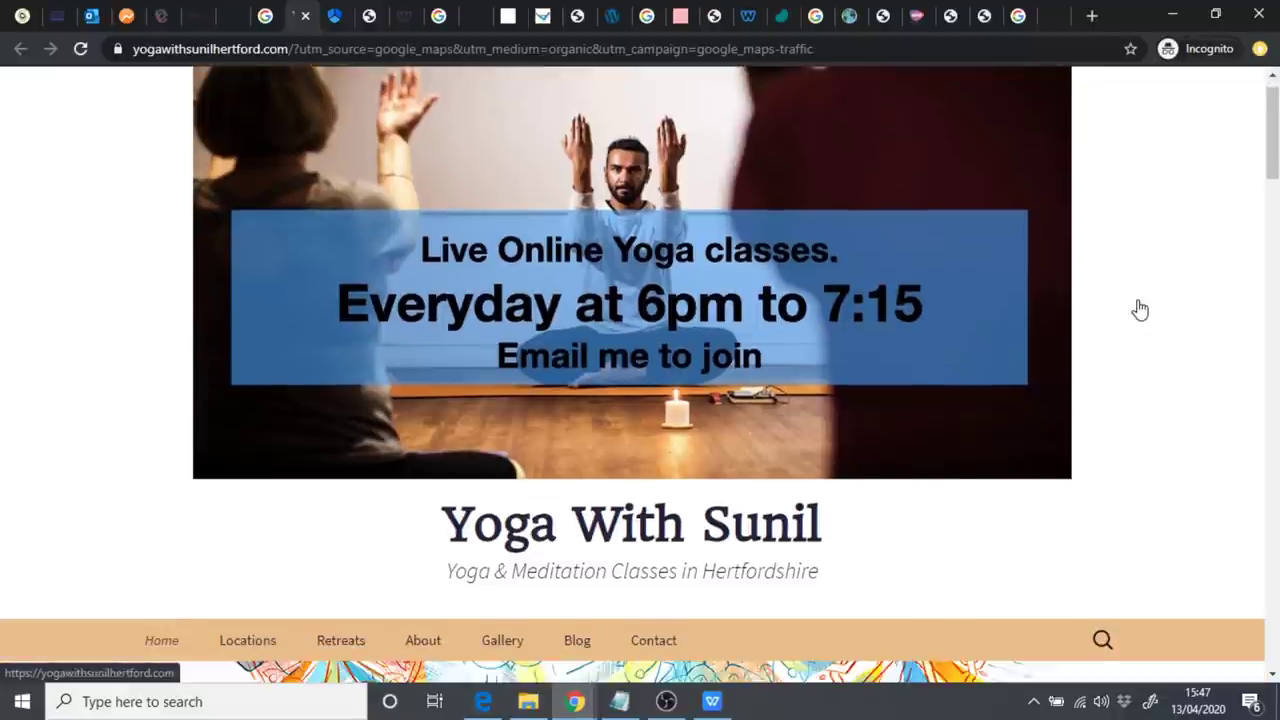
pyautogui.scroll(2, 1140, 310)
pyautogui.scroll(1, 1140, 310)
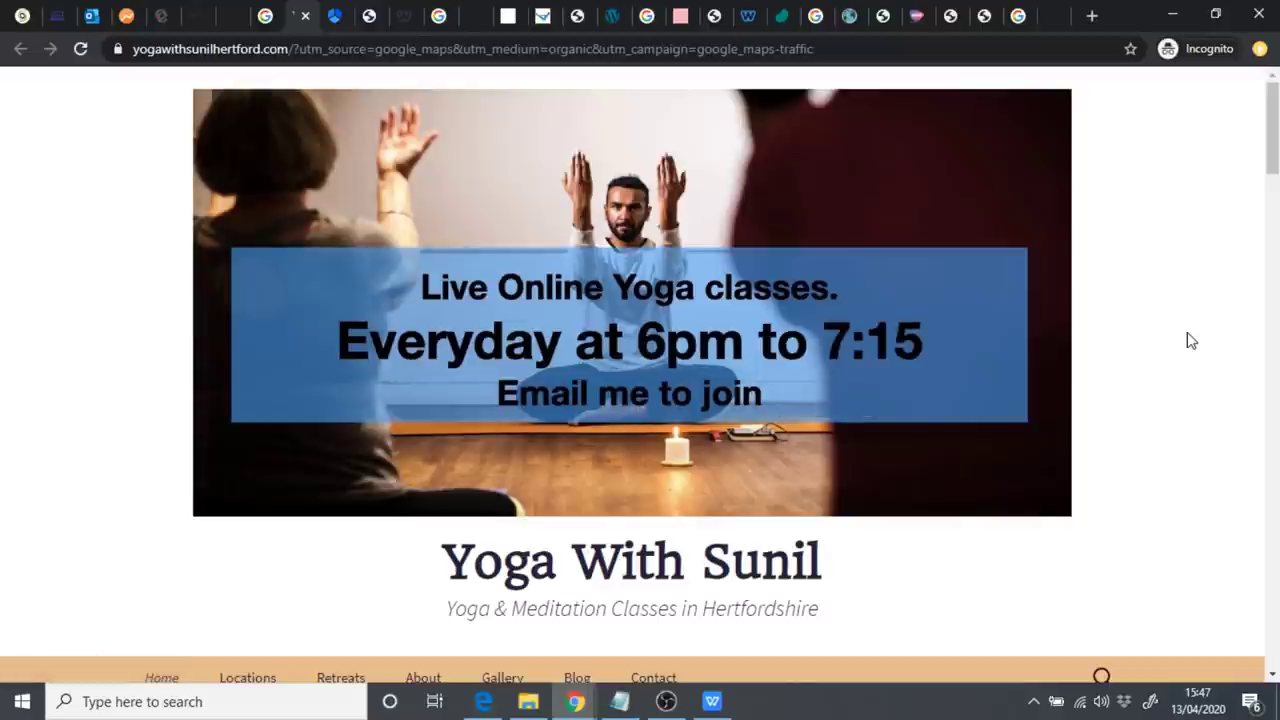
pyautogui.scroll(-3, 1190, 341)
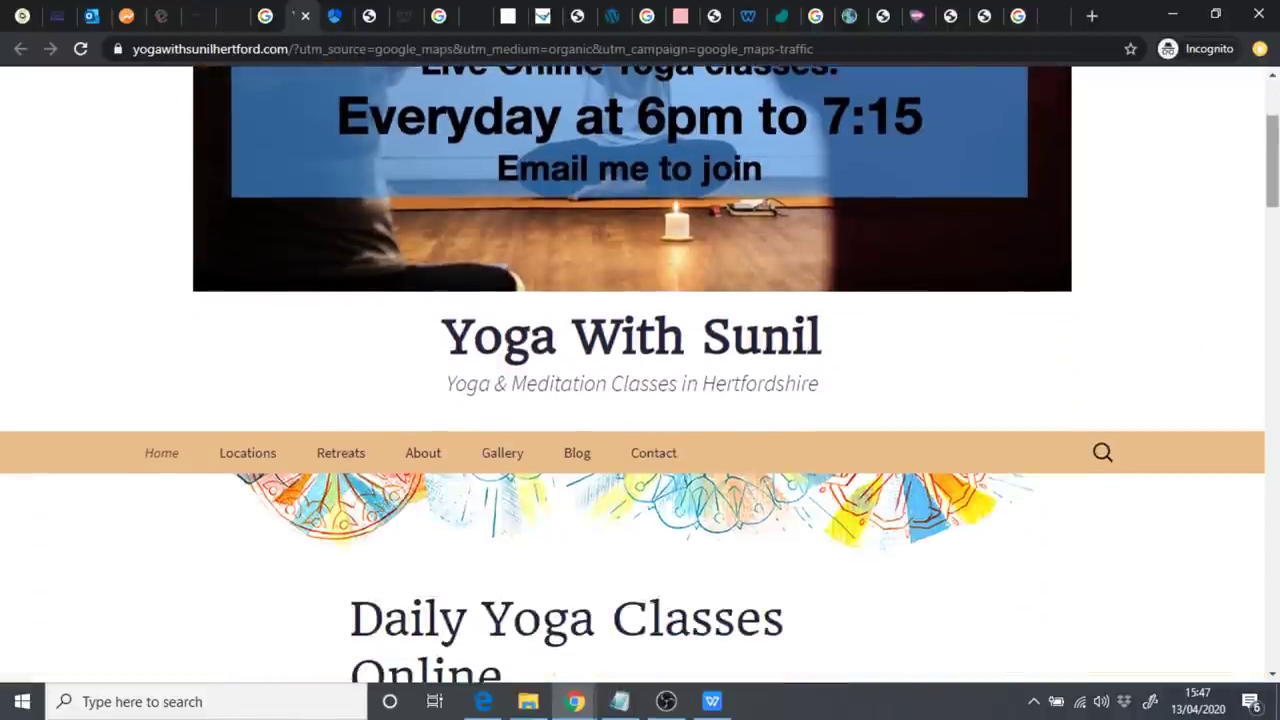
pyautogui.moveTo(1272, 150); pyautogui.dragTo(1272, 650)
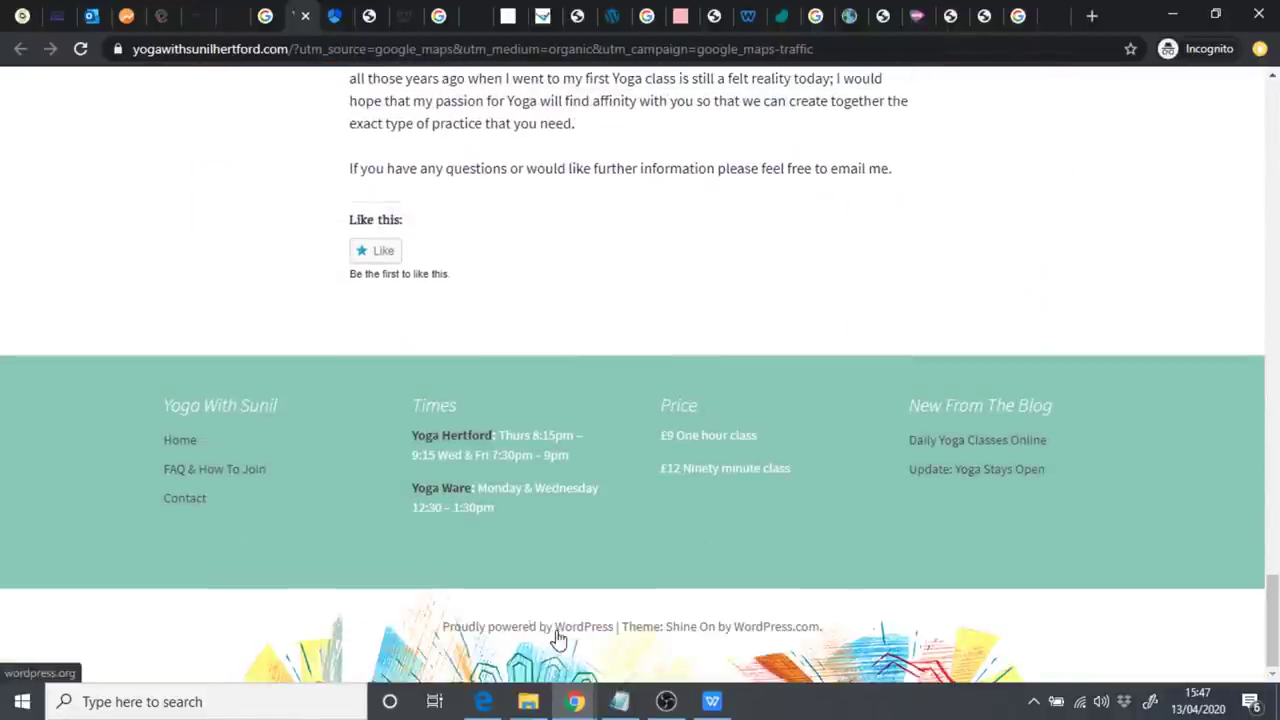
# - Browse the sports.wpamelia.com booking demo down to its Book an Appointment form
pyautogui.click(336, 28)
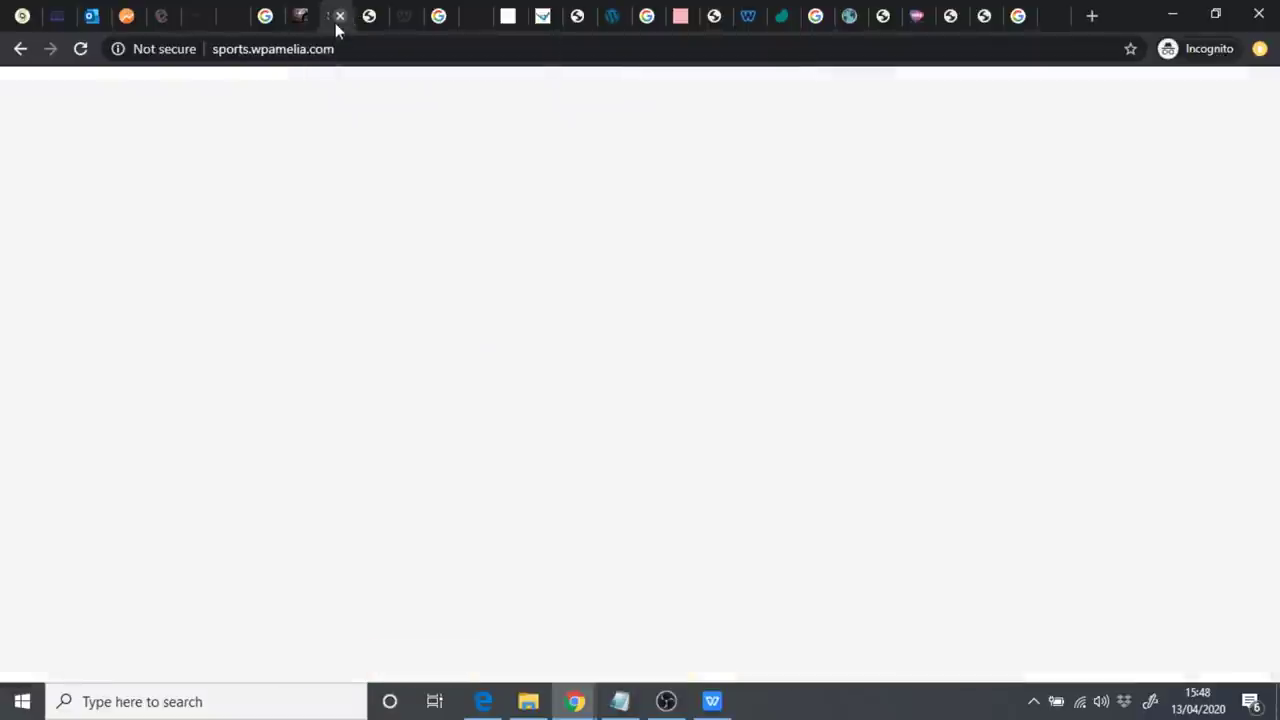
pyautogui.scroll(-1, 463, 320)
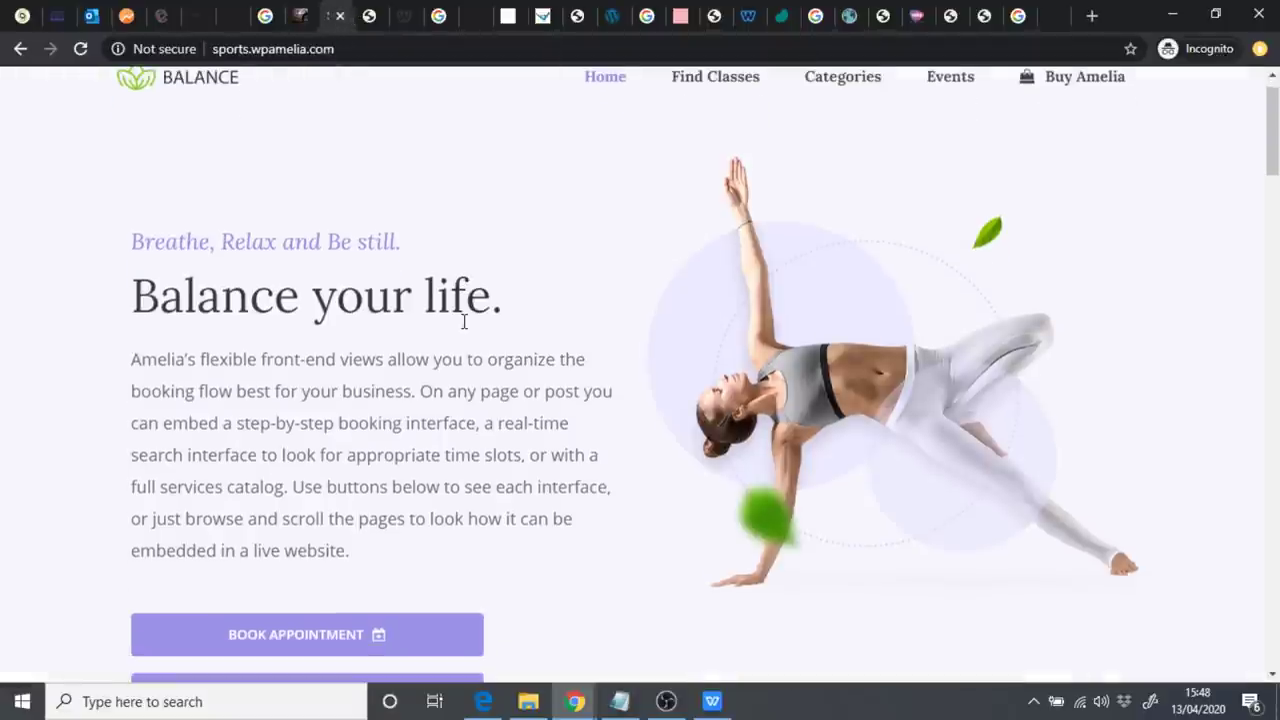
pyautogui.scroll(1, 463, 320)
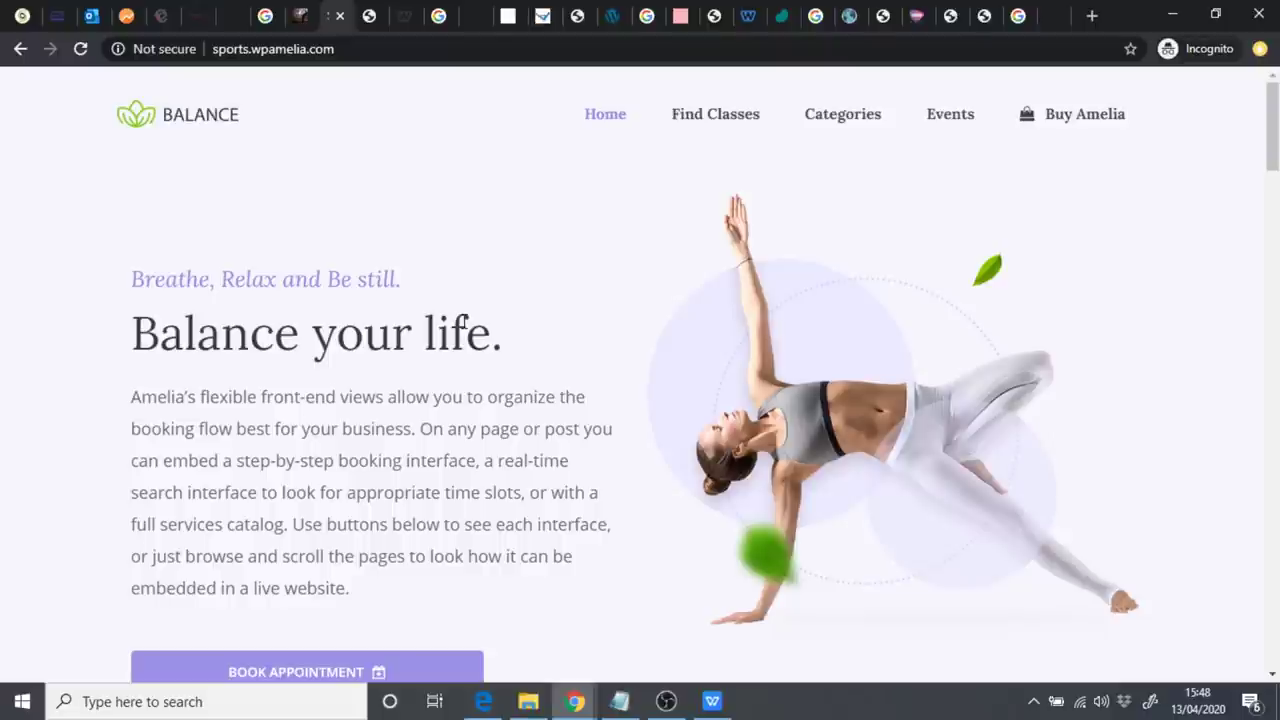
pyautogui.scroll(-2, 463, 320)
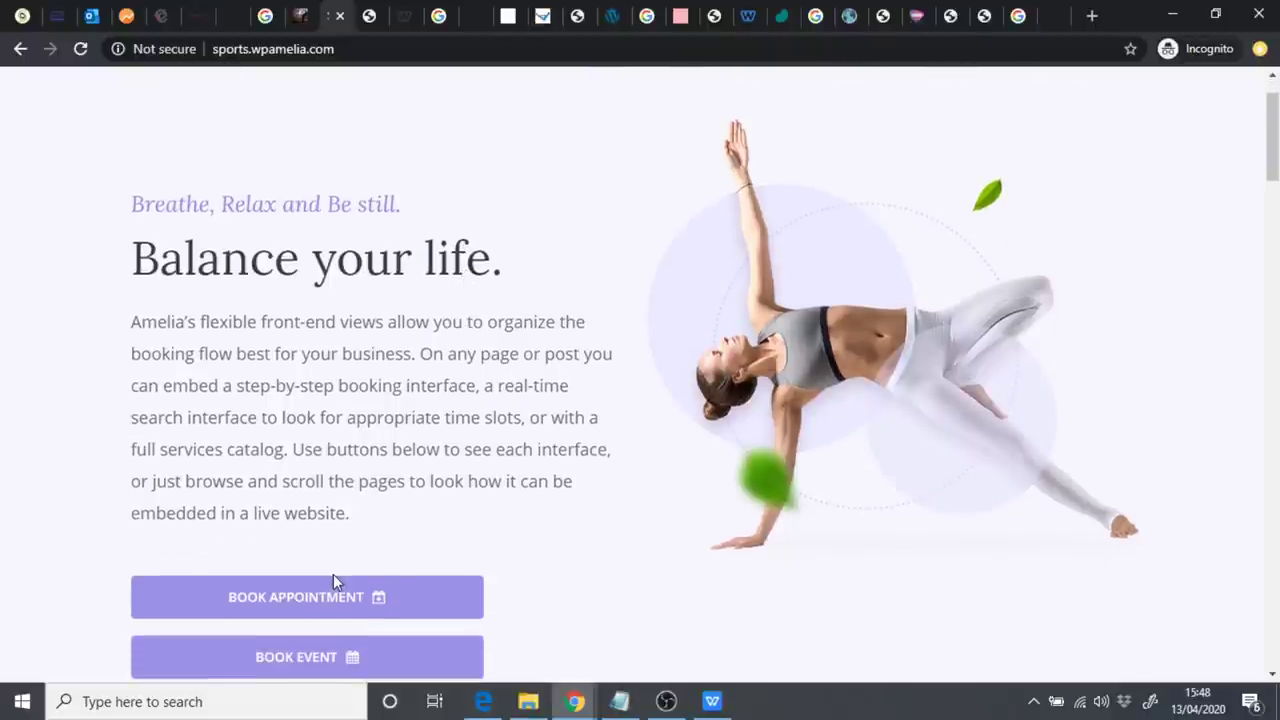
pyautogui.click(294, 606)
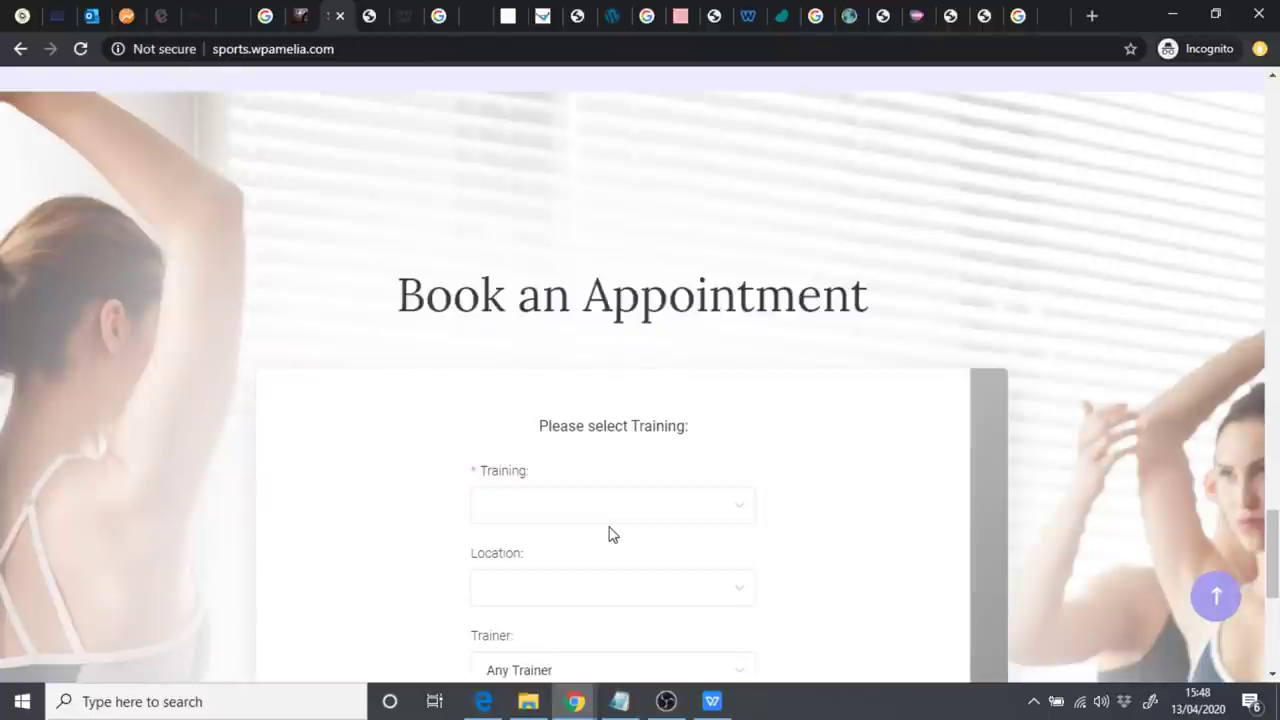
# - Recheck the Yoga With Sunil site and booking demo, then return to the meditation search results
pyautogui.click(300, 28)
pyautogui.moveTo(1272, 620); pyautogui.dragTo(1272, 110)
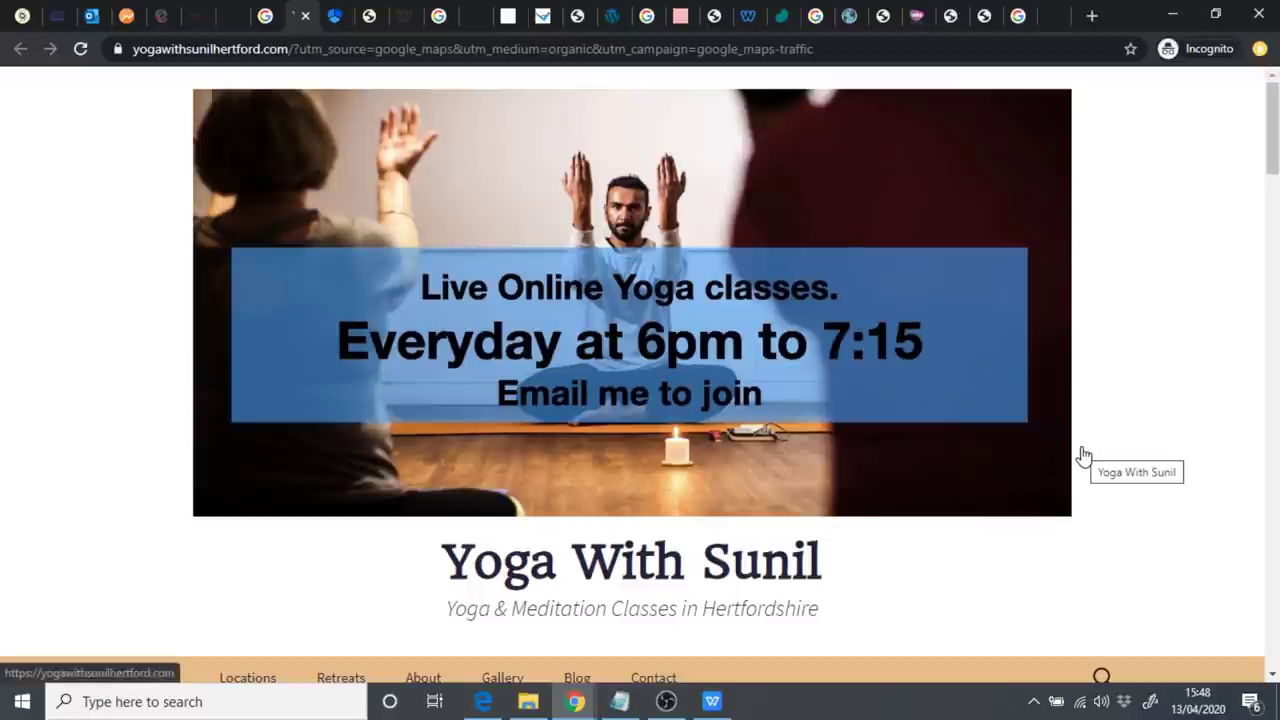
pyautogui.click(334, 18)
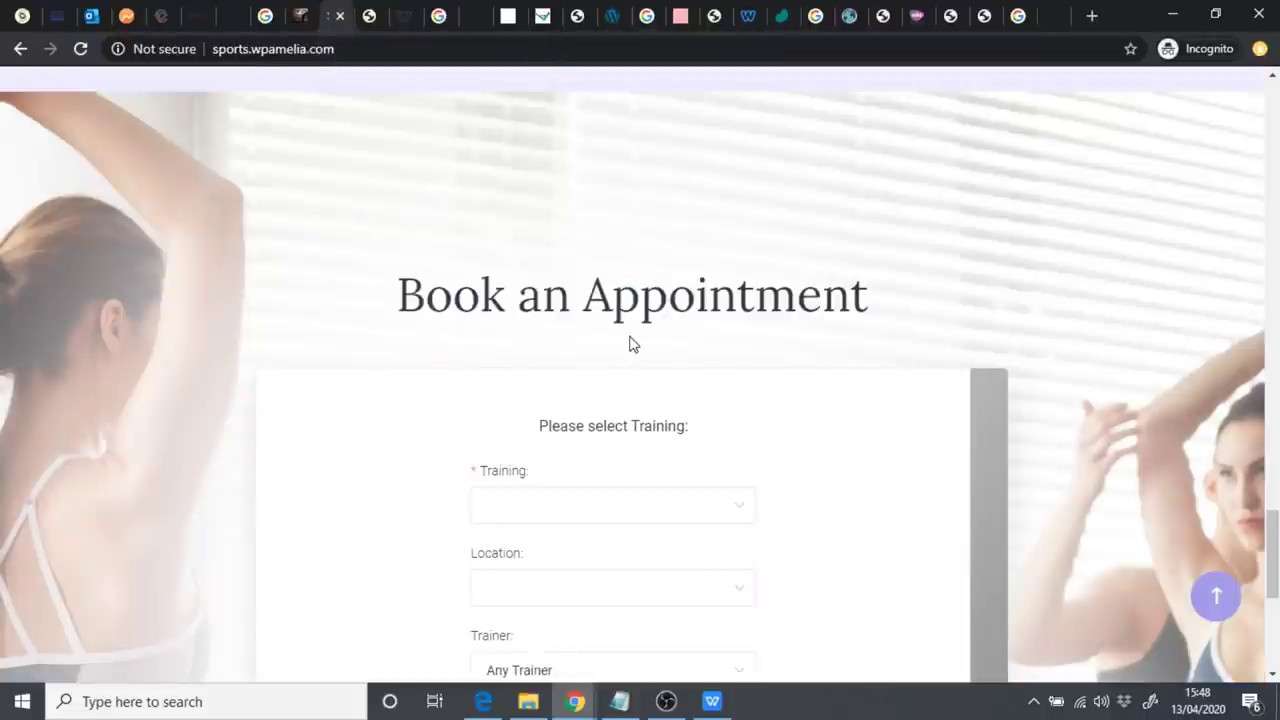
pyautogui.scroll(-3, 630, 344)
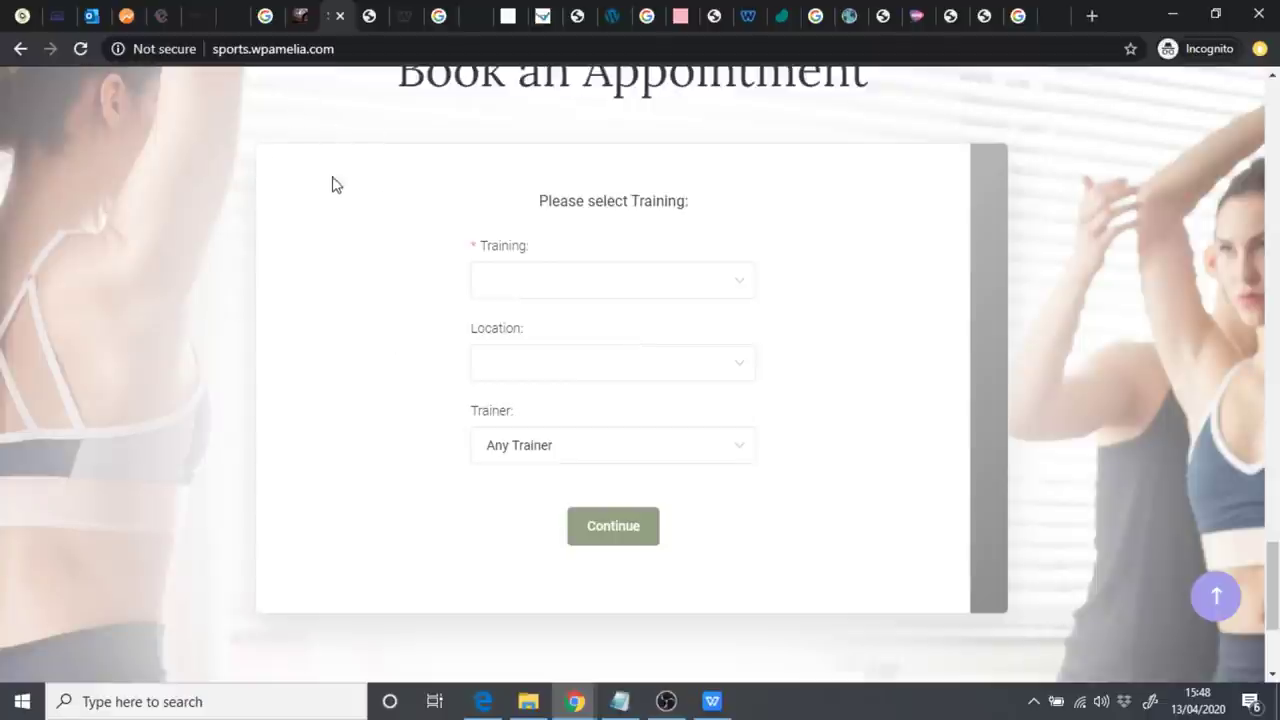
pyautogui.click(265, 16)
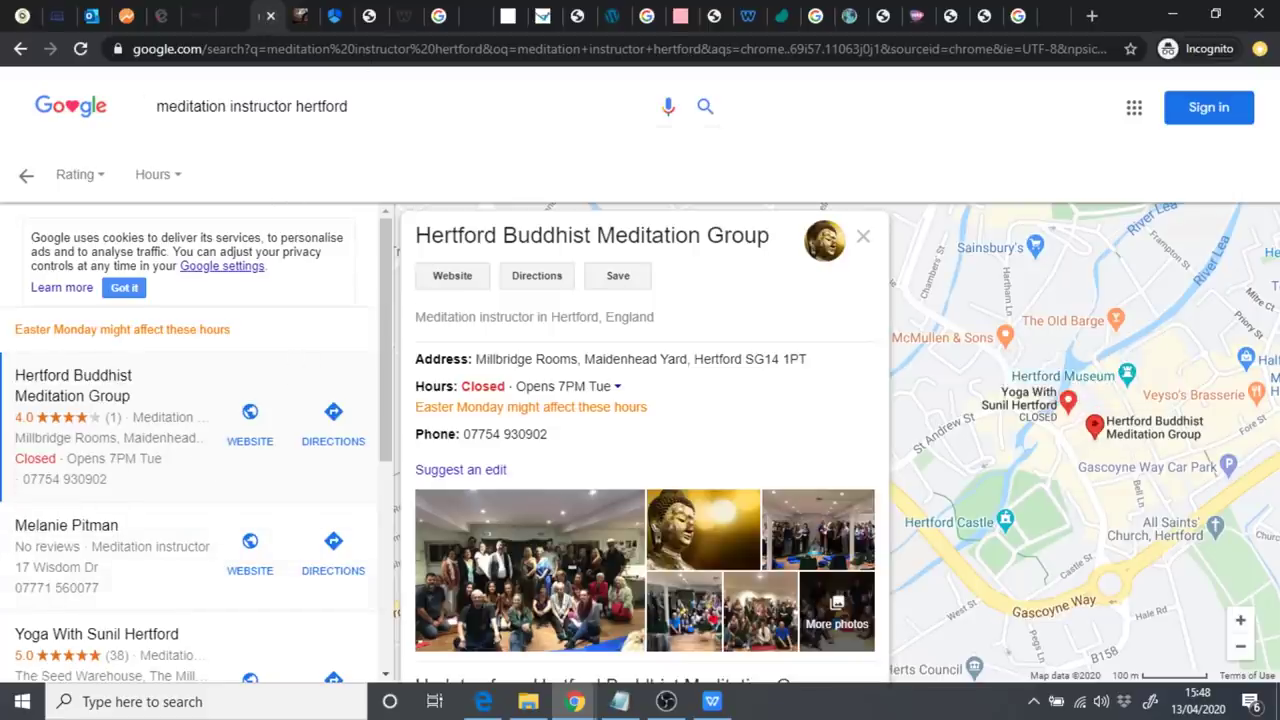
# - Read through the Hertford Buddhist group website, then glance back at the Balance booking demo
pyautogui.click(366, 28)
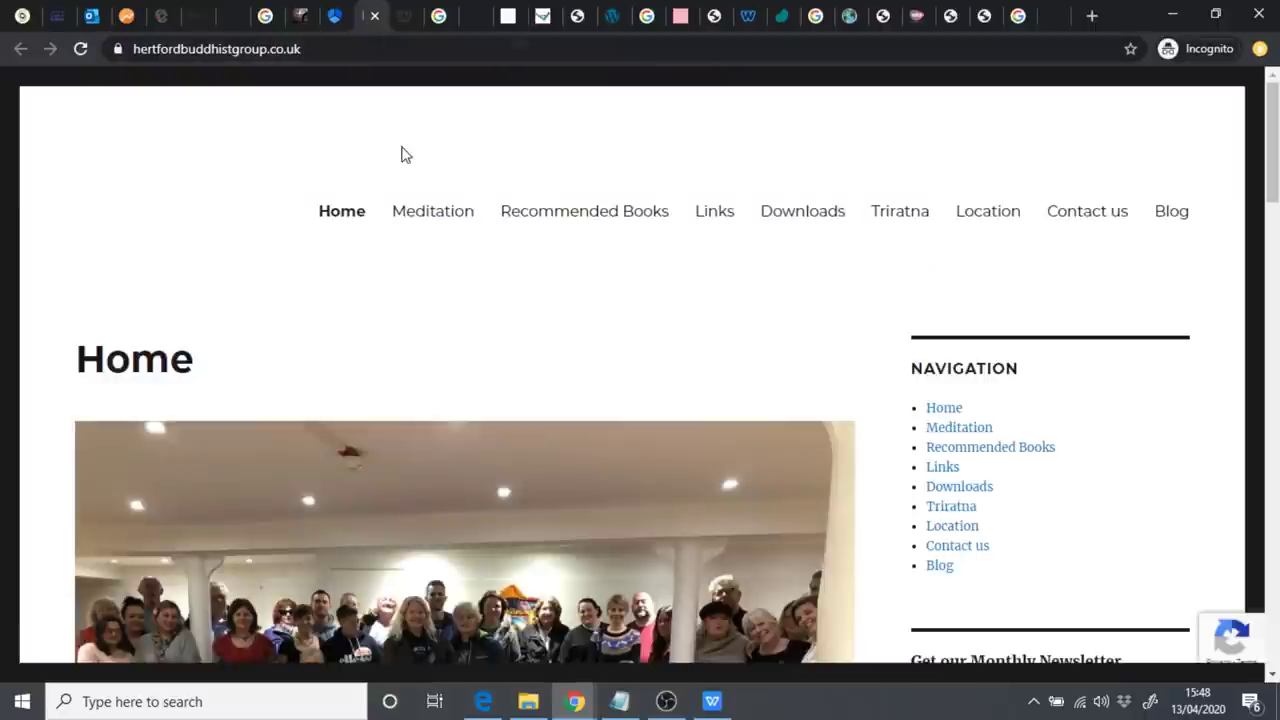
pyautogui.scroll(-7, 371, 151)
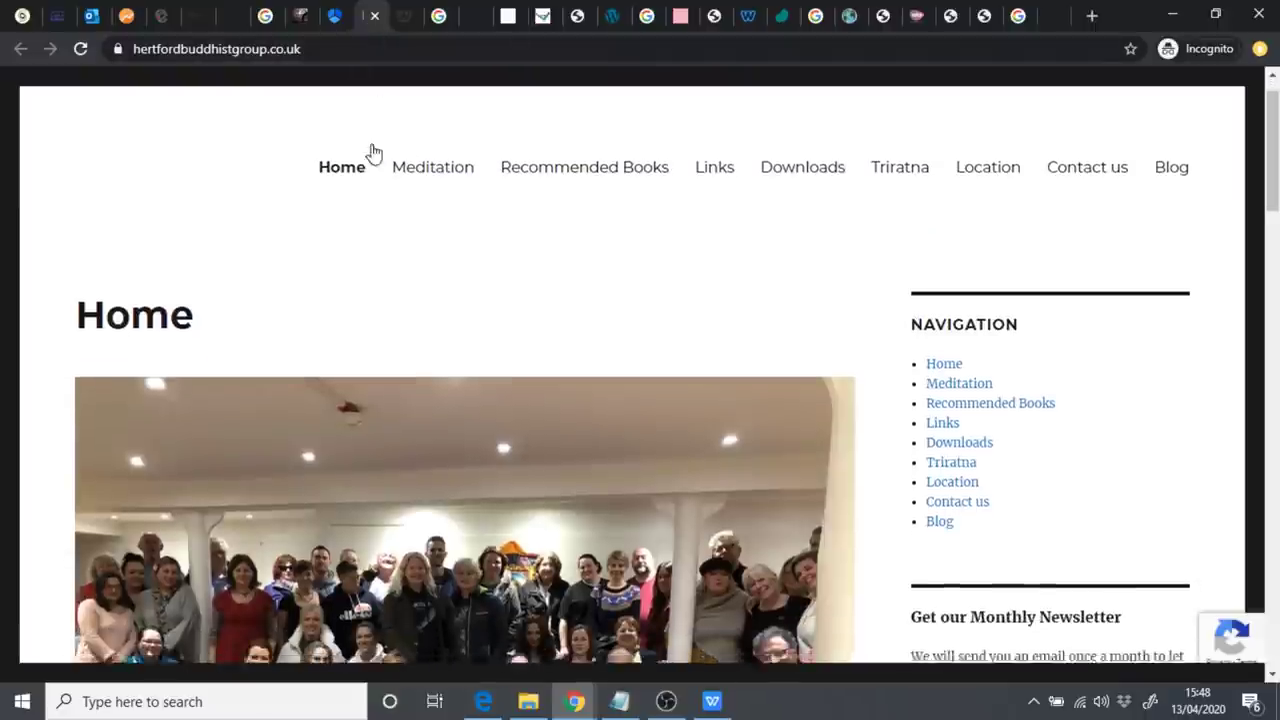
pyautogui.scroll(-2, 371, 151)
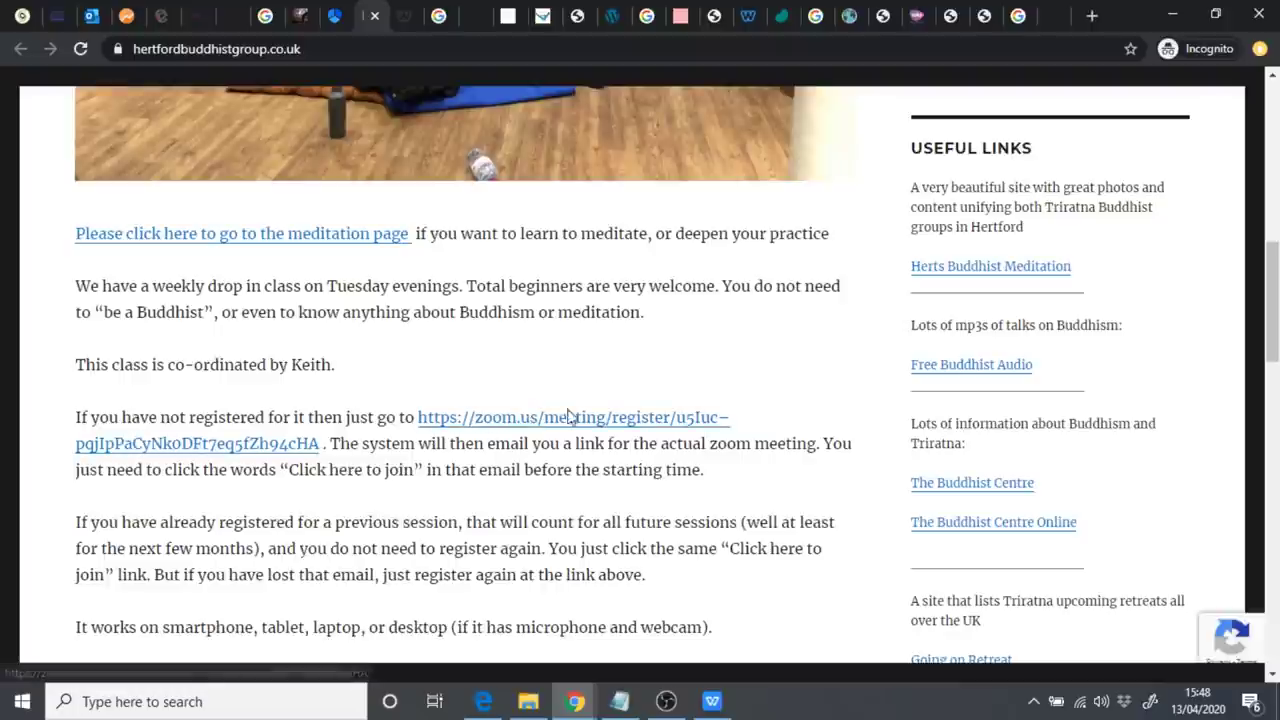
pyautogui.scroll(-5, 519, 466)
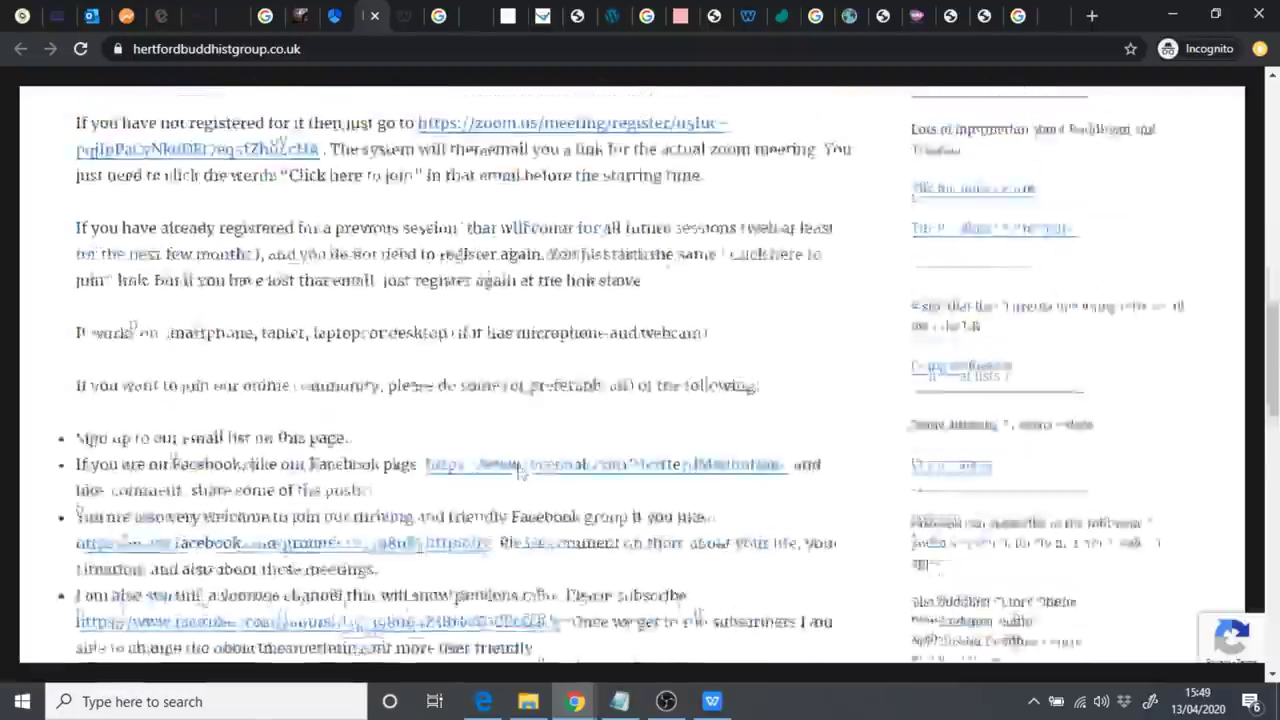
pyautogui.scroll(-5, 519, 466)
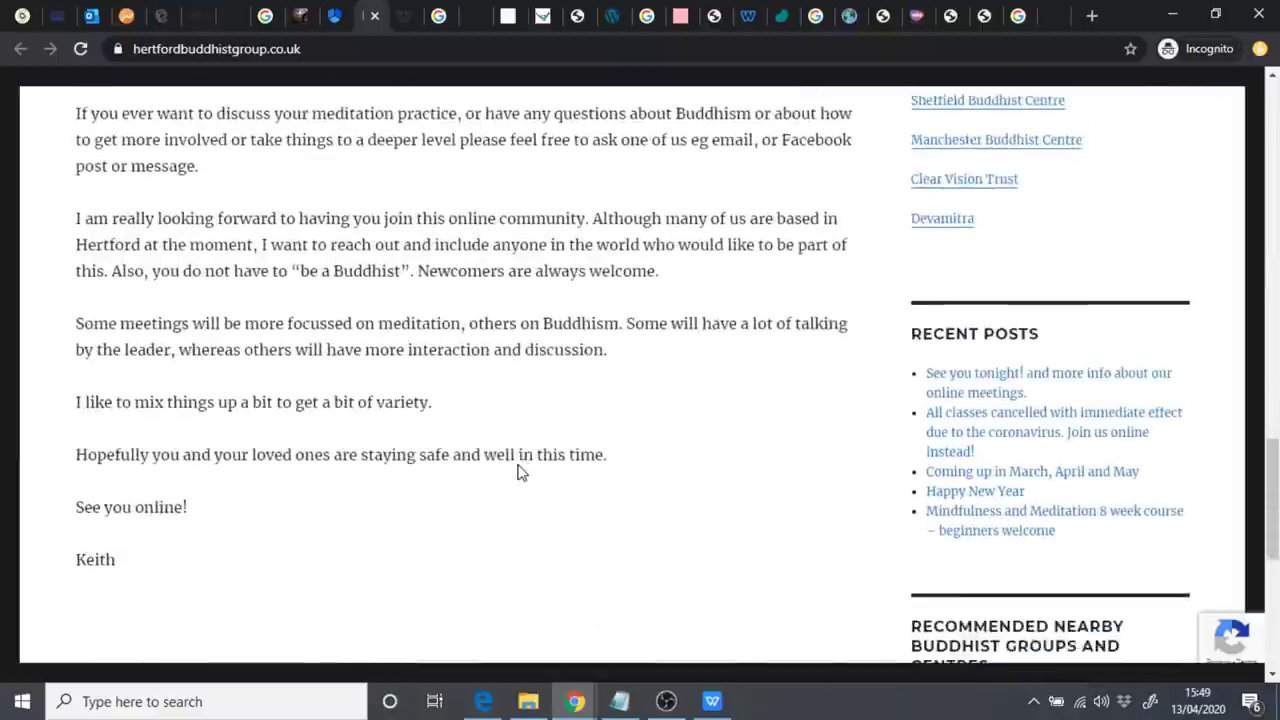
pyautogui.scroll(-5, 519, 472)
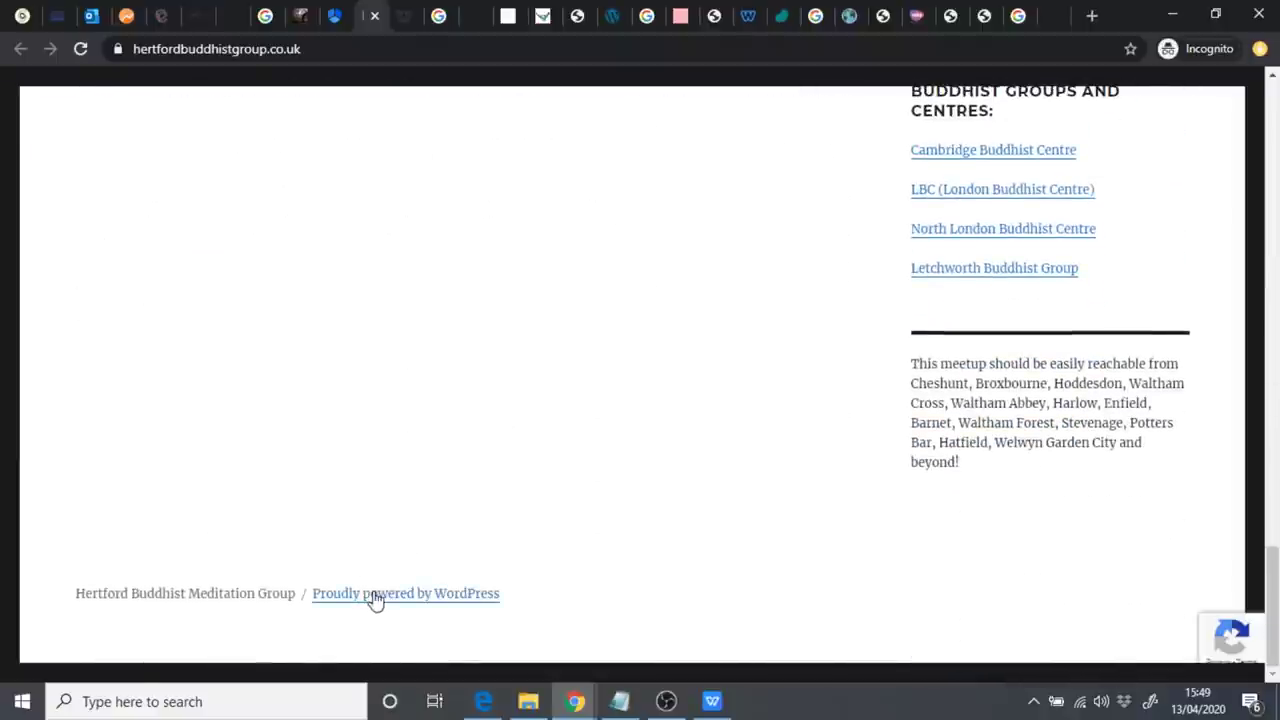
pyautogui.click(331, 15)
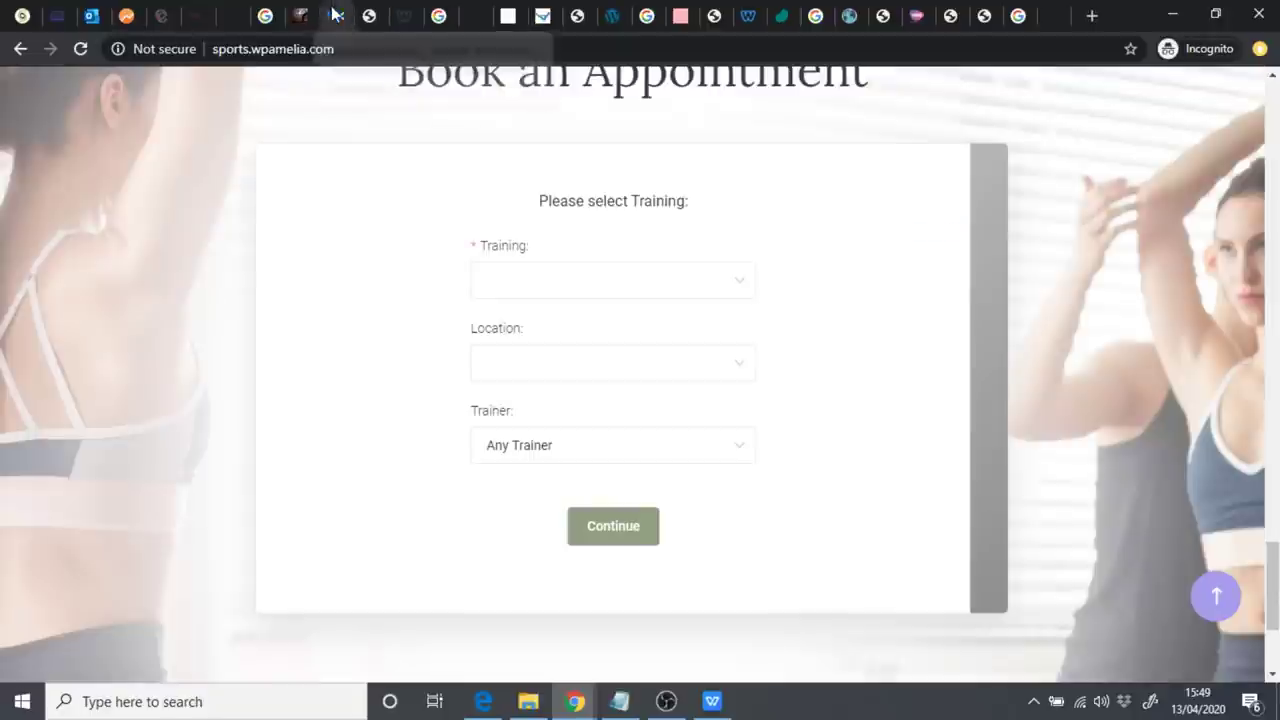
pyautogui.click(1216, 596)
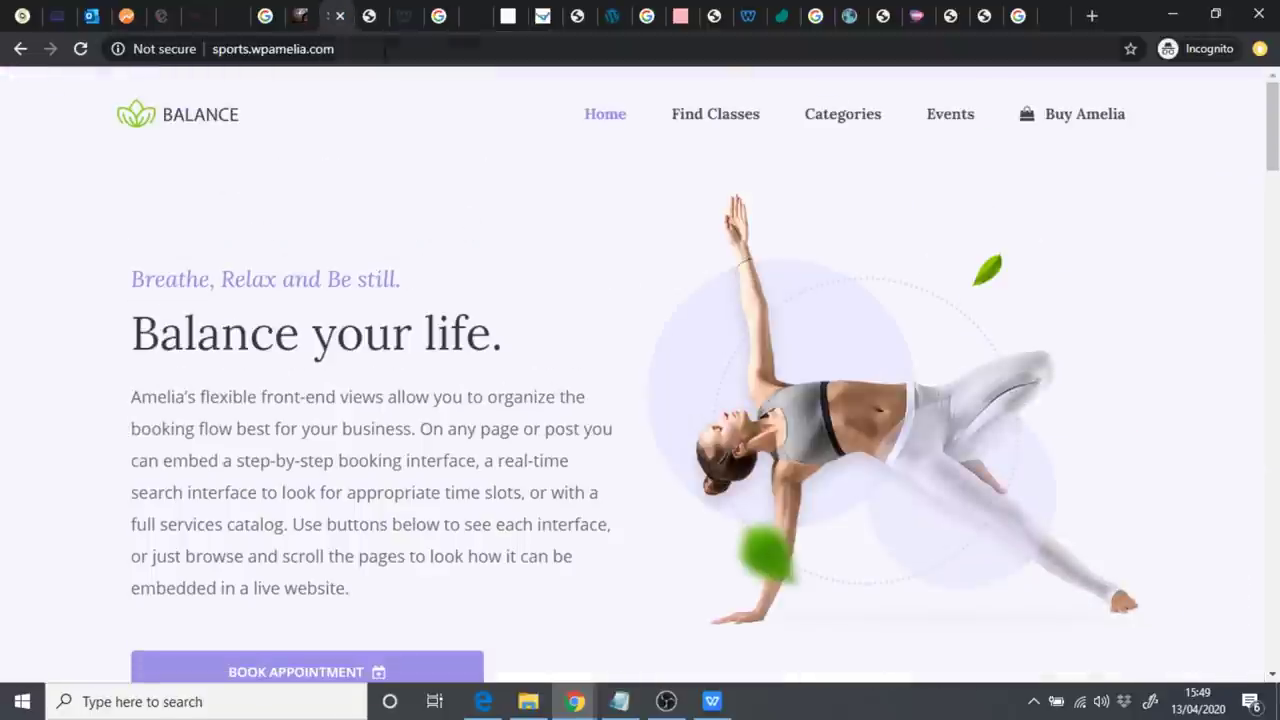
# - Reread the Hertford Buddhist group's Tuesday Zoom drop-in class details before returning to the Balance demo
pyautogui.click(367, 15)
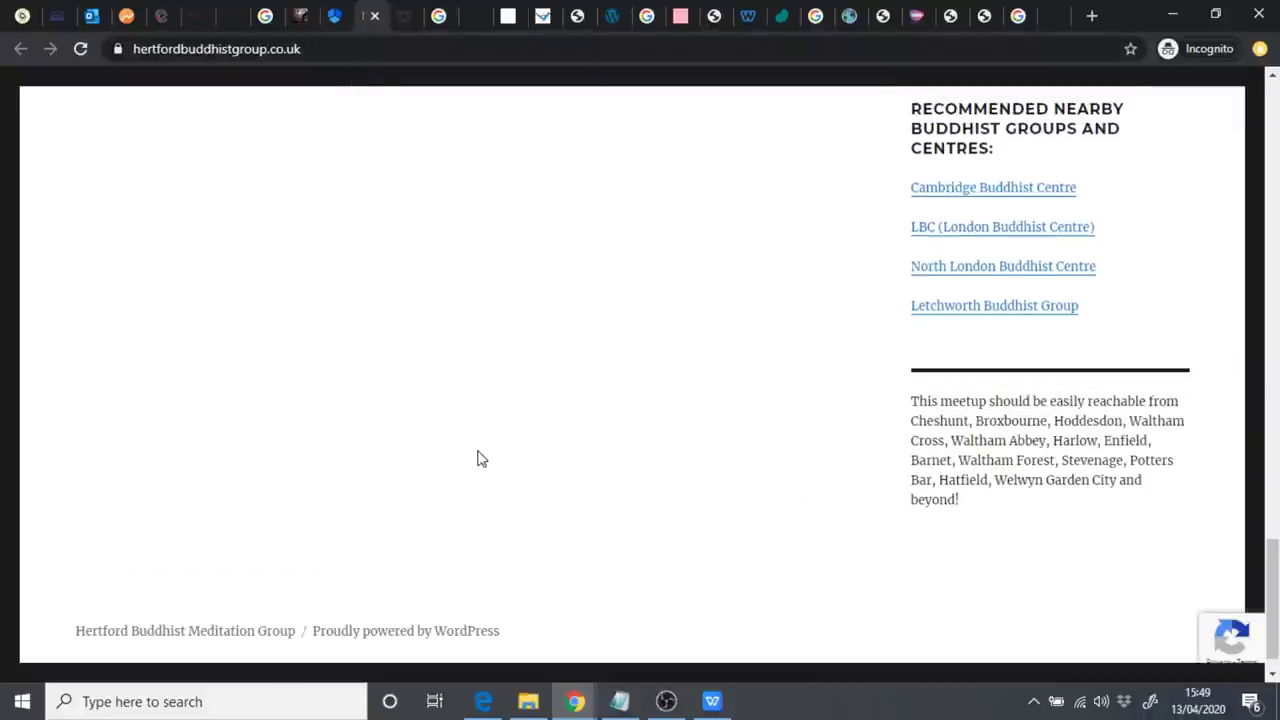
pyautogui.scroll(15, 477, 458)
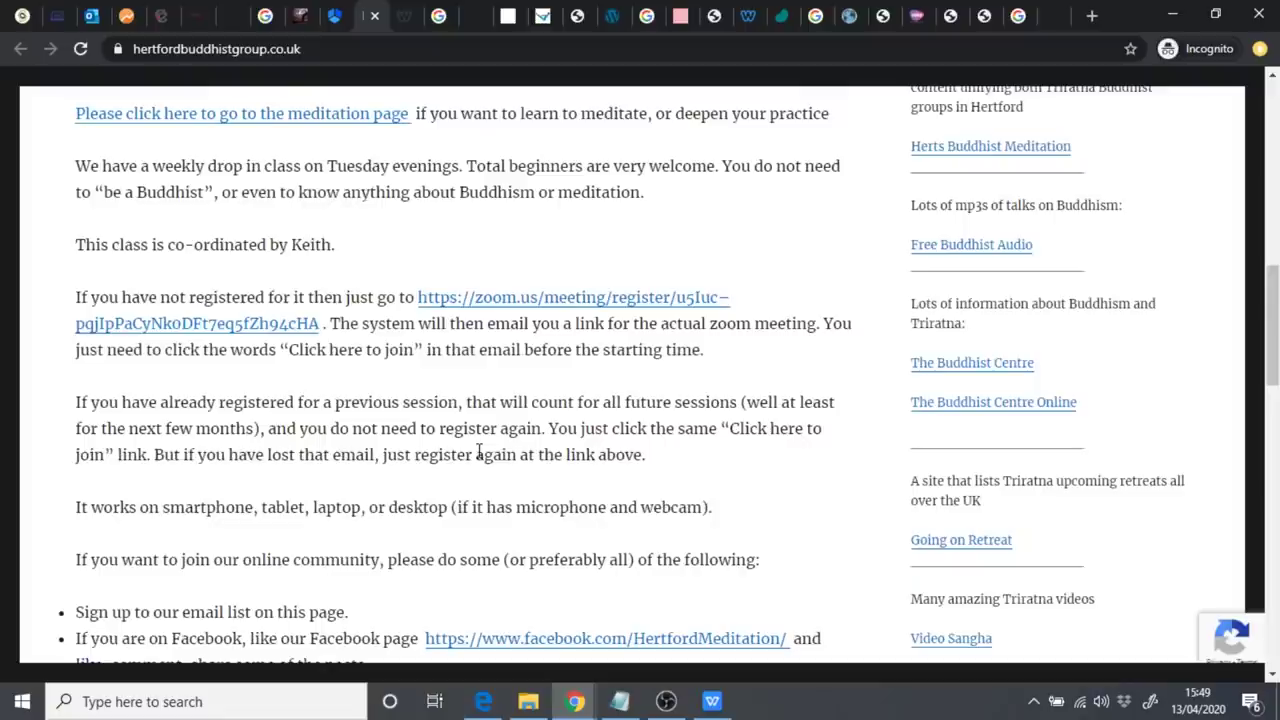
pyautogui.scroll(9, 477, 450)
pyautogui.scroll(-4, 477, 450)
pyautogui.scroll(-5, 478, 458)
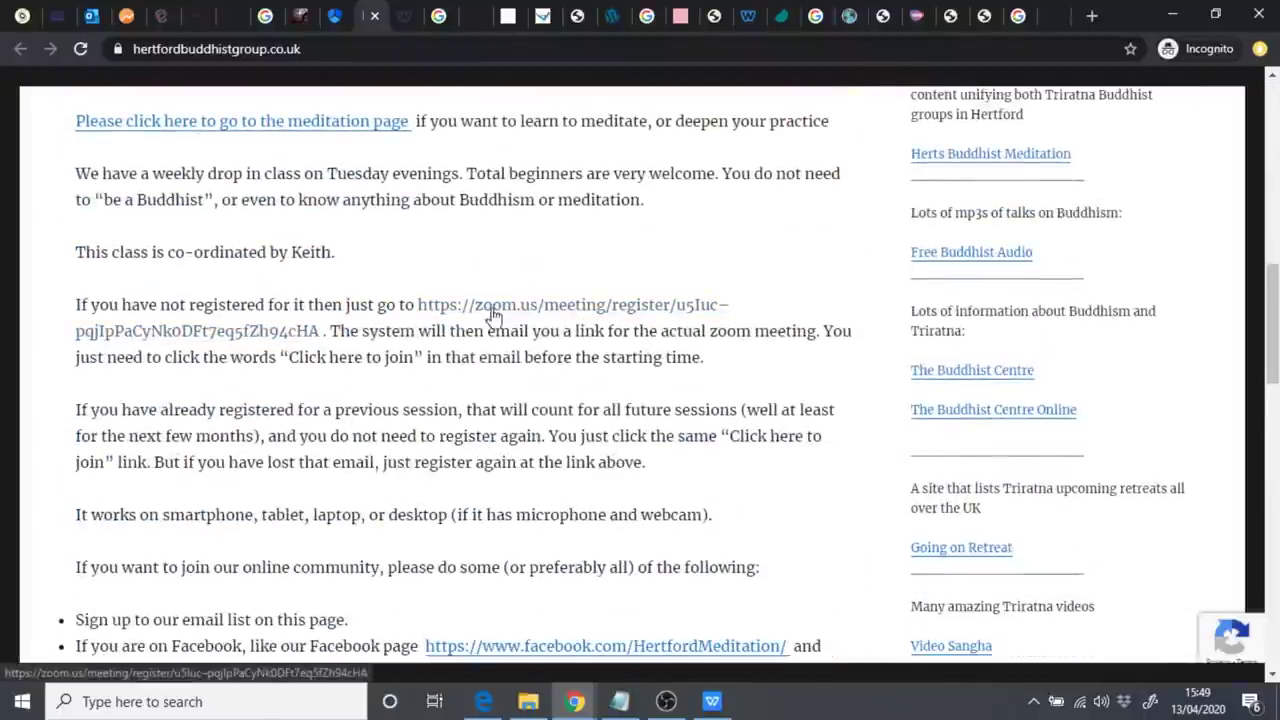
pyautogui.scroll(1, 468, 392)
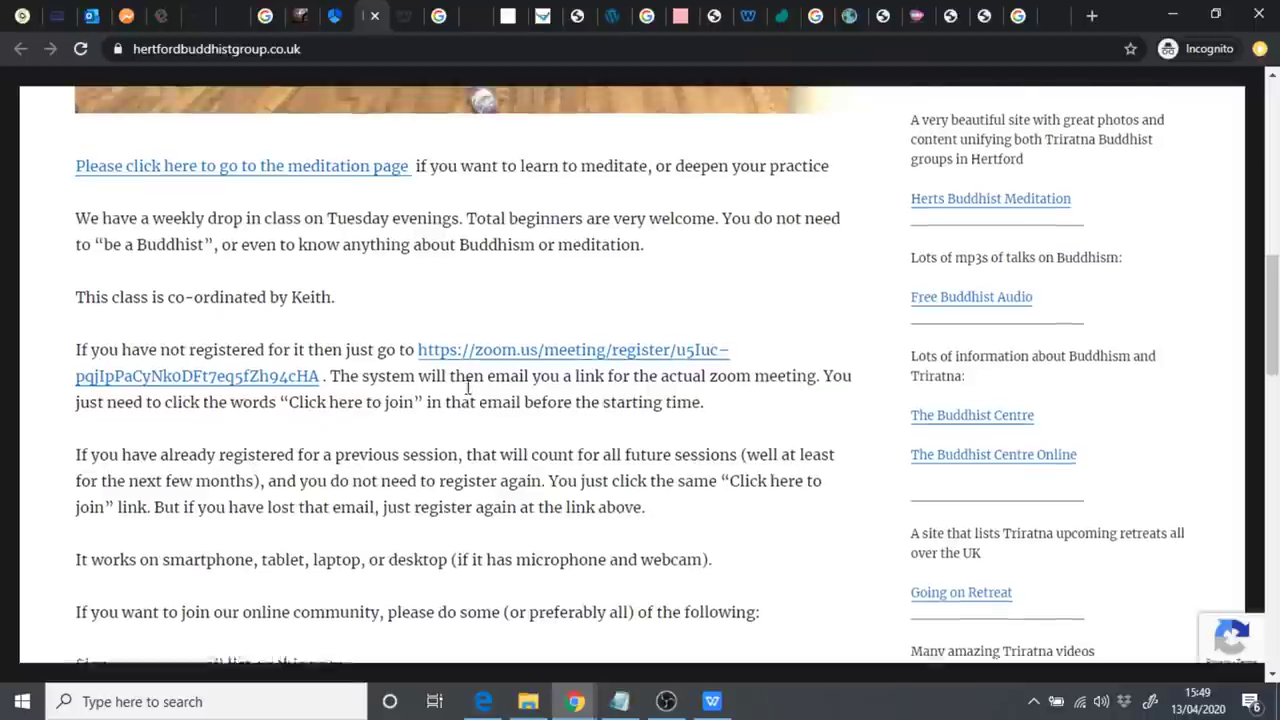
pyautogui.scroll(6, 466, 392)
pyautogui.scroll(-3, 466, 392)
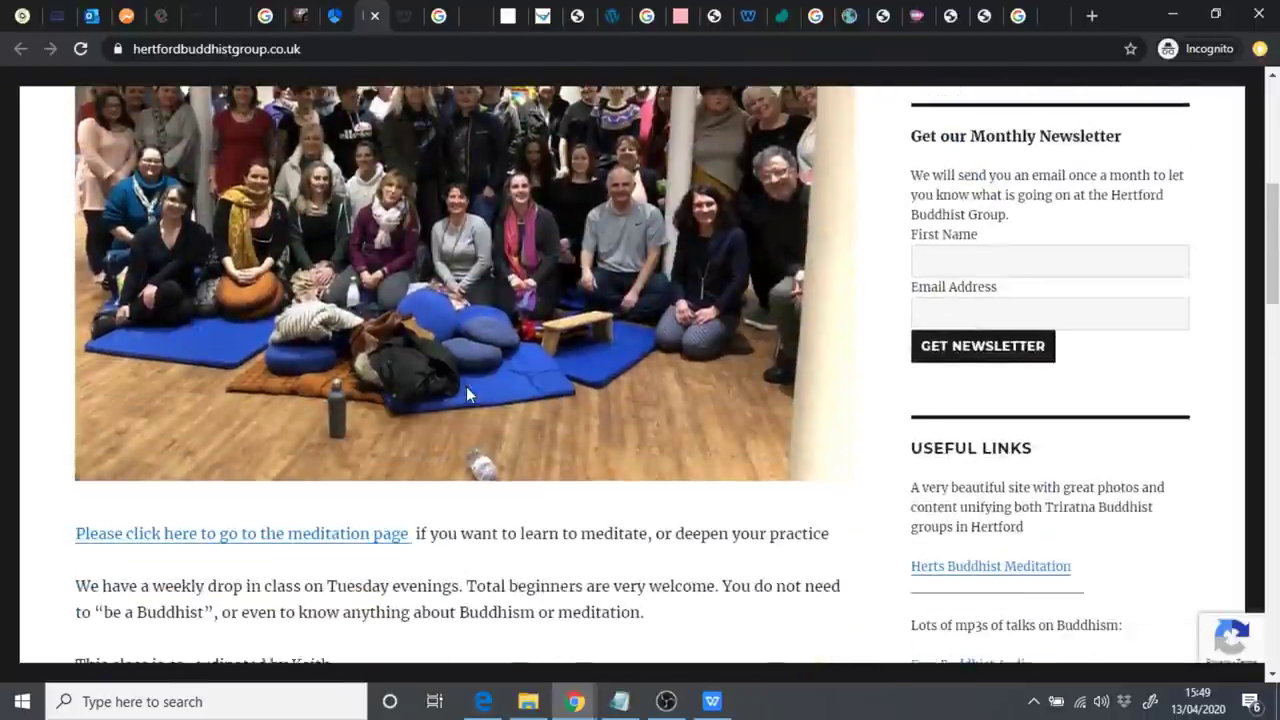
pyautogui.scroll(-3, 466, 392)
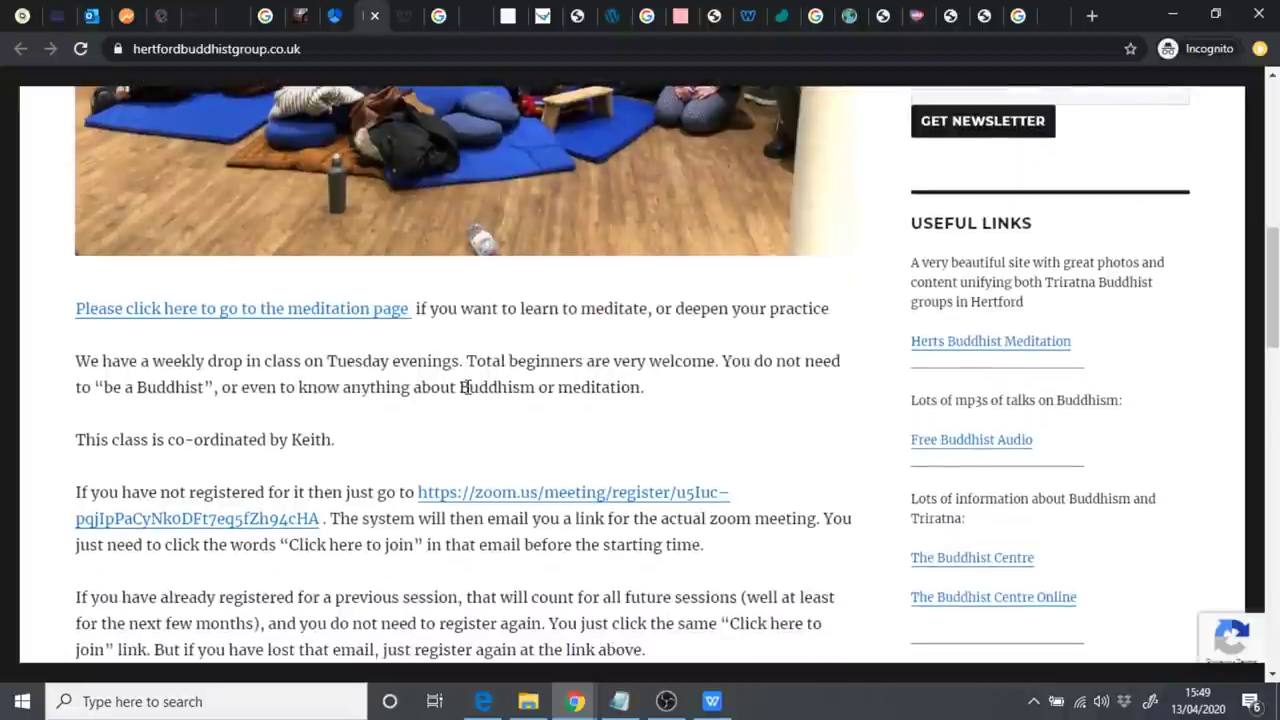
pyautogui.scroll(-1, 466, 390)
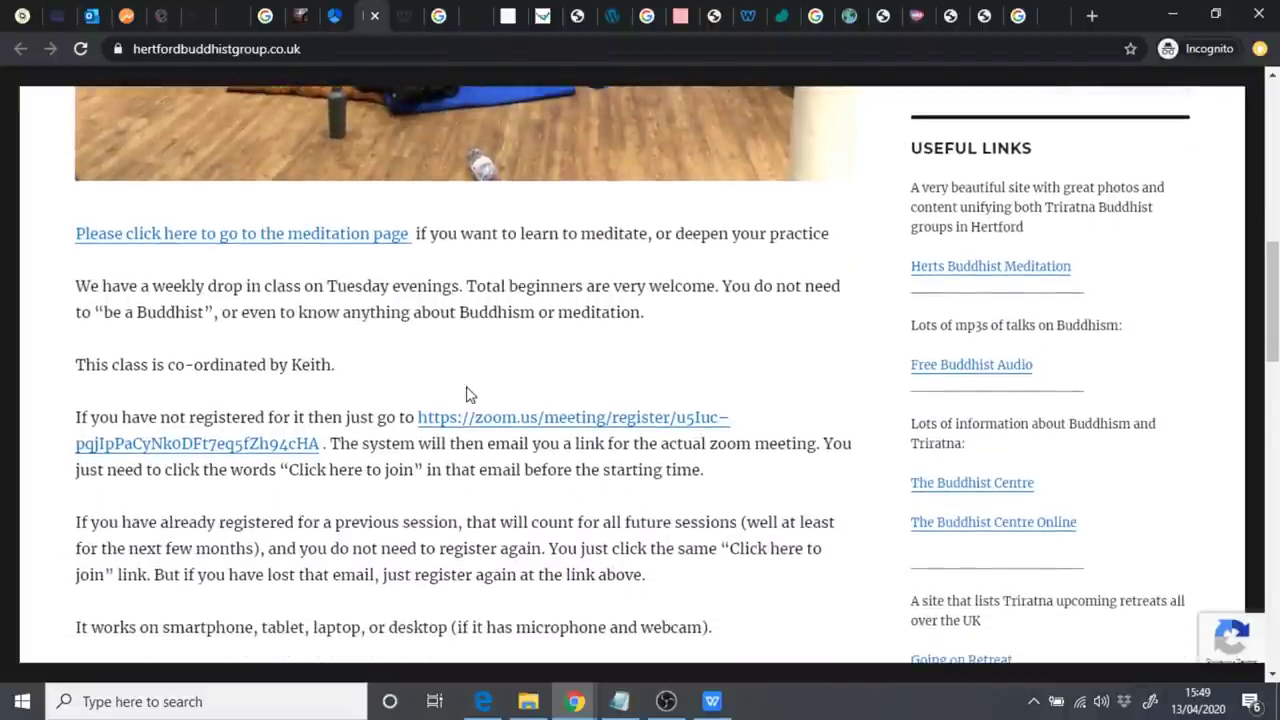
pyautogui.click(336, 18)
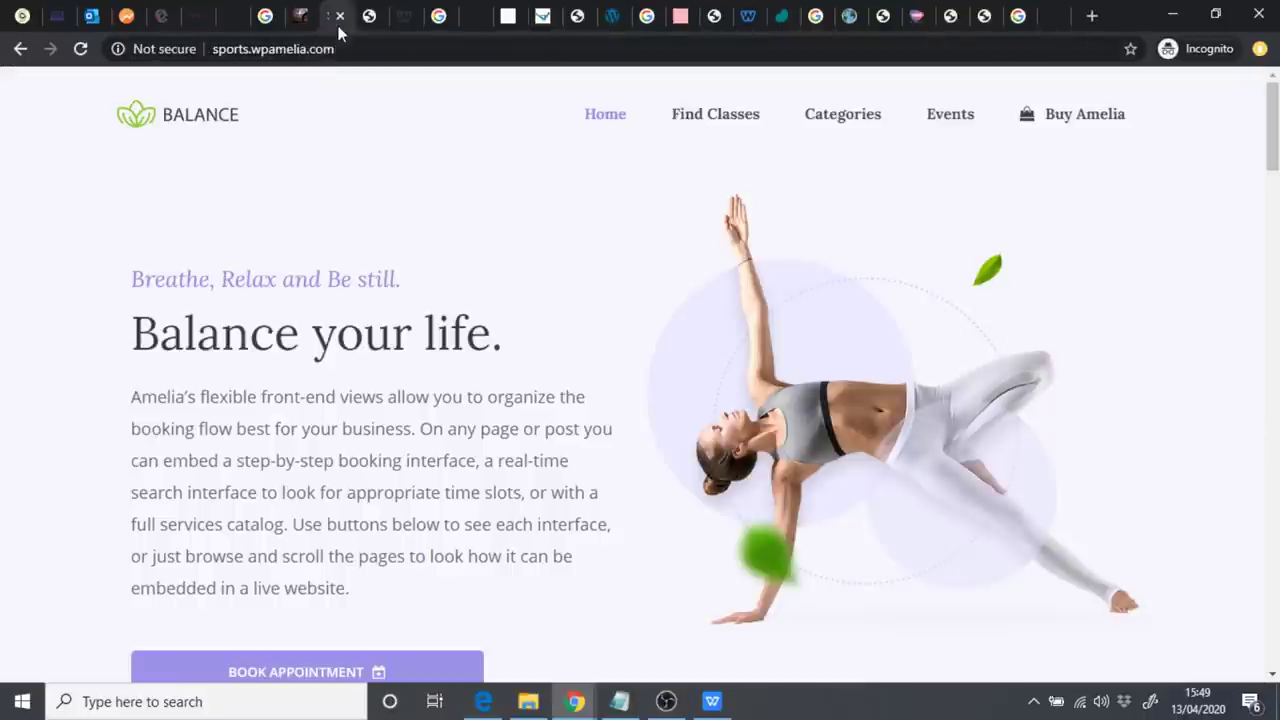
# - Scroll the Yoga With Sunil page to its footer's Hertford and Ware times and £9/£12 prices
pyautogui.click(314, 676)
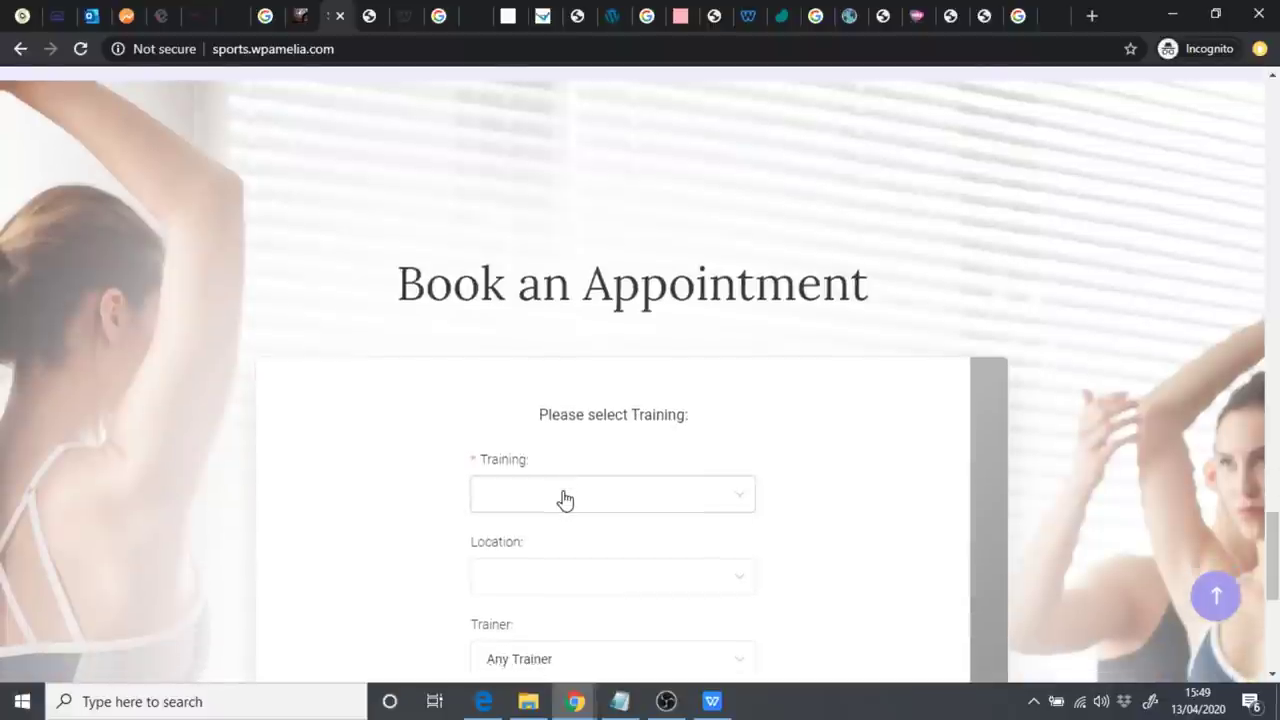
pyautogui.scroll(-2, 565, 500)
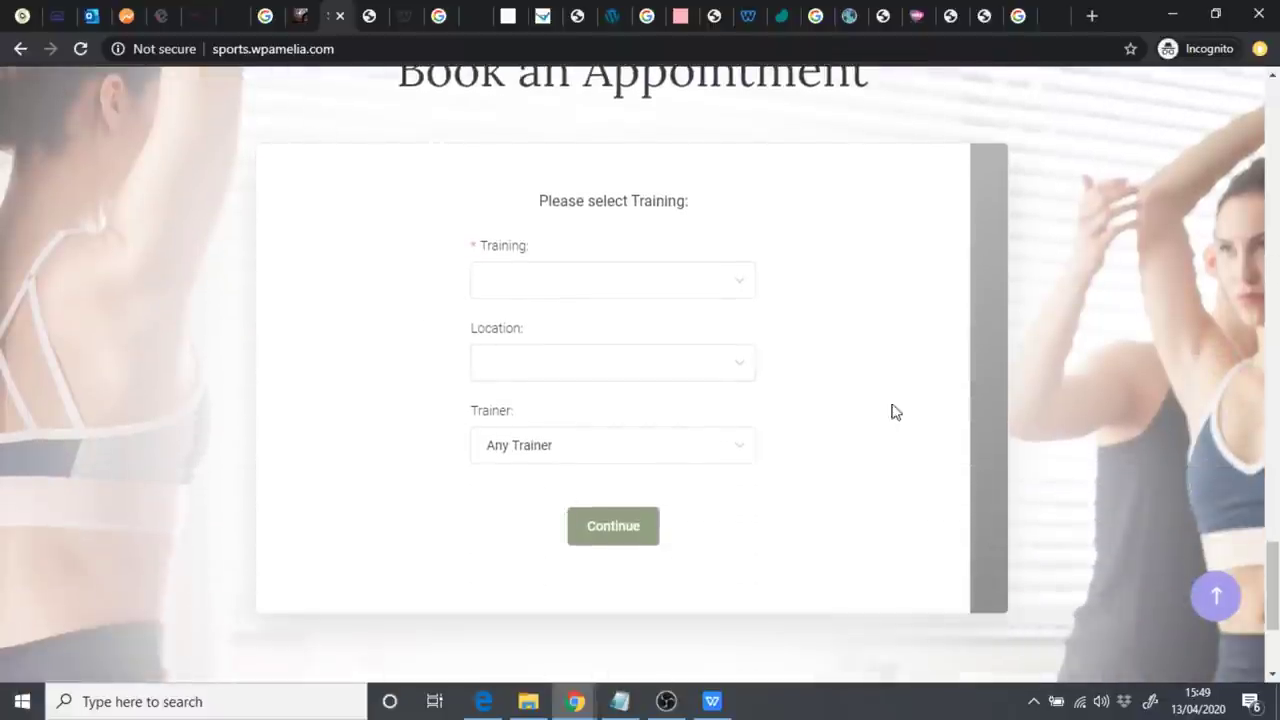
pyautogui.click(304, 22)
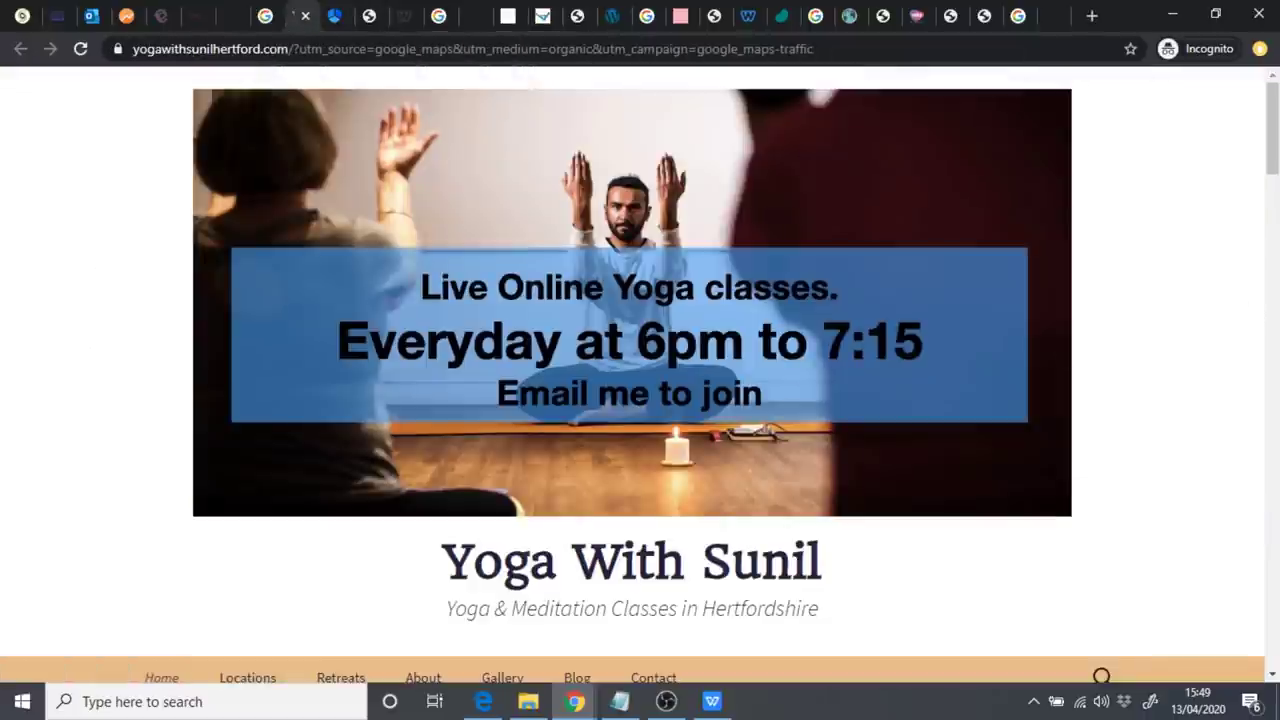
pyautogui.moveTo(1273, 130); pyautogui.dragTo(1273, 620)
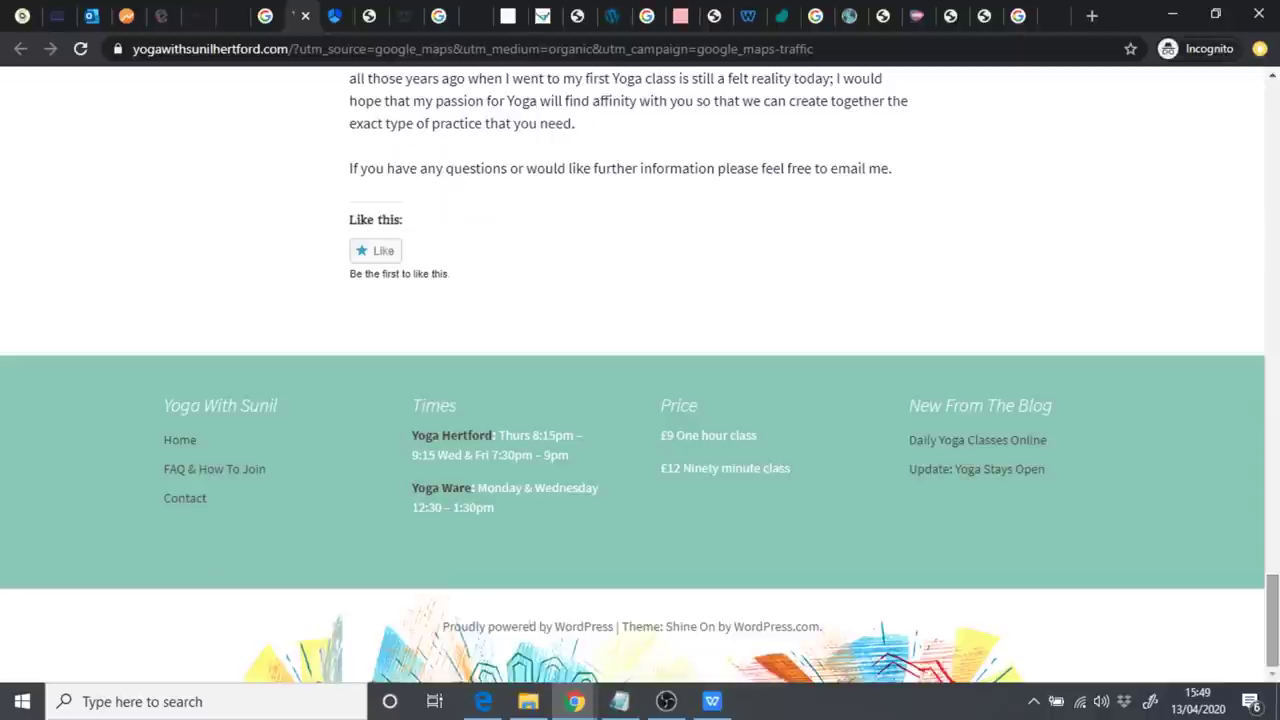
pyautogui.click(712, 701)
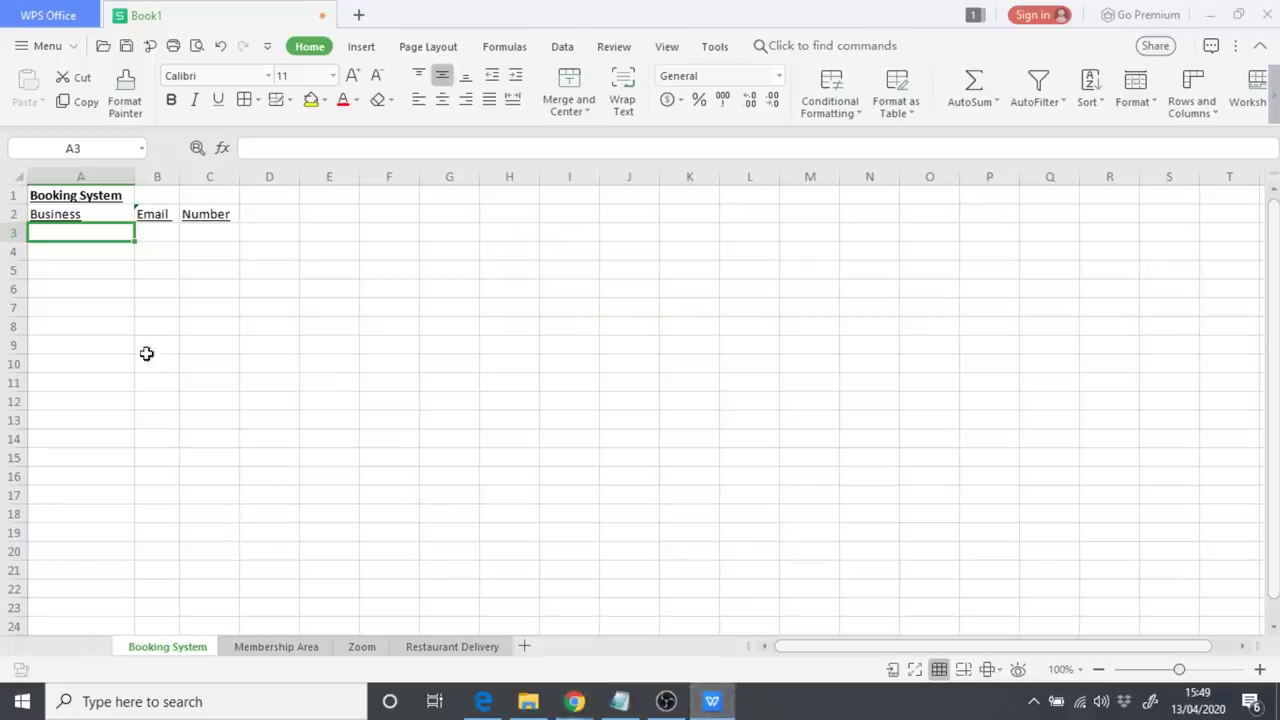
# - Look through the Membership Area, Zoom and Restaurant Delivery sheets, then return to Booking System
pyautogui.click(272, 648)
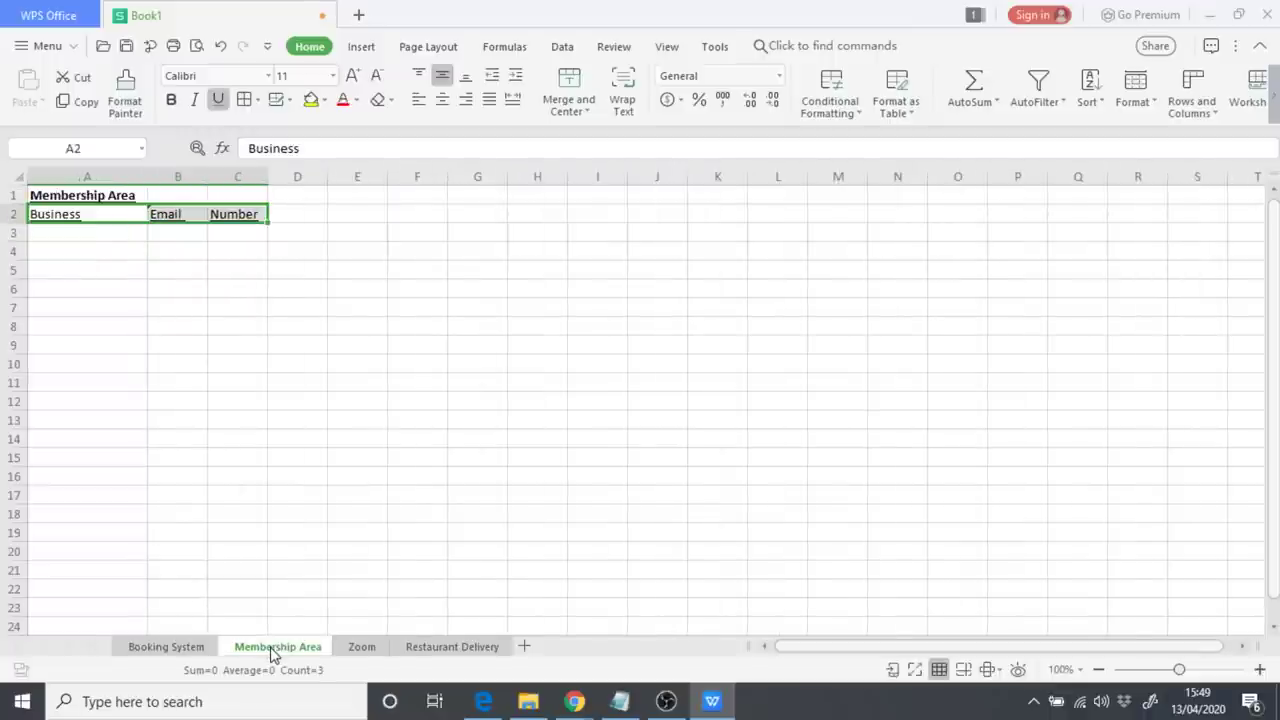
pyautogui.click(364, 648)
pyautogui.click(448, 648)
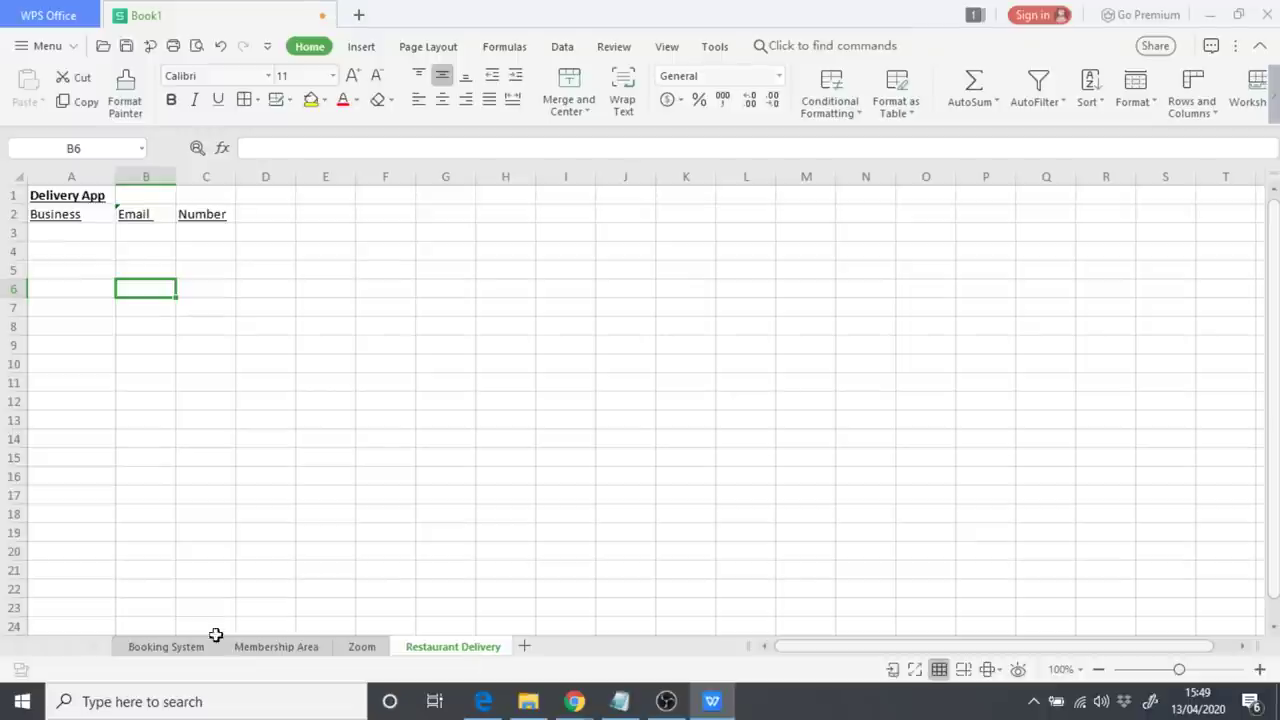
pyautogui.click(168, 650)
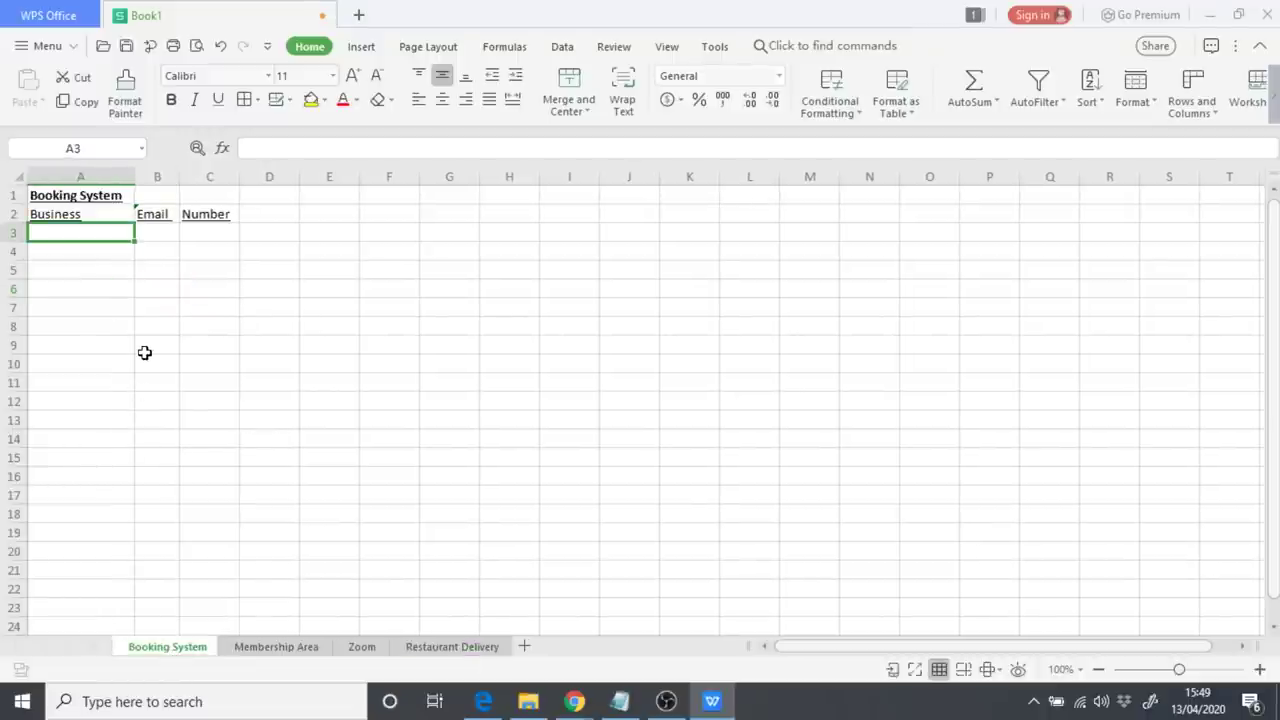
# - Enter 'Yoga with Sunil' in cell A3 as the first business
pyautogui.write('Sun')
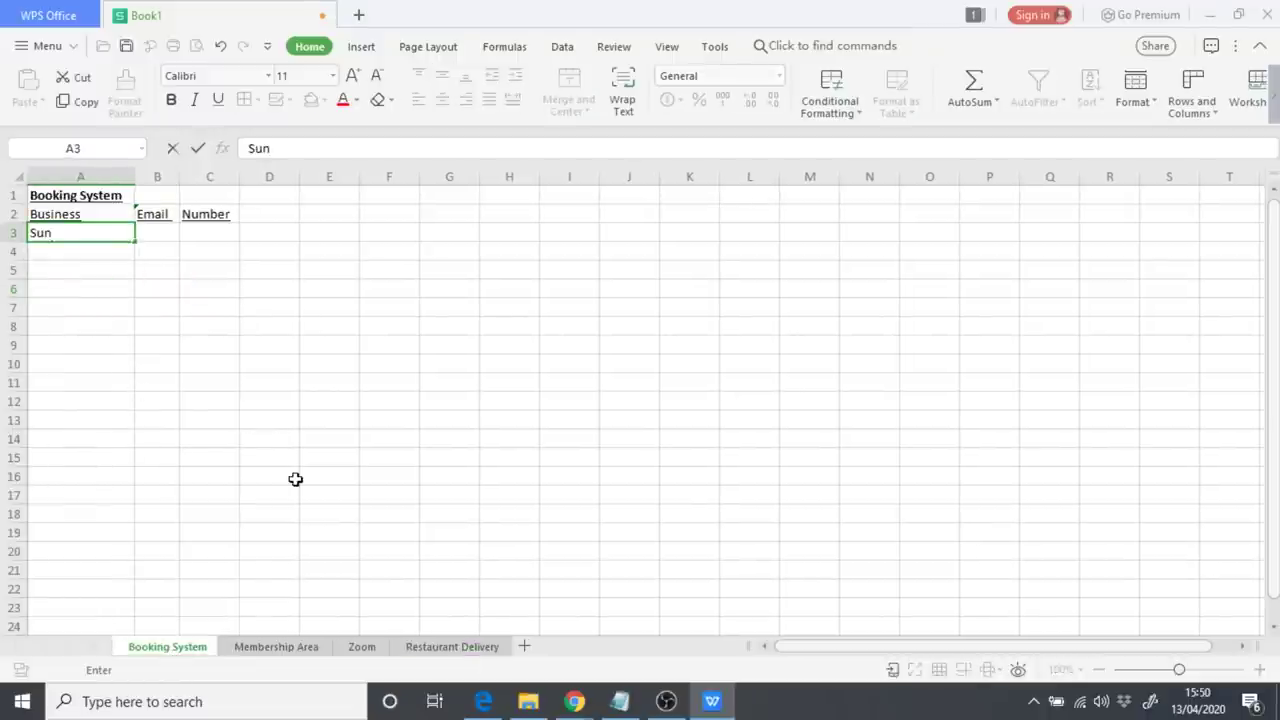
pyautogui.write('il')
pyautogui.press('BackSpace')
pyautogui.press('BackSpace')
pyautogui.press('BackSpace')
pyautogui.press('BackSpace')
pyautogui.press('BackSpace')
pyautogui.write('Yoga wi')
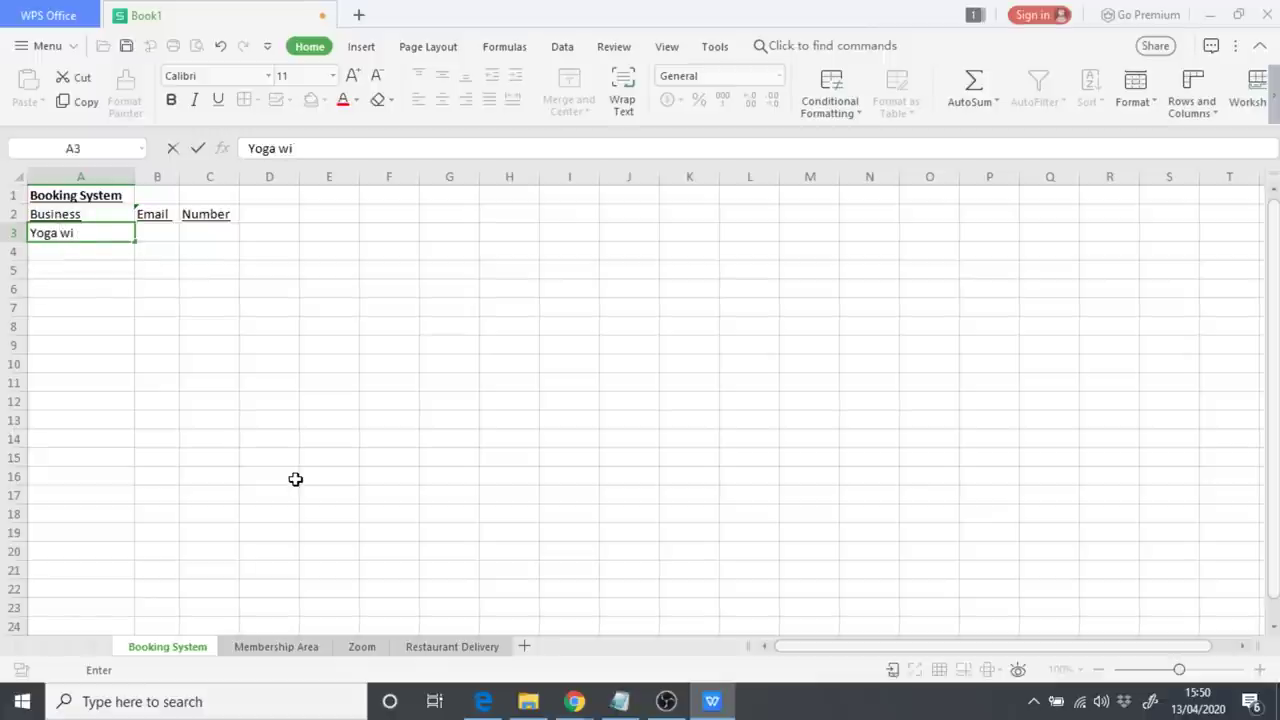
pyautogui.write('th Suu')
pyautogui.press('BackSpace')
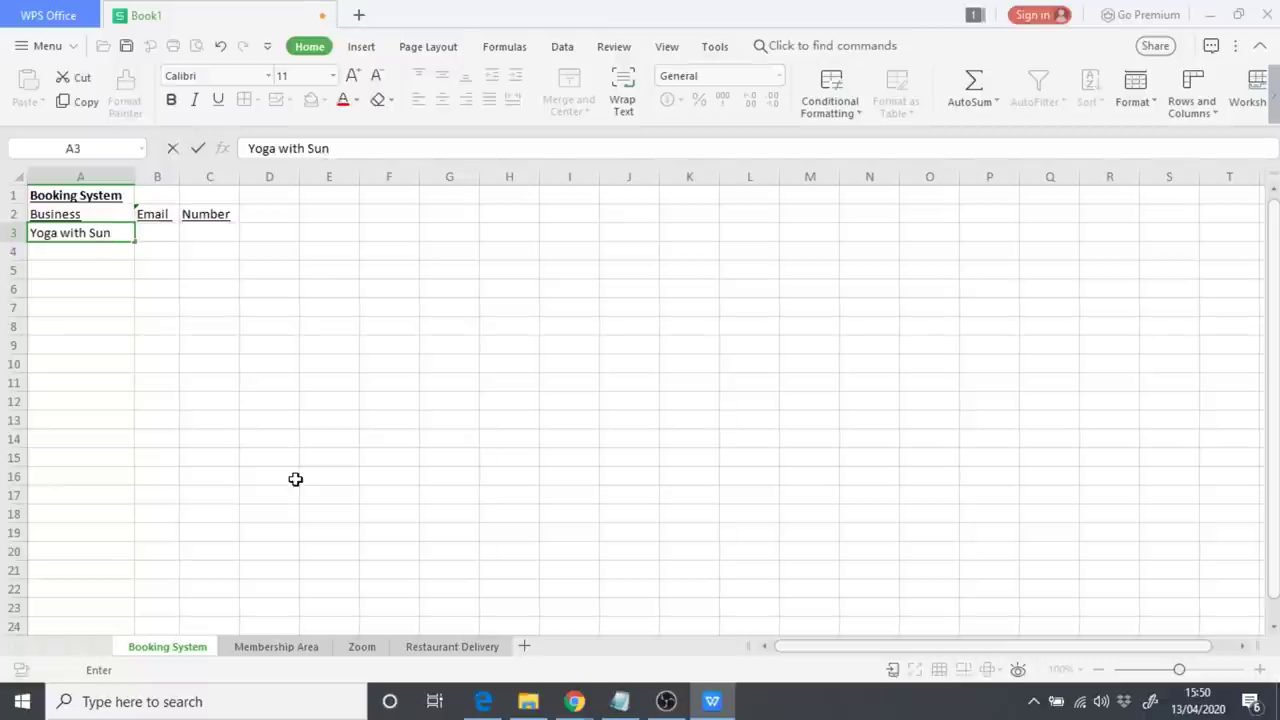
pyautogui.press('Return')
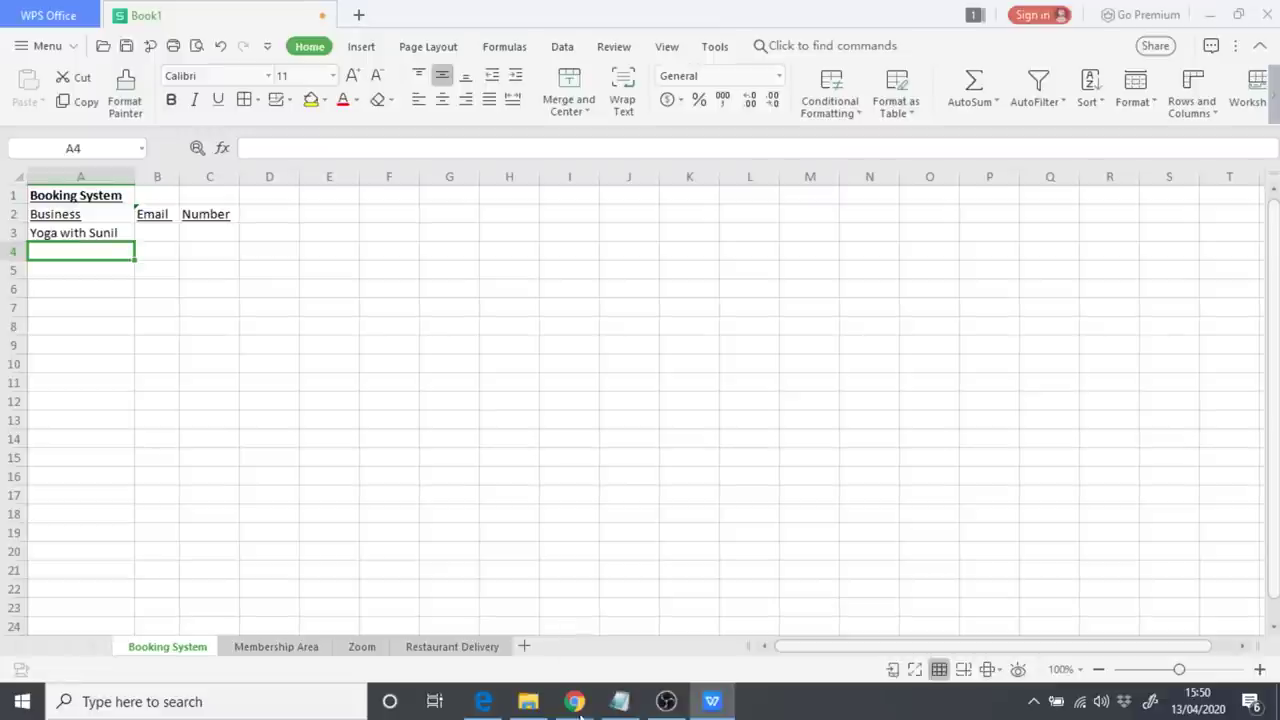
# - Browse the Yoga With Sunil site's Contact page and home page for contact details
pyautogui.moveTo(574, 701)
pyautogui.click(662, 649)
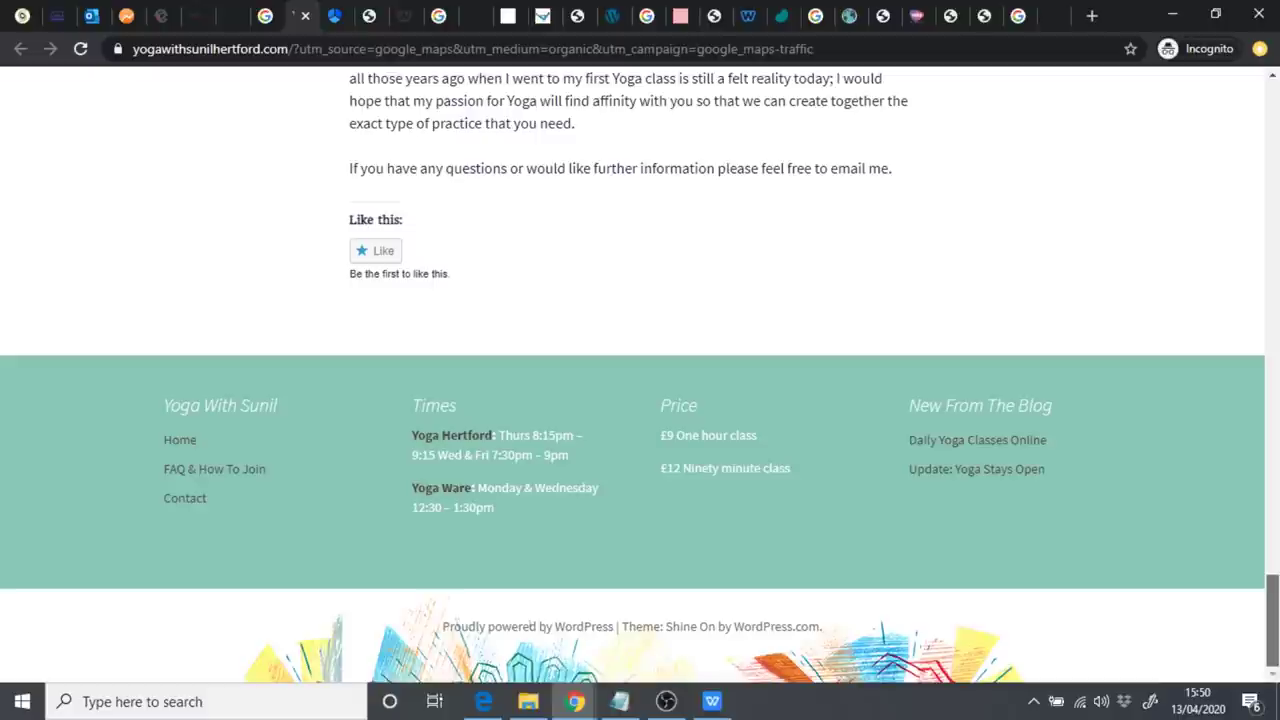
pyautogui.click(200, 497)
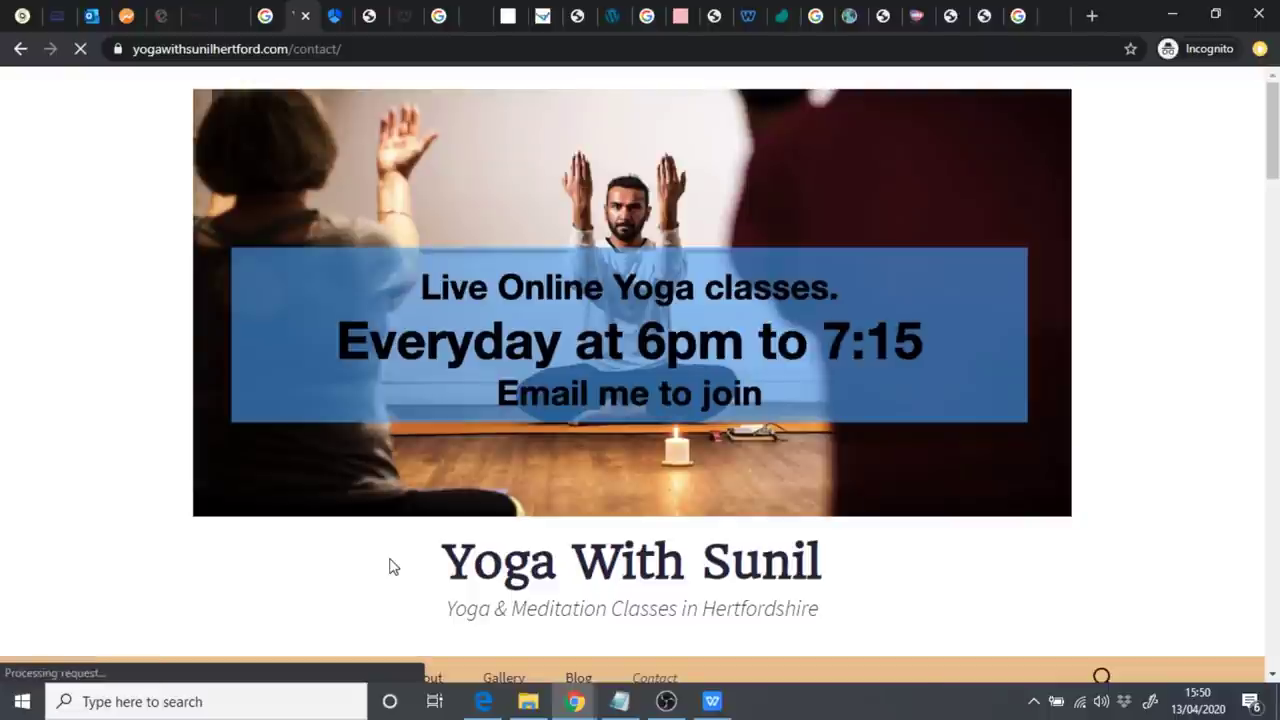
pyautogui.scroll(-6, 392, 567)
pyautogui.scroll(-2, 392, 567)
pyautogui.scroll(-4, 392, 567)
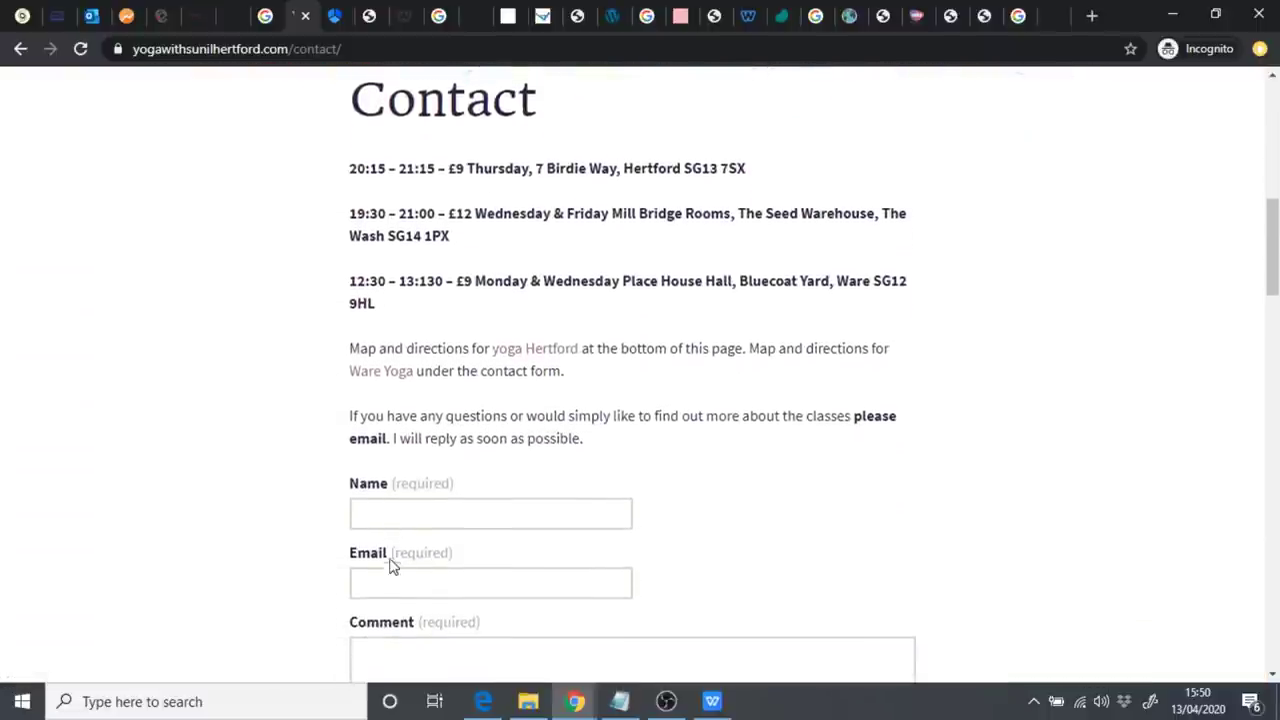
pyautogui.scroll(-8, 392, 567)
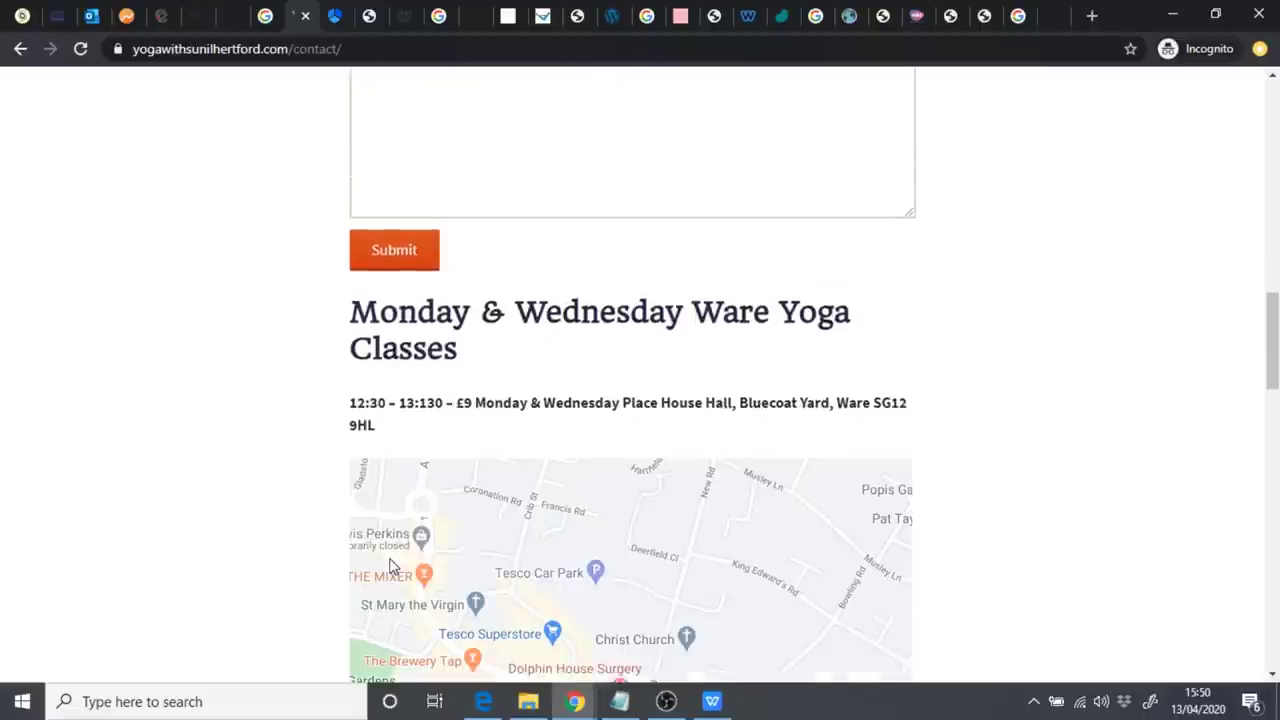
pyautogui.scroll(-8, 392, 567)
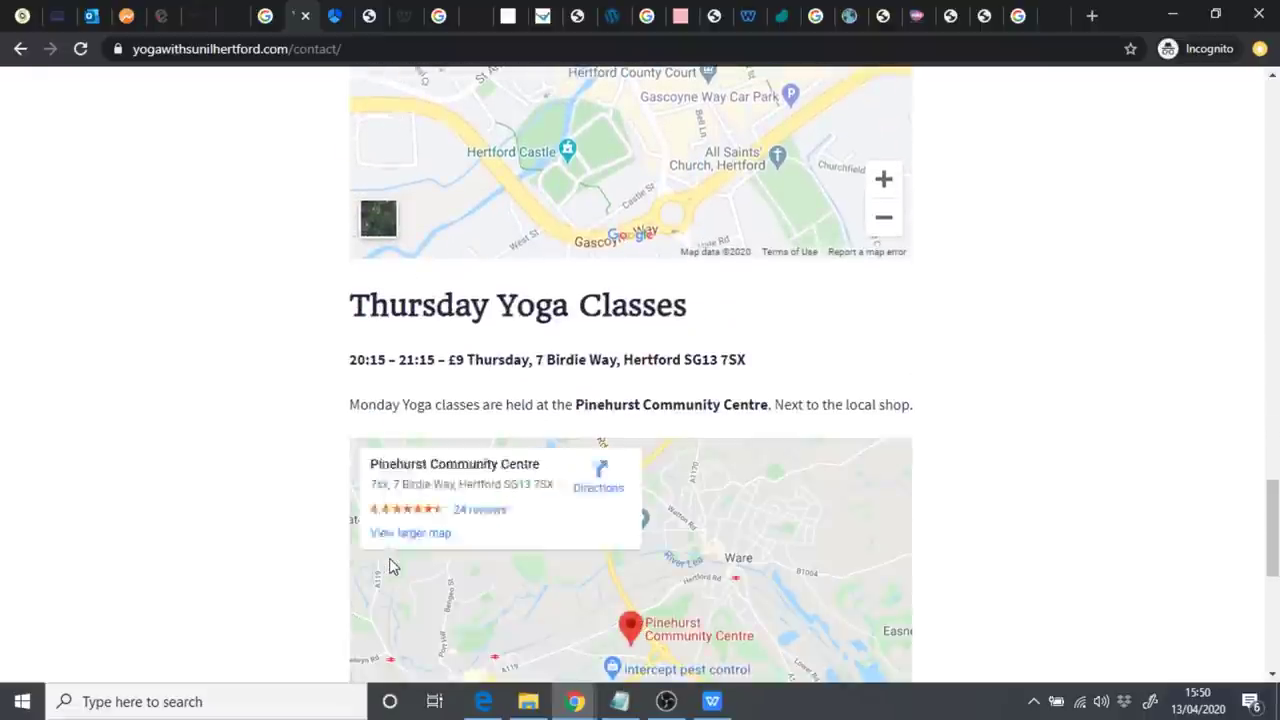
pyautogui.scroll(-1, 392, 567)
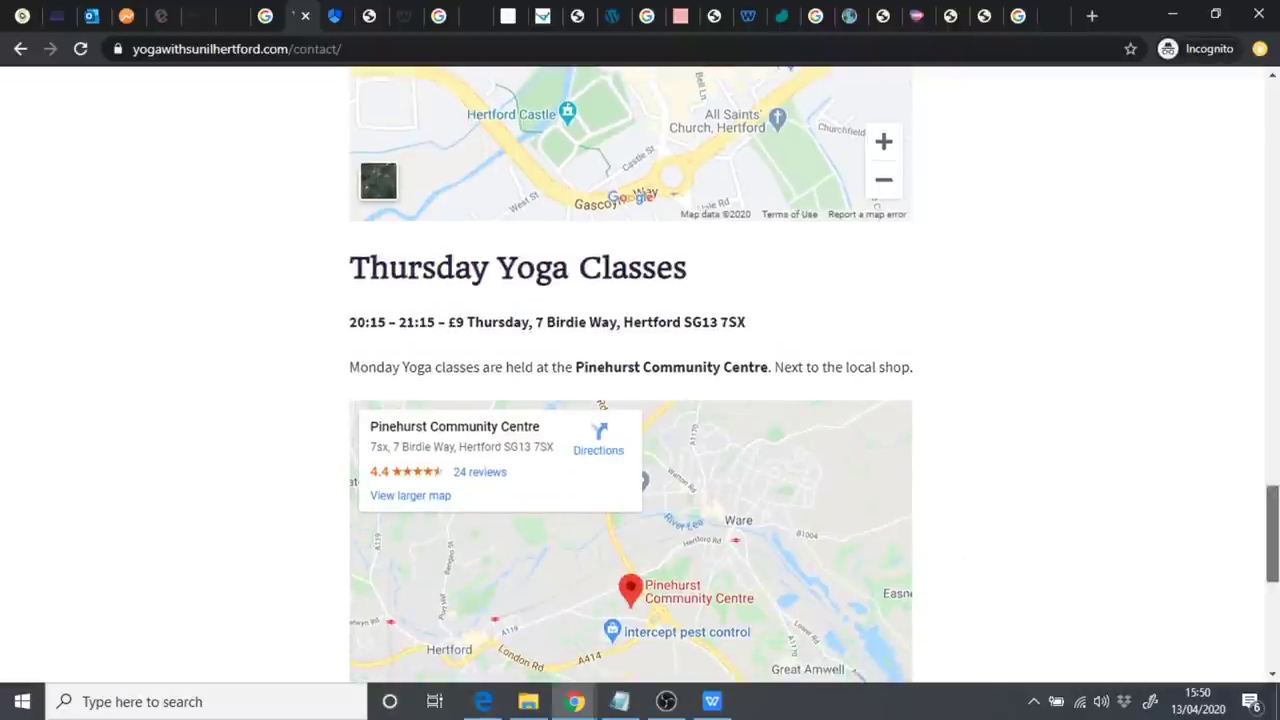
pyautogui.scroll(-4, 1272, 540)
pyautogui.scroll(20, 865, 343)
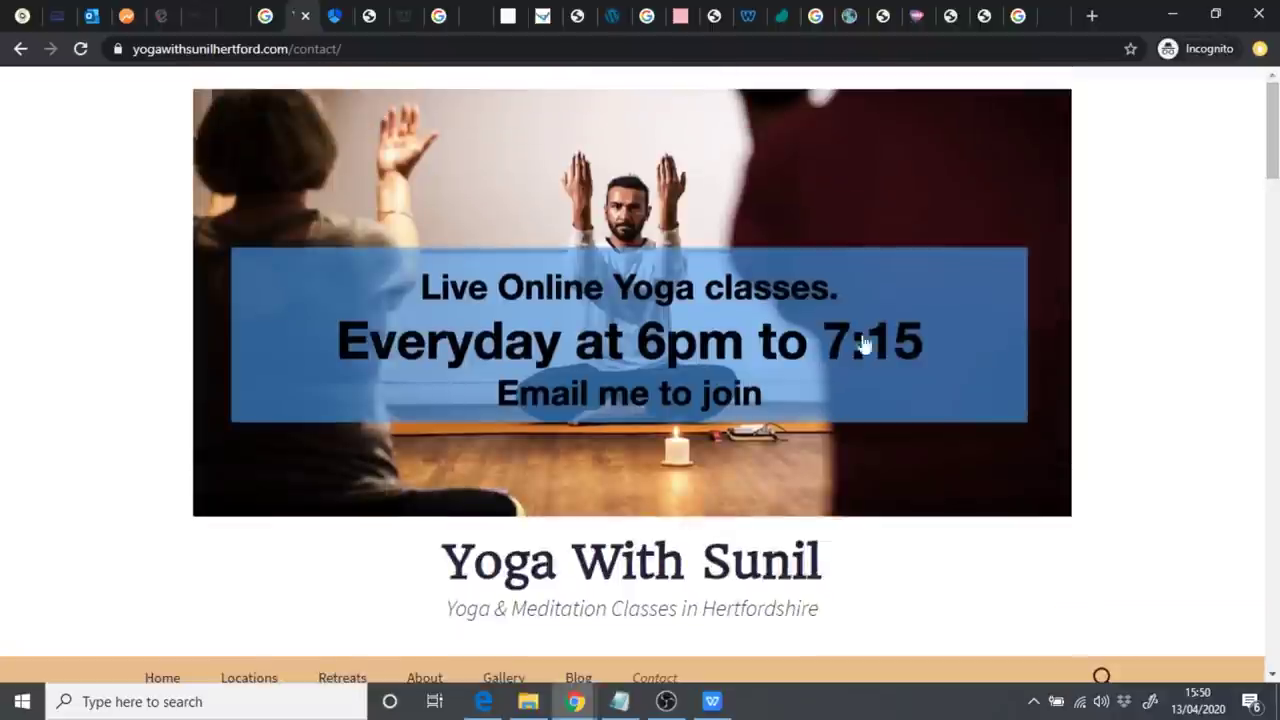
pyautogui.click(865, 343)
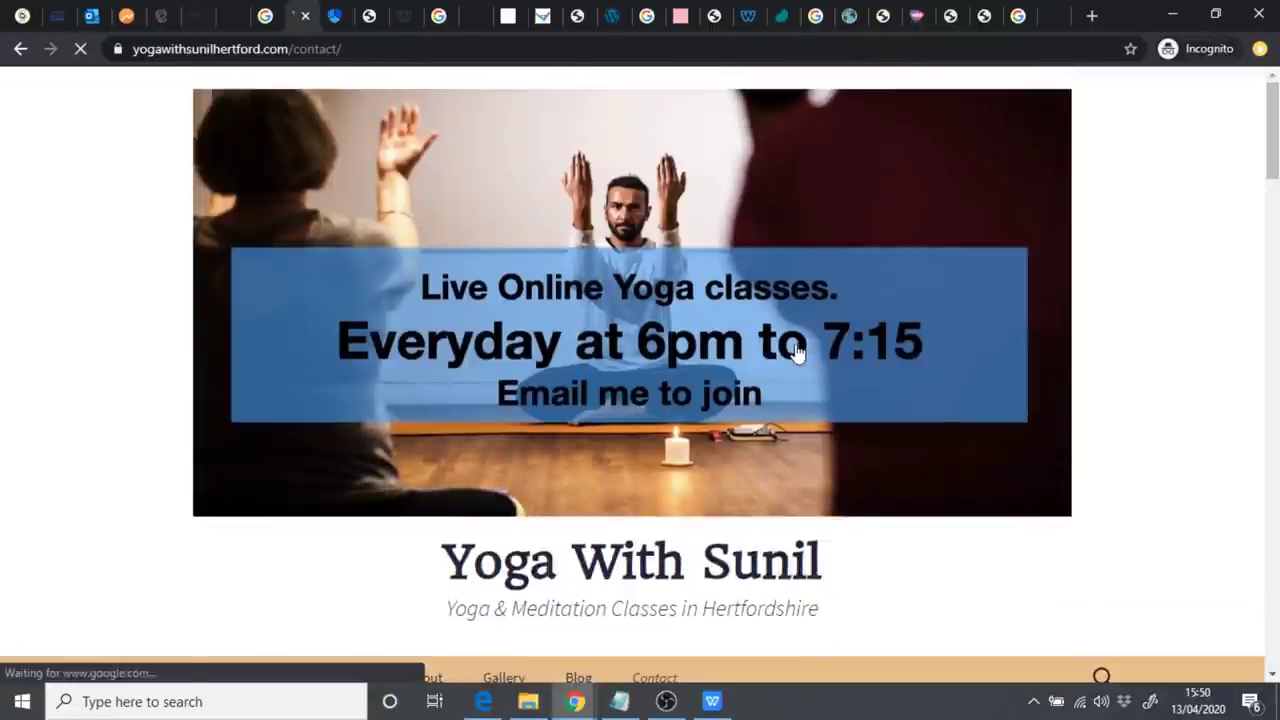
pyautogui.scroll(-4, 748, 437)
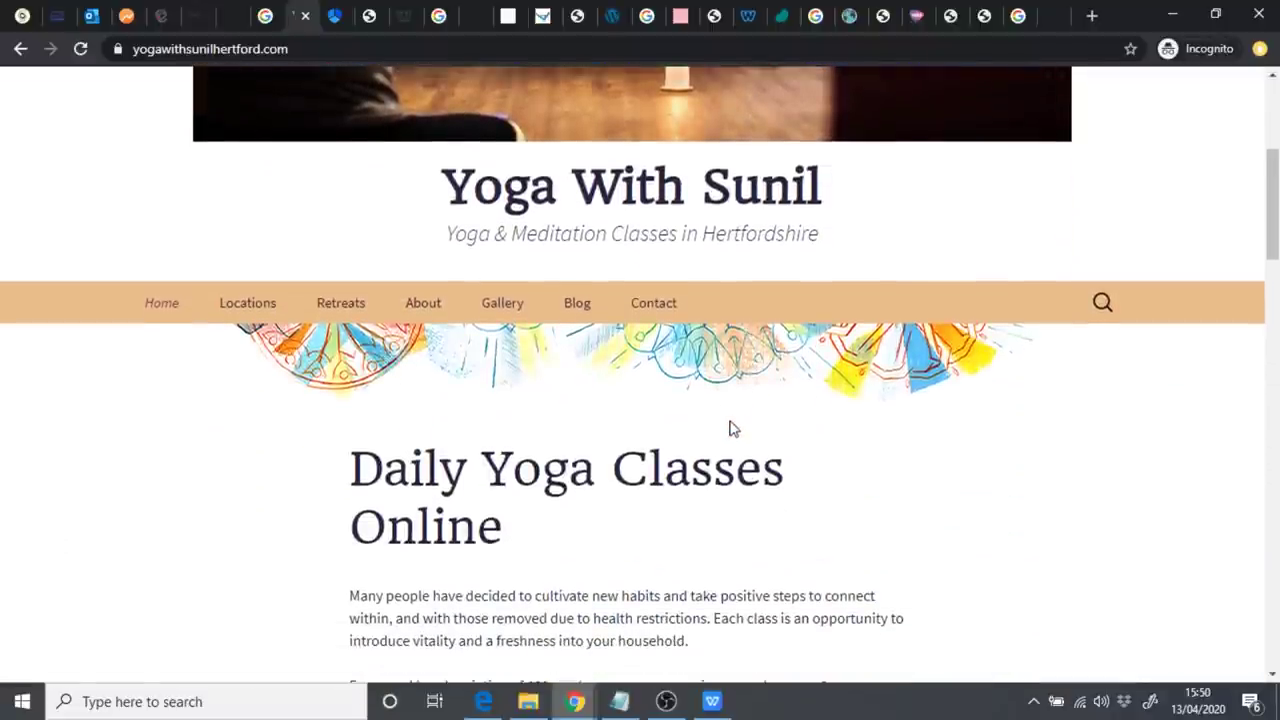
pyautogui.click(654, 304)
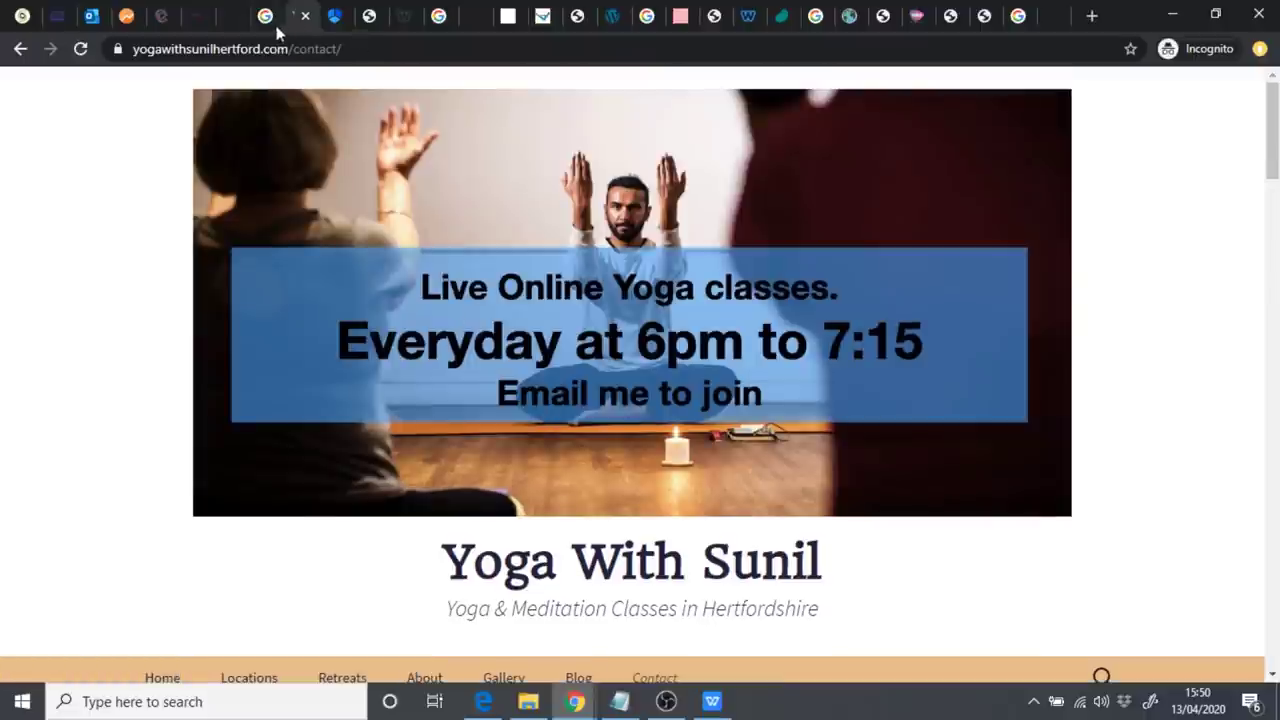
# - Open the Yoga With Sunil Hertford listing in the search results and copy its phone number
pyautogui.click(265, 22)
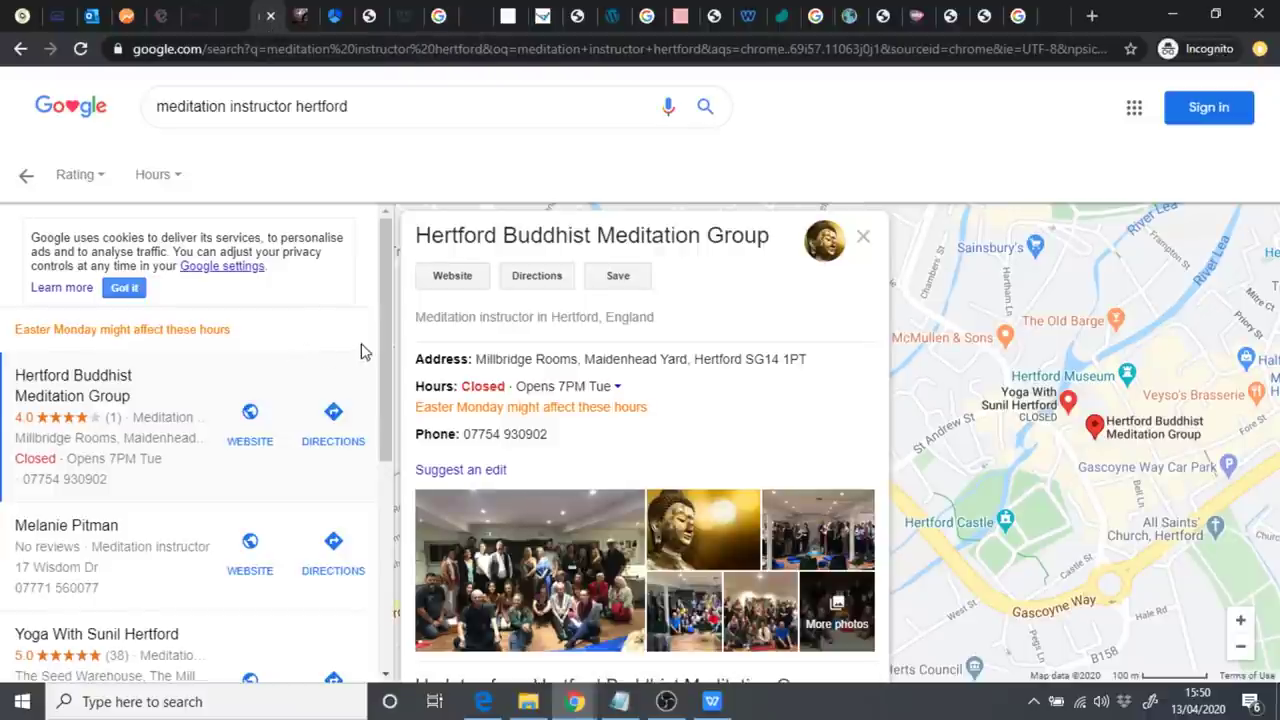
pyautogui.scroll(-3, 340, 400)
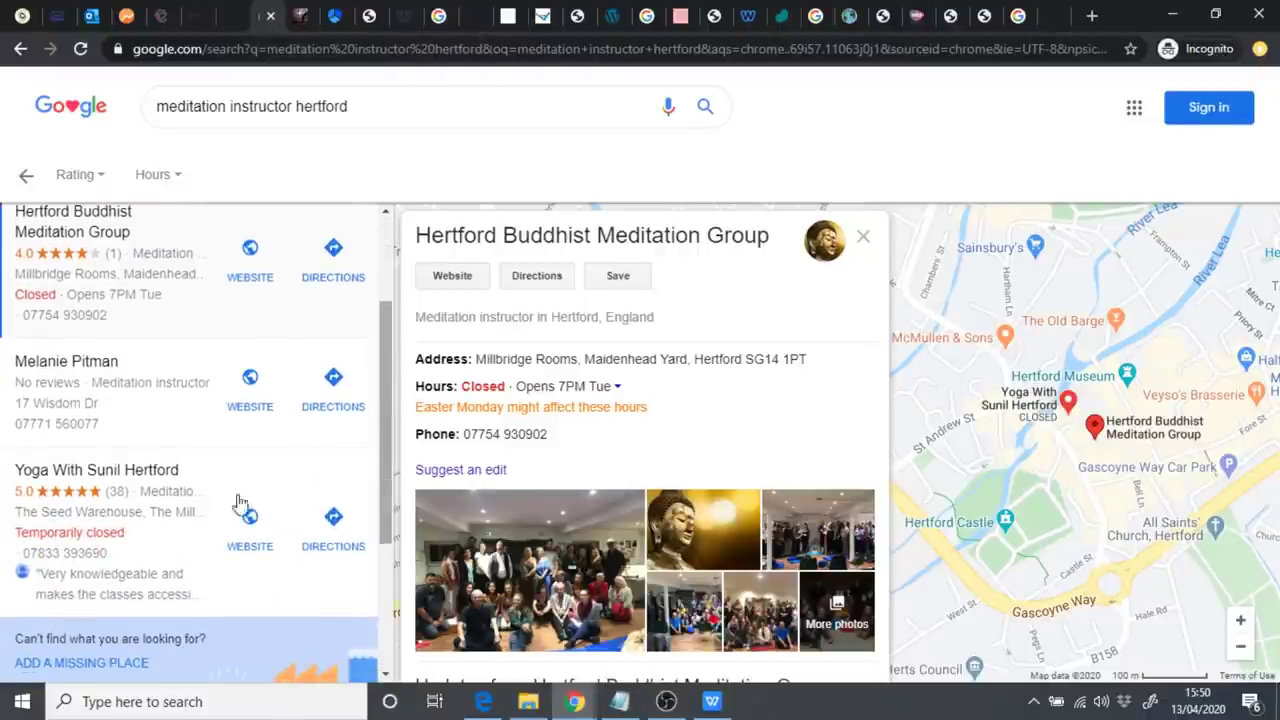
pyautogui.click(167, 537)
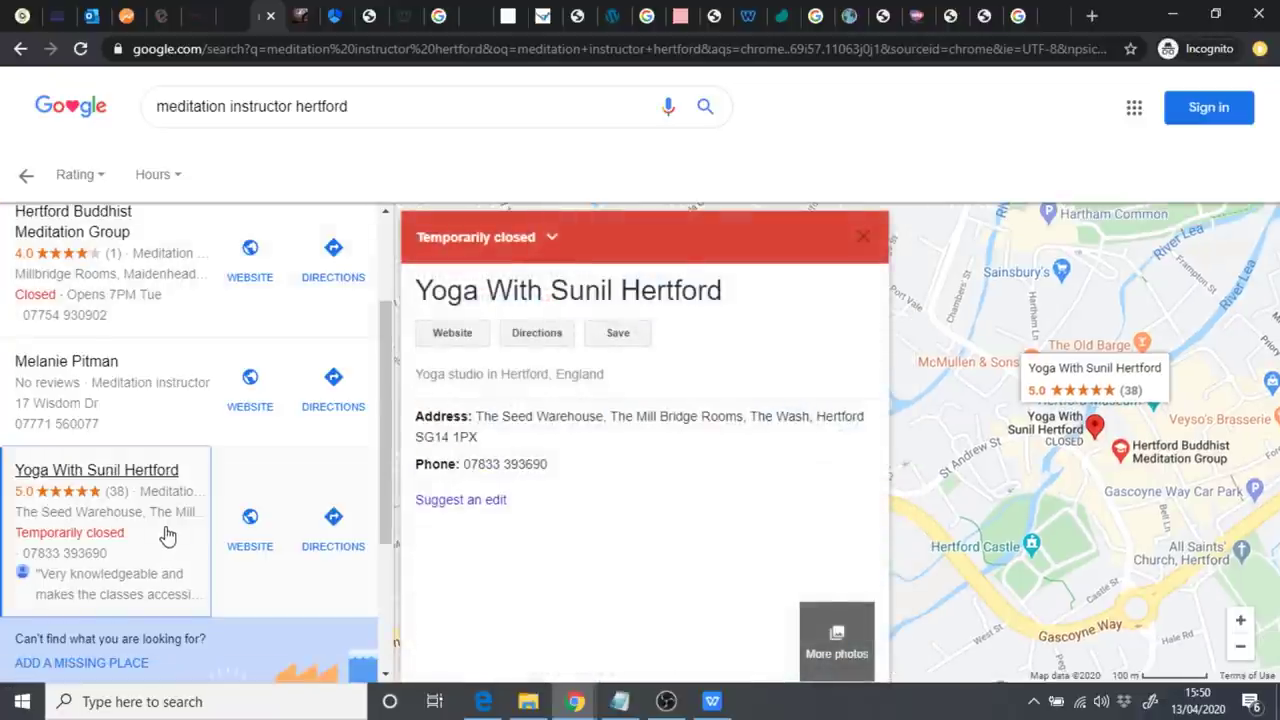
pyautogui.moveTo(552, 470); pyautogui.dragTo(463, 470)
pyautogui.hotkey('ctrl', 'c')
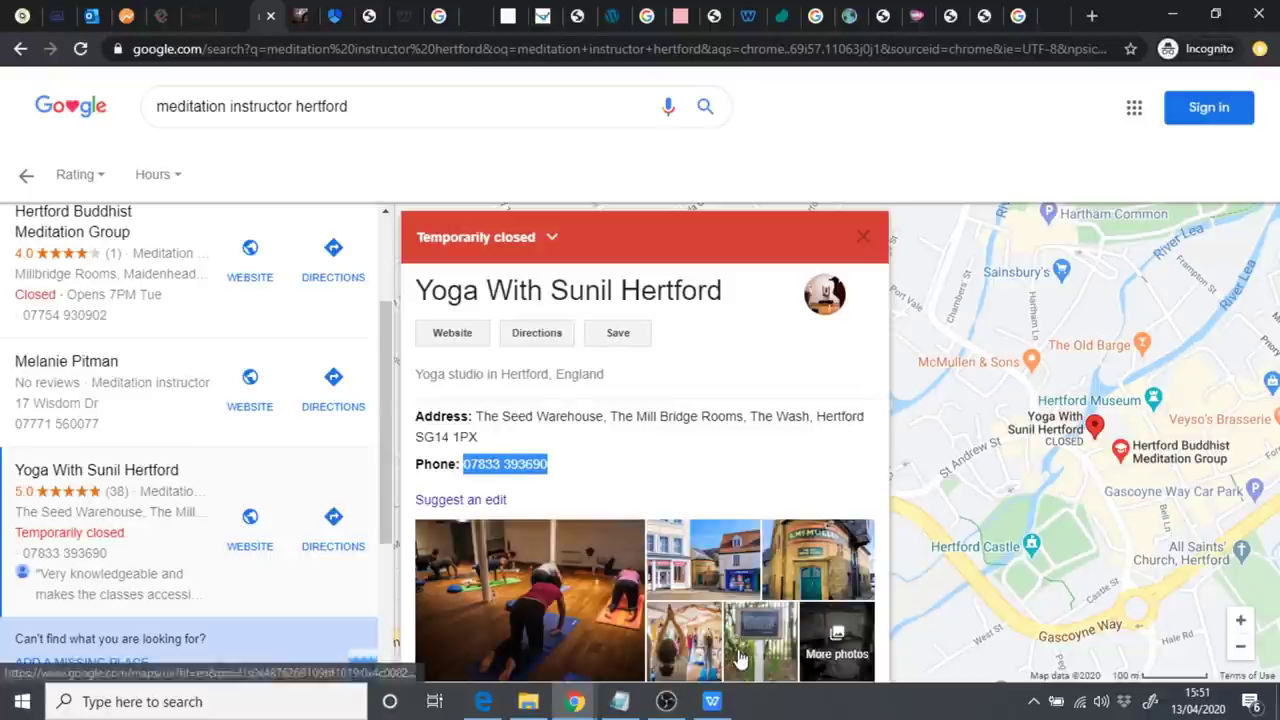
pyautogui.click(712, 701)
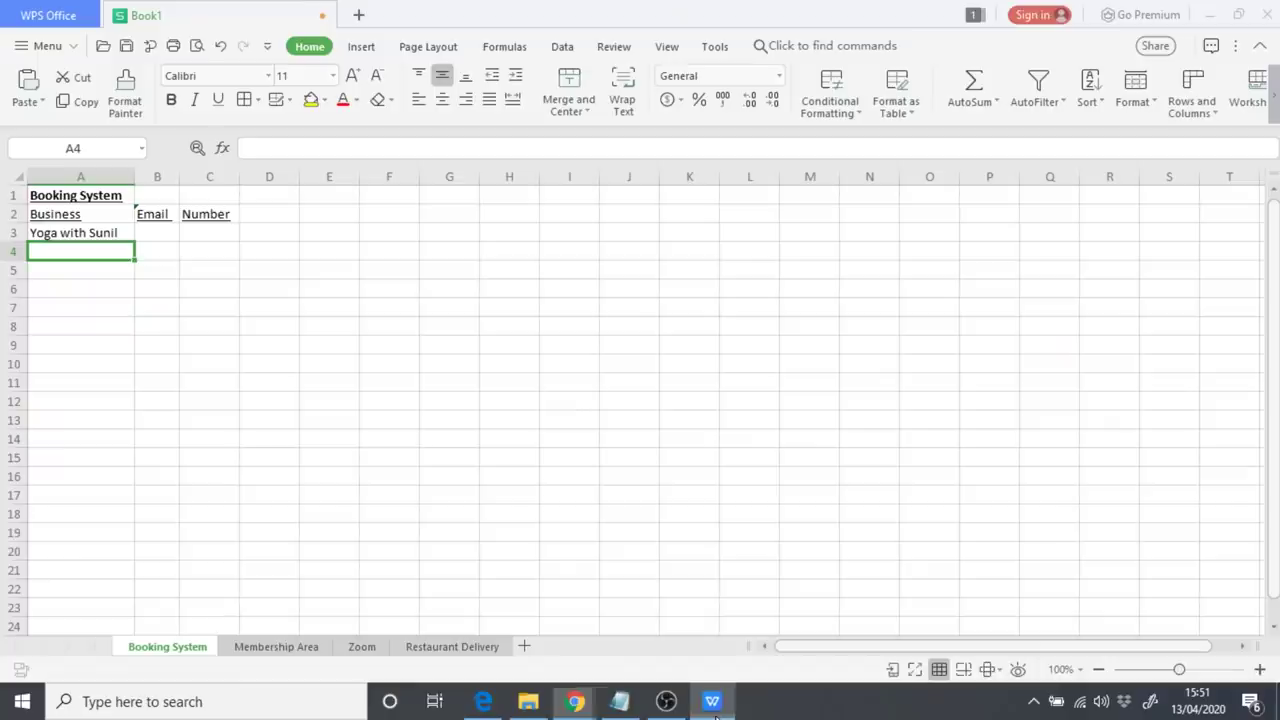
# - Paste the yoga business's phone number into C3 and fit column C to it
pyautogui.click(157, 234)
pyautogui.click(209, 238)
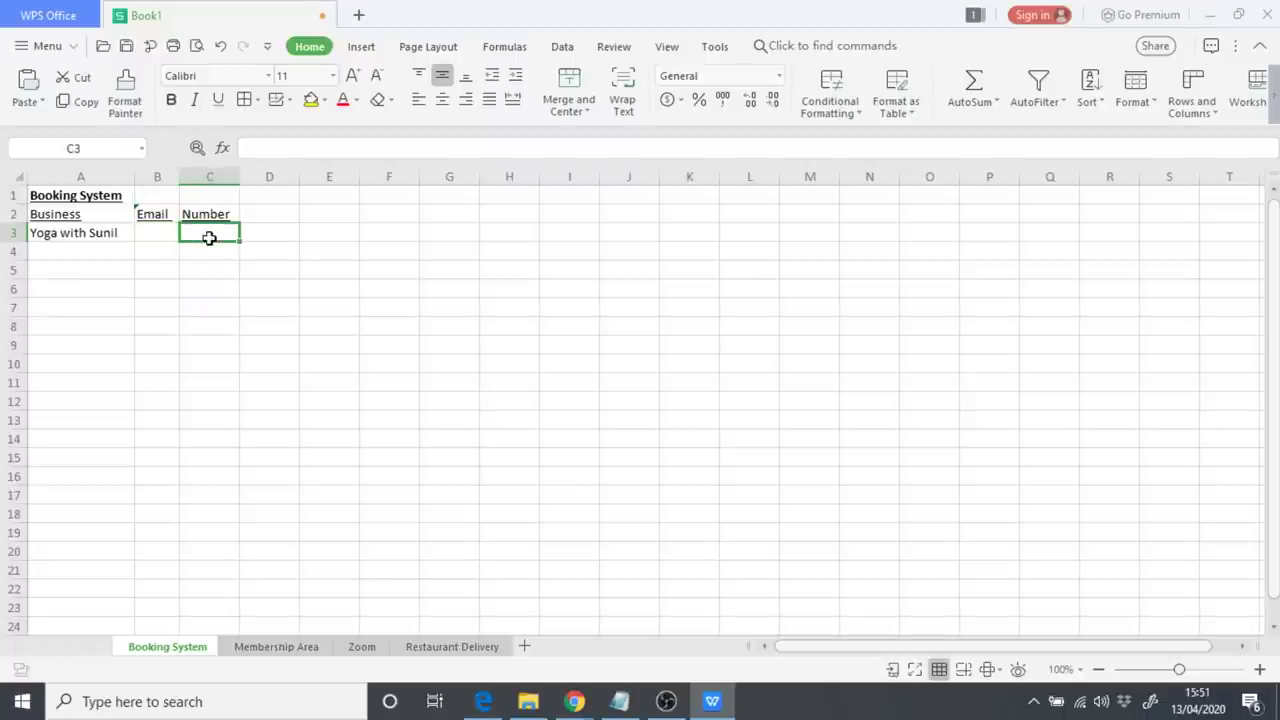
pyautogui.hotkey('ctrl', 'v')
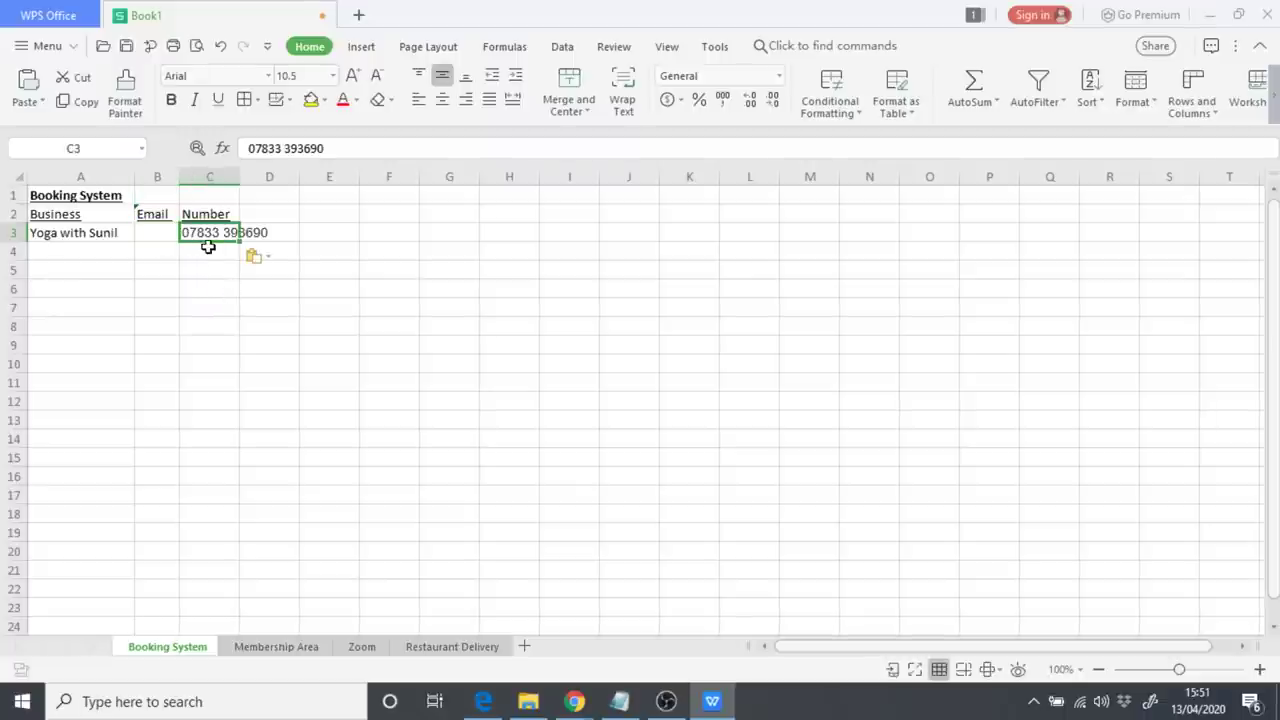
pyautogui.doubleClick(239, 177)
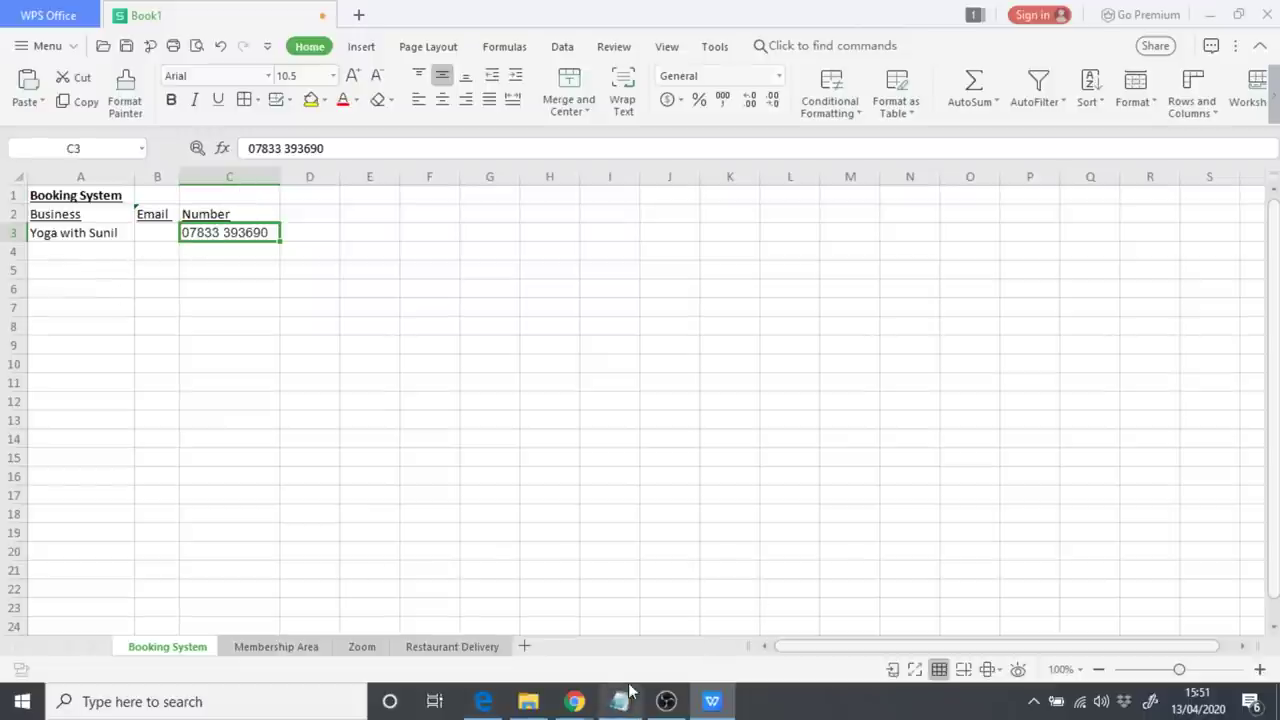
# - Copy the Yoga With Sunil site's bare home address by removing 'contact' from the URL
pyautogui.moveTo(575, 701)
pyautogui.click(674, 610)
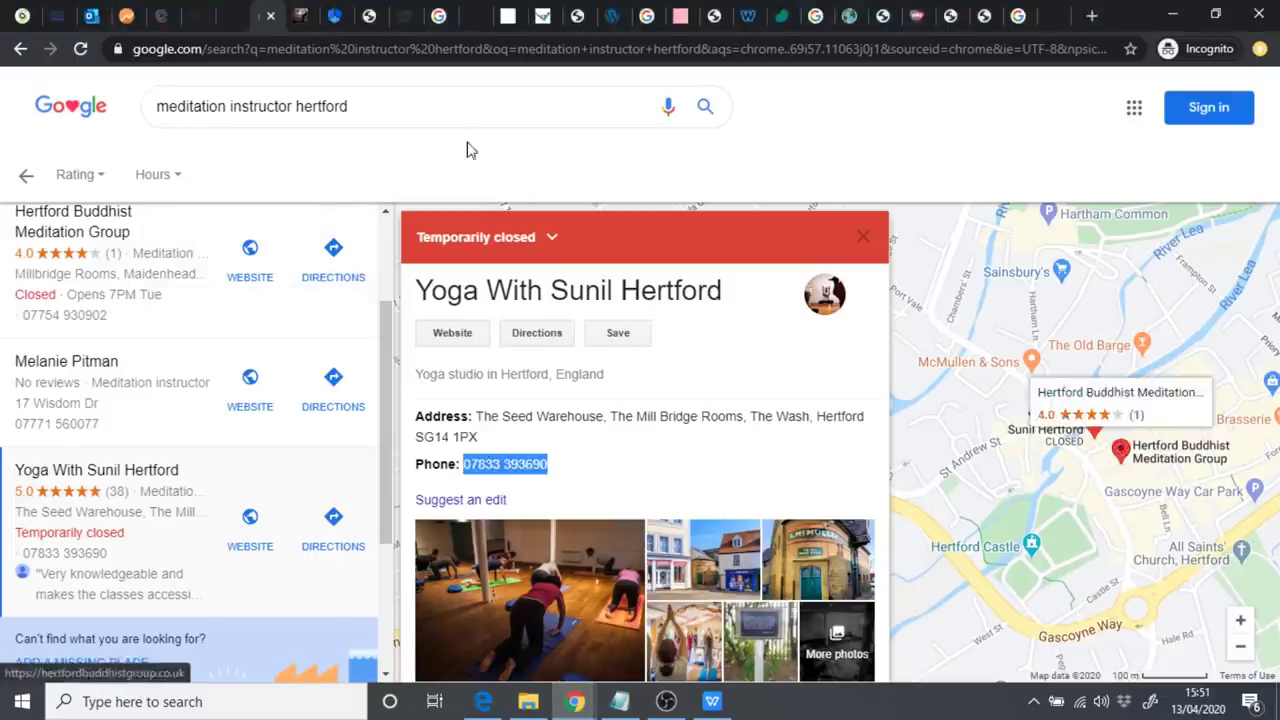
pyautogui.click(296, 22)
pyautogui.click(253, 57)
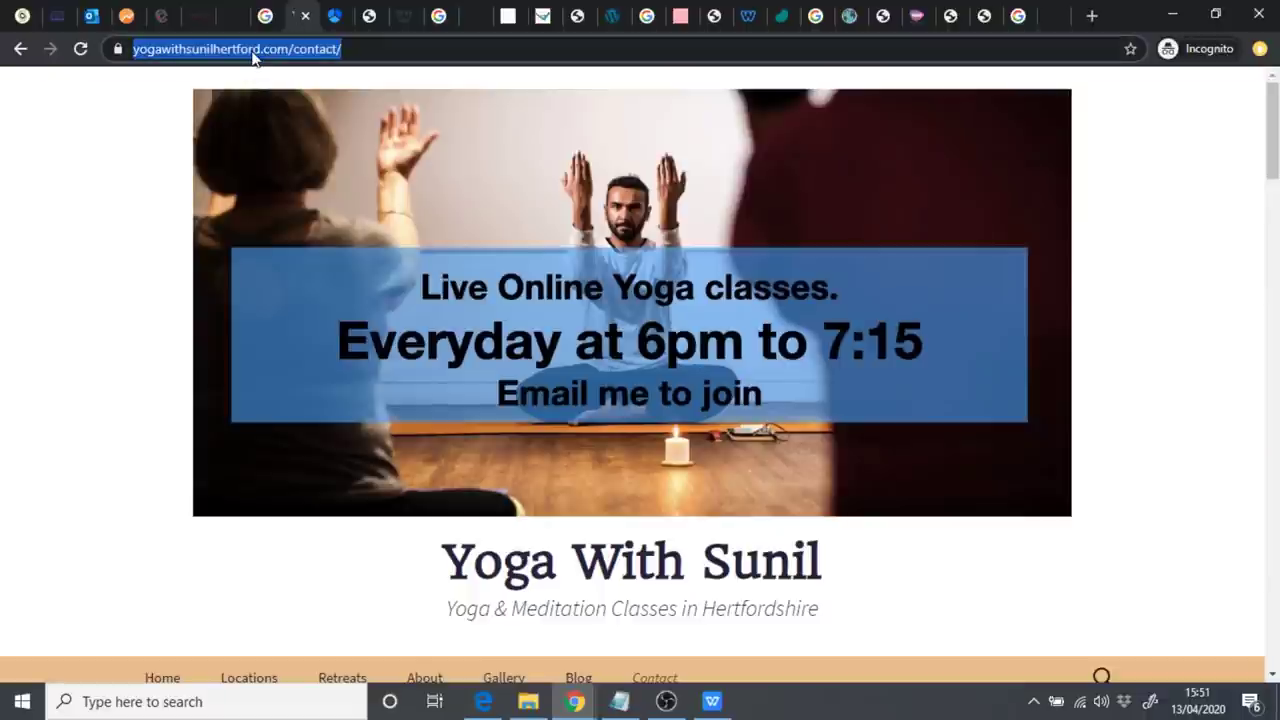
pyautogui.press('End')
pyautogui.doubleClick(337, 49)
pyautogui.press('BackSpace')
pyautogui.press('BackSpace')
pyautogui.press('BackSpace')
pyautogui.moveTo(337, 50); pyautogui.dragTo(60, 50)
pyautogui.hotkey('ctrl', 'c')
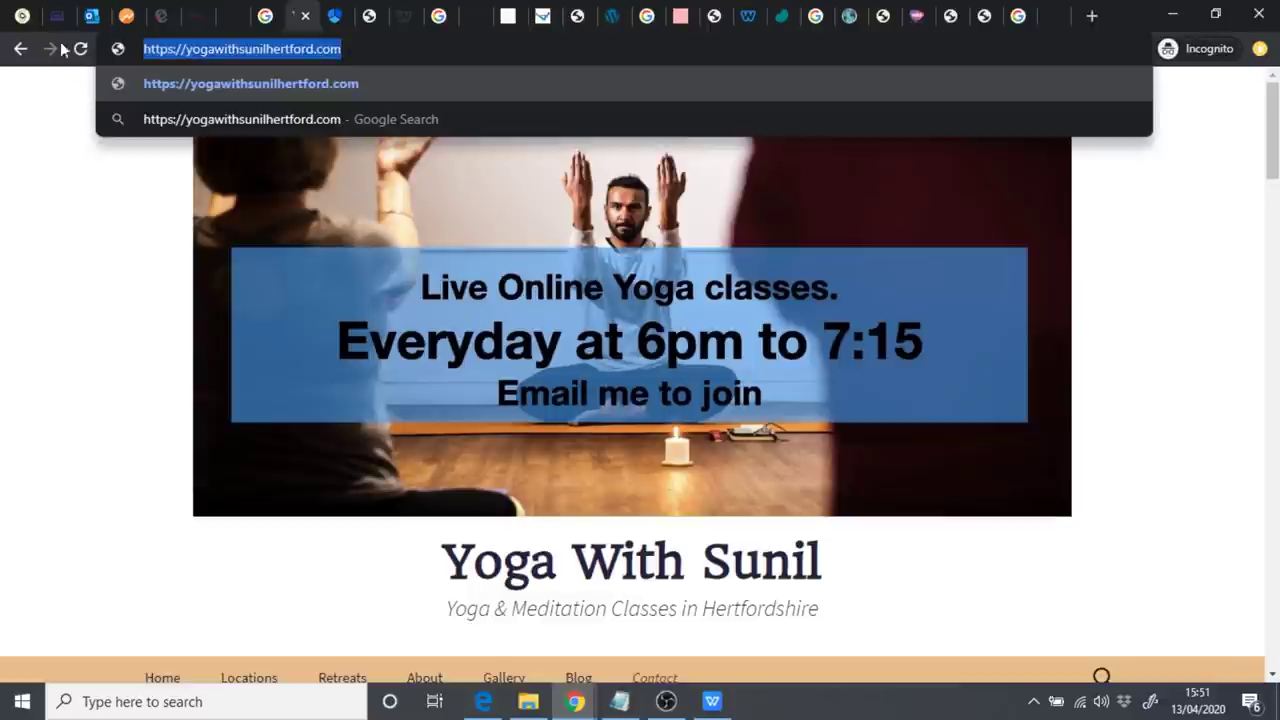
# - Append the website address after the business name in A3 and autofit column A
pyautogui.click(712, 701)
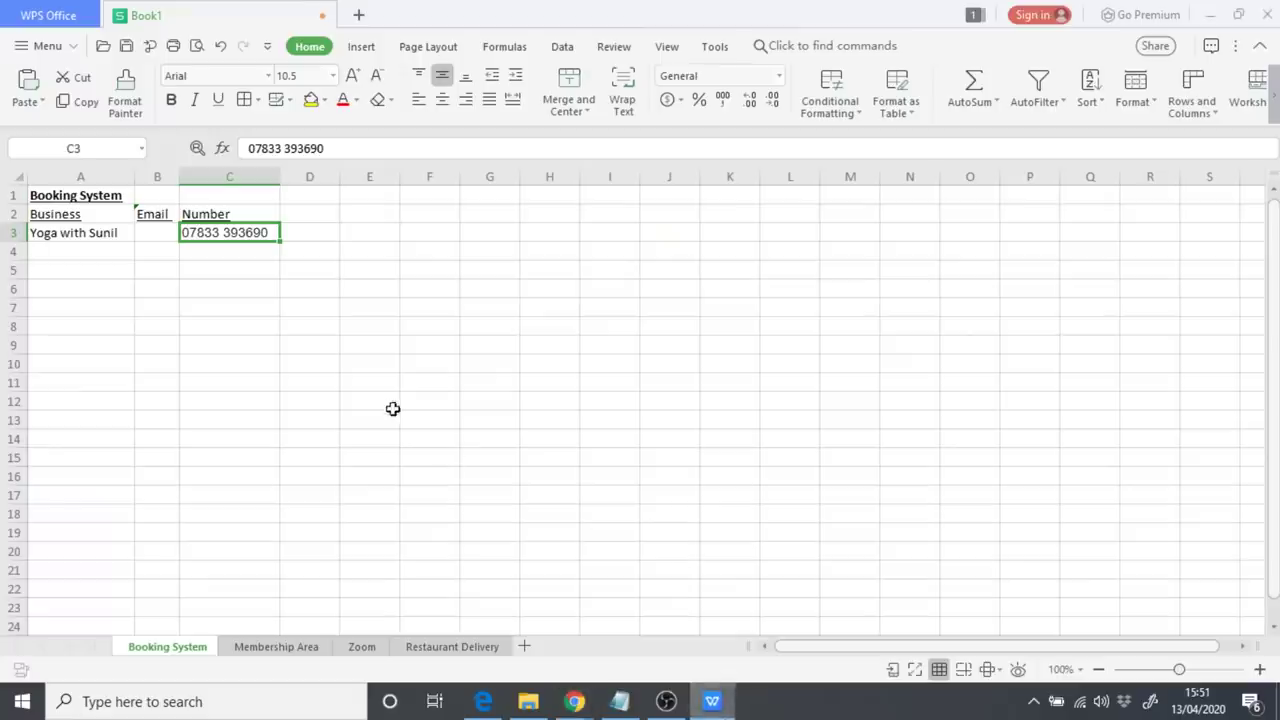
pyautogui.moveTo(139, 183); pyautogui.dragTo(228, 183)
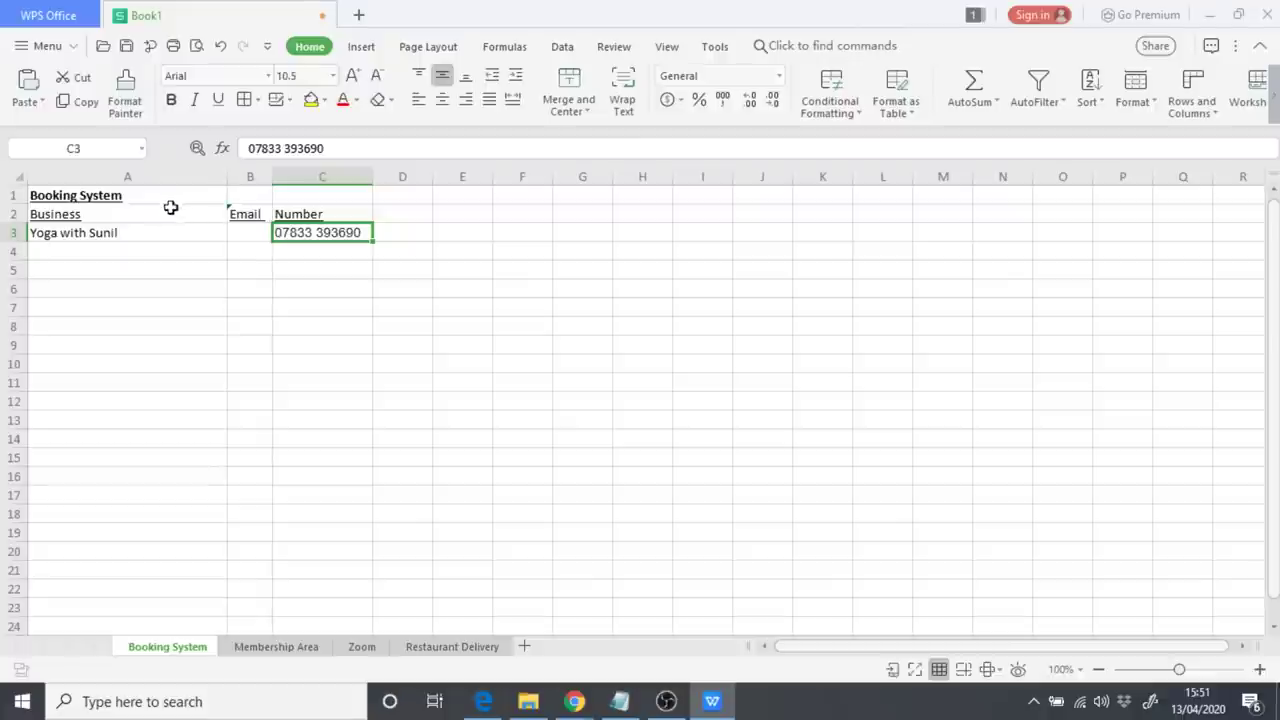
pyautogui.doubleClick(151, 231)
pyautogui.hotkey('ctrl', 'v')
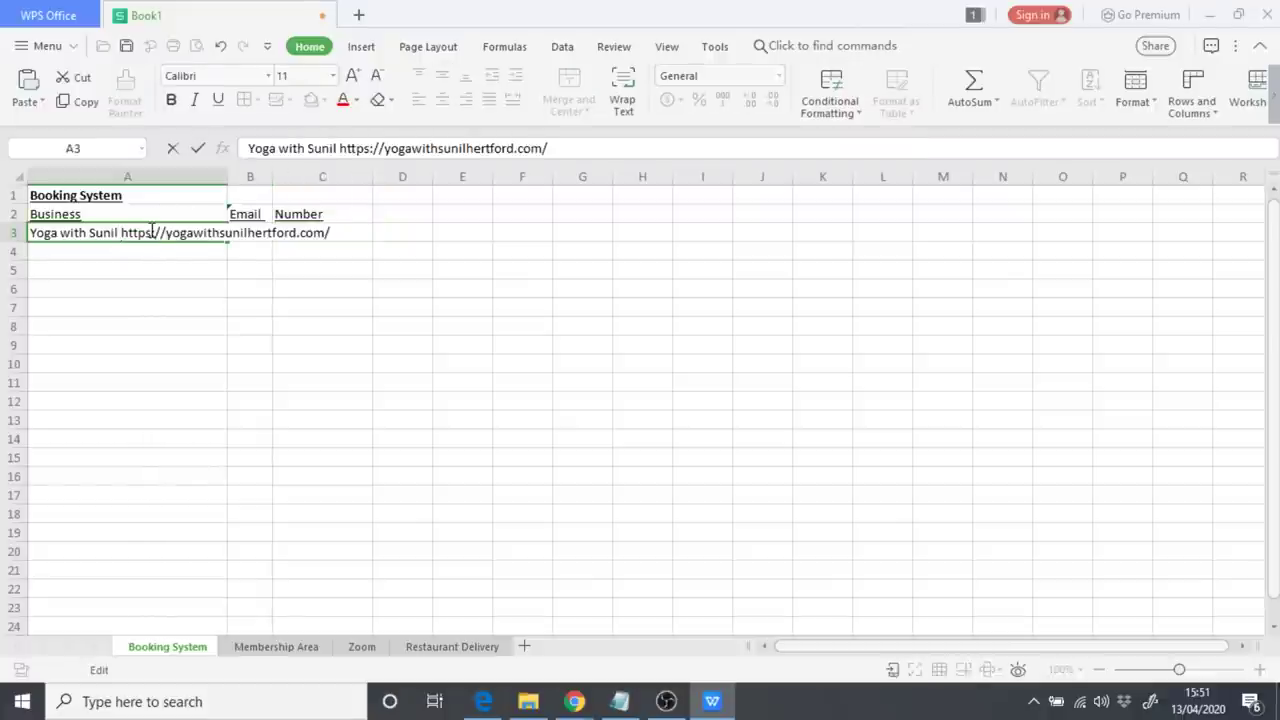
pyautogui.click(188, 286)
pyautogui.doubleClick(230, 176)
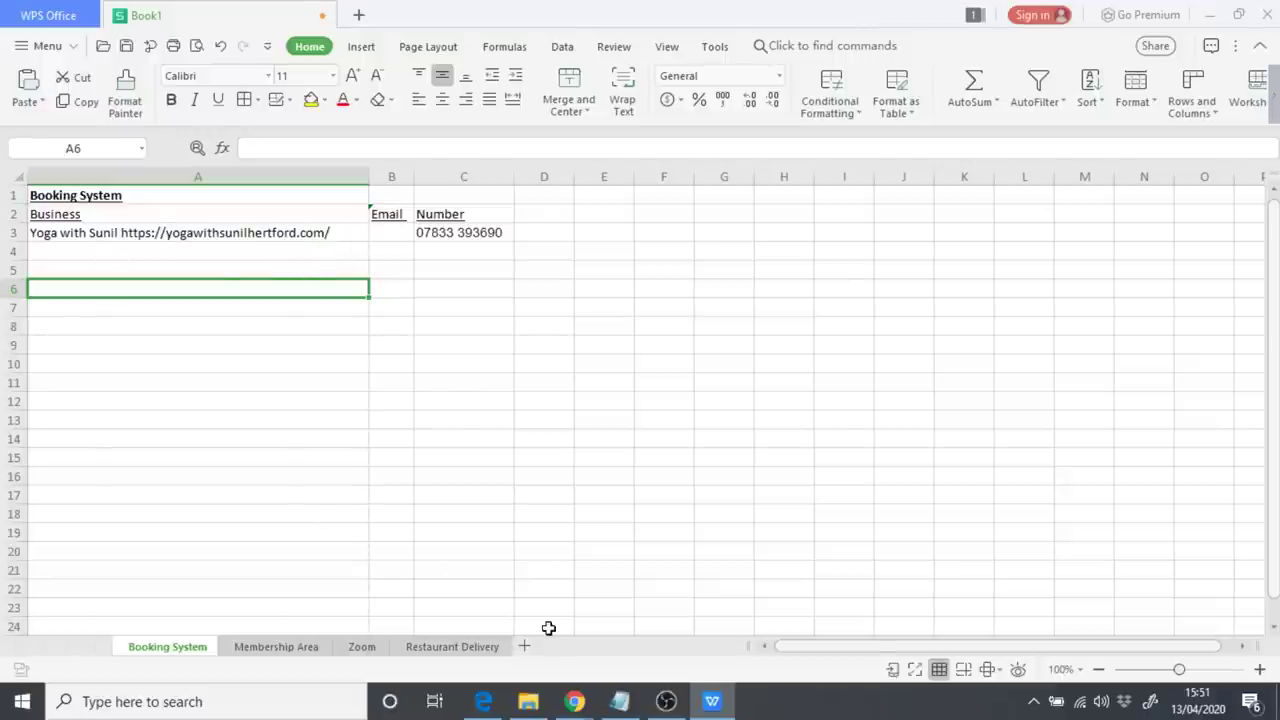
pyautogui.moveTo(574, 701)
pyautogui.click(665, 615)
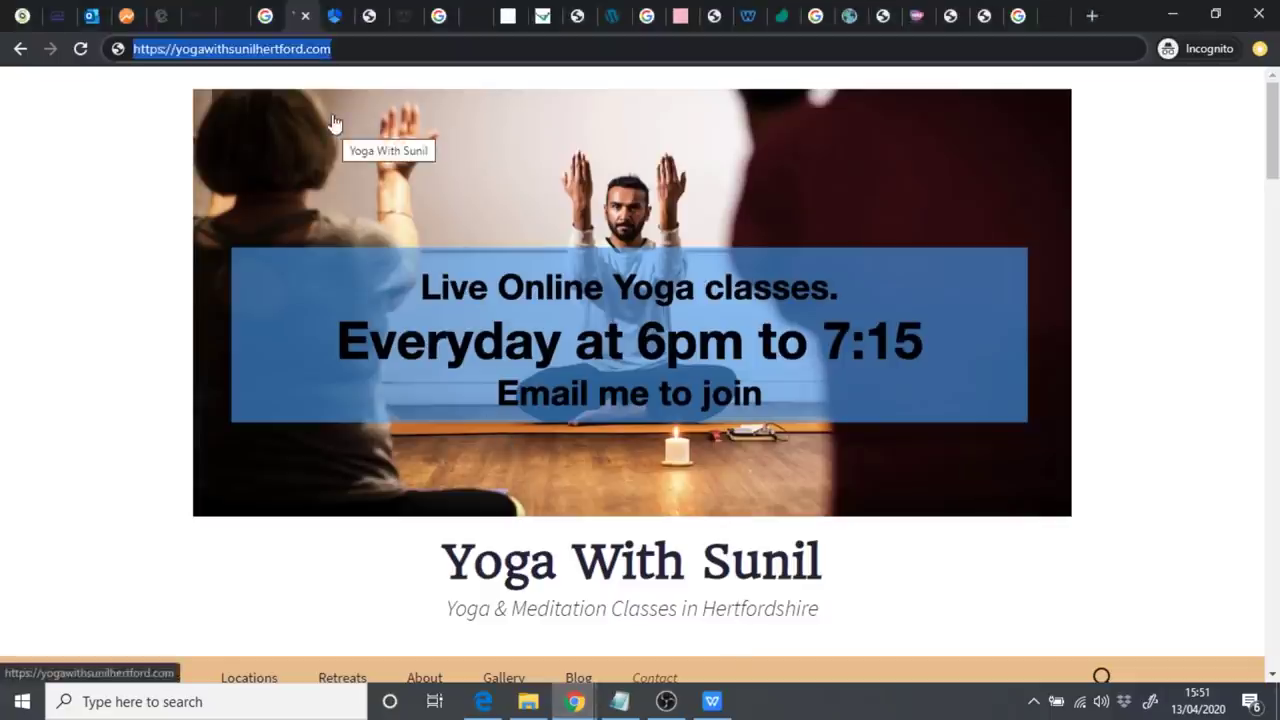
# - Scroll through the Hertford Buddhist group's website for contact information
pyautogui.click(369, 16)
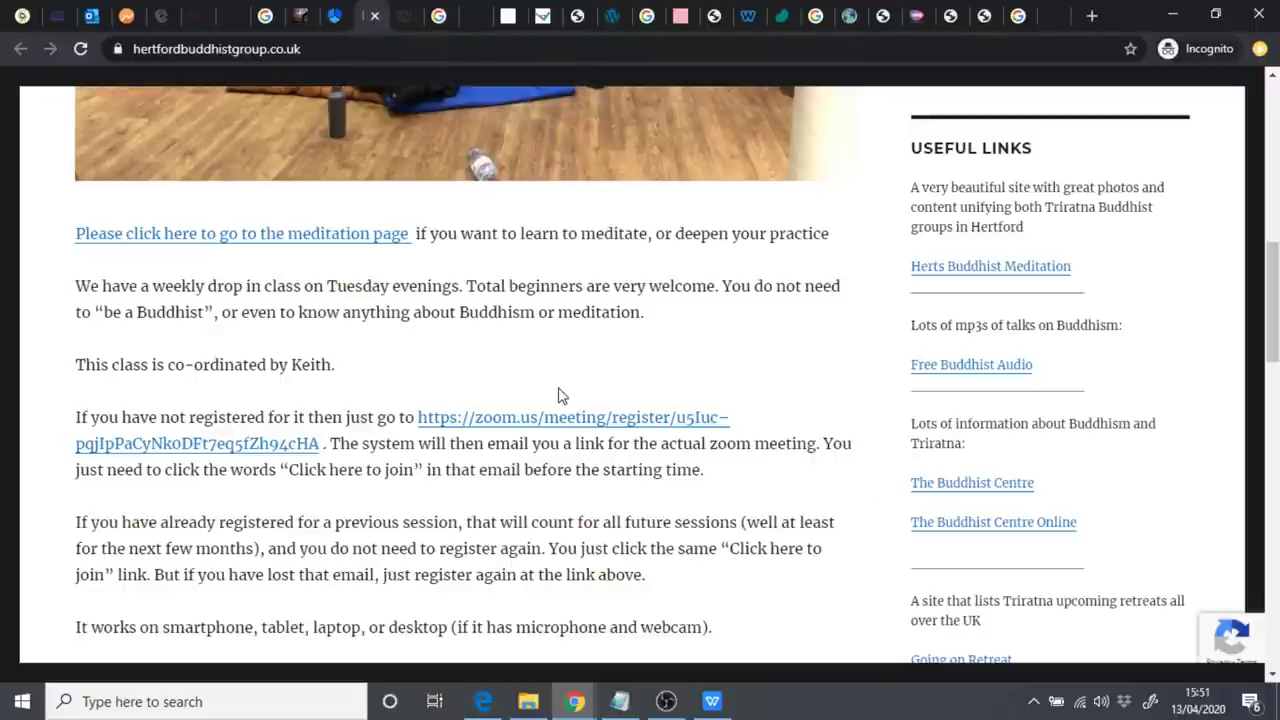
pyautogui.moveTo(1265, 293); pyautogui.dragTo(1265, 130)
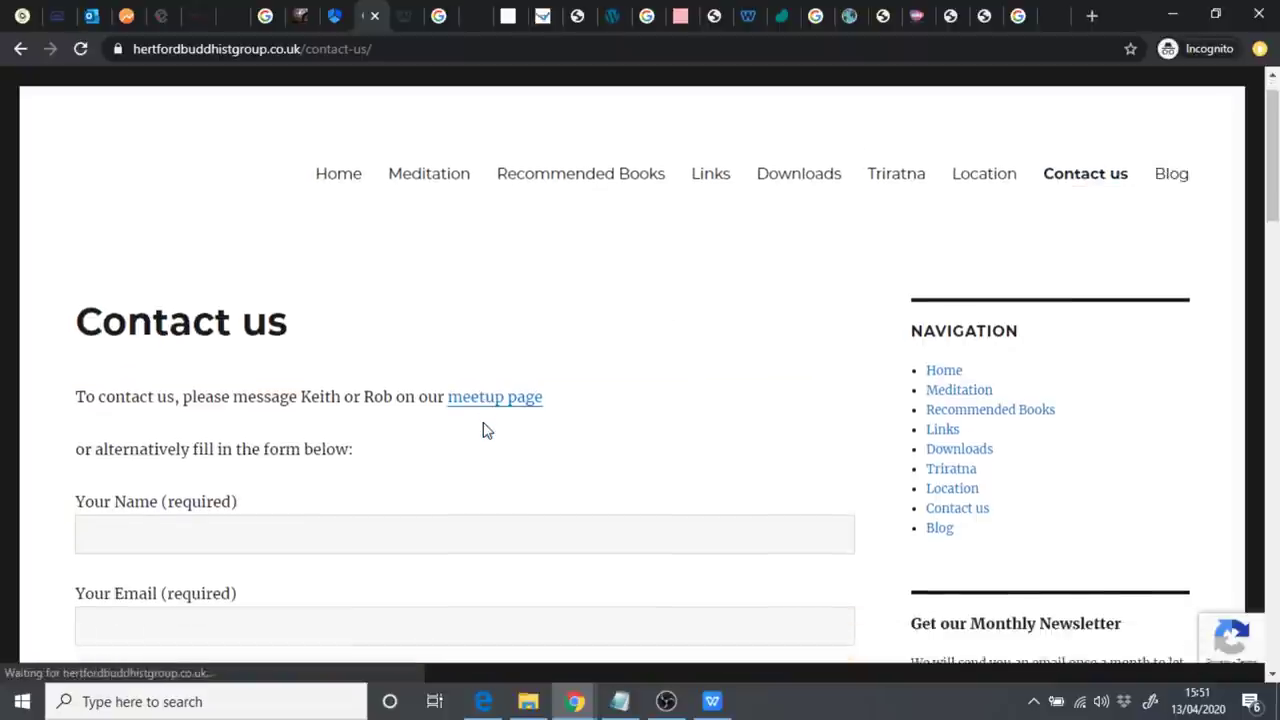
pyautogui.scroll(-8, 483, 428)
pyautogui.scroll(-5, 484, 423)
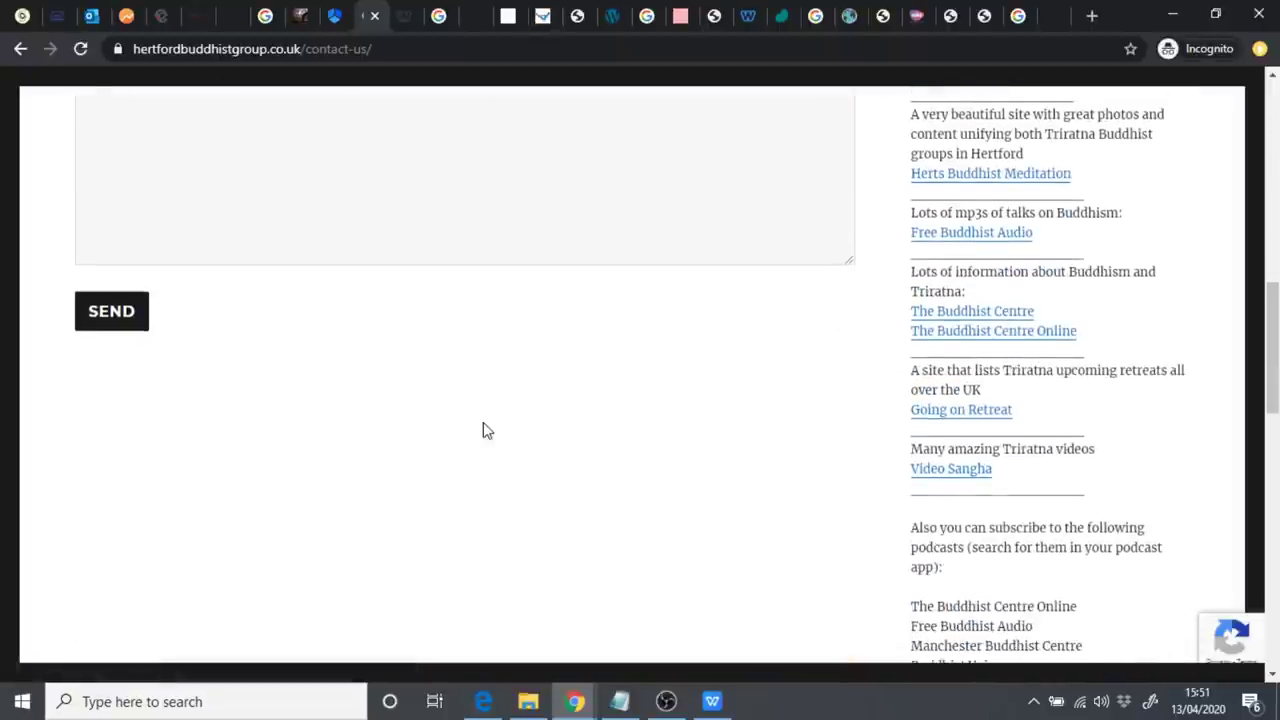
pyautogui.scroll(2, 484, 429)
pyautogui.scroll(10, 483, 430)
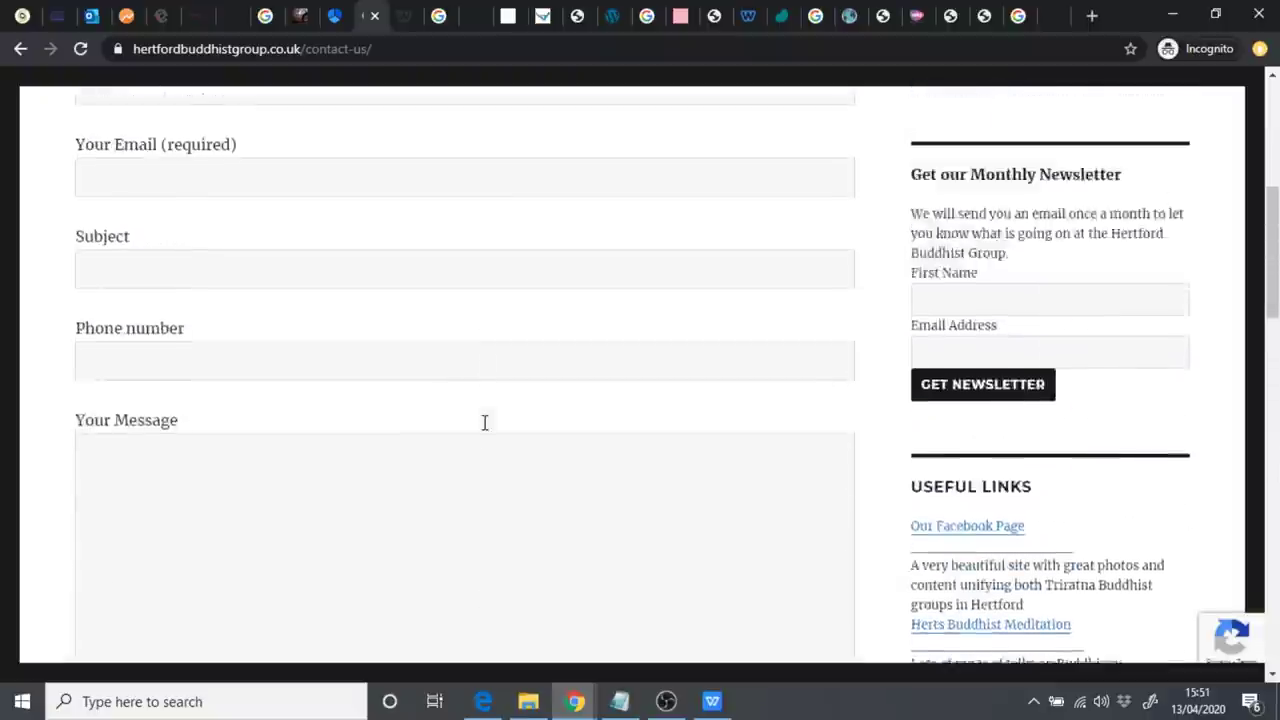
pyautogui.scroll(1, 483, 430)
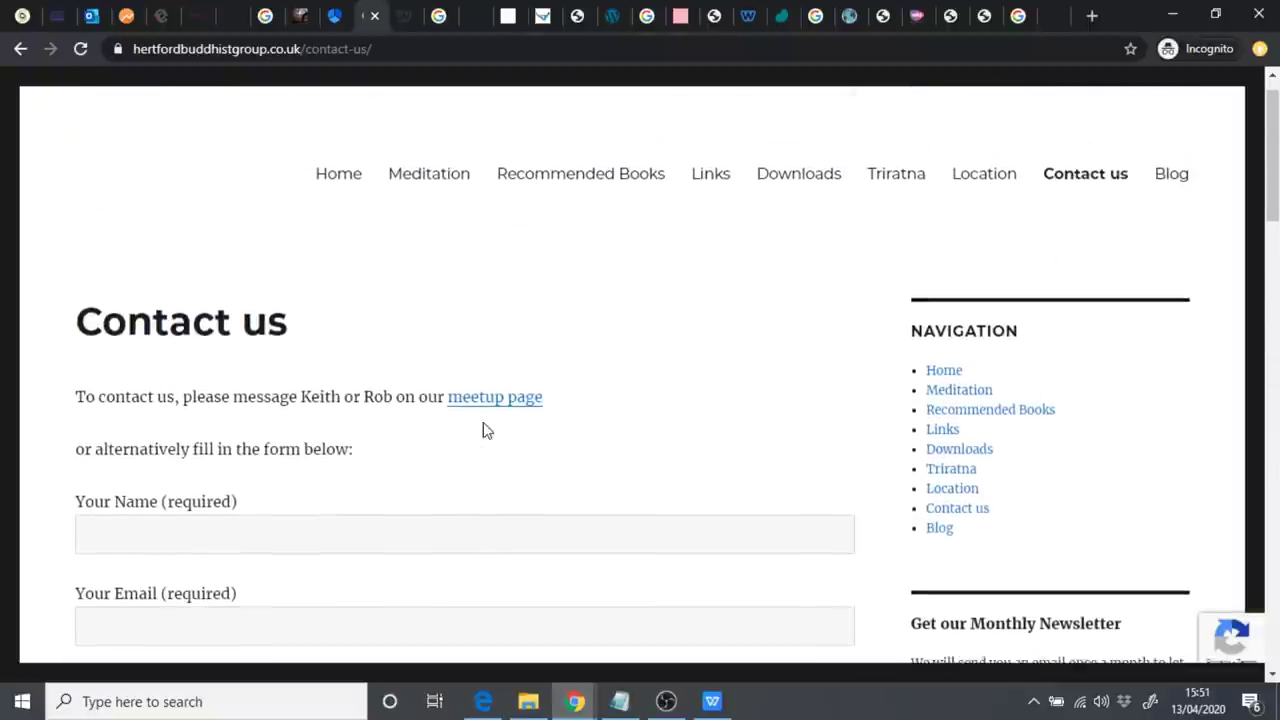
# - Open the Hertford Buddhist Meditation Group's map listing and copy its full phone number
pyautogui.click(272, 22)
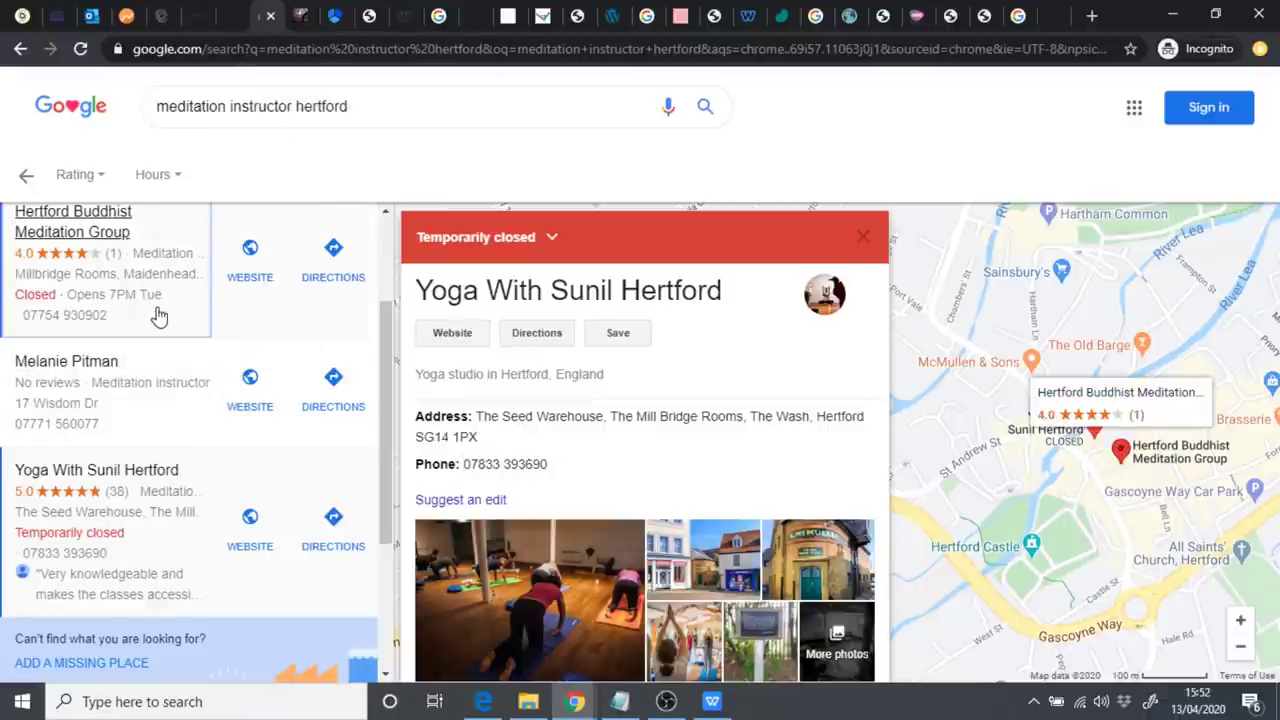
pyautogui.click(158, 316)
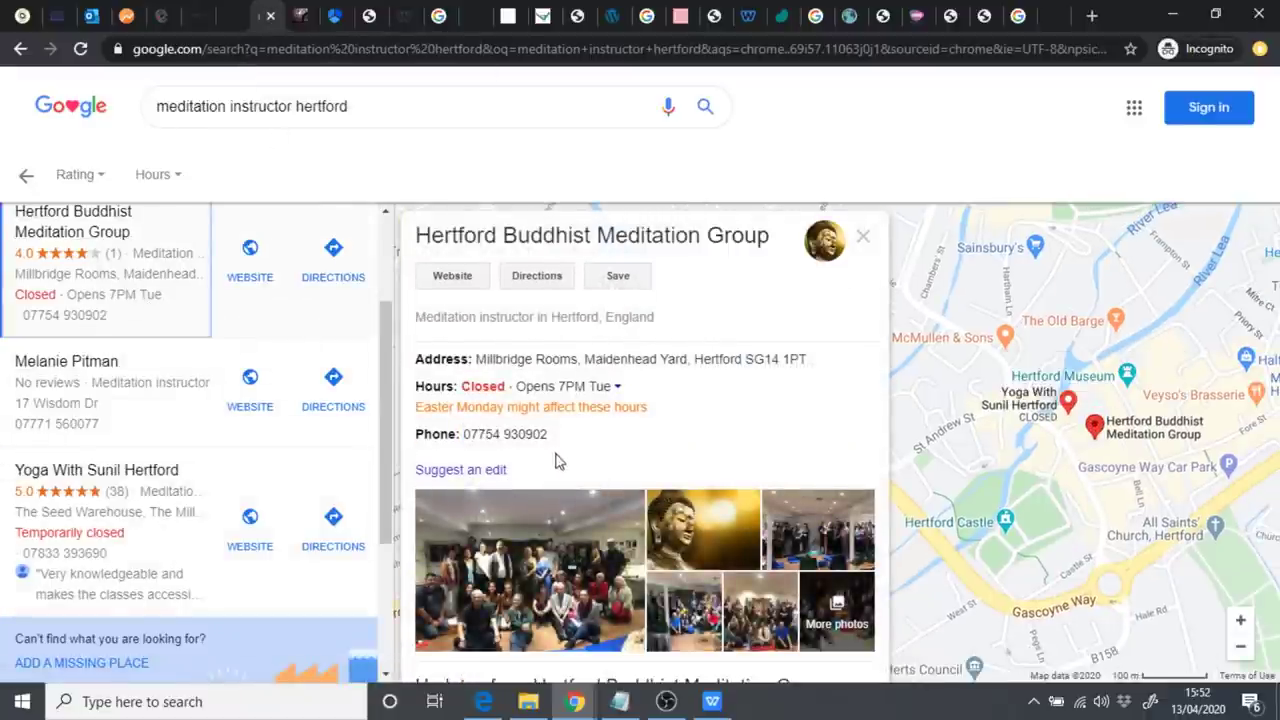
pyautogui.doubleClick(523, 433)
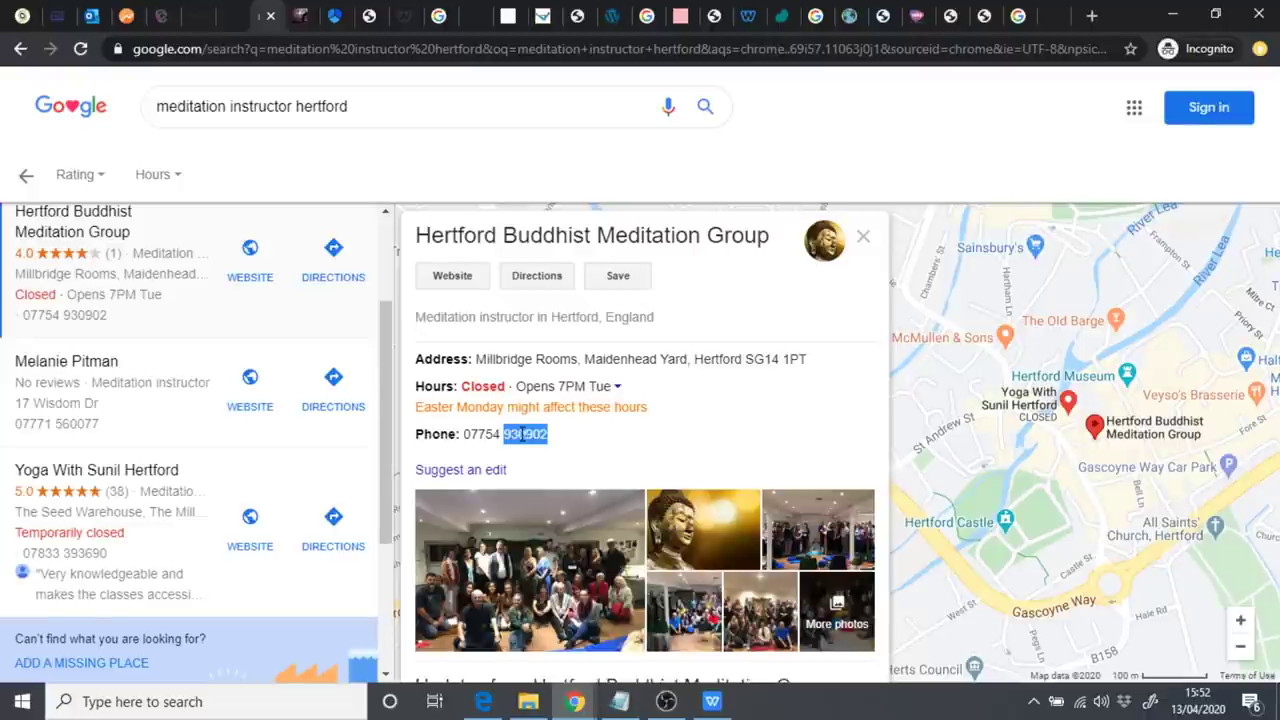
pyautogui.moveTo(466, 435); pyautogui.dragTo(560, 441)
pyautogui.hotkey('ctrl', 'c')
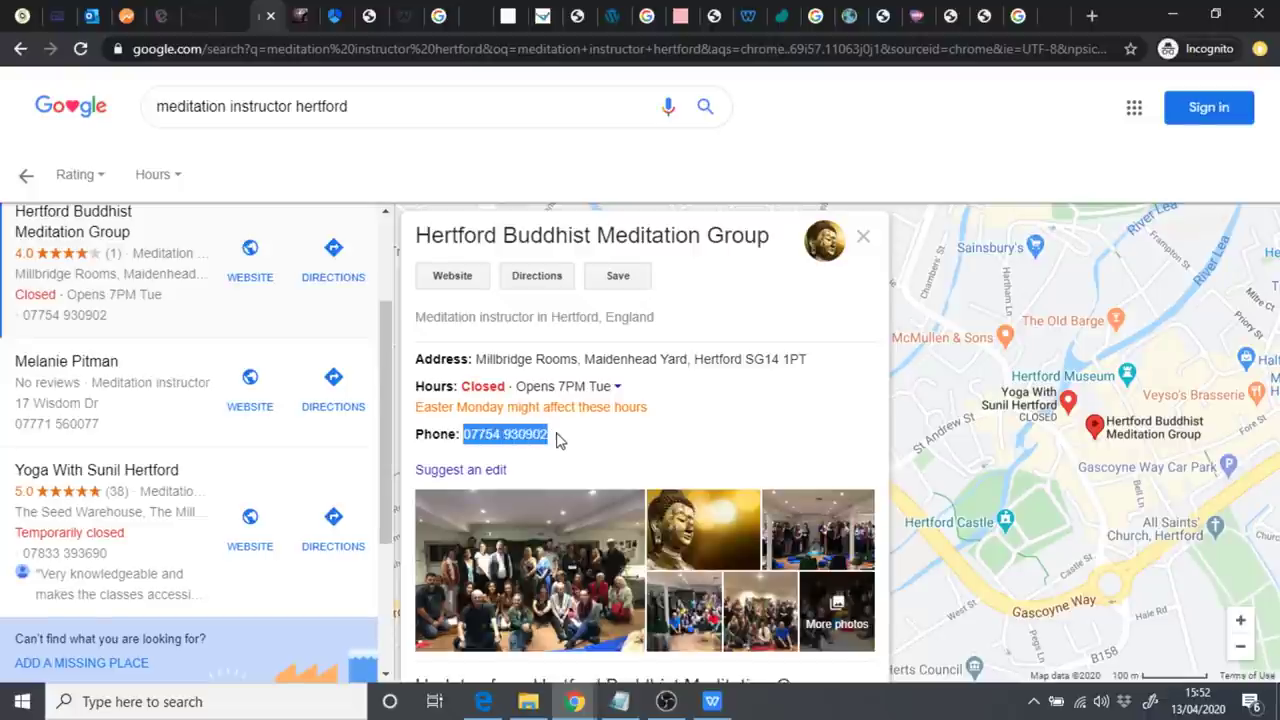
pyautogui.click(712, 701)
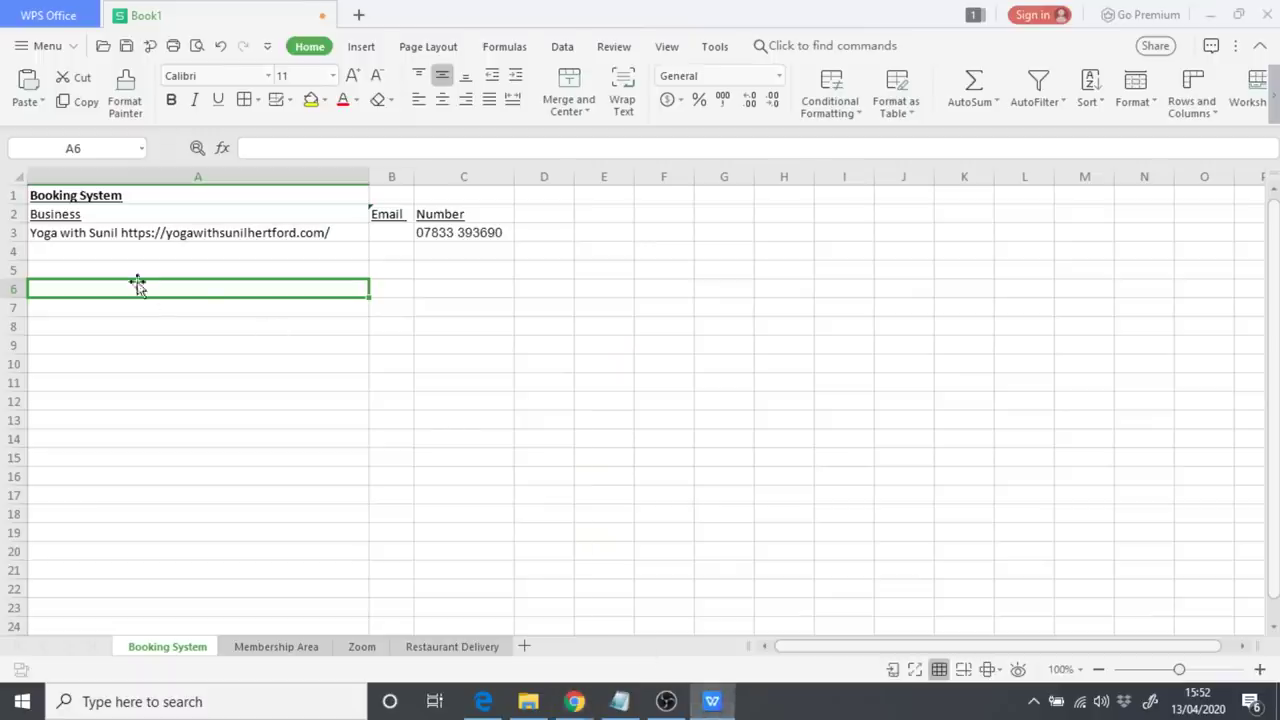
# - Enter Hertford Buddhist Group in A4 and paste its phone number into C4
pyautogui.click(111, 258)
pyautogui.write('Hertfor')
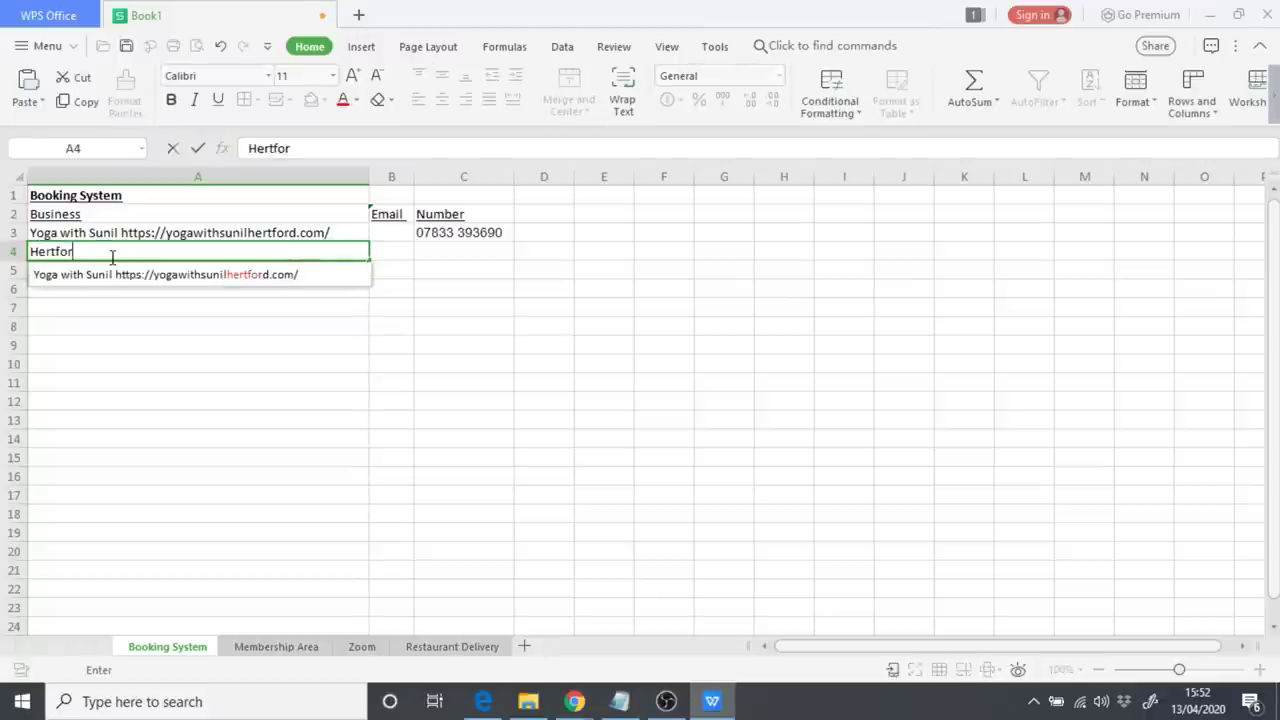
pyautogui.write('d Buddhus')
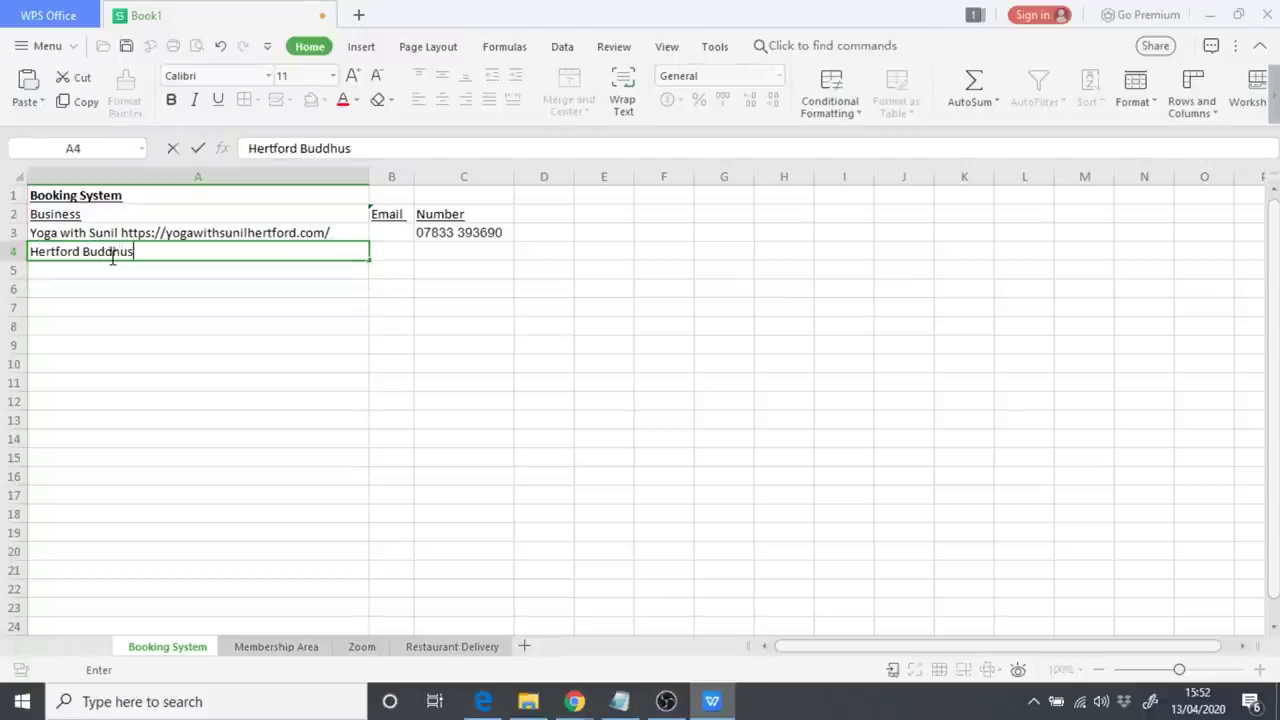
pyautogui.write('t Go')
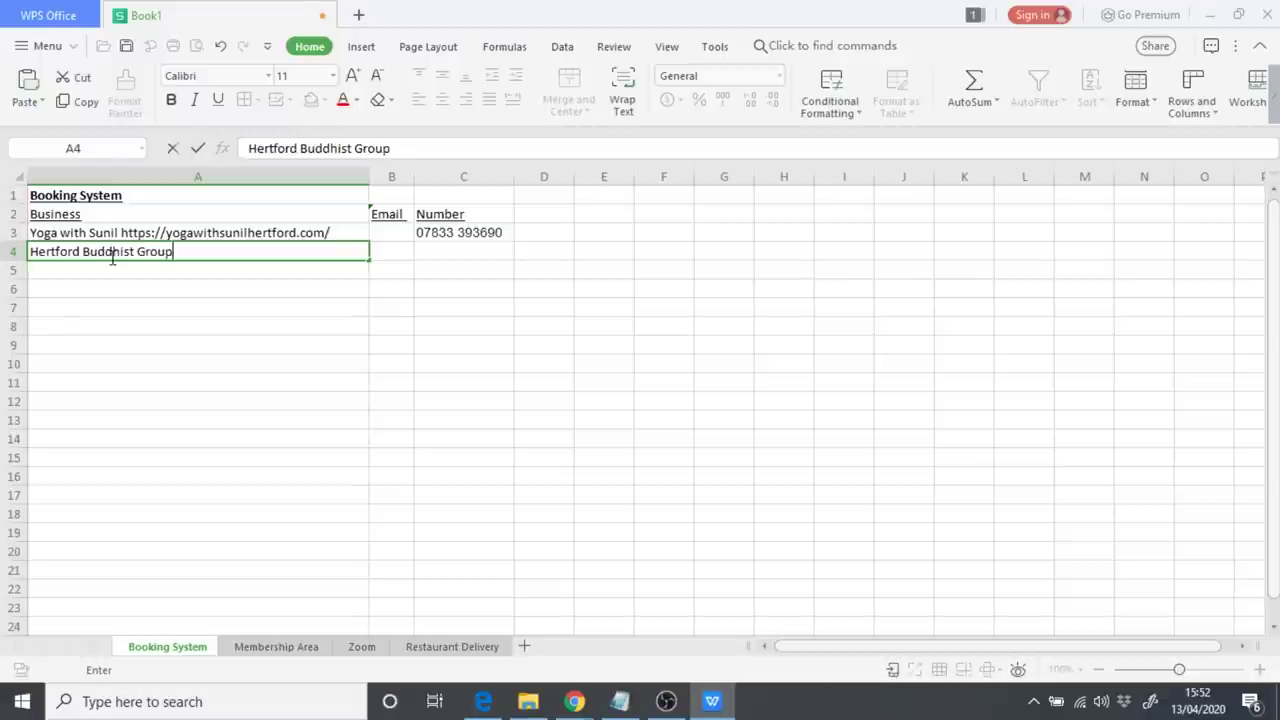
pyautogui.write('up')
pyautogui.press('Tab')
pyautogui.press('Tab')
pyautogui.hotkey('ctrl', 'v')
pyautogui.click(239, 309)
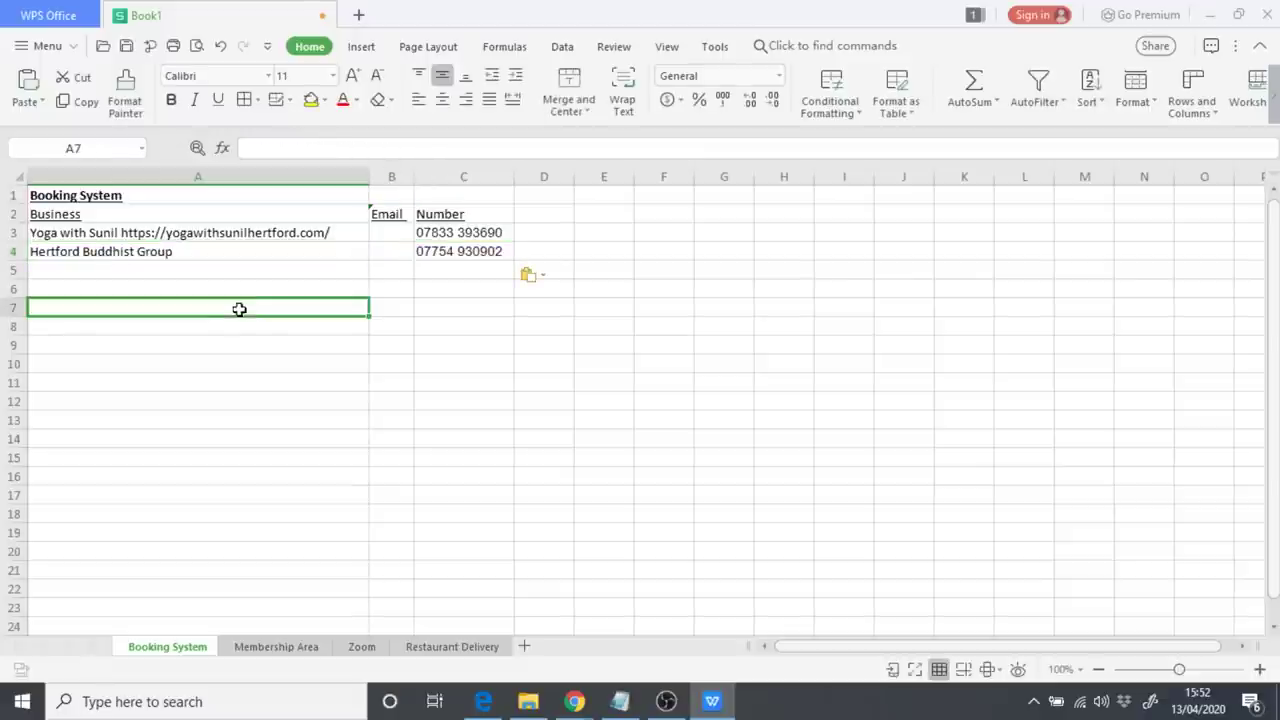
# - Edit A3's web address to add a space after https, then return to the map search
pyautogui.click(201, 253)
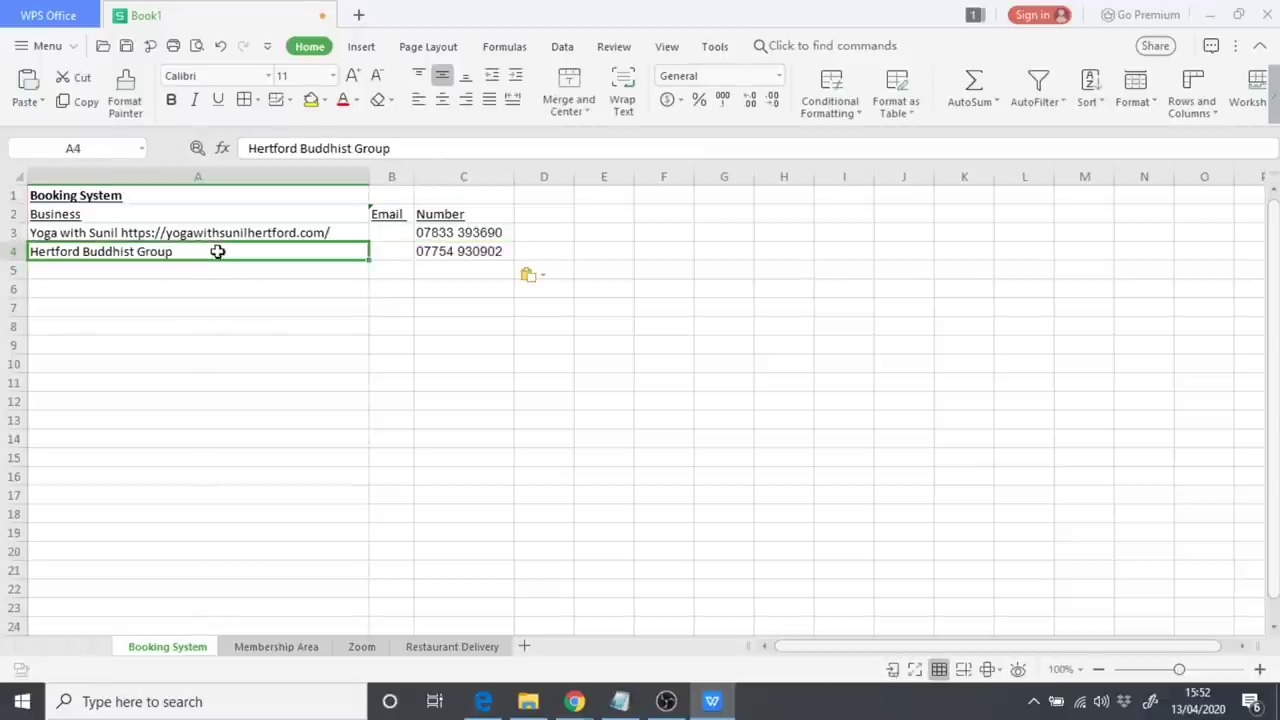
pyautogui.doubleClick(151, 232)
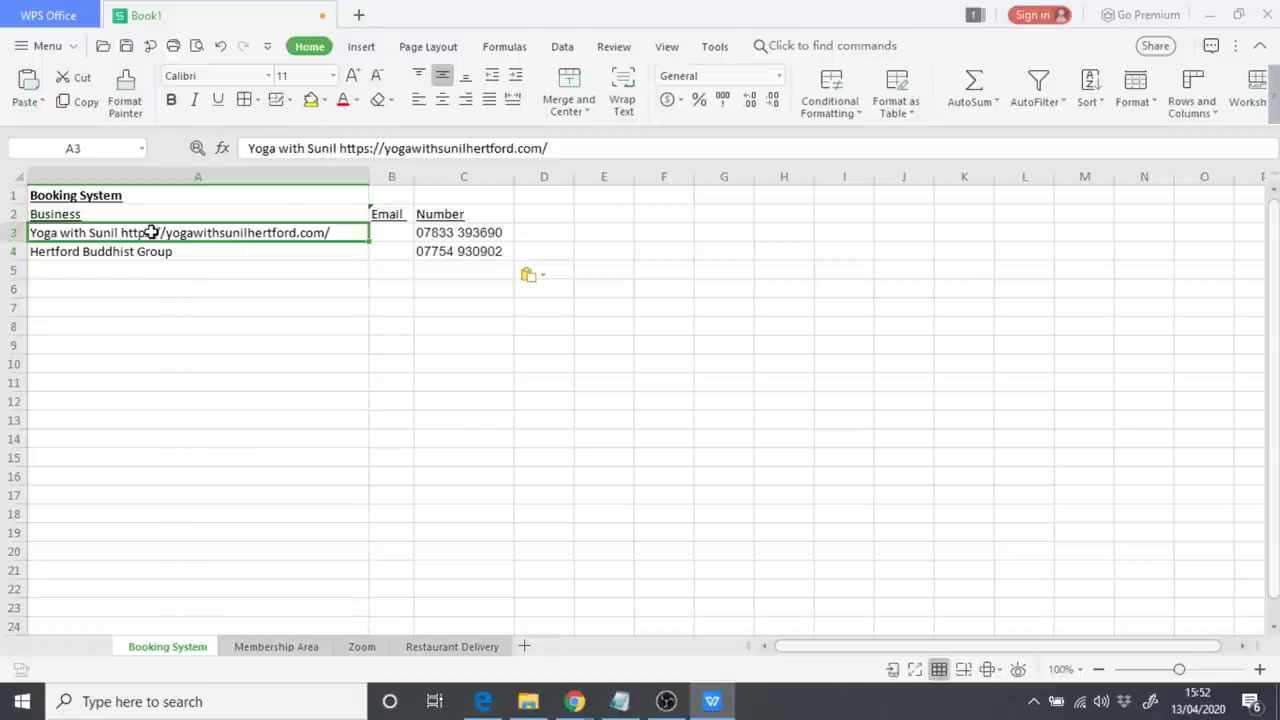
pyautogui.click(199, 289)
pyautogui.moveTo(571, 706)
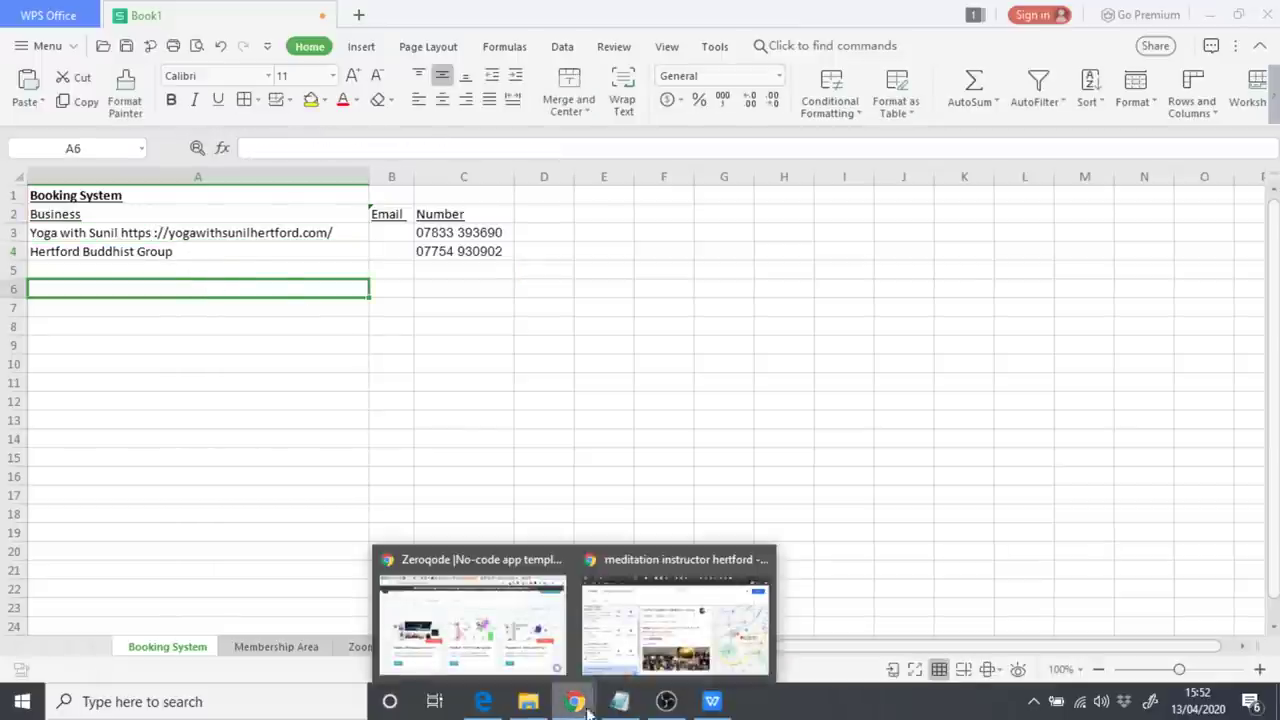
pyautogui.click(676, 622)
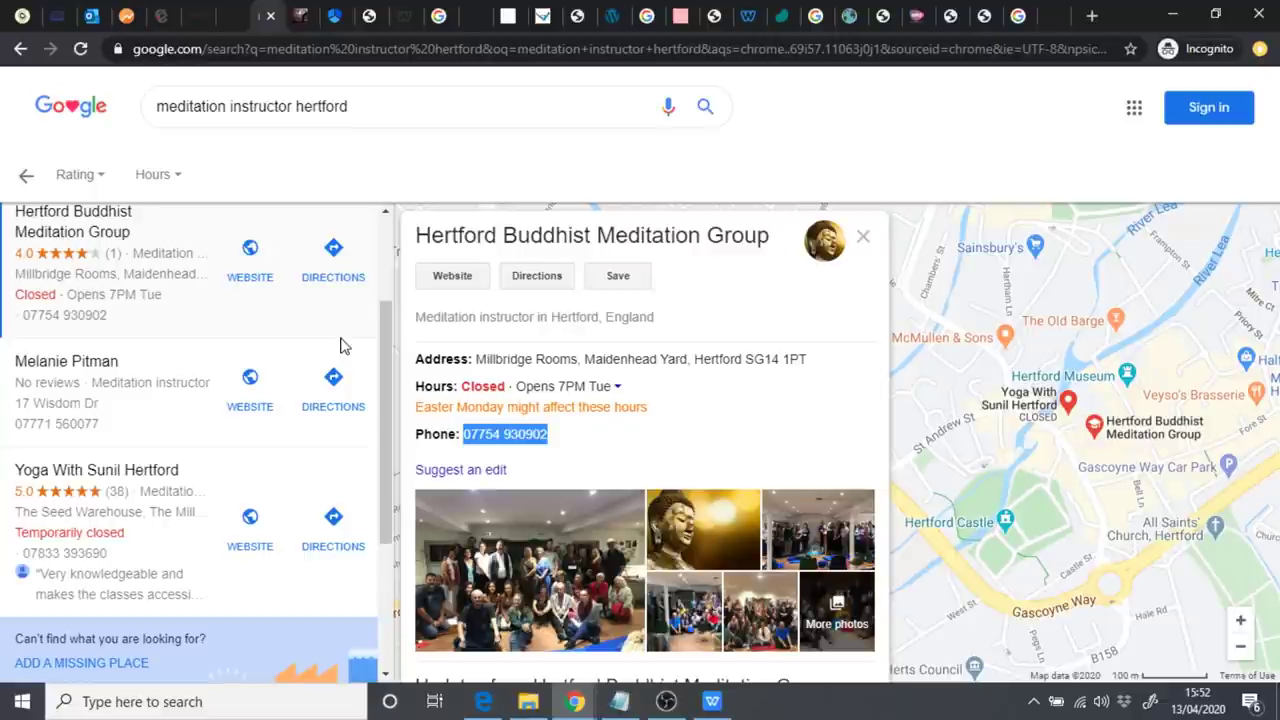
pyautogui.click(712, 701)
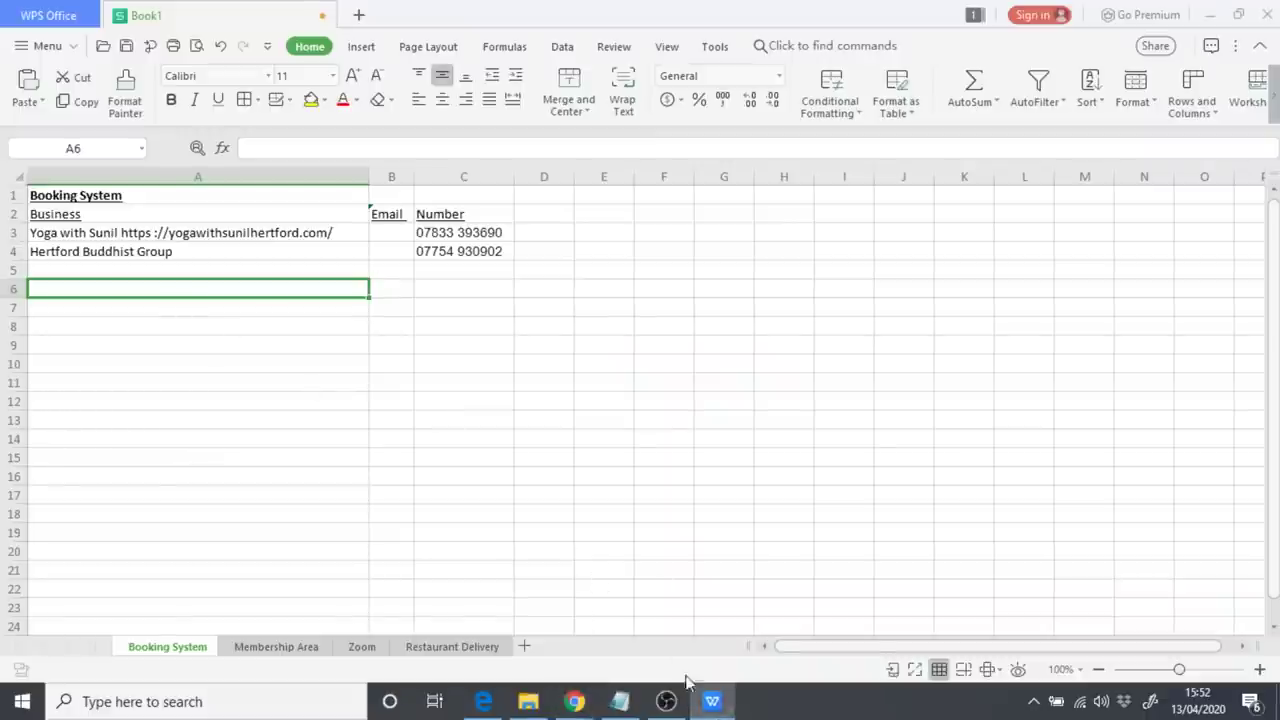
pyautogui.click(712, 701)
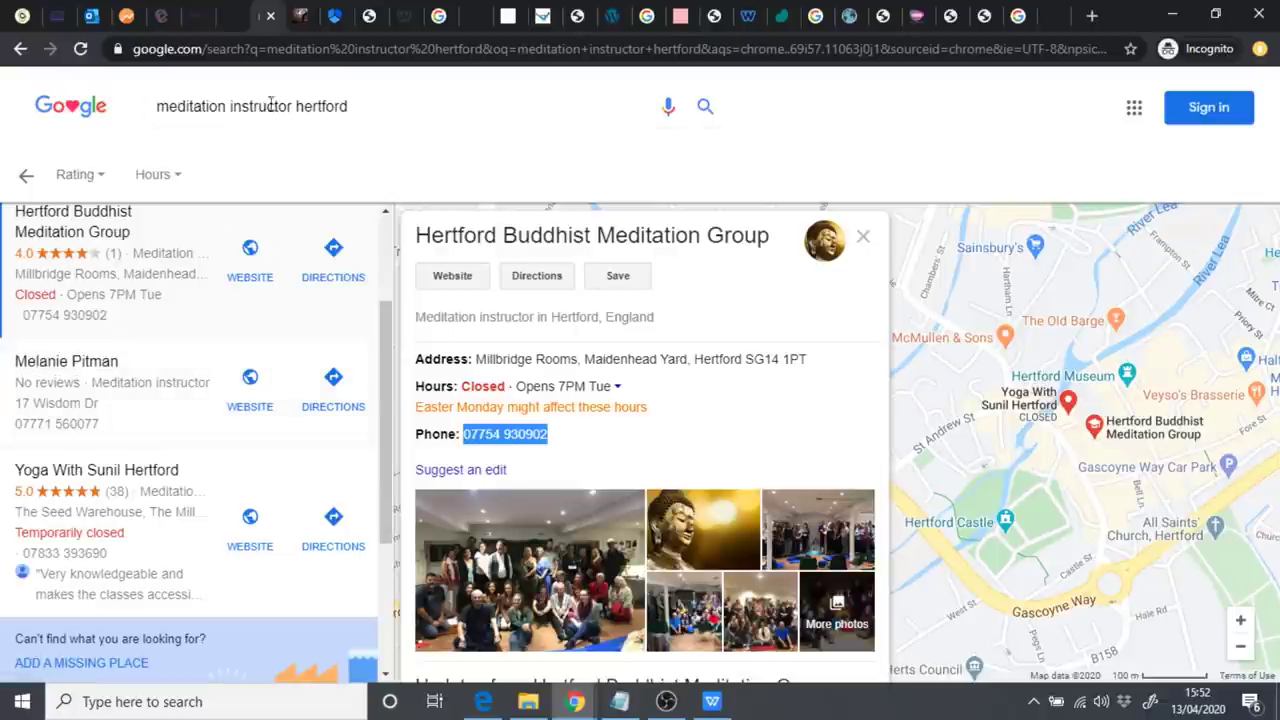
# - Browse the mel-reiki.com contact-bookings page and its Bookwhen online schedule
pyautogui.click(400, 15)
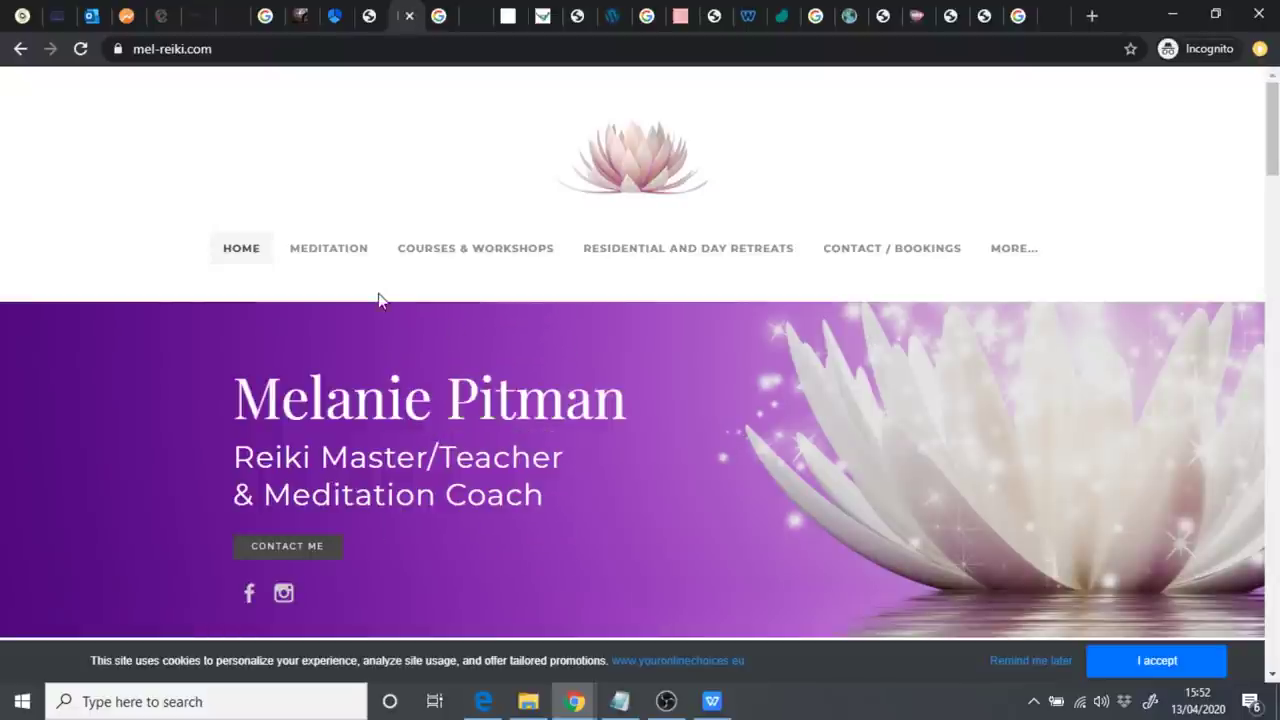
pyautogui.moveTo(483, 252)
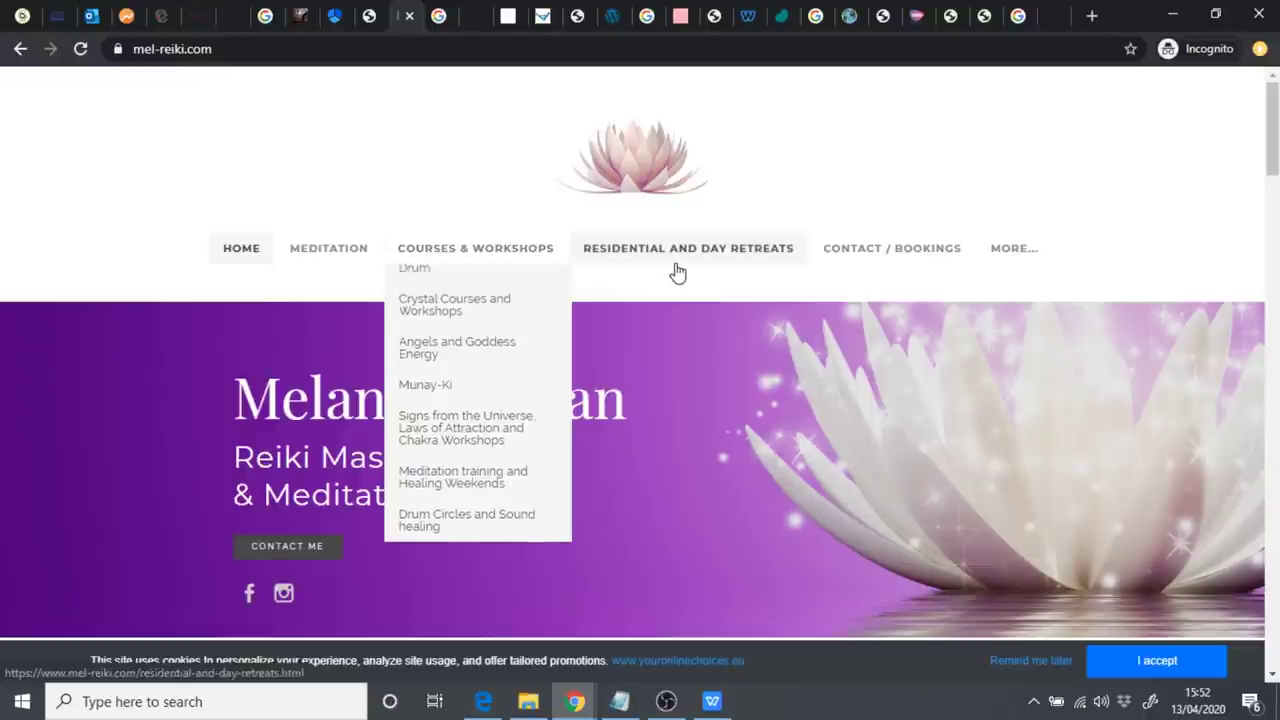
pyautogui.click(920, 253)
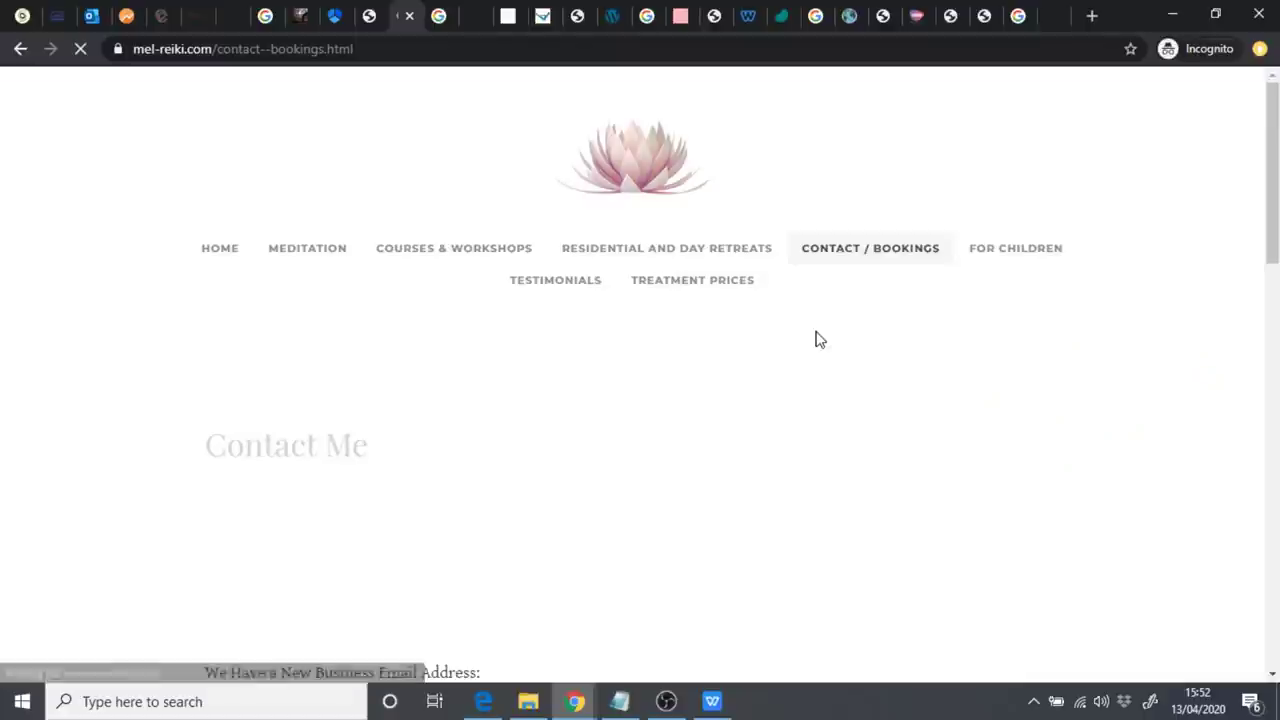
pyautogui.scroll(-3, 816, 334)
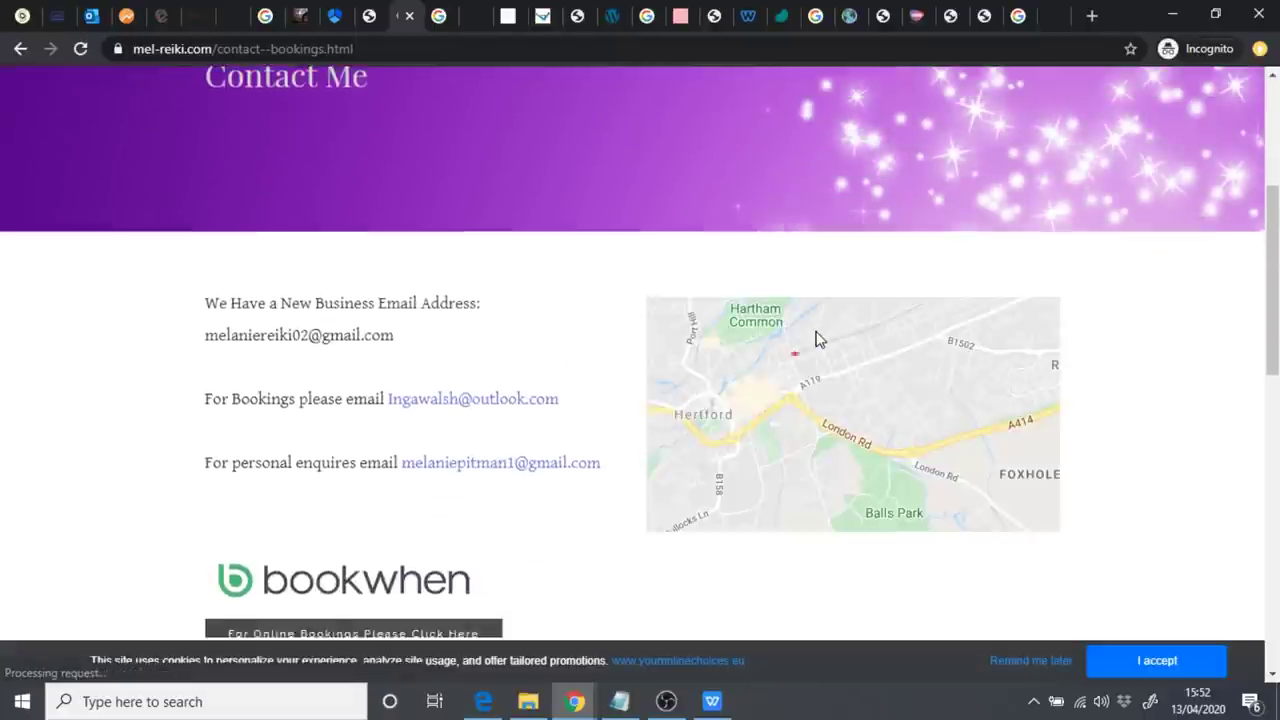
pyautogui.scroll(-2, 816, 338)
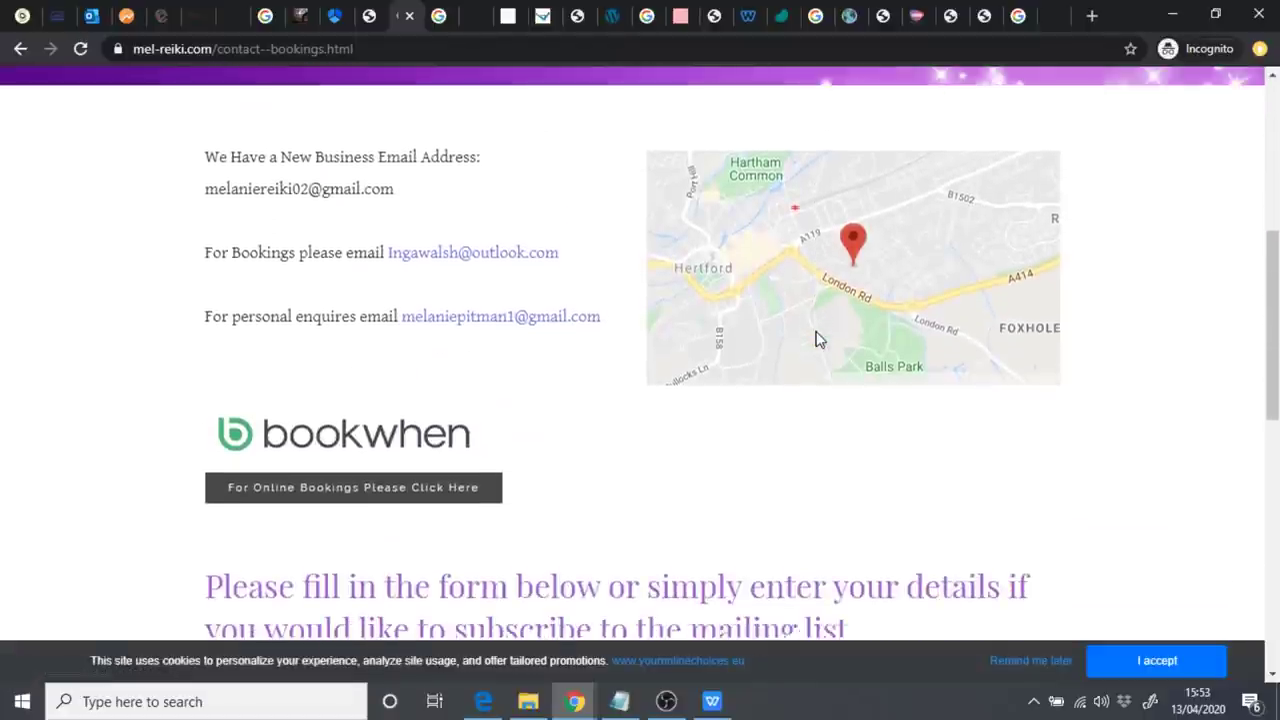
pyautogui.click(294, 455)
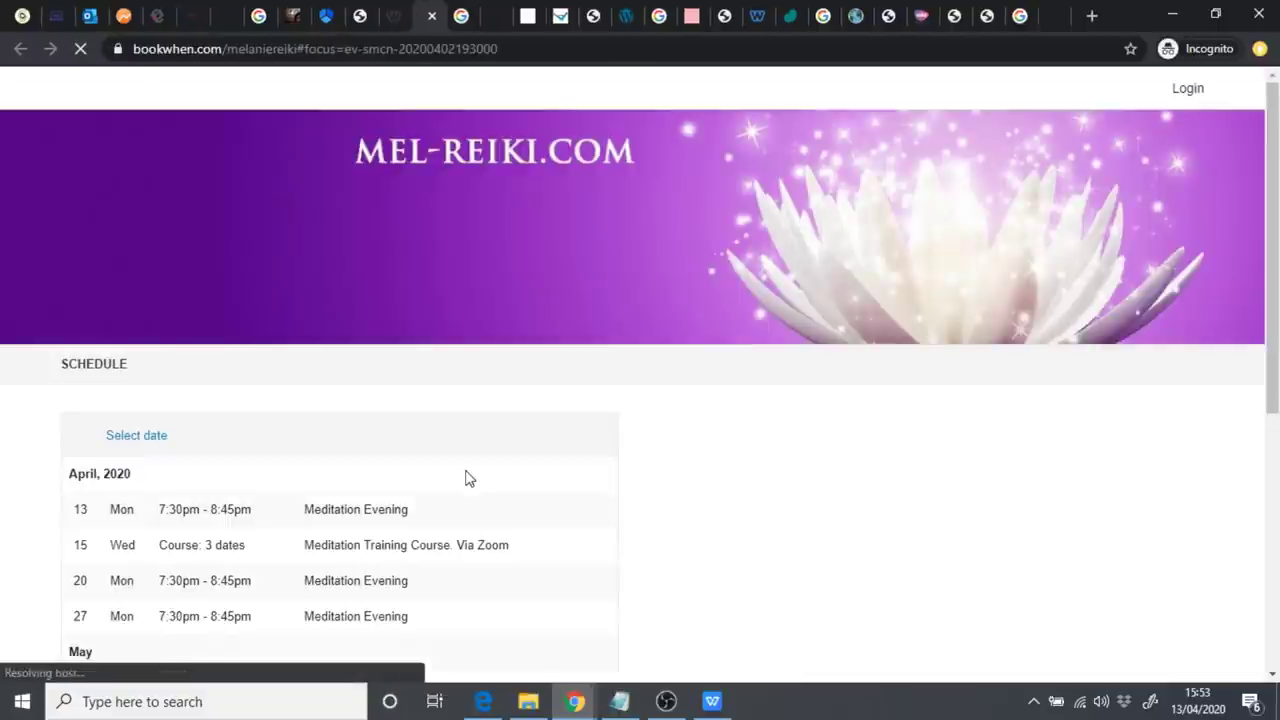
pyautogui.scroll(-2, 465, 478)
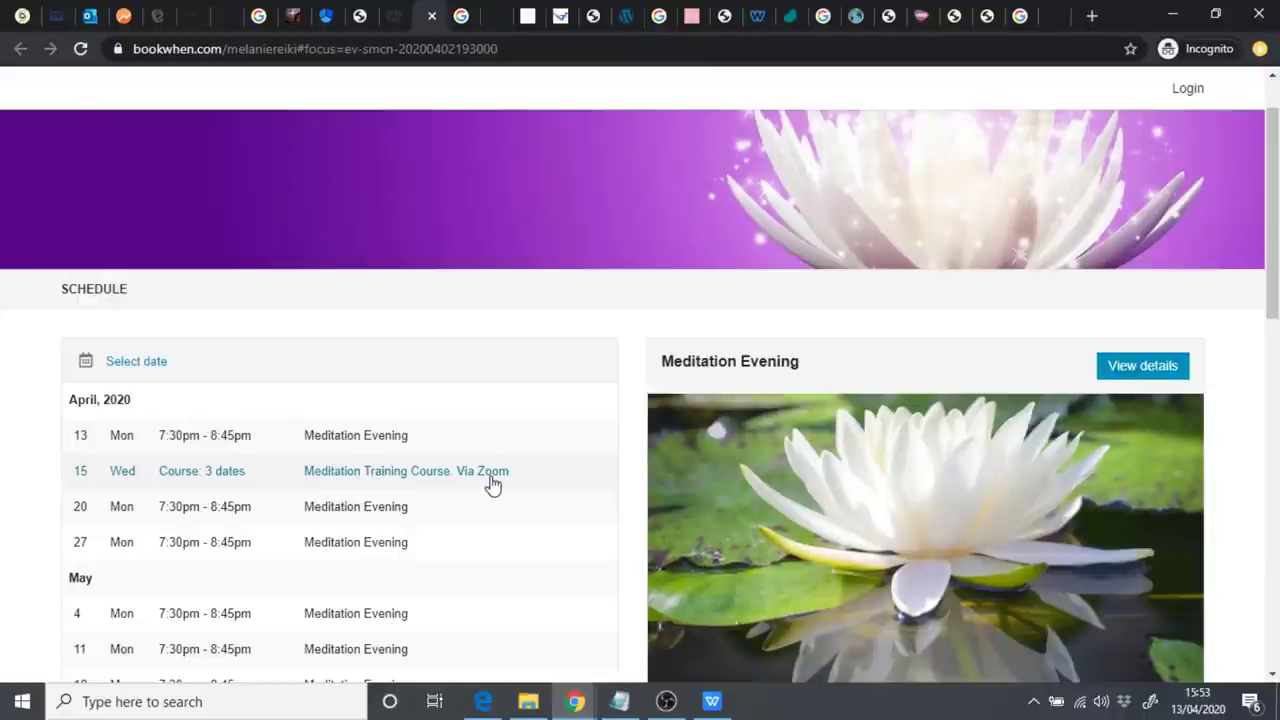
pyautogui.scroll(-1, 493, 485)
pyautogui.scroll(-2, 493, 485)
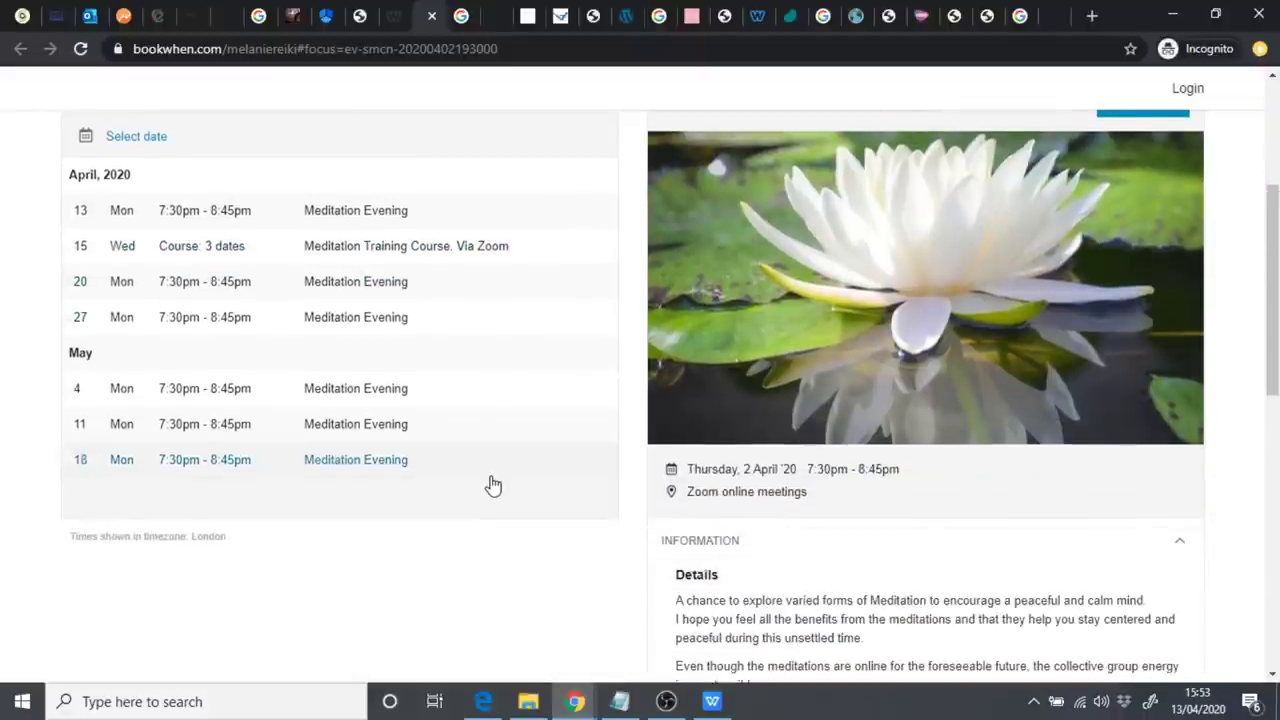
pyautogui.scroll(-2, 493, 485)
pyautogui.scroll(5, 493, 485)
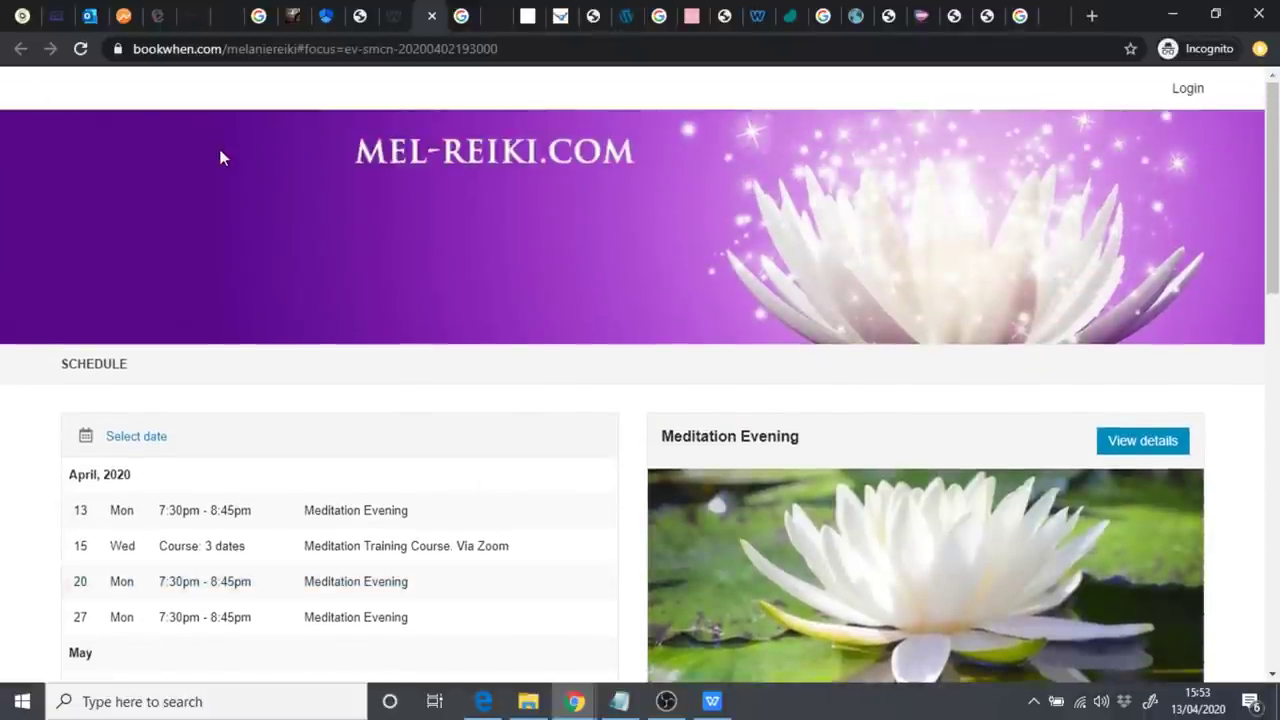
# - Close the Bookwhen schedule and copy the bookings e-mail address from the contact page
pyautogui.click(431, 17)
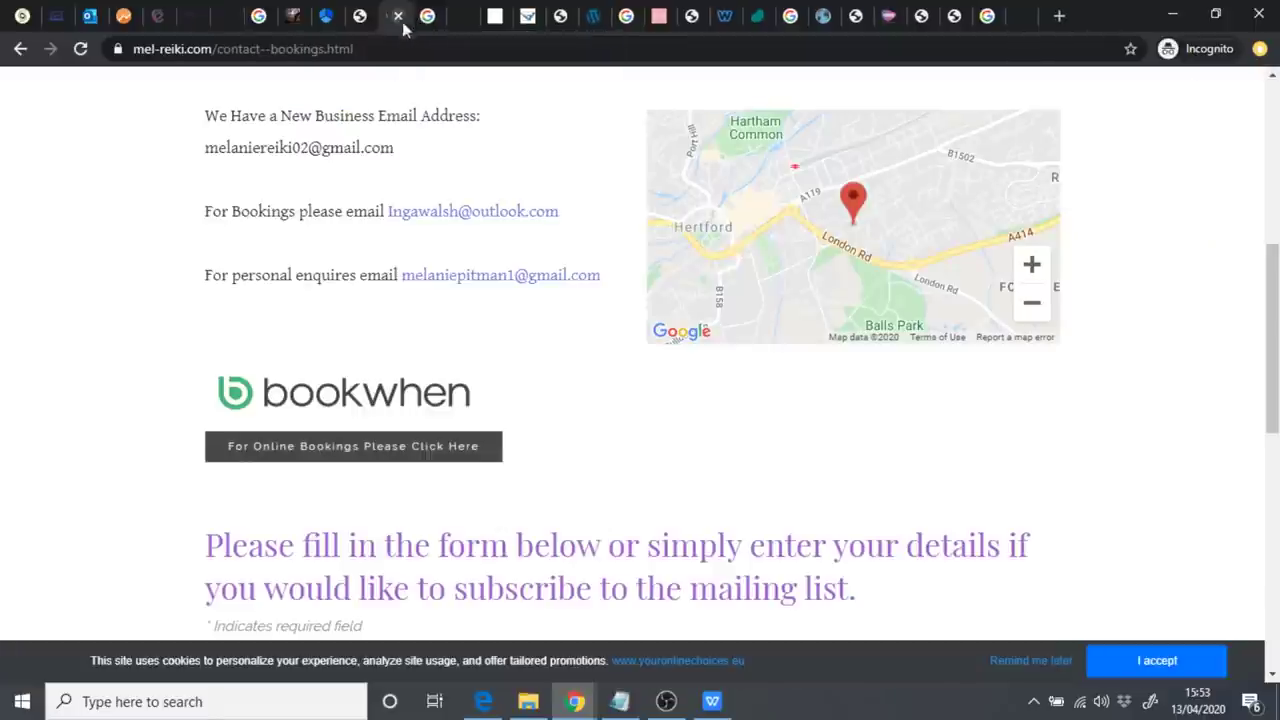
pyautogui.scroll(1, 545, 381)
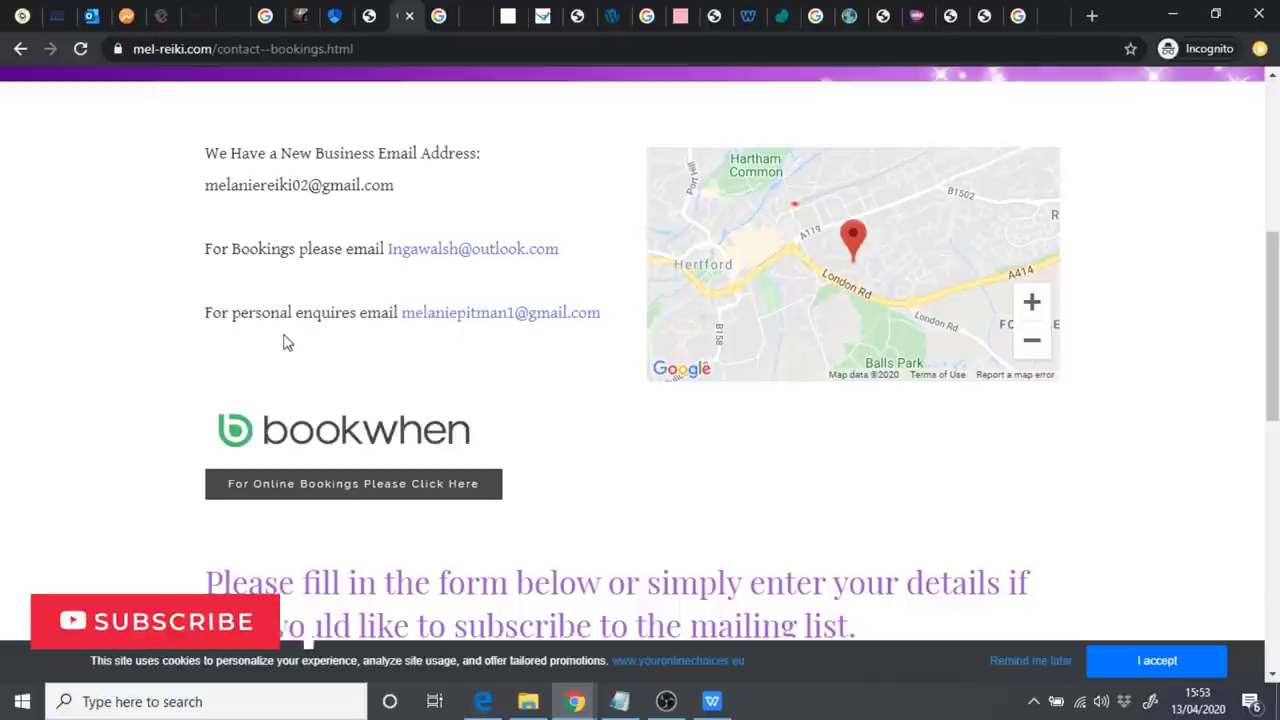
pyautogui.moveTo(583, 257); pyautogui.dragTo(386, 254)
pyautogui.hotkey('ctrl', 'c')
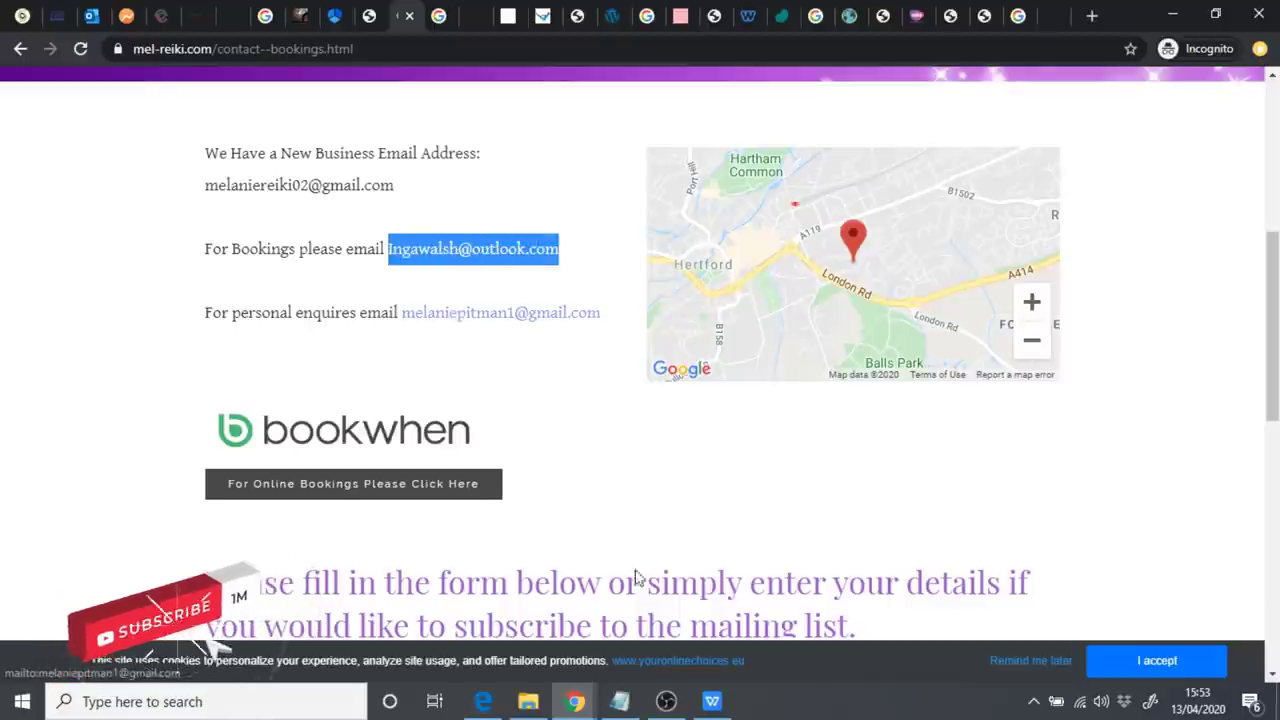
pyautogui.hotkey('alt', 'Tab')
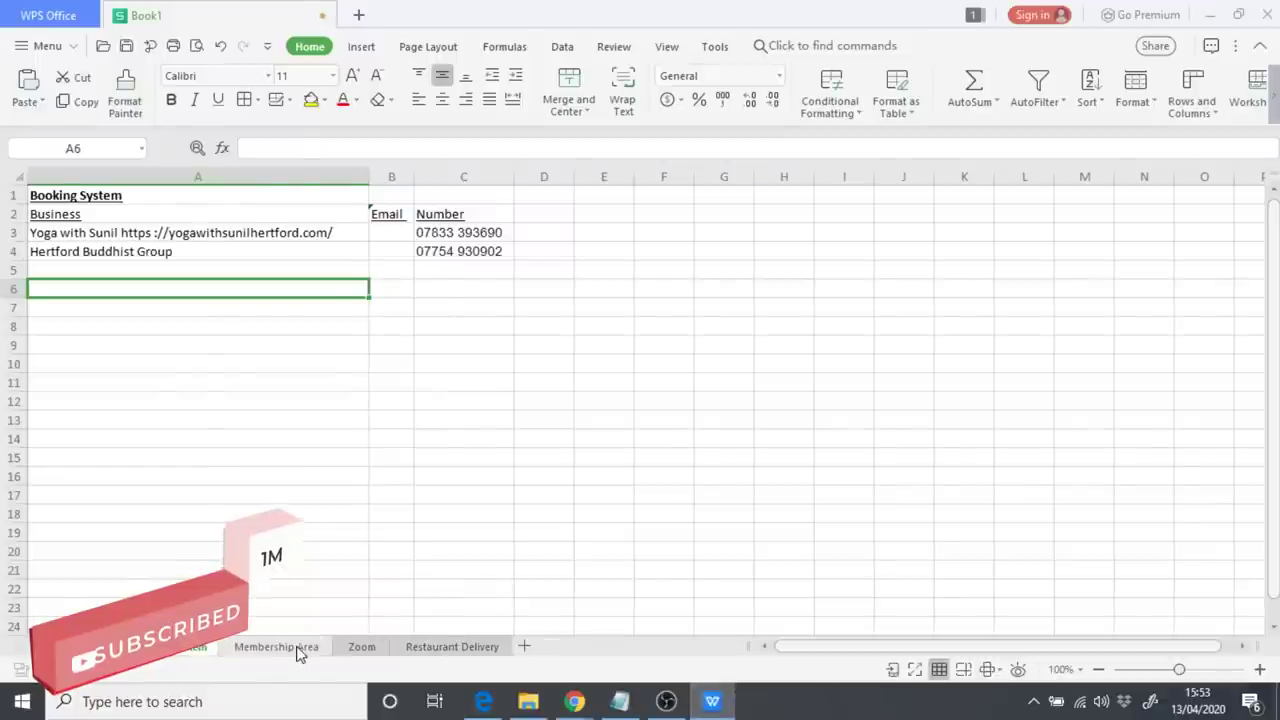
# - On the Membership Area sheet, enter 'Mediation' in A3, paste the bookings e-mail into B3, and widen columns A and B
pyautogui.click(276, 646)
pyautogui.click(68, 236)
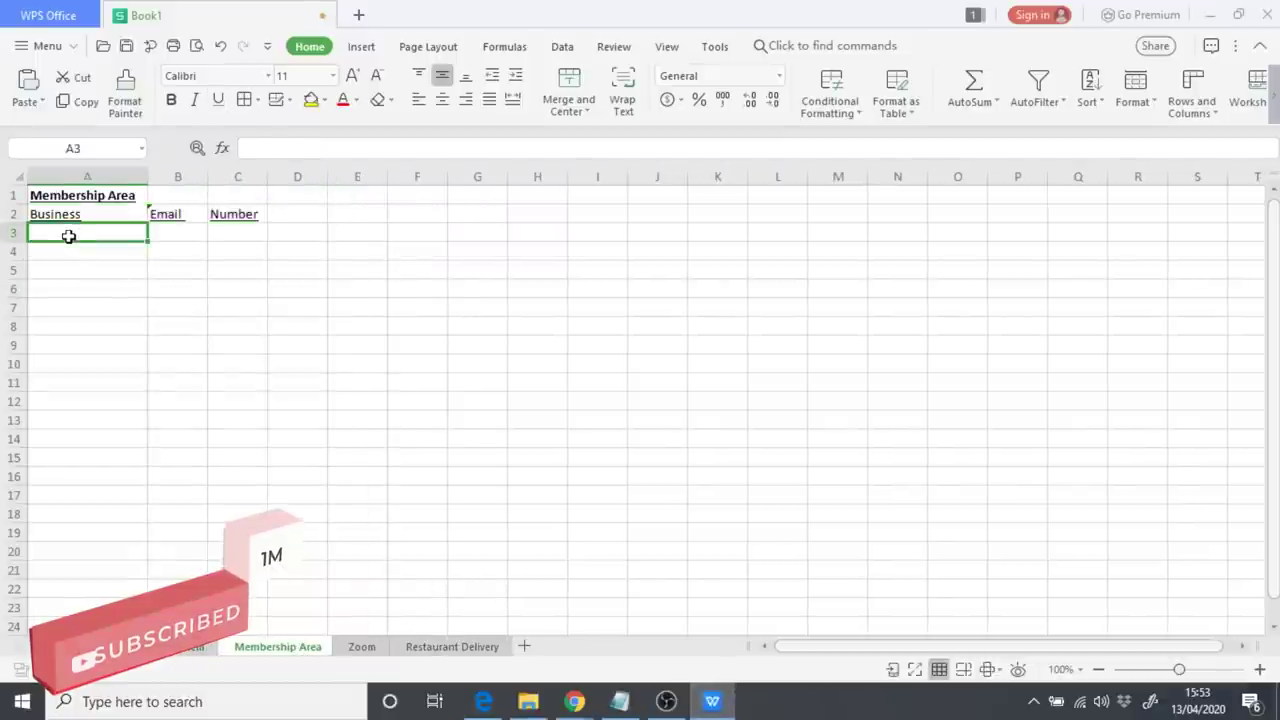
pyautogui.write('Mediation with Melani')
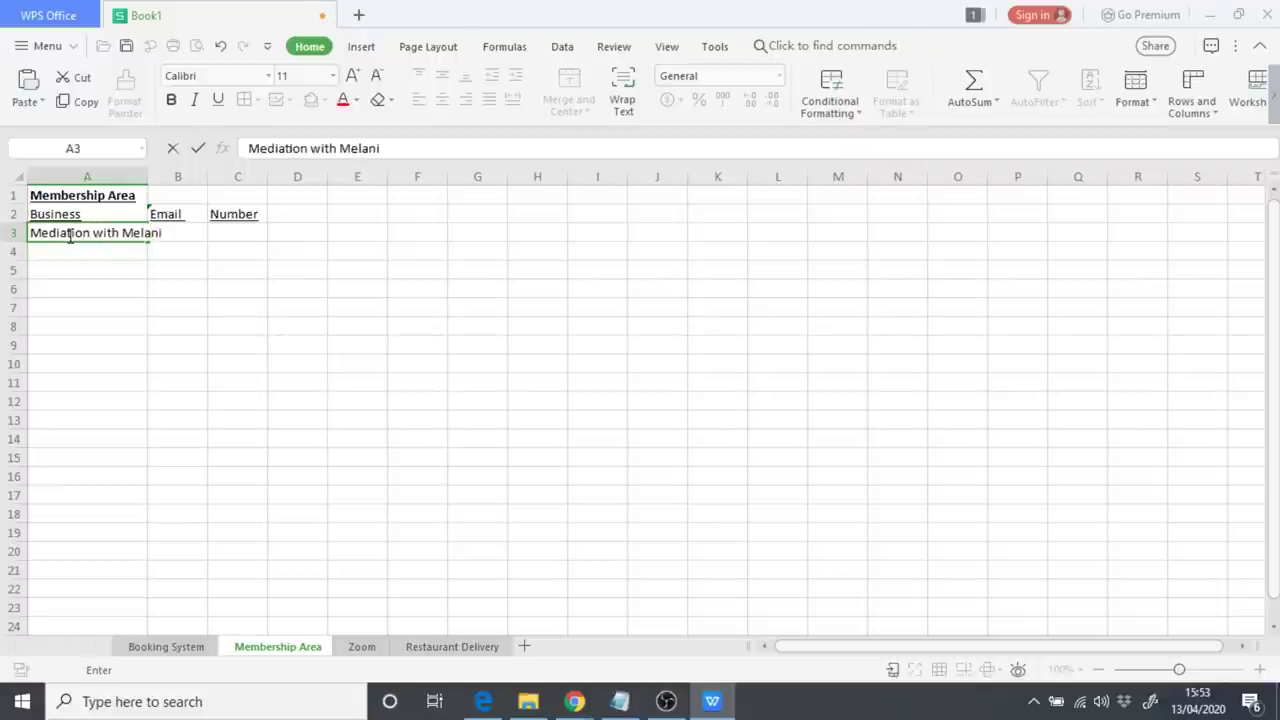
pyautogui.press('Return')
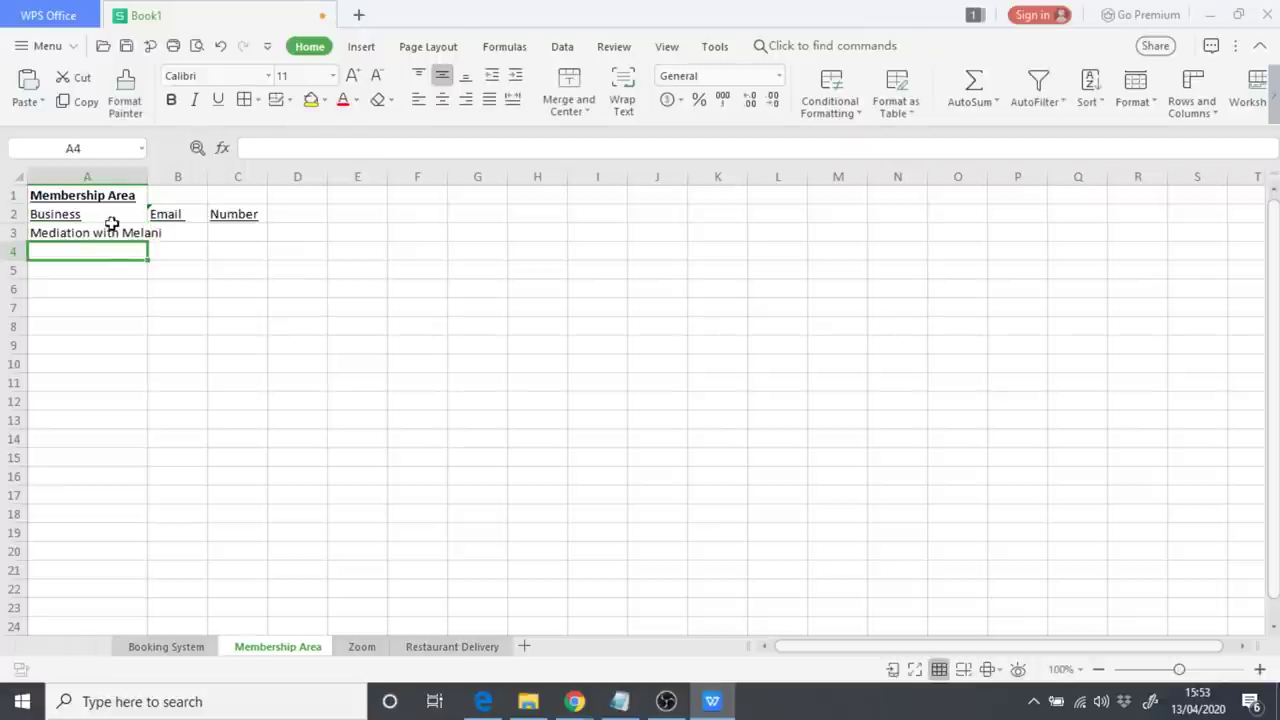
pyautogui.moveTo(149, 178); pyautogui.dragTo(195, 181)
pyautogui.click(220, 230)
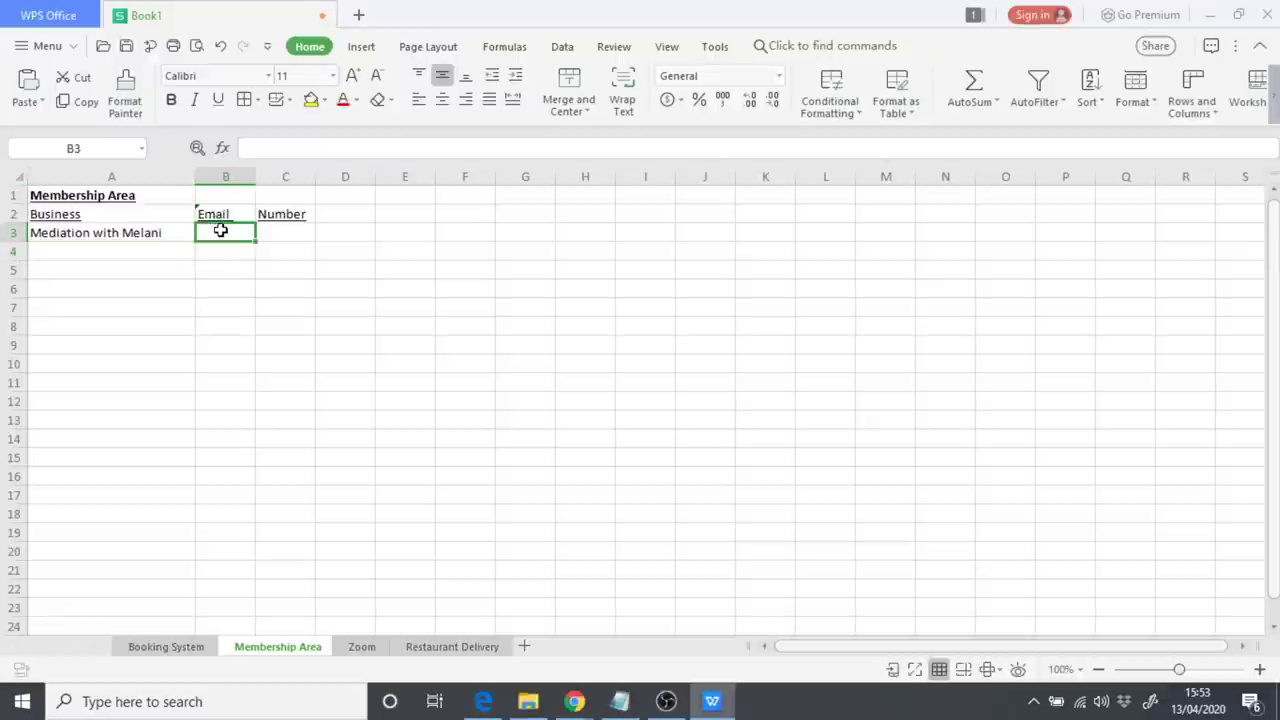
pyautogui.hotkey('ctrl', 'v')
pyautogui.doubleClick(254, 177)
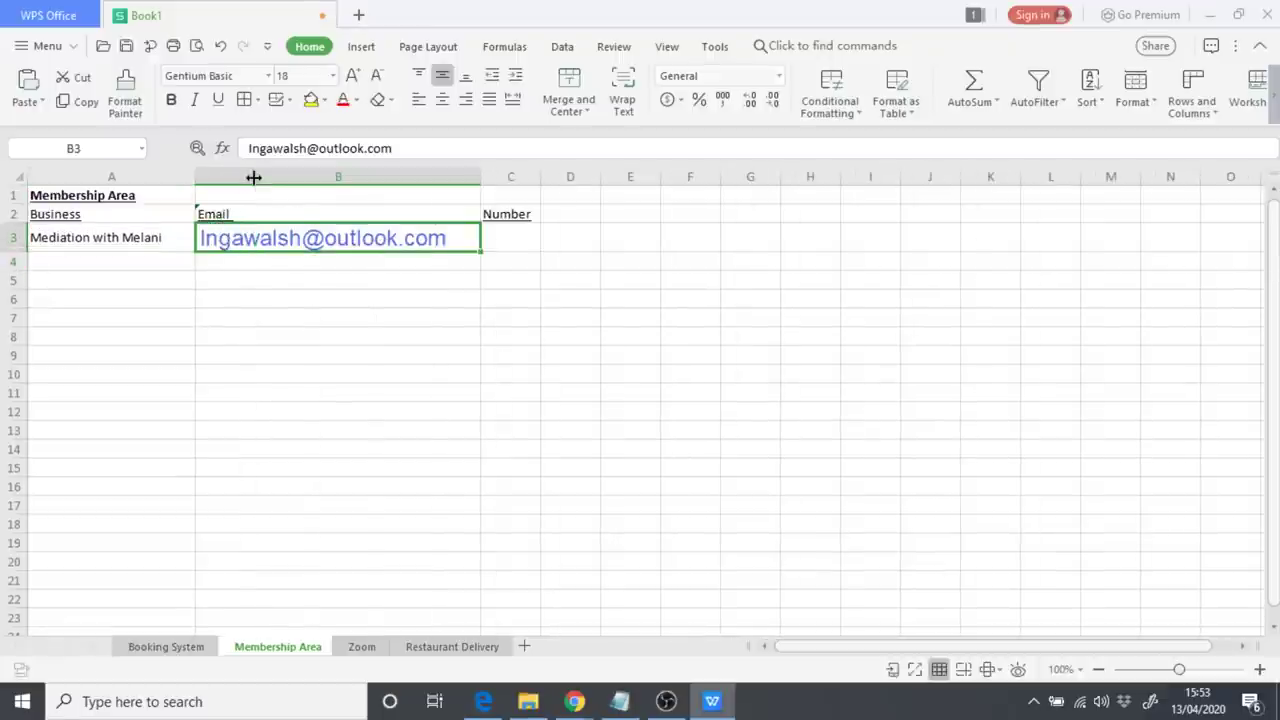
pyautogui.click(394, 297)
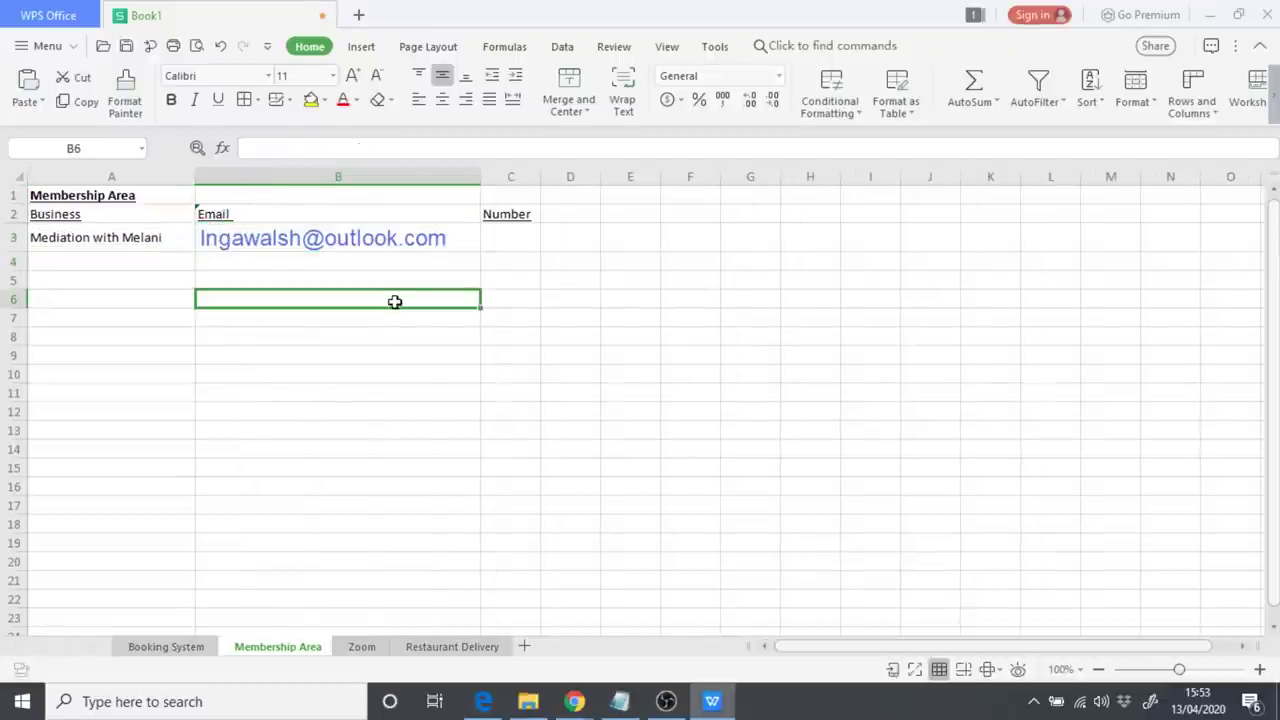
pyautogui.click(713, 703)
# - Look over the mel-reiki contact page, then return to the 'meditation instructor hertford' Google results
pyautogui.click(574, 524)
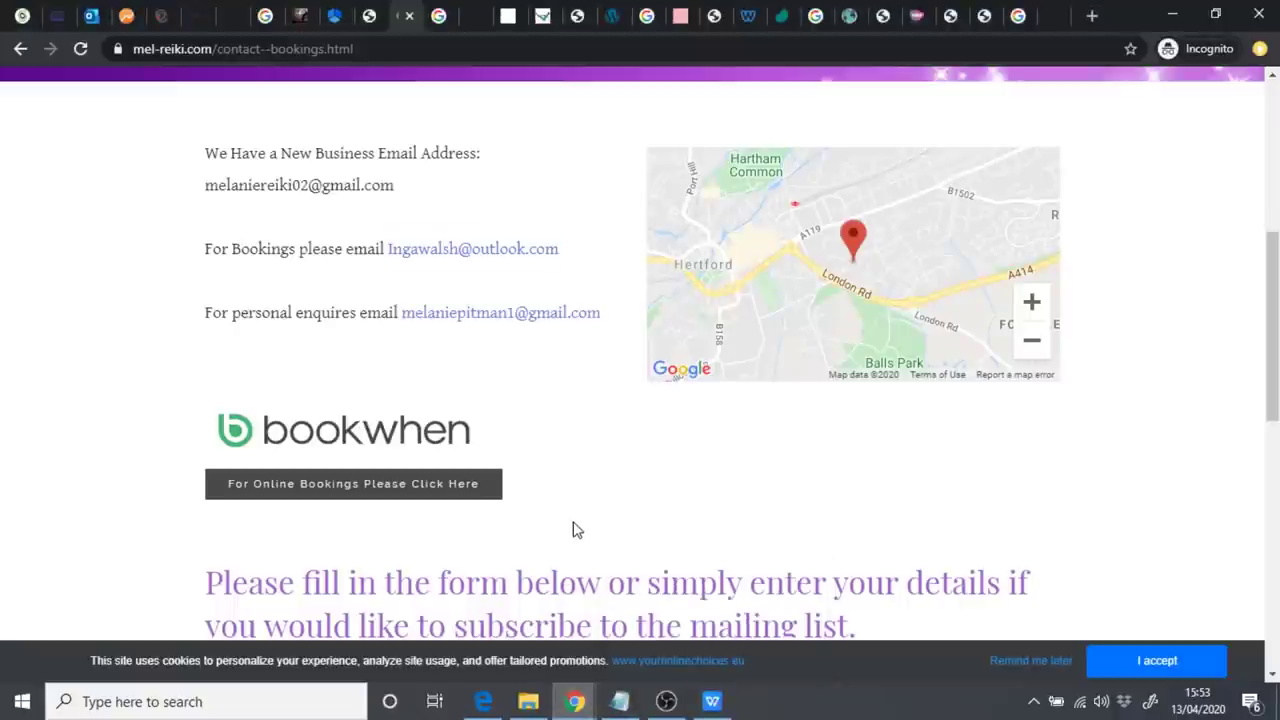
pyautogui.scroll(-1, 573, 521)
pyautogui.scroll(-6, 573, 521)
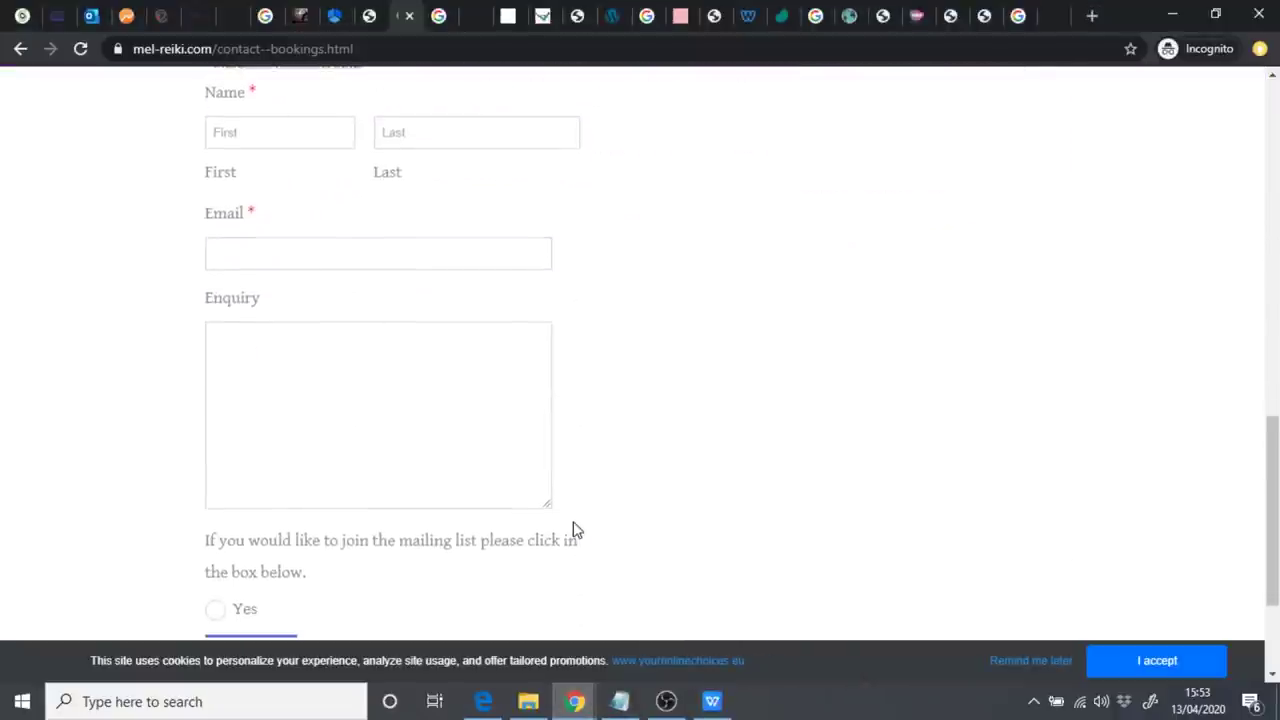
pyautogui.scroll(-1, 576, 530)
pyautogui.scroll(10, 576, 530)
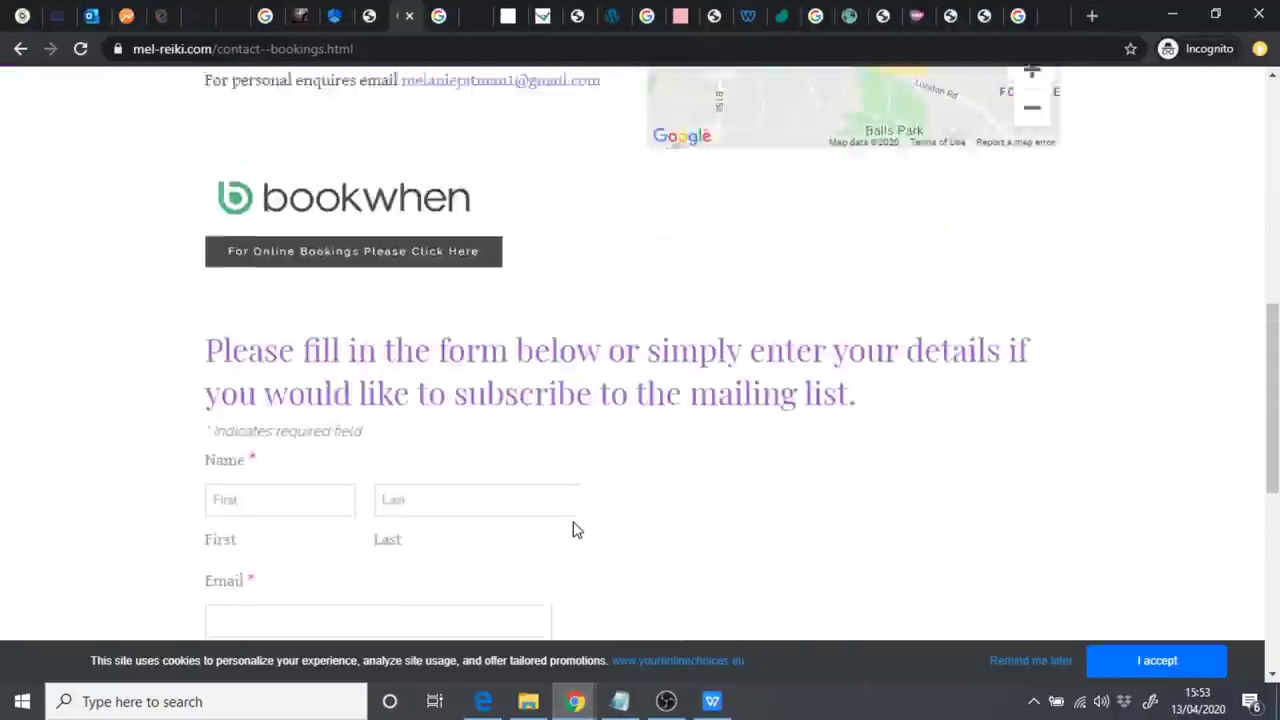
pyautogui.scroll(-2, 576, 530)
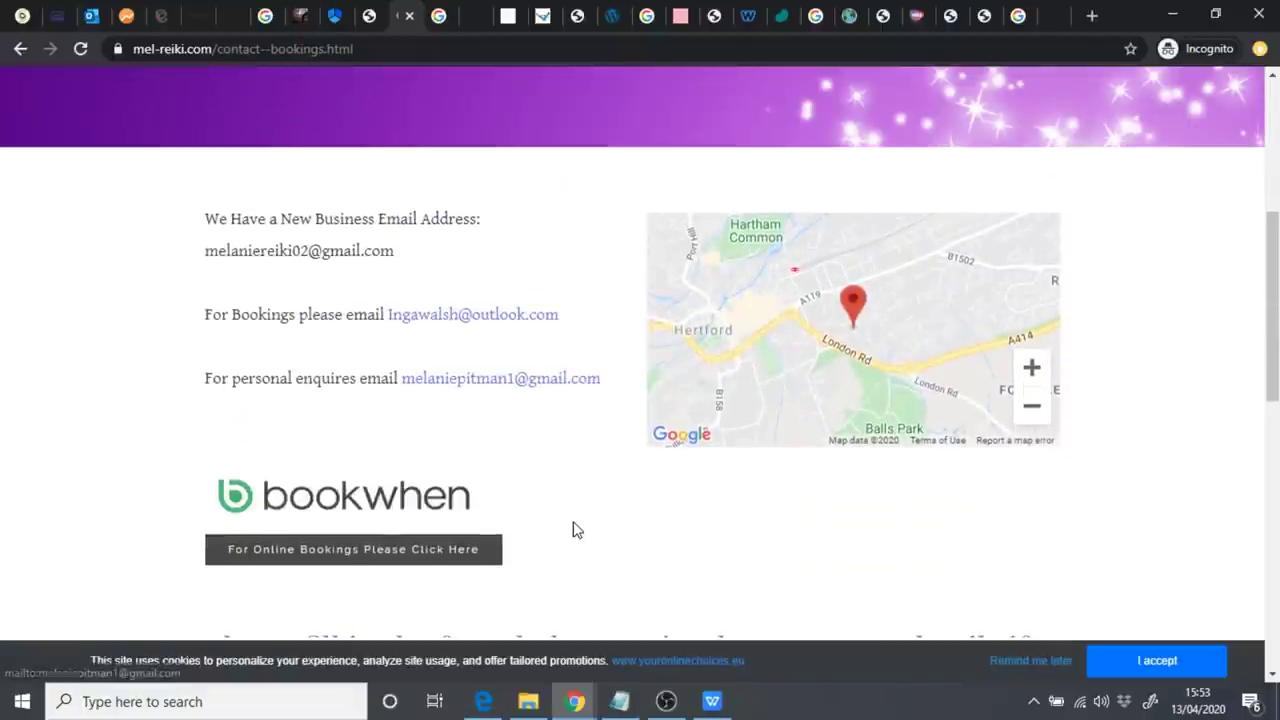
pyautogui.scroll(5, 576, 530)
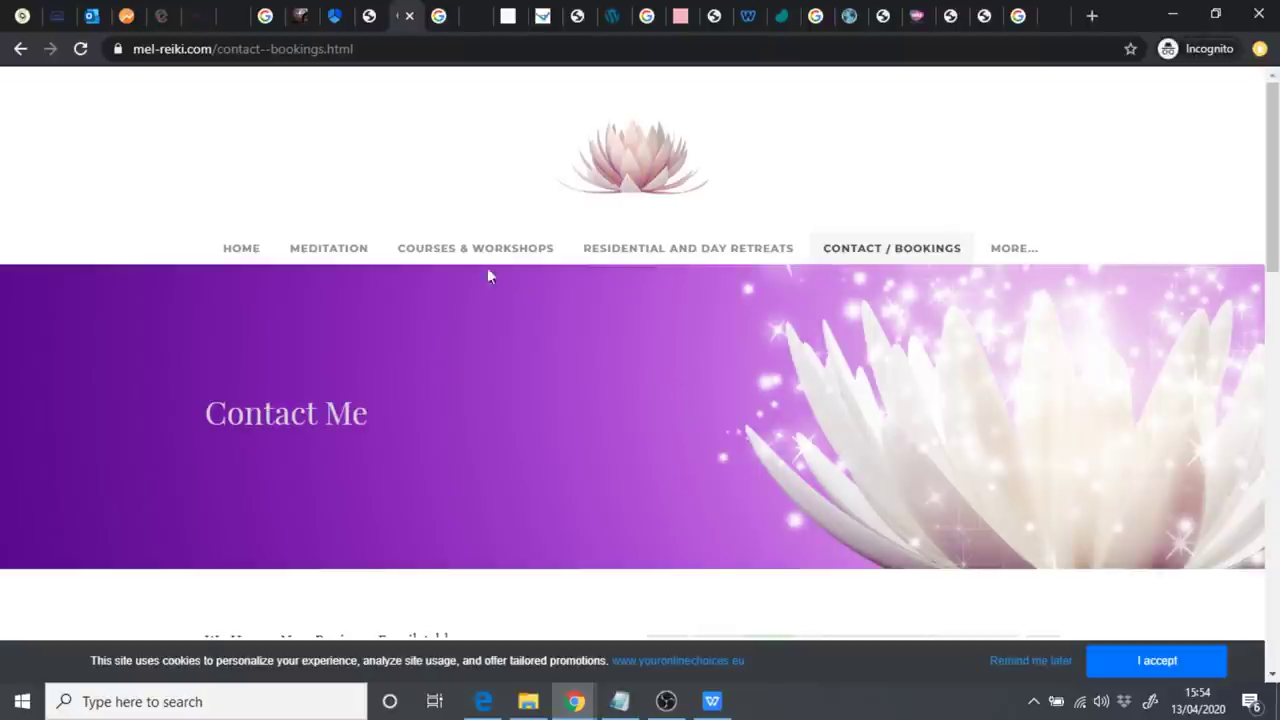
pyautogui.click(267, 25)
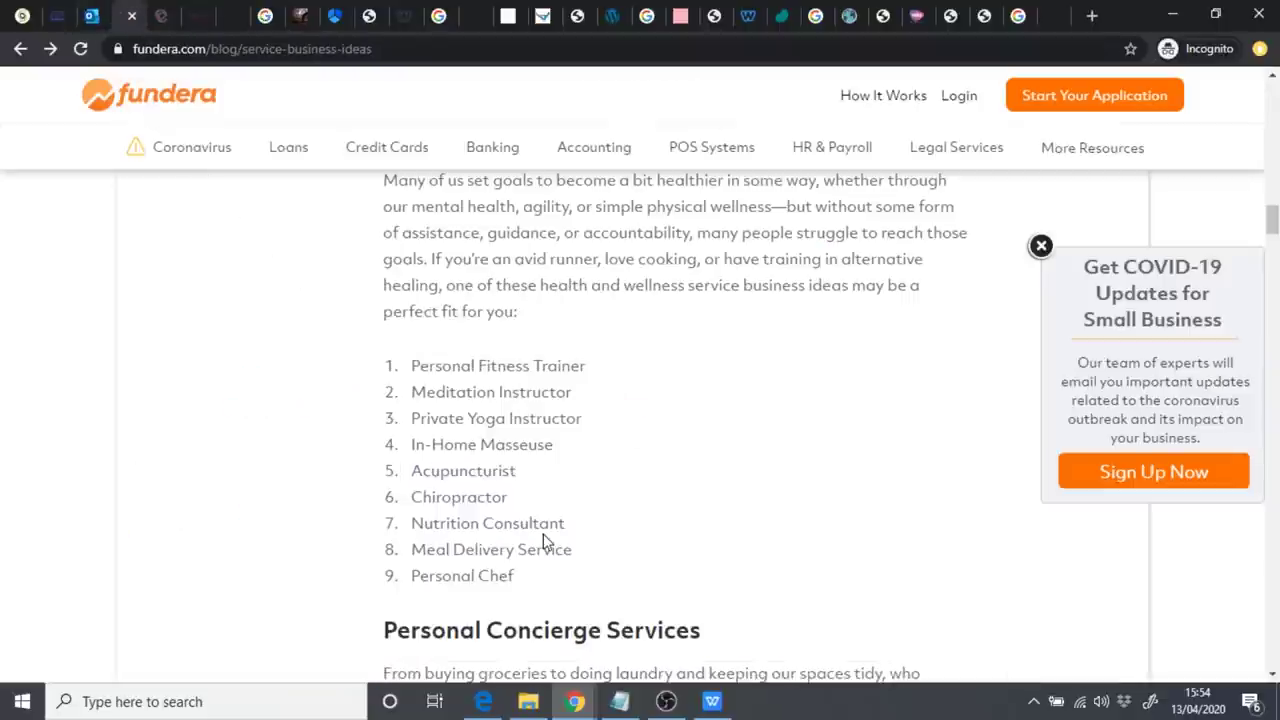
# - Browse Fundera's health and wellness ideas list, then go back to the meditation instructor results
pyautogui.scroll(-6, 545, 540)
pyautogui.scroll(-4, 545, 535)
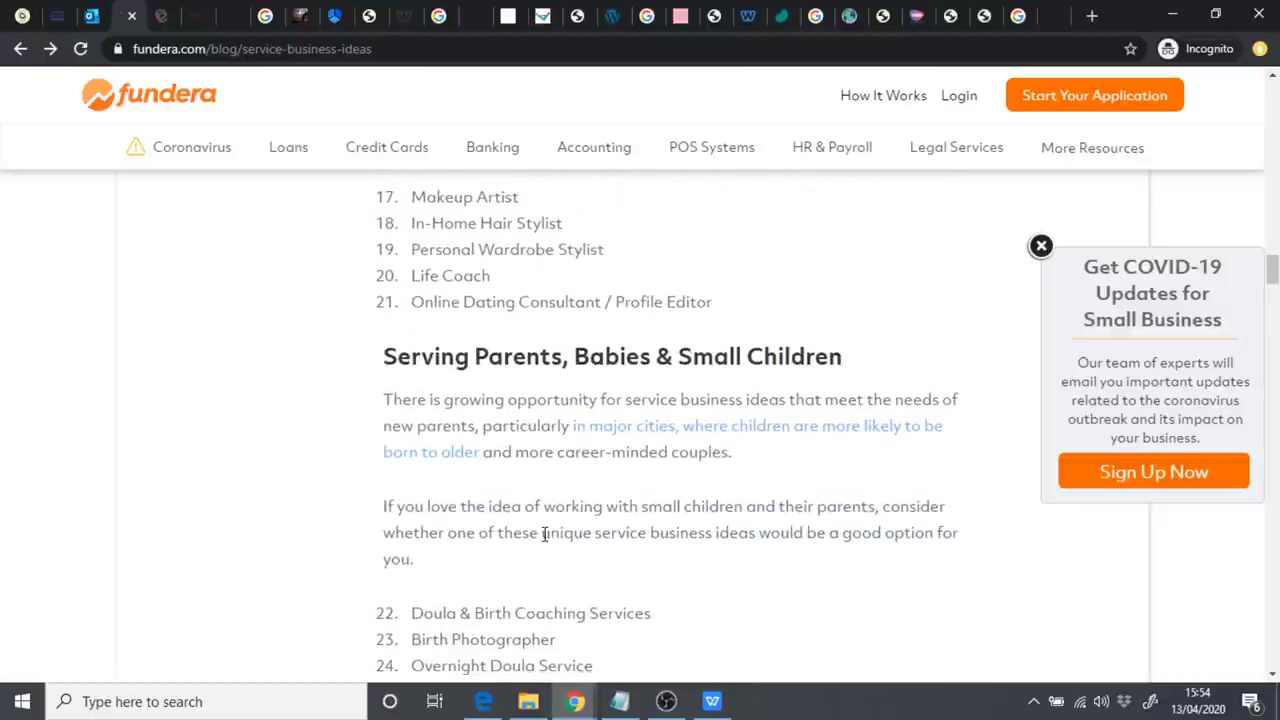
pyautogui.scroll(-1, 545, 535)
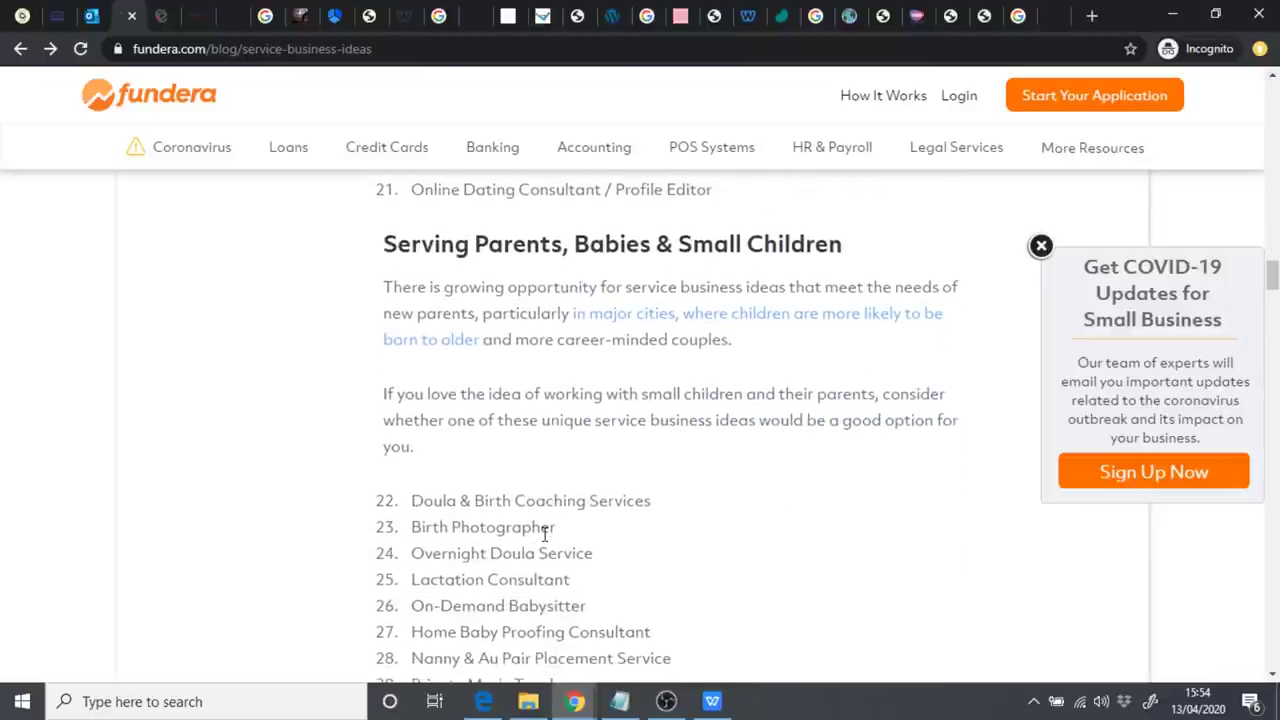
pyautogui.scroll(-2, 545, 535)
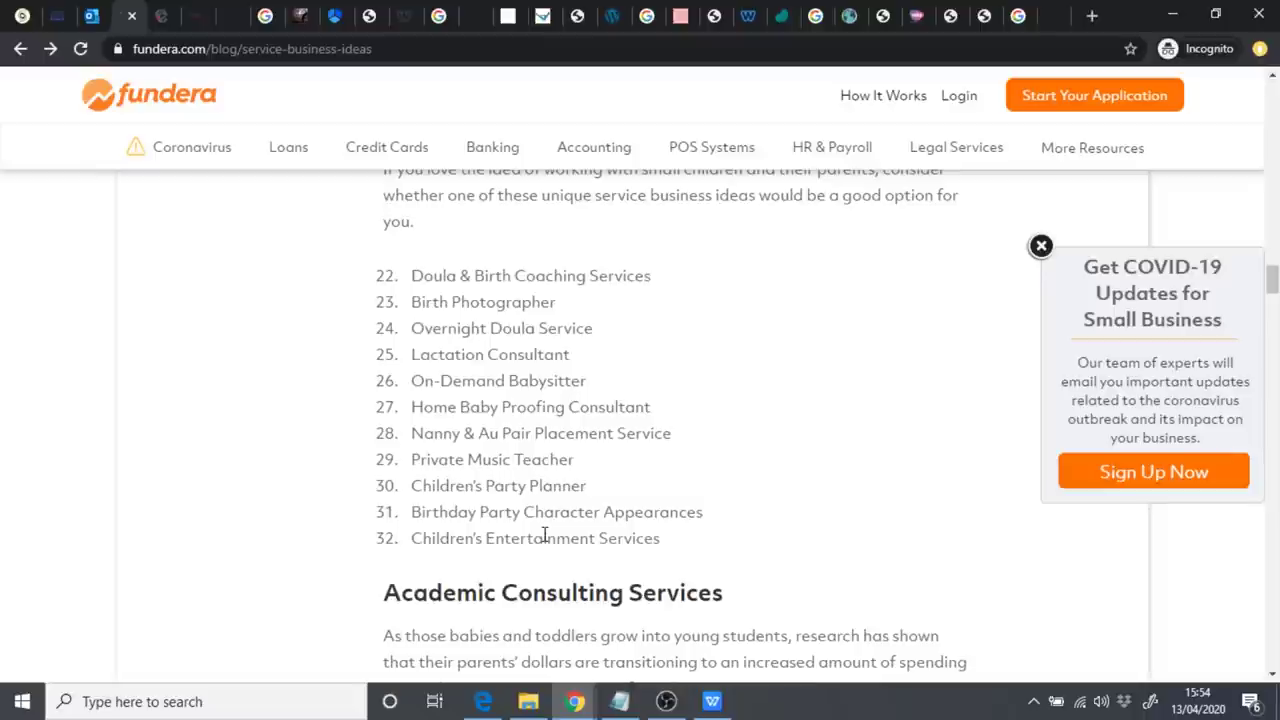
pyautogui.click(263, 28)
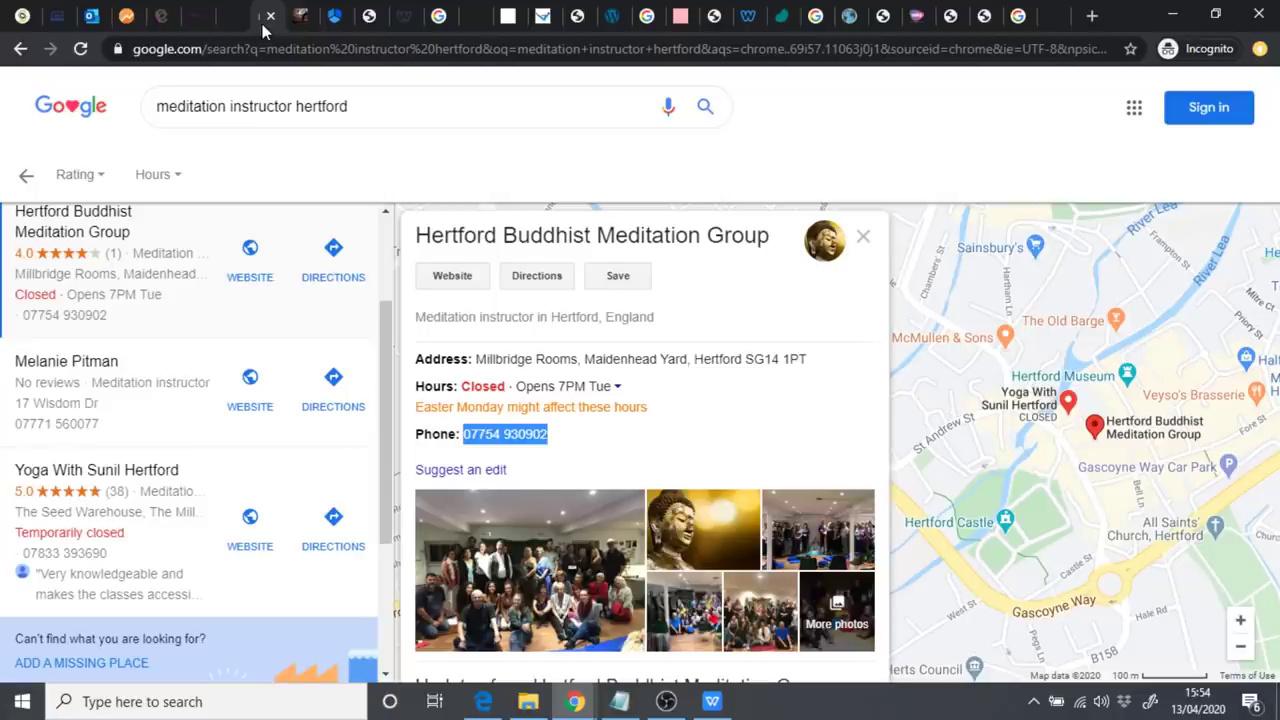
# - Select the search query words and switch to the 'fitness instructor hertford' results
pyautogui.moveTo(160, 105); pyautogui.dragTo(284, 109)
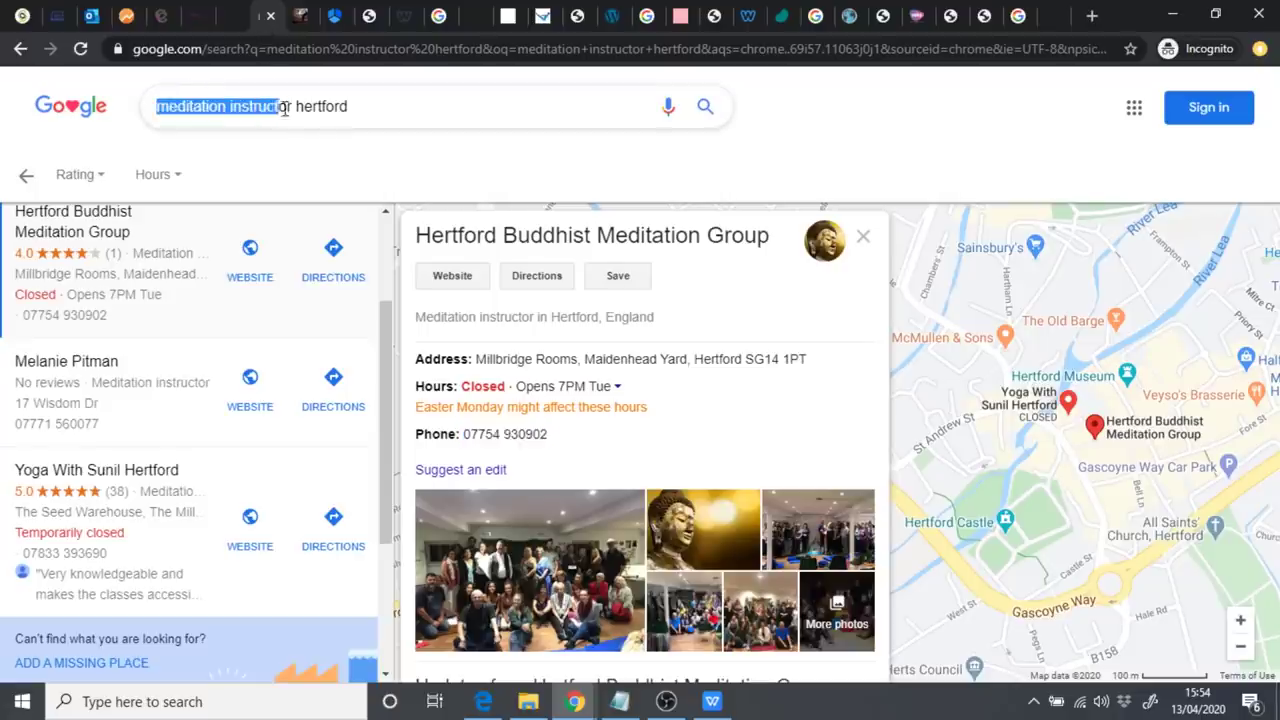
pyautogui.doubleClick(350, 103)
pyautogui.press('Left')
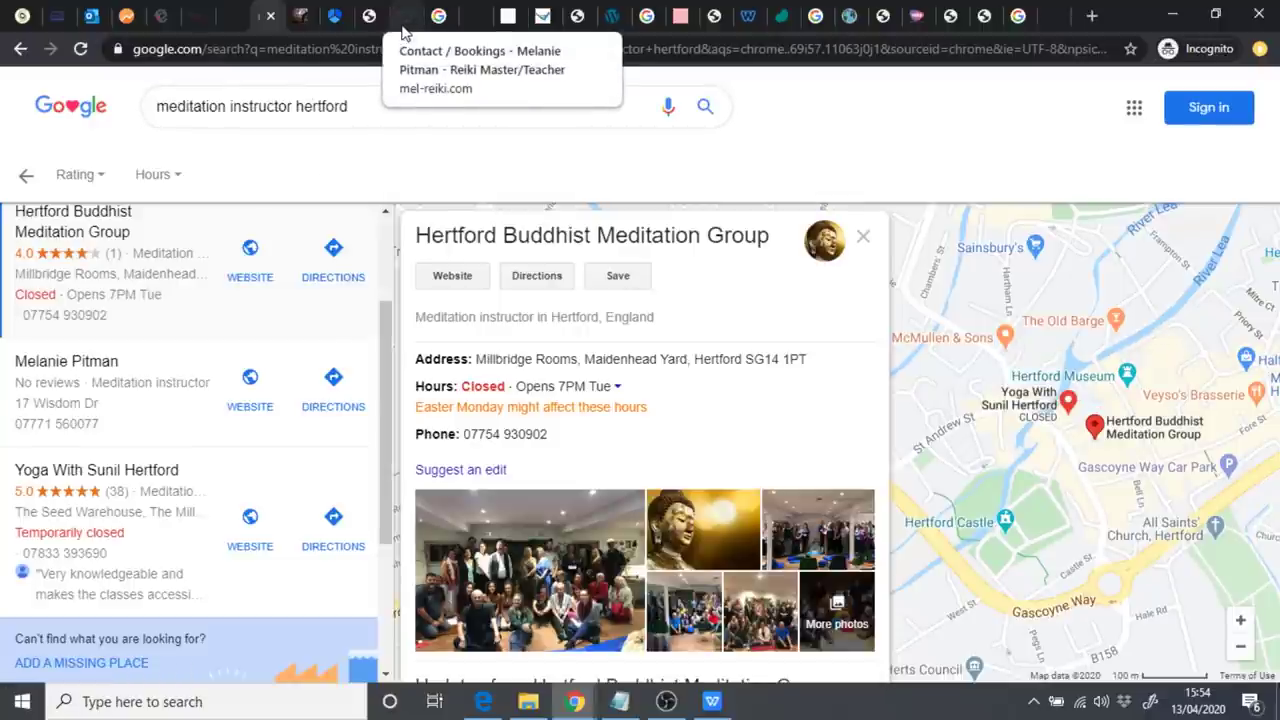
pyautogui.click(441, 18)
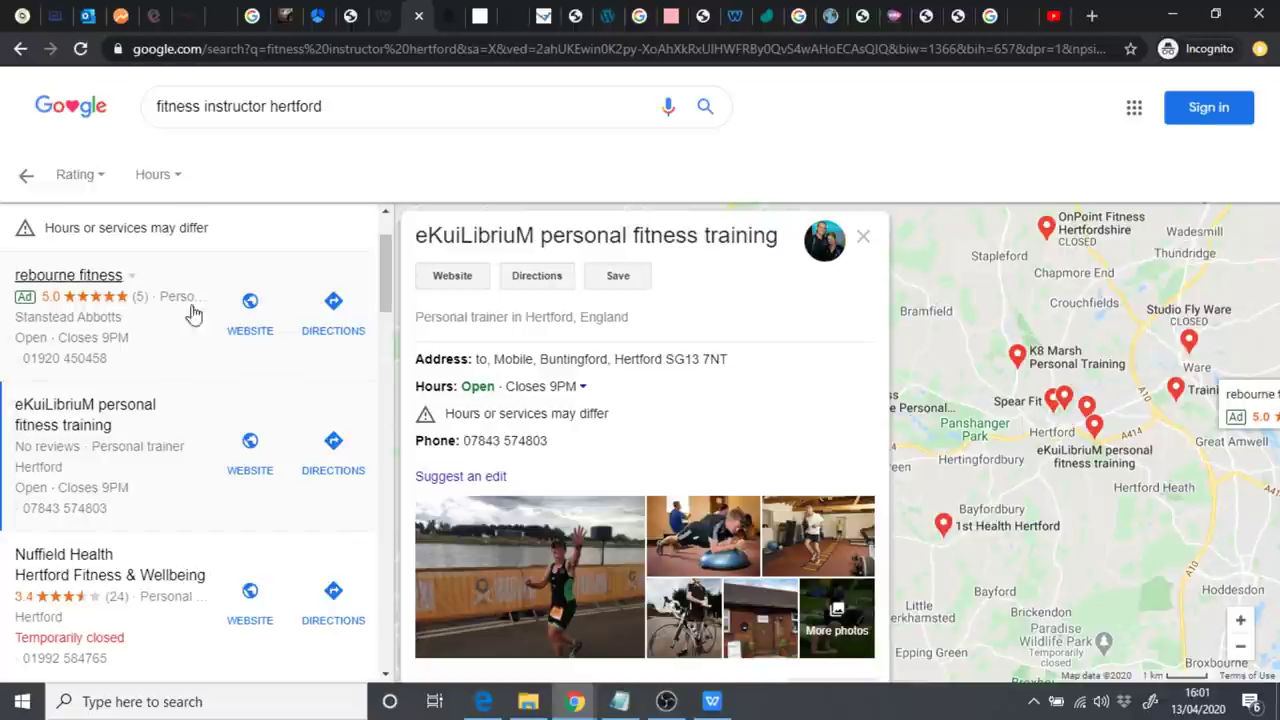
# - Look through the re:bourne fitness website's Online Coaching page, then close it
pyautogui.click(250, 304)
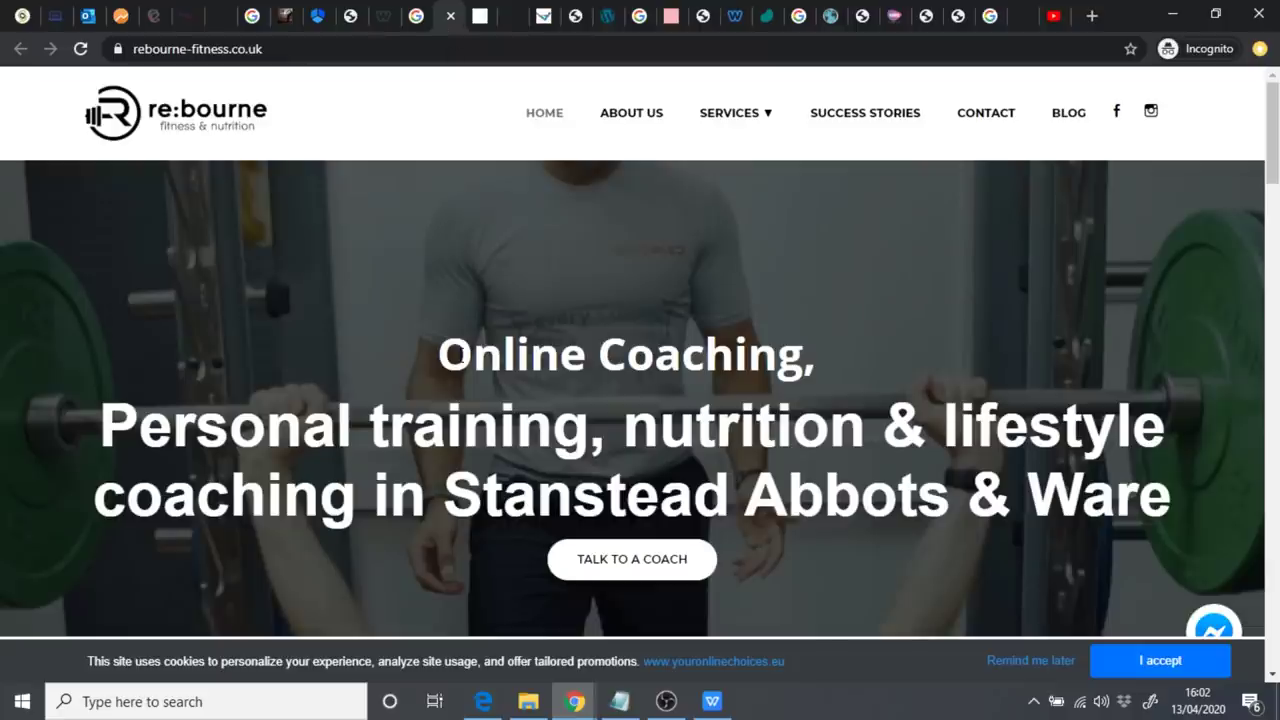
pyautogui.moveTo(440, 354); pyautogui.dragTo(803, 354)
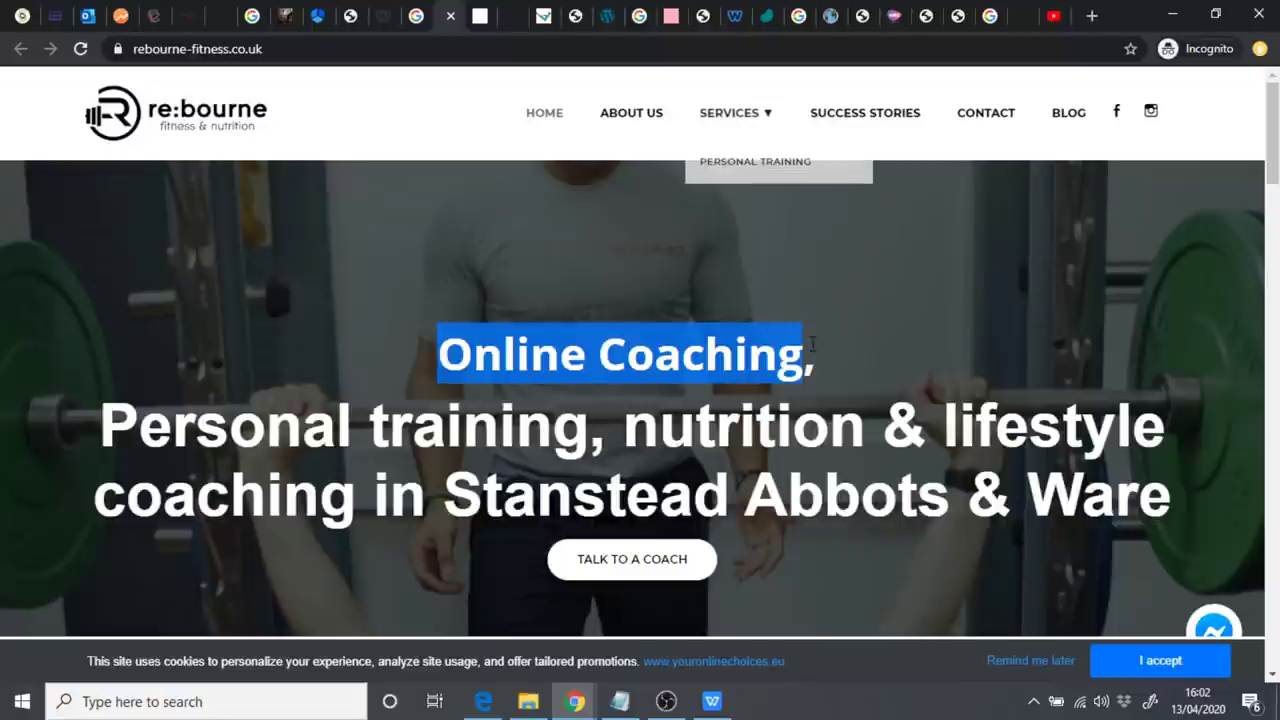
pyautogui.click(812, 345)
pyautogui.scroll(-10, 812, 350)
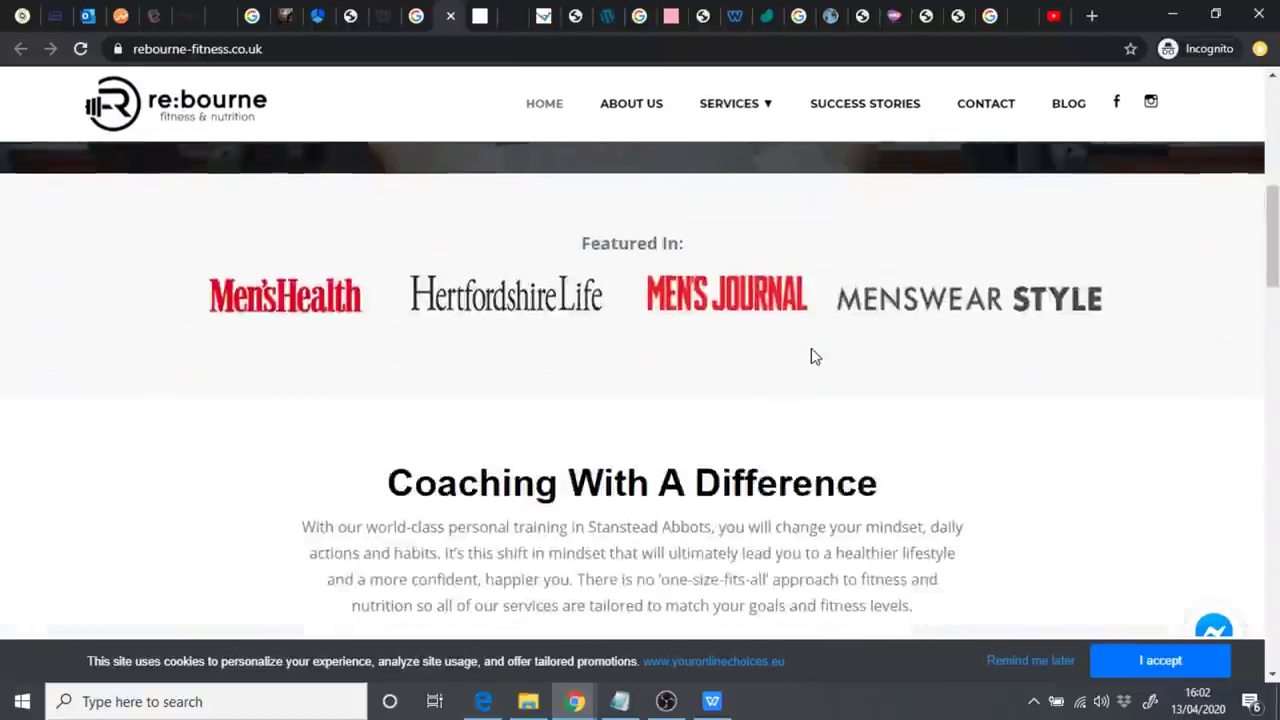
pyautogui.scroll(-3, 811, 352)
pyautogui.scroll(1, 812, 349)
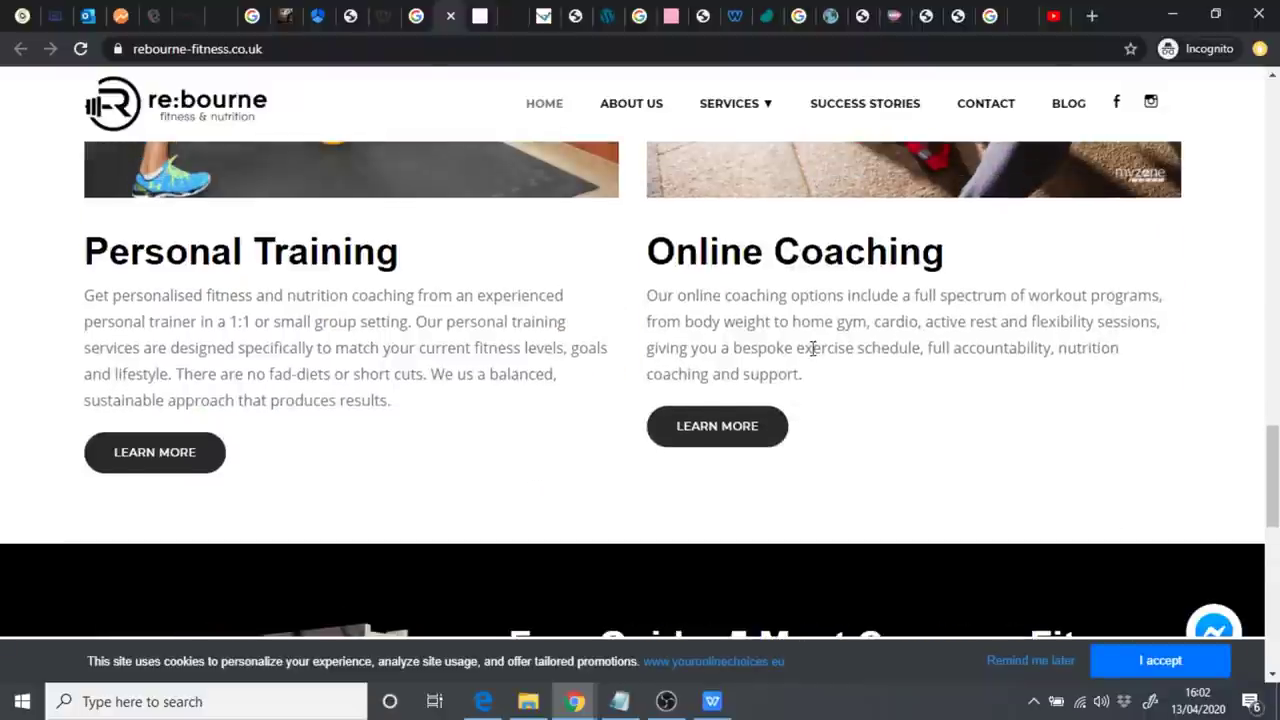
pyautogui.click(451, 18)
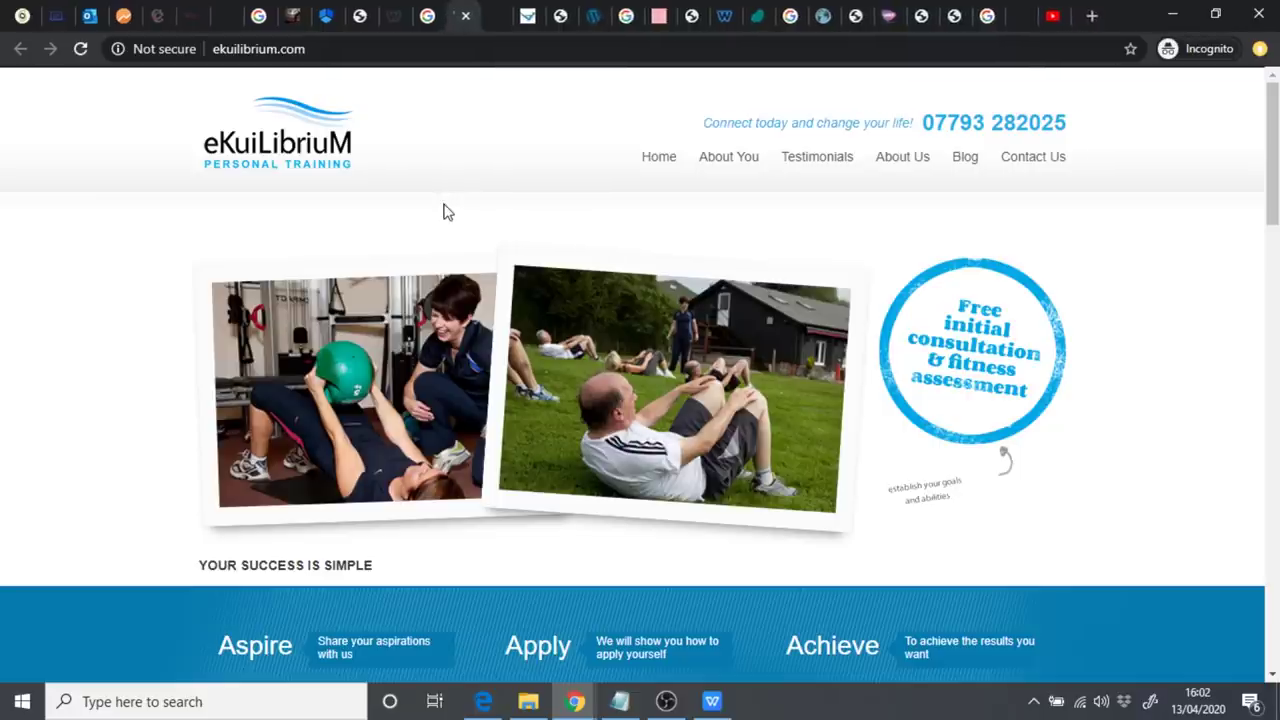
# - On the eKuiLibriuM website, select the phone number in the header and bring the workbook forward
pyautogui.click(435, 20)
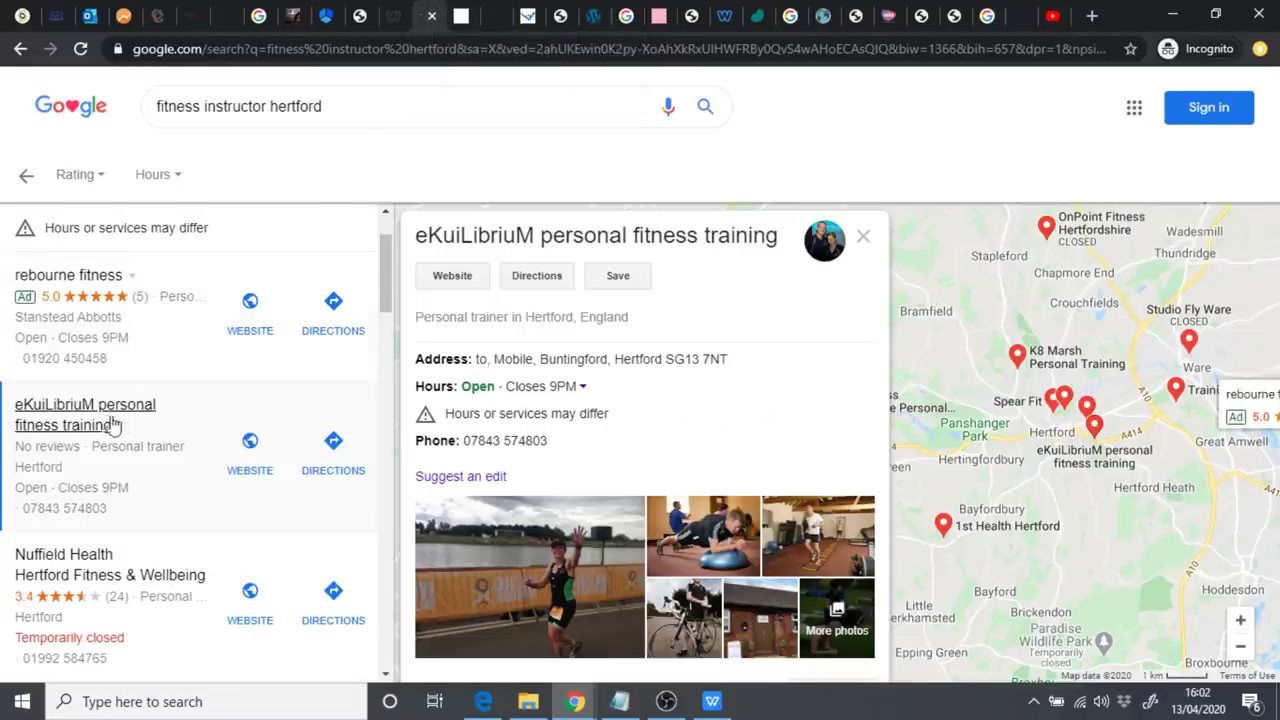
pyautogui.click(464, 18)
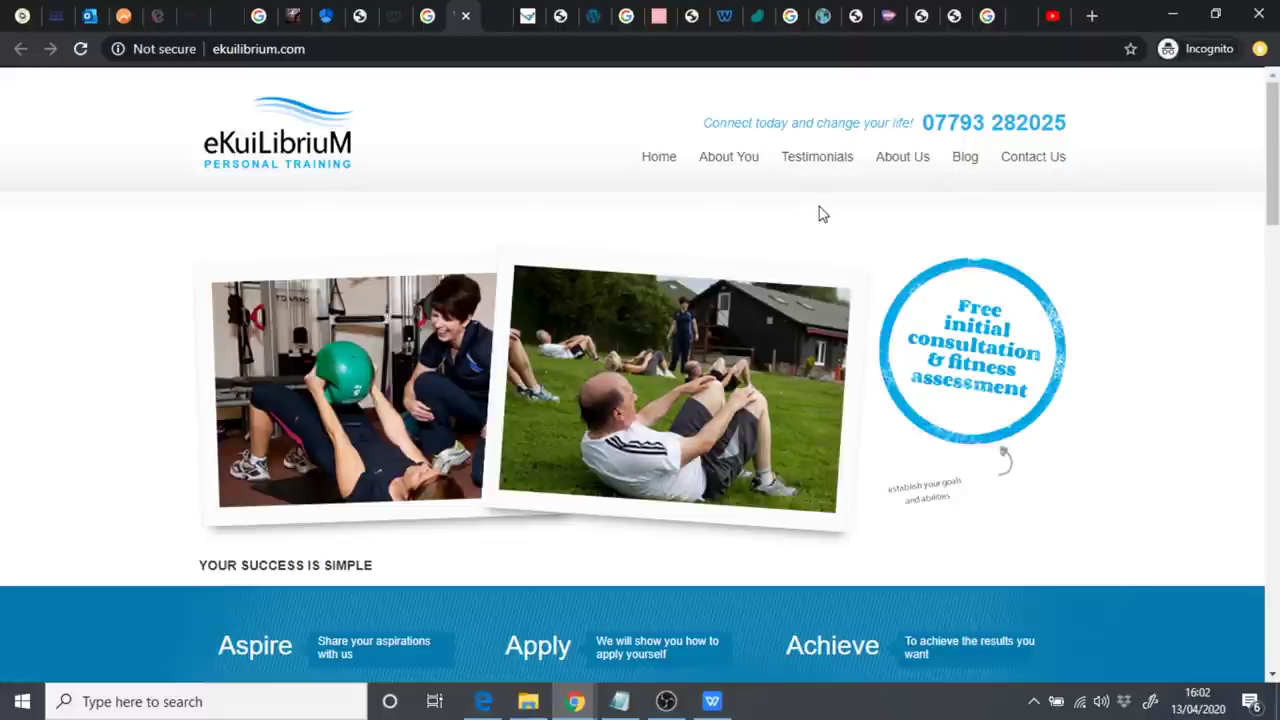
pyautogui.scroll(-5, 819, 214)
pyautogui.scroll(5, 819, 214)
pyautogui.scroll(-6, 819, 214)
pyautogui.scroll(-10, 819, 214)
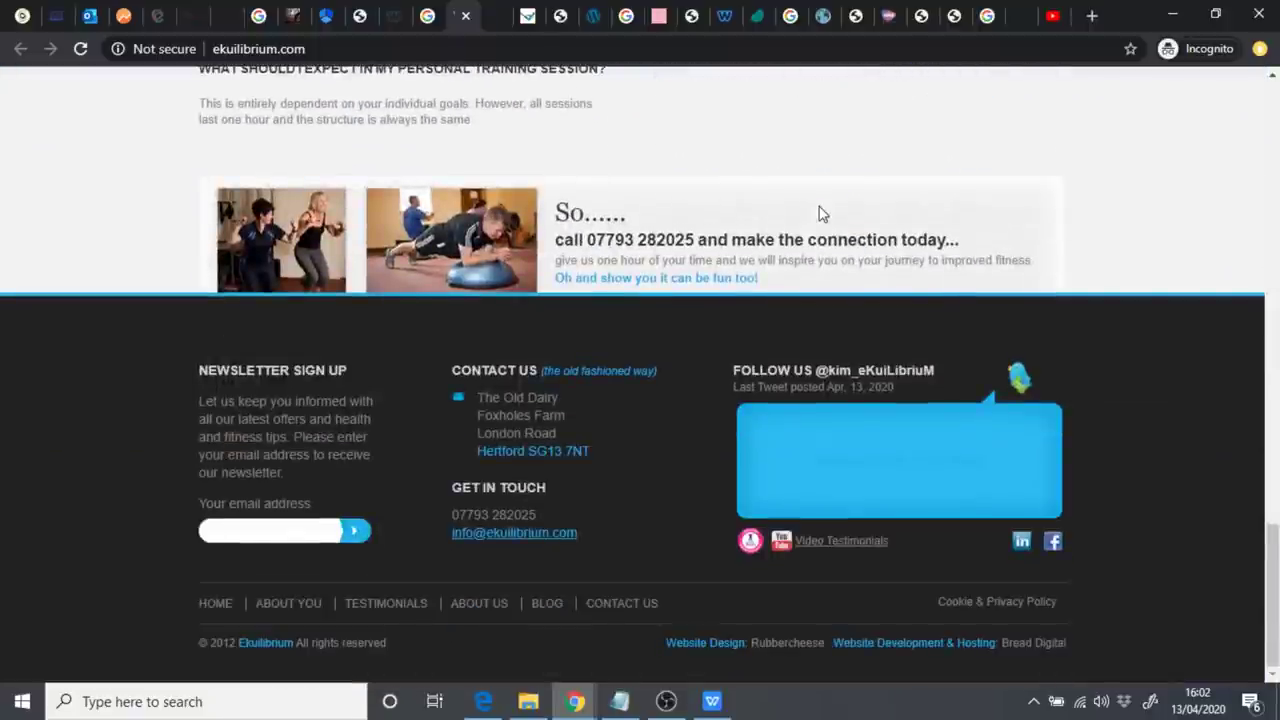
pyautogui.scroll(10, 819, 214)
pyautogui.scroll(4, 819, 214)
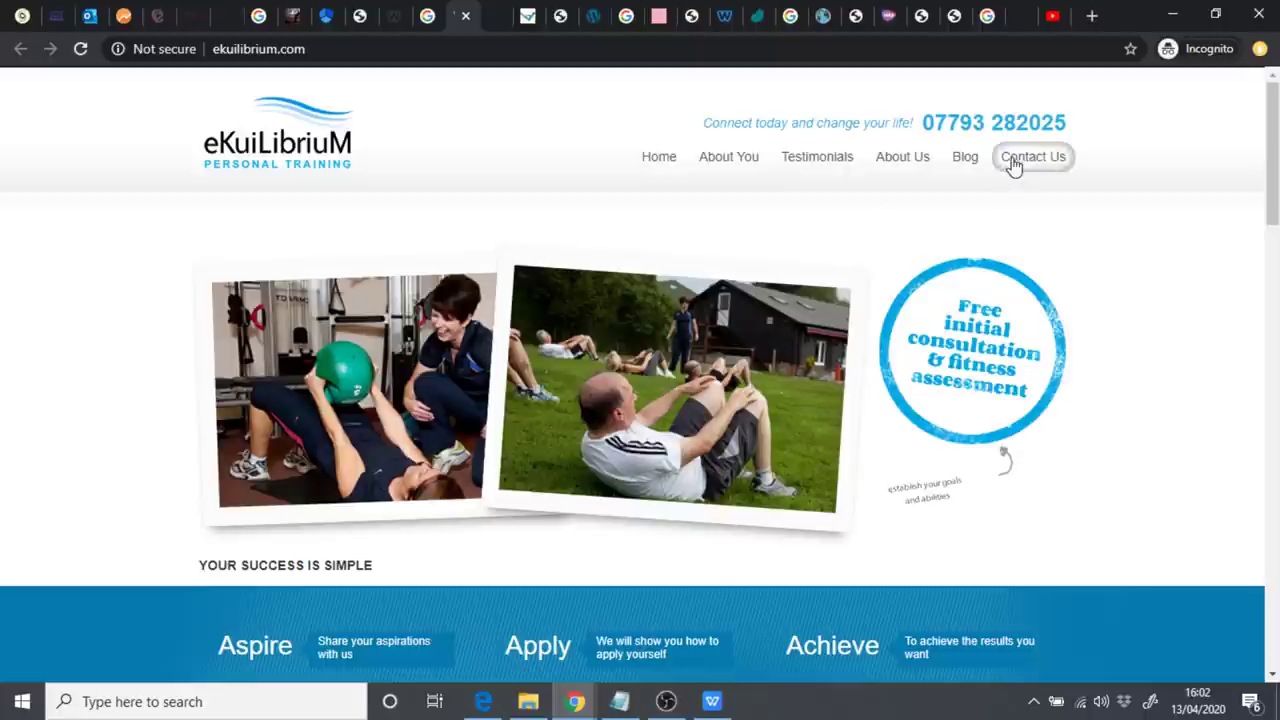
pyautogui.moveTo(925, 123); pyautogui.dragTo(1072, 136)
pyautogui.hotkey('ctrl', 'c')
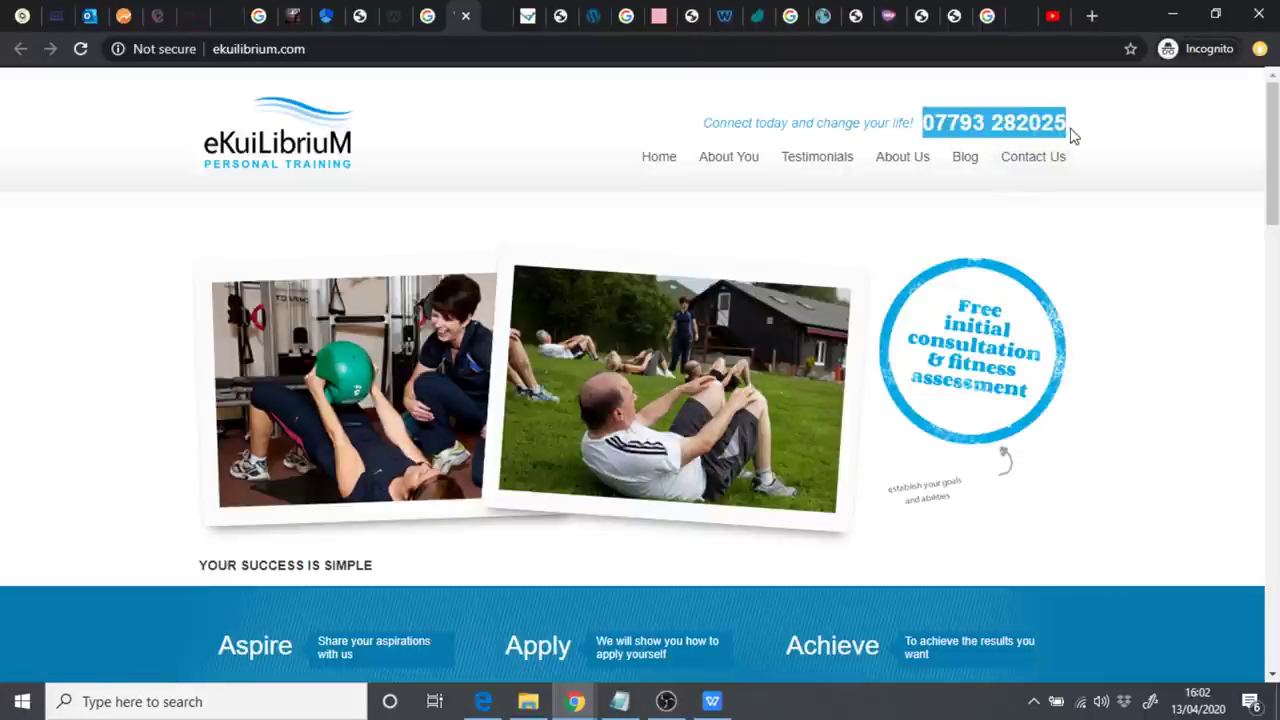
pyautogui.click(718, 701)
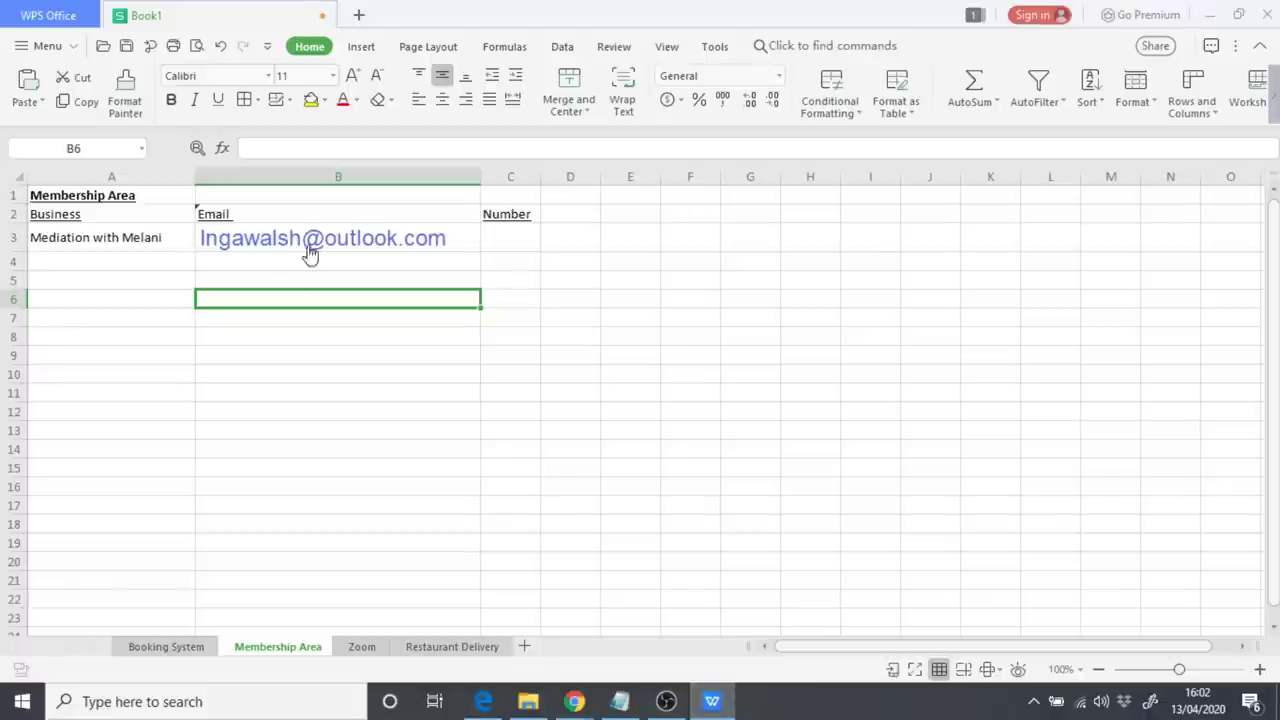
# - On Booking System, paste eKuiLibriuM's phone into C5 and its contact e-mail into B5, autofitting column B
pyautogui.click(185, 650)
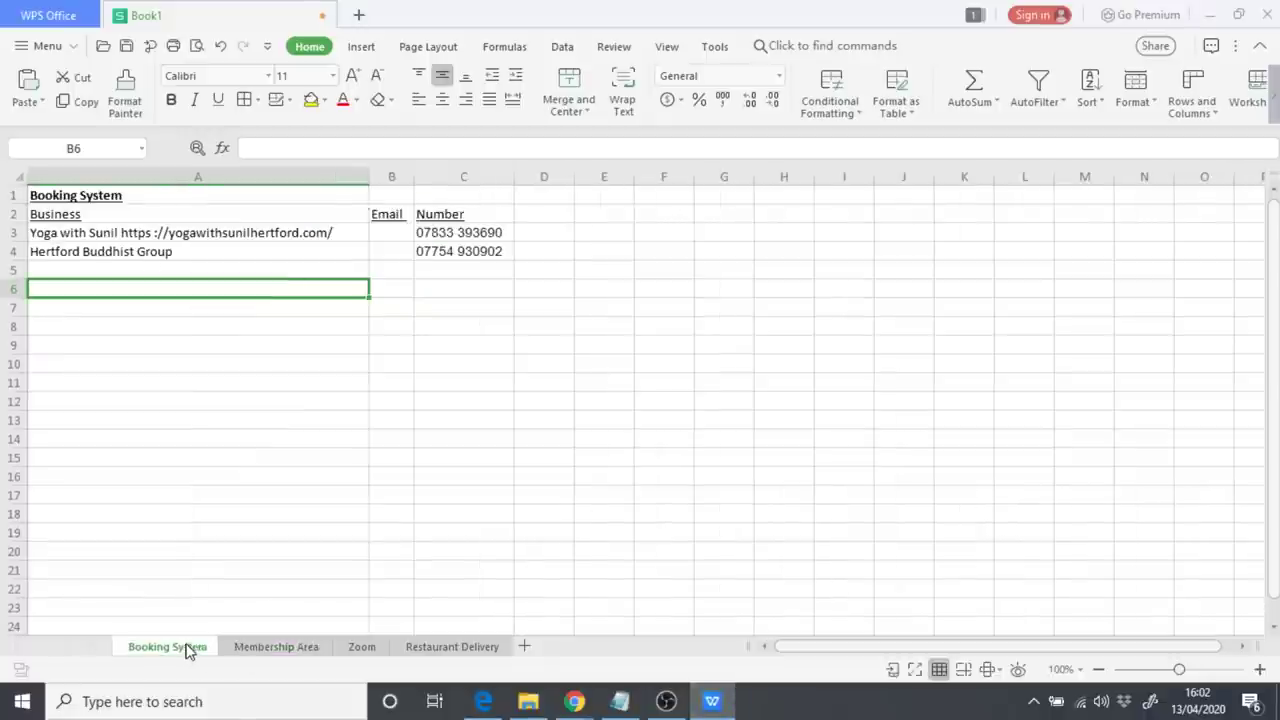
pyautogui.click(434, 268)
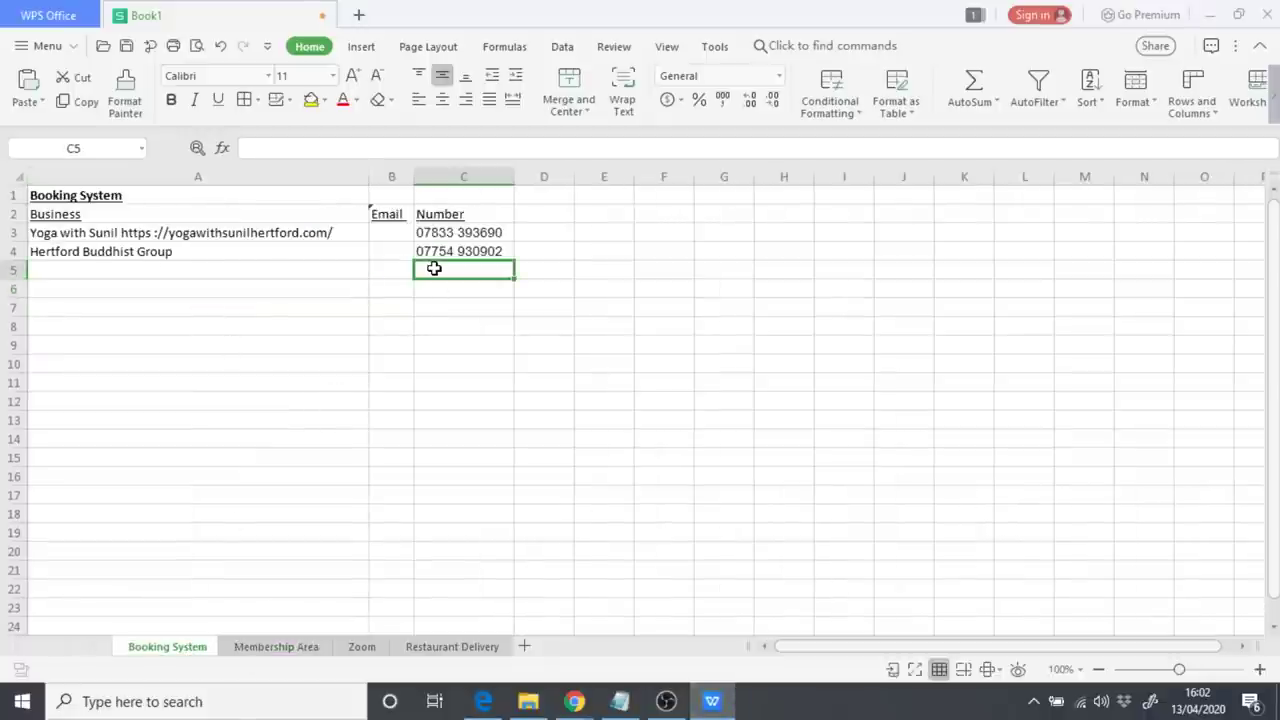
pyautogui.hotkey('ctrl', 'v')
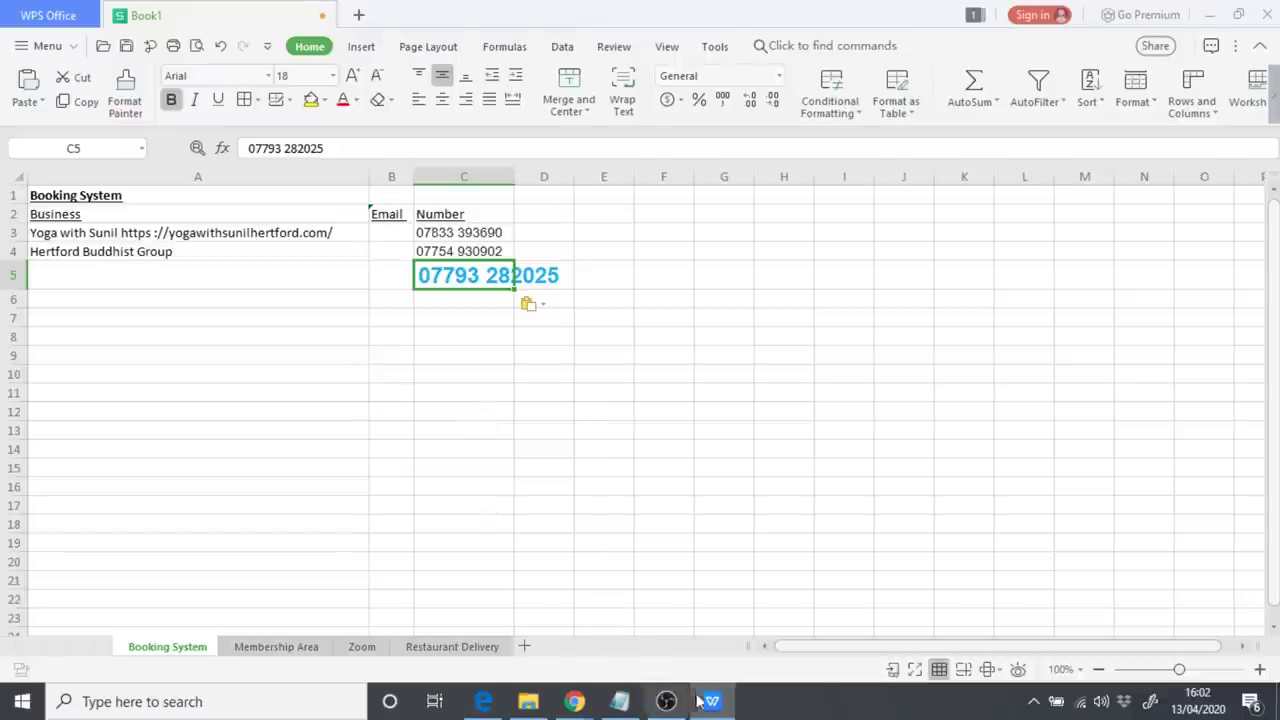
pyautogui.click(712, 701)
pyautogui.click(1040, 158)
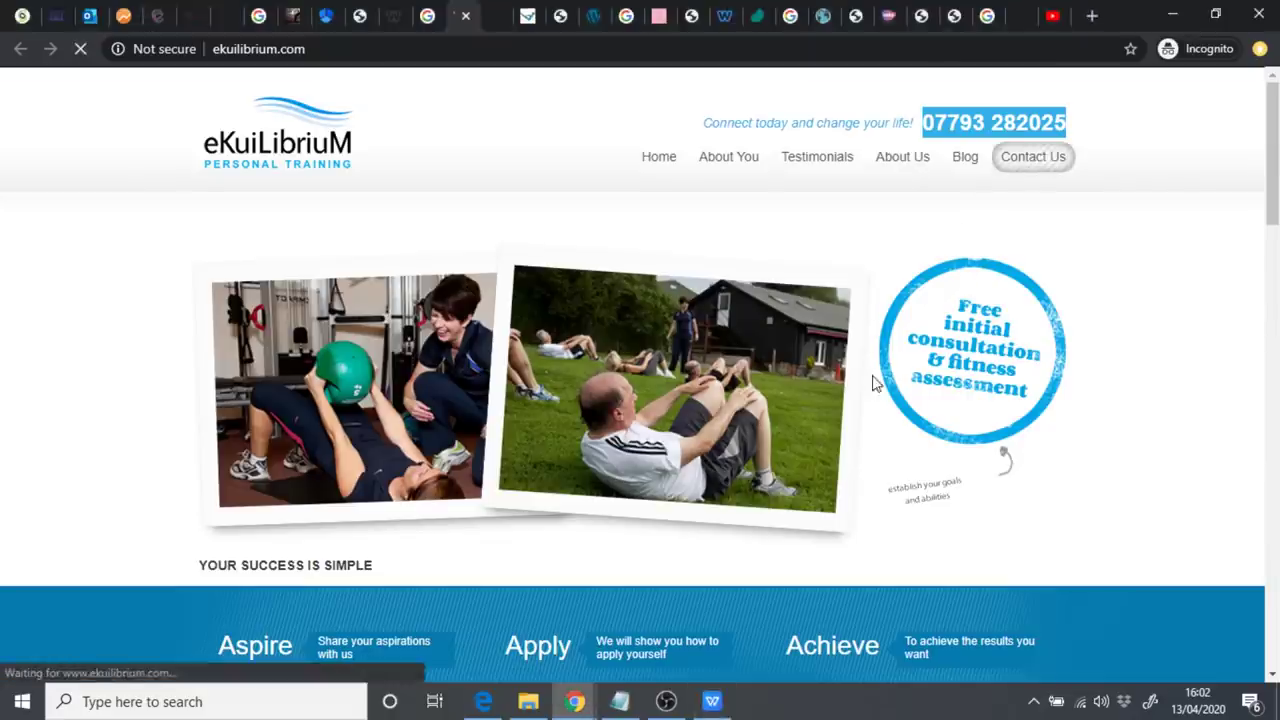
pyautogui.scroll(-2, 663, 458)
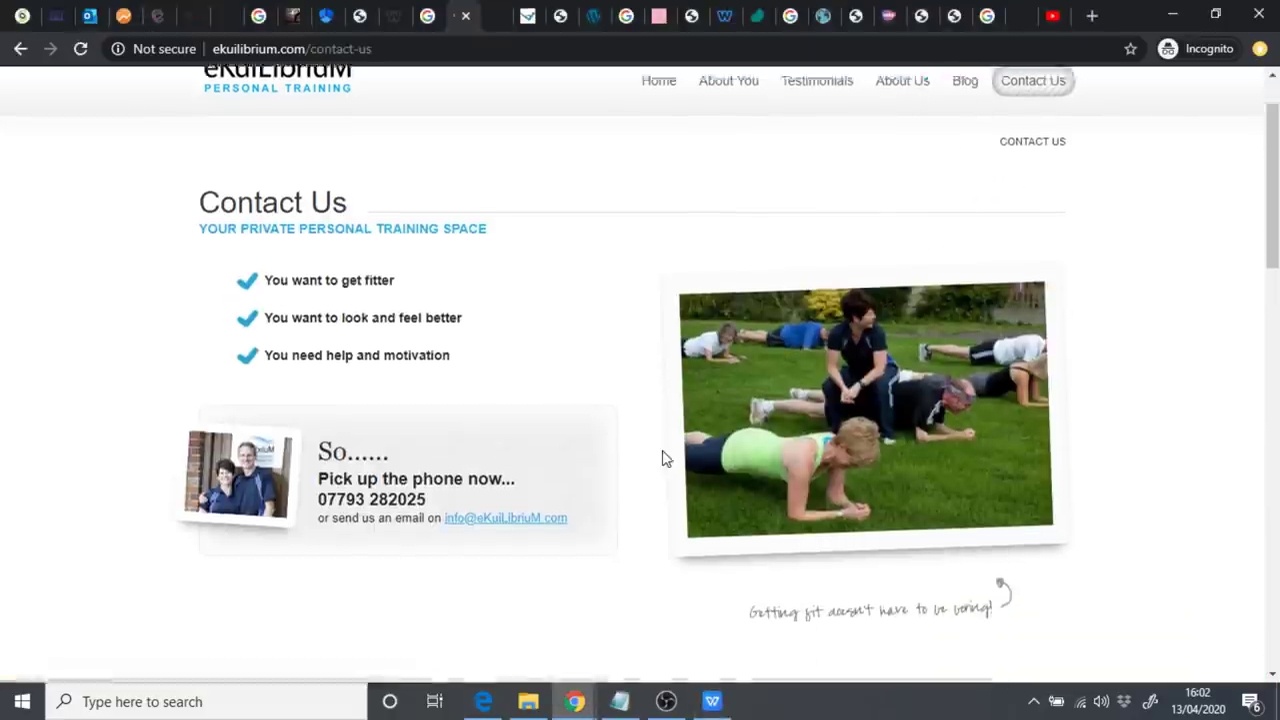
pyautogui.moveTo(571, 451); pyautogui.dragTo(443, 450)
pyautogui.hotkey('ctrl', 'c')
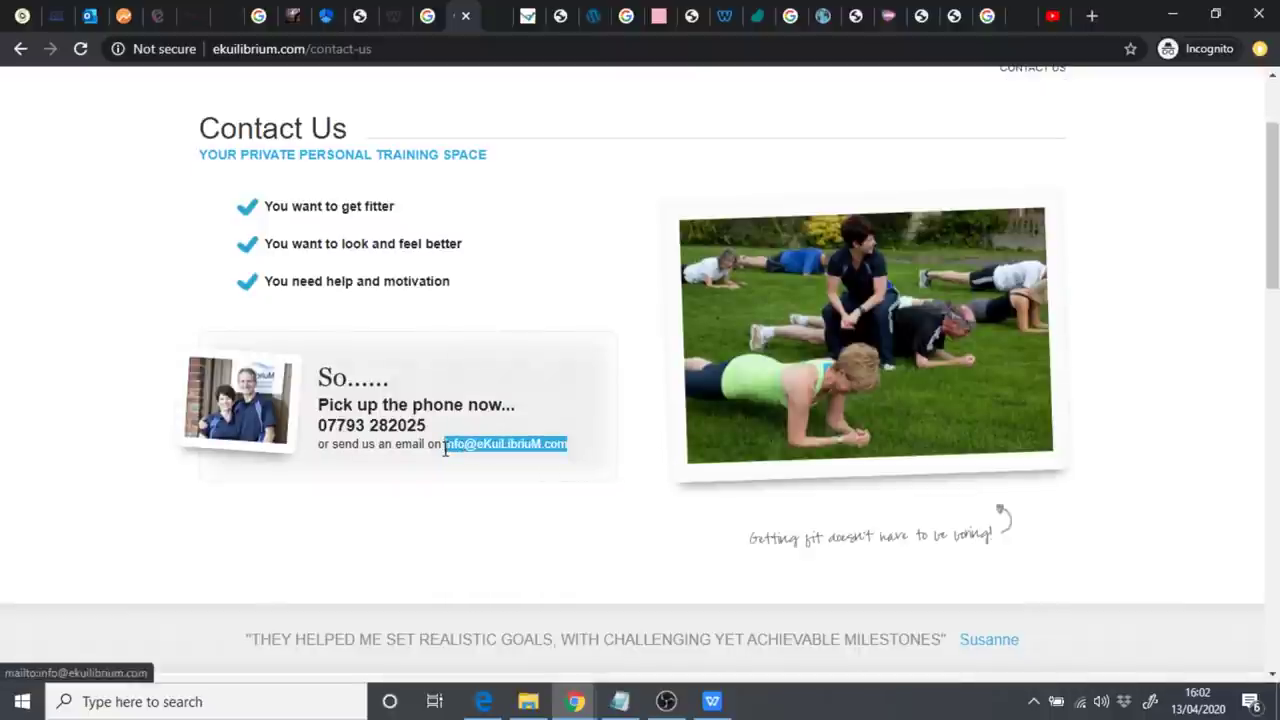
pyautogui.click(712, 701)
pyautogui.click(374, 272)
pyautogui.hotkey('ctrl', 'v')
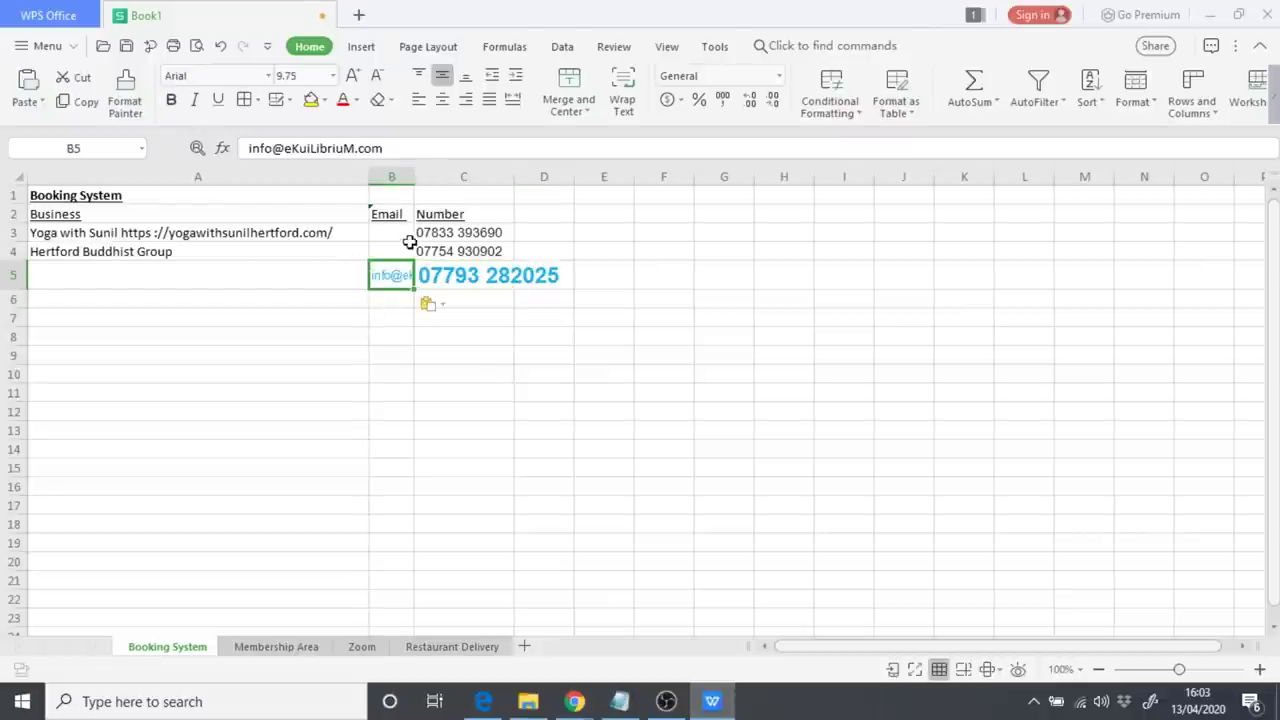
pyautogui.doubleClick(415, 178)
pyautogui.click(203, 282)
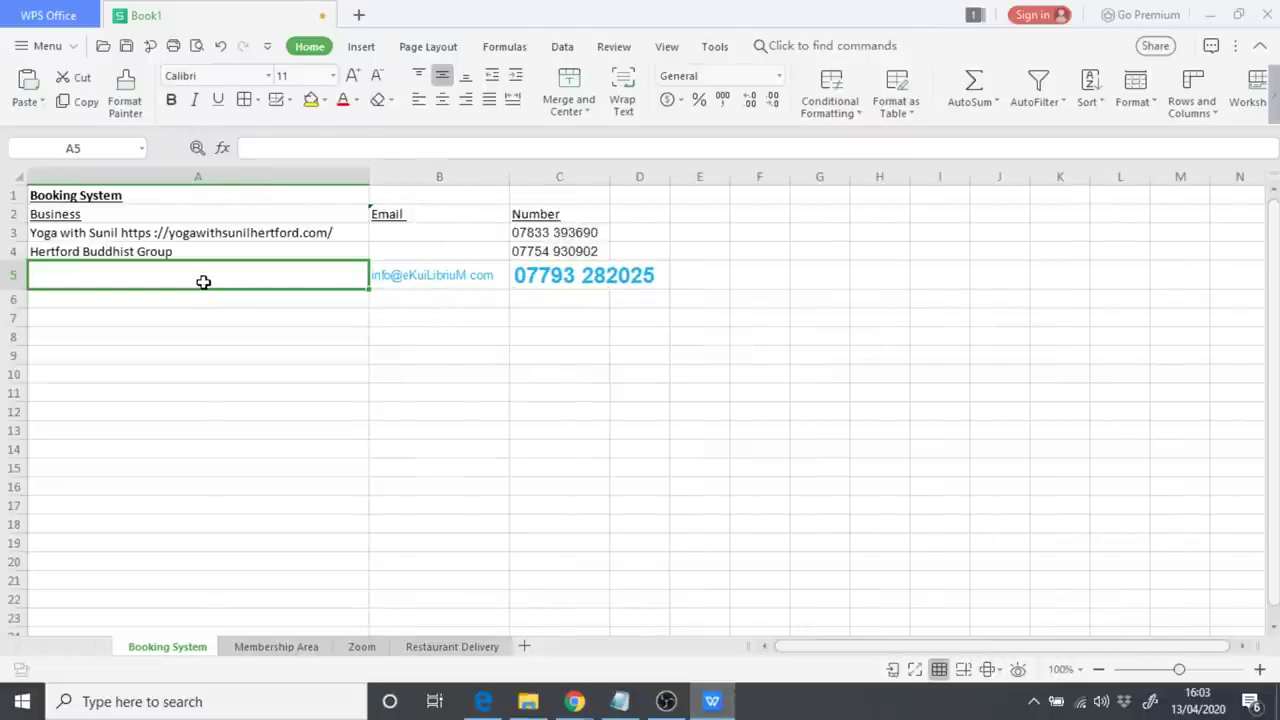
pyautogui.write('Equilibrum')
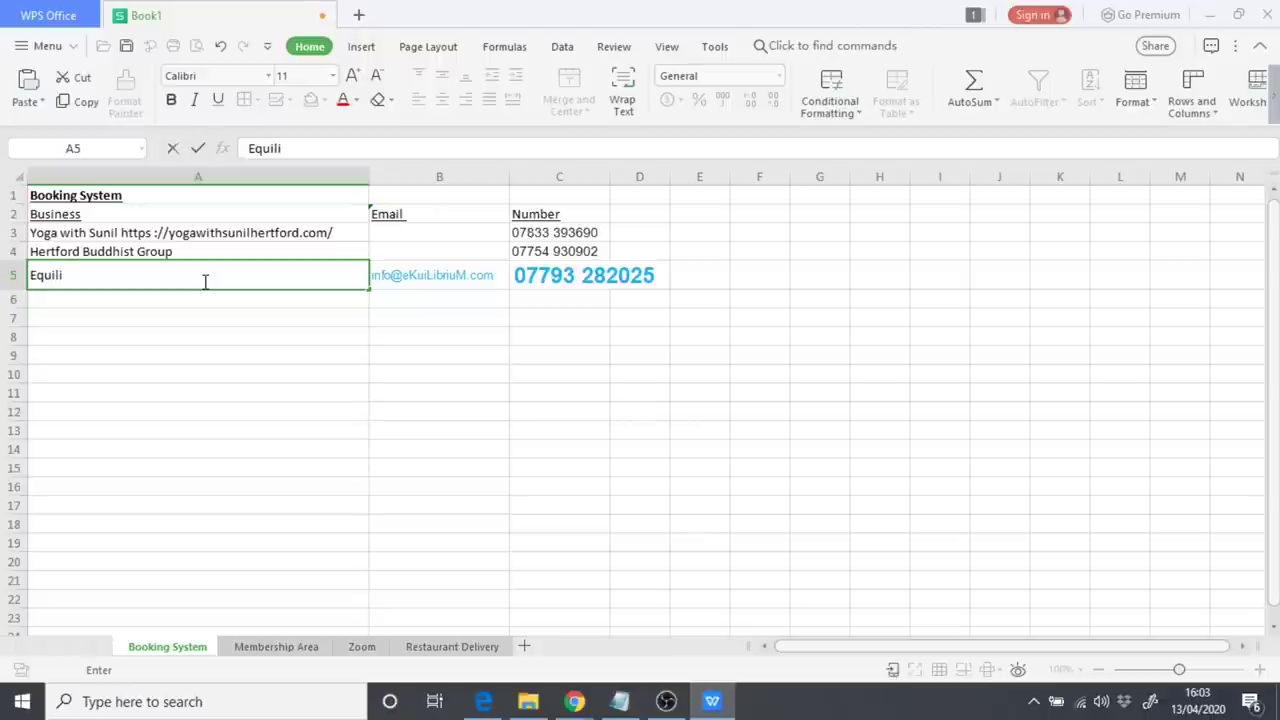
pyautogui.click(712, 701)
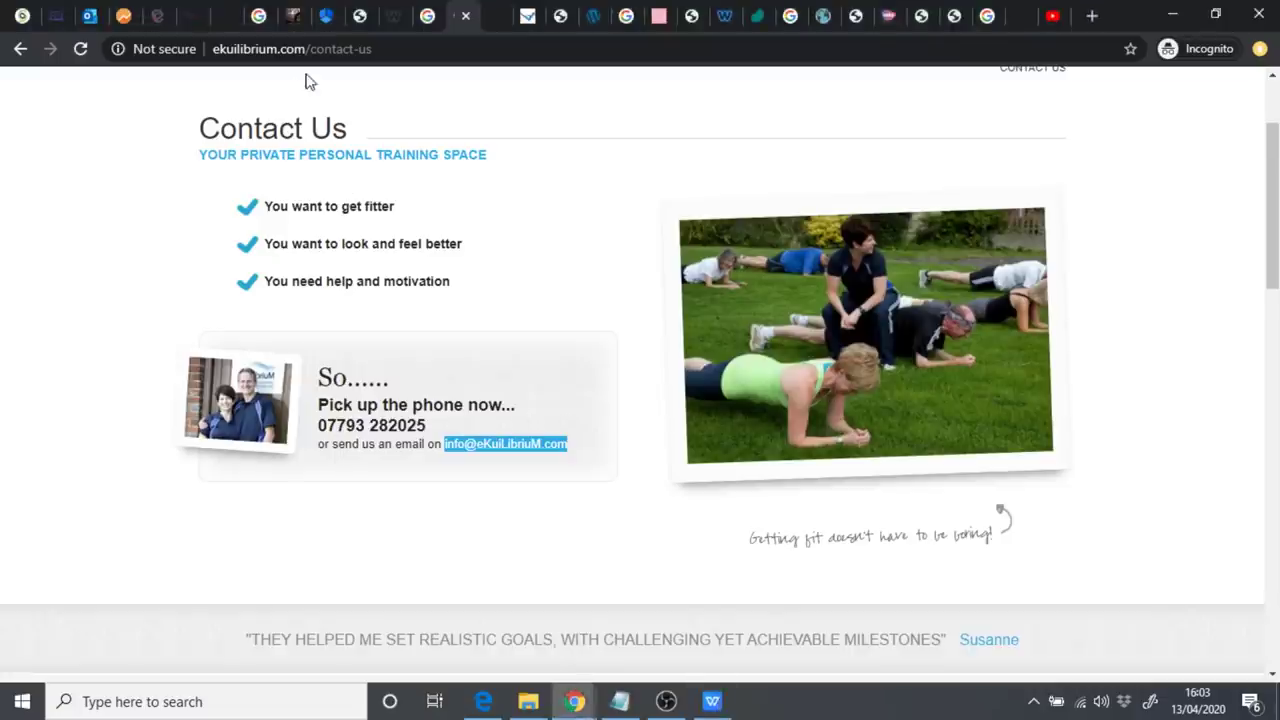
pyautogui.moveTo(334, 48); pyautogui.dragTo(212, 48)
pyautogui.hotkey('ctrl', 'c')
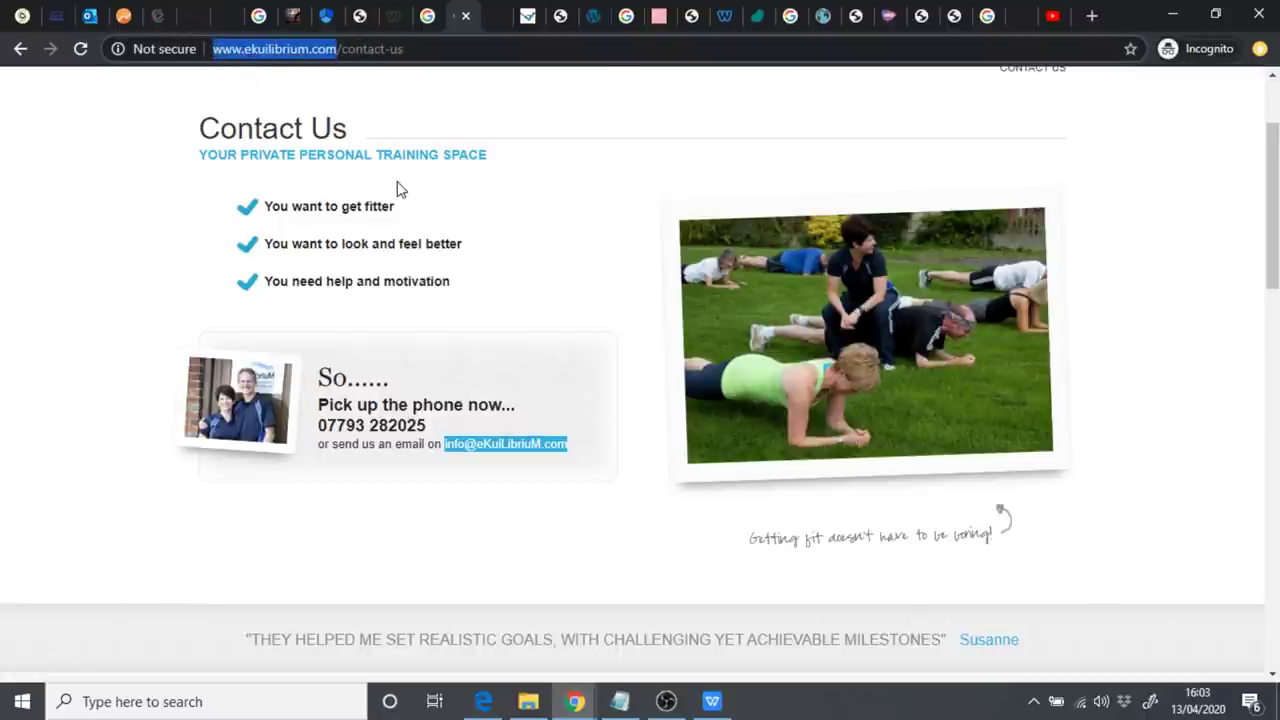
pyautogui.click(712, 701)
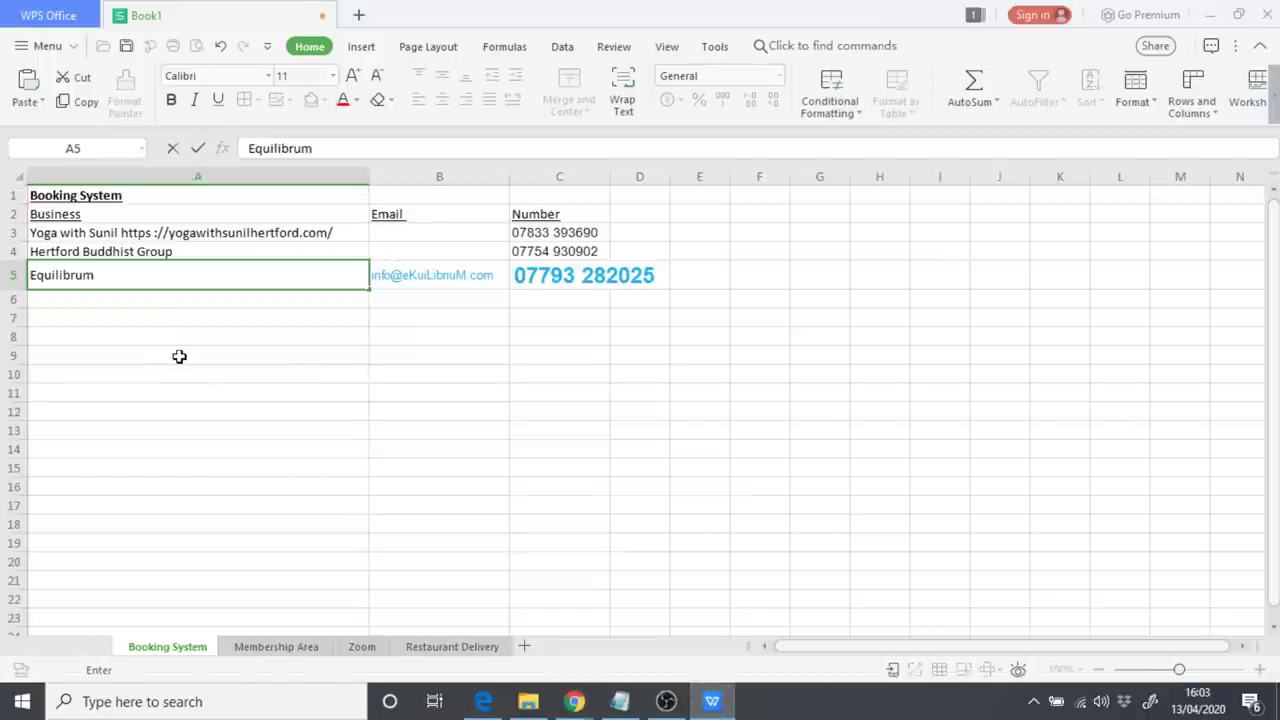
pyautogui.press('BackSpace')
pyautogui.press('BackSpace')
pyautogui.press('BackSpace')
pyautogui.press('BackSpace')
pyautogui.press('BackSpace')
pyautogui.press('BackSpace')
pyautogui.hotkey('ctrl', 'v')
pyautogui.press('Return')
pyautogui.click(574, 701)
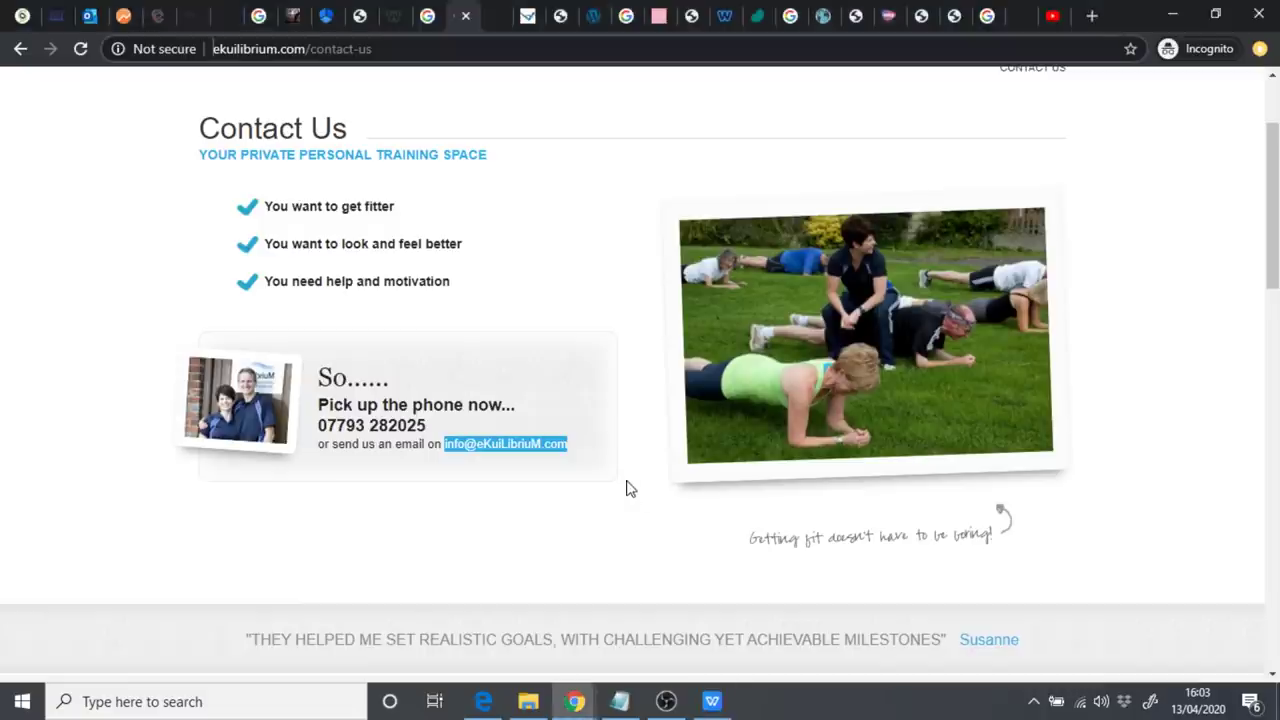
pyautogui.press('End')
pyautogui.click(657, 549)
# - Scroll the eKuiLibriuM contact page, then go back to the fitness instructor search results
pyautogui.scroll(-1, 660, 550)
pyautogui.scroll(-5, 660, 550)
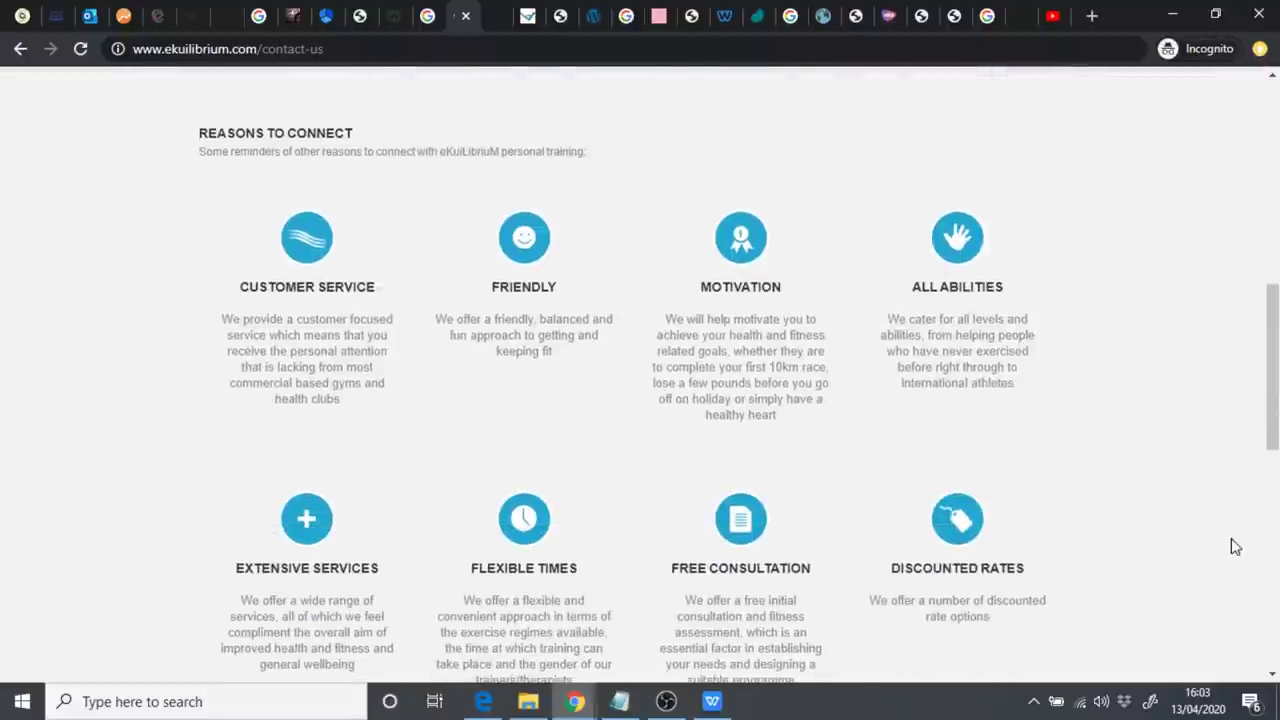
pyautogui.moveTo(1272, 360); pyautogui.dragTo(1272, 570)
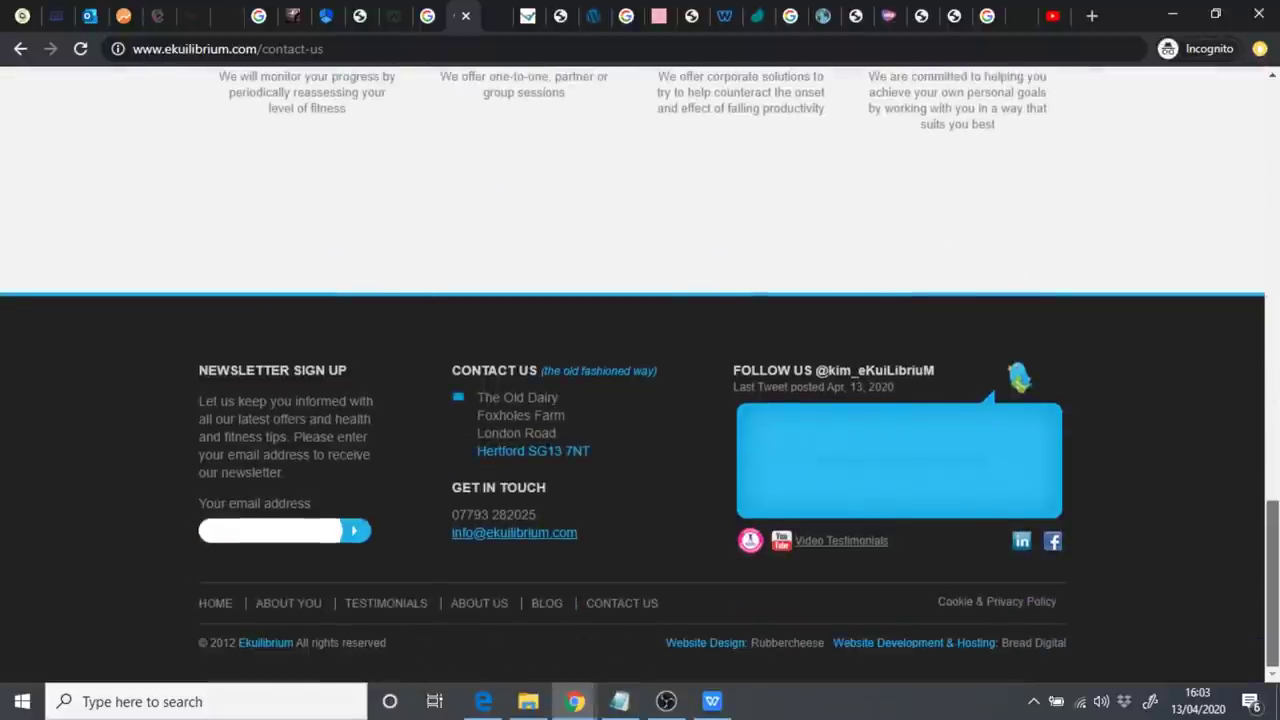
pyautogui.scroll(10, 636, 398)
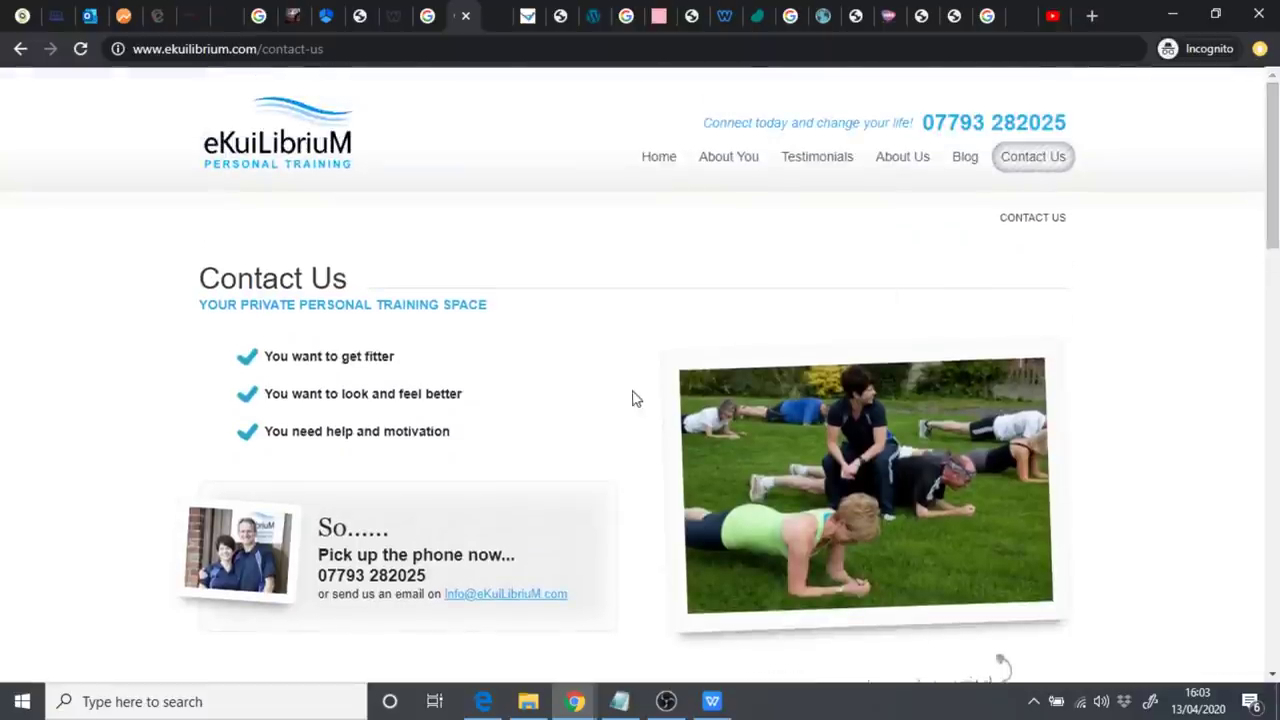
pyautogui.click(430, 22)
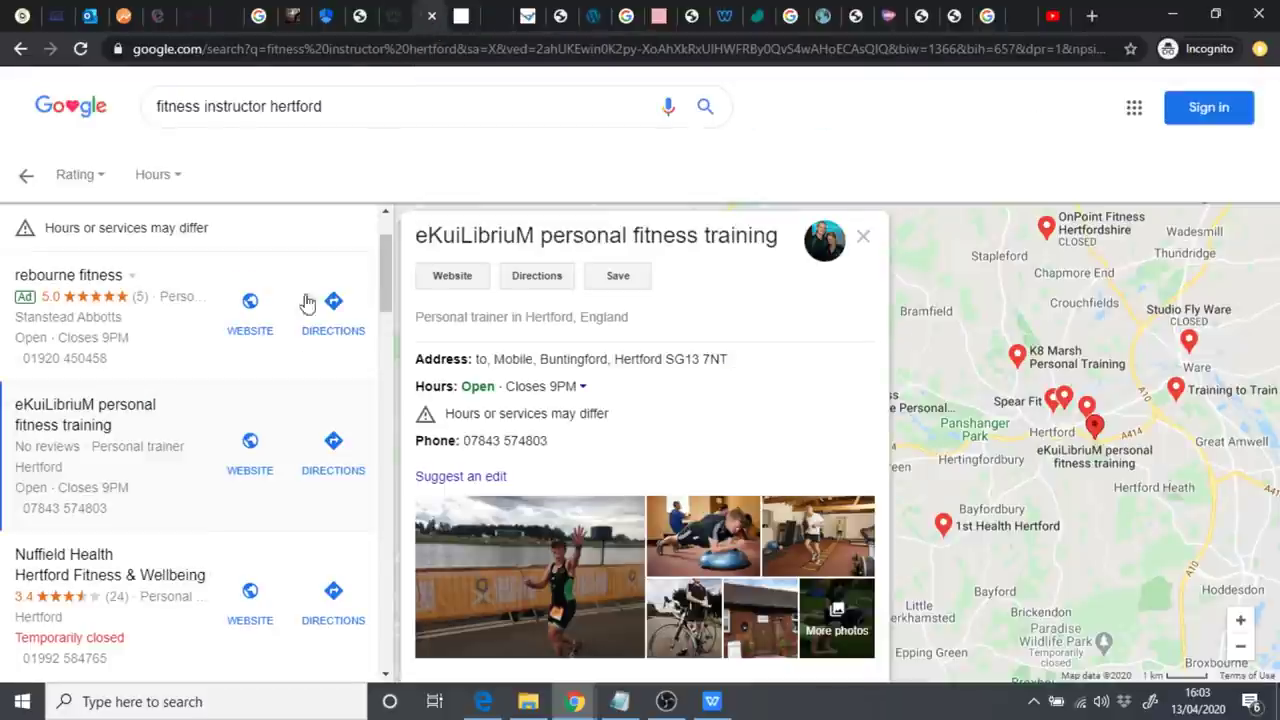
pyautogui.moveTo(388, 294)
pyautogui.mouseDown()
pyautogui.moveTo(393, 362)
pyautogui.moveTo(392, 340)
pyautogui.mouseUp()
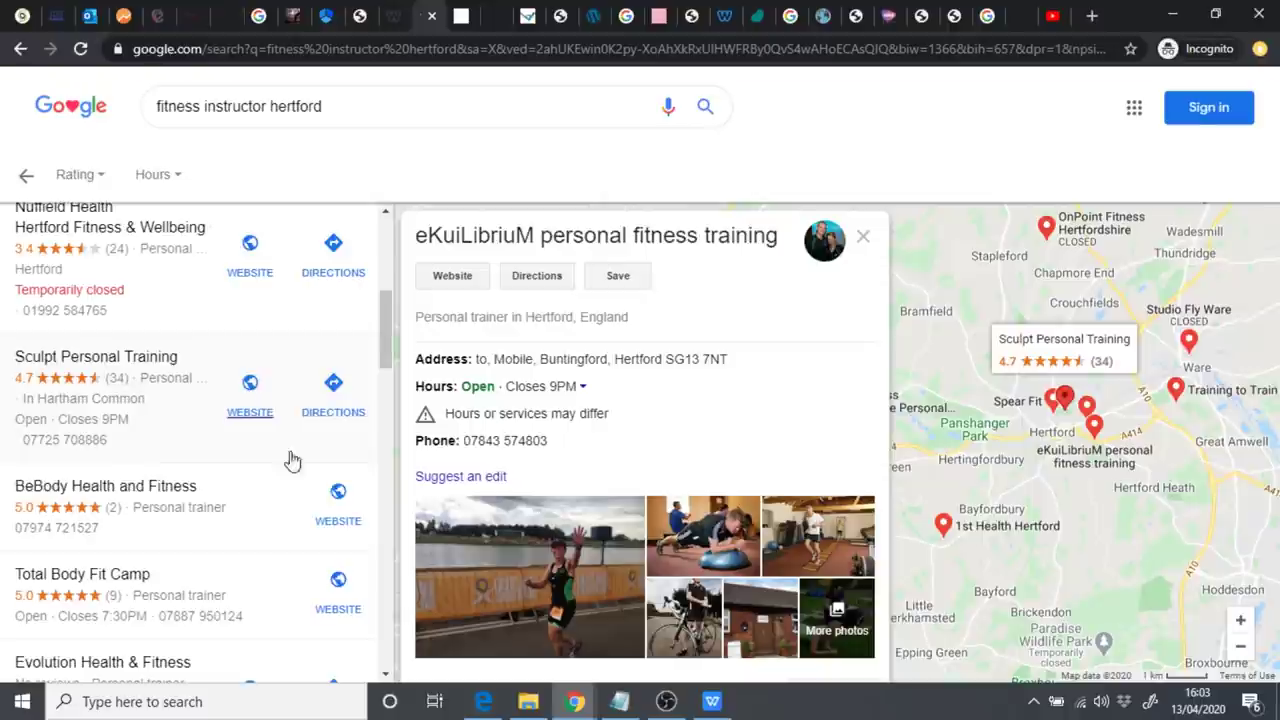
# - Open Sculpt Personal Training's website in a new tab, review and close it, then close the eKuiLibriuM tab
pyautogui.rightClick(254, 408)
pyautogui.click(291, 413)
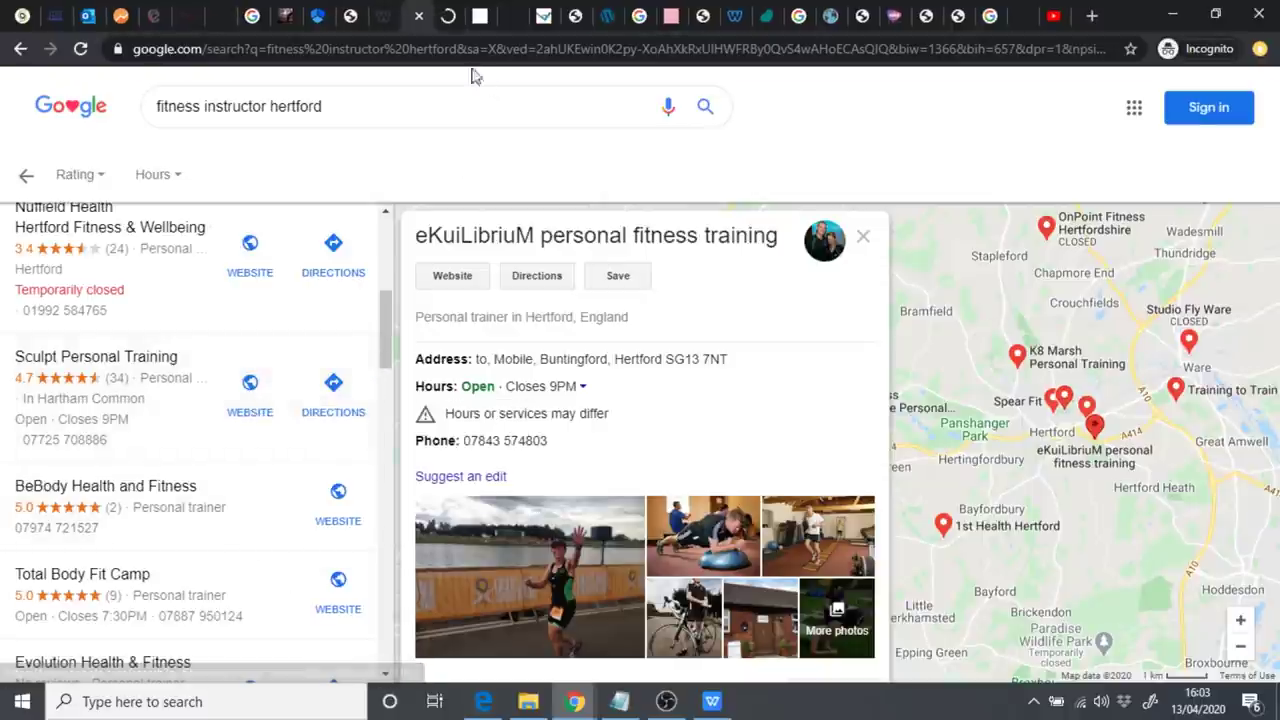
pyautogui.click(445, 15)
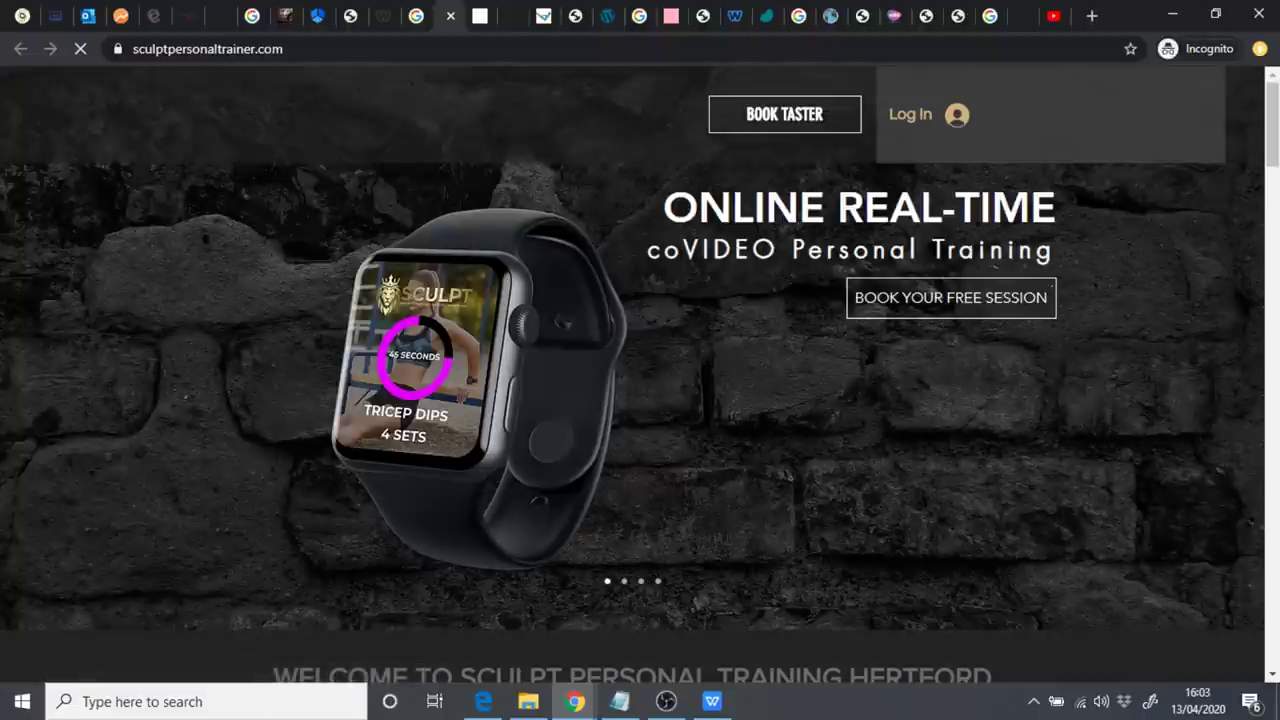
pyautogui.scroll(-4, 892, 366)
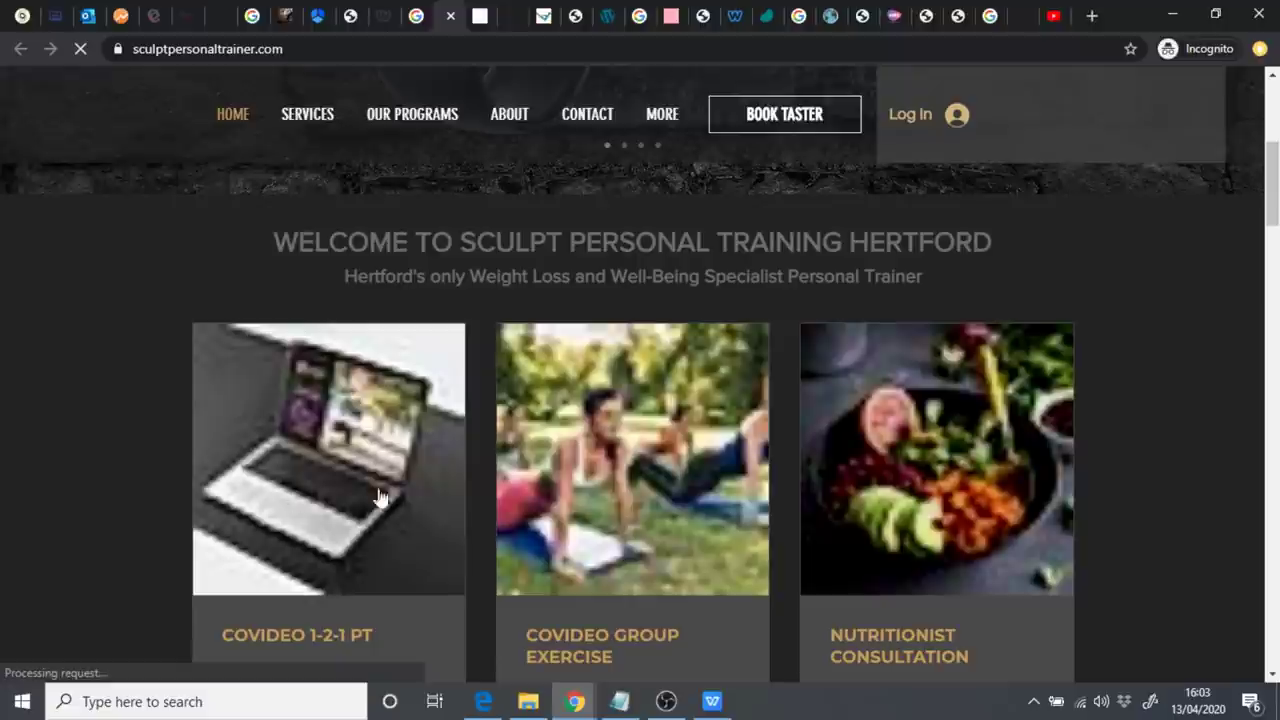
pyautogui.click(450, 17)
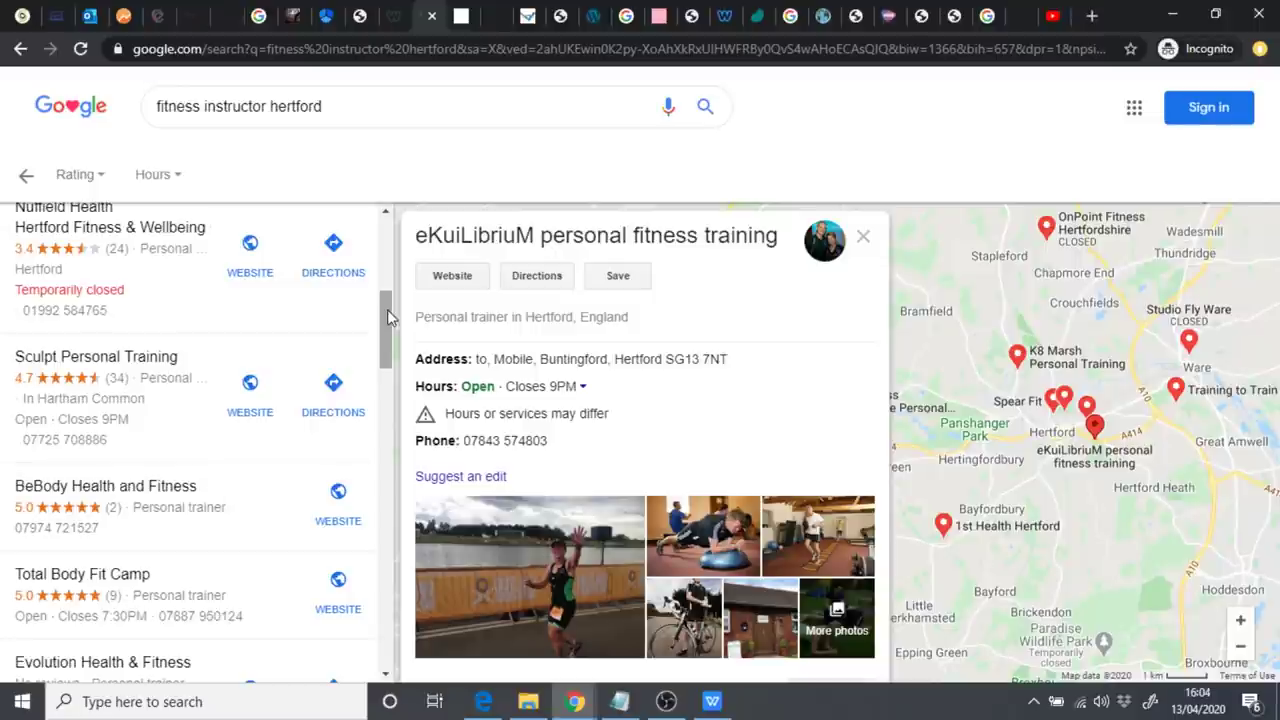
pyautogui.scroll(-2, 370, 352)
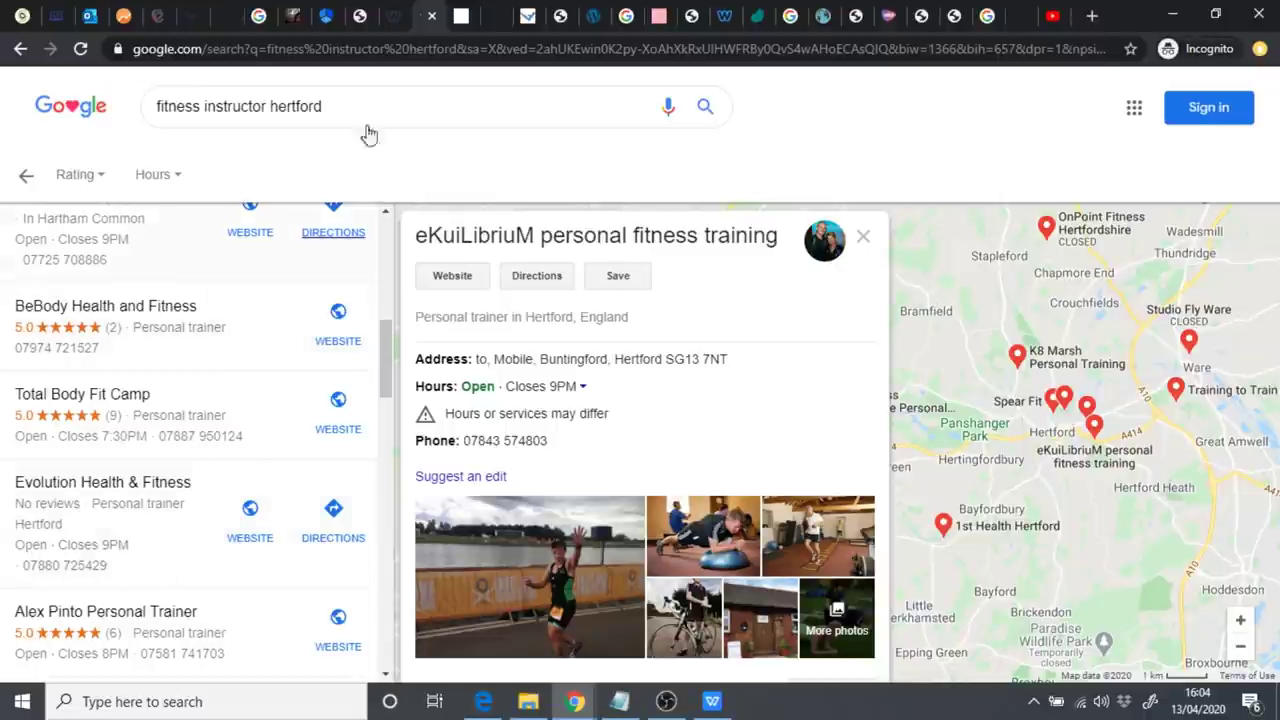
pyautogui.click(461, 16)
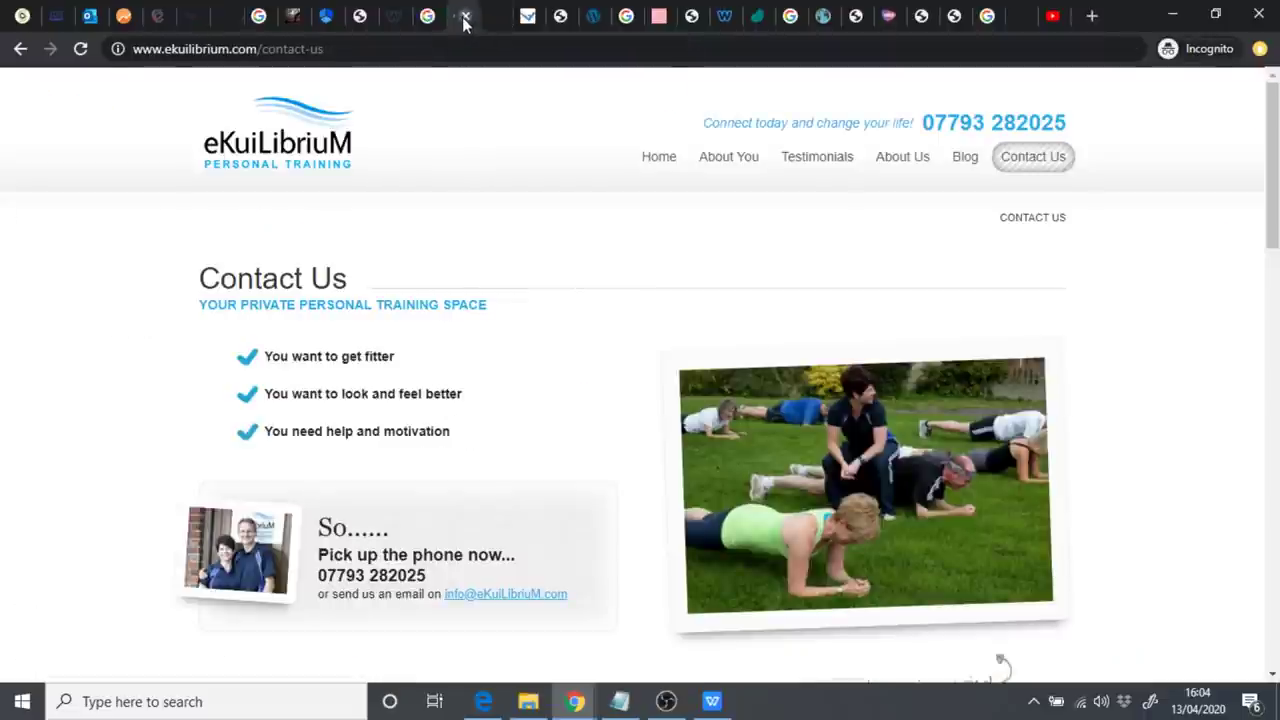
pyautogui.click(465, 16)
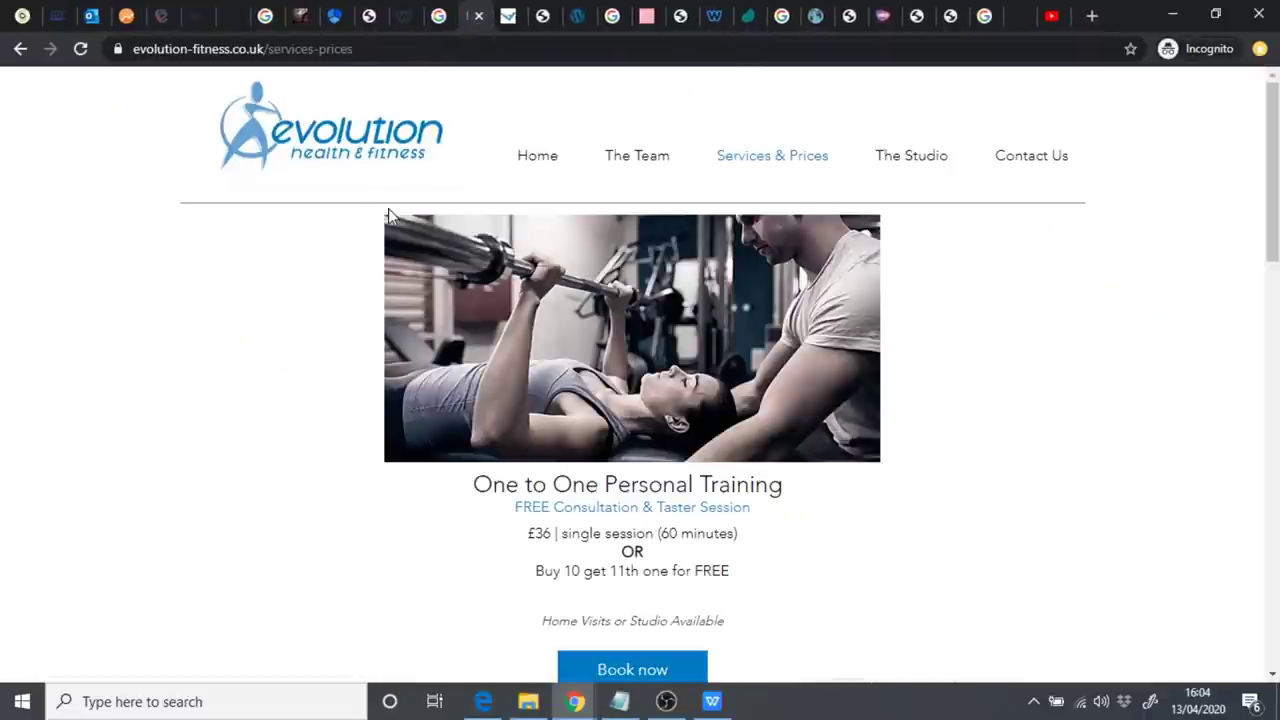
# - Browse the Evolution Health & Fitness homepage and its Services & Prices page
pyautogui.click(535, 157)
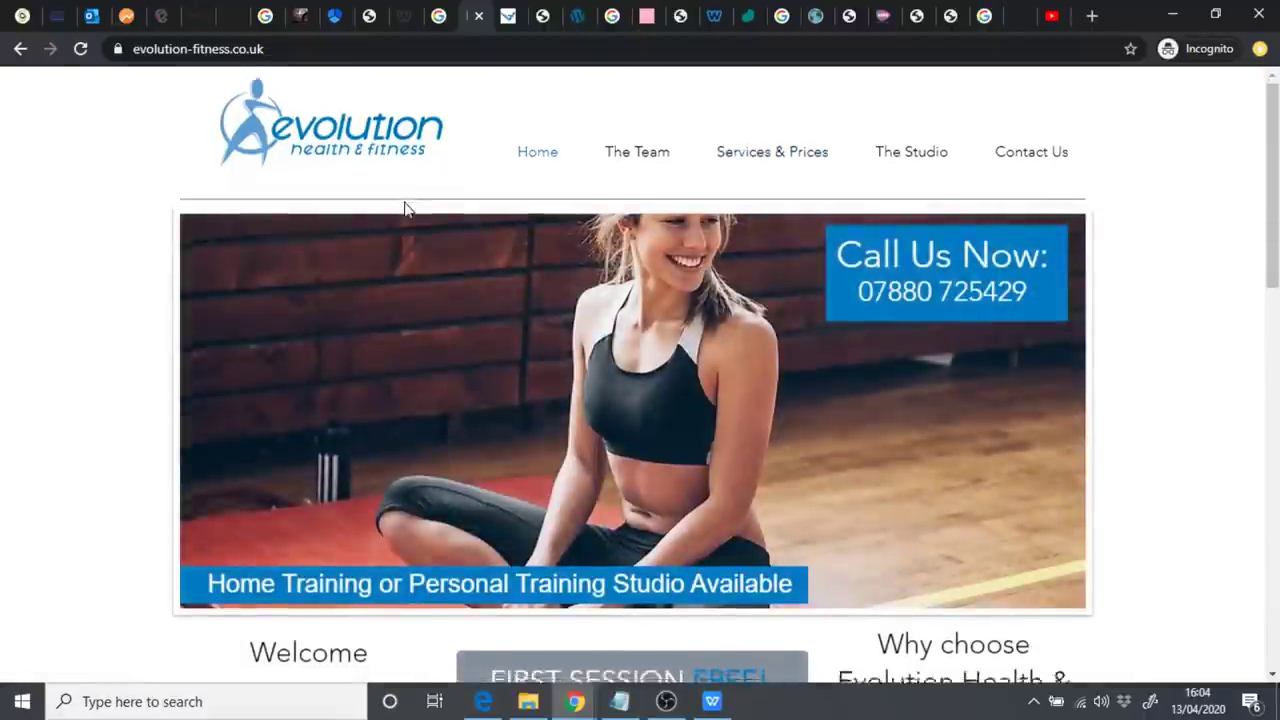
pyautogui.scroll(-4, 404, 203)
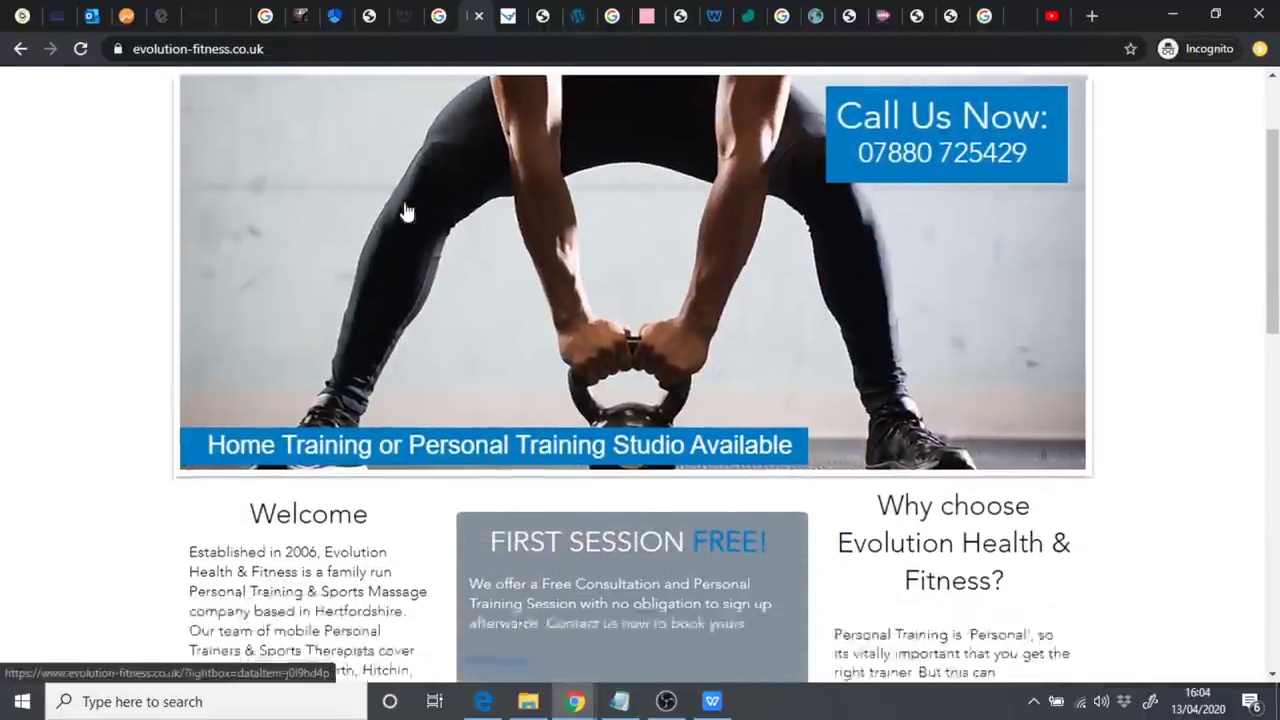
pyautogui.scroll(-8, 809, 442)
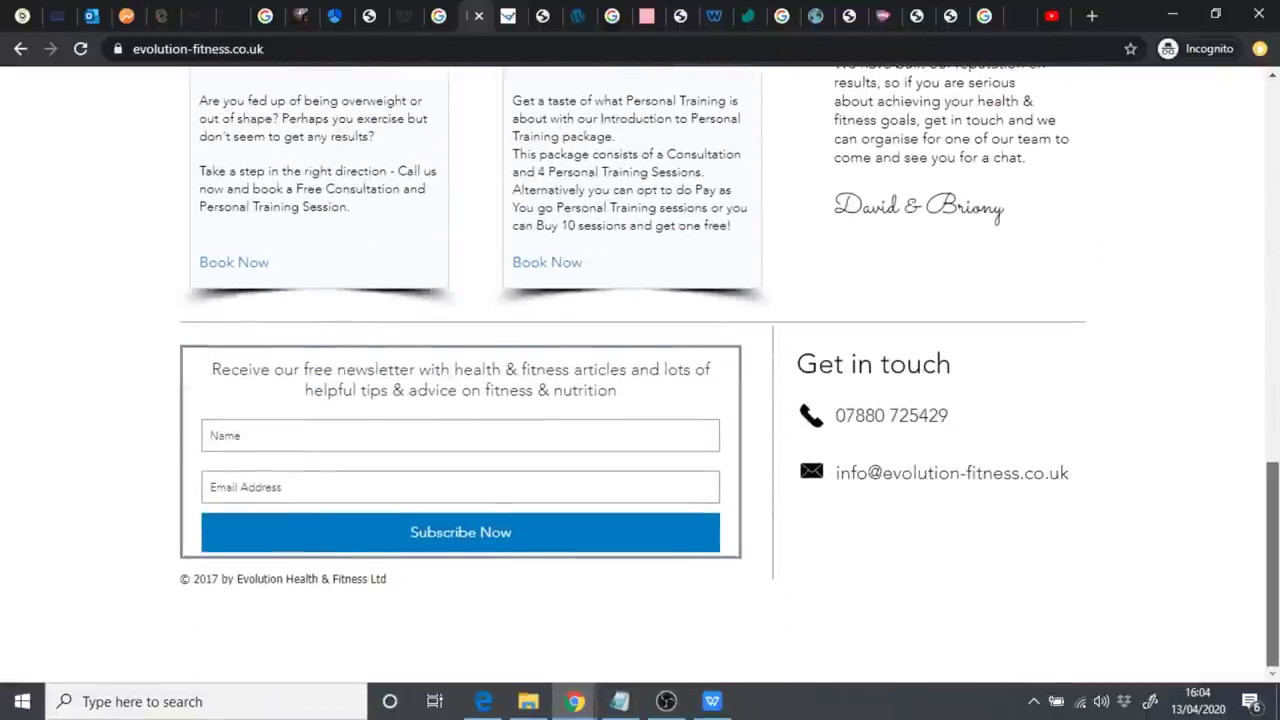
pyautogui.scroll(12, 809, 442)
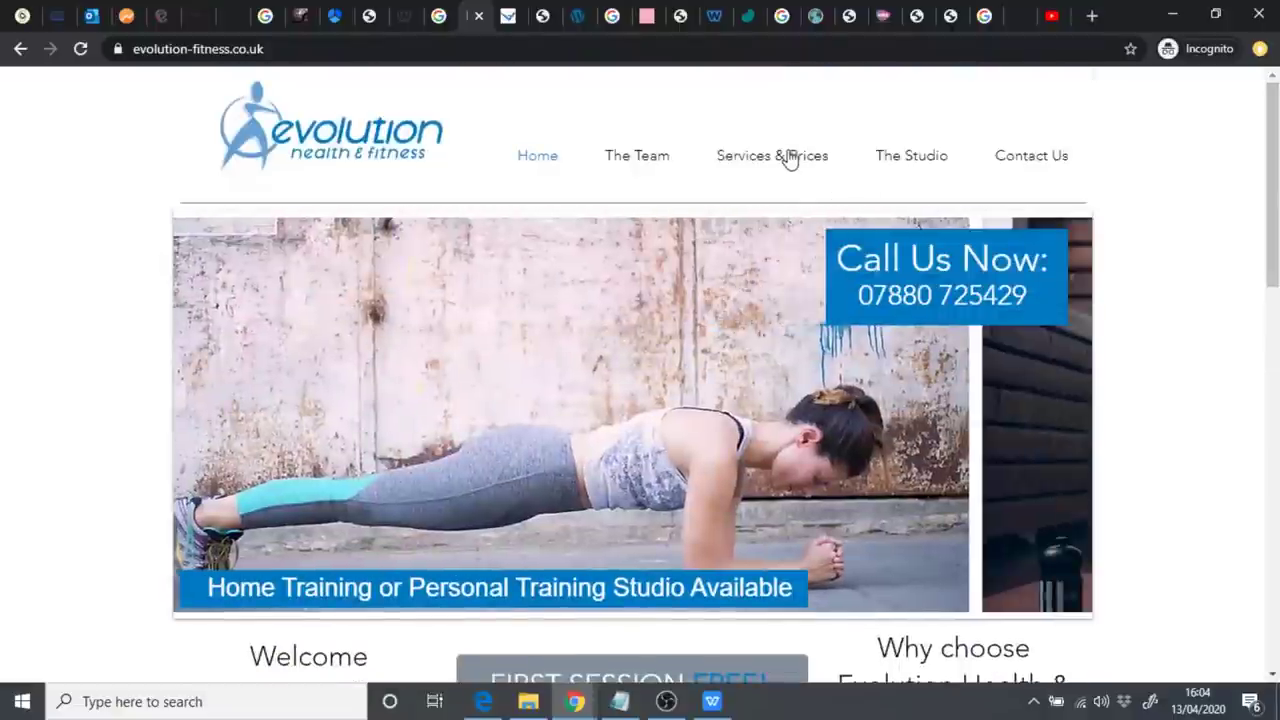
pyautogui.click(788, 157)
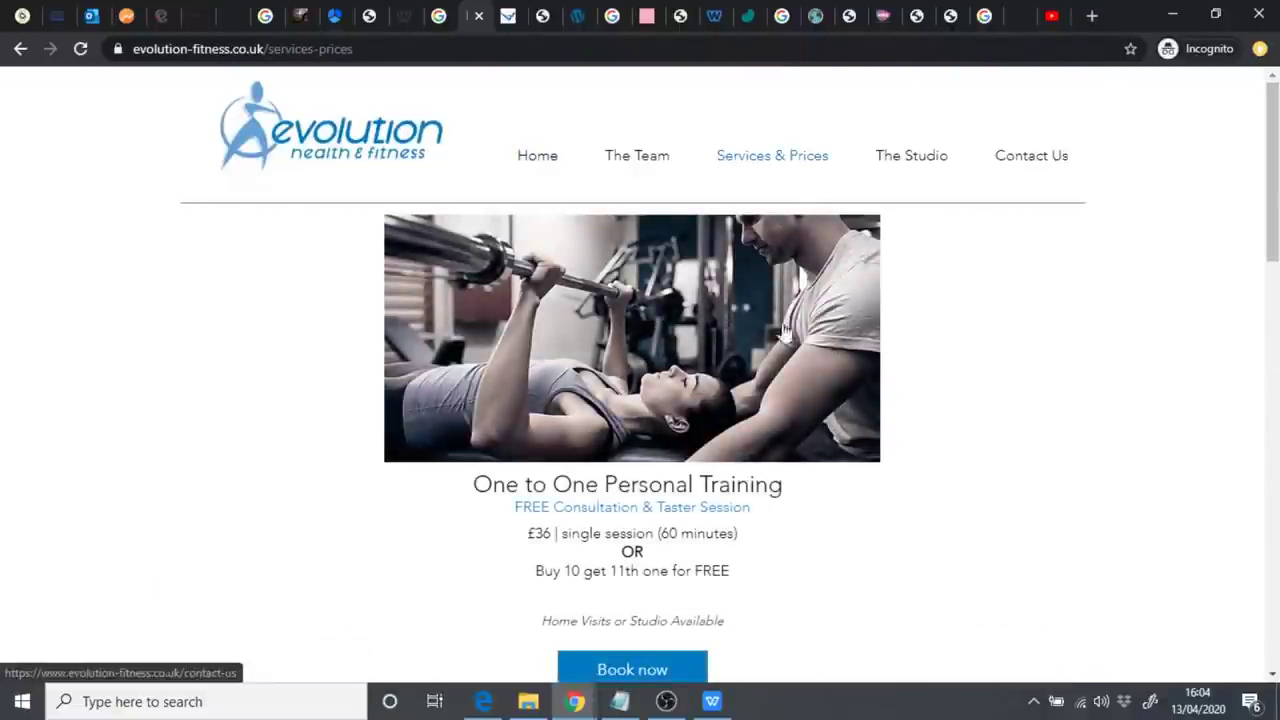
pyautogui.scroll(-10, 725, 418)
pyautogui.scroll(2, 725, 418)
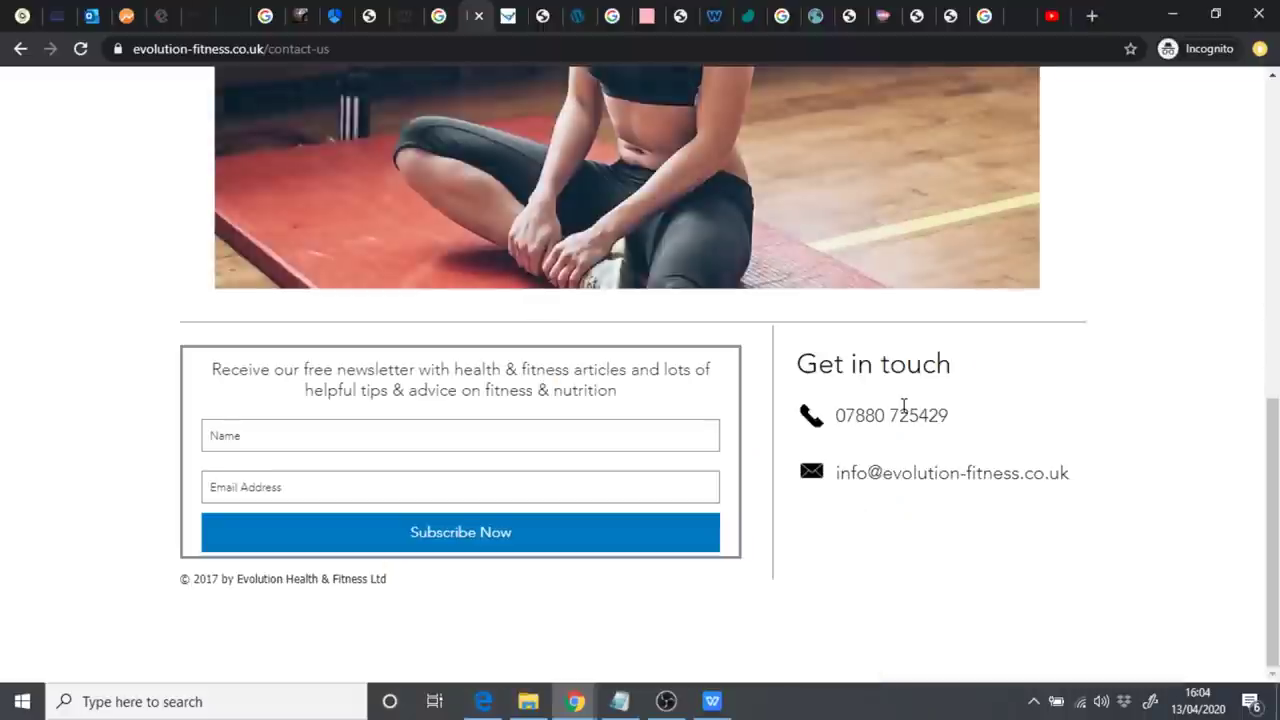
pyautogui.scroll(2, 902, 414)
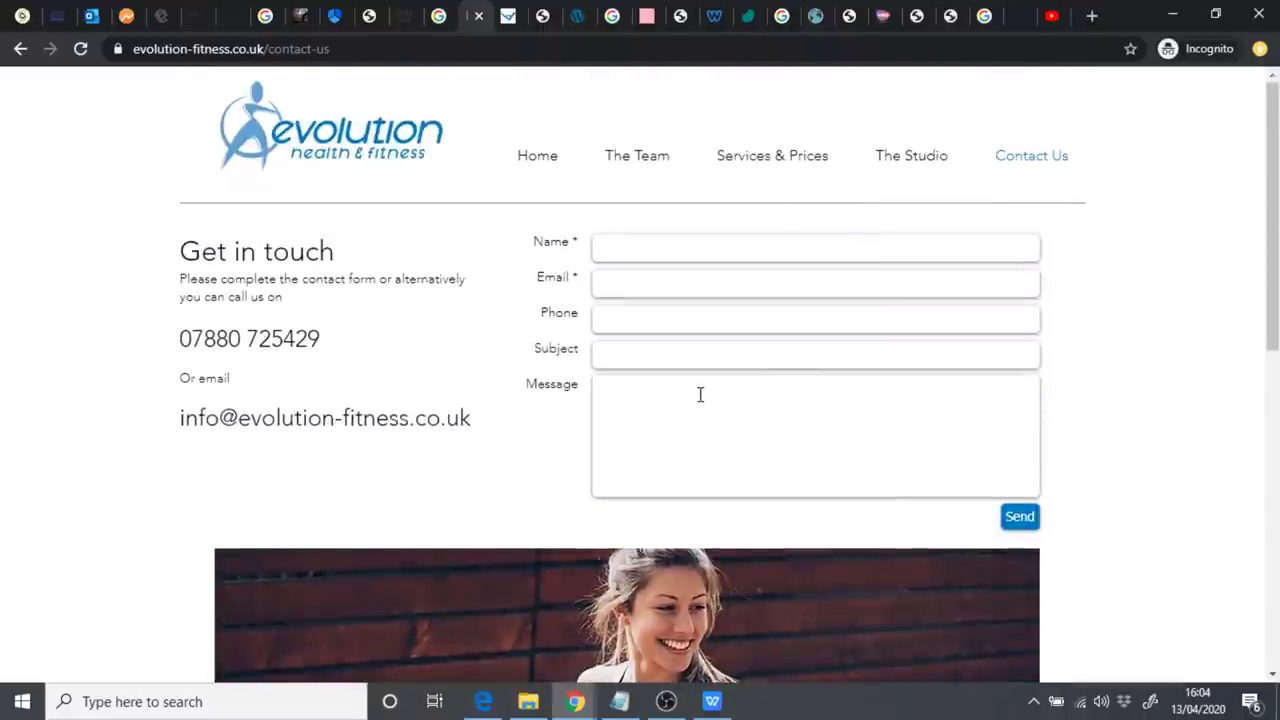
pyautogui.scroll(-10, 809, 442)
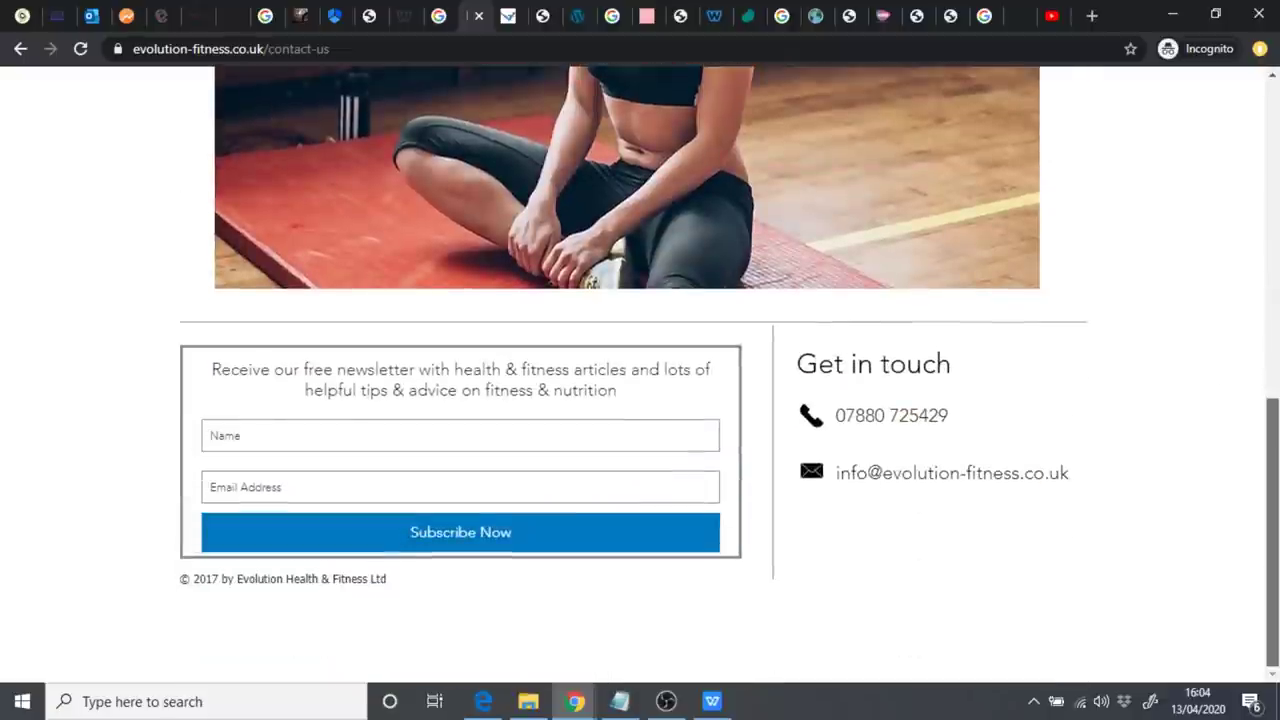
pyautogui.scroll(10, 809, 442)
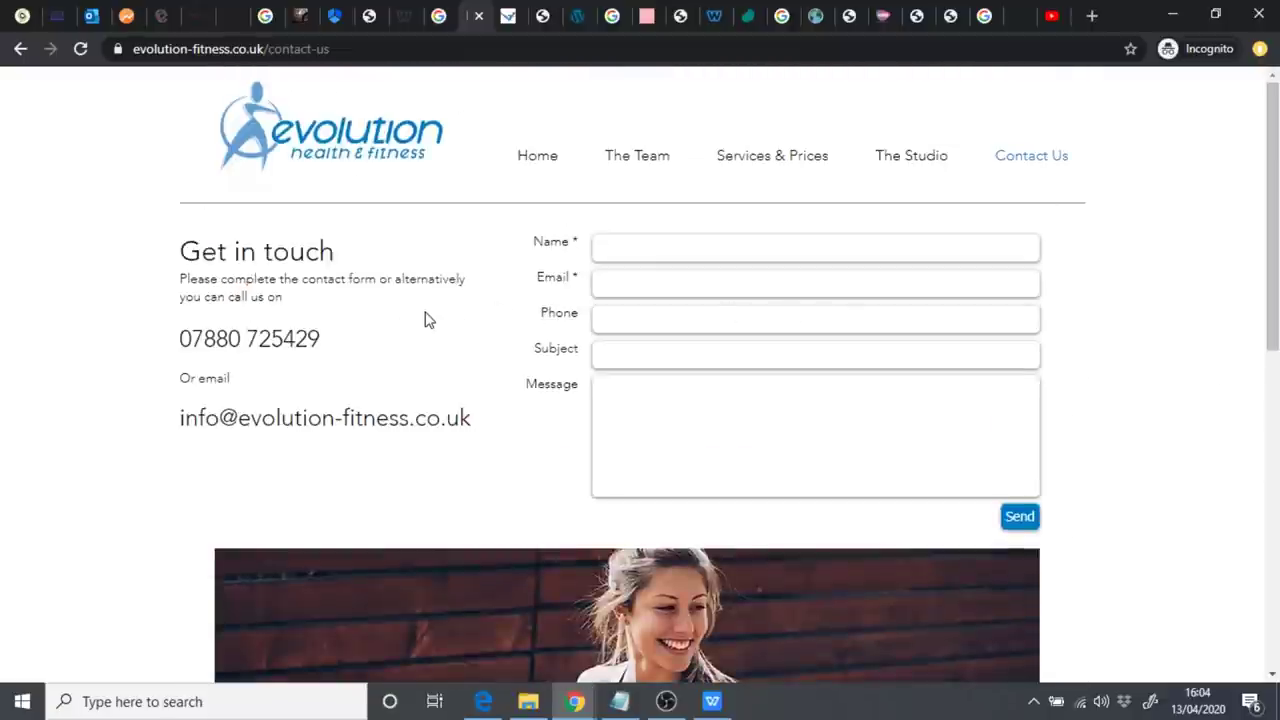
pyautogui.scroll(-8, 425, 319)
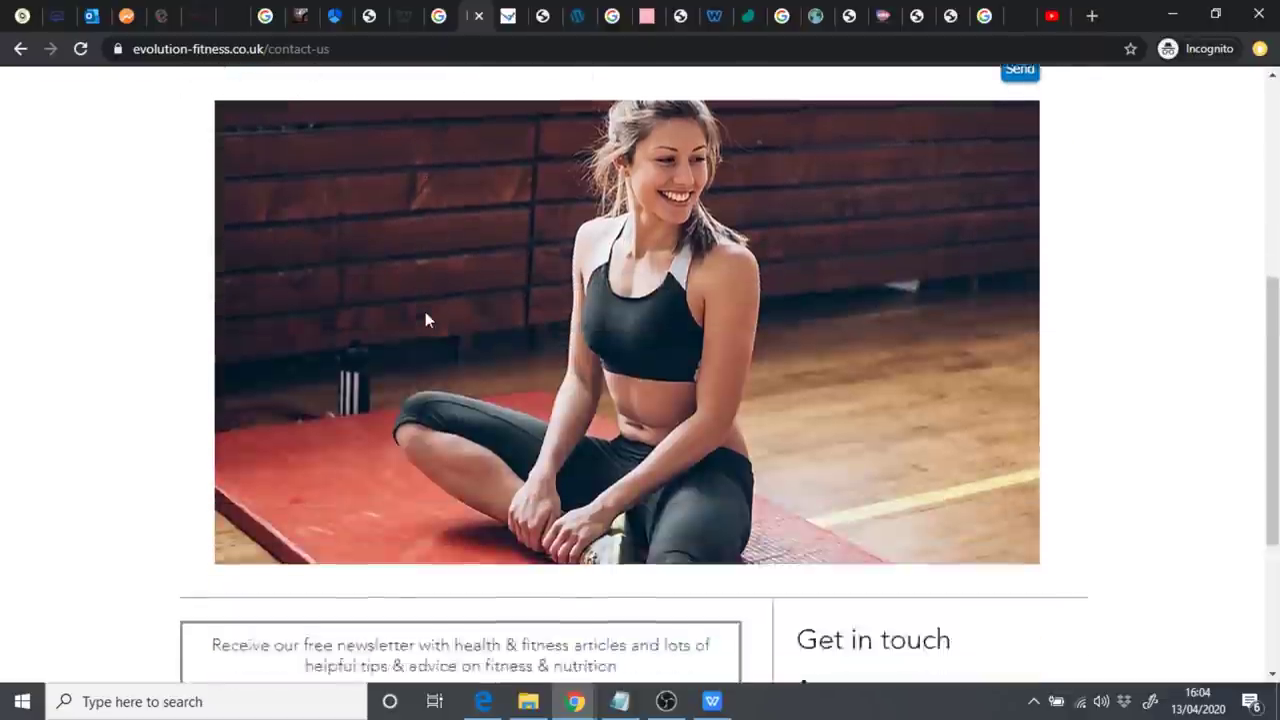
pyautogui.scroll(8, 425, 319)
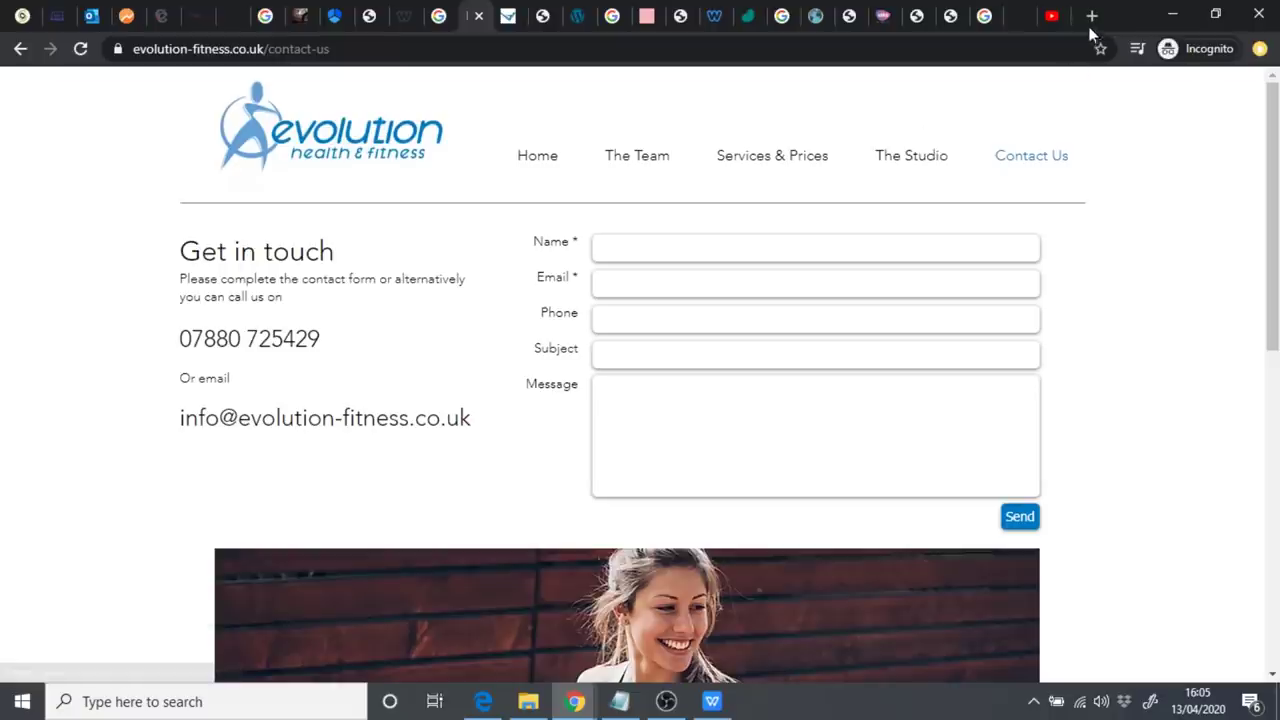
# - Switch to the YouTube video 'How to Setup a Godaddy Domain Name on Siteground Nameservers'
pyautogui.click(1050, 16)
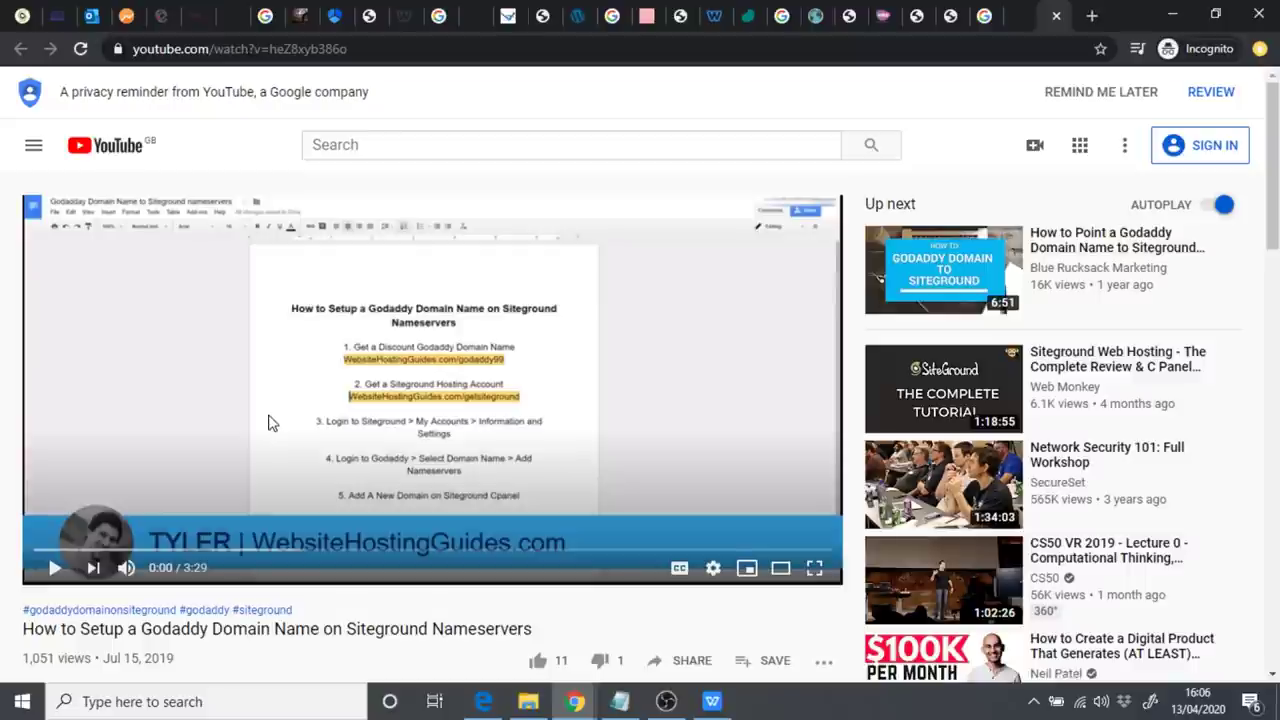
# - Return to the Evolution Health & Fitness Contact Us page and scroll back to its top
pyautogui.click(506, 15)
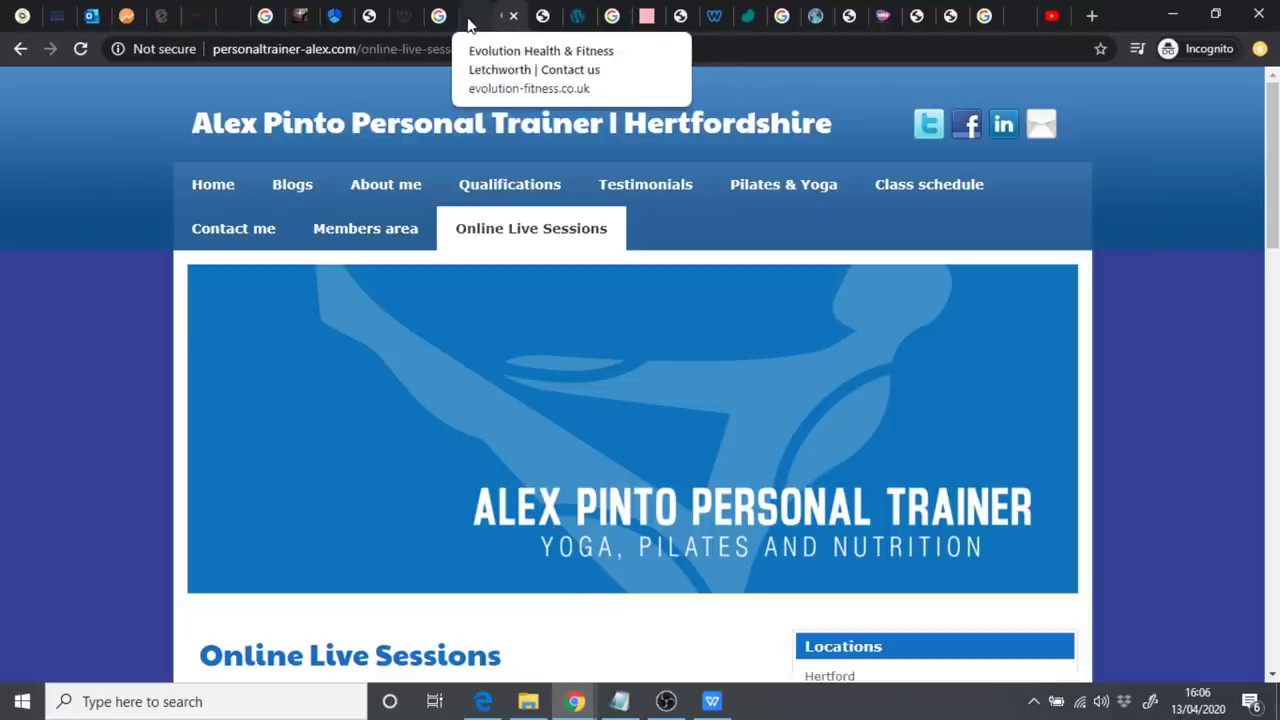
pyautogui.click(468, 20)
pyautogui.moveTo(1272, 220); pyautogui.dragTo(1272, 508)
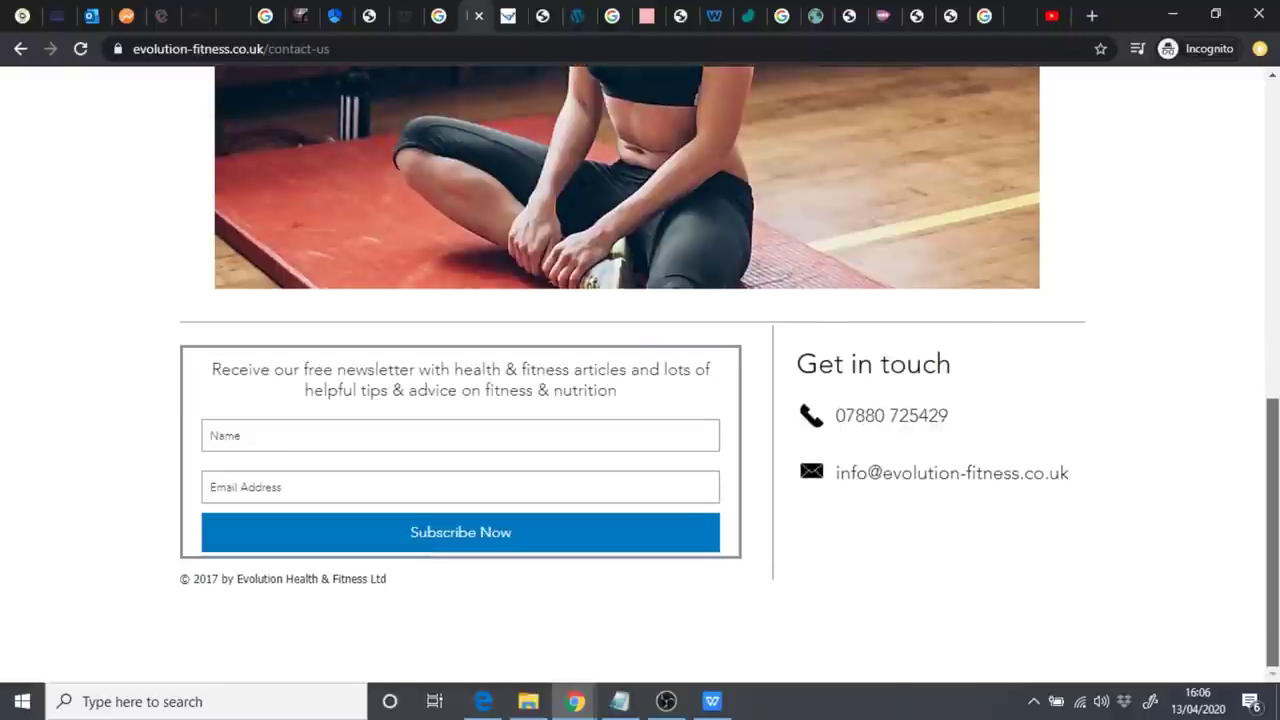
pyautogui.scroll(7, 640, 380)
pyautogui.scroll(1, 1063, 229)
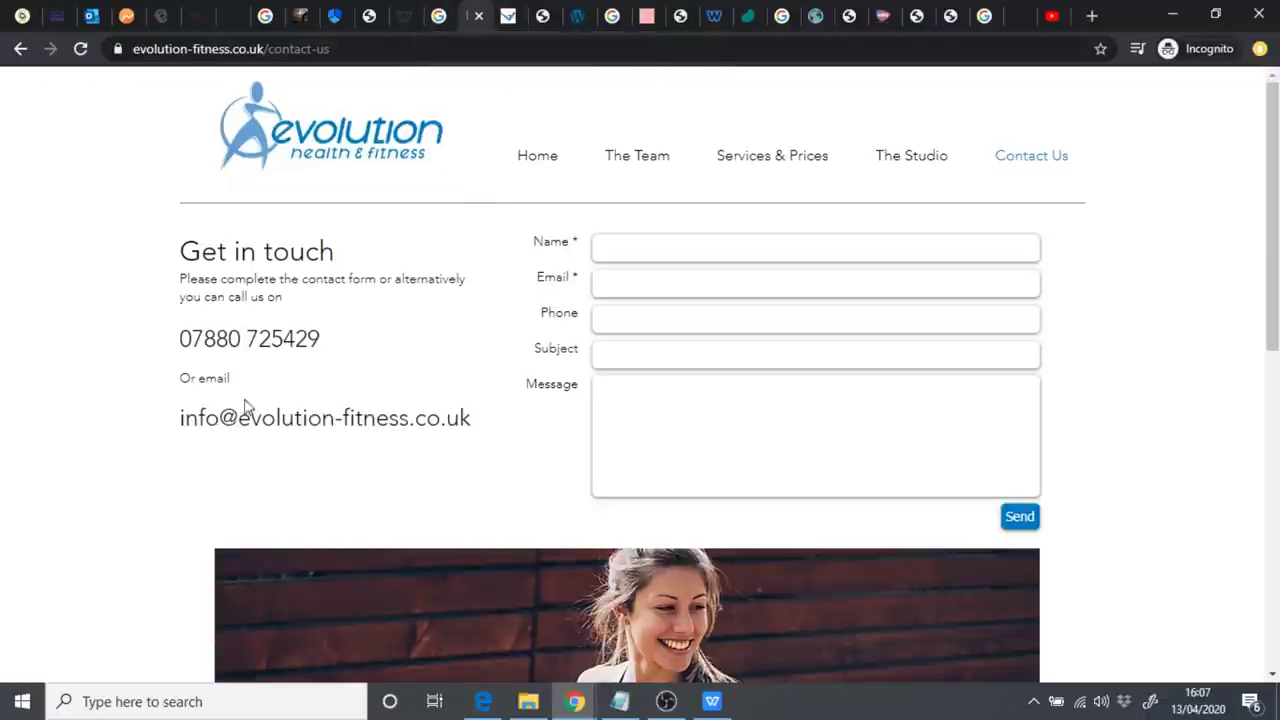
# - Select Evolution's contact details, briefly check the Booking System workbook, then return to the personal trainer page
pyautogui.moveTo(180, 238); pyautogui.dragTo(338, 425)
pyautogui.click(512, 432)
pyautogui.moveTo(512, 432); pyautogui.dragTo(483, 426)
pyautogui.click(460, 429)
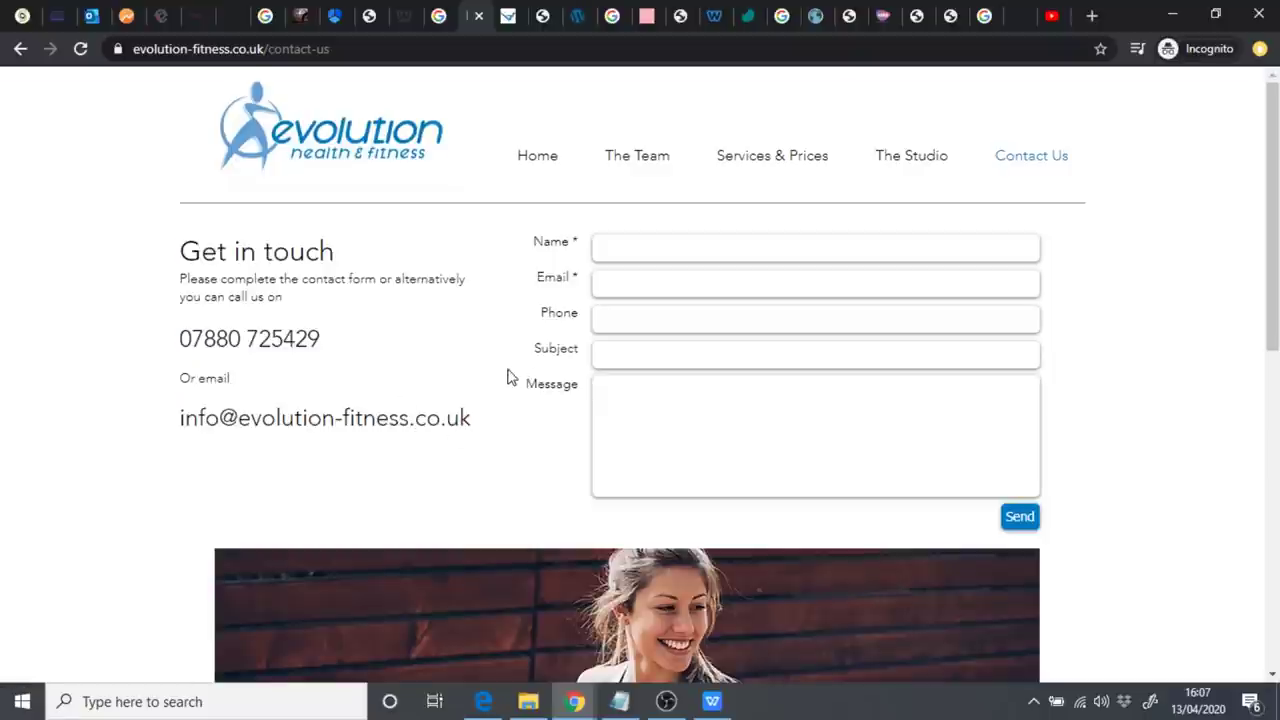
pyautogui.click(710, 702)
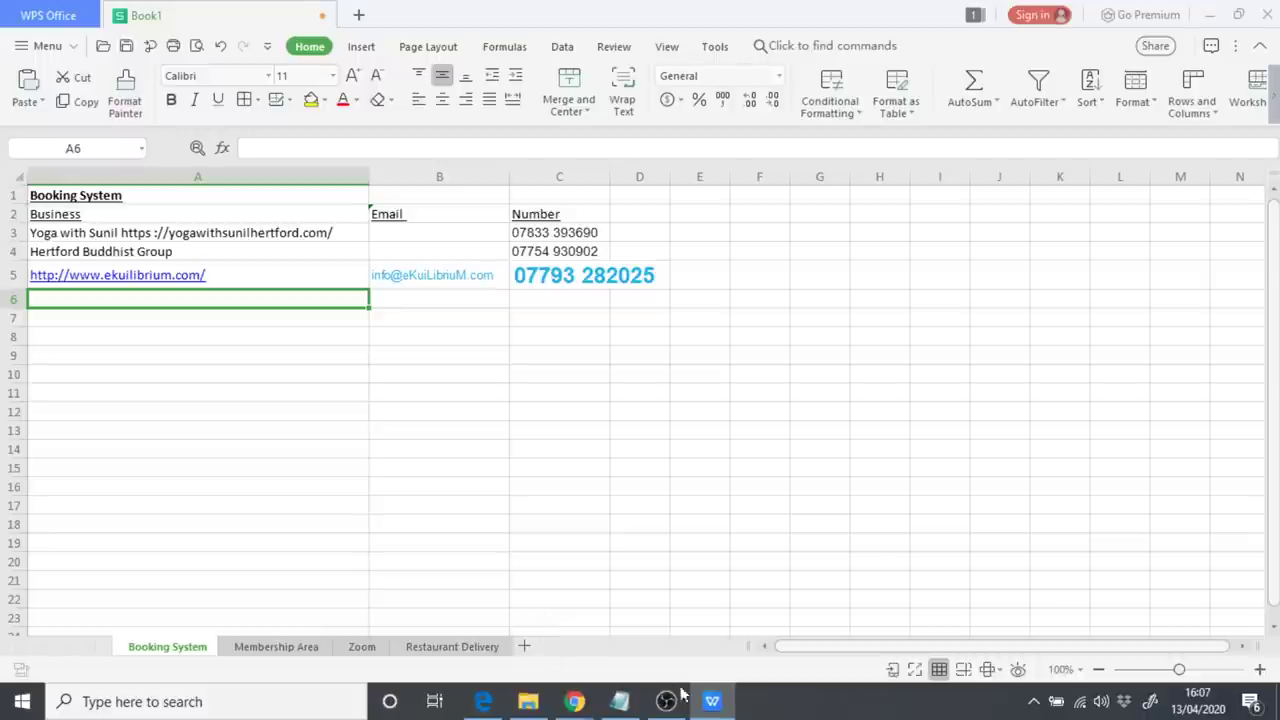
pyautogui.click(712, 701)
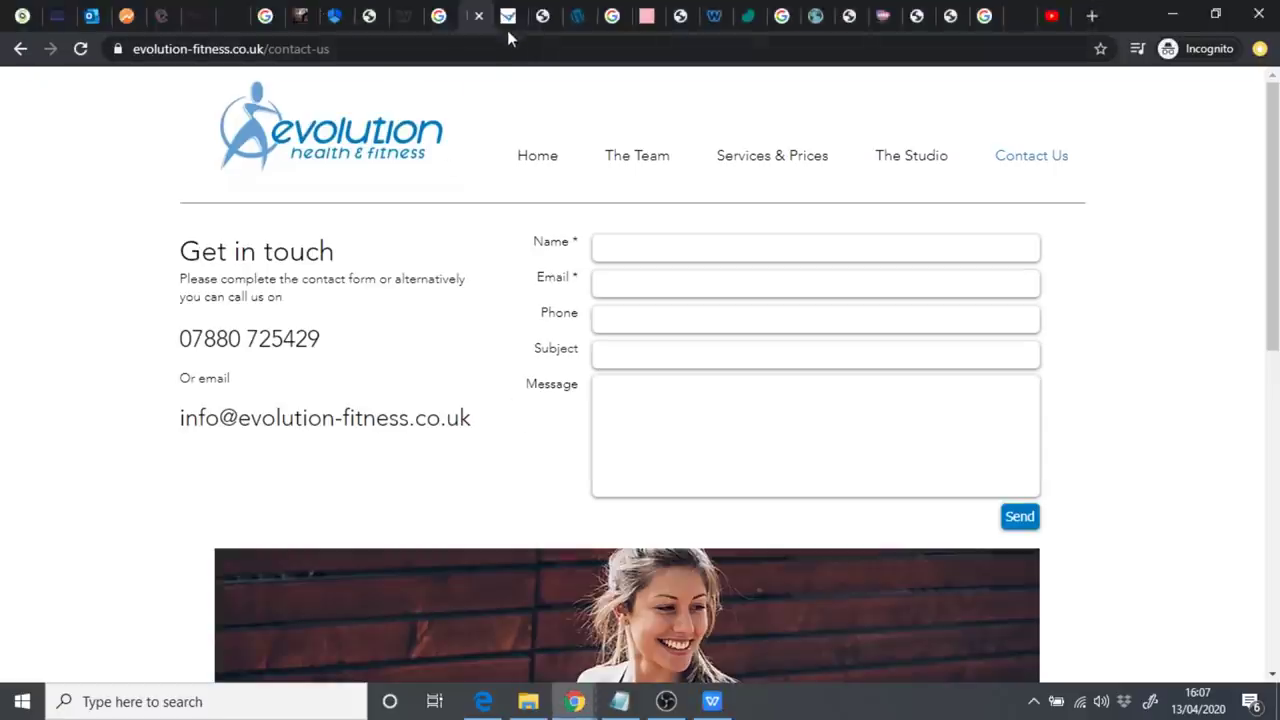
pyautogui.click(507, 22)
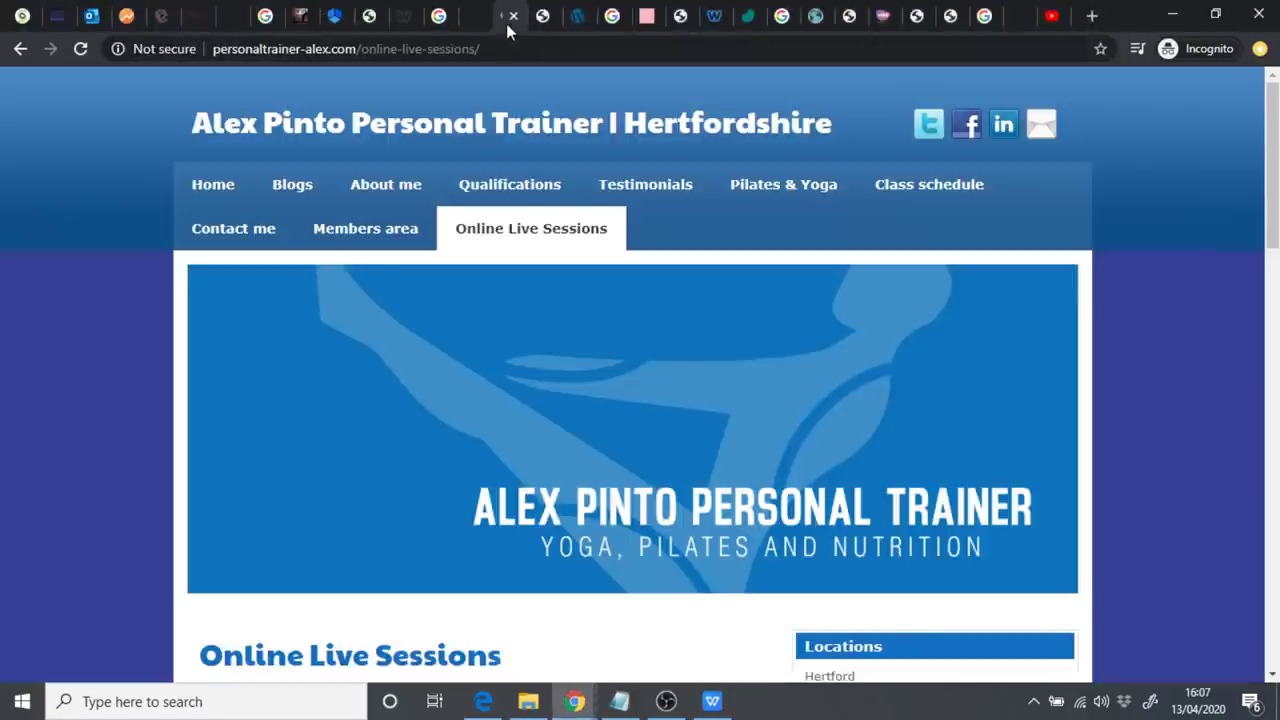
# - Close the personal trainer's online sessions tab after checking the fitness instructor hertford results
pyautogui.click(434, 18)
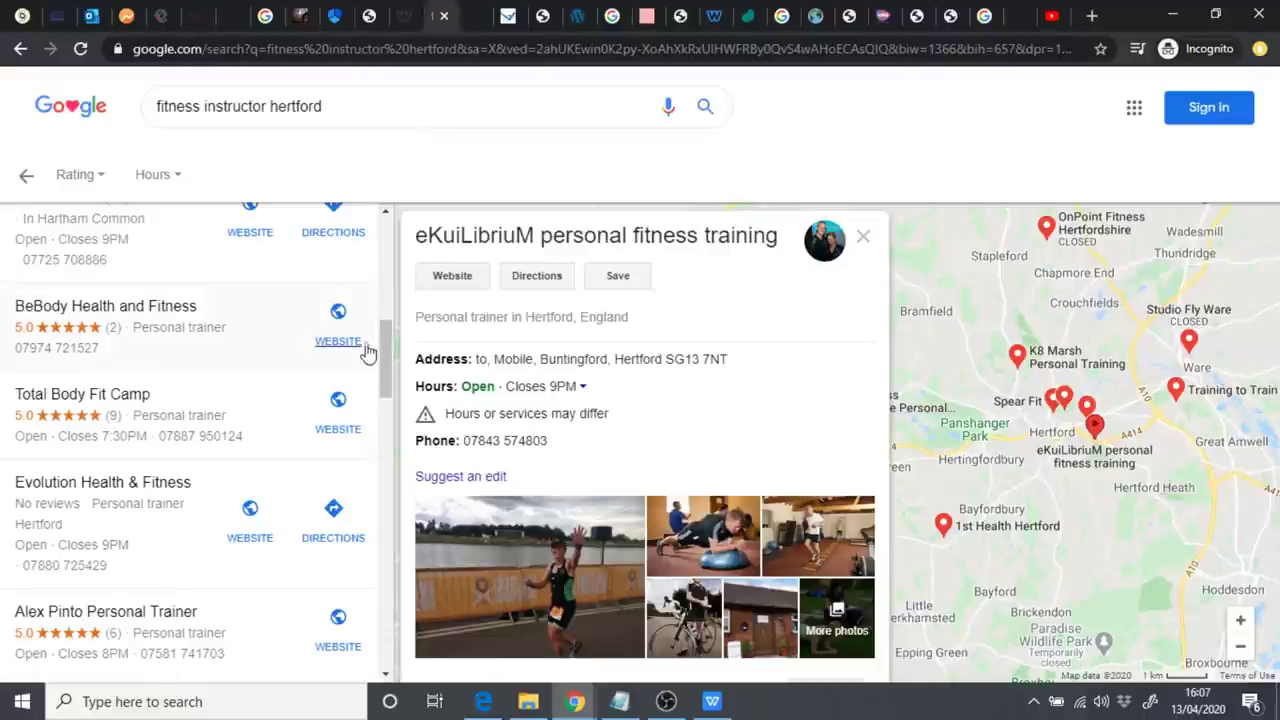
pyautogui.scroll(-1, 390, 355)
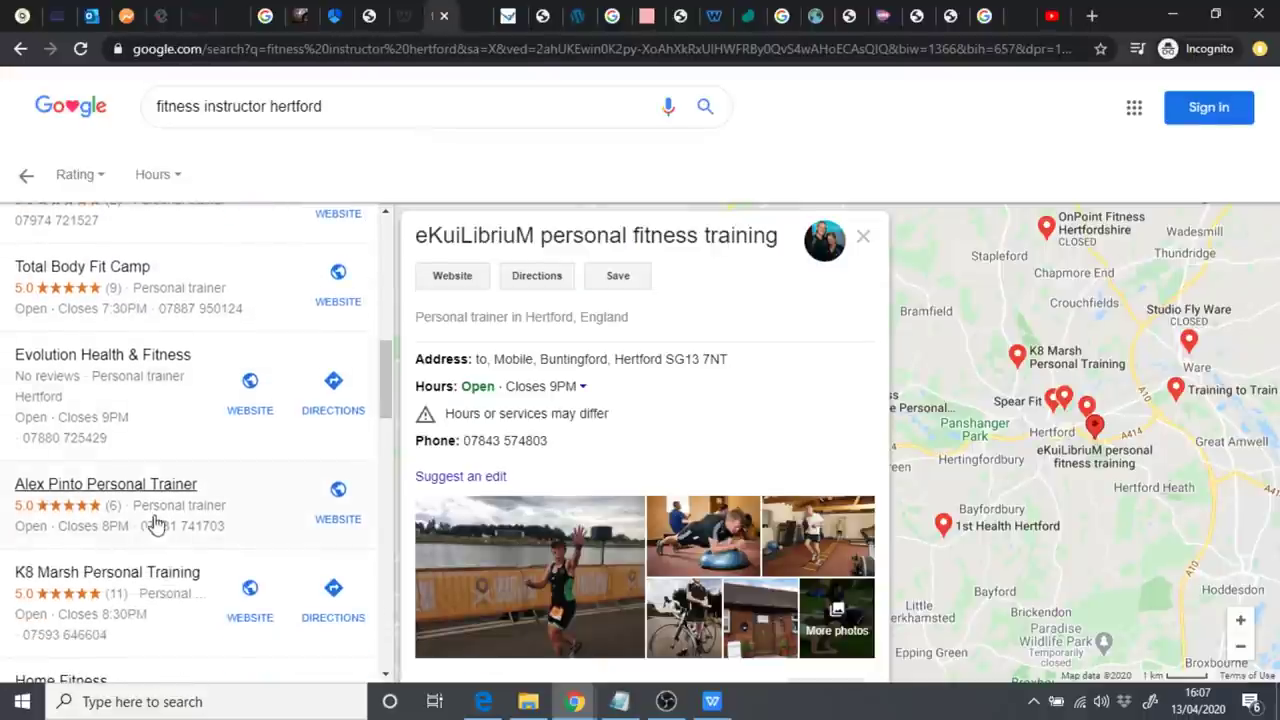
pyautogui.click(508, 18)
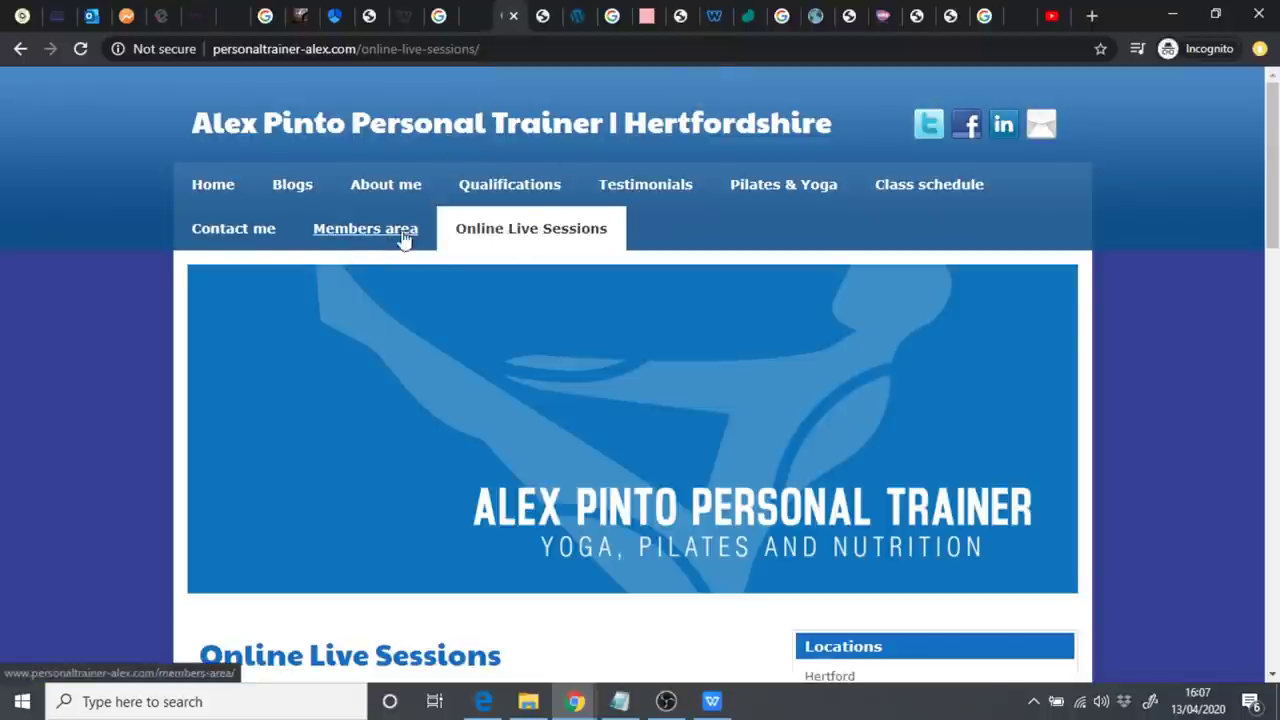
pyautogui.click(514, 16)
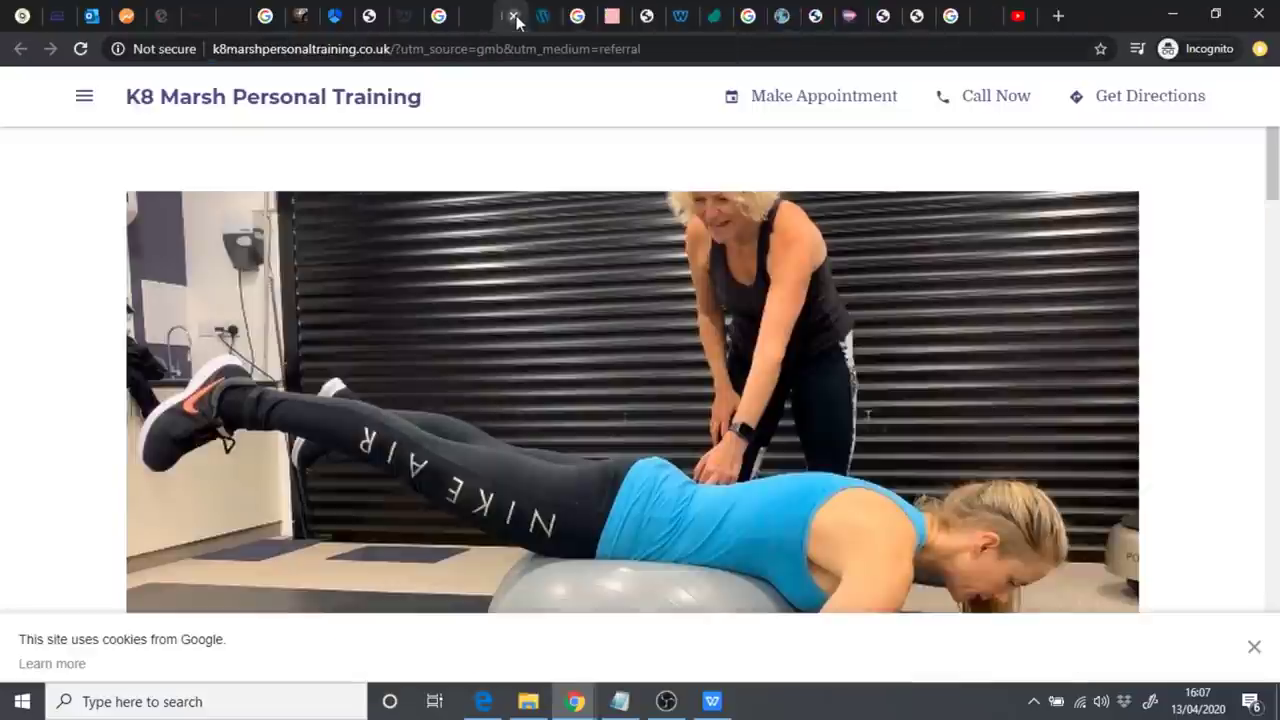
# - Open K8 Marsh Personal Training's online appointment booking page
pyautogui.click(445, 16)
pyautogui.scroll(-1, 180, 460)
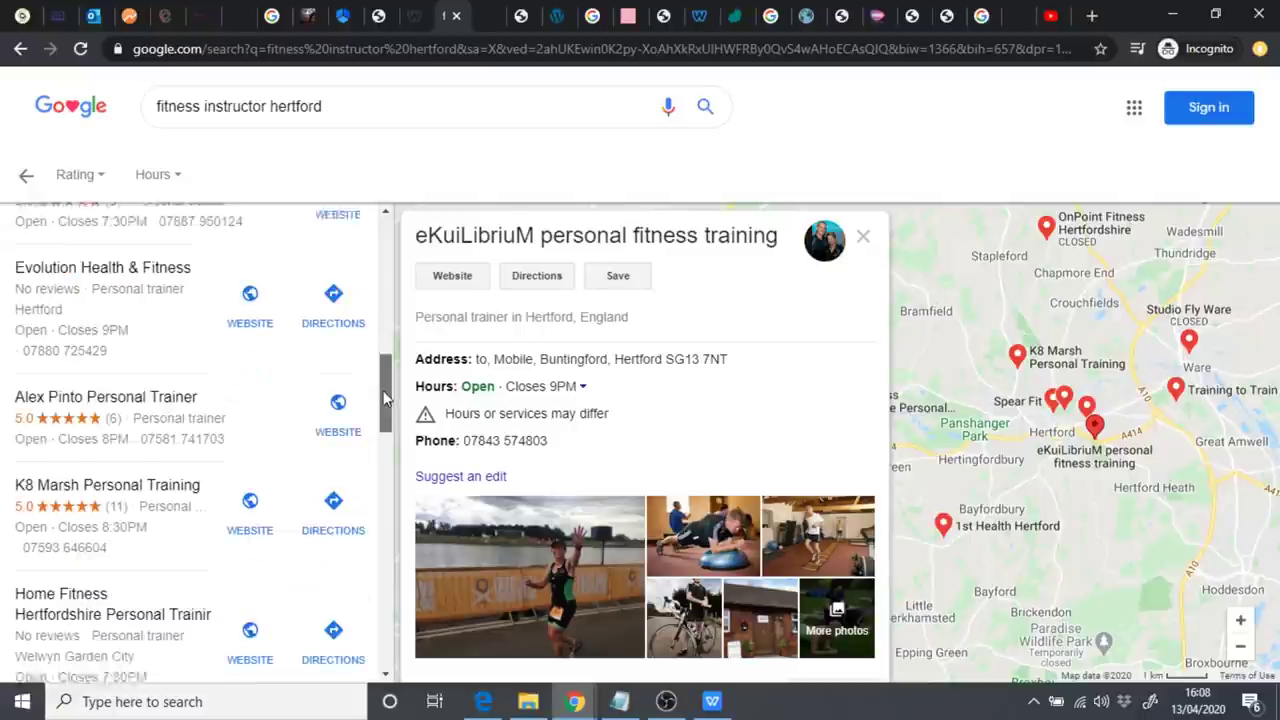
pyautogui.click(514, 20)
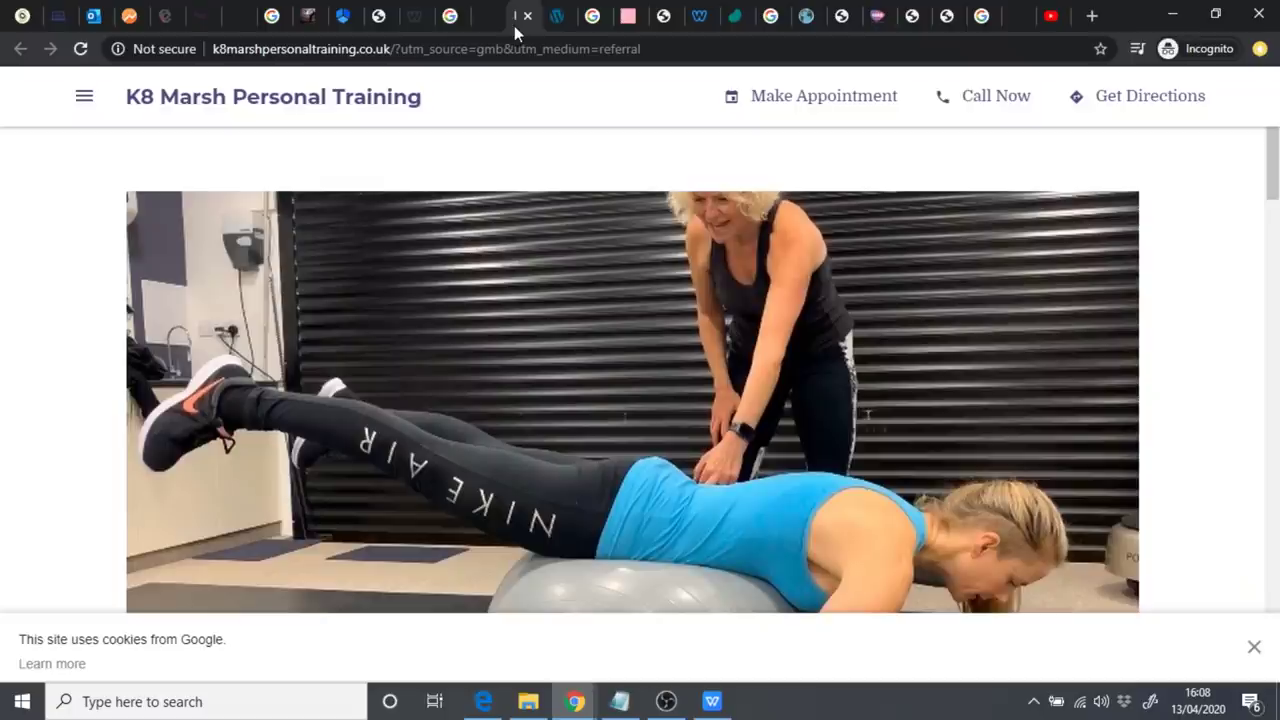
pyautogui.moveTo(1272, 160); pyautogui.dragTo(1272, 598)
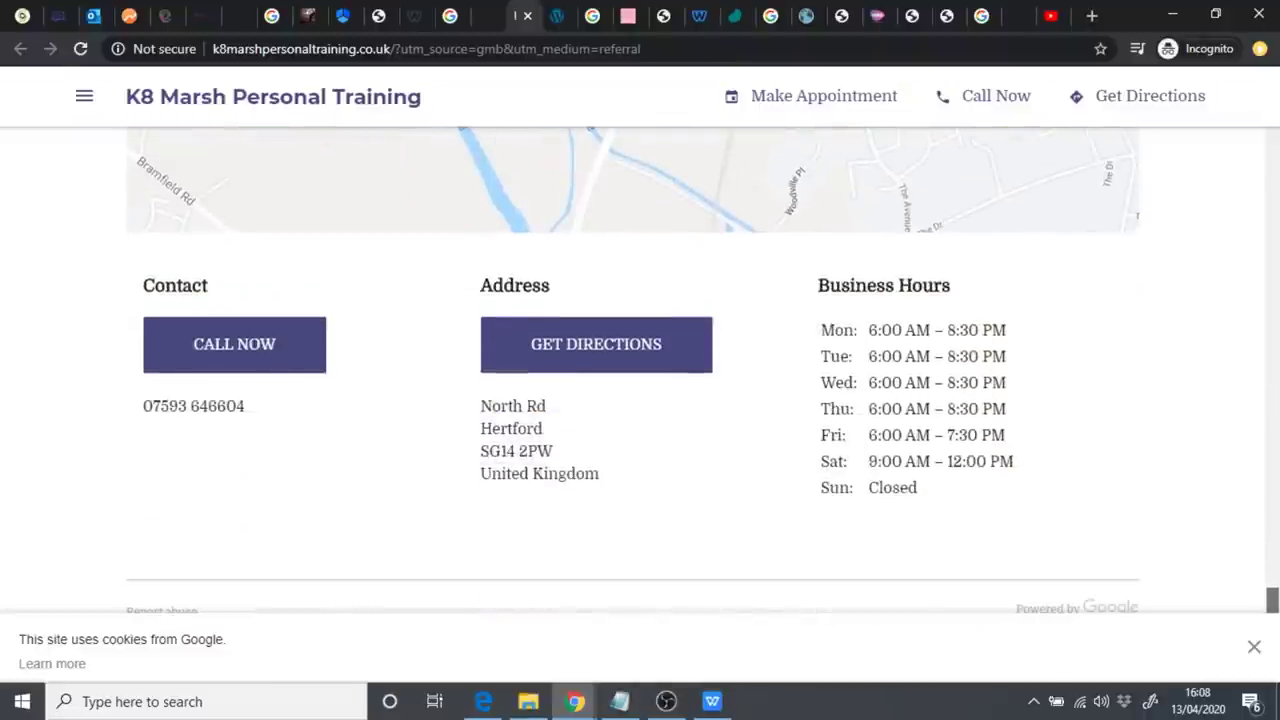
pyautogui.press('Home')
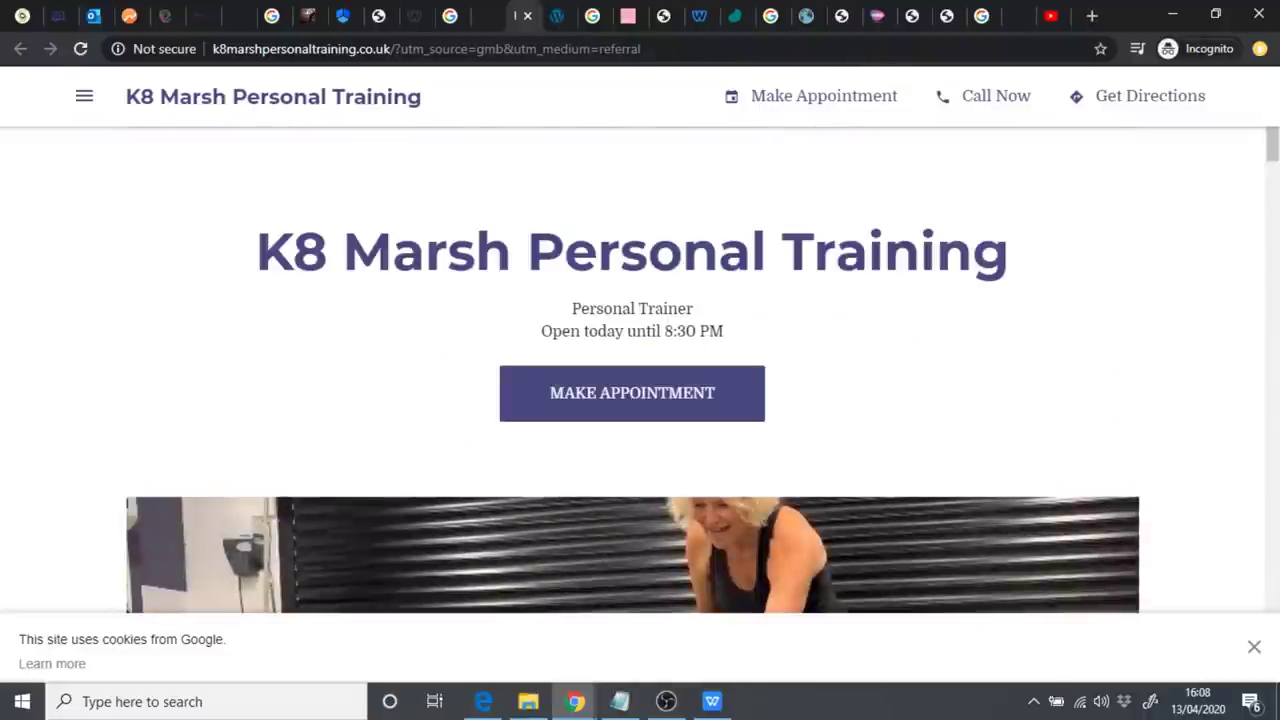
pyautogui.click(812, 102)
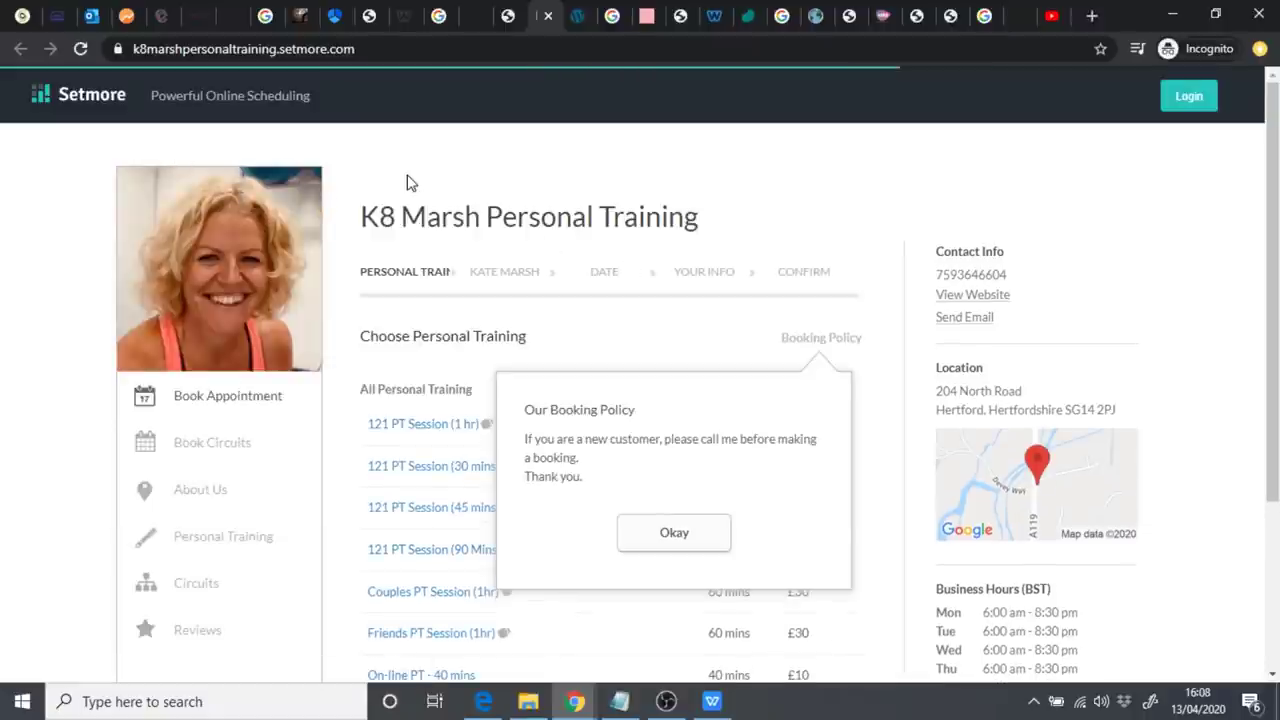
# - Book a 121 PT Session (1hr) with the trainer at 5:45 pm on 13 April, then view BeBody's timetable
pyautogui.click(653, 546)
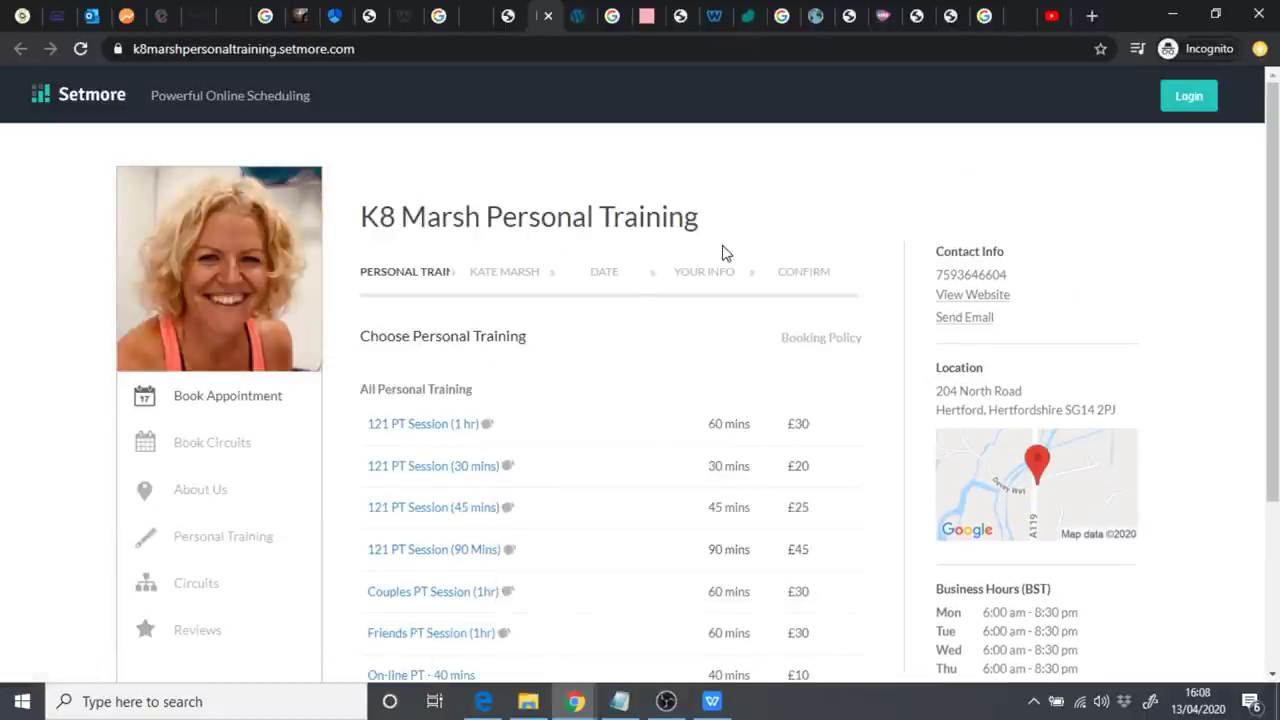
pyautogui.scroll(-2, 725, 252)
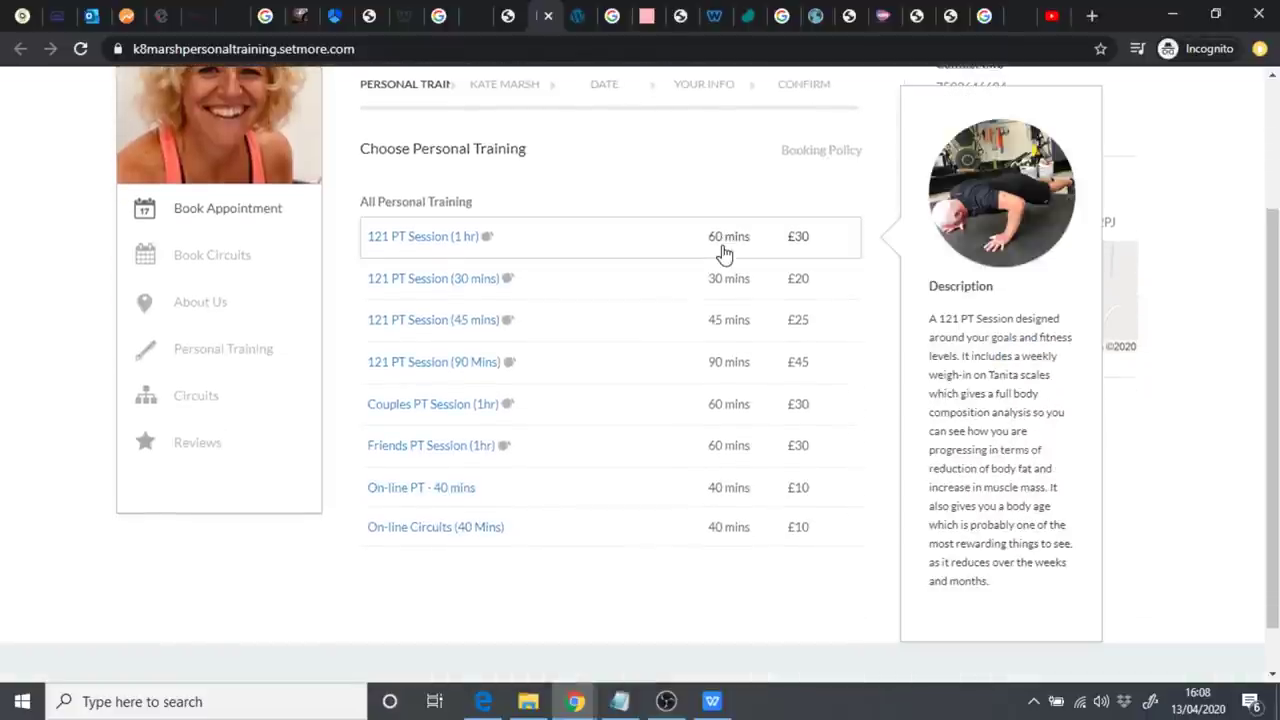
pyautogui.scroll(1, 725, 252)
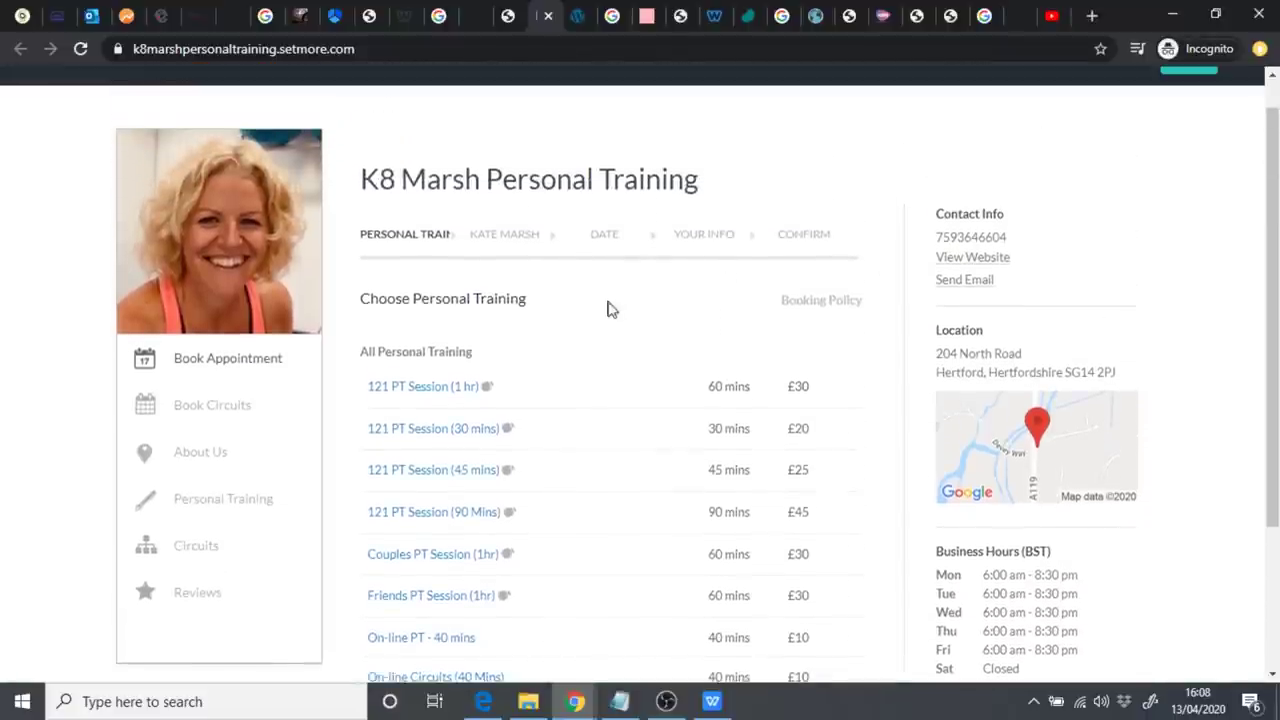
pyautogui.moveTo(500, 390)
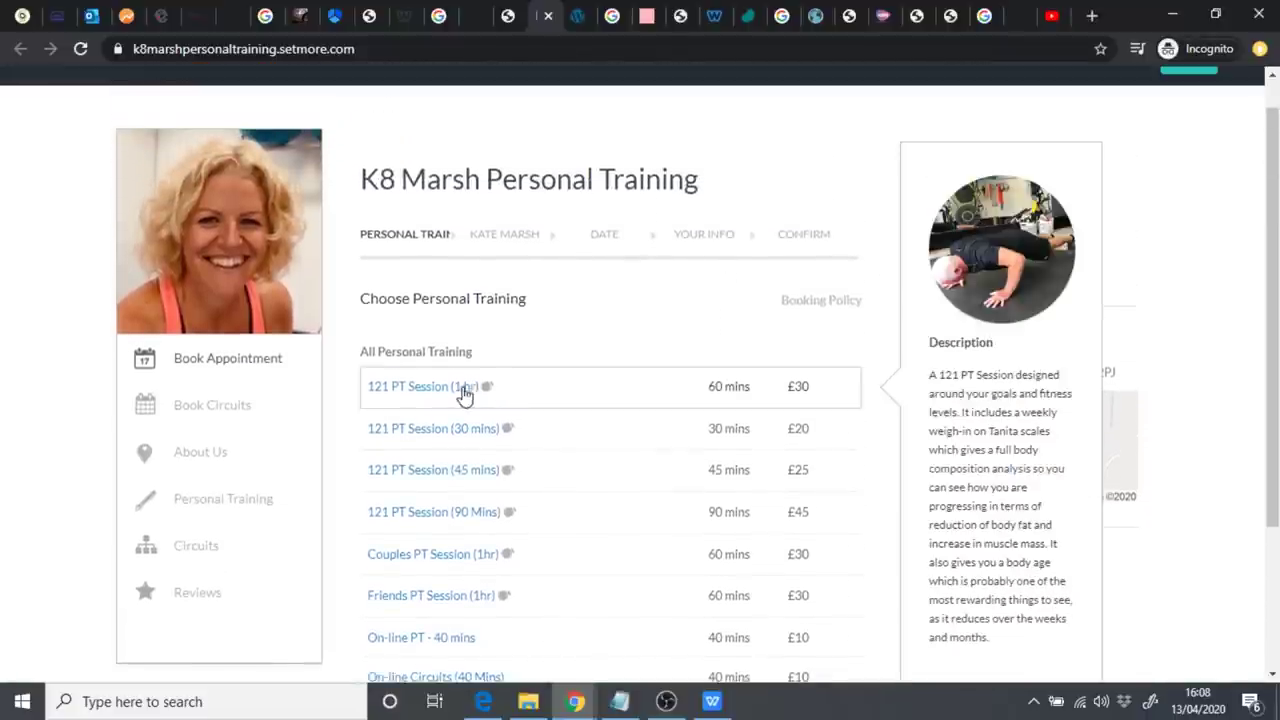
pyautogui.click(523, 394)
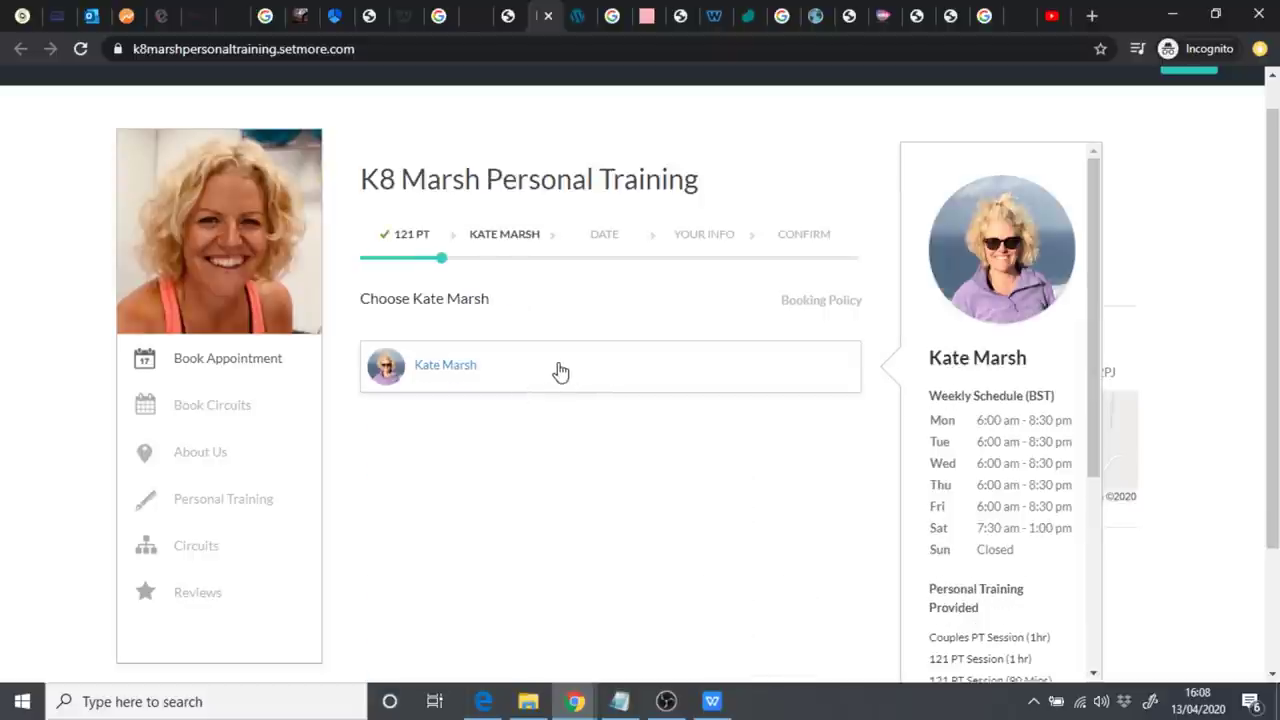
pyautogui.click(565, 373)
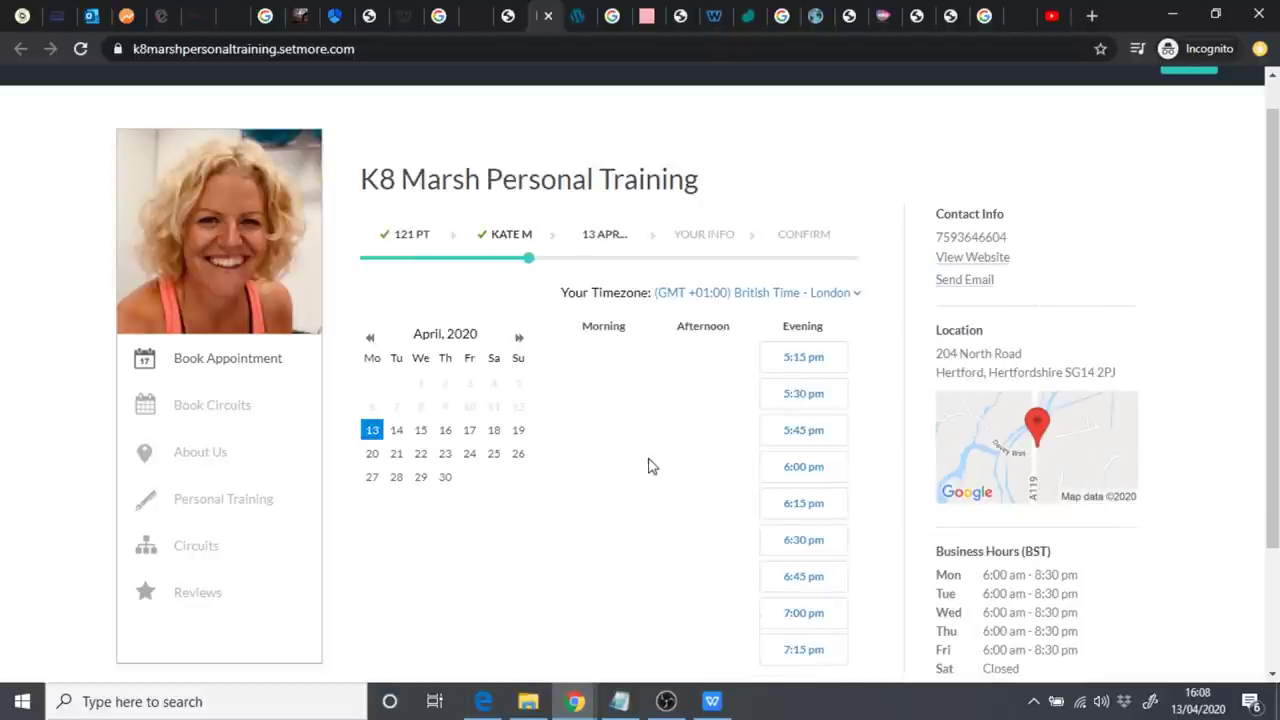
pyautogui.click(803, 430)
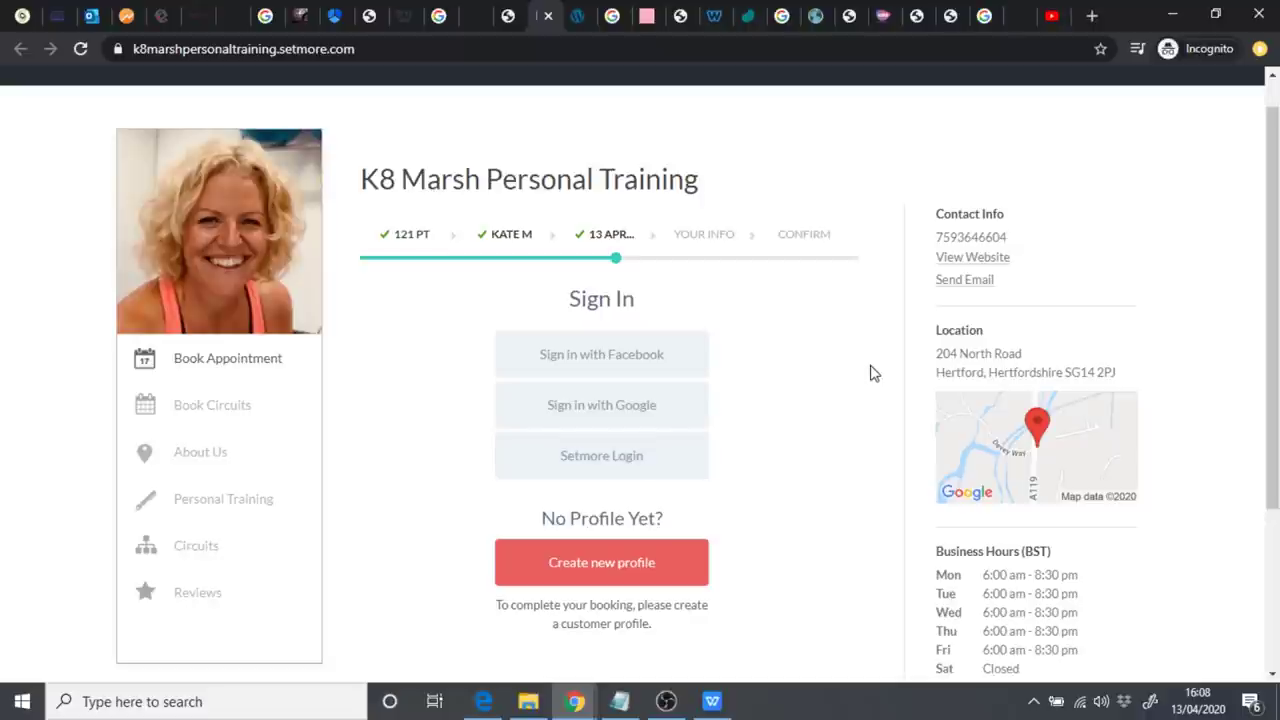
pyautogui.scroll(-1, 870, 371)
pyautogui.scroll(1, 870, 373)
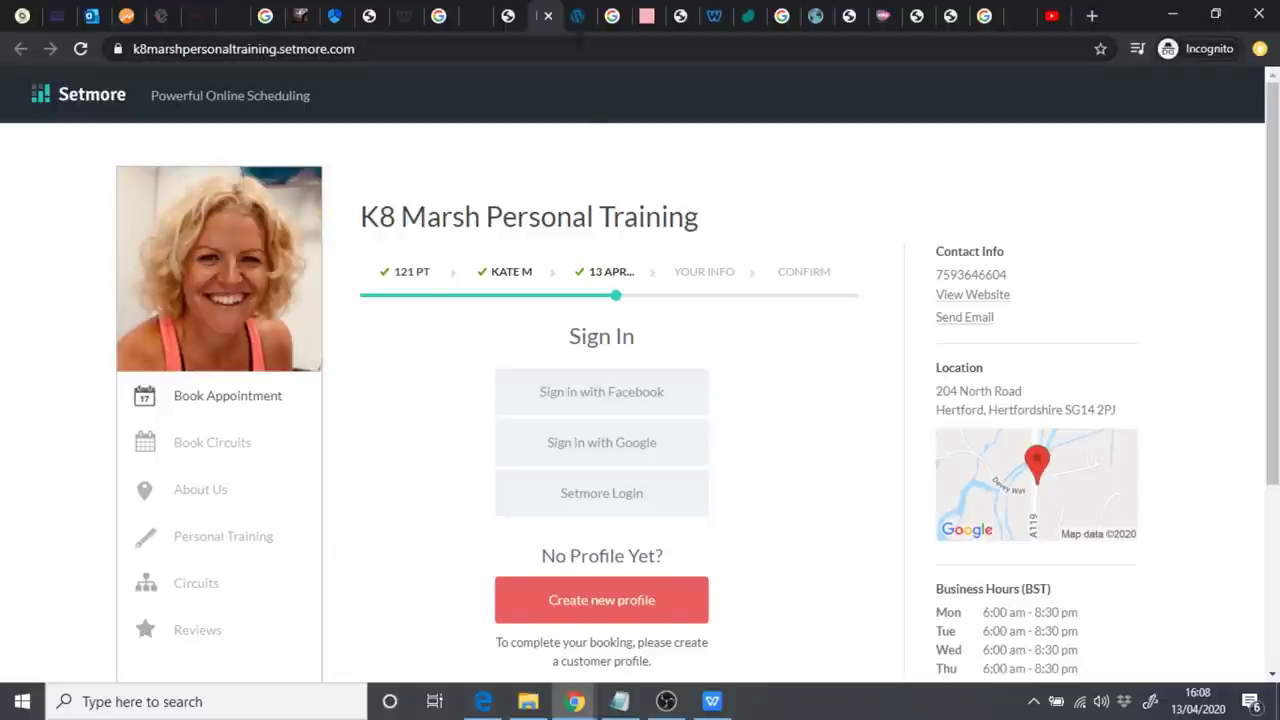
pyautogui.click(581, 26)
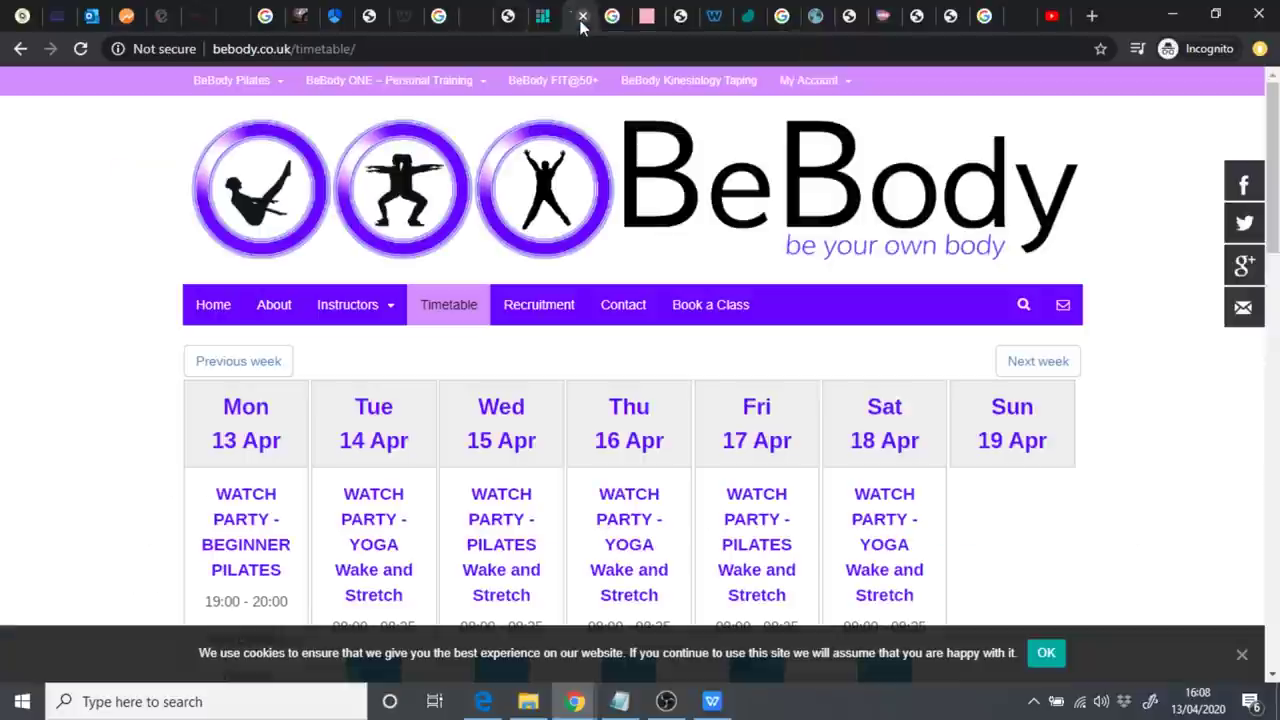
pyautogui.click(443, 26)
pyautogui.moveTo(388, 380)
pyautogui.mouseDown()
pyautogui.moveTo(400, 503)
pyautogui.moveTo(414, 443)
pyautogui.mouseUp()
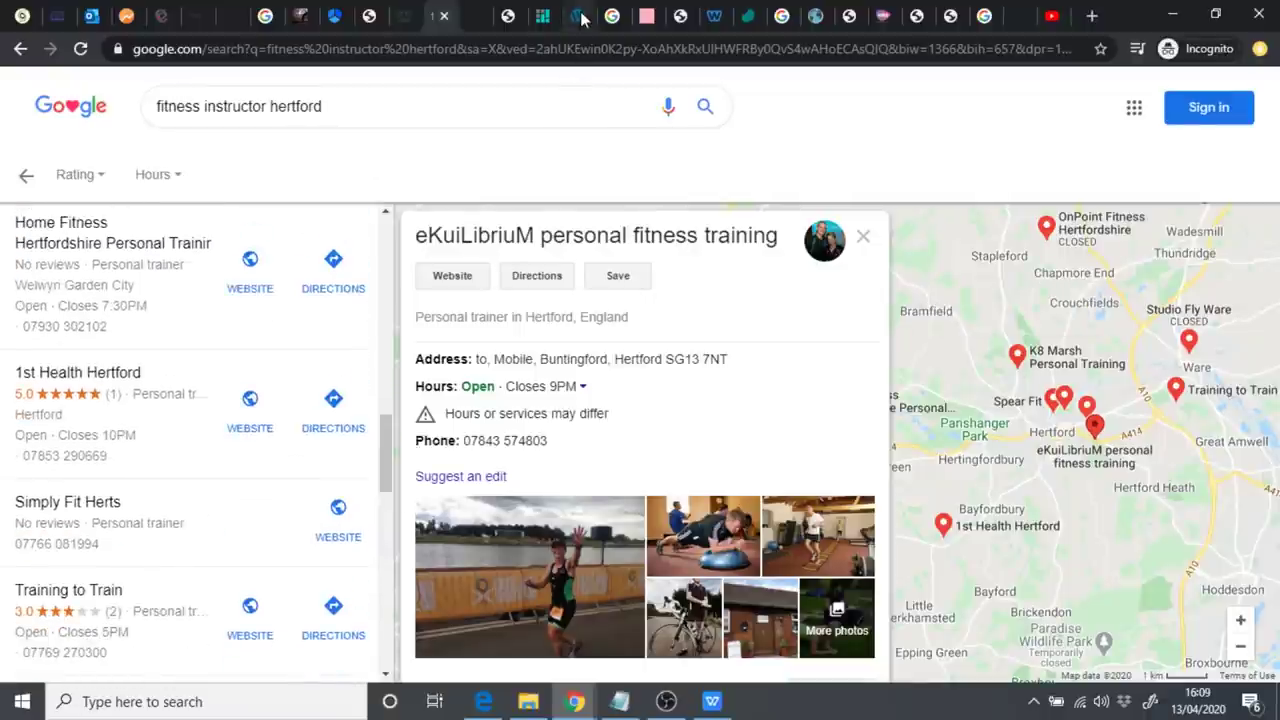
pyautogui.click(580, 17)
pyautogui.moveTo(1273, 165); pyautogui.dragTo(1273, 90)
pyautogui.click(228, 305)
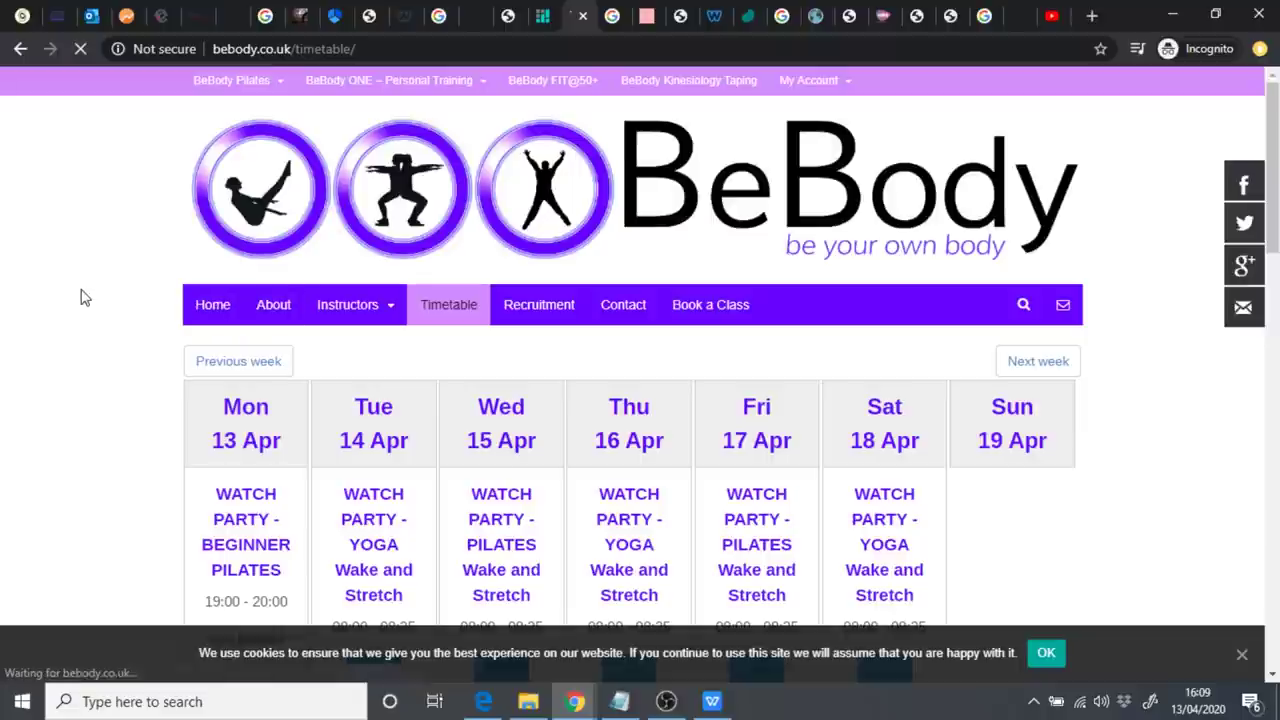
pyautogui.scroll(-5, 85, 297)
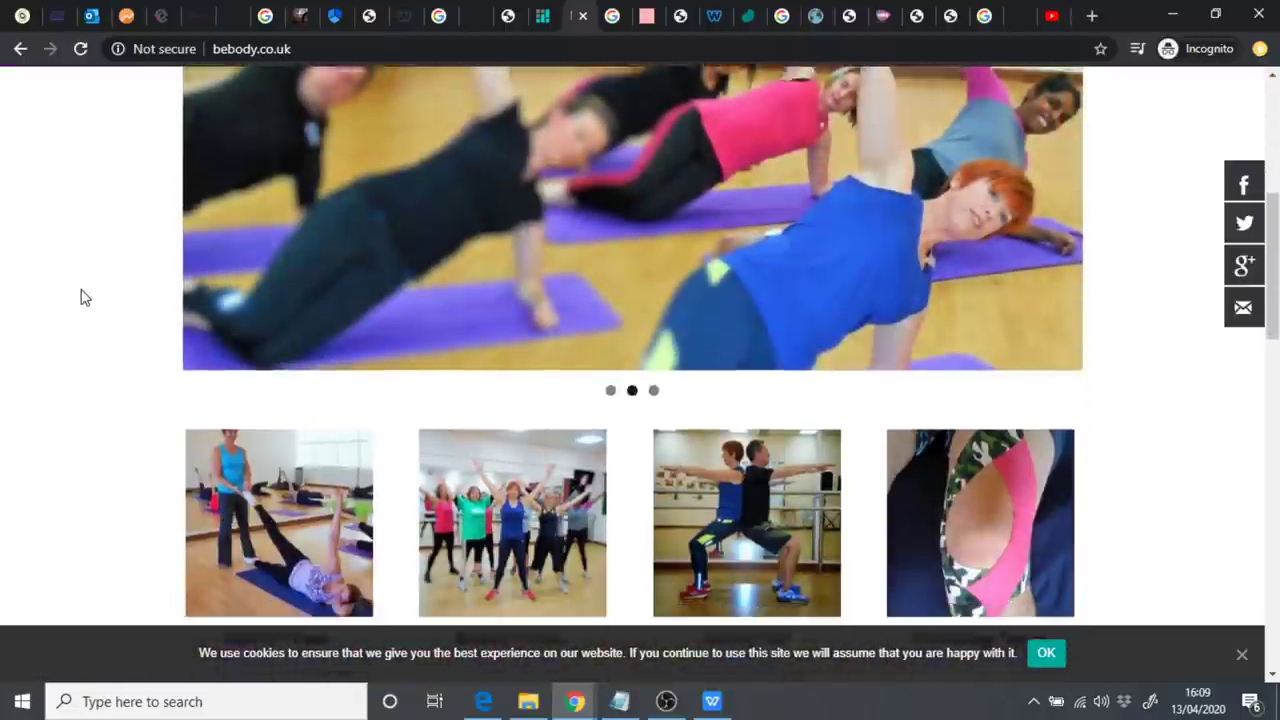
pyautogui.scroll(-5, 85, 297)
pyautogui.scroll(10, 85, 297)
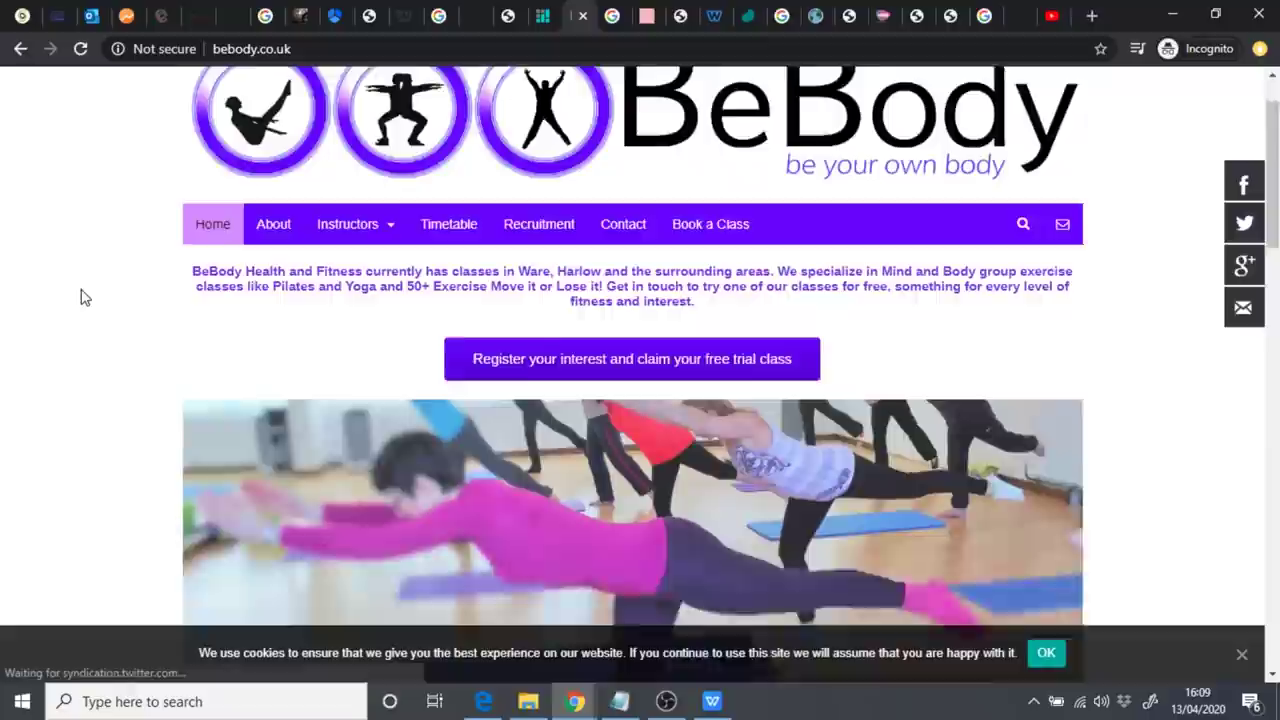
pyautogui.scroll(1, 85, 297)
pyautogui.click(402, 332)
pyautogui.scroll(-1, 286, 397)
pyautogui.scroll(-2, 286, 397)
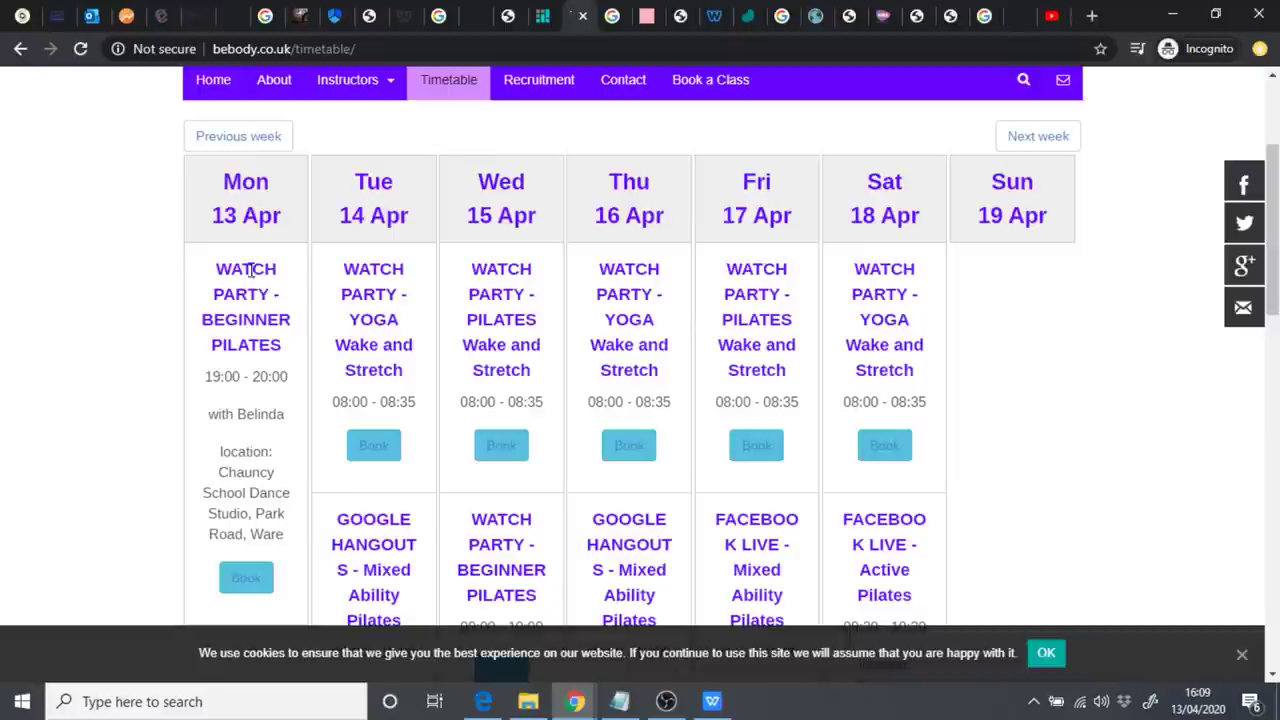
pyautogui.scroll(-1, 252, 290)
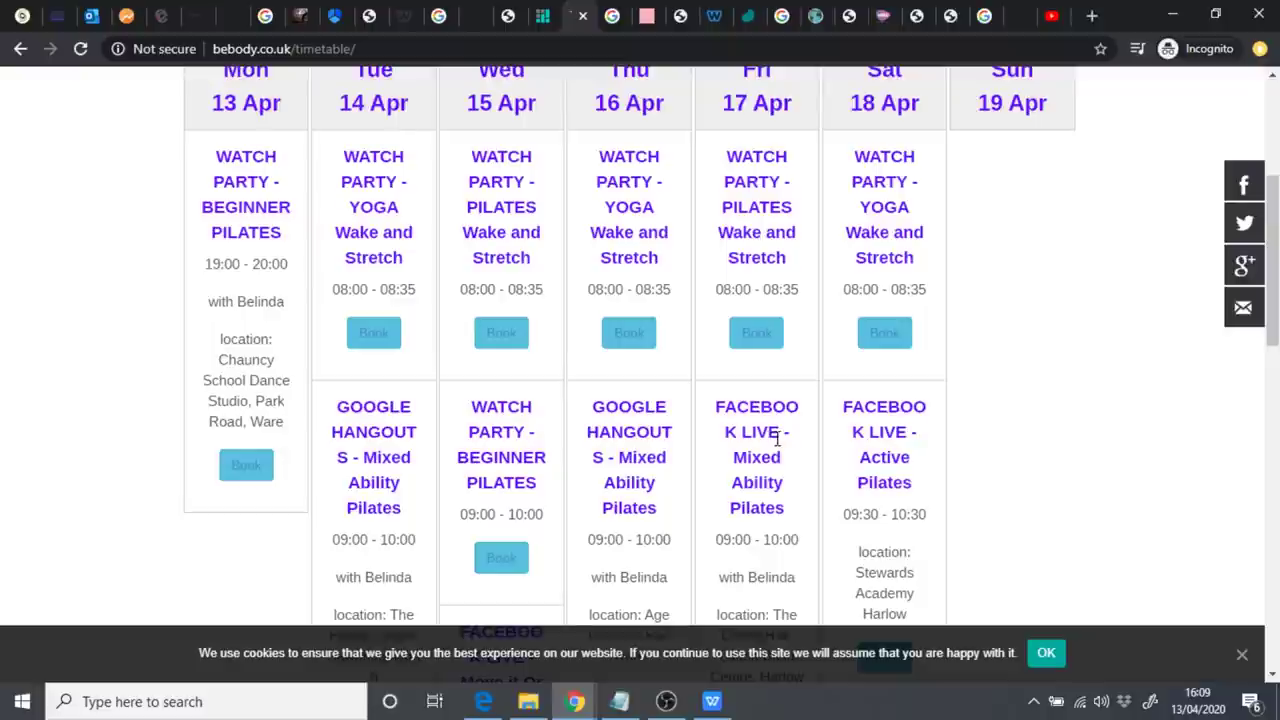
pyautogui.scroll(-3, 777, 440)
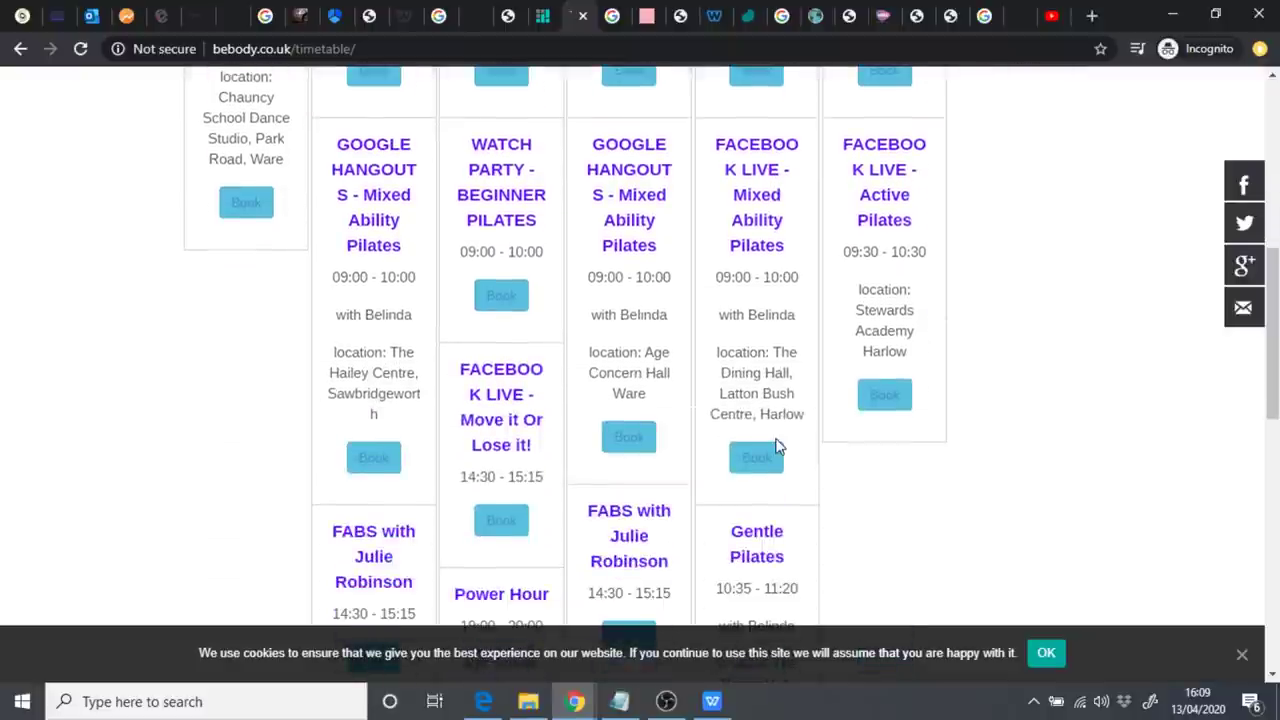
pyautogui.scroll(2, 777, 445)
pyautogui.scroll(2, 777, 440)
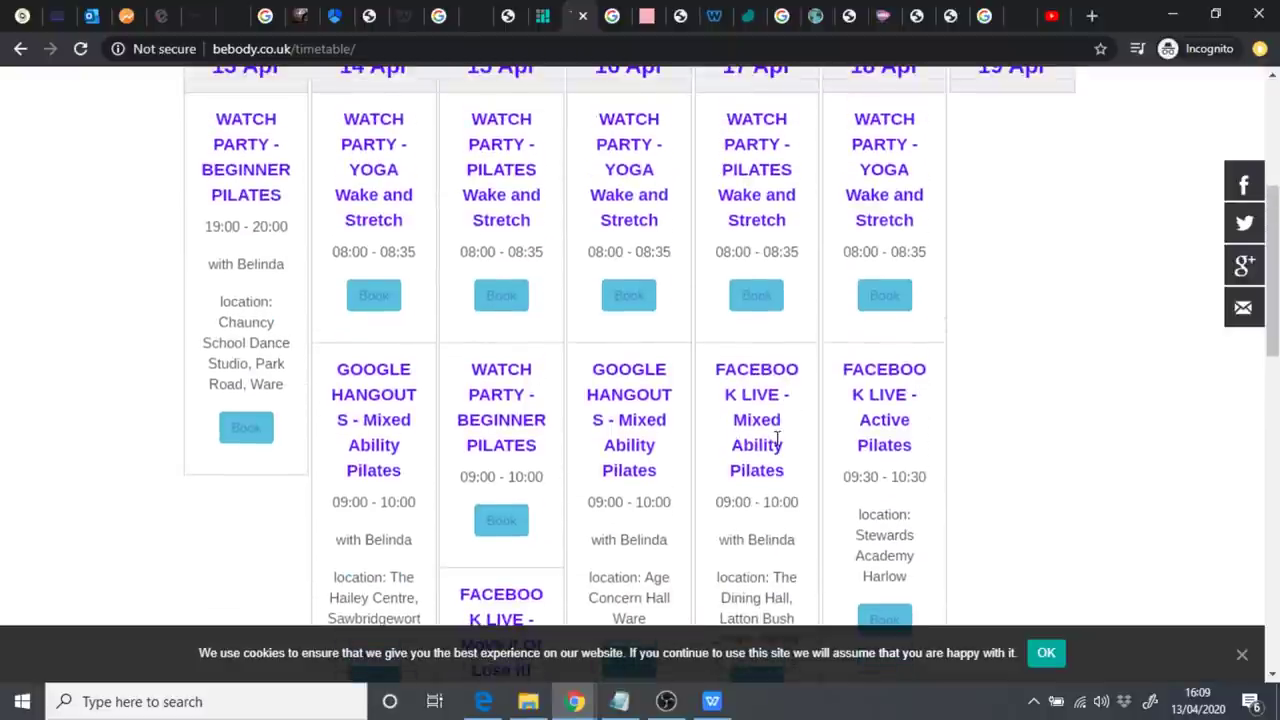
pyautogui.scroll(1, 777, 440)
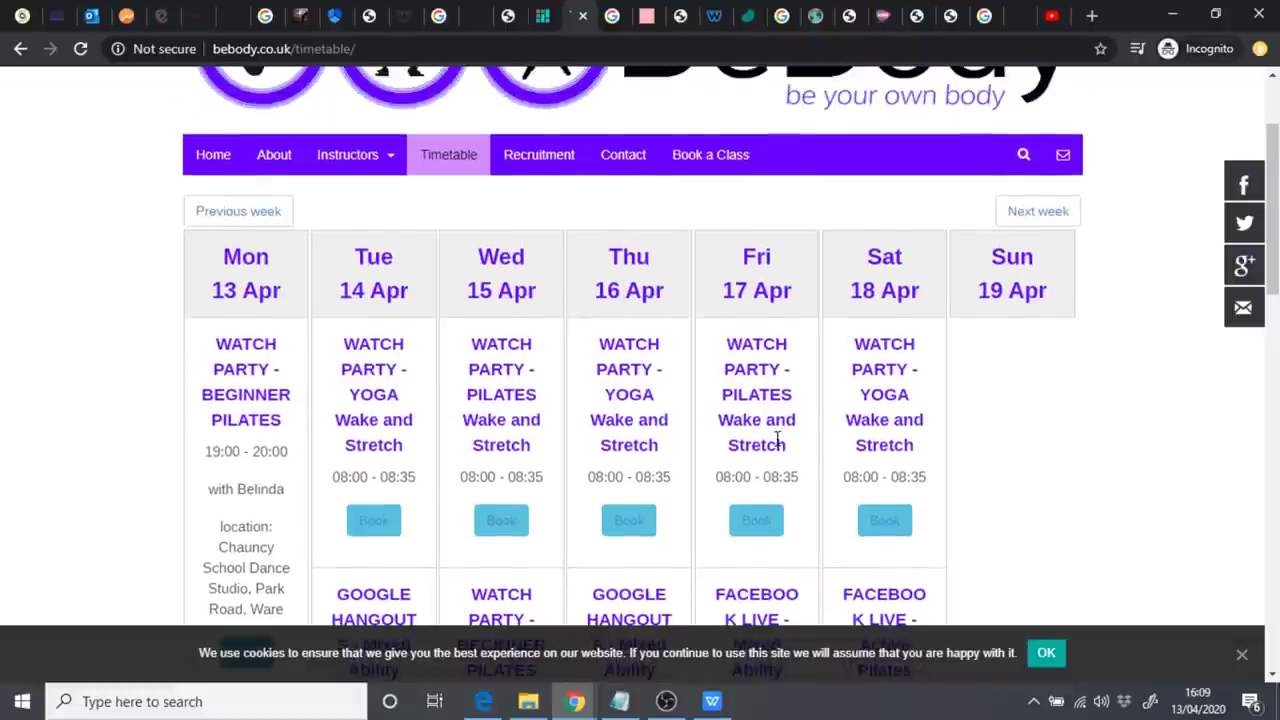
pyautogui.scroll(-4, 777, 442)
pyautogui.click(644, 589)
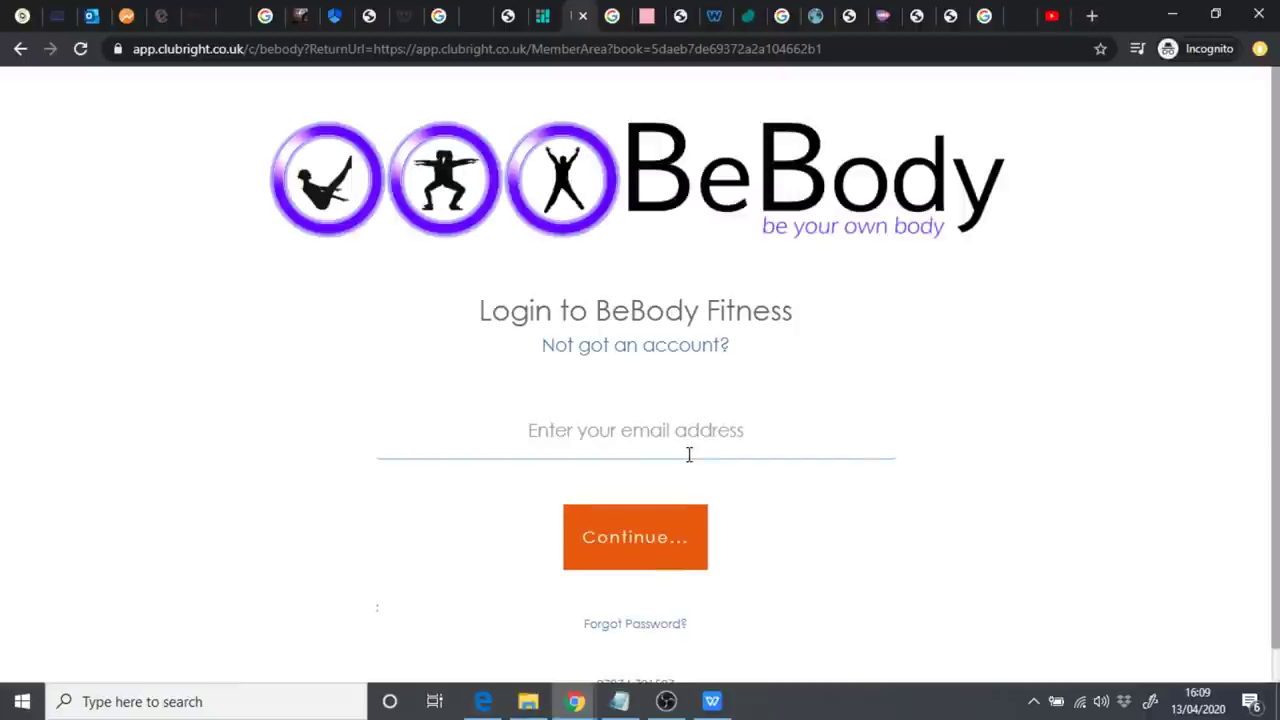
pyautogui.scroll(-1, 640, 400)
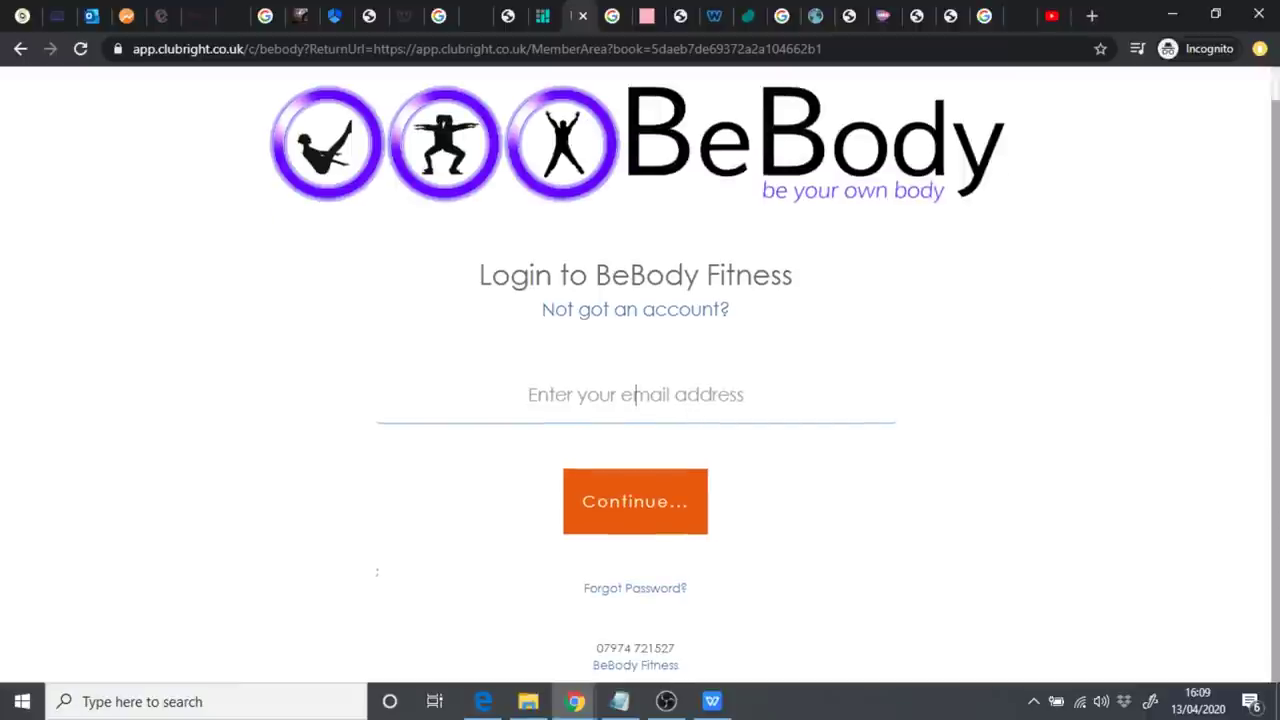
pyautogui.scroll(1, 1277, 265)
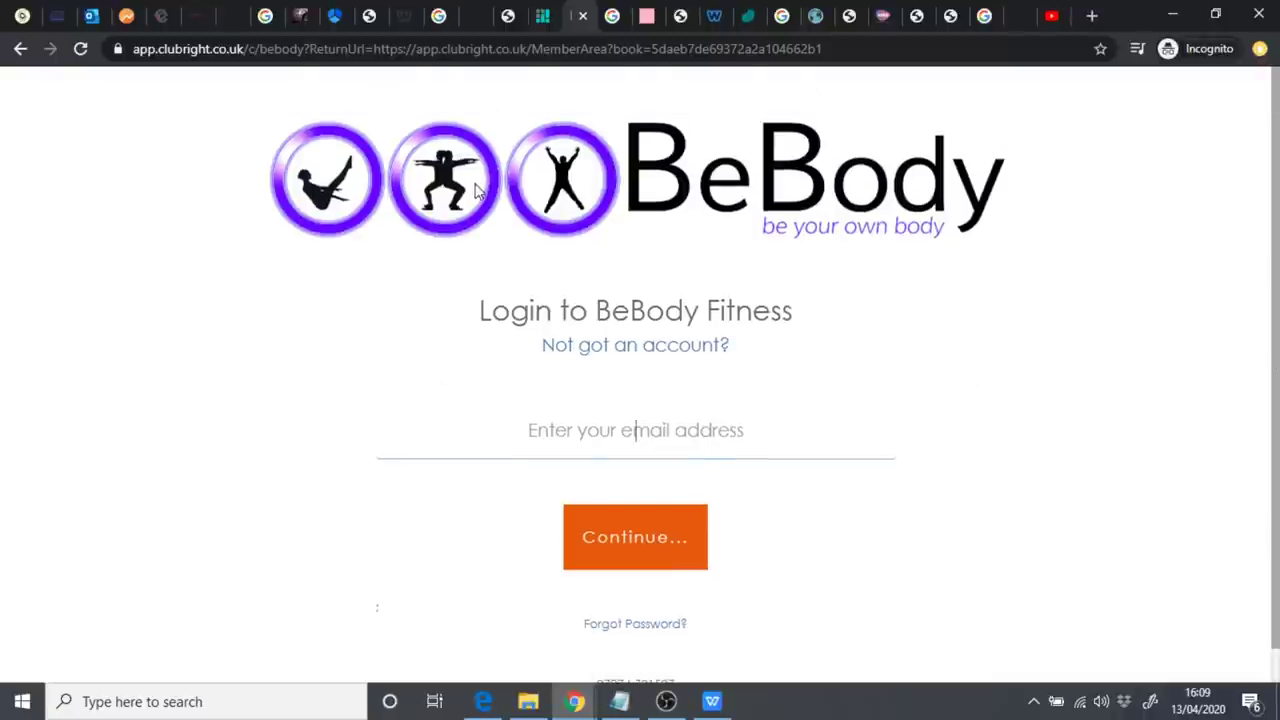
pyautogui.click(20, 50)
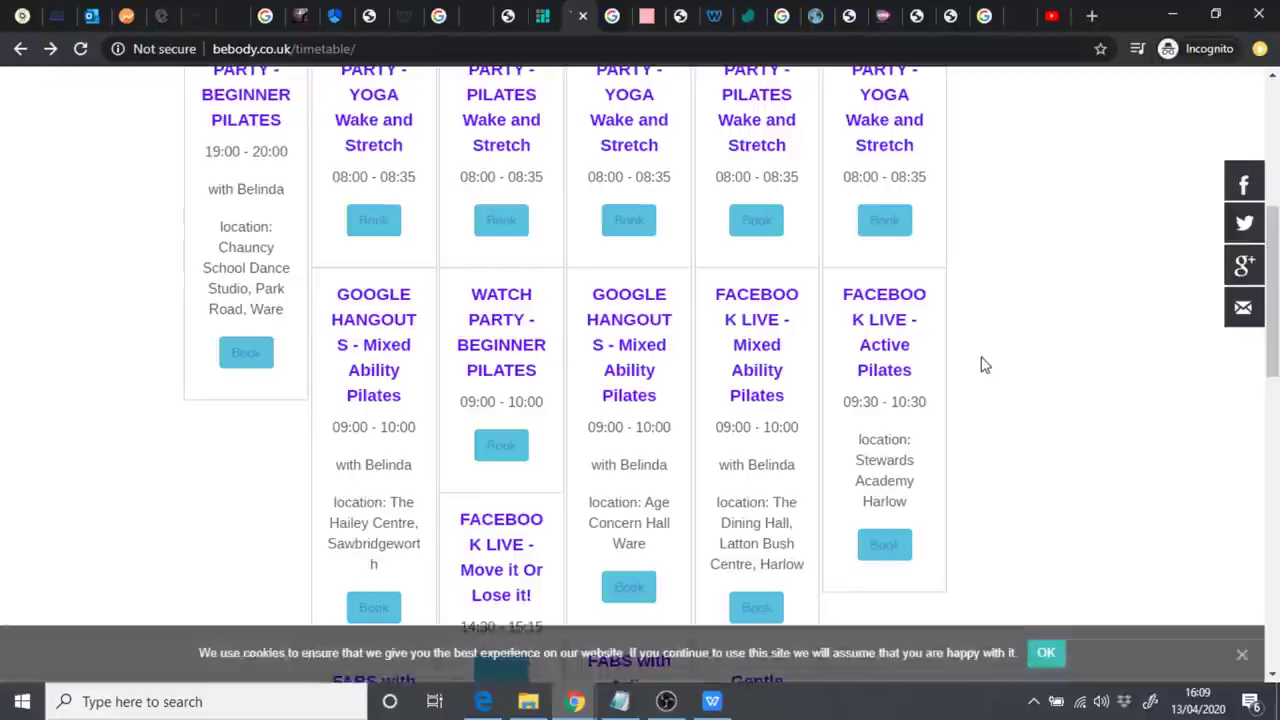
pyautogui.scroll(10, 1246, 509)
pyautogui.scroll(-20, 1270, 600)
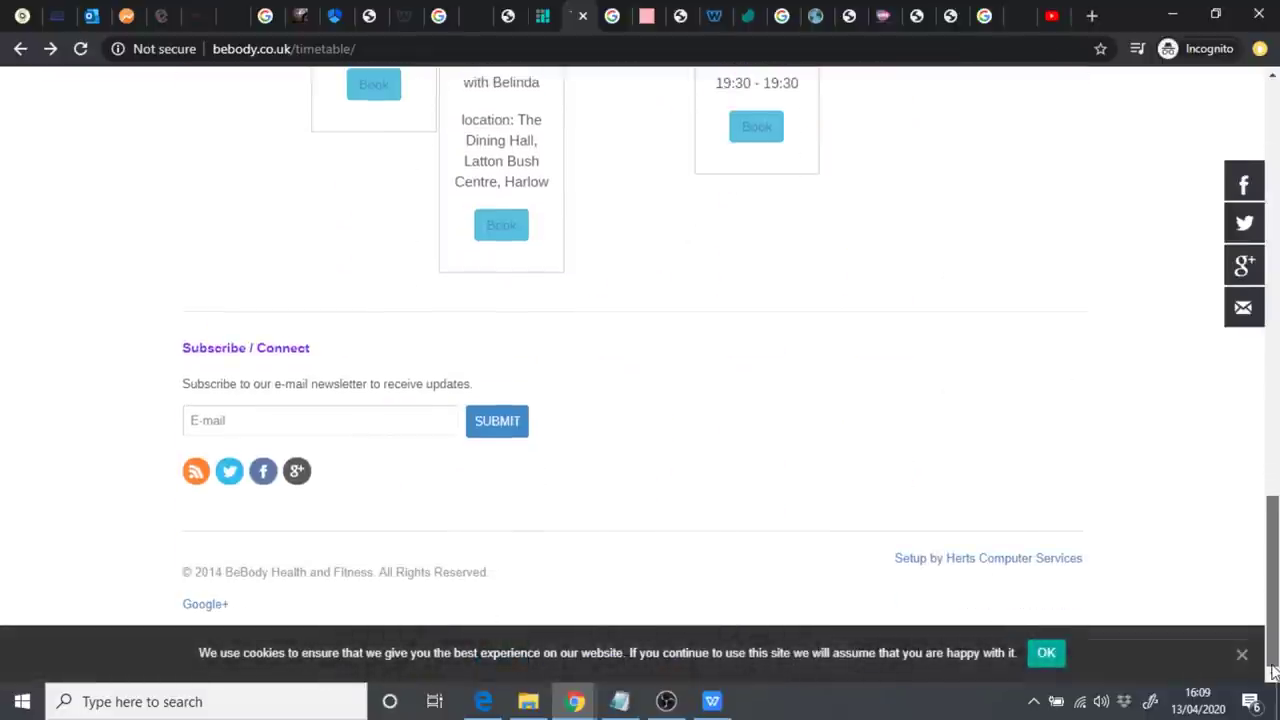
pyautogui.scroll(20, 1272, 672)
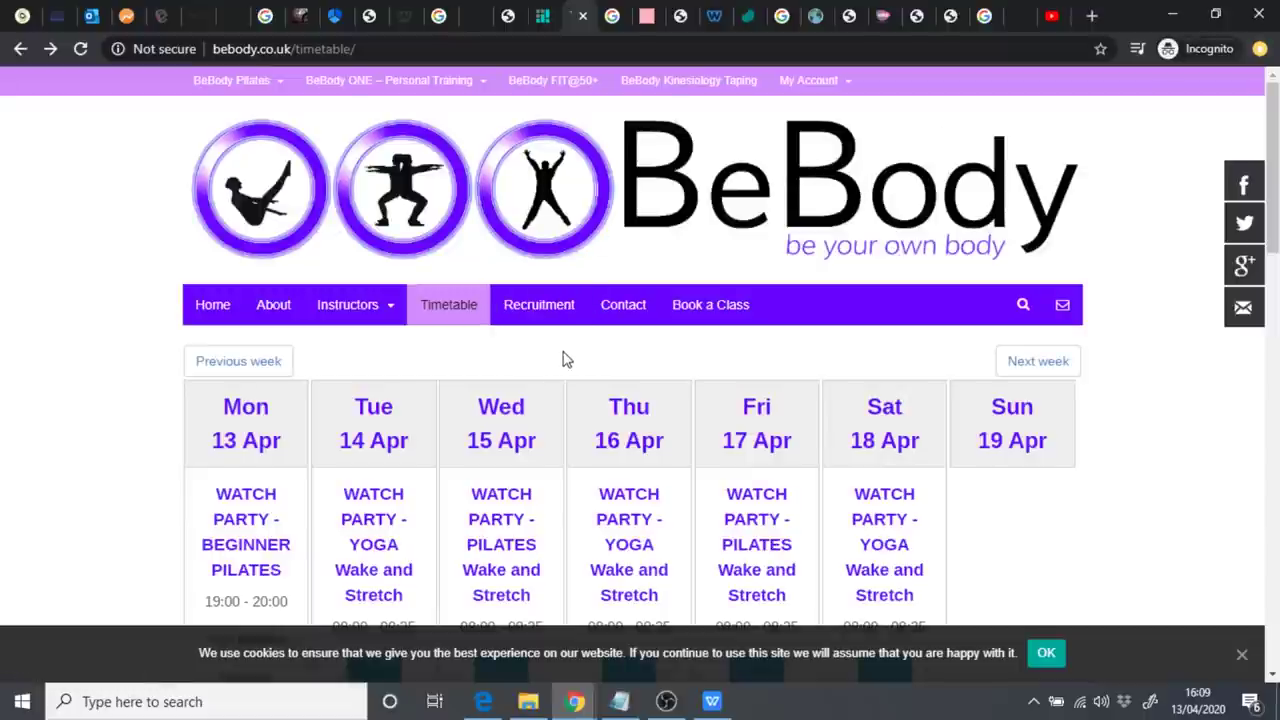
# - Change the meditation instructor search location from hertford to 'waltham cross'
pyautogui.click(266, 28)
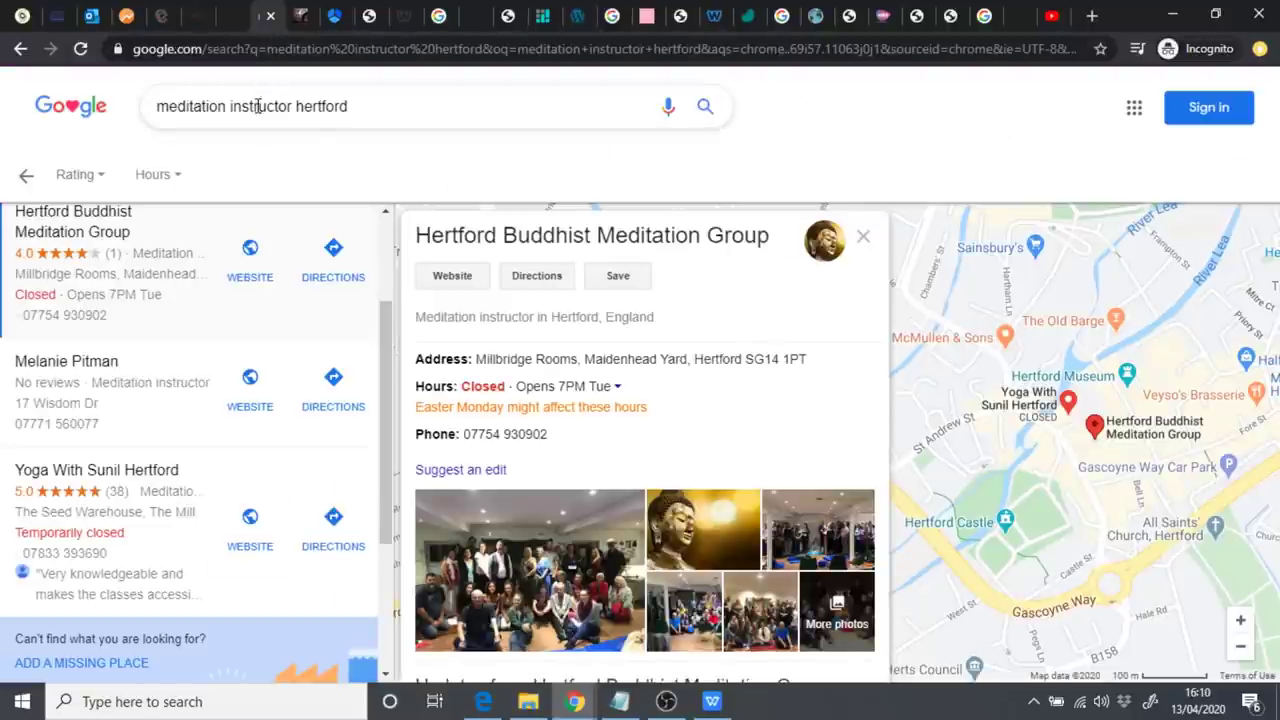
pyautogui.click(432, 16)
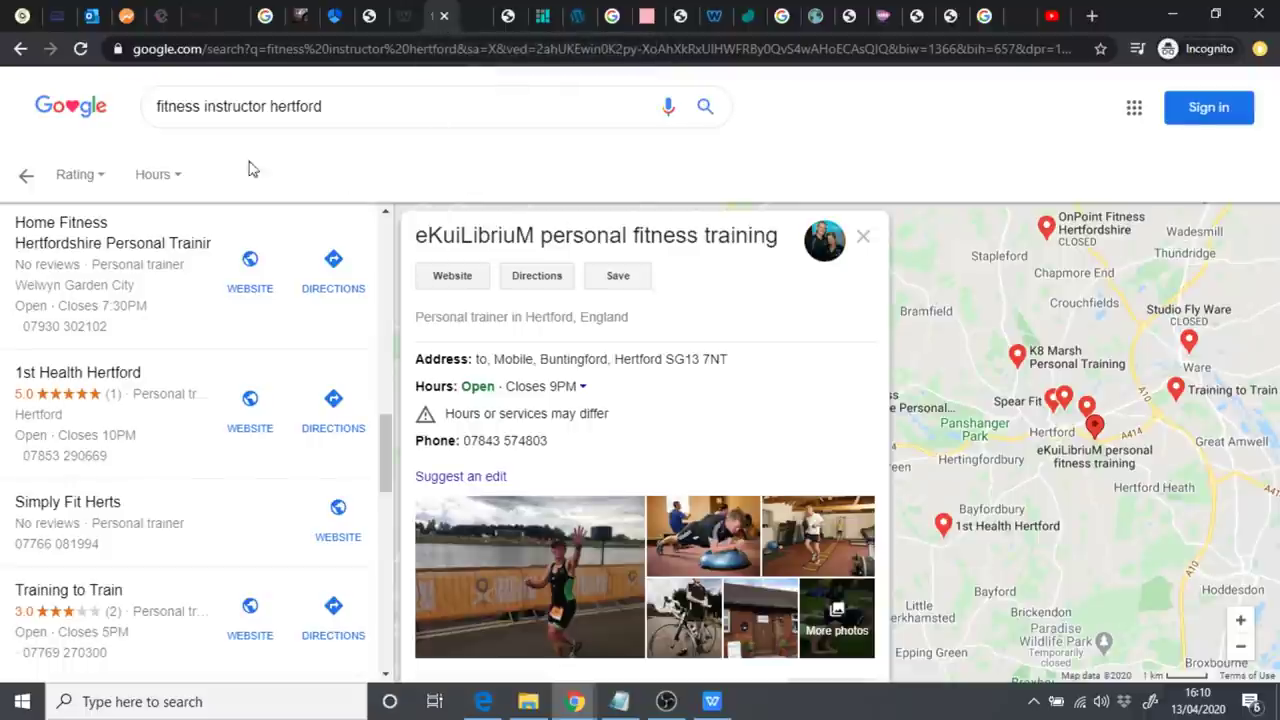
pyautogui.click(351, 108)
pyautogui.doubleClick(303, 112)
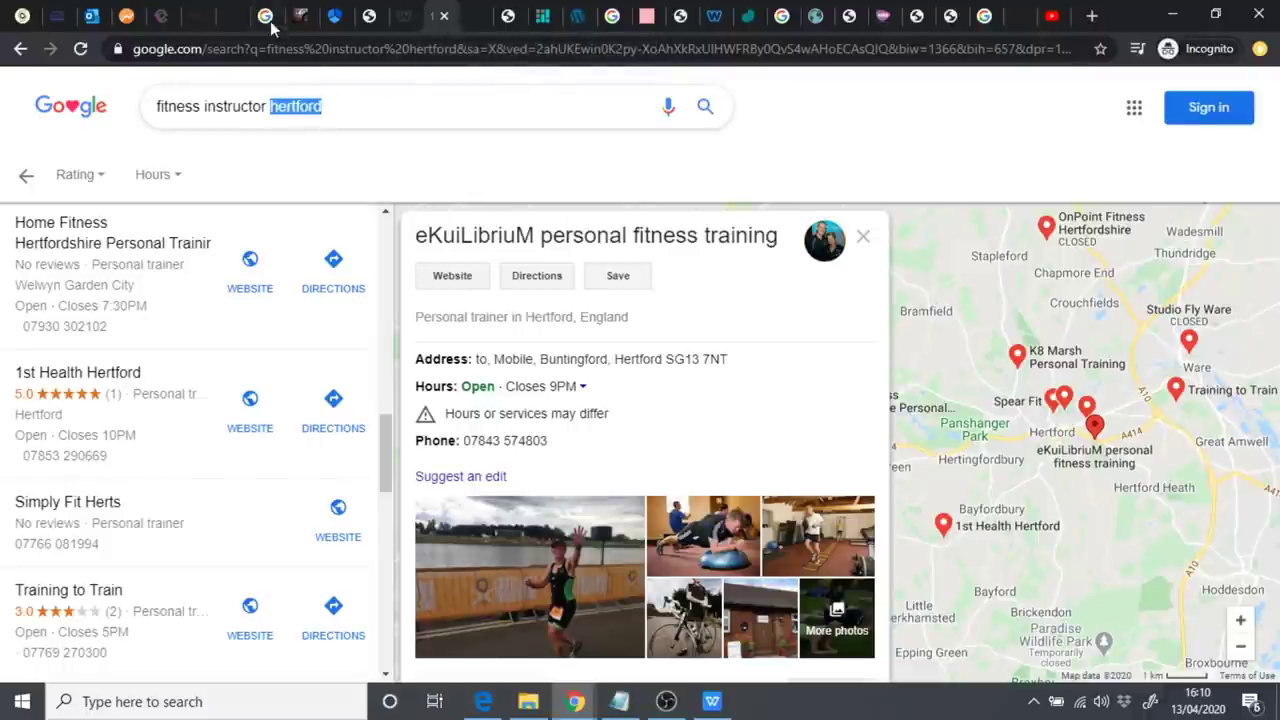
pyautogui.click(272, 18)
pyautogui.doubleClick(323, 105)
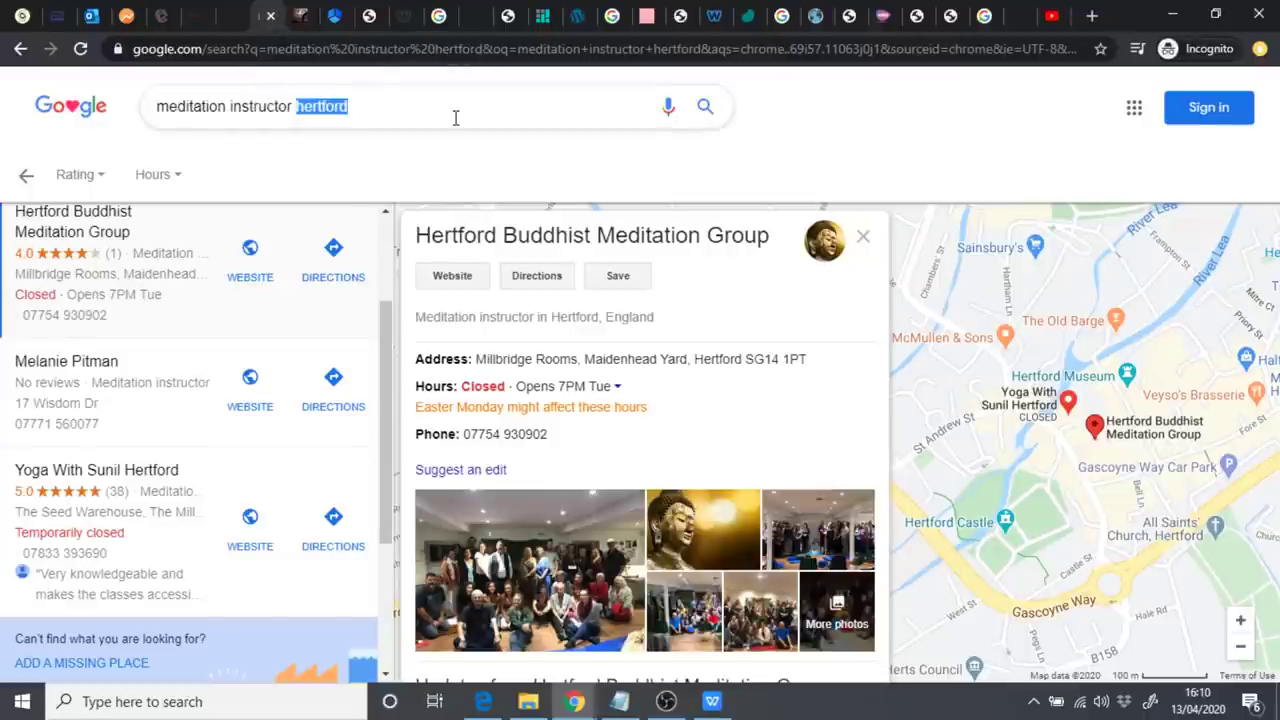
pyautogui.write('waltha')
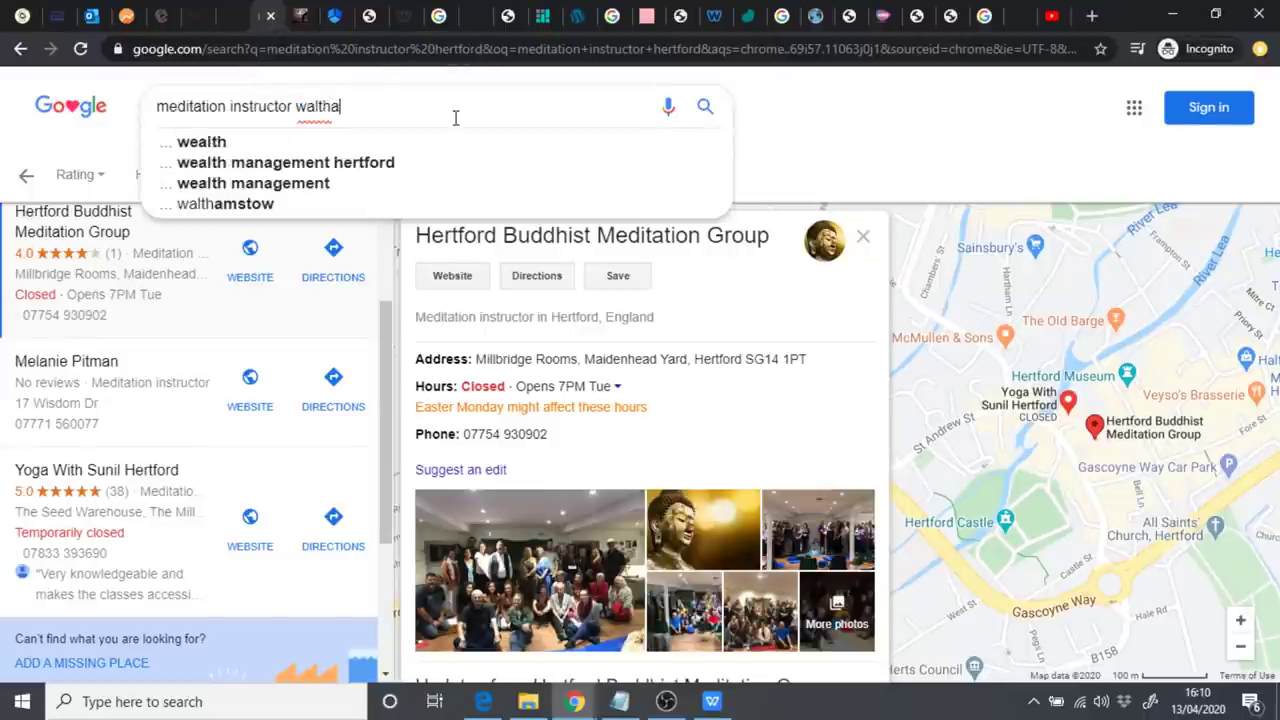
pyautogui.write('m cross')
pyautogui.press('Return')
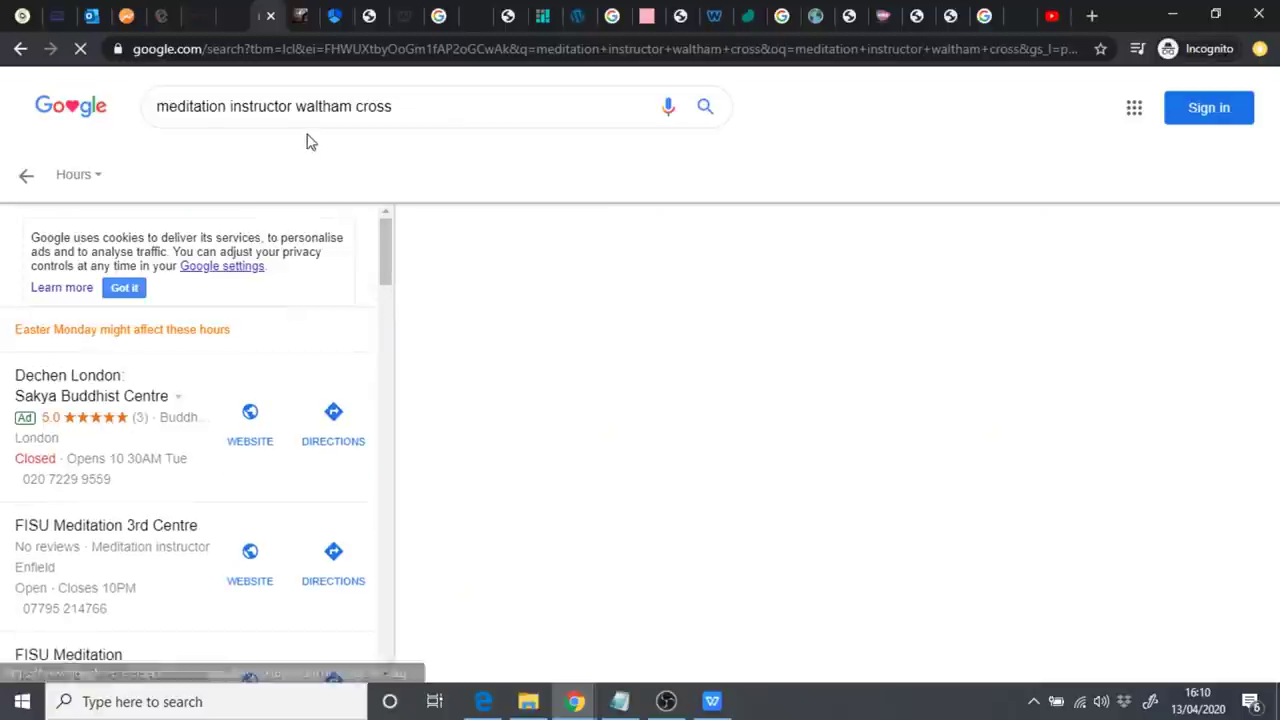
pyautogui.moveTo(294, 105); pyautogui.dragTo(414, 103)
pyautogui.click(410, 114)
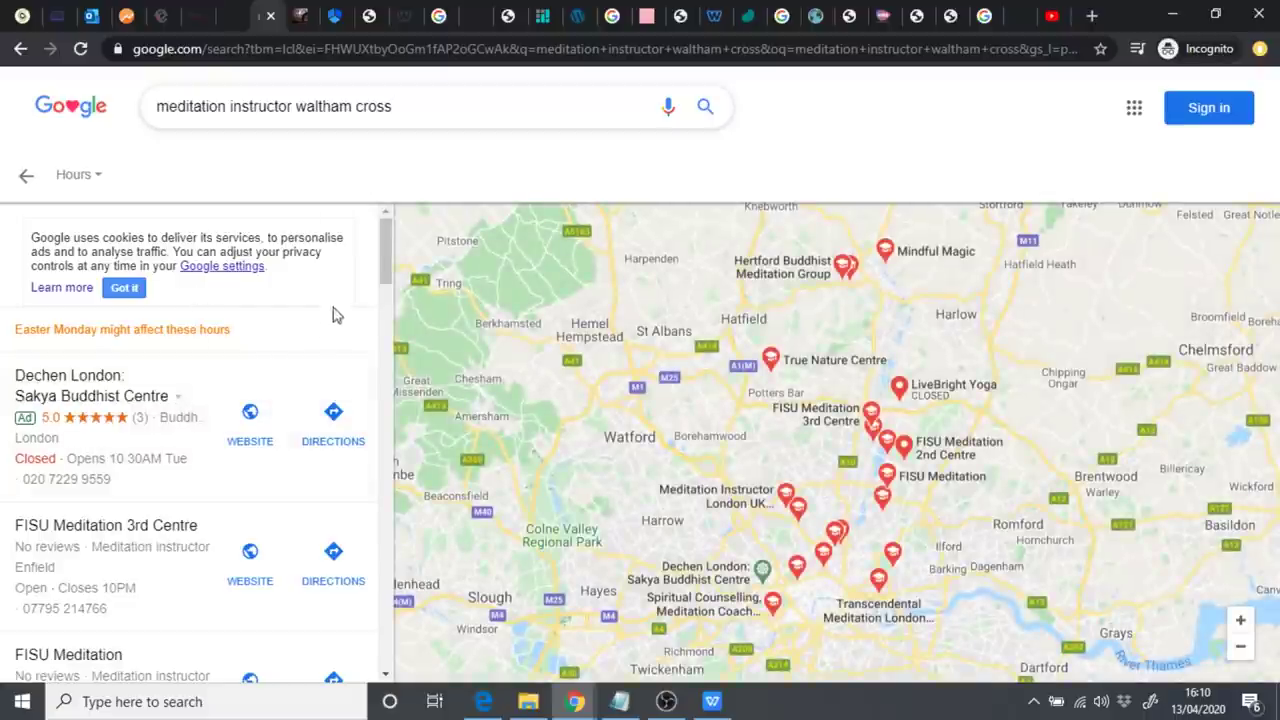
pyautogui.scroll(-3, 389, 258)
pyautogui.scroll(3, 389, 258)
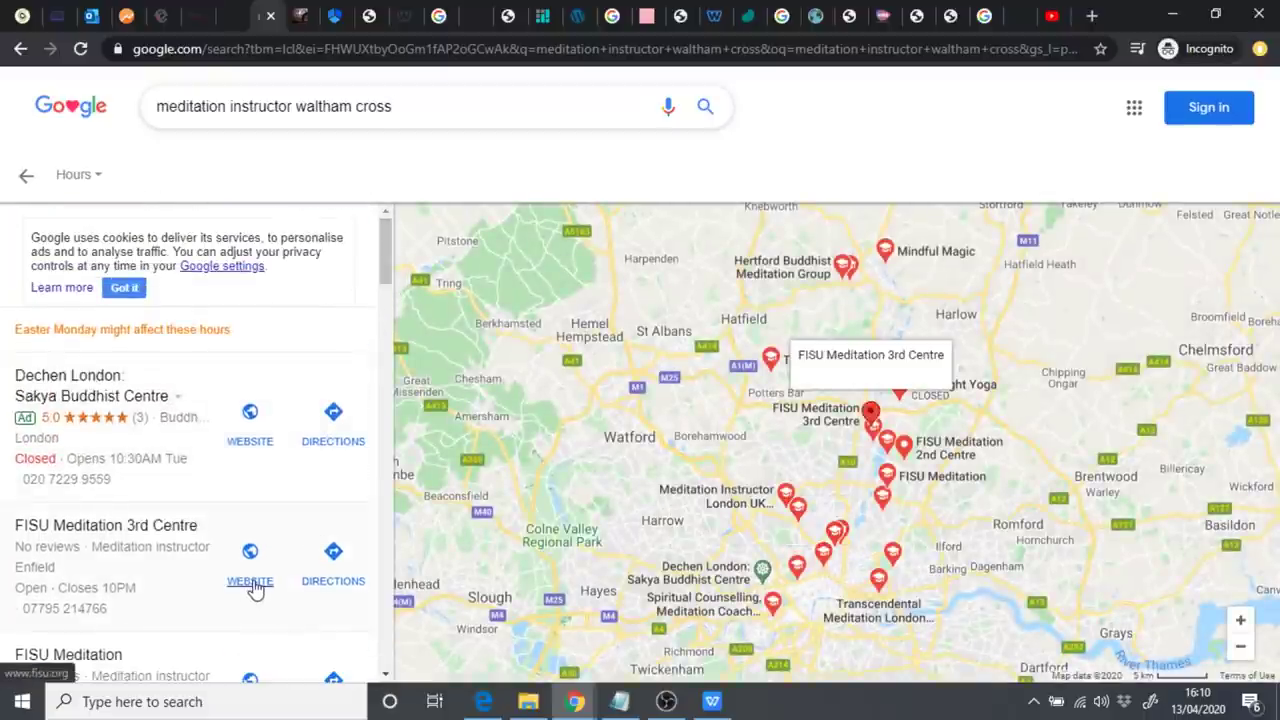
# - Open FISU Meditation 3rd Centre's website in a new tab
pyautogui.rightClick(253, 584)
pyautogui.click(330, 432)
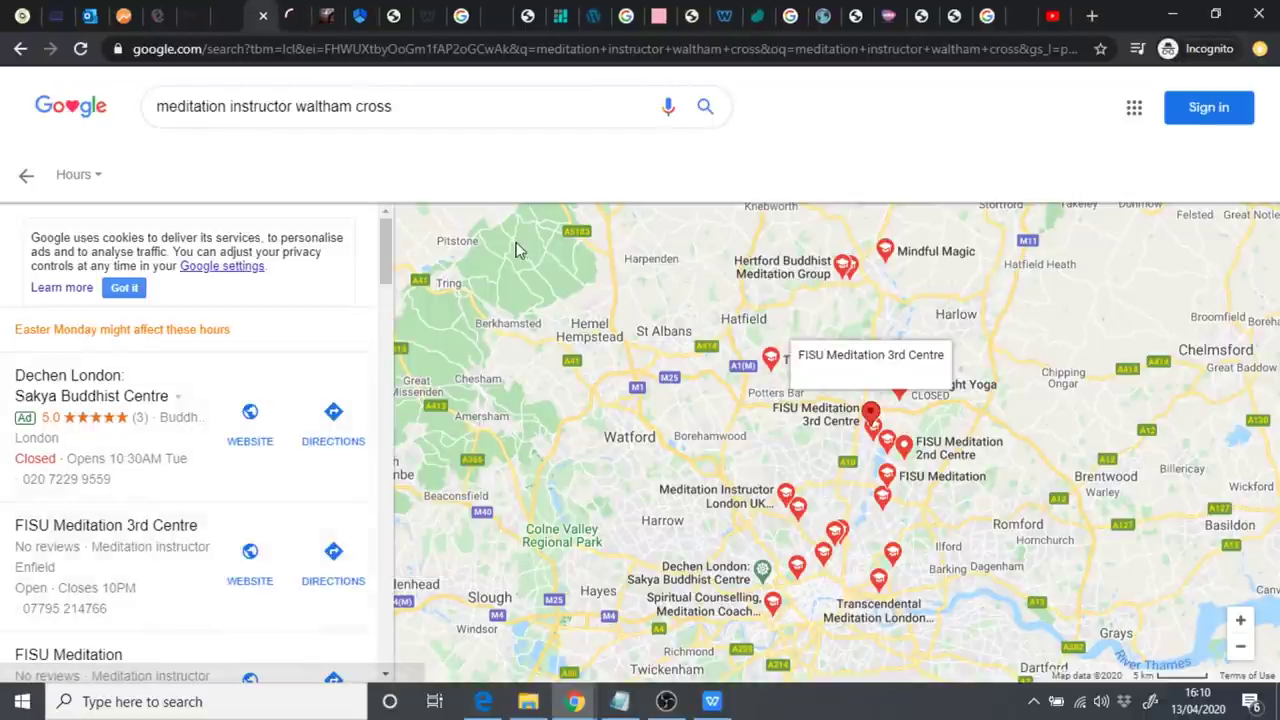
pyautogui.click(290, 22)
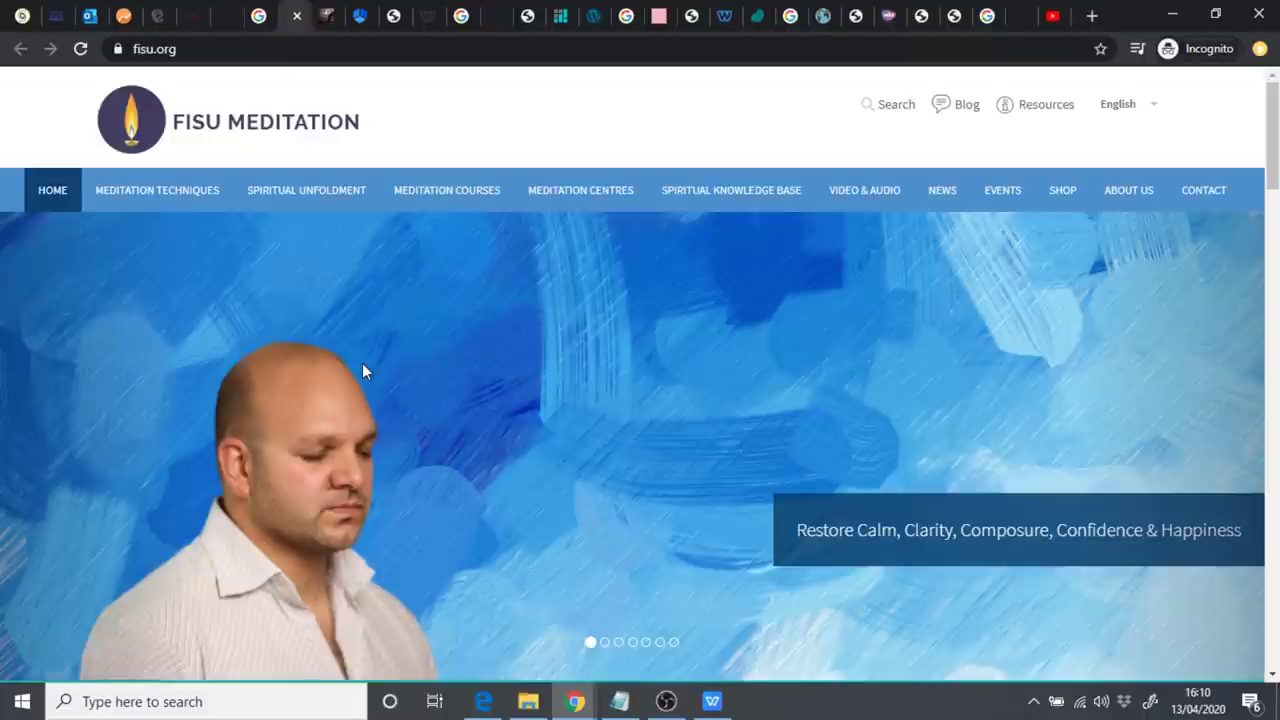
# - Browse the fisu.org page top to bottom, then close its tab
pyautogui.scroll(-5, 362, 365)
pyautogui.scroll(-2, 363, 363)
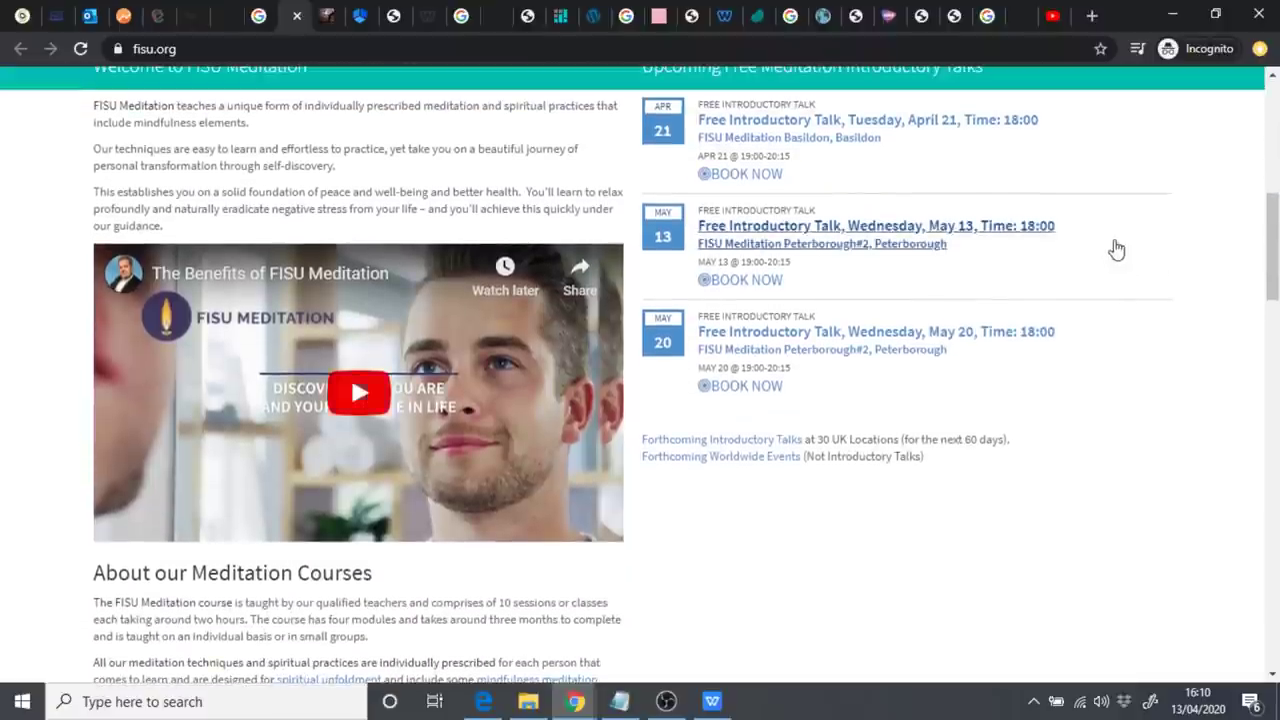
pyautogui.scroll(-10, 1109, 249)
pyautogui.press('End')
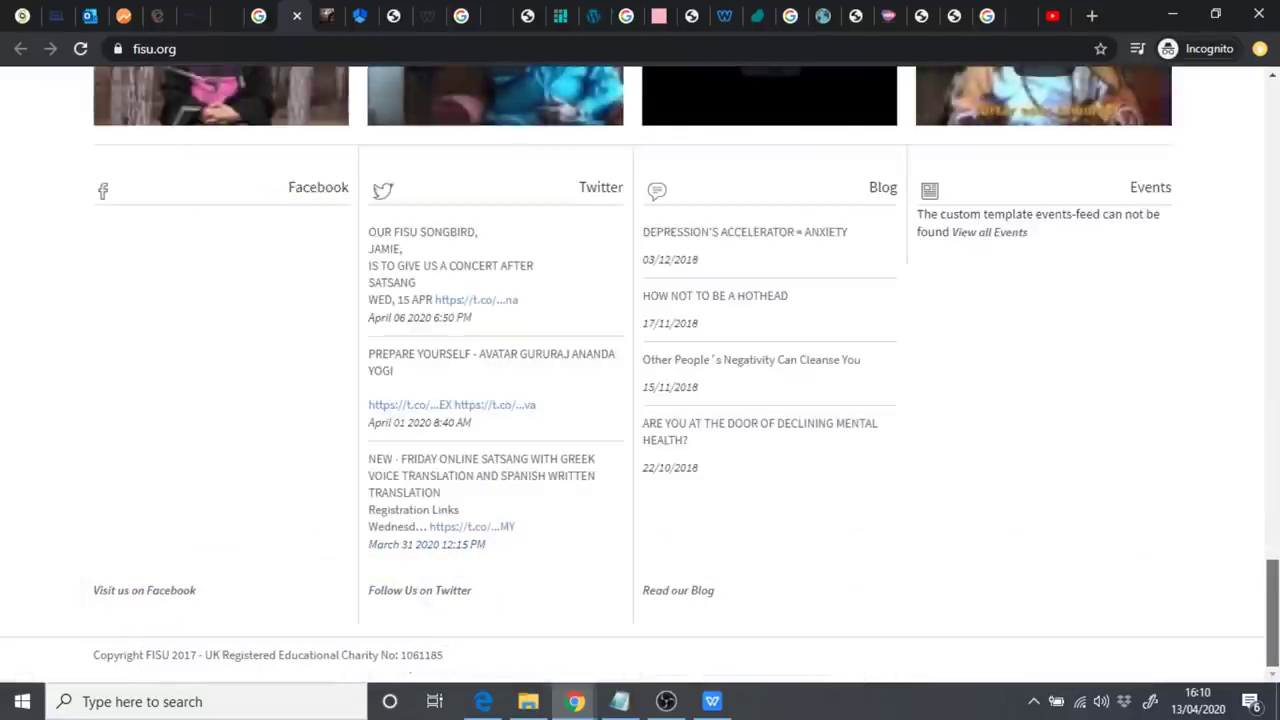
pyautogui.press('Home')
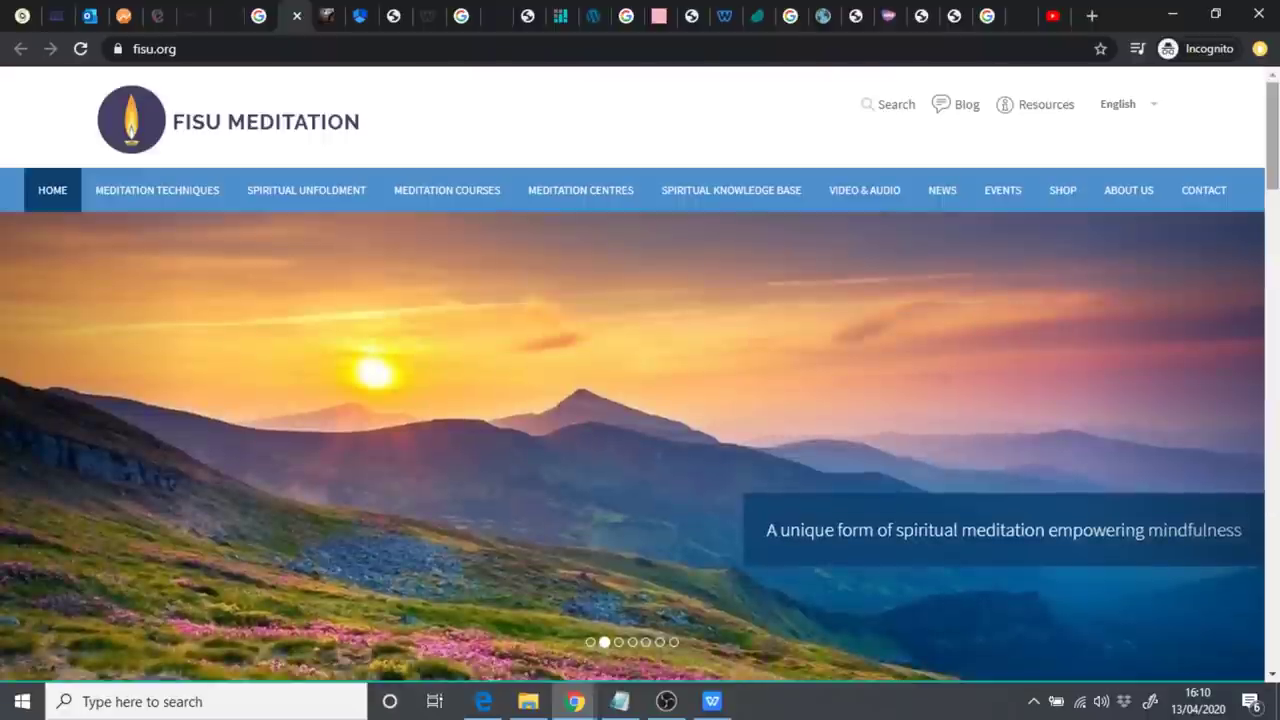
pyautogui.click(296, 17)
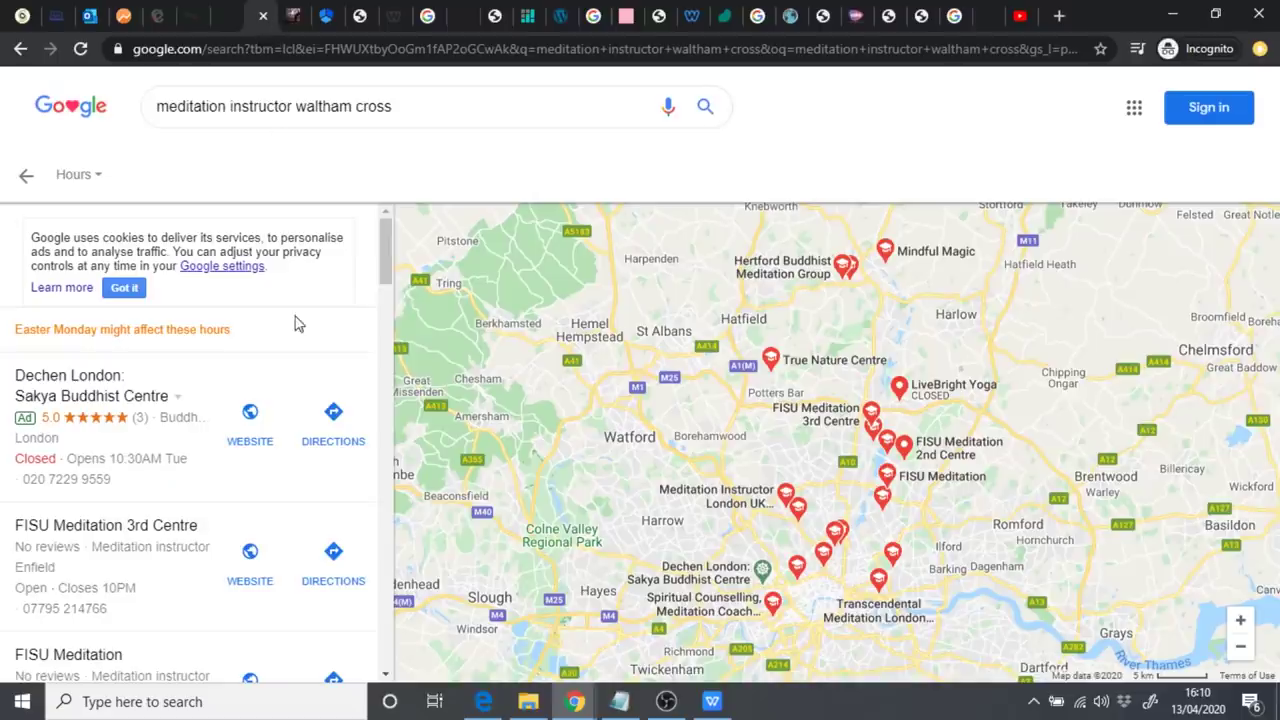
# - Open LiveBright Yoga's website from the Waltham Cross results in a new tab
pyautogui.scroll(-5, 377, 263)
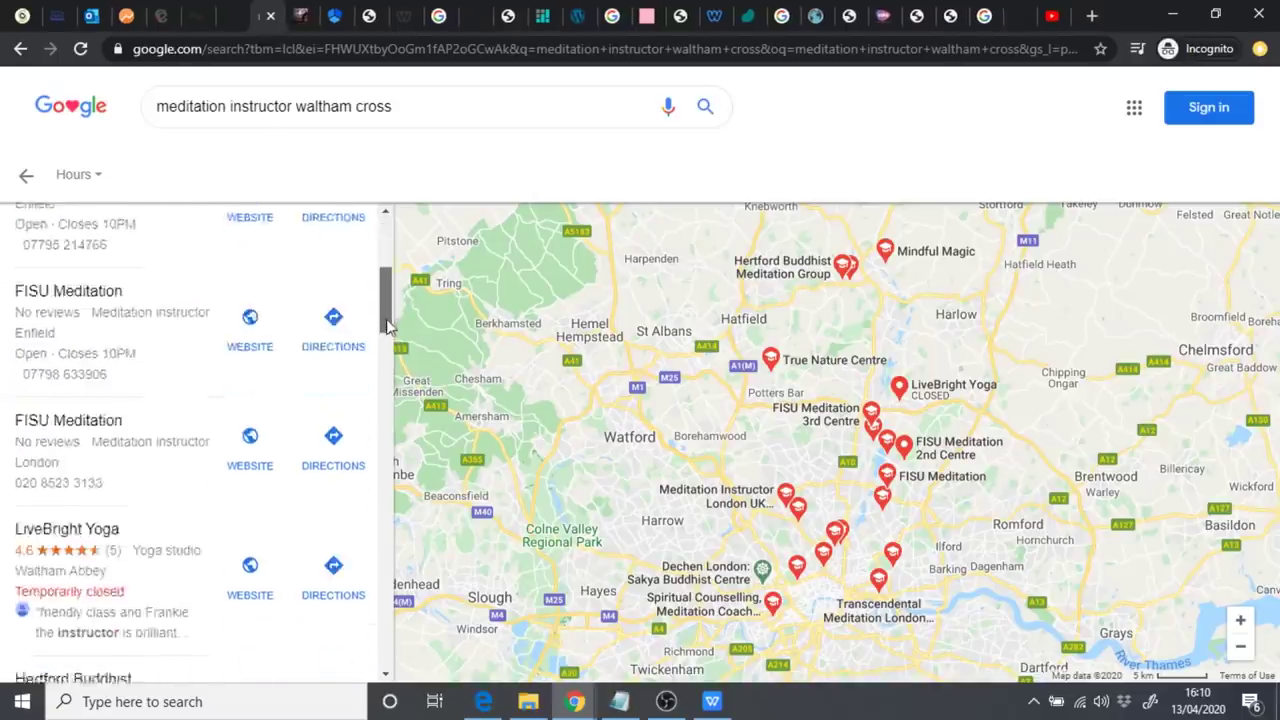
pyautogui.rightClick(267, 426)
pyautogui.click(306, 440)
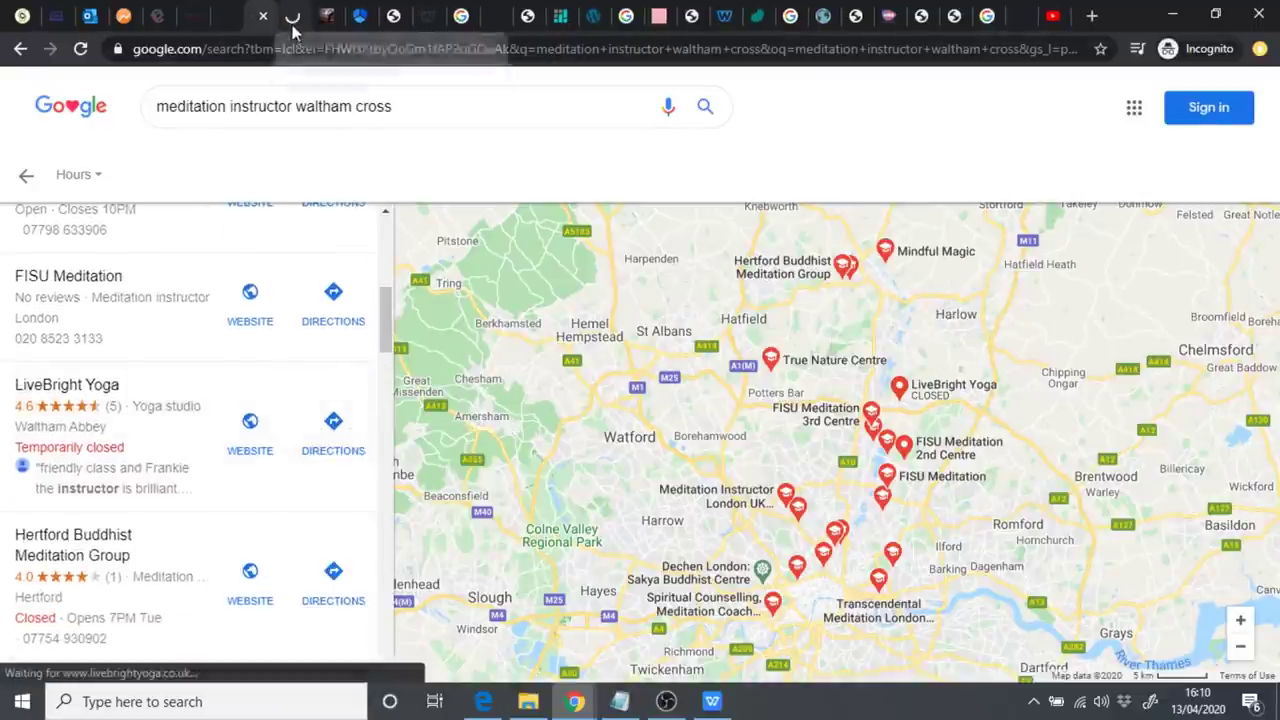
# - Review LiveBright Yoga's class timetable and its online yoga booking message
pyautogui.click(290, 16)
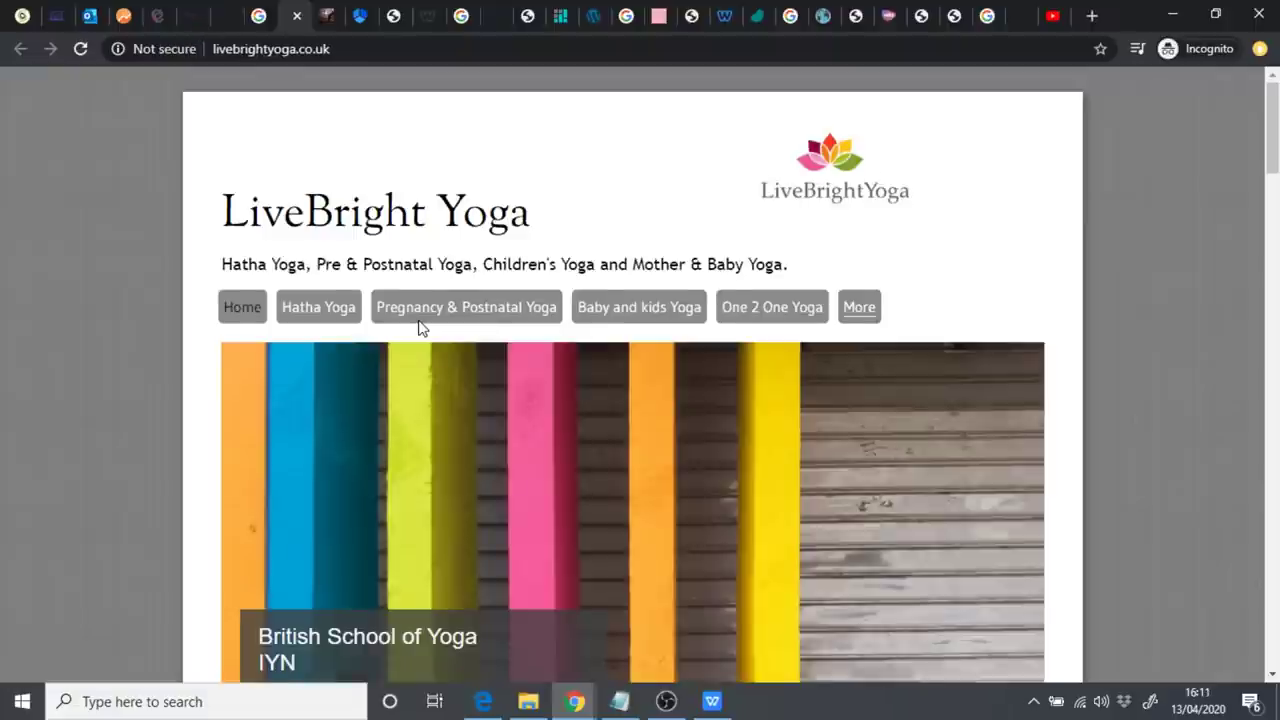
pyautogui.scroll(-5, 419, 323)
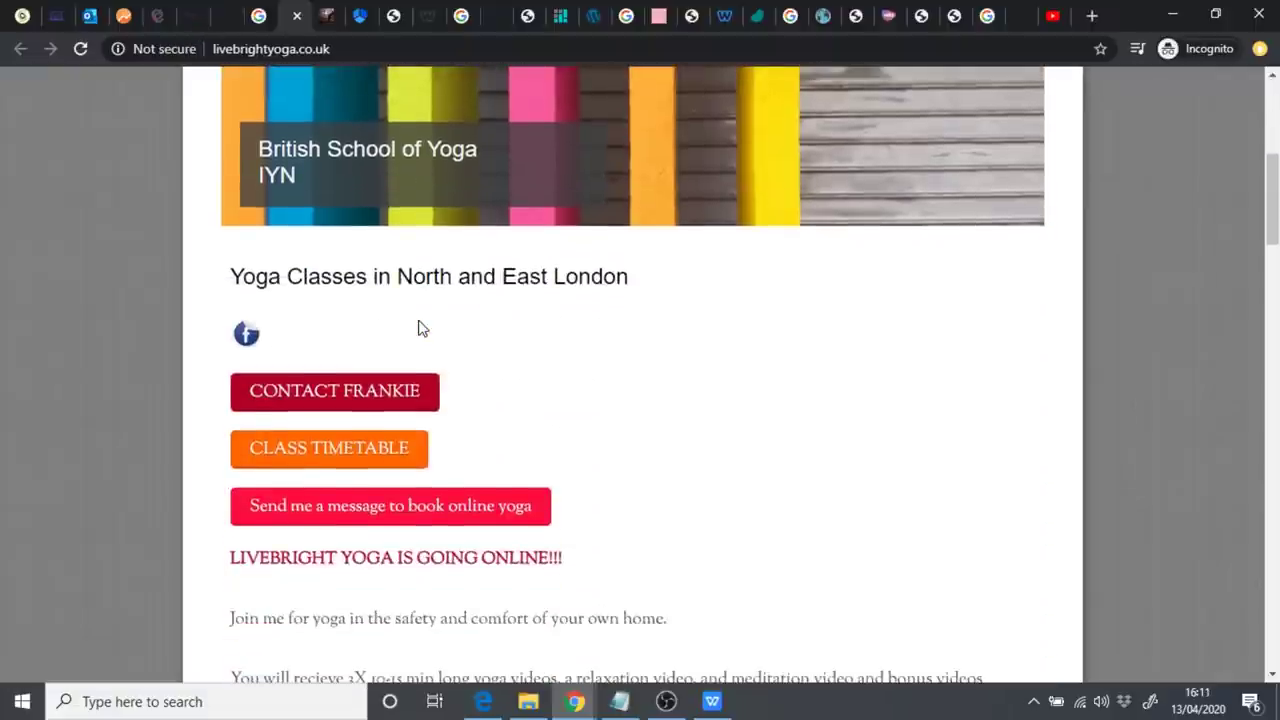
pyautogui.scroll(-1, 419, 329)
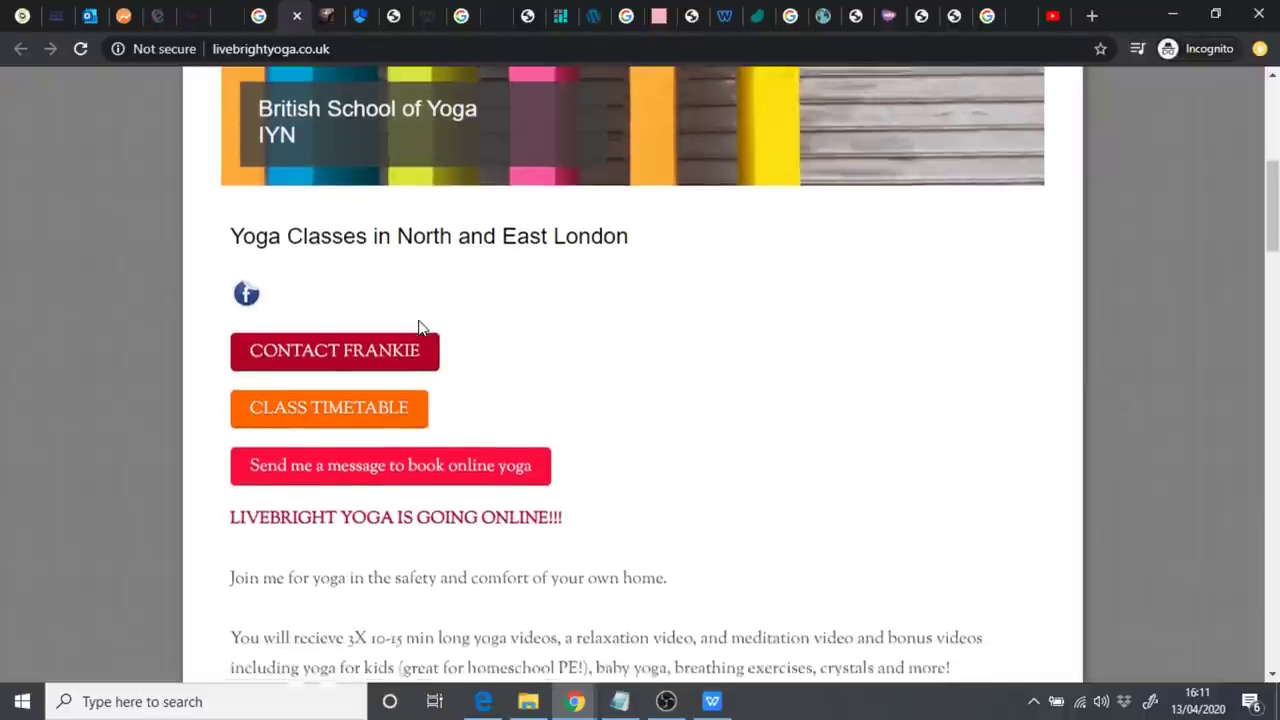
pyautogui.click(359, 380)
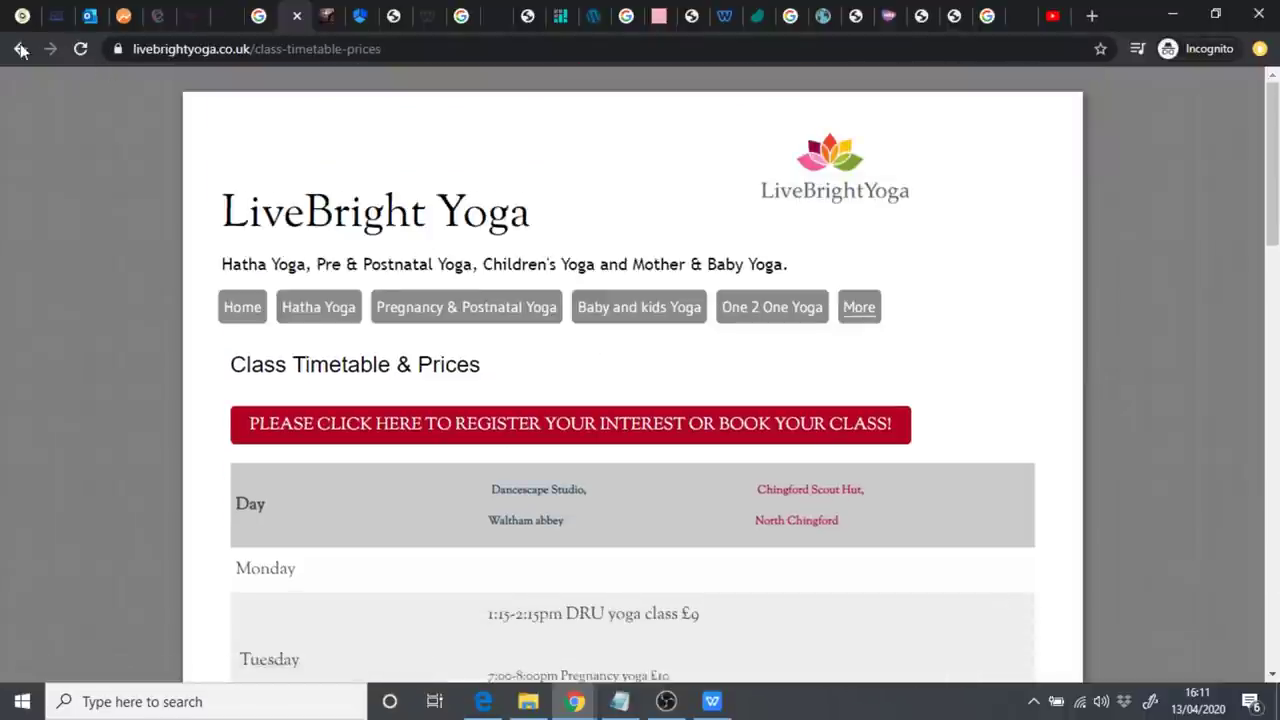
pyautogui.click(20, 50)
pyautogui.scroll(-1, 261, 478)
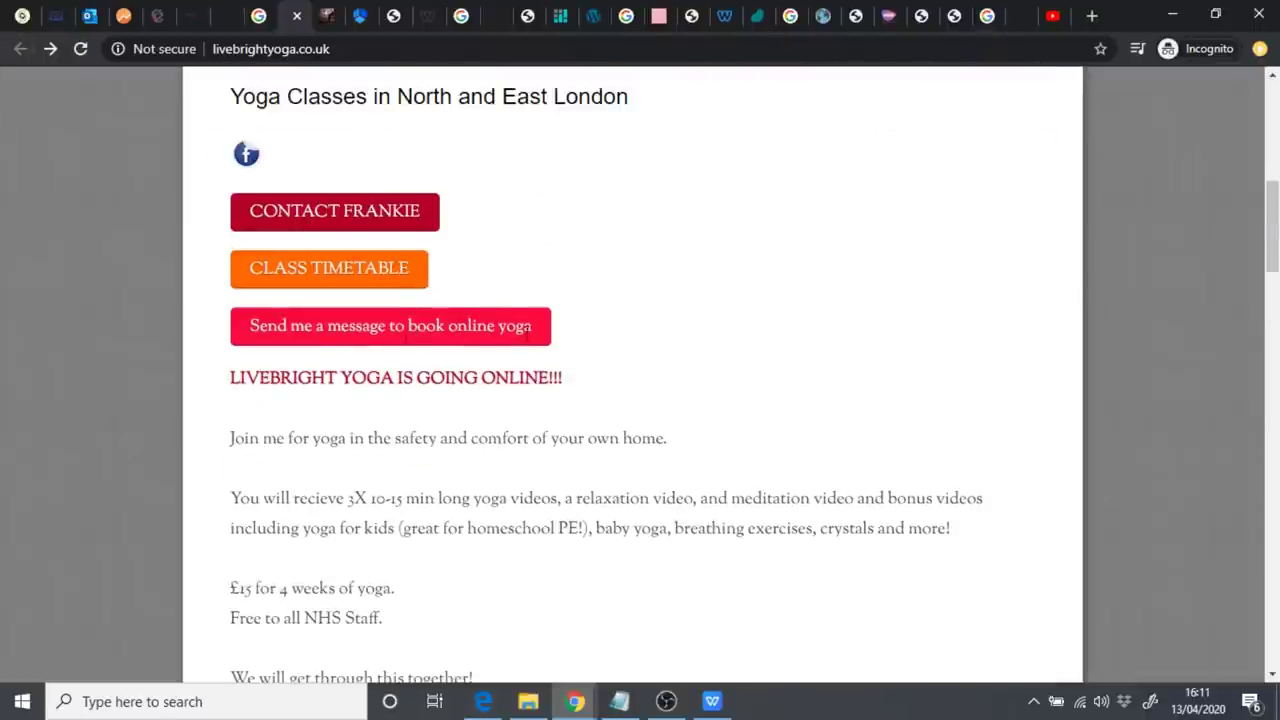
pyautogui.click(343, 357)
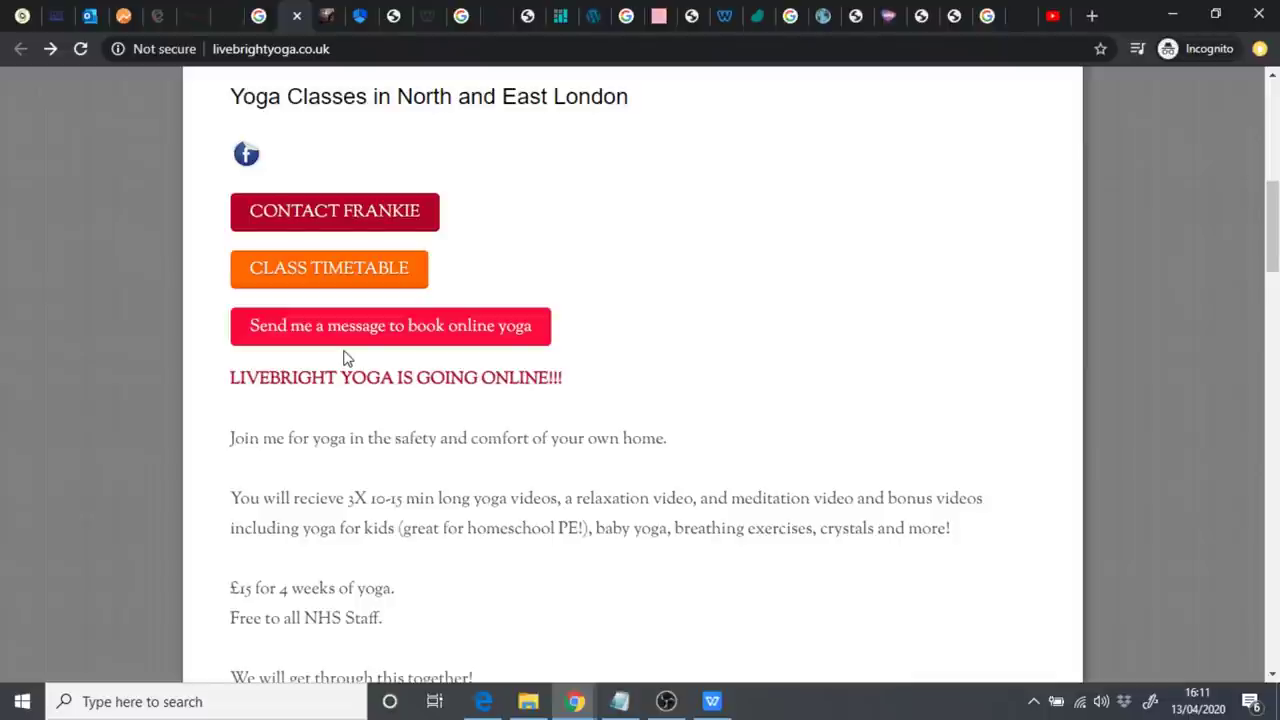
pyautogui.scroll(-3, 343, 357)
pyautogui.scroll(-3, 343, 357)
pyautogui.scroll(5, 343, 357)
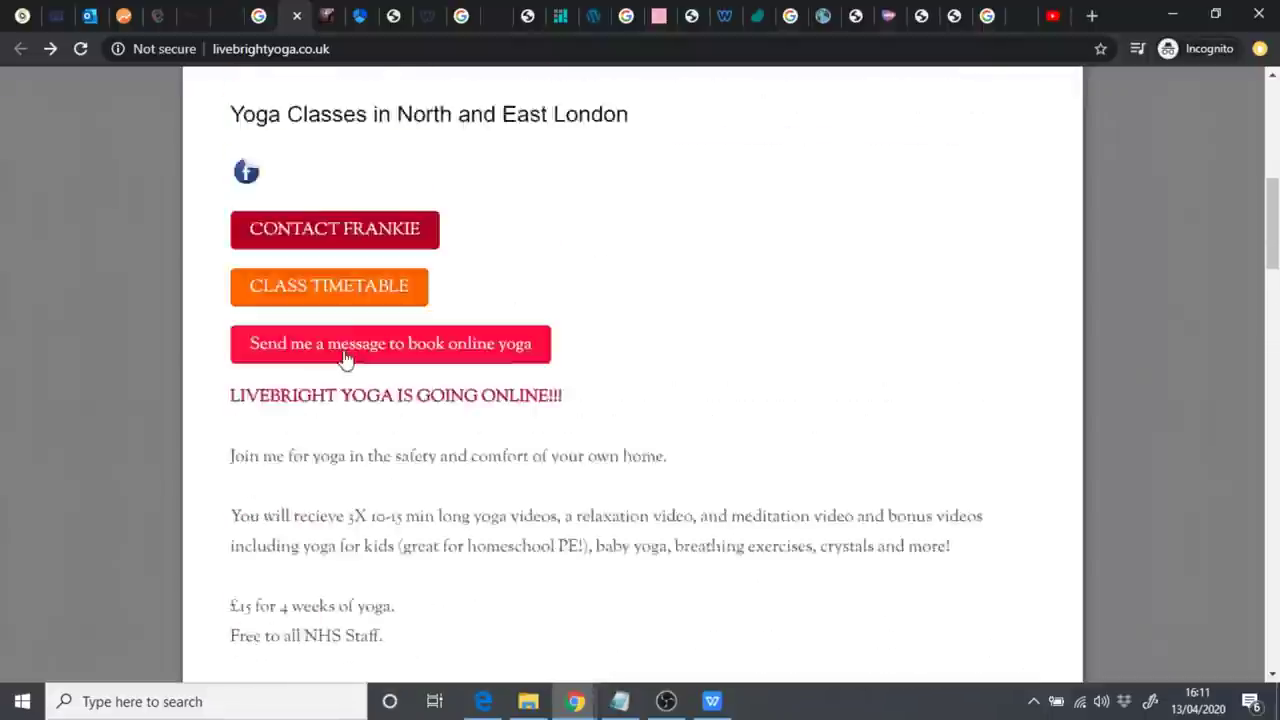
pyautogui.scroll(5, 343, 357)
pyautogui.scroll(-5, 343, 357)
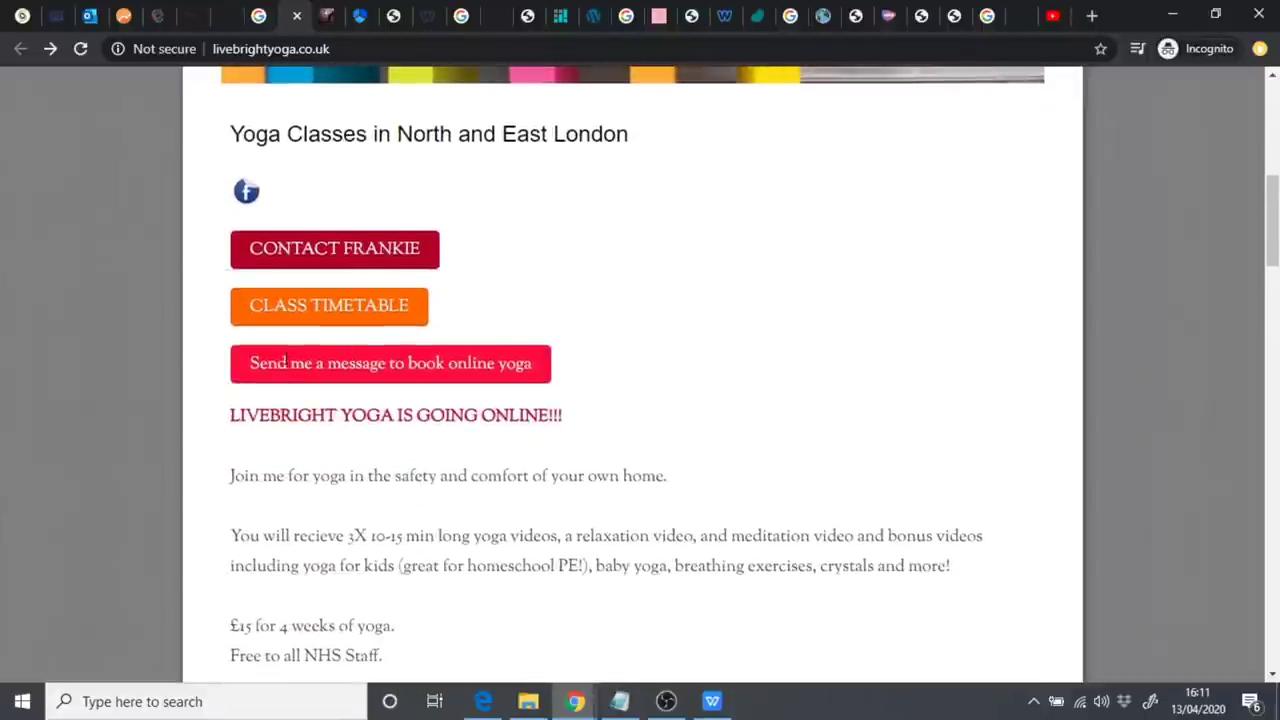
pyautogui.moveTo(251, 366); pyautogui.dragTo(443, 366)
pyautogui.click(510, 366)
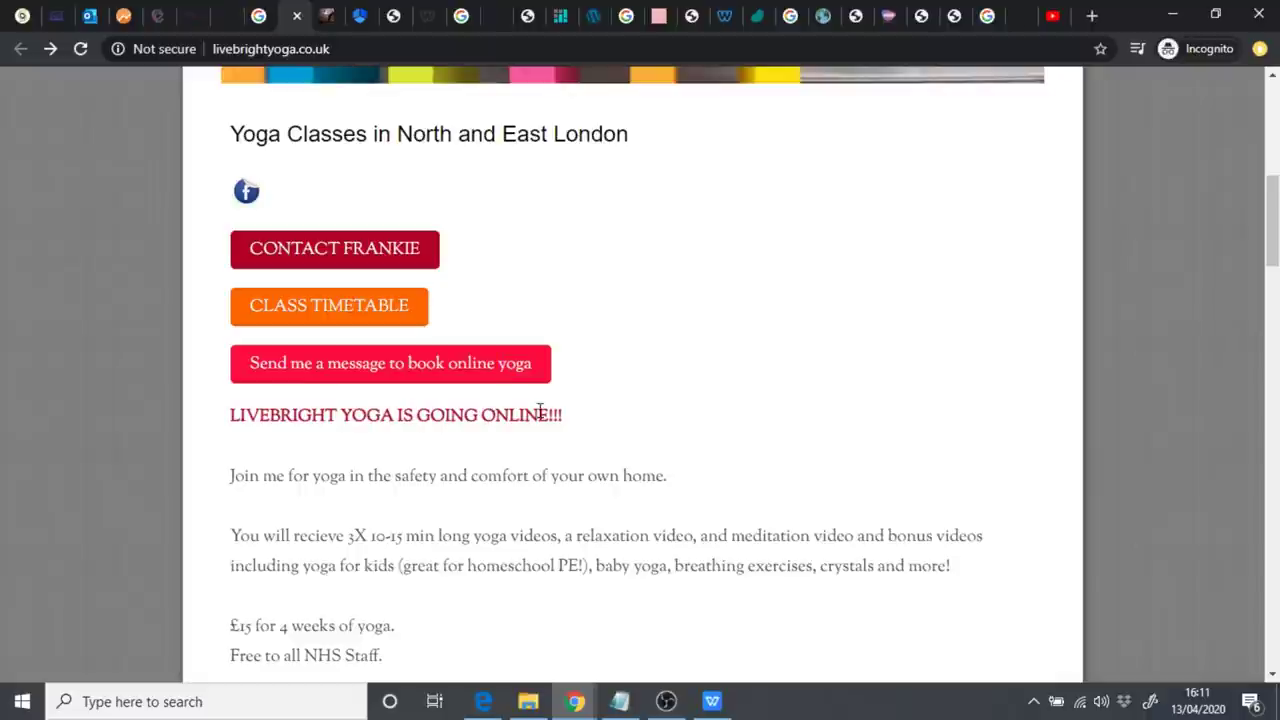
# - Choose Hatha Yoga in the Amelia demo's Training field
pyautogui.click(355, 15)
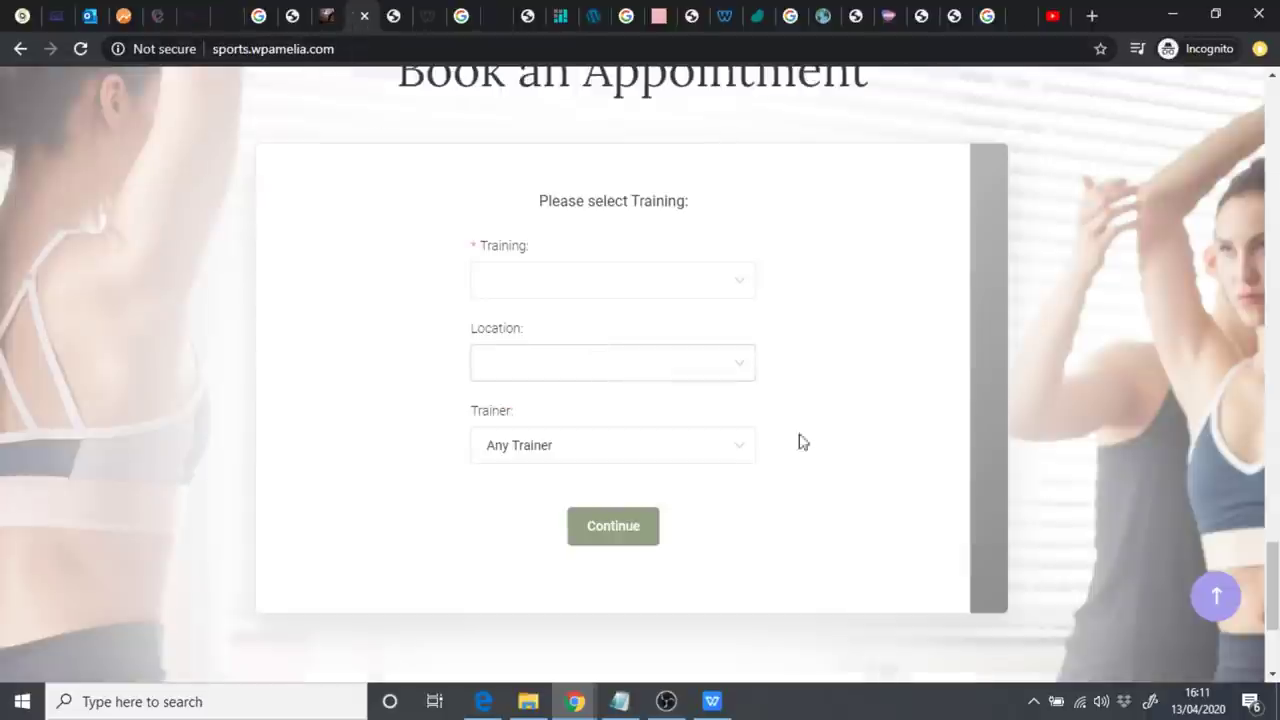
pyautogui.click(543, 288)
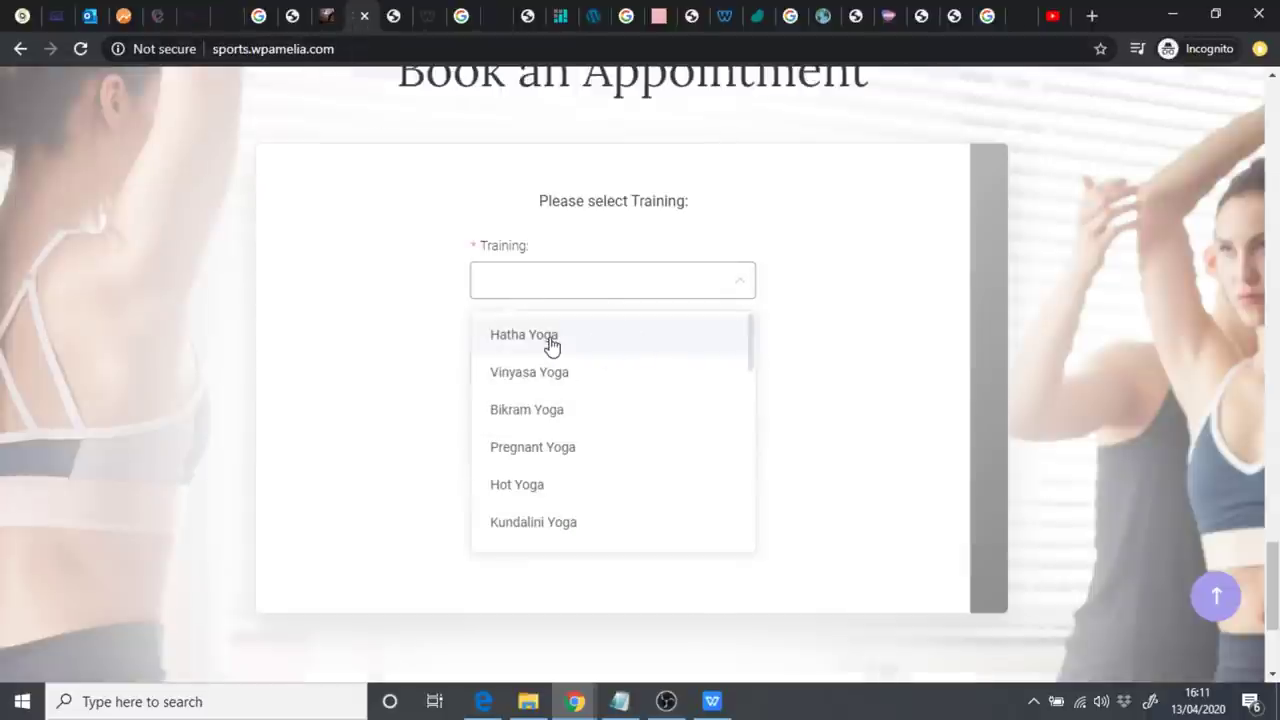
pyautogui.click(552, 345)
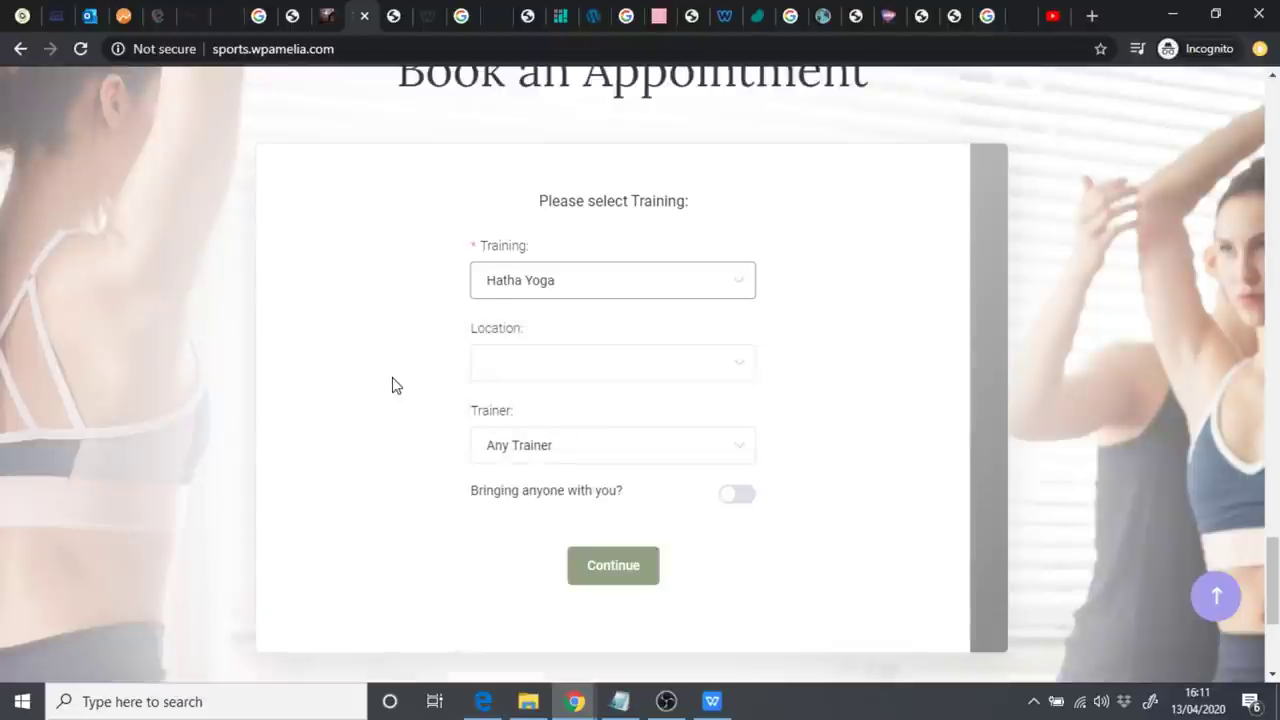
pyautogui.click(298, 25)
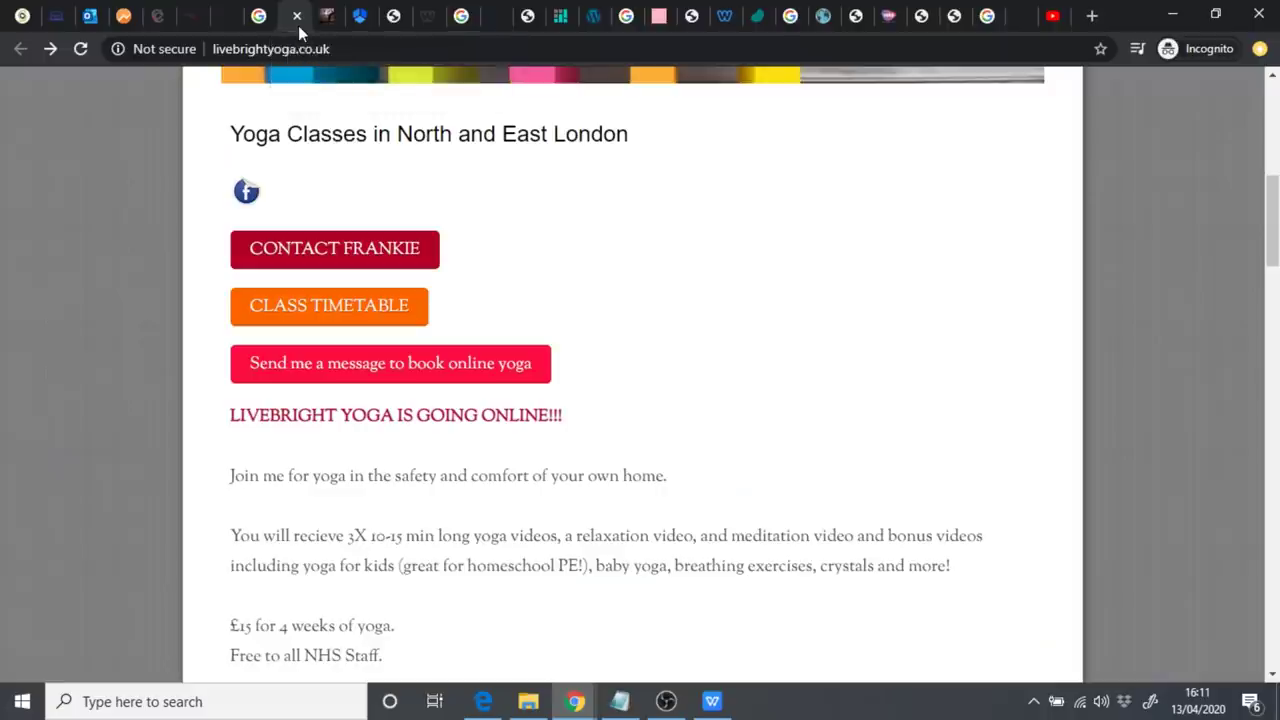
pyautogui.scroll(-9, 762, 341)
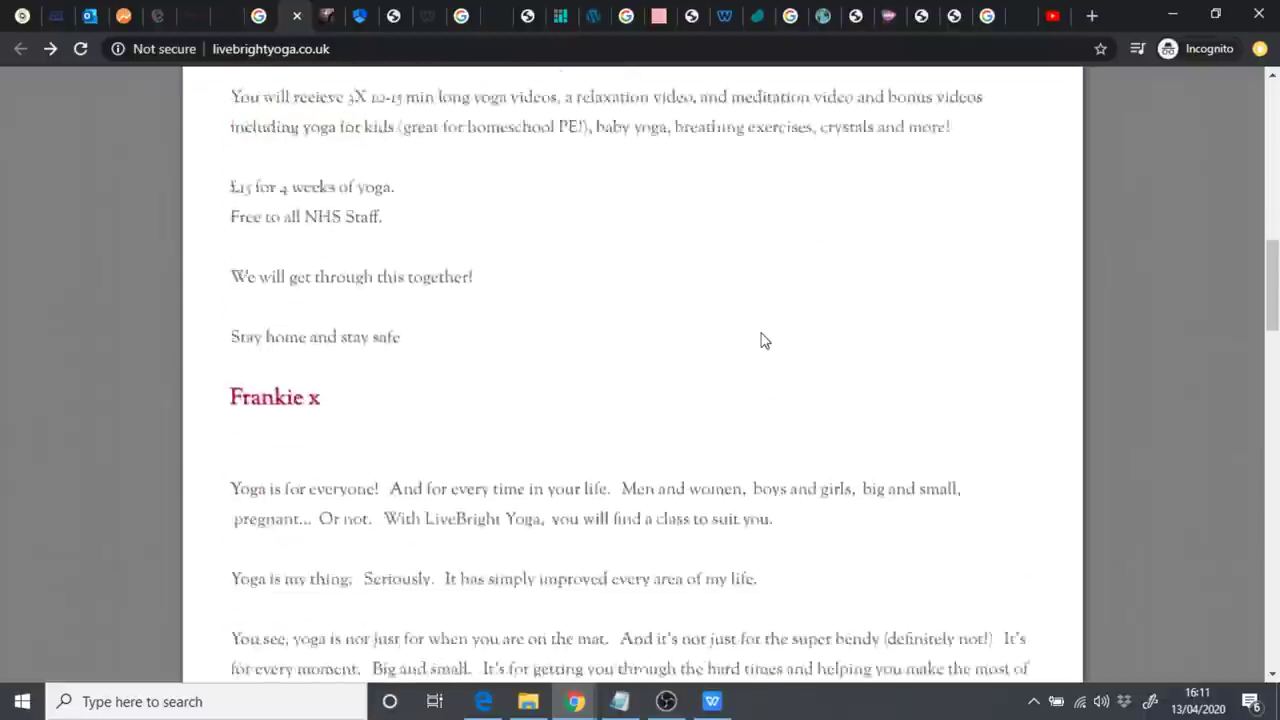
pyautogui.moveTo(1273, 342); pyautogui.dragTo(1244, 132)
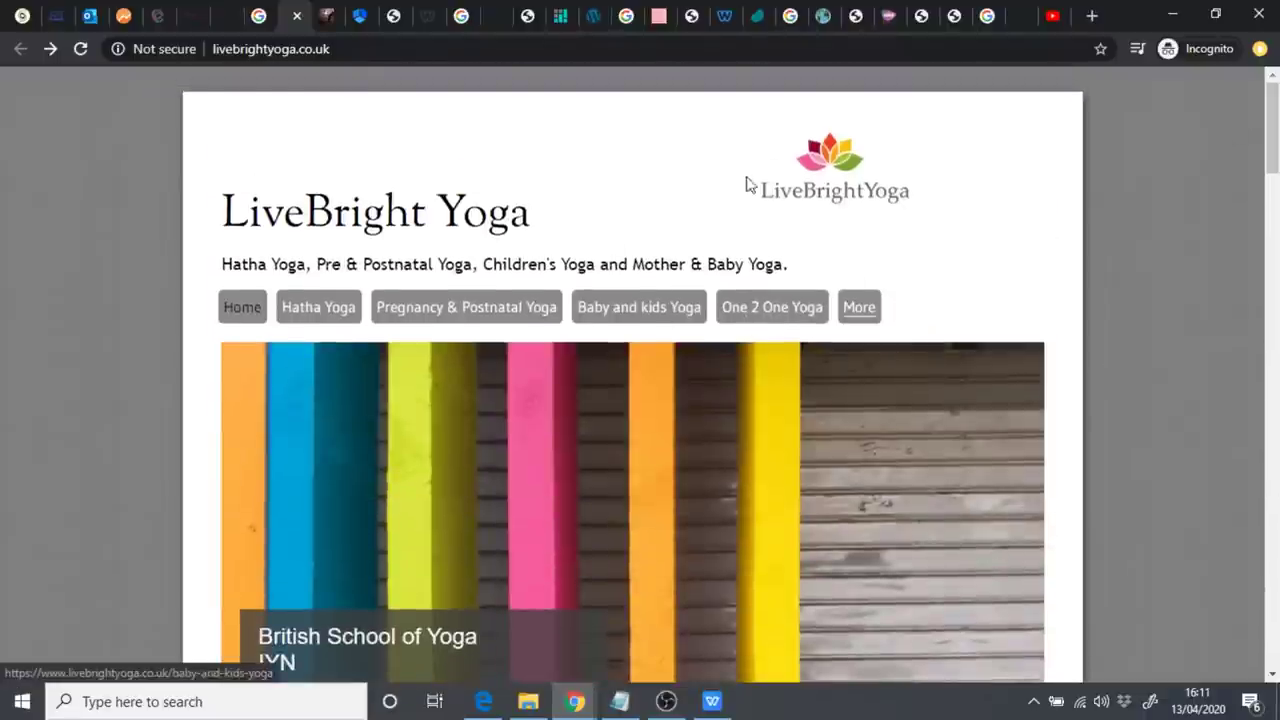
pyautogui.scroll(-4, 672, 220)
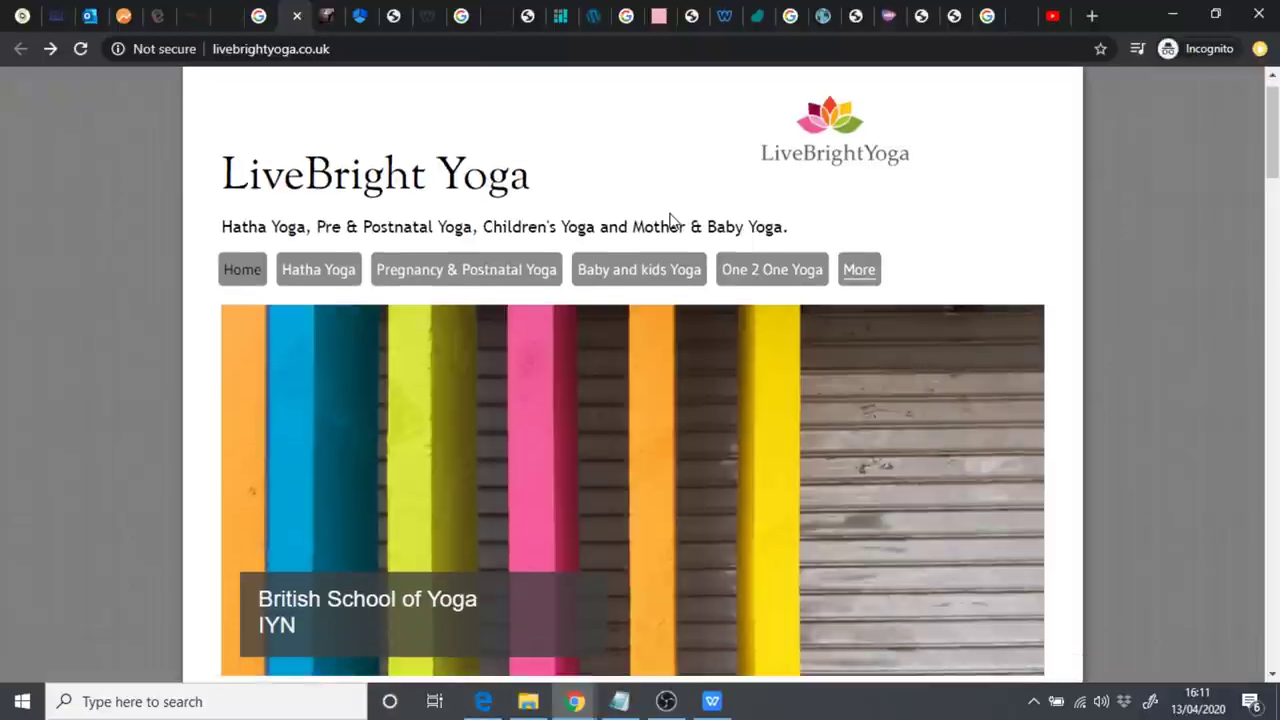
# - Review the meditation instructor waltham cross search query and results
pyautogui.scroll(5, 672, 220)
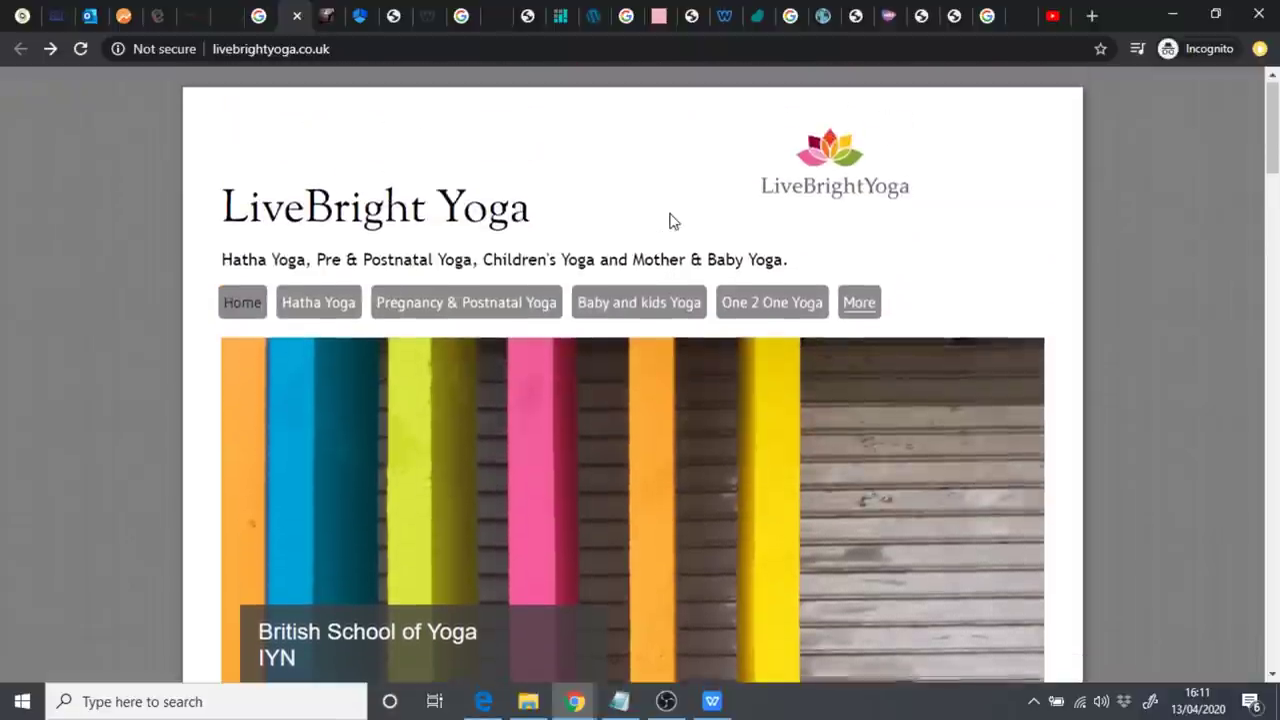
pyautogui.click(260, 18)
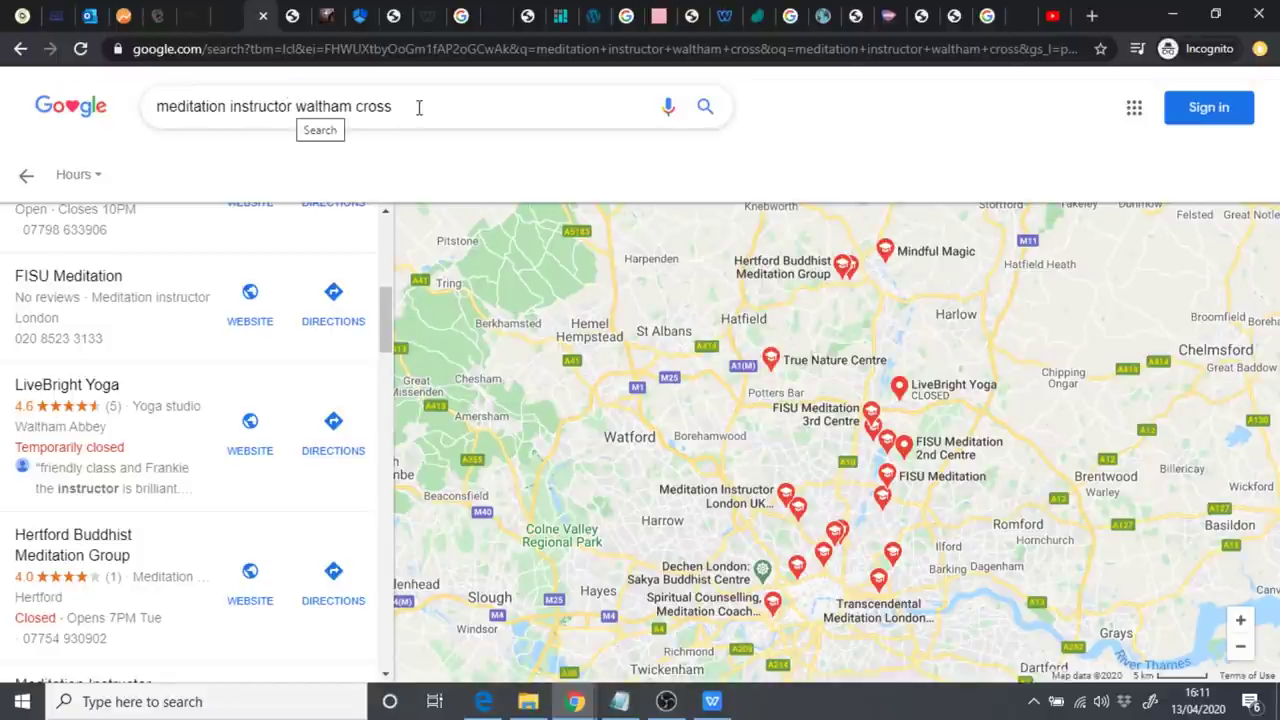
pyautogui.moveTo(414, 107); pyautogui.dragTo(331, 114)
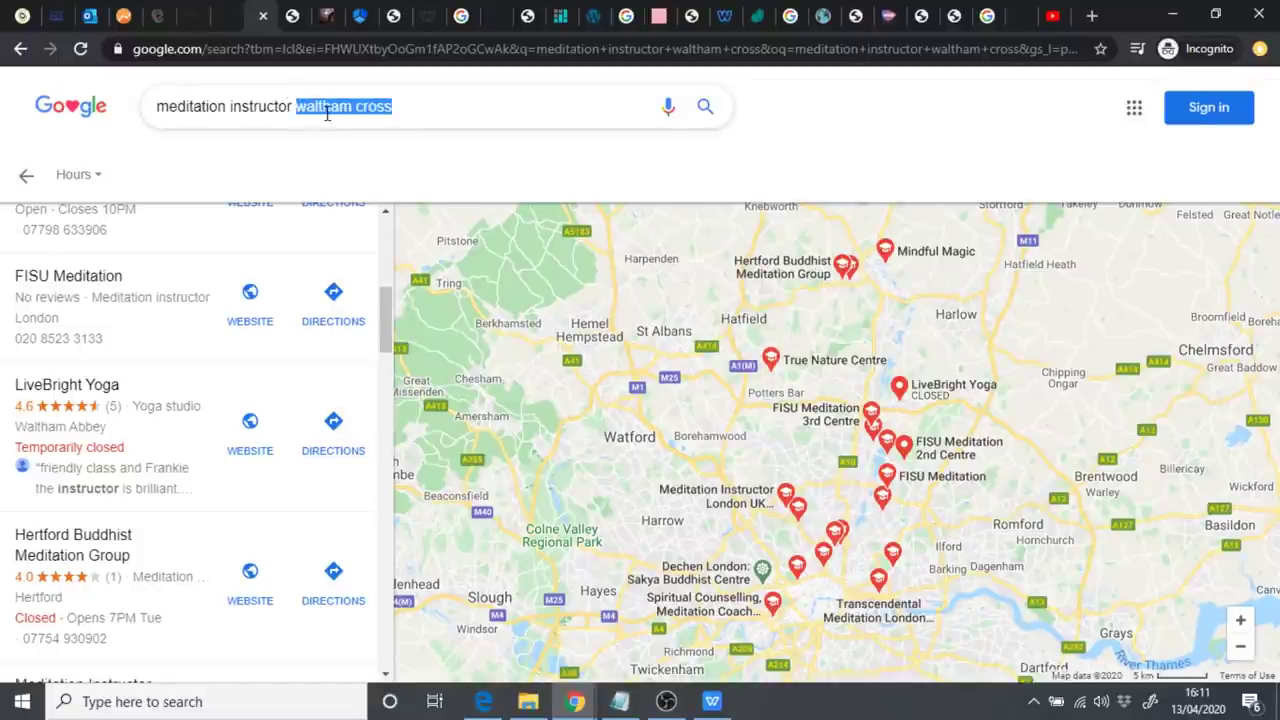
pyautogui.doubleClick(322, 114)
pyautogui.moveTo(398, 106); pyautogui.dragTo(310, 110)
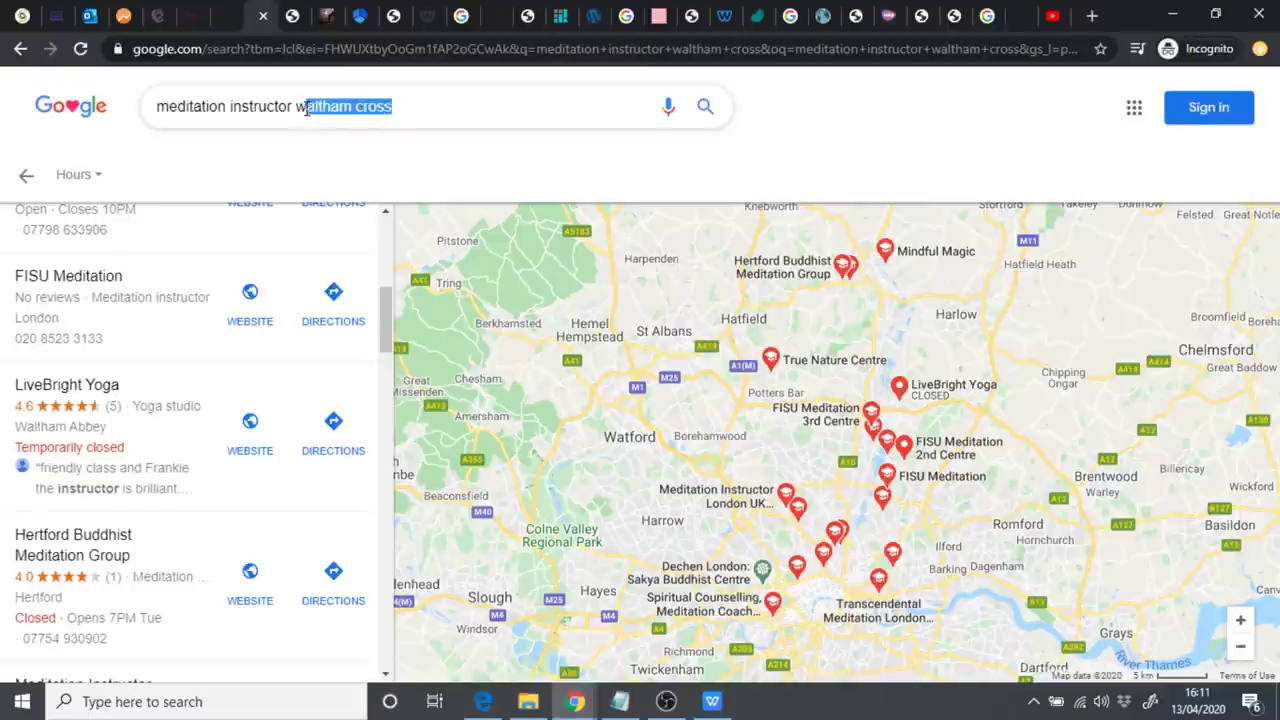
pyautogui.moveTo(380, 300); pyautogui.dragTo(386, 240)
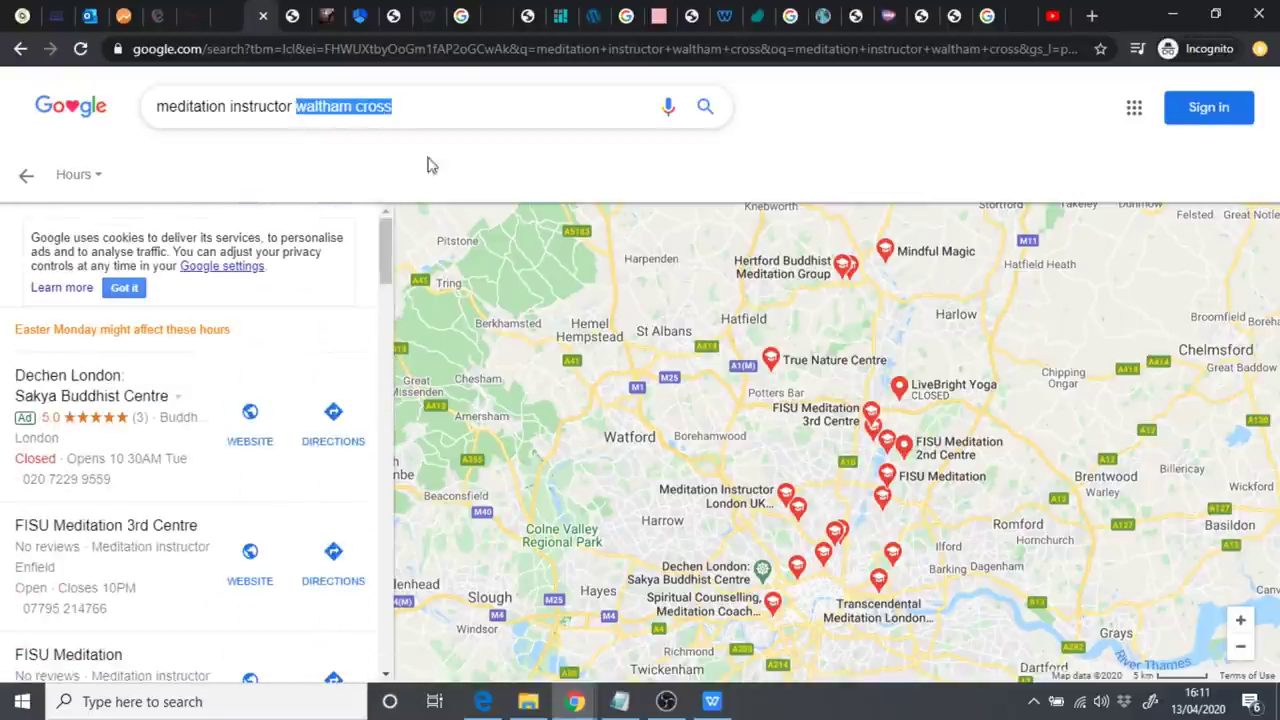
# - Compare fitness and doula results with Fundera's Doula & Birth Coaching item, then view the doula's Online Courses page
pyautogui.click(462, 24)
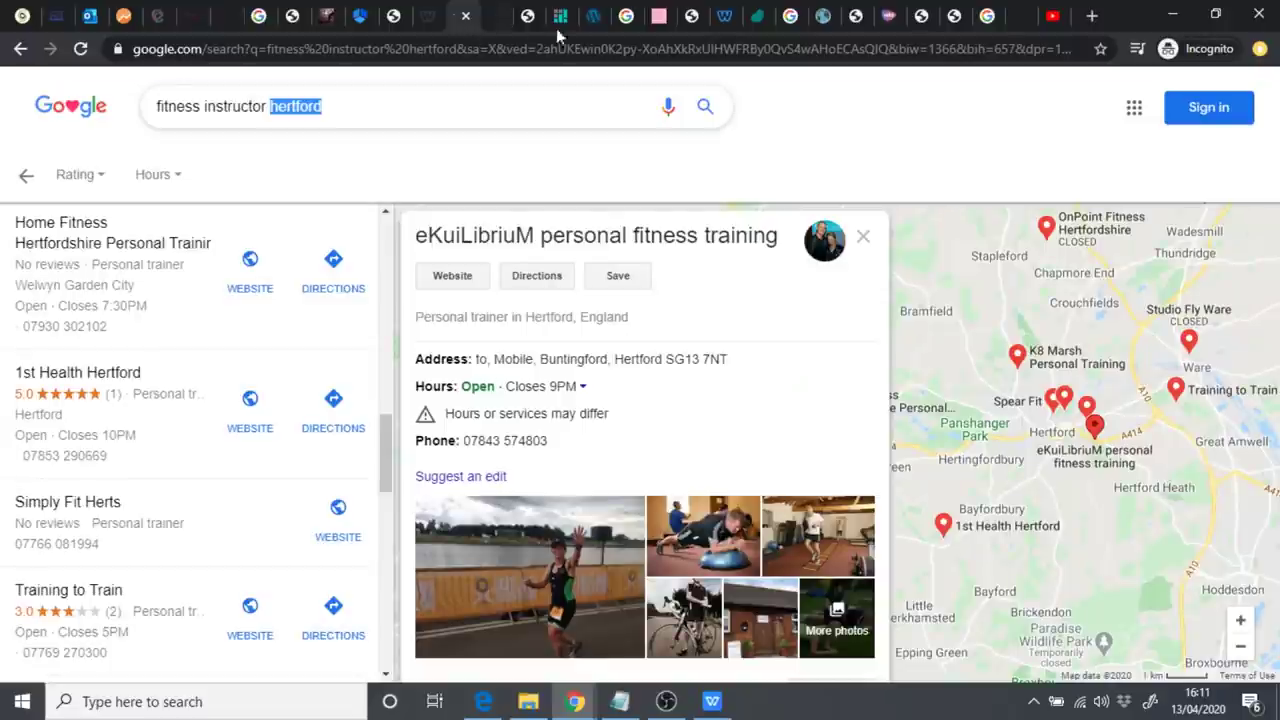
pyautogui.click(629, 19)
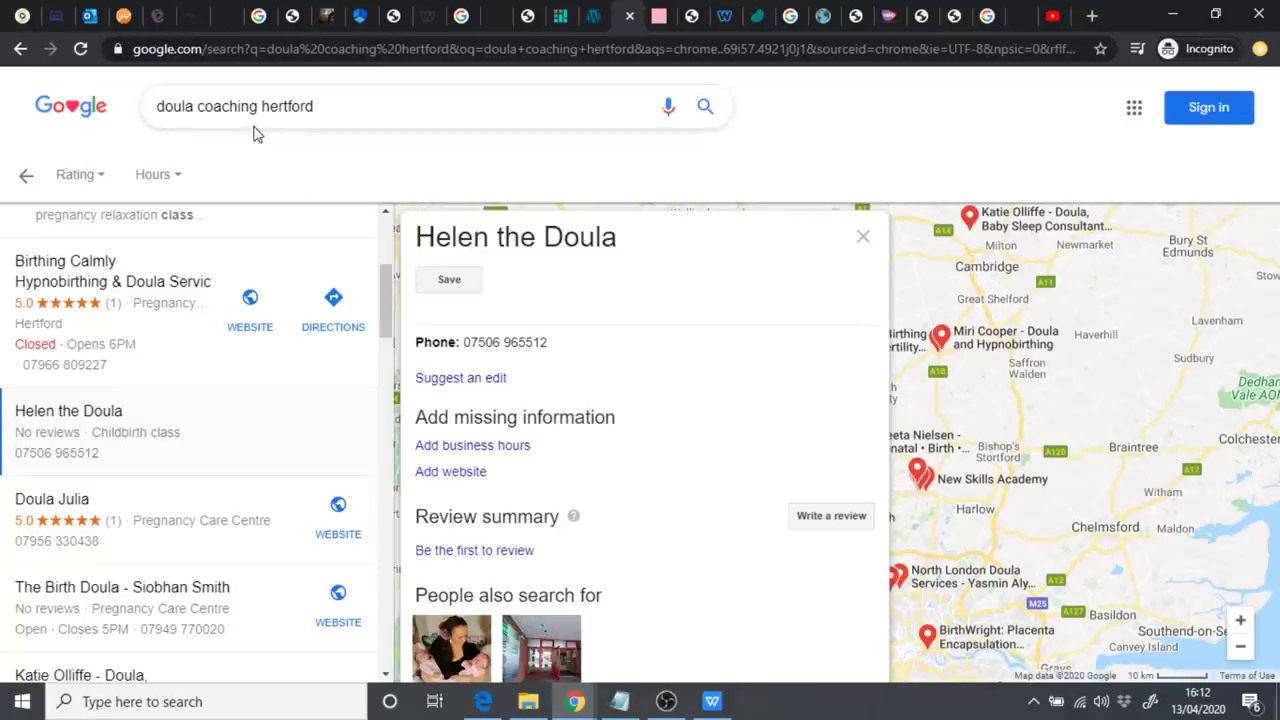
pyautogui.click(124, 16)
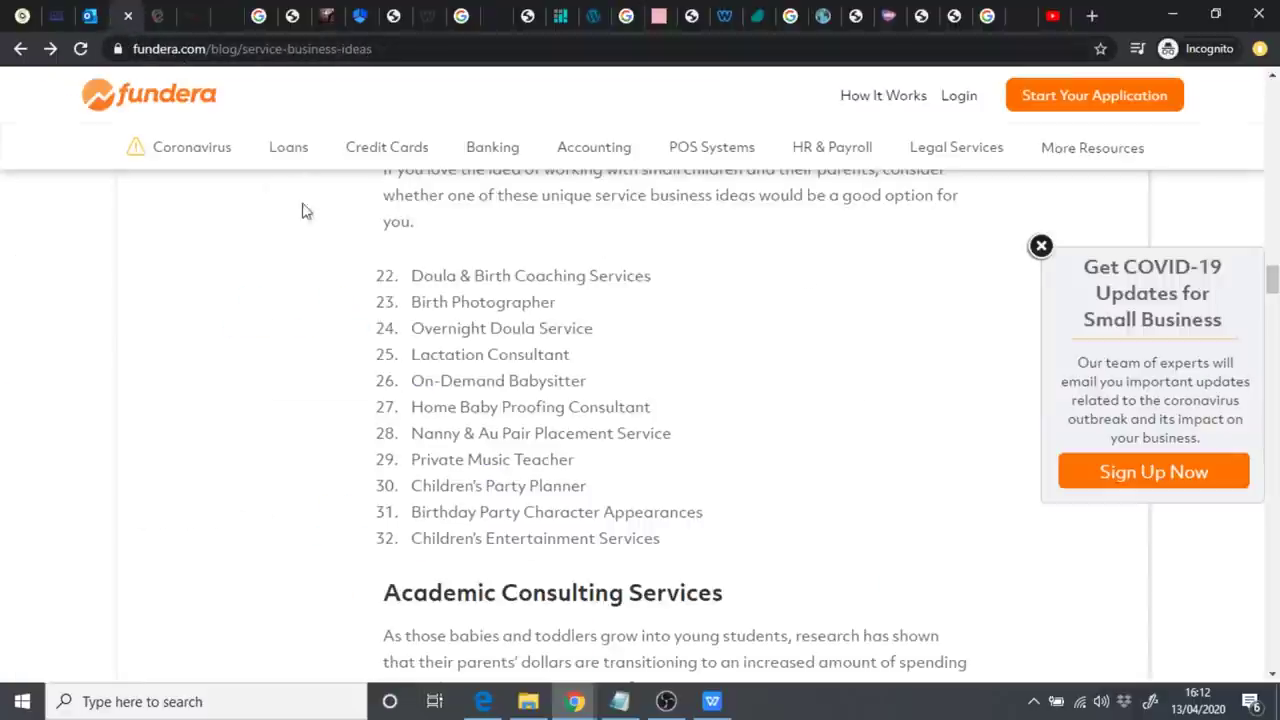
pyautogui.moveTo(430, 276); pyautogui.dragTo(660, 283)
pyautogui.moveTo(562, 170)
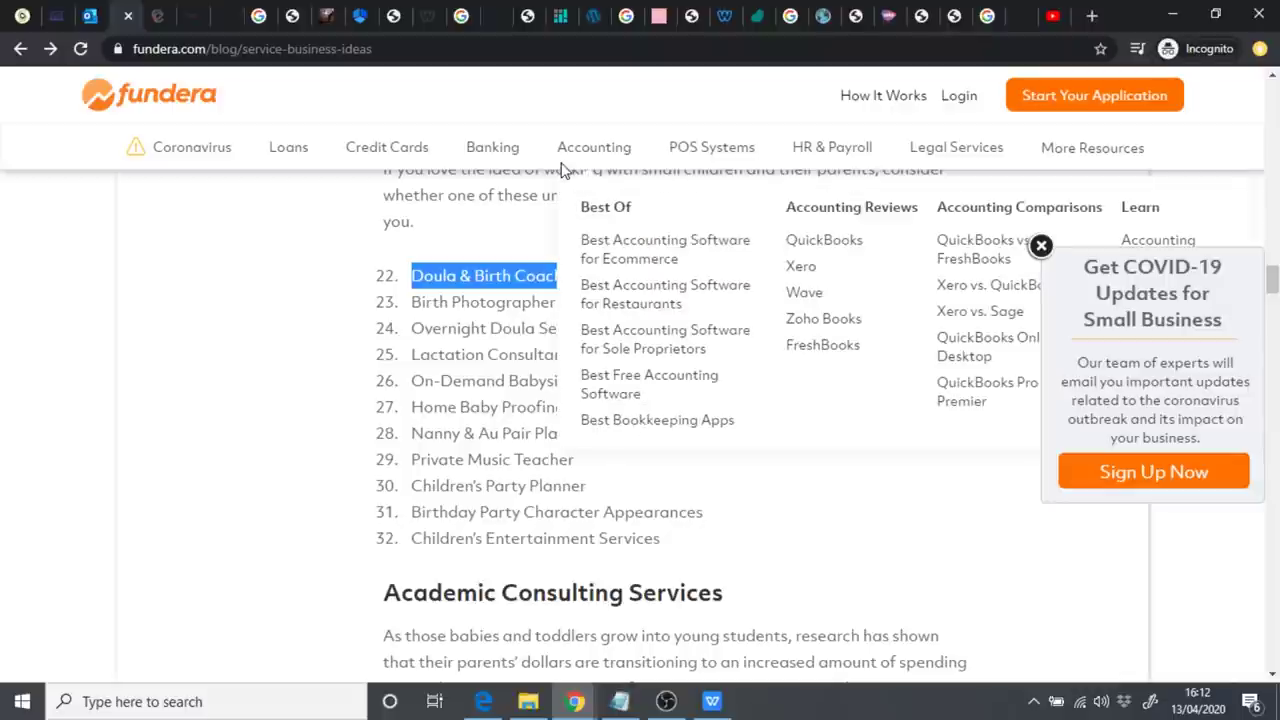
pyautogui.click(619, 18)
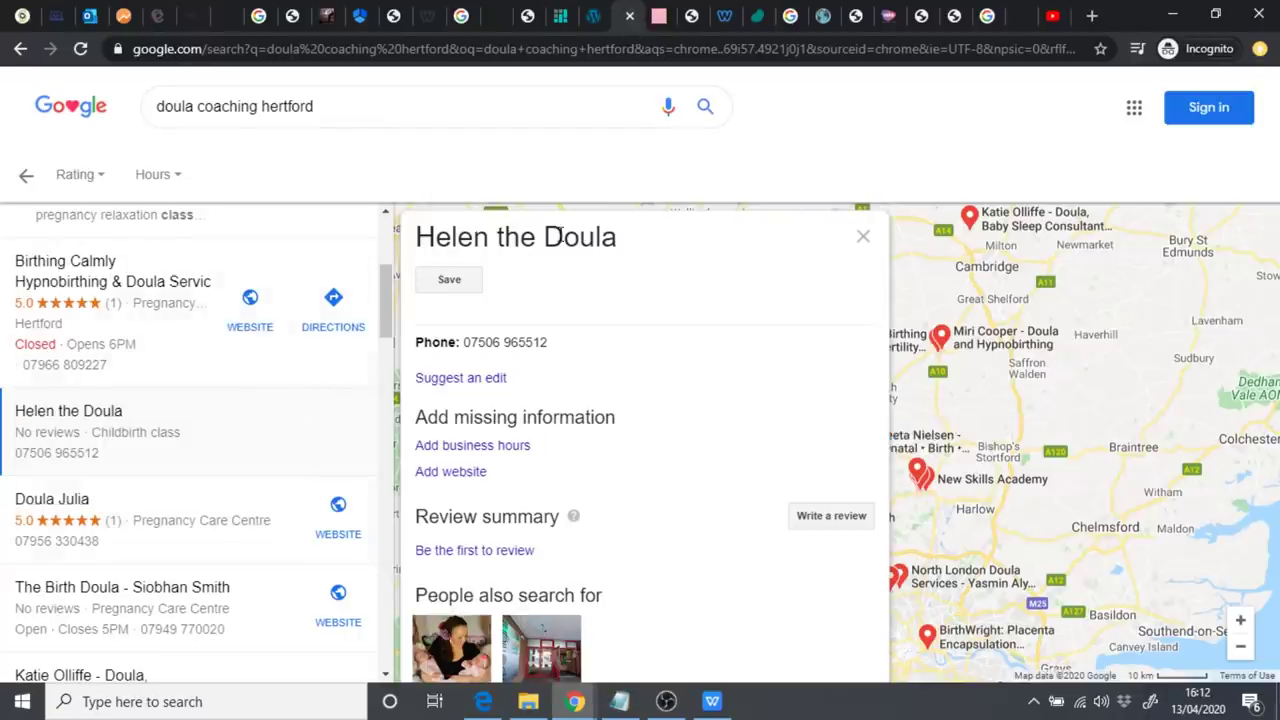
pyautogui.click(660, 18)
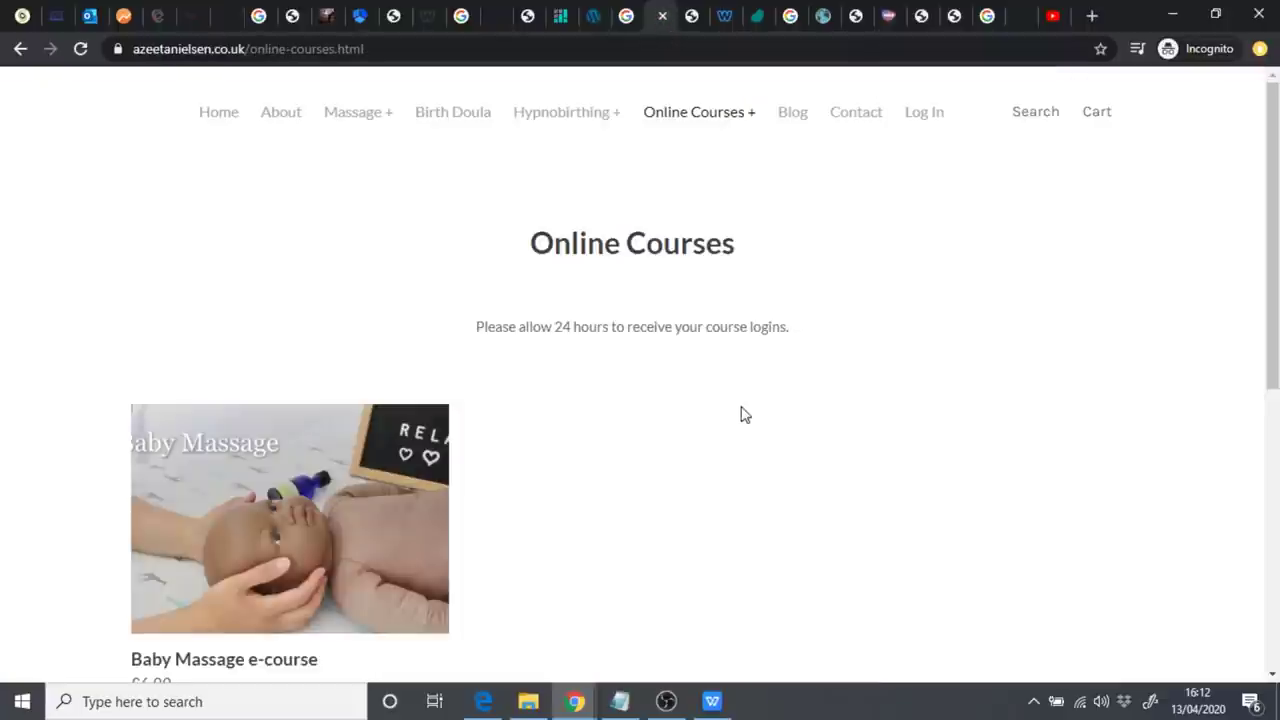
# - Browse the doula website's homepage
pyautogui.click(220, 122)
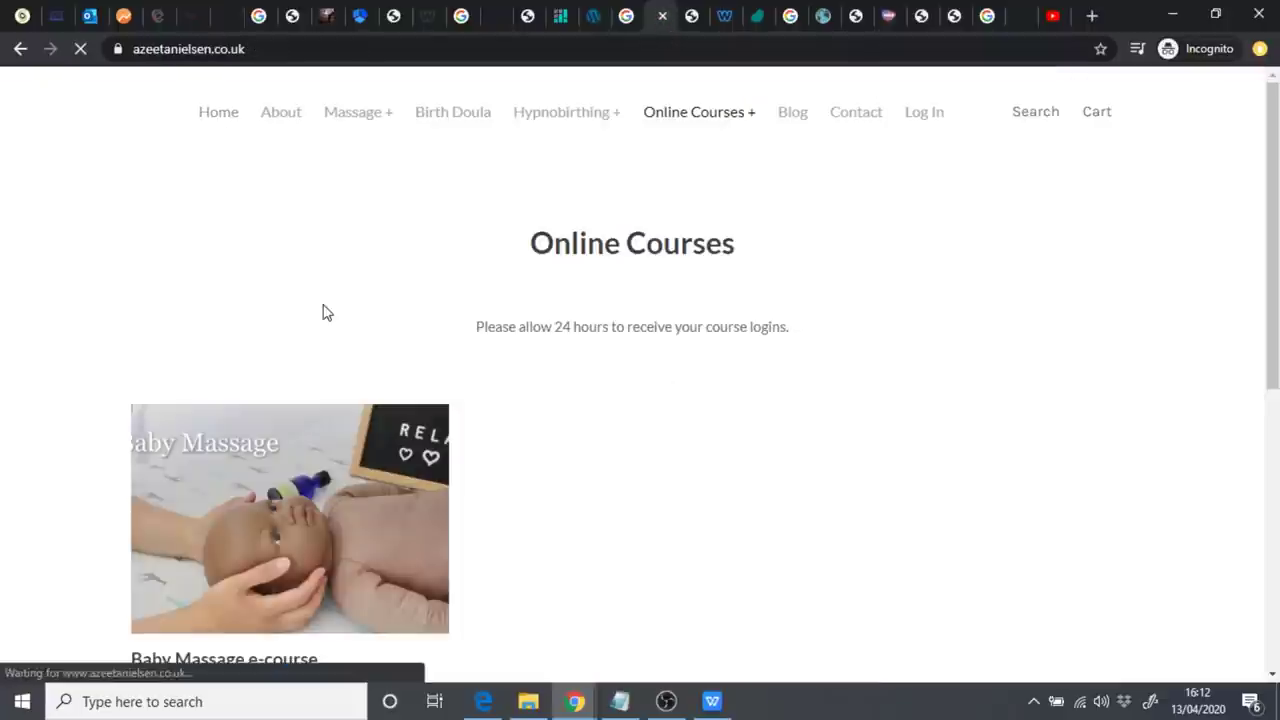
pyautogui.click(628, 26)
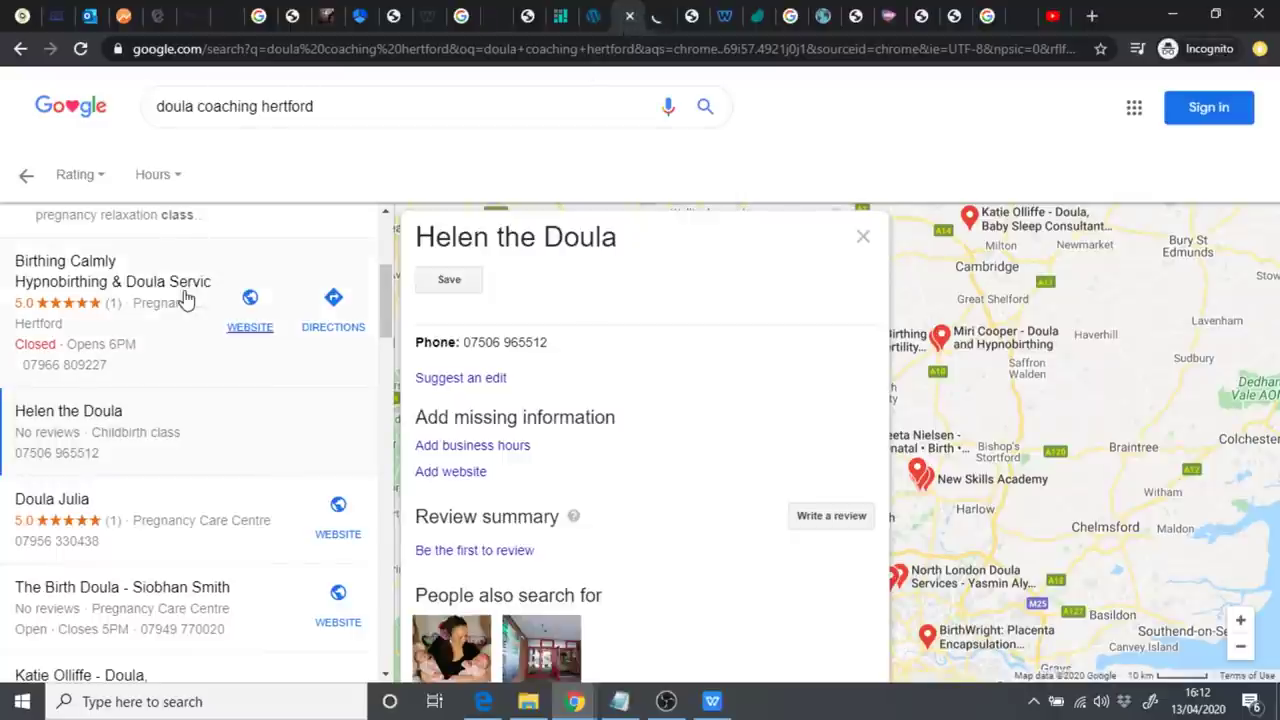
pyautogui.scroll(3, 354, 300)
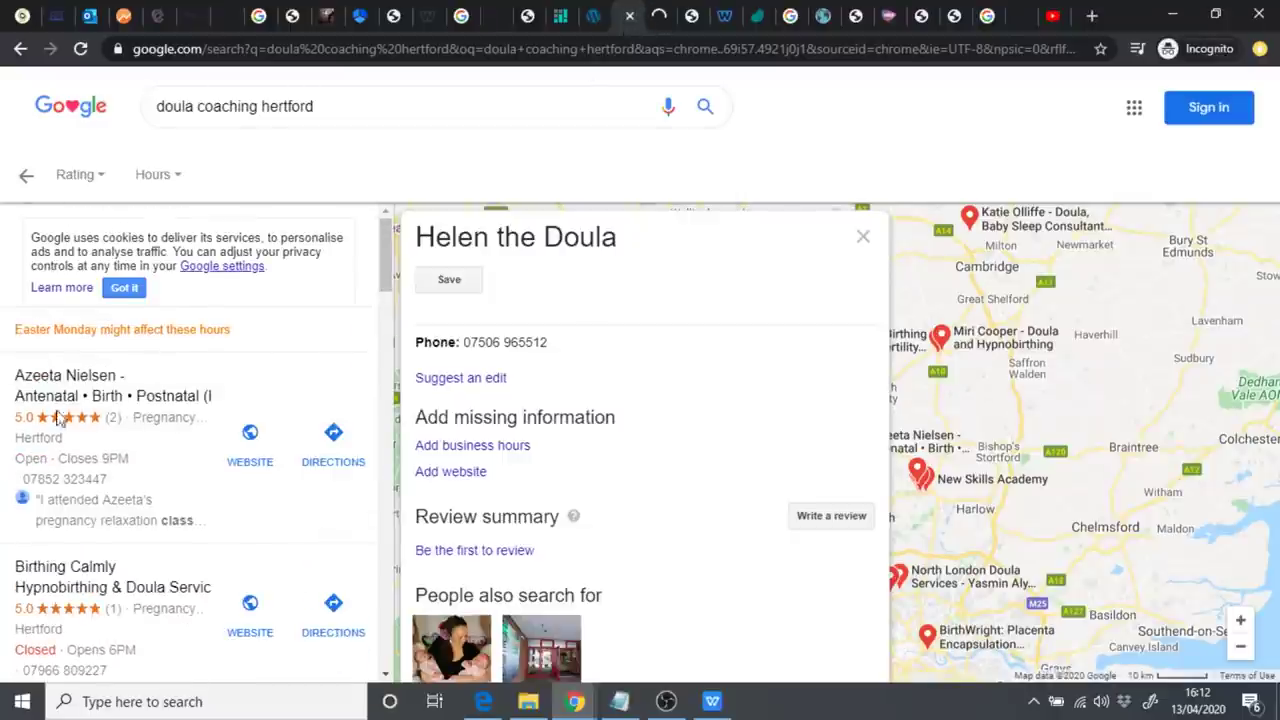
pyautogui.click(655, 27)
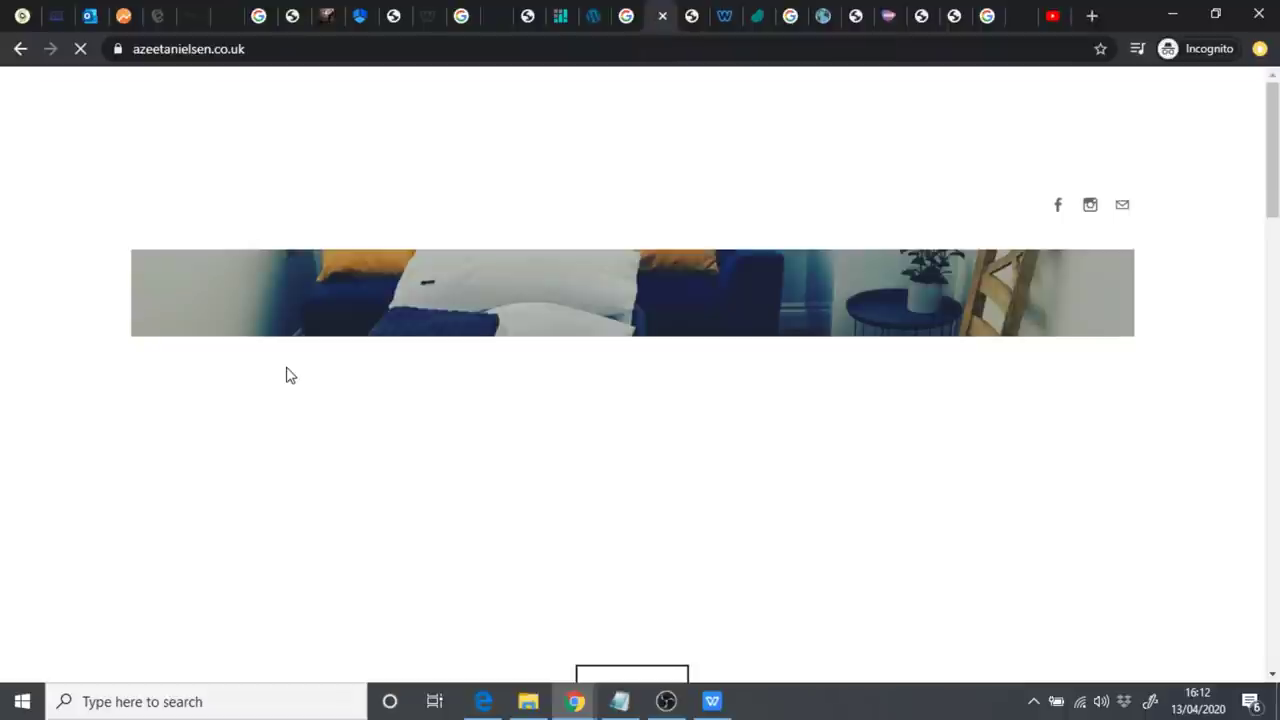
pyautogui.scroll(-5, 287, 375)
pyautogui.scroll(-8, 287, 375)
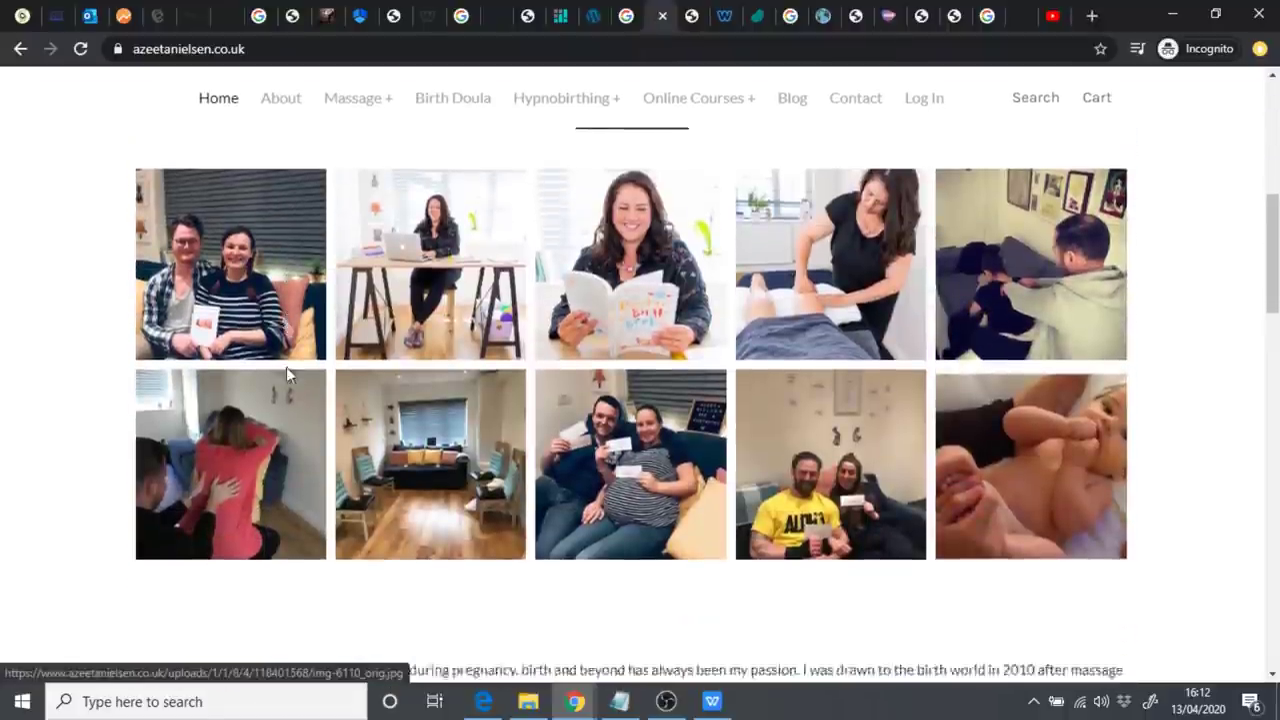
pyautogui.scroll(-5, 287, 375)
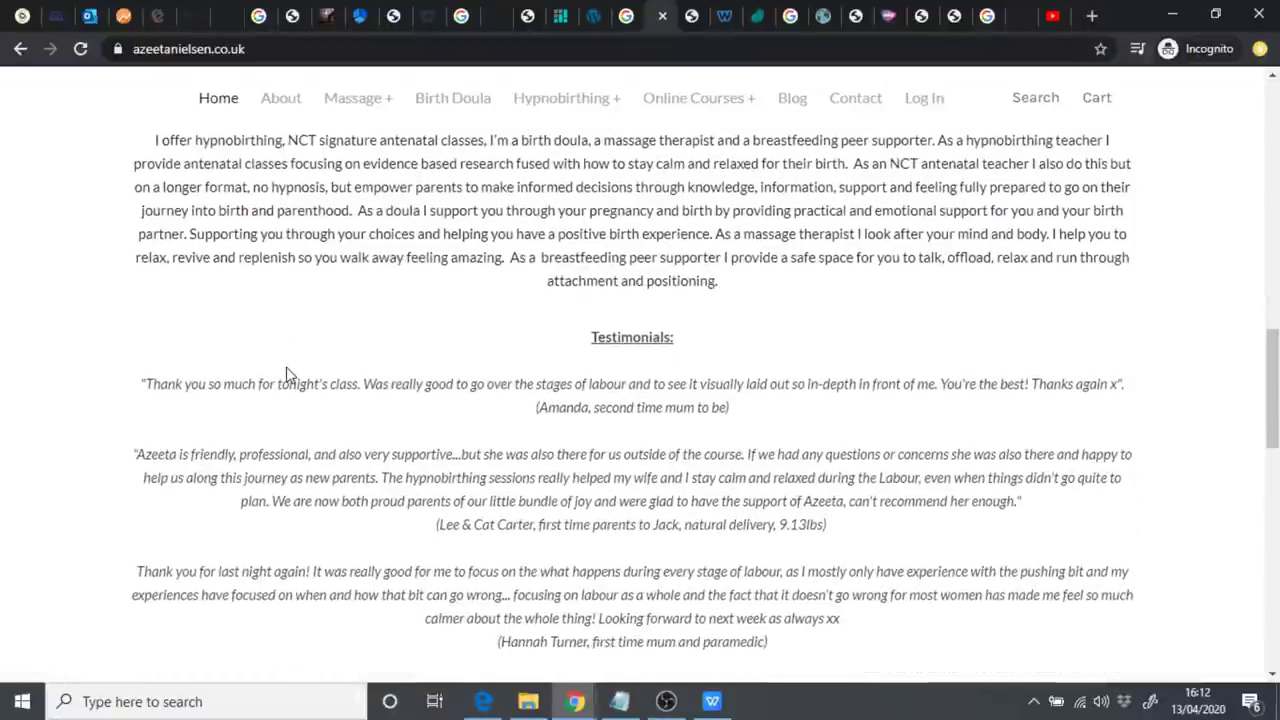
pyautogui.scroll(-3, 287, 375)
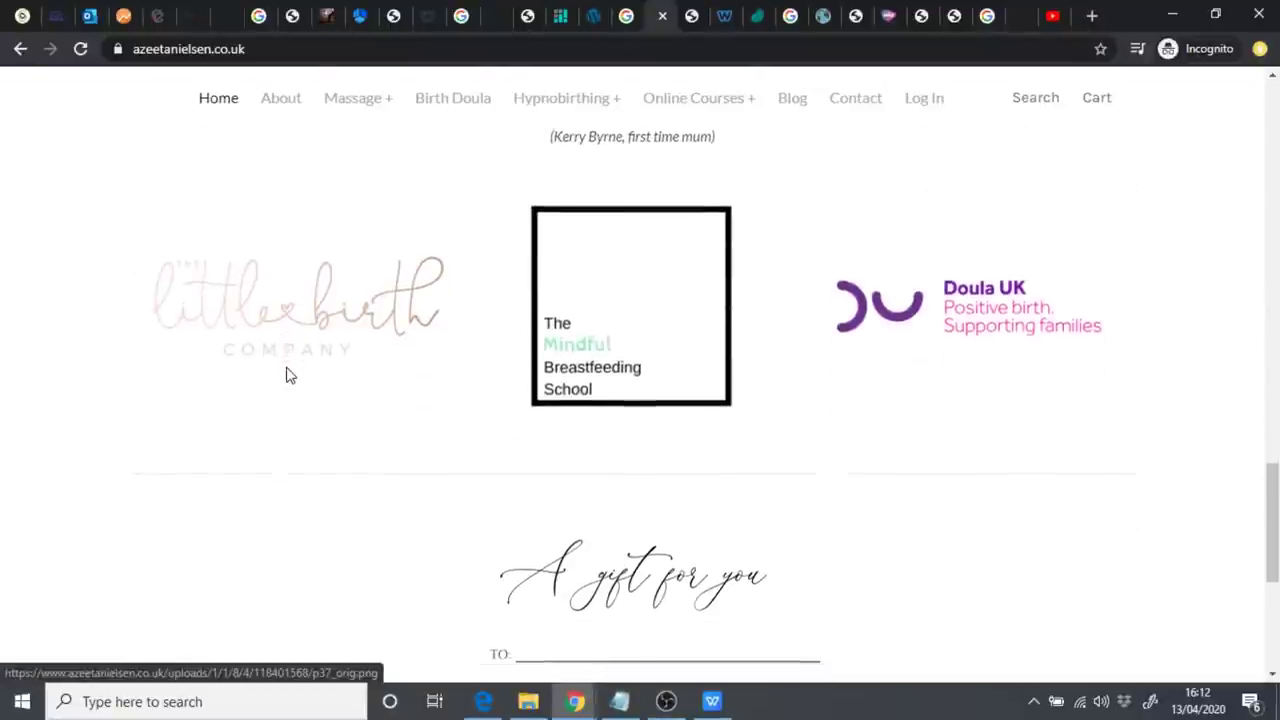
pyautogui.scroll(7, 287, 375)
pyautogui.scroll(15, 287, 375)
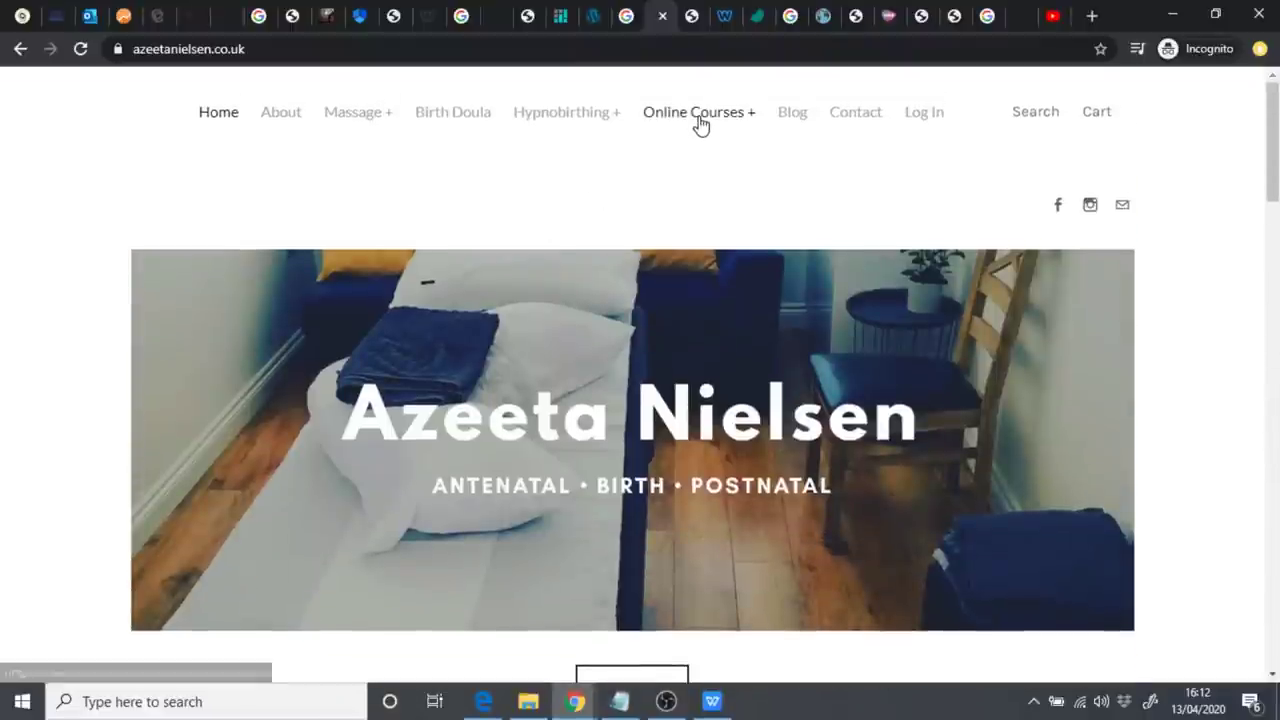
# - Look through the Baby Massage e-course under Online Courses, then return to the doula coaching hertford results
pyautogui.click(698, 113)
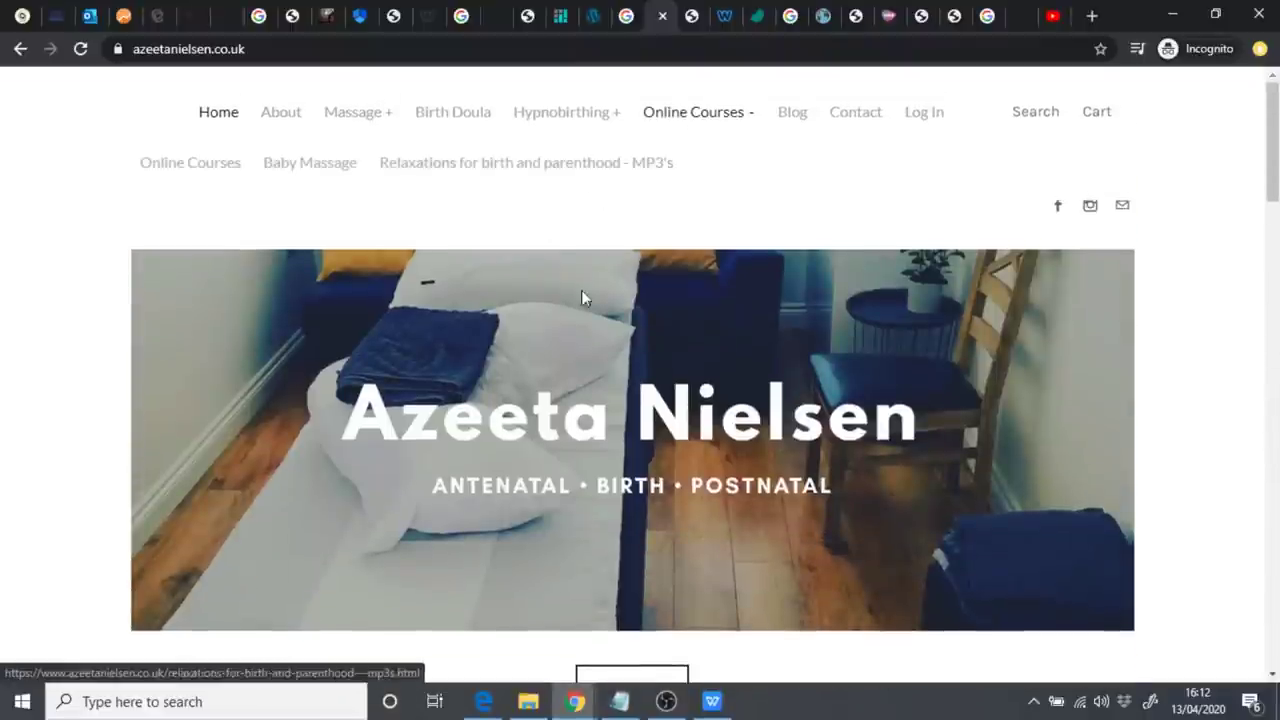
pyautogui.click(195, 165)
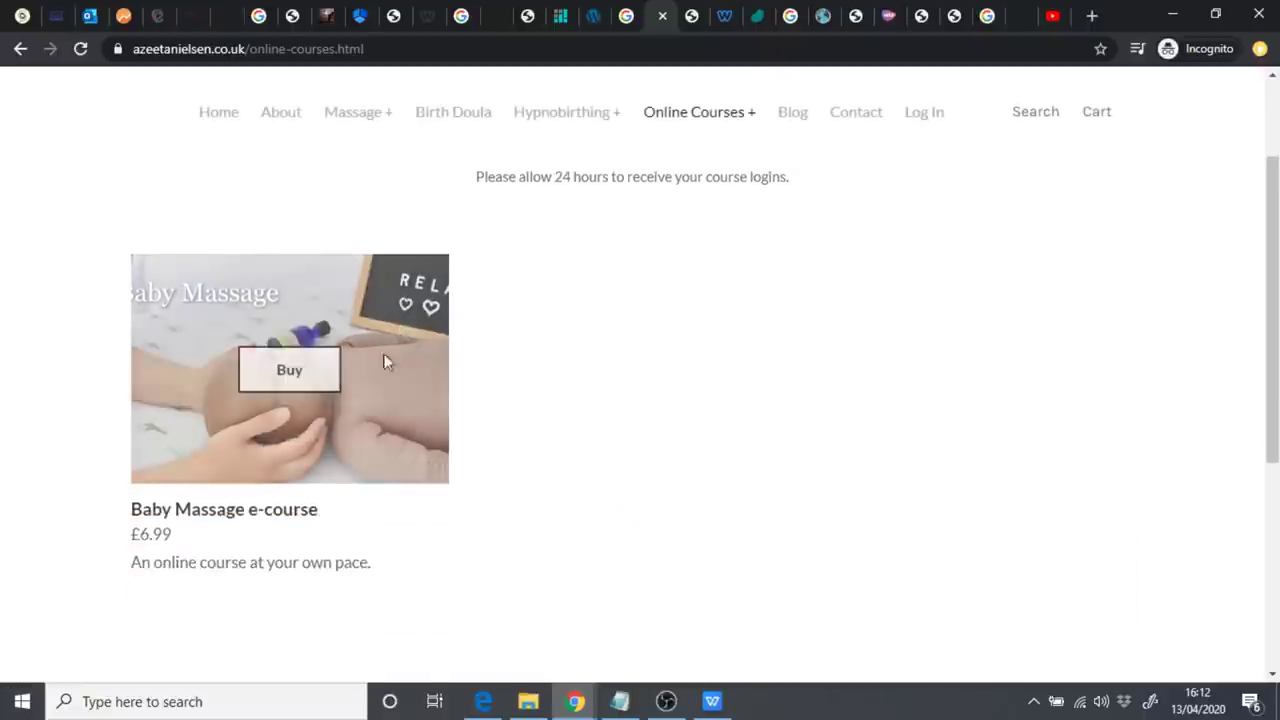
pyautogui.click(277, 368)
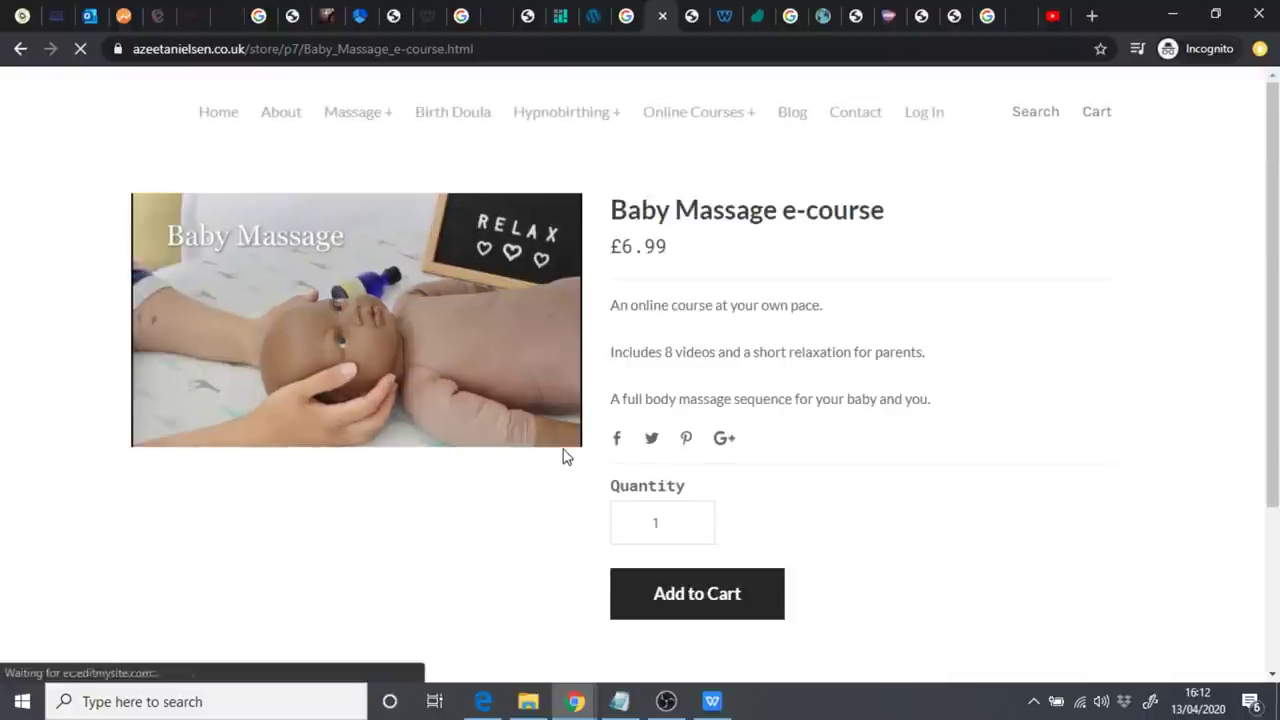
pyautogui.scroll(-3, 563, 457)
pyautogui.scroll(1, 563, 457)
pyautogui.scroll(-1, 563, 457)
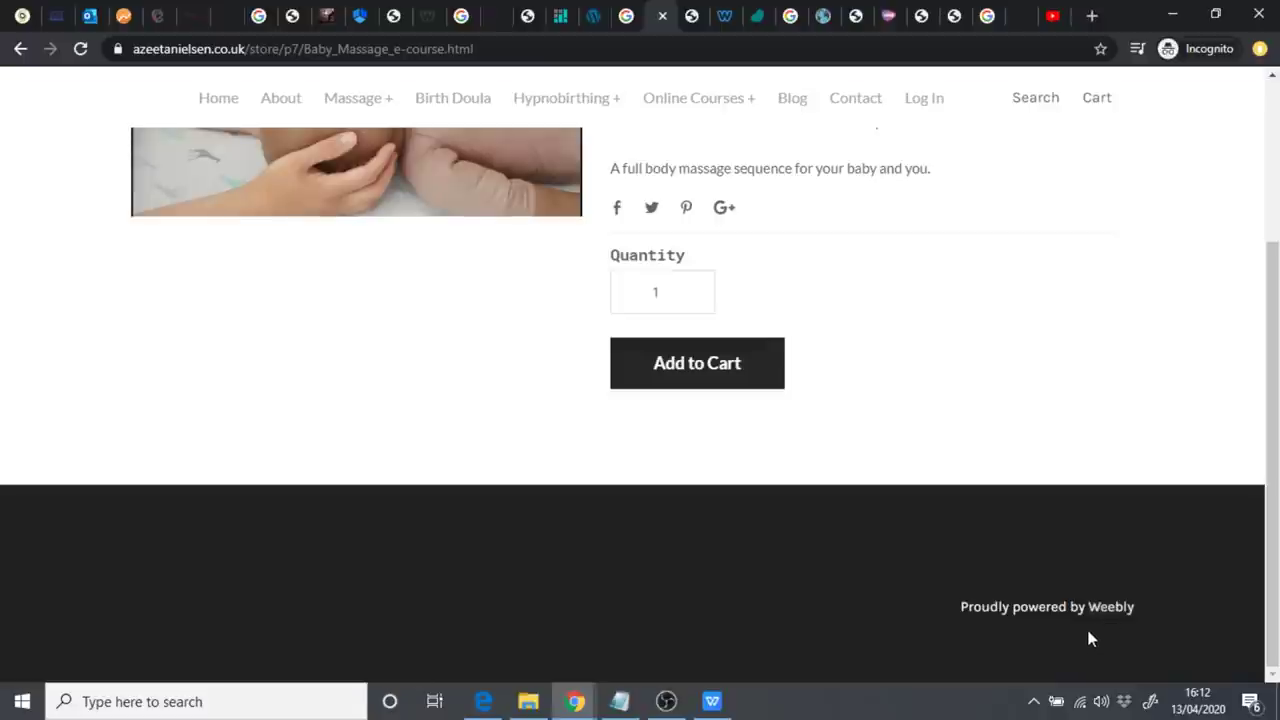
pyautogui.scroll(3, 1088, 632)
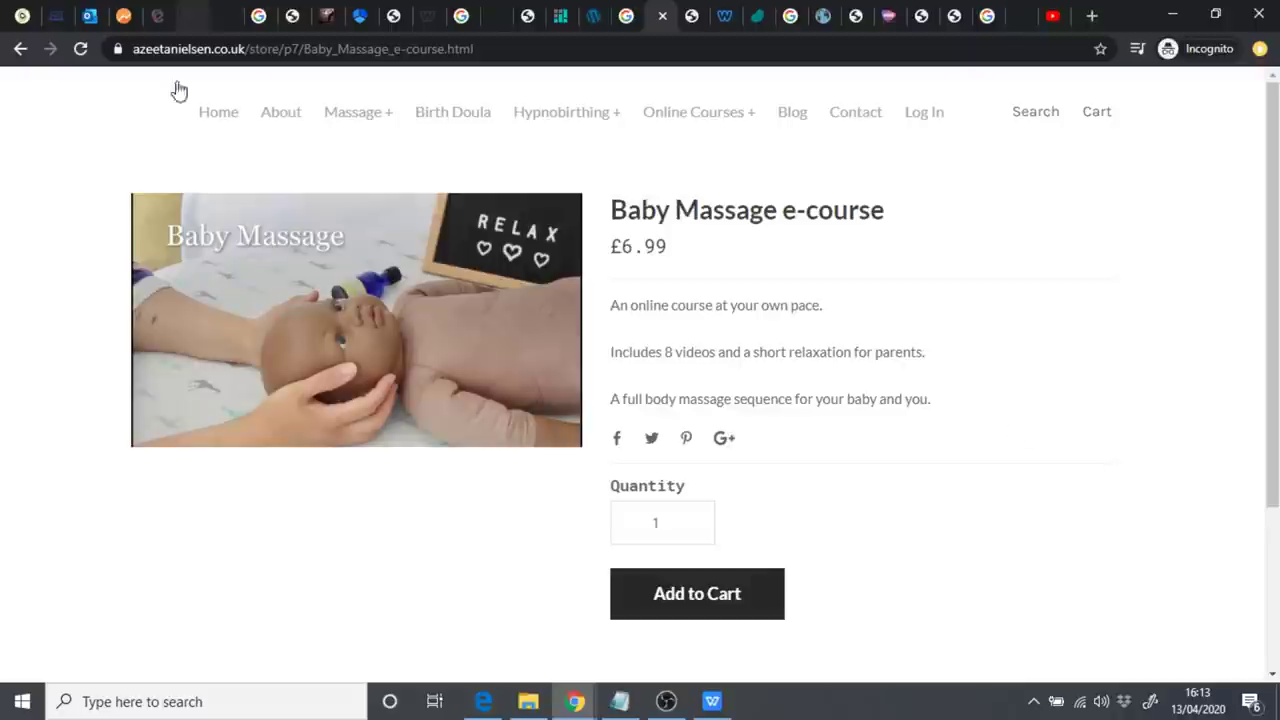
pyautogui.moveTo(133, 48); pyautogui.dragTo(244, 48)
pyautogui.click(276, 165)
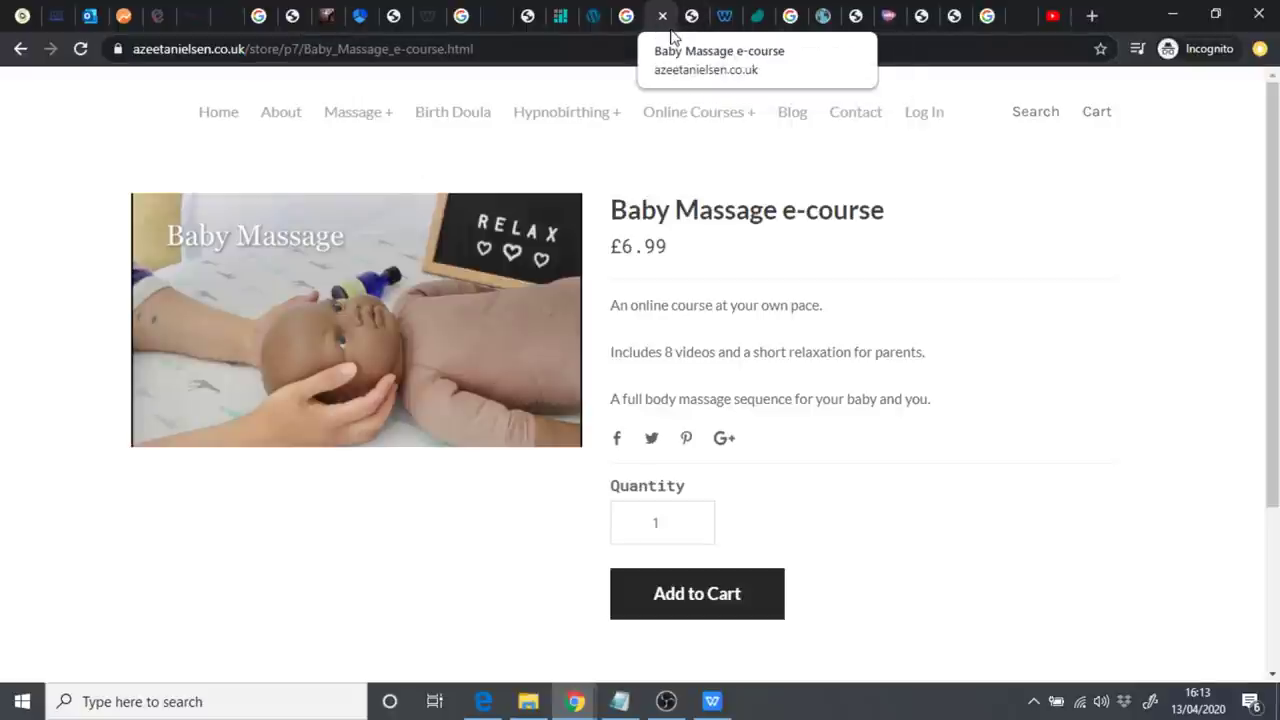
pyautogui.click(219, 115)
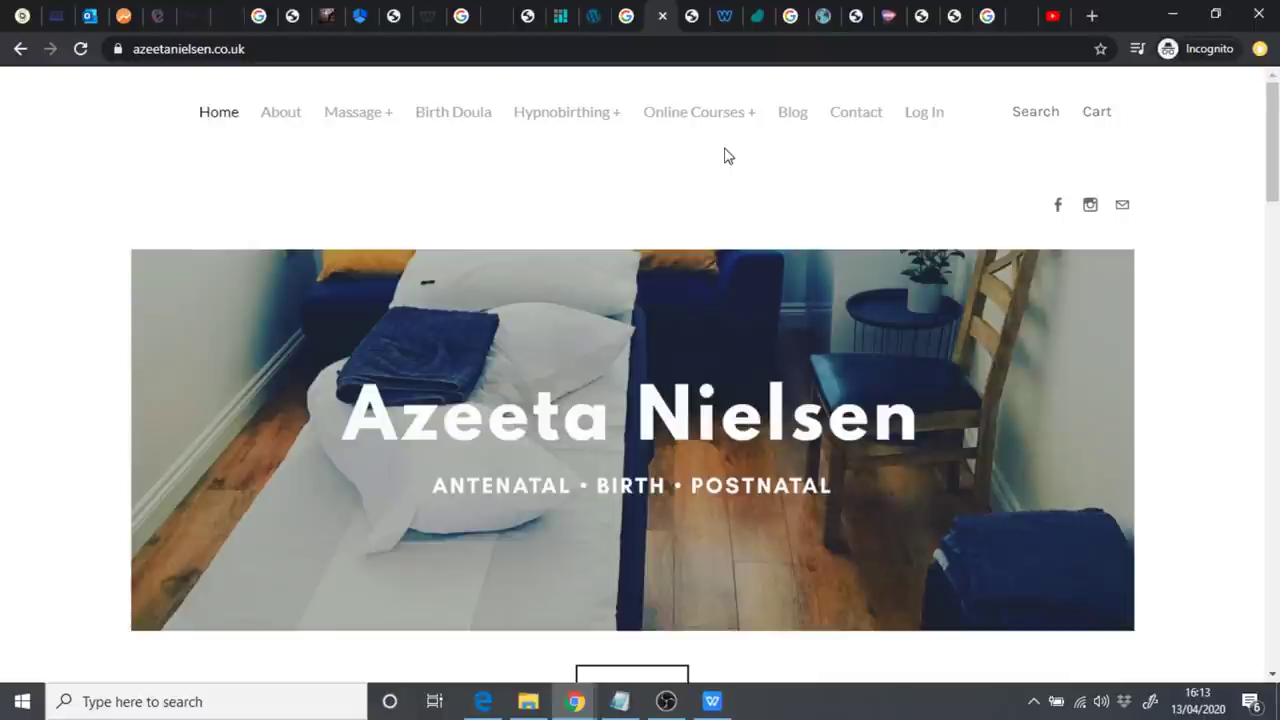
pyautogui.click(627, 22)
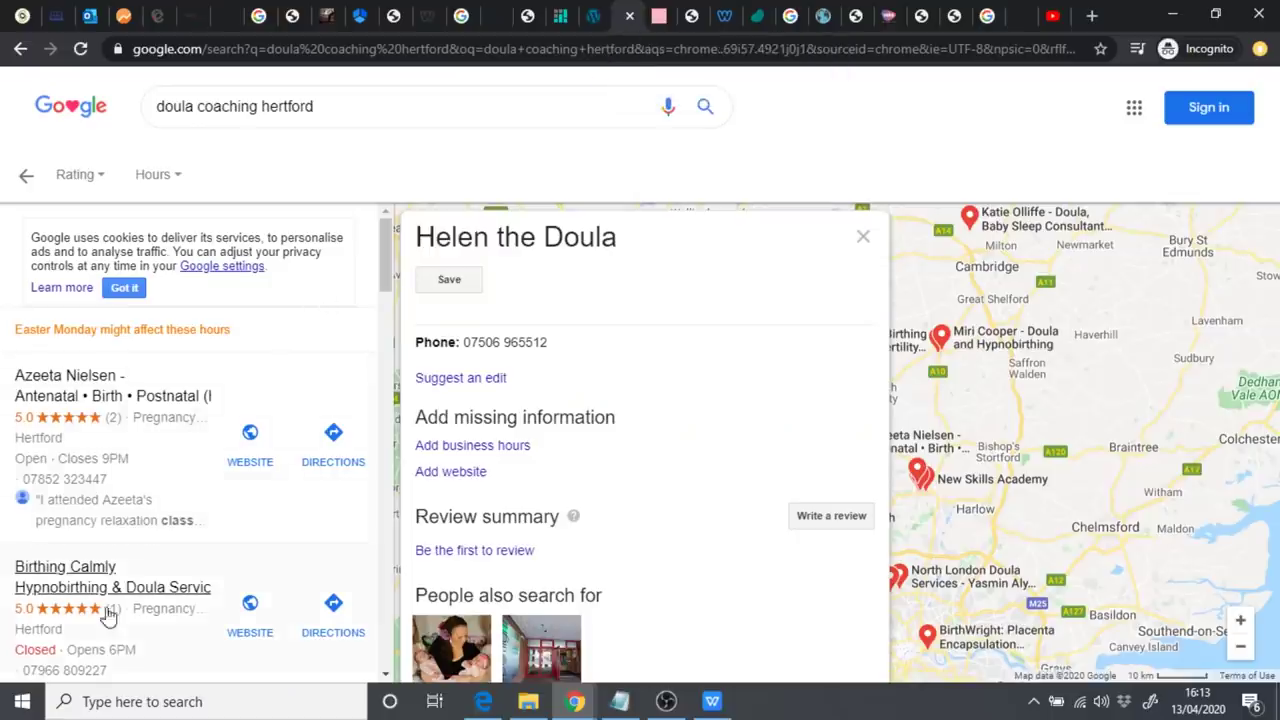
# - Scroll the Birthing Calmly site down to its Covid-19 online tutoring note
pyautogui.moveTo(389, 284); pyautogui.dragTo(390, 307)
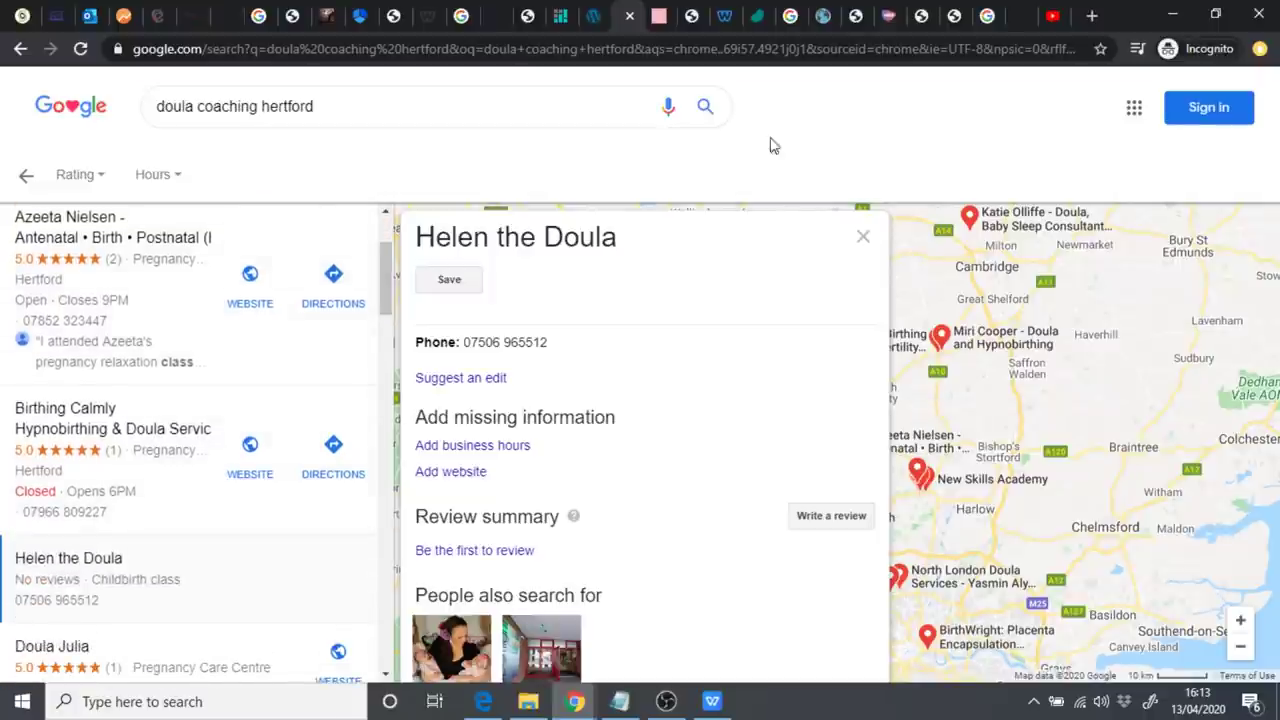
pyautogui.click(695, 23)
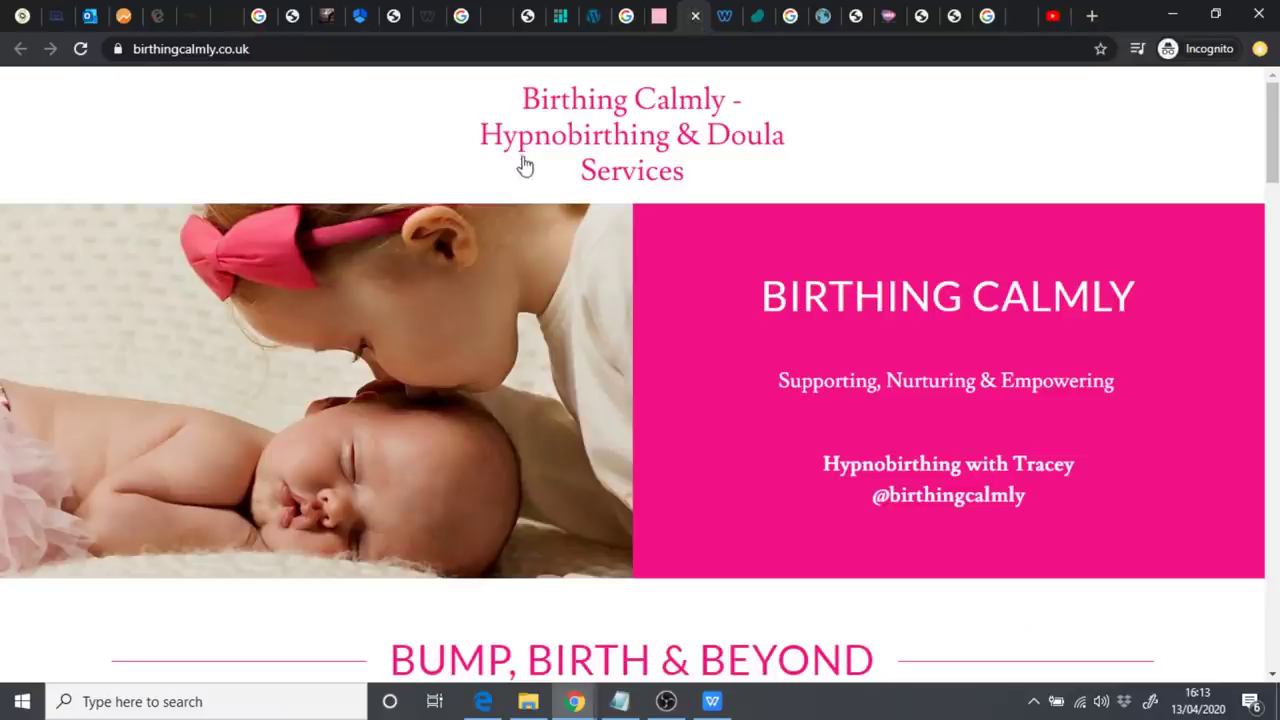
pyautogui.scroll(-5, 787, 260)
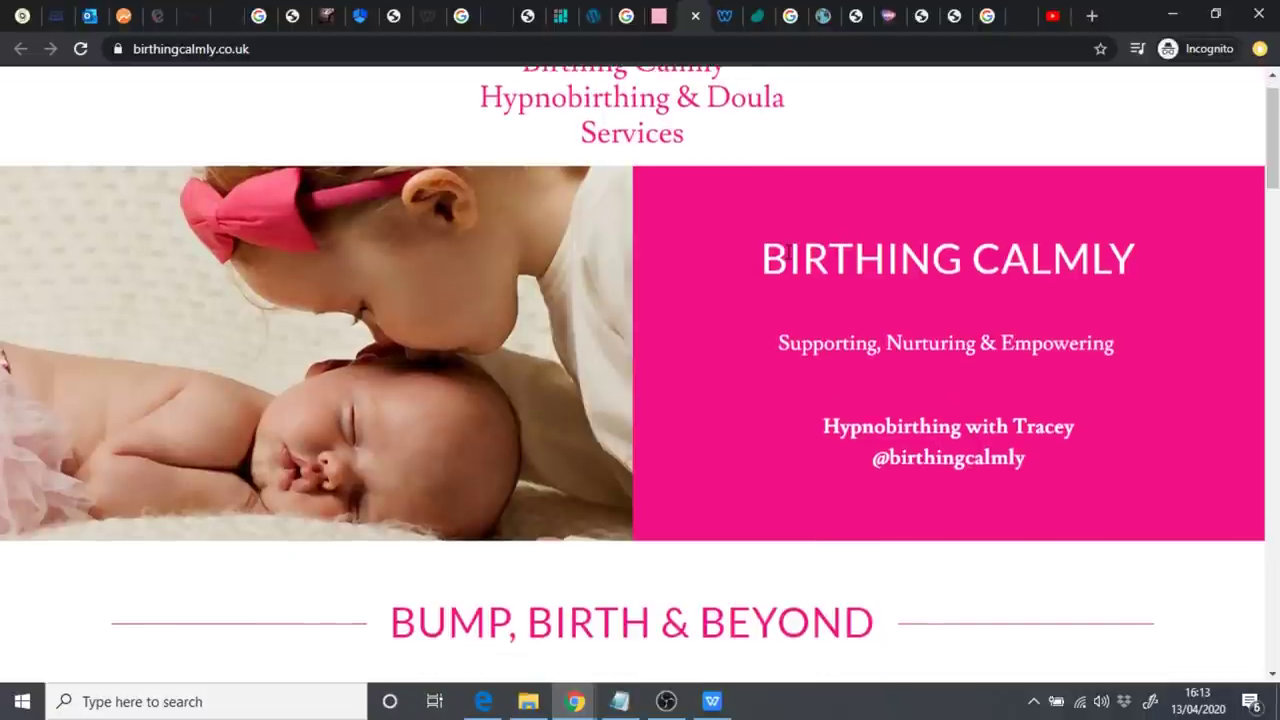
pyautogui.scroll(-8, 787, 260)
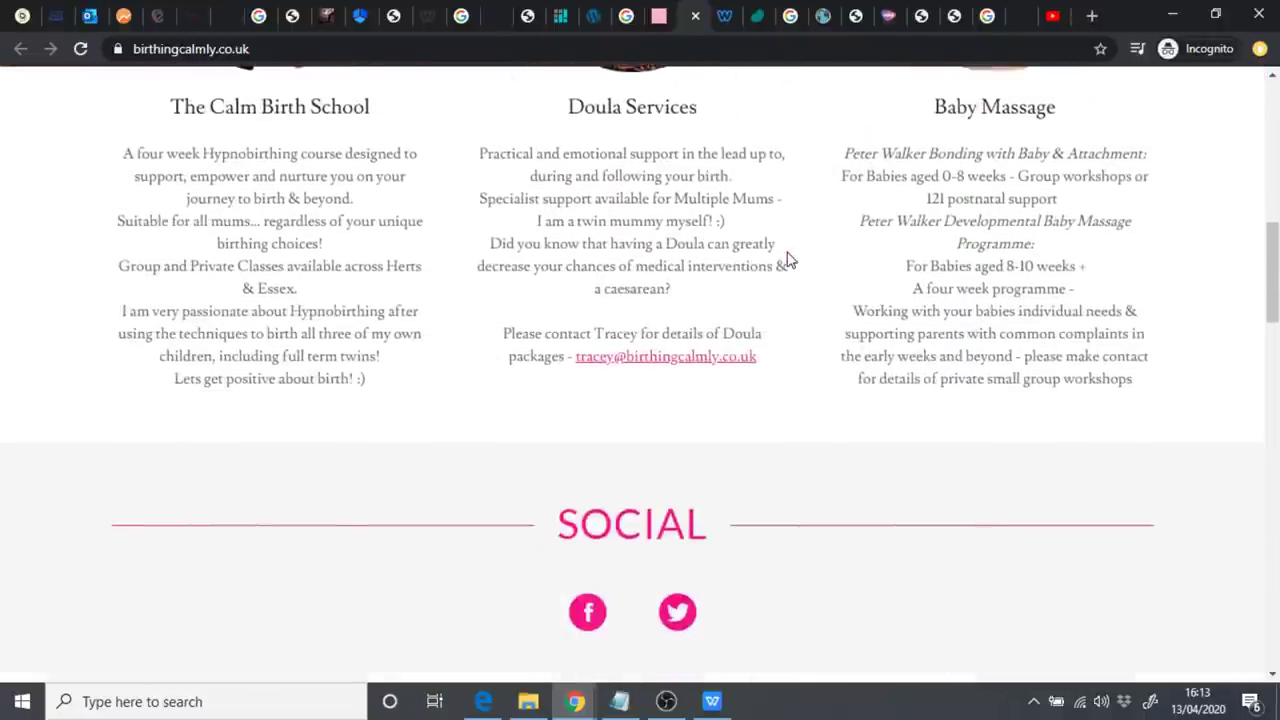
pyautogui.scroll(-8, 787, 260)
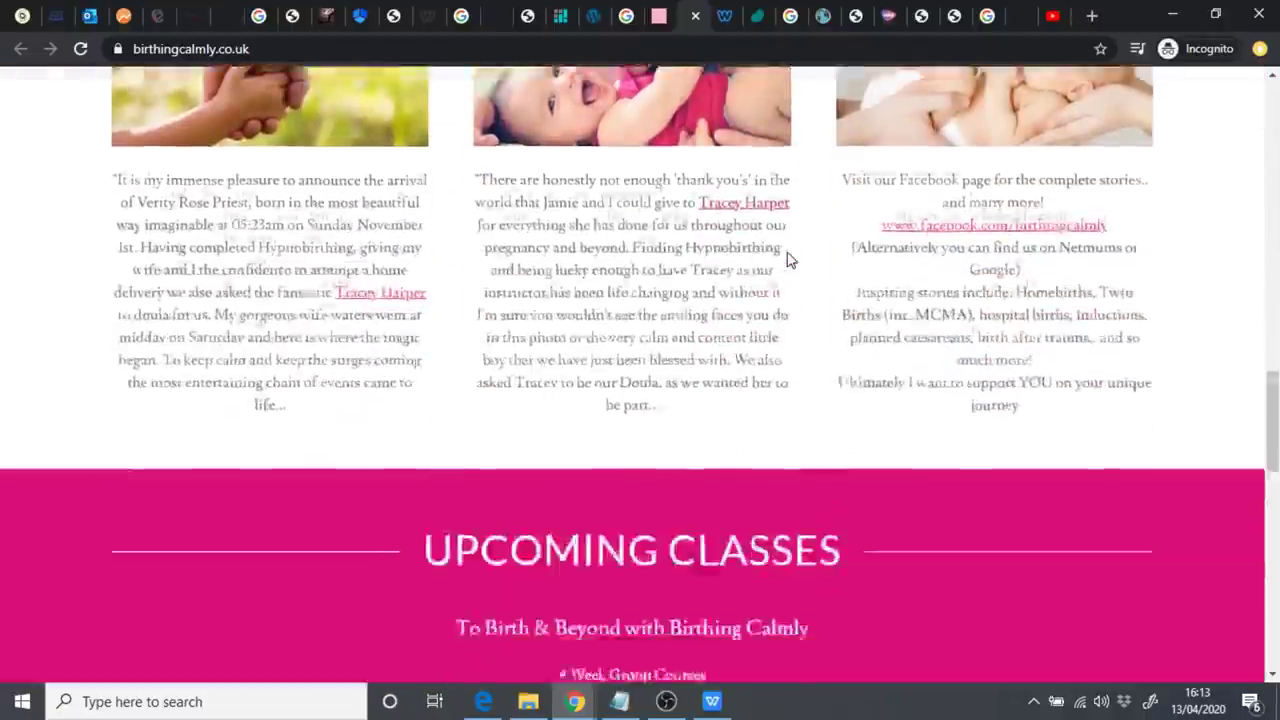
pyautogui.scroll(-1, 789, 252)
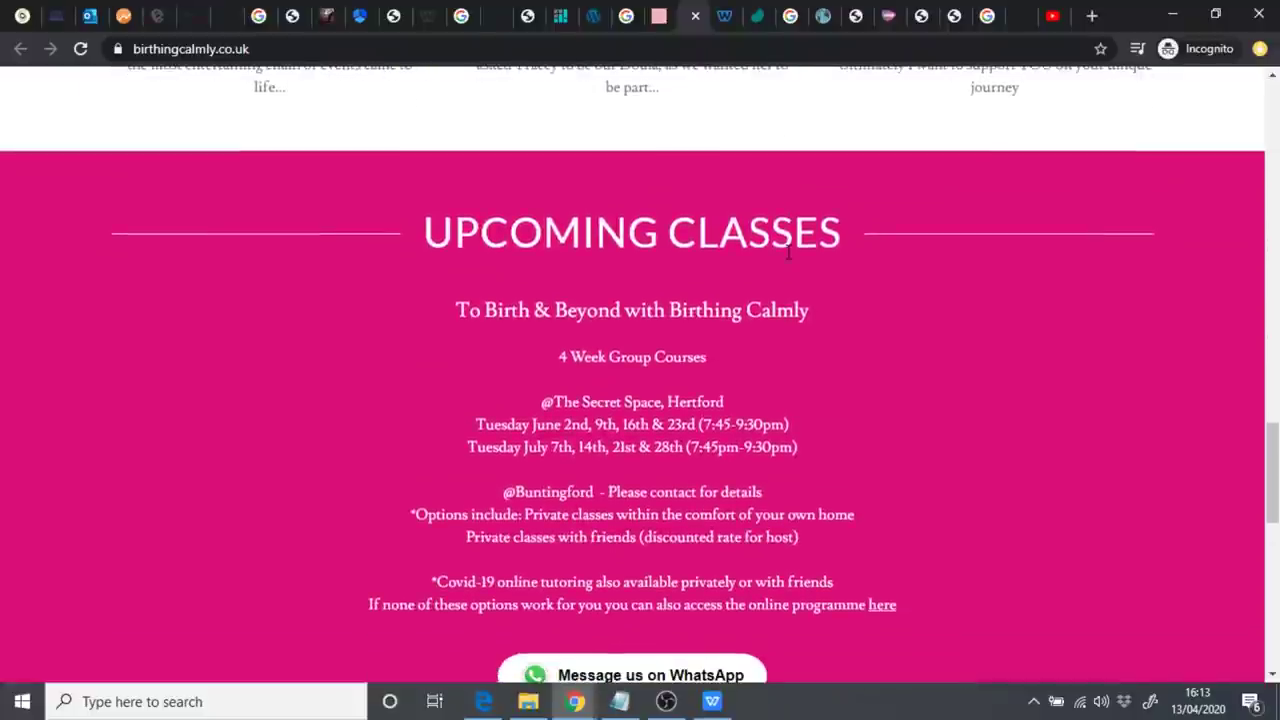
pyautogui.scroll(-1, 789, 256)
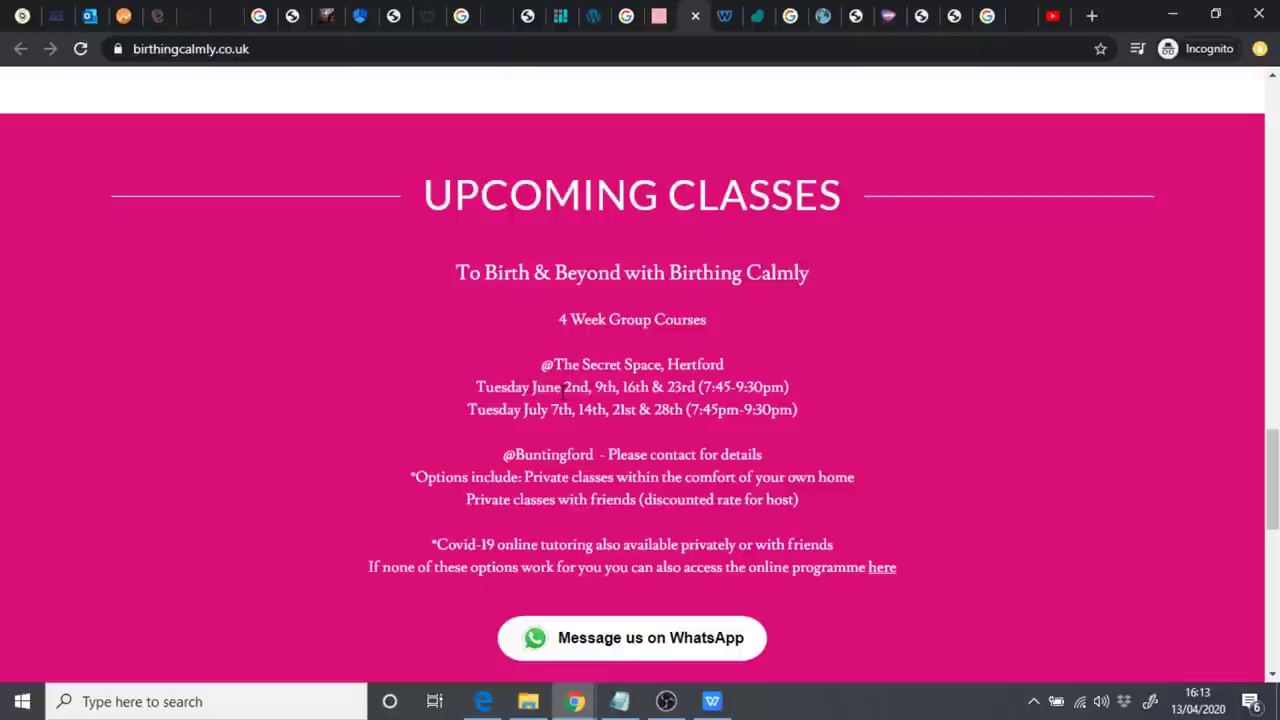
pyautogui.scroll(-1, 563, 393)
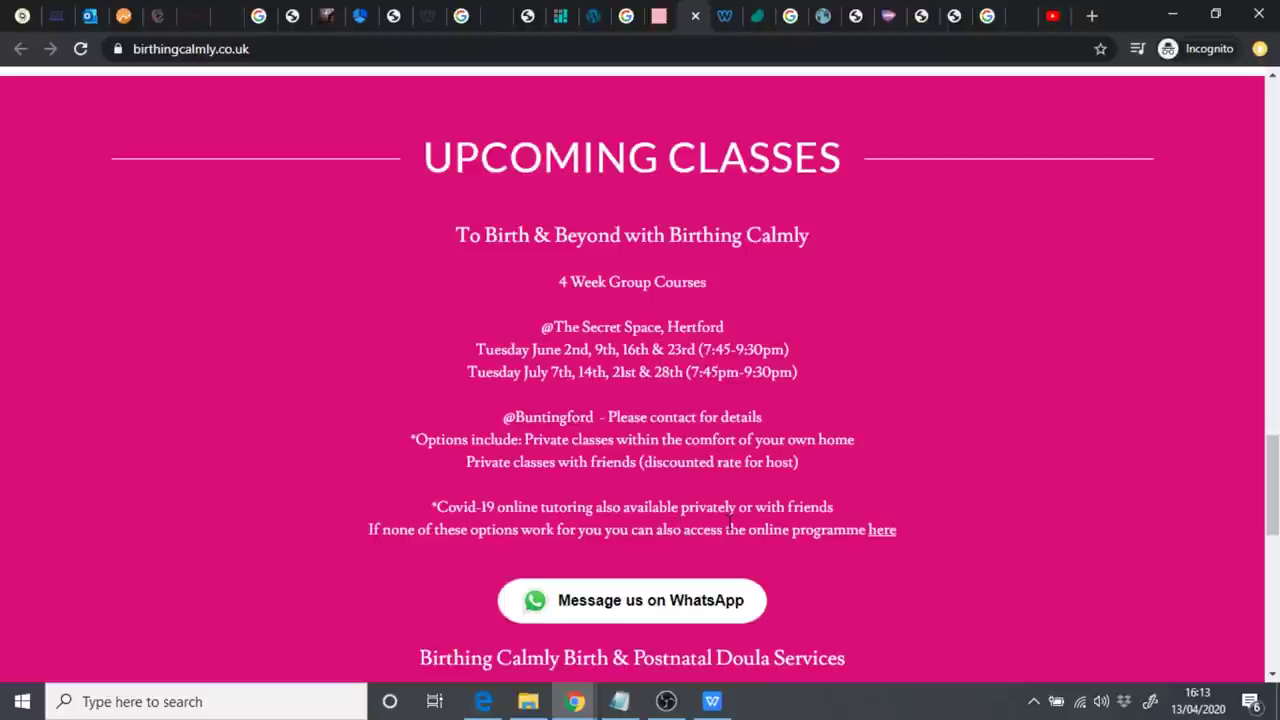
pyautogui.scroll(-2, 660, 450)
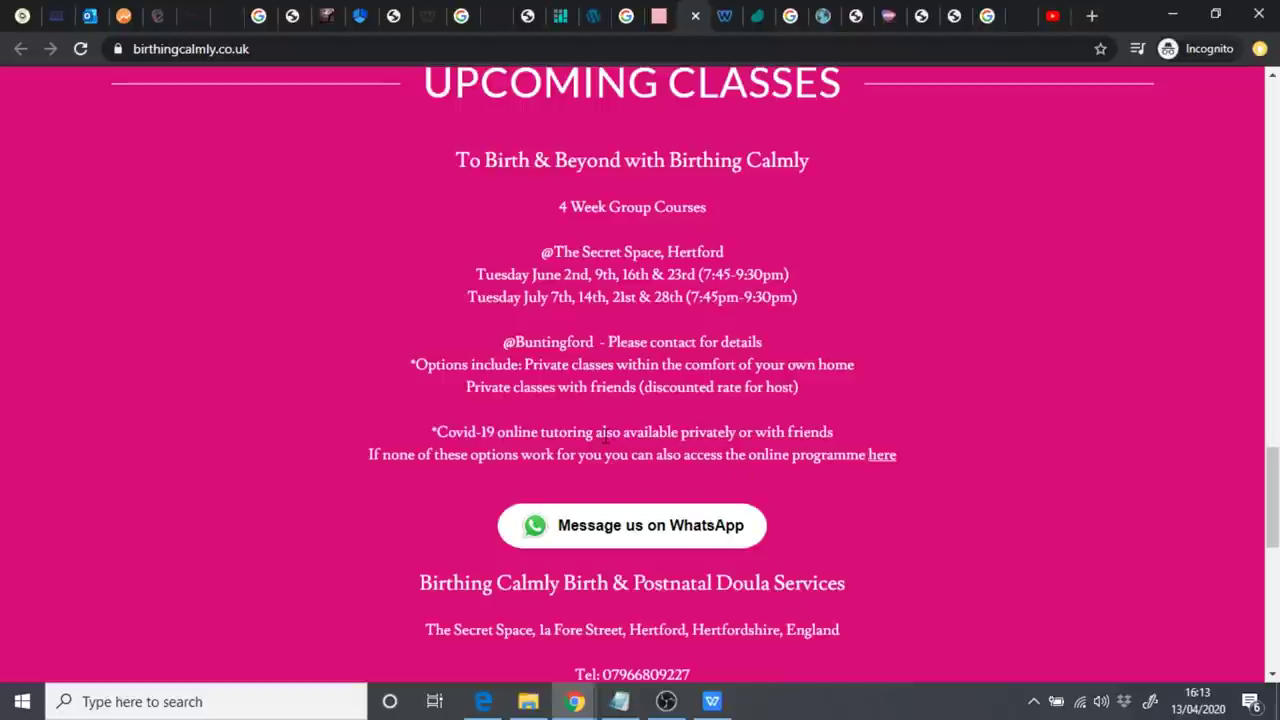
pyautogui.scroll(-1, 606, 444)
pyautogui.moveTo(524, 396); pyautogui.dragTo(843, 398)
pyautogui.click(843, 394)
# - Bring Birthing Calmly's Hertford address, phone and email under Upcoming Classes into view
pyautogui.scroll(-6, 843, 394)
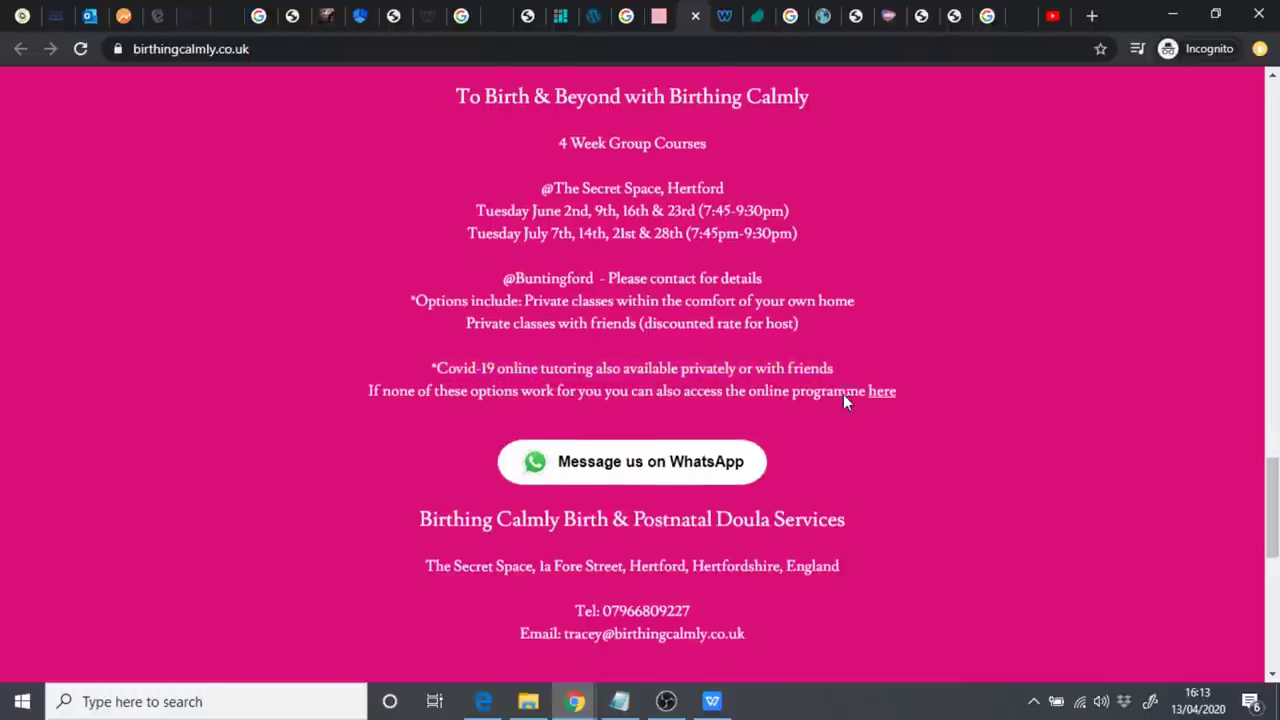
pyautogui.scroll(-2, 843, 394)
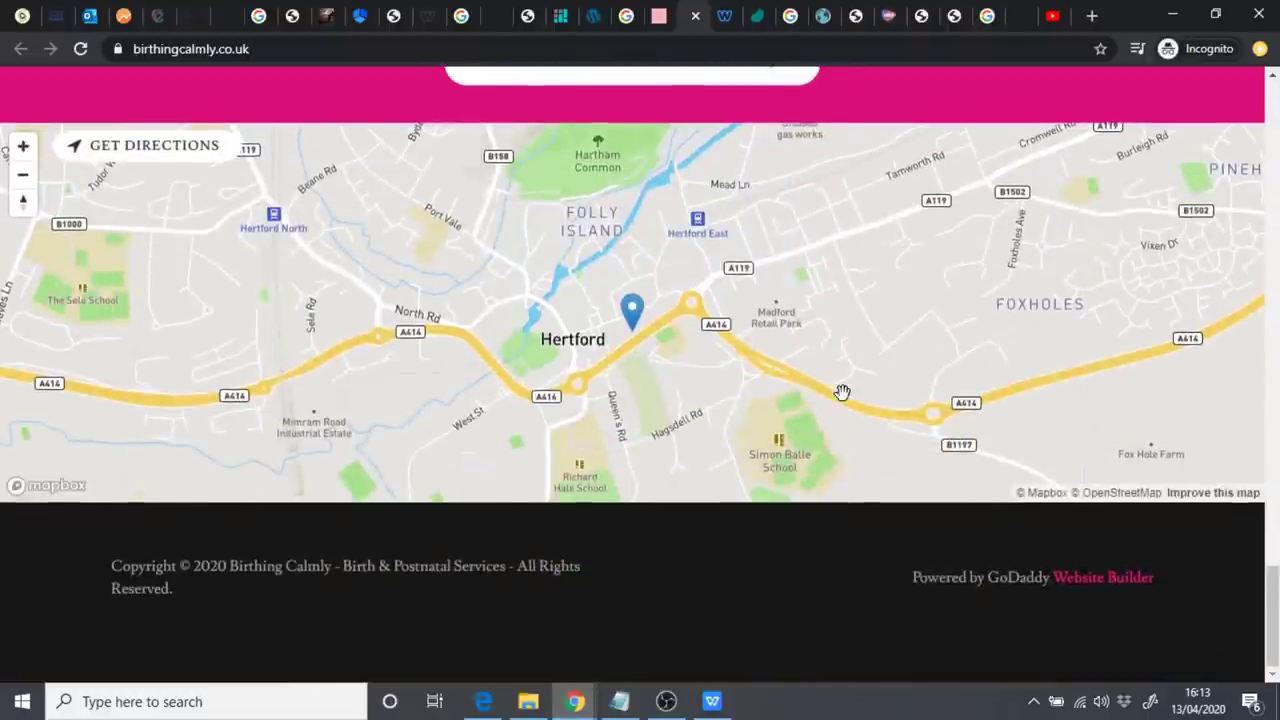
pyautogui.scroll(1, 843, 394)
pyautogui.scroll(-1, 843, 394)
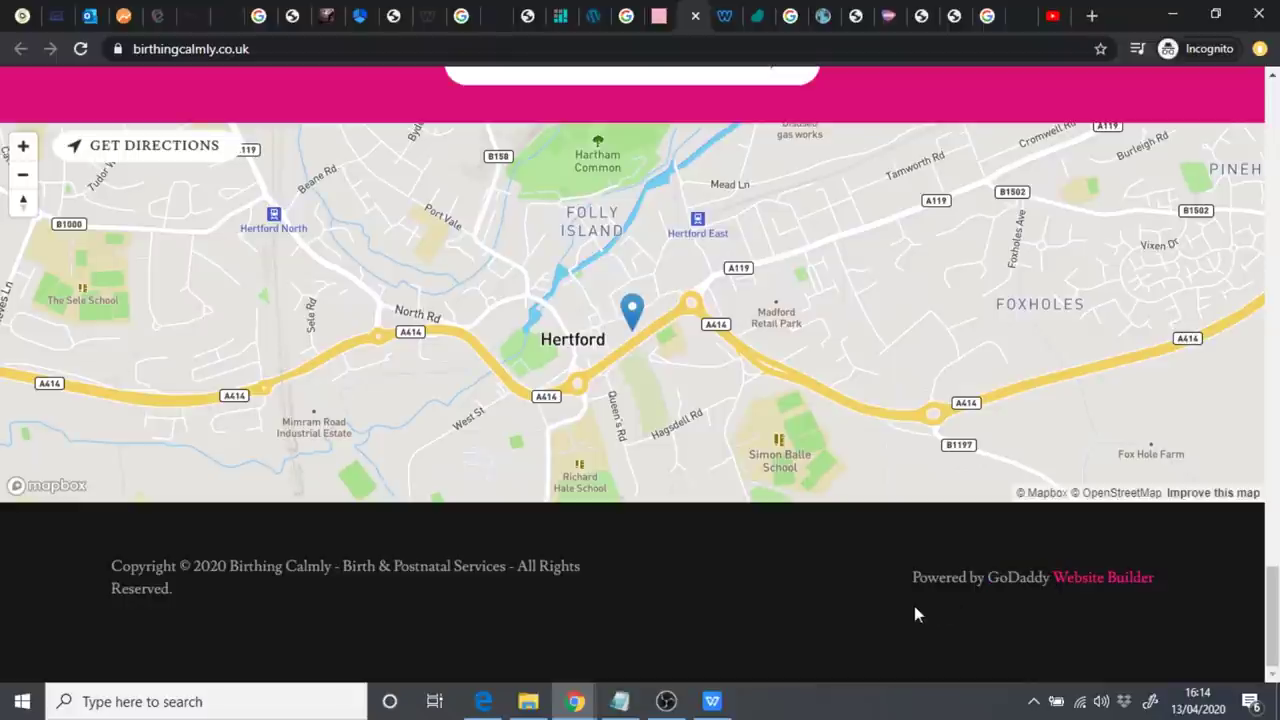
pyautogui.scroll(5, 914, 606)
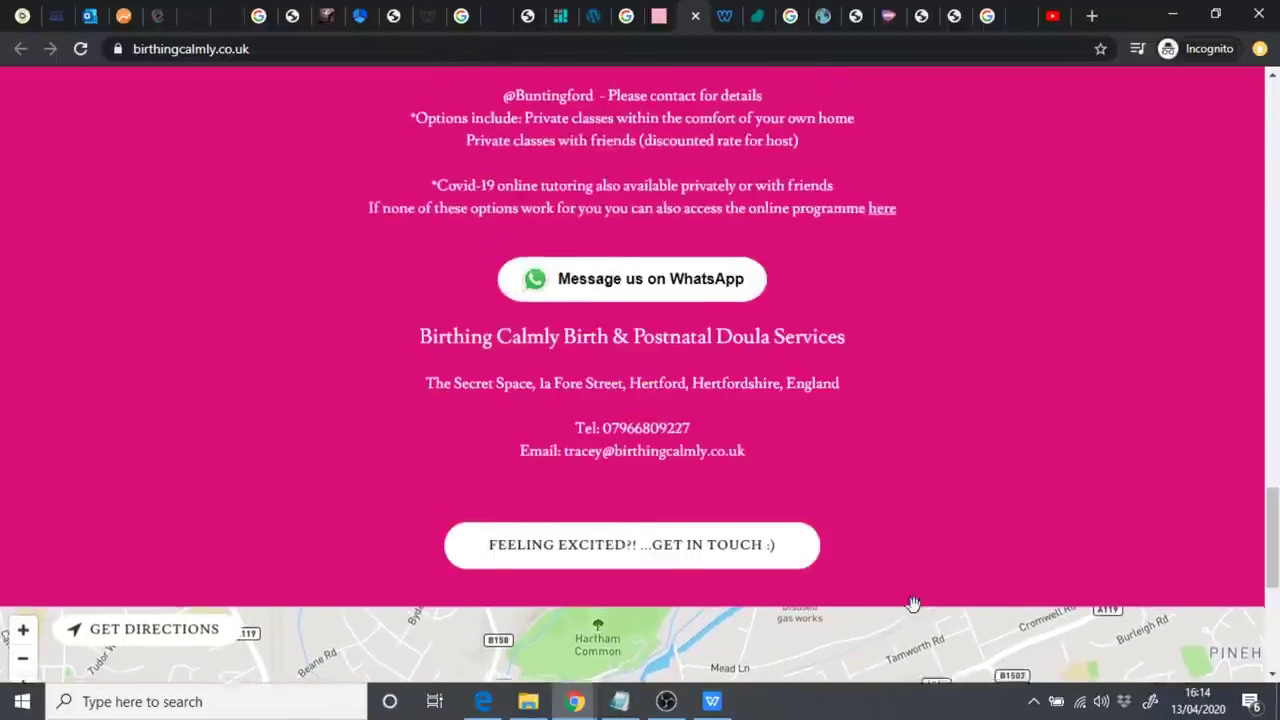
pyautogui.scroll(1, 916, 613)
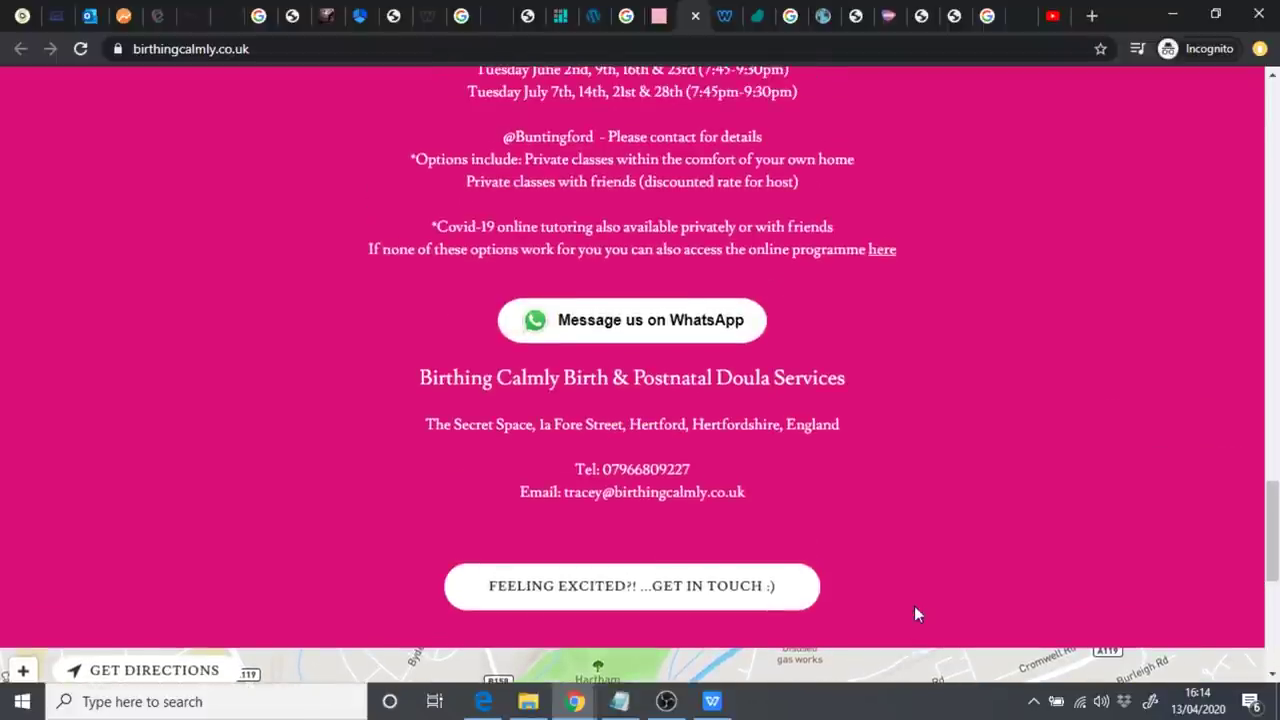
pyautogui.scroll(1, 916, 613)
pyautogui.scroll(3, 914, 615)
pyautogui.scroll(-2, 914, 615)
pyautogui.scroll(-6, 914, 606)
pyautogui.scroll(20, 914, 606)
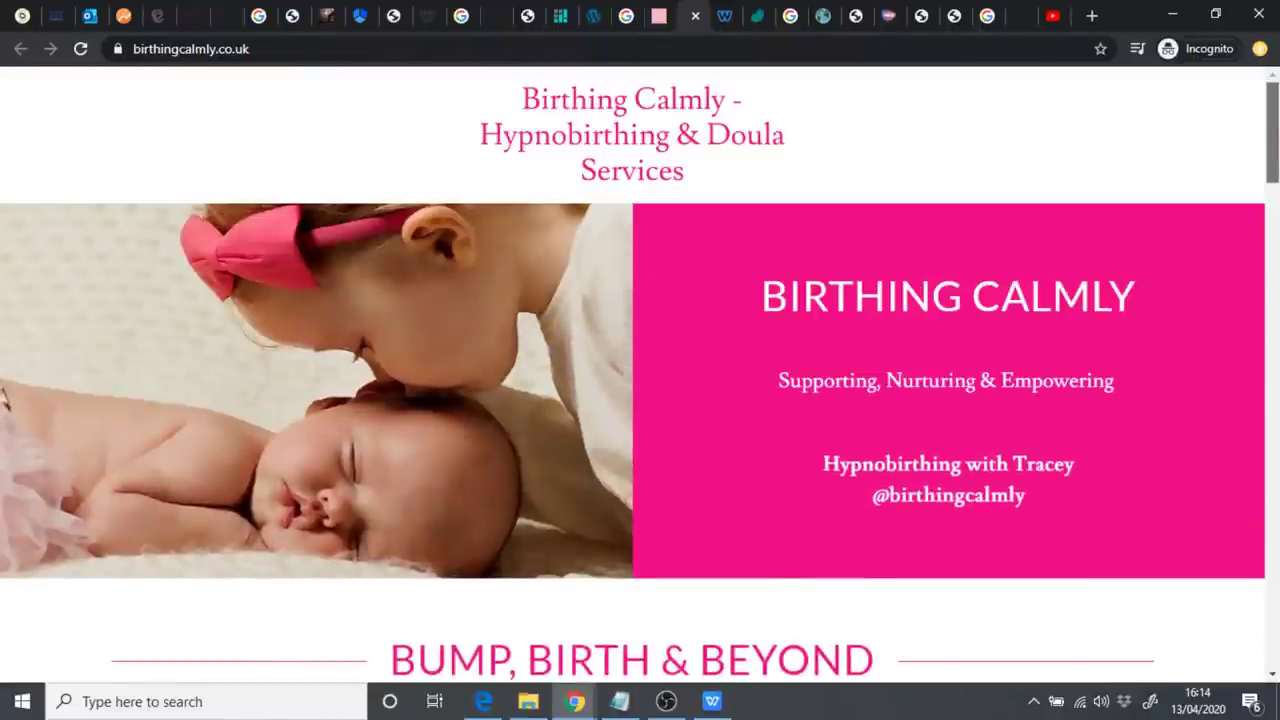
pyautogui.scroll(-20, 640, 377)
pyautogui.scroll(-1, 640, 377)
pyautogui.scroll(-1, 979, 446)
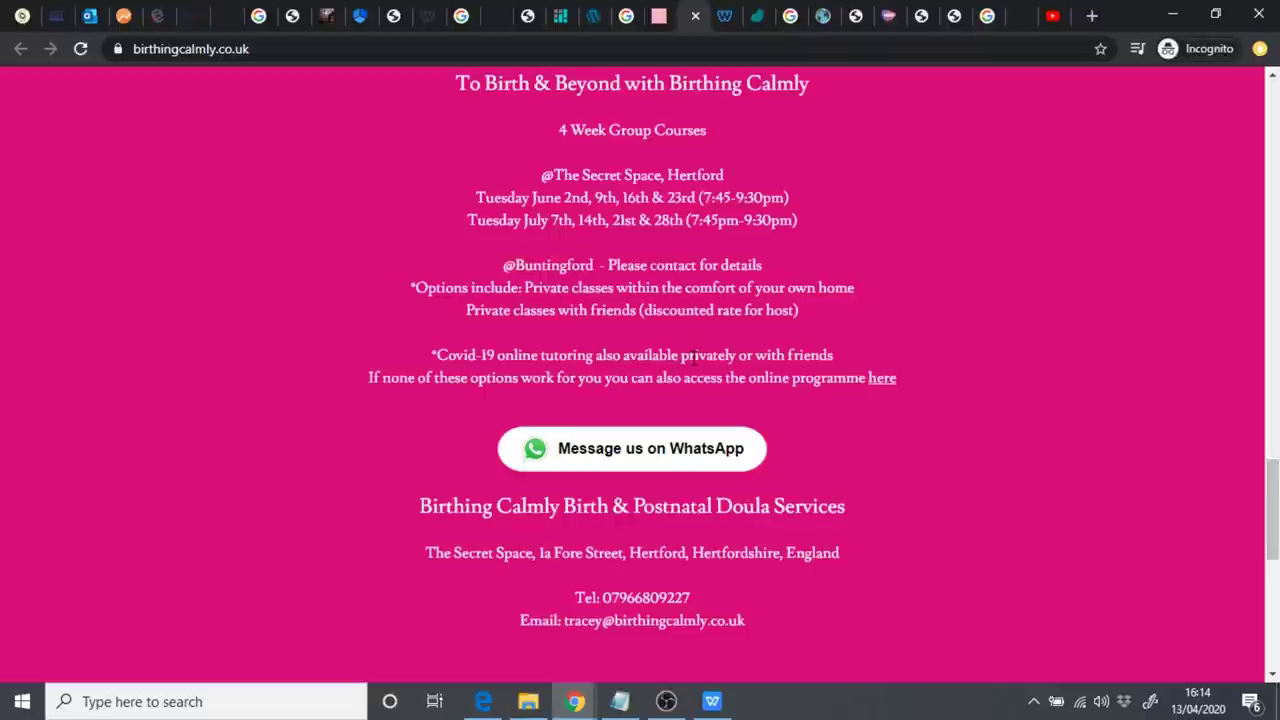
pyautogui.moveTo(434, 354); pyautogui.dragTo(872, 378)
# - Browse doulajulia.com's pregnancy, birth and beyond page, including 'What is a Doula?'
pyautogui.click(583, 377)
pyautogui.click(728, 17)
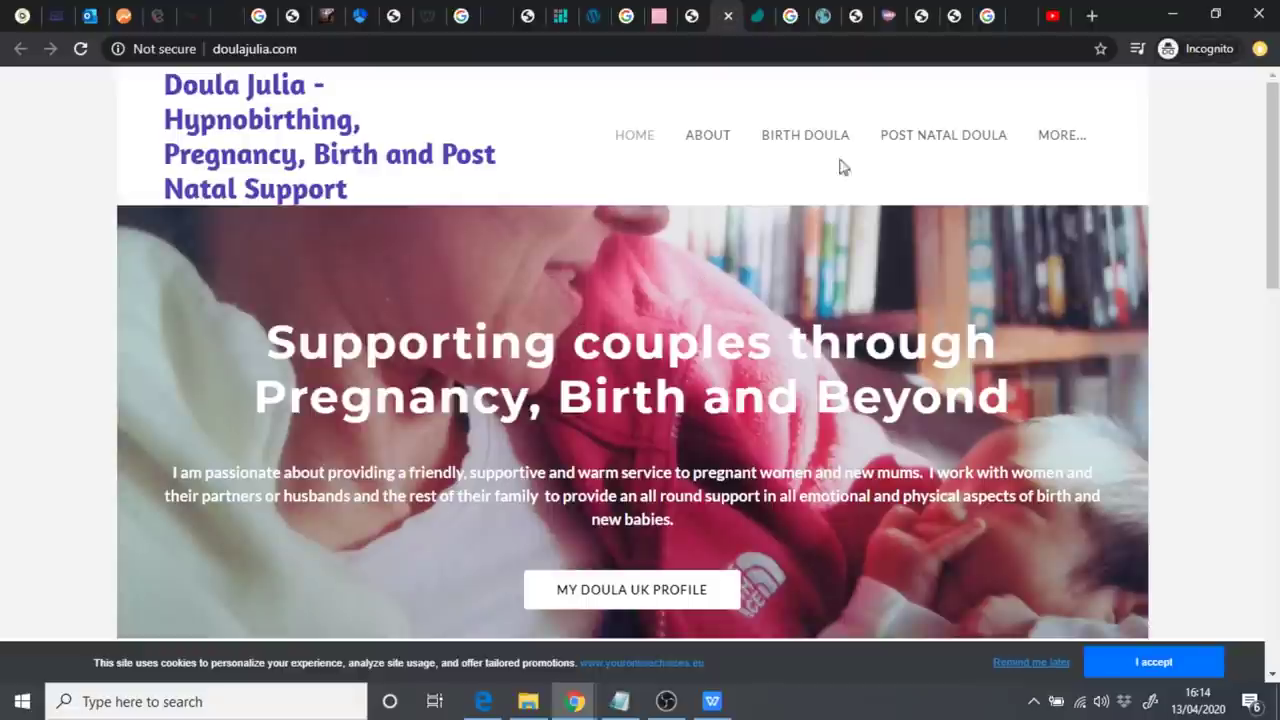
pyautogui.moveTo(1268, 249)
pyautogui.mouseDown()
pyautogui.moveTo(1268, 629)
pyautogui.moveTo(1268, 250)
pyautogui.mouseUp()
pyautogui.moveTo(1066, 149)
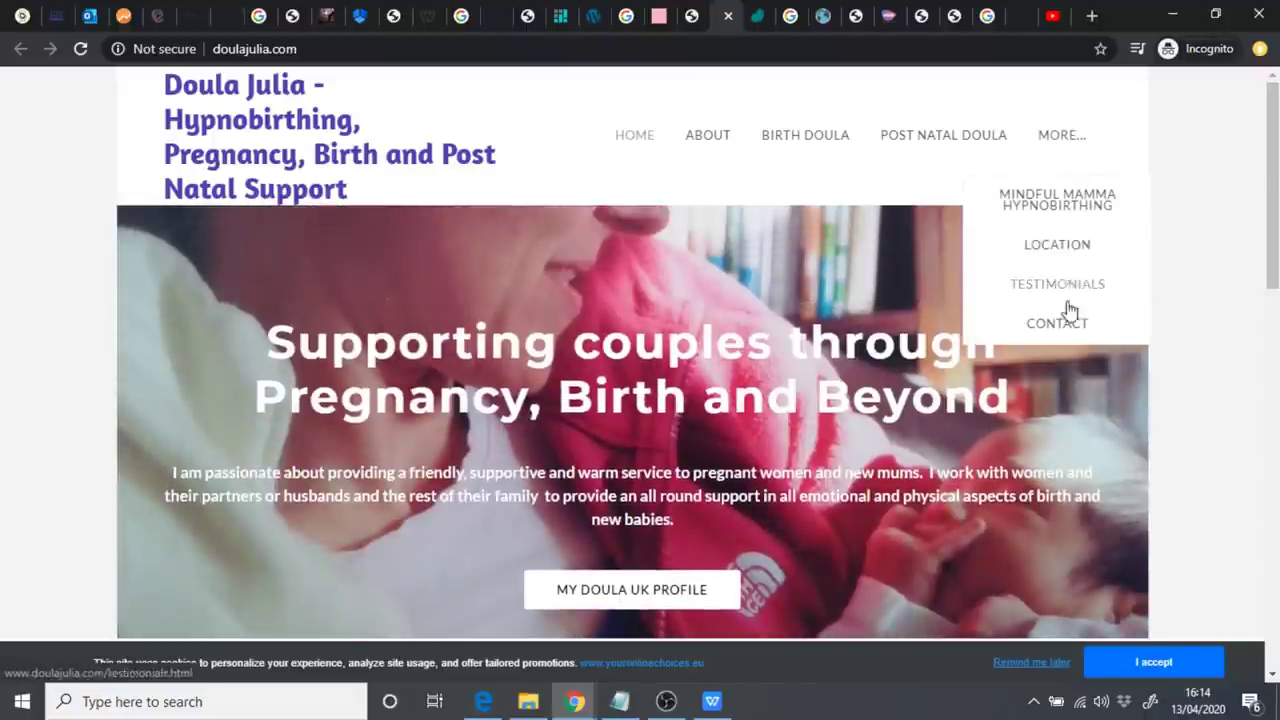
pyautogui.moveTo(1272, 170); pyautogui.dragTo(1272, 548)
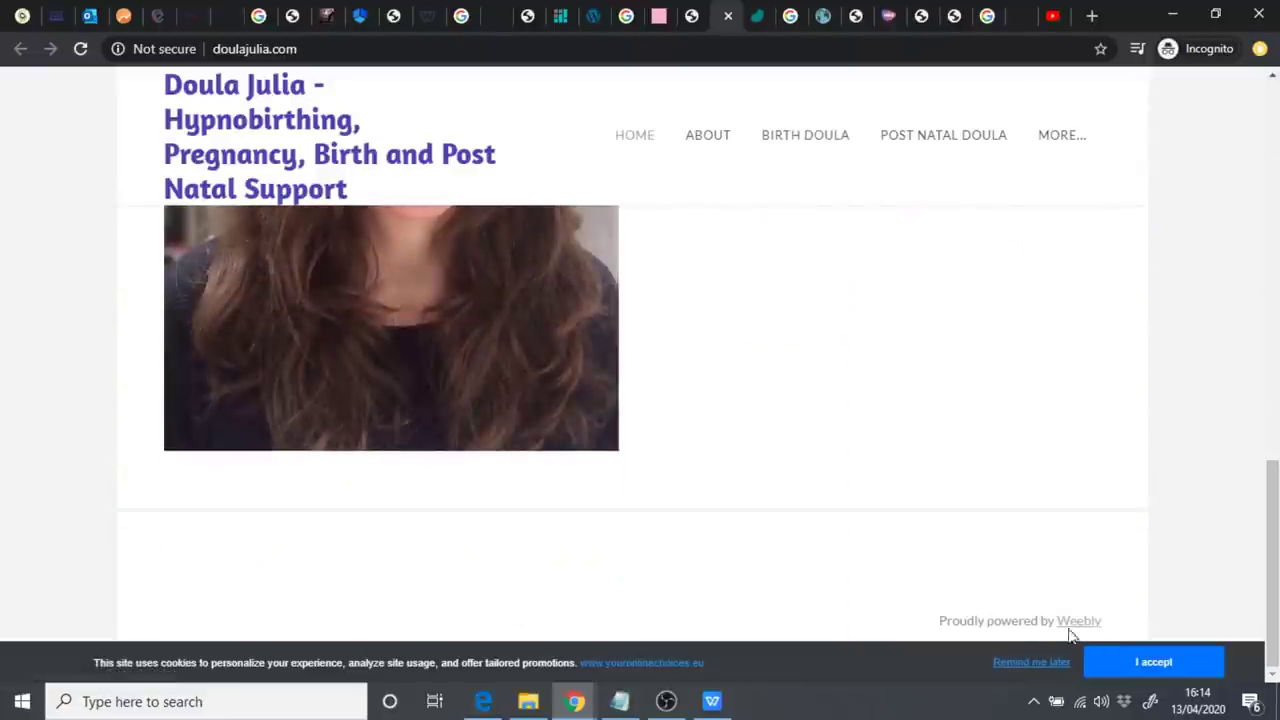
pyautogui.moveTo(1272, 543); pyautogui.dragTo(1273, 165)
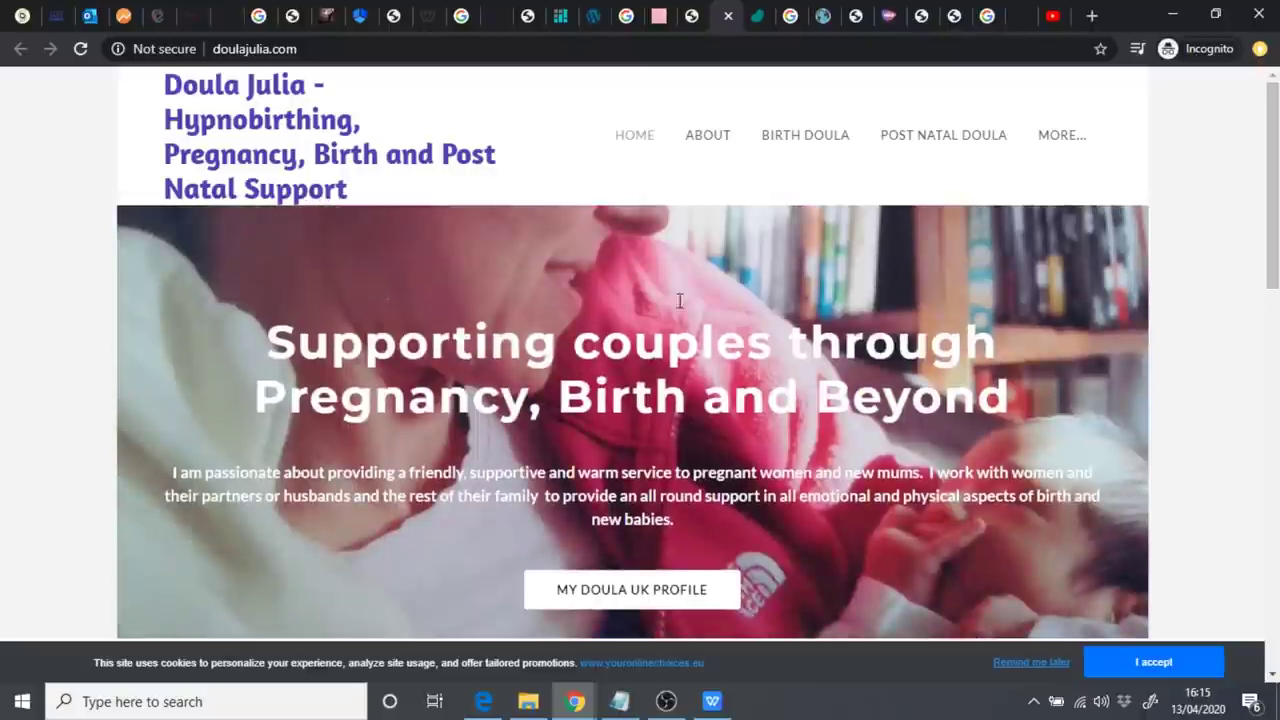
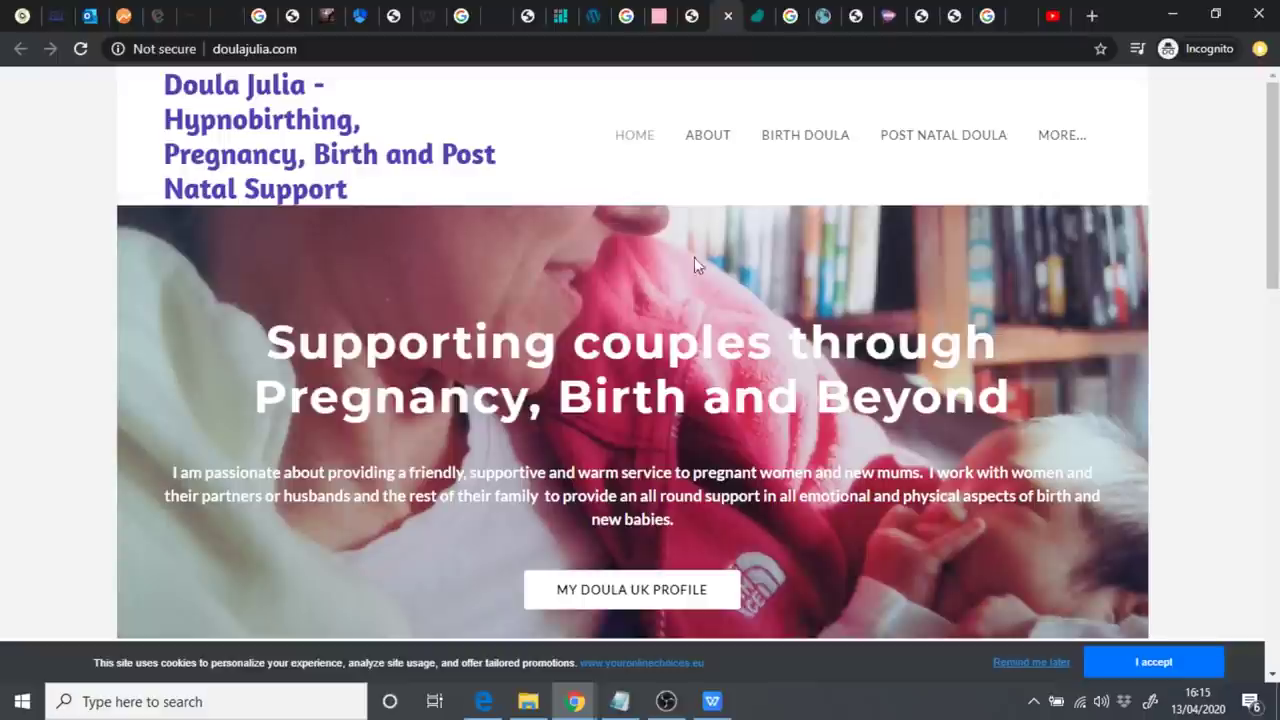
# - Switch to The Birth Doula site and browse its Services overview page
pyautogui.click(755, 25)
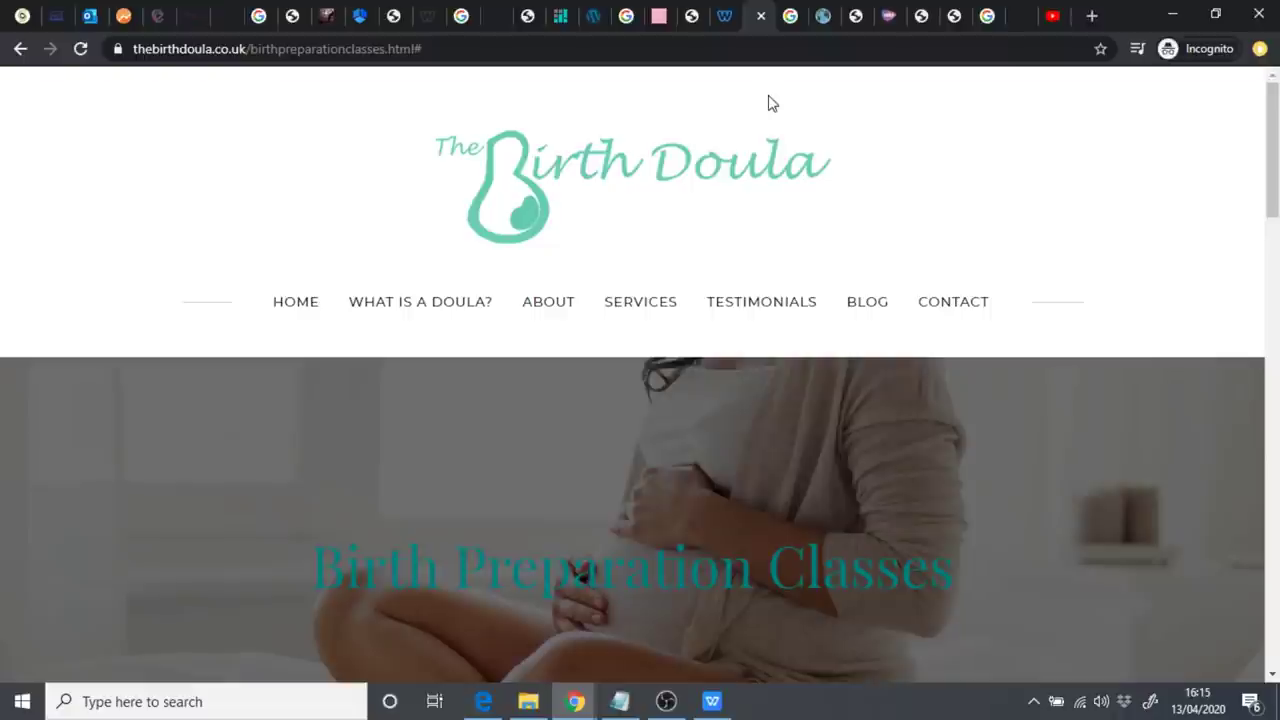
pyautogui.scroll(-1, 770, 103)
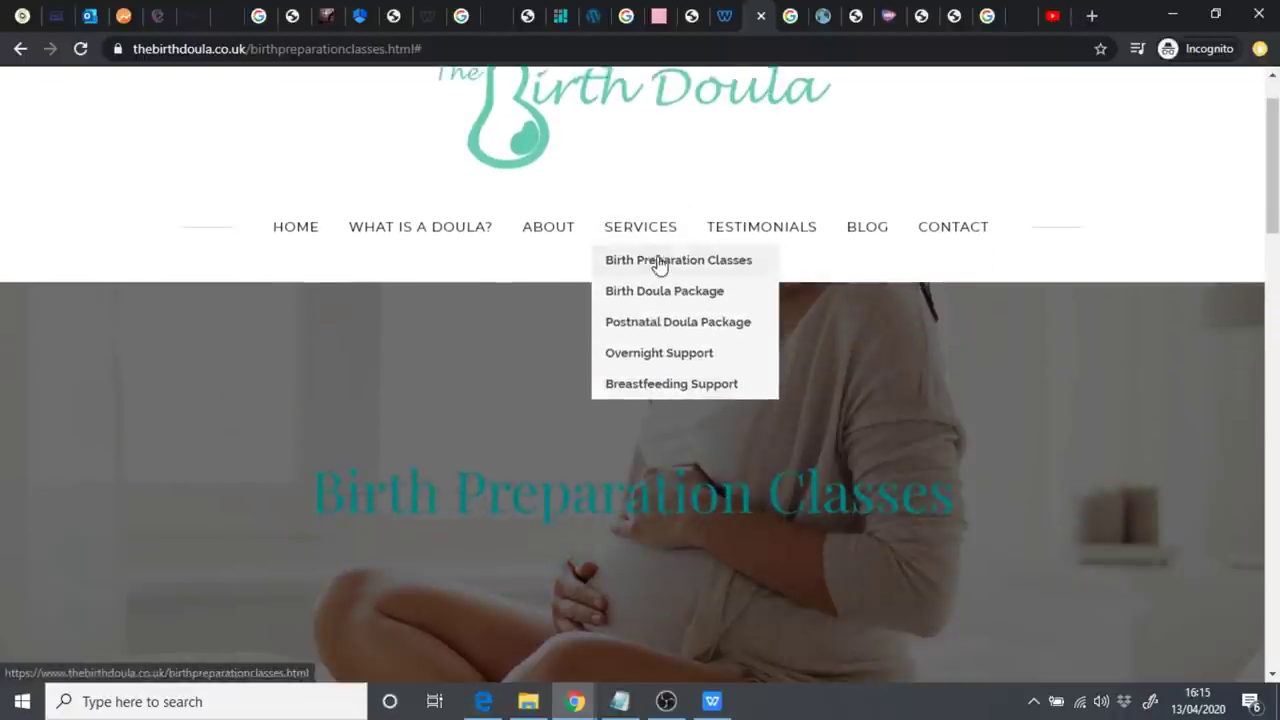
pyautogui.click(651, 234)
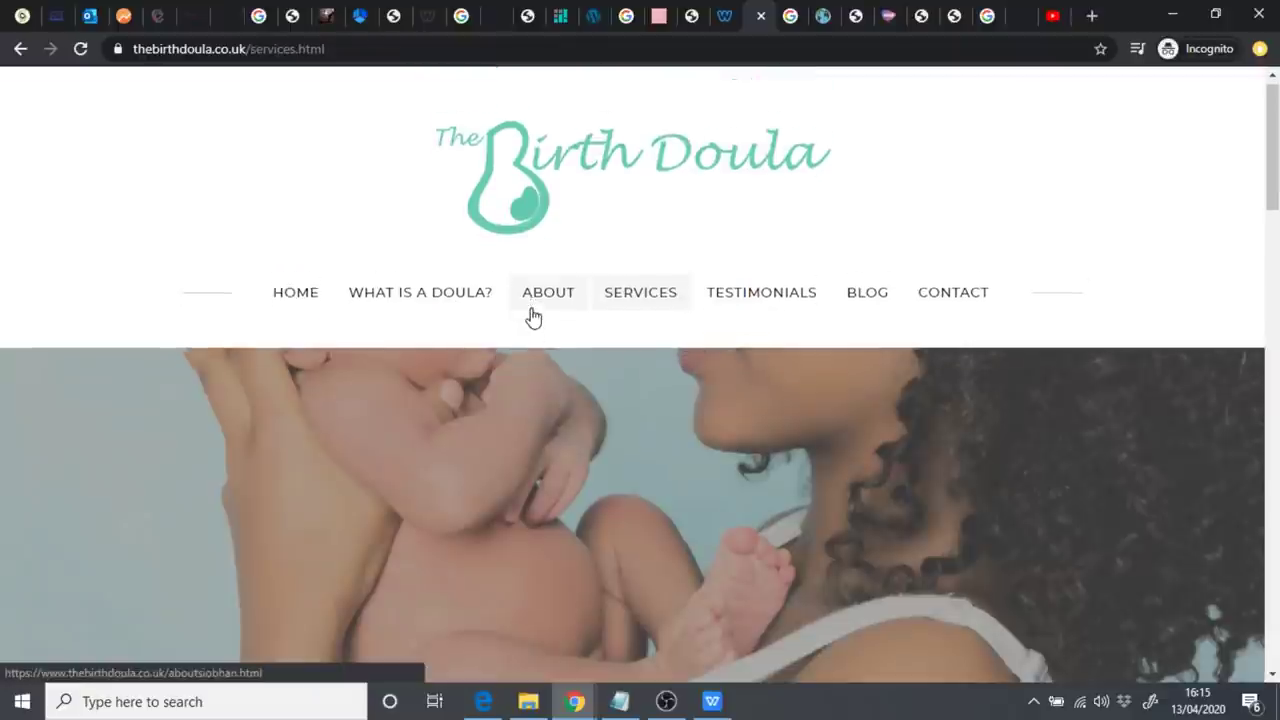
pyautogui.scroll(-5, 531, 315)
pyautogui.scroll(-4, 531, 315)
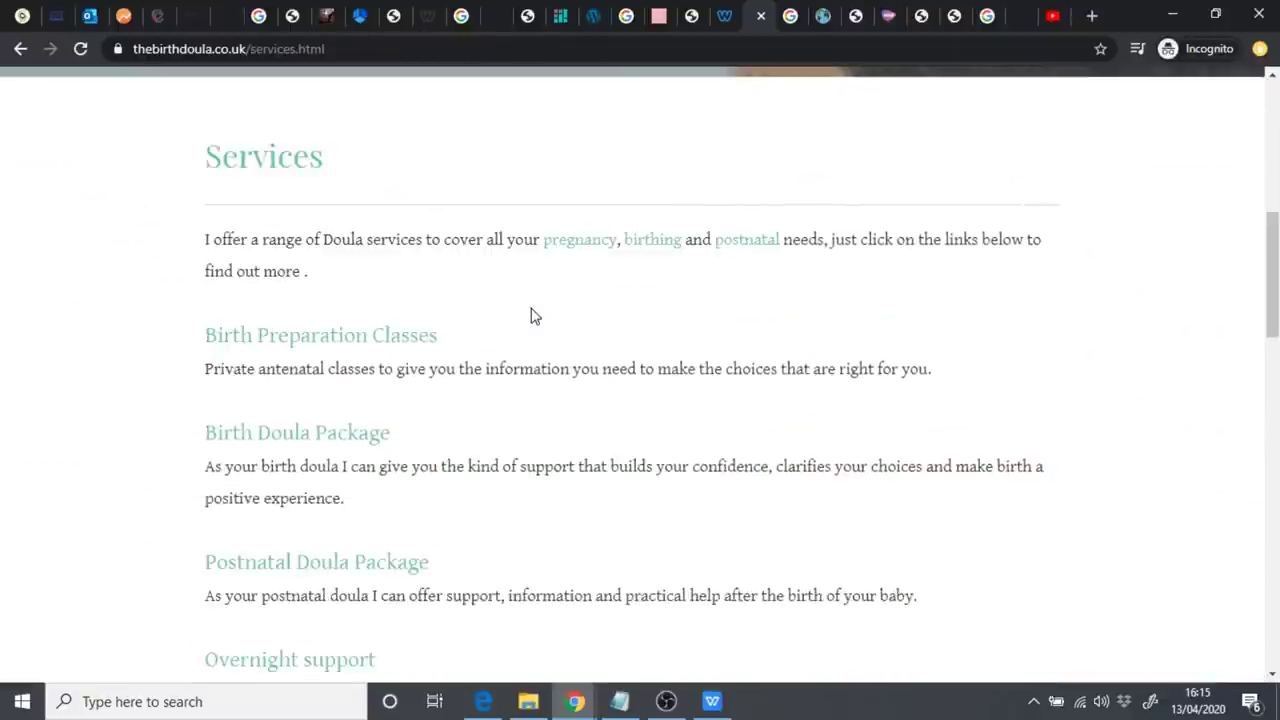
pyautogui.scroll(-1, 531, 315)
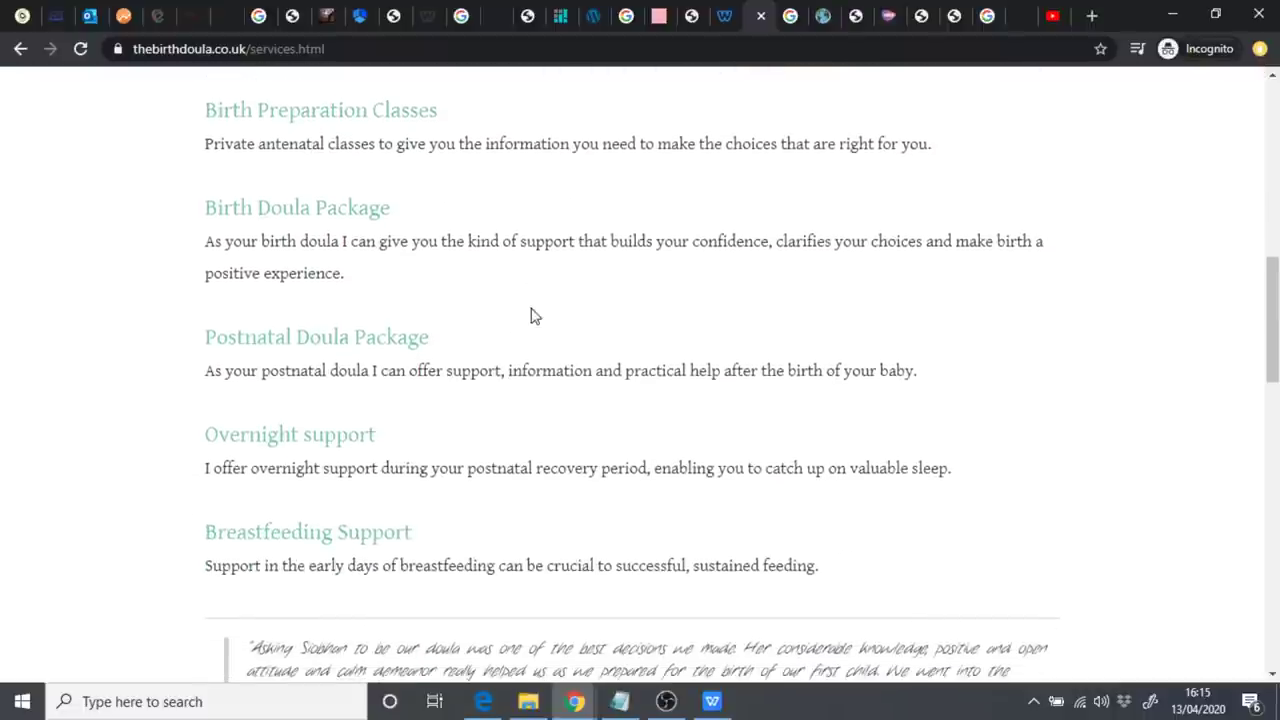
pyautogui.scroll(-2, 531, 315)
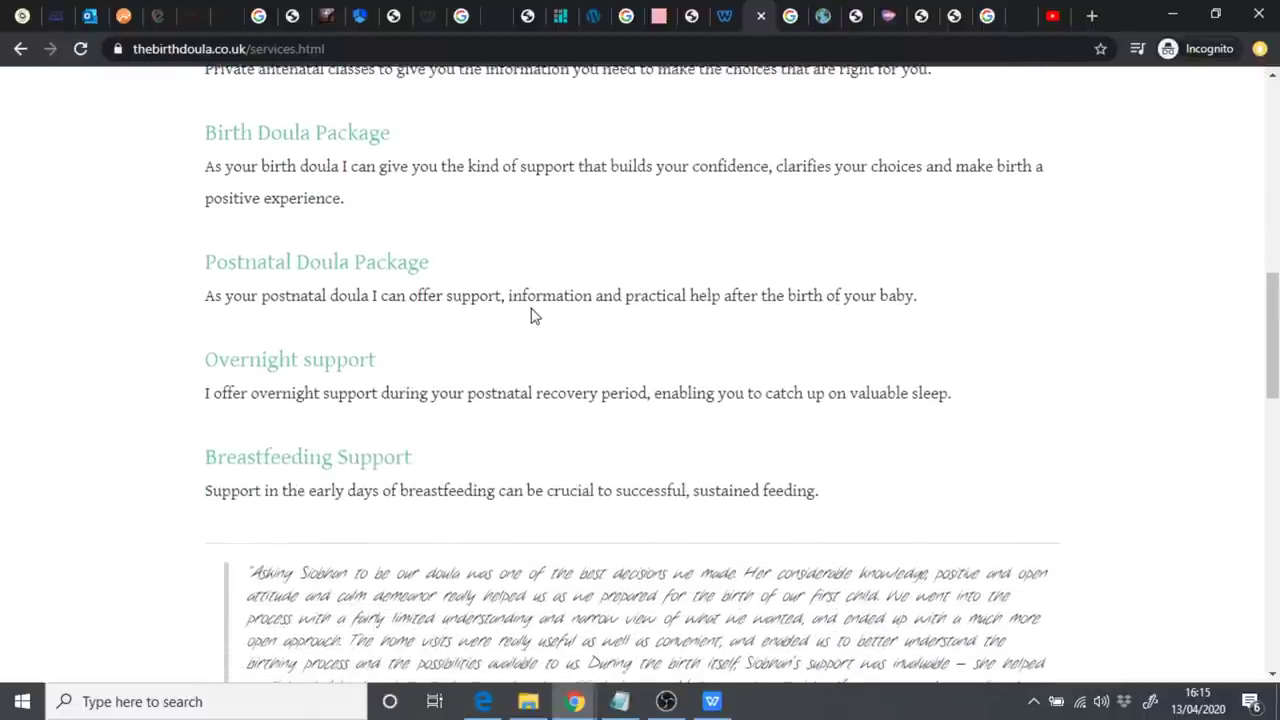
pyautogui.scroll(3, 531, 315)
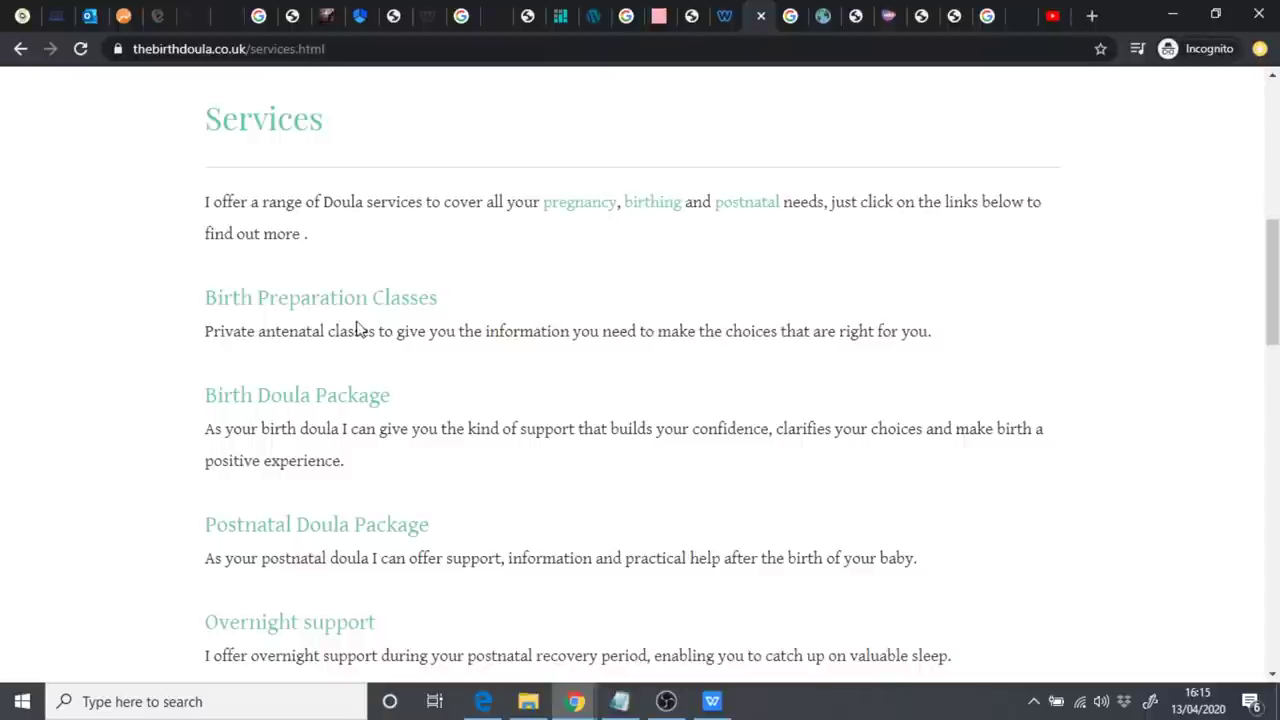
# - Open the Birth Preparation Classes page and read down through it
pyautogui.click(343, 299)
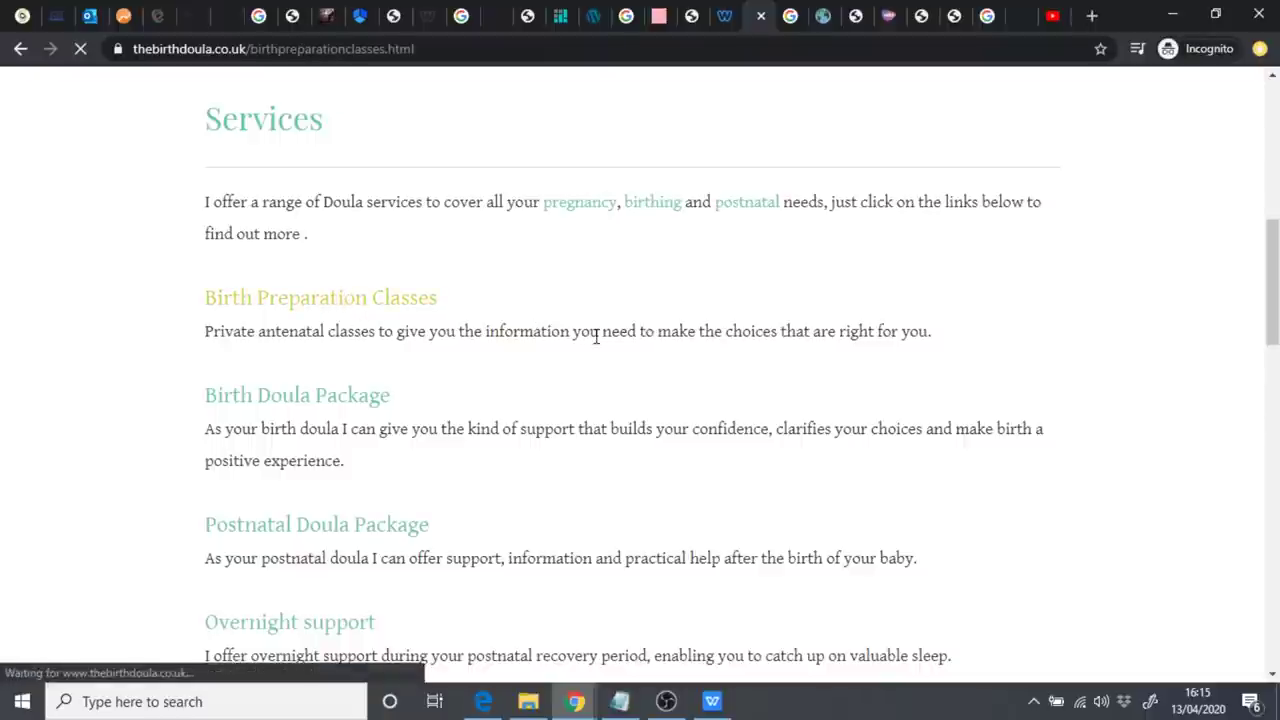
pyautogui.scroll(-5, 595, 340)
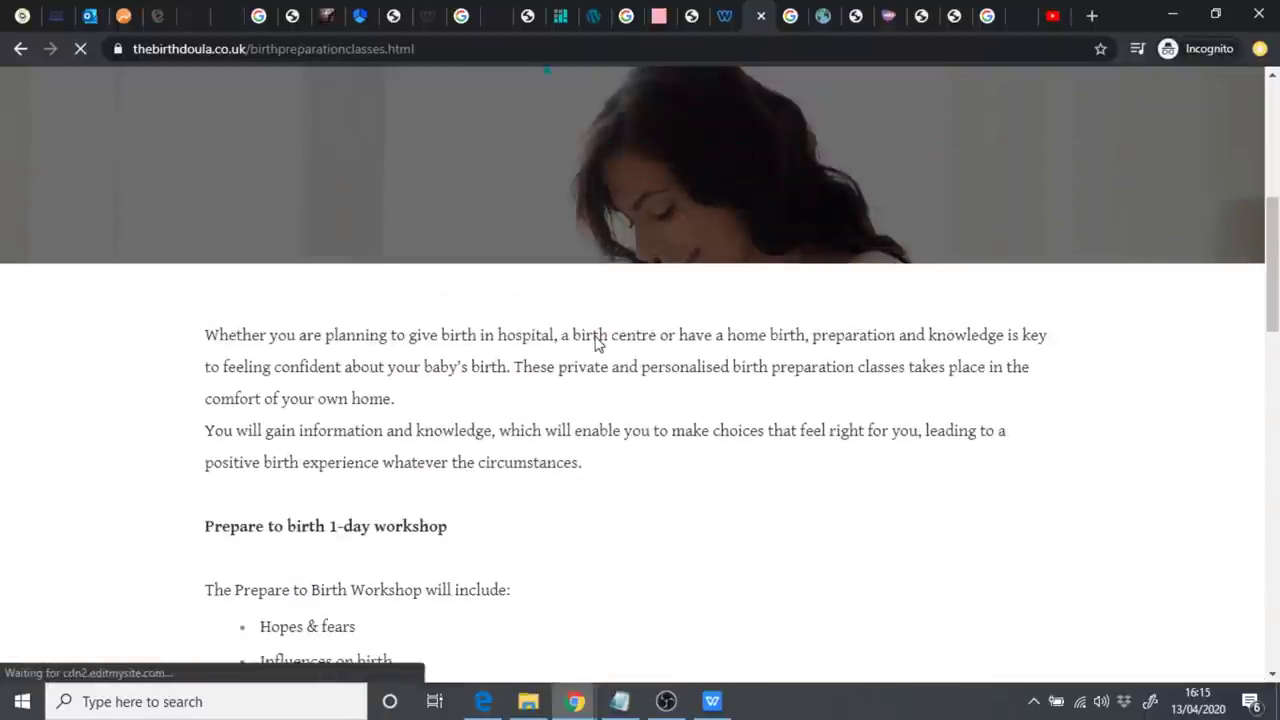
pyautogui.scroll(-3, 595, 342)
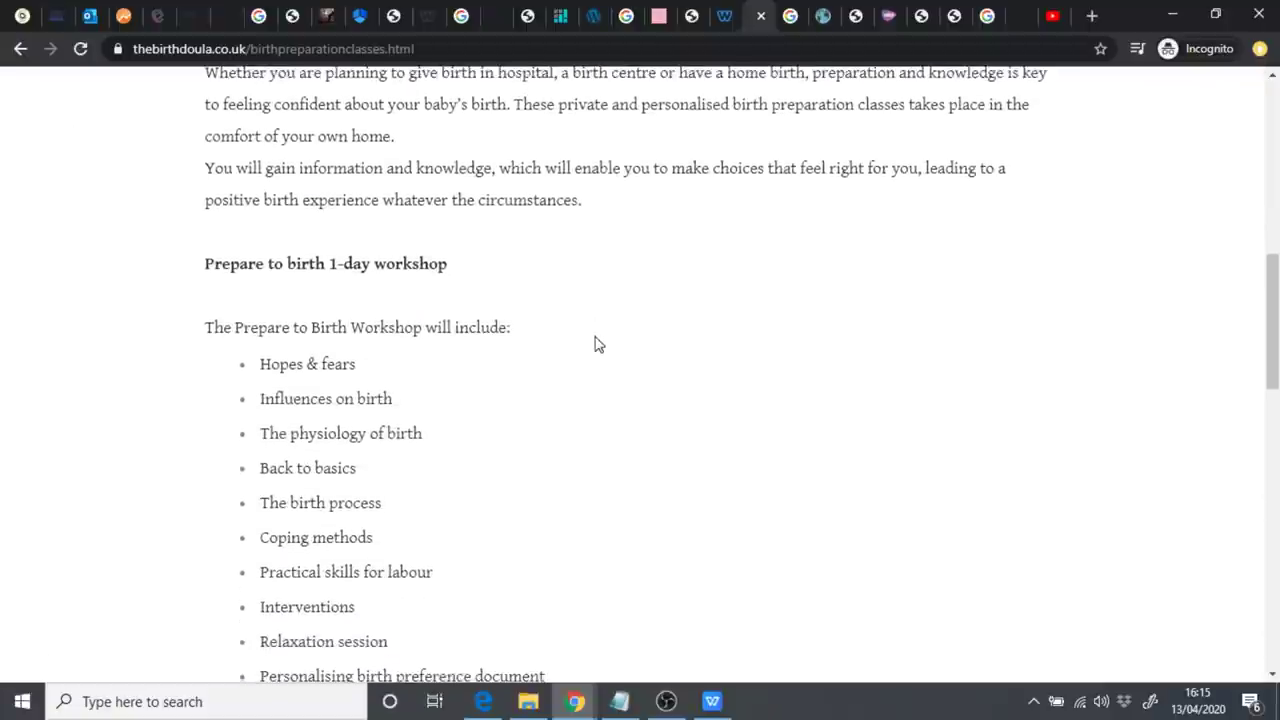
pyautogui.scroll(-4, 595, 344)
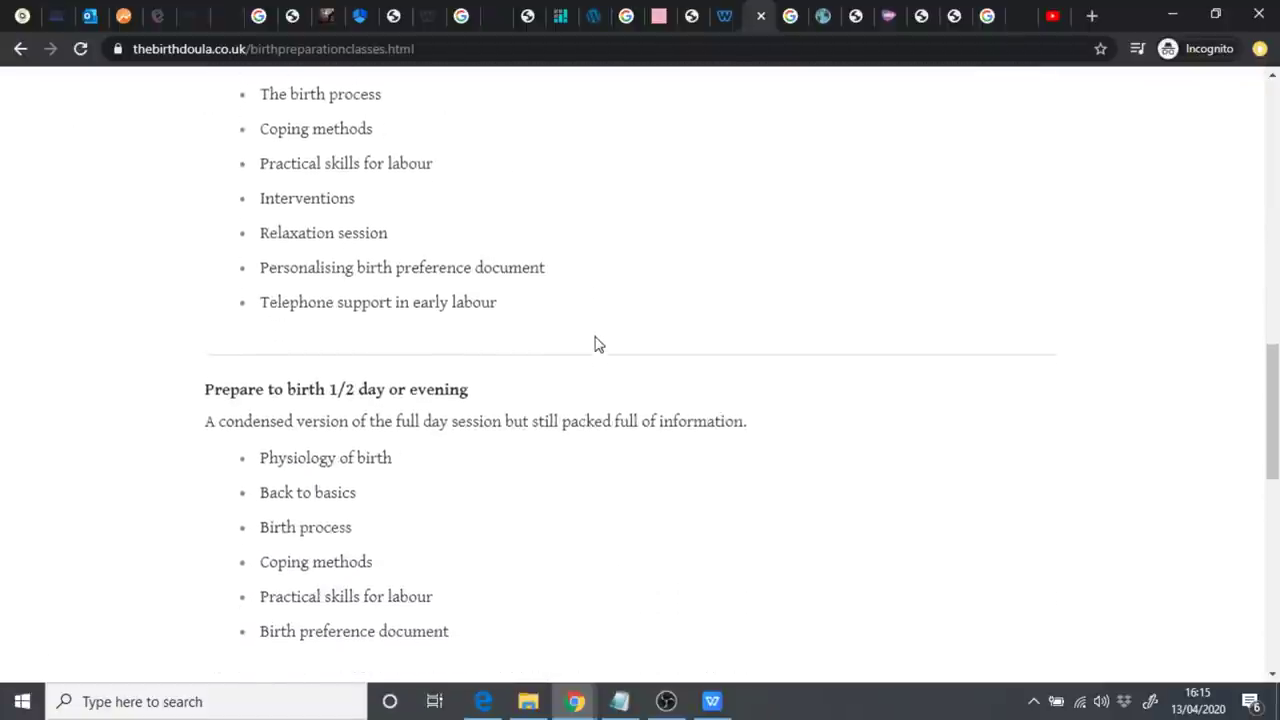
pyautogui.scroll(-3, 595, 344)
pyautogui.scroll(-3, 595, 344)
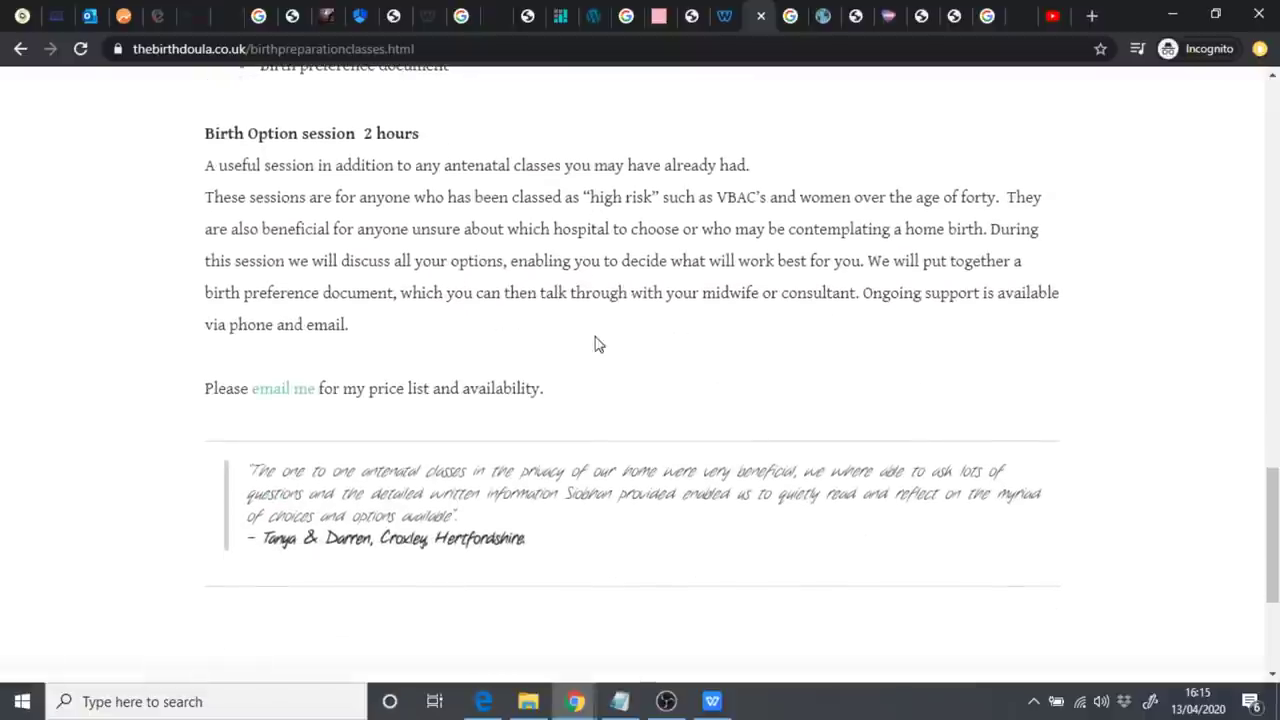
pyautogui.scroll(-1, 595, 344)
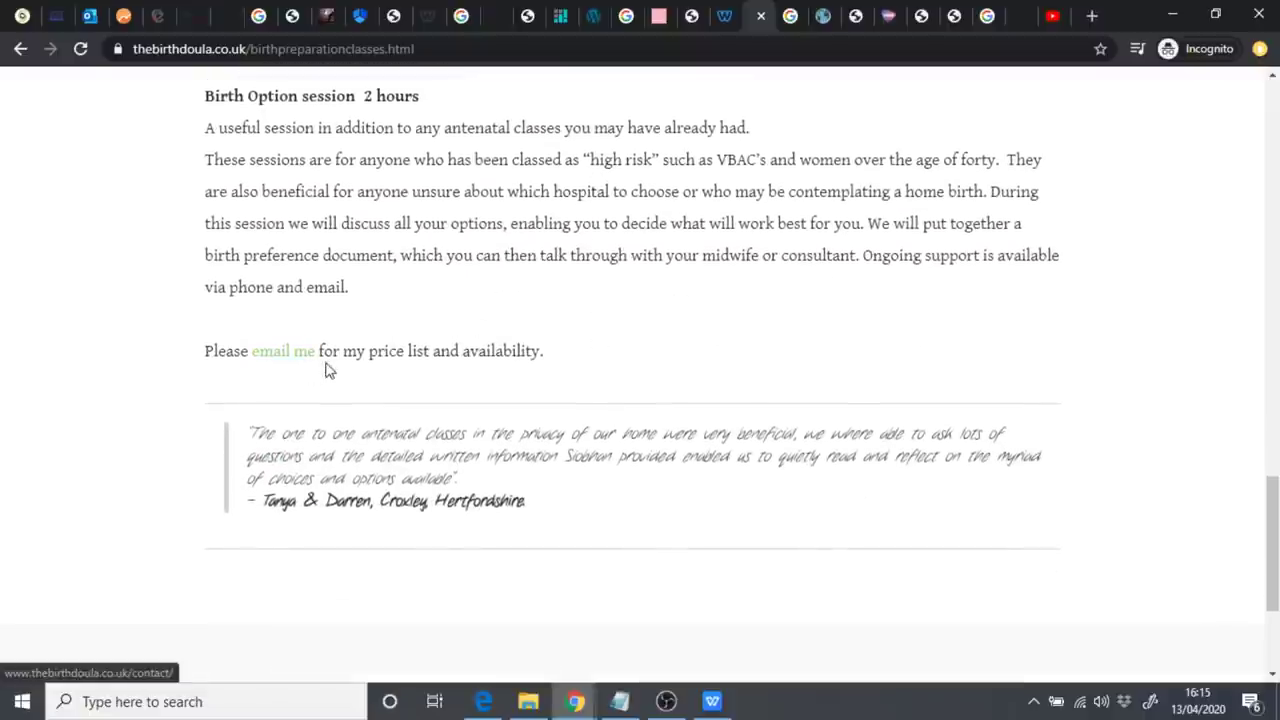
pyautogui.scroll(-3, 340, 374)
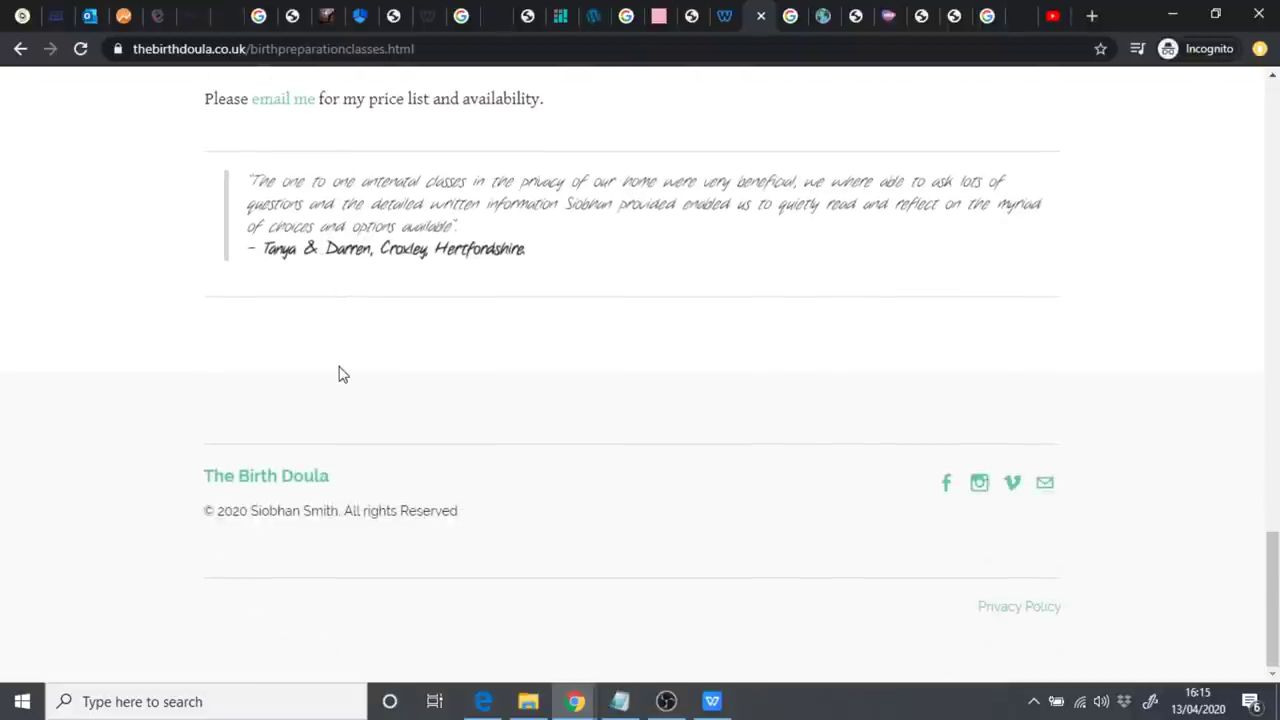
pyautogui.scroll(4, 340, 374)
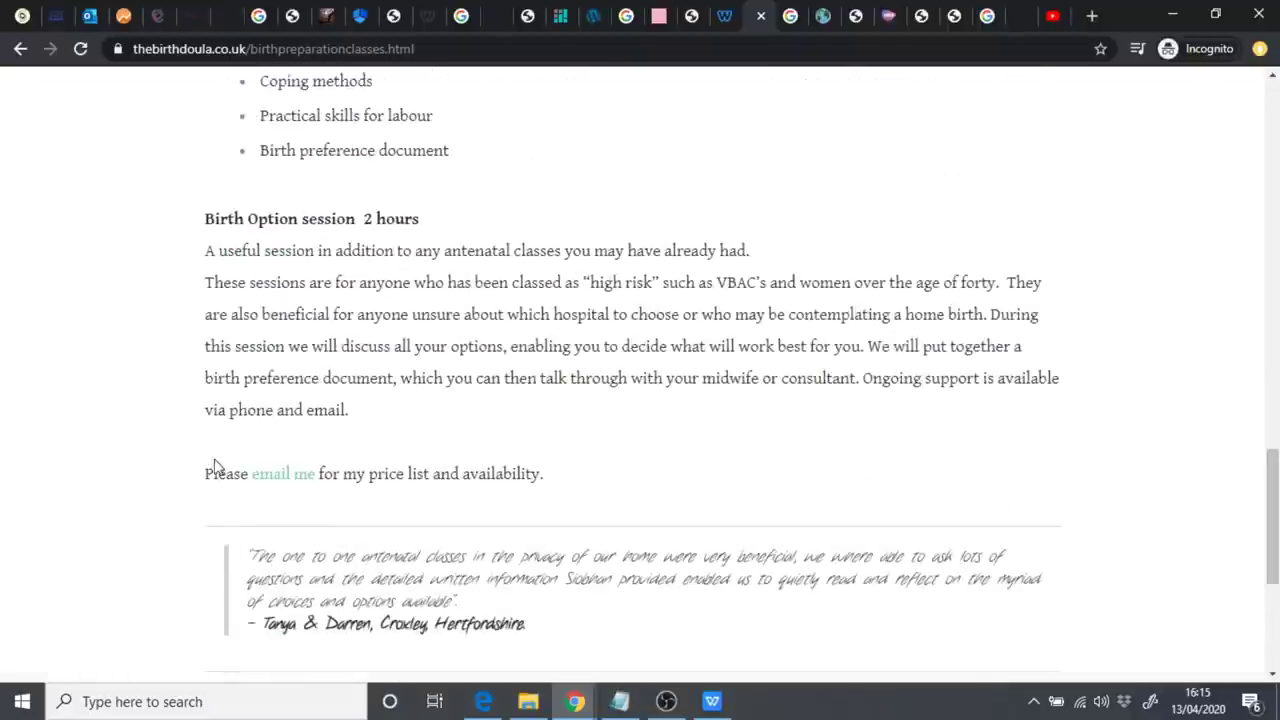
# - Highlight the email-for-prices line, then select the whole Birth Preparation Classes title
pyautogui.moveTo(200, 474); pyautogui.dragTo(580, 500)
pyautogui.click(590, 493)
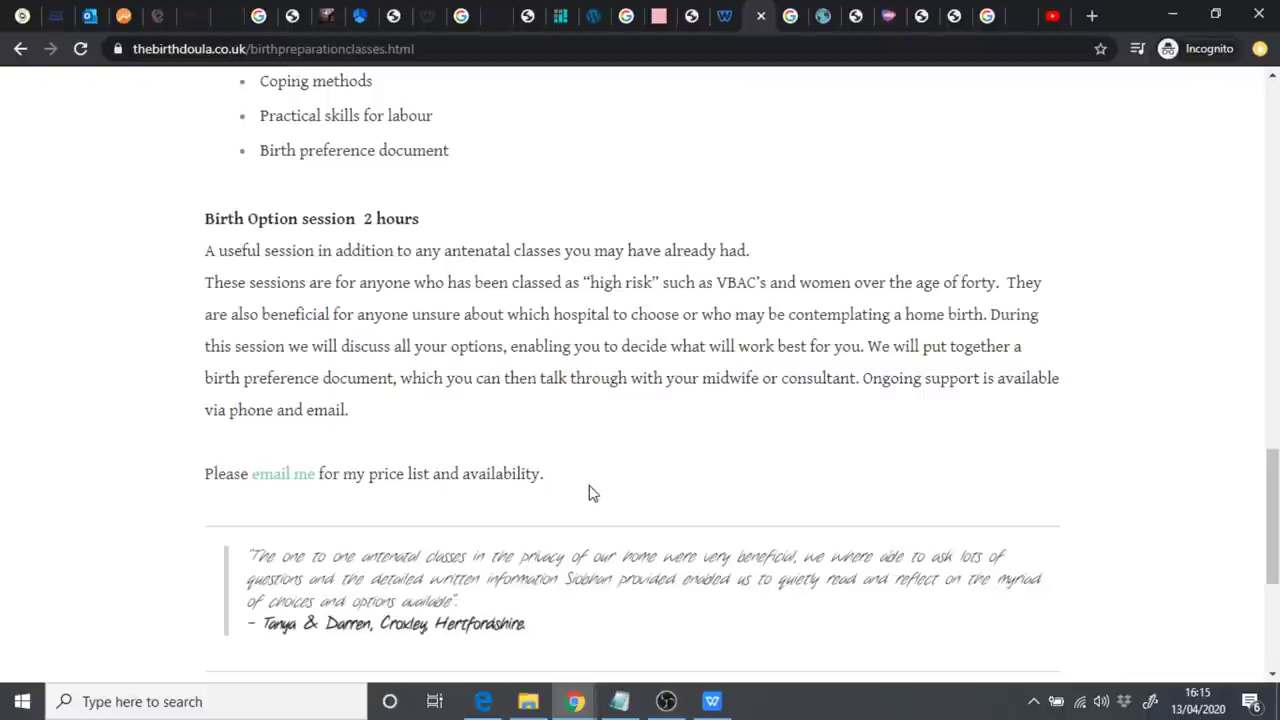
pyautogui.scroll(15, 590, 493)
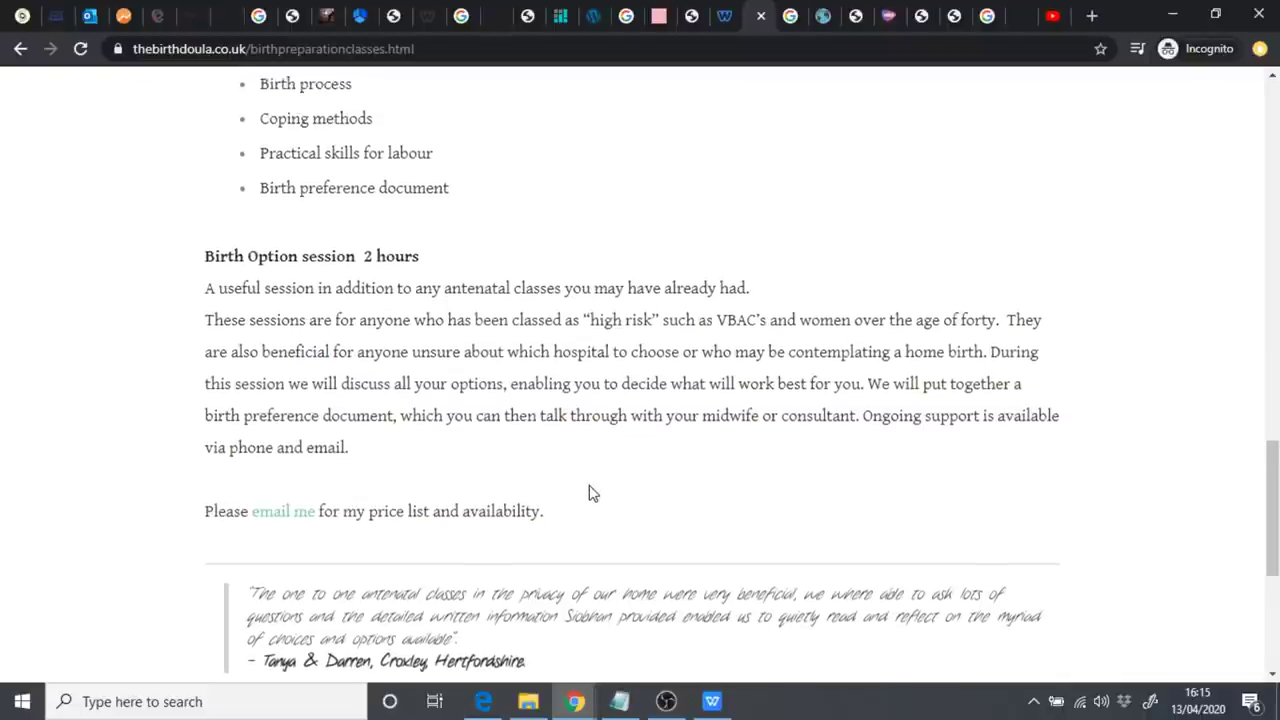
pyautogui.scroll(-2, 589, 493)
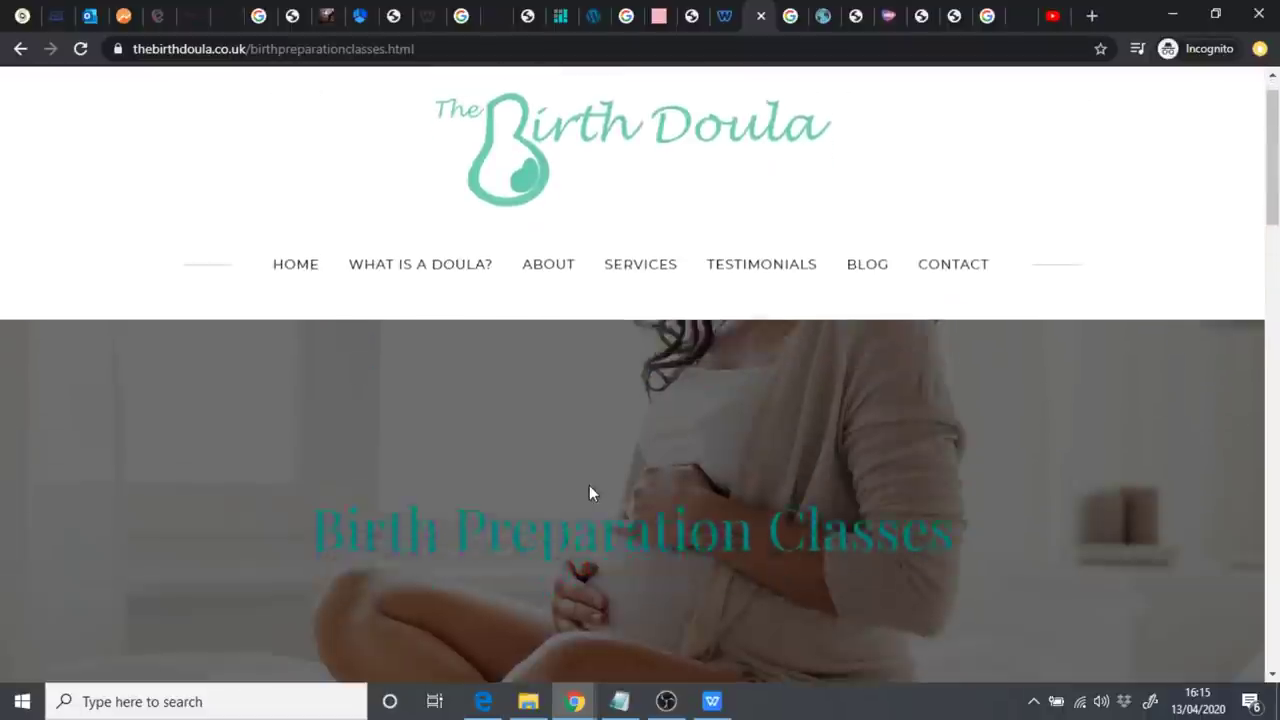
pyautogui.moveTo(313, 455); pyautogui.dragTo(974, 452)
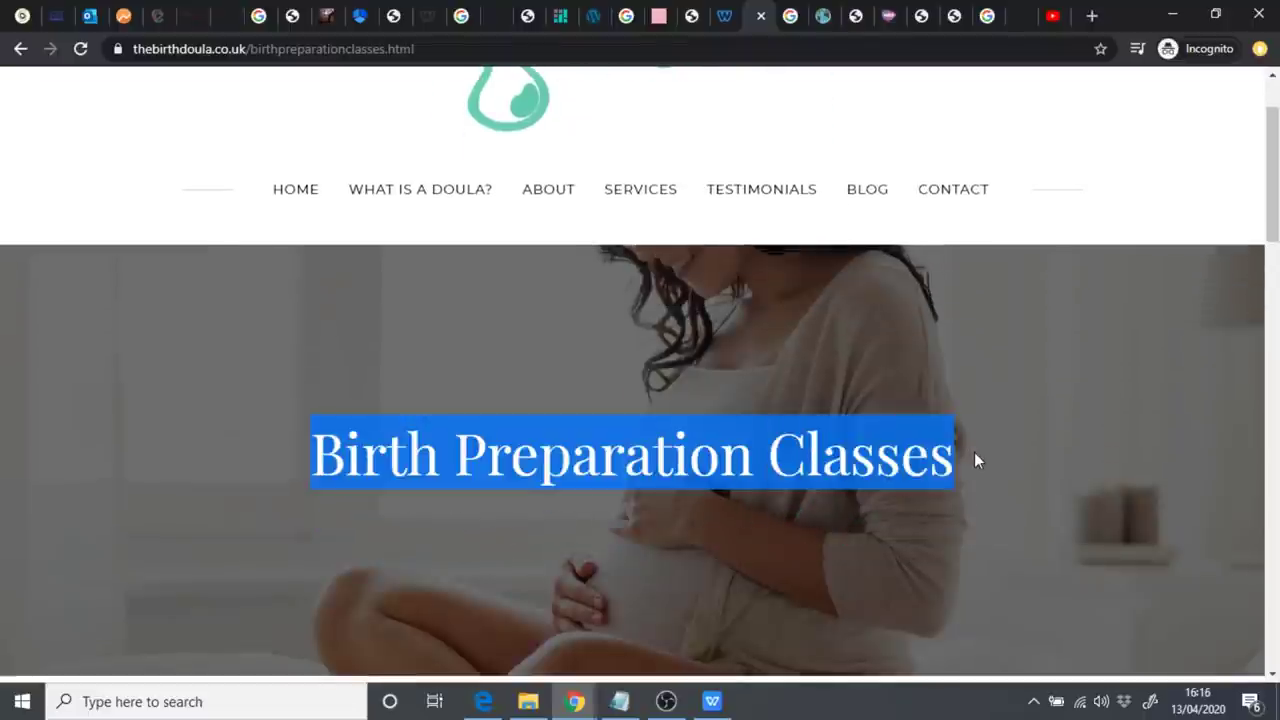
pyautogui.click(732, 447)
pyautogui.tripleClick(732, 447)
# - In the Amelia demo, book Hatha Yoga at Empire State Plaza with a specific trainer, April 16, 9:05 am
pyautogui.click(358, 16)
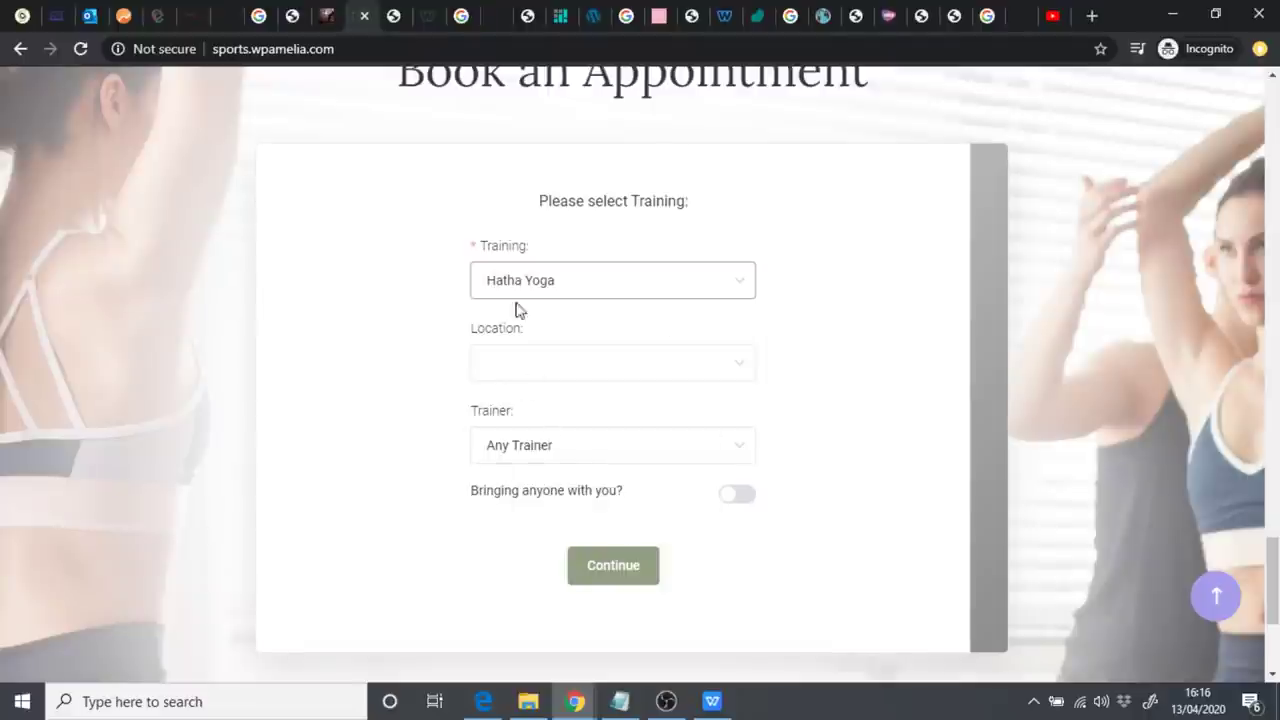
pyautogui.click(560, 292)
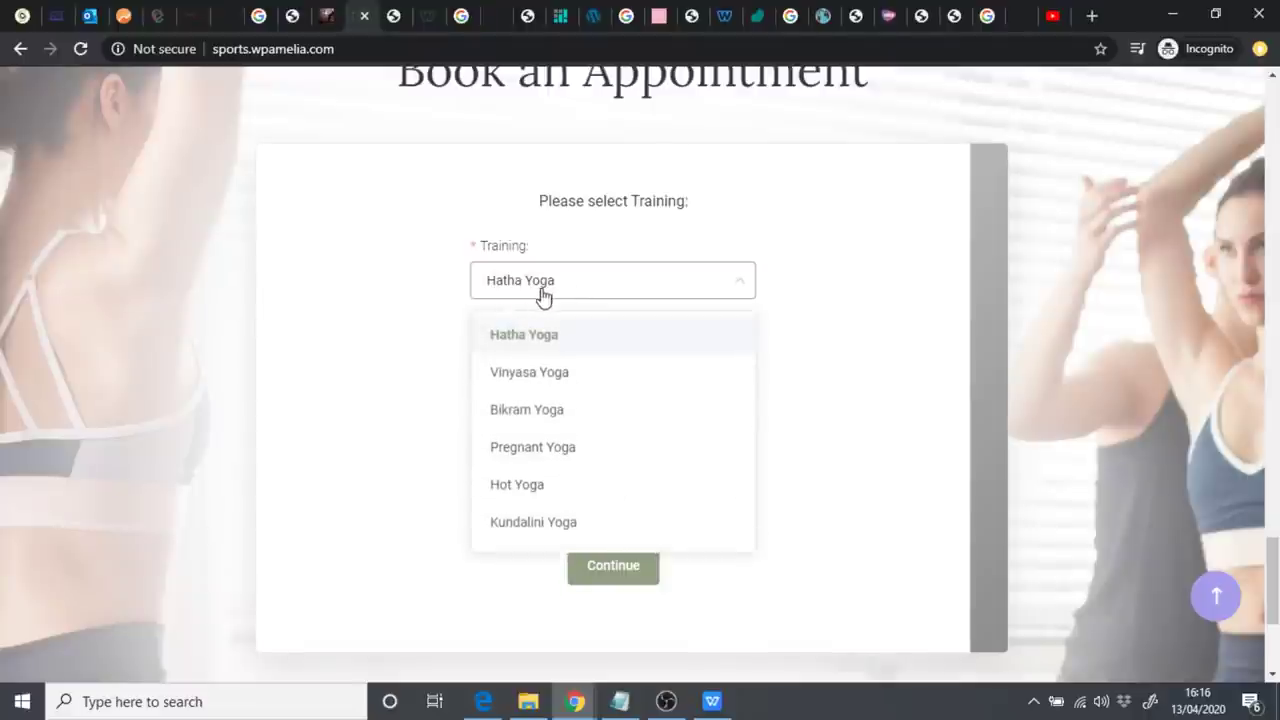
pyautogui.click(554, 340)
pyautogui.click(520, 370)
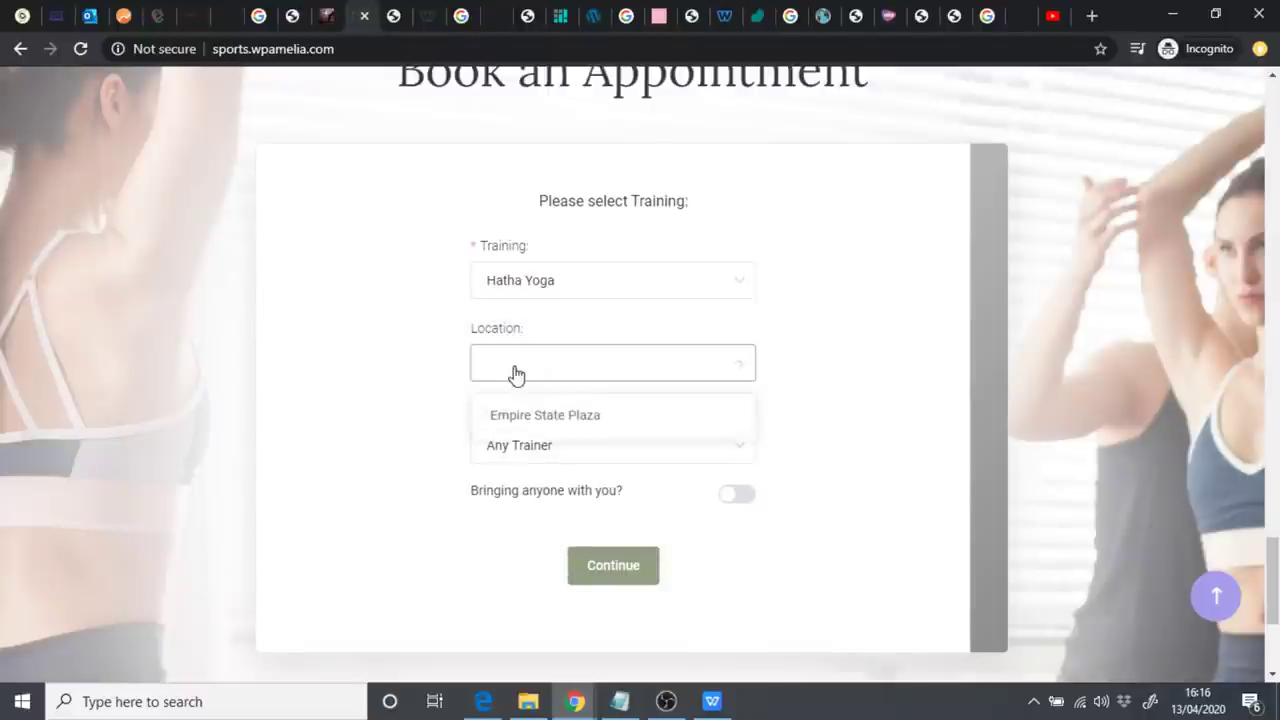
pyautogui.click(551, 418)
pyautogui.click(533, 449)
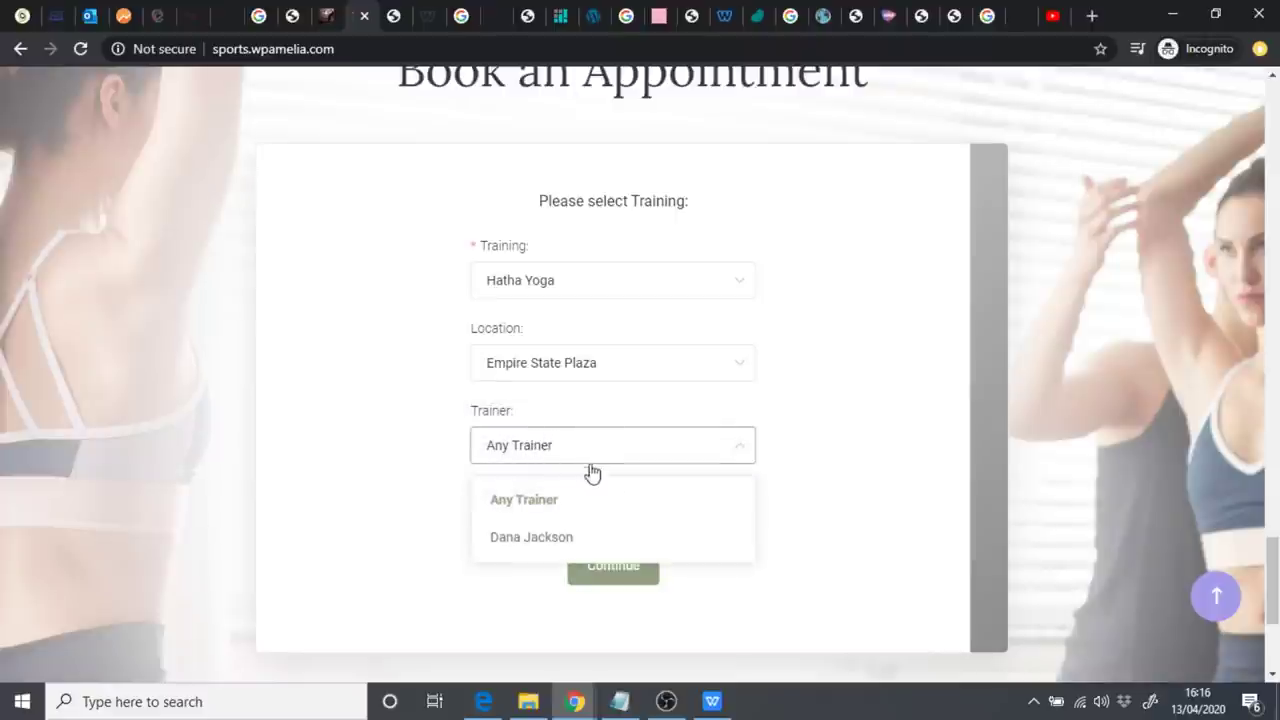
pyautogui.click(522, 536)
pyautogui.click(603, 565)
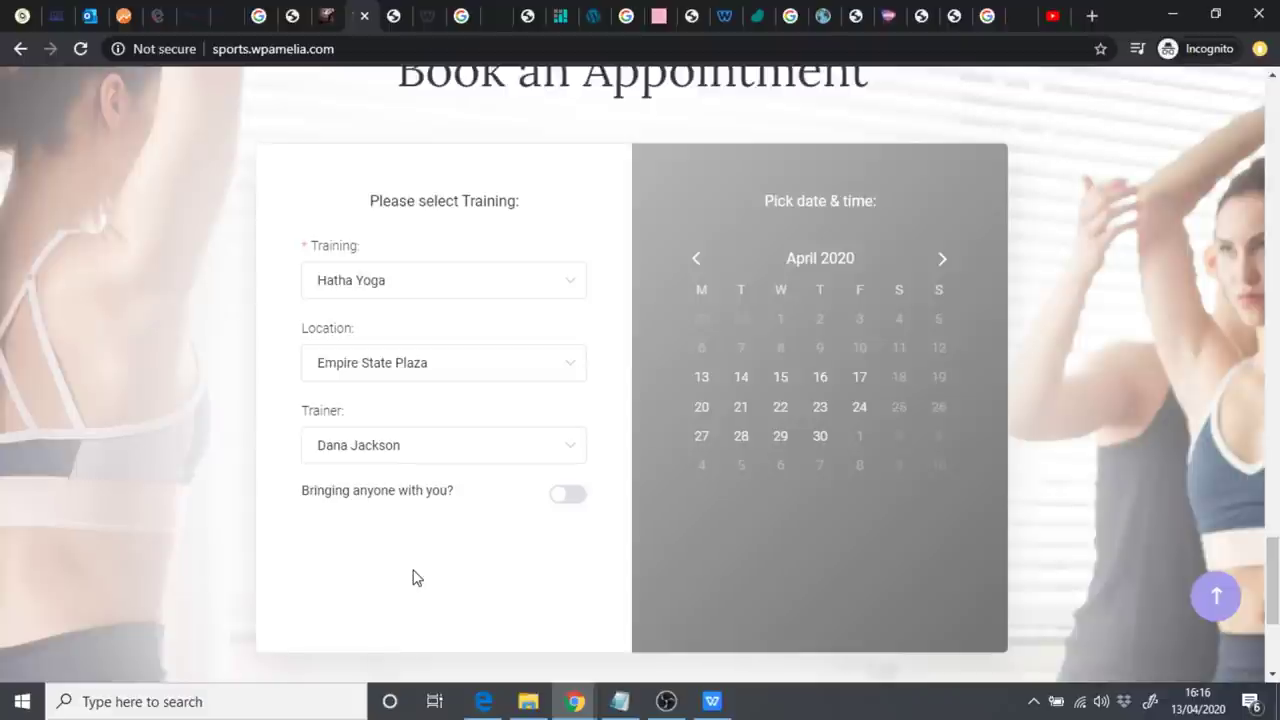
pyautogui.click(820, 377)
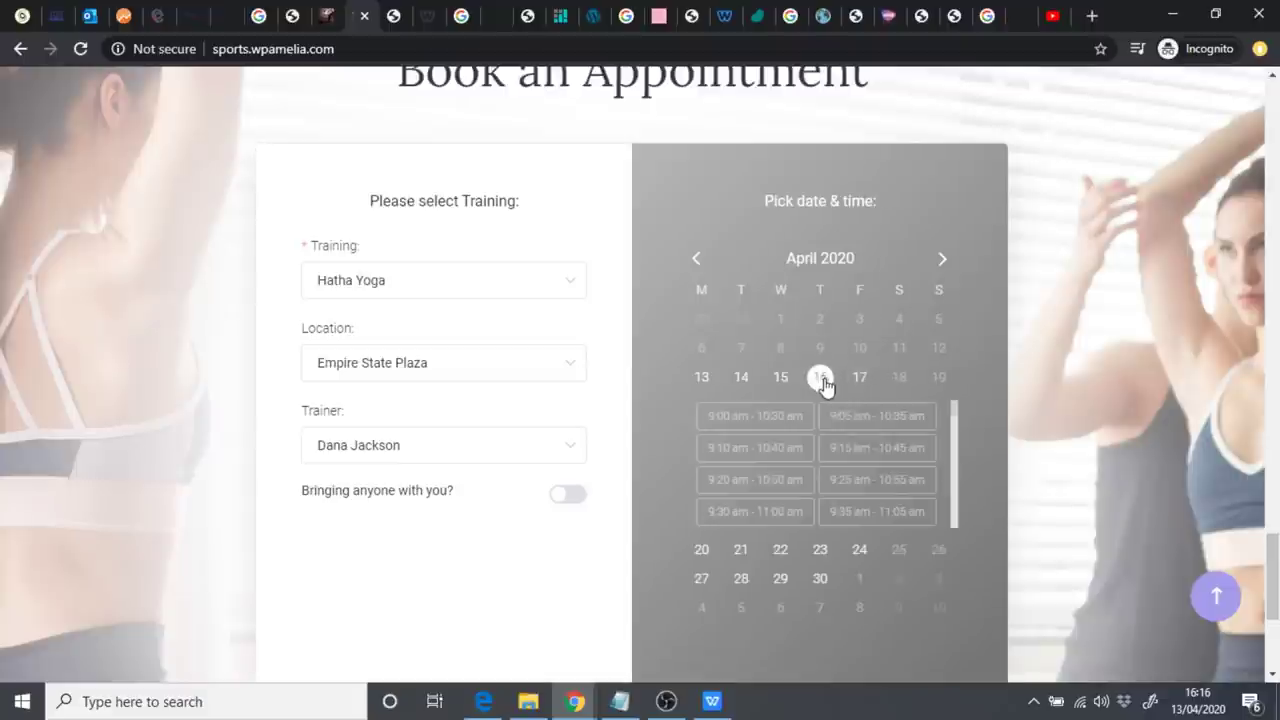
pyautogui.click(868, 418)
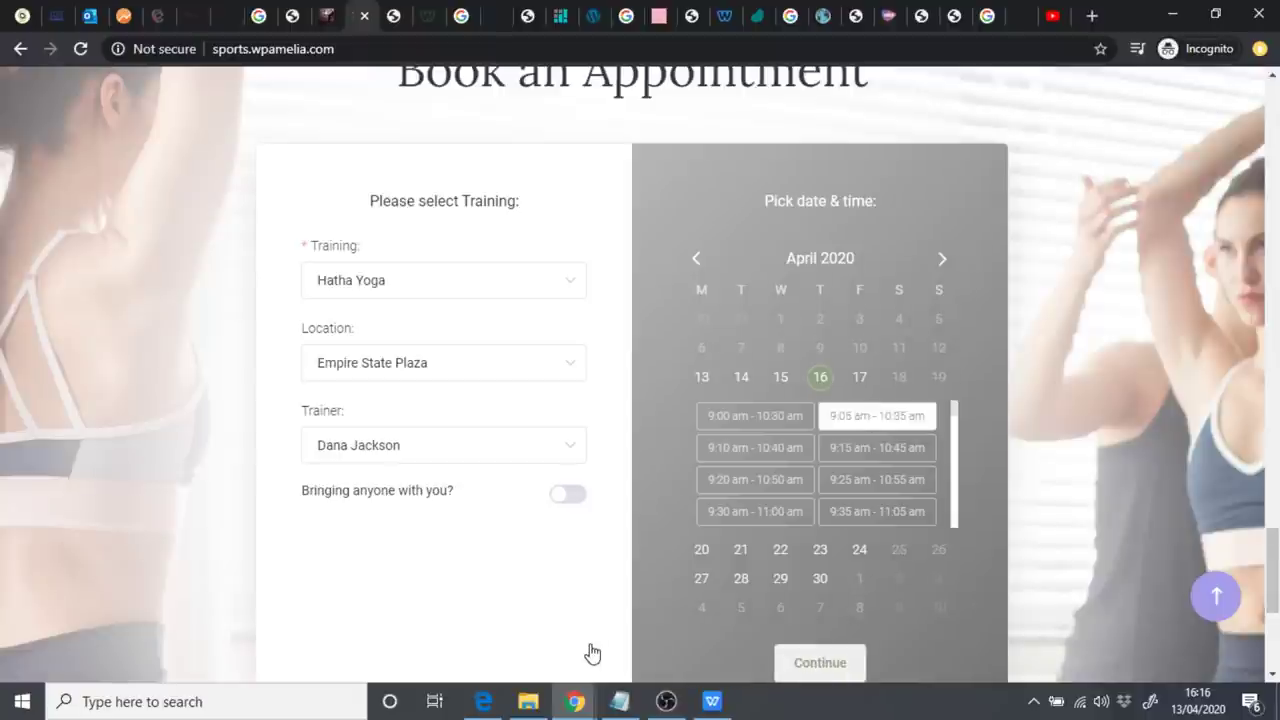
pyautogui.scroll(-4, 592, 653)
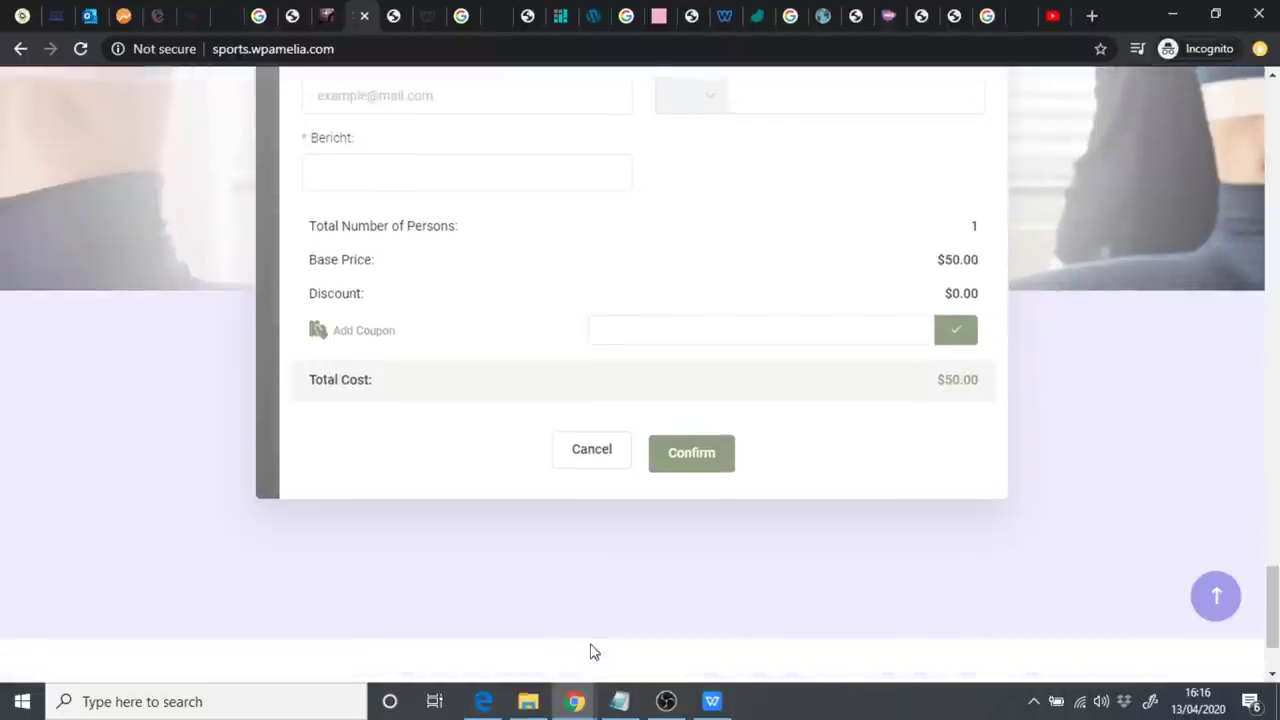
pyautogui.scroll(4, 592, 652)
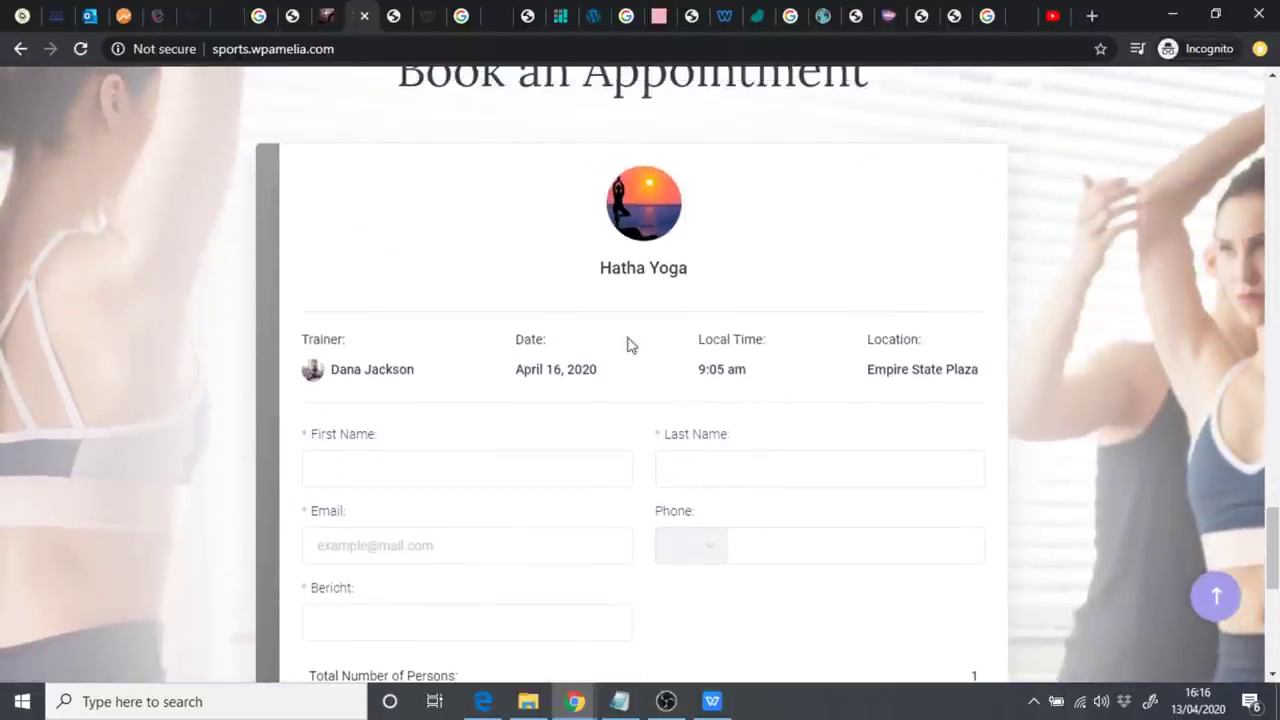
# - Return to The Birth Doula page and clear the title highlight
pyautogui.click(758, 22)
pyautogui.click(769, 335)
pyautogui.scroll(-4, 769, 335)
pyautogui.scroll(1, 769, 335)
pyautogui.scroll(-12, 769, 335)
pyautogui.scroll(20, 1230, 102)
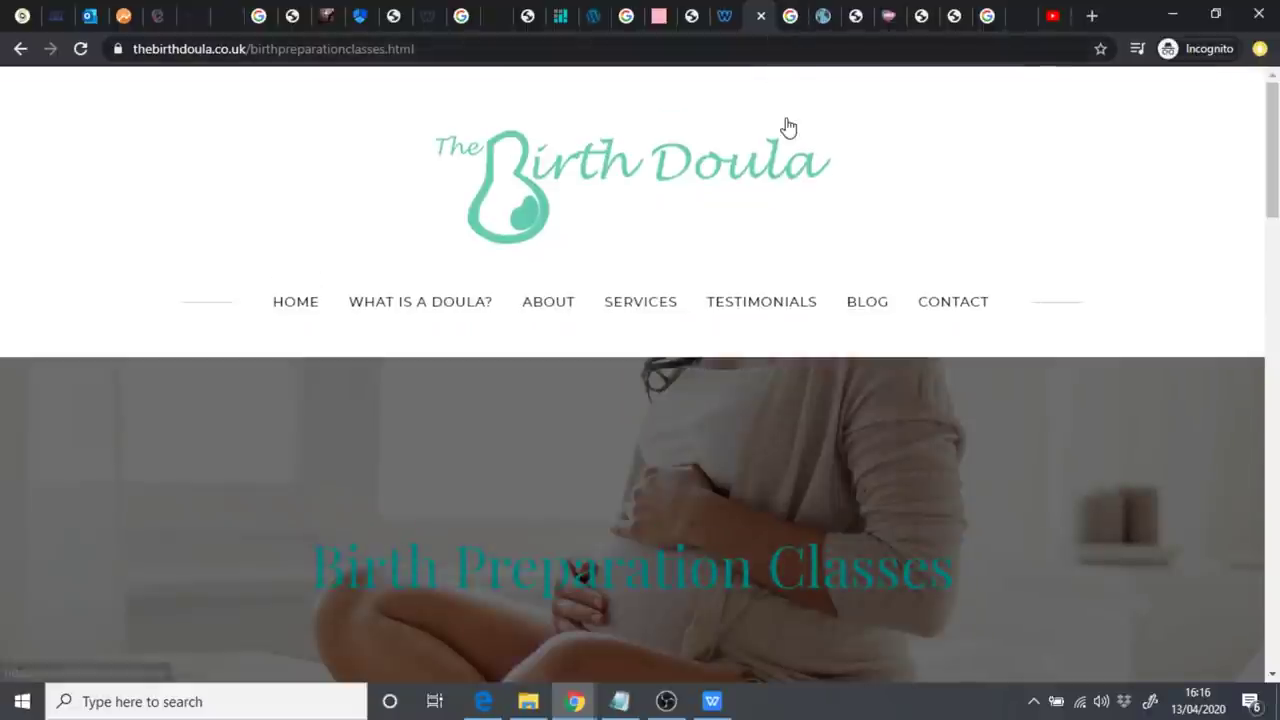
pyautogui.click(787, 24)
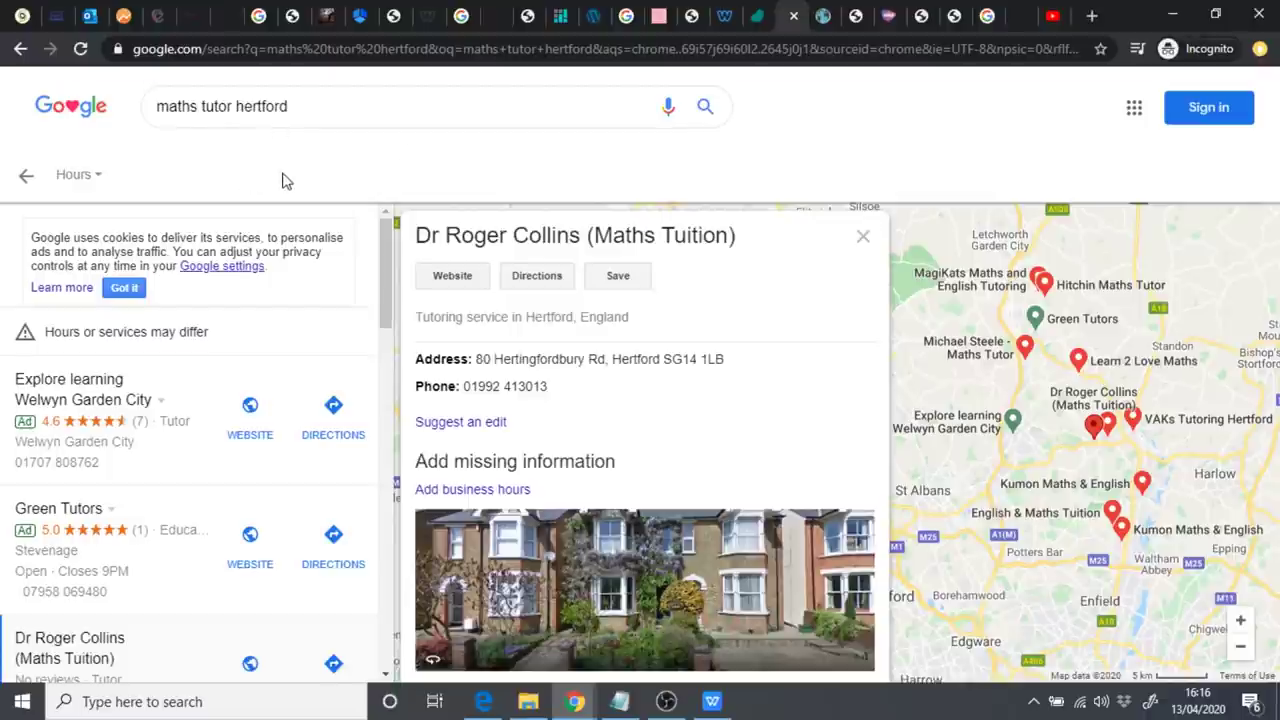
pyautogui.click(818, 24)
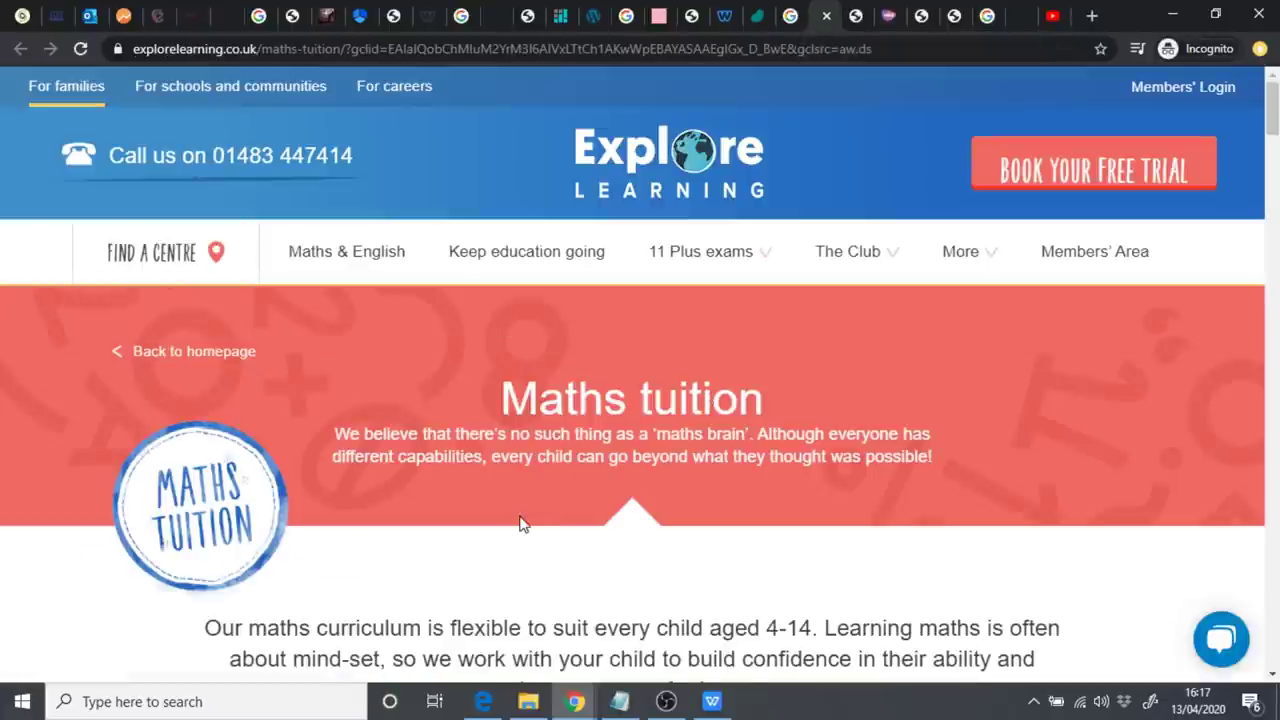
pyautogui.scroll(-5, 520, 524)
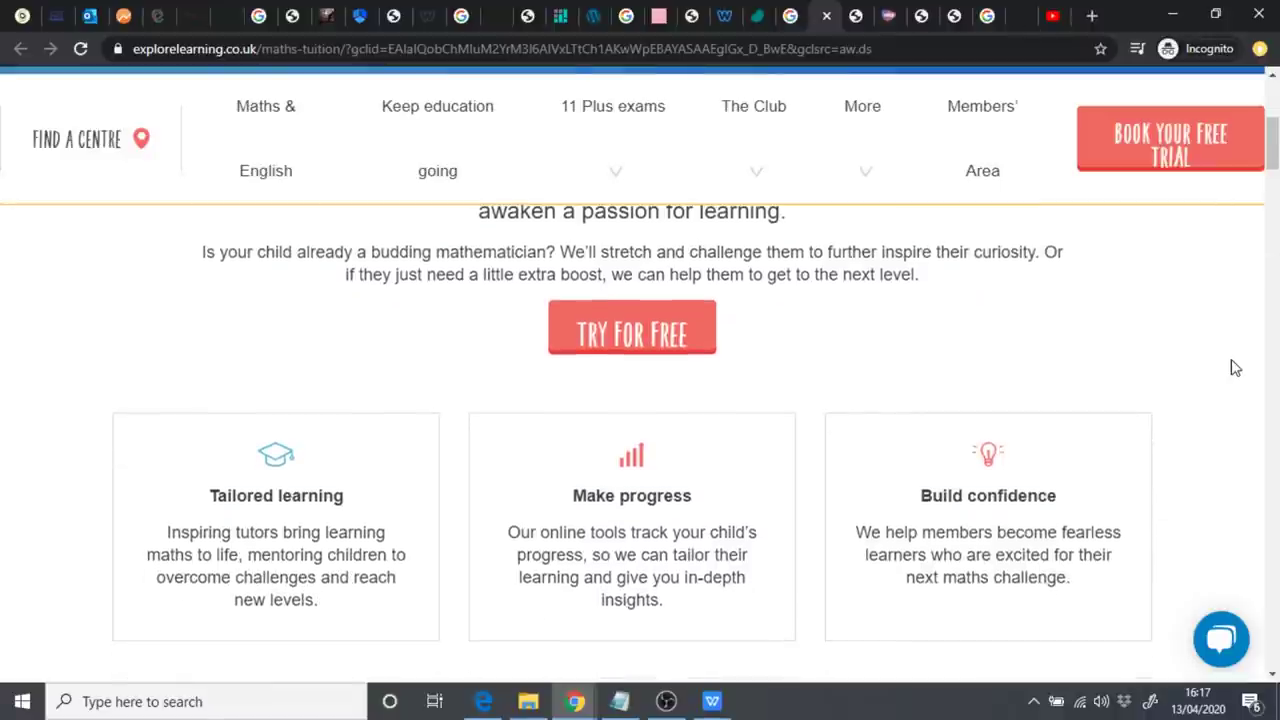
pyautogui.moveTo(1271, 143); pyautogui.dragTo(1271, 88)
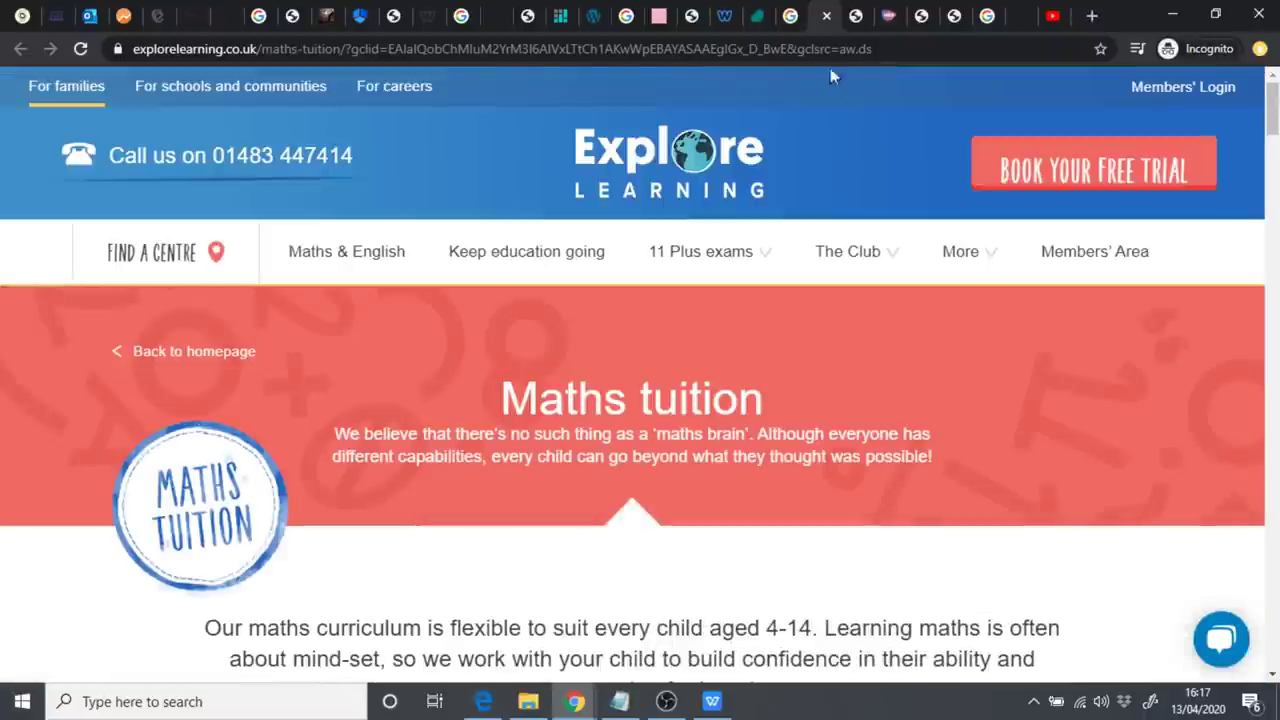
# - Close the Explore Learning and broken Hertfordshire council tabs, back on the maths tutor Hertford results
pyautogui.click(826, 16)
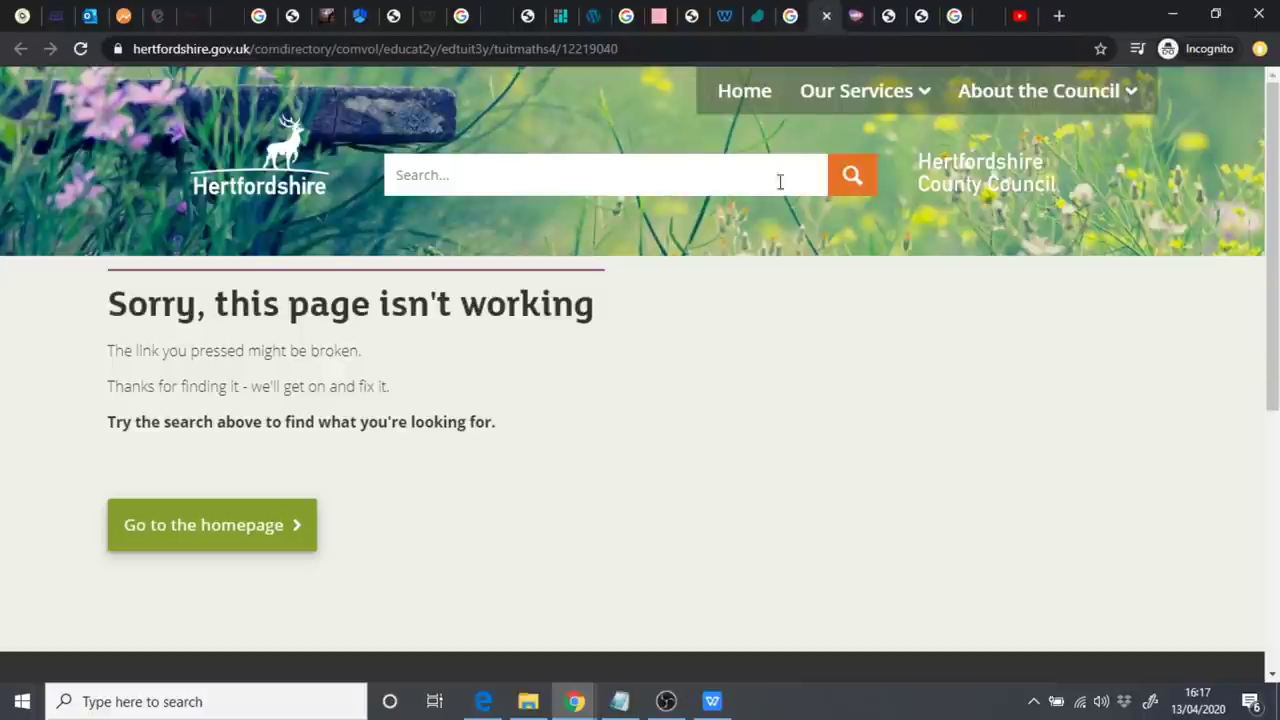
pyautogui.click(826, 16)
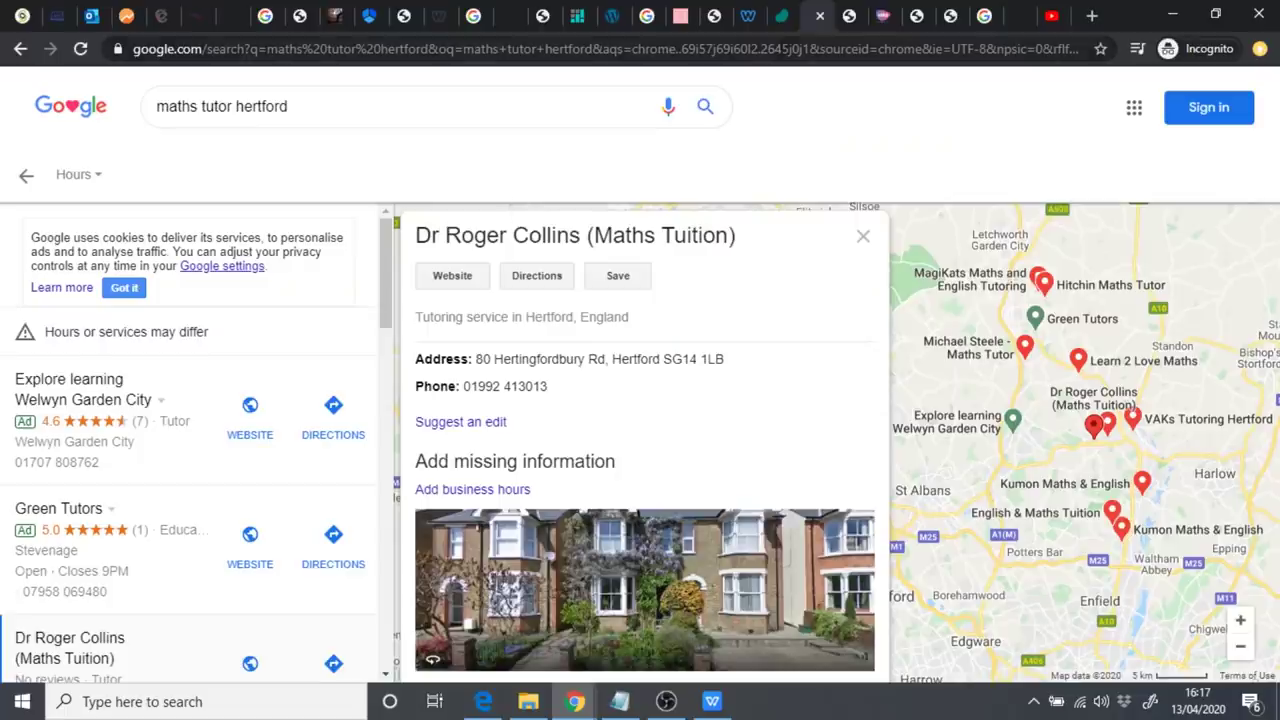
pyautogui.click(849, 20)
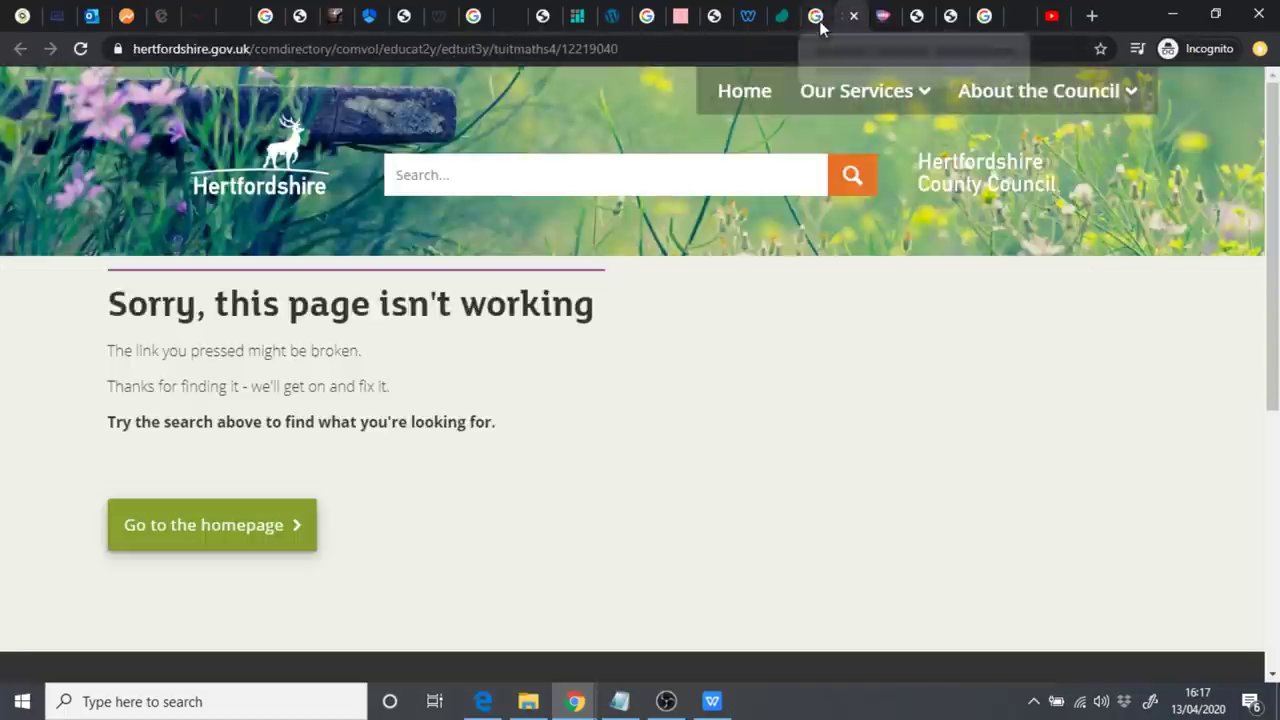
pyautogui.click(821, 20)
pyautogui.moveTo(390, 287); pyautogui.dragTo(395, 337)
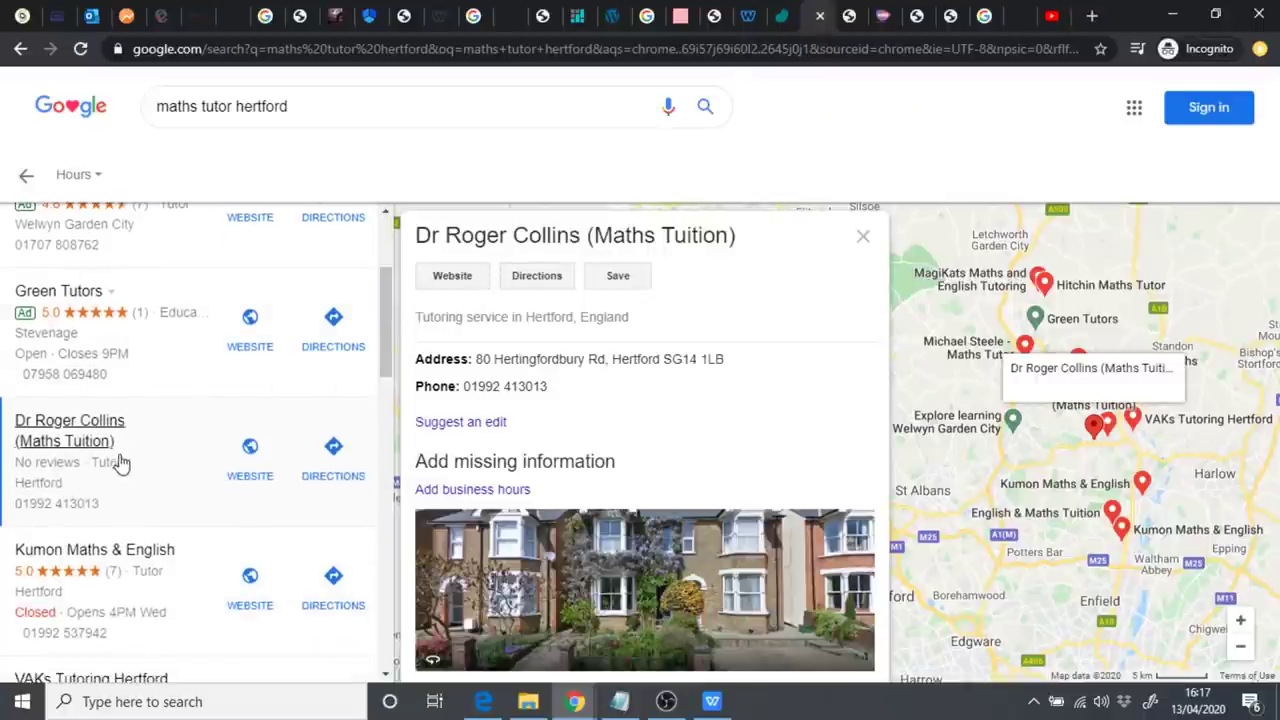
# - Open the maths tutor listing's website in a new tab, close the broken page, then switch to Book1
pyautogui.rightClick(241, 484)
pyautogui.click(271, 492)
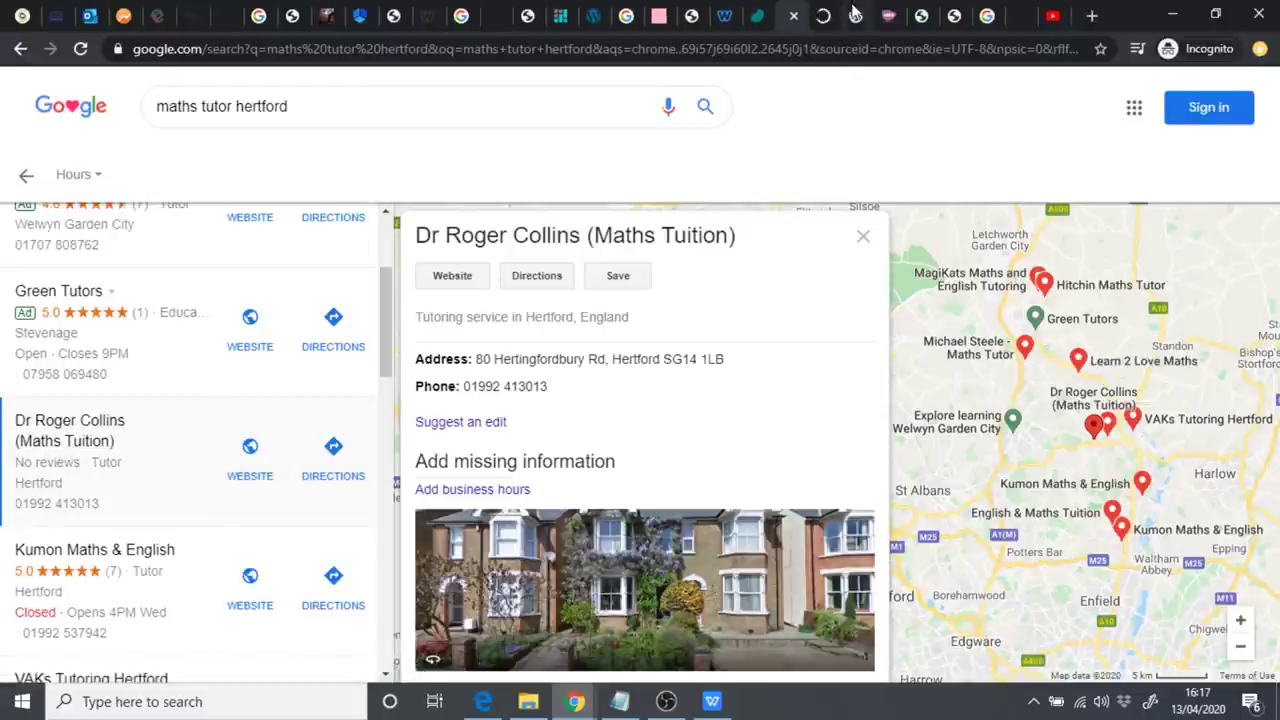
pyautogui.click(822, 28)
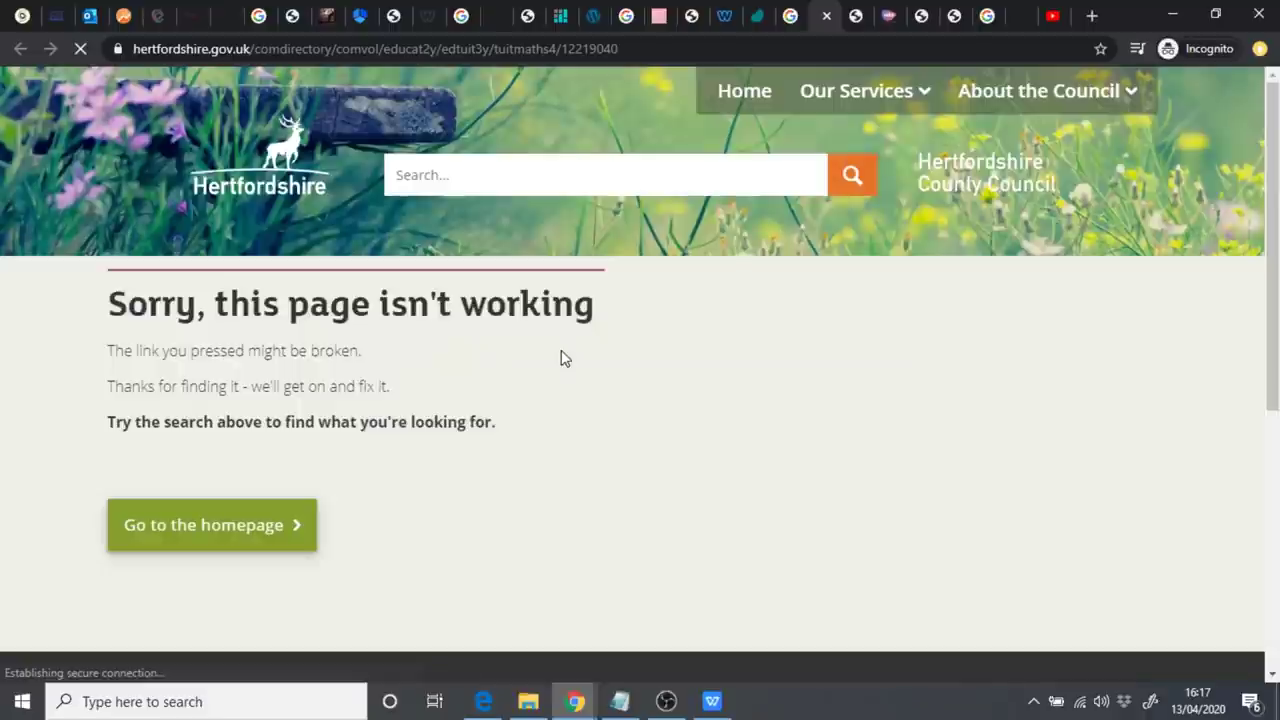
pyautogui.click(826, 20)
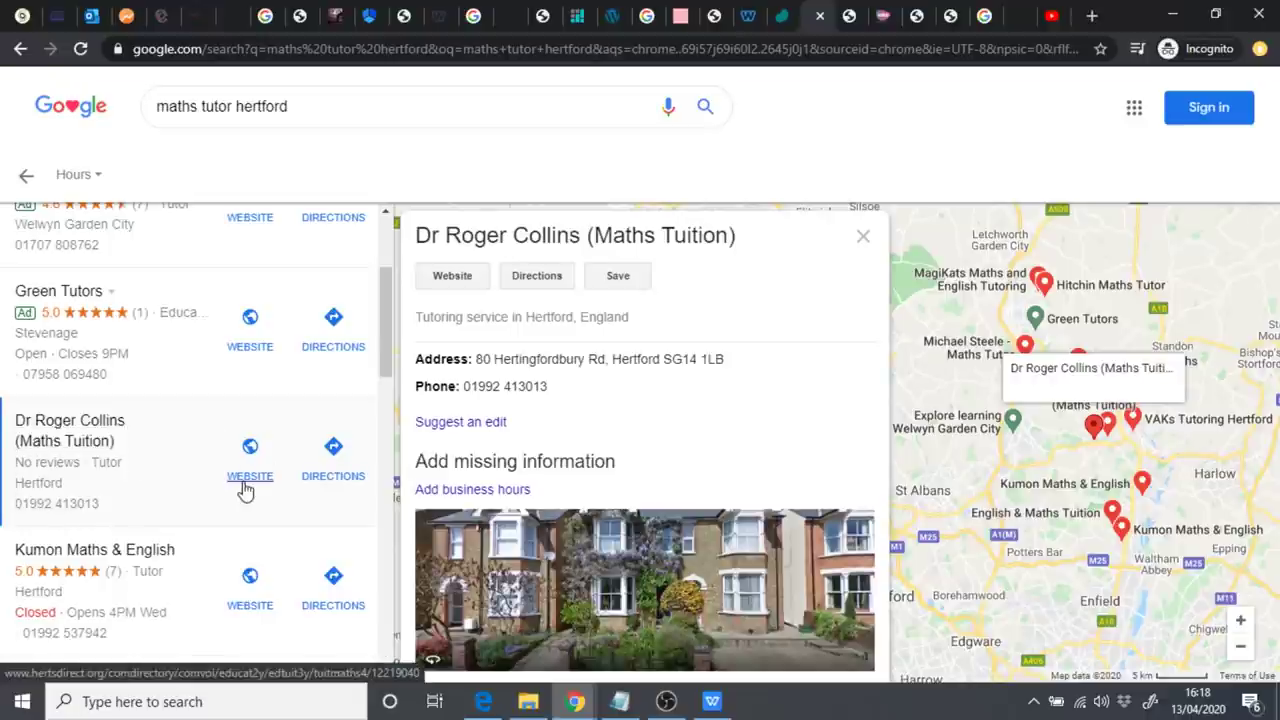
pyautogui.click(122, 493)
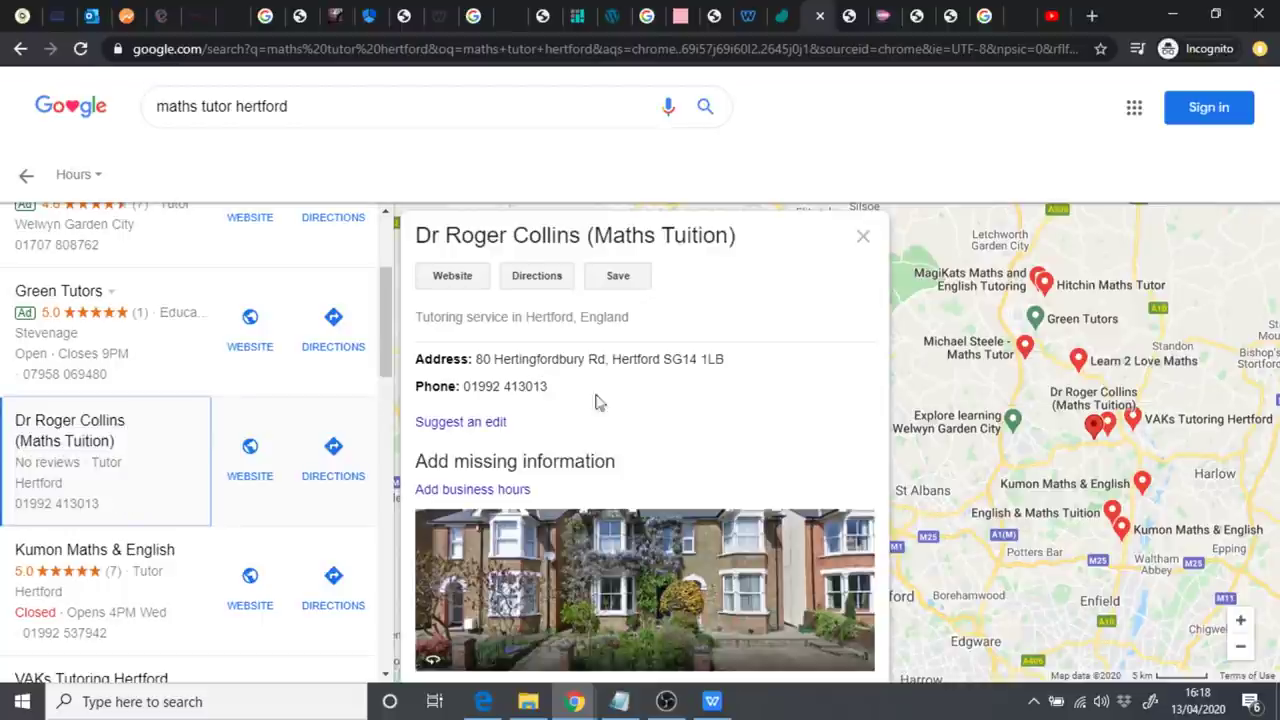
pyautogui.click(712, 701)
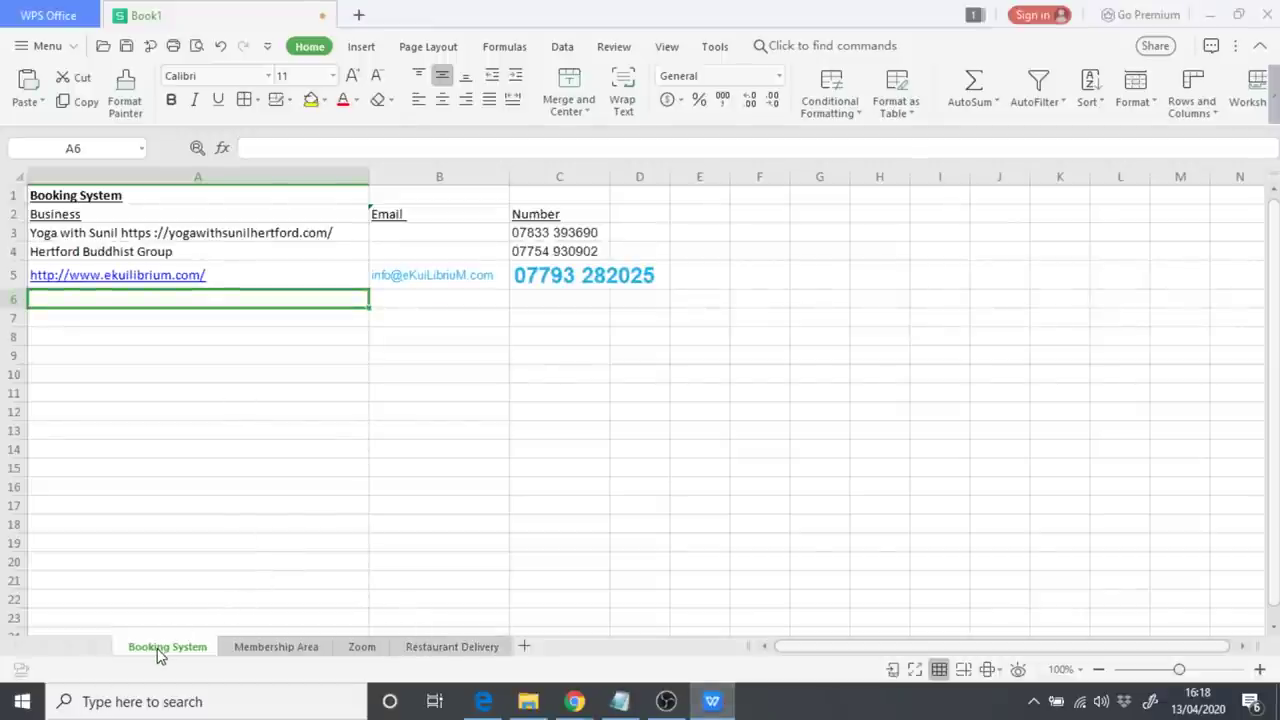
# - Check the Membership Area and Zoom sheets, then return to the maths tutor Hertford results in Chrome
pyautogui.click(272, 649)
pyautogui.click(364, 649)
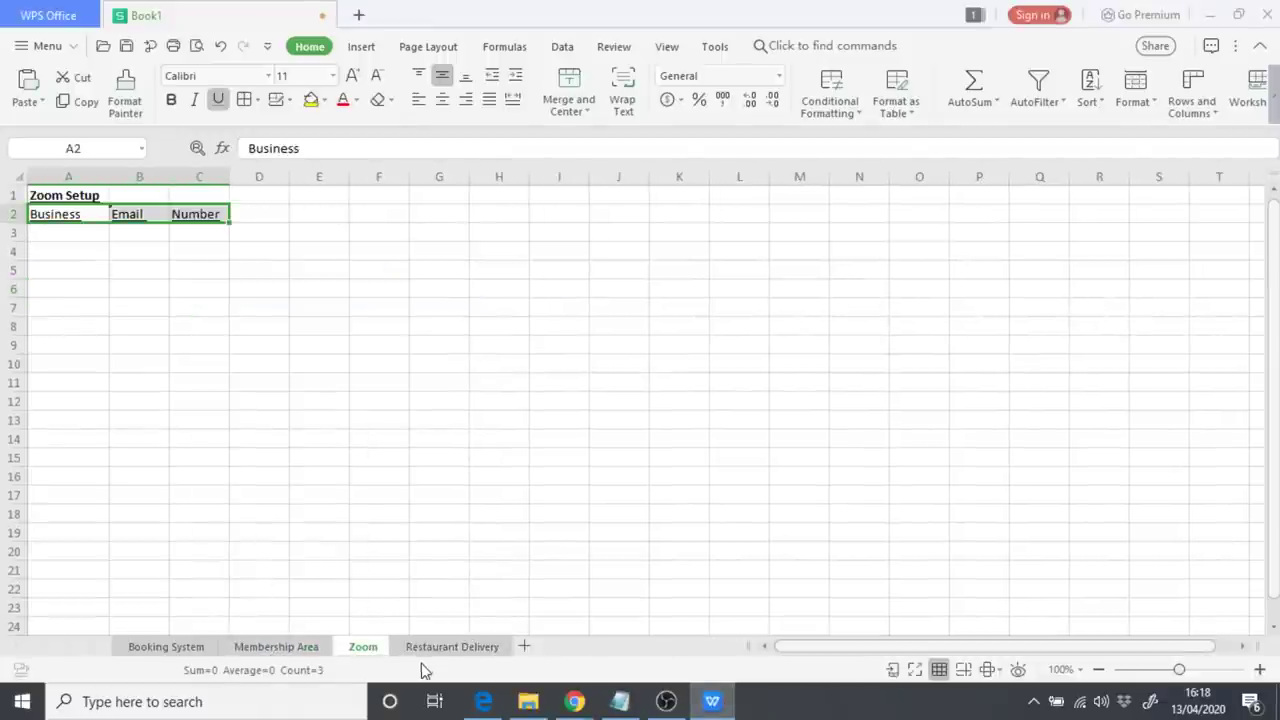
pyautogui.moveTo(575, 701)
pyautogui.click(712, 645)
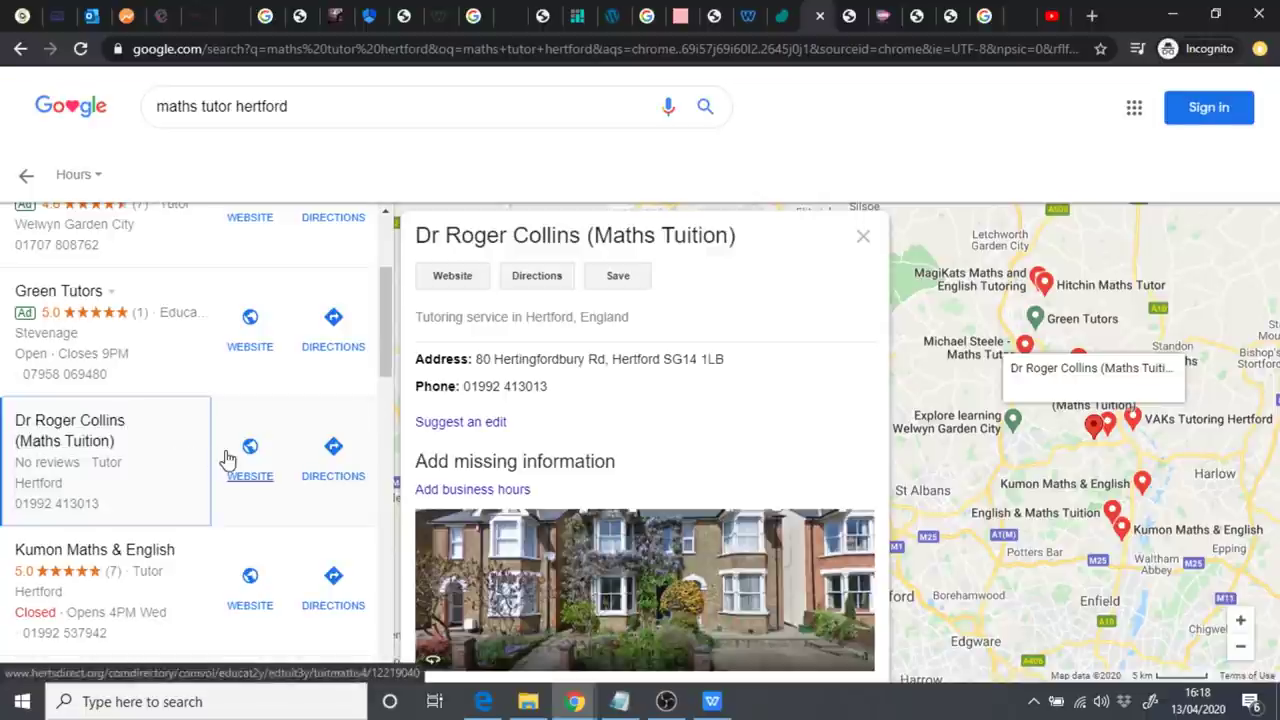
# - Close the broken Hertfordshire council tab and scroll through the VAKs Hertford tuition page
pyautogui.click(852, 22)
pyautogui.click(853, 17)
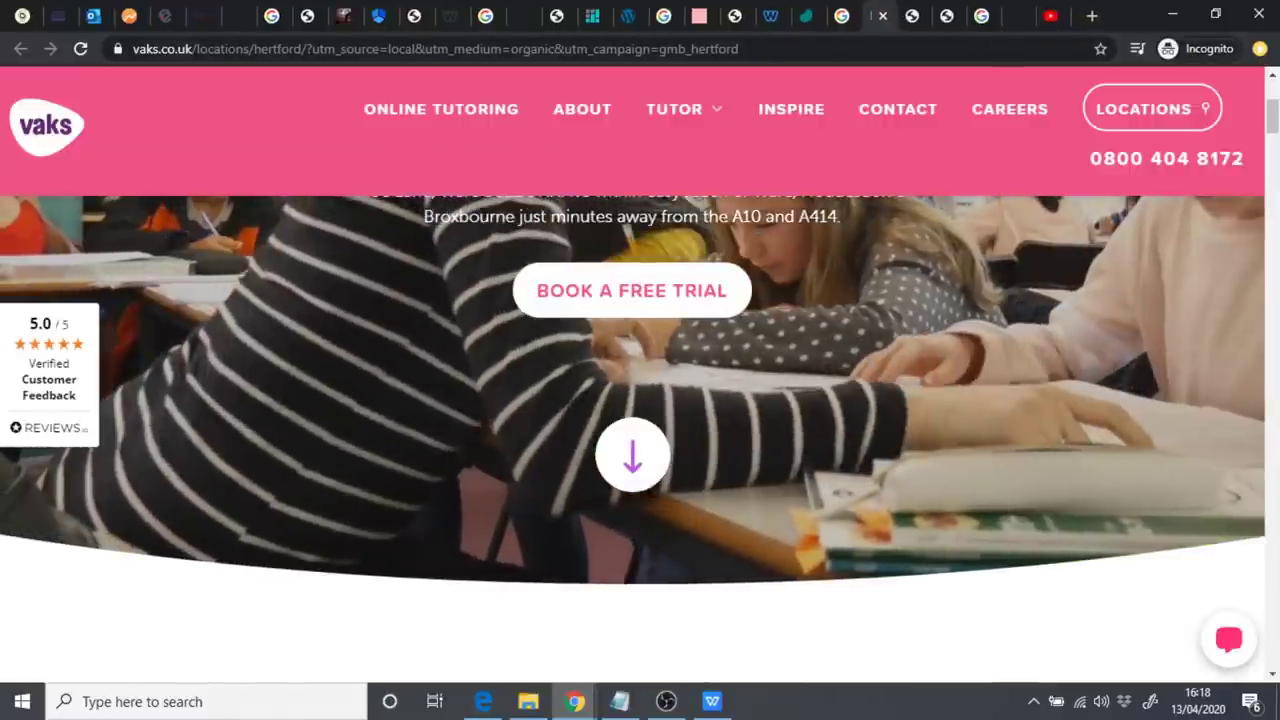
pyautogui.scroll(-5, 640, 290)
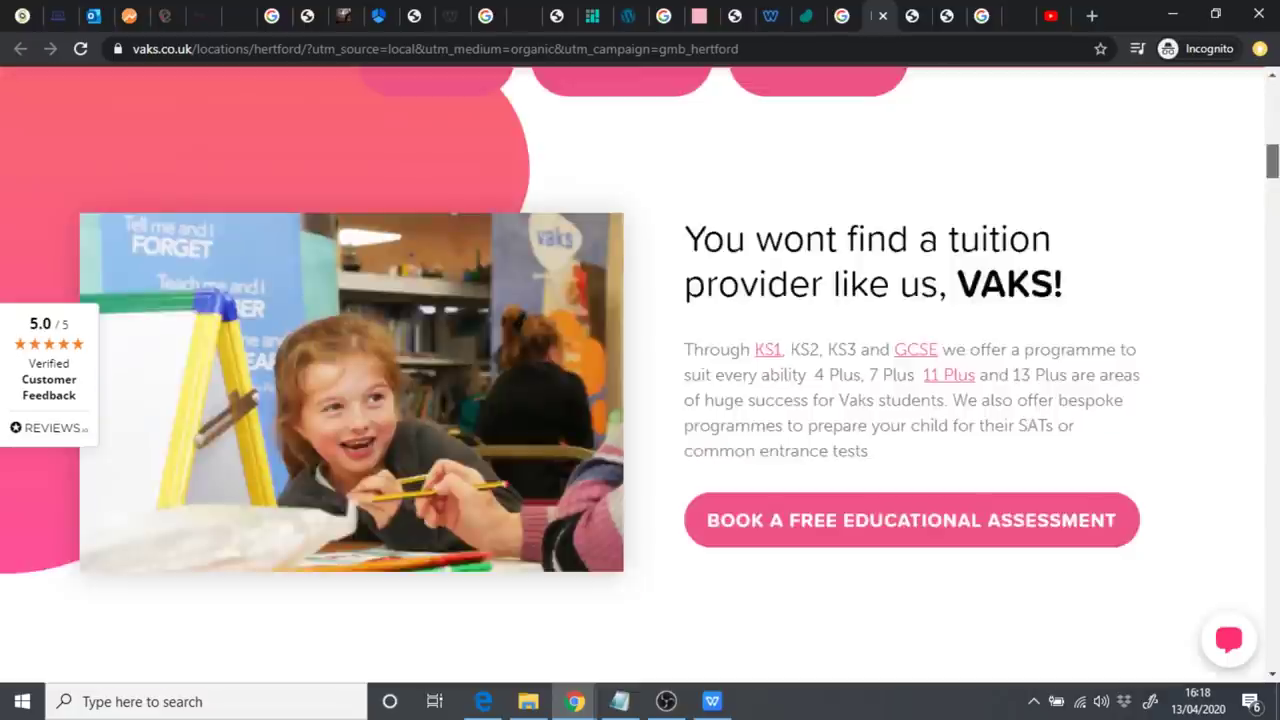
pyautogui.scroll(-10, 640, 334)
pyautogui.moveTo(1272, 487); pyautogui.dragTo(1273, 95)
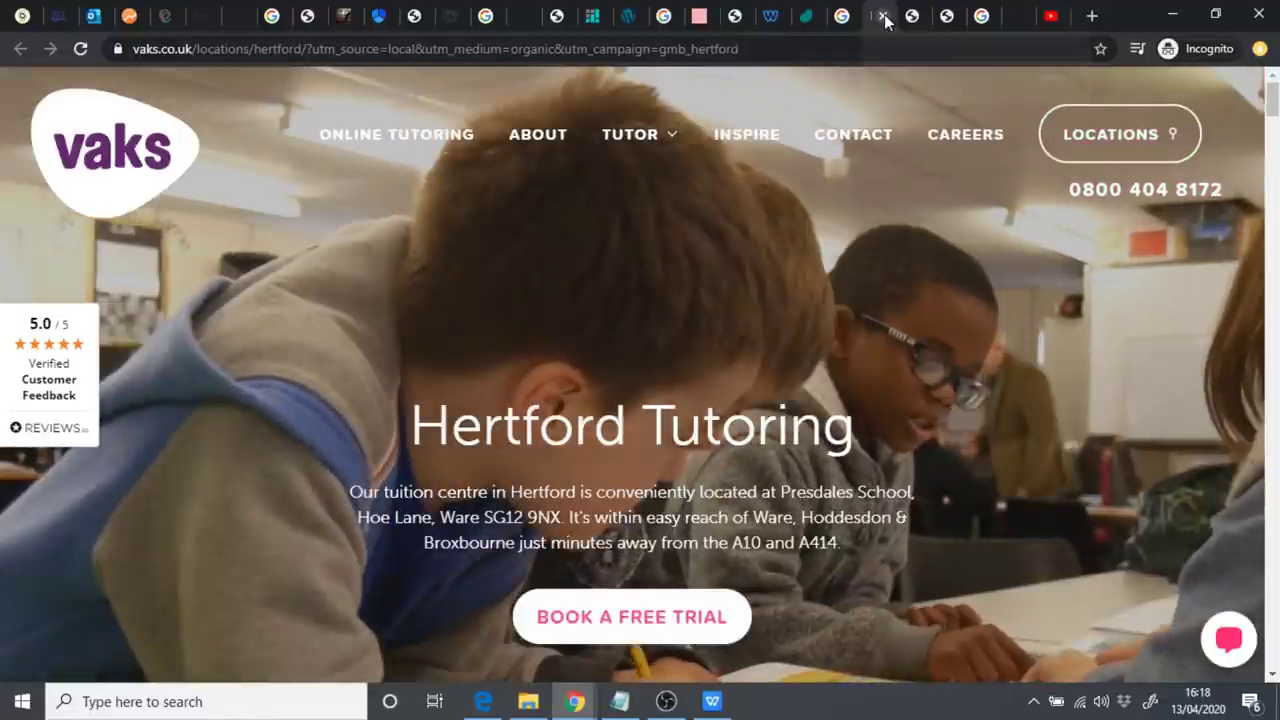
# - Close the VAKs tab and one of the two Hitchin Maths Tutor tabs
pyautogui.click(882, 16)
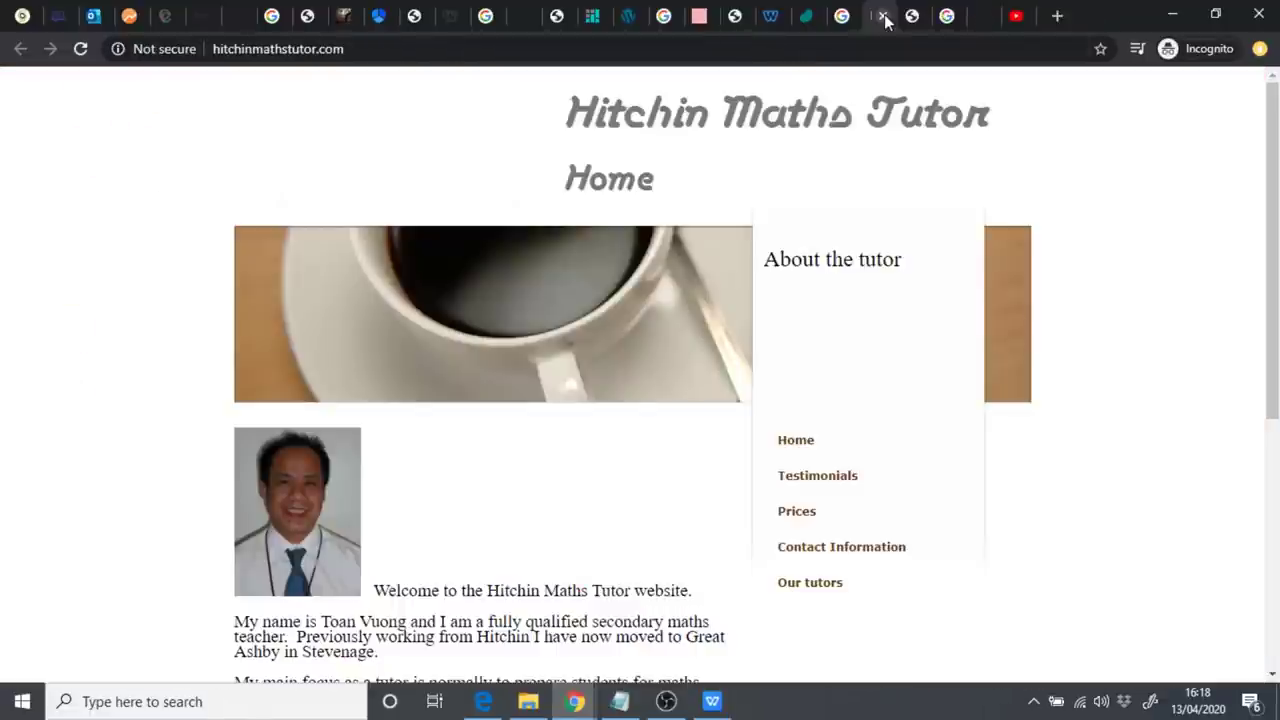
pyautogui.click(880, 17)
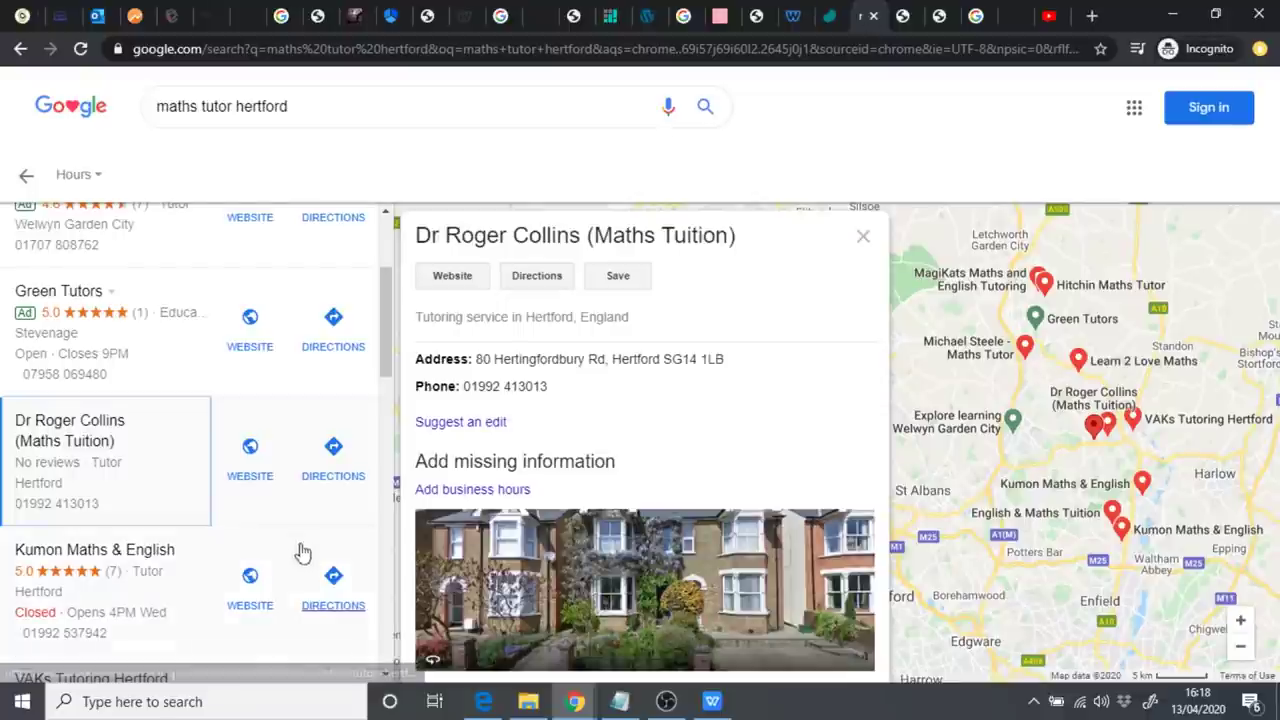
pyautogui.scroll(-6, 378, 375)
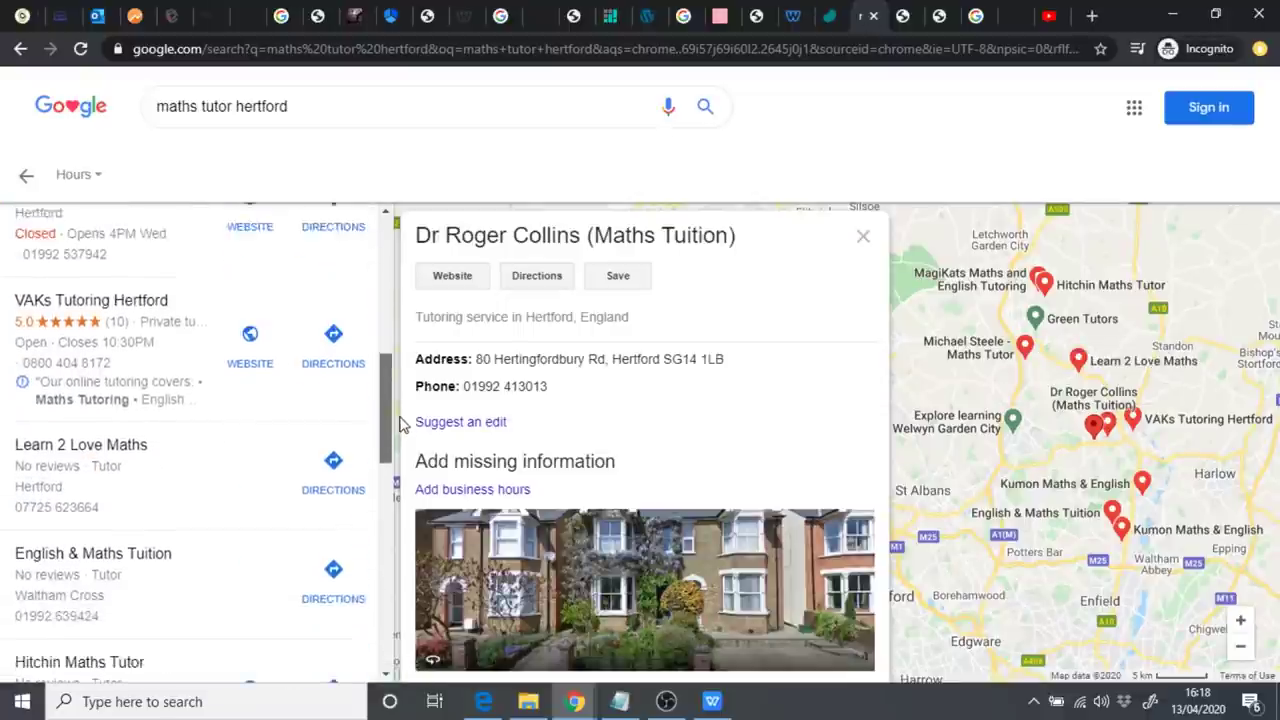
pyautogui.scroll(-1, 118, 475)
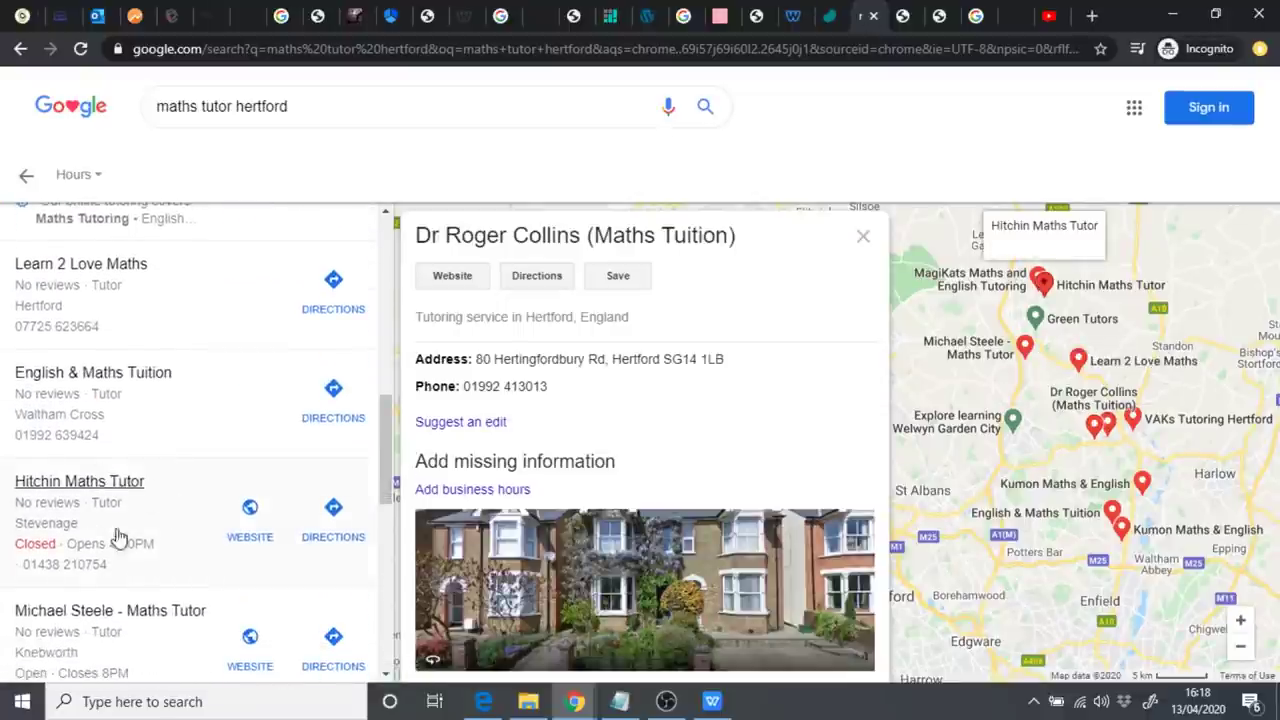
# - Browse the Hitchin Maths Tutor site and open its Prices page showing £25 and £30 hourly rates
pyautogui.click(899, 18)
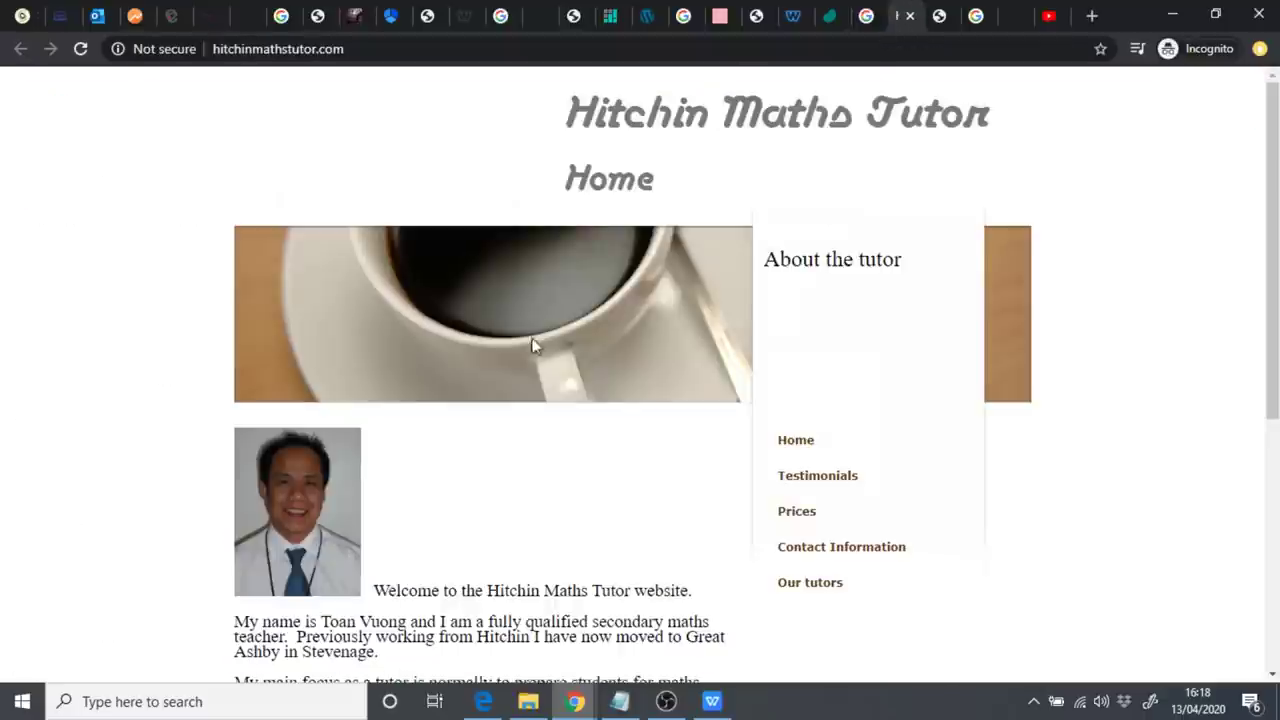
pyautogui.scroll(-5, 741, 381)
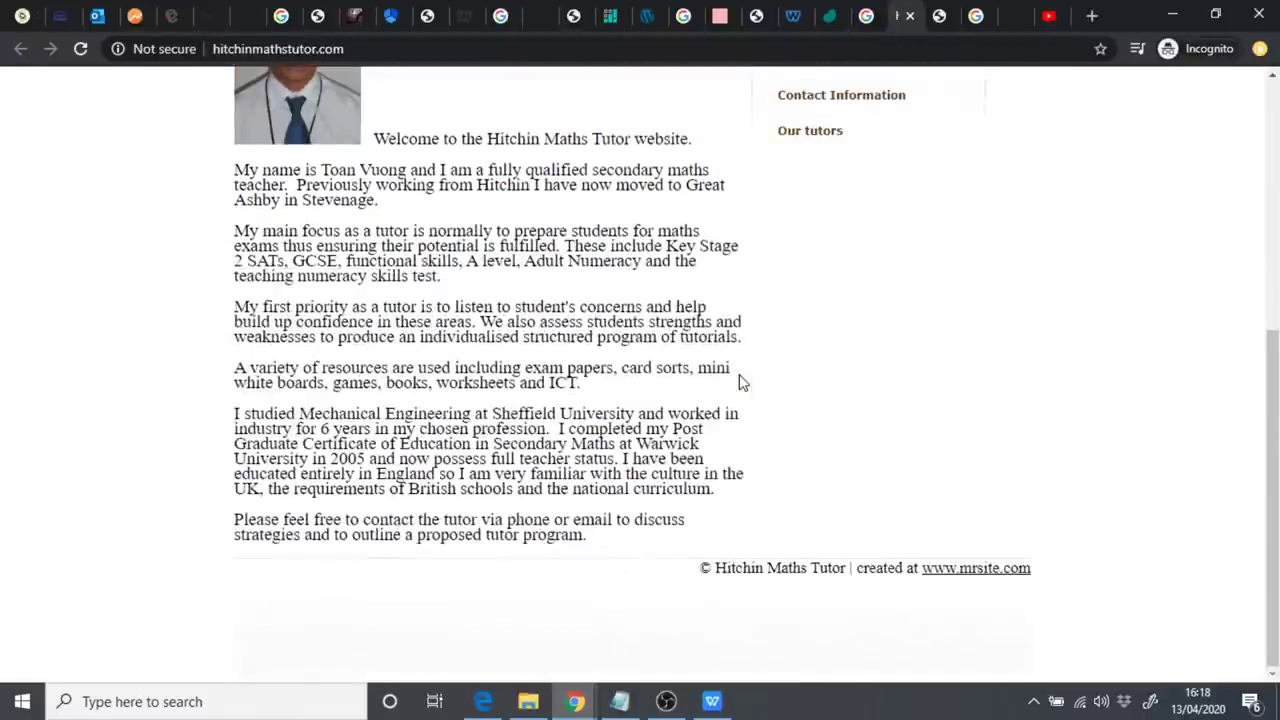
pyautogui.scroll(5, 741, 381)
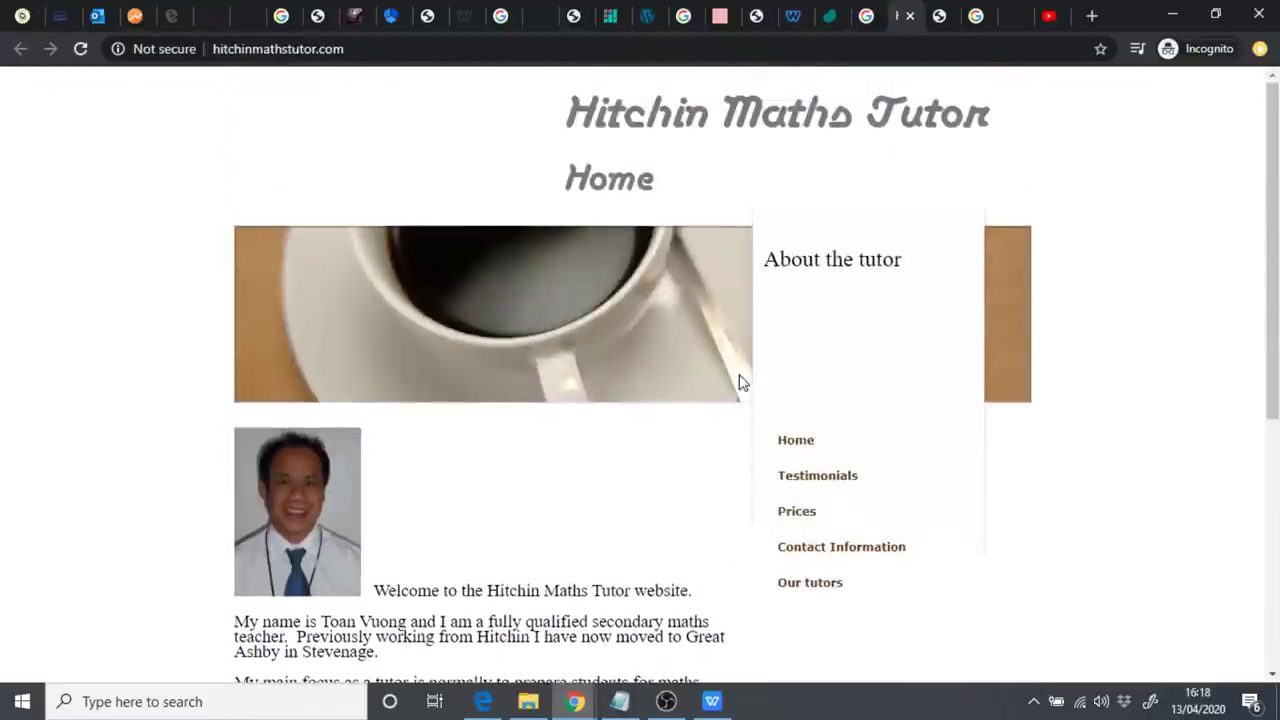
pyautogui.scroll(-1, 741, 381)
pyautogui.scroll(-3, 741, 381)
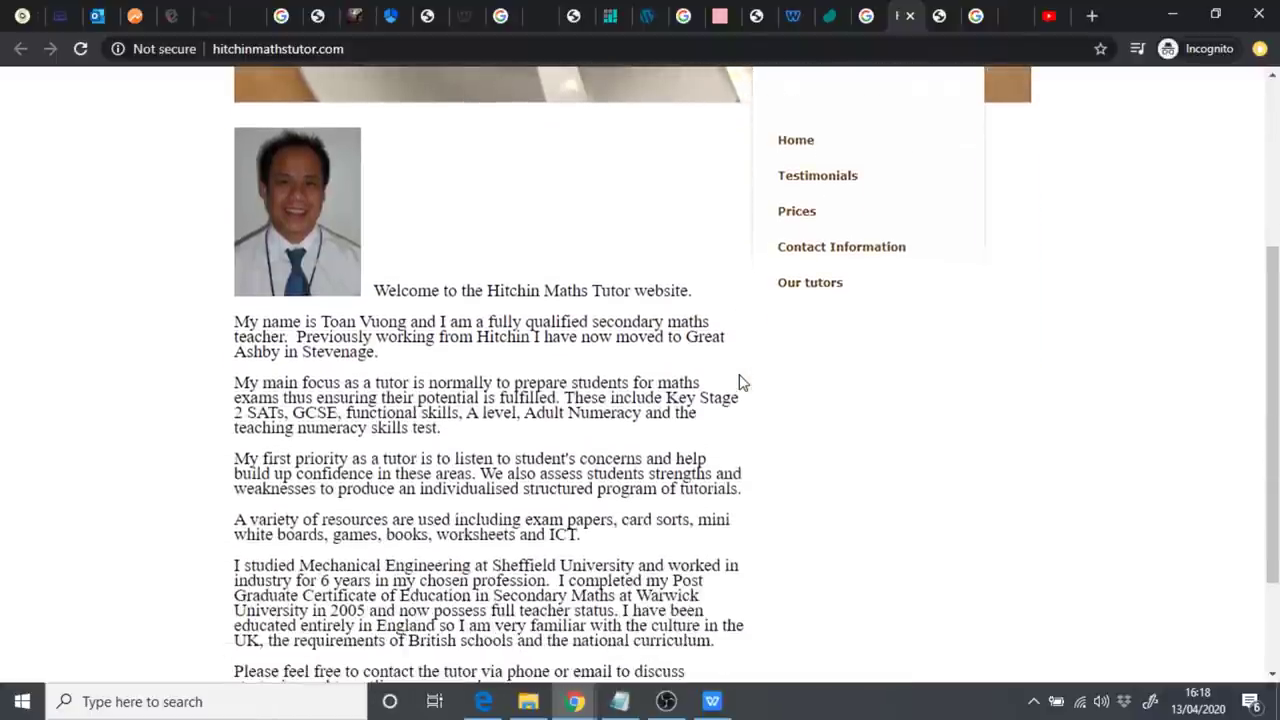
pyautogui.scroll(3, 741, 381)
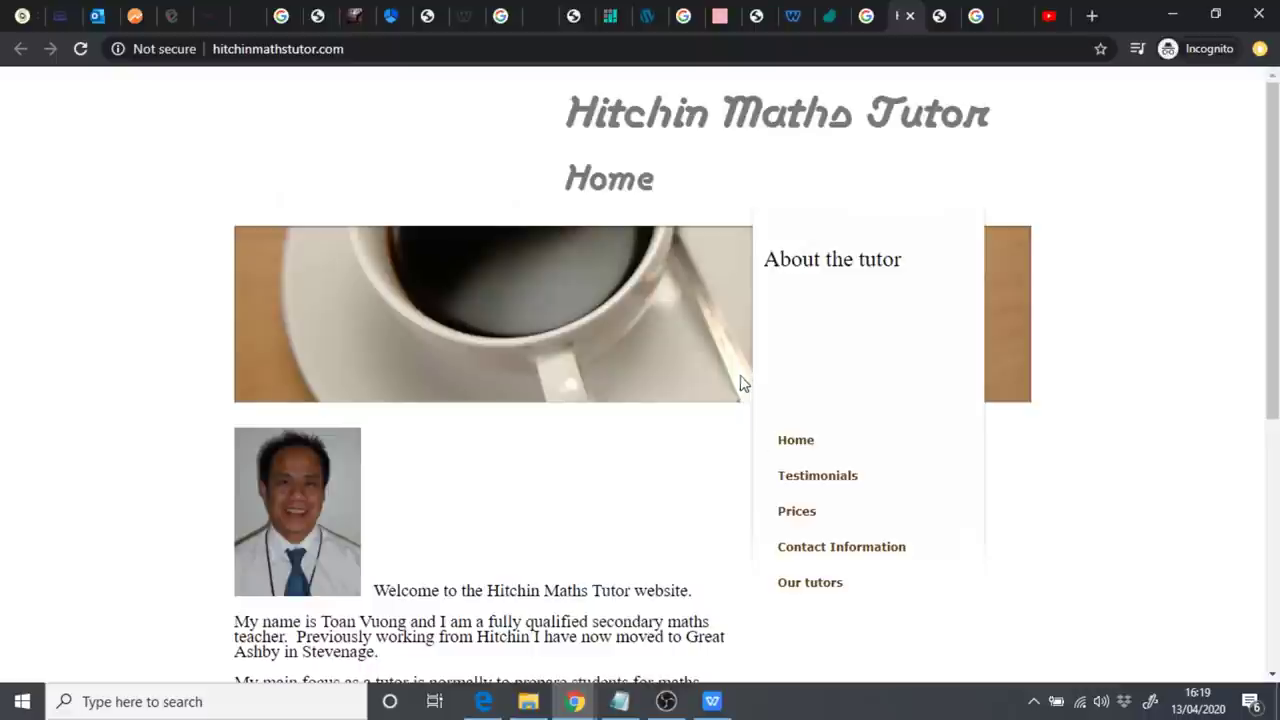
pyautogui.click(800, 510)
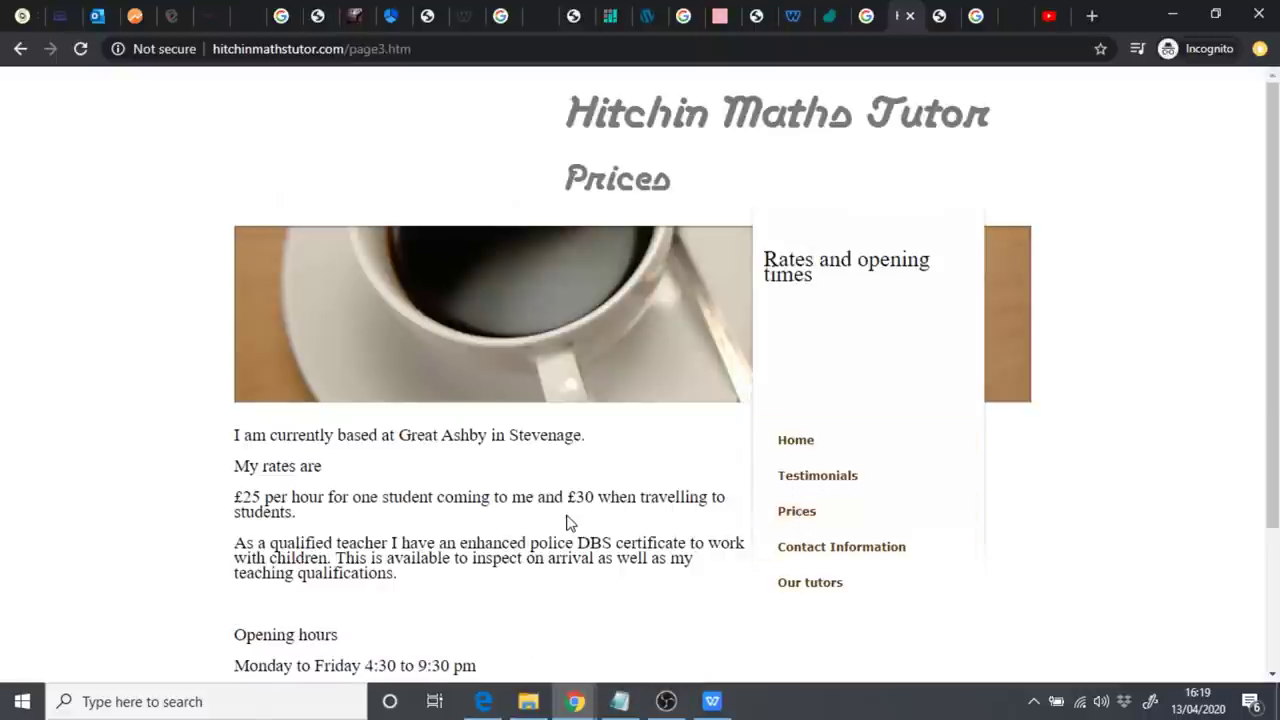
pyautogui.scroll(-1, 570, 518)
pyautogui.scroll(-2, 570, 518)
pyautogui.scroll(1, 566, 523)
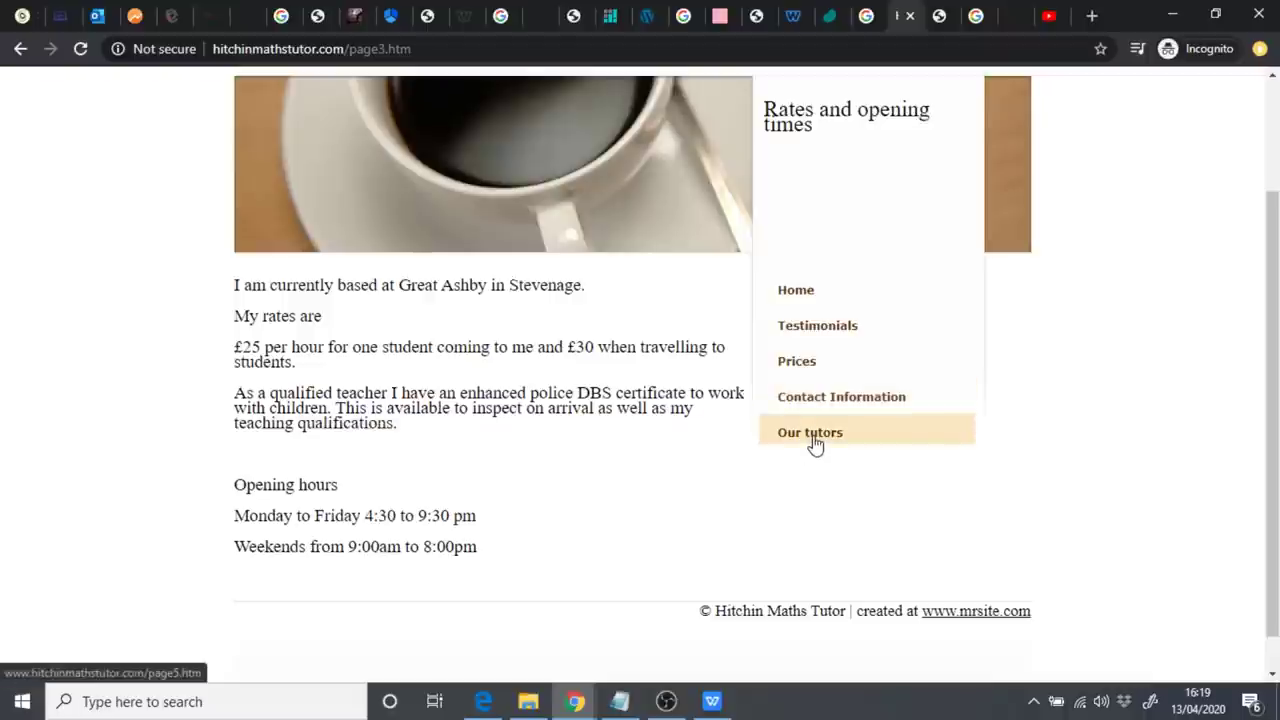
pyautogui.scroll(3, 814, 443)
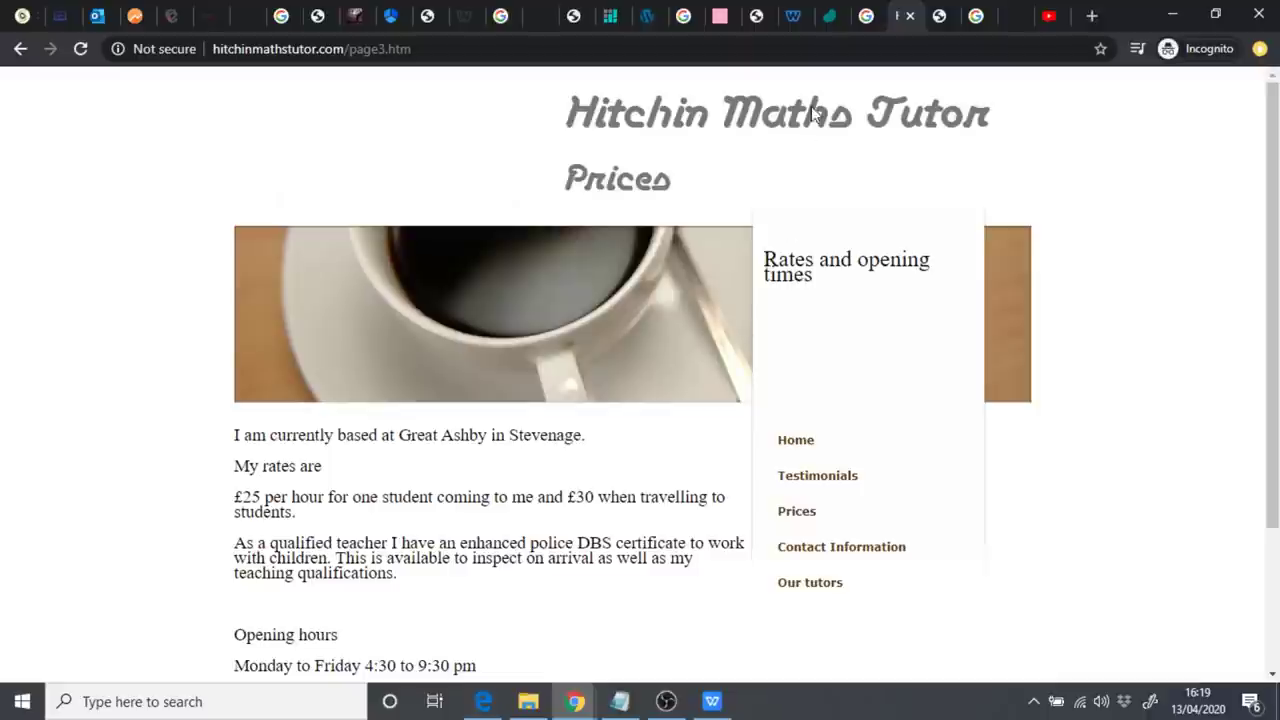
# - Back in the maths tutor Hertford results, pick the Knebworth maths tutor from the map list
pyautogui.click(866, 16)
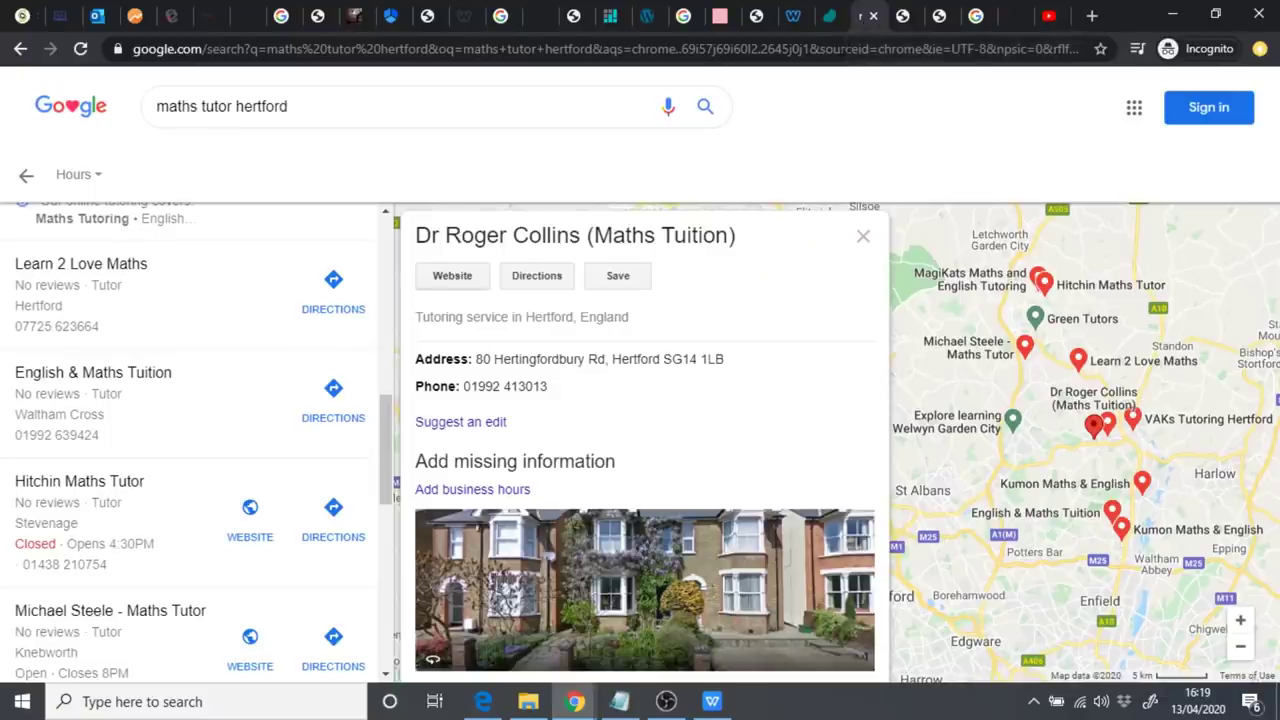
pyautogui.click(938, 16)
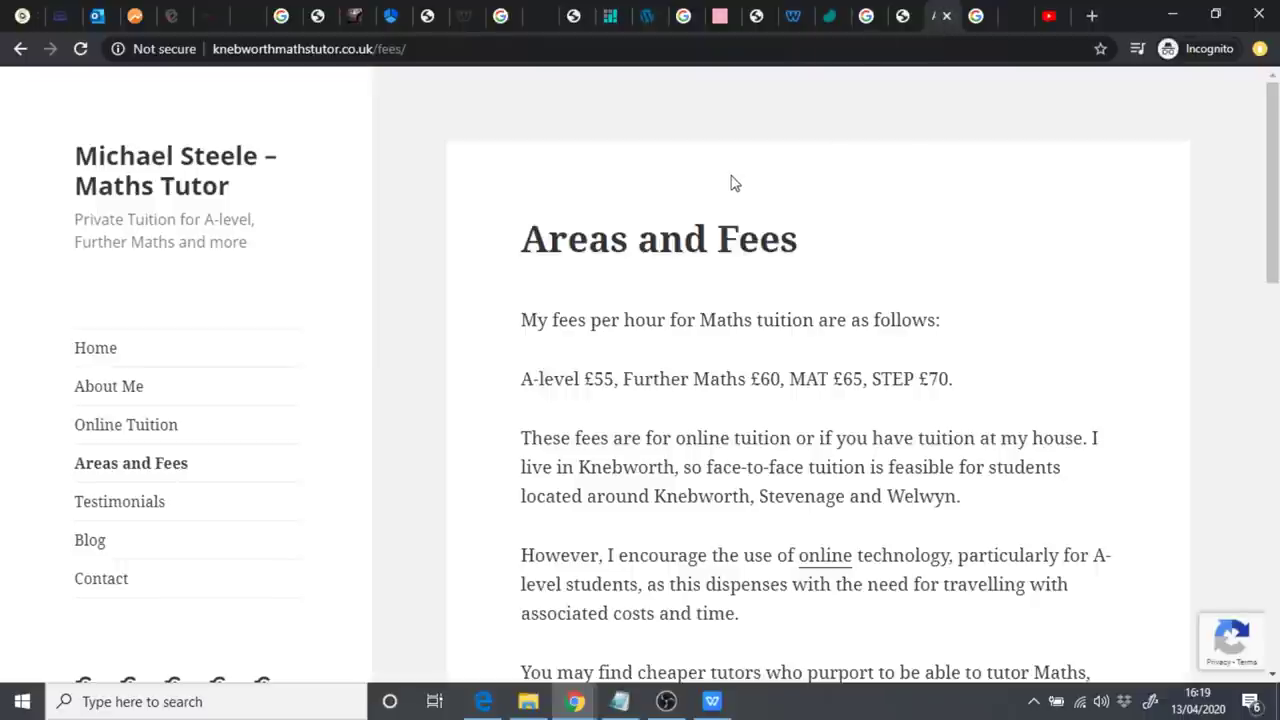
pyautogui.click(868, 20)
pyautogui.moveTo(383, 455); pyautogui.dragTo(400, 487)
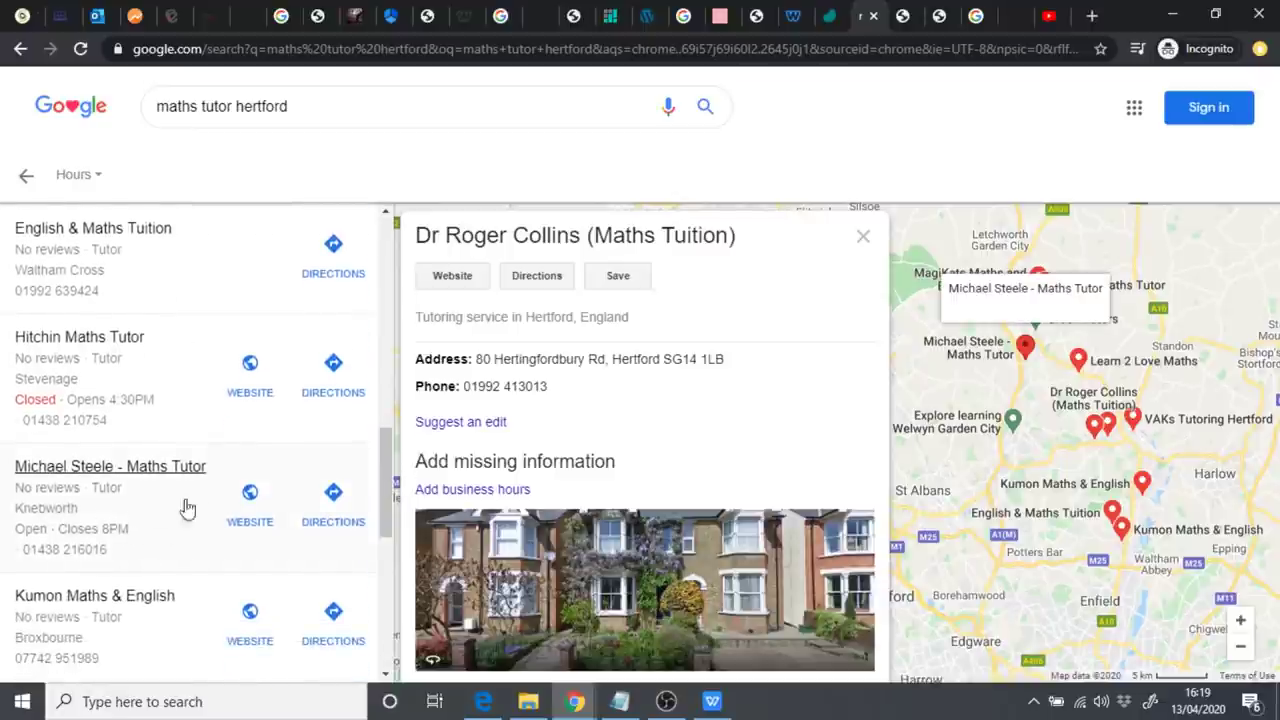
pyautogui.click(173, 519)
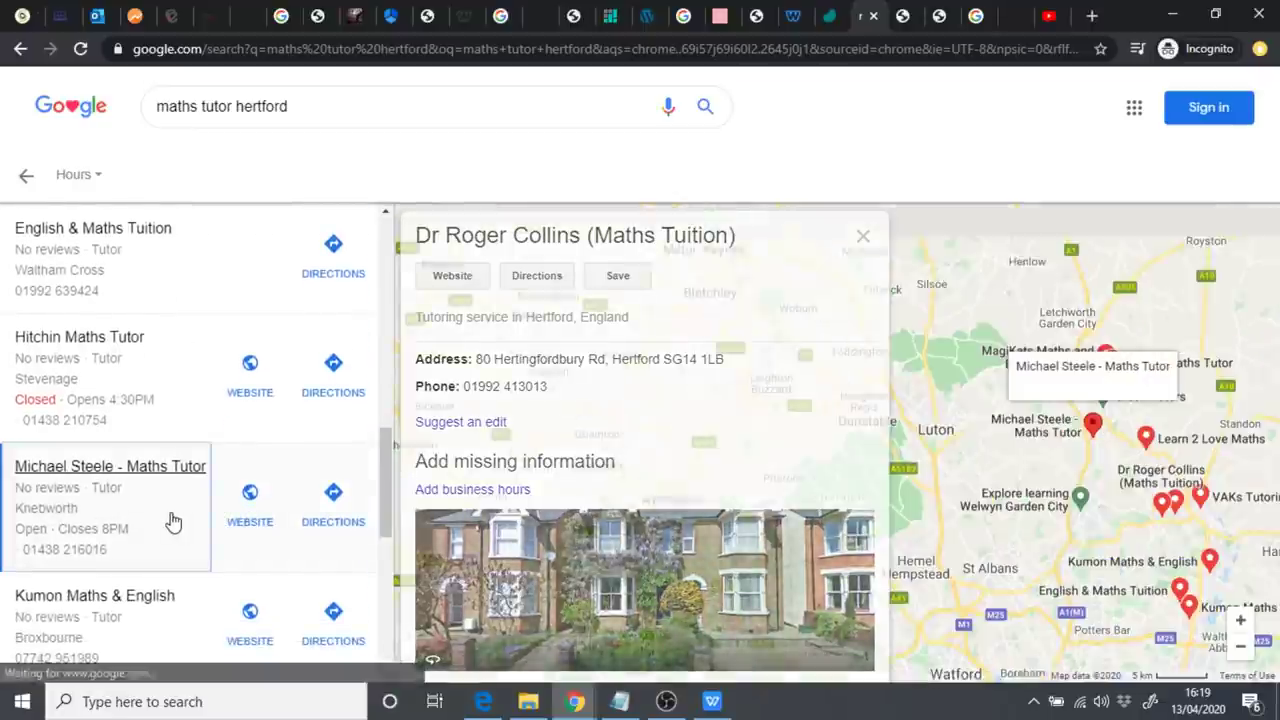
# - On the Knebworth tutor's website, review the Areas and Fees page with hourly fees £55 to £70
pyautogui.click(940, 28)
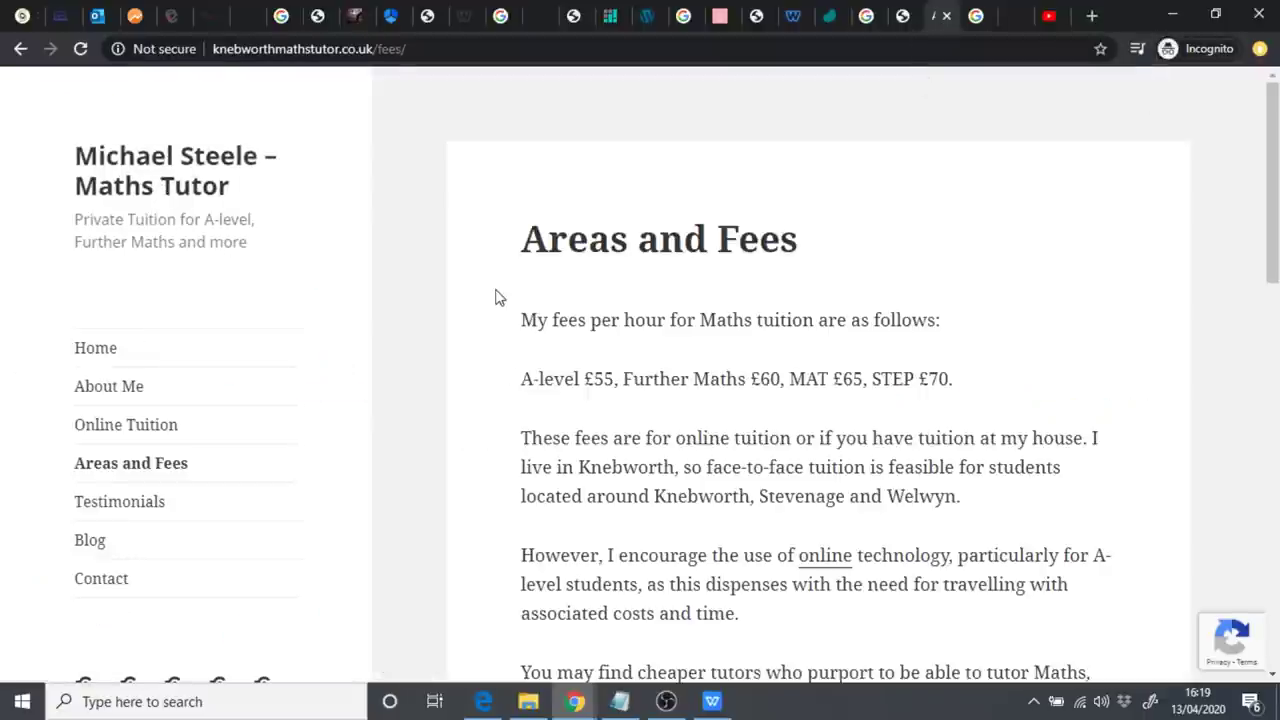
pyautogui.moveTo(1272, 180); pyautogui.dragTo(1272, 564)
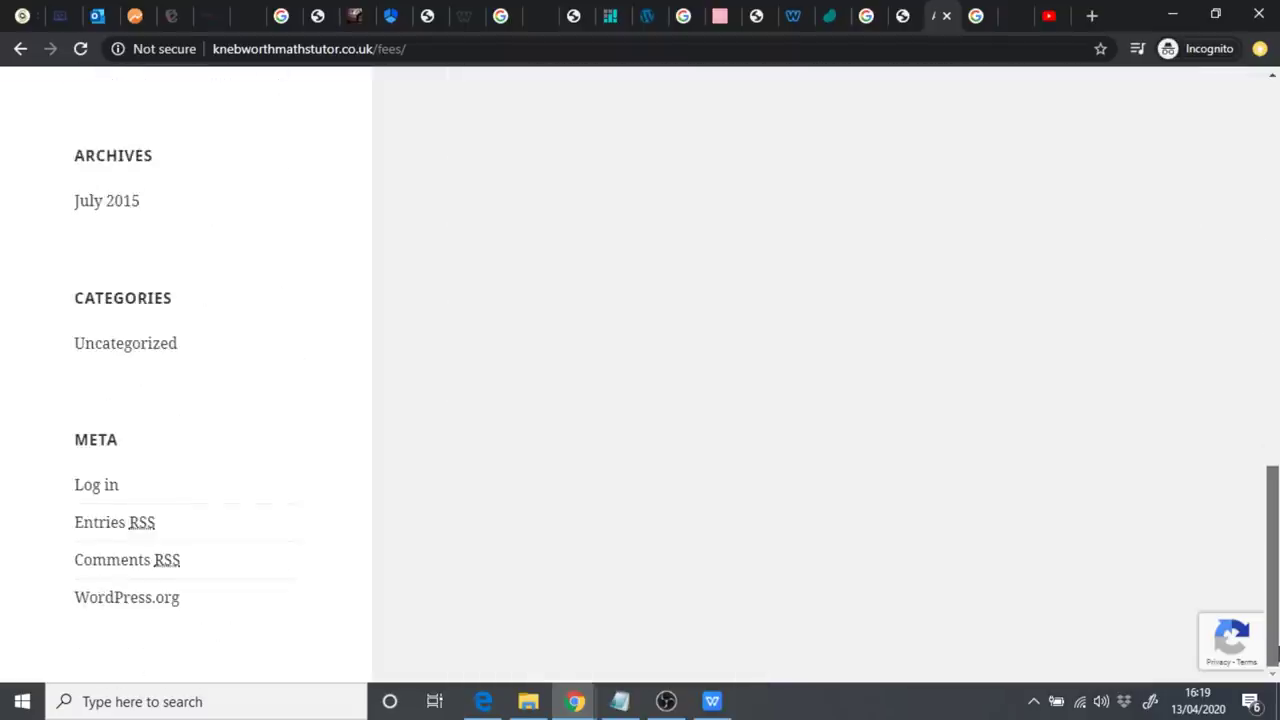
pyautogui.moveTo(1276, 652); pyautogui.dragTo(1274, 190)
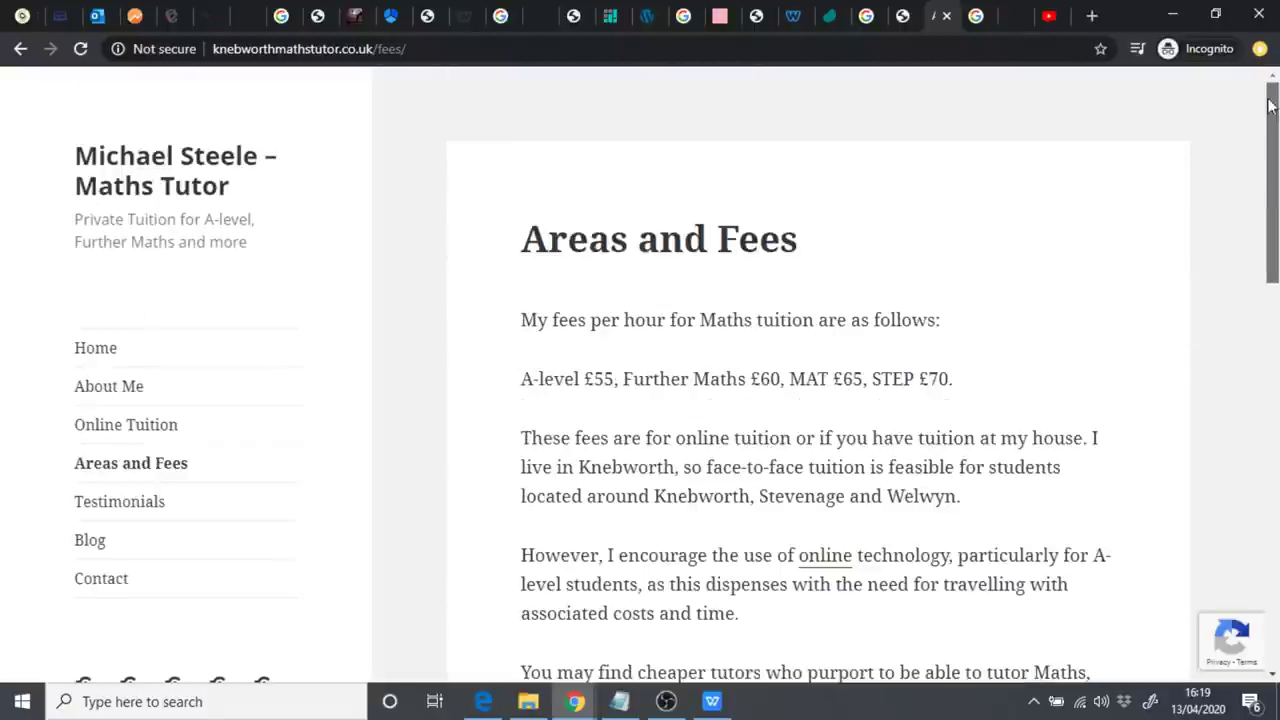
pyautogui.click(287, 457)
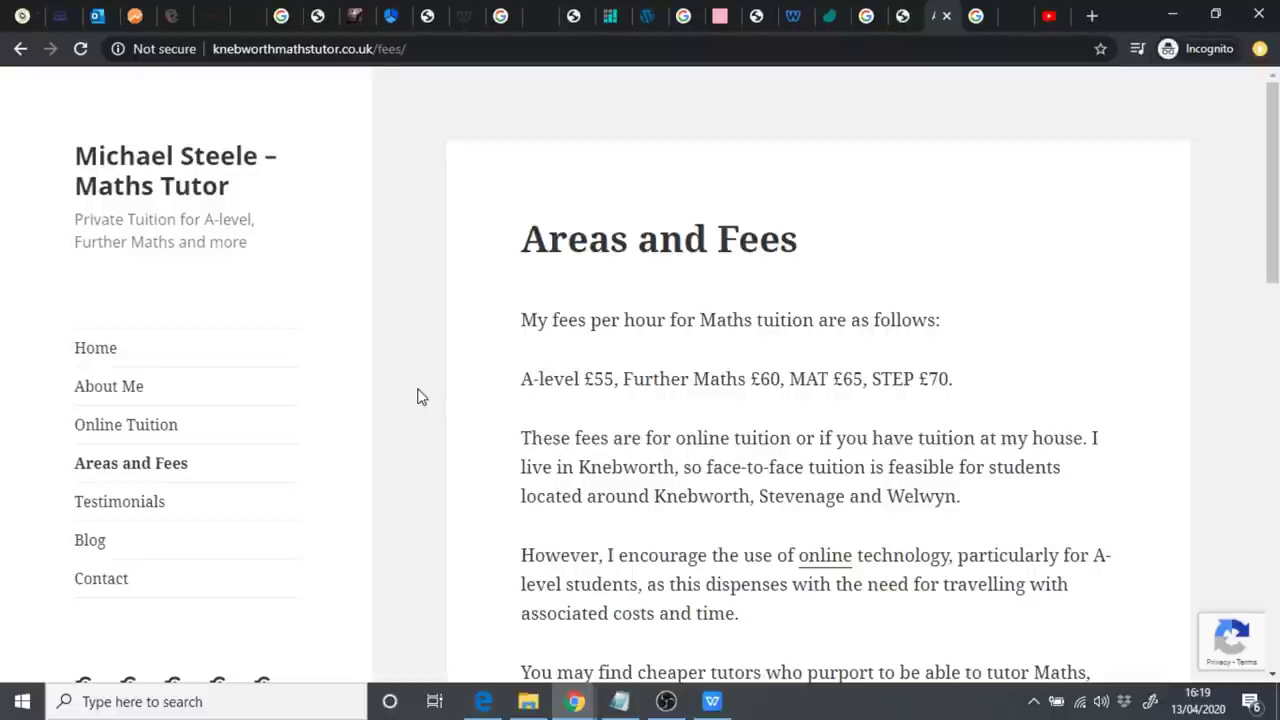
pyautogui.scroll(-1, 418, 395)
pyautogui.scroll(1, 418, 395)
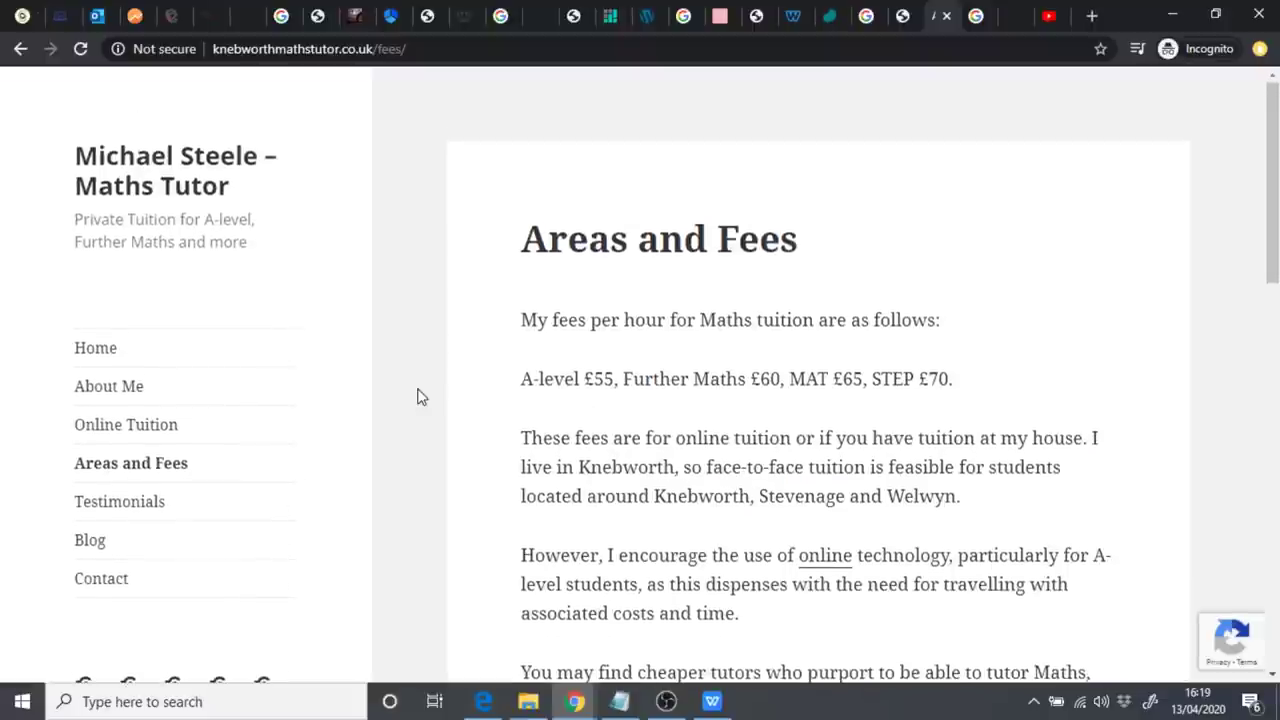
pyautogui.scroll(-1, 640, 381)
pyautogui.scroll(-1, 640, 381)
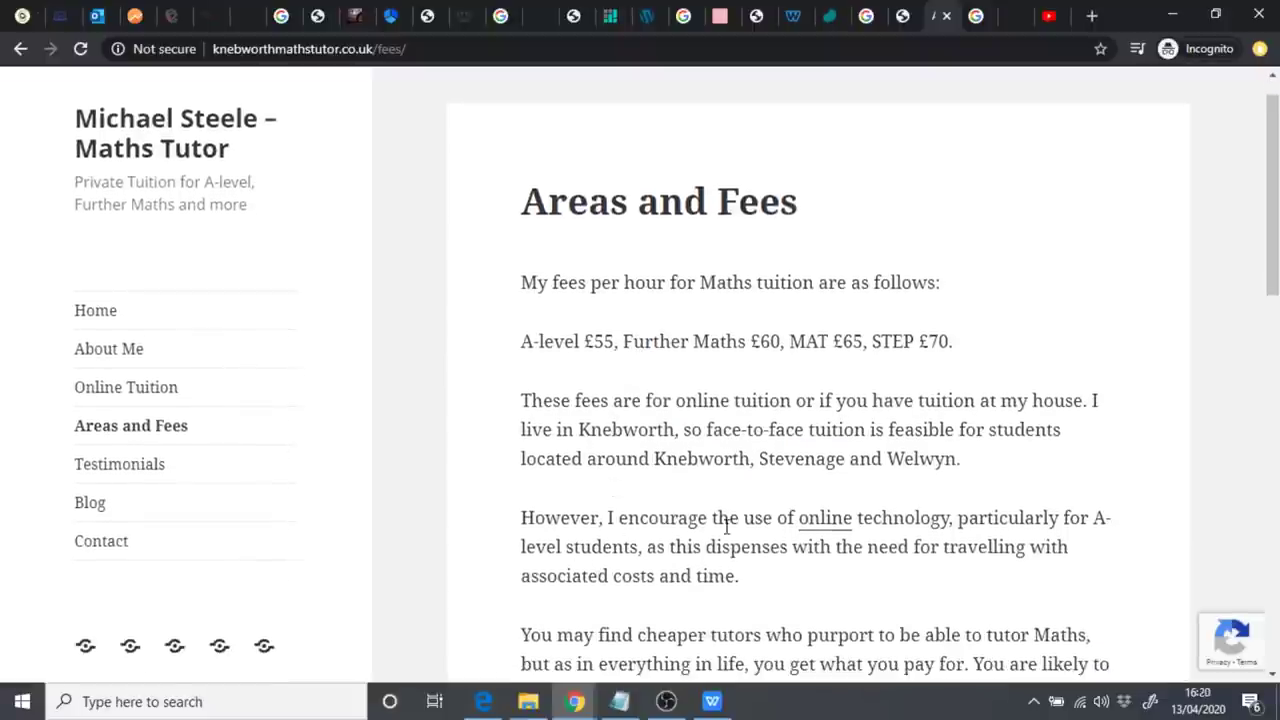
# - Return to the knebworthmathstutor.co.uk Home page and scroll through it
pyautogui.click(163, 149)
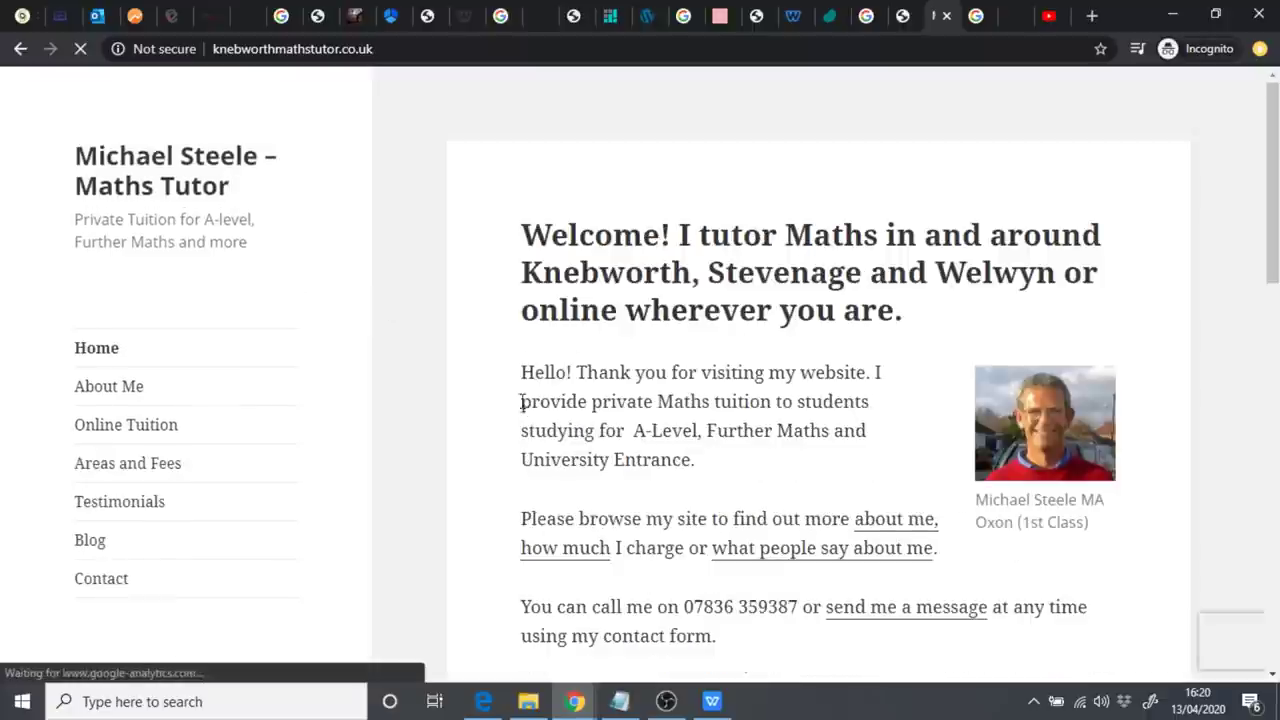
pyautogui.scroll(-1, 521, 402)
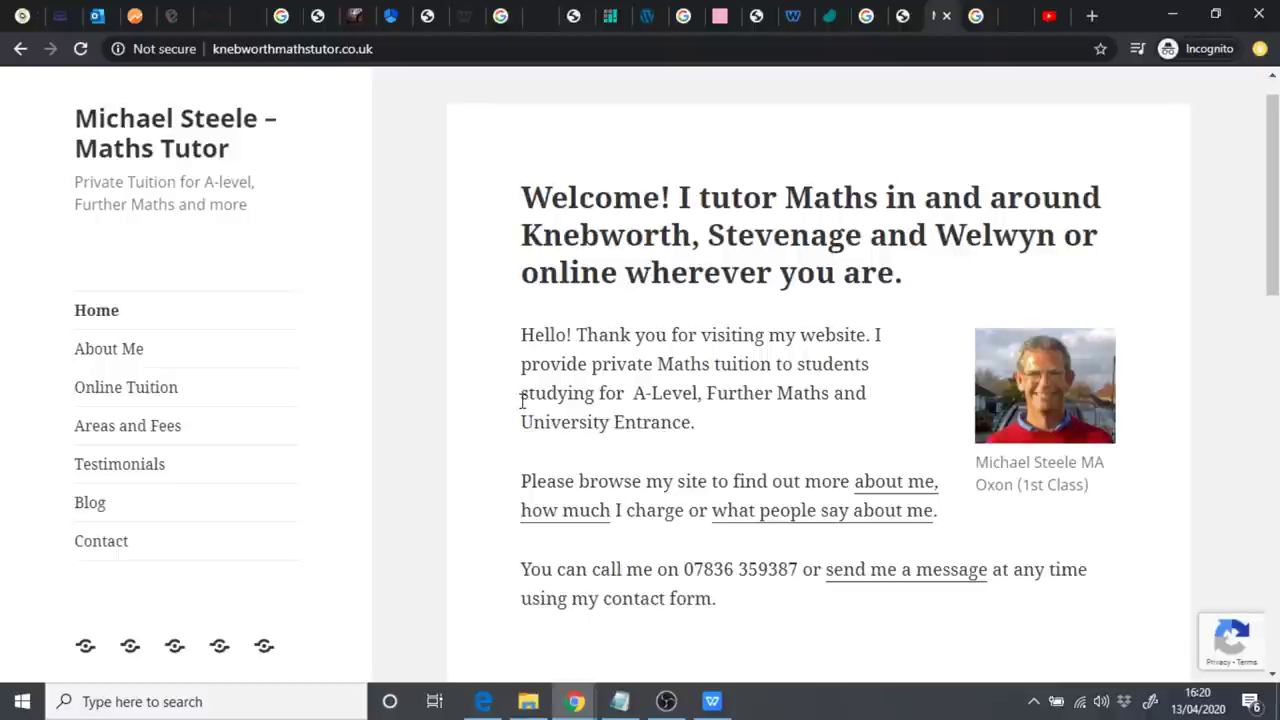
pyautogui.scroll(-12, 818, 400)
pyautogui.scroll(12, 818, 400)
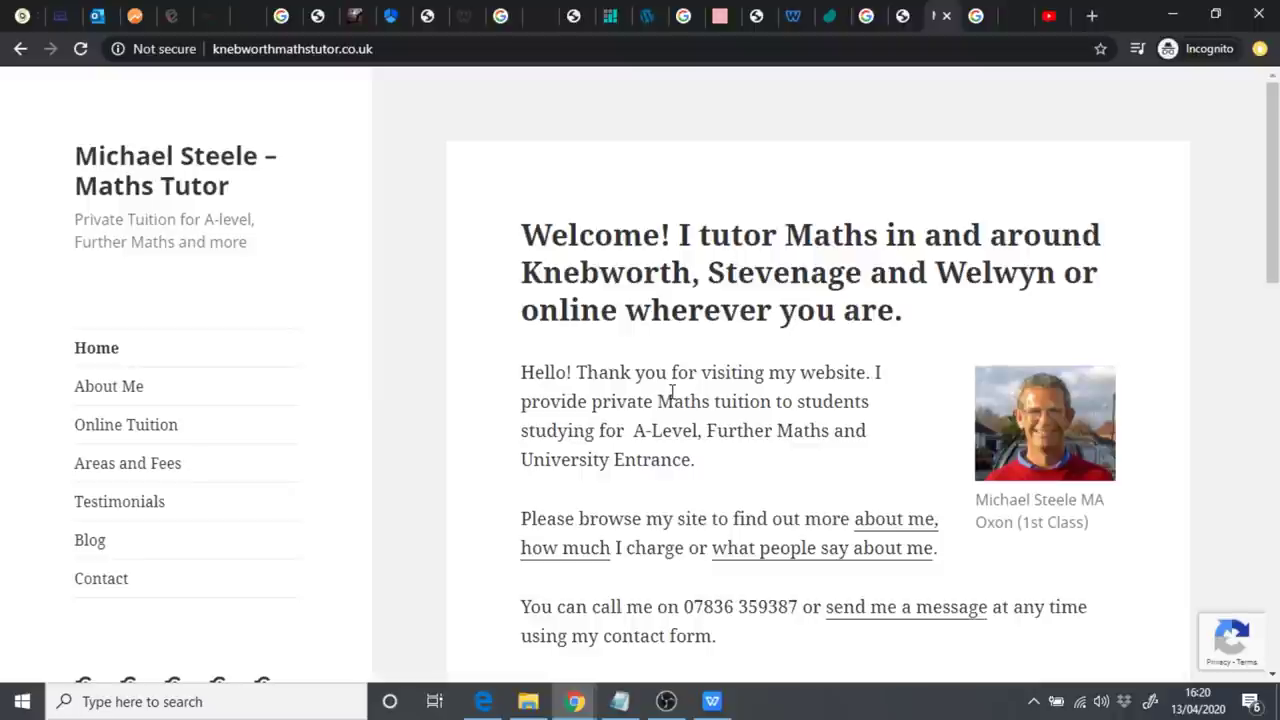
# - Switch to the 'guitar lessons hertford' search and inspect the query, leaving it unchanged
pyautogui.click(976, 17)
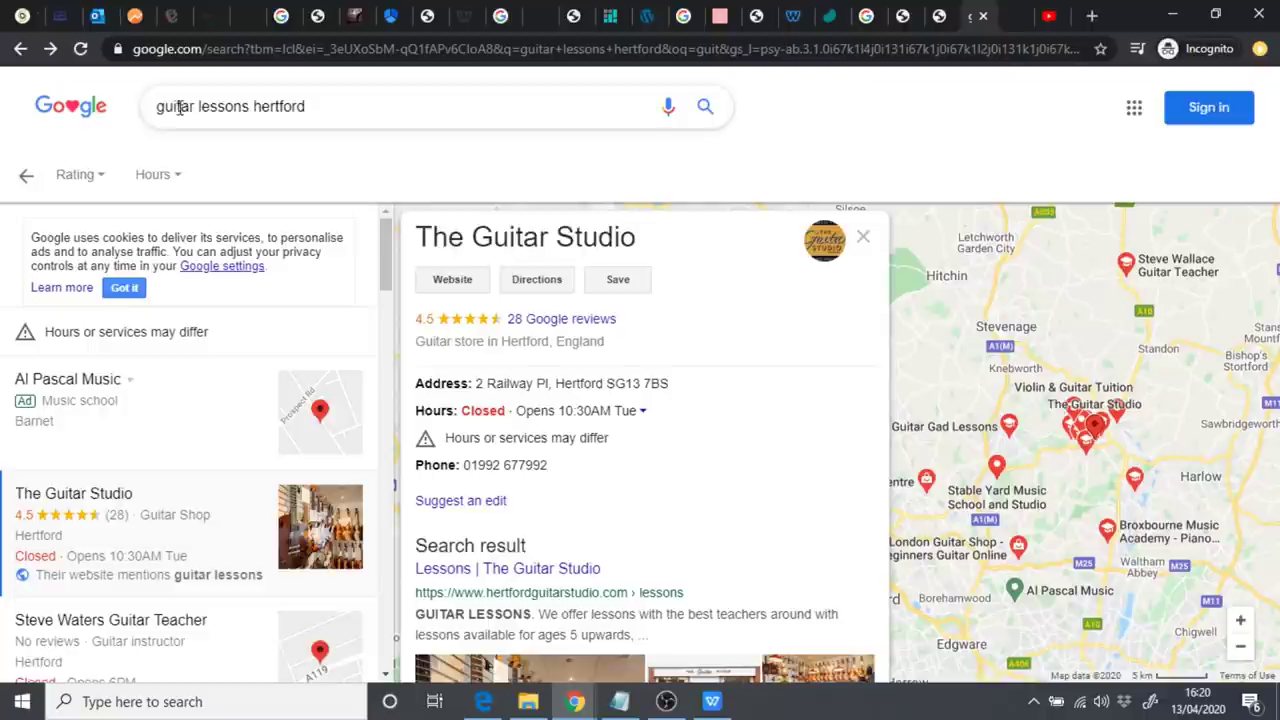
pyautogui.tripleClick(221, 108)
pyautogui.click(221, 108)
pyautogui.doubleClick(266, 110)
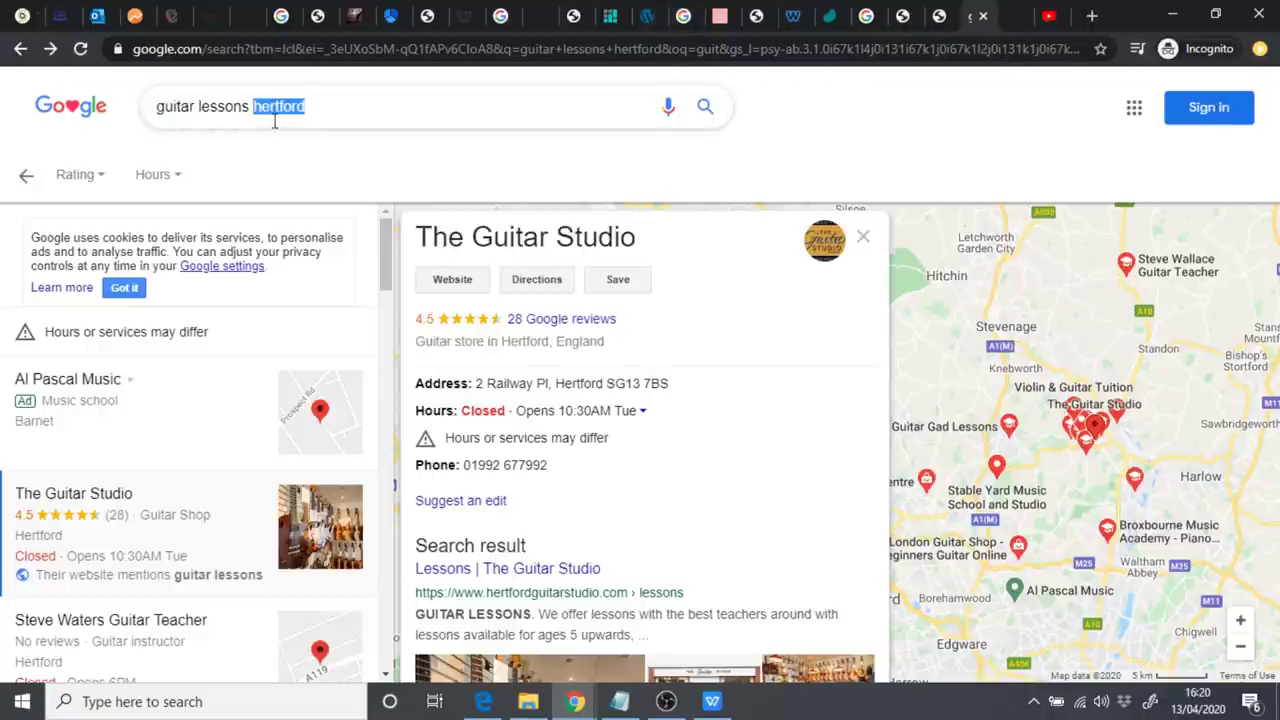
pyautogui.click(326, 149)
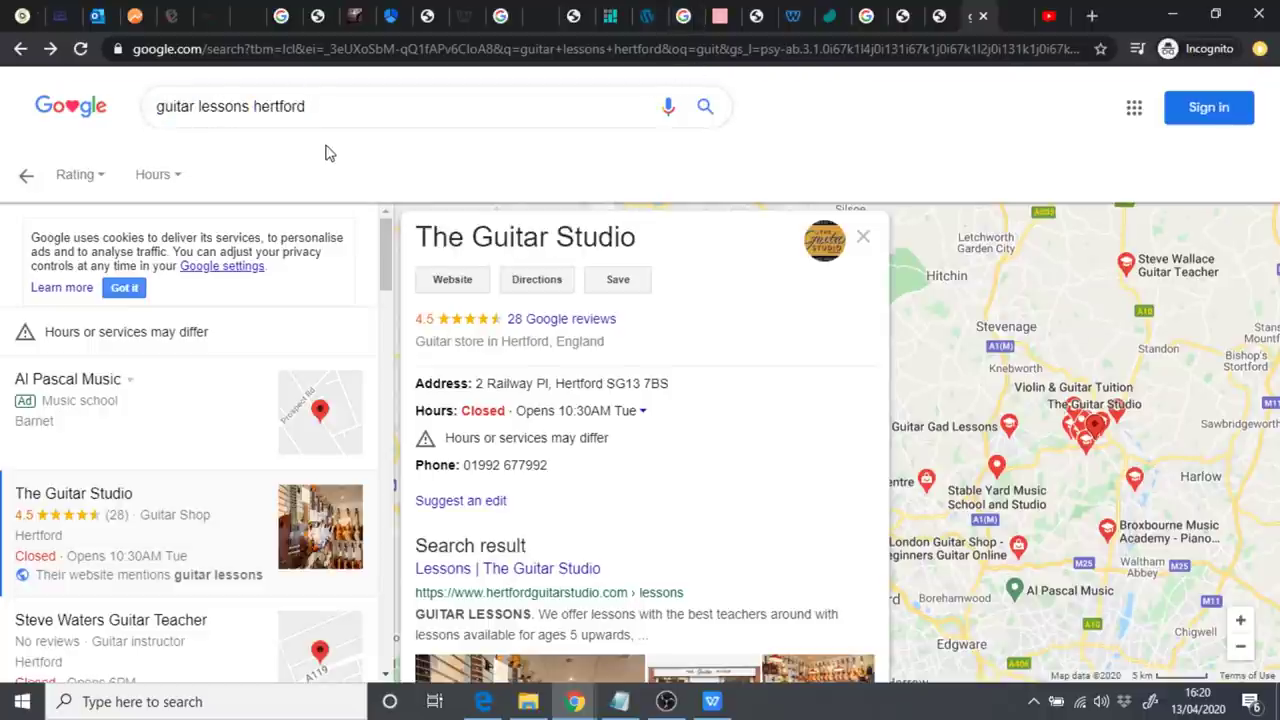
# - Scroll through The Guitar Studio website page
pyautogui.click(1012, 15)
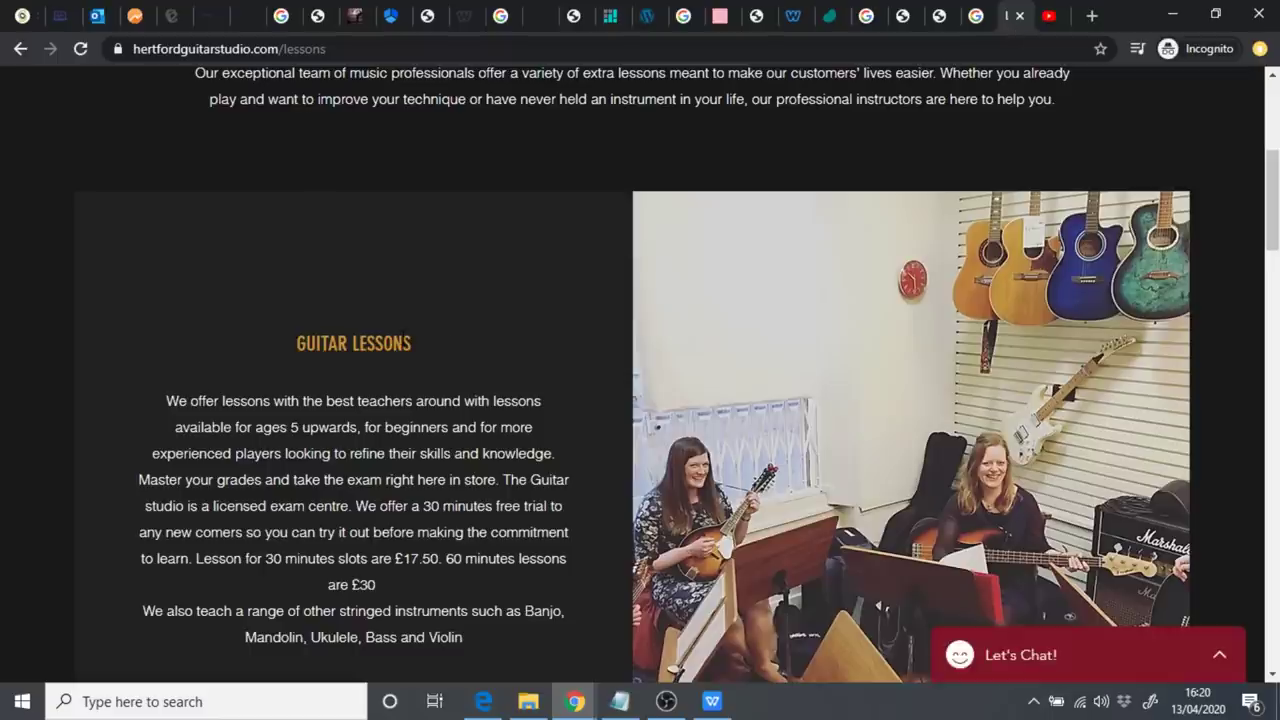
pyautogui.scroll(4, 1160, 303)
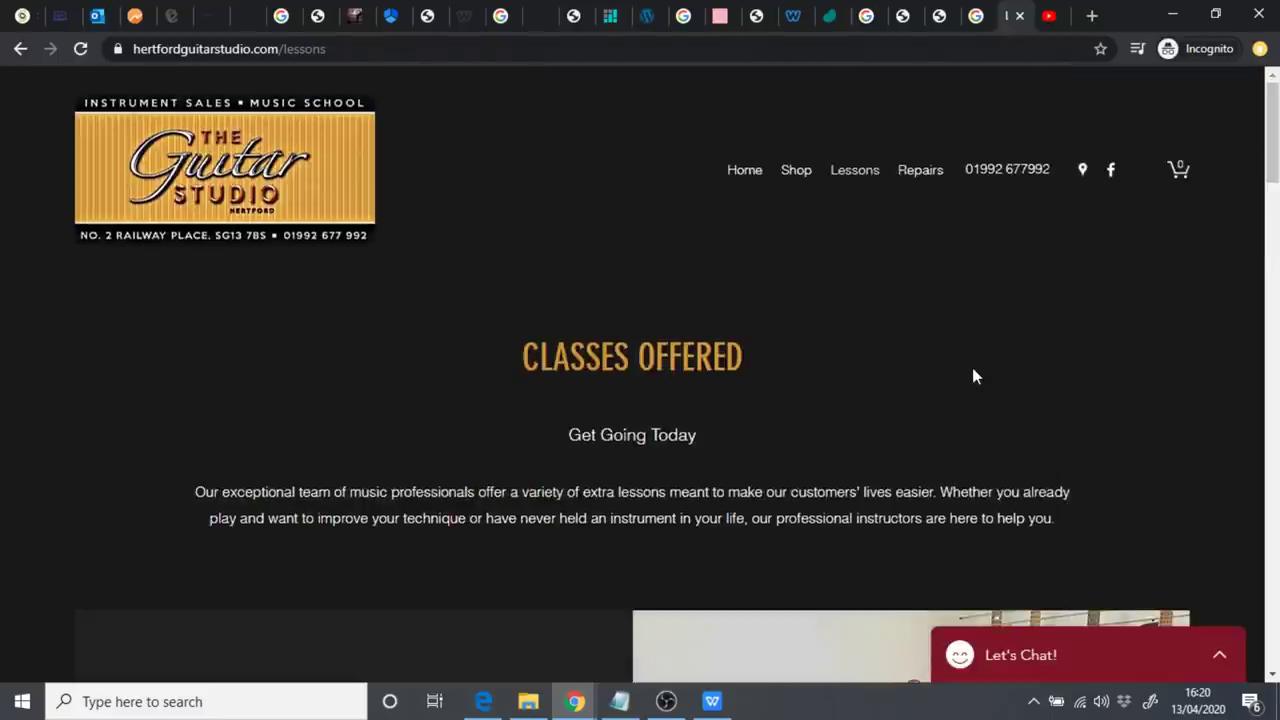
pyautogui.scroll(-1, 975, 376)
pyautogui.scroll(1, 975, 376)
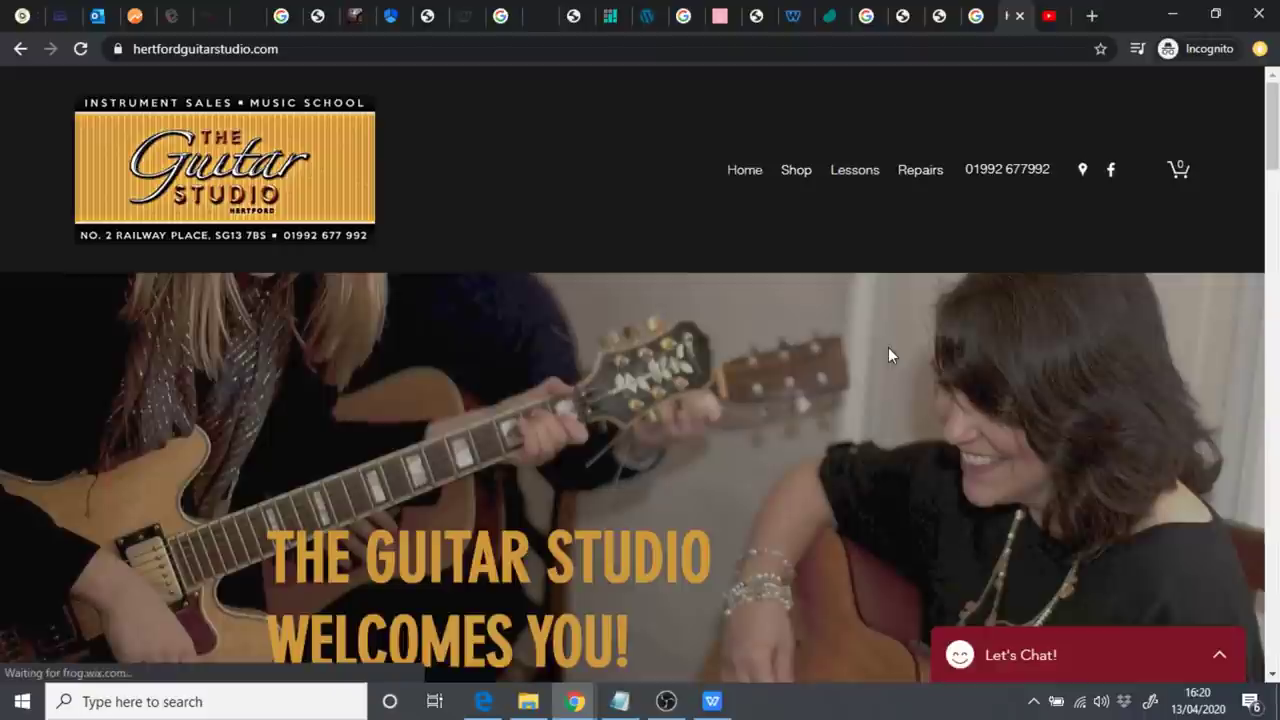
pyautogui.scroll(-10, 888, 349)
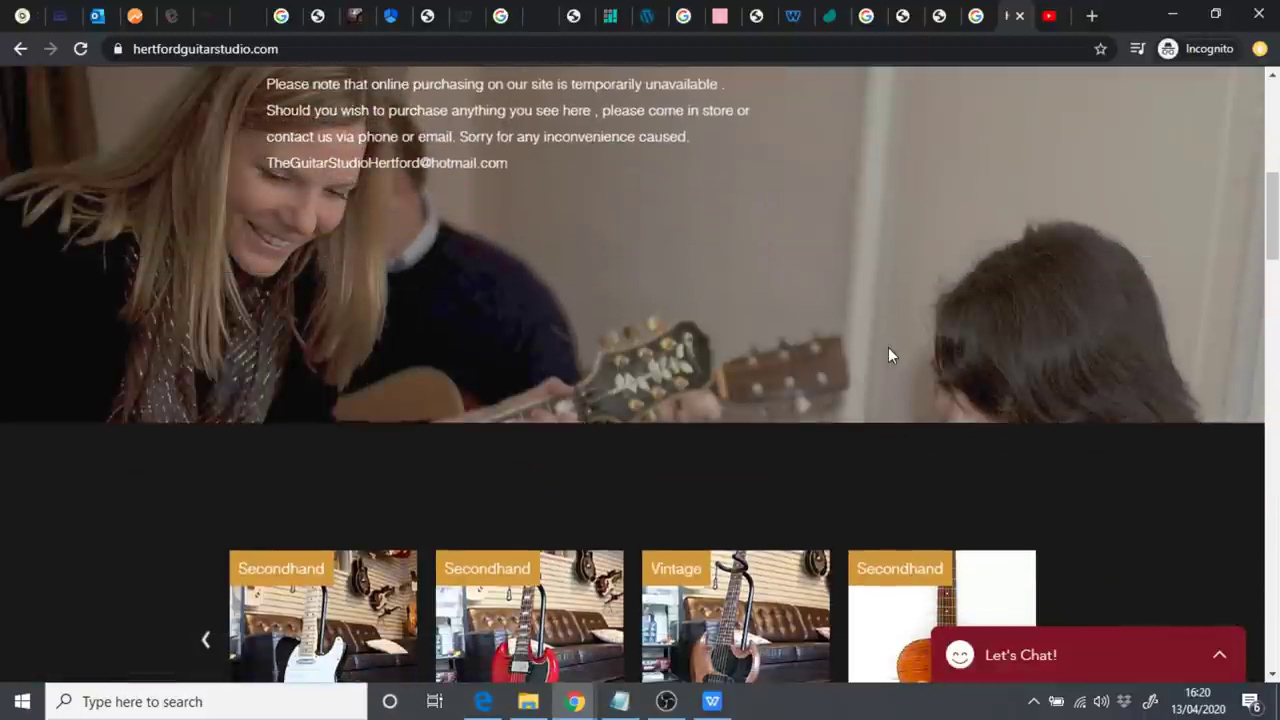
pyautogui.scroll(-5, 888, 357)
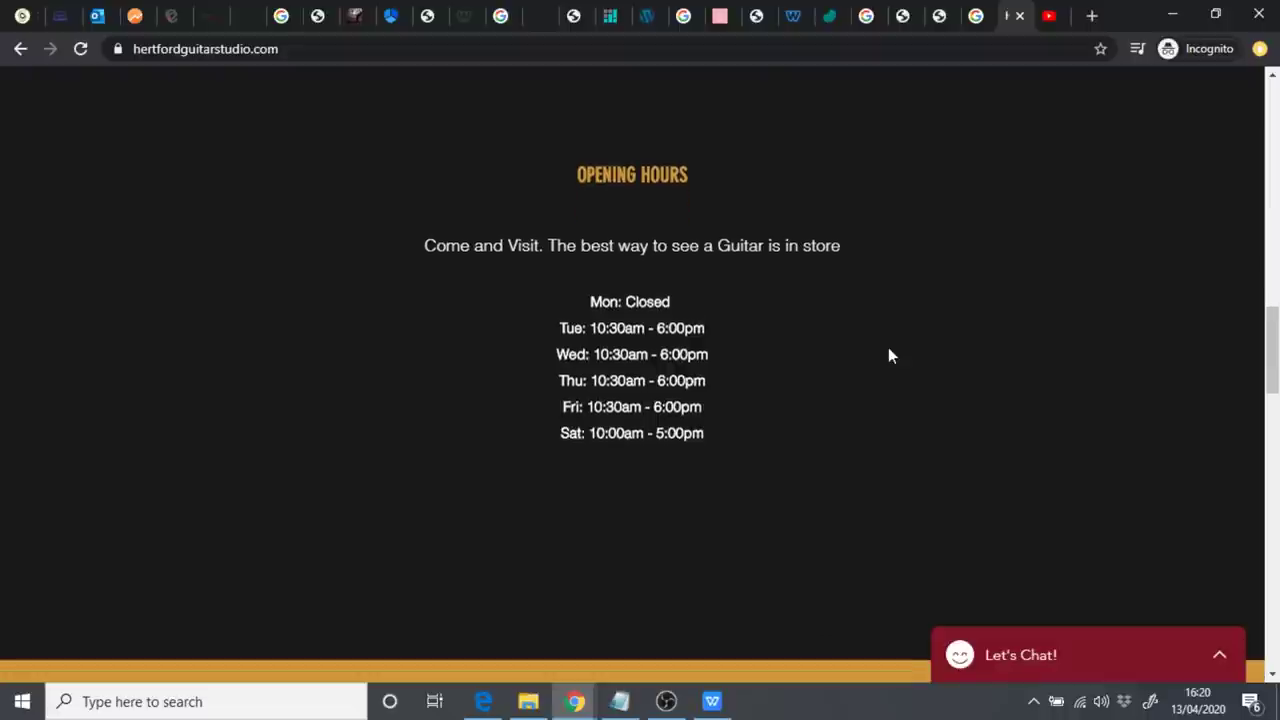
pyautogui.scroll(-5, 891, 356)
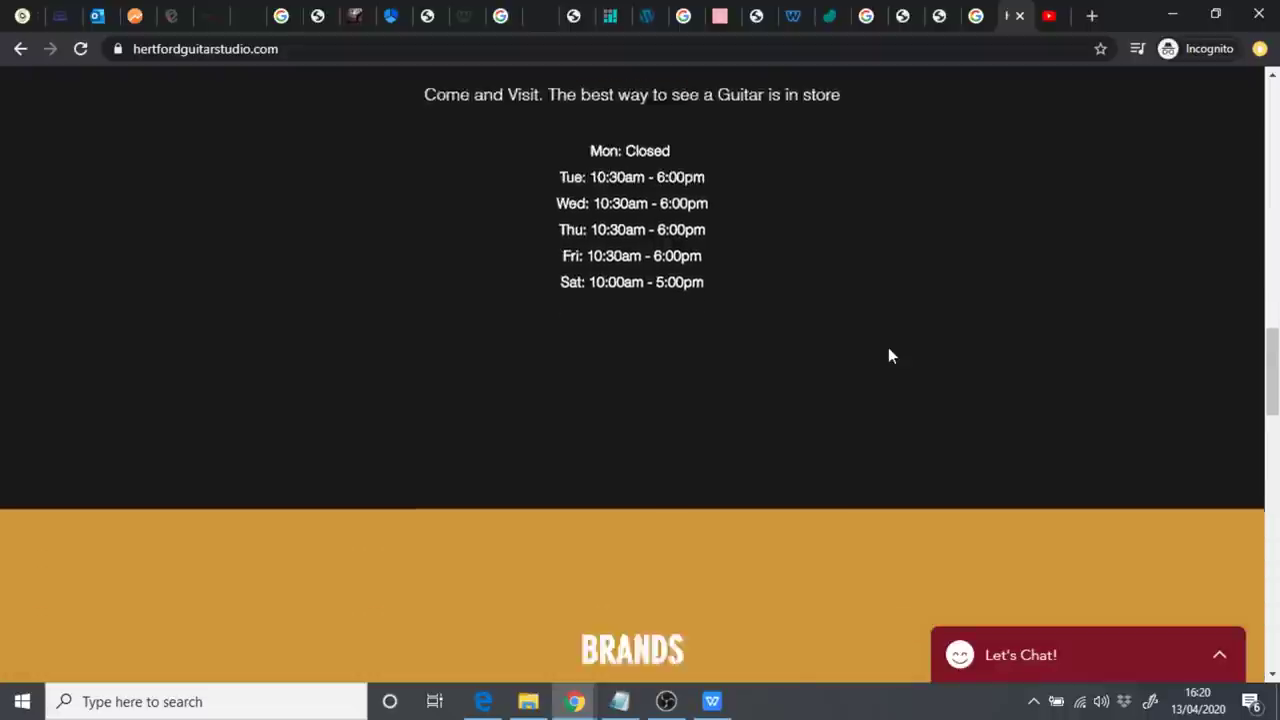
pyautogui.scroll(-8, 891, 356)
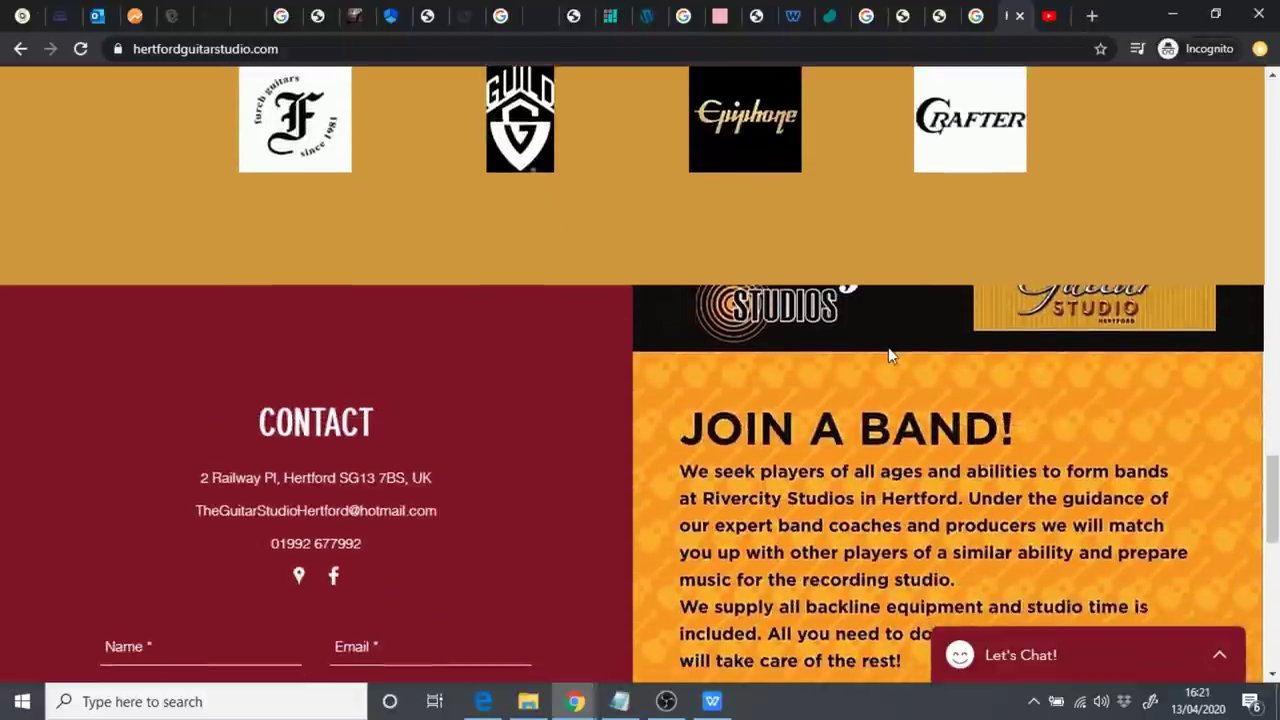
pyautogui.scroll(-7, 888, 350)
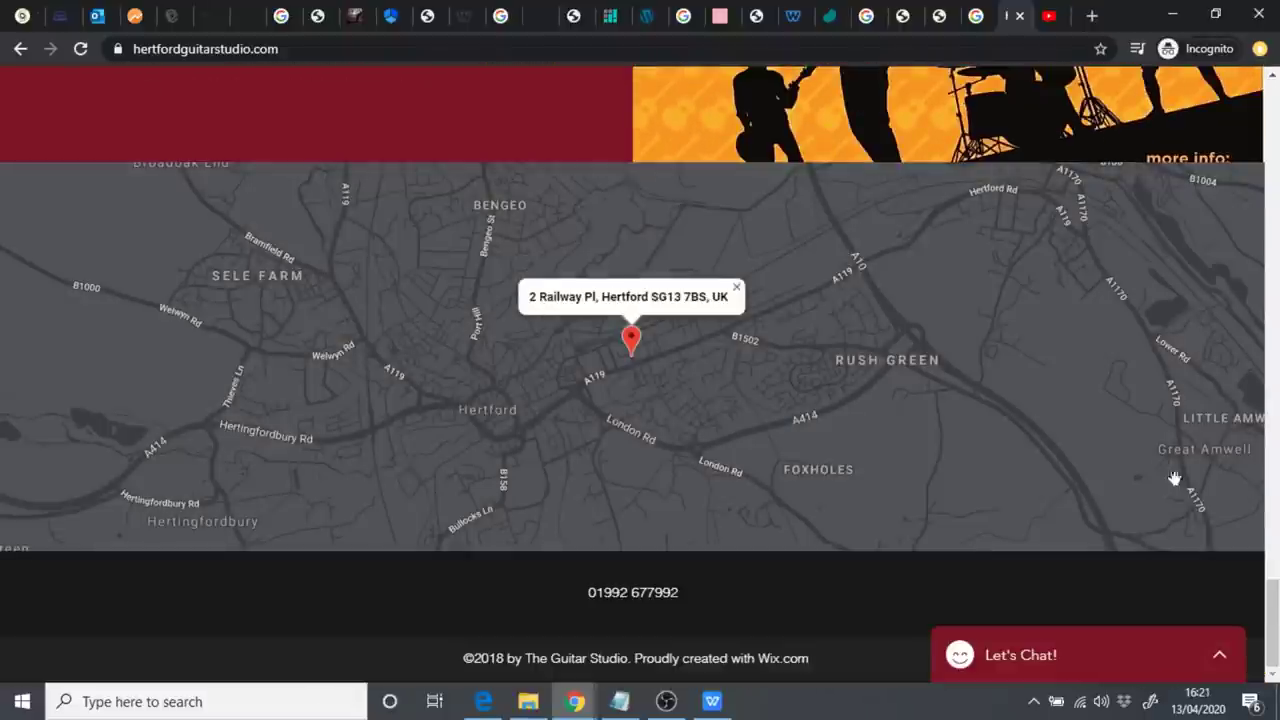
pyautogui.moveTo(1272, 620); pyautogui.dragTo(1273, 95)
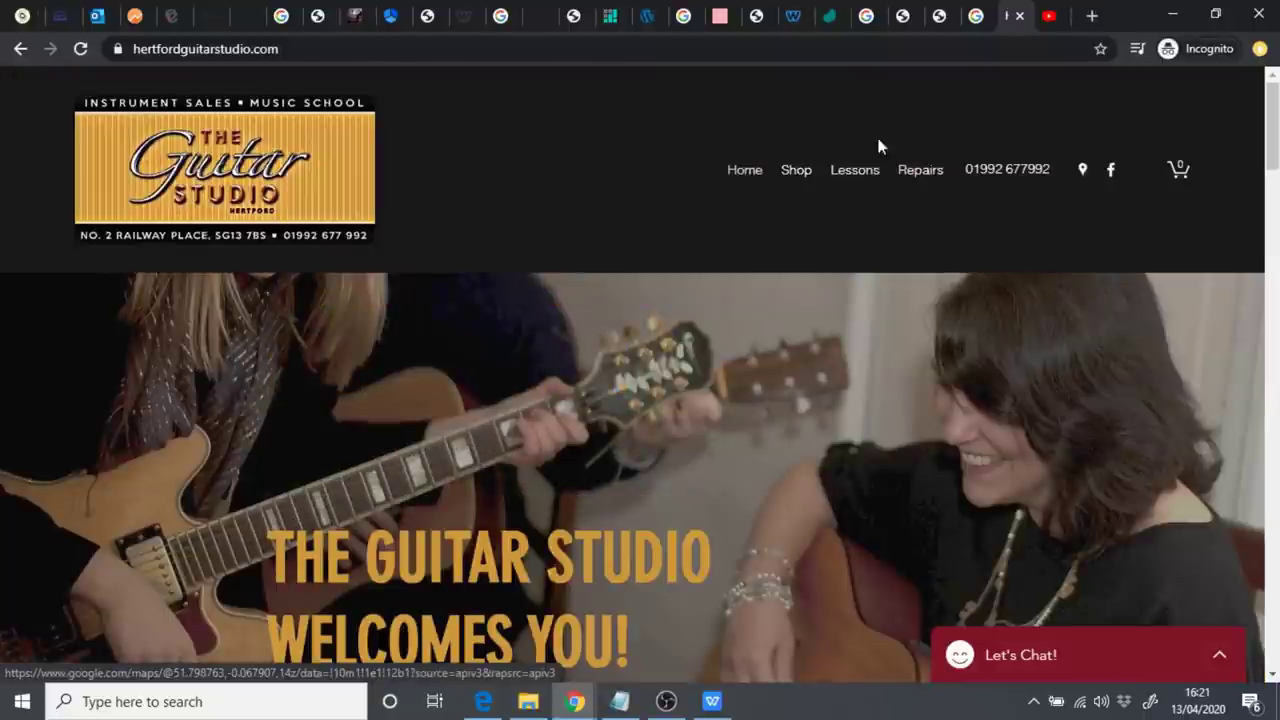
# - Read the Lessons page (£17.50 per 30 minutes, £30 per 60 minutes), then bring up the spreadsheet
pyautogui.click(855, 170)
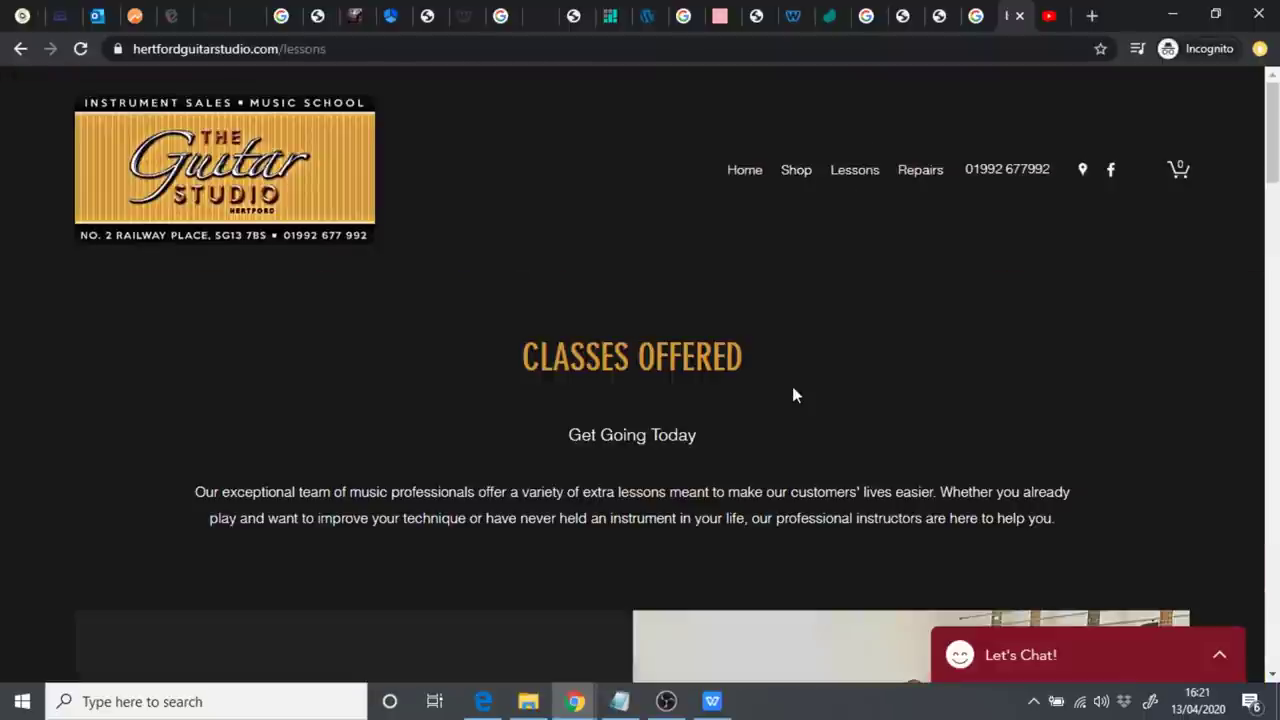
pyautogui.scroll(-5, 792, 397)
pyautogui.scroll(-5, 792, 395)
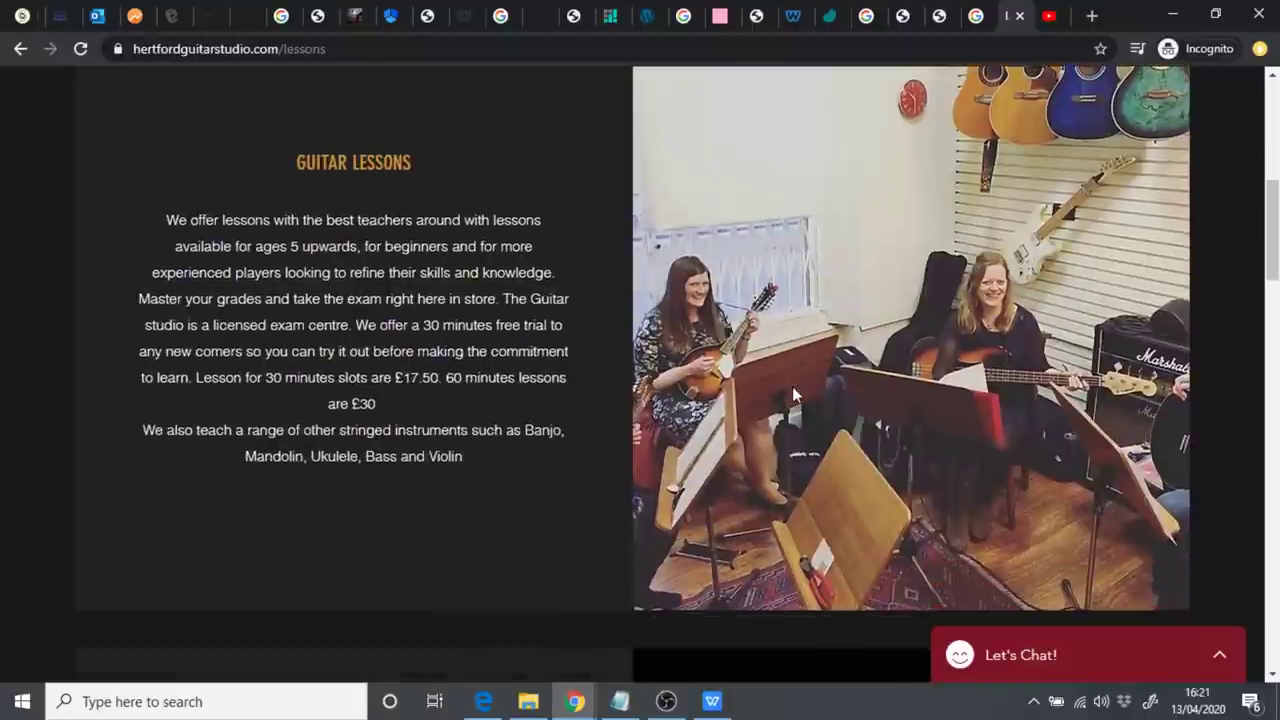
pyautogui.scroll(-10, 792, 395)
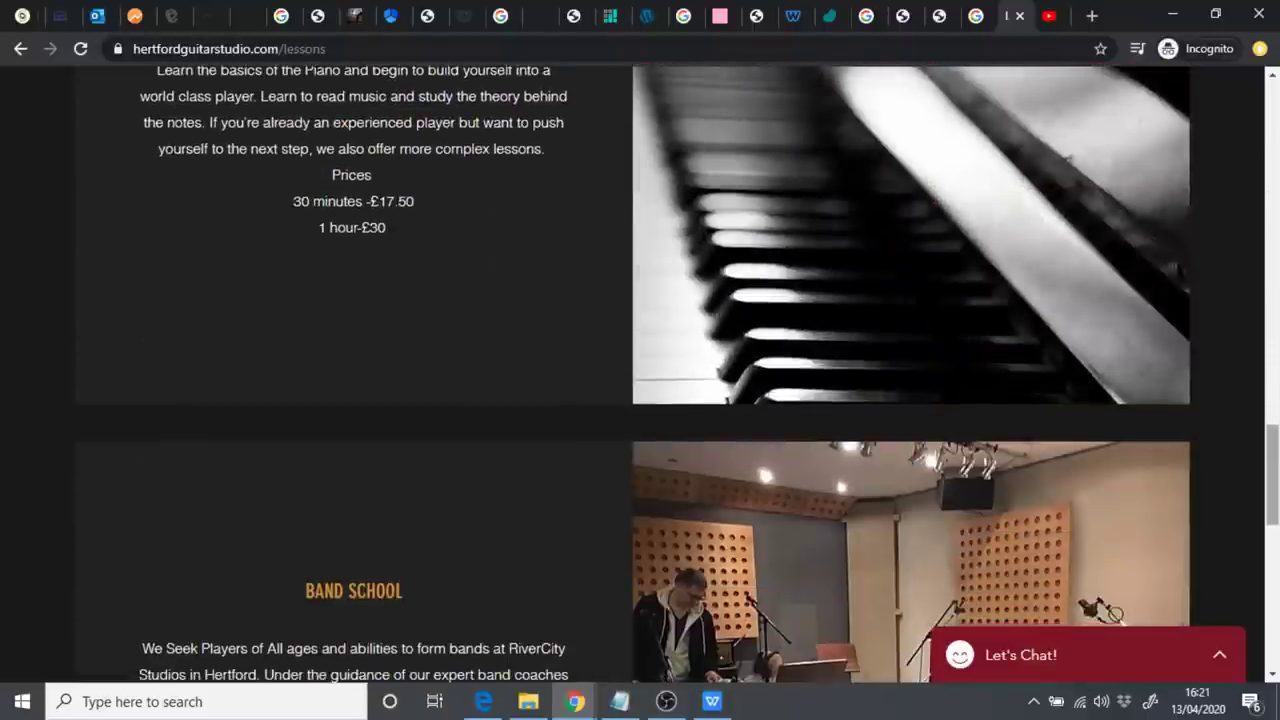
pyautogui.scroll(-8, 634, 375)
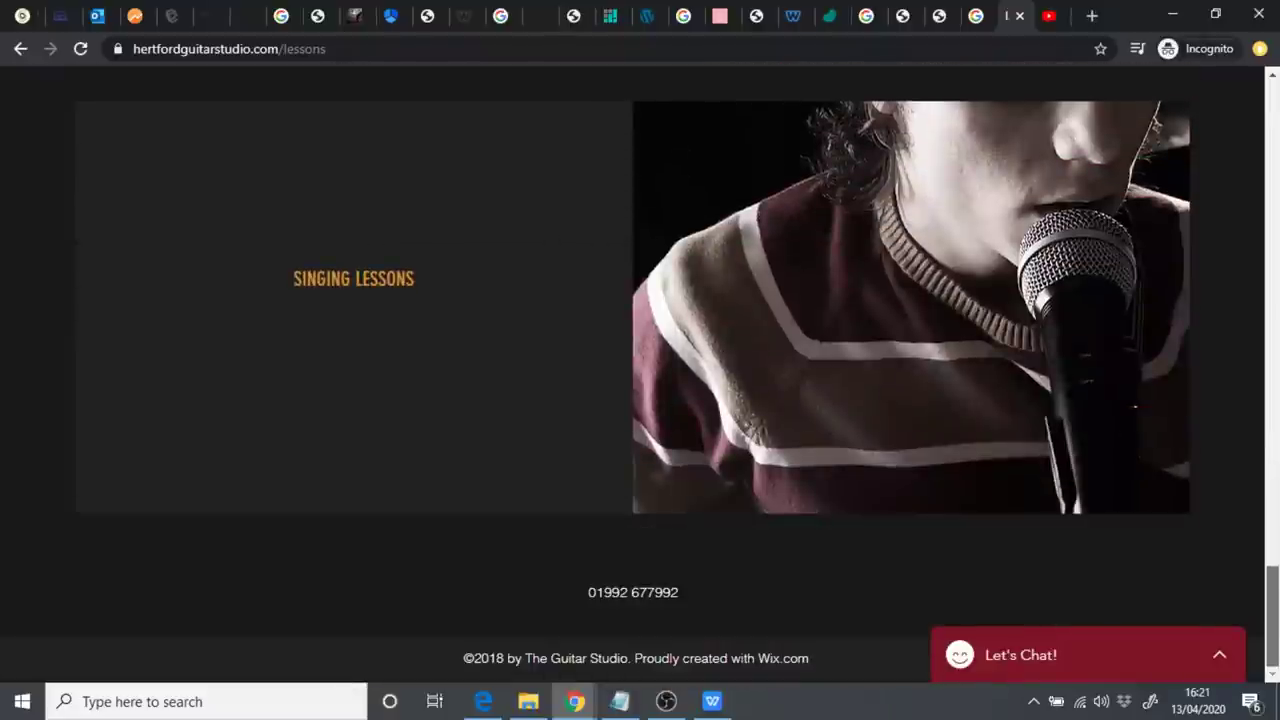
pyautogui.scroll(20, 1275, 120)
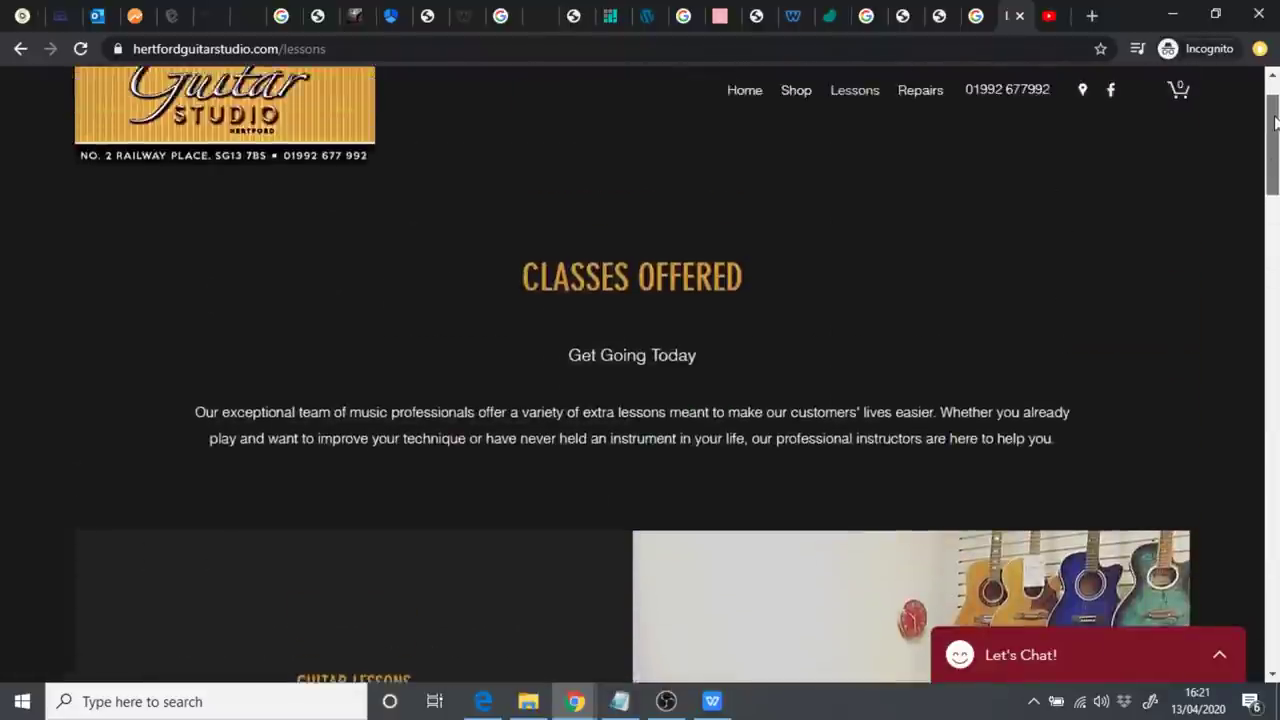
pyautogui.scroll(-4, 1275, 120)
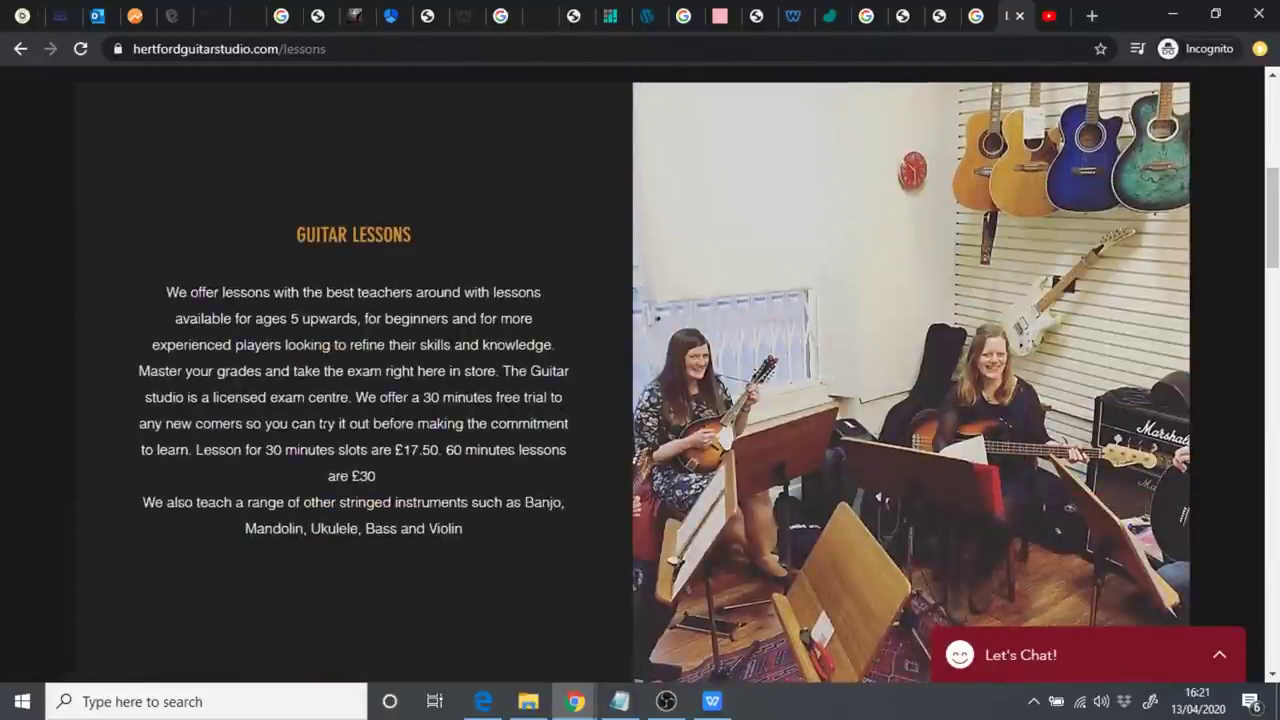
pyautogui.scroll(1, 322, 424)
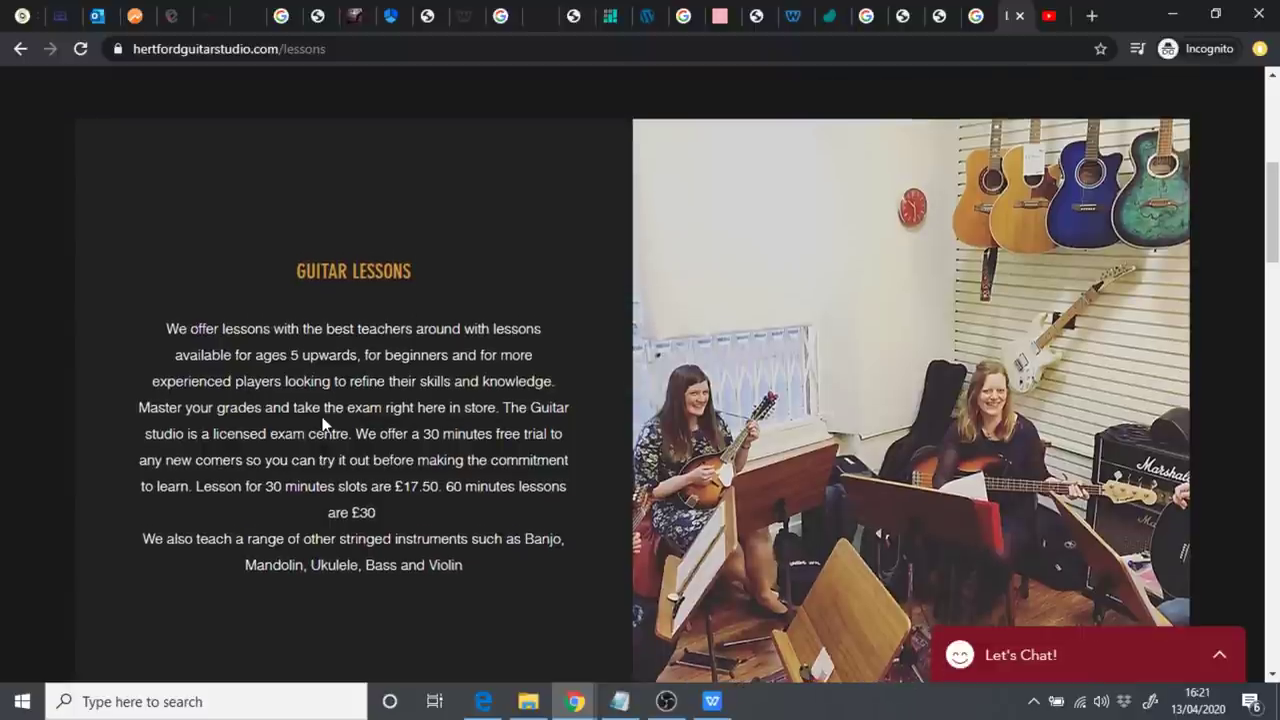
pyautogui.scroll(4, 322, 424)
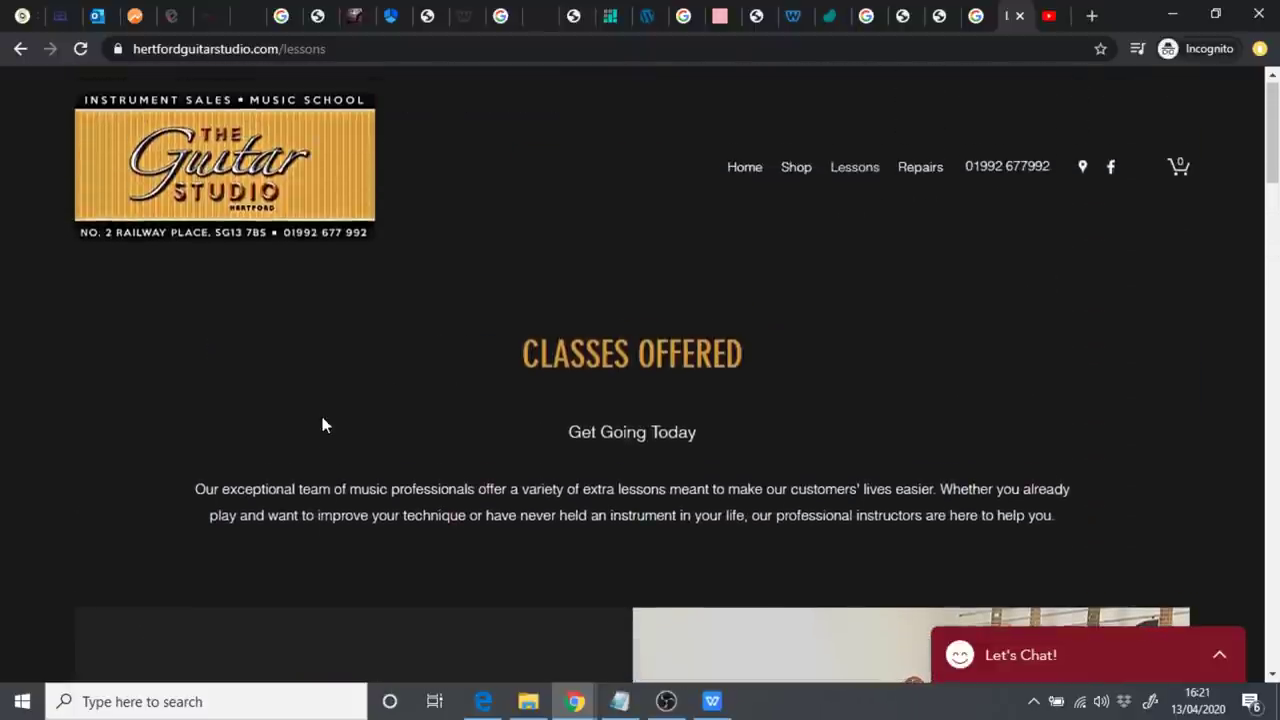
pyautogui.scroll(-3, 322, 424)
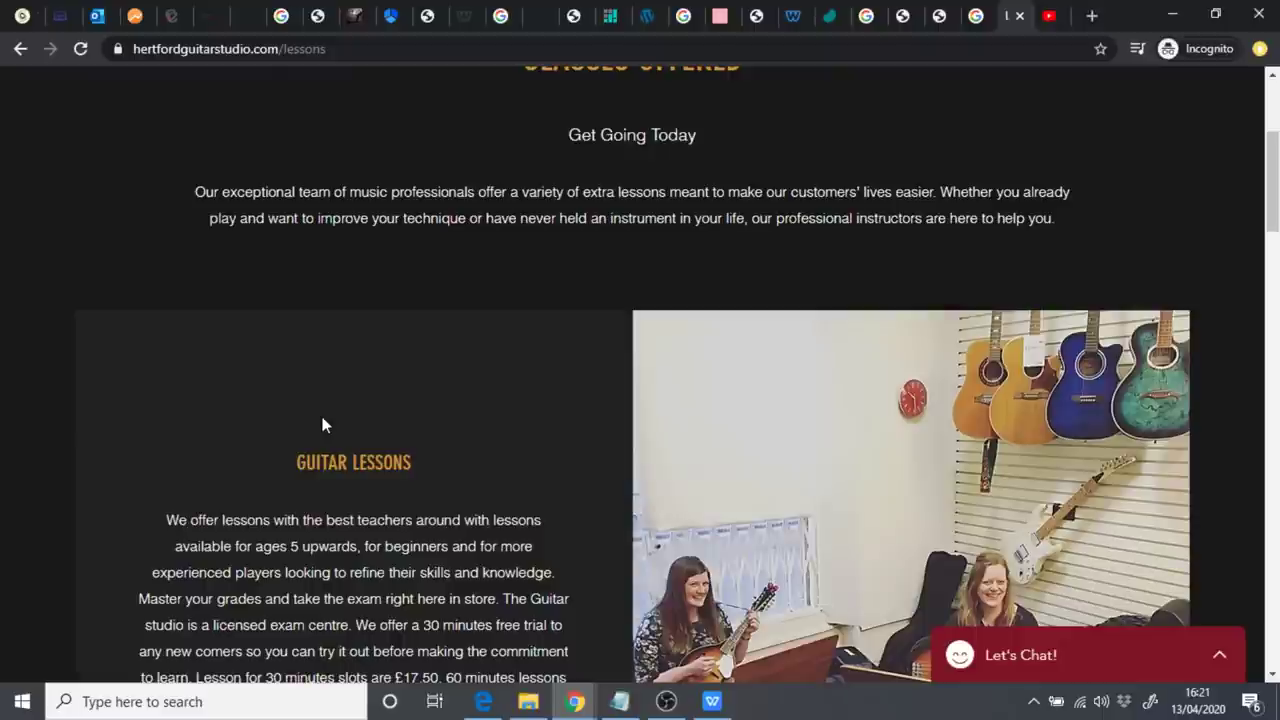
pyautogui.scroll(3, 322, 424)
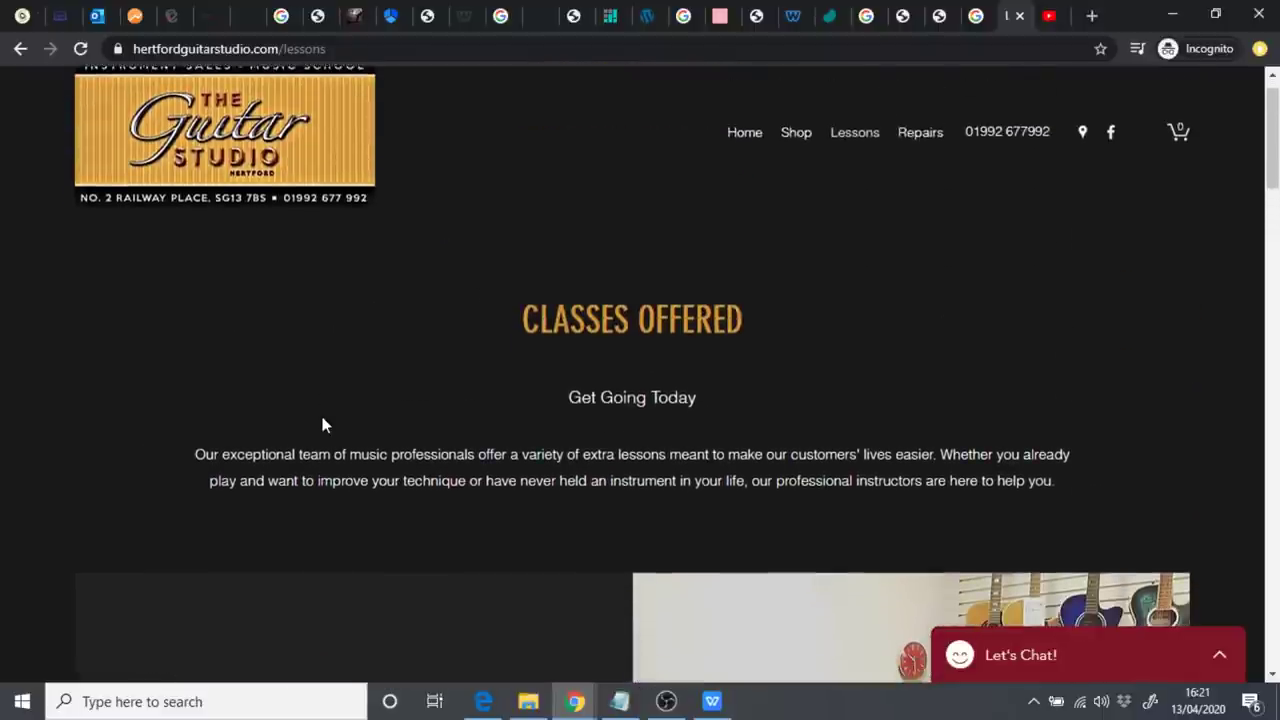
pyautogui.scroll(-5, 322, 424)
pyautogui.scroll(4, 410, 397)
pyautogui.scroll(1, 409, 398)
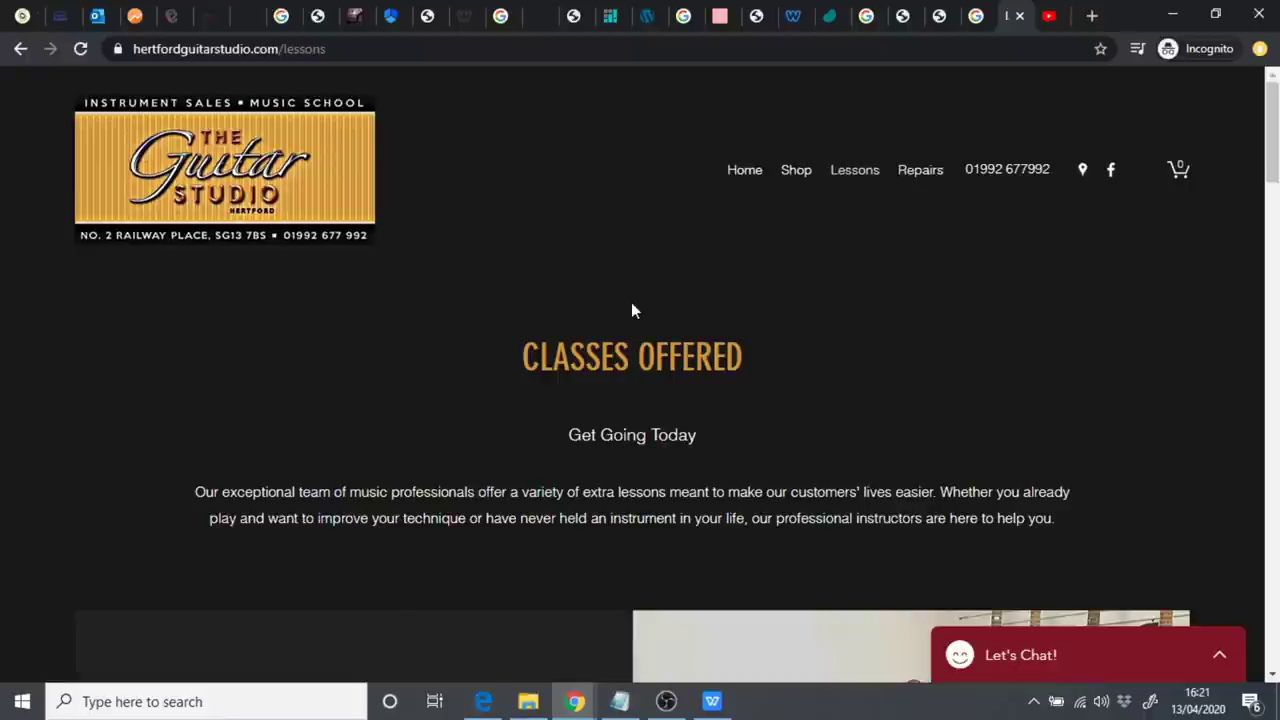
pyautogui.scroll(-3, 631, 310)
pyautogui.scroll(-1, 631, 310)
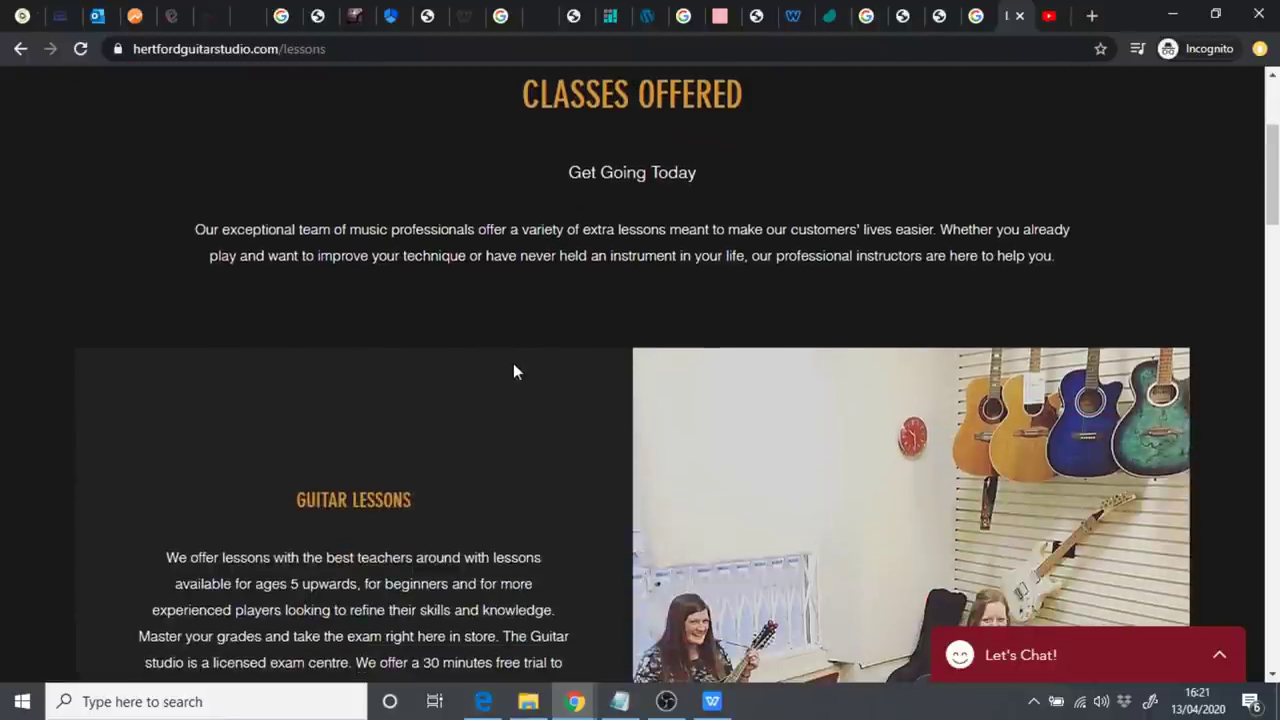
pyautogui.scroll(-3, 510, 368)
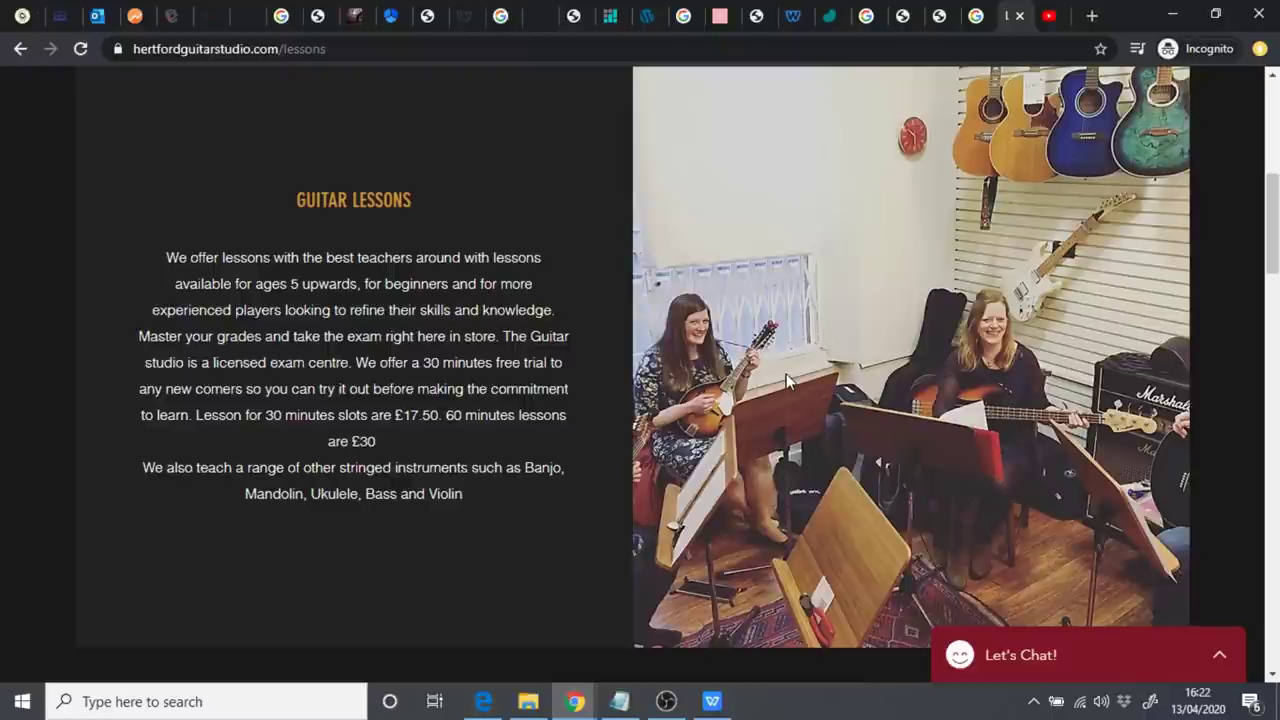
pyautogui.scroll(-1, 786, 380)
pyautogui.scroll(6, 786, 380)
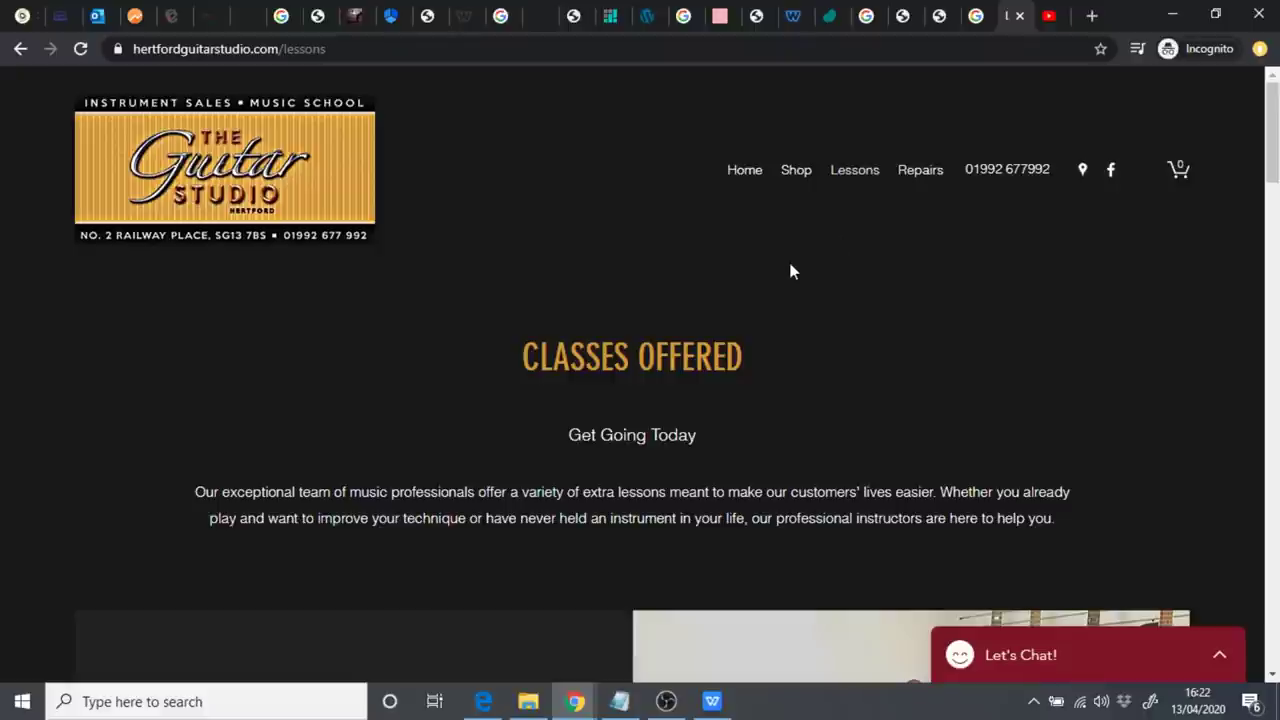
pyautogui.click(712, 701)
# - Check the Membership Area and Booking System sheets' Business entries, then return to the Guitar Studio Lessons page
pyautogui.click(276, 647)
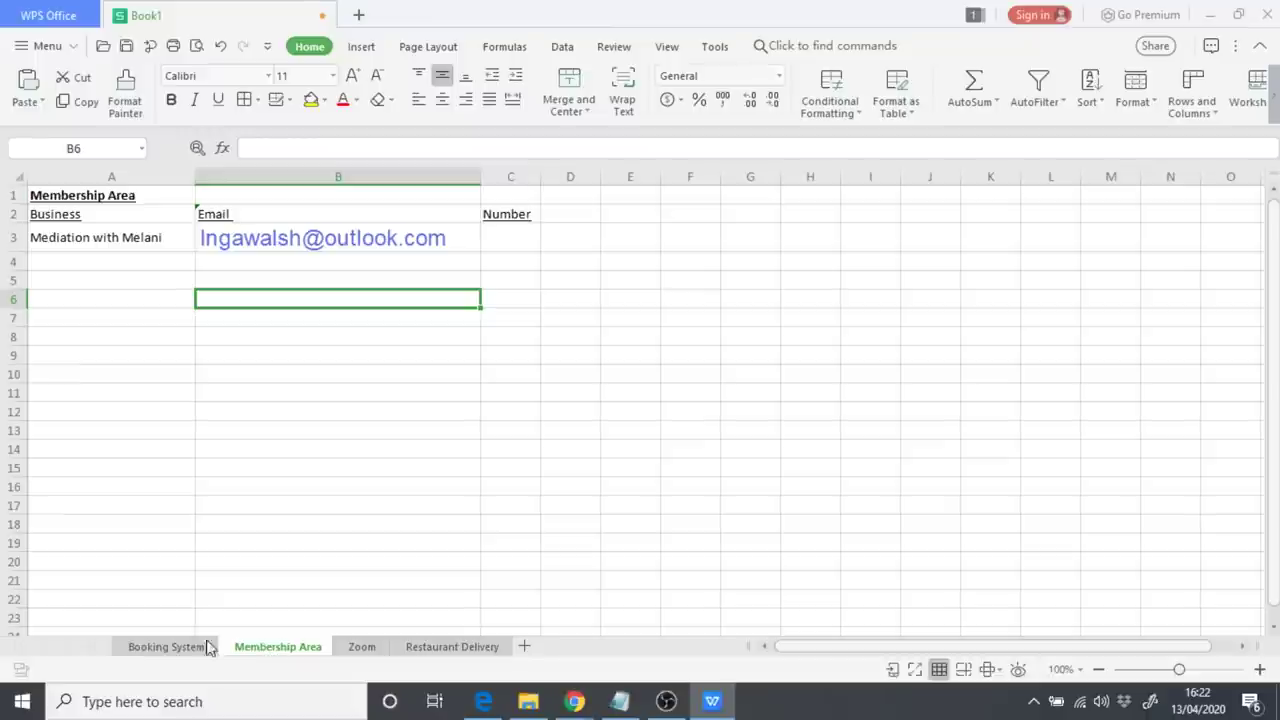
pyautogui.click(180, 647)
pyautogui.press('Up')
pyautogui.press('Up')
pyautogui.press('Up')
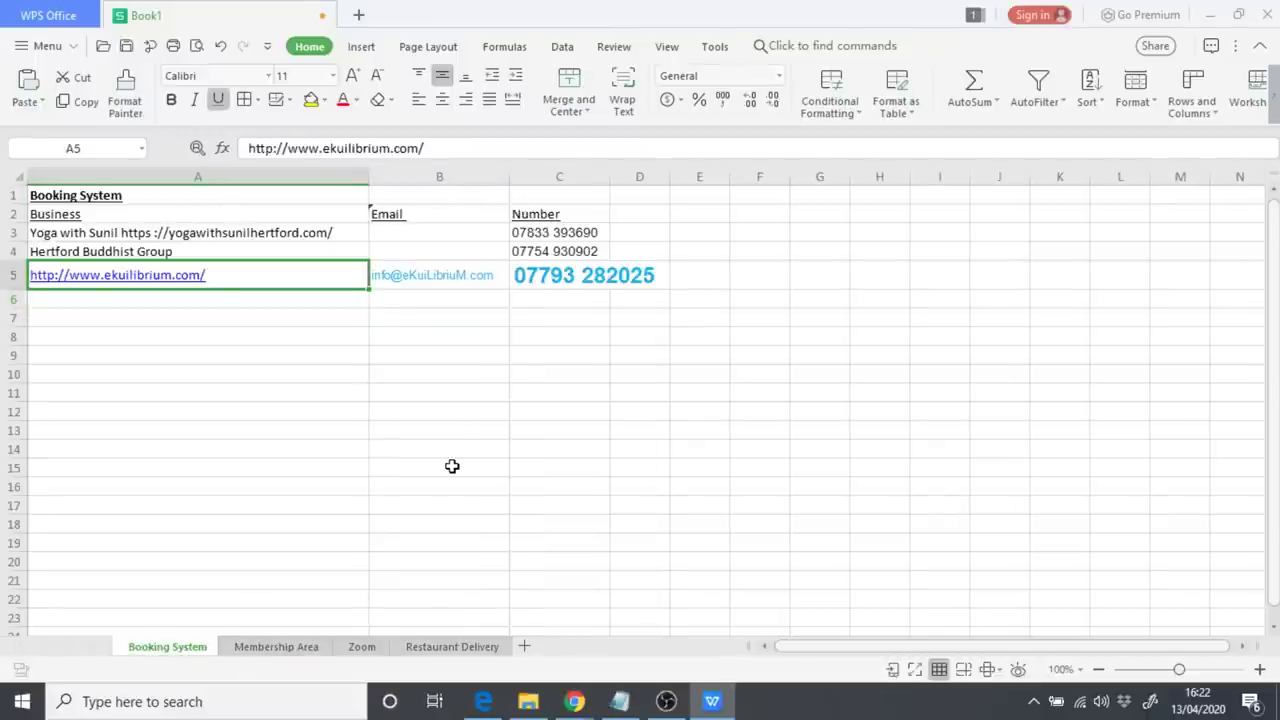
pyautogui.press('Down')
pyautogui.press('Down')
pyautogui.press('Down')
pyautogui.press('Down')
pyautogui.press('Down')
pyautogui.press('Down')
pyautogui.press('Down')
pyautogui.press('Down')
pyautogui.press('Down')
pyautogui.press('Down')
pyautogui.press('Down')
pyautogui.press('Down')
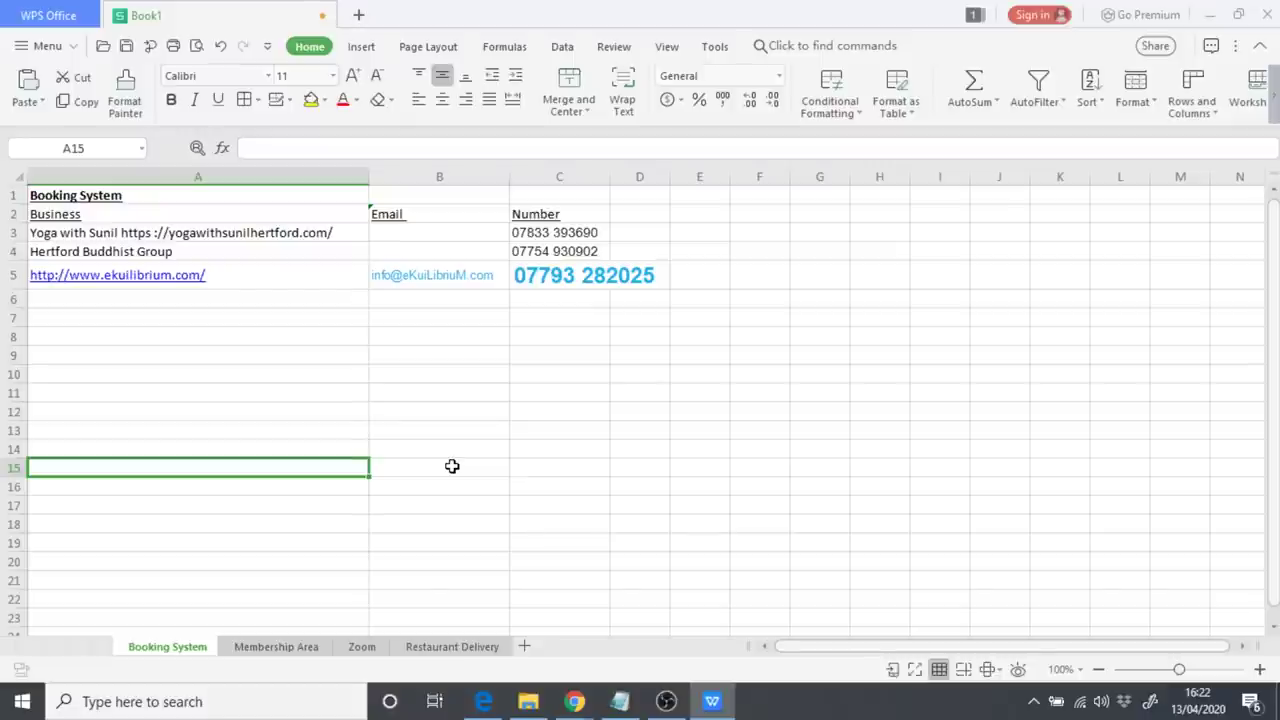
pyautogui.press('Up')
pyautogui.press('Up')
pyautogui.press('Up')
pyautogui.press('Up')
pyautogui.press('Up')
pyautogui.press('Up')
pyautogui.press('Up')
pyautogui.press('Up')
pyautogui.press('Up')
pyautogui.press('Up')
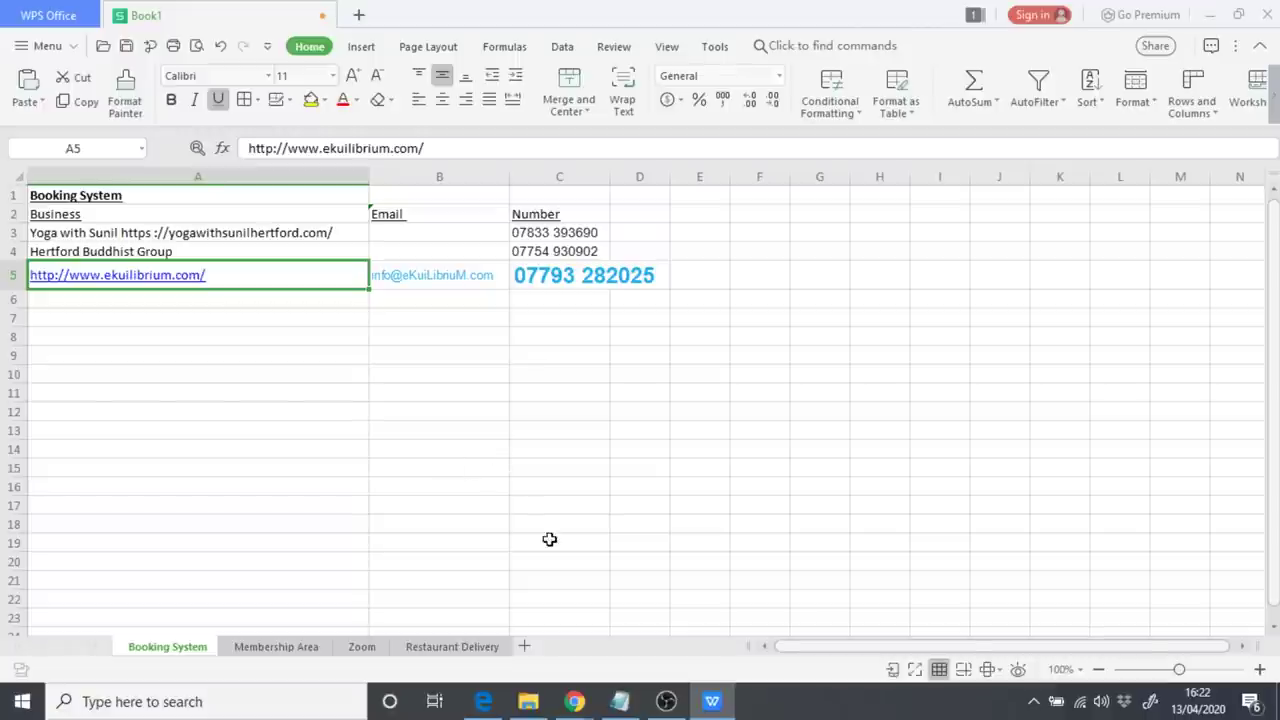
pyautogui.moveTo(578, 706)
pyautogui.click(737, 611)
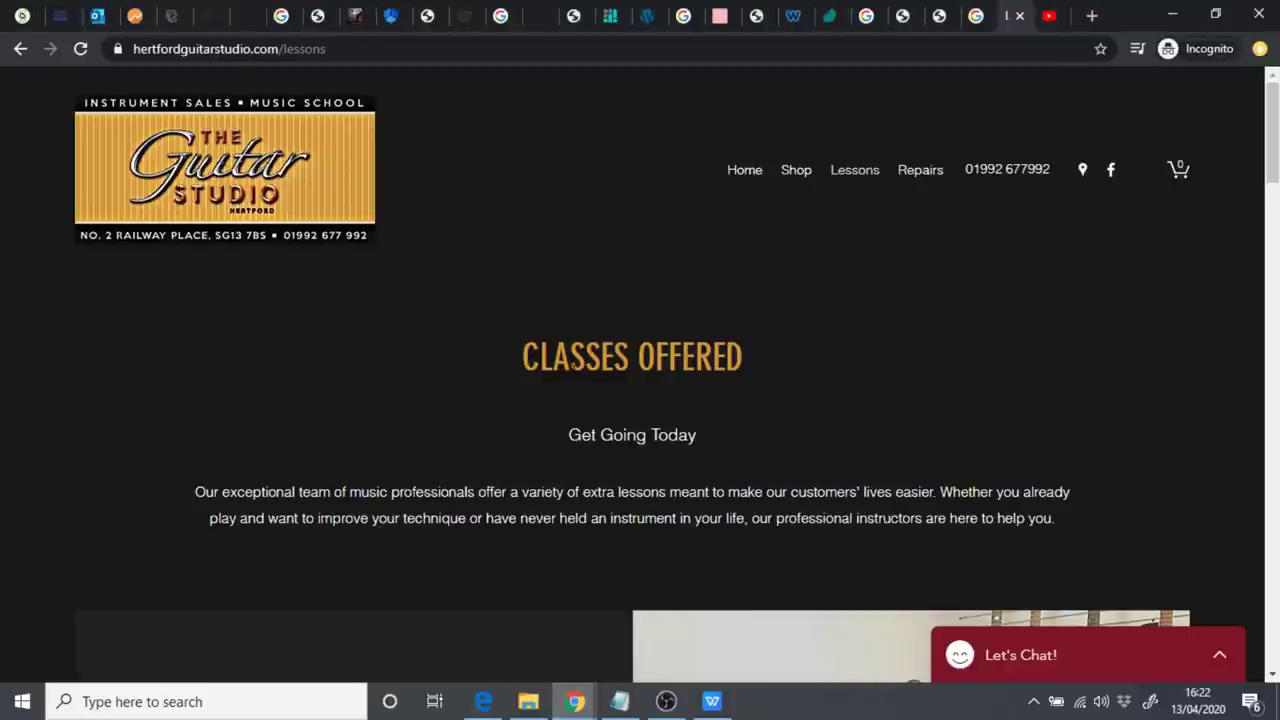
# - Visit the Guitar Studio home page, then scroll the restaurant hertford results back to Mr Tanaka's listing
pyautogui.click(228, 190)
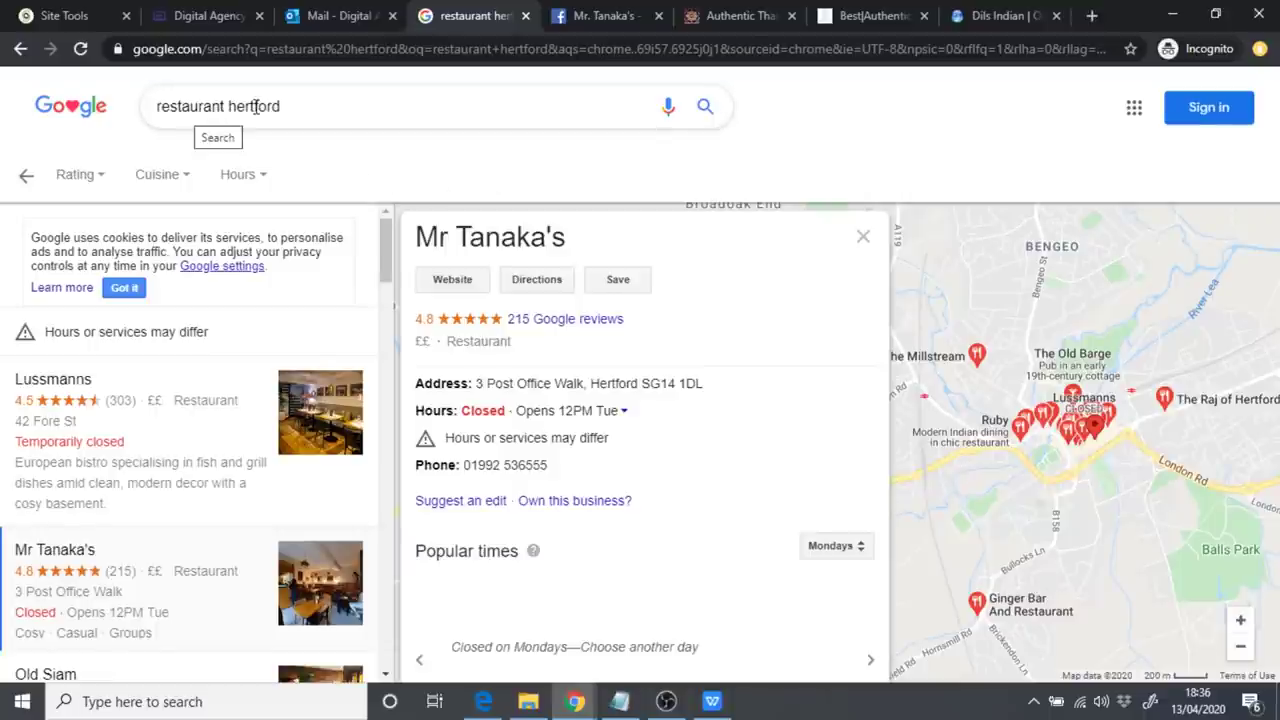
pyautogui.scroll(-3, 390, 310)
pyautogui.scroll(-4, 390, 310)
pyautogui.scroll(2, 390, 320)
pyautogui.moveTo(390, 323); pyautogui.dragTo(390, 303)
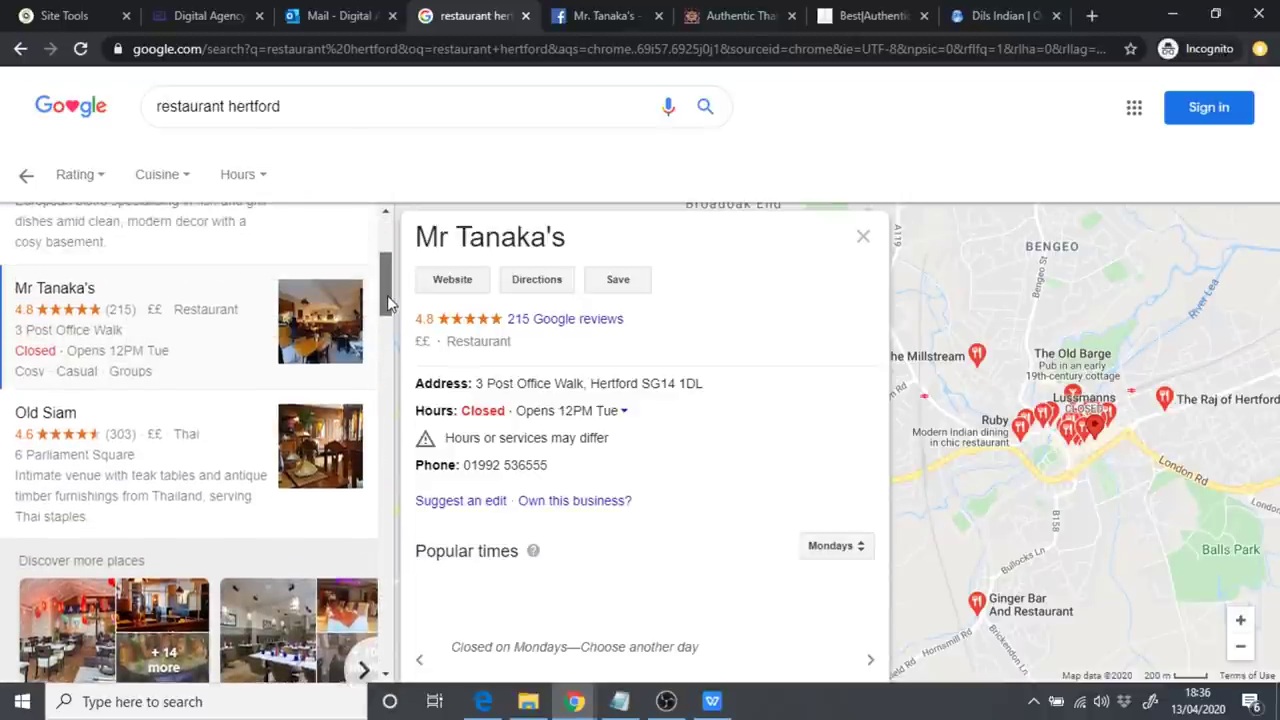
pyautogui.scroll(2, 205, 470)
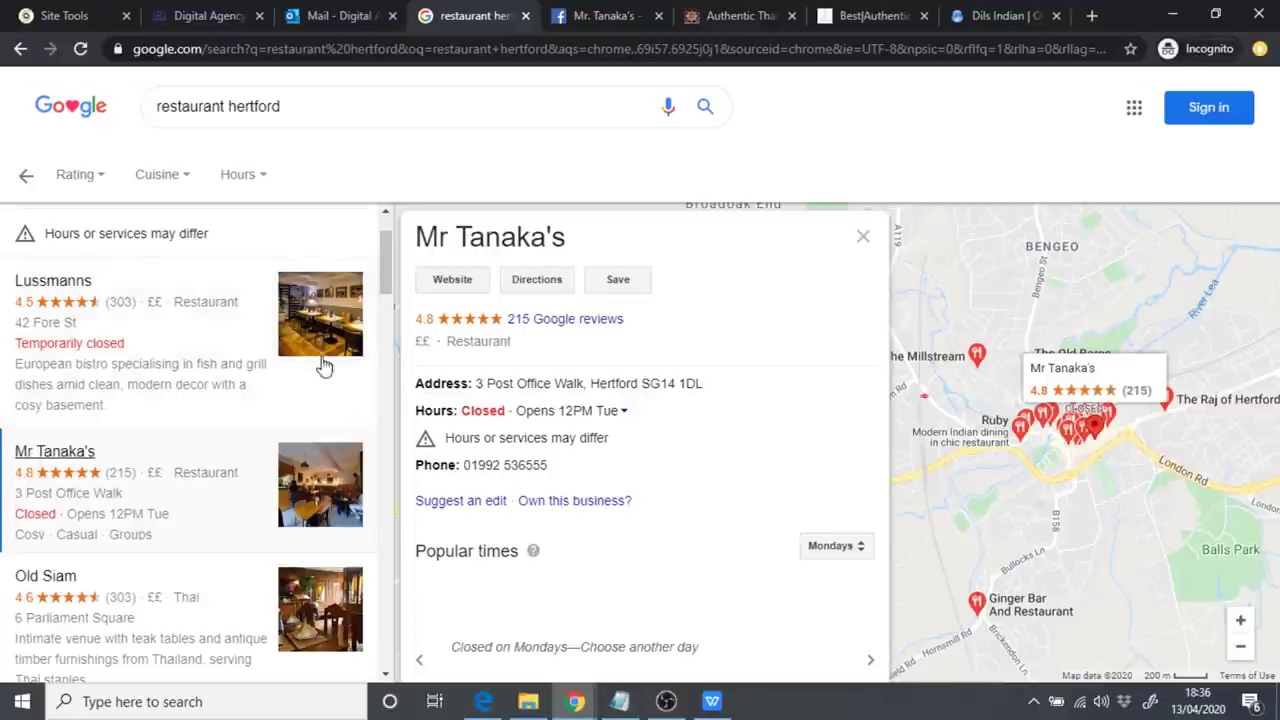
pyautogui.click(592, 12)
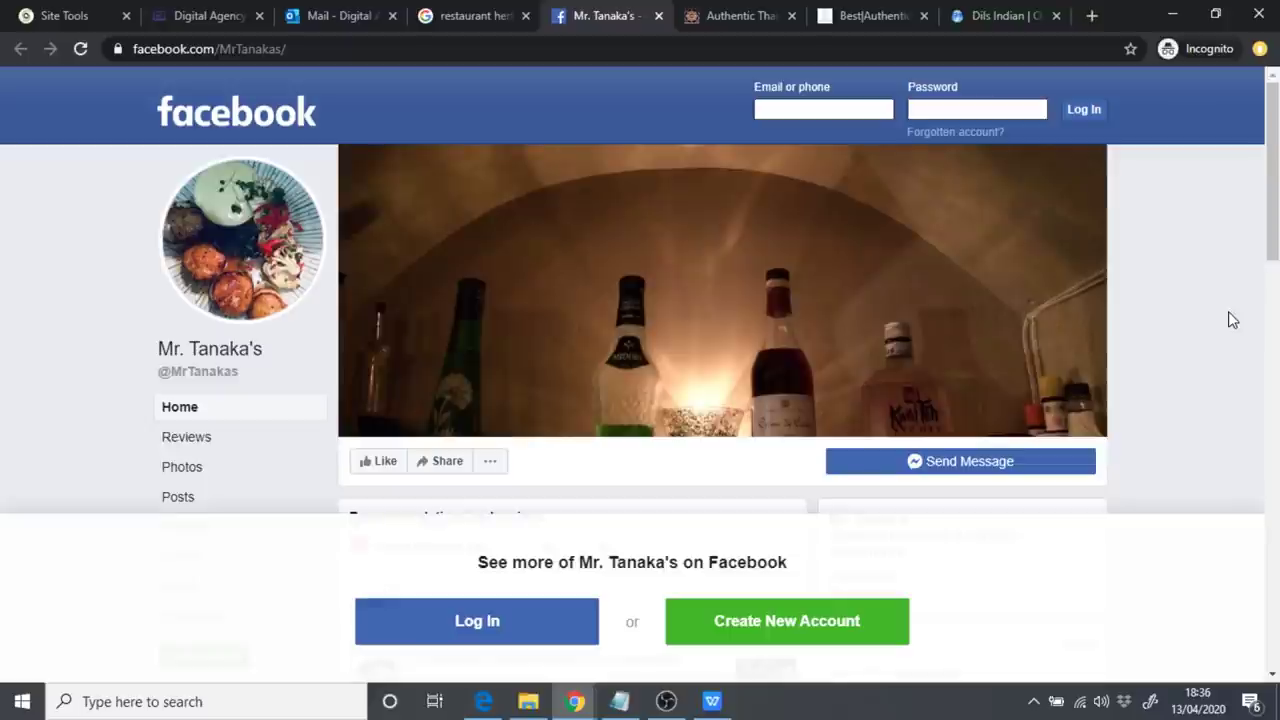
# - Scroll through Mr. Tanaka's Facebook page and dismiss the Facebook login prompt
pyautogui.scroll(-3, 1248, 313)
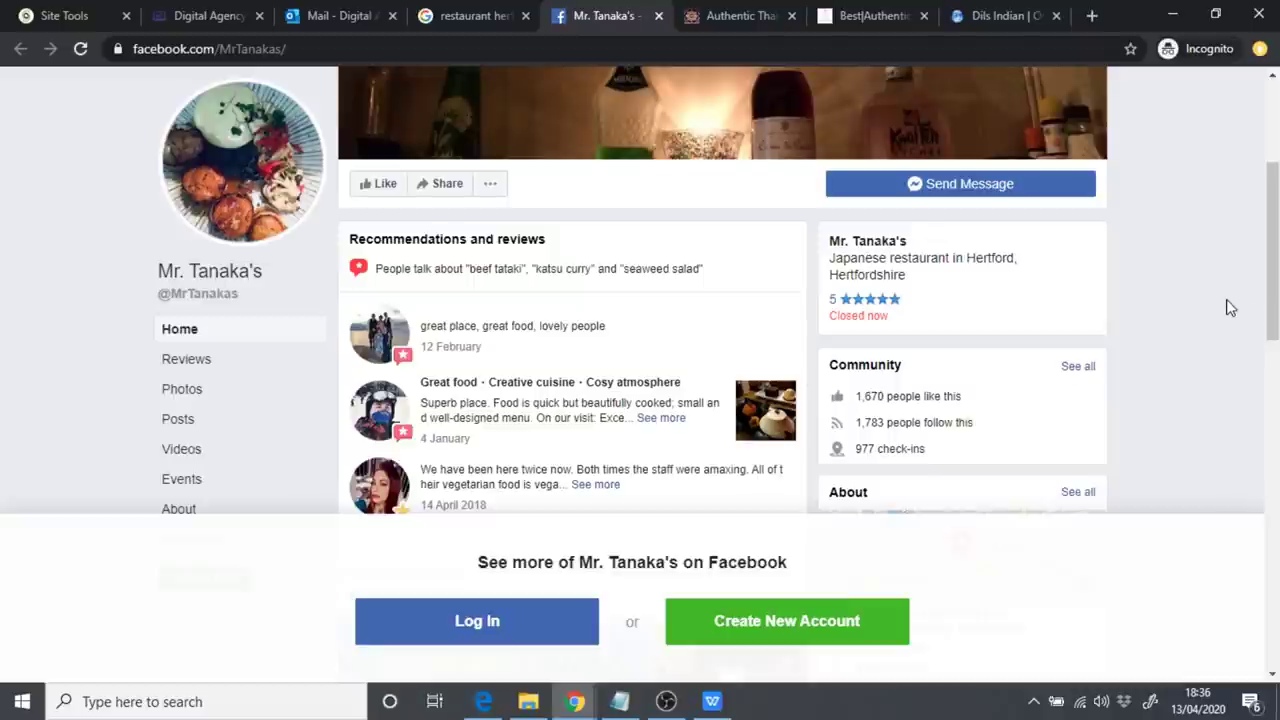
pyautogui.scroll(-2, 1230, 308)
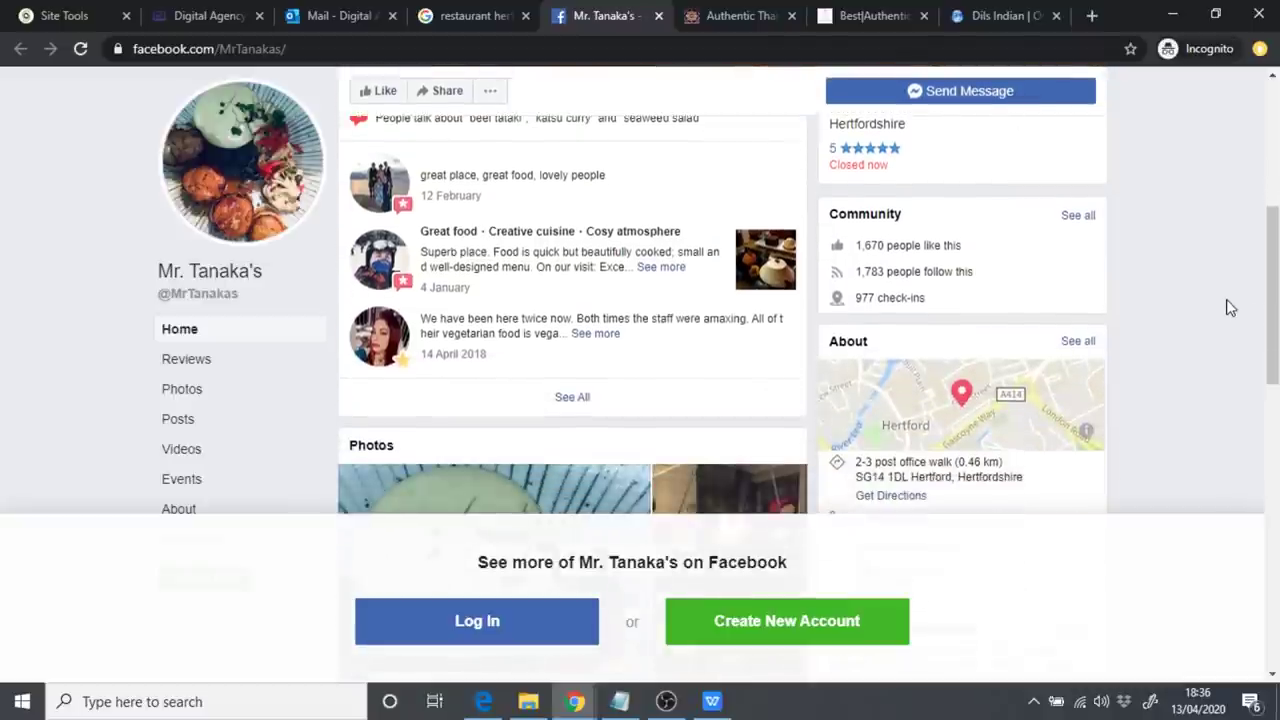
pyautogui.scroll(-1, 1230, 308)
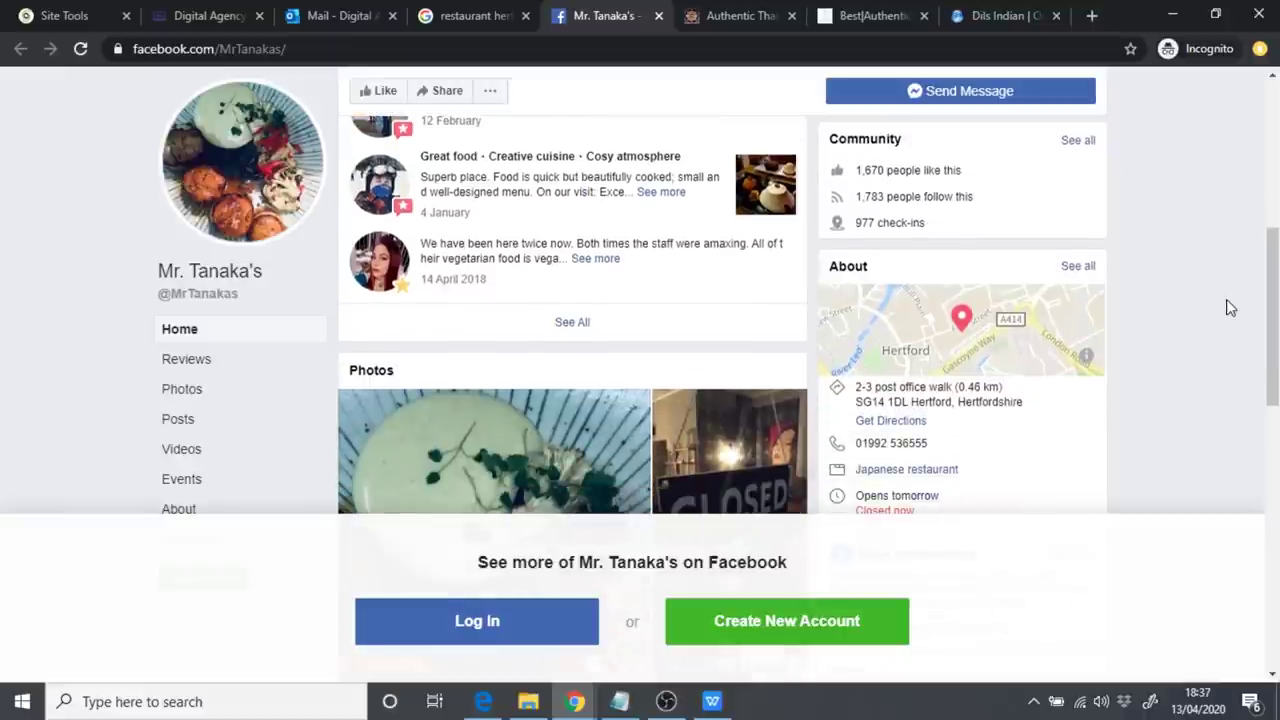
pyautogui.scroll(-4, 1230, 308)
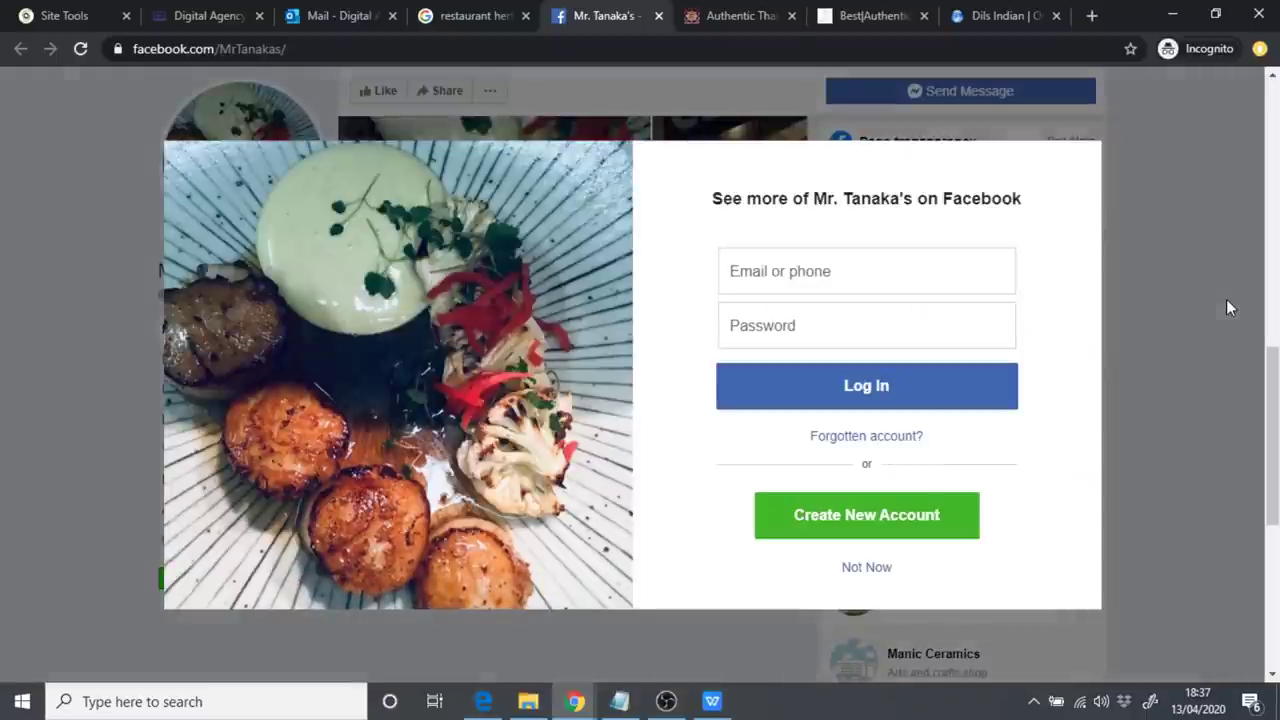
pyautogui.click(866, 567)
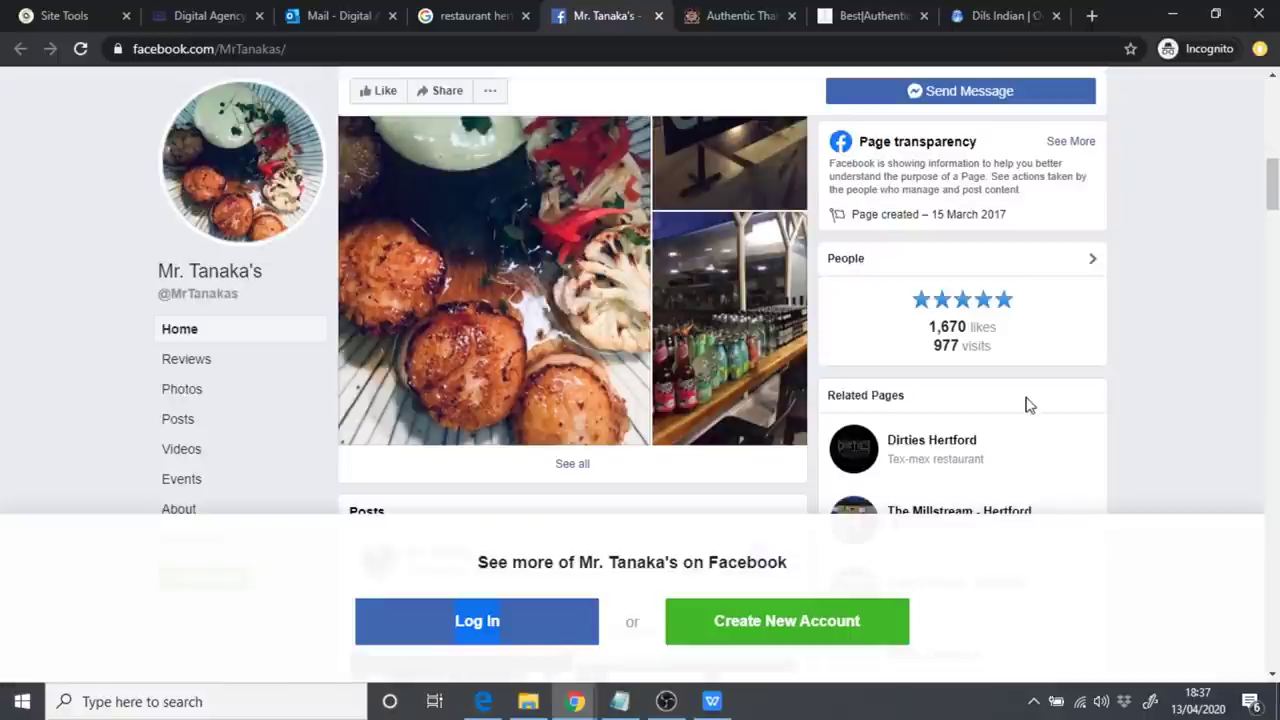
pyautogui.scroll(1, 1263, 328)
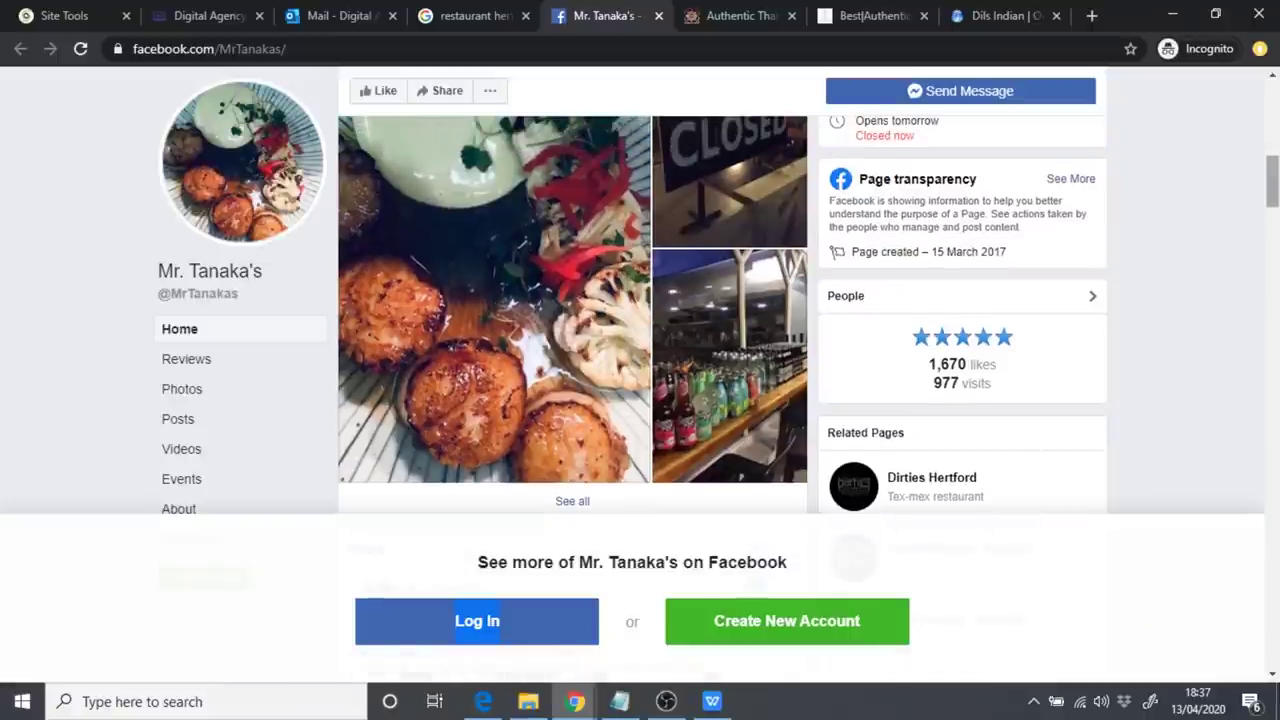
pyautogui.scroll(2, 1263, 328)
pyautogui.tripleClick(901, 284)
pyautogui.click(960, 296)
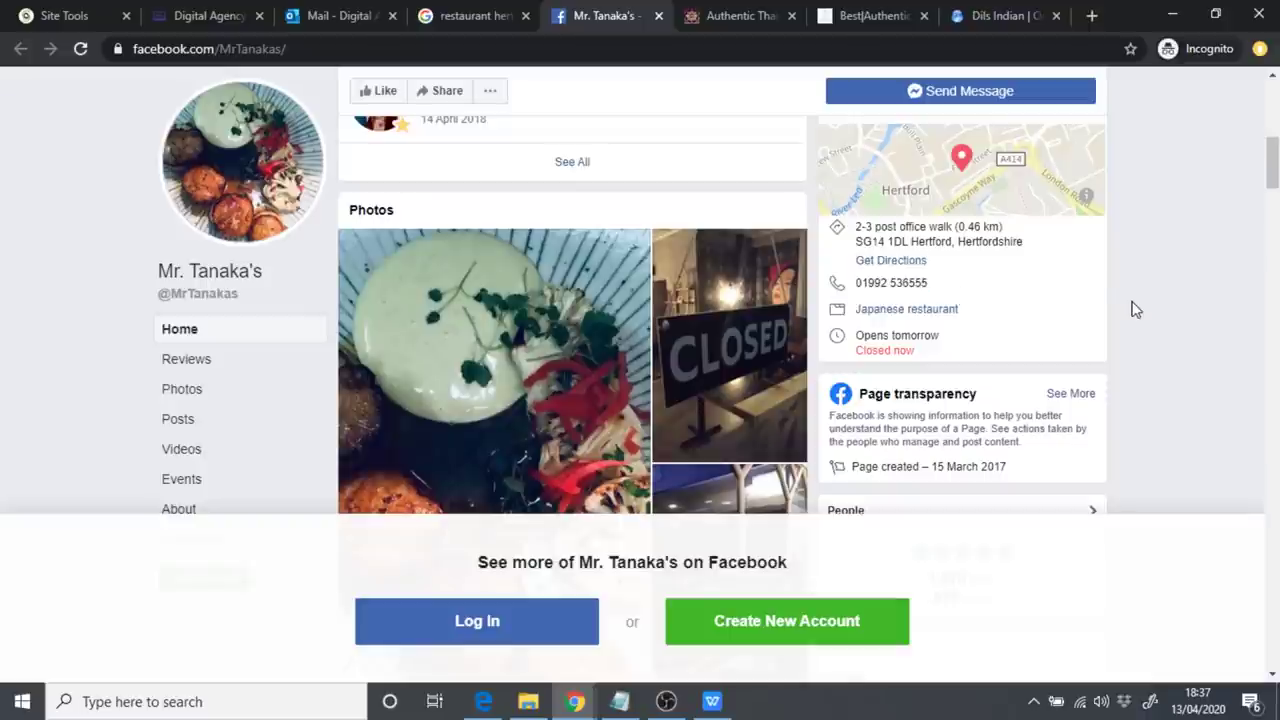
pyautogui.scroll(5, 1135, 310)
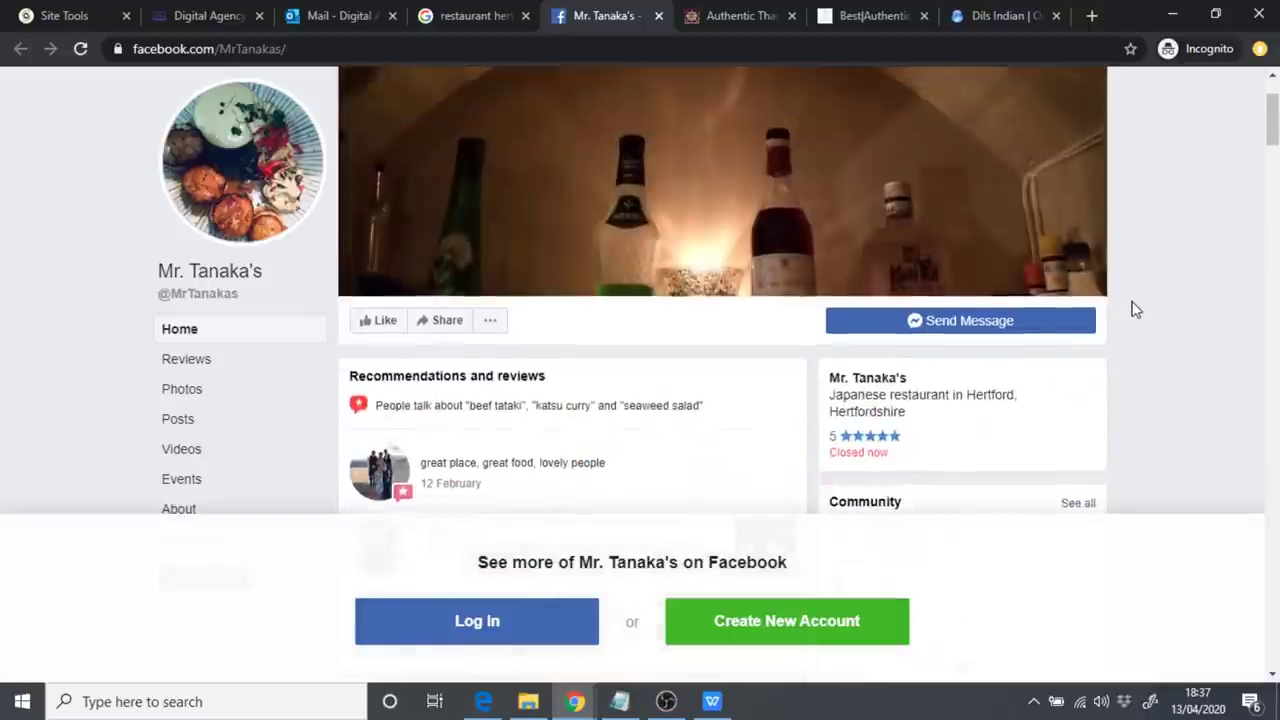
pyautogui.scroll(2, 1135, 310)
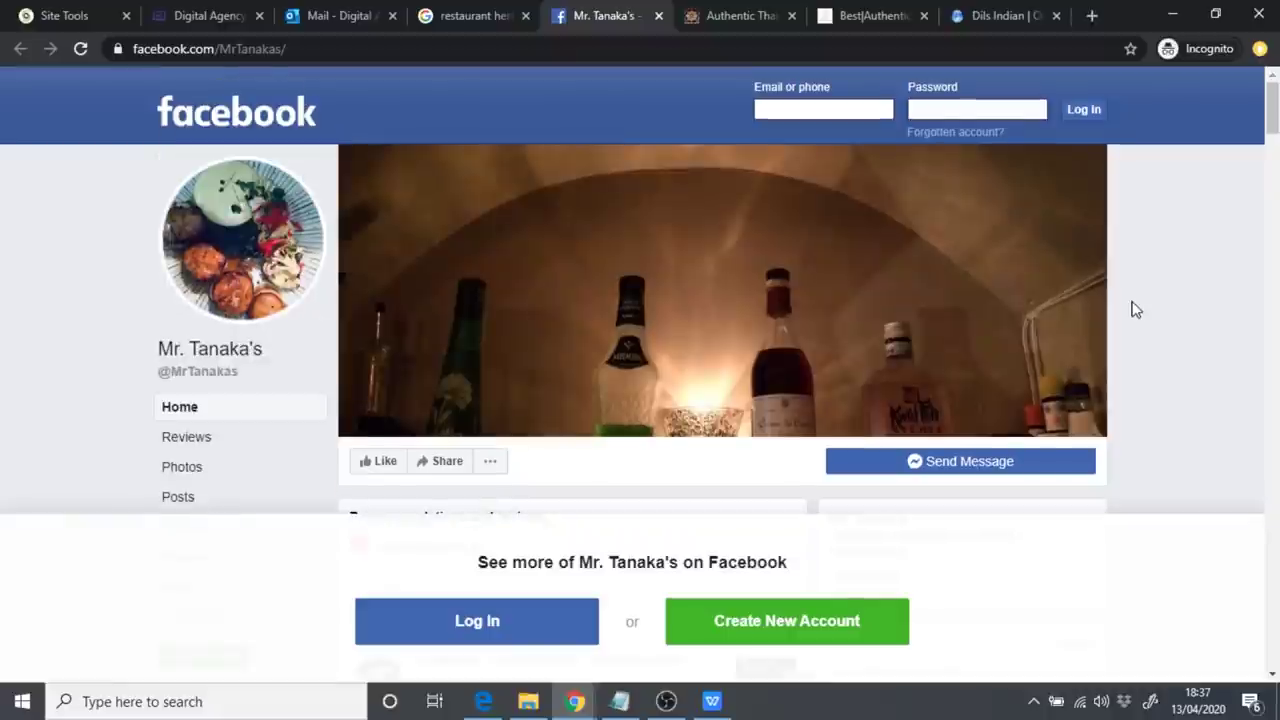
pyautogui.click(455, 15)
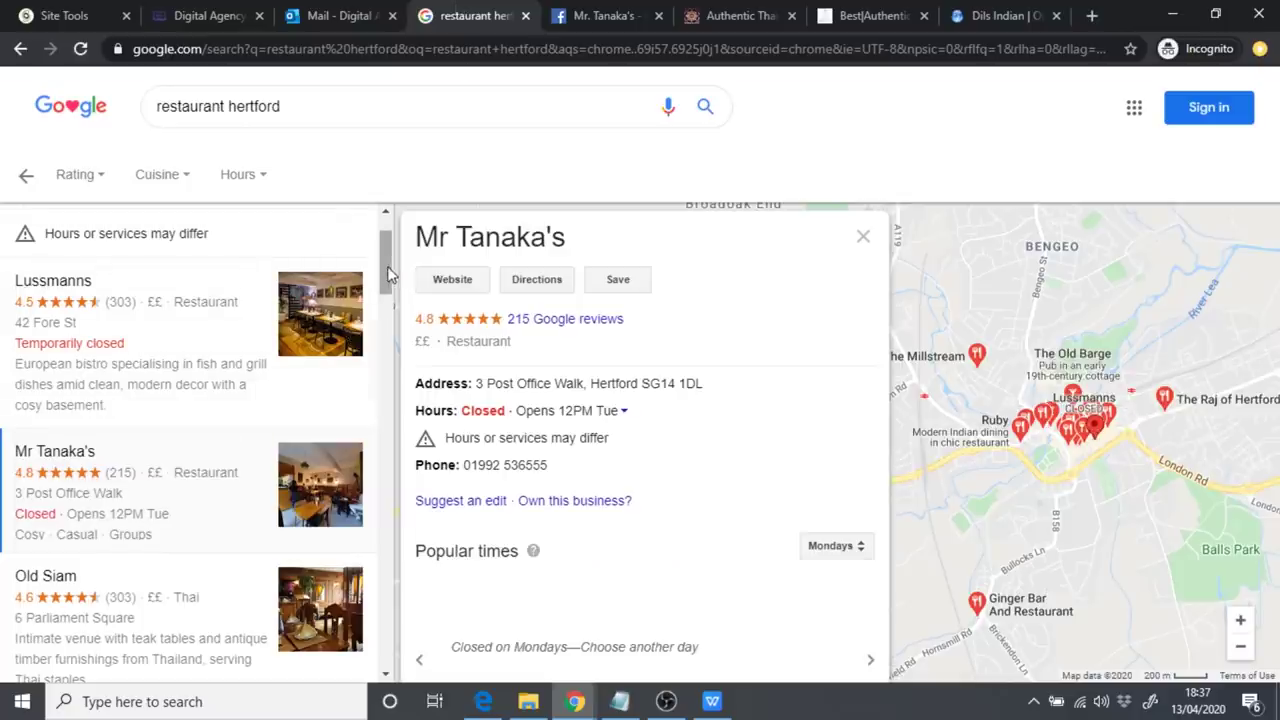
pyautogui.scroll(-2, 392, 292)
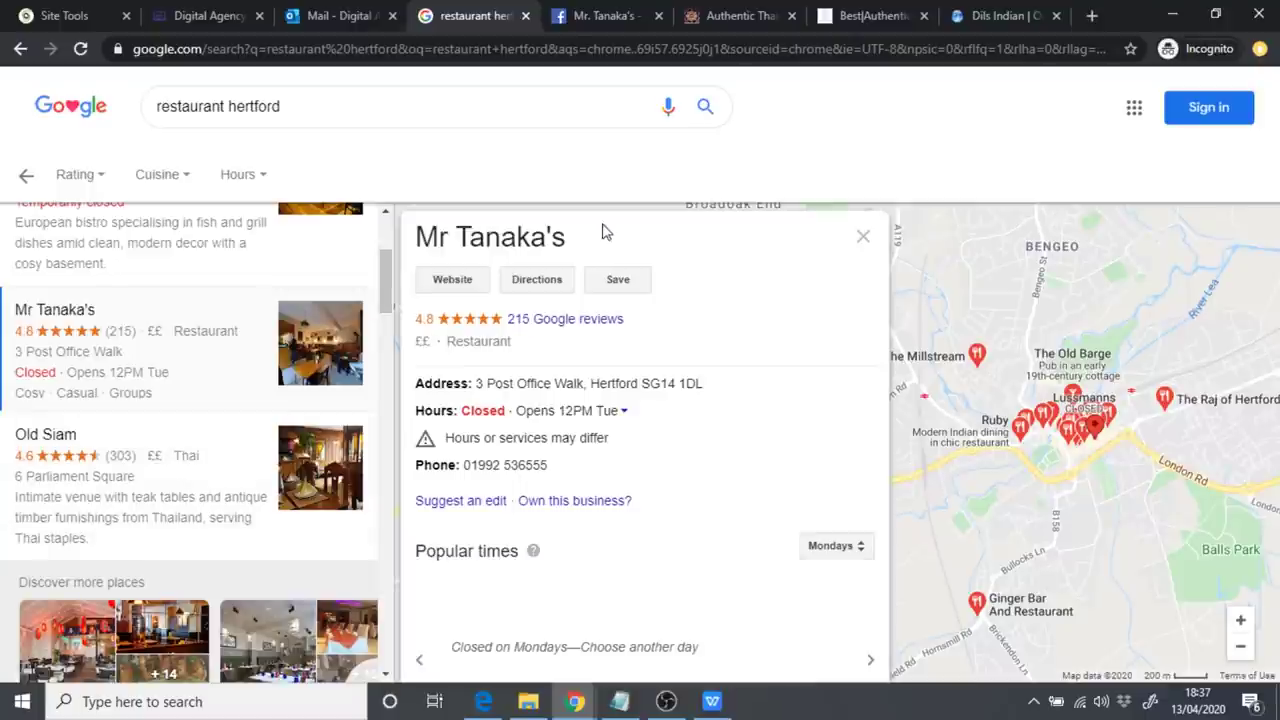
# - Open the Old Siam website and look through its takeaway menu PDF before closing it
pyautogui.click(716, 12)
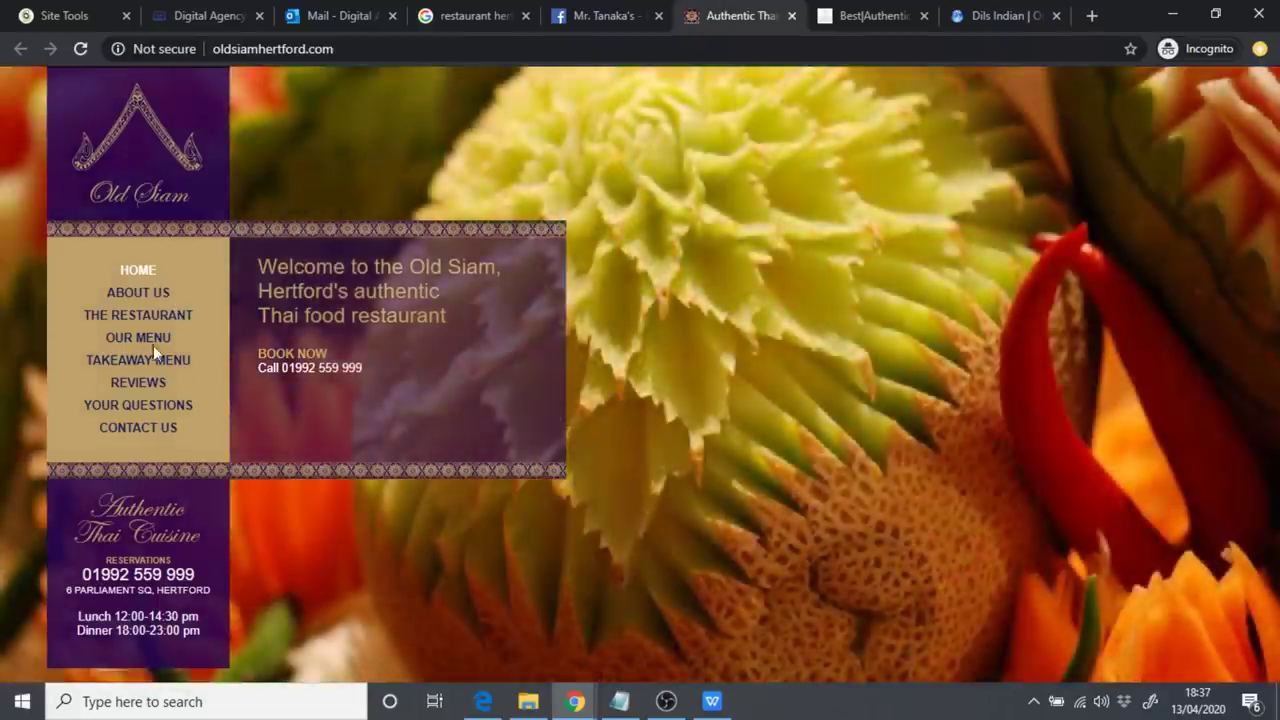
pyautogui.click(152, 360)
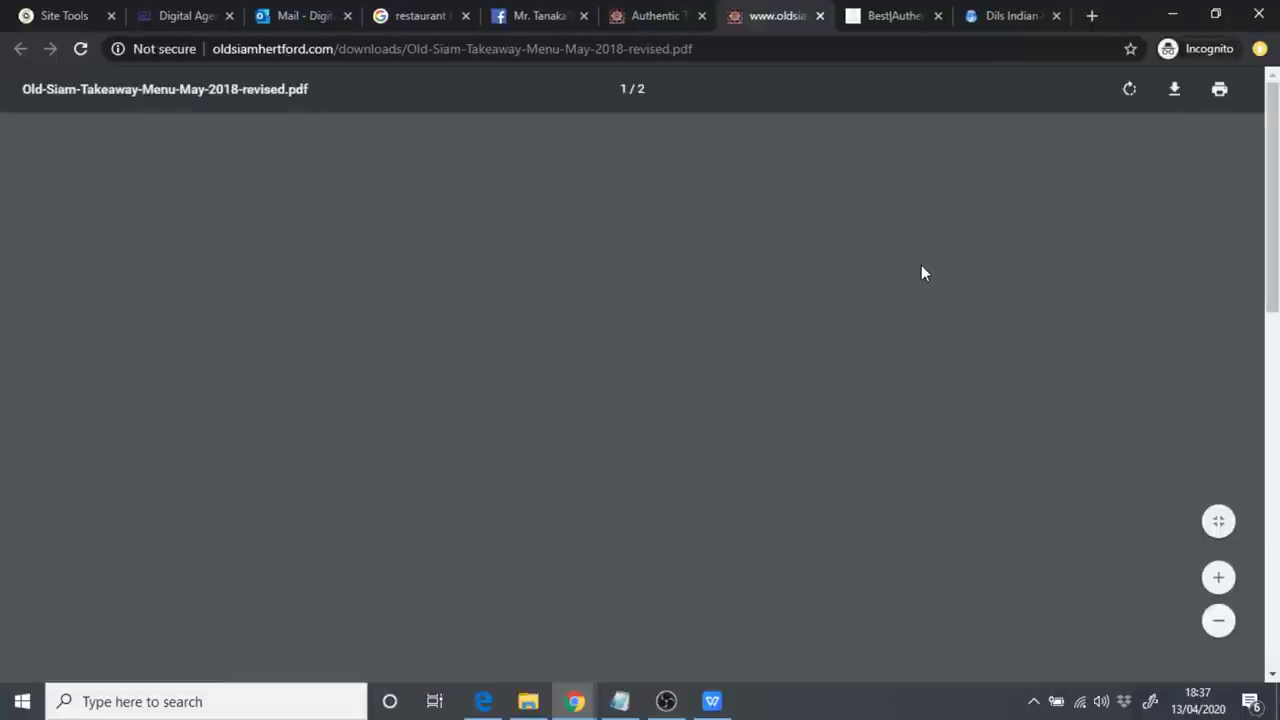
pyautogui.scroll(-10, 640, 400)
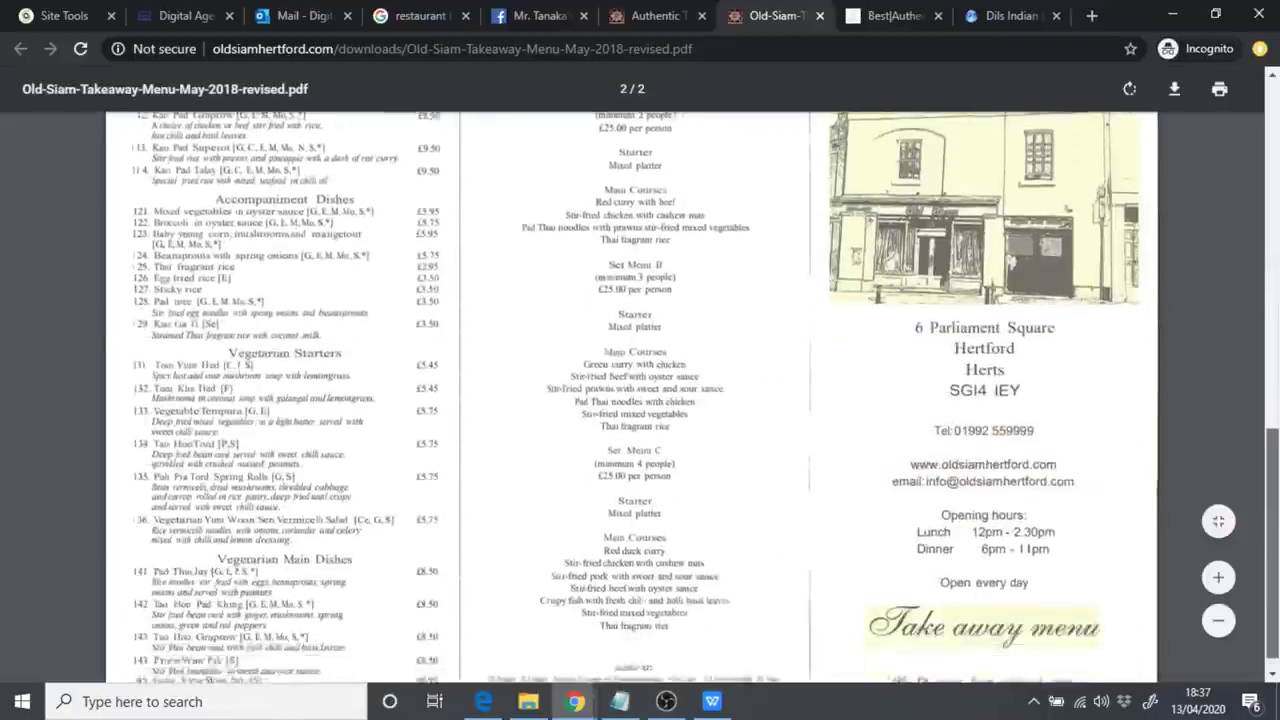
pyautogui.scroll(10, 640, 400)
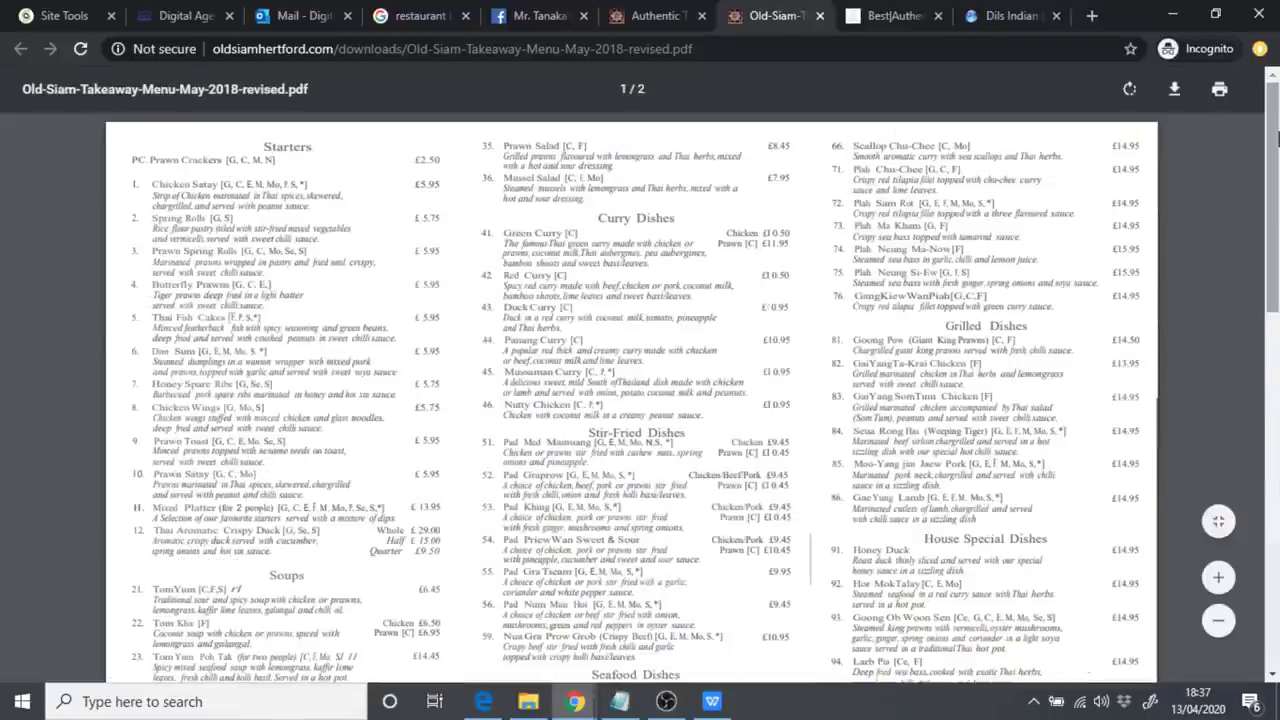
pyautogui.click(820, 16)
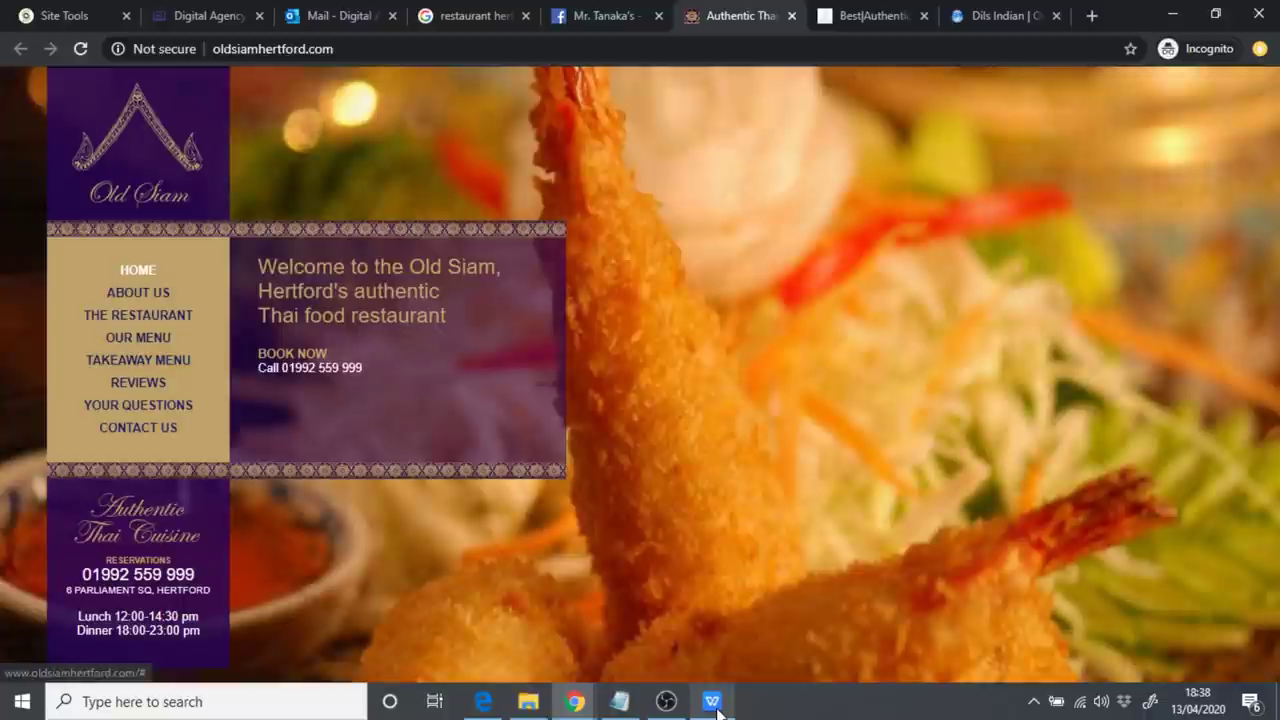
# - Select cells A3 to C3 on the Restaurant Delivery sheet, then return to the restaurant hertford results
pyautogui.click(712, 702)
pyautogui.click(452, 646)
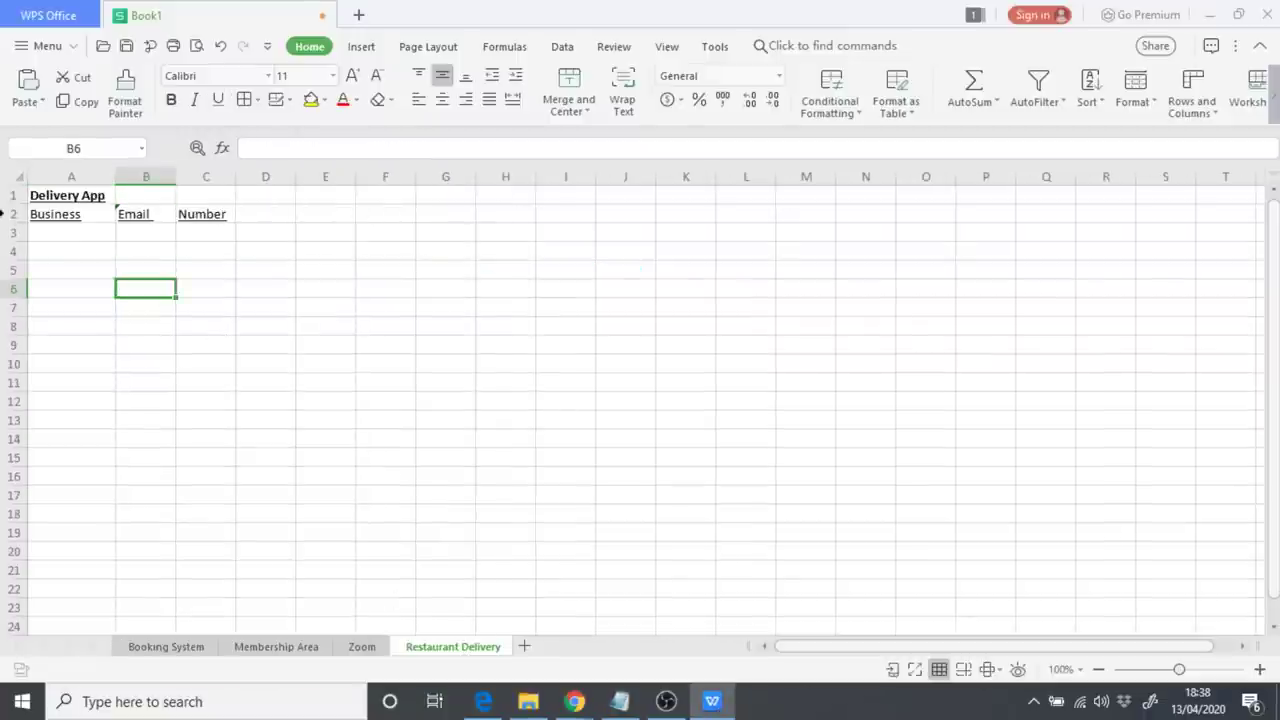
pyautogui.moveTo(51, 228); pyautogui.dragTo(212, 228)
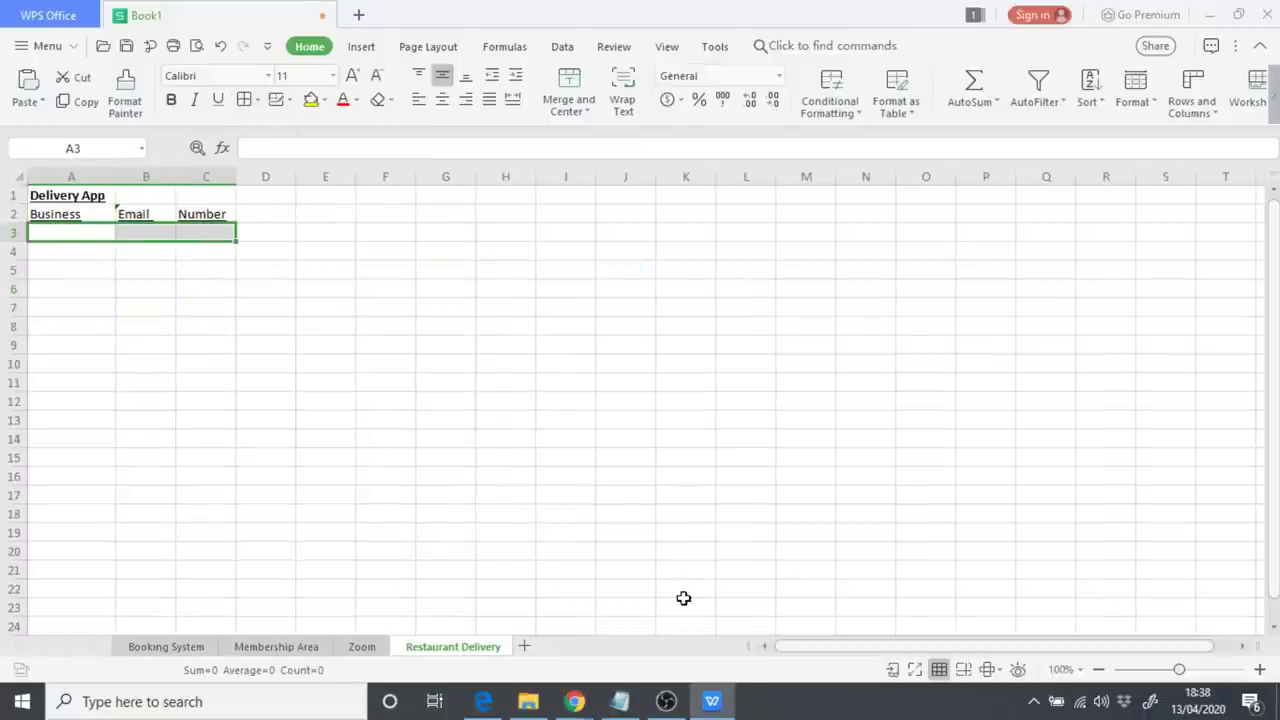
pyautogui.hotkey('alt', 'Tab')
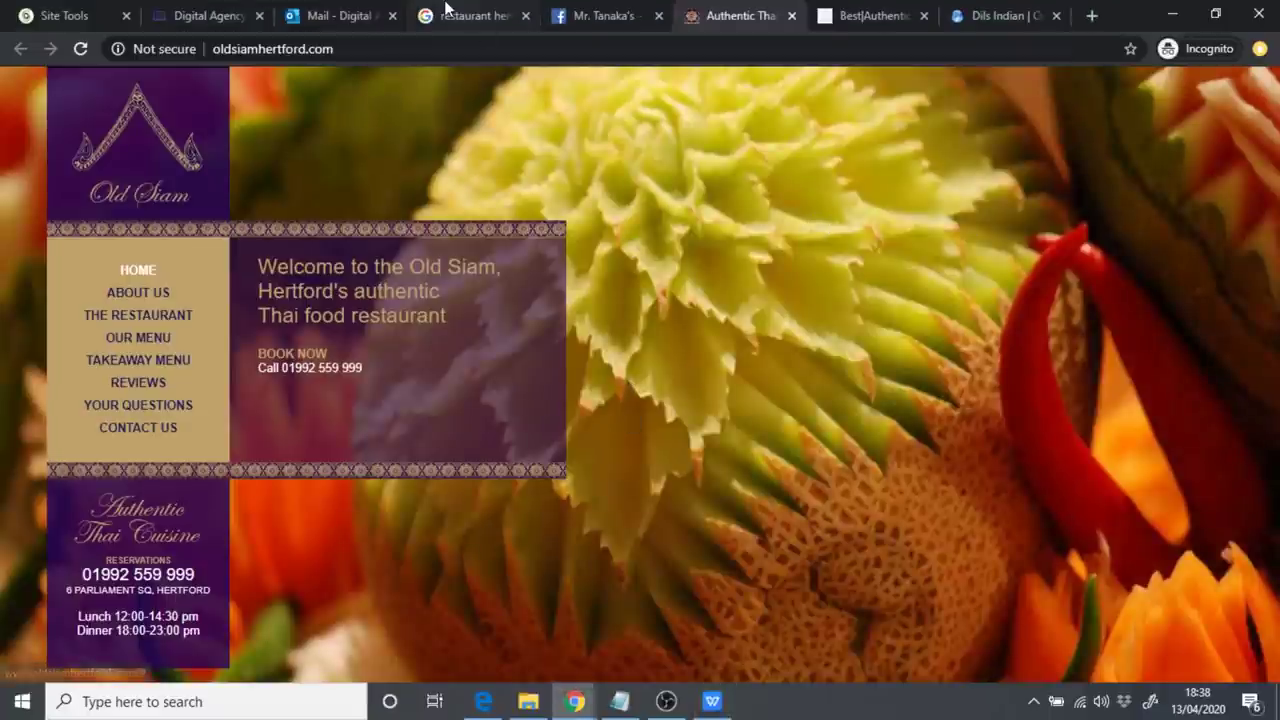
pyautogui.click(458, 15)
# - Browse the Turkish Kitchen site and review its reservation page with the booking form
pyautogui.moveTo(389, 261); pyautogui.dragTo(402, 316)
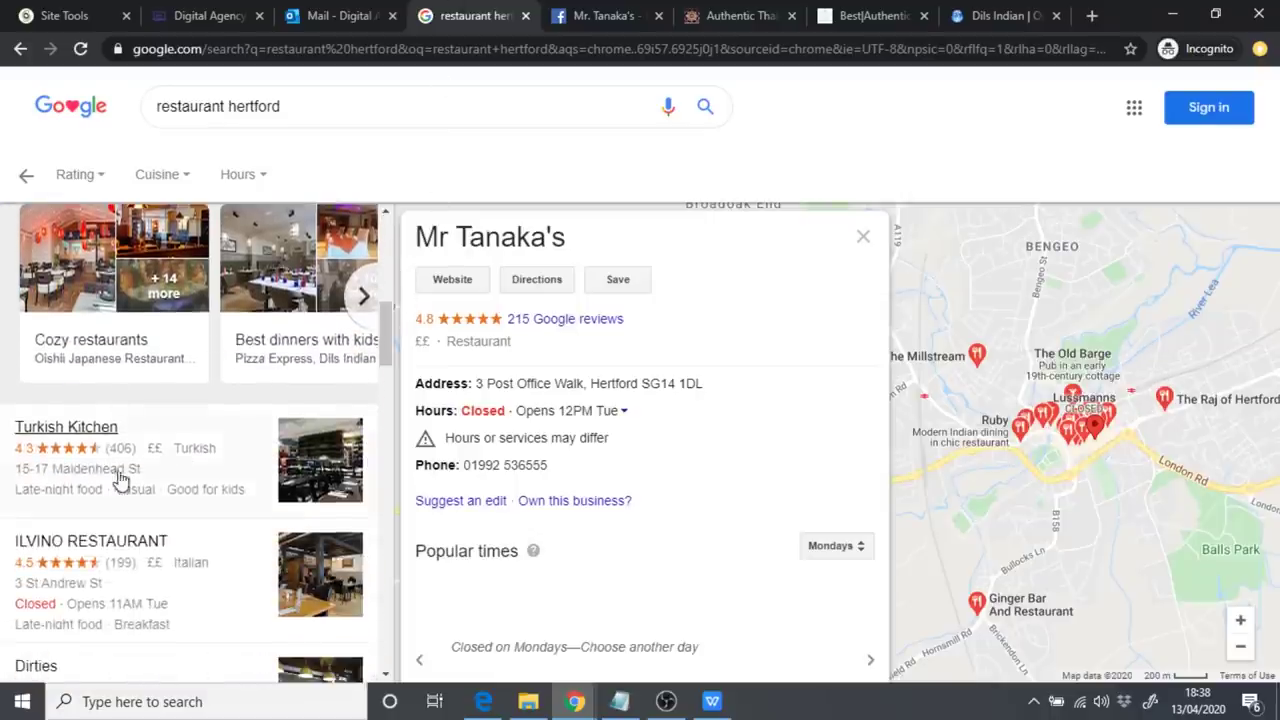
pyautogui.click(838, 12)
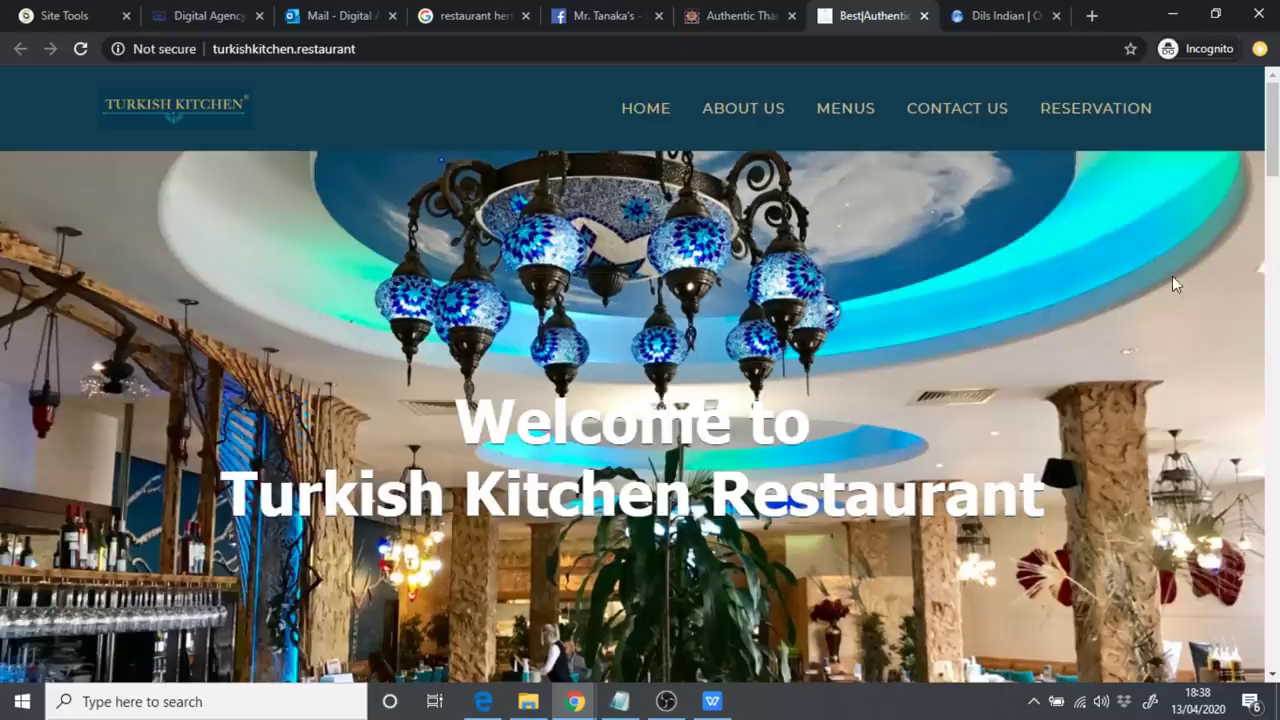
pyautogui.scroll(-15, 1175, 284)
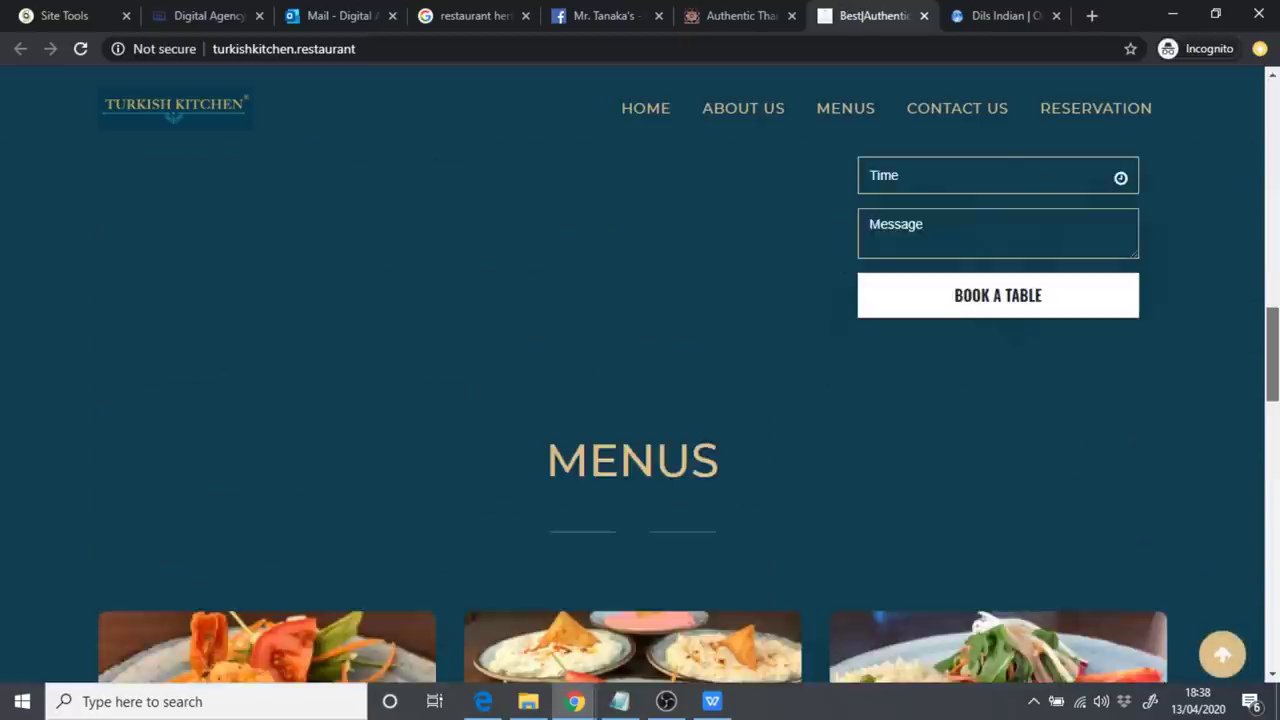
pyautogui.scroll(-15, 1131, 137)
pyautogui.scroll(20, 1131, 137)
pyautogui.click(1085, 118)
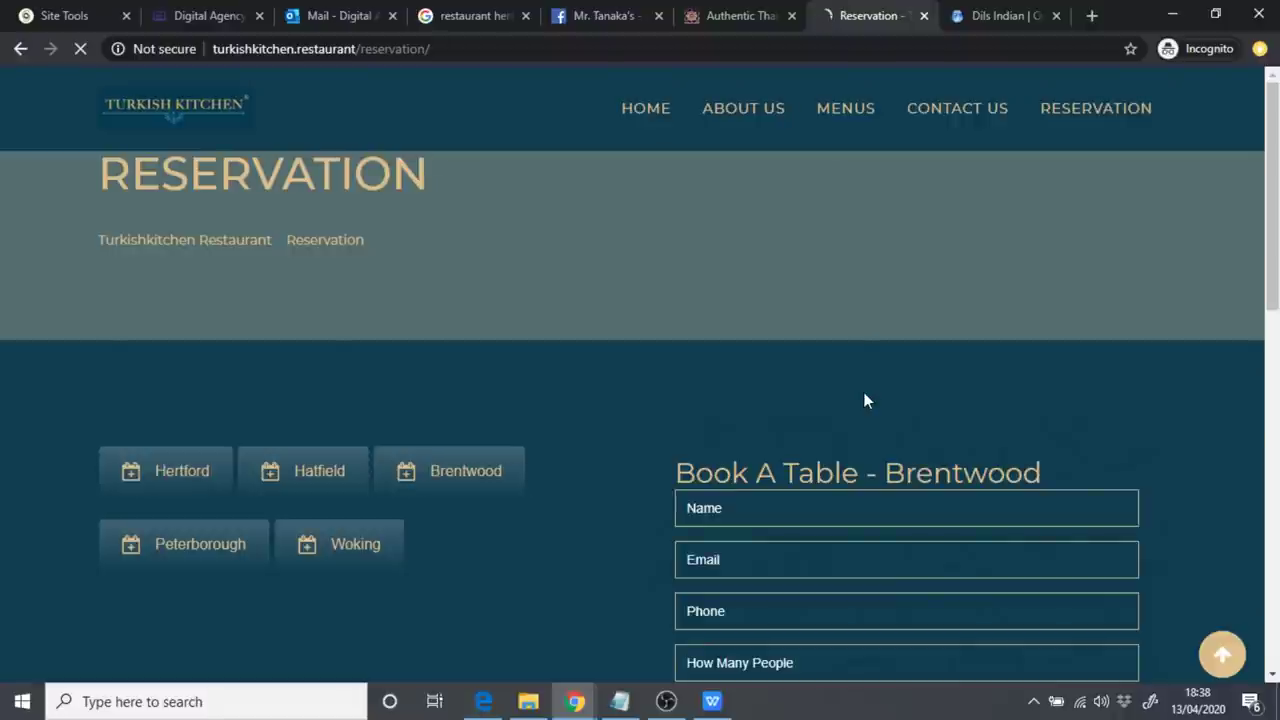
pyautogui.scroll(-2, 865, 394)
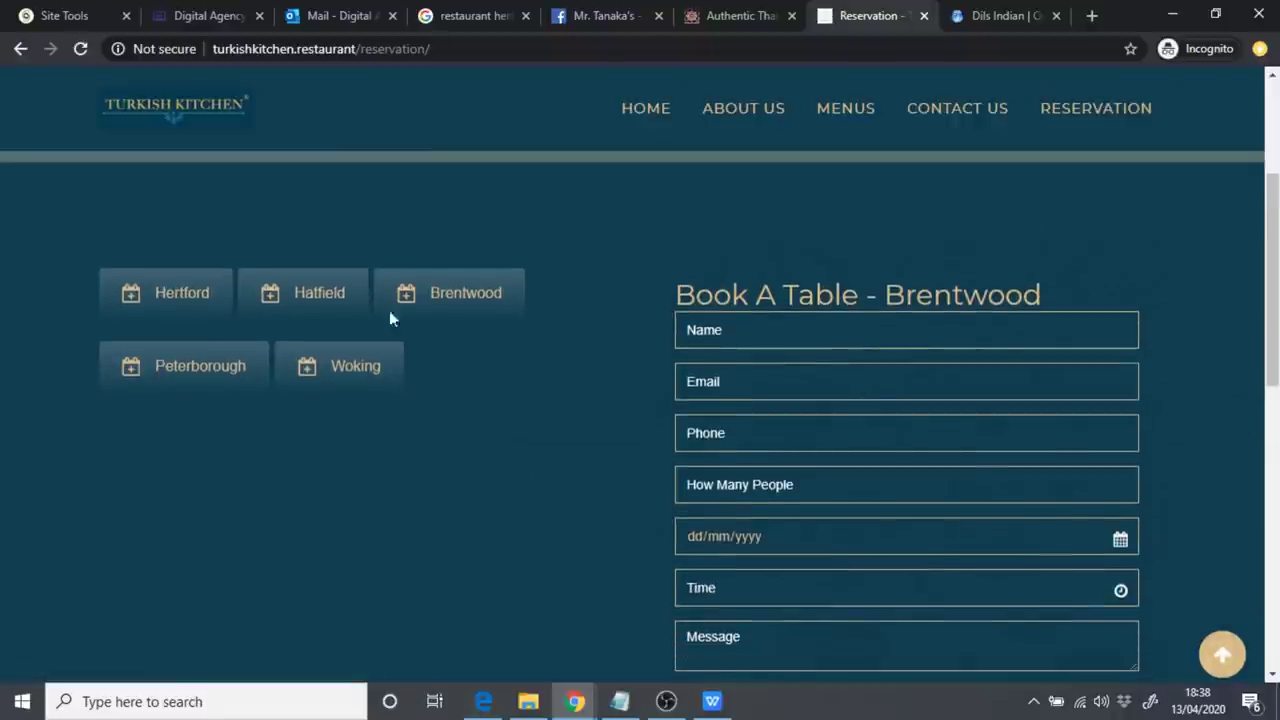
pyautogui.moveTo(1272, 280); pyautogui.dragTo(1272, 178)
# - Return to the Turkish Kitchen homepage and scroll through its content
pyautogui.click(205, 112)
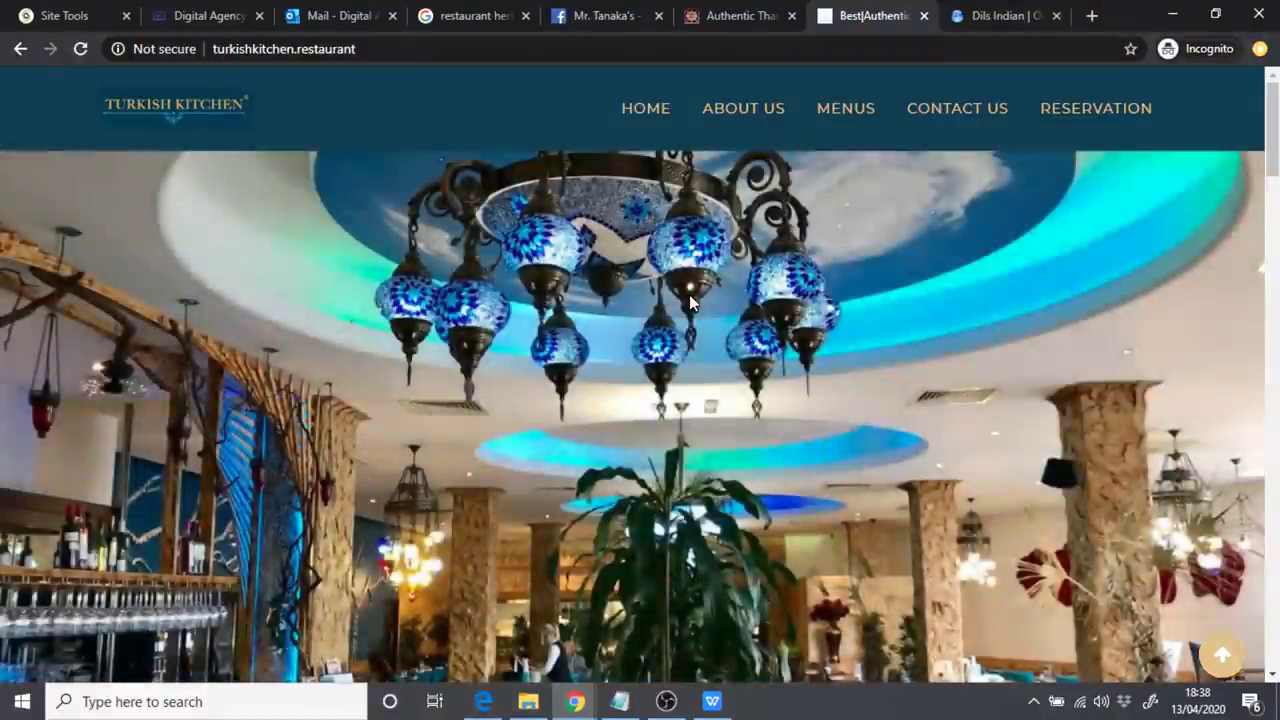
pyautogui.scroll(-5, 810, 285)
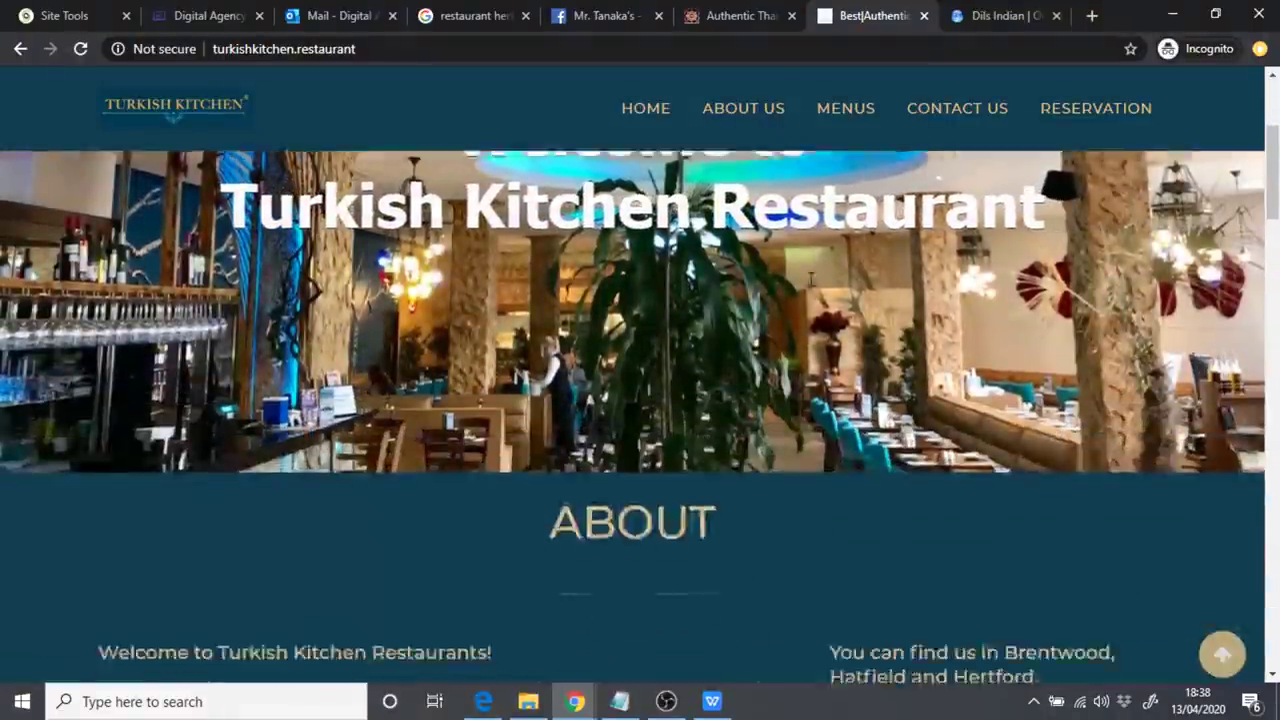
pyautogui.scroll(-7, 809, 285)
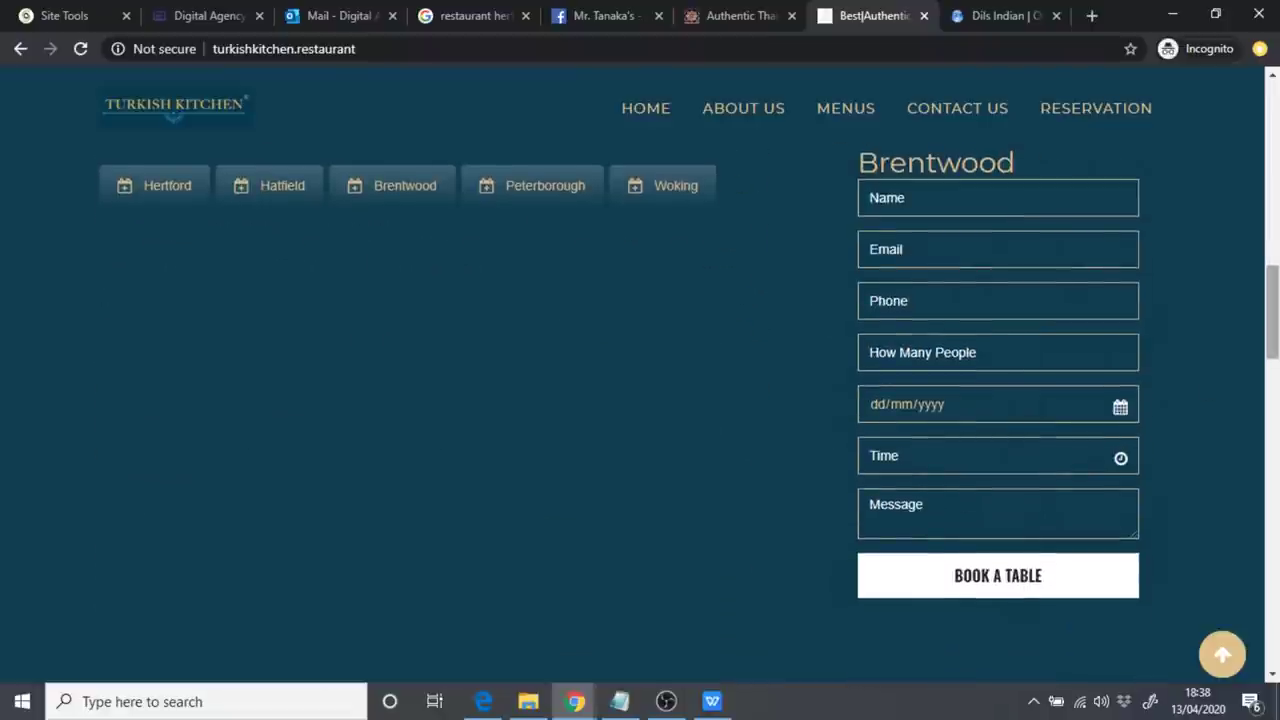
pyautogui.scroll(-10, 1229, 374)
pyautogui.scroll(-6, 640, 400)
pyautogui.scroll(9, 640, 400)
pyautogui.scroll(15, 565, 348)
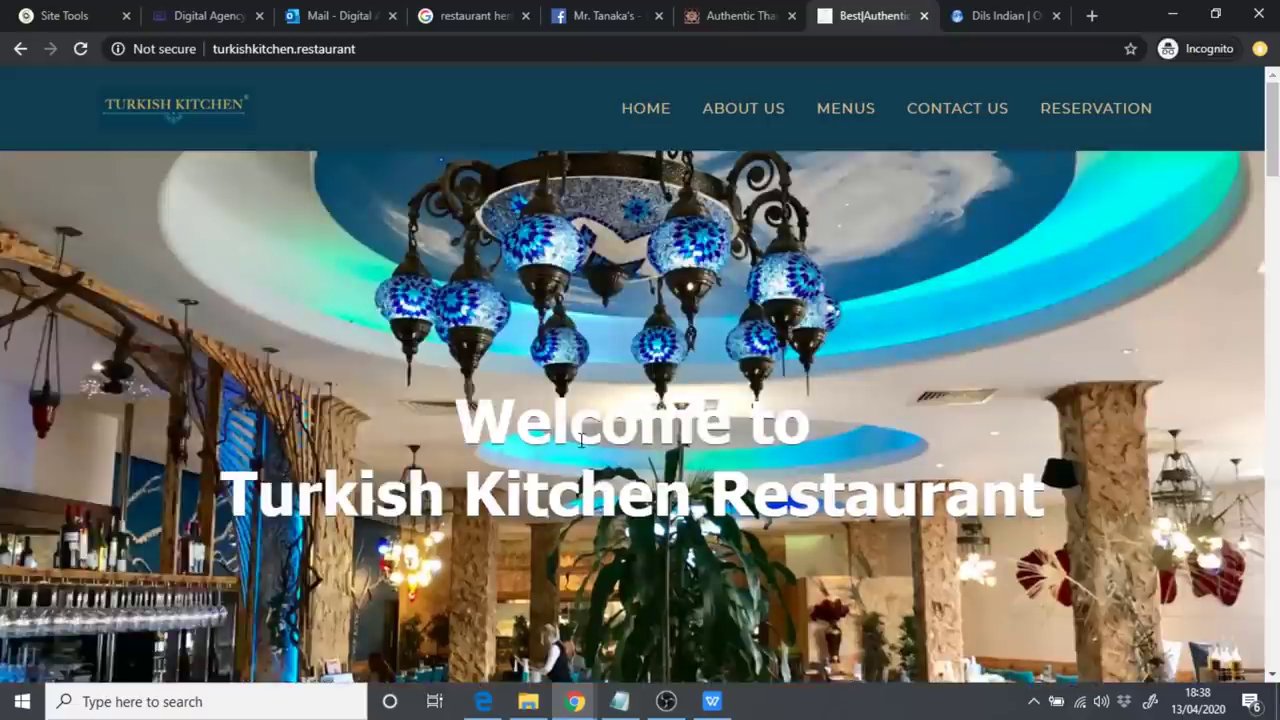
# - Open the Dils Indian site and try adding Aromatic Pilau Rice, dismissing the currently-closed notice
pyautogui.click(486, 13)
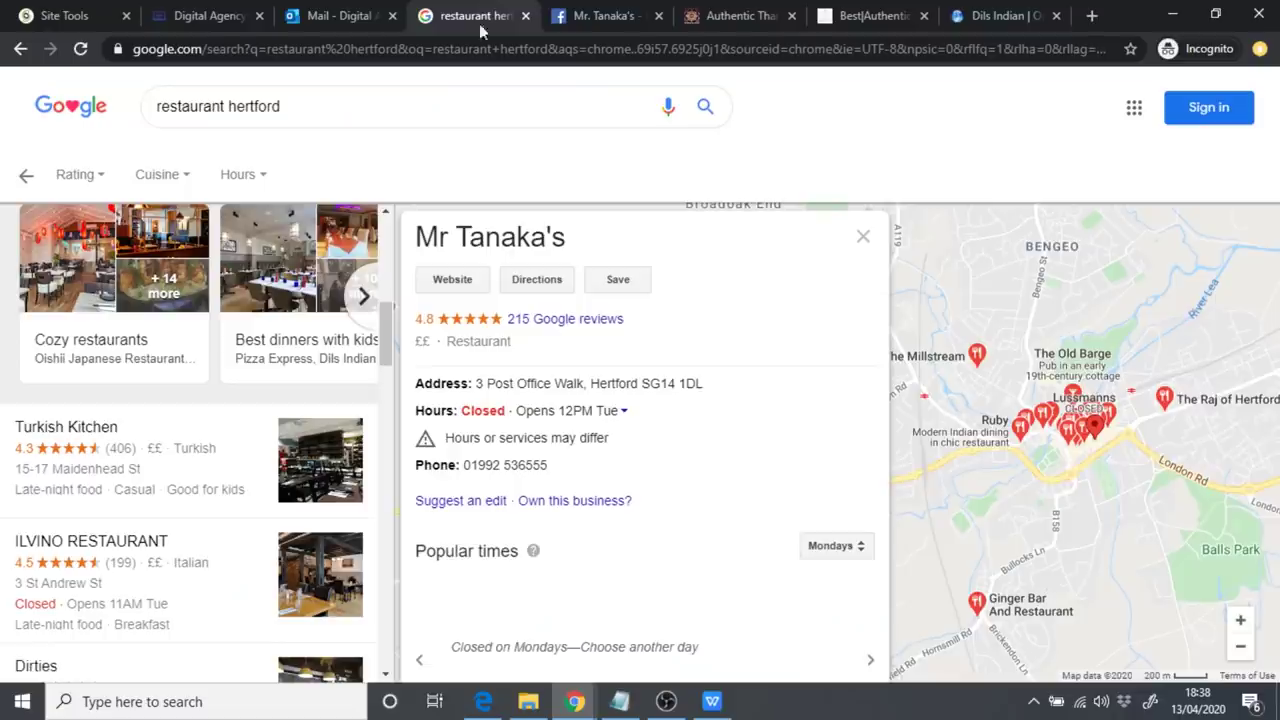
pyautogui.scroll(-3, 395, 393)
pyautogui.scroll(-1, 395, 393)
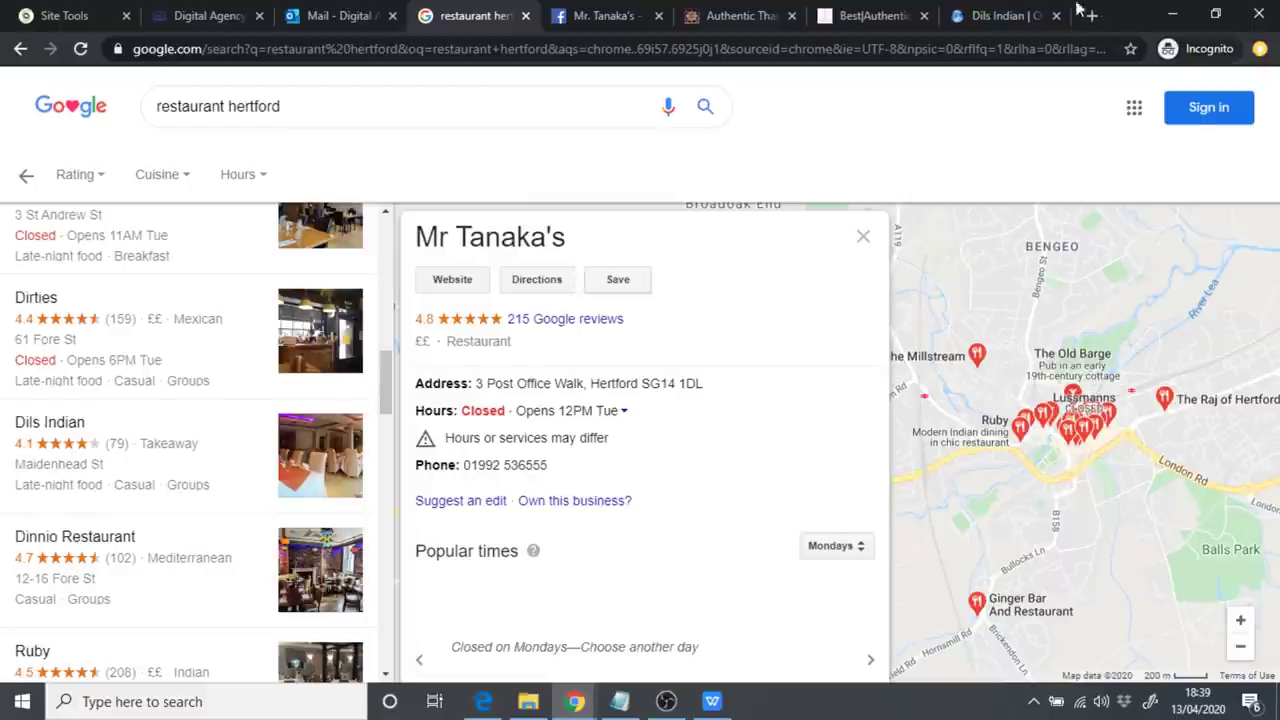
pyautogui.click(952, 20)
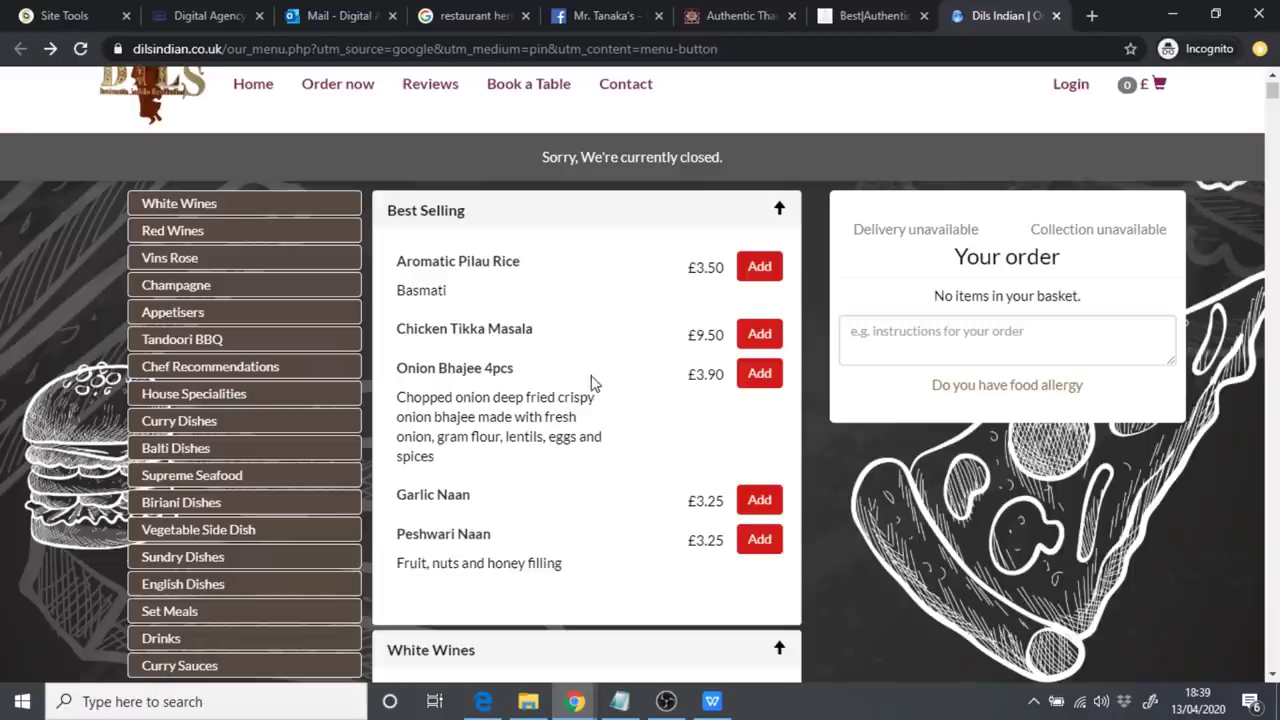
pyautogui.click(759, 266)
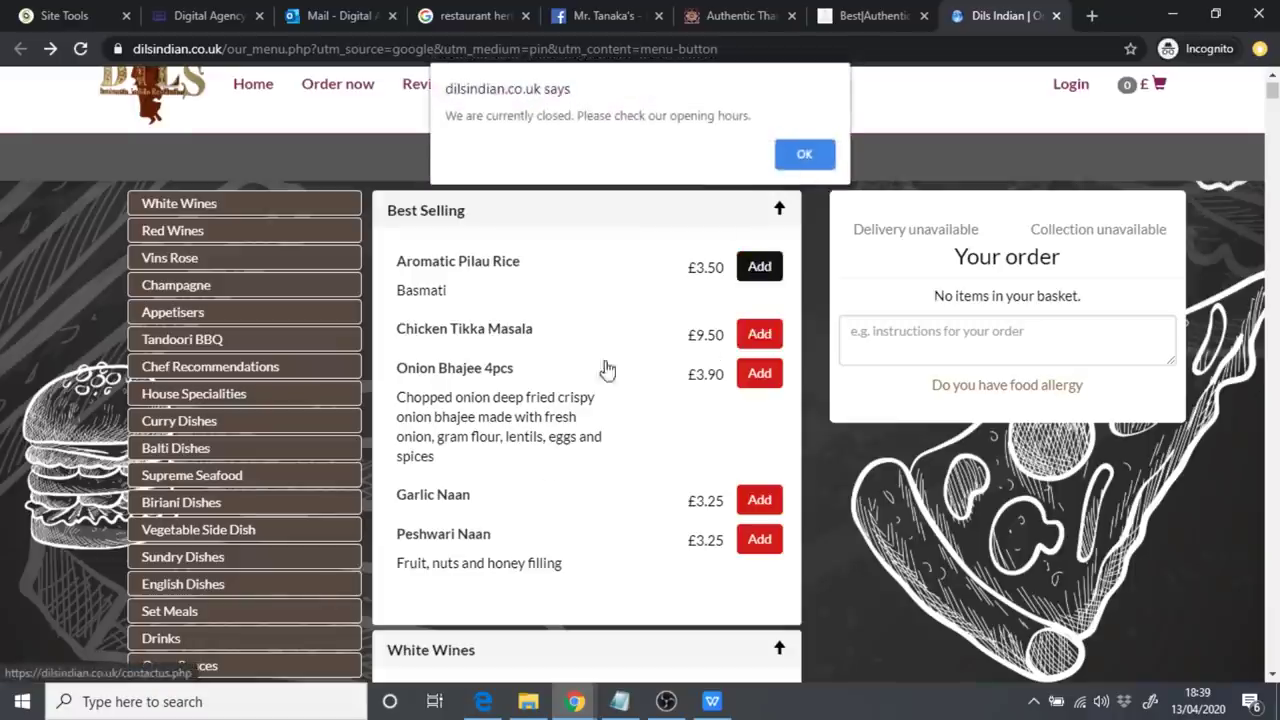
pyautogui.click(806, 154)
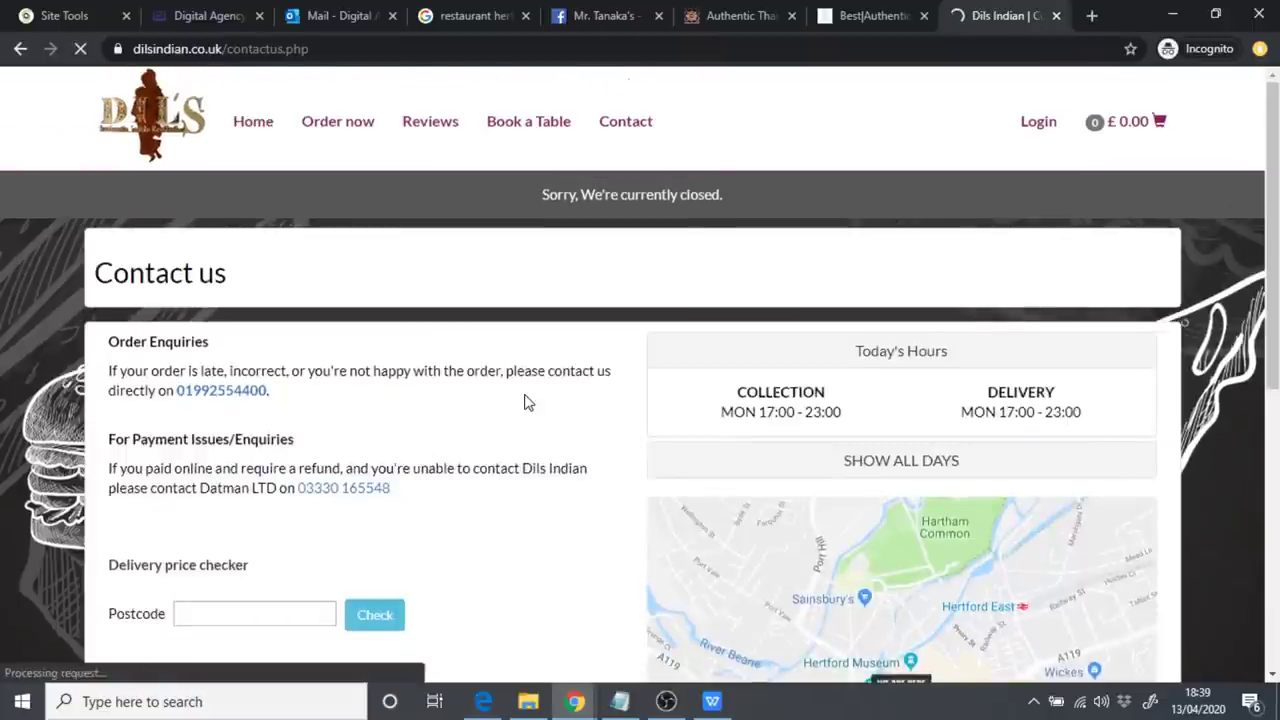
# - Check Dils Indian's contact details showing Monday hours 17:00–23:00, then return to the restaurant hertford results
pyautogui.scroll(-4, 528, 402)
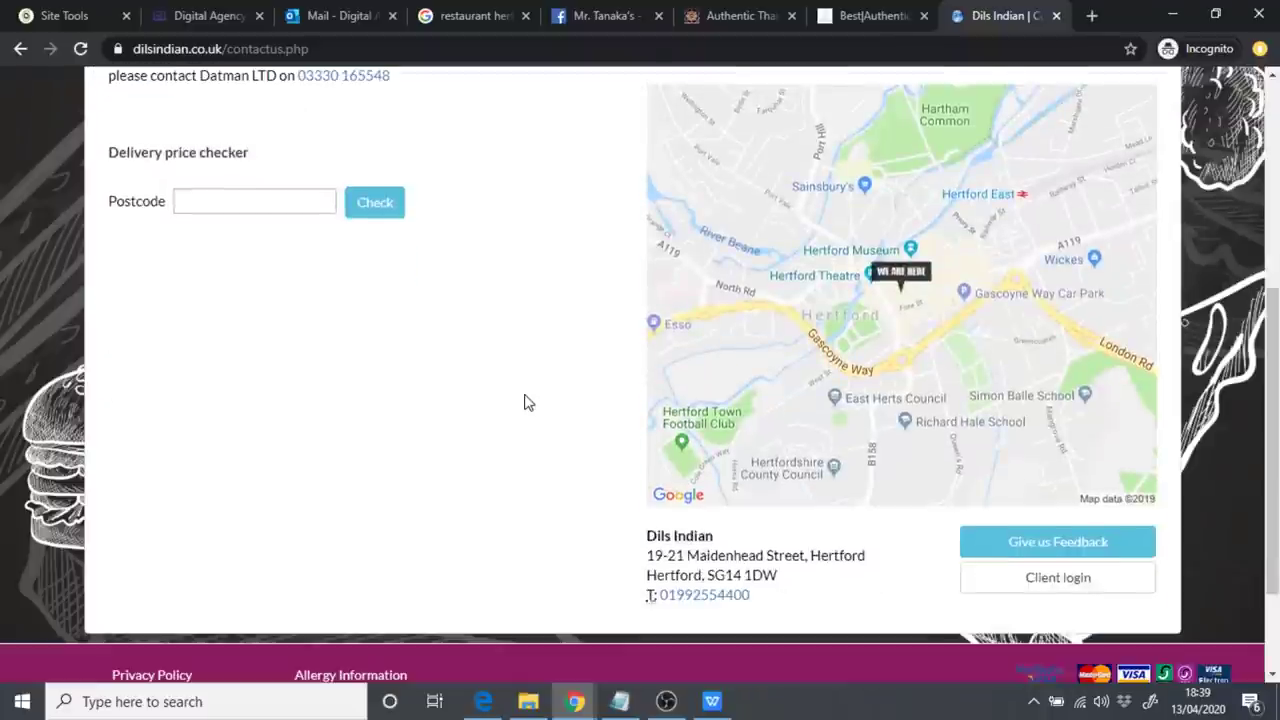
pyautogui.scroll(4, 528, 402)
pyautogui.scroll(-3, 528, 402)
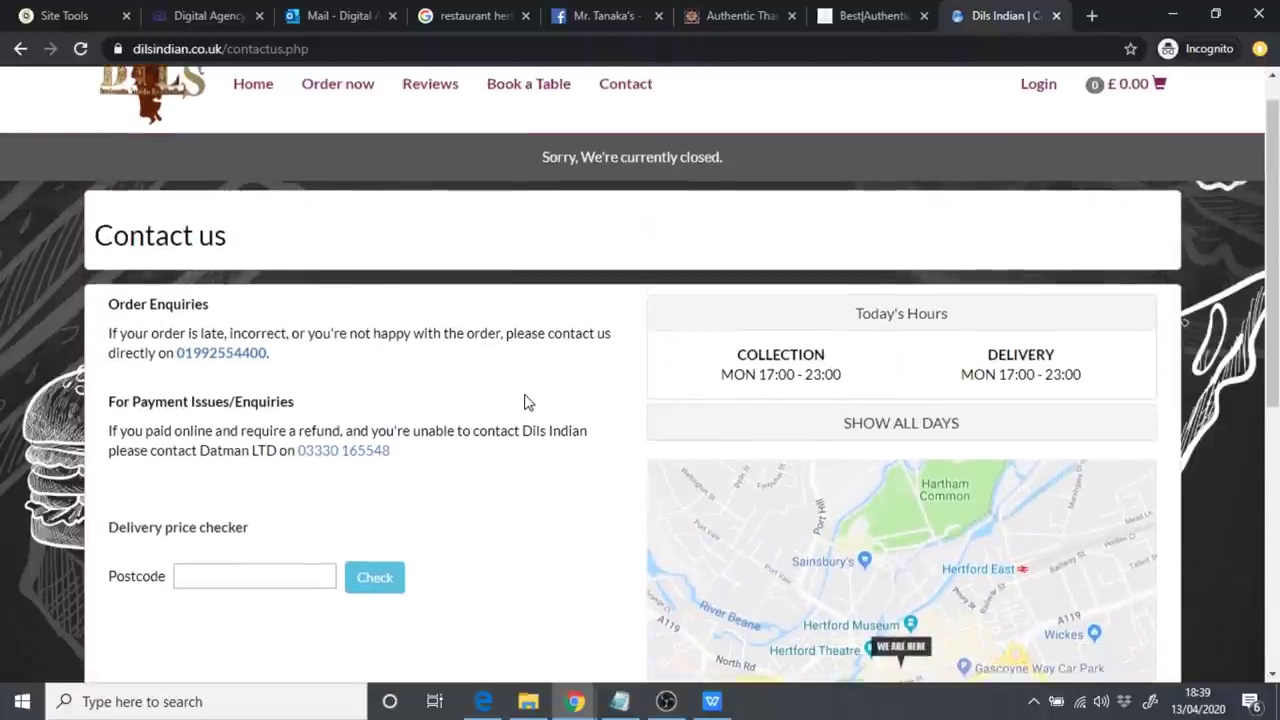
pyautogui.scroll(-1, 528, 402)
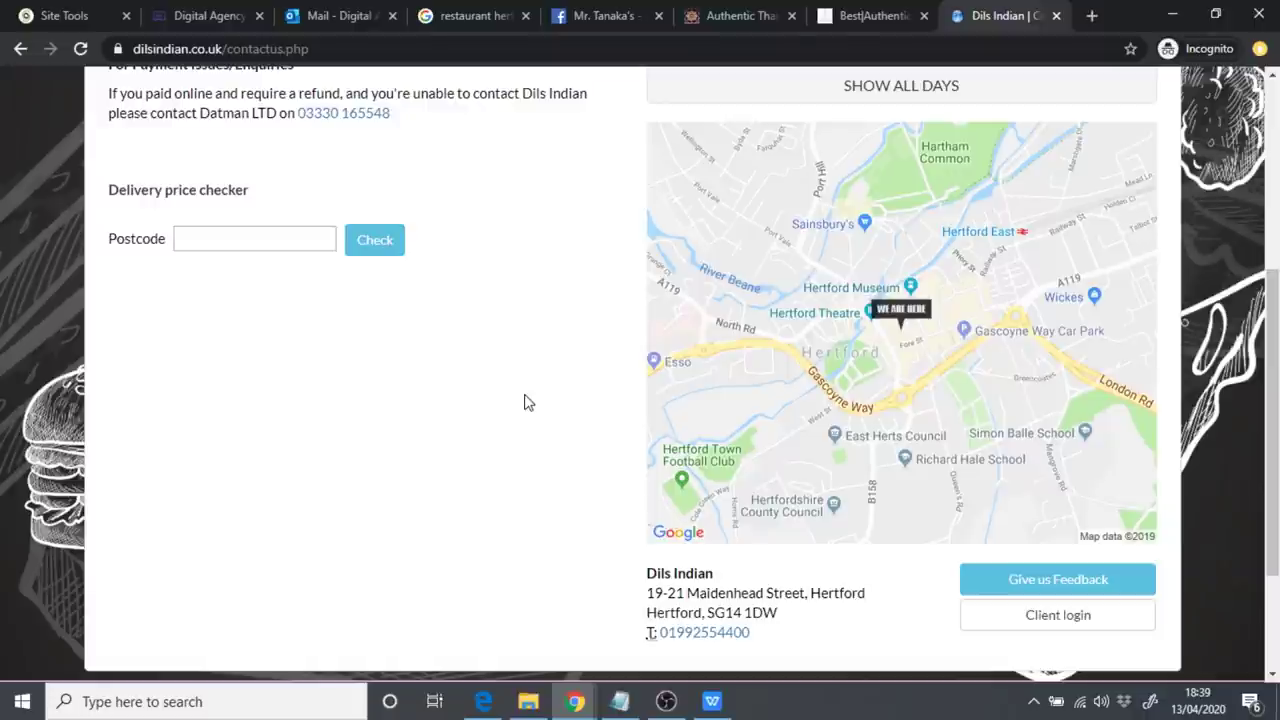
pyautogui.scroll(-1, 528, 402)
pyautogui.scroll(3, 528, 402)
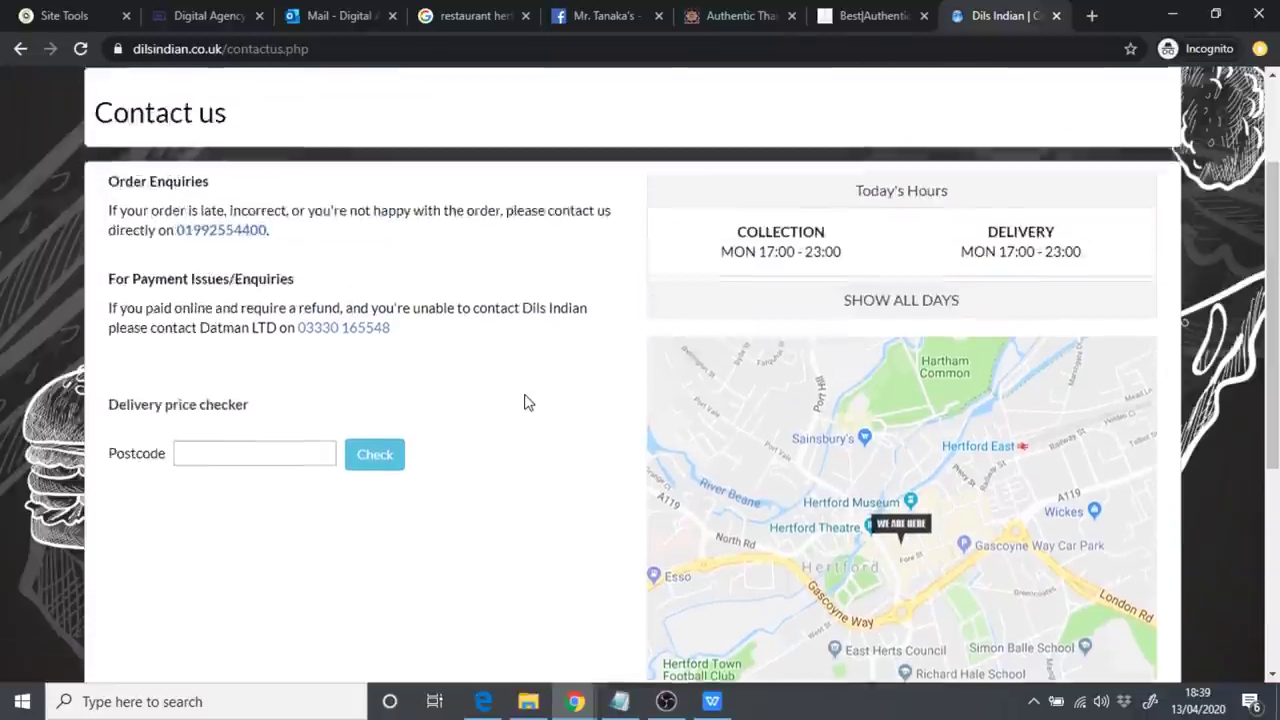
pyautogui.scroll(-5, 528, 402)
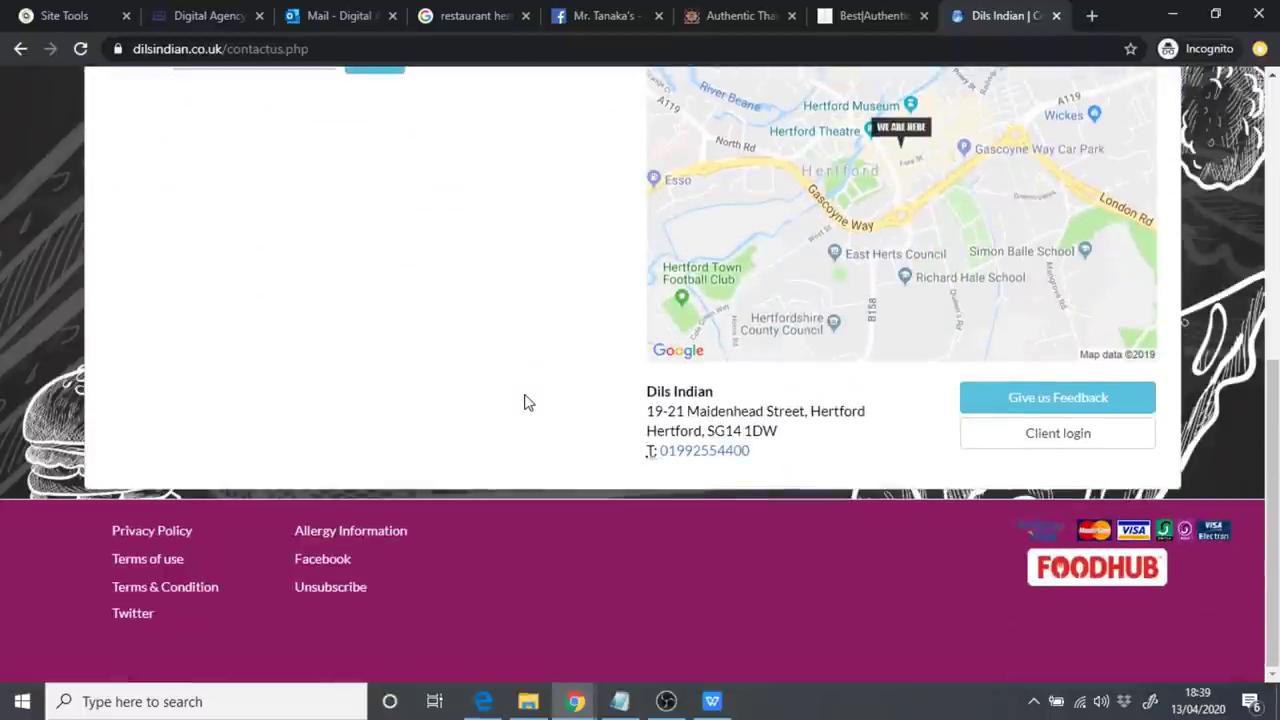
pyautogui.scroll(2, 528, 402)
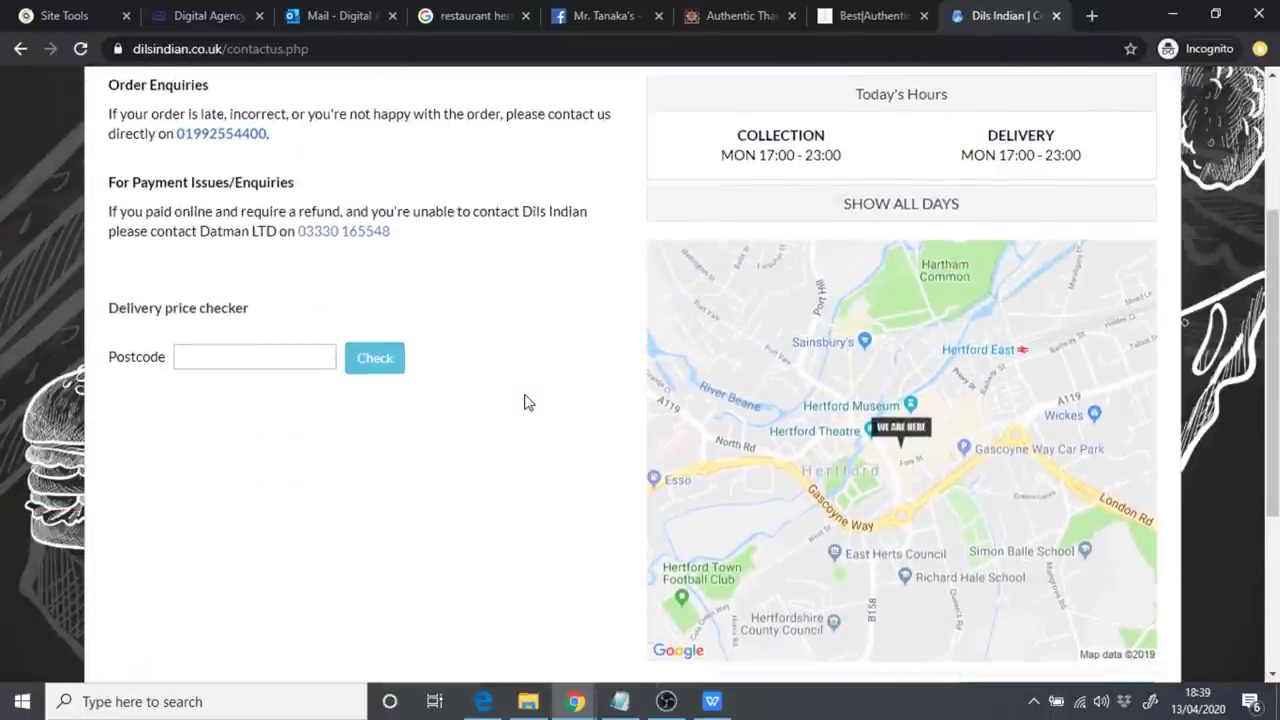
pyautogui.scroll(4, 527, 402)
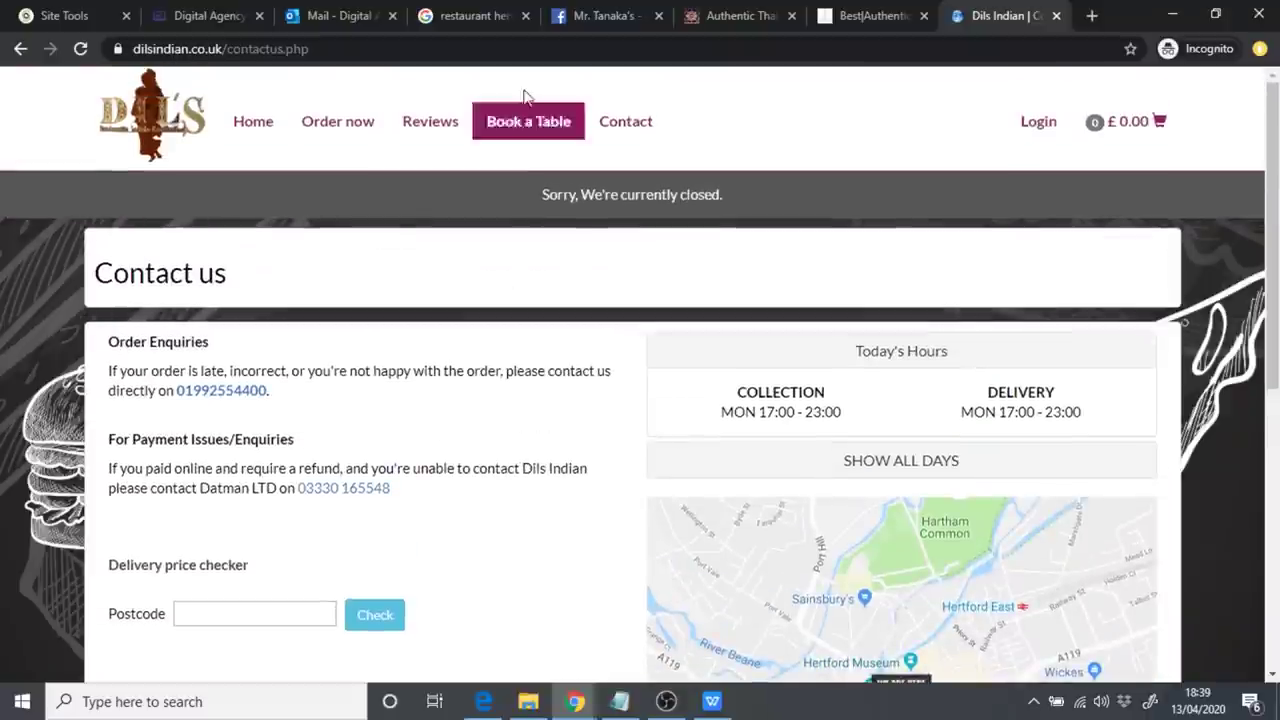
pyautogui.click(463, 15)
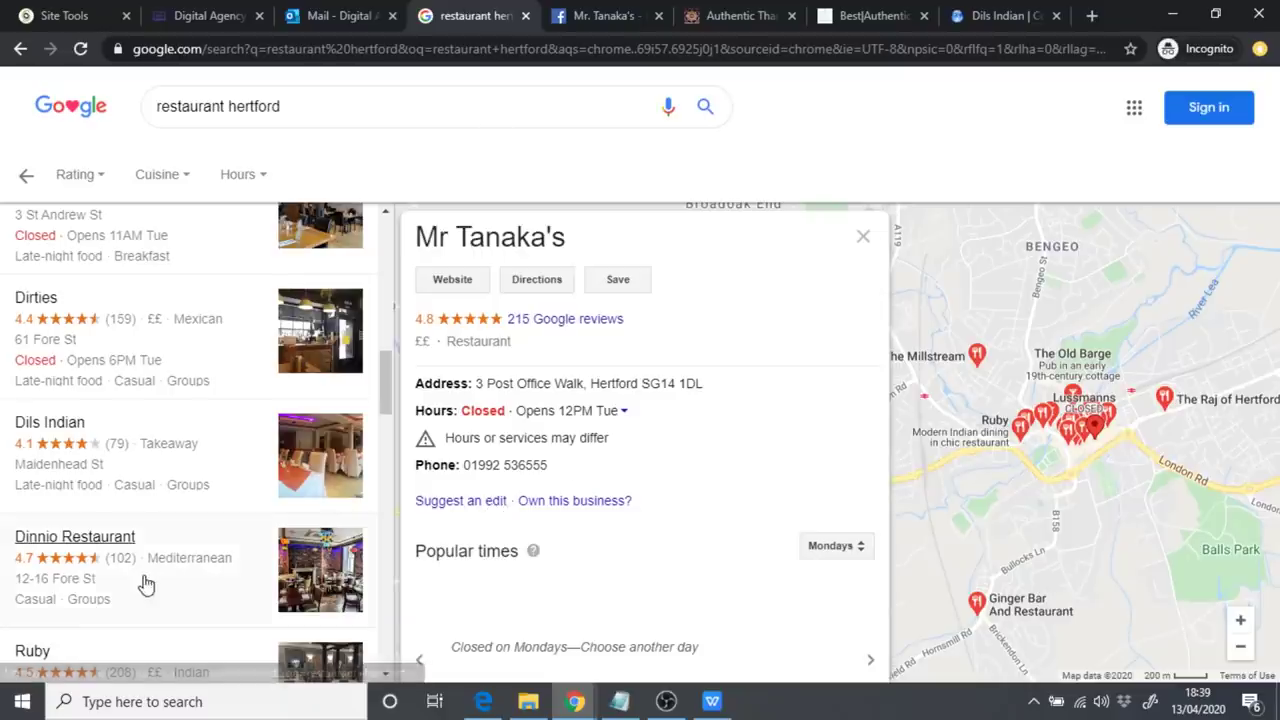
# - Show Dils Indian's details card, highlight its foodhub.co.uk and deliveroo.co.uk order links, and select 'hertford' in the query
pyautogui.click(118, 440)
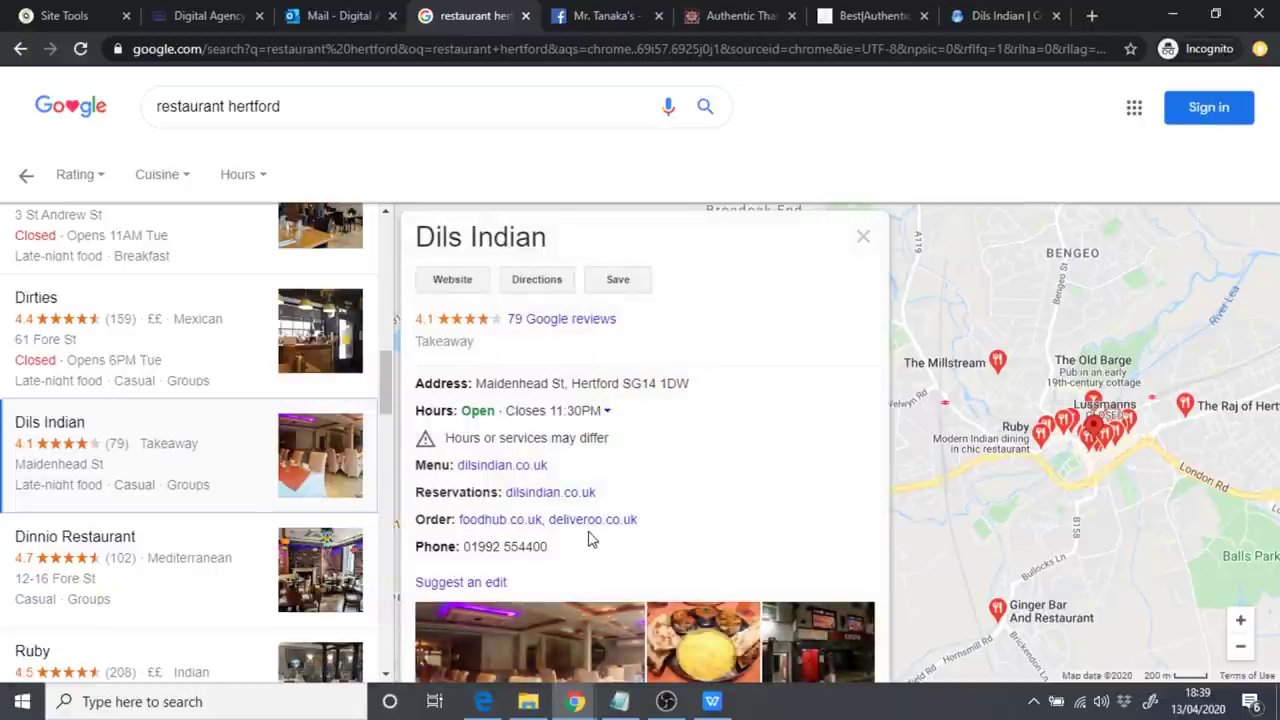
pyautogui.moveTo(668, 521); pyautogui.dragTo(458, 521)
pyautogui.click(658, 531)
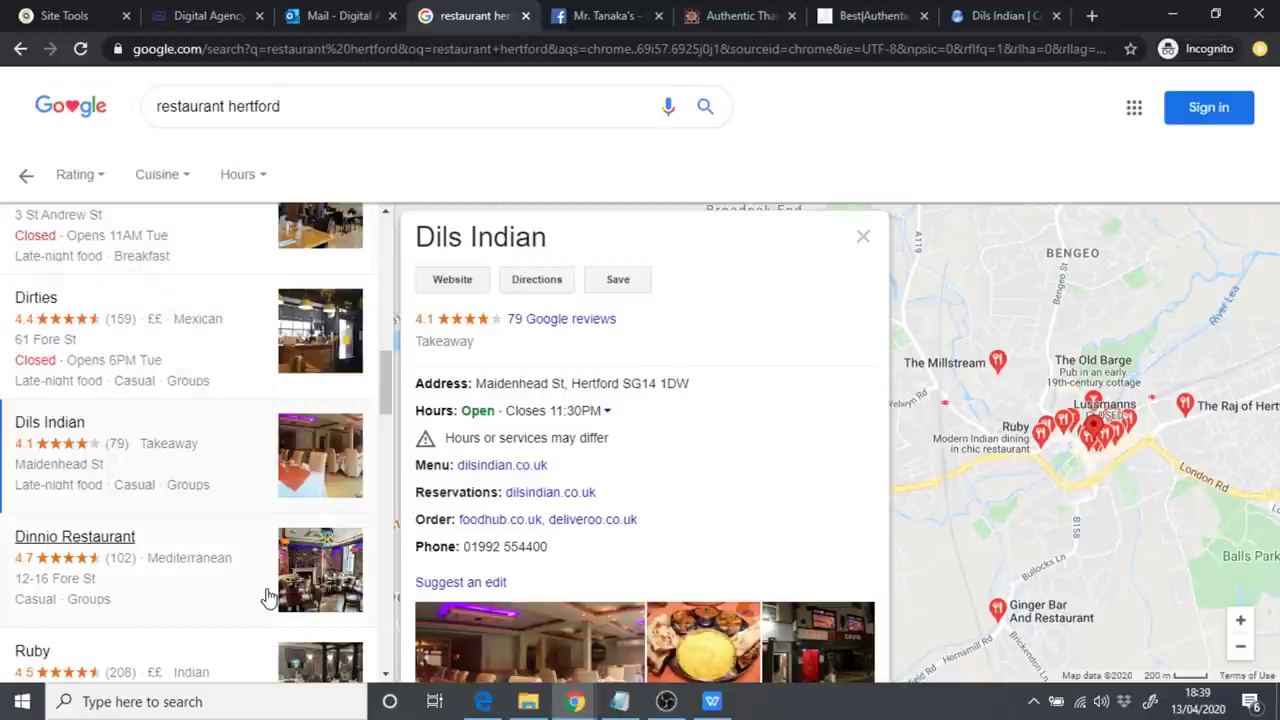
pyautogui.doubleClick(247, 106)
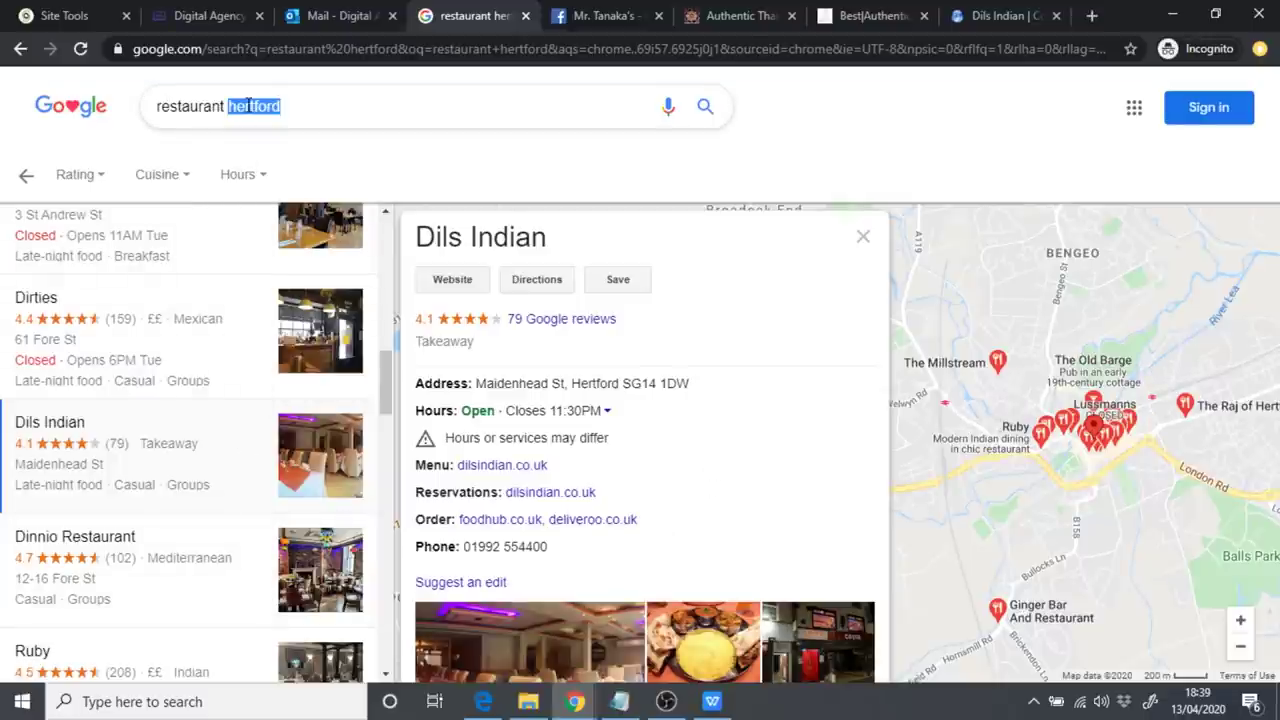
# - Replace 'hertford' with 'ware' and search for restaurants in Ware
pyautogui.write('ware')
pyautogui.press('Return')
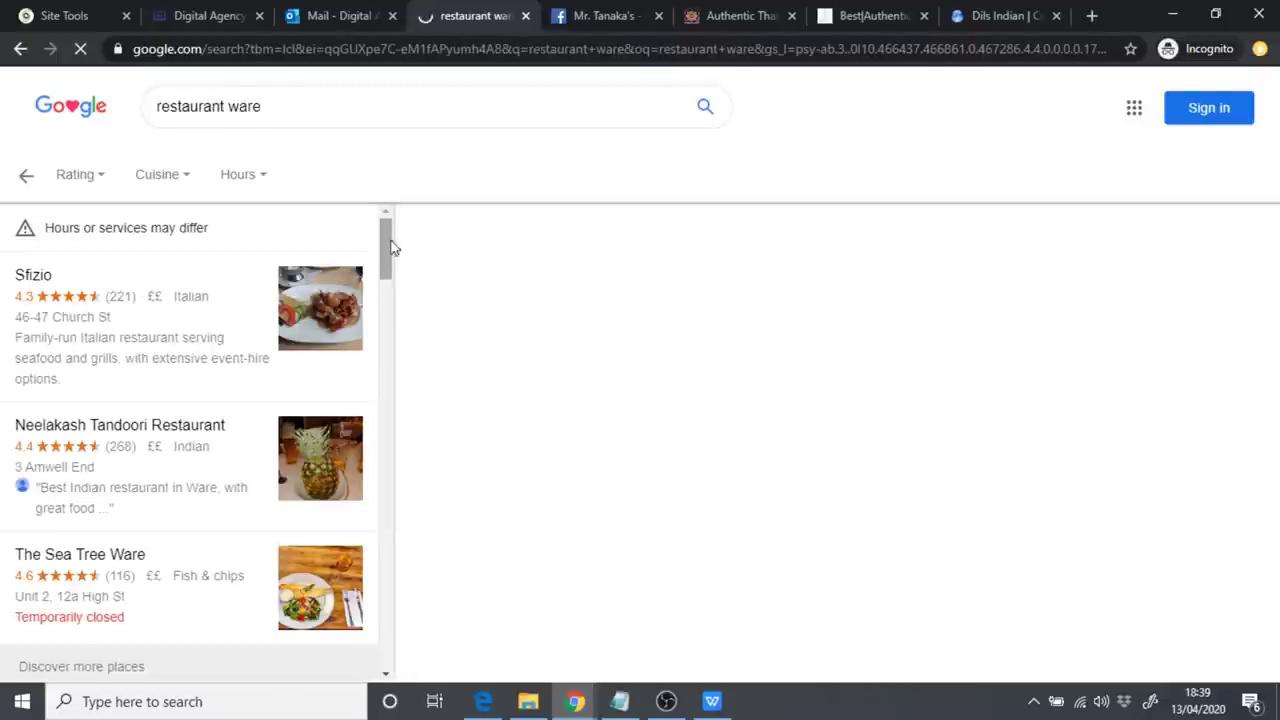
pyautogui.moveTo(389, 229)
pyautogui.mouseDown()
pyautogui.moveTo(400, 372)
pyautogui.moveTo(385, 232)
pyautogui.mouseUp()
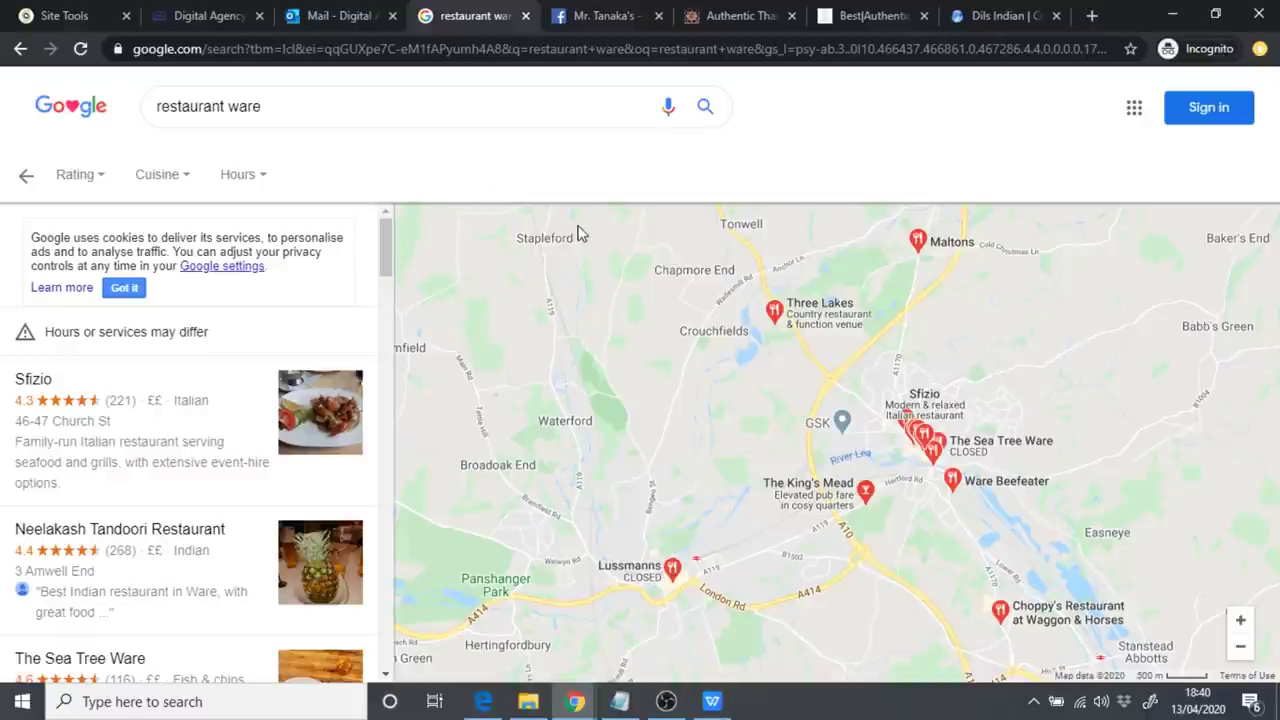
pyautogui.click(712, 701)
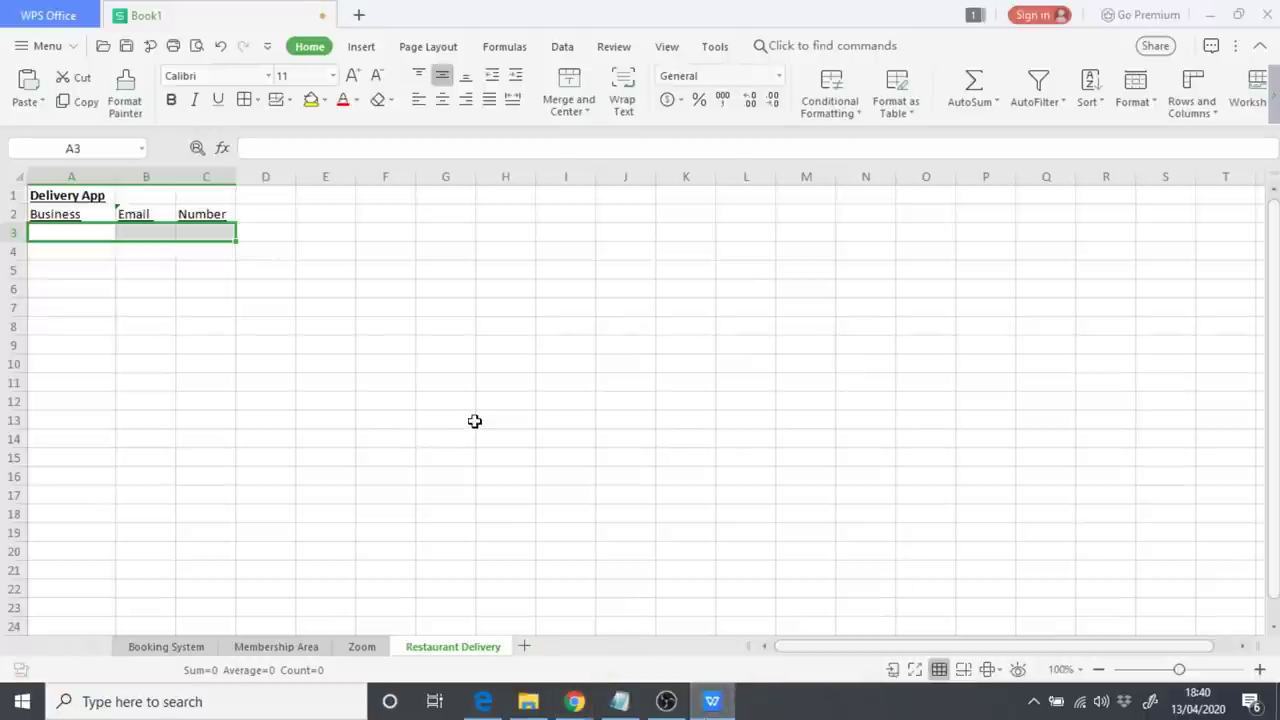
pyautogui.click(474, 421)
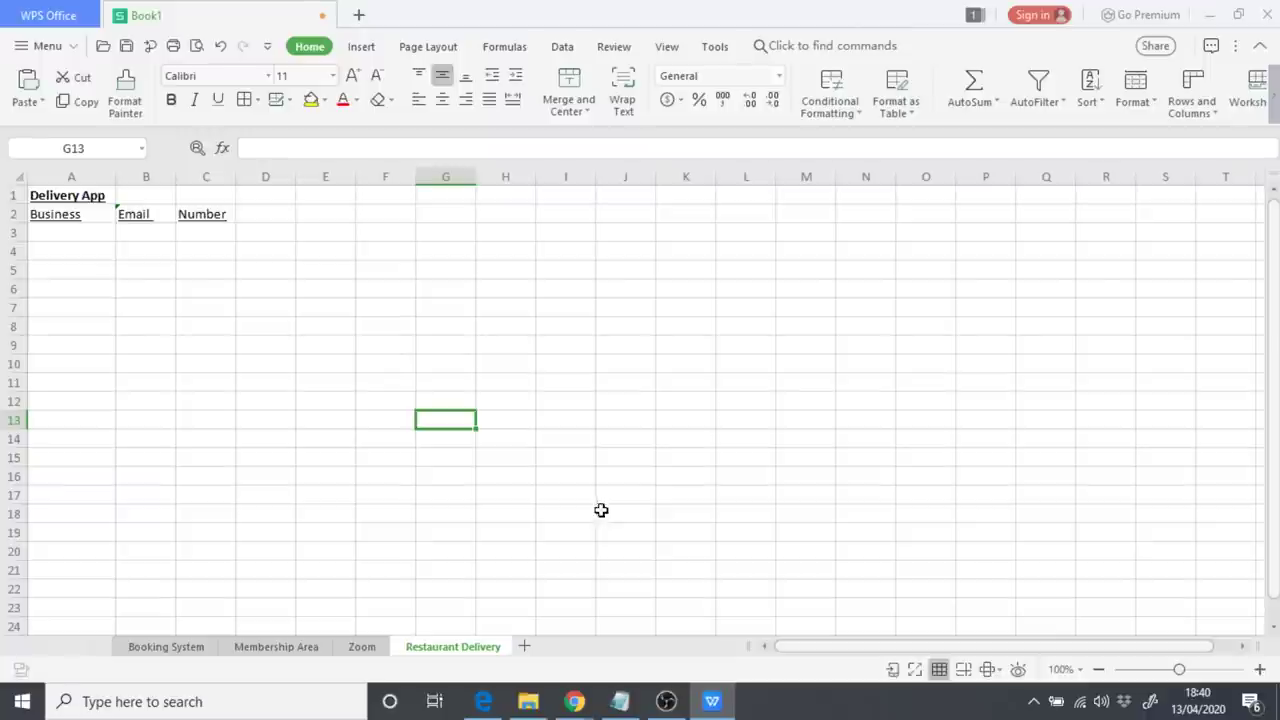
pyautogui.click(712, 701)
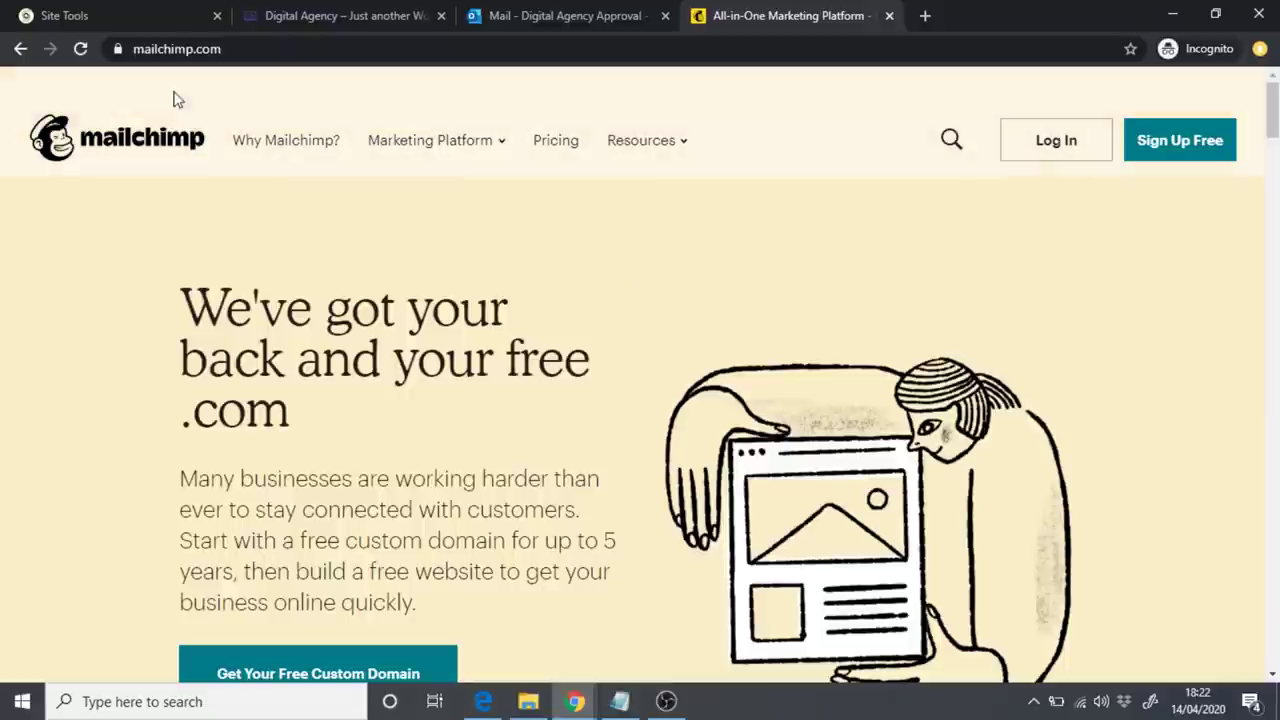
# - Submit the Mailchimp Sign Up Free form, then go to the Outlook inbox
pyautogui.click(1178, 145)
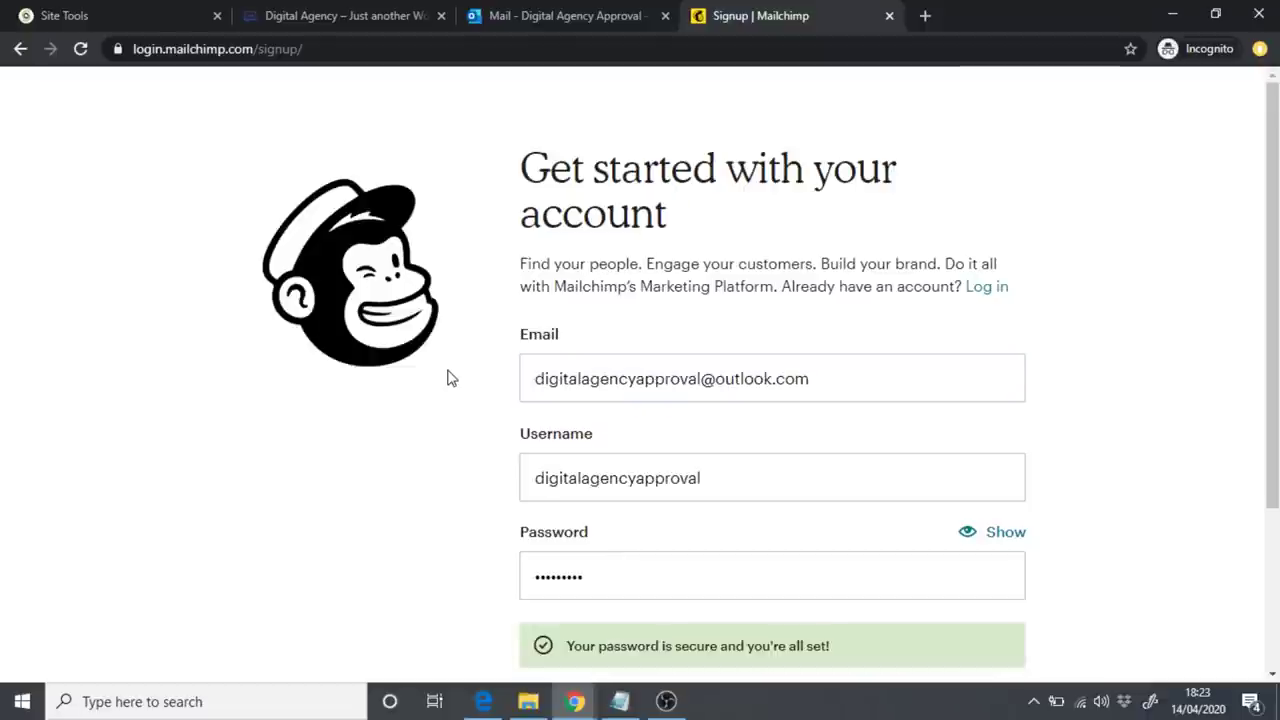
pyautogui.scroll(-3, 449, 378)
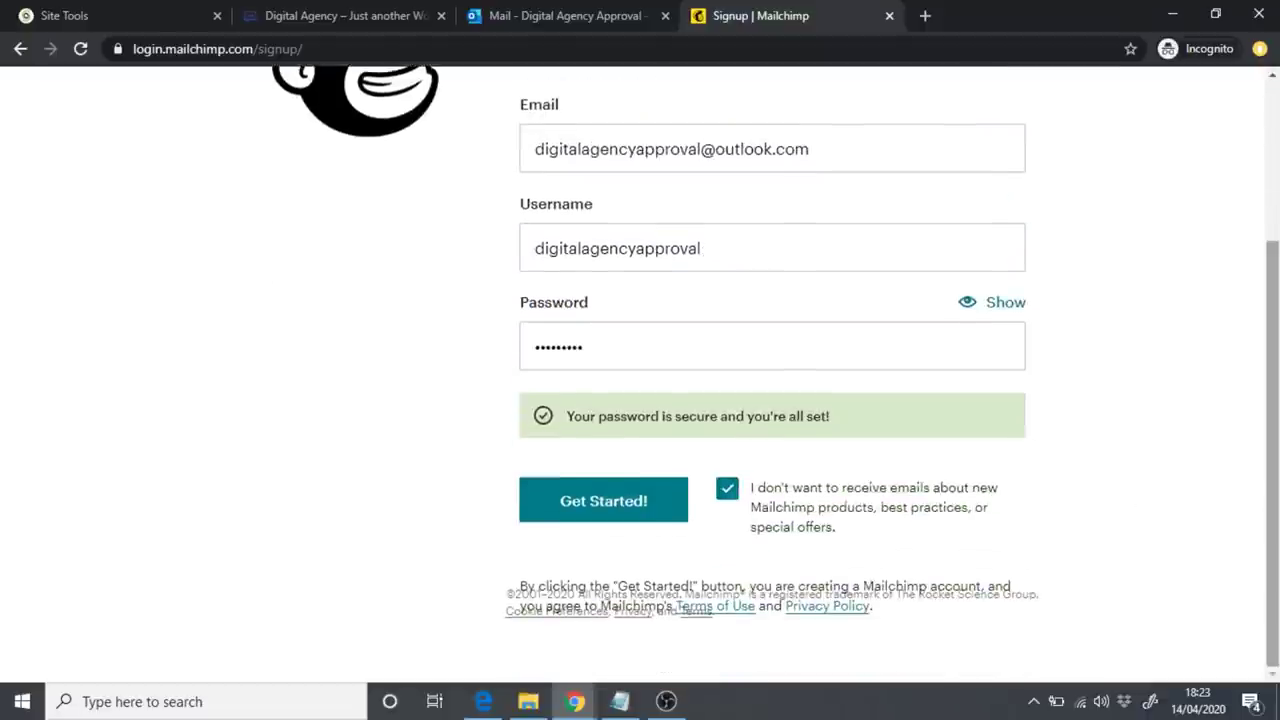
pyautogui.click(572, 514)
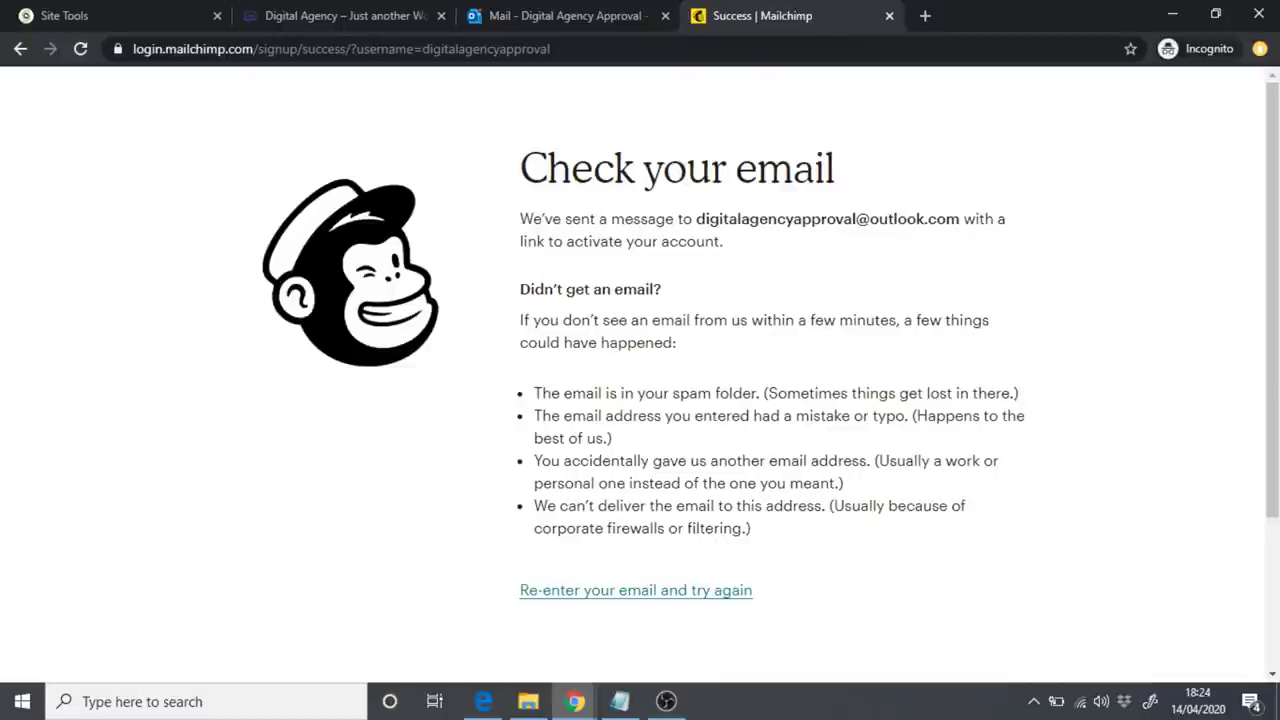
pyautogui.click(560, 17)
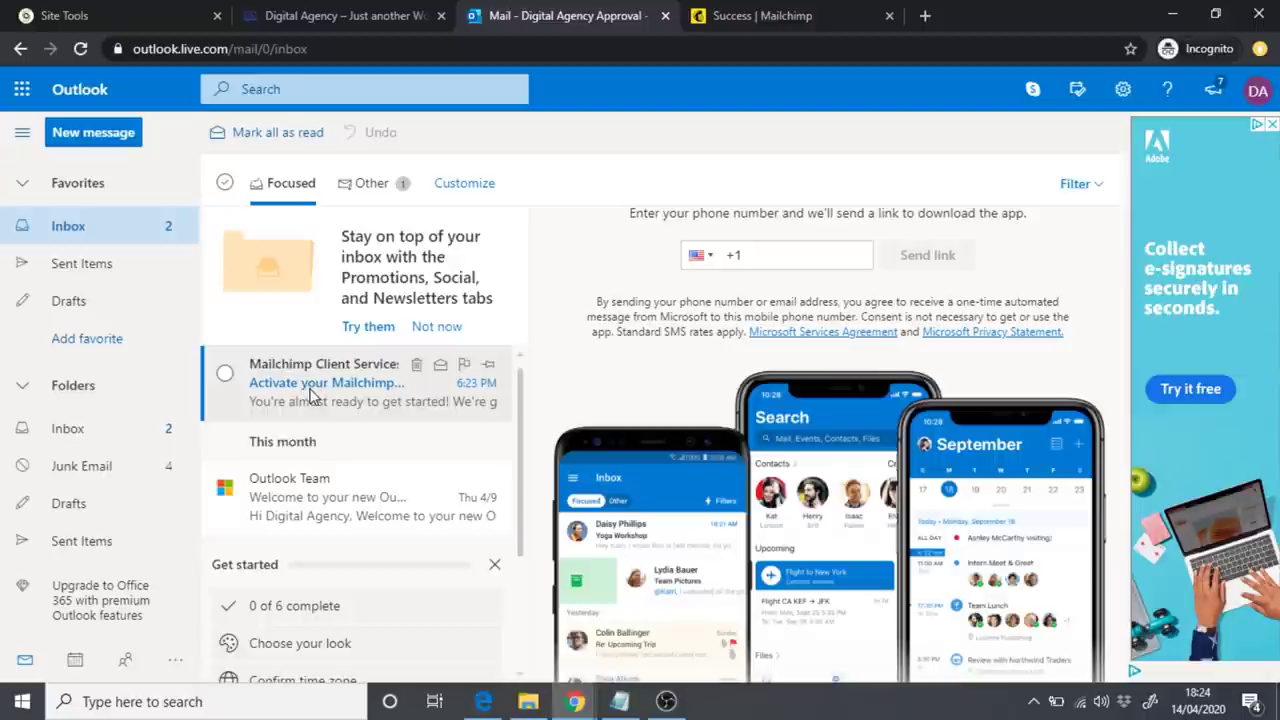
# - Open Mailchimp's activation email, activate the account and pass the I'm Not A Robot check
pyautogui.click(313, 396)
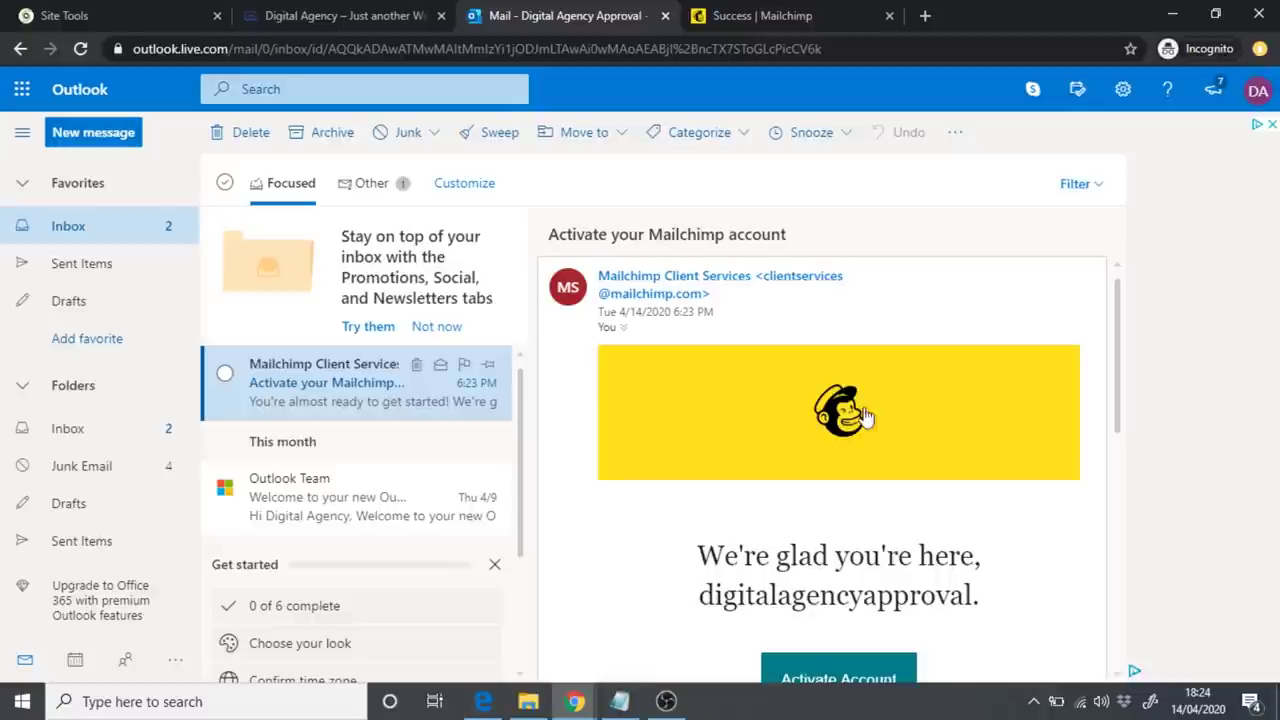
pyautogui.scroll(-1, 1117, 334)
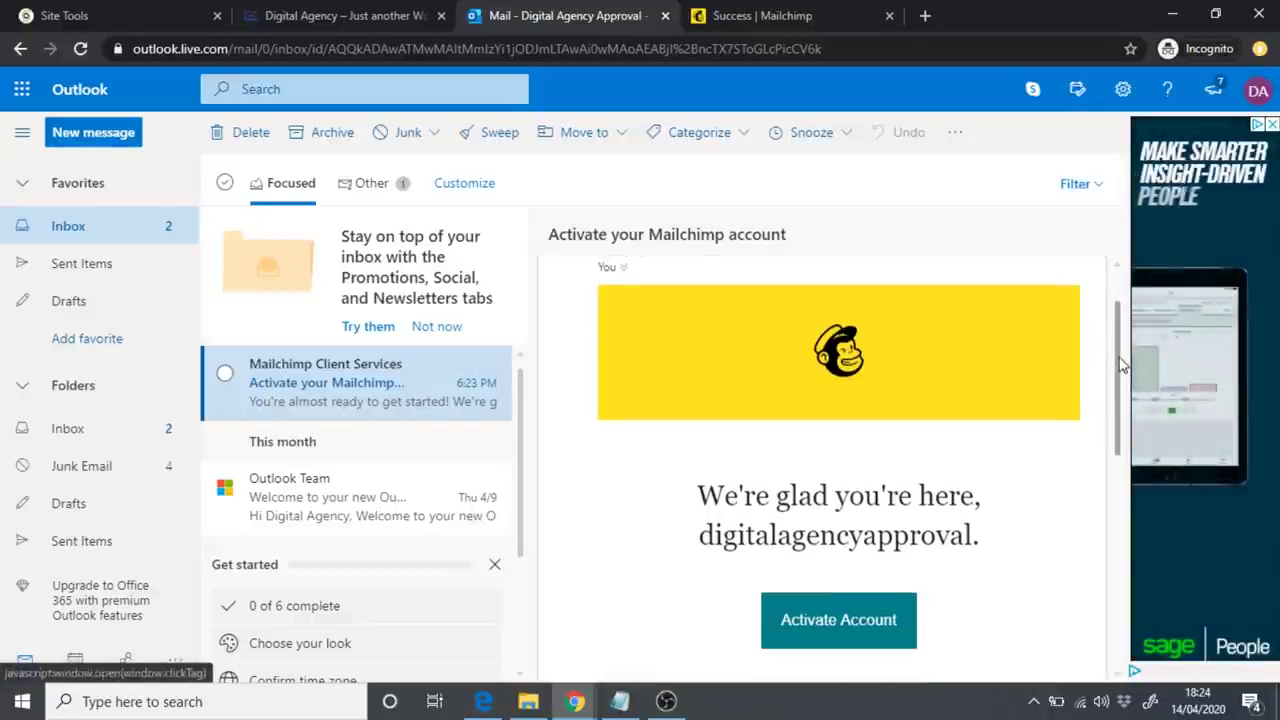
pyautogui.scroll(-1, 1117, 390)
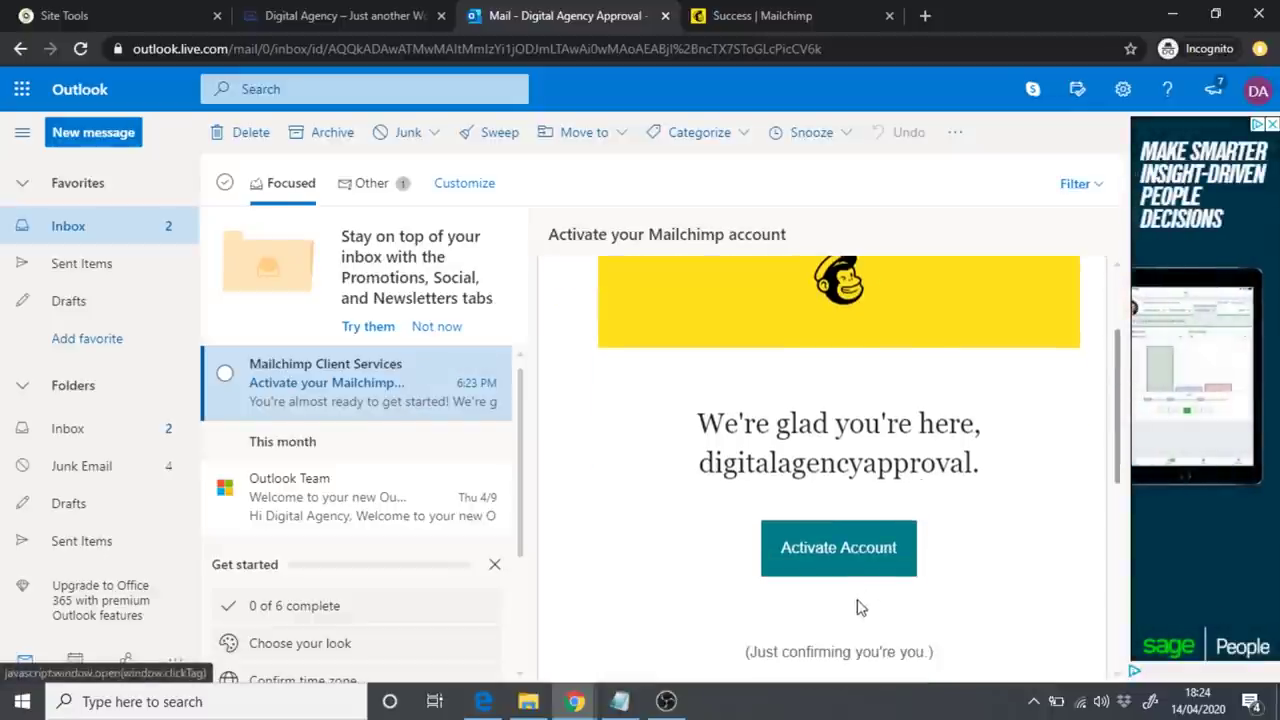
pyautogui.click(838, 552)
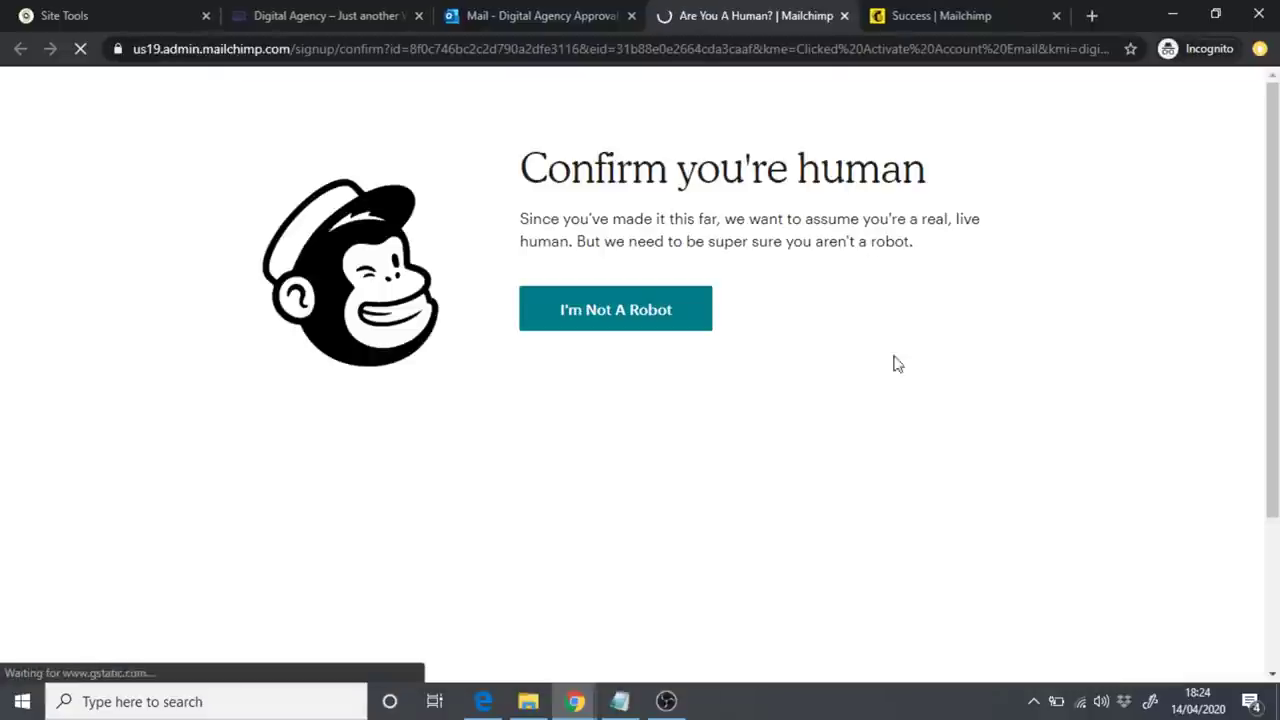
pyautogui.click(626, 315)
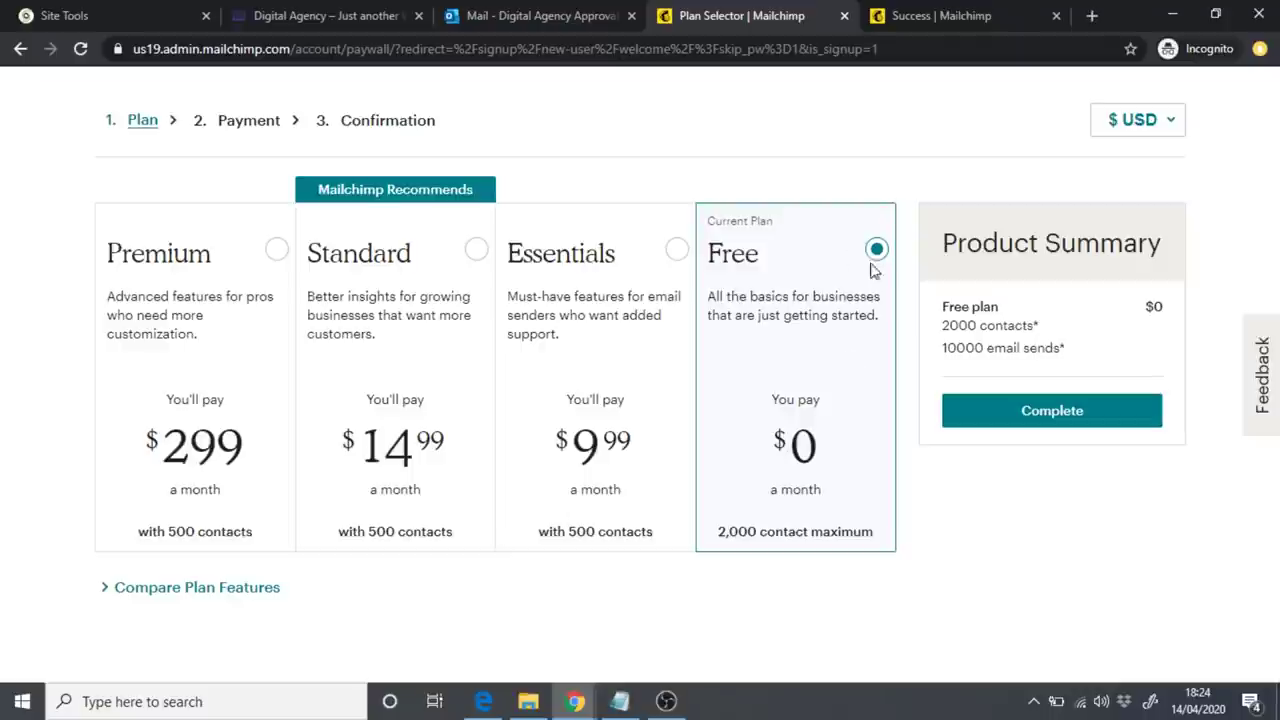
# - Continue with the Free plan (2000 contacts) and enter the account holder's first and last name
pyautogui.doubleClick(956, 325)
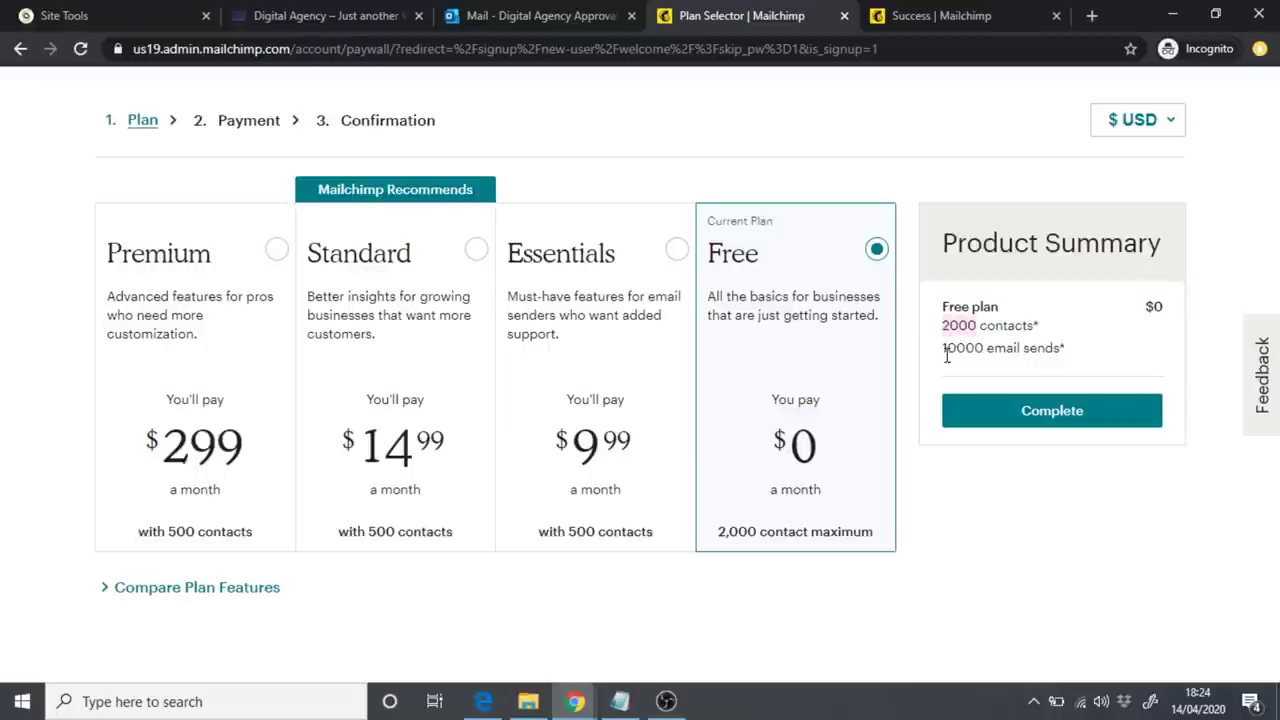
pyautogui.click(990, 369)
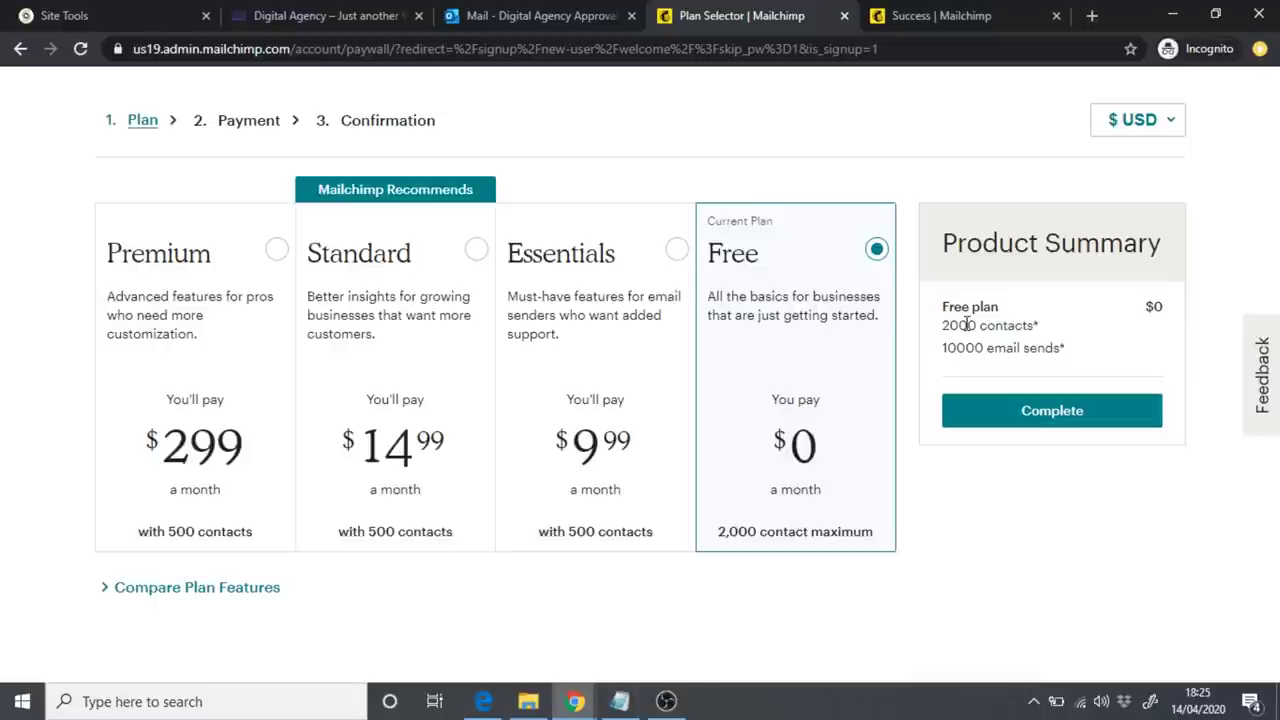
pyautogui.click(1043, 420)
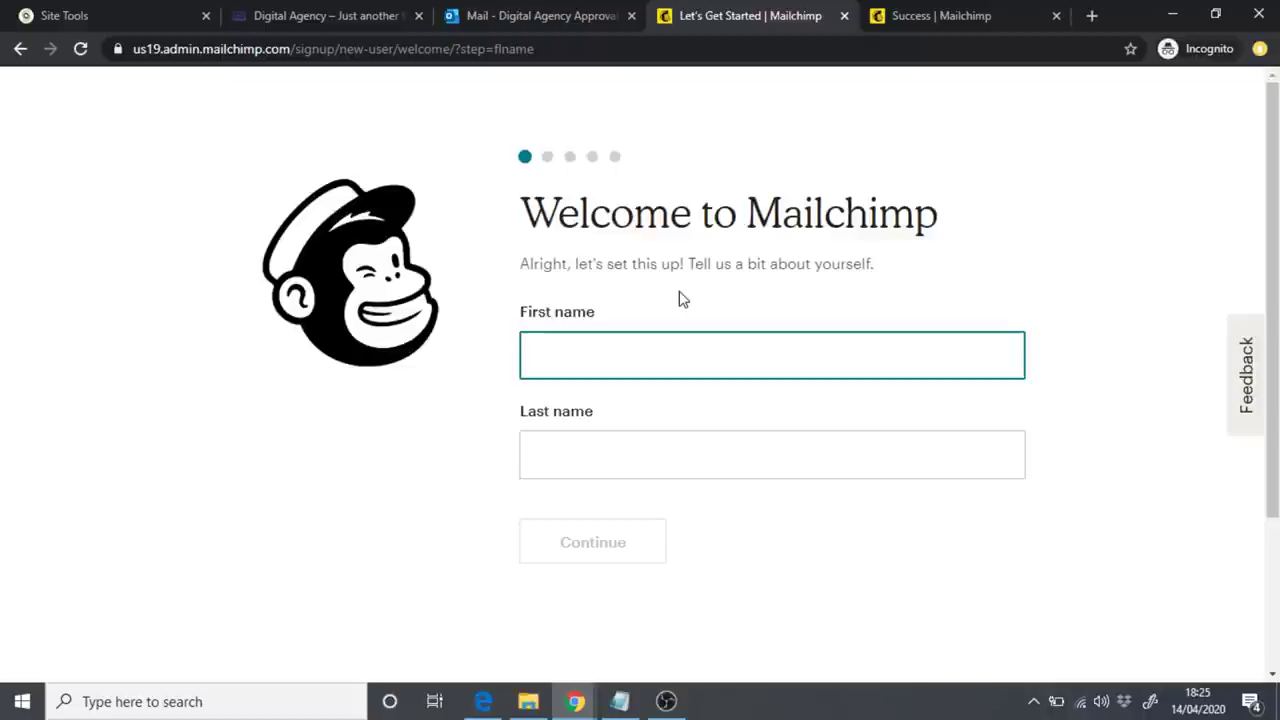
pyautogui.write('Jeffrey')
pyautogui.press('Tab')
pyautogui.write('Lewbowski')
pyautogui.click(777, 555)
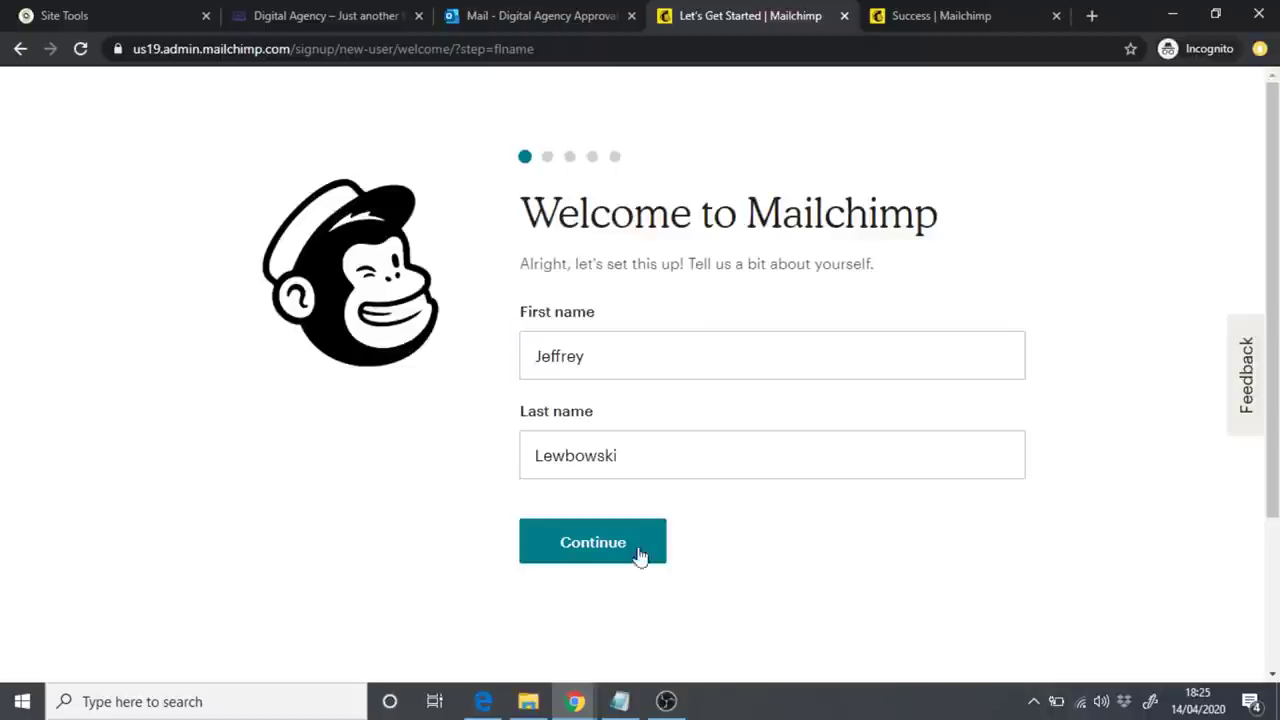
pyautogui.click(611, 543)
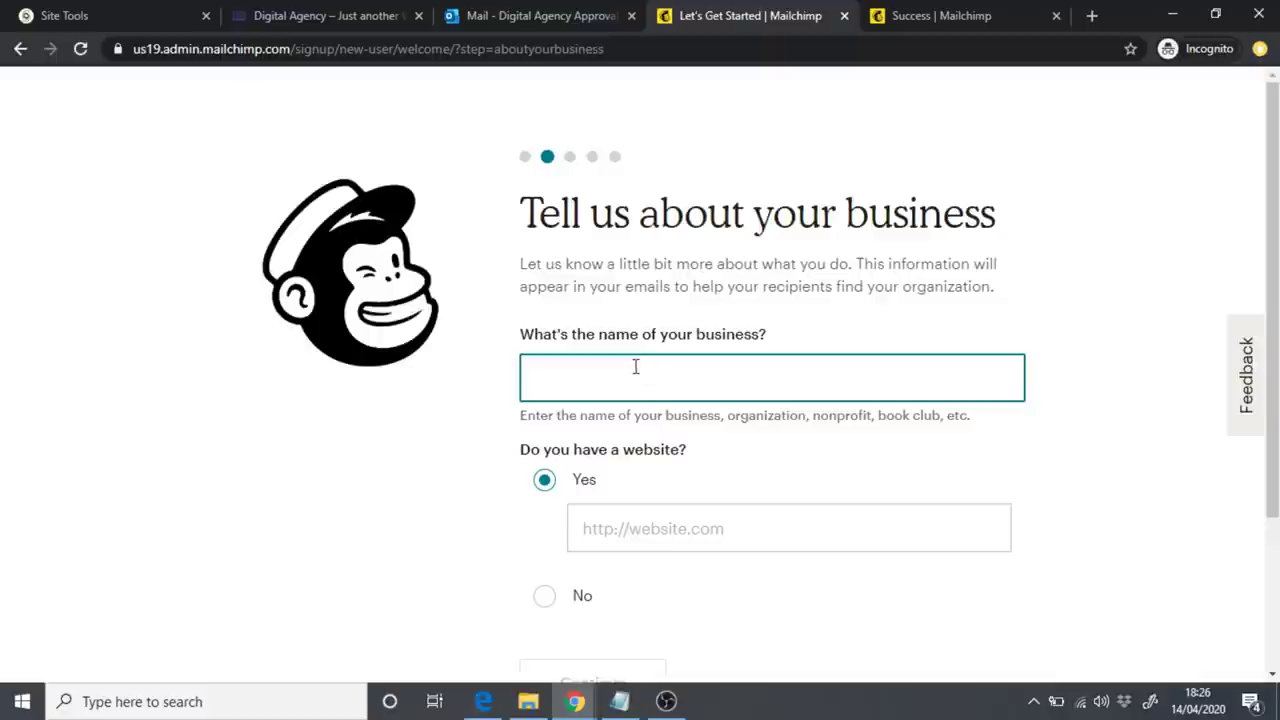
# - Enter business name 'Digital Agency' and website mydigitalagency.com
pyautogui.write('Digital Agency')
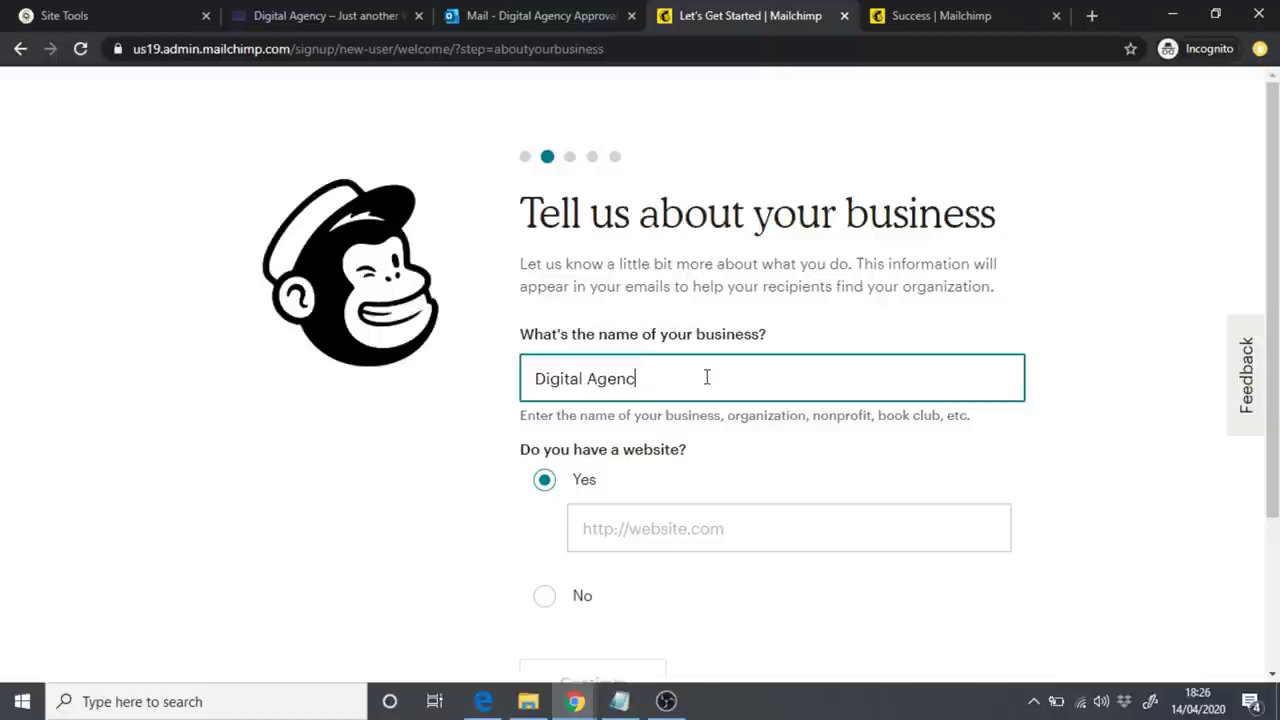
pyautogui.press('Tab')
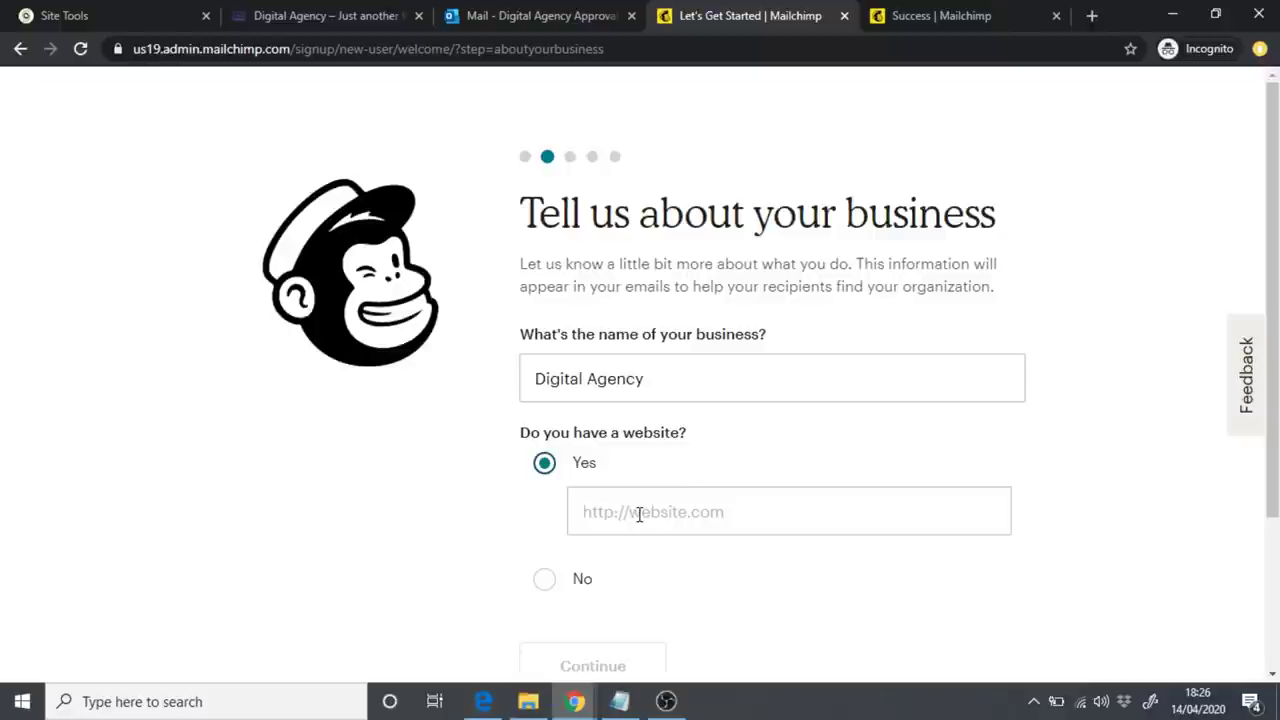
pyautogui.click(639, 514)
pyautogui.write('mydi')
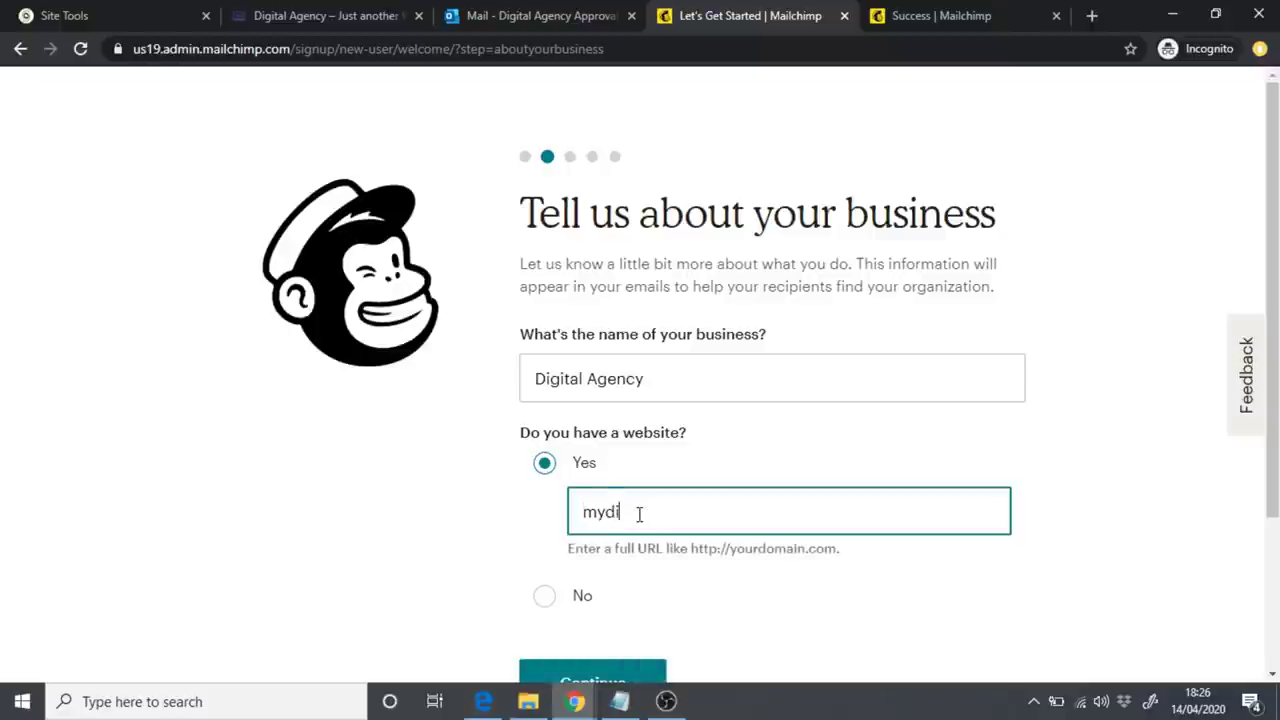
pyautogui.write('gitalagency.com')
pyautogui.click(754, 623)
pyautogui.click(604, 661)
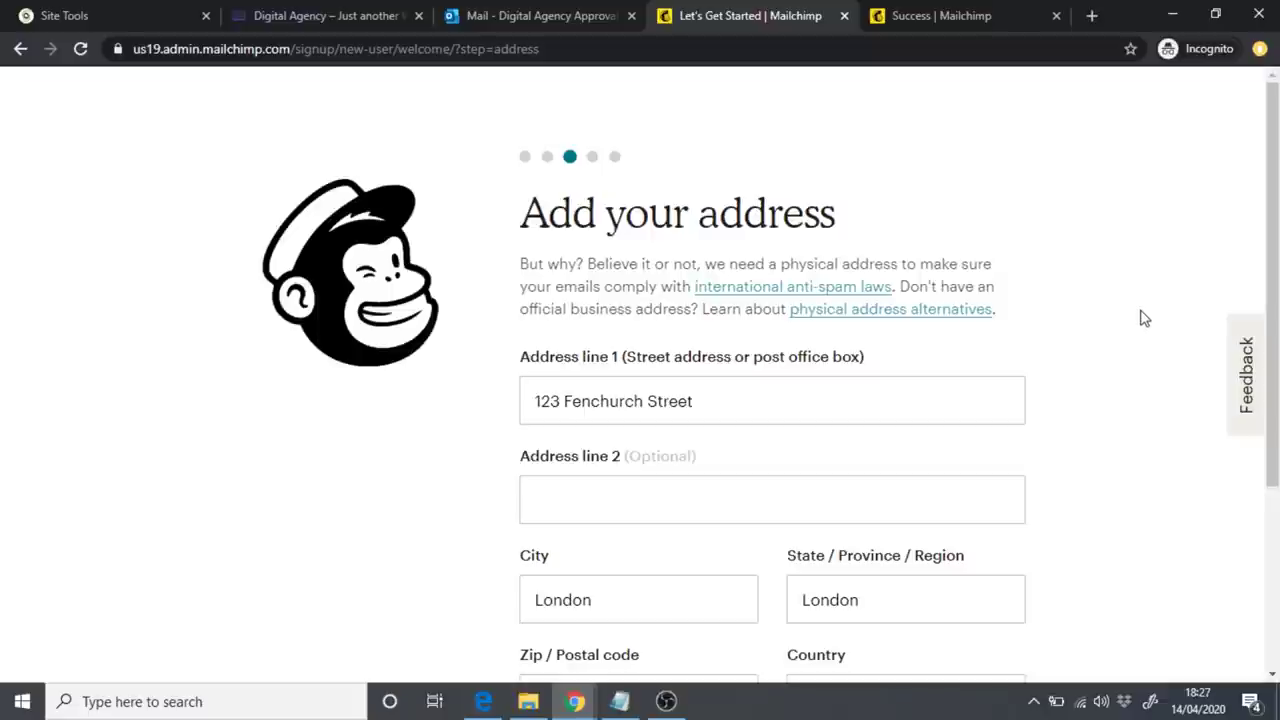
# - Submit the business address, skip the contacts and marketing path questions, and finish onboarding
pyautogui.scroll(-3, 1140, 317)
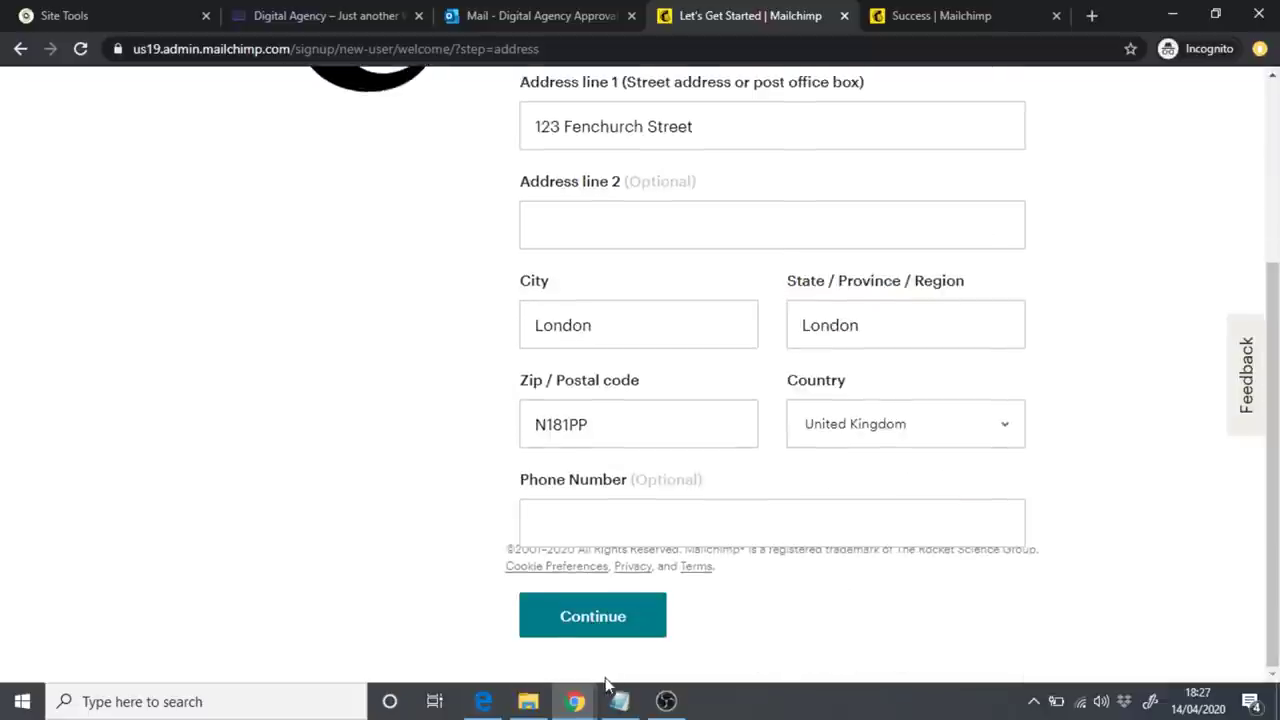
pyautogui.click(574, 614)
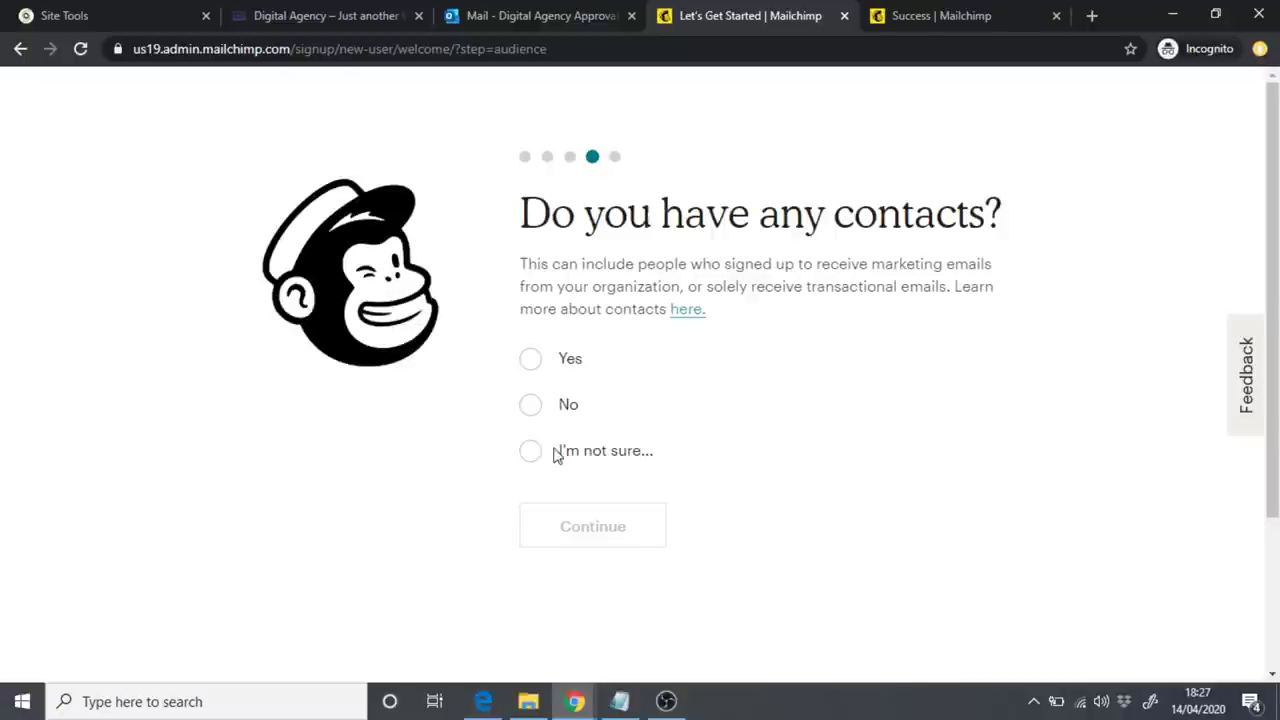
pyautogui.click(530, 404)
pyautogui.click(603, 583)
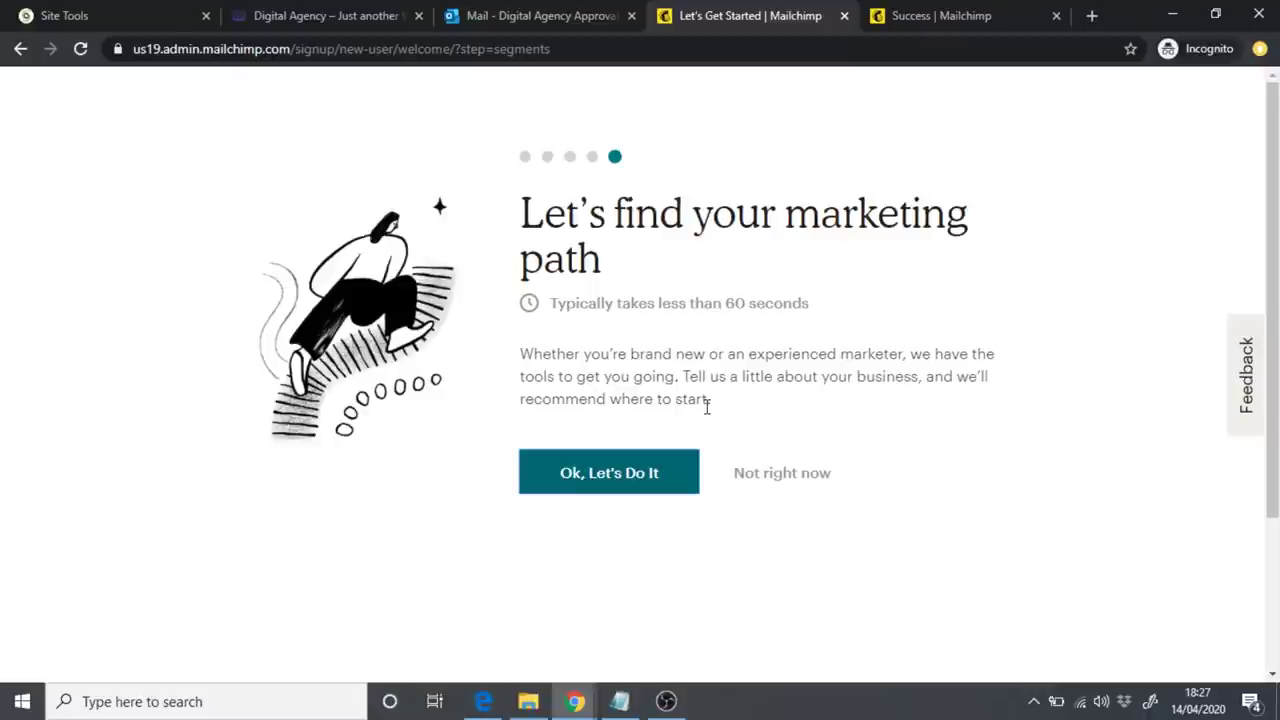
pyautogui.click(779, 480)
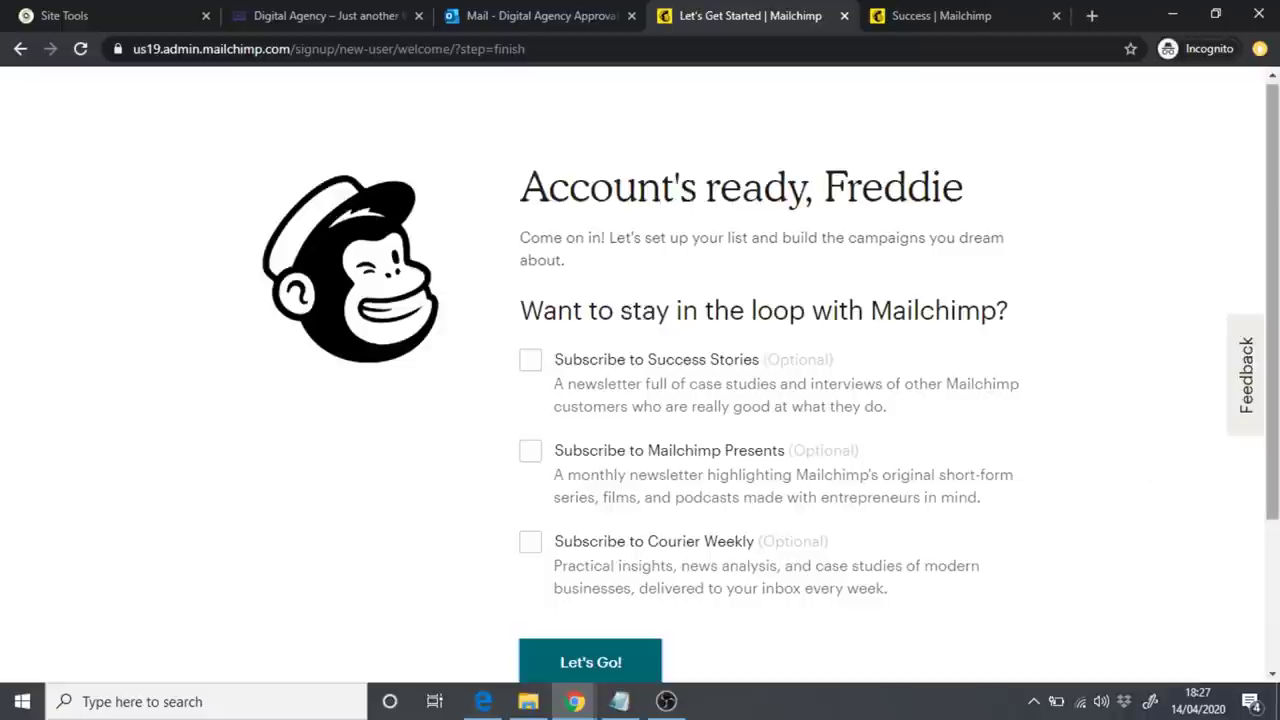
pyautogui.scroll(-2, 1274, 410)
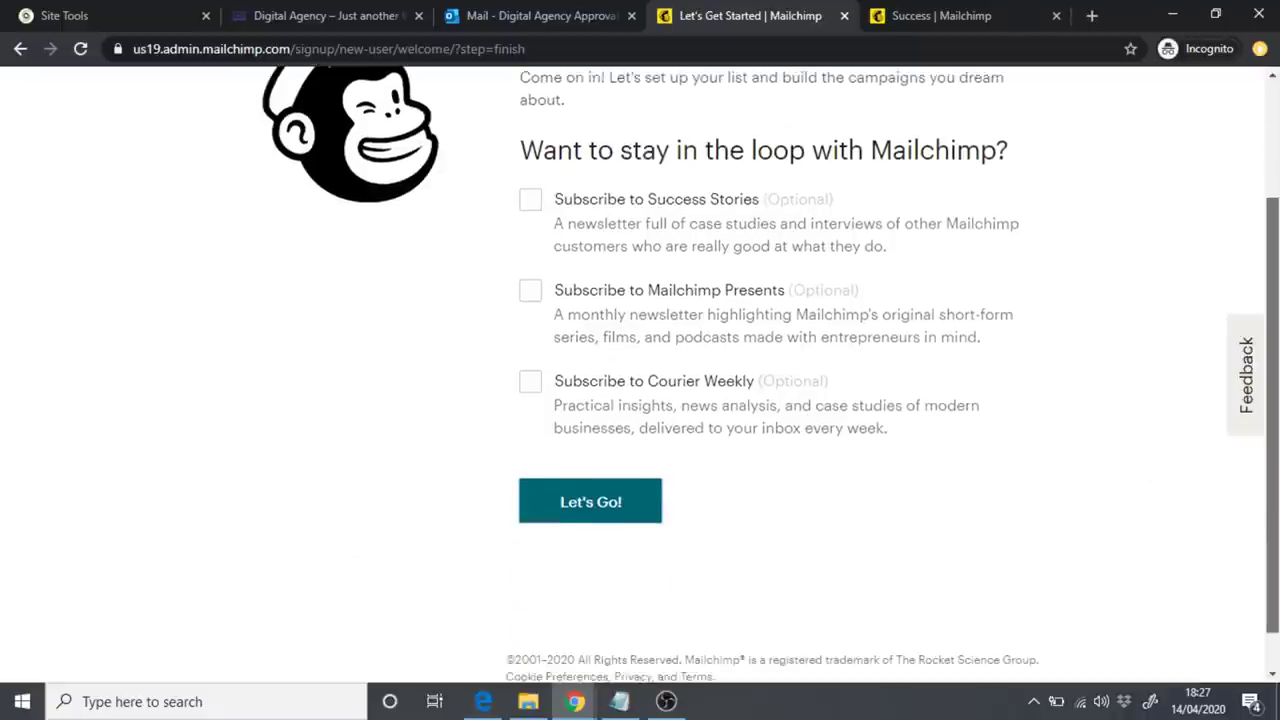
pyautogui.click(583, 505)
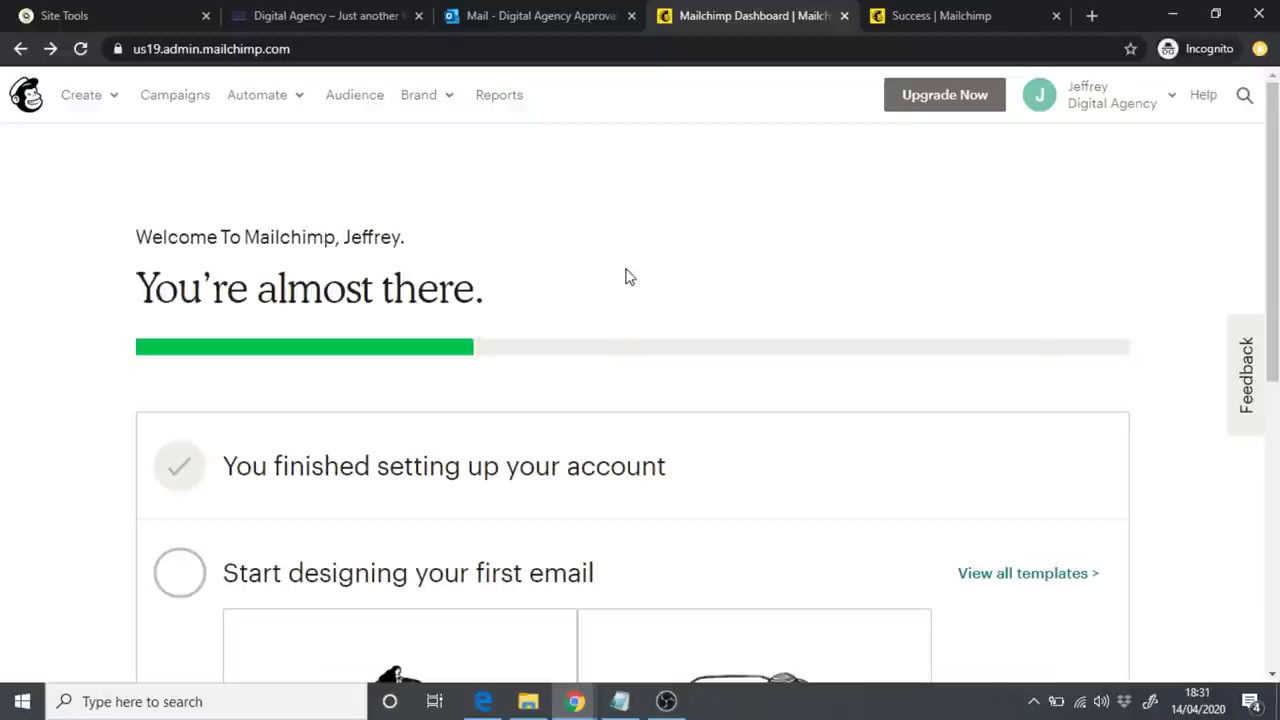
# - Start a new regular email campaign from the Mailchimp Campaigns list
pyautogui.scroll(-5, 625, 277)
pyautogui.scroll(3, 627, 277)
pyautogui.scroll(-4, 627, 277)
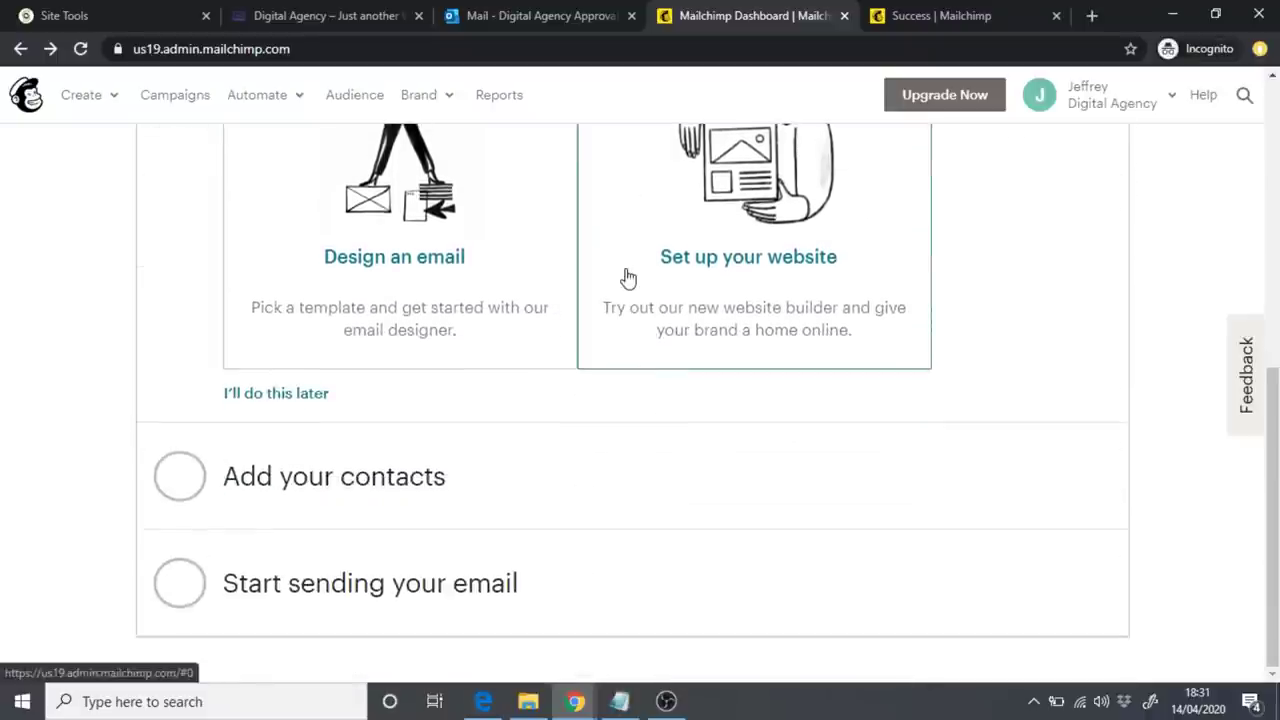
pyautogui.scroll(5, 627, 277)
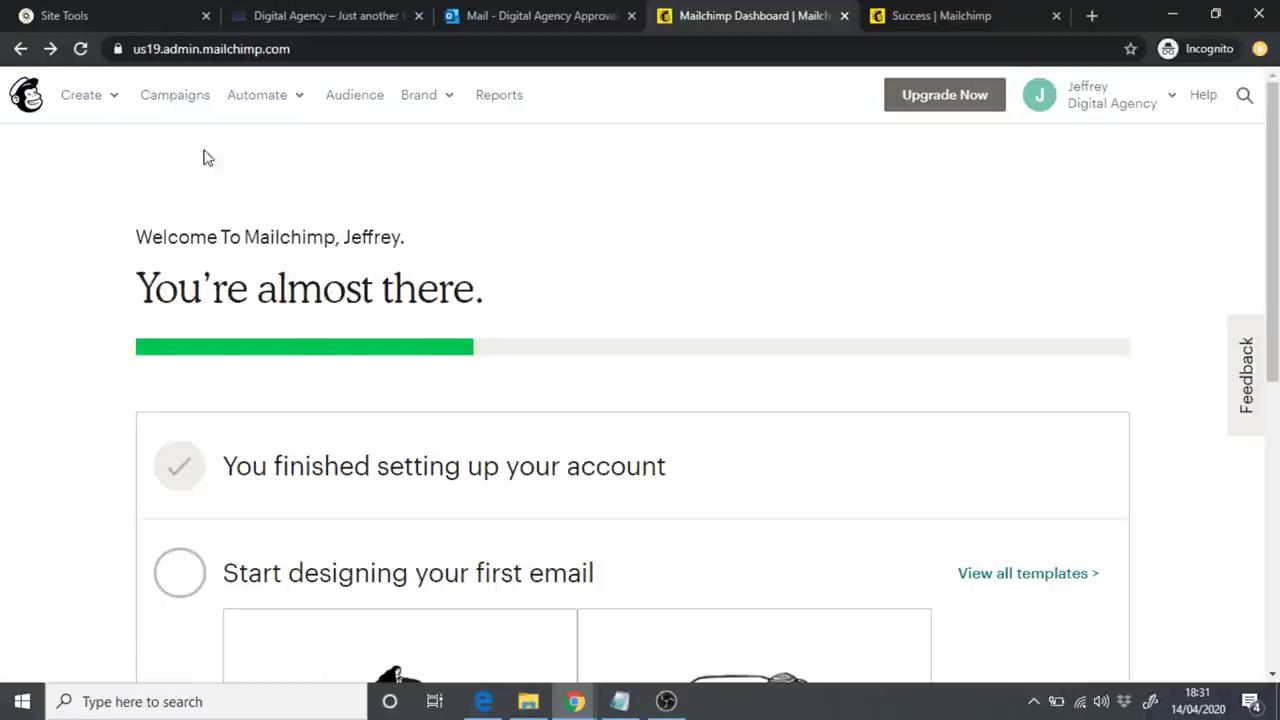
pyautogui.click(172, 106)
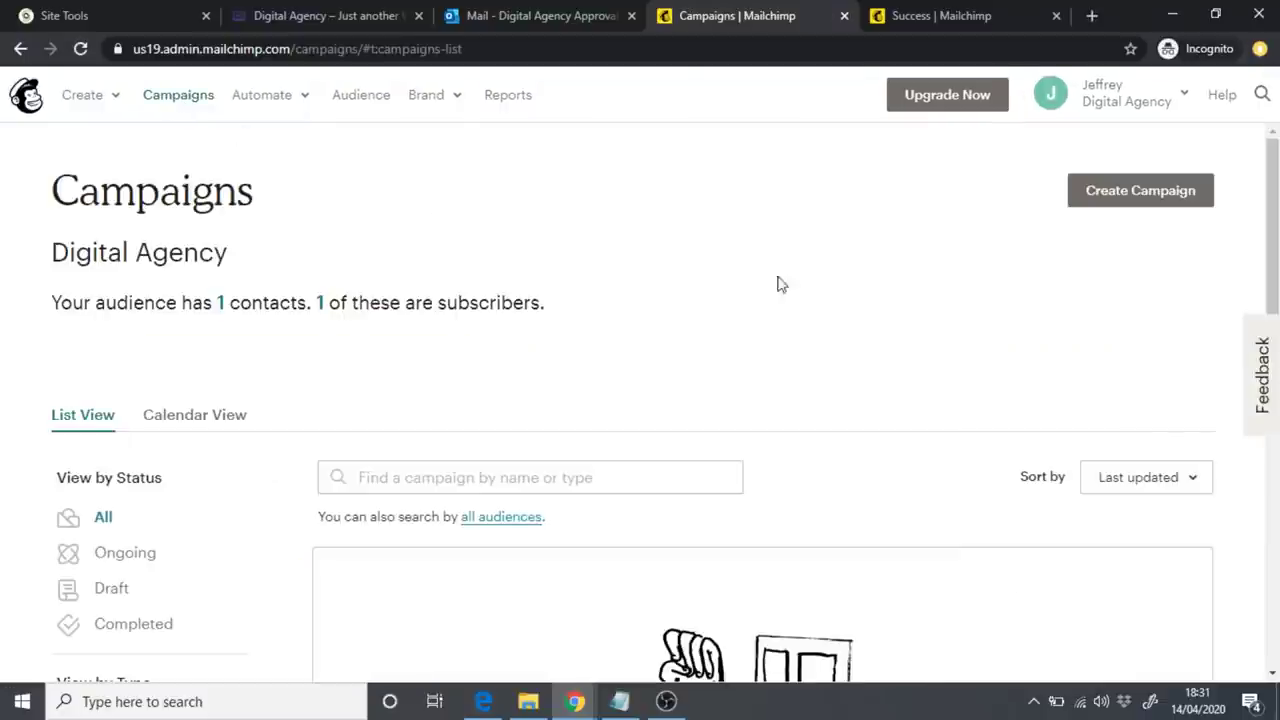
pyautogui.click(1116, 199)
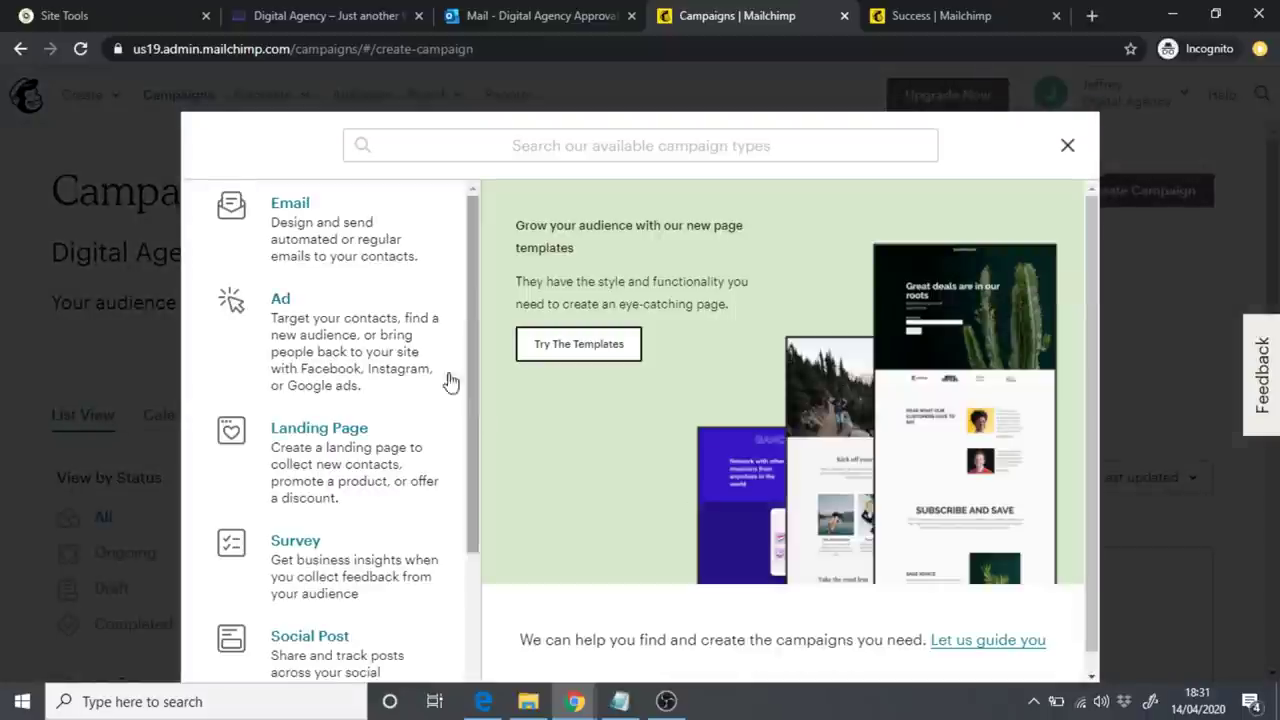
pyautogui.click(343, 251)
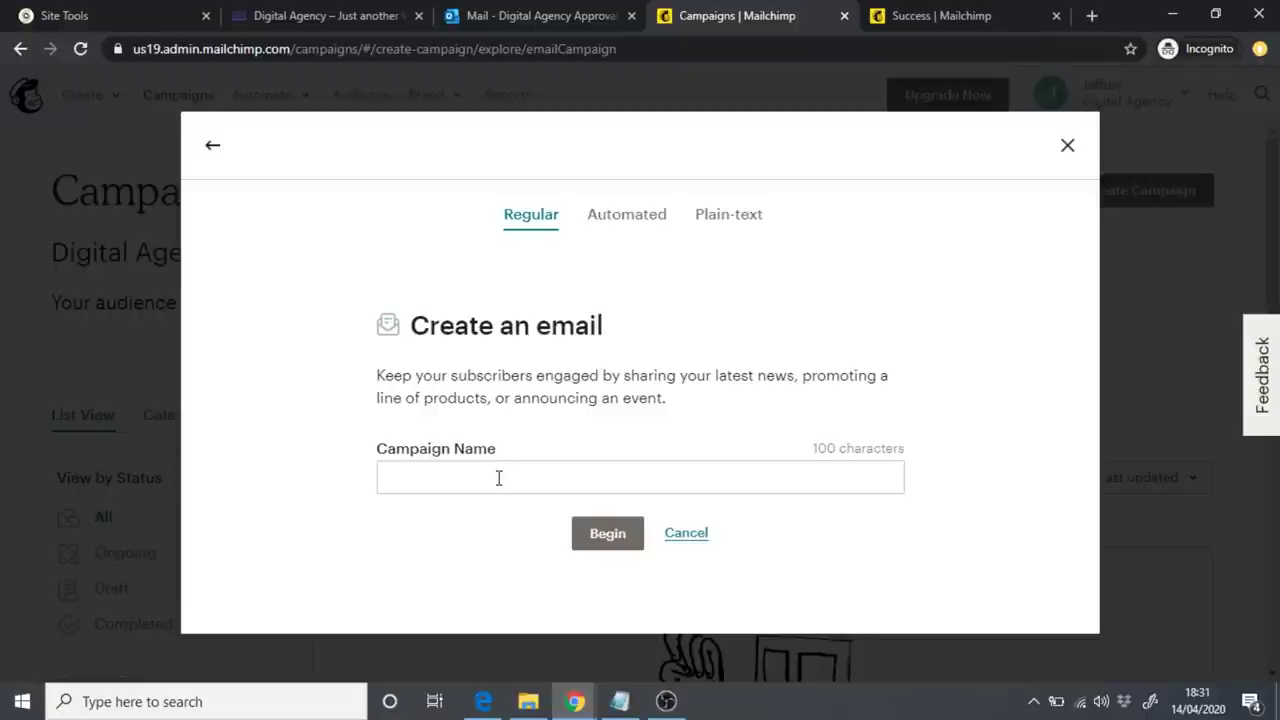
# - Name the campaign 'Booking & Memberships' and create it
pyautogui.click(460, 477)
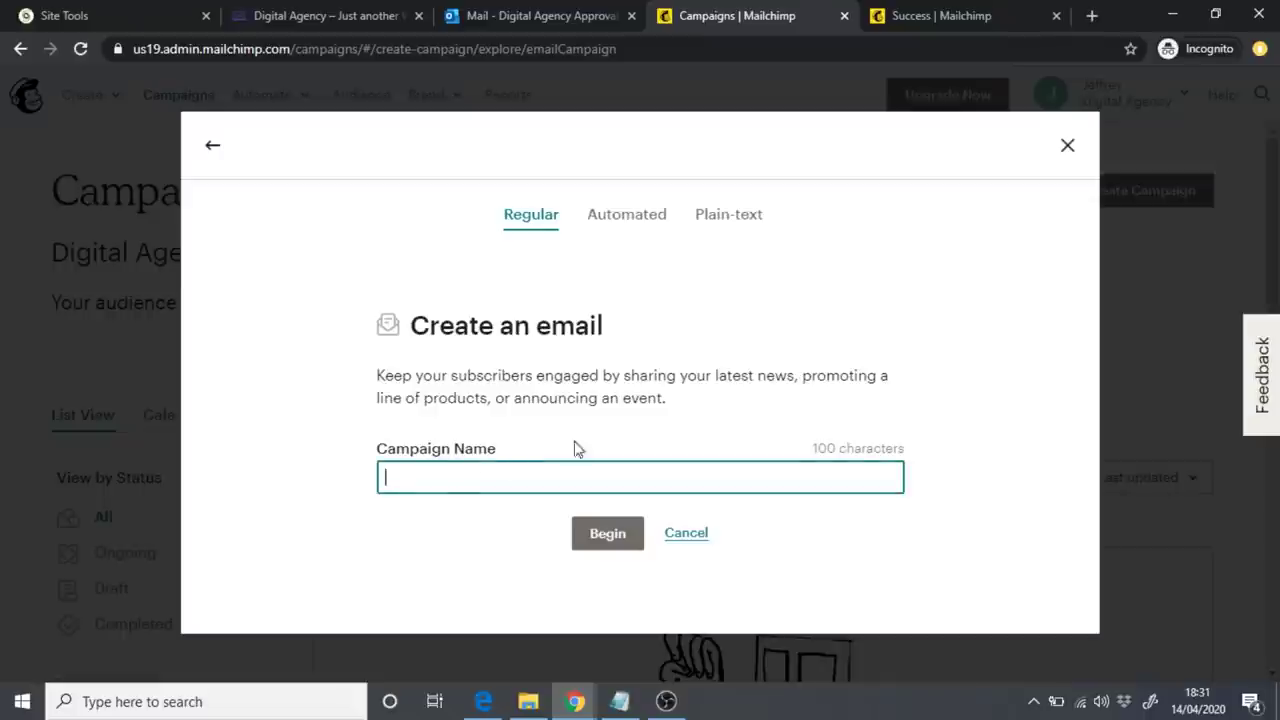
pyautogui.write('Bookin')
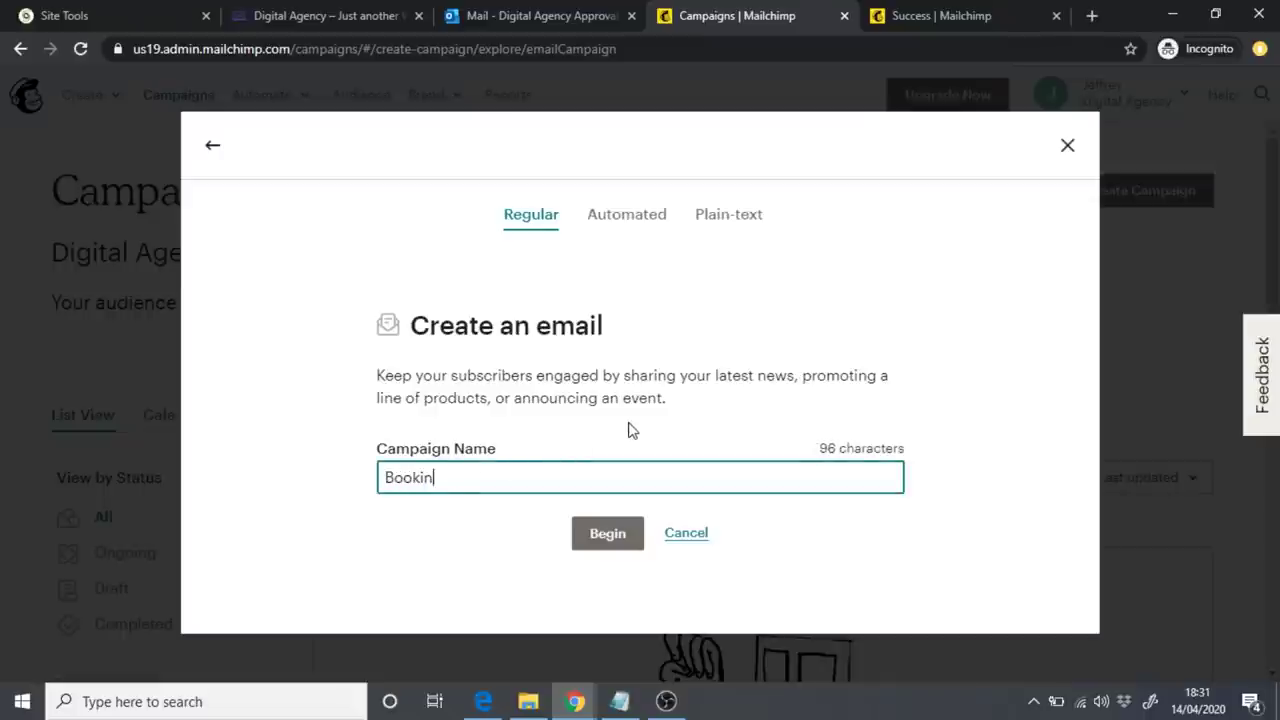
pyautogui.write('g & Memberships')
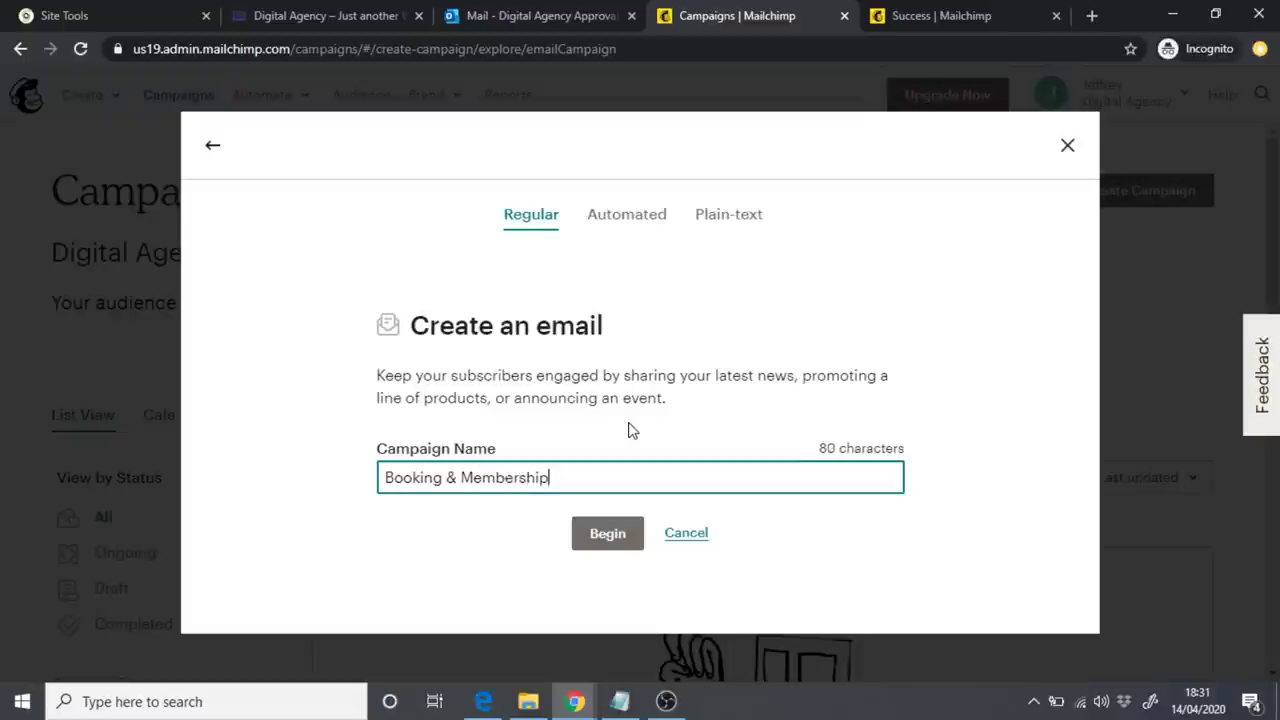
pyautogui.click(626, 443)
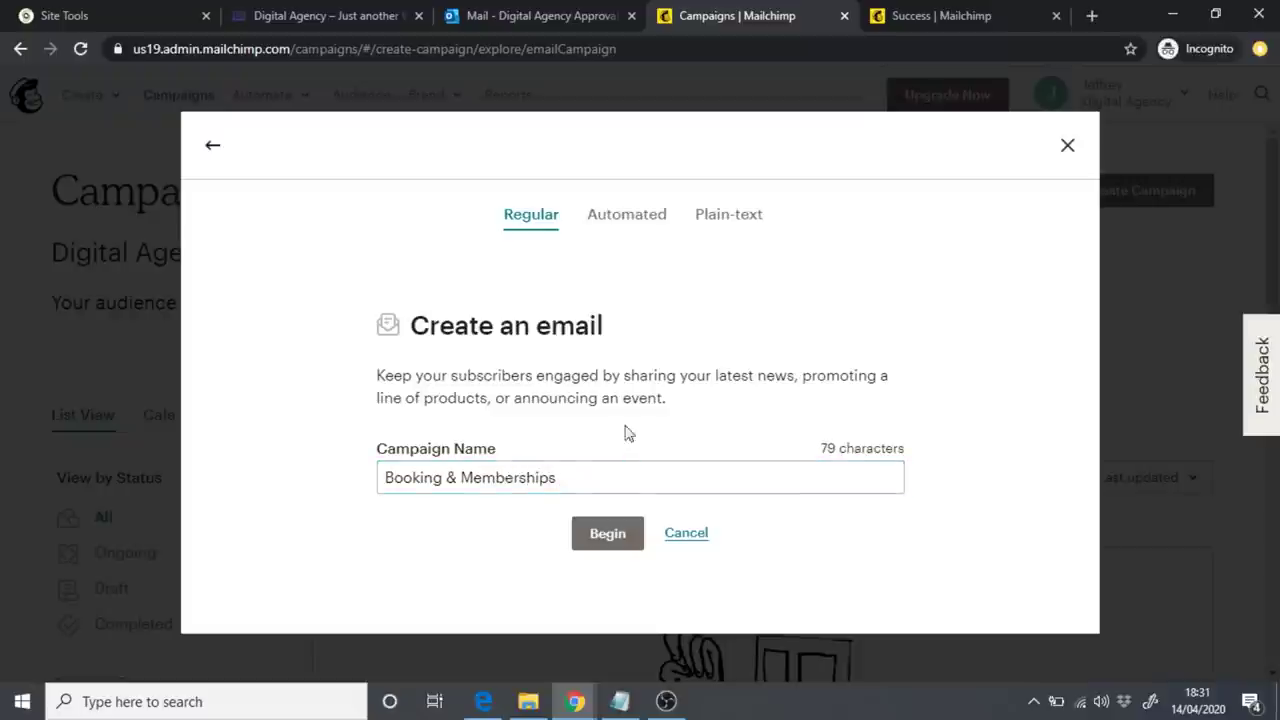
pyautogui.click(610, 535)
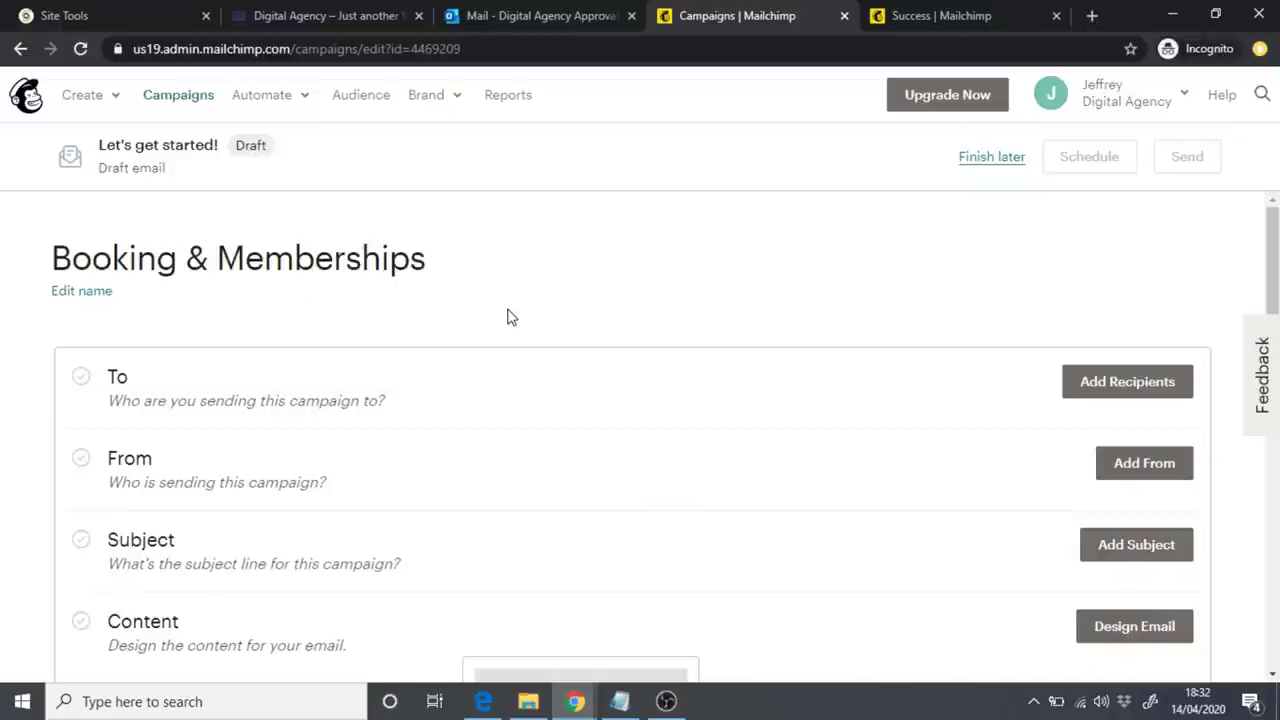
# - Scroll the campaign checklist down to the Content row and begin designing the email
pyautogui.moveTo(1275, 262); pyautogui.dragTo(1275, 272)
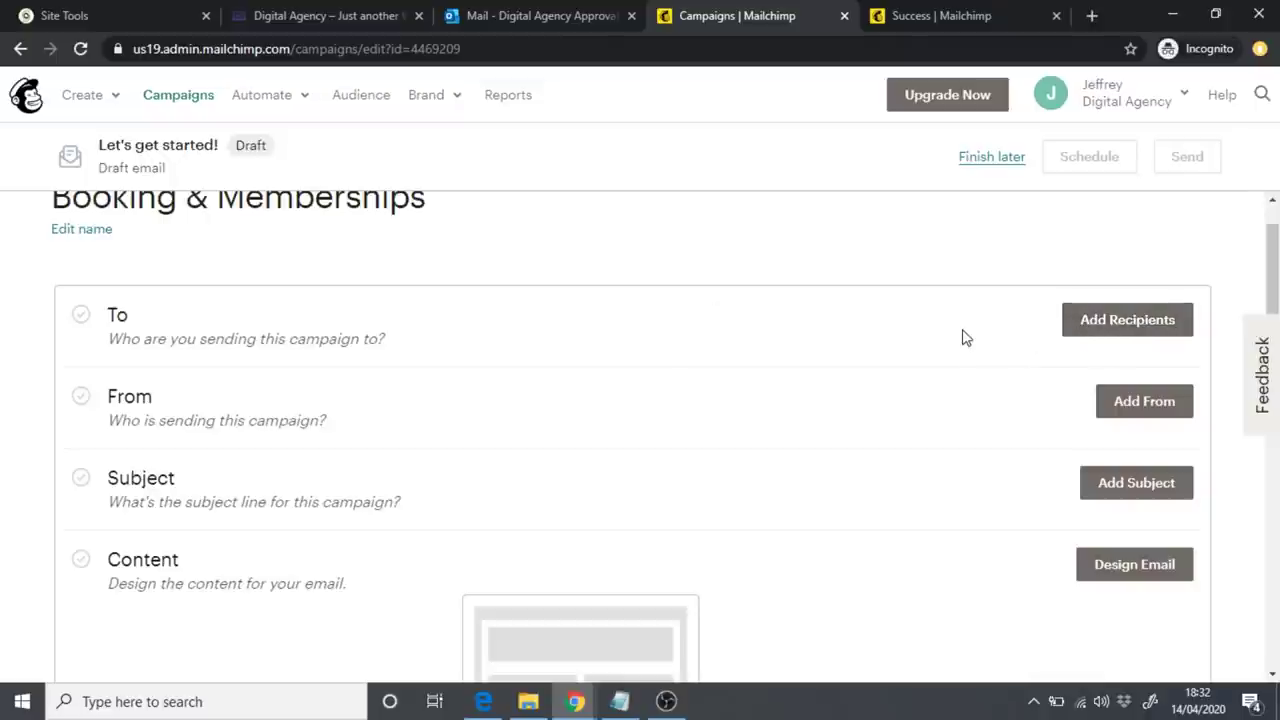
pyautogui.scroll(-1, 965, 338)
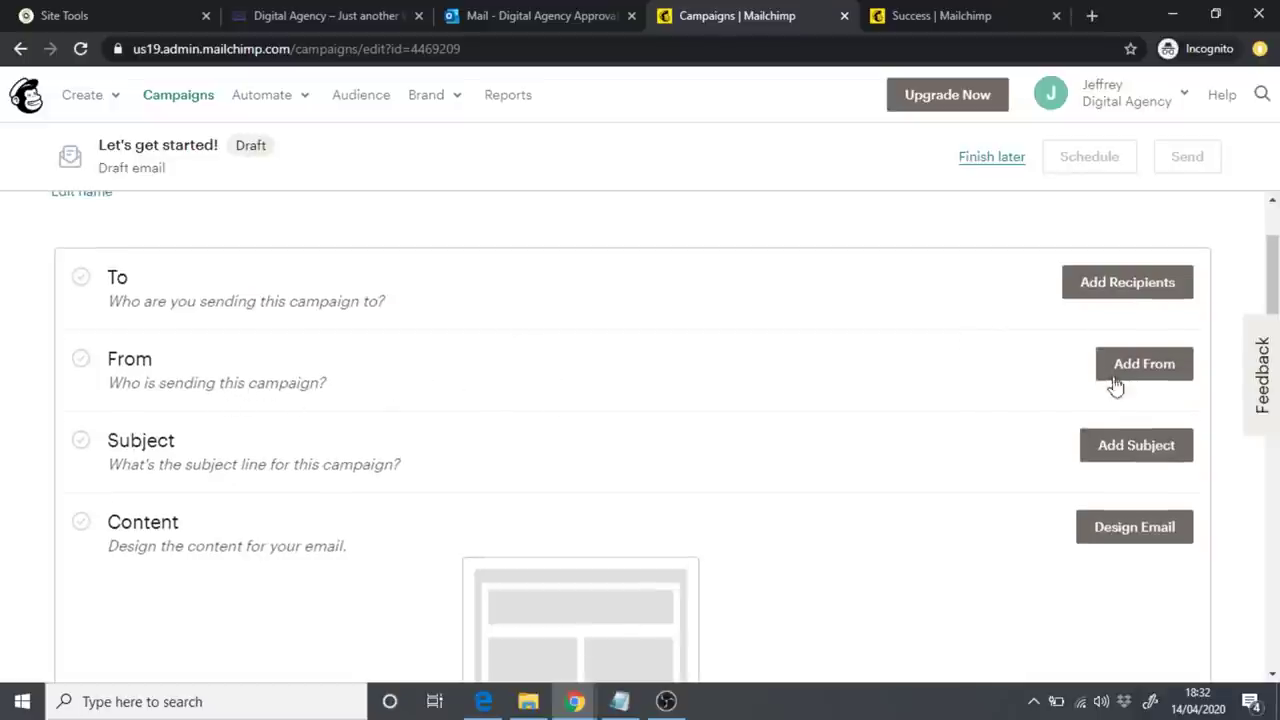
pyautogui.scroll(-1, 864, 382)
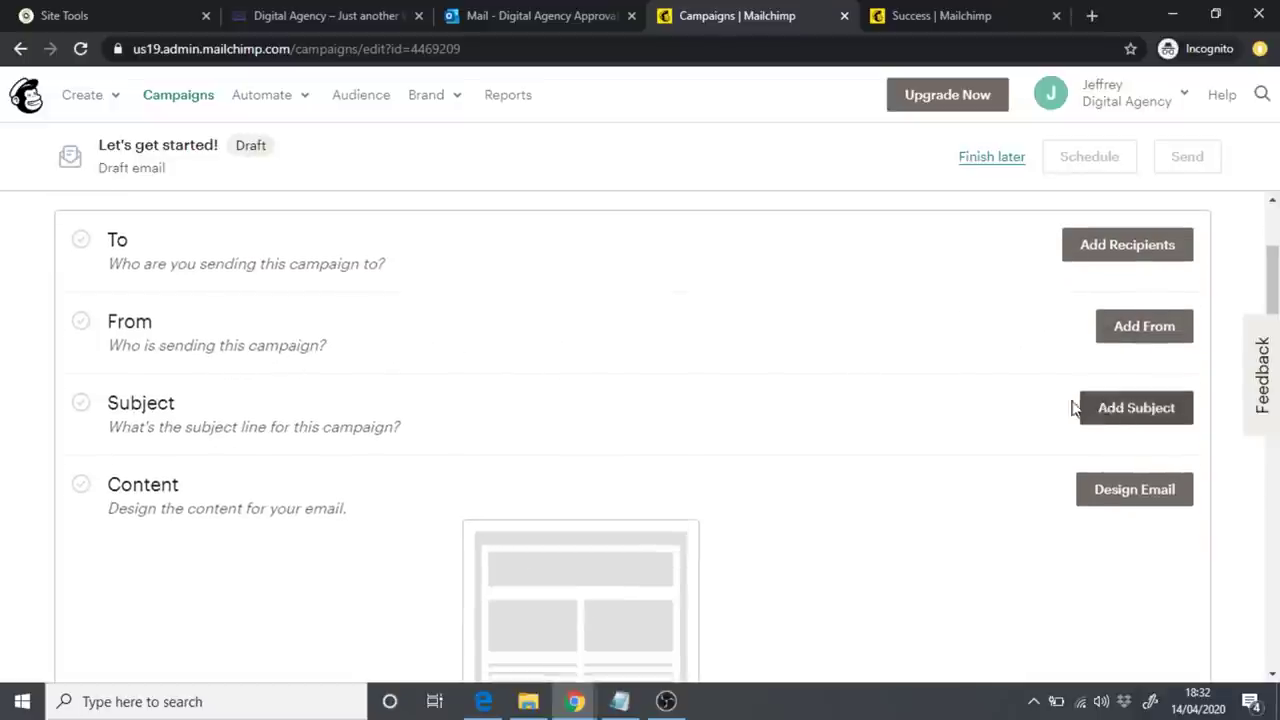
pyautogui.scroll(-1, 889, 406)
pyautogui.scroll(-2, 889, 408)
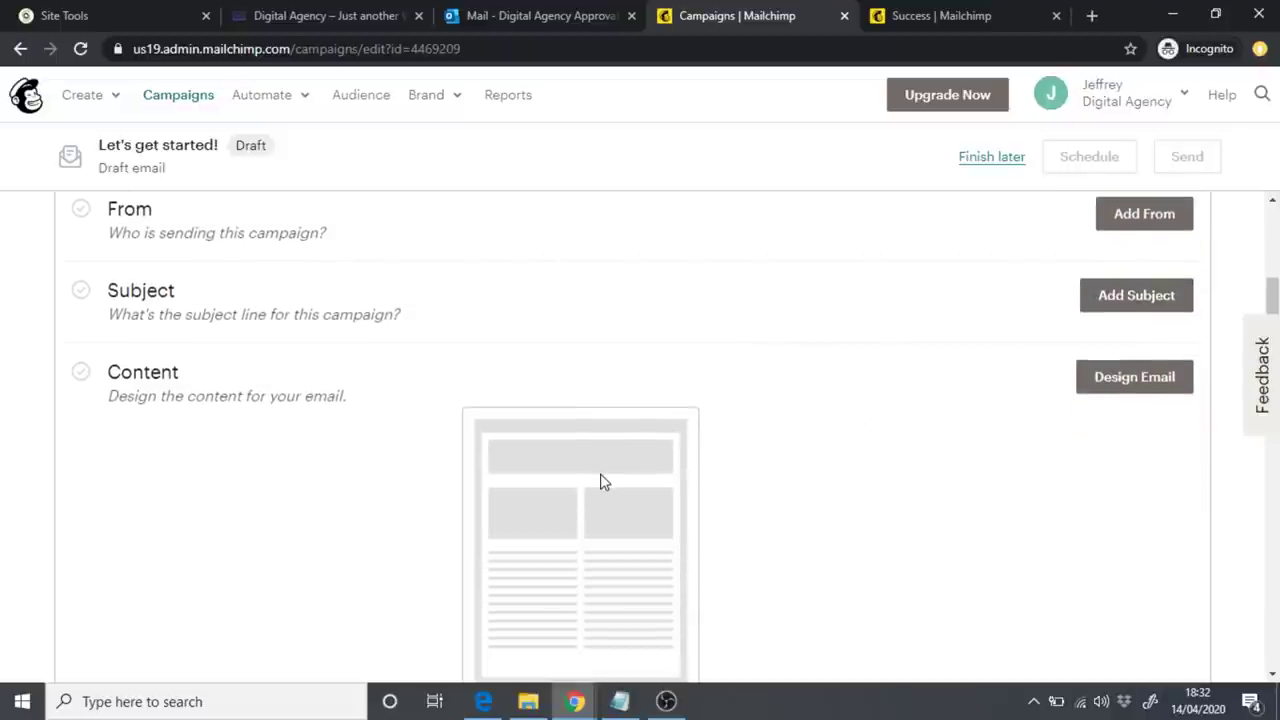
pyautogui.scroll(-1, 602, 480)
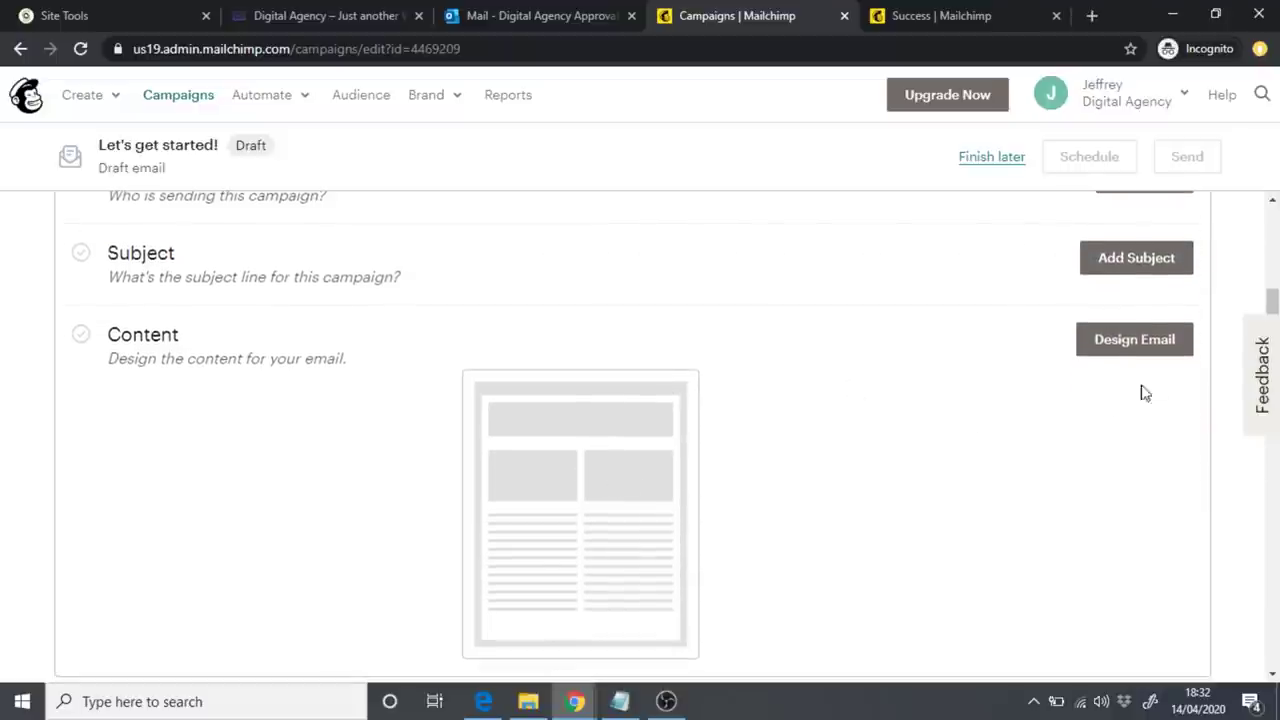
pyautogui.click(1106, 353)
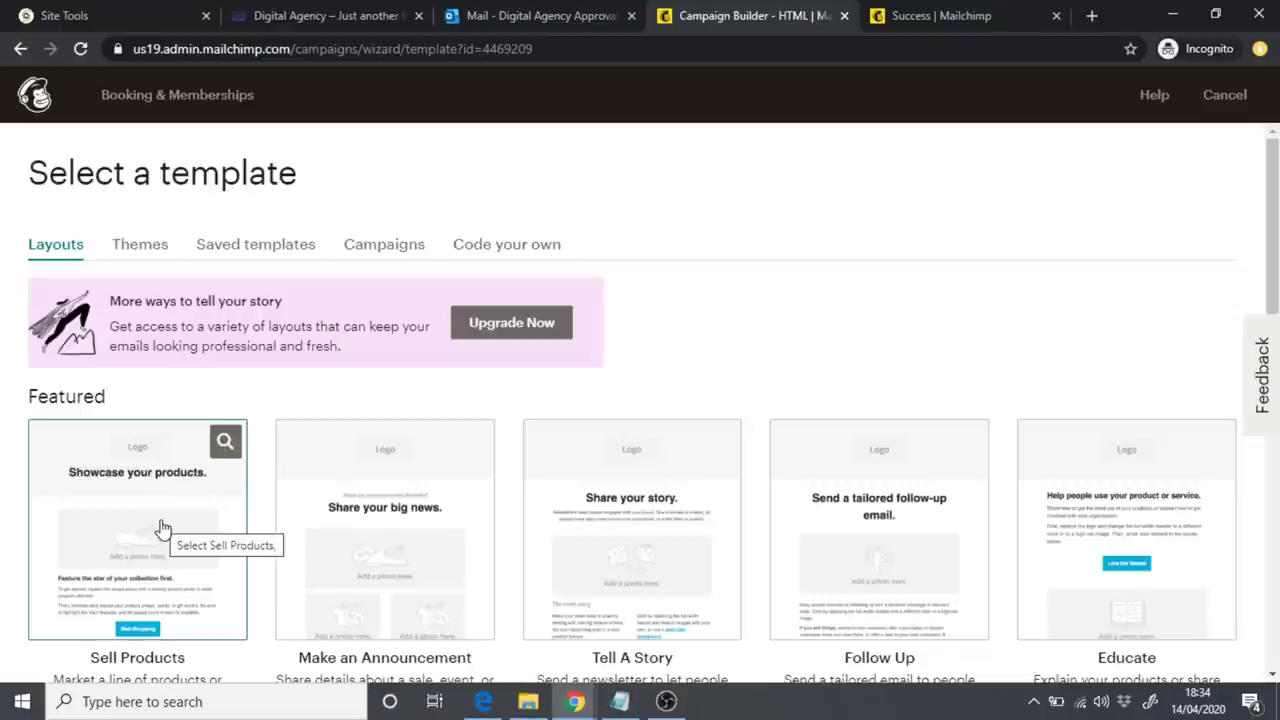
# - Apply the Sell Products layout, look over its header, then go to the WordPress Media Library
pyautogui.click(137, 554)
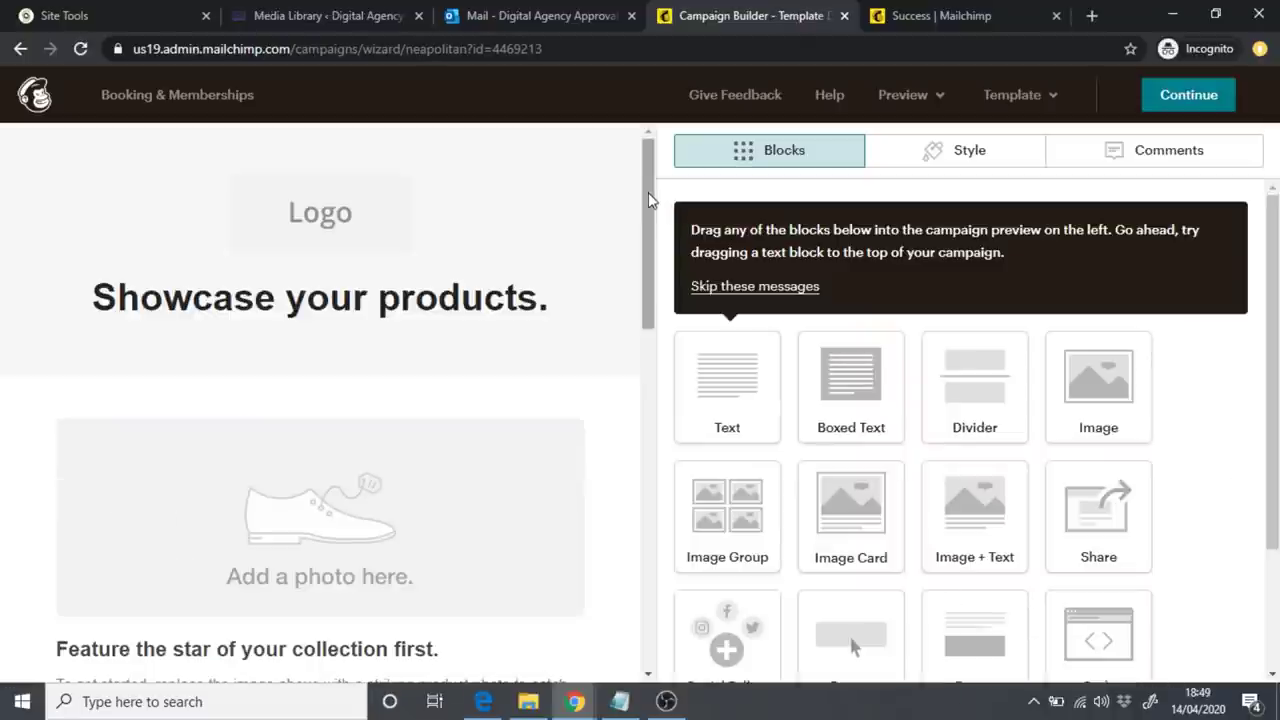
pyautogui.moveTo(651, 197)
pyautogui.mouseDown()
pyautogui.moveTo(671, 443)
pyautogui.moveTo(660, 562)
pyautogui.moveTo(641, 174)
pyautogui.mouseUp()
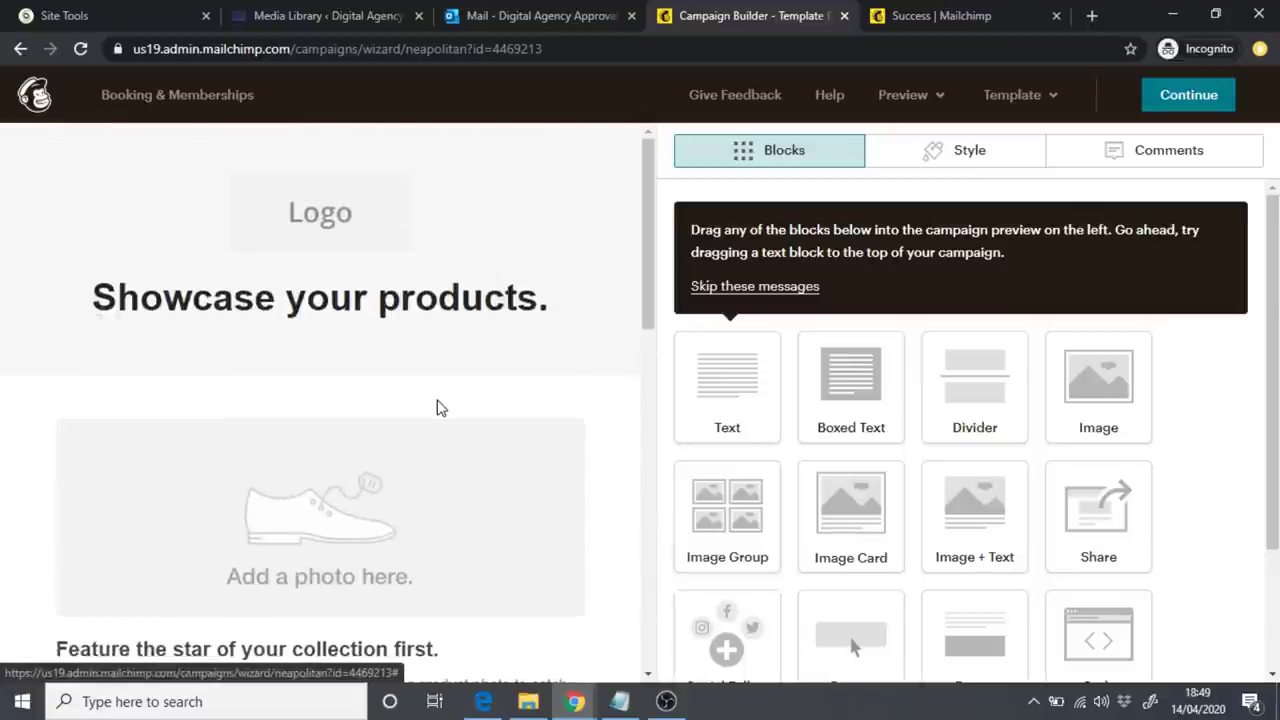
pyautogui.moveTo(215, 363)
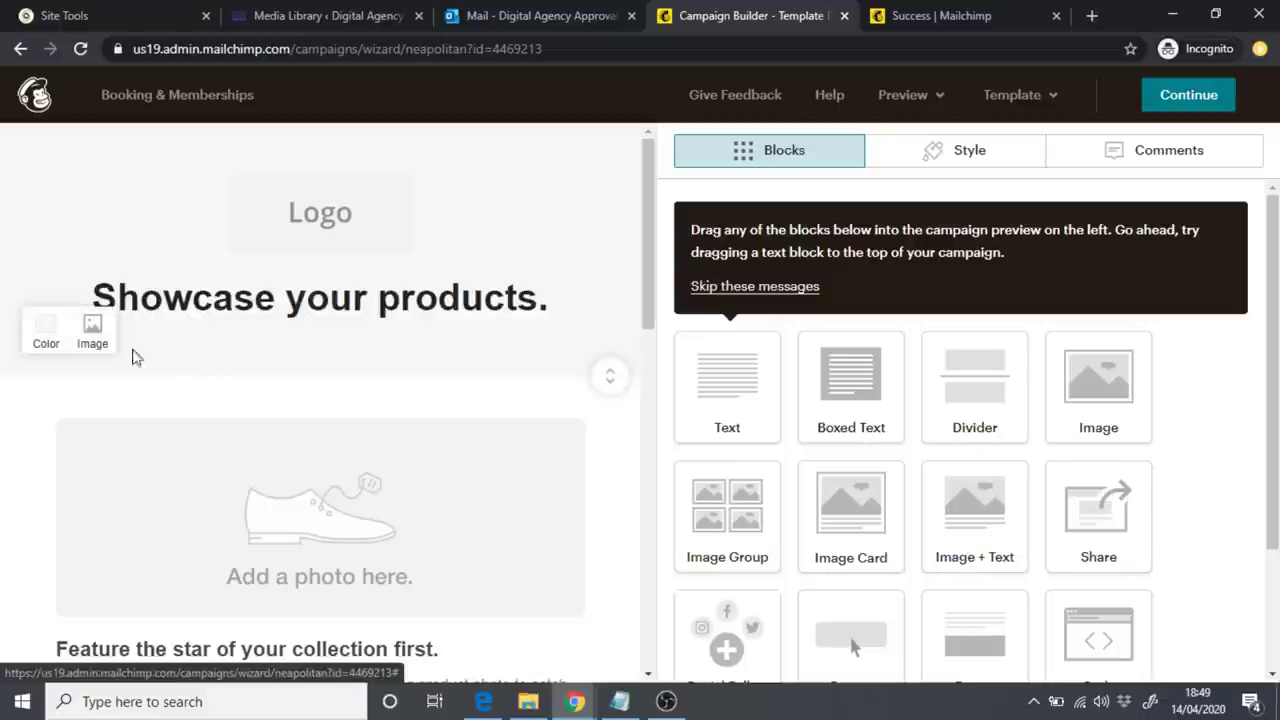
pyautogui.moveTo(325, 220)
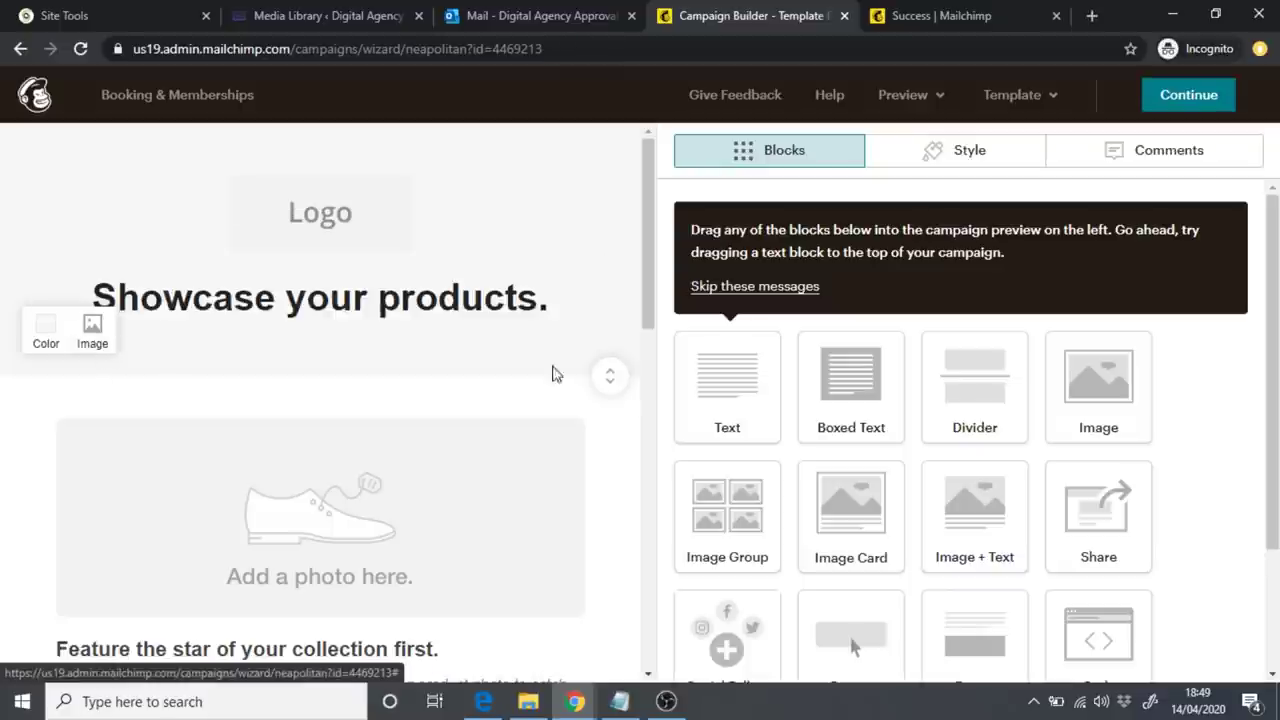
pyautogui.moveTo(226, 318)
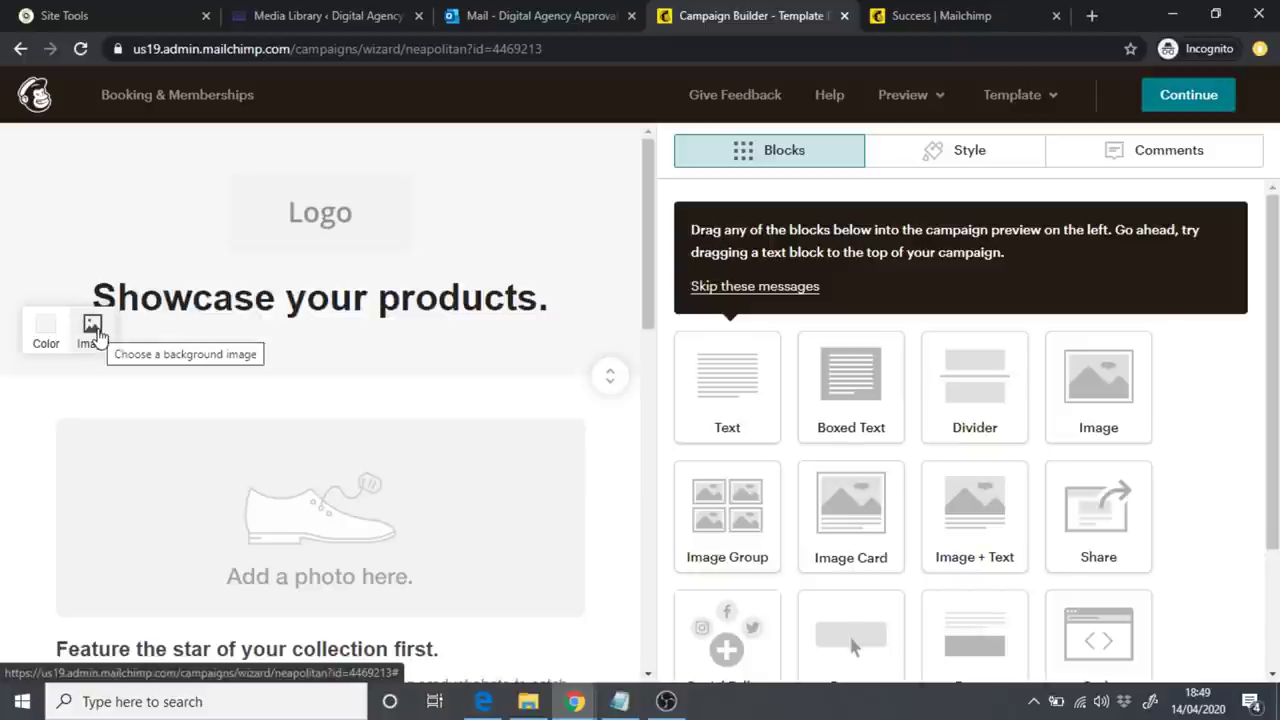
pyautogui.click(330, 15)
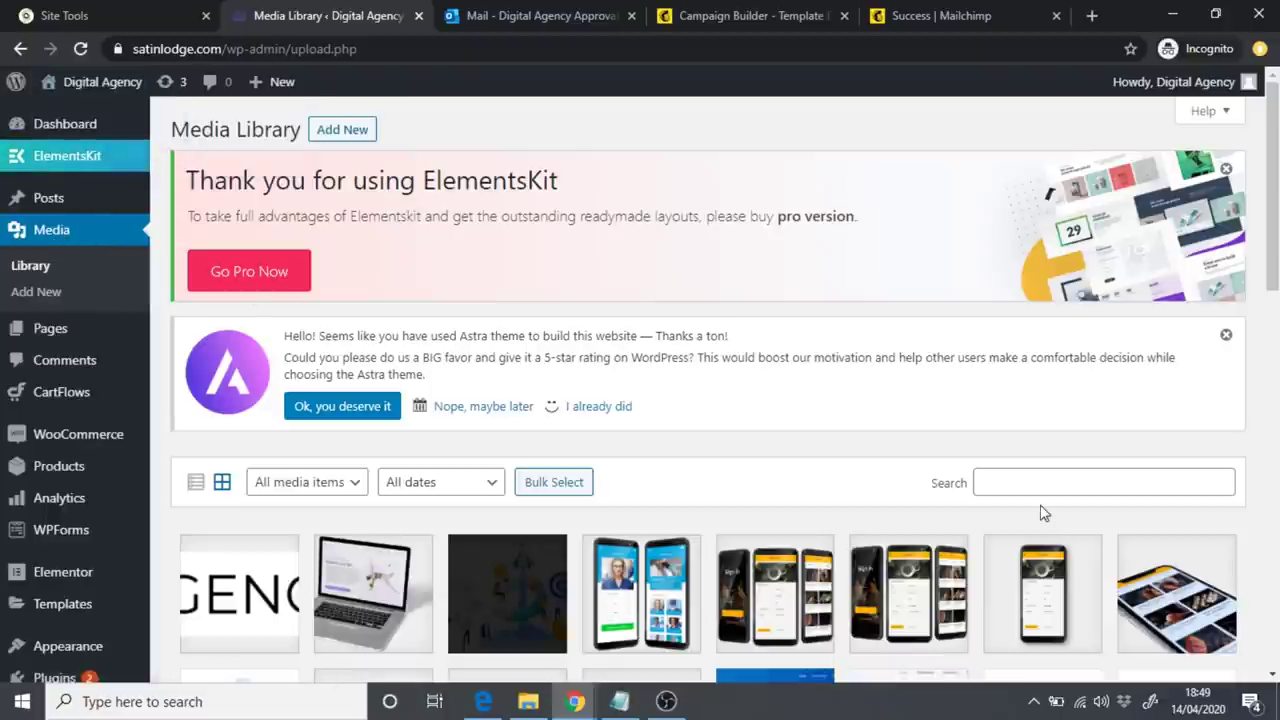
# - Copy the Email-Template-Header image's link from the Media Library and load it in a new tab
pyautogui.scroll(-1, 522, 604)
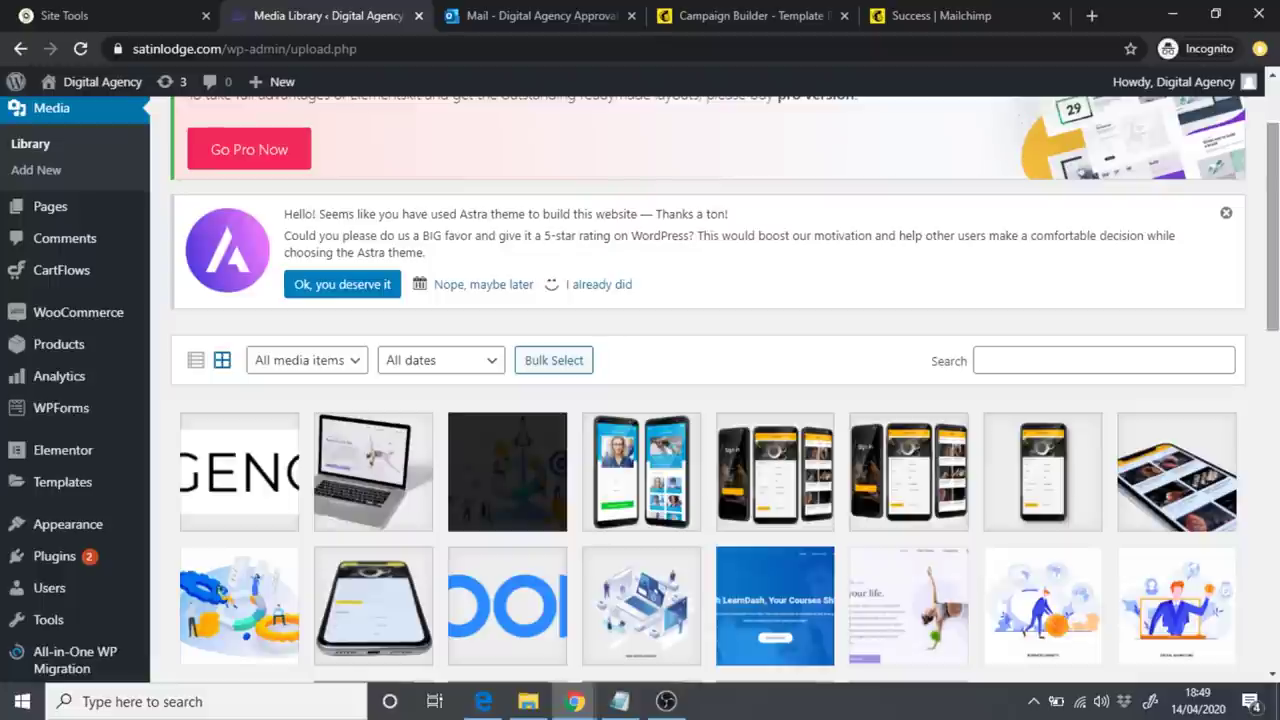
pyautogui.click(509, 469)
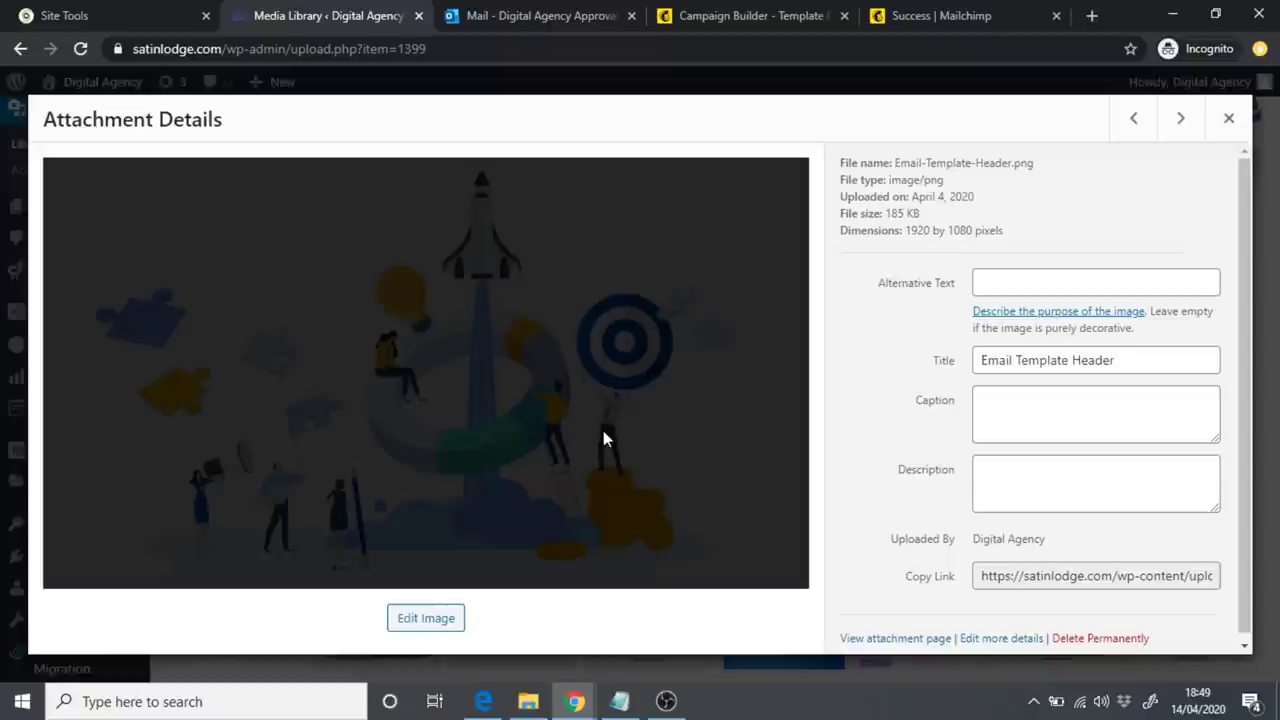
pyautogui.click(1105, 576)
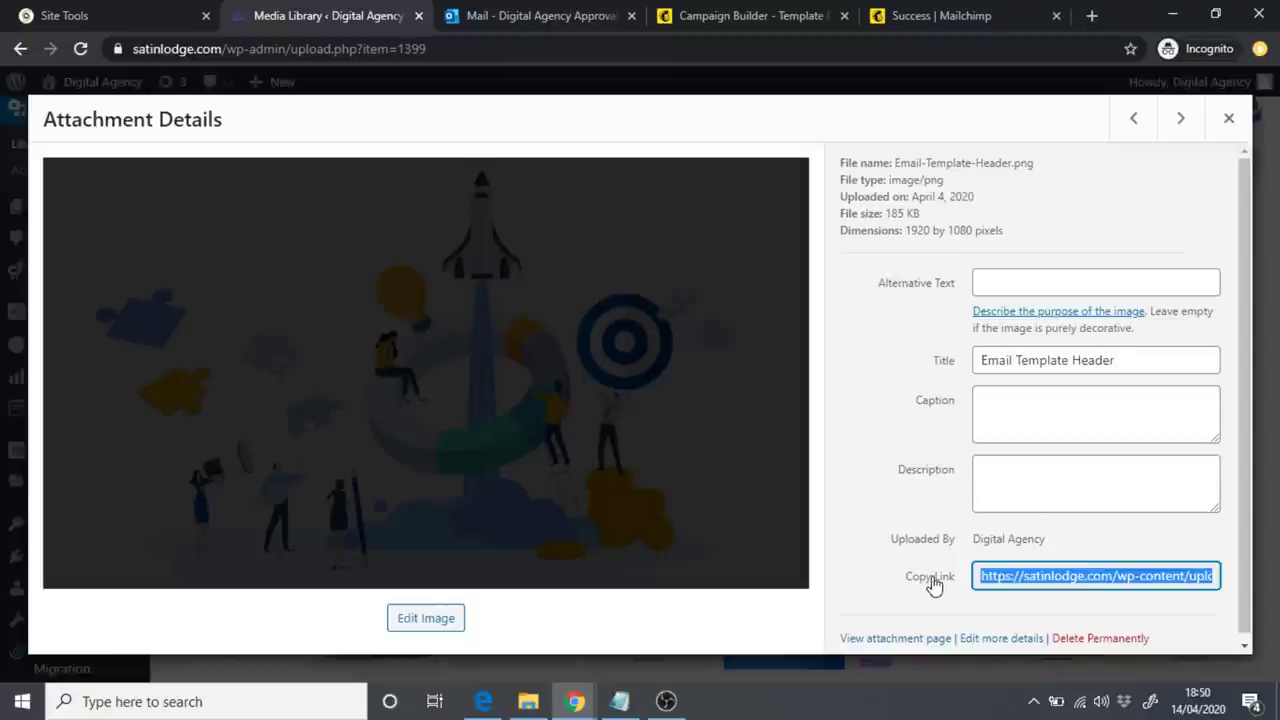
pyautogui.click(1092, 15)
pyautogui.write('https://satinlodge.com/wp-content/uploads/2020/04/Email-Template-Header.png')
pyautogui.press('Return')
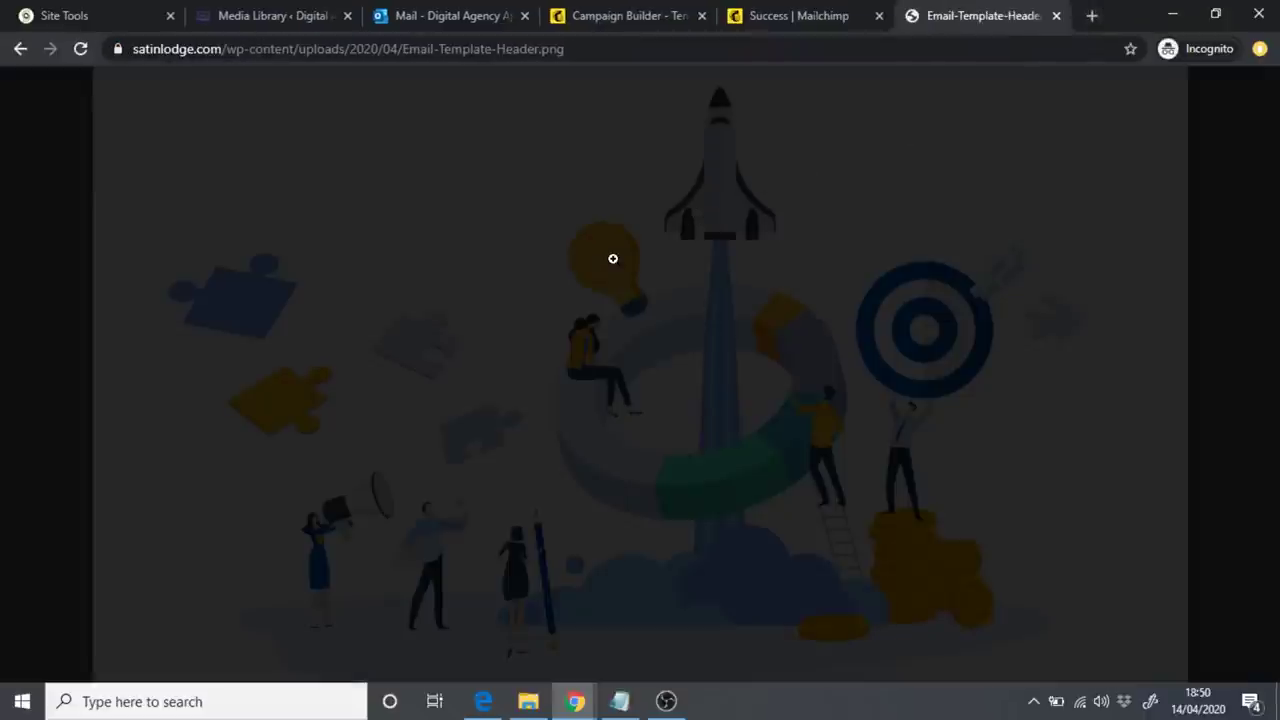
# - Save the rocket image as 'Email Header.png' in the Digital Agency Pictures folder
pyautogui.rightClick(613, 259)
pyautogui.click(692, 300)
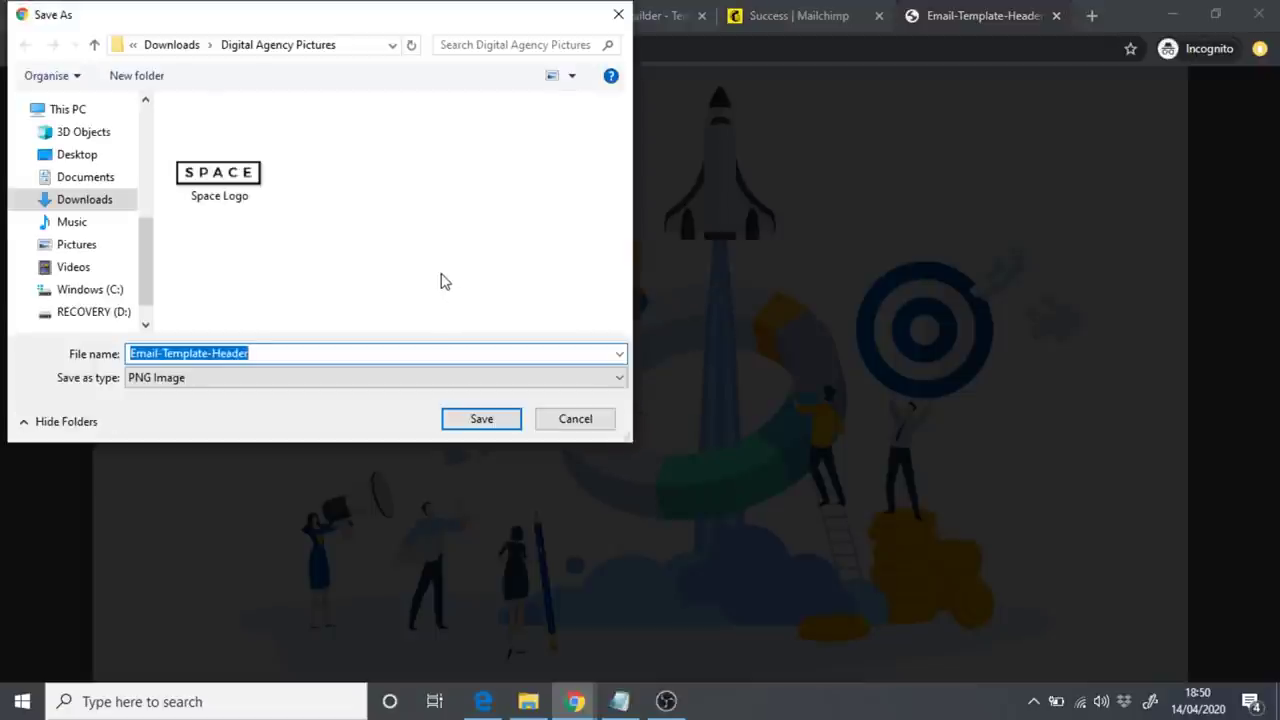
pyautogui.write('Emai')
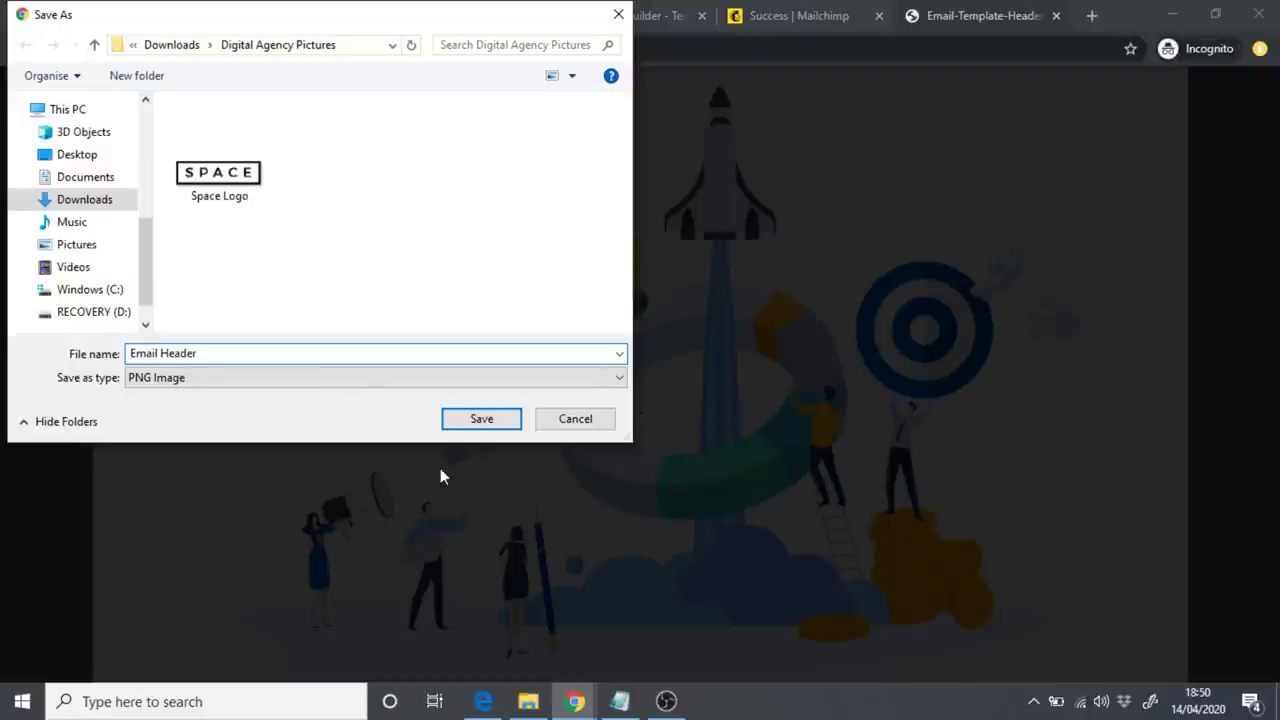
pyautogui.click(471, 420)
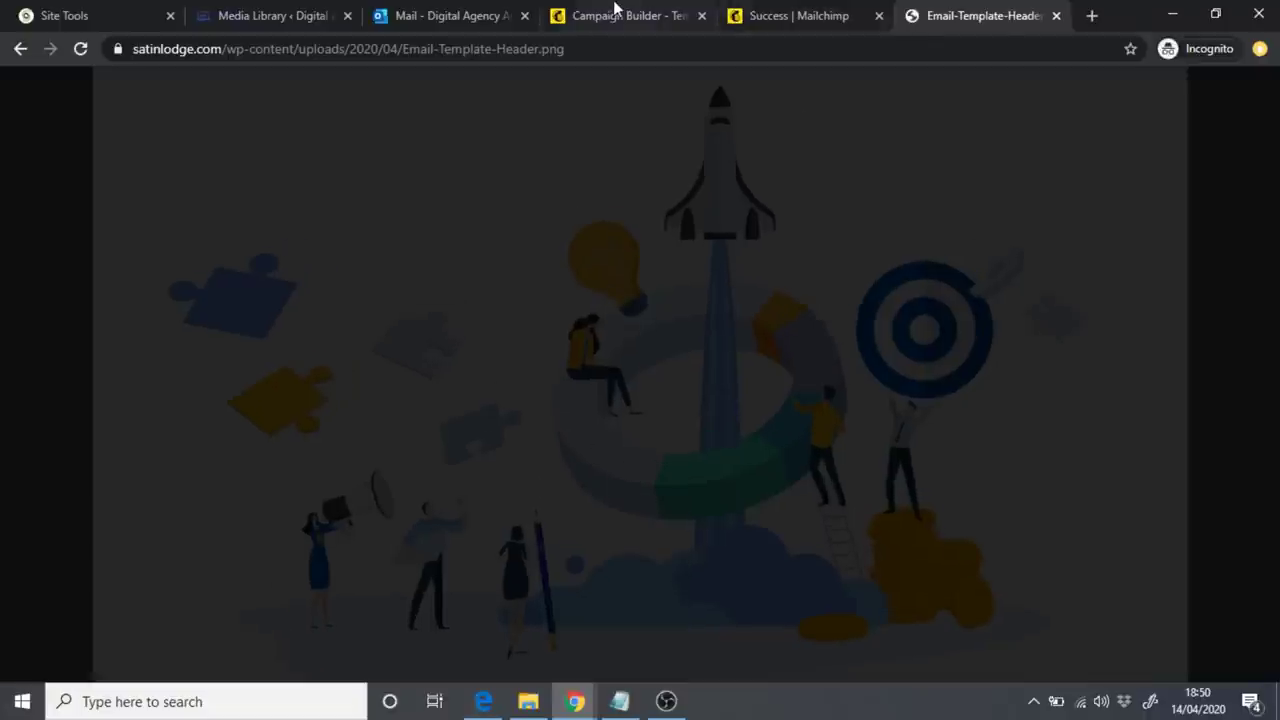
pyautogui.click(614, 14)
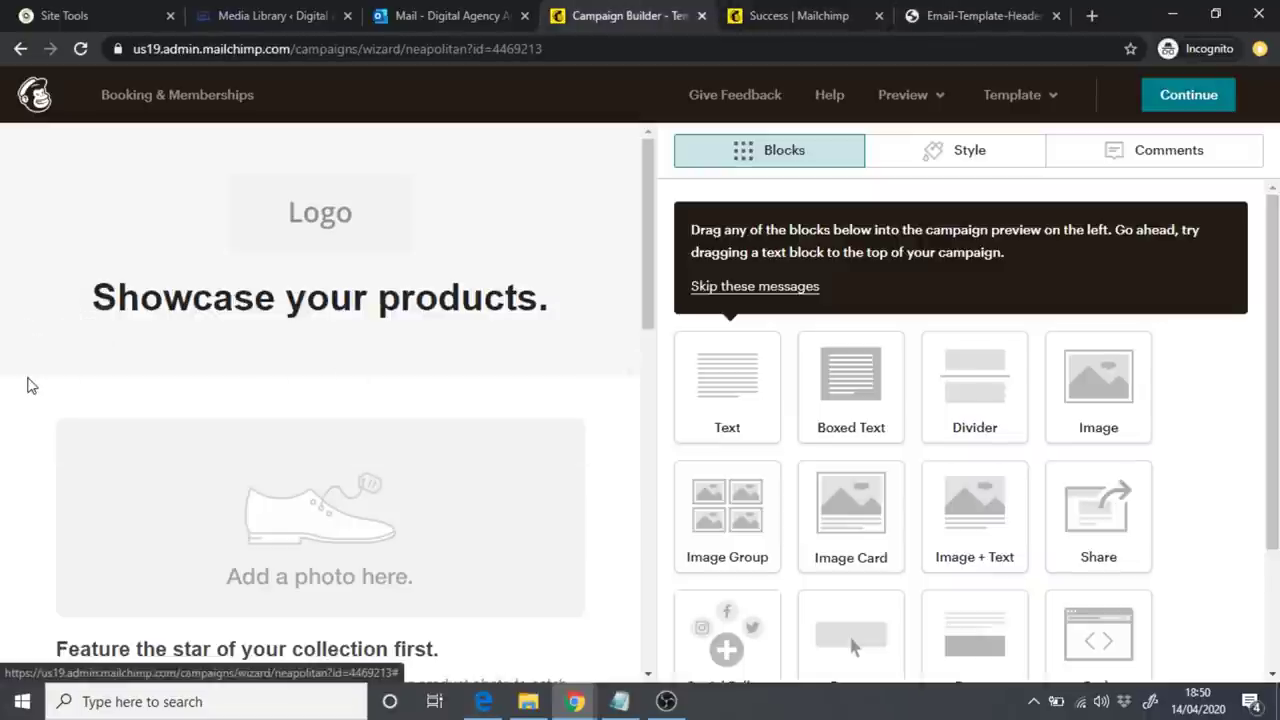
# - Upload Email Header.png and set it as the header section's background image
pyautogui.click(89, 349)
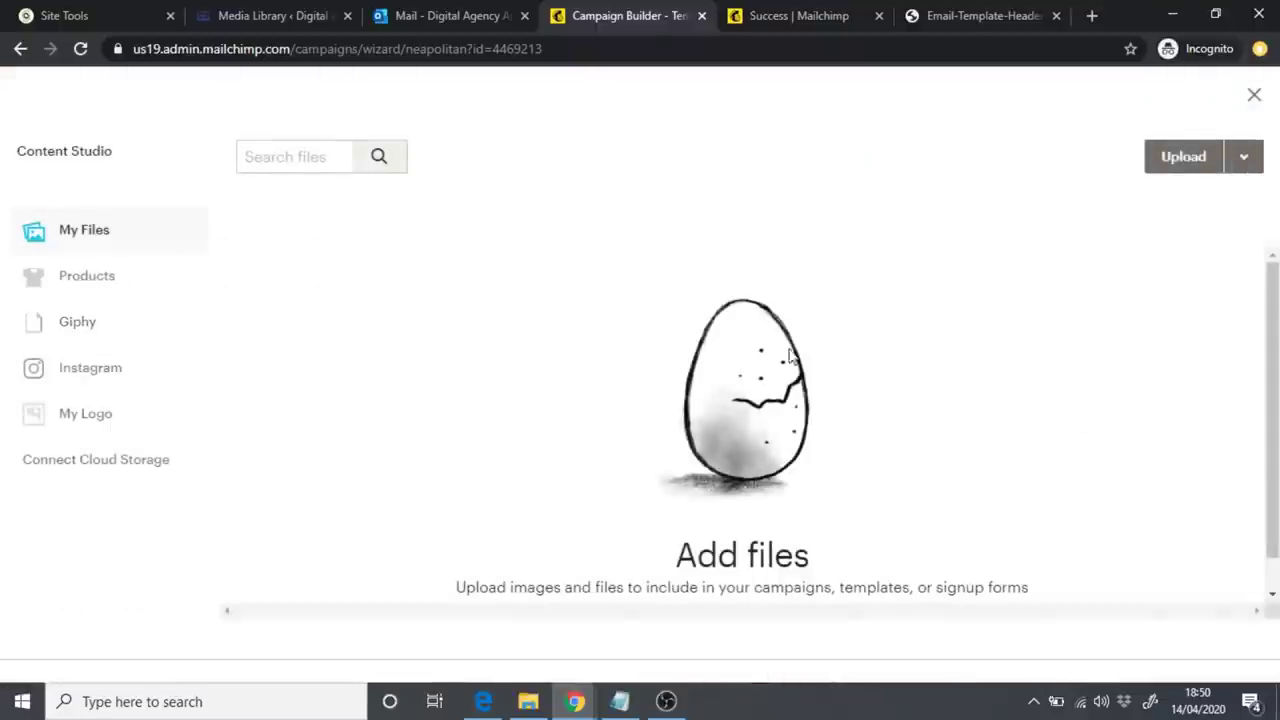
pyautogui.click(1177, 157)
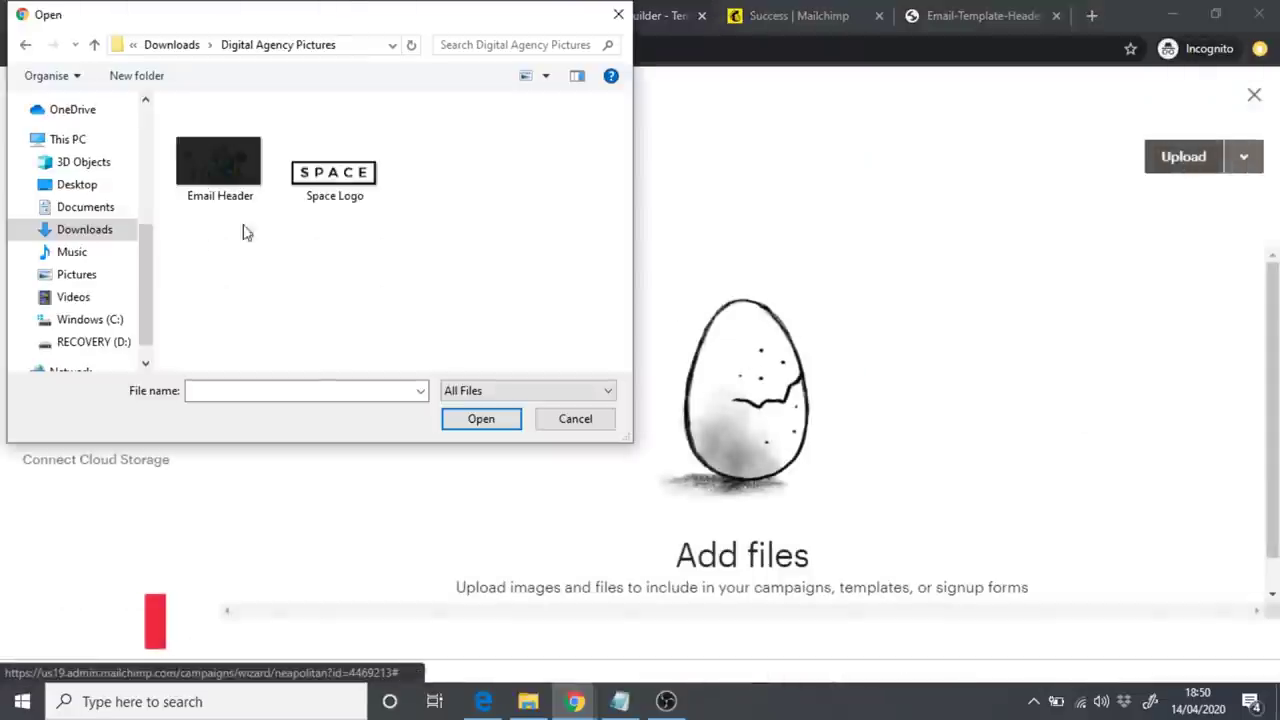
pyautogui.click(223, 162)
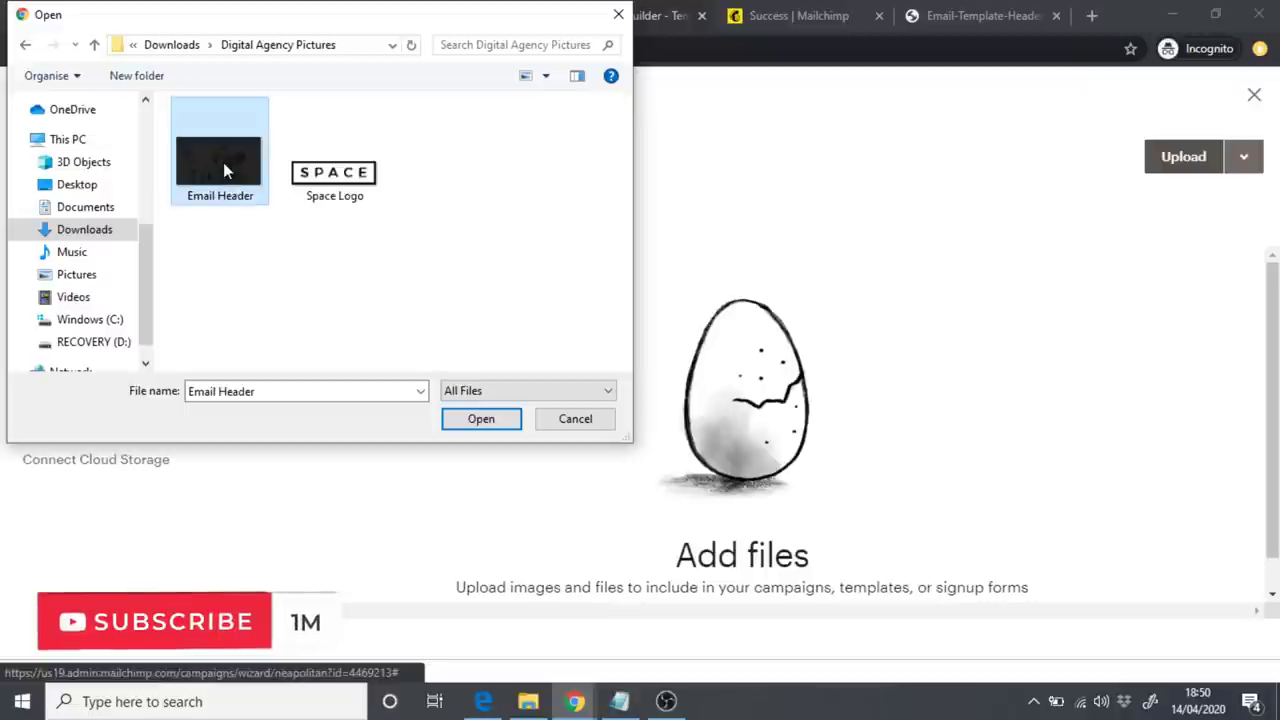
pyautogui.click(480, 421)
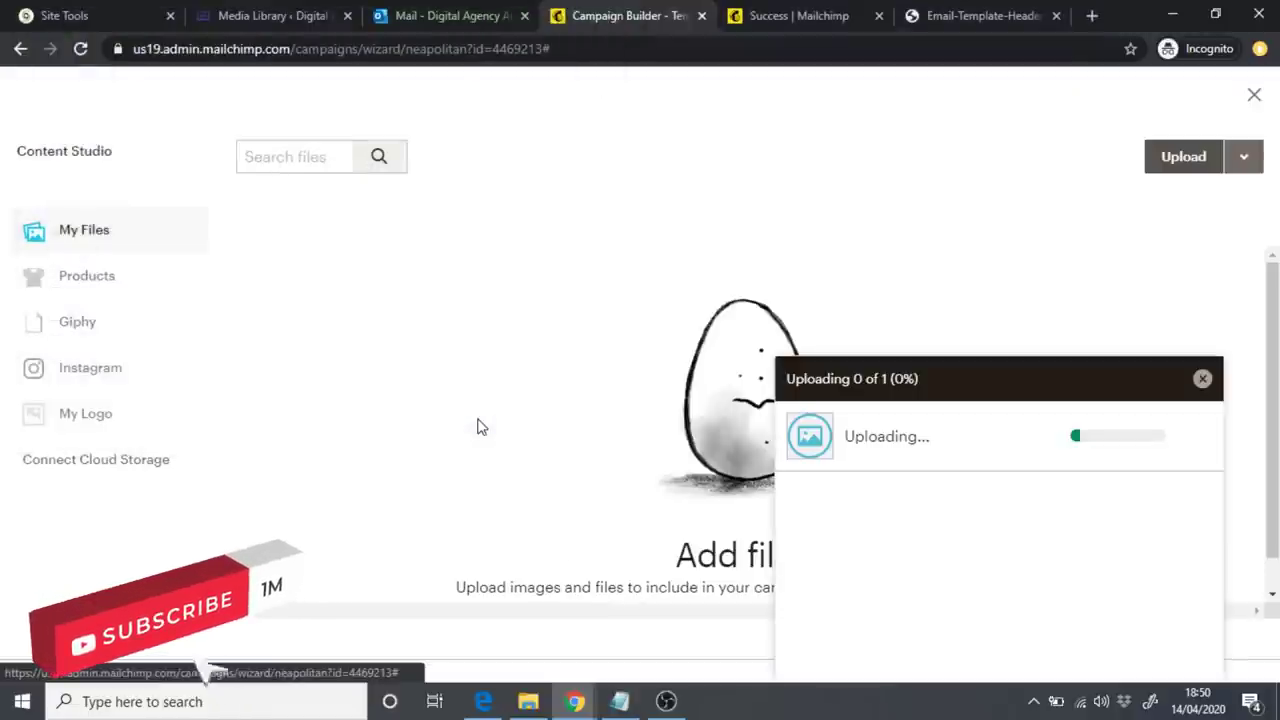
pyautogui.click(374, 403)
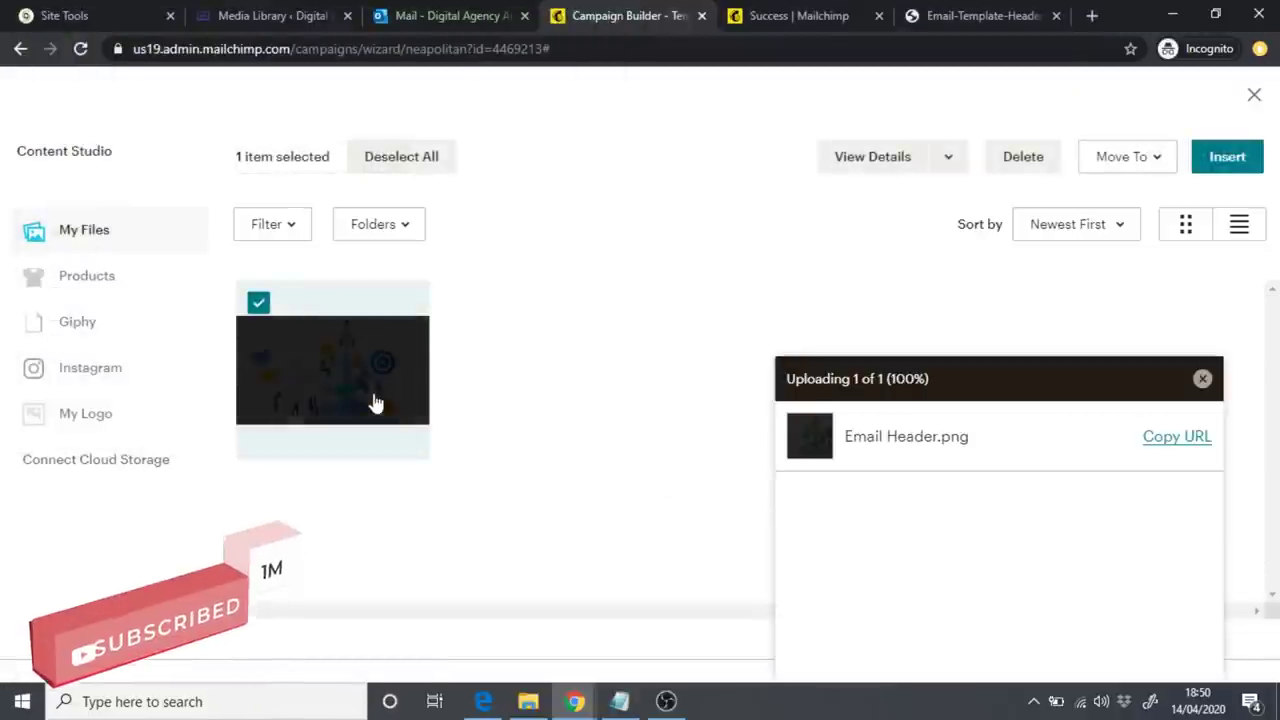
pyautogui.click(1214, 163)
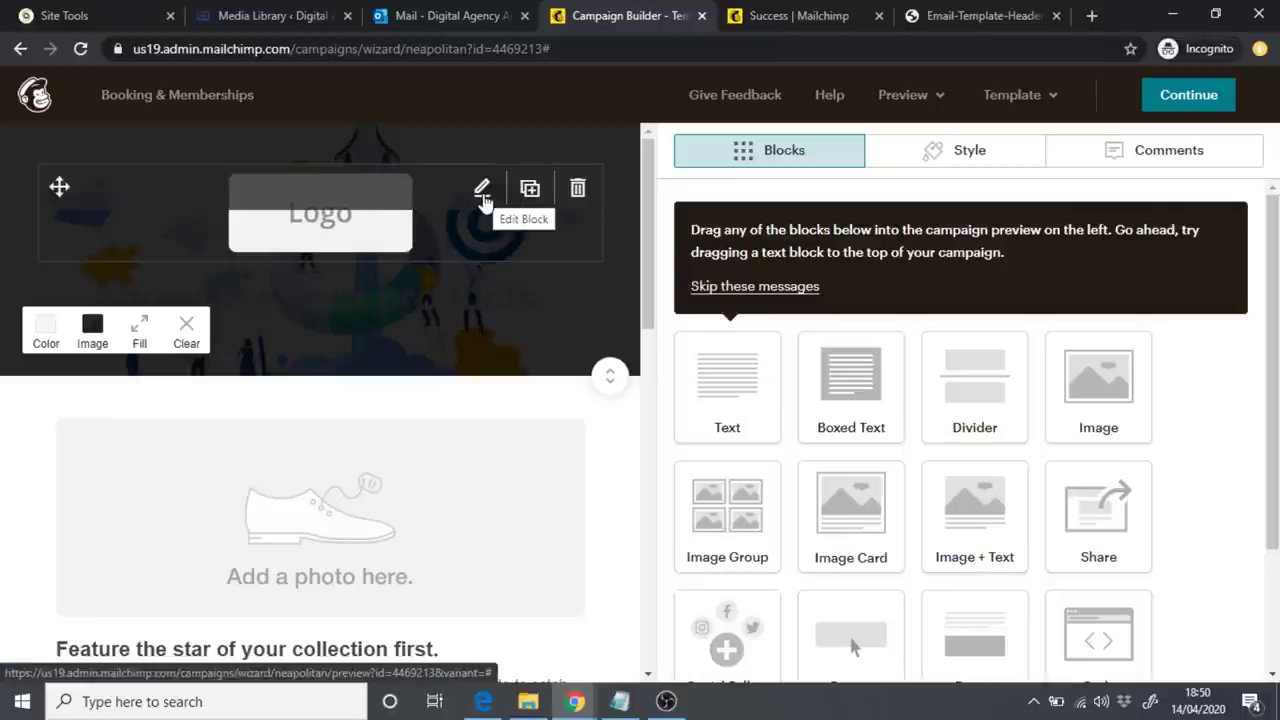
# - Replace the header's logo placeholder with an uploaded Space Logo.png image
pyautogui.click(482, 190)
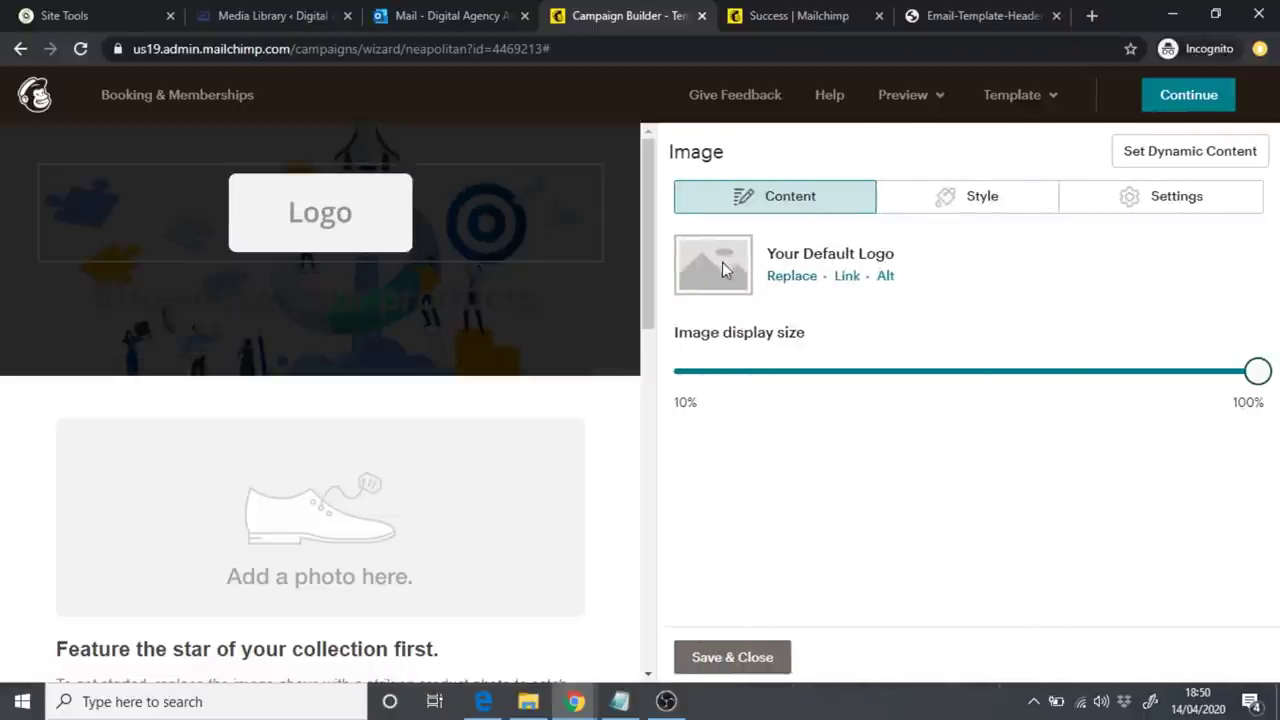
pyautogui.click(792, 276)
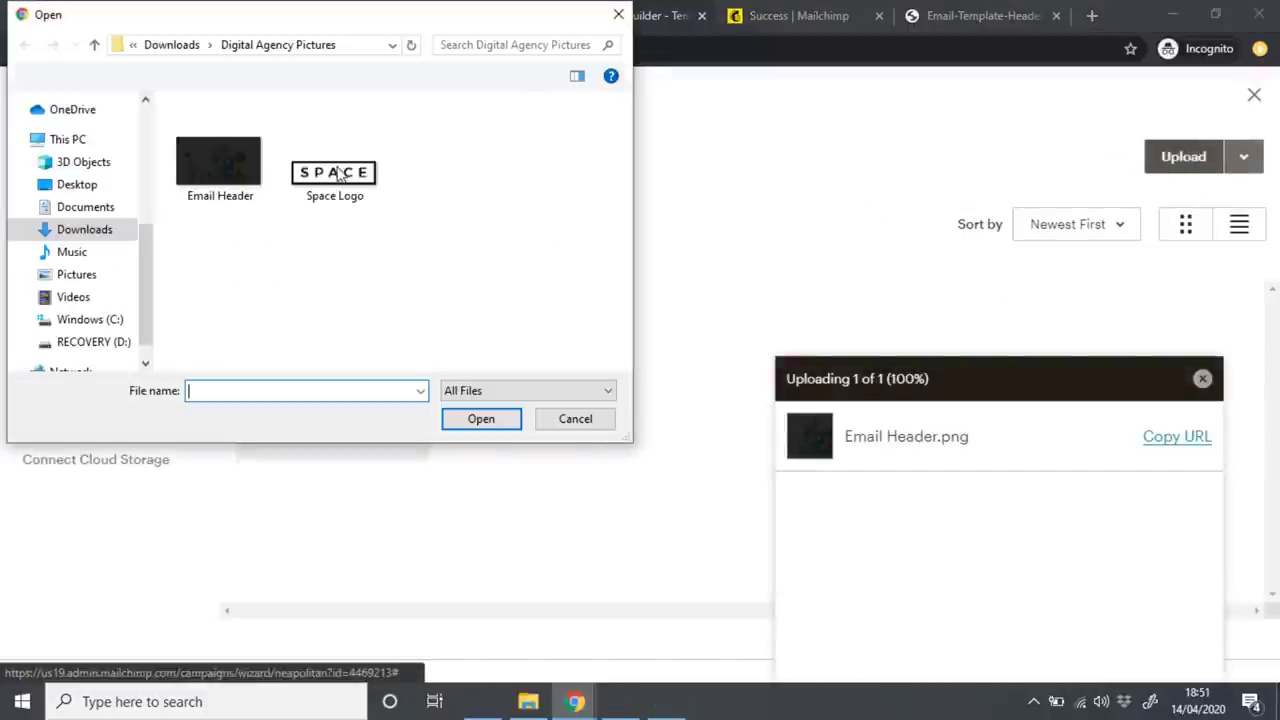
pyautogui.click(340, 168)
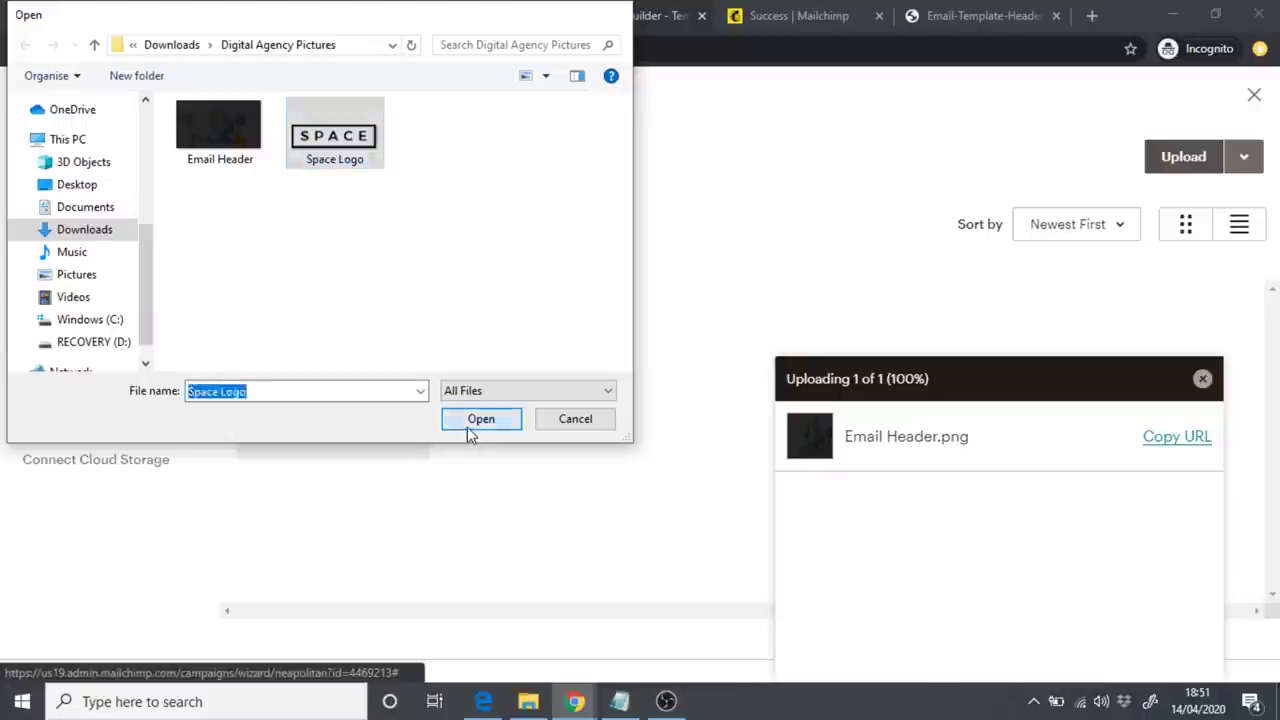
pyautogui.click(467, 427)
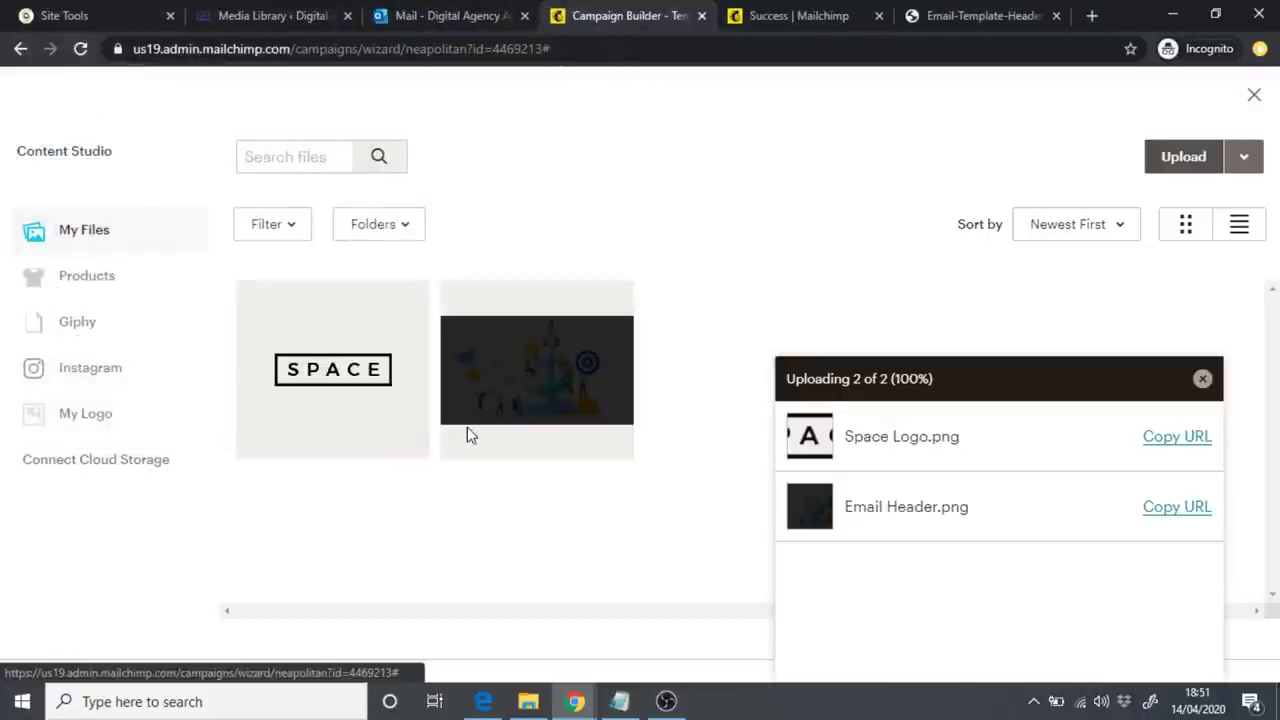
pyautogui.click(331, 394)
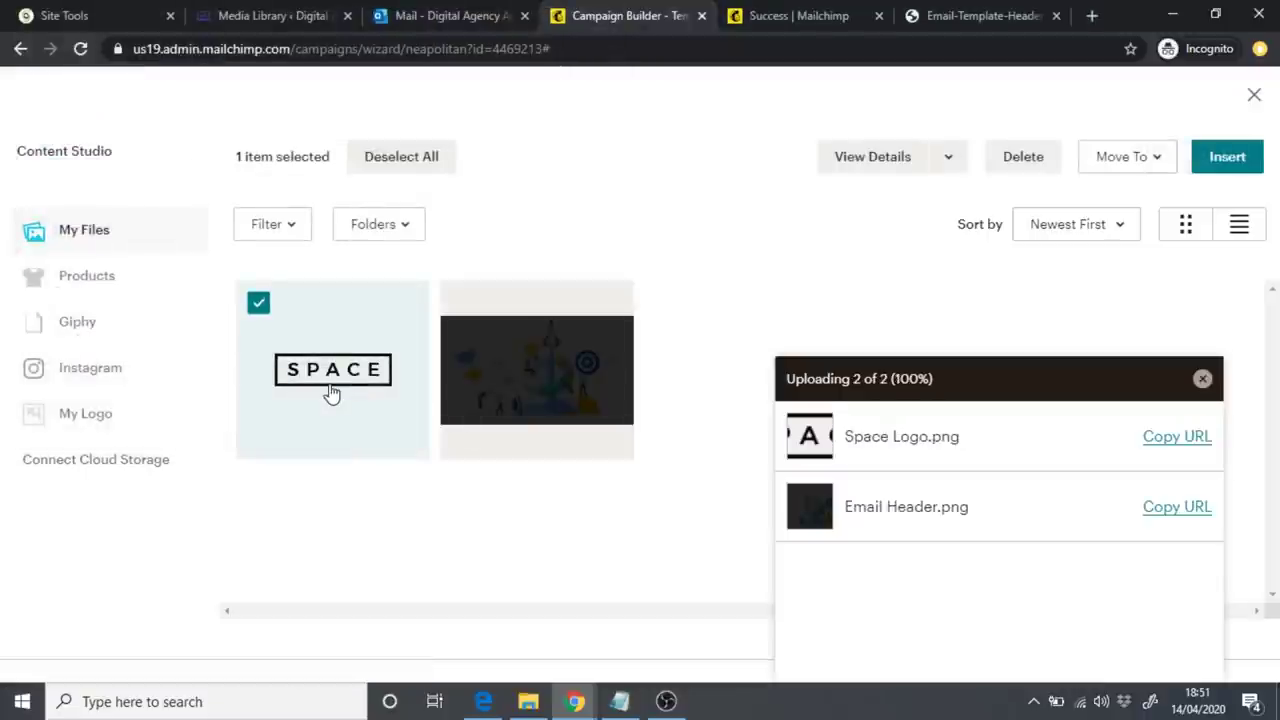
pyautogui.click(1240, 165)
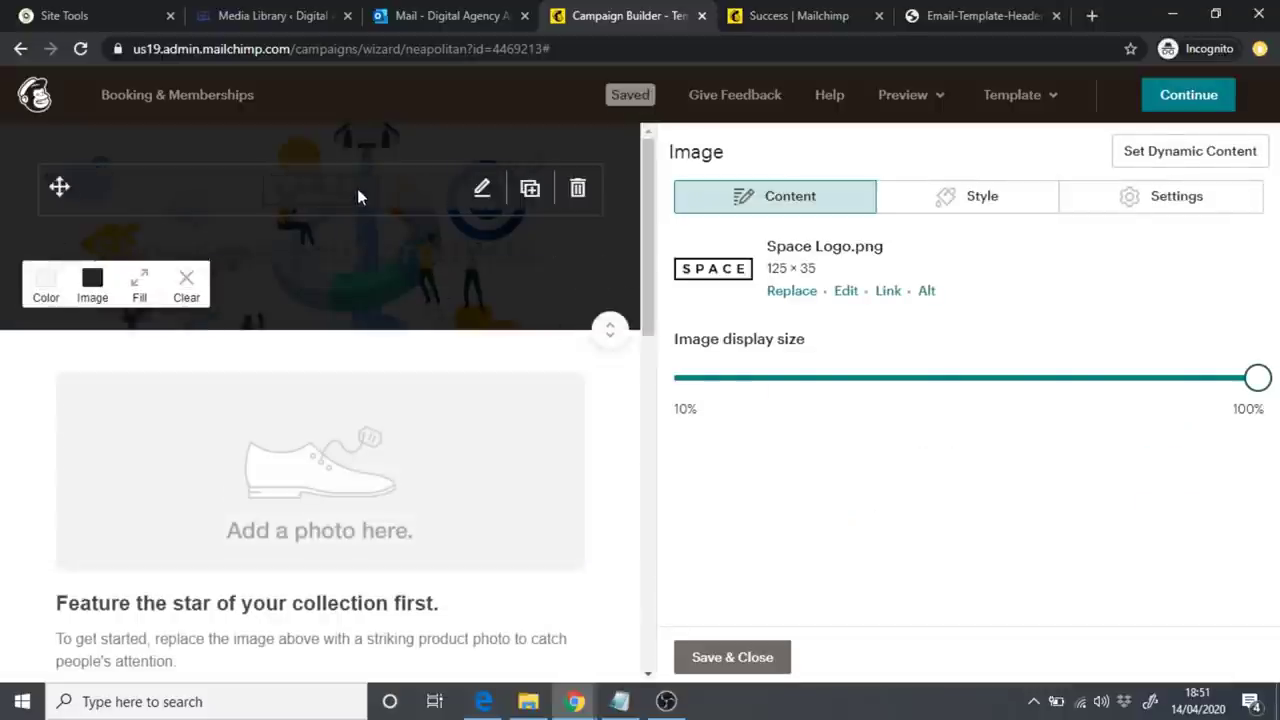
pyautogui.click(285, 14)
# - Close the header image's attachment details and its full-size tab, returning to the campaign builder
pyautogui.click(1229, 118)
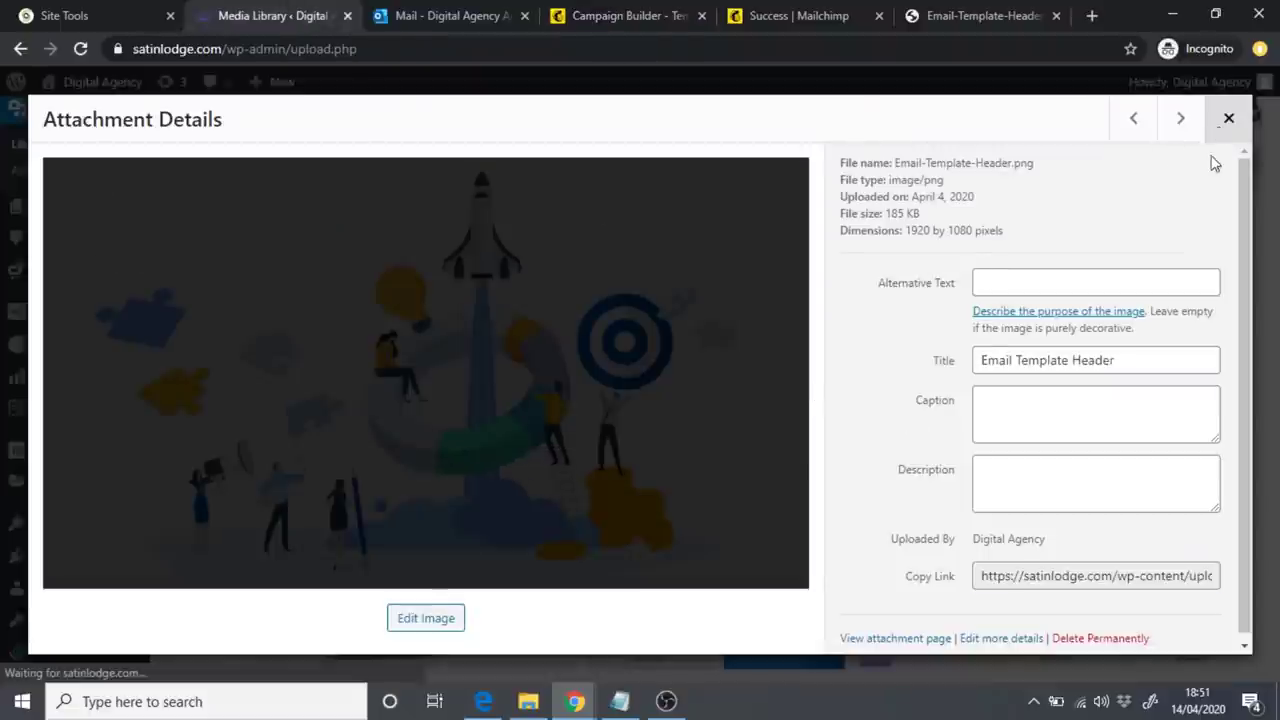
pyautogui.scroll(-15, 708, 390)
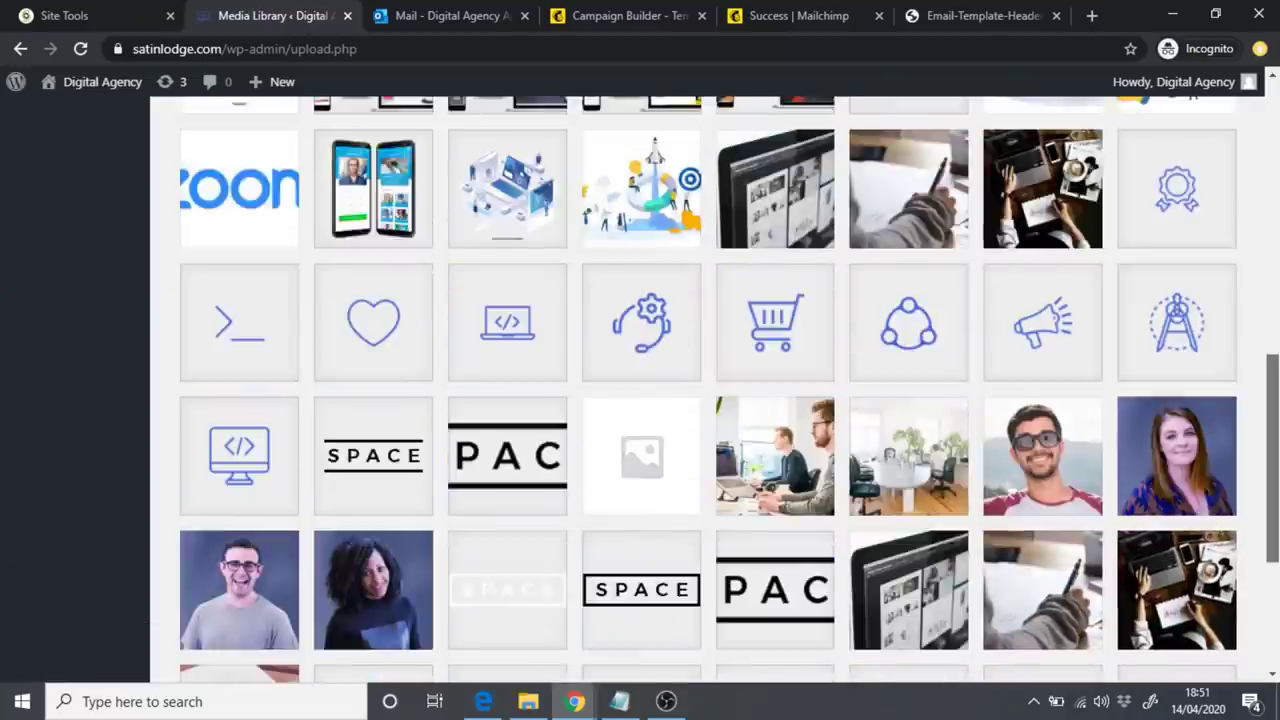
pyautogui.scroll(5, 708, 390)
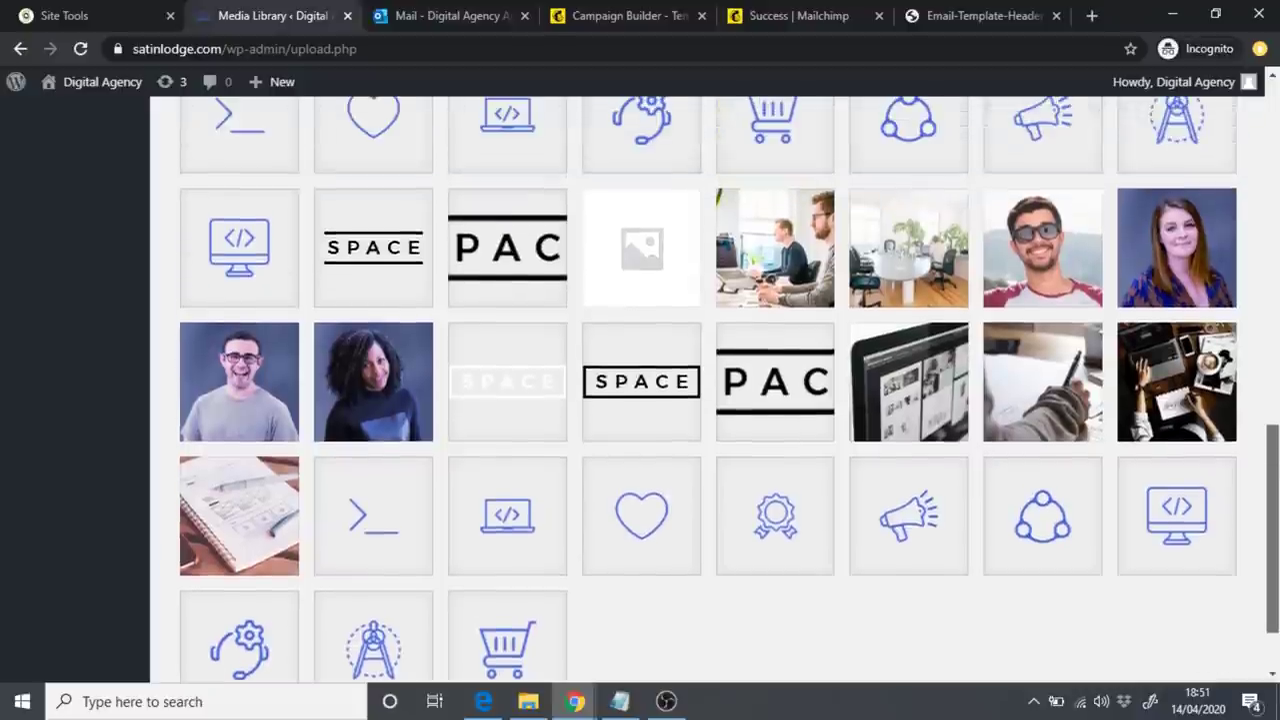
pyautogui.scroll(5, 708, 390)
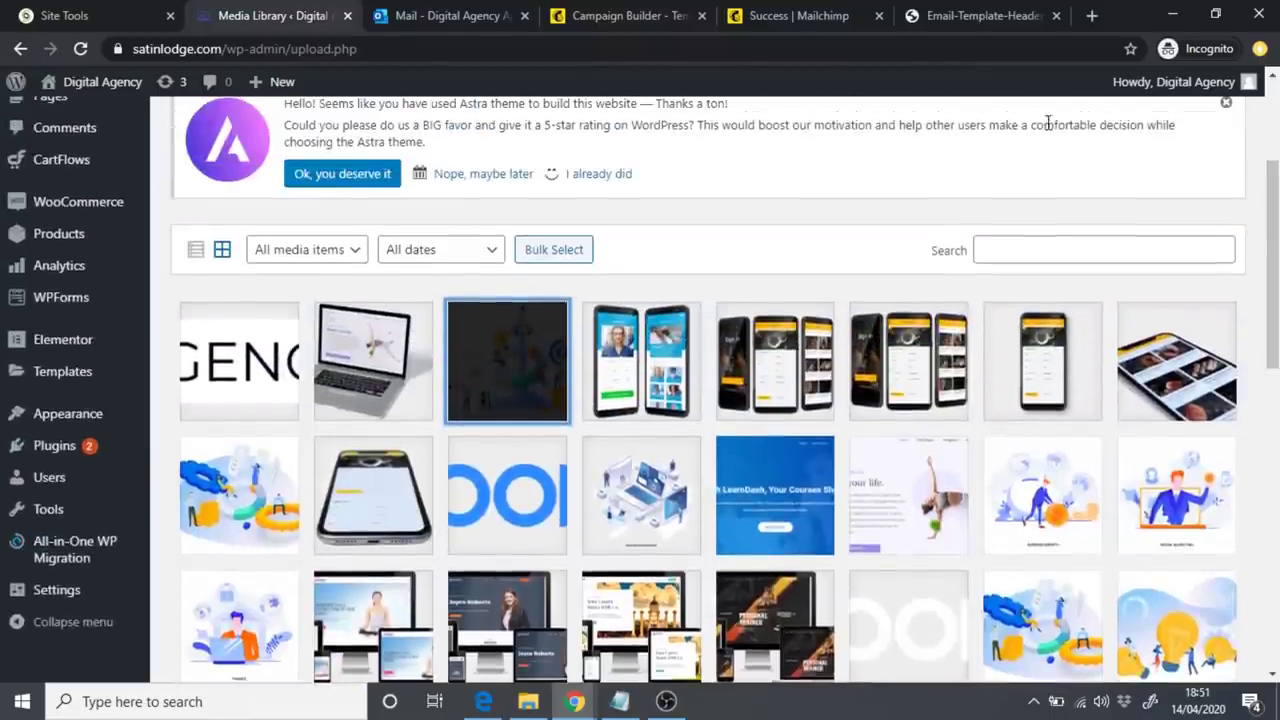
pyautogui.click(988, 14)
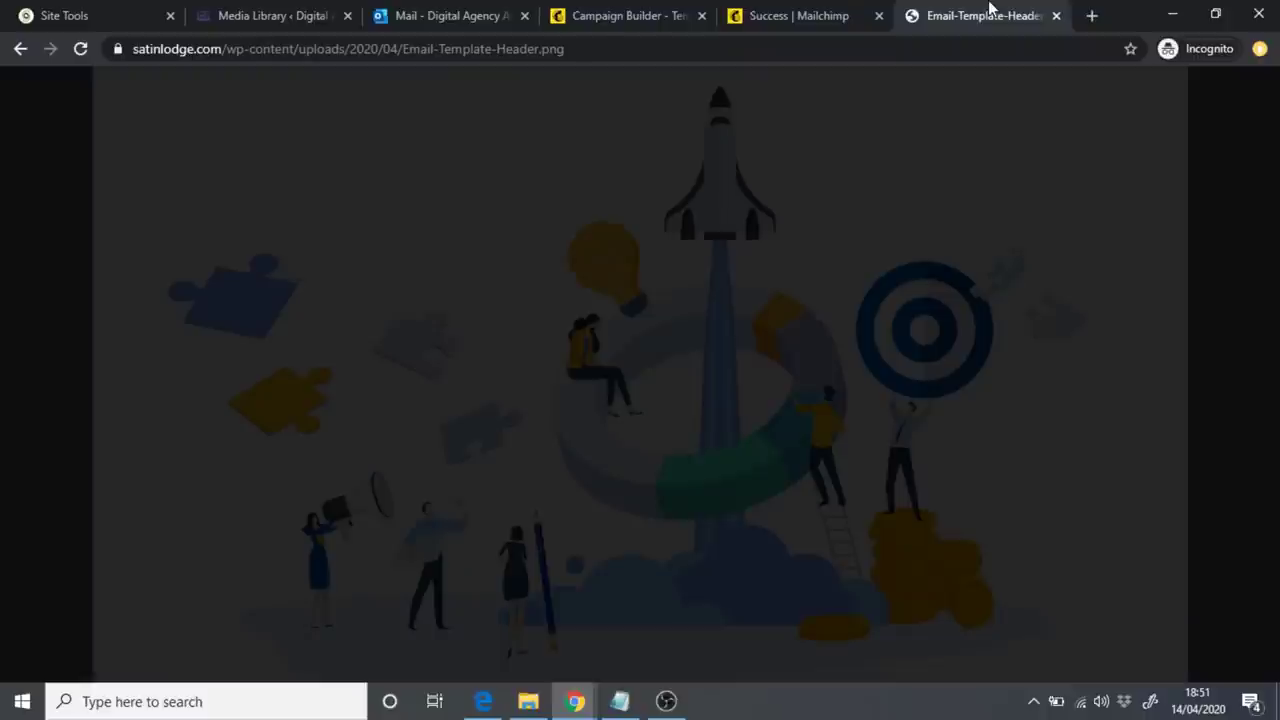
pyautogui.click(1056, 16)
pyautogui.click(755, 16)
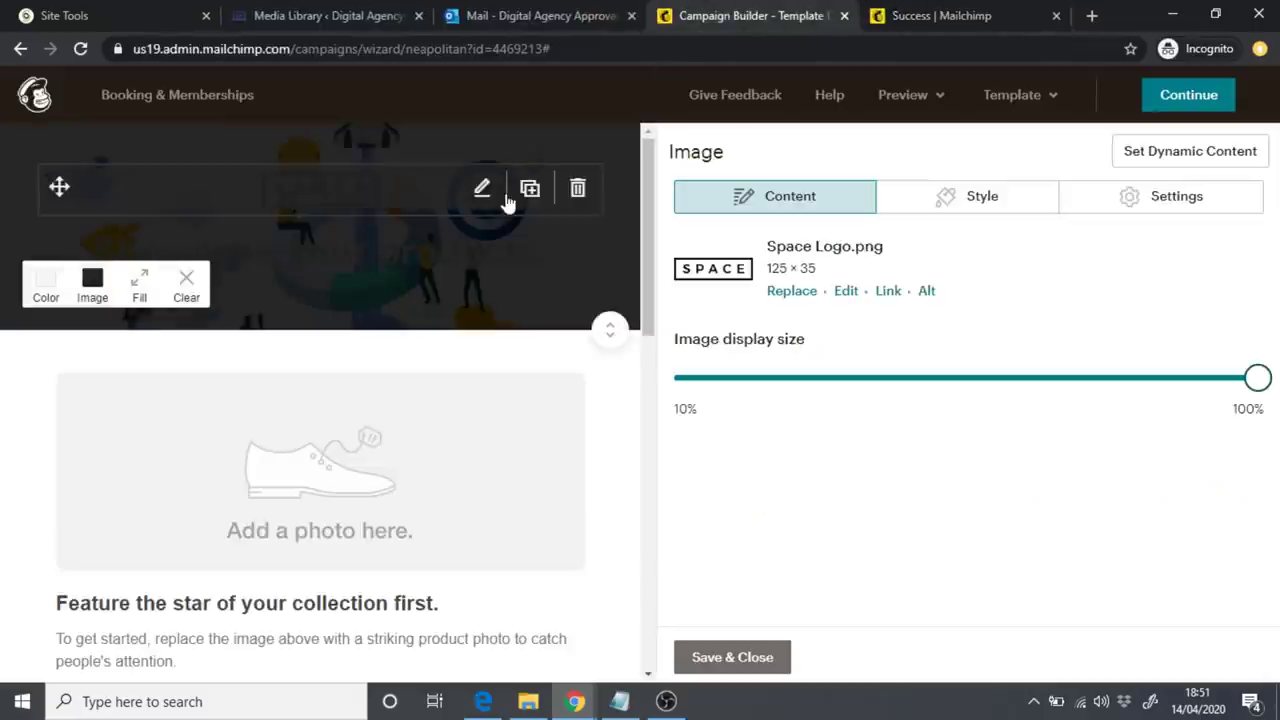
# - Delete the Space Logo block from the header and save and close the editor
pyautogui.click(578, 194)
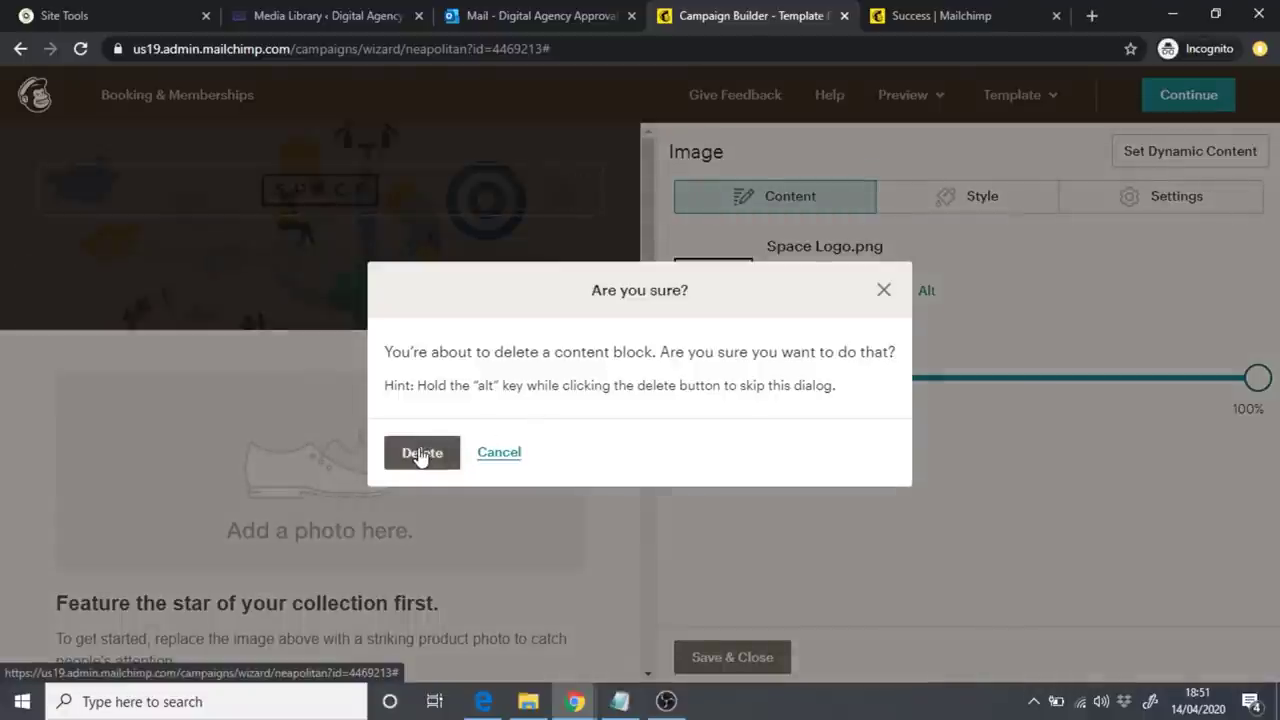
pyautogui.click(420, 453)
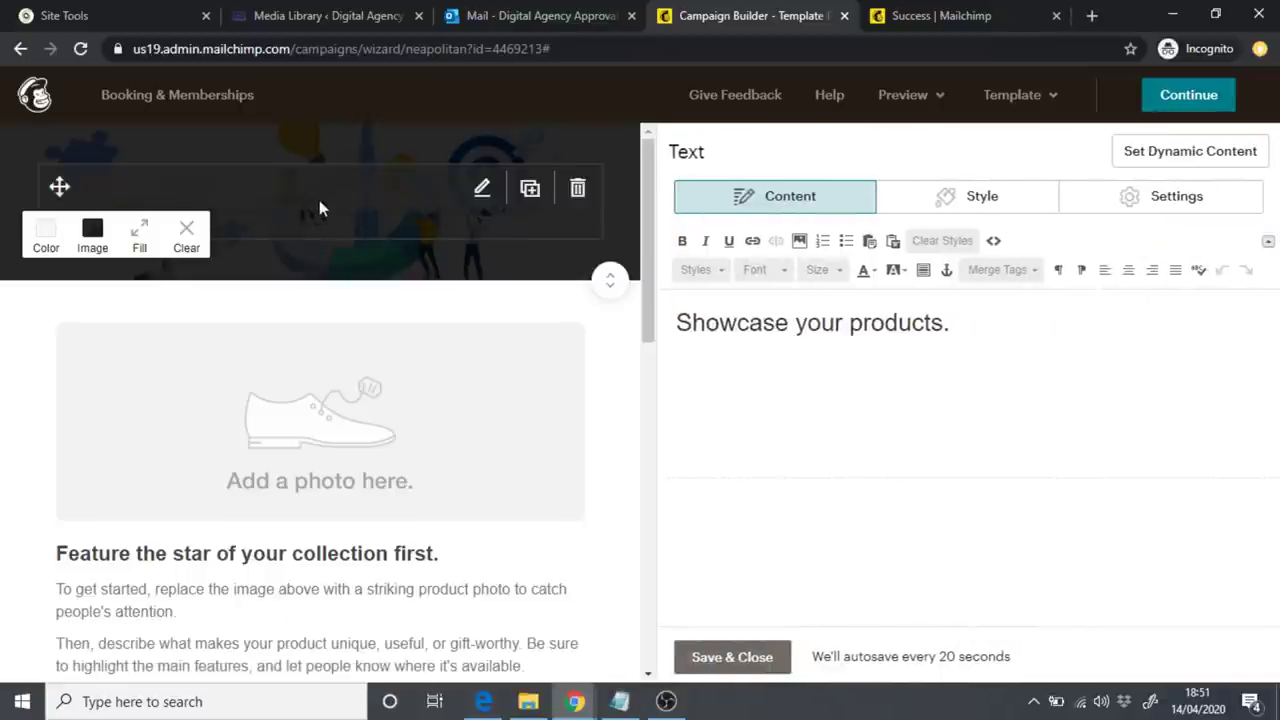
pyautogui.moveTo(424, 257)
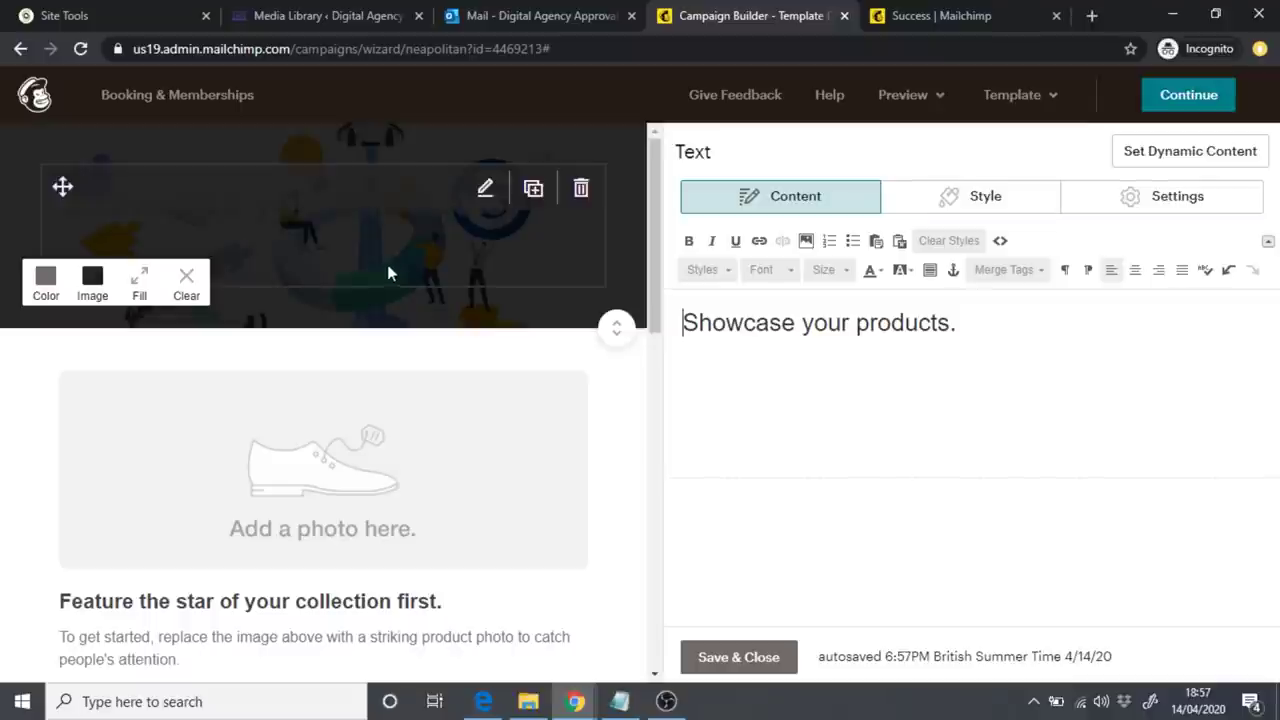
pyautogui.click(740, 657)
# - Make the page style's Heading 1 text white (#ffffff)
pyautogui.click(757, 158)
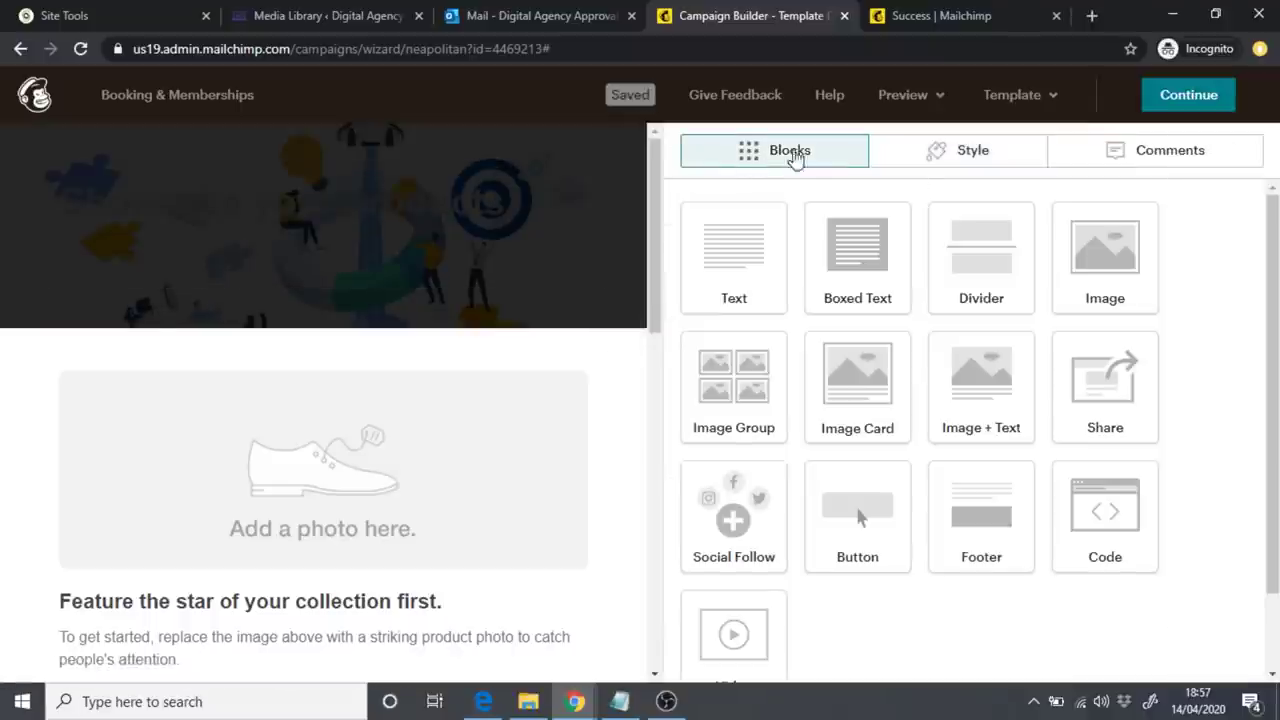
pyautogui.click(924, 163)
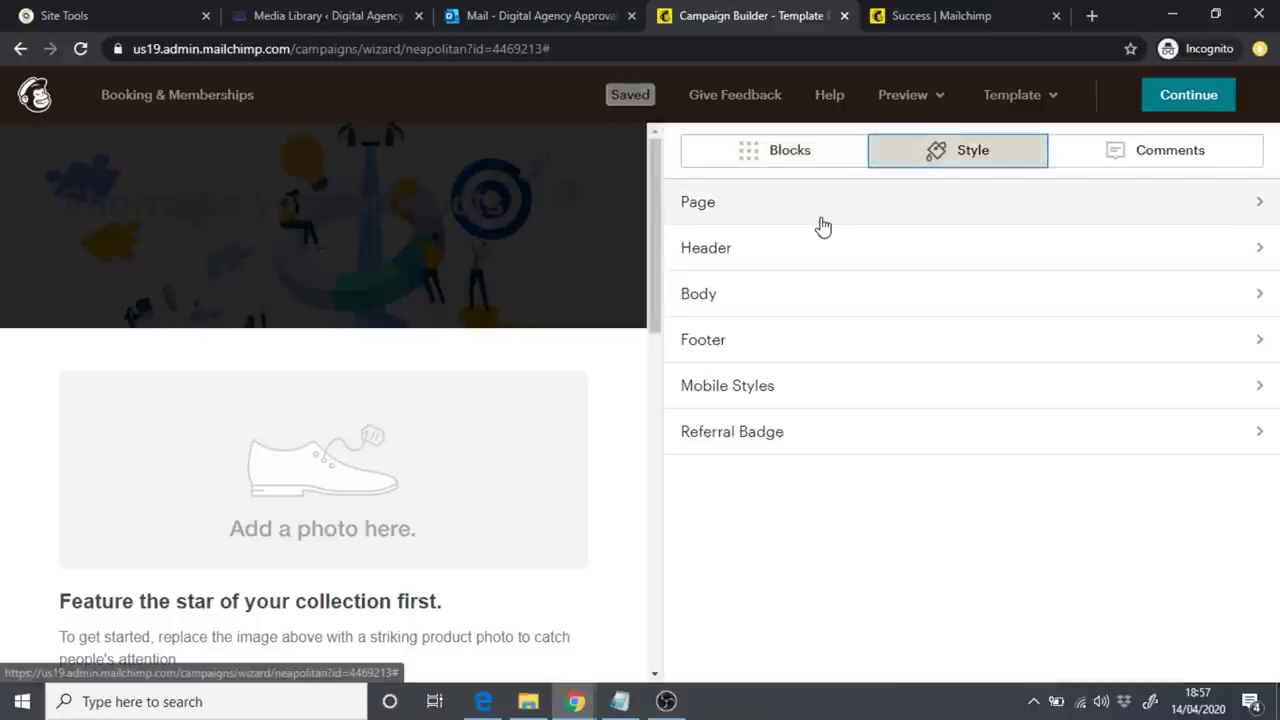
pyautogui.click(743, 218)
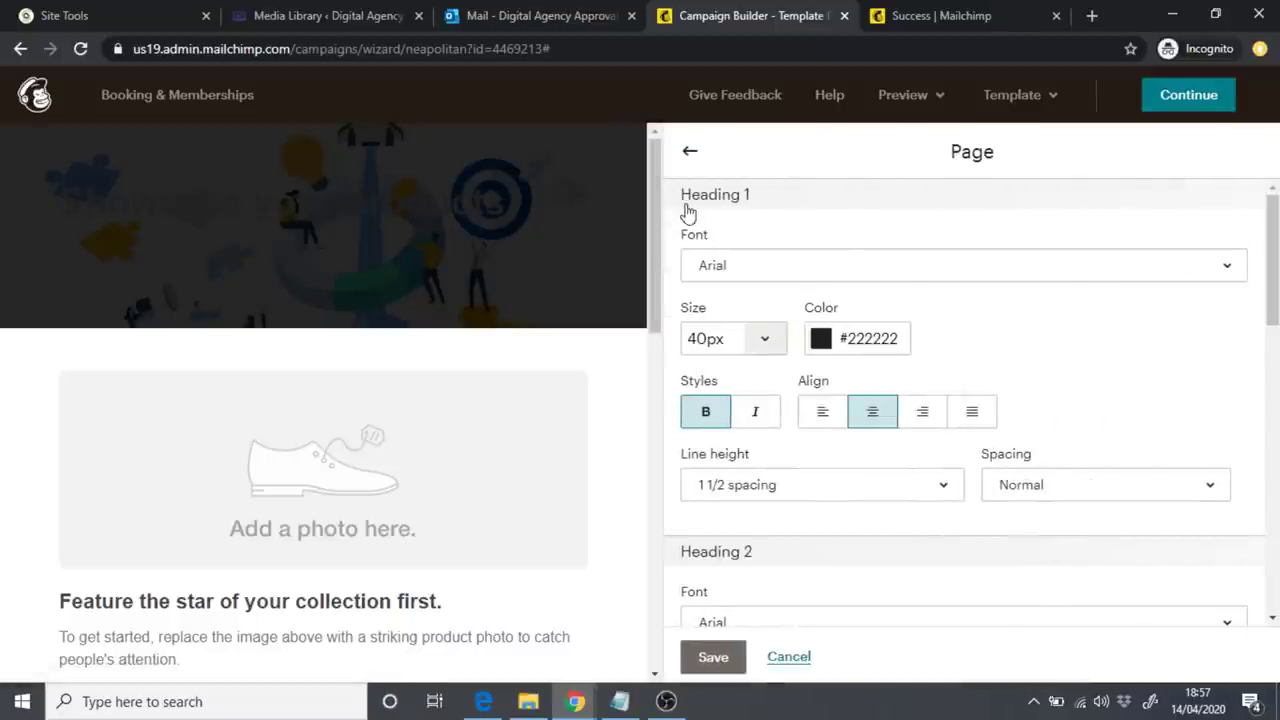
pyautogui.click(851, 339)
pyautogui.click(860, 341)
pyautogui.click(846, 526)
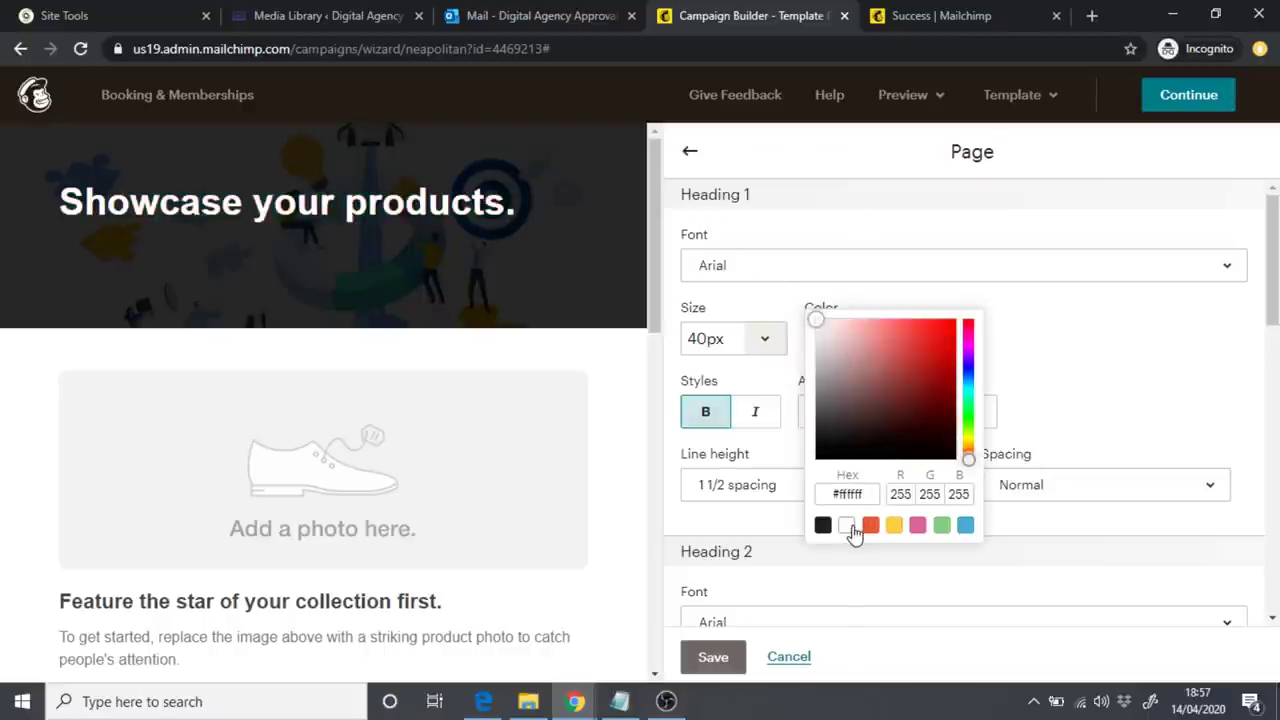
pyautogui.click(1100, 368)
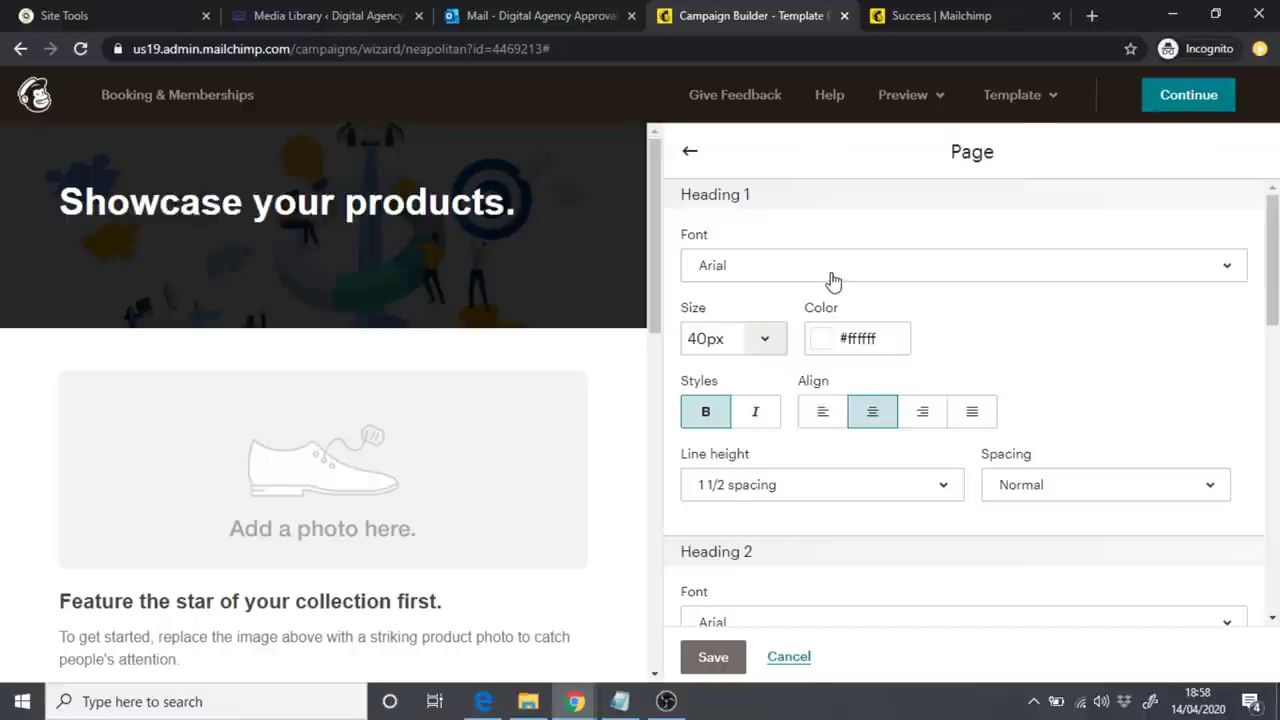
# - Change the Heading 1 font from Arial to Lato, then visit the Digital Agency site from WordPress
pyautogui.click(831, 278)
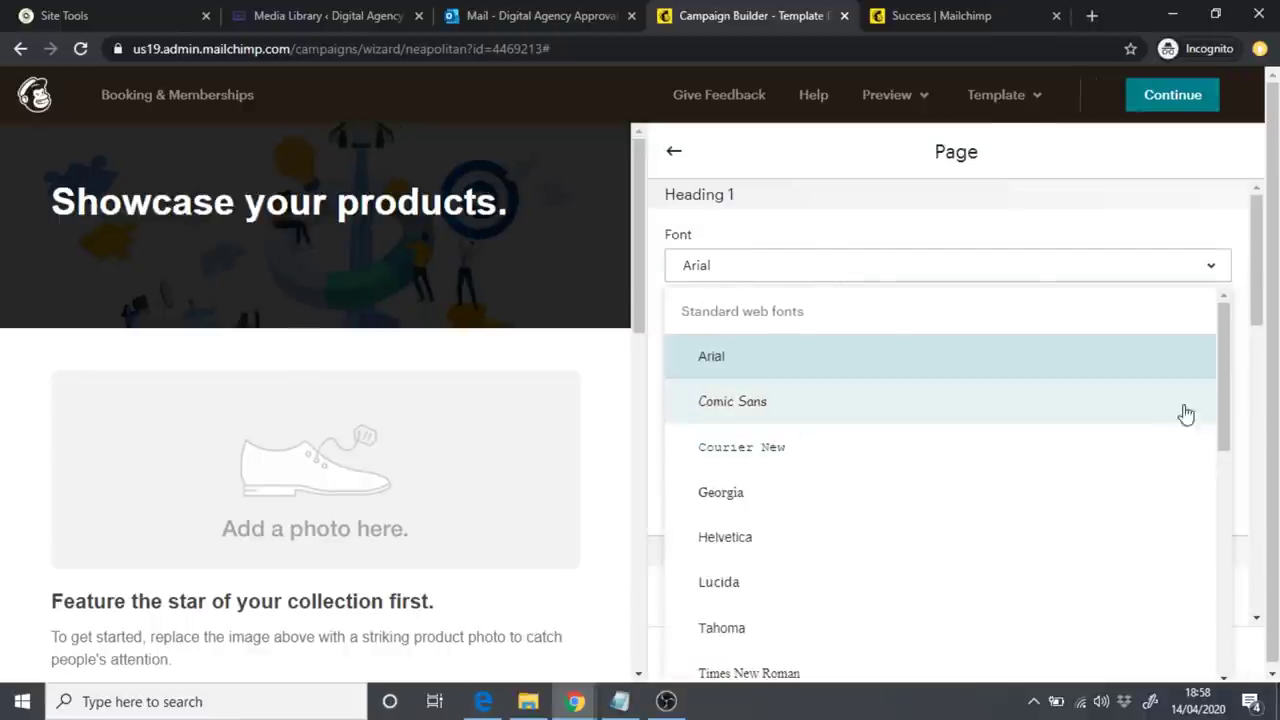
pyautogui.moveTo(1229, 390); pyautogui.dragTo(1229, 645)
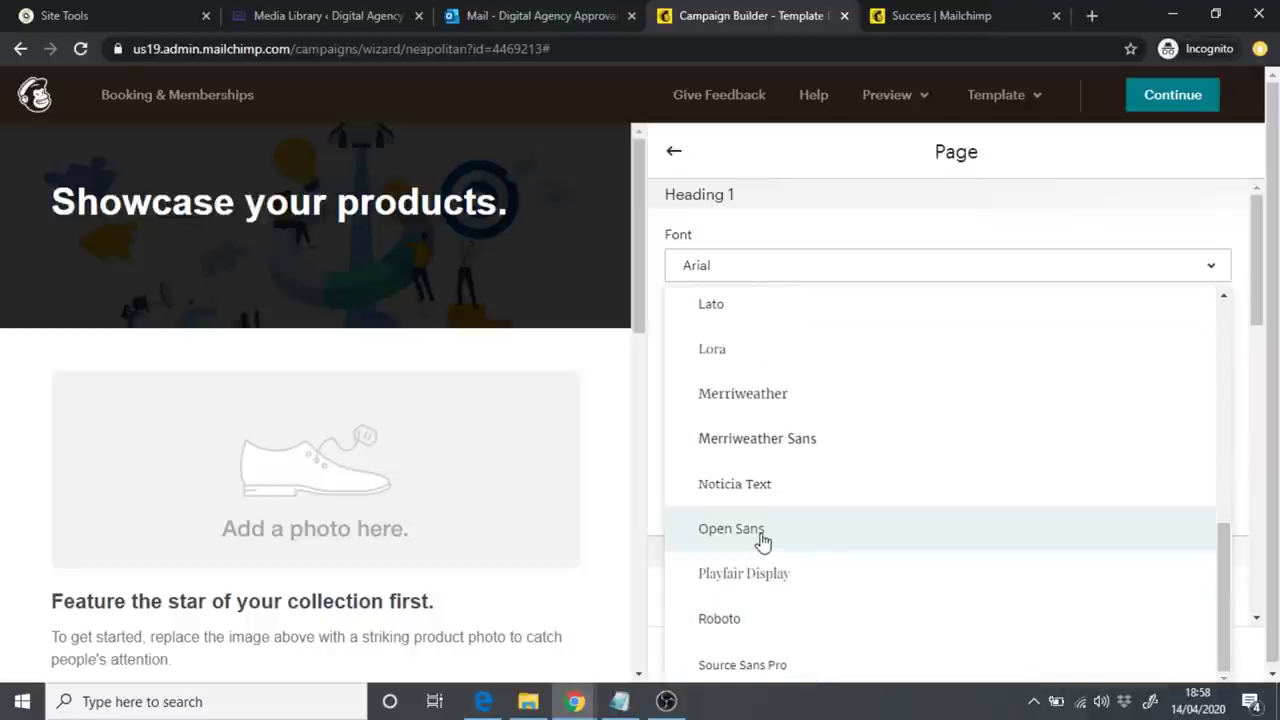
pyautogui.click(728, 317)
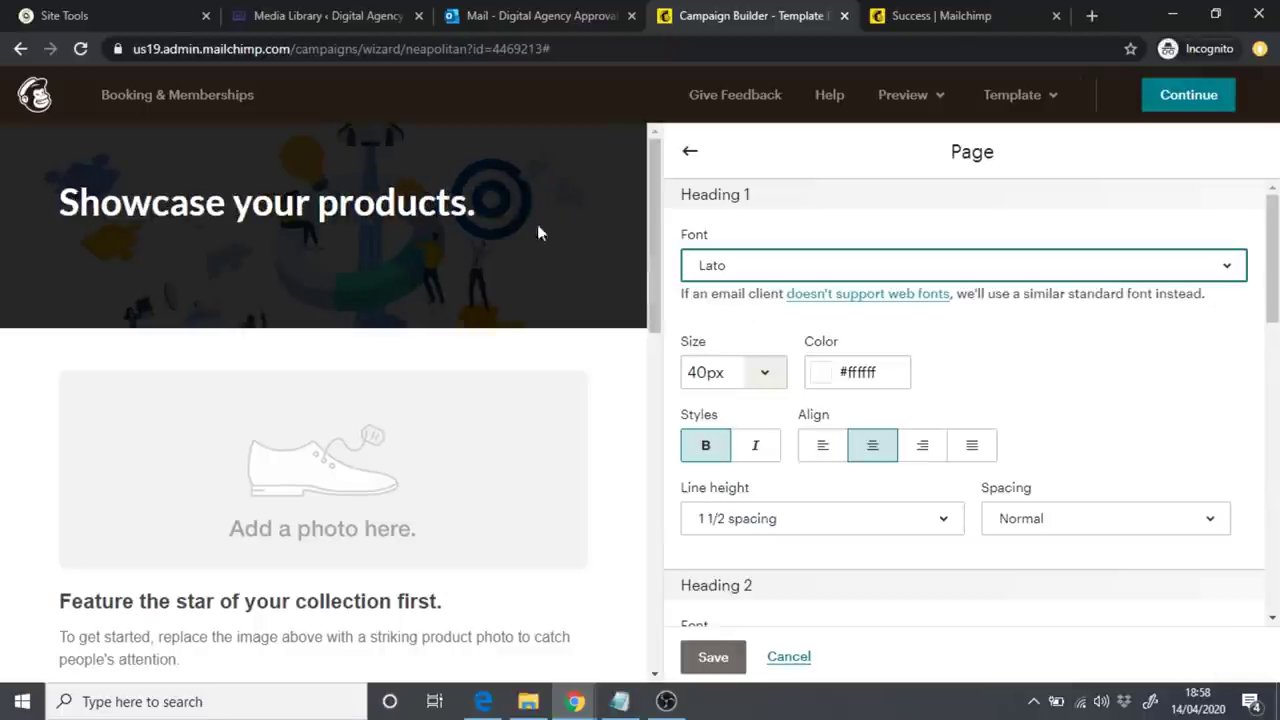
pyautogui.click(300, 13)
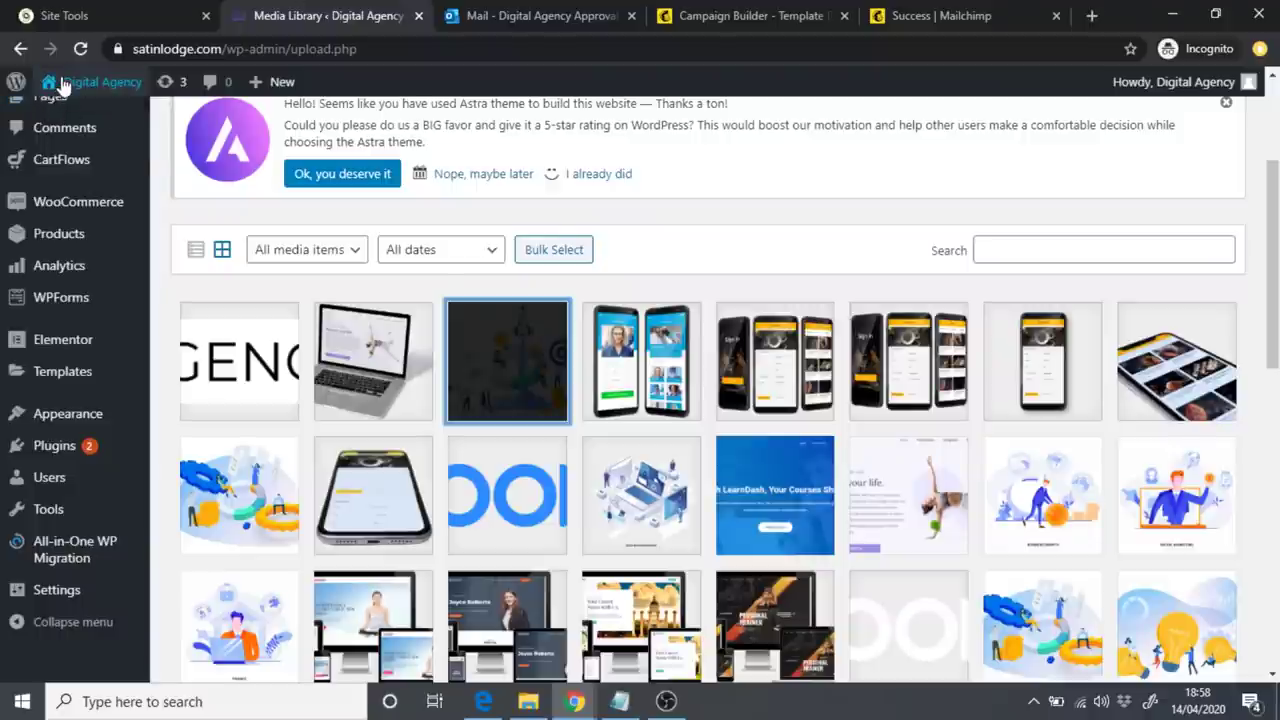
pyautogui.click(62, 86)
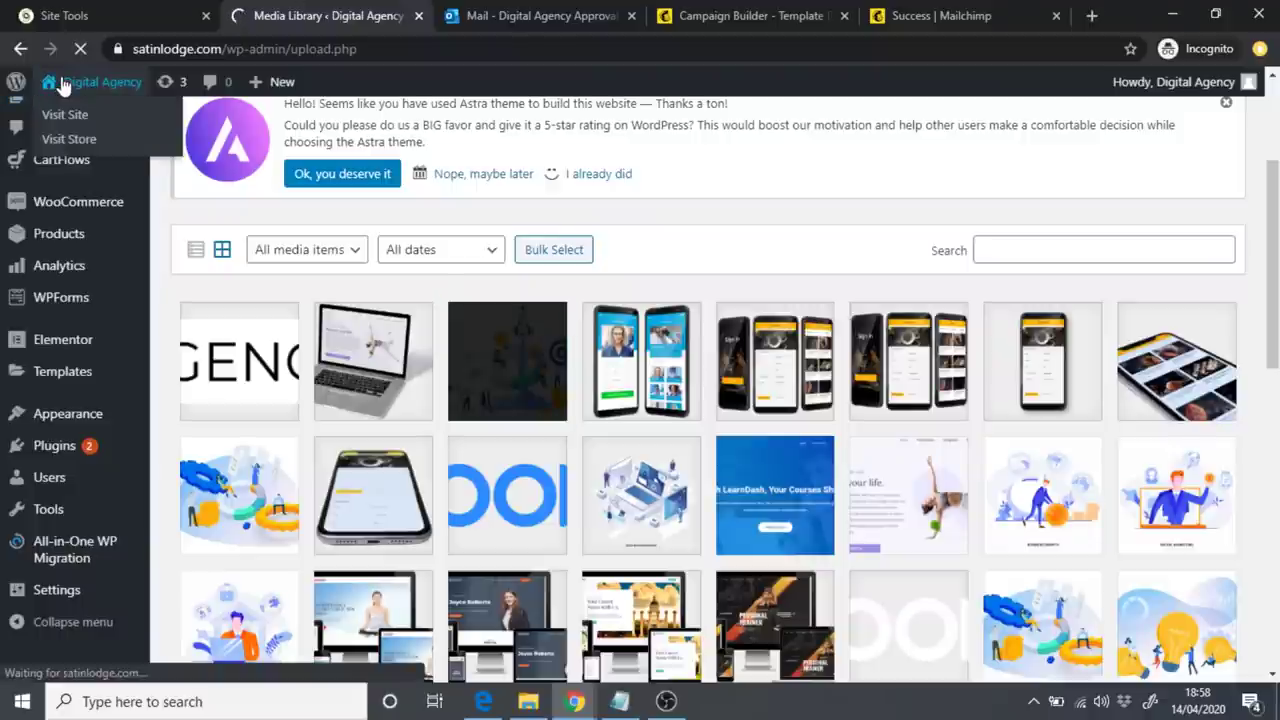
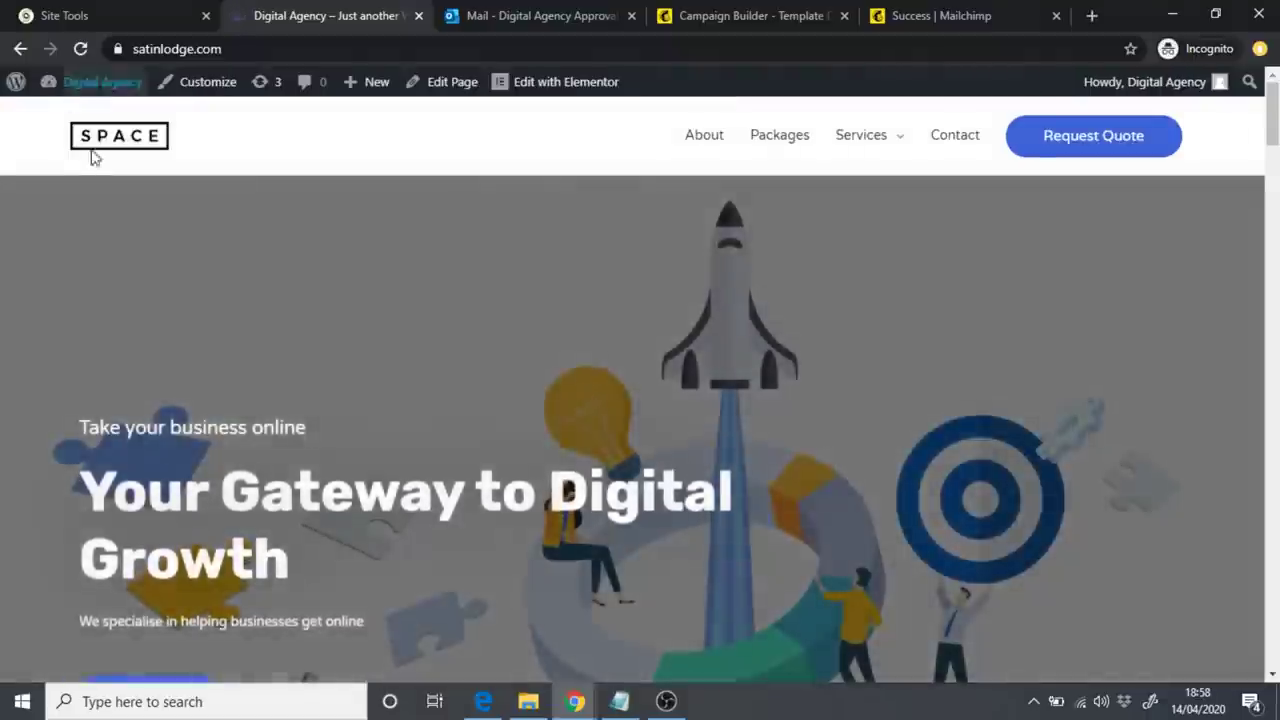
# - Compare against the website's hero heading while trying Tahoma, Verdana and Helvetica for Heading 1
pyautogui.moveTo(126, 508); pyautogui.dragTo(432, 492)
pyautogui.click(529, 377)
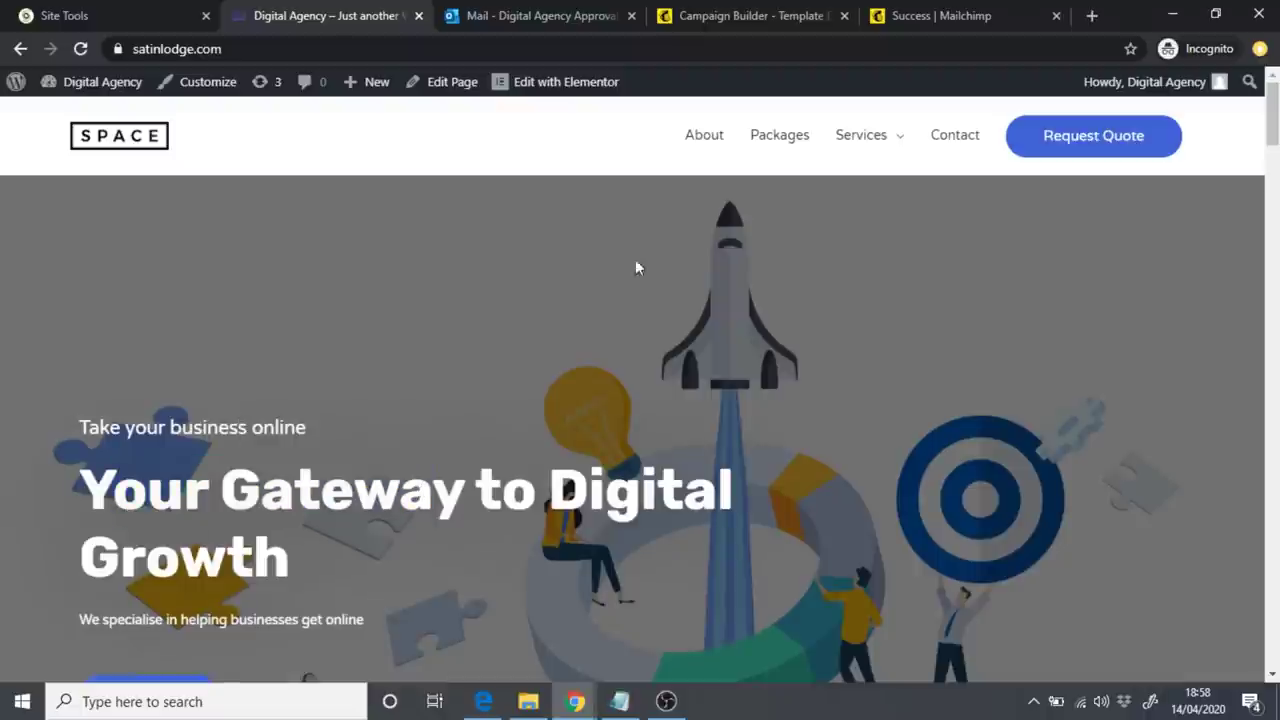
pyautogui.click(717, 10)
pyautogui.moveTo(377, 220)
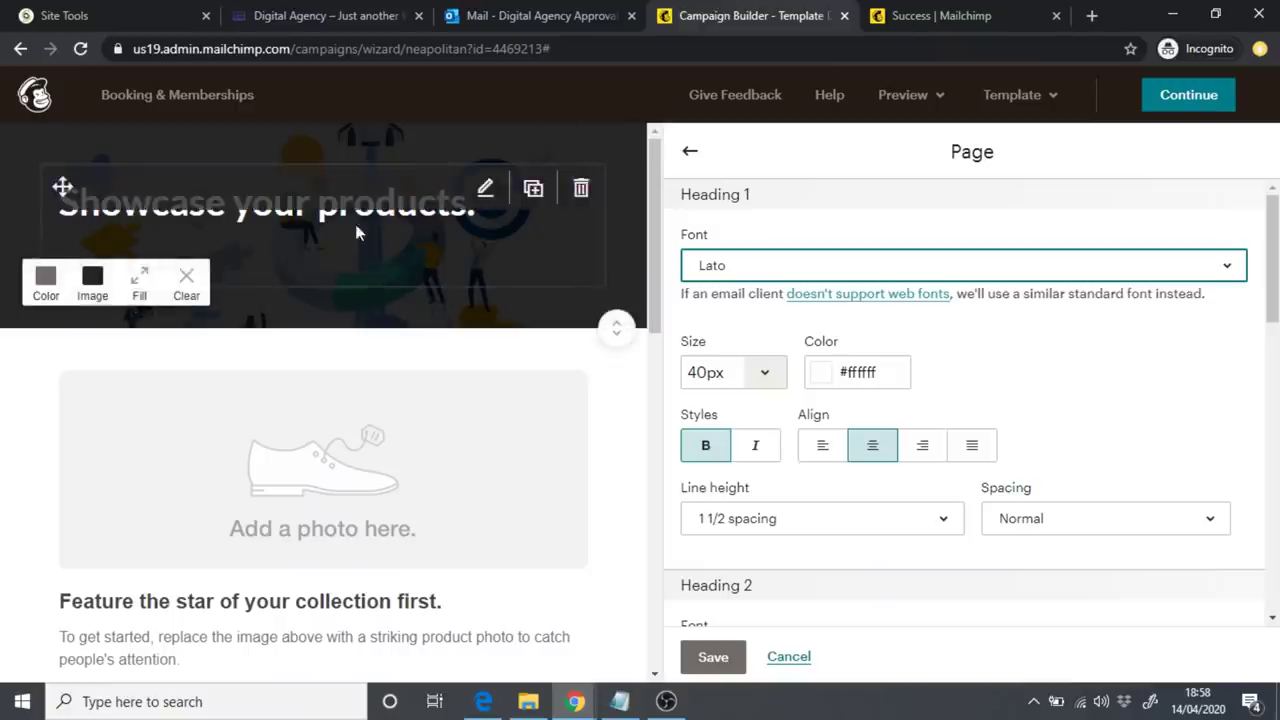
pyautogui.click(850, 267)
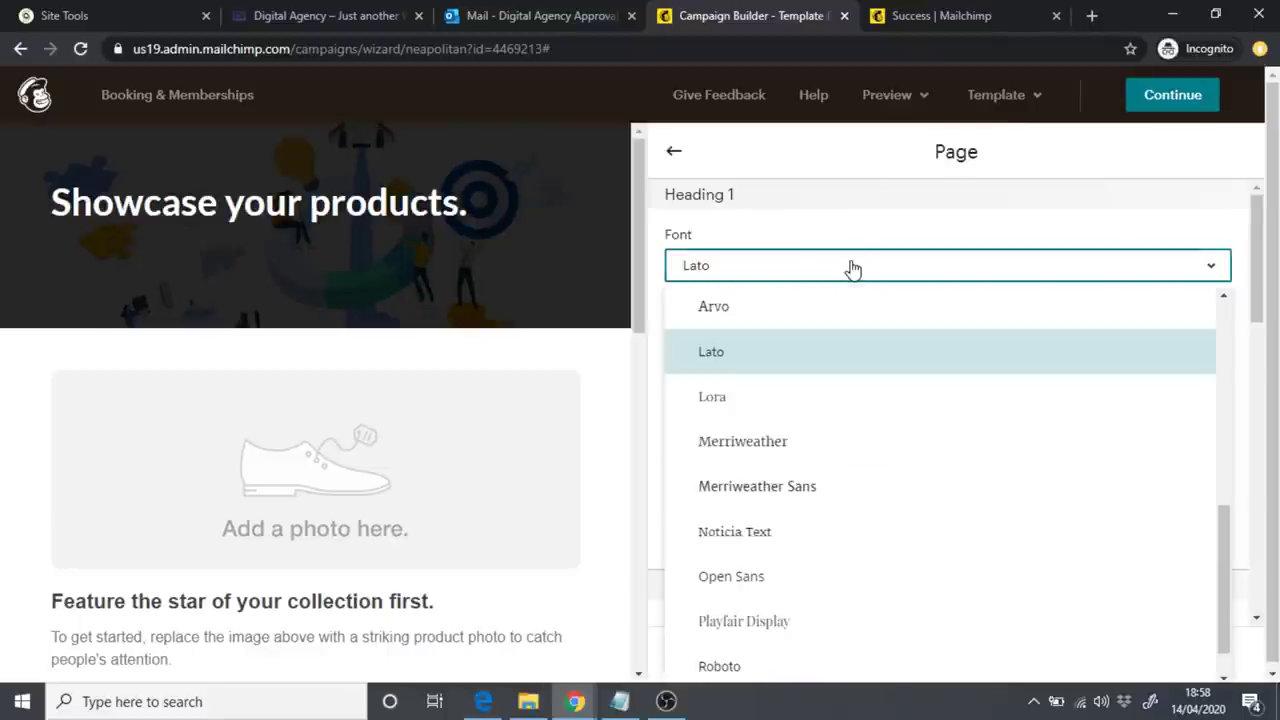
pyautogui.moveTo(1226, 523); pyautogui.dragTo(1208, 397)
pyautogui.click(763, 441)
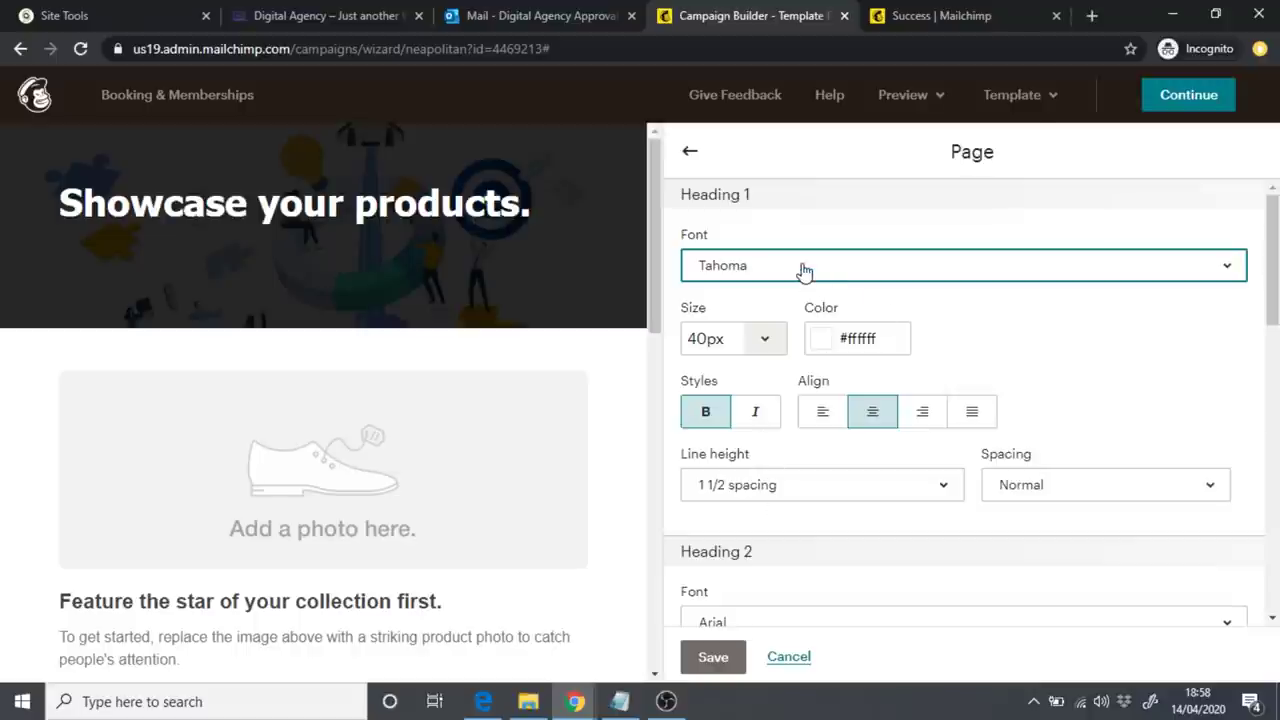
pyautogui.click(800, 268)
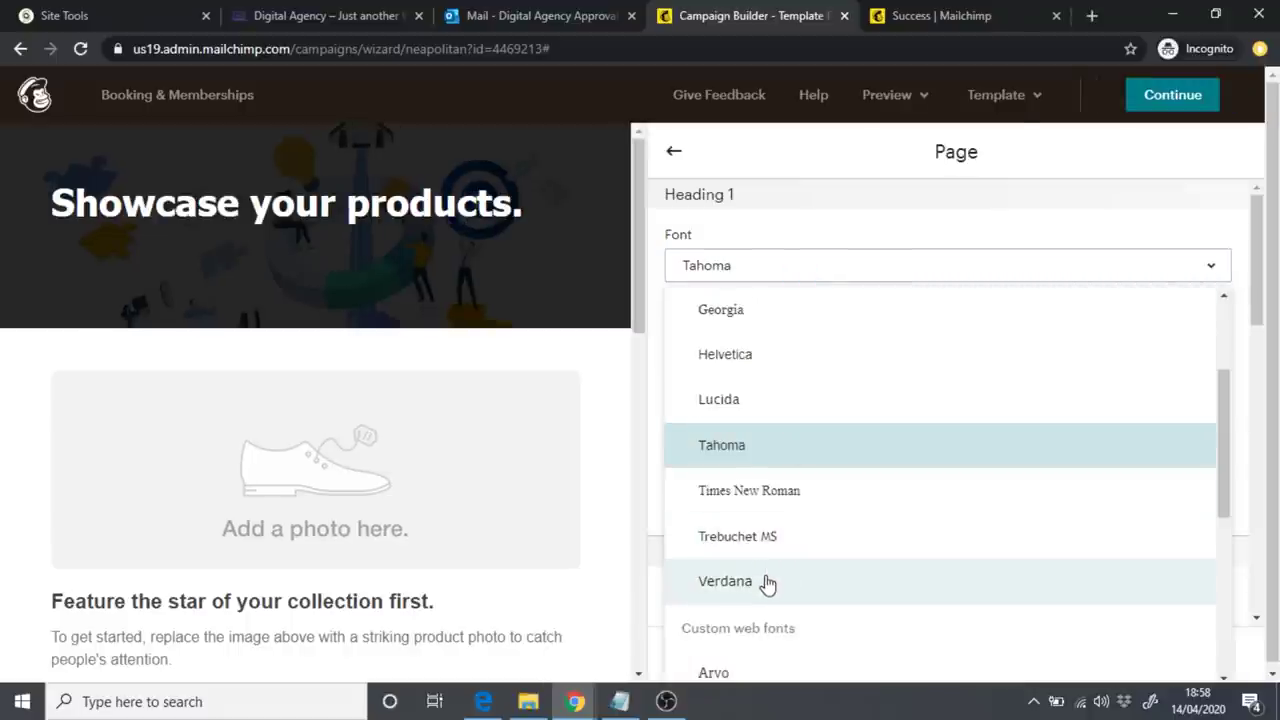
pyautogui.click(766, 583)
pyautogui.click(808, 266)
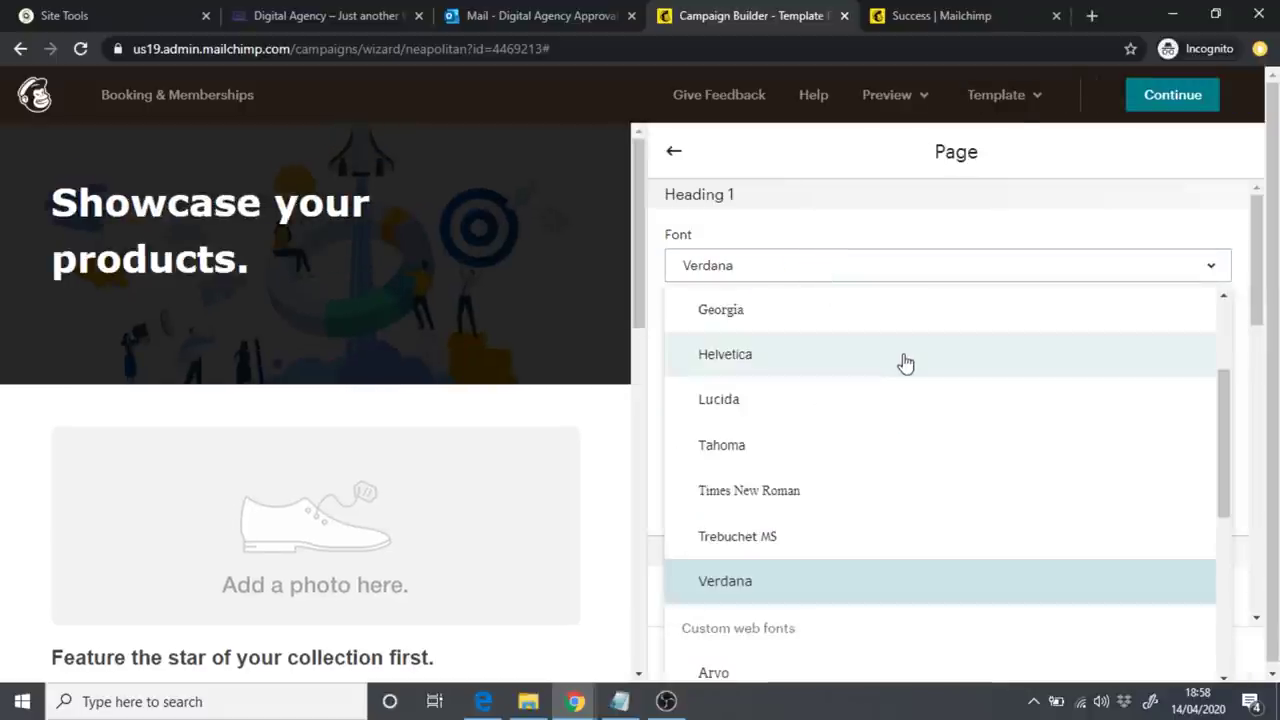
pyautogui.click(950, 368)
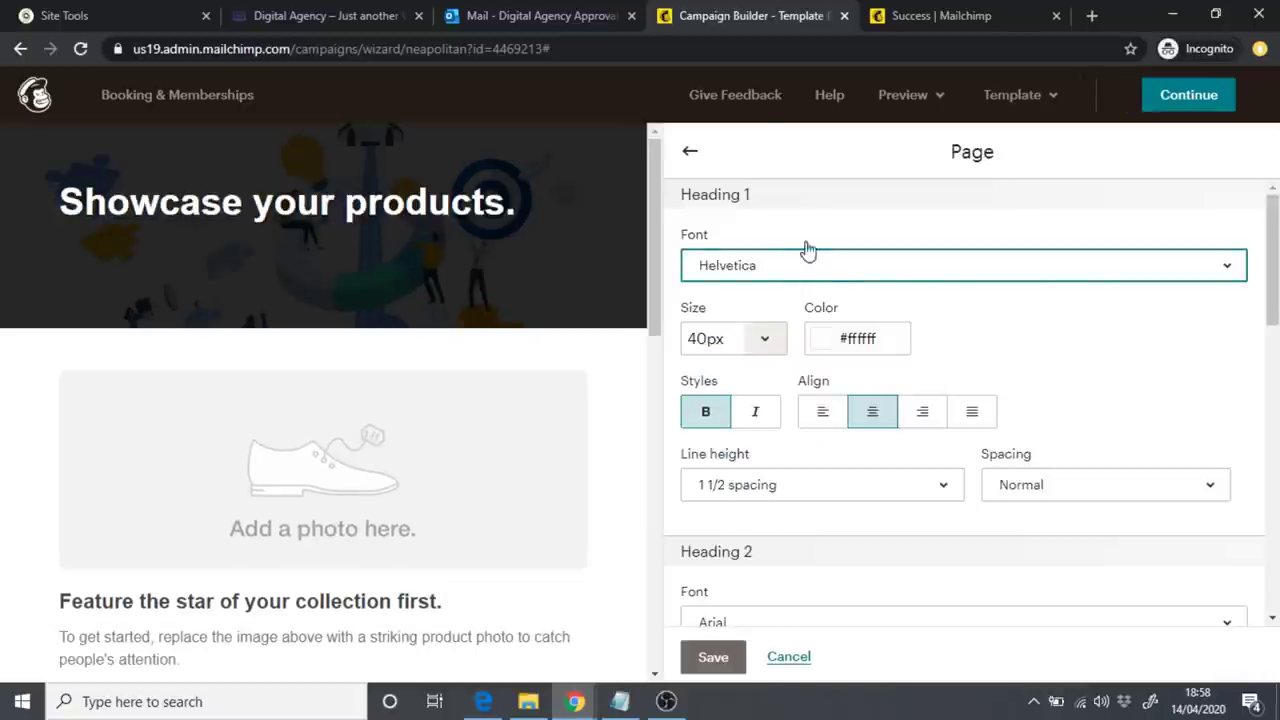
pyautogui.click(310, 12)
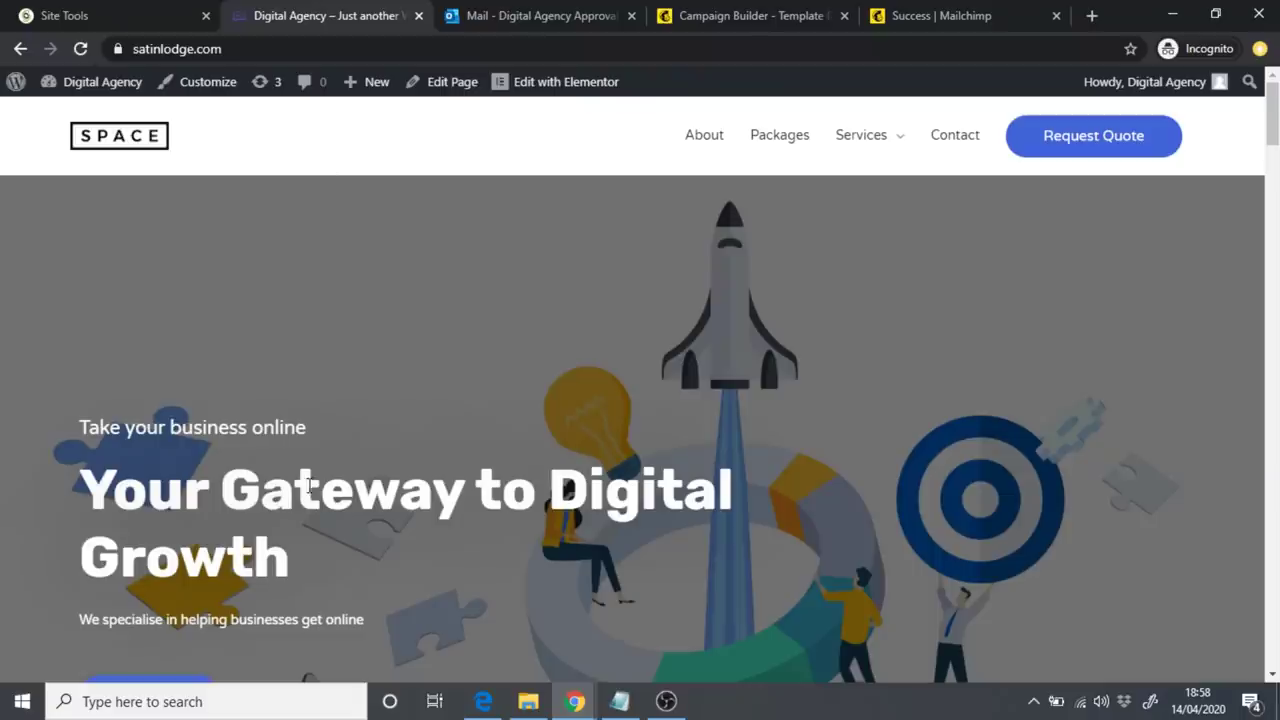
pyautogui.click(692, 14)
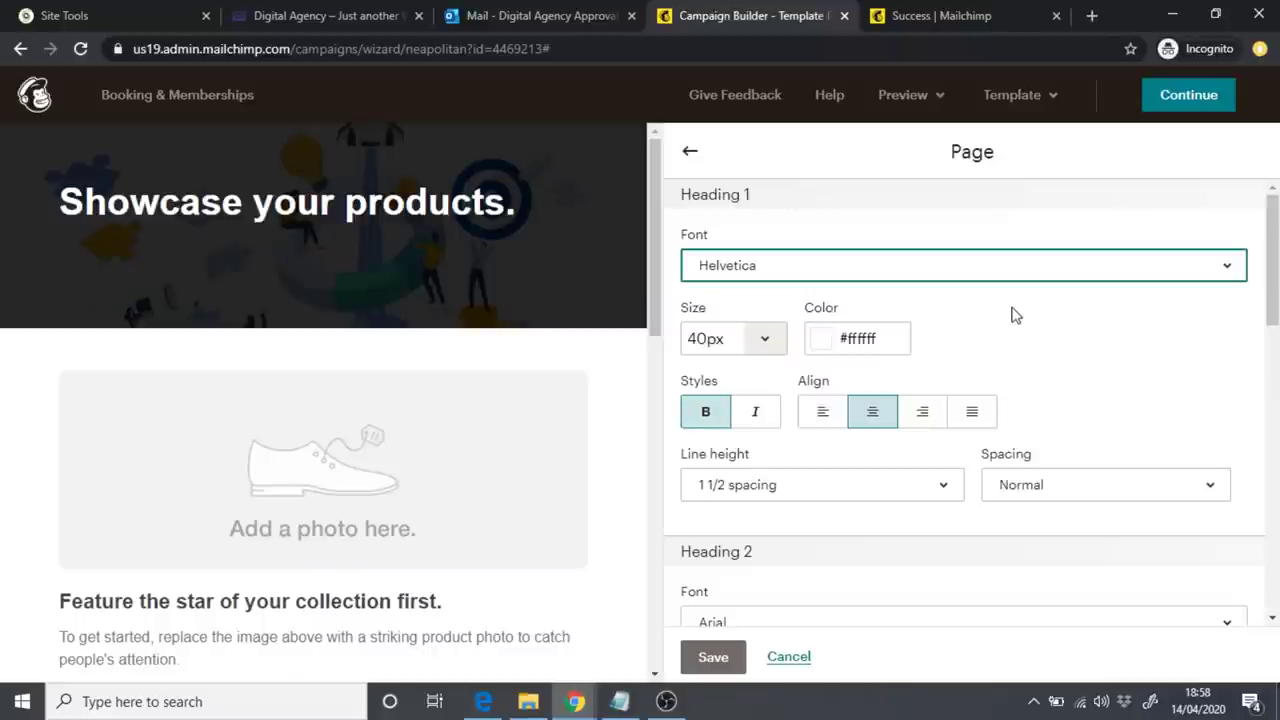
# - Try Lucida and Trebuchet MS for Heading 1, then choose Merriweather Sans
pyautogui.click(978, 280)
pyautogui.moveTo(1229, 434)
pyautogui.mouseDown()
pyautogui.moveTo(1218, 341)
pyautogui.moveTo(1215, 433)
pyautogui.mouseUp()
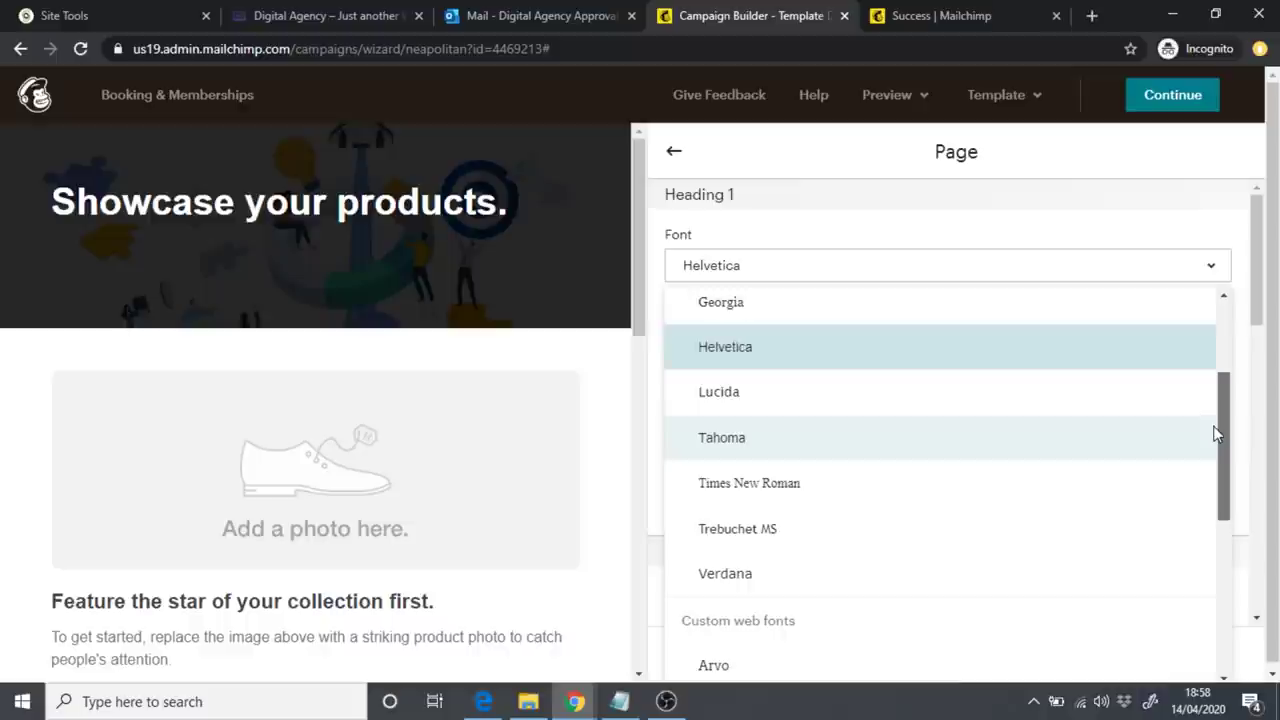
pyautogui.click(775, 379)
pyautogui.click(818, 265)
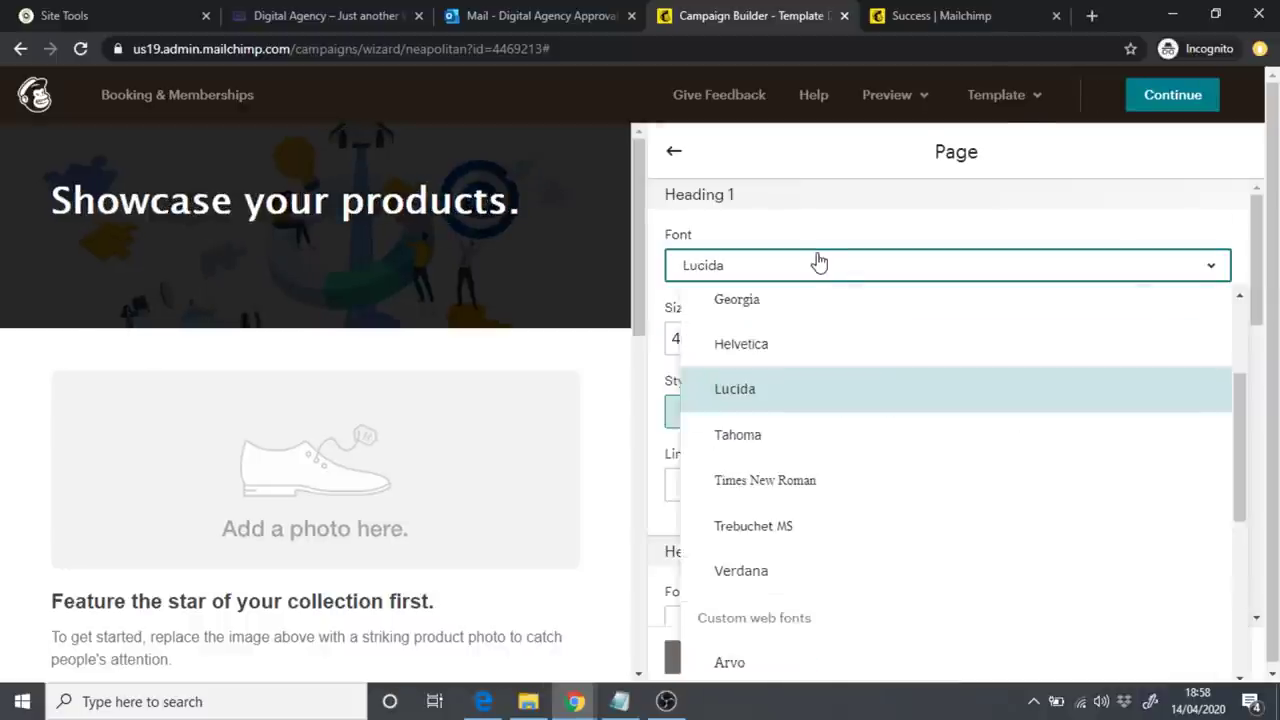
pyautogui.moveTo(1223, 437); pyautogui.dragTo(1226, 463)
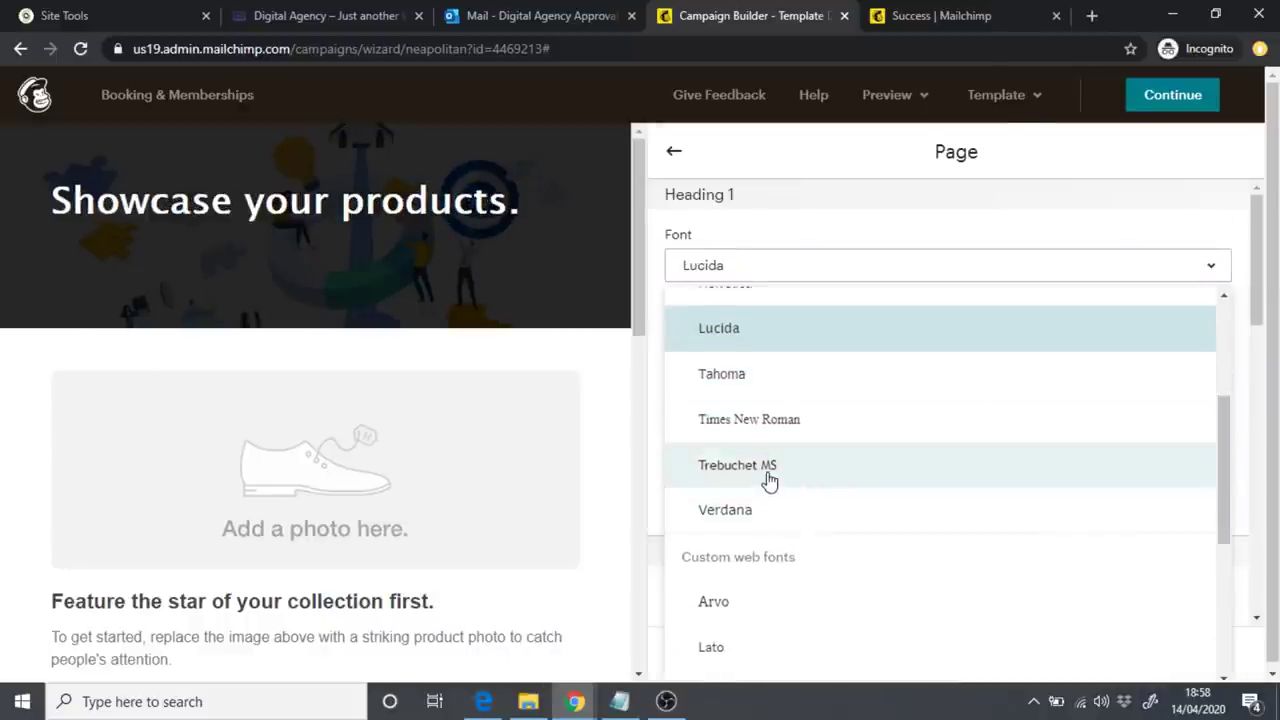
pyautogui.click(767, 480)
pyautogui.click(786, 263)
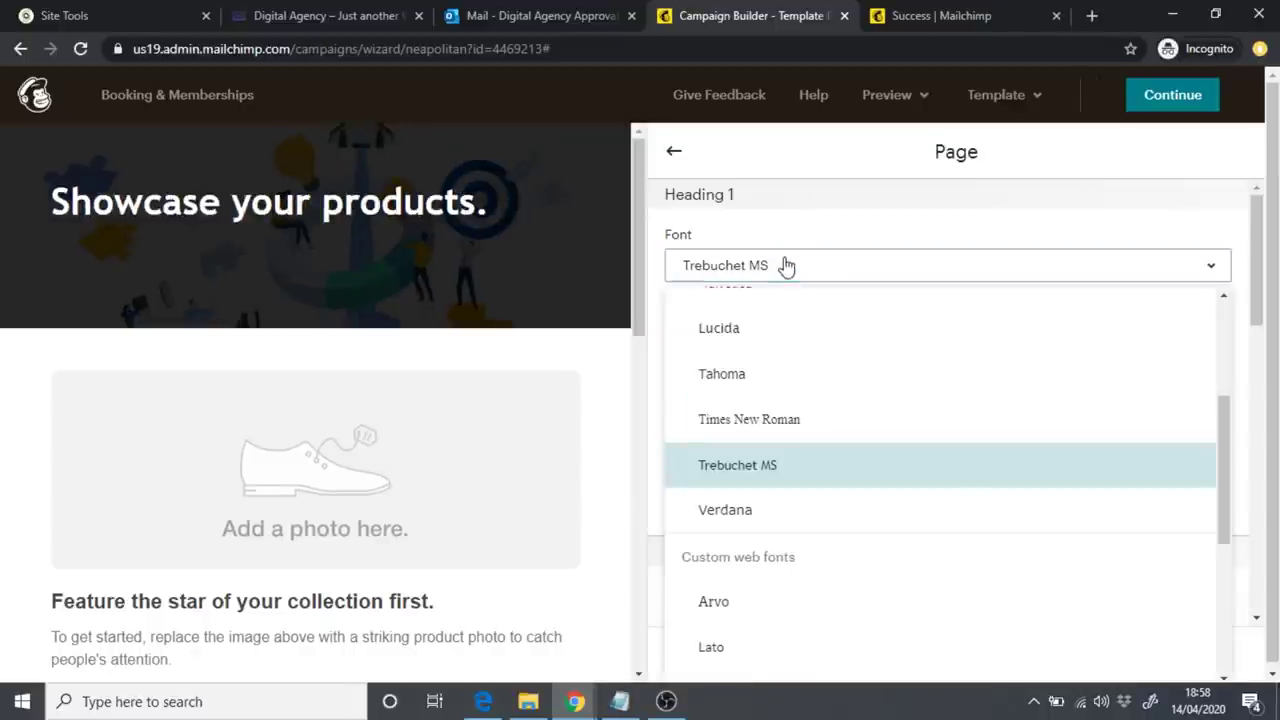
pyautogui.moveTo(1230, 455); pyautogui.dragTo(1224, 582)
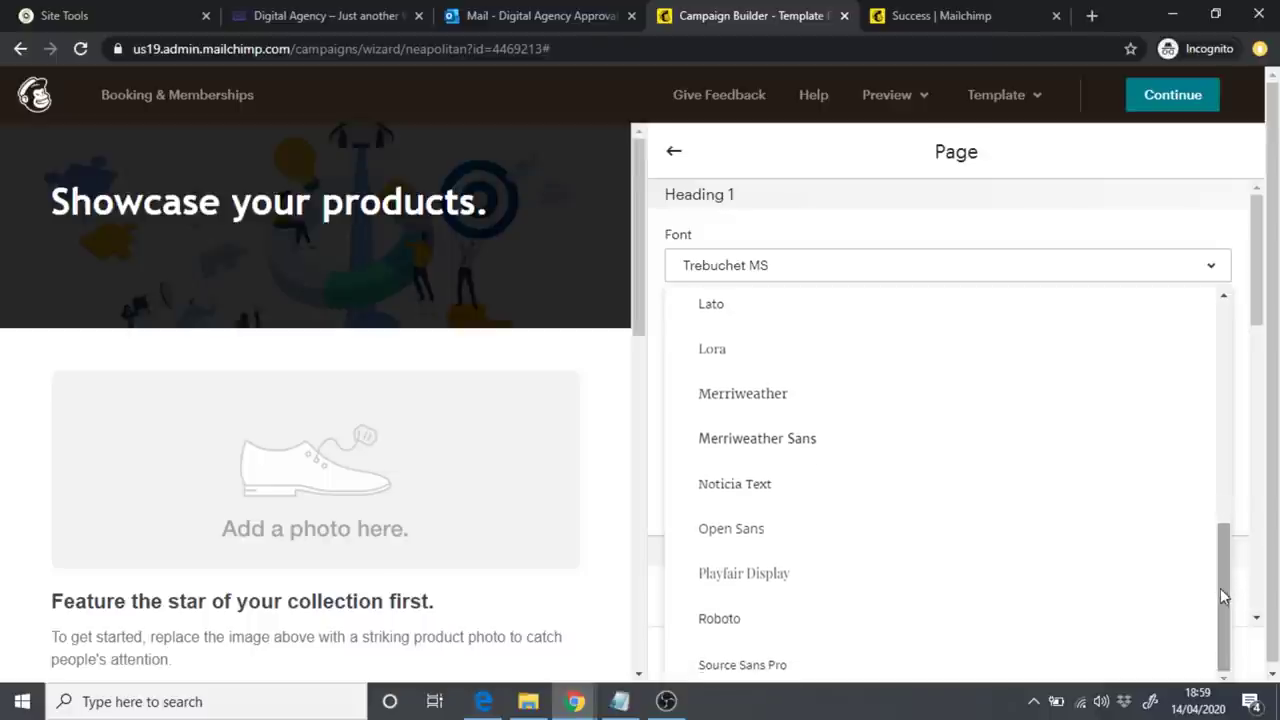
pyautogui.click(874, 439)
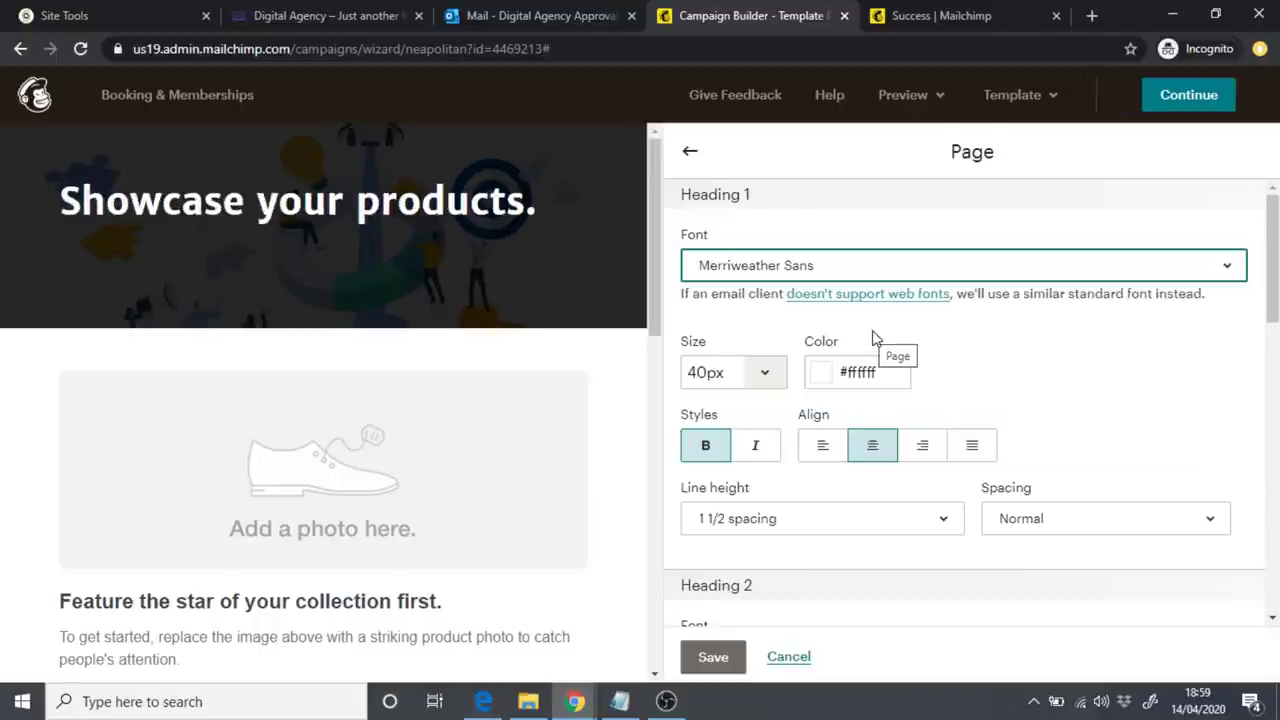
# - Test Roboto for Heading 1 against the website, then revert to Merriweather Sans
pyautogui.click(863, 268)
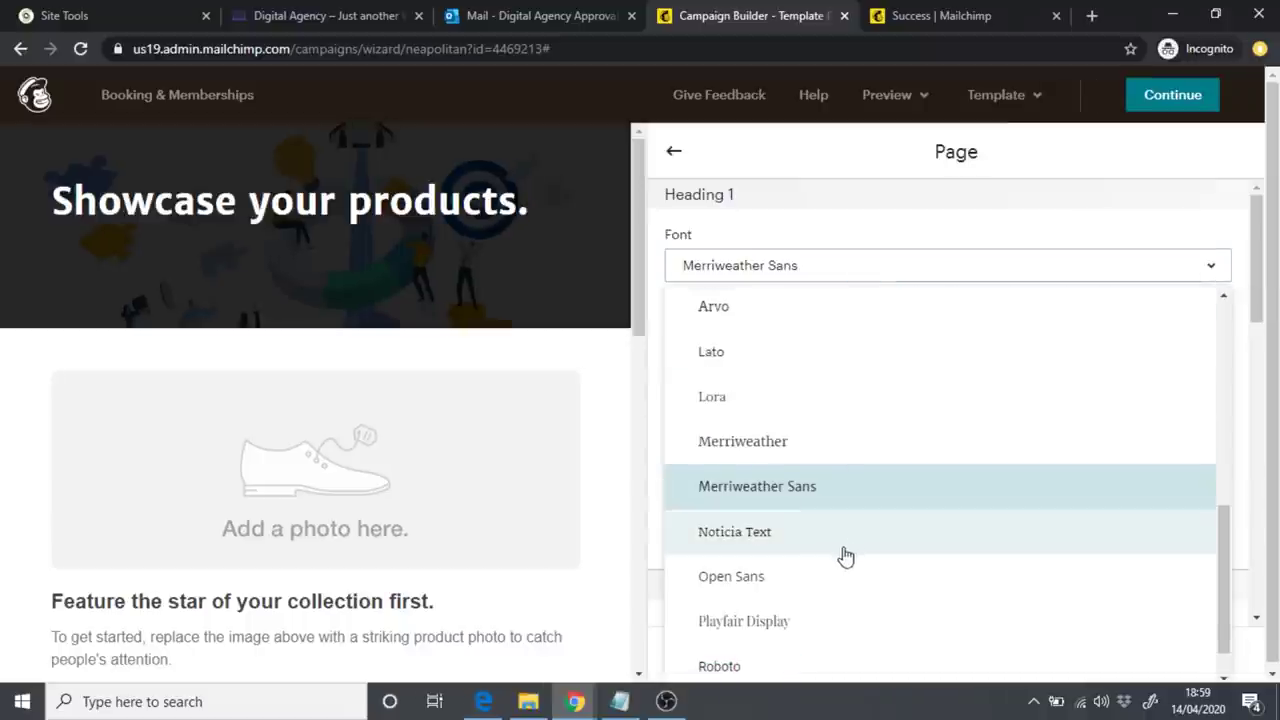
pyautogui.click(743, 667)
pyautogui.click(338, 10)
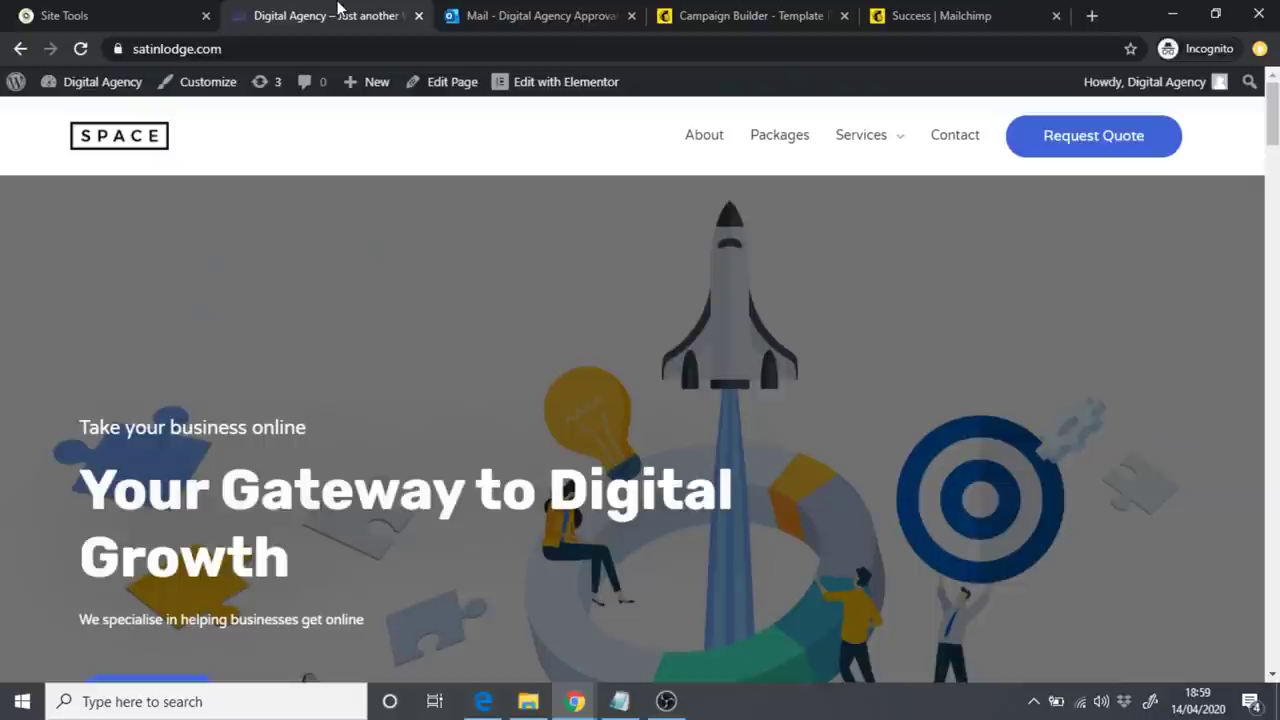
pyautogui.click(741, 10)
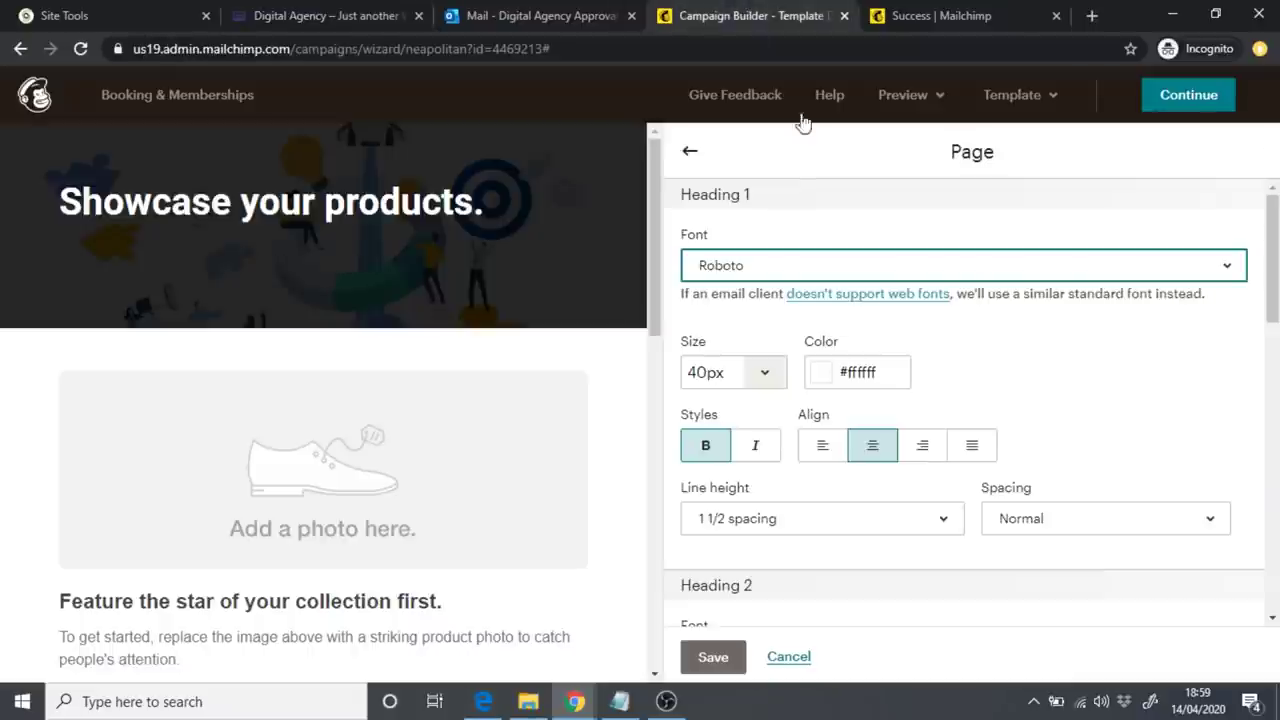
pyautogui.click(830, 260)
pyautogui.click(814, 489)
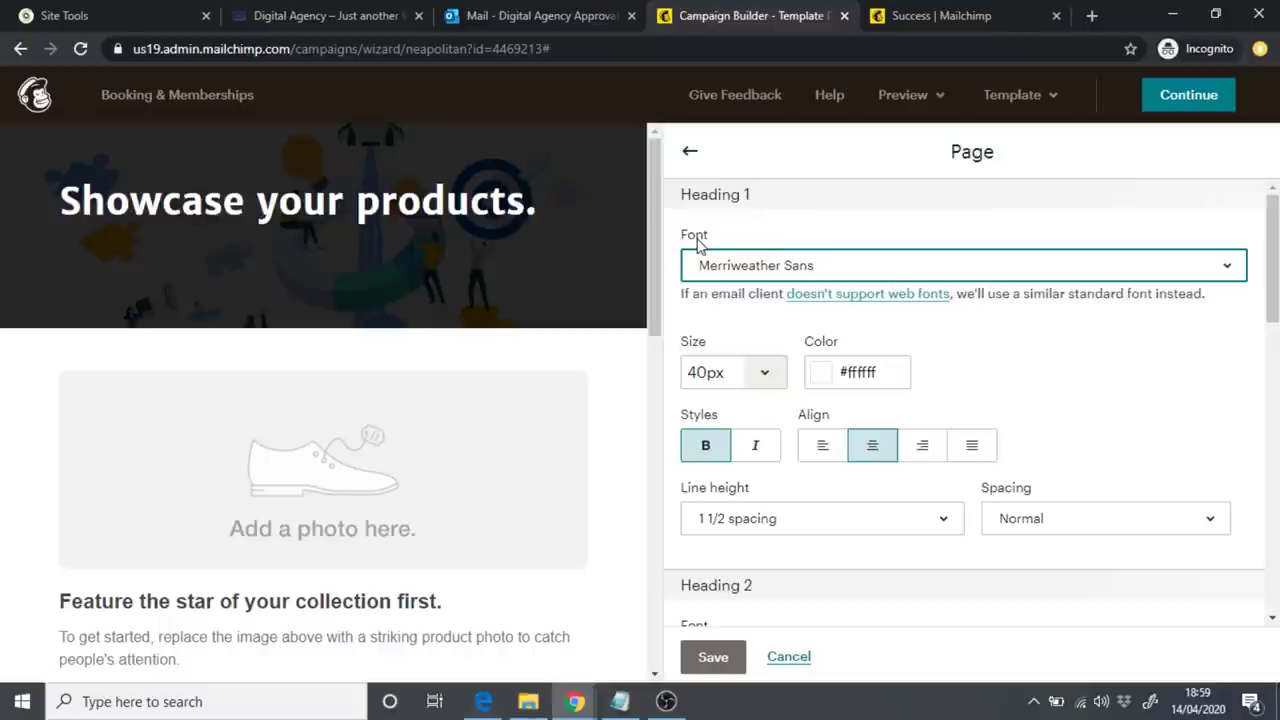
pyautogui.click(374, 10)
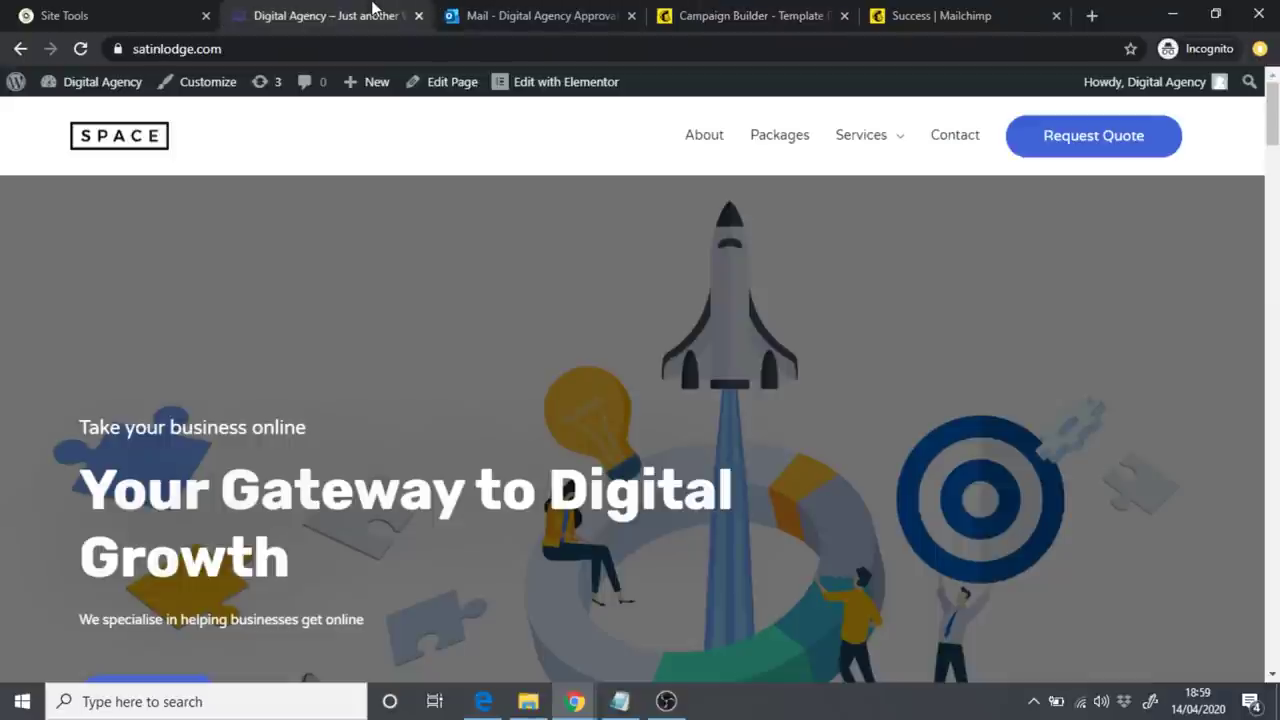
pyautogui.click(727, 12)
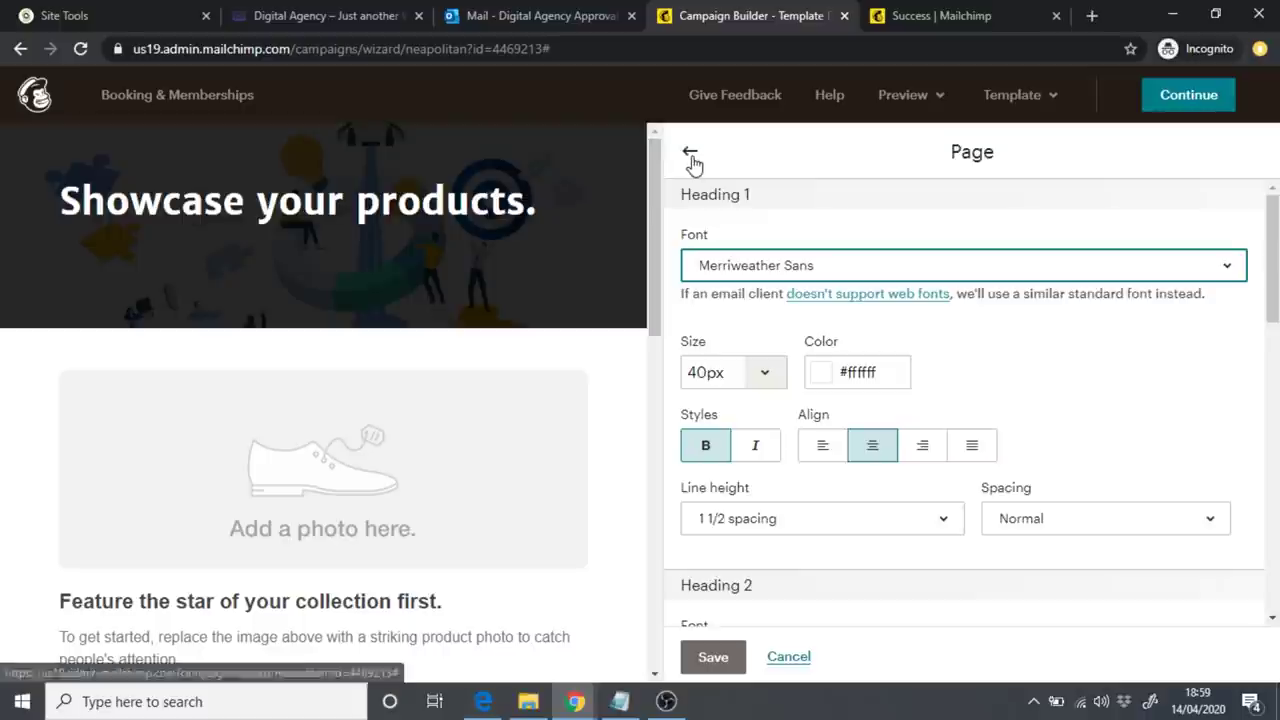
# - Set the Heading 2 font in Page styles to Merriweather Sans as well
pyautogui.click(690, 152)
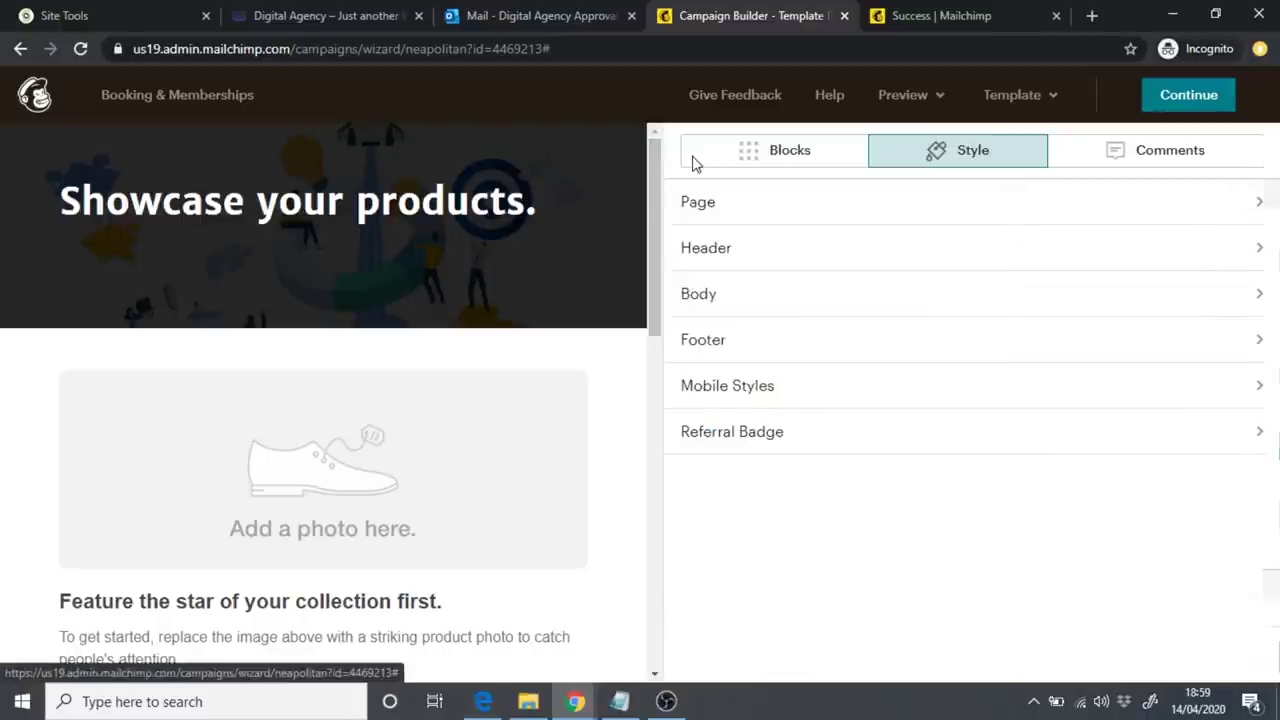
pyautogui.click(765, 208)
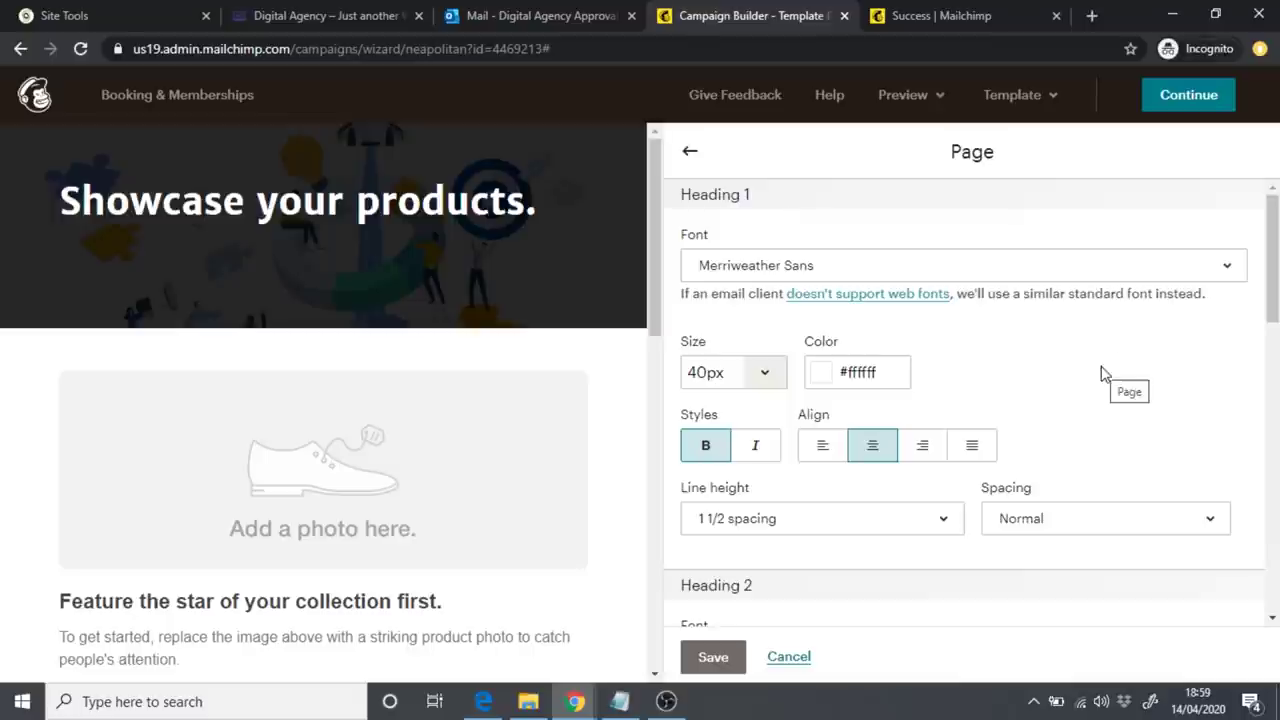
pyautogui.scroll(-3, 1190, 408)
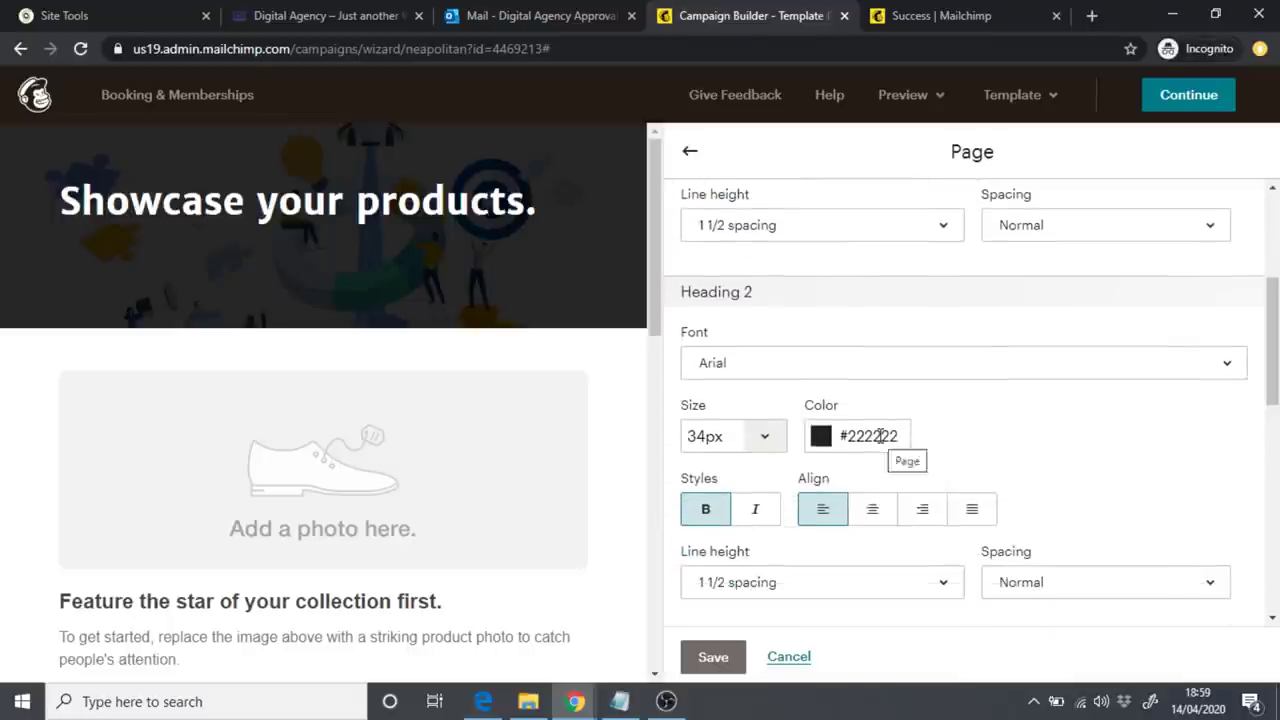
pyautogui.click(880, 436)
pyautogui.scroll(1, 845, 372)
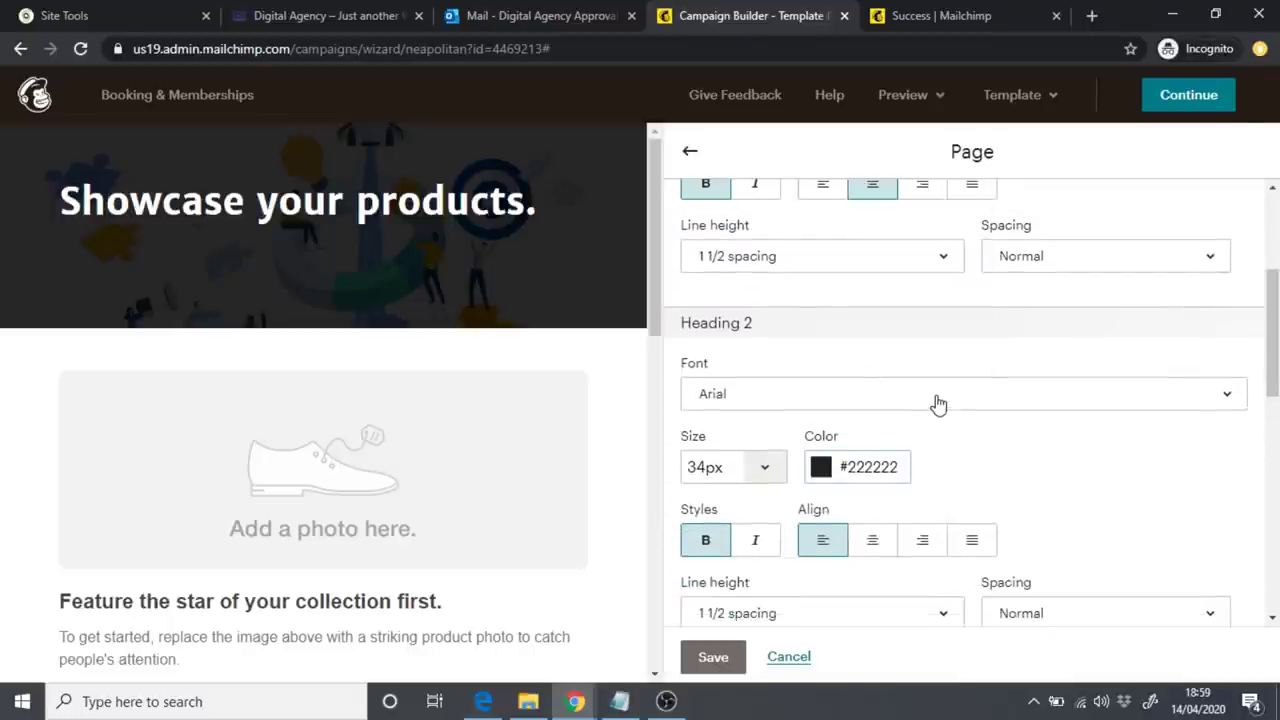
pyautogui.click(938, 403)
pyautogui.moveTo(1231, 143); pyautogui.dragTo(1248, 372)
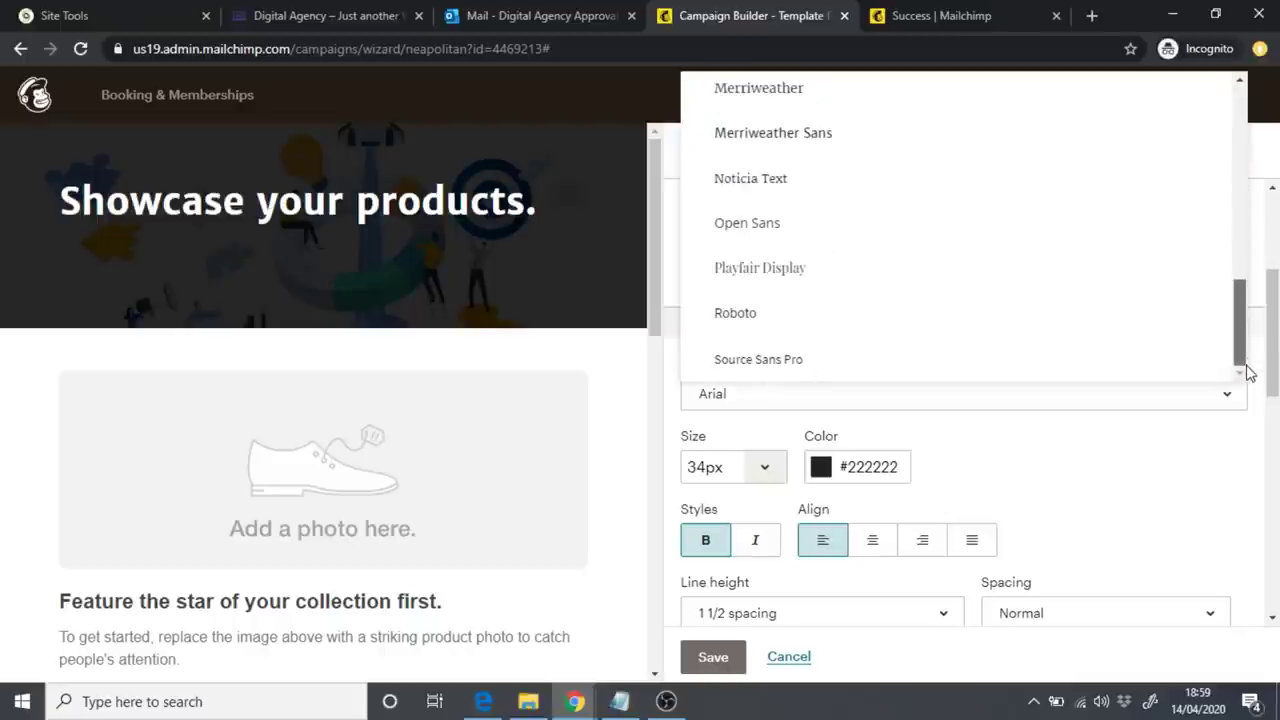
pyautogui.click(818, 138)
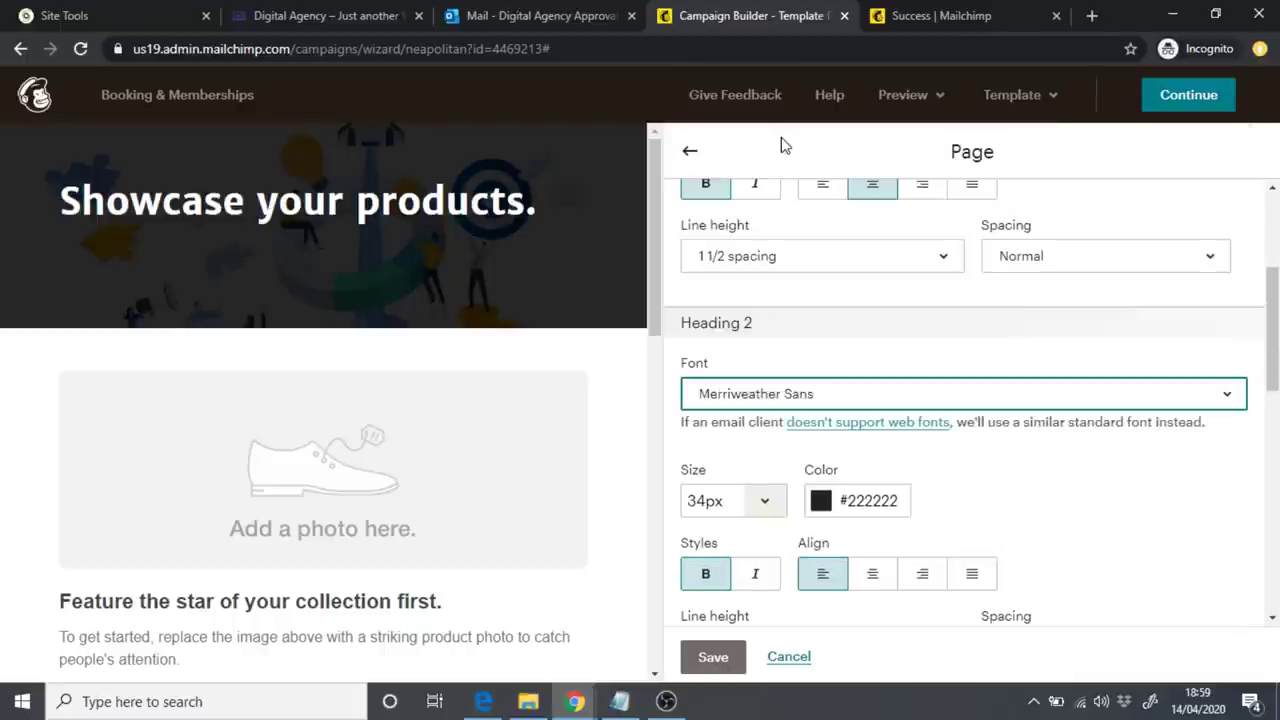
pyautogui.click(690, 155)
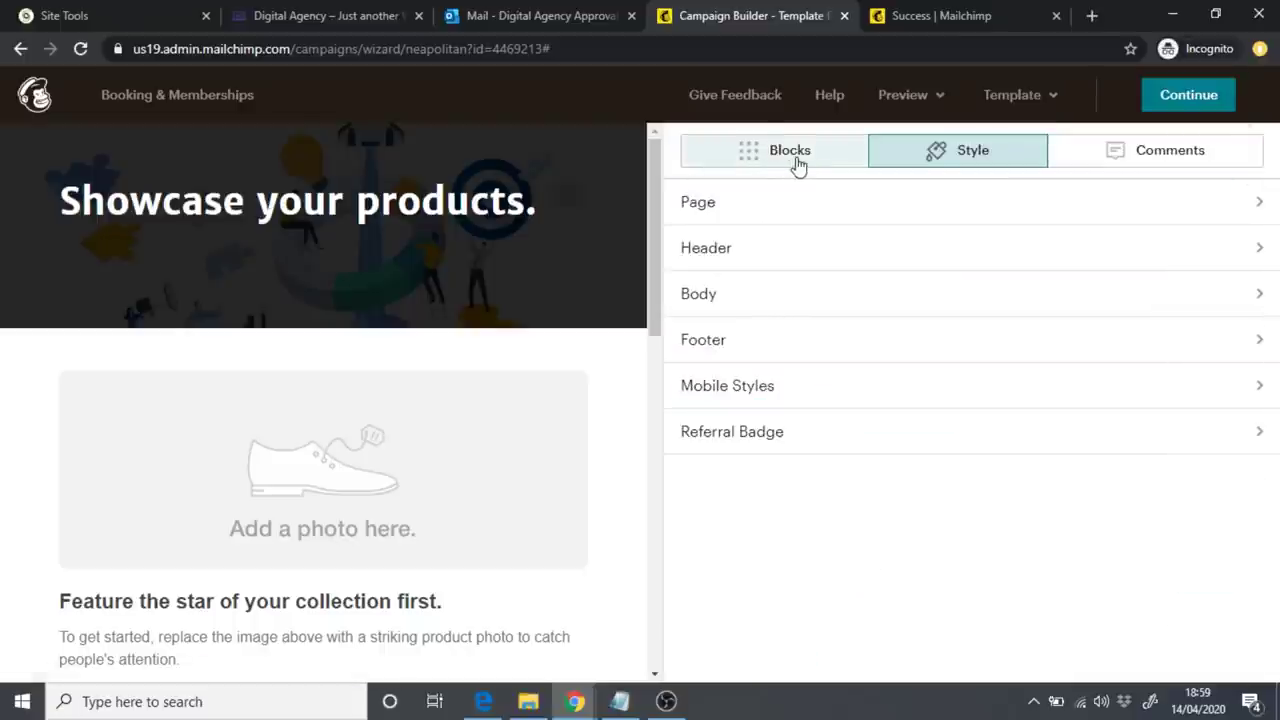
# - Centre the hero heading and retype it as 'Has your business been hit by Coronavirus? We are here to help'
pyautogui.click(485, 189)
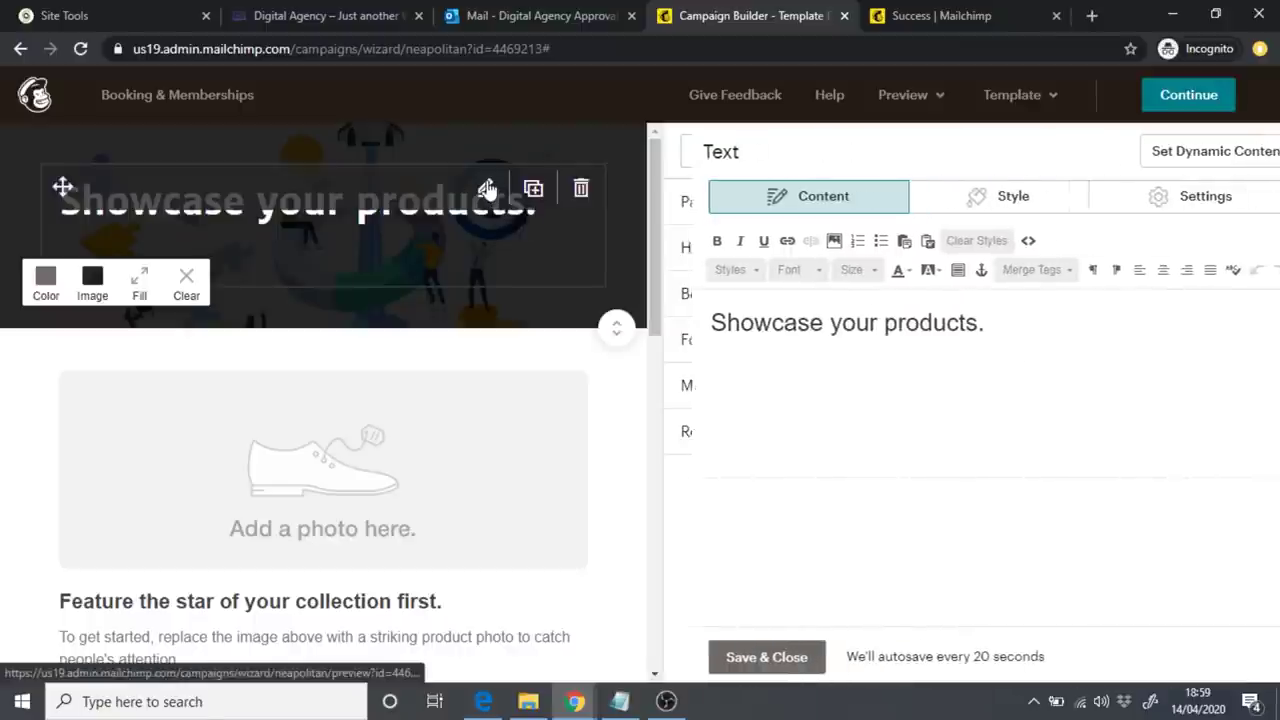
pyautogui.moveTo(983, 322); pyautogui.dragTo(636, 338)
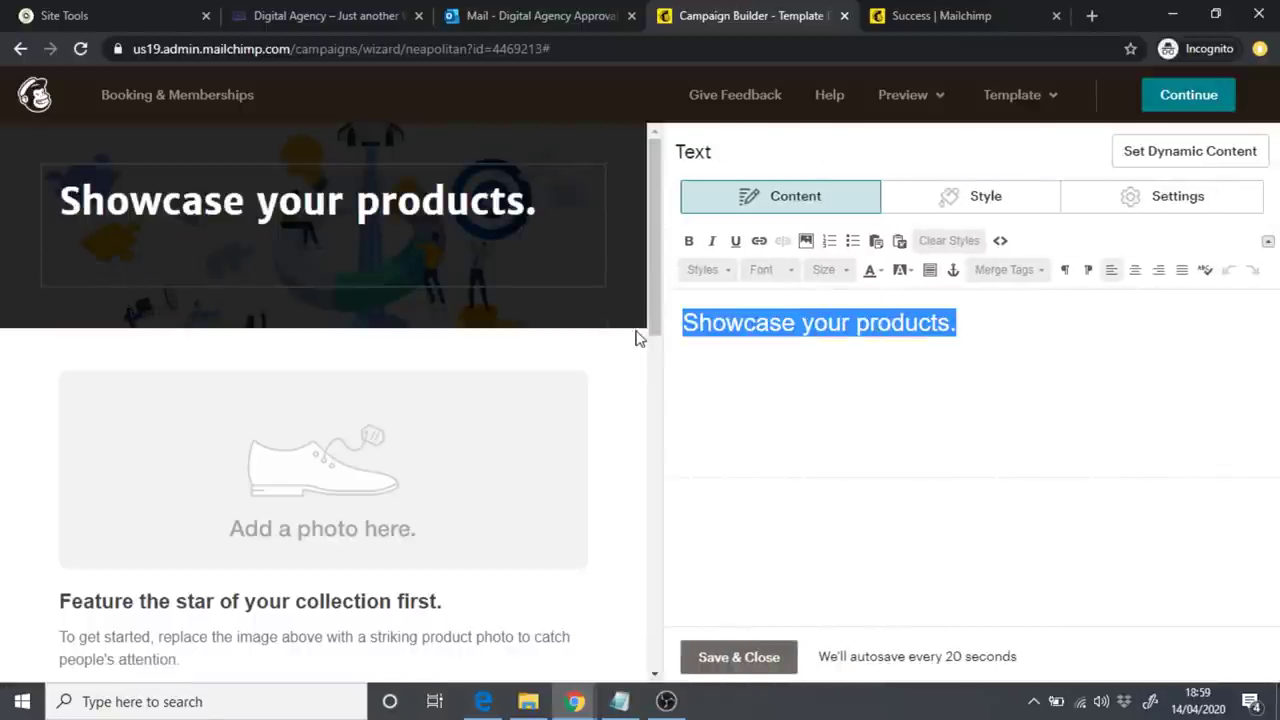
pyautogui.click(1135, 270)
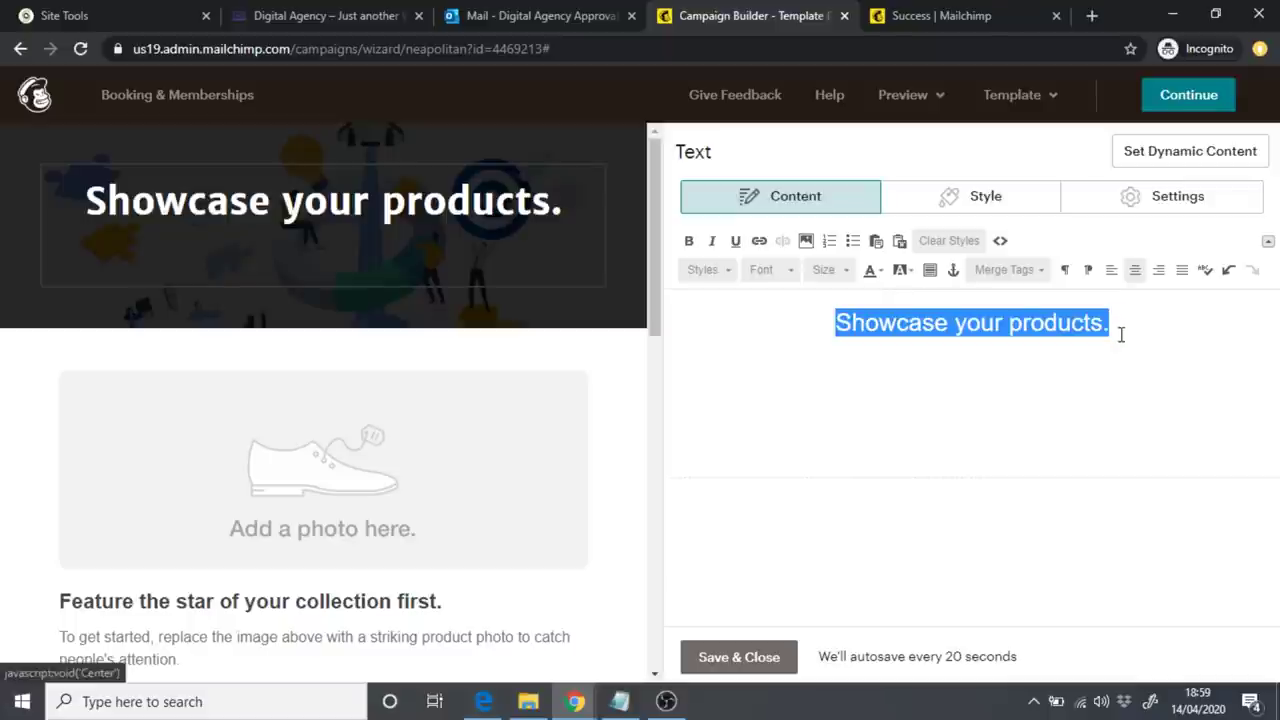
pyautogui.write('Co')
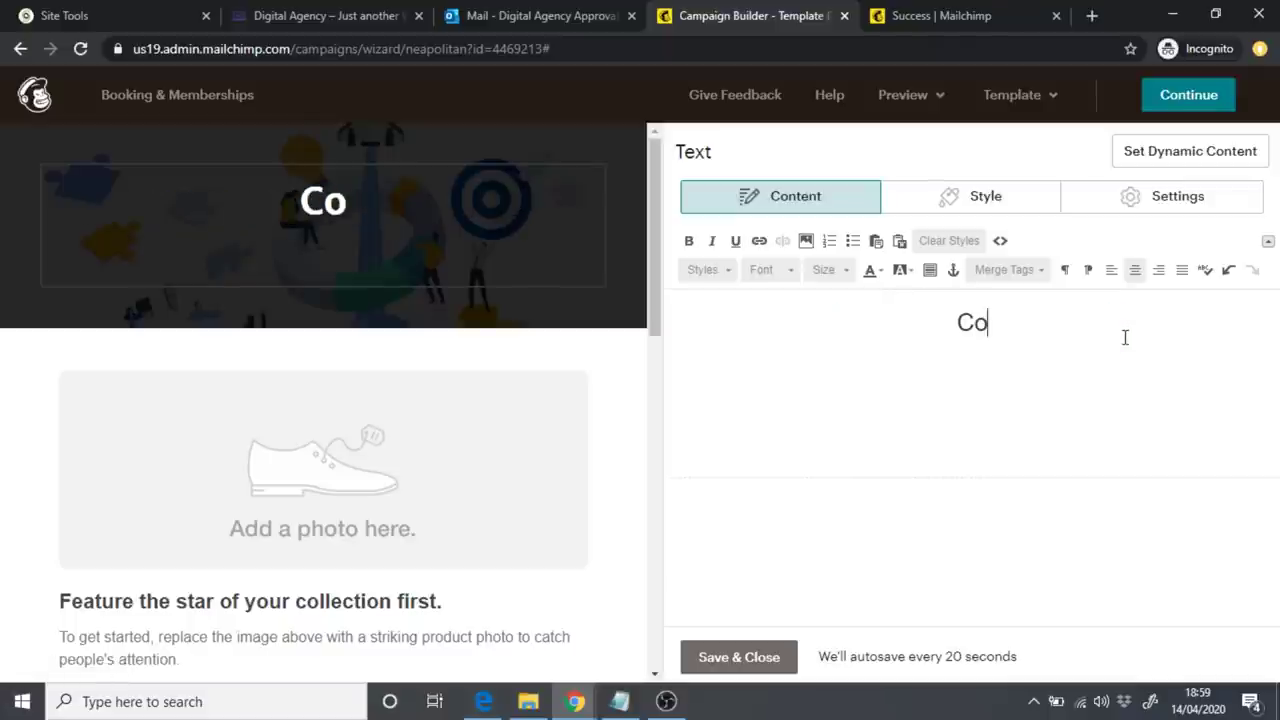
pyautogui.press('BackSpace')
pyautogui.press('BackSpace')
pyautogui.write('C')
pyautogui.write('Has your ')
pyautogui.write('business ben')
pyautogui.press('BackSpace')
pyautogui.press('BackSpace')
pyautogui.write('en hit')
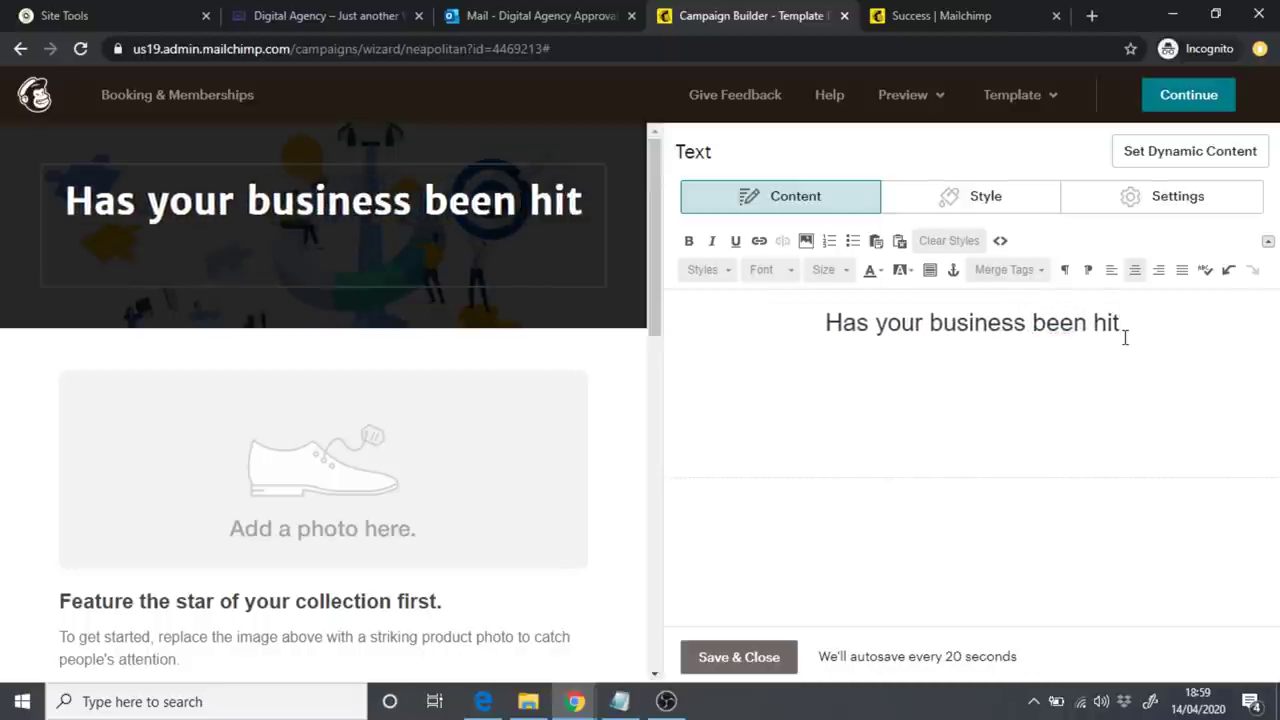
pyautogui.write(' by Coronavir')
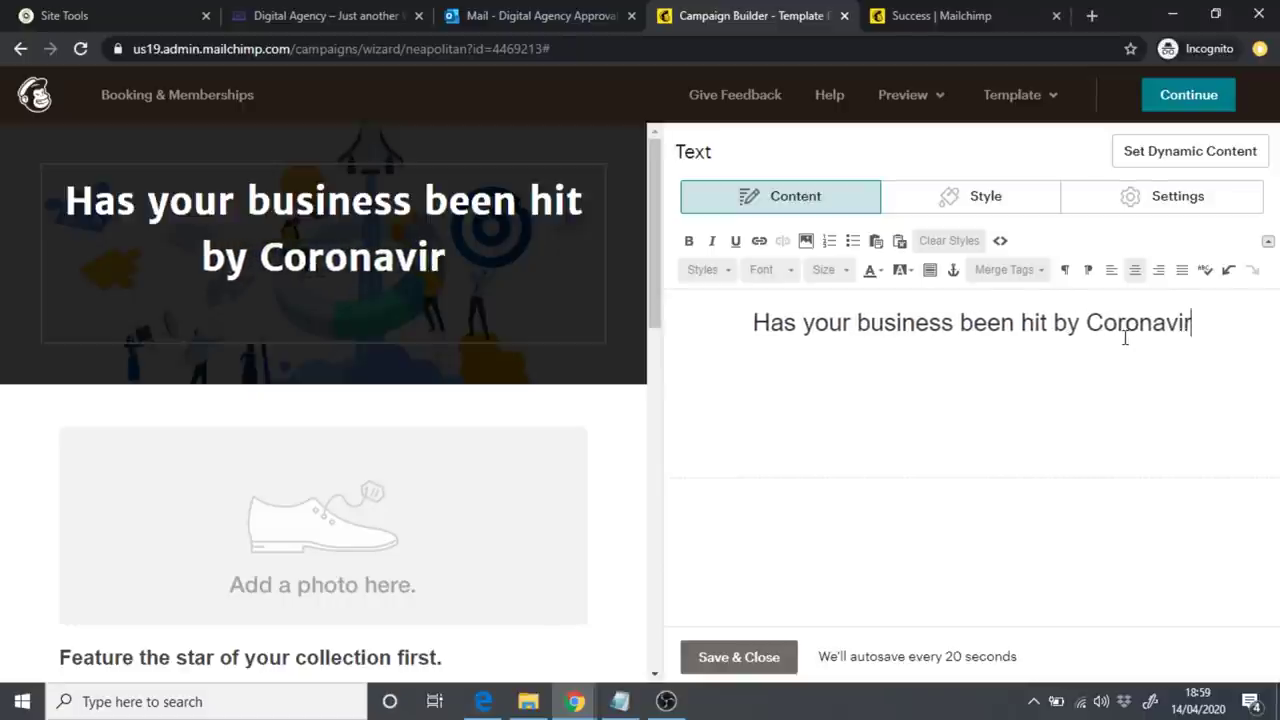
pyautogui.write('us')
pyautogui.write('? W')
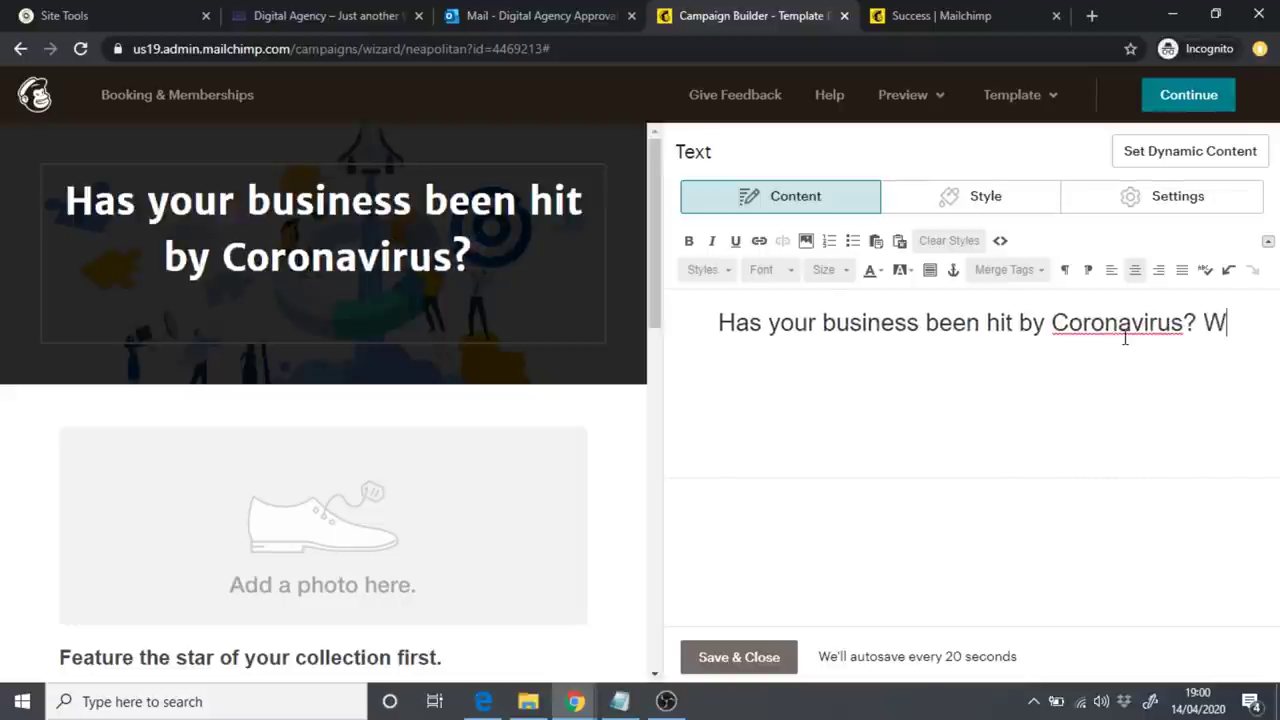
pyautogui.write('e are here to help')
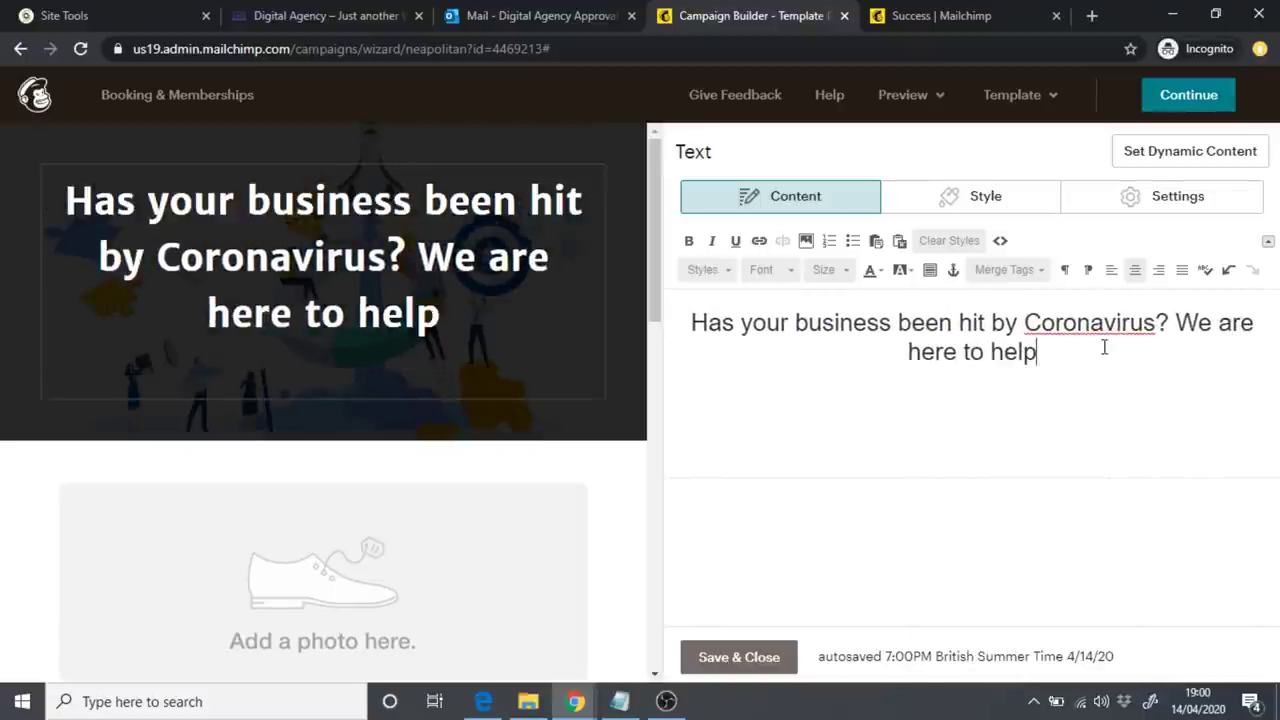
# - Format the new heading as heading 2 and save the text block
pyautogui.moveTo(1103, 346); pyautogui.dragTo(673, 310)
pyautogui.click(724, 270)
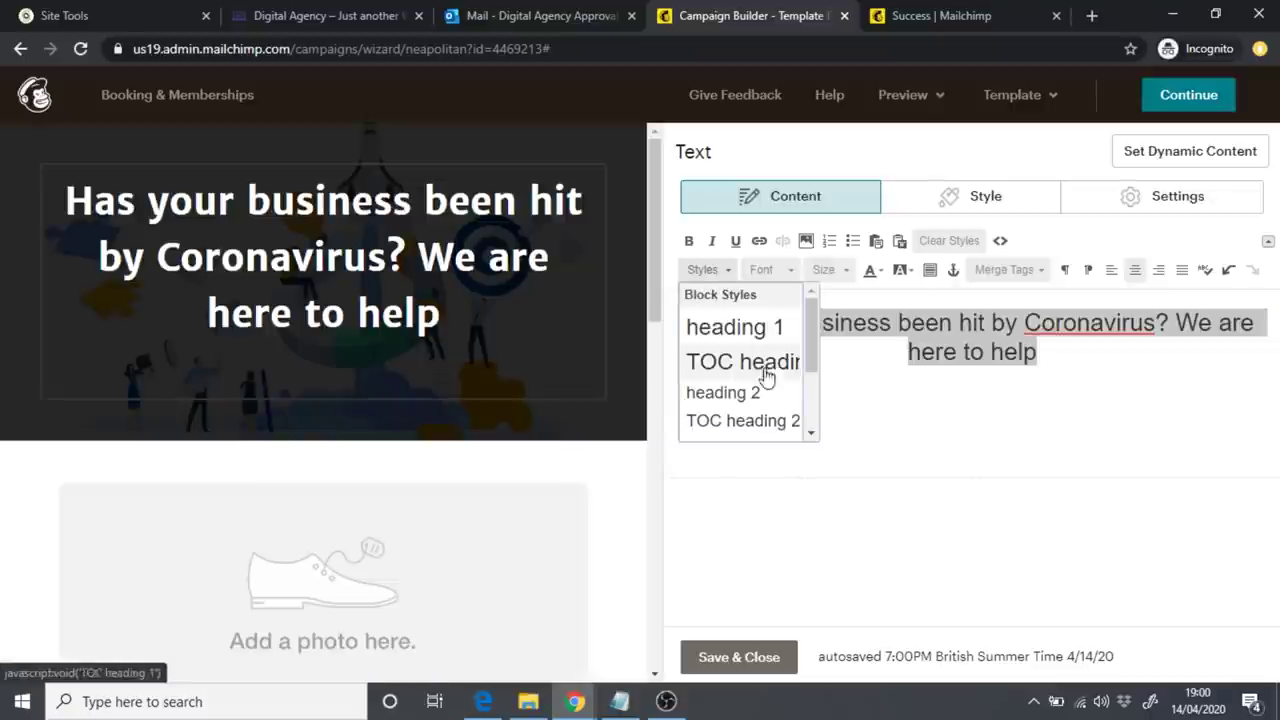
pyautogui.click(766, 420)
pyautogui.click(724, 271)
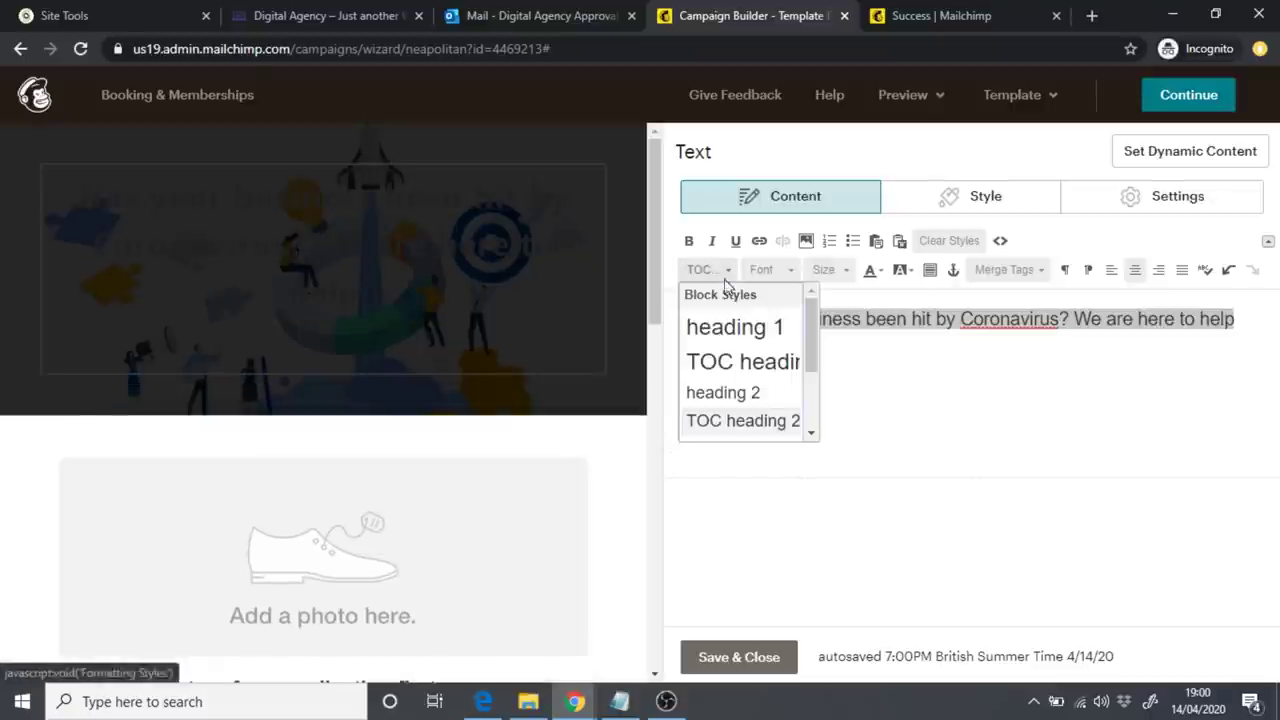
pyautogui.click(737, 393)
pyautogui.click(782, 375)
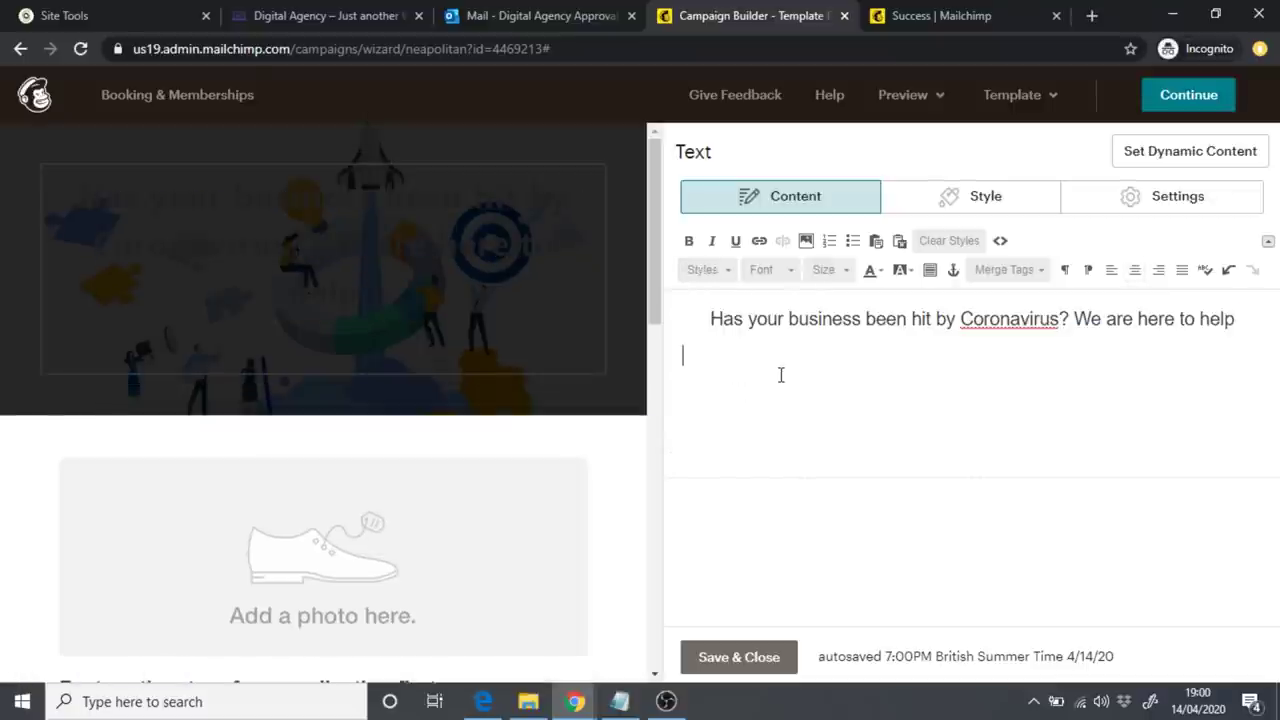
pyautogui.click(751, 657)
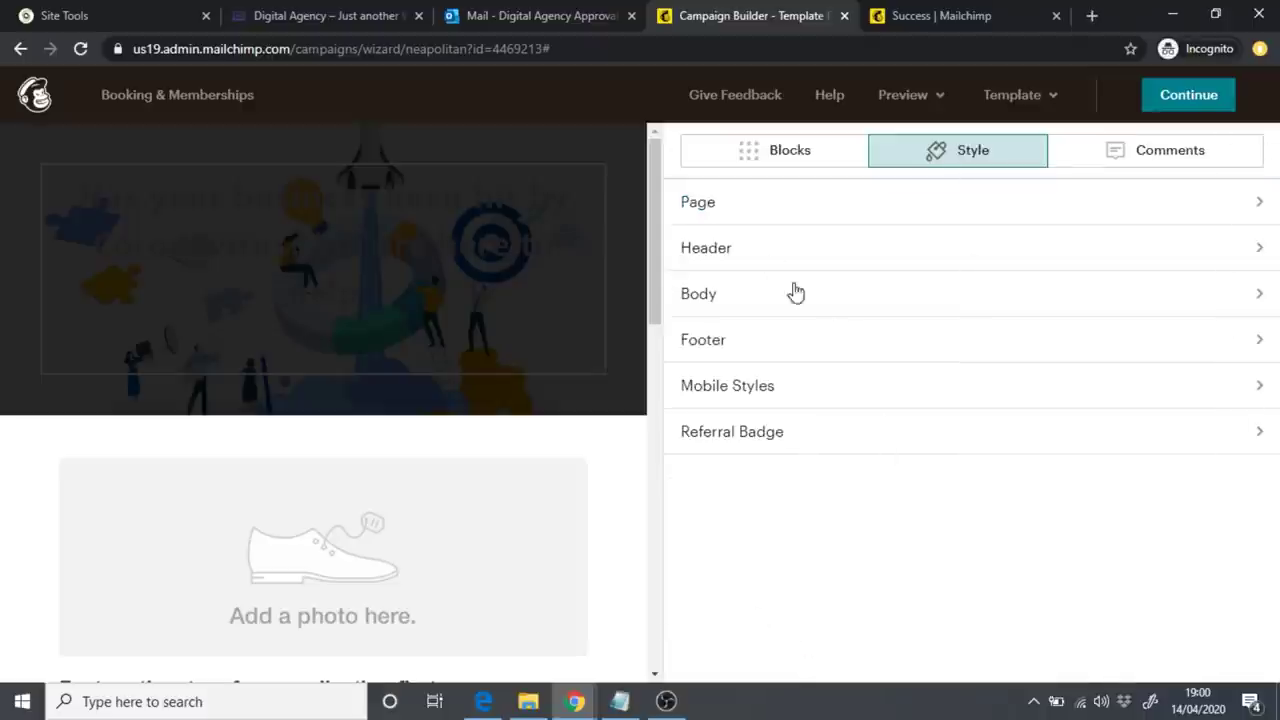
# - Make Heading 2 text white (#ffffff) in the Page styles
pyautogui.click(753, 213)
pyautogui.scroll(-2, 1111, 263)
pyautogui.scroll(-2, 868, 520)
pyautogui.click(867, 519)
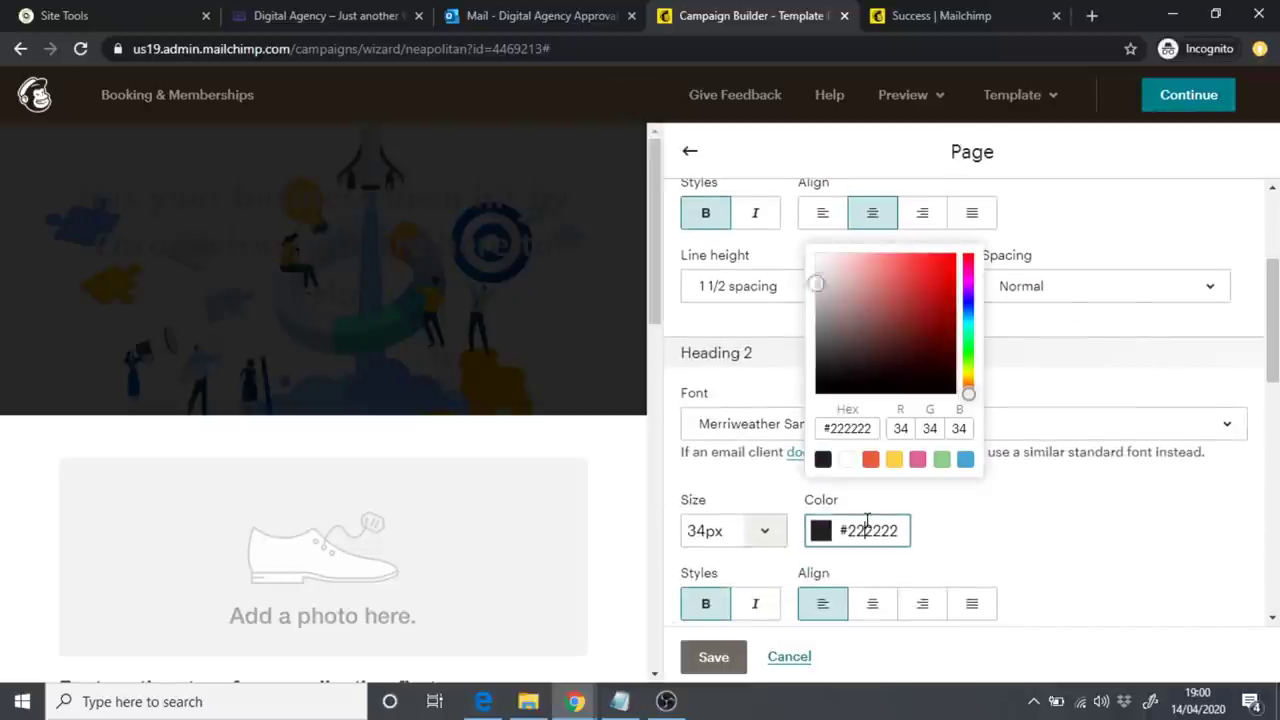
pyautogui.click(843, 459)
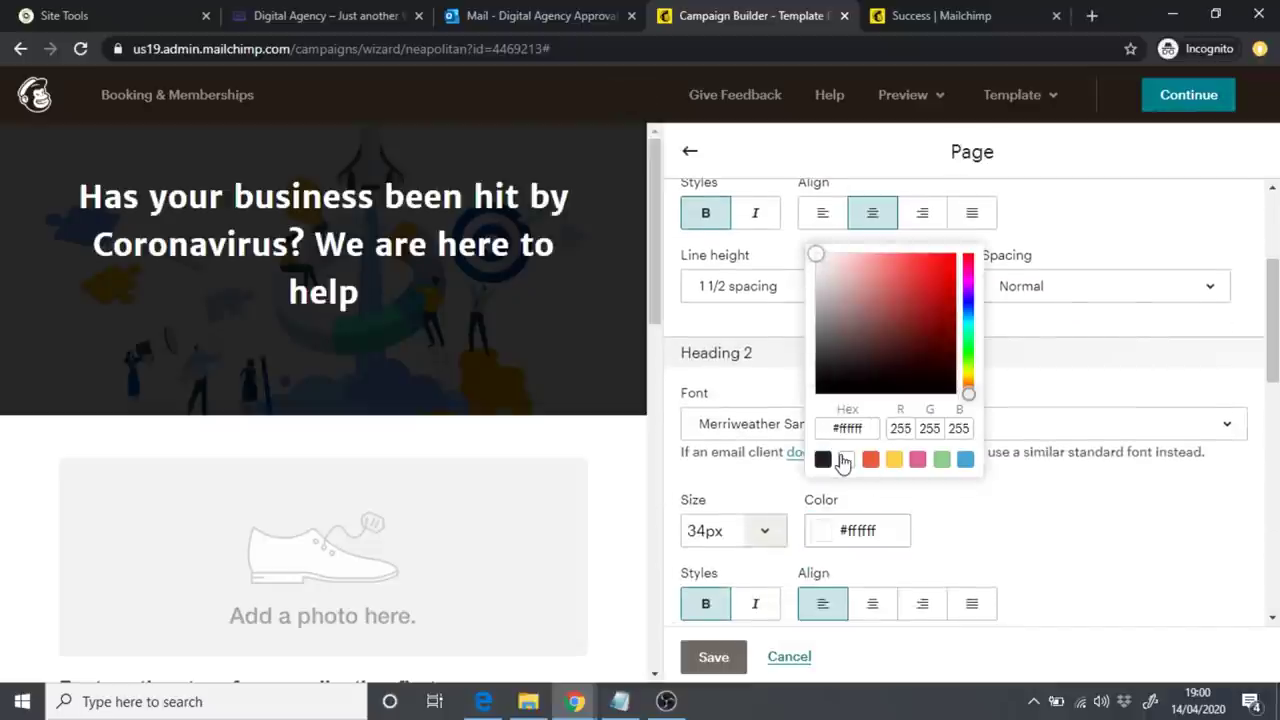
pyautogui.click(1008, 528)
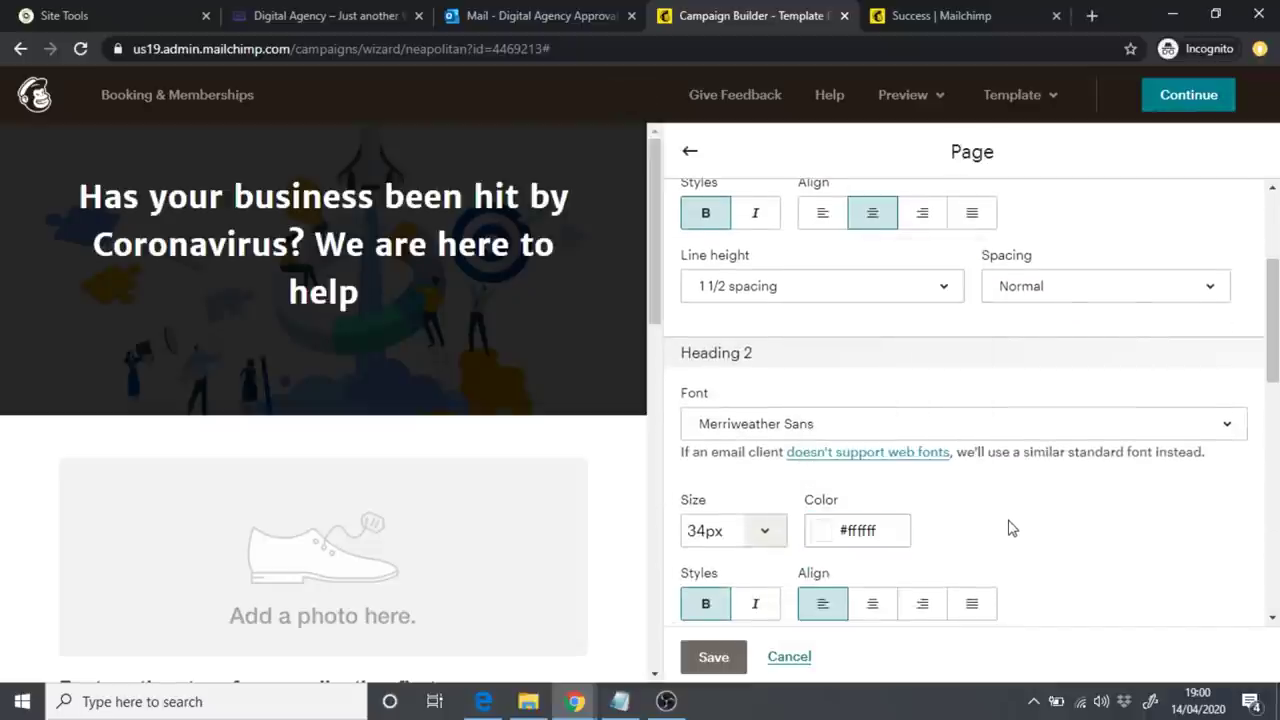
pyautogui.click(689, 150)
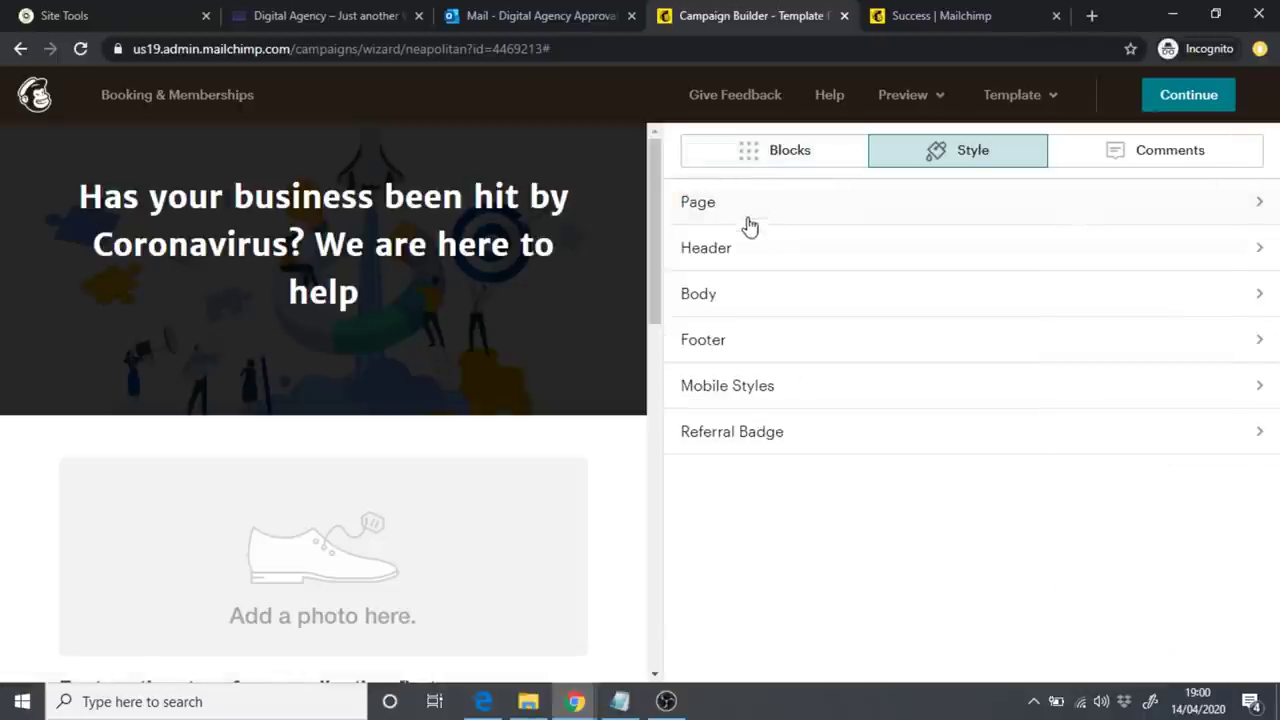
# - Set the Heading 2 size to 30px
pyautogui.moveTo(507, 262)
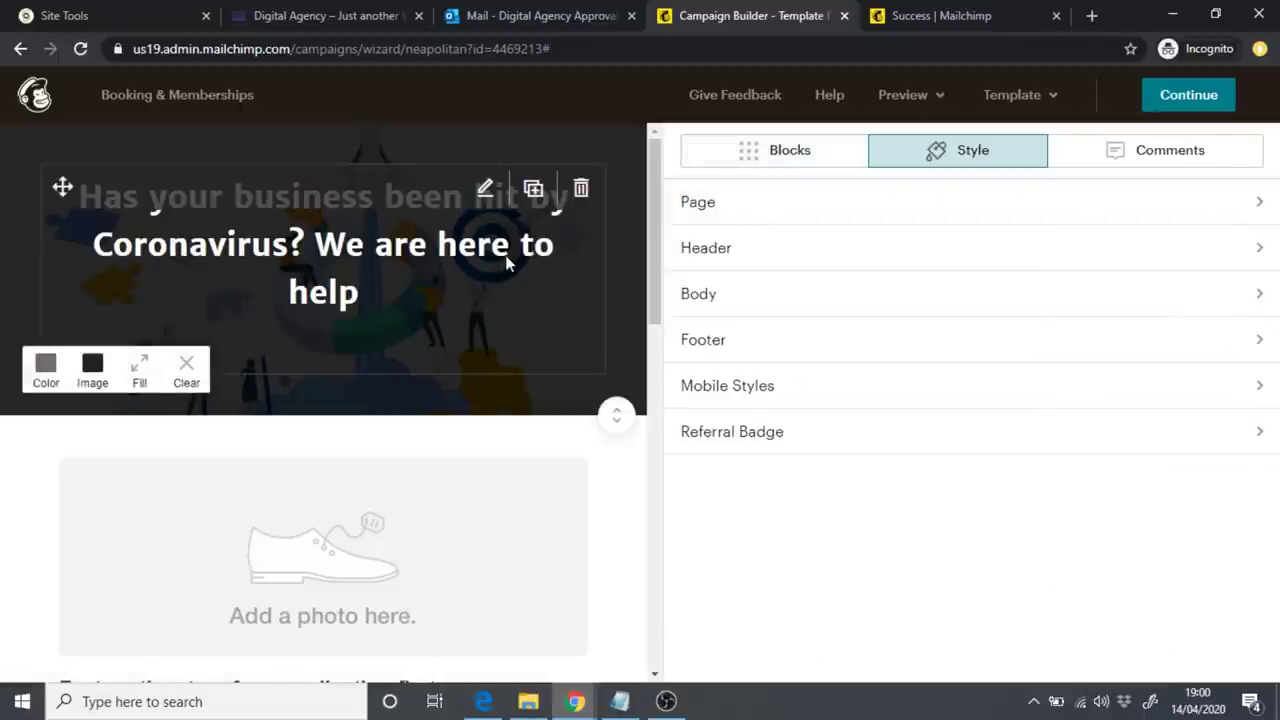
pyautogui.click(824, 206)
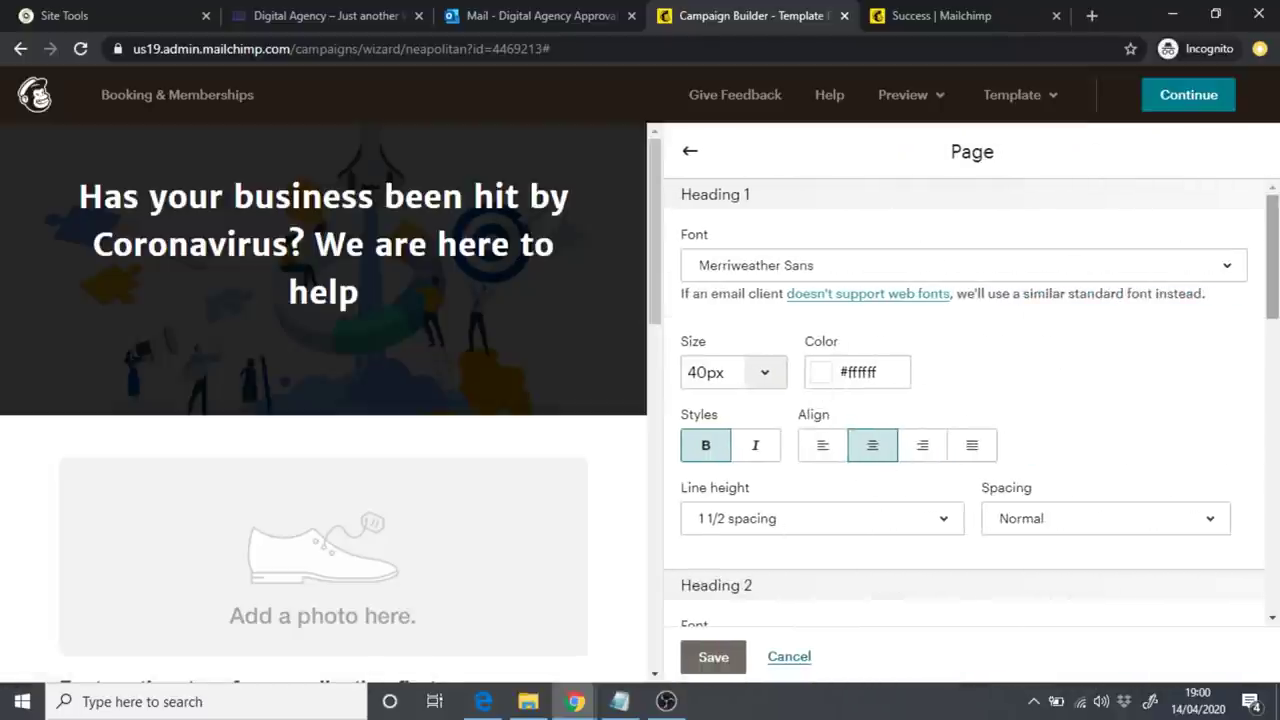
pyautogui.scroll(-4, 1000, 430)
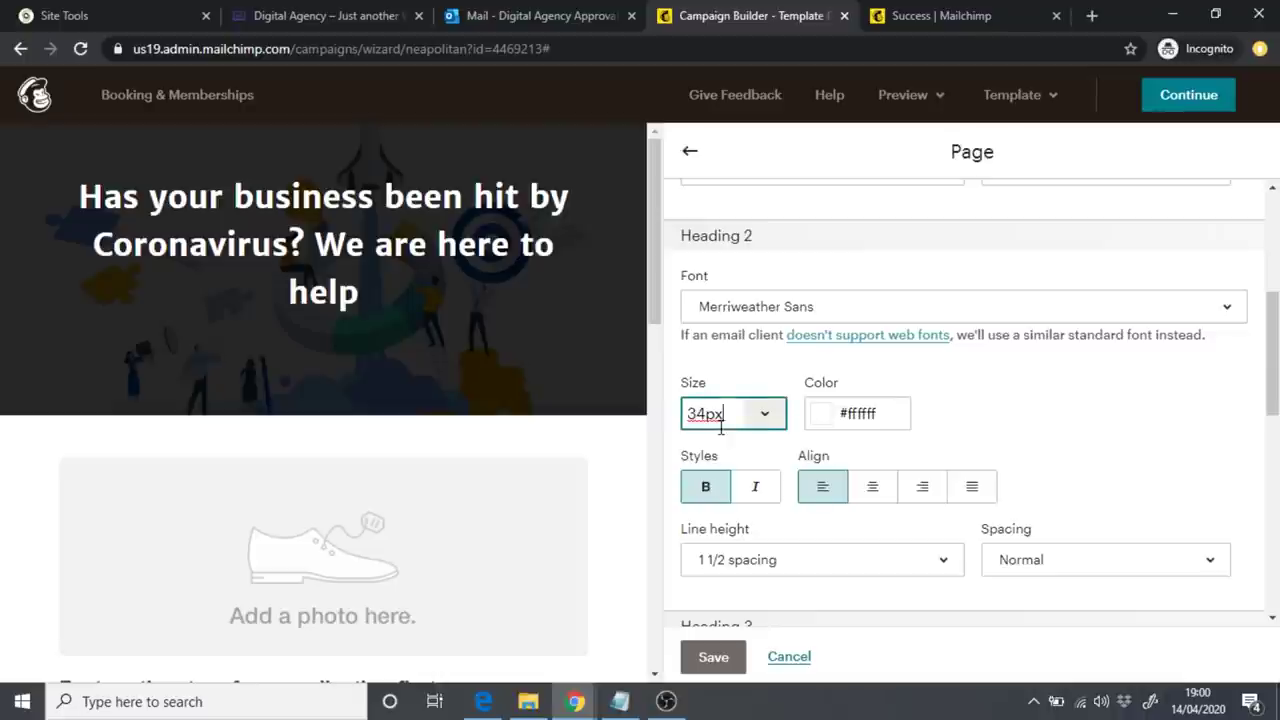
pyautogui.click(757, 415)
pyautogui.moveTo(775, 180); pyautogui.dragTo(776, 263)
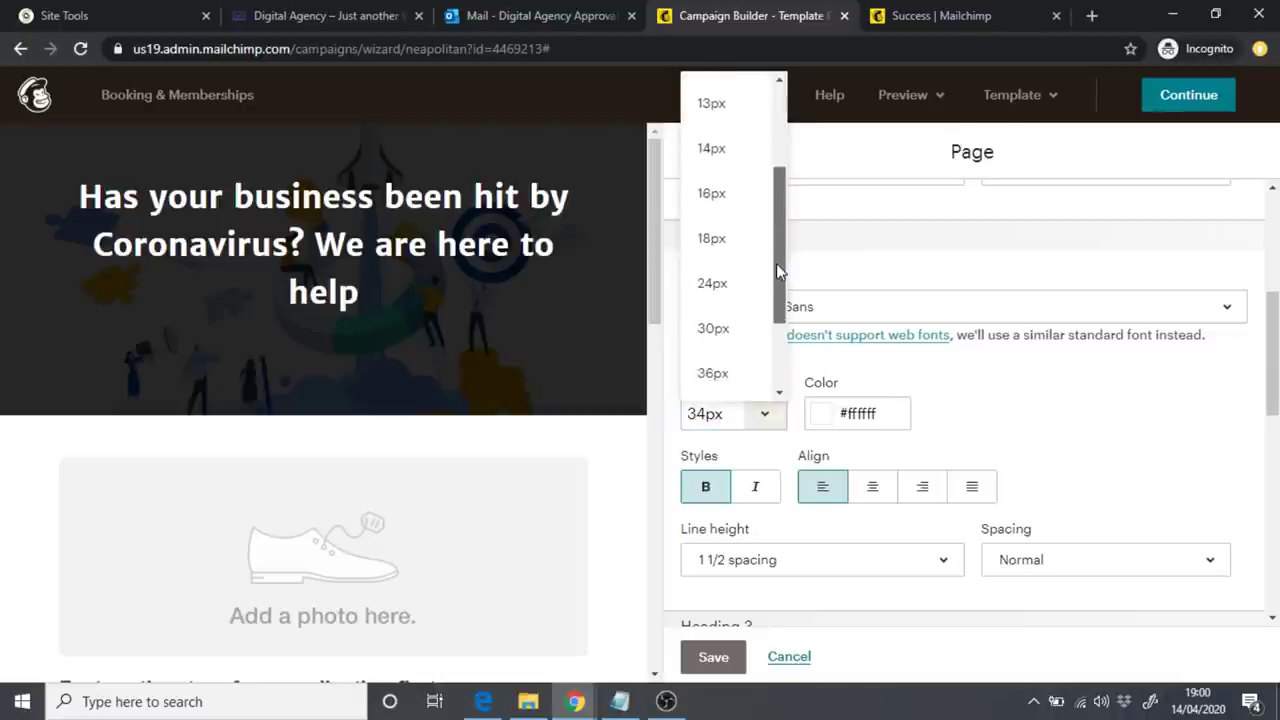
pyautogui.click(723, 312)
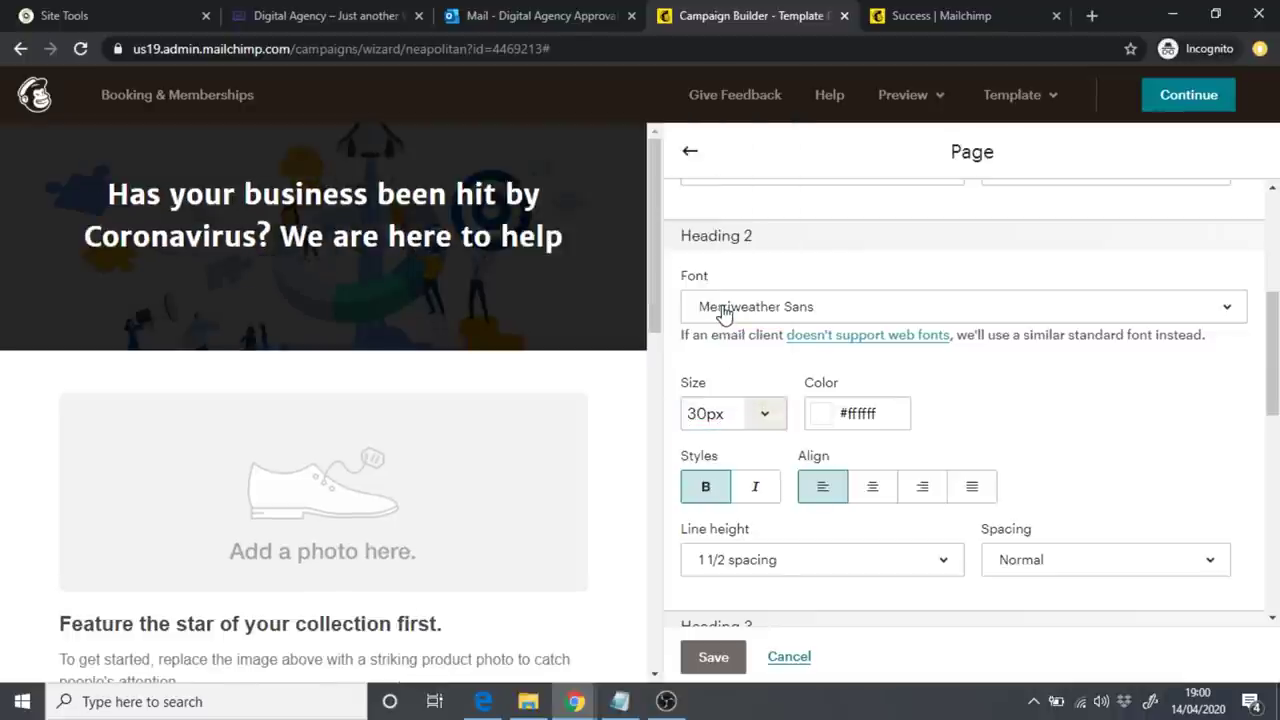
pyautogui.click(763, 414)
pyautogui.click(968, 418)
pyautogui.click(691, 151)
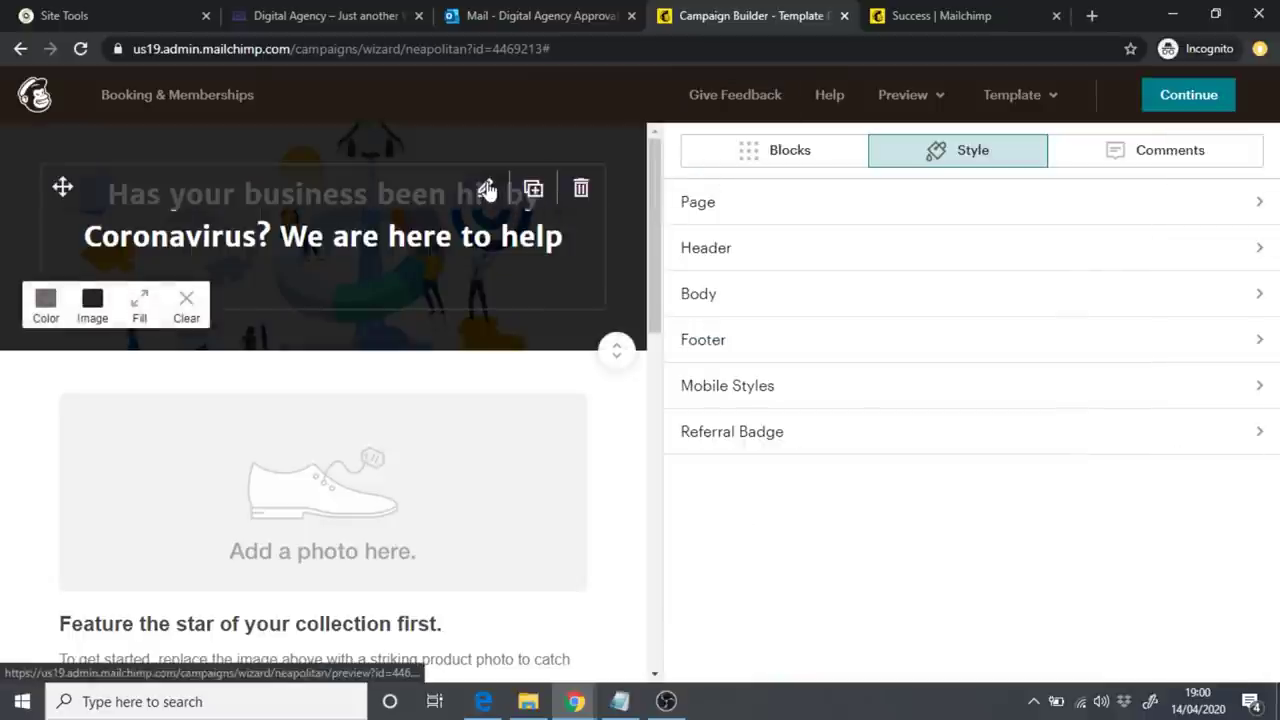
pyautogui.click(487, 190)
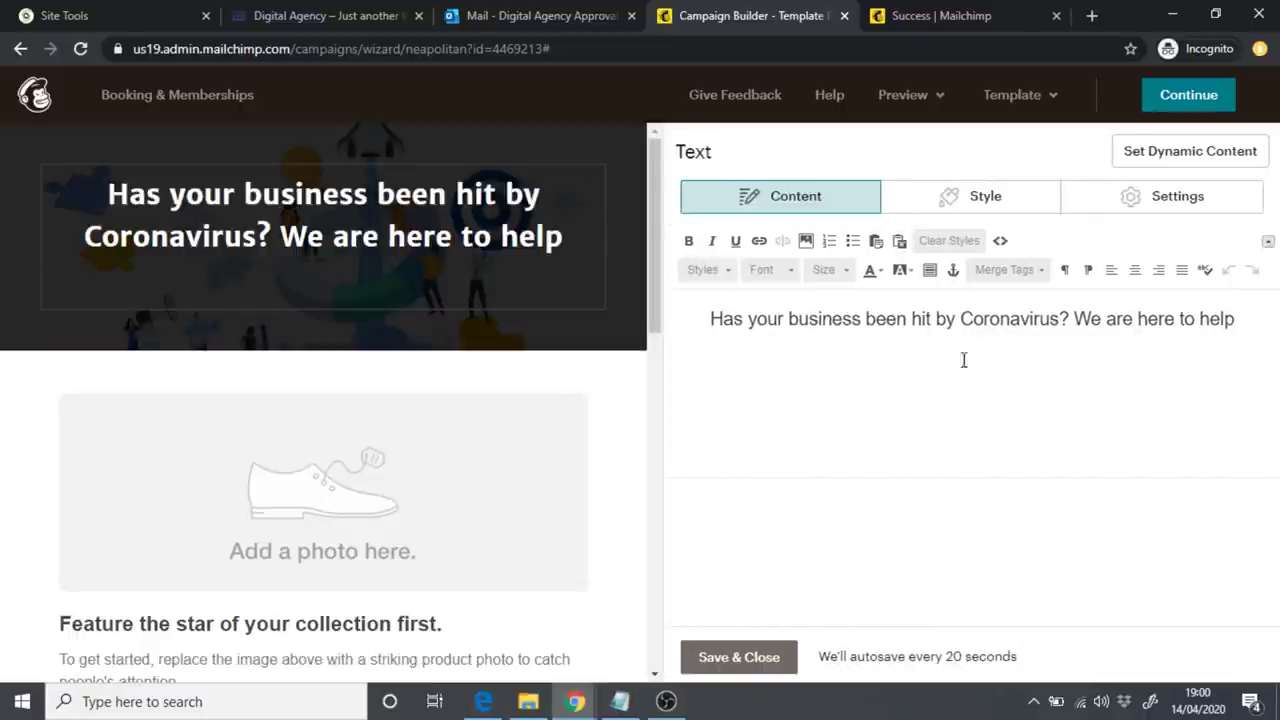
# - End the heading with a period and start a new line beneath it
pyautogui.click(1248, 320)
pyautogui.write('.')
pyautogui.press('Return')
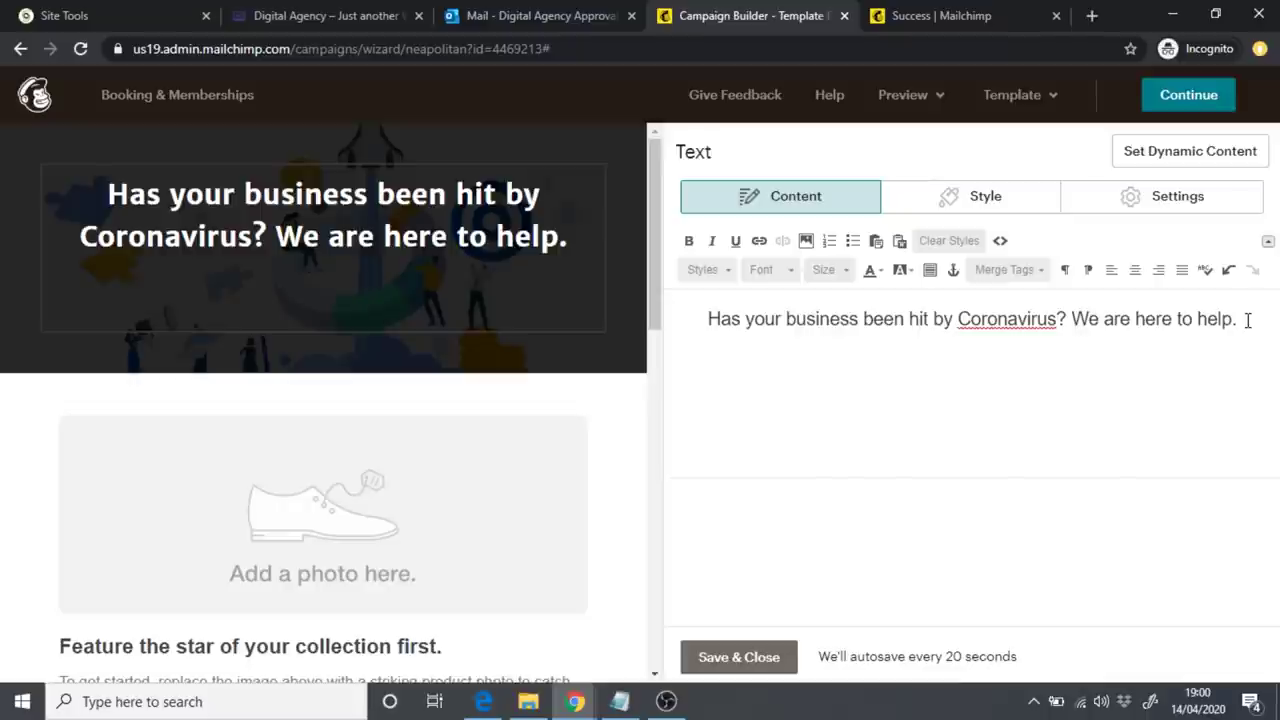
pyautogui.press('BackSpace')
pyautogui.press('Return')
# - Add the centred line 'We are Digital experts that can help get your business online & up and running again' over two lines
pyautogui.write('We ae')
pyautogui.press('BackSpace')
pyautogui.press('BackSpace')
pyautogui.write('re')
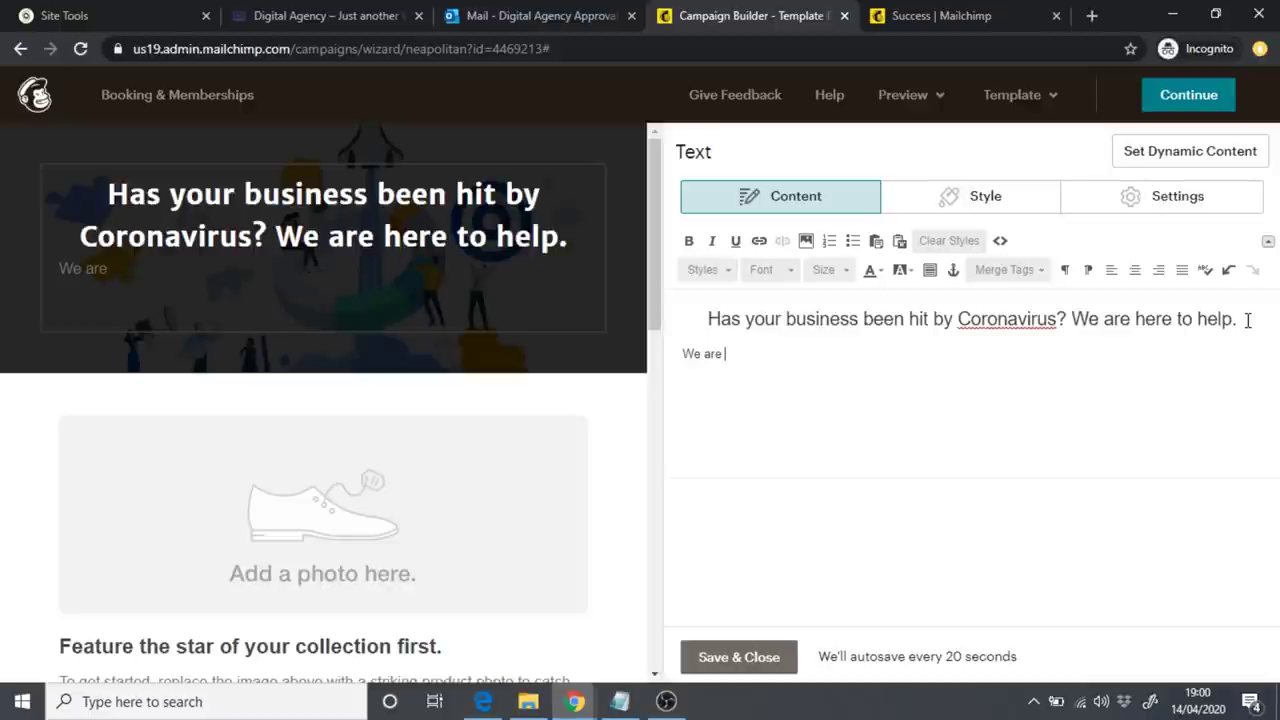
pyautogui.write(' Digital ')
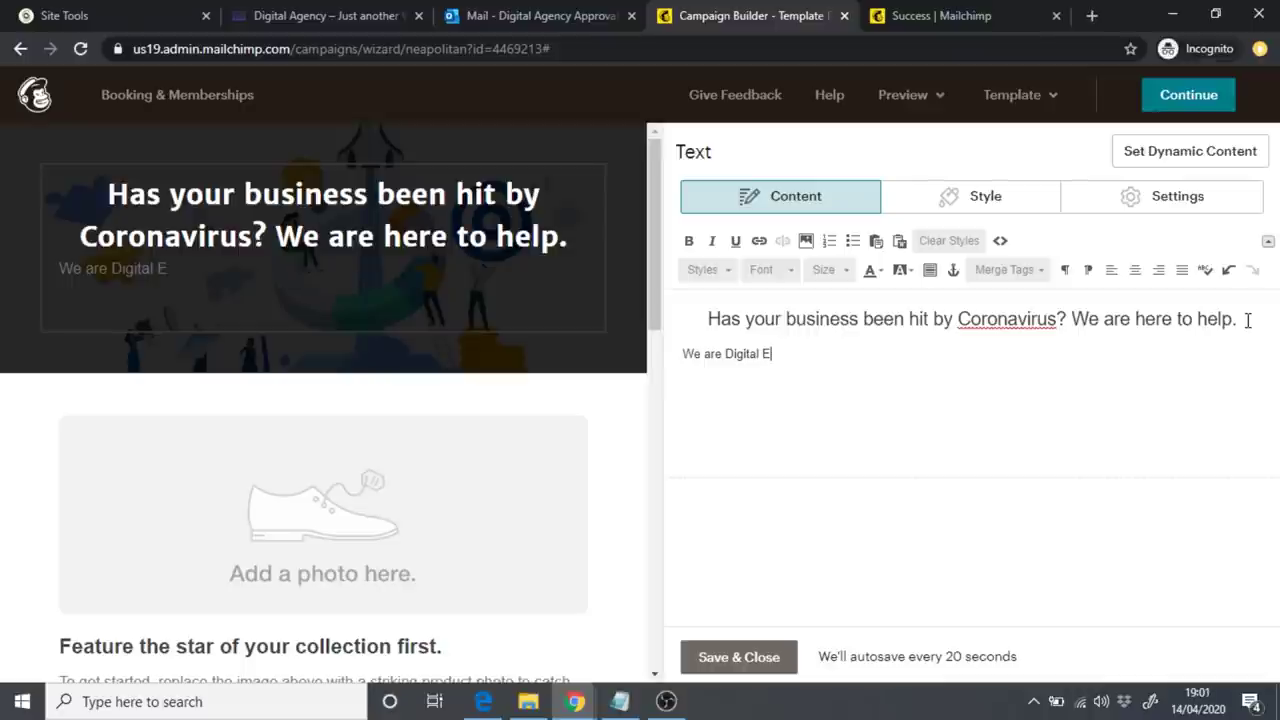
pyautogui.write('experts that can help ')
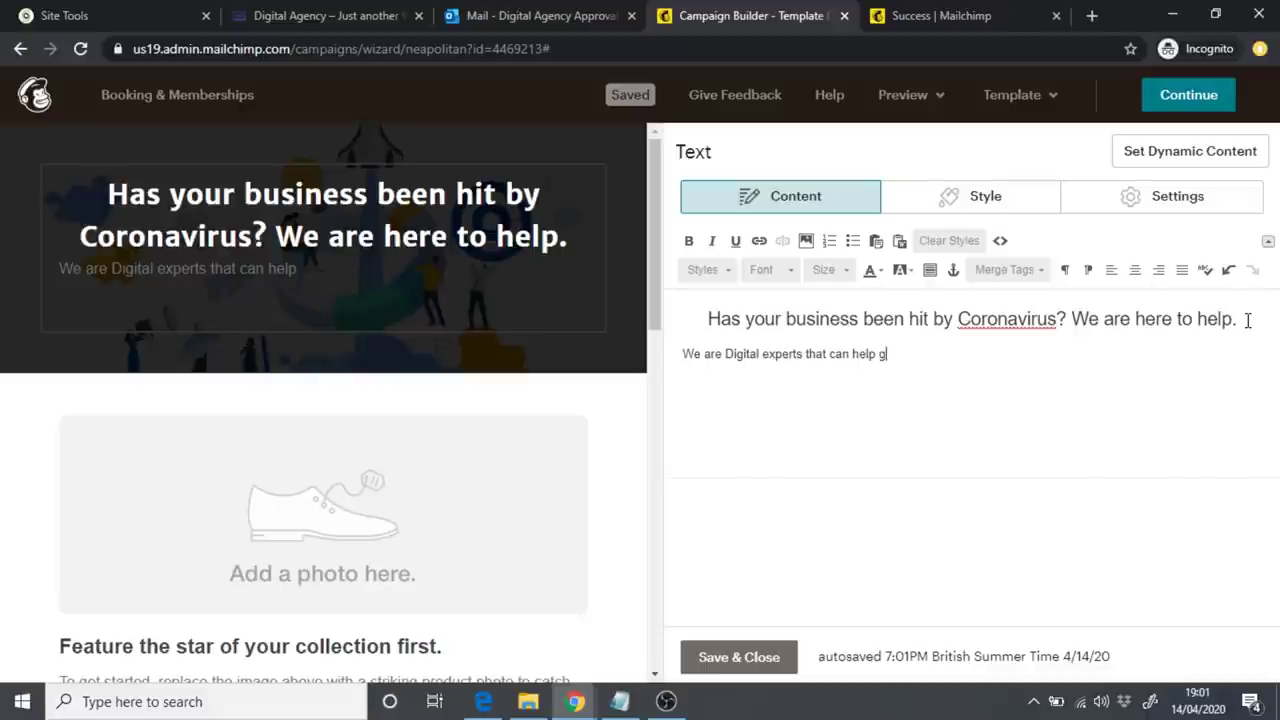
pyautogui.write('get your bussiness online &')
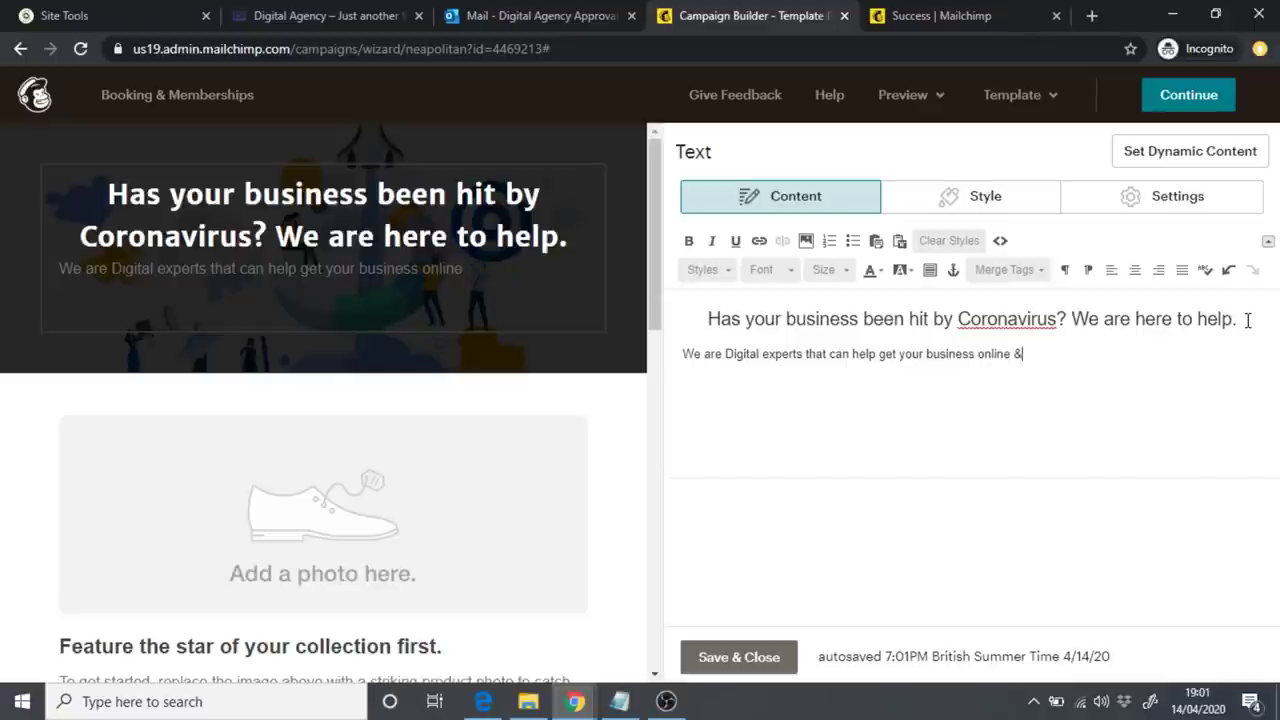
pyautogui.write('d run')
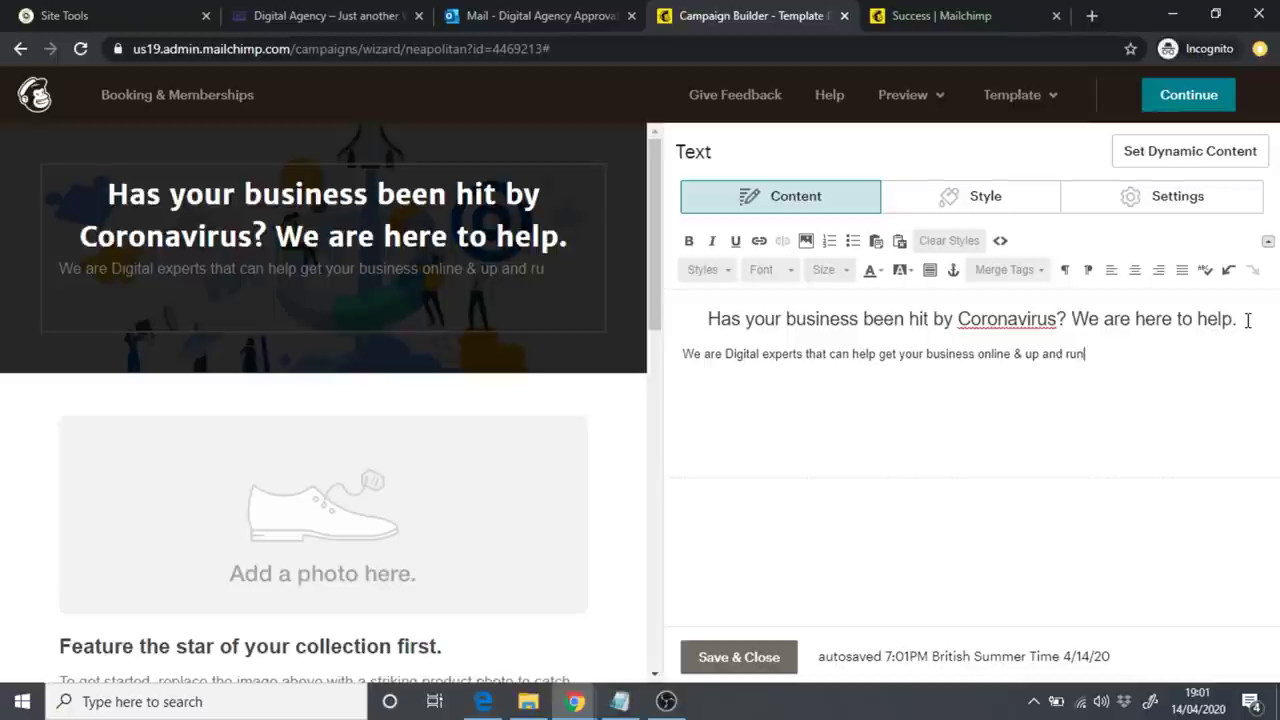
pyautogui.write('ning again')
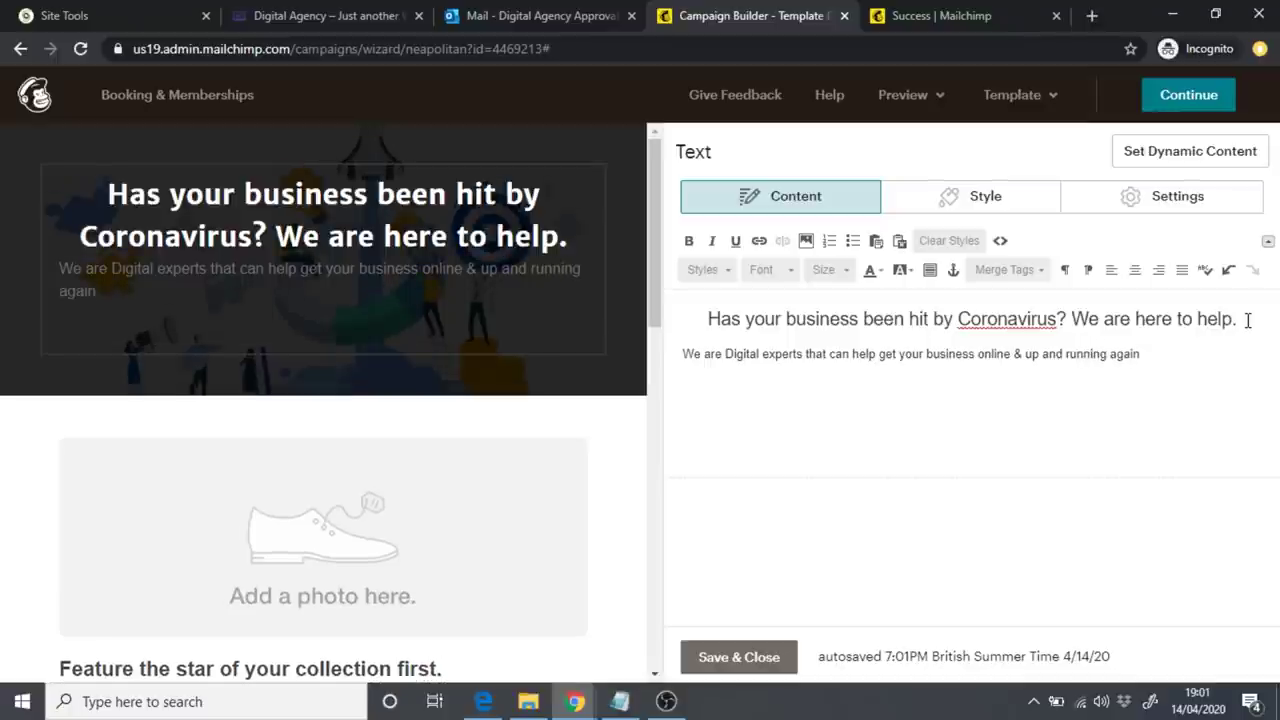
pyautogui.click(1134, 270)
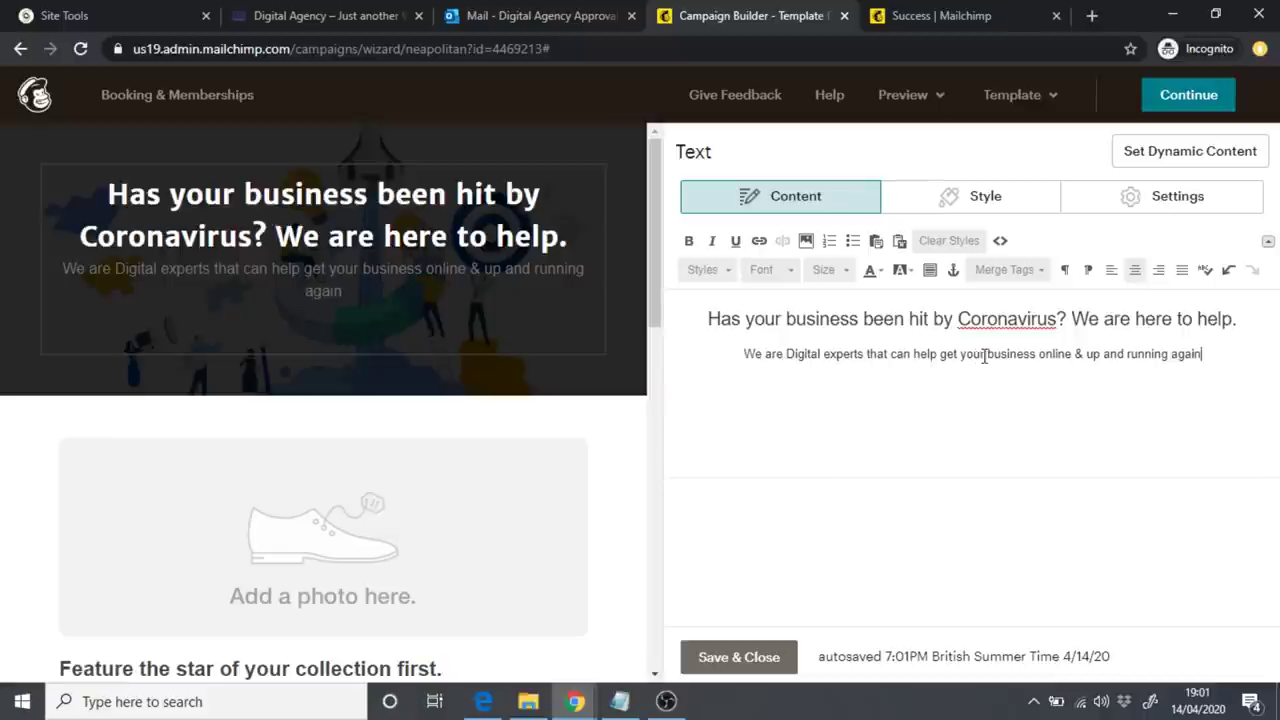
pyautogui.hotkey('shift', 'Return')
pyautogui.click(1087, 413)
# - Make the Digital experts paragraph white and tidy the spacing above it
pyautogui.tripleClick(820, 357)
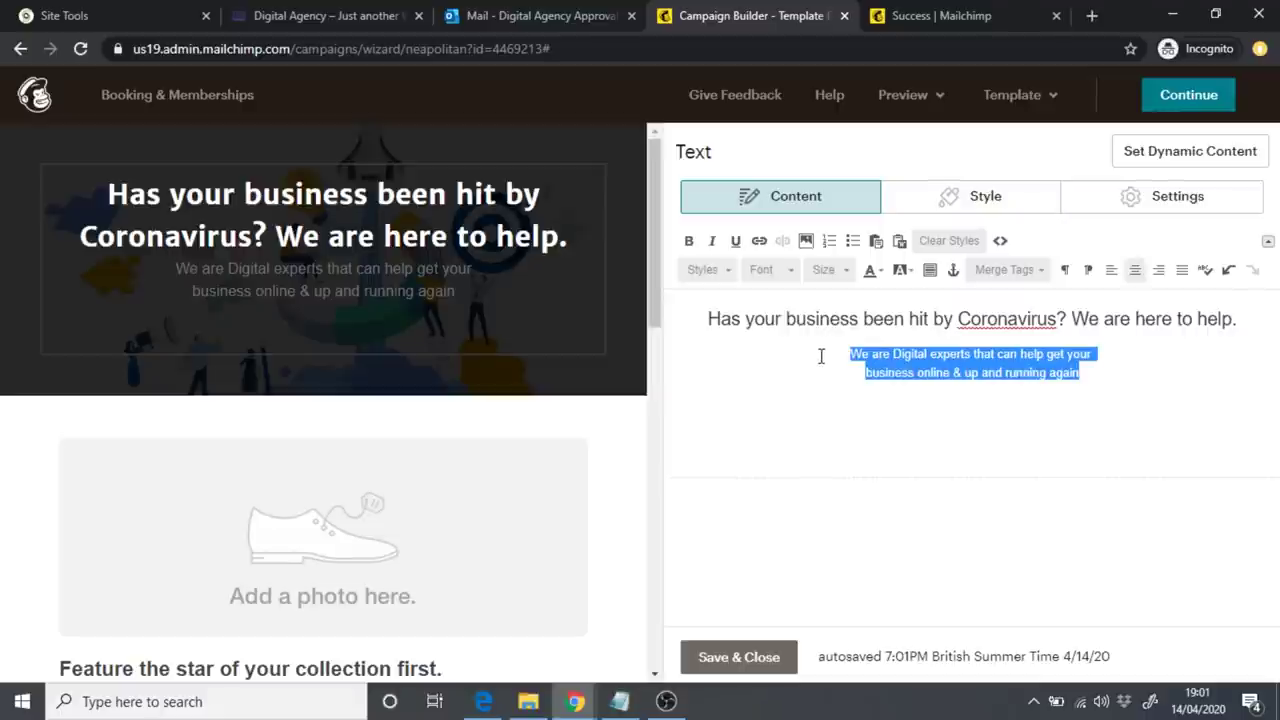
pyautogui.click(946, 197)
pyautogui.click(850, 435)
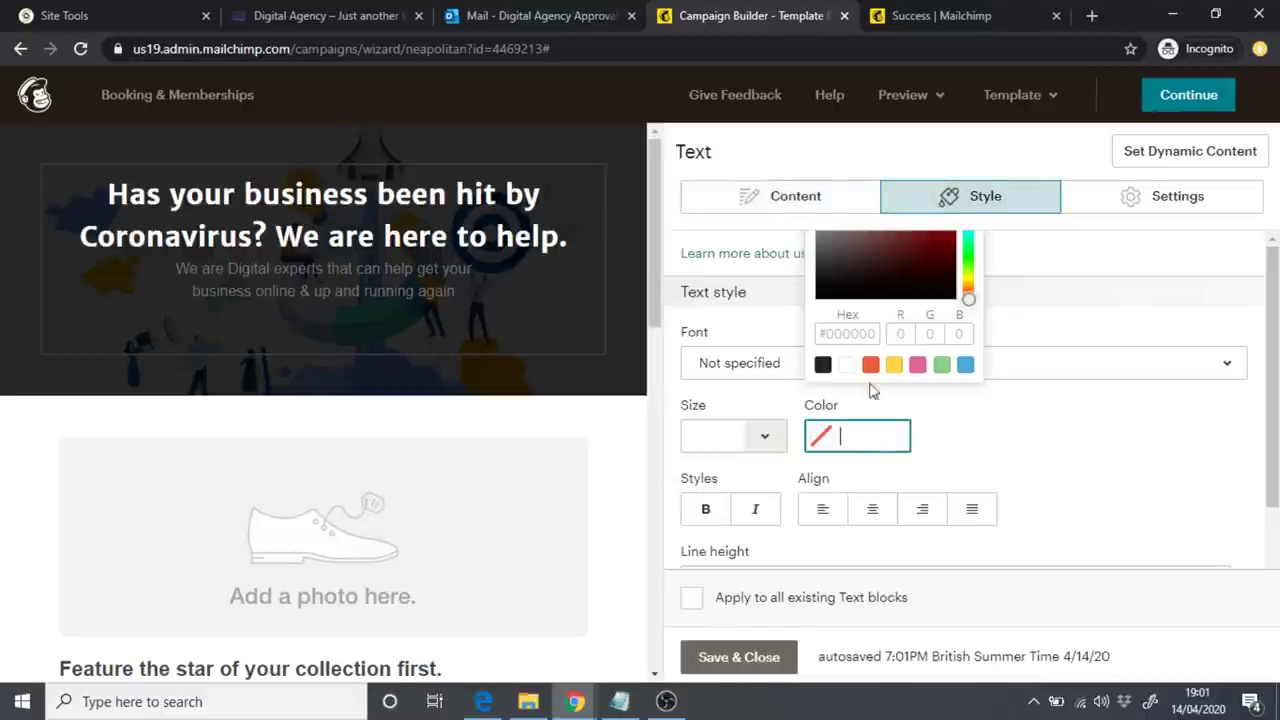
pyautogui.click(846, 364)
pyautogui.click(988, 430)
pyautogui.click(774, 204)
pyautogui.click(839, 357)
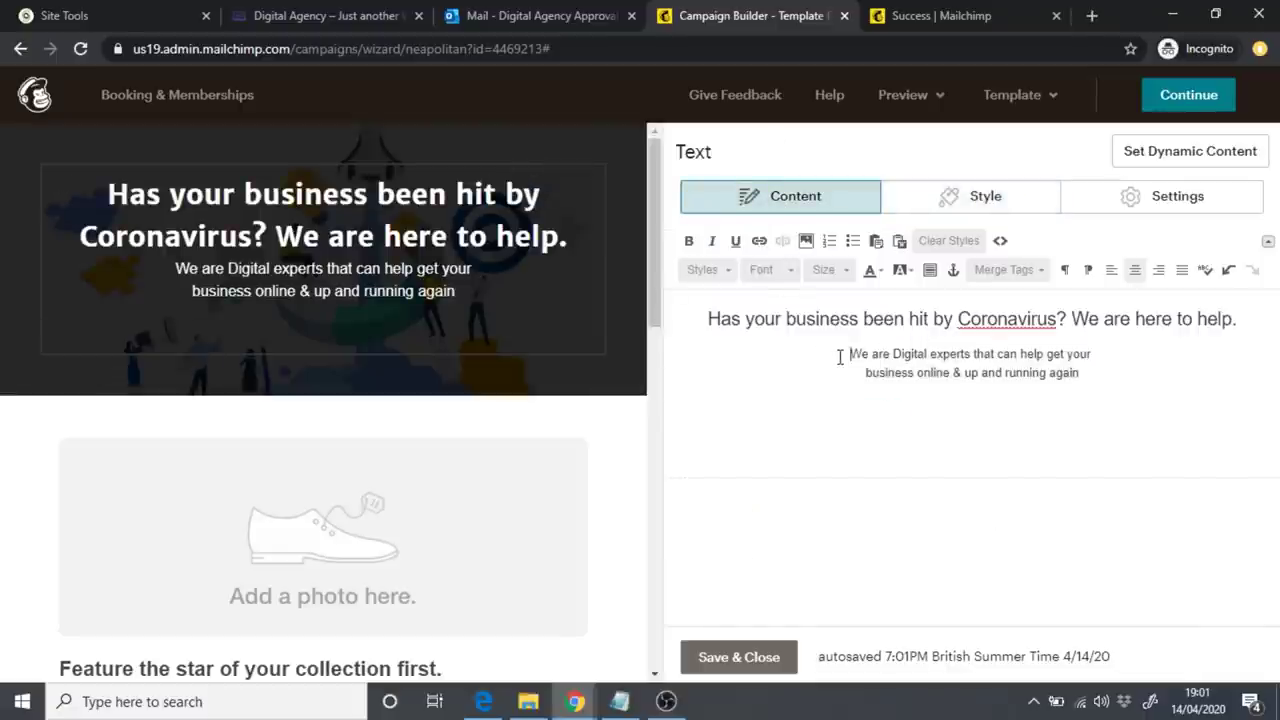
pyautogui.press('Return')
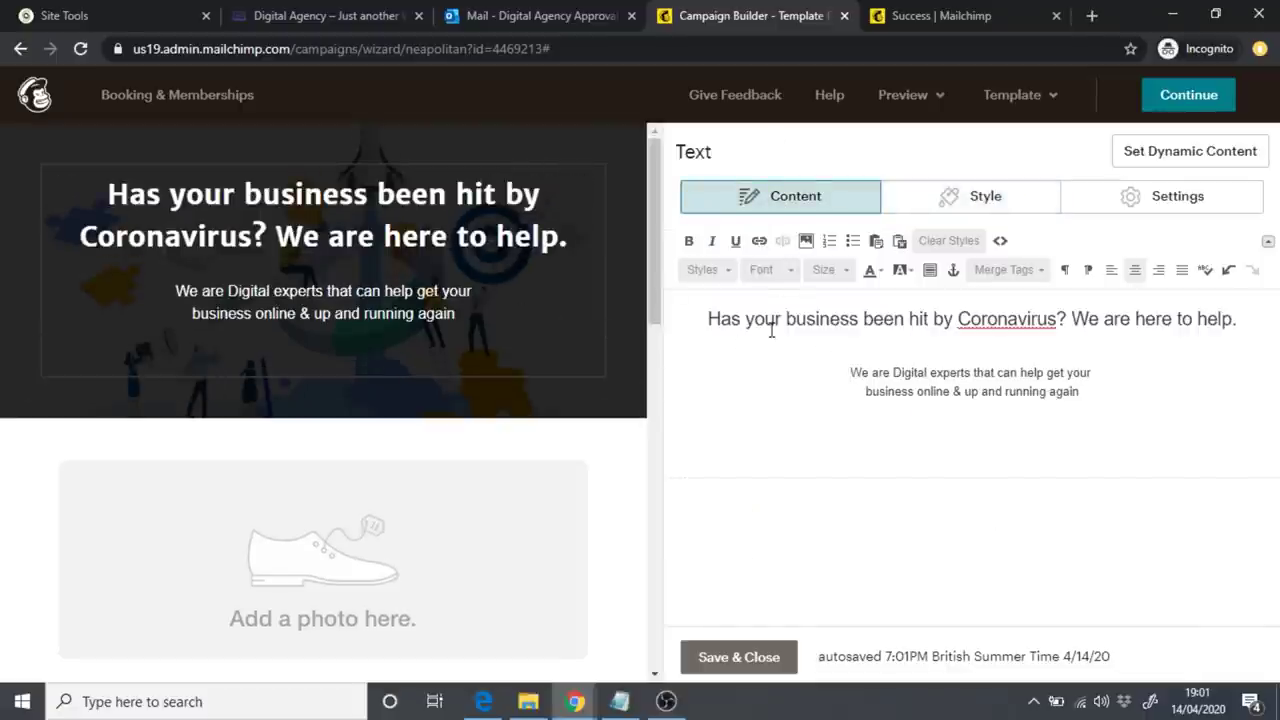
pyautogui.press('Return')
pyautogui.press('Return')
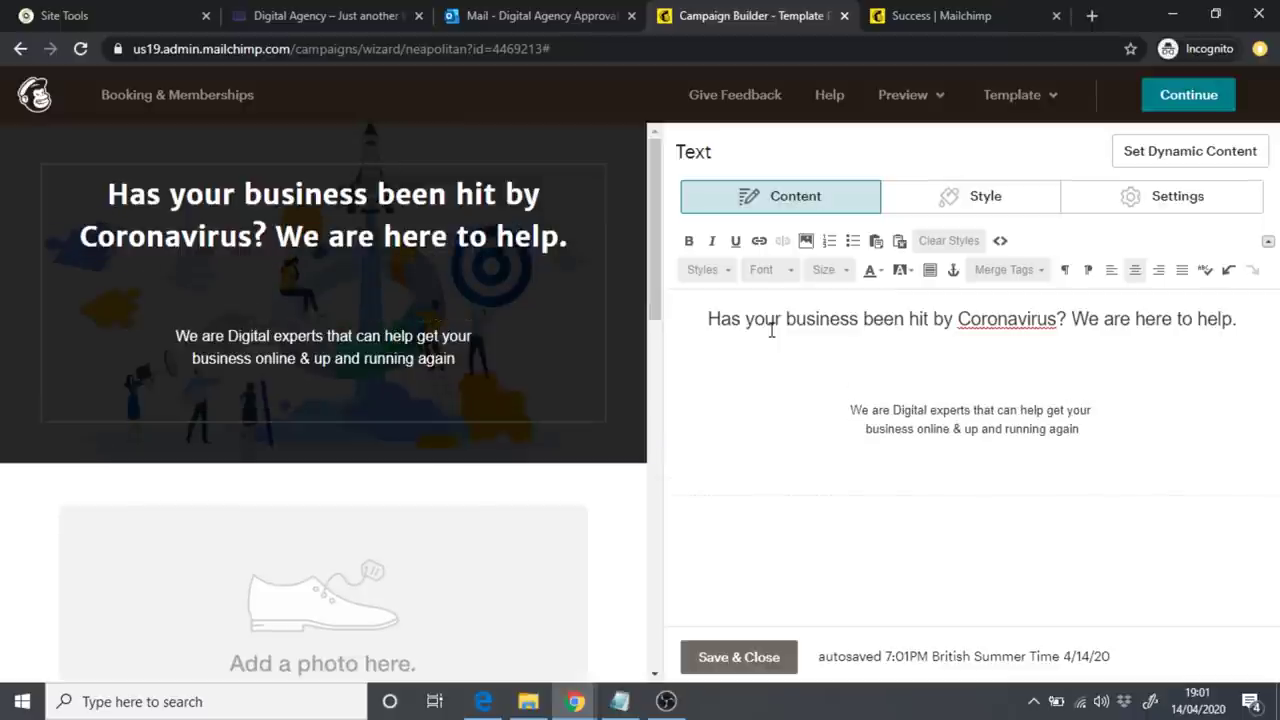
pyautogui.press('BackSpace')
# - Set the paragraph font size to 22 after trying 18, 20 and 24
pyautogui.moveTo(1100, 427); pyautogui.dragTo(841, 389)
pyautogui.click(829, 273)
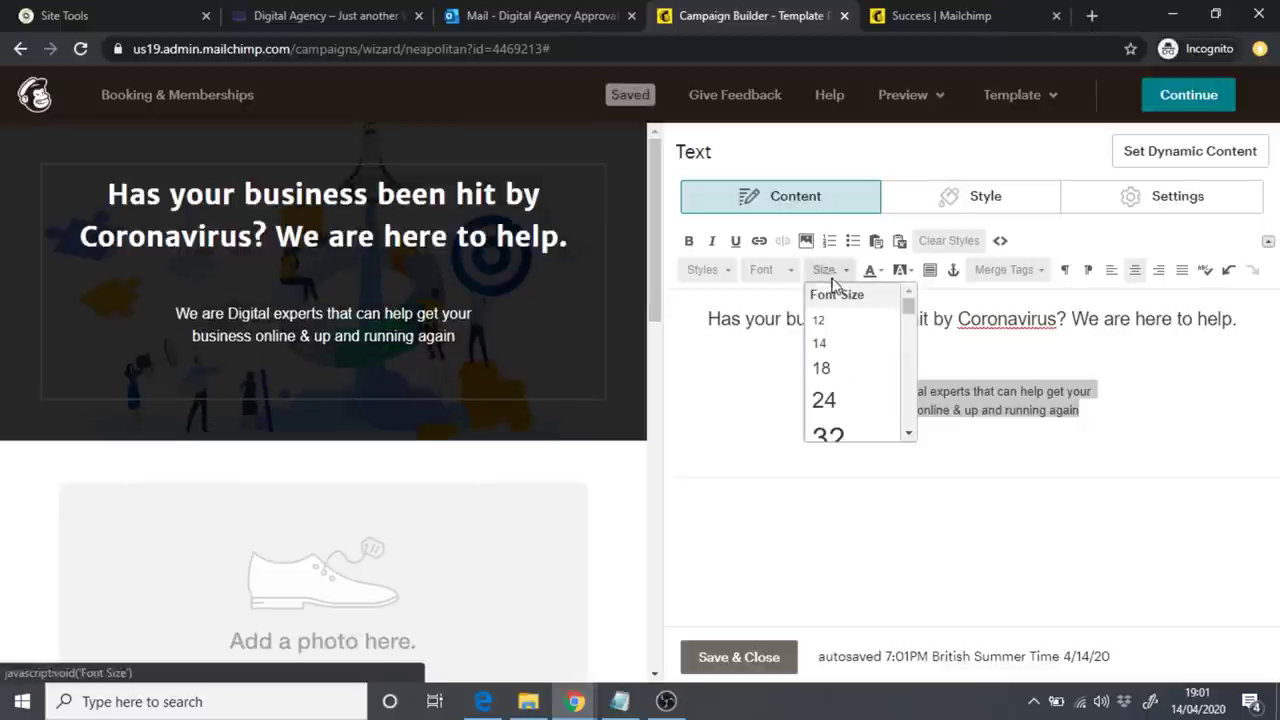
pyautogui.click(856, 364)
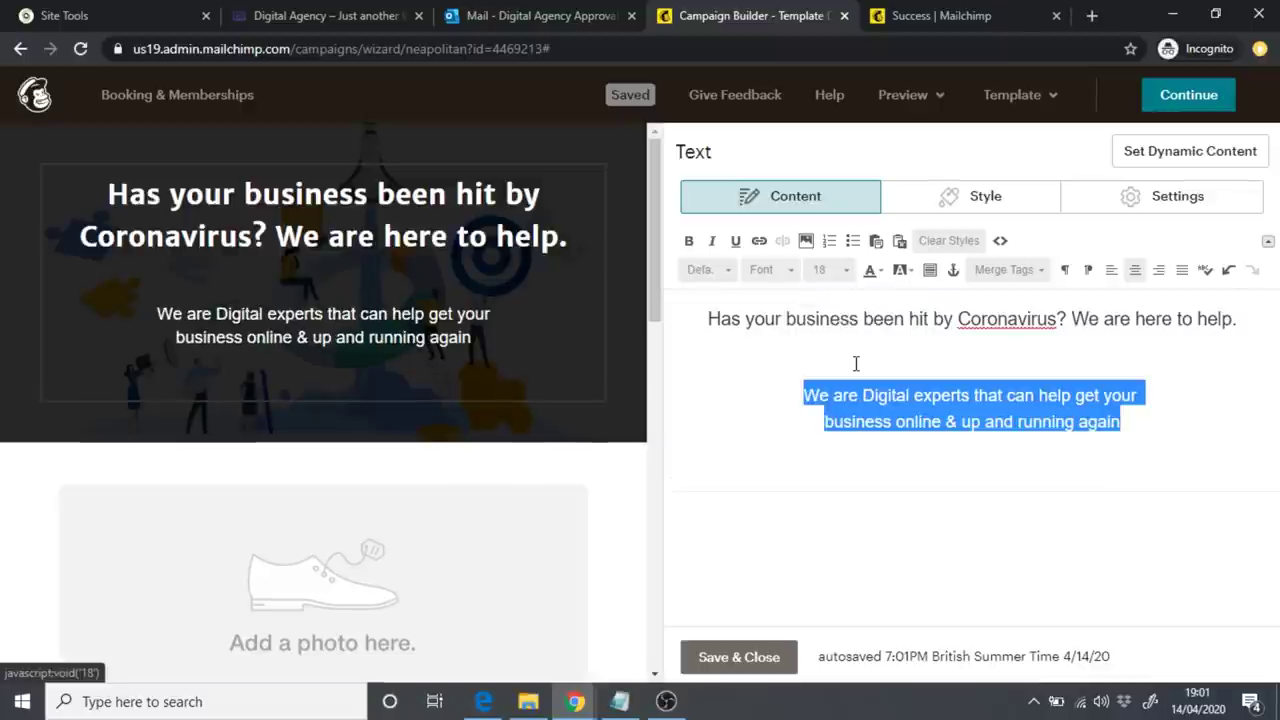
pyautogui.click(841, 271)
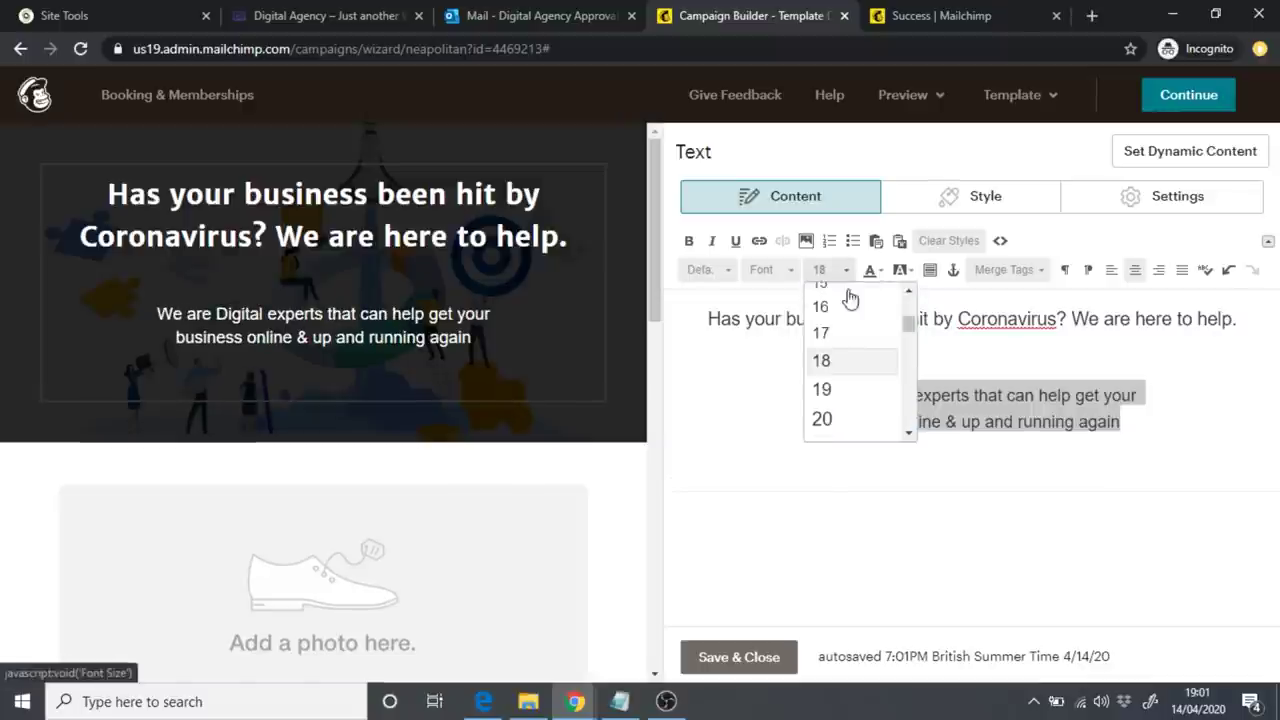
pyautogui.click(822, 418)
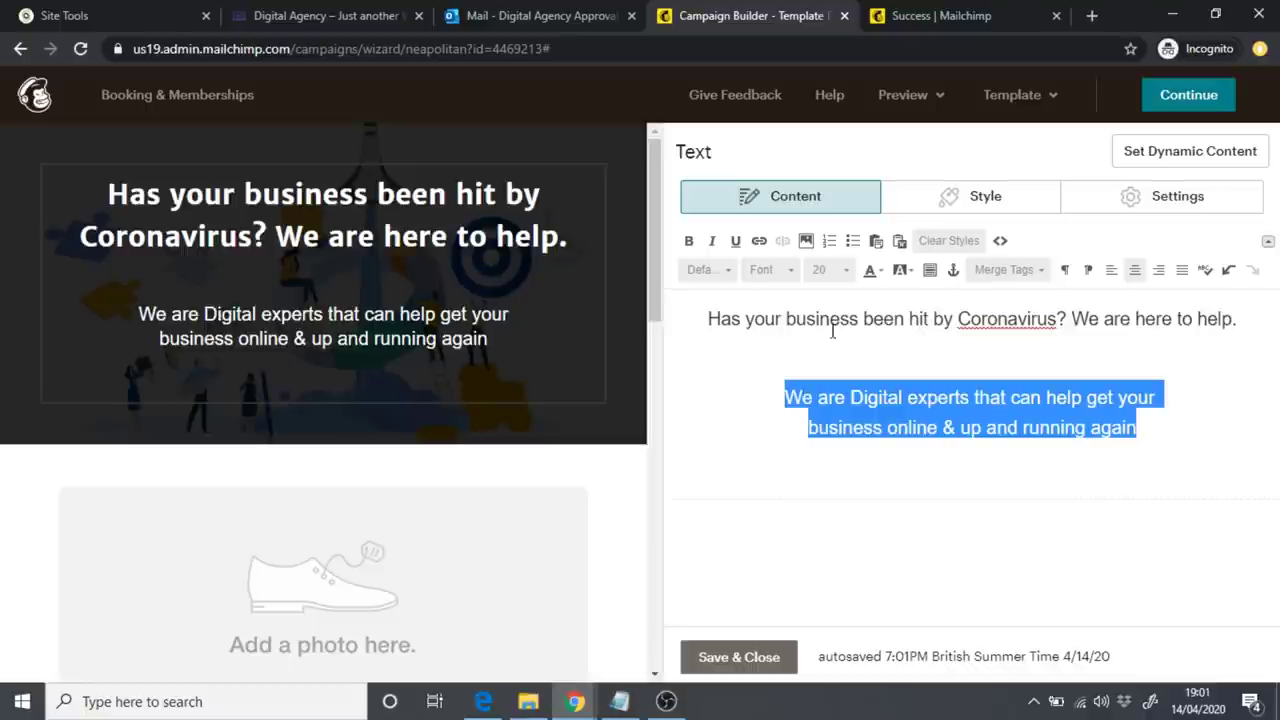
pyautogui.click(840, 271)
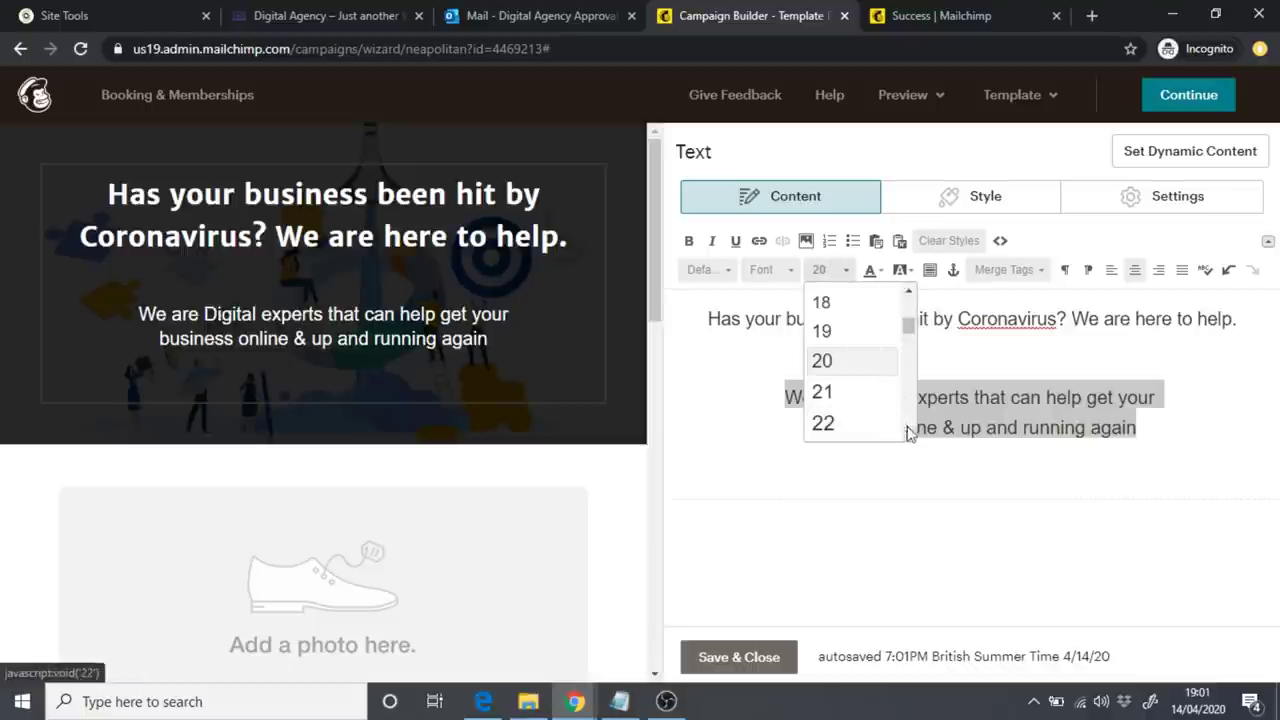
pyautogui.scroll(-2, 858, 410)
pyautogui.click(849, 427)
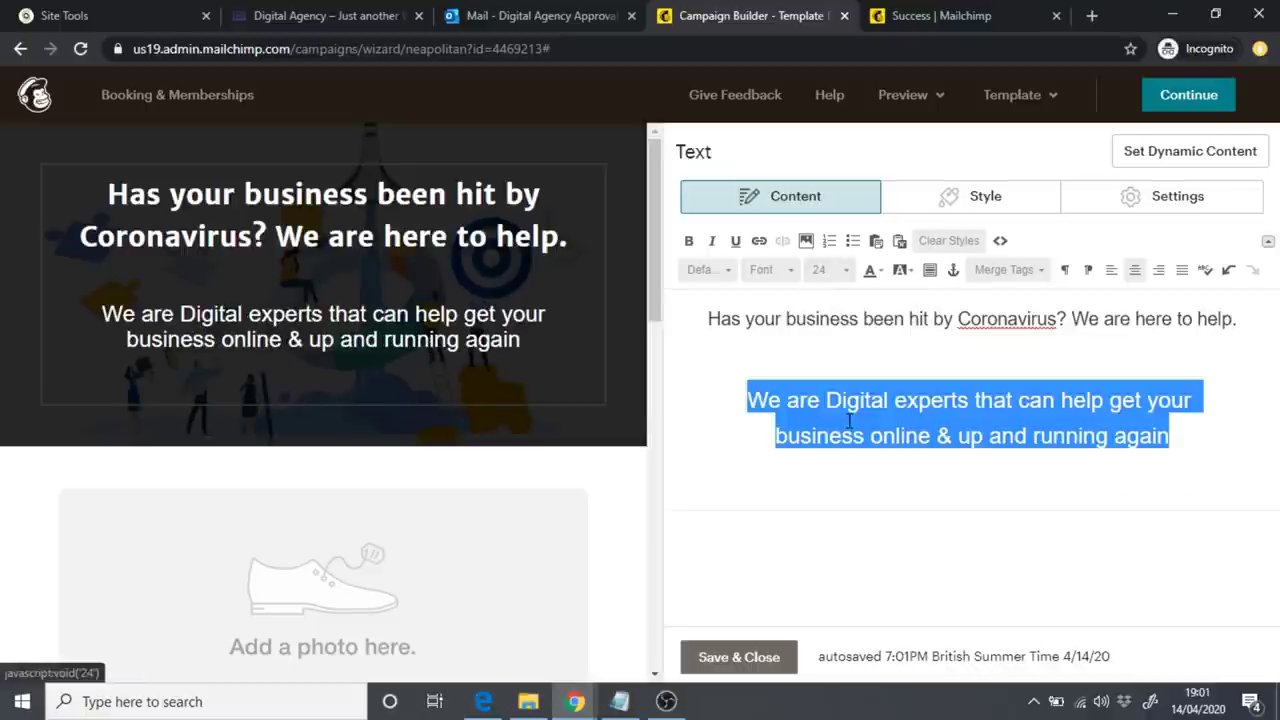
pyautogui.click(843, 272)
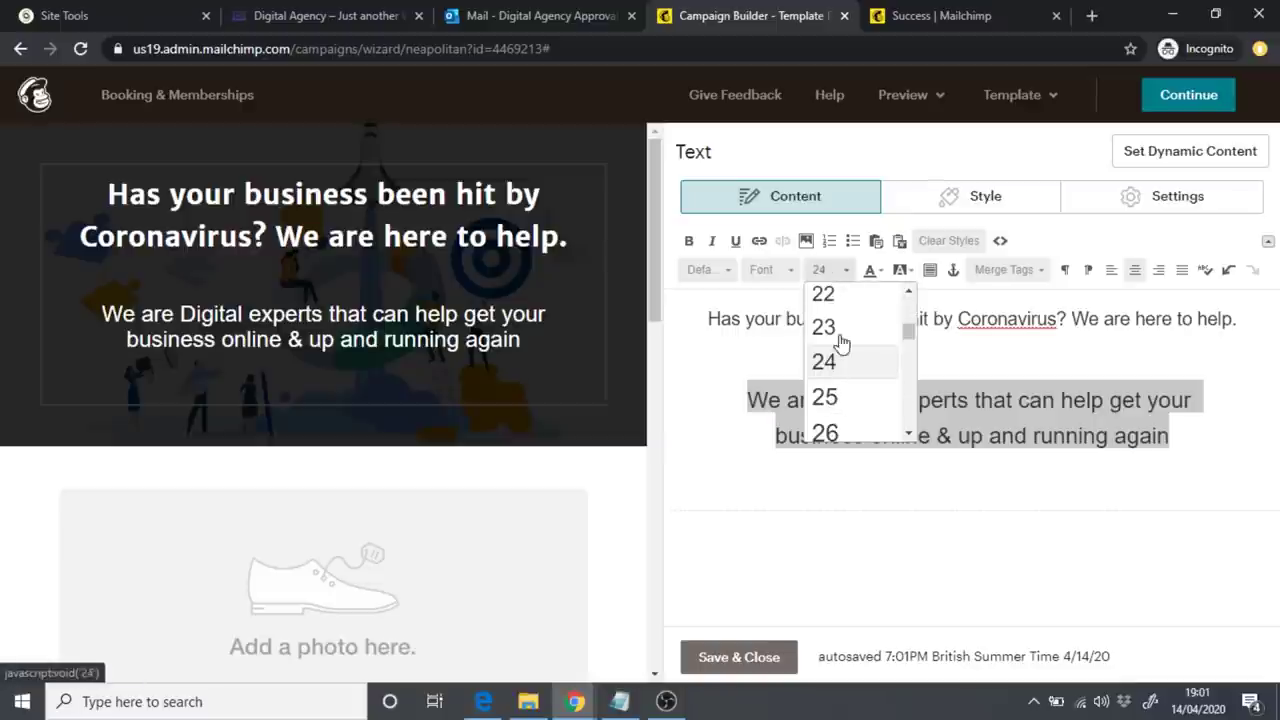
pyautogui.click(841, 298)
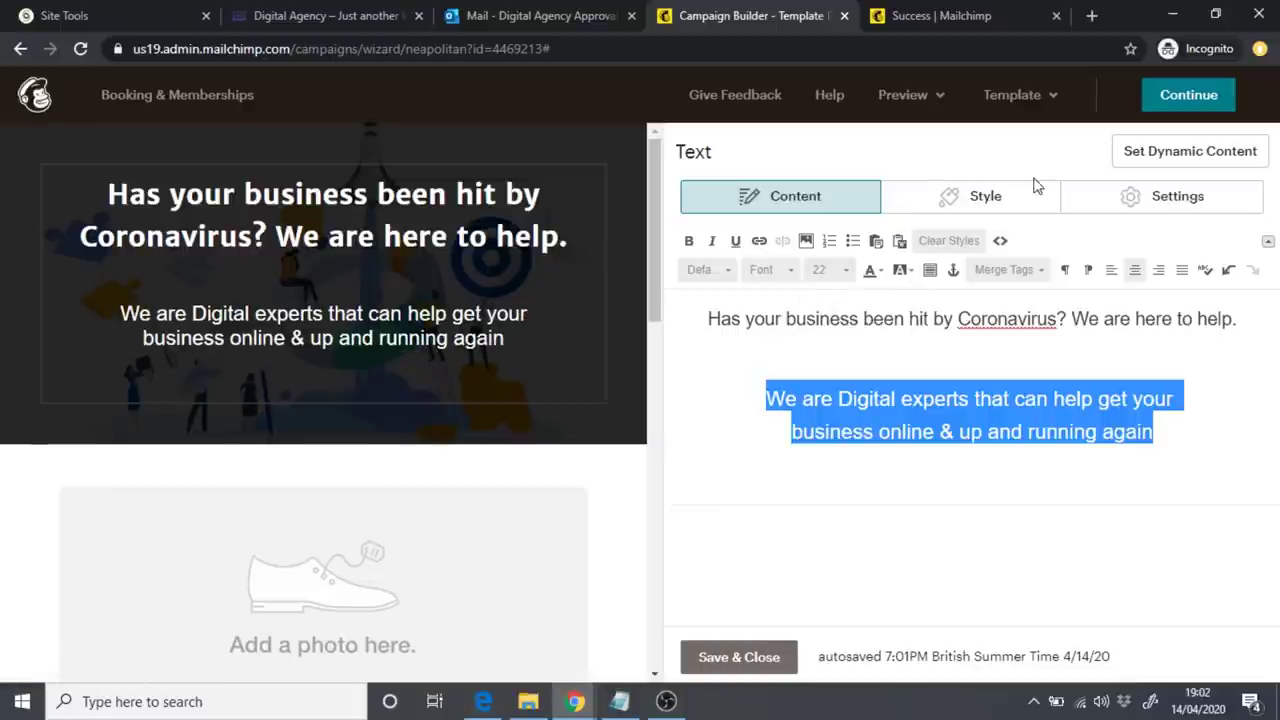
# - Change the paragraph font to Merriweather Sans
pyautogui.click(970, 200)
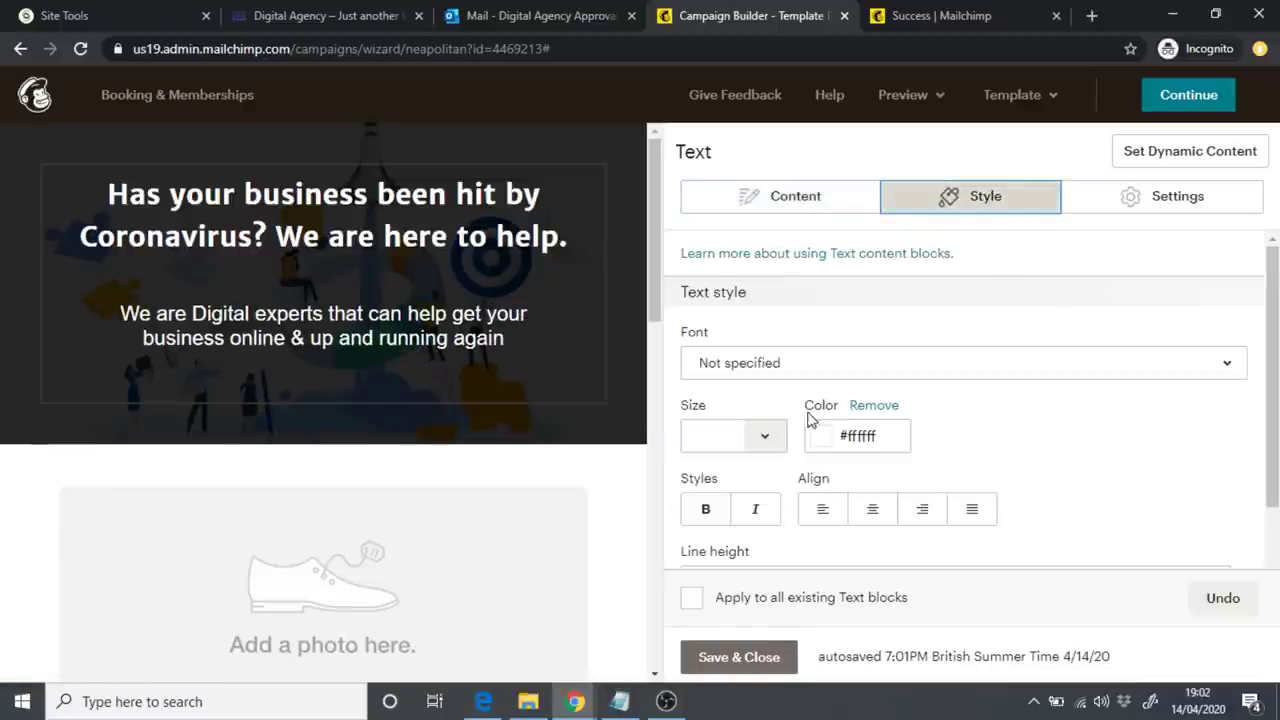
pyautogui.click(769, 370)
pyautogui.moveTo(1222, 478); pyautogui.dragTo(1224, 657)
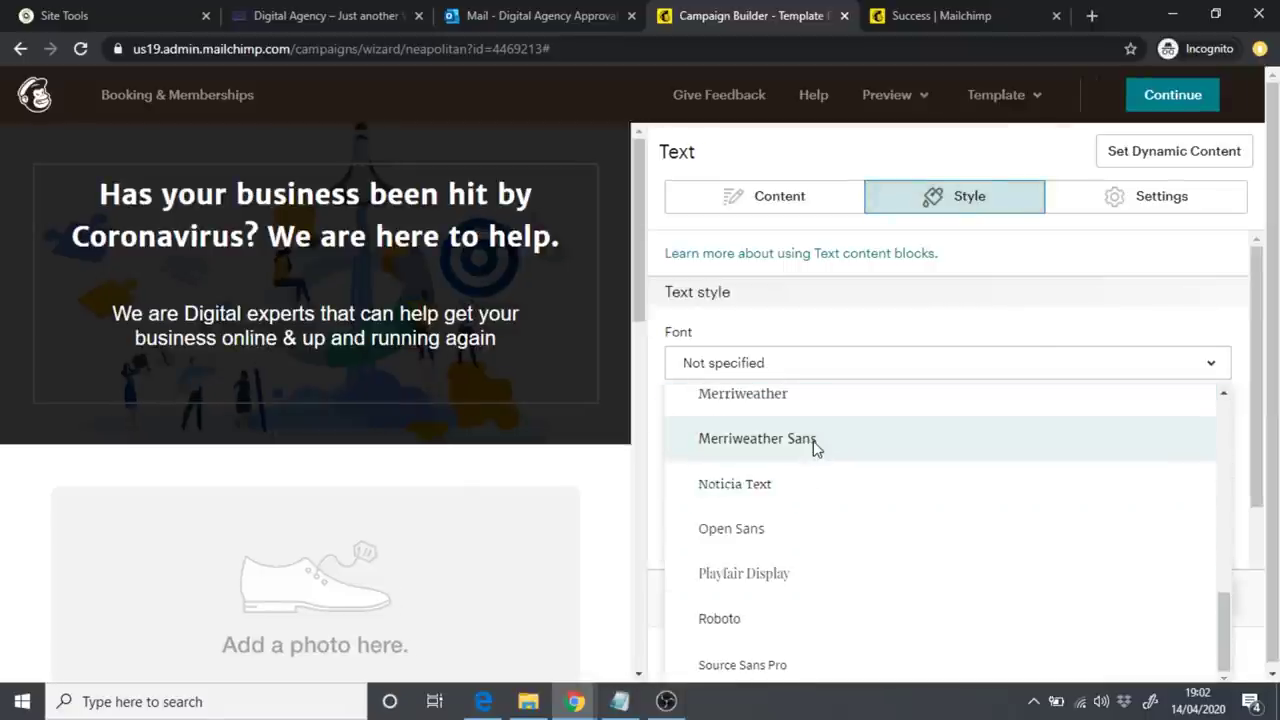
pyautogui.click(816, 446)
pyautogui.click(798, 206)
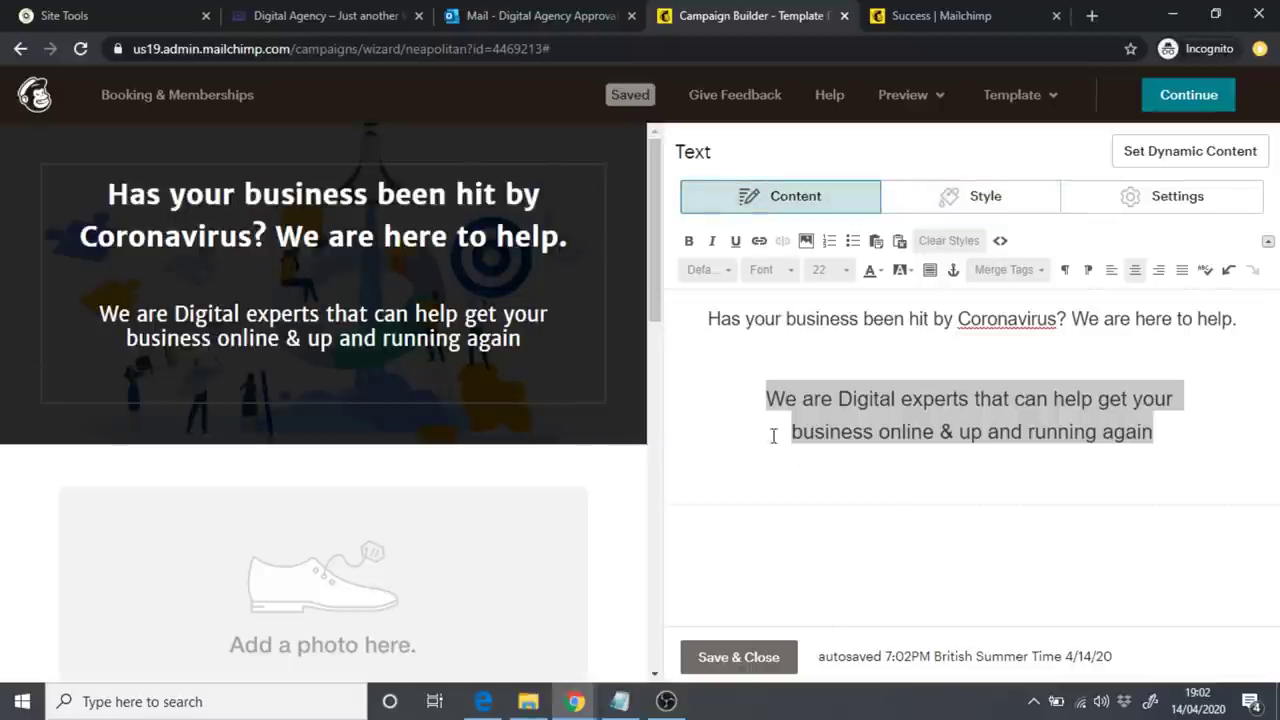
pyautogui.click(765, 400)
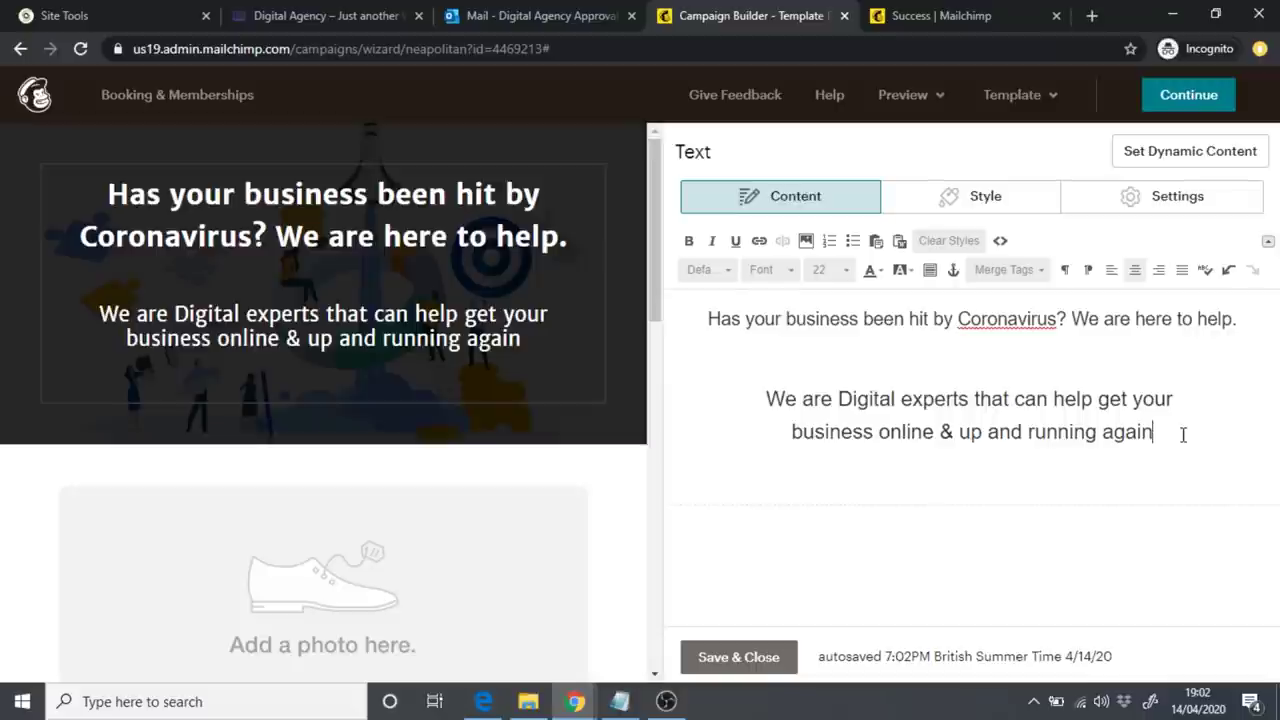
# - Deselect the hero text and Save & Close the text block
pyautogui.moveTo(703, 316); pyautogui.dragTo(1209, 463)
pyautogui.click(1177, 432)
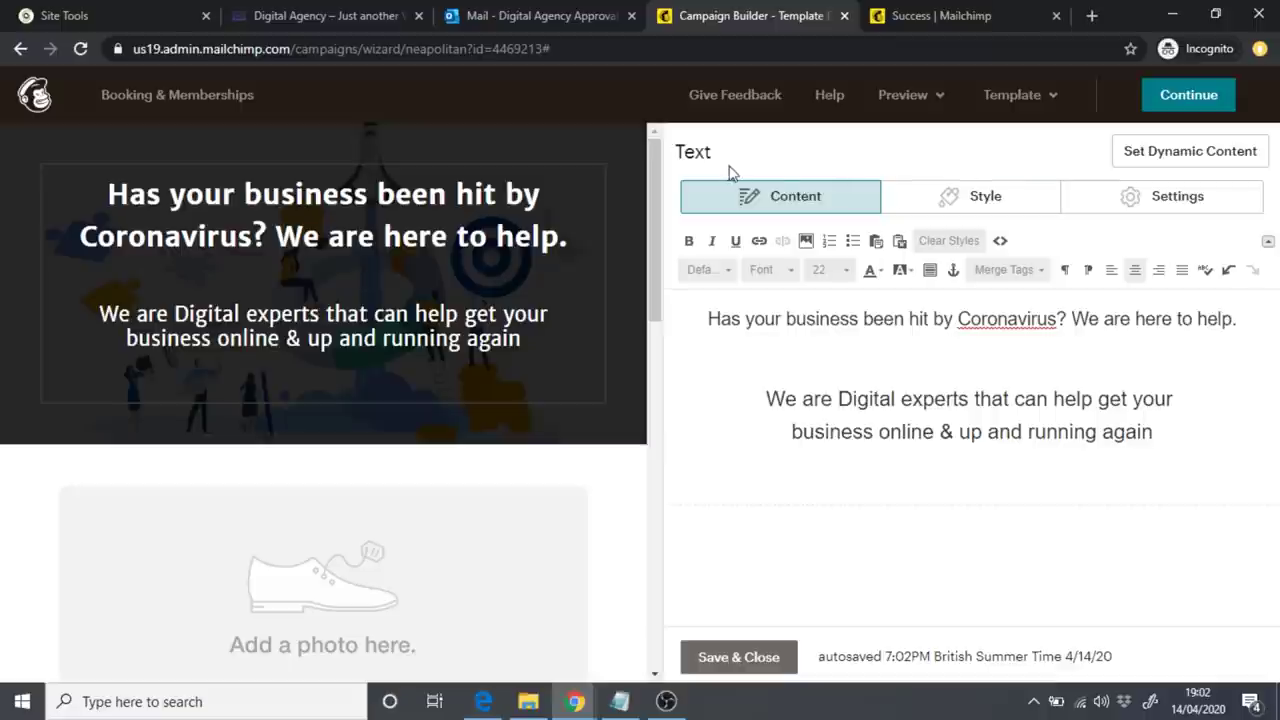
pyautogui.click(740, 656)
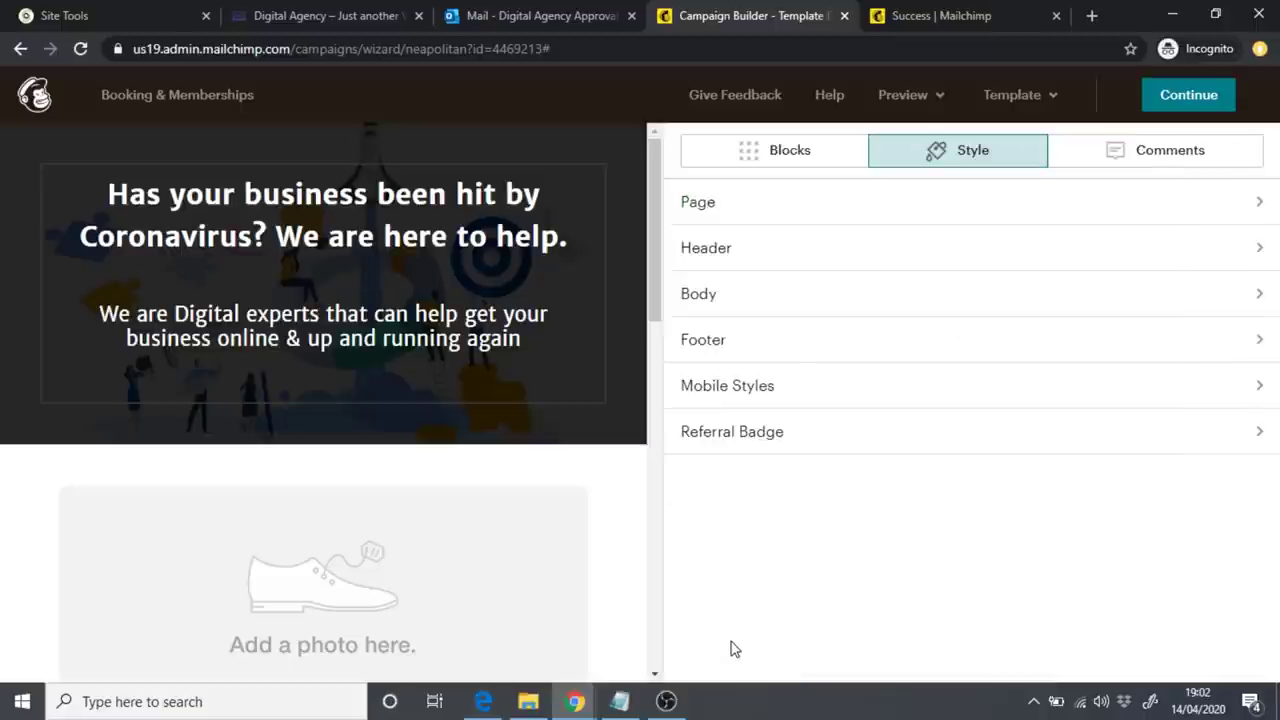
# - Add a Button block below the subheading labelled 'BOOK YOUR FREE CONSULTATION CALL'
pyautogui.click(773, 152)
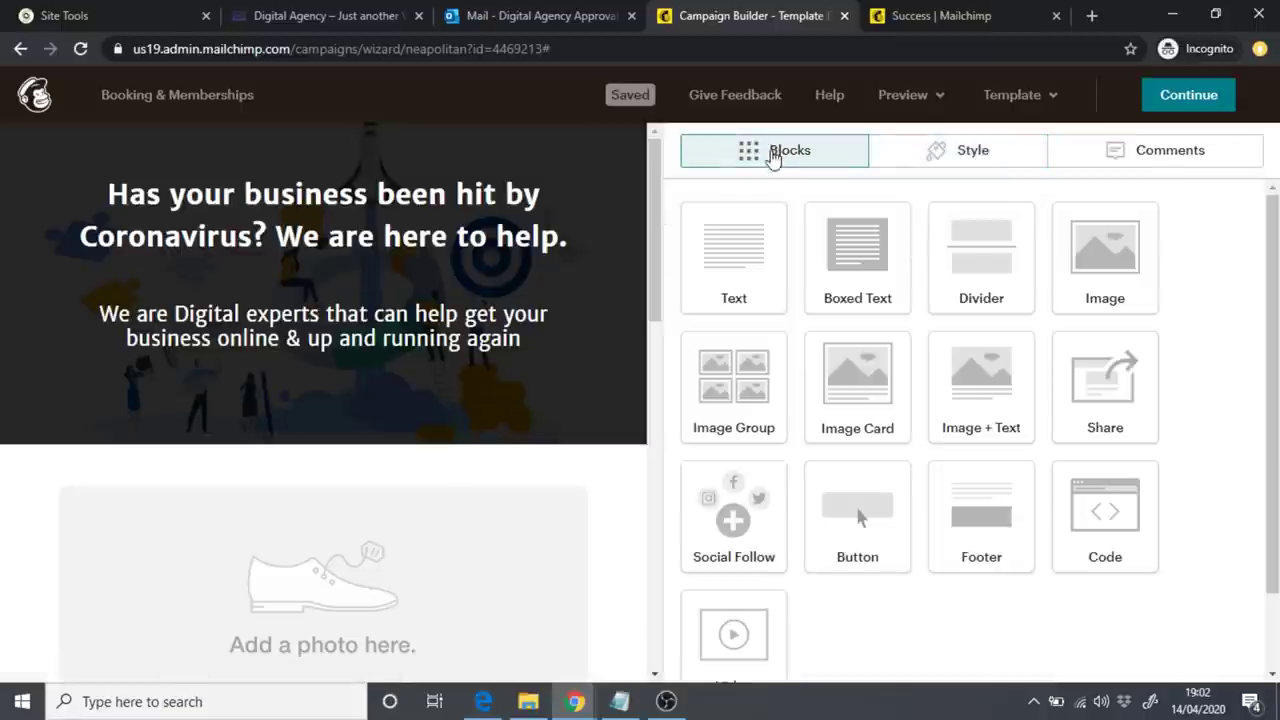
pyautogui.moveTo(645, 441); pyautogui.dragTo(291, 370)
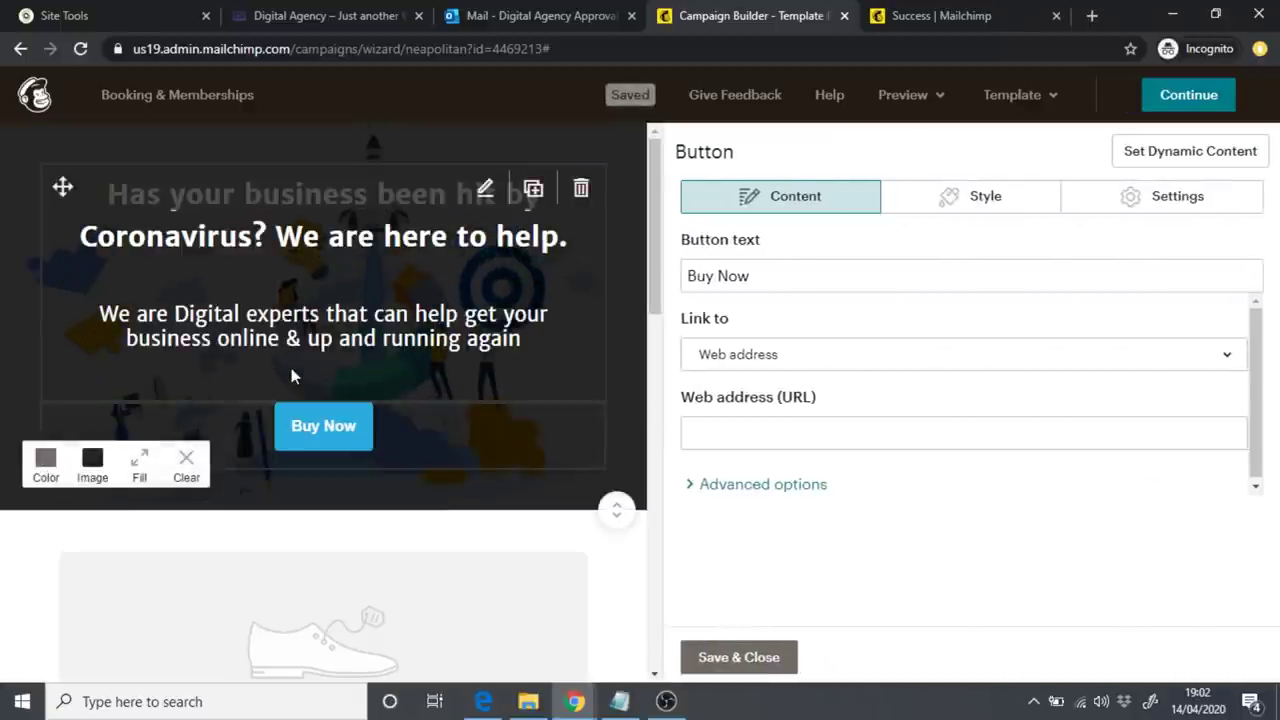
pyautogui.click(774, 281)
pyautogui.write('B')
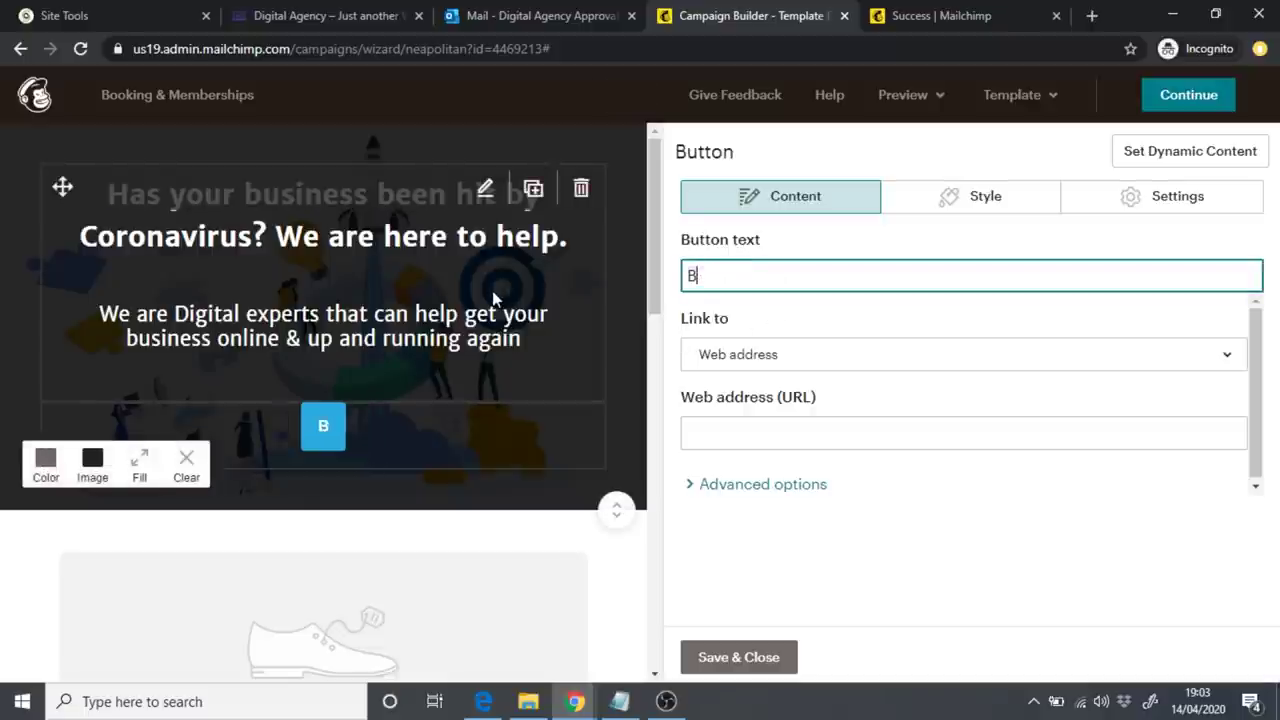
pyautogui.write('OOK YOUR ')
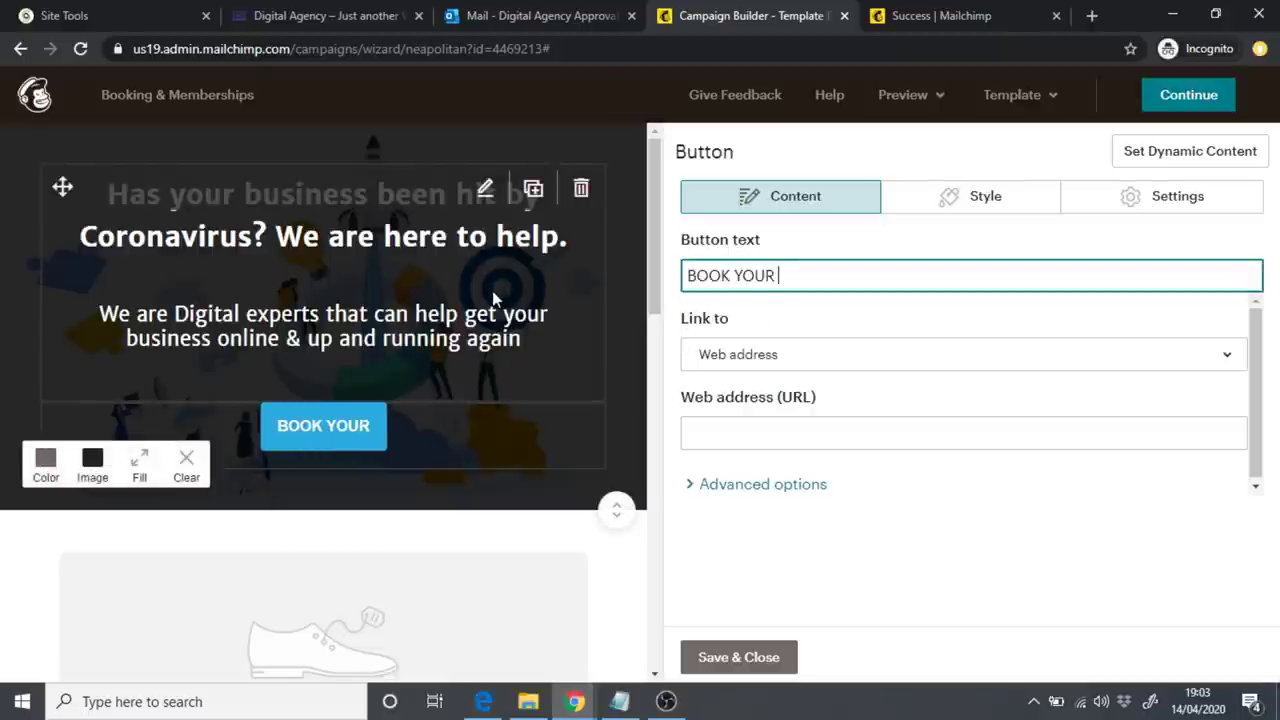
pyautogui.write('FREE CONSU')
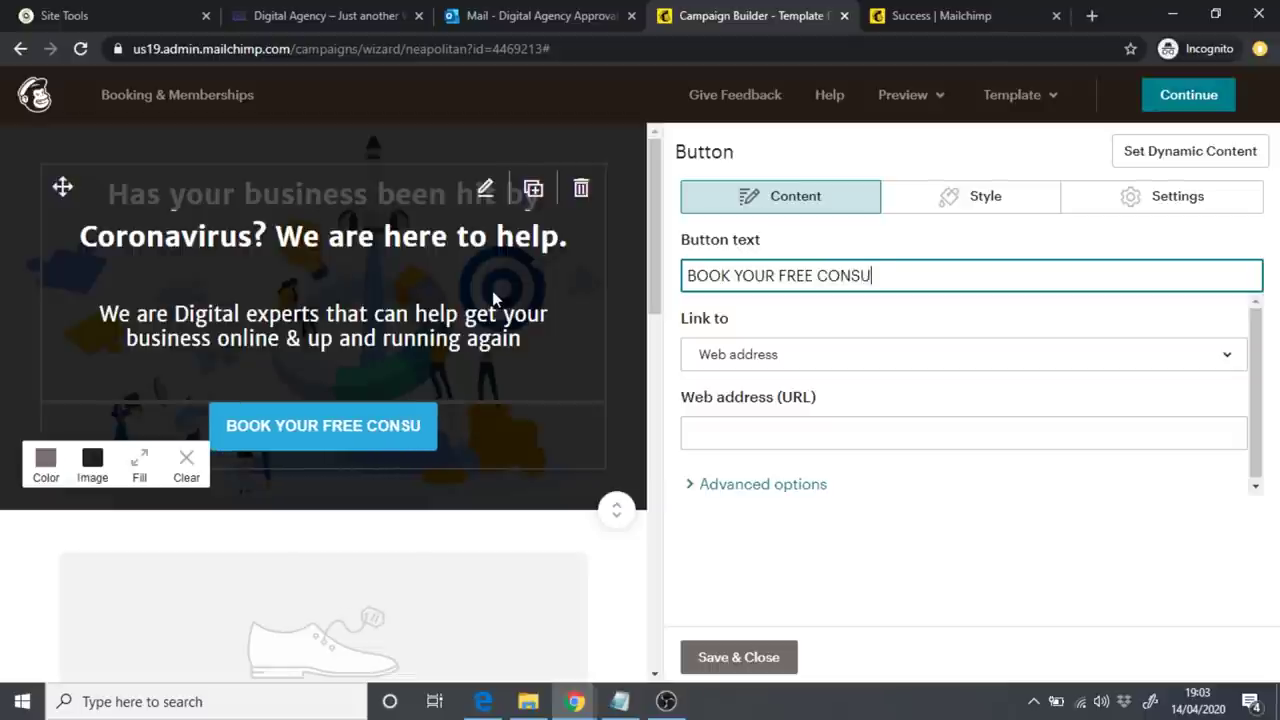
pyautogui.write('LTATION CALL')
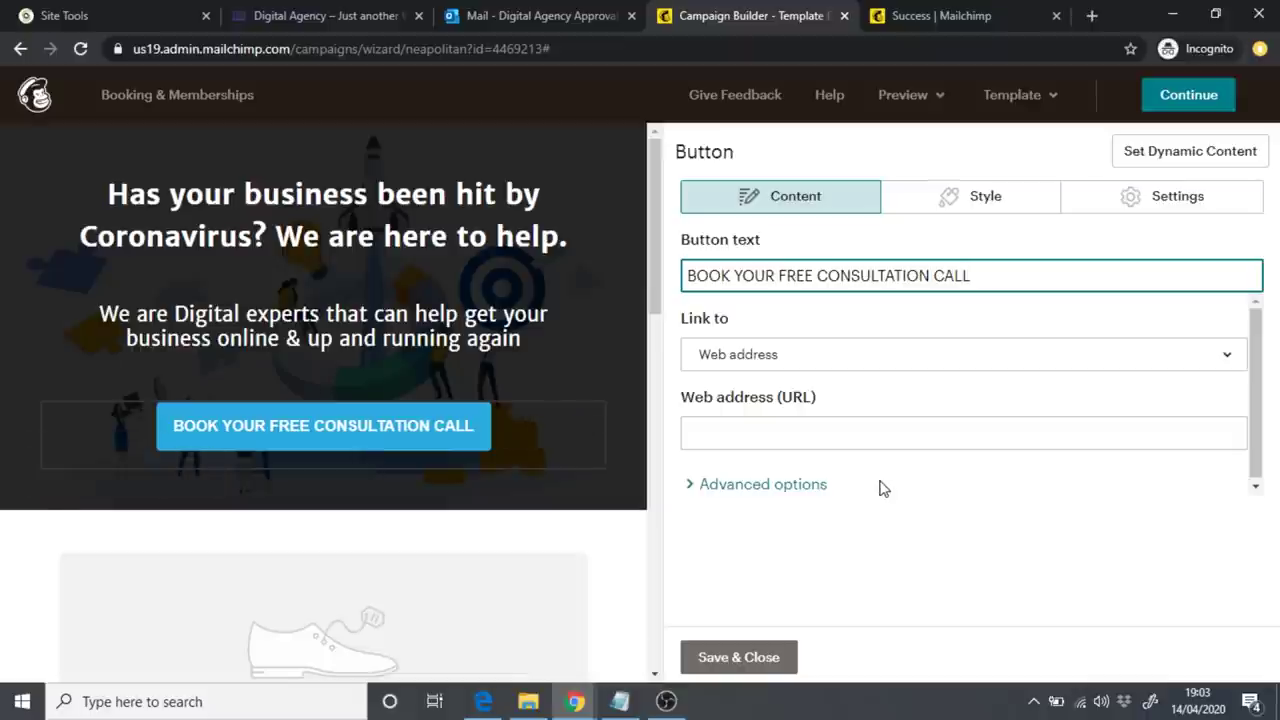
pyautogui.click(778, 364)
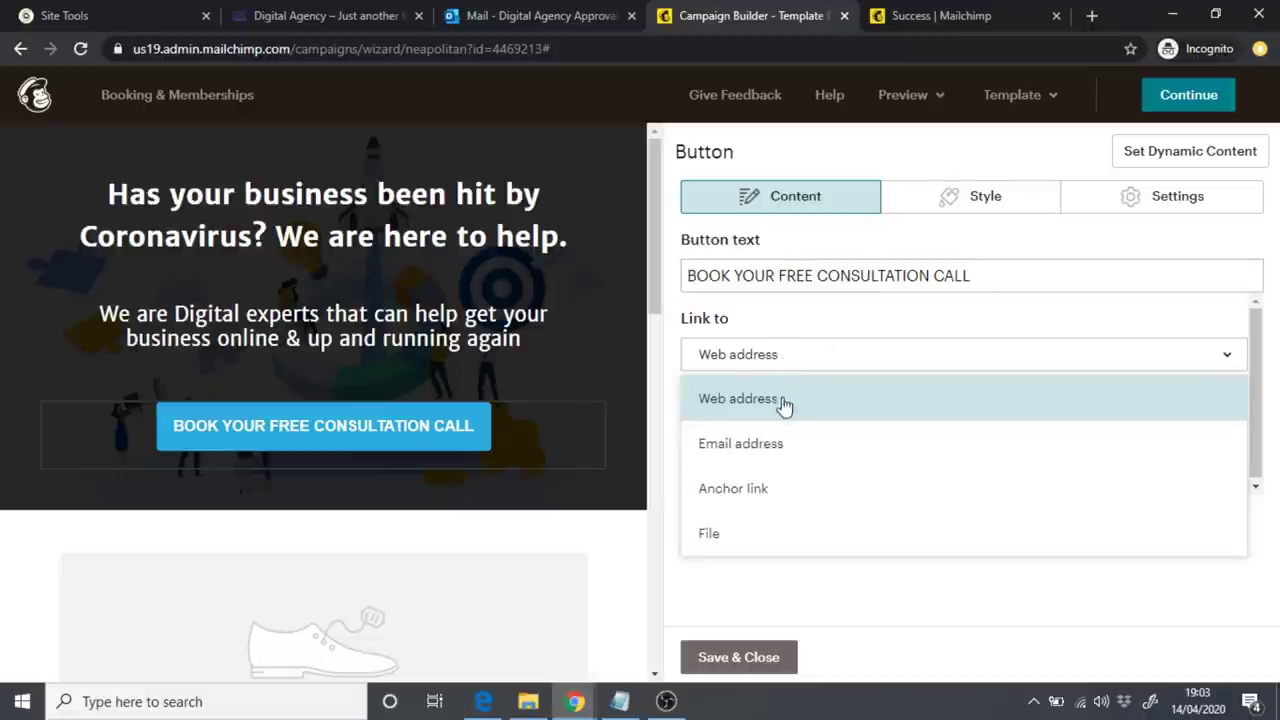
# - Set the button link type to Web address and copy the consultation-call page URL from satinlodge.com
pyautogui.click(771, 393)
pyautogui.click(323, 12)
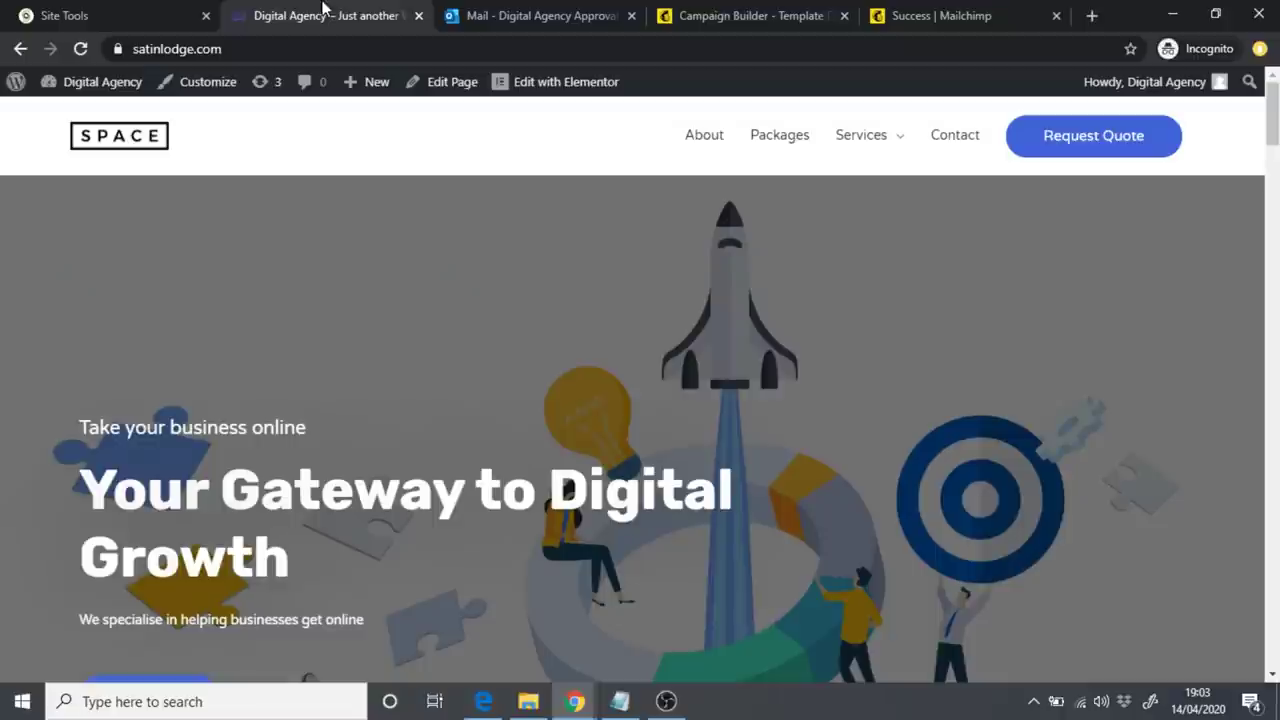
pyautogui.click(1063, 143)
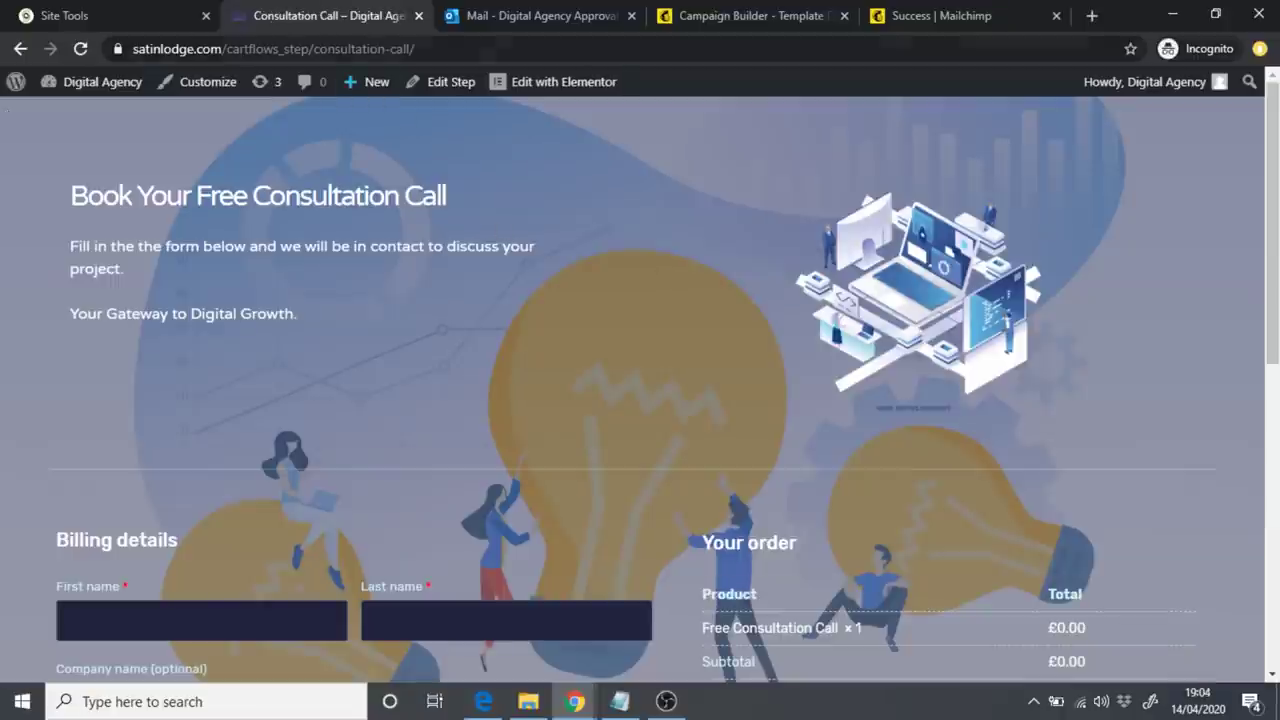
pyautogui.click(452, 50)
pyautogui.hotkey('ctrl', 'c')
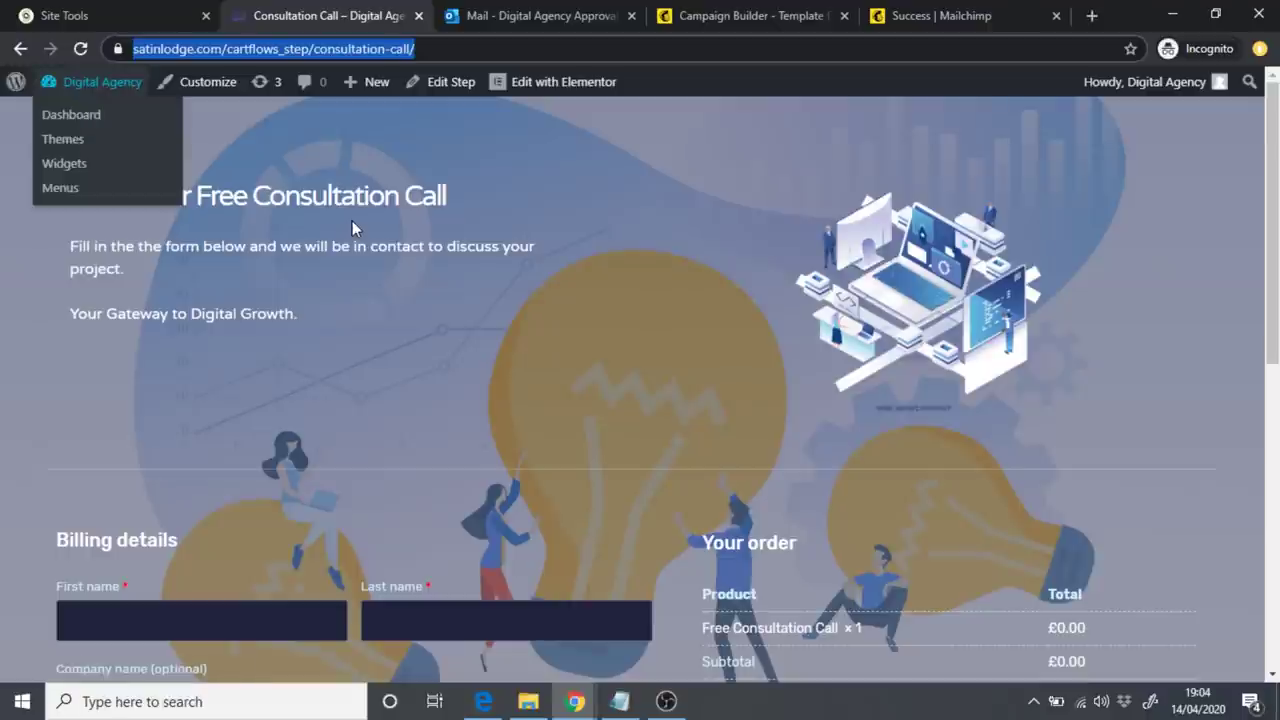
pyautogui.click(376, 232)
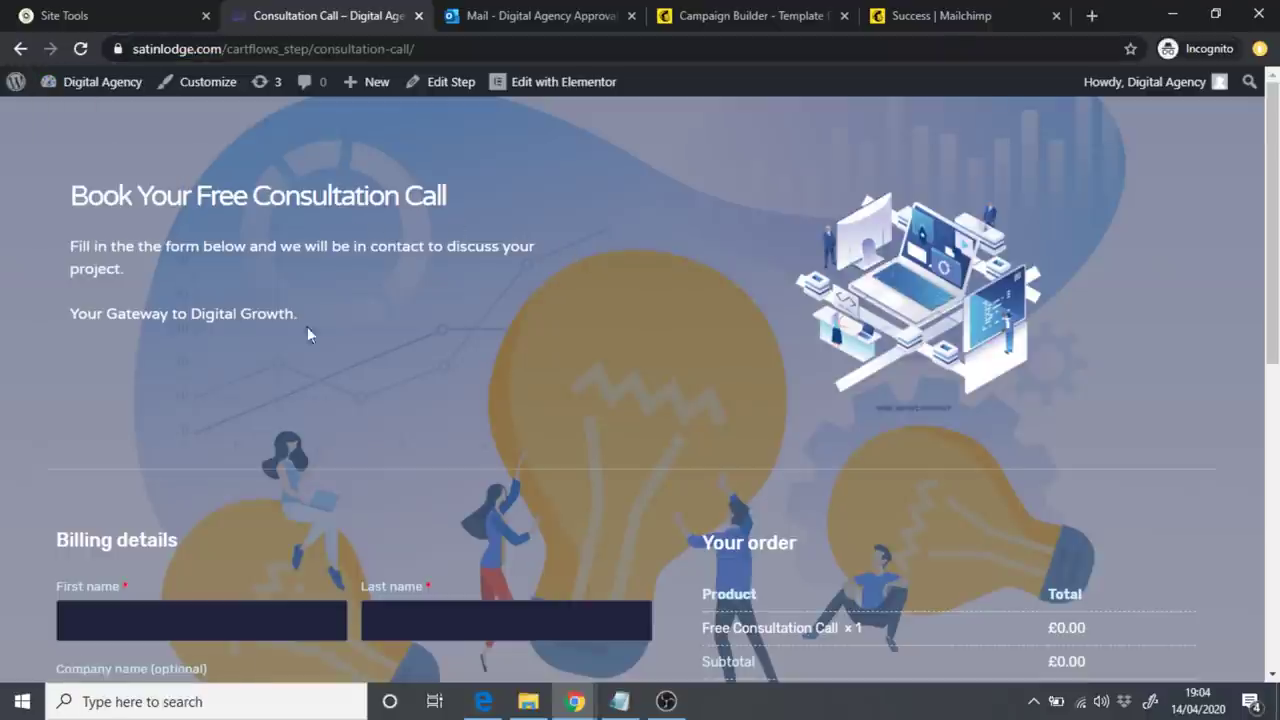
pyautogui.scroll(-6, 979, 449)
pyautogui.scroll(6, 979, 449)
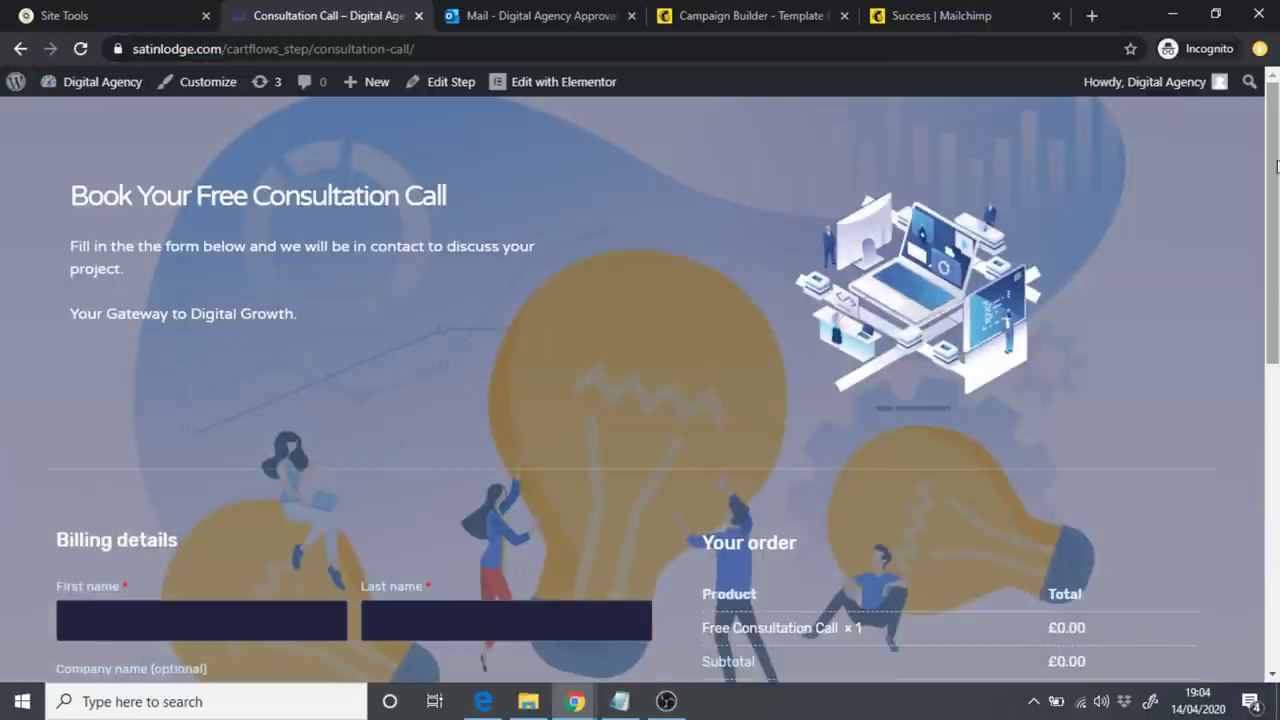
pyautogui.click(656, 12)
pyautogui.click(757, 437)
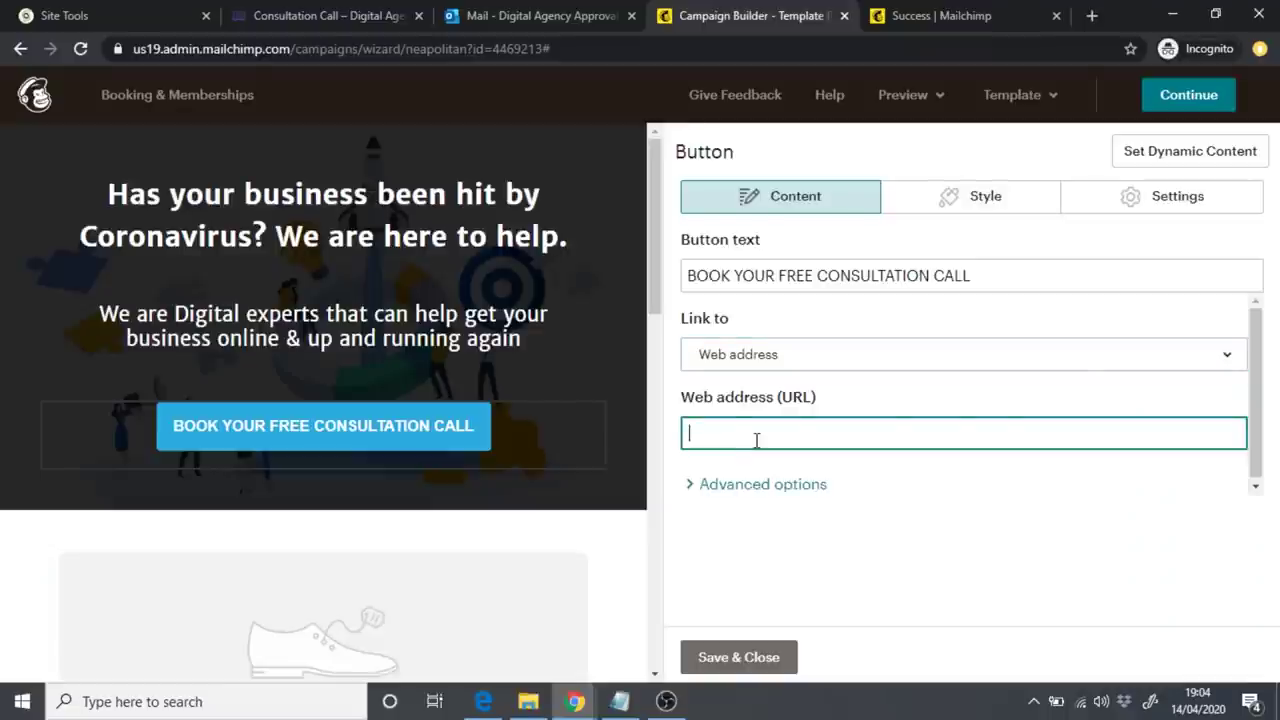
pyautogui.hotkey('ctrl', 'v')
pyautogui.click(900, 526)
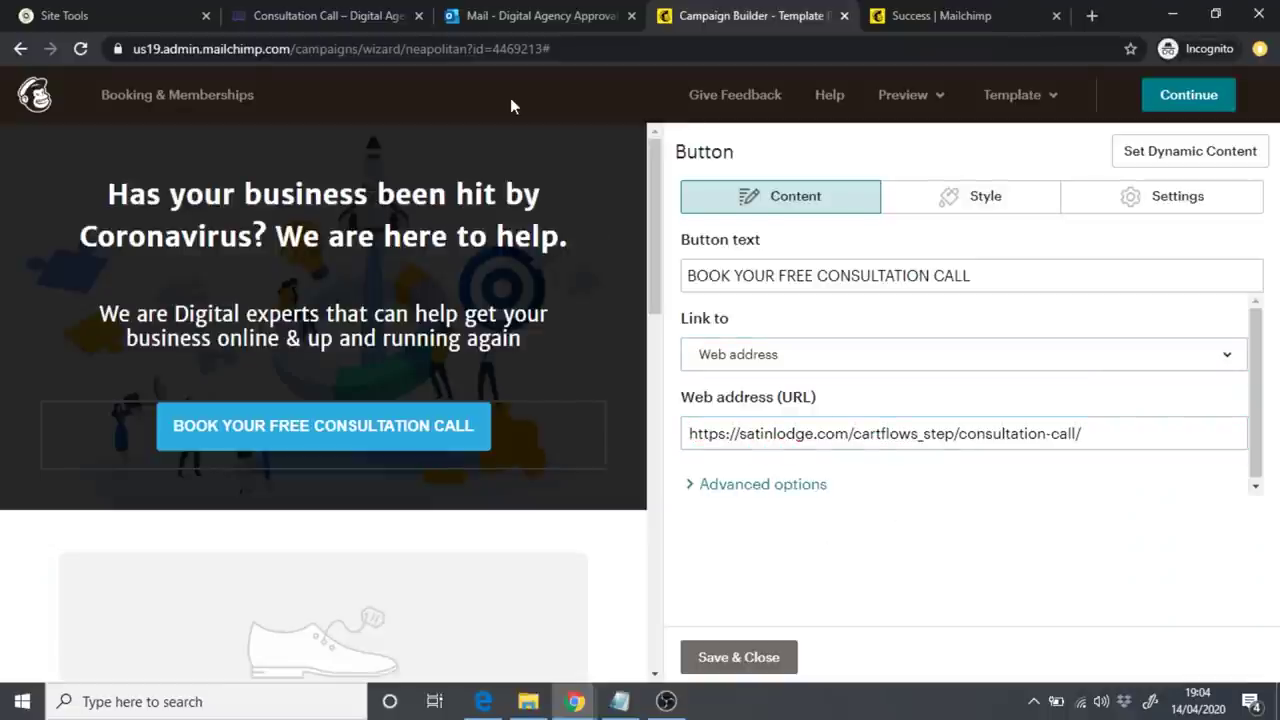
pyautogui.click(288, 10)
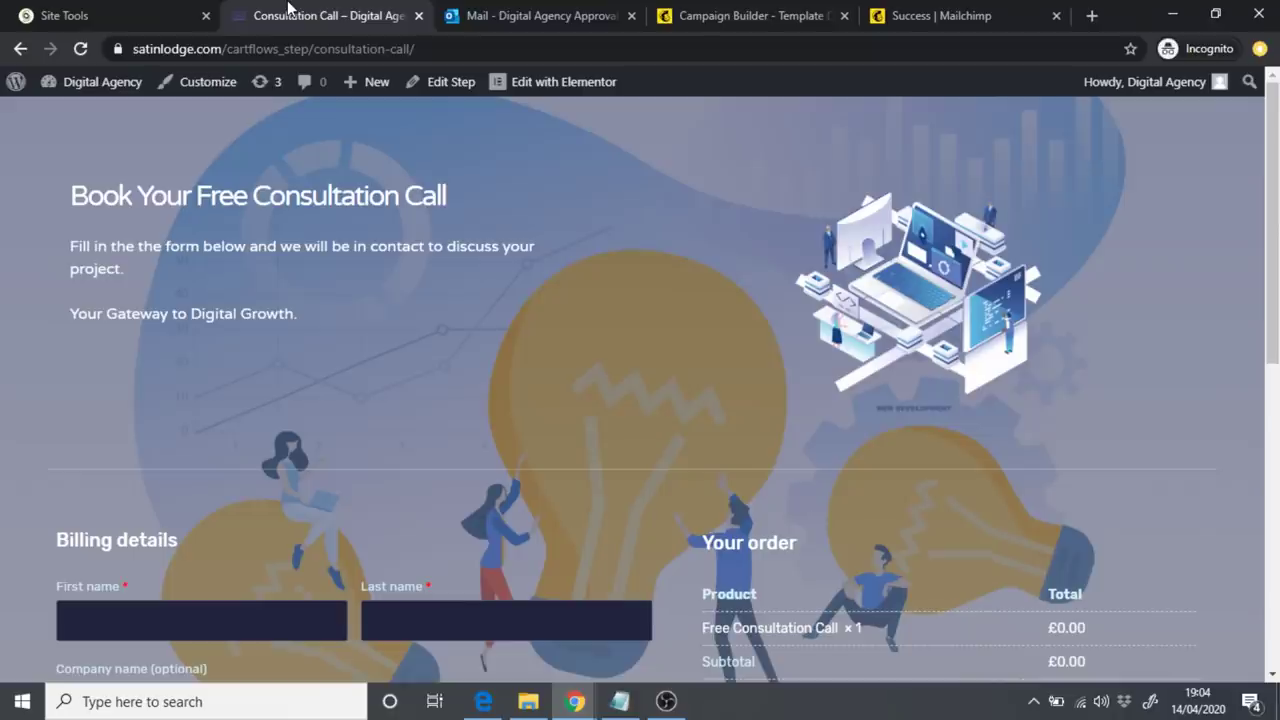
pyautogui.click(20, 48)
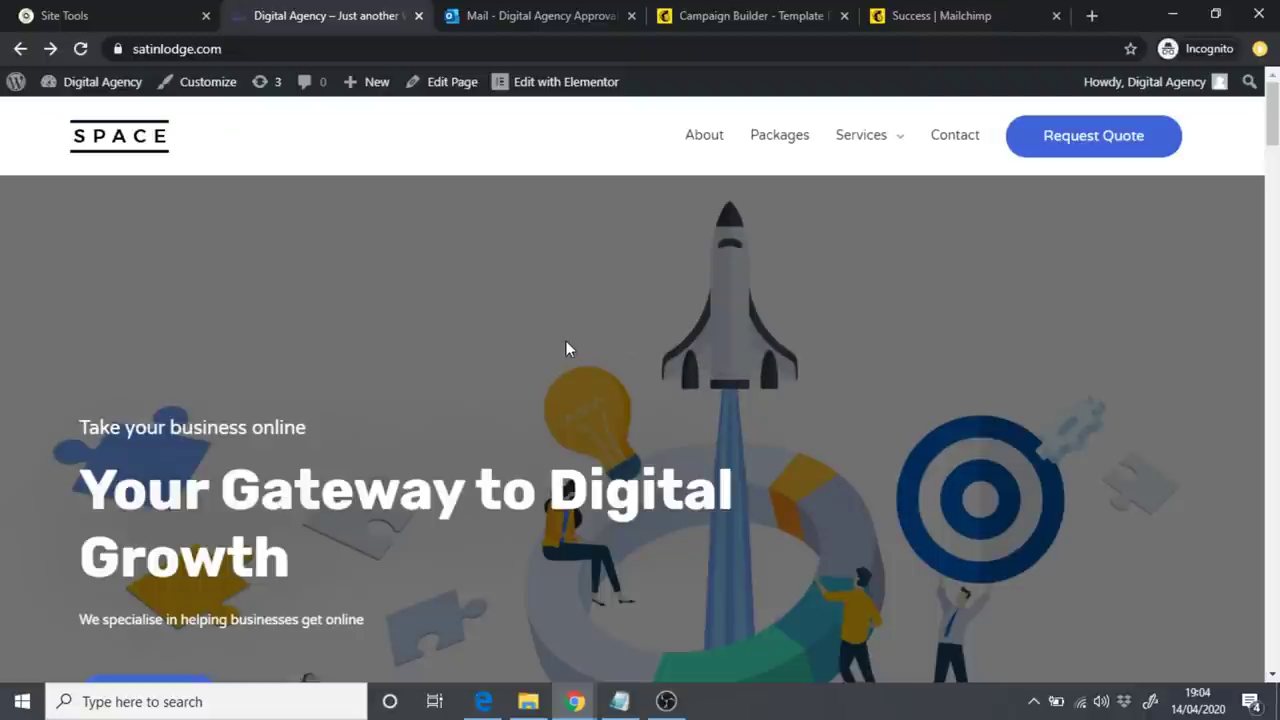
pyautogui.click(745, 15)
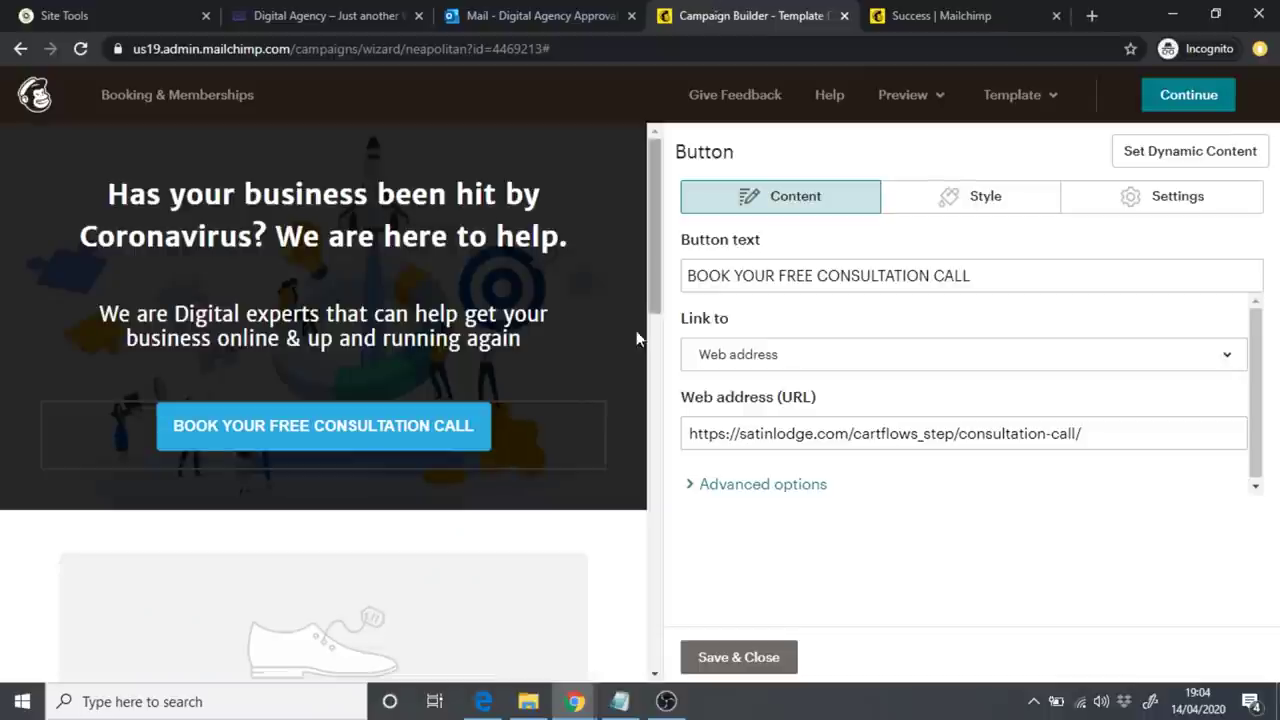
pyautogui.click(970, 208)
# - Set the consultation button's background to the website's blue, #3350ac
pyautogui.scroll(-1, 765, 560)
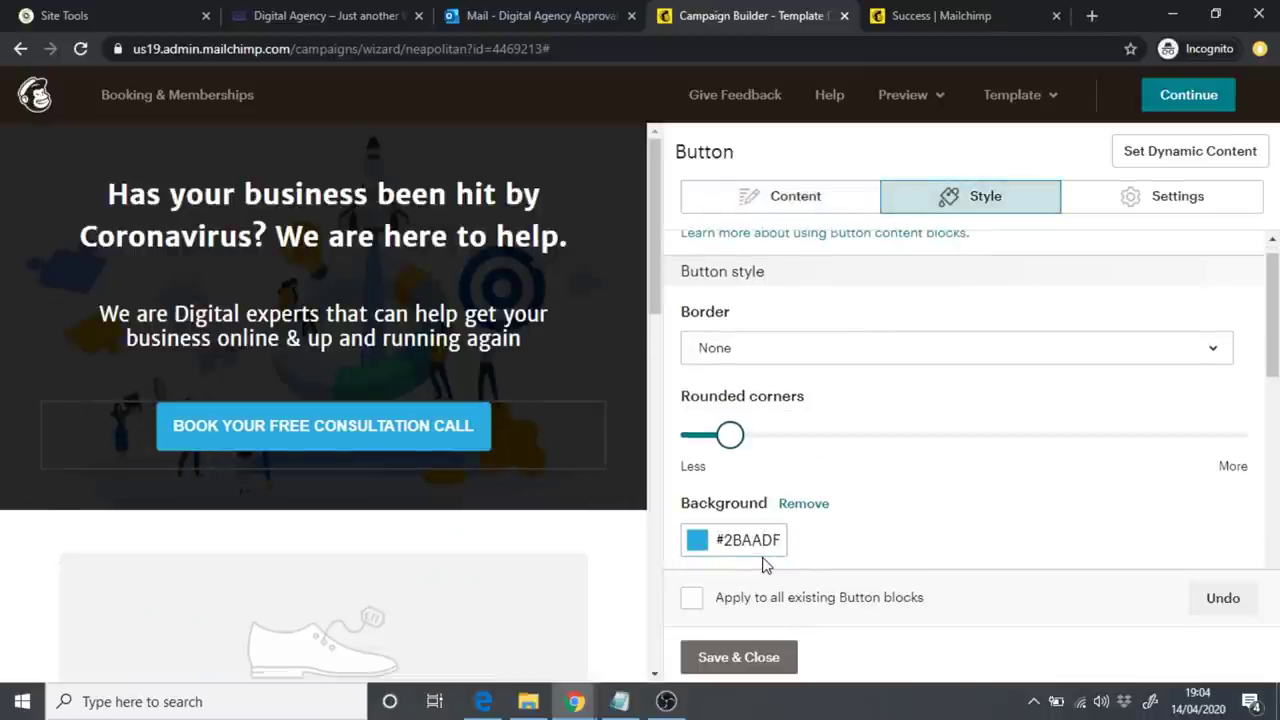
pyautogui.click(755, 542)
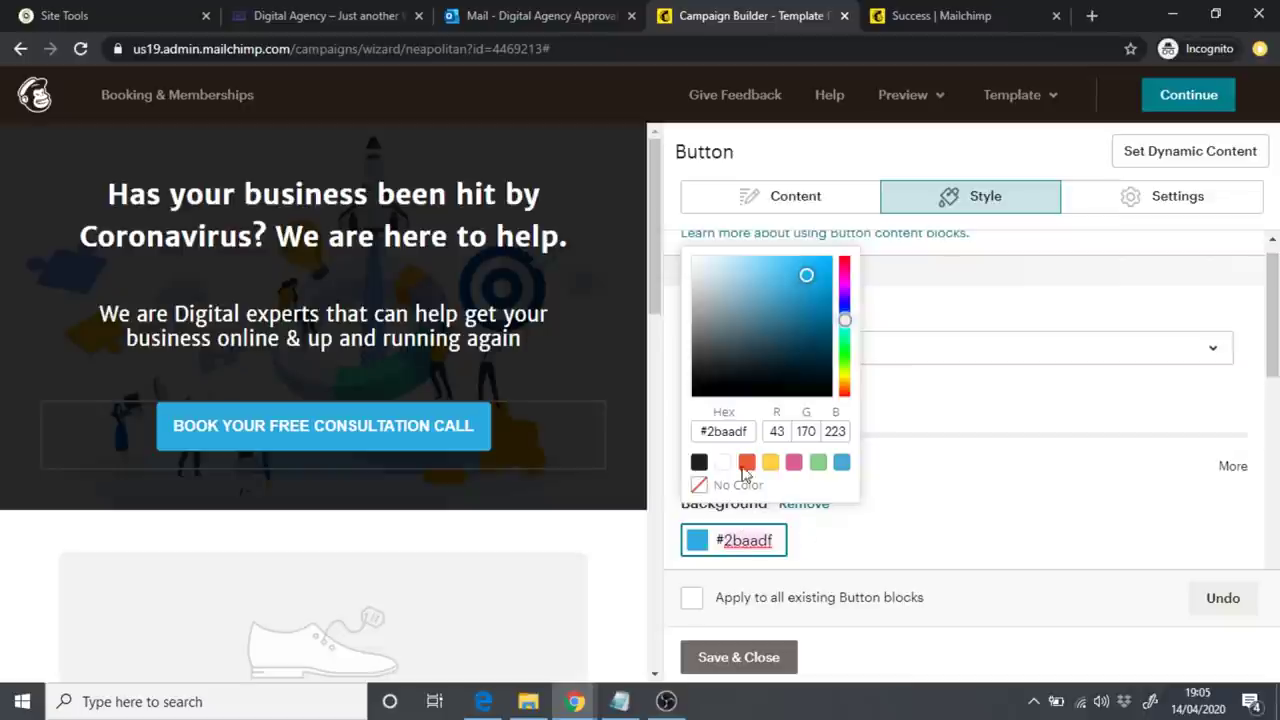
pyautogui.click(729, 431)
pyautogui.write('#3350ad')
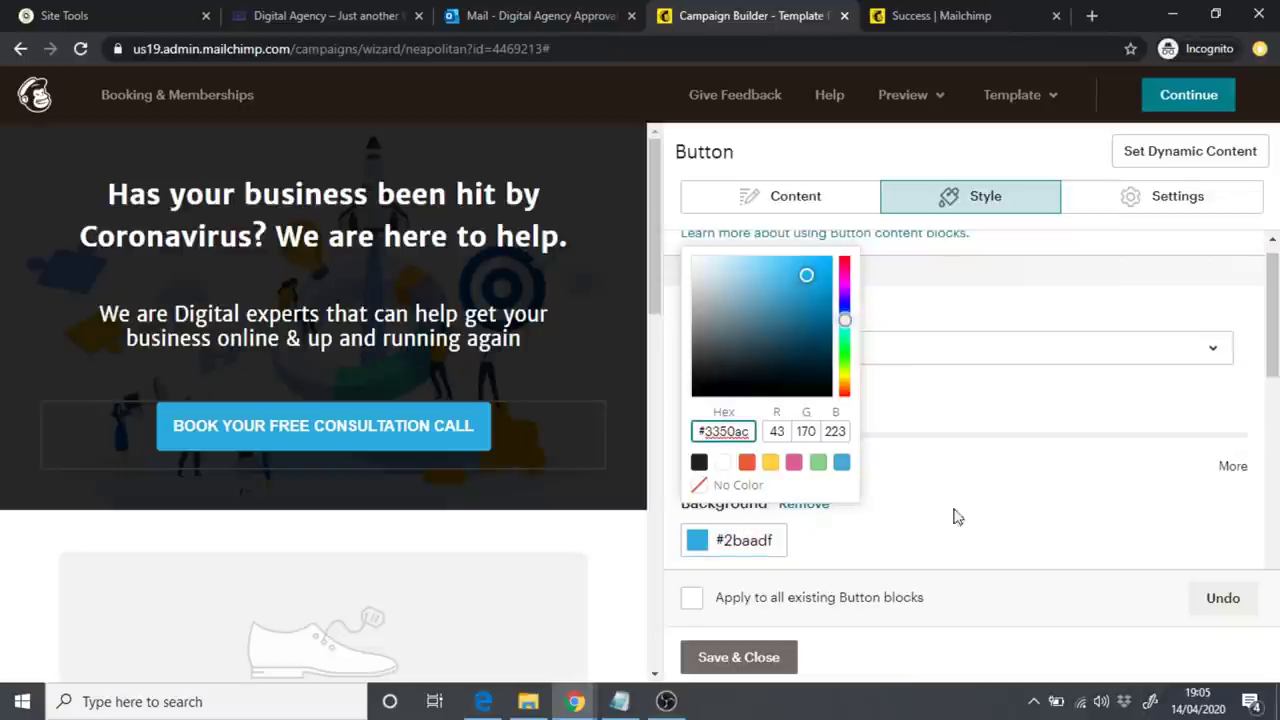
pyautogui.click(974, 514)
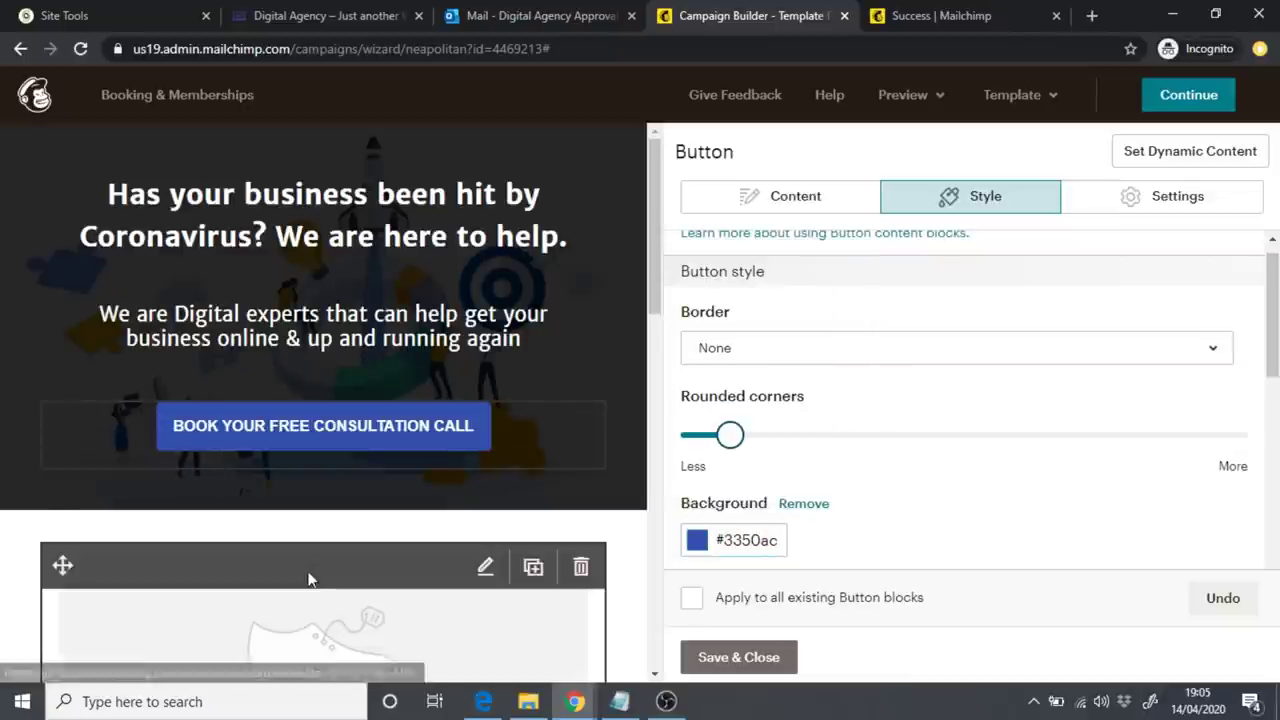
pyautogui.click(325, 15)
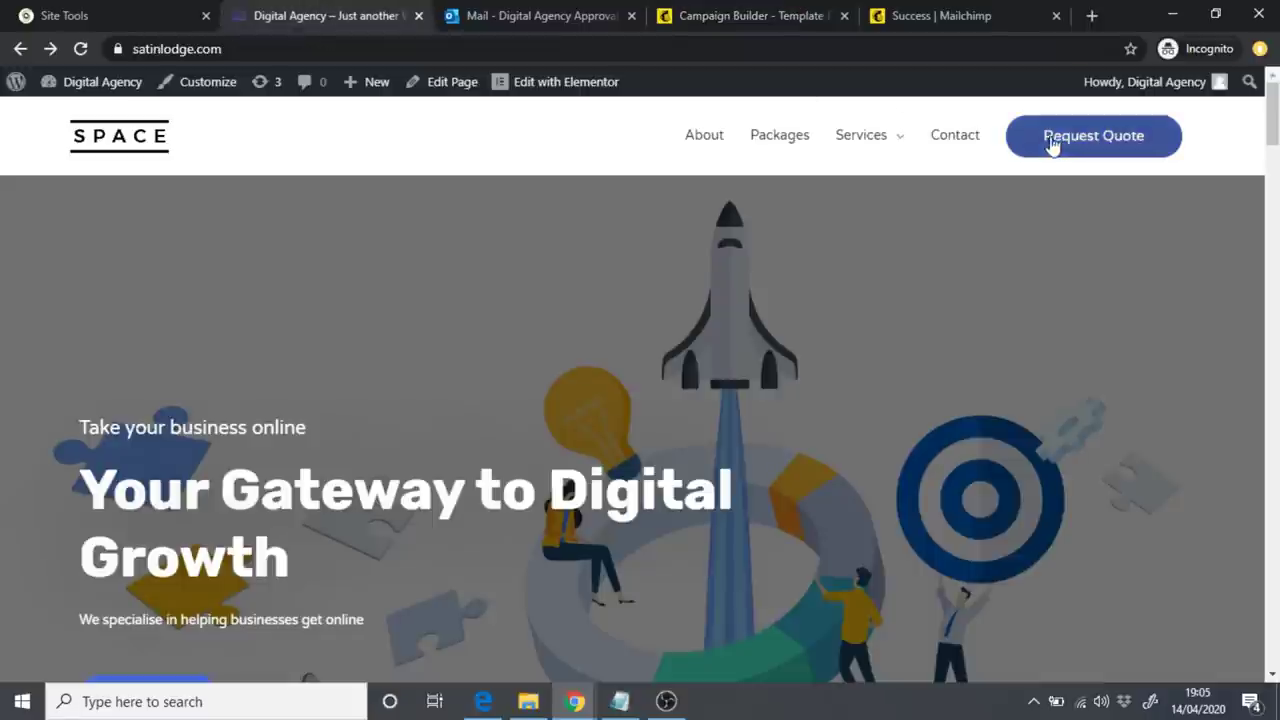
pyautogui.click(697, 12)
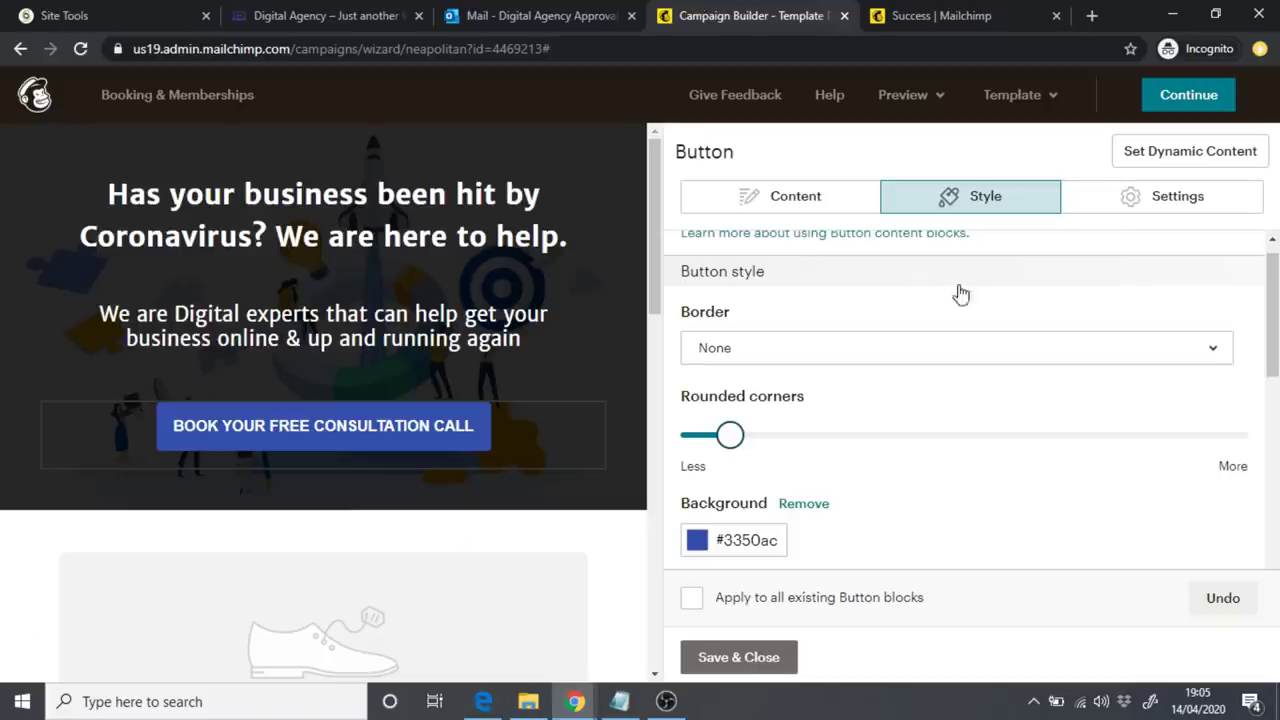
# - Round the button's corners fully into a pill shape, matching the website's Request Quote button
pyautogui.moveTo(730, 436); pyautogui.dragTo(1218, 422)
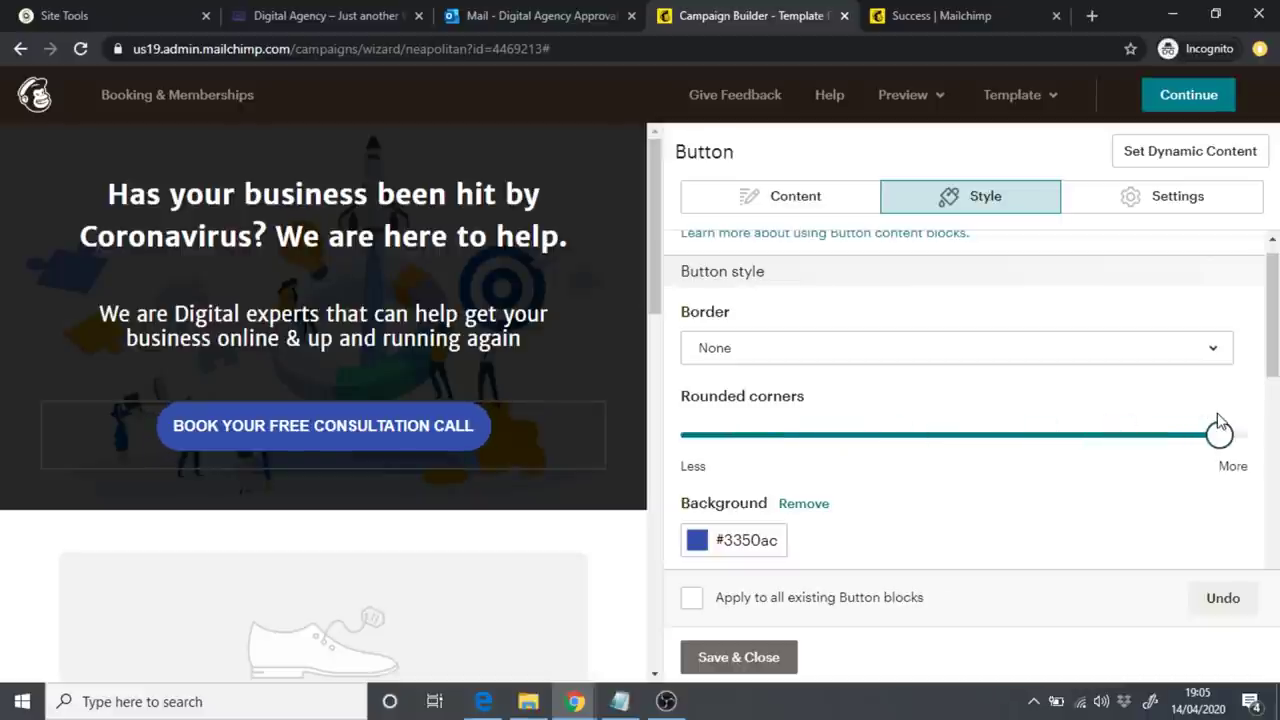
pyautogui.click(265, 12)
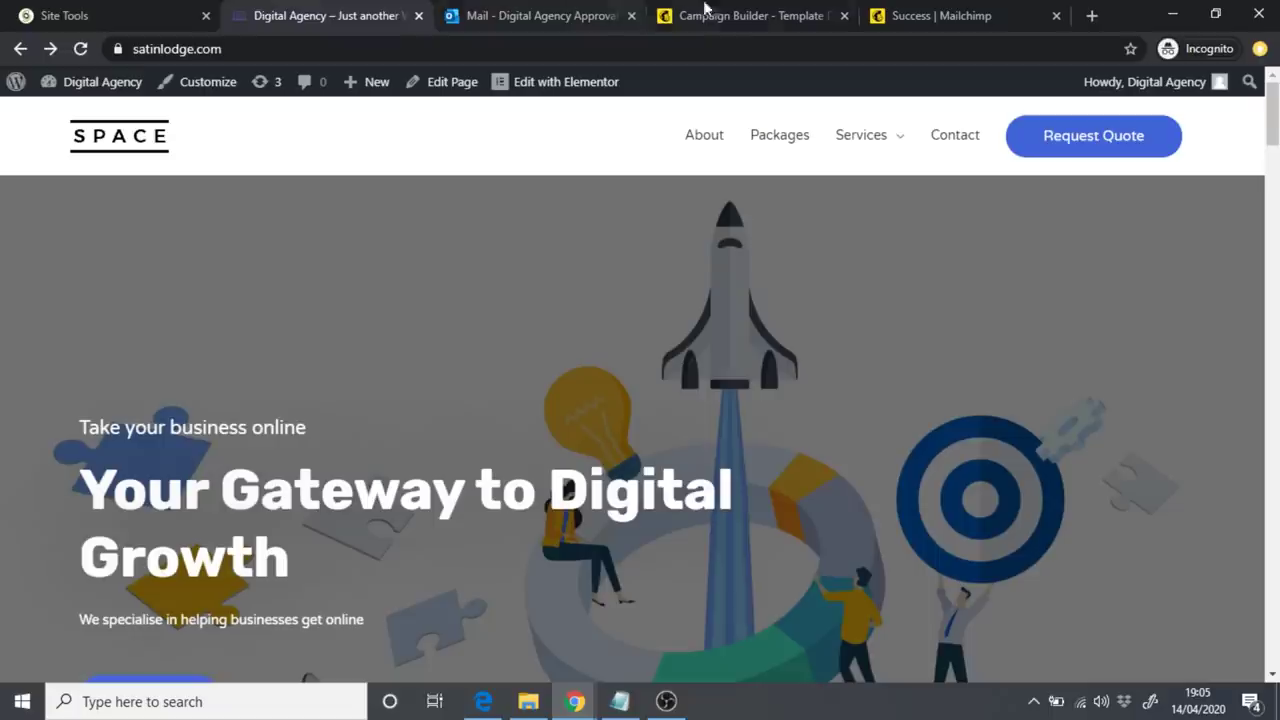
pyautogui.click(720, 14)
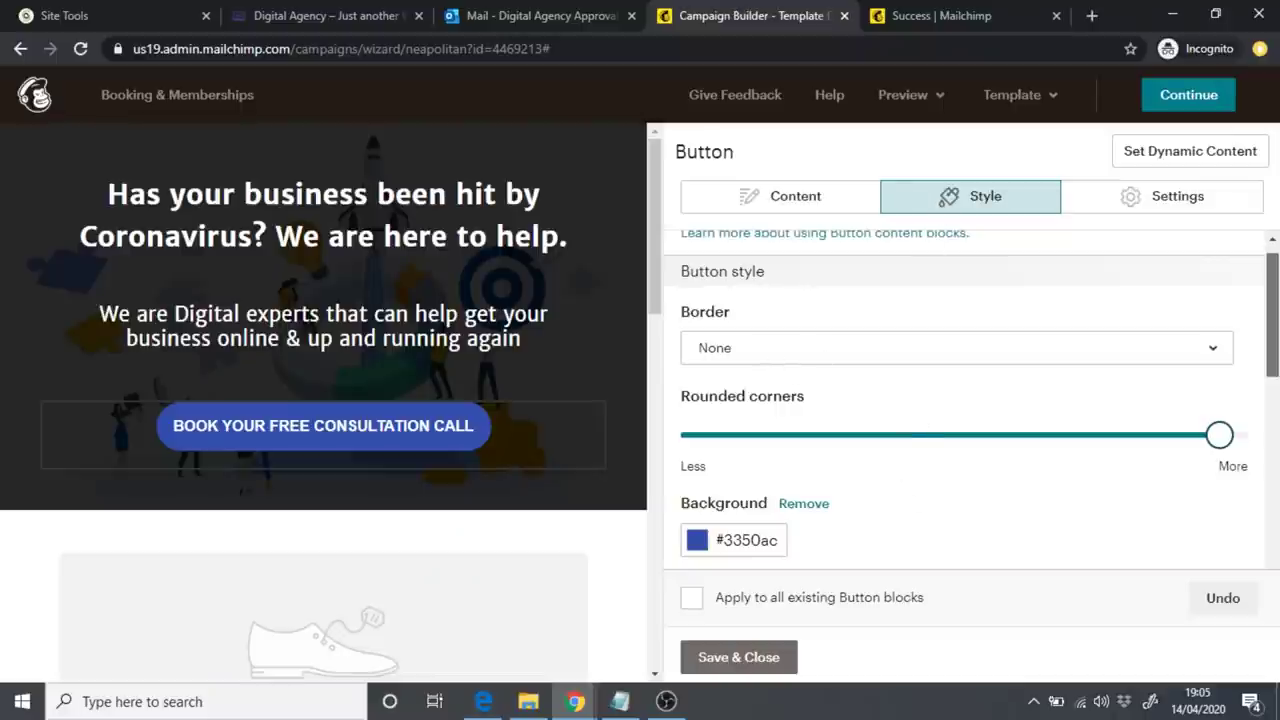
pyautogui.scroll(-3, 1273, 315)
pyautogui.scroll(-3, 1200, 410)
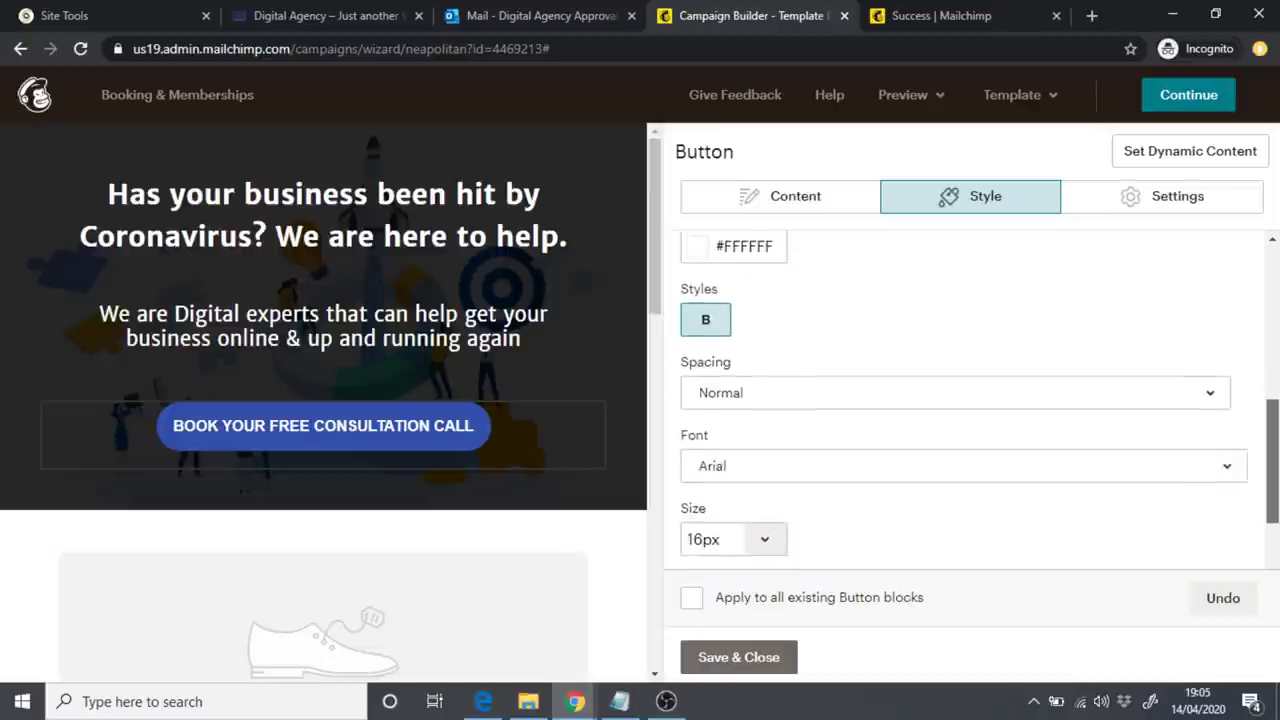
# - Set the consultation button's text font to Merriweather Sans
pyautogui.click(1190, 429)
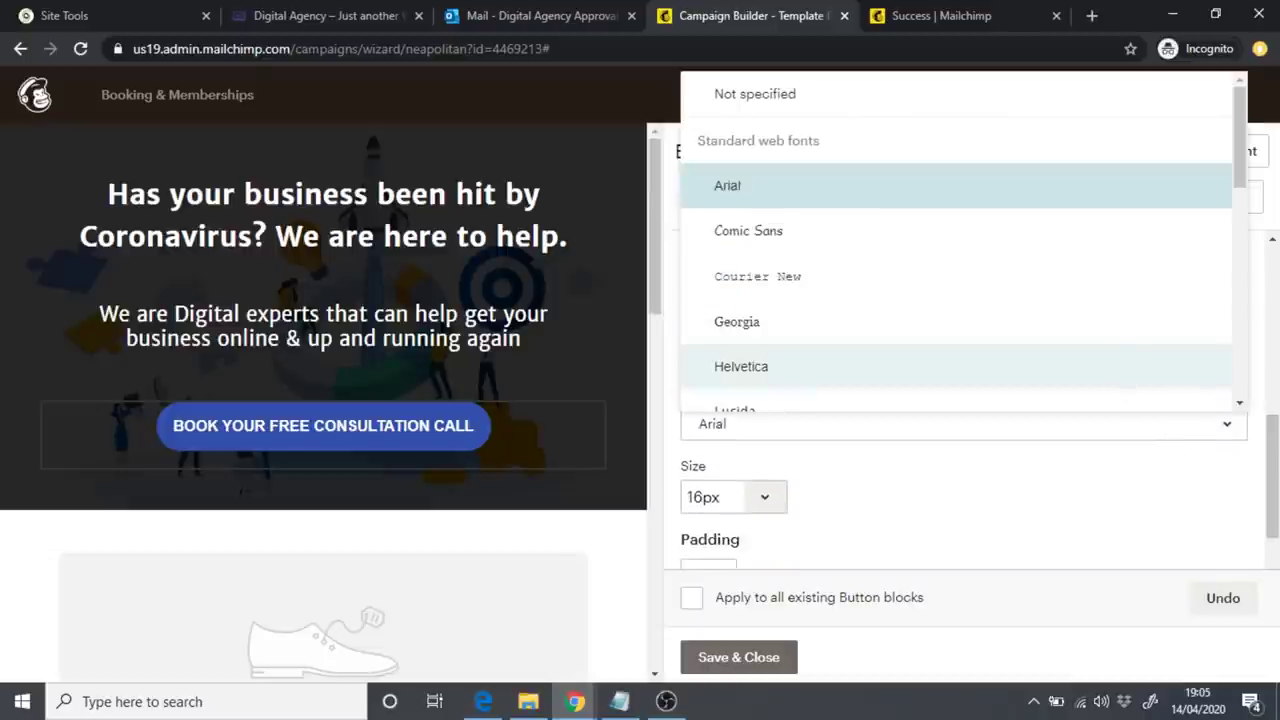
pyautogui.moveTo(1234, 166); pyautogui.dragTo(1232, 390)
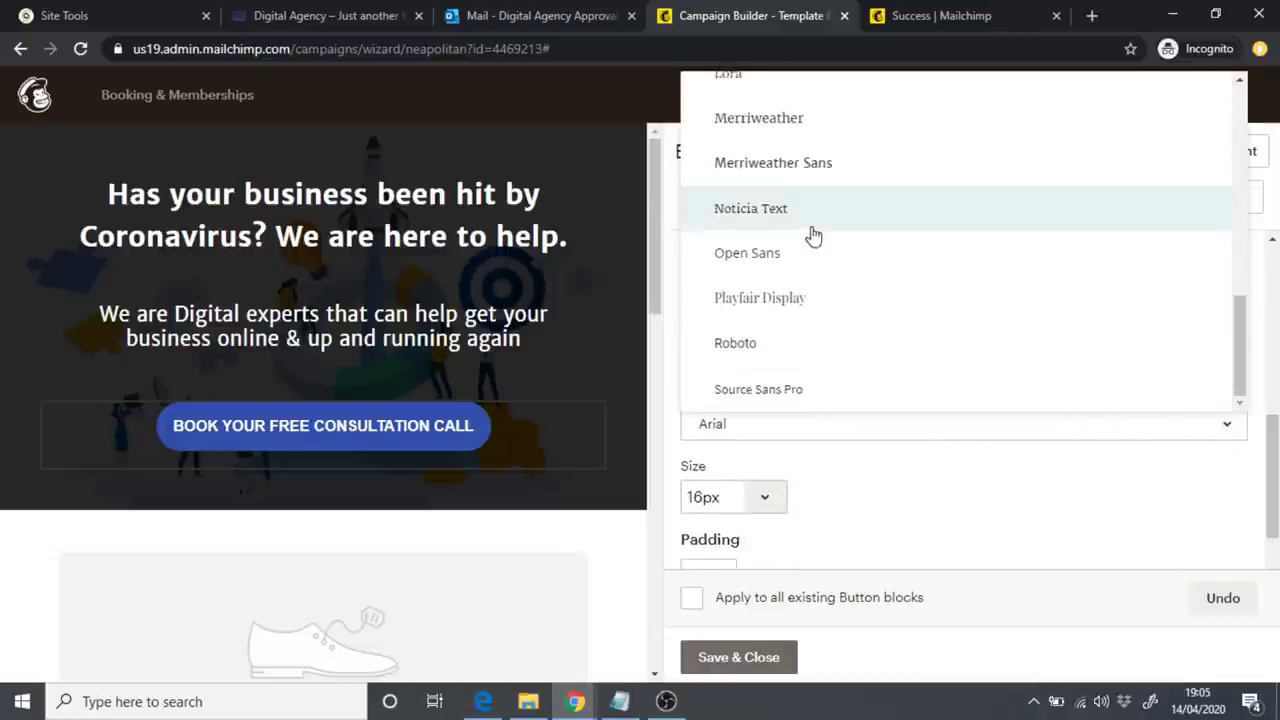
pyautogui.click(766, 171)
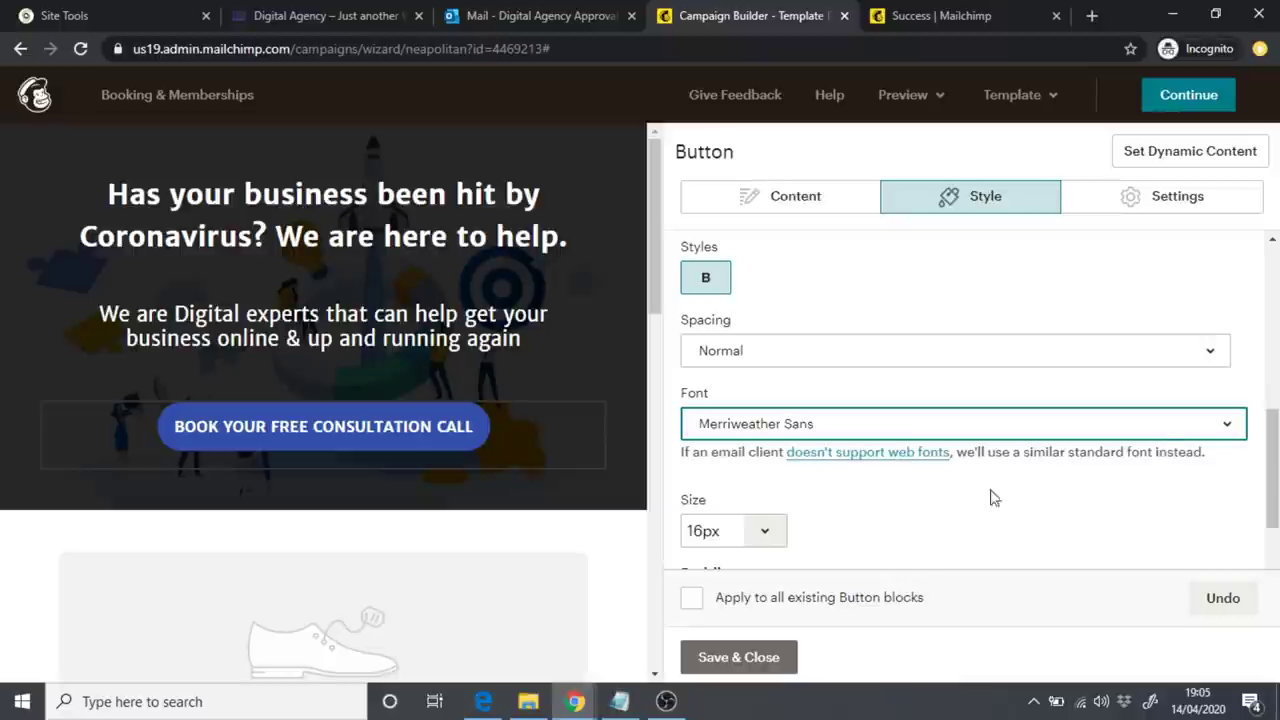
pyautogui.scroll(-2, 970, 400)
pyautogui.scroll(6, 970, 400)
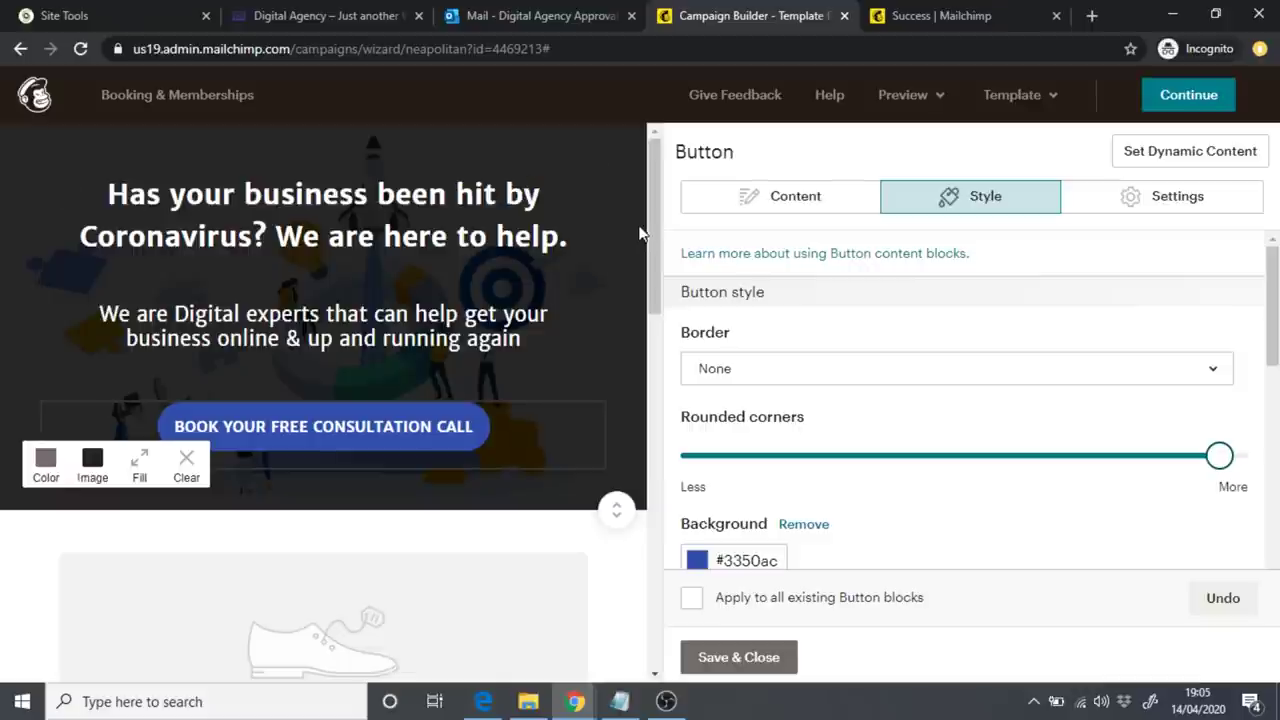
# - Save and close the button edits, then switch to the WordPress admin dashboard
pyautogui.scroll(-1, 655, 308)
pyautogui.moveTo(655, 308); pyautogui.dragTo(654, 246)
pyautogui.scroll(-2, 605, 318)
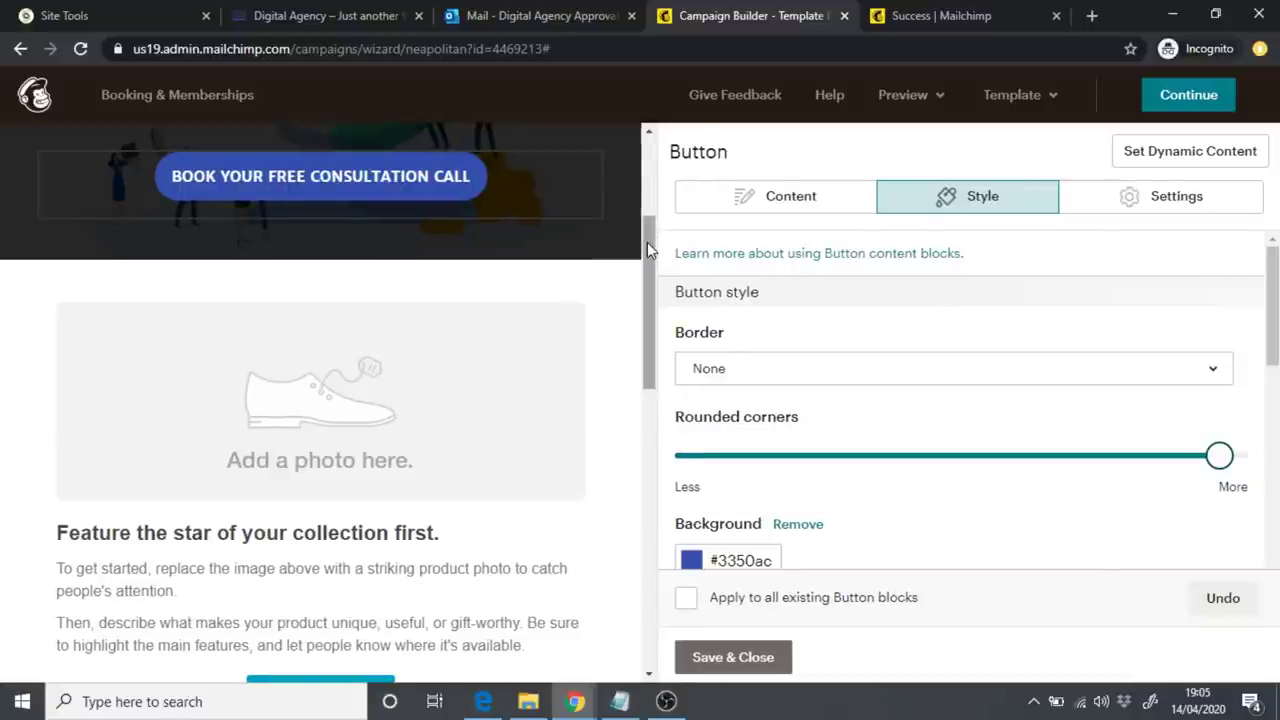
pyautogui.scroll(-2, 652, 300)
pyautogui.moveTo(652, 300); pyautogui.dragTo(645, 133)
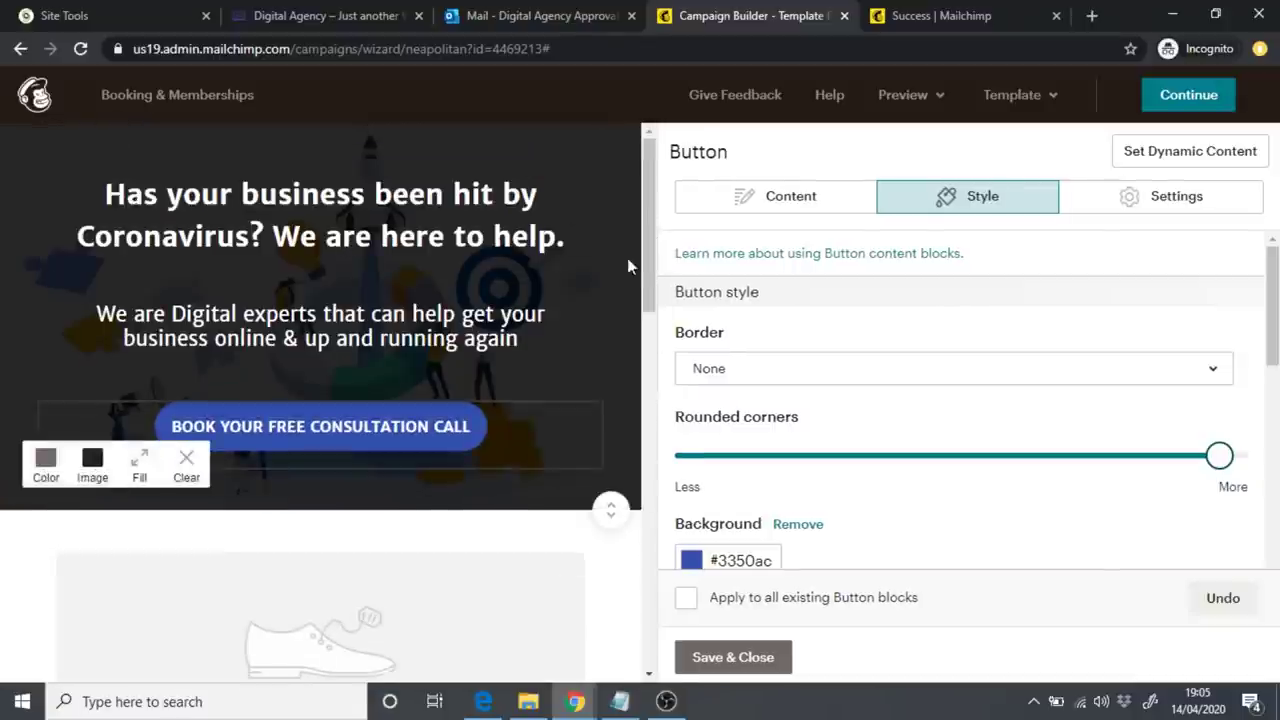
pyautogui.moveTo(645, 245); pyautogui.dragTo(661, 360)
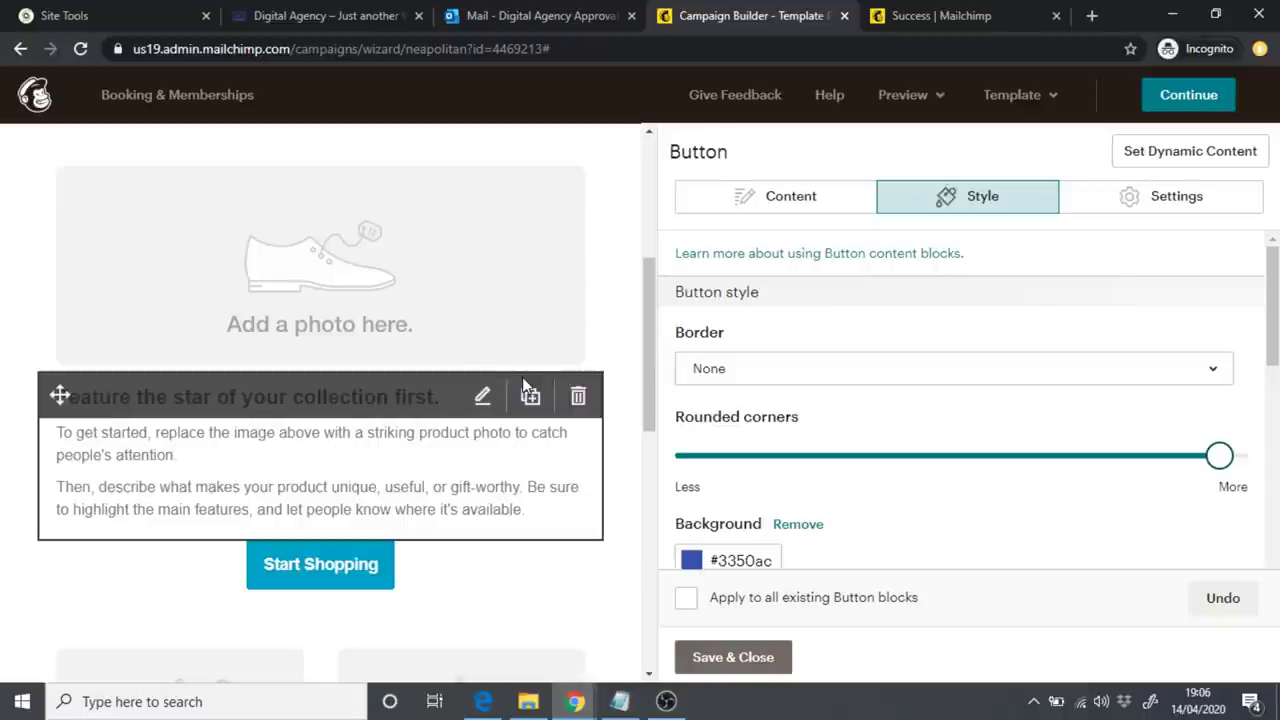
pyautogui.click(522, 377)
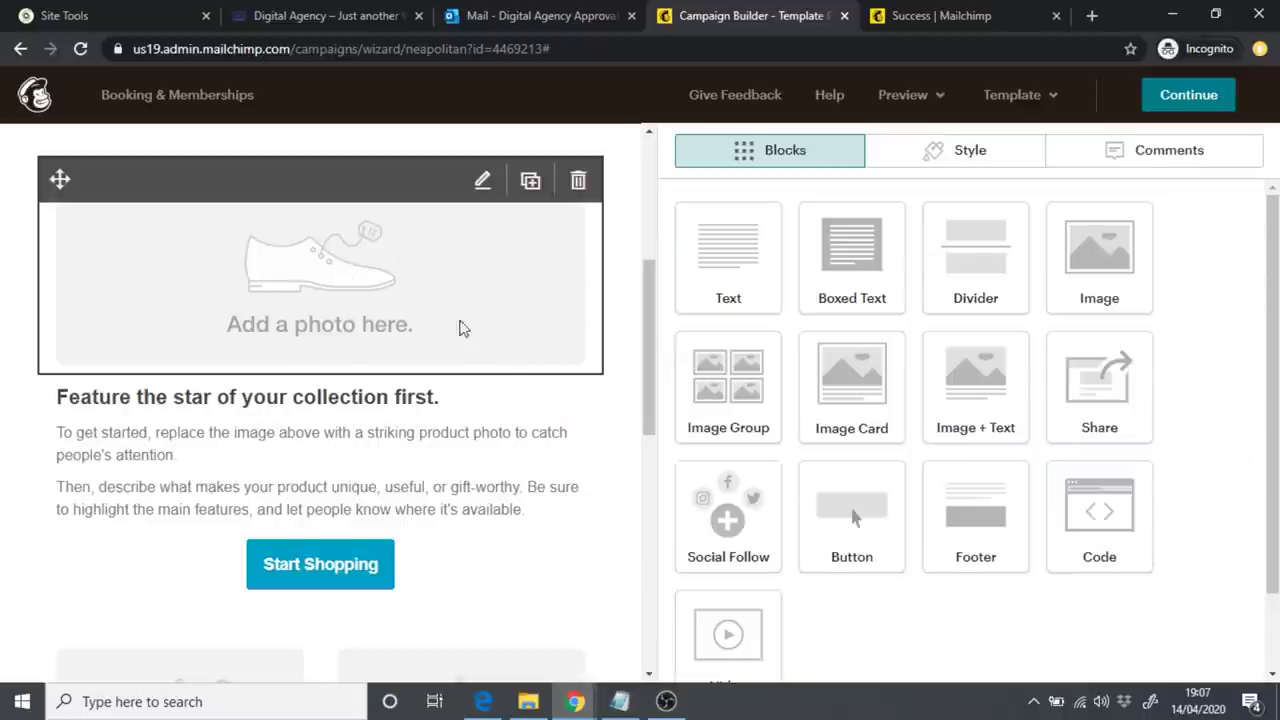
pyautogui.click(300, 14)
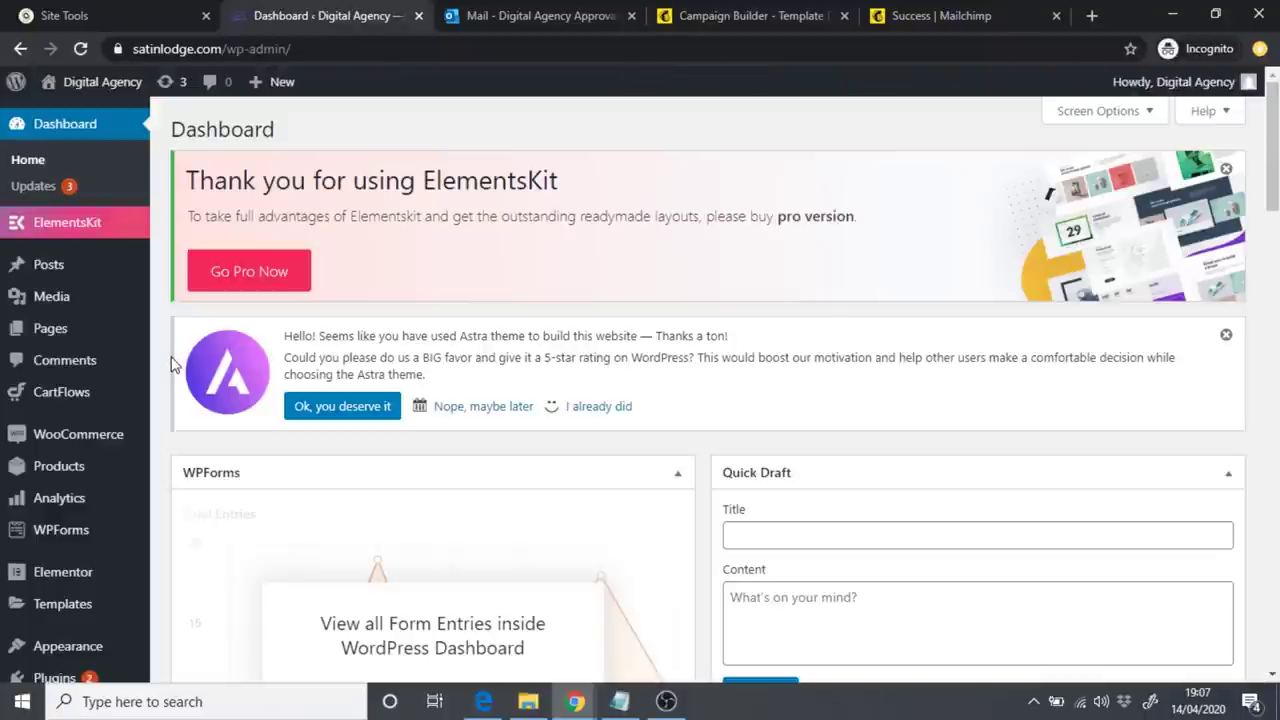
# - Open the Booking-Site-Laptop.png details in the WordPress media library
pyautogui.moveTo(73, 315)
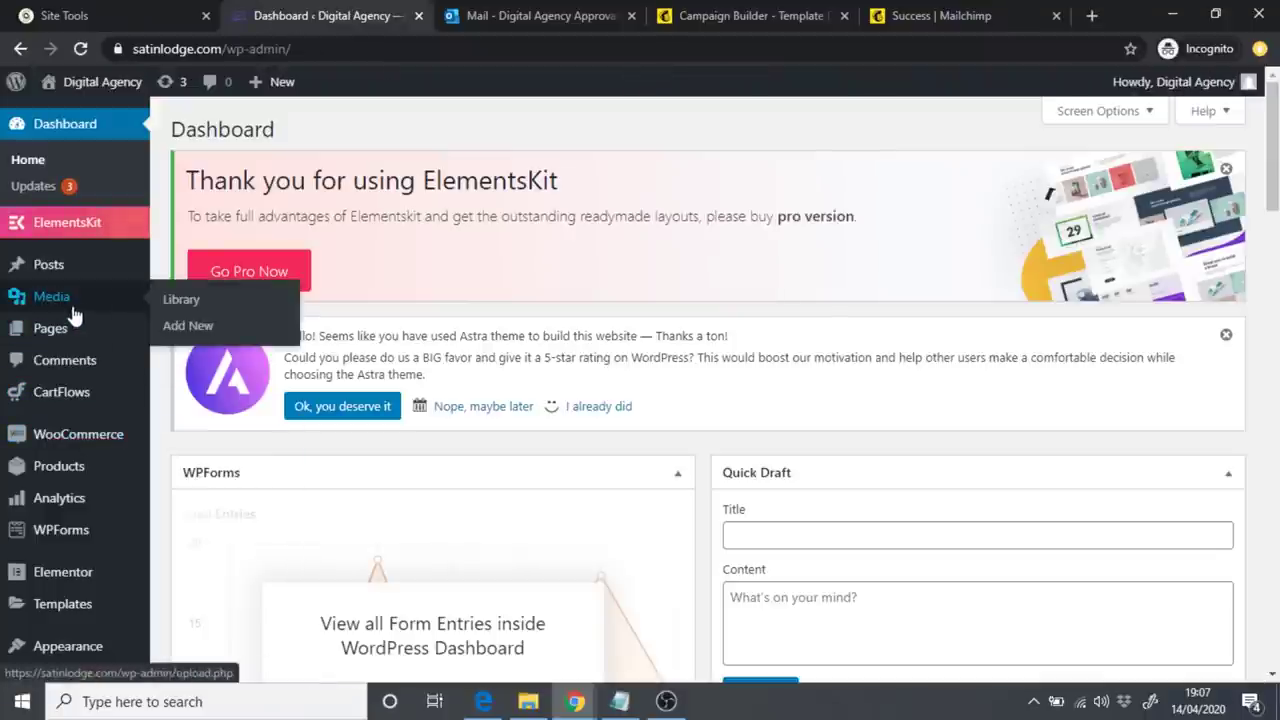
pyautogui.click(166, 305)
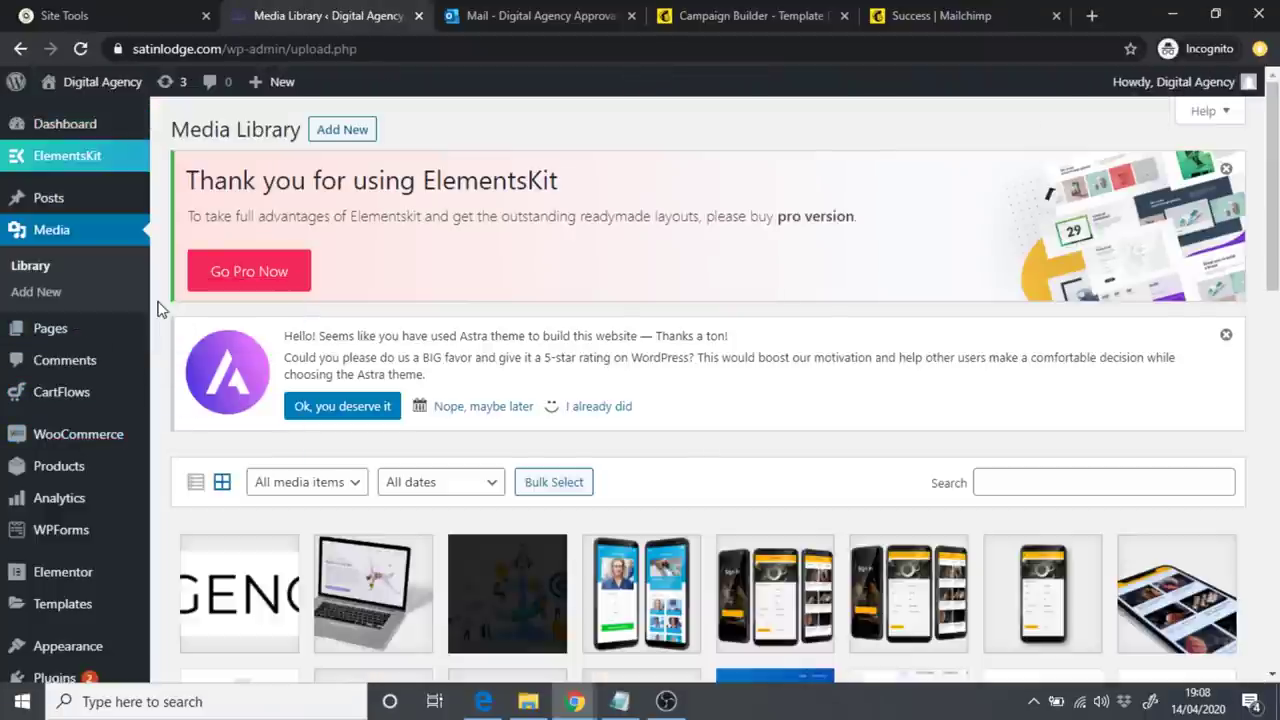
pyautogui.scroll(-5, 157, 310)
pyautogui.scroll(-1, 157, 310)
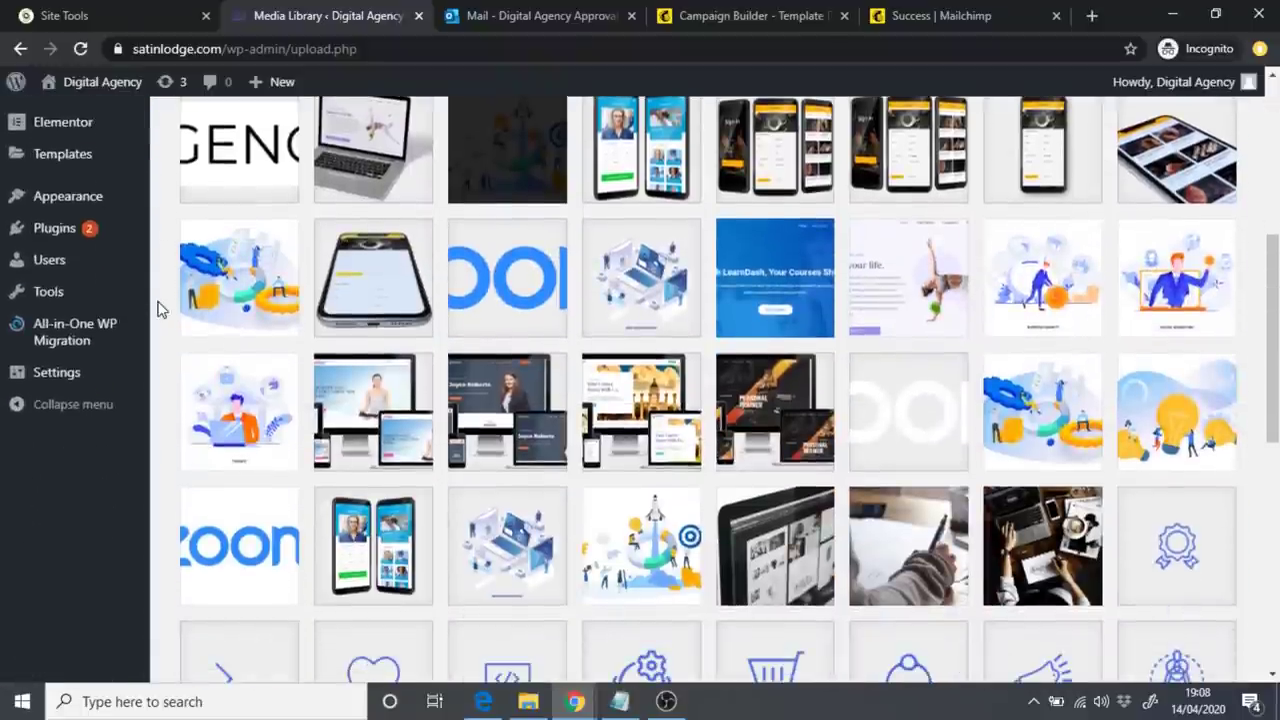
pyautogui.scroll(2, 157, 310)
pyautogui.scroll(1, 157, 310)
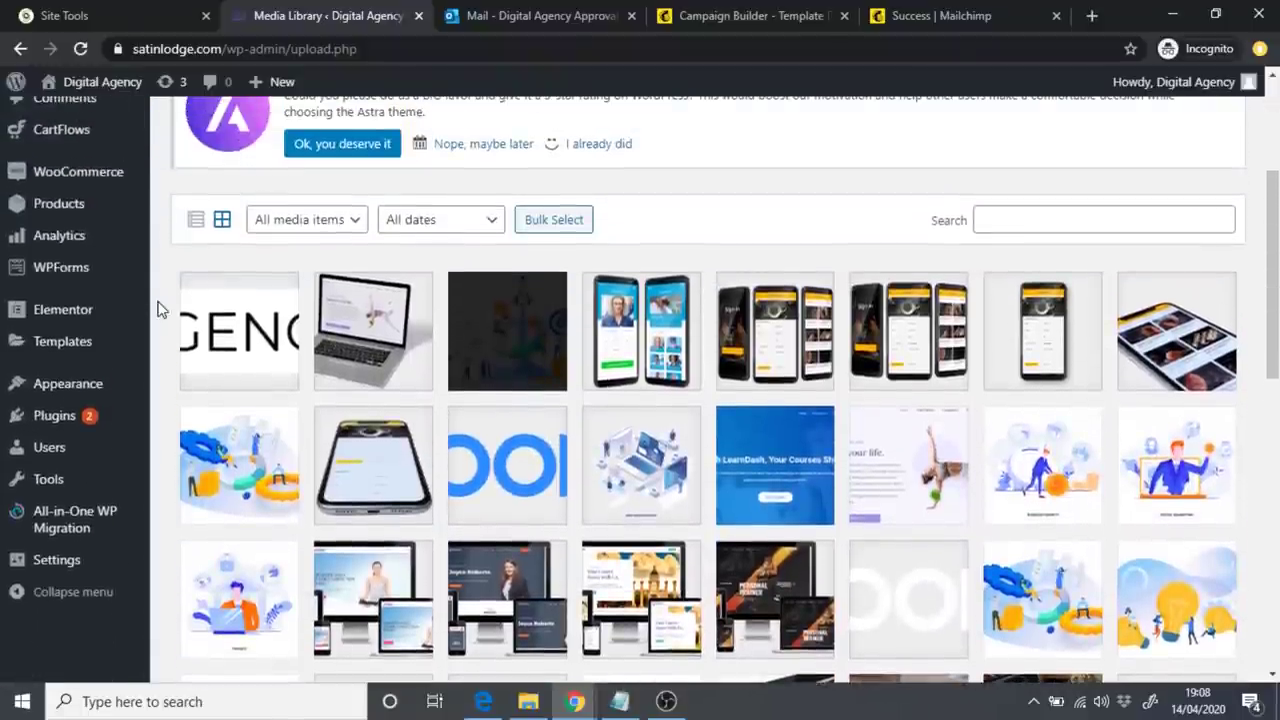
pyautogui.scroll(-1, 157, 310)
pyautogui.click(370, 316)
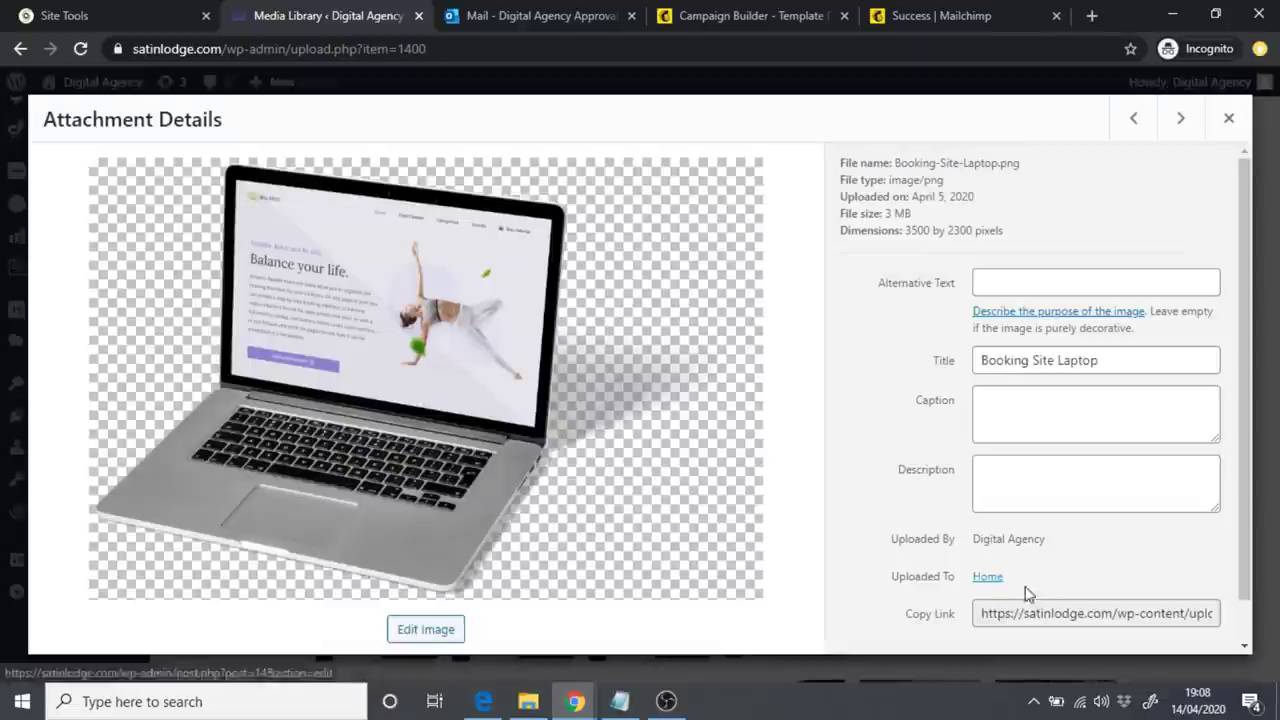
pyautogui.click(927, 616)
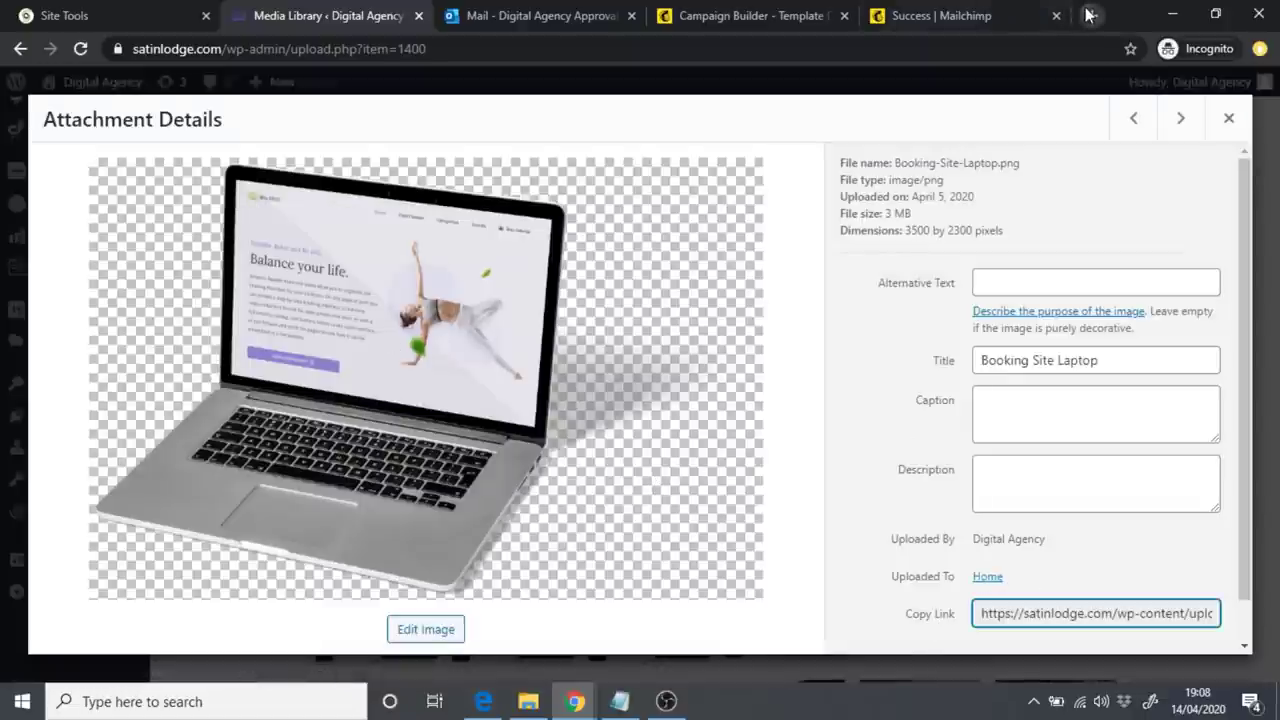
# - Search the web for 3350ac in a new tab, then clear a second attempt
pyautogui.click(1090, 15)
pyautogui.write('3350ac')
pyautogui.press('Return')
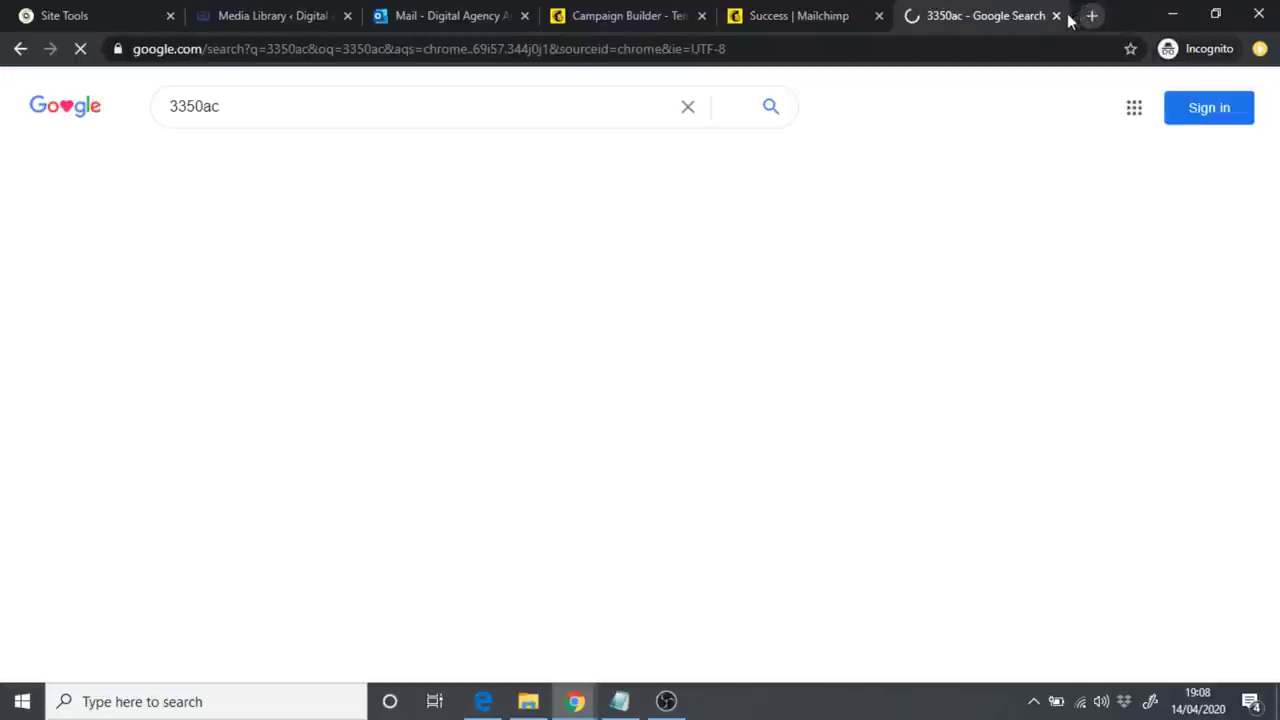
pyautogui.click(1055, 16)
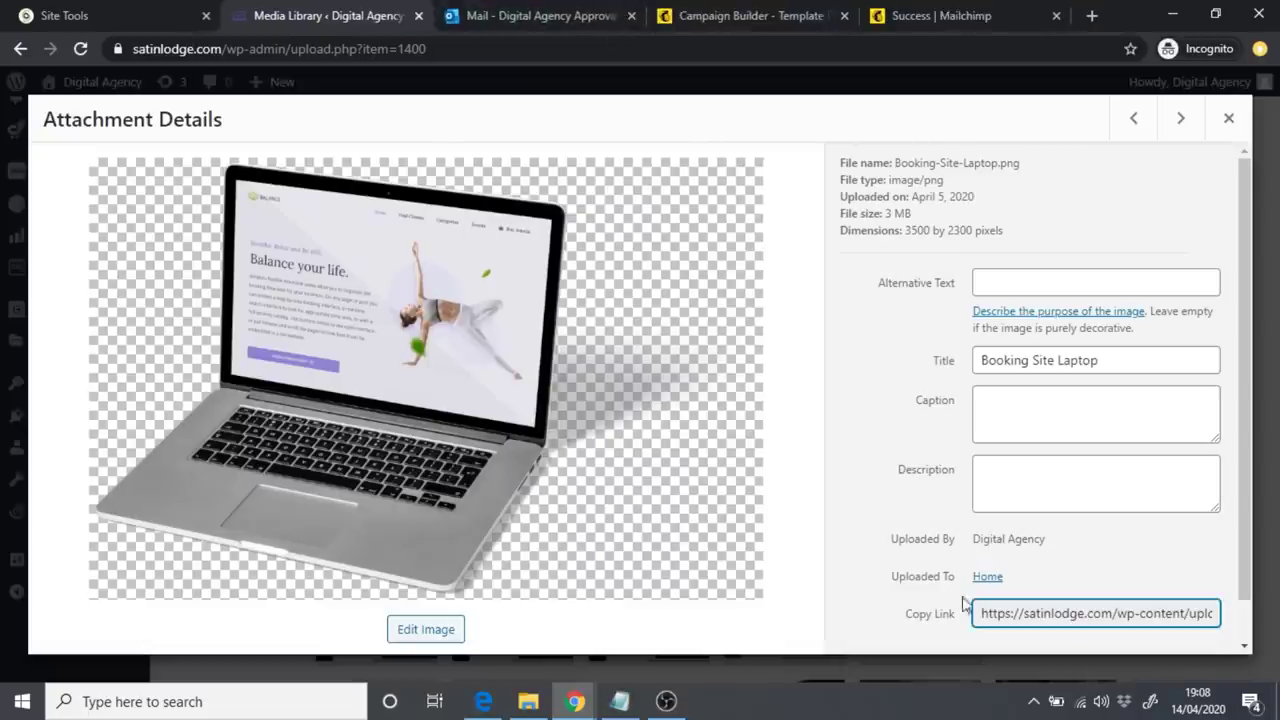
pyautogui.click(1090, 16)
pyautogui.write('3350ac')
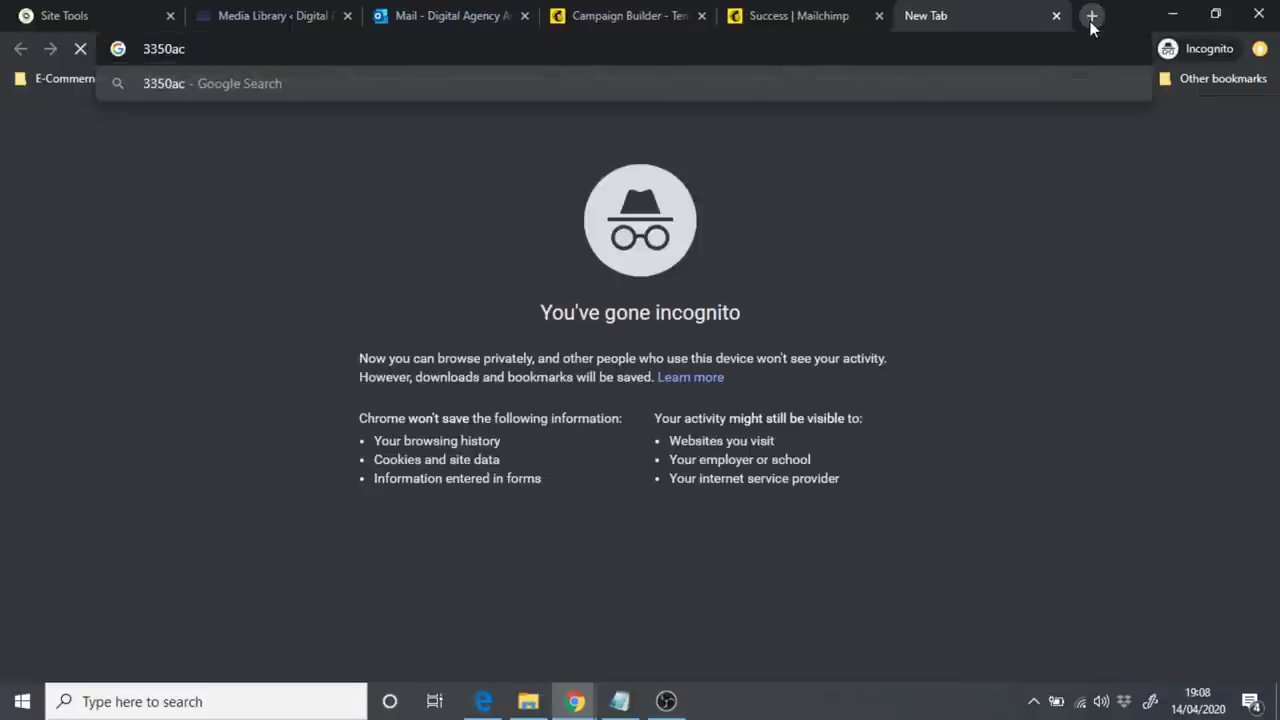
pyautogui.press('BackSpace')
pyautogui.press('BackSpace')
pyautogui.press('BackSpace')
pyautogui.press('BackSpace')
pyautogui.press('BackSpace')
pyautogui.press('BackSpace')
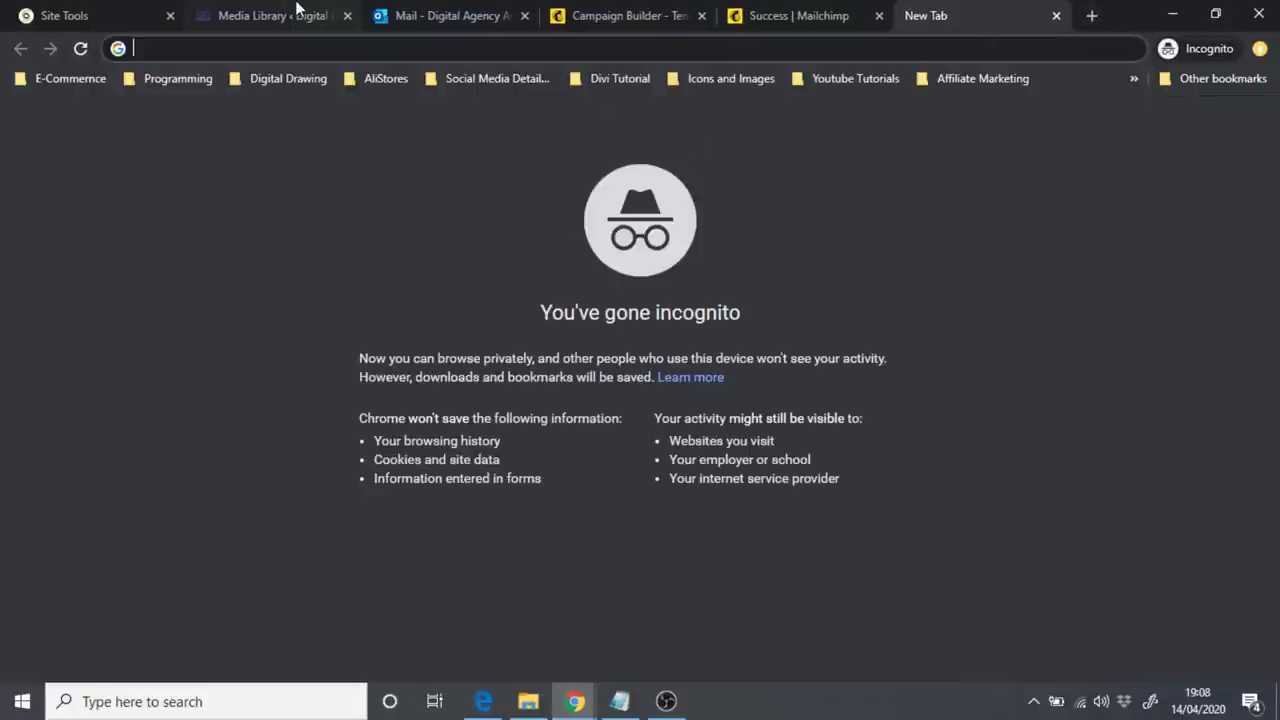
# - Copy the image's file URL and load Booking-Site-Laptop.png in the empty tab
pyautogui.click(296, 8)
pyautogui.click(1059, 619)
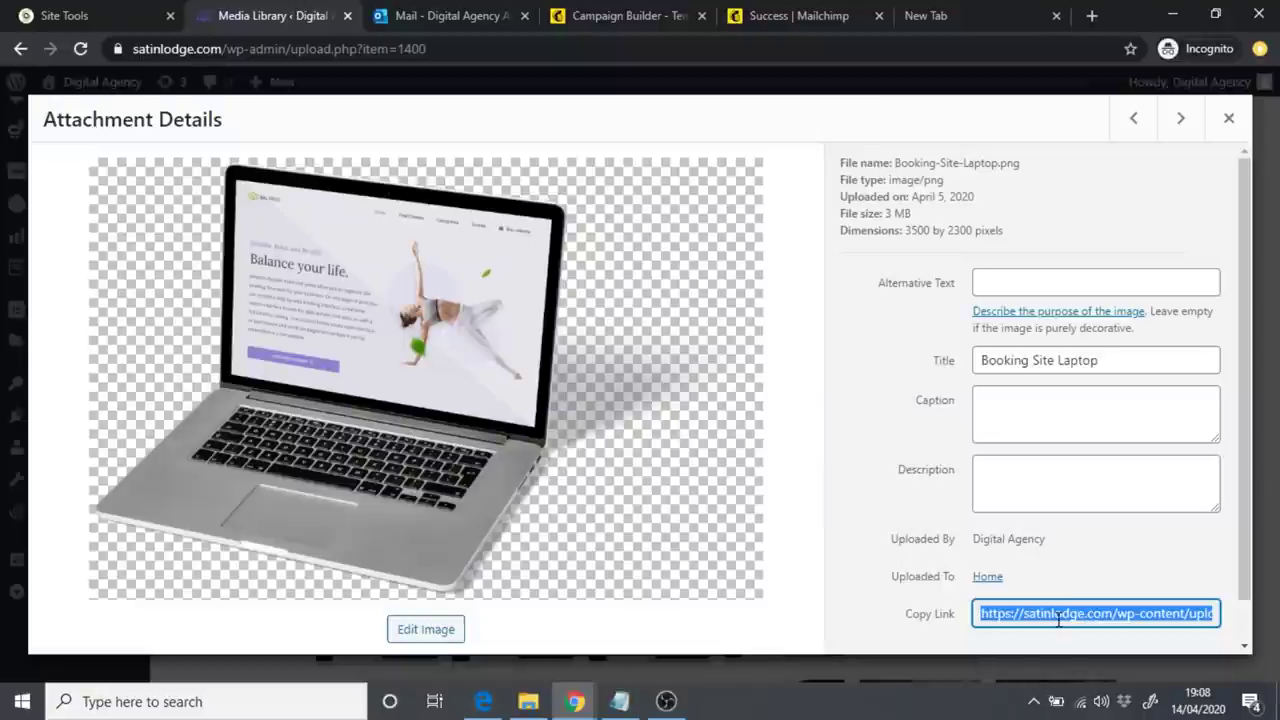
pyautogui.click(1030, 10)
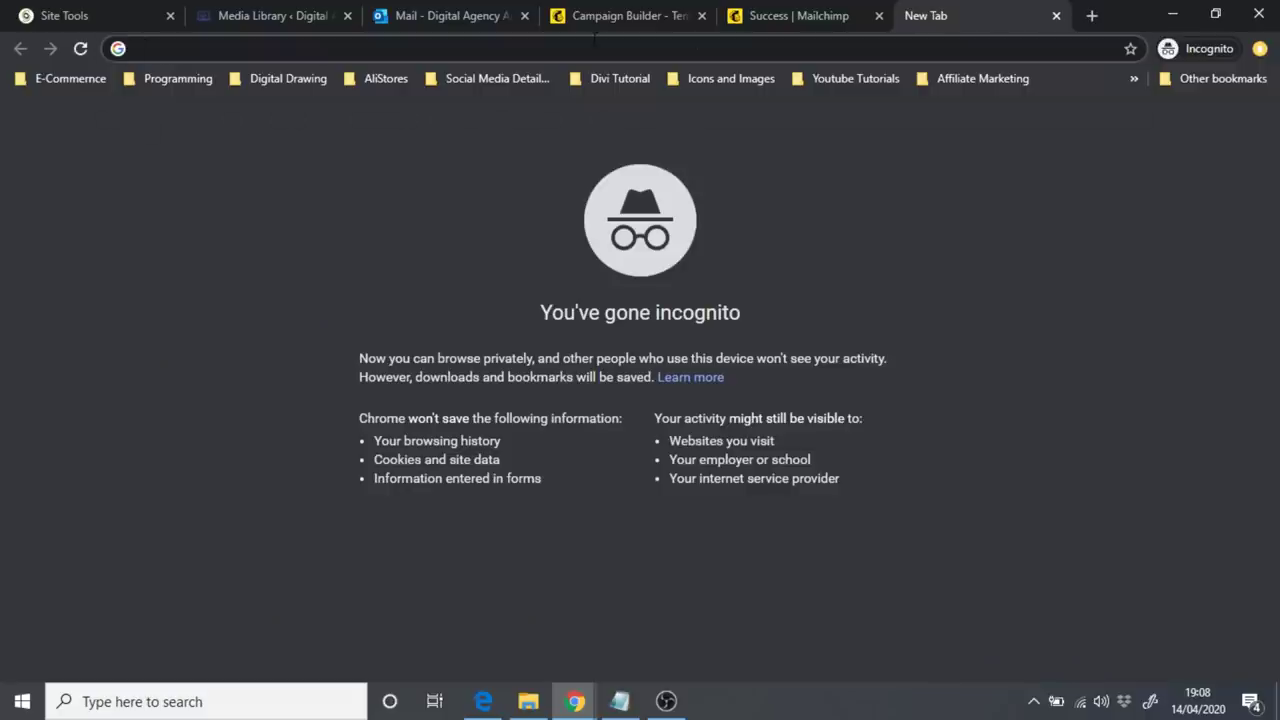
pyautogui.write('https://satinlodge.com/wp-content/uploads/2020/04/Booking-Site-Laptop.png')
pyautogui.press('Return')
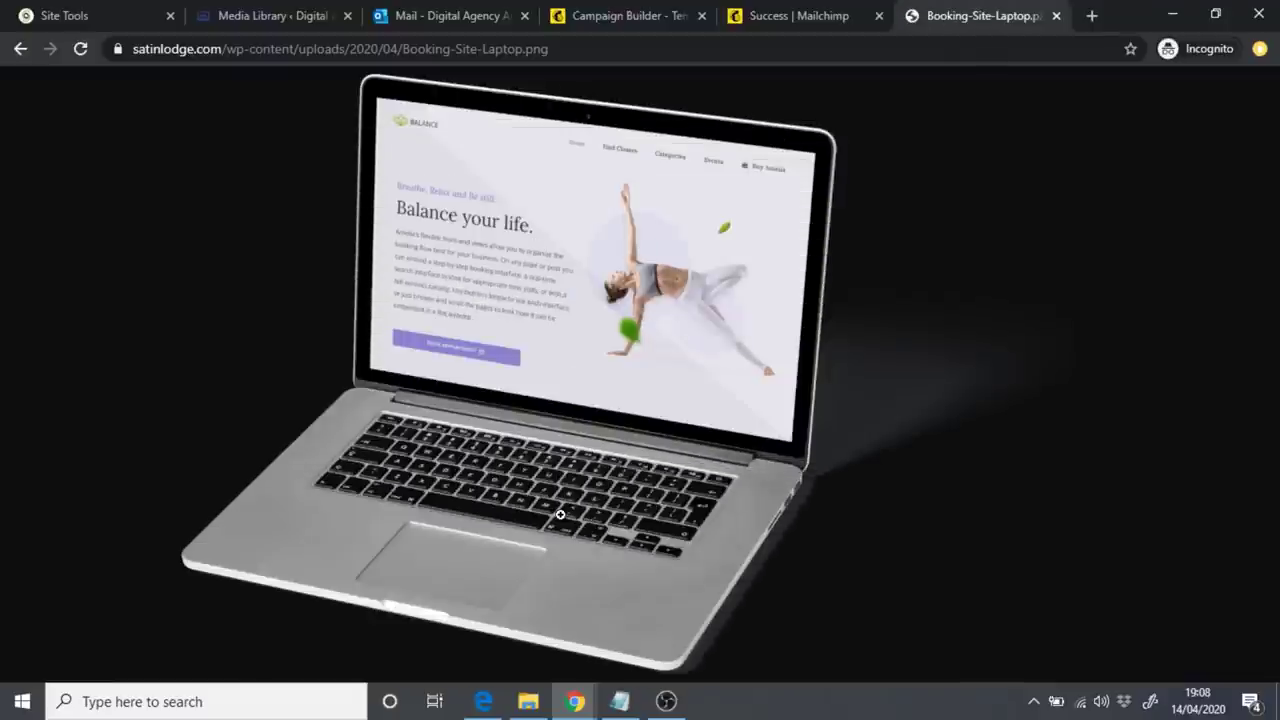
# - Save the laptop image to the computer and return to the Mailchimp editor
pyautogui.rightClick(560, 514)
pyautogui.click(634, 551)
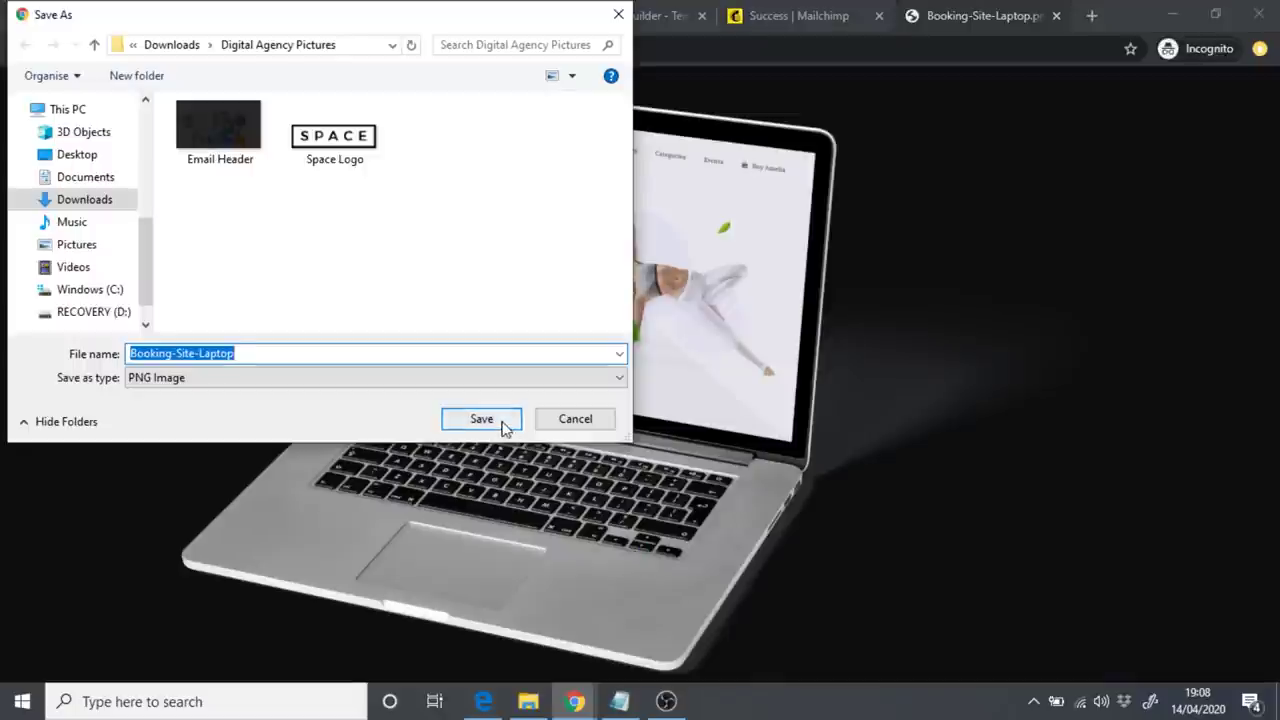
pyautogui.click(502, 424)
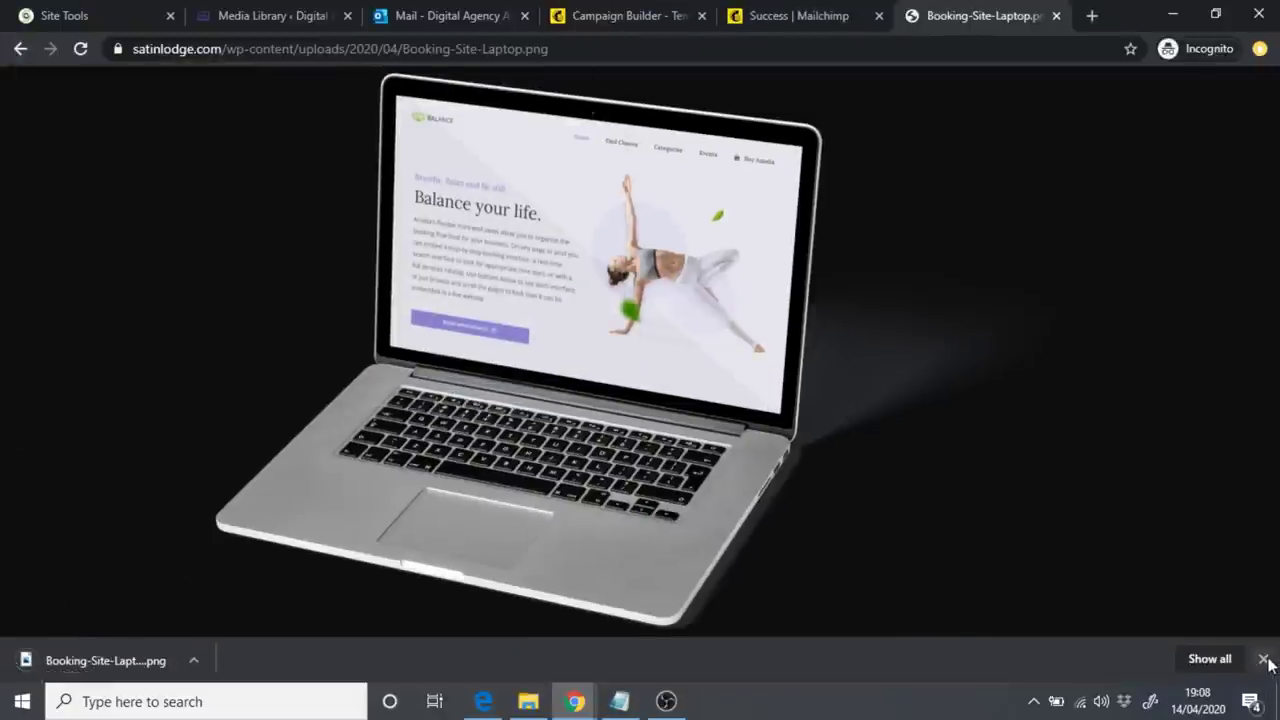
pyautogui.click(1263, 660)
pyautogui.click(625, 15)
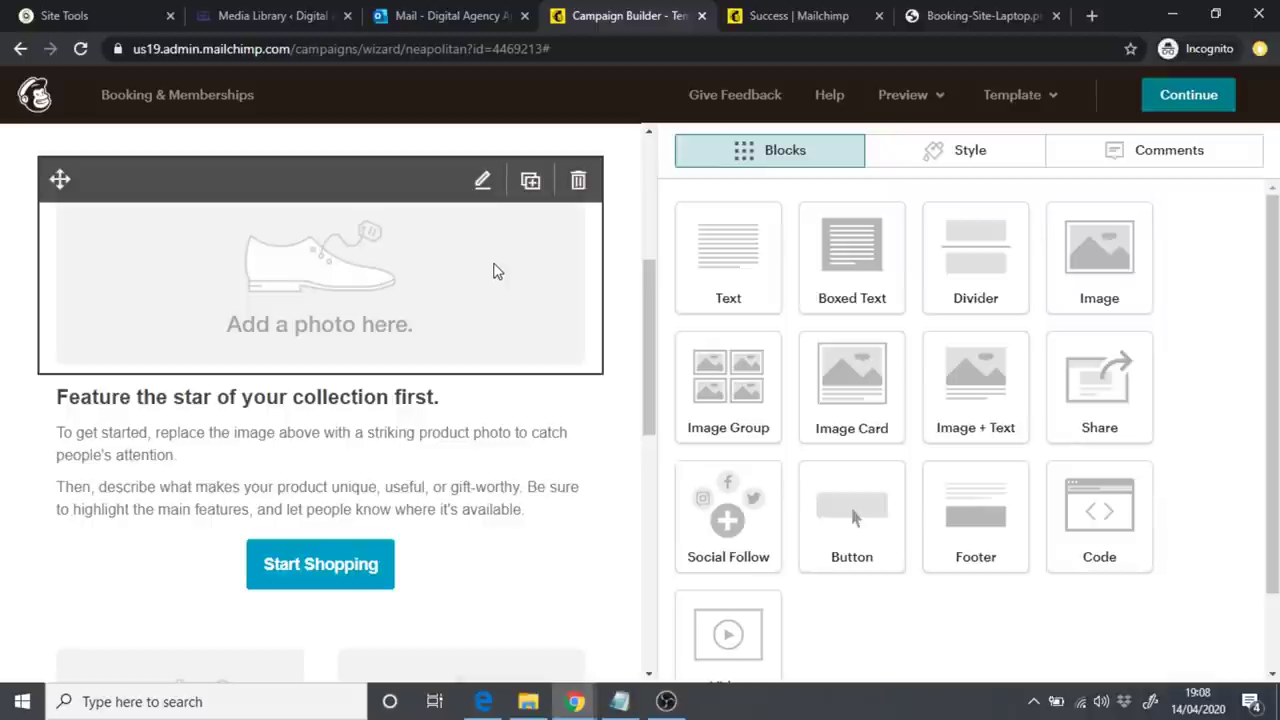
# - Replace the placeholder photo with the uploaded Booking-Site-Laptop.png (3500 × 2300)
pyautogui.click(397, 302)
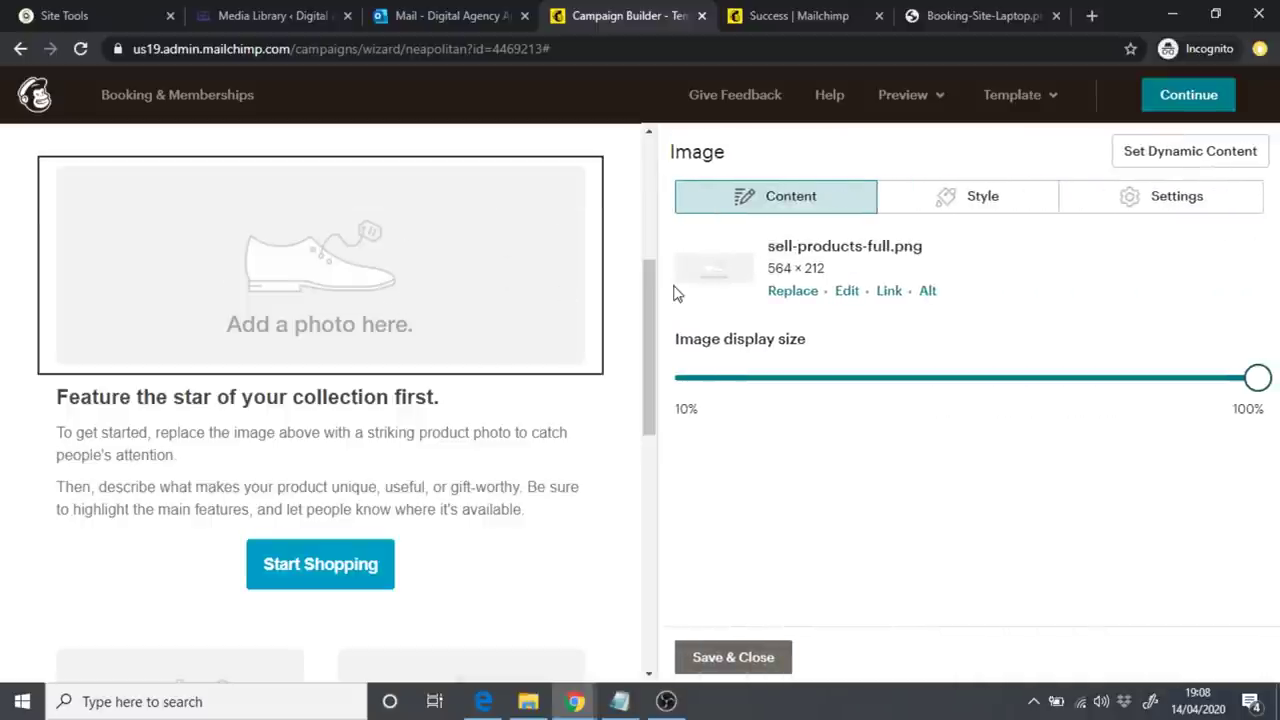
pyautogui.click(793, 291)
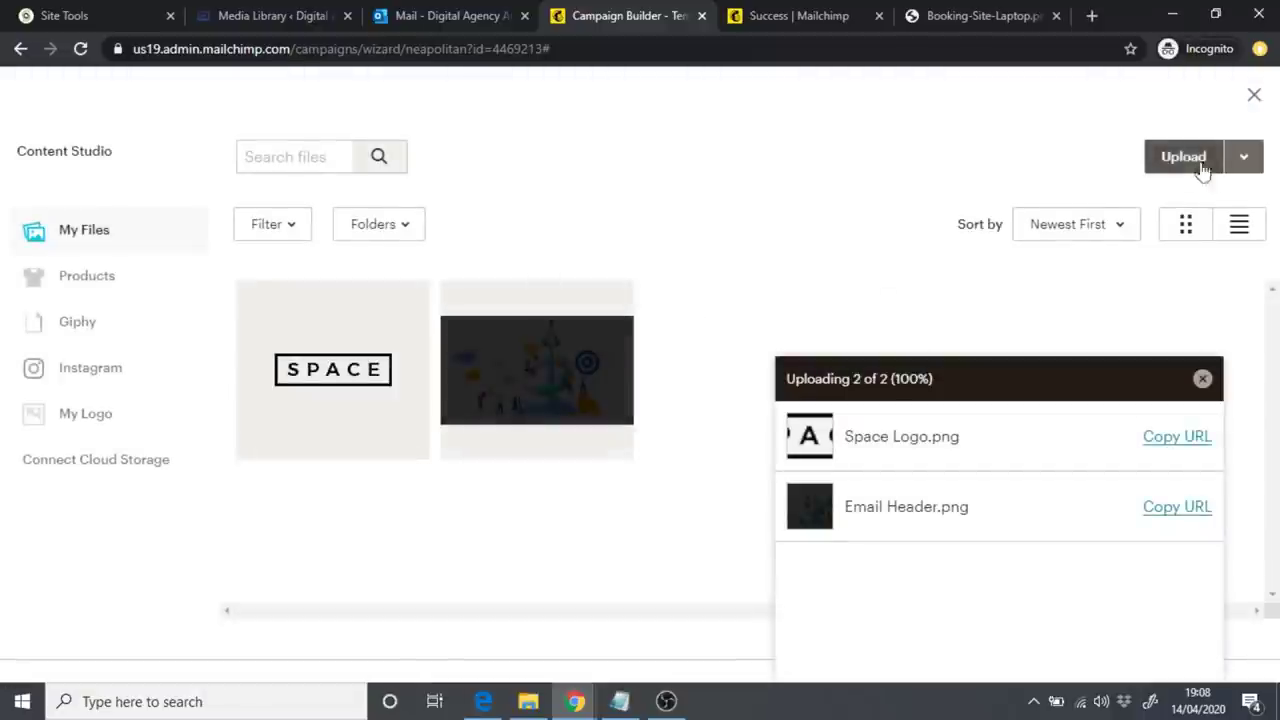
pyautogui.click(1200, 162)
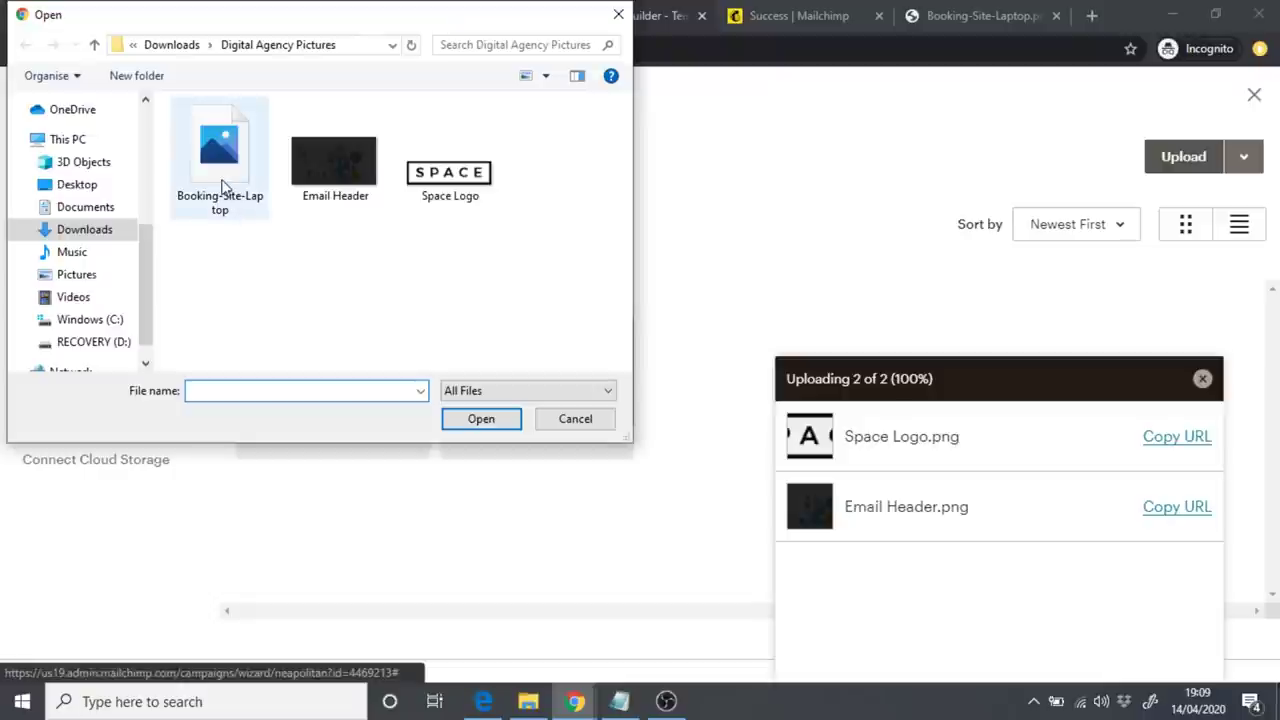
pyautogui.click(223, 186)
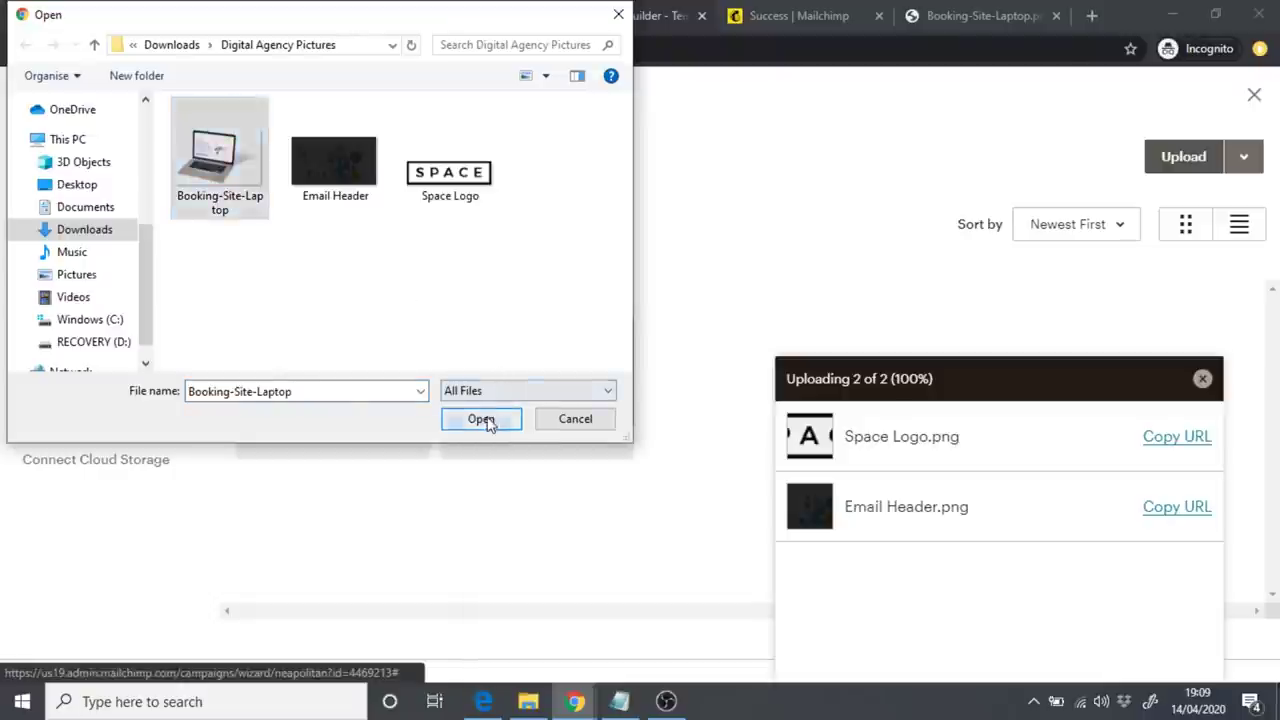
pyautogui.click(491, 420)
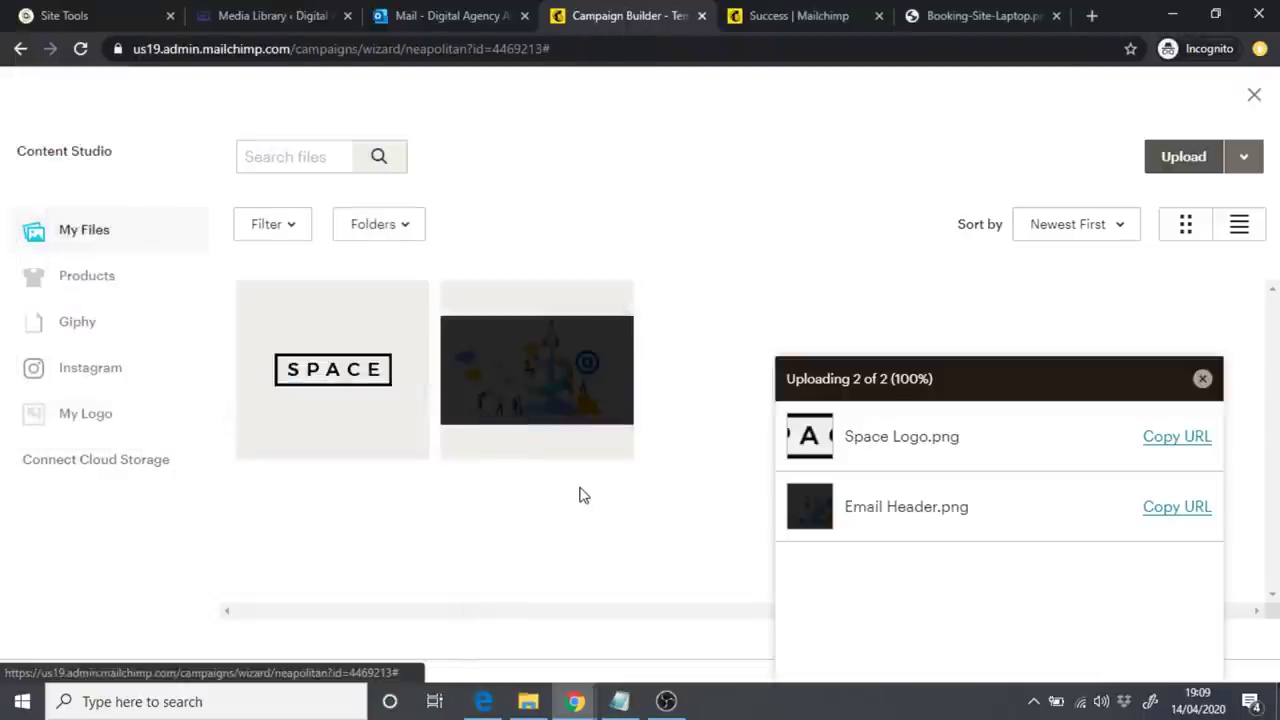
pyautogui.click(340, 374)
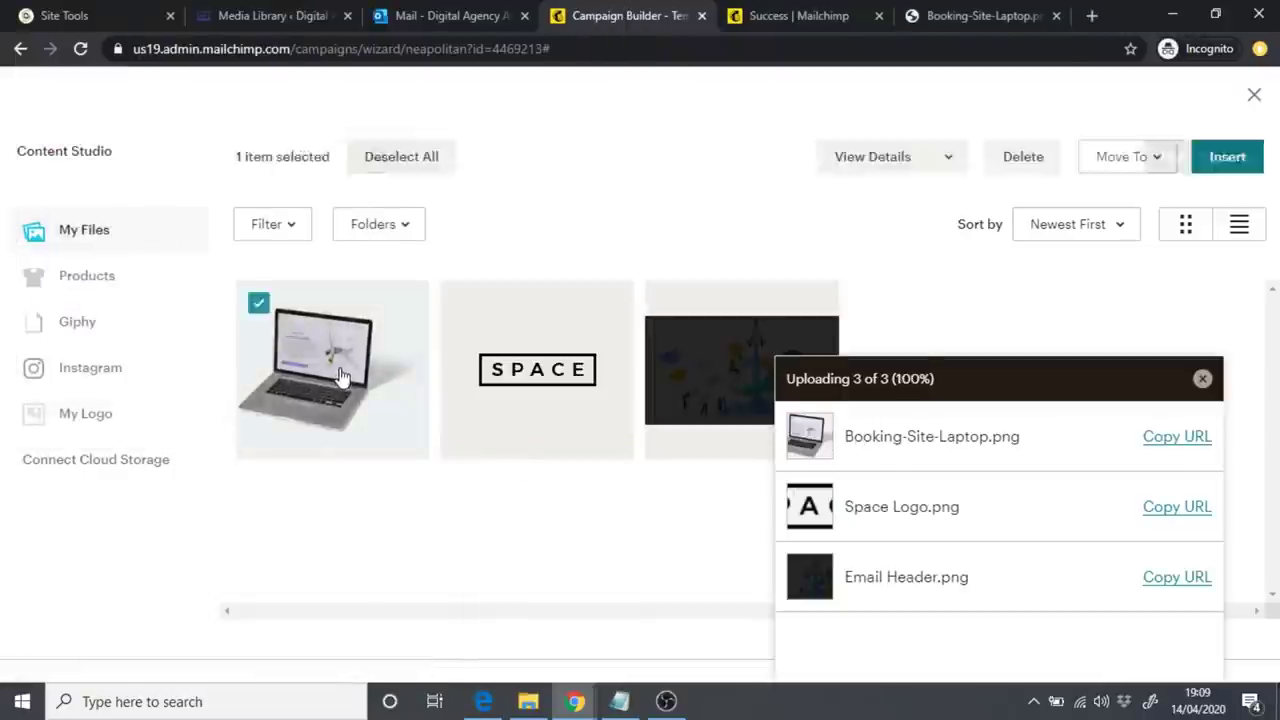
pyautogui.click(1204, 379)
pyautogui.click(1222, 158)
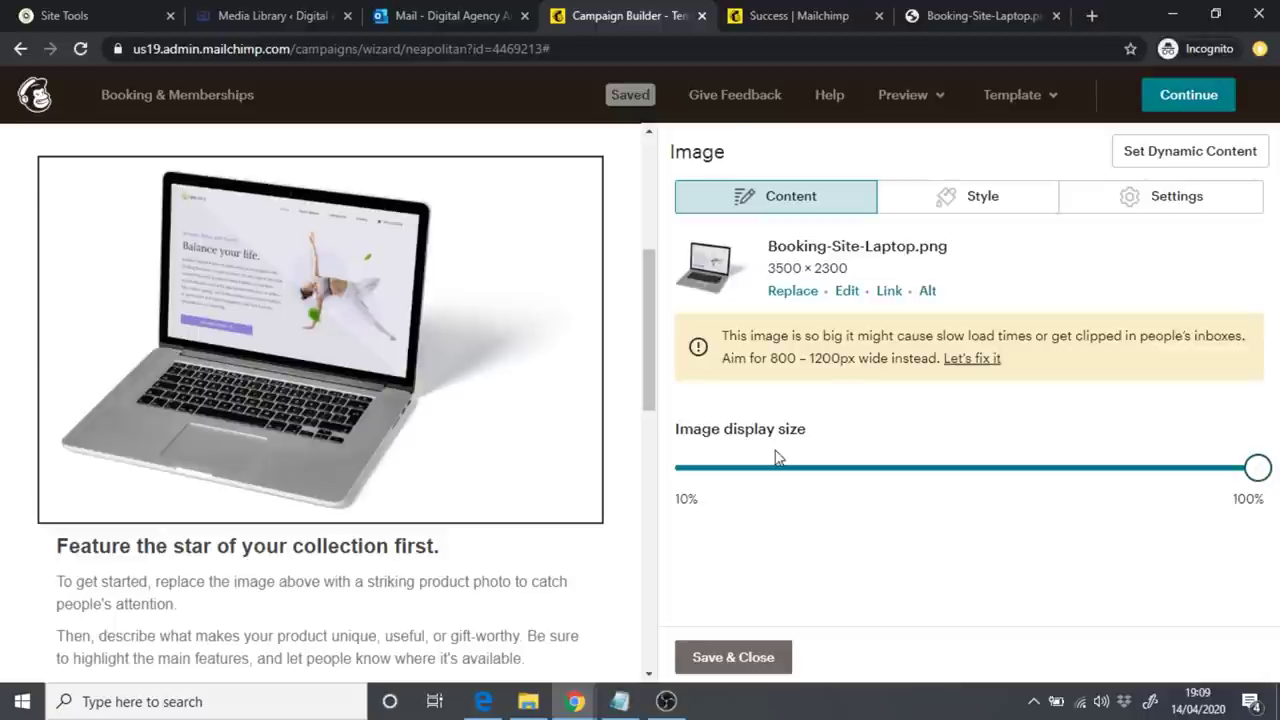
pyautogui.moveTo(658, 374); pyautogui.dragTo(643, 352)
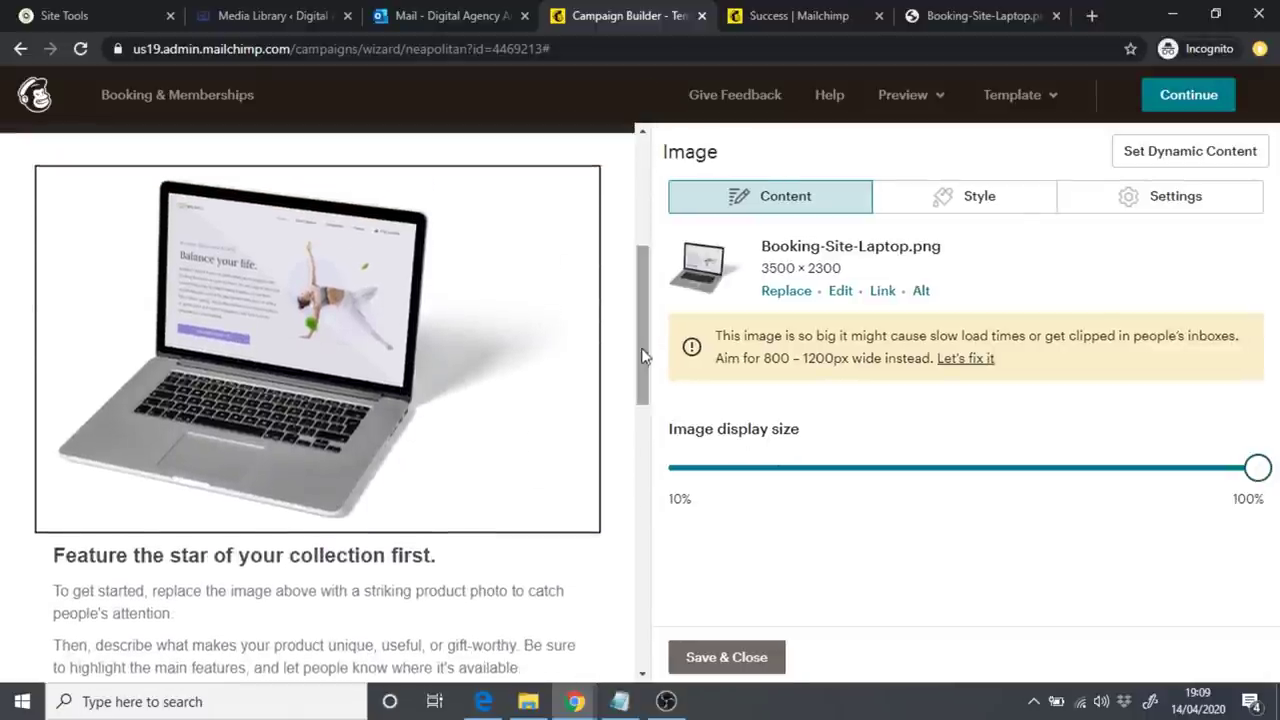
pyautogui.click(908, 98)
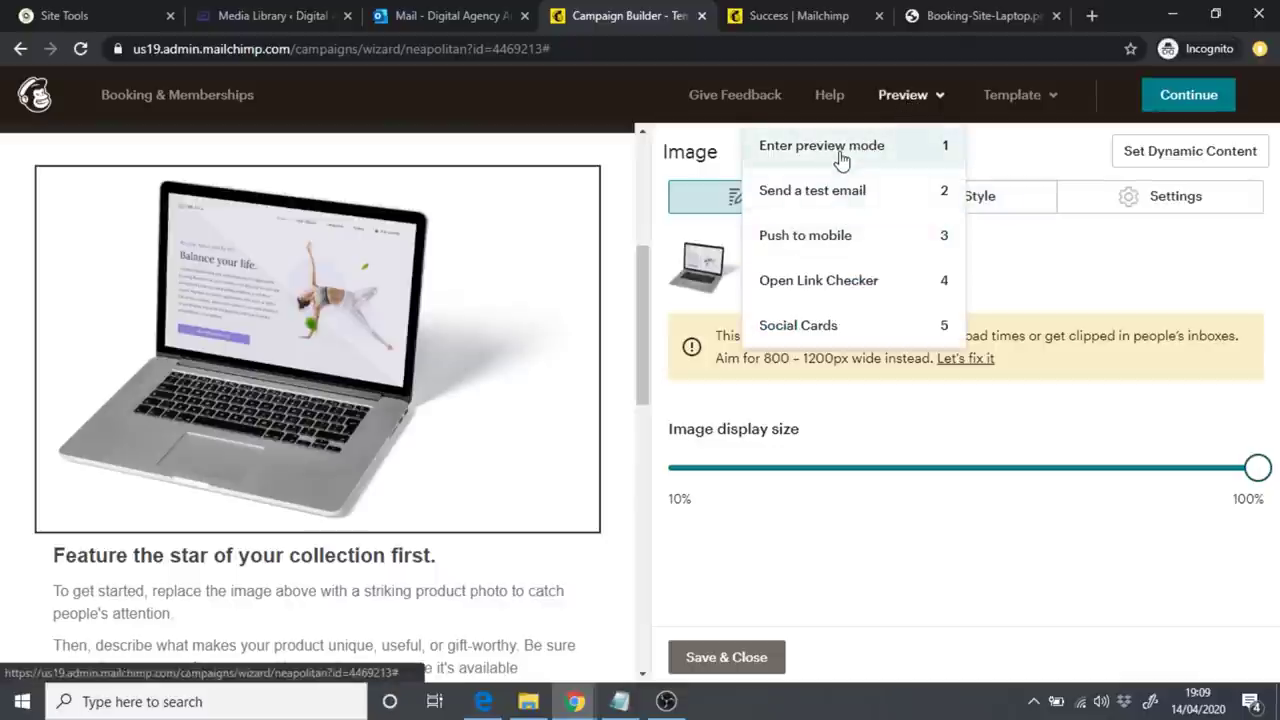
# - Preview the email on desktop, then check its Mobile layout
pyautogui.click(843, 160)
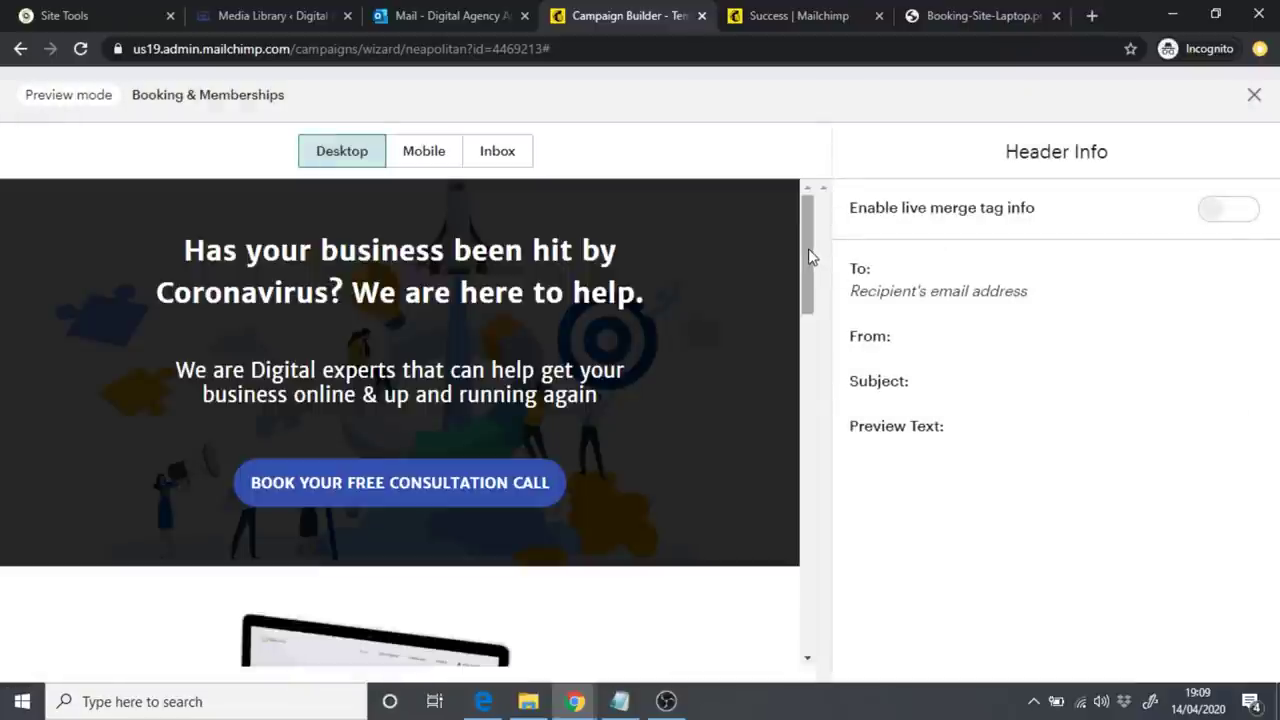
pyautogui.moveTo(810, 257)
pyautogui.mouseDown()
pyautogui.moveTo(808, 347)
pyautogui.moveTo(808, 235)
pyautogui.mouseUp()
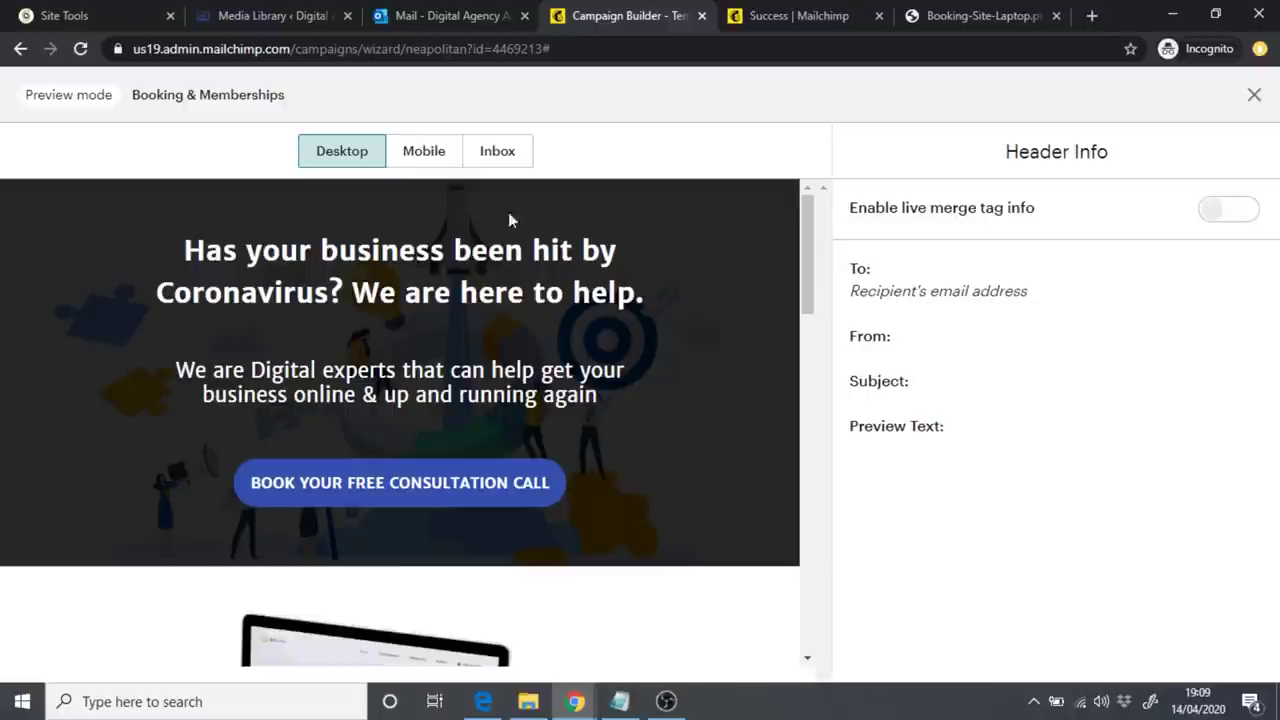
pyautogui.click(420, 152)
pyautogui.moveTo(554, 277); pyautogui.dragTo(908, 198)
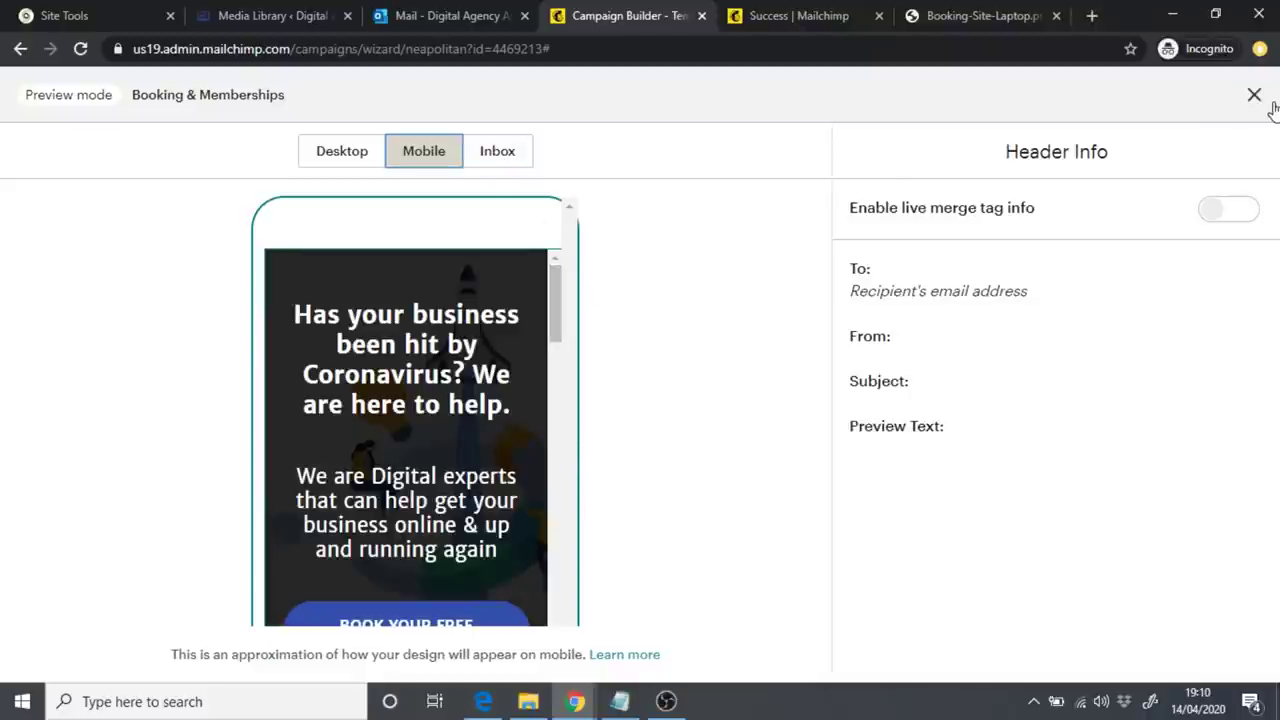
pyautogui.click(1268, 100)
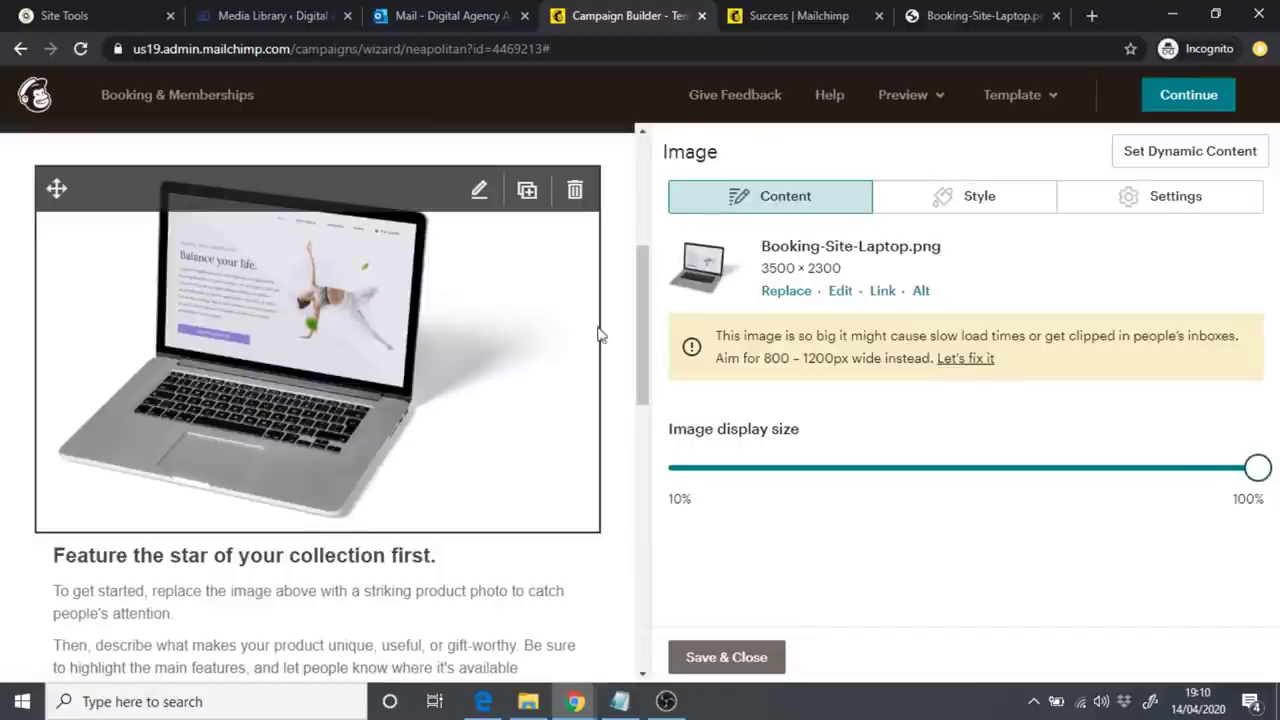
# - Replace the text block's template heading with 'Beautiful Booking Websites', centred
pyautogui.moveTo(643, 335); pyautogui.dragTo(636, 369)
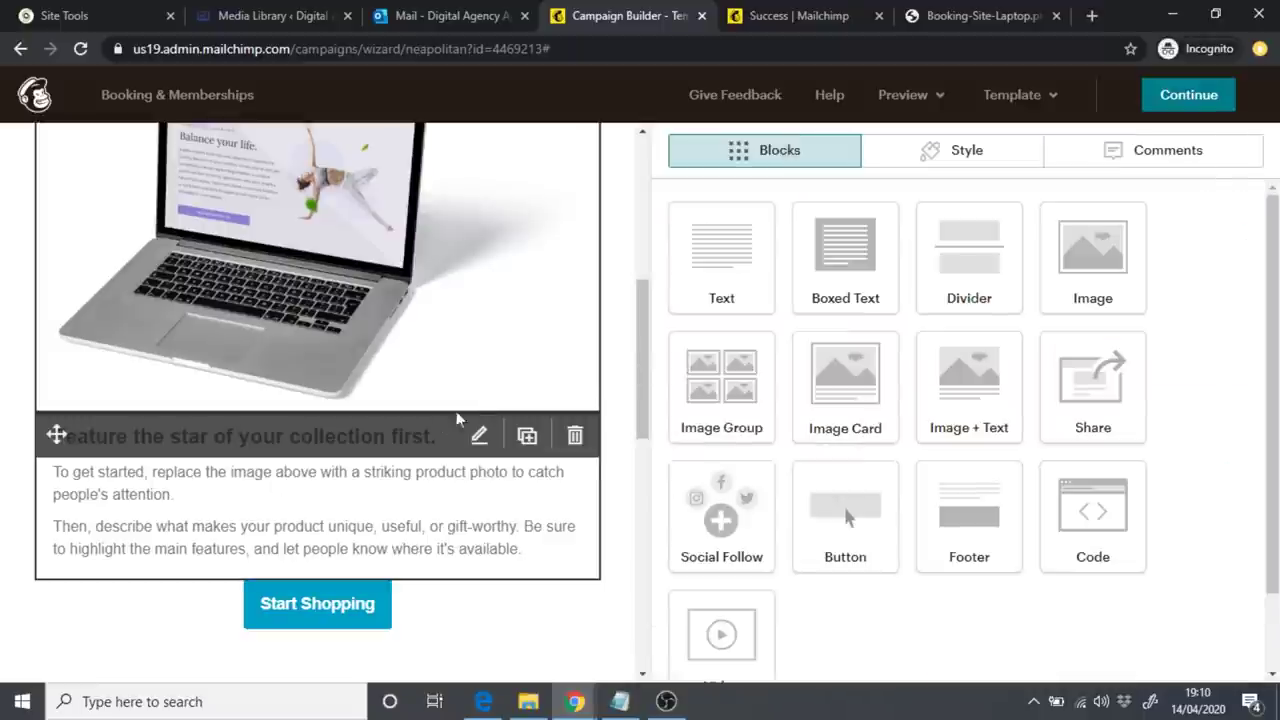
pyautogui.click(479, 437)
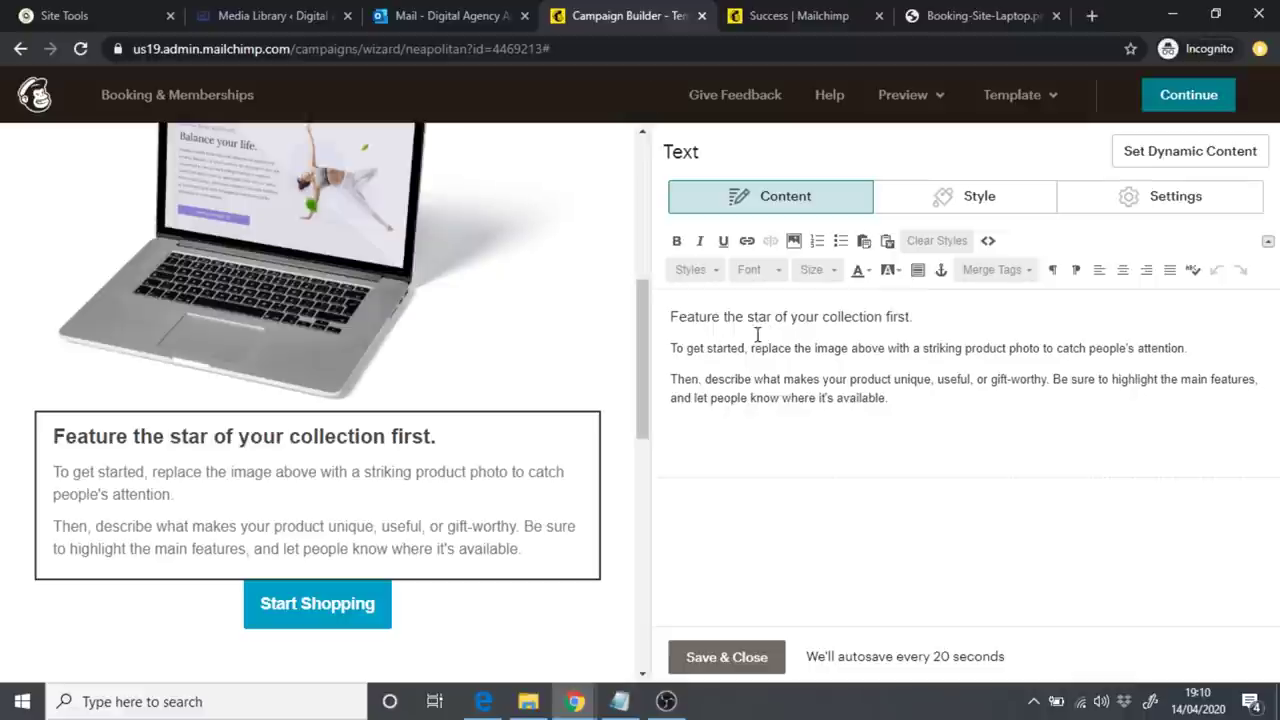
pyautogui.moveTo(930, 316); pyautogui.dragTo(666, 313)
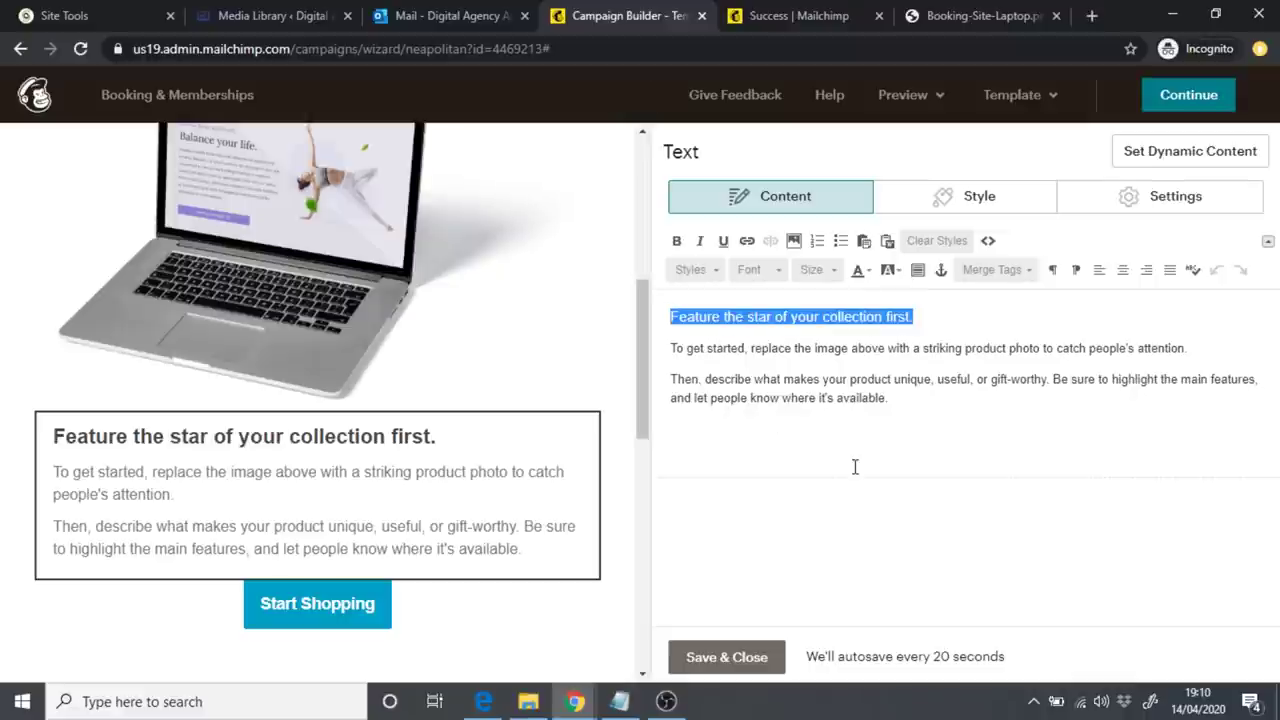
pyautogui.write('Beaut')
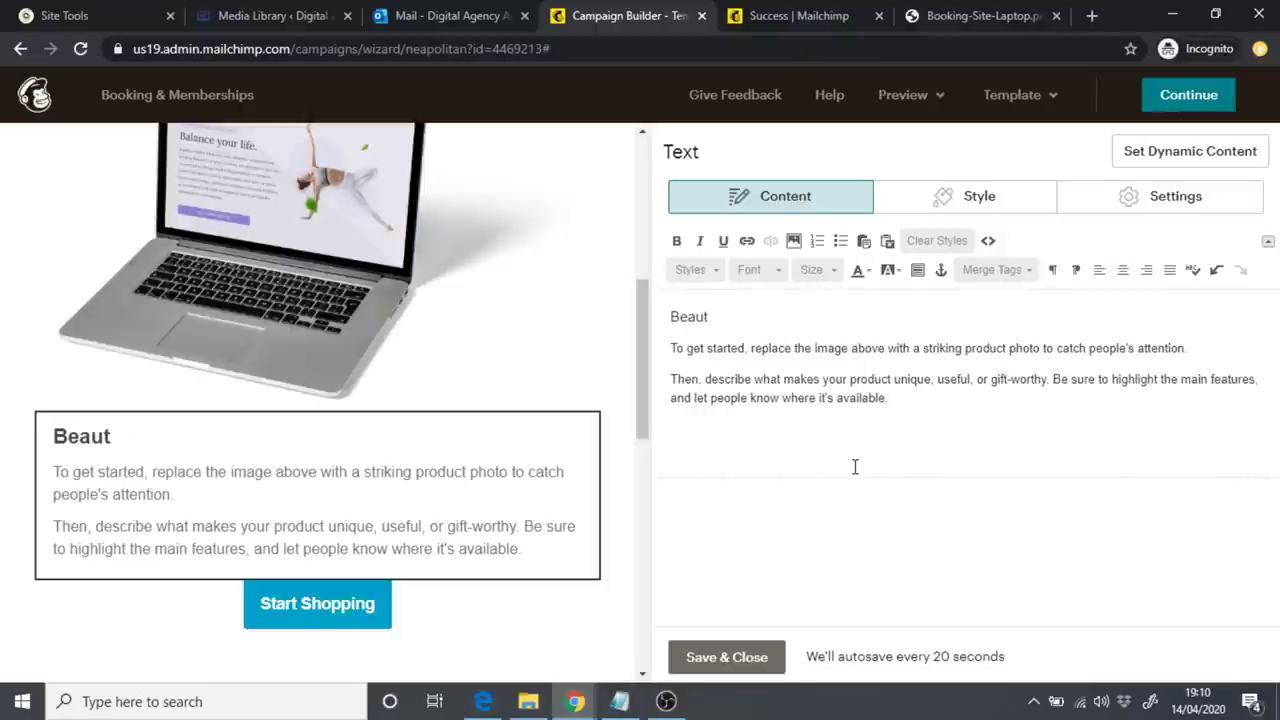
pyautogui.write('iful Booking Websites')
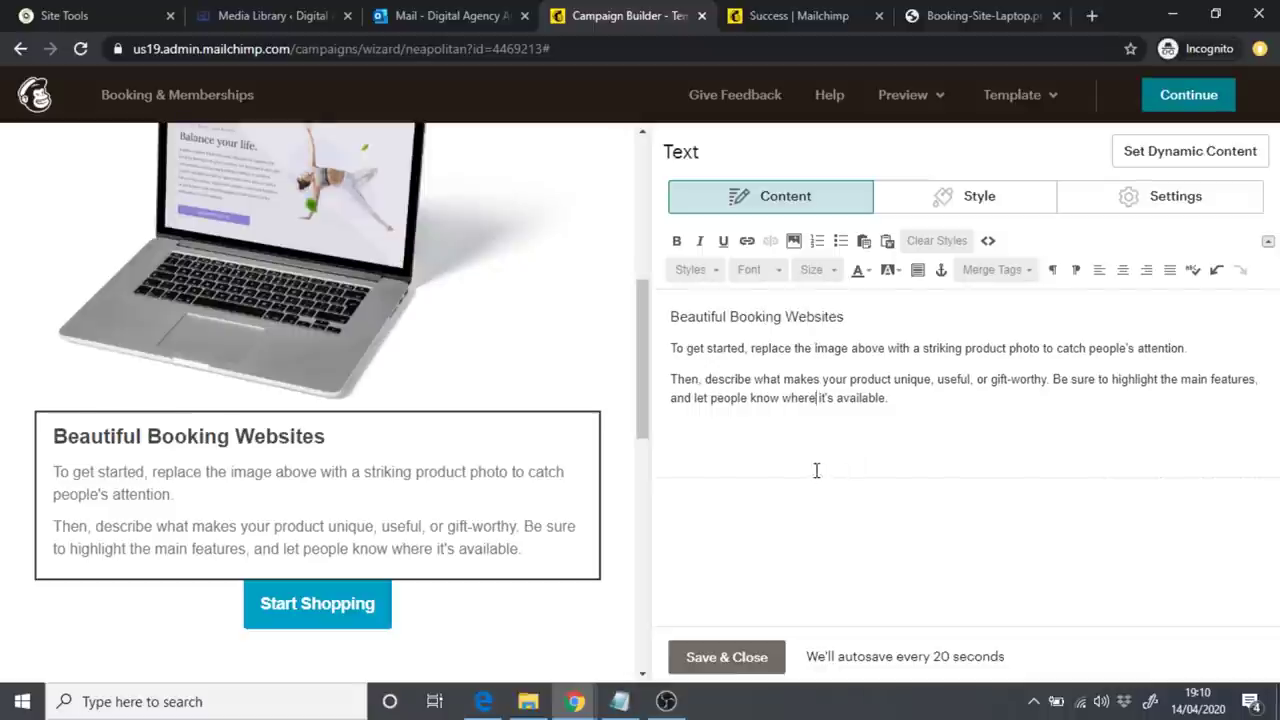
pyautogui.click(816, 398)
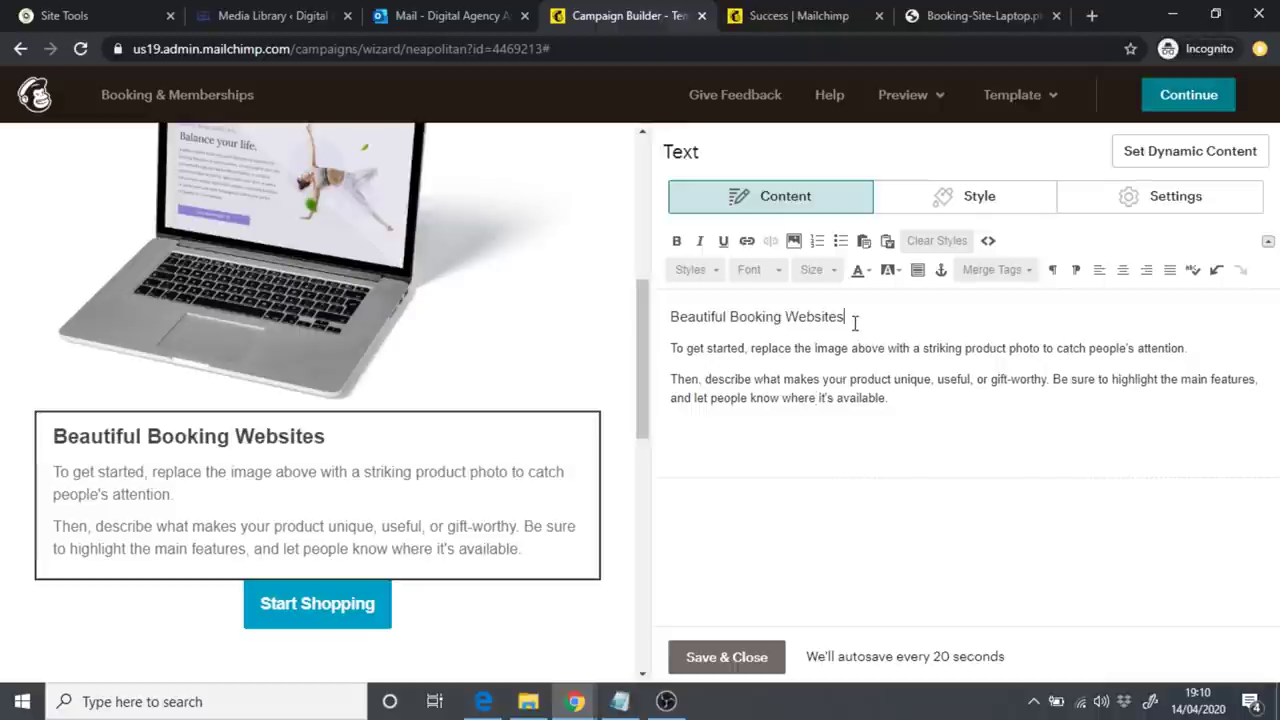
pyautogui.click(1123, 270)
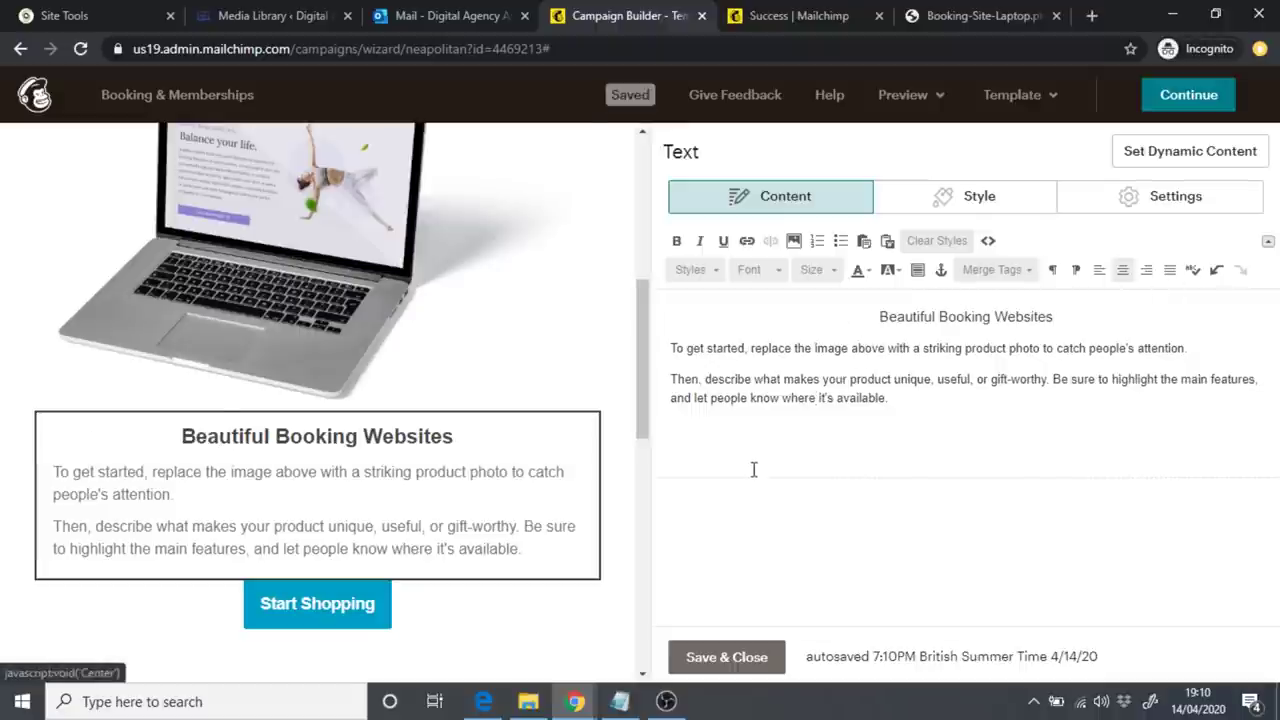
# - Go from the media library to the site's Web Development page and select the Booking Websites passage
pyautogui.click(278, 12)
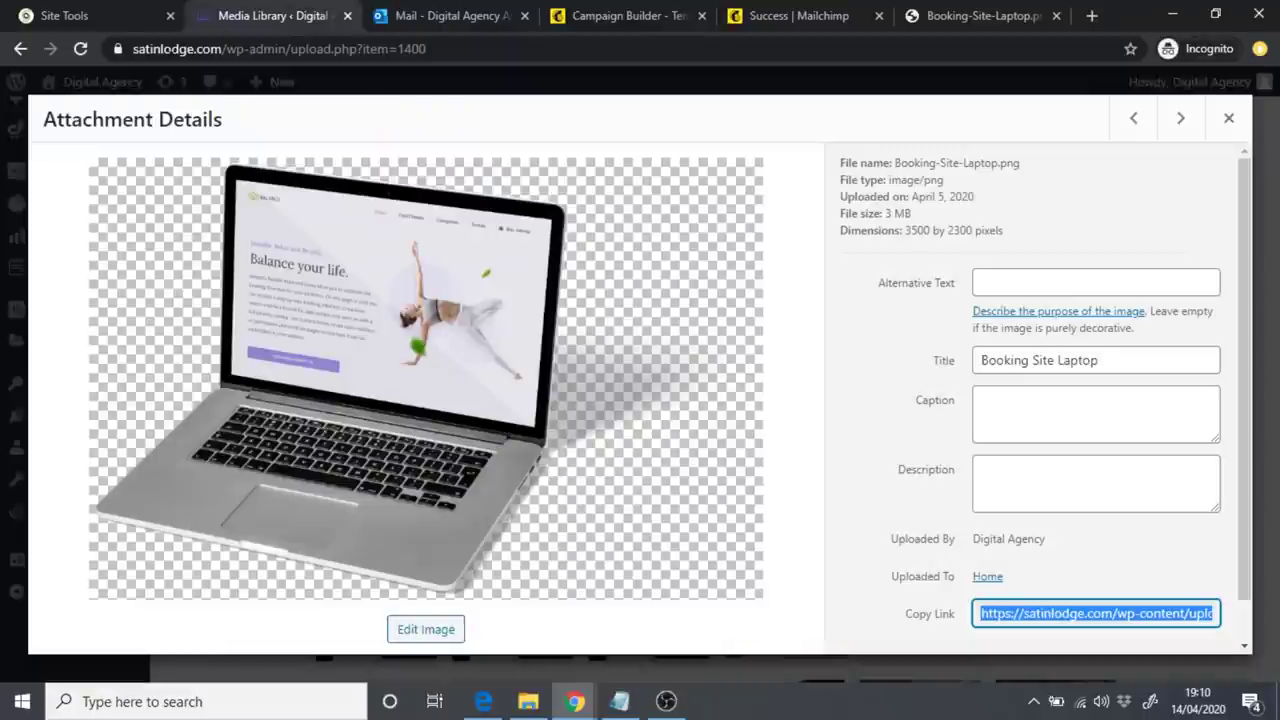
pyautogui.click(1229, 118)
pyautogui.click(104, 81)
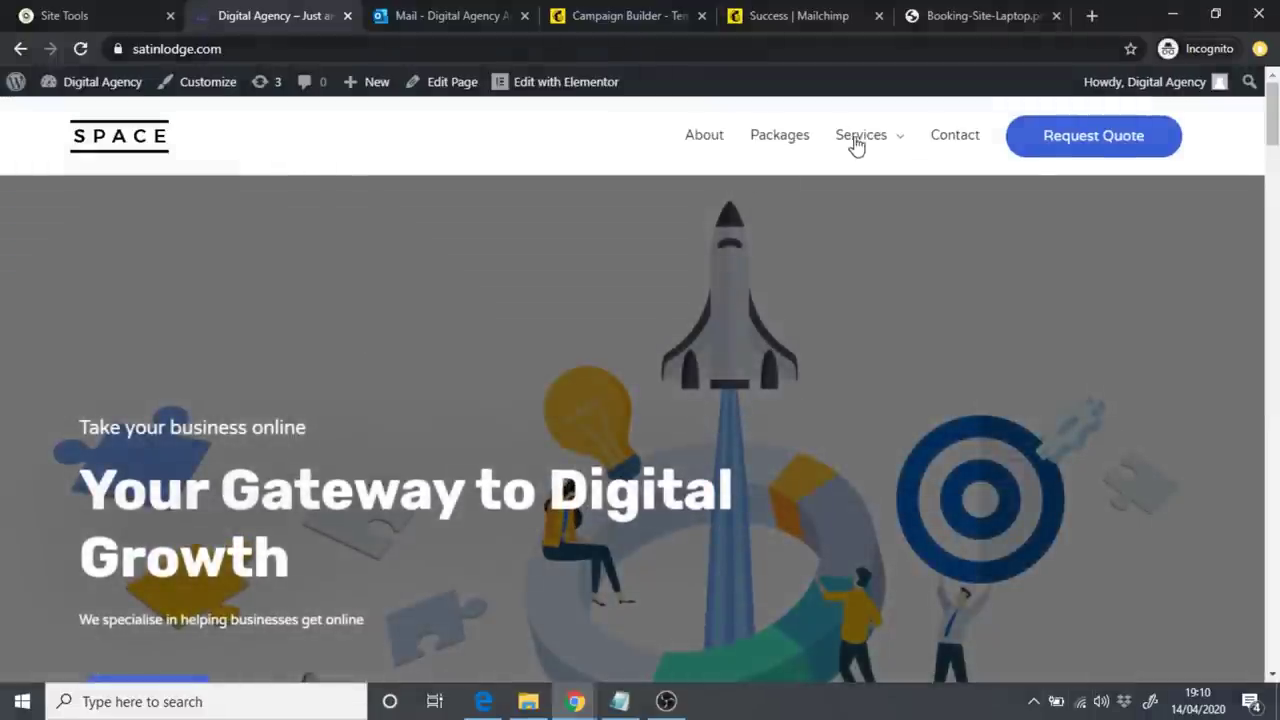
pyautogui.moveTo(858, 145)
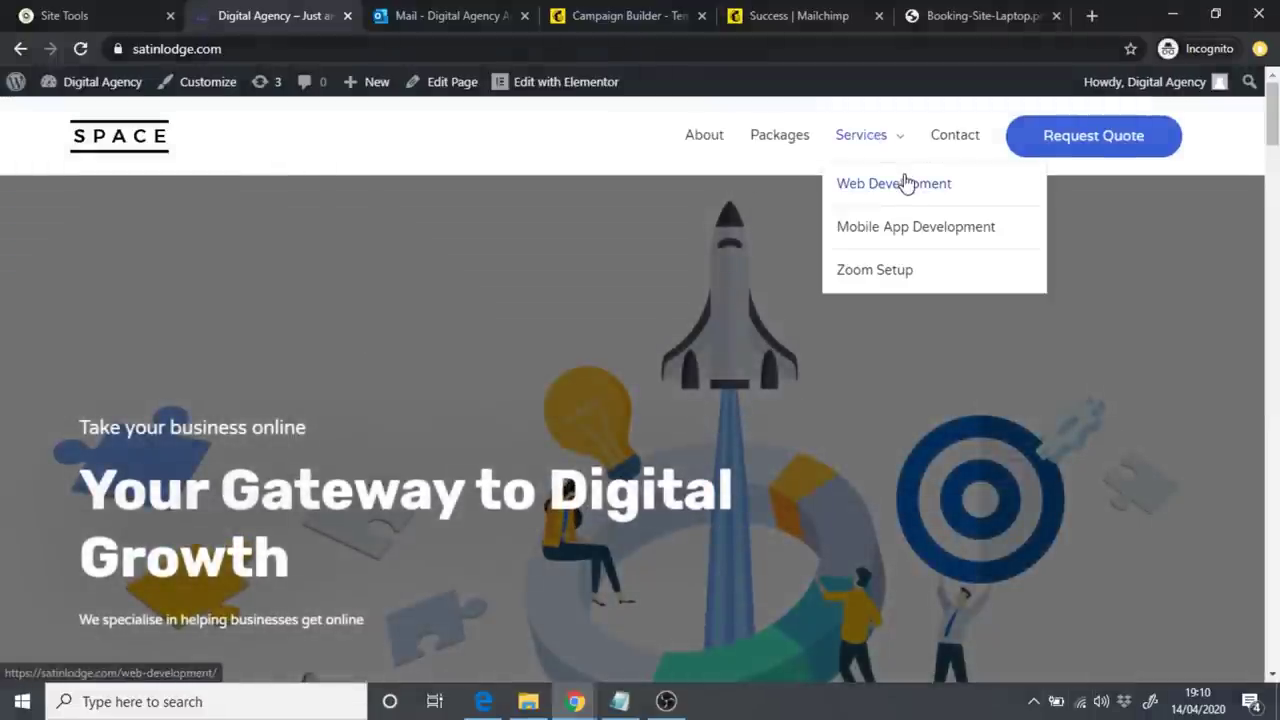
pyautogui.click(905, 183)
pyautogui.scroll(-1, 543, 274)
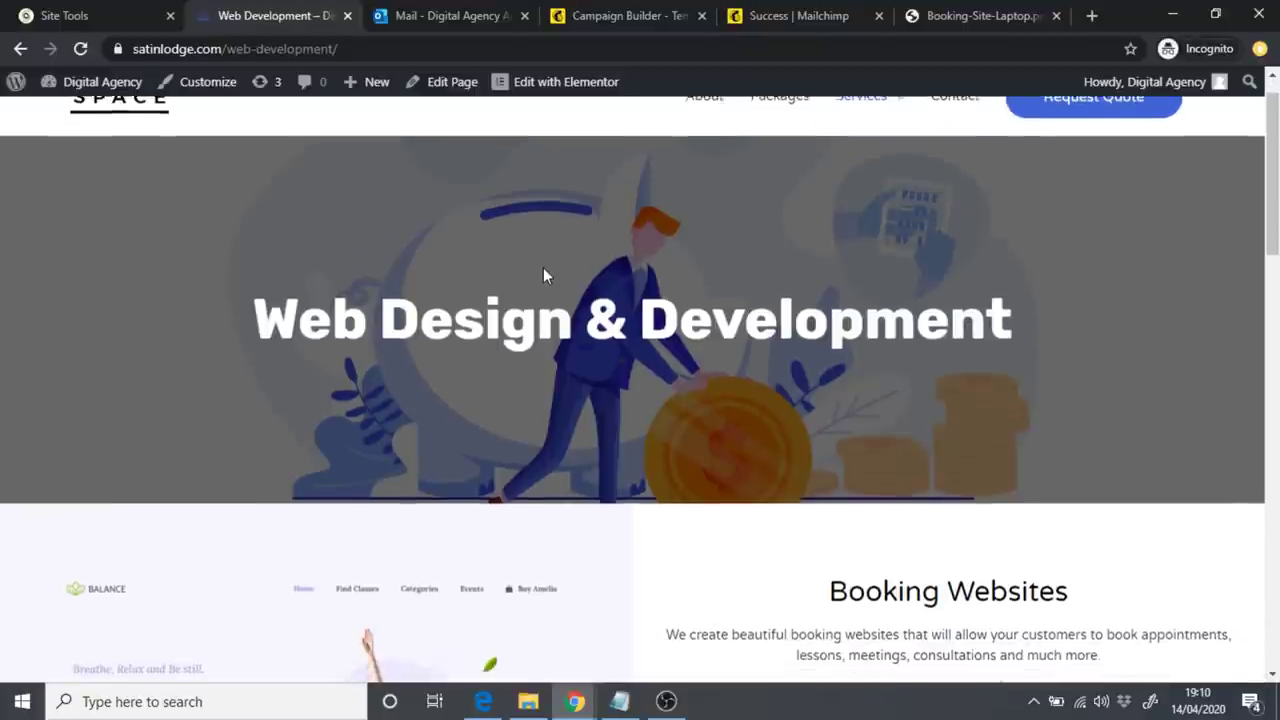
pyautogui.scroll(-3, 543, 274)
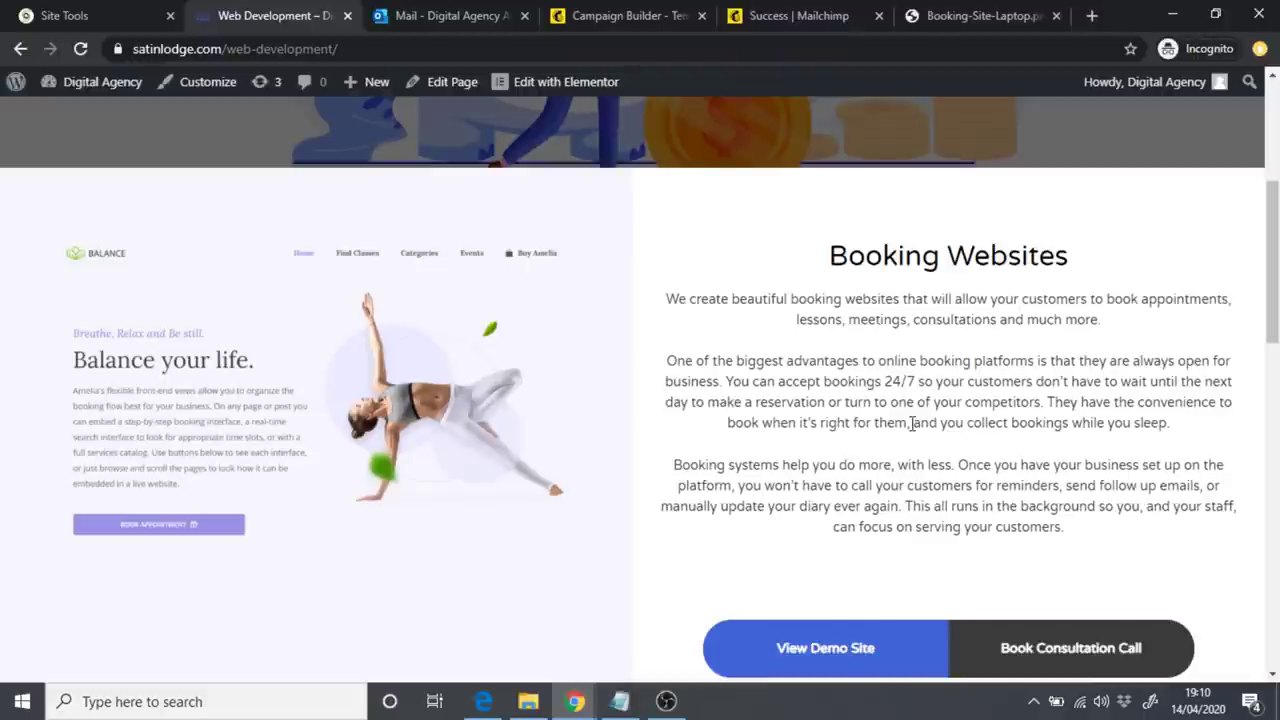
pyautogui.moveTo(668, 362); pyautogui.dragTo(1046, 410)
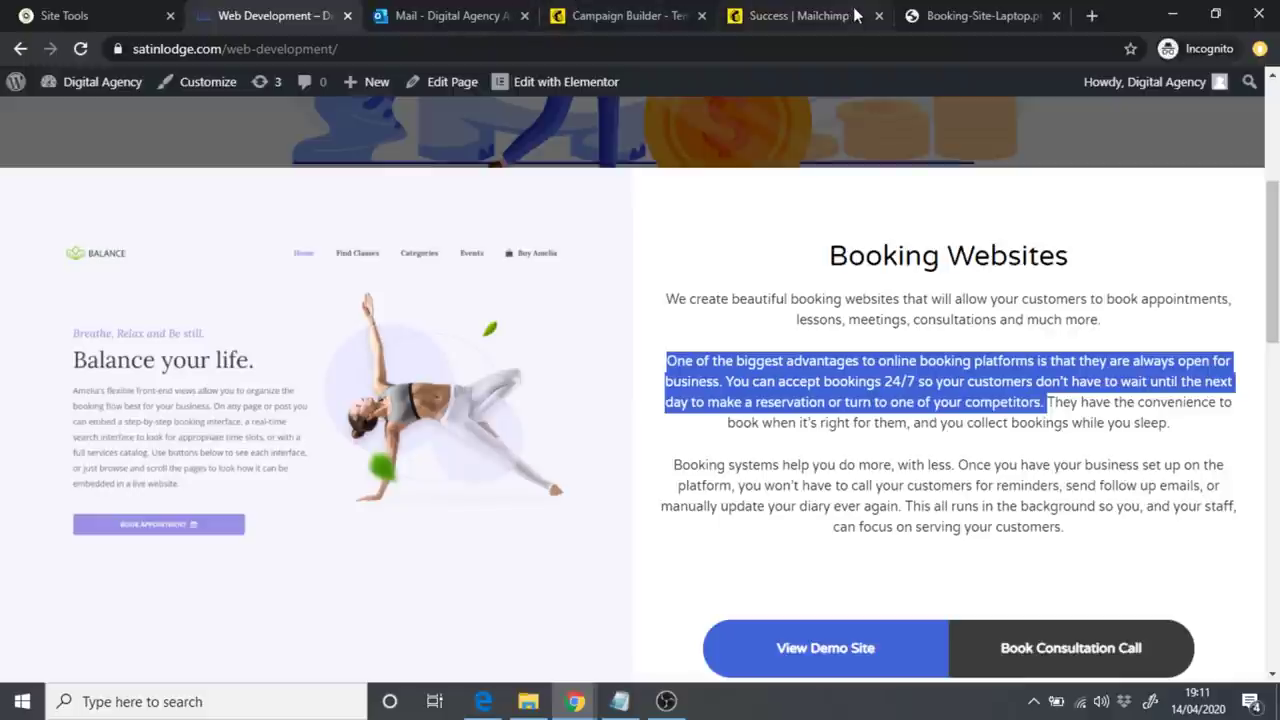
# - Undo an accidental image-URL paste and copy the booking-advantages paragraph from the website
pyautogui.click(651, 12)
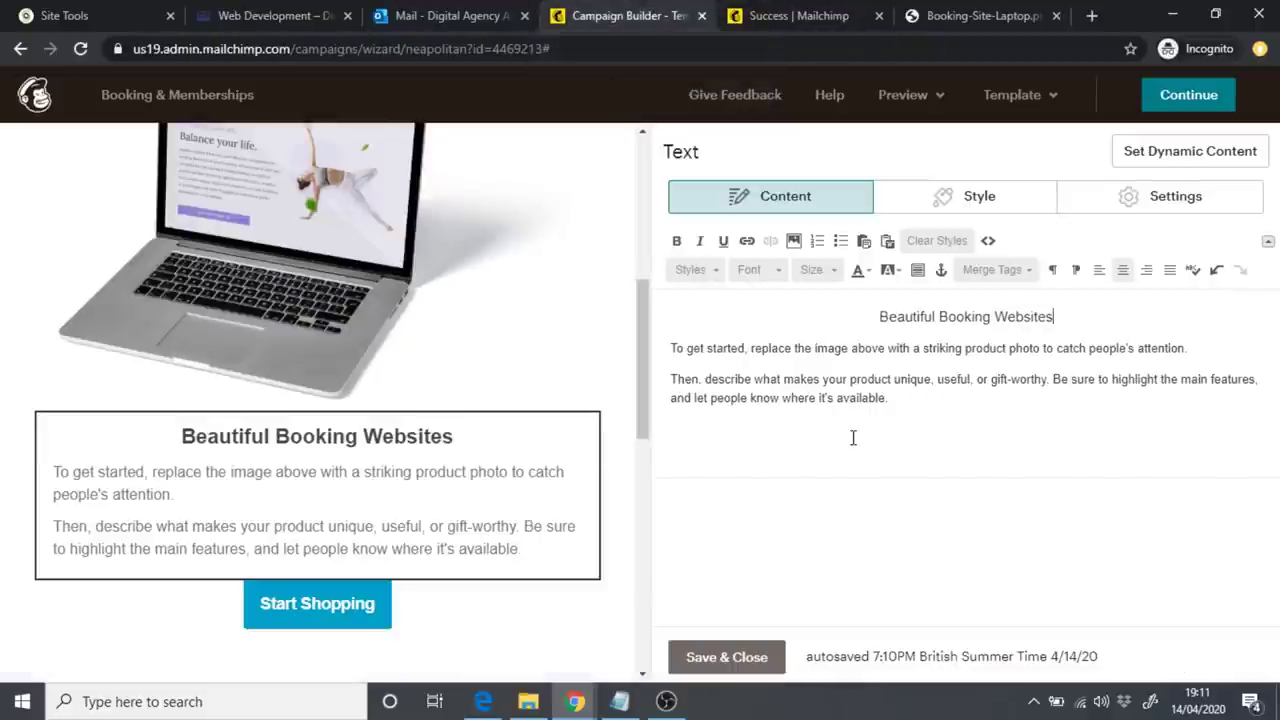
pyautogui.moveTo(922, 410); pyautogui.dragTo(667, 348)
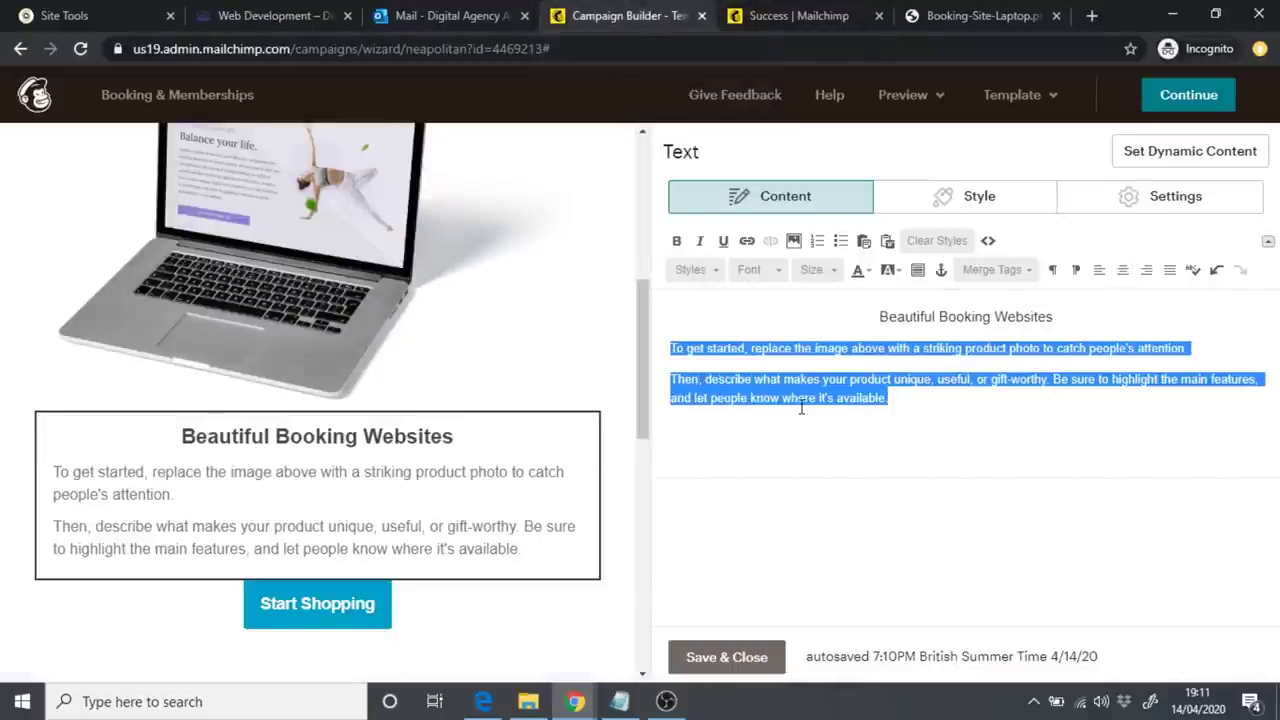
pyautogui.write('https://satinlodge.com/wp-content/uploads/2020/04/Booking-Site-Laptop.png')
pyautogui.hotkey('ctrl', 'z')
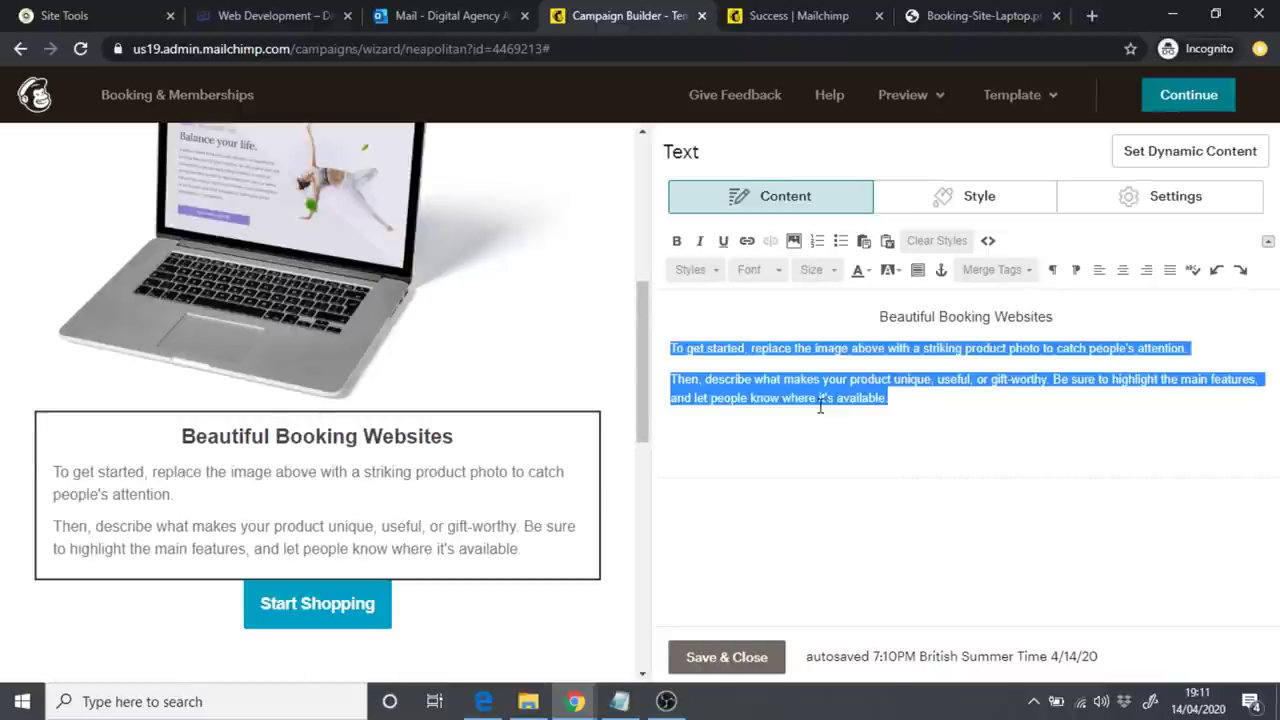
pyautogui.click(275, 15)
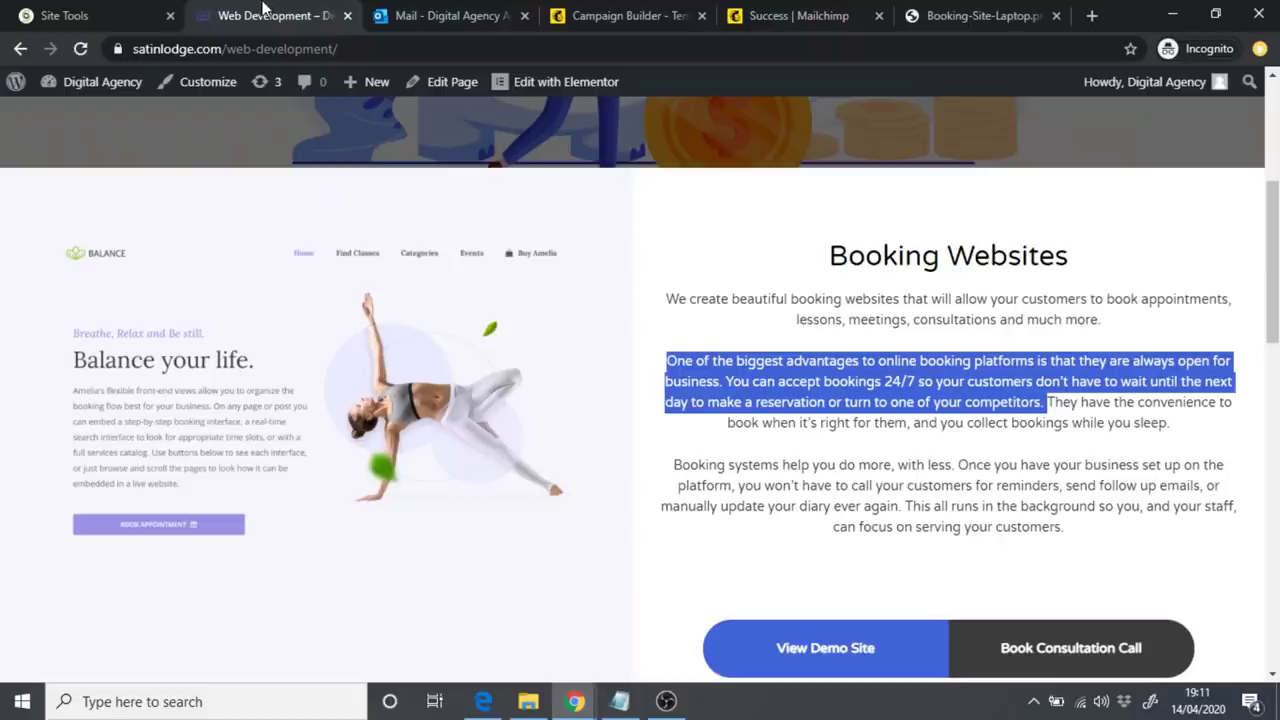
pyautogui.rightClick(936, 379)
pyautogui.click(850, 381)
pyautogui.tripleClick(850, 381)
pyautogui.rightClick(812, 386)
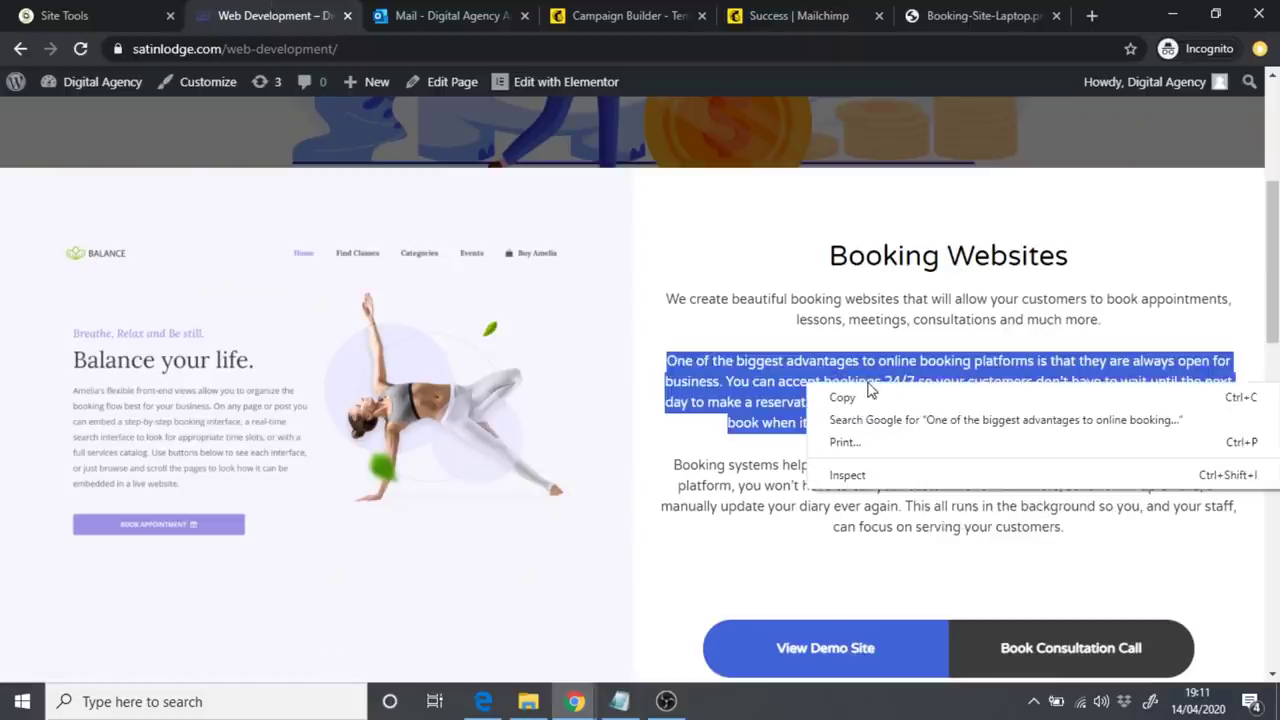
pyautogui.click(884, 402)
# - Paste the paragraph over the placeholder text, centre it, and cut it to end at 'one of your competitors.'
pyautogui.click(615, 20)
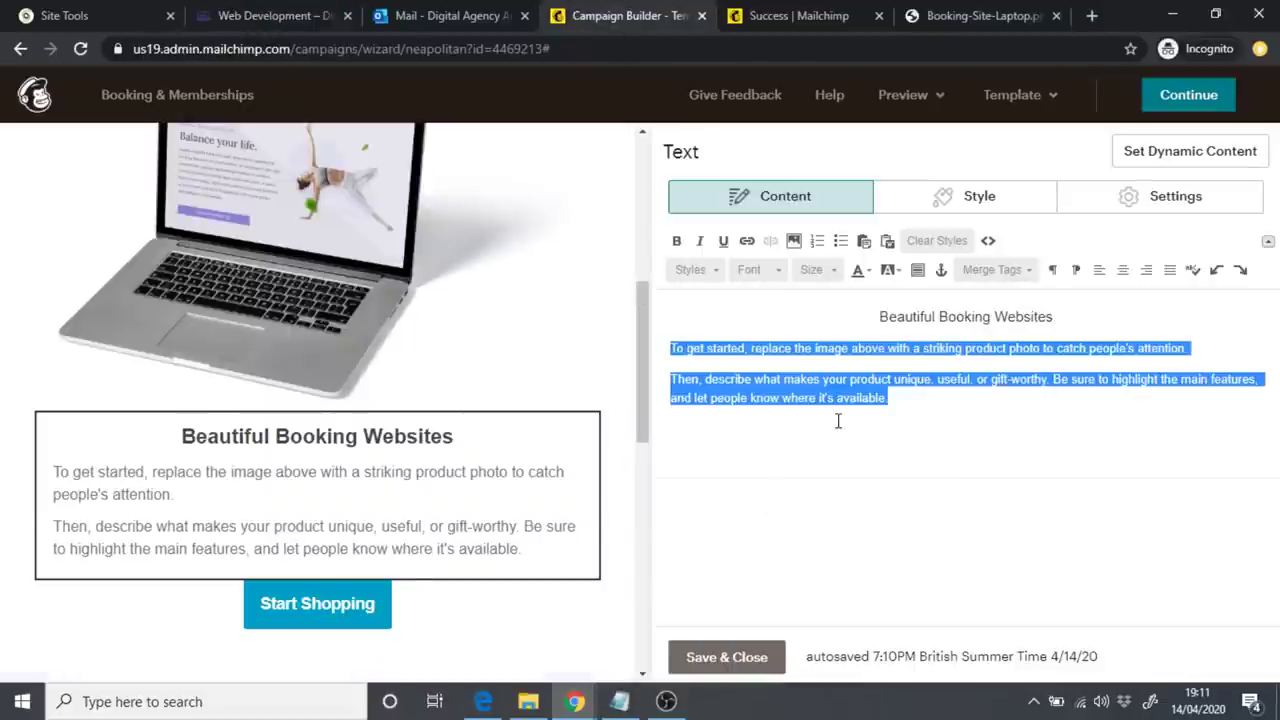
pyautogui.moveTo(913, 416); pyautogui.dragTo(632, 348)
pyautogui.hotkey('ctrl', 'v')
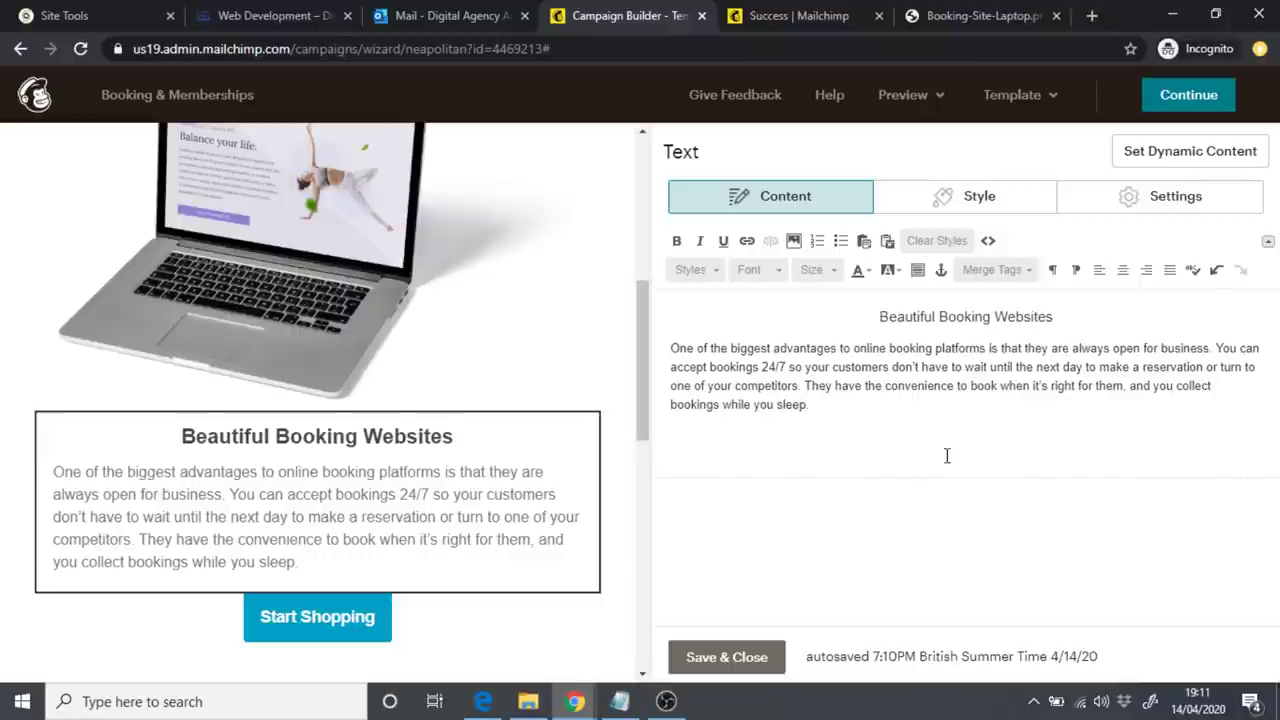
pyautogui.click(1122, 270)
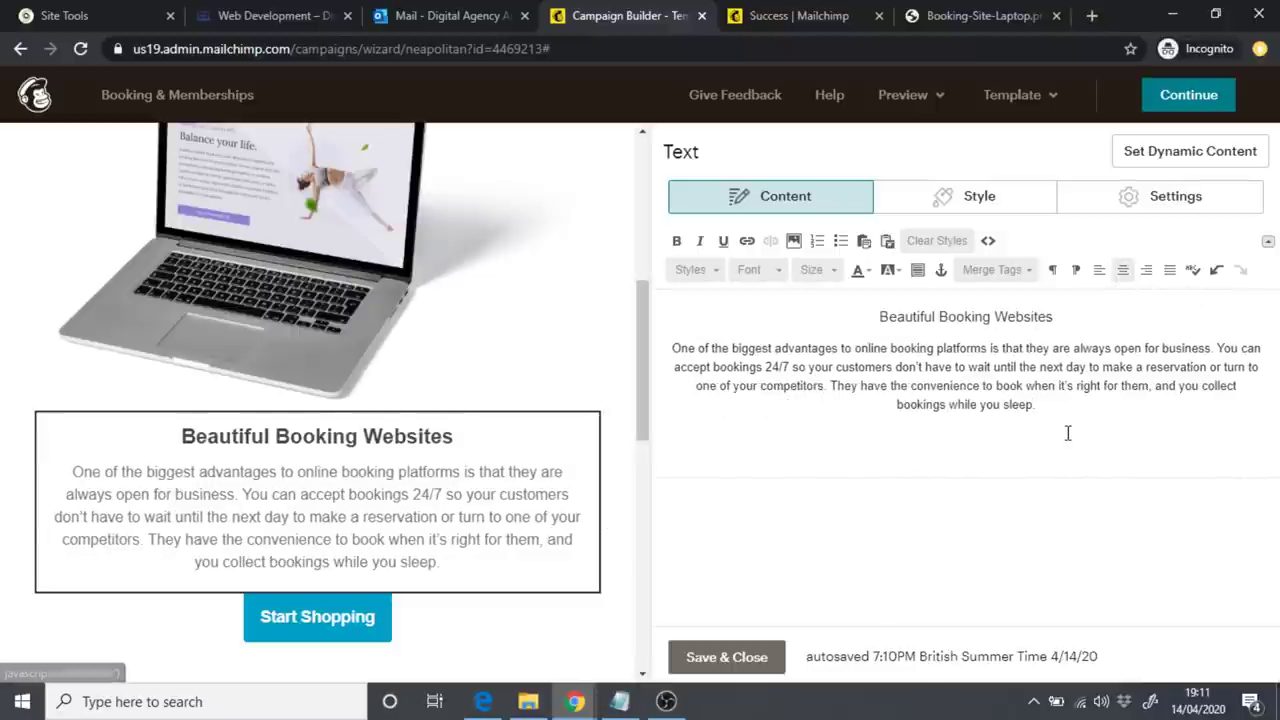
pyautogui.moveTo(1062, 415); pyautogui.dragTo(838, 388)
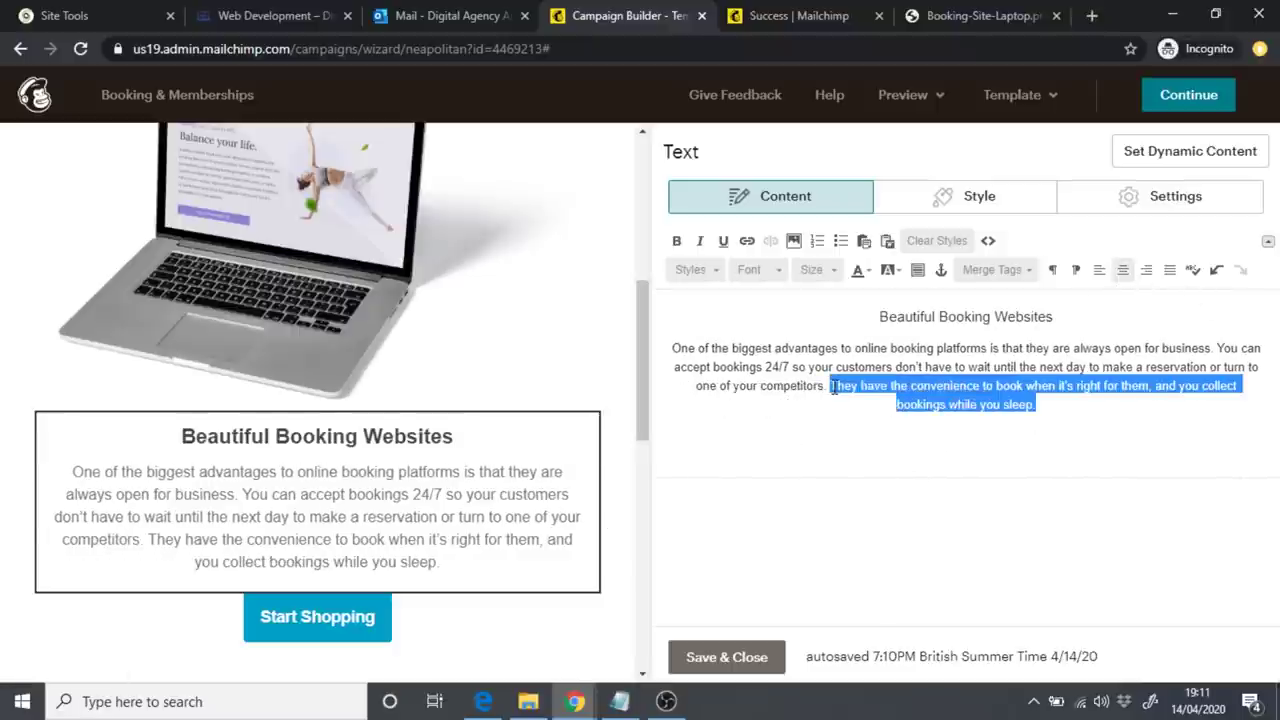
pyautogui.press('BackSpace')
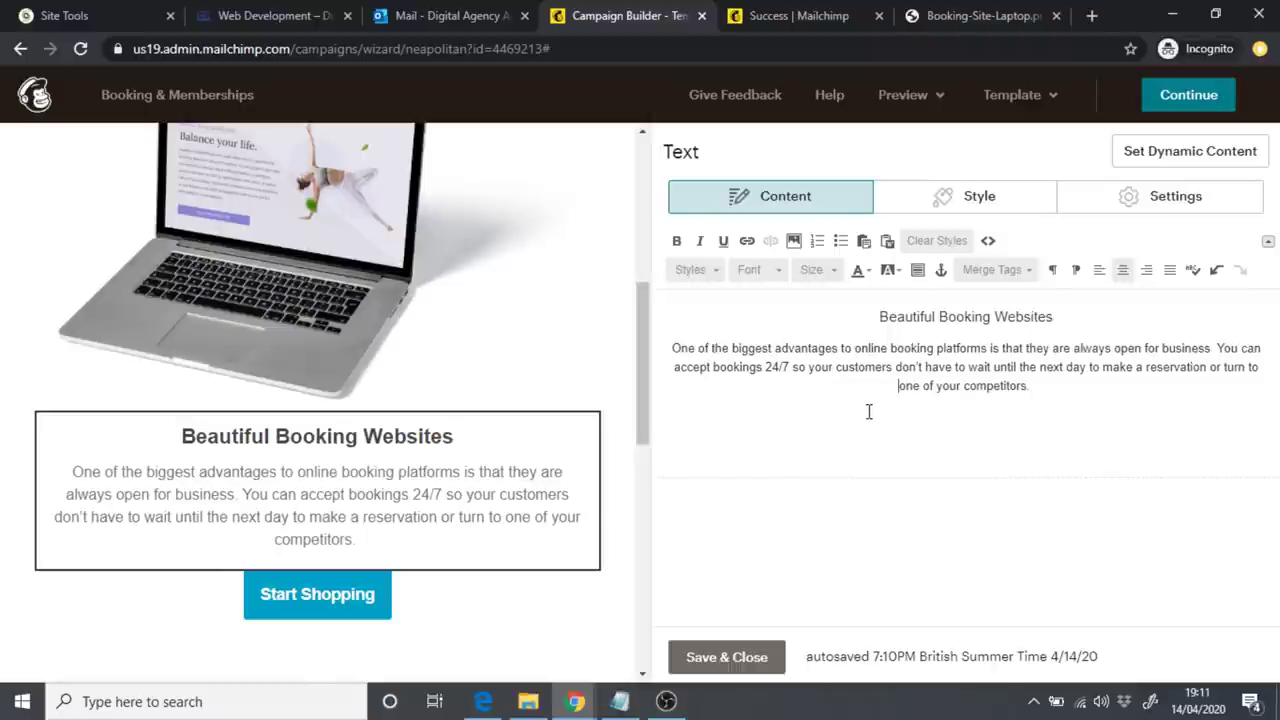
# - Select the website's opening booking websites paragraph
pyautogui.click(280, 16)
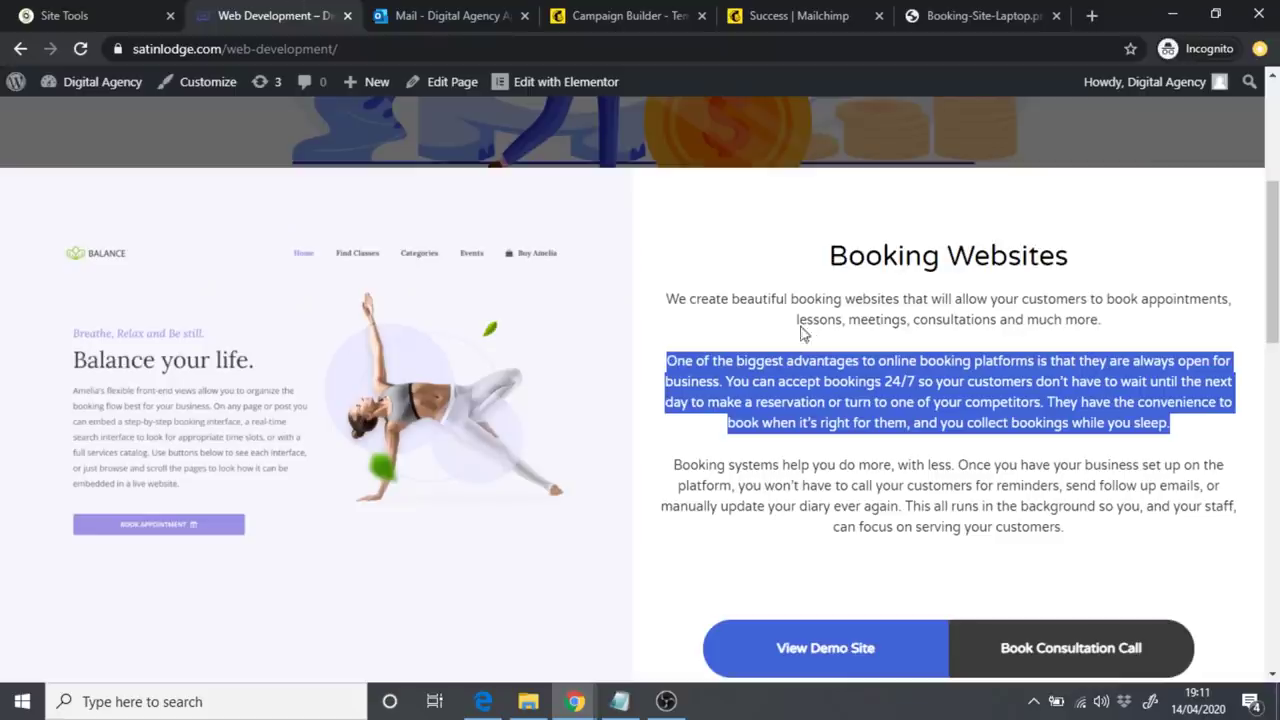
pyautogui.moveTo(668, 298); pyautogui.dragTo(1052, 320)
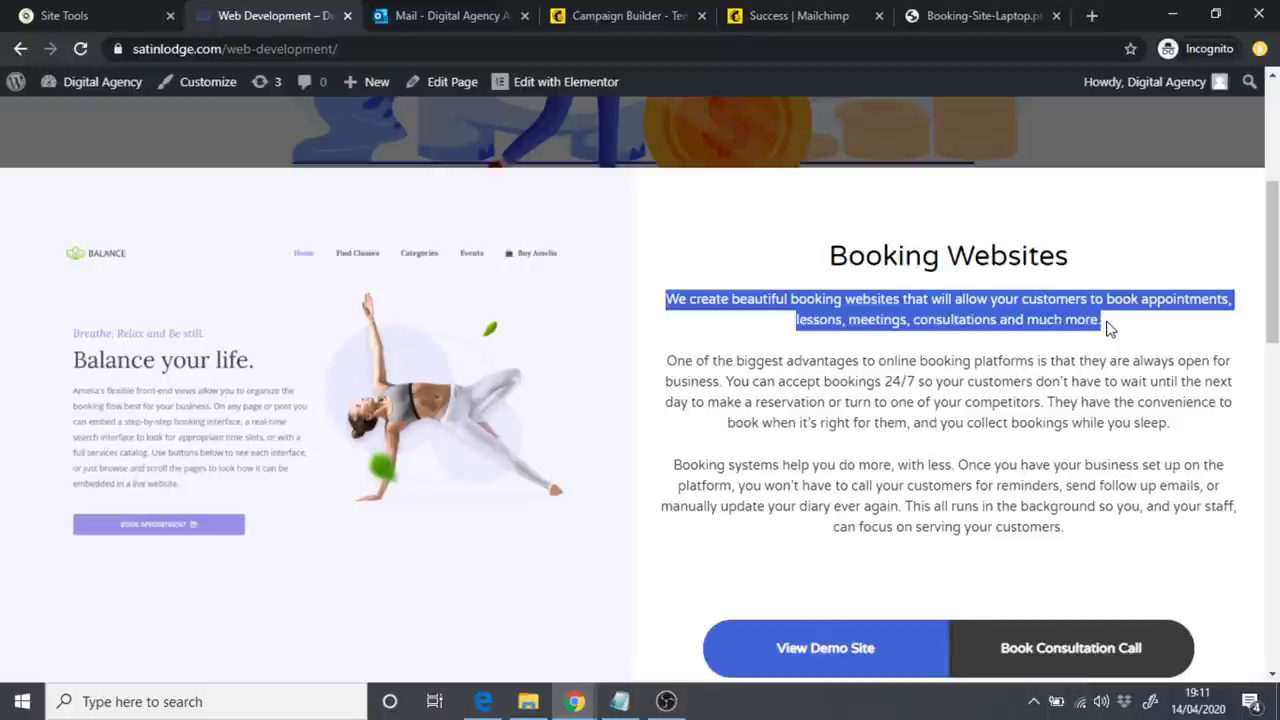
pyautogui.click(625, 15)
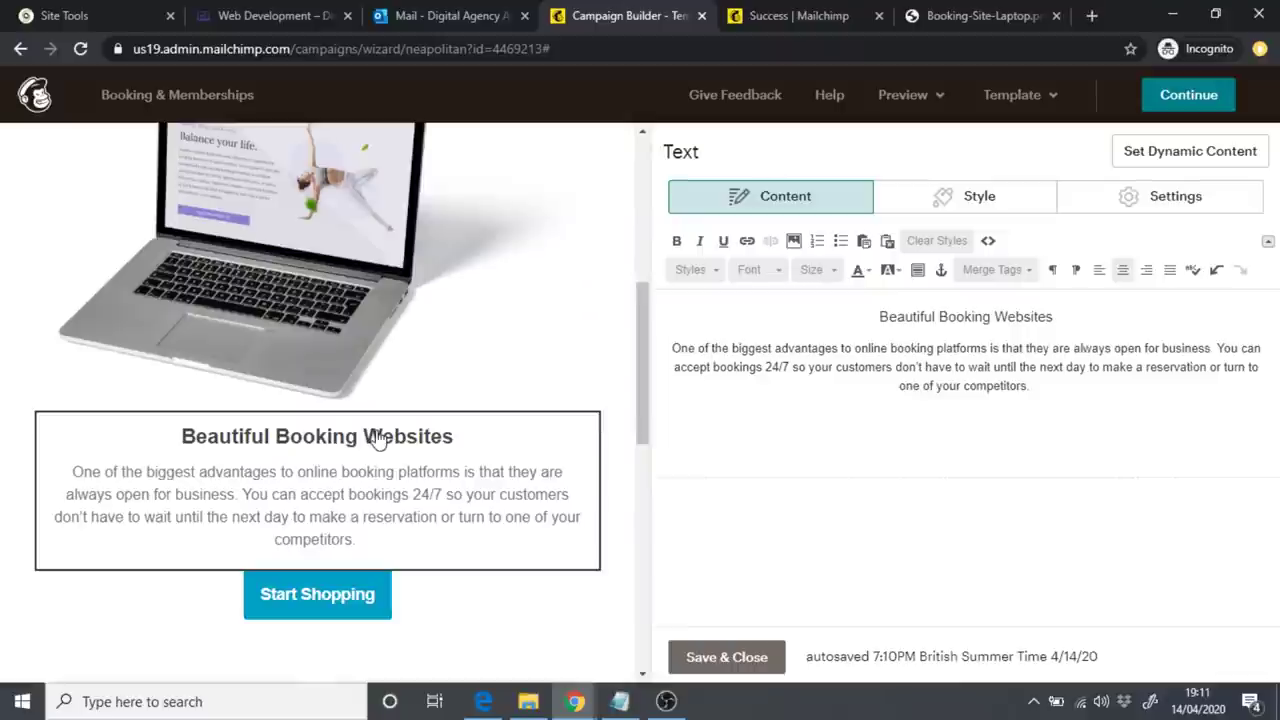
# - Insert the website's intro paragraph above, ending 'The perfect way to get your business online asap.'
pyautogui.click(672, 348)
pyautogui.press('Return')
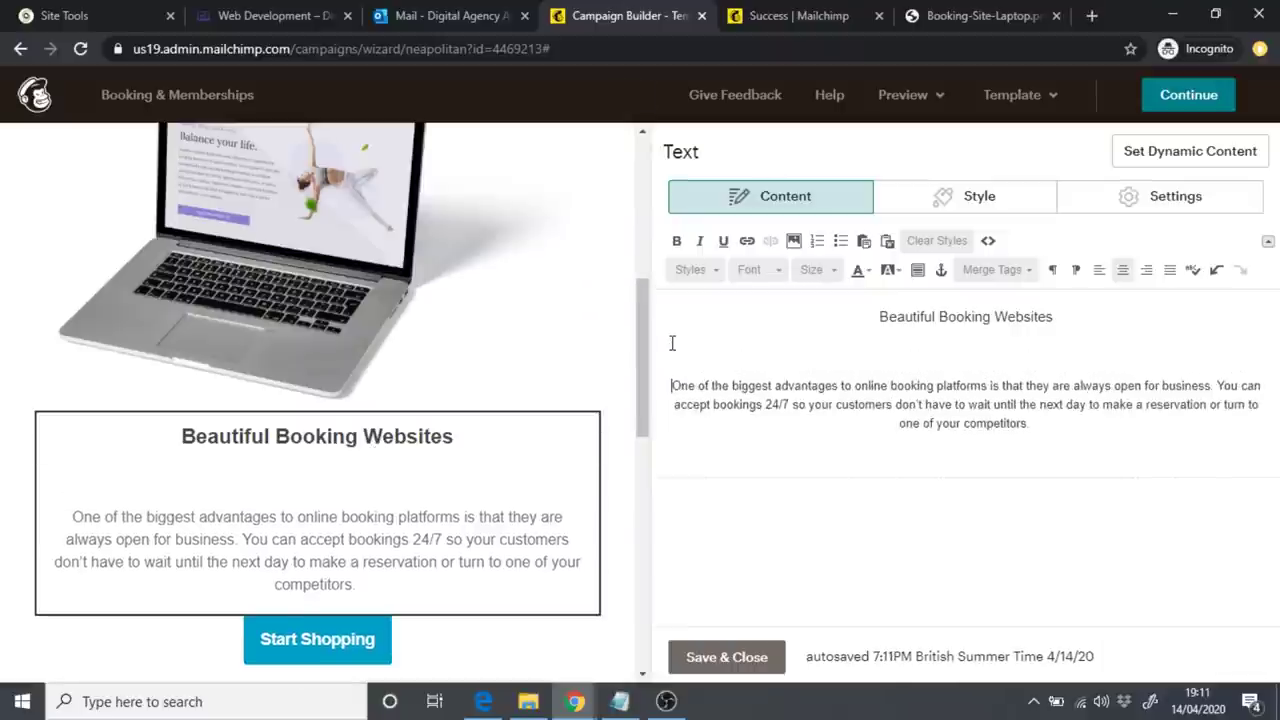
pyautogui.hotkey('ctrl', 'v')
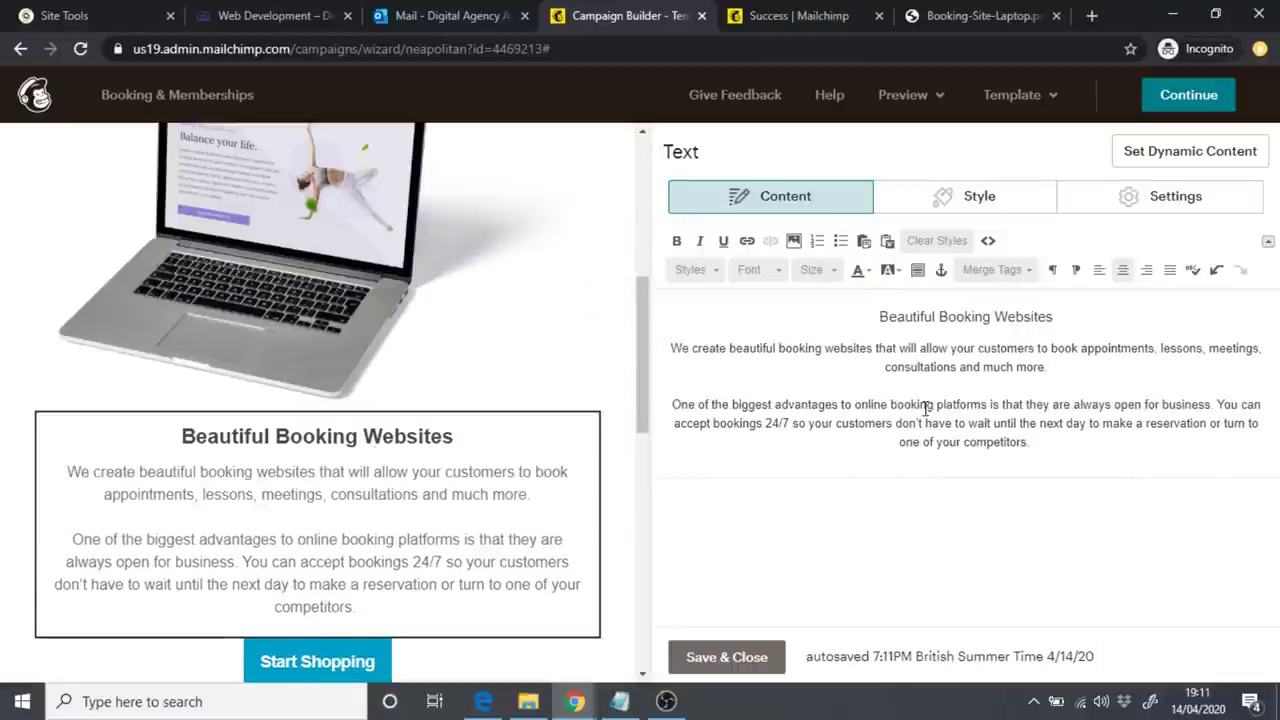
pyautogui.write('Th')
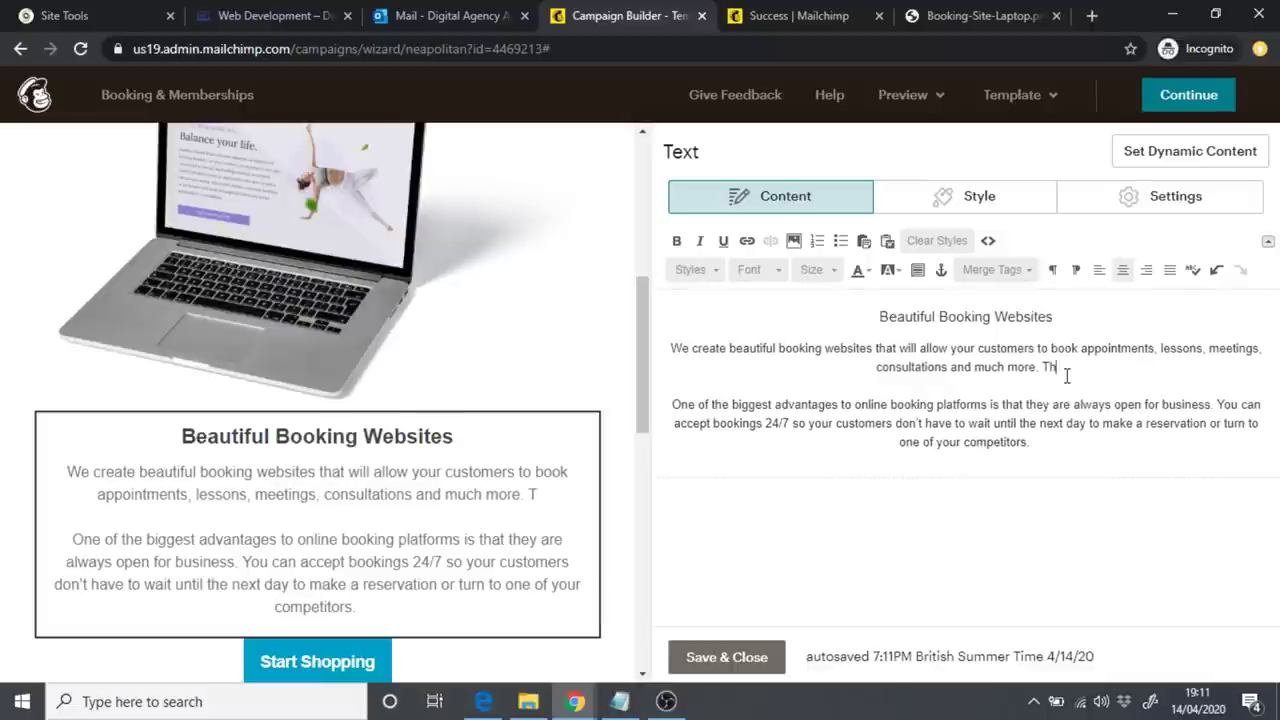
pyautogui.write('e perfect')
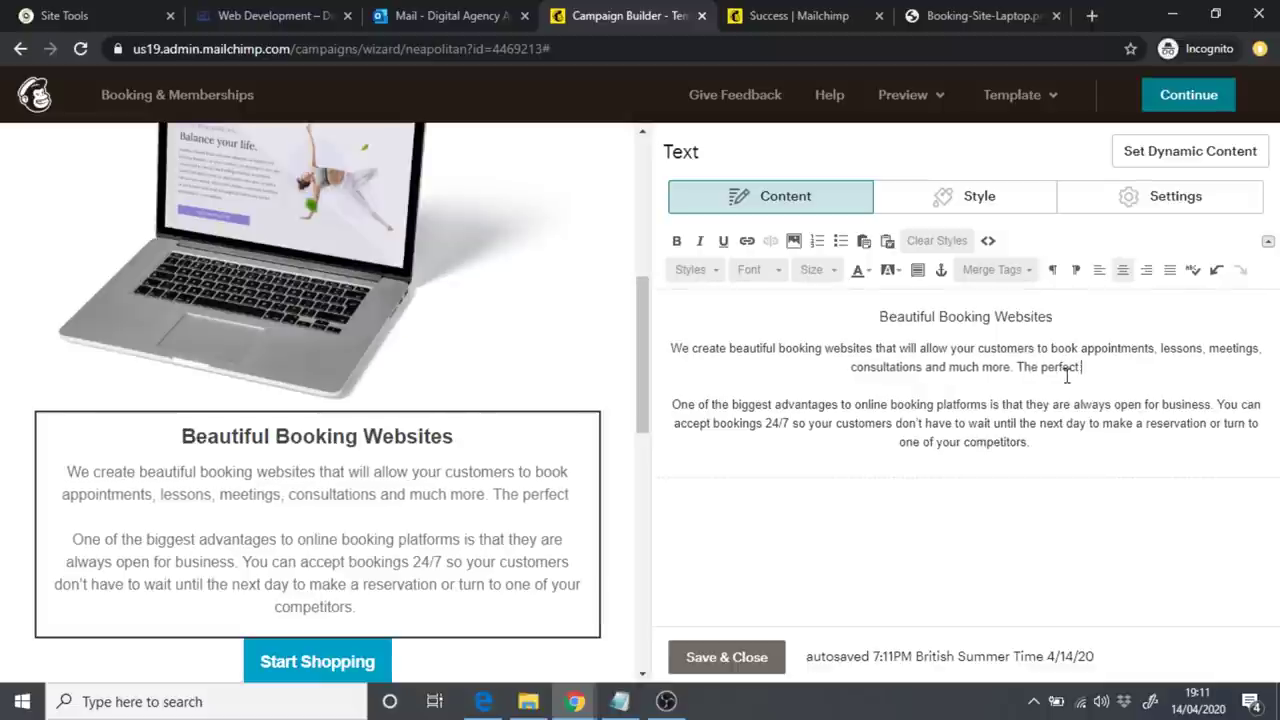
pyautogui.write(' way to get your')
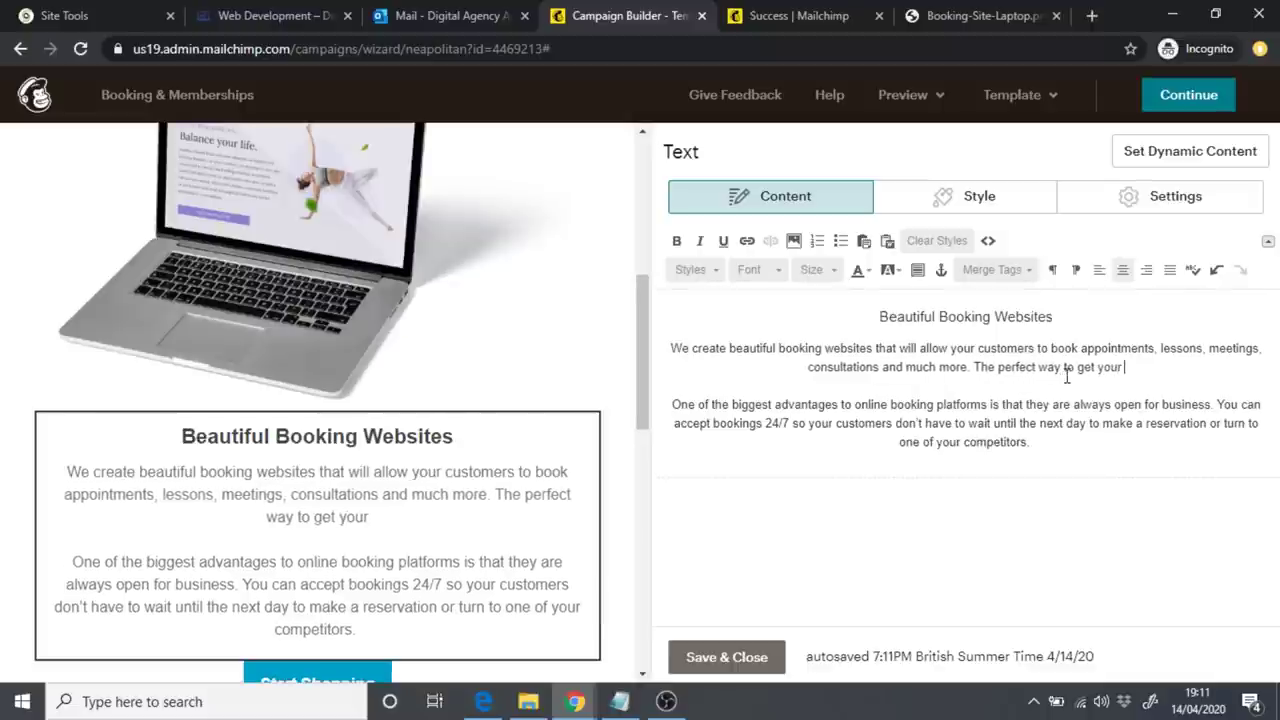
pyautogui.write(' business online')
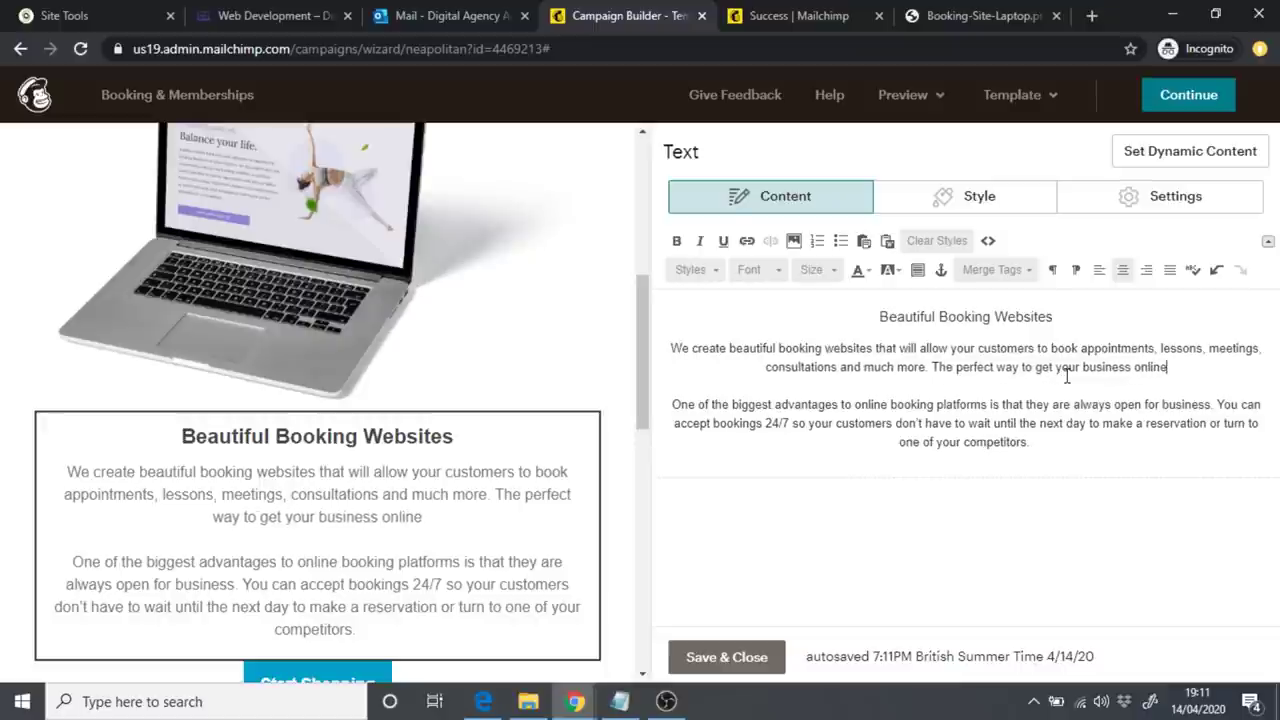
pyautogui.write(' asap.')
pyautogui.press('BackSpace')
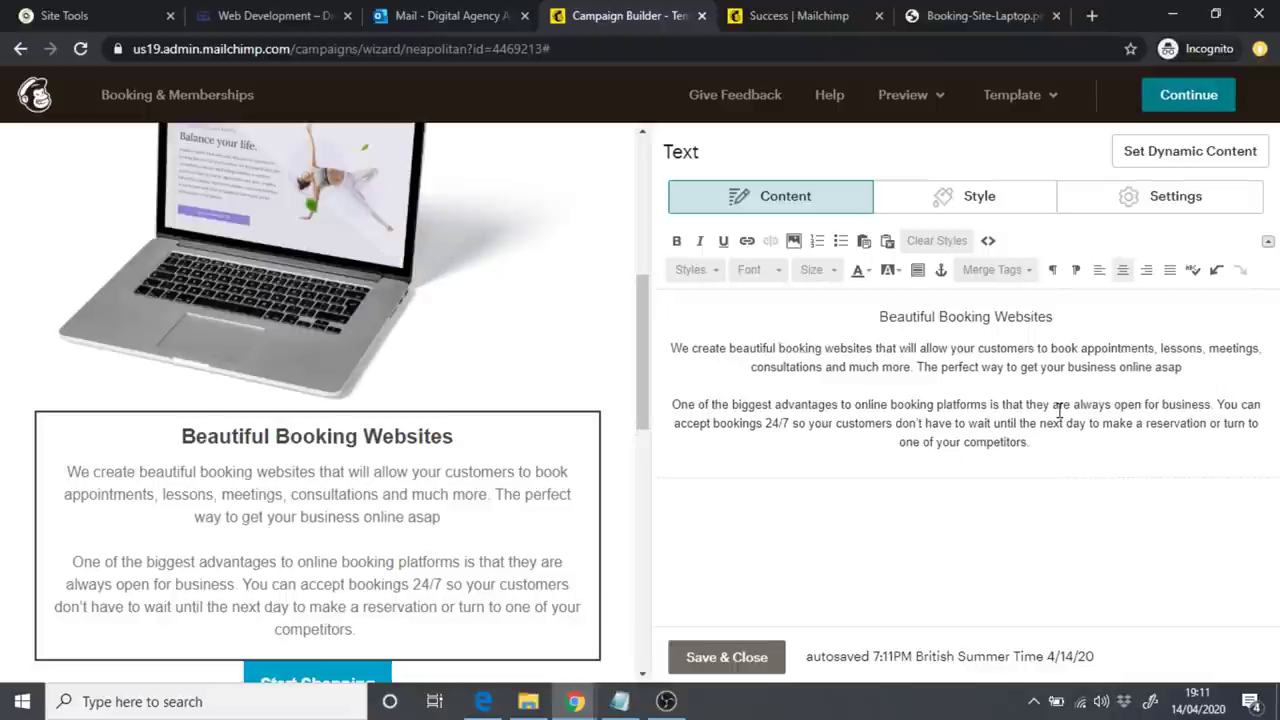
pyautogui.write('.')
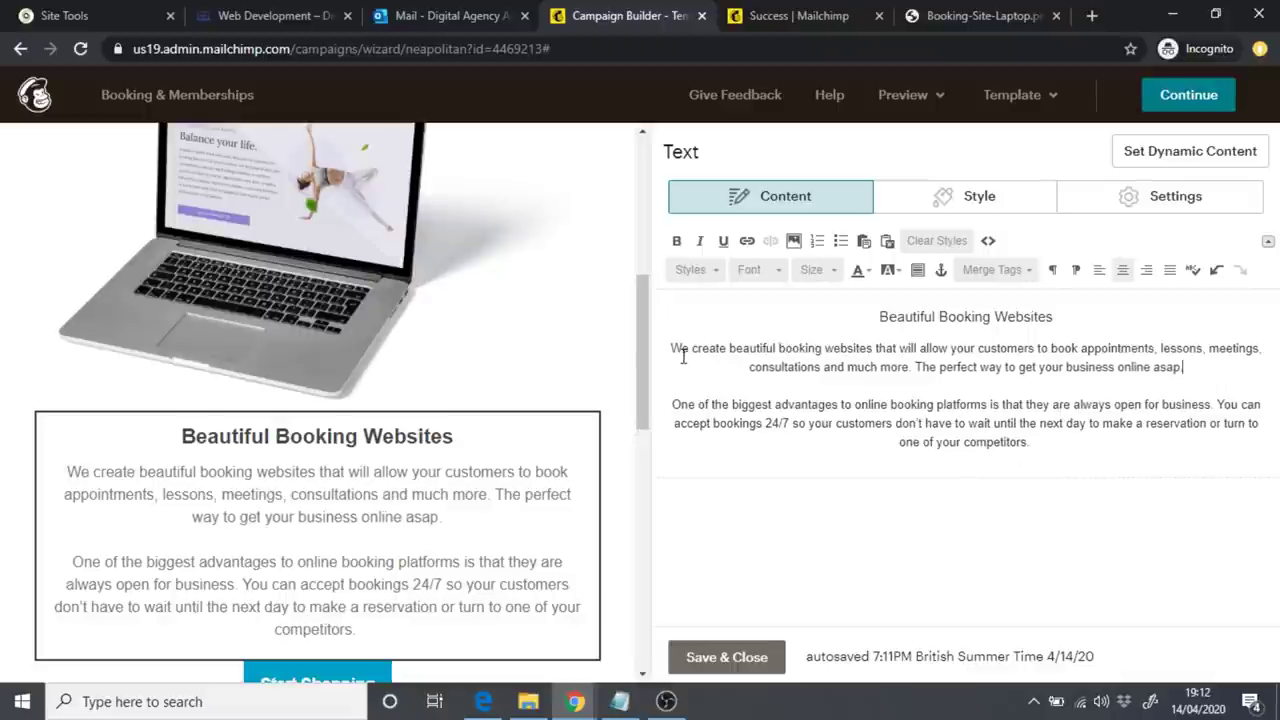
pyautogui.scroll(-2, 637, 335)
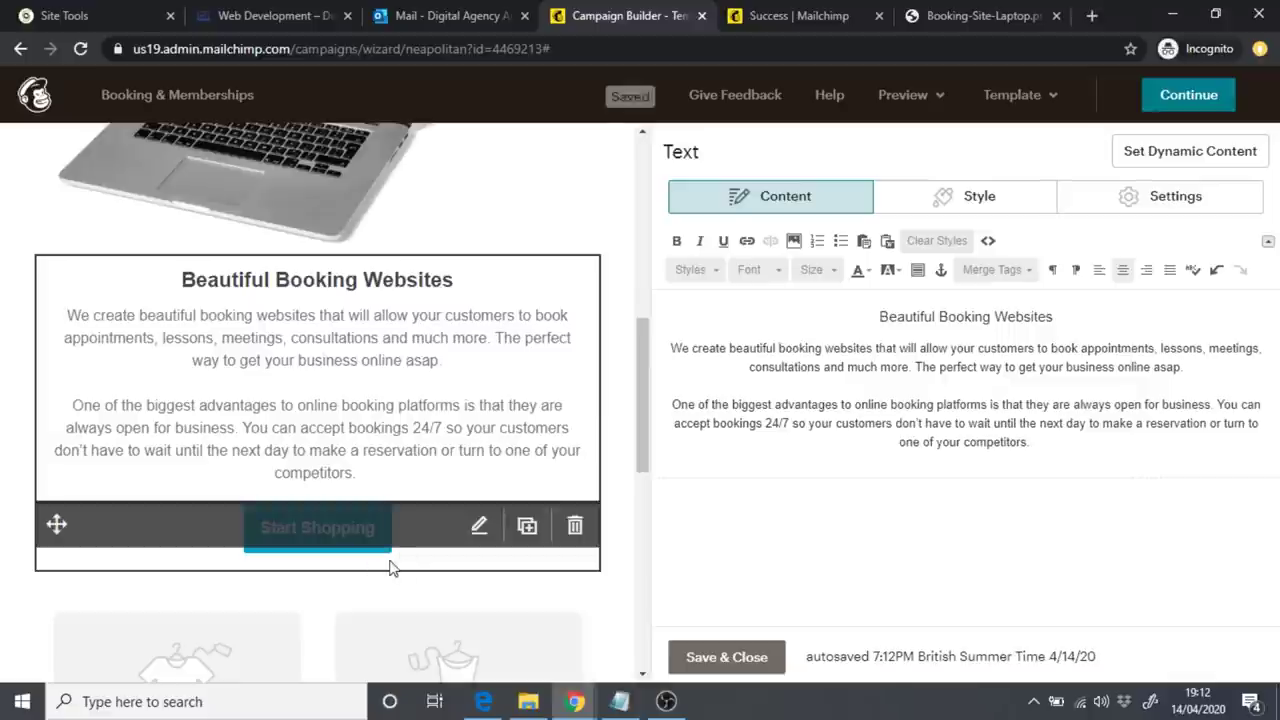
# - Duplicate the consultation-call button and move the copy below the booking text
pyautogui.moveTo(642, 462); pyautogui.dragTo(643, 314)
pyautogui.moveTo(457, 283)
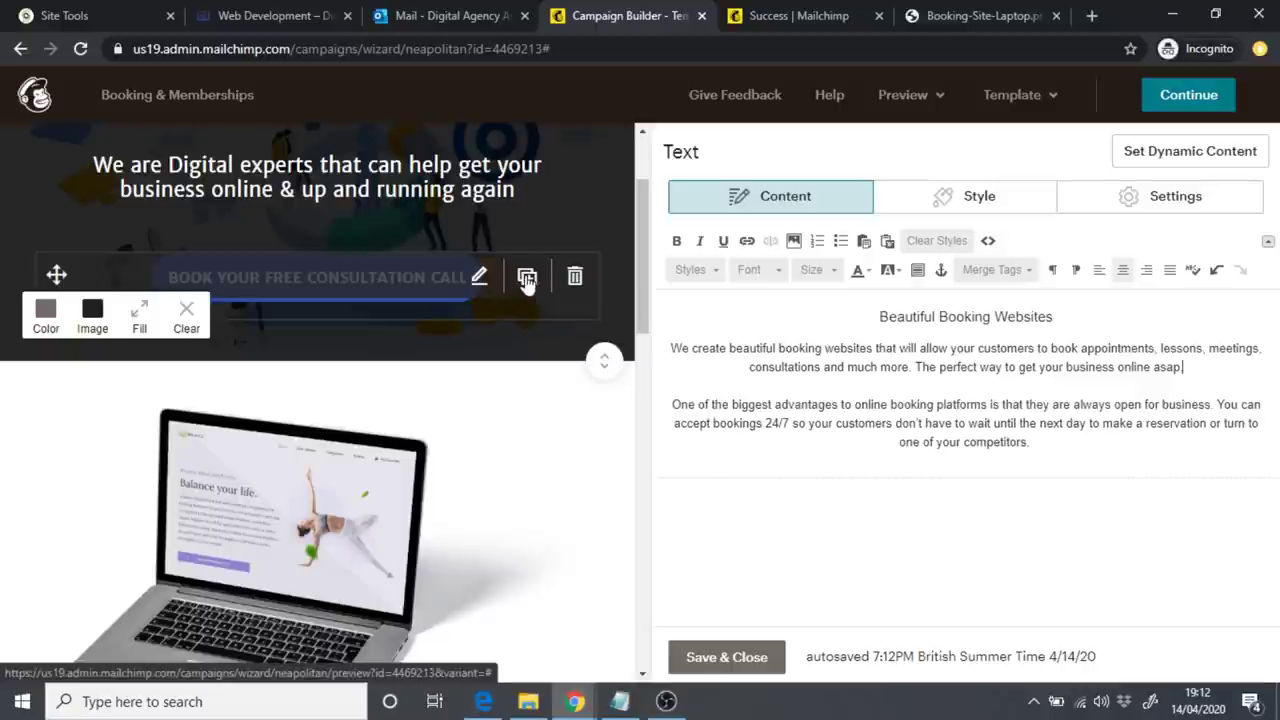
pyautogui.click(527, 278)
pyautogui.click(55, 190)
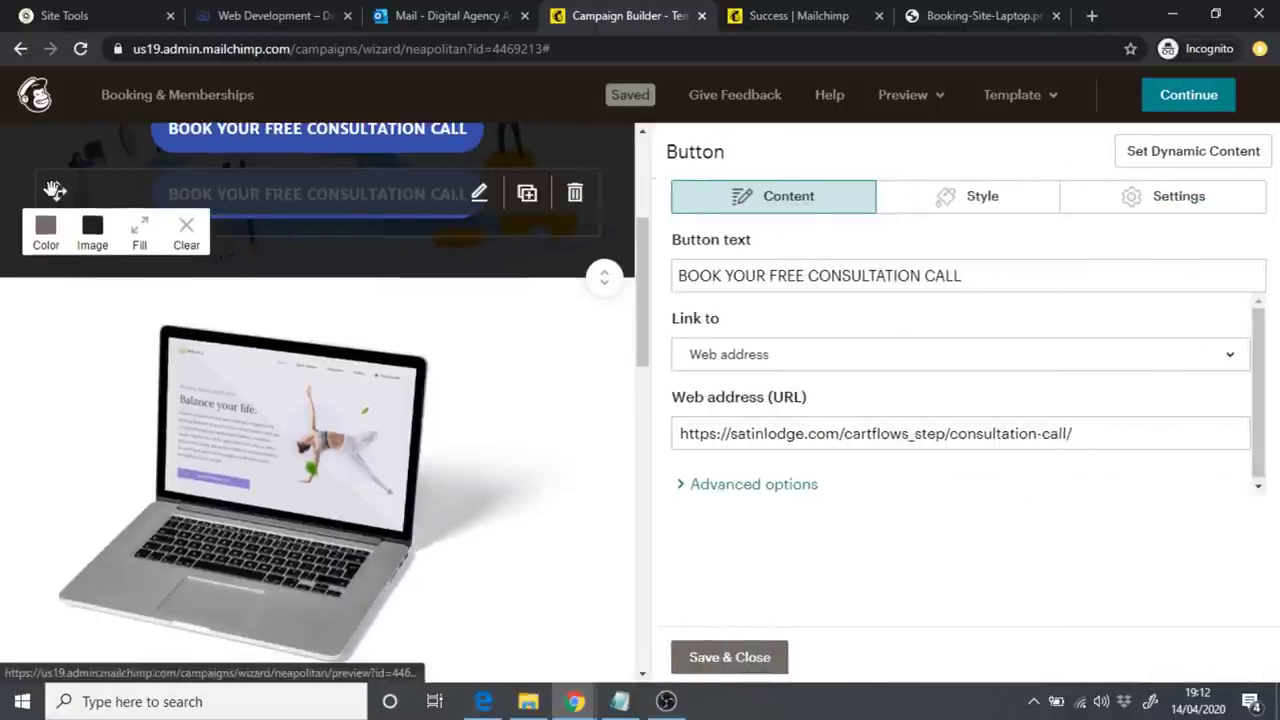
pyautogui.moveTo(55, 190); pyautogui.dragTo(57, 614)
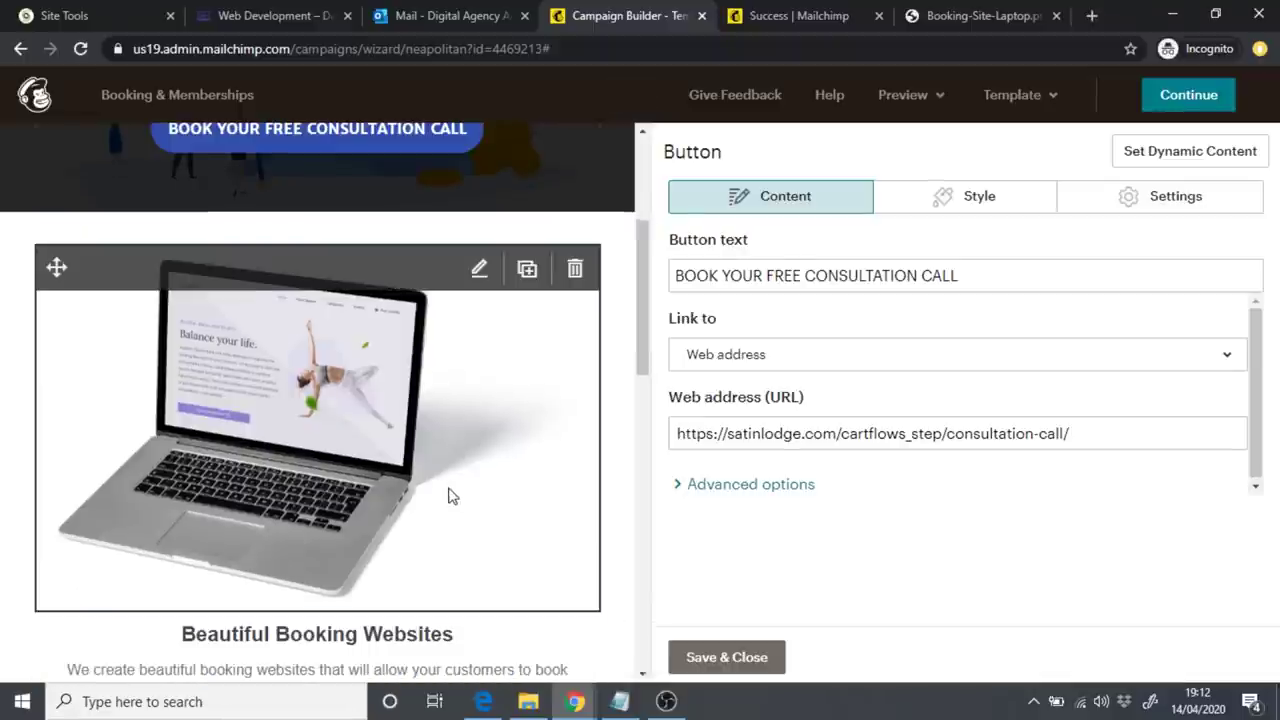
pyautogui.moveTo(639, 323); pyautogui.dragTo(645, 432)
pyautogui.moveTo(157, 283)
pyautogui.moveTo(72, 354); pyautogui.dragTo(90, 462)
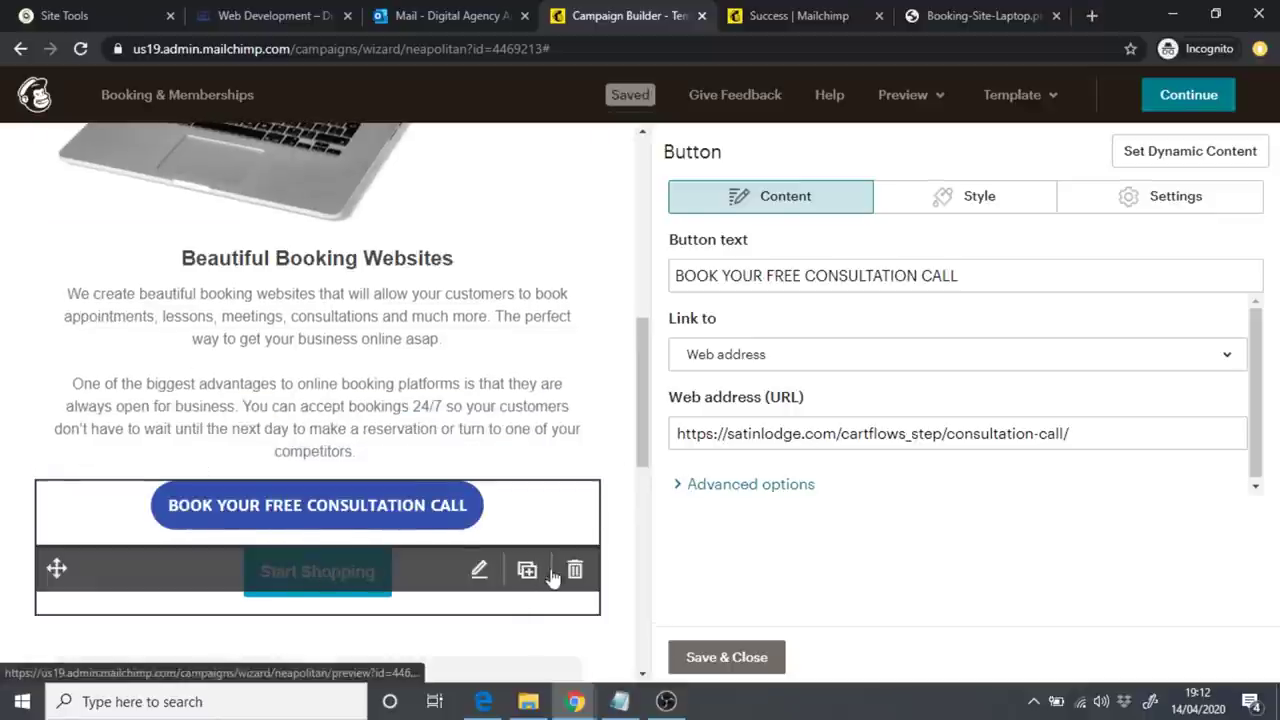
# - Delete the template Start Shopping button block
pyautogui.click(576, 572)
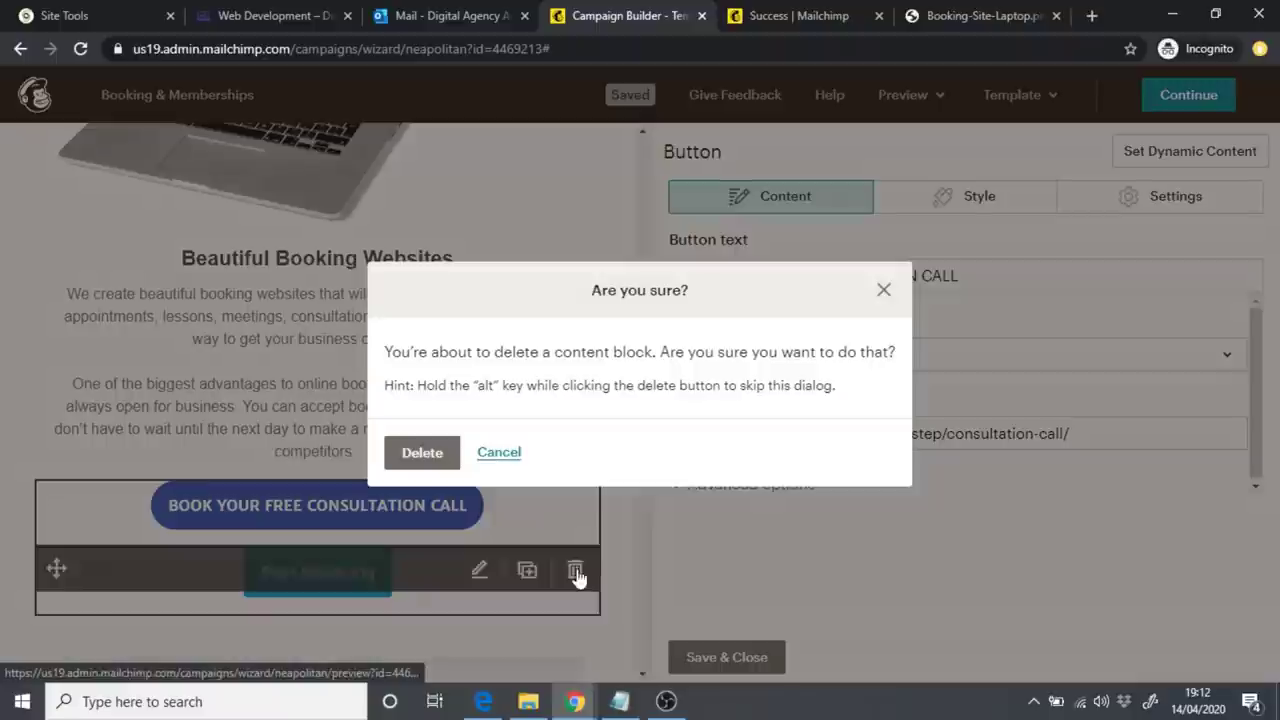
pyautogui.click(403, 455)
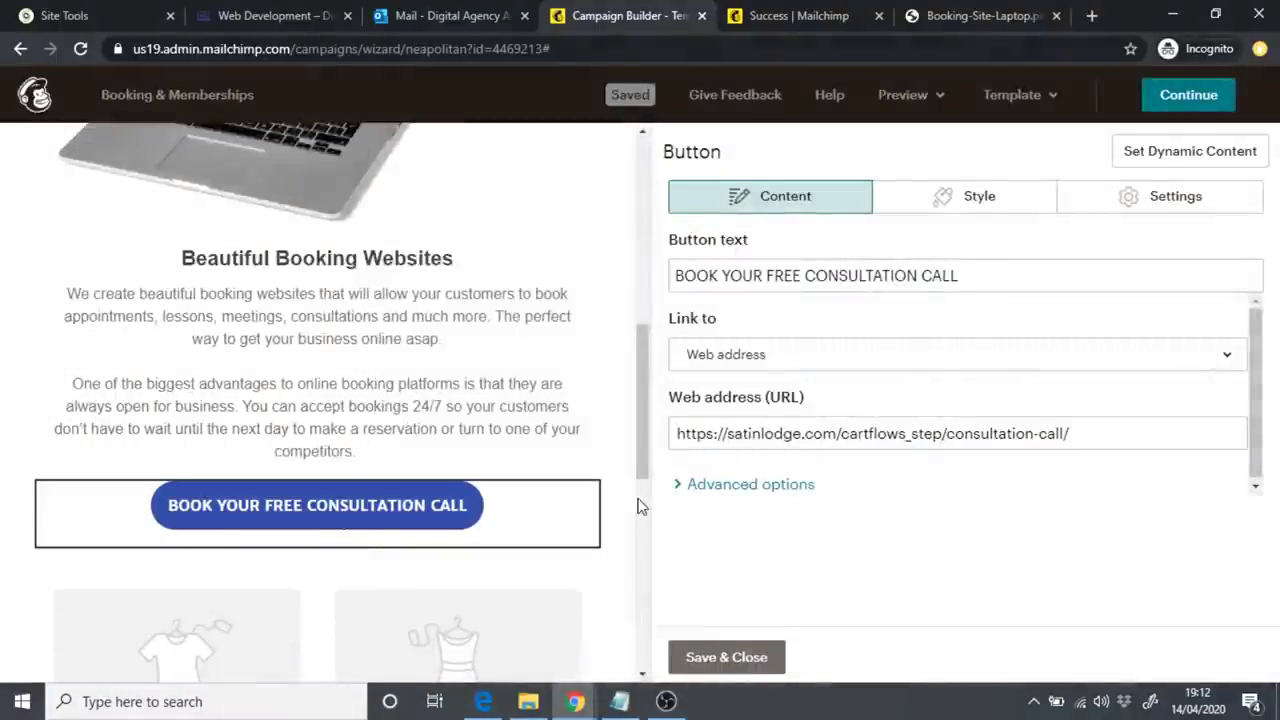
pyautogui.moveTo(646, 414)
pyautogui.mouseDown()
pyautogui.moveTo(632, 316)
pyautogui.moveTo(636, 431)
pyautogui.moveTo(641, 393)
pyautogui.mouseUp()
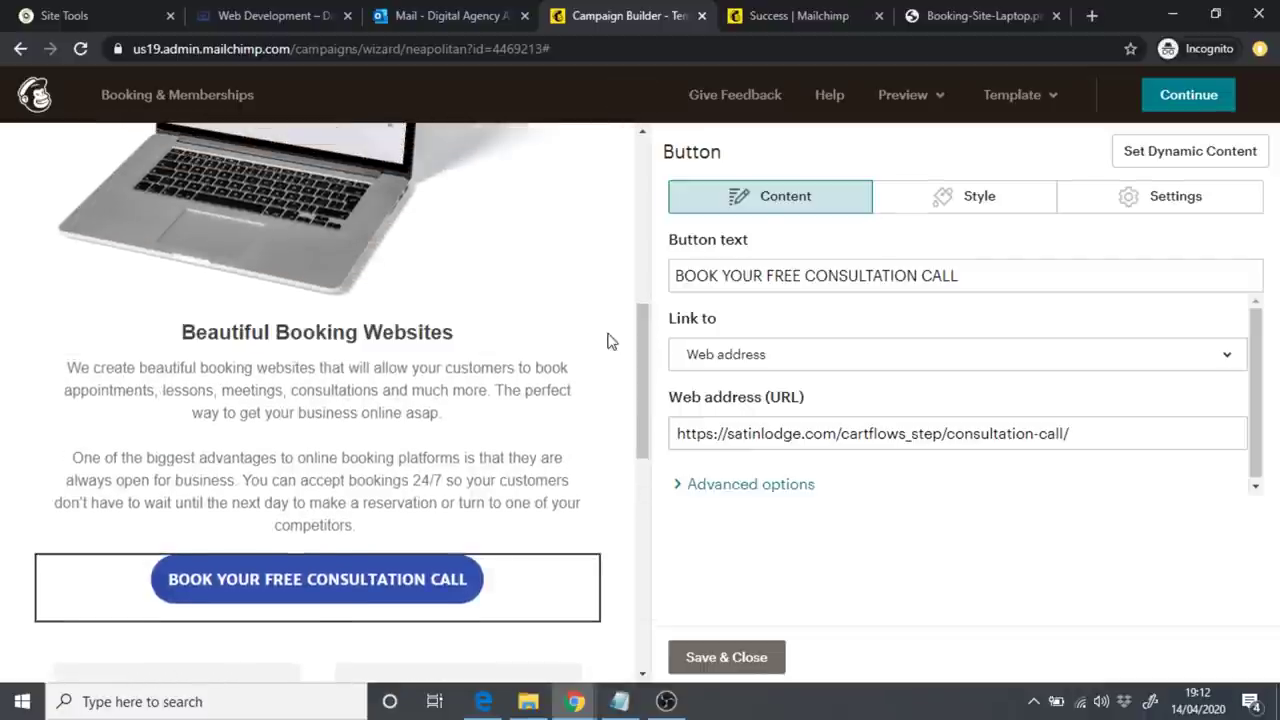
# - Check the laptop image's size and keep it at 100%
pyautogui.click(422, 249)
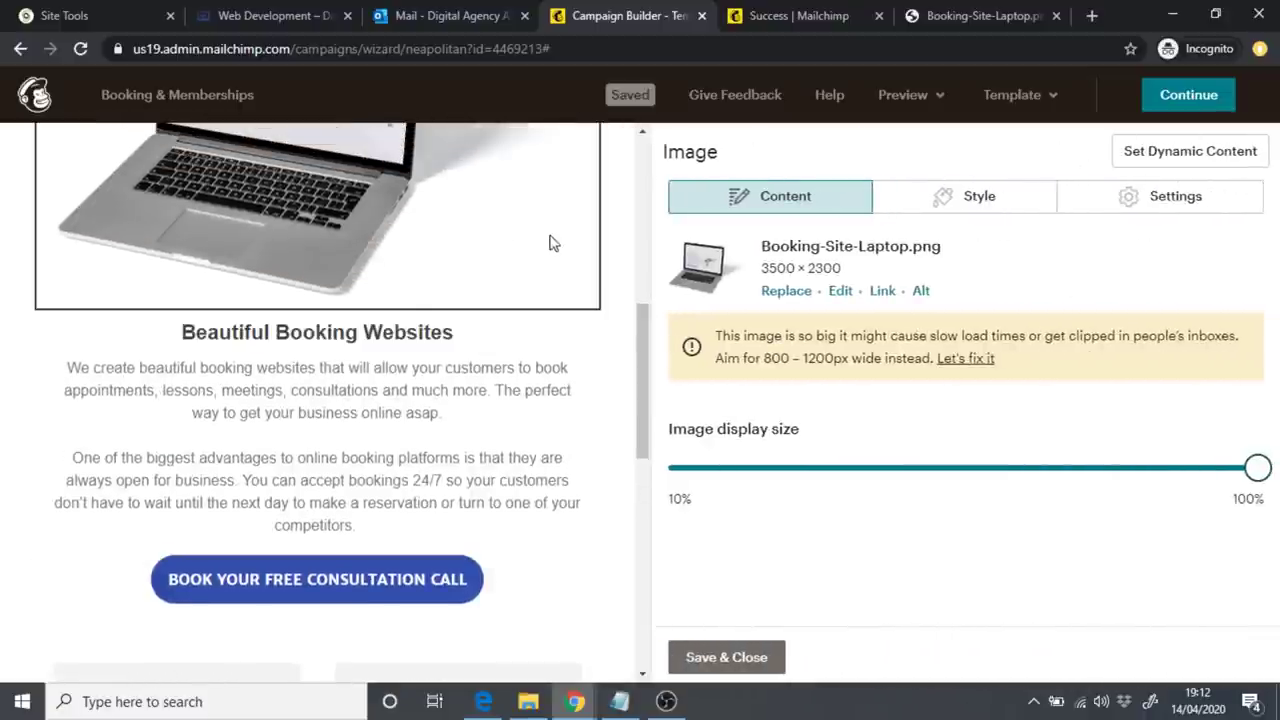
pyautogui.moveTo(1260, 470)
pyautogui.mouseDown()
pyautogui.moveTo(1143, 466)
pyautogui.moveTo(1257, 467)
pyautogui.mouseUp()
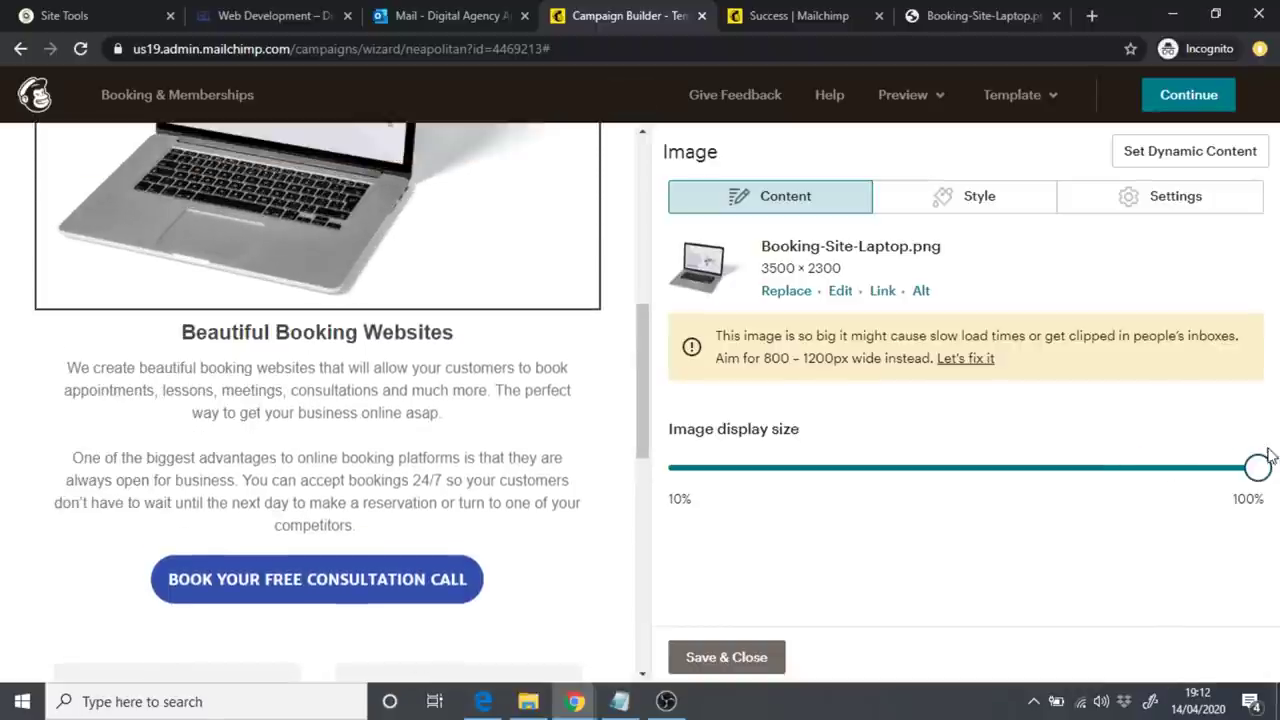
pyautogui.moveTo(648, 383); pyautogui.dragTo(640, 346)
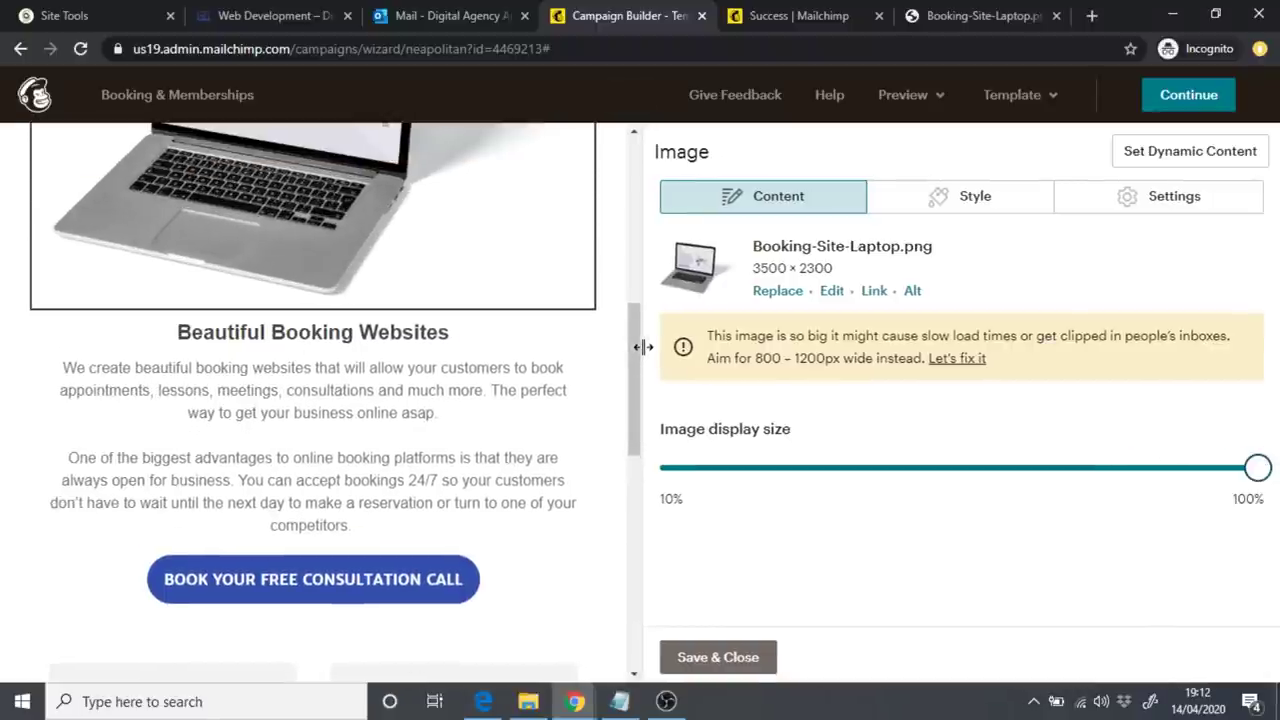
pyautogui.scroll(2, 625, 325)
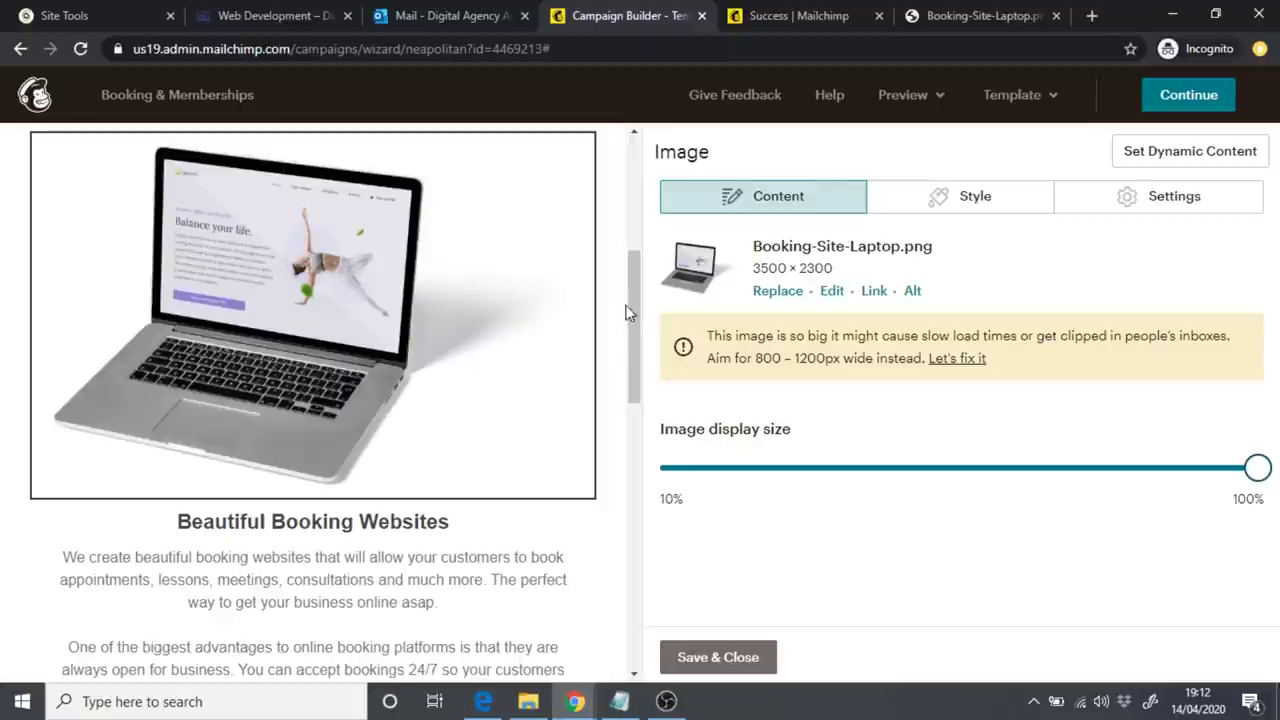
# - Widen the email preview and open the products Image + Text block for editing
pyautogui.moveTo(634, 279); pyautogui.dragTo(692, 370)
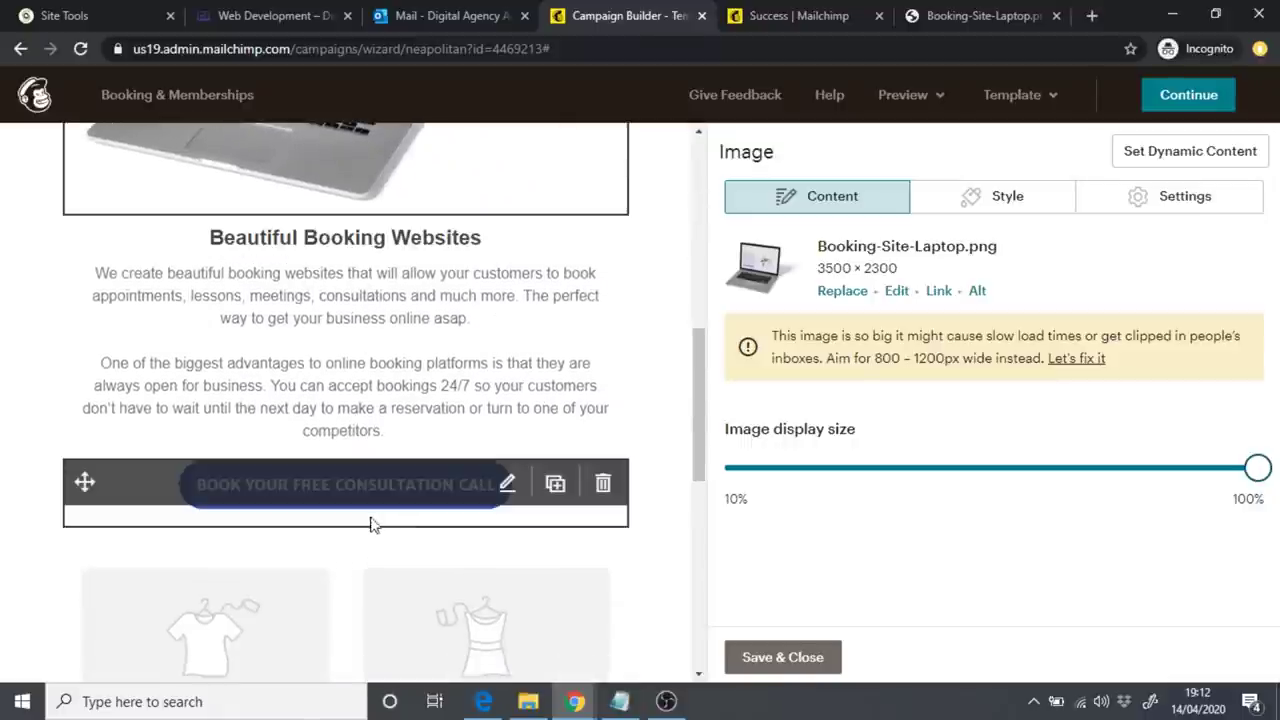
pyautogui.moveTo(694, 353); pyautogui.dragTo(705, 458)
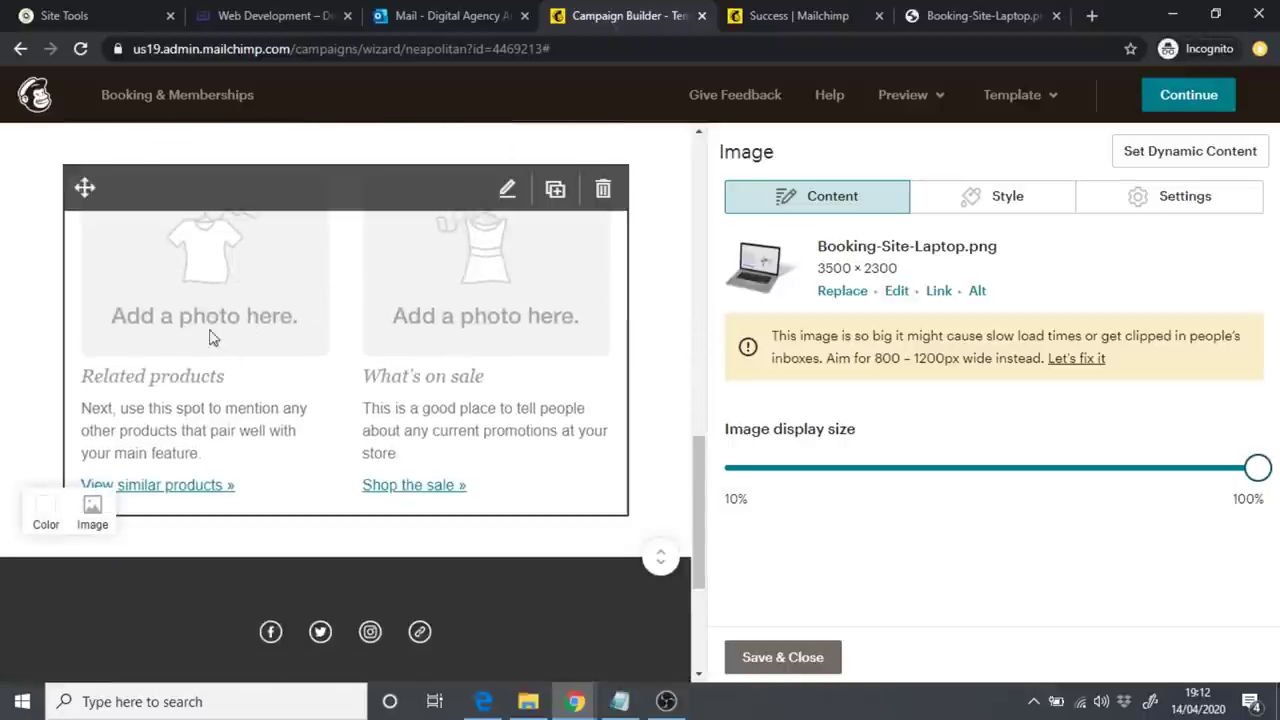
pyautogui.click(350, 300)
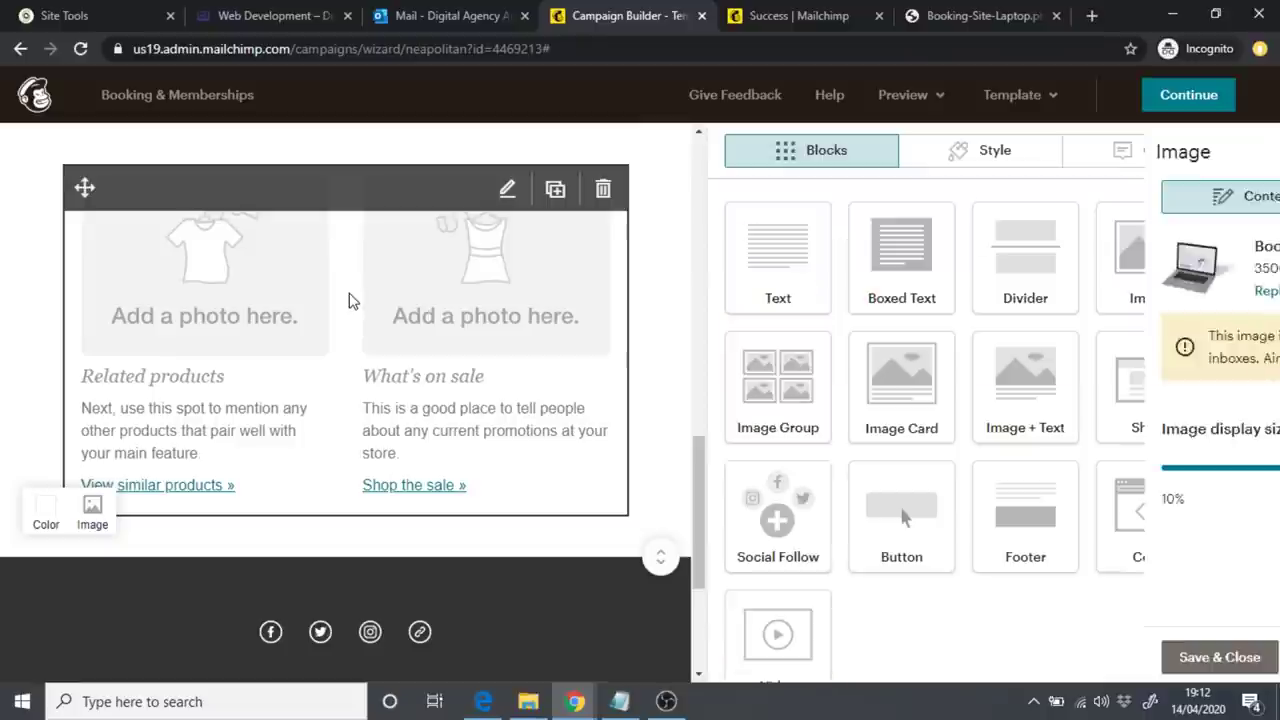
pyautogui.click(538, 316)
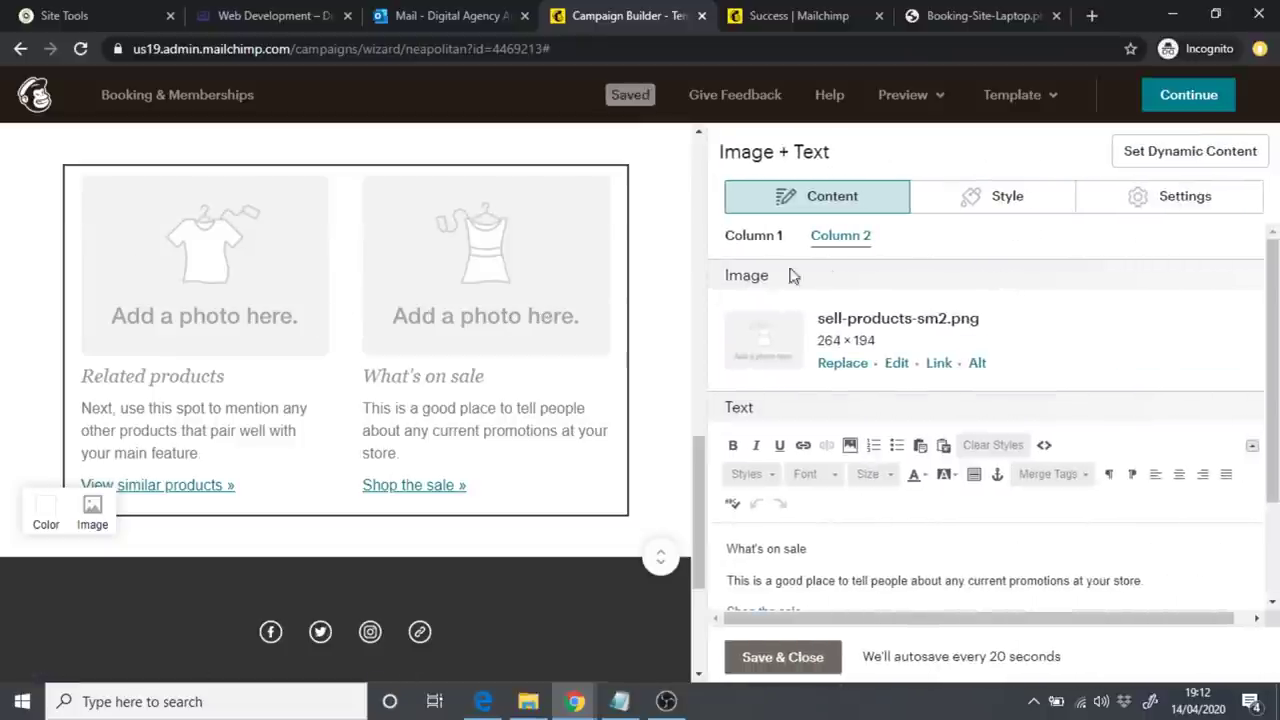
# - Load Column 1's image and Related products text, then bring up satinlodge's Web Development page
pyautogui.click(766, 237)
pyautogui.click(757, 244)
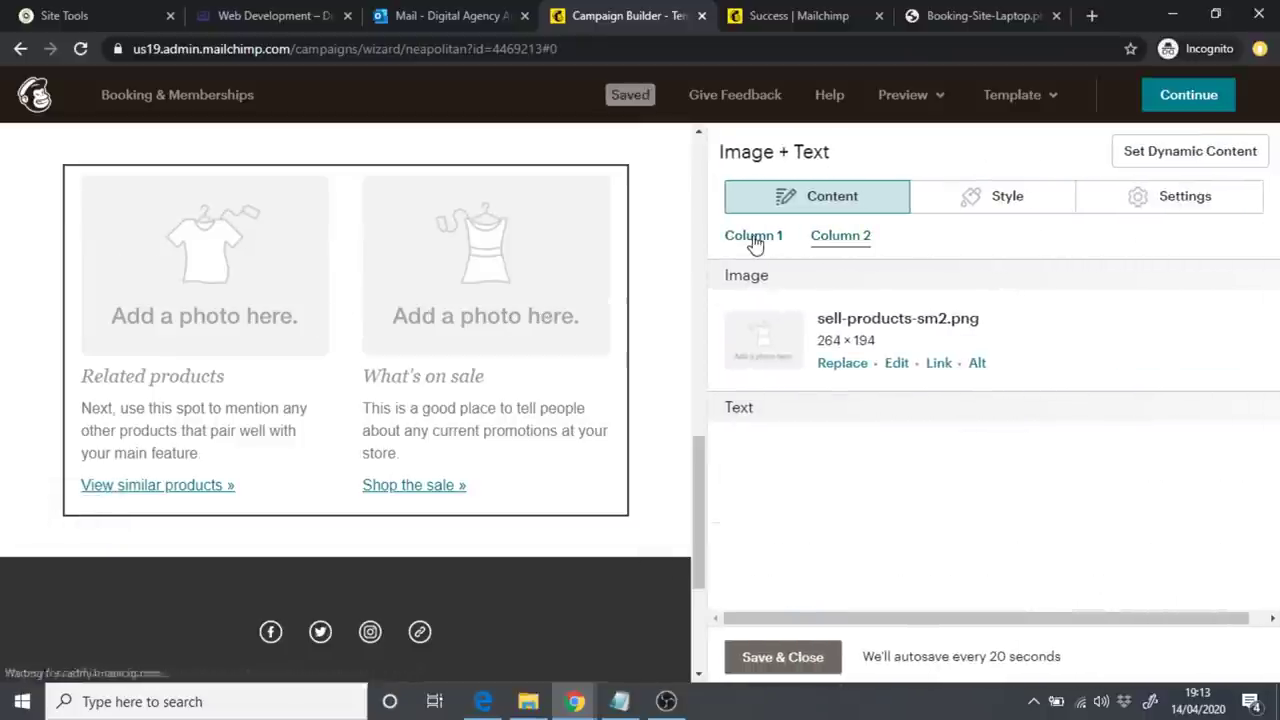
pyautogui.click(766, 240)
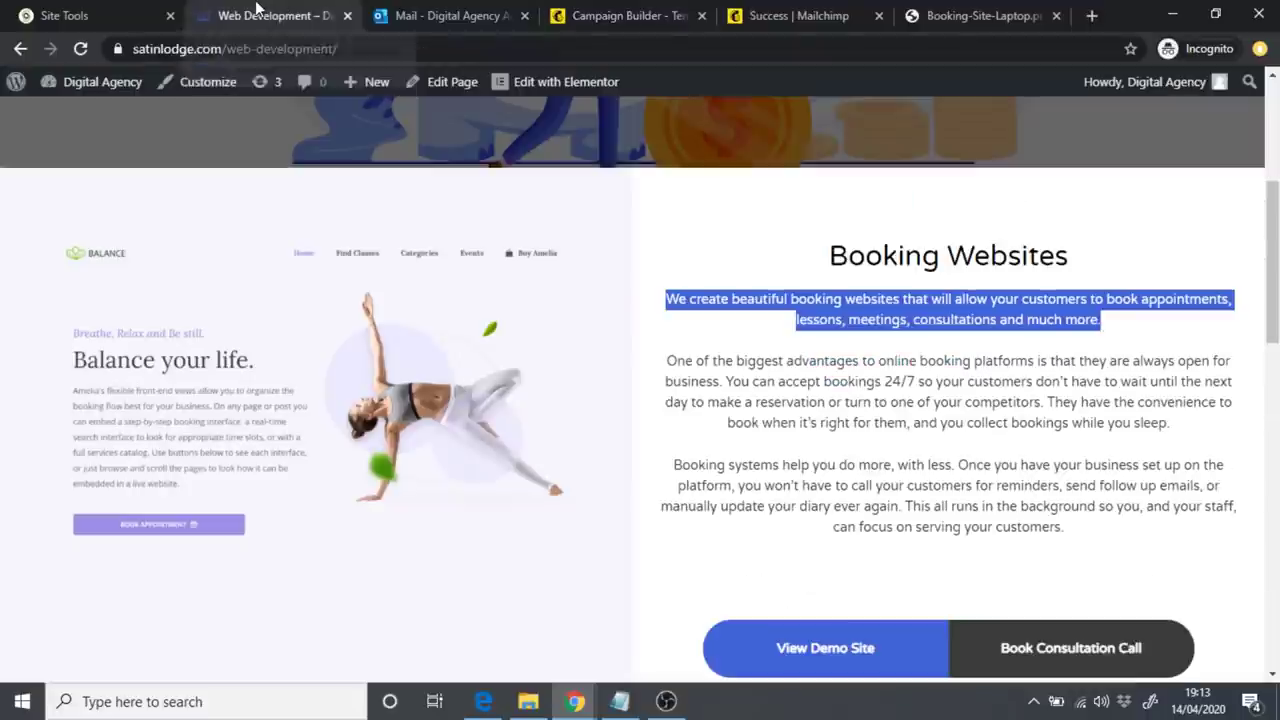
pyautogui.click(262, 13)
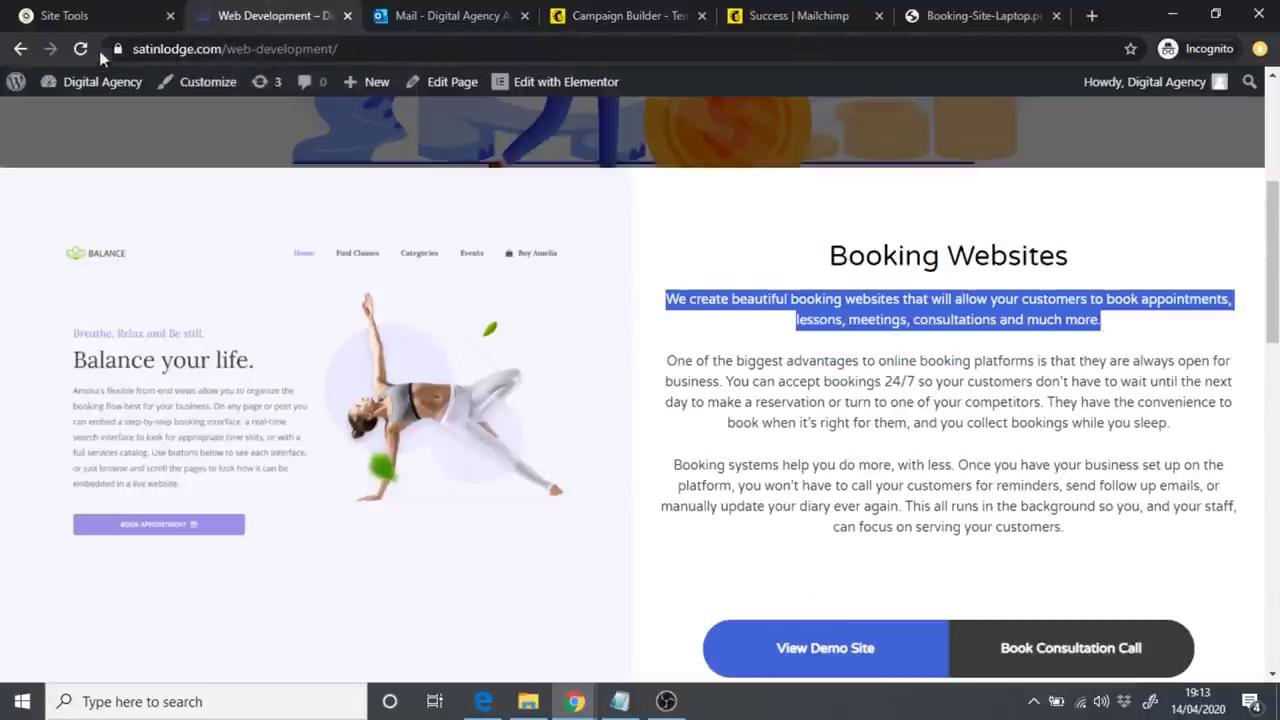
# - Go from the WordPress dashboard to the Media Library and view an image's details
pyautogui.click(90, 86)
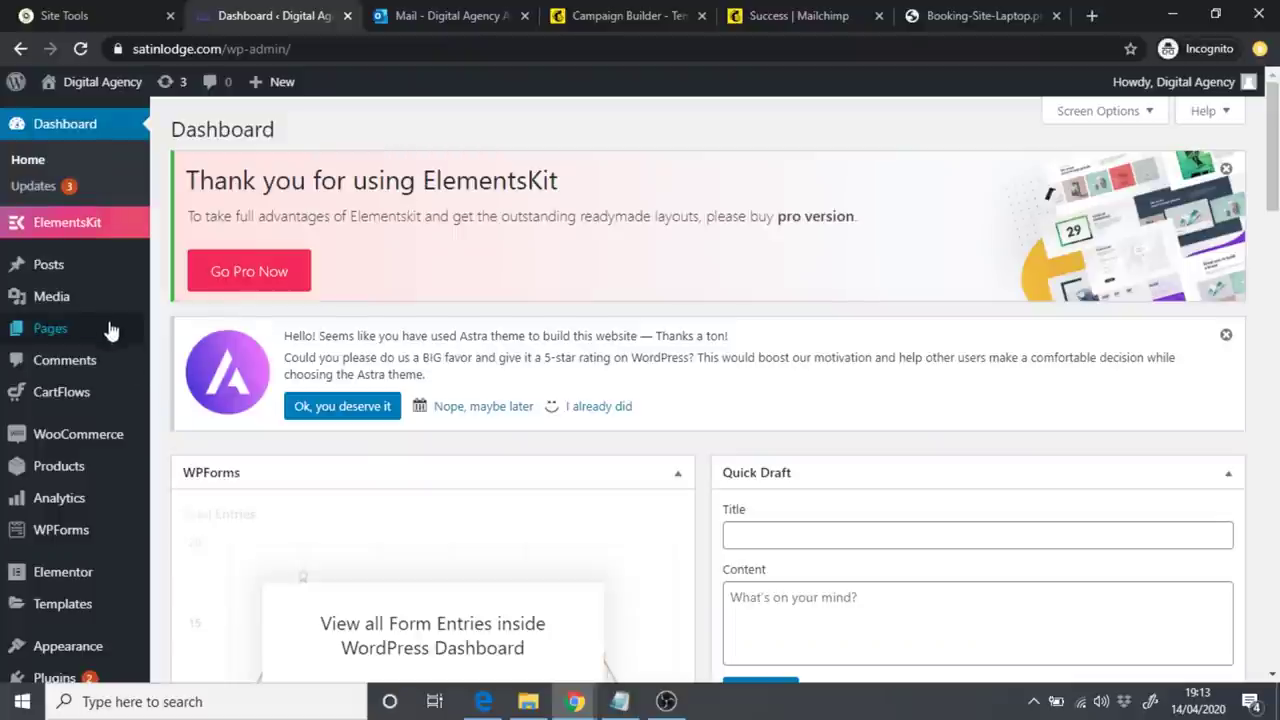
pyautogui.moveTo(91, 300)
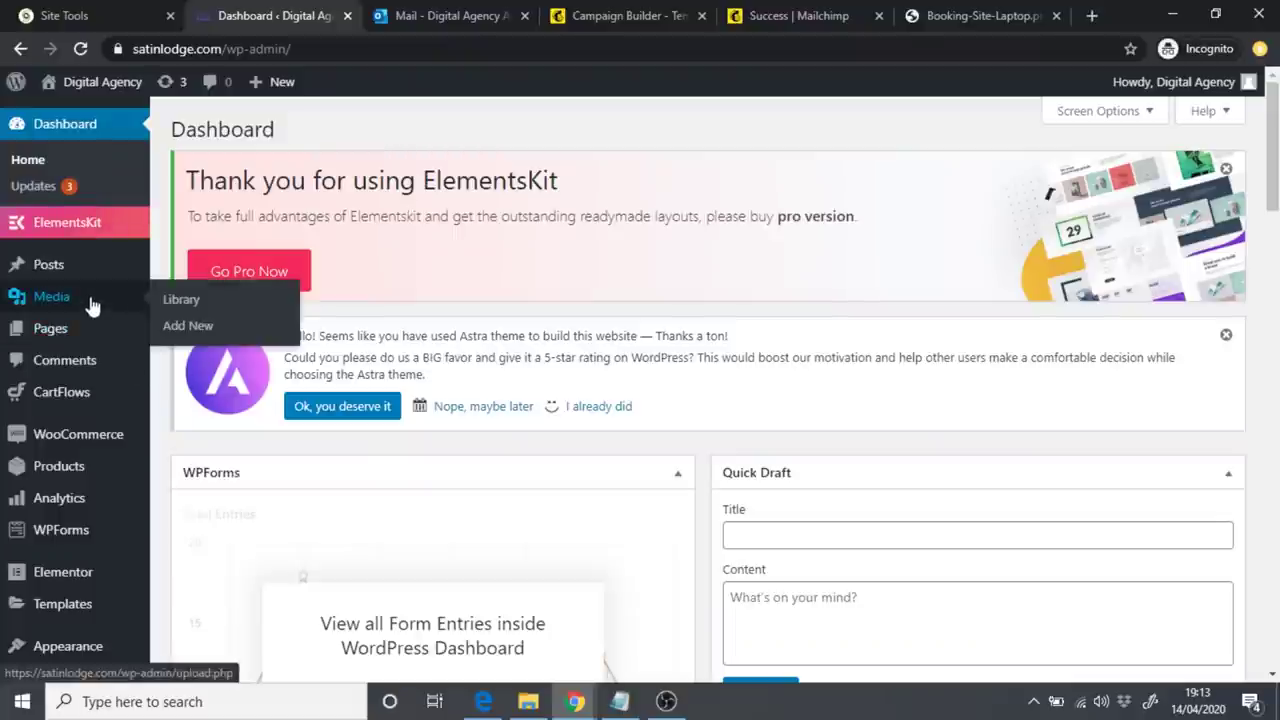
pyautogui.click(177, 301)
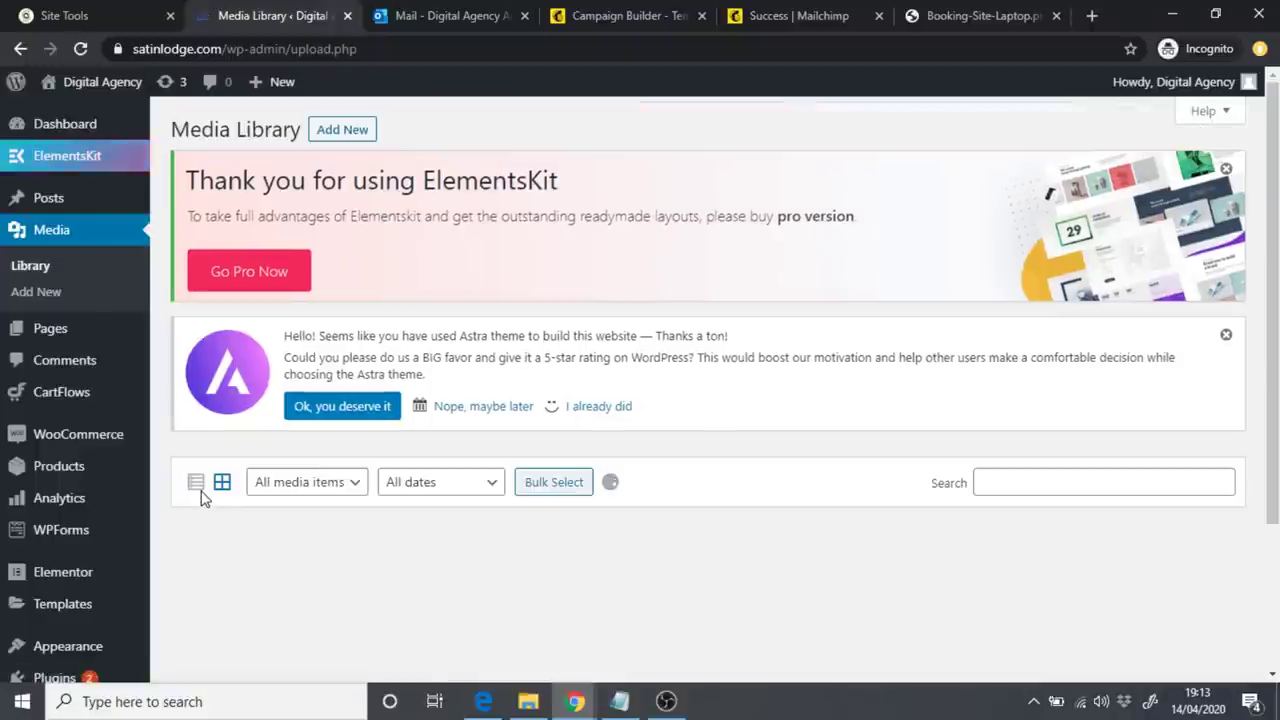
pyautogui.moveTo(1273, 187); pyautogui.dragTo(1276, 341)
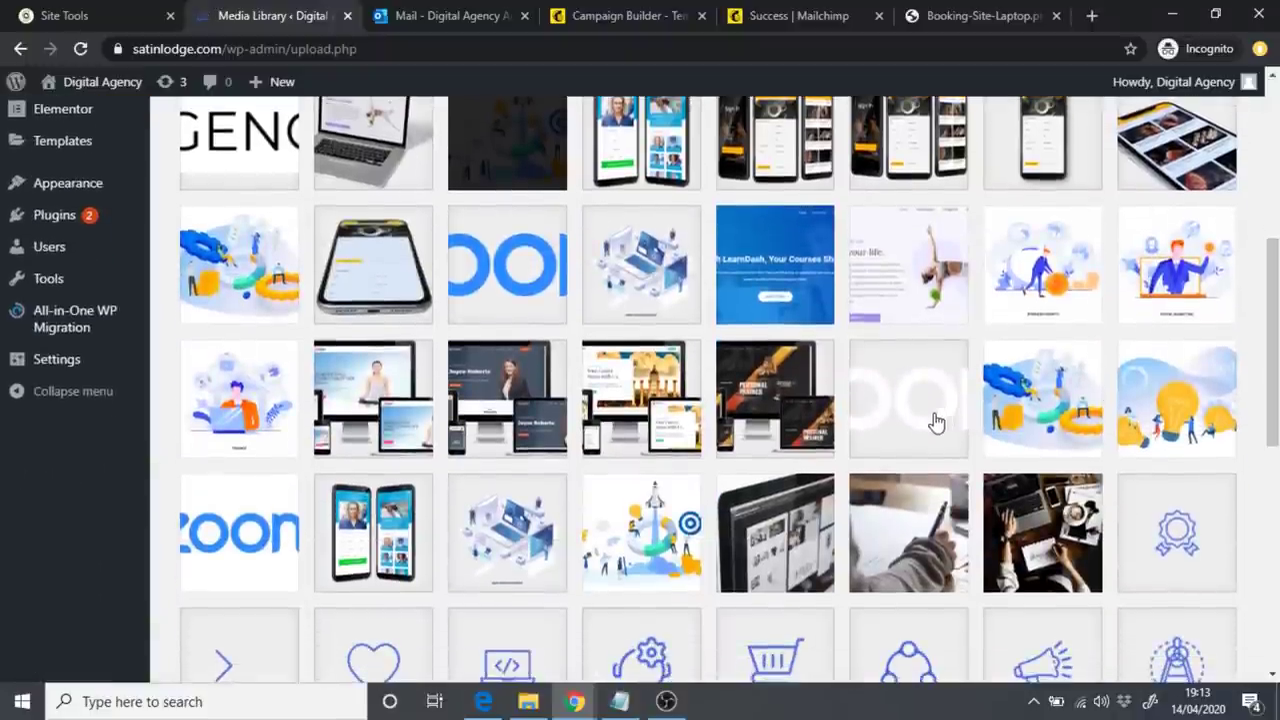
pyautogui.click(660, 385)
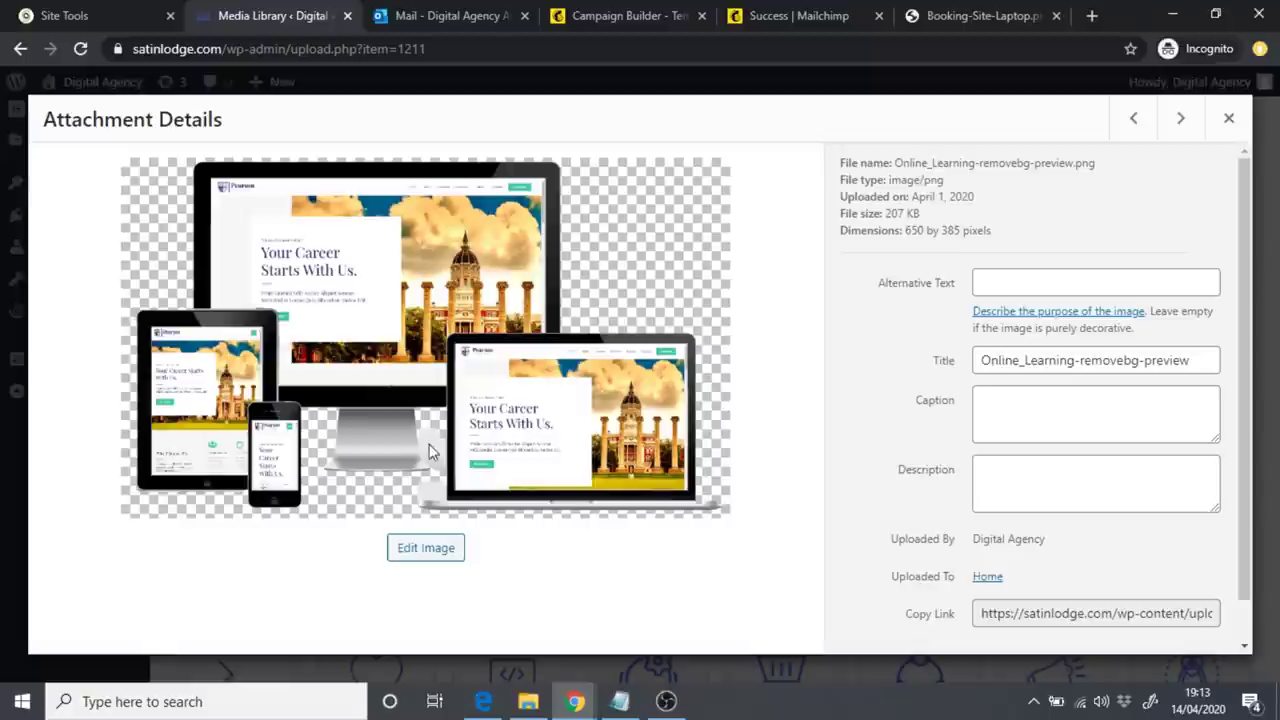
# - Copy the file link of Yoga_Instructor-removebg-preview.png from its attachment details
pyautogui.click(1229, 118)
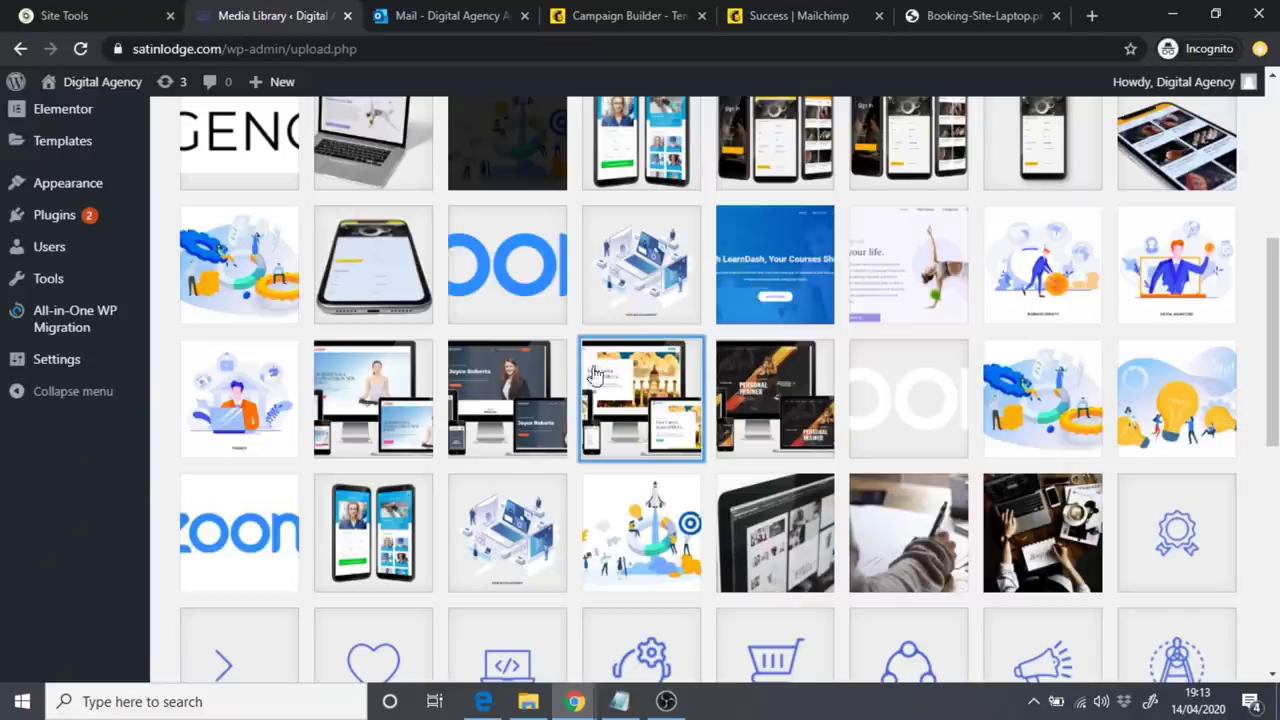
pyautogui.click(363, 413)
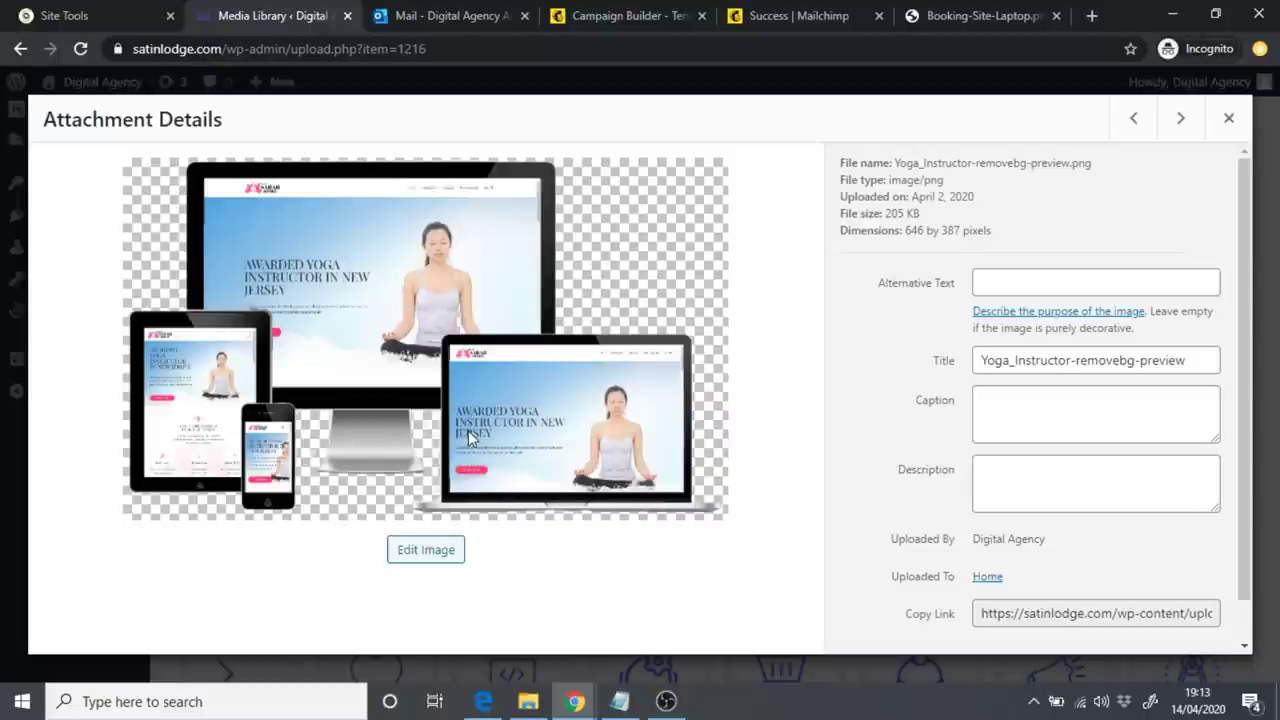
pyautogui.doubleClick(1055, 614)
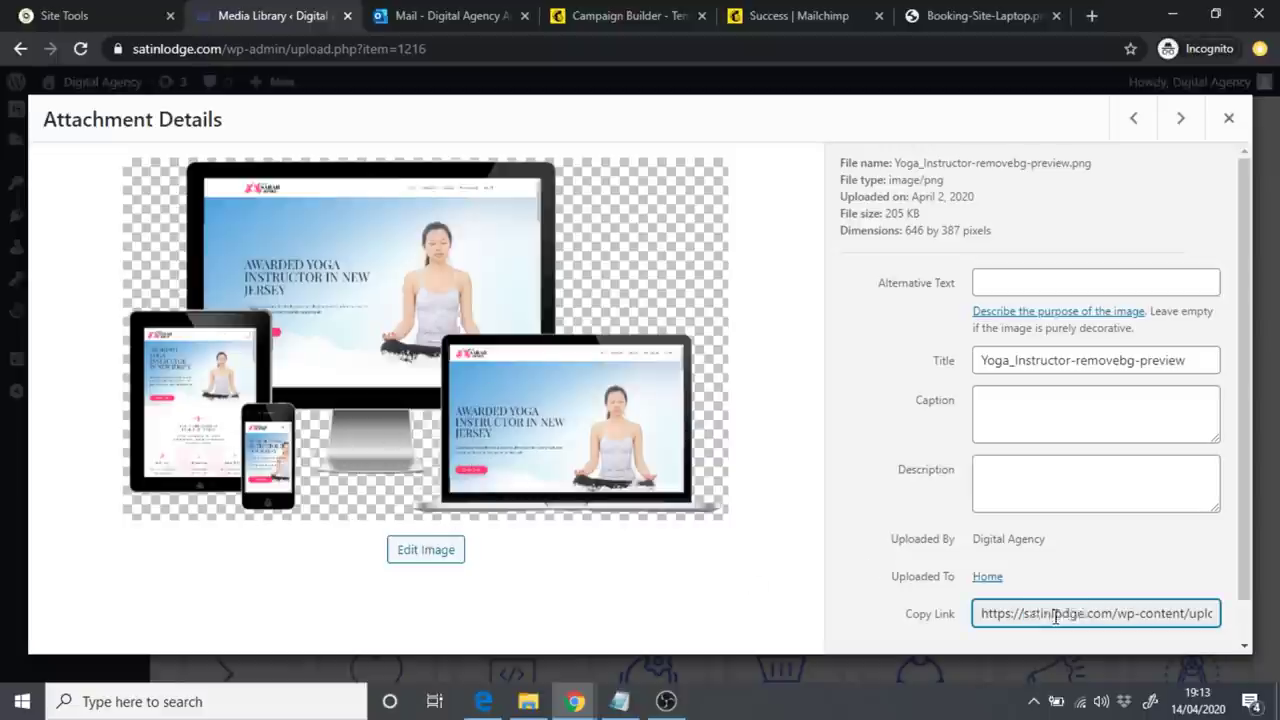
pyautogui.hotkey('ctrl', 'a')
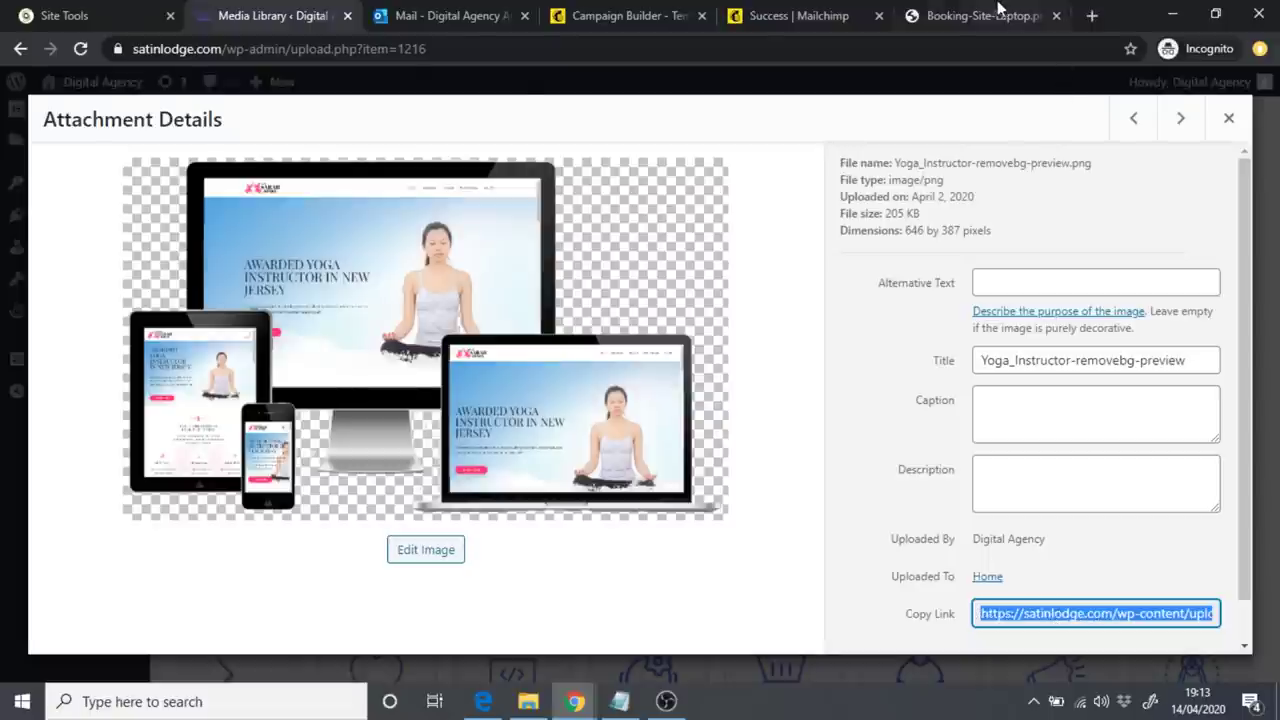
pyautogui.click(980, 16)
pyautogui.click(702, 48)
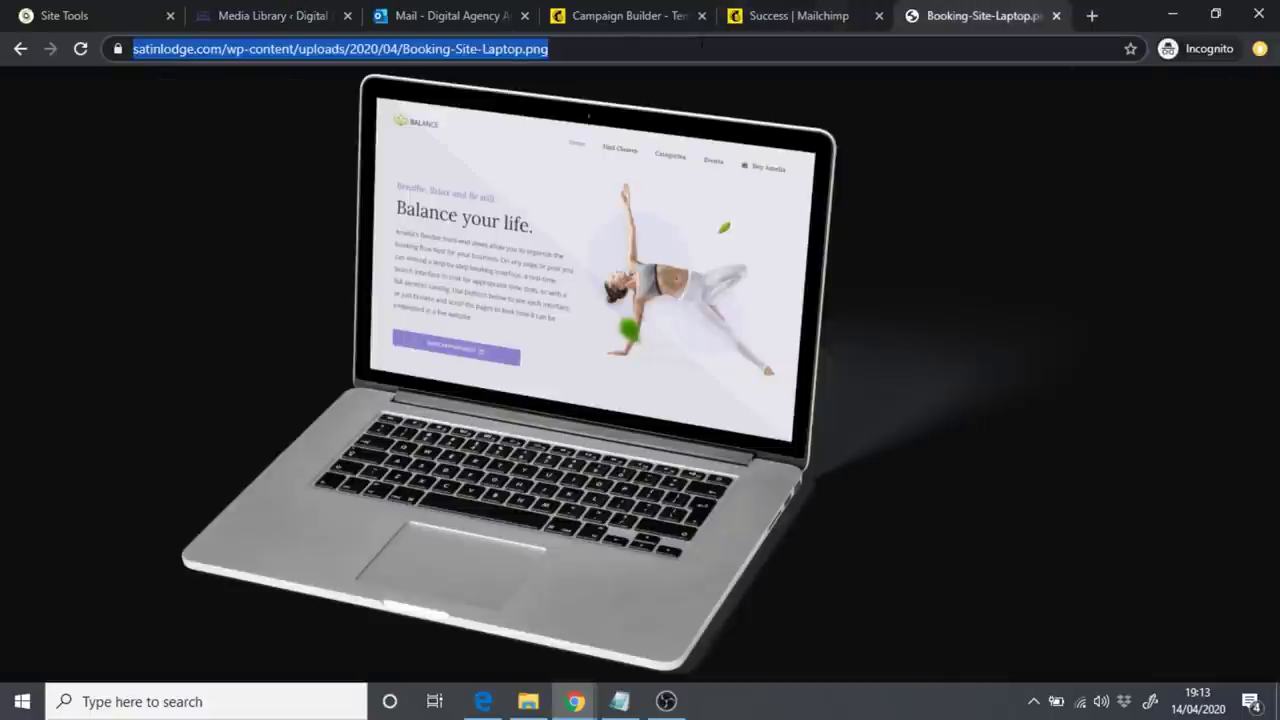
# - Load the copied Yoga_Instructor image URL in Chrome and save the image to the computer
pyautogui.write('https://satinlodge.com/wp-content/uploads/2020/04/Yoga_Instructor-removebg-preview.png')
pyautogui.press('Return')
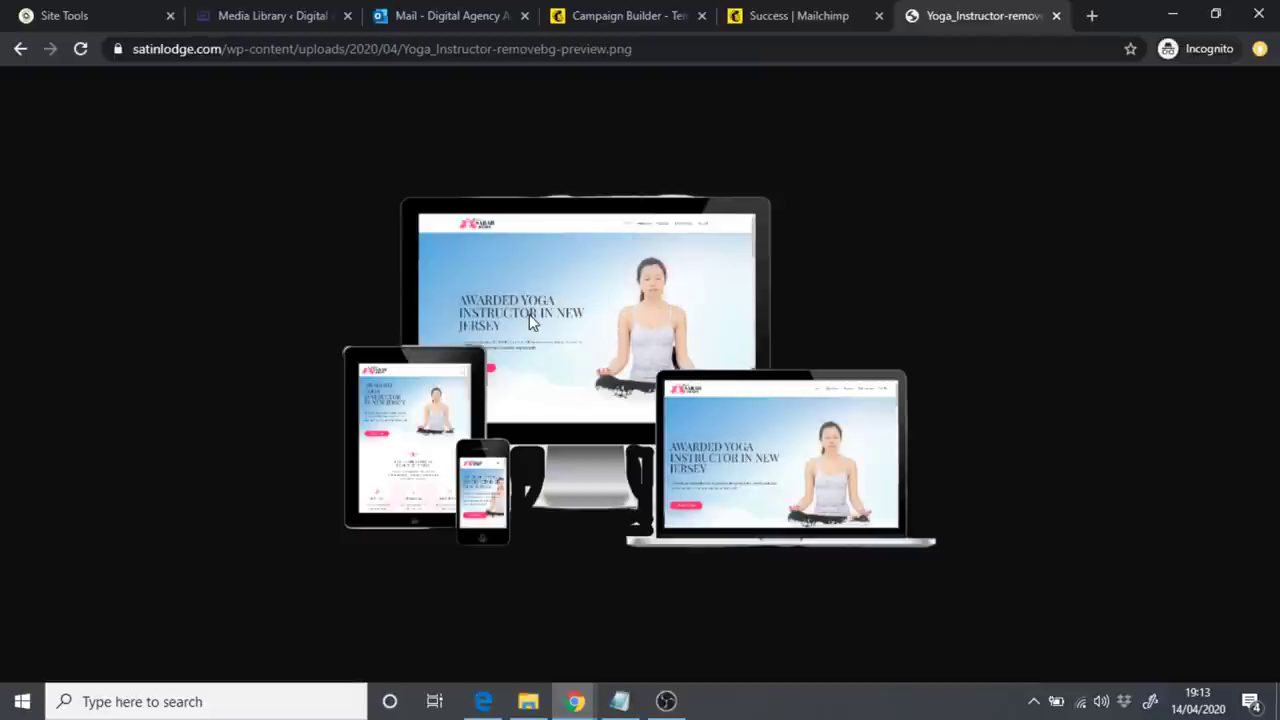
pyautogui.rightClick(529, 314)
pyautogui.click(611, 353)
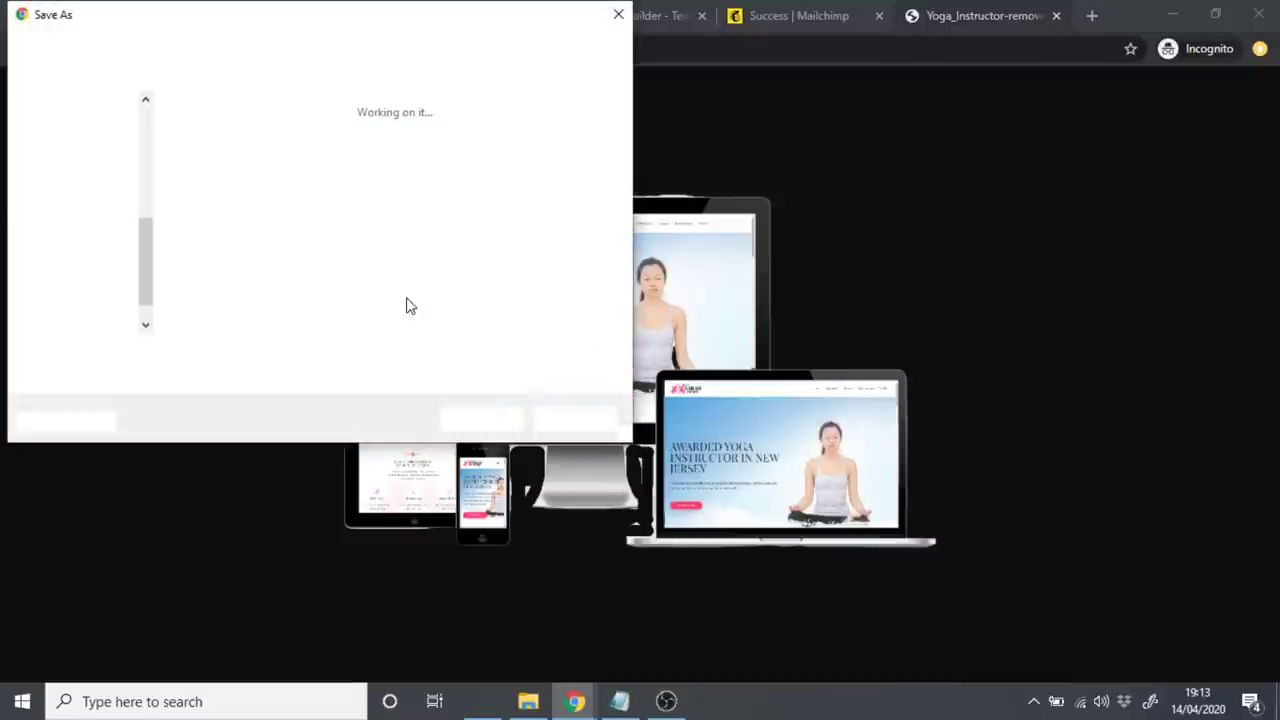
pyautogui.click(480, 420)
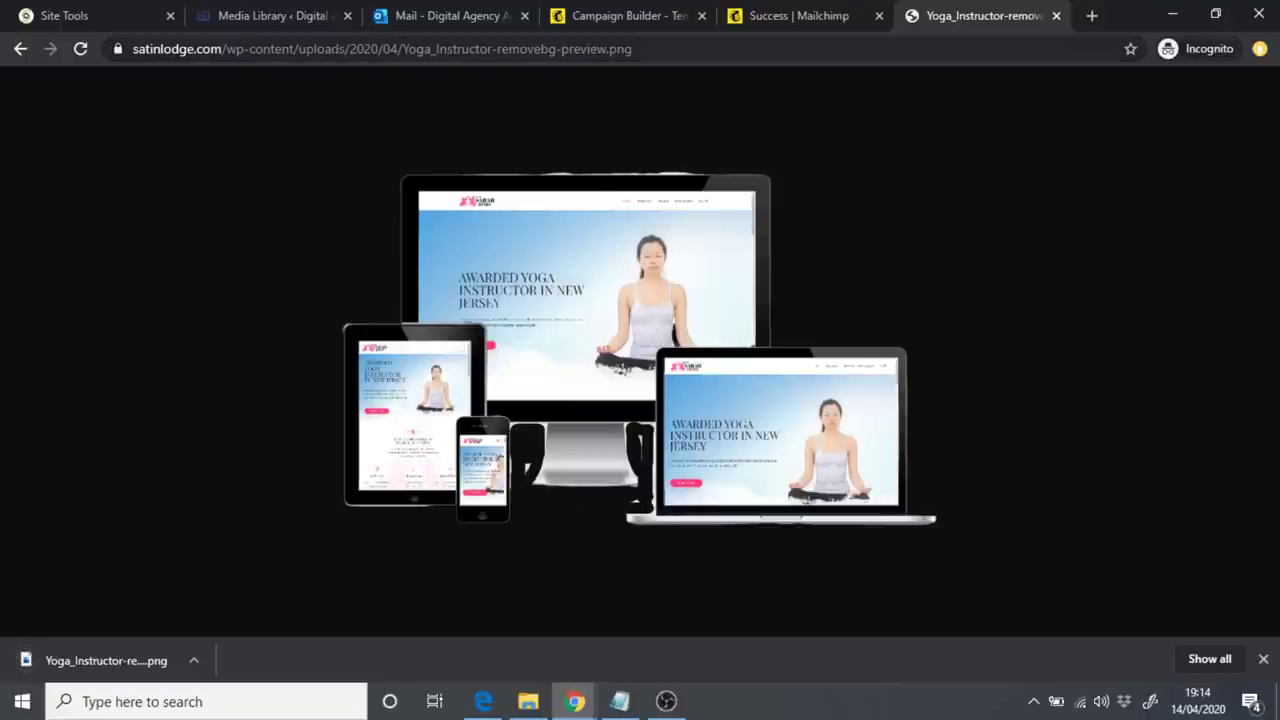
pyautogui.click(620, 15)
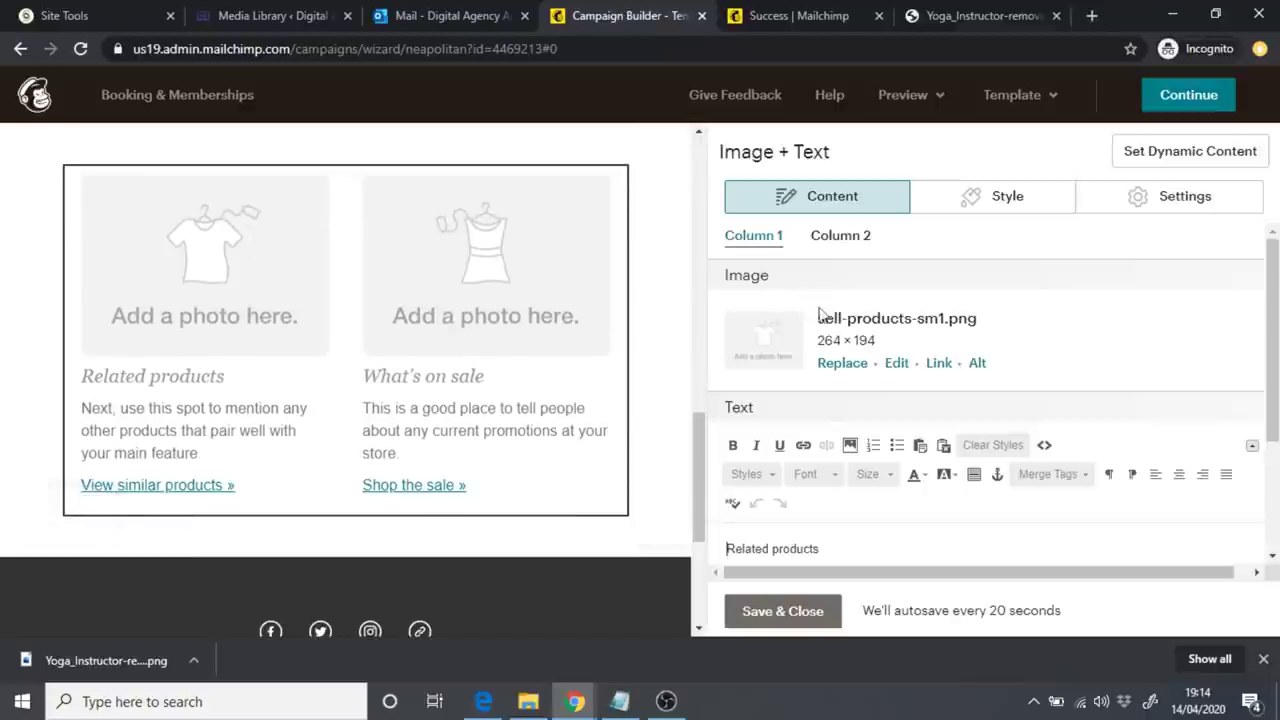
# - Replace Column 1's placeholder photo with Yoga_Instructor-removebg-preview.png, uploaded through Content Studio
pyautogui.click(834, 365)
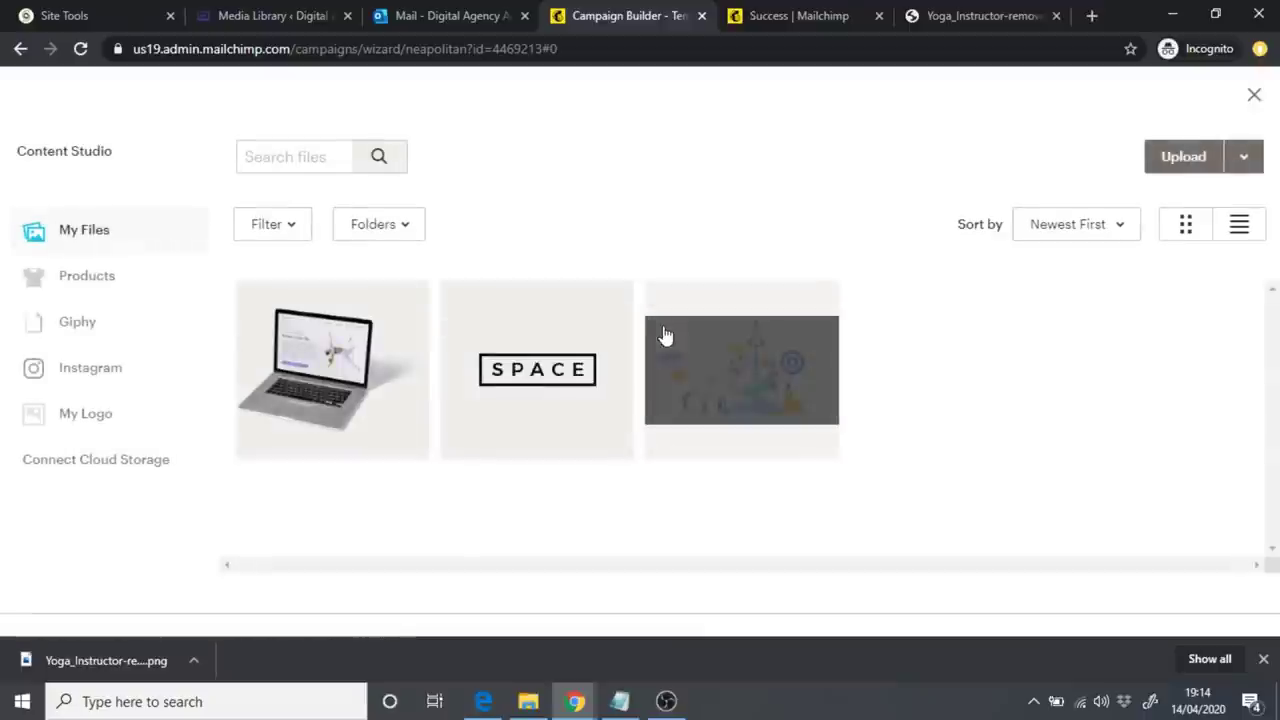
pyautogui.click(1188, 160)
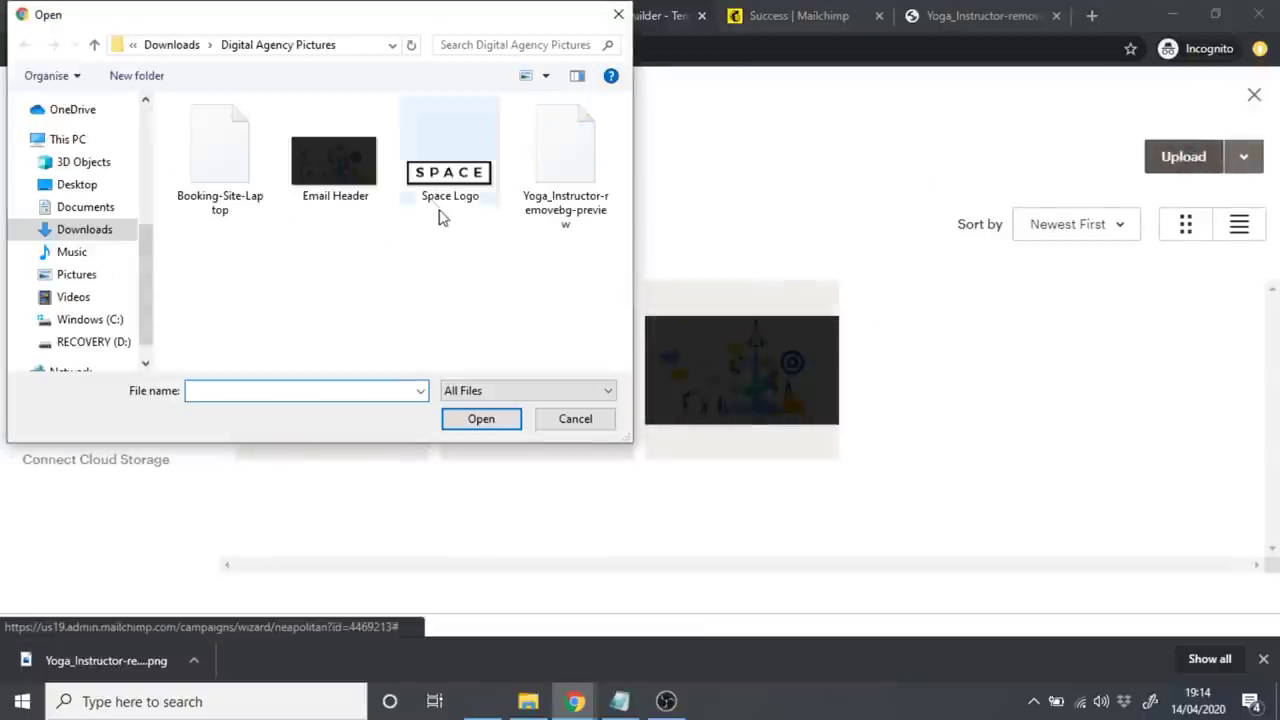
pyautogui.click(570, 165)
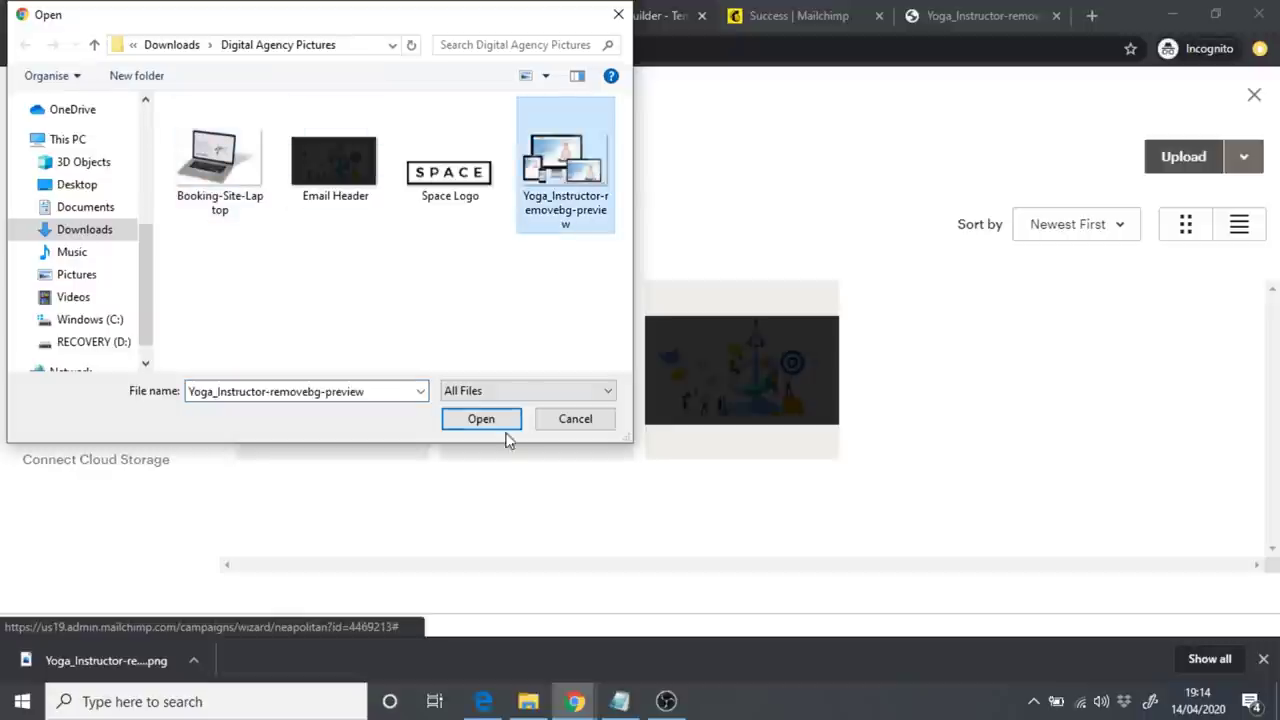
pyautogui.click(503, 423)
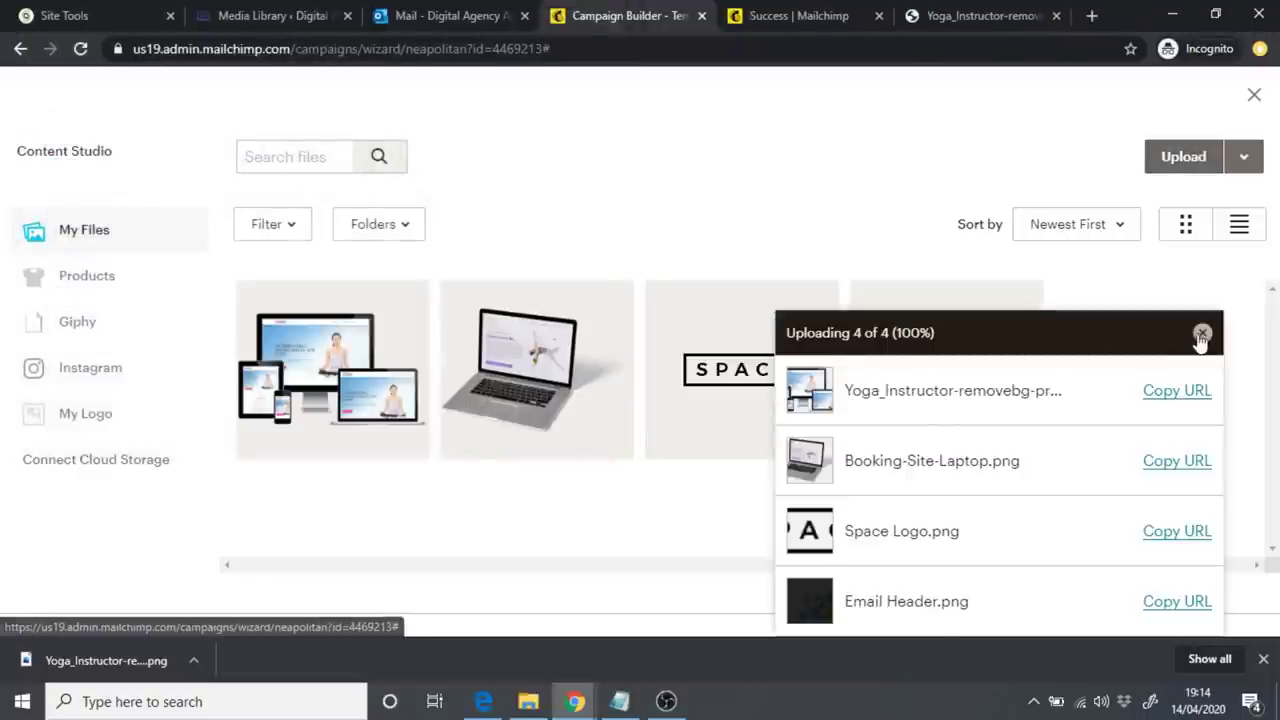
pyautogui.click(1202, 332)
pyautogui.click(337, 365)
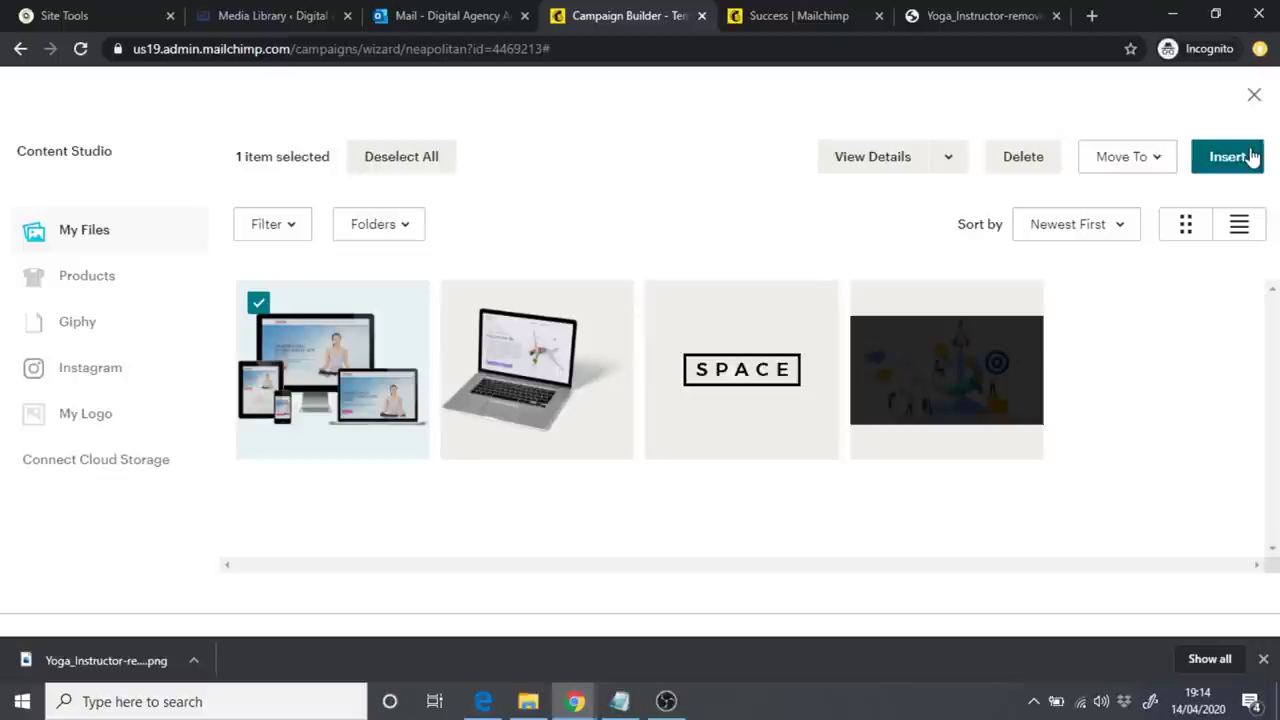
pyautogui.click(1250, 157)
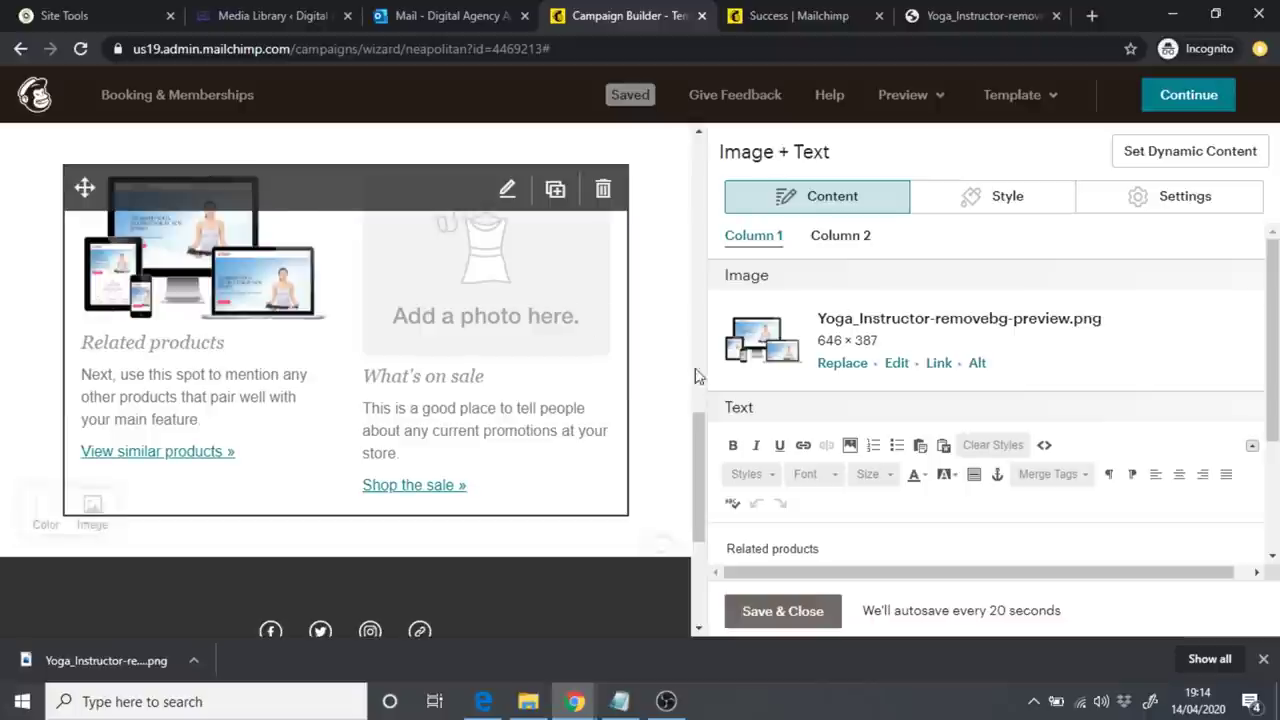
# - Replace the Related products heading with 'Membership Websites'
pyautogui.scroll(-2, 837, 380)
pyautogui.moveTo(838, 370); pyautogui.dragTo(529, 374)
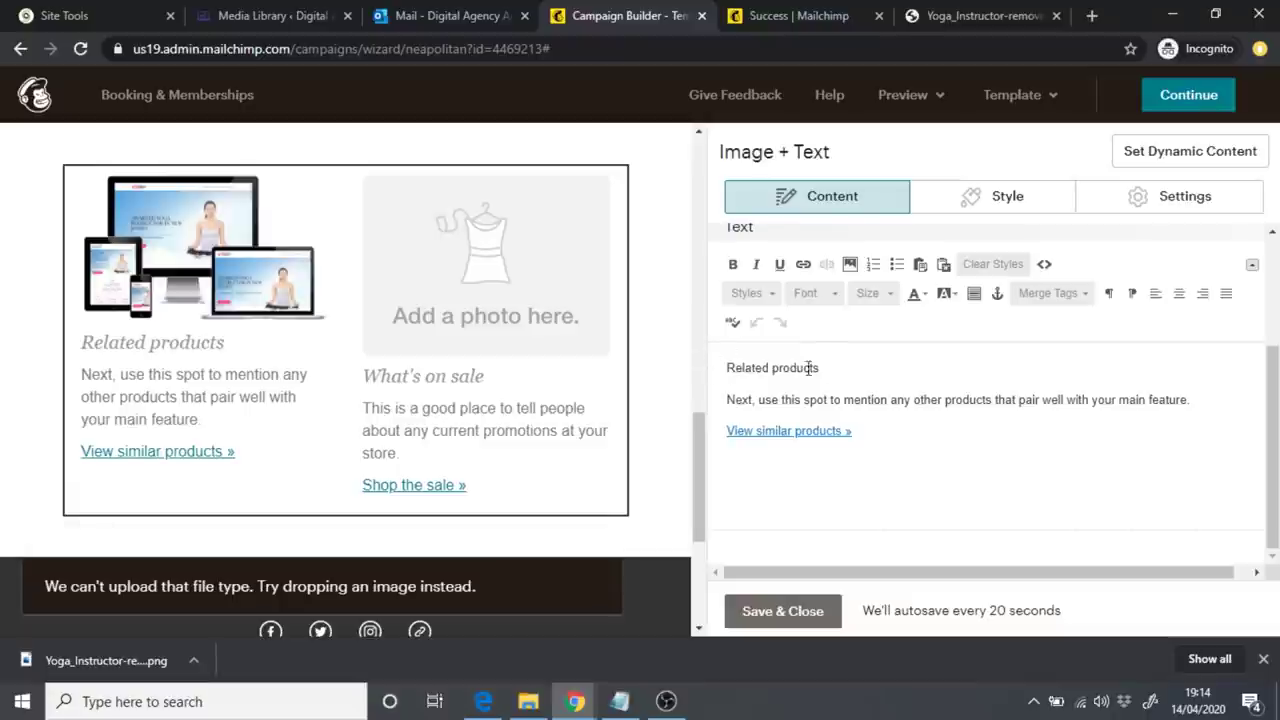
pyautogui.press('BackSpace')
pyautogui.press('BackSpace')
pyautogui.press('BackSpace')
pyautogui.press('BackSpace')
pyautogui.press('BackSpace')
pyautogui.press('BackSpace')
pyautogui.press('BackSpace')
pyautogui.press('BackSpace')
pyautogui.press('BackSpace')
pyautogui.press('BackSpace')
pyautogui.press('BackSpace')
pyautogui.press('BackSpace')
pyautogui.press('BackSpace')
pyautogui.press('BackSpace')
pyautogui.press('BackSpace')
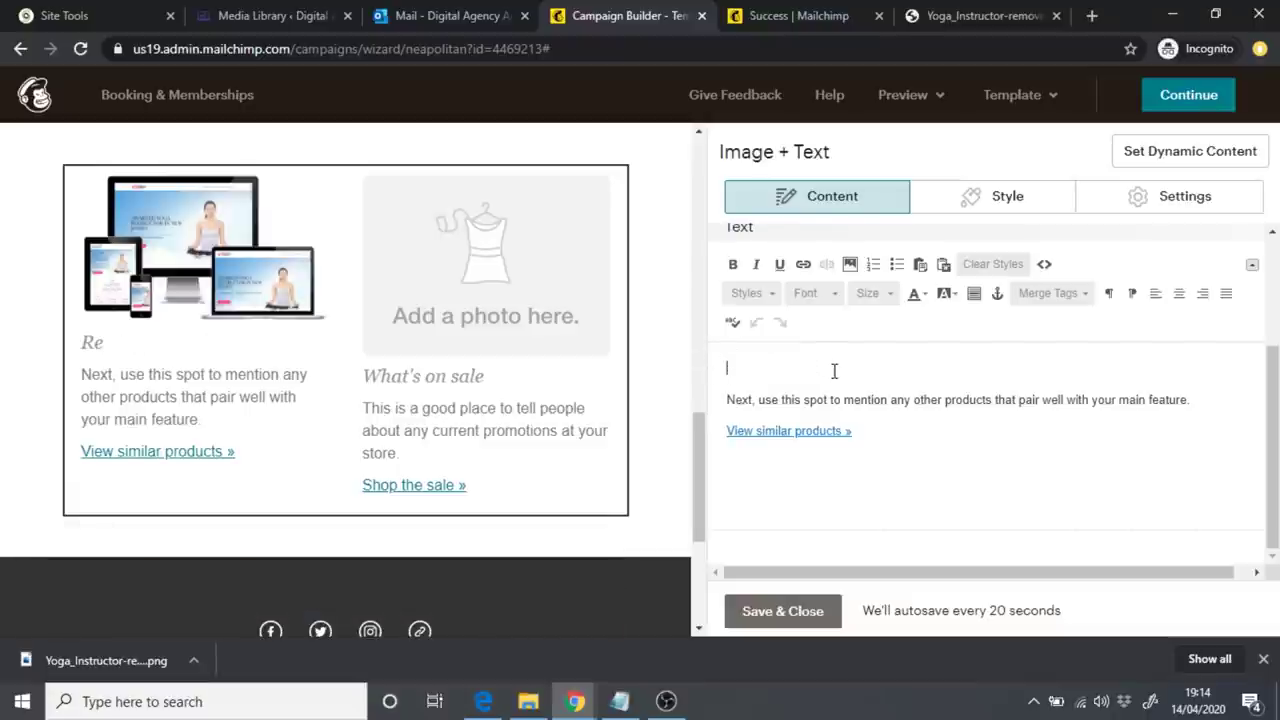
pyautogui.write('Membership Websites')
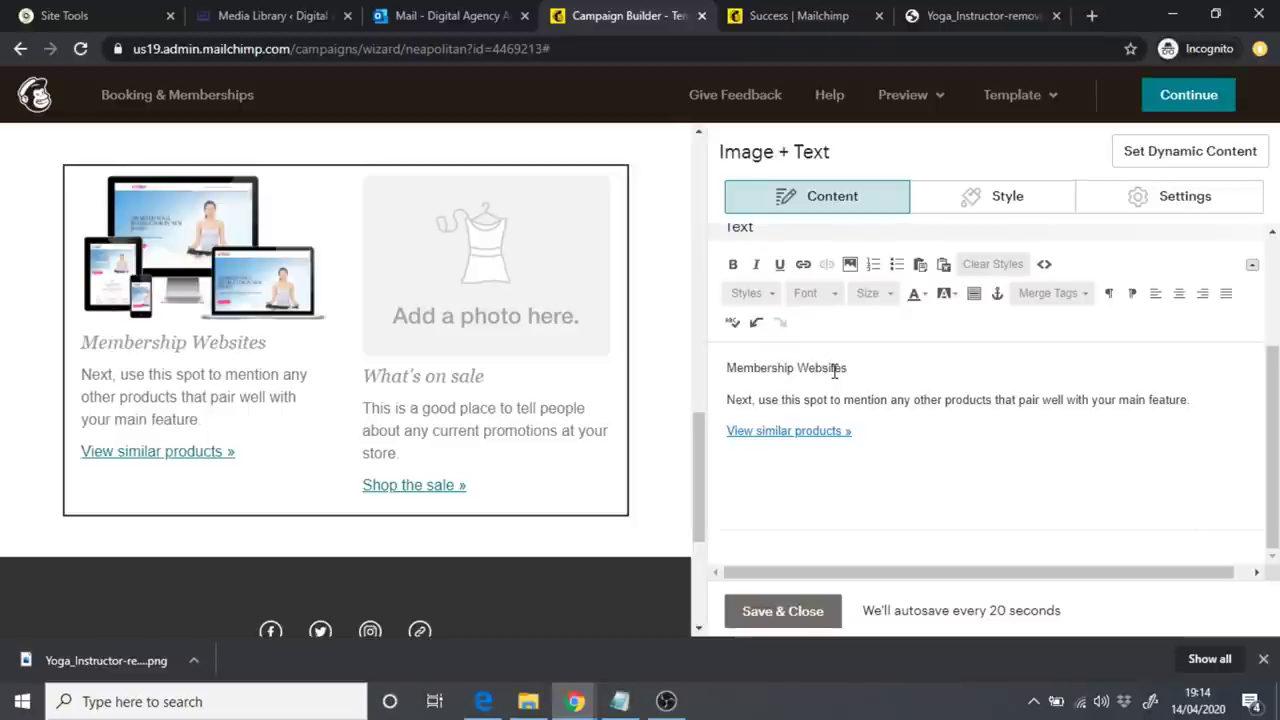
# - Set the block's font to Merriweather Sans in its Style settings
pyautogui.click(1000, 205)
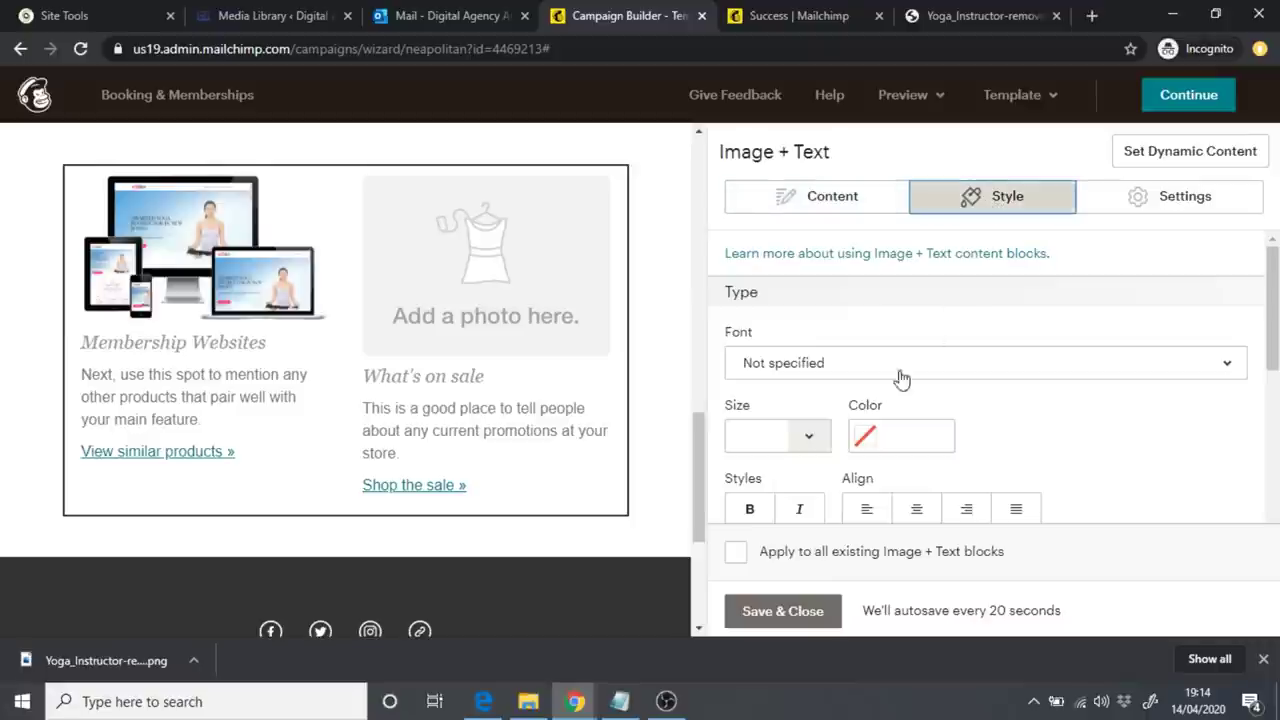
pyautogui.moveTo(1274, 307)
pyautogui.mouseDown()
pyautogui.moveTo(1275, 455)
pyautogui.moveTo(1274, 300)
pyautogui.mouseUp()
pyautogui.scroll(-1, 986, 377)
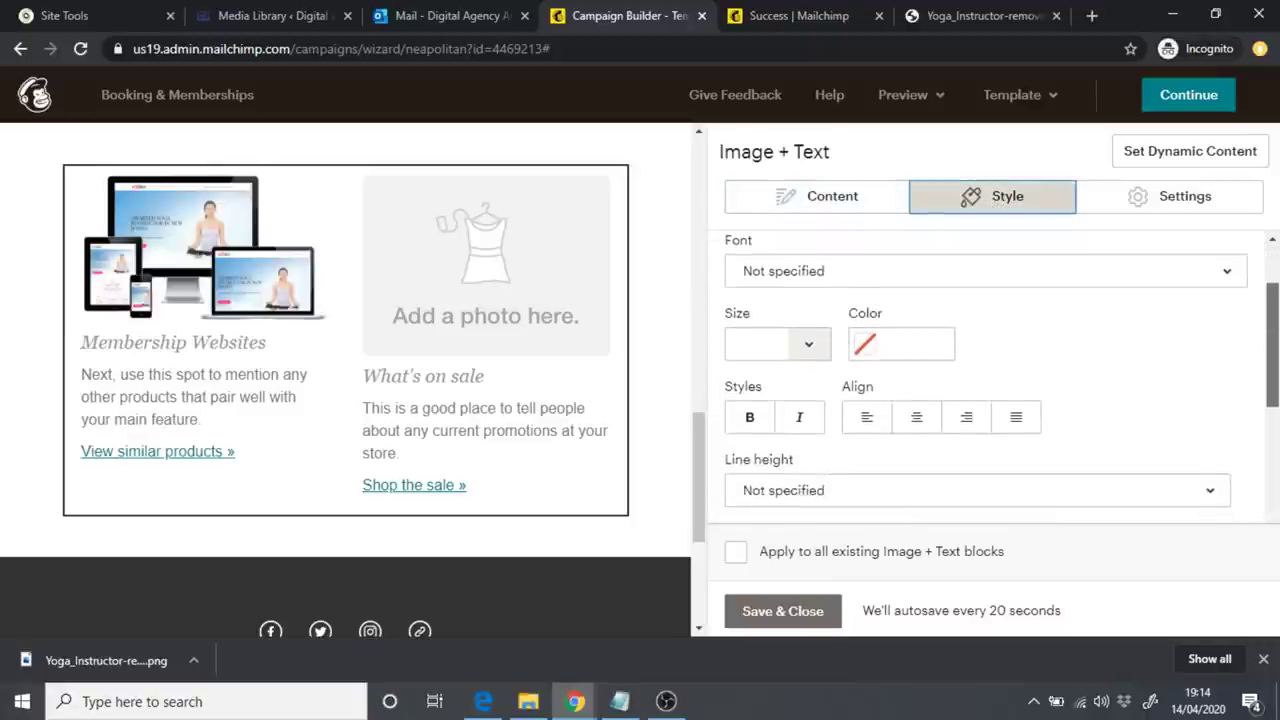
pyautogui.scroll(2, 964, 367)
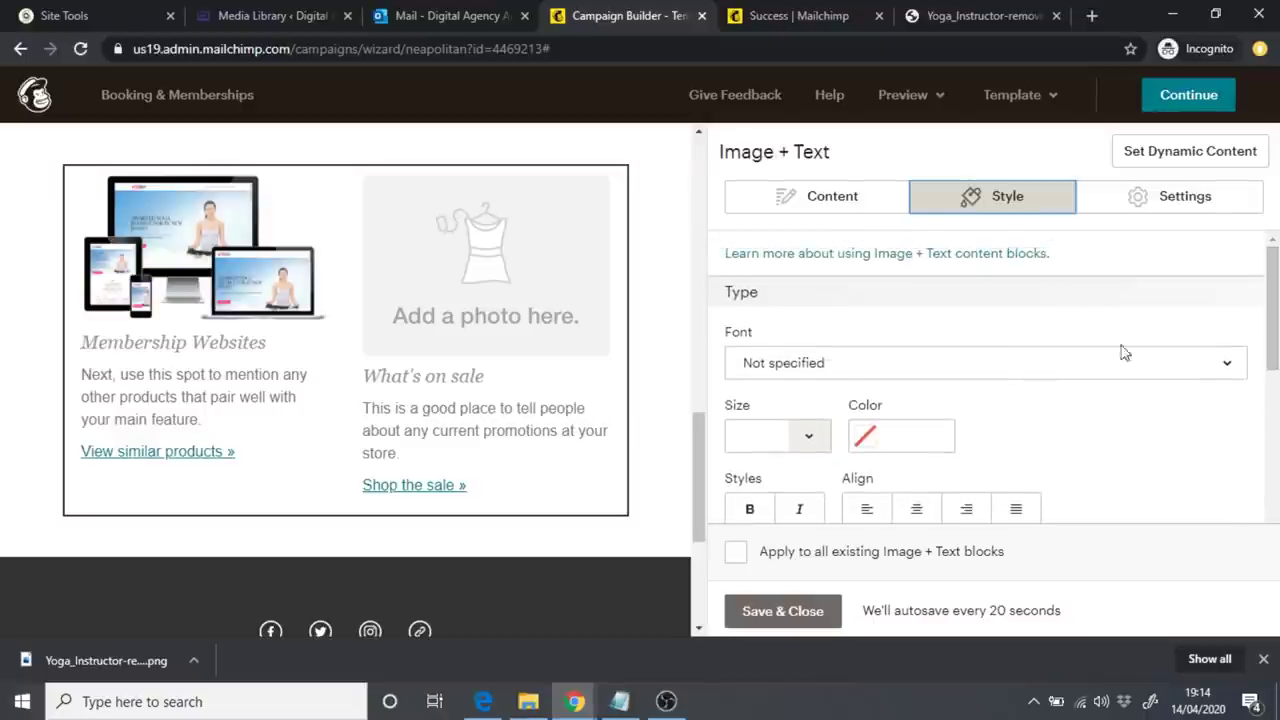
pyautogui.click(964, 367)
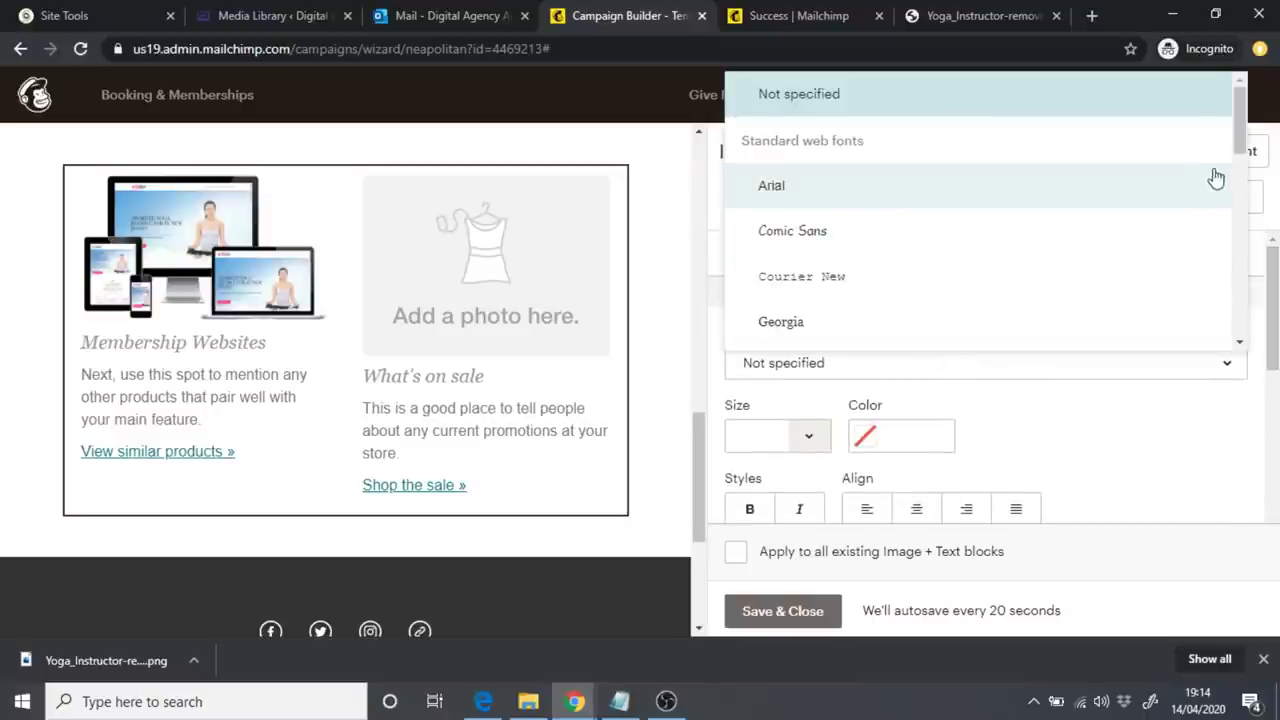
pyautogui.moveTo(1238, 147); pyautogui.dragTo(1237, 320)
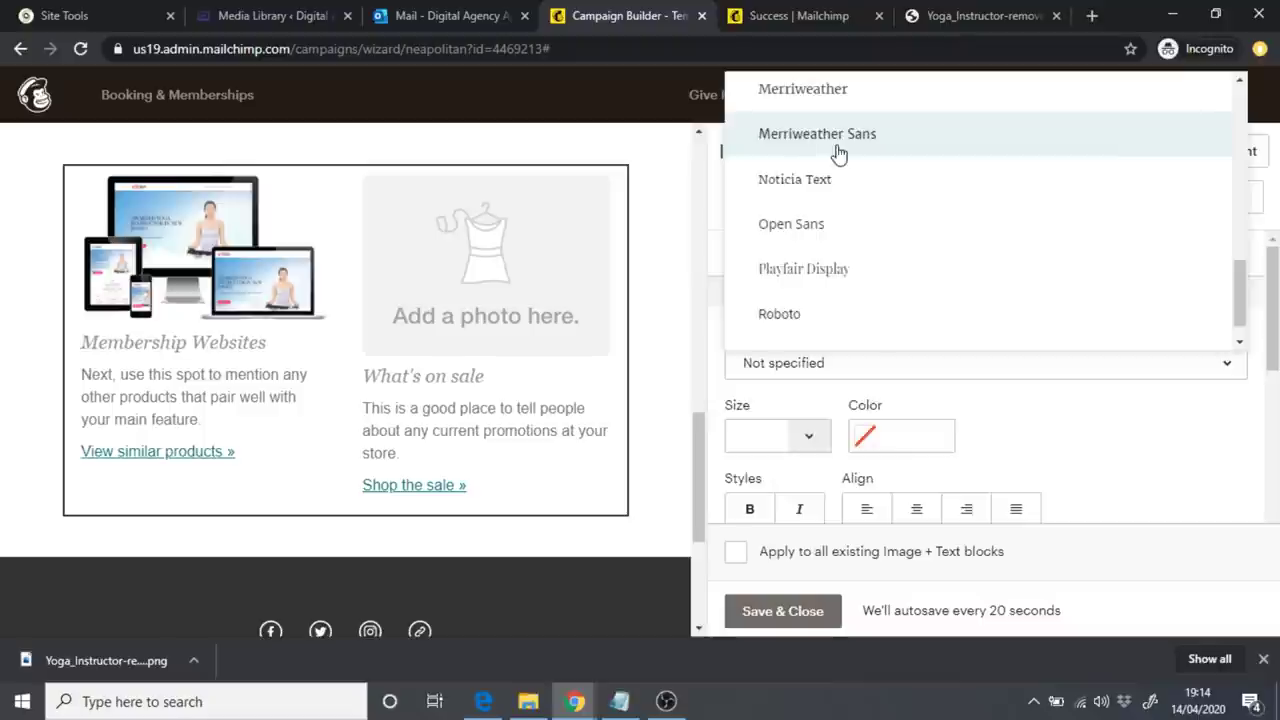
pyautogui.click(837, 151)
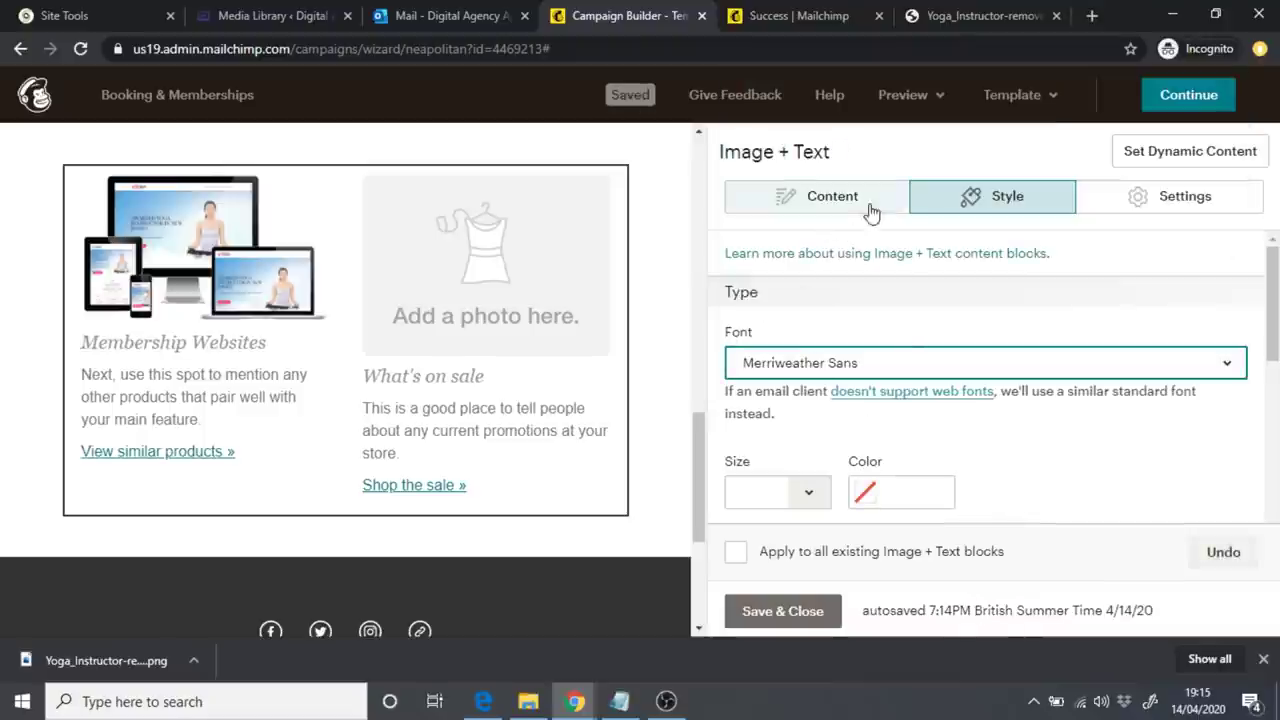
pyautogui.moveTo(1272, 330); pyautogui.dragTo(1276, 485)
pyautogui.scroll(10, 1276, 485)
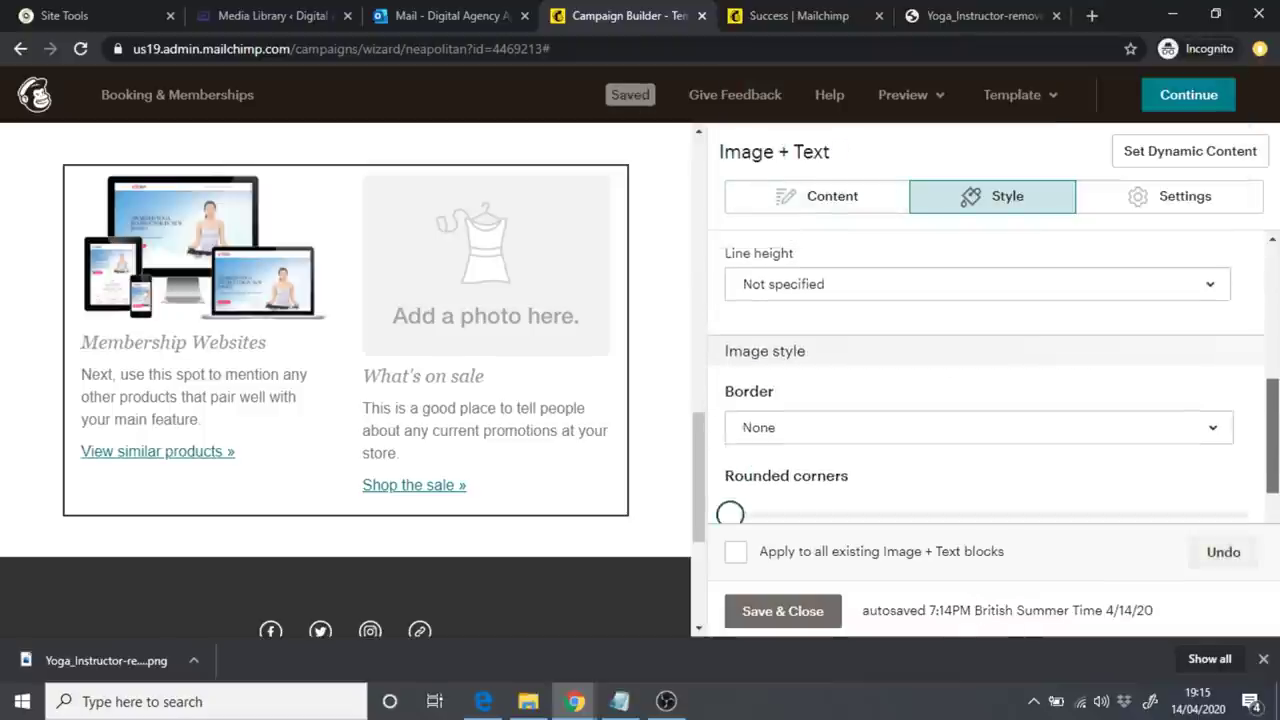
# - Apply Merriweather Sans to the Membership Websites heading and select the placeholder body paragraph
pyautogui.click(794, 197)
pyautogui.moveTo(864, 371); pyautogui.dragTo(650, 380)
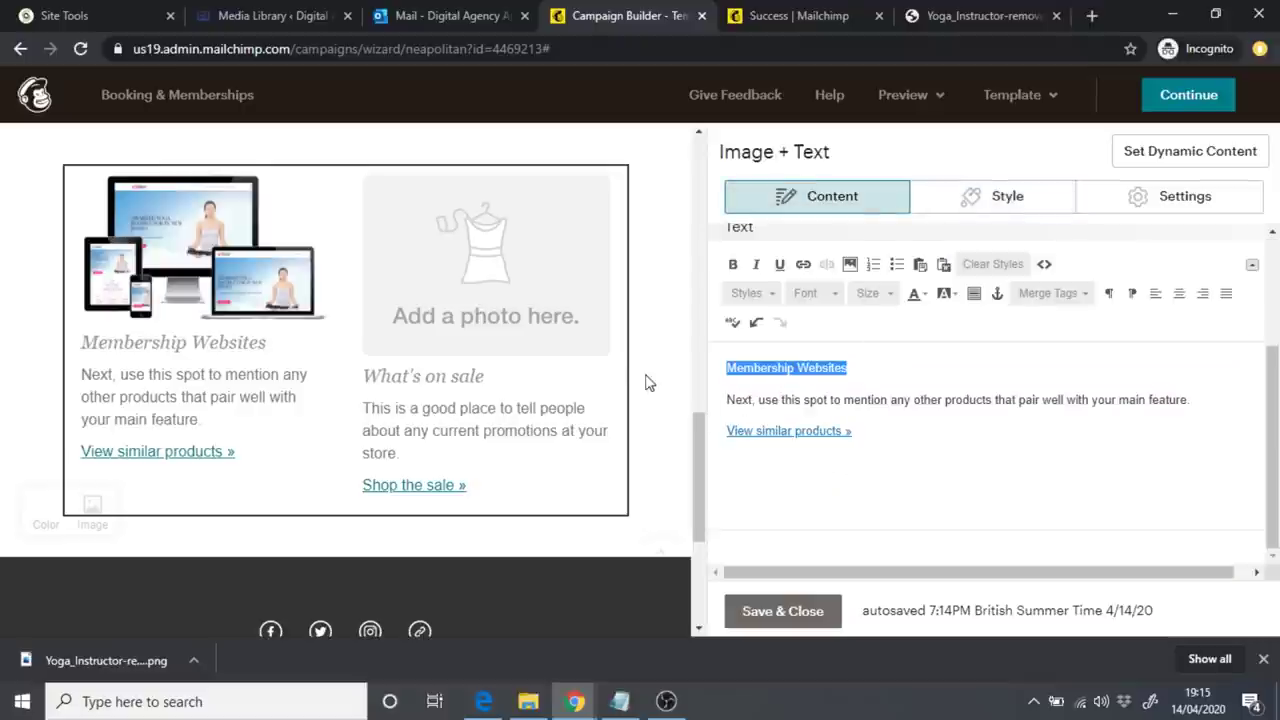
pyautogui.click(824, 296)
pyautogui.moveTo(917, 340); pyautogui.dragTo(917, 422)
pyautogui.click(843, 359)
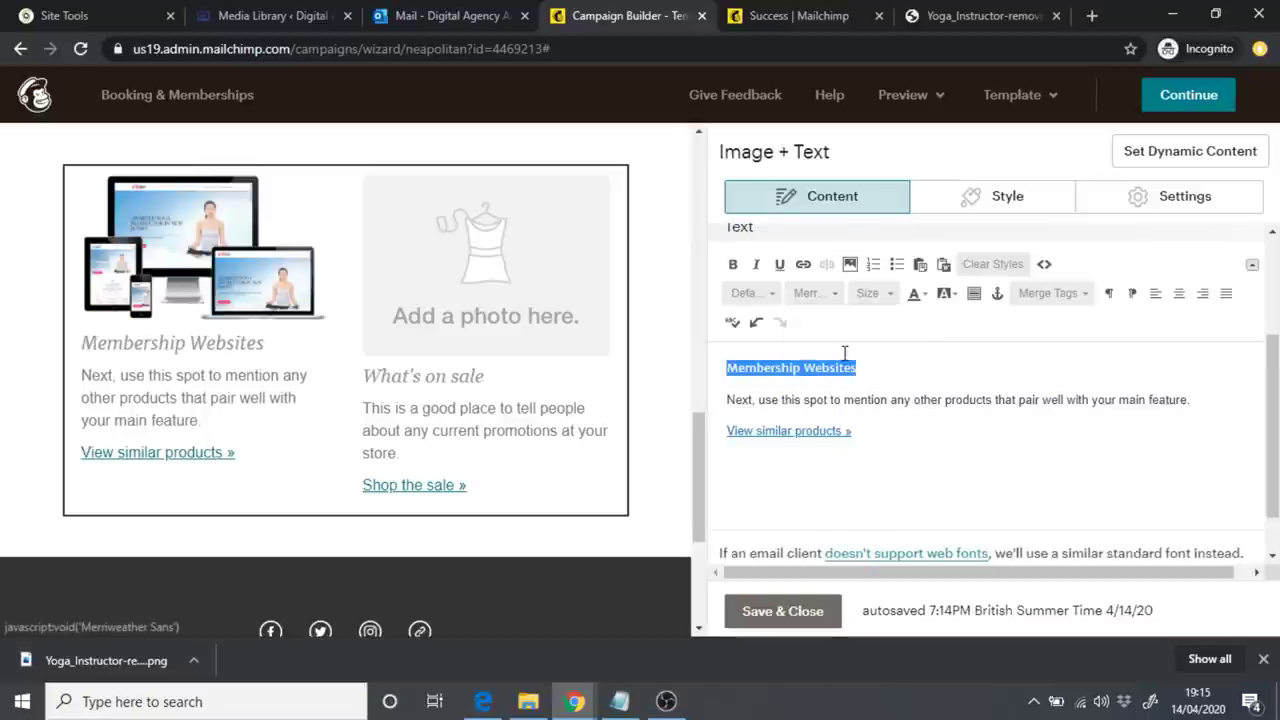
pyautogui.click(903, 434)
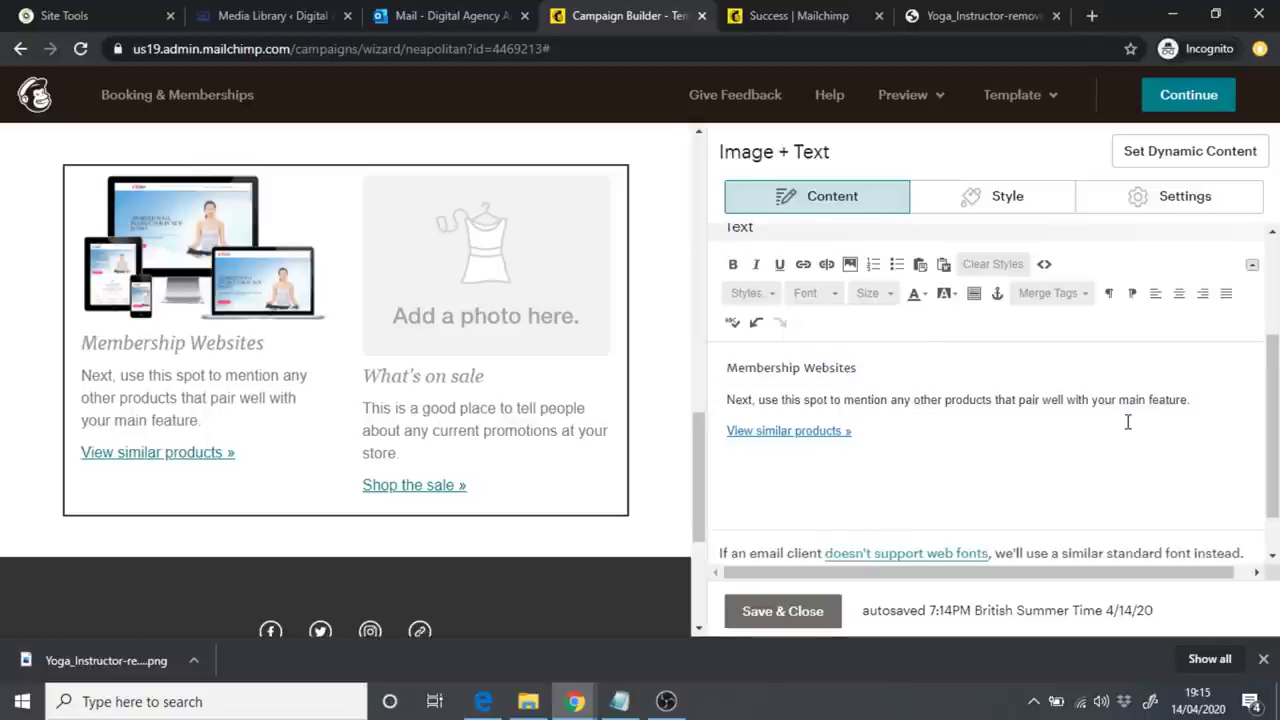
pyautogui.moveTo(1203, 402); pyautogui.dragTo(736, 407)
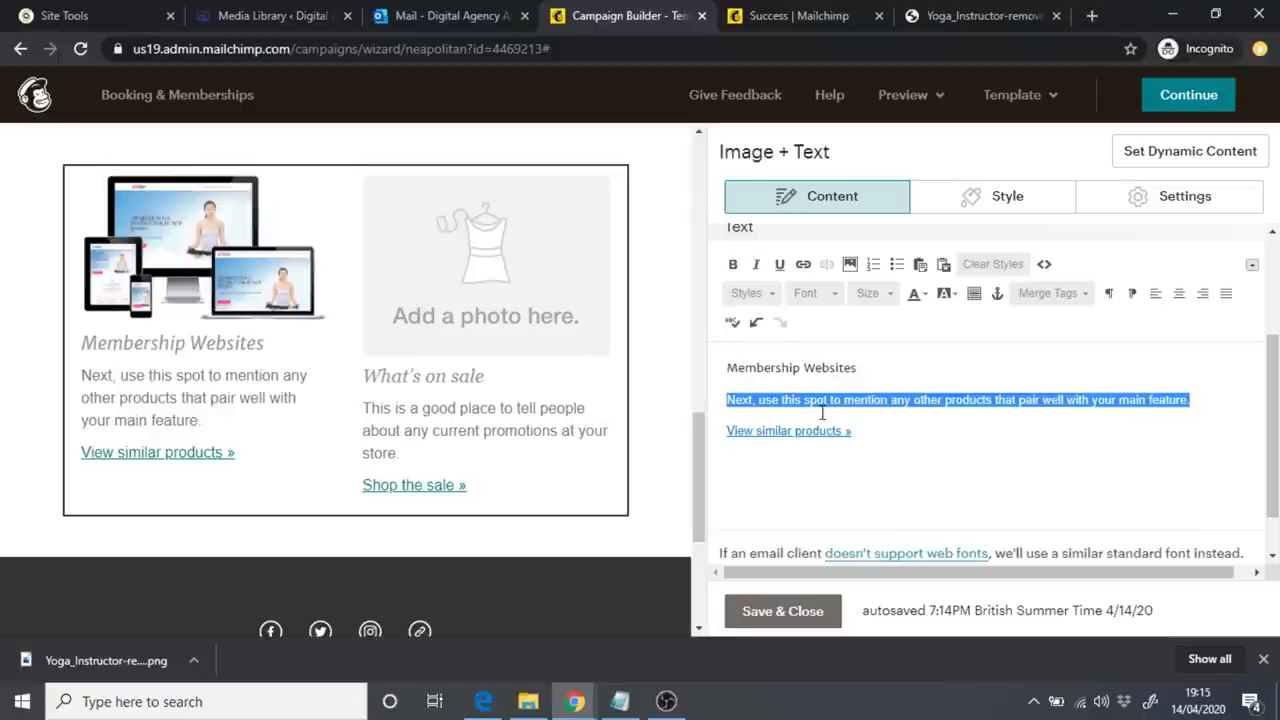
# - Open satinlodge's Web Development page and highlight the Membership Websites recurring-revenue sentences
pyautogui.click(300, 12)
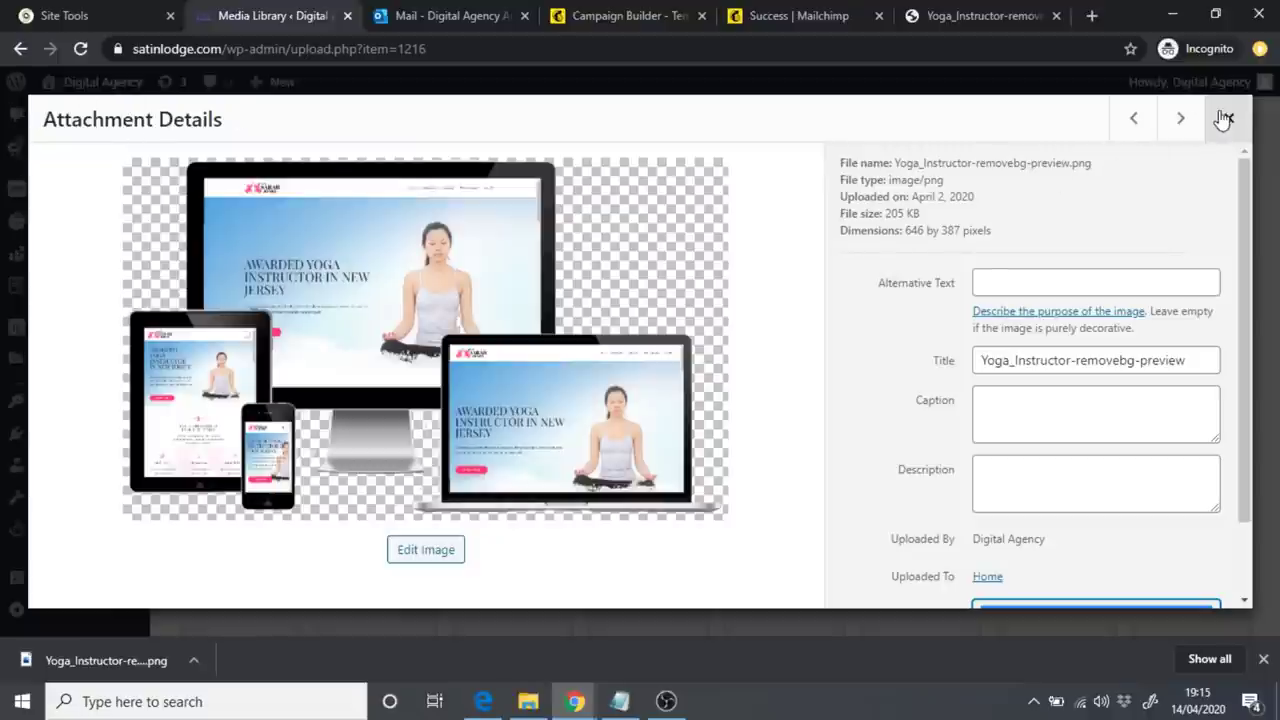
pyautogui.click(1228, 118)
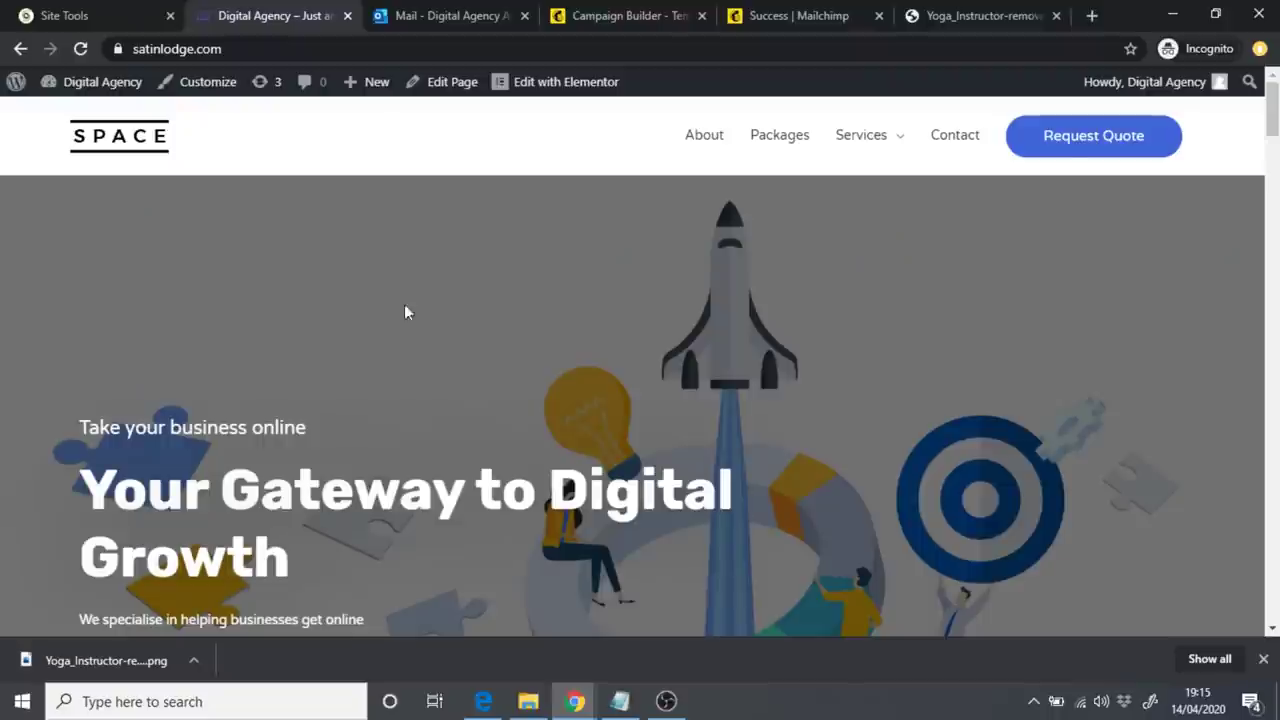
pyautogui.moveTo(840, 160)
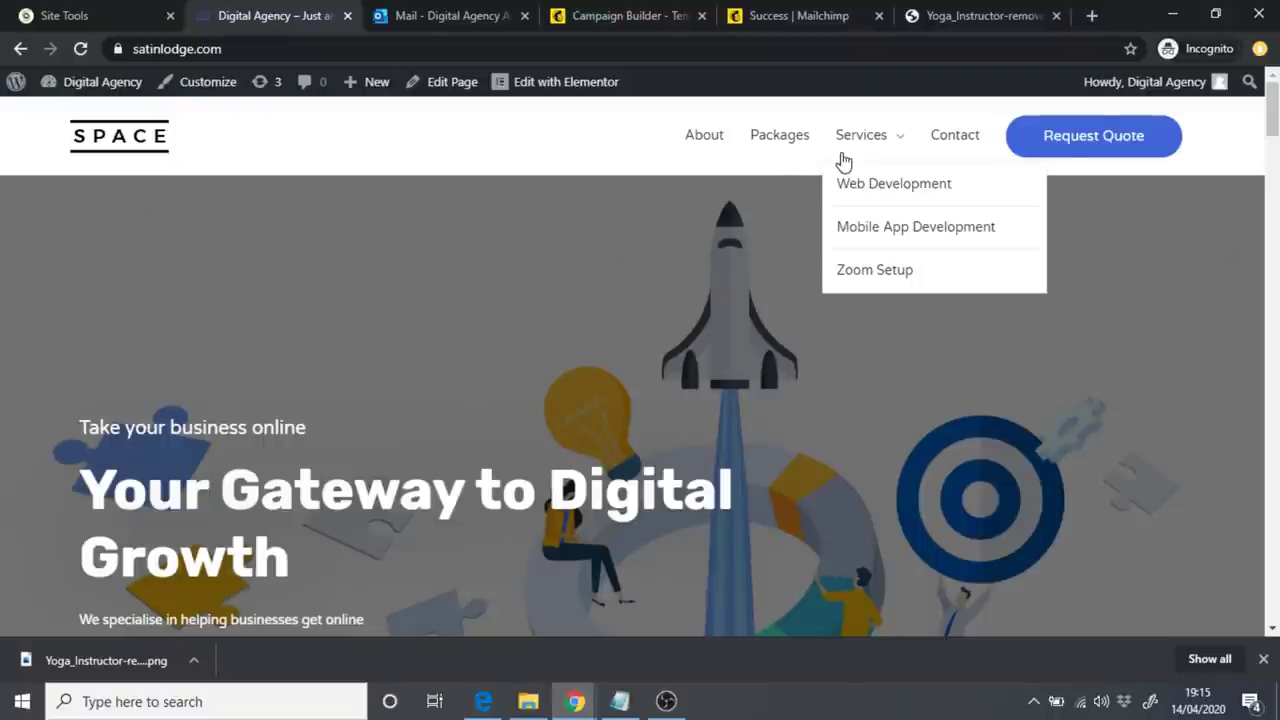
pyautogui.click(893, 184)
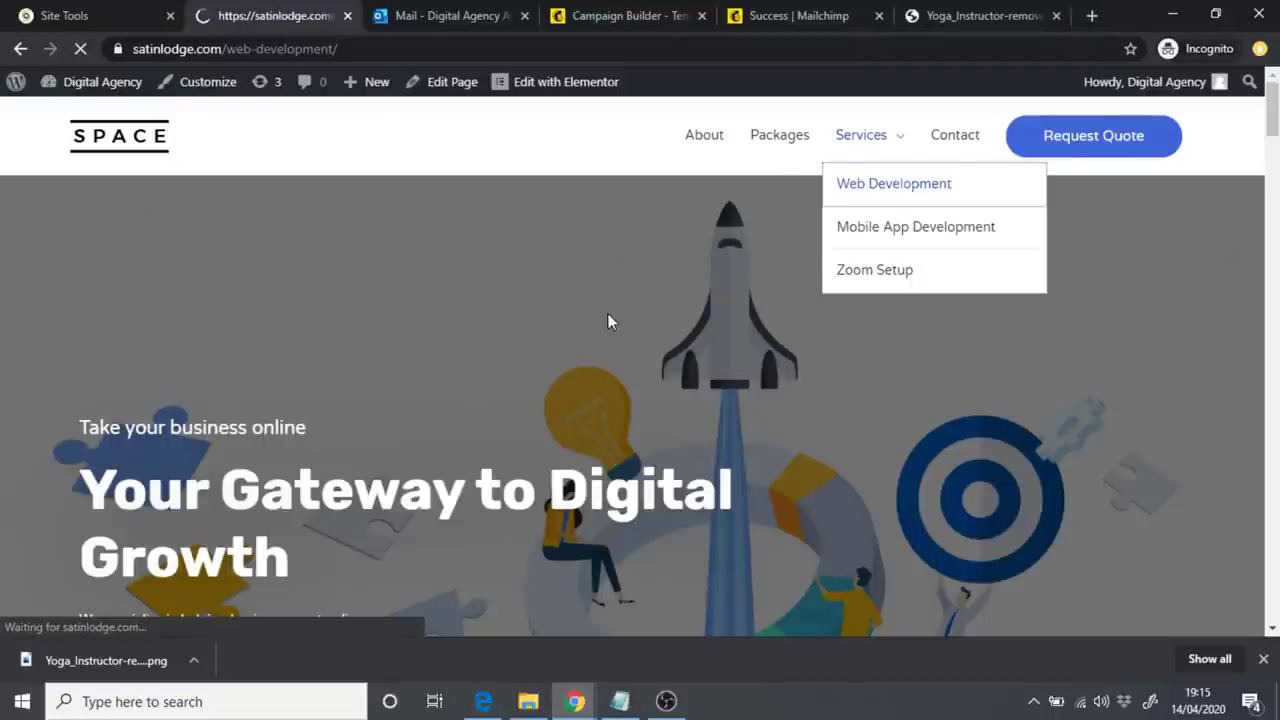
pyautogui.scroll(-1, 610, 320)
pyautogui.scroll(-10, 610, 320)
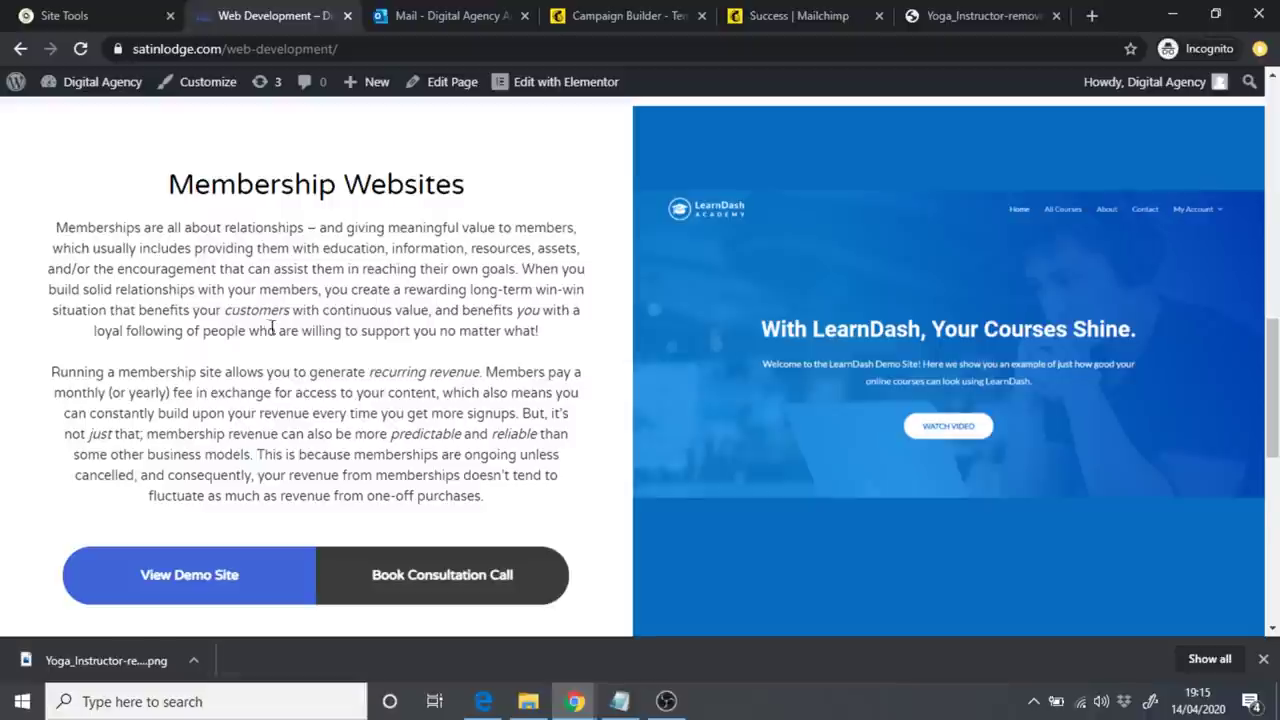
pyautogui.moveTo(52, 378); pyautogui.dragTo(524, 428)
pyautogui.hotkey('ctrl', 'c')
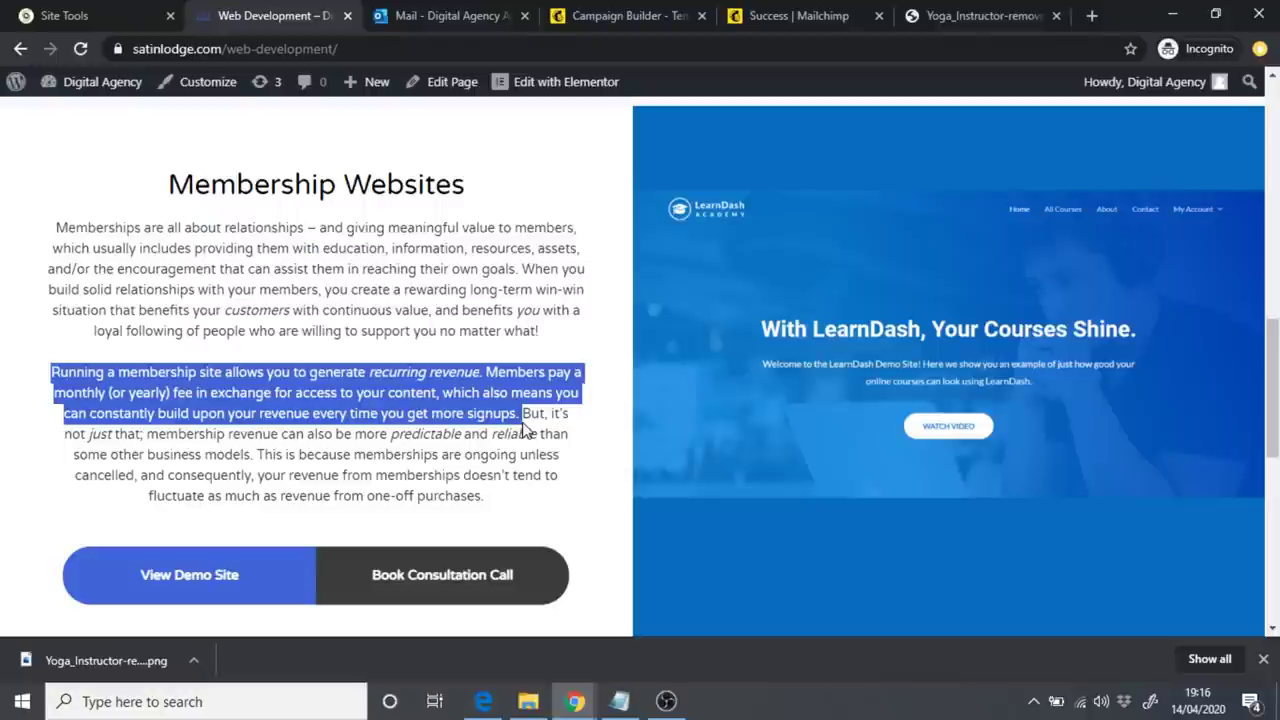
# - Paste the recurring-revenue text and add a line: 'We can create a beautiful membership site for you…'
pyautogui.click(555, 15)
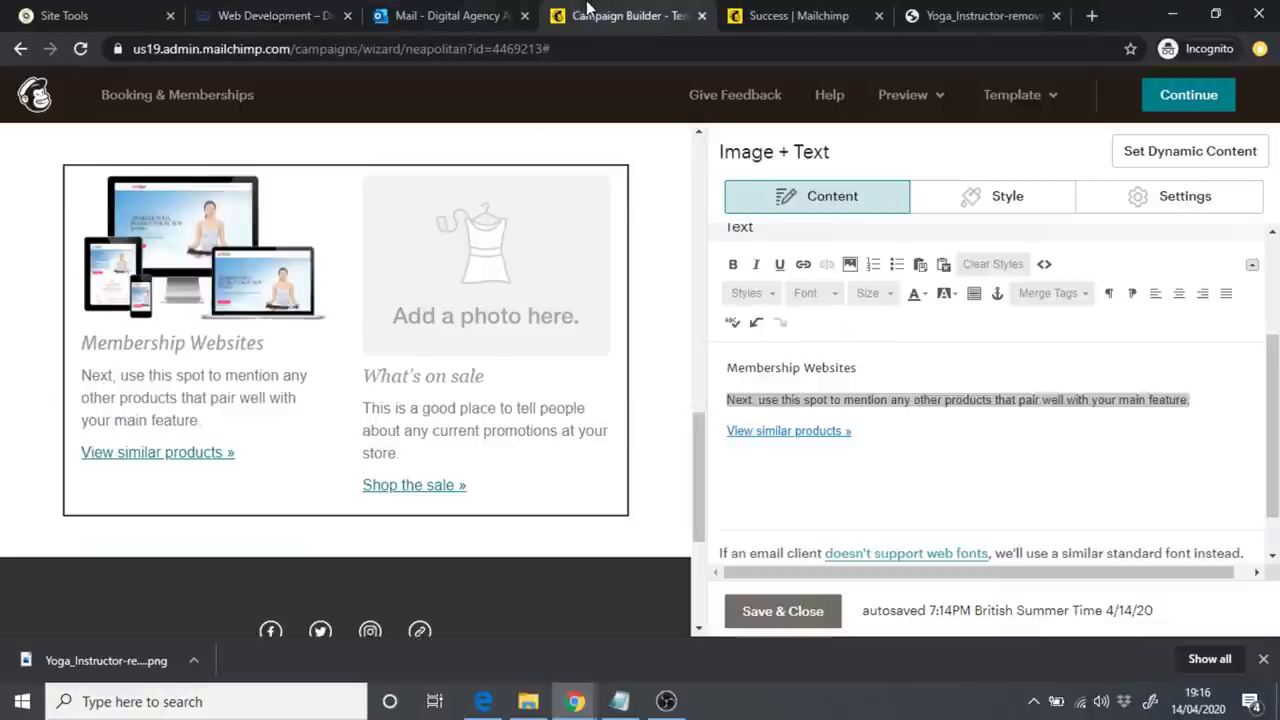
pyautogui.hotkey('ctrl', 'v')
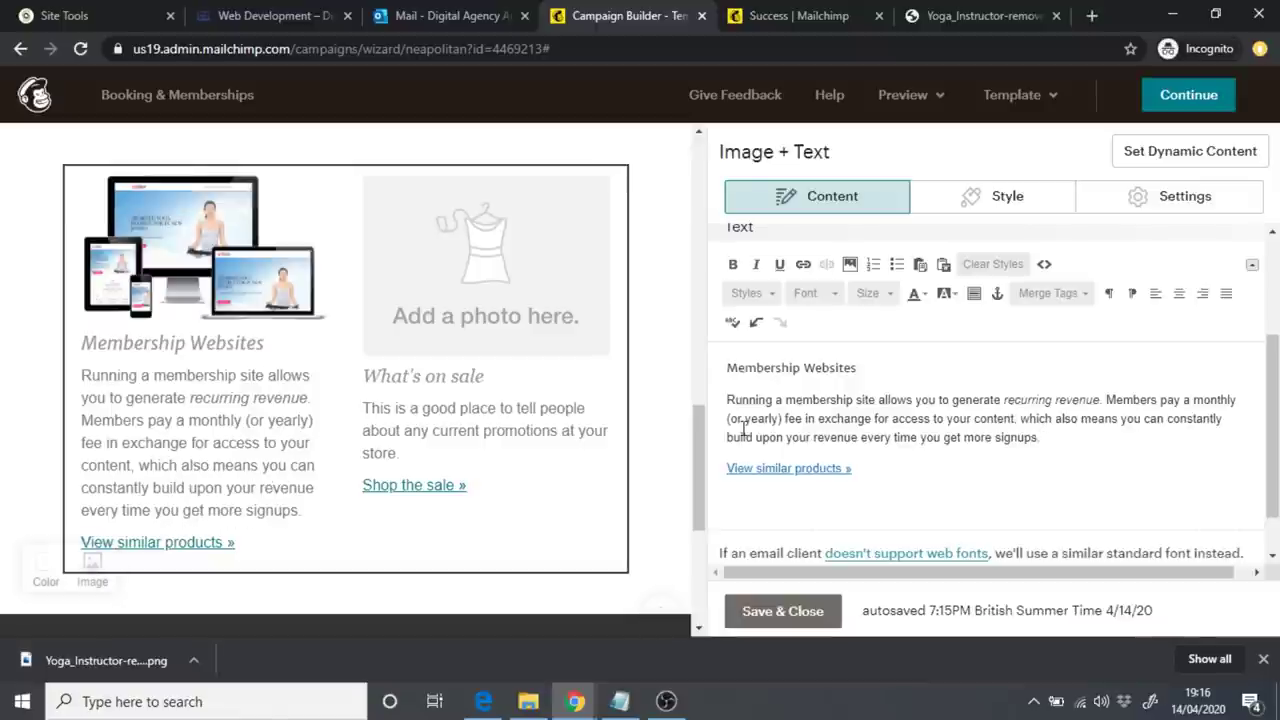
pyautogui.write('You')
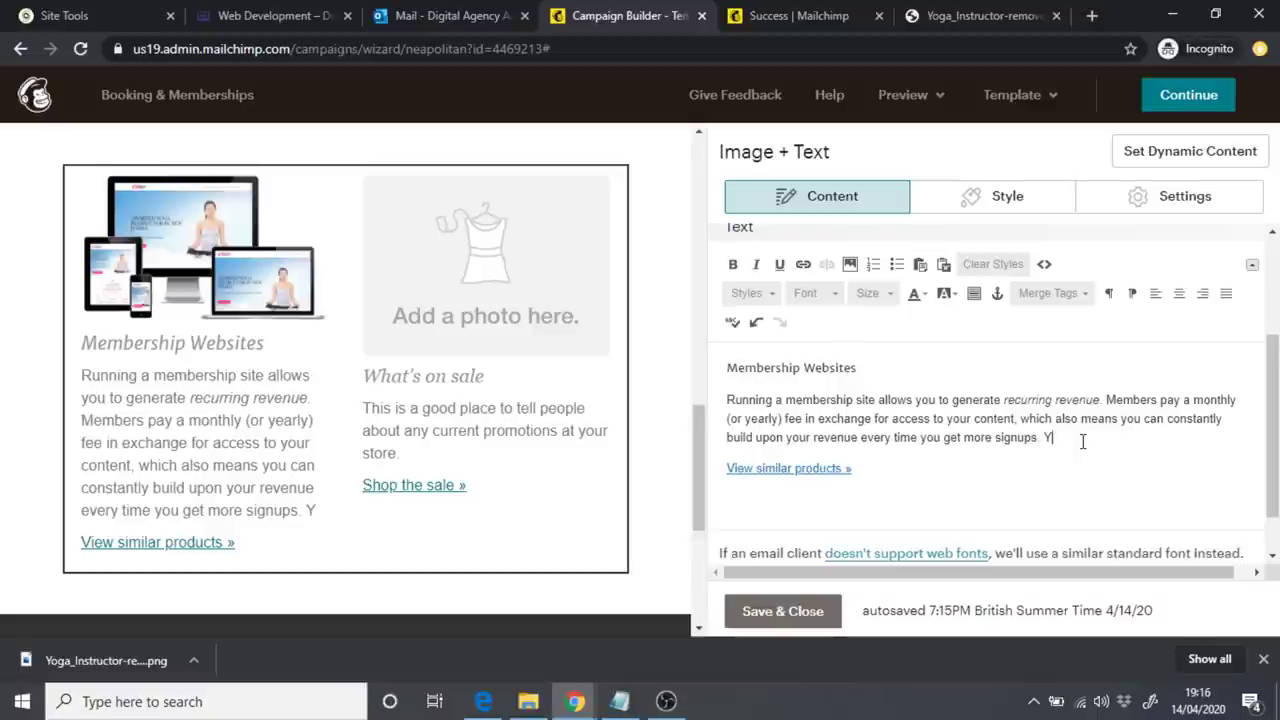
pyautogui.press('BackSpace')
pyautogui.press('BackSpace')
pyautogui.press('BackSpace')
pyautogui.press('Return')
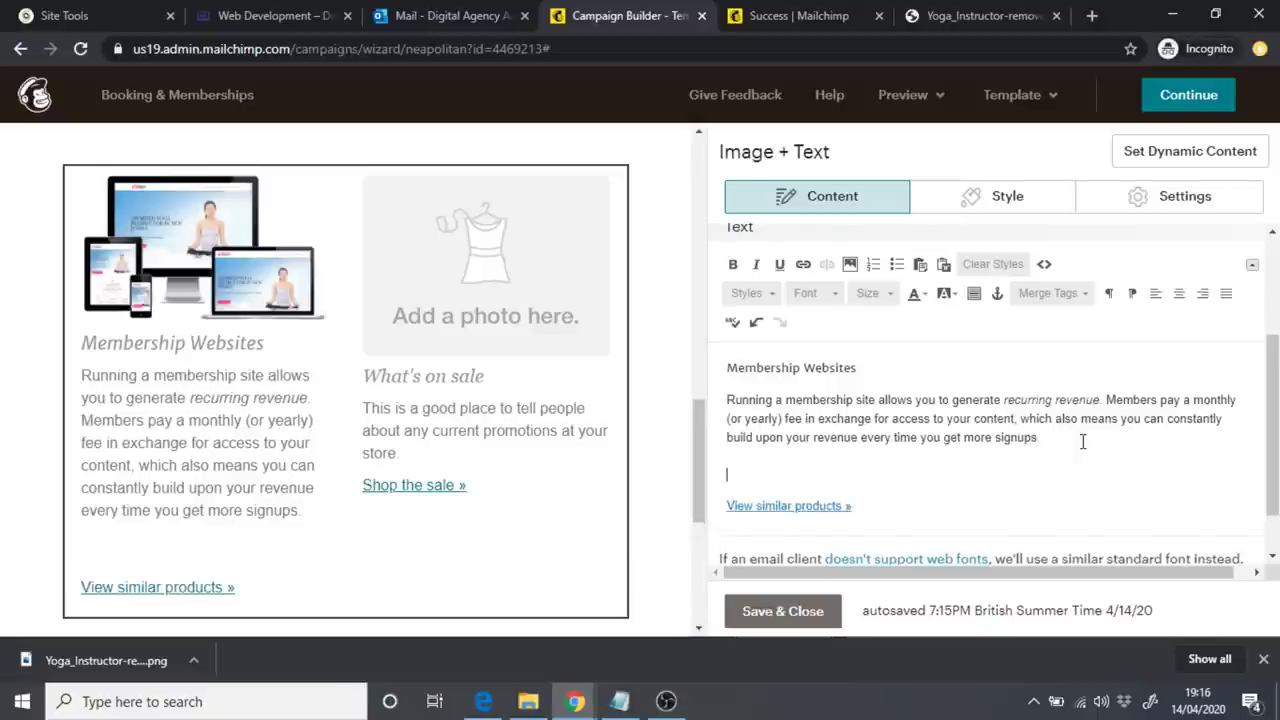
pyautogui.write('We ')
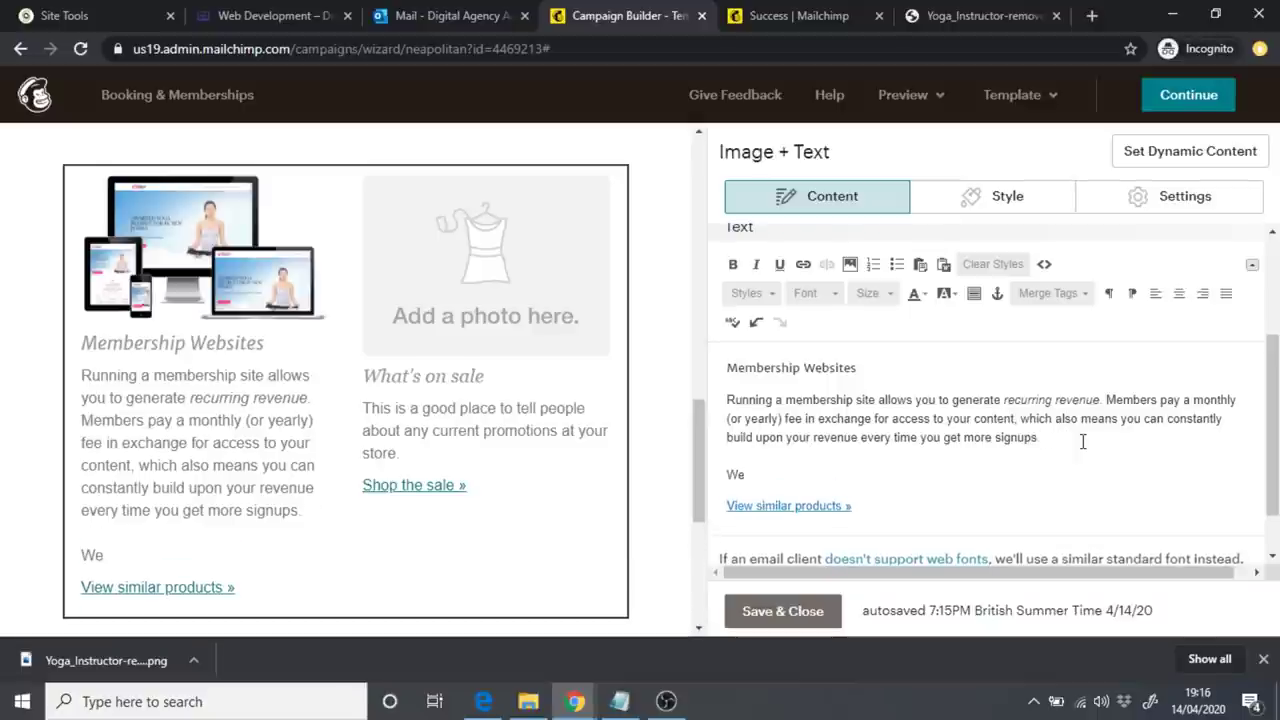
pyautogui.write('can create a b')
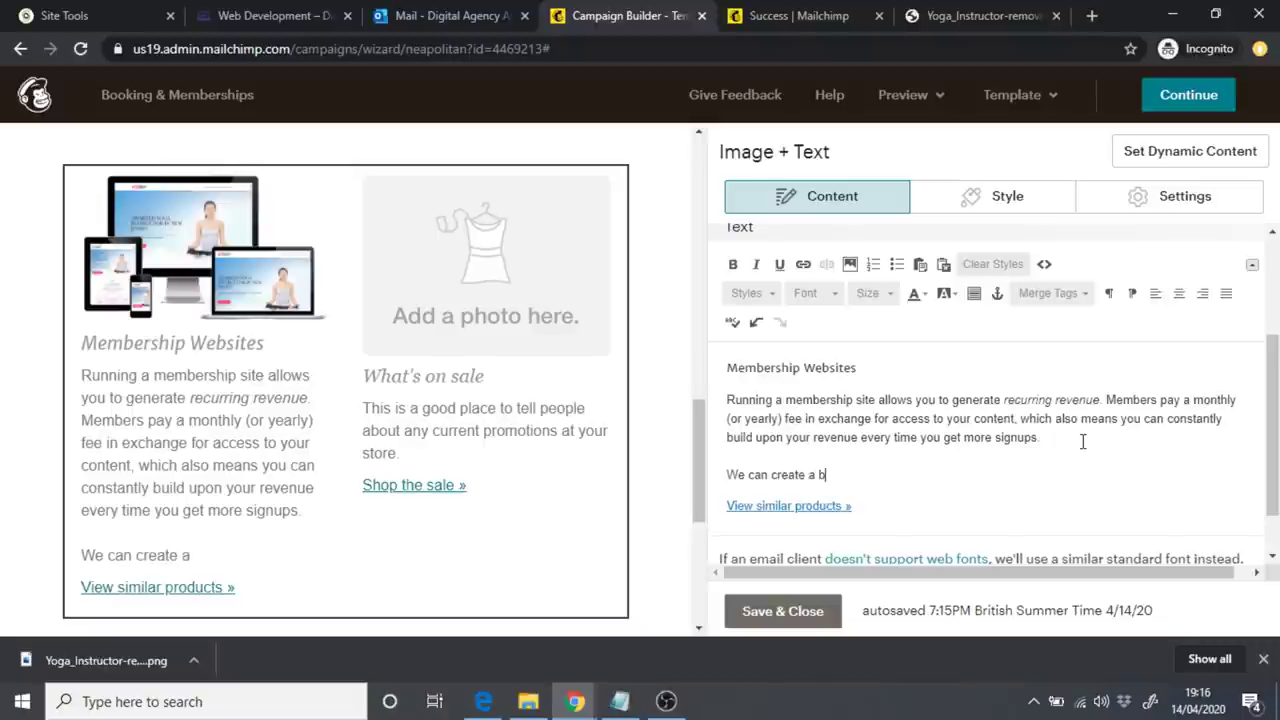
pyautogui.write('eautiful member')
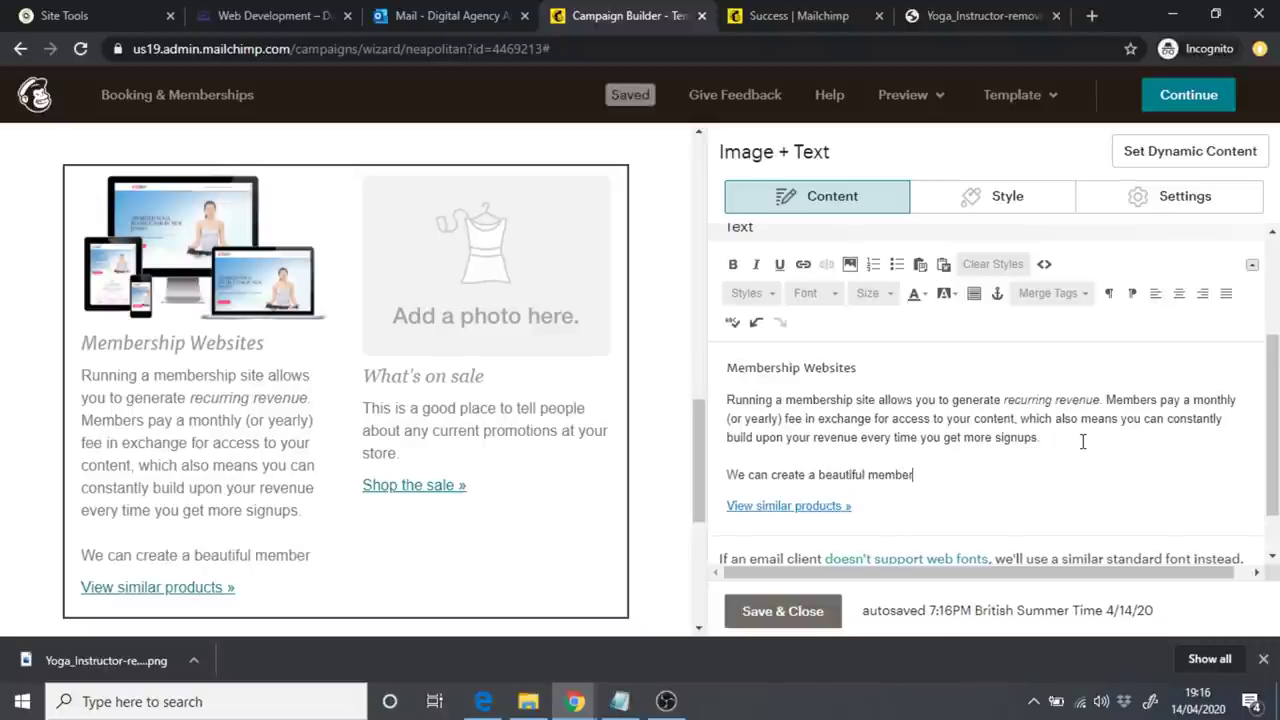
pyautogui.write('ship site for you to share your co')
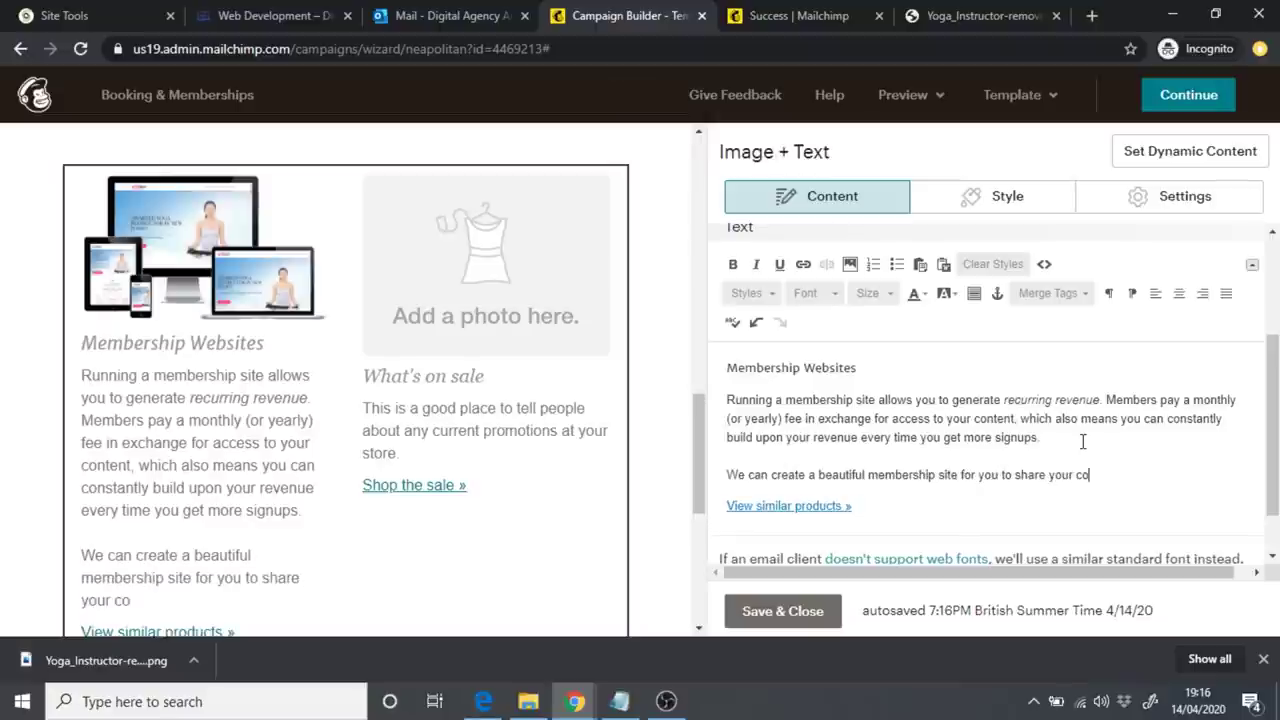
pyautogui.write('ntent with your customers.')
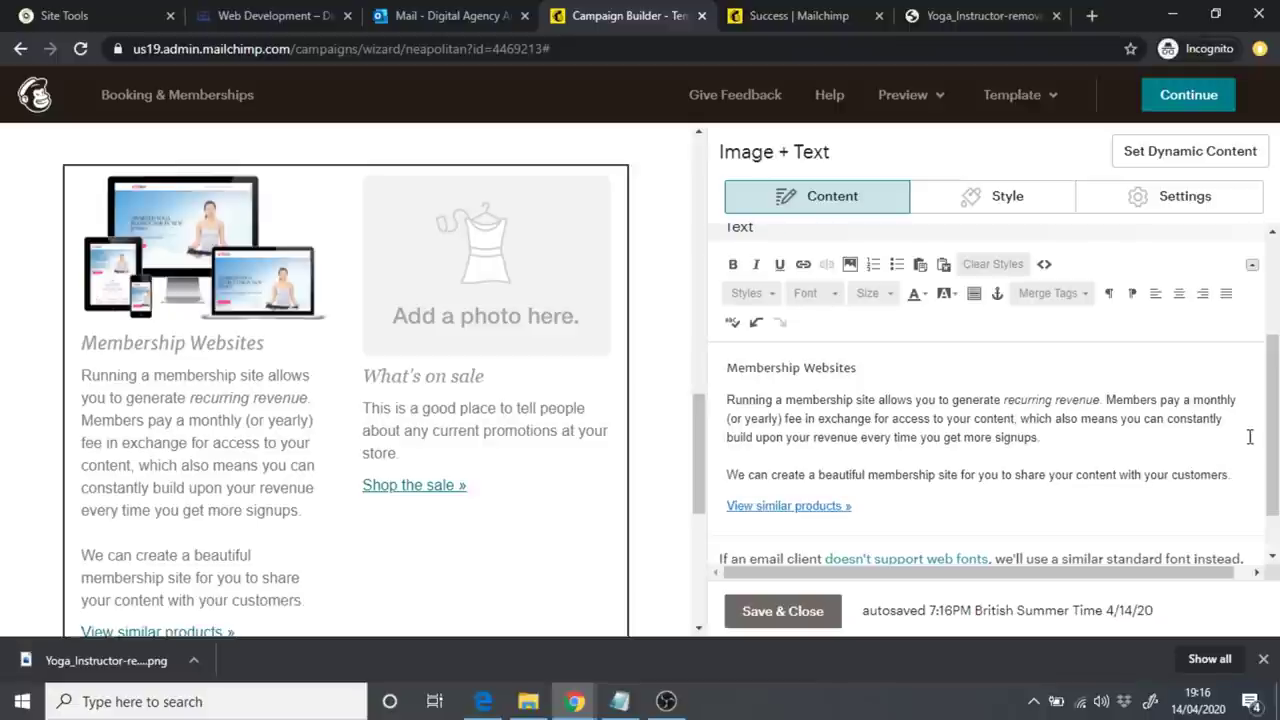
# - Change the View similar products link to plain text 'Book your free consultation call'
pyautogui.scroll(-2, 1249, 436)
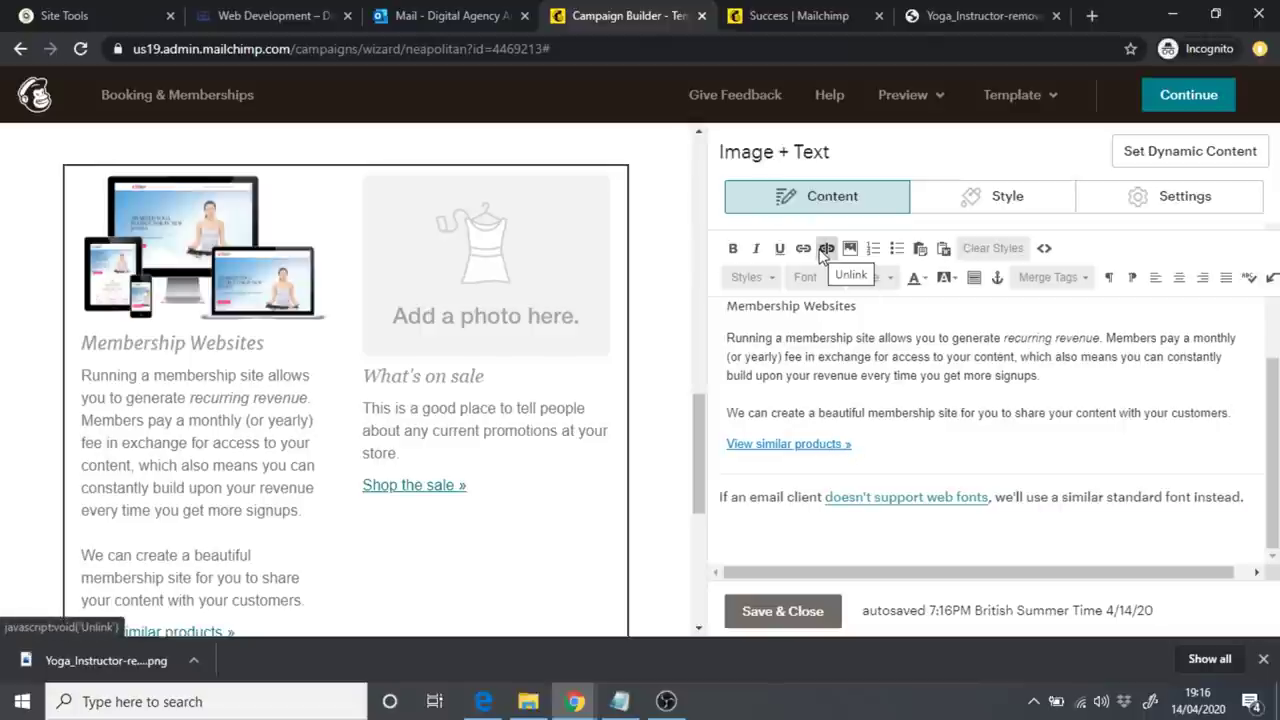
pyautogui.moveTo(856, 450); pyautogui.dragTo(740, 449)
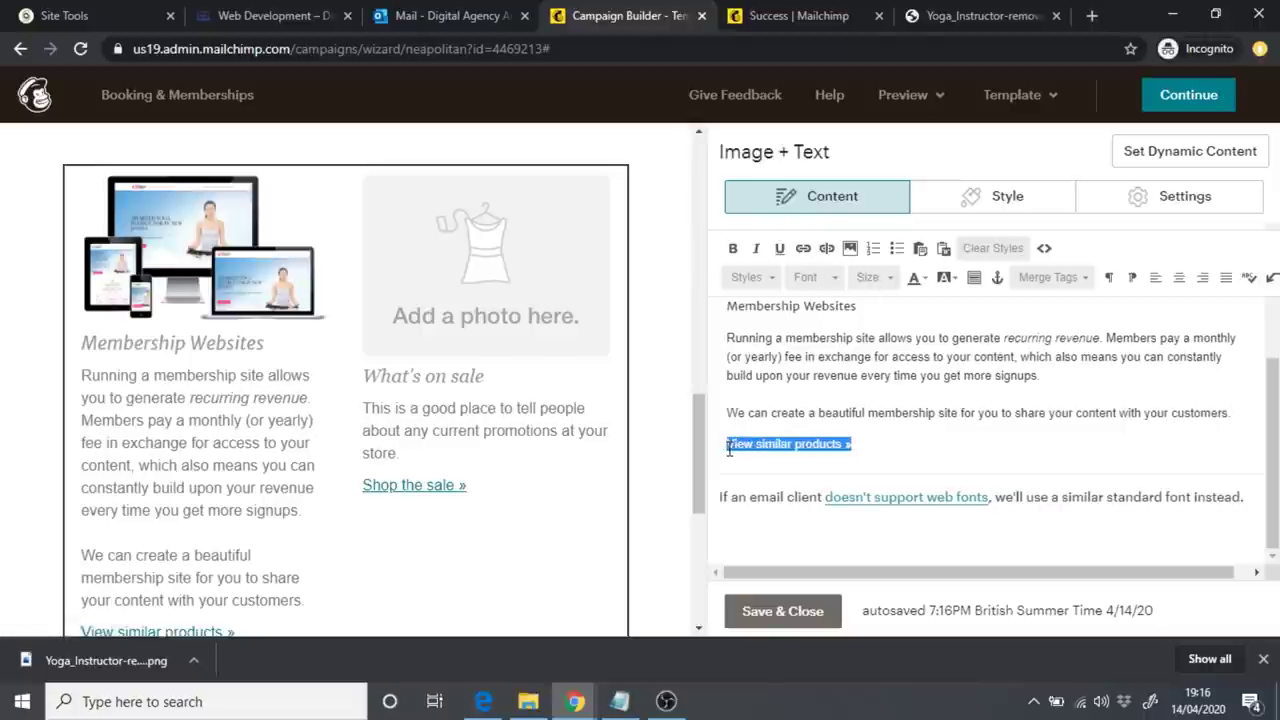
pyautogui.write('Book ')
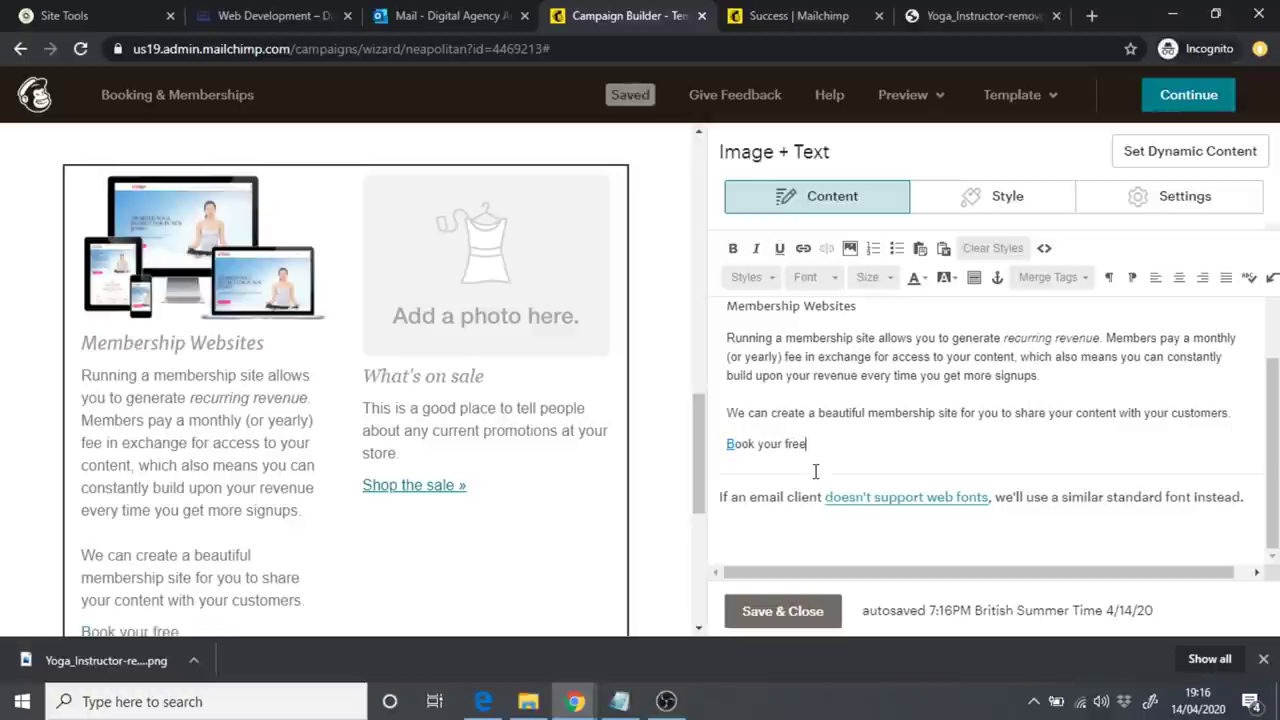
pyautogui.write('your FR')
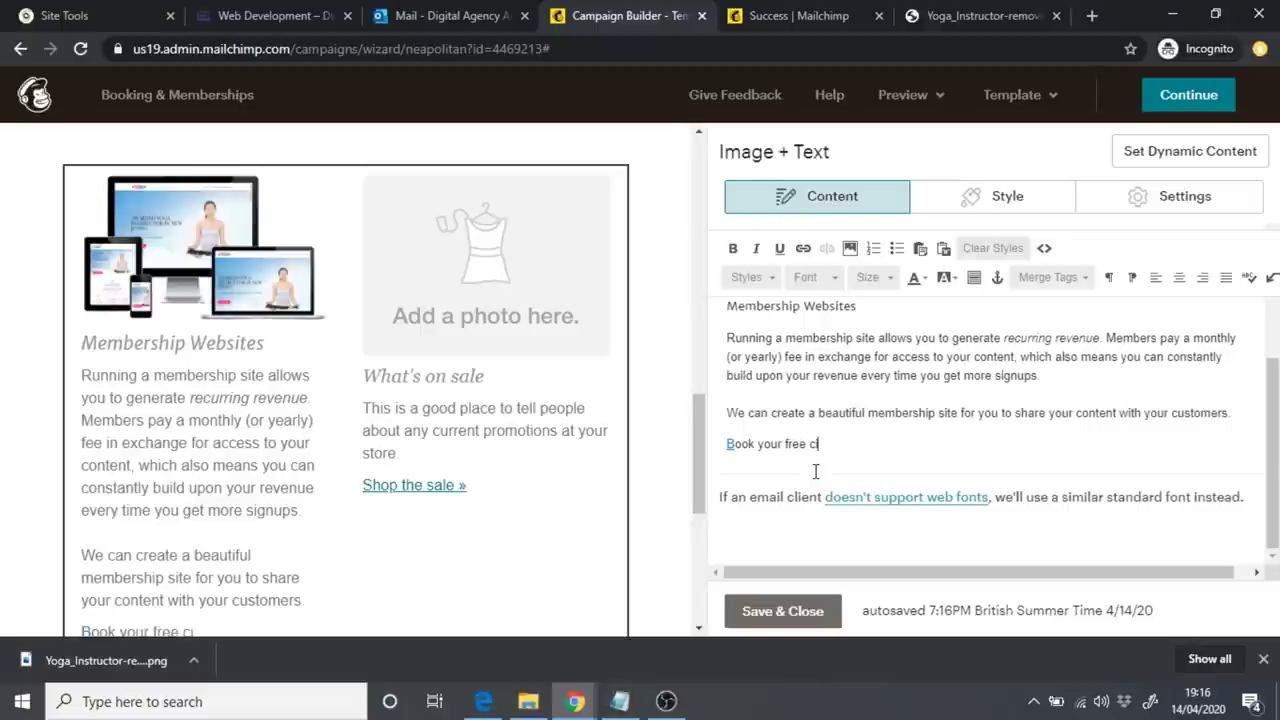
pyautogui.write('onsultation call')
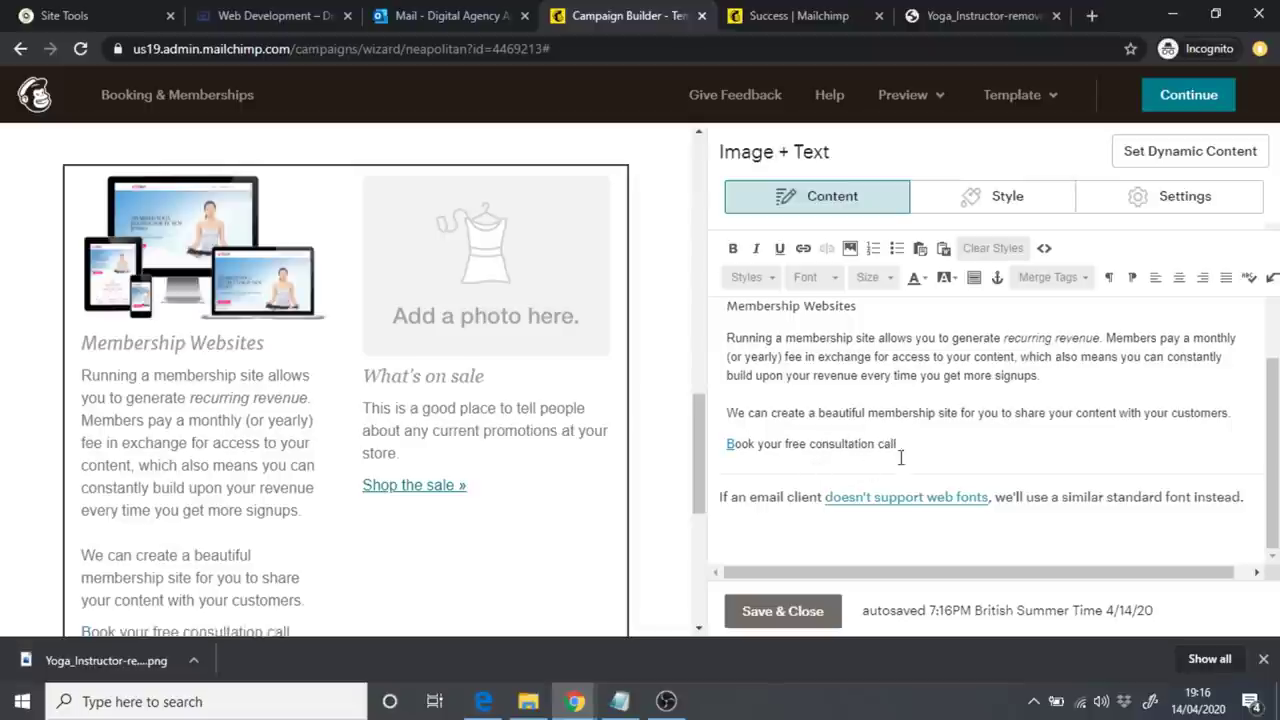
pyautogui.moveTo(898, 446); pyautogui.dragTo(704, 441)
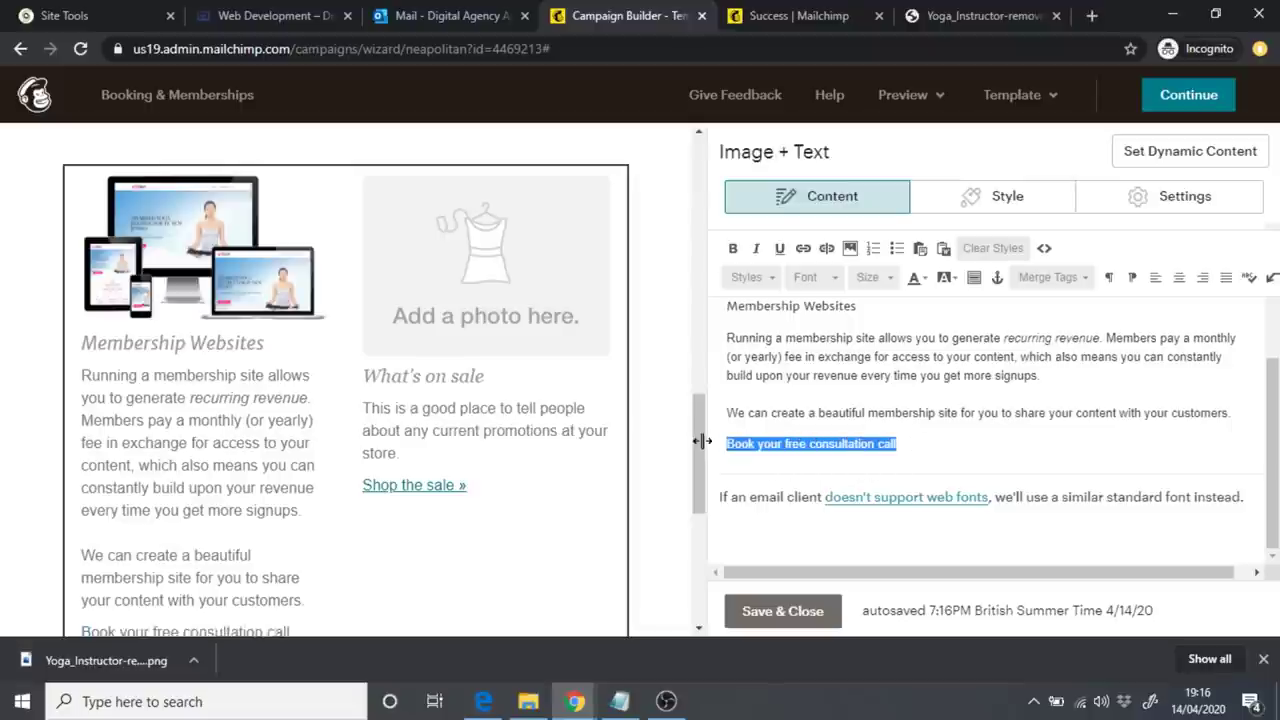
pyautogui.click(827, 256)
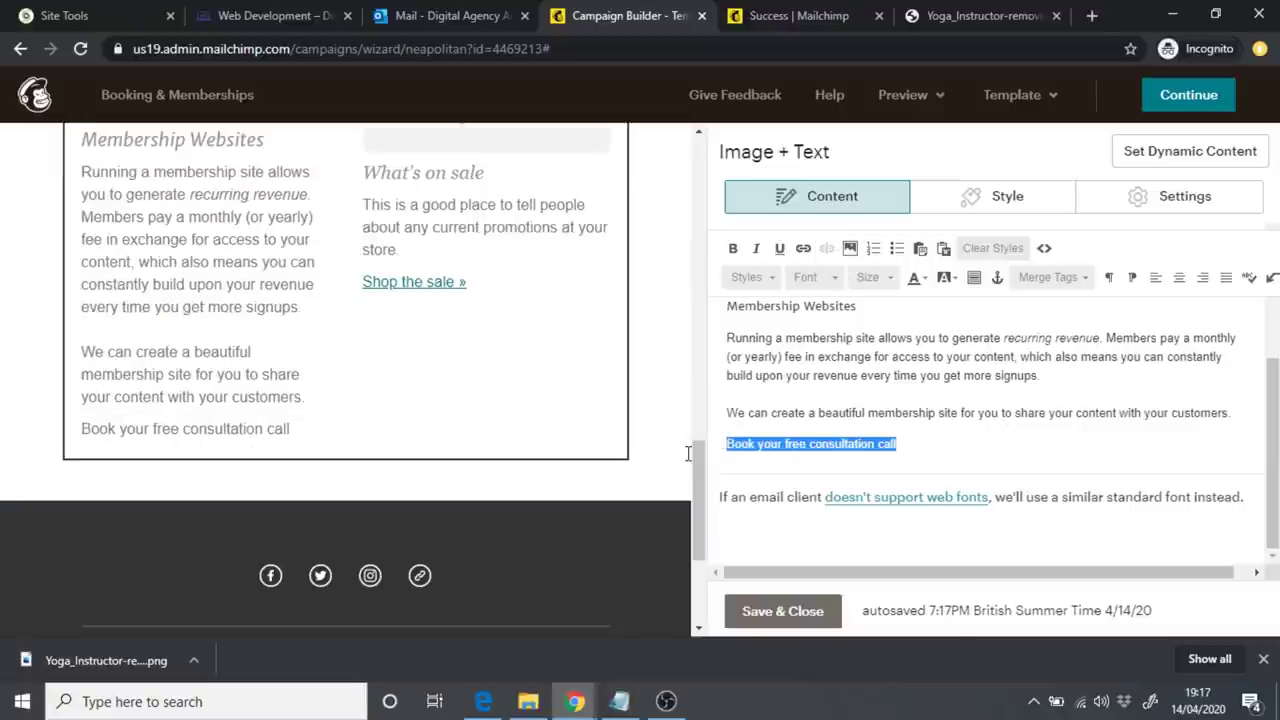
# - Link 'Book your free consultation call' to the site's consultation-call booking page URL
pyautogui.click(803, 249)
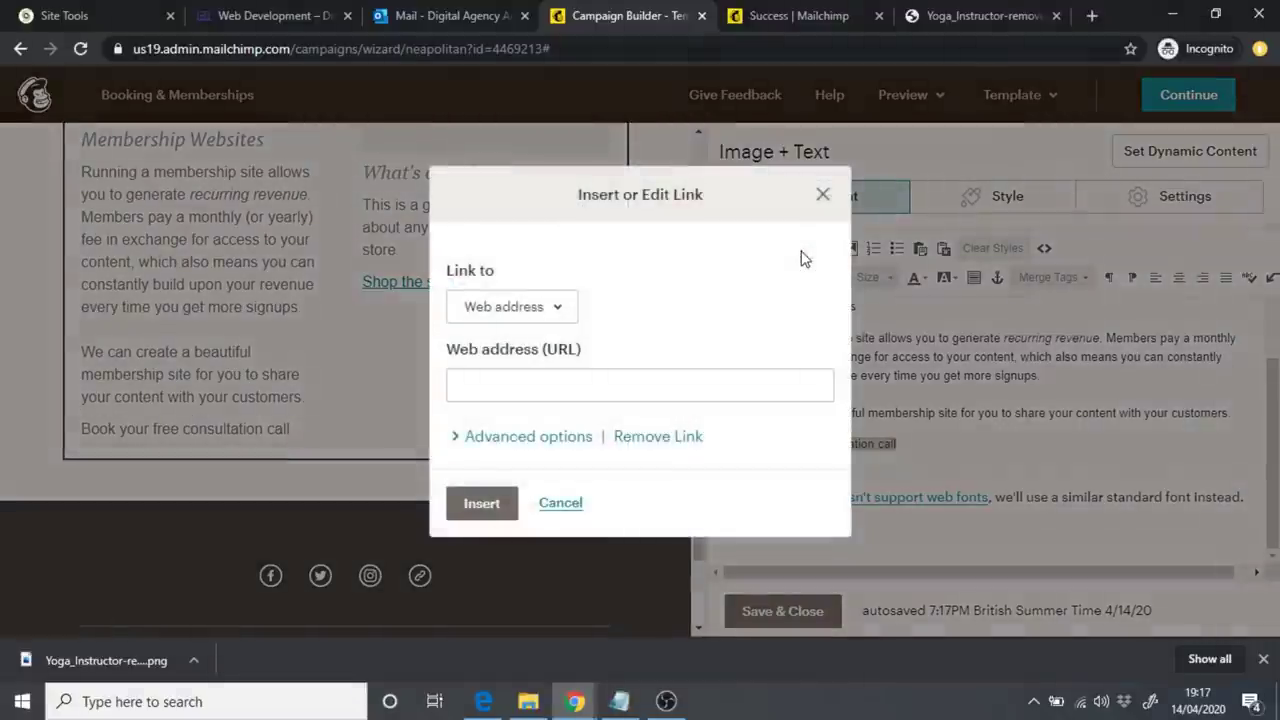
pyautogui.click(312, 15)
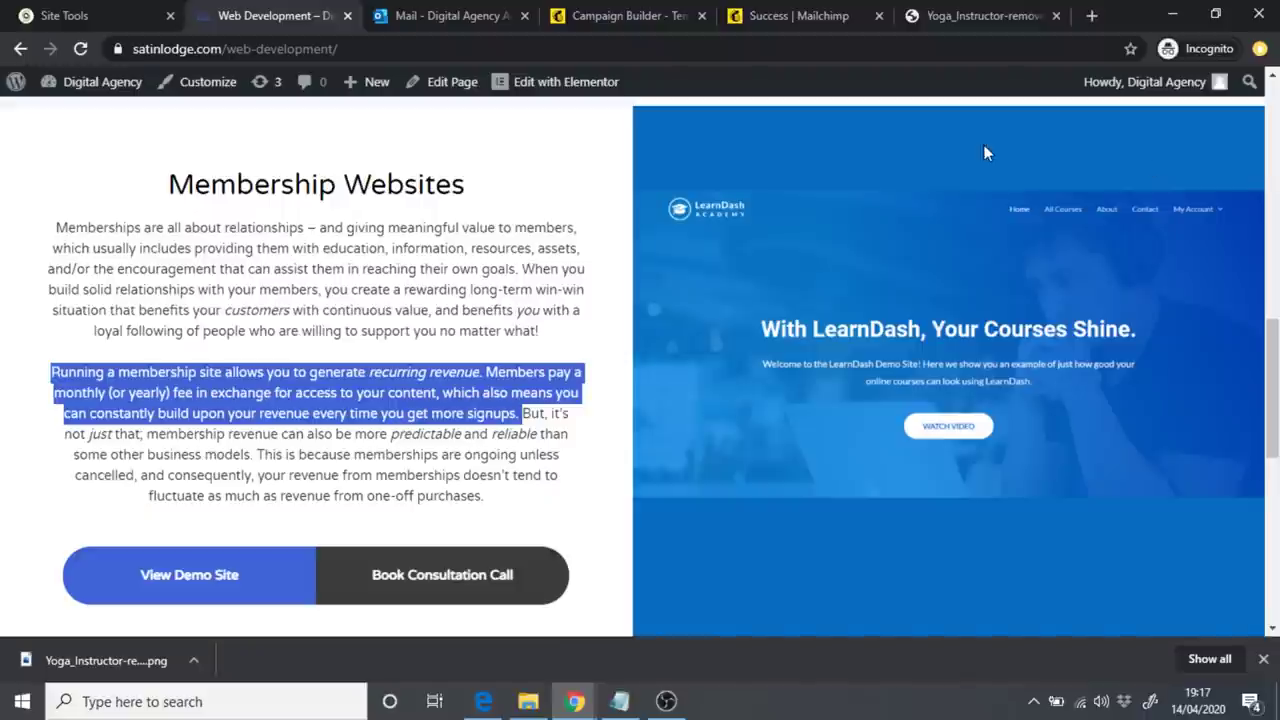
pyautogui.click(1269, 120)
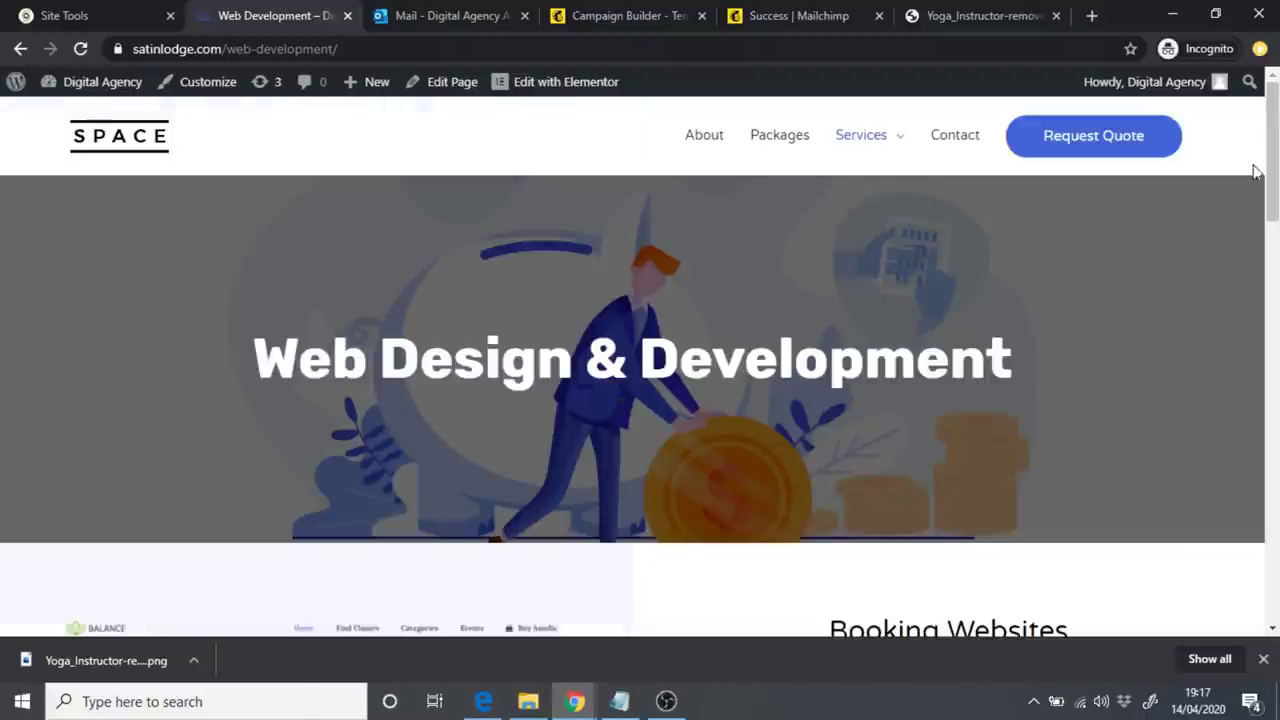
pyautogui.click(1105, 146)
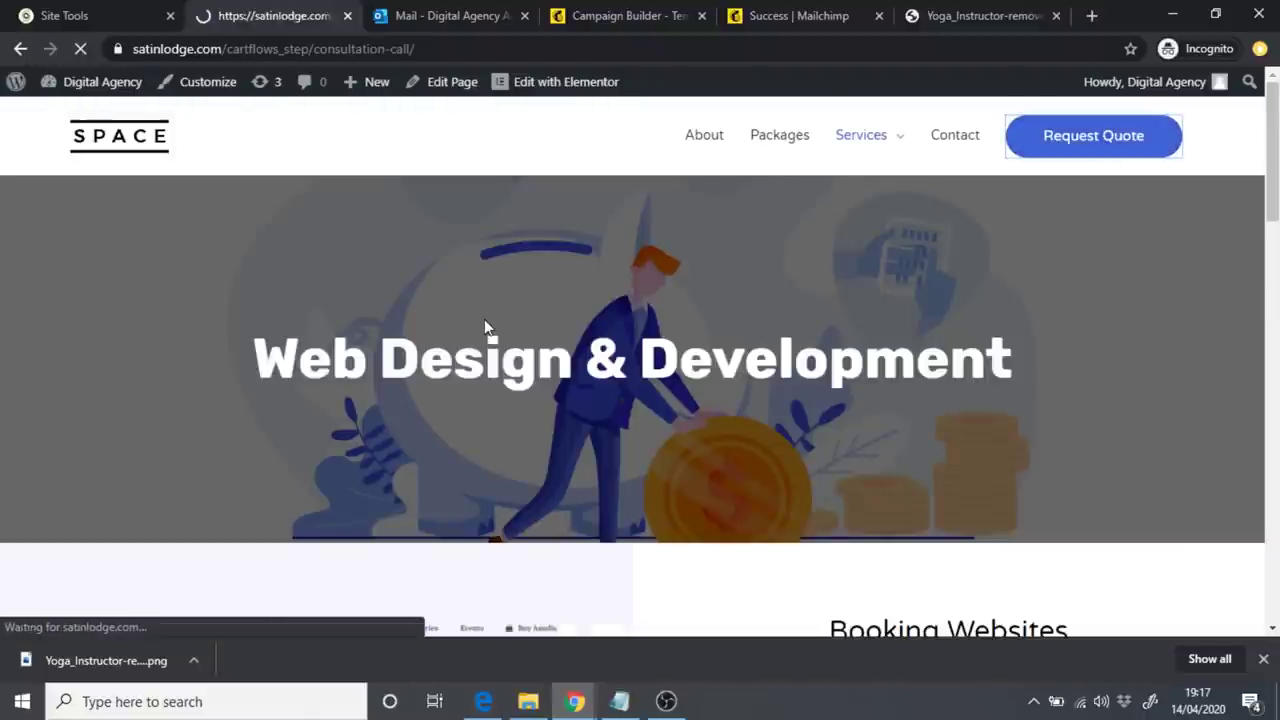
pyautogui.click(305, 49)
pyautogui.hotkey('ctrl', 'c')
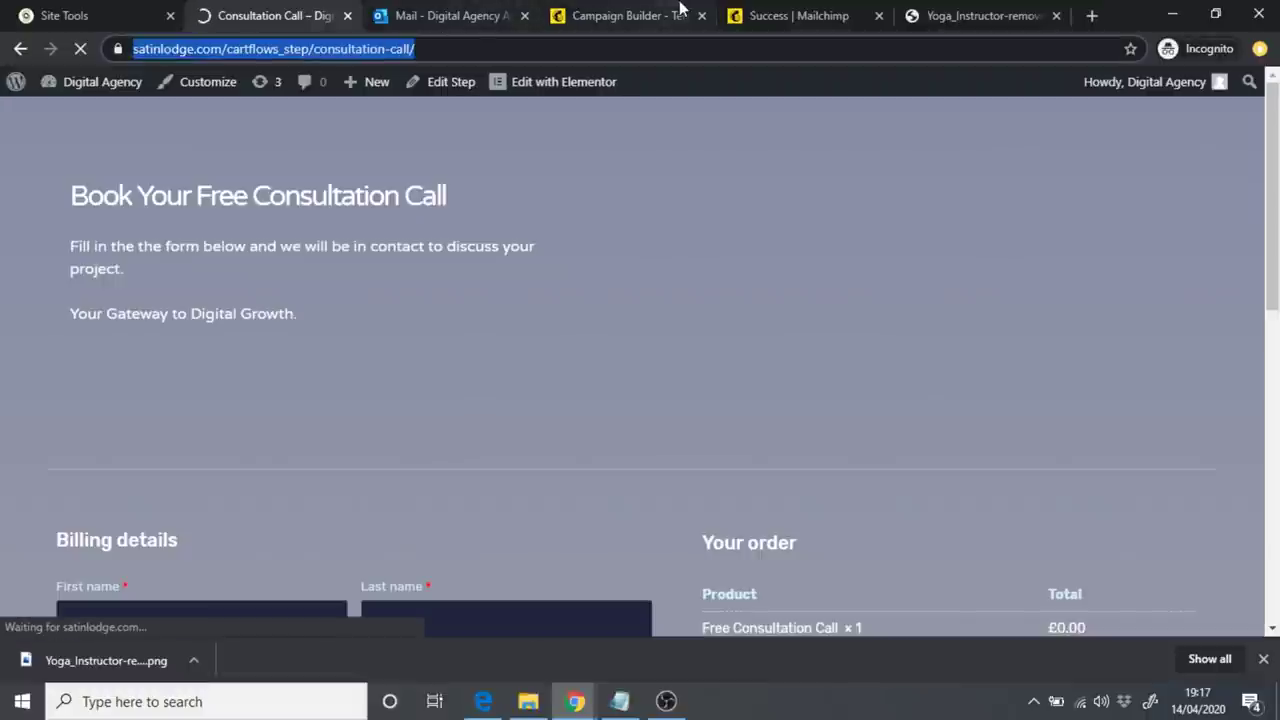
pyautogui.click(628, 15)
pyautogui.click(534, 373)
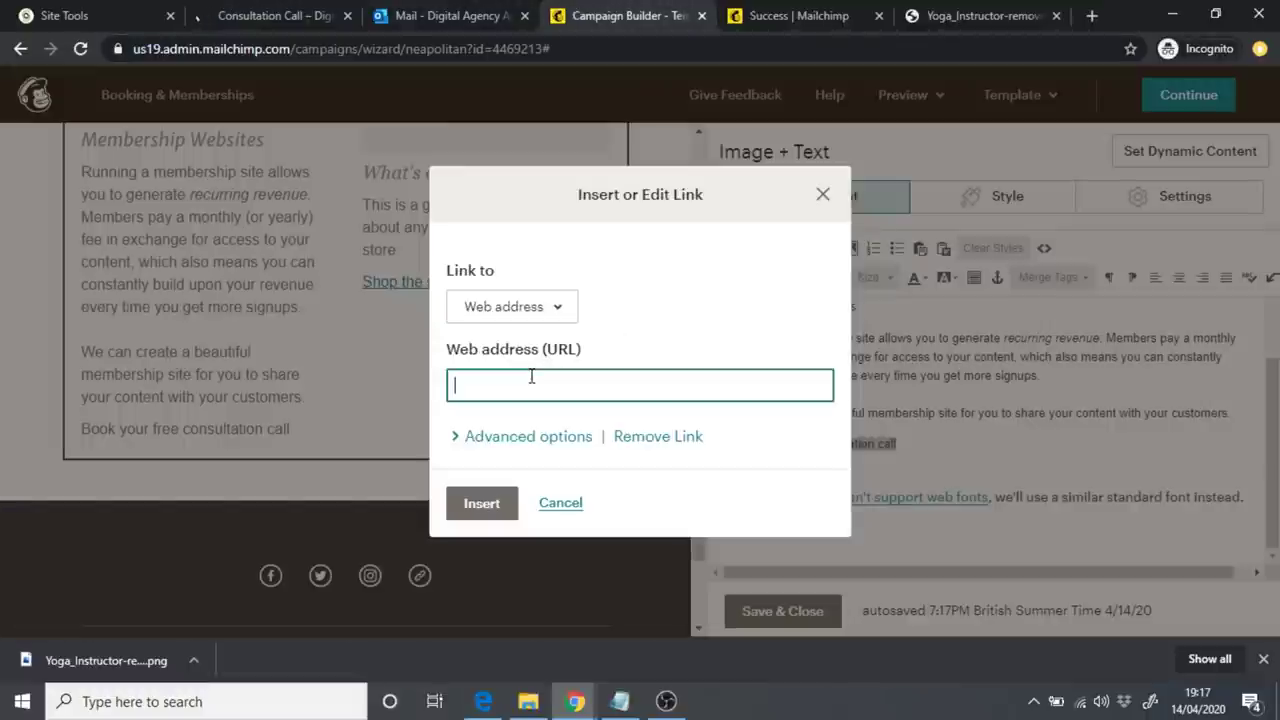
pyautogui.hotkey('ctrl', 'v')
pyautogui.click(481, 504)
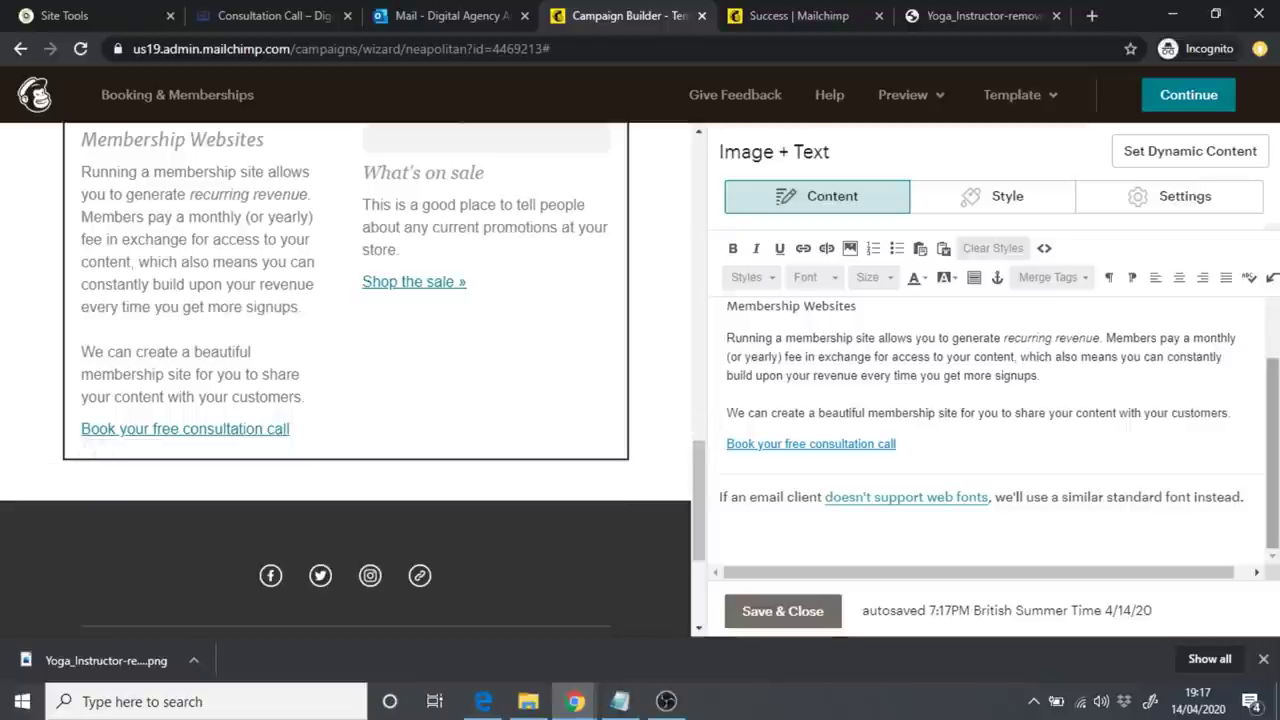
# - Set the Image + Text block's text colour to near-black #222222
pyautogui.scroll(2, 725, 470)
pyautogui.scroll(2, 705, 445)
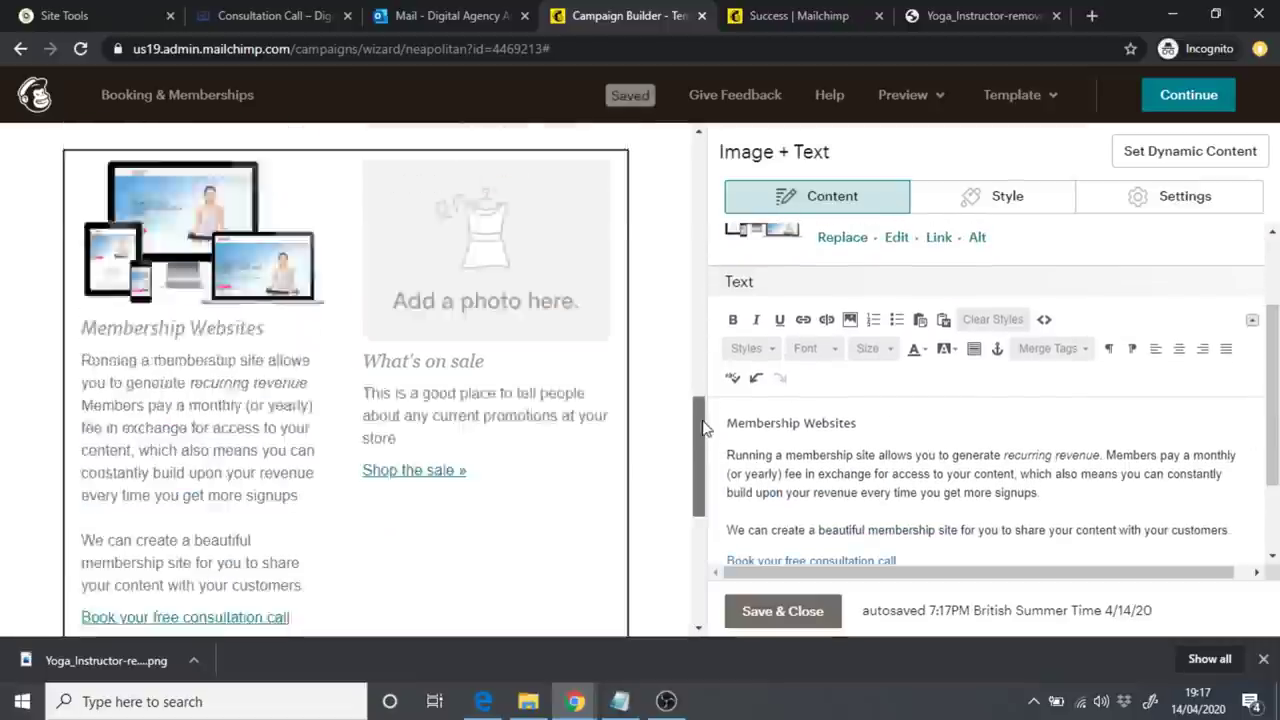
pyautogui.scroll(-1, 705, 445)
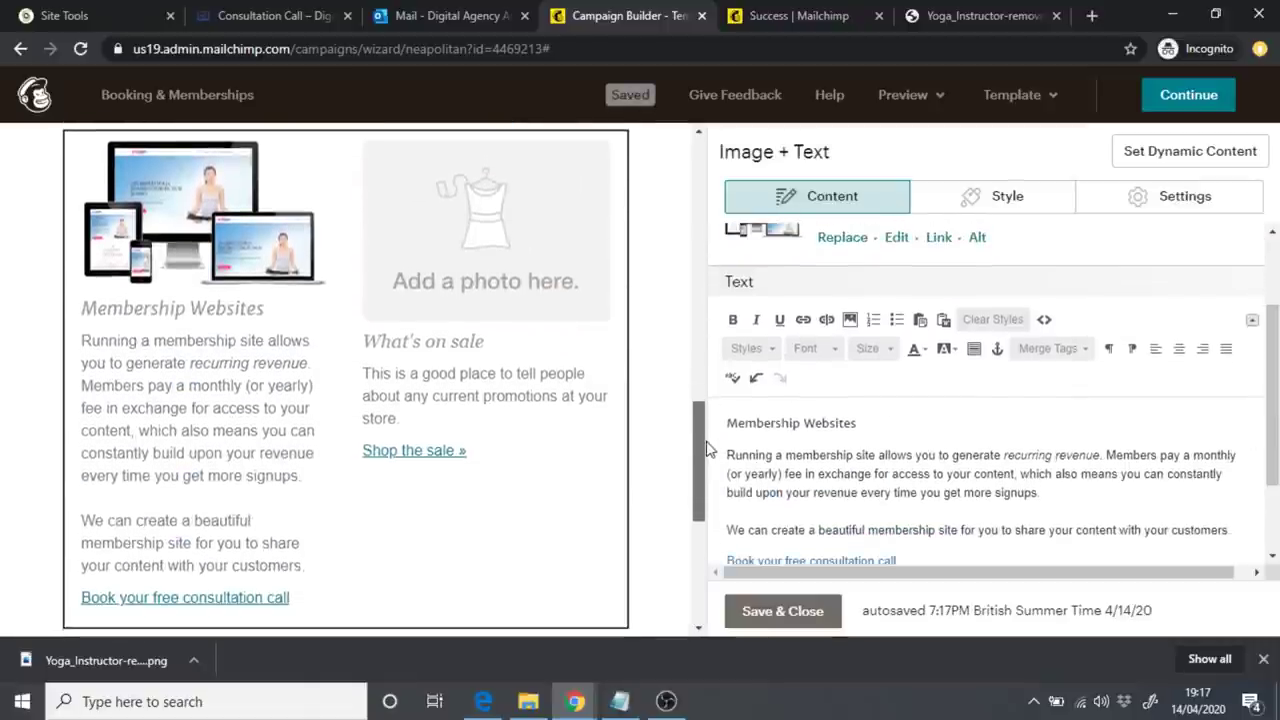
pyautogui.click(1050, 205)
pyautogui.click(905, 492)
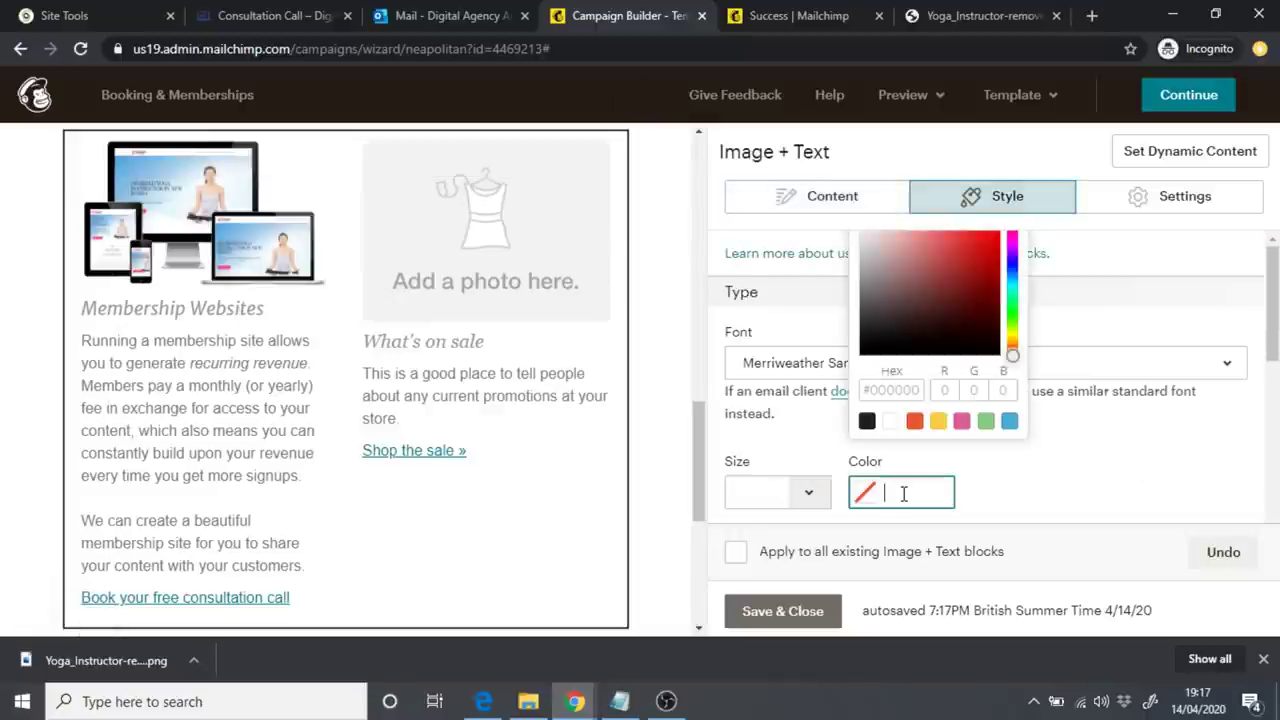
pyautogui.click(868, 424)
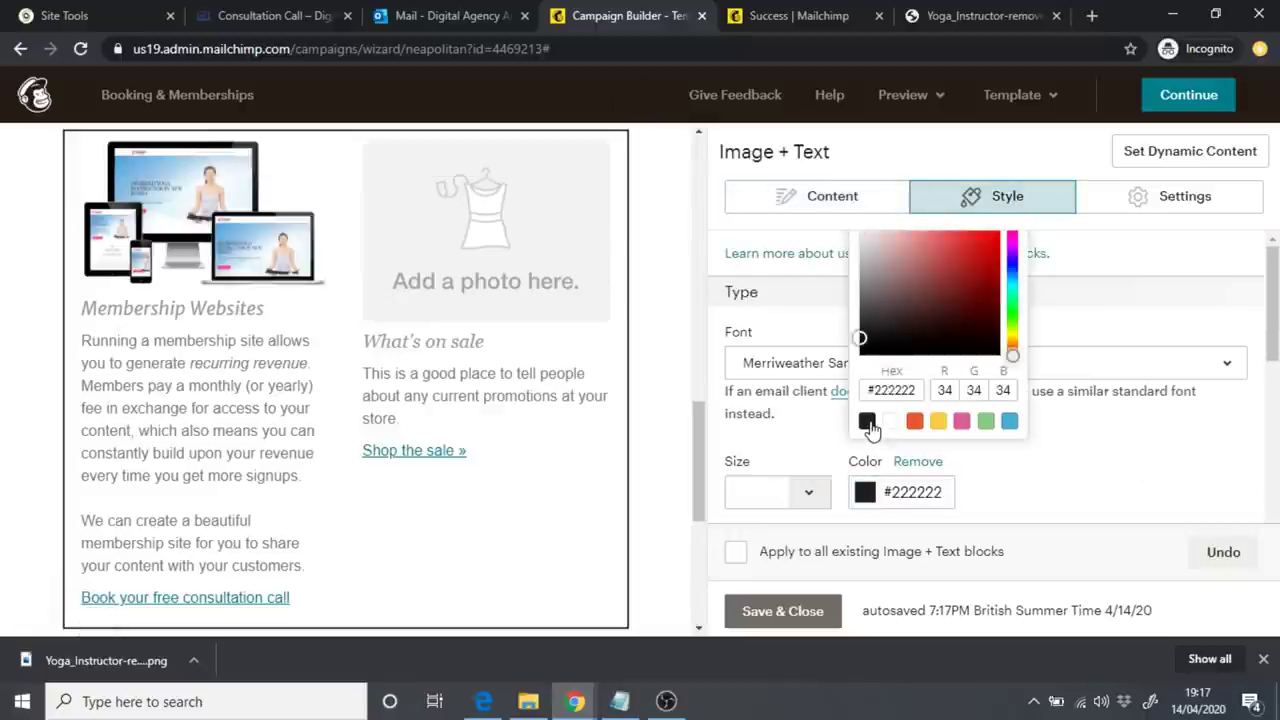
pyautogui.click(1040, 497)
# - Check the Membership Websites heading, then save and close the block editor
pyautogui.click(820, 199)
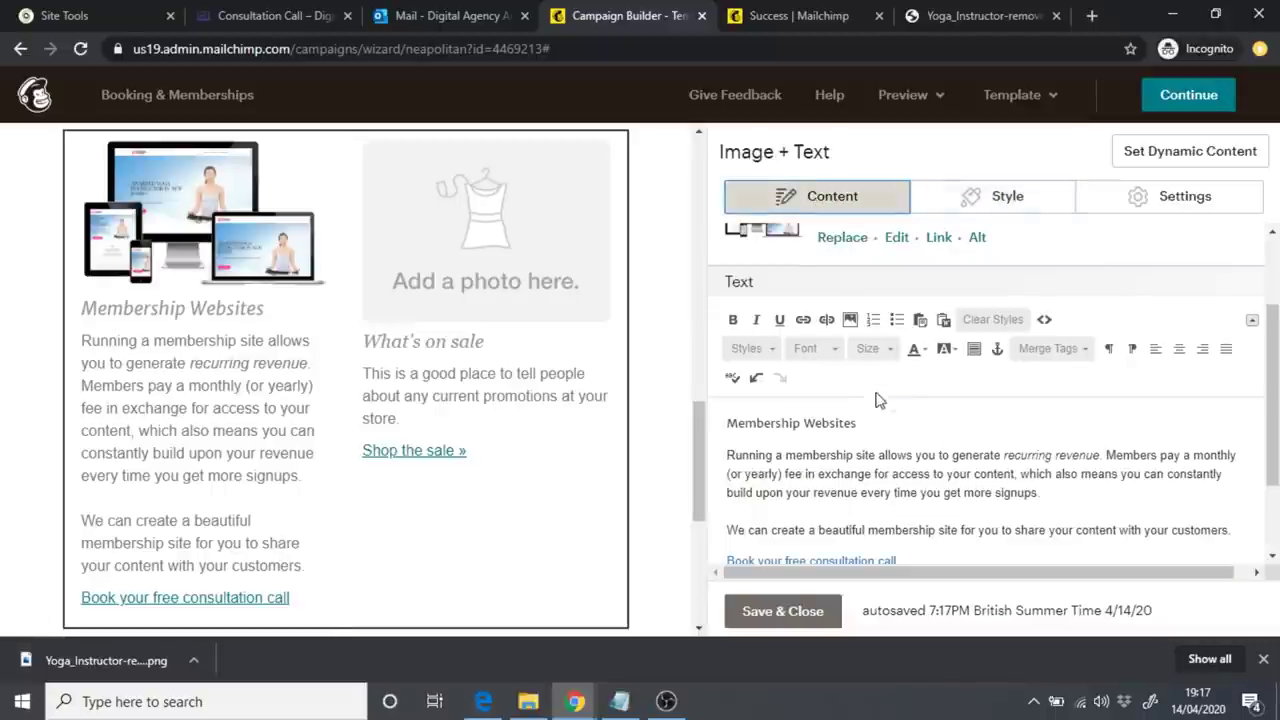
pyautogui.tripleClick(871, 428)
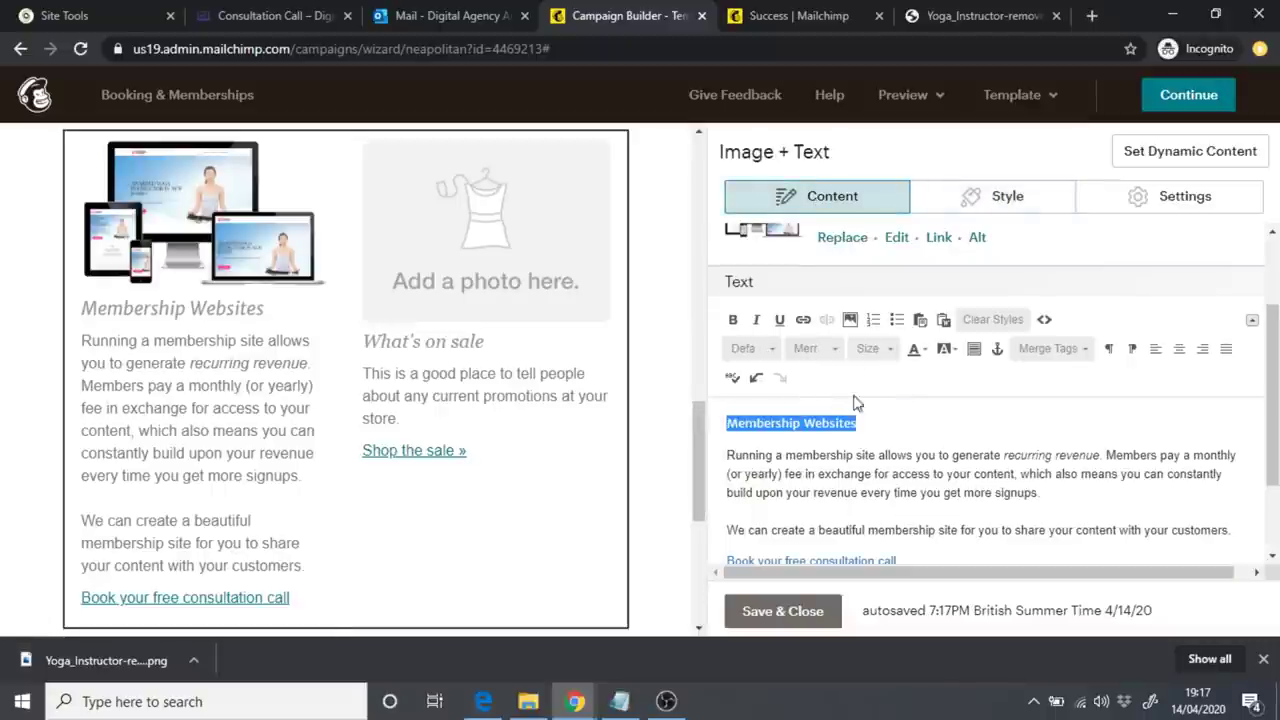
pyautogui.click(899, 437)
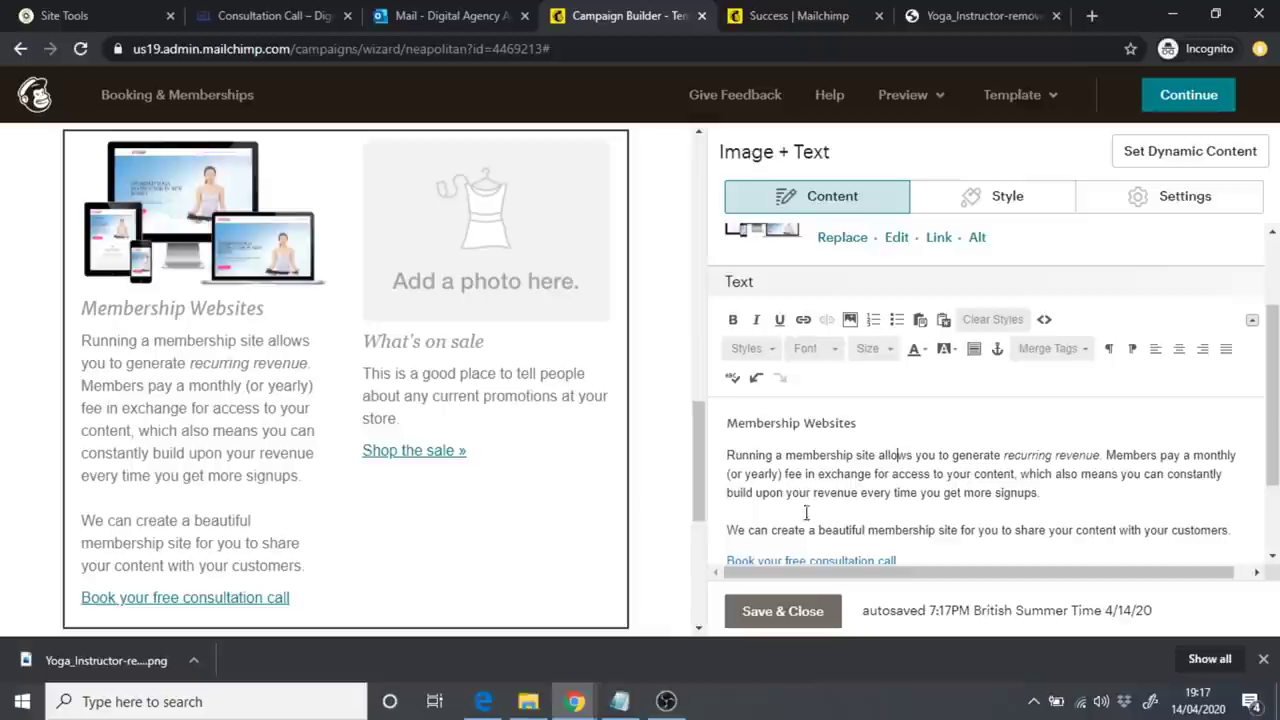
pyautogui.click(783, 613)
pyautogui.click(986, 154)
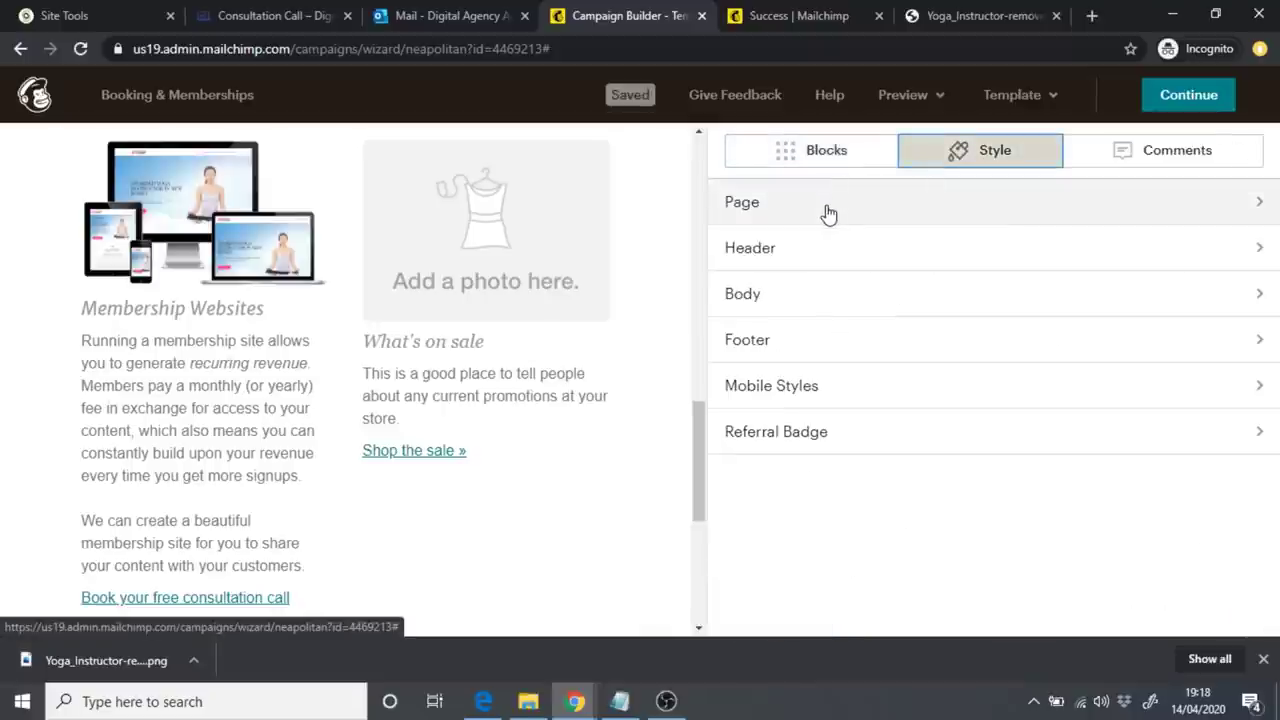
# - Set the Page style's Heading 4 colour to near-black #222222
pyautogui.click(827, 212)
pyautogui.scroll(-1, 827, 212)
pyautogui.scroll(-6, 986, 380)
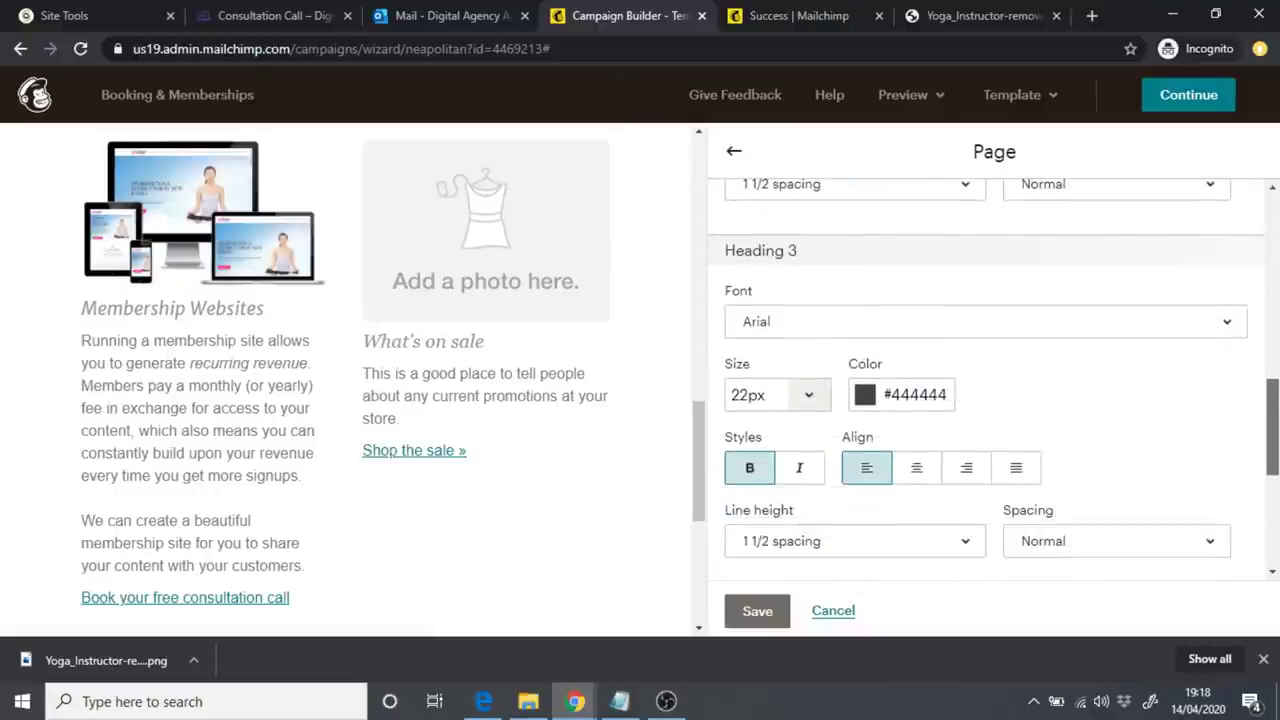
pyautogui.scroll(-2, 986, 380)
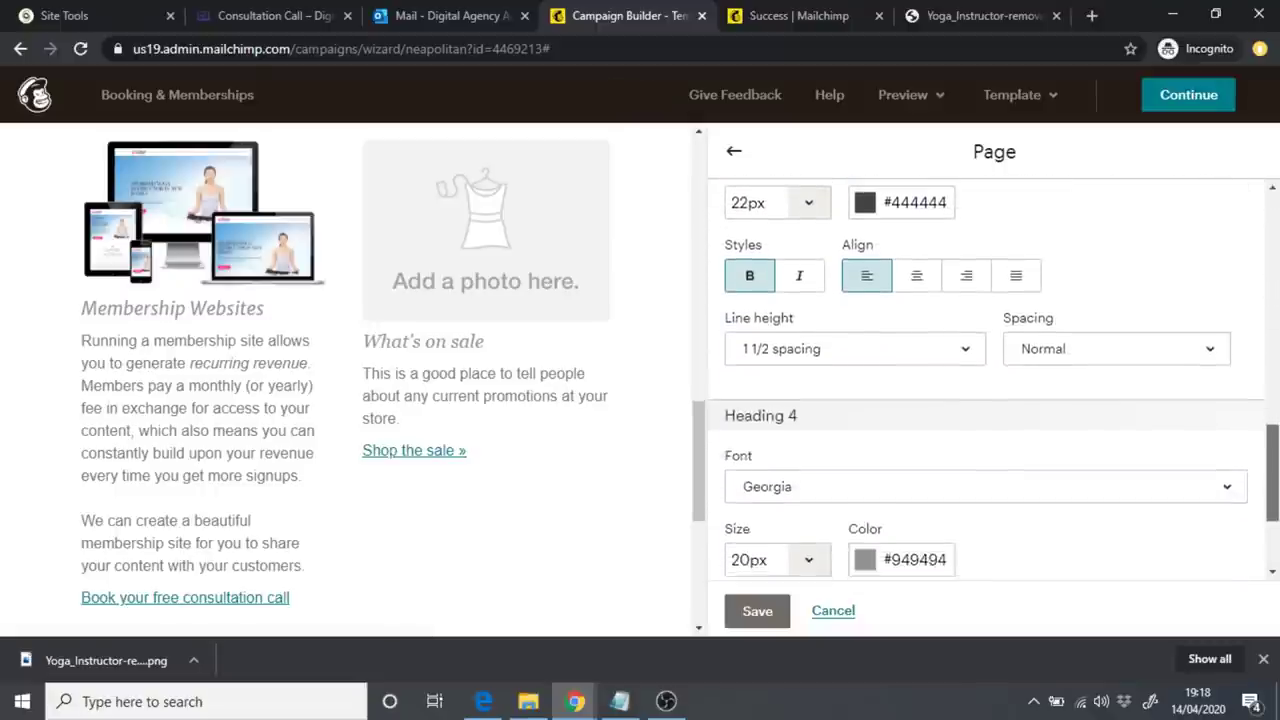
pyautogui.scroll(-2, 986, 380)
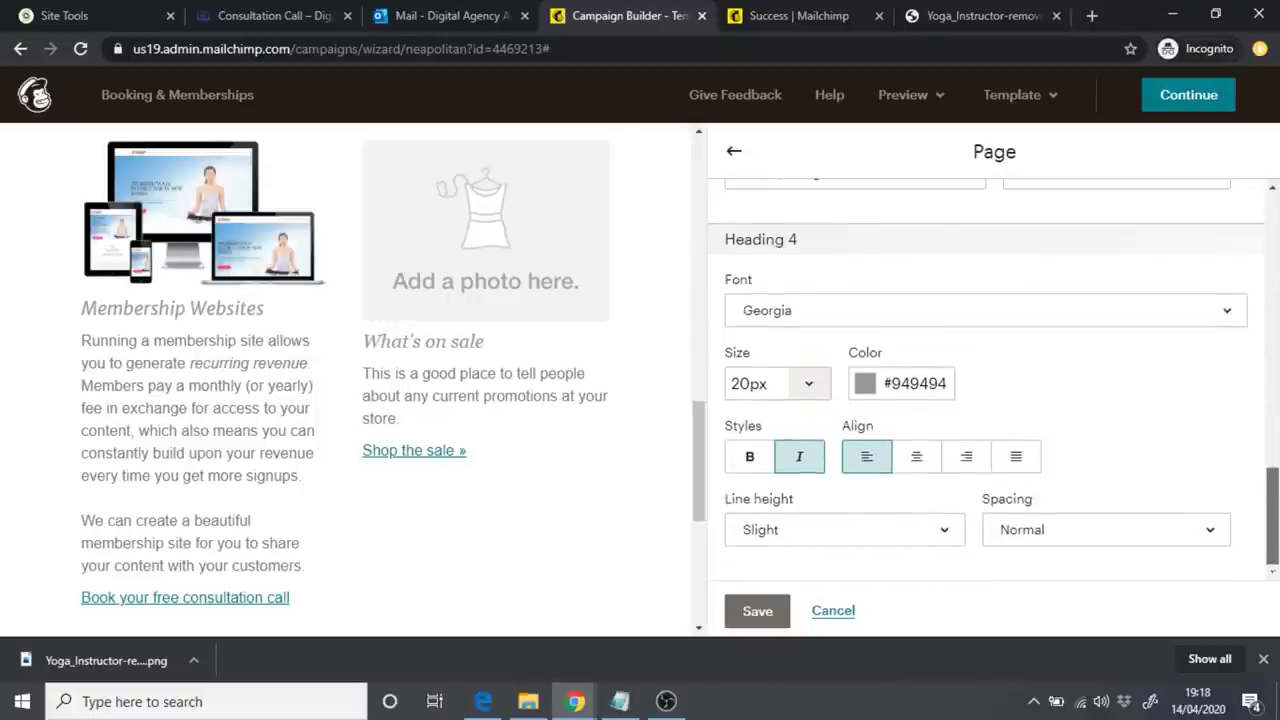
pyautogui.click(920, 383)
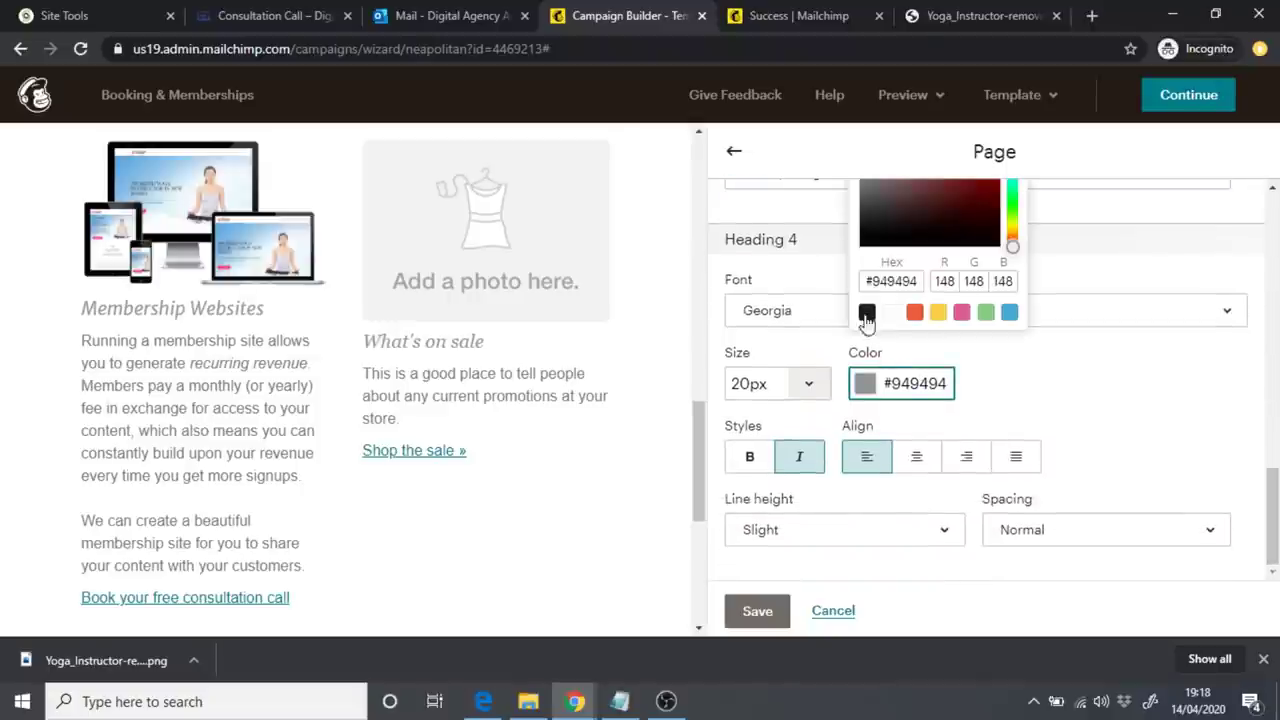
pyautogui.scroll(1, 866, 320)
pyautogui.click(935, 458)
pyautogui.click(867, 396)
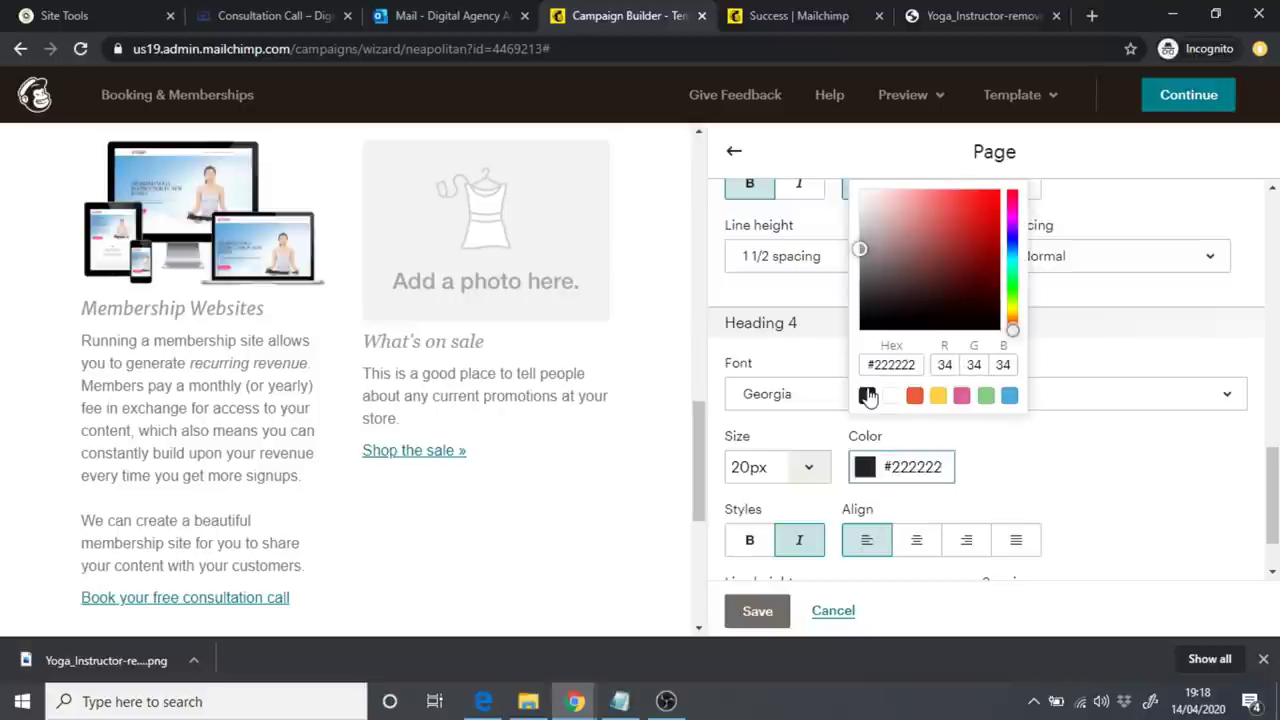
pyautogui.click(1003, 453)
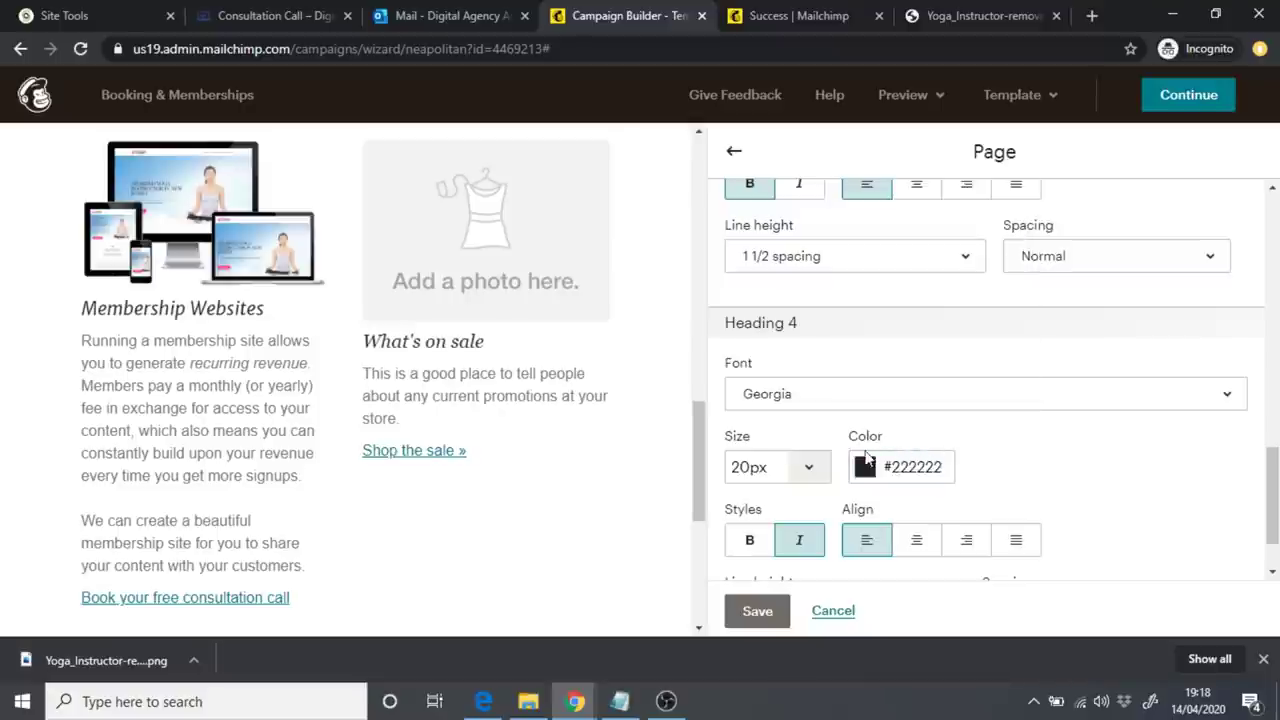
# - Turn off italics for Heading 4 and save the style changes
pyautogui.click(806, 537)
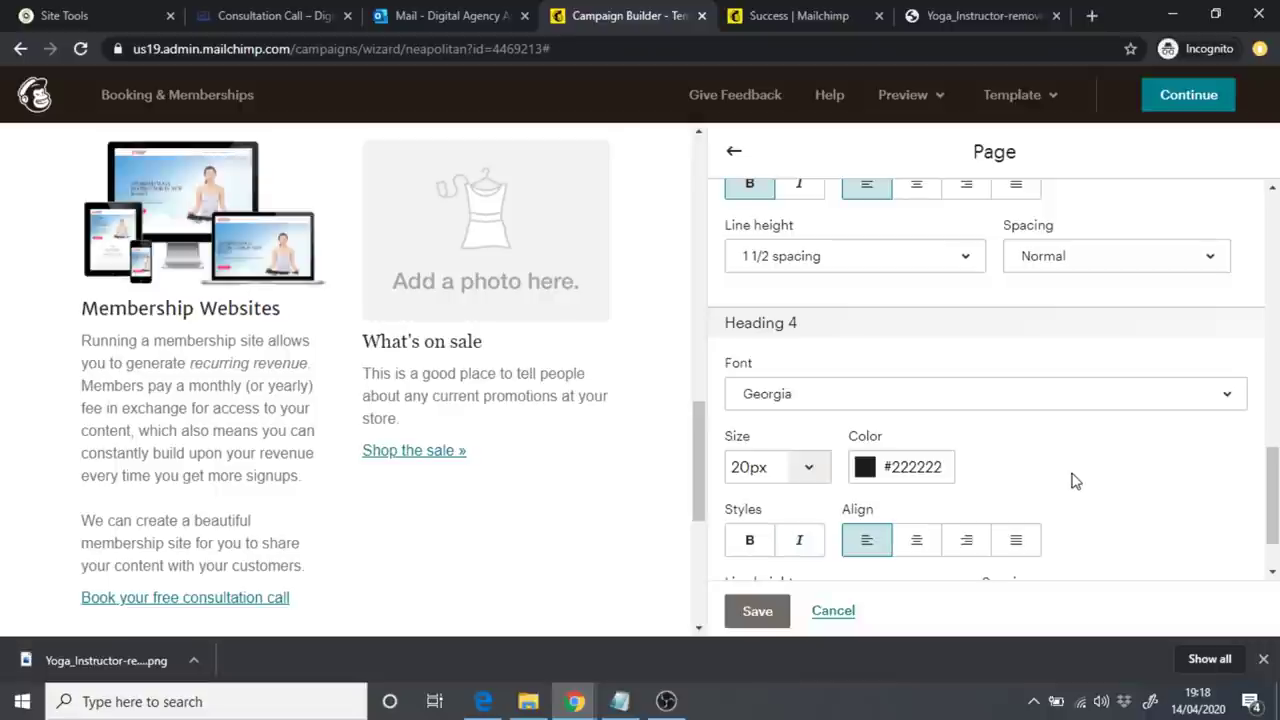
pyautogui.scroll(-1, 1098, 486)
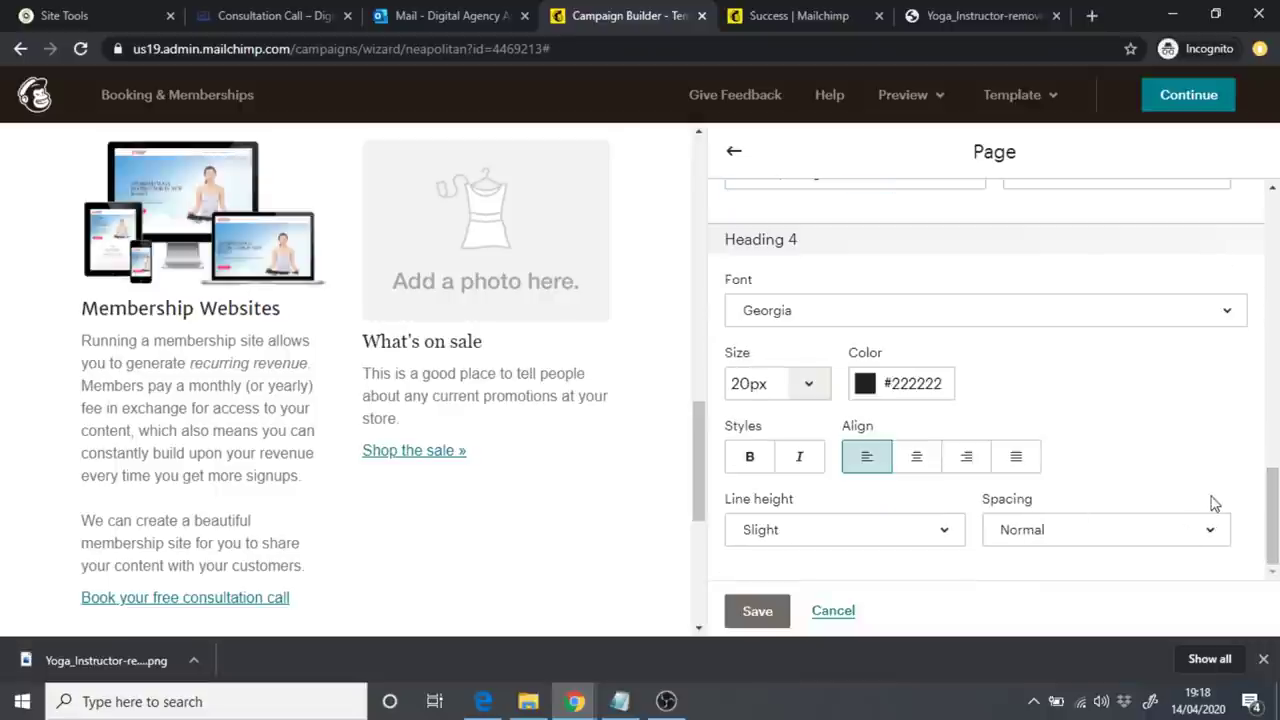
pyautogui.click(760, 612)
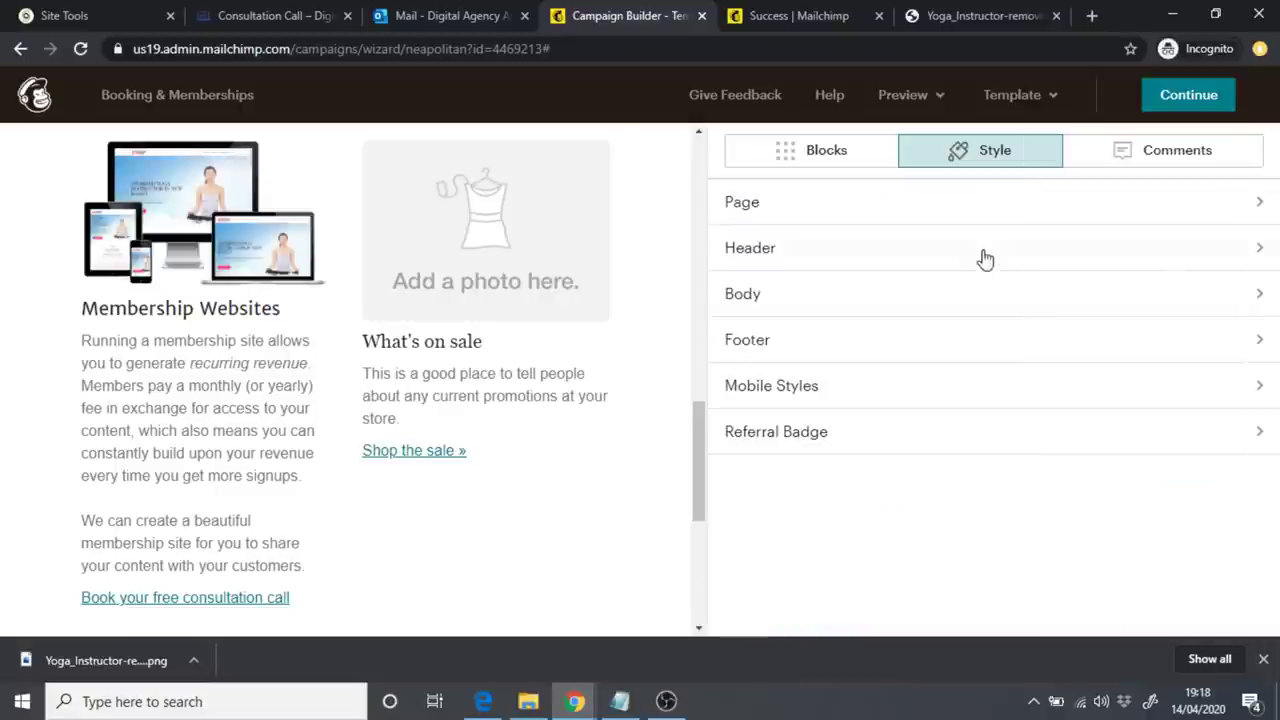
pyautogui.click(450, 305)
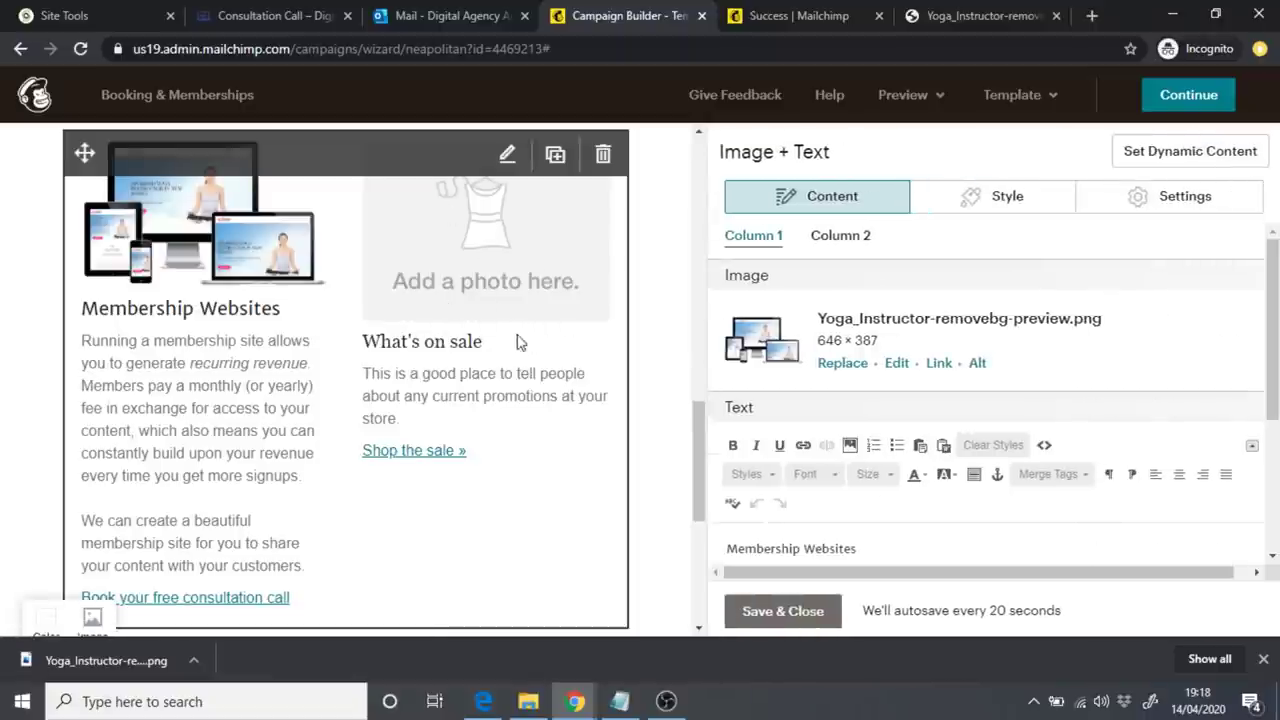
# - In the Image + Text block's Column 2, start replacing the sell-products-sm2.png placeholder image
pyautogui.moveTo(694, 437)
pyautogui.mouseDown()
pyautogui.moveTo(697, 380)
pyautogui.moveTo(700, 478)
pyautogui.moveTo(692, 219)
pyautogui.moveTo(684, 471)
pyautogui.moveTo(686, 437)
pyautogui.mouseUp()
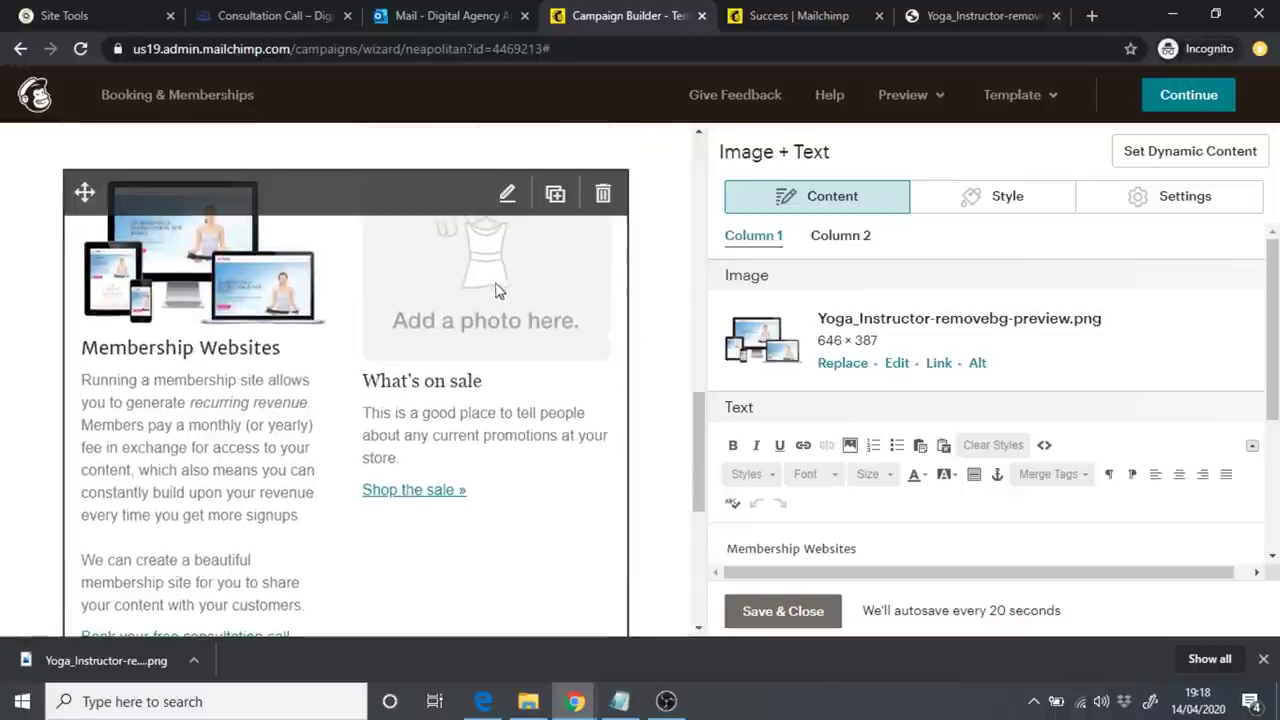
pyautogui.click(848, 236)
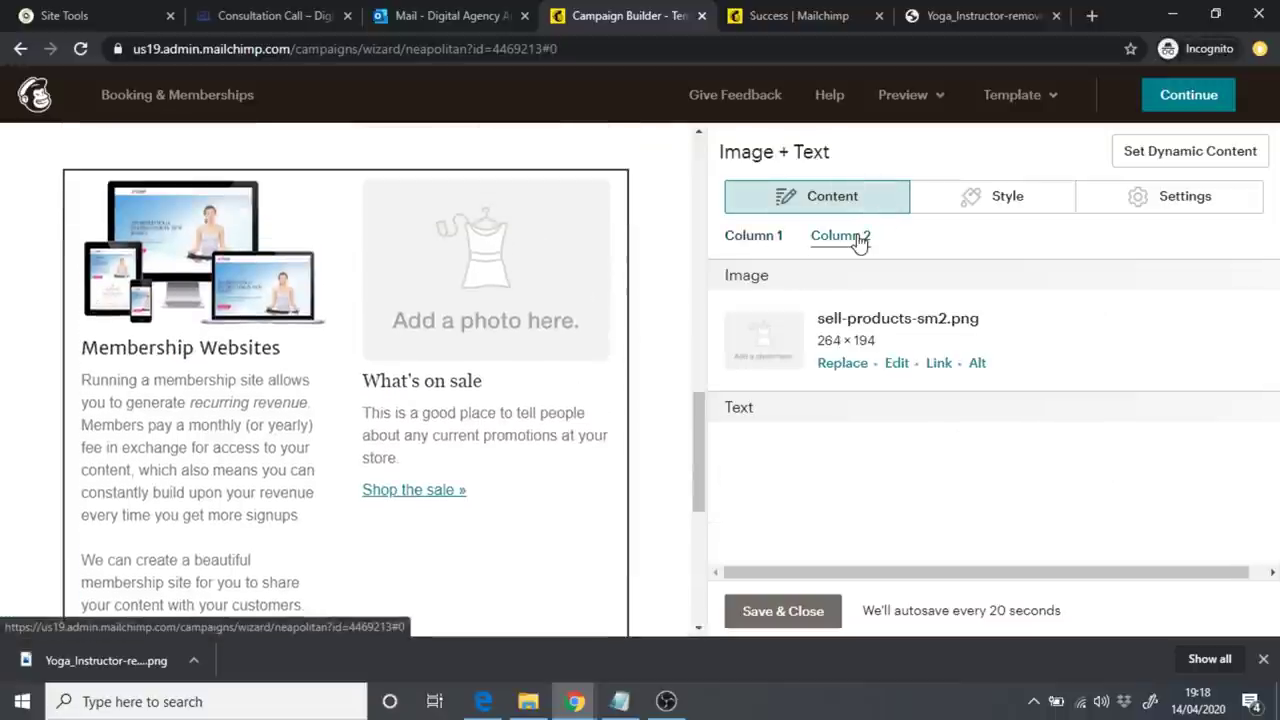
pyautogui.click(831, 366)
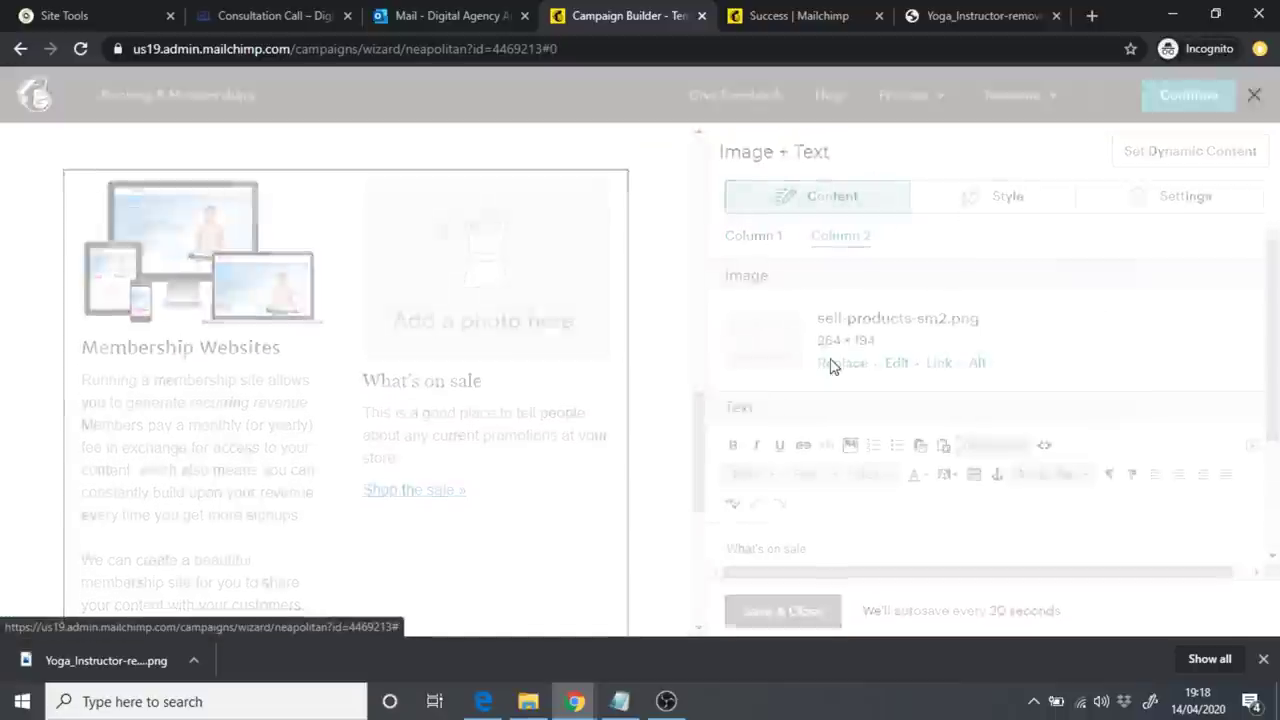
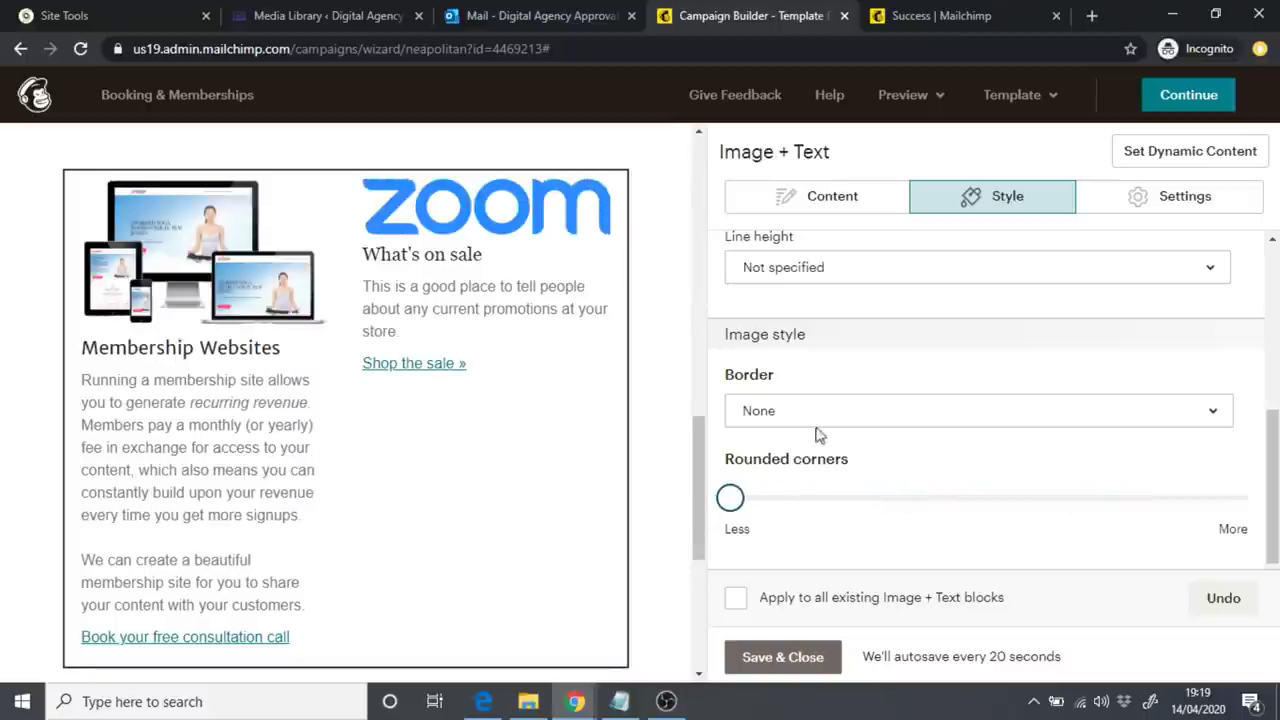
# - Switch the heading's line height to Normal, then back to Not specified
pyautogui.scroll(1, 980, 445)
pyautogui.click(877, 371)
pyautogui.click(810, 460)
pyautogui.click(806, 384)
pyautogui.click(763, 414)
pyautogui.moveTo(1272, 400); pyautogui.dragTo(1274, 272)
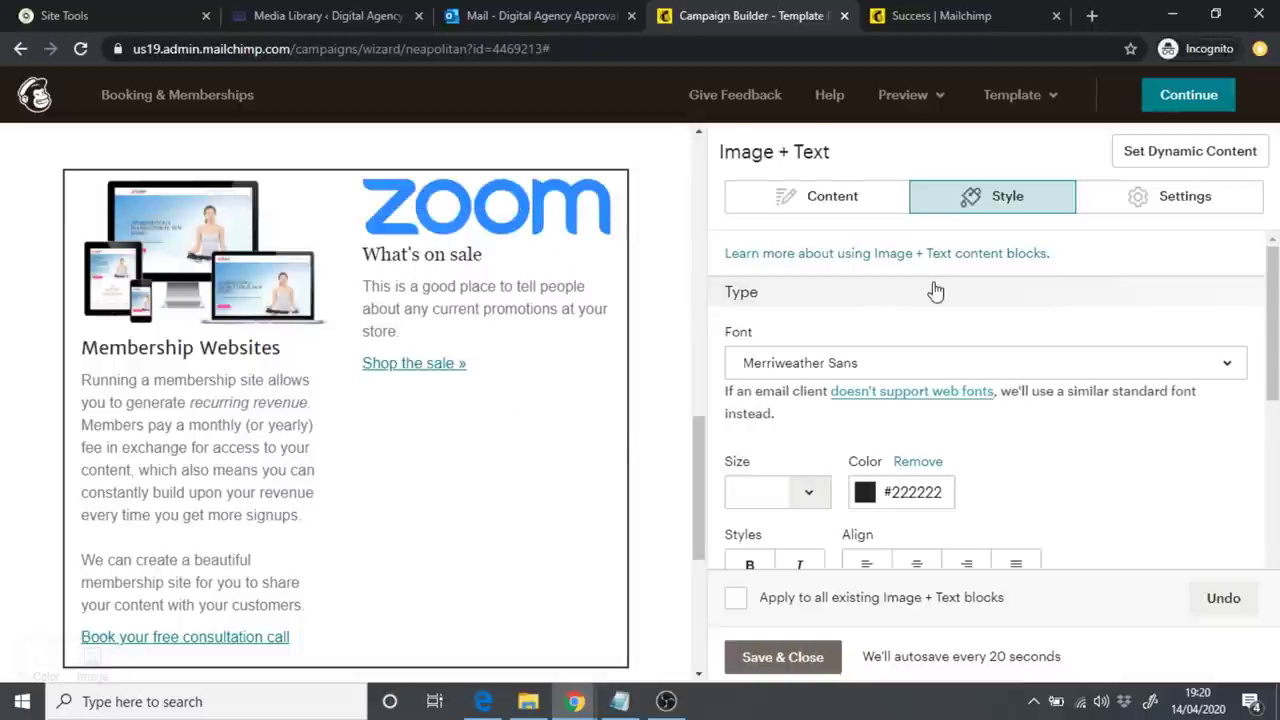
# - Add blank lines above the second column's heading and set it in Merriweather Sans
pyautogui.click(843, 207)
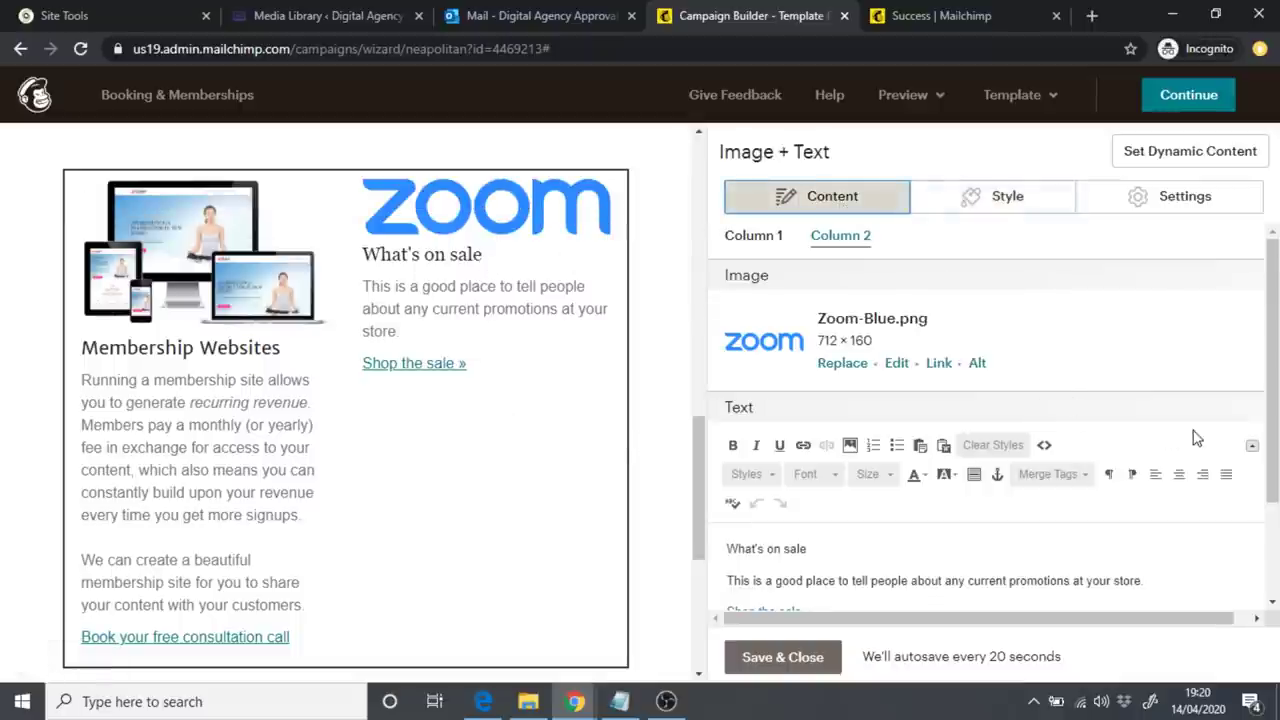
pyautogui.scroll(-1, 1195, 440)
pyautogui.write('.')
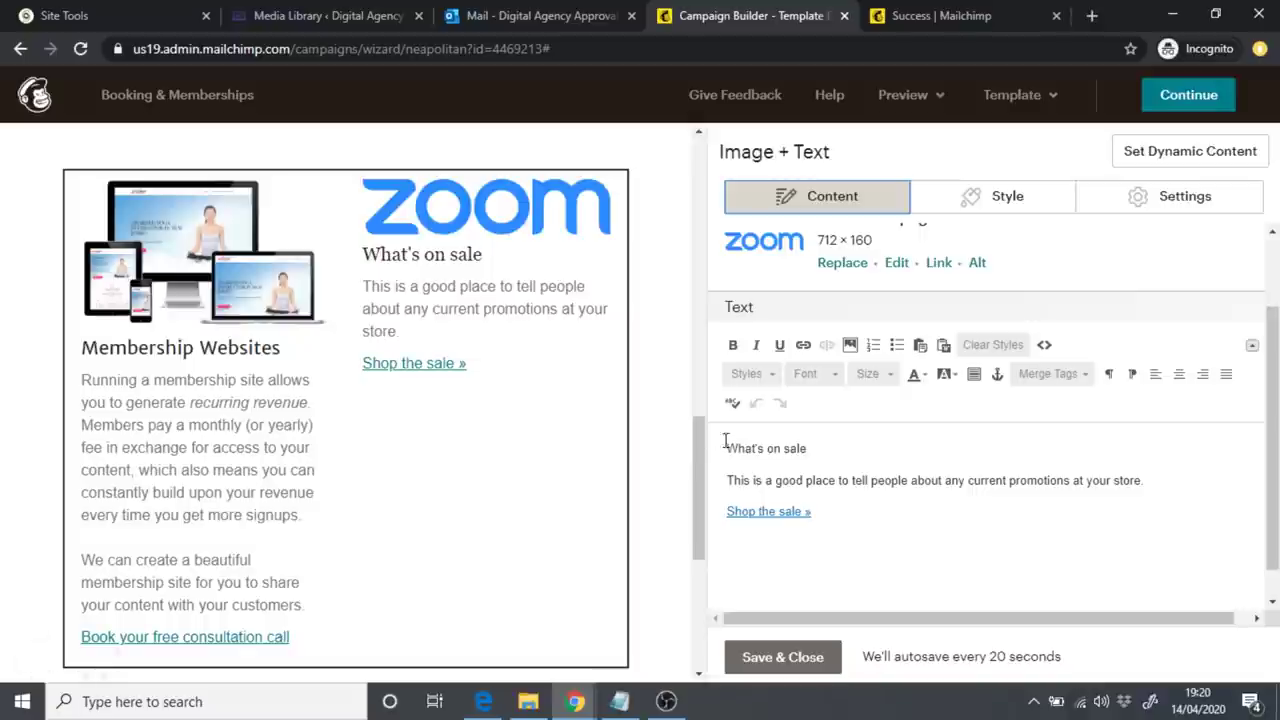
pyautogui.press('Return')
pyautogui.press('Return')
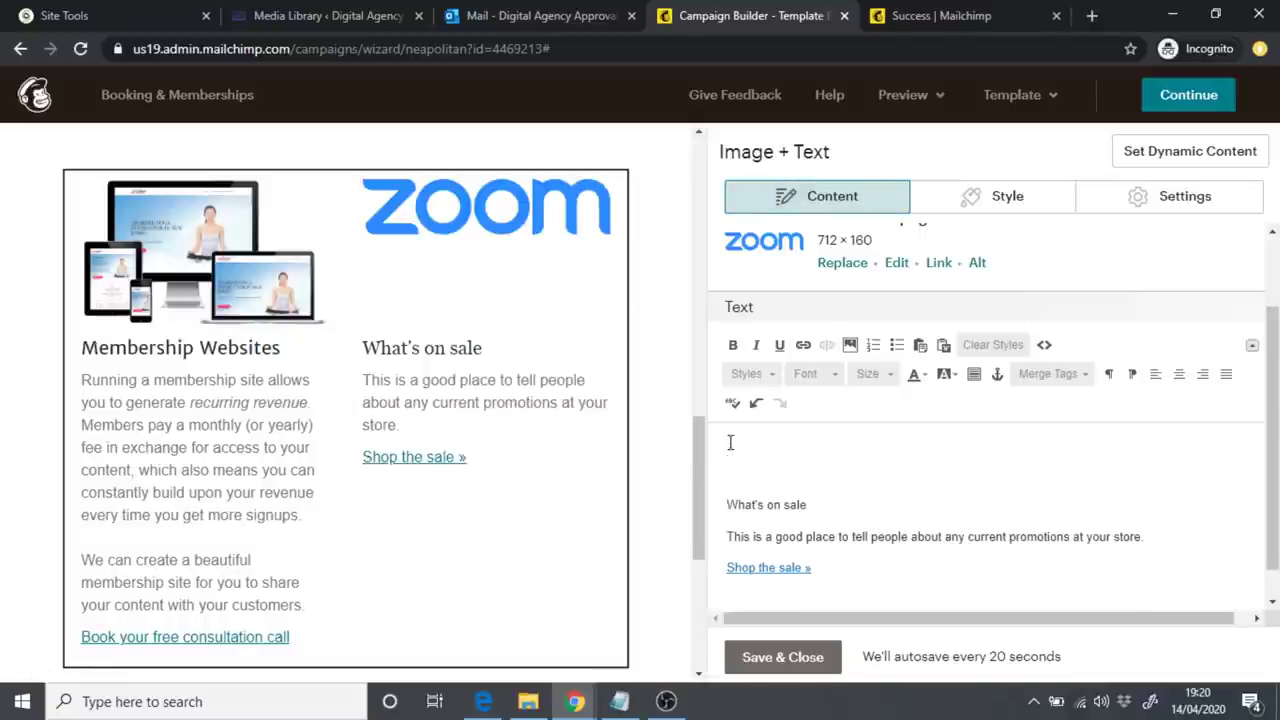
pyautogui.tripleClick(812, 495)
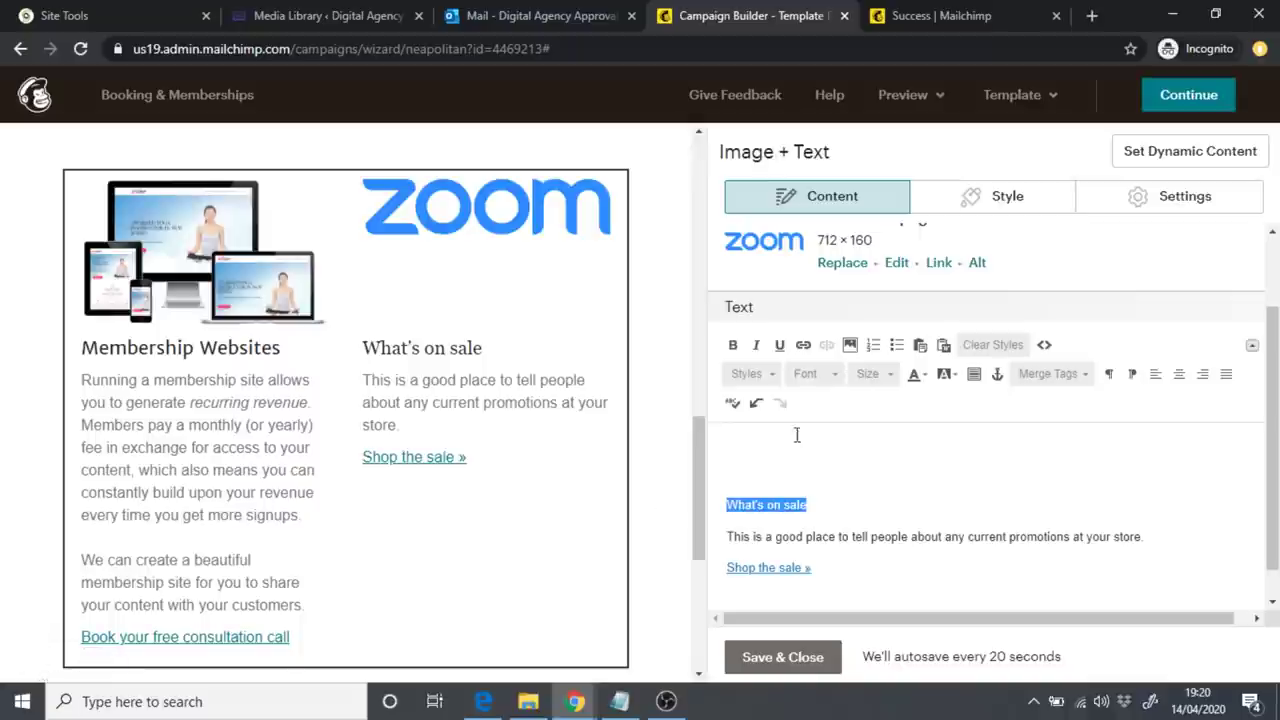
pyautogui.click(808, 376)
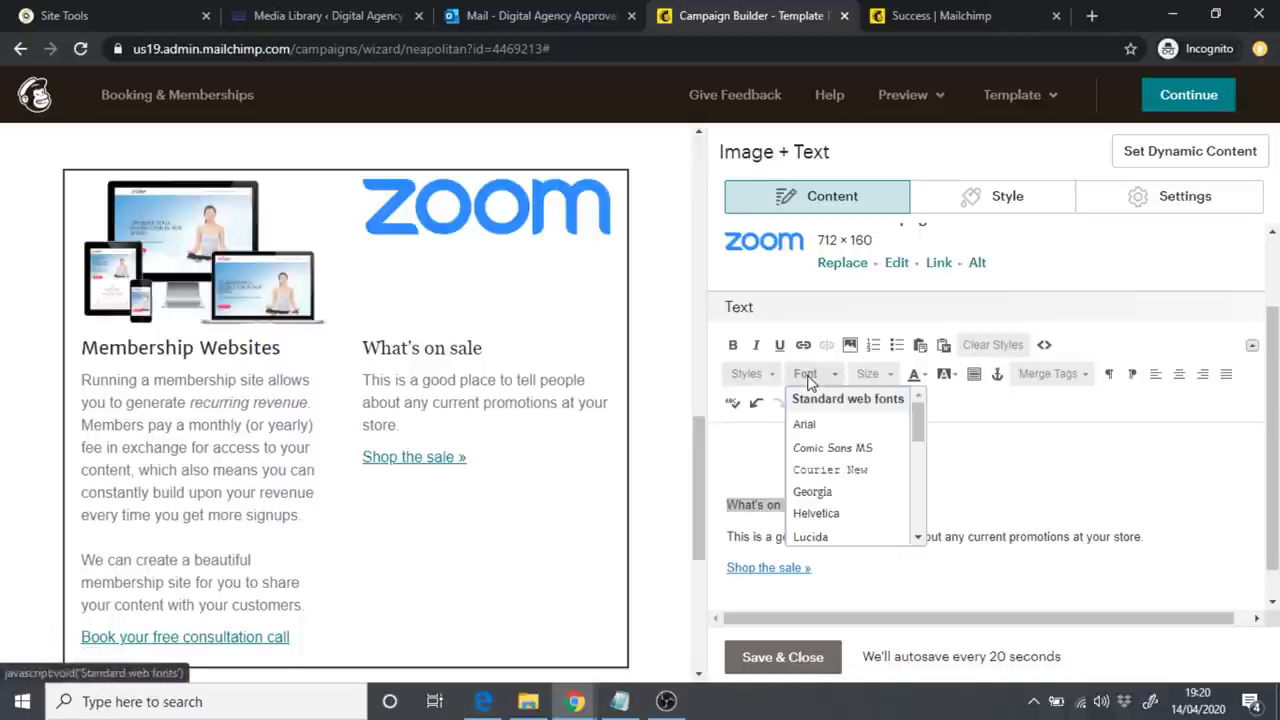
pyautogui.moveTo(914, 418); pyautogui.dragTo(918, 528)
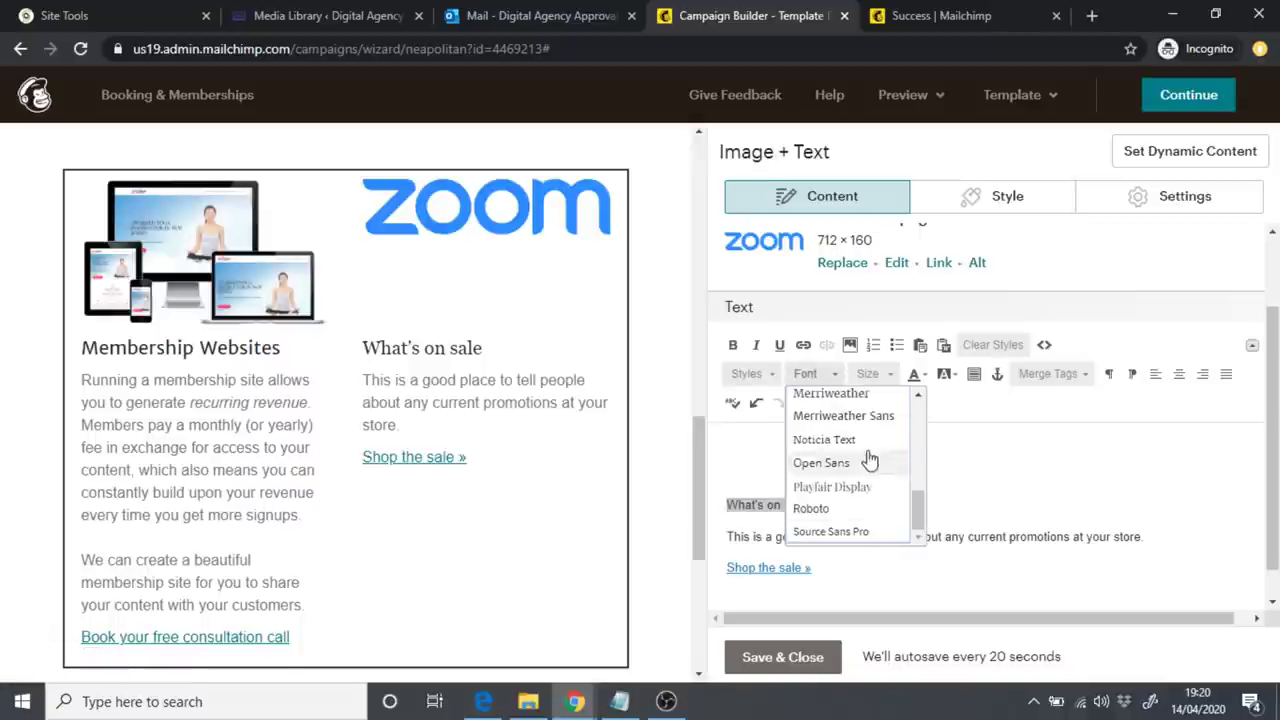
pyautogui.click(860, 418)
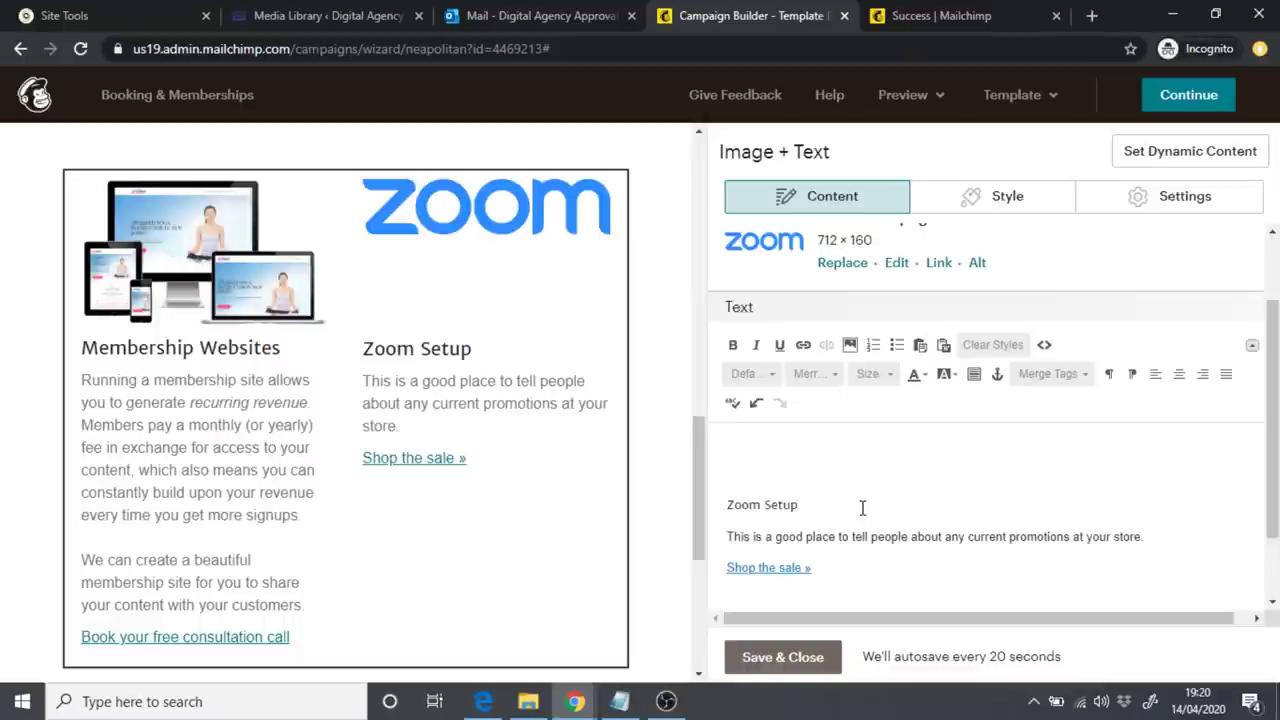
# - Close the Zoom image details and go to the site's Zoom Setup page
pyautogui.click(323, 18)
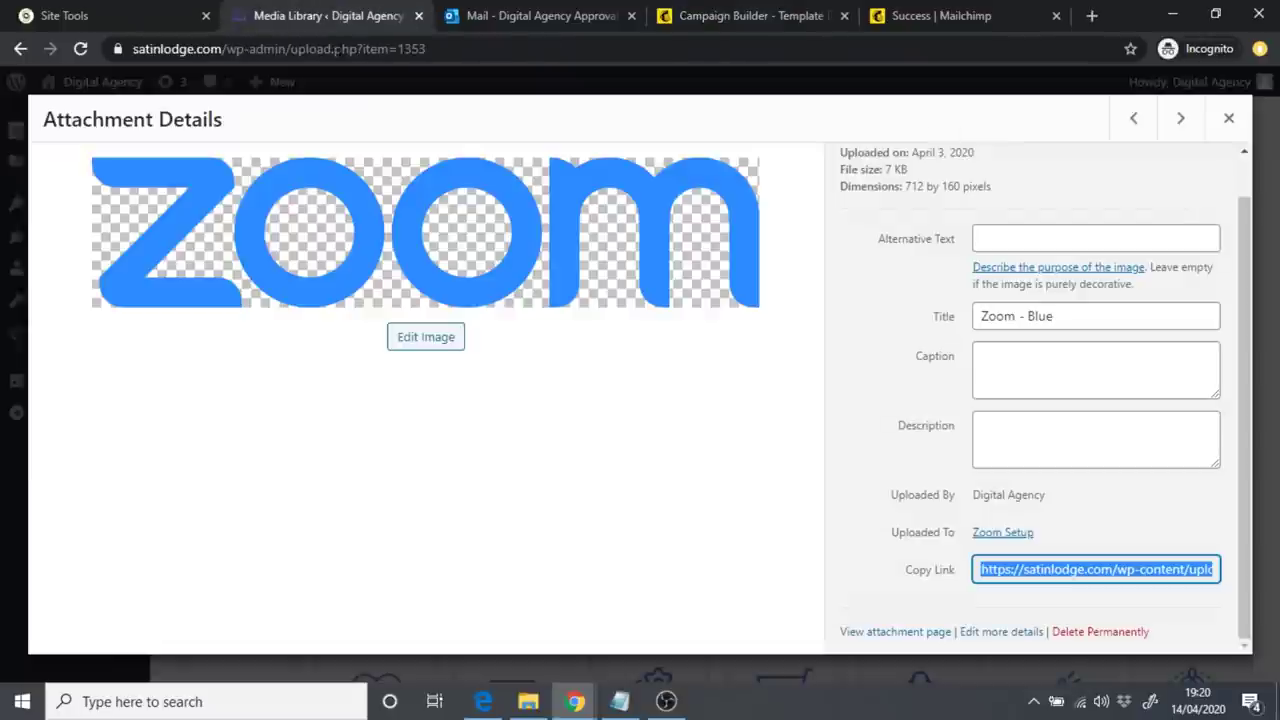
pyautogui.click(1229, 118)
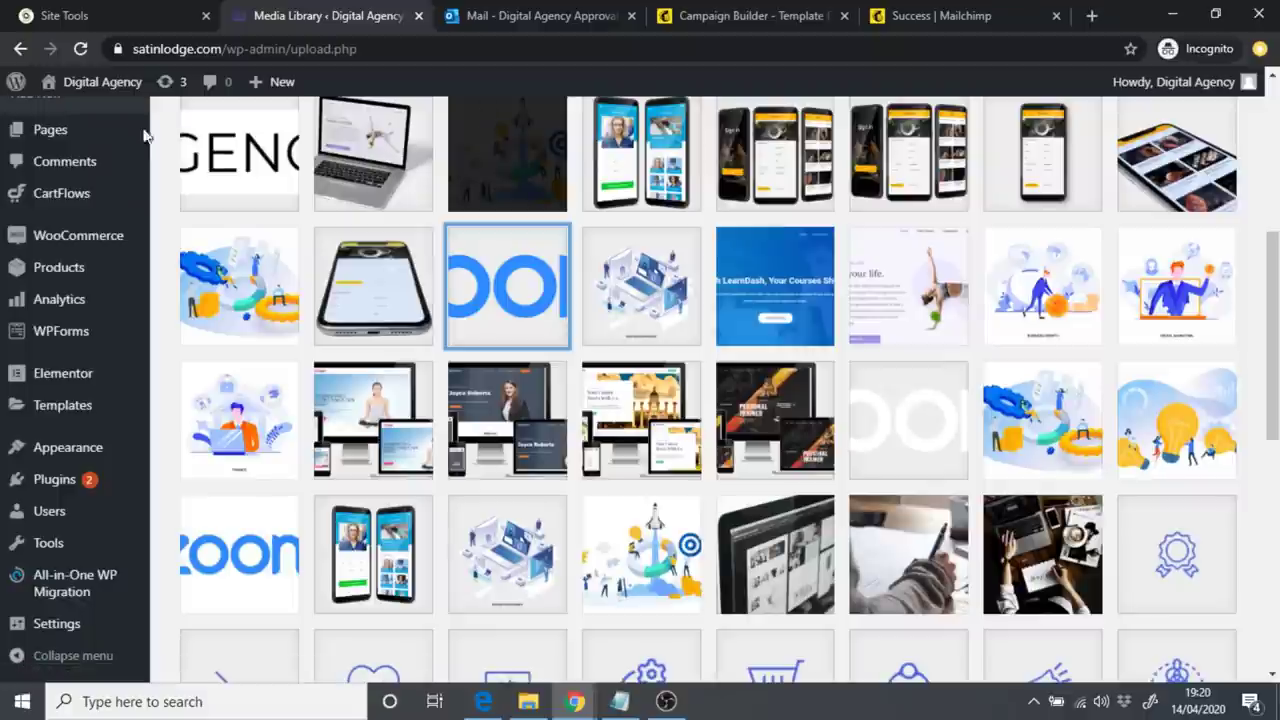
pyautogui.click(87, 90)
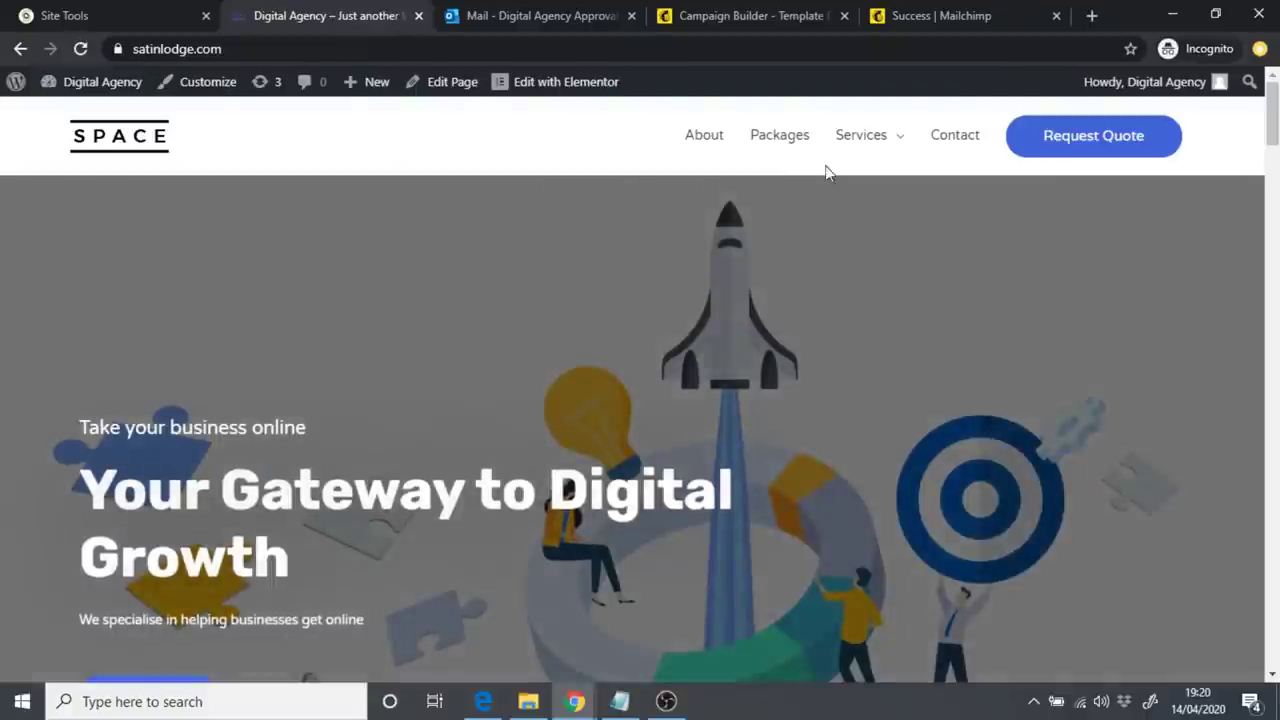
pyautogui.moveTo(854, 134)
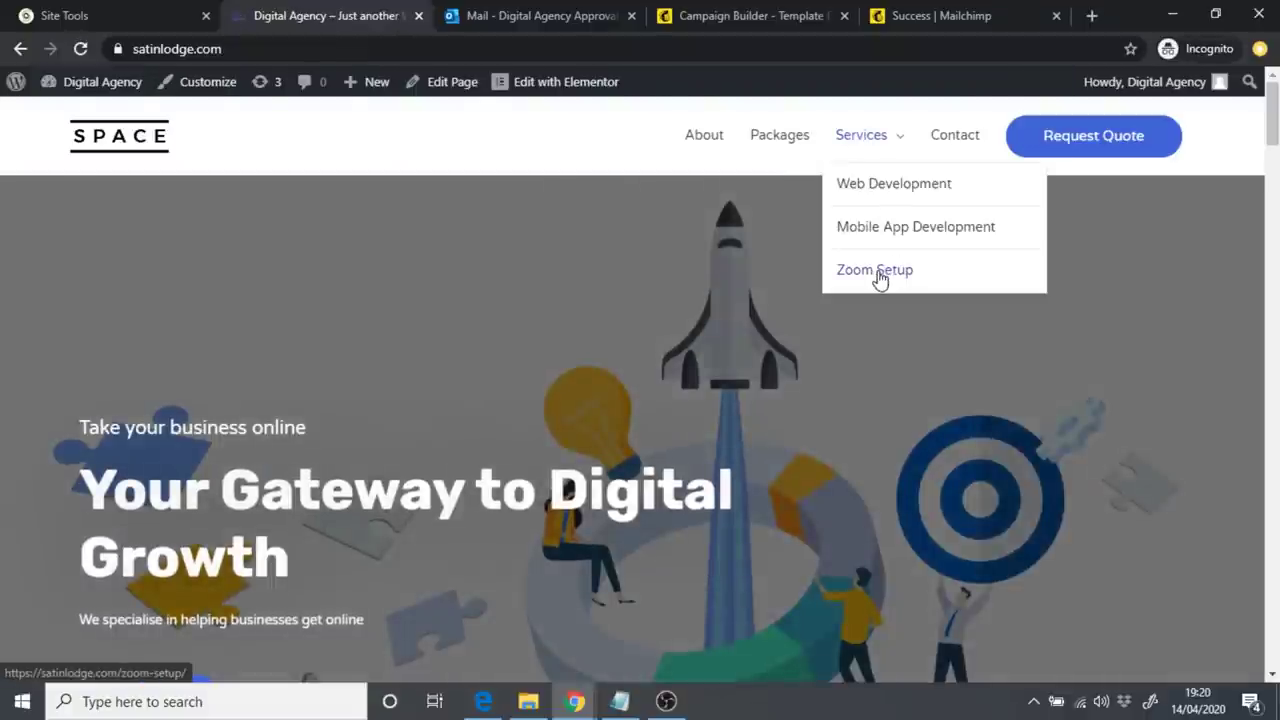
# - Copy the first two paragraphs of the Zoom Setup page
pyautogui.scroll(-3, 648, 363)
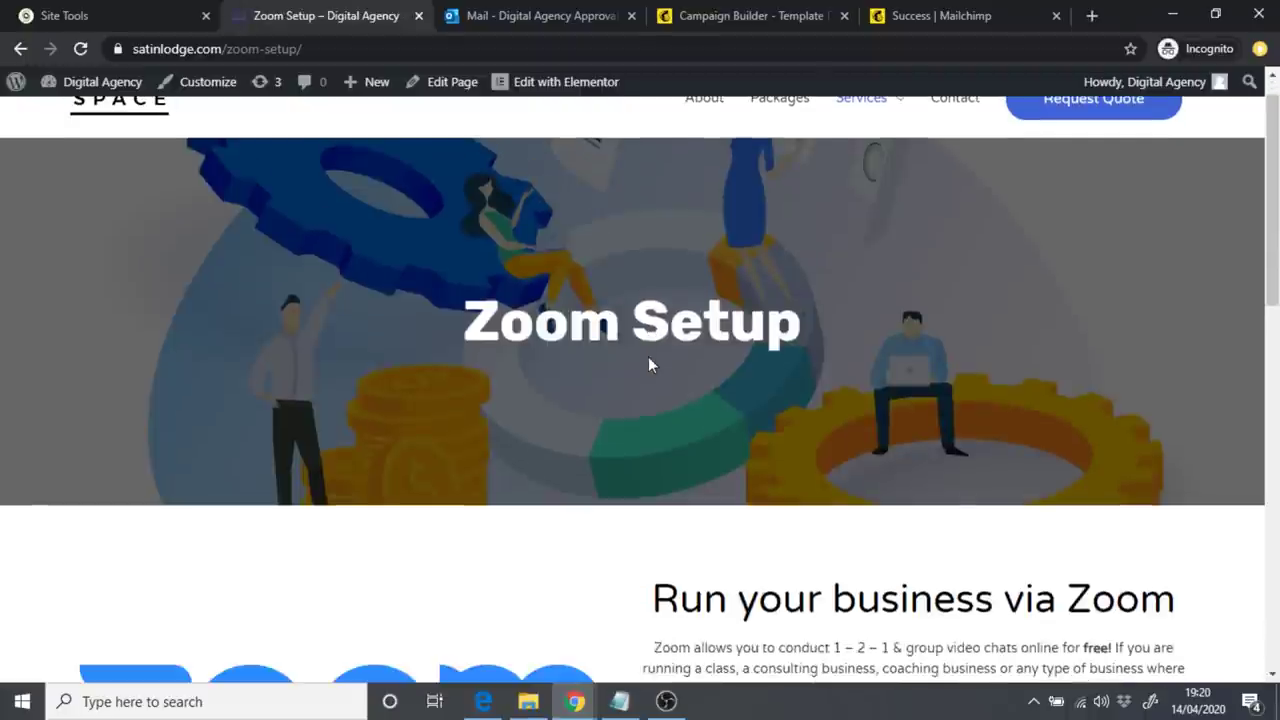
pyautogui.scroll(-2, 648, 363)
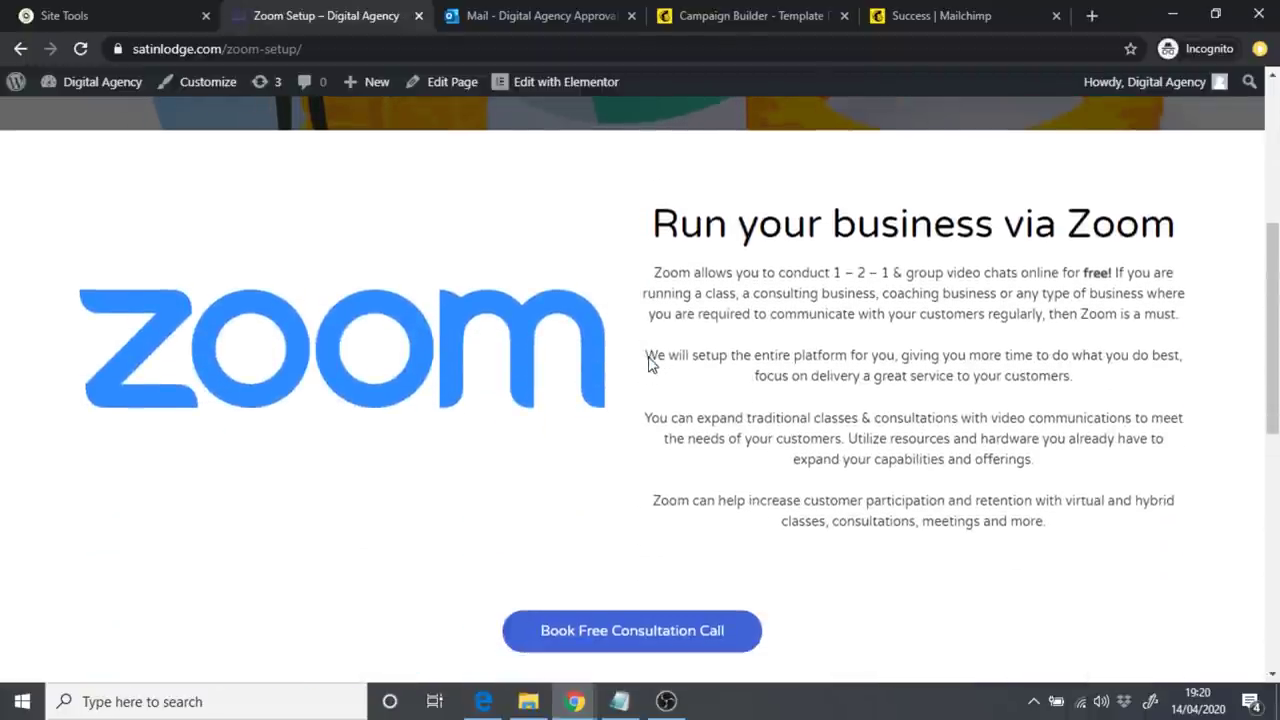
pyautogui.moveTo(750, 280); pyautogui.dragTo(1205, 380)
pyautogui.hotkey('ctrl', 'c')
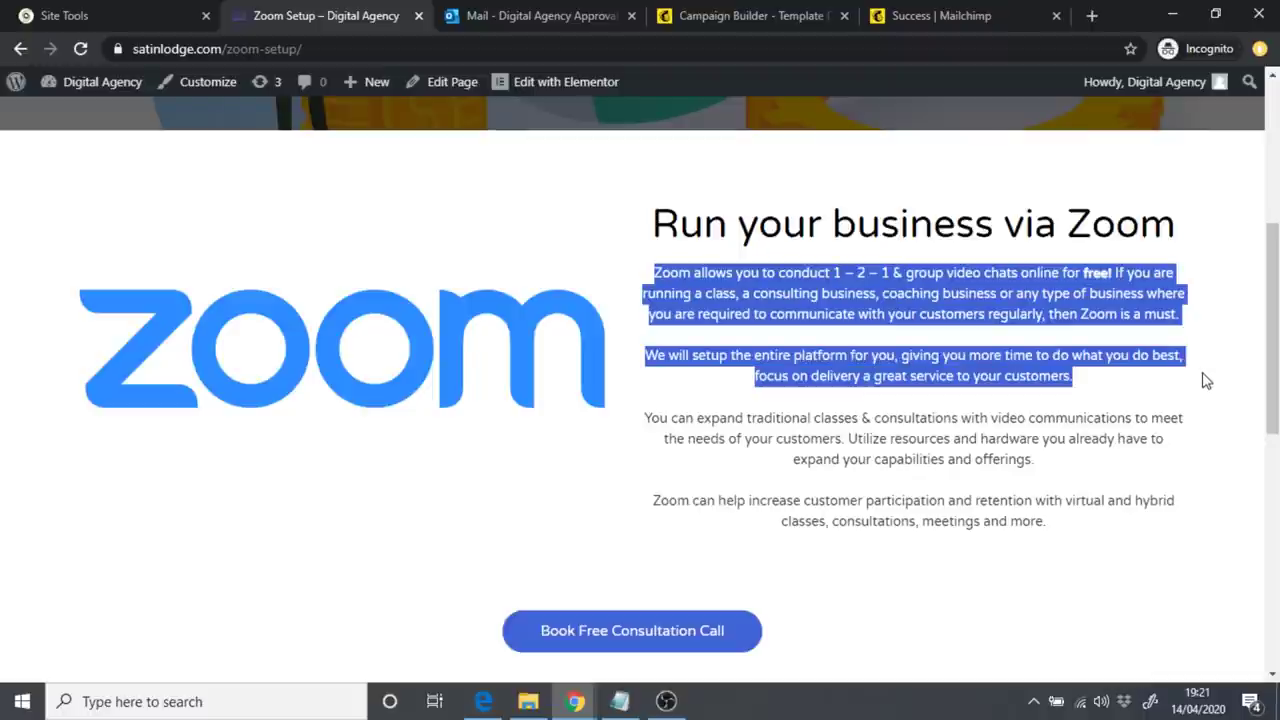
pyautogui.click(711, 8)
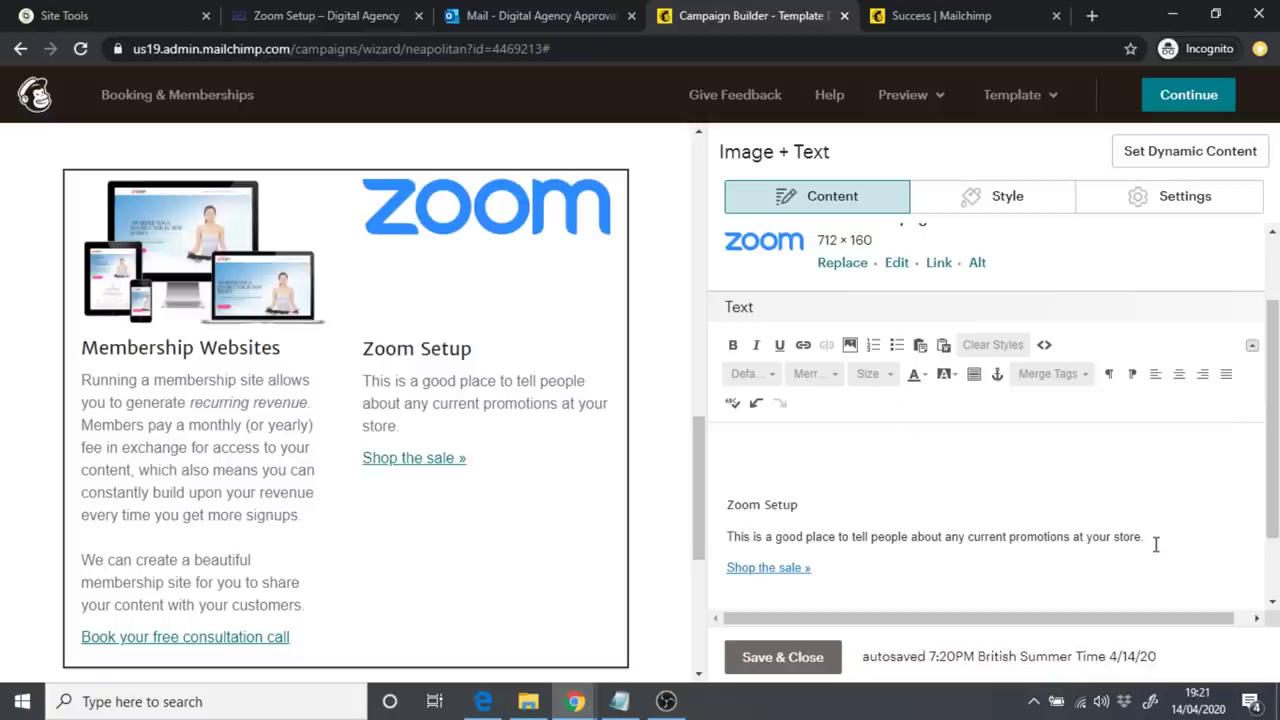
# - Paste the two Zoom paragraphs over the placeholder promotions sentence
pyautogui.moveTo(1010, 541); pyautogui.dragTo(730, 527)
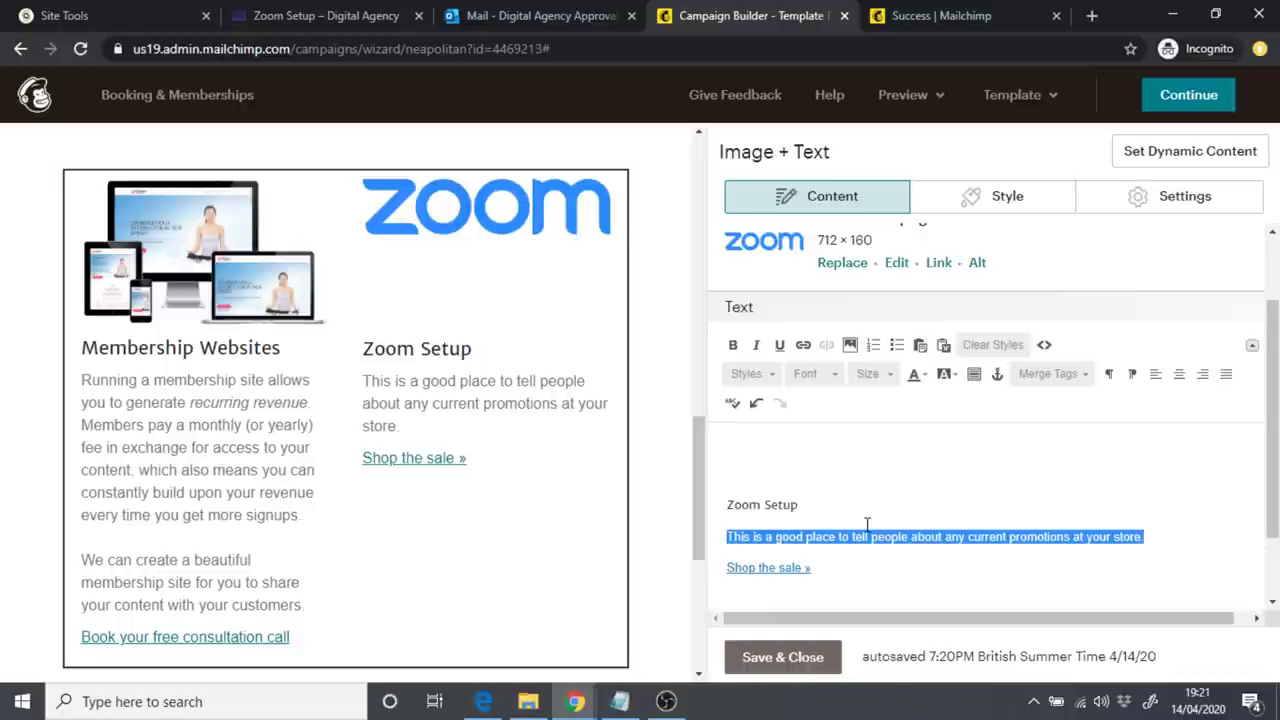
pyautogui.hotkey('ctrl', 'v')
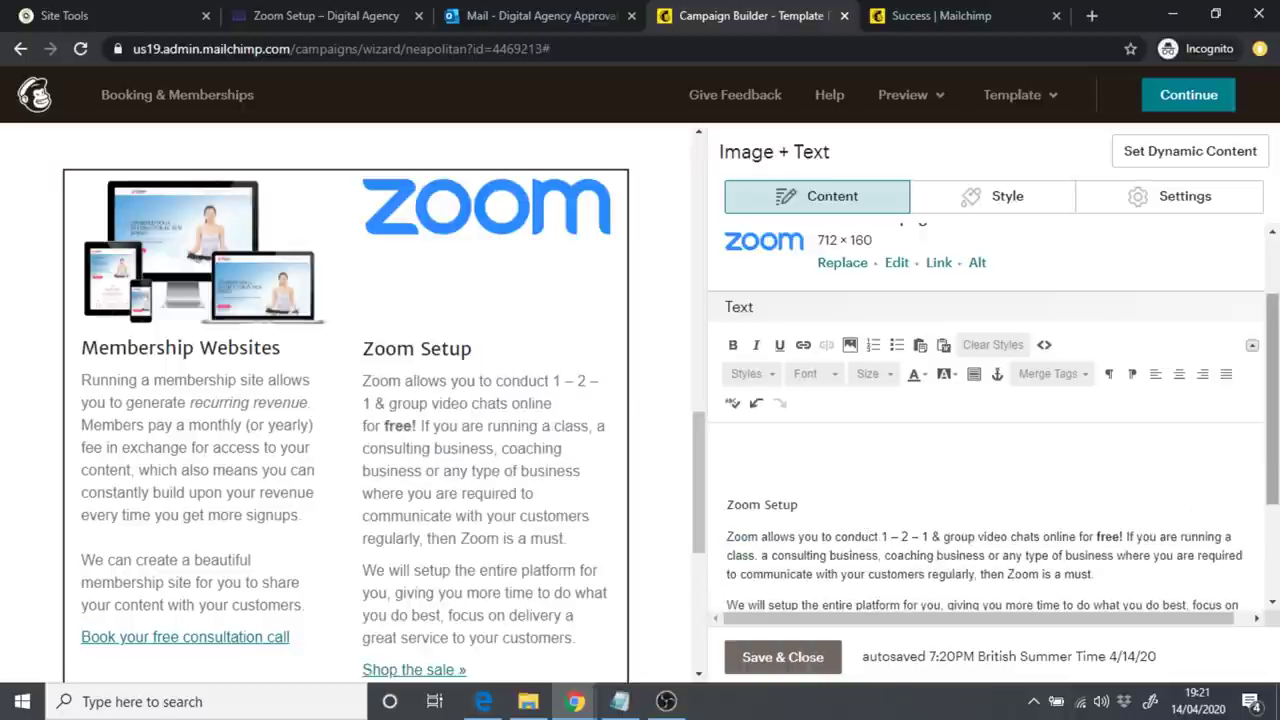
pyautogui.scroll(-1, 930, 520)
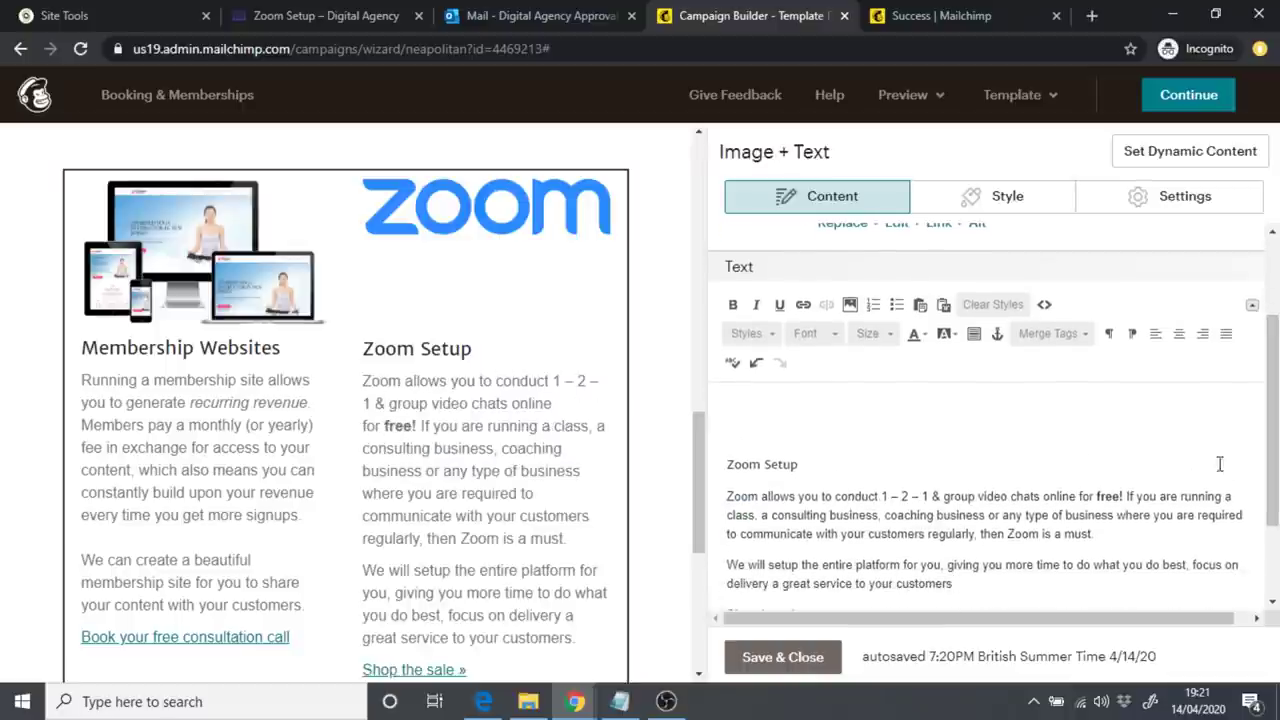
pyautogui.scroll(-3, 1081, 467)
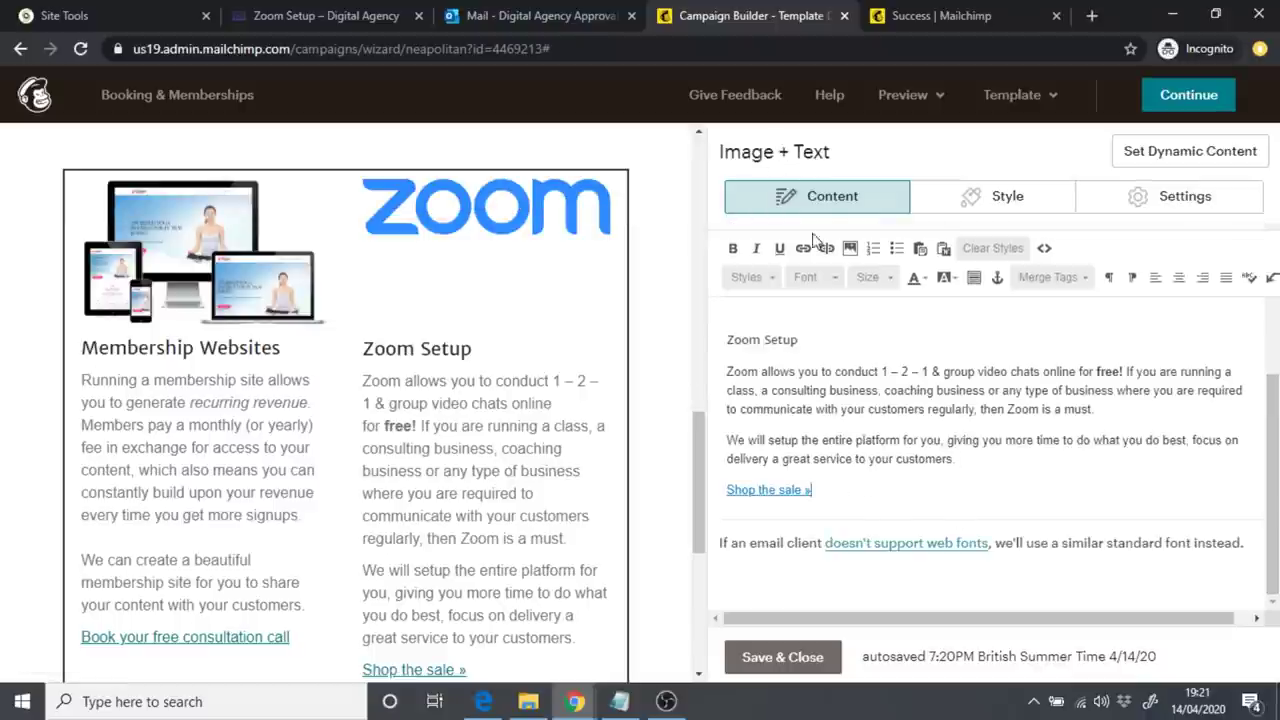
pyautogui.scroll(5, 1191, 391)
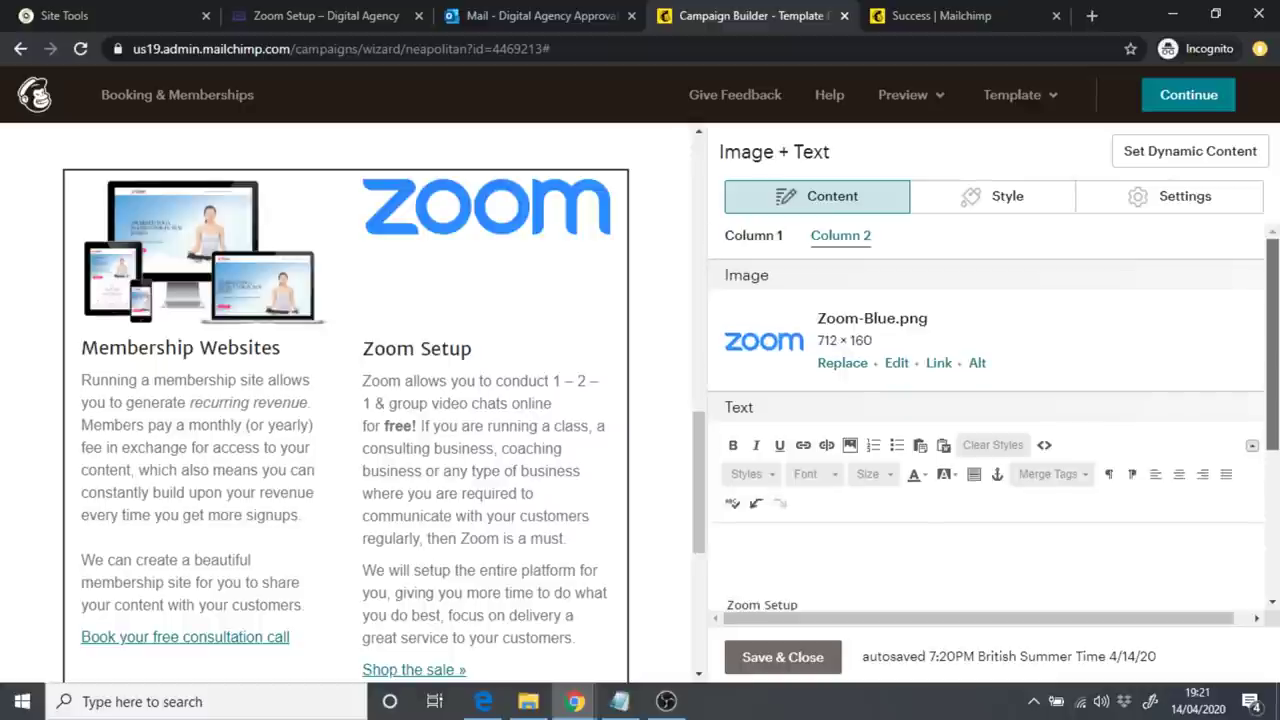
# - Paste the Membership column's 'Book your free consultation call' link into the Zoom column and verify its address
pyautogui.click(763, 240)
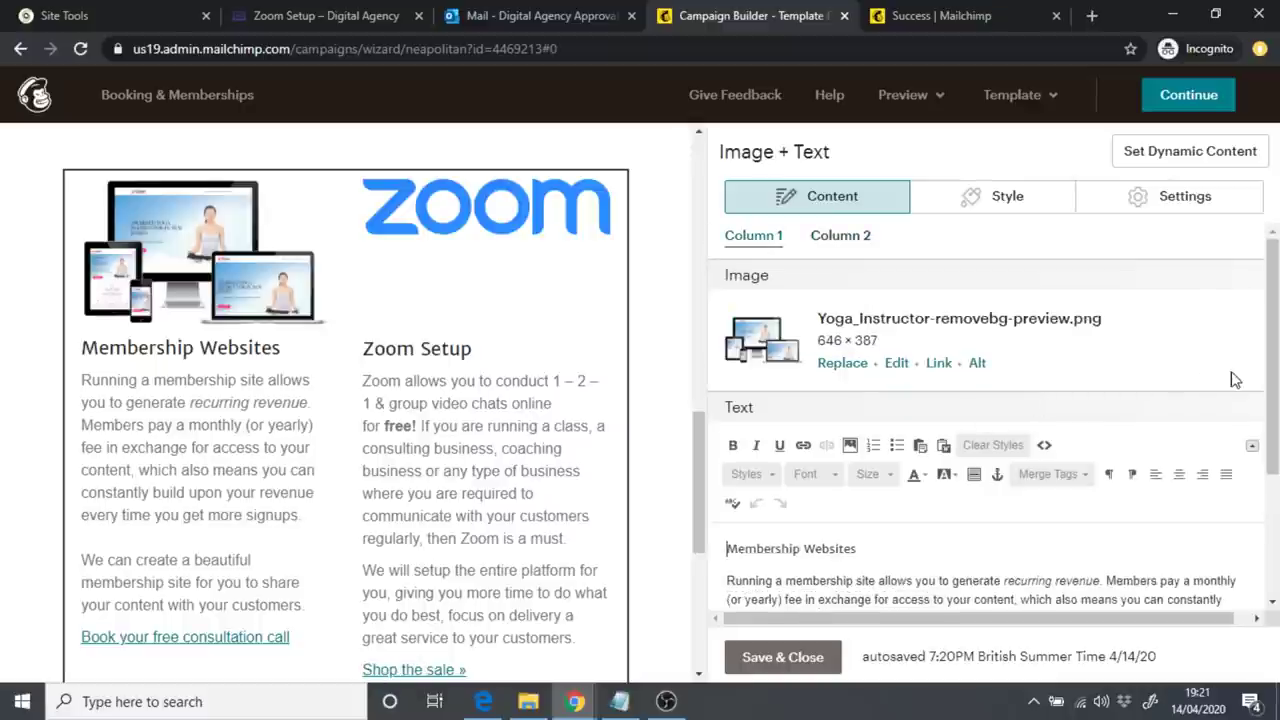
pyautogui.scroll(-3, 985, 525)
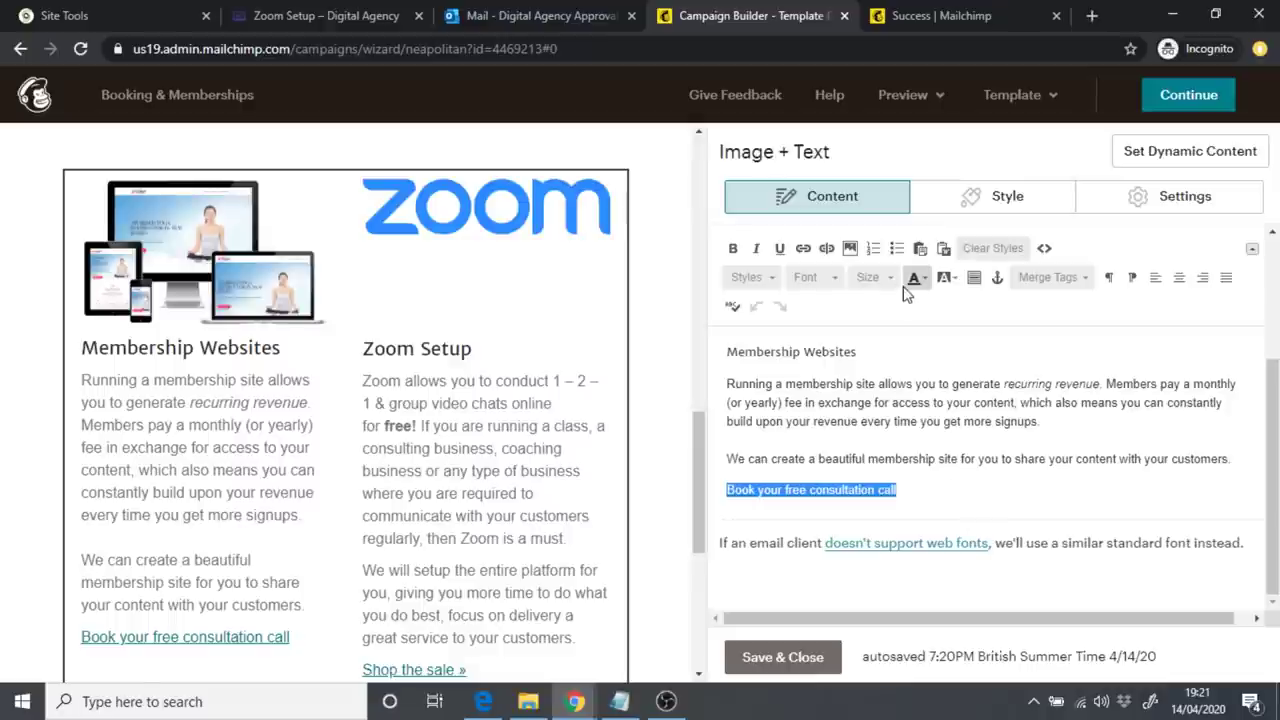
pyautogui.scroll(3, 906, 290)
pyautogui.click(858, 248)
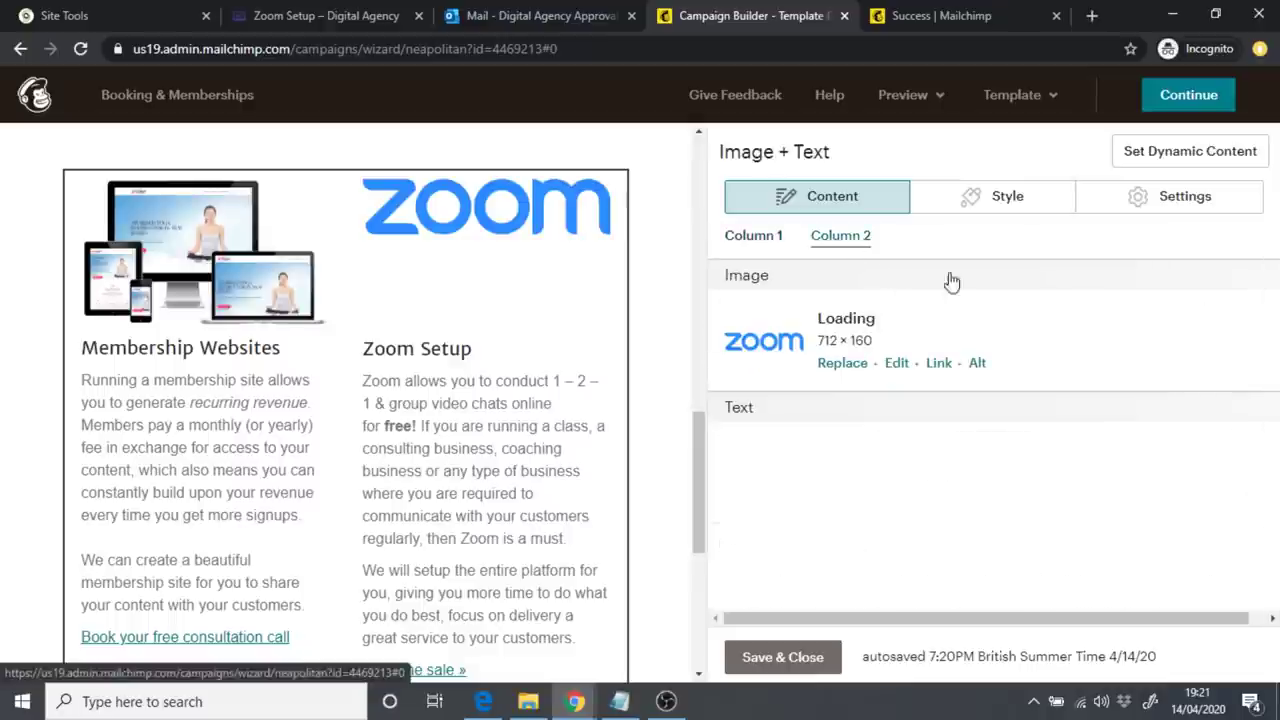
pyautogui.scroll(-3, 1079, 520)
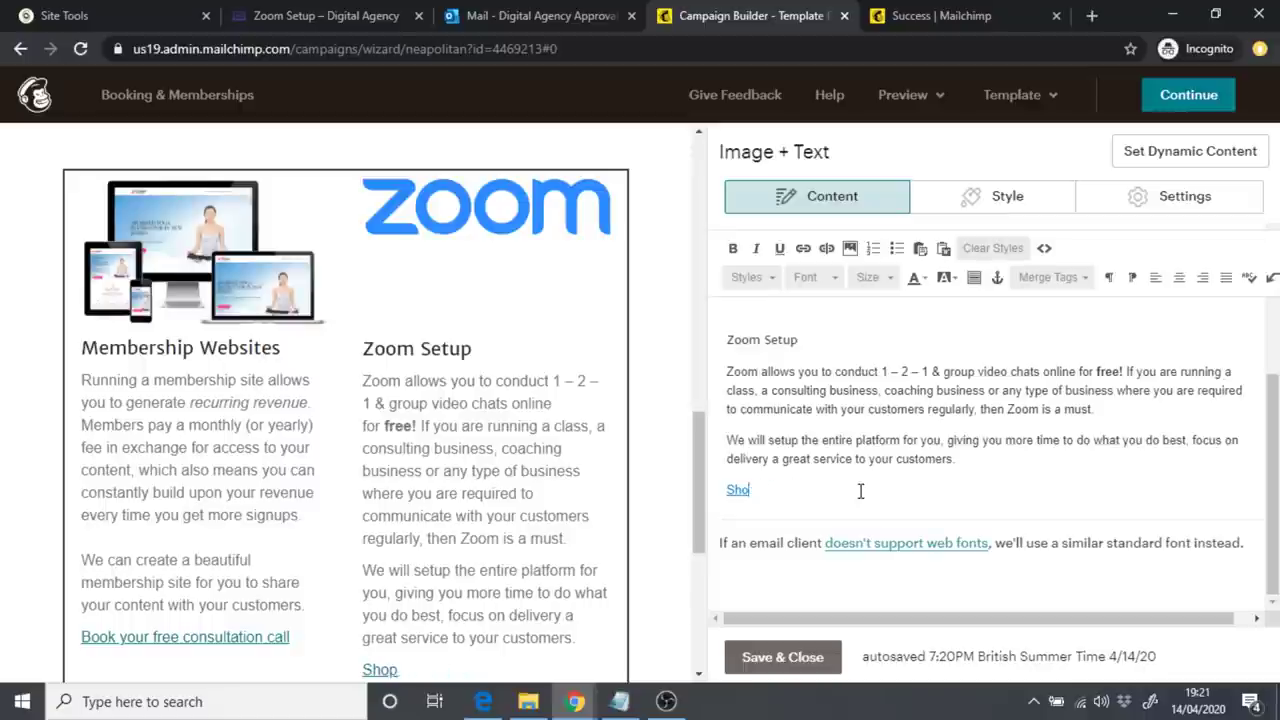
pyautogui.write('Book your free consultation call')
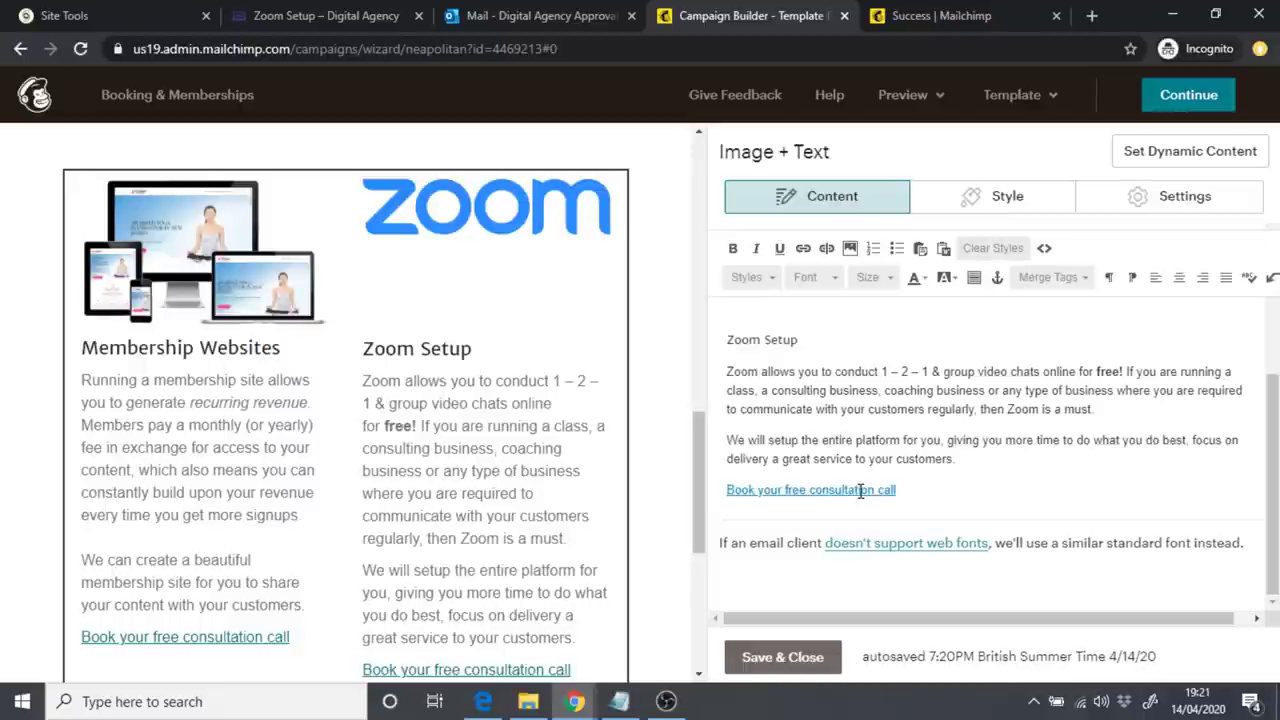
pyautogui.click(804, 248)
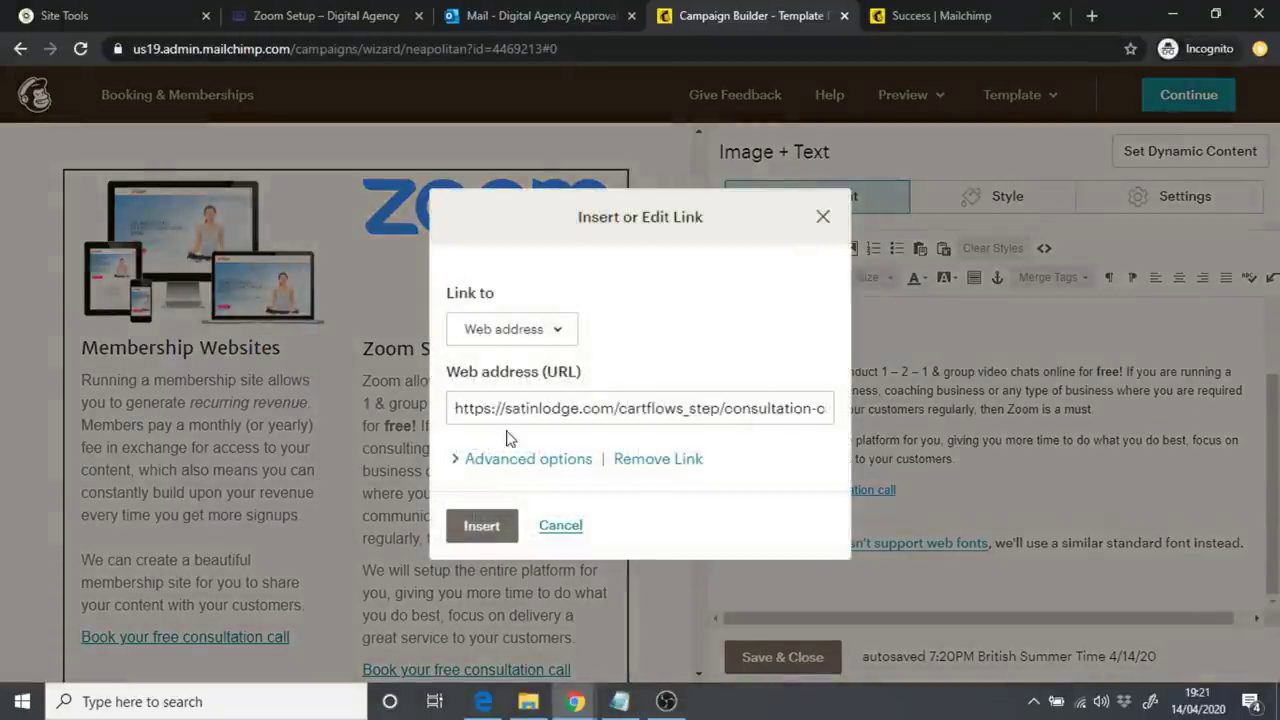
pyautogui.click(822, 414)
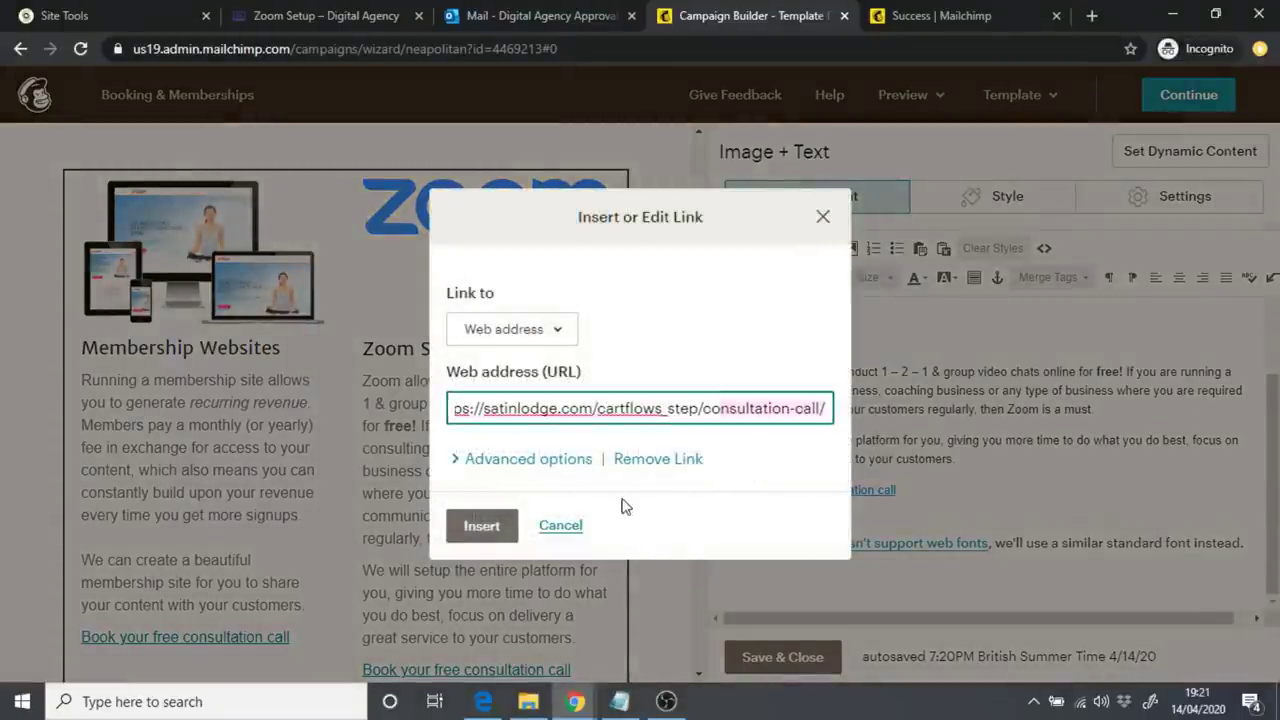
pyautogui.click(823, 216)
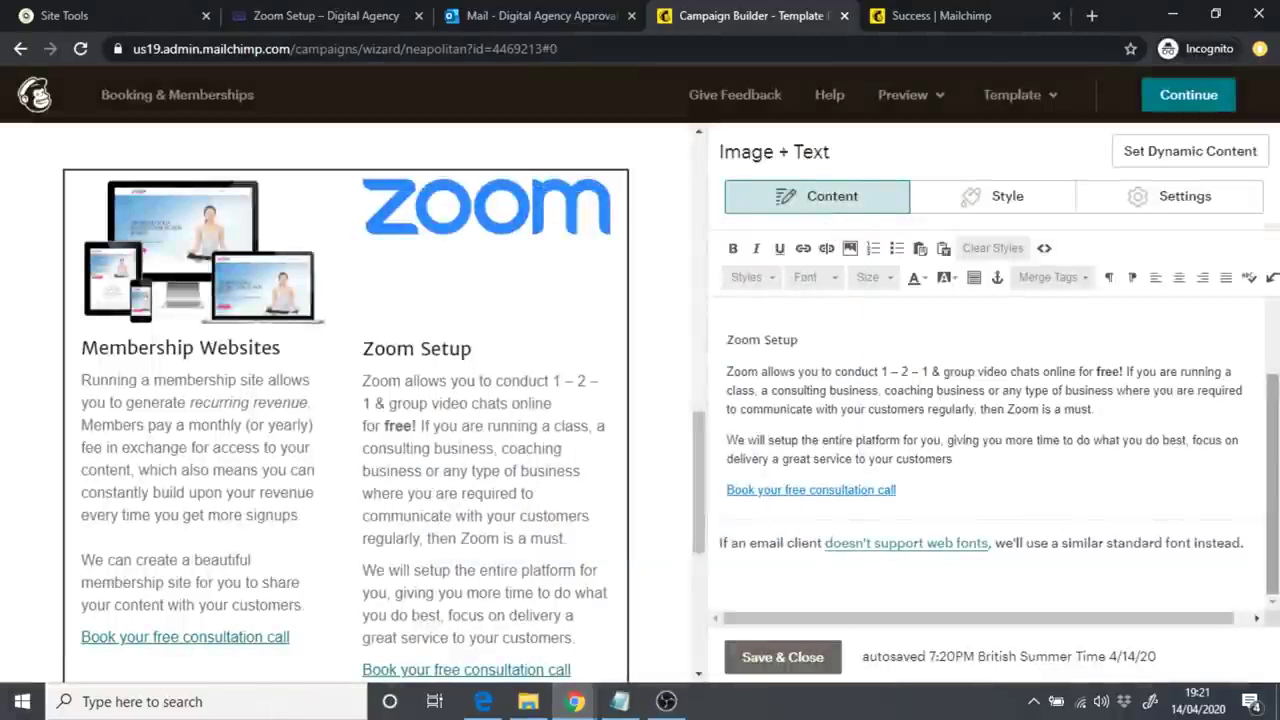
pyautogui.moveTo(697, 455); pyautogui.dragTo(700, 312)
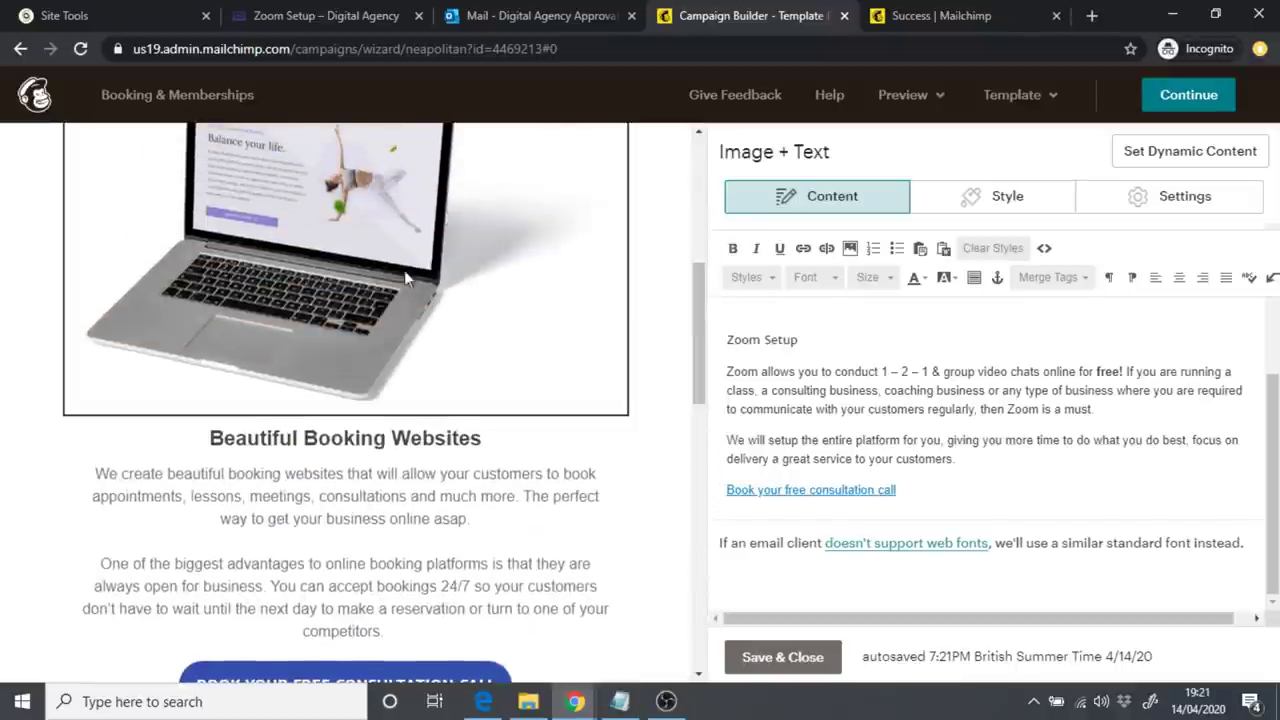
# - Duplicate the laptop image block and move the copy below the Membership and Zoom columns
pyautogui.scroll(2, 632, 400)
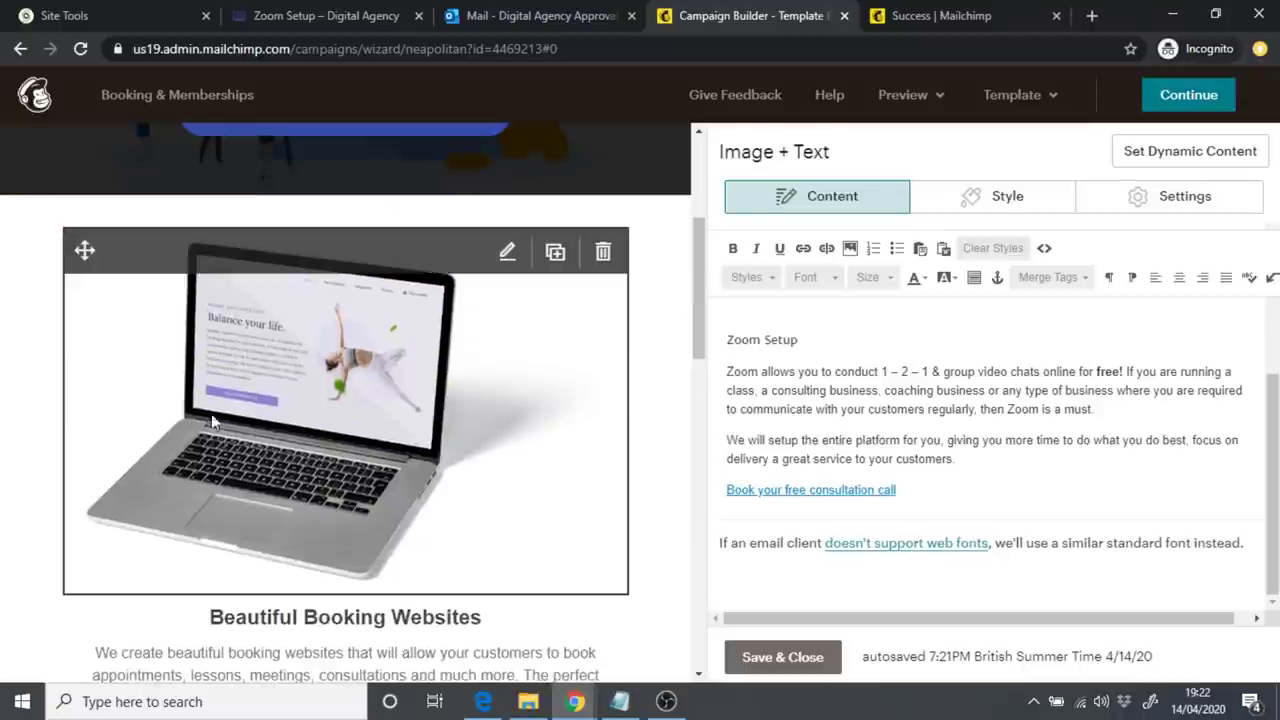
pyautogui.scroll(-4, 632, 400)
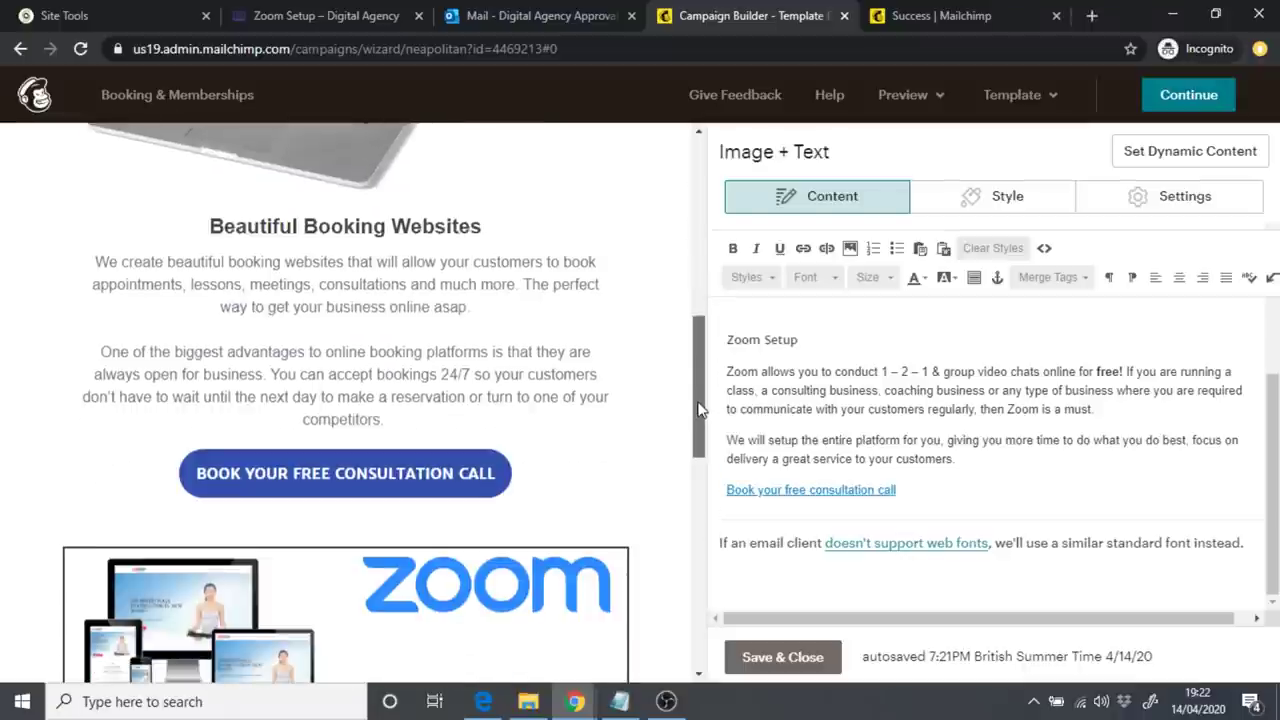
pyautogui.scroll(4, 703, 386)
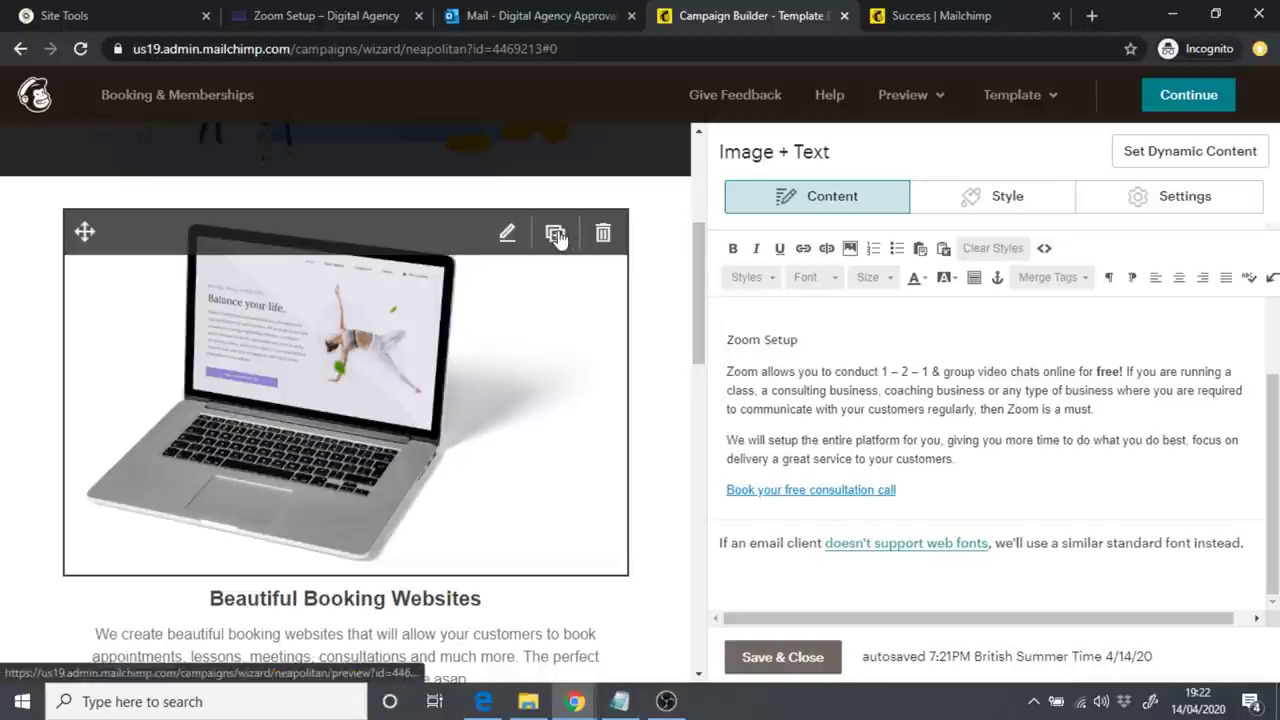
pyautogui.click(556, 233)
pyautogui.click(310, 250)
pyautogui.moveTo(85, 200); pyautogui.dragTo(64, 510)
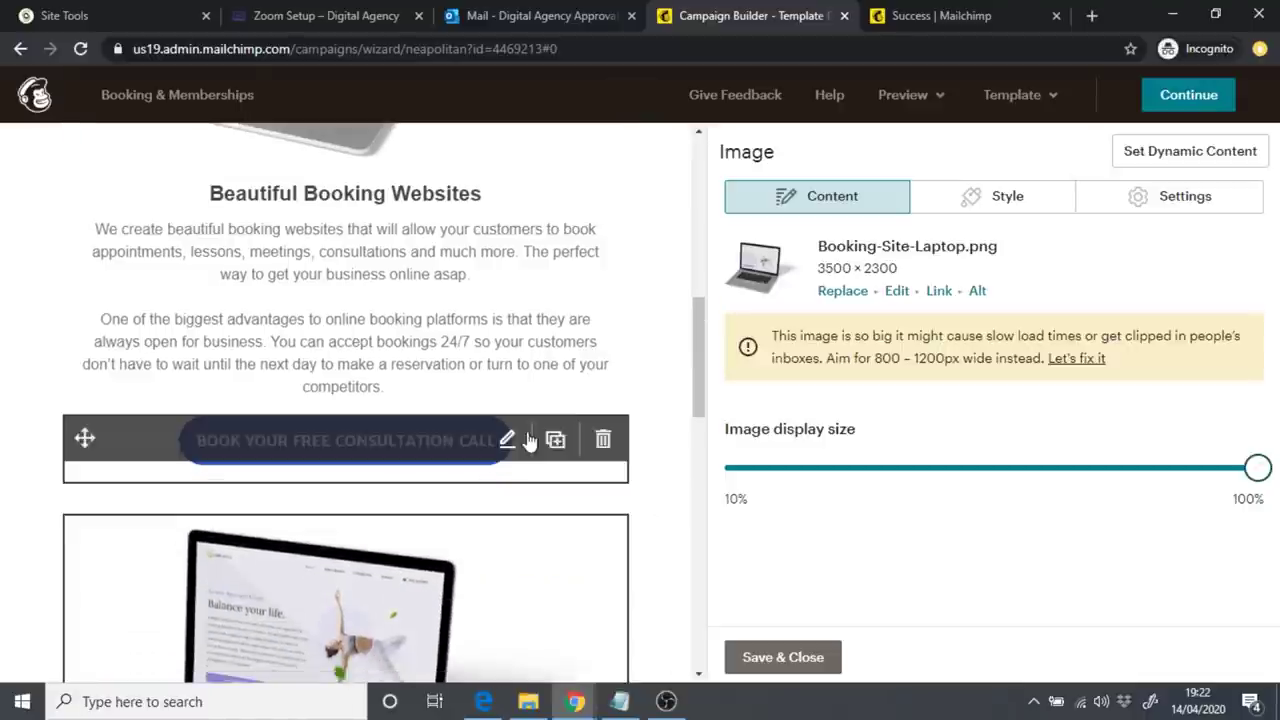
pyautogui.moveTo(702, 365); pyautogui.dragTo(705, 432)
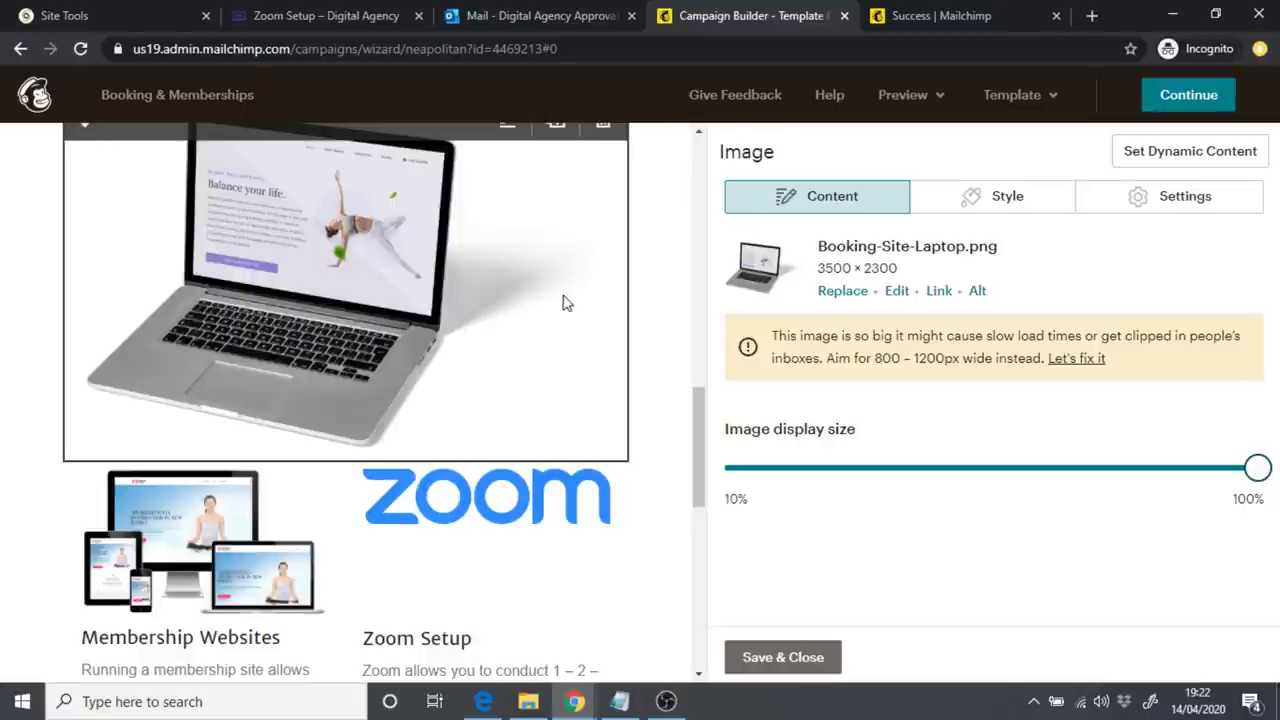
pyautogui.moveTo(704, 410); pyautogui.dragTo(692, 388)
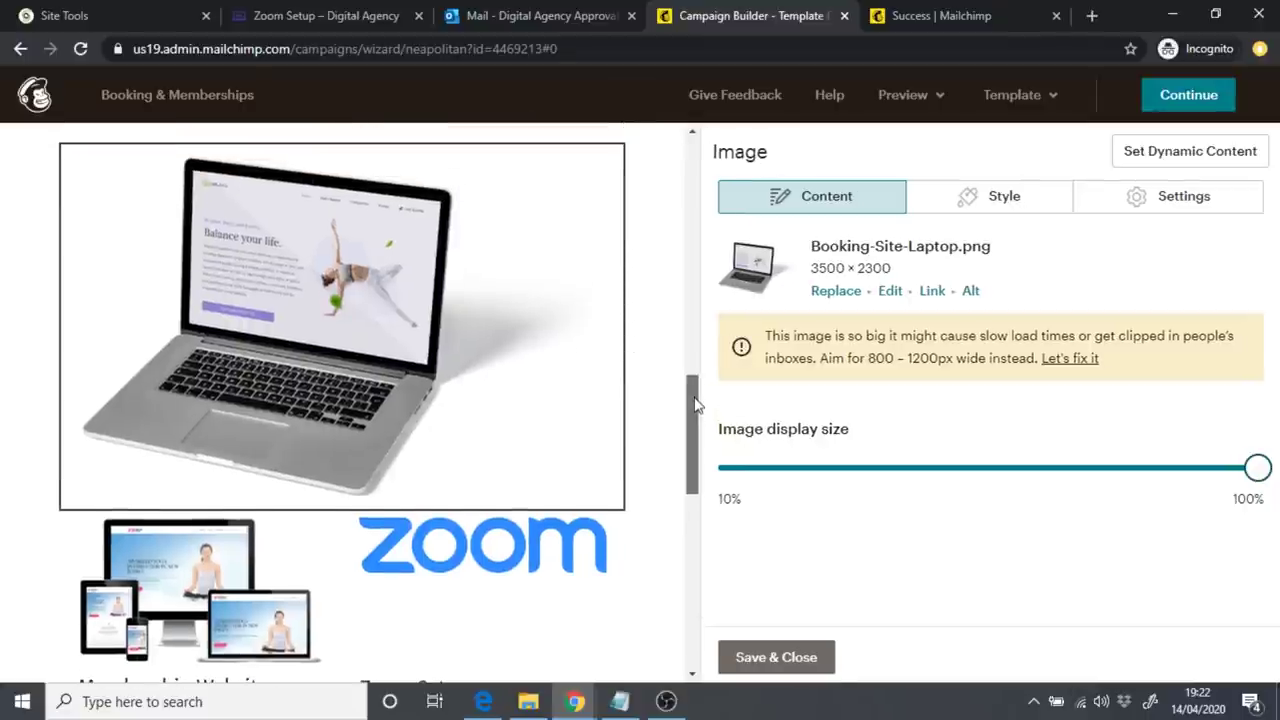
pyautogui.moveTo(81, 167); pyautogui.dragTo(295, 610)
pyautogui.moveTo(690, 414); pyautogui.dragTo(686, 323)
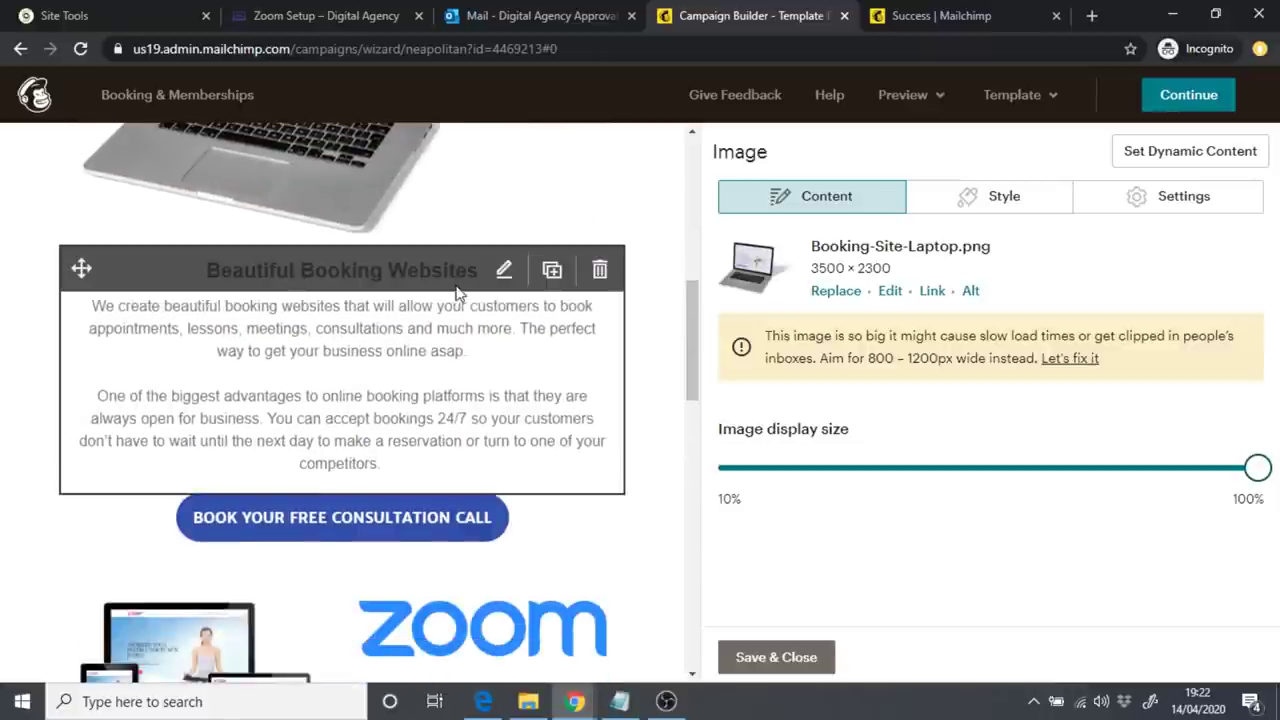
# - Duplicate the Beautiful Booking Websites text block and place it under the second laptop image
pyautogui.scroll(-1, 480, 300)
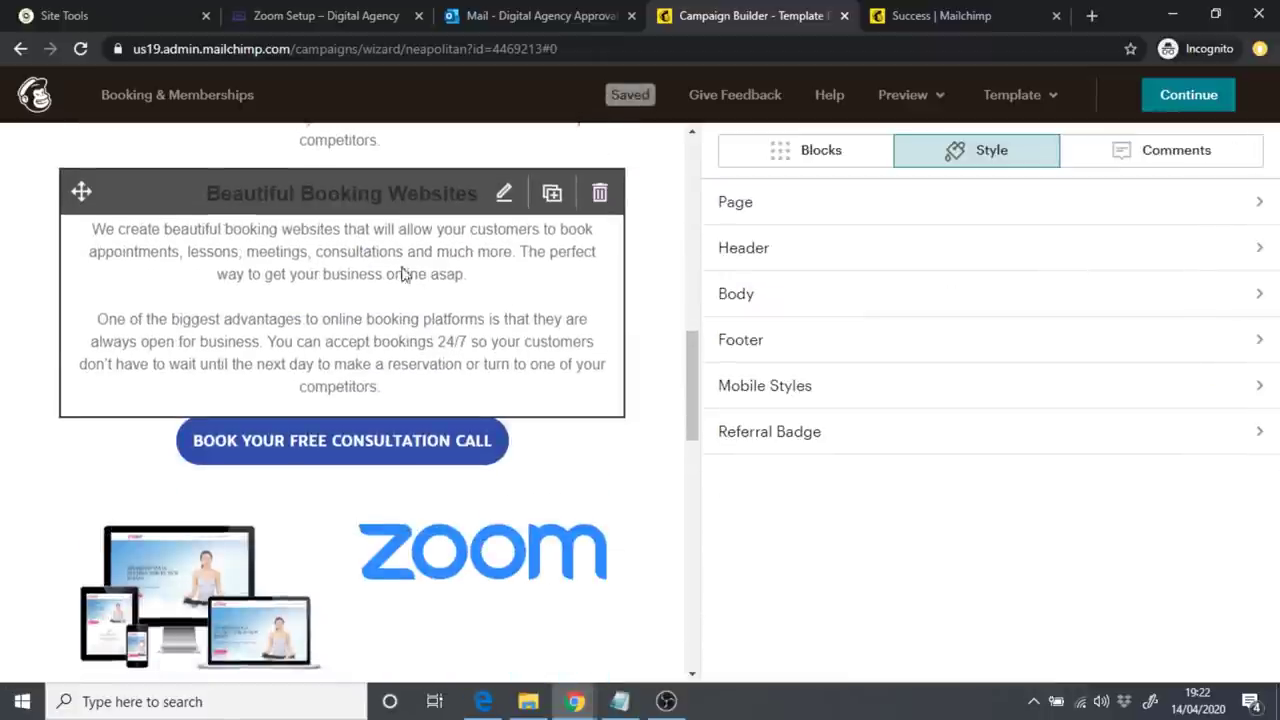
pyautogui.click(430, 278)
pyautogui.scroll(-3, 129, 457)
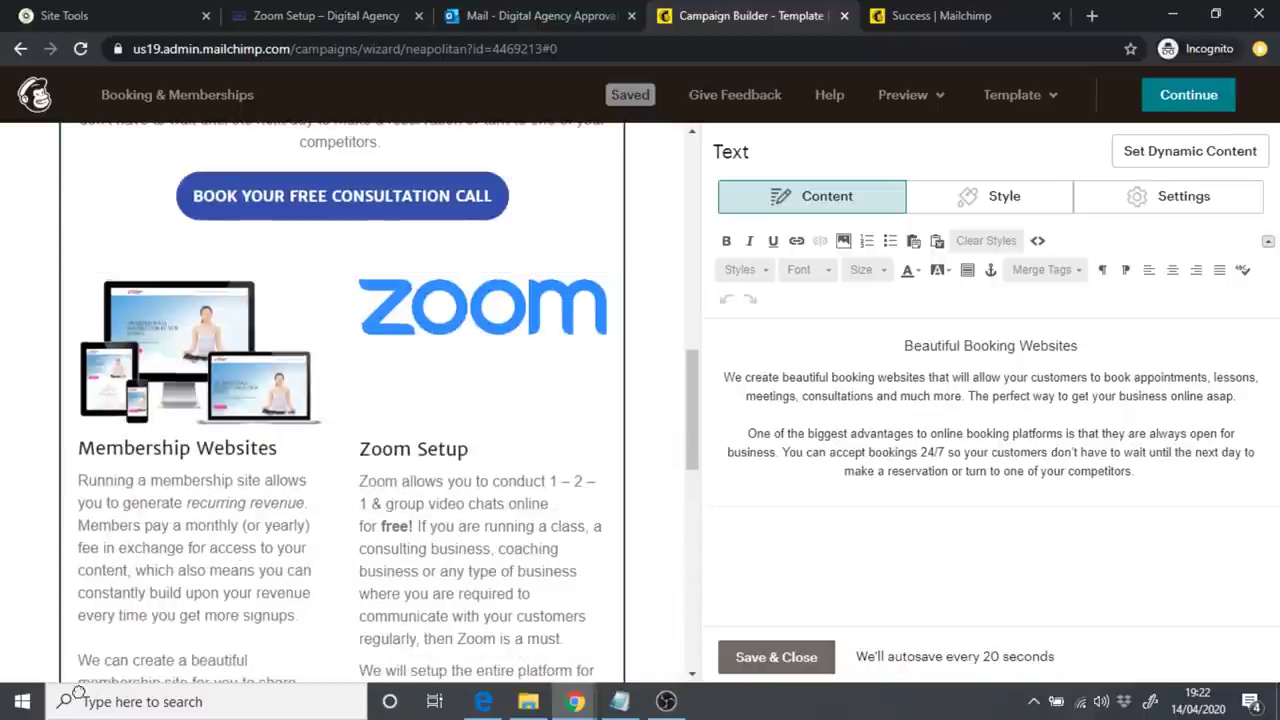
pyautogui.moveTo(690, 400); pyautogui.dragTo(691, 508)
pyautogui.moveTo(92, 280); pyautogui.dragTo(130, 550)
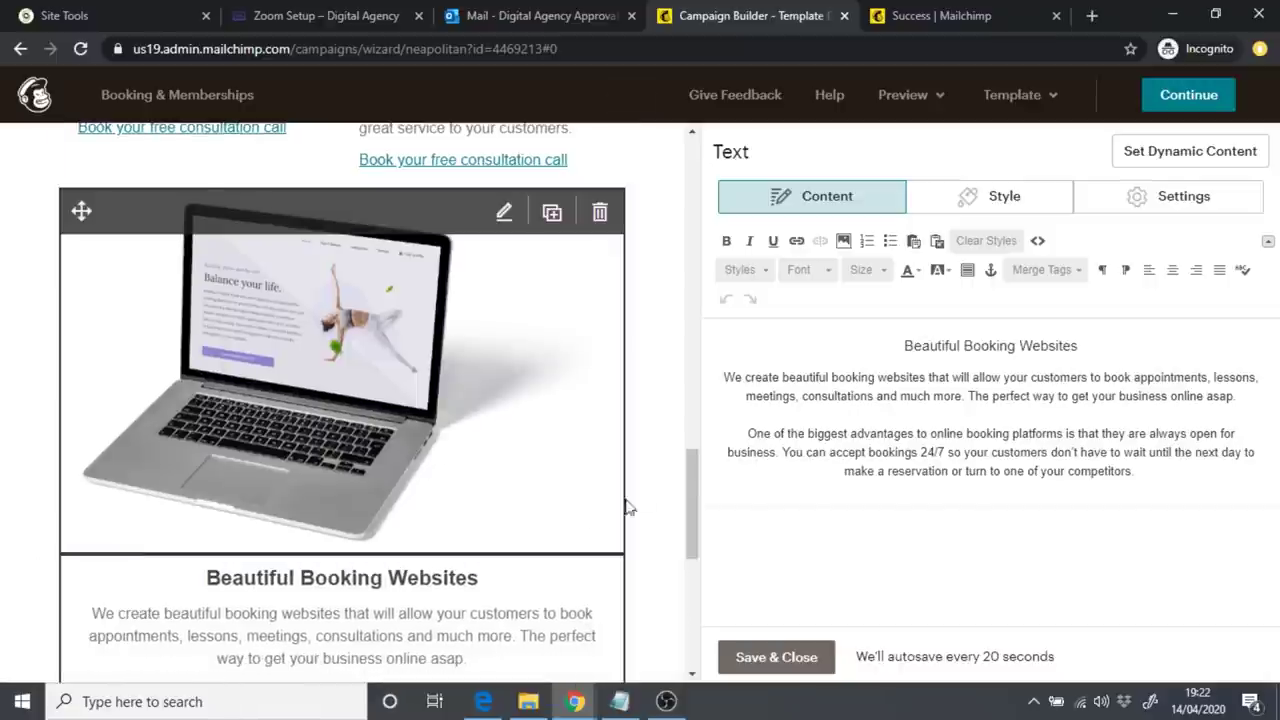
pyautogui.moveTo(686, 503); pyautogui.dragTo(686, 310)
pyautogui.scroll(-3, 456, 325)
# - Duplicate the consultation call button and place it below the copied Beautiful Booking Websites text
pyautogui.click(550, 331)
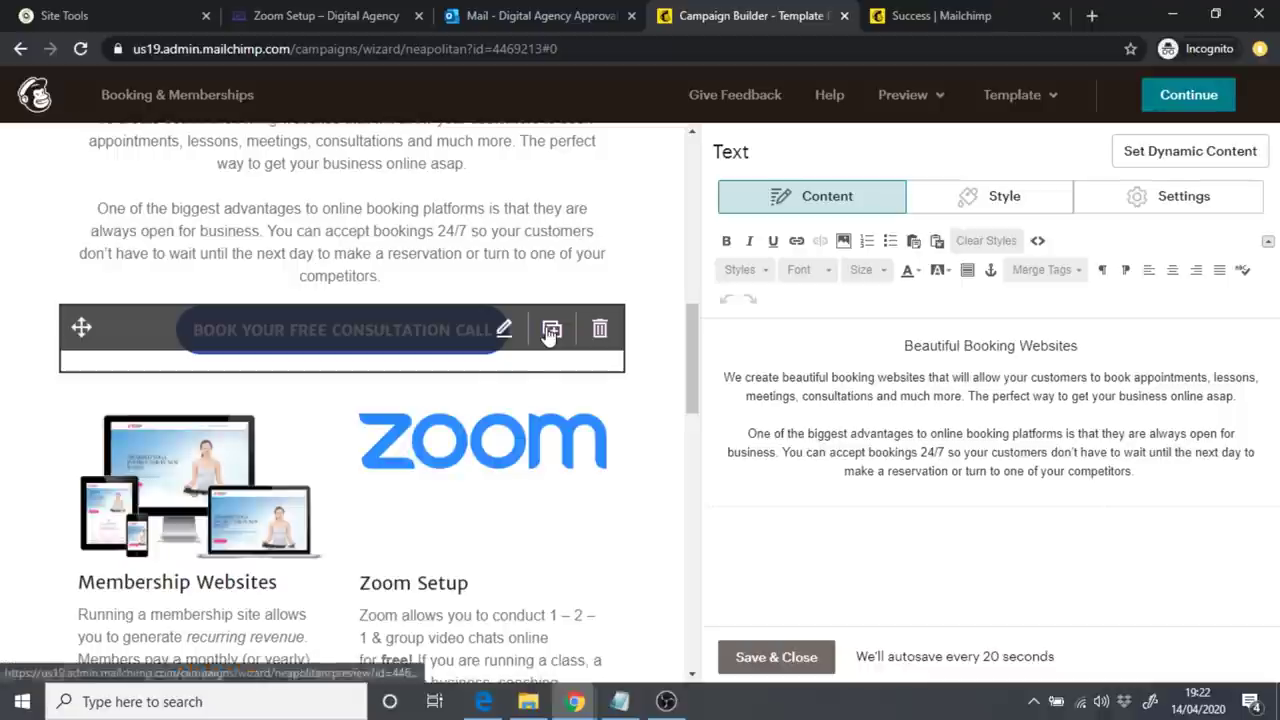
pyautogui.click(210, 214)
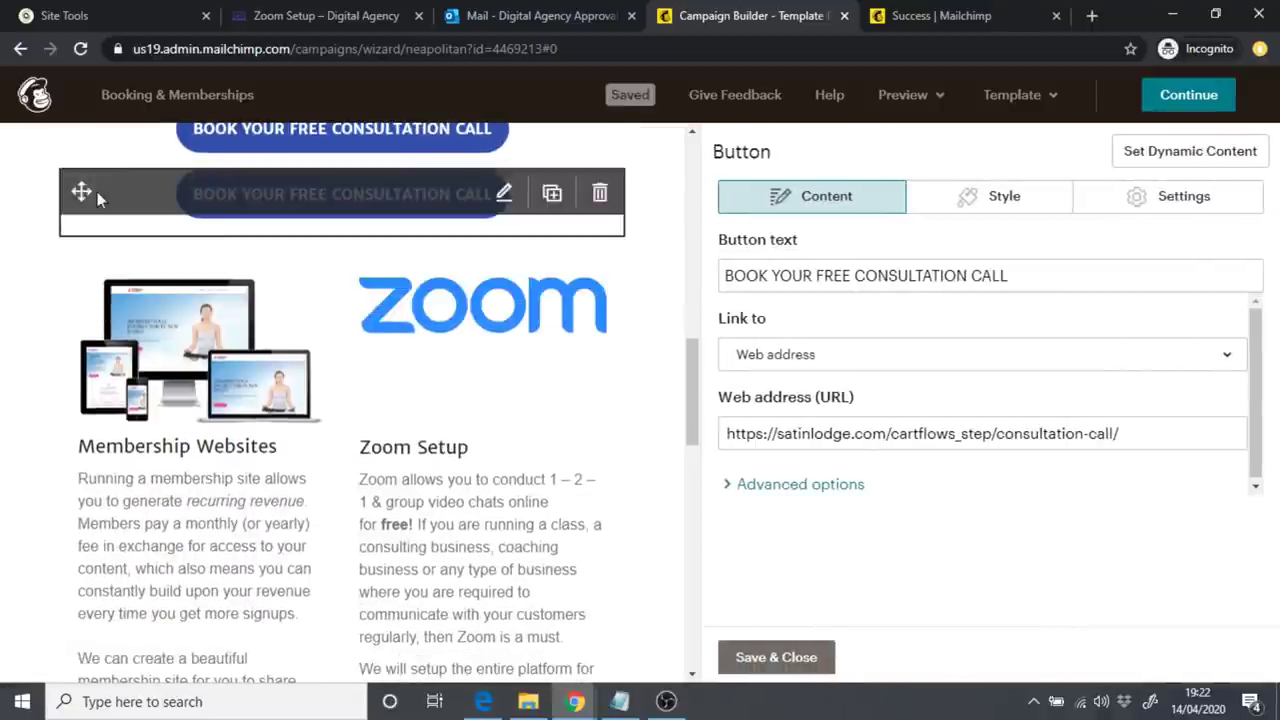
pyautogui.moveTo(81, 190); pyautogui.dragTo(60, 680)
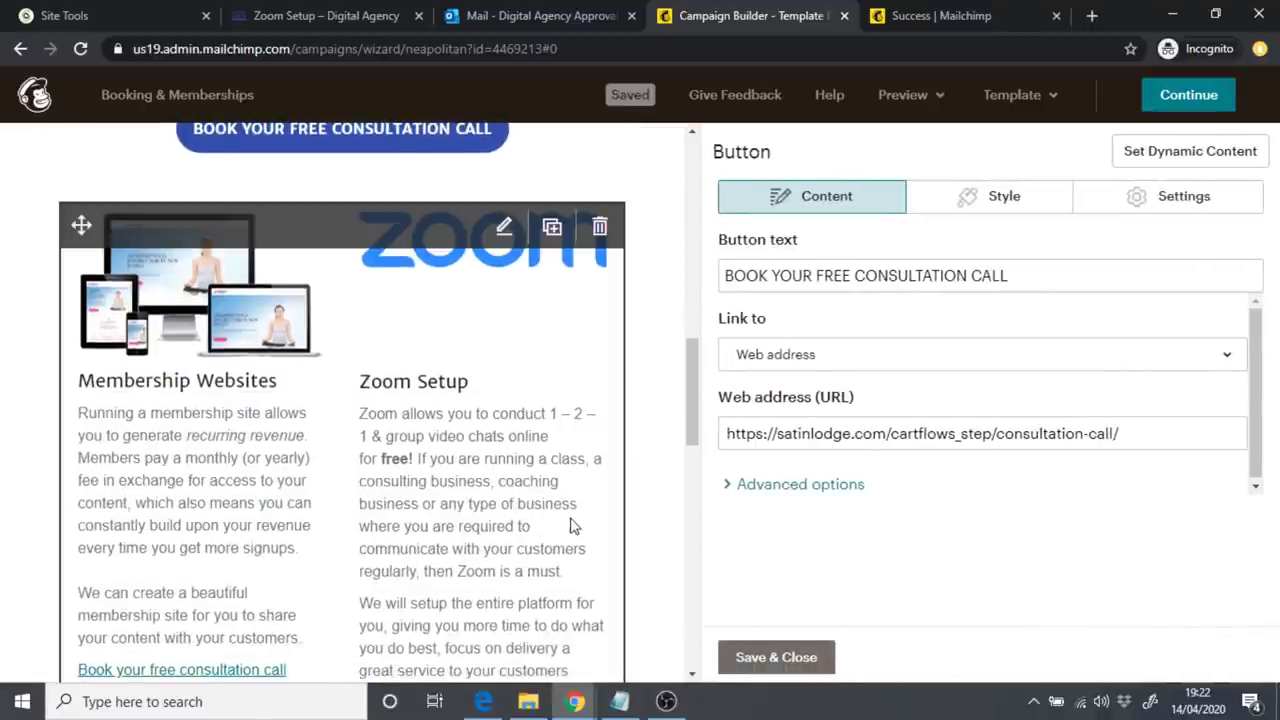
pyautogui.moveTo(692, 420); pyautogui.dragTo(694, 535)
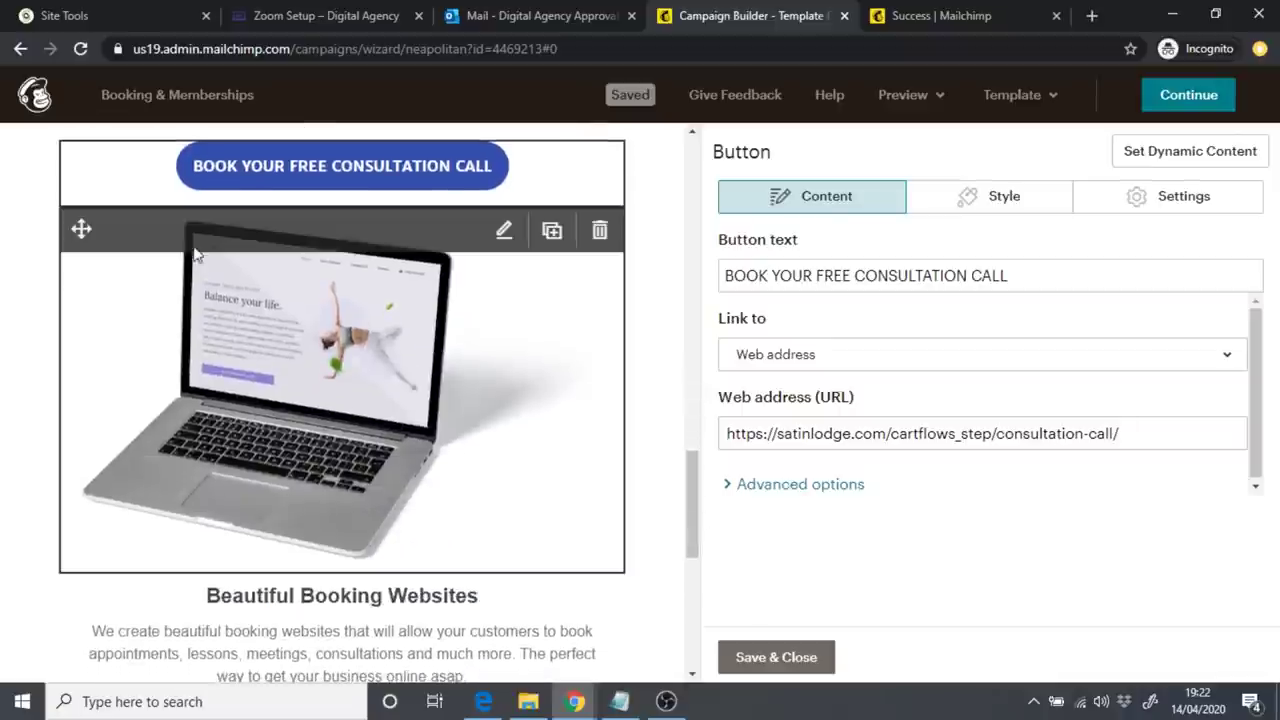
pyautogui.moveTo(86, 163); pyautogui.dragTo(140, 466)
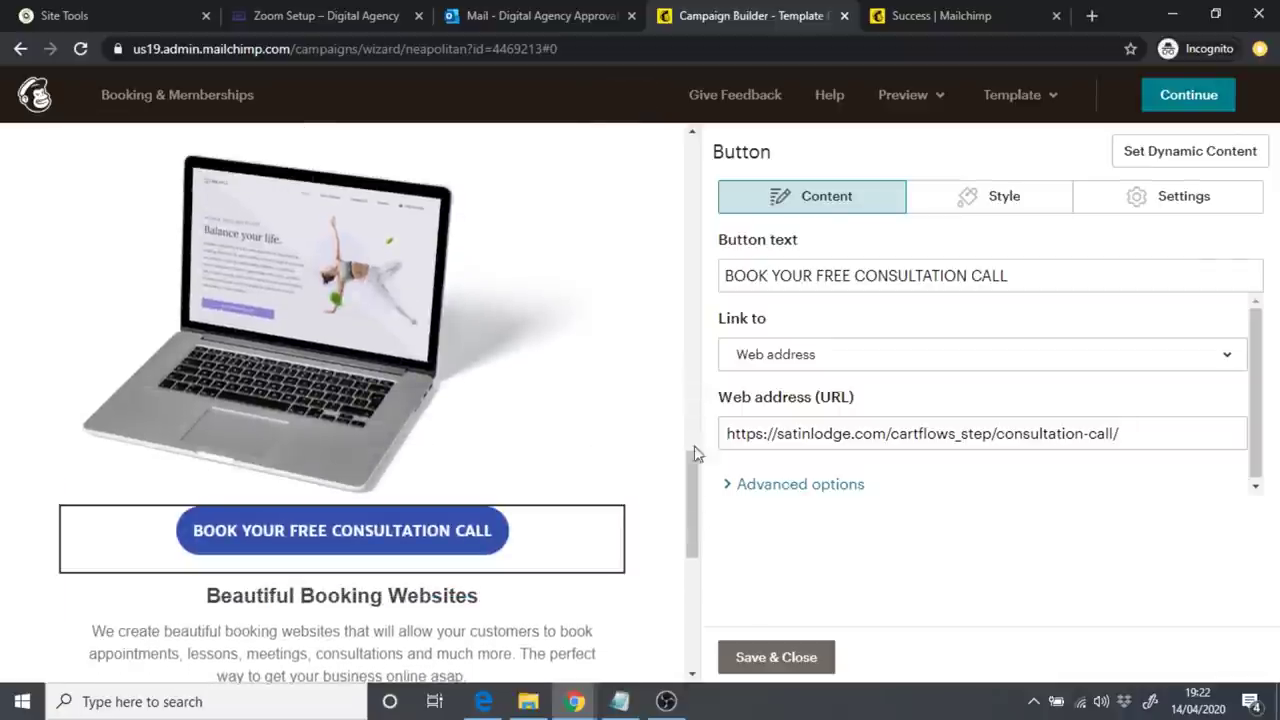
pyautogui.moveTo(695, 473); pyautogui.dragTo(691, 534)
pyautogui.scroll(-3, 680, 545)
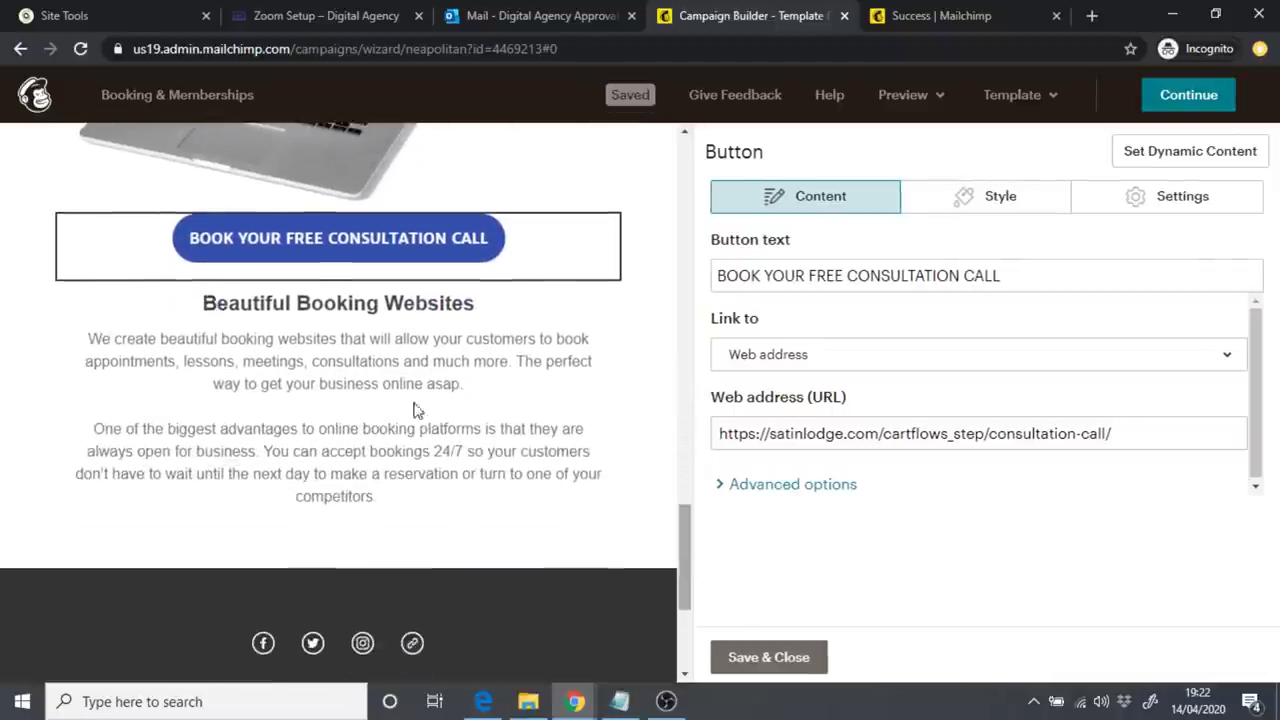
pyautogui.moveTo(77, 235); pyautogui.dragTo(103, 449)
pyautogui.scroll(5, 682, 545)
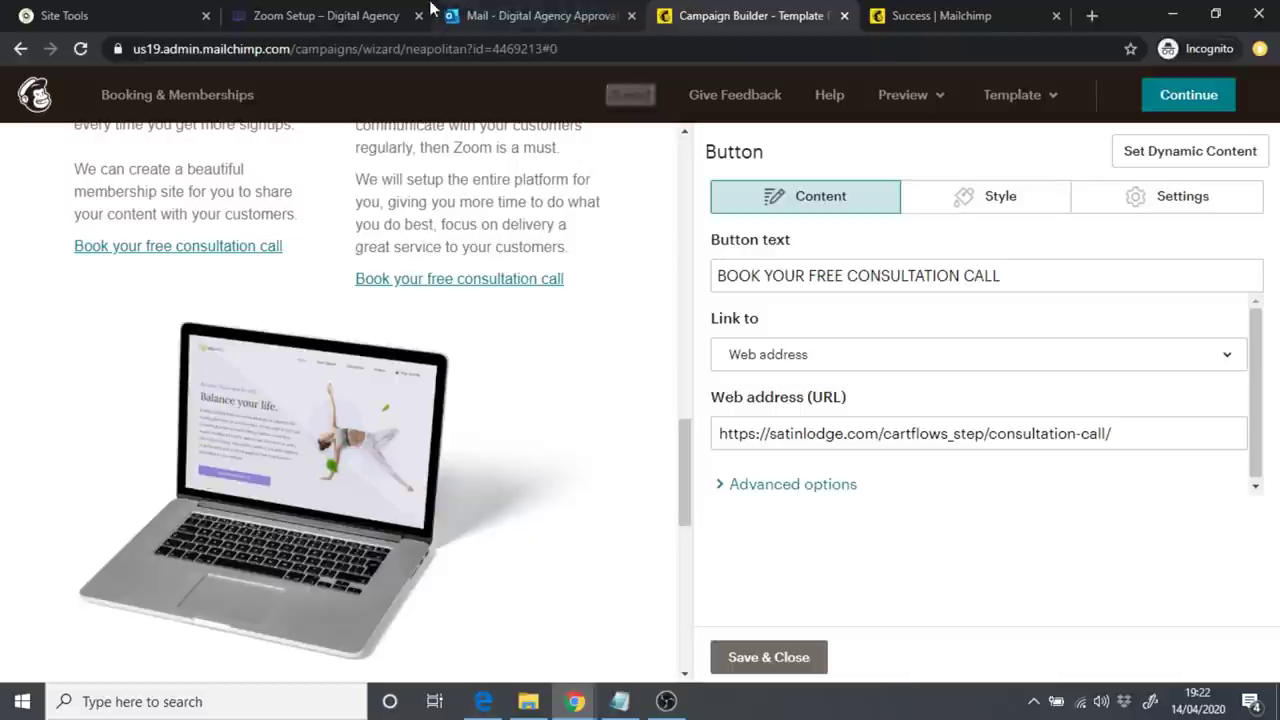
pyautogui.click(330, 12)
pyautogui.click(85, 80)
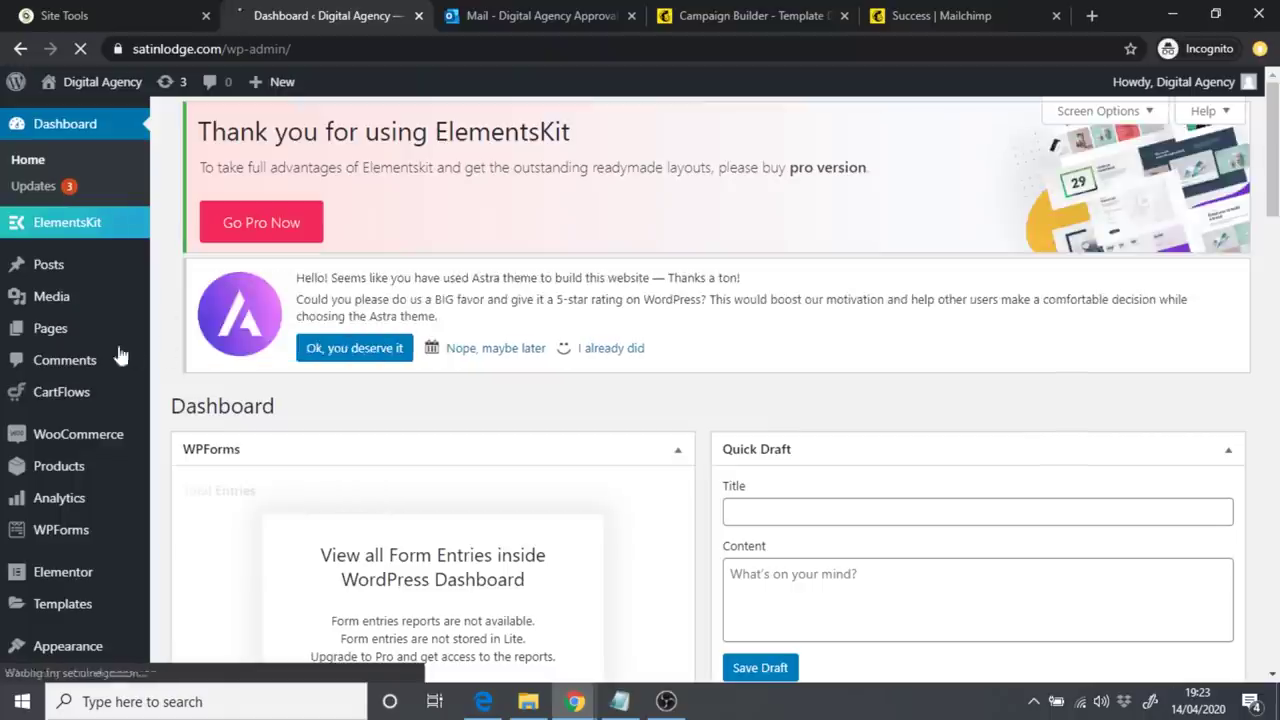
# - Open the Booking Appointments App image in the media library and copy its link
pyautogui.moveTo(93, 307)
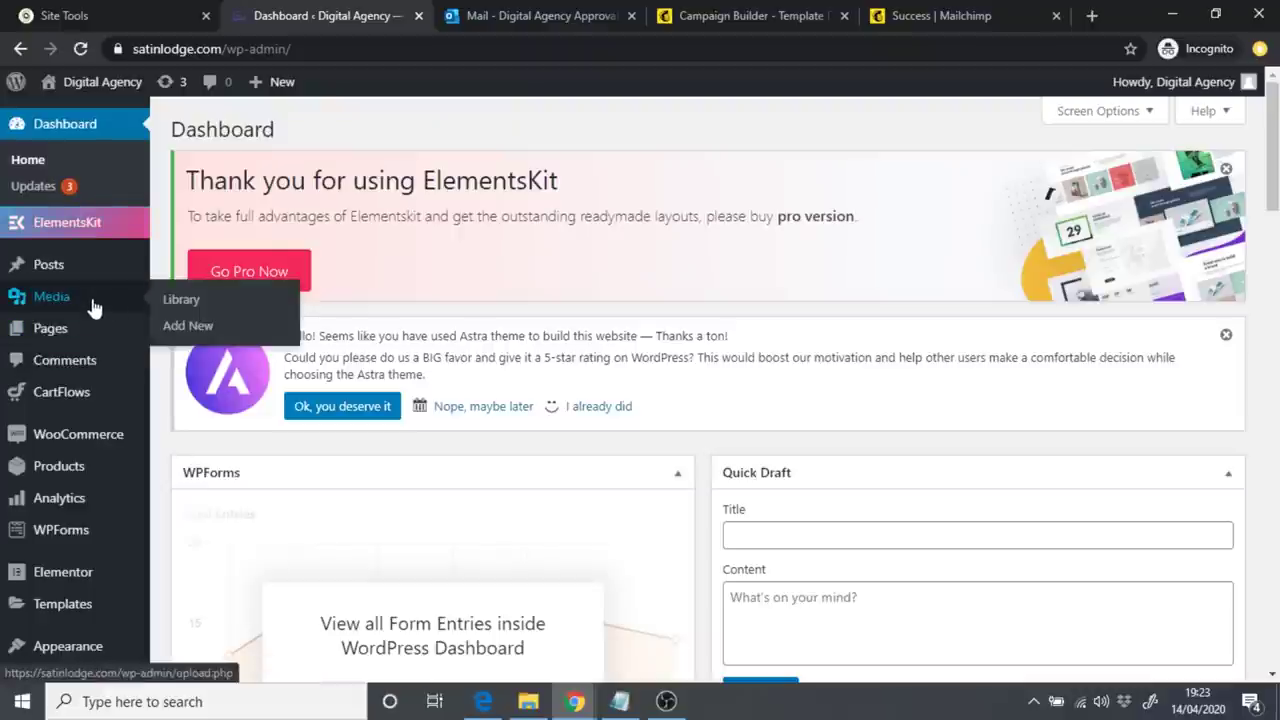
pyautogui.click(183, 300)
pyautogui.scroll(-1, 1233, 310)
pyautogui.scroll(-3, 1000, 320)
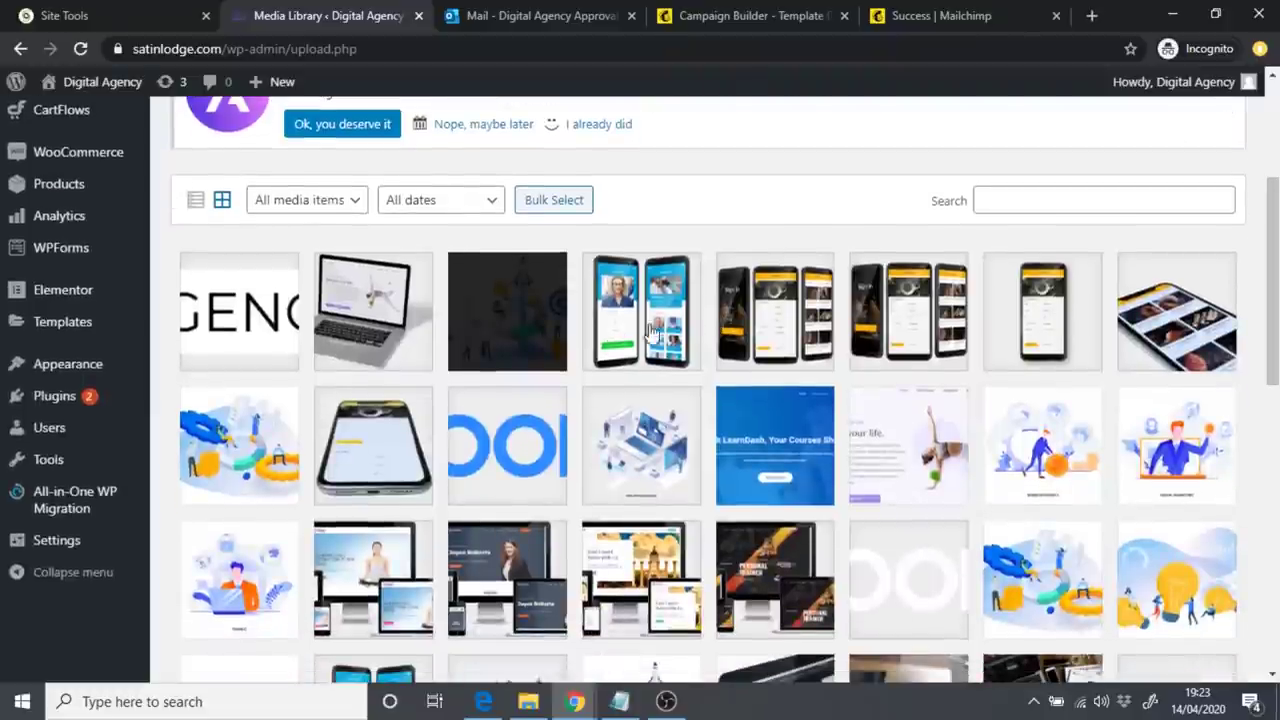
pyautogui.click(643, 313)
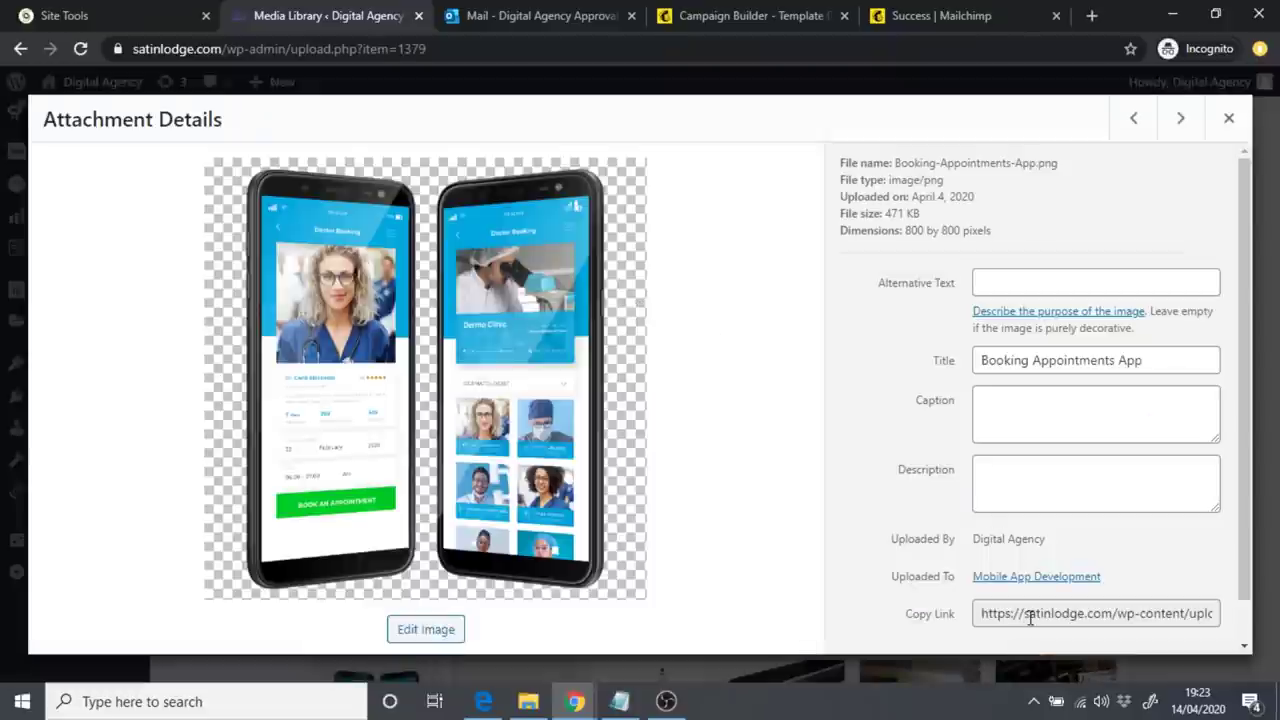
pyautogui.tripleClick(1030, 617)
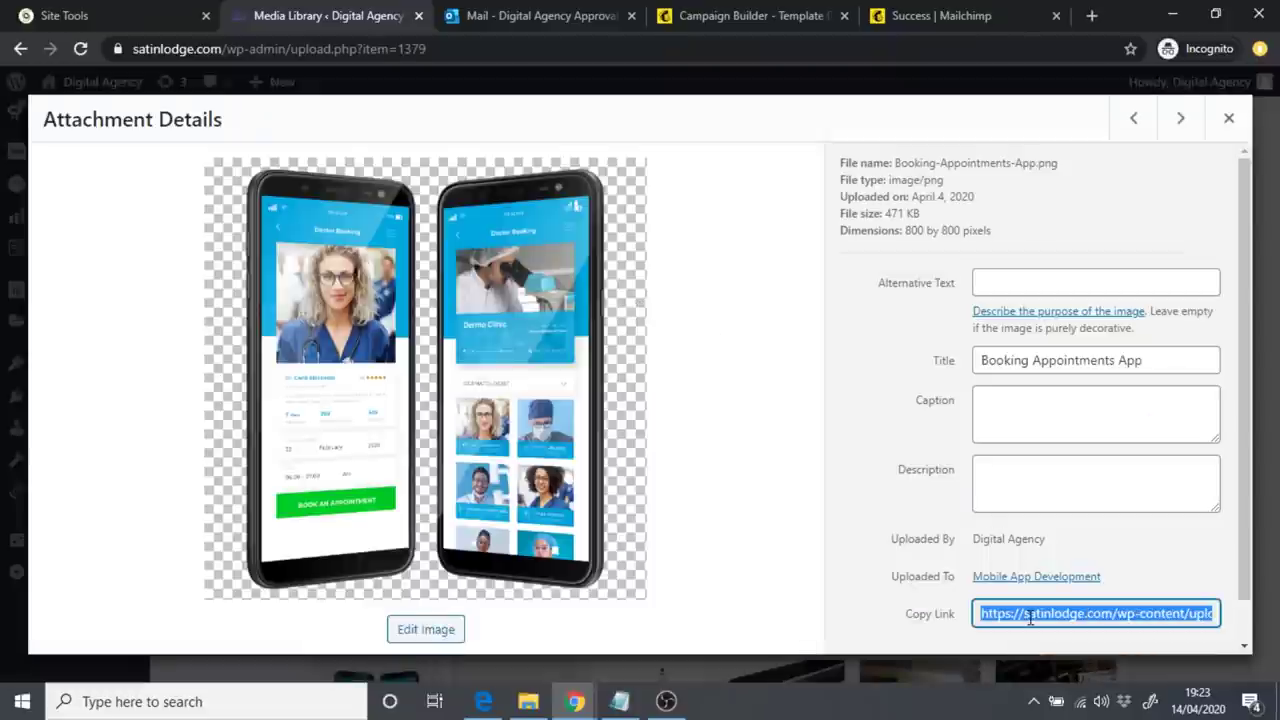
# - Load the image link in a new tab and save Booking-Appointments-App.png to the computer
pyautogui.click(1093, 15)
pyautogui.write('https://satinlodge.com/wp-content/uploads/2020/04/Booking-Appointments-App.png')
pyautogui.press('Return')
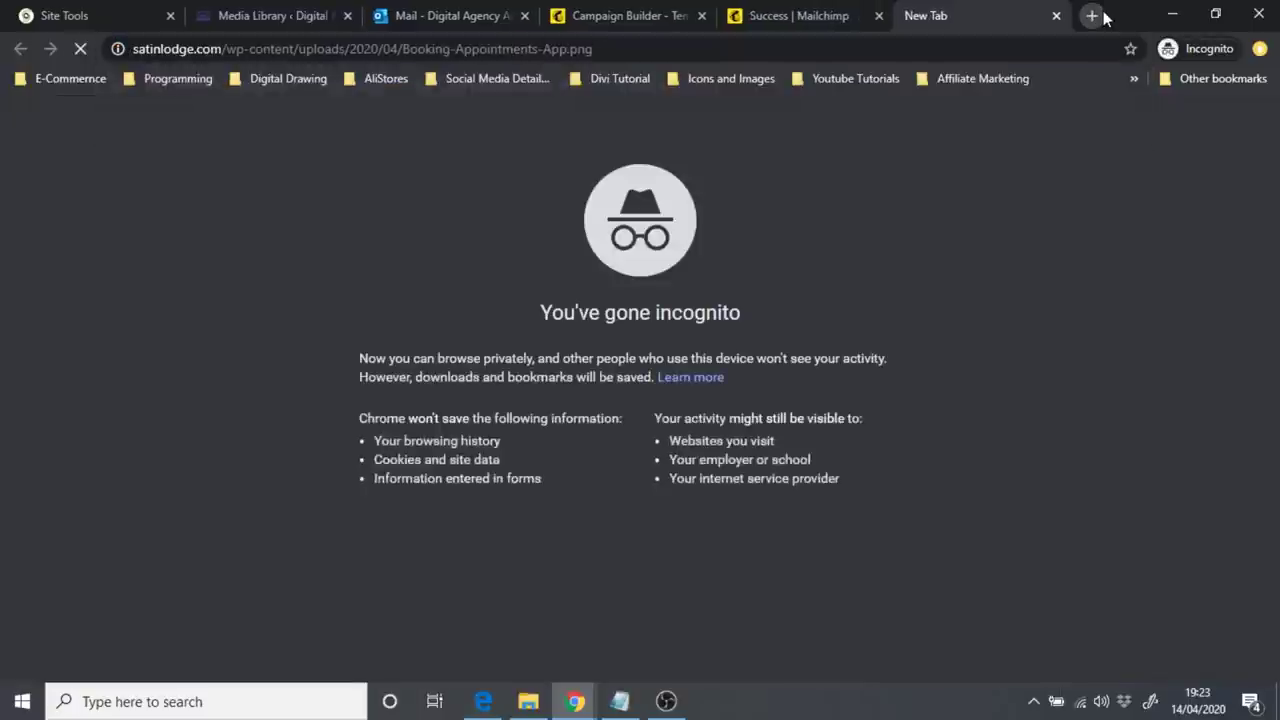
pyautogui.rightClick(661, 286)
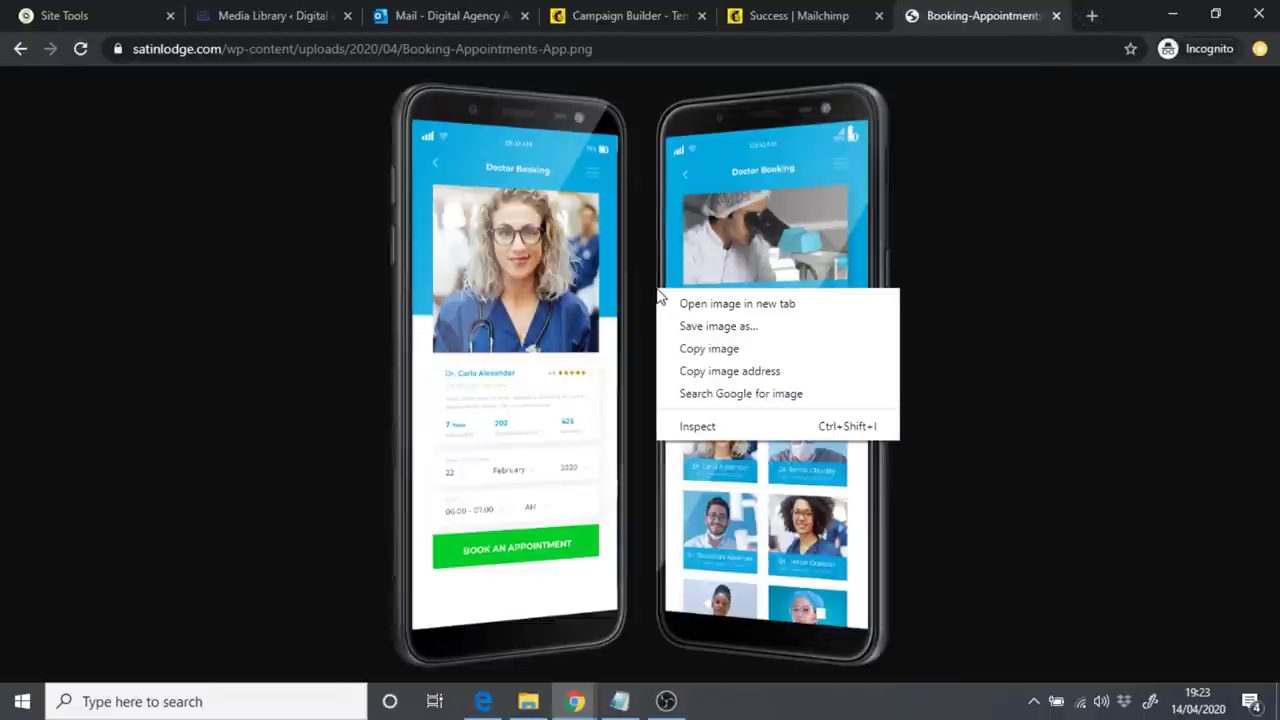
pyautogui.click(752, 321)
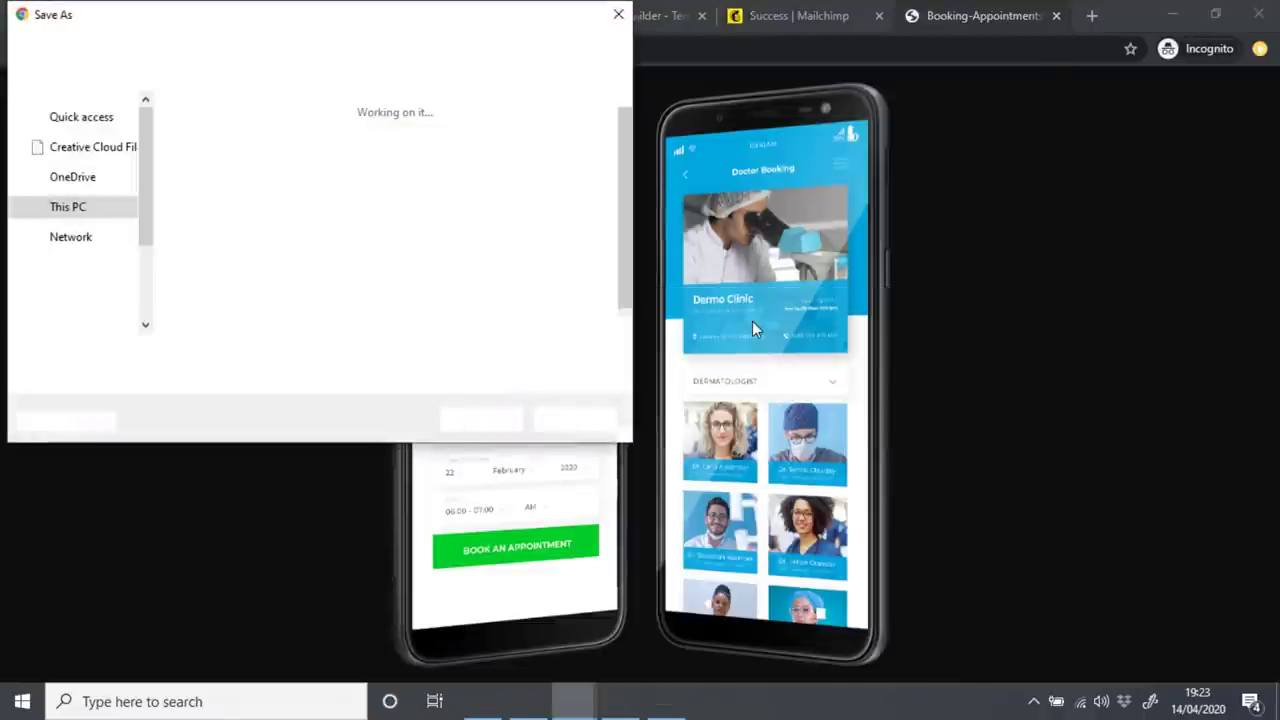
pyautogui.click(486, 419)
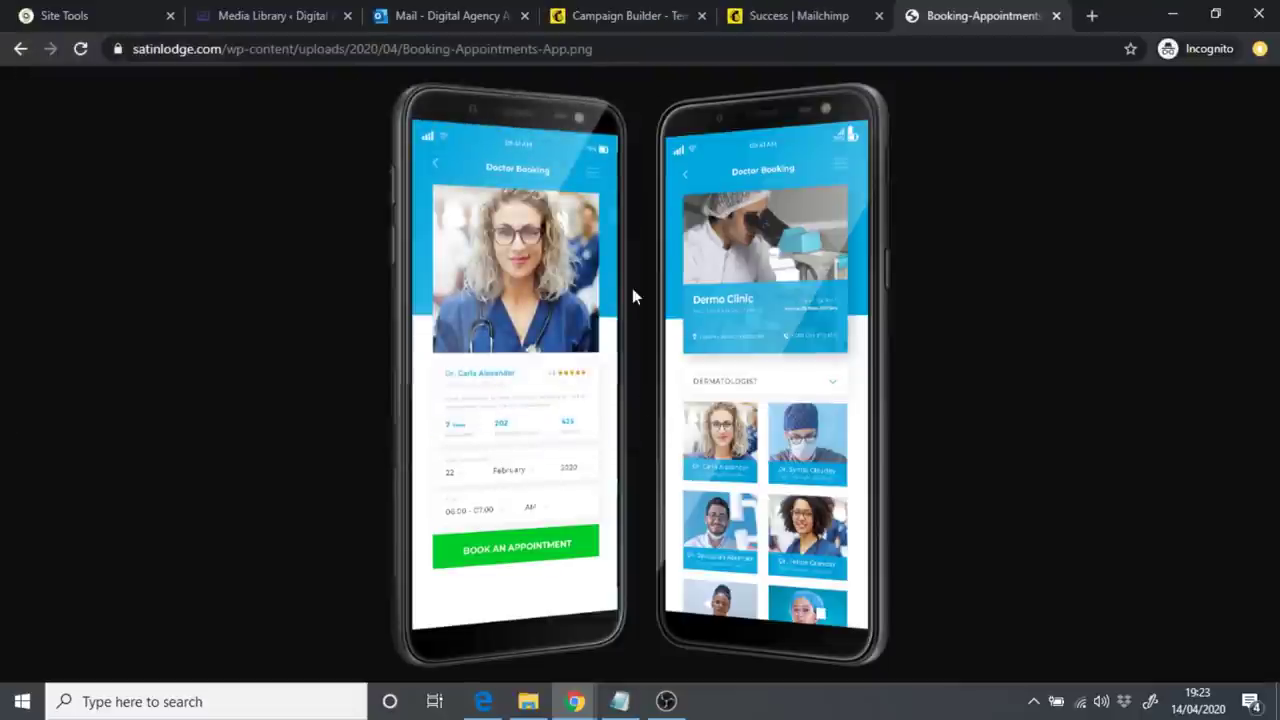
pyautogui.click(615, 12)
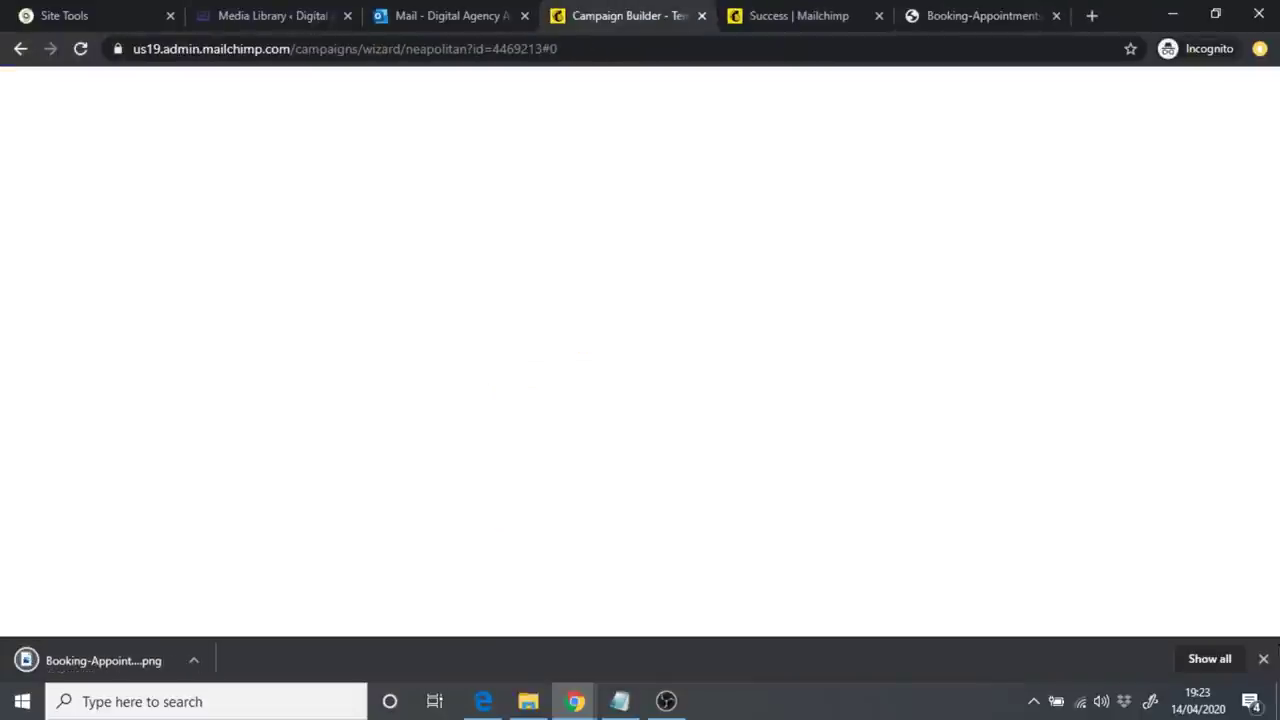
# - Upload Booking-Appointments-App.png from the computer to replace the second laptop image
pyautogui.click(1263, 663)
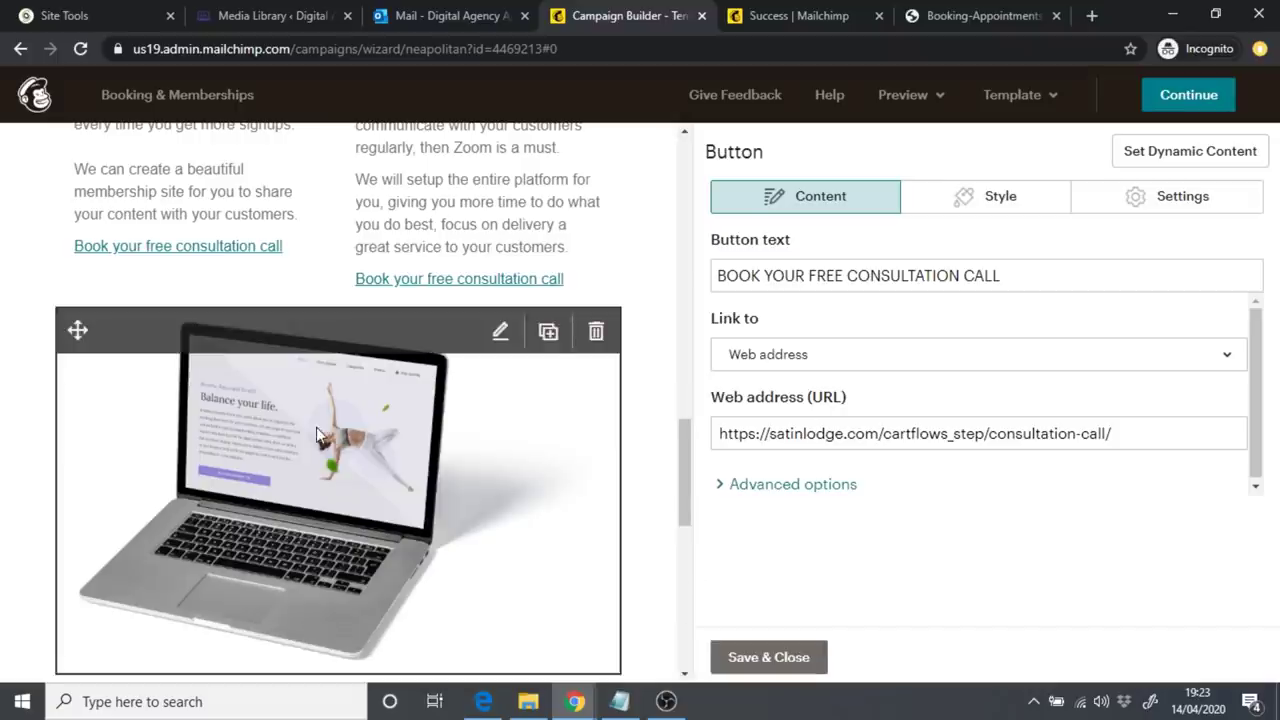
pyautogui.click(543, 331)
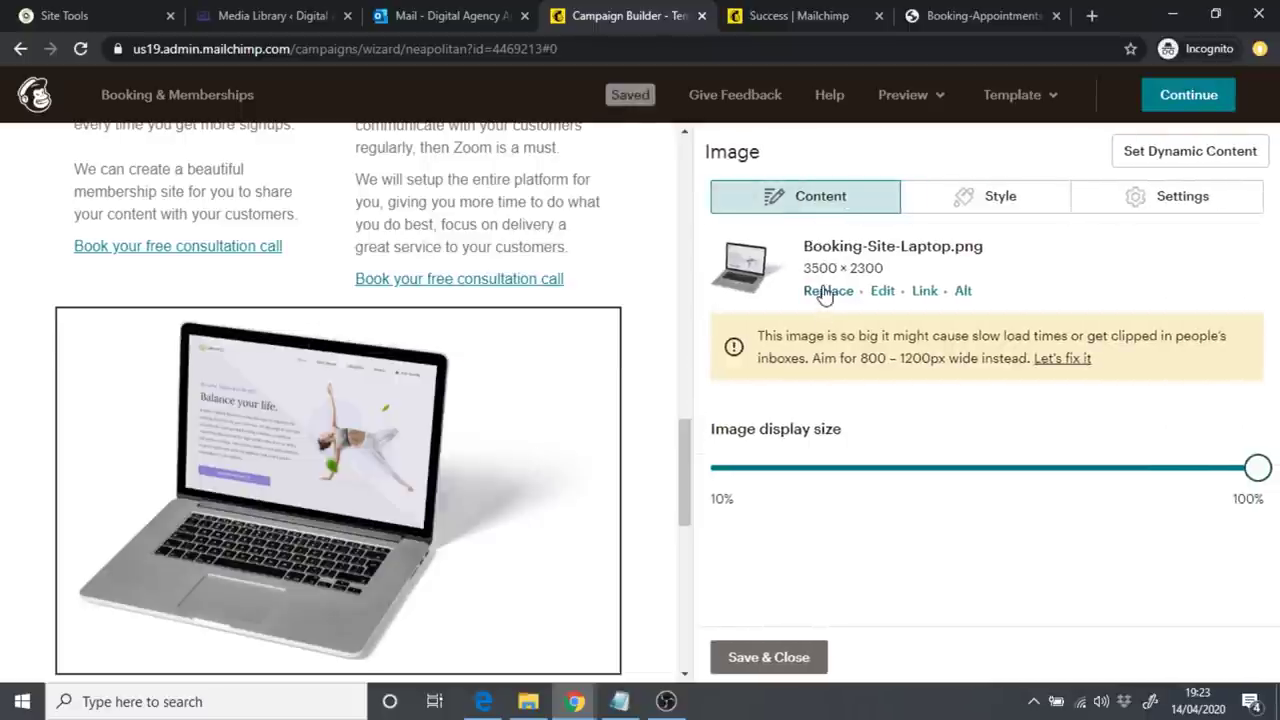
pyautogui.click(825, 291)
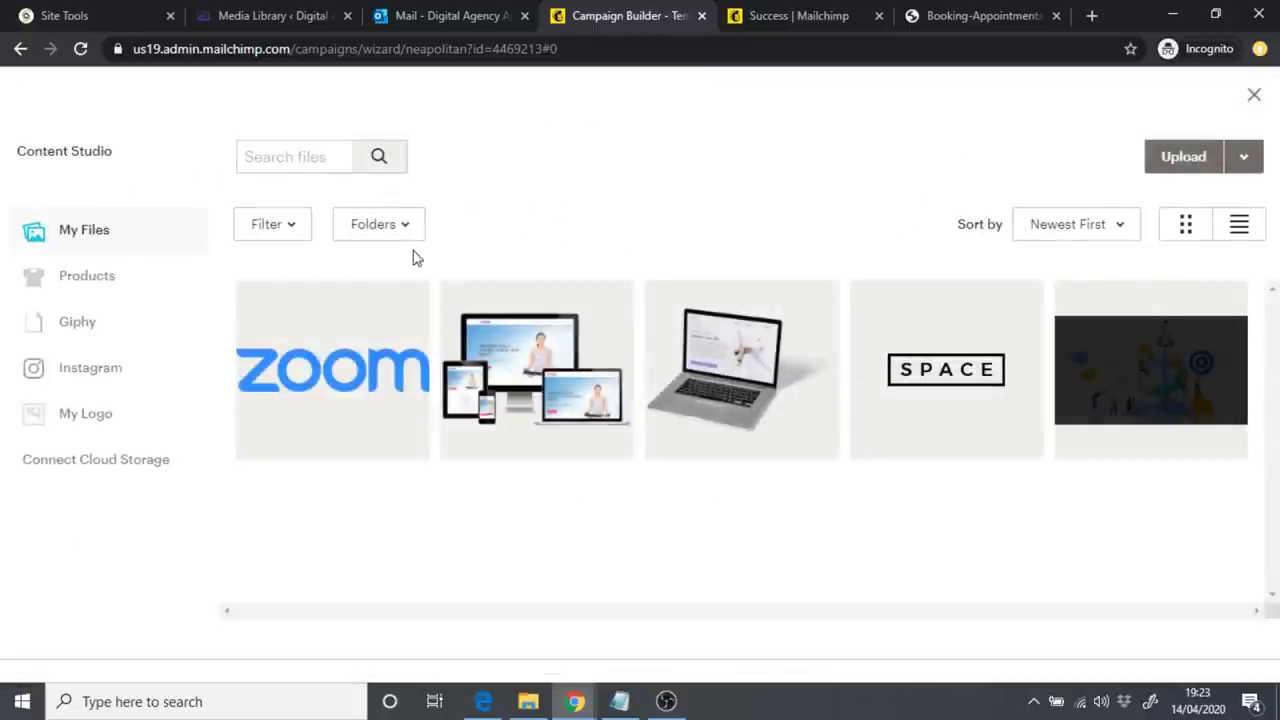
pyautogui.click(1150, 160)
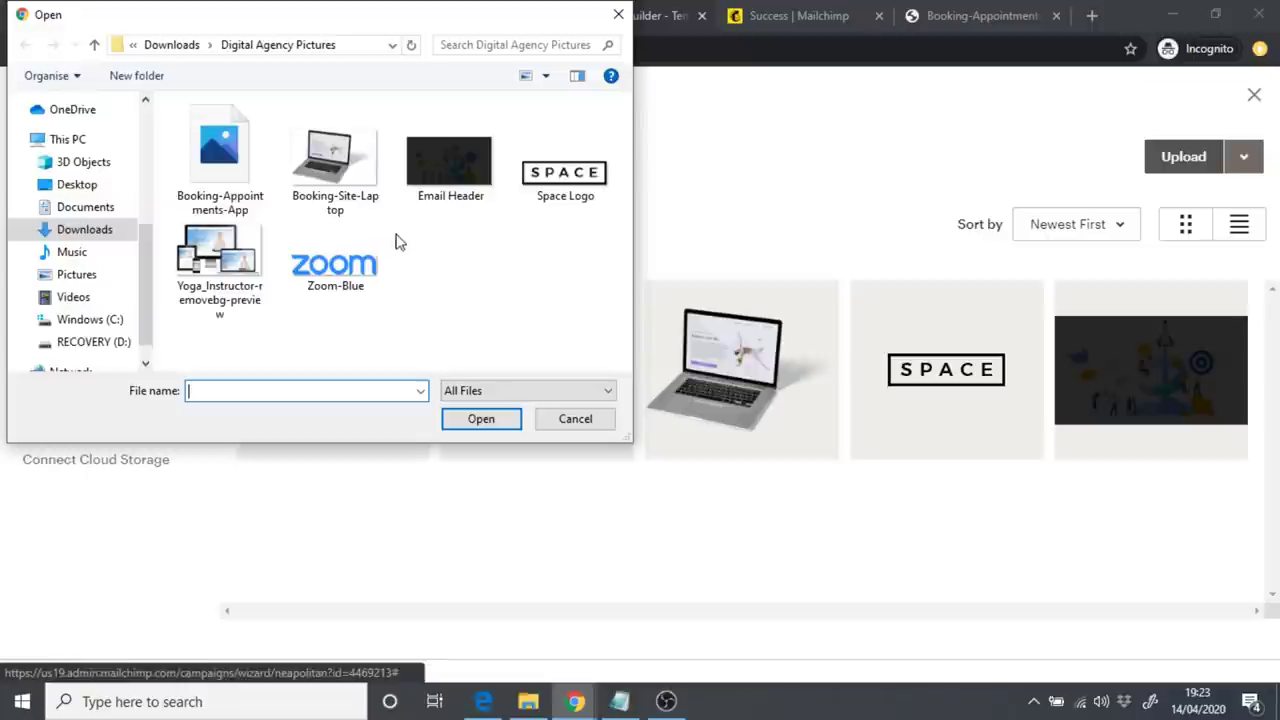
pyautogui.click(255, 175)
pyautogui.click(481, 419)
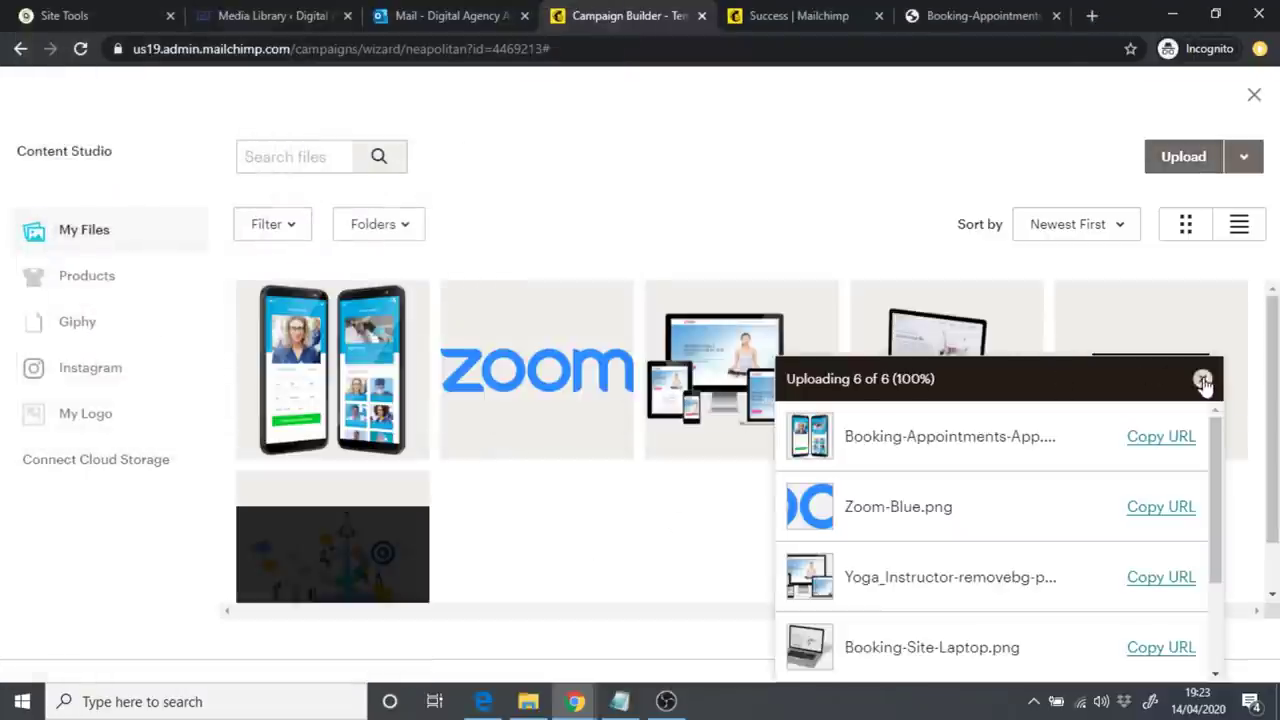
pyautogui.click(1202, 378)
# - Insert the phone app image into the block and shrink it to about 55% width
pyautogui.click(266, 404)
pyautogui.click(1222, 157)
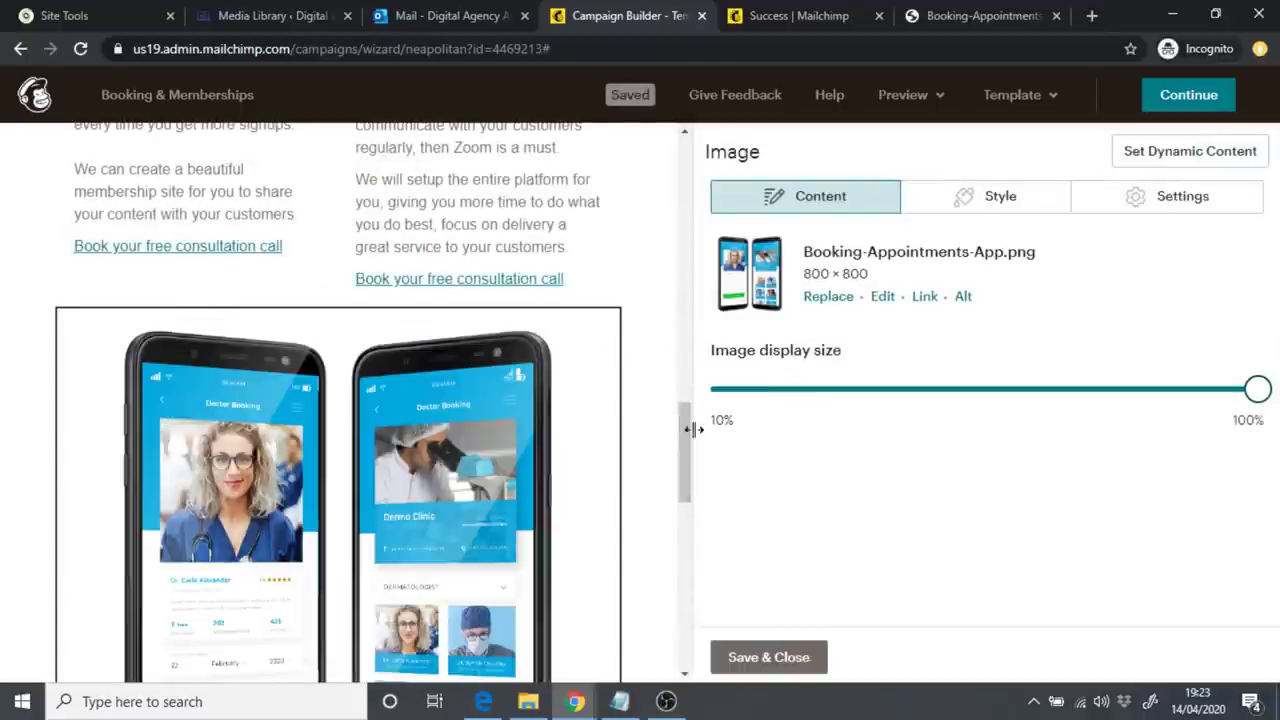
pyautogui.moveTo(688, 432); pyautogui.dragTo(686, 467)
pyautogui.moveTo(1262, 390); pyautogui.dragTo(989, 400)
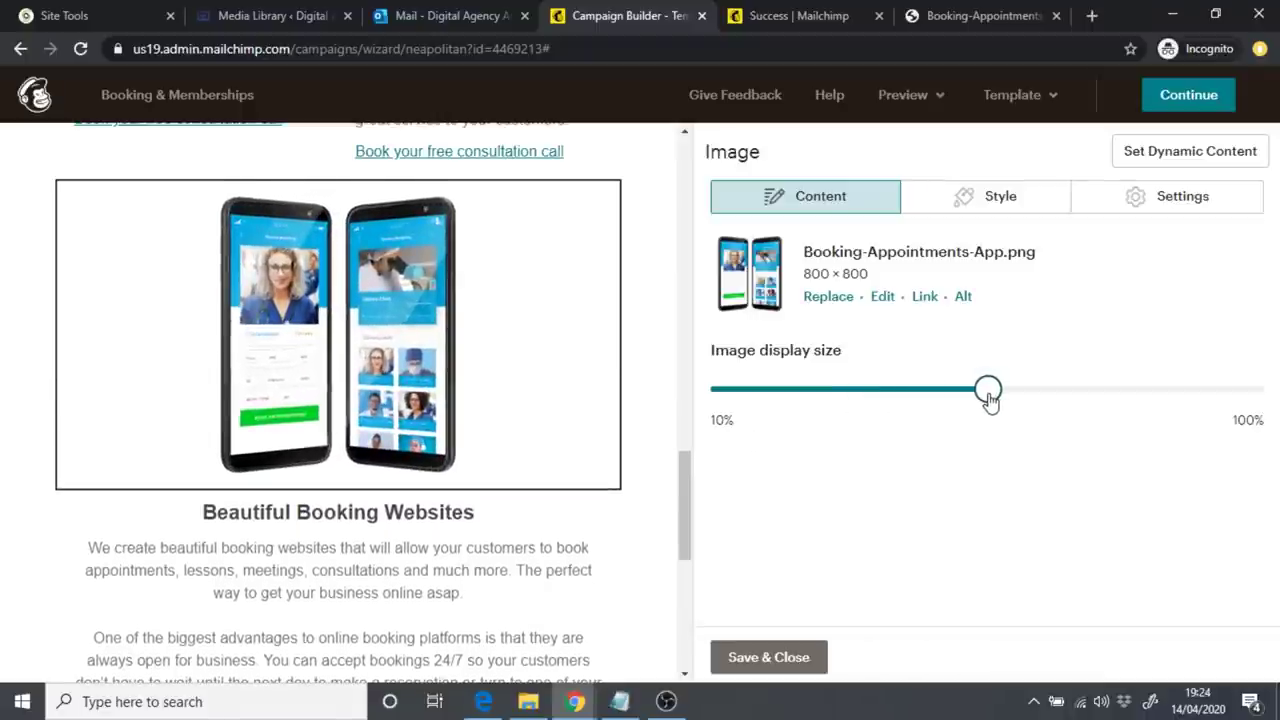
# - Retitle the copied Beautiful Booking Websites heading to 'Booking Apps'
pyautogui.click(390, 514)
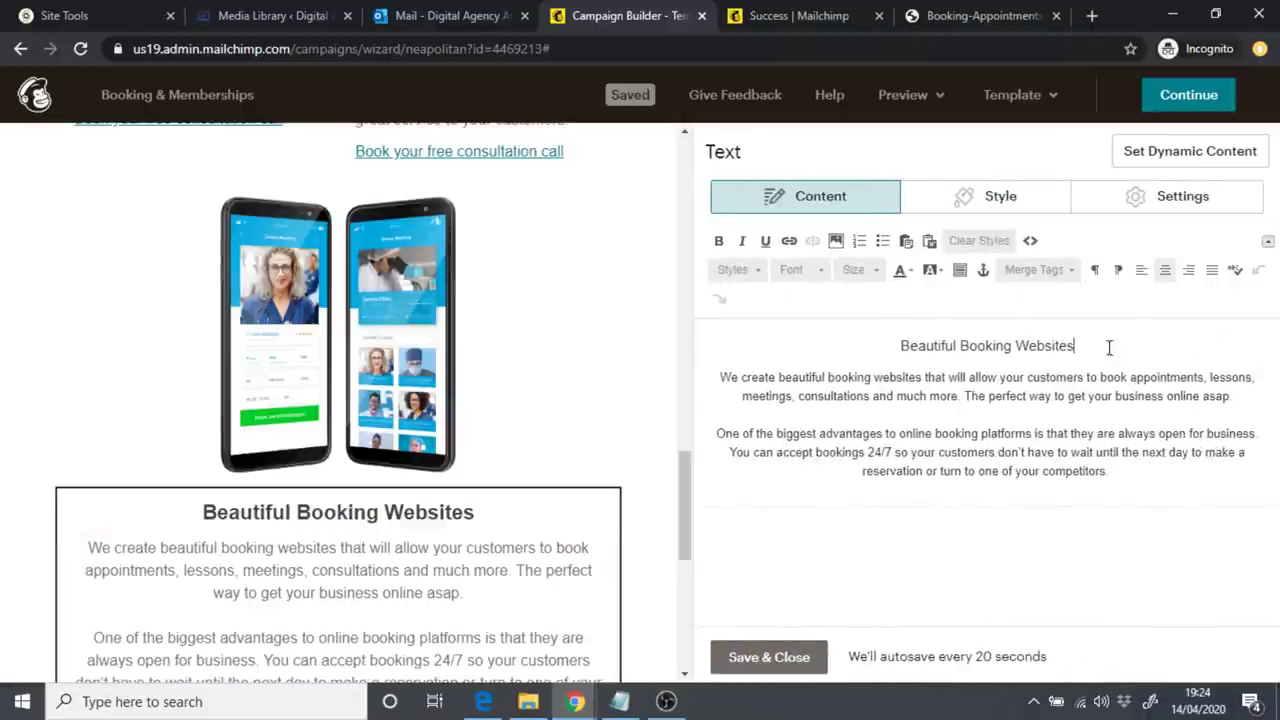
pyautogui.moveTo(1127, 347); pyautogui.dragTo(915, 350)
pyautogui.write('Bo')
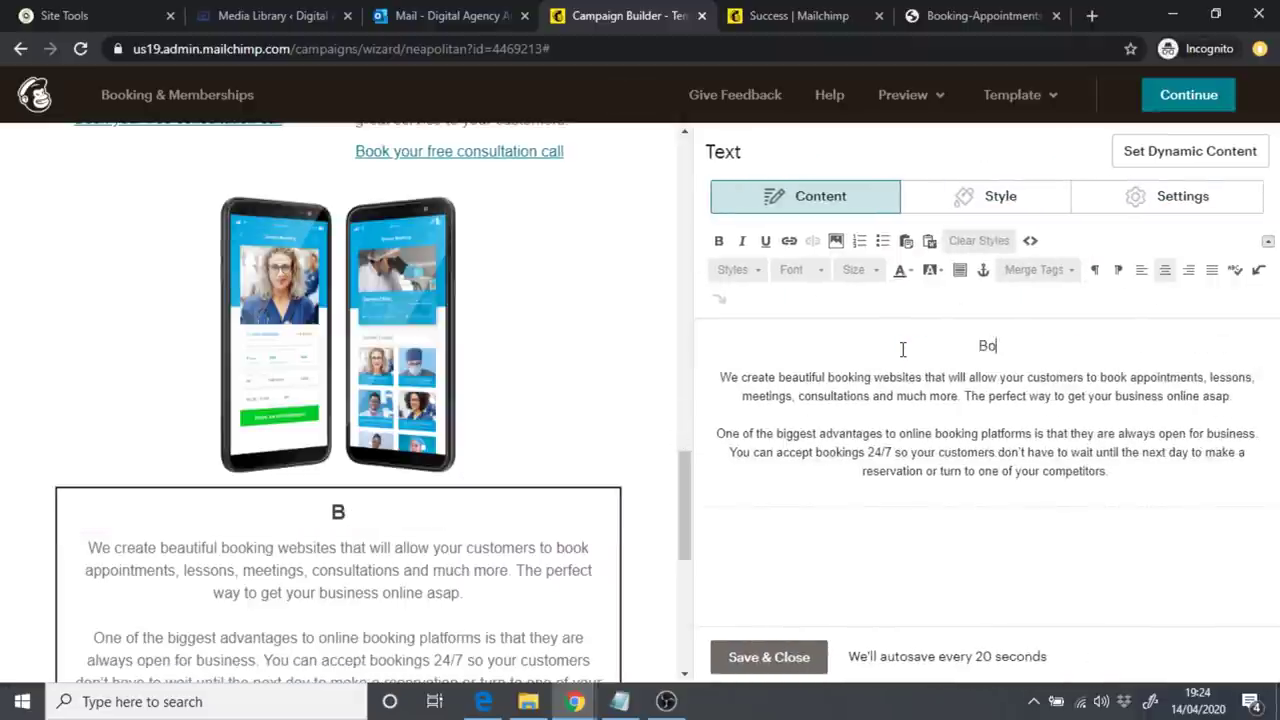
pyautogui.write('oking Apps')
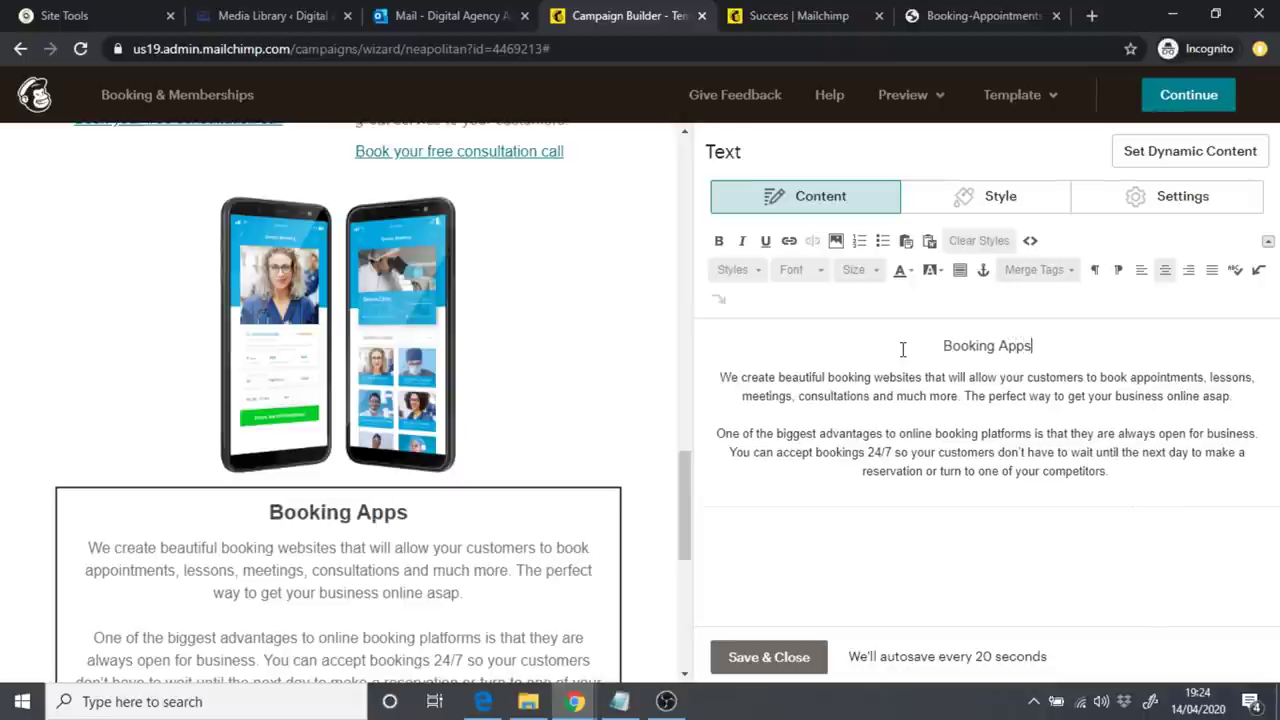
pyautogui.click(250, 10)
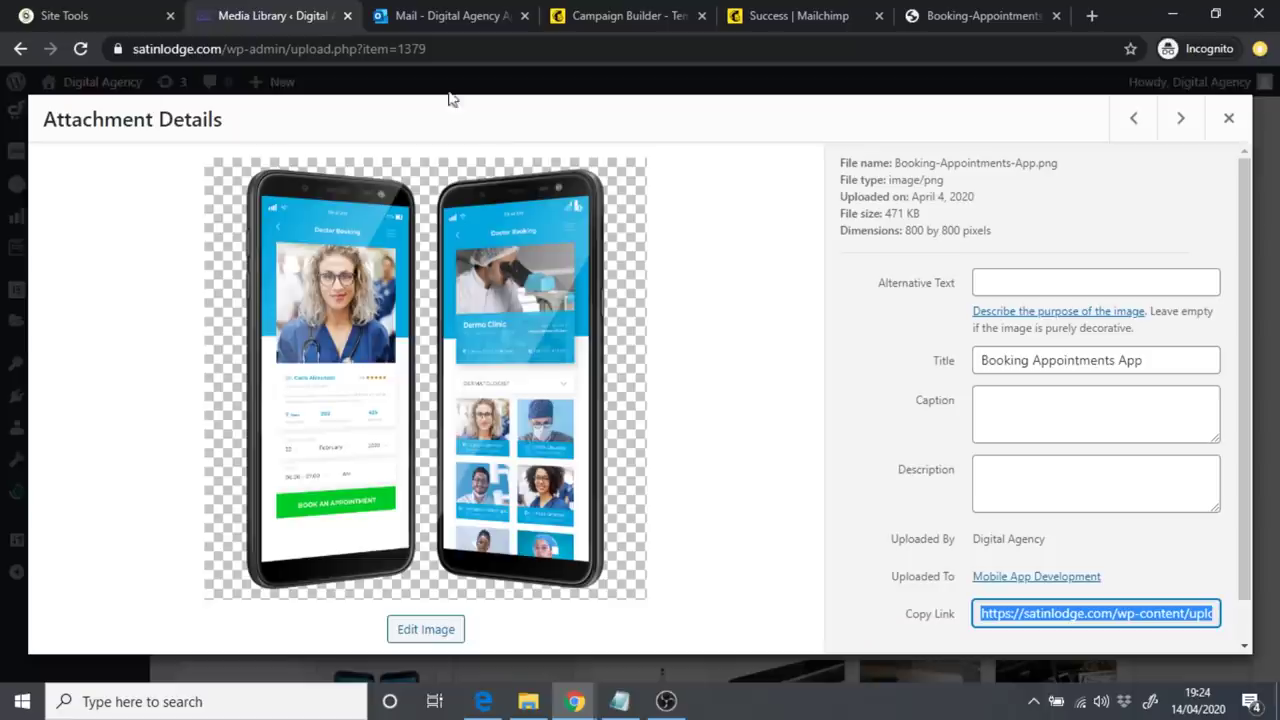
# - Copy the 'Booking systems…' paragraph from the Mobile App Development page's Booking Apps section
pyautogui.click(1228, 118)
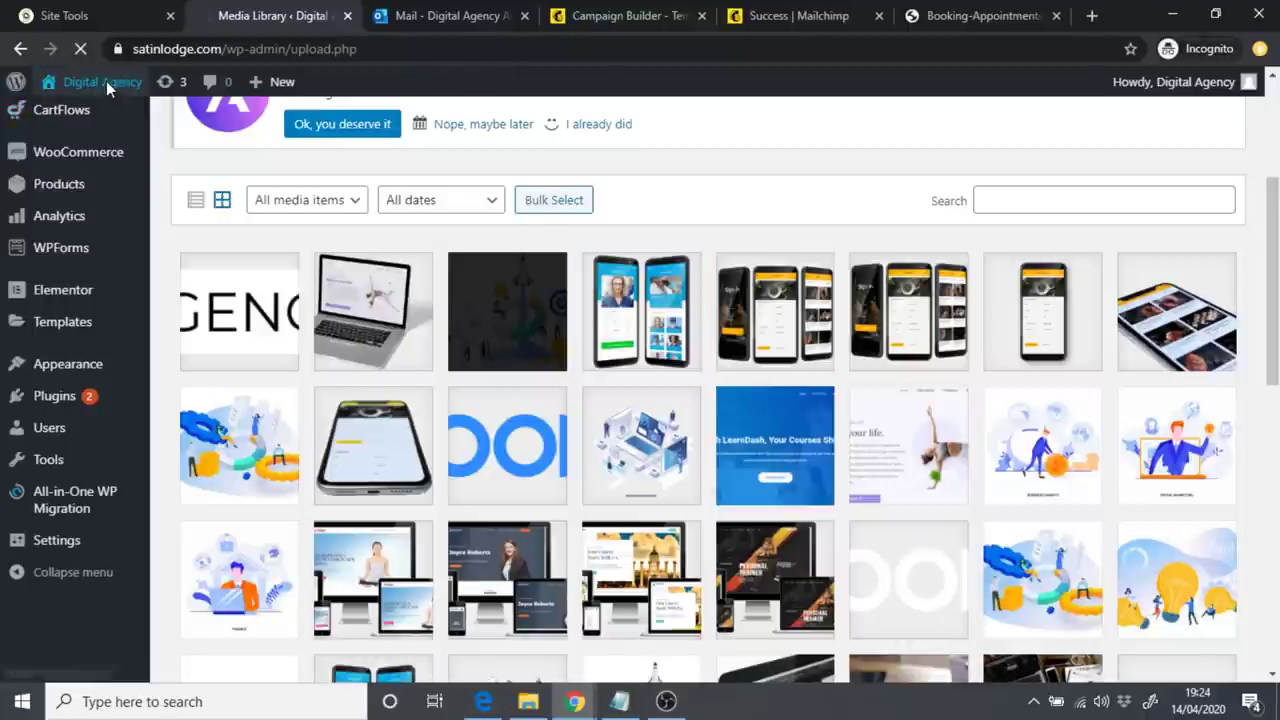
pyautogui.click(106, 81)
pyautogui.moveTo(846, 131)
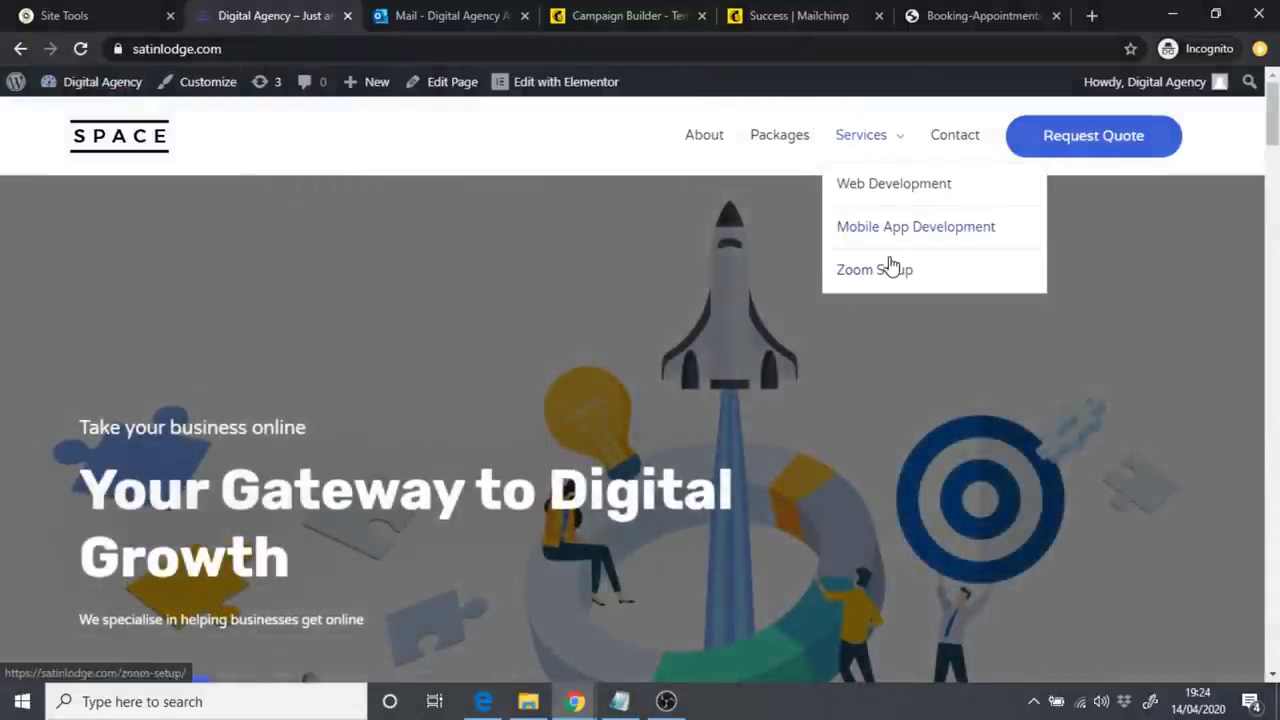
pyautogui.click(882, 228)
pyautogui.scroll(-5, 769, 518)
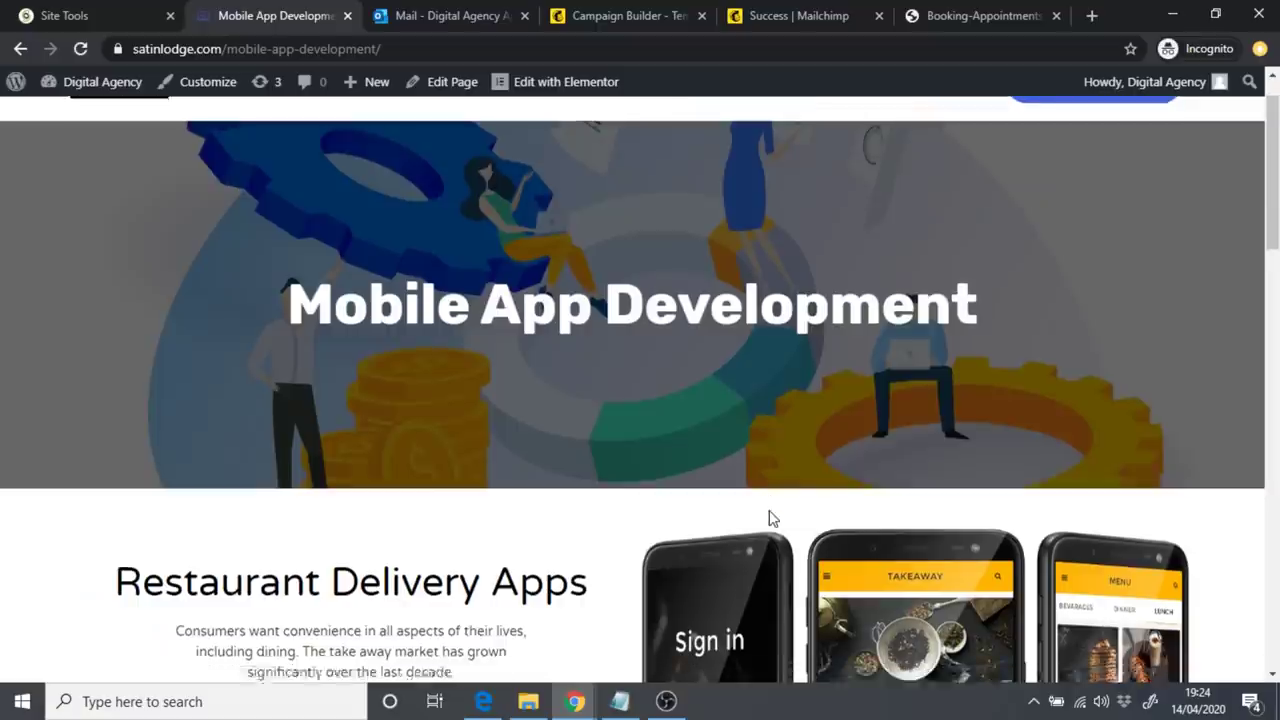
pyautogui.scroll(-5, 769, 512)
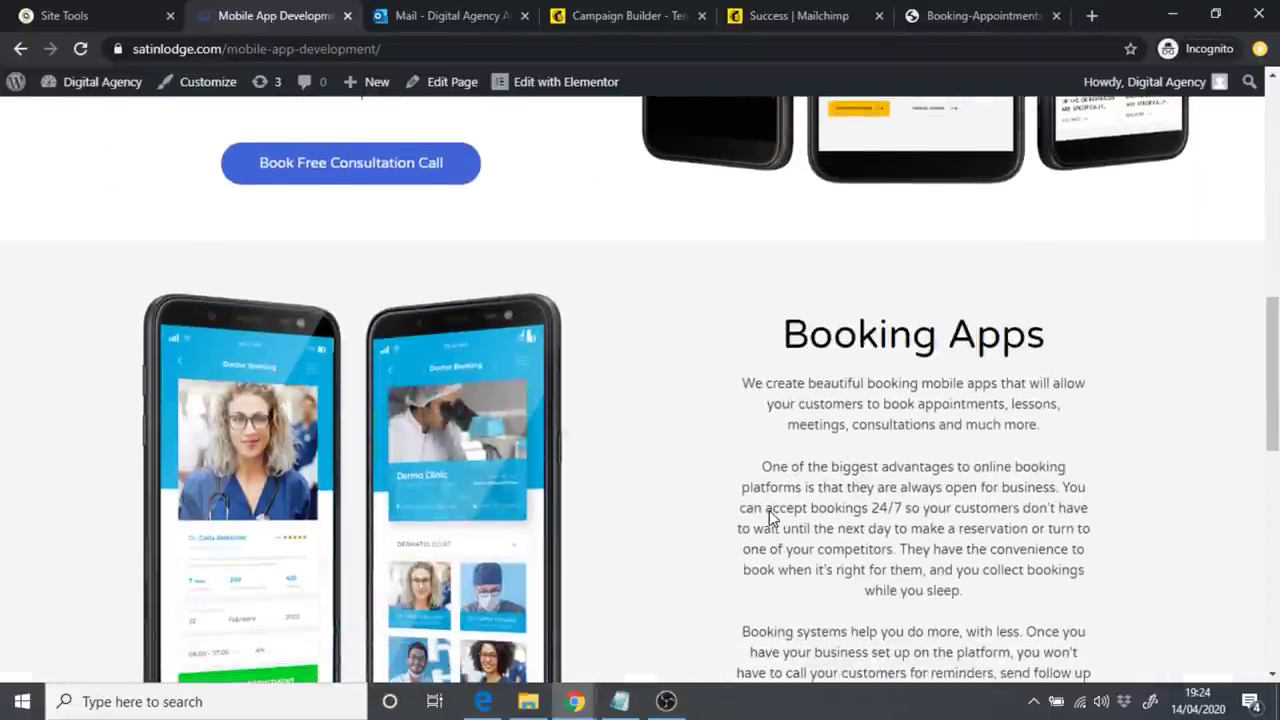
pyautogui.scroll(-1, 769, 517)
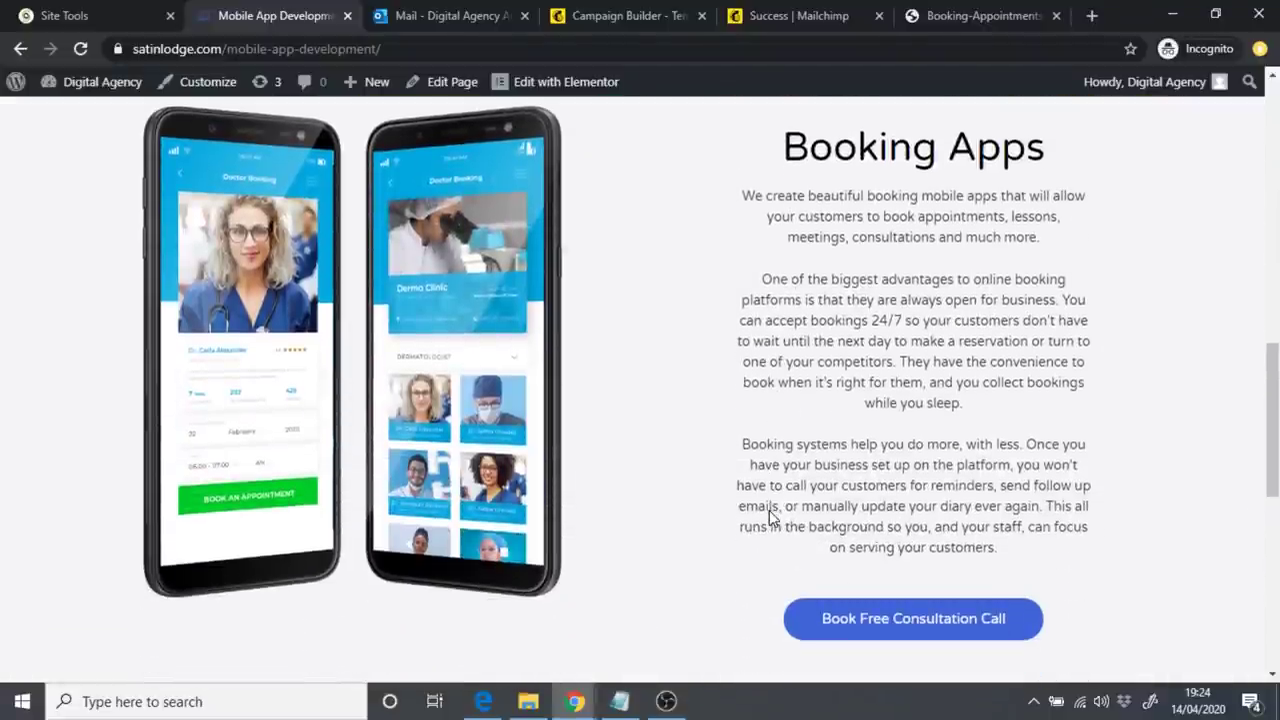
pyautogui.moveTo(741, 444); pyautogui.dragTo(1029, 562)
pyautogui.hotkey('ctrl', 'c')
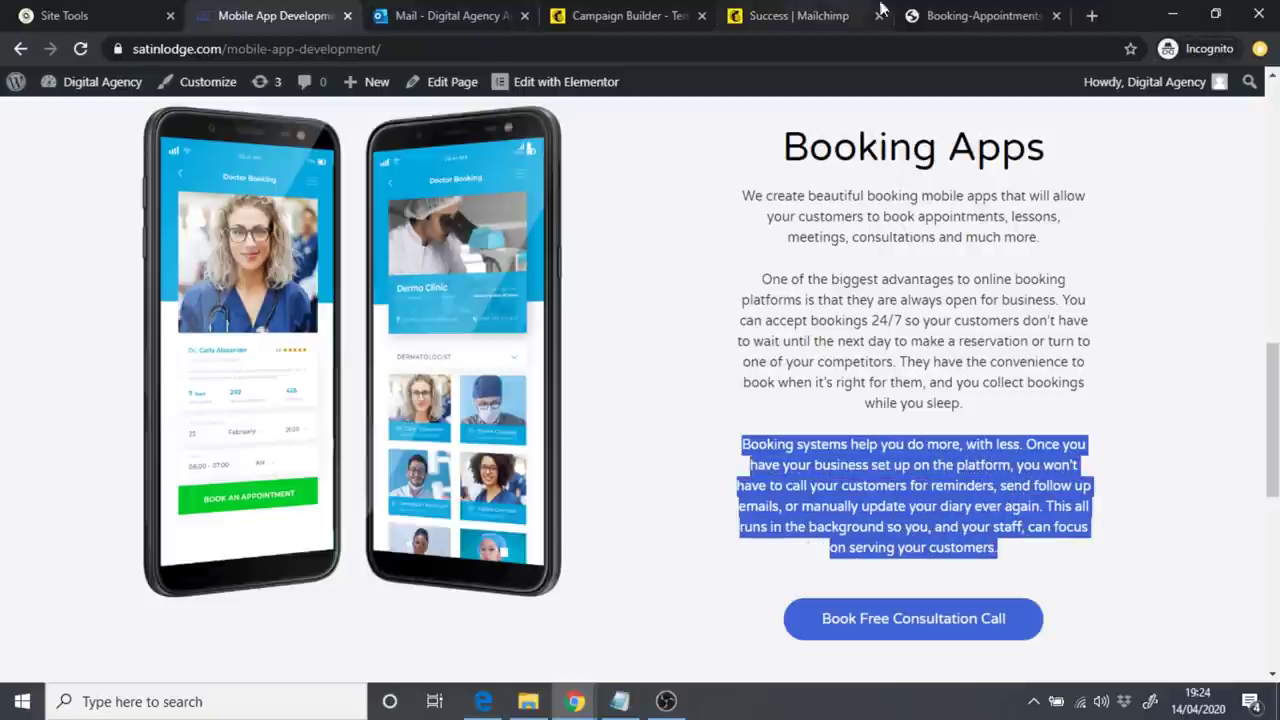
pyautogui.click(940, 15)
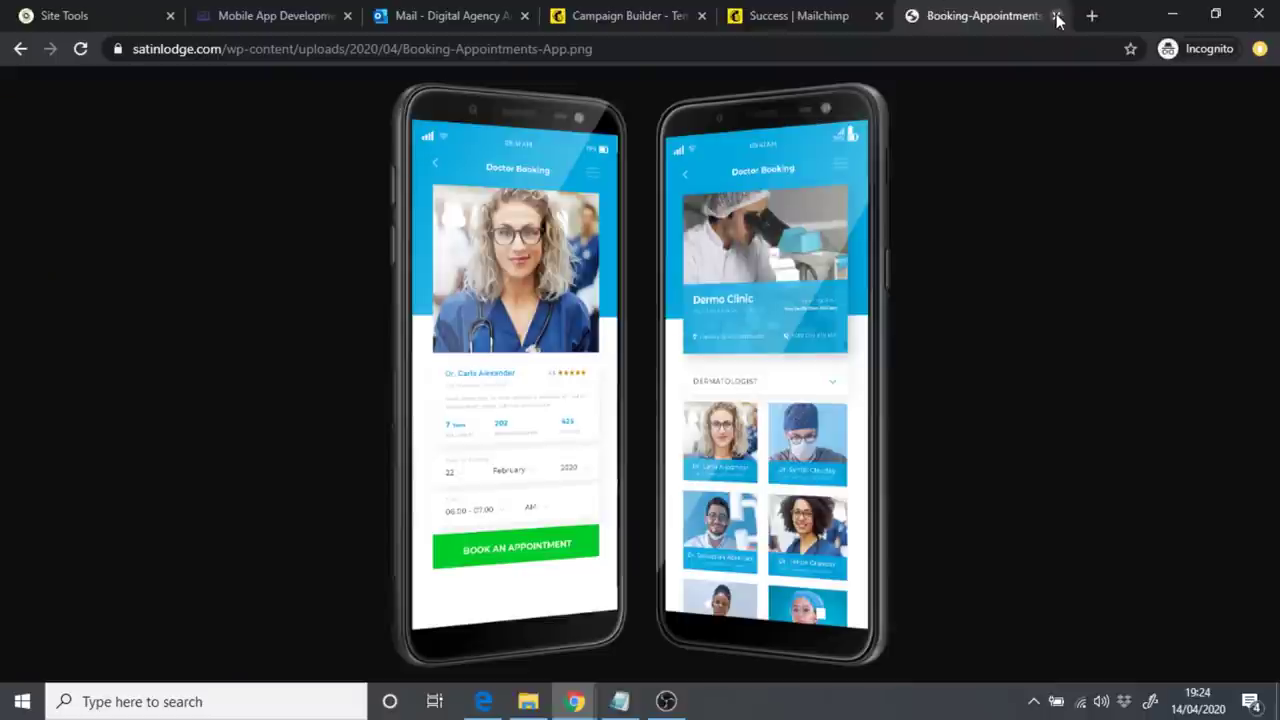
pyautogui.click(1058, 16)
# - Paste the Booking systems paragraph over both Booking Apps body paragraphs
pyautogui.click(735, 12)
pyautogui.scroll(-3, 683, 471)
pyautogui.moveTo(1162, 480); pyautogui.dragTo(716, 377)
pyautogui.hotkey('ctrl', 'v')
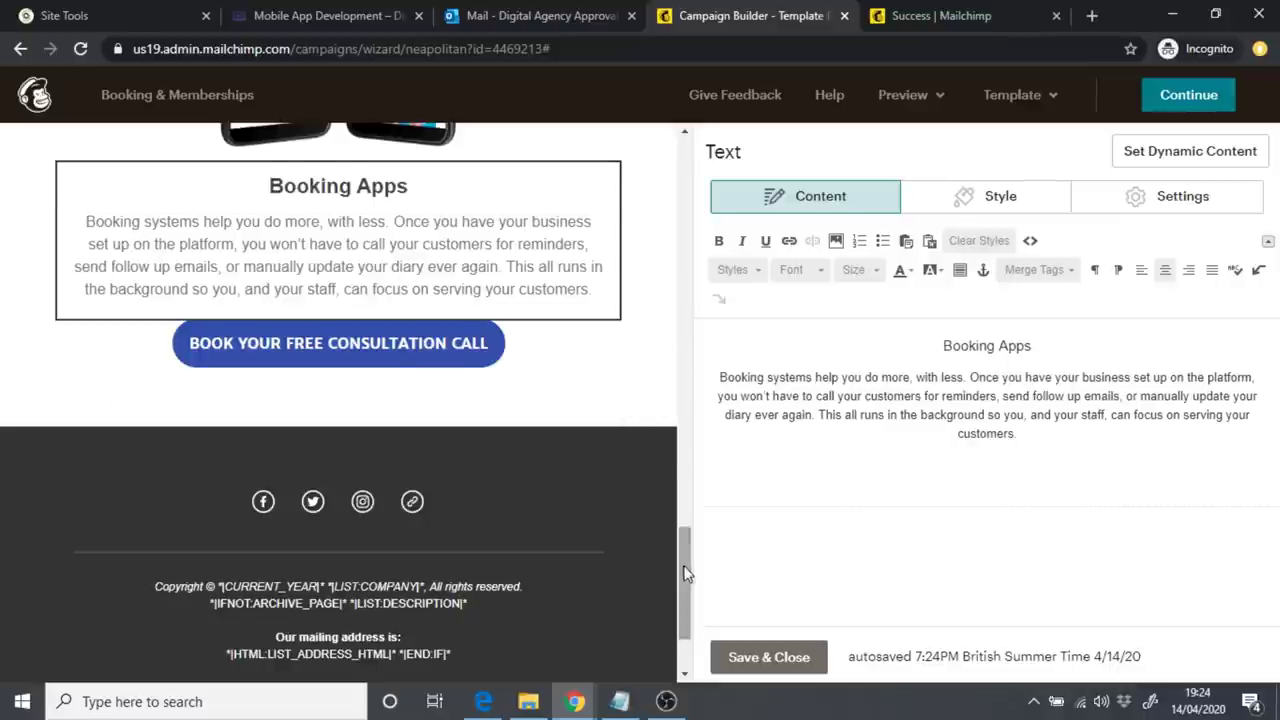
pyautogui.scroll(-2, 687, 573)
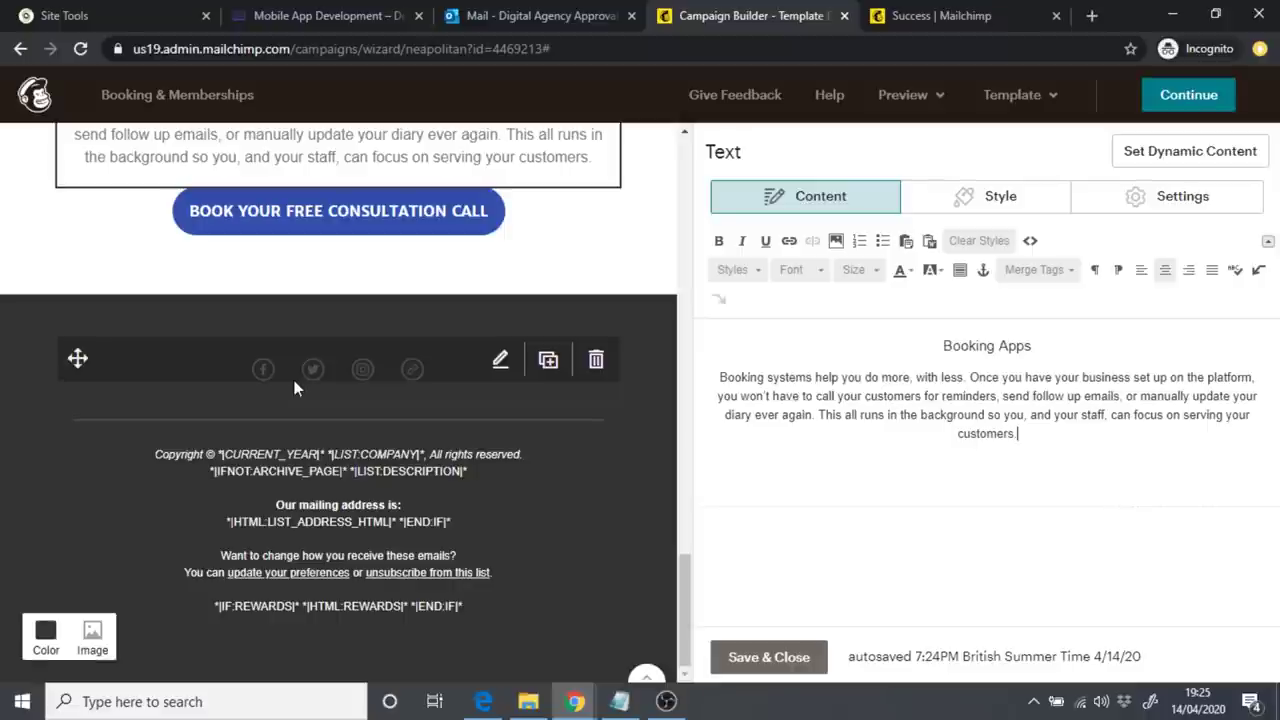
# - Delete the footer's Social Follow icons block and confirm the deletion
pyautogui.click(460, 377)
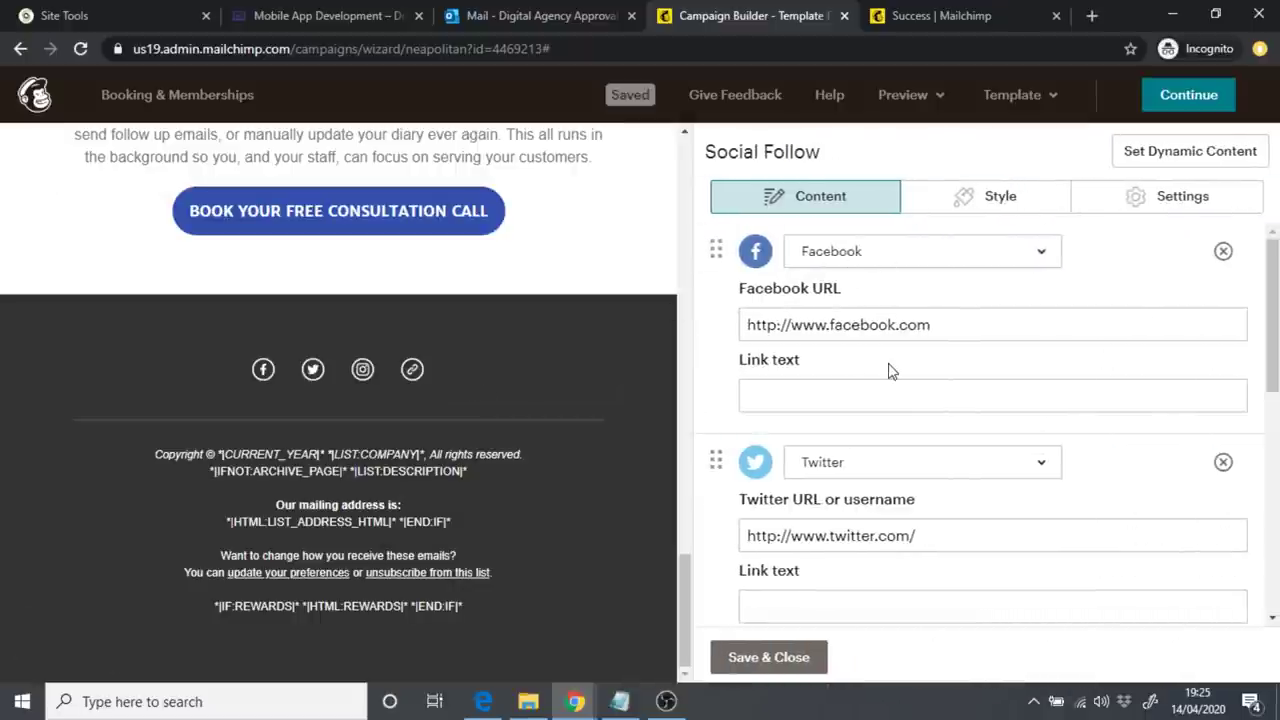
pyautogui.moveTo(376, 400)
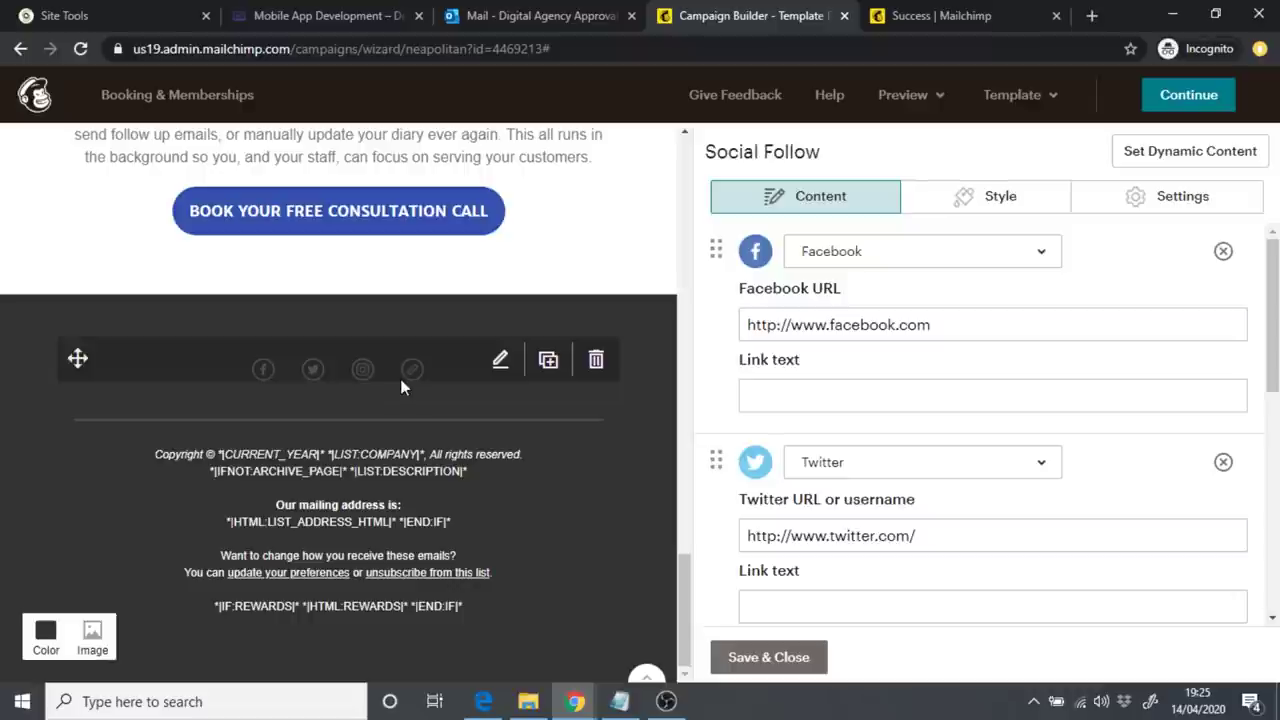
pyautogui.click(594, 366)
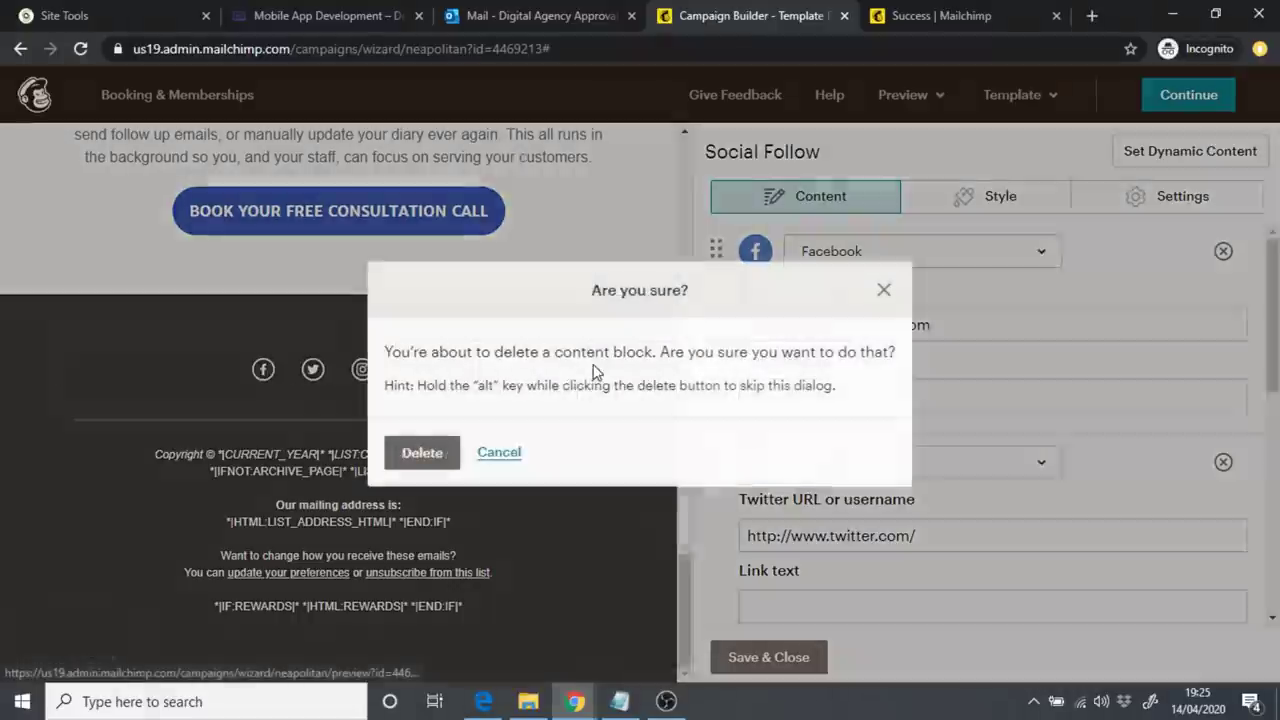
pyautogui.click(422, 453)
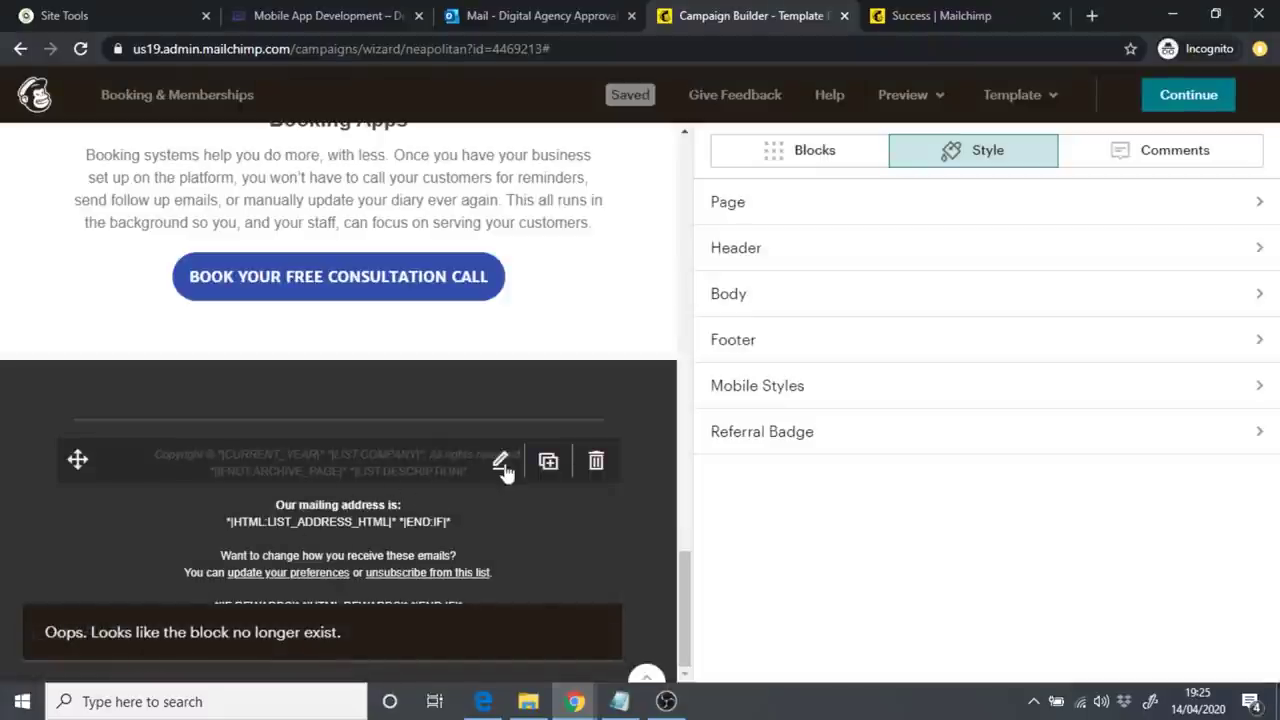
pyautogui.click(506, 490)
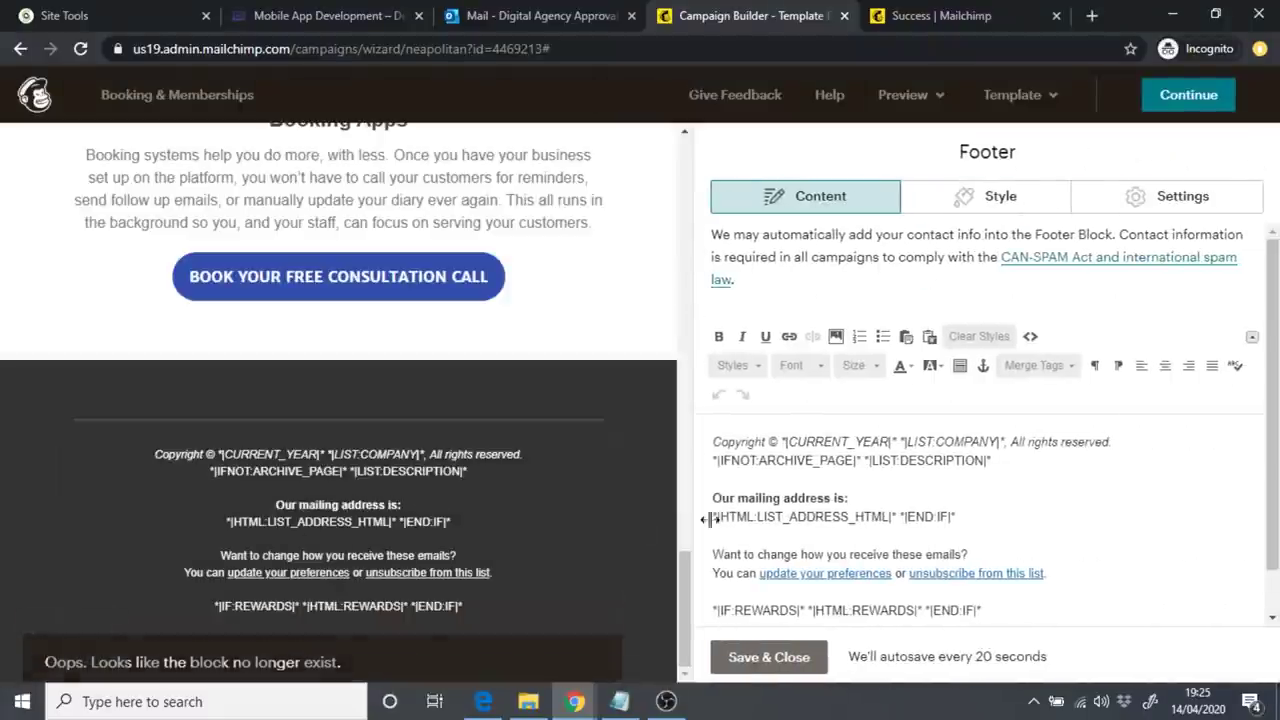
pyautogui.scroll(-1, 852, 428)
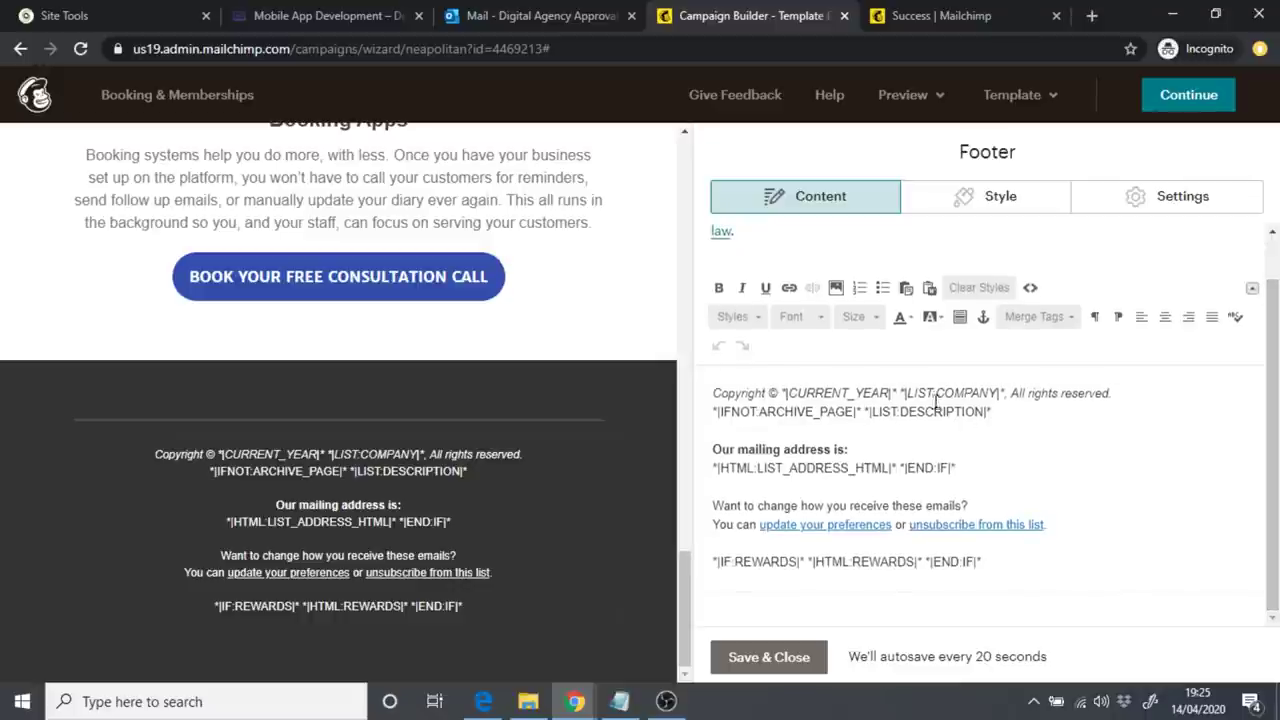
pyautogui.moveTo(912, 394); pyautogui.dragTo(972, 393)
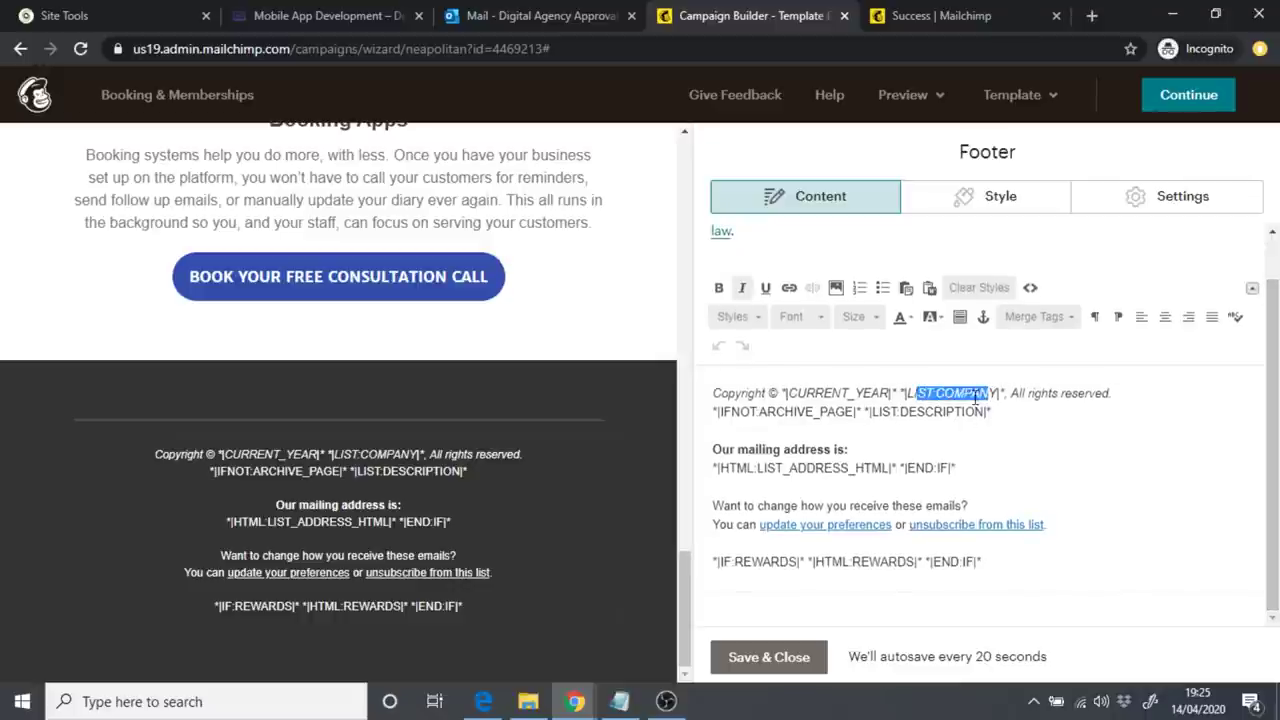
pyautogui.click(980, 393)
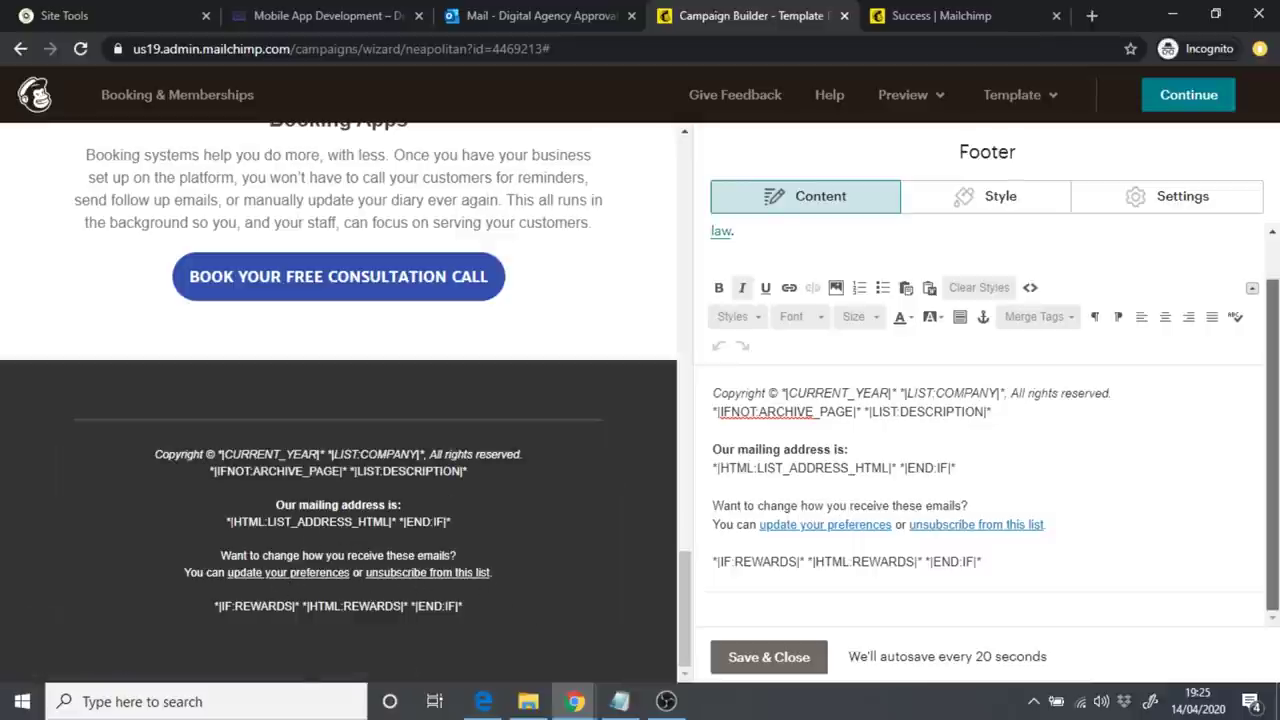
pyautogui.scroll(1, 990, 420)
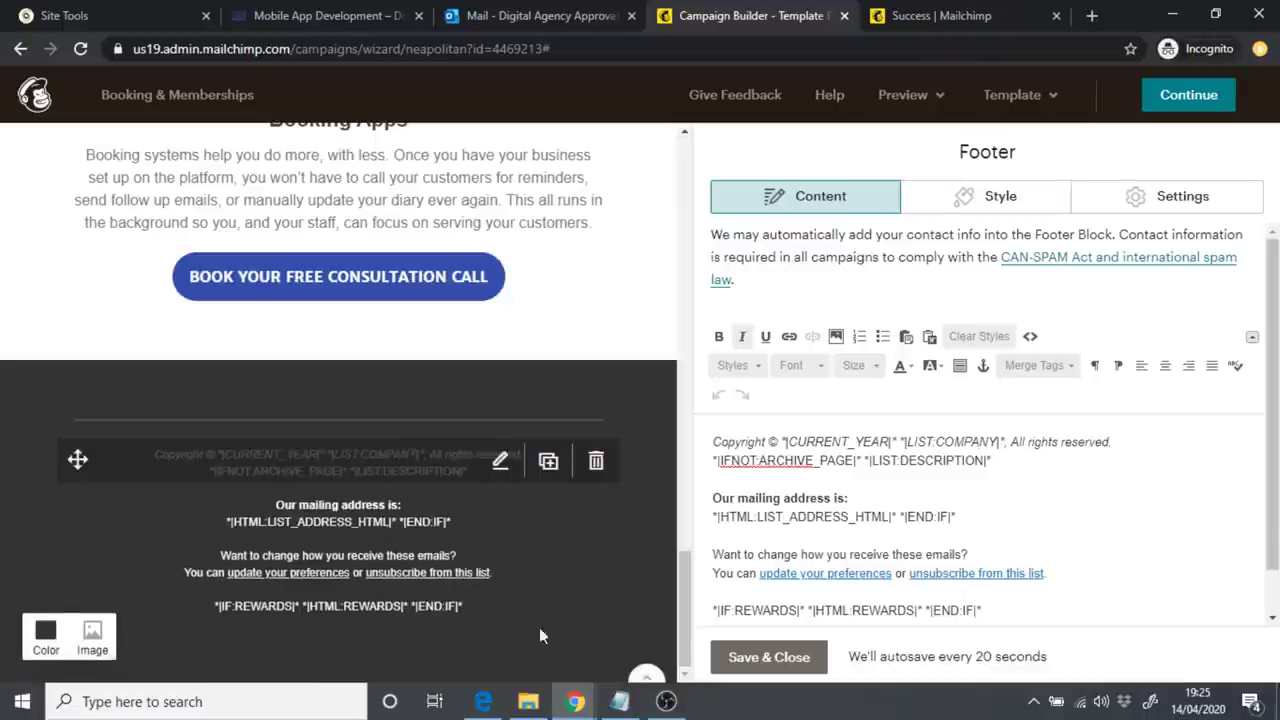
pyautogui.moveTo(684, 610); pyautogui.dragTo(683, 180)
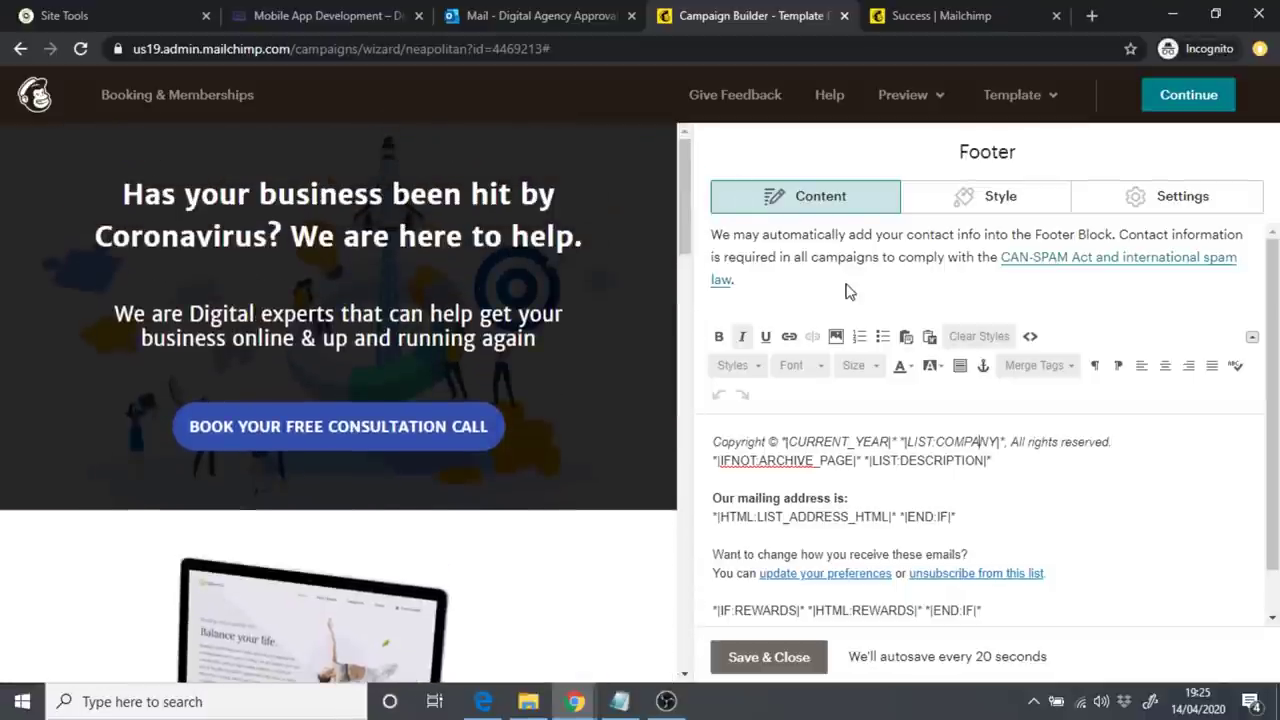
pyautogui.click(755, 660)
# - Drop a Divider block above the Membership Websites section with 25 px padding
pyautogui.click(799, 172)
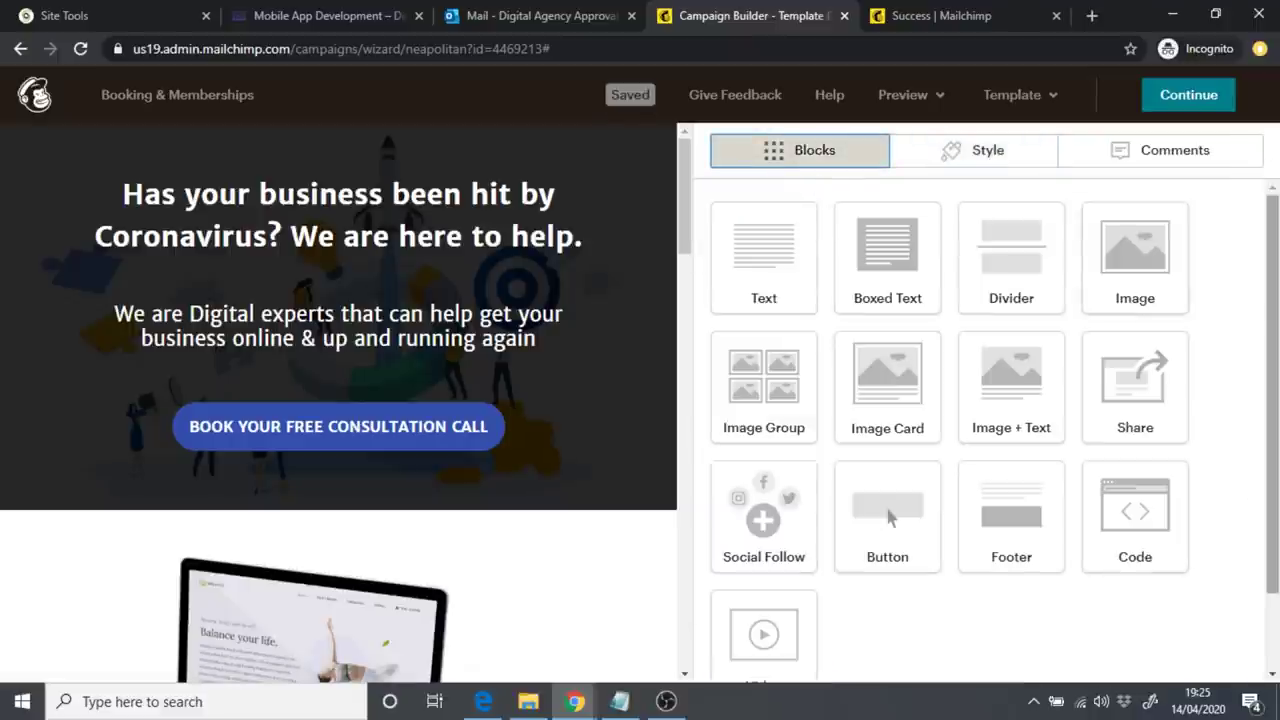
pyautogui.scroll(-1, 1272, 400)
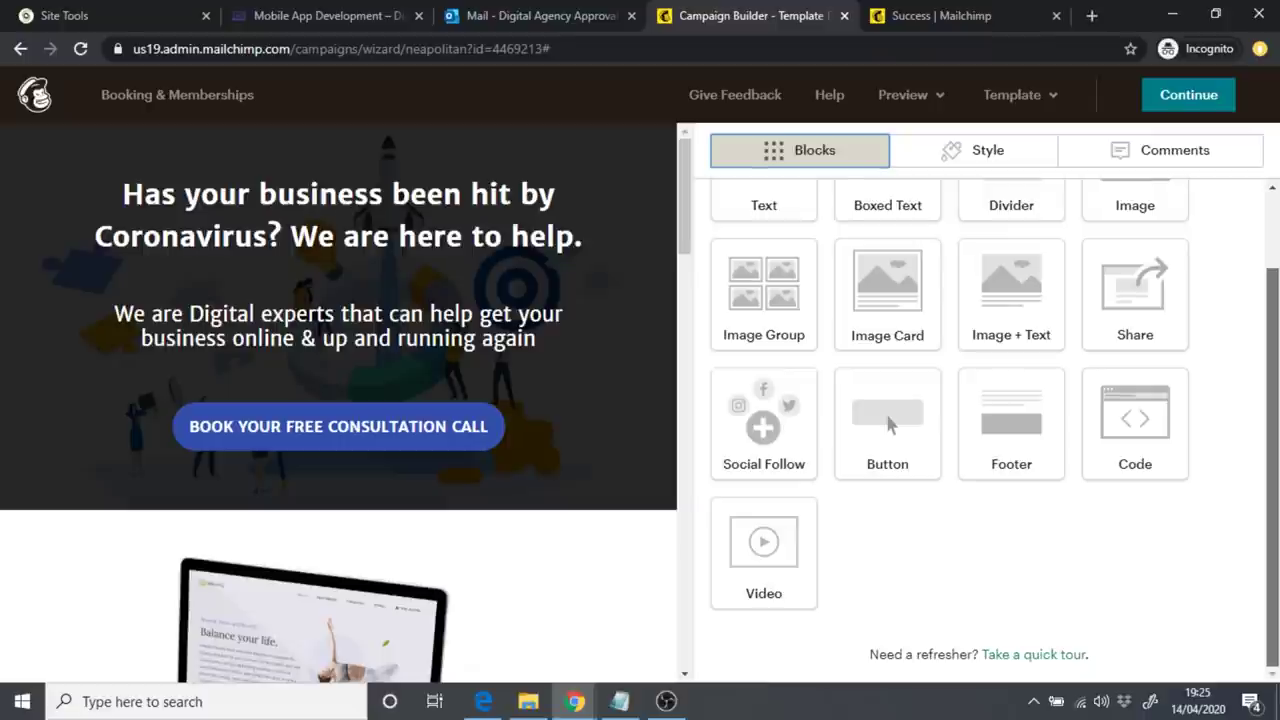
pyautogui.scroll(1, 990, 420)
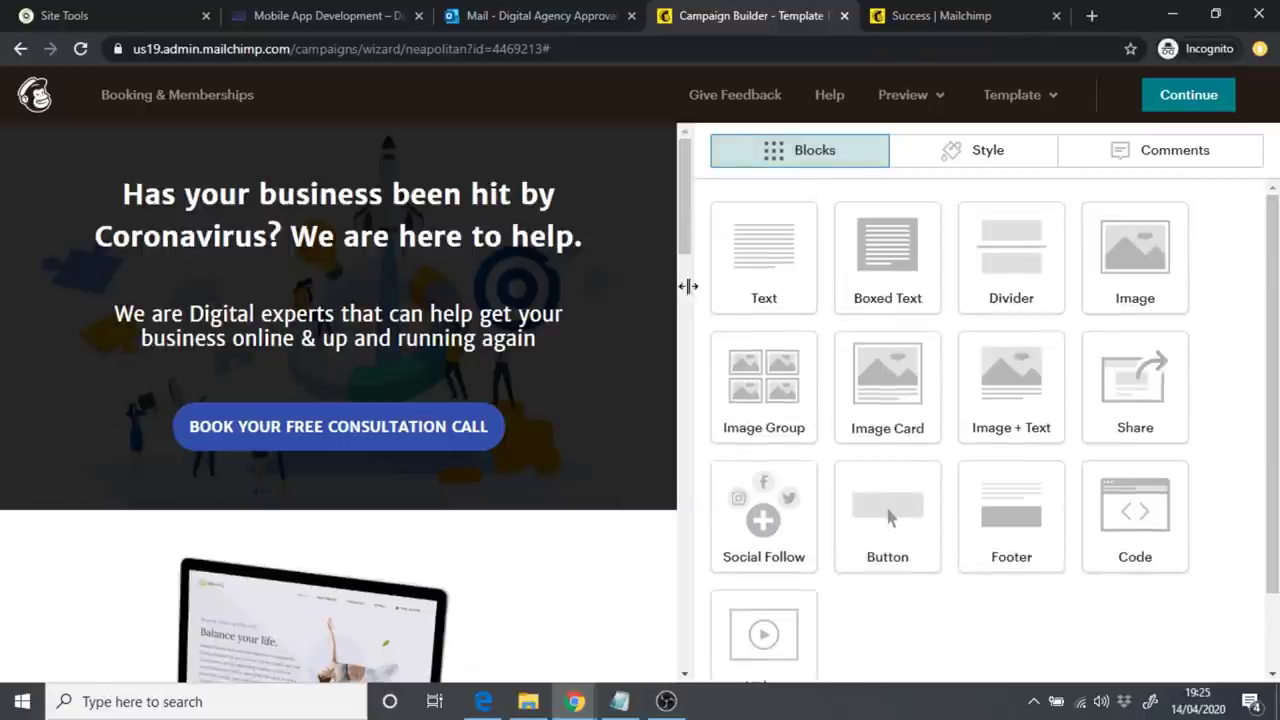
pyautogui.moveTo(686, 257); pyautogui.dragTo(706, 430)
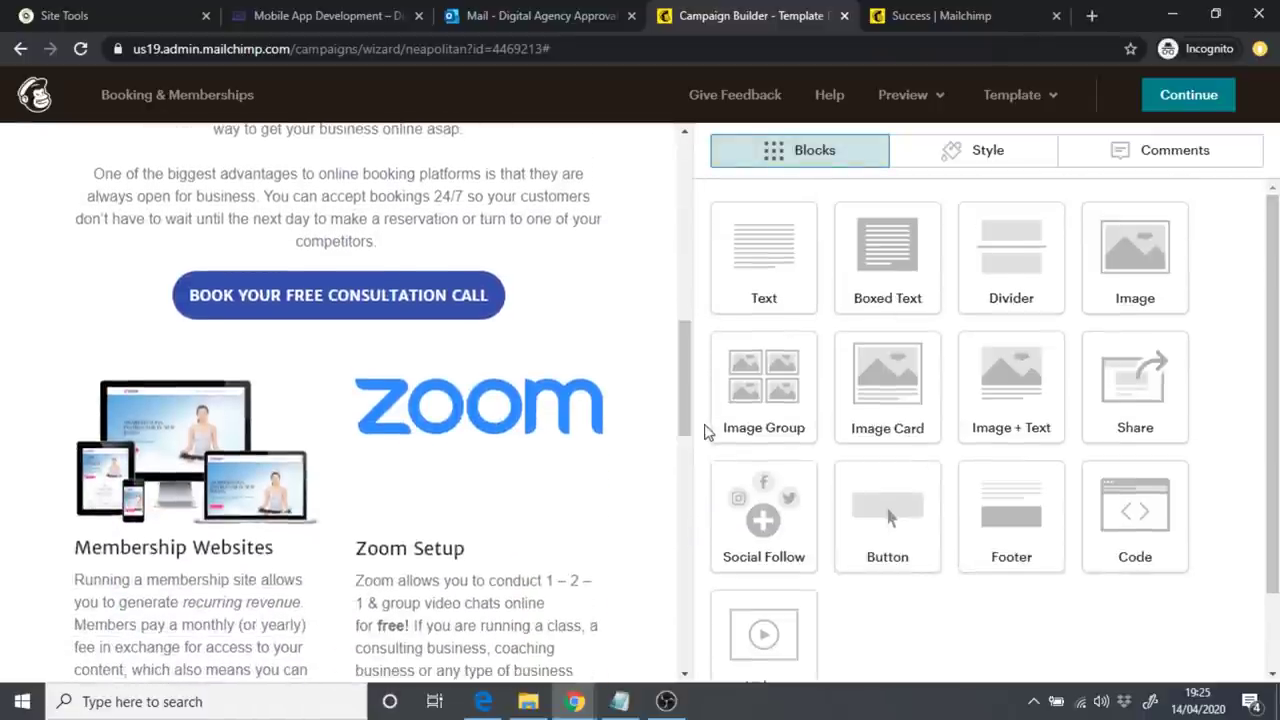
pyautogui.moveTo(1034, 274); pyautogui.dragTo(324, 373)
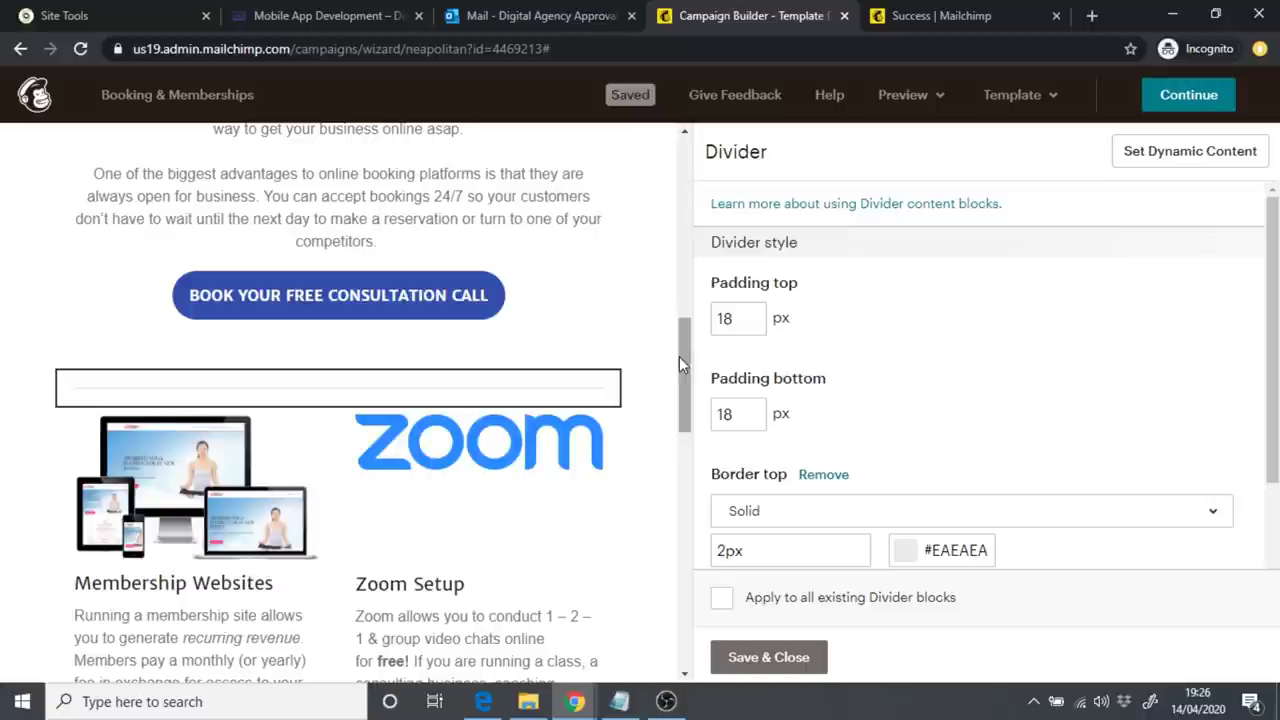
pyautogui.scroll(-1, 684, 368)
pyautogui.click(742, 320)
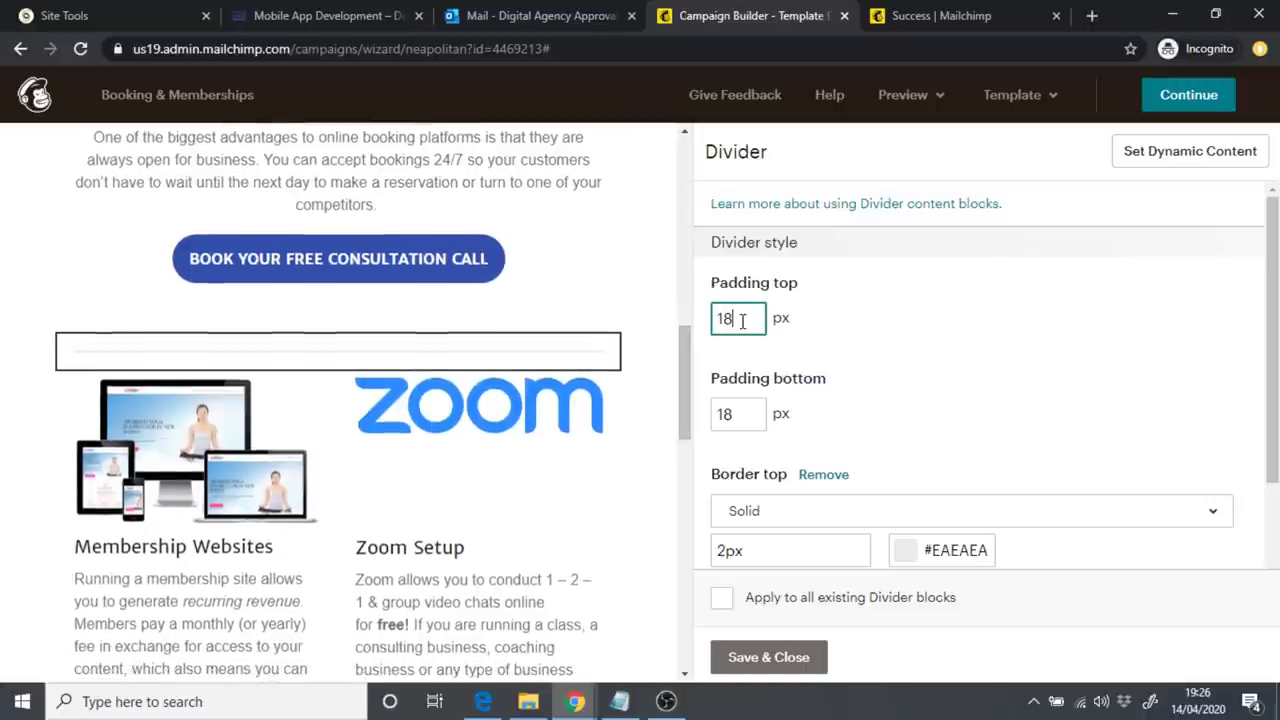
pyautogui.write('25')
pyautogui.click(756, 416)
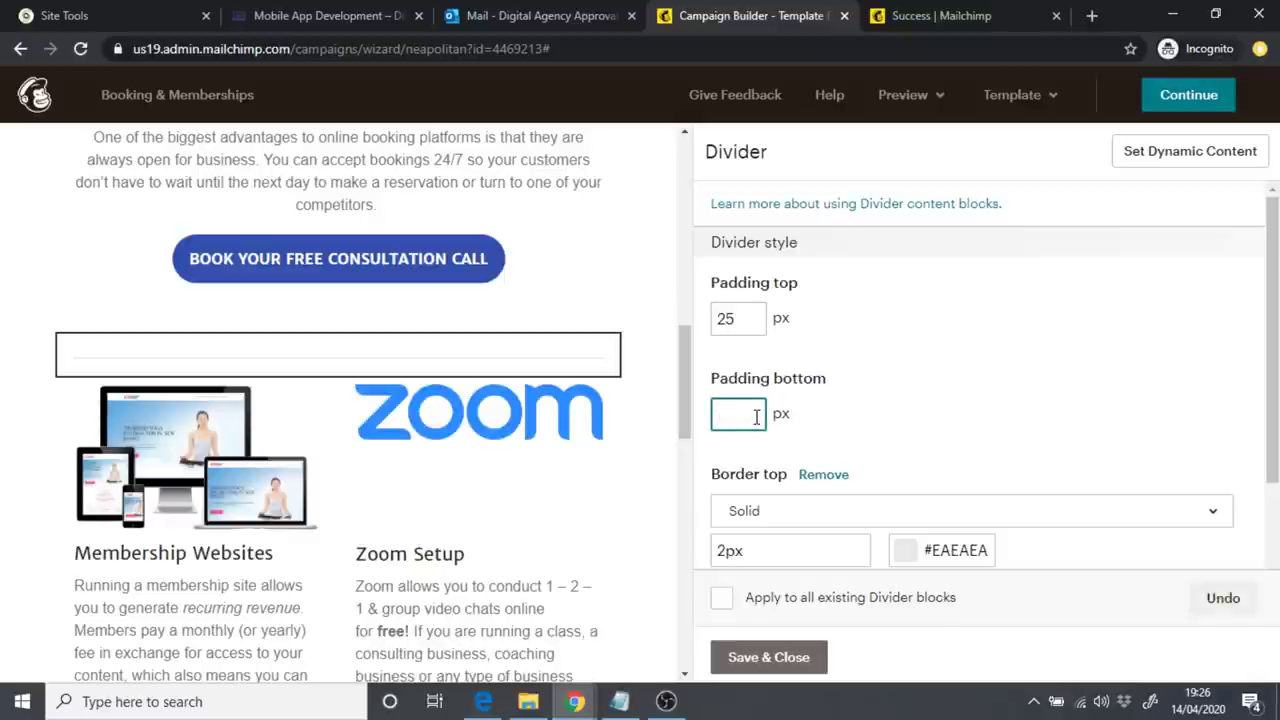
pyautogui.click(995, 400)
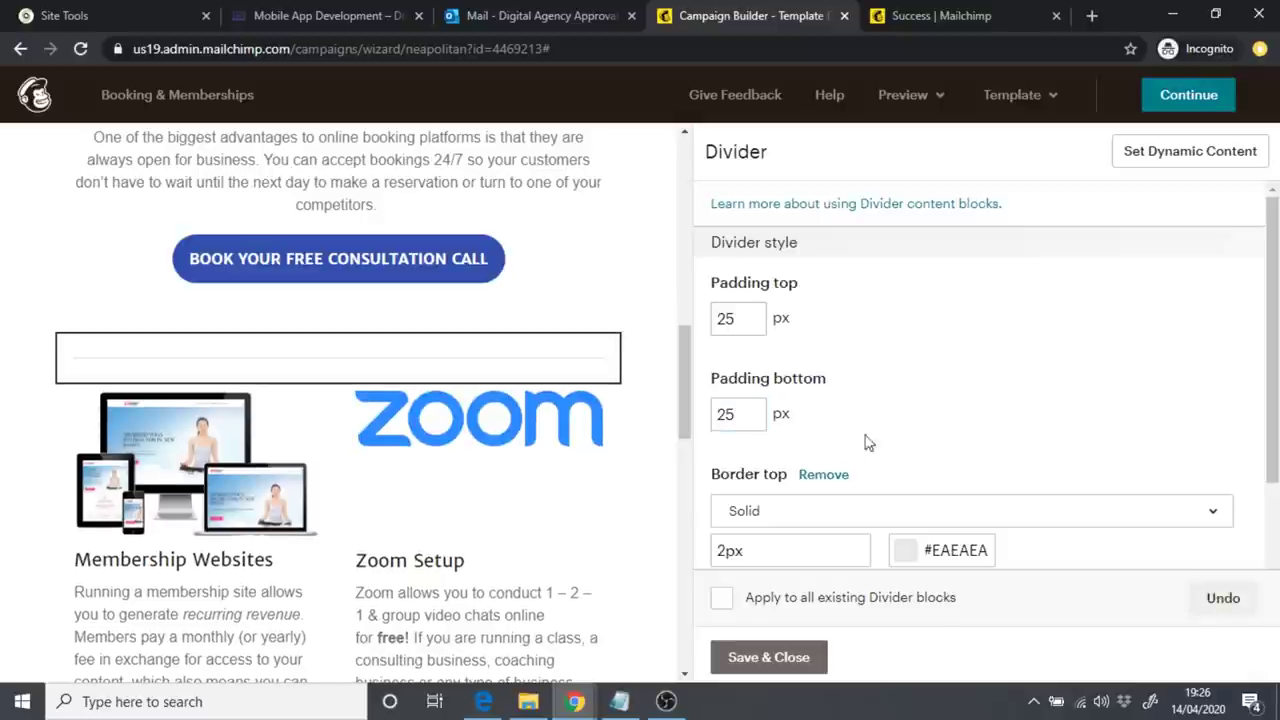
pyautogui.click(790, 655)
# - Place another divider below the membership section, padded 25 px top and bottom
pyautogui.moveTo(686, 351); pyautogui.dragTo(703, 466)
pyautogui.moveTo(1051, 260); pyautogui.dragTo(400, 395)
pyautogui.moveTo(614, 363); pyautogui.dragTo(614, 380)
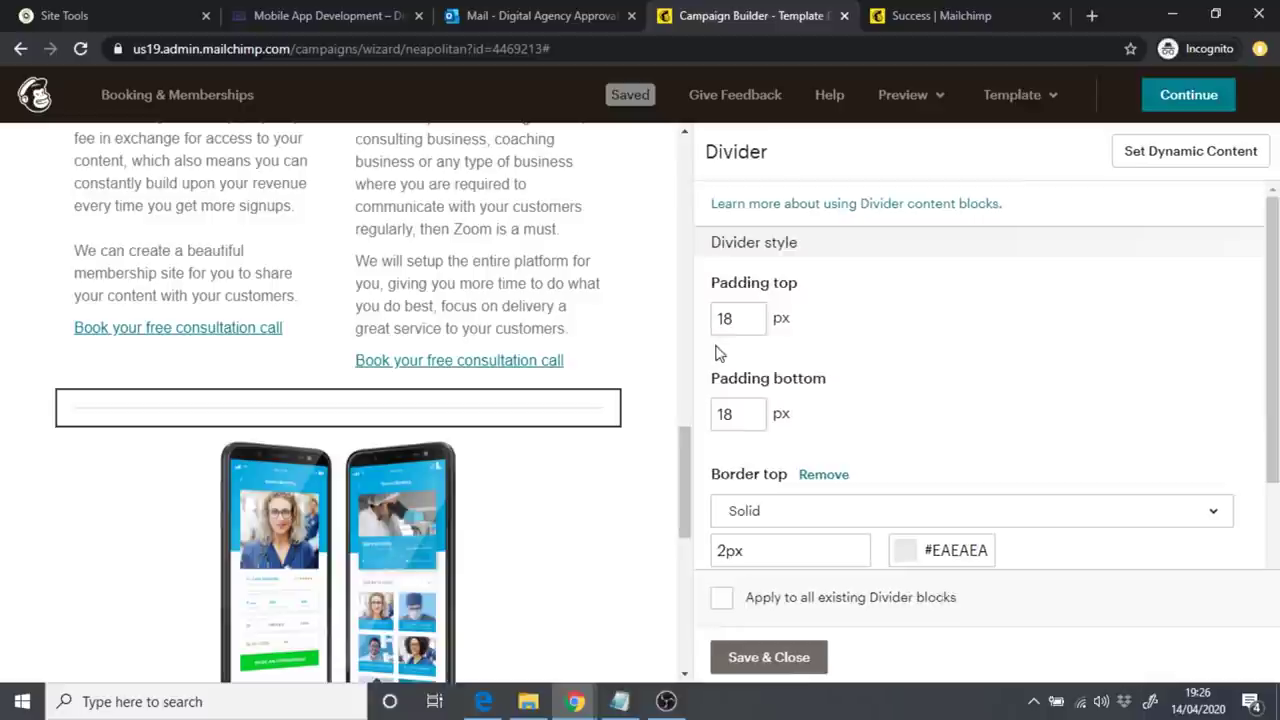
pyautogui.click(749, 320)
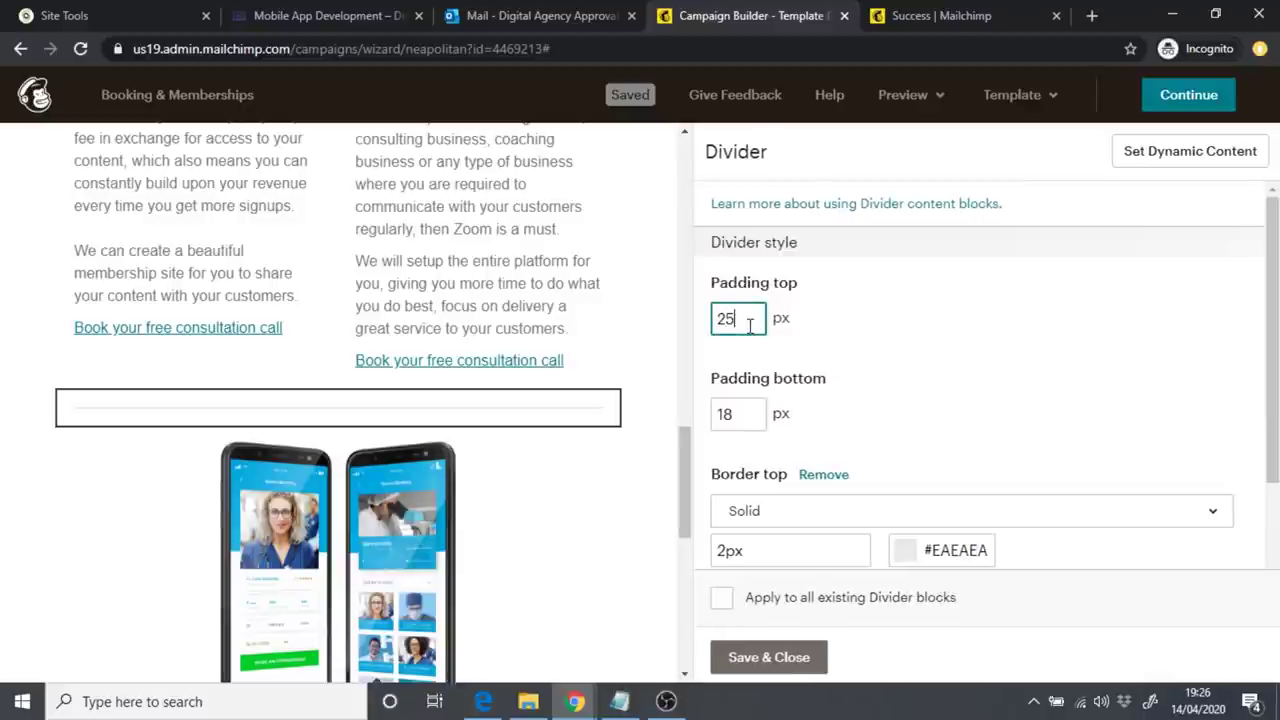
pyautogui.click(753, 413)
pyautogui.press('BackSpace')
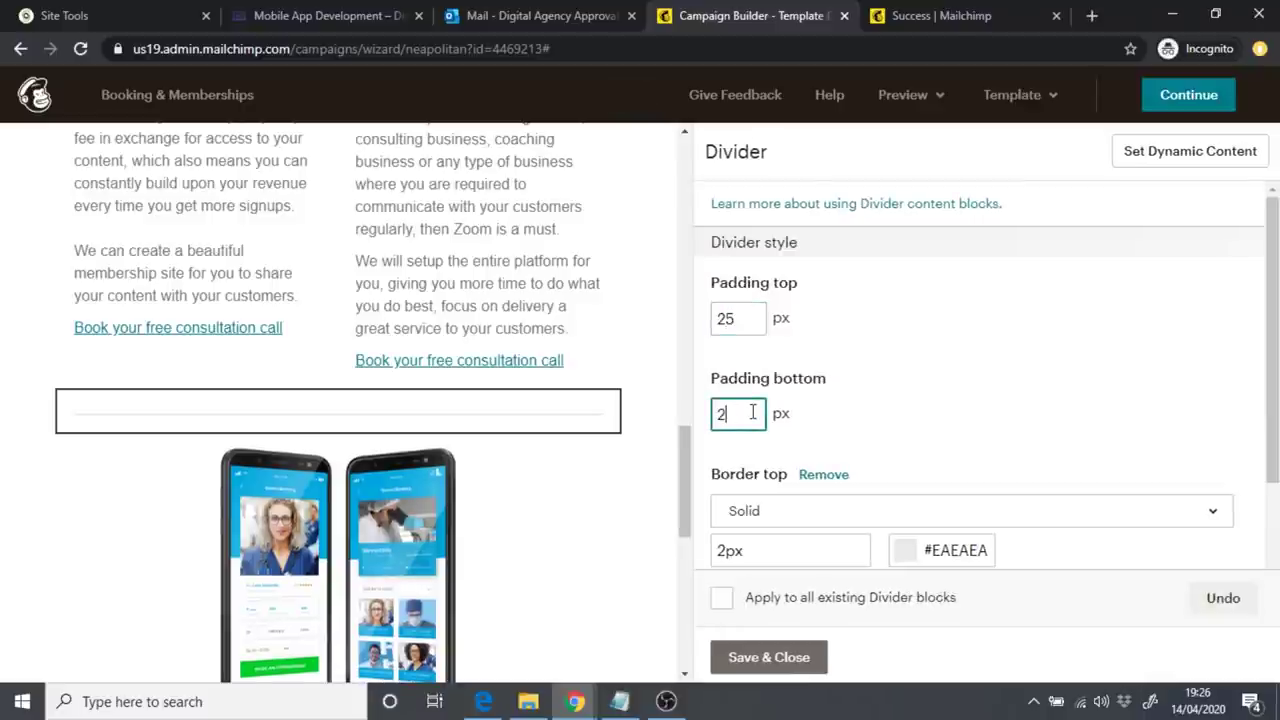
pyautogui.write('25')
pyautogui.click(681, 475)
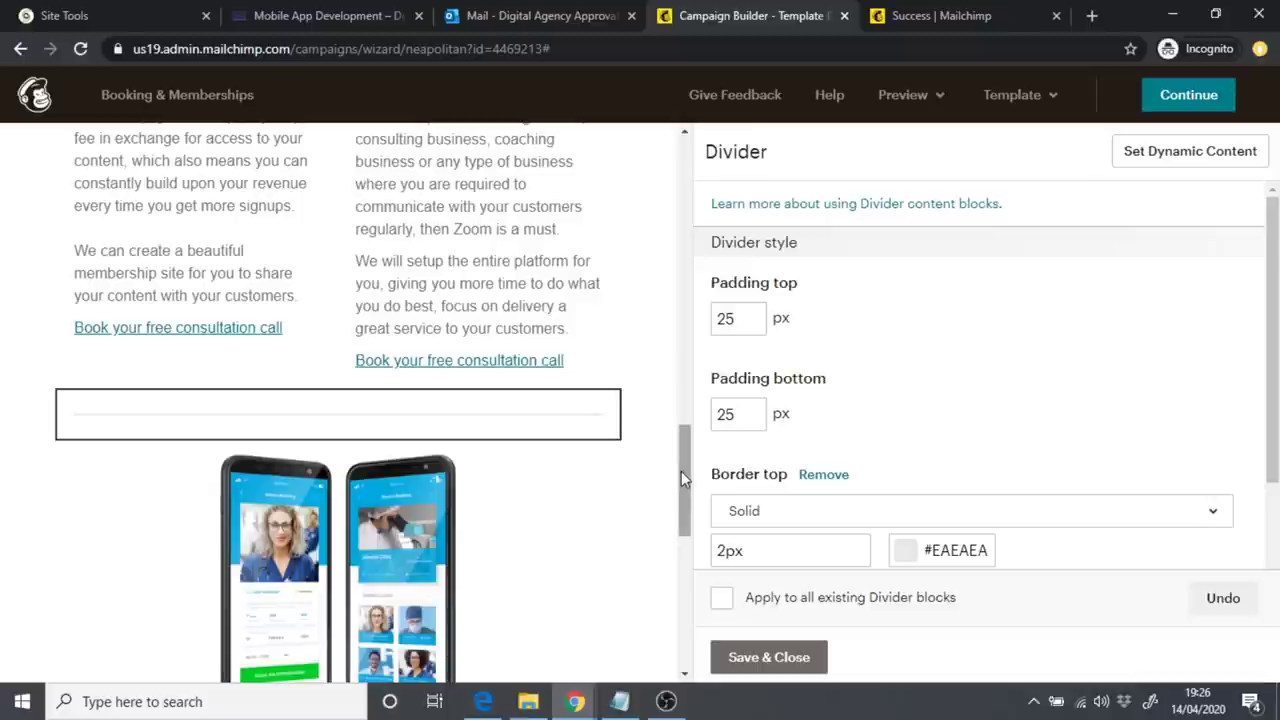
pyautogui.click(795, 660)
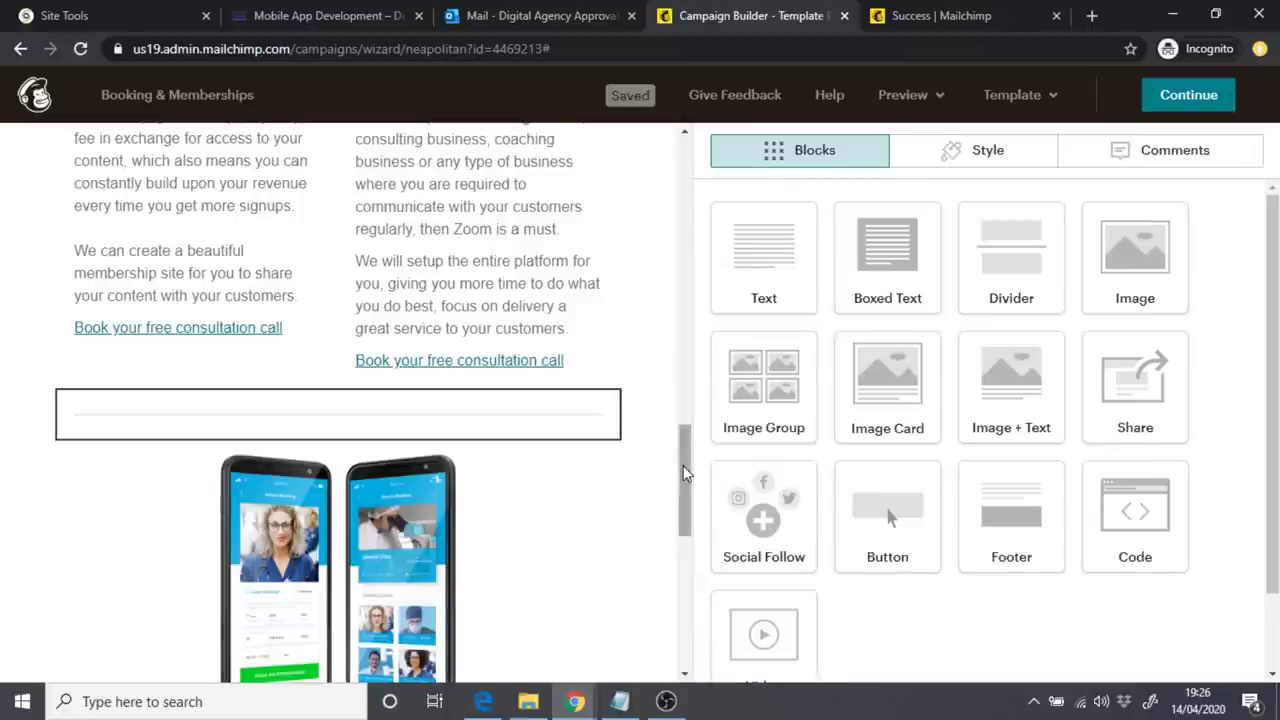
pyautogui.moveTo(681, 475); pyautogui.dragTo(686, 171)
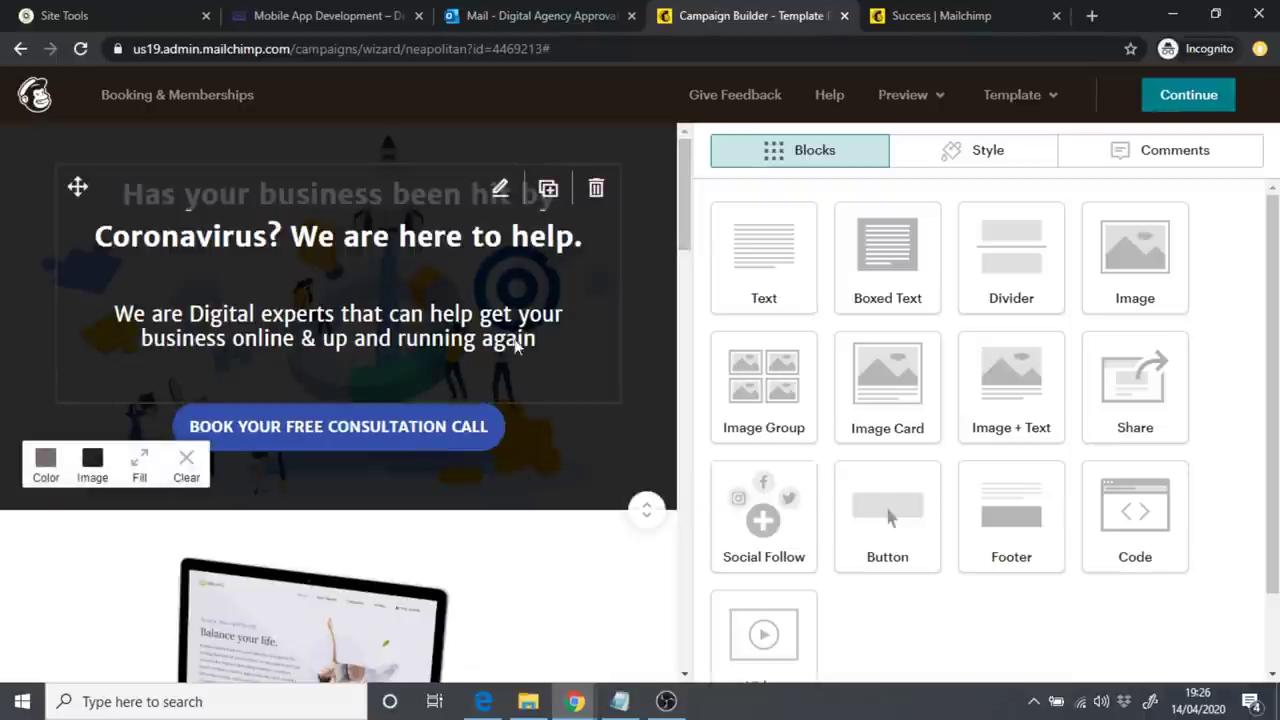
pyautogui.moveTo(686, 191); pyautogui.dragTo(648, 144)
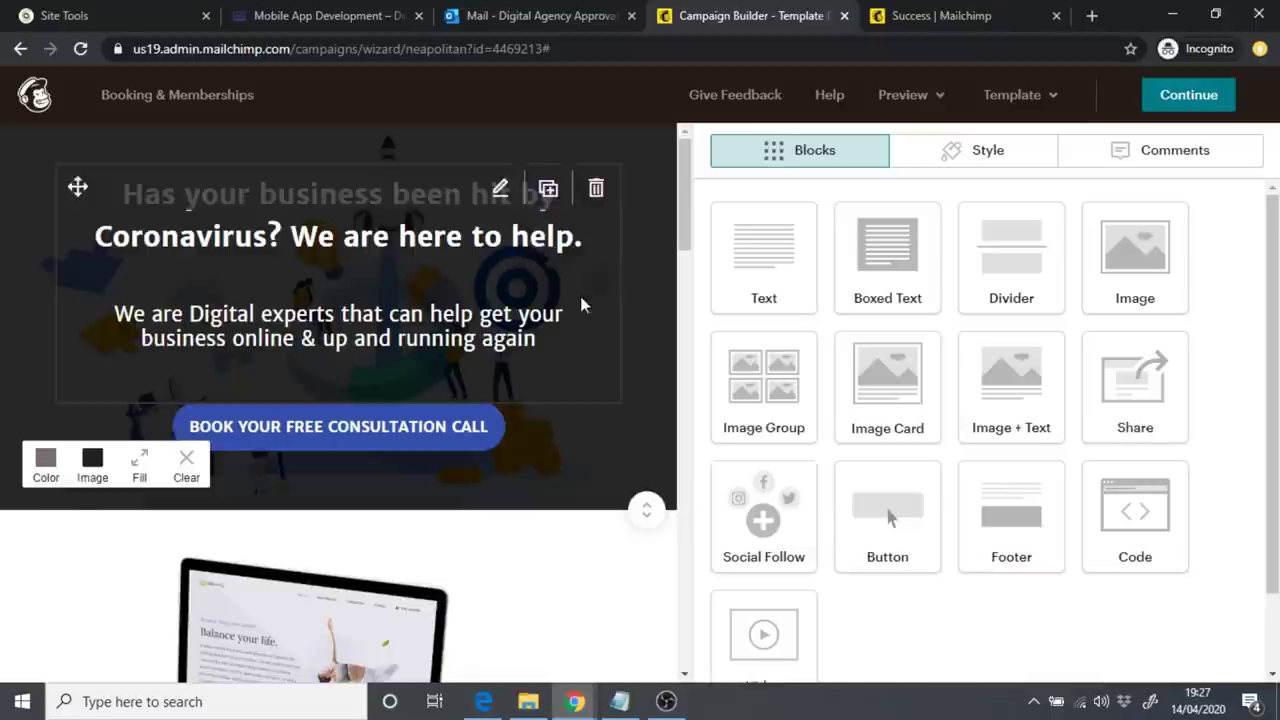
pyautogui.click(915, 97)
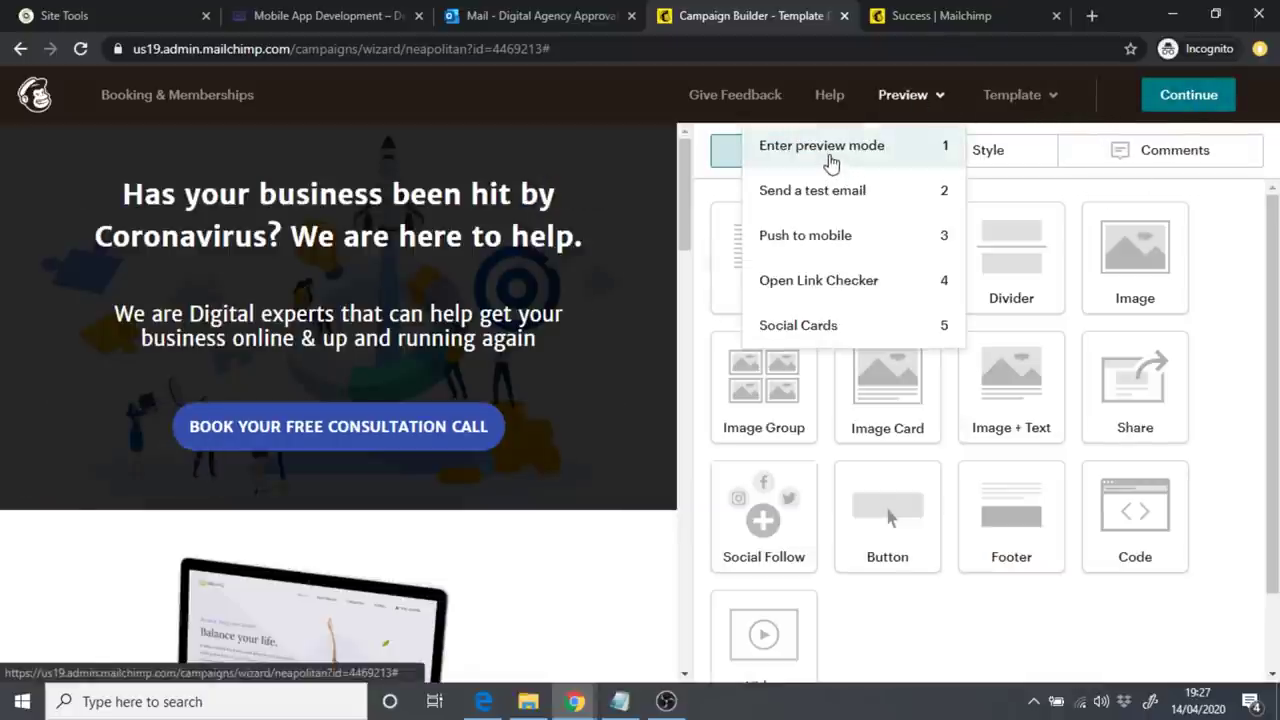
# - Preview the email on Desktop and scroll, then check it in Mobile view
pyautogui.click(834, 152)
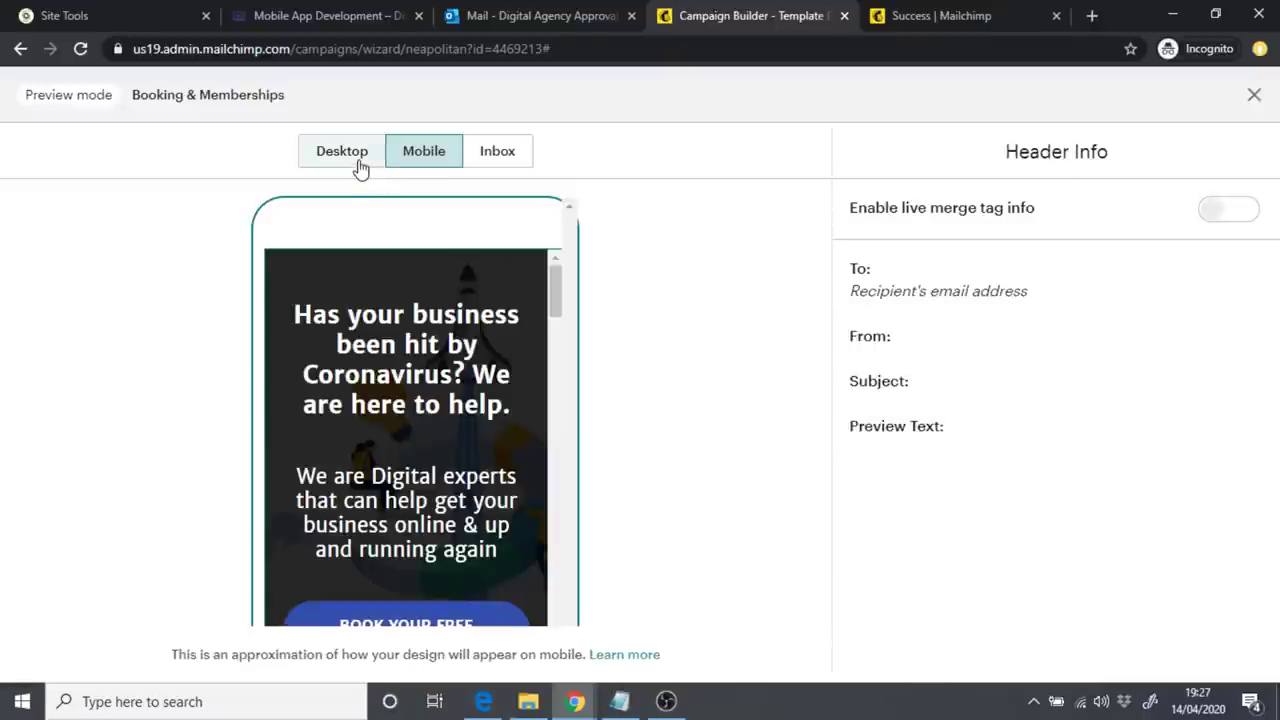
pyautogui.click(352, 160)
pyautogui.moveTo(808, 265); pyautogui.dragTo(823, 209)
pyautogui.click(427, 158)
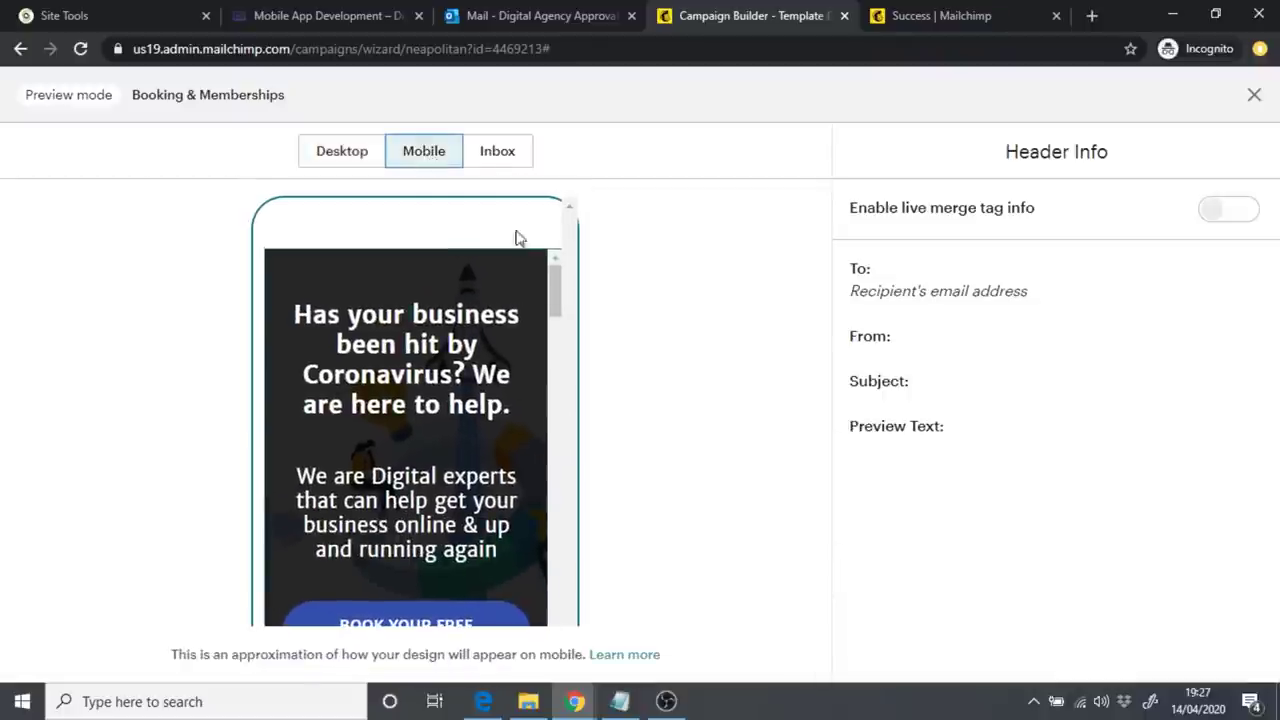
pyautogui.moveTo(554, 286); pyautogui.dragTo(963, 106)
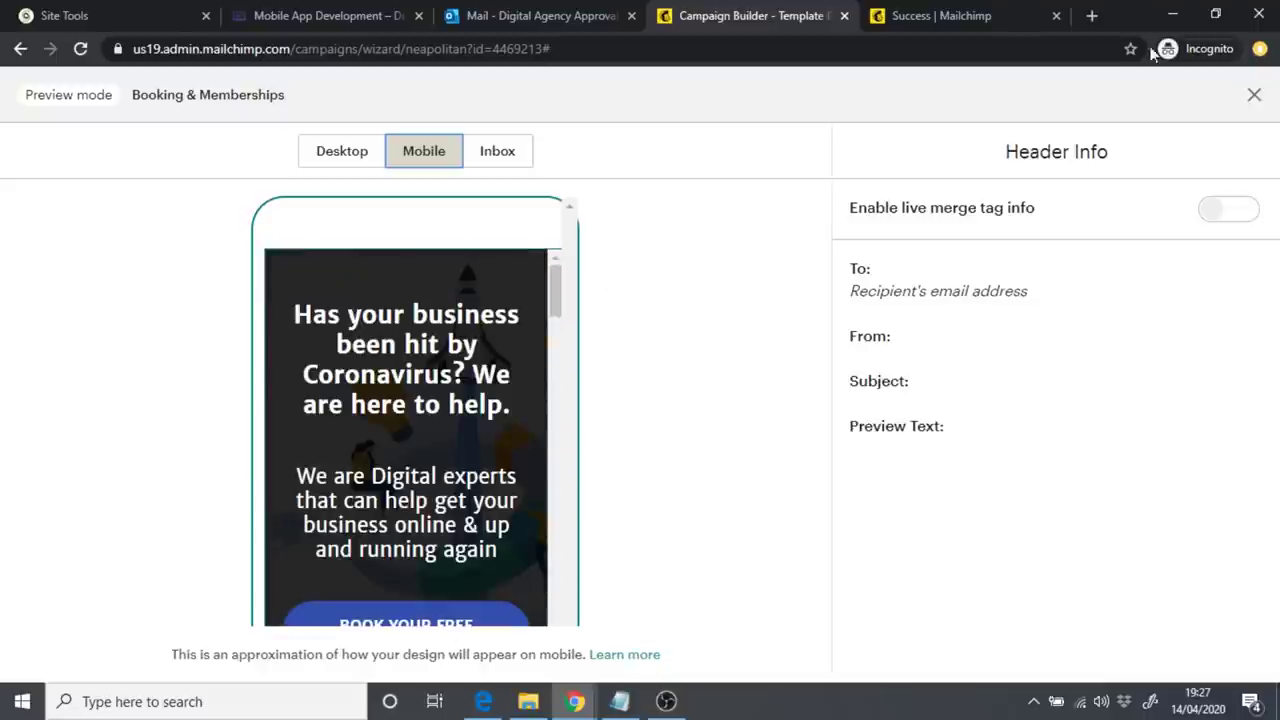
# - Exit preview and continue to the Booking & Memberships checklist, with Content complete
pyautogui.click(1252, 96)
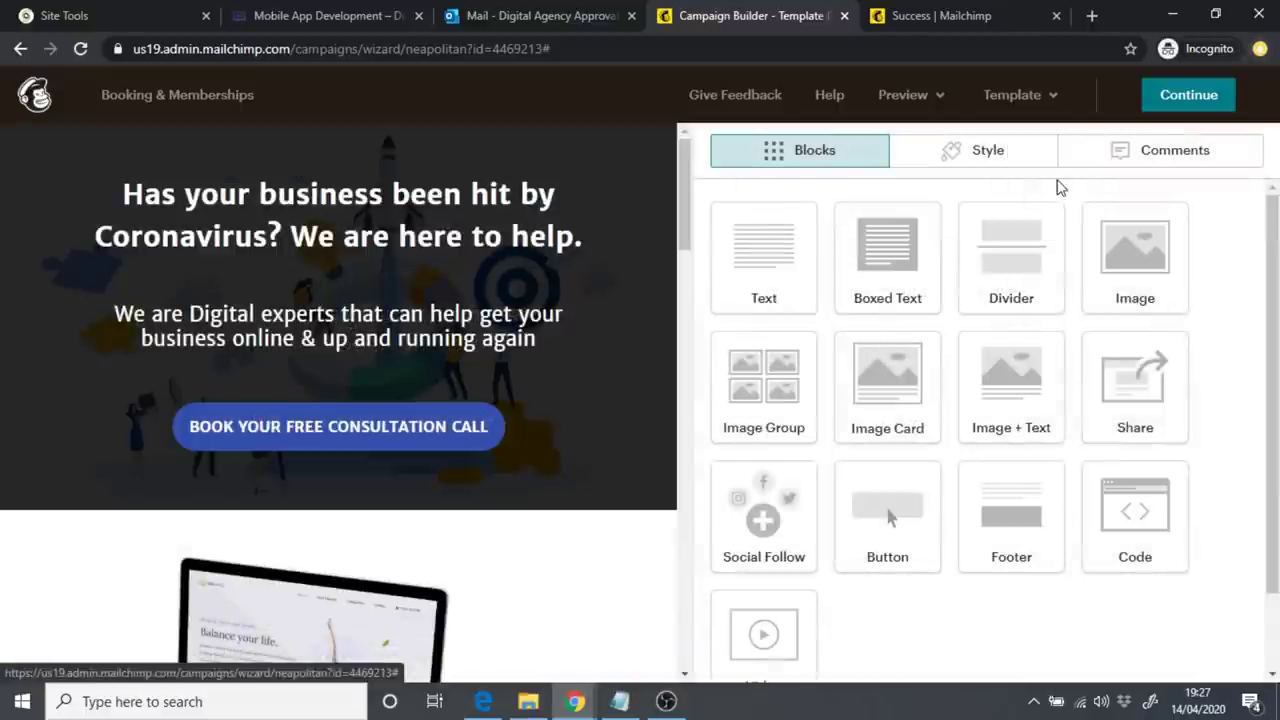
pyautogui.click(1177, 105)
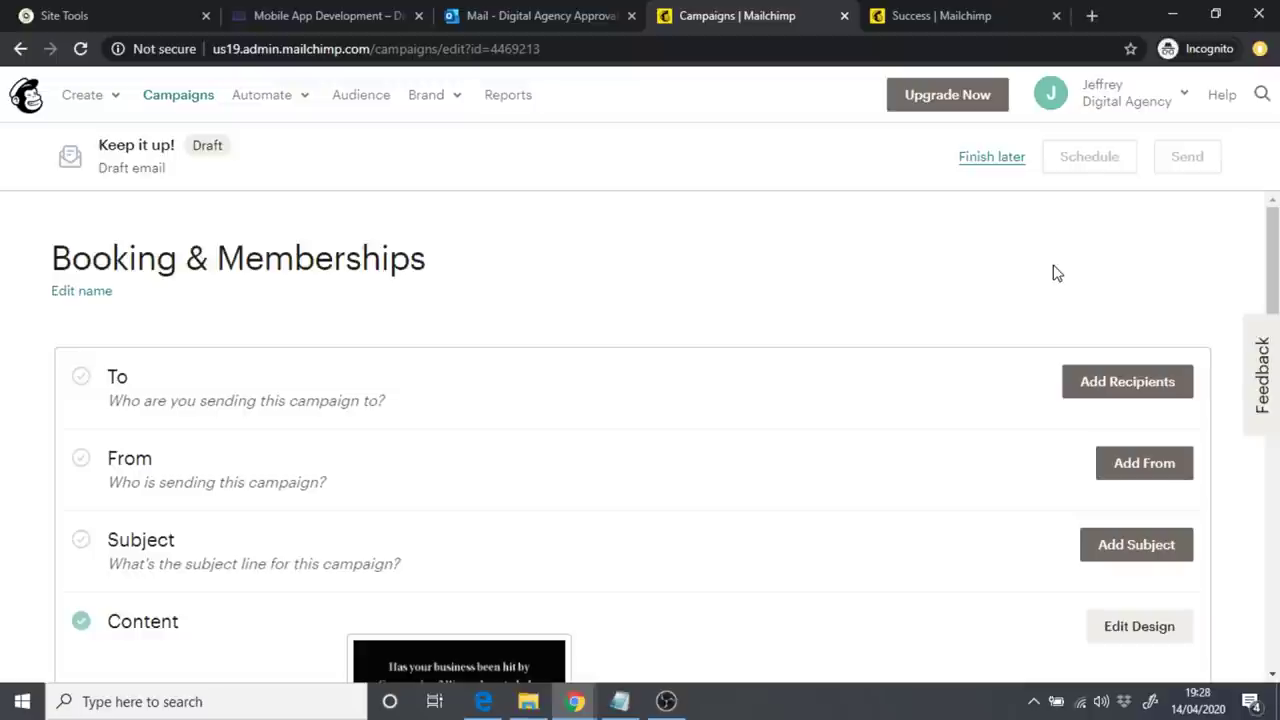
pyautogui.scroll(-10, 1098, 416)
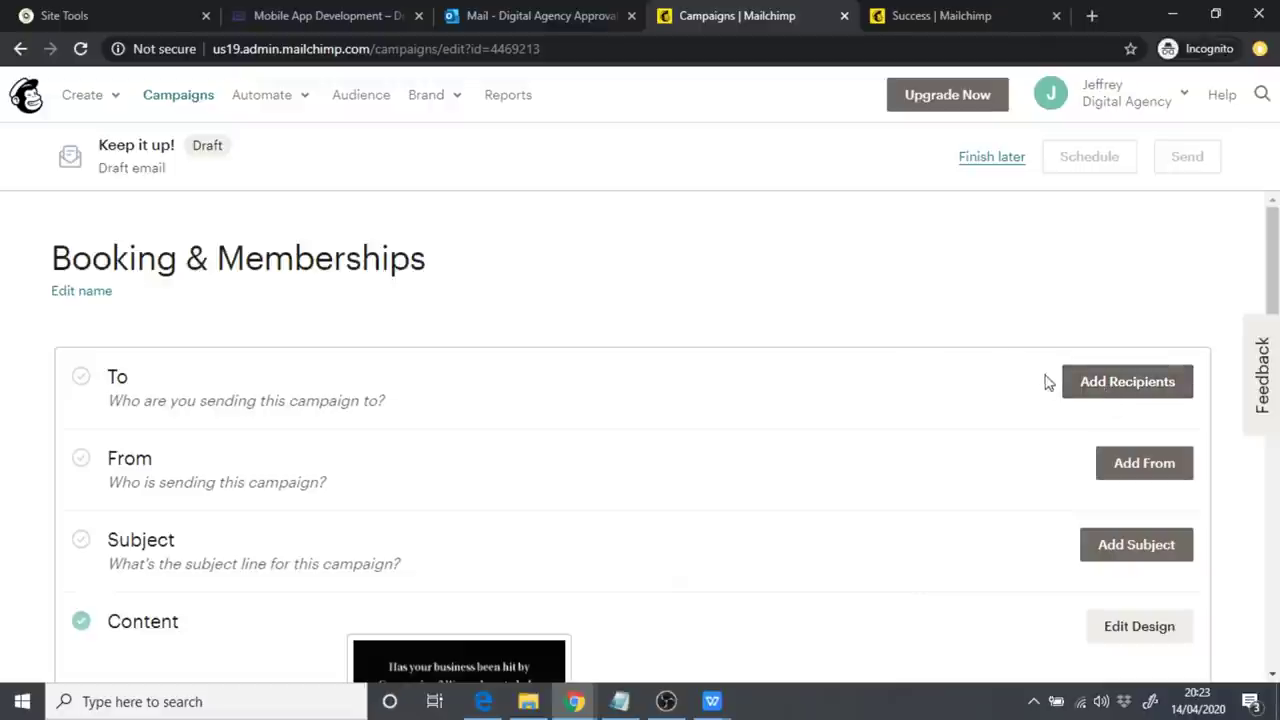
# - Begin an Import Contacts flow using Copy/paste from file, and bring up the Book2 spreadsheet
pyautogui.click(1077, 395)
pyautogui.scroll(-2, 679, 424)
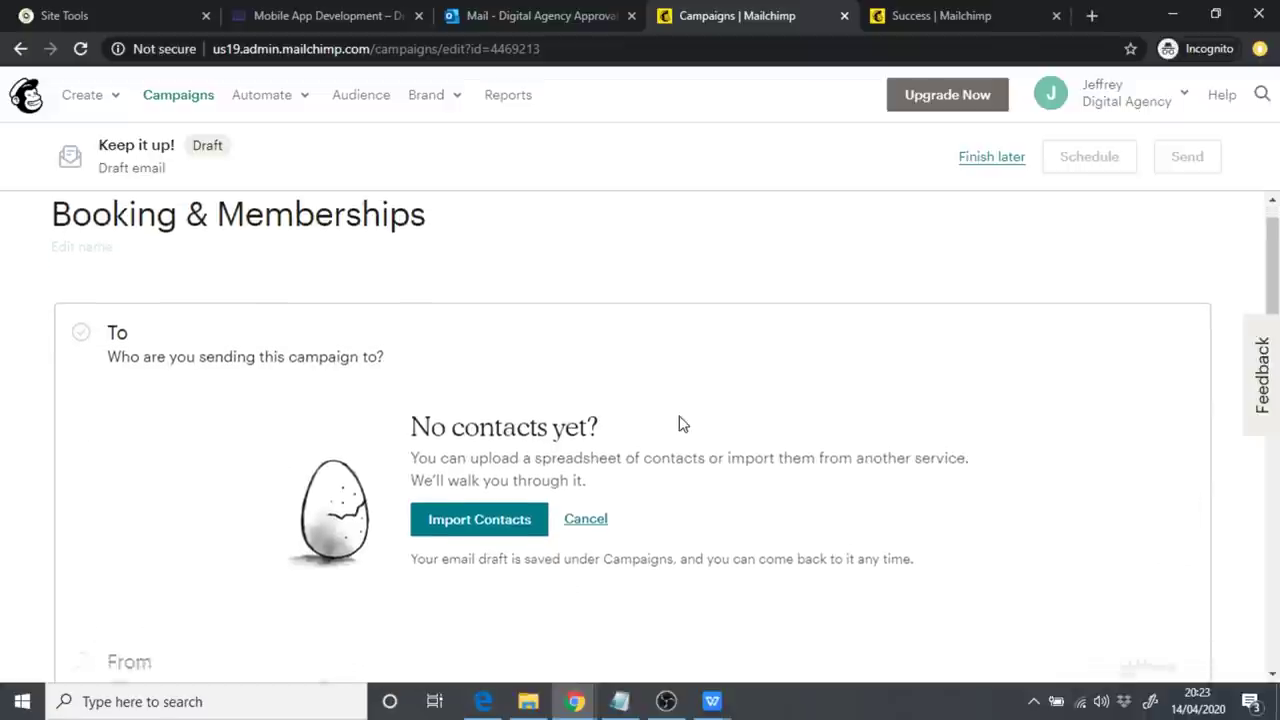
pyautogui.click(474, 392)
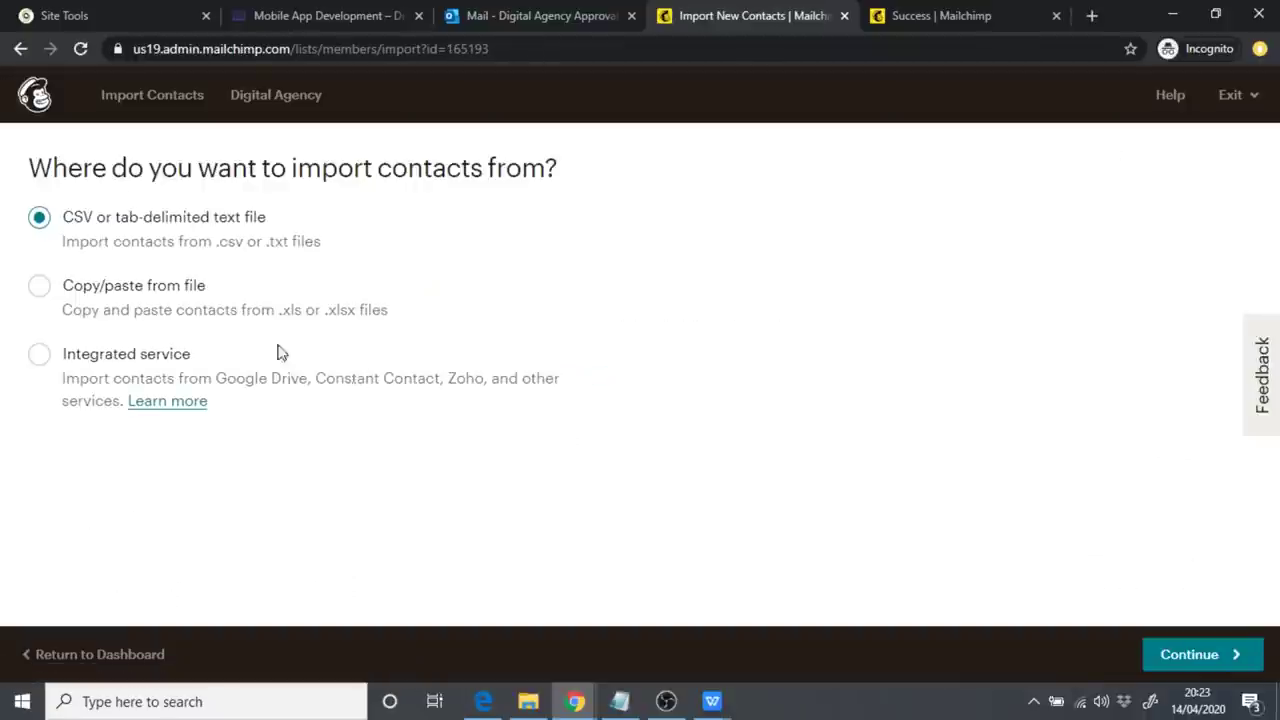
pyautogui.click(38, 289)
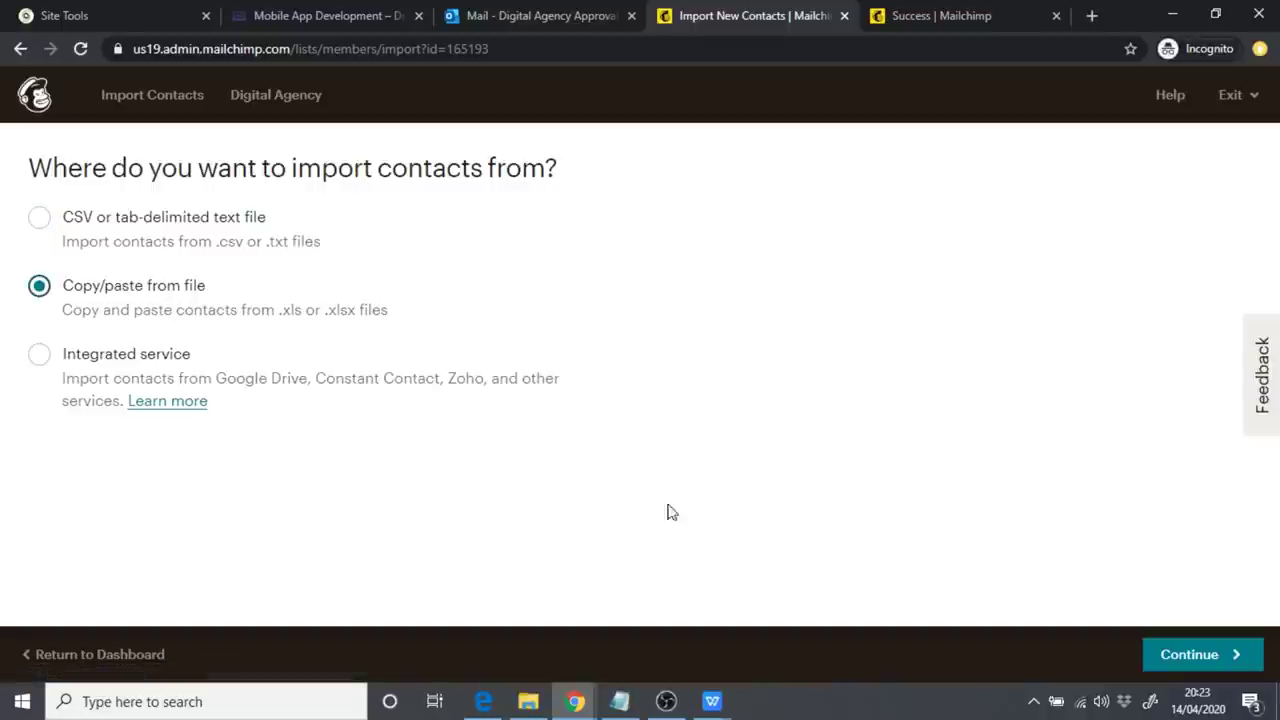
pyautogui.click(1205, 655)
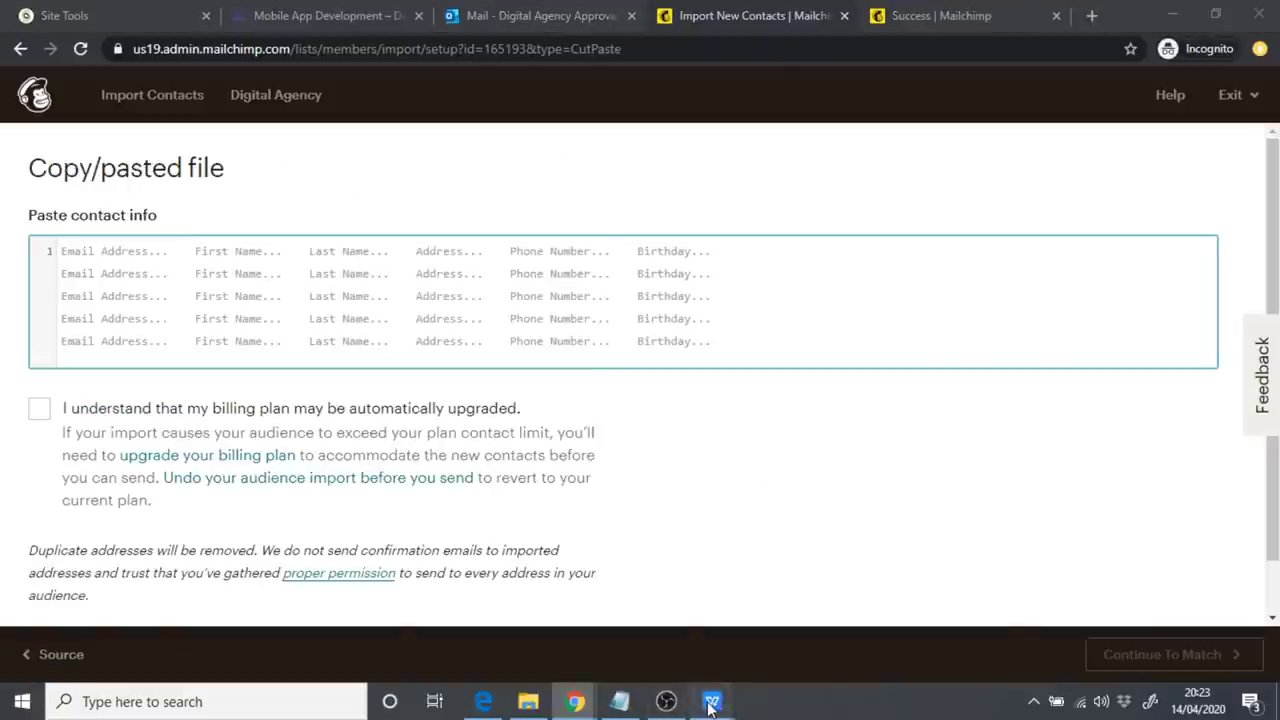
pyautogui.moveTo(706, 702)
pyautogui.click(892, 668)
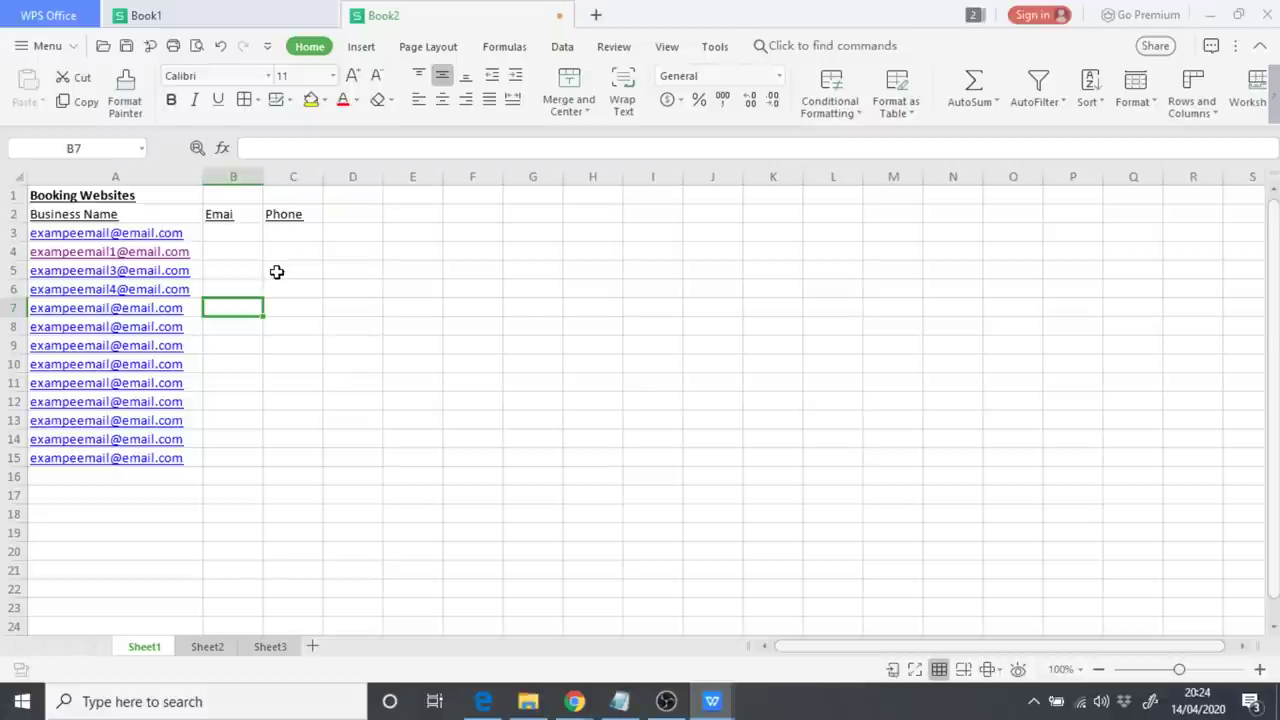
# - Copy the email addresses in cells A3:A6 of Book2 and return to Mailchimp
pyautogui.moveTo(191, 234); pyautogui.dragTo(193, 291)
pyautogui.hotkey('ctrl', 'c')
pyautogui.moveTo(575, 700)
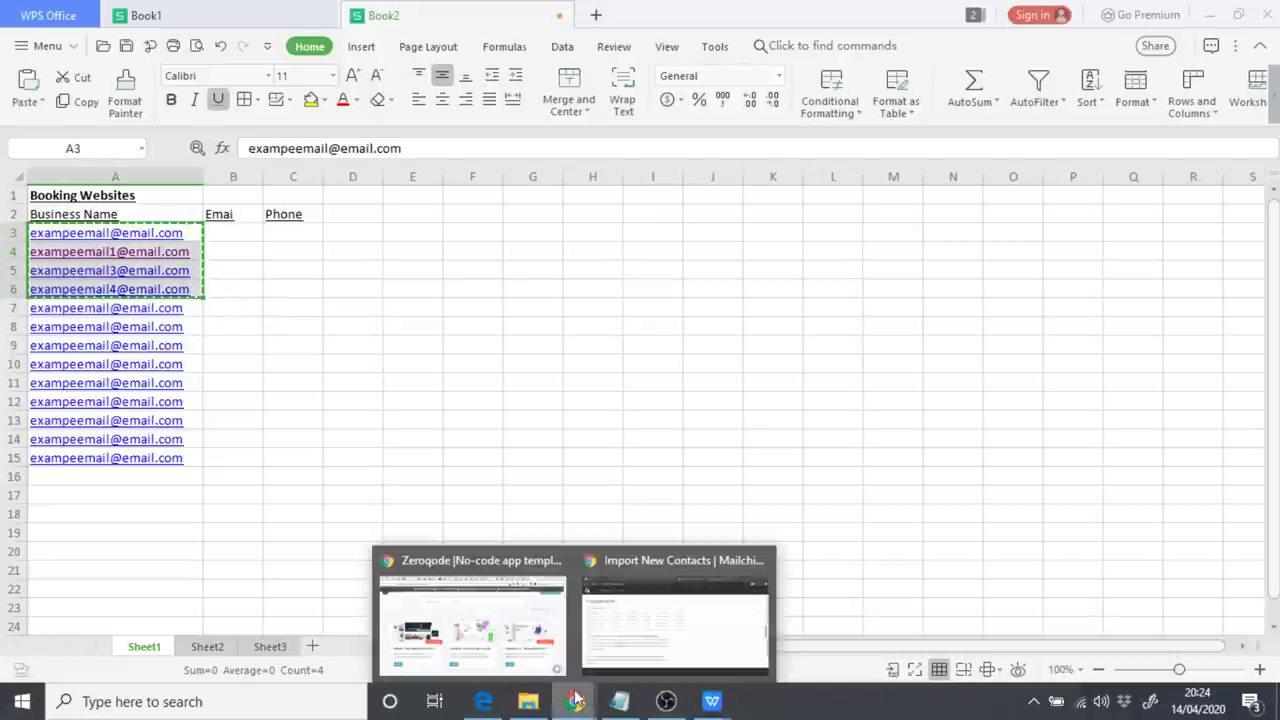
pyautogui.click(697, 603)
# - Paste the four email addresses into the import box and accept the billing notice
pyautogui.click(303, 286)
pyautogui.hotkey('ctrl', 'v')
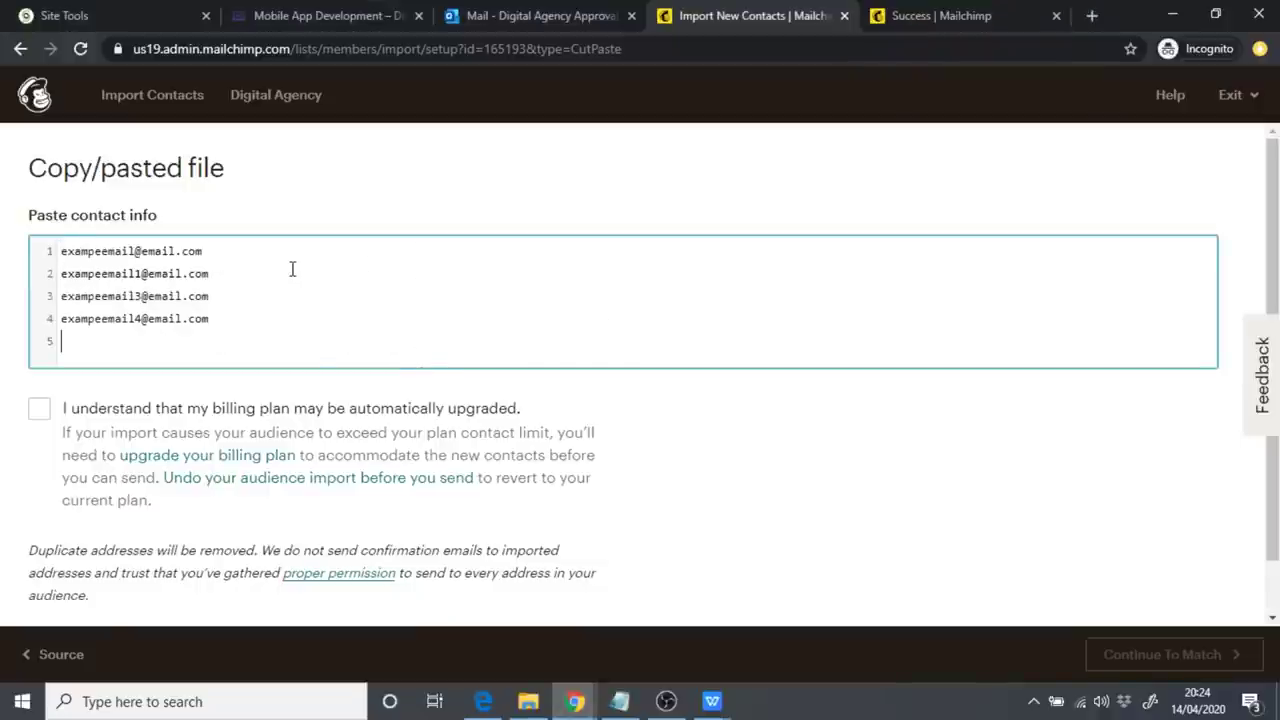
pyautogui.click(39, 410)
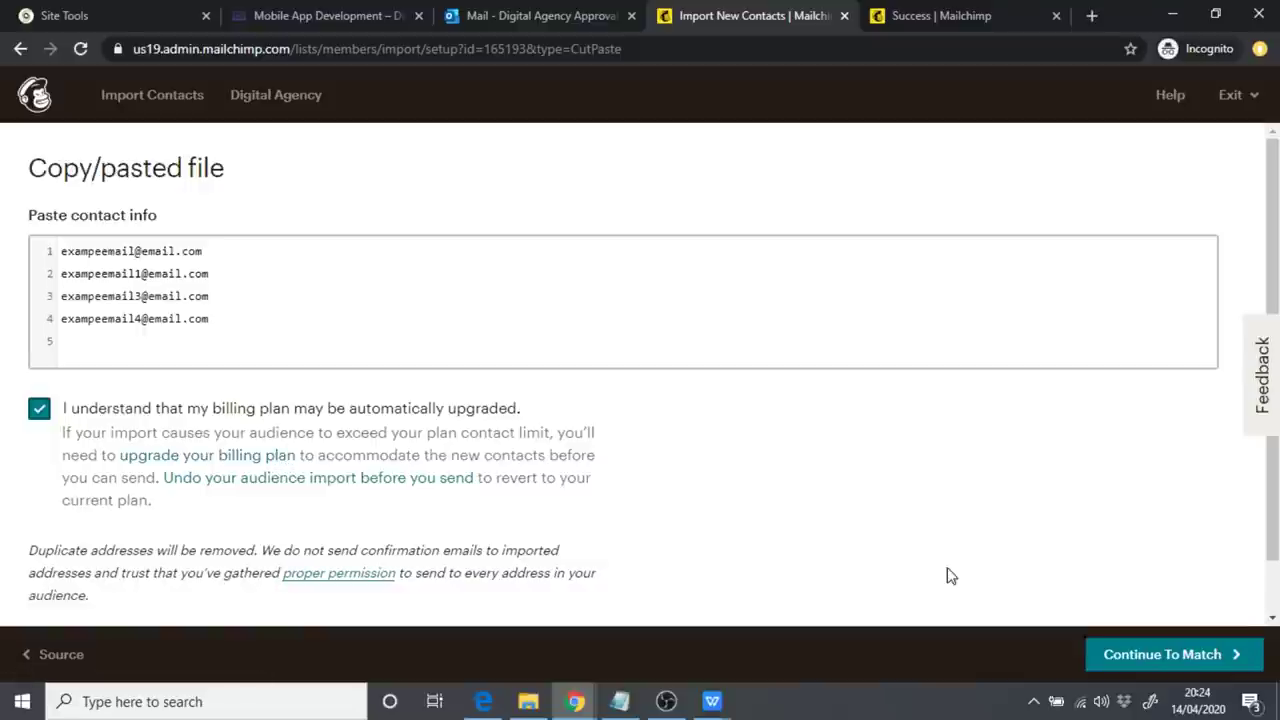
pyautogui.click(1143, 660)
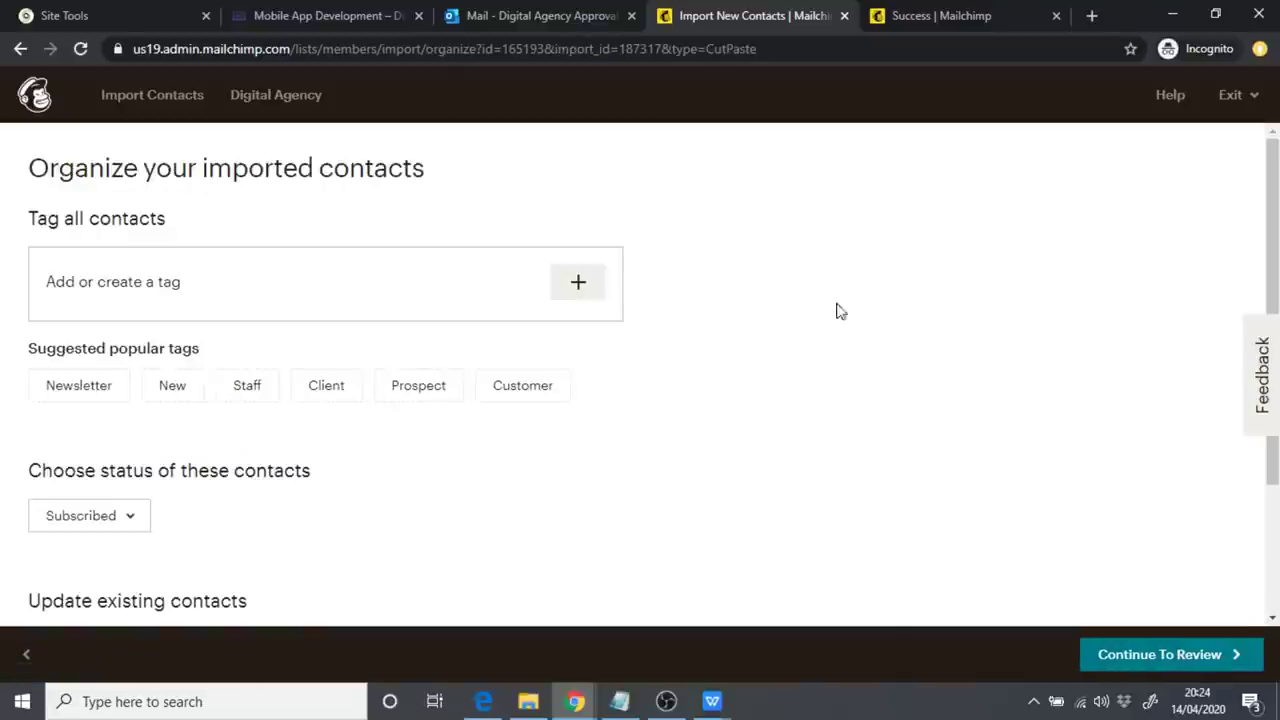
# - Leave the contacts untagged, removing the Prospect tag, and proceed to the import review
pyautogui.click(431, 396)
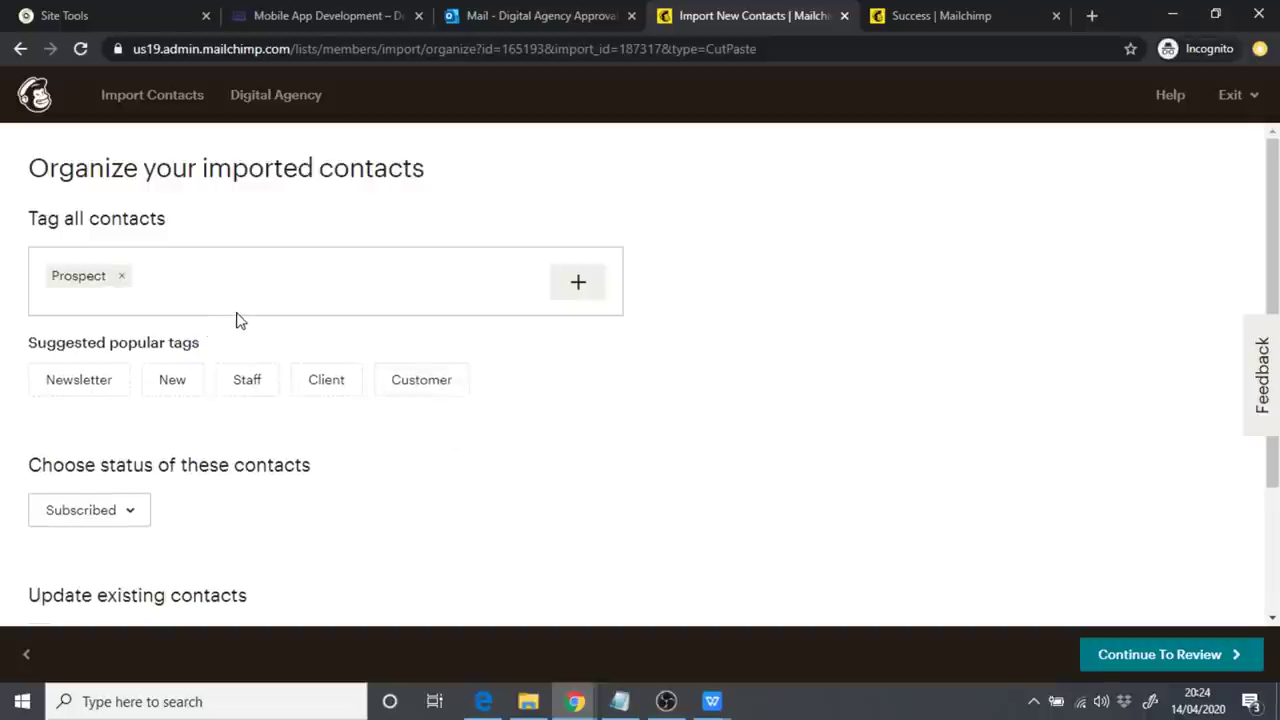
pyautogui.click(121, 277)
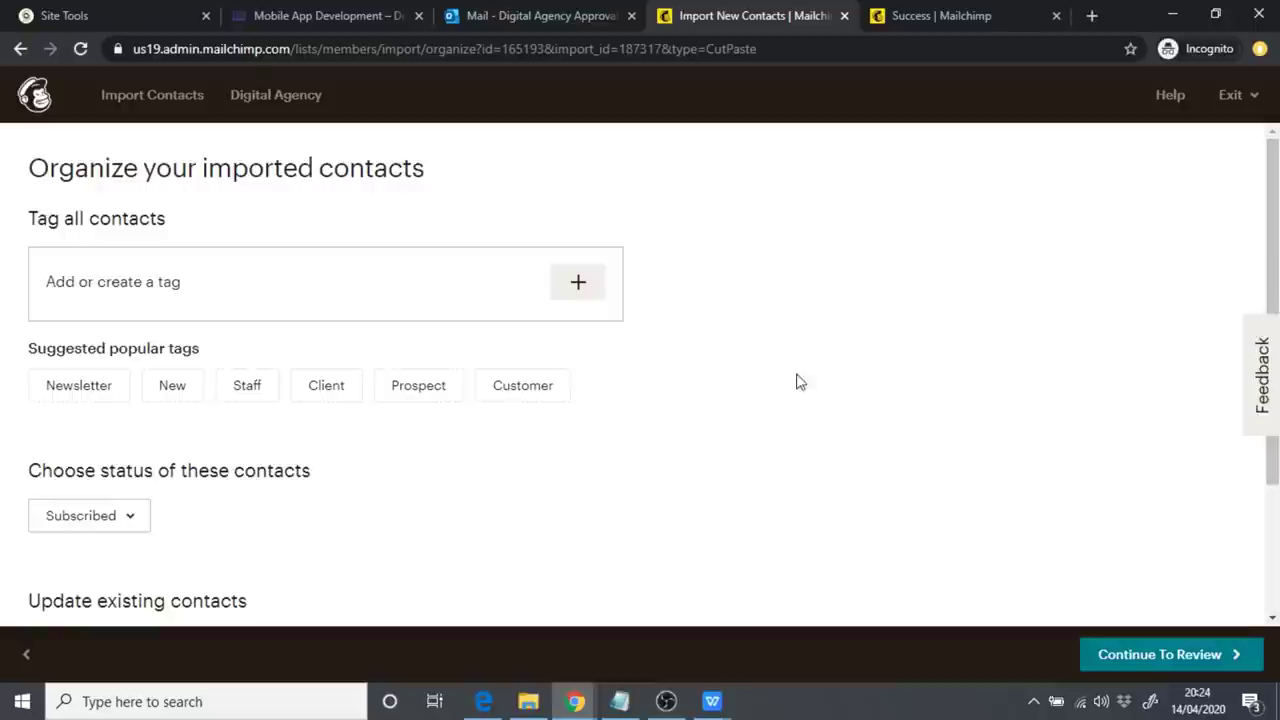
pyautogui.click(1146, 654)
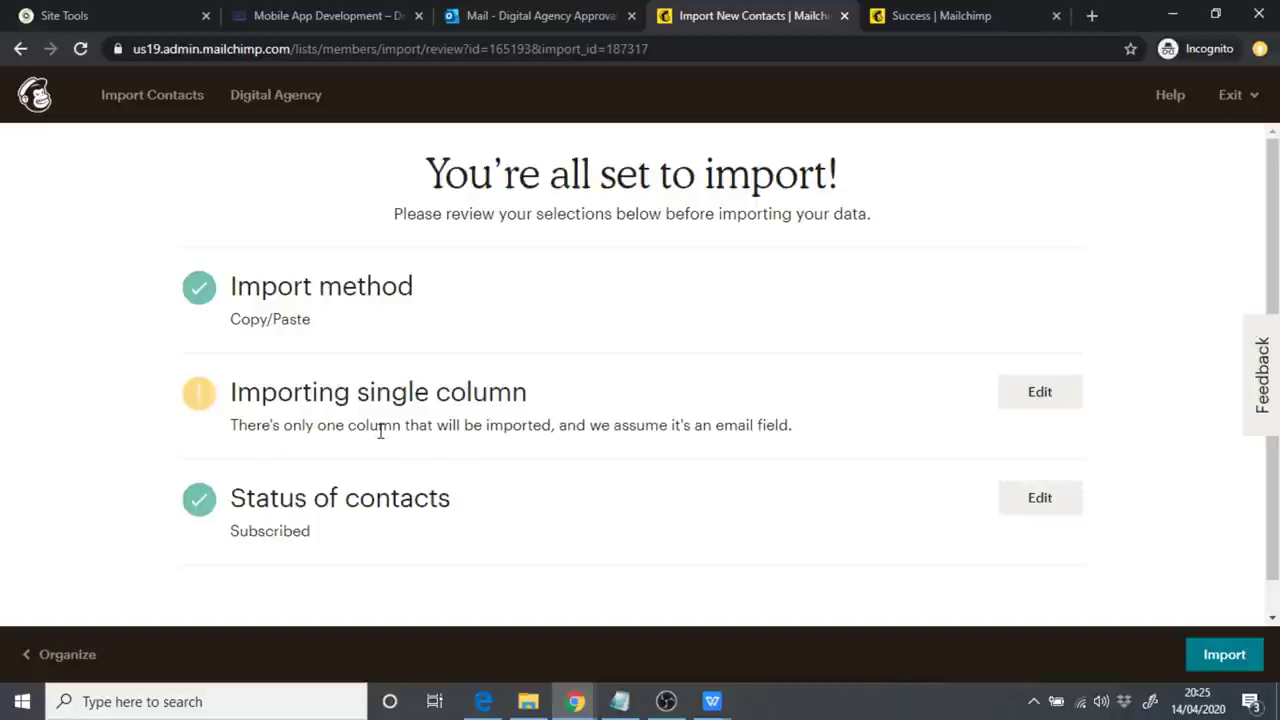
pyautogui.moveTo(380, 430); pyautogui.dragTo(551, 432)
# - Import the 4 contacts and confirm the To section shows 5 Digital Agency recipients
pyautogui.click(584, 432)
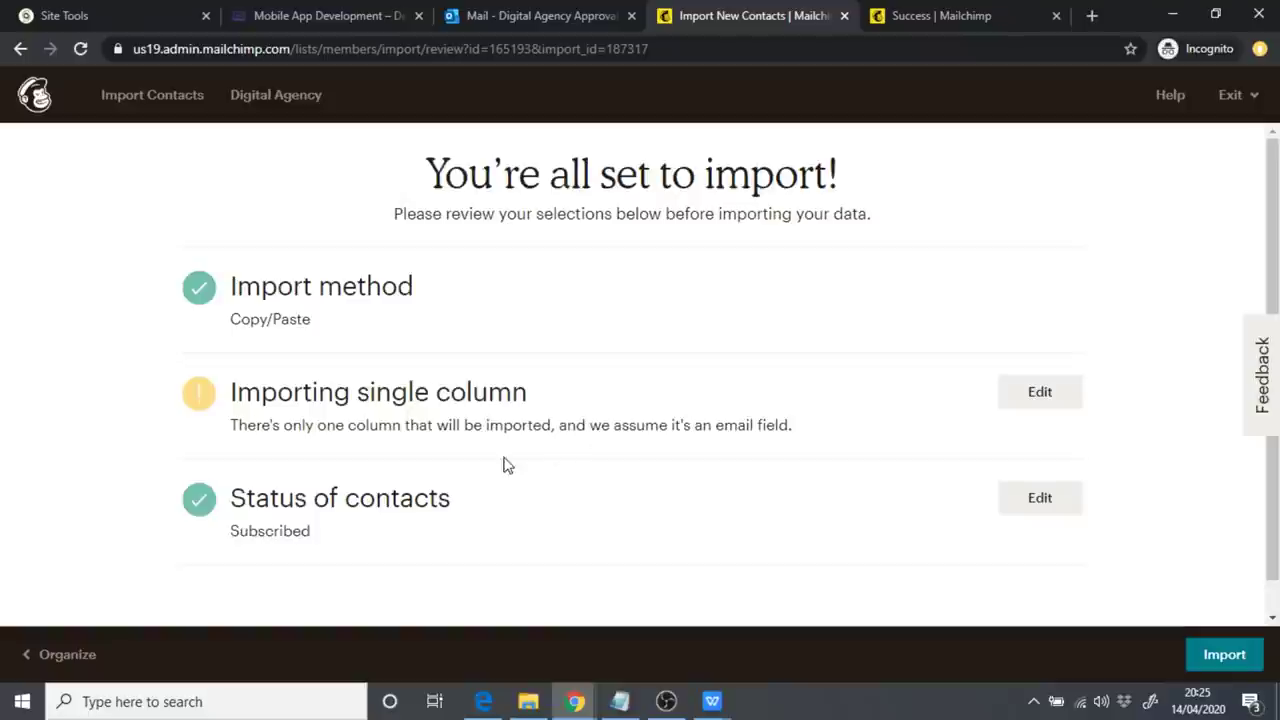
pyautogui.click(1192, 660)
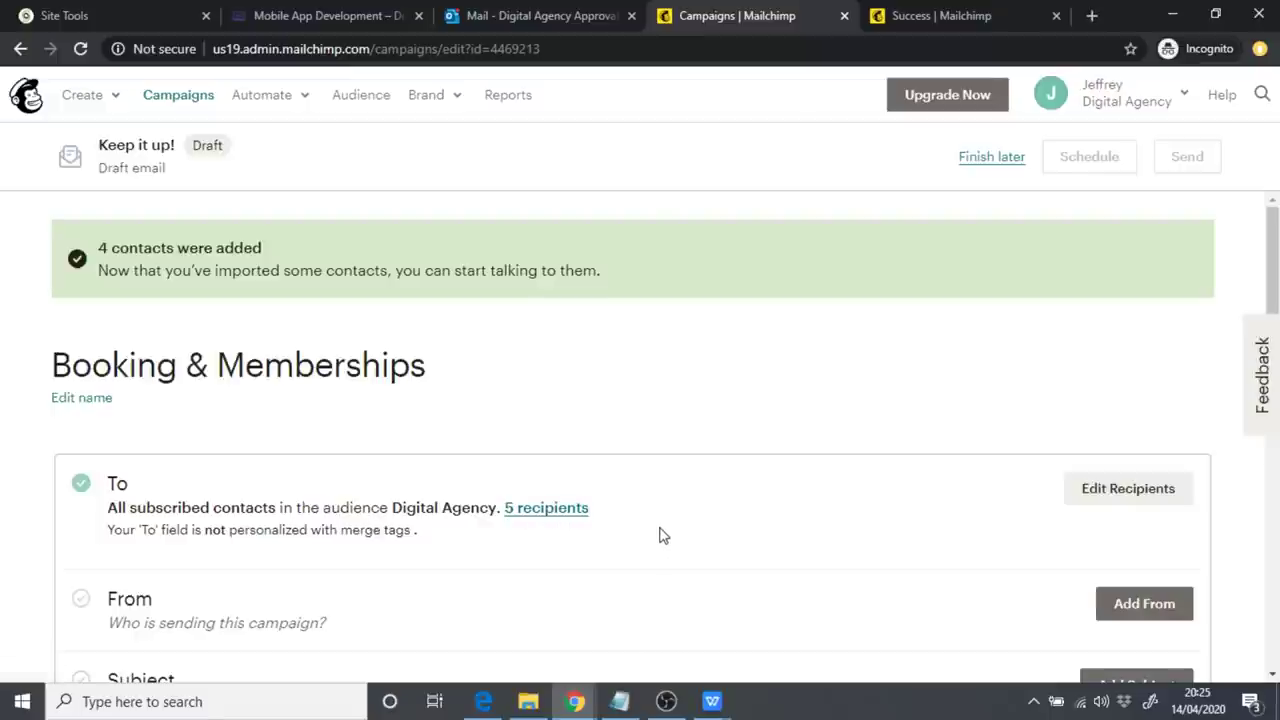
pyautogui.scroll(-1, 660, 535)
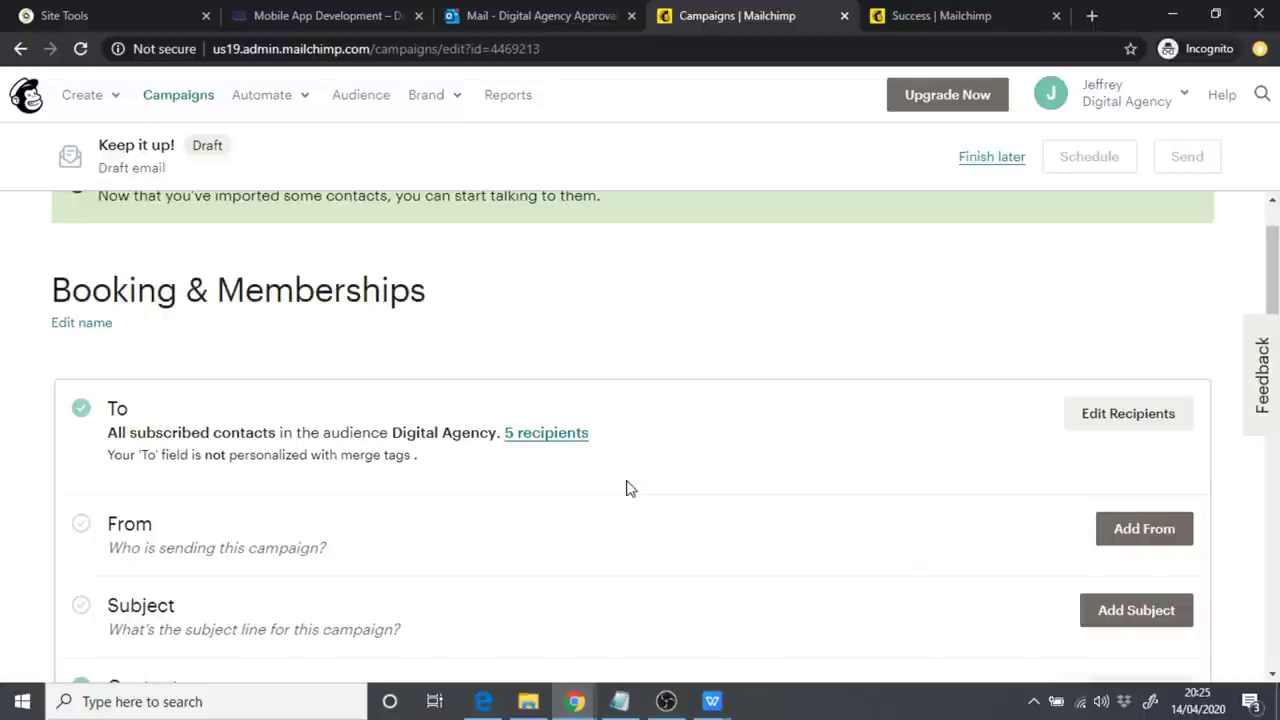
pyautogui.scroll(-2, 628, 488)
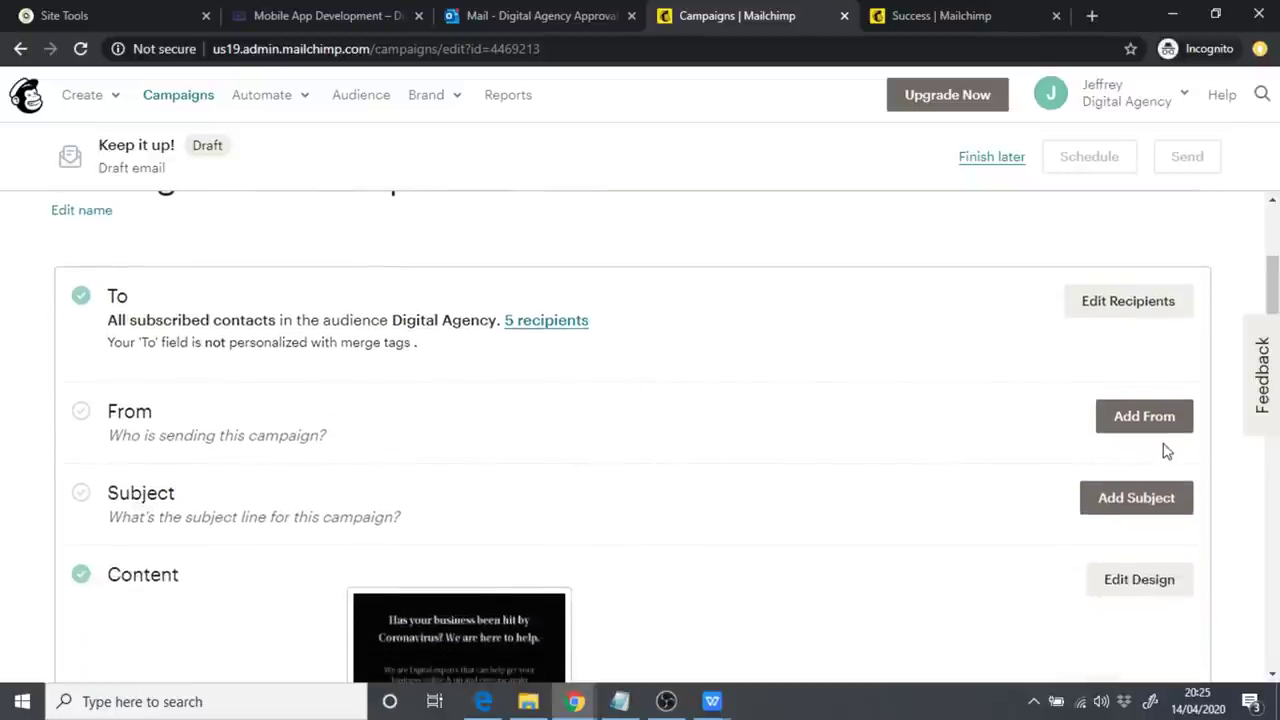
# - Set the sender name to 'Digital Agency' with a digitalagency.com sender email address
pyautogui.click(1157, 425)
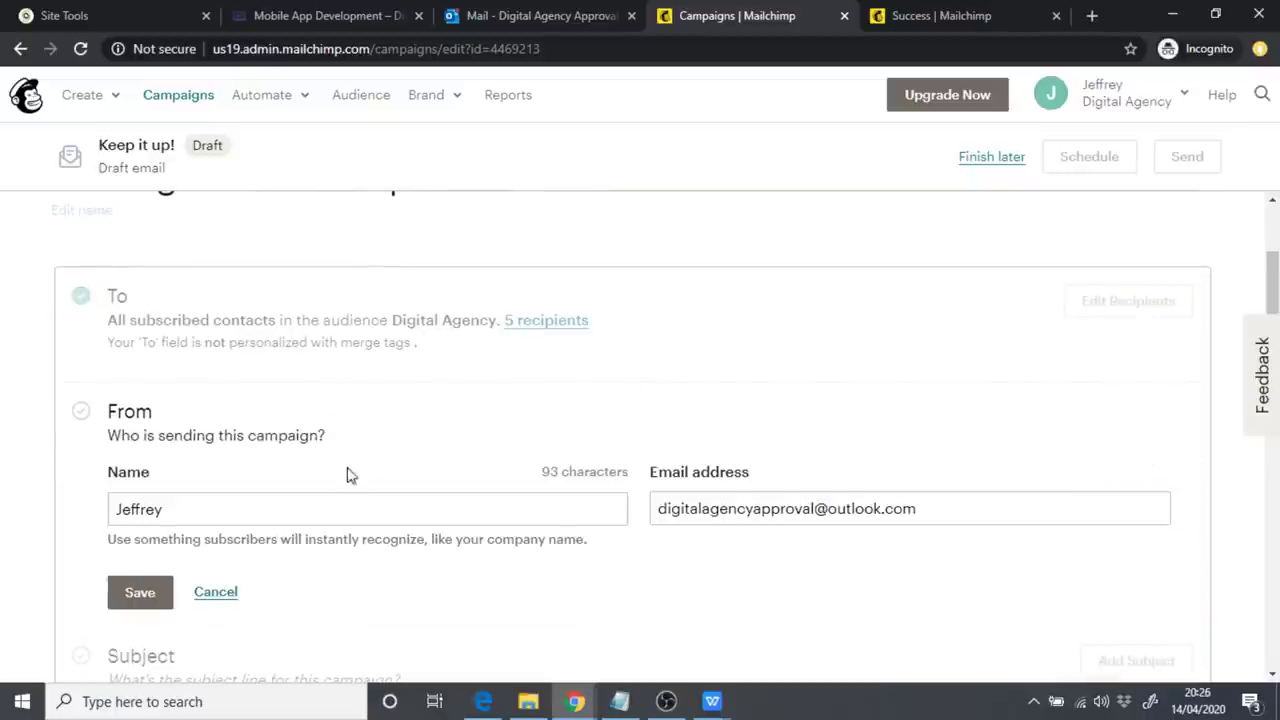
pyautogui.scroll(-2, 754, 588)
pyautogui.click(228, 404)
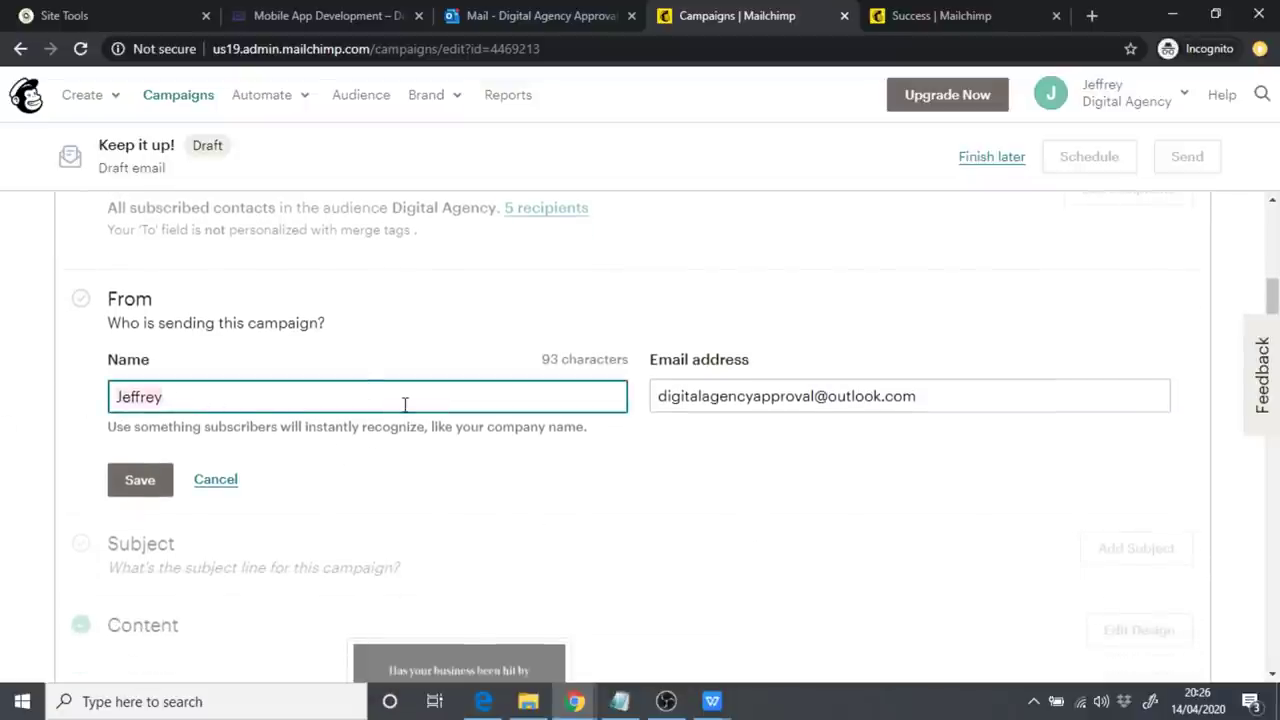
pyautogui.hotkey('ctrl', 'a')
pyautogui.write('Digitl')
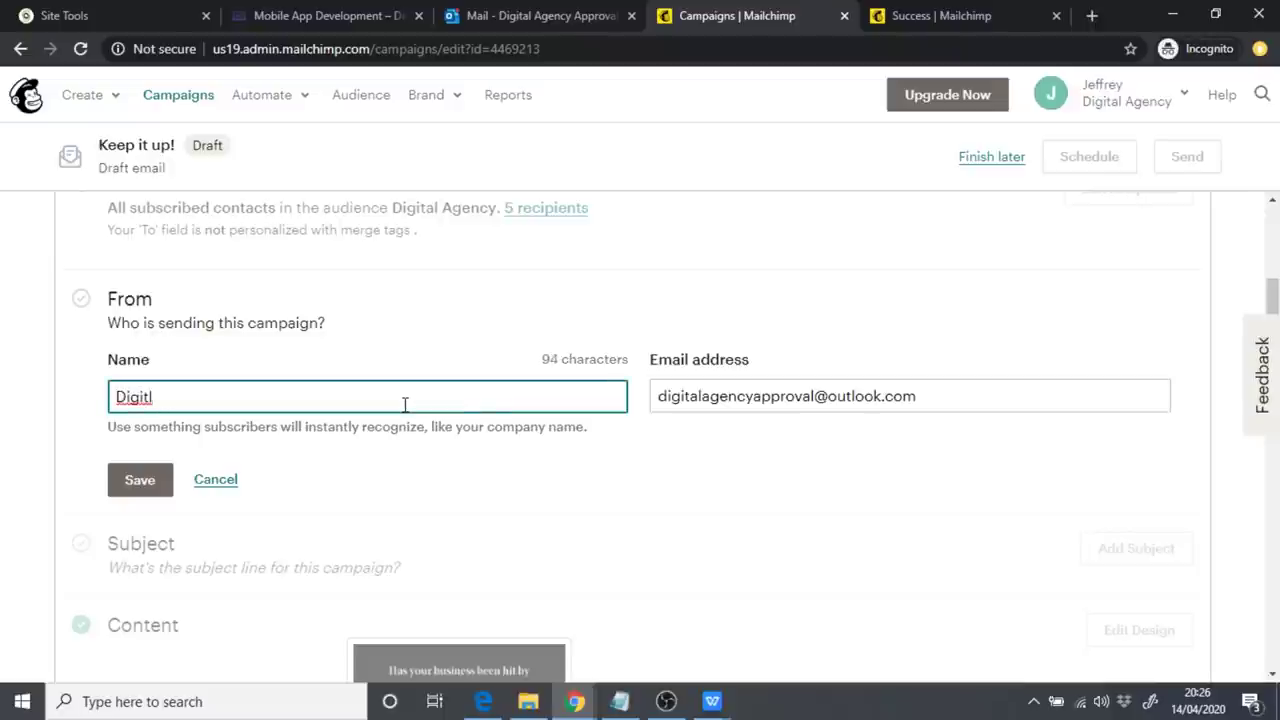
pyautogui.press('BackSpace')
pyautogui.write('al Agency')
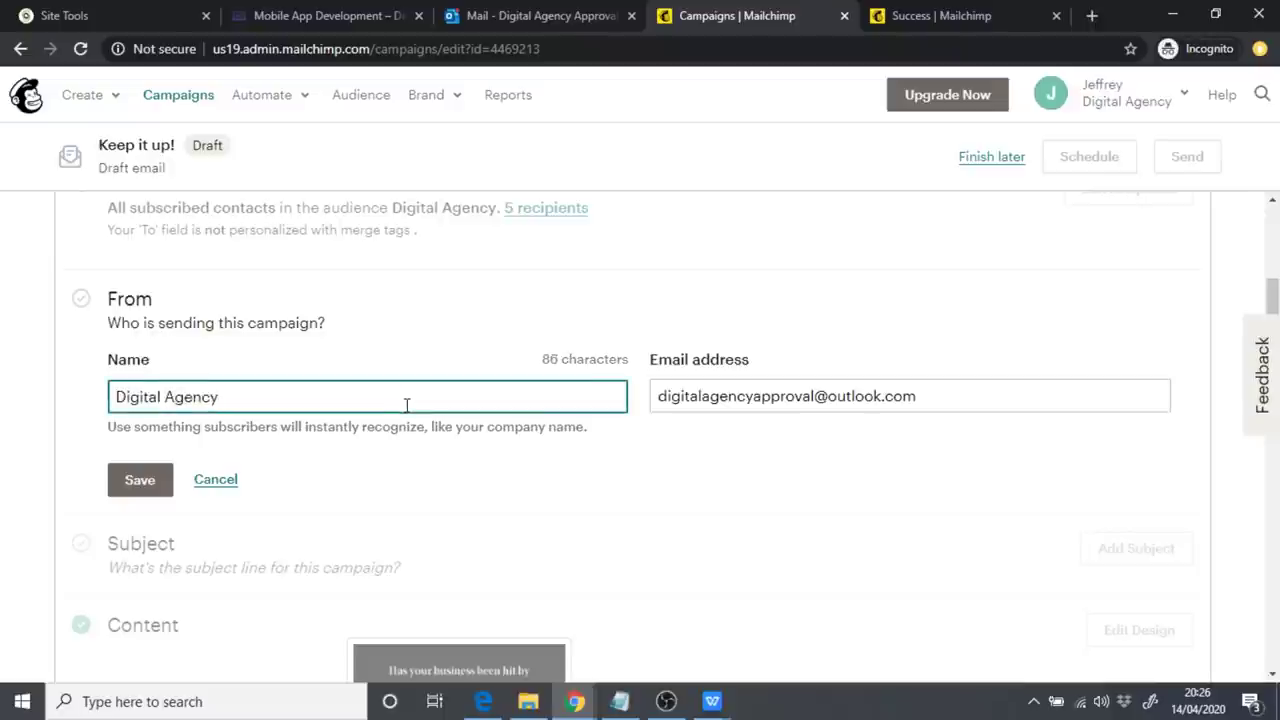
pyautogui.click(992, 395)
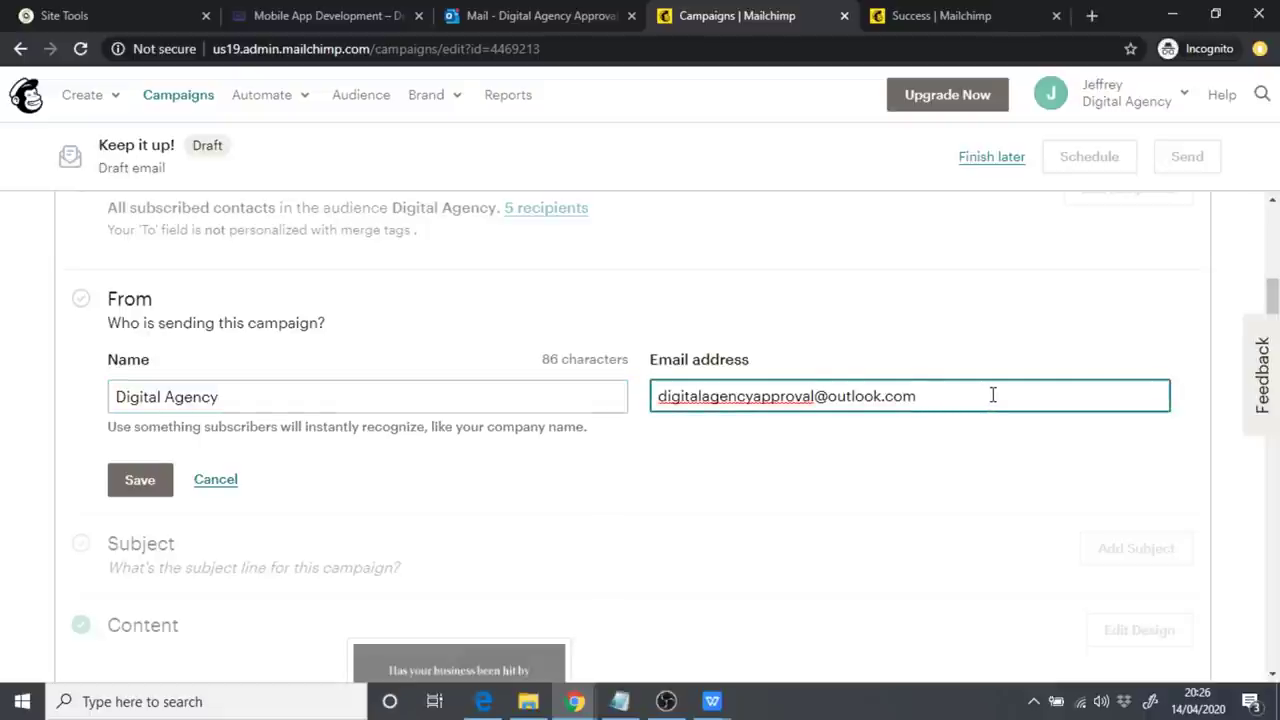
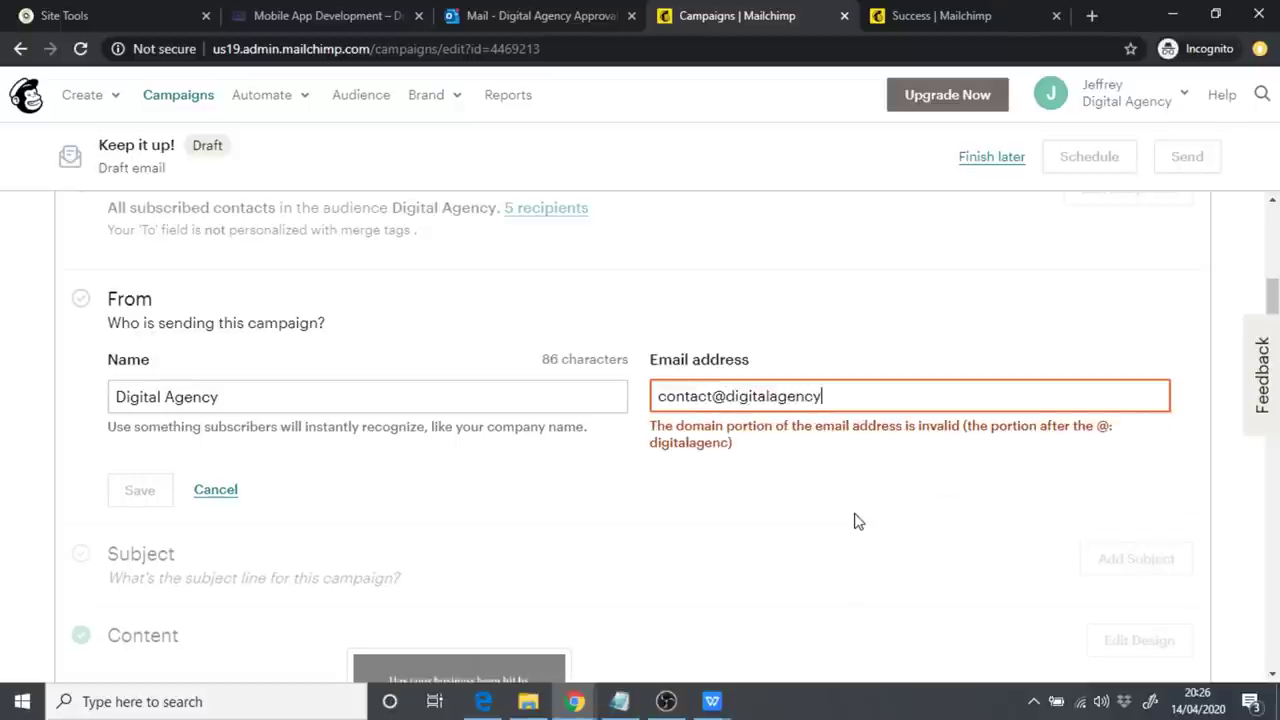
pyautogui.click(854, 520)
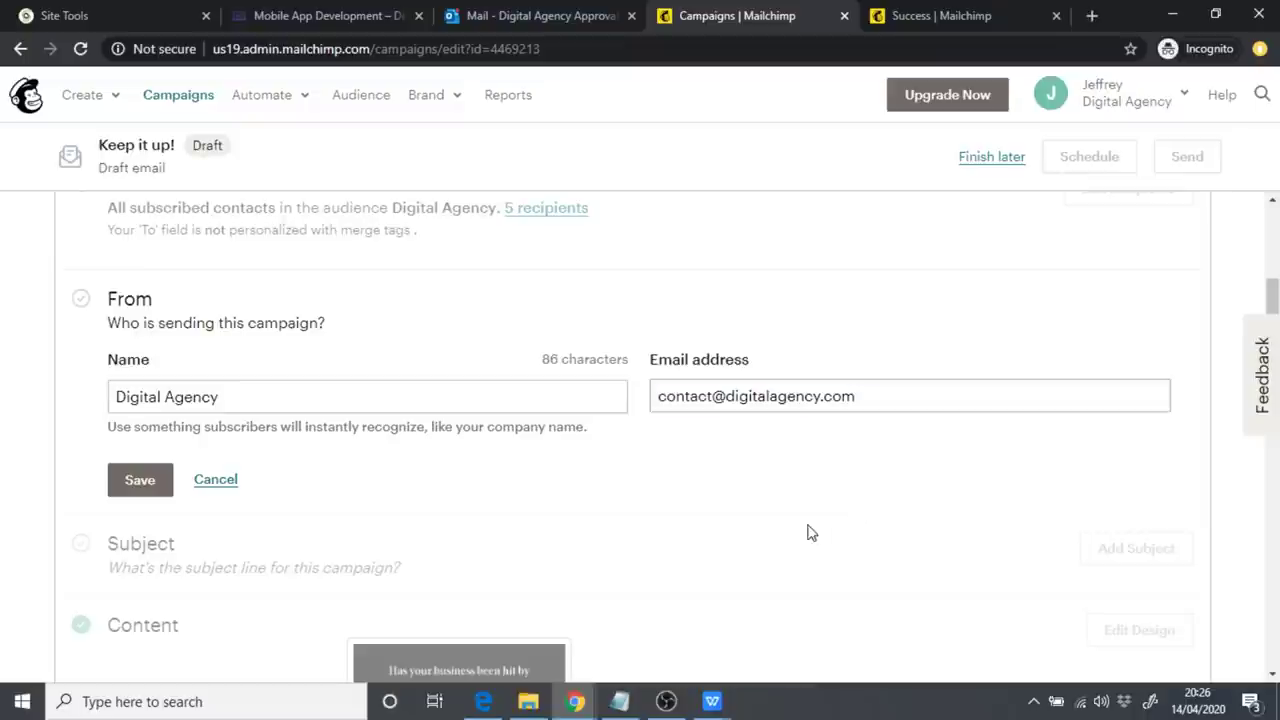
pyautogui.click(130, 450)
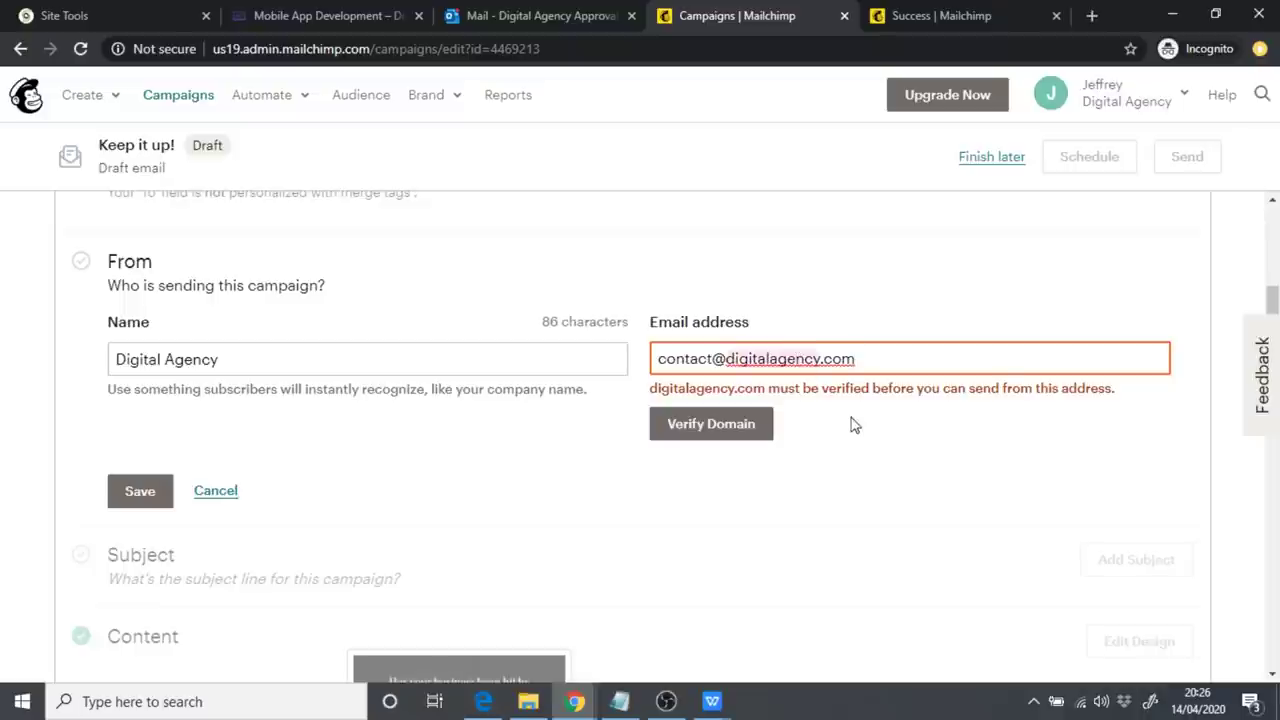
# - Change the sender email domain to satinlodge.com, save, and open Verify Domain
pyautogui.press('Left')
pyautogui.press('Left')
pyautogui.press('Left')
pyautogui.press('Left')
pyautogui.hotkey('ctrl', 'BackSpace')
pyautogui.write('satinlodge')
pyautogui.click(128, 442)
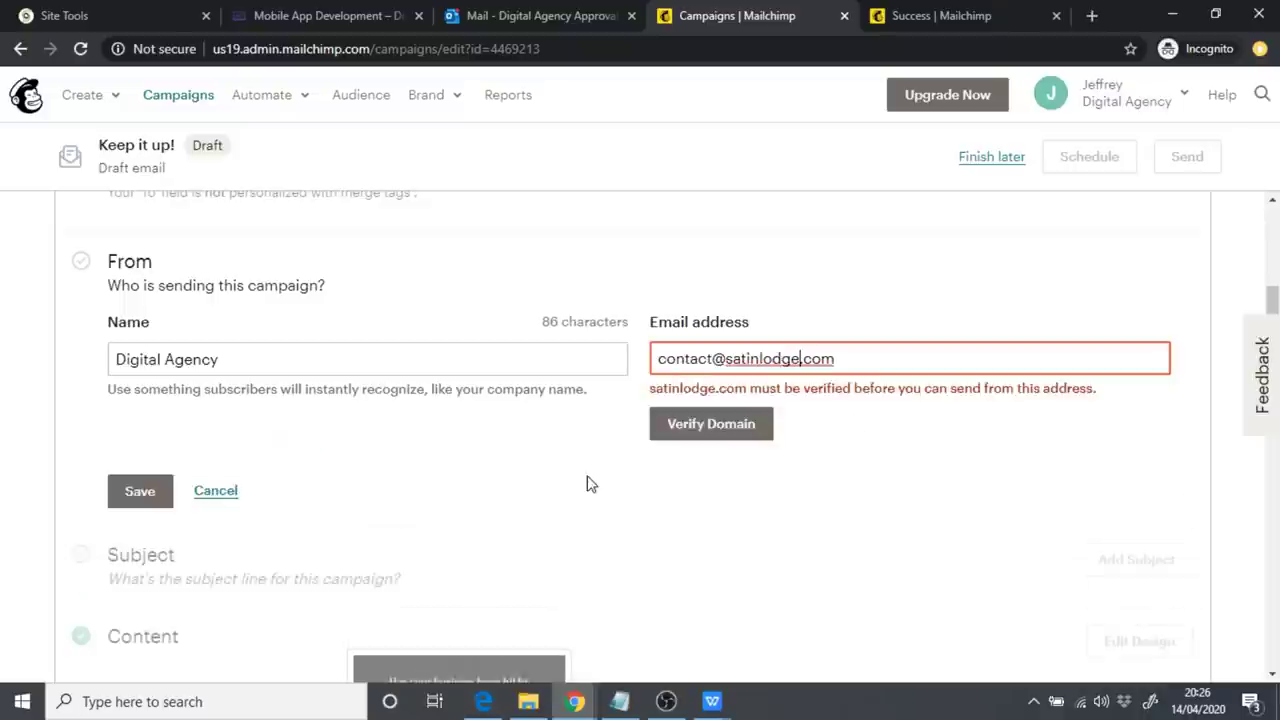
pyautogui.click(750, 425)
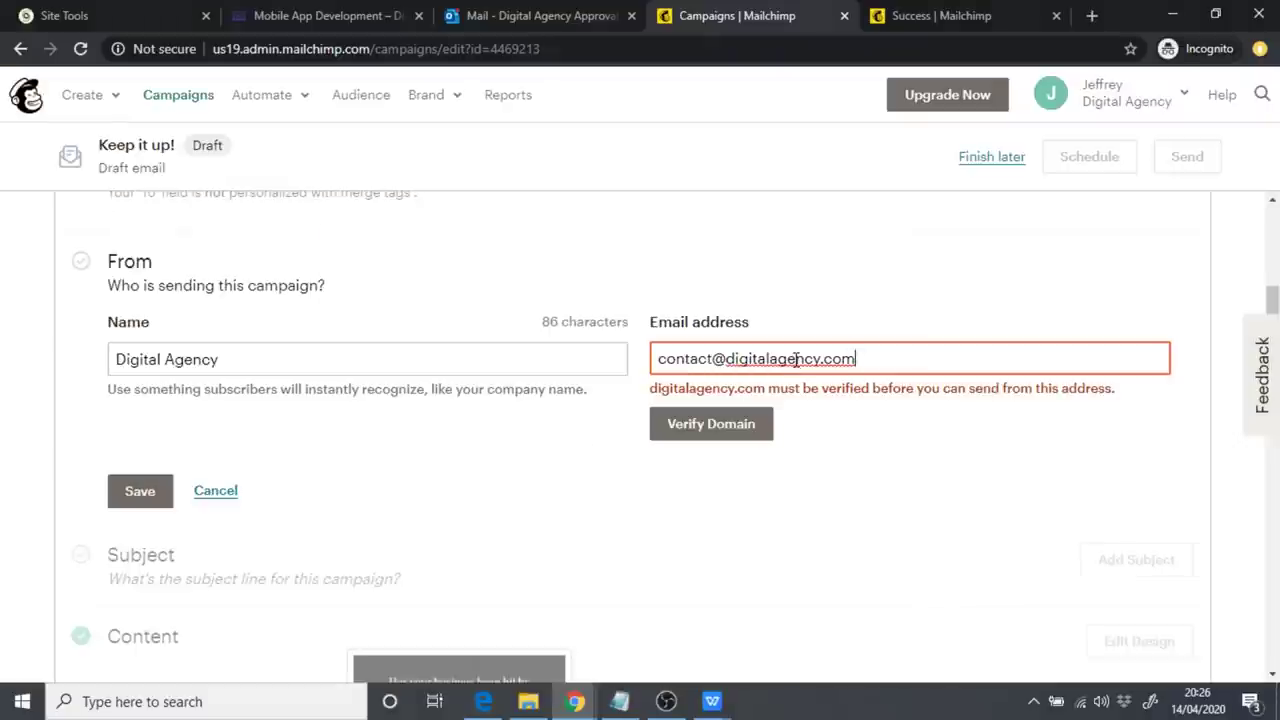
pyautogui.write('satinlodg')
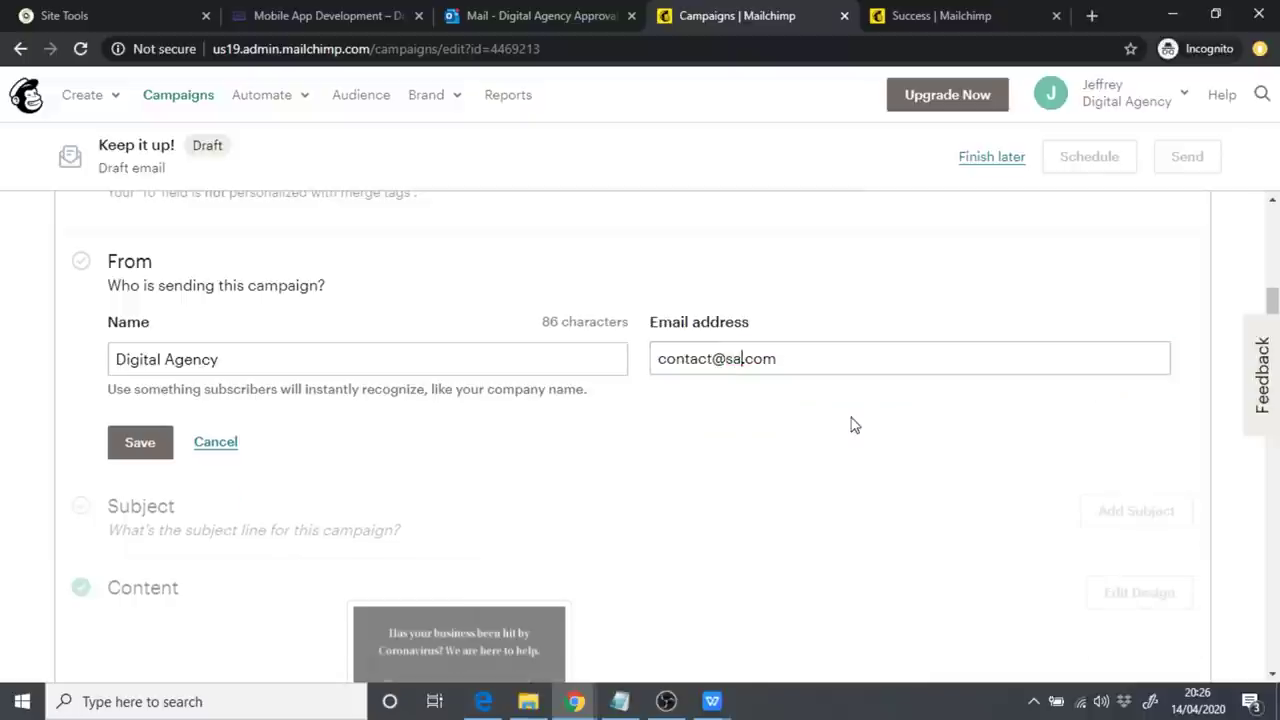
pyautogui.write('e')
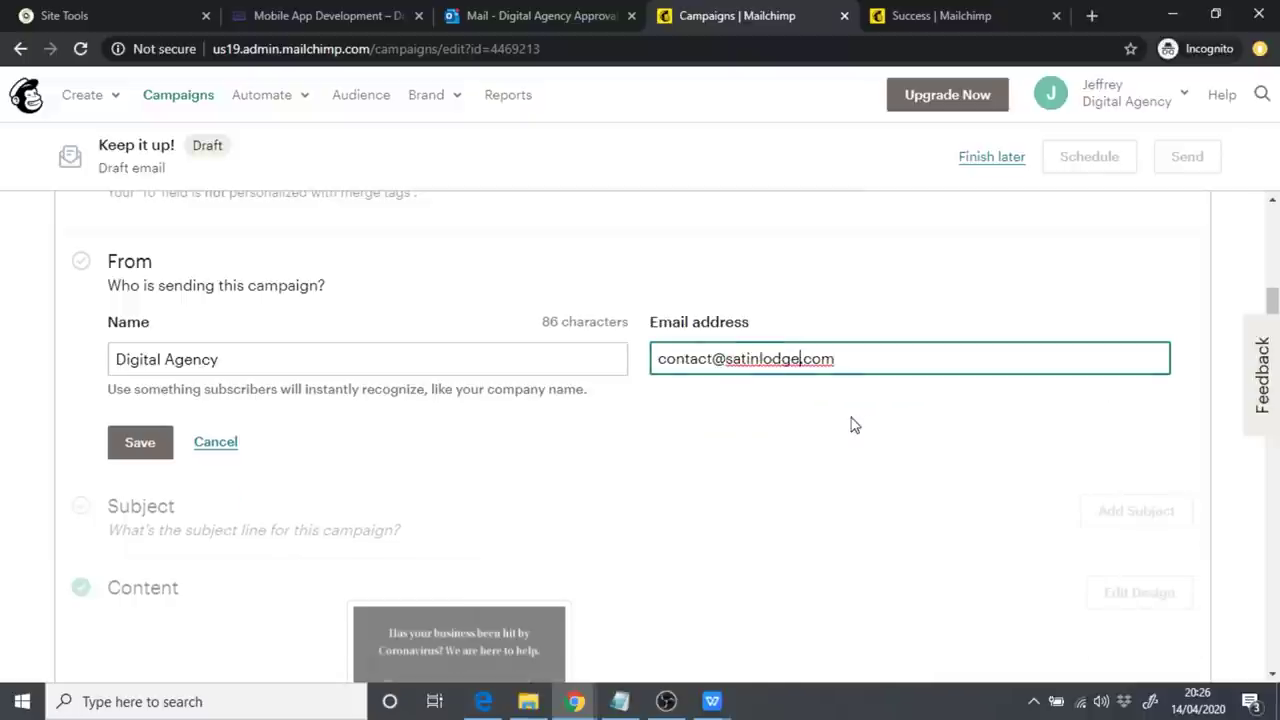
pyautogui.click(136, 440)
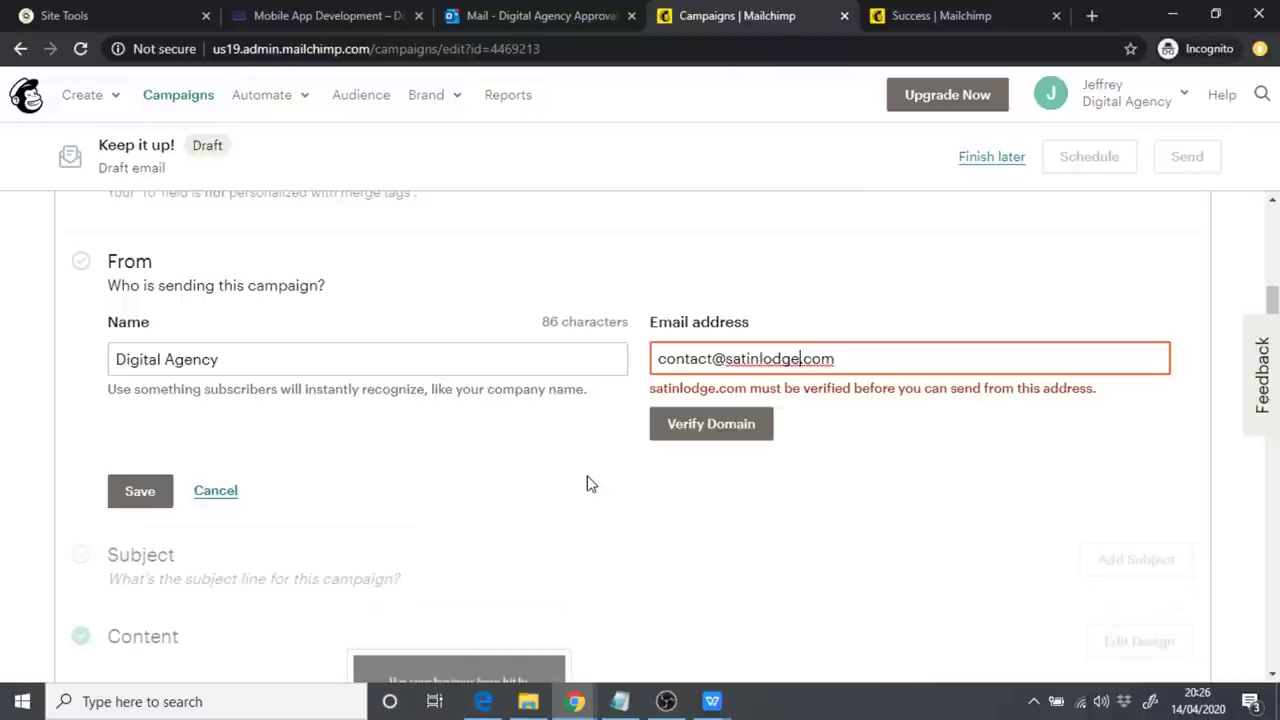
pyautogui.click(741, 424)
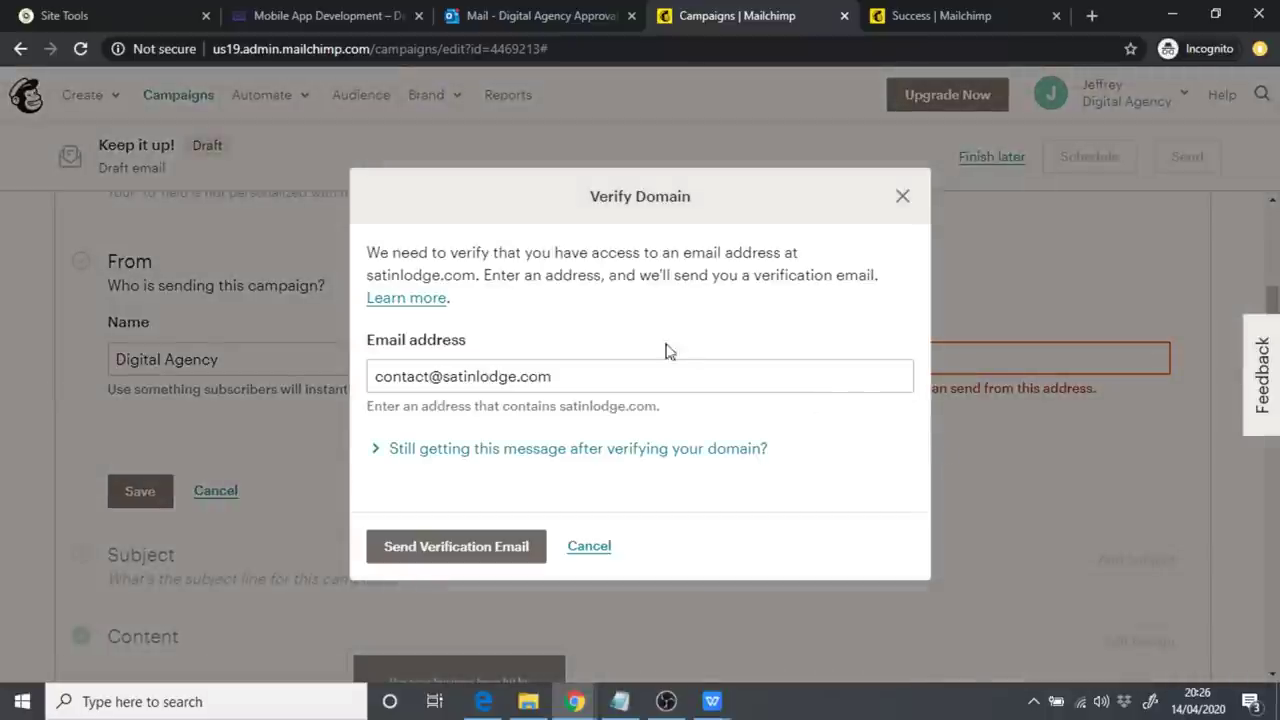
# - Send the satinlodge.com verification email and switch to the SiteGround Site Tools tab
pyautogui.click(383, 376)
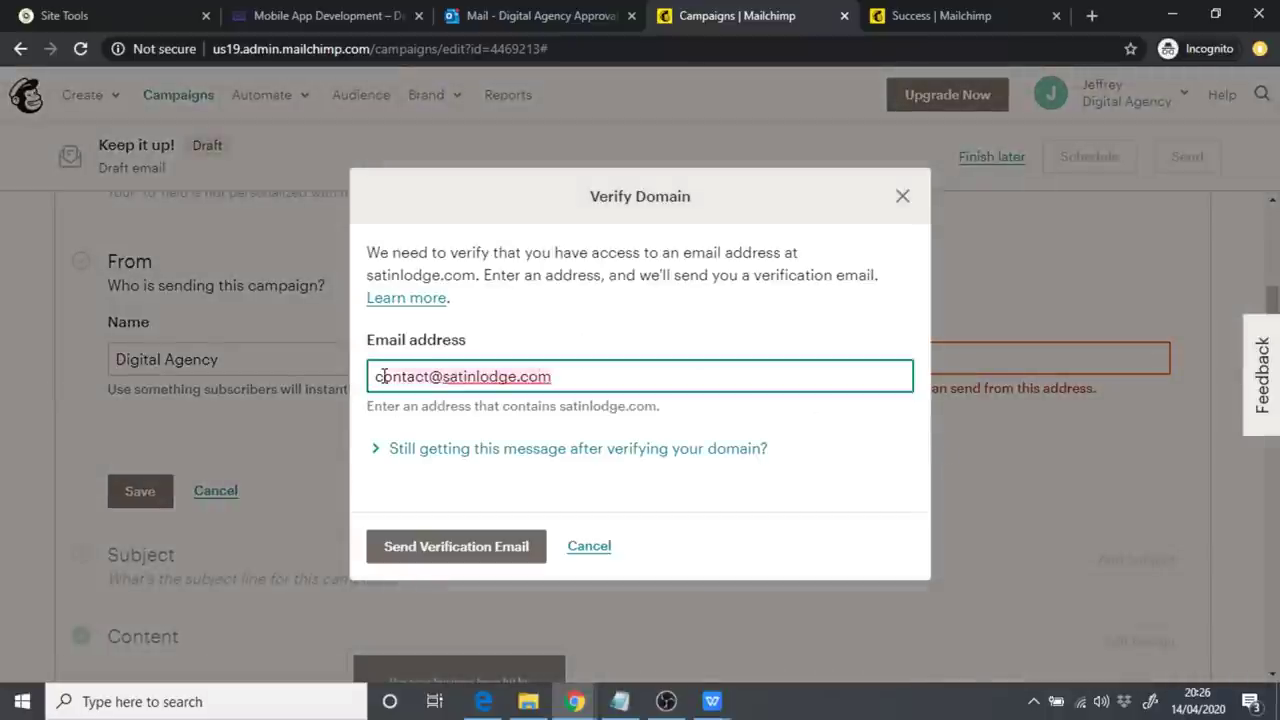
pyautogui.click(373, 376)
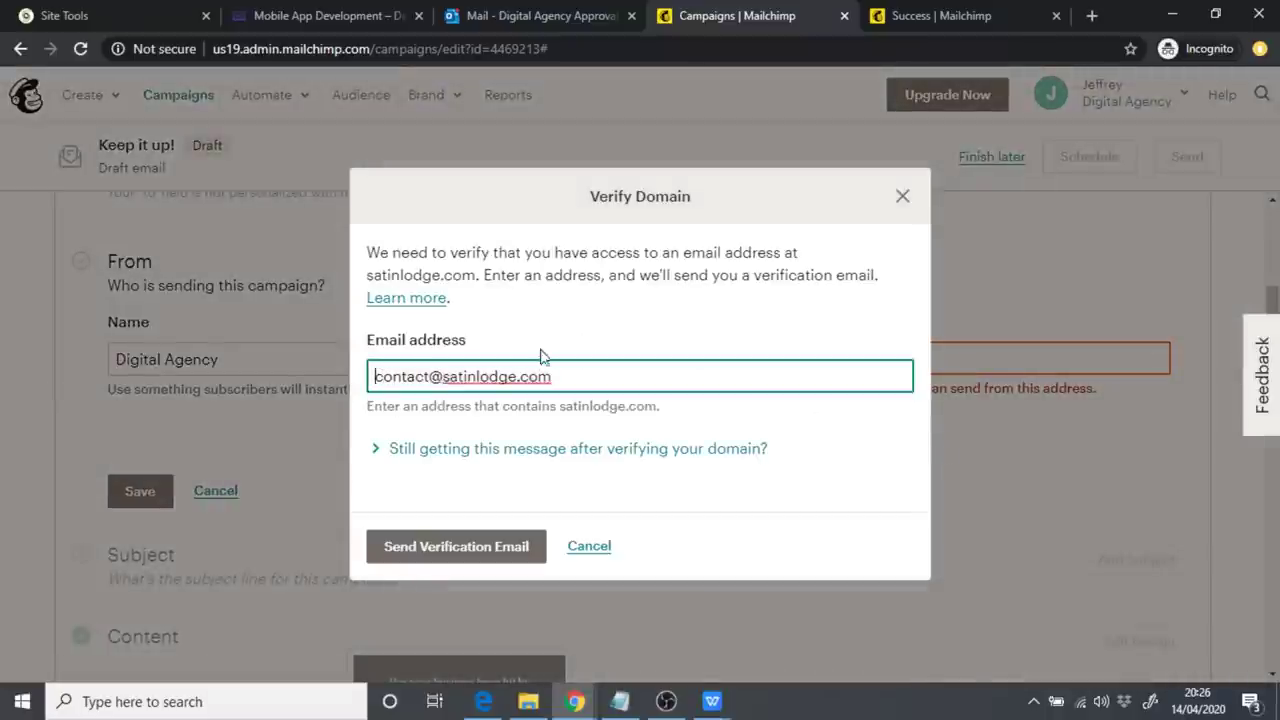
pyautogui.click(465, 550)
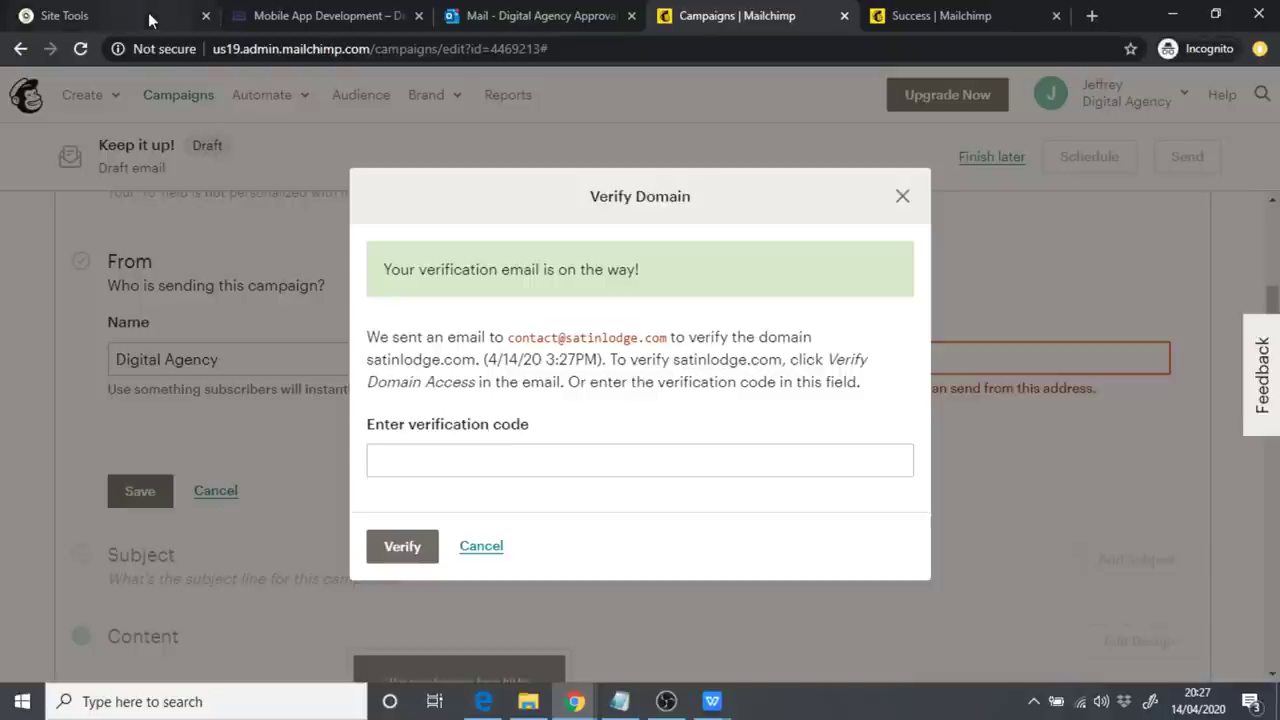
pyautogui.click(110, 10)
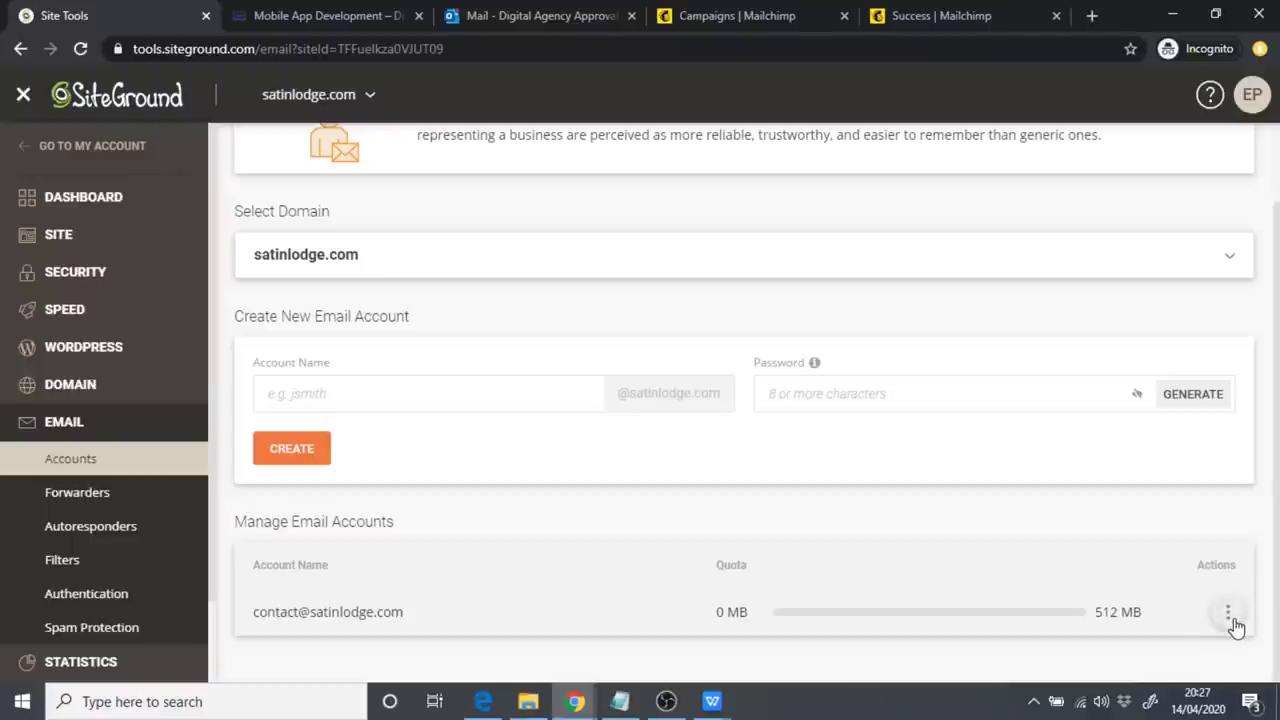
# - Log in to webmail for the satinlodge.com contact mailbox from its actions menu
pyautogui.click(1230, 616)
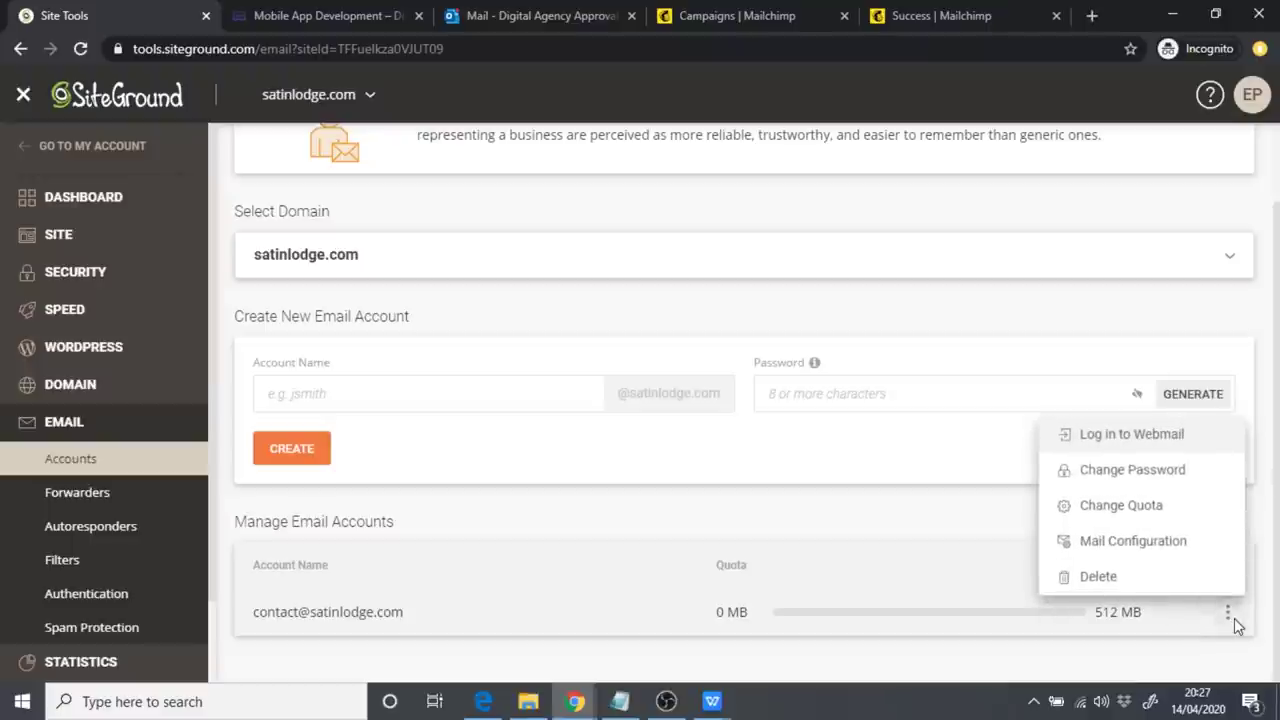
pyautogui.click(1124, 446)
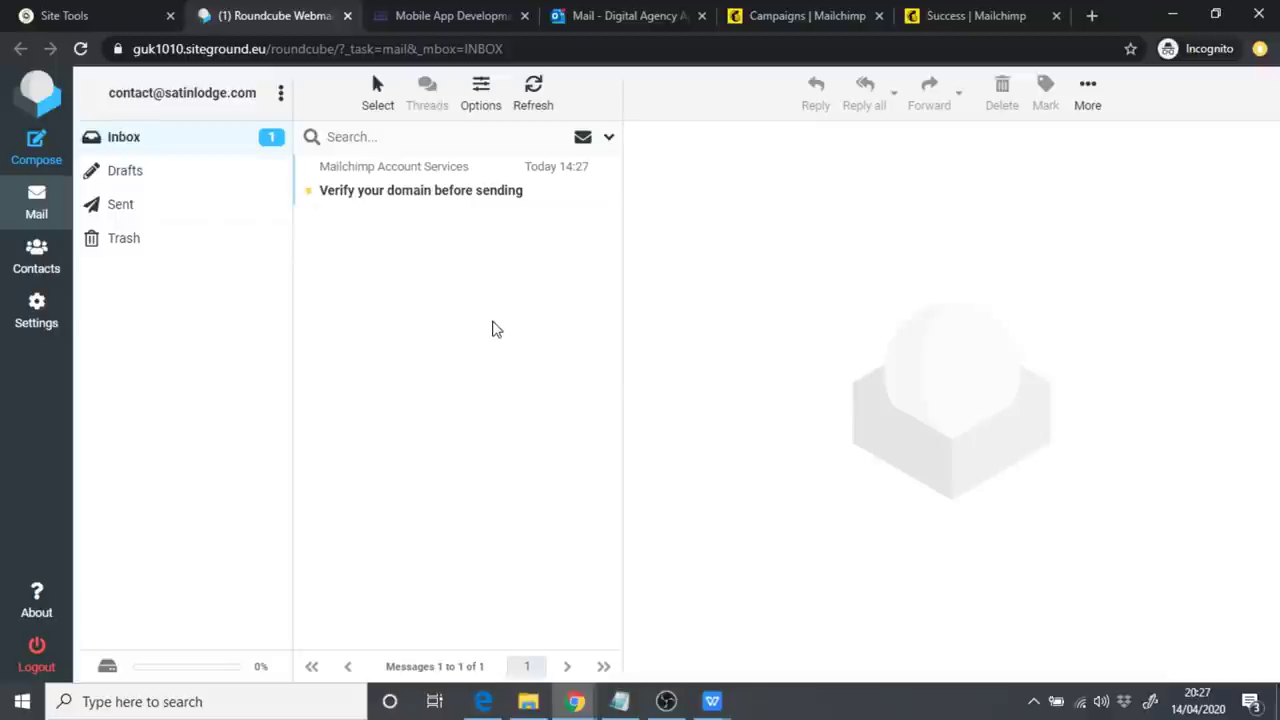
# - Open the 'Verify your domain before sending' email and select its verification code
pyautogui.press('Down')
pyautogui.press('Return')
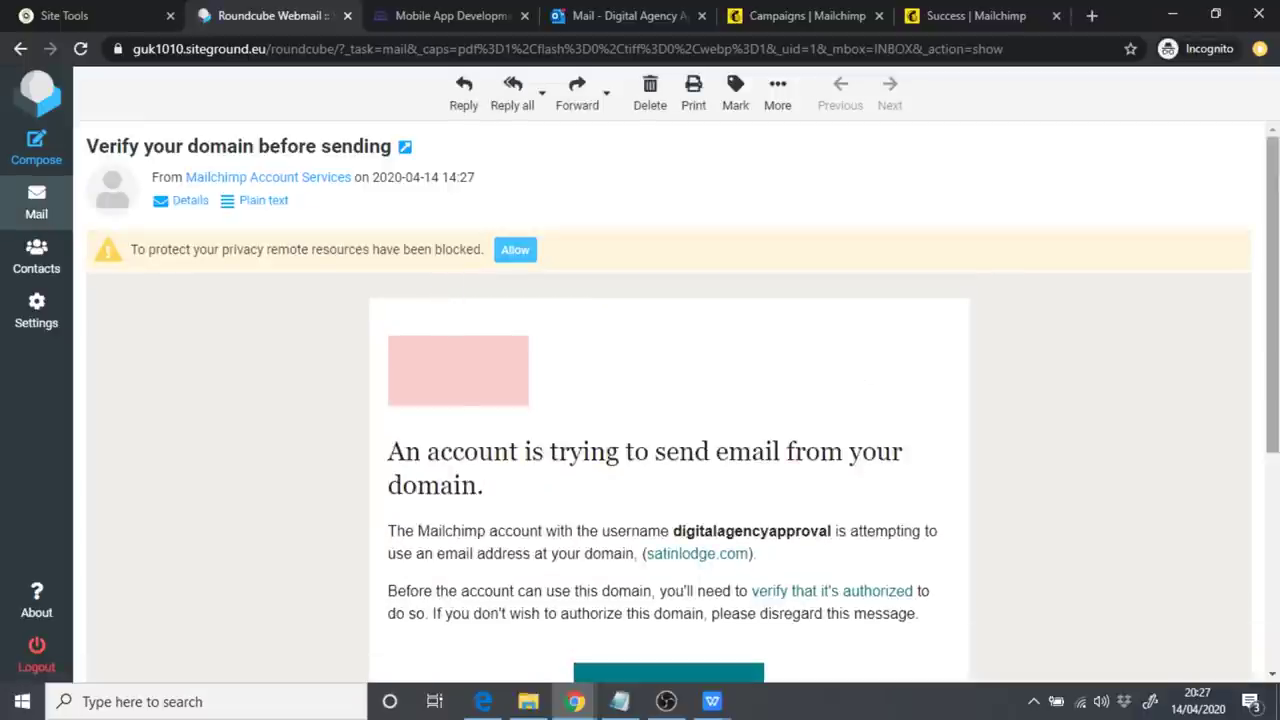
pyautogui.scroll(-3, 1263, 358)
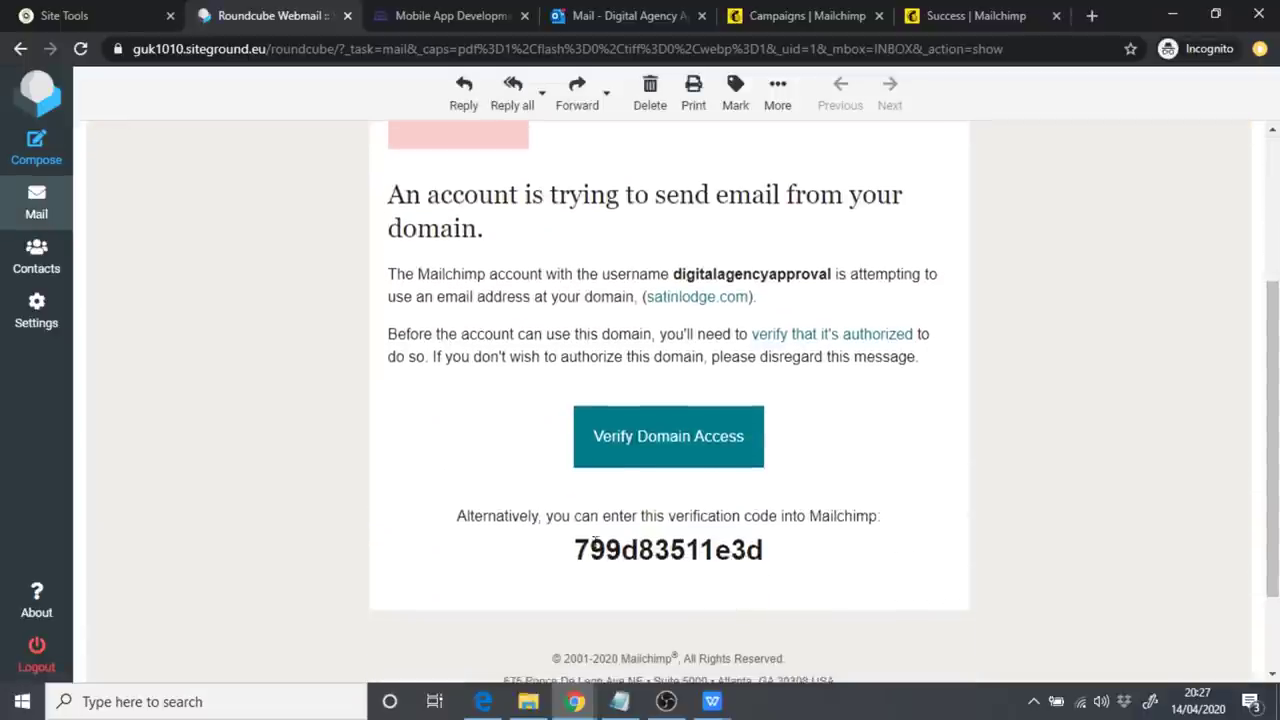
pyautogui.moveTo(575, 549); pyautogui.dragTo(786, 561)
pyautogui.hotkey('ctrl', 'c')
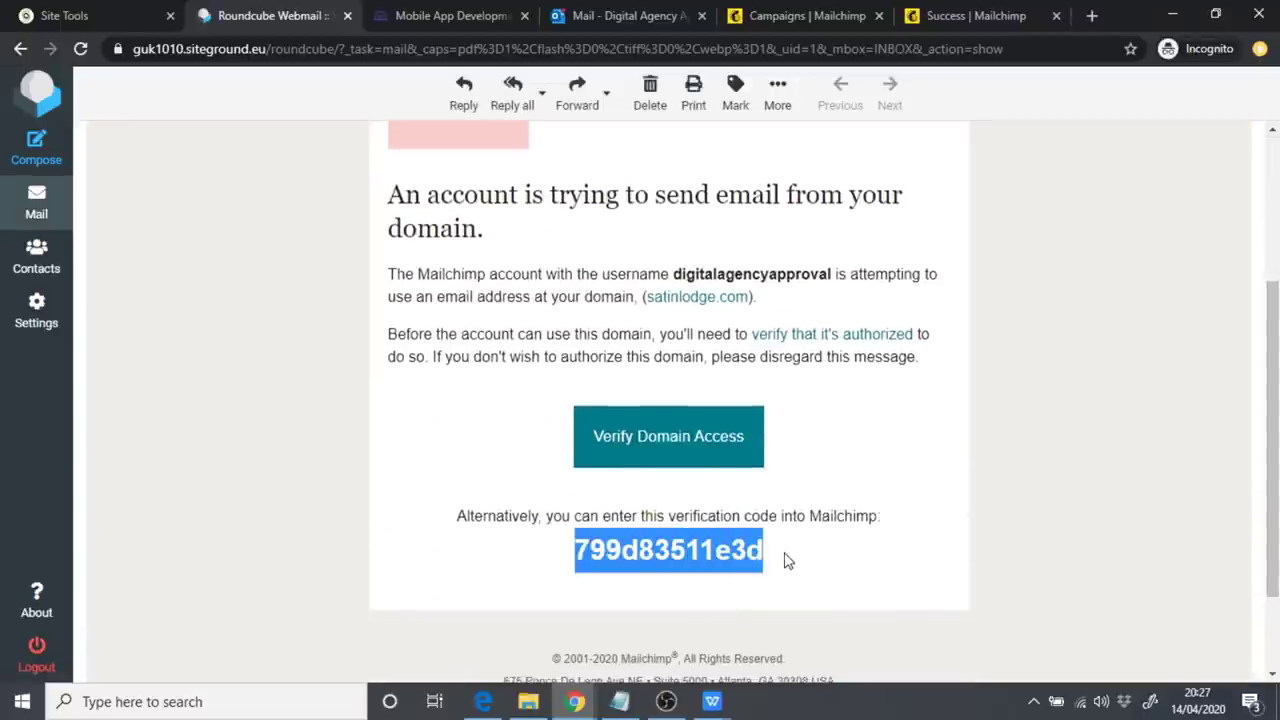
# - Paste the code to verify satinlodge.com, save the sender details, and begin adding the subject
pyautogui.click(790, 16)
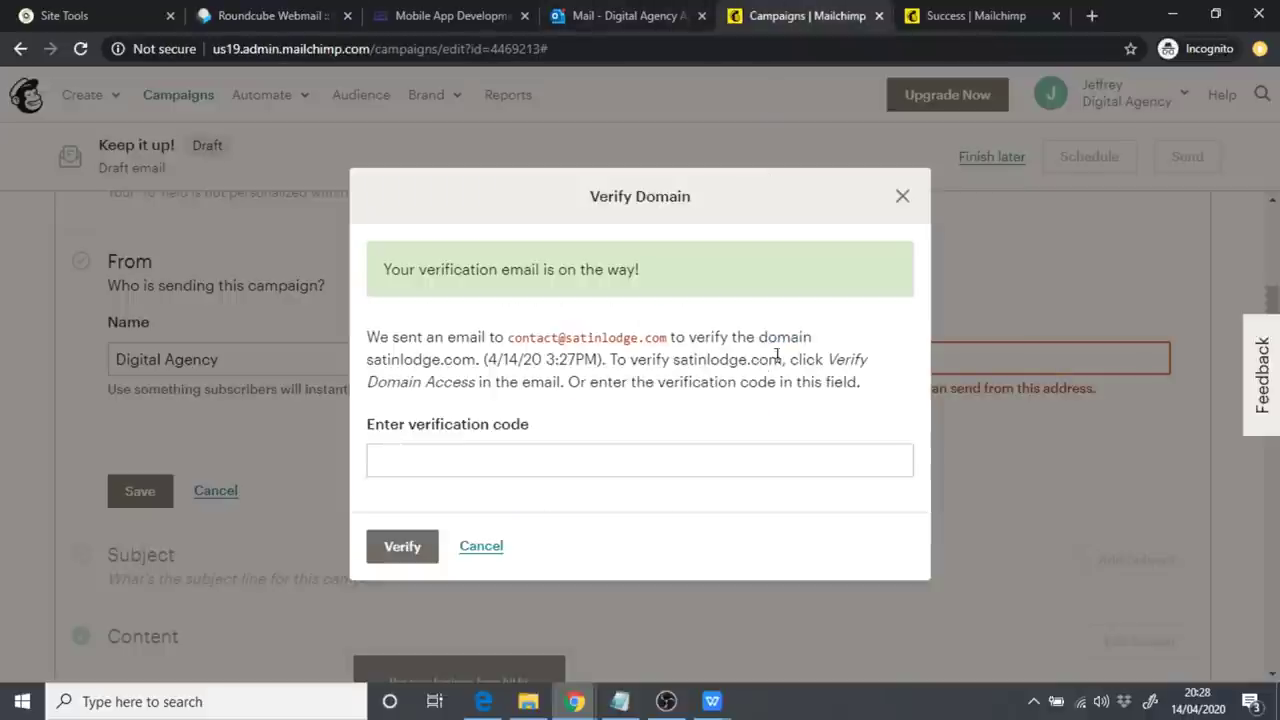
pyautogui.click(520, 457)
pyautogui.hotkey('ctrl', 'v')
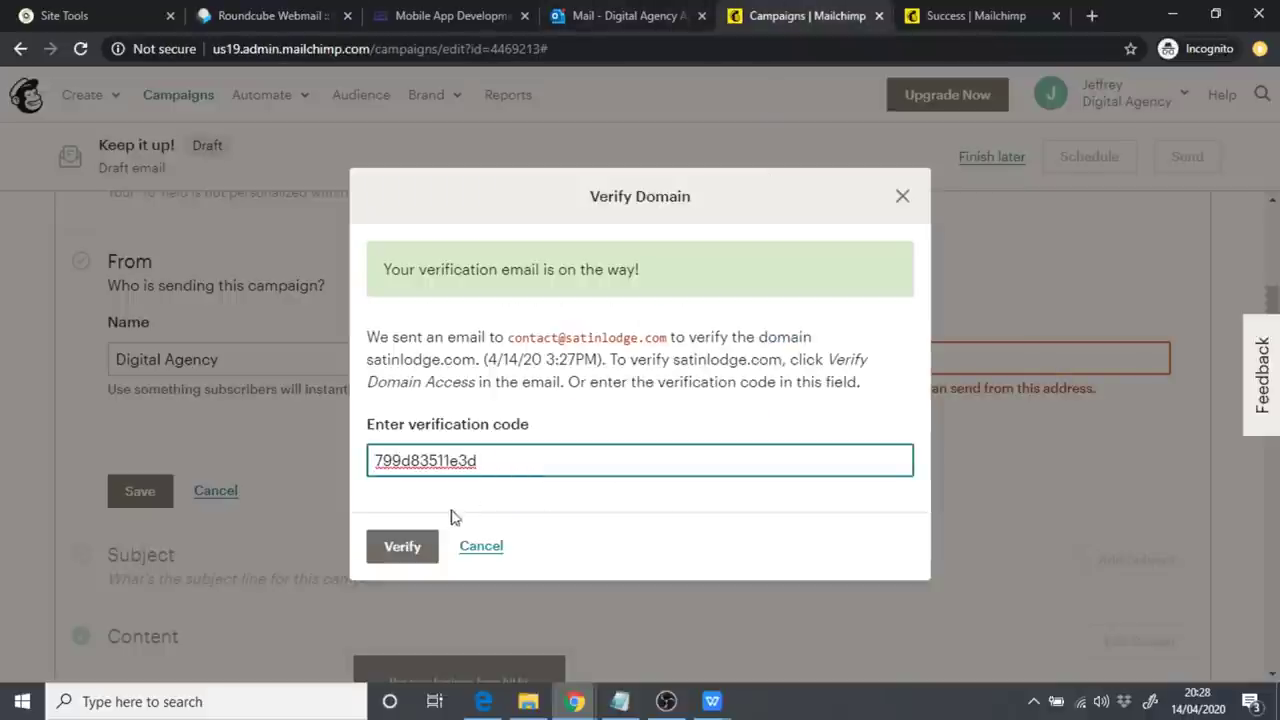
pyautogui.click(402, 548)
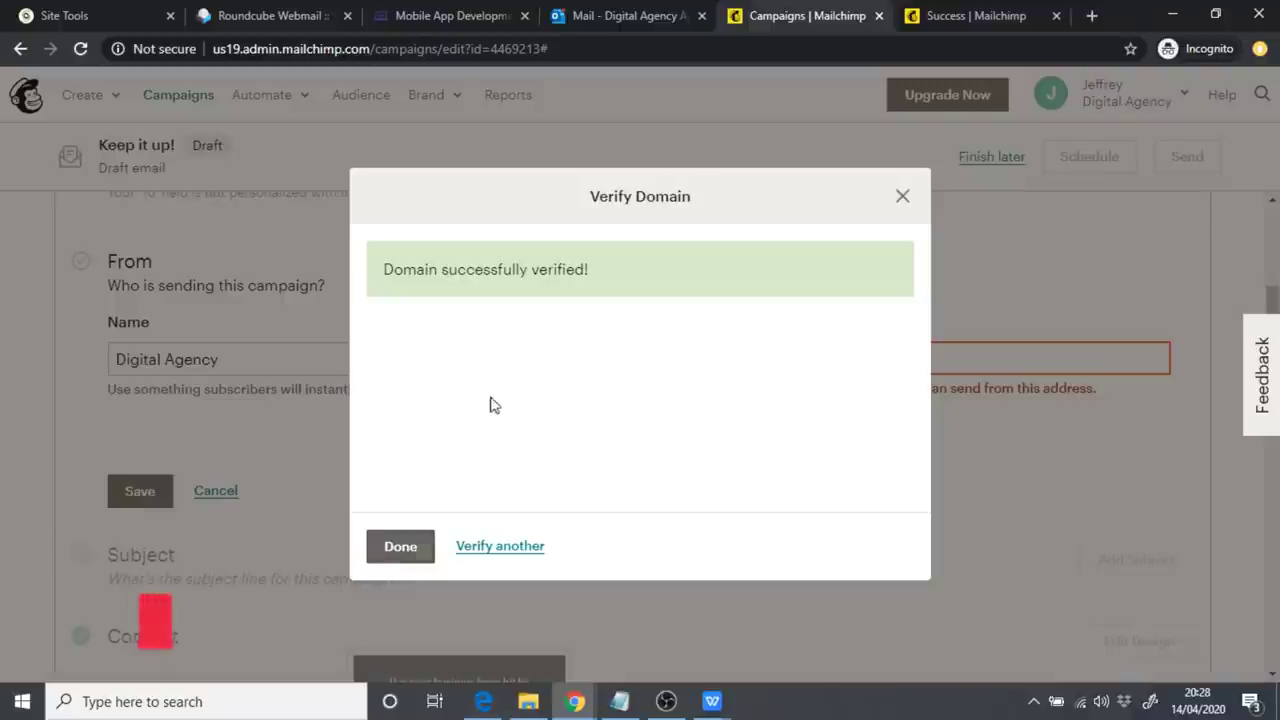
pyautogui.click(401, 548)
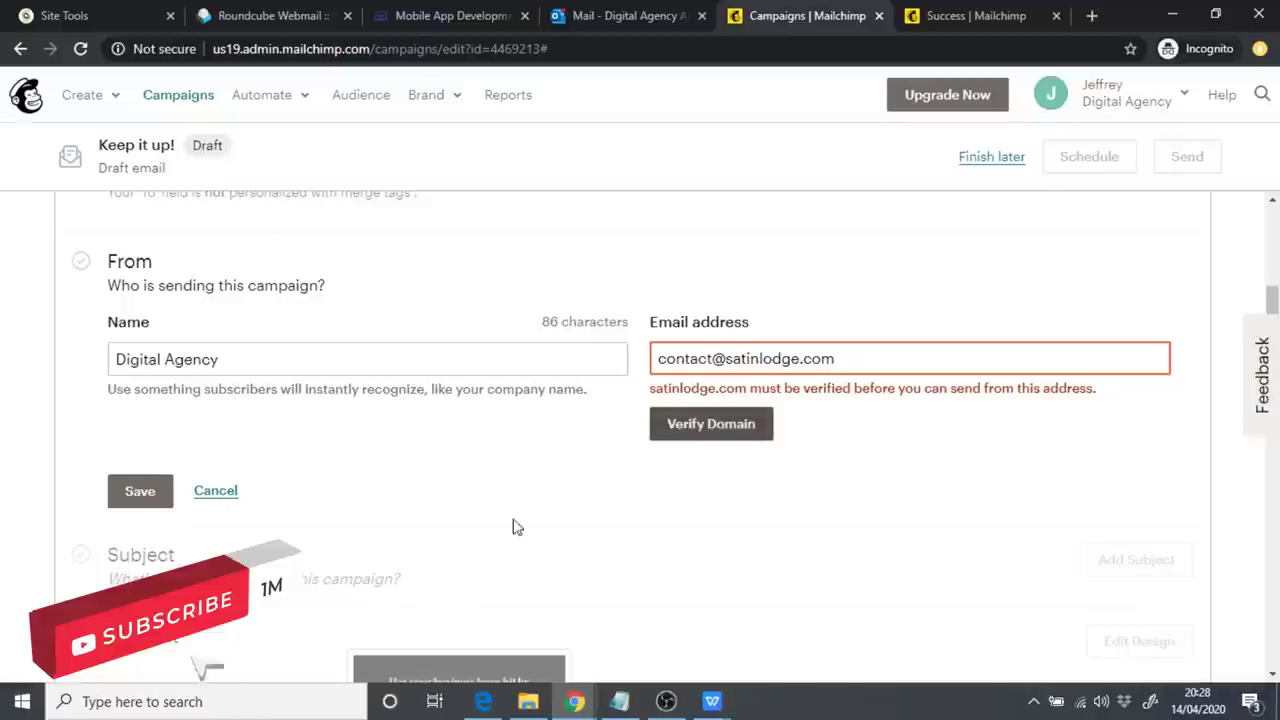
pyautogui.click(140, 494)
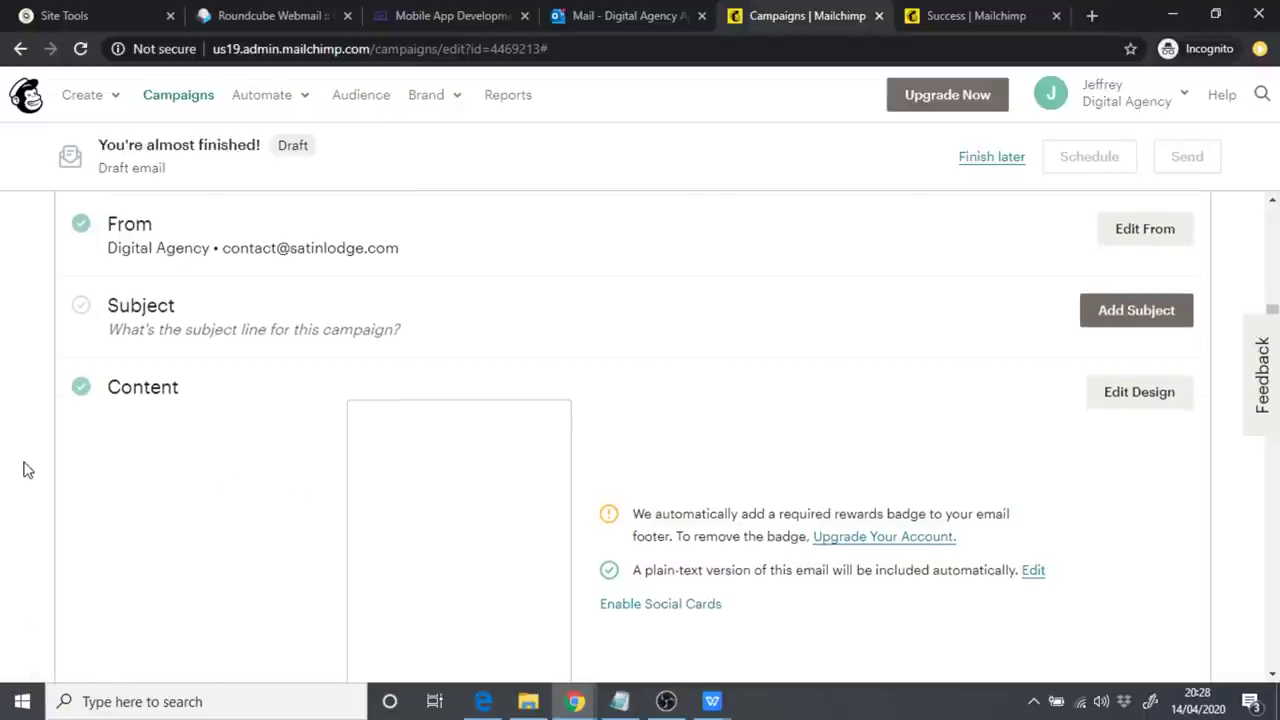
pyautogui.click(1111, 320)
# - Enter the subject line 'Get Your Business Online - Coronavirus Alternatives'
pyautogui.click(246, 426)
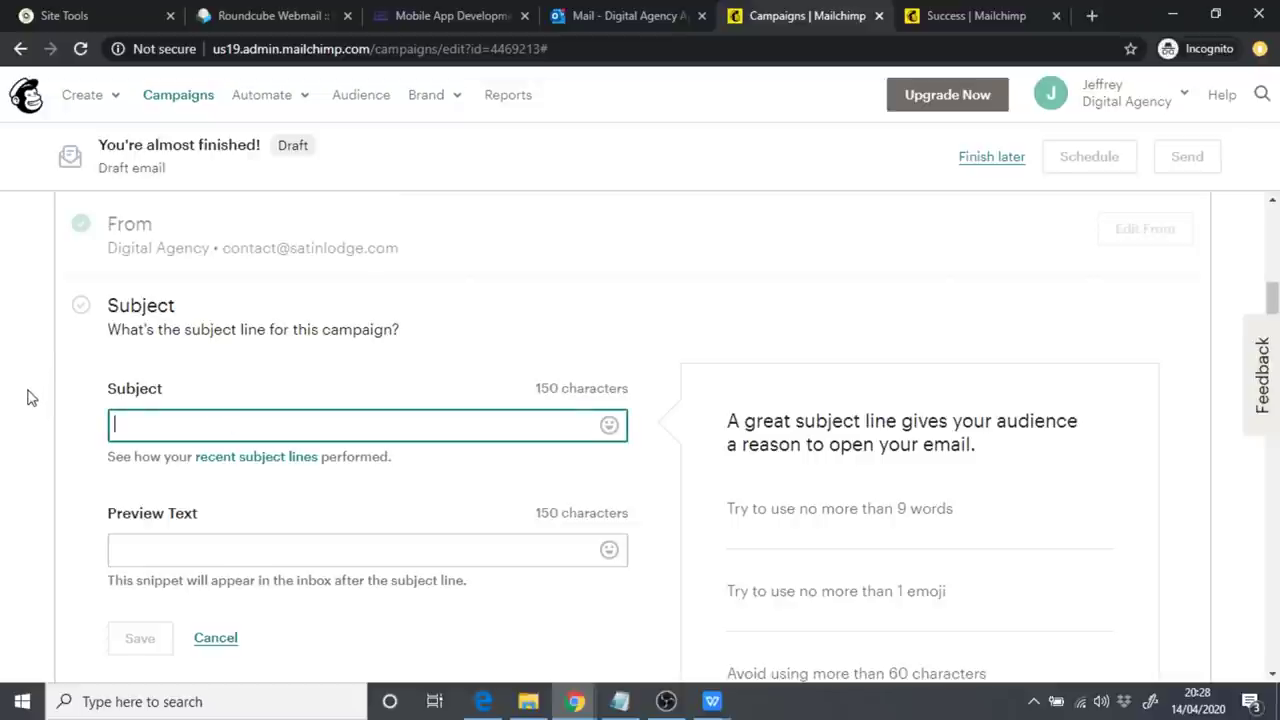
pyautogui.write('Get You')
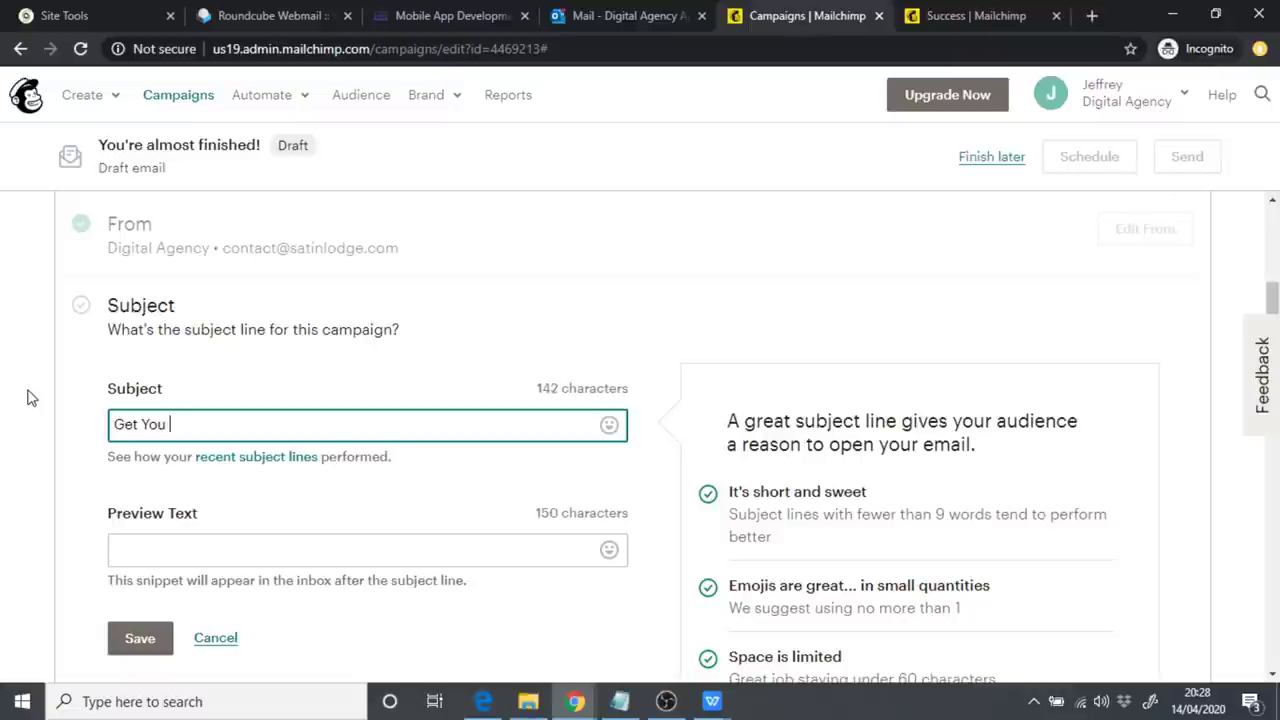
pyautogui.press('BackSpace')
pyautogui.write('r Business Online')
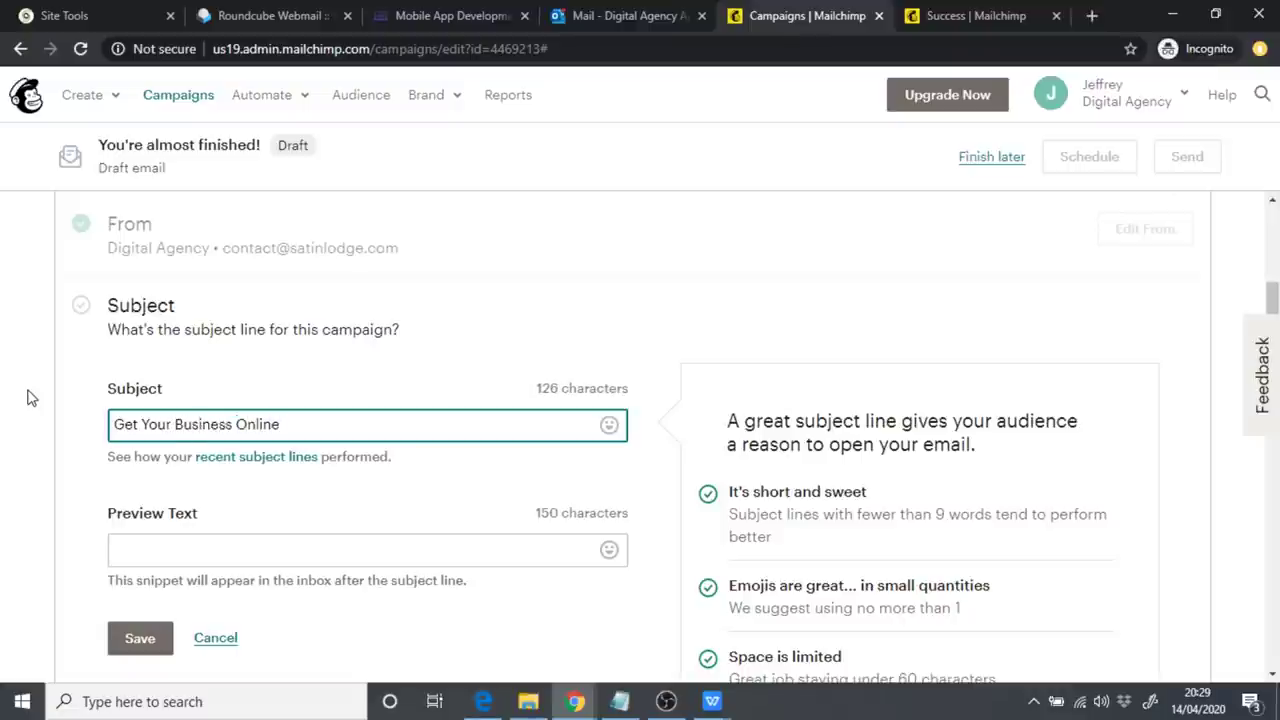
pyautogui.write(' - Coronavirus A')
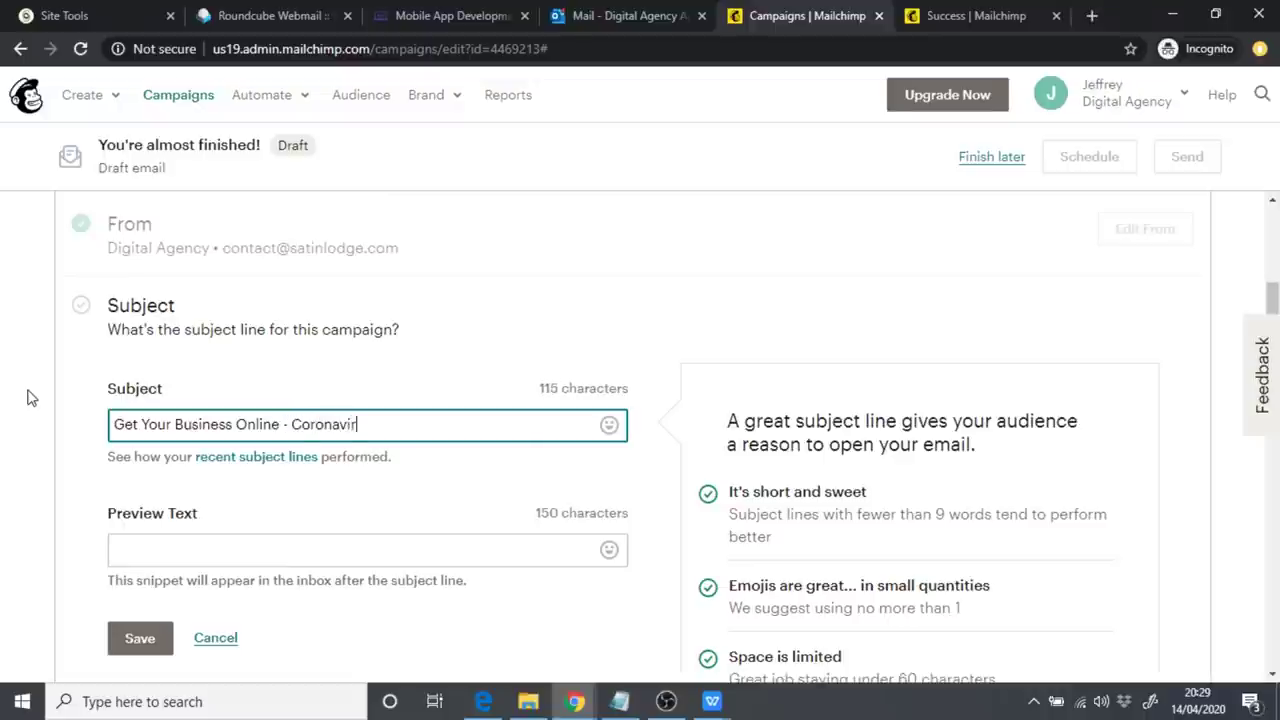
pyautogui.write('lternatives')
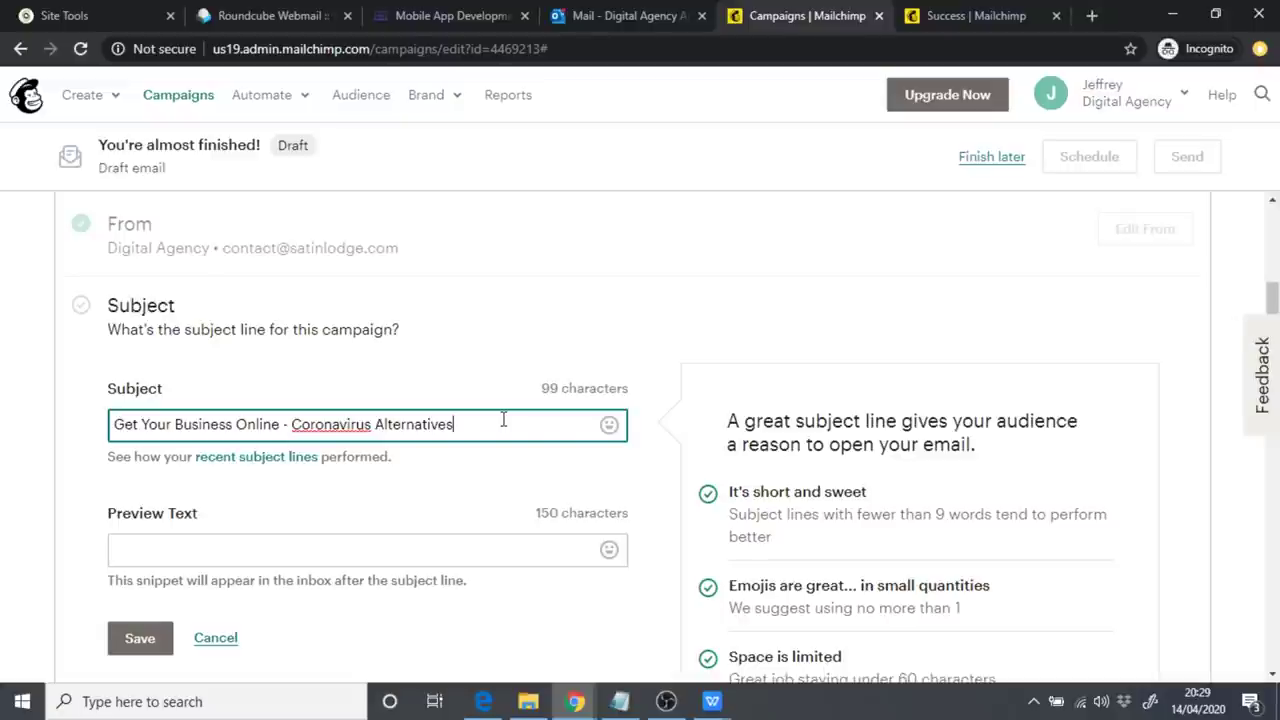
# - Copy the subject into Preview Text and save both fields
pyautogui.moveTo(514, 423); pyautogui.dragTo(115, 418)
pyautogui.hotkey('ctrl', 'c')
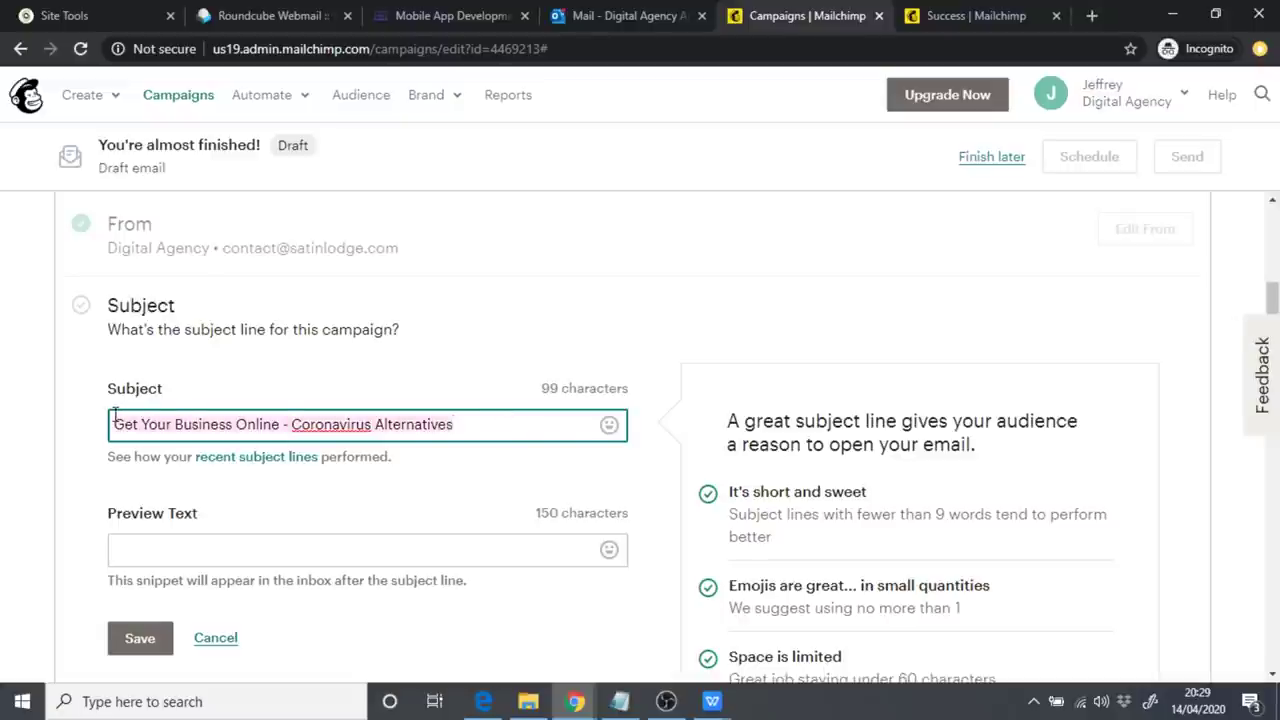
pyautogui.click(154, 545)
pyautogui.hotkey('ctrl', 'v')
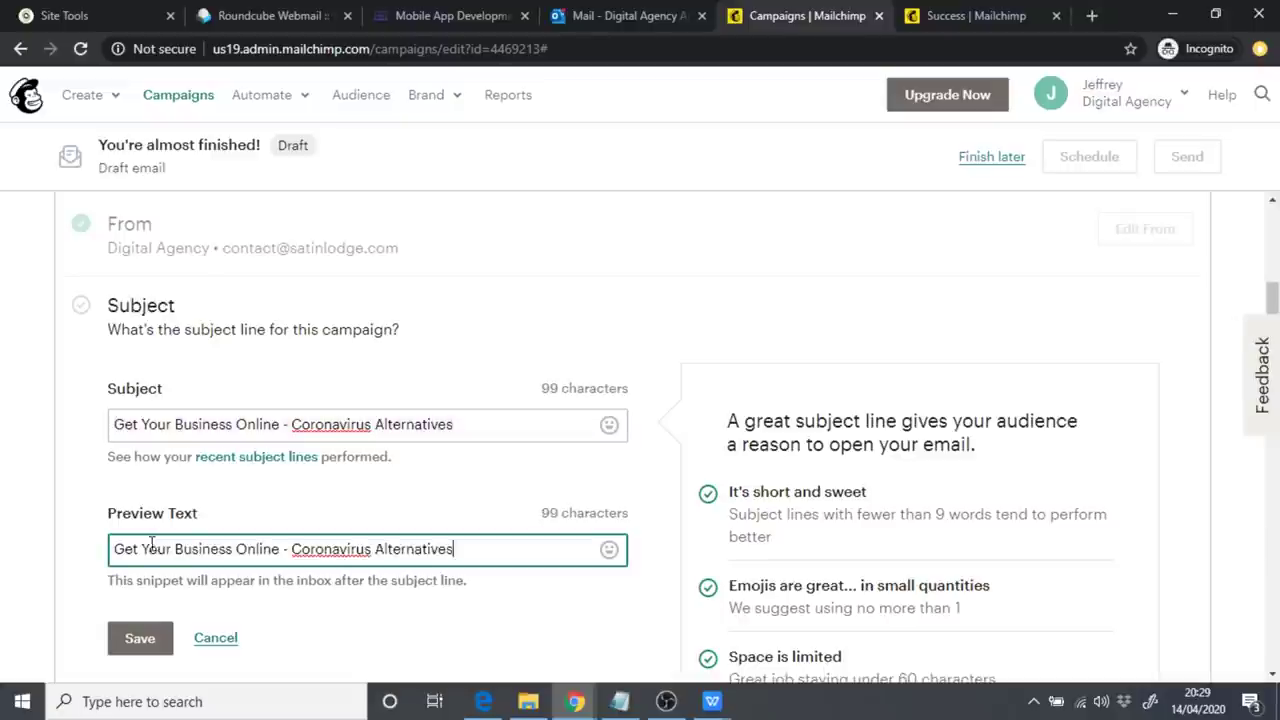
pyautogui.click(118, 568)
pyautogui.click(140, 639)
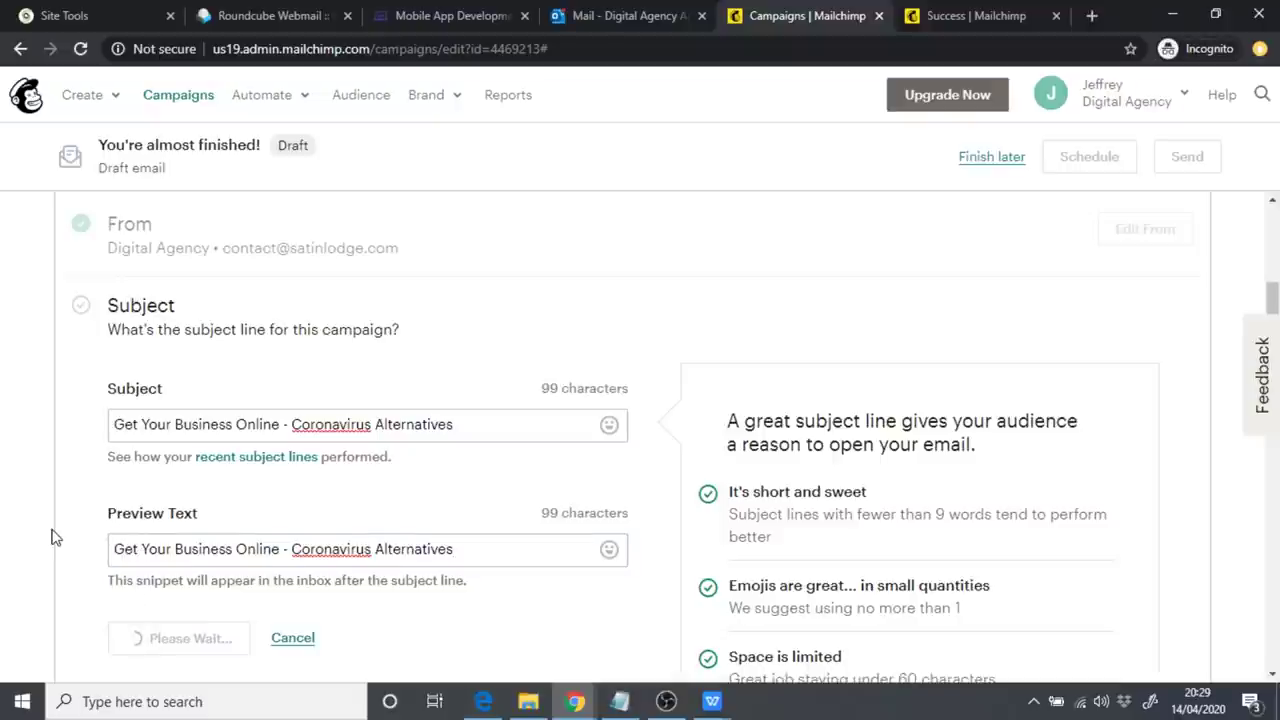
# - Review the Booking & Memberships campaign page, then switch to the Consultation Call booking page
pyautogui.scroll(-3, 55, 537)
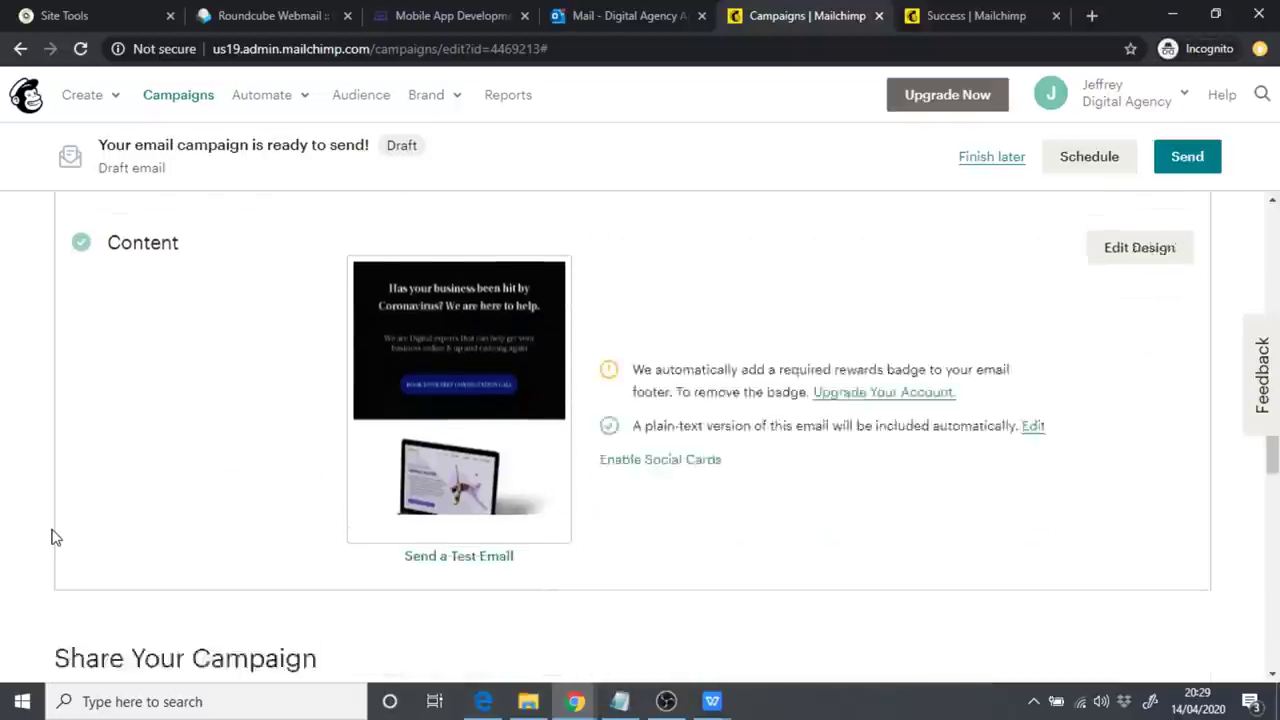
pyautogui.scroll(-1, 55, 537)
pyautogui.scroll(5, 55, 537)
pyautogui.scroll(3, 55, 537)
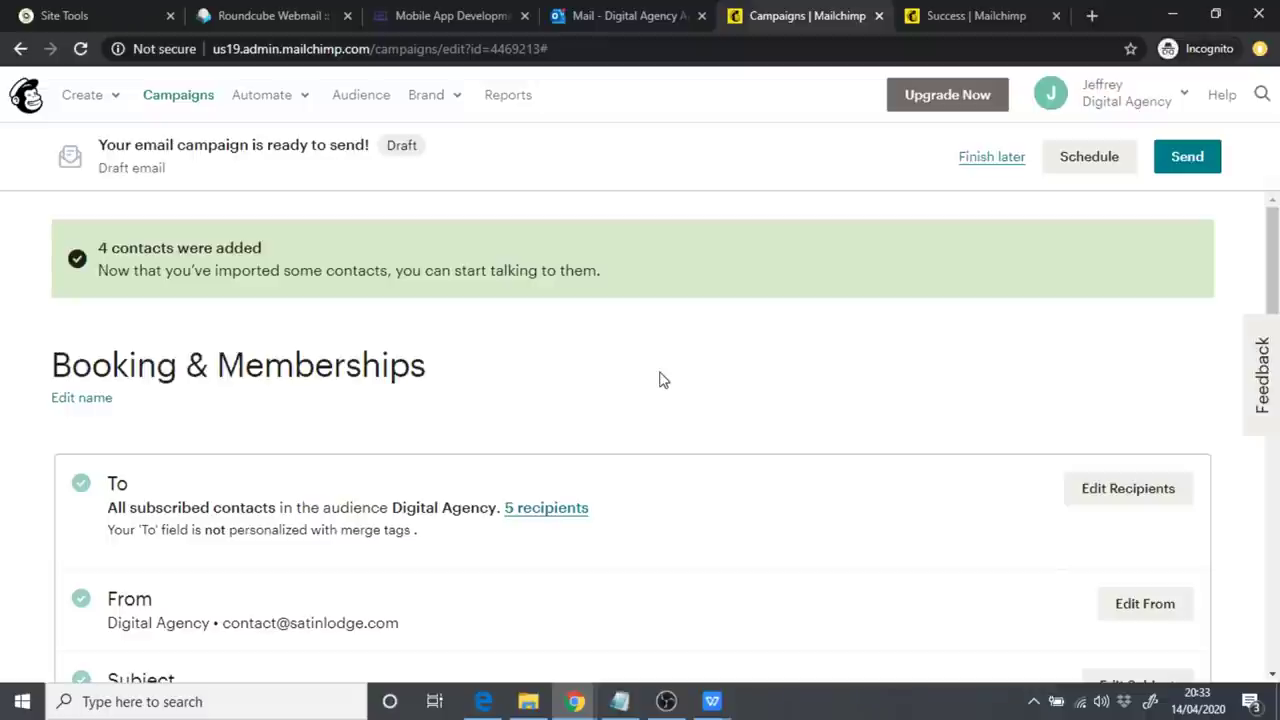
pyautogui.click(486, 702)
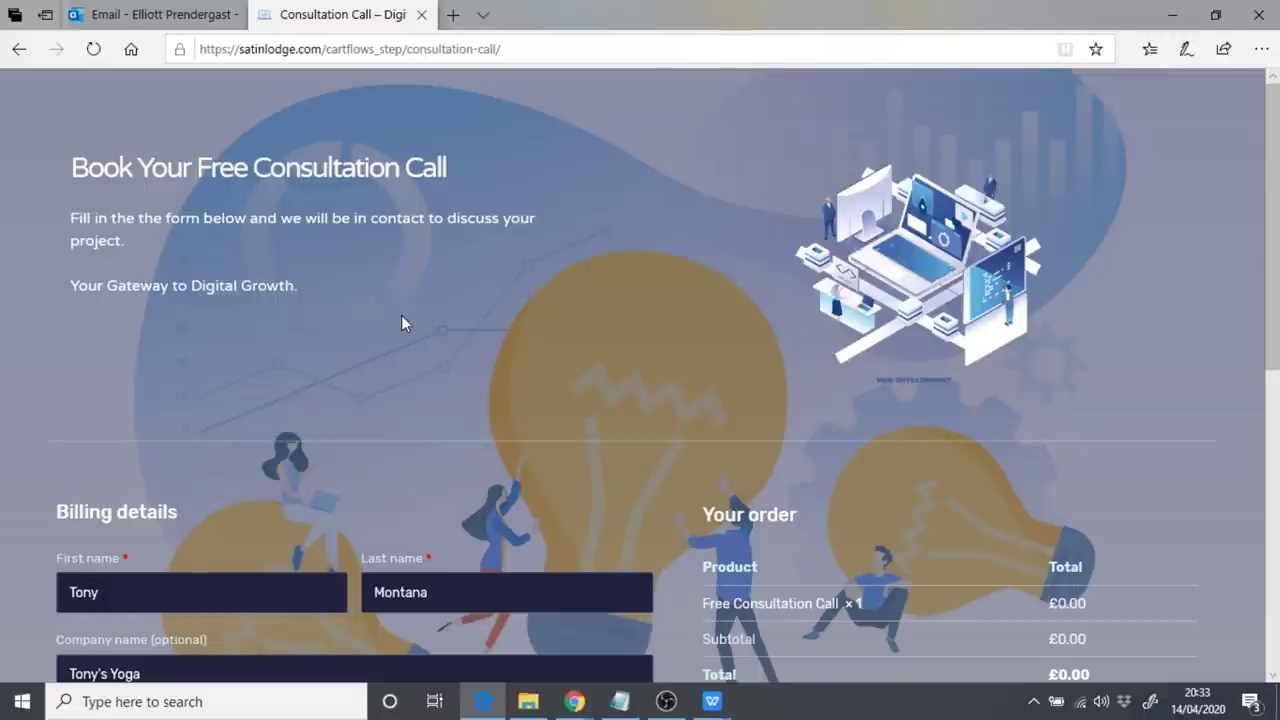
# - Review the checkout's billing form and order notes for the Free Consultation Call
pyautogui.scroll(-4, 401, 316)
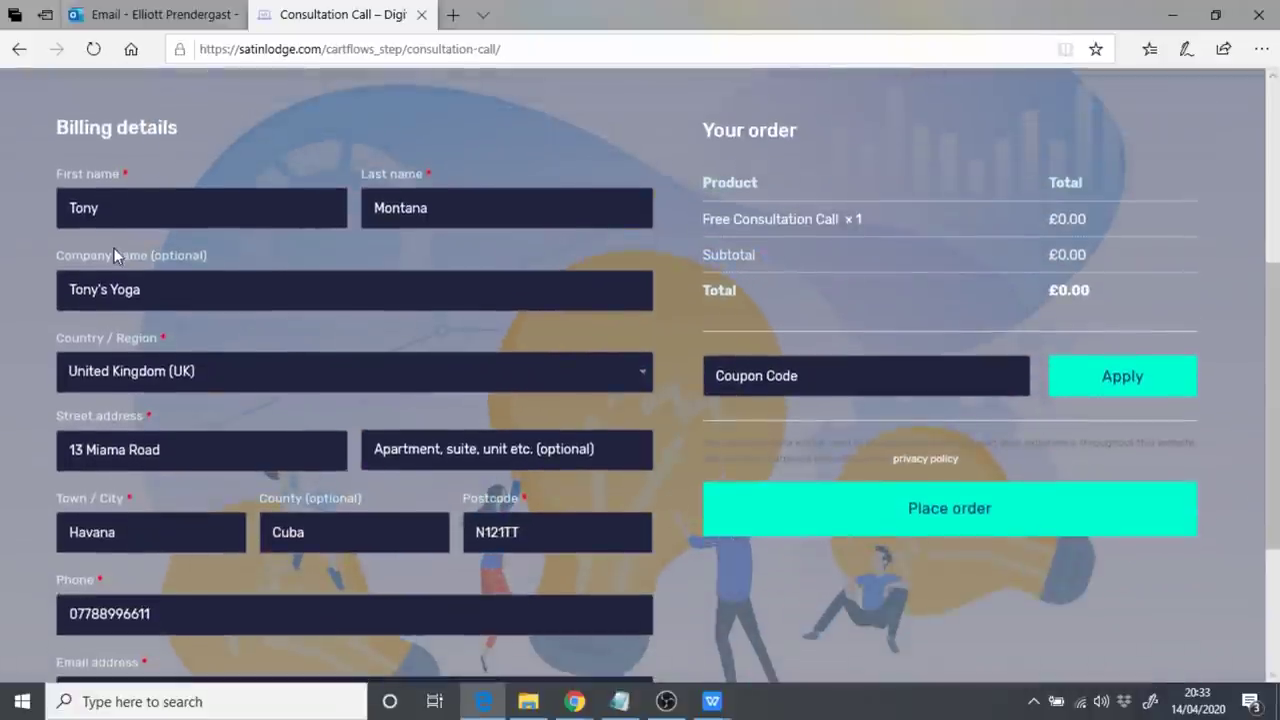
pyautogui.scroll(-1, 237, 266)
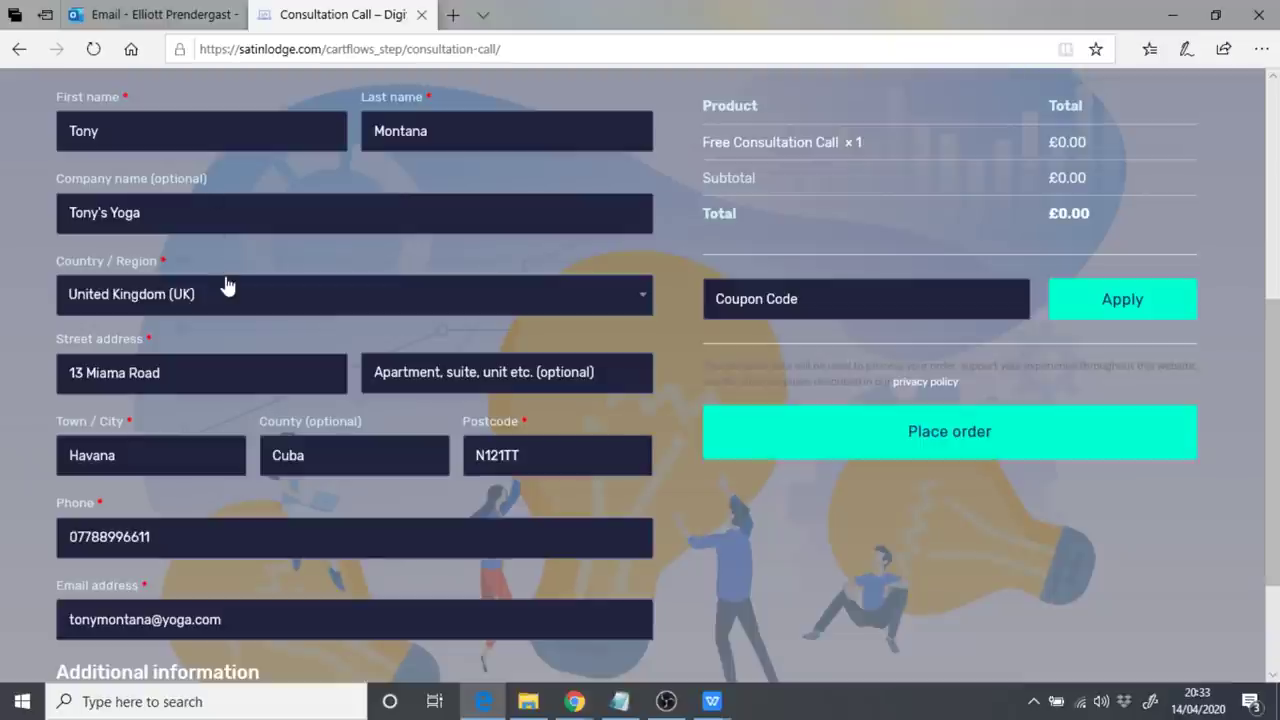
pyautogui.scroll(-1, 102, 512)
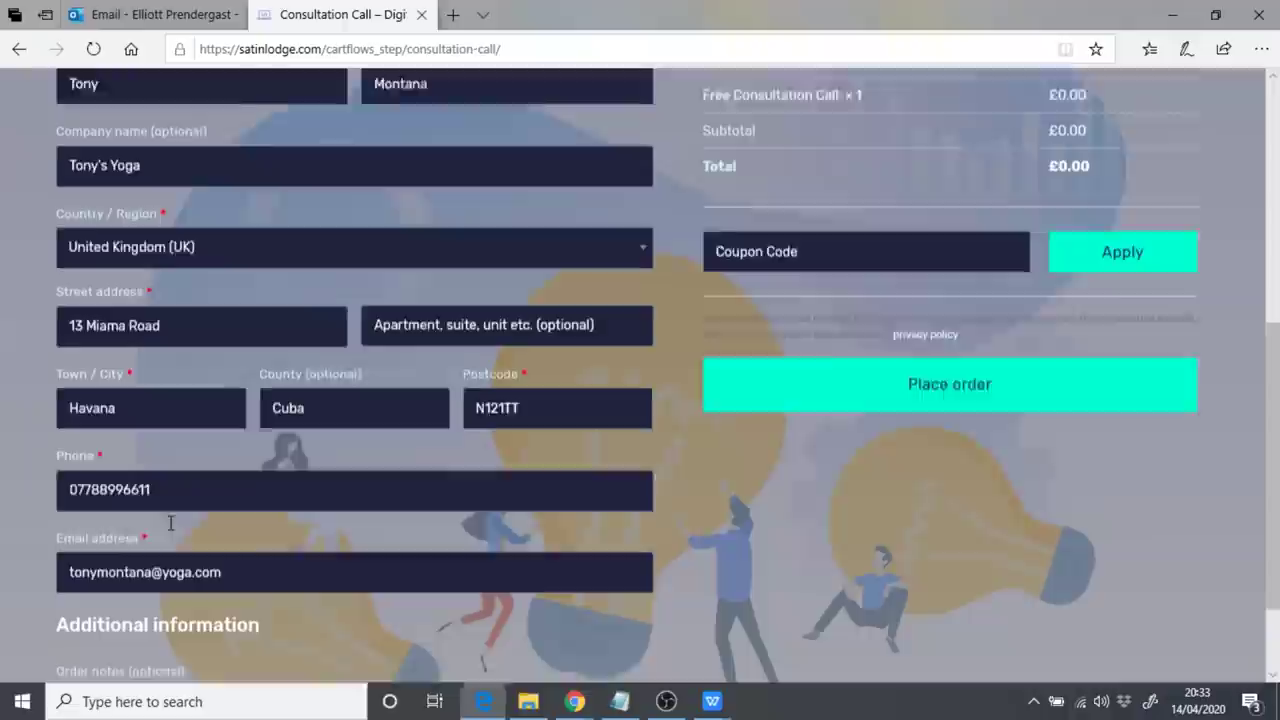
pyautogui.scroll(-1, 143, 481)
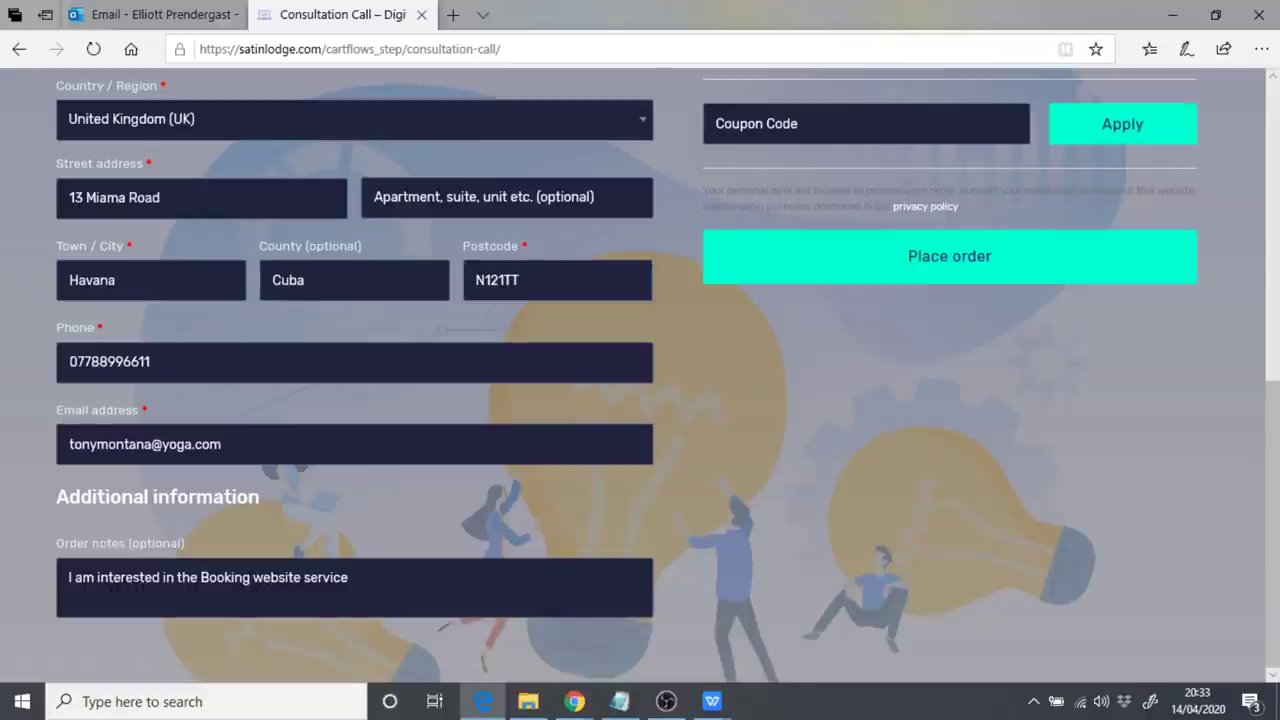
pyautogui.moveTo(392, 584); pyautogui.dragTo(66, 578)
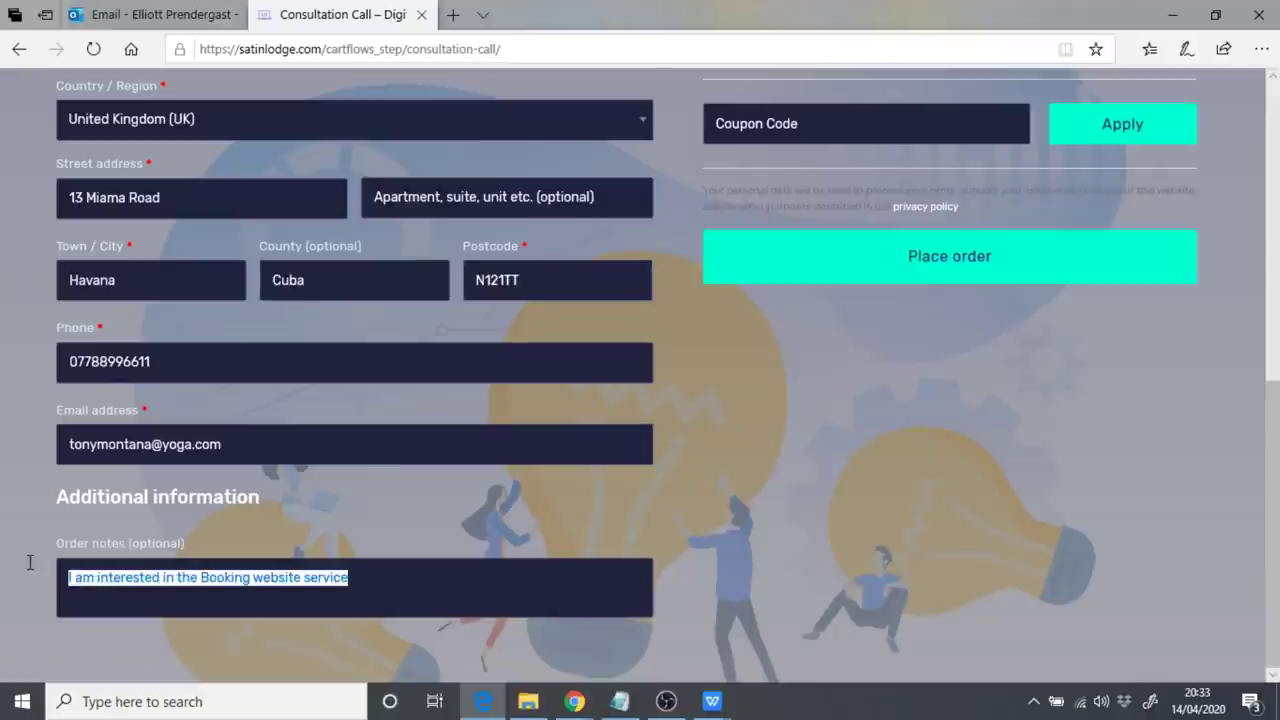
pyautogui.click(299, 578)
pyautogui.moveTo(391, 577); pyautogui.dragTo(48, 560)
pyautogui.click(370, 595)
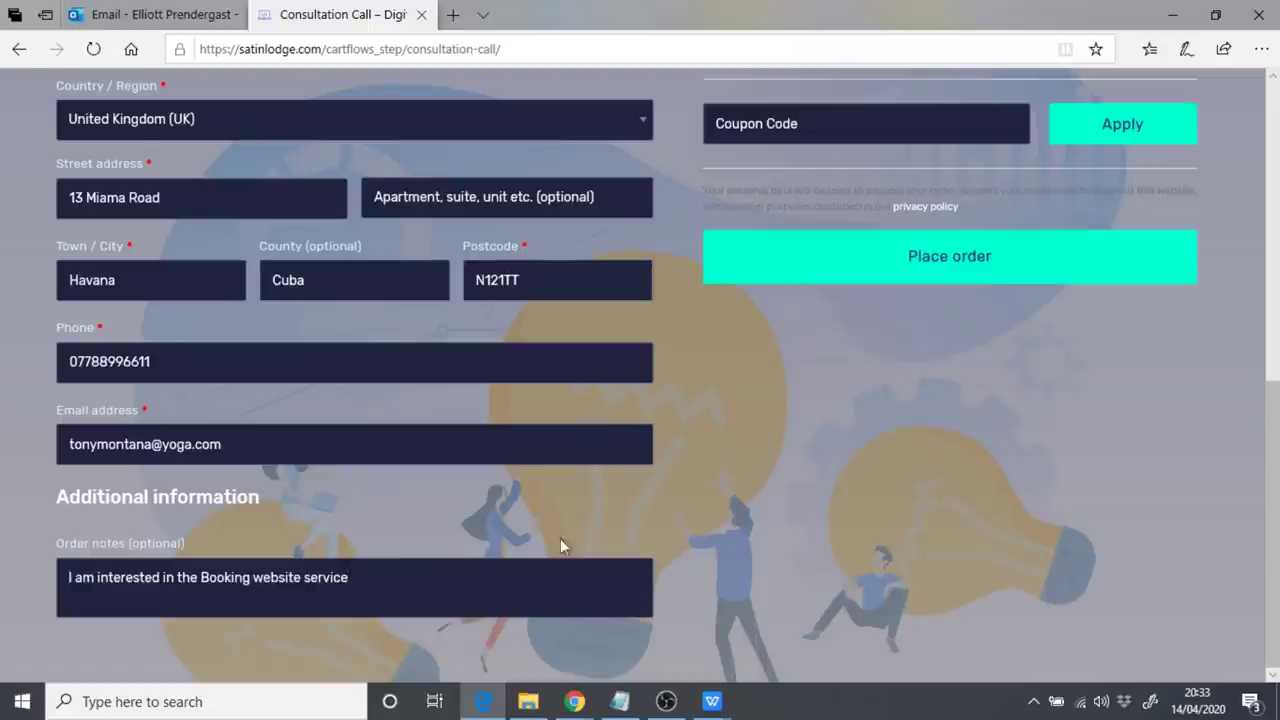
pyautogui.scroll(3, 1243, 398)
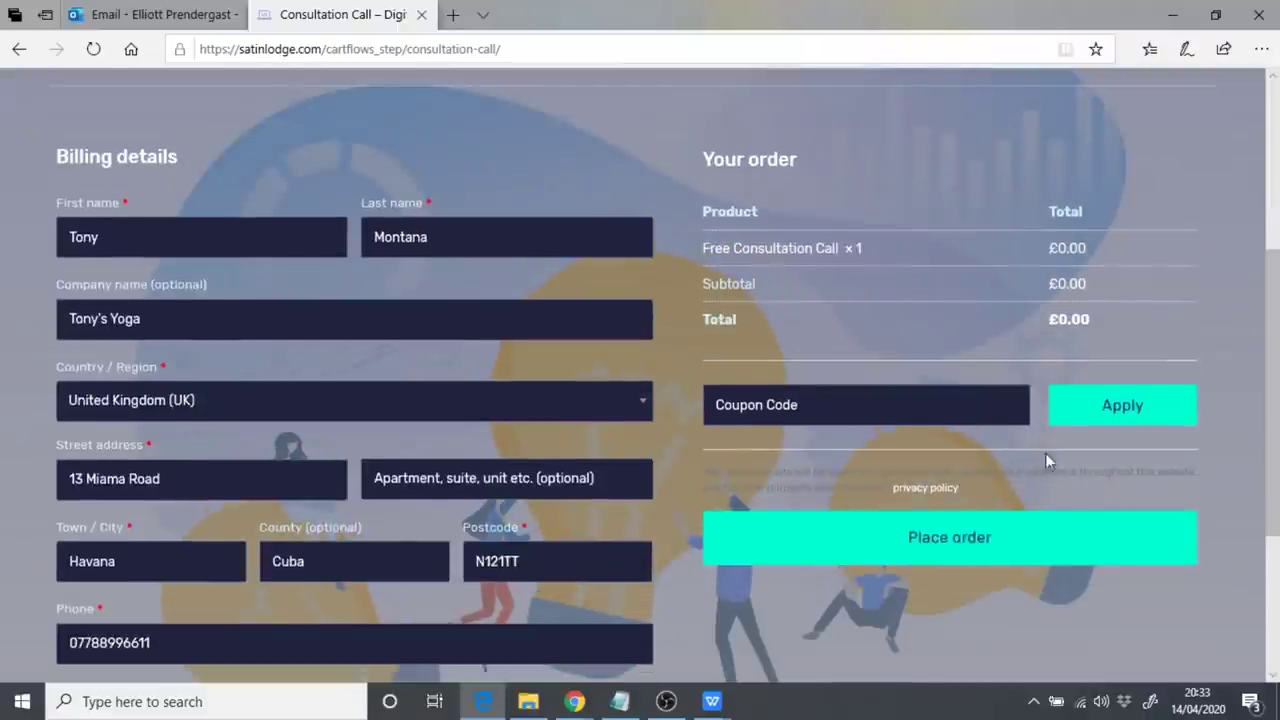
# - Place the free consultation call order, check the thank-you page, and return to Mailchimp
pyautogui.click(934, 537)
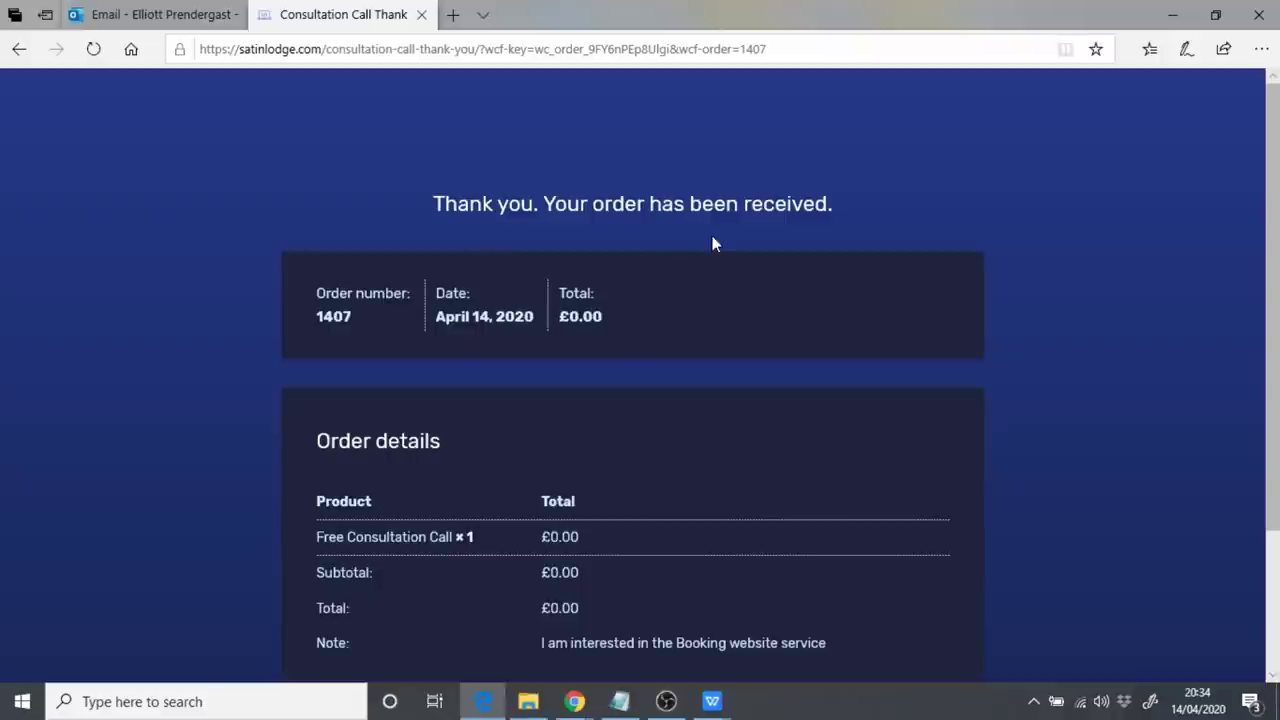
pyautogui.scroll(-2, 713, 243)
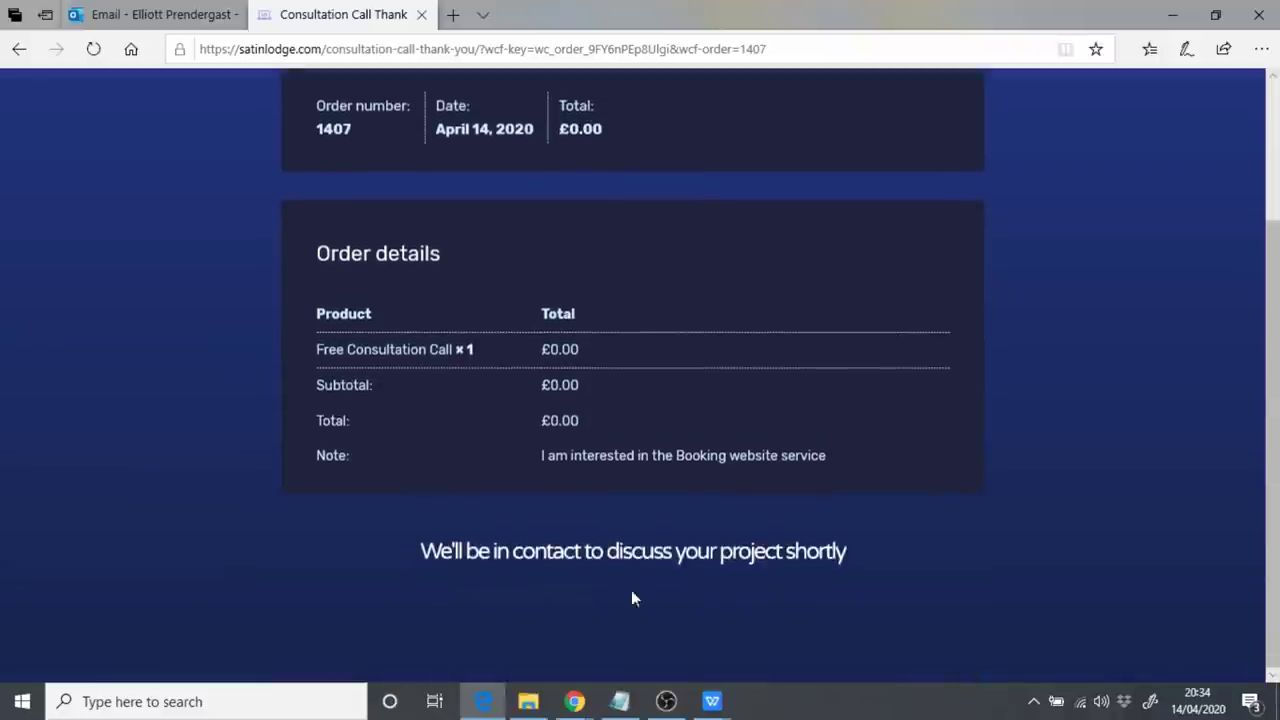
pyautogui.scroll(2, 873, 569)
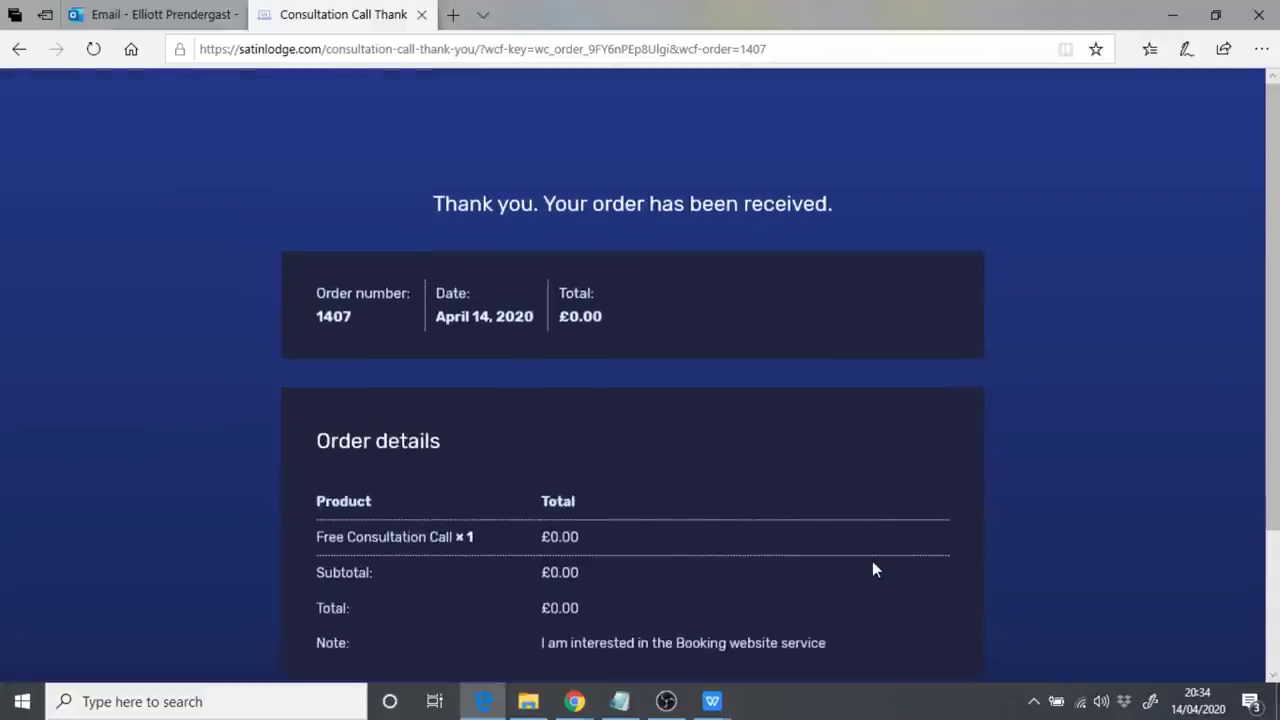
pyautogui.scroll(-2, 873, 569)
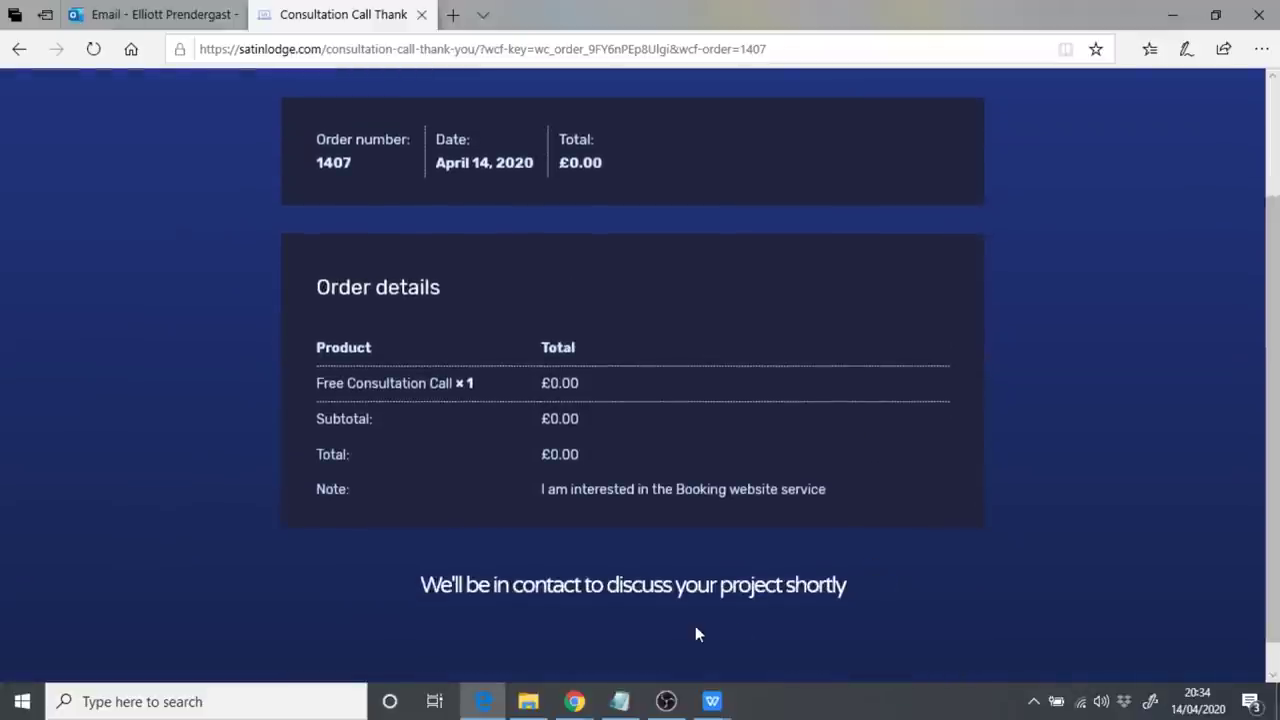
pyautogui.click(574, 701)
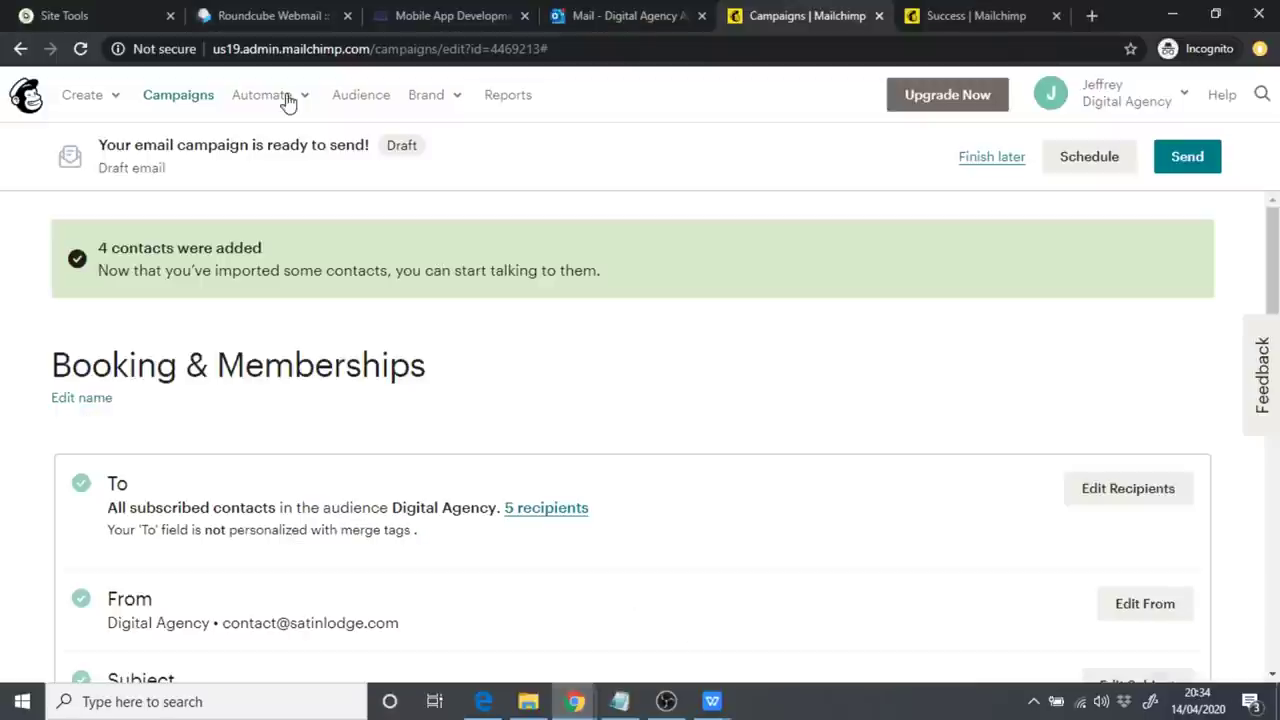
# - Open the new Free Consultation Call order from WooCommerce > Orders in WordPress admin
pyautogui.click(416, 16)
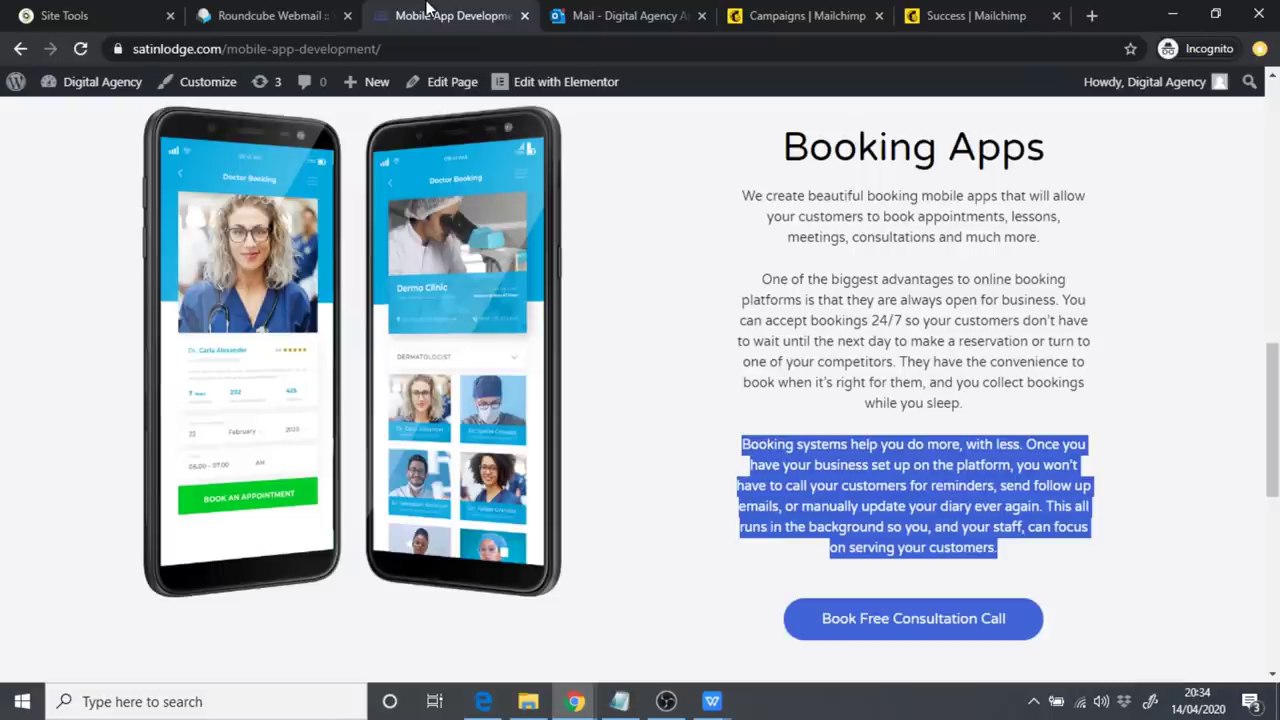
pyautogui.click(107, 85)
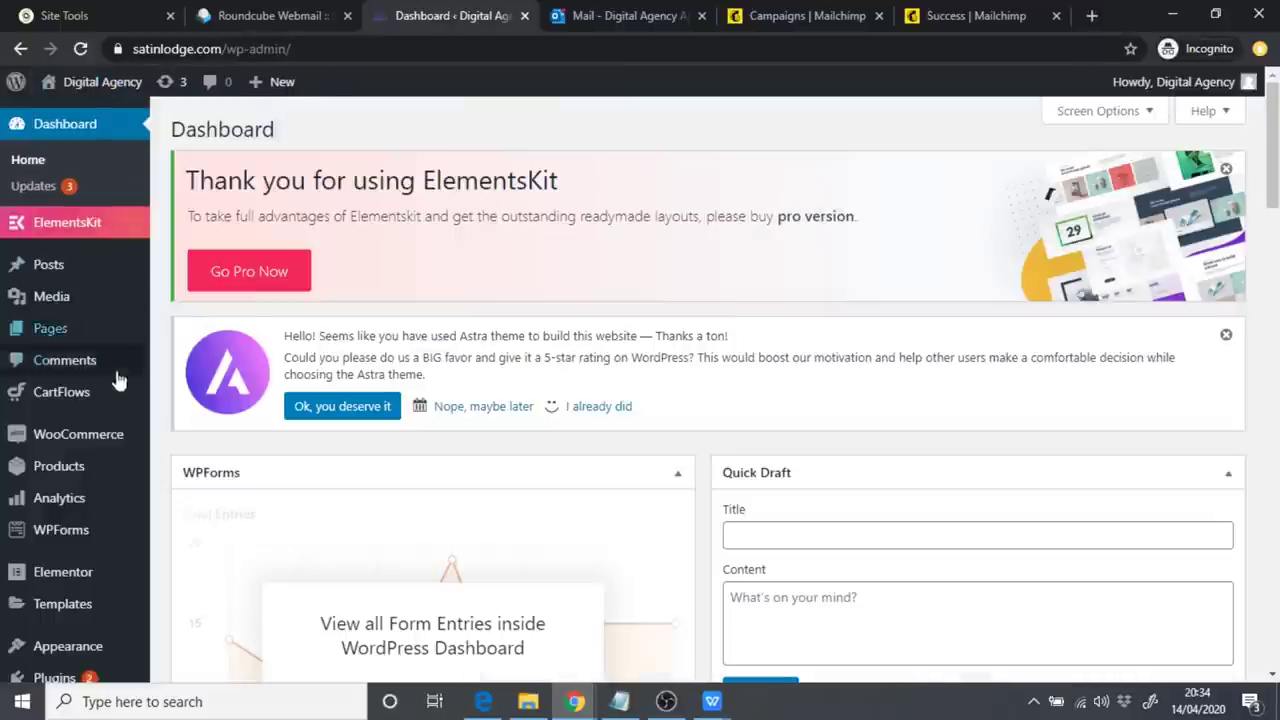
pyautogui.moveTo(80, 441)
pyautogui.click(182, 462)
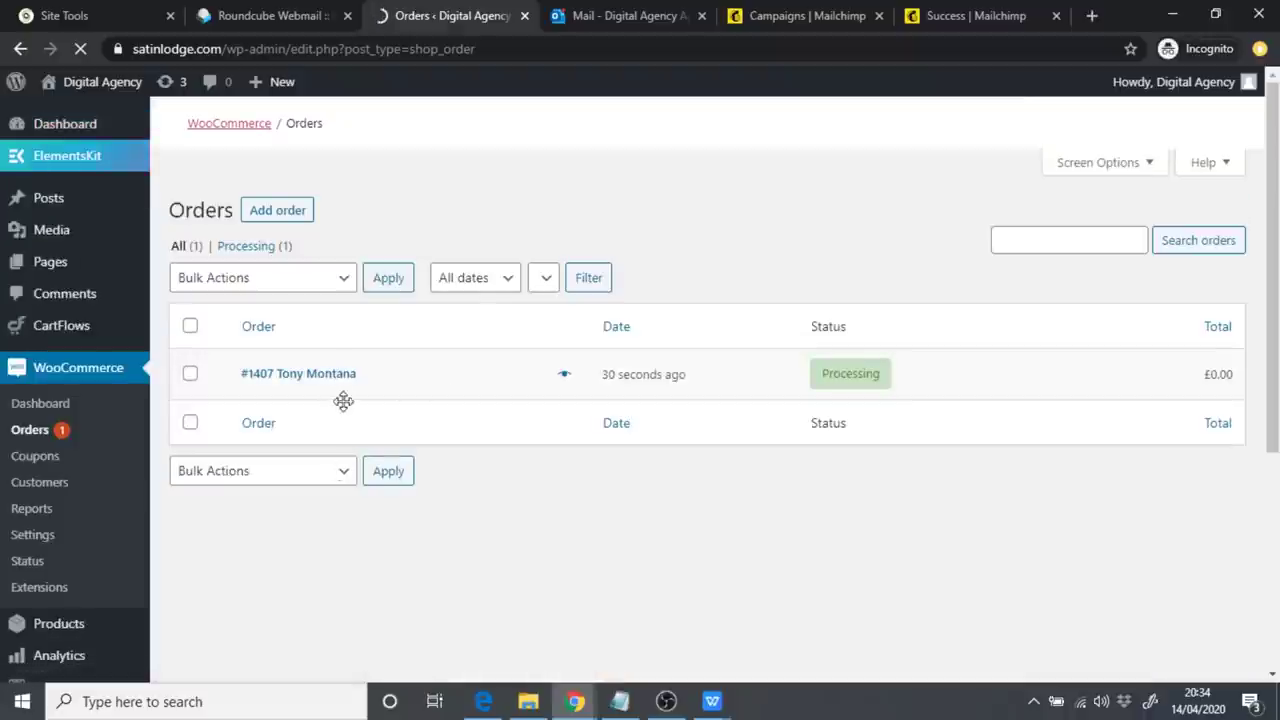
pyautogui.scroll(-4, 437, 500)
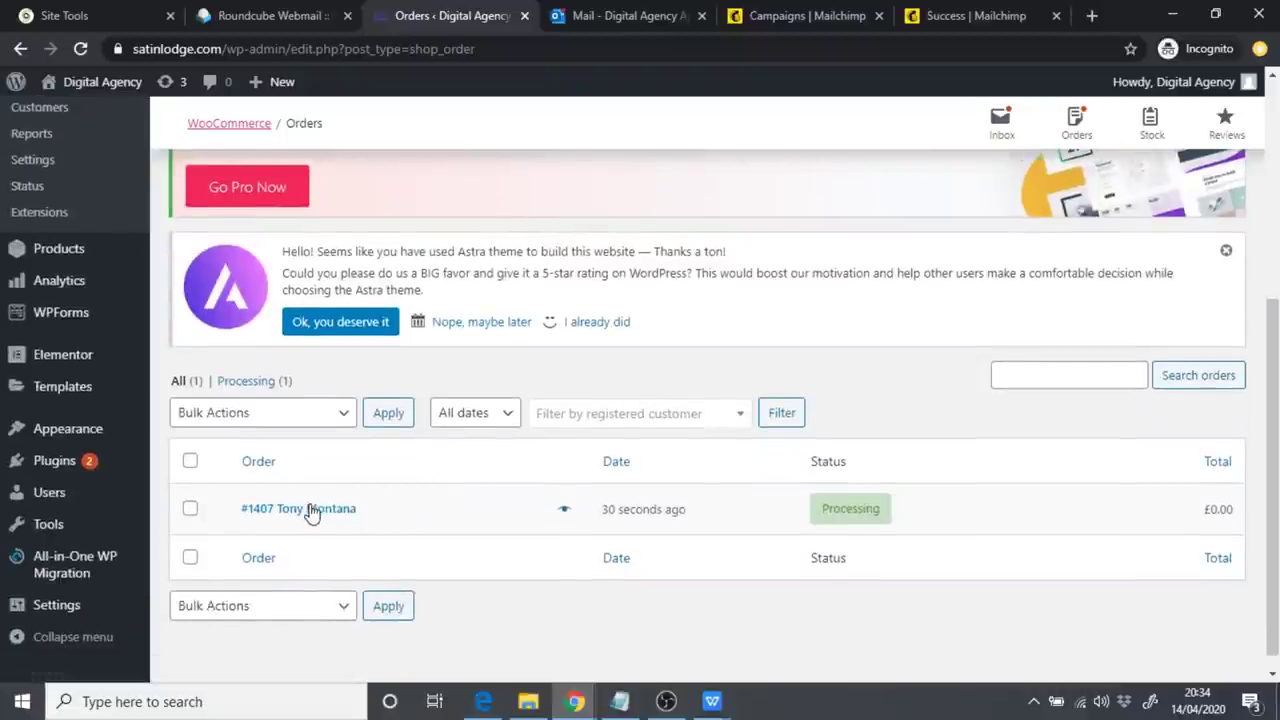
pyautogui.click(314, 511)
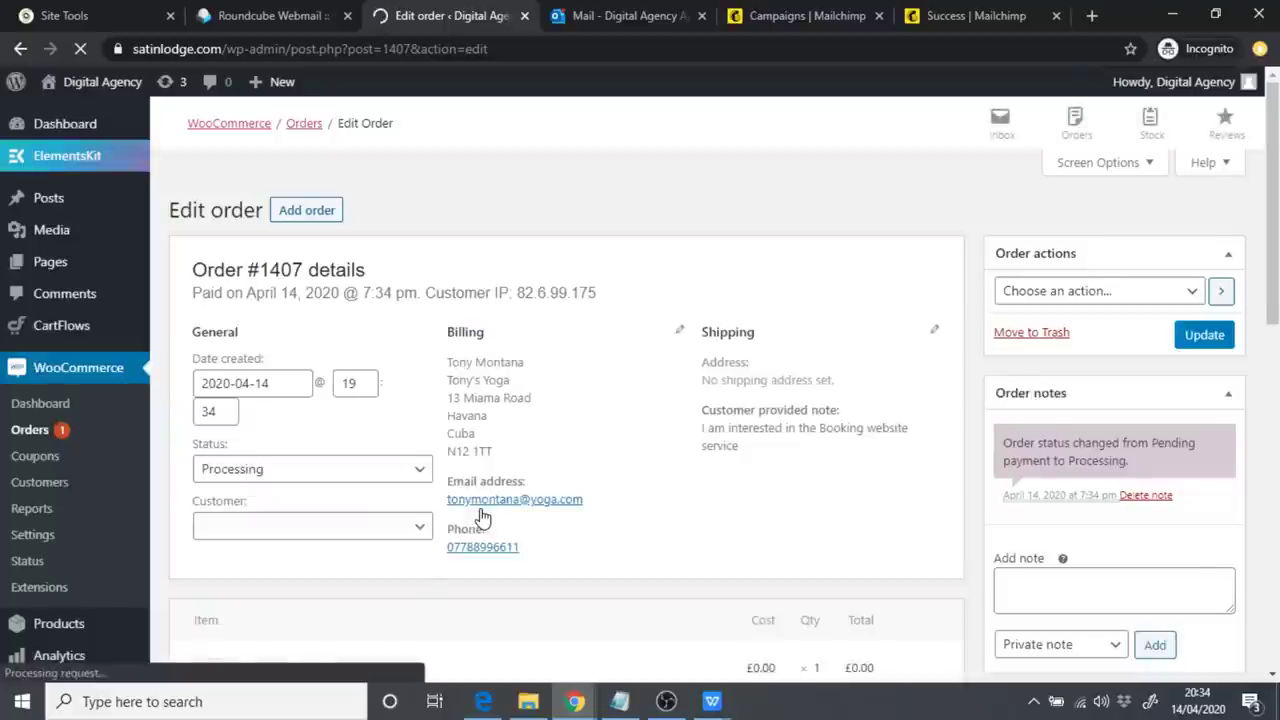
# - Inspect the order's billing company name and customer-provided note
pyautogui.scroll(-5, 677, 478)
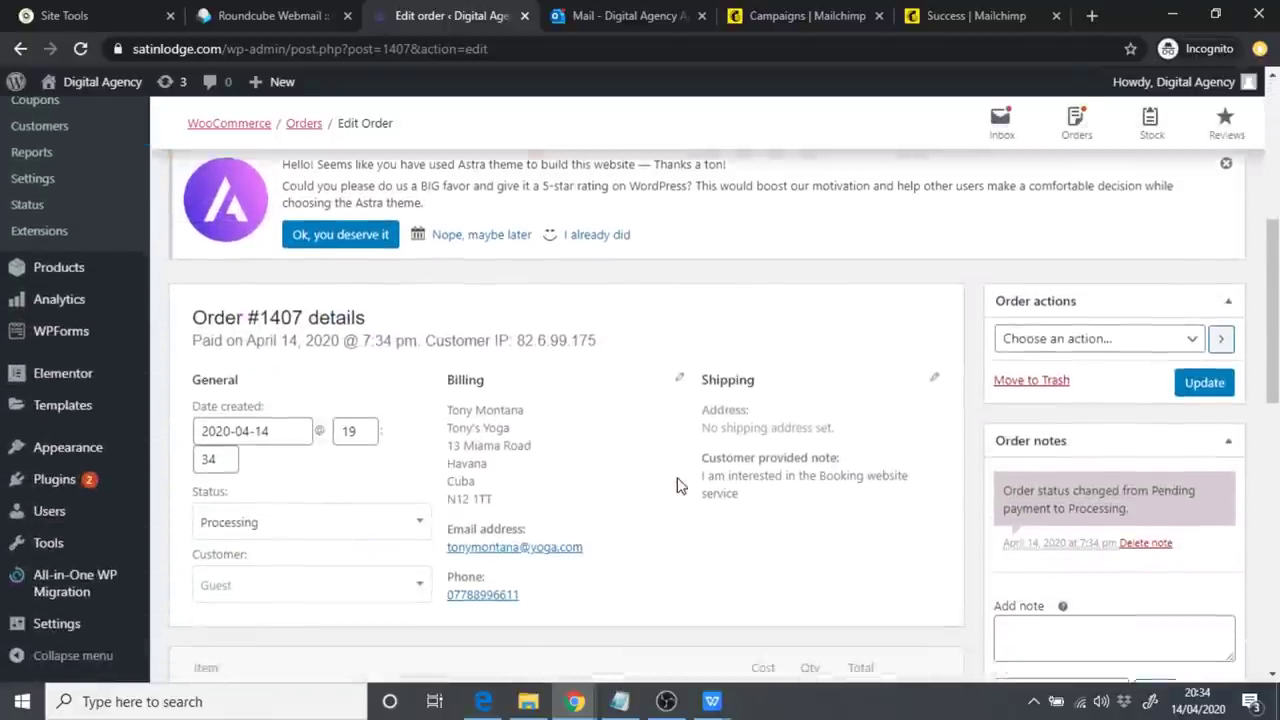
pyautogui.scroll(-1, 677, 485)
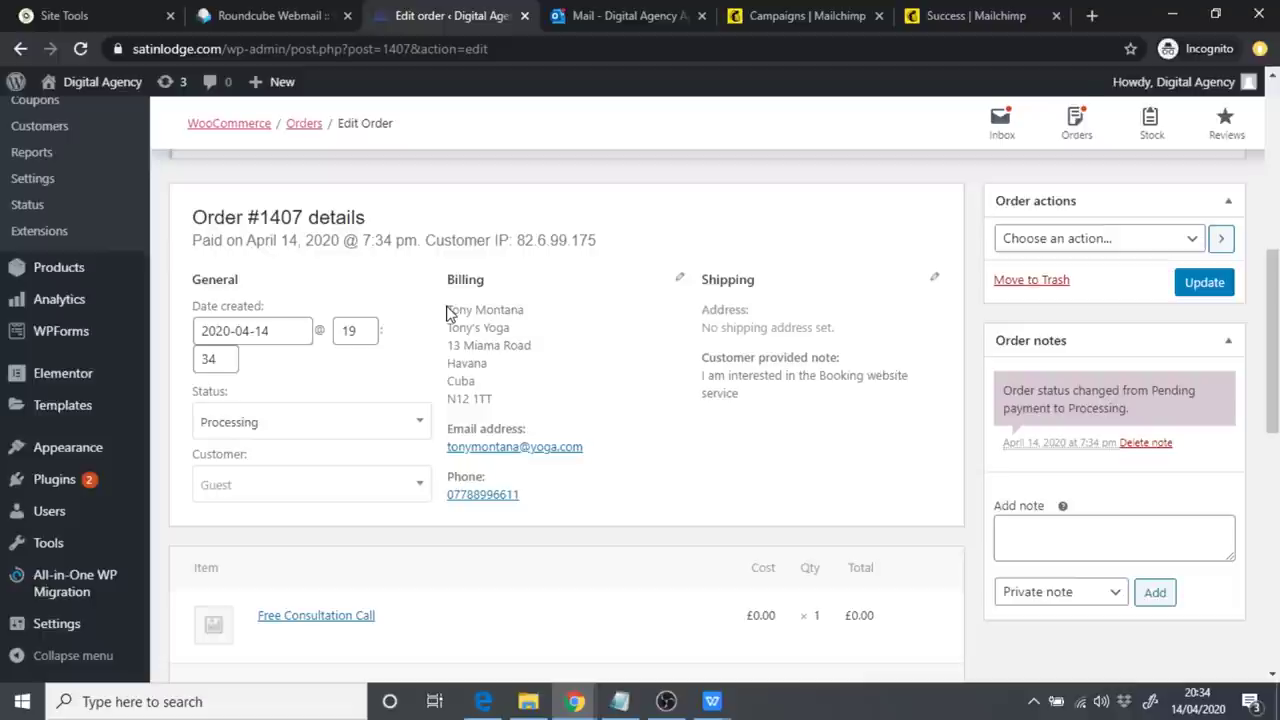
pyautogui.moveTo(448, 325); pyautogui.dragTo(523, 334)
pyautogui.click(518, 336)
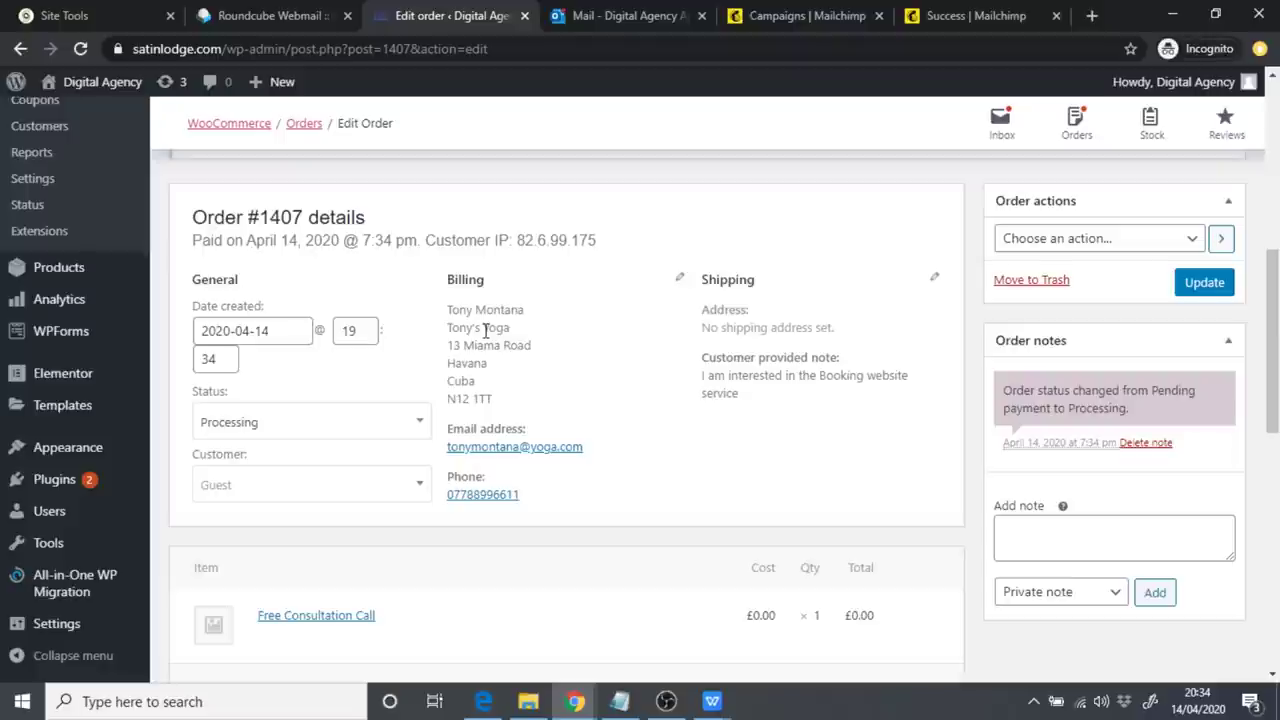
pyautogui.moveTo(449, 323); pyautogui.dragTo(520, 334)
pyautogui.click(505, 352)
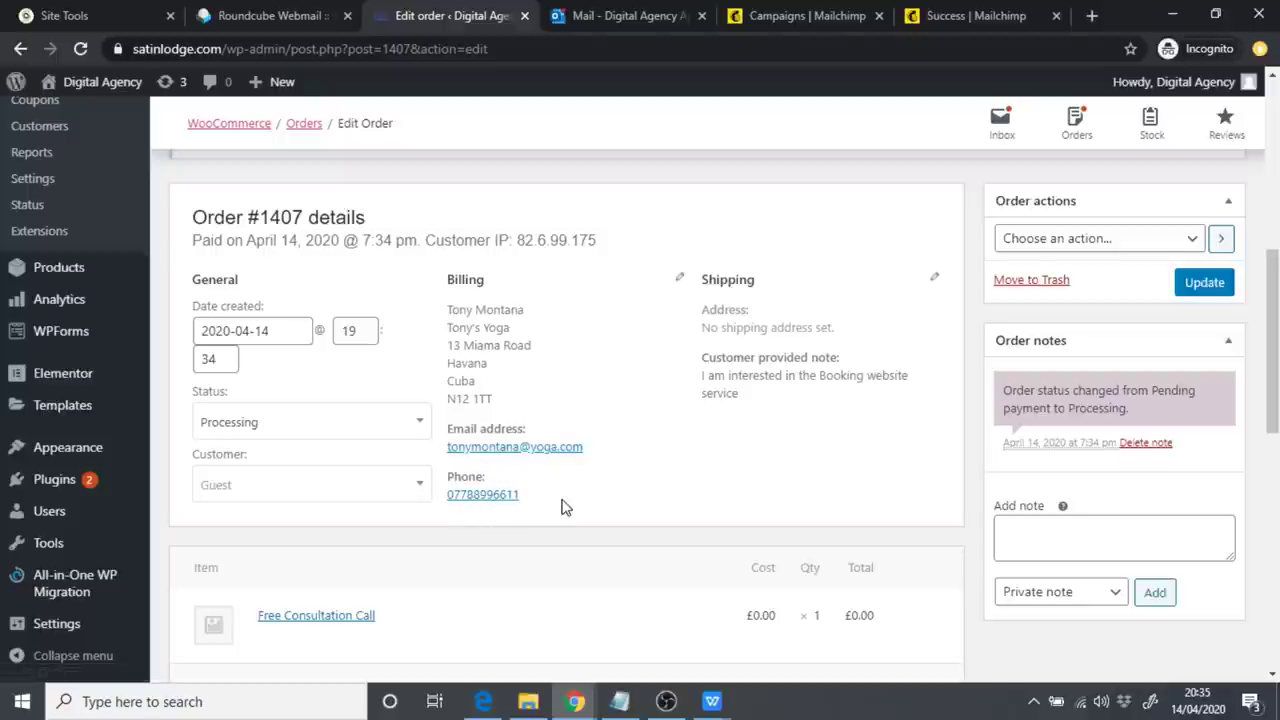
pyautogui.moveTo(703, 379); pyautogui.dragTo(886, 397)
pyautogui.click(880, 400)
pyautogui.tripleClick(712, 378)
pyautogui.click(652, 410)
pyautogui.moveTo(447, 335); pyautogui.dragTo(478, 326)
pyautogui.click(512, 334)
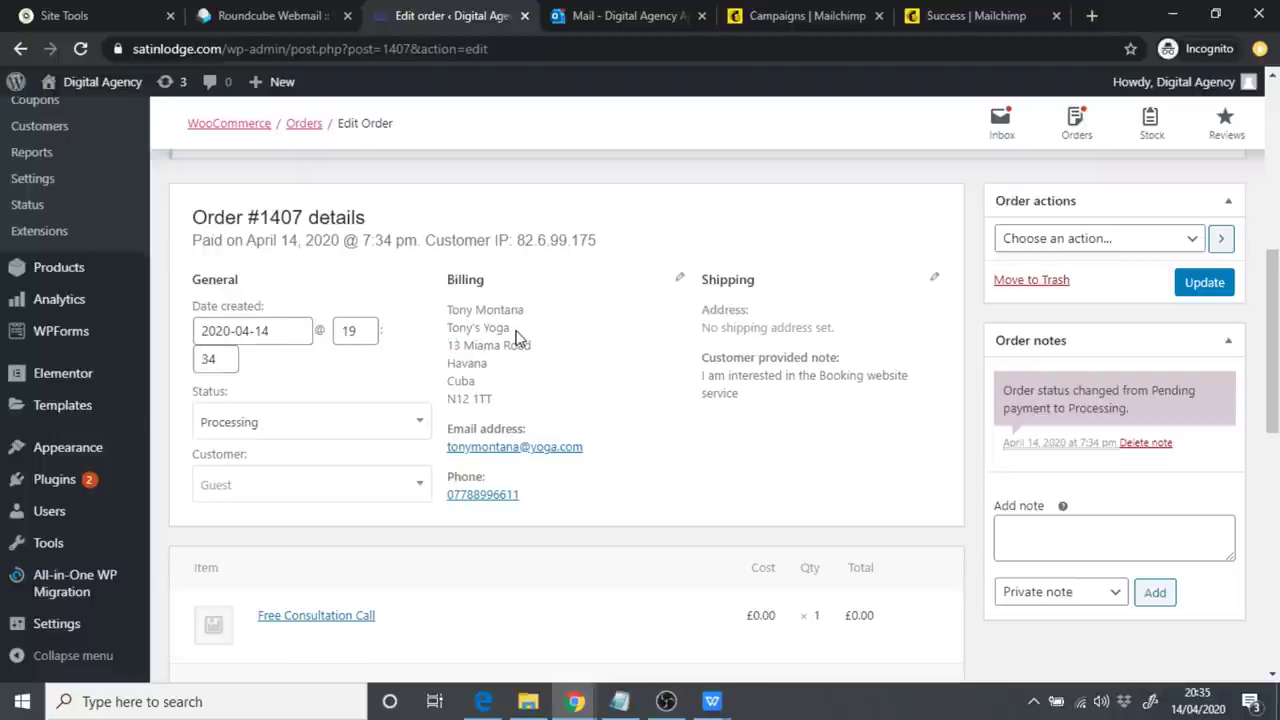
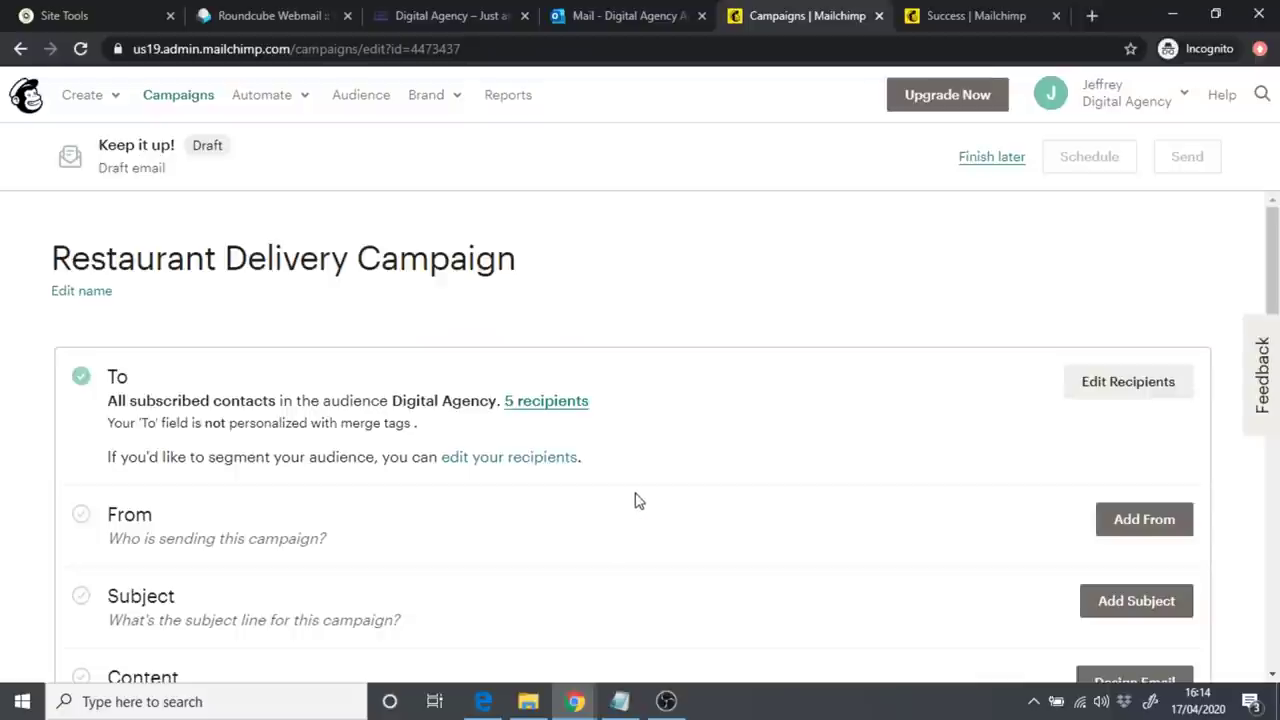
# - Start designing the Restaurant Delivery Campaign email with the Sell Products layout
pyautogui.scroll(-4, 638, 500)
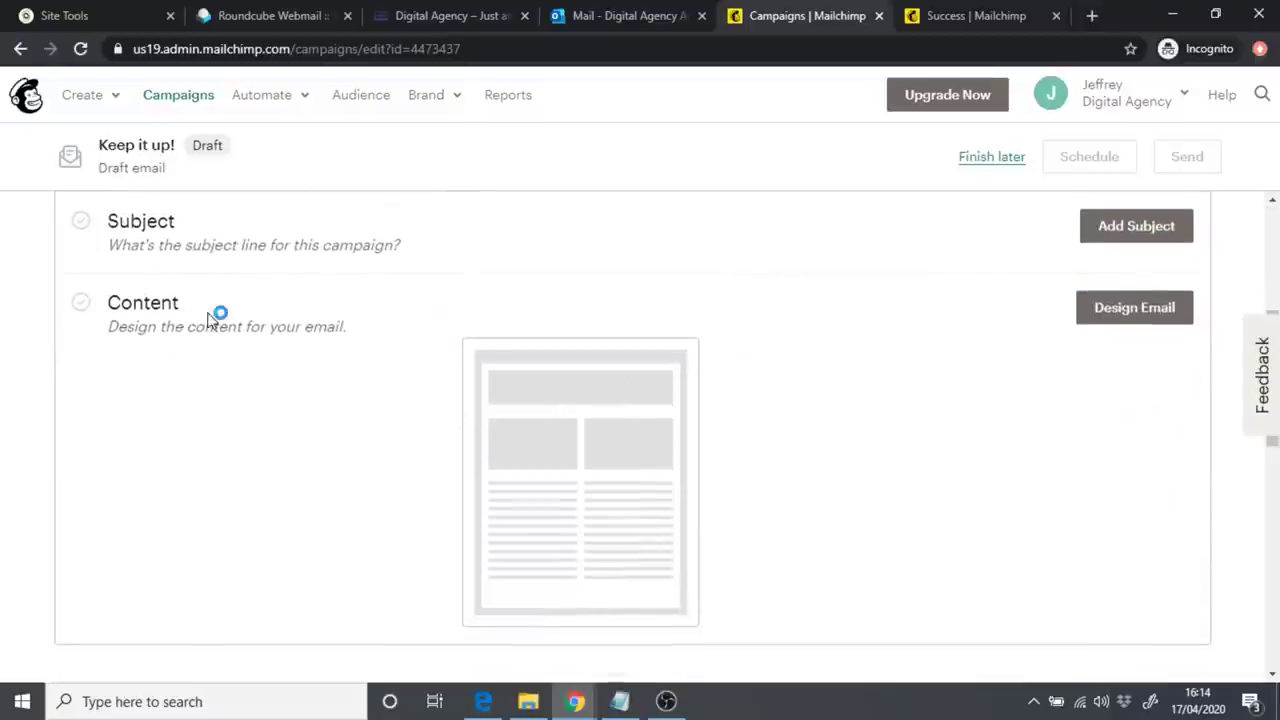
pyautogui.click(1142, 322)
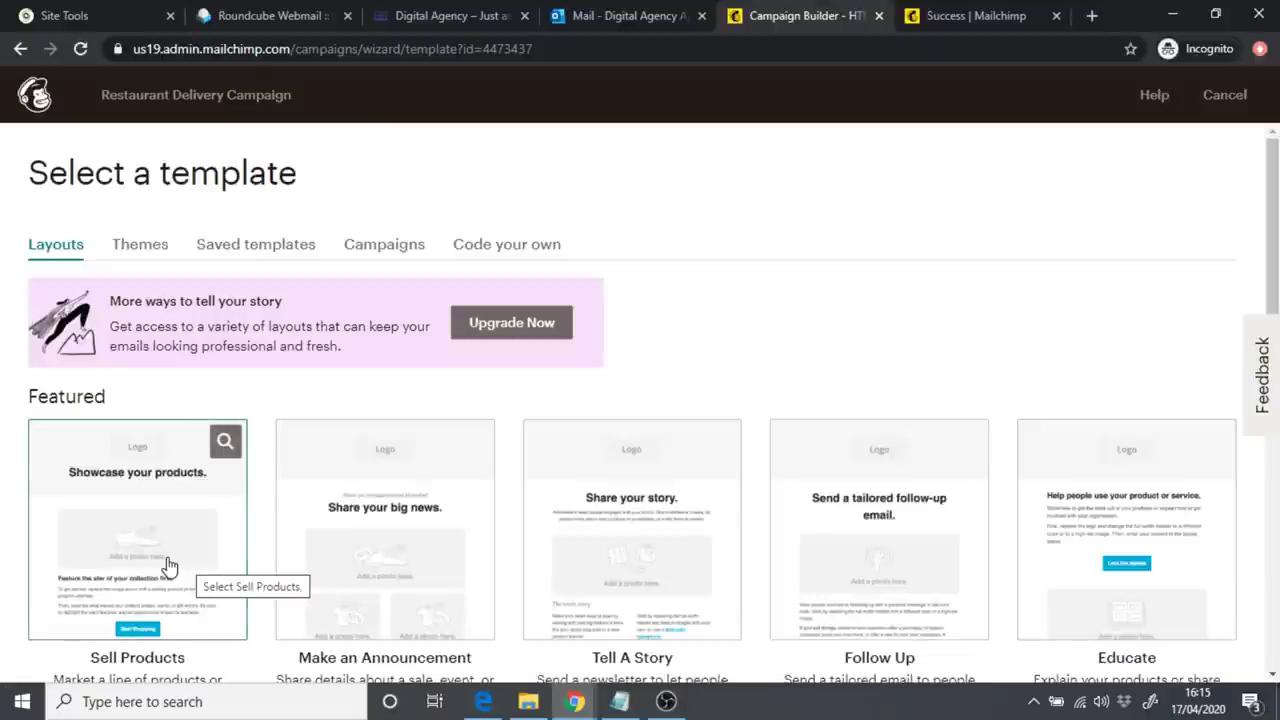
pyautogui.click(168, 566)
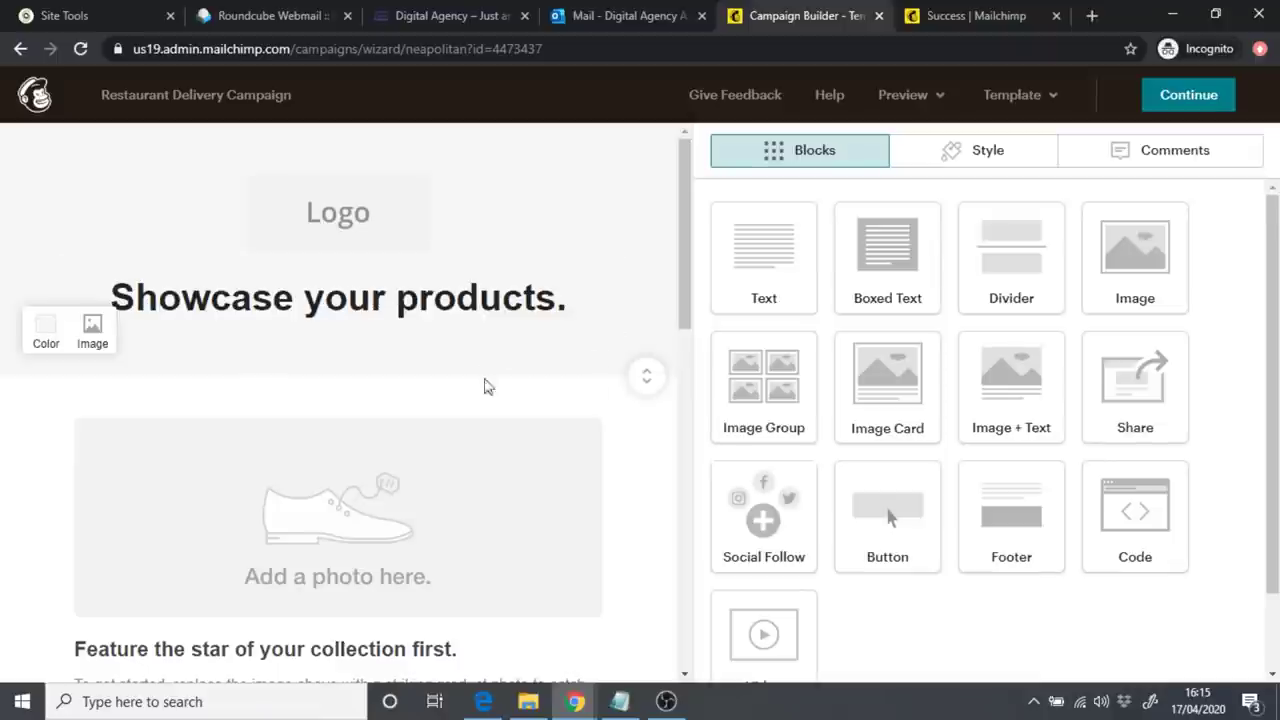
# - Delete the Logo block from the email
pyautogui.moveTo(683, 328); pyautogui.dragTo(677, 266)
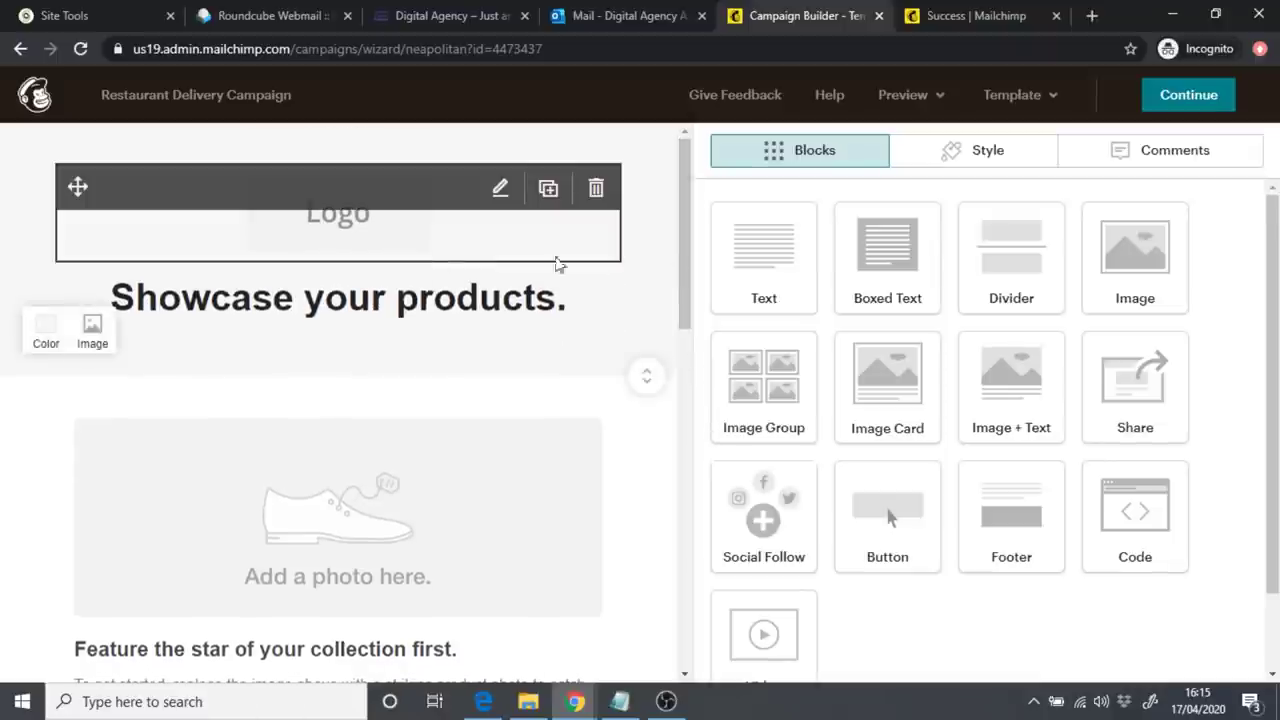
pyautogui.click(597, 190)
pyautogui.click(410, 453)
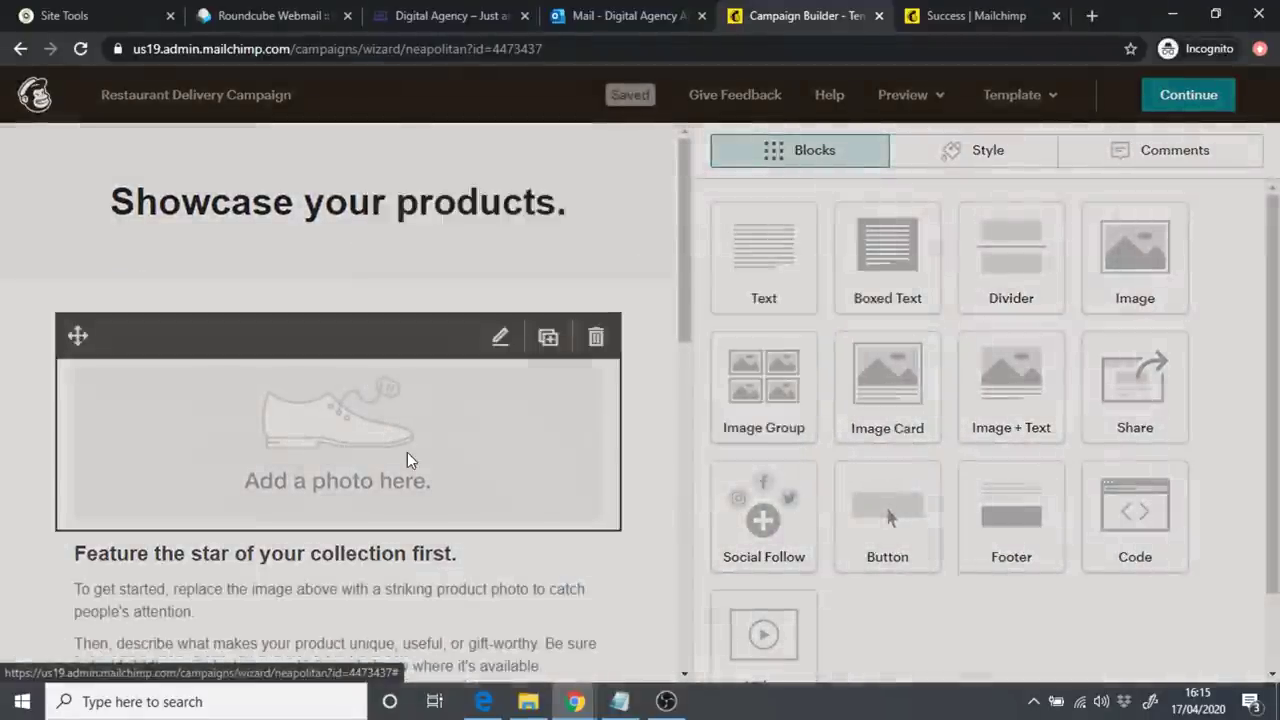
# - Set the last uploaded illustration as the headline section's background image
pyautogui.click(103, 251)
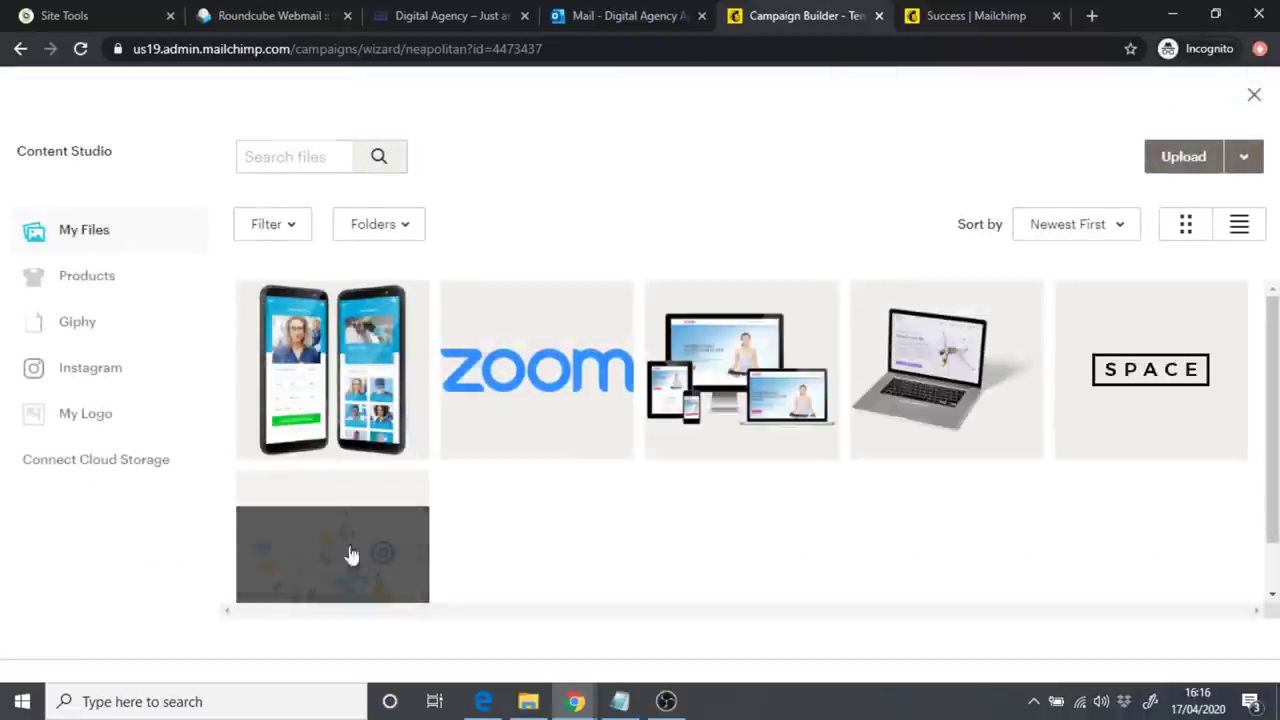
pyautogui.click(336, 558)
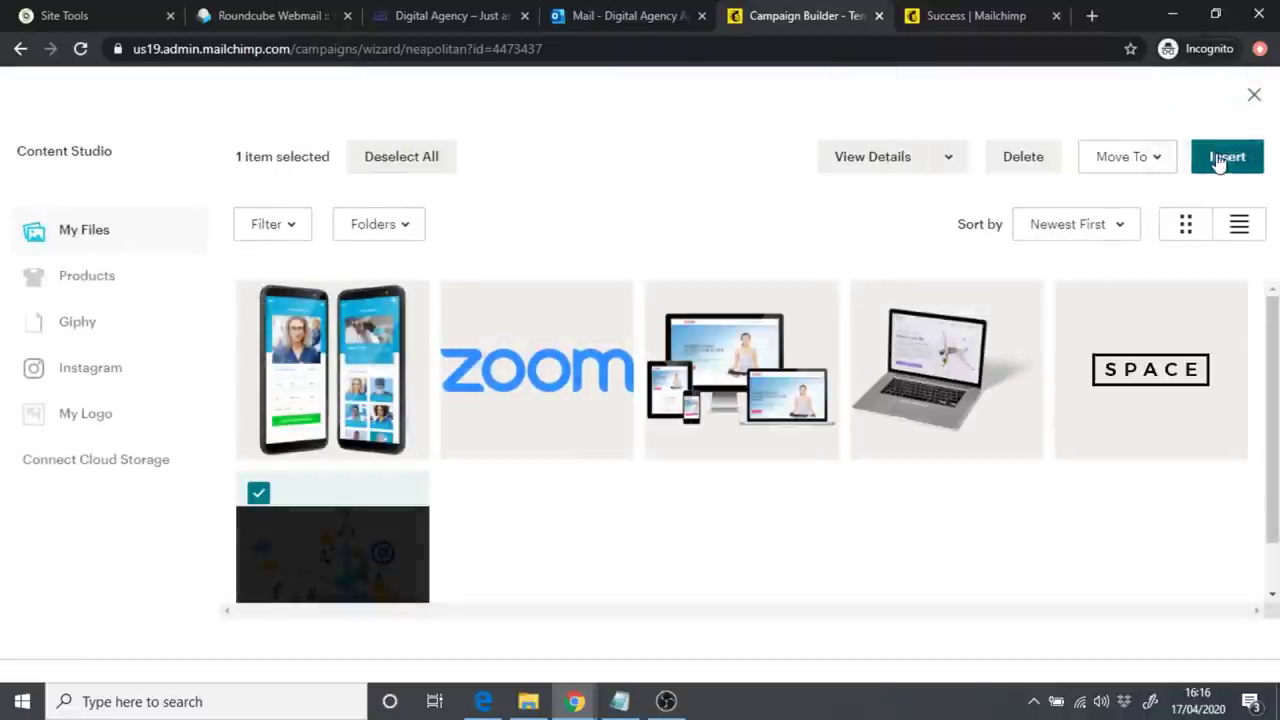
pyautogui.click(1217, 163)
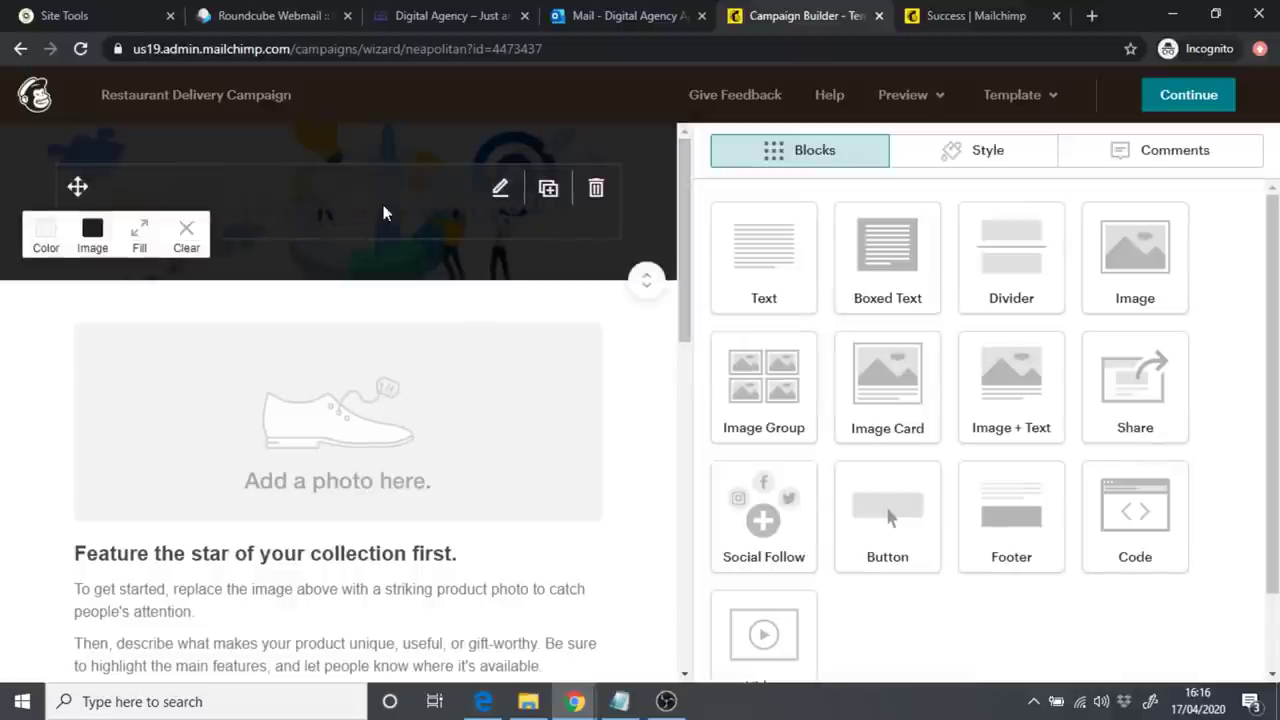
pyautogui.click(1032, 156)
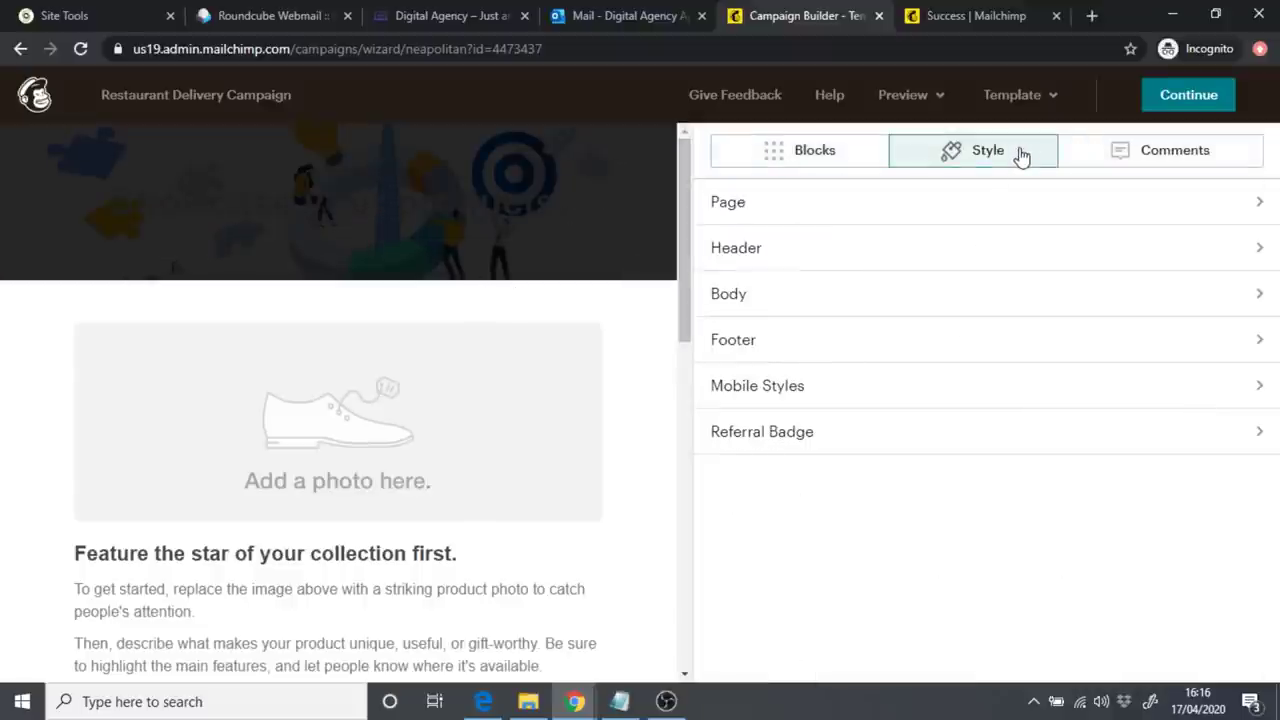
# - Make page Heading 1 white (#ffffff) in Merriweather Sans
pyautogui.click(777, 210)
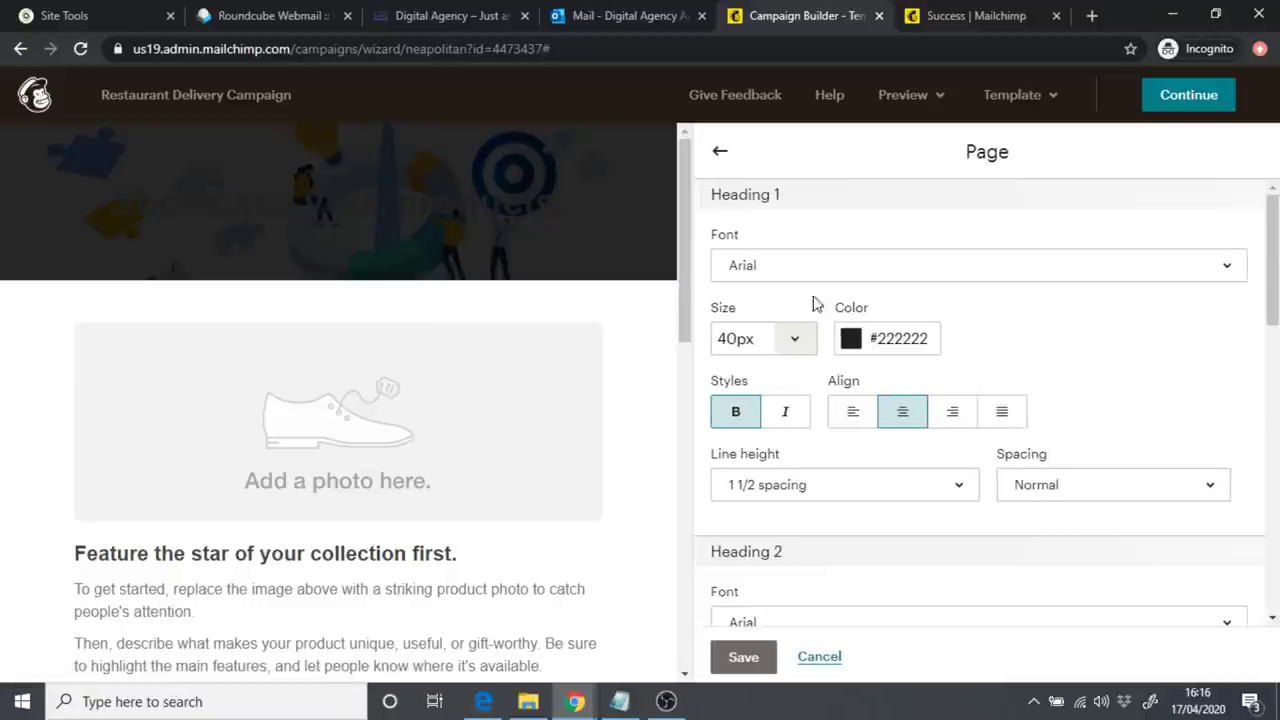
pyautogui.click(889, 336)
pyautogui.click(884, 524)
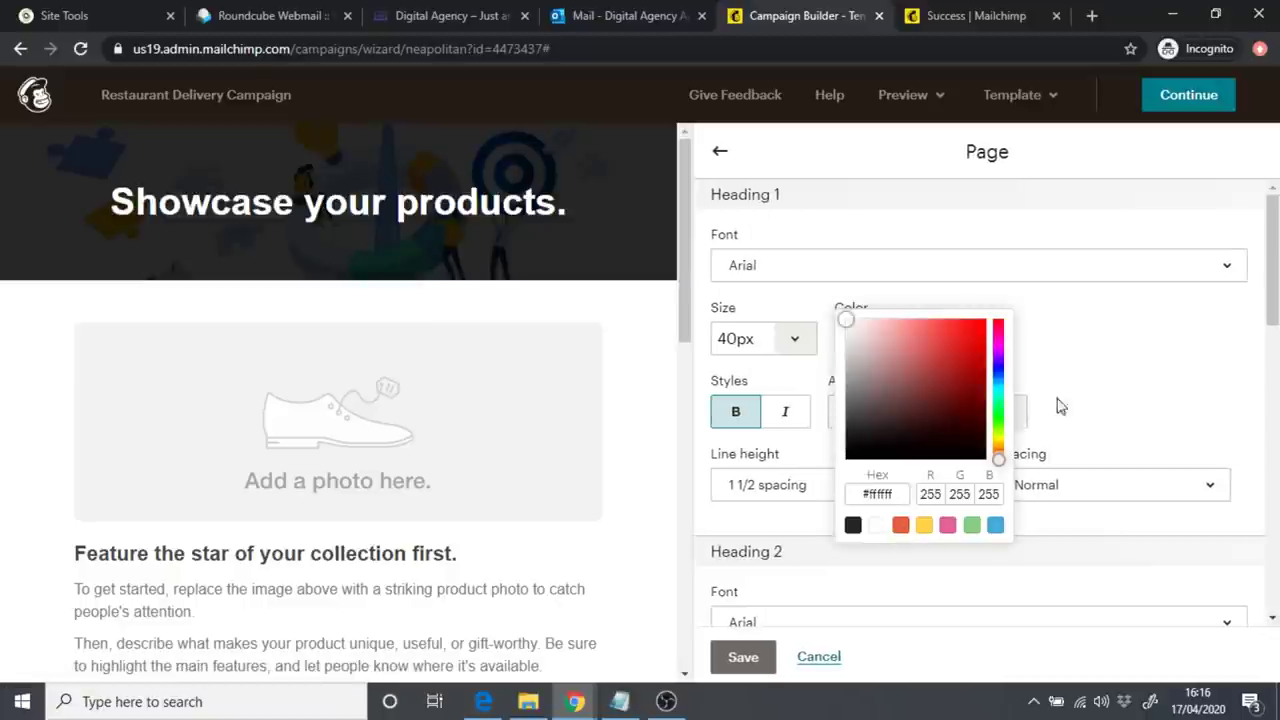
pyautogui.click(1025, 298)
pyautogui.click(971, 270)
pyautogui.scroll(-5, 909, 466)
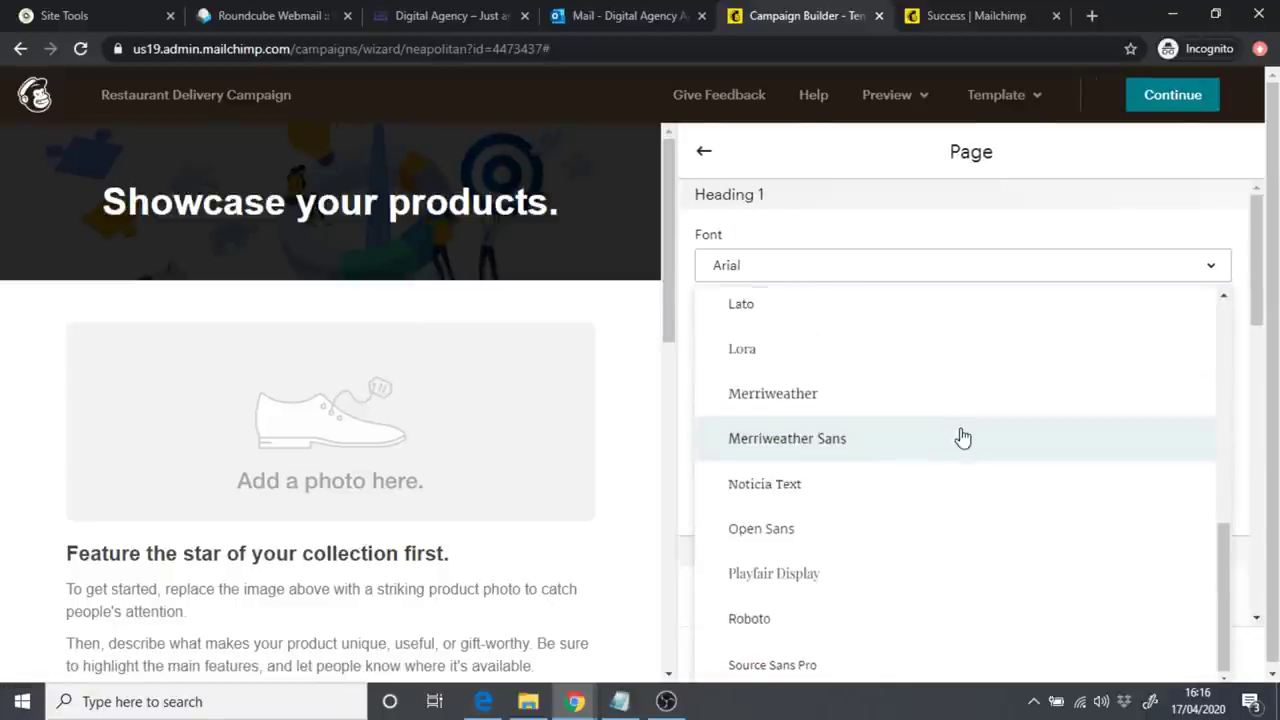
pyautogui.click(843, 440)
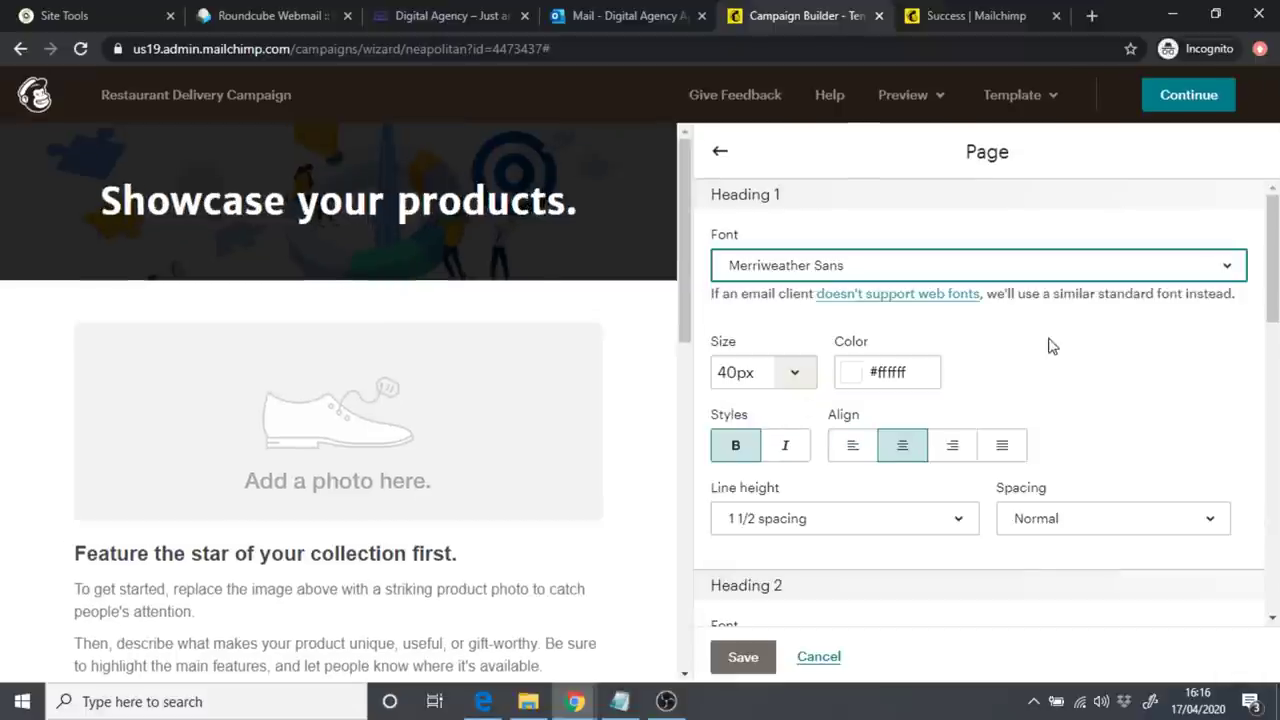
# - Make Heading 2 white in Merriweather Sans
pyautogui.scroll(-1, 1079, 378)
pyautogui.scroll(-2, 1079, 378)
pyautogui.click(881, 447)
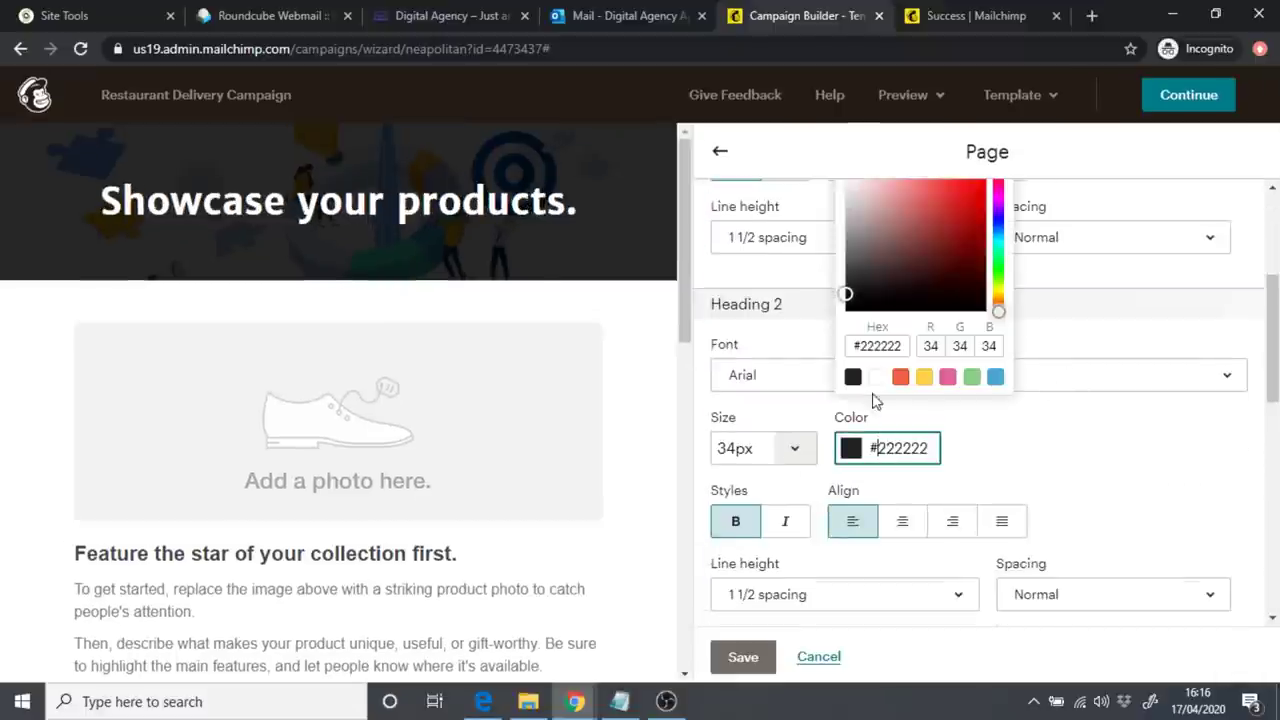
pyautogui.click(873, 395)
pyautogui.click(898, 467)
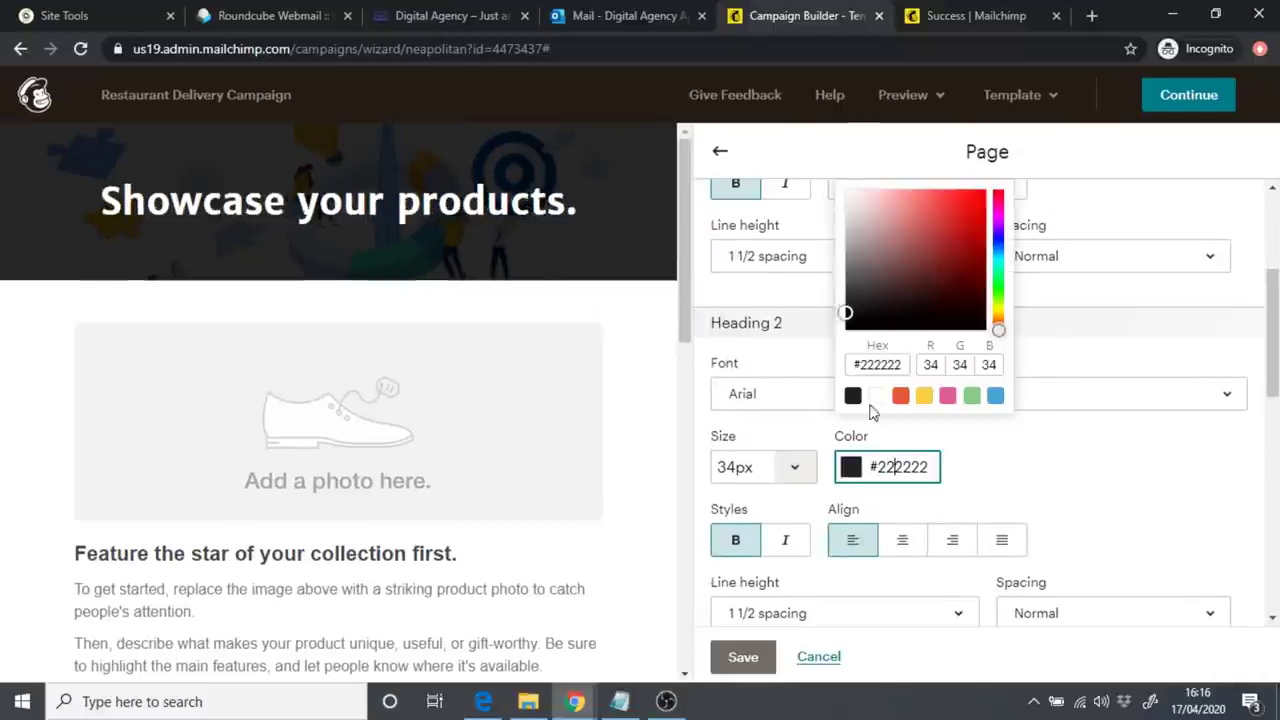
pyautogui.click(877, 397)
pyautogui.click(1043, 405)
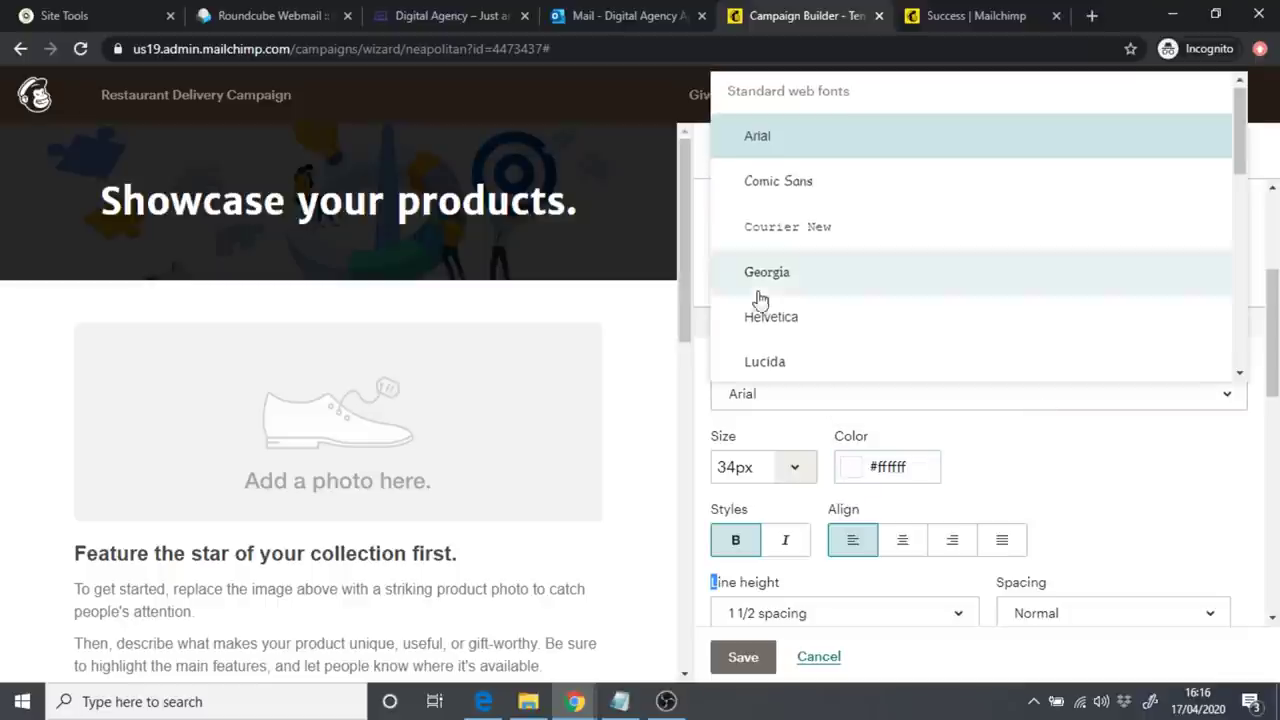
pyautogui.scroll(-5, 851, 323)
pyautogui.click(851, 157)
# - Make Heading 3 white in Merriweather Sans
pyautogui.scroll(-5, 1005, 510)
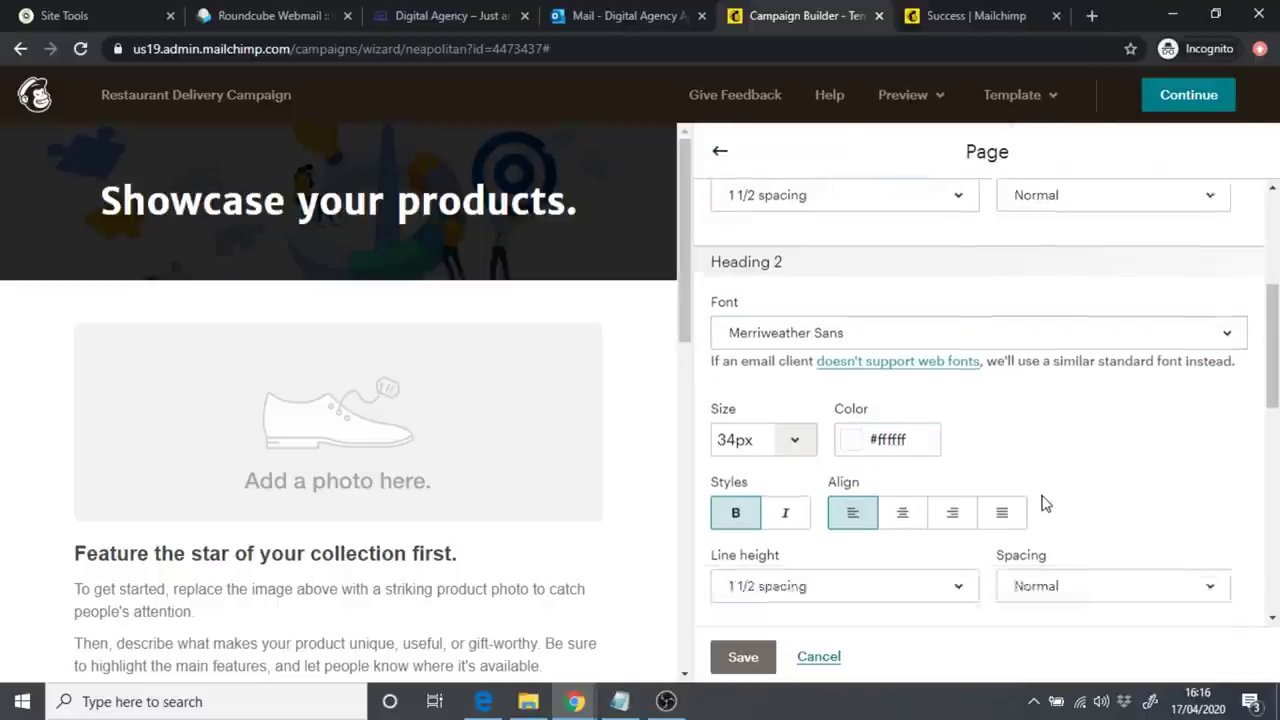
pyautogui.click(893, 389)
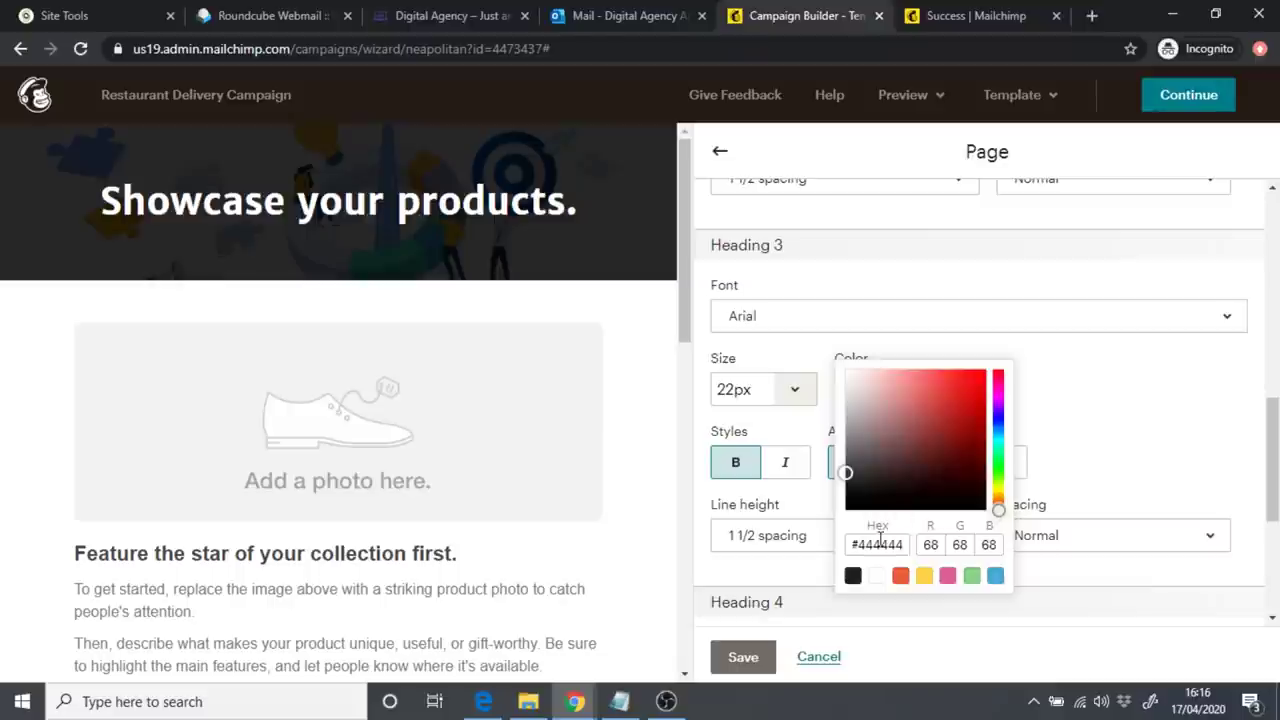
pyautogui.click(877, 575)
pyautogui.click(1095, 418)
pyautogui.click(893, 318)
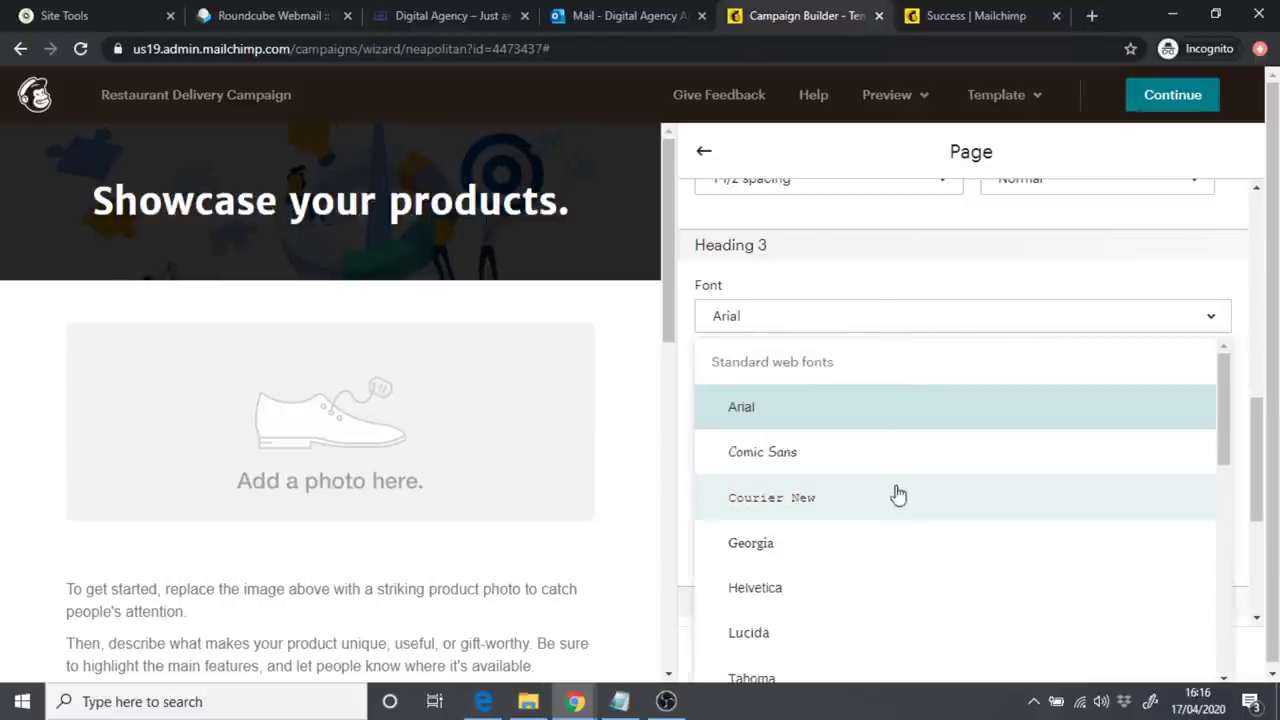
pyautogui.scroll(-5, 889, 497)
pyautogui.click(789, 451)
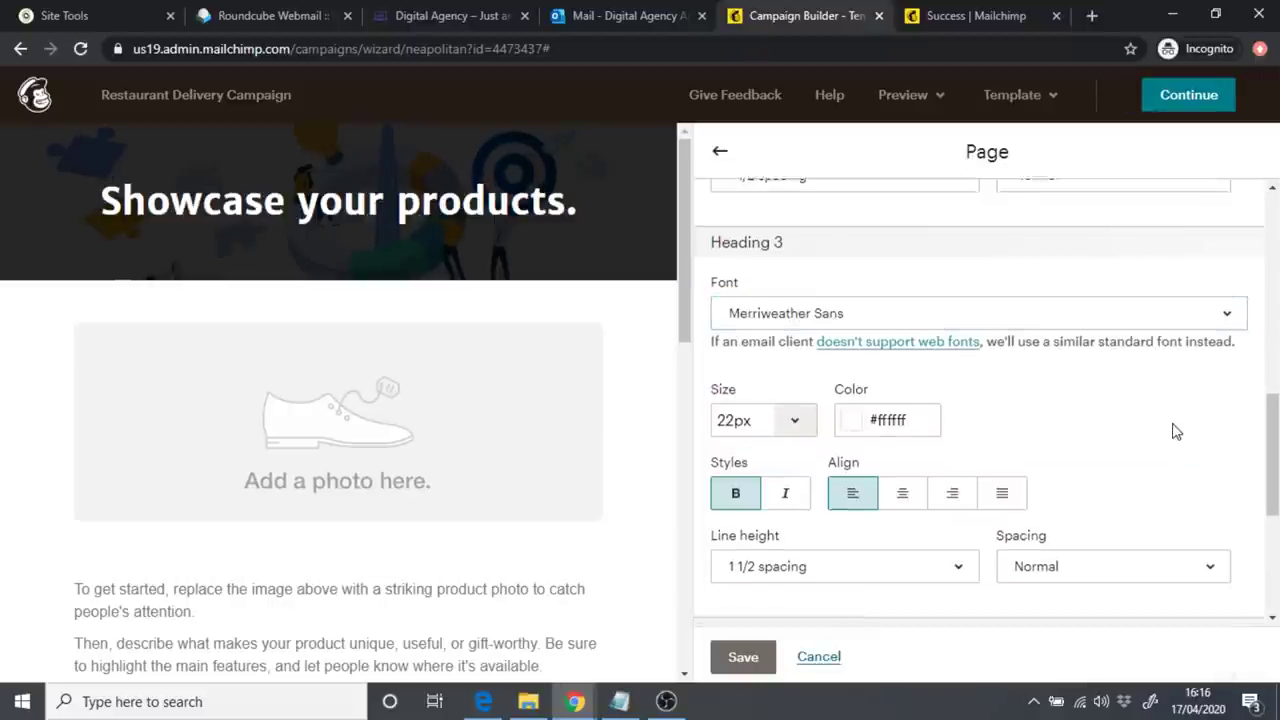
# - Set Heading 4 to Merriweather Sans and save the page heading styles
pyautogui.scroll(-3, 1168, 425)
pyautogui.click(903, 429)
pyautogui.click(1112, 432)
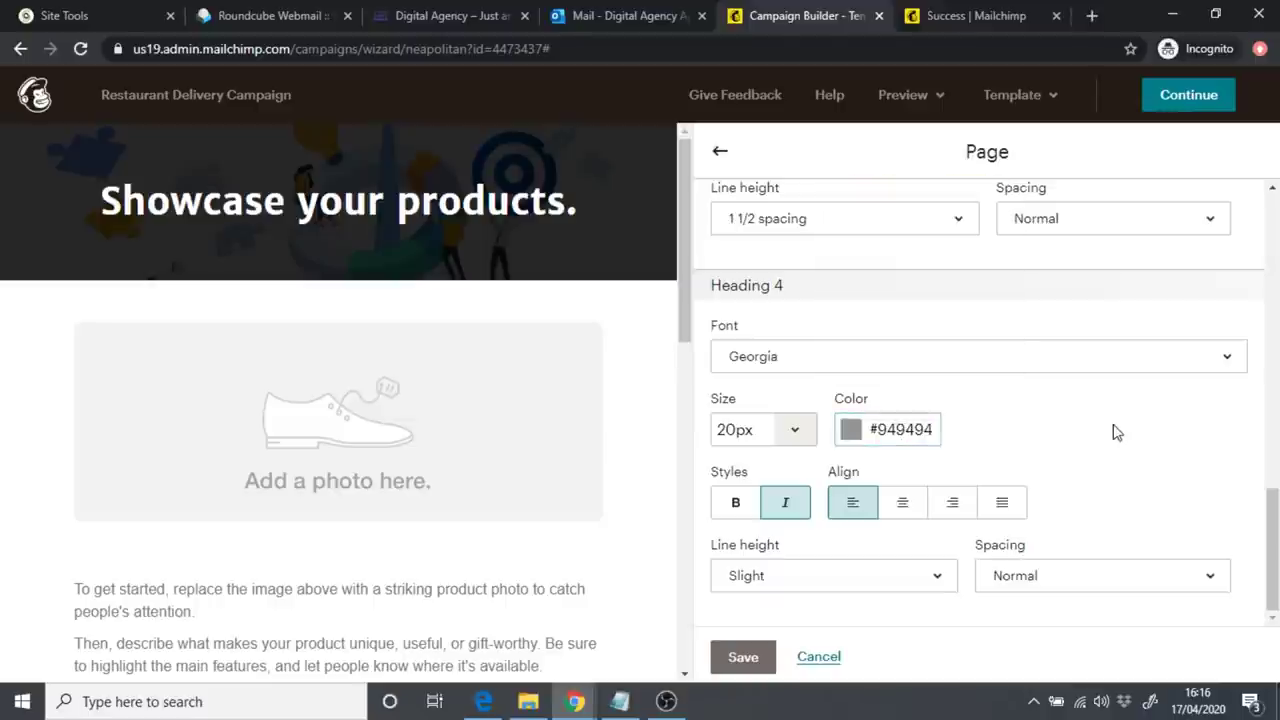
pyautogui.scroll(3, 1103, 314)
pyautogui.scroll(-2, 1043, 500)
pyautogui.scroll(-2, 1040, 490)
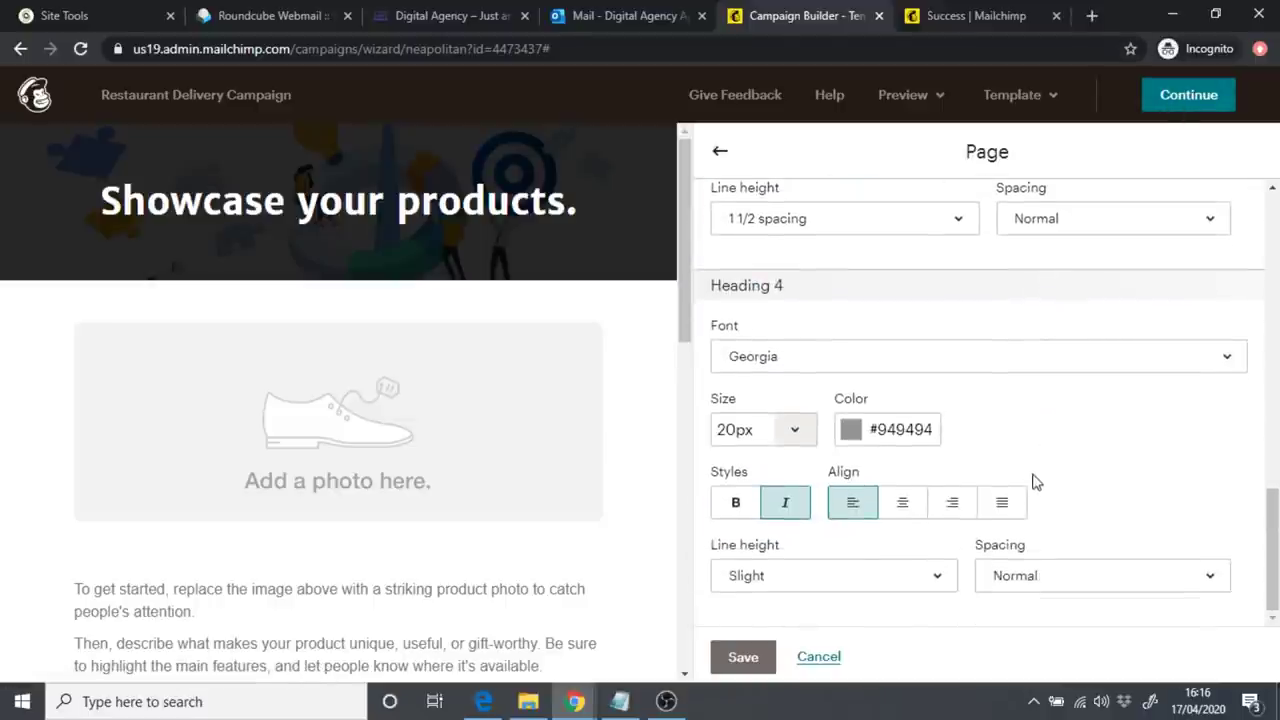
pyautogui.click(809, 362)
pyautogui.scroll(-2, 890, 480)
pyautogui.scroll(-5, 912, 535)
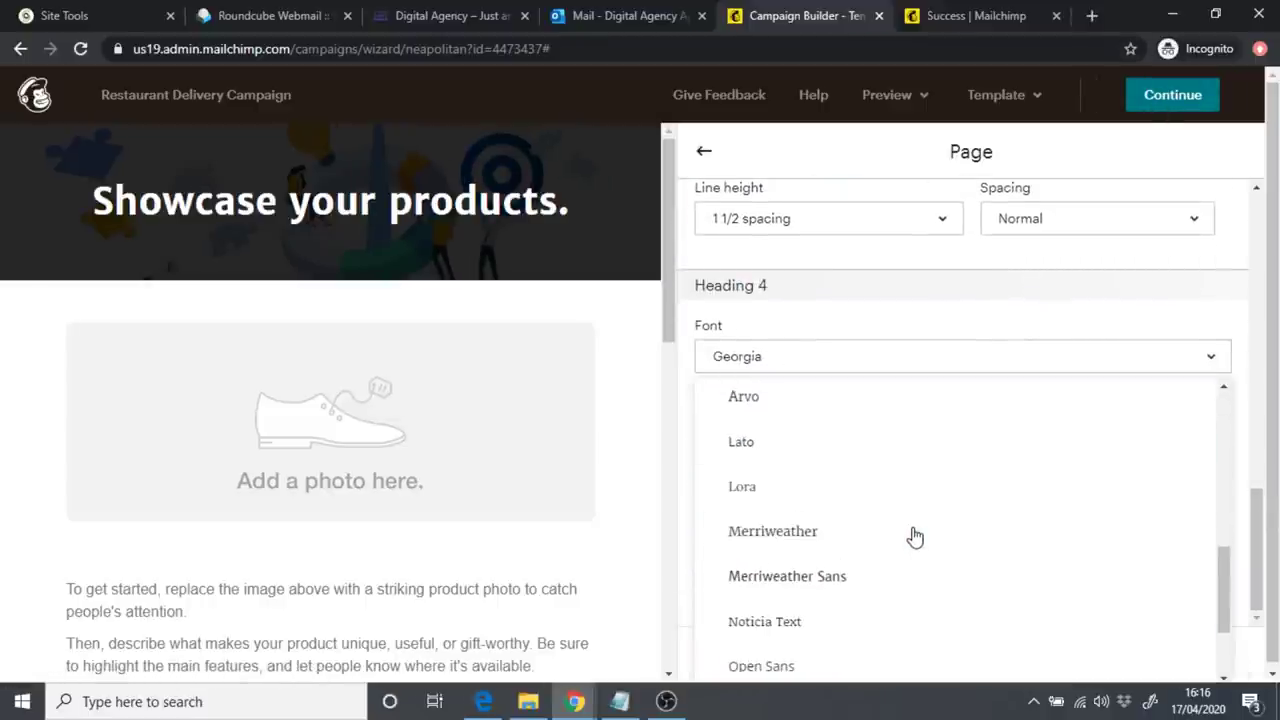
pyautogui.click(860, 448)
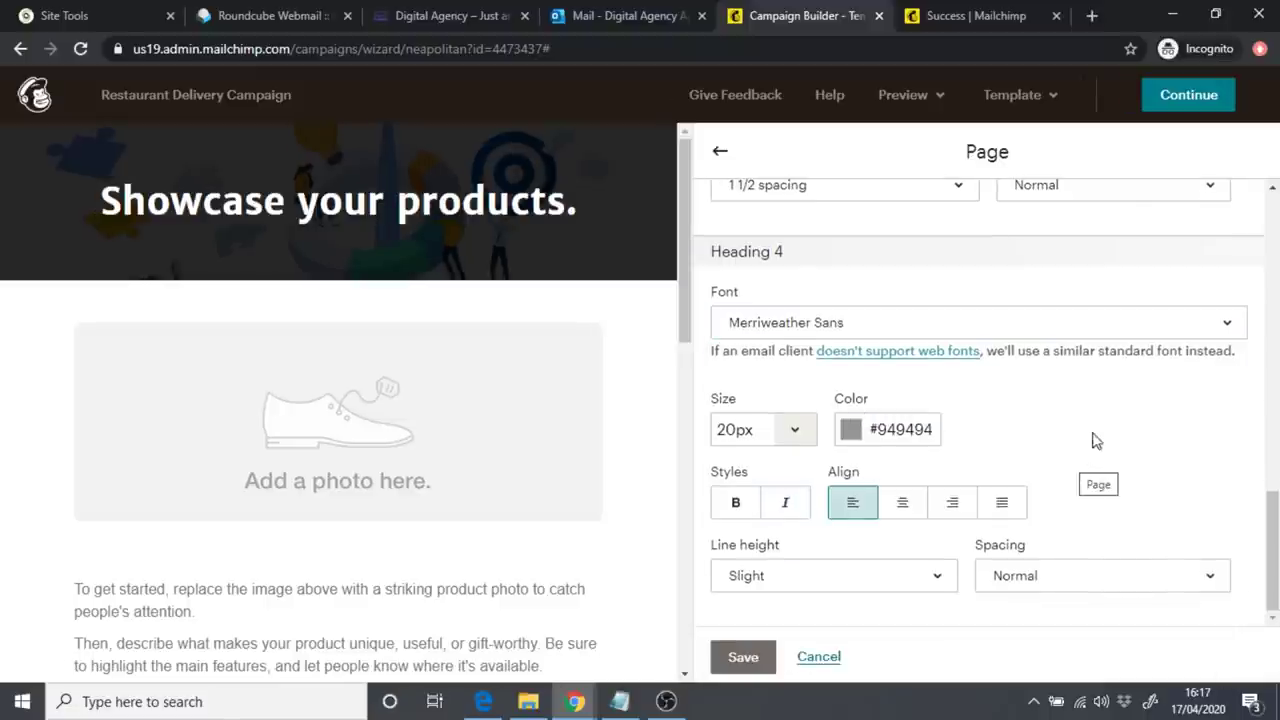
pyautogui.click(742, 656)
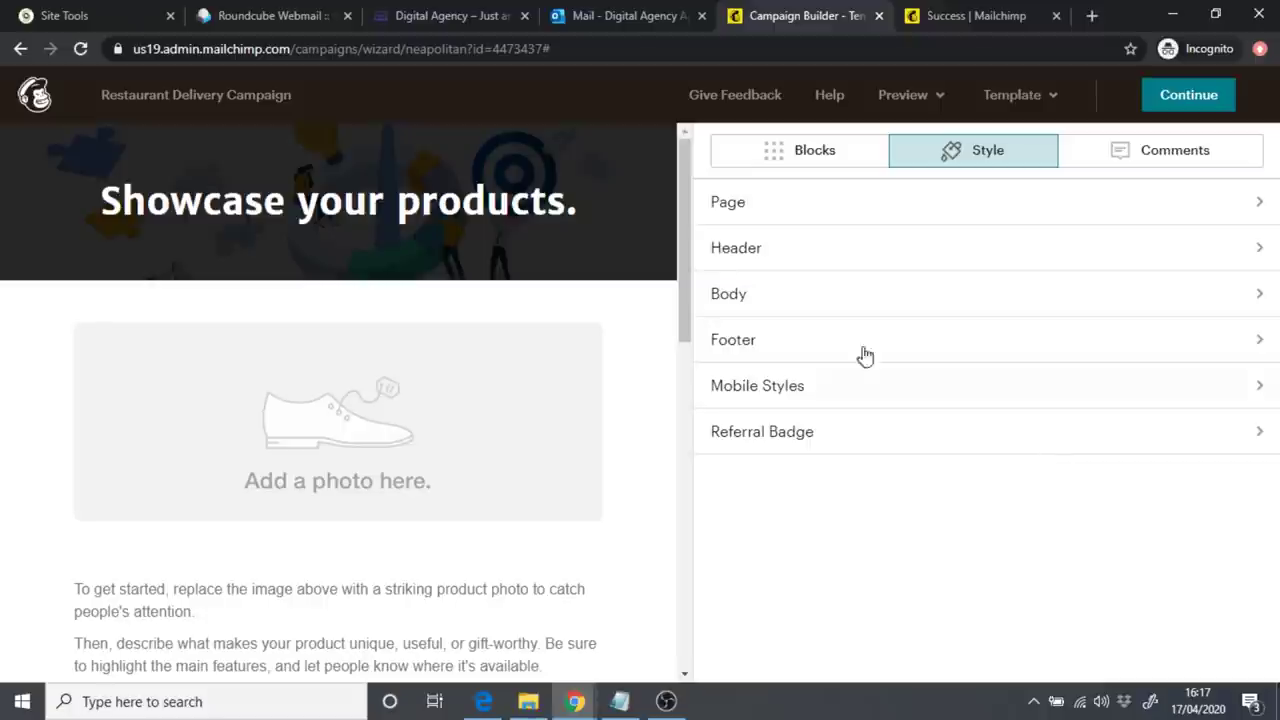
# - Replace the headline with 'Has your restaurant been hit by Coronavirus? We are here to help.'
pyautogui.moveTo(343, 212)
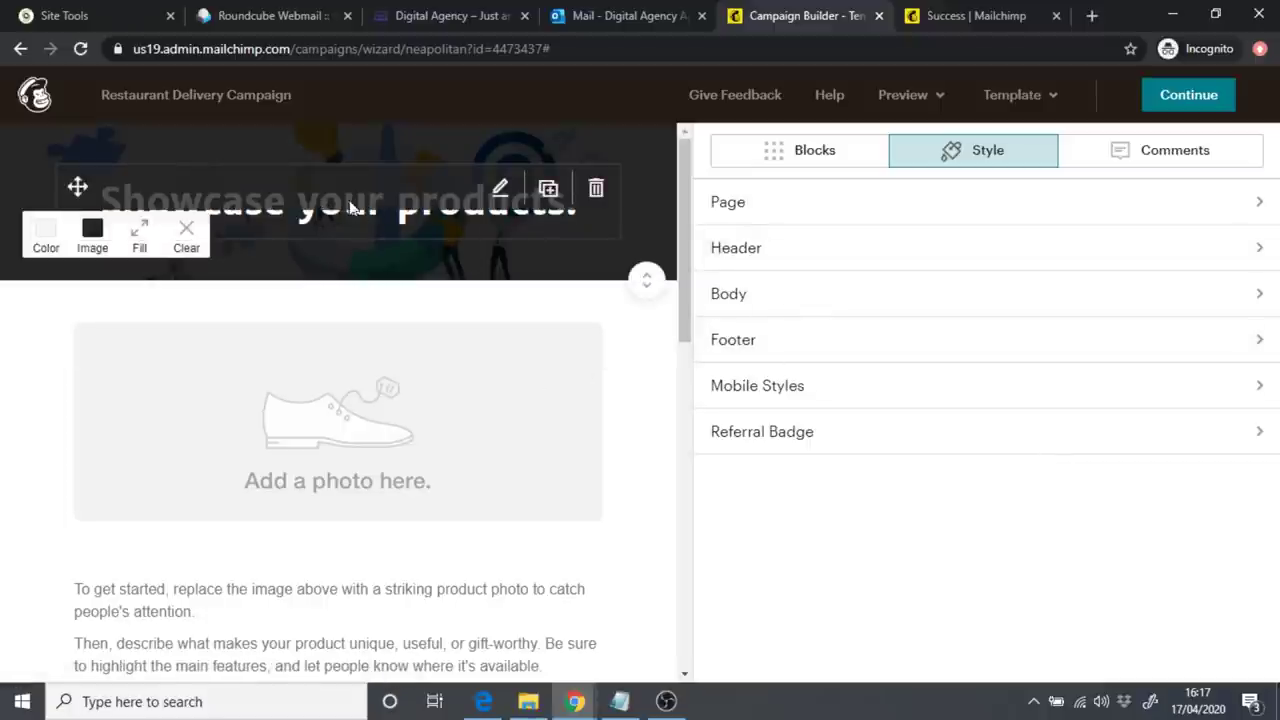
pyautogui.click(495, 192)
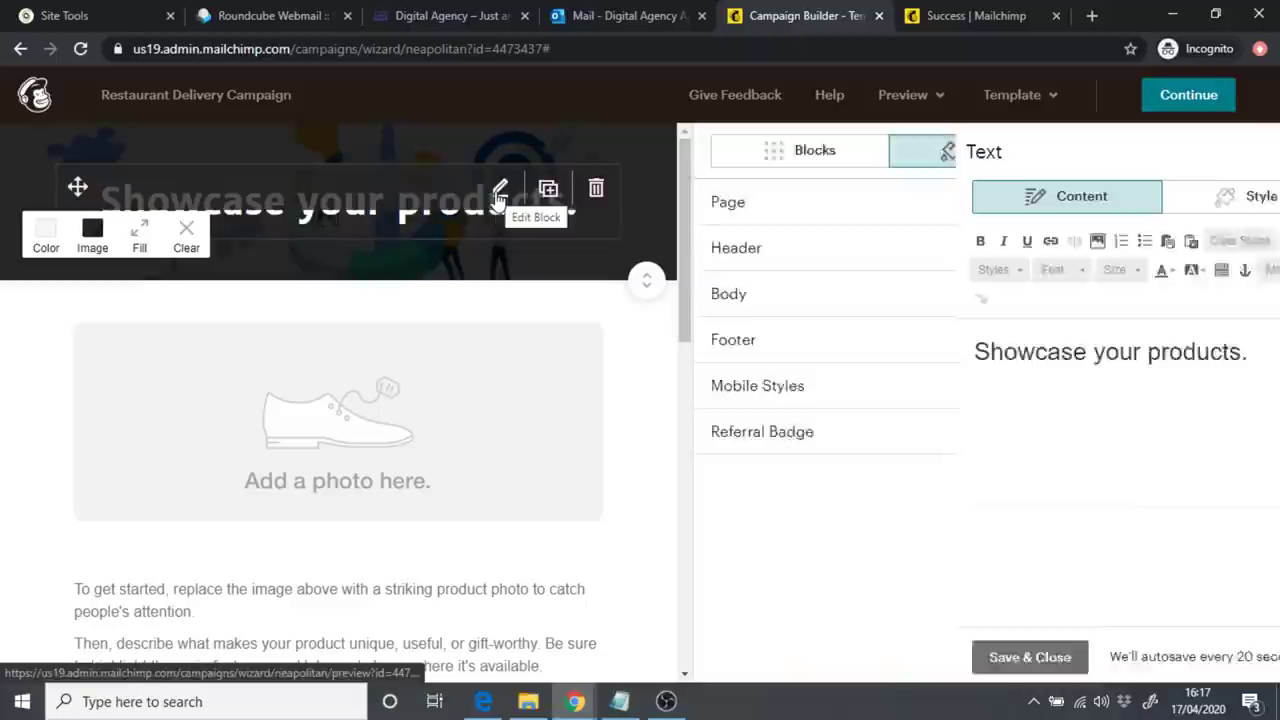
pyautogui.tripleClick(1028, 348)
pyautogui.moveTo(486, 357)
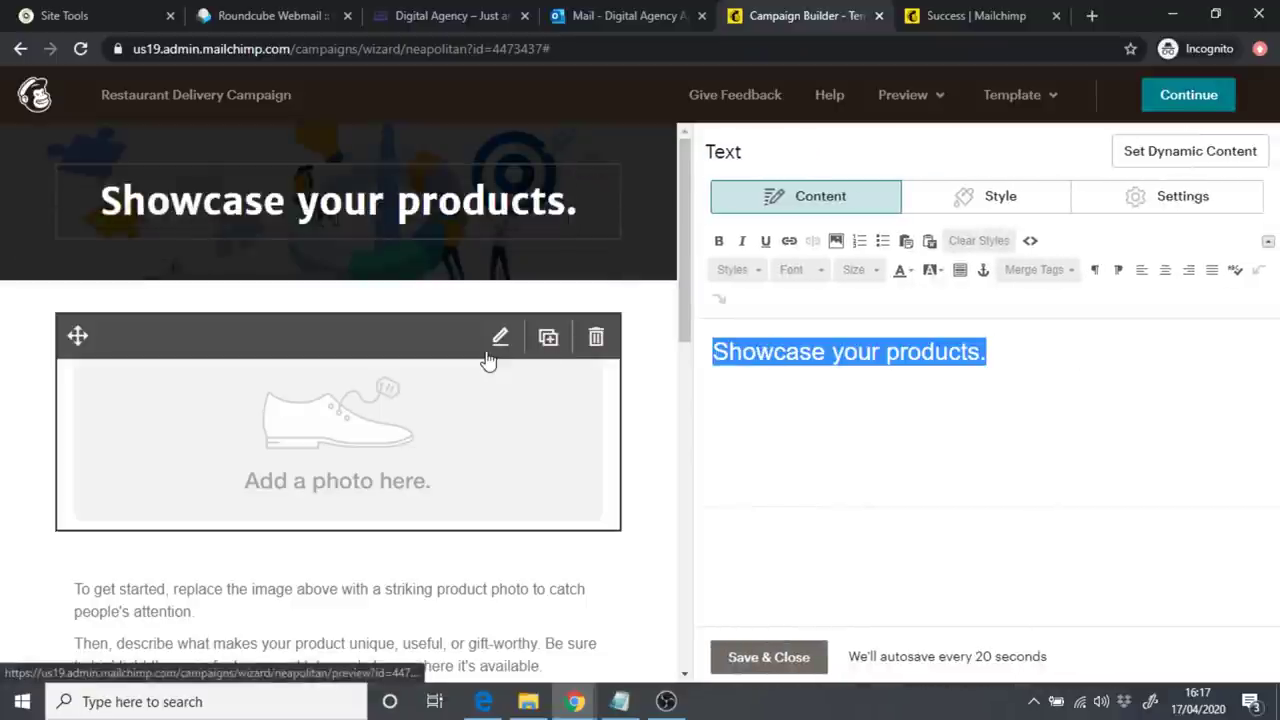
pyautogui.press('BackSpace')
pyautogui.write('Has your ')
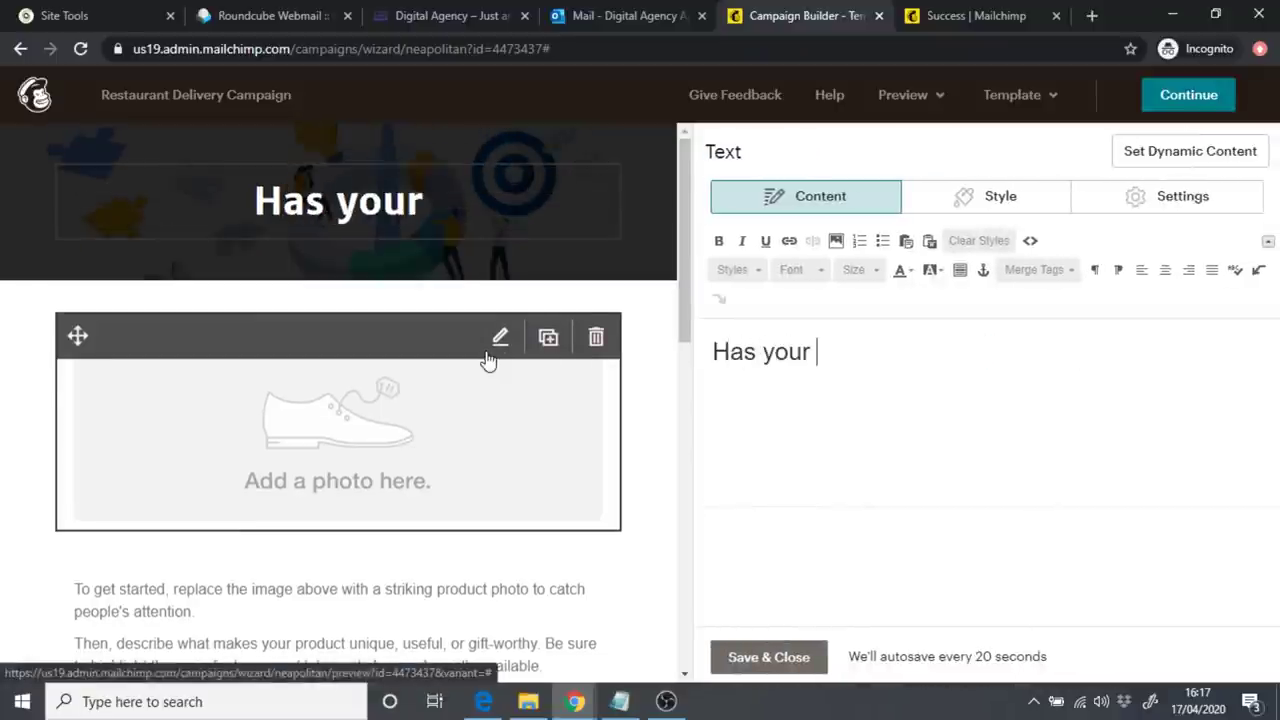
pyautogui.write('resta')
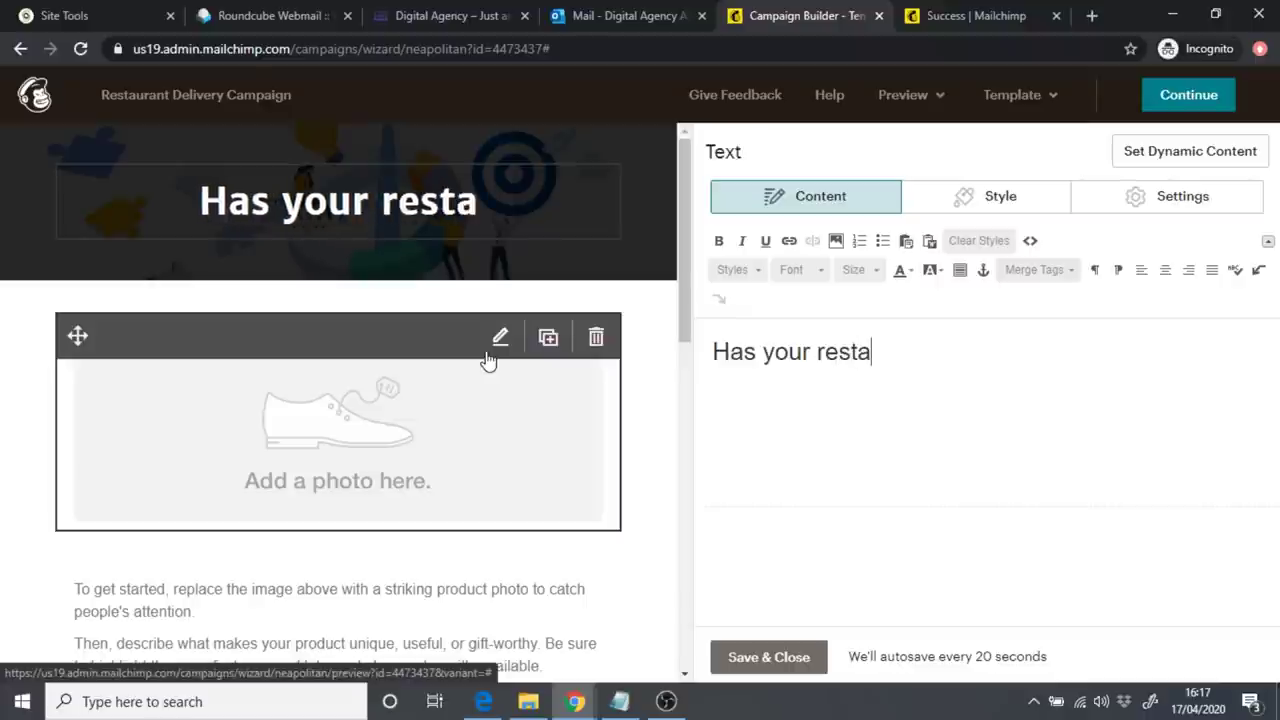
pyautogui.write('urant been')
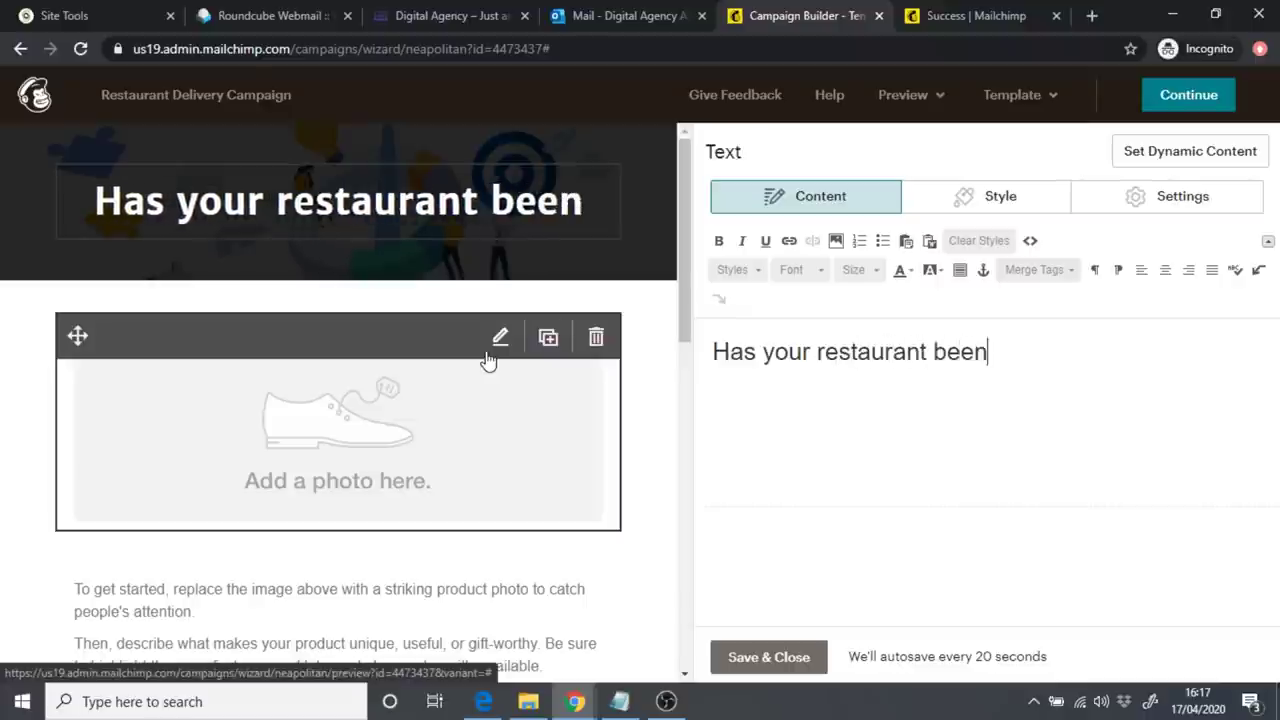
pyautogui.write(' hit by Coronab')
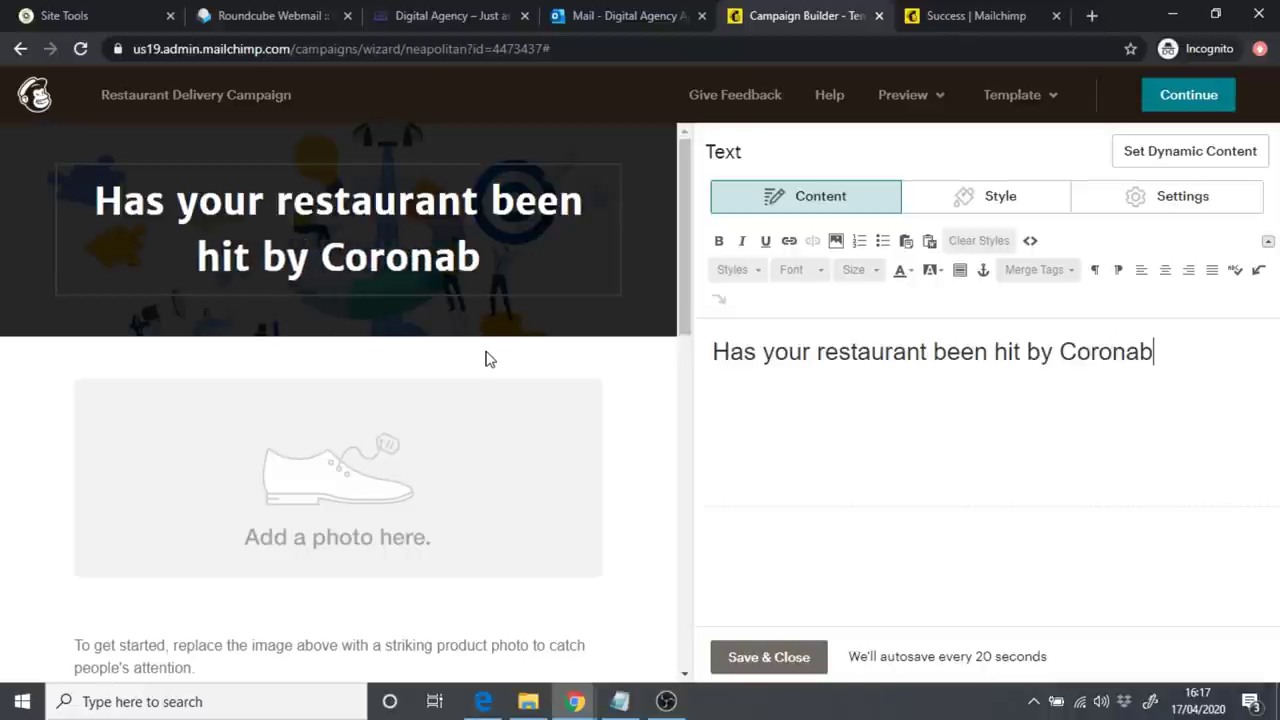
pyautogui.press('BackSpace')
pyautogui.write('v')
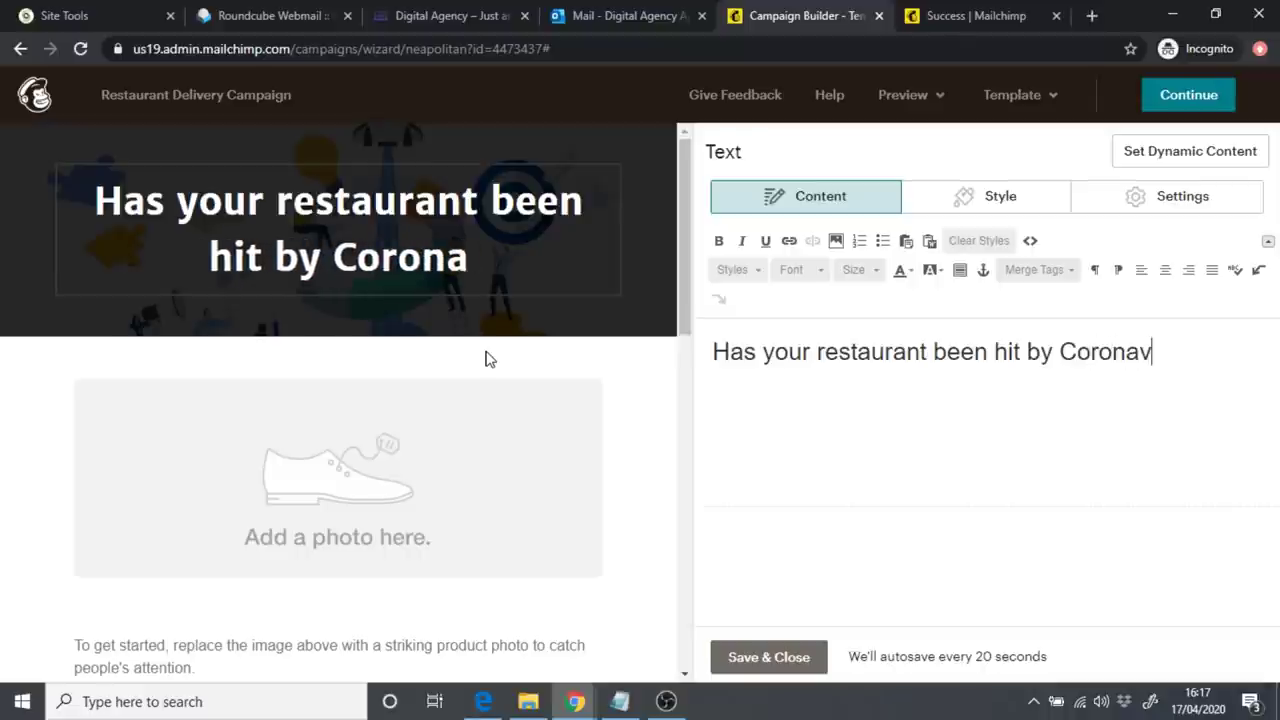
pyautogui.write('irus? W')
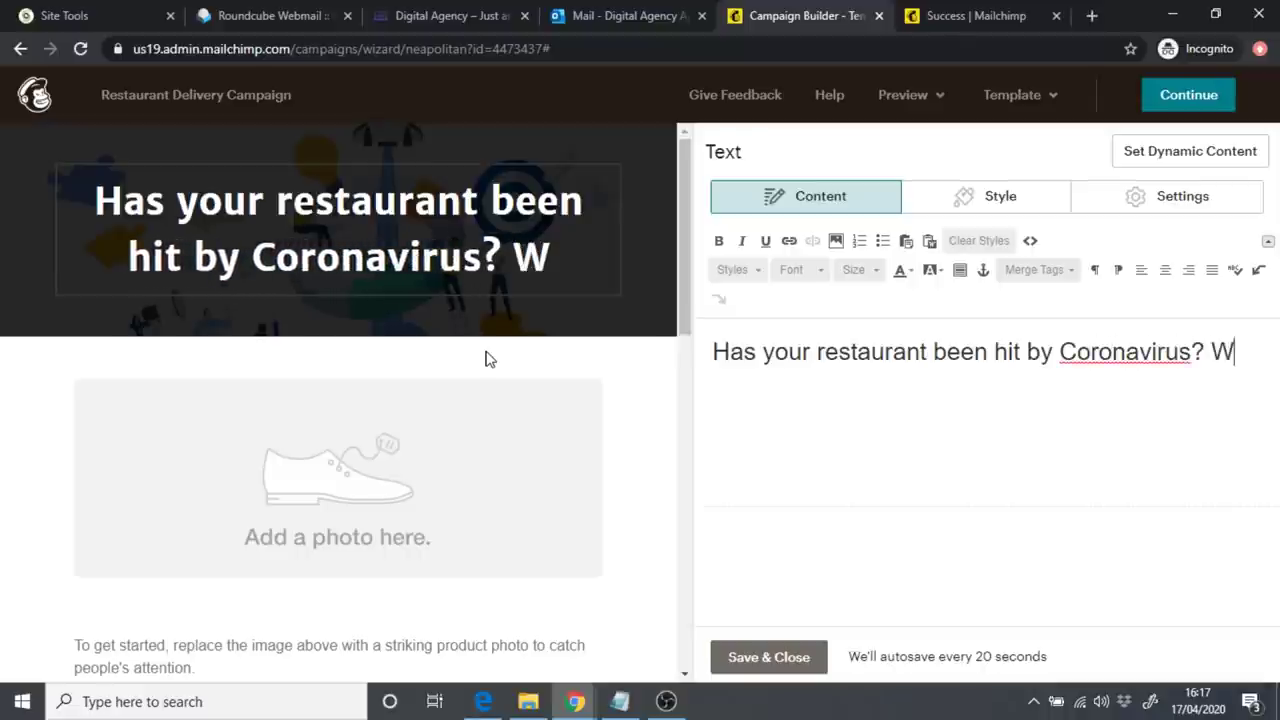
pyautogui.write('e are here to help.')
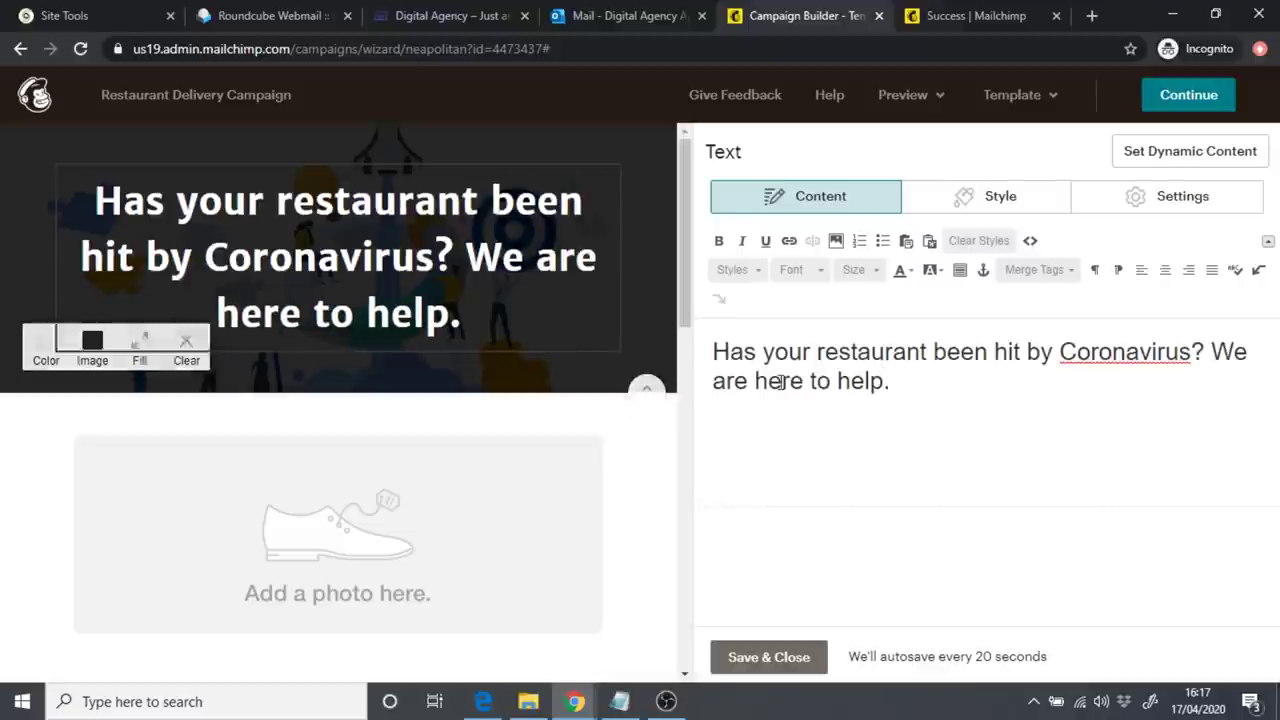
# - Centre-align the heading and set its text size to 32
pyautogui.click(1165, 270)
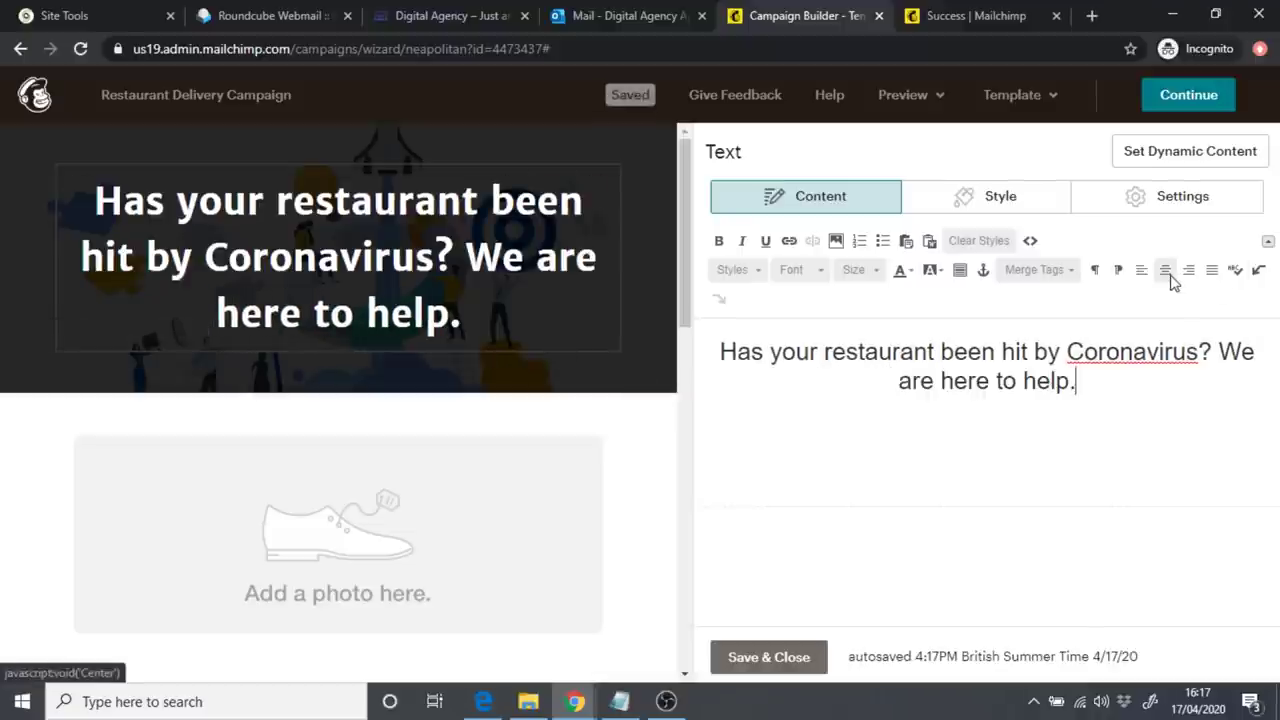
pyautogui.moveTo(1134, 397); pyautogui.dragTo(607, 285)
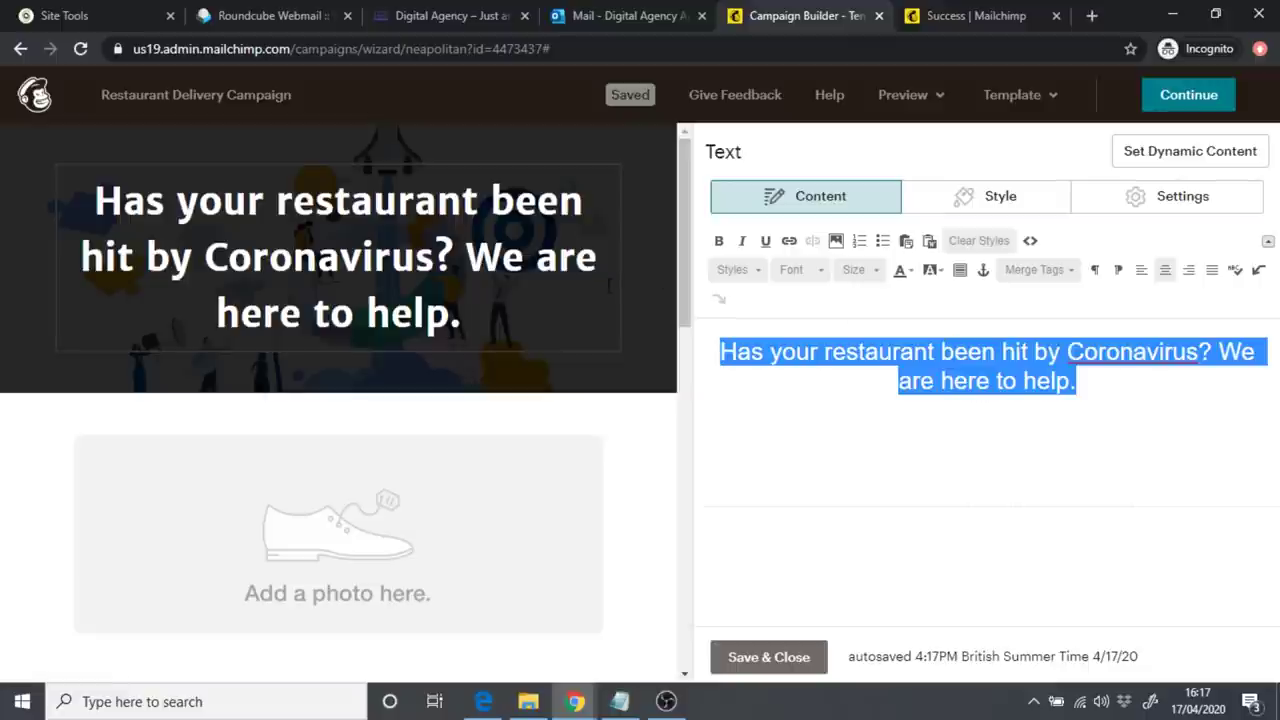
pyautogui.click(818, 271)
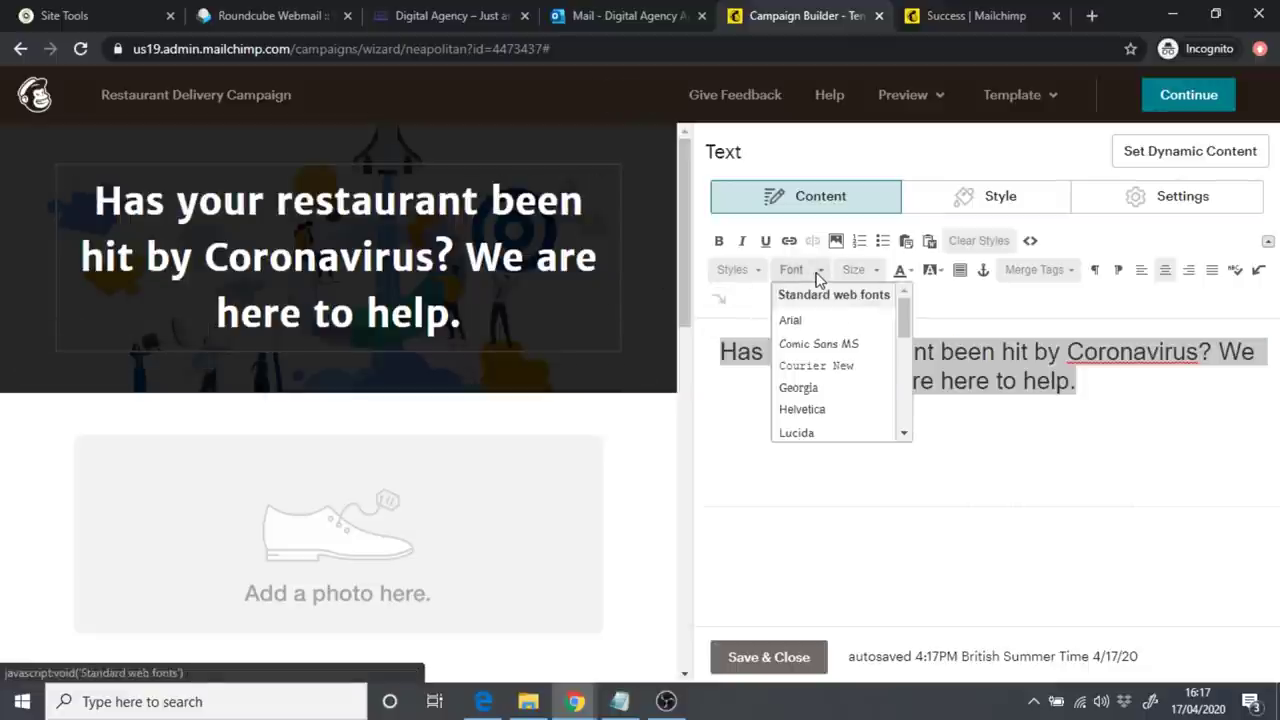
pyautogui.click(855, 270)
pyautogui.scroll(-3, 892, 372)
pyautogui.scroll(2, 890, 350)
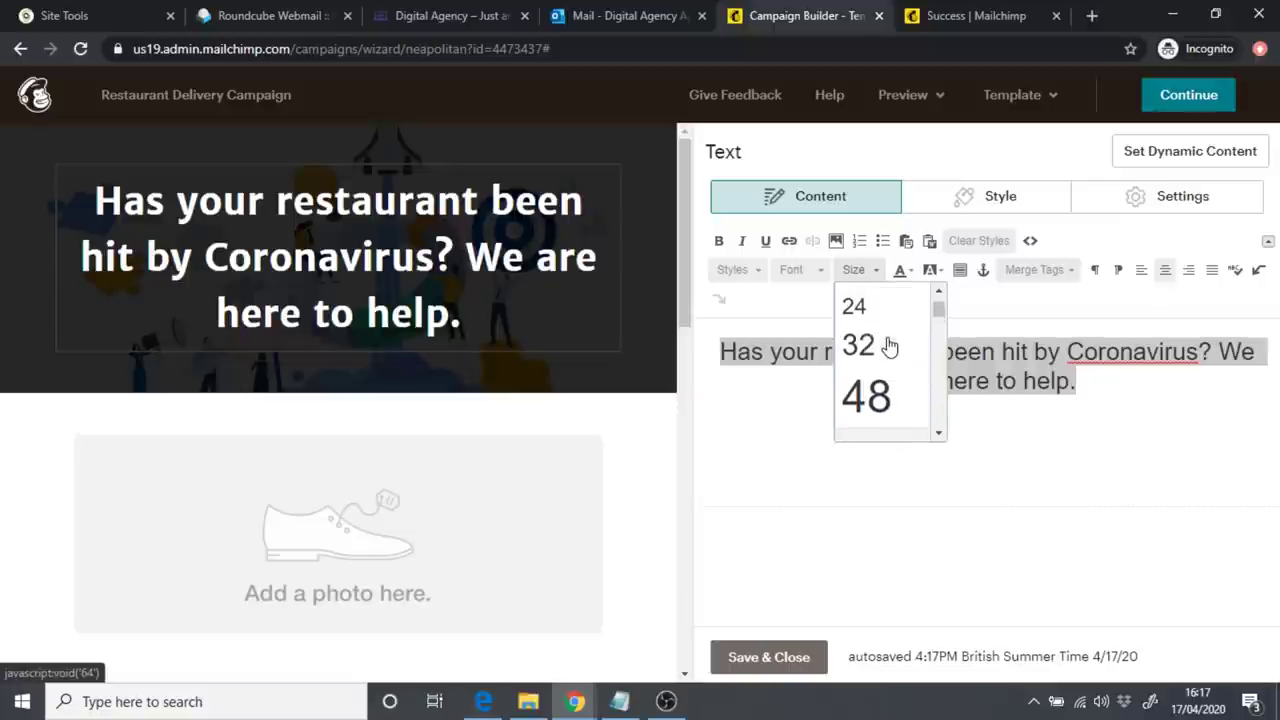
pyautogui.click(888, 345)
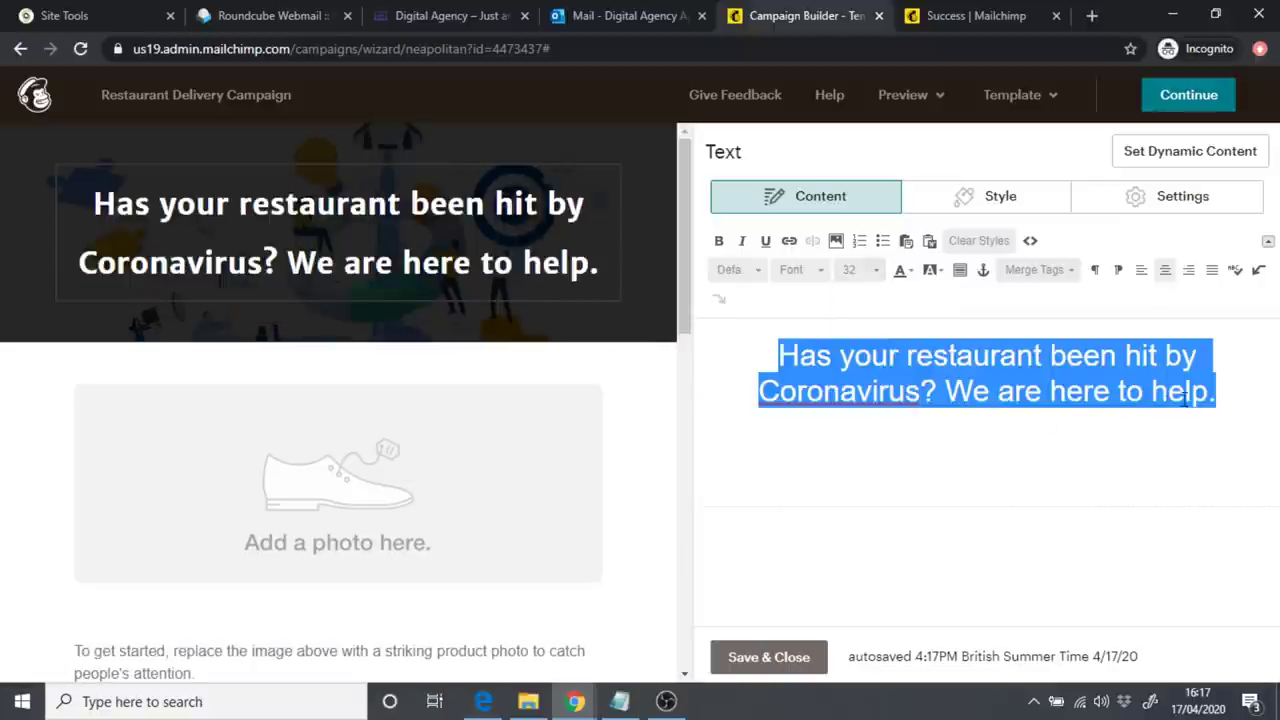
pyautogui.click(1232, 397)
# - Type a body paragraph below the heading about getting the restaurant online with a delivery app
pyautogui.press('Return')
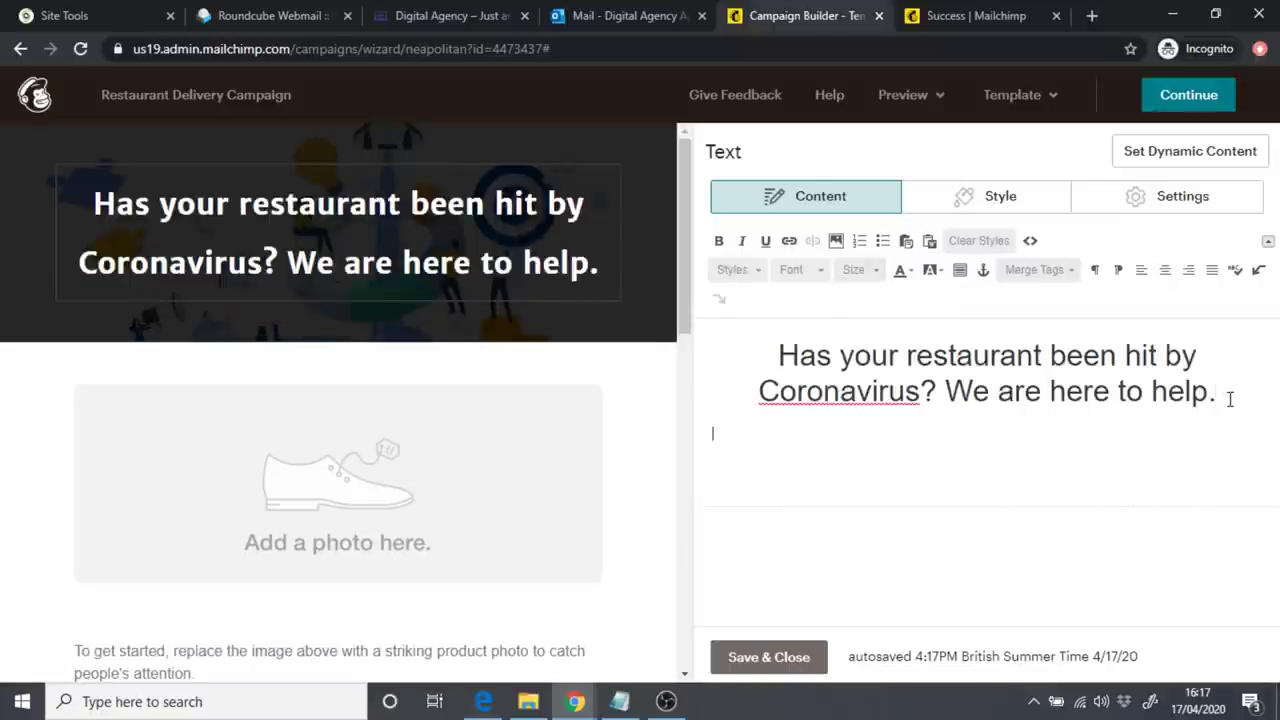
pyautogui.write('We can help gey y')
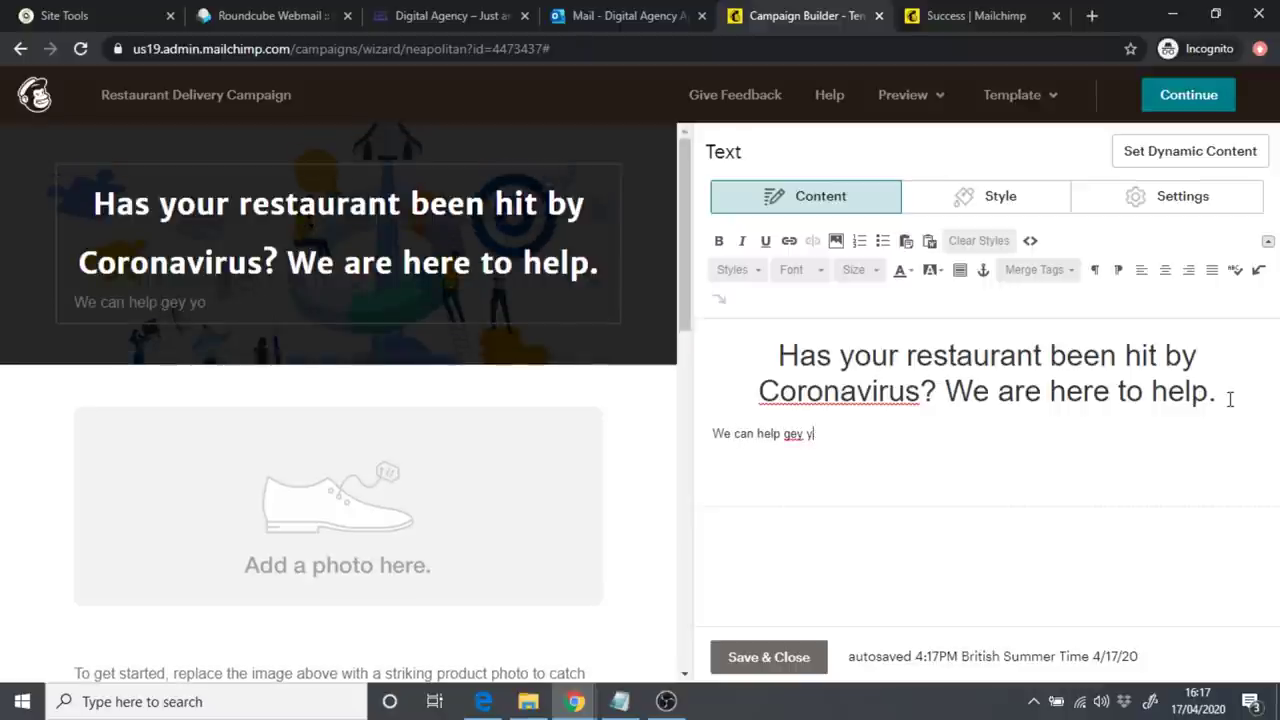
pyautogui.press('BackSpace')
pyautogui.press('BackSpace')
pyautogui.press('BackSpace')
pyautogui.write('t')
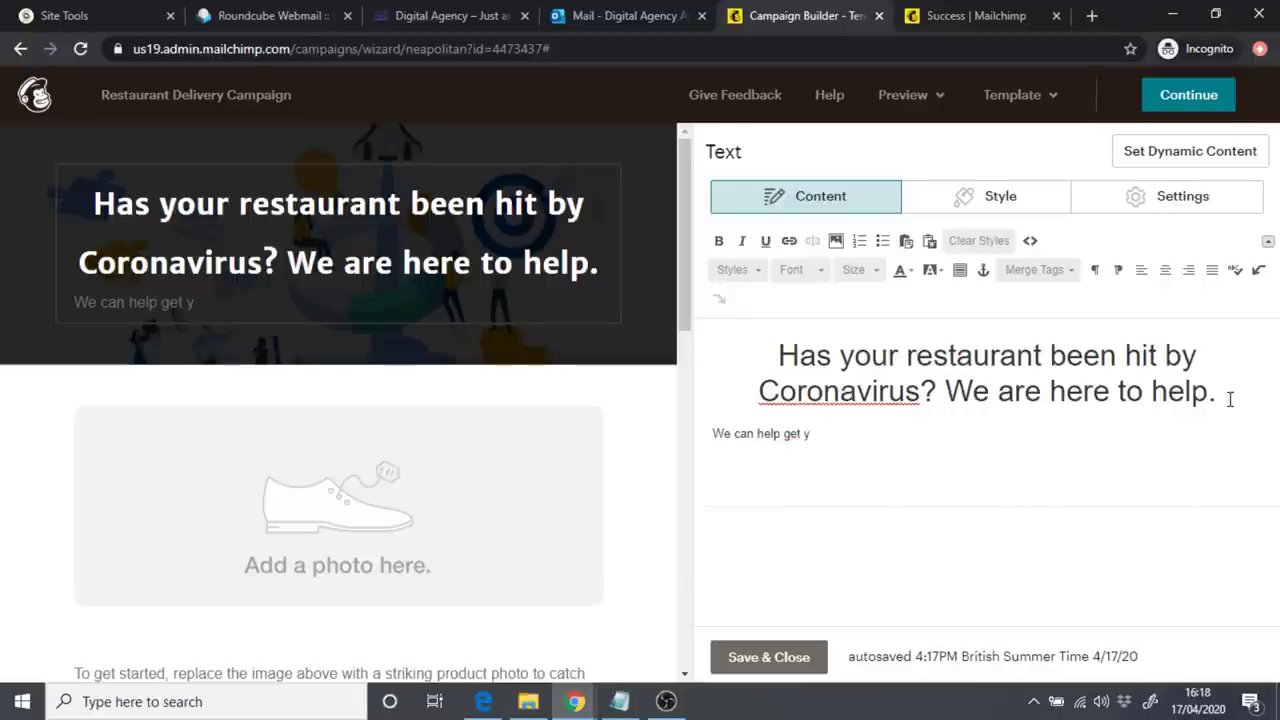
pyautogui.write(' your resta')
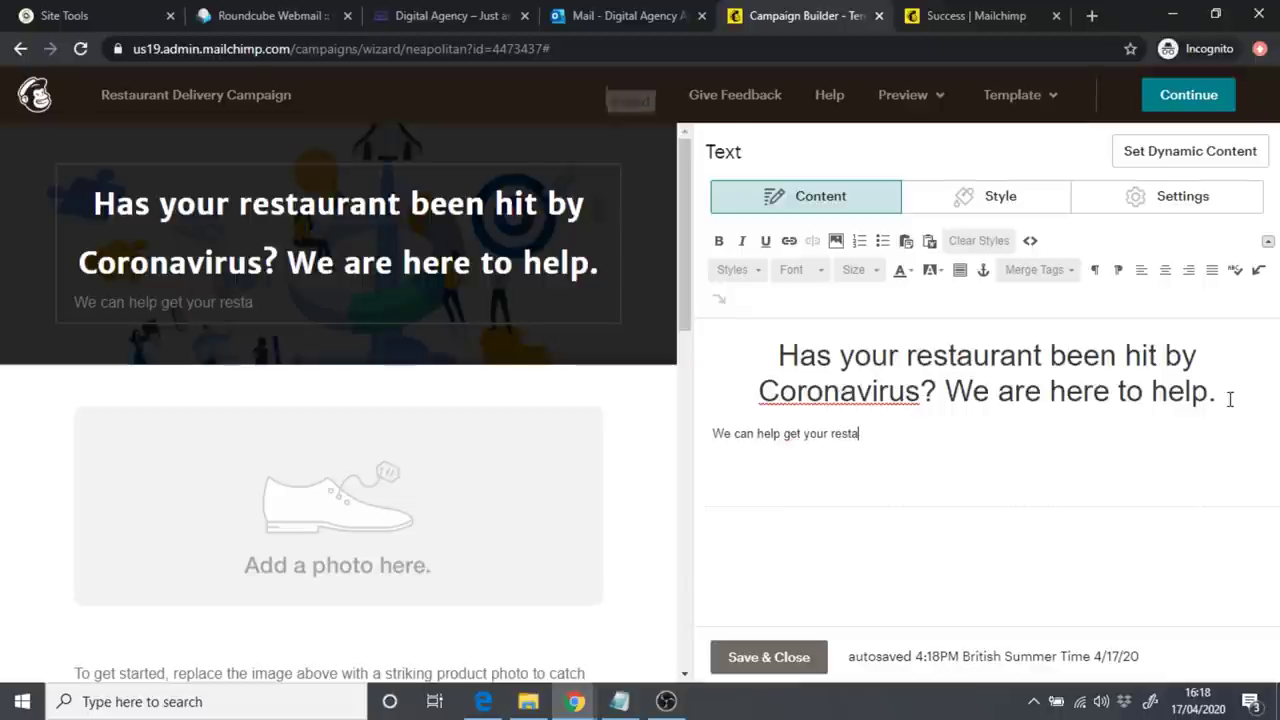
pyautogui.write('urant online')
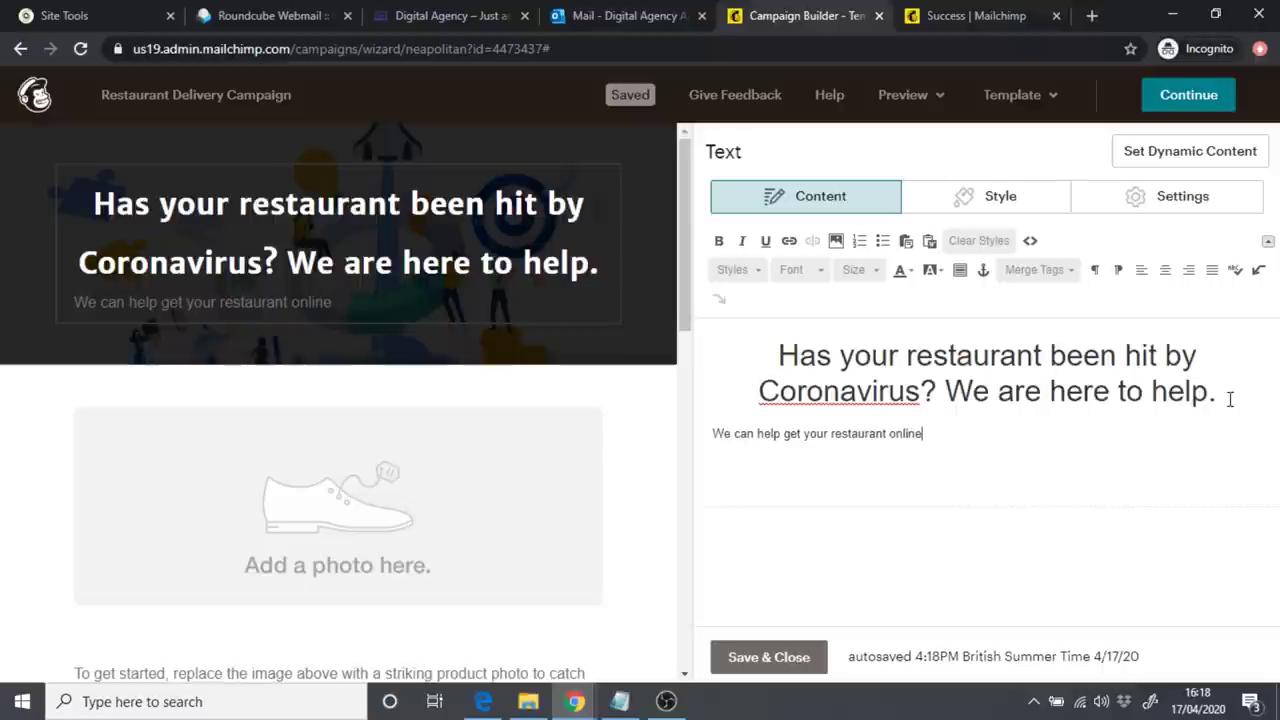
pyautogui.write(', so you can start making')
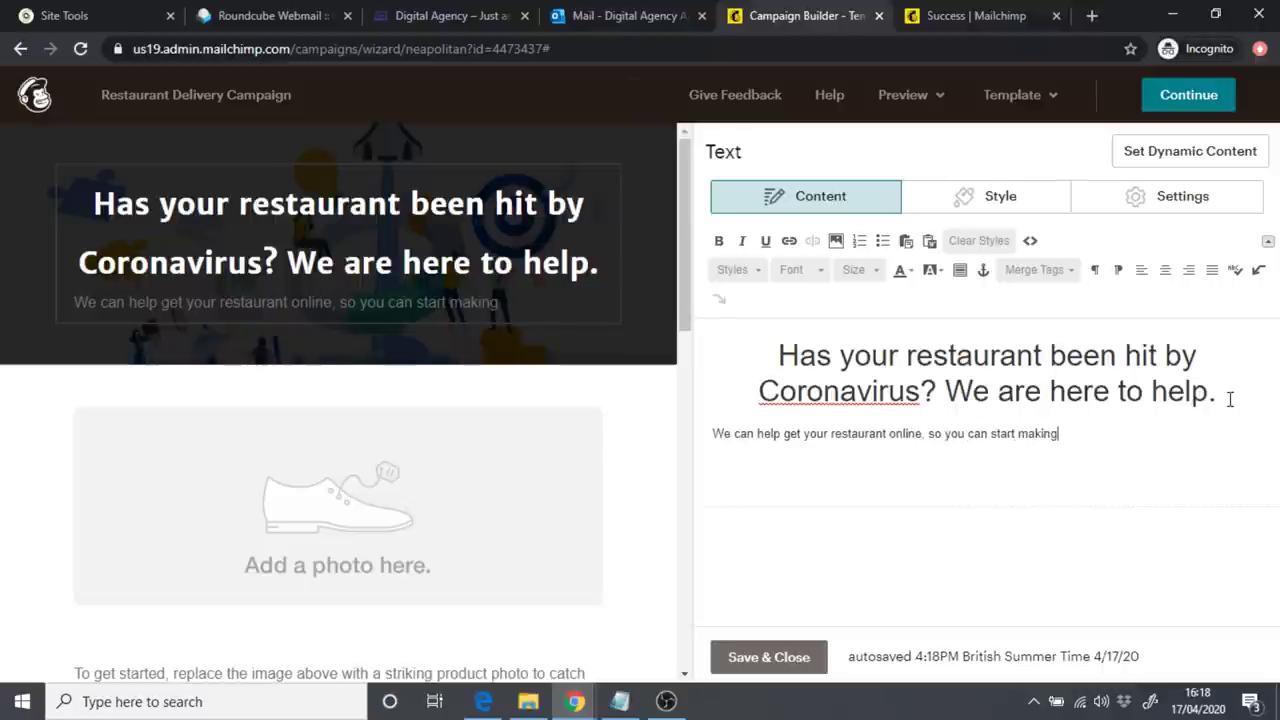
pyautogui.write(' profit again')
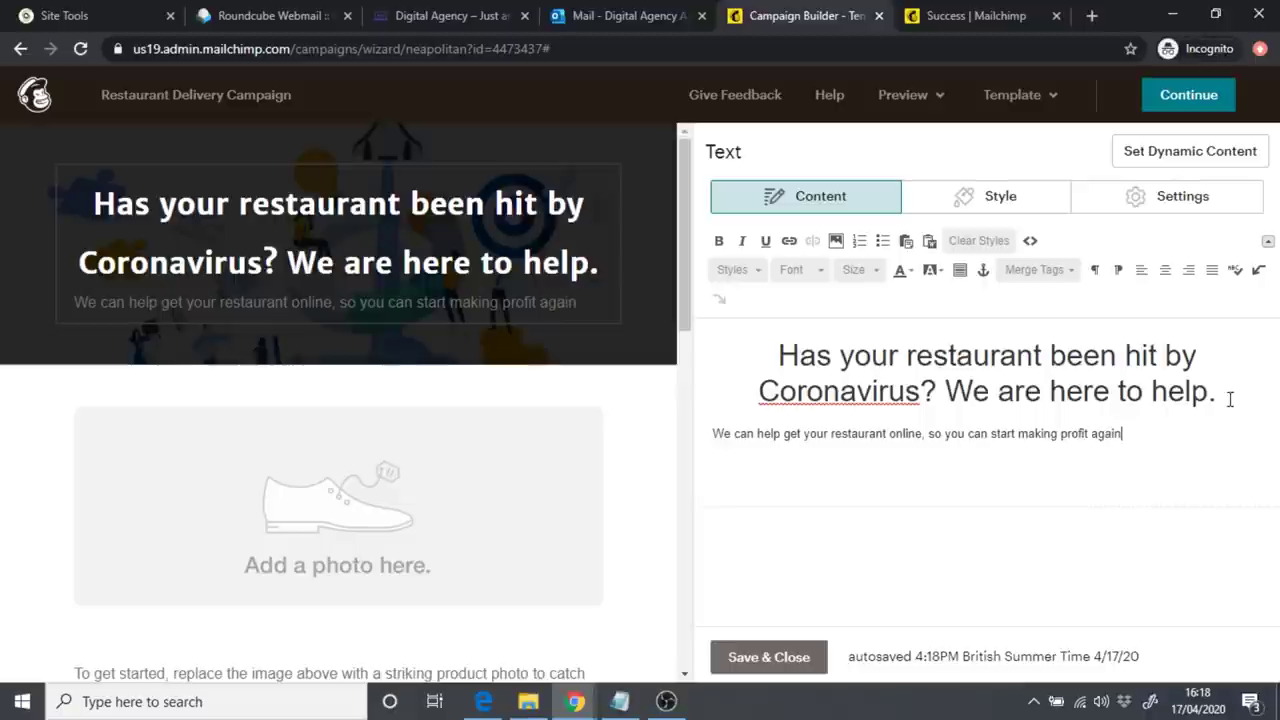
pyautogui.write('. Let us set uou')
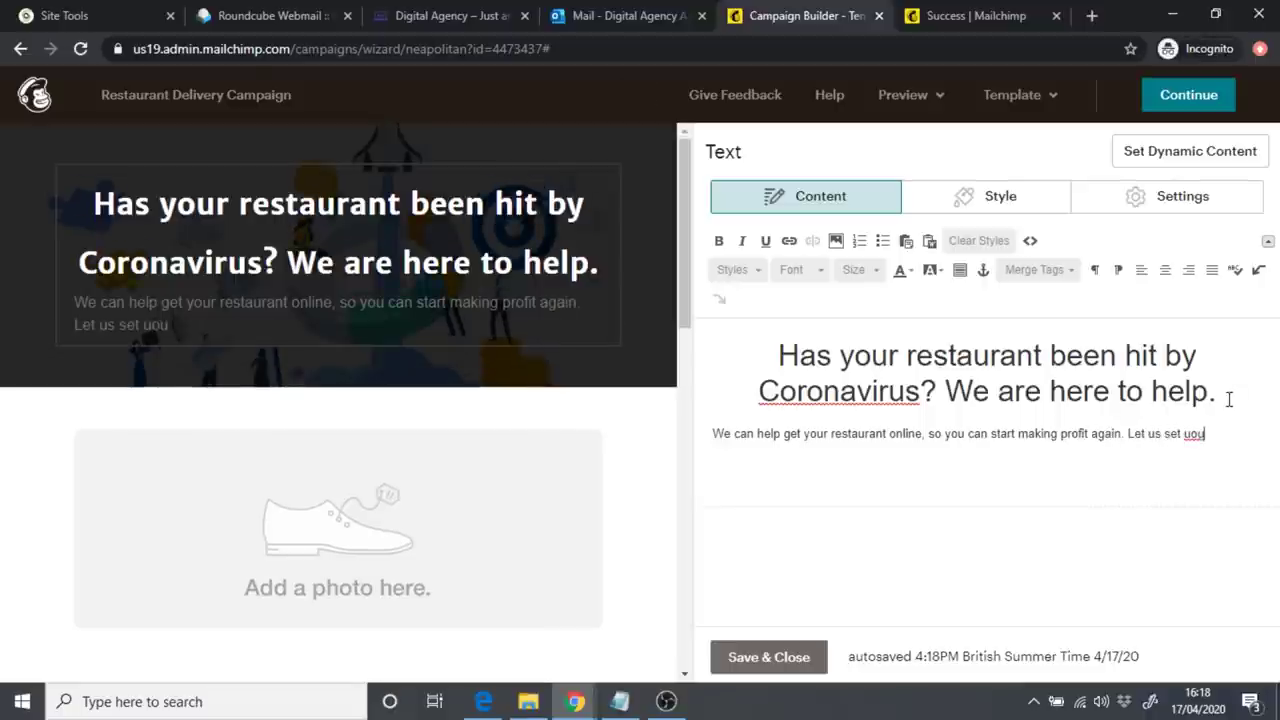
pyautogui.press('BackSpace')
pyautogui.press('BackSpace')
pyautogui.press('BackSpace')
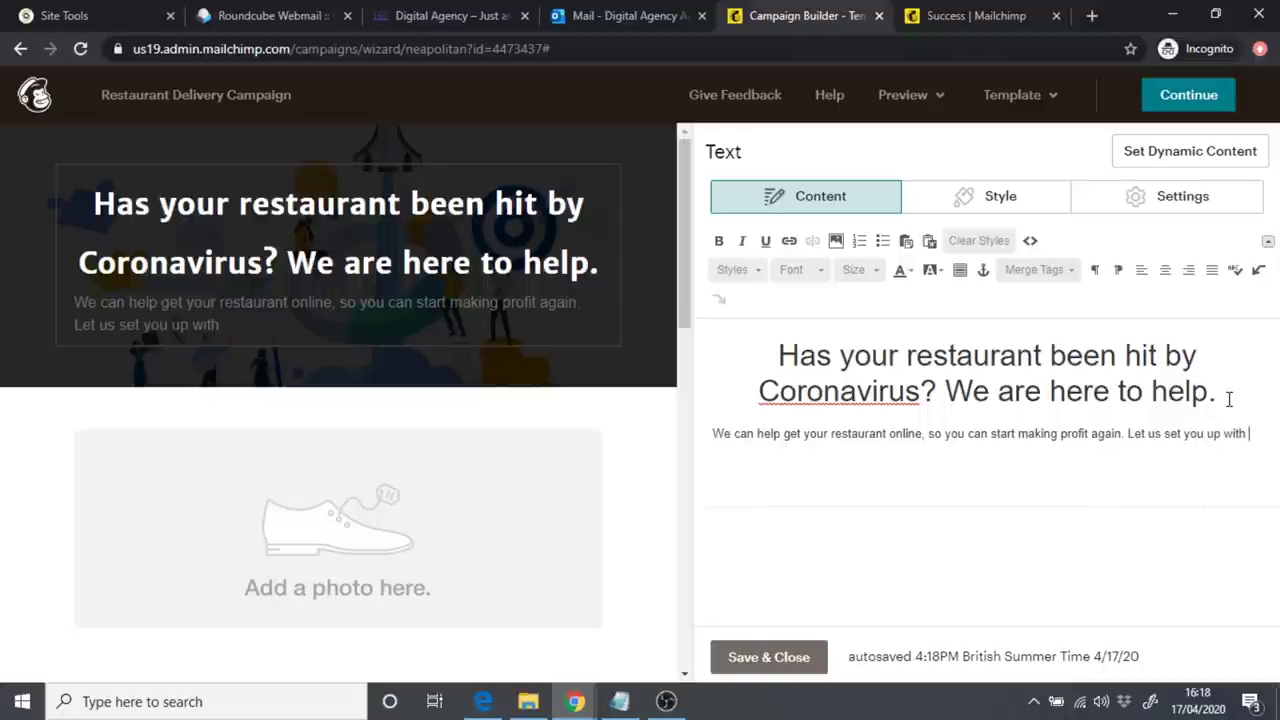
pyautogui.write('d d')
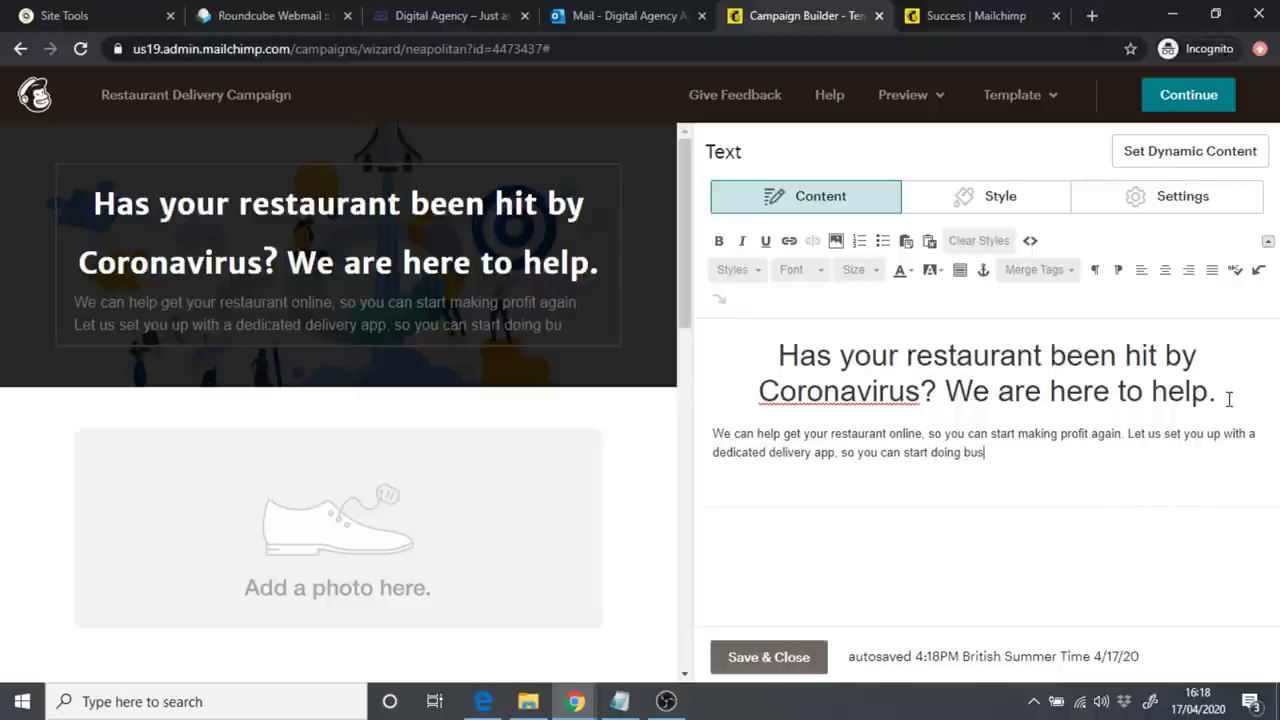
pyautogui.write(' iness ')
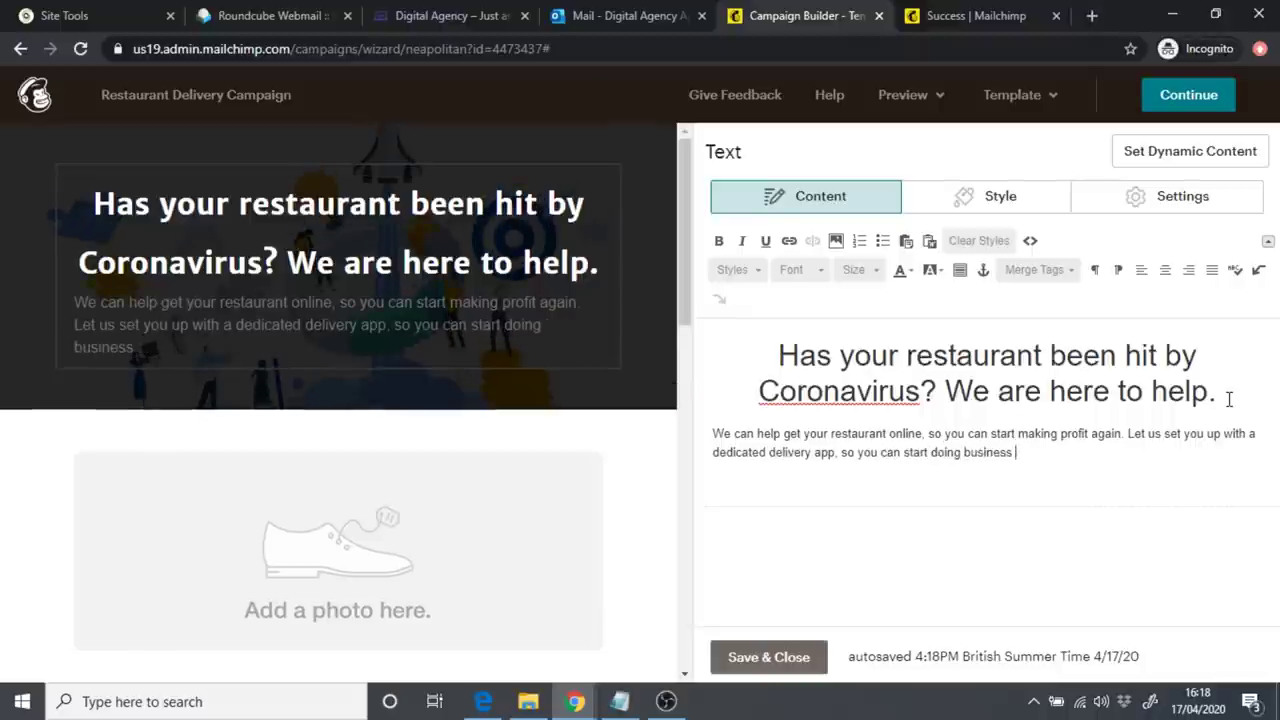
pyautogui.write('amand get back on your feet.')
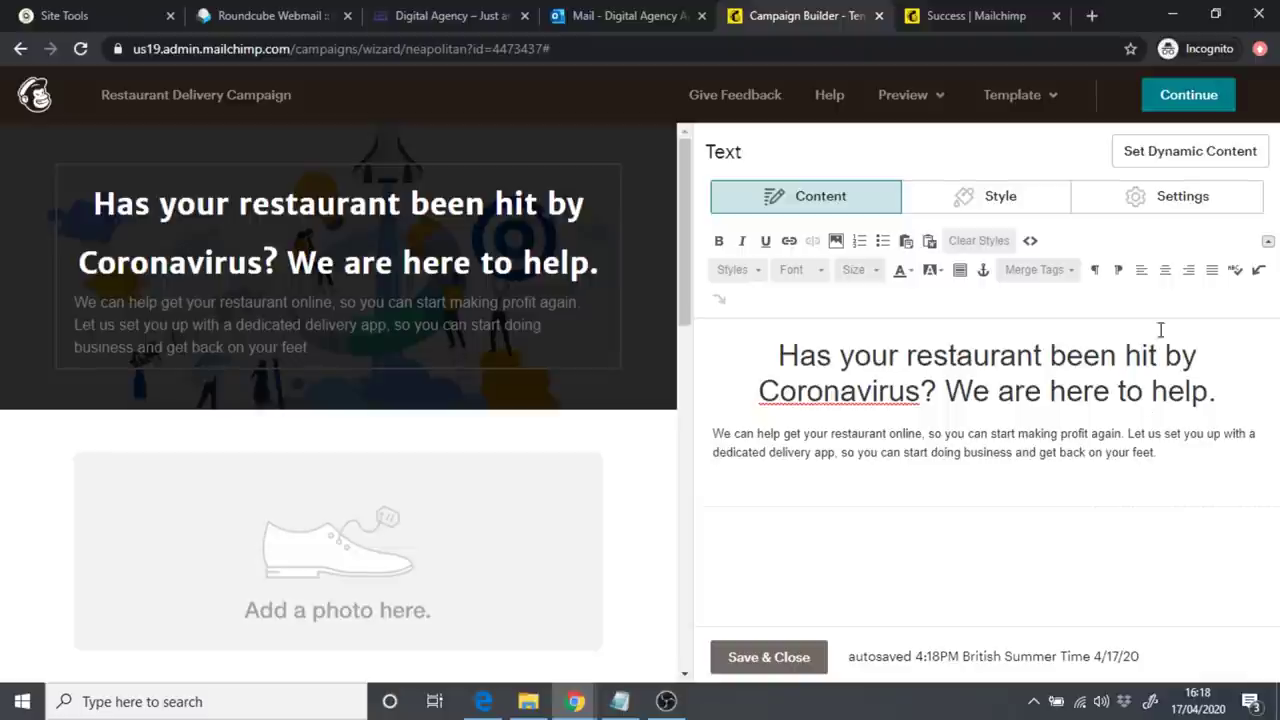
# - Centre the body paragraph at size 22 with a blank line above it
pyautogui.click(1165, 270)
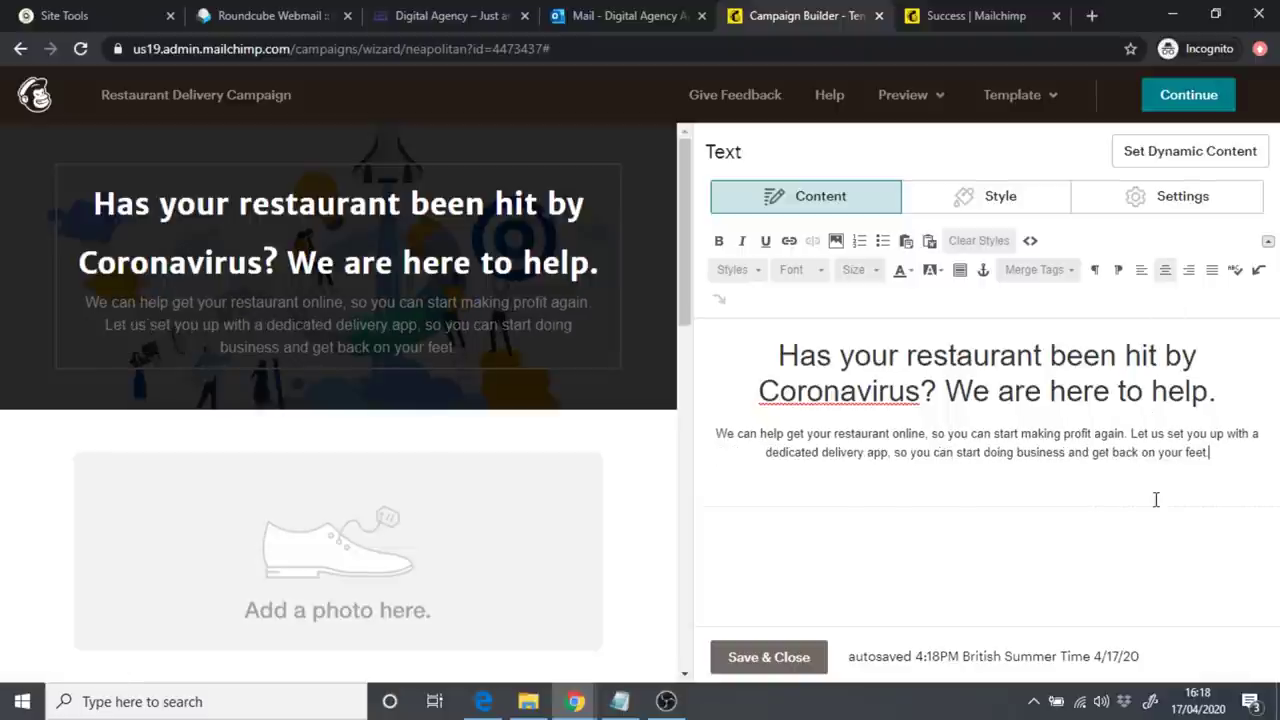
pyautogui.moveTo(1210, 453); pyautogui.dragTo(608, 414)
pyautogui.click(855, 272)
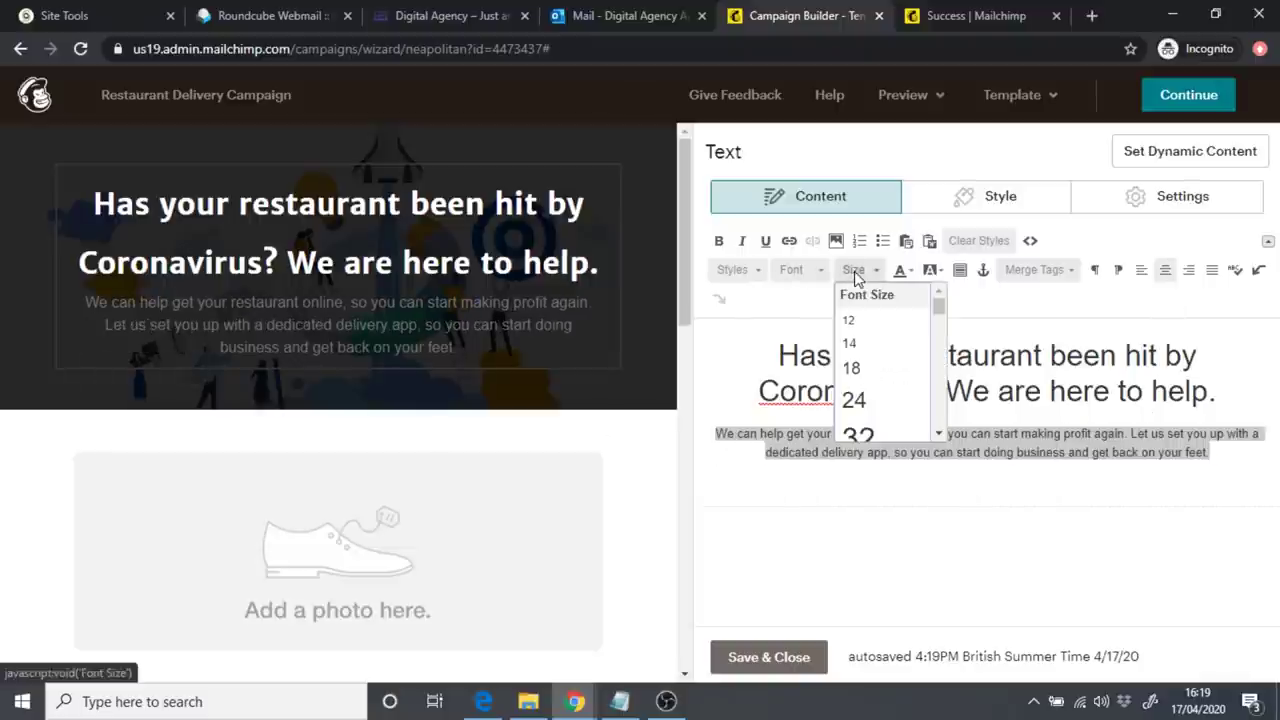
pyautogui.click(885, 399)
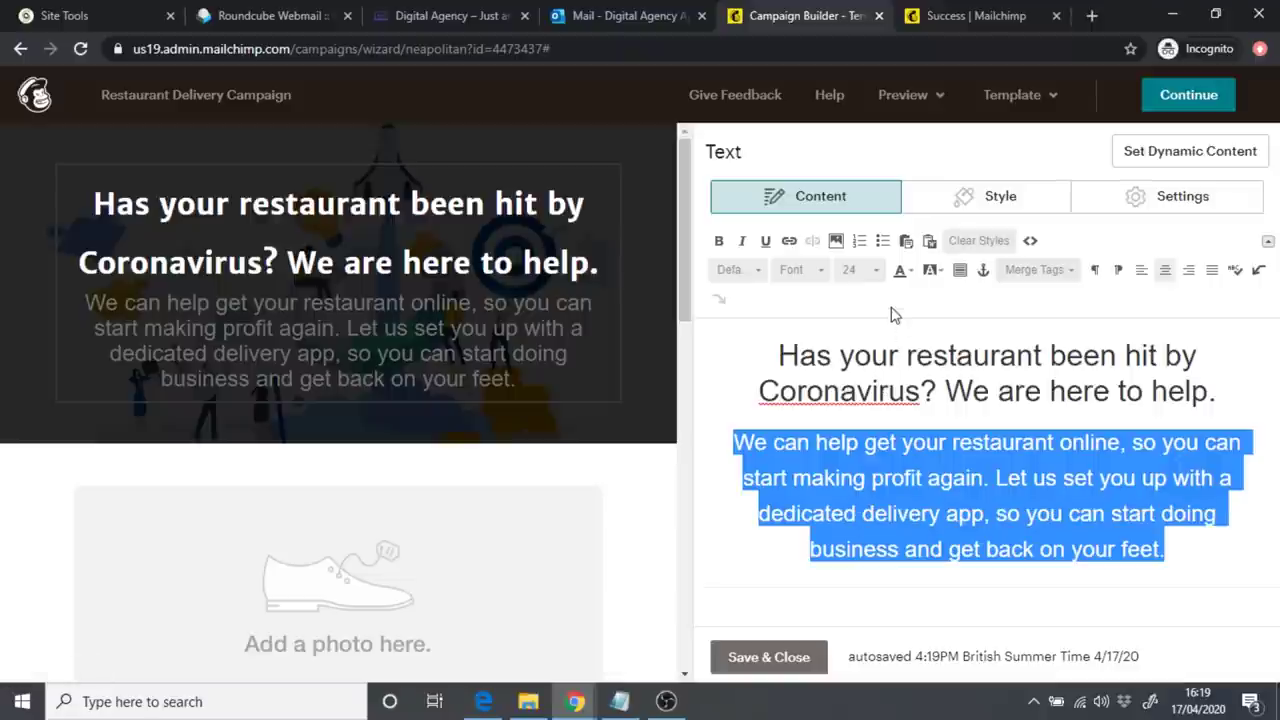
pyautogui.click(886, 272)
pyautogui.click(882, 308)
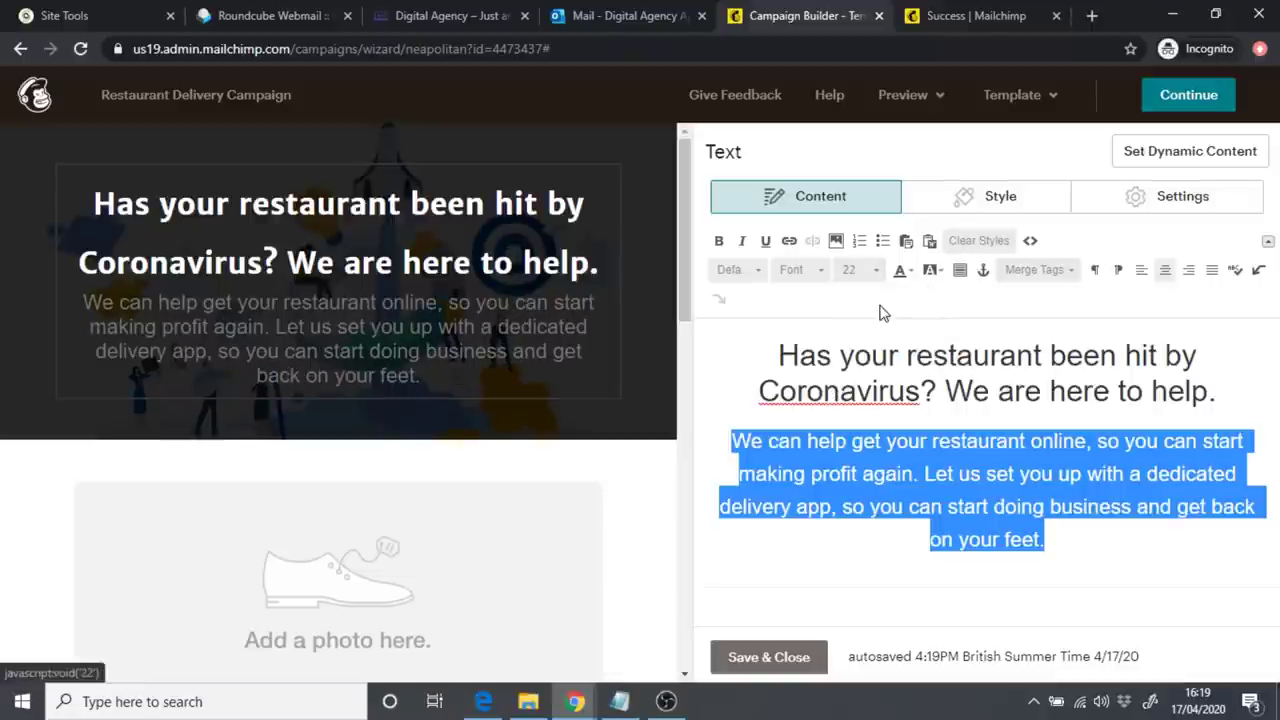
pyautogui.click(1220, 388)
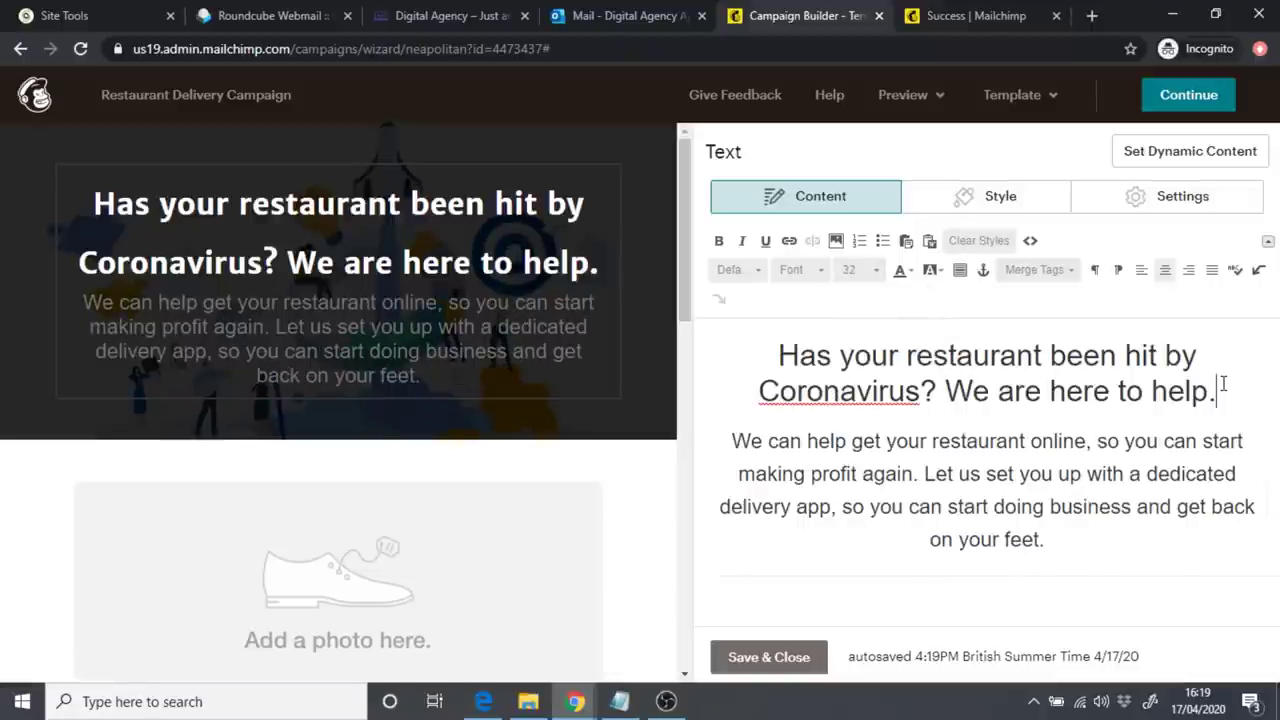
pyautogui.press('Return')
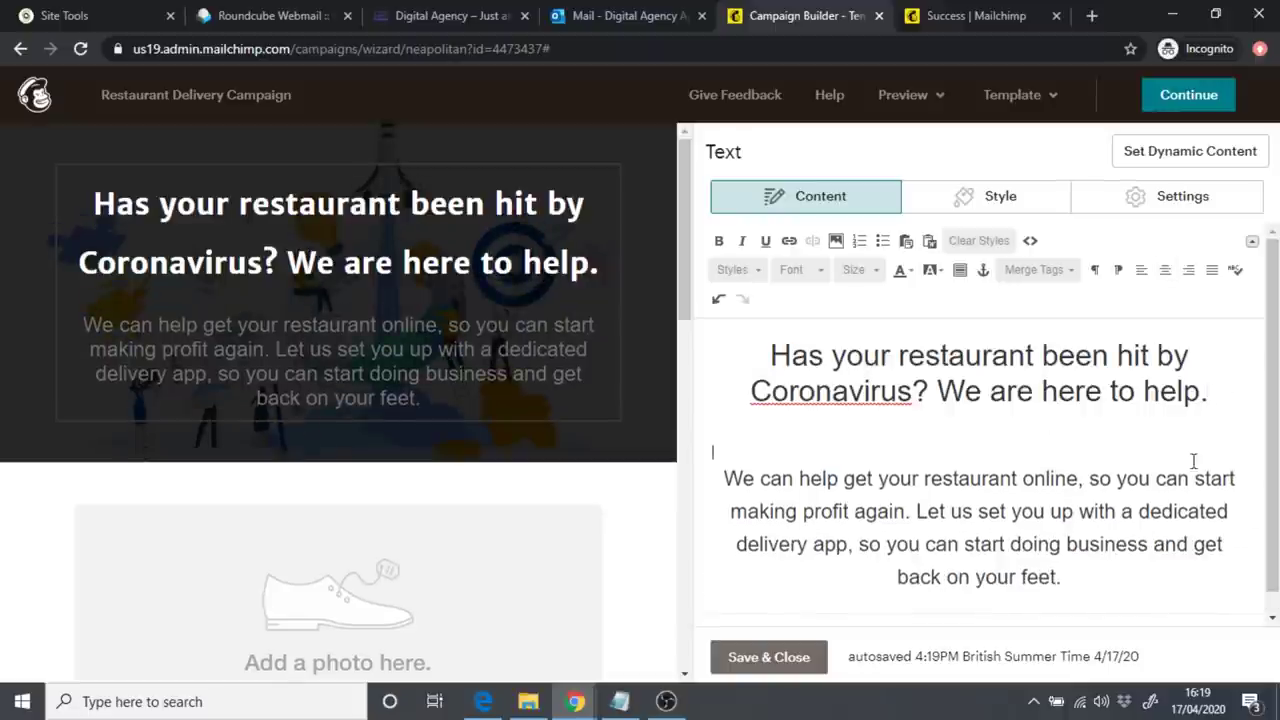
# - Colour the body paragraph light grey #e2e2e2 and save the text block
pyautogui.moveTo(1060, 576); pyautogui.dragTo(651, 471)
pyautogui.click(960, 194)
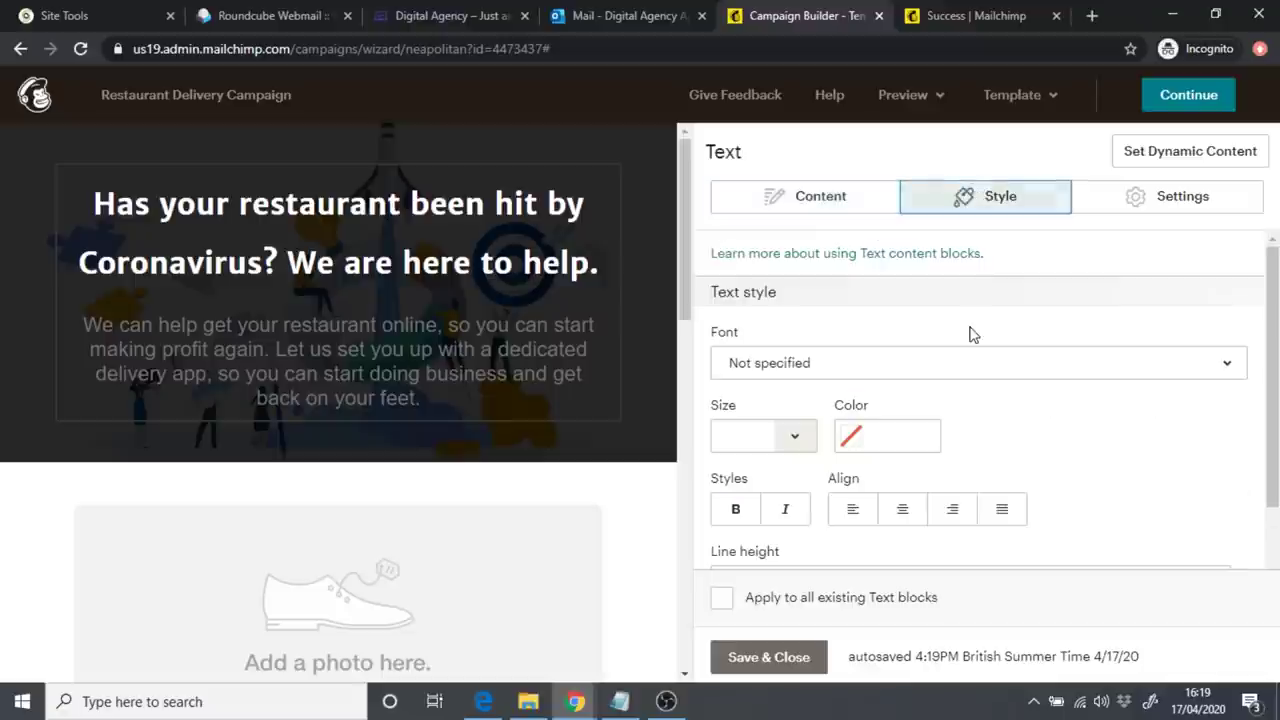
pyautogui.scroll(-1, 970, 333)
pyautogui.click(903, 360)
pyautogui.click(876, 546)
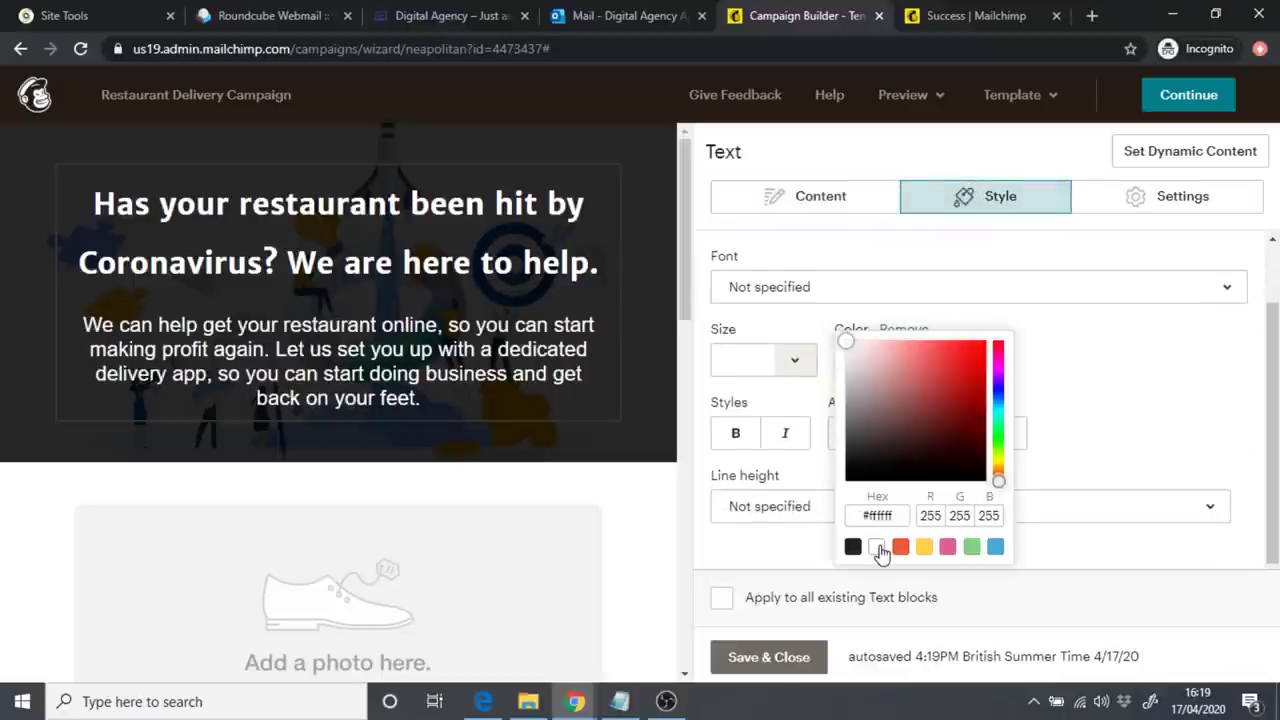
pyautogui.click(1114, 354)
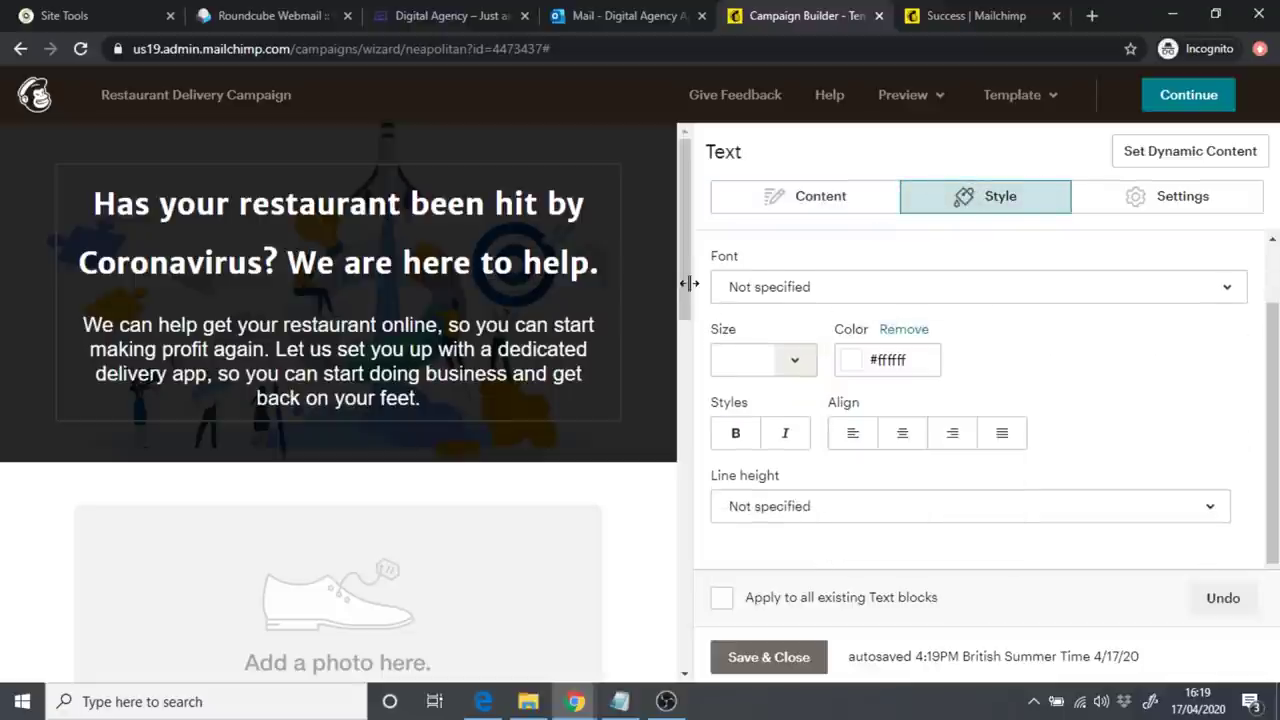
pyautogui.click(908, 360)
pyautogui.moveTo(846, 338); pyautogui.dragTo(846, 355)
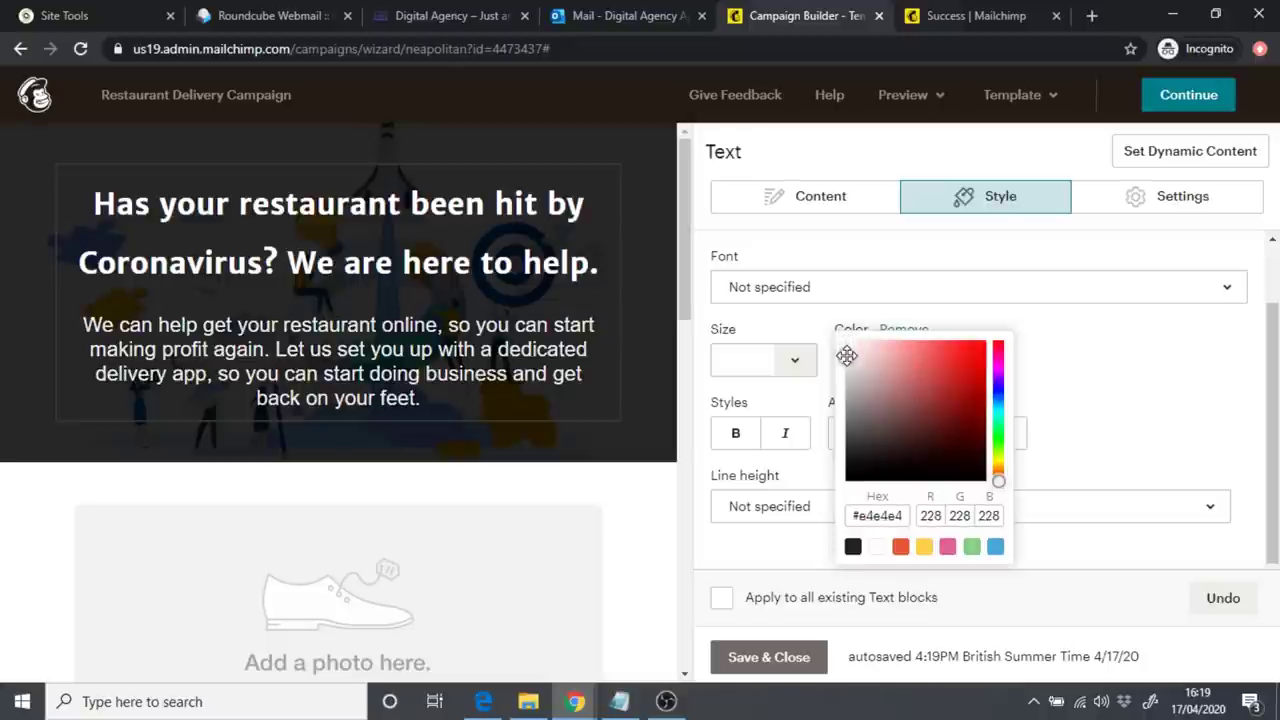
pyautogui.click(1110, 410)
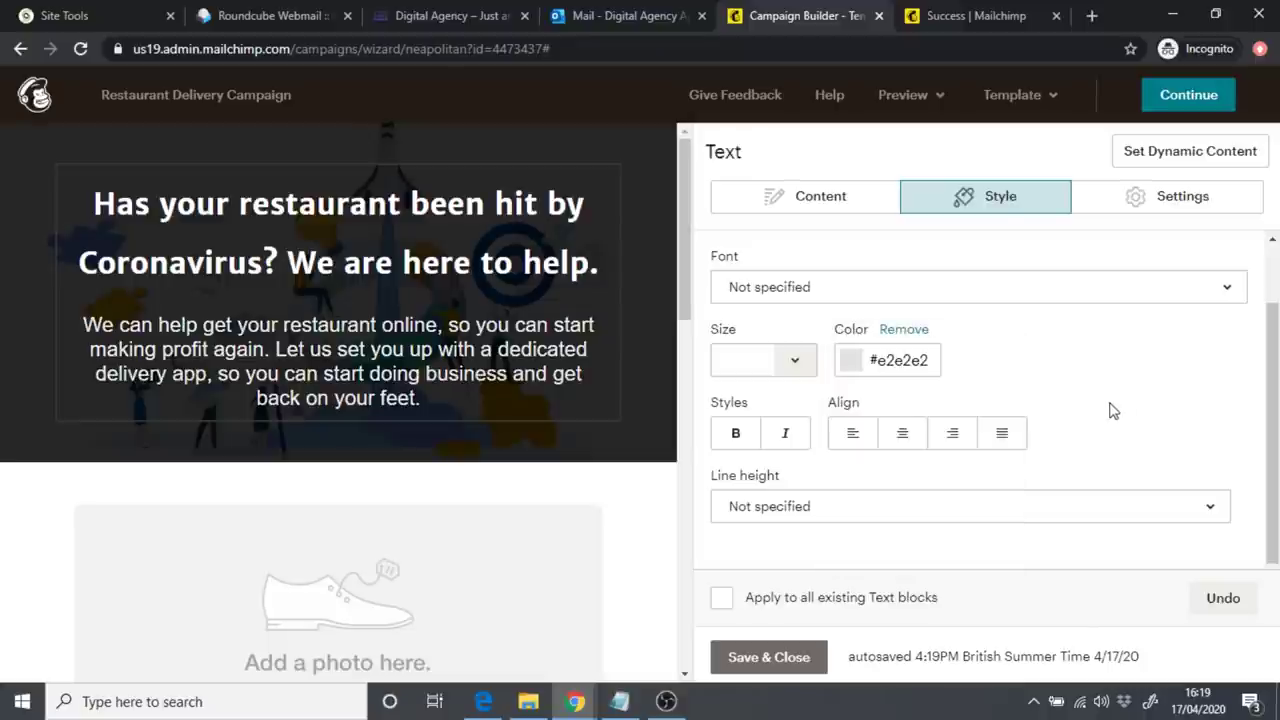
pyautogui.click(770, 656)
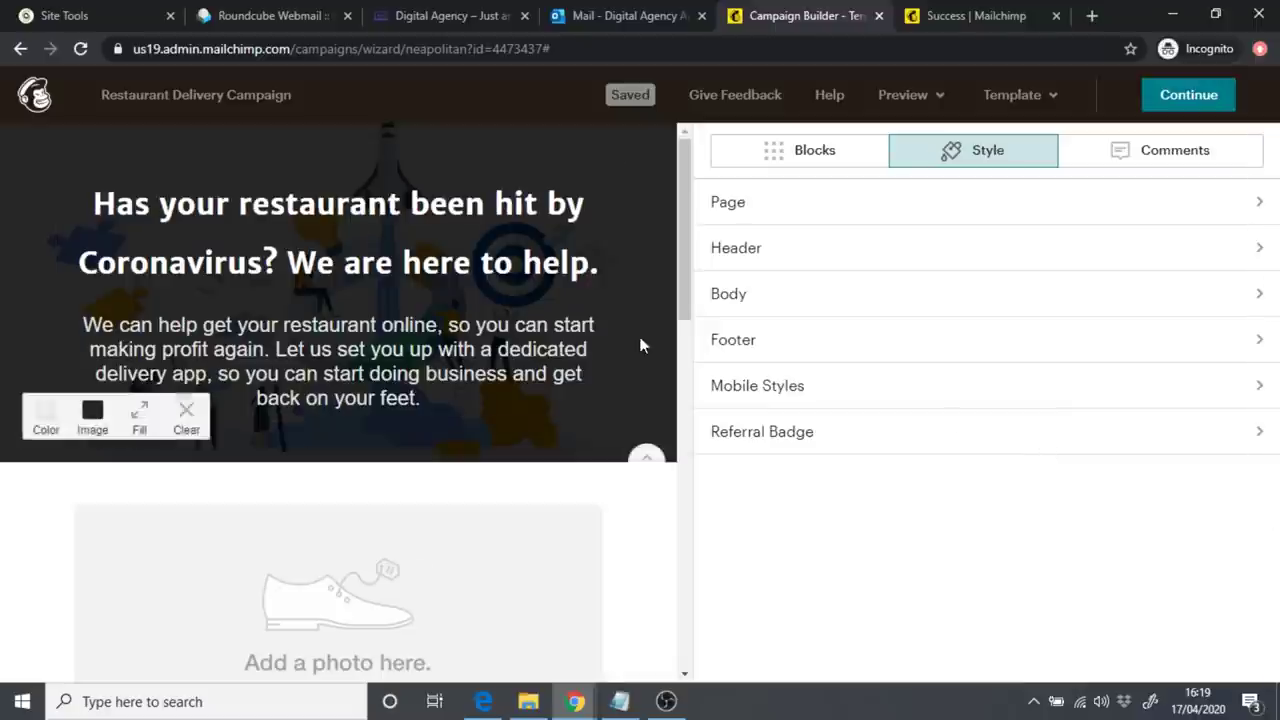
# - Switch to the Digital Agency website and open its WordPress dashboard
pyautogui.scroll(-2, 641, 345)
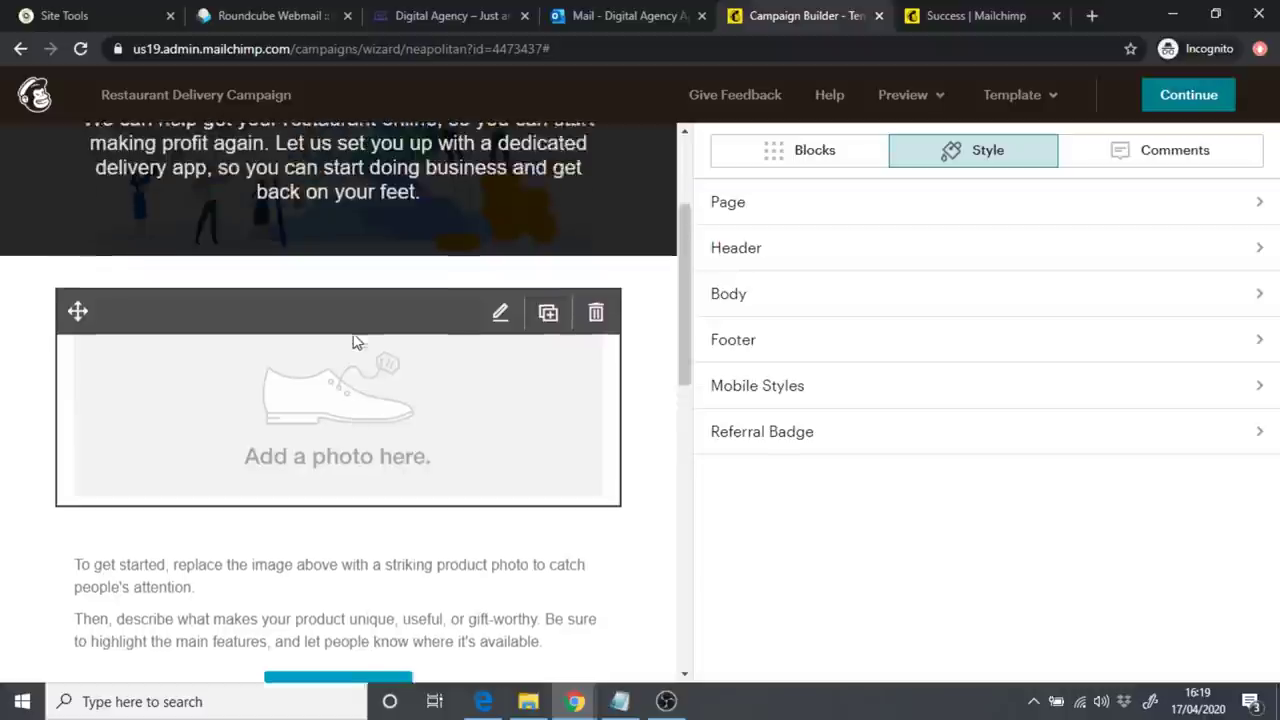
pyautogui.scroll(1, 398, 490)
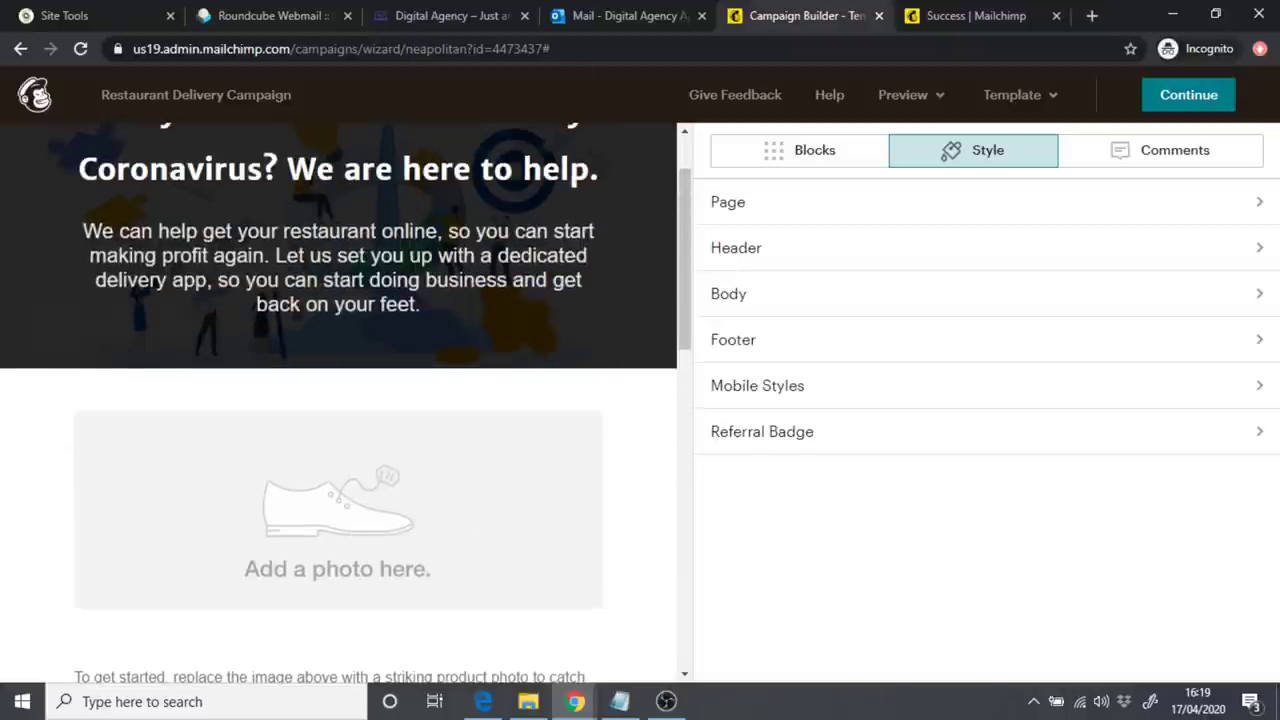
pyautogui.click(443, 15)
pyautogui.click(104, 86)
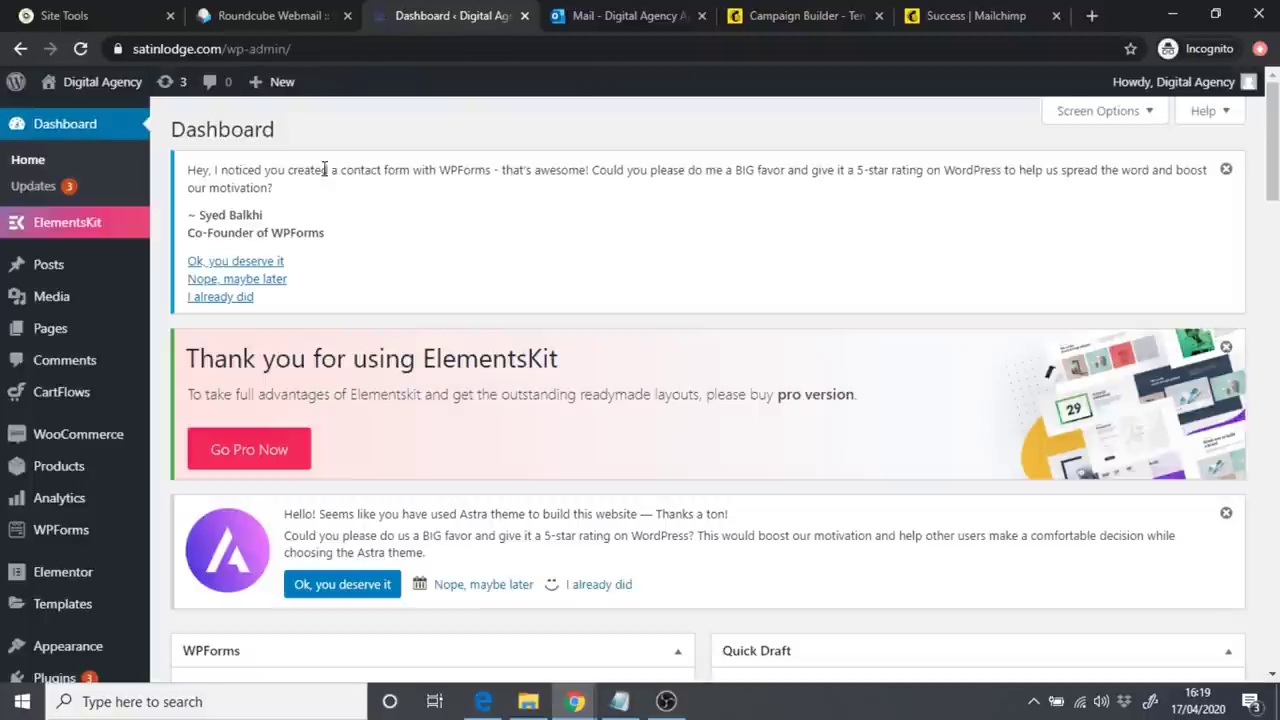
# - Browse the WordPress Media Library to find the Restaurant-App images
pyautogui.moveTo(100, 297)
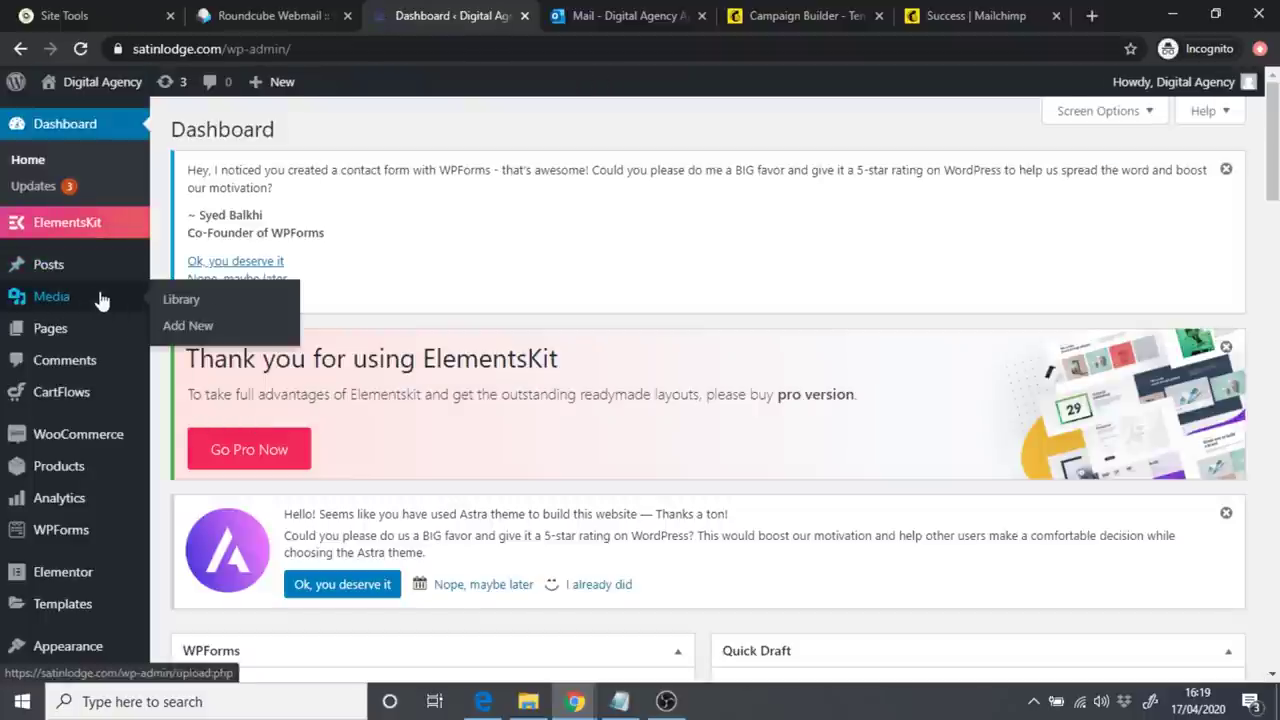
pyautogui.click(217, 303)
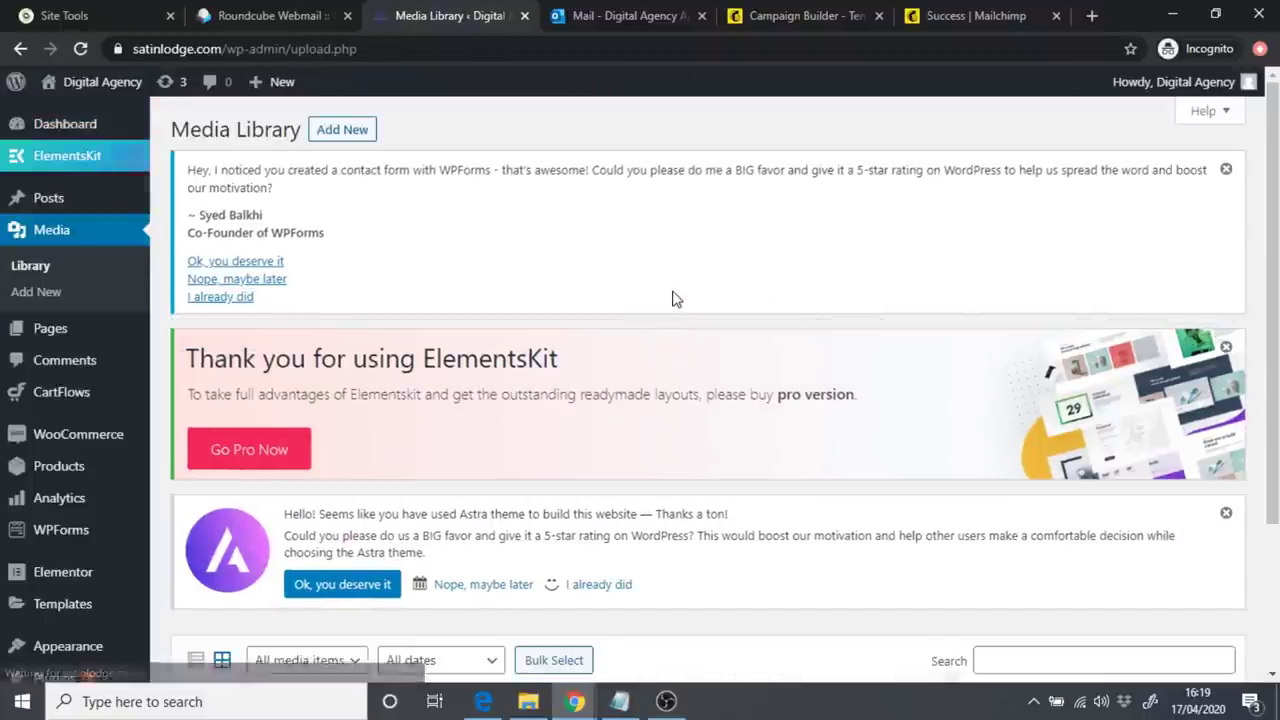
pyautogui.scroll(-2, 672, 298)
pyautogui.scroll(-2, 673, 298)
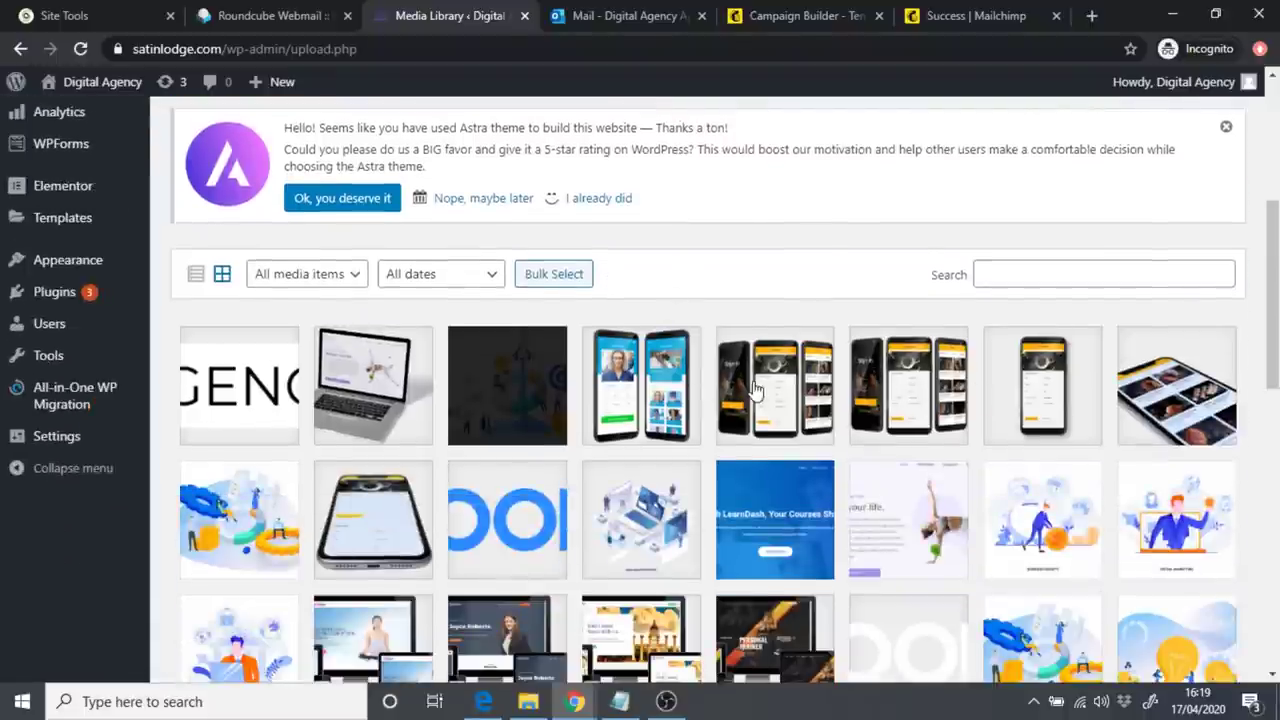
pyautogui.click(878, 385)
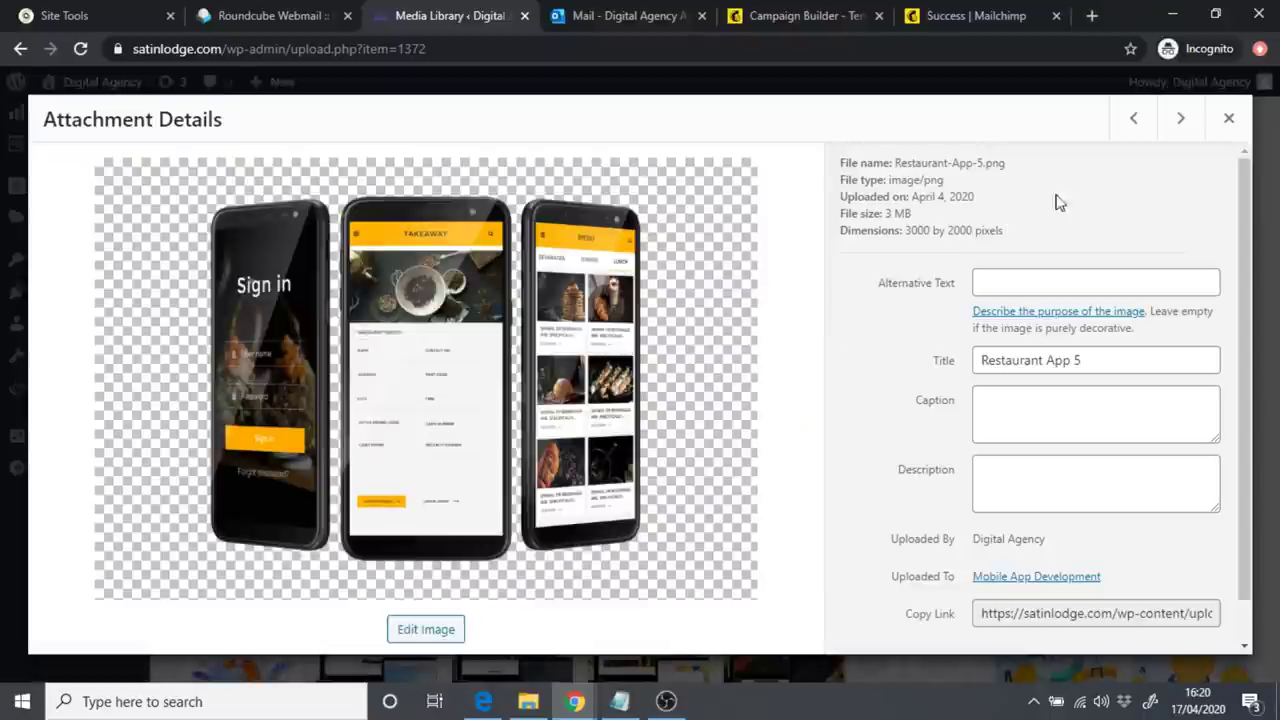
pyautogui.click(1229, 118)
# - Copy the file link of the Restaurant-App-6.png image
pyautogui.click(760, 405)
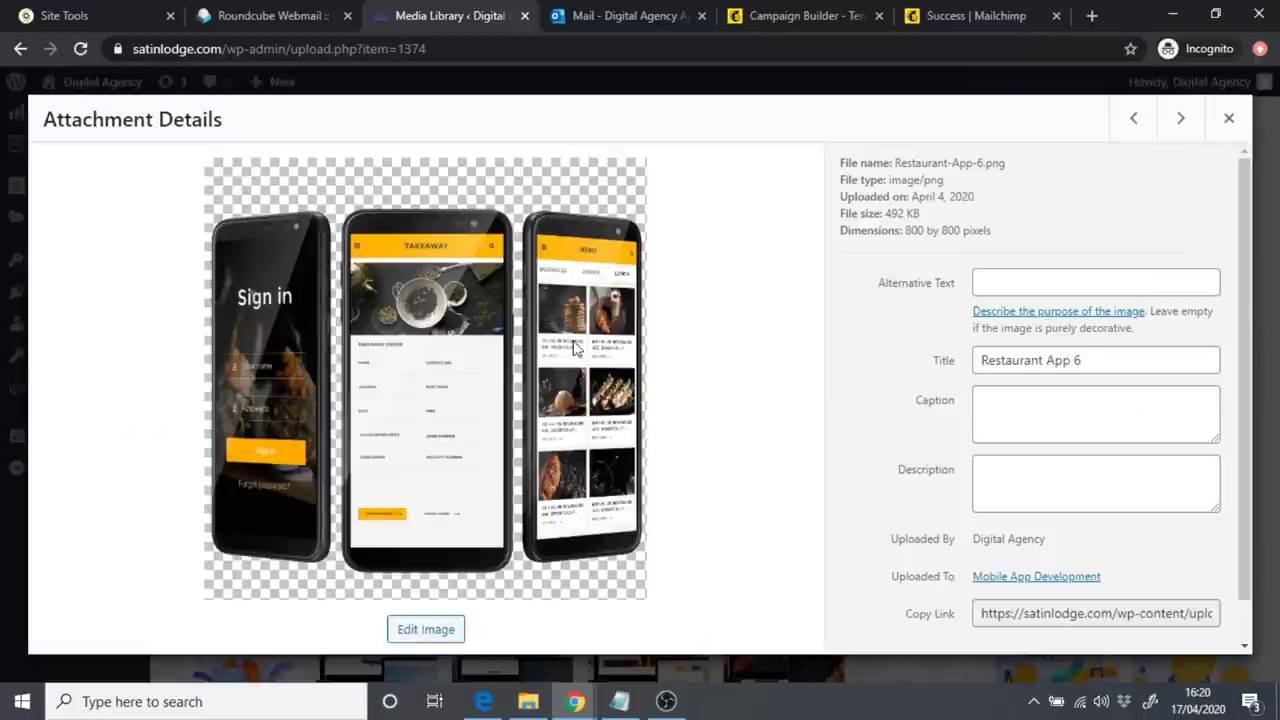
pyautogui.tripleClick(1064, 622)
pyautogui.rightClick(1064, 622)
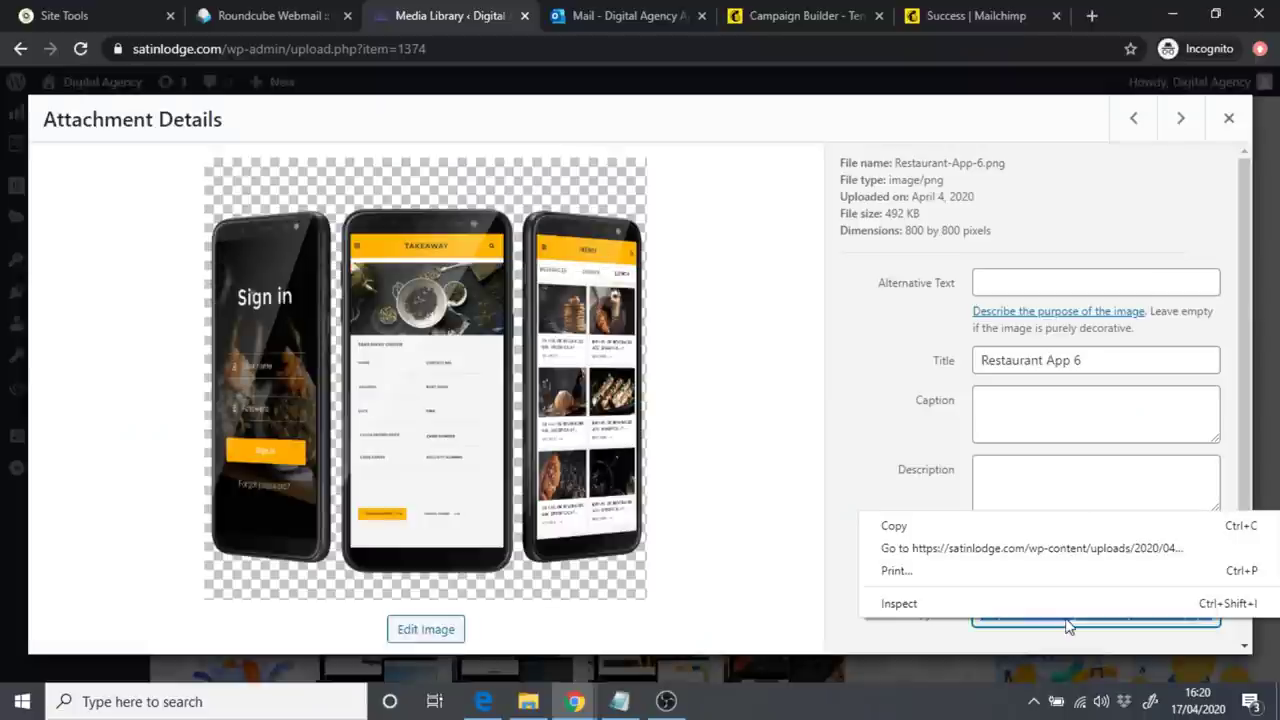
pyautogui.click(924, 525)
# - Open the copied Restaurant-App-6.png link in a new browser tab
pyautogui.click(1092, 15)
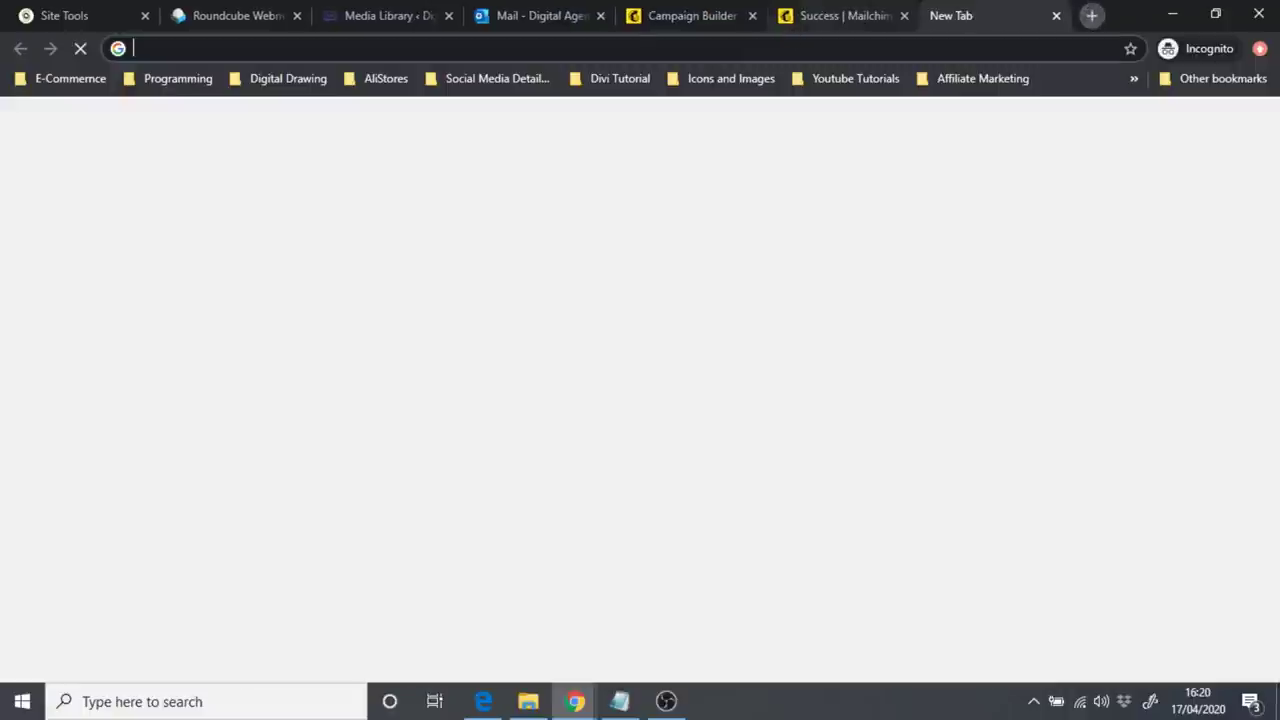
pyautogui.rightClick(636, 48)
pyautogui.hotkey('ctrl', 'v')
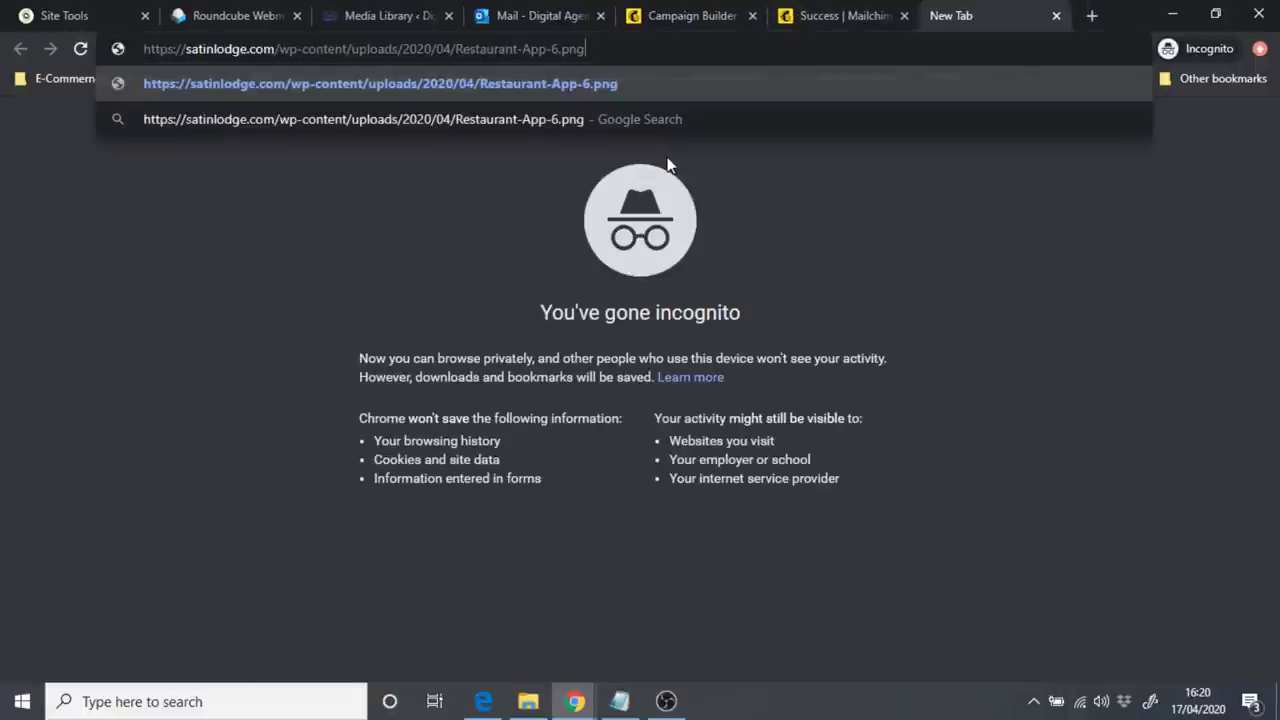
pyautogui.press('Return')
# - Save the image as Restaurant-App-6 and return to the Mailchimp campaign builder
pyautogui.rightClick(648, 243)
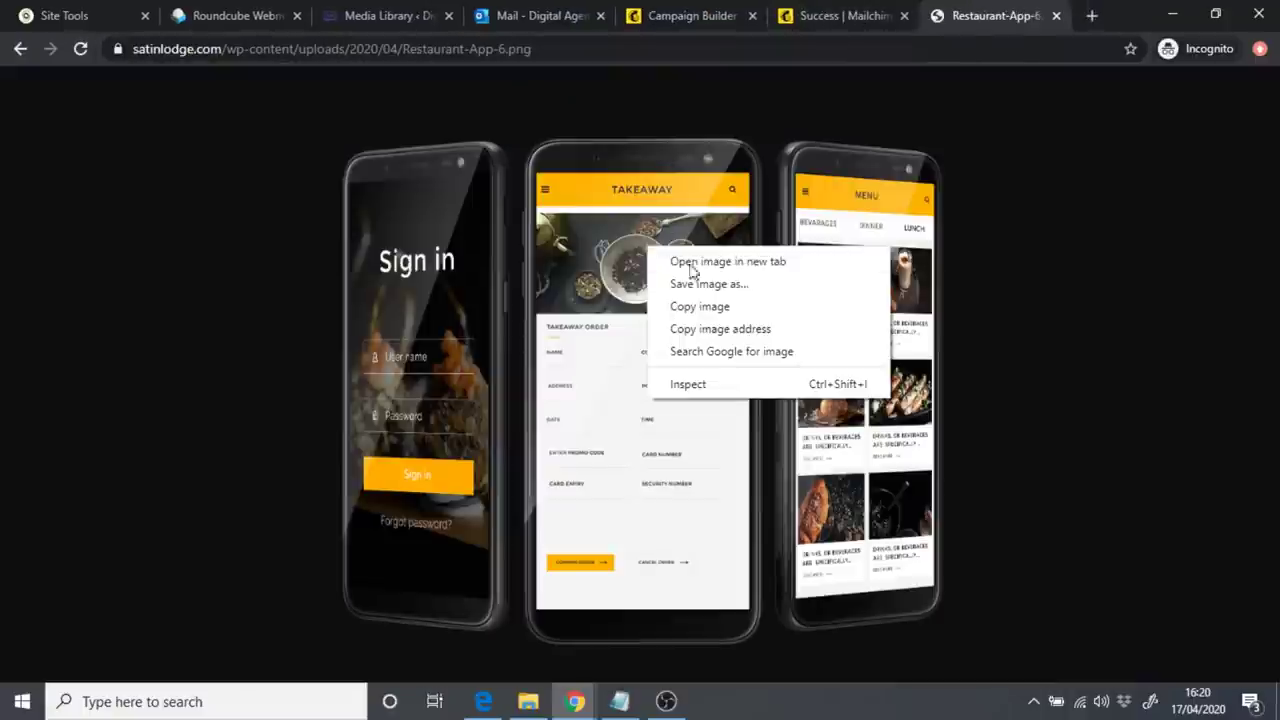
pyautogui.click(708, 284)
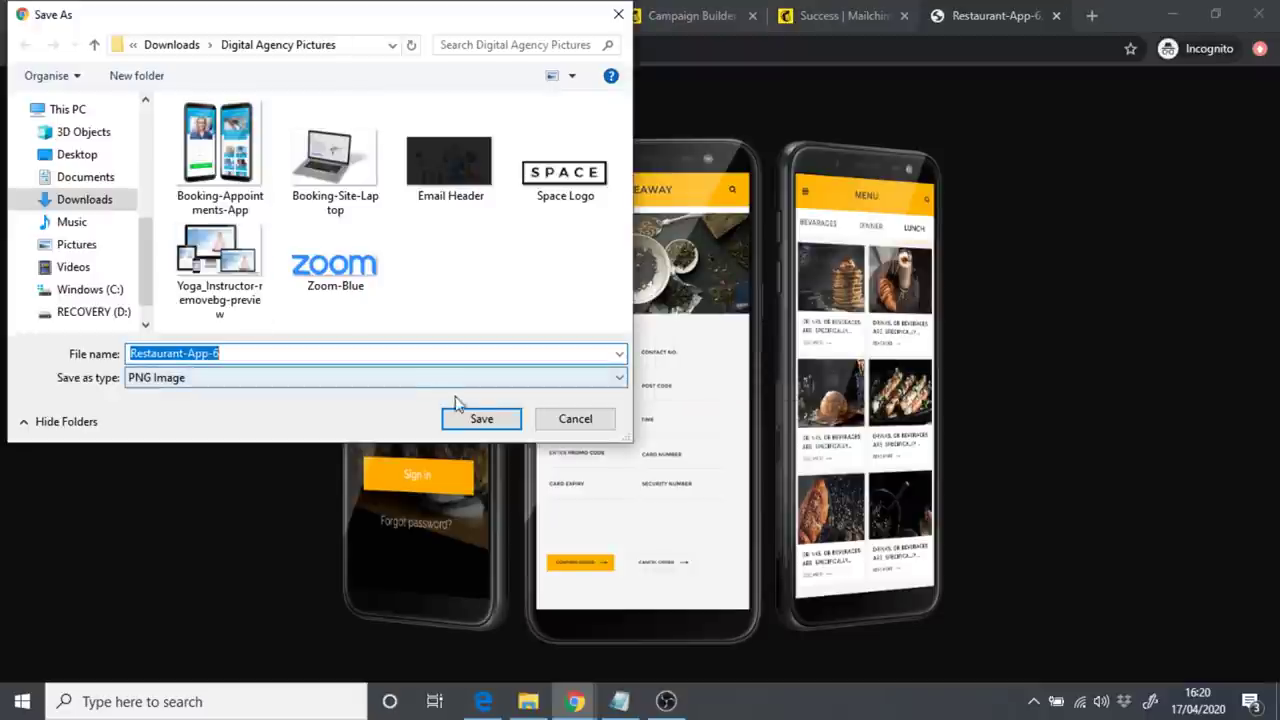
pyautogui.click(466, 416)
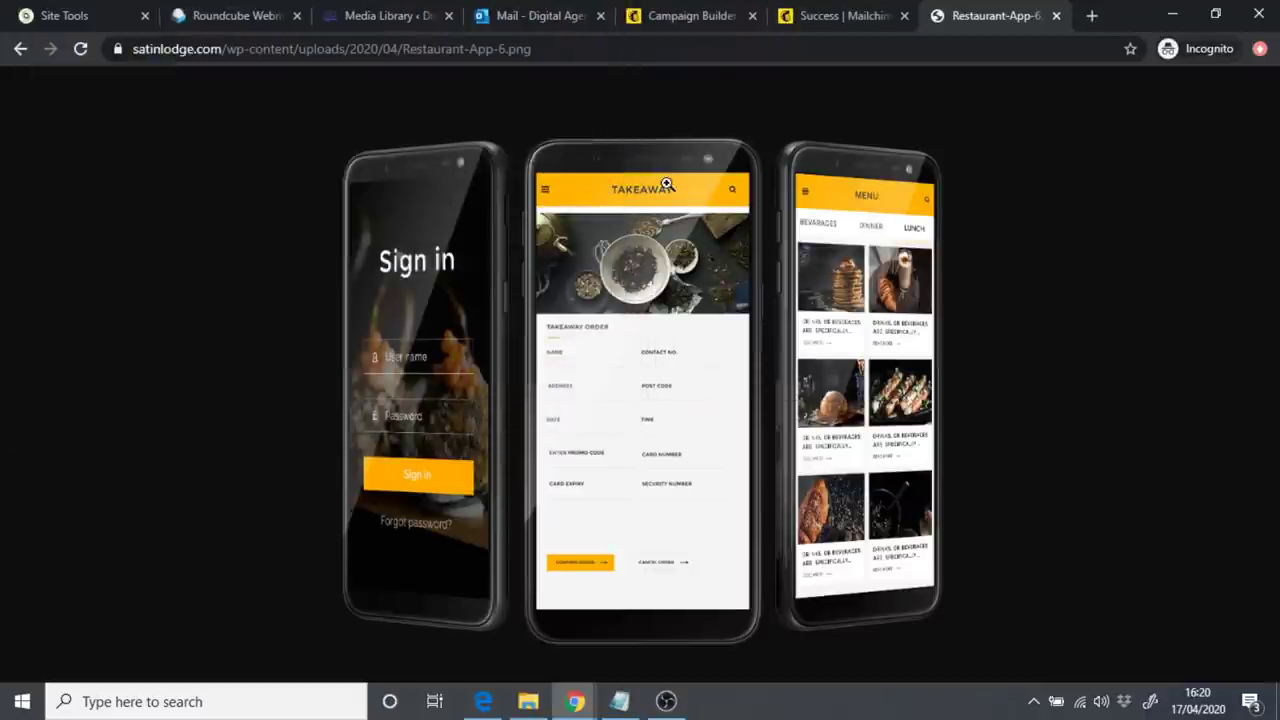
pyautogui.click(709, 15)
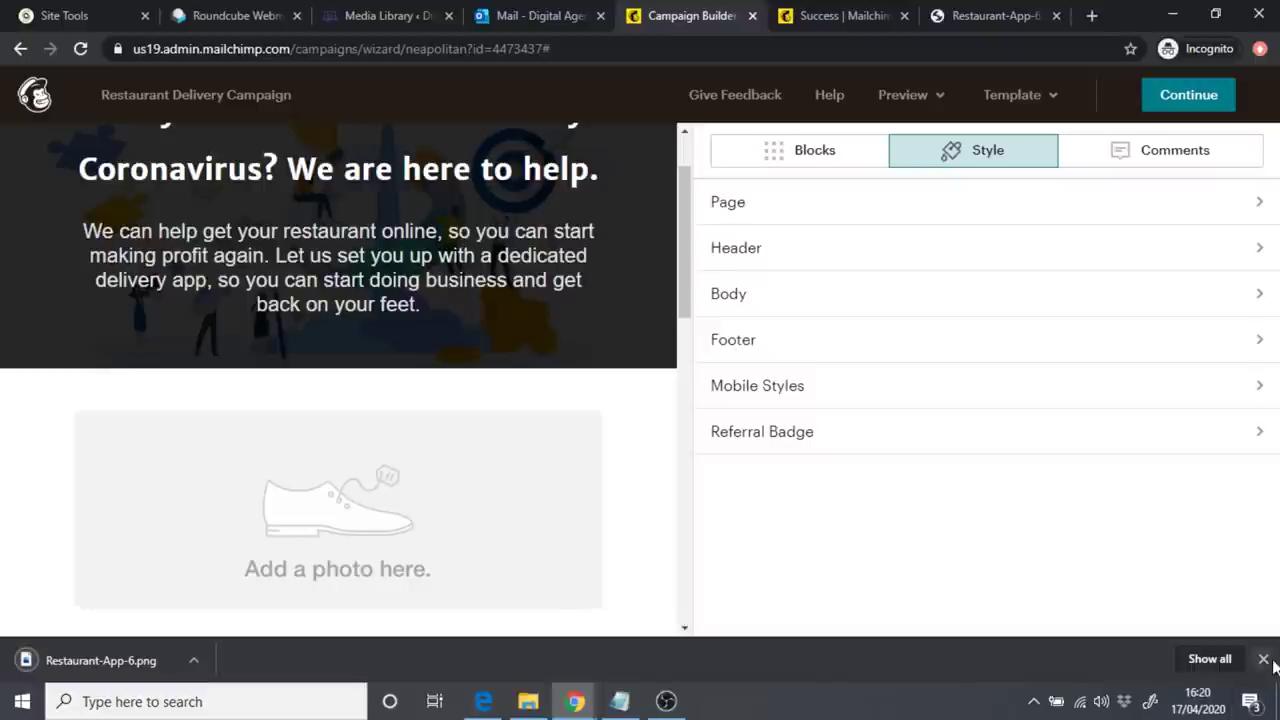
pyautogui.click(1267, 660)
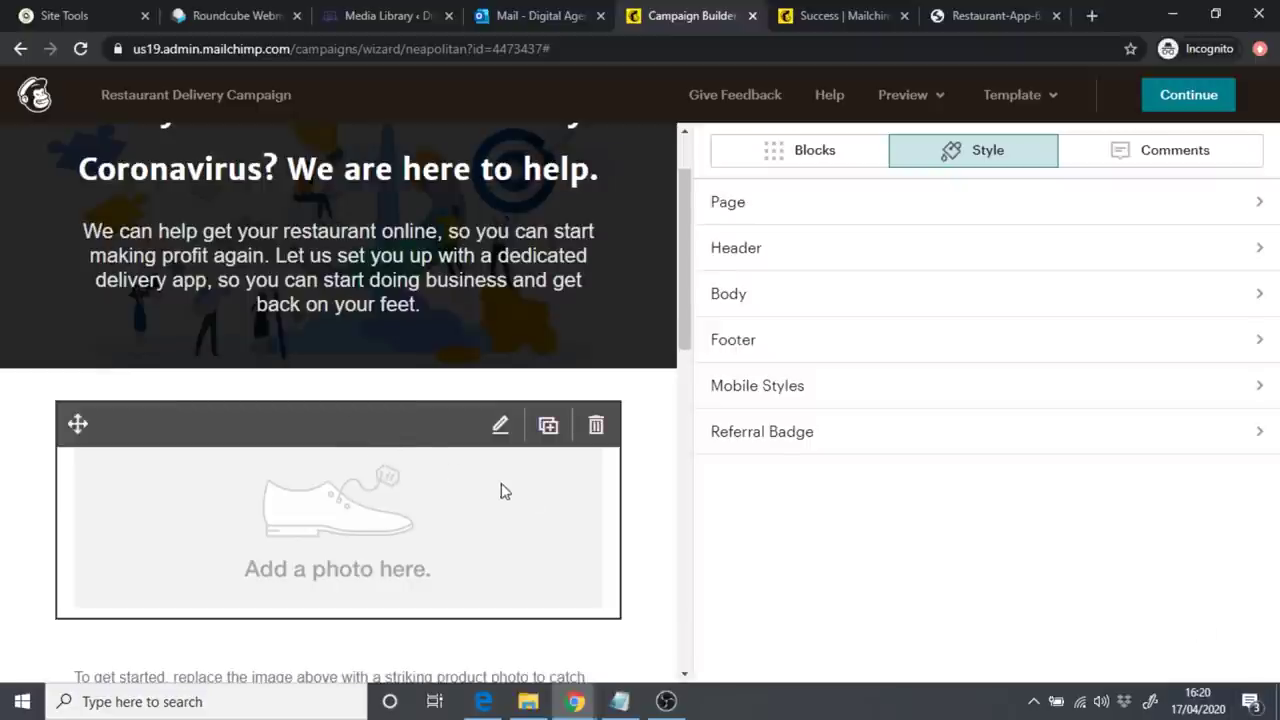
# - Upload Restaurant-App-6.png and insert it into the empty photo placeholder block
pyautogui.click(500, 430)
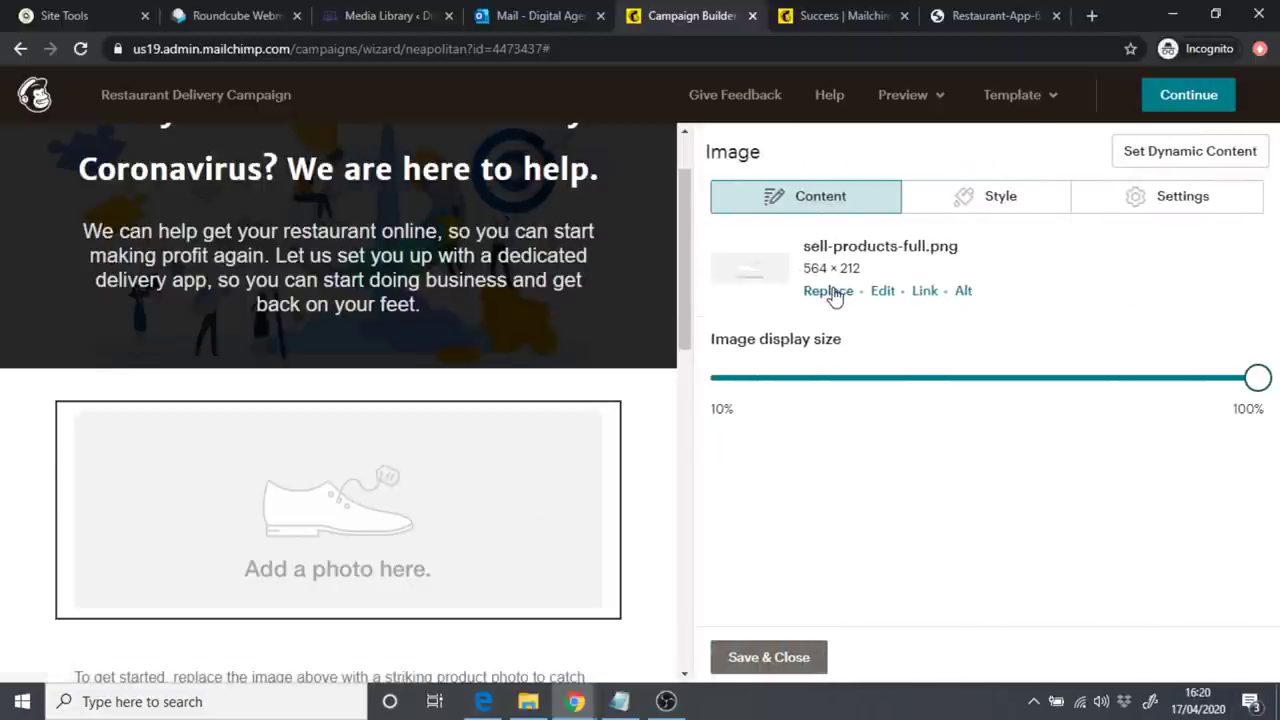
pyautogui.click(829, 291)
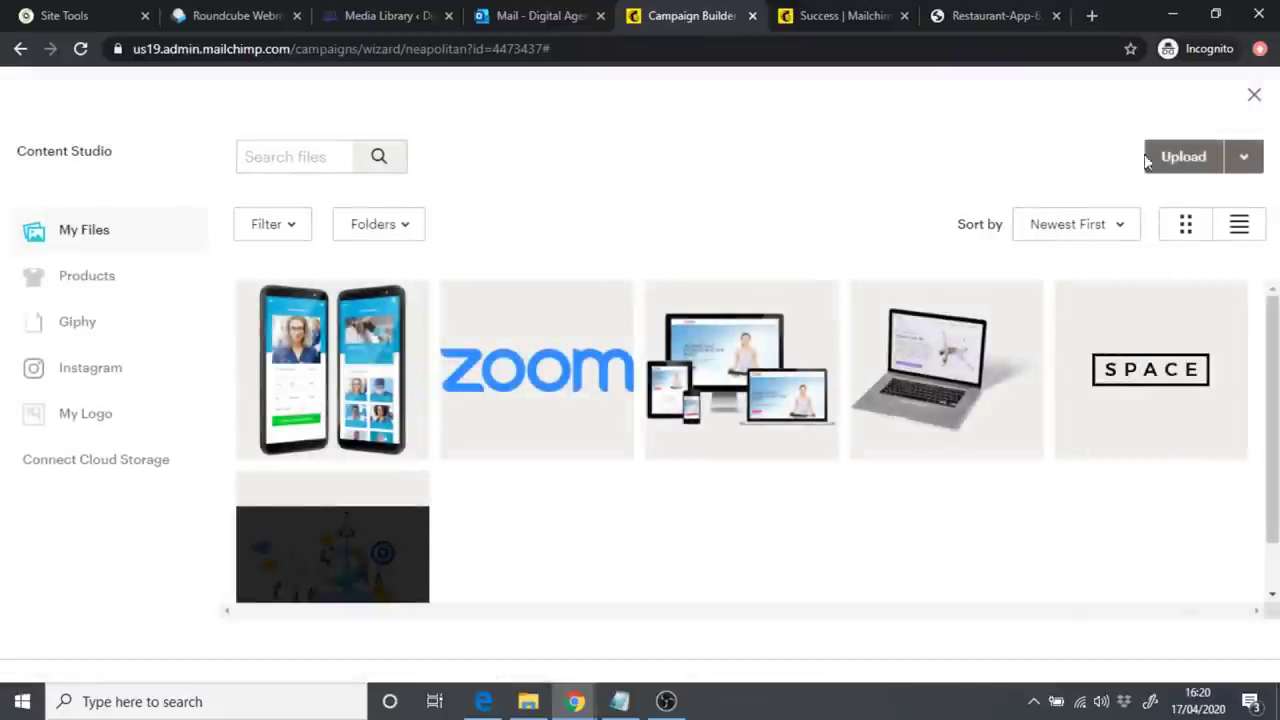
pyautogui.click(1149, 159)
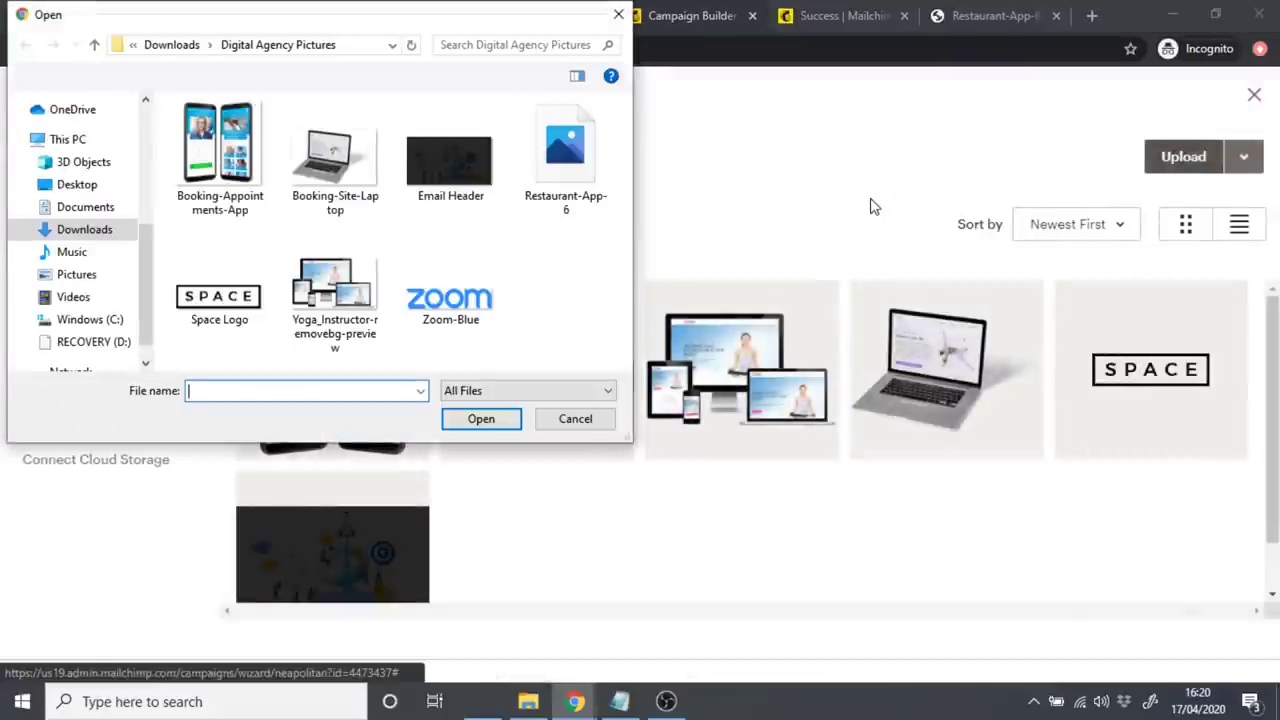
pyautogui.click(565, 160)
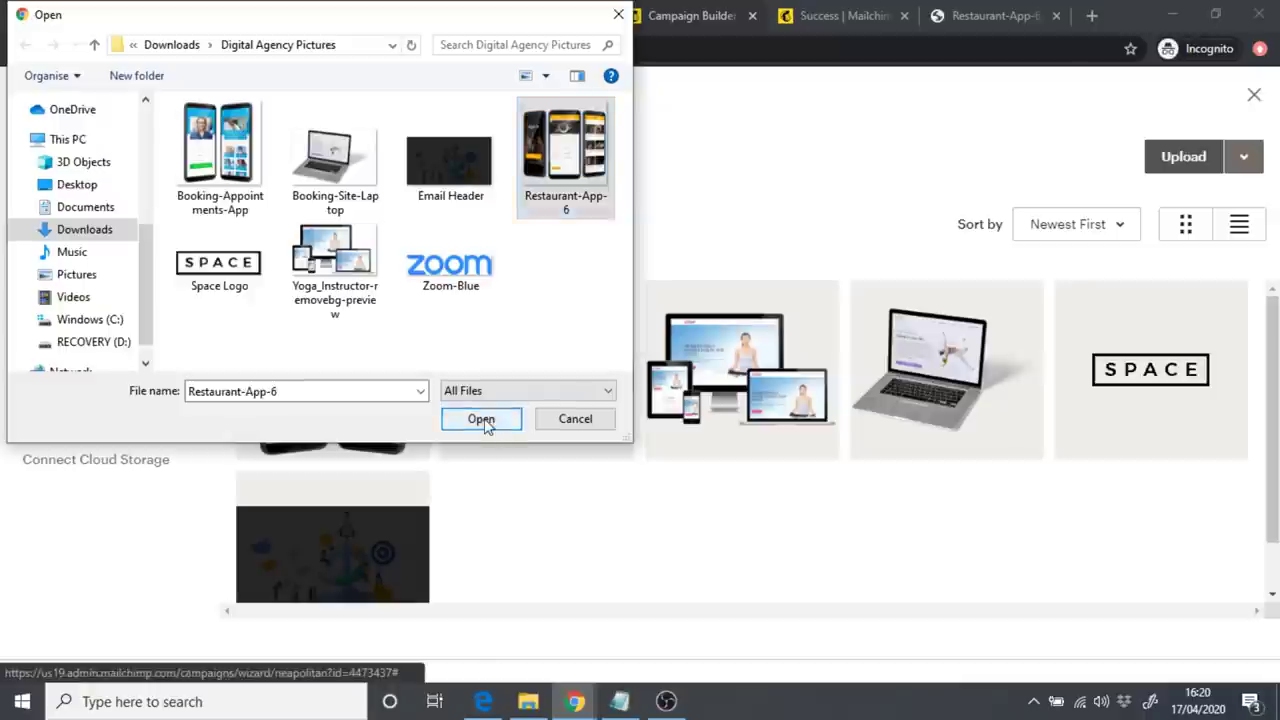
pyautogui.click(481, 419)
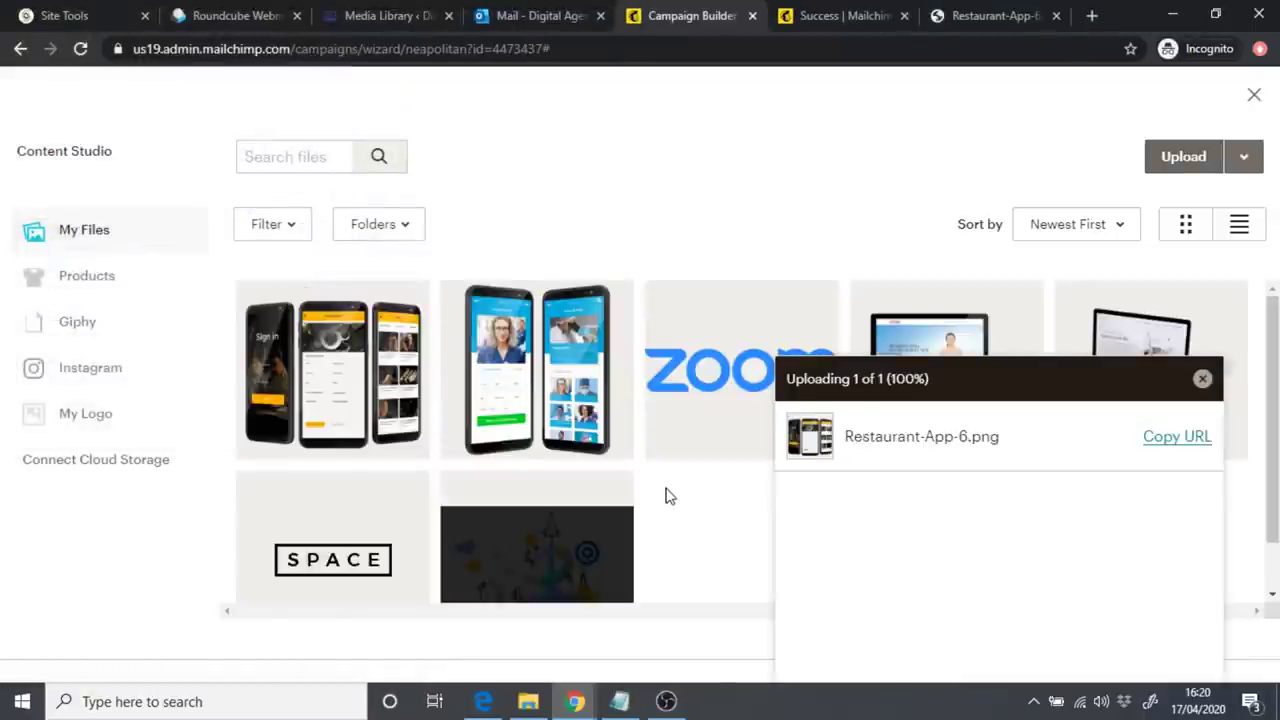
pyautogui.click(1202, 378)
pyautogui.click(355, 362)
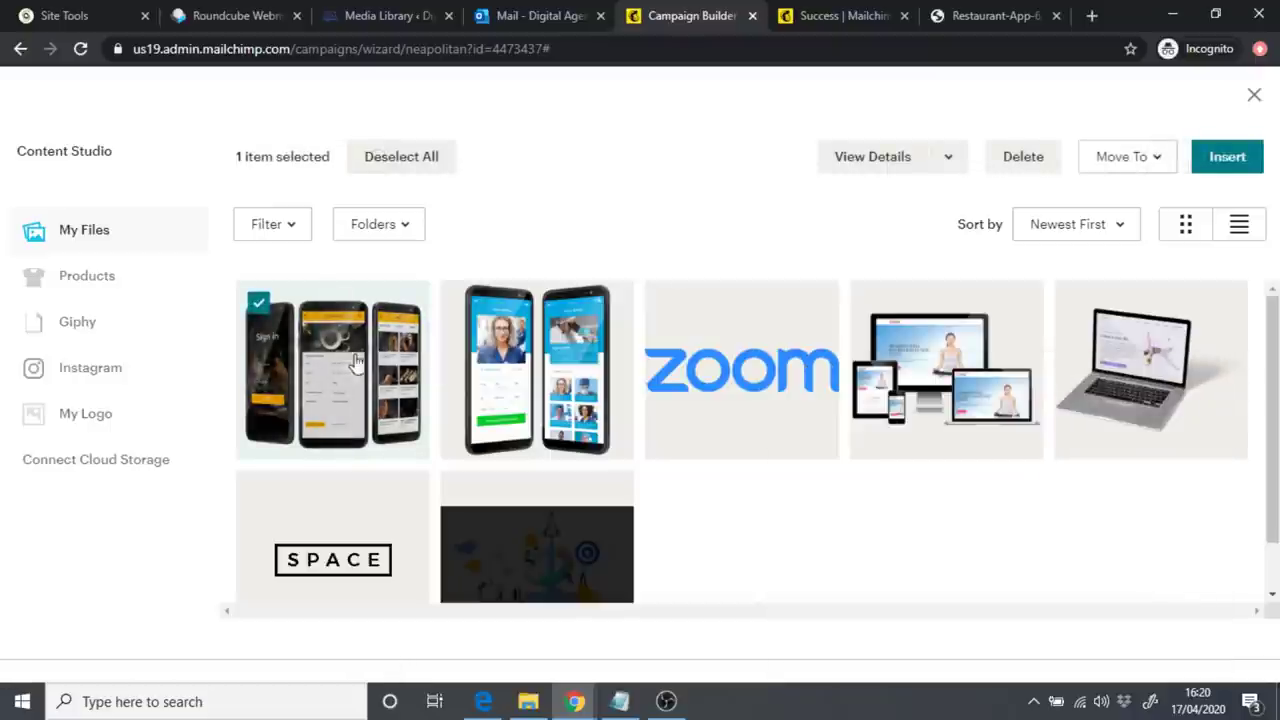
pyautogui.click(1212, 163)
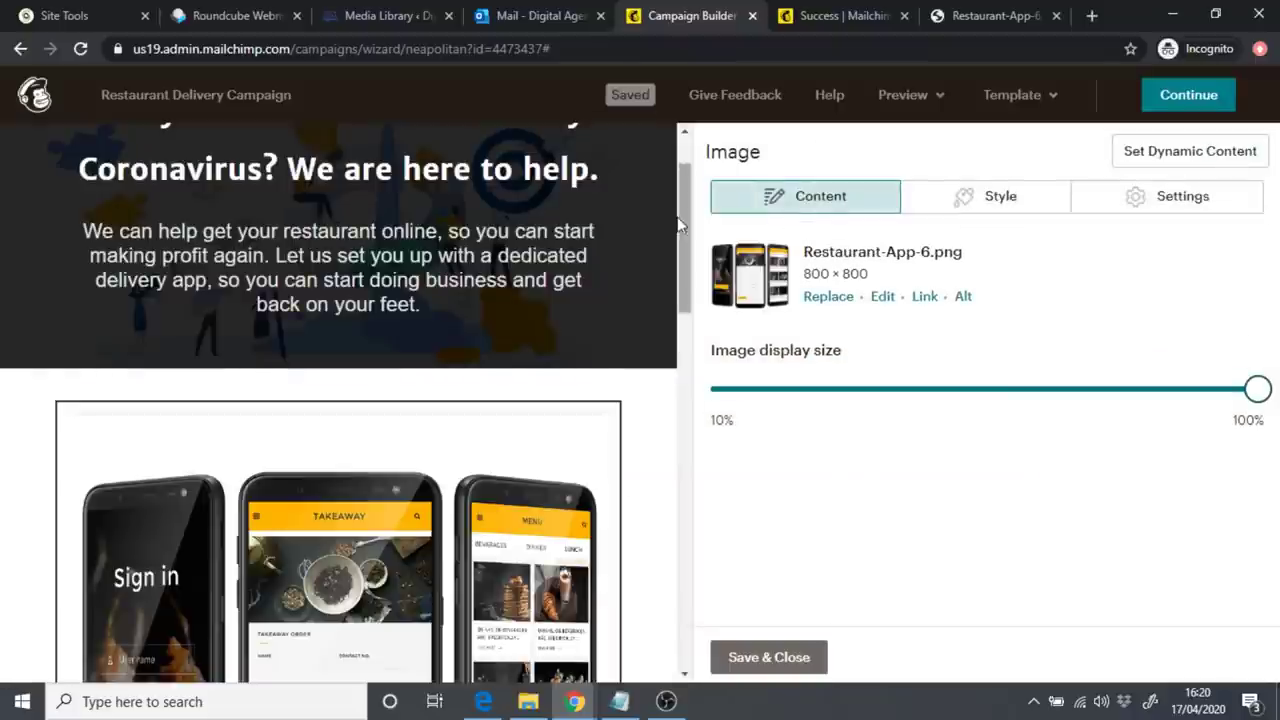
# - Shrink the phone image to about 77% of its width
pyautogui.moveTo(682, 222); pyautogui.dragTo(651, 280)
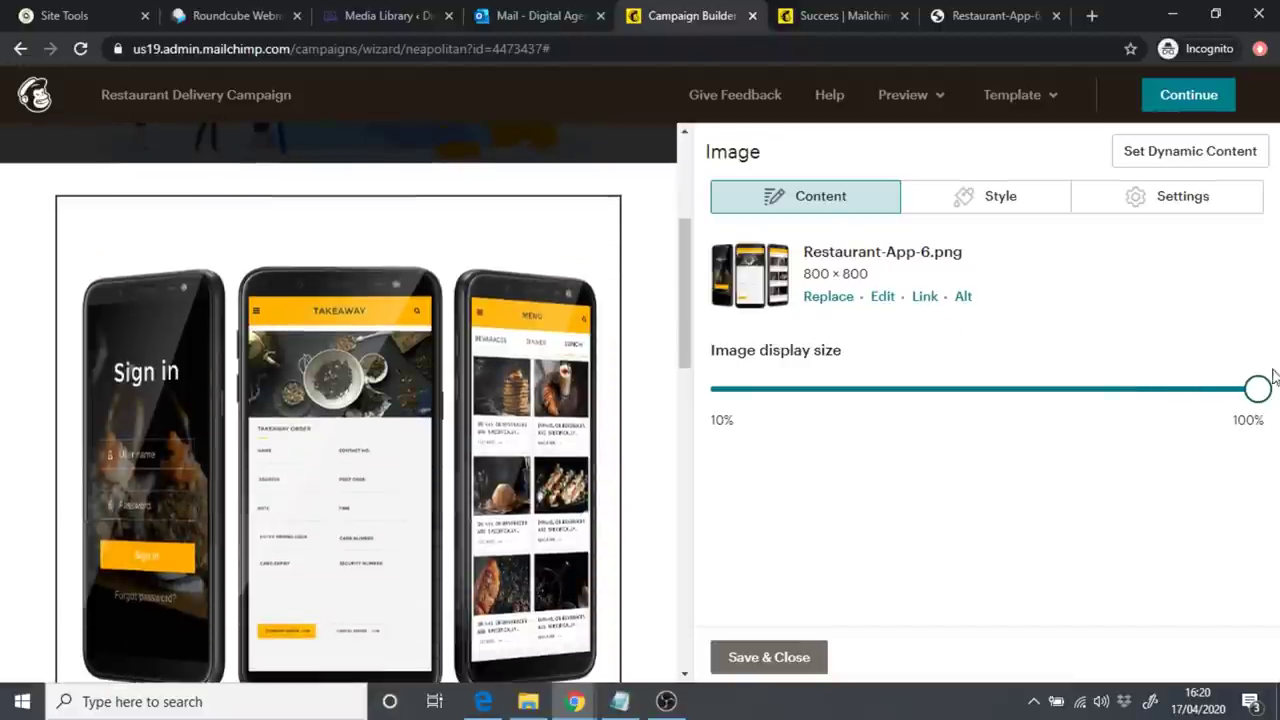
pyautogui.moveTo(1248, 395); pyautogui.dragTo(1121, 397)
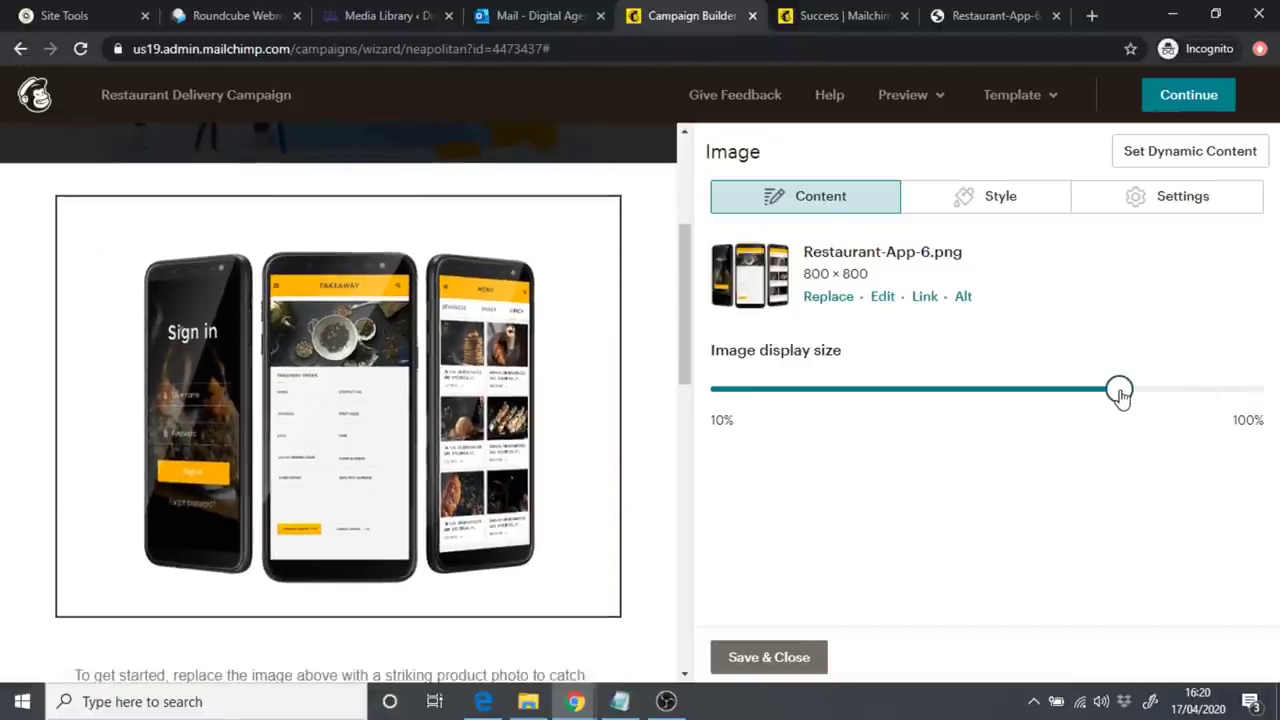
pyautogui.scroll(2, 471, 258)
pyautogui.scroll(-6, 465, 258)
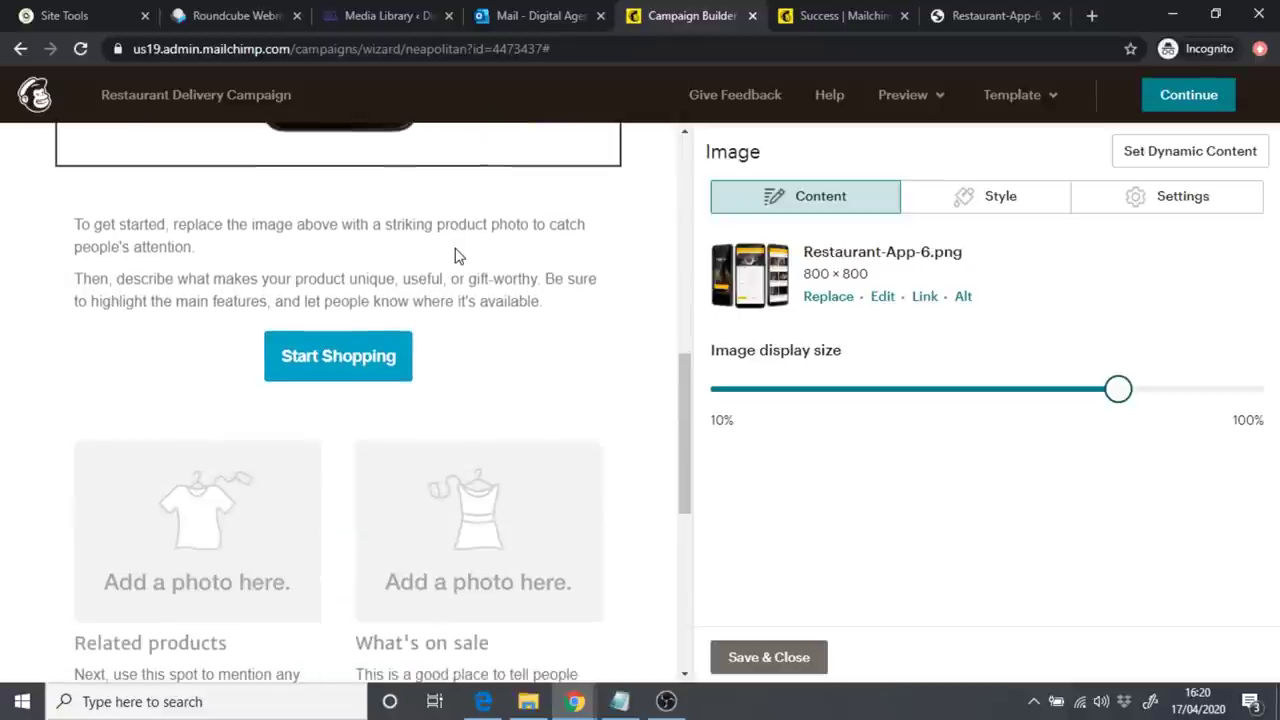
pyautogui.scroll(2, 456, 257)
pyautogui.scroll(-4, 456, 258)
pyautogui.scroll(4, 451, 251)
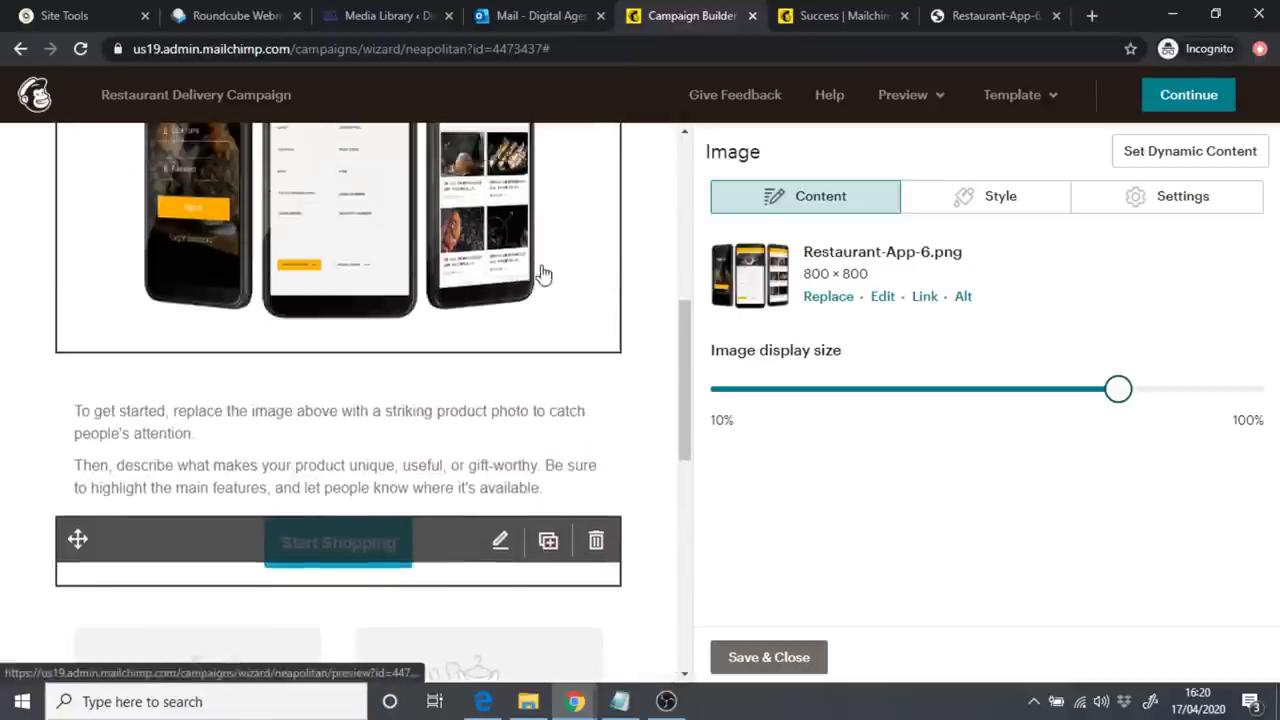
pyautogui.scroll(-2, 500, 260)
pyautogui.scroll(6, 533, 264)
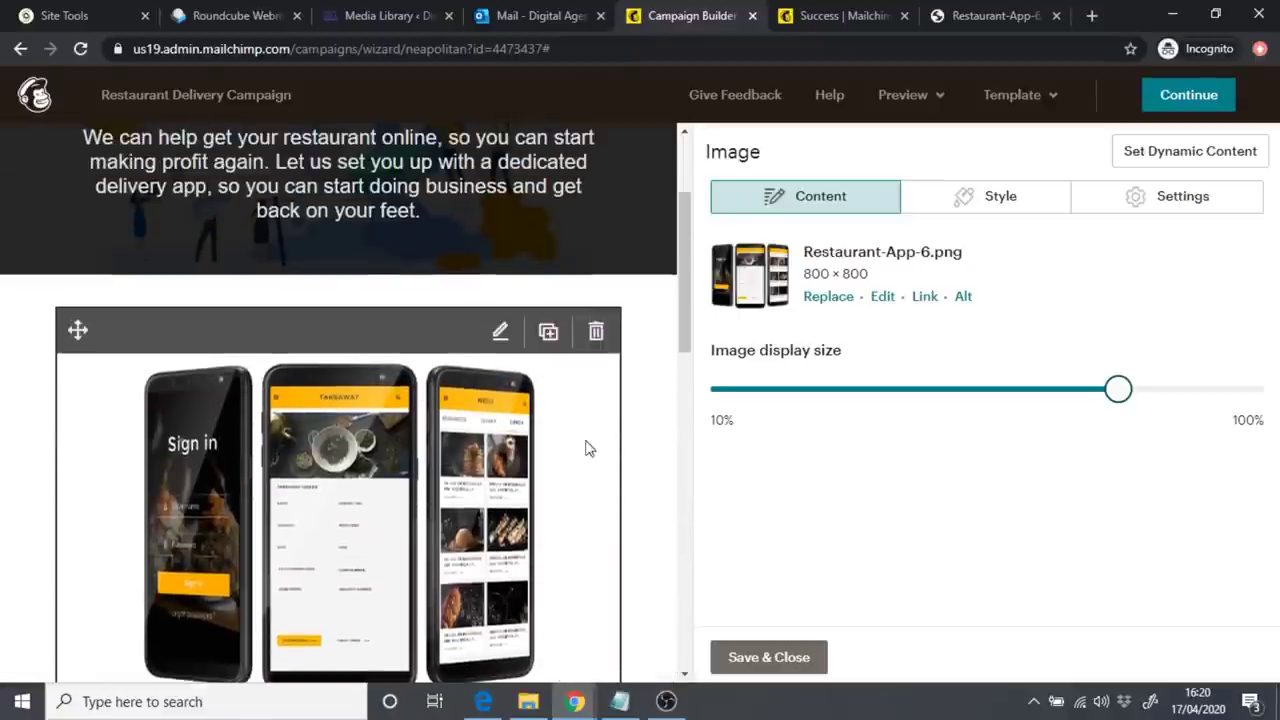
pyautogui.scroll(-4, 586, 446)
pyautogui.scroll(-4, 491, 414)
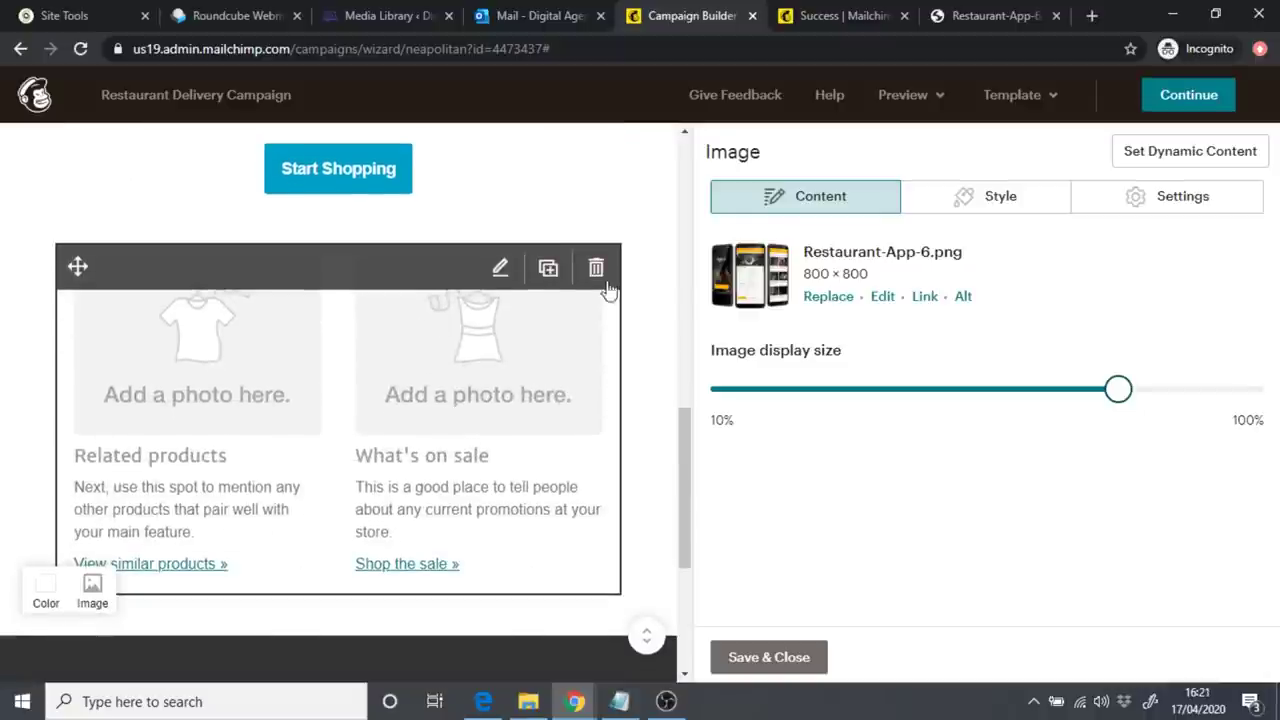
# - Delete the Related products / What's on sale block, keep the footer, and return to WordPress
pyautogui.click(596, 268)
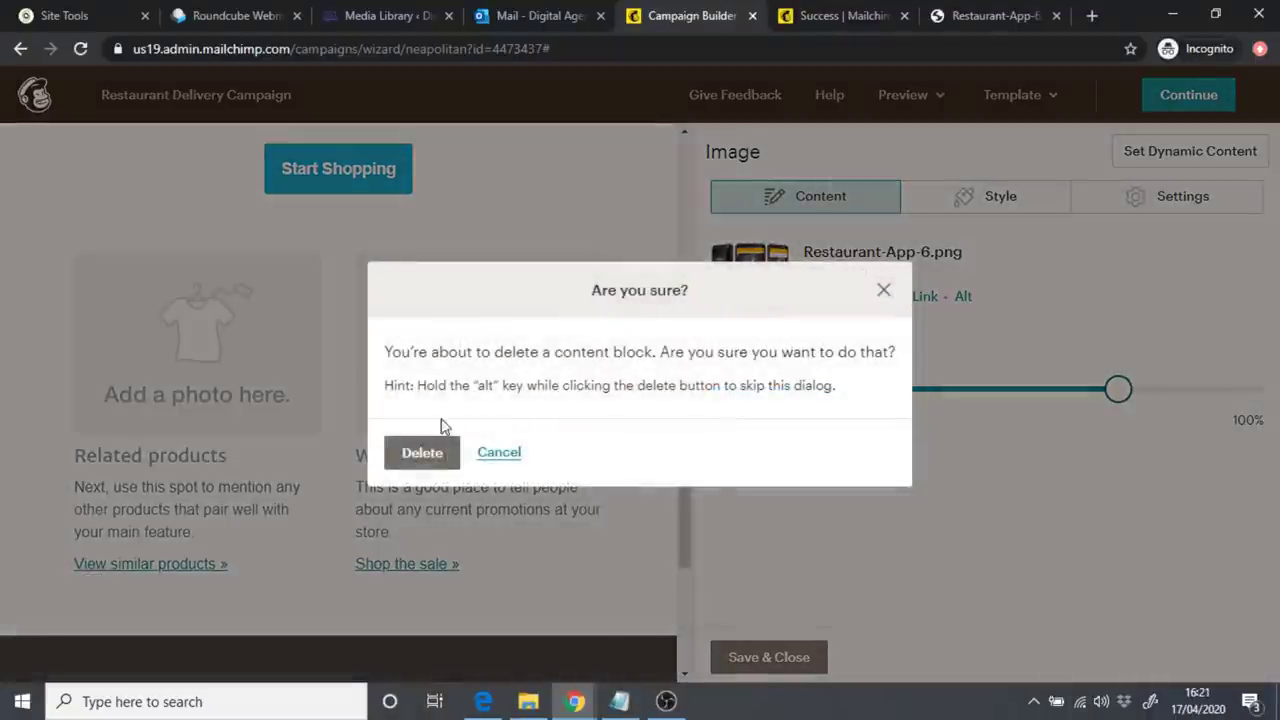
pyautogui.click(425, 455)
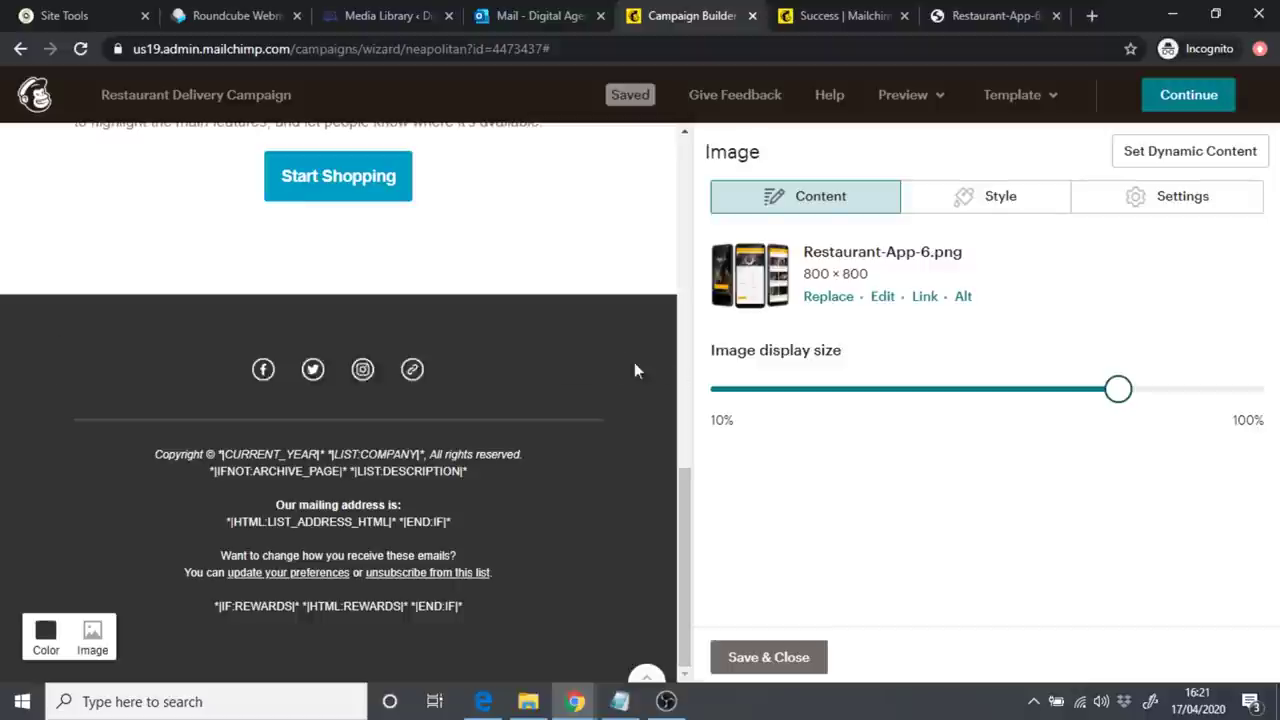
pyautogui.click(597, 361)
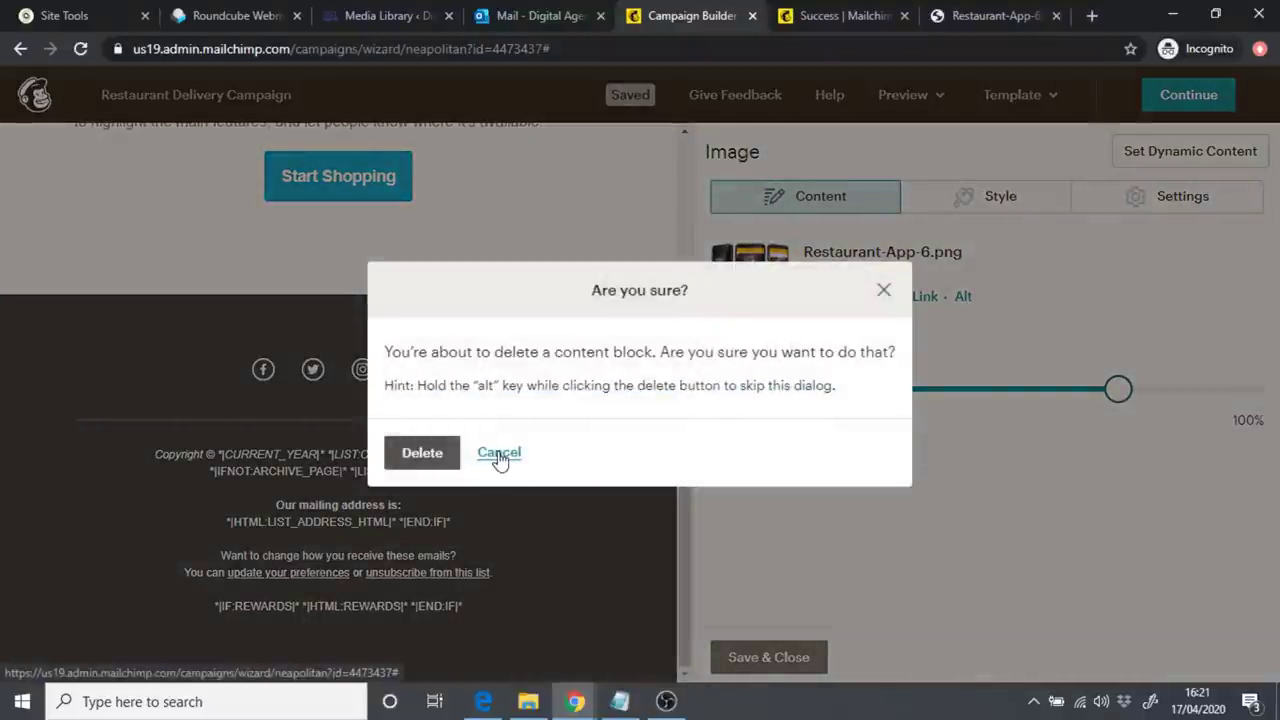
pyautogui.click(499, 453)
pyautogui.scroll(3, 500, 457)
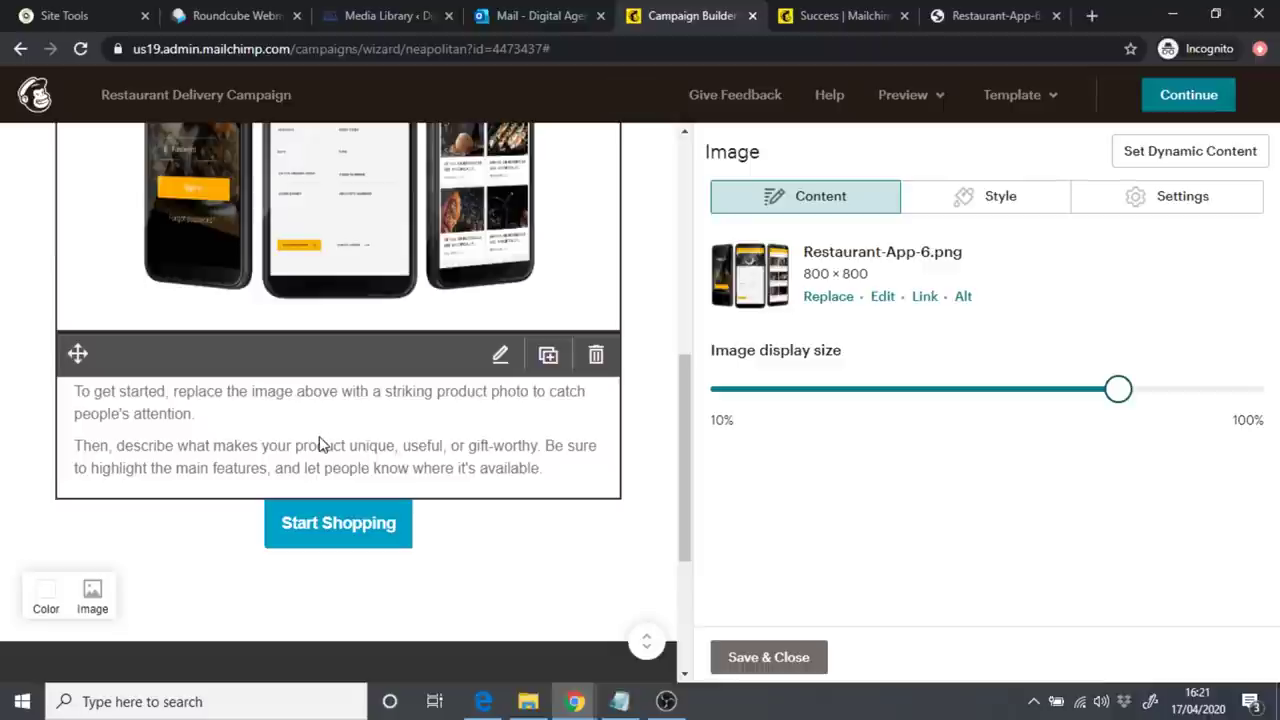
pyautogui.hotkey('ctrl', 'shift', 'Tab')
pyautogui.hotkey('ctrl', 'shift', 'Tab')
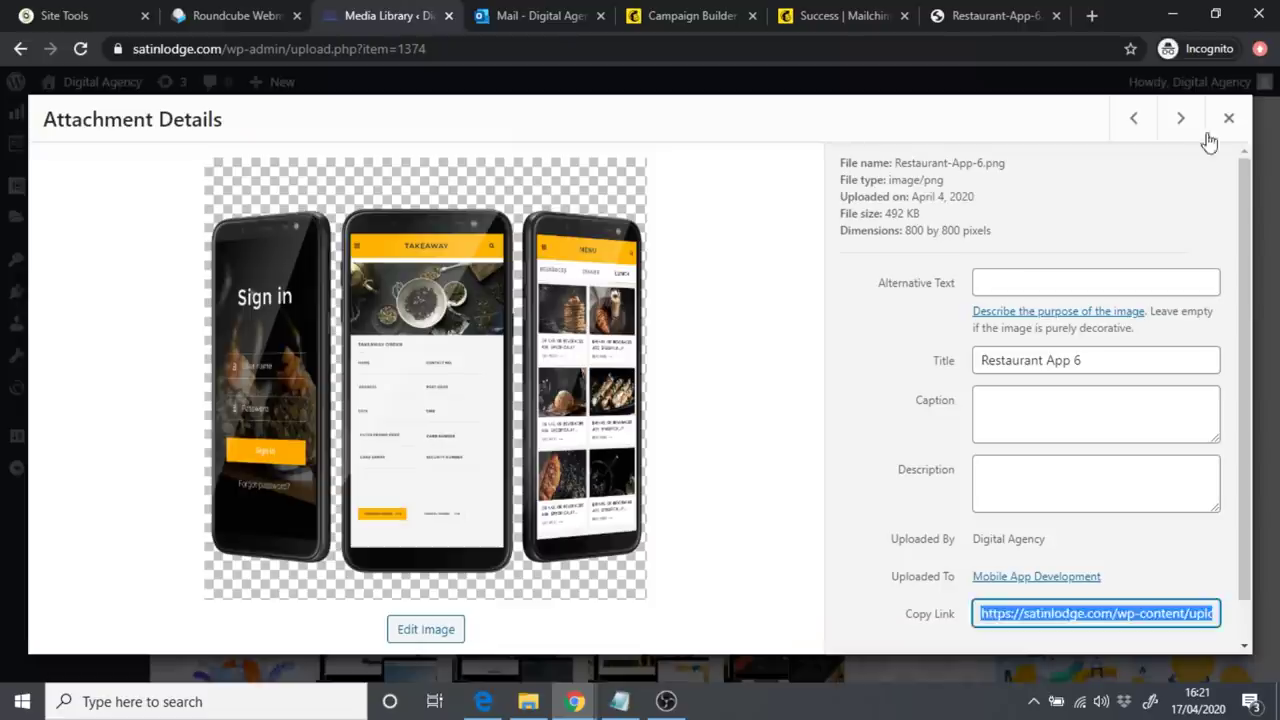
# - Close the attachment details and open the site's Services > Mobile App Development page
pyautogui.click(1228, 118)
pyautogui.click(101, 84)
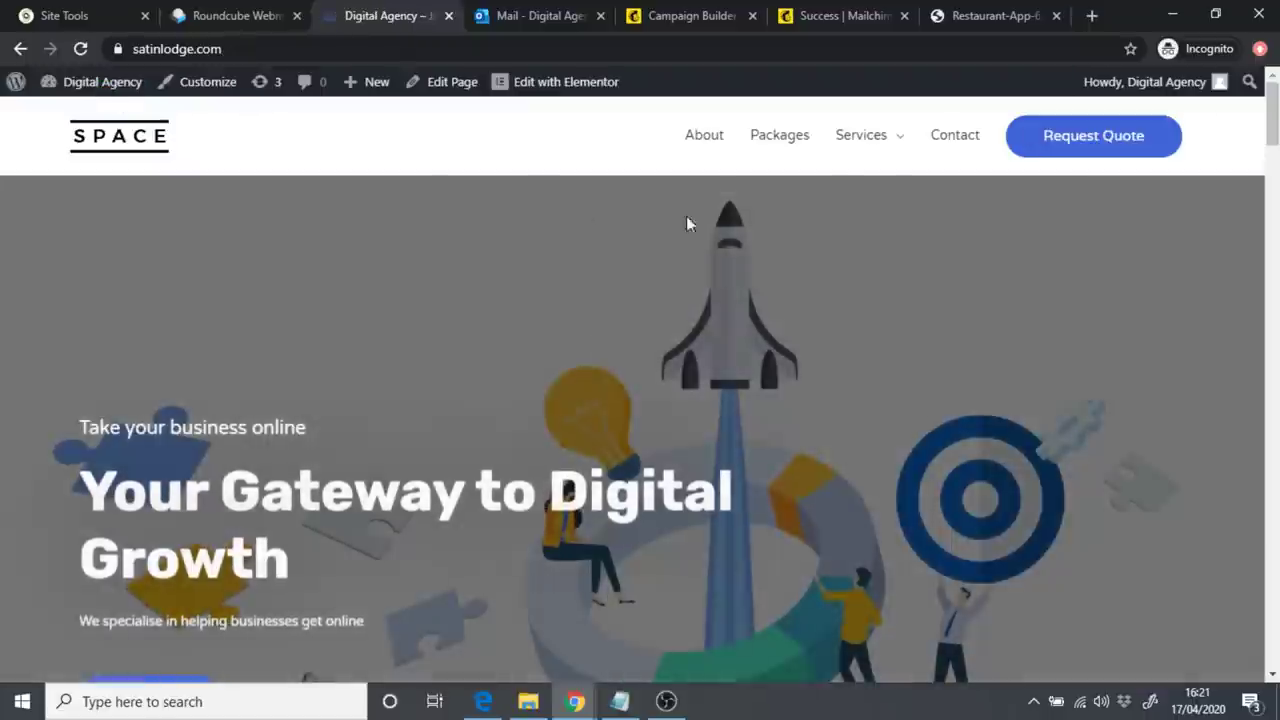
pyautogui.moveTo(851, 146)
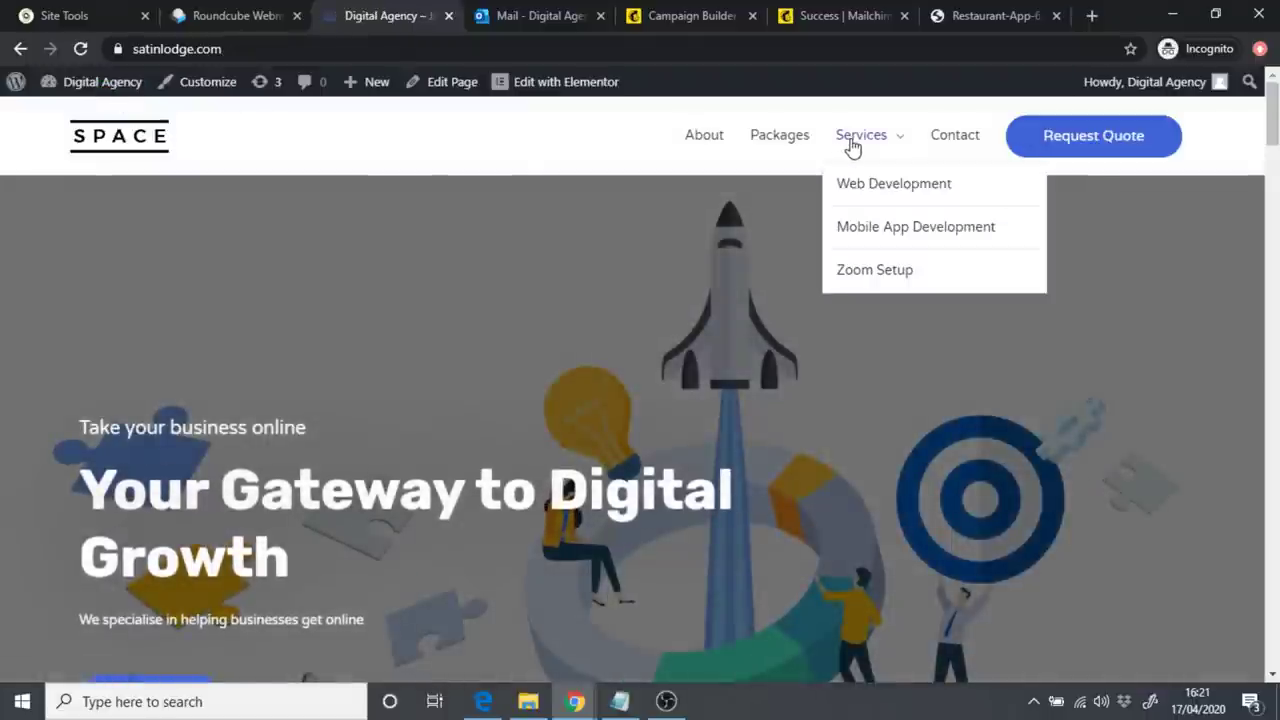
pyautogui.click(890, 232)
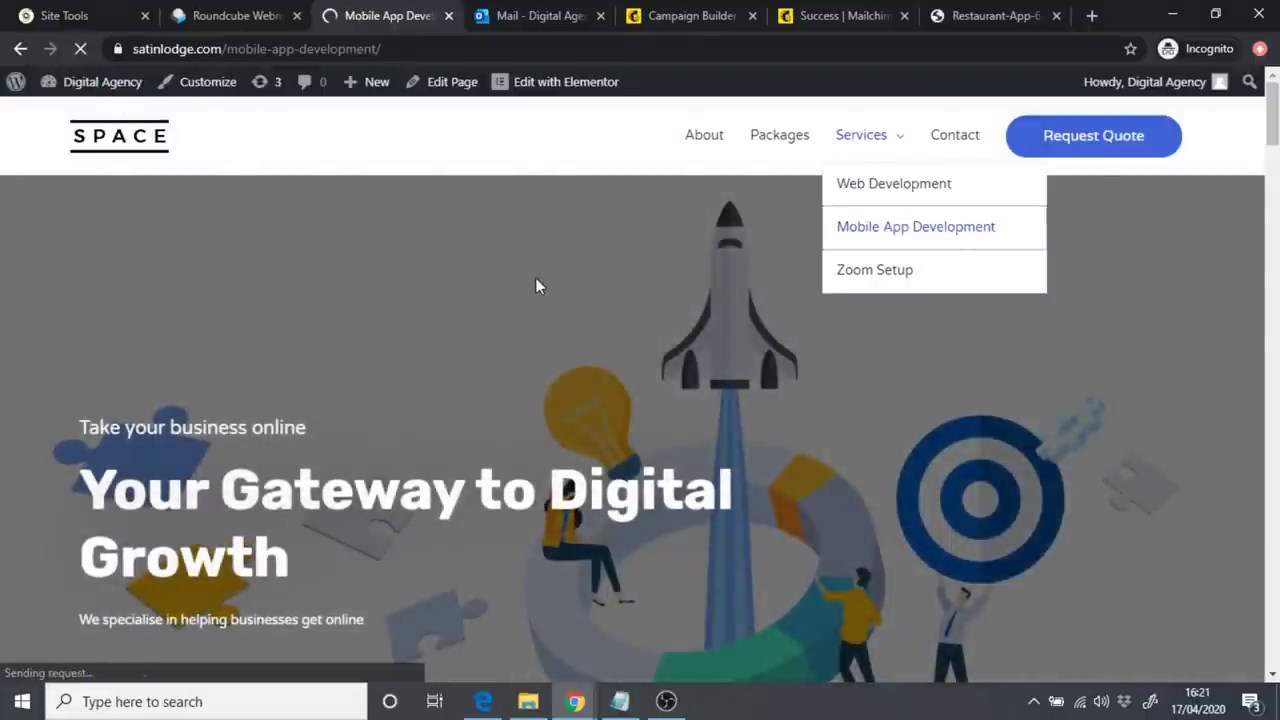
pyautogui.scroll(-5, 537, 285)
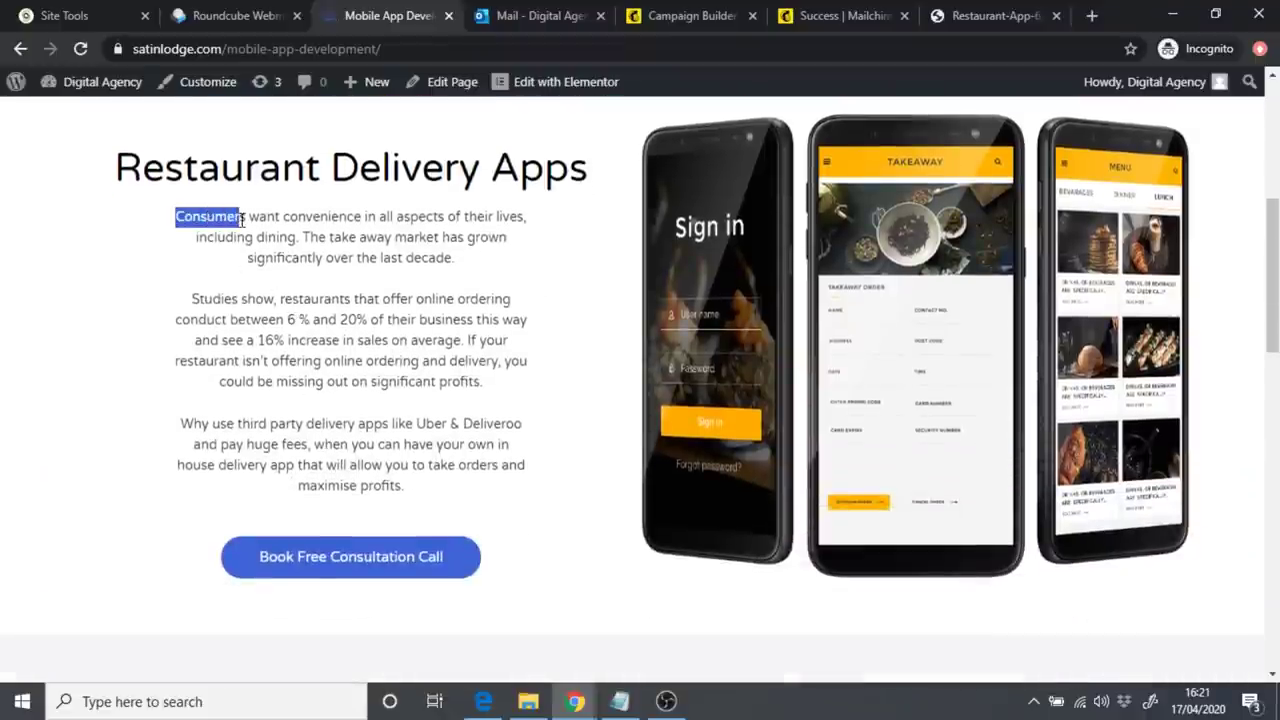
# - Copy the two paragraphs from 'Studies show' to 'maximise profits'
pyautogui.moveTo(242, 220); pyautogui.dragTo(381, 258)
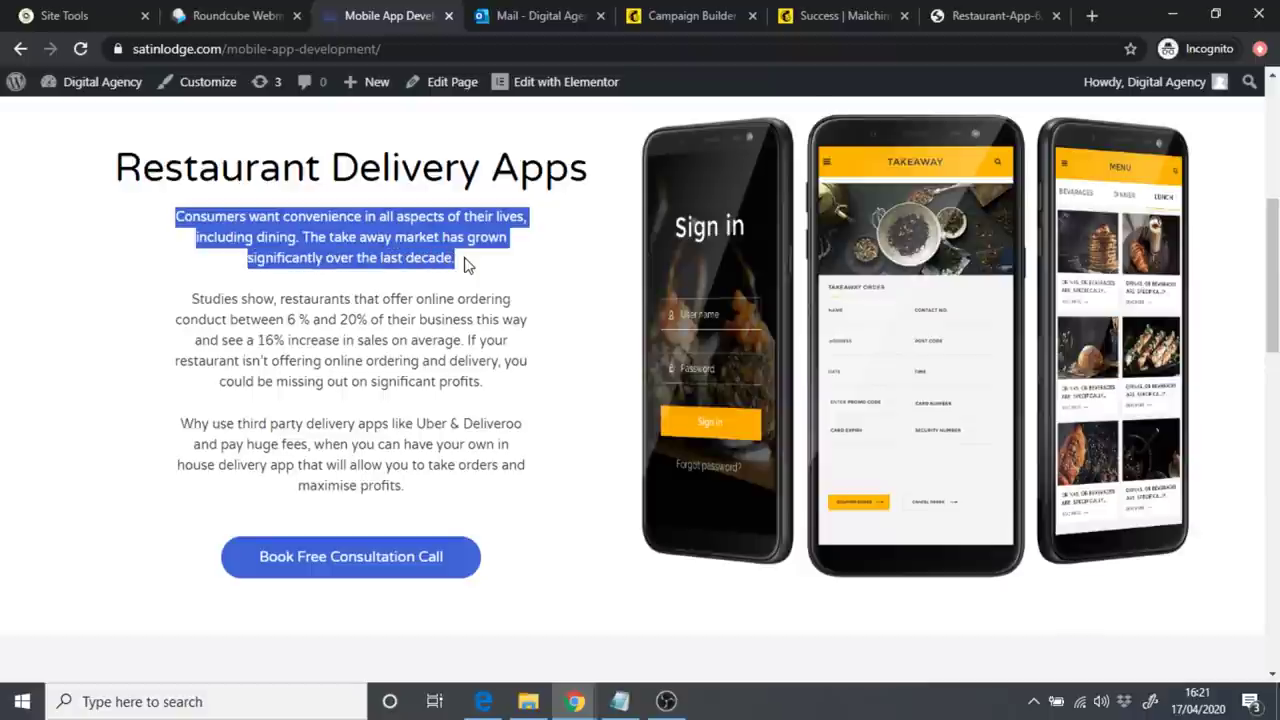
pyautogui.rightClick(463, 260)
pyautogui.click(462, 255)
pyautogui.click(386, 255)
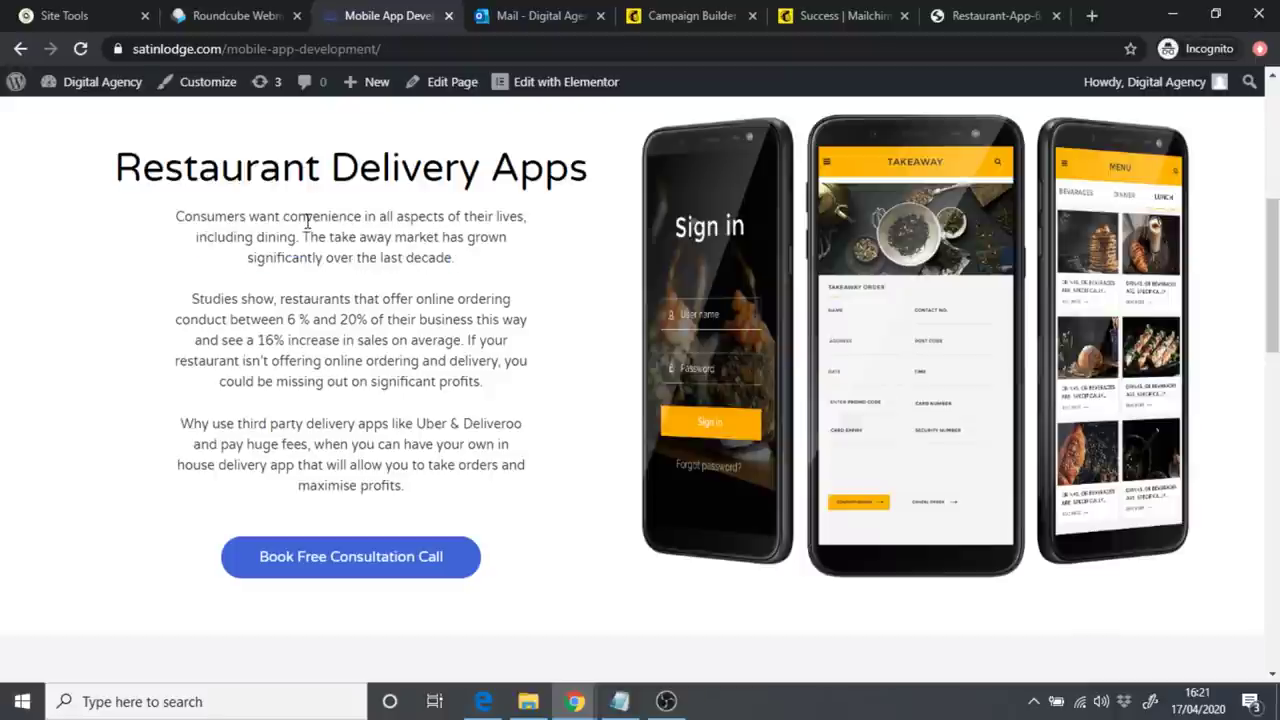
pyautogui.moveTo(192, 300); pyautogui.dragTo(507, 487)
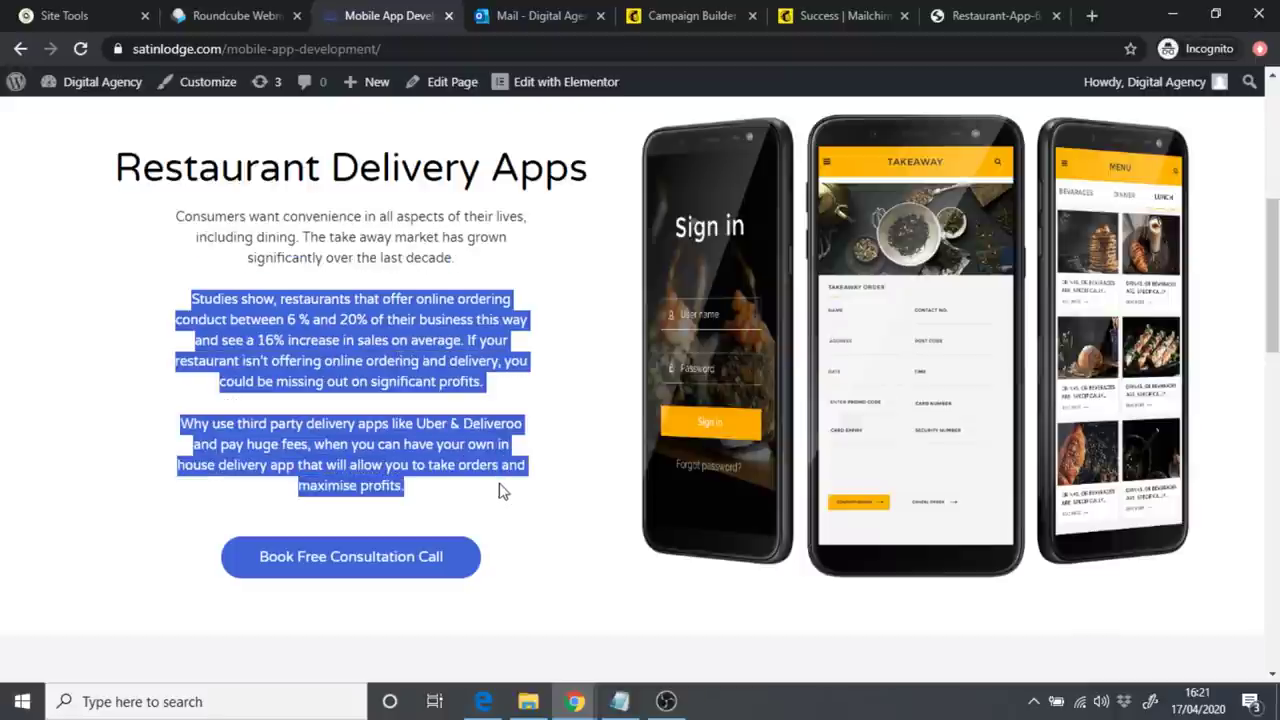
pyautogui.rightClick(498, 448)
pyautogui.click(515, 455)
pyautogui.click(690, 15)
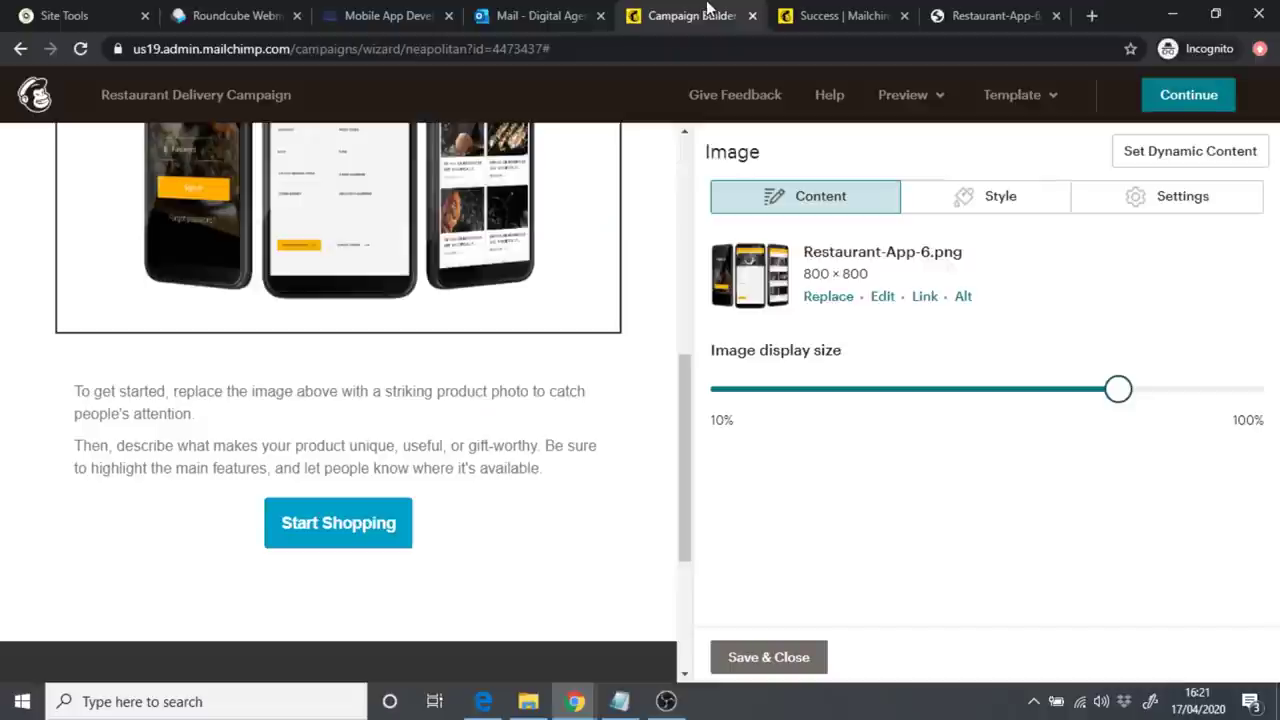
# - Replace the text block's old copy with the pasted paragraphs and centre both
pyautogui.moveTo(503, 391)
pyautogui.click(501, 356)
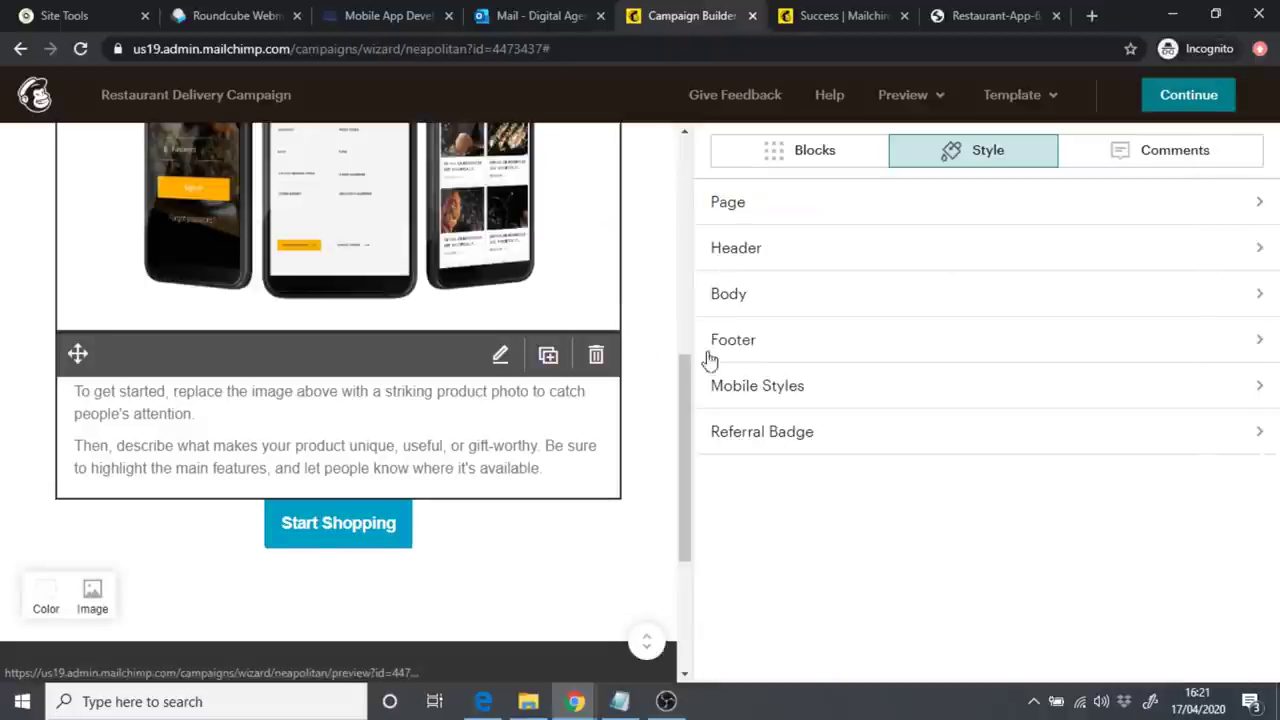
pyautogui.hotkey('ctrl', 'a')
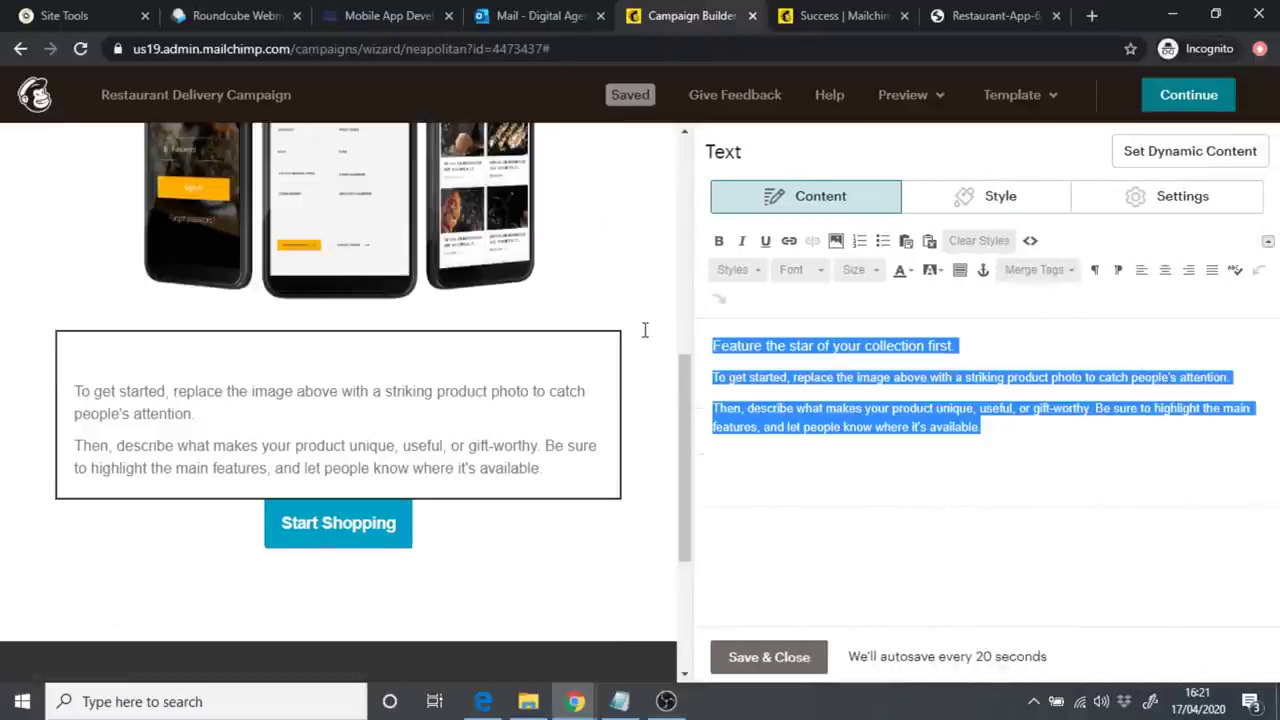
pyautogui.hotkey('ctrl', 'v')
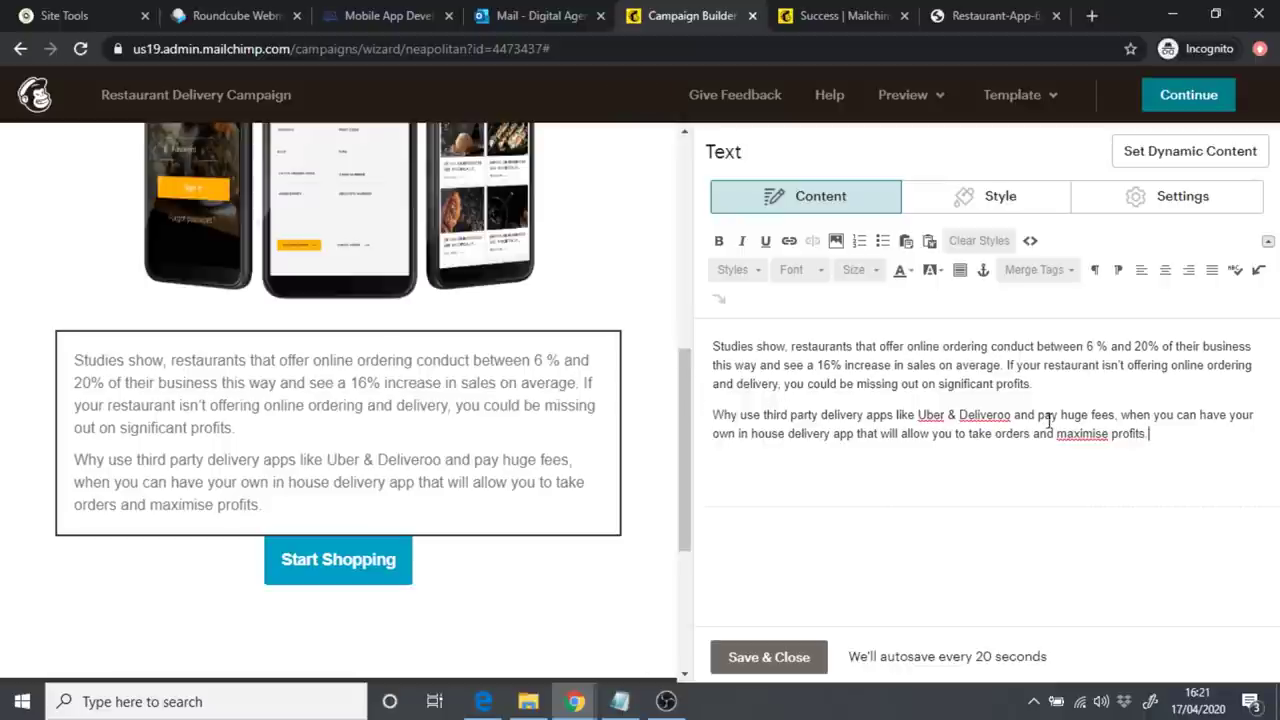
pyautogui.click(1166, 272)
pyautogui.click(1047, 389)
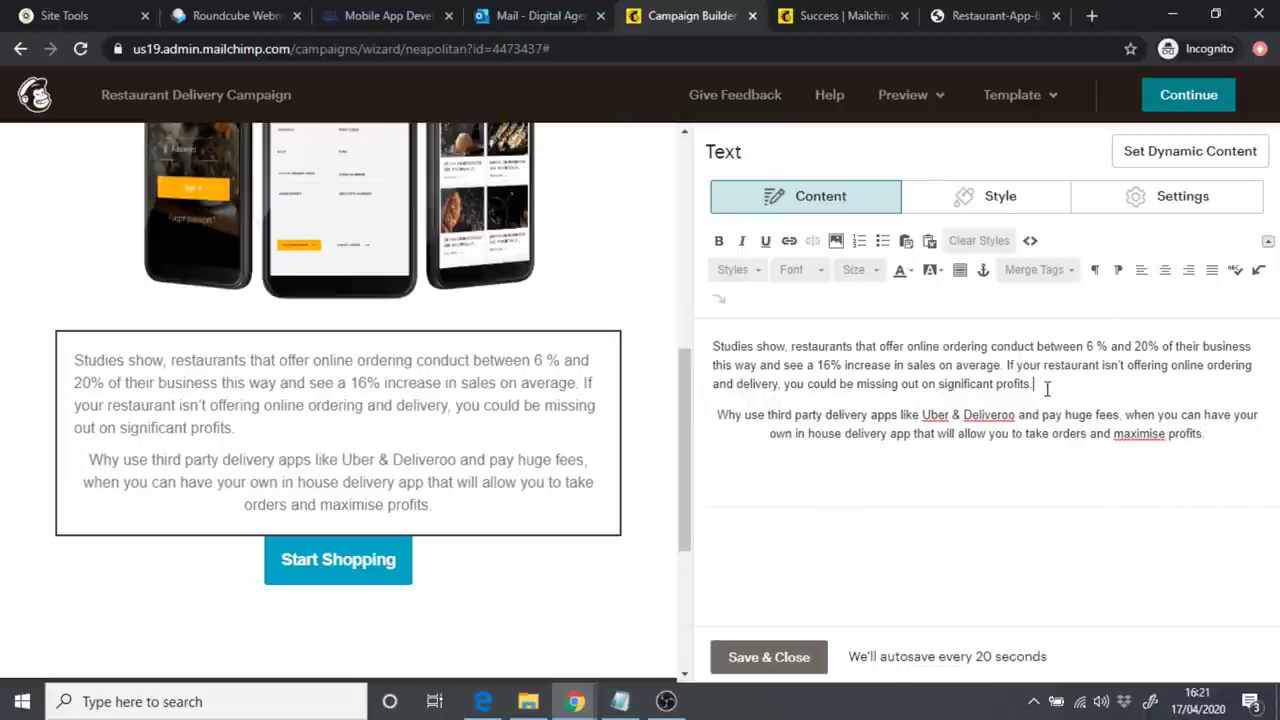
pyautogui.click(1164, 272)
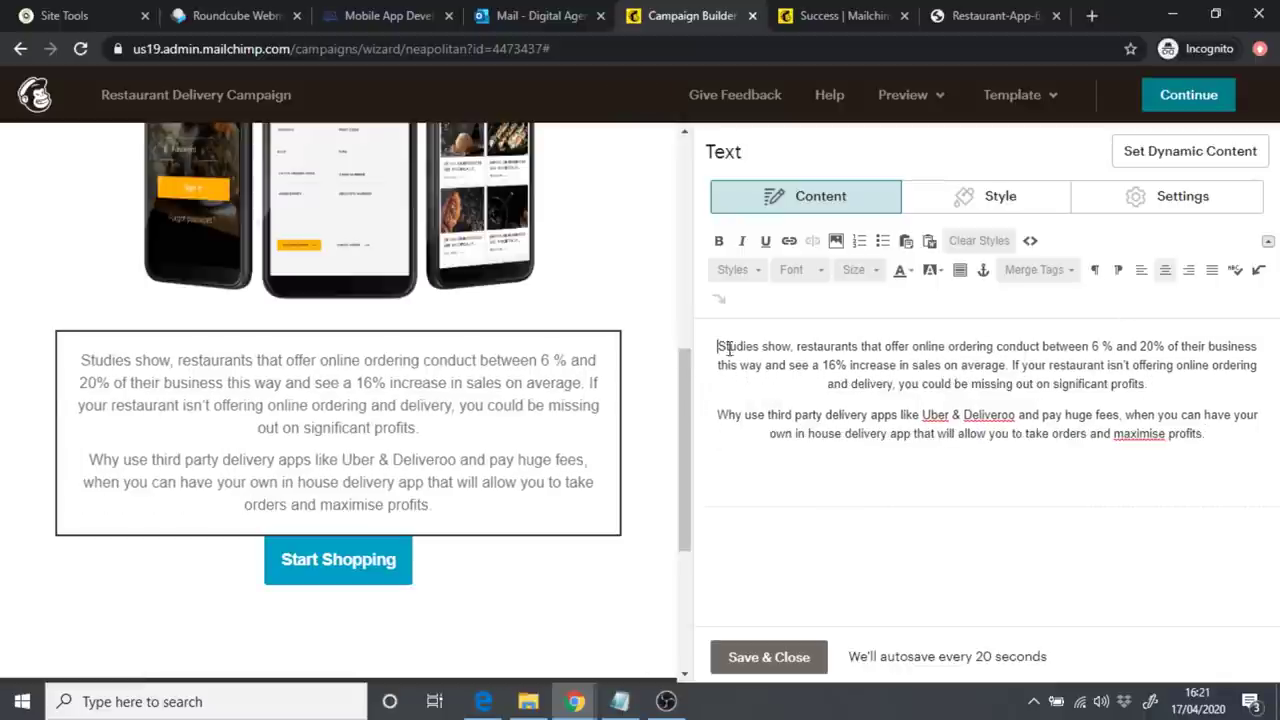
# - Add a TOC-styled heading above them reading 'Your Own Beautiful Delivery App'
pyautogui.press('Return')
pyautogui.press('Up')
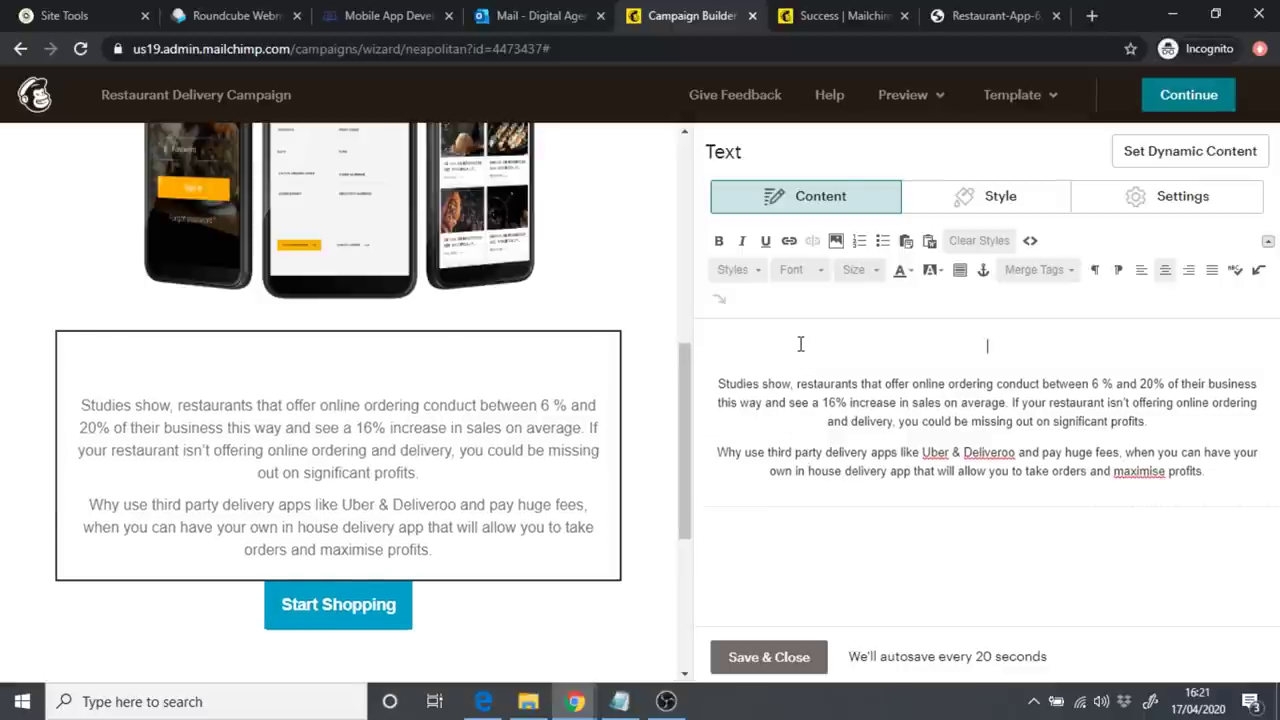
pyautogui.click(736, 271)
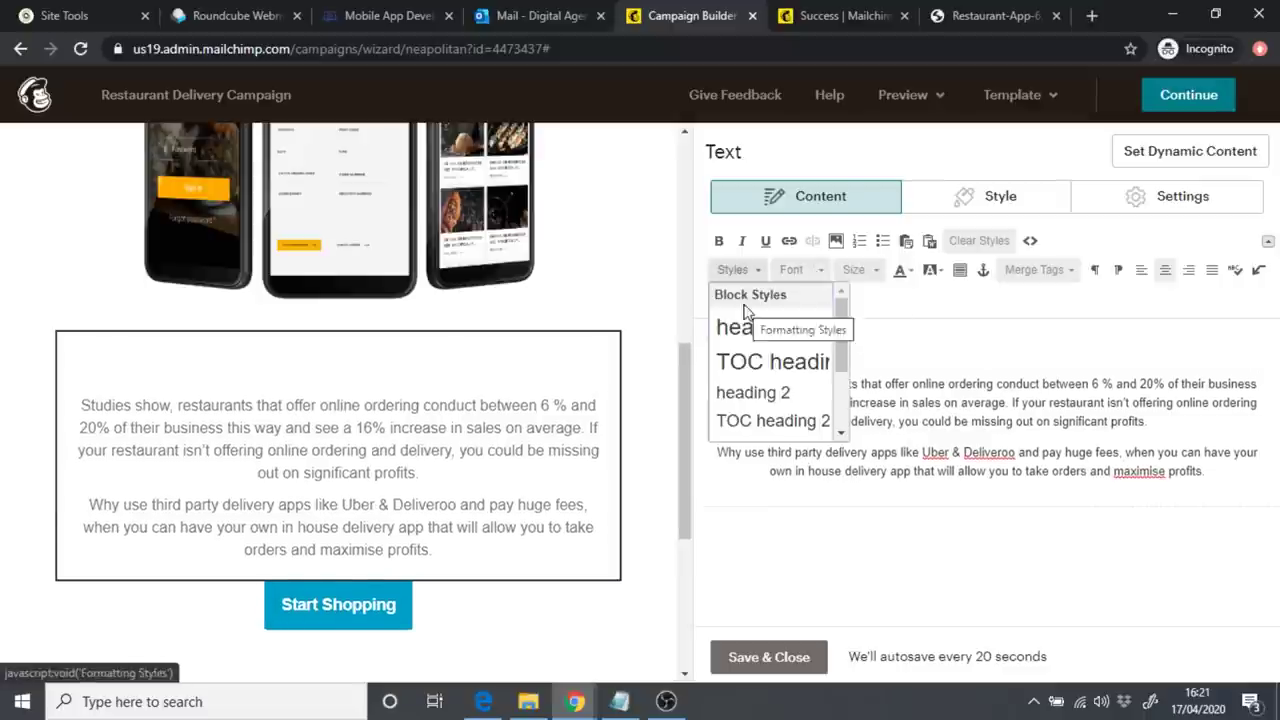
pyautogui.click(800, 372)
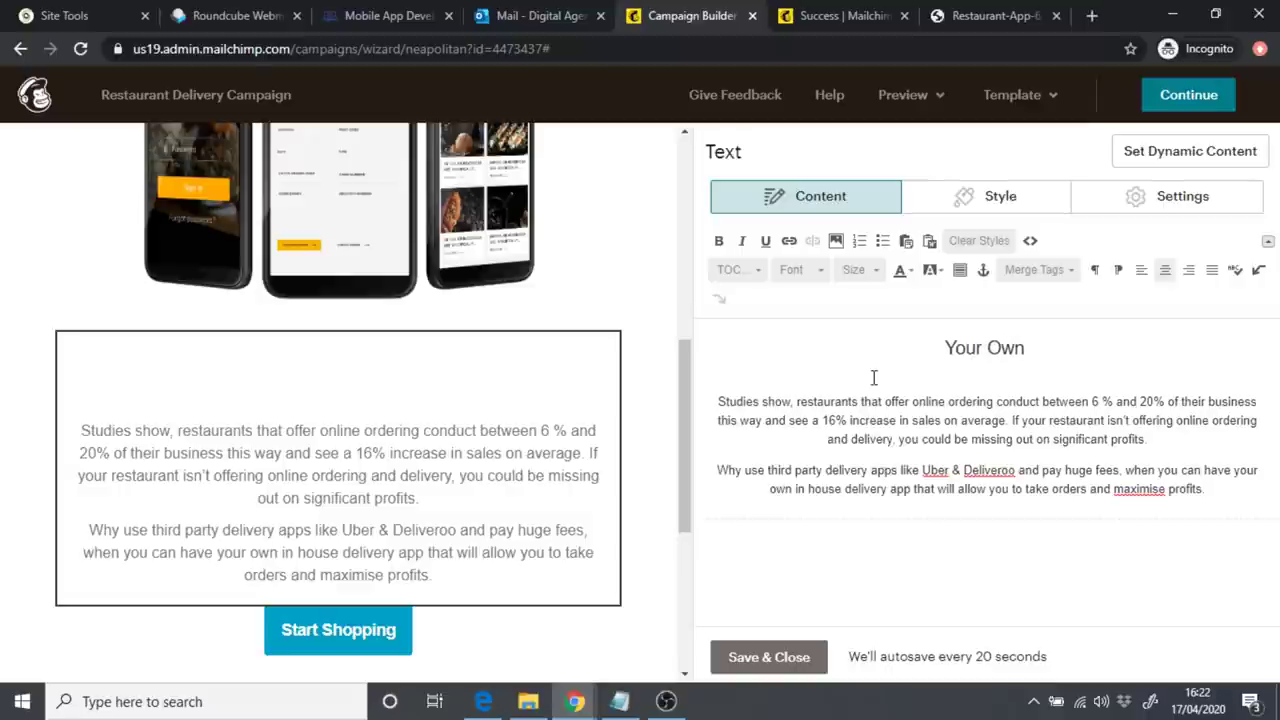
pyautogui.write('Your Own Beaituf')
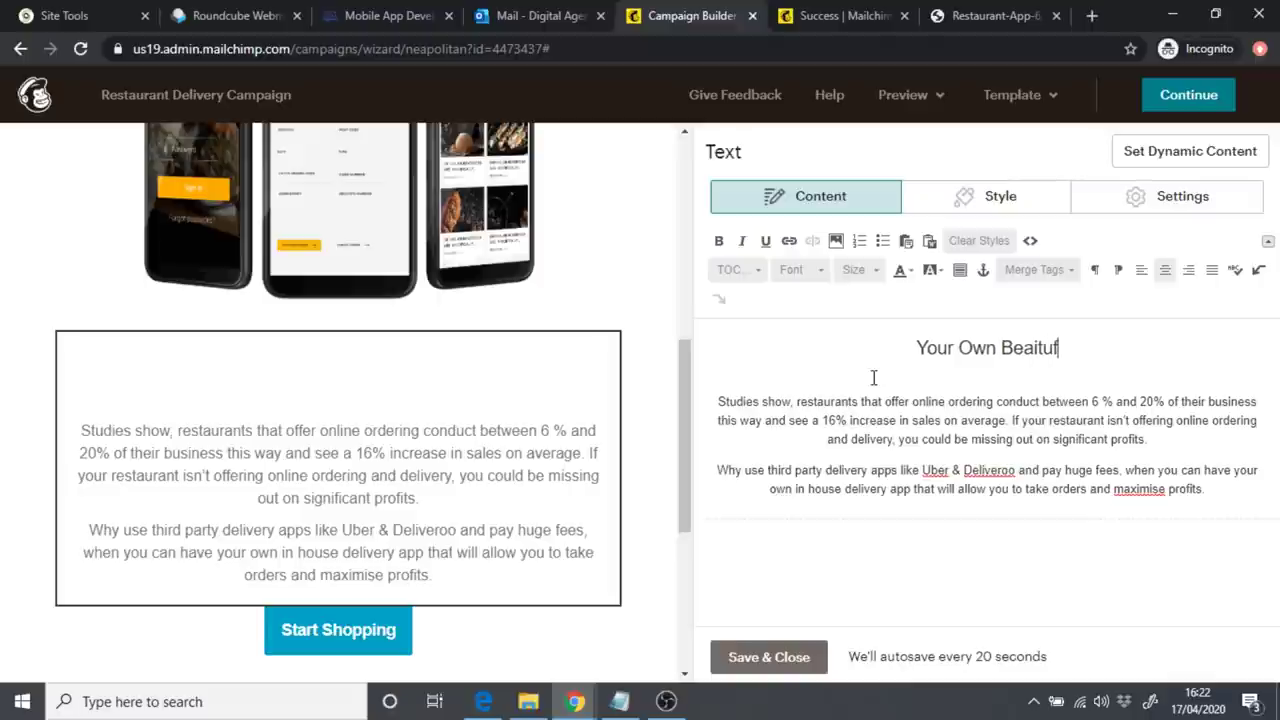
pyautogui.press('BackSpace')
pyautogui.press('BackSpace')
pyautogui.press('BackSpace')
pyautogui.write('utifu')
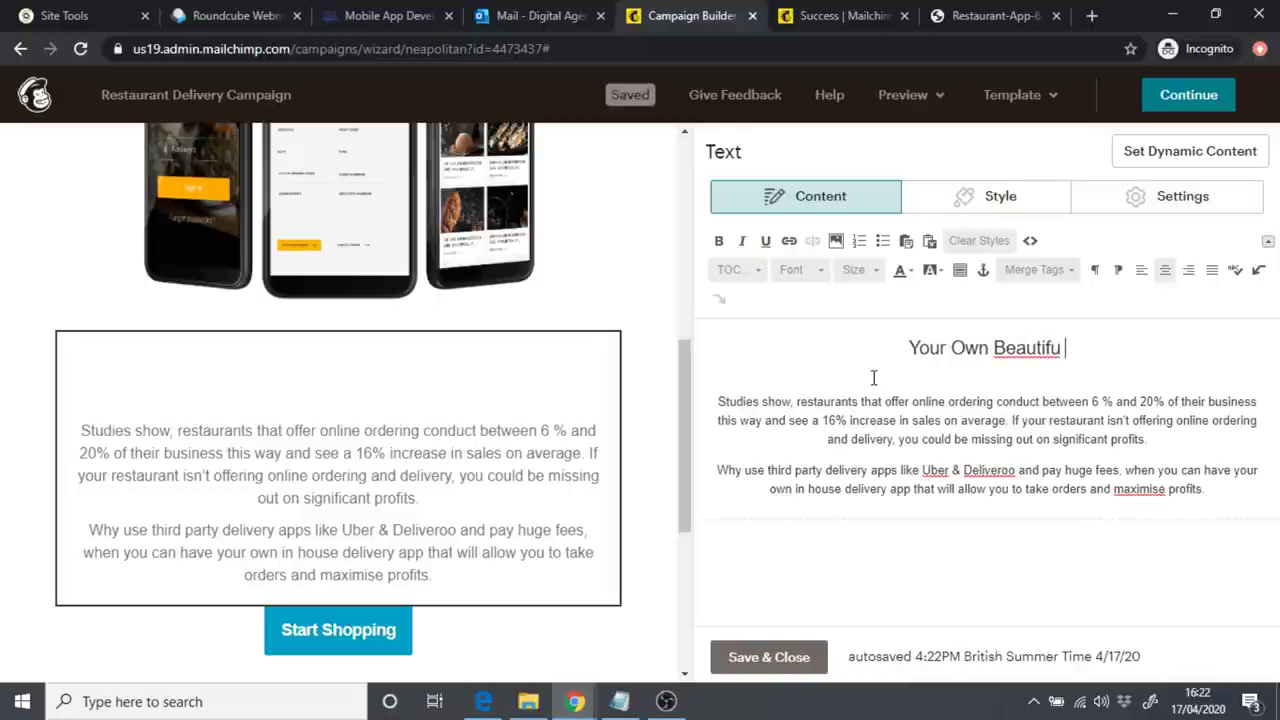
pyautogui.press('BackSpace')
pyautogui.write('l Delver')
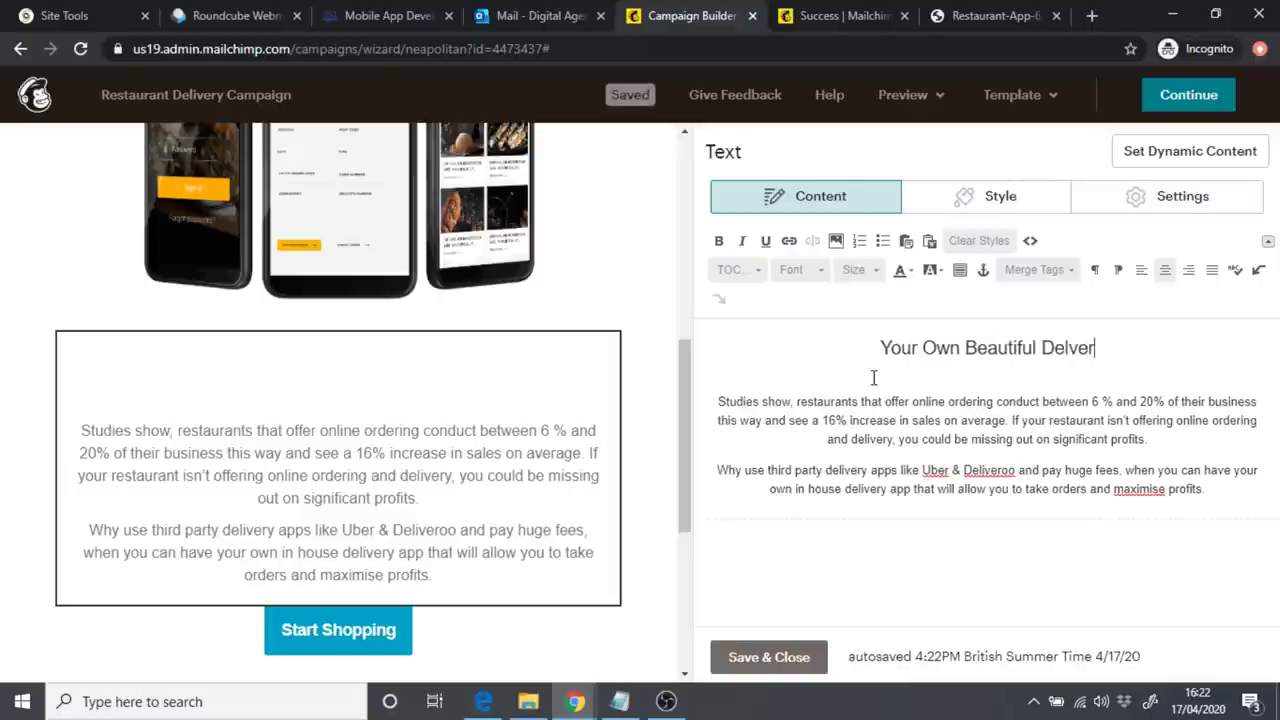
pyautogui.press('BackSpace')
pyautogui.press('BackSpace')
pyautogui.press('BackSpace')
pyautogui.write('ivery ')
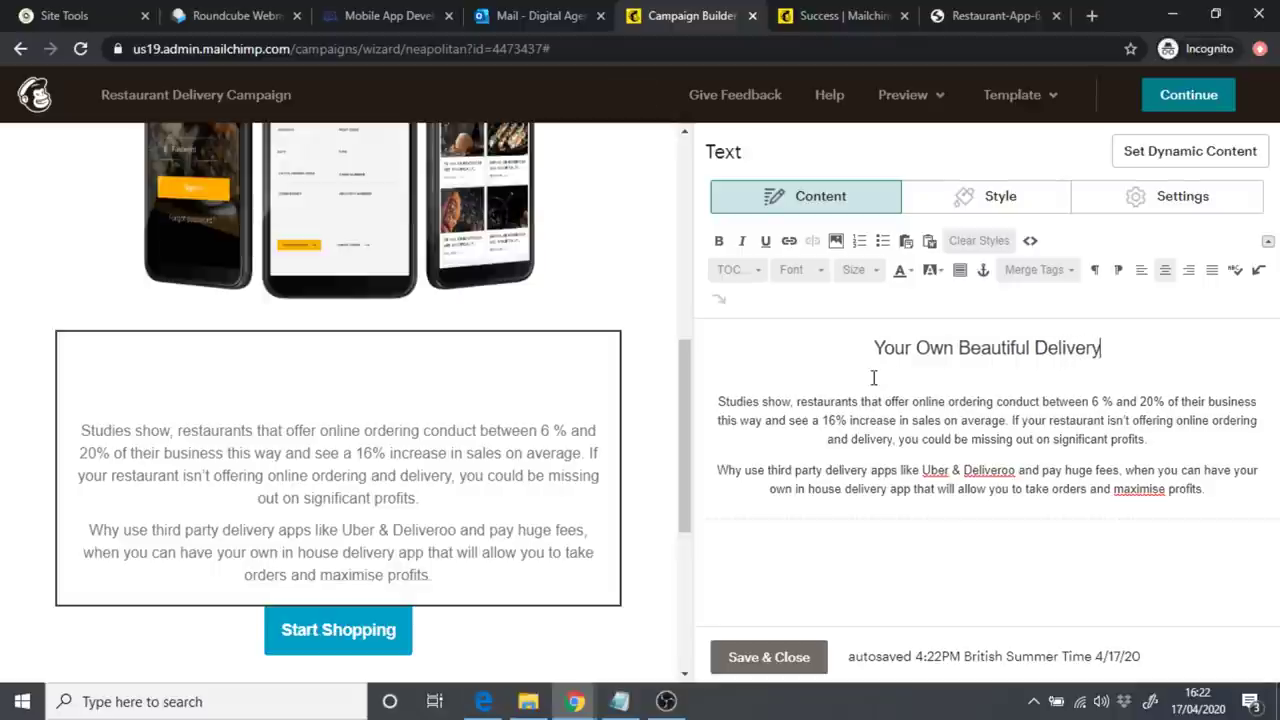
pyautogui.write('App')
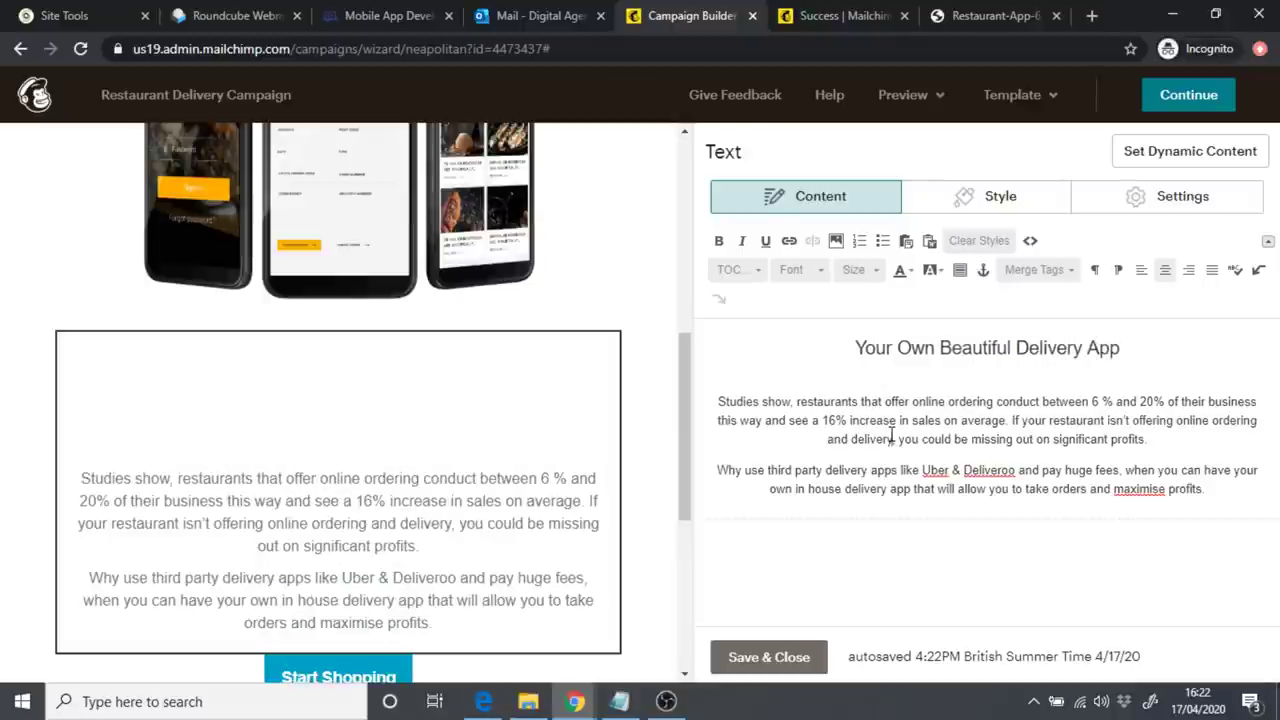
# - Colour the selected heading words #222222 in the text block's style options
pyautogui.click(775, 650)
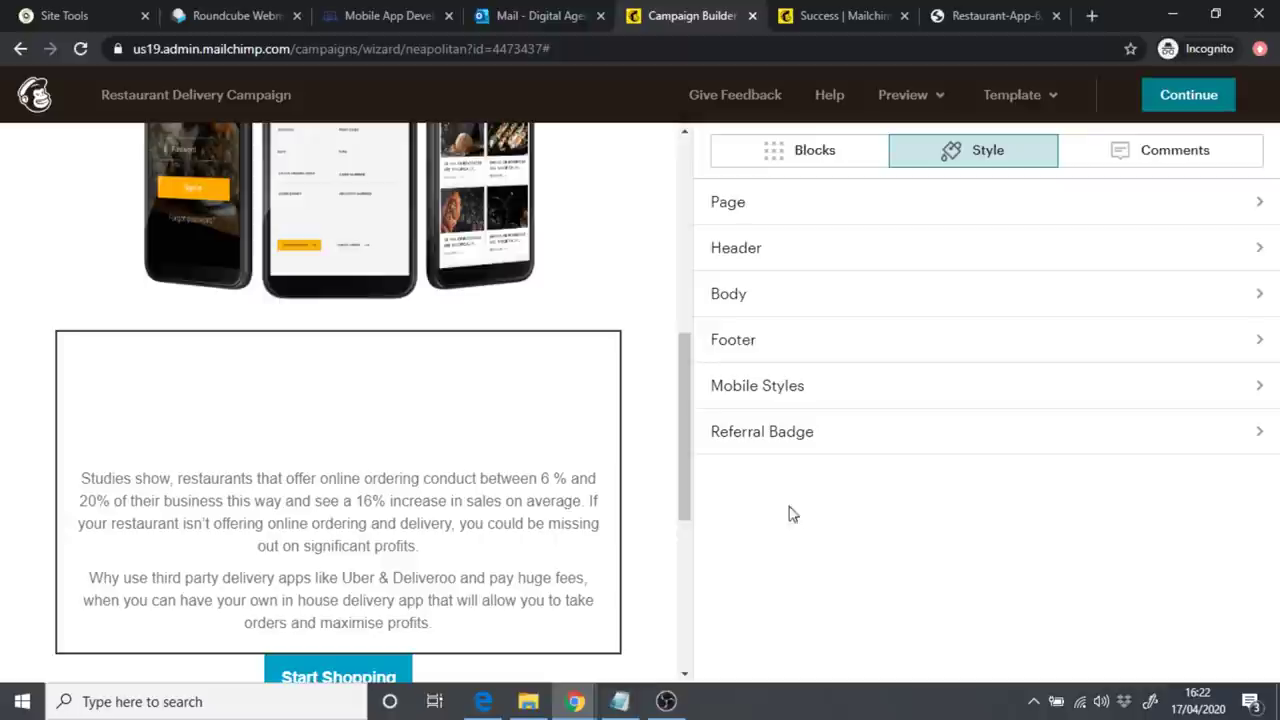
pyautogui.click(561, 354)
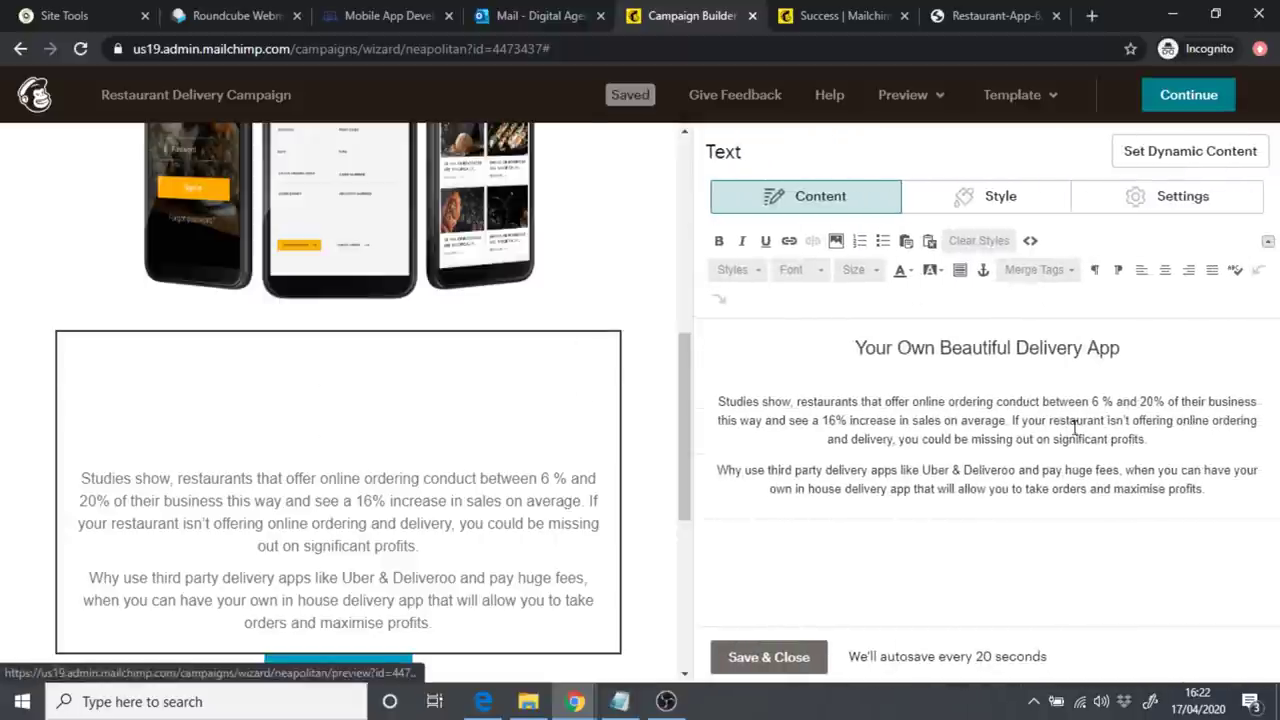
pyautogui.moveTo(1121, 349); pyautogui.dragTo(890, 327)
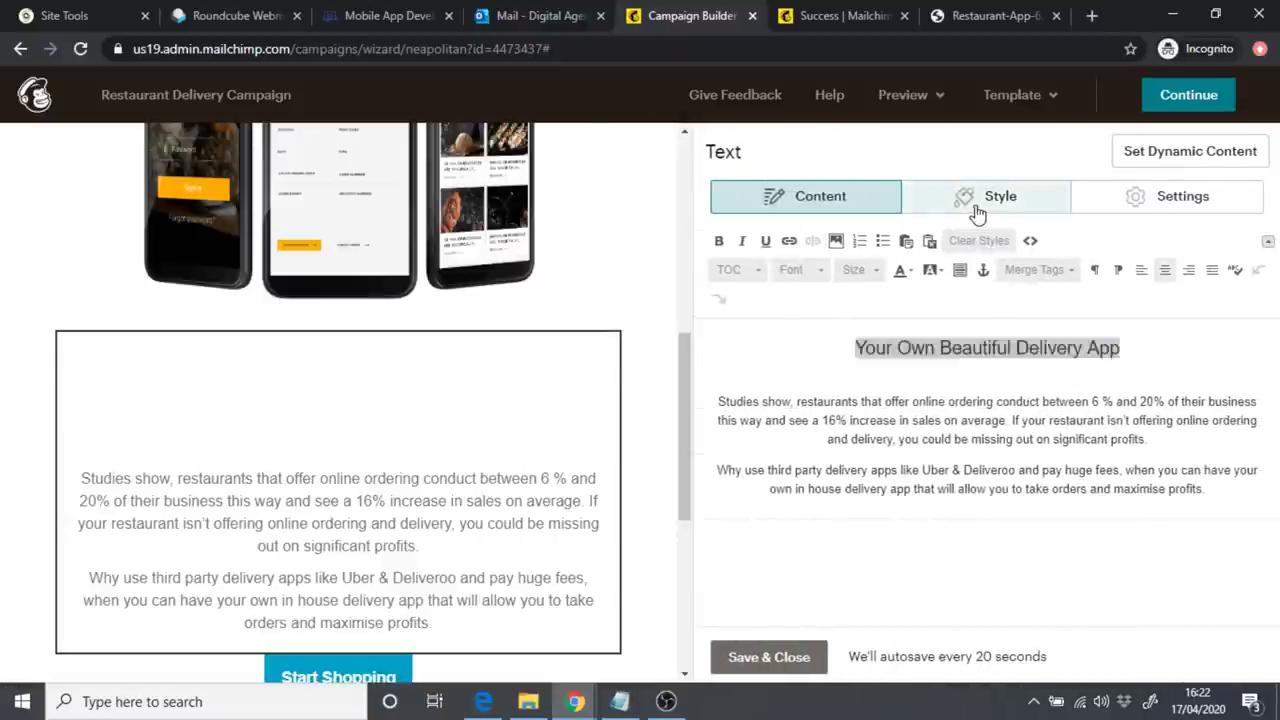
pyautogui.click(962, 194)
pyautogui.scroll(-2, 950, 400)
pyautogui.click(897, 359)
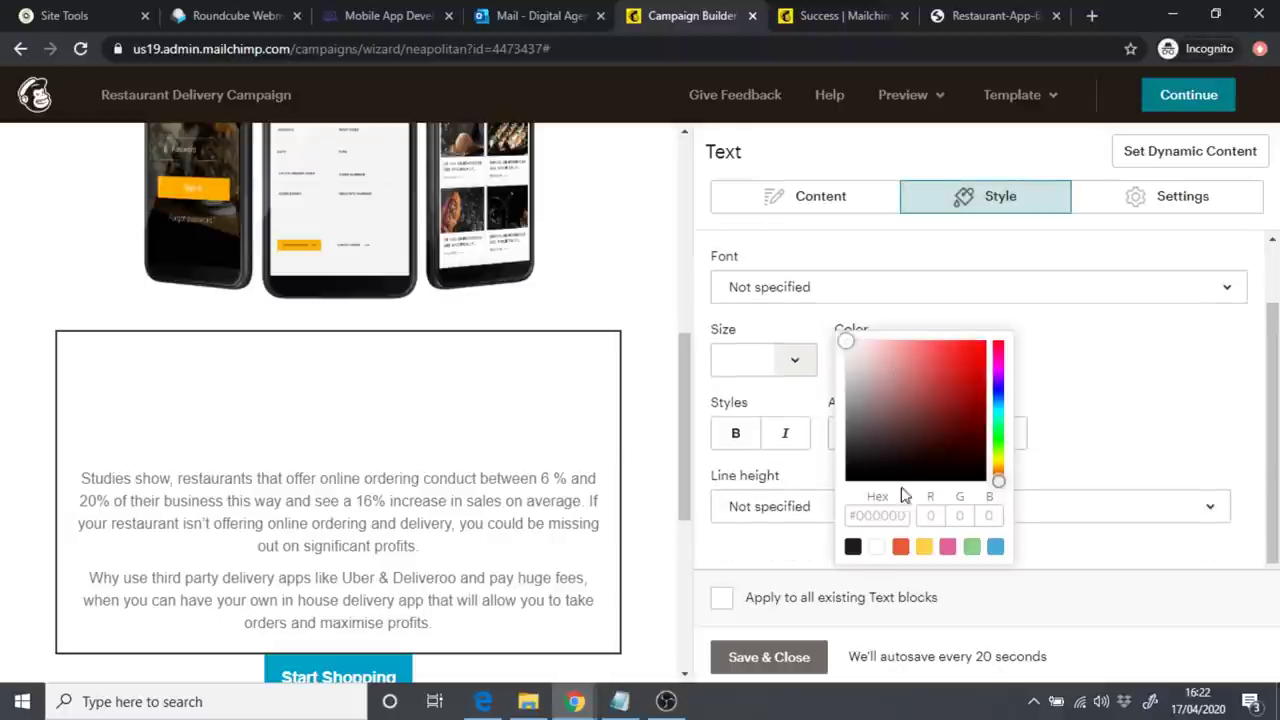
pyautogui.click(853, 548)
pyautogui.click(1183, 393)
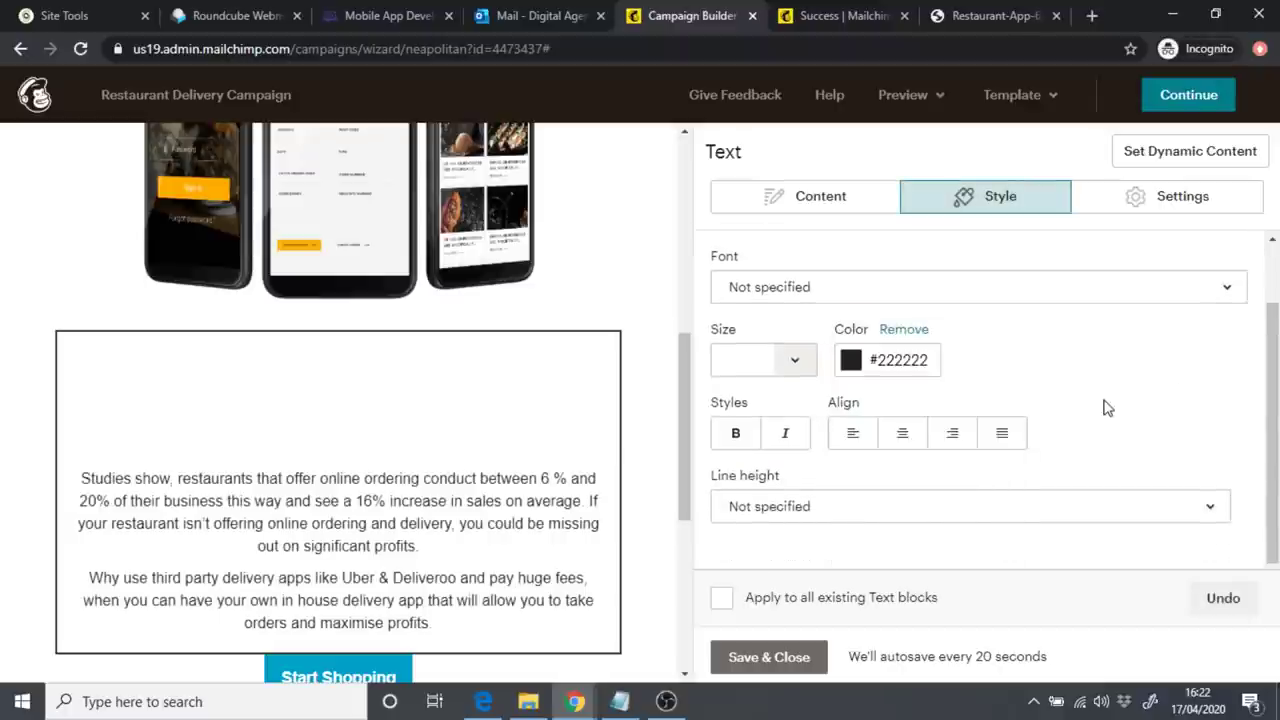
pyautogui.scroll(2, 1040, 437)
pyautogui.scroll(6, 543, 288)
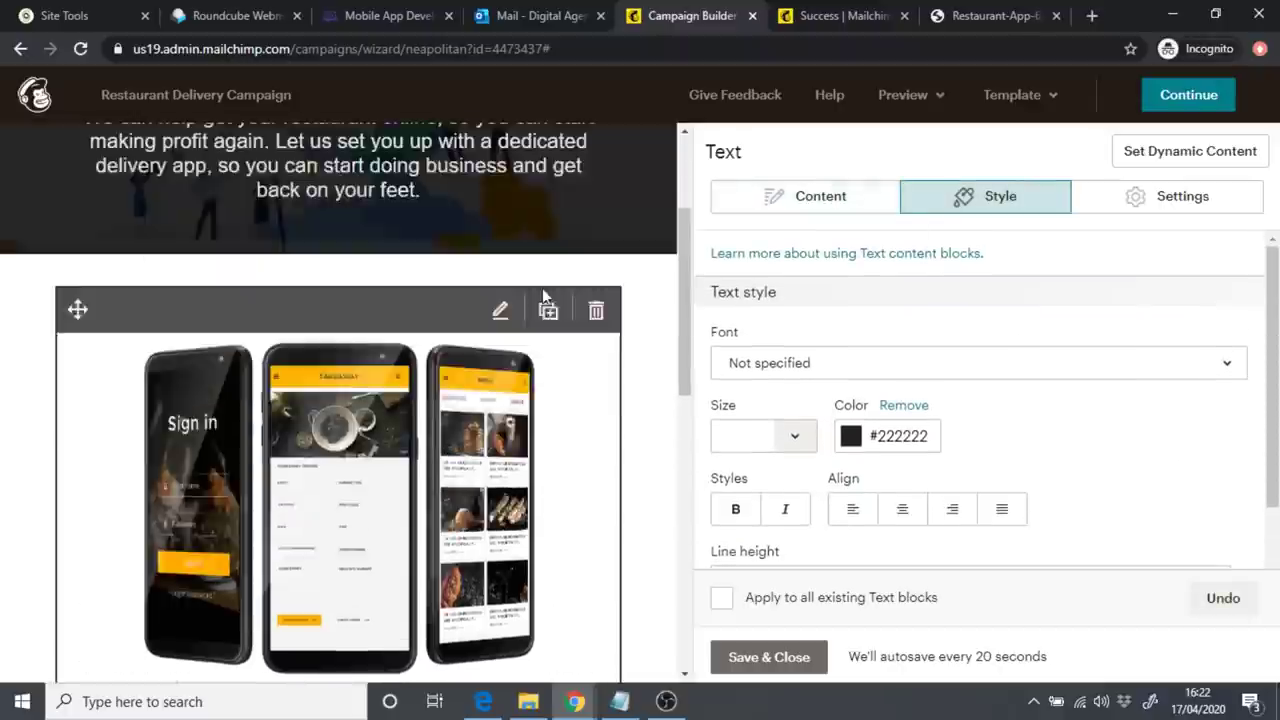
pyautogui.scroll(-6, 527, 462)
pyautogui.scroll(-1, 527, 462)
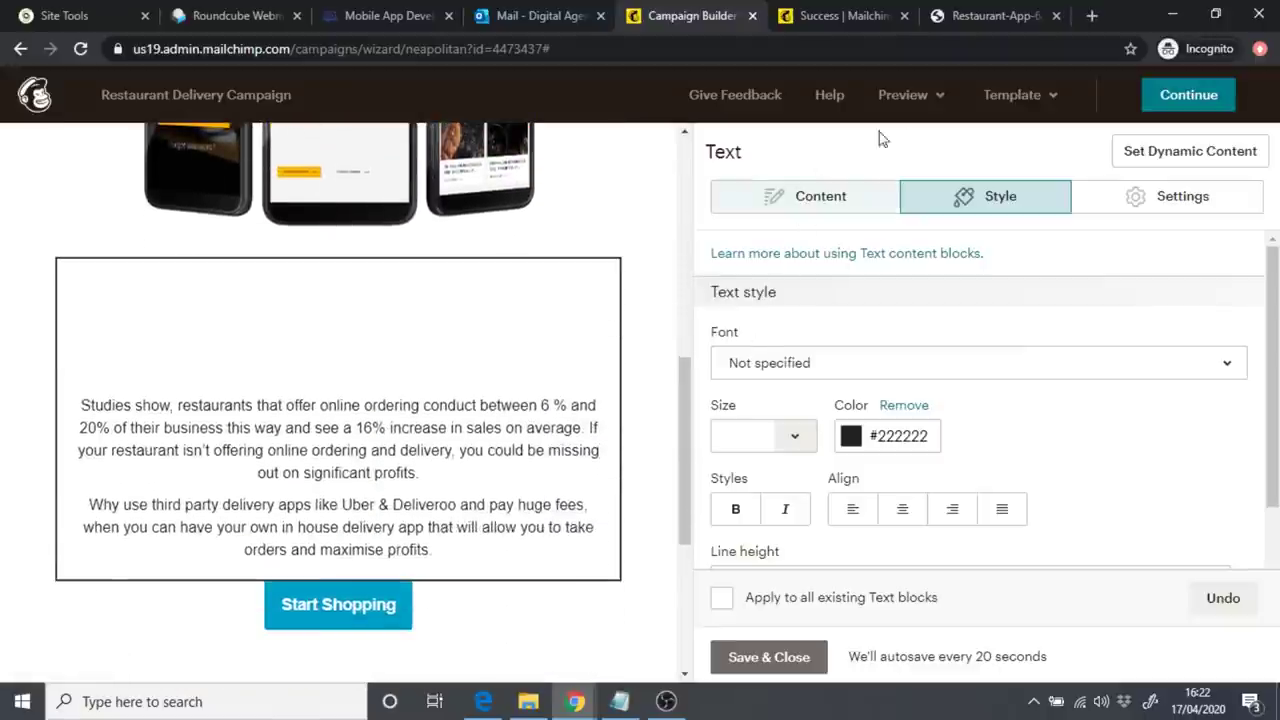
pyautogui.click(768, 657)
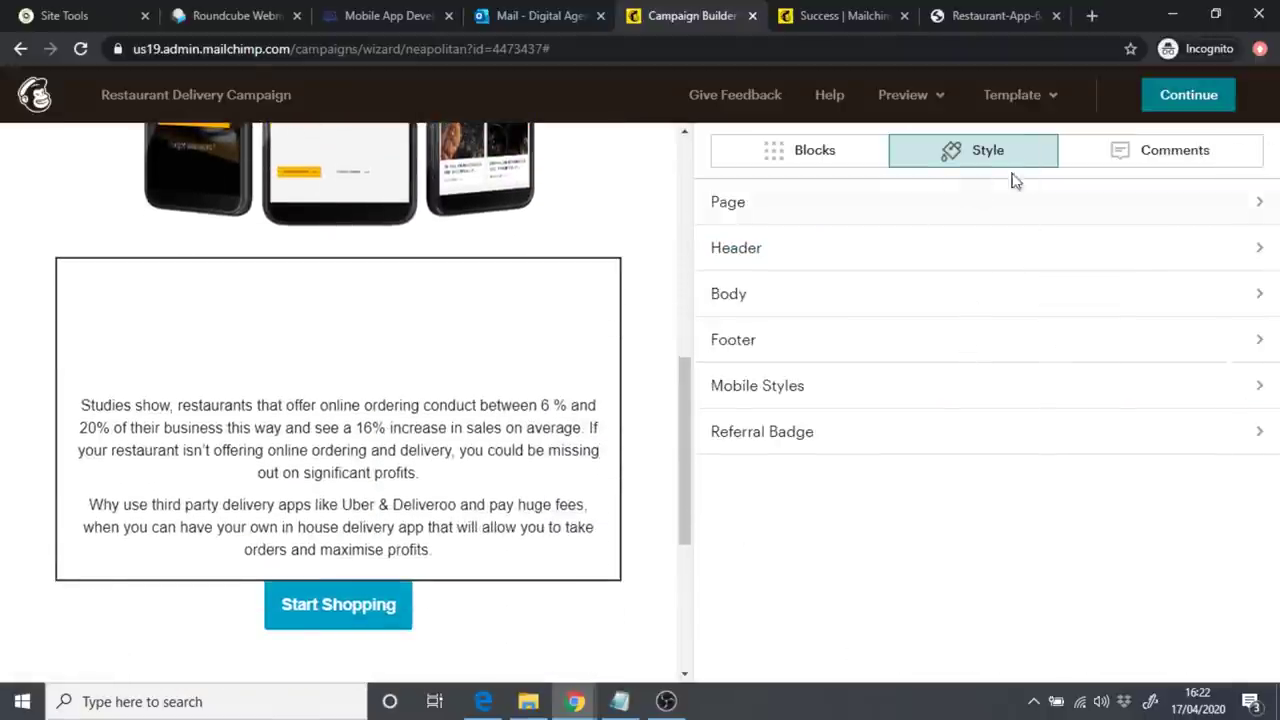
# - Set the page-wide Heading 2 colour to dark grey #222222
pyautogui.click(779, 210)
pyautogui.scroll(-3, 900, 410)
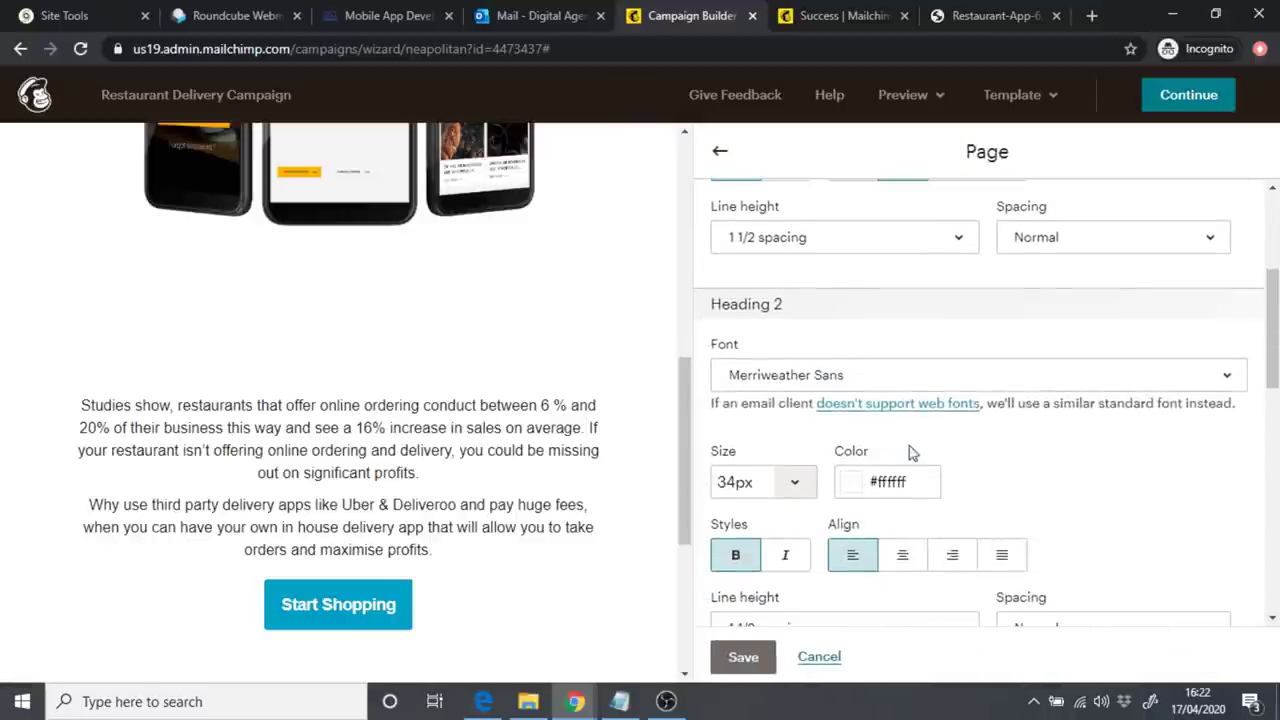
pyautogui.click(903, 480)
pyautogui.click(852, 411)
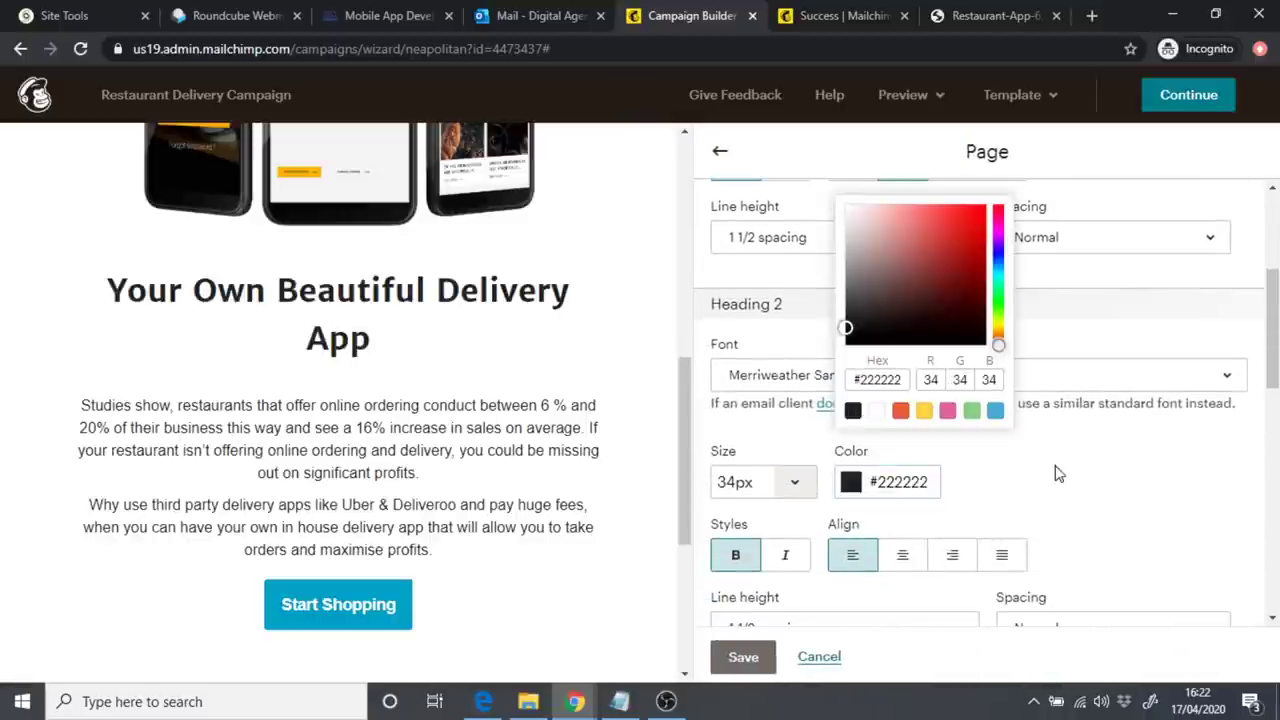
pyautogui.click(1059, 473)
pyautogui.click(722, 151)
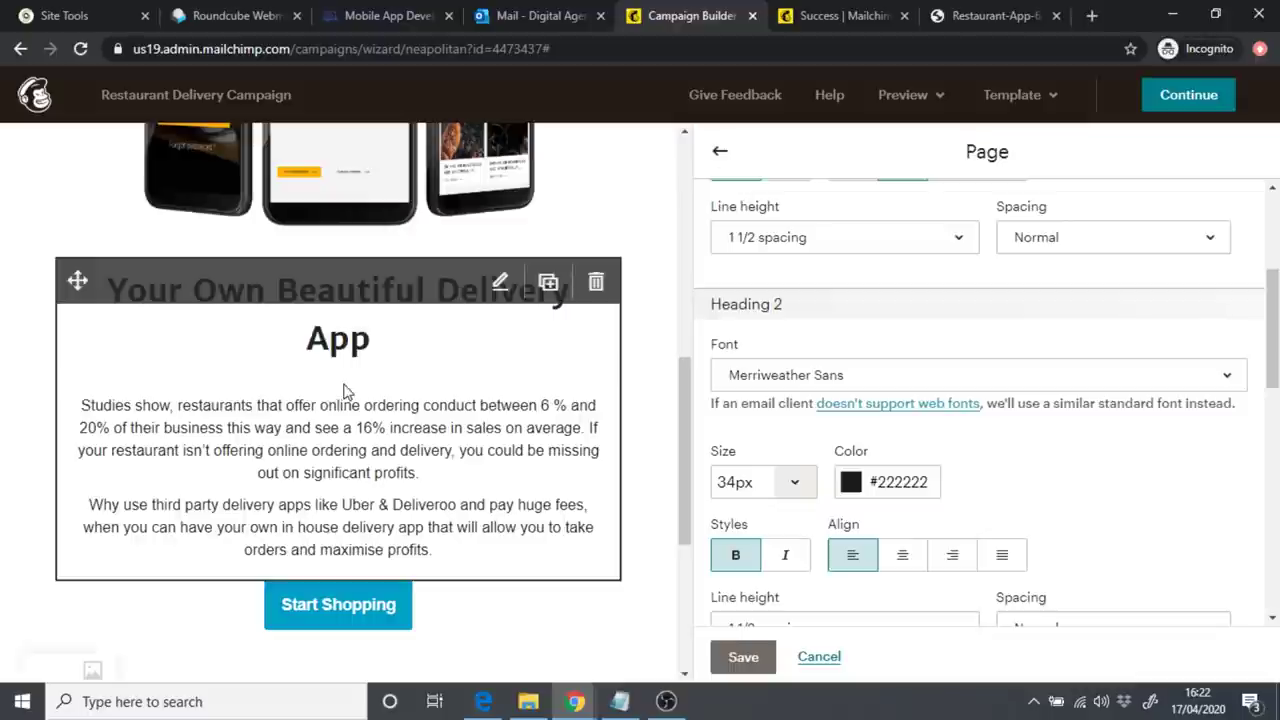
# - Resize the heading 'Your Own Beautiful Delivery App' to size 25 so it fits one line
pyautogui.click(500, 283)
pyautogui.moveTo(1120, 348); pyautogui.dragTo(898, 348)
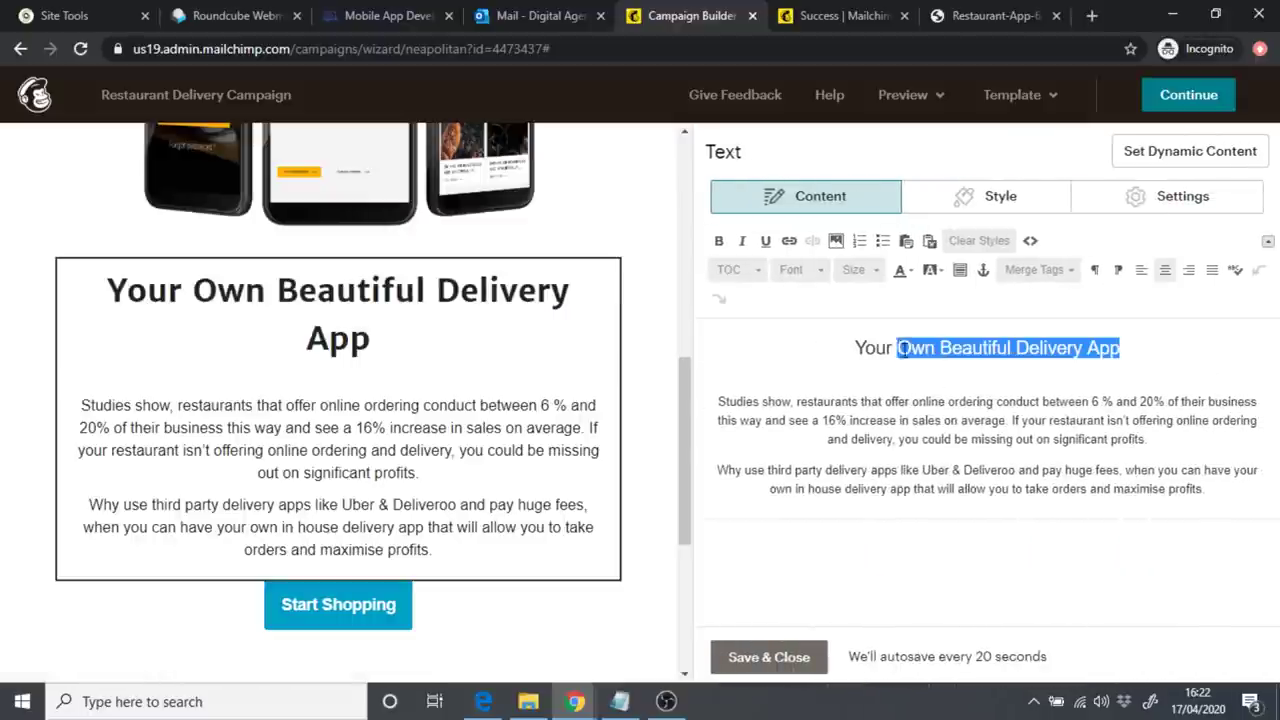
pyautogui.click(856, 270)
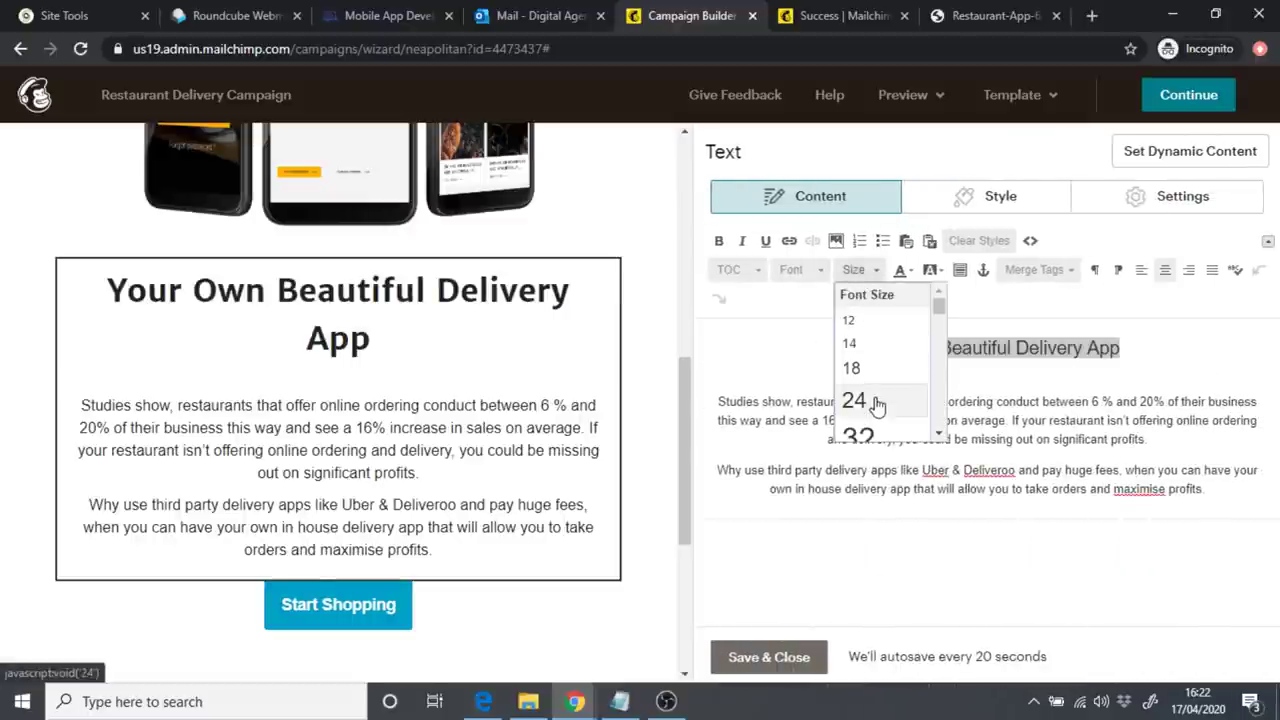
pyautogui.click(870, 398)
pyautogui.click(862, 271)
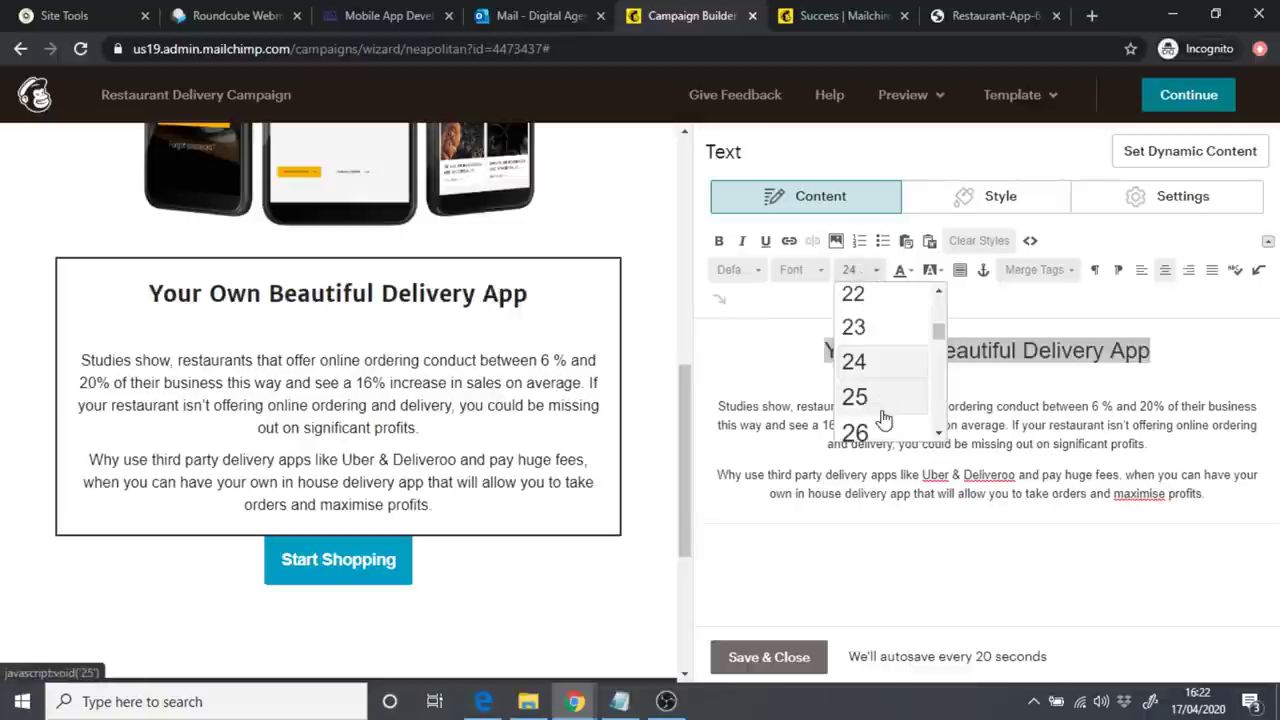
pyautogui.click(880, 398)
pyautogui.click(910, 427)
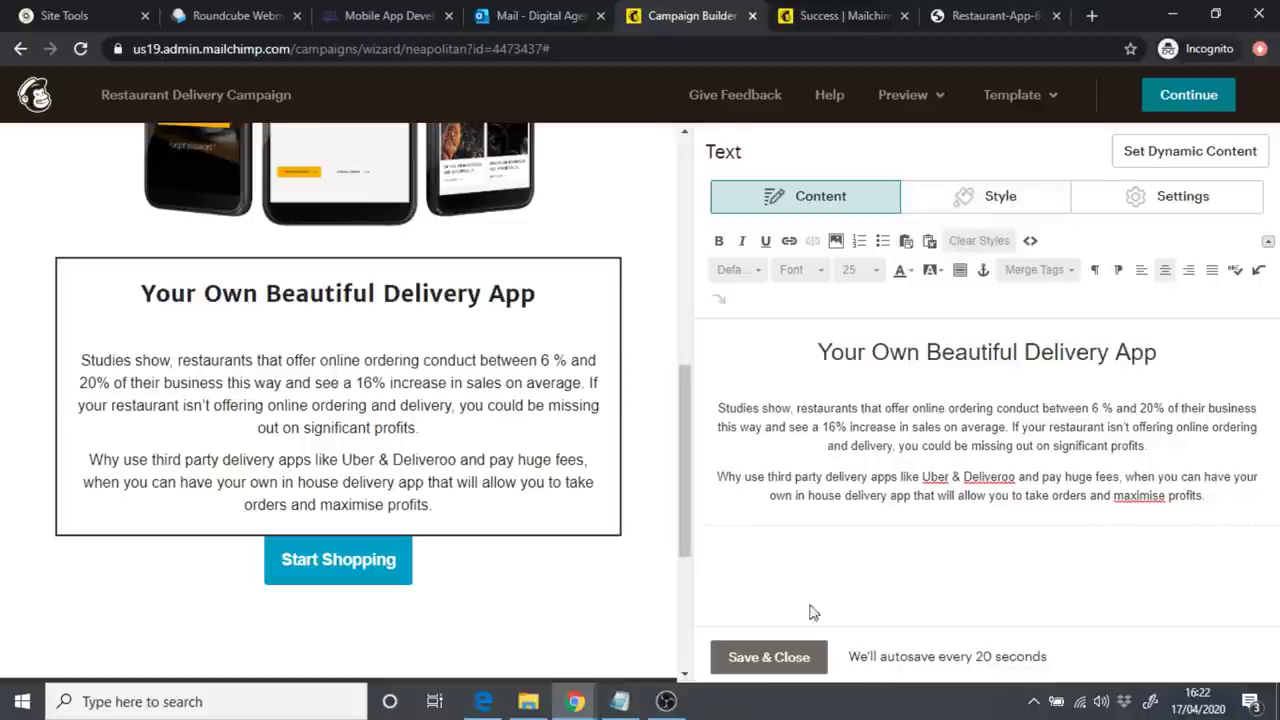
pyautogui.click(795, 656)
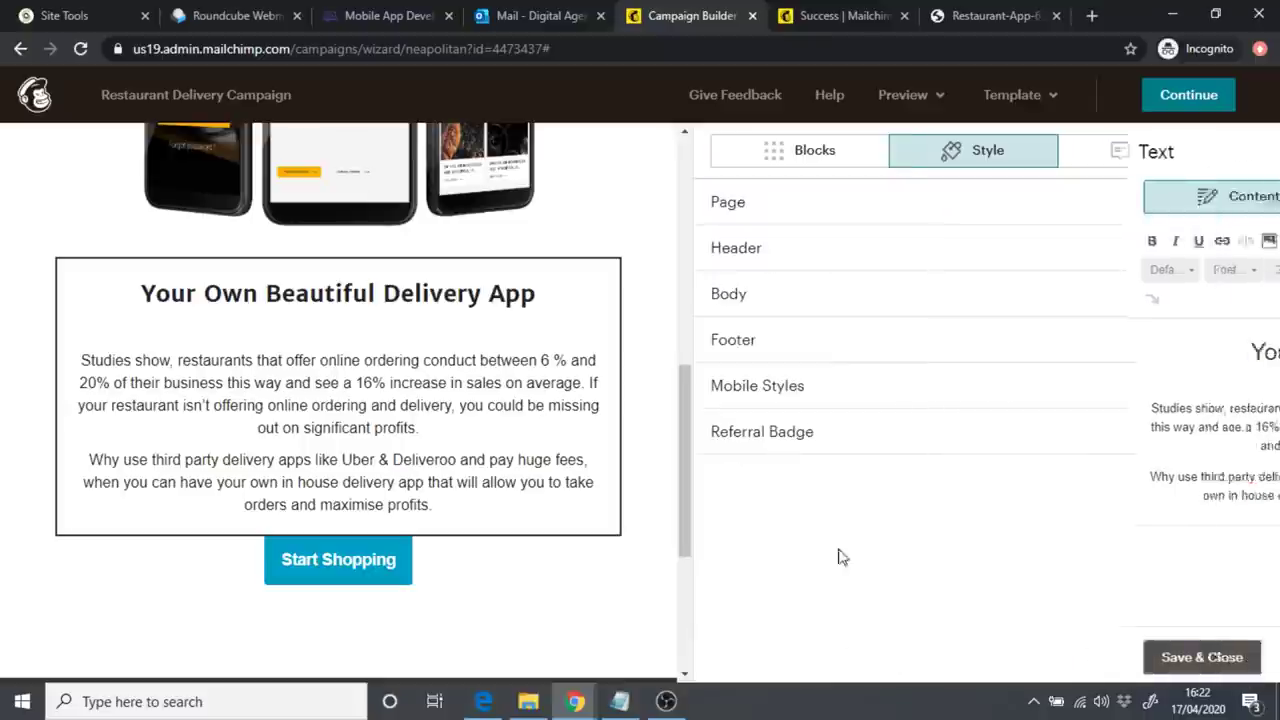
pyautogui.click(751, 206)
pyautogui.scroll(-3, 826, 322)
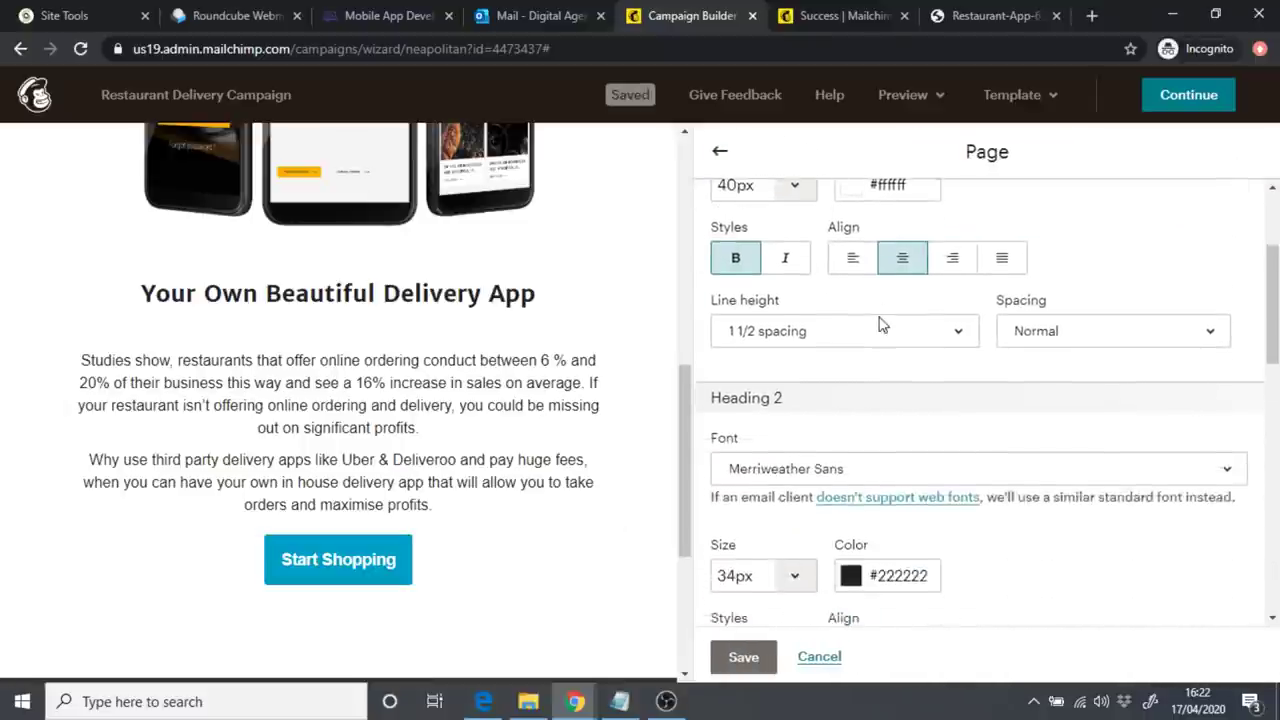
pyautogui.click(719, 152)
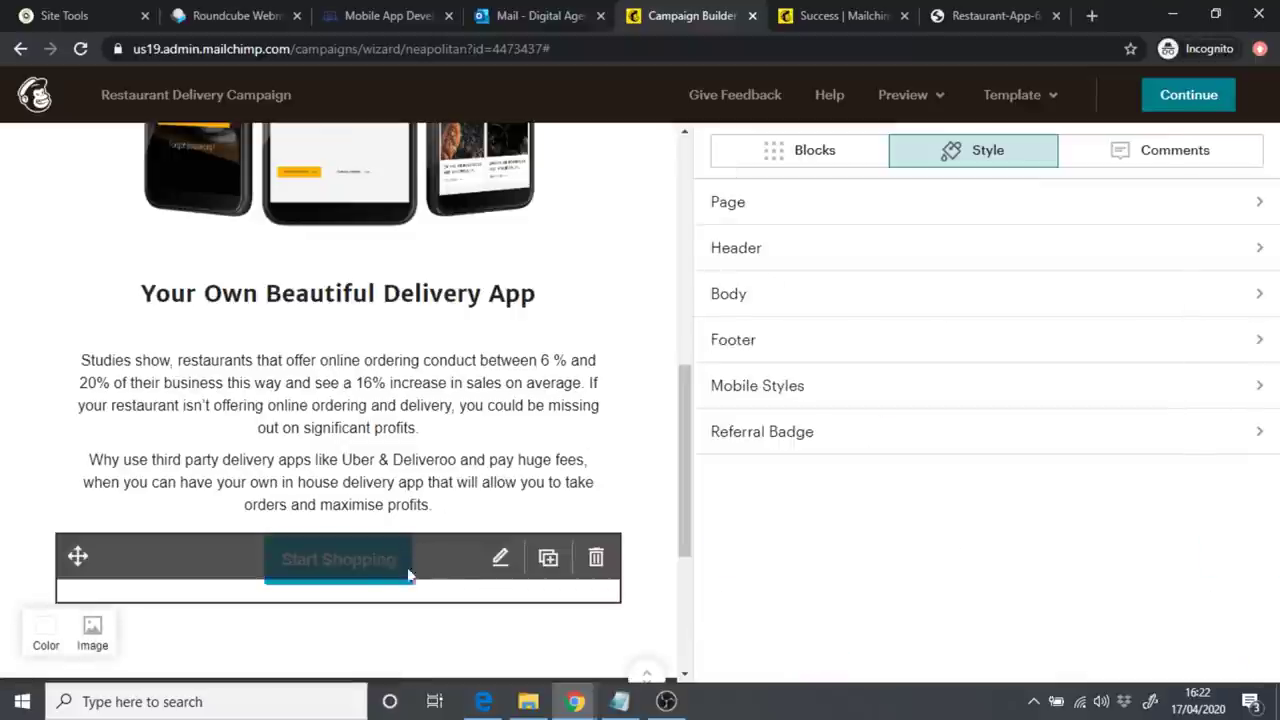
# - Relabel the Start Shopping button 'Book Your Free Consultation Call'
pyautogui.click(500, 558)
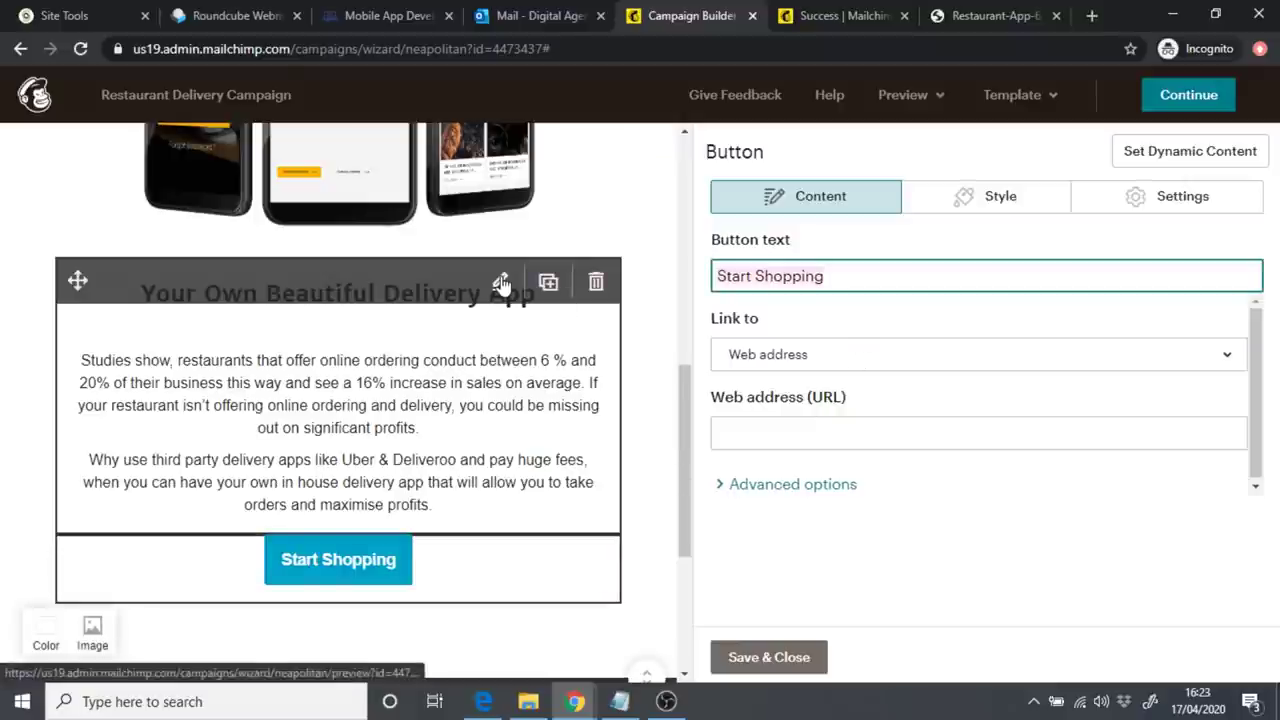
pyautogui.write('S')
pyautogui.press('BackSpace')
pyautogui.write('Bo')
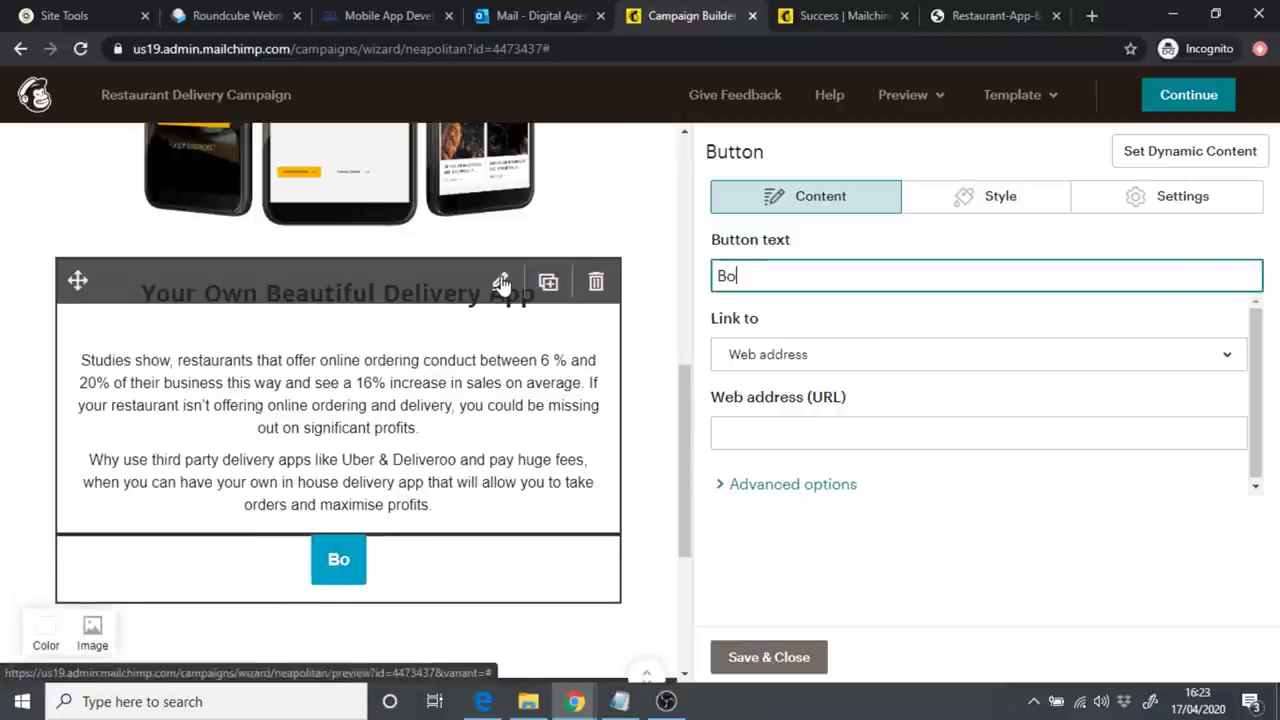
pyautogui.write('ok Your F')
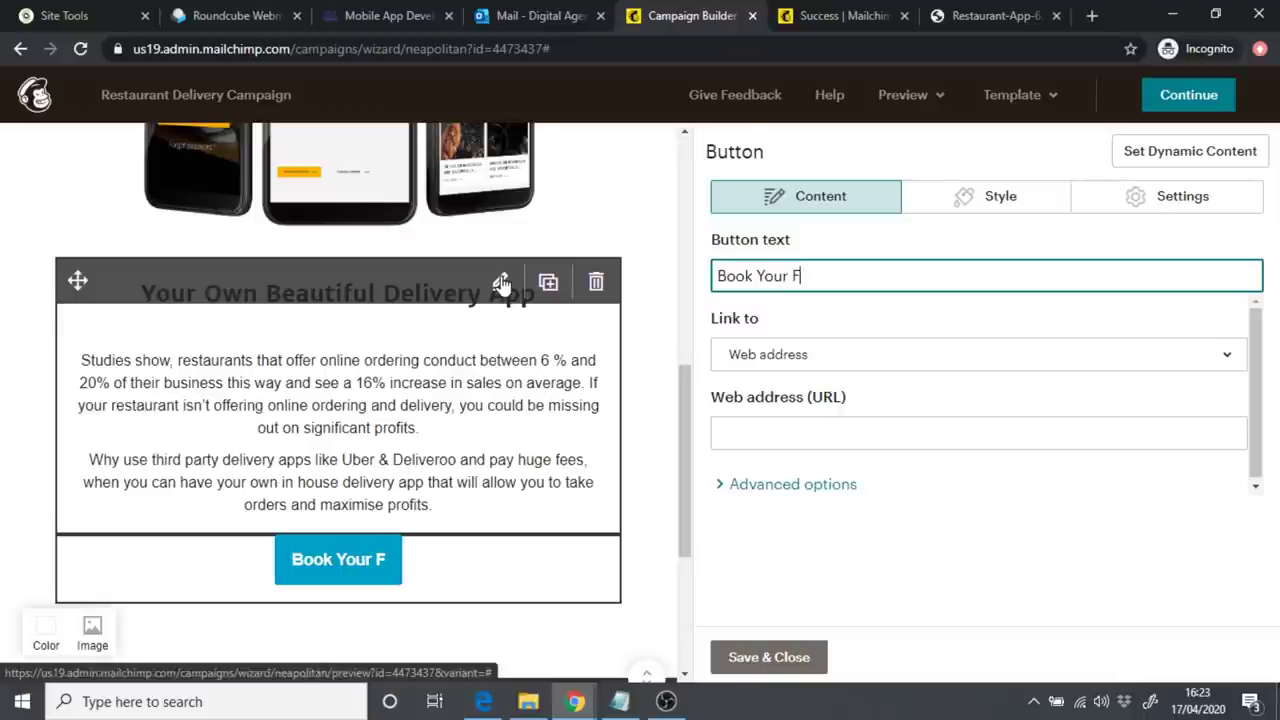
pyautogui.write('ree Consultat')
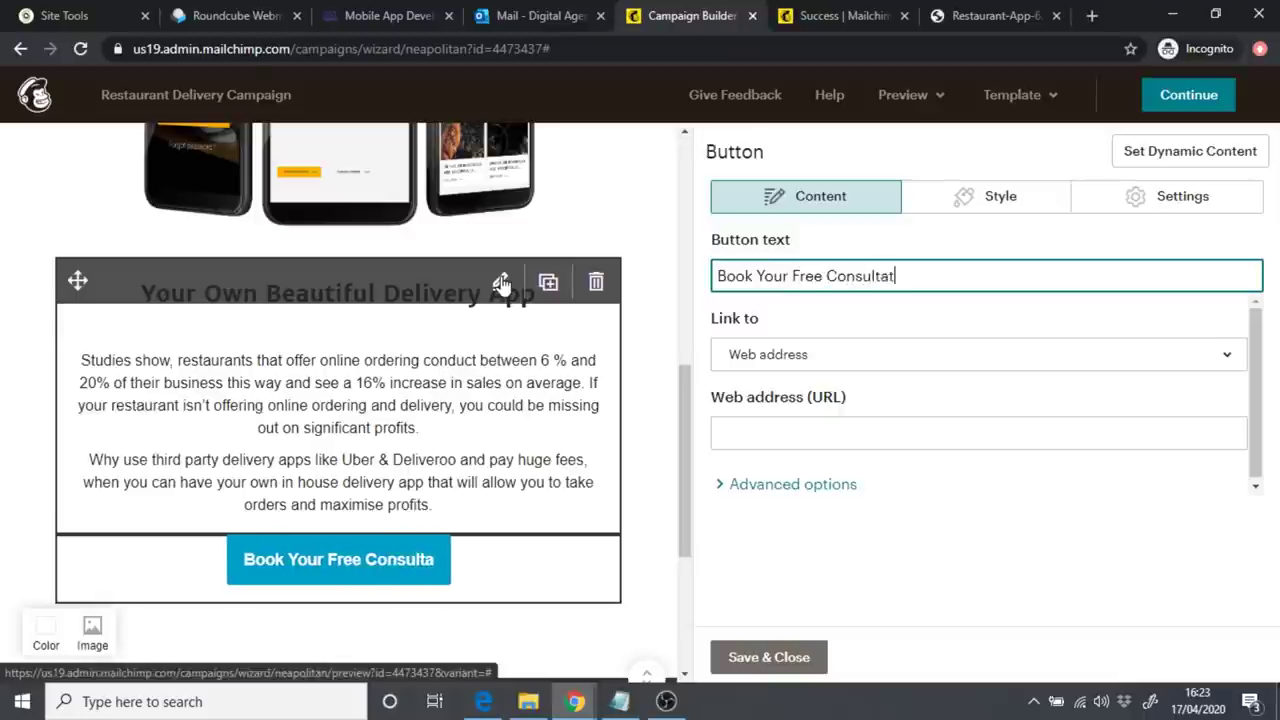
pyautogui.write('ion Call')
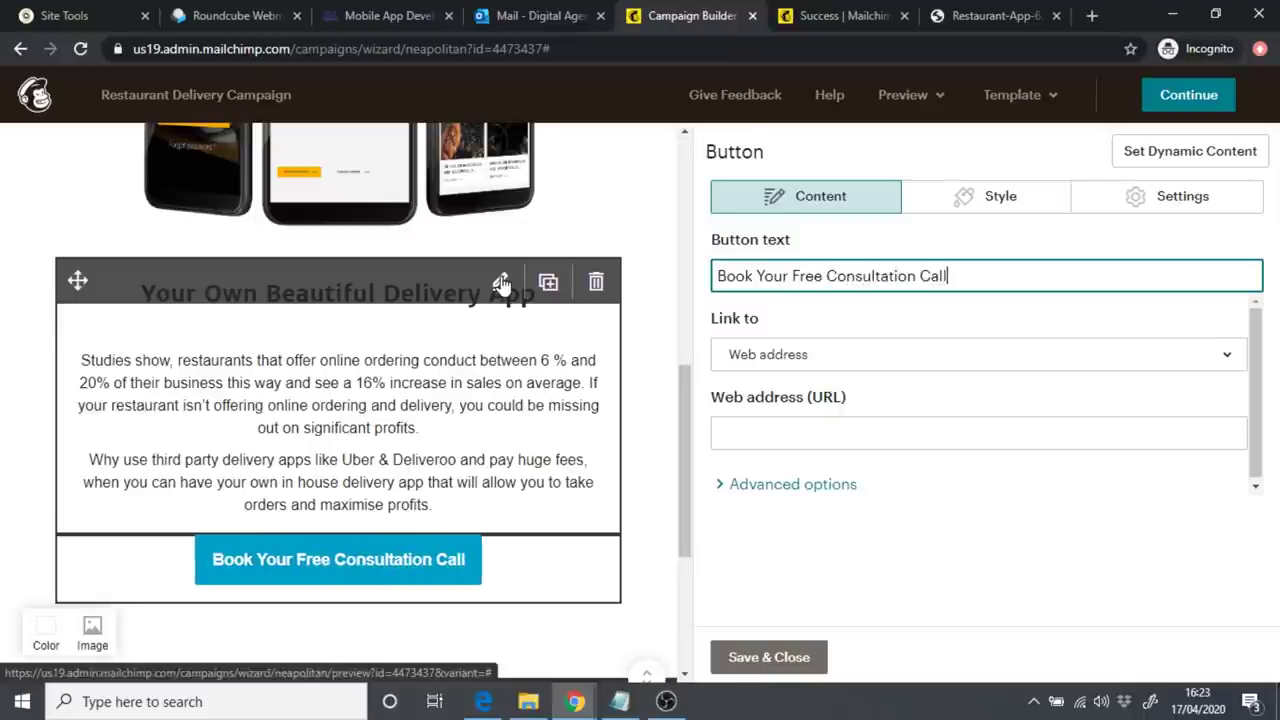
# - Give the button fully rounded corners and a #4064d7 blue background
pyautogui.click(953, 199)
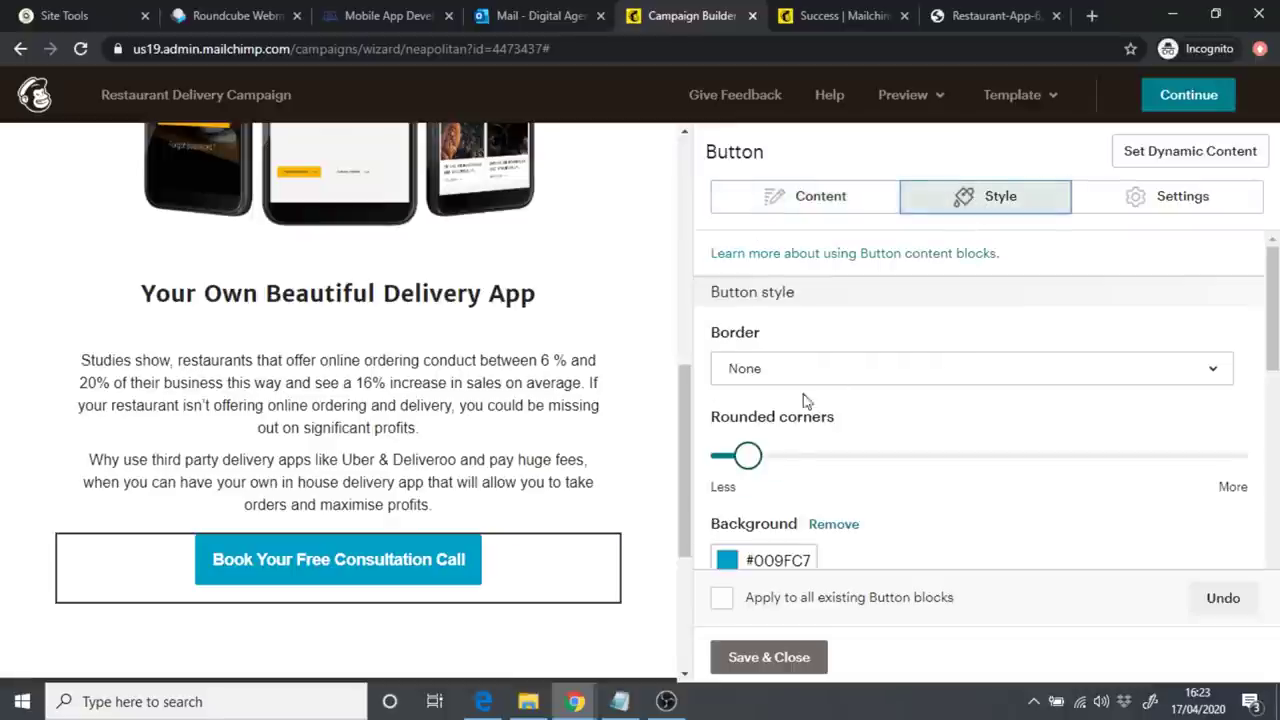
pyautogui.moveTo(758, 456); pyautogui.dragTo(1177, 496)
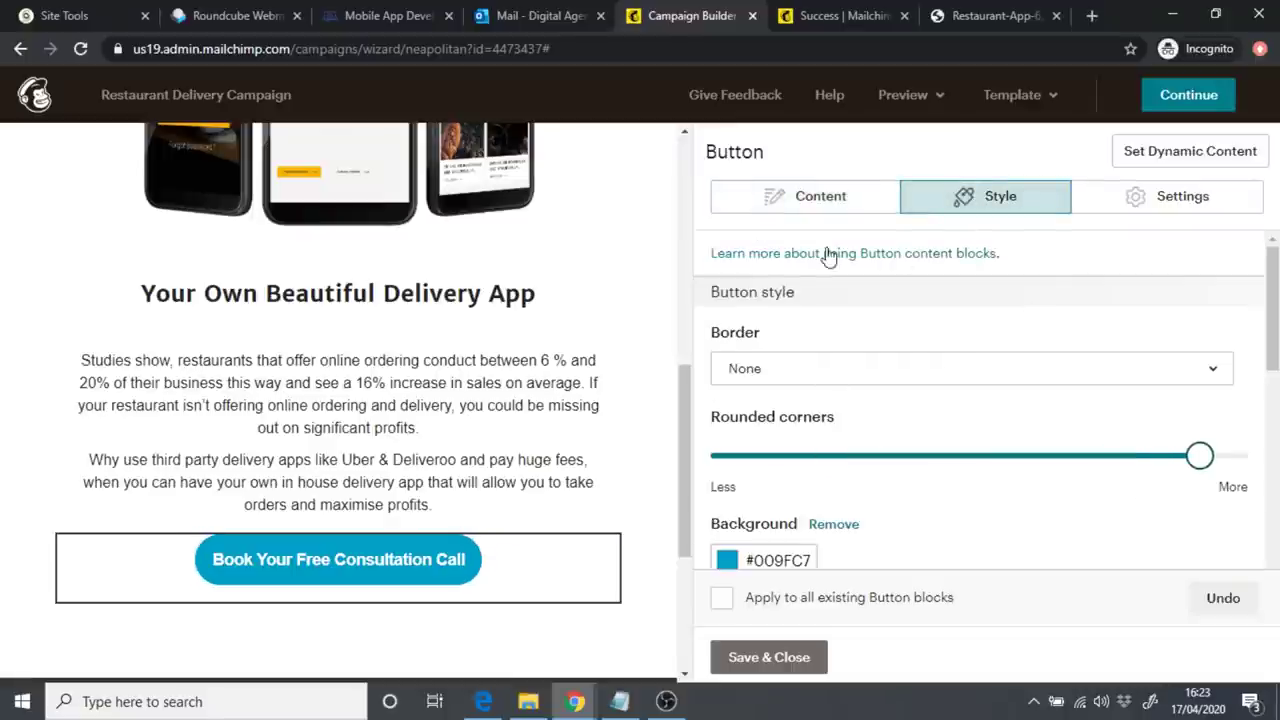
pyautogui.scroll(-1, 810, 515)
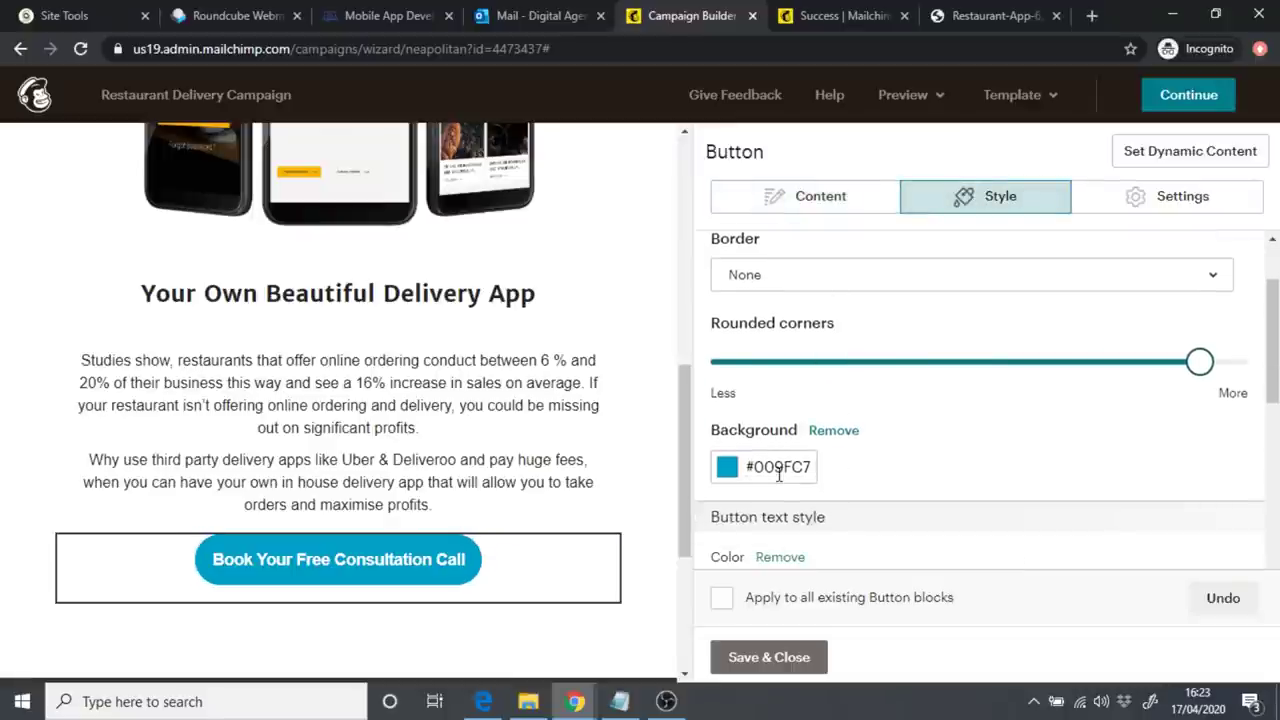
pyautogui.click(784, 477)
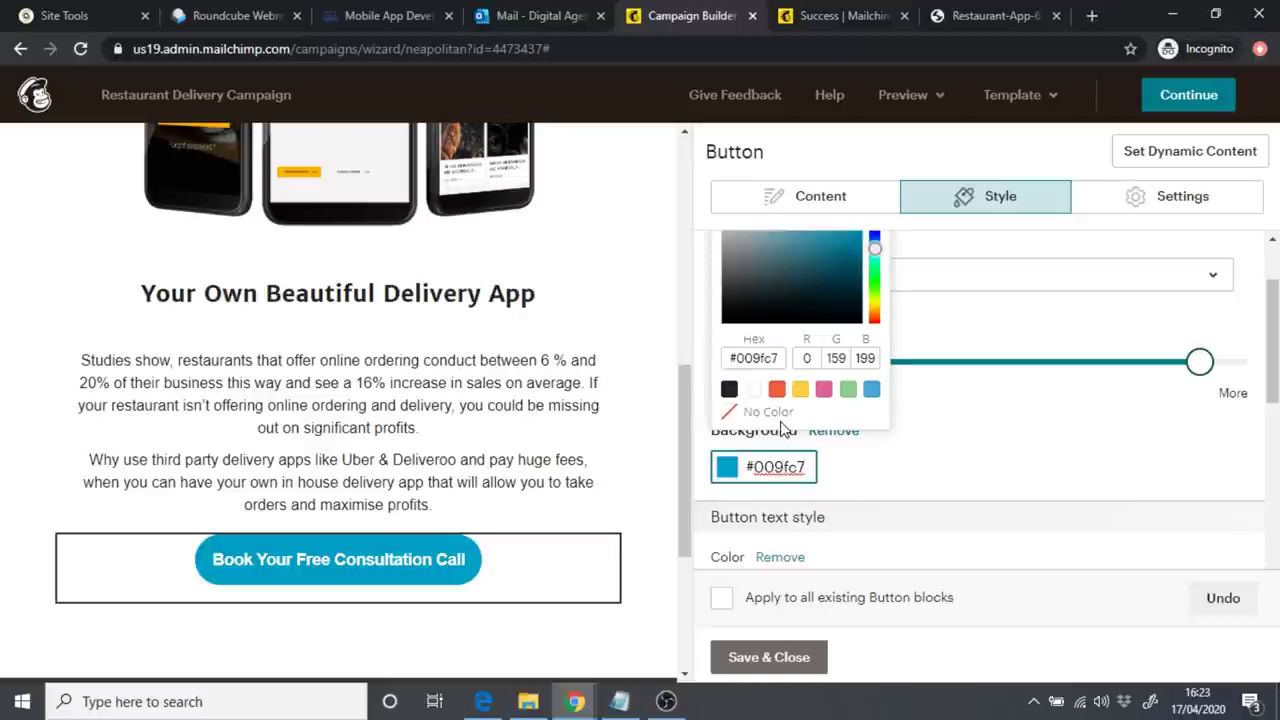
pyautogui.moveTo(759, 345); pyautogui.dragTo(763, 372)
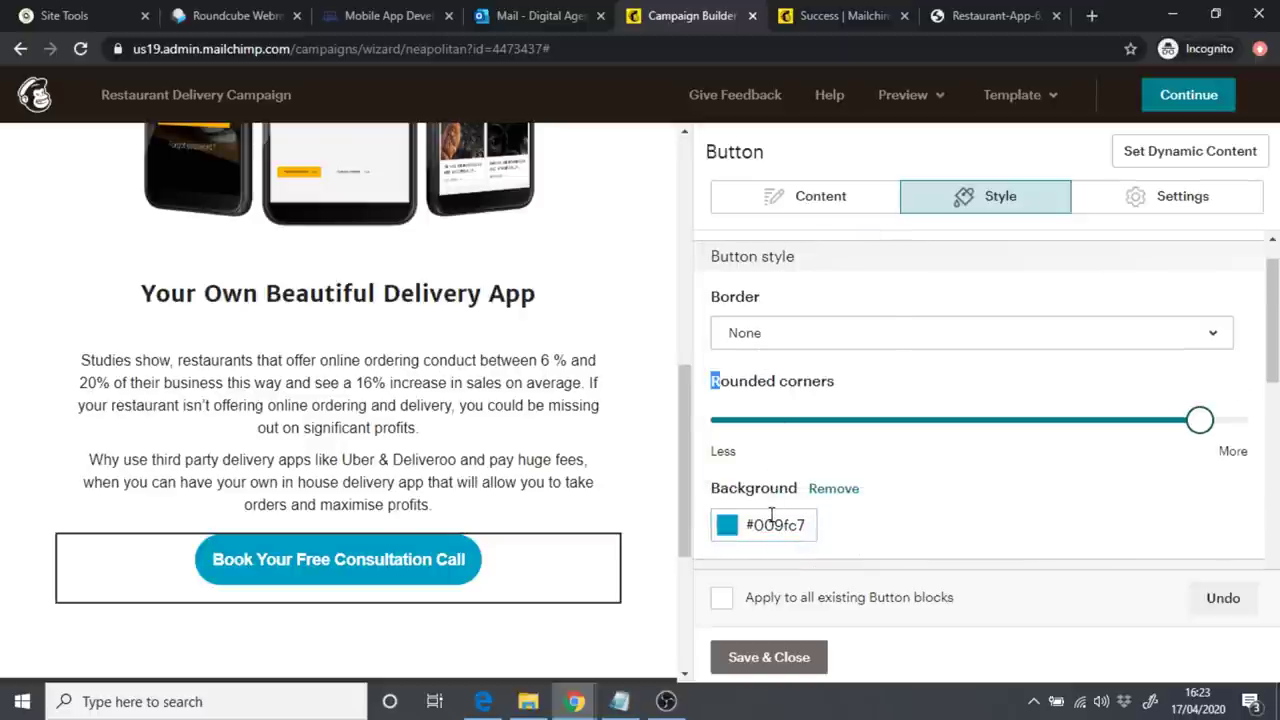
pyautogui.click(771, 514)
pyautogui.click(762, 418)
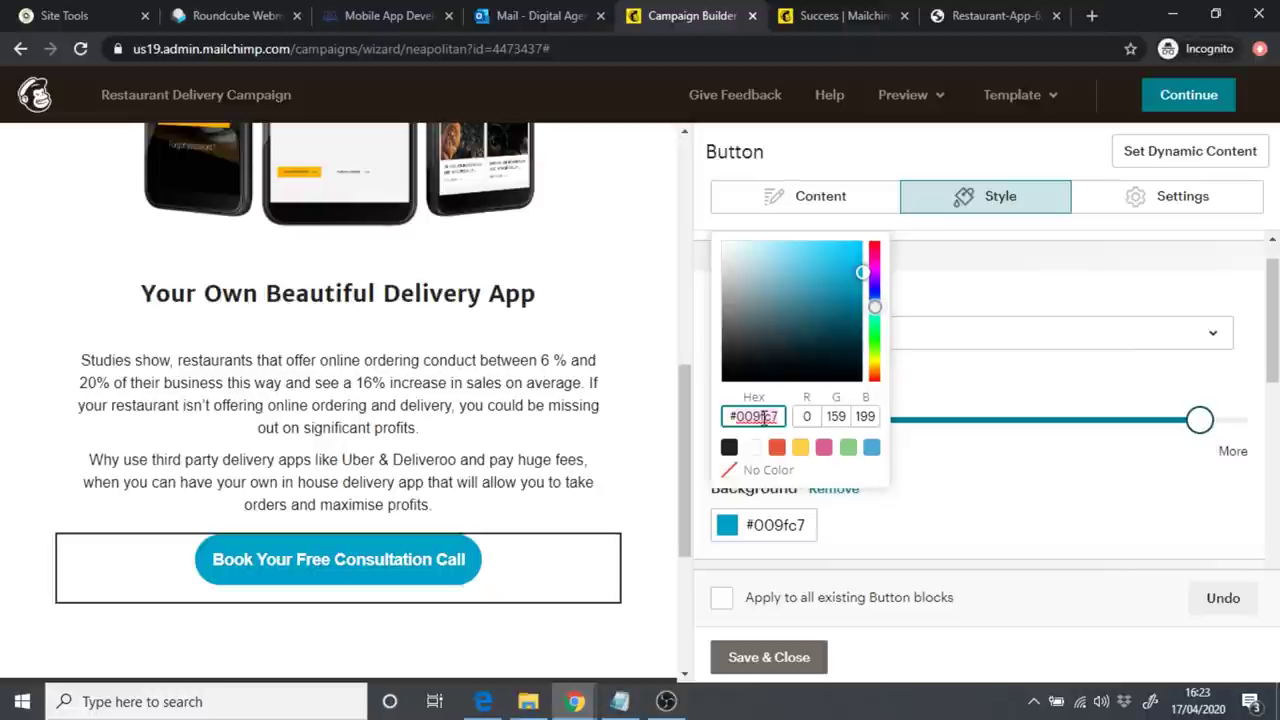
pyautogui.click(940, 504)
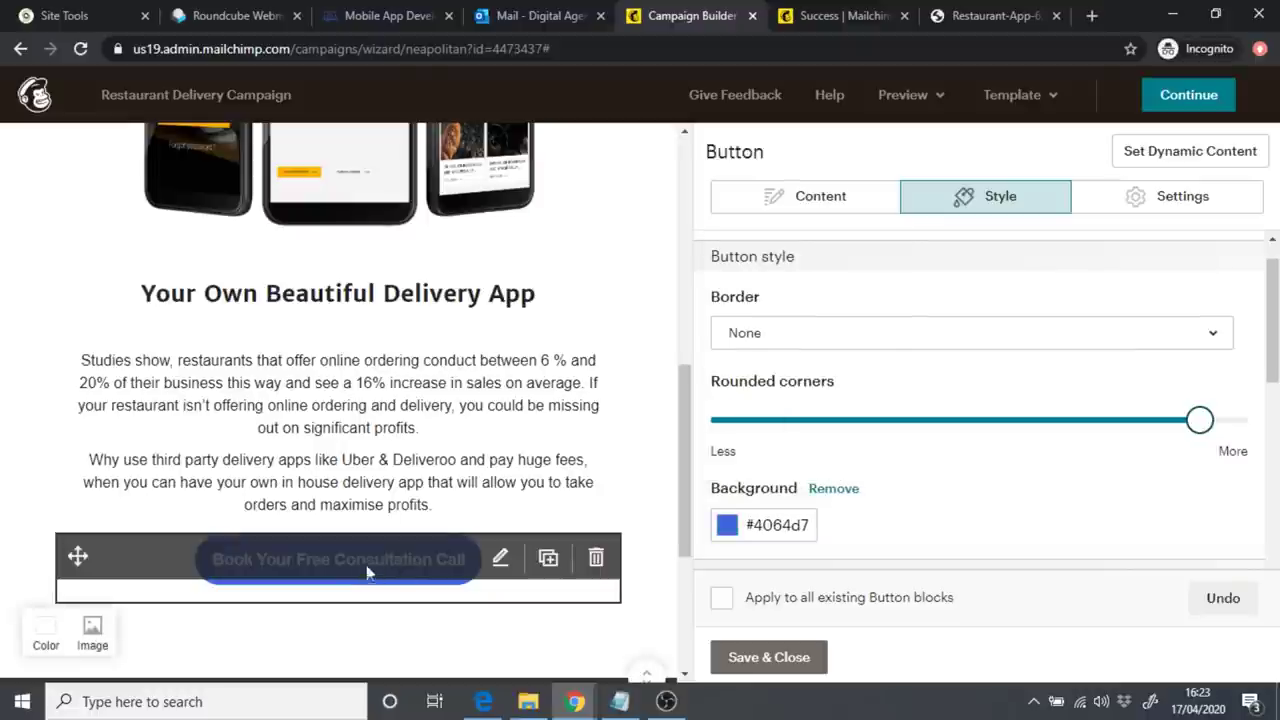
# - Copy the consultation call page's web address from the website
pyautogui.click(375, 12)
pyautogui.scroll(5, 474, 304)
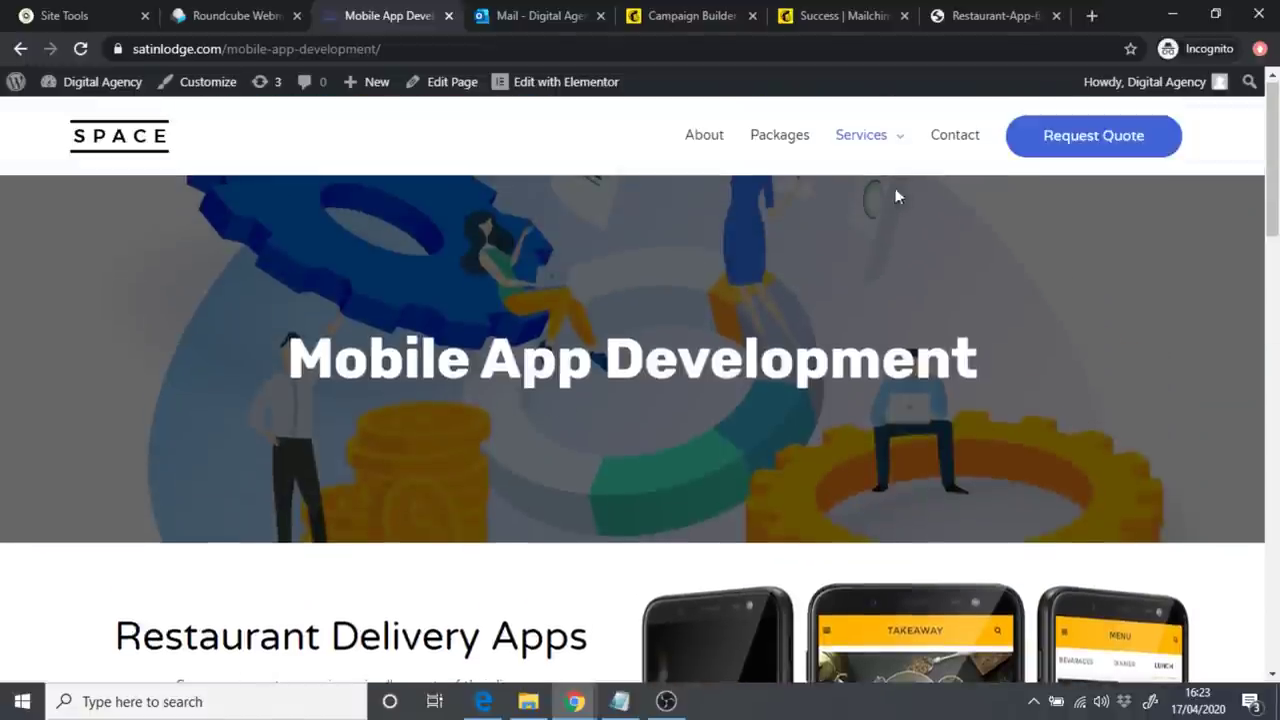
pyautogui.click(1051, 137)
pyautogui.click(326, 49)
pyautogui.hotkey('ctrl', 'c')
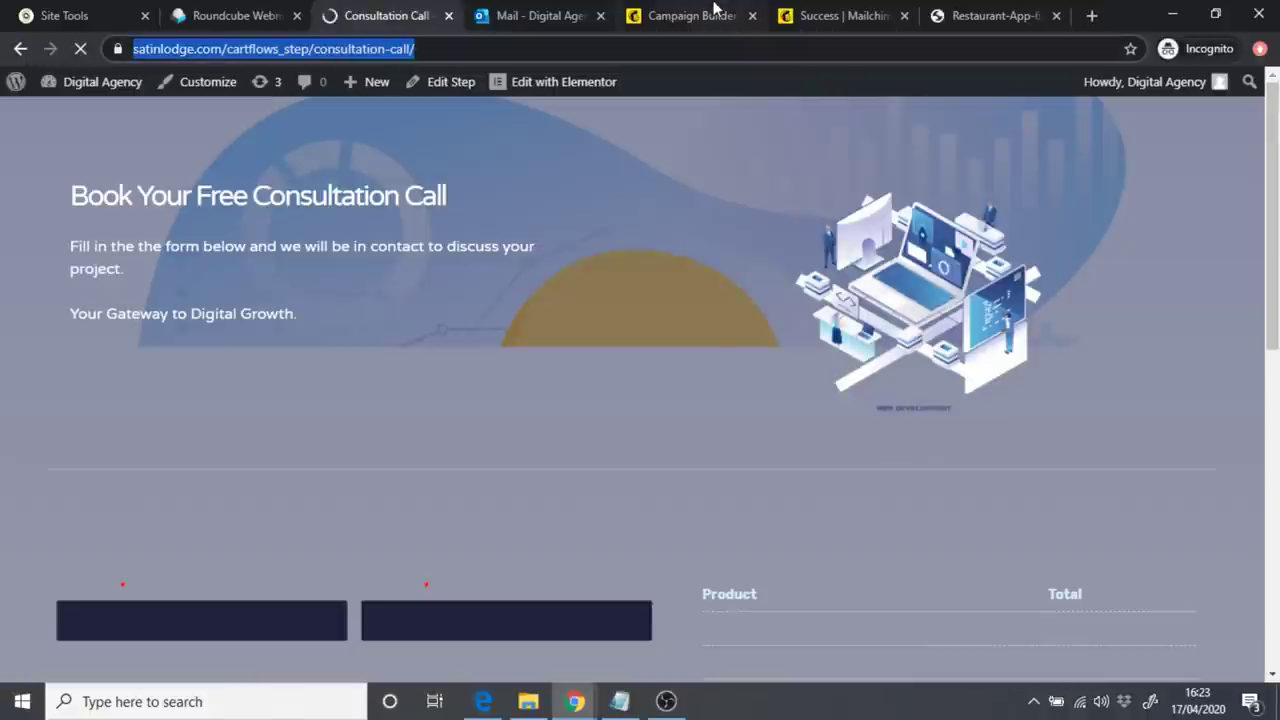
pyautogui.click(690, 15)
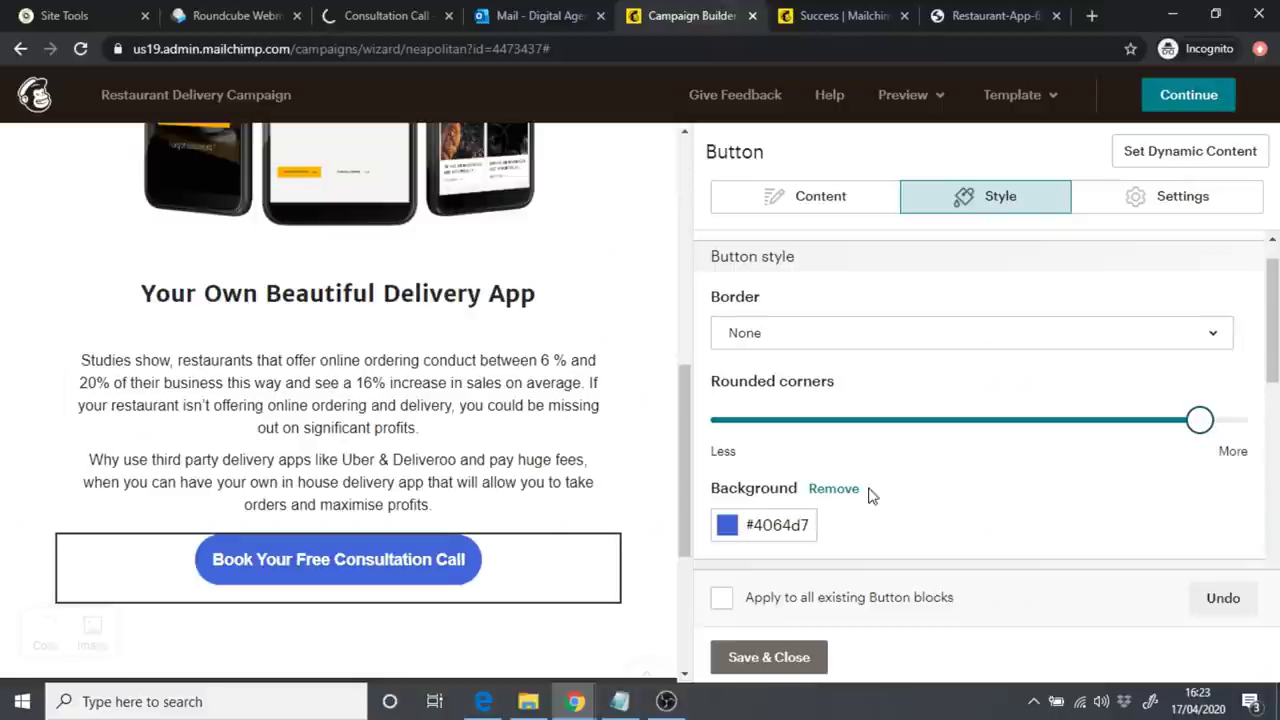
pyautogui.scroll(-3, 846, 380)
pyautogui.click(791, 210)
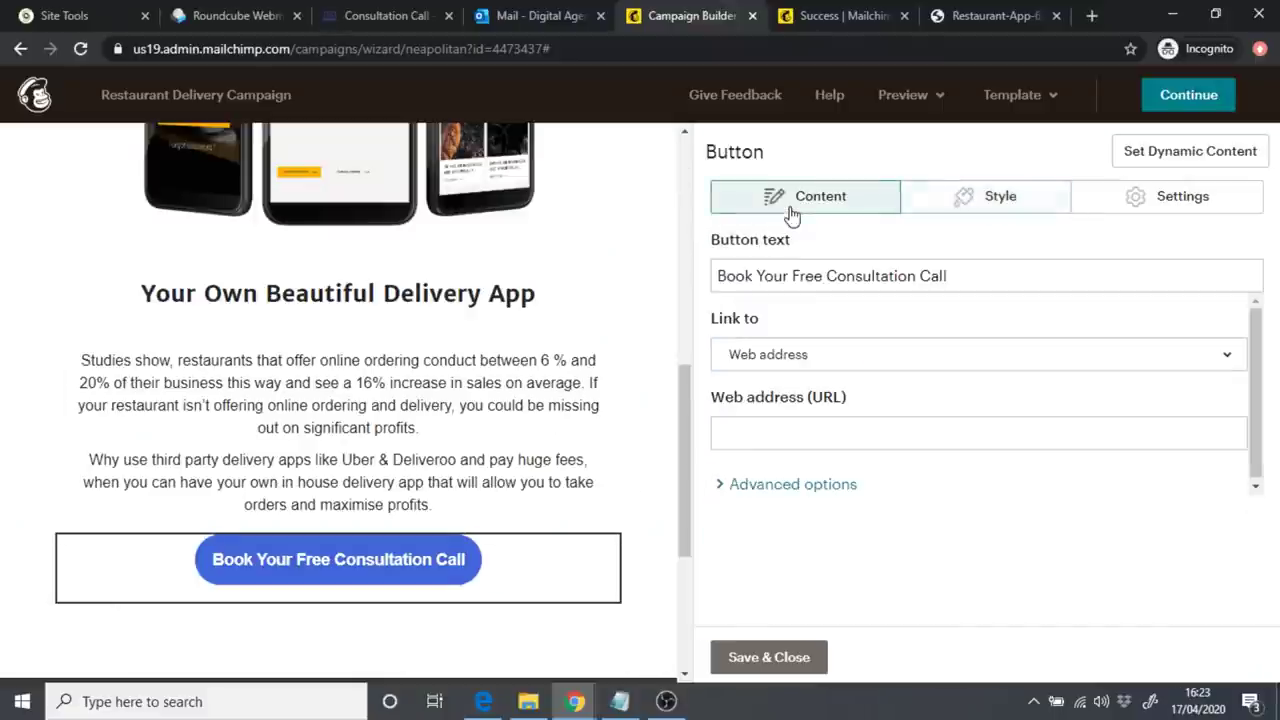
pyautogui.click(748, 432)
pyautogui.hotkey('ctrl', 'v')
pyautogui.click(768, 656)
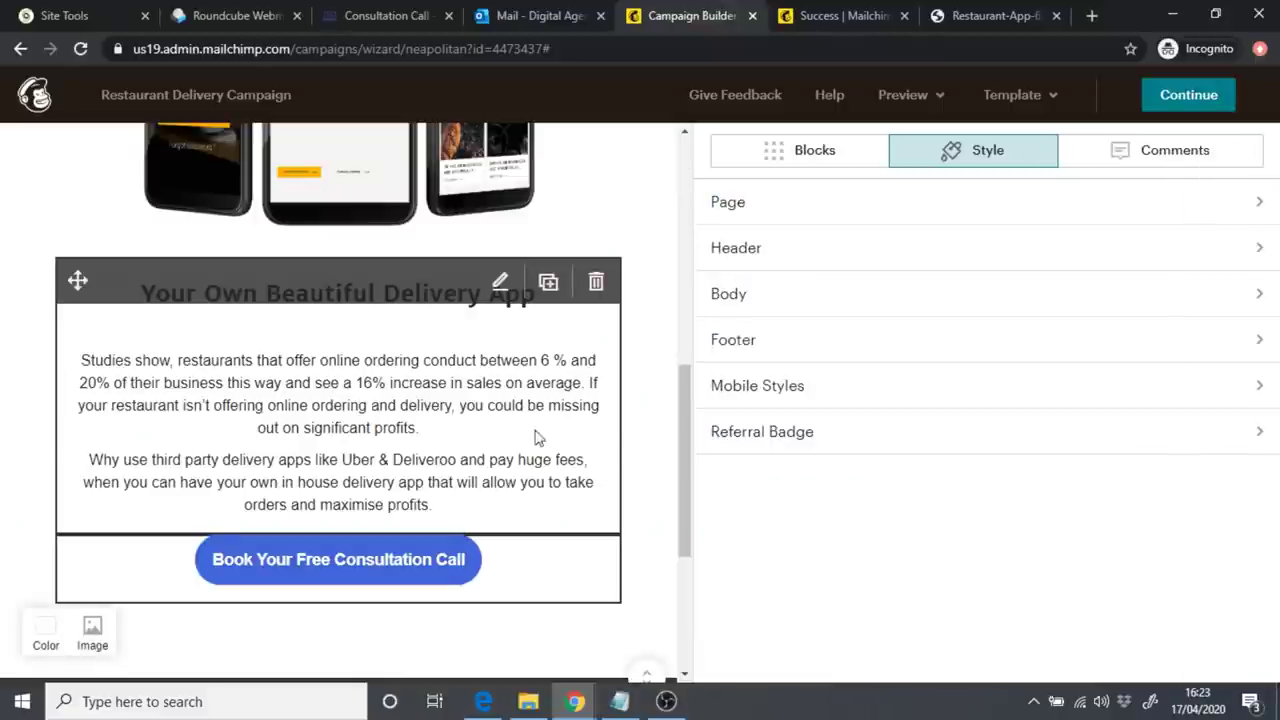
pyautogui.scroll(7, 574, 517)
pyautogui.scroll(-10, 490, 343)
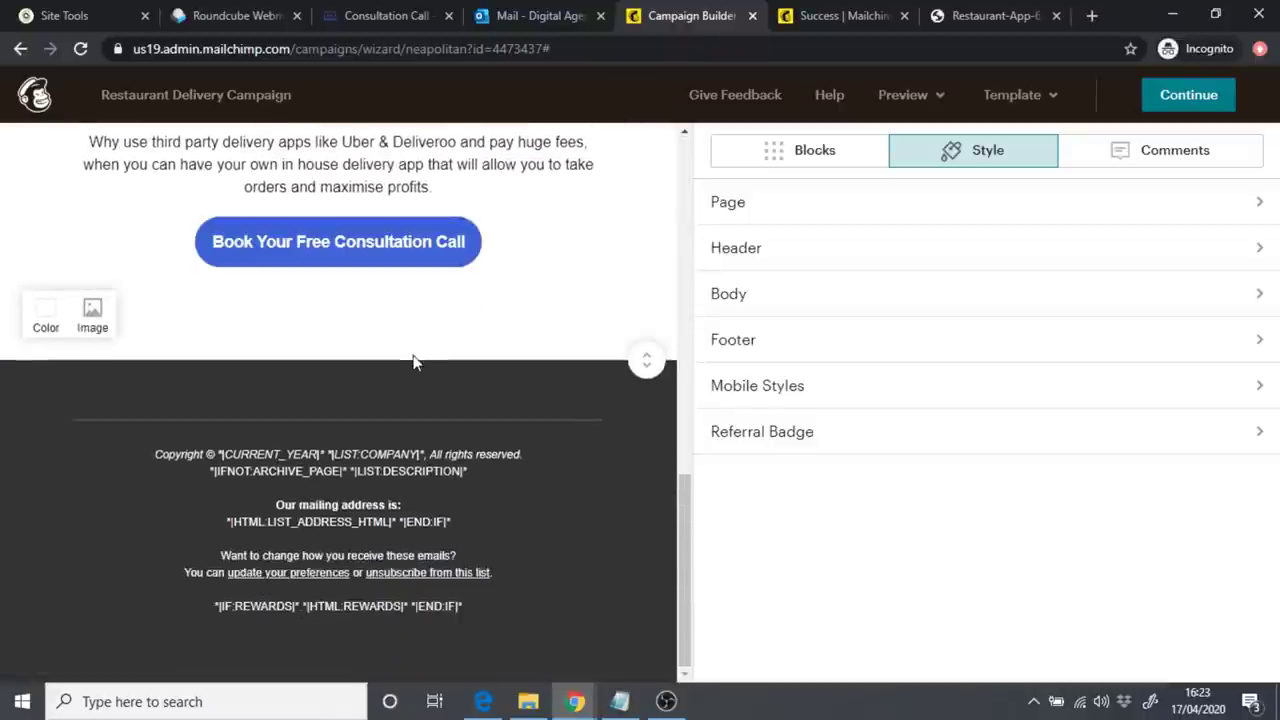
pyautogui.scroll(5, 420, 365)
pyautogui.scroll(-1, 147, 433)
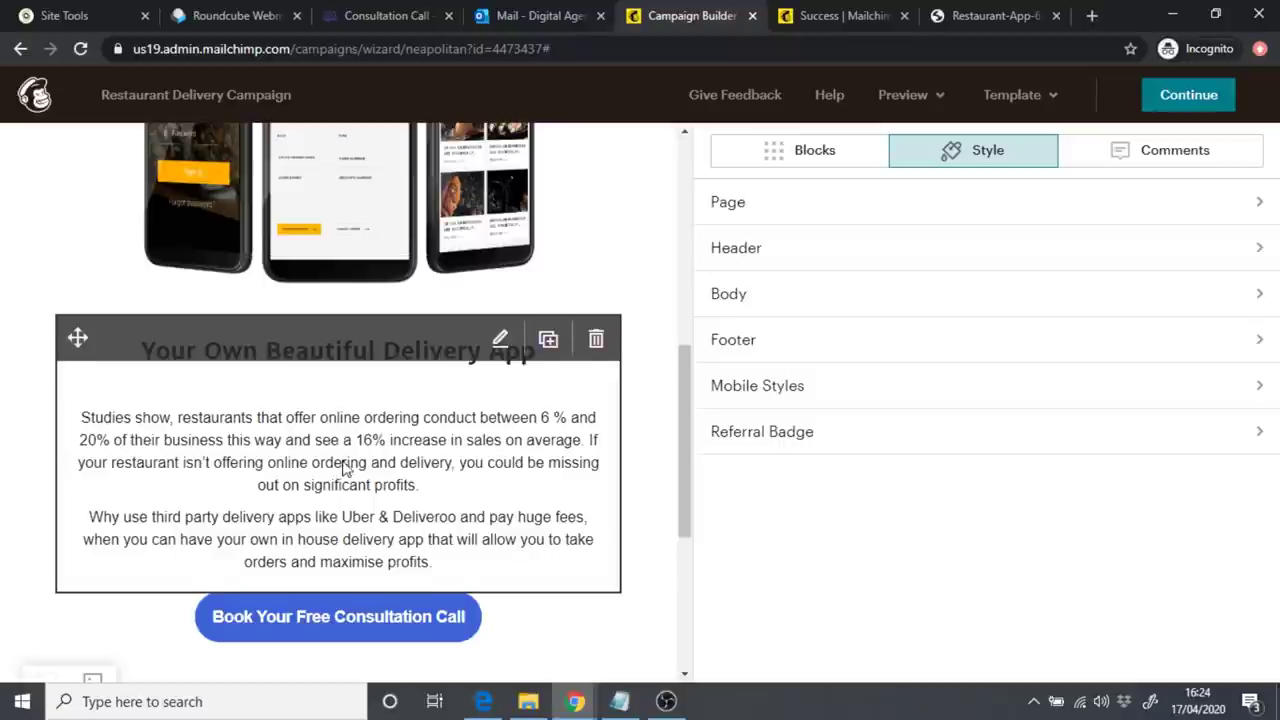
pyautogui.scroll(-1, 240, 462)
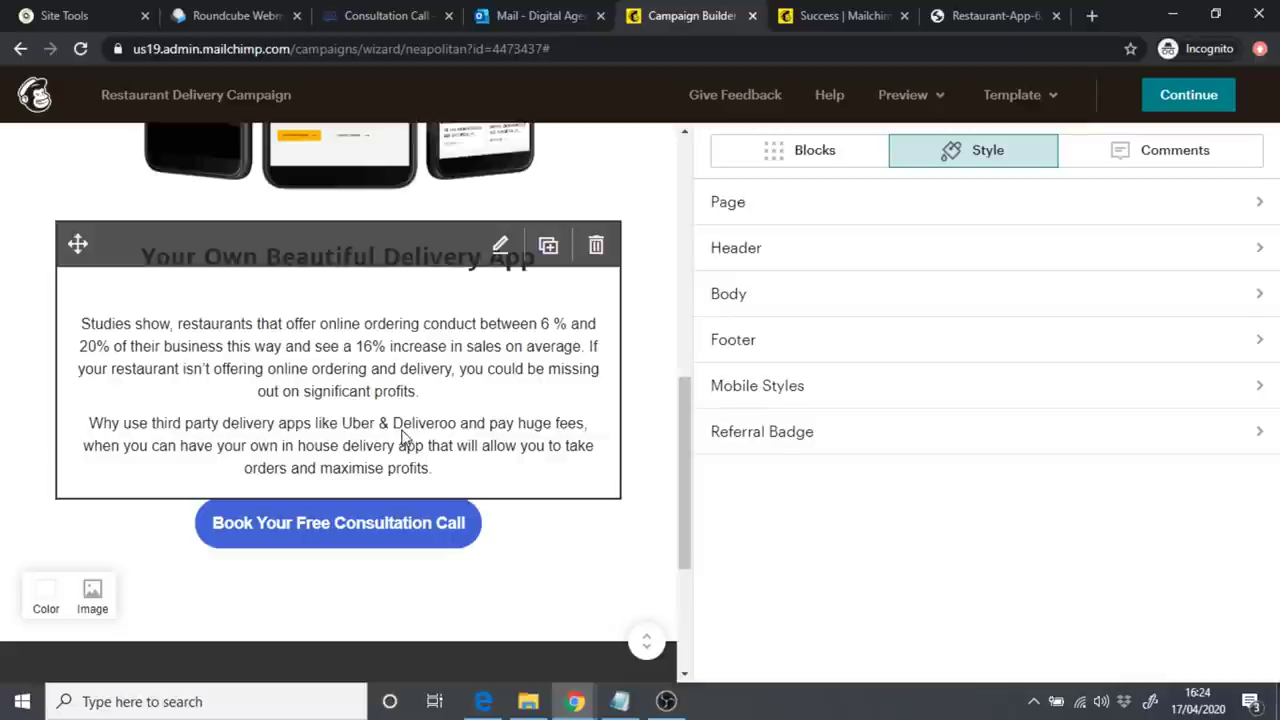
pyautogui.scroll(7, 450, 450)
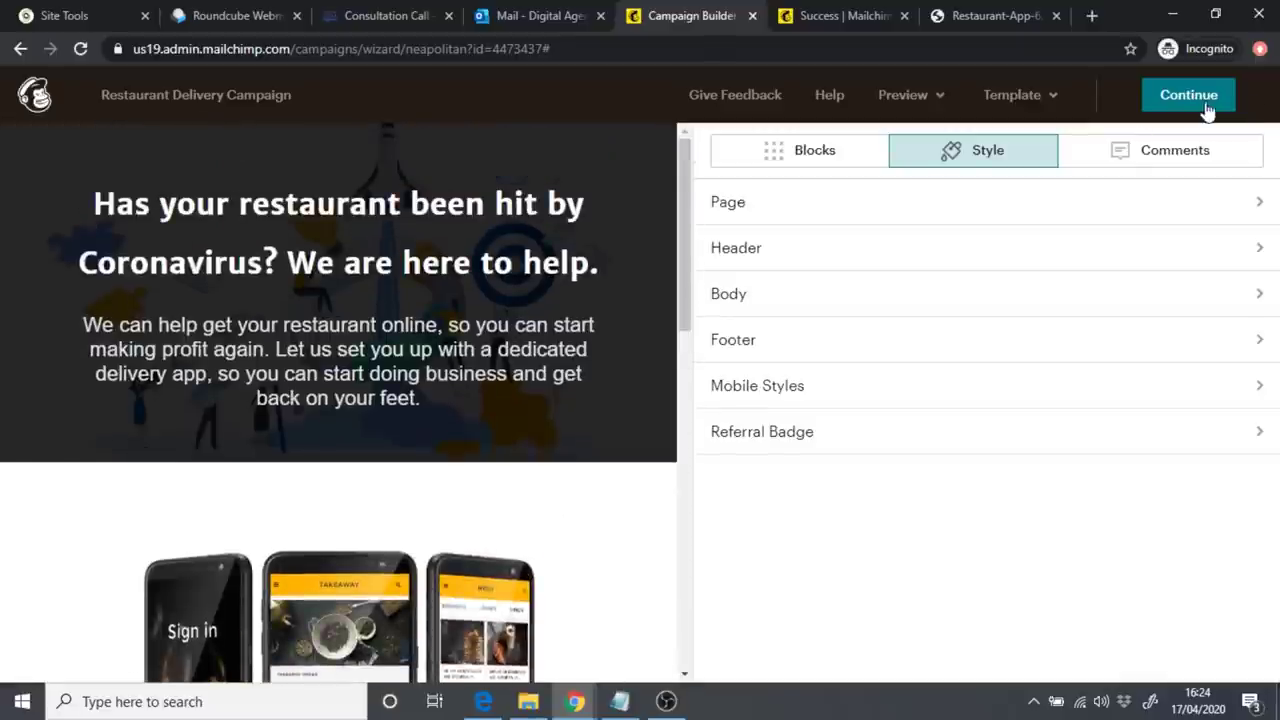
# - Continue from the email design to the campaign summary
pyautogui.click(1206, 104)
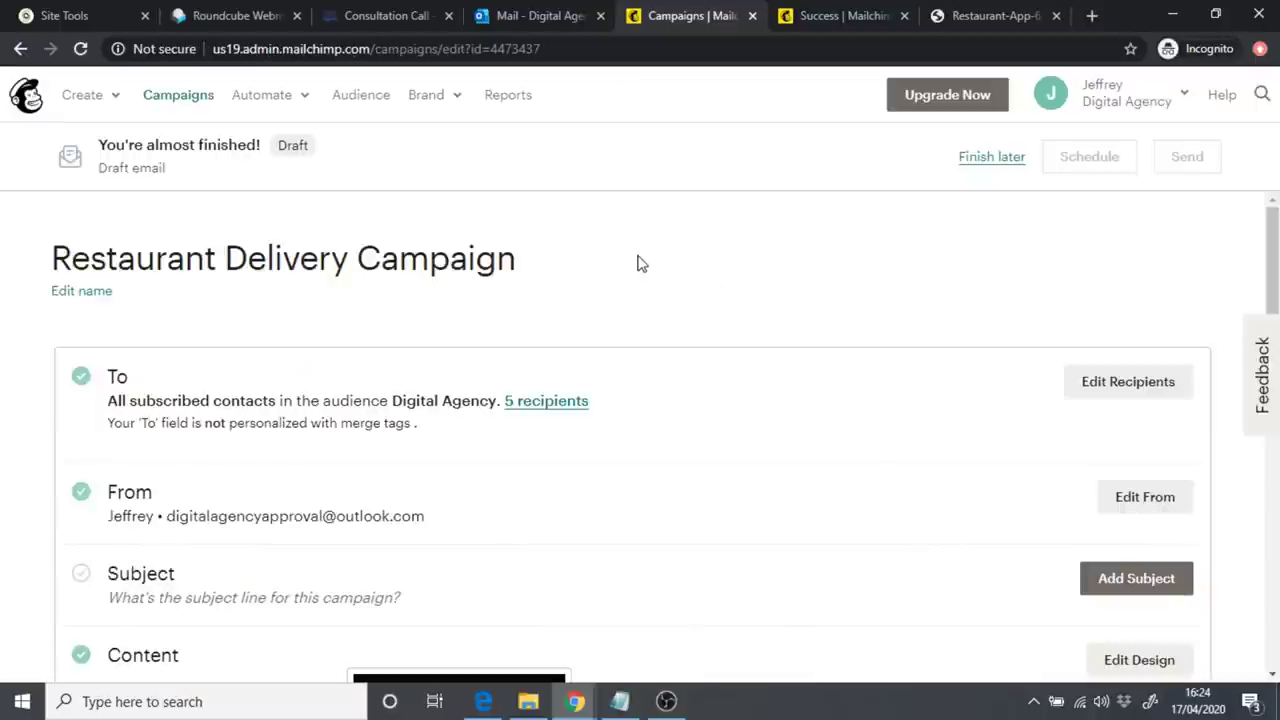
pyautogui.scroll(-1, 660, 267)
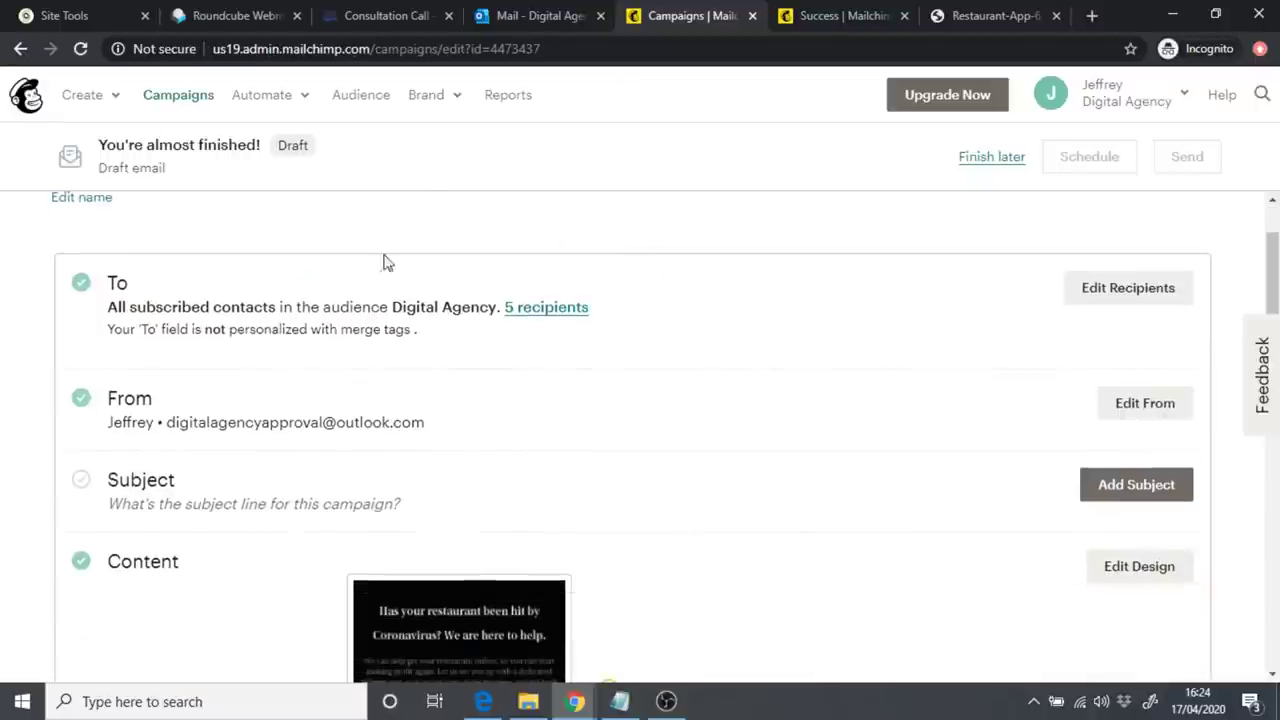
pyautogui.scroll(-1, 306, 408)
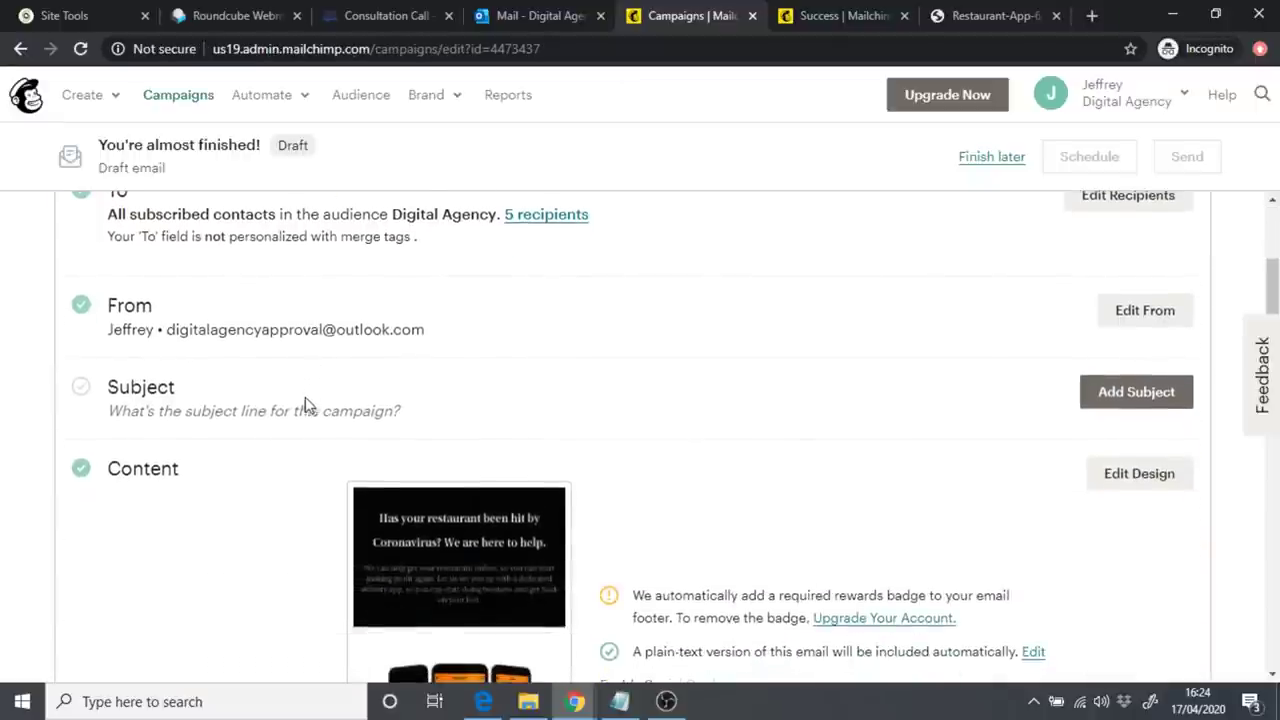
# - Replace the From e-mail address with the new contact e-mail address and save
pyautogui.click(1139, 319)
pyautogui.scroll(-1, 400, 330)
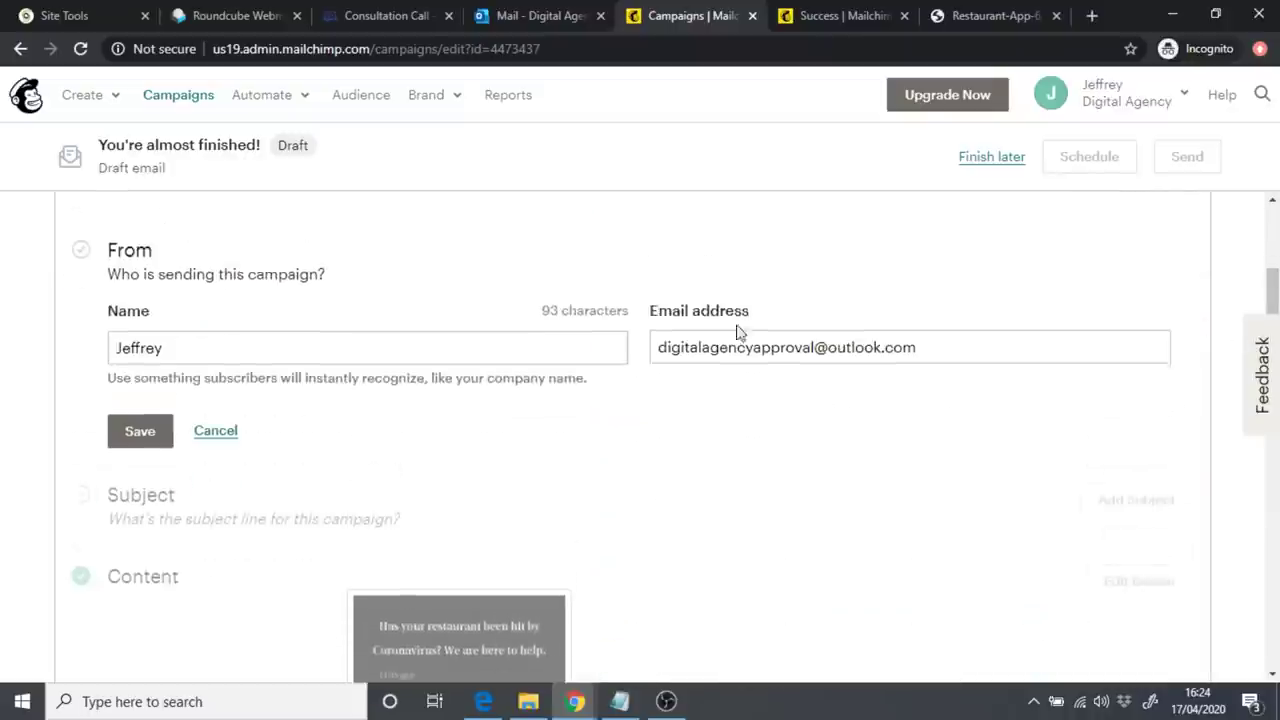
pyautogui.scroll(1, 737, 331)
pyautogui.click(837, 401)
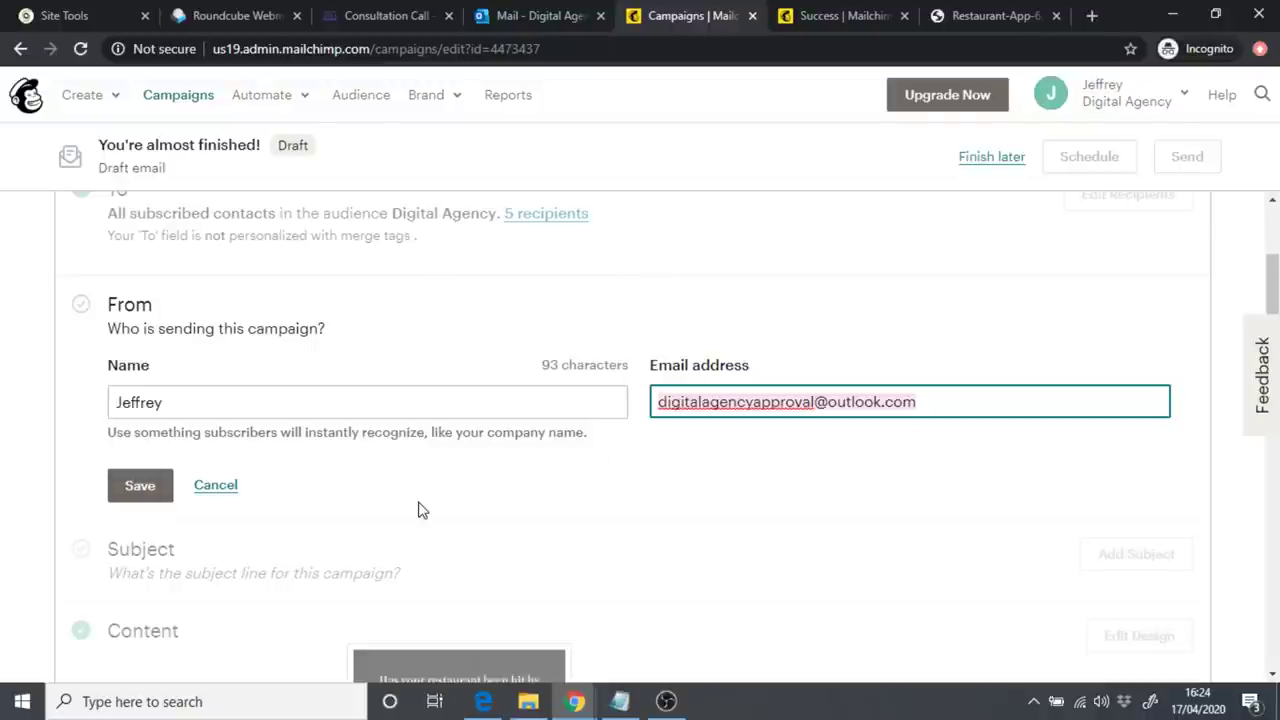
pyautogui.hotkey('ctrl', 'a')
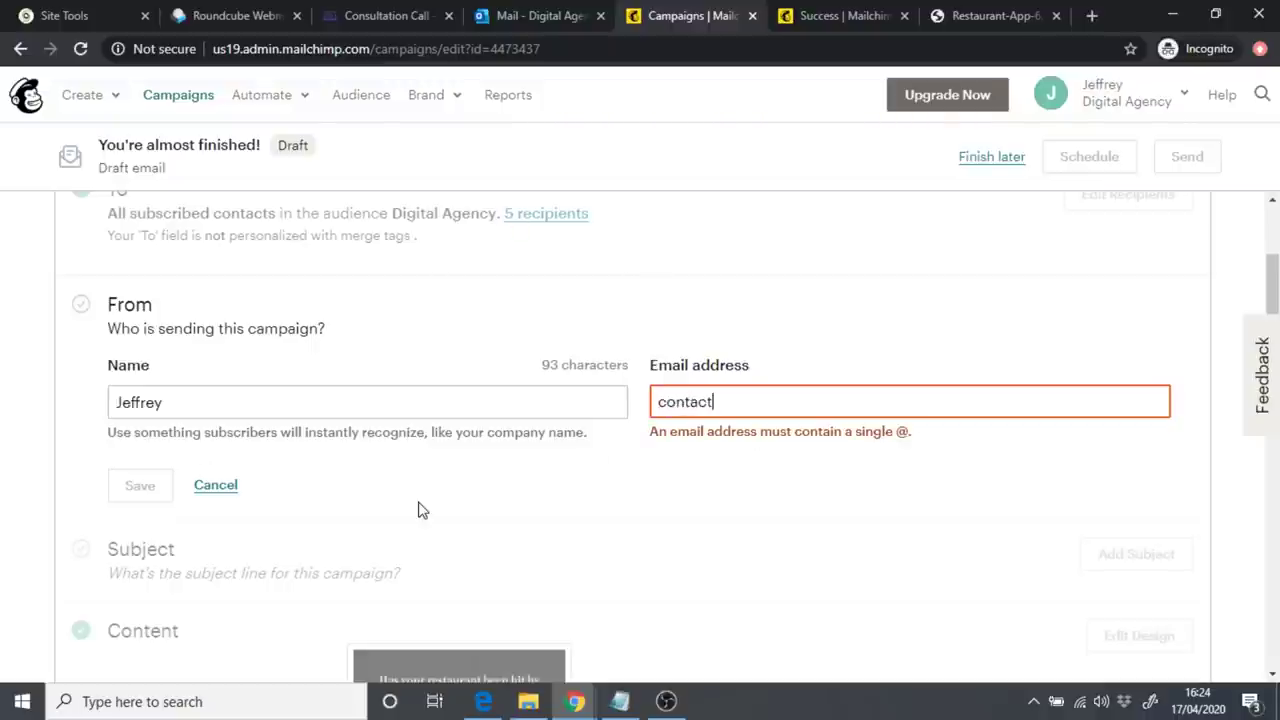
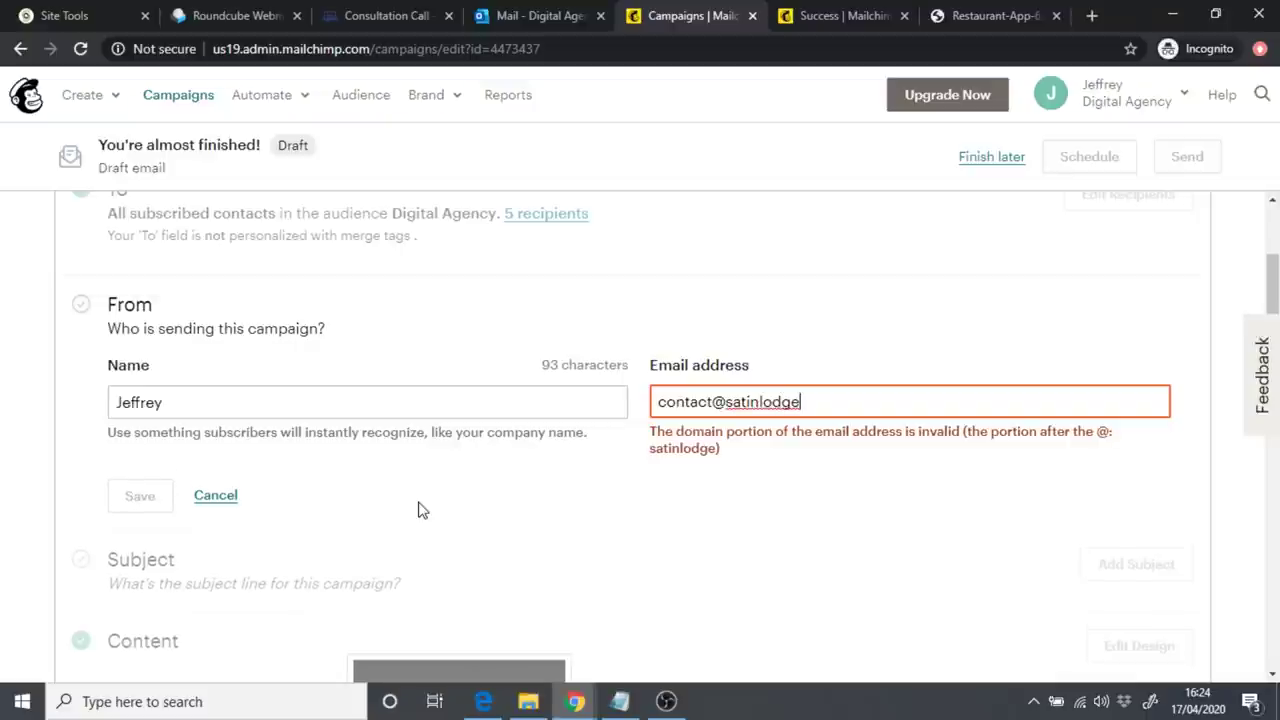
pyautogui.click(150, 494)
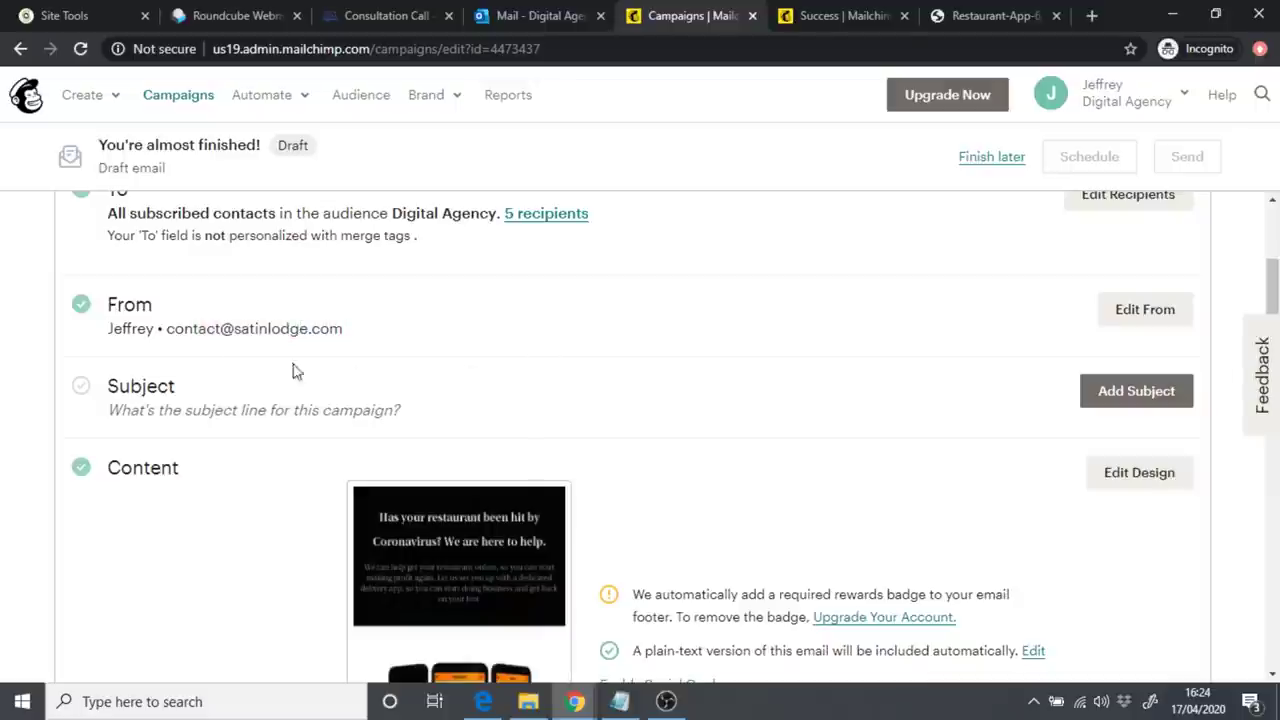
# - Save subject 'Has Your Restaurant Been Hit By Coronavirus?' with preview text about getting back on its feet
pyautogui.click(1160, 398)
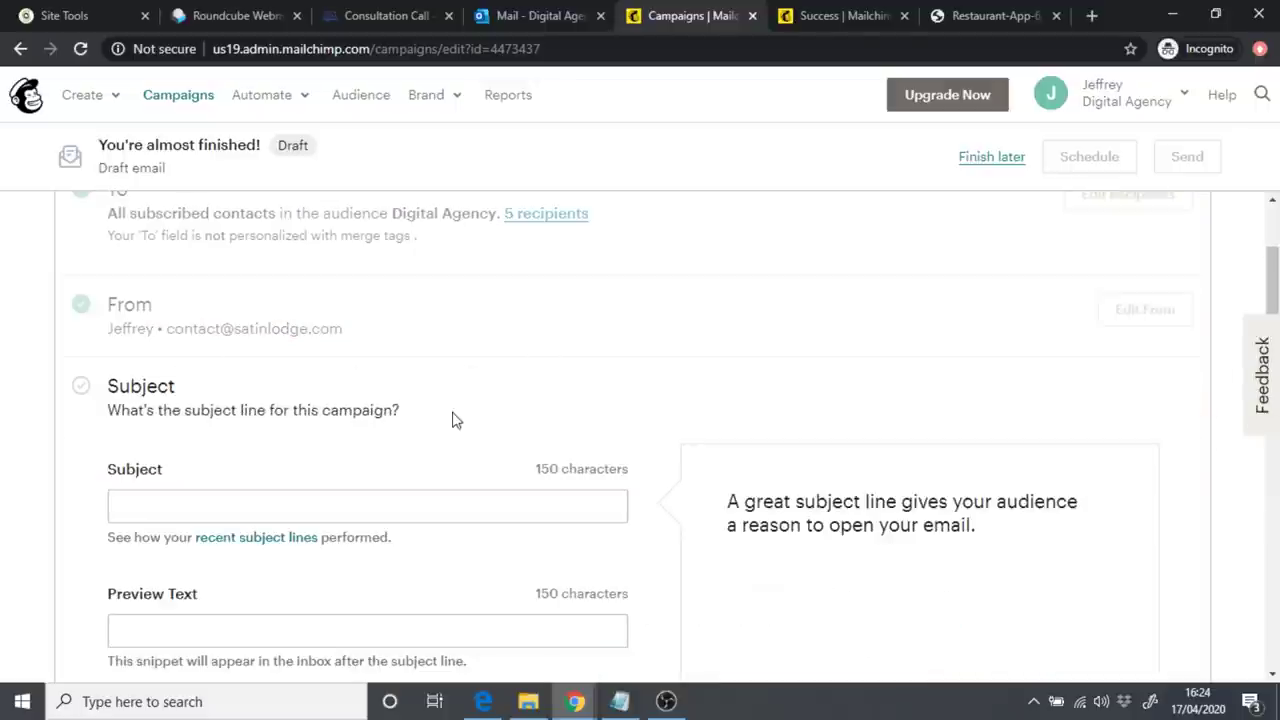
pyautogui.click(175, 507)
pyautogui.write('Has')
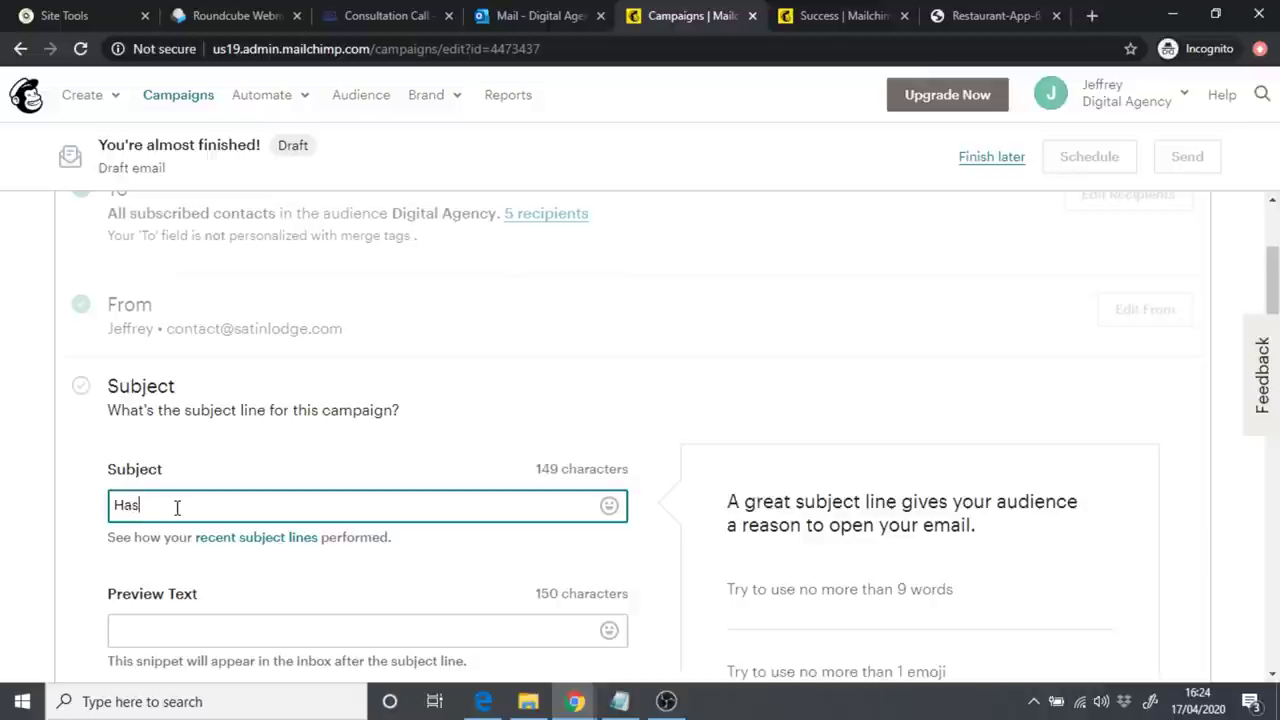
pyautogui.write(' Your Res')
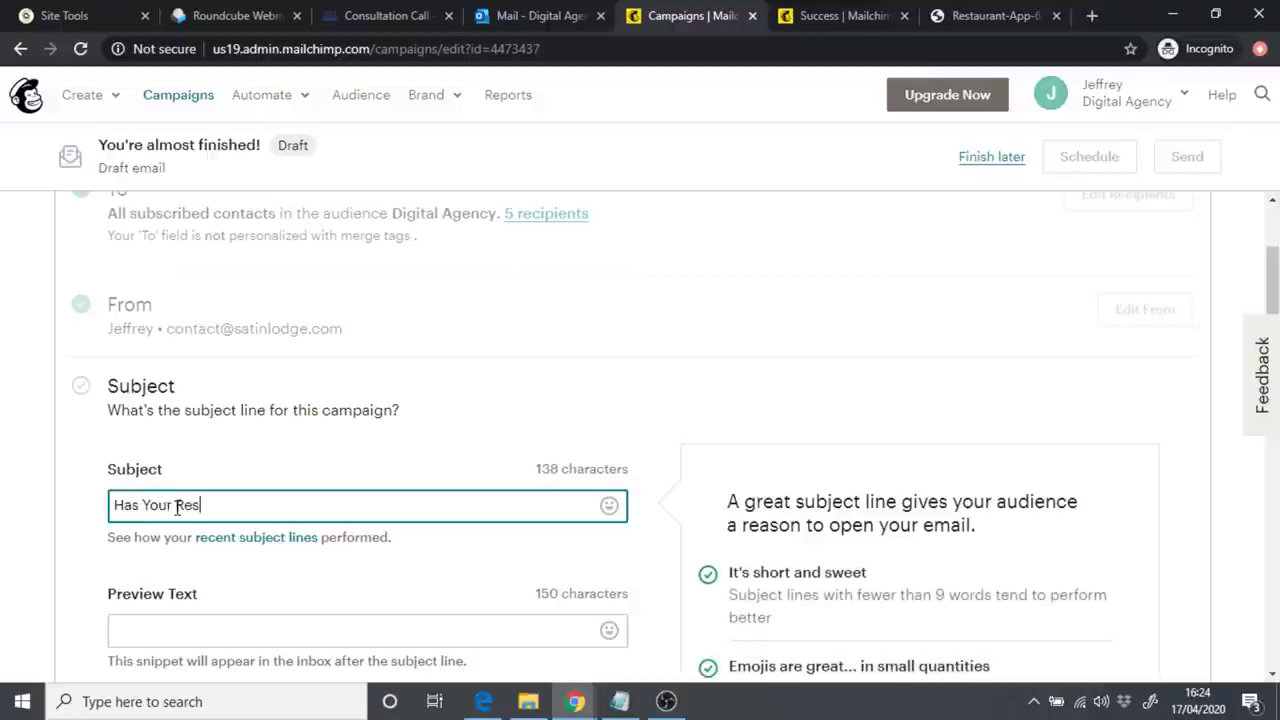
pyautogui.write('taurant Been')
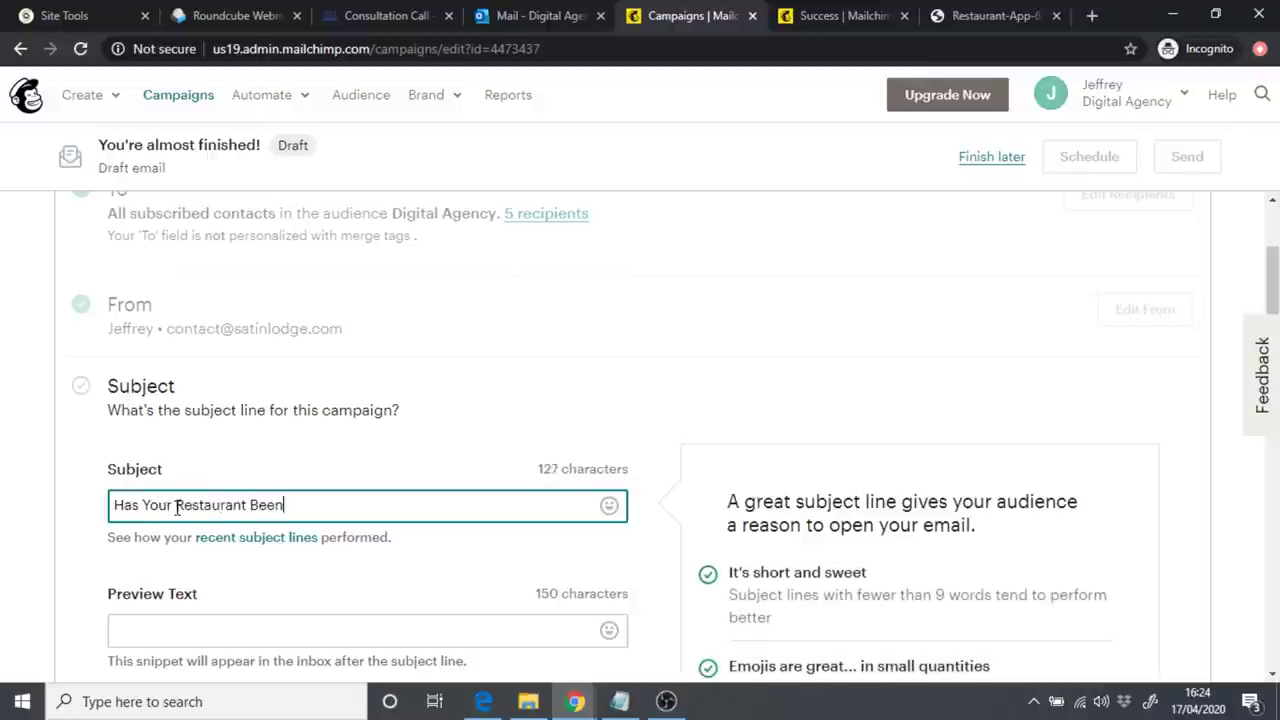
pyautogui.write(' Hit By C')
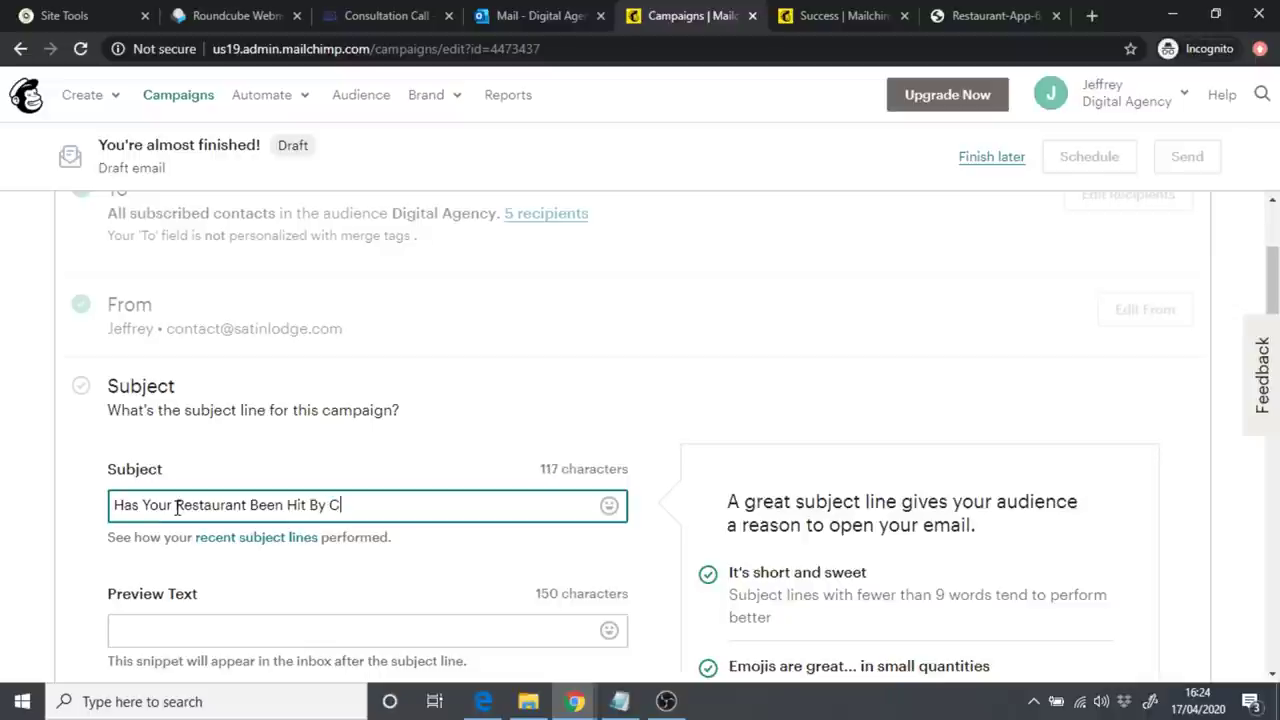
pyautogui.write('oro')
pyautogui.write('navi')
pyautogui.write('e')
pyautogui.write('us?')
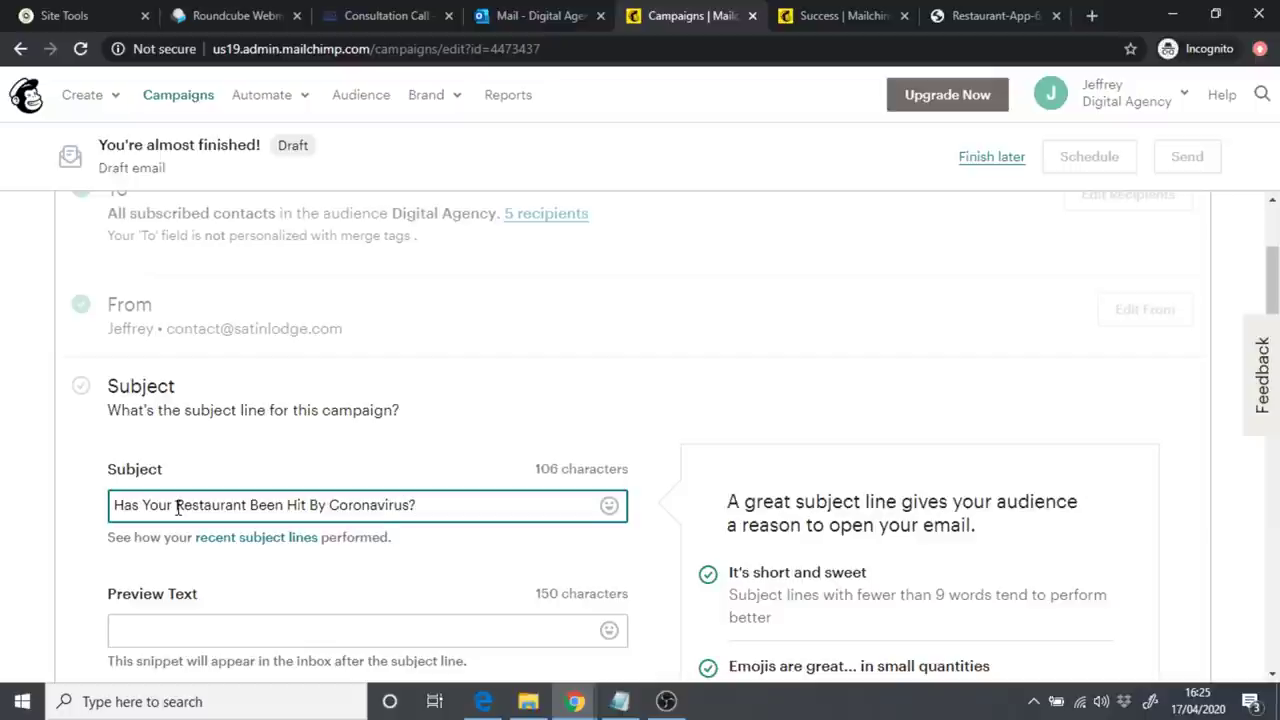
pyautogui.scroll(-1, 190, 533)
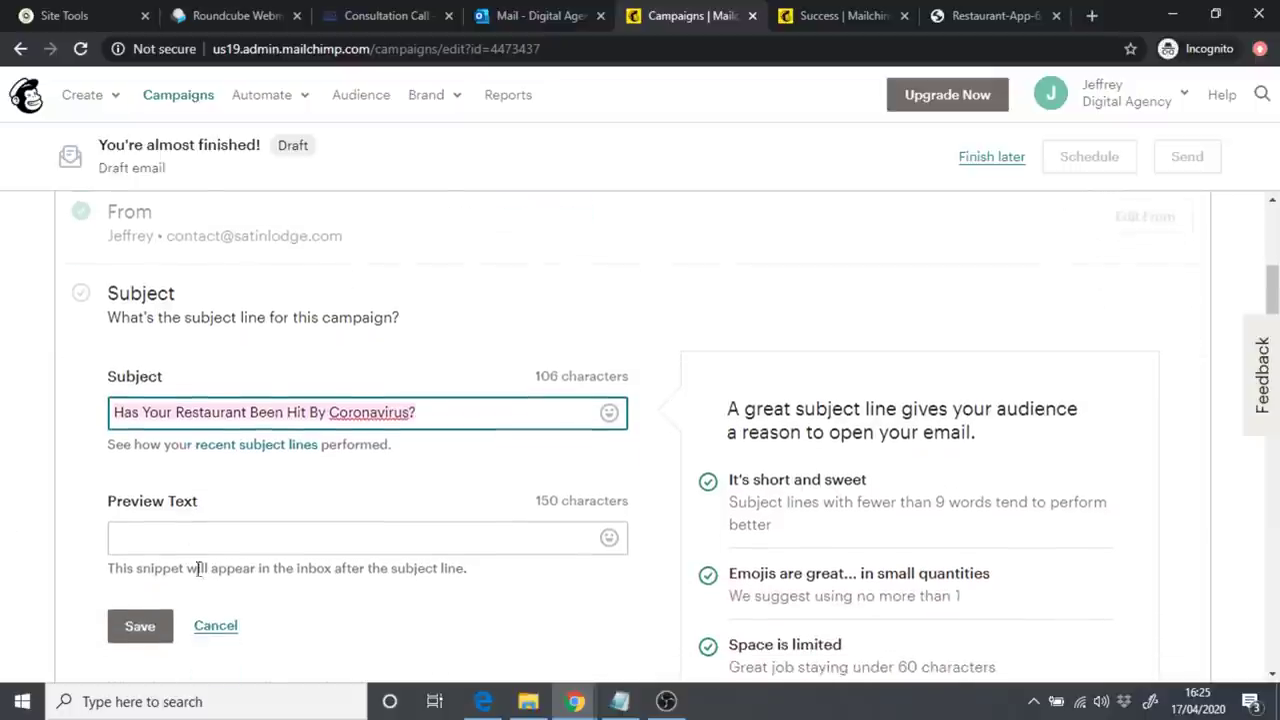
pyautogui.click(143, 536)
pyautogui.write('We ccan hel')
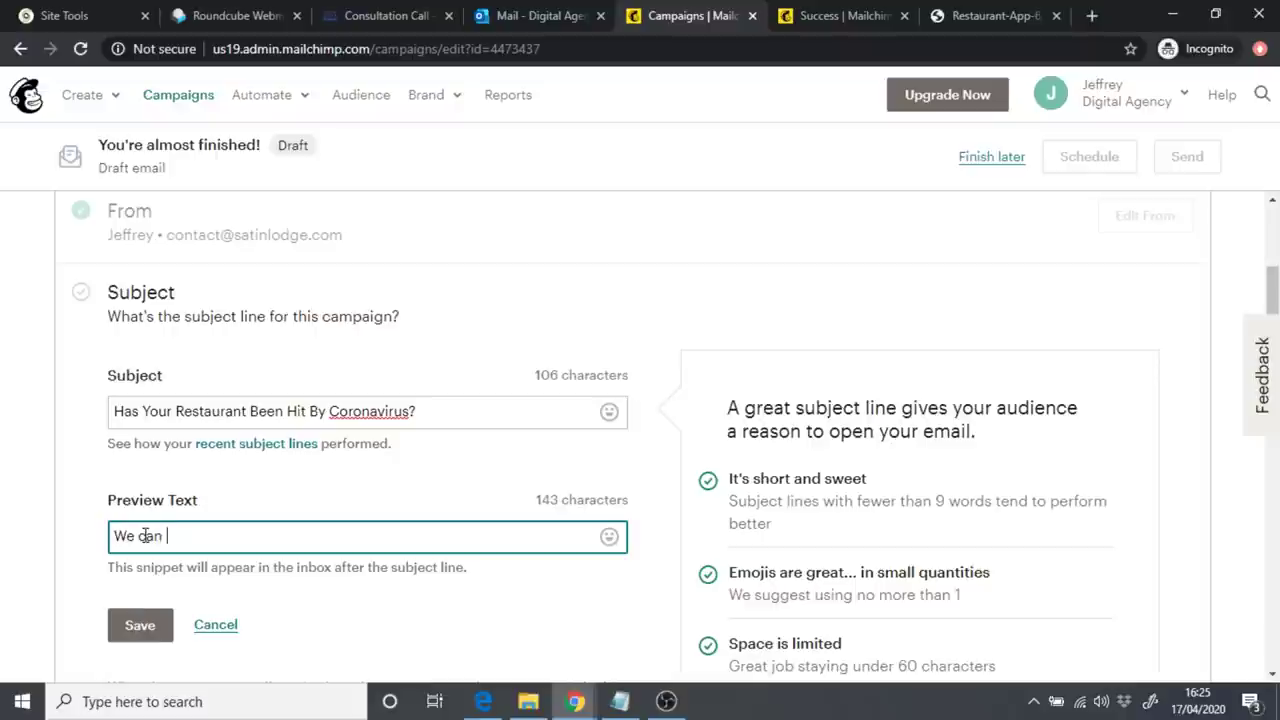
pyautogui.press('BackSpace')
pyautogui.write('lp your business g')
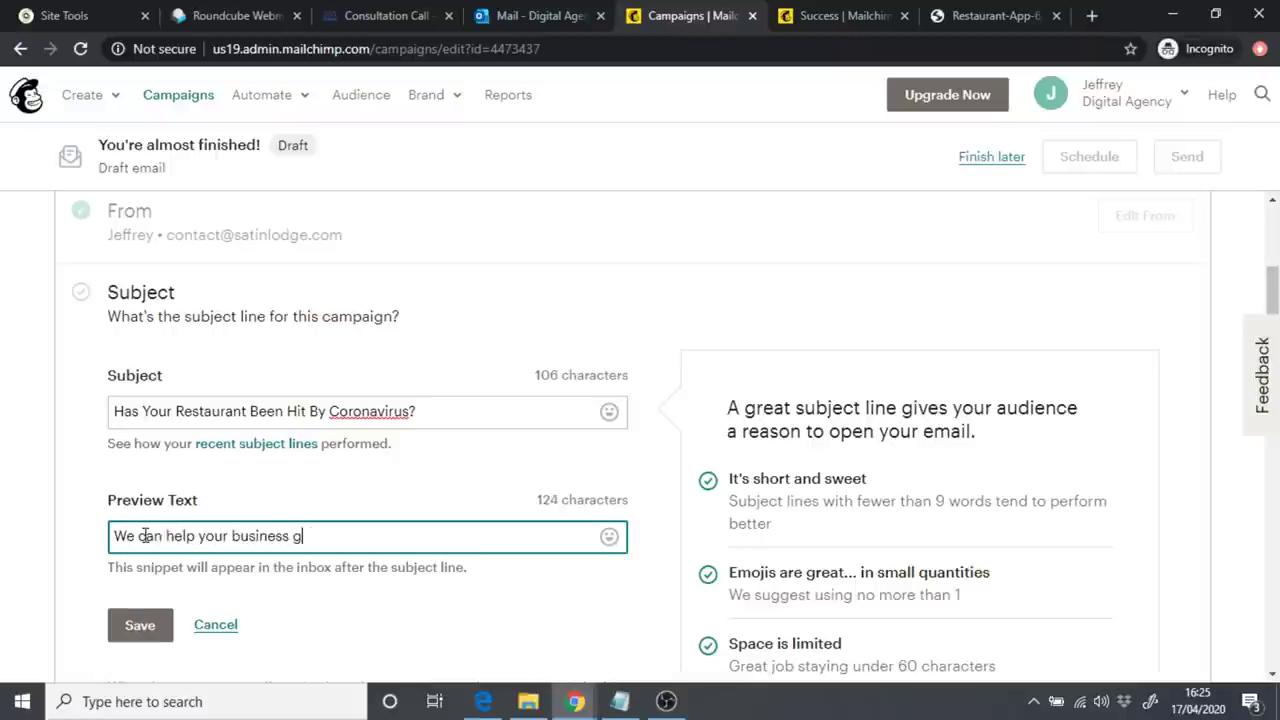
pyautogui.write('et back on it')
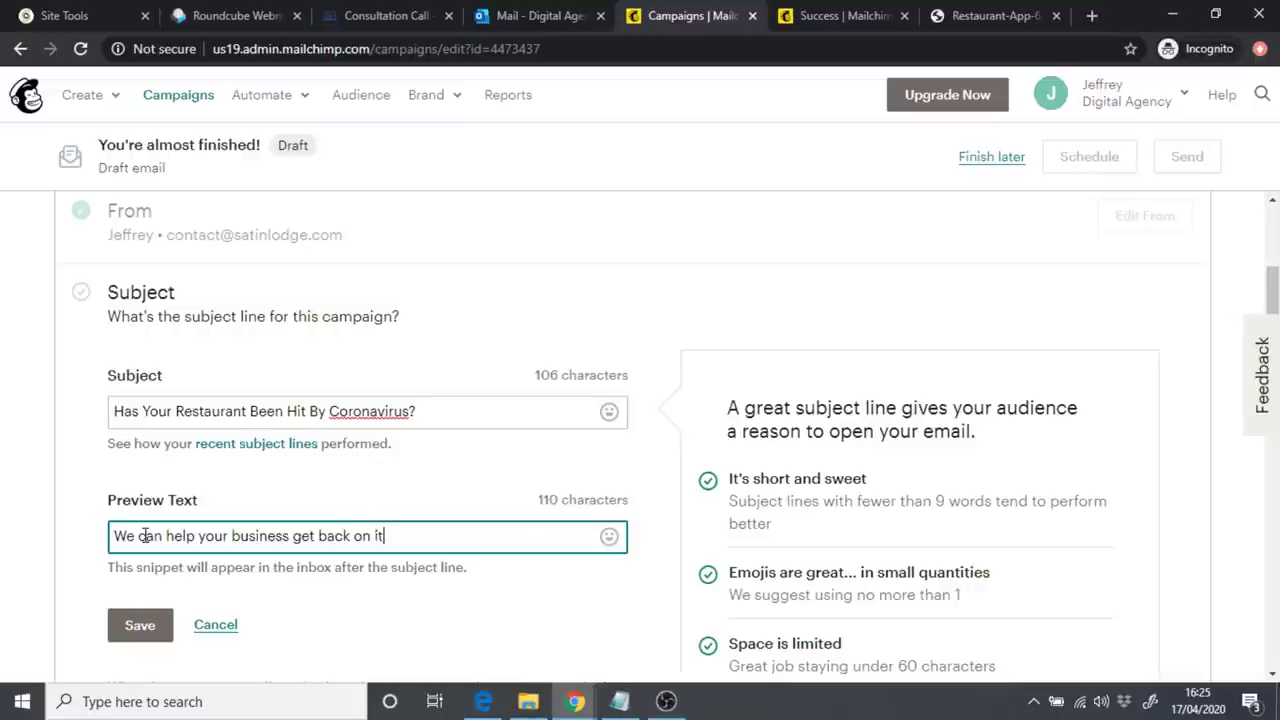
pyautogui.write("'s feet")
pyautogui.click(135, 626)
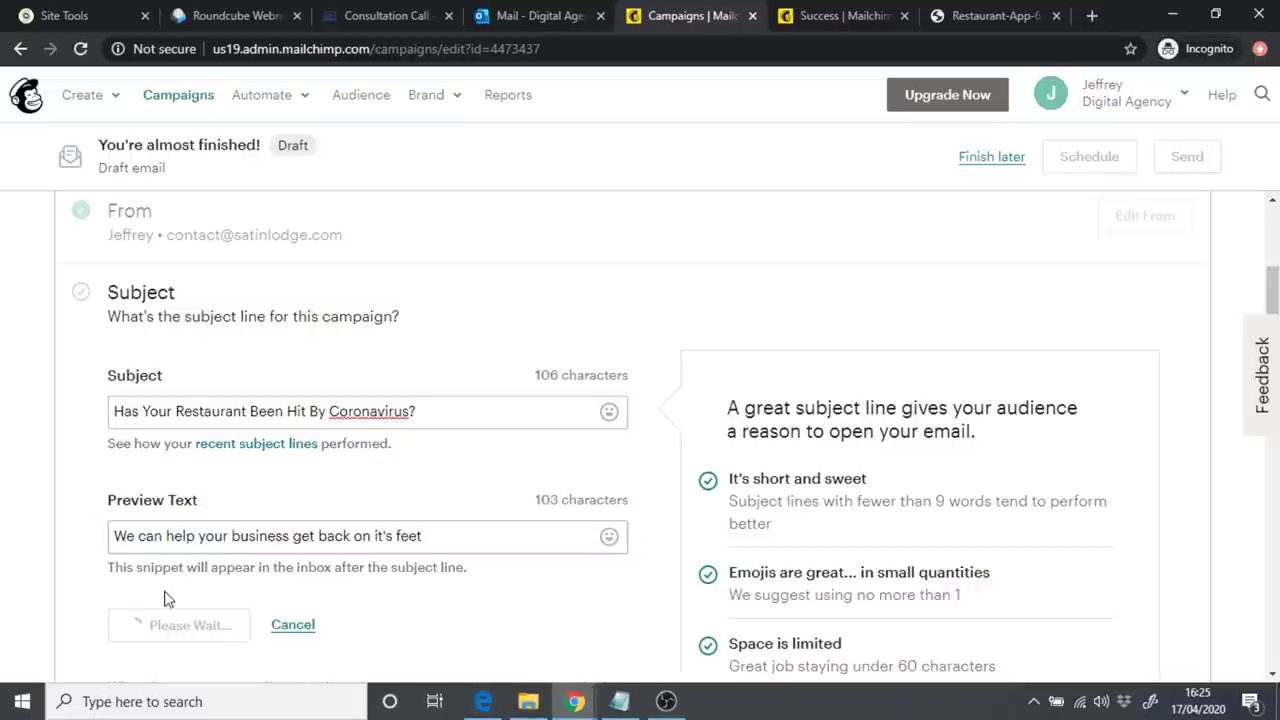
pyautogui.scroll(3, 654, 403)
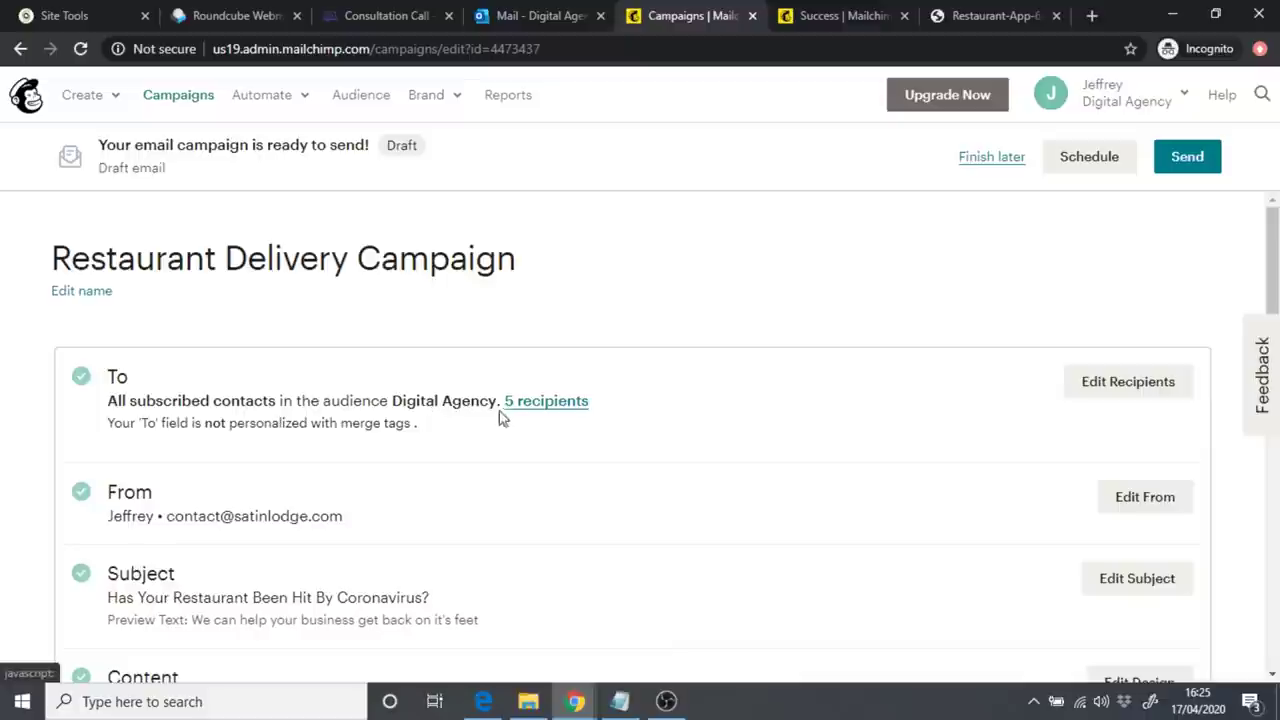
# - Switch the recipients to a new segment and paste in the copied e-mail addresses
pyautogui.click(1094, 398)
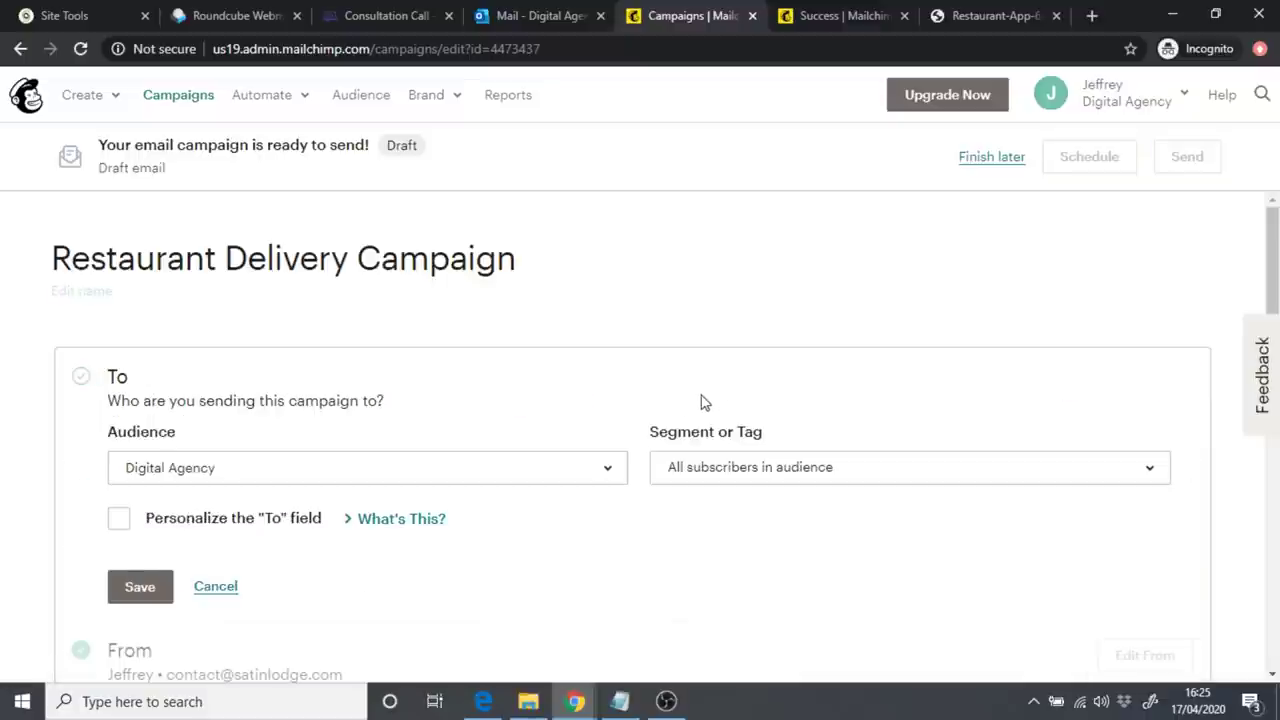
pyautogui.scroll(-3, 526, 369)
pyautogui.scroll(2, 497, 372)
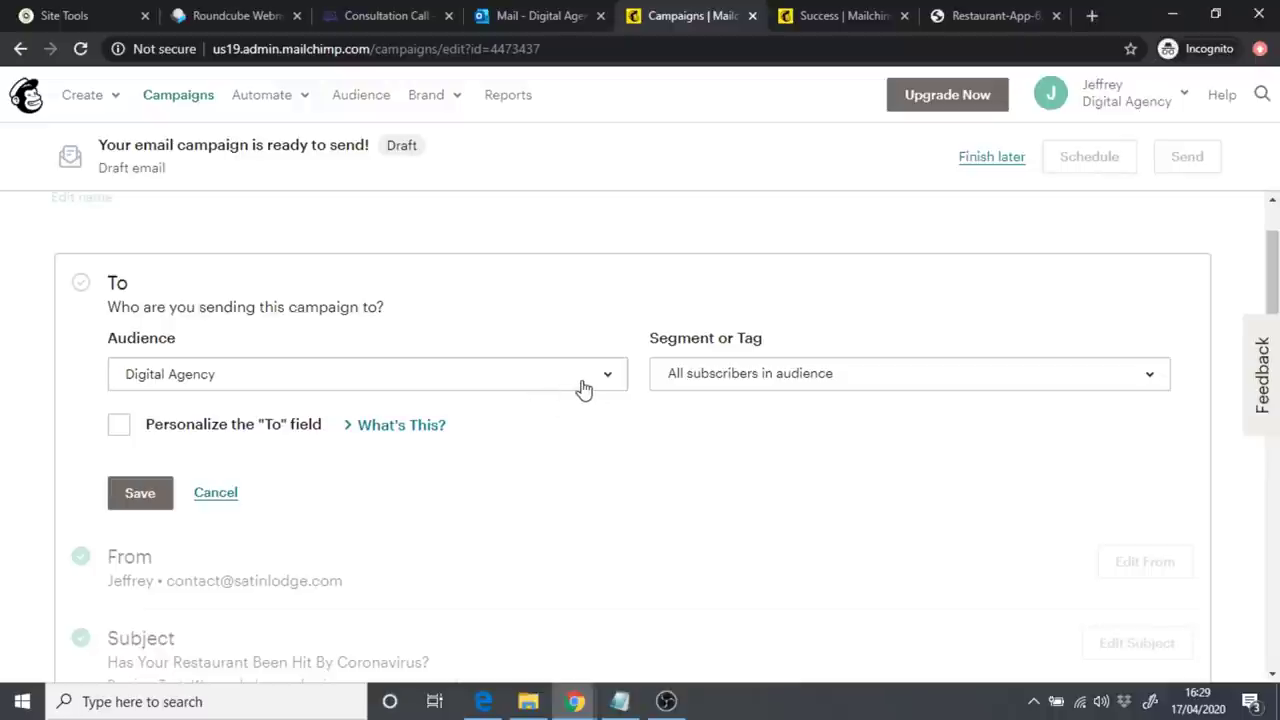
pyautogui.click(748, 380)
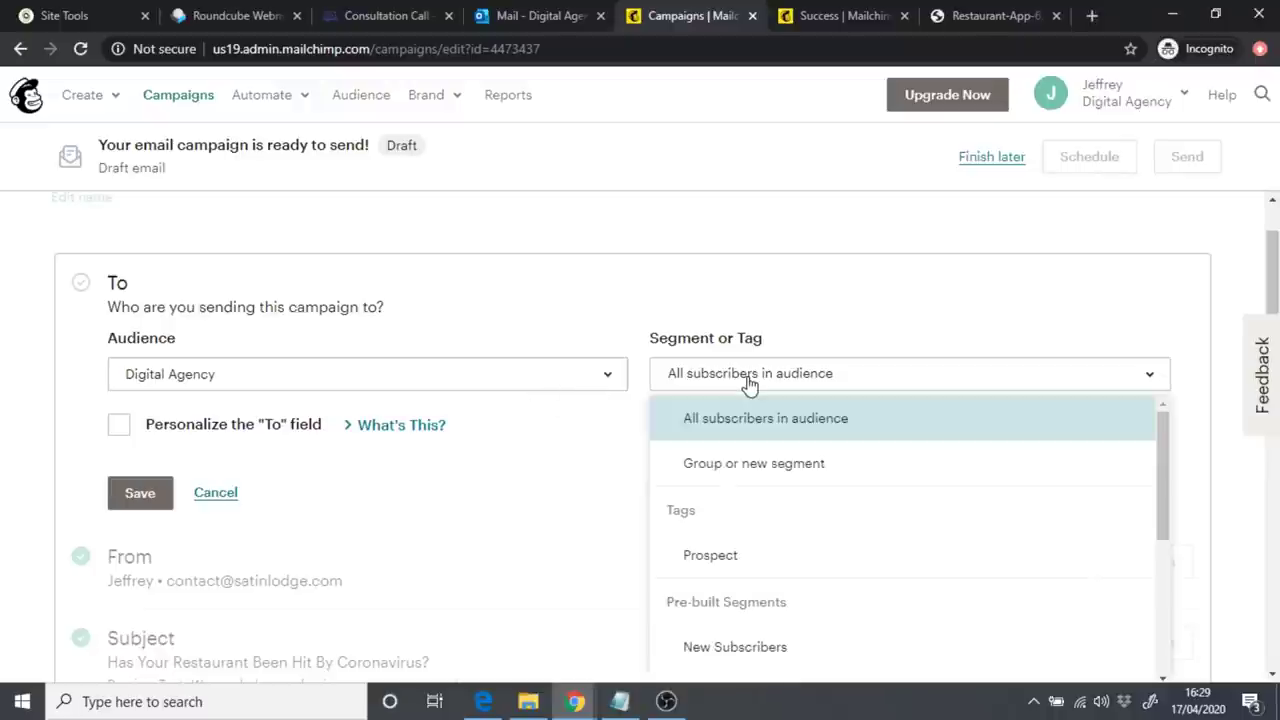
pyautogui.click(725, 465)
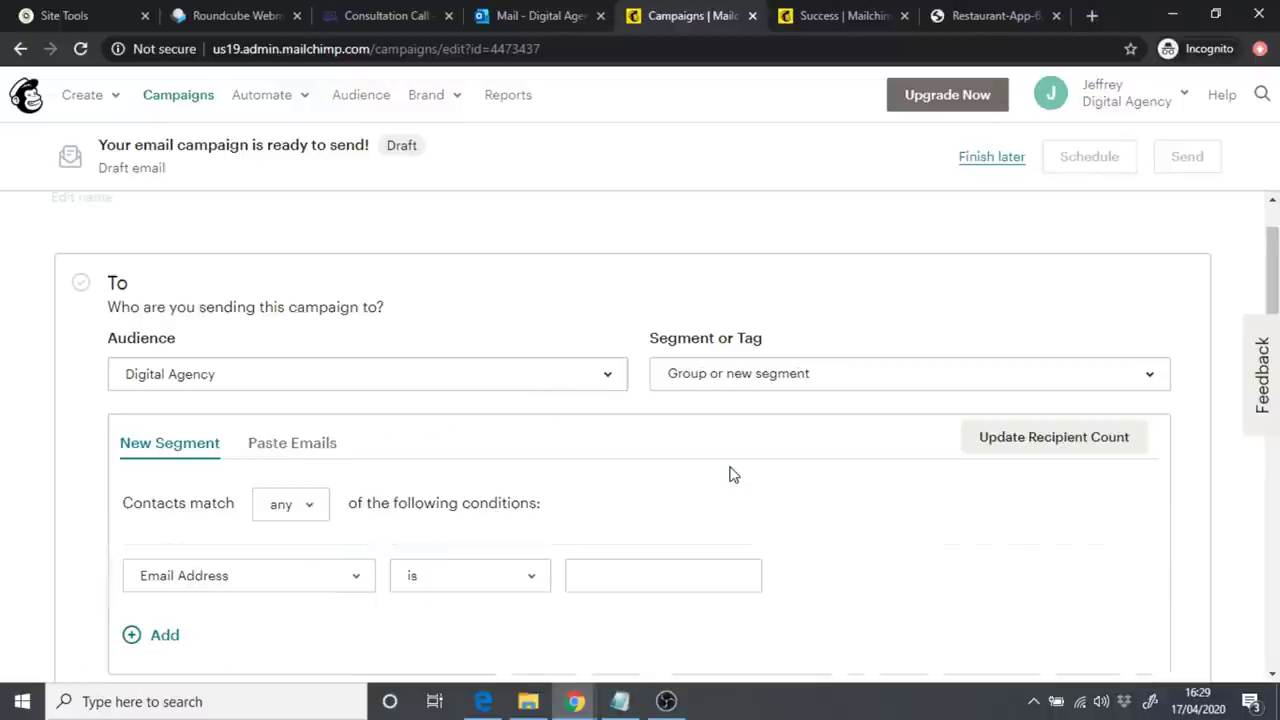
pyautogui.click(280, 453)
pyautogui.scroll(-2, 386, 466)
pyautogui.click(221, 389)
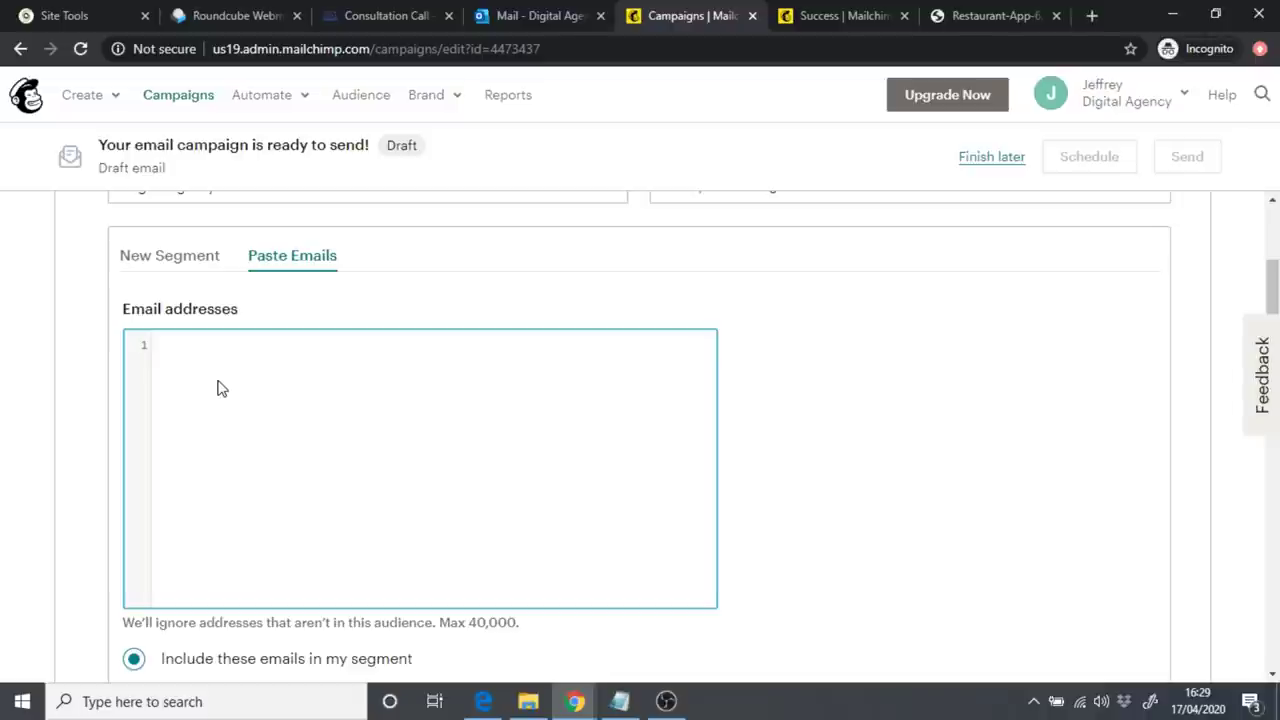
pyautogui.hotkey('ctrl', 'v')
# - Build the segment from the pasted e-mails and save it as the campaign's recipients
pyautogui.click(100, 438)
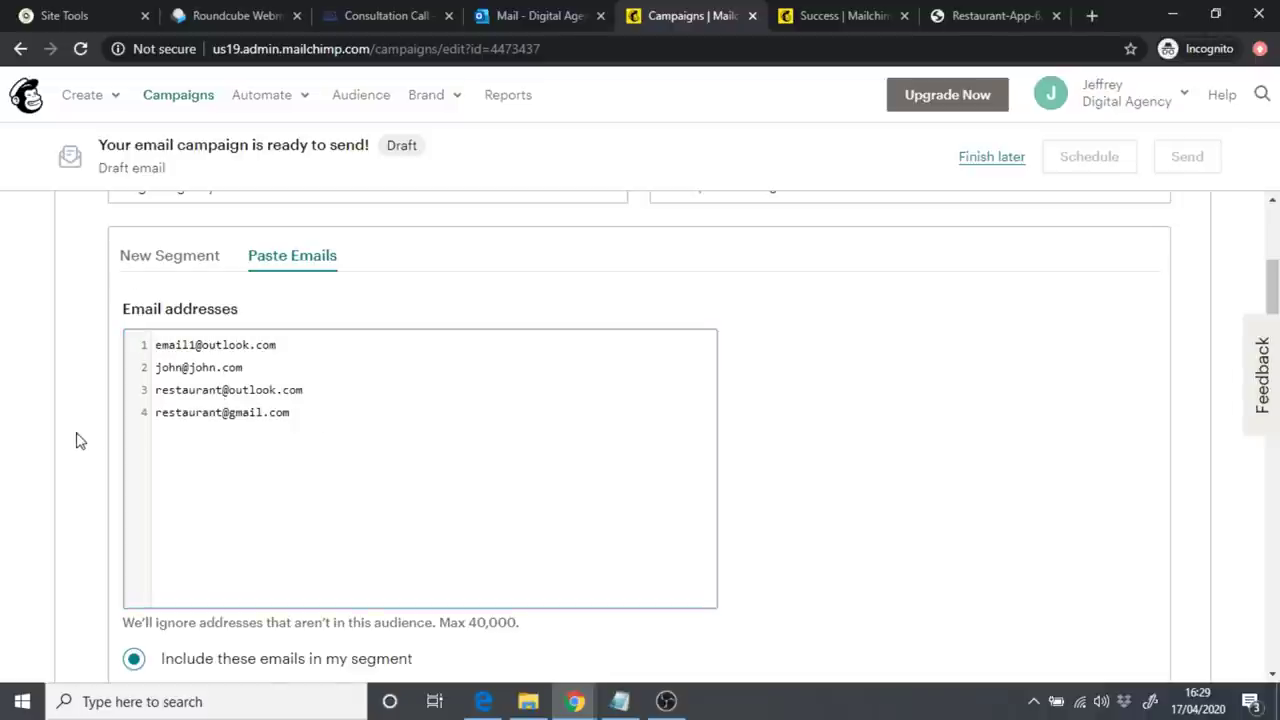
pyautogui.scroll(-2, 80, 400)
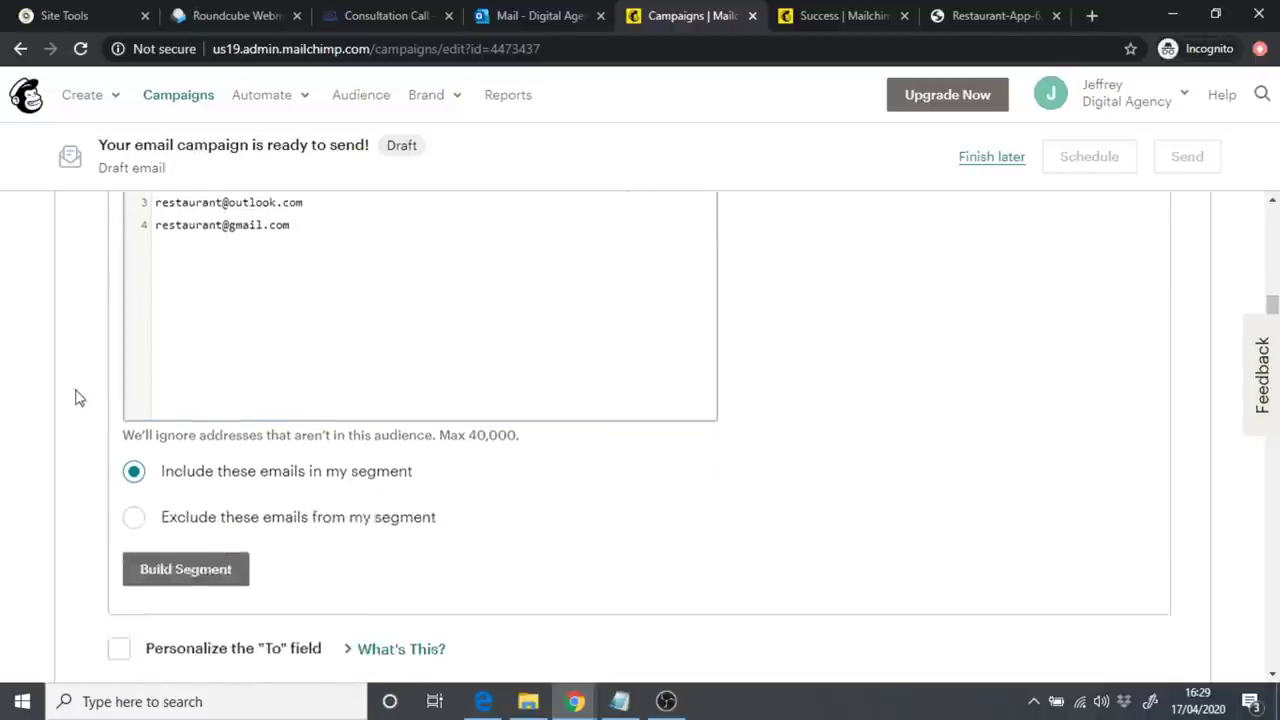
pyautogui.click(140, 524)
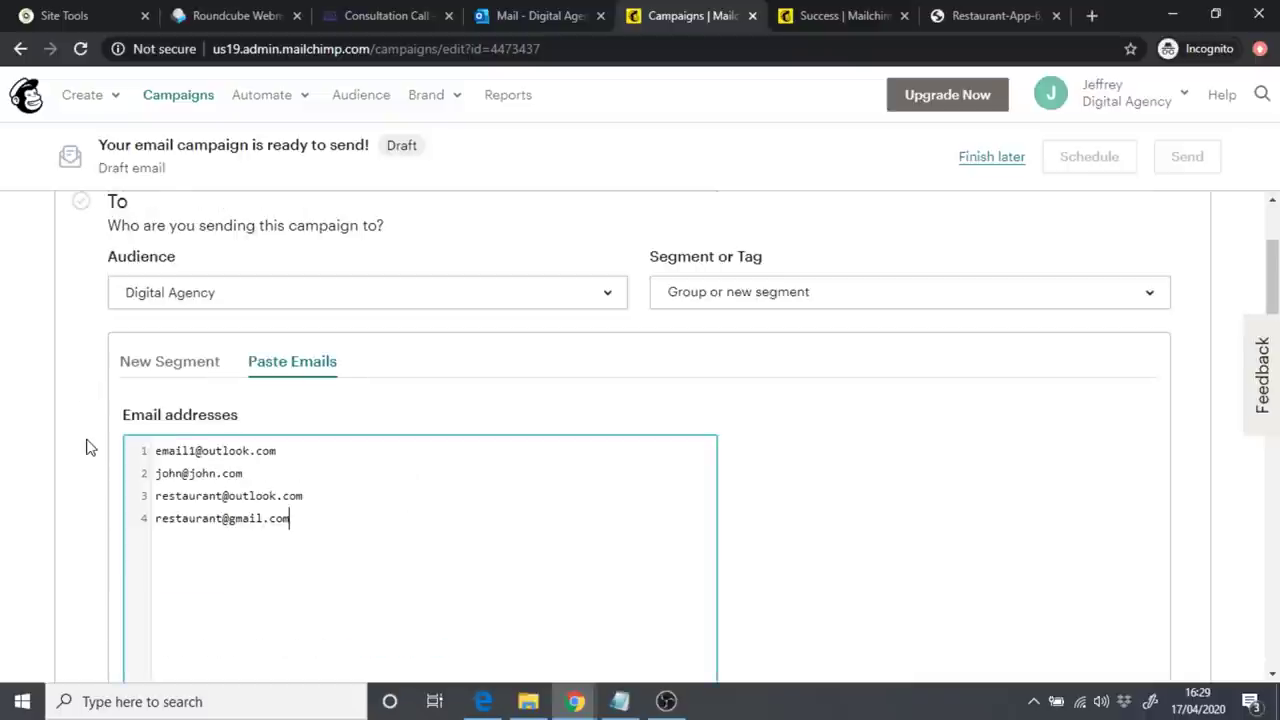
pyautogui.scroll(-2, 85, 447)
pyautogui.scroll(-2, 85, 447)
pyautogui.click(180, 496)
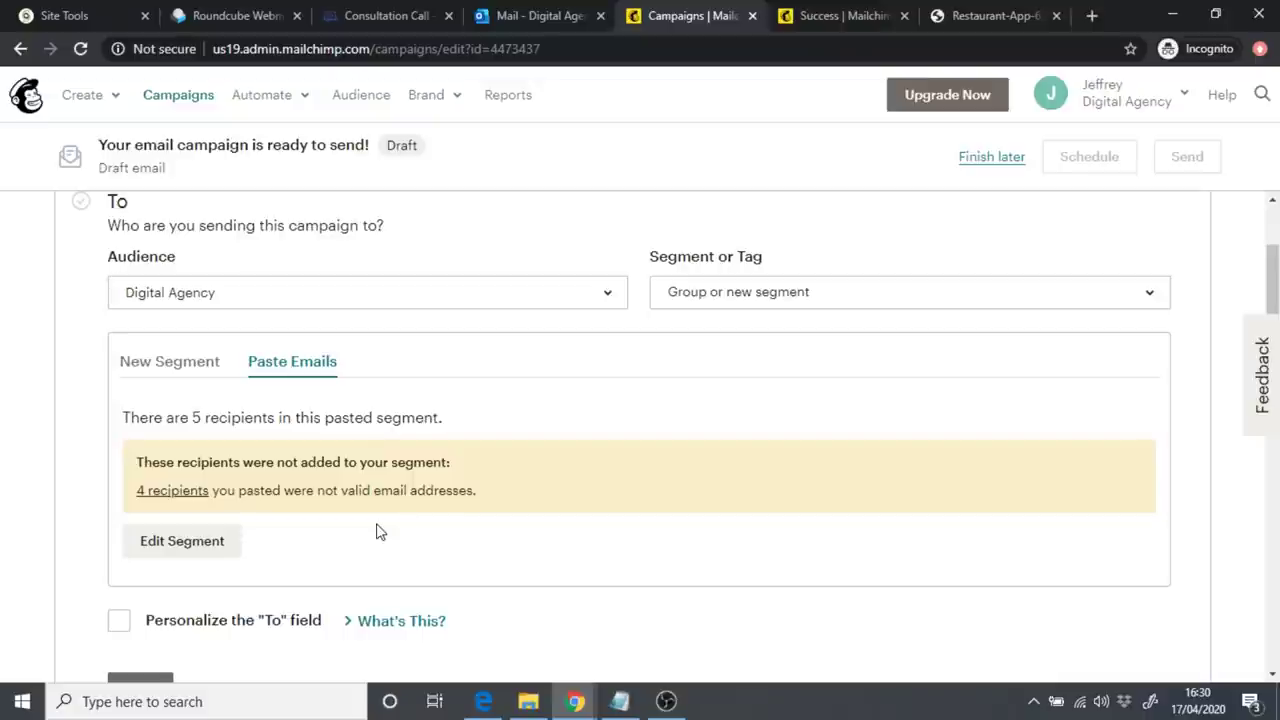
pyautogui.scroll(-1, 370, 520)
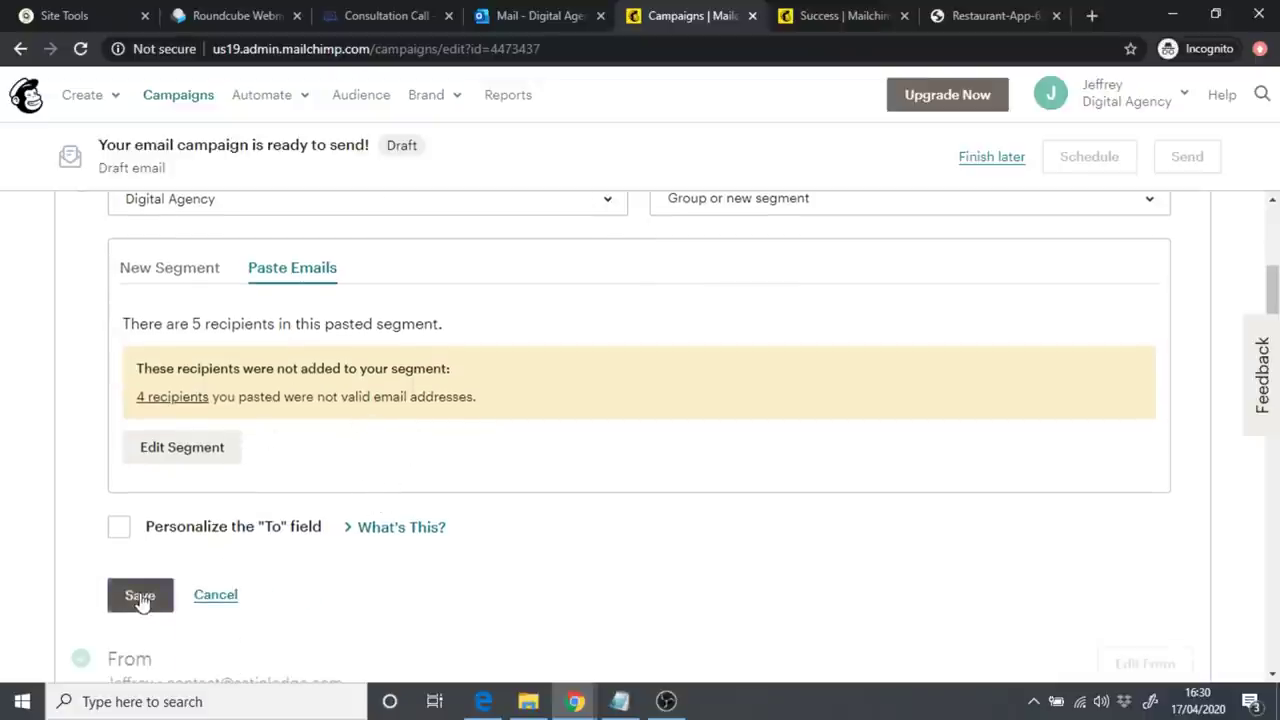
pyautogui.click(140, 595)
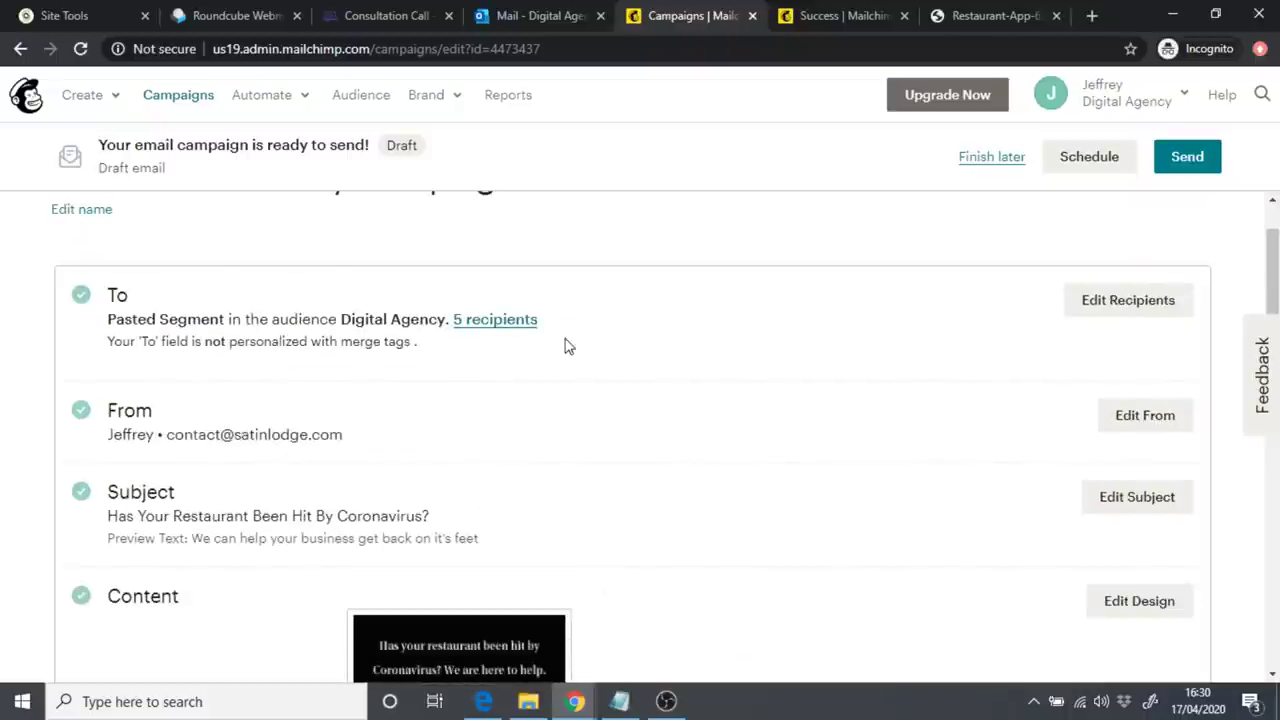
pyautogui.scroll(-8, 600, 350)
pyautogui.scroll(9, 683, 374)
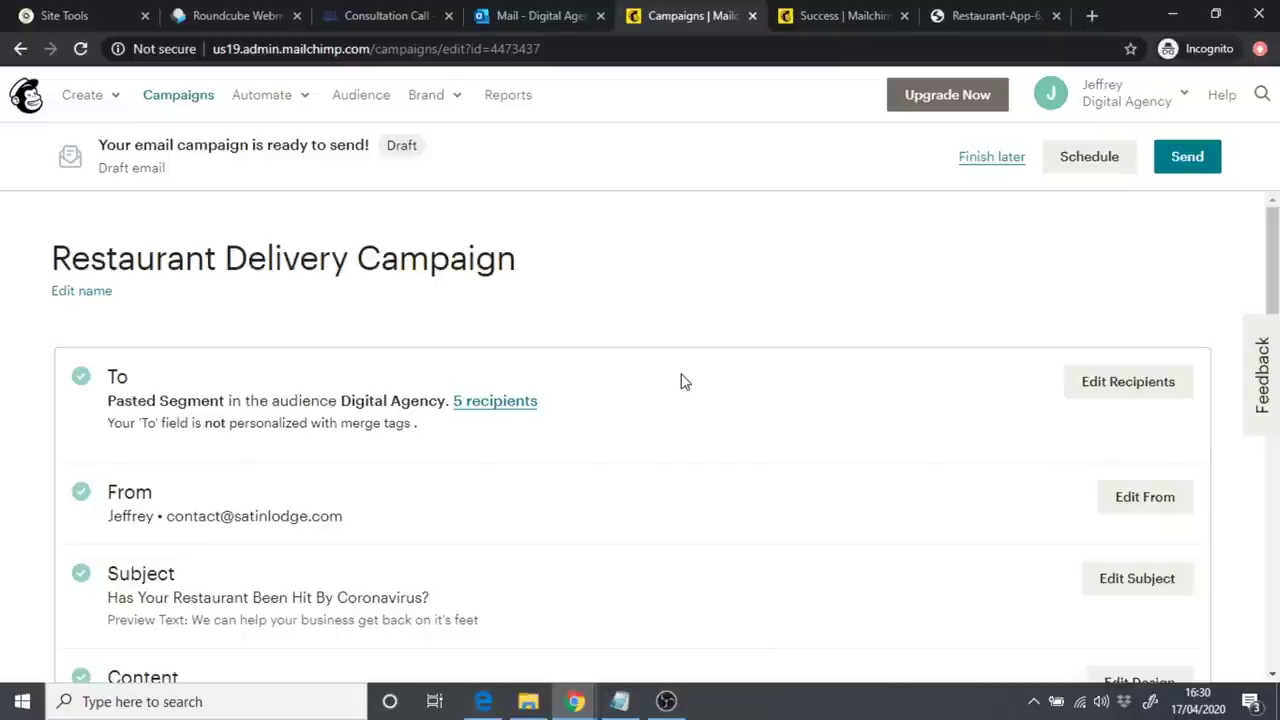
pyautogui.click(385, 15)
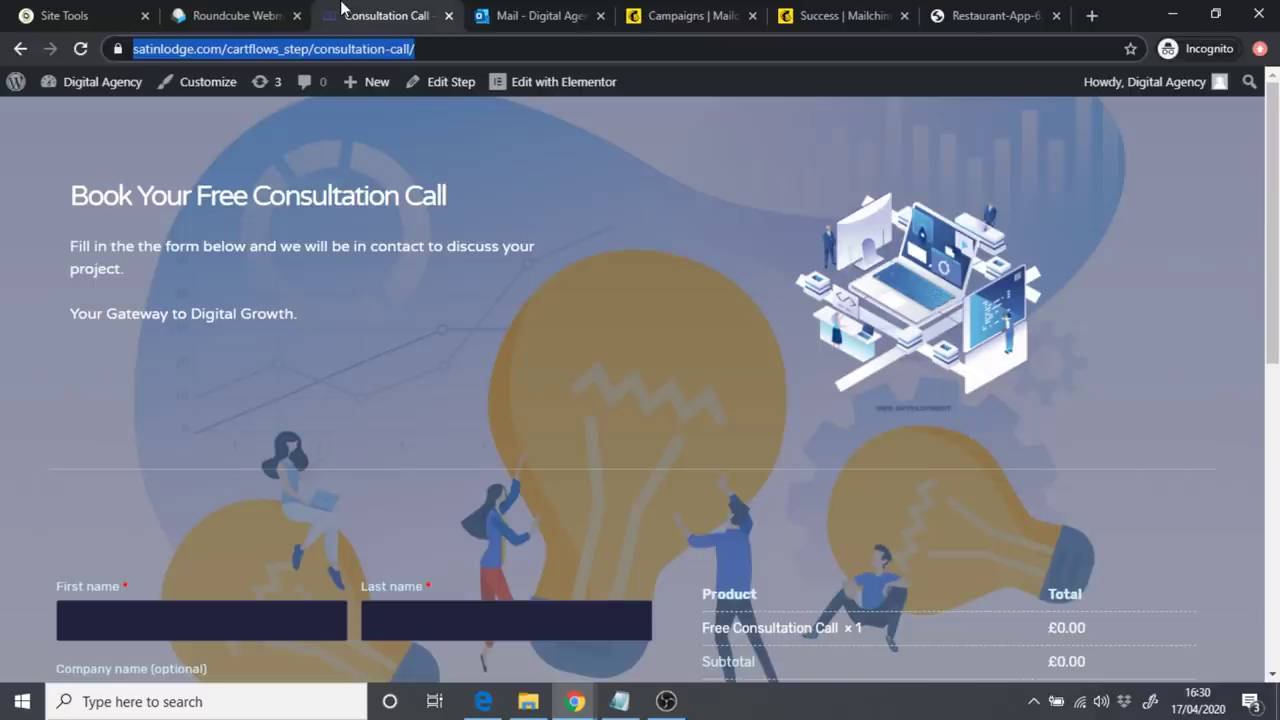
# - Open the single processing order from the dashboard's WooCommerce > Orders list
pyautogui.click(86, 95)
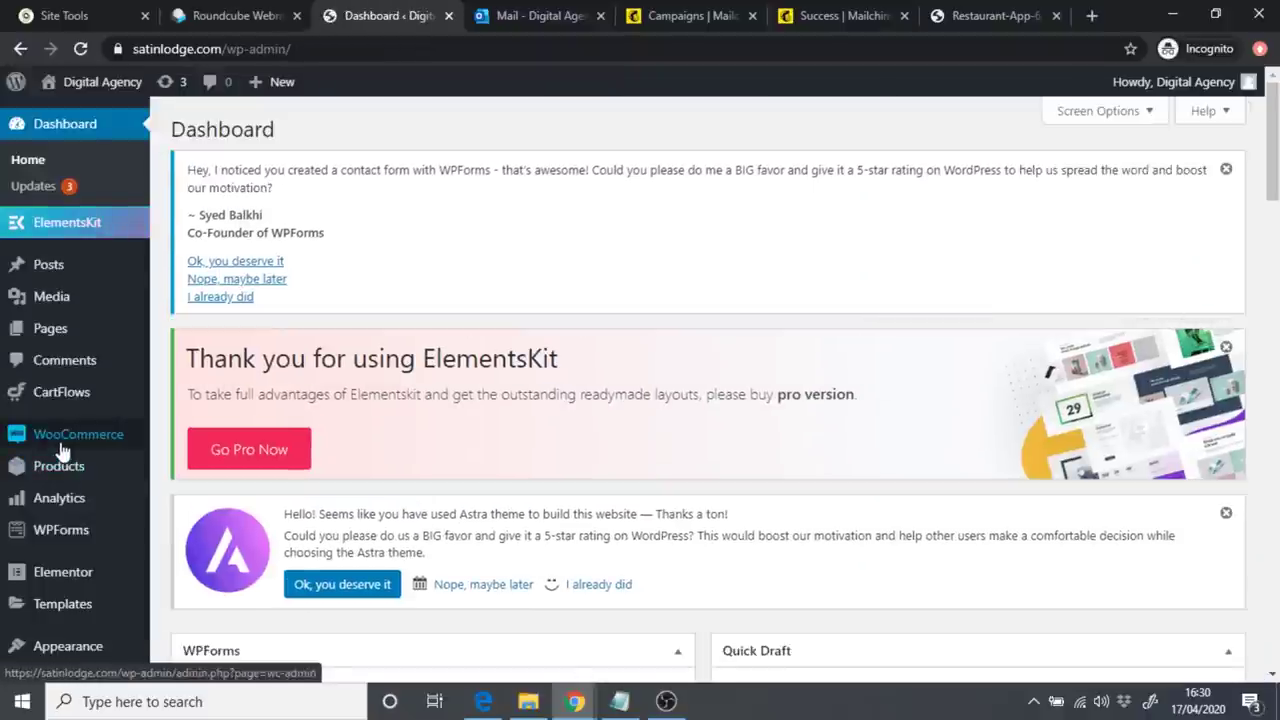
pyautogui.moveTo(62, 452)
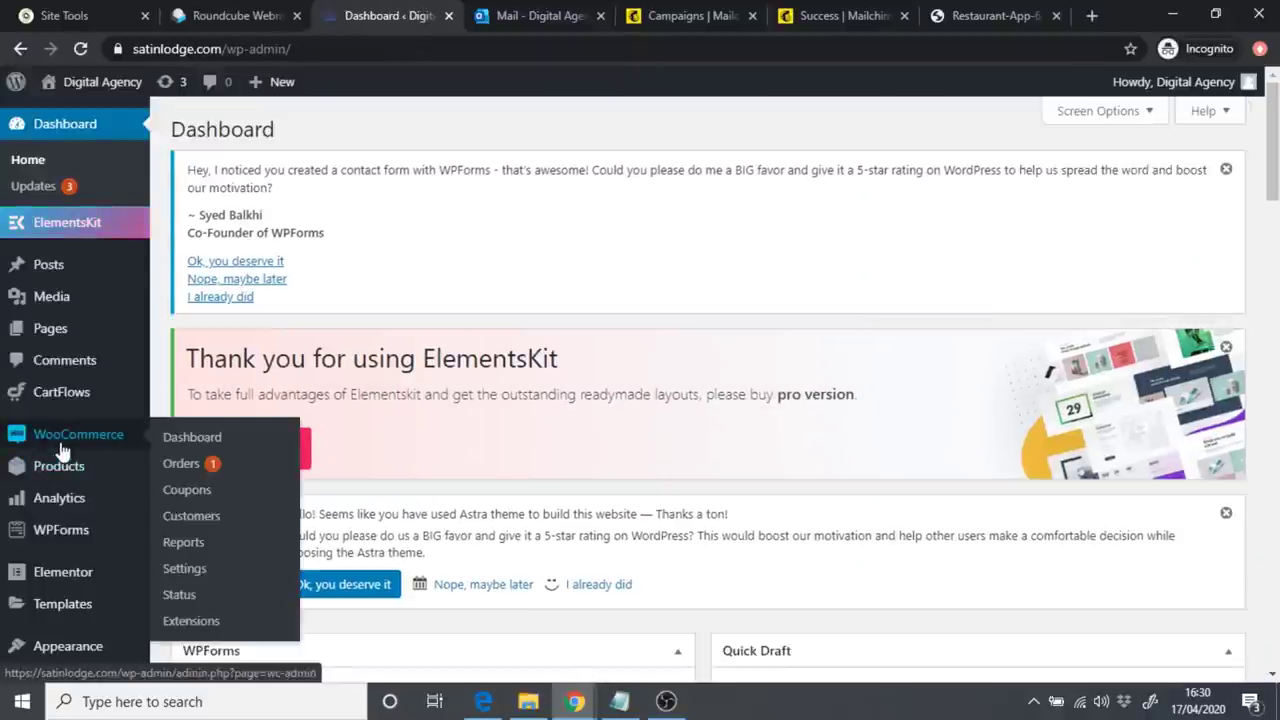
pyautogui.click(184, 464)
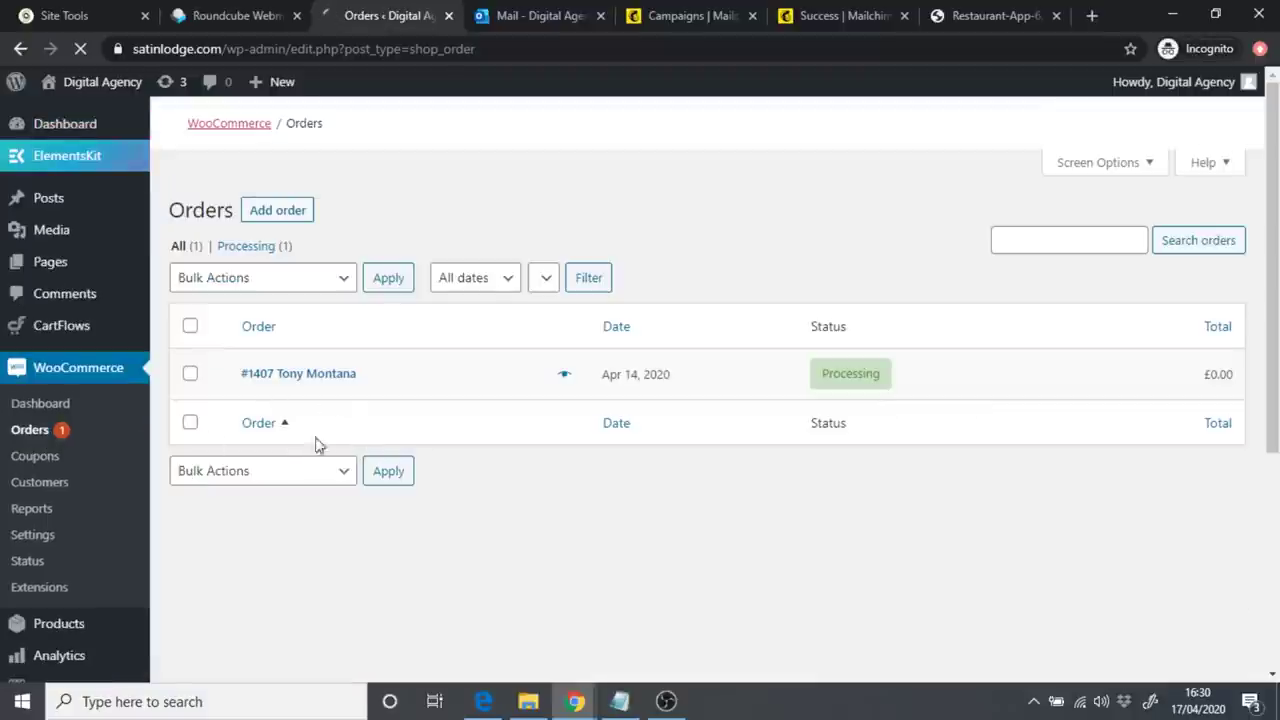
pyautogui.scroll(-2, 429, 506)
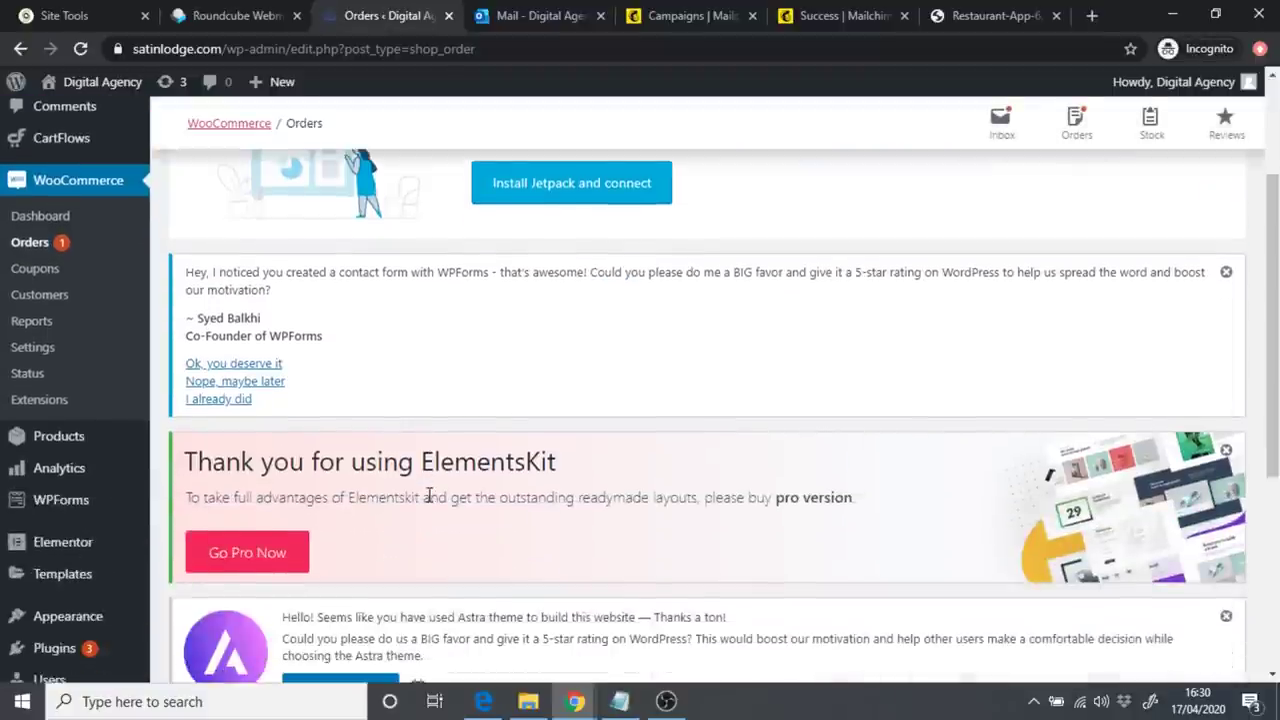
pyautogui.scroll(-4, 429, 496)
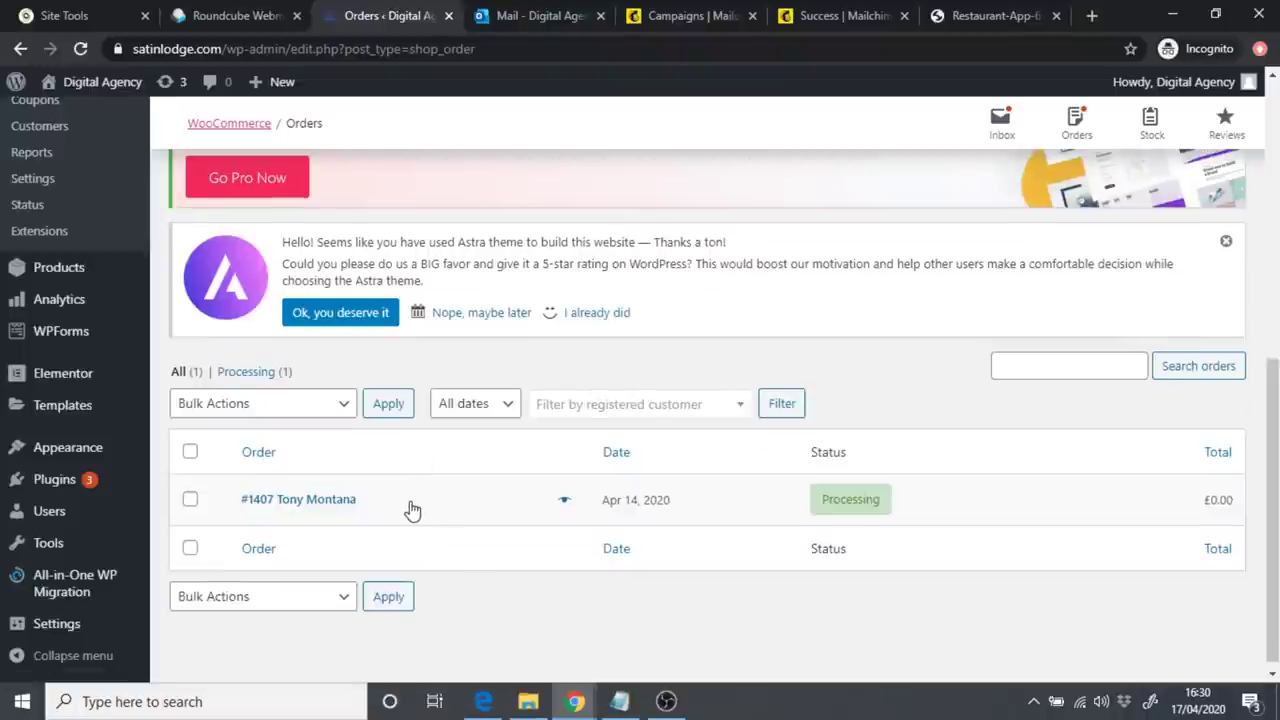
pyautogui.click(294, 503)
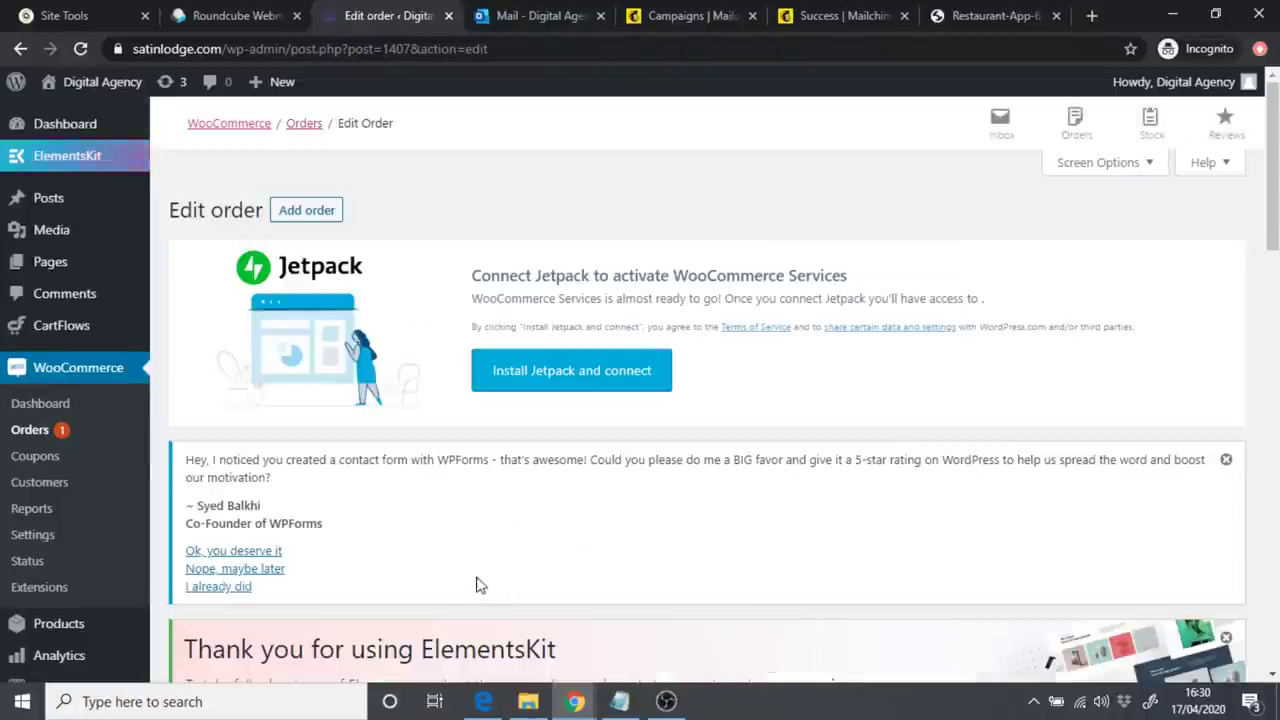
pyautogui.scroll(-6, 477, 585)
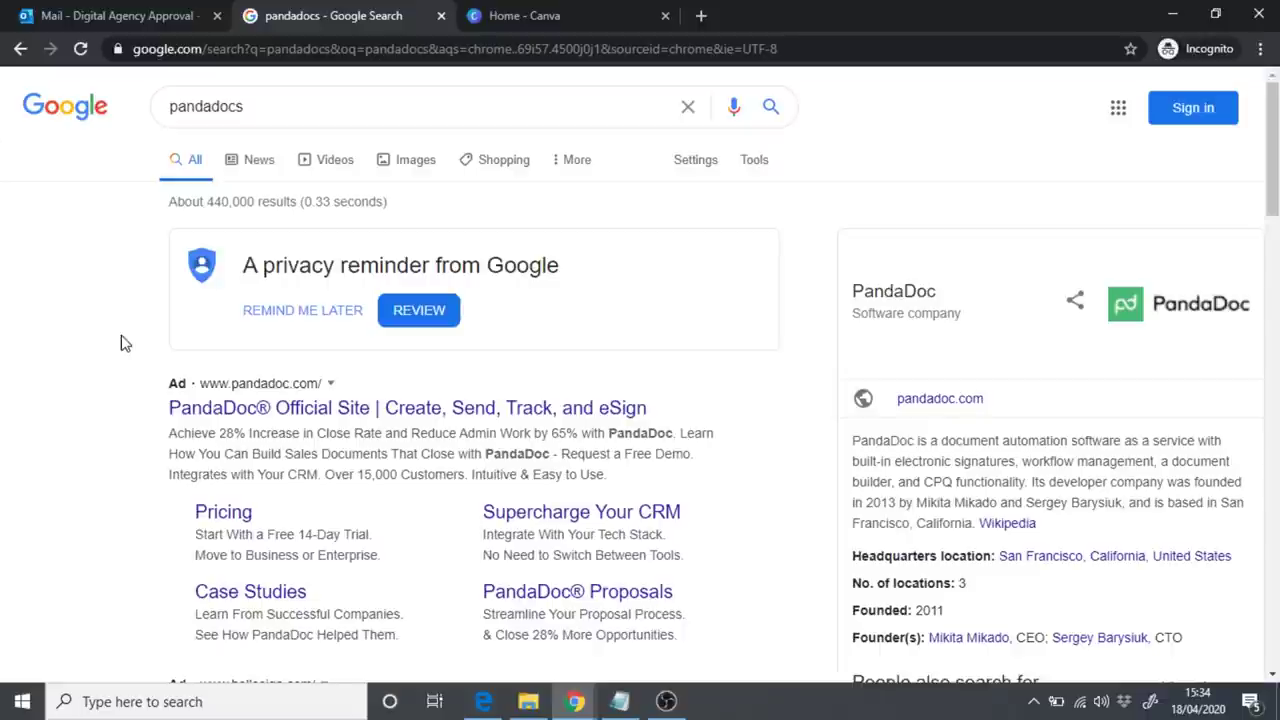
# - Open pandadoc.com from the organic result in the Google search for pandadocs
pyautogui.scroll(-2, 126, 348)
pyautogui.scroll(1, 200, 413)
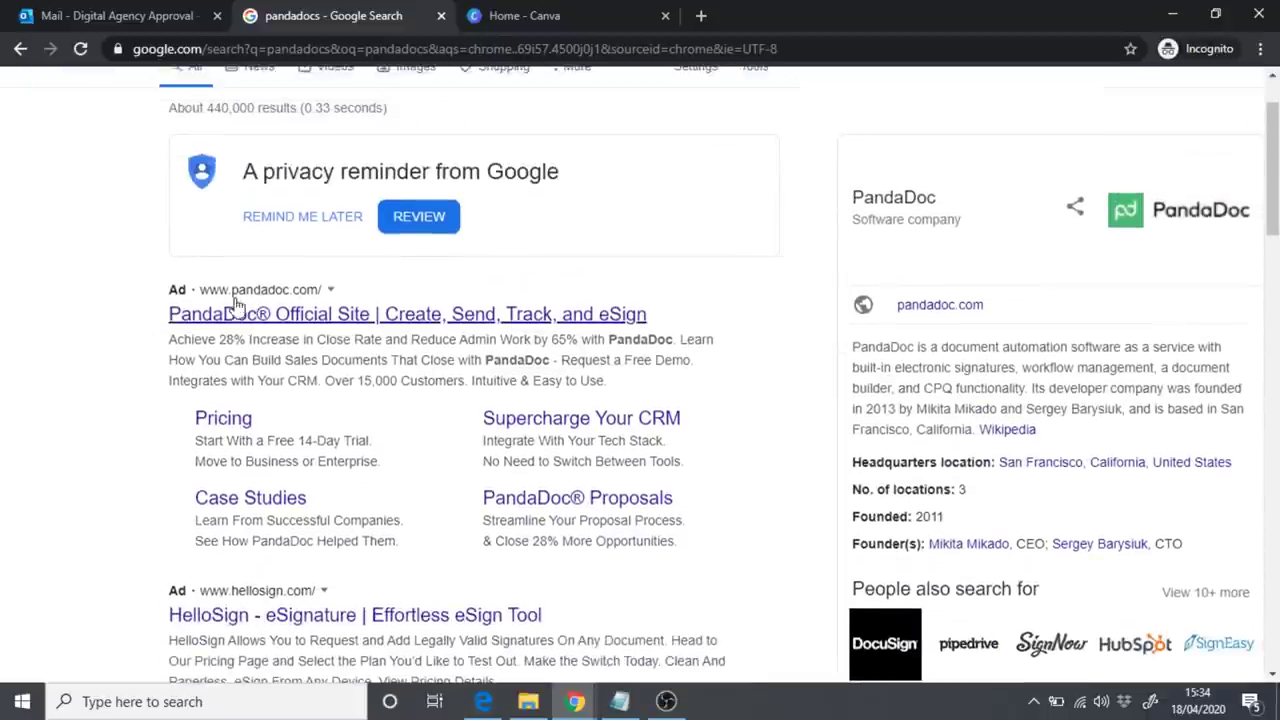
pyautogui.scroll(-4, 114, 377)
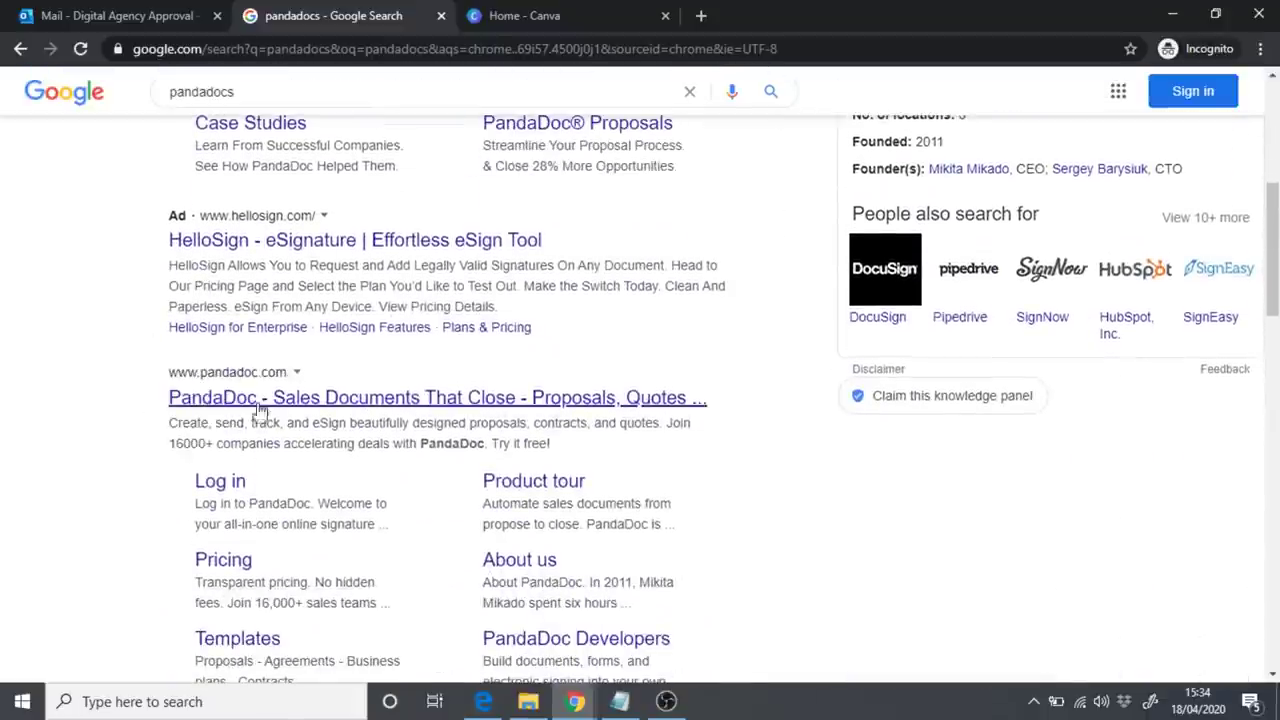
pyautogui.click(205, 403)
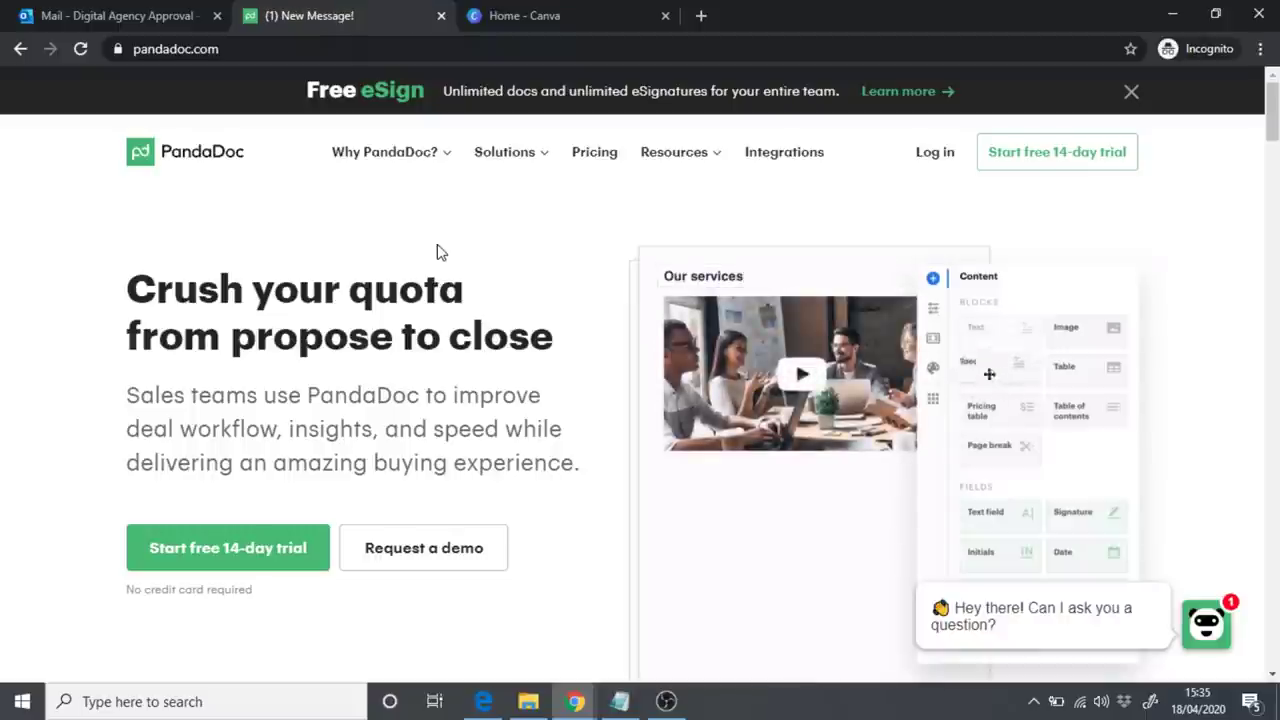
# - Go to PandaDoc's pricing page and compare the plan cards
pyautogui.click(600, 160)
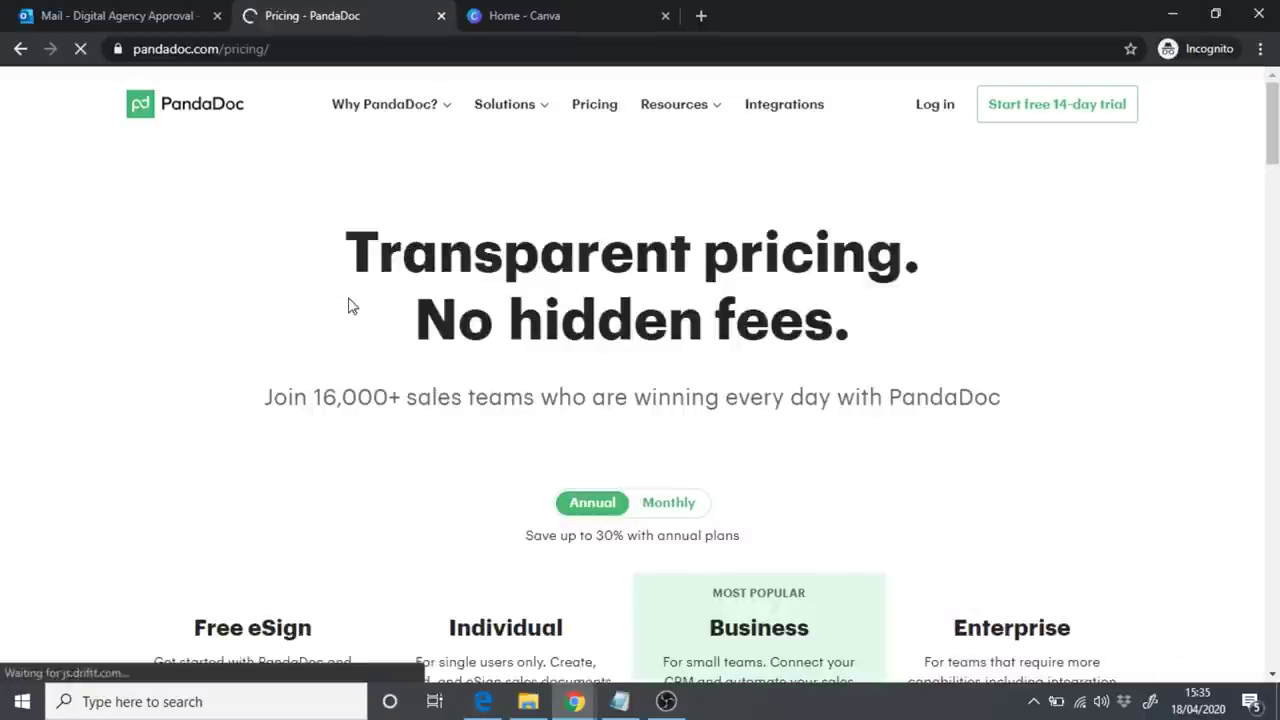
pyautogui.scroll(-5, 350, 305)
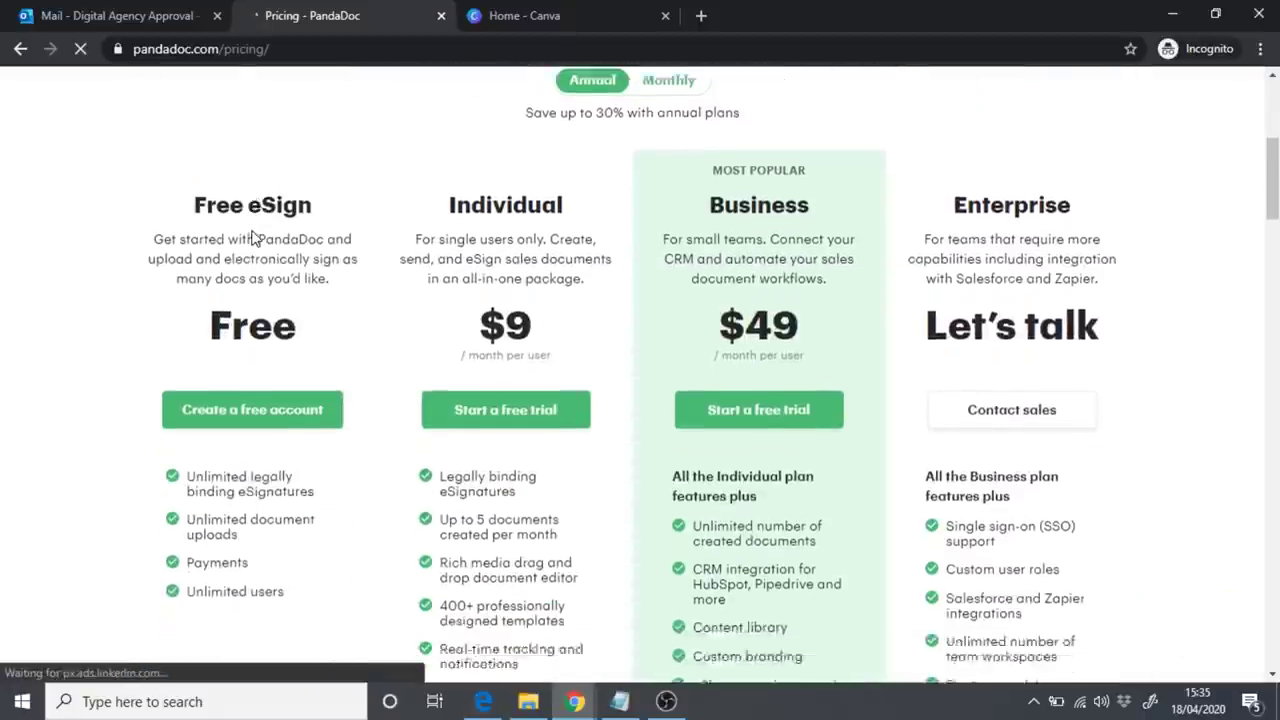
pyautogui.scroll(-2, 253, 238)
pyautogui.moveTo(268, 363)
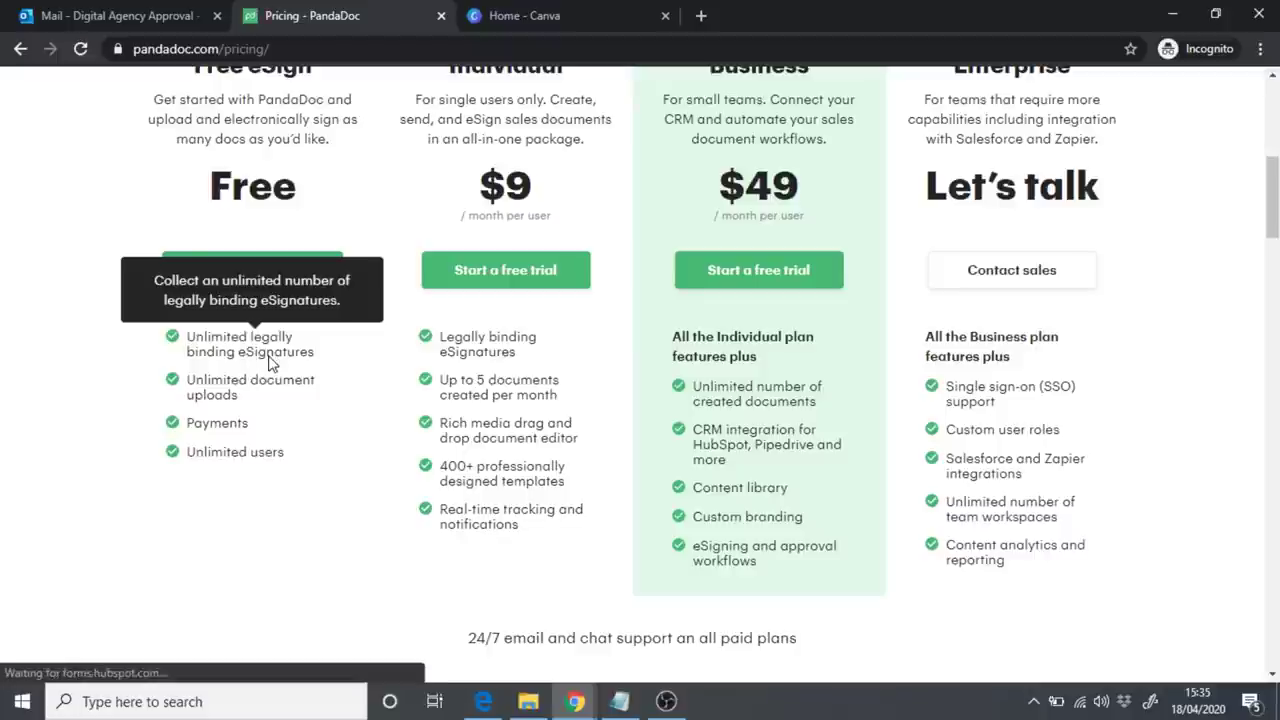
pyautogui.moveTo(240, 398)
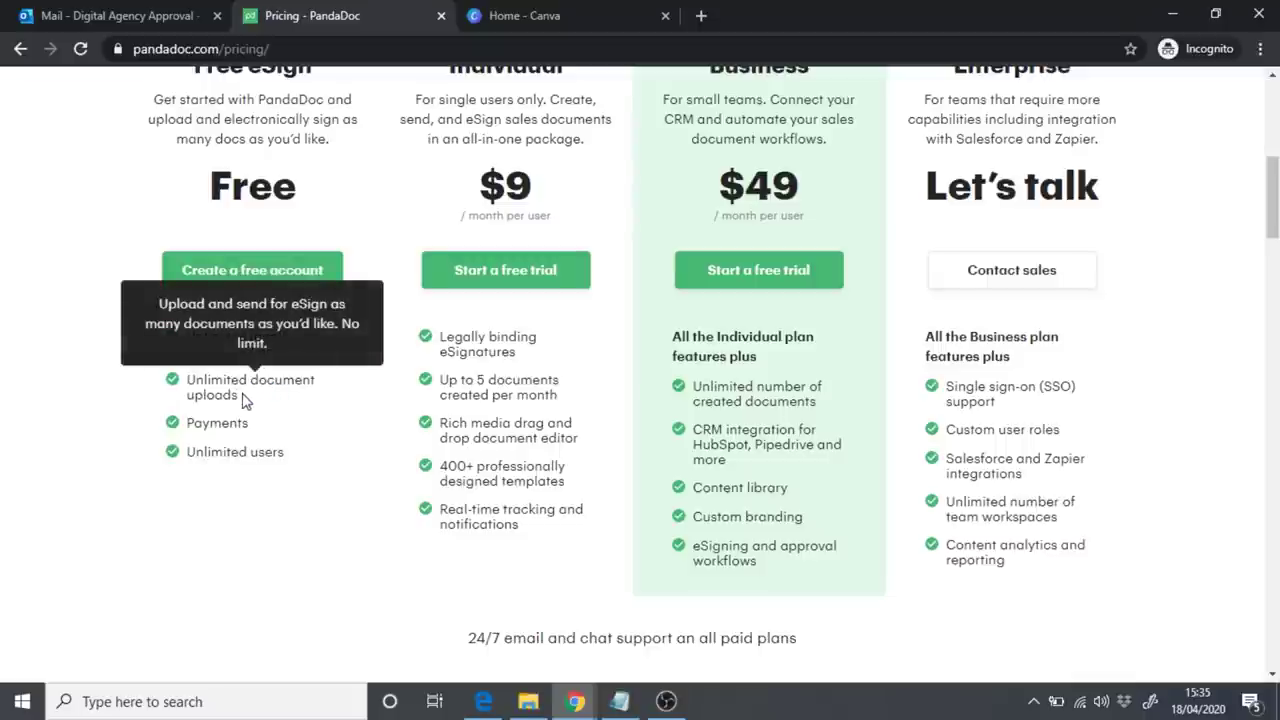
pyautogui.moveTo(278, 460)
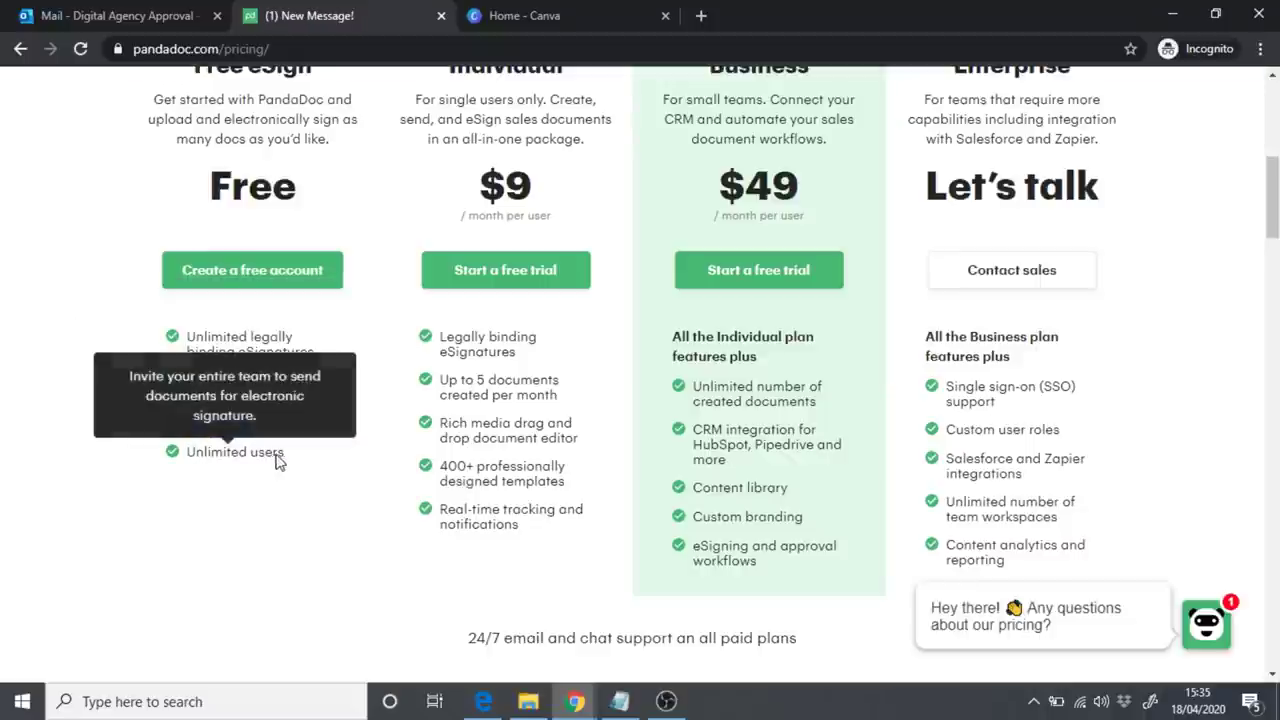
pyautogui.moveTo(278, 460); pyautogui.dragTo(186, 457)
pyautogui.click(237, 494)
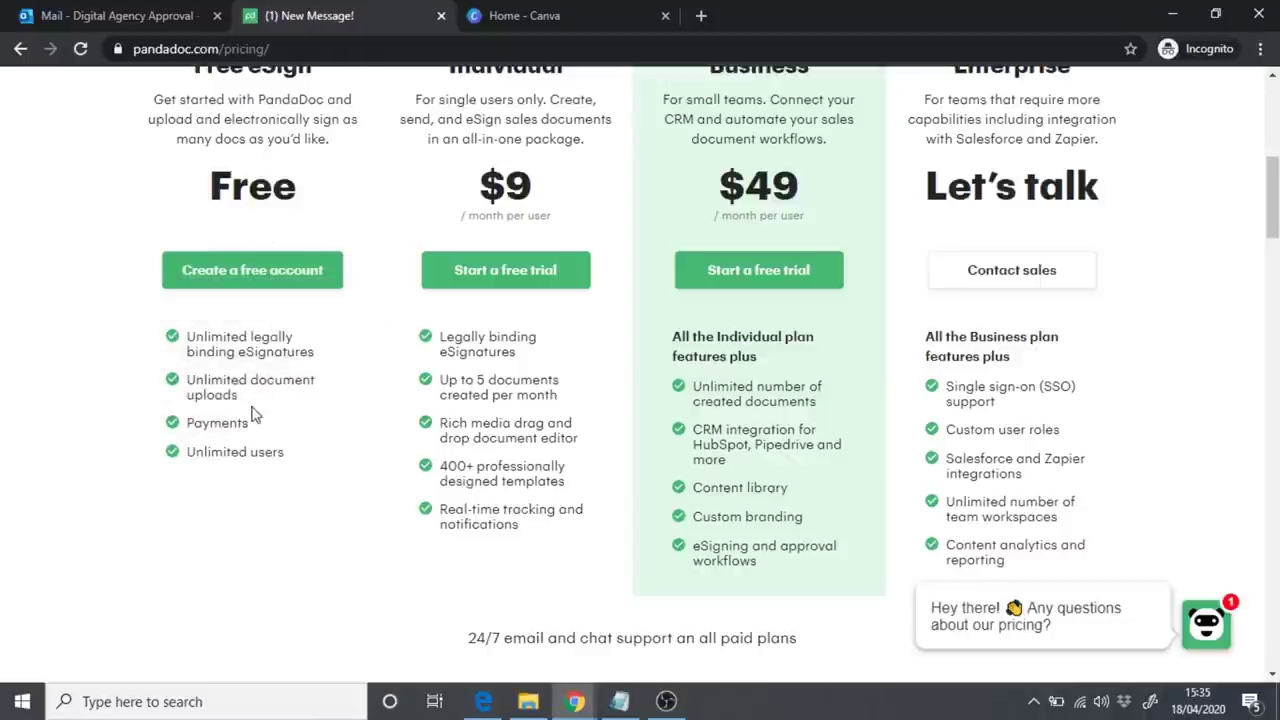
pyautogui.scroll(1, 270, 385)
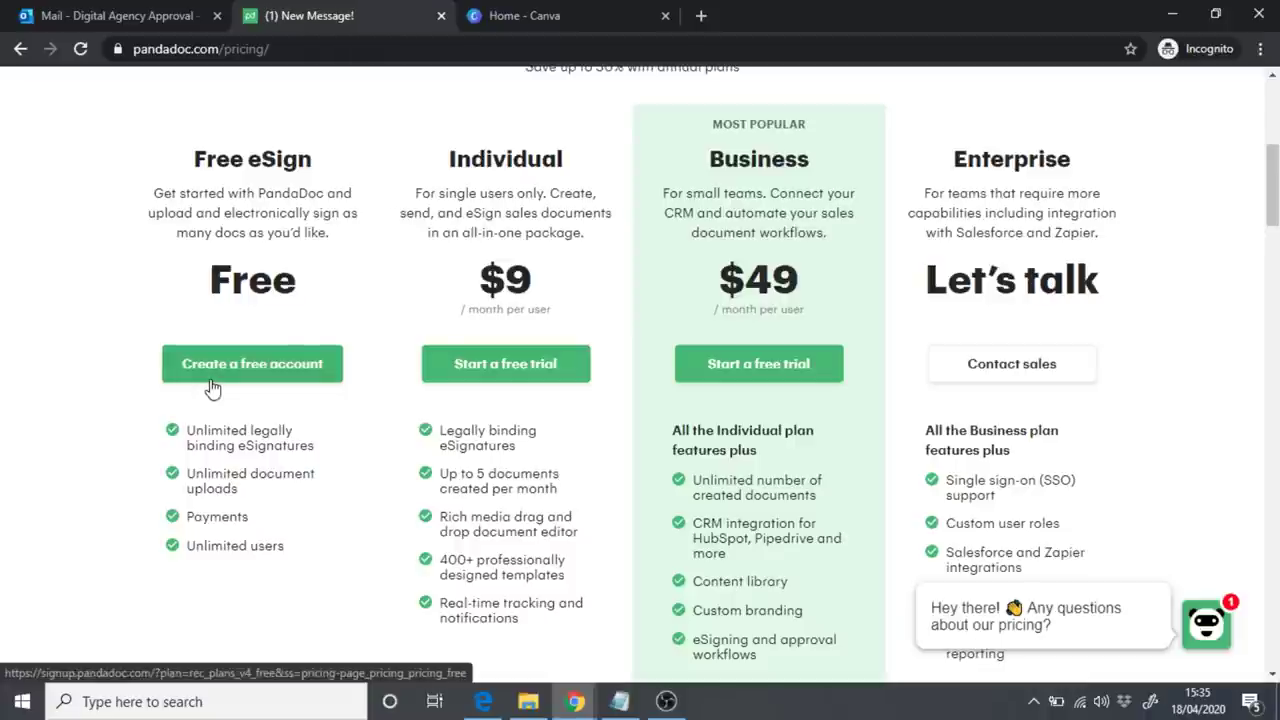
# - Choose 'Create a free account' under the Free eSign plan
pyautogui.moveTo(533, 578)
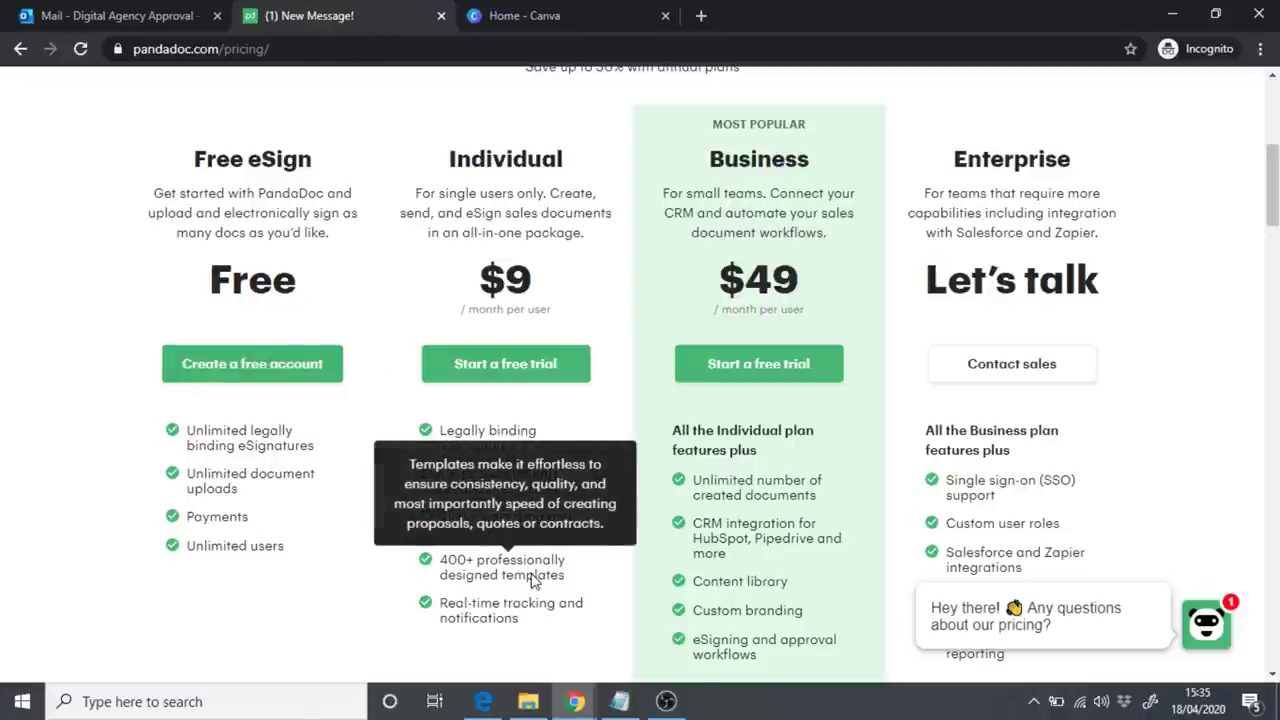
pyautogui.moveTo(500, 612)
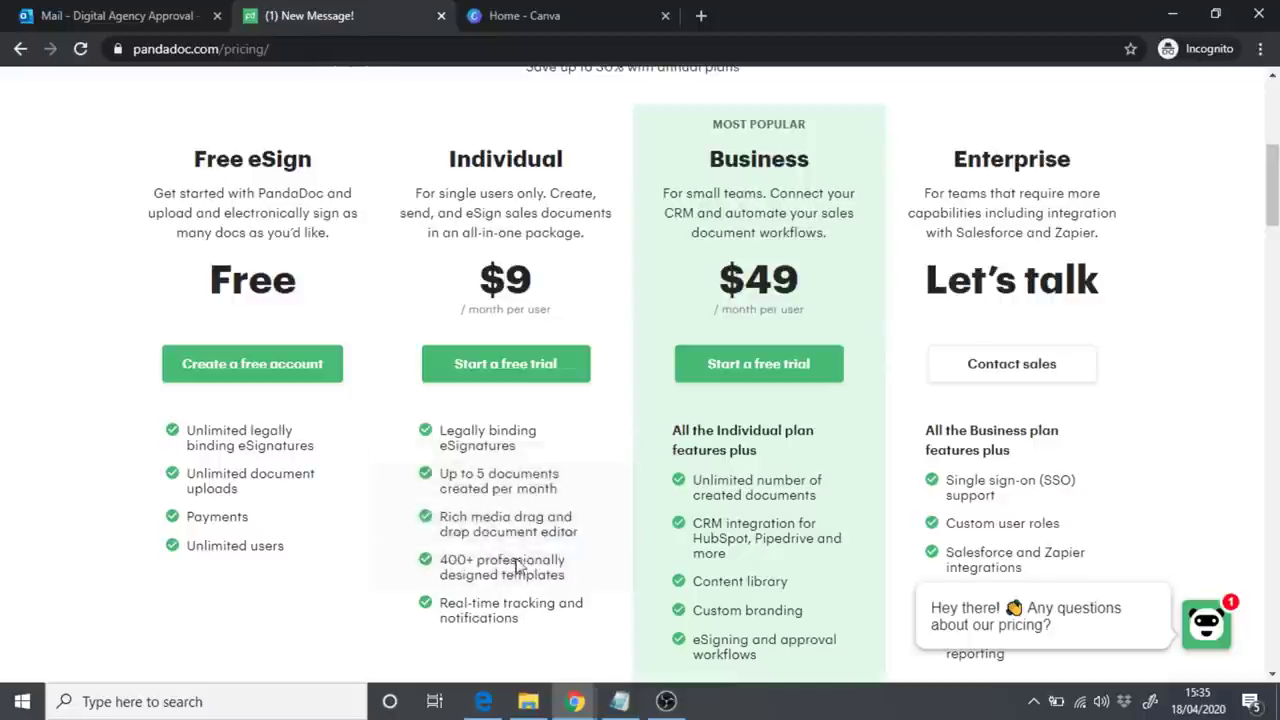
pyautogui.moveTo(515, 518)
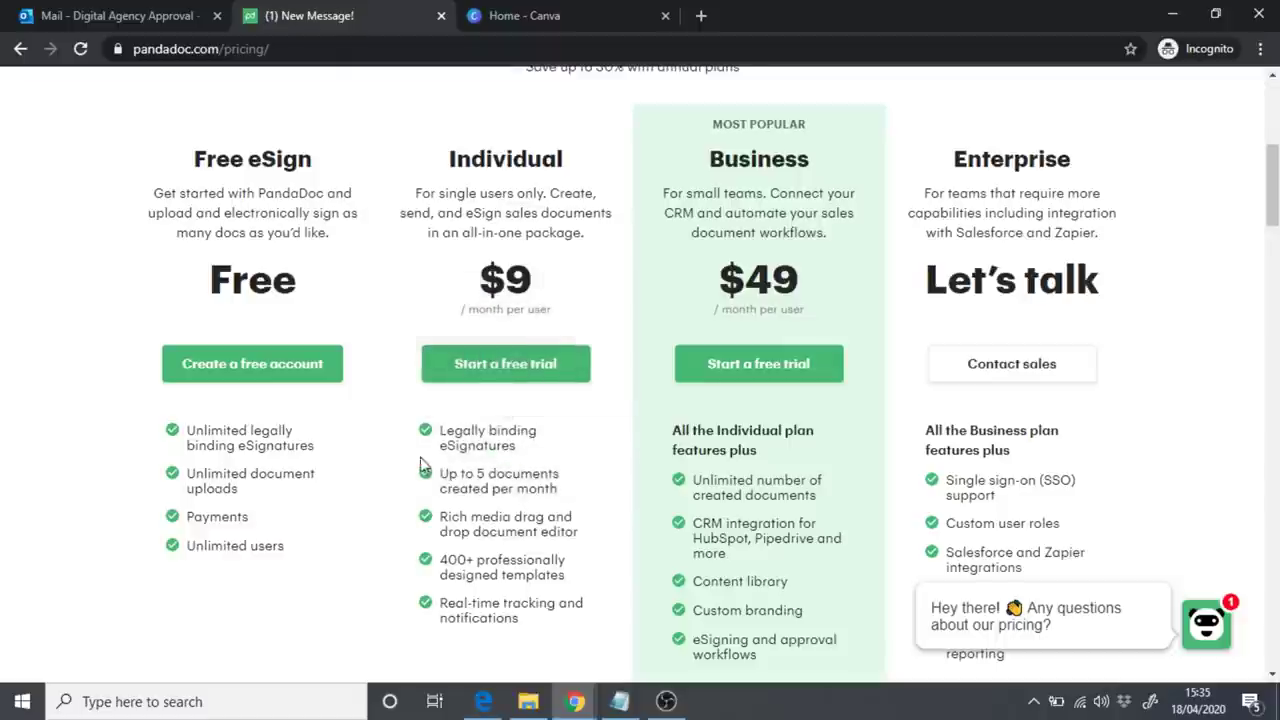
pyautogui.scroll(1, 370, 470)
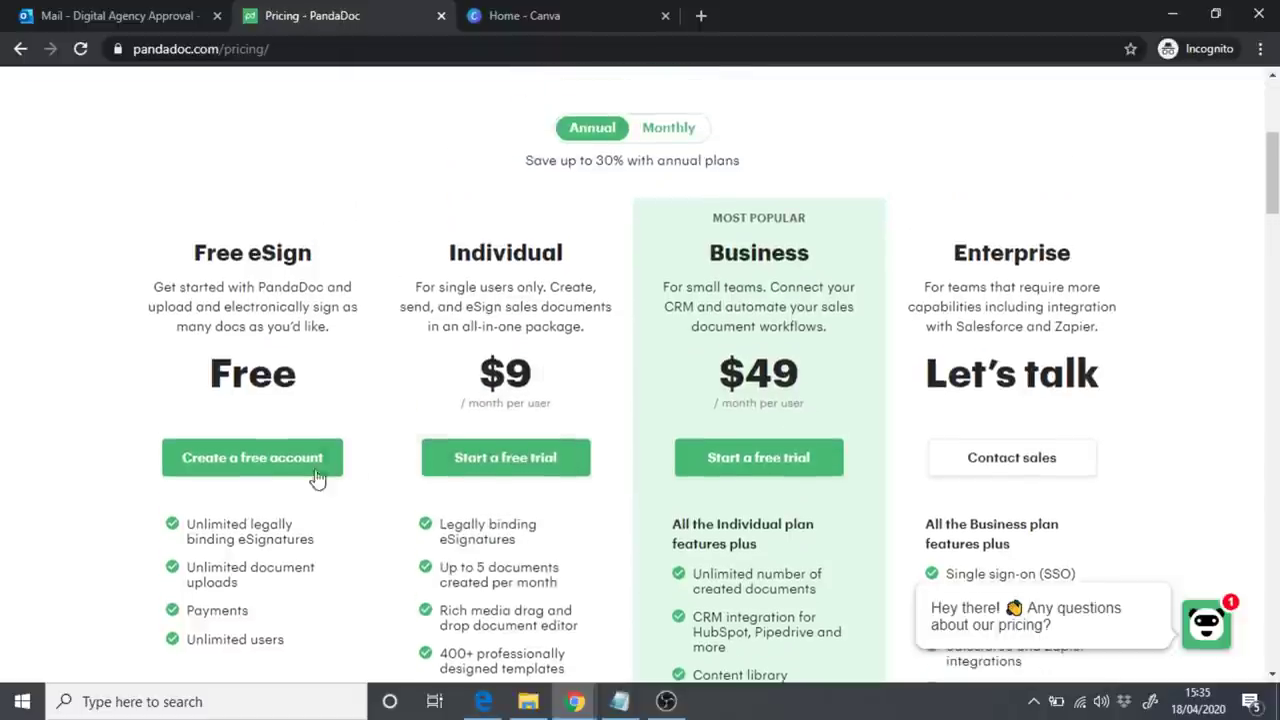
pyautogui.click(257, 469)
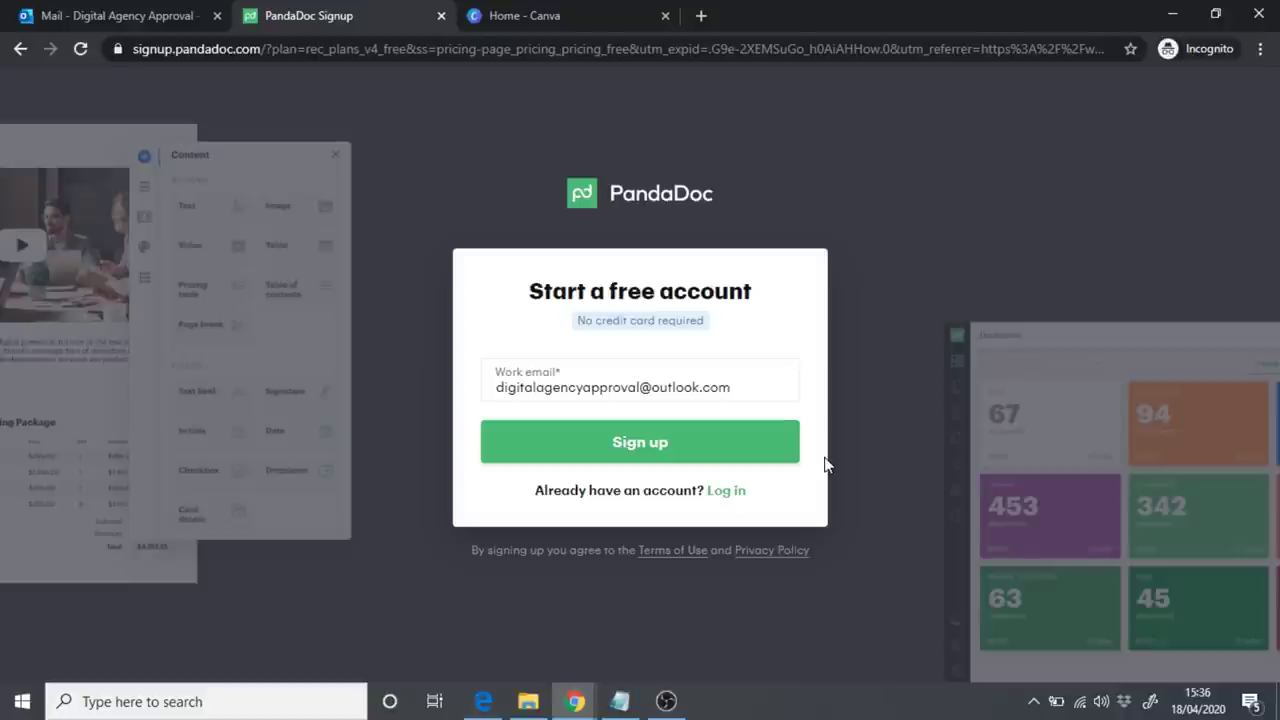
# - Sign up with the work email and submit the Welcome profile: Founder/CEO, Digital Agency, Solo, Proposals
pyautogui.click(674, 452)
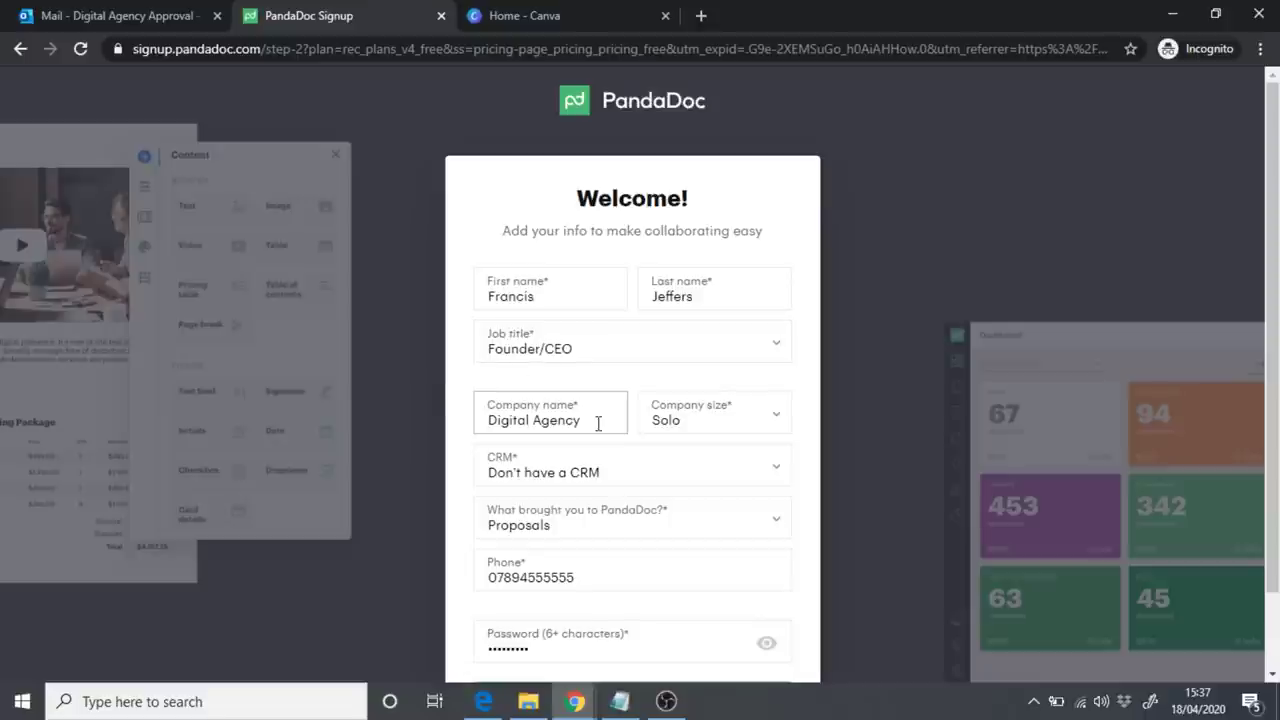
pyautogui.moveTo(598, 424); pyautogui.dragTo(472, 424)
pyautogui.click(466, 422)
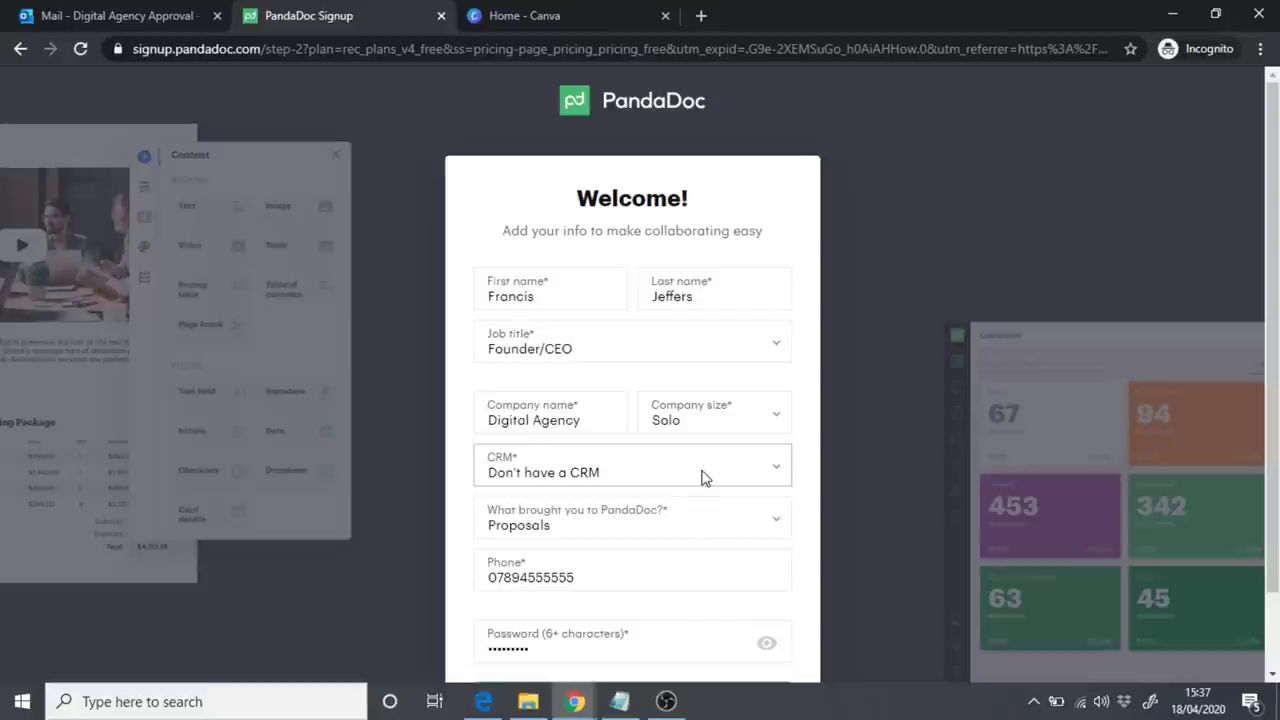
pyautogui.click(657, 522)
pyautogui.click(655, 523)
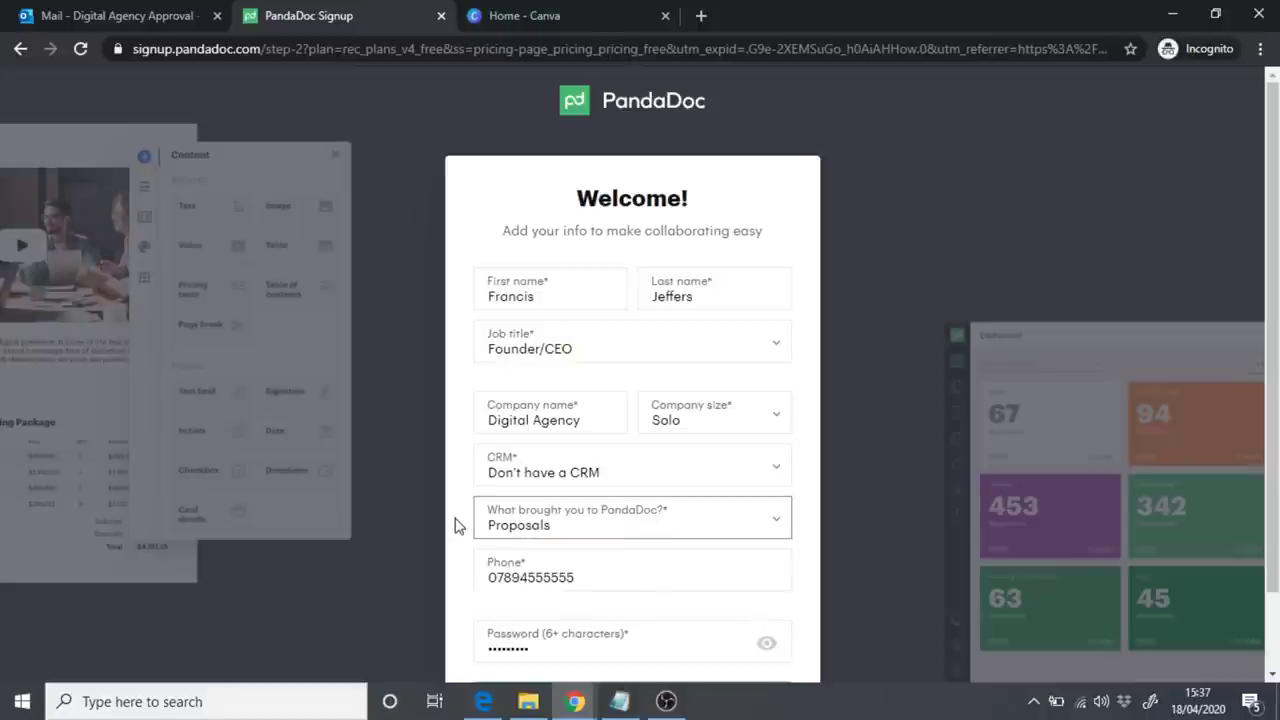
pyautogui.scroll(-2, 455, 525)
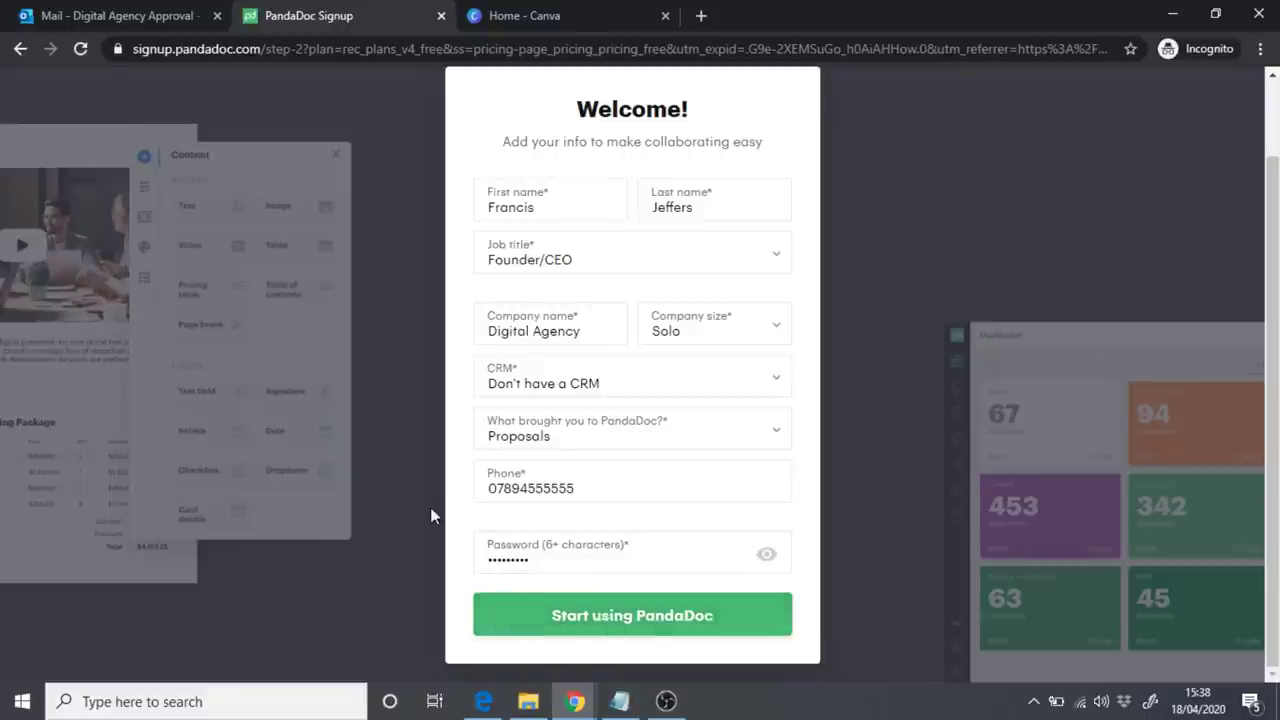
pyautogui.click(614, 625)
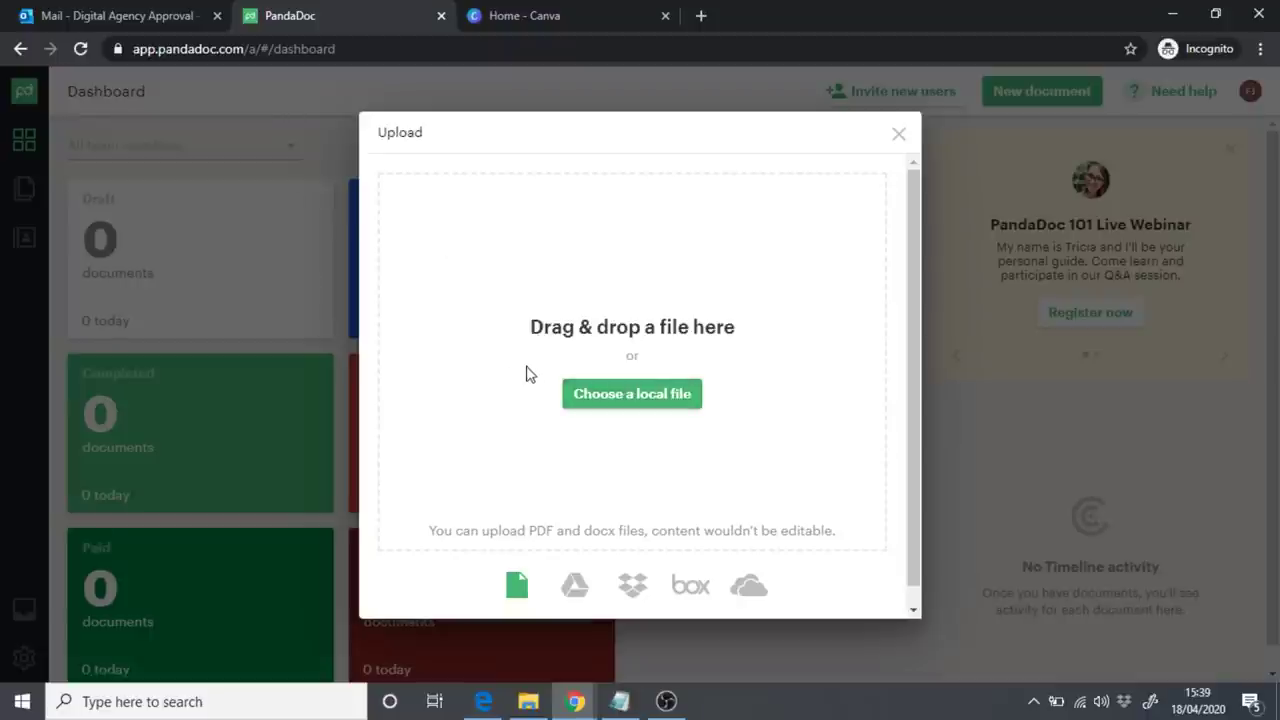
# - Switch to the 'Home - Canva' browser tab
pyautogui.click(515, 16)
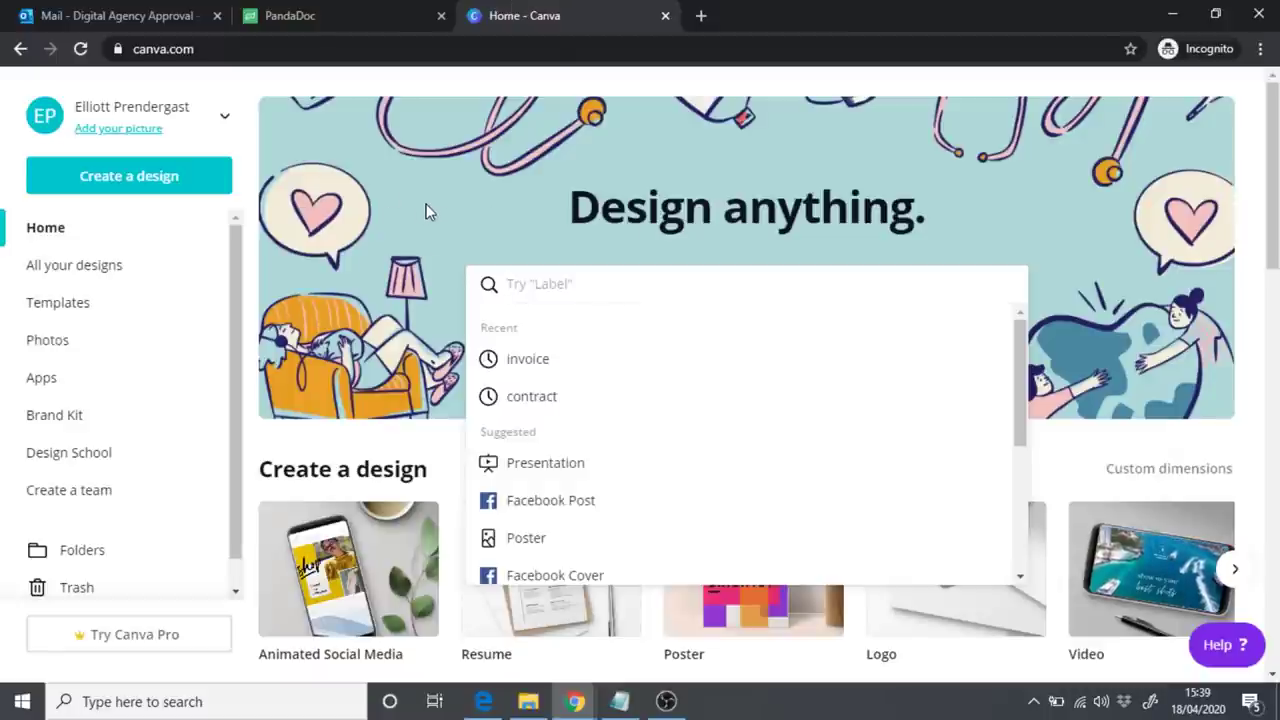
# - Search Canva's designs for "invoice"
pyautogui.click(428, 208)
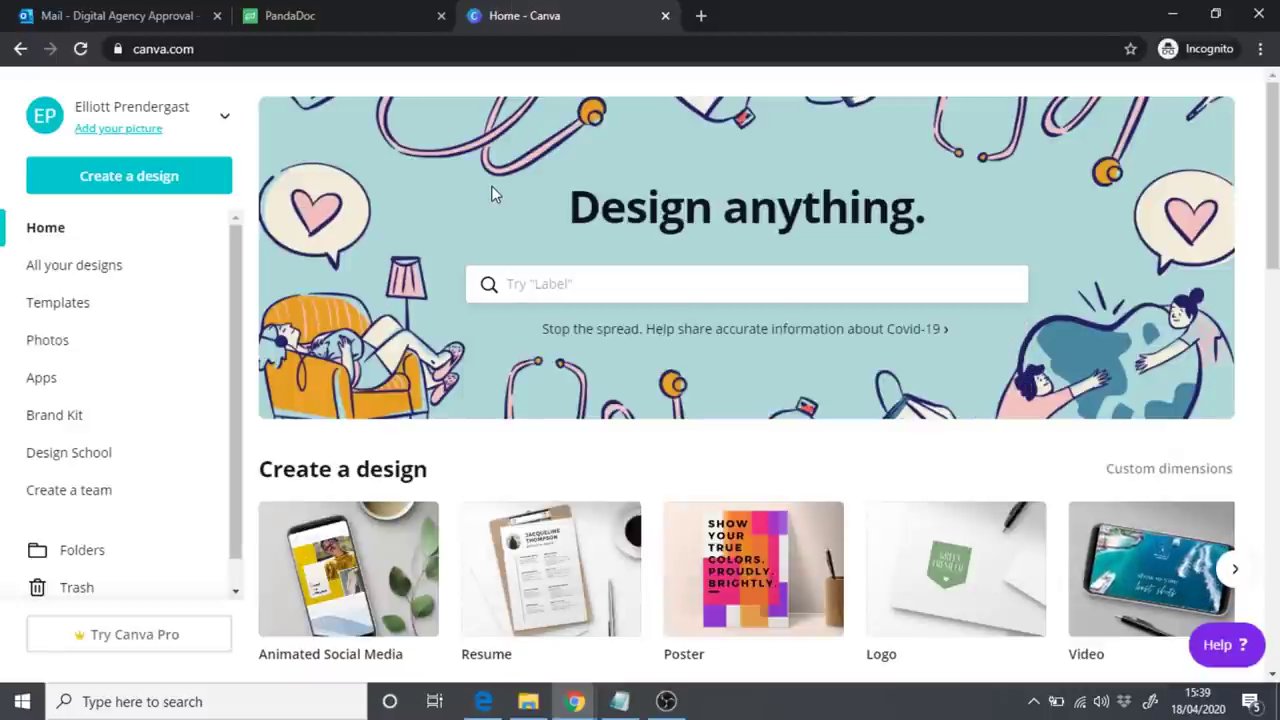
pyautogui.click(529, 279)
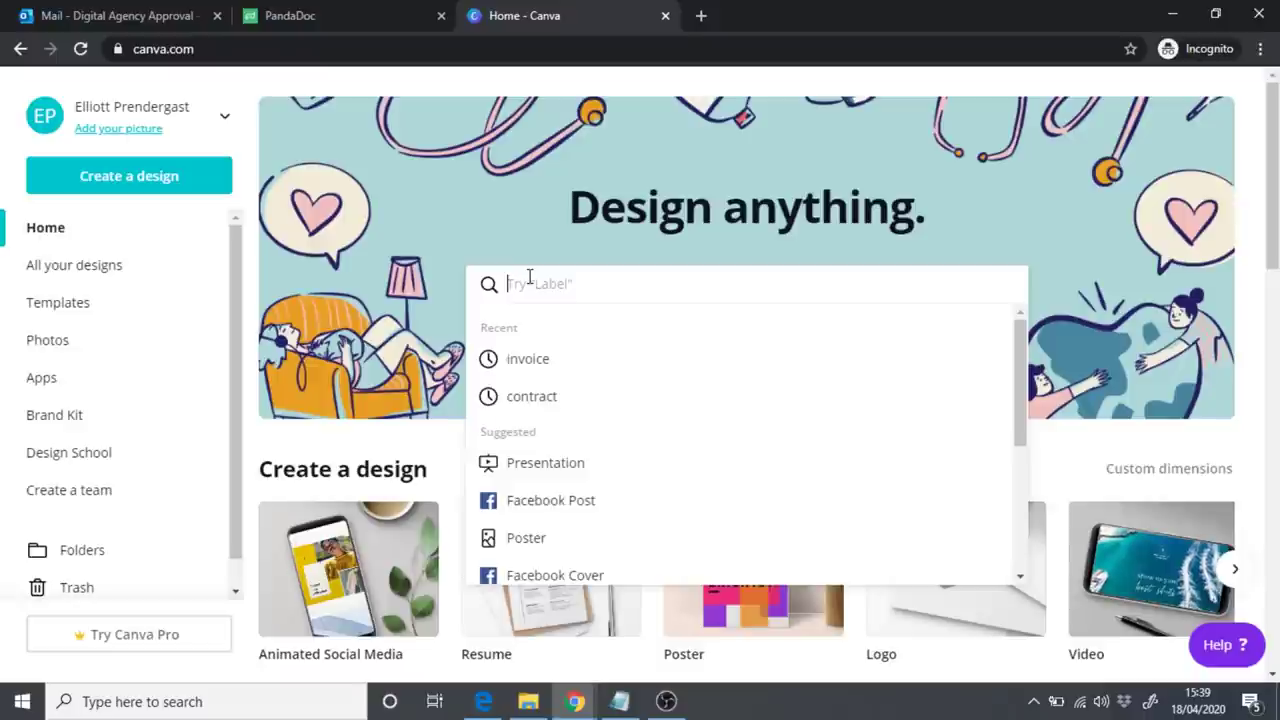
pyautogui.write('invoice')
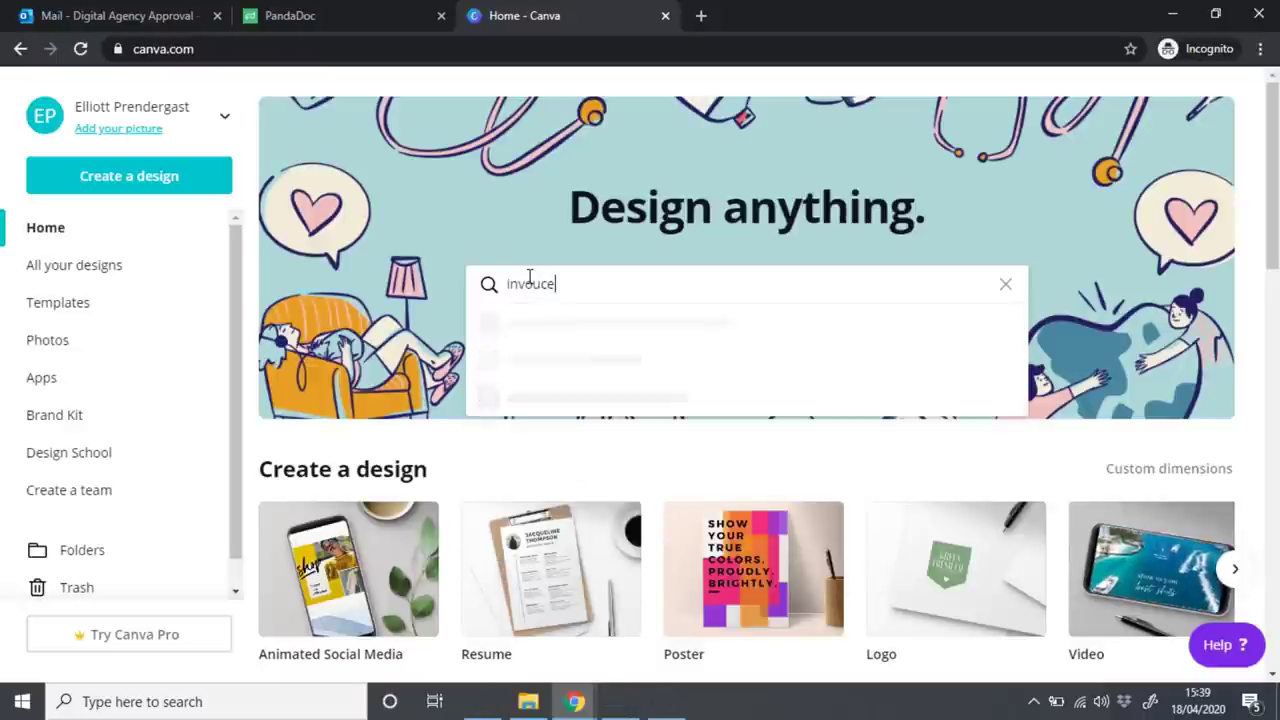
pyautogui.press('BackSpace')
pyautogui.press('BackSpace')
pyautogui.press('BackSpace')
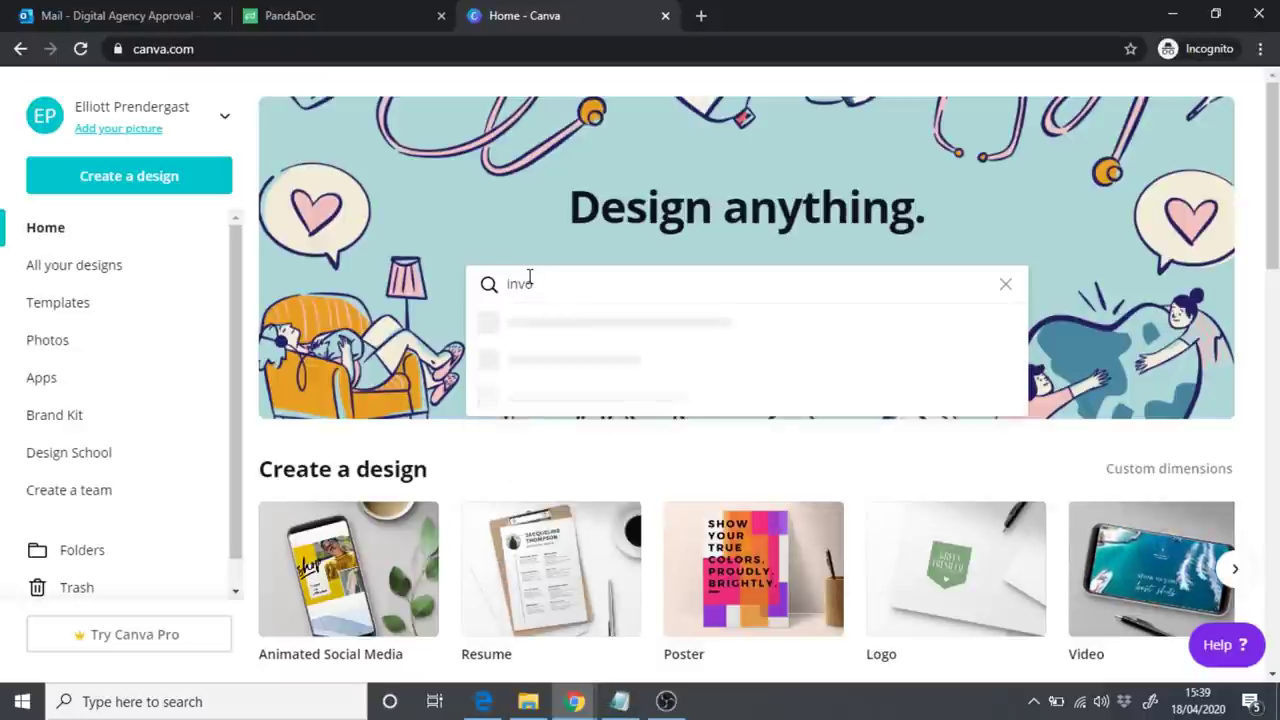
pyautogui.write('ice')
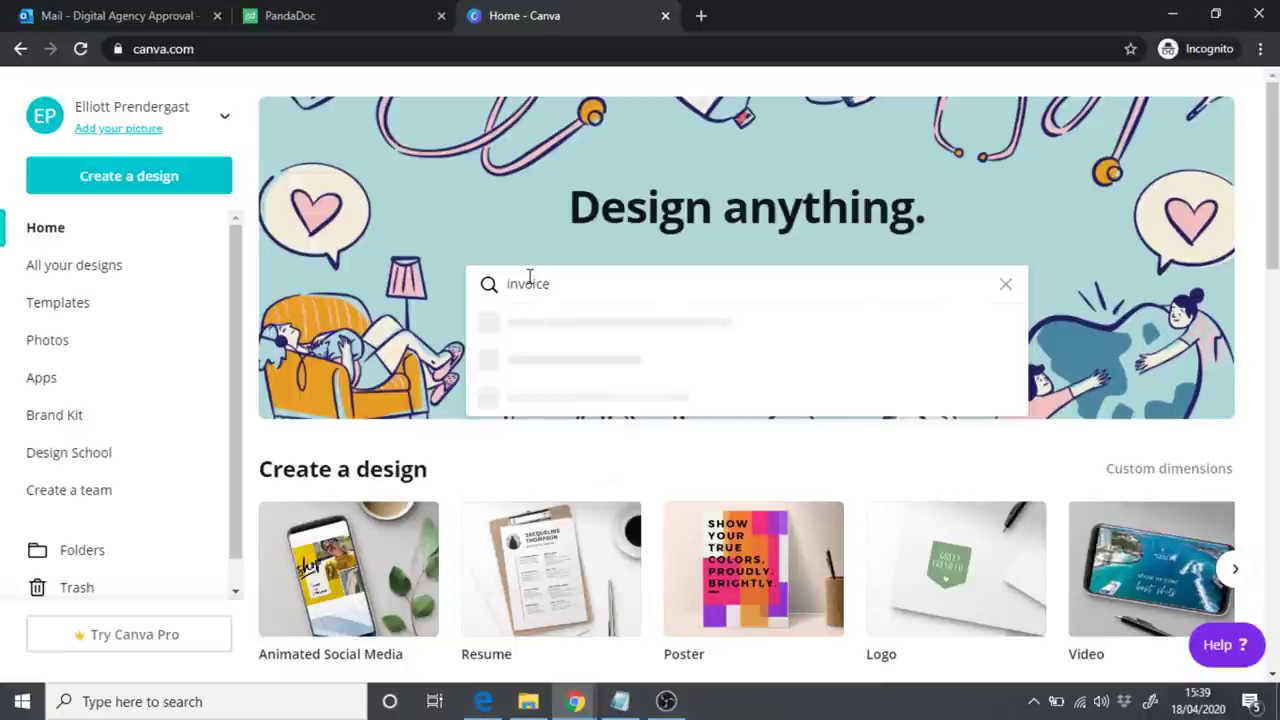
pyautogui.press('Return')
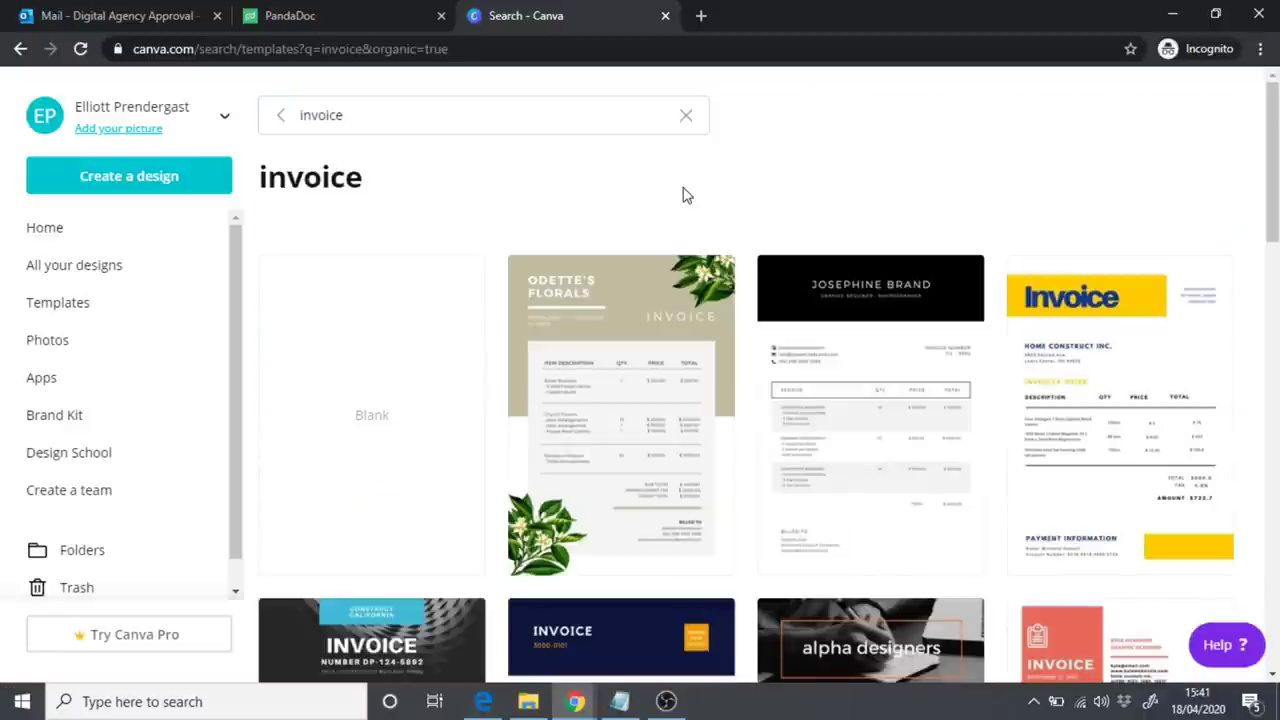
# - Browse the invoice results and open the Kenya Limbo invoice template
pyautogui.scroll(-5, 830, 200)
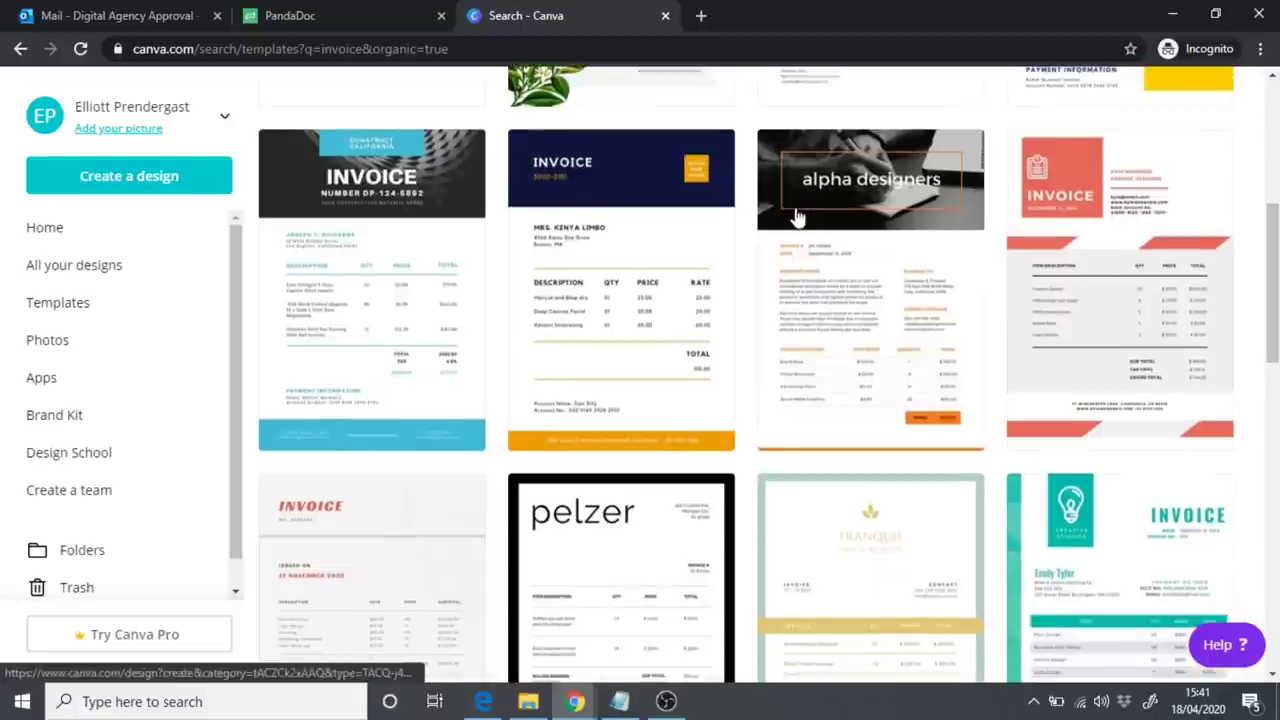
pyautogui.scroll(-3, 797, 217)
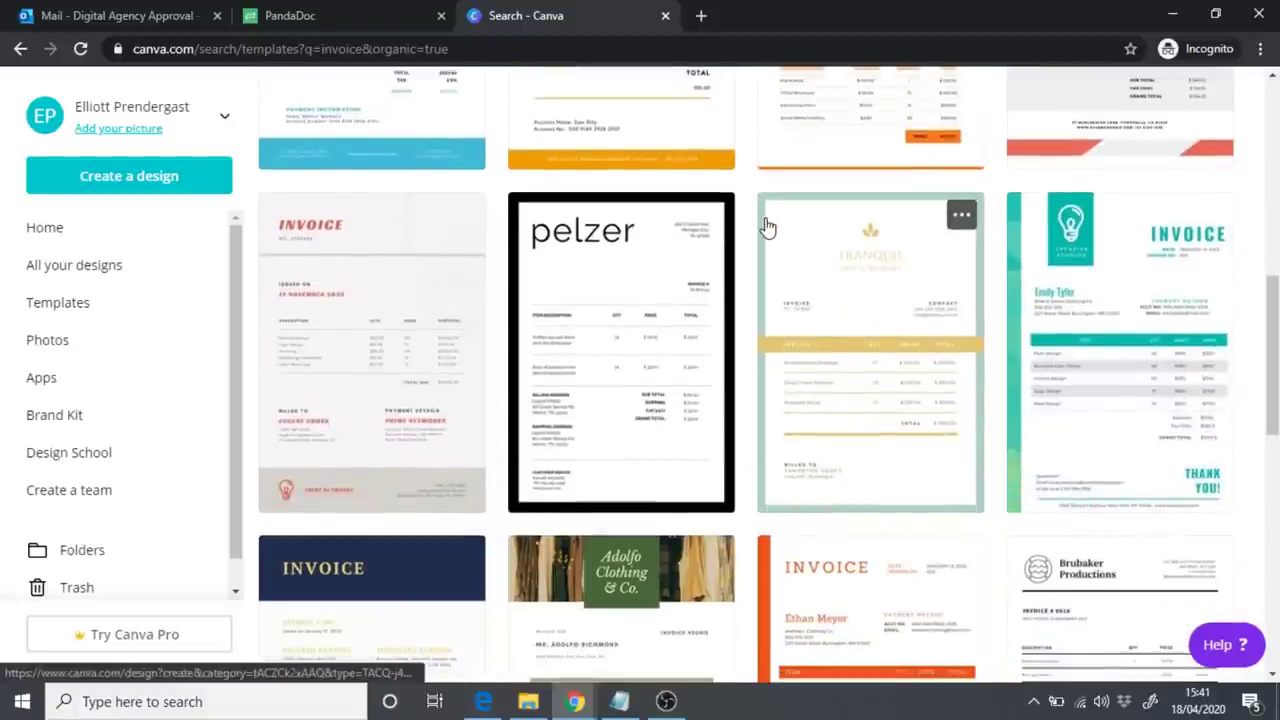
pyautogui.scroll(-3, 740, 240)
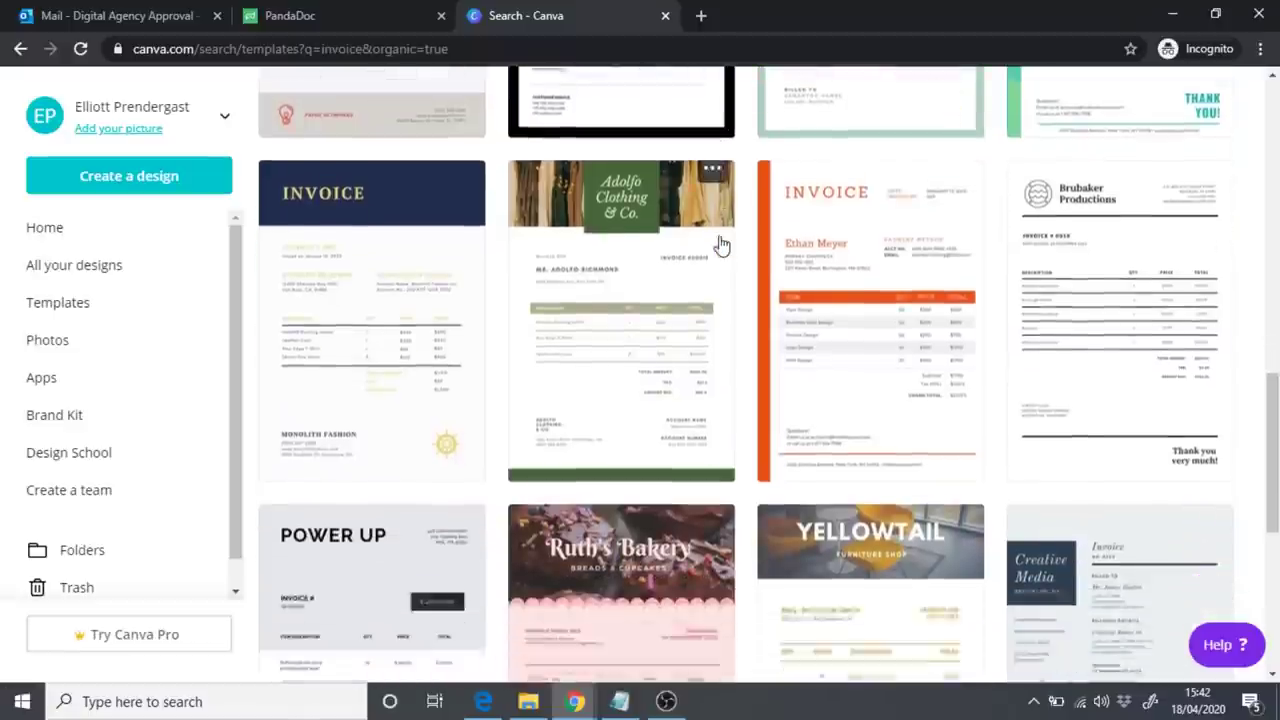
pyautogui.scroll(9, 722, 245)
pyautogui.scroll(-1, 590, 412)
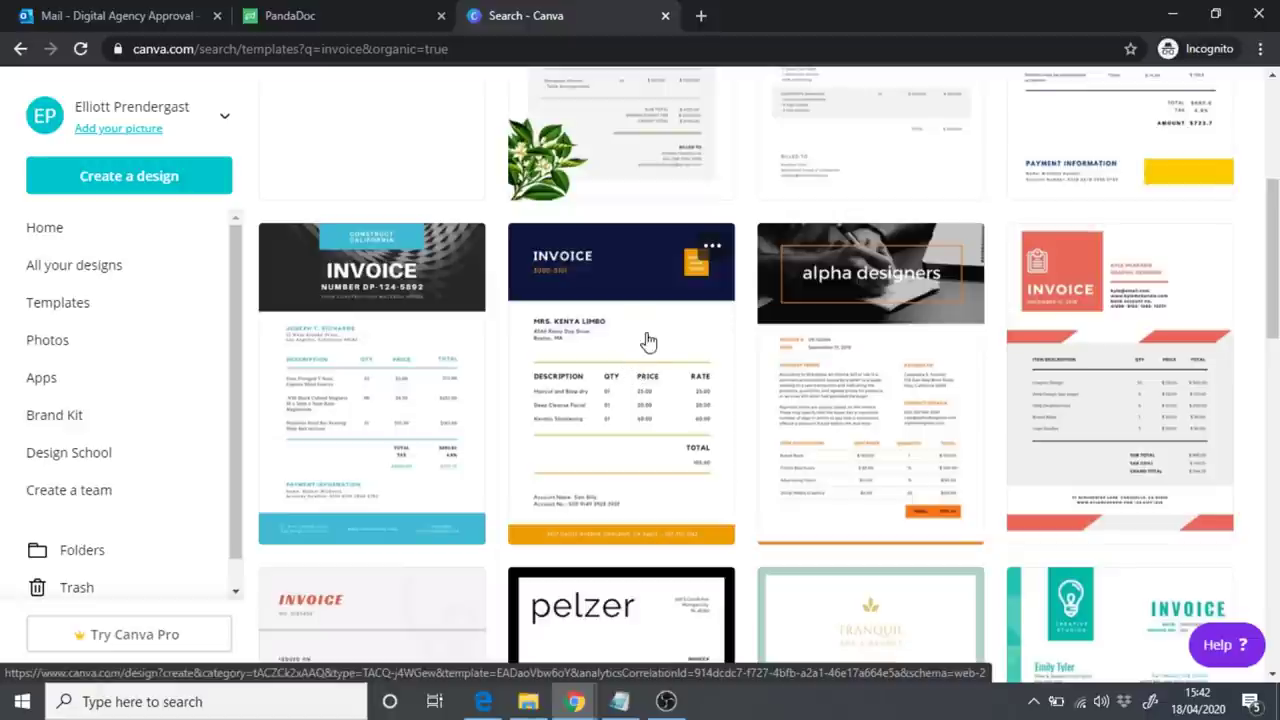
pyautogui.click(642, 320)
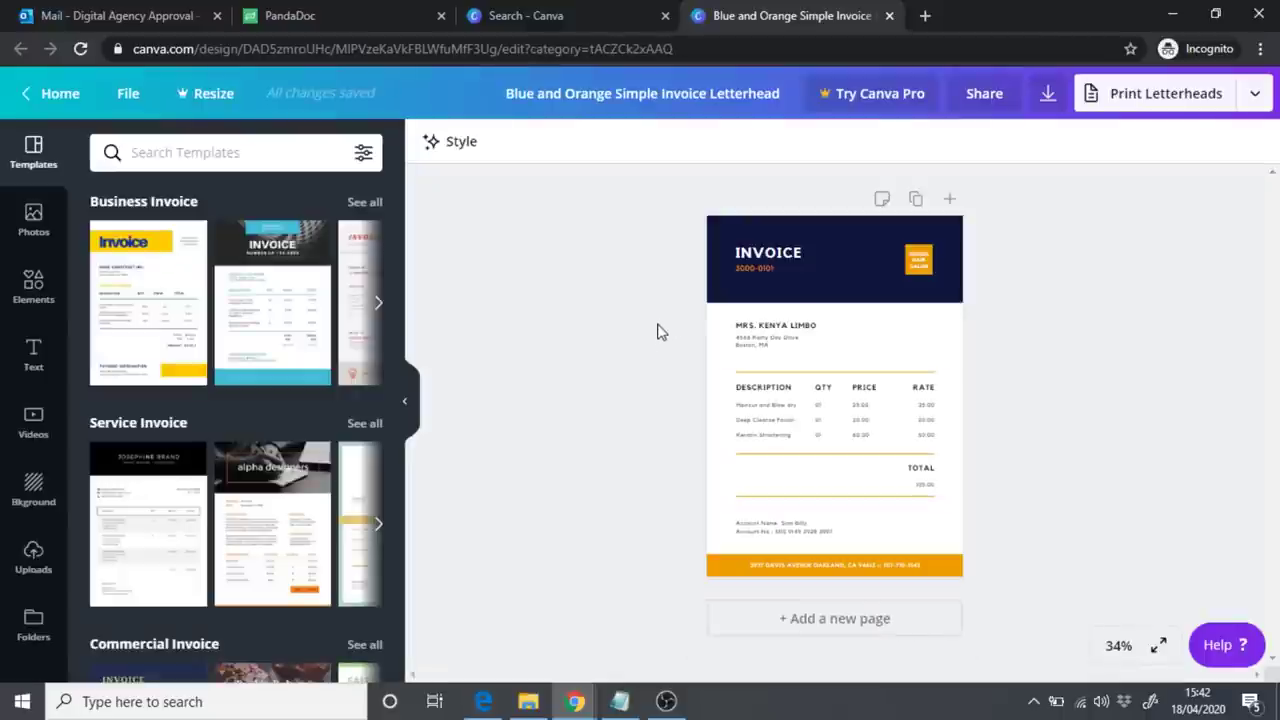
# - Zoom the invoice page to 75% and scroll through it to review
pyautogui.click(1115, 646)
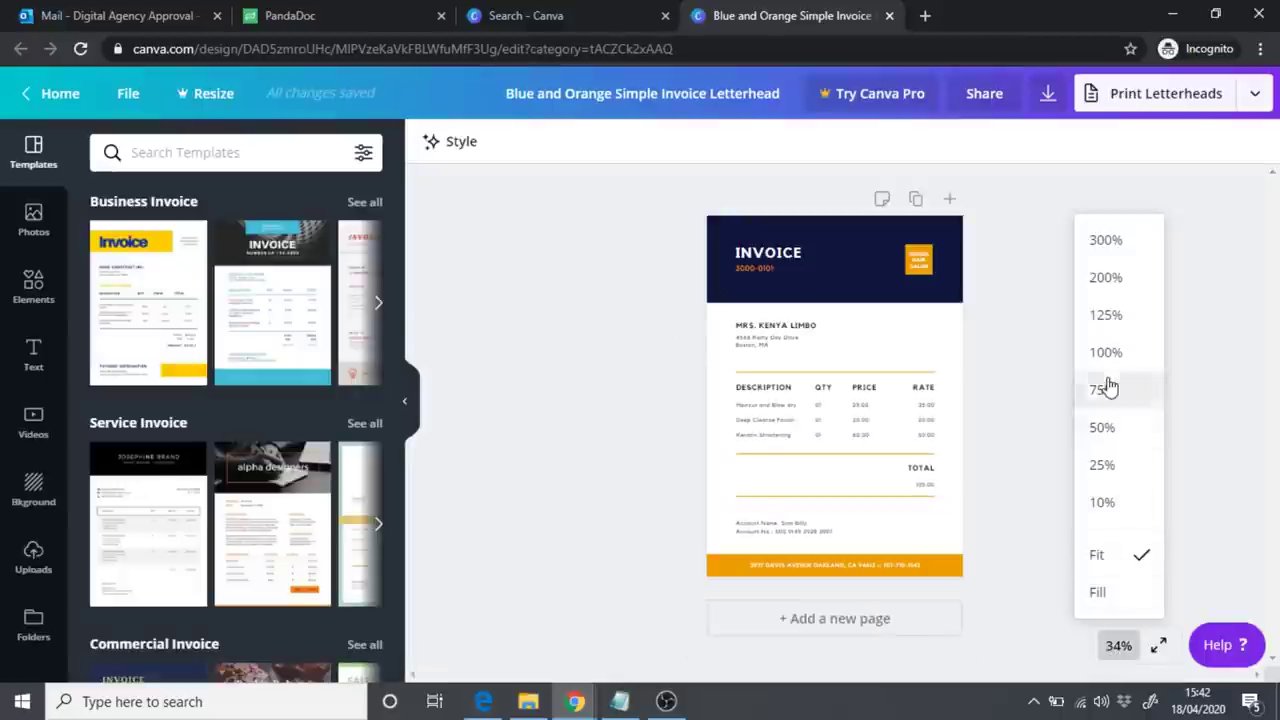
pyautogui.click(1100, 390)
pyautogui.scroll(3, 1095, 492)
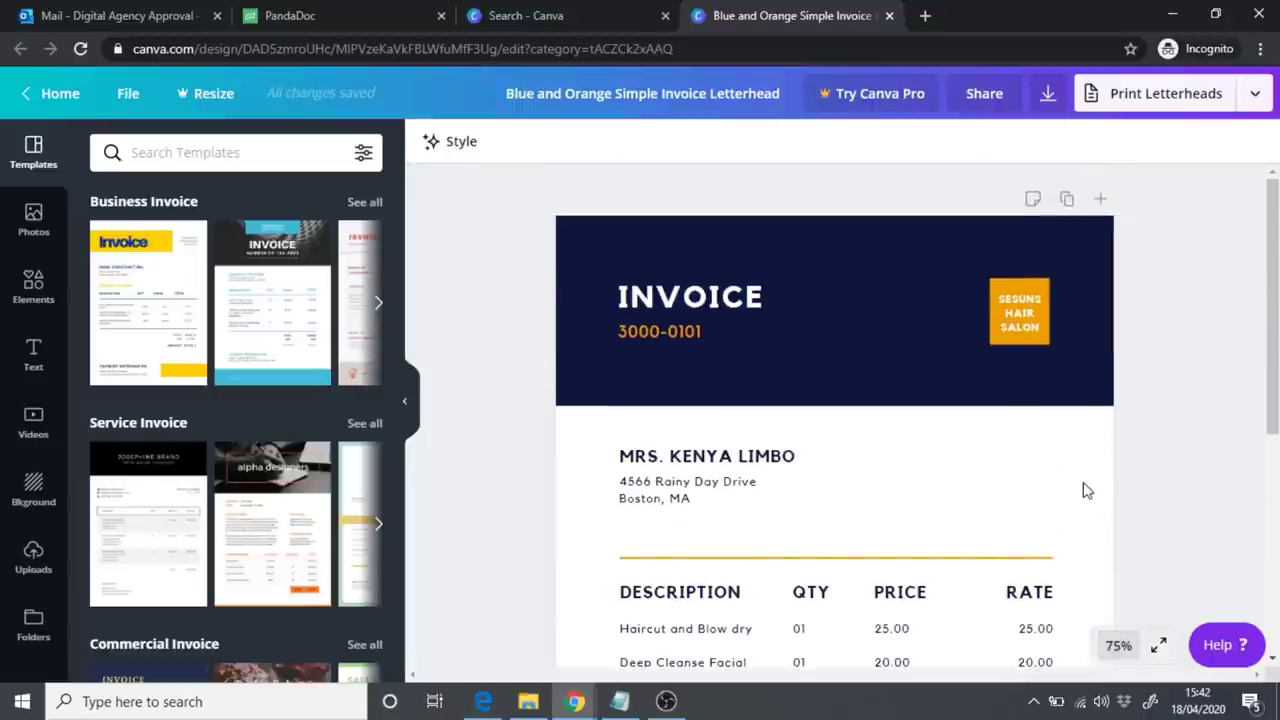
pyautogui.scroll(-3, 1087, 485)
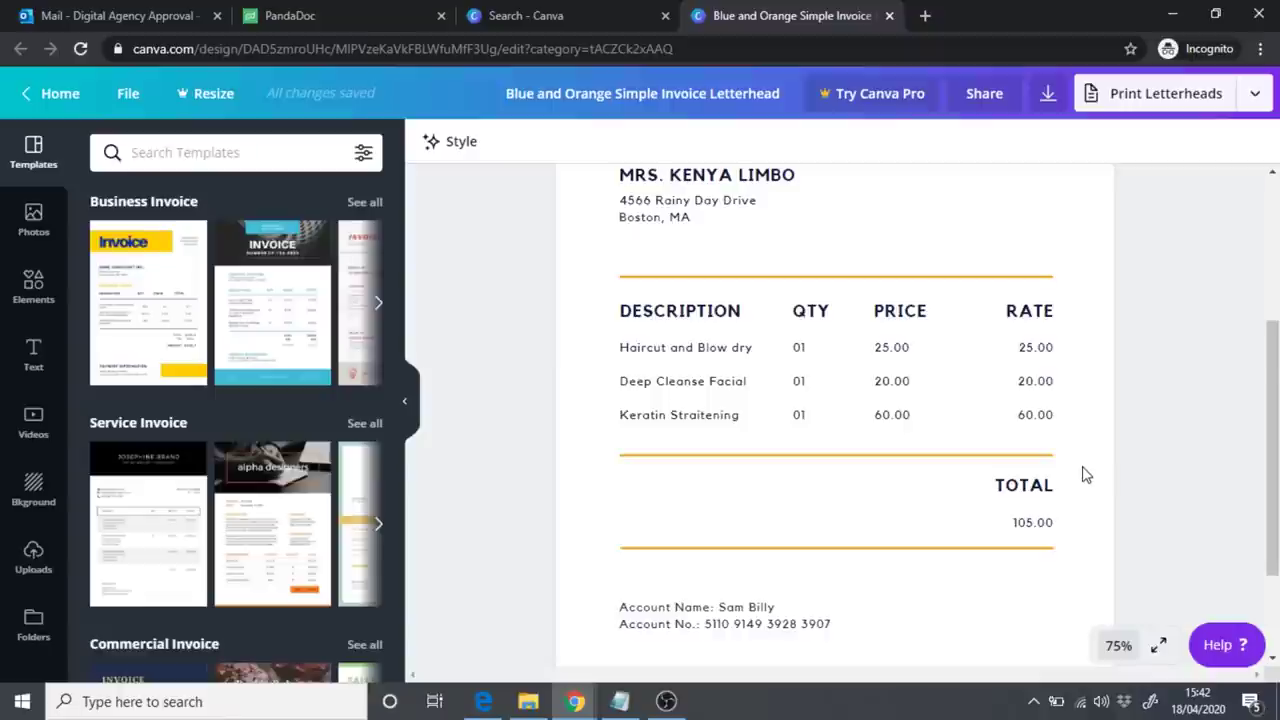
pyautogui.scroll(-1, 1085, 473)
pyautogui.scroll(4, 1080, 470)
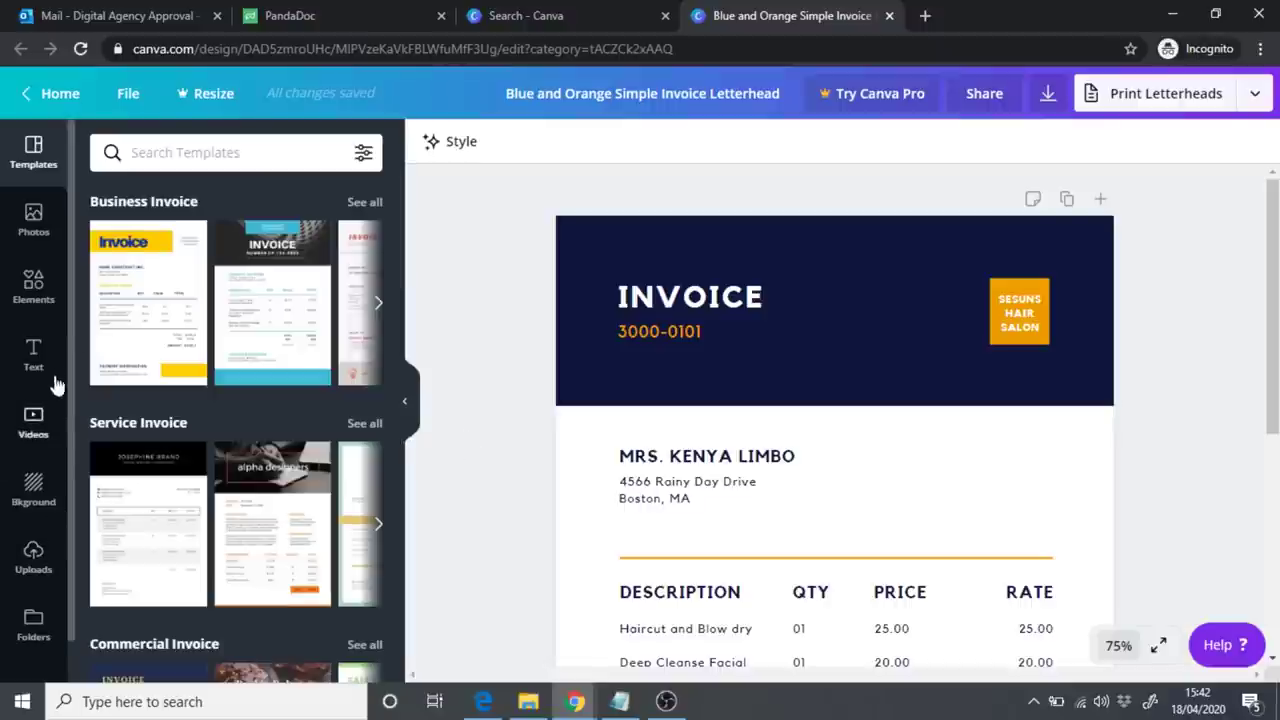
# - Drag an uploaded illustration from Uploads onto the navy header as its background
pyautogui.click(30, 562)
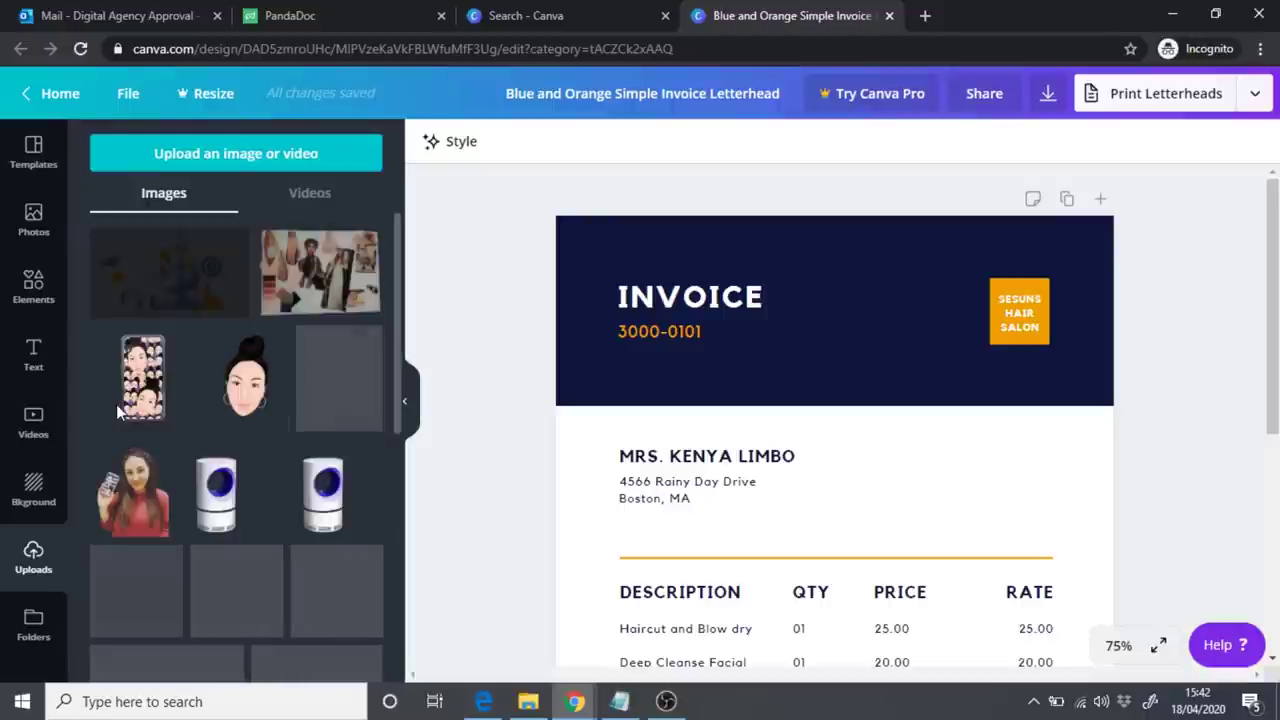
pyautogui.click(206, 154)
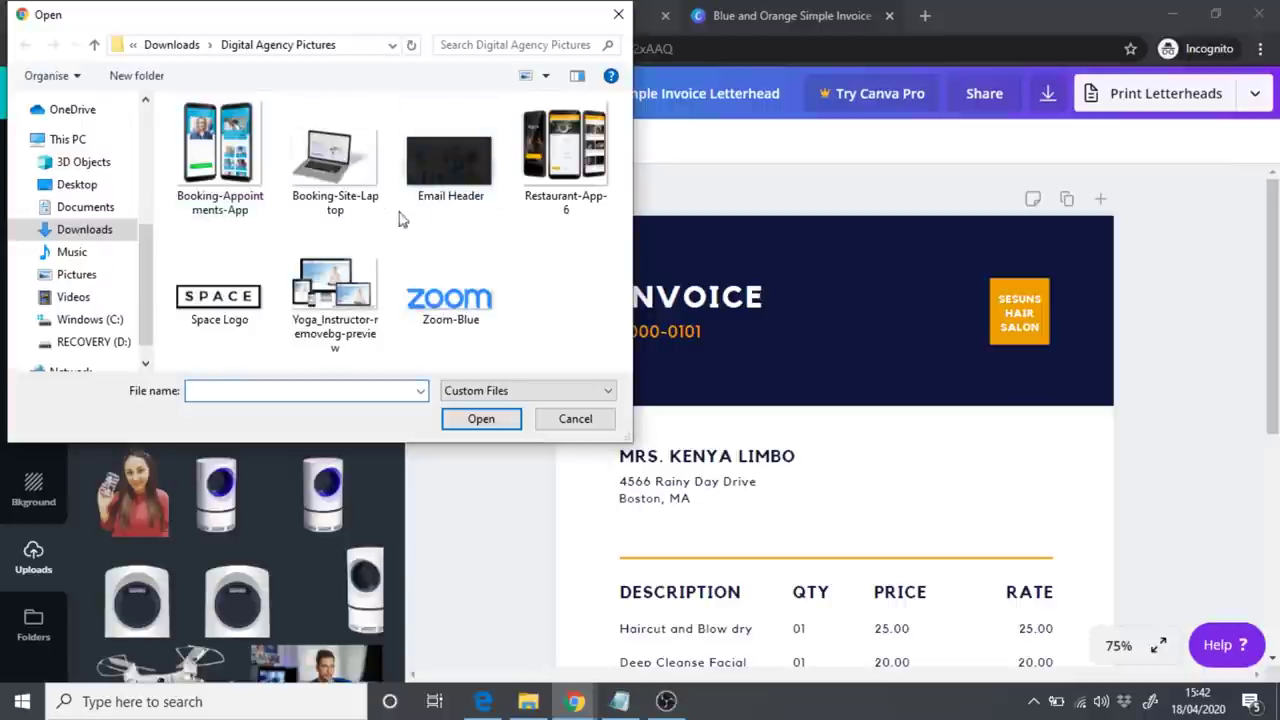
pyautogui.click(575, 418)
pyautogui.moveTo(541, 300); pyautogui.dragTo(857, 337)
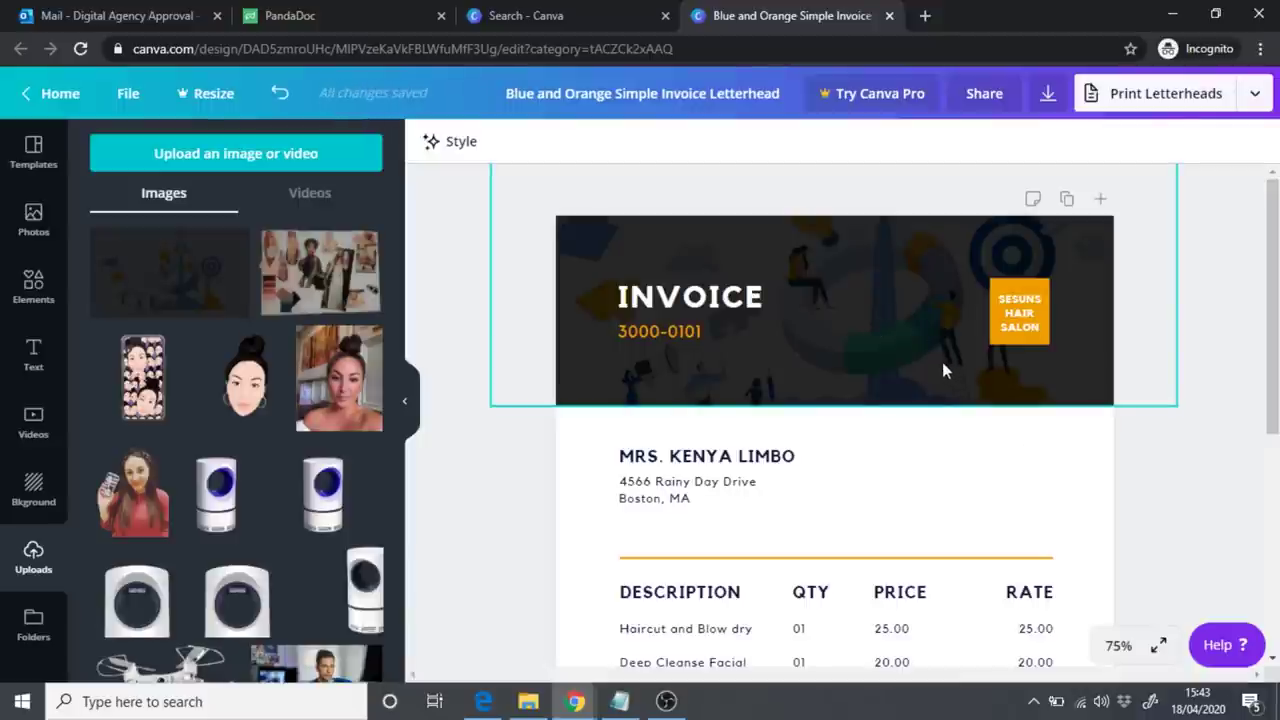
# - Delete the orange square and the SESUNS HAIR SALON text from the header
pyautogui.click(1016, 289)
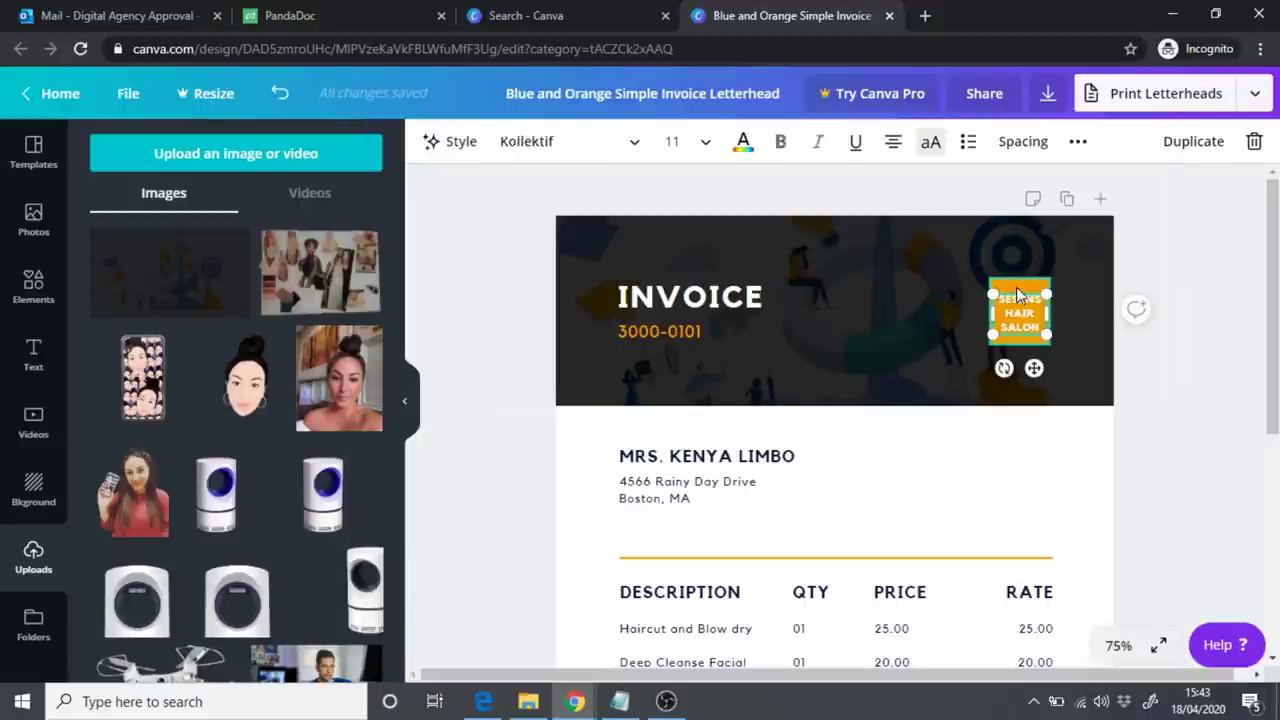
pyautogui.click(1017, 291)
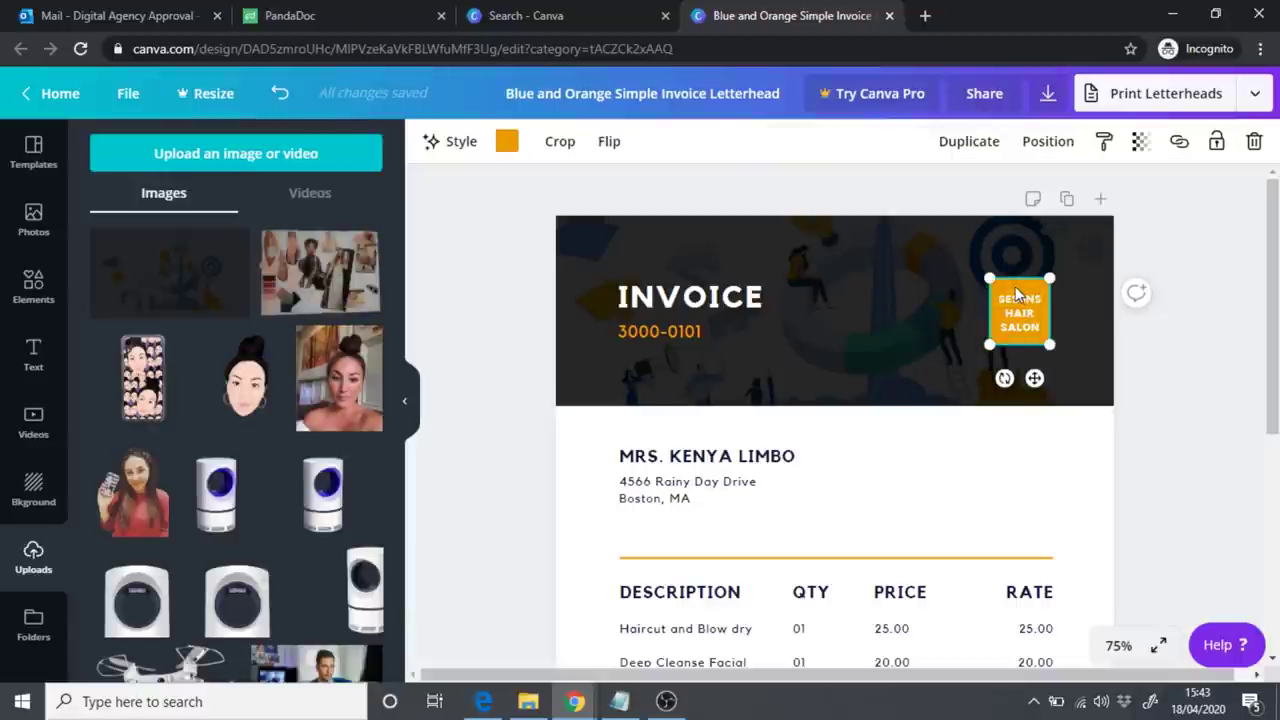
pyautogui.press('Delete')
pyautogui.click(1034, 297)
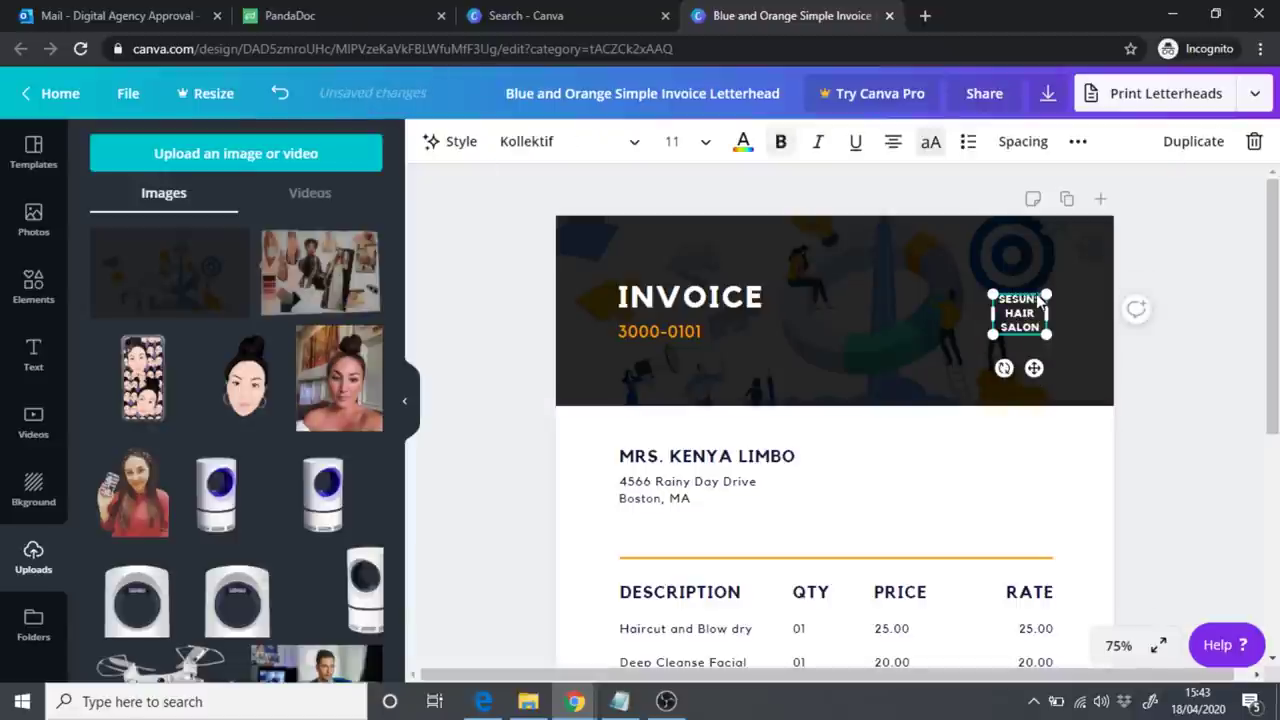
pyautogui.press('Delete')
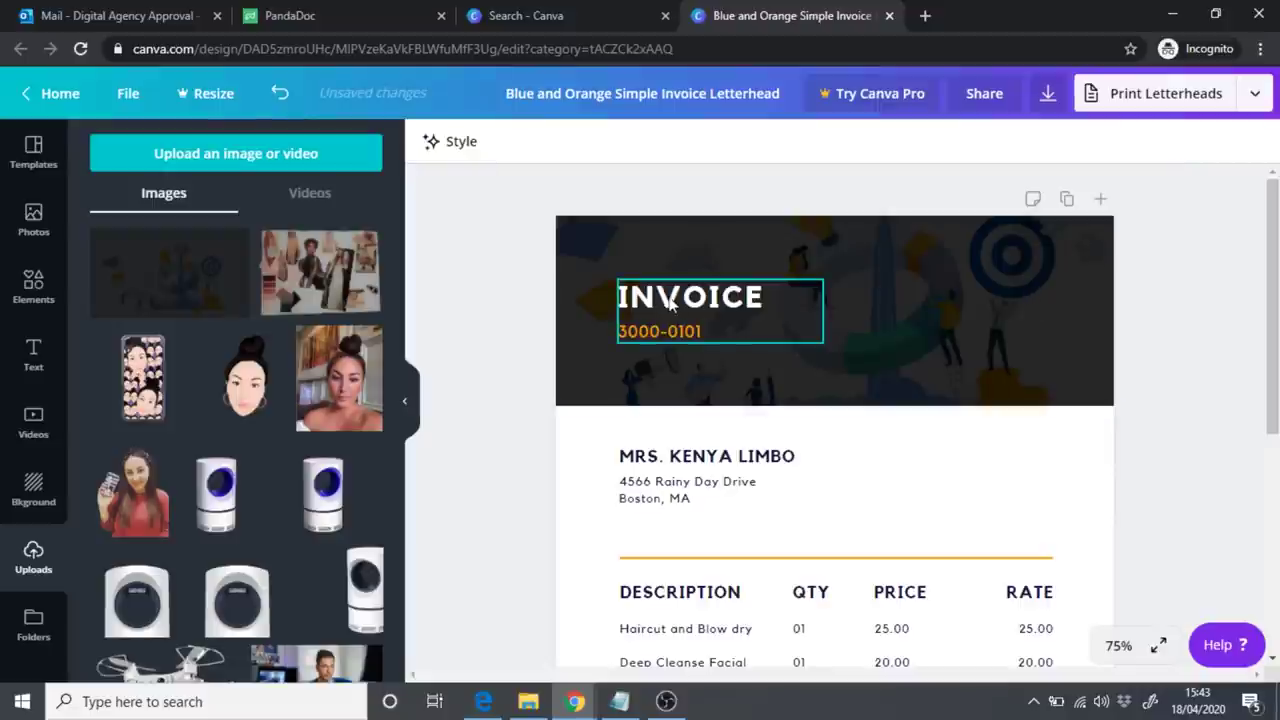
# - Retitle the INVOICE heading to "FIRST INVOICE"
pyautogui.click(640, 300)
pyautogui.doubleClick(635, 300)
pyautogui.click(632, 298)
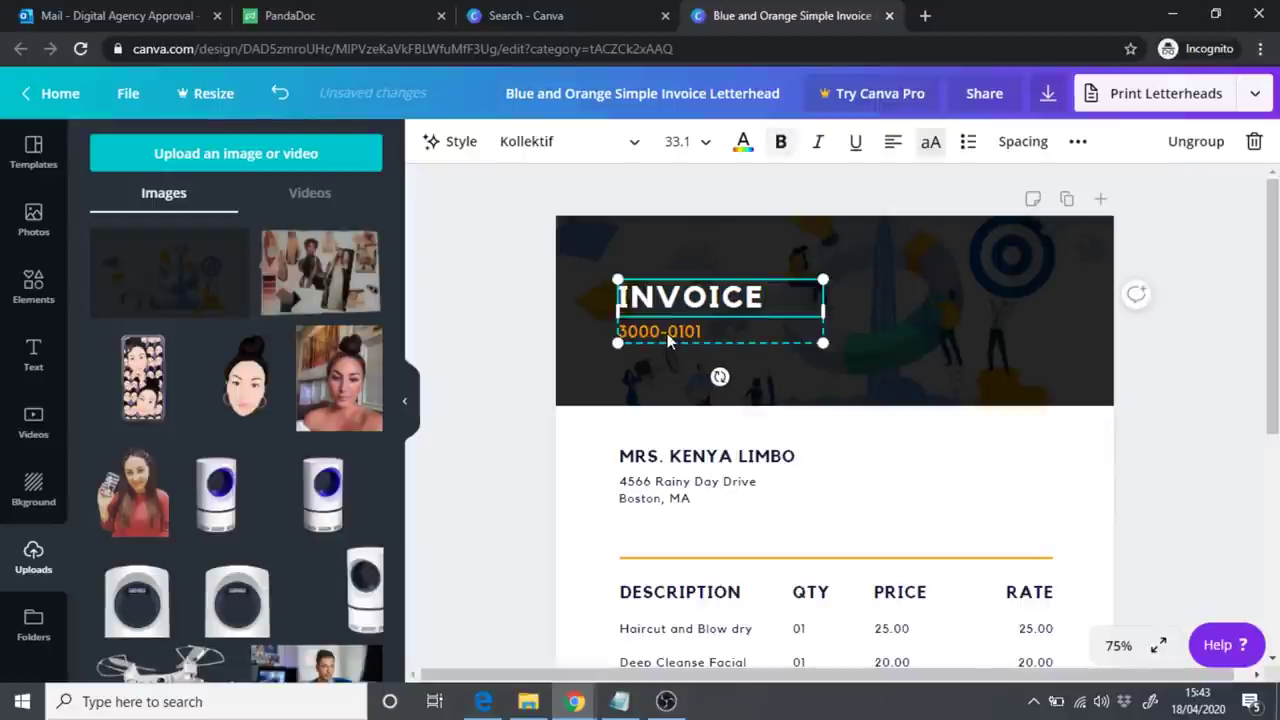
pyautogui.write('FIRST')
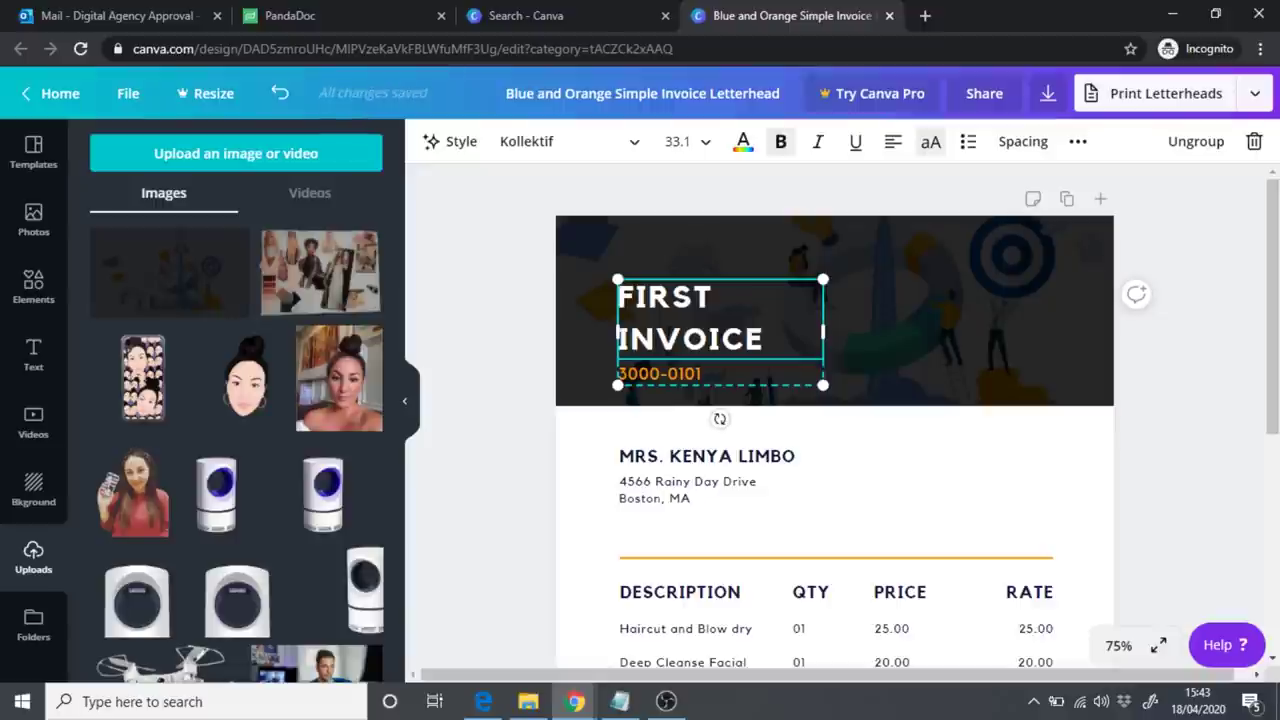
pyautogui.click(1143, 394)
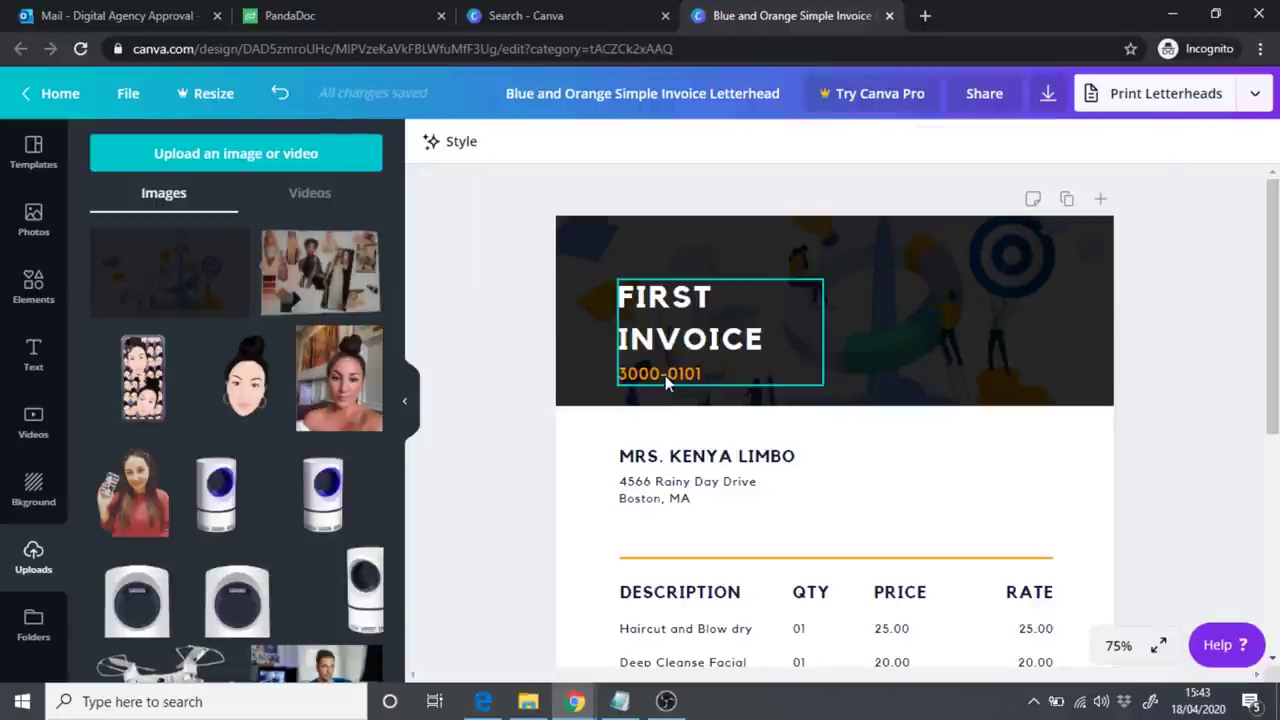
pyautogui.click(660, 380)
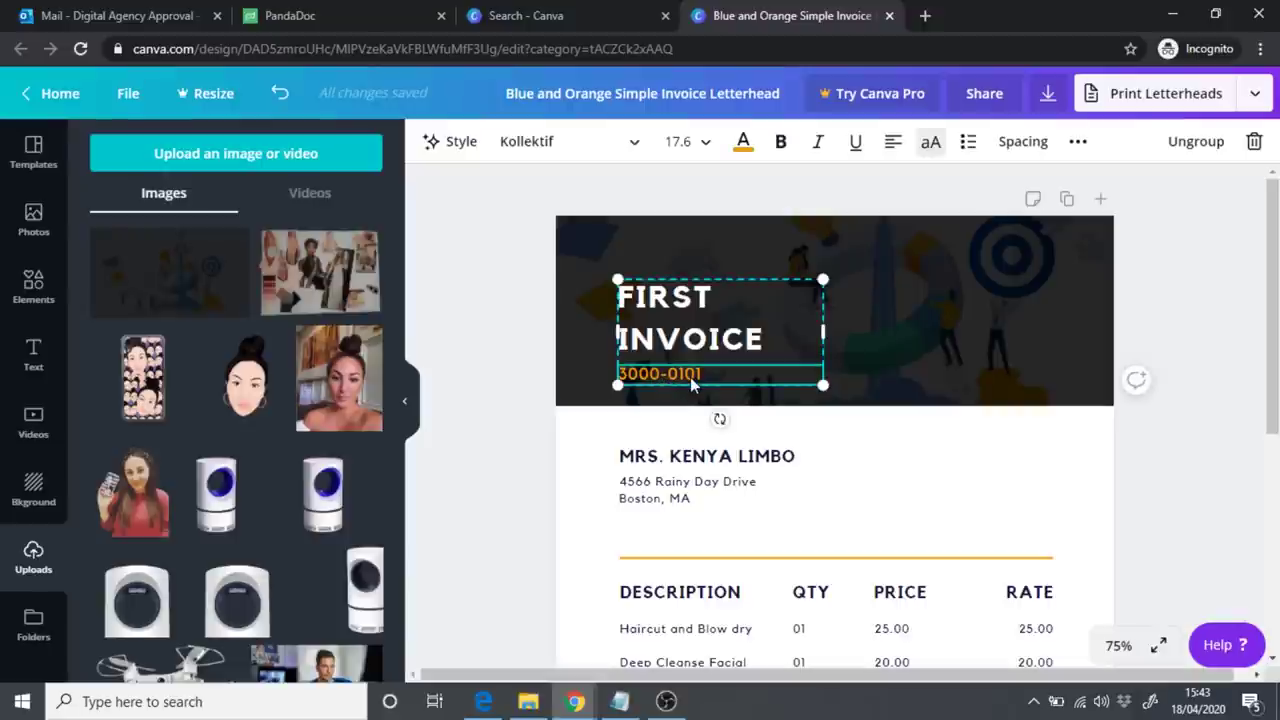
pyautogui.click(509, 377)
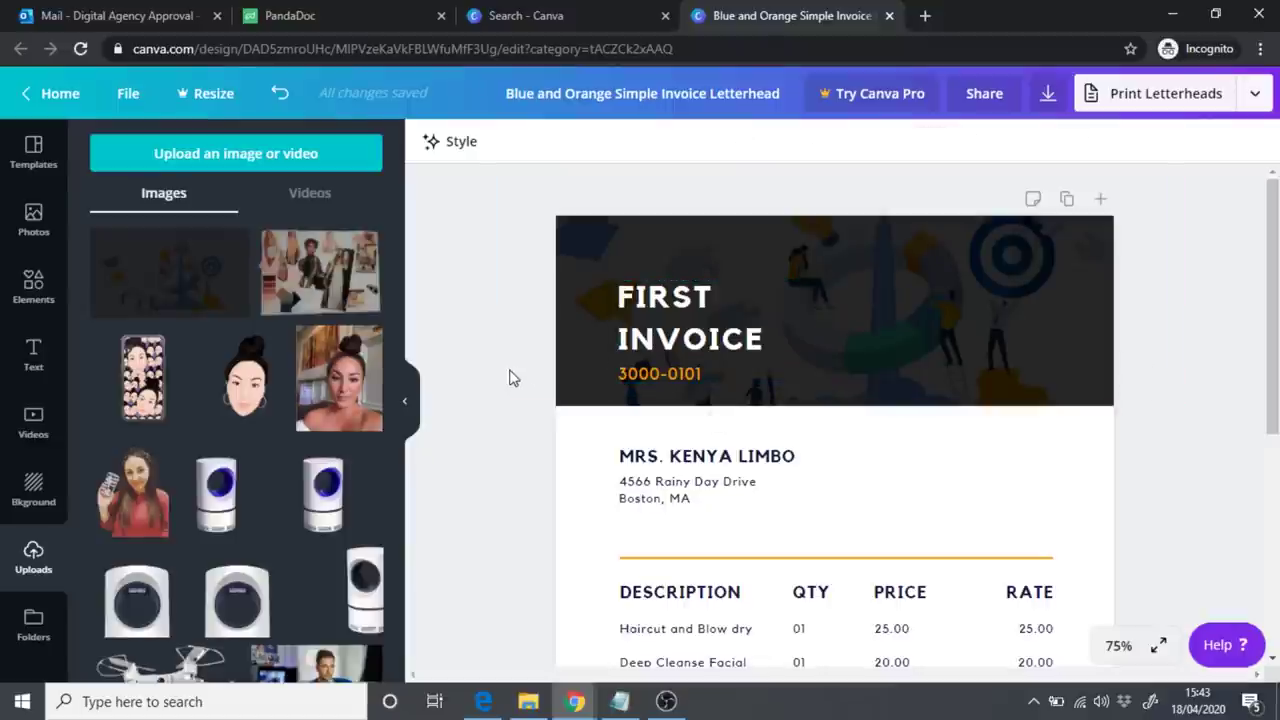
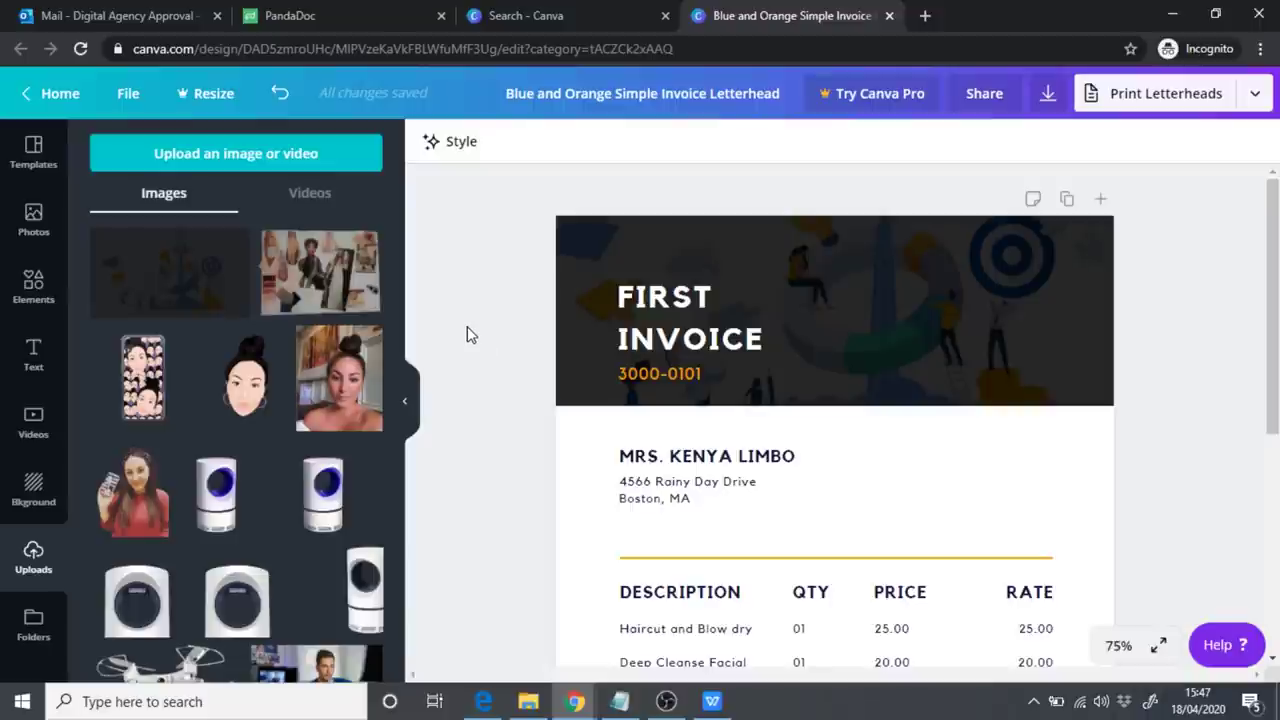
# - Enter the client's name and business in cell A2 and widen column A to fit it
pyautogui.click(712, 701)
pyautogui.click(712, 701)
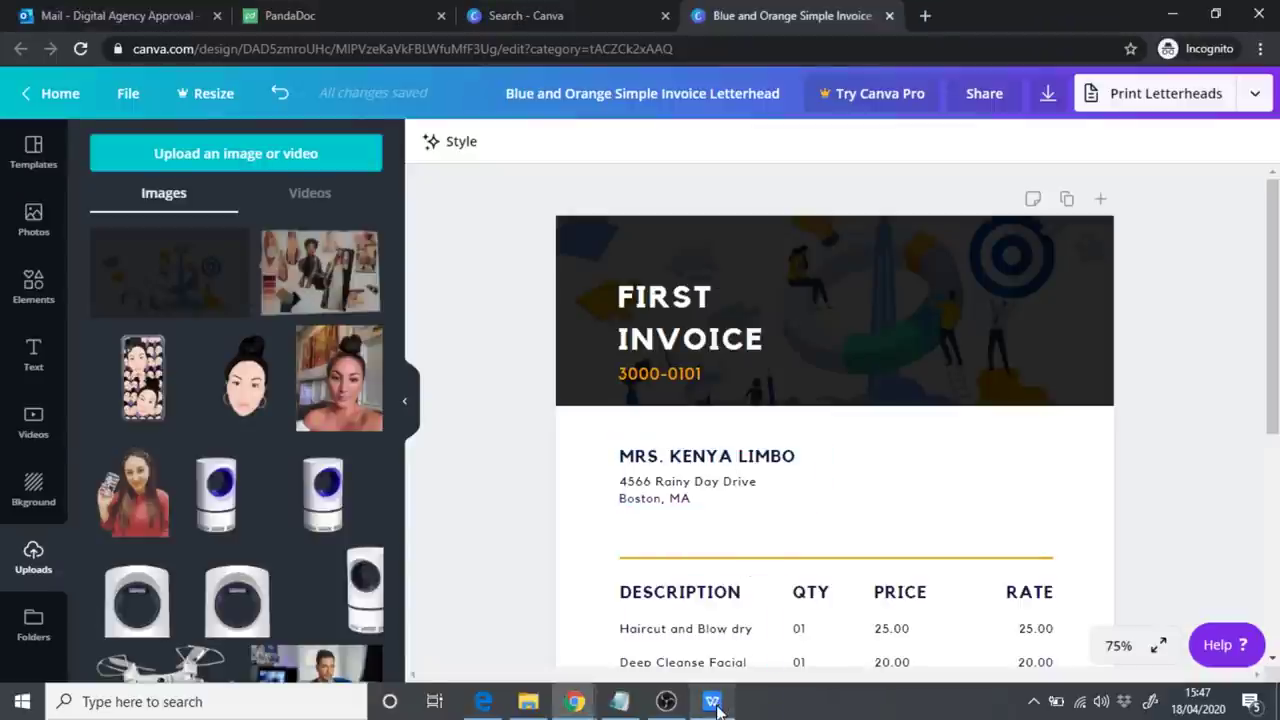
pyautogui.click(712, 701)
pyautogui.write('Kenta')
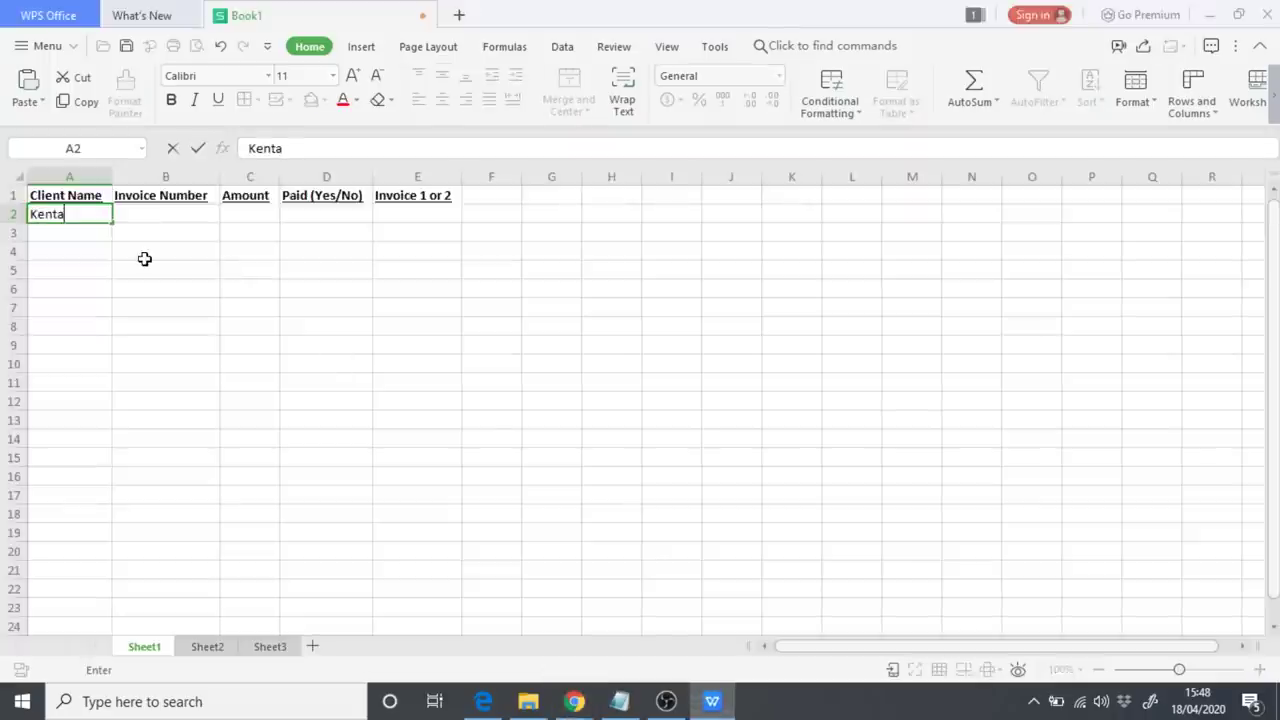
pyautogui.press('BackSpace')
pyautogui.press('BackSpace')
pyautogui.write('ya Limbo')
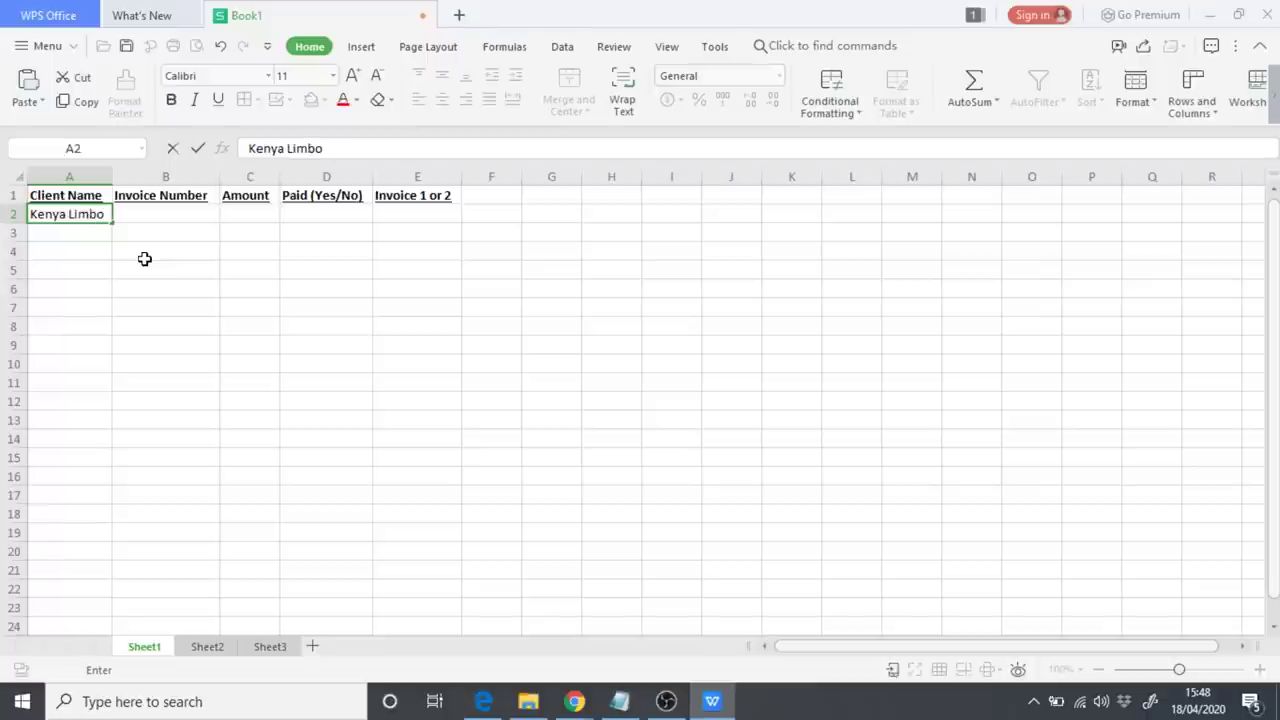
pyautogui.write(' - Limbo Yoga')
pyautogui.click(144, 259)
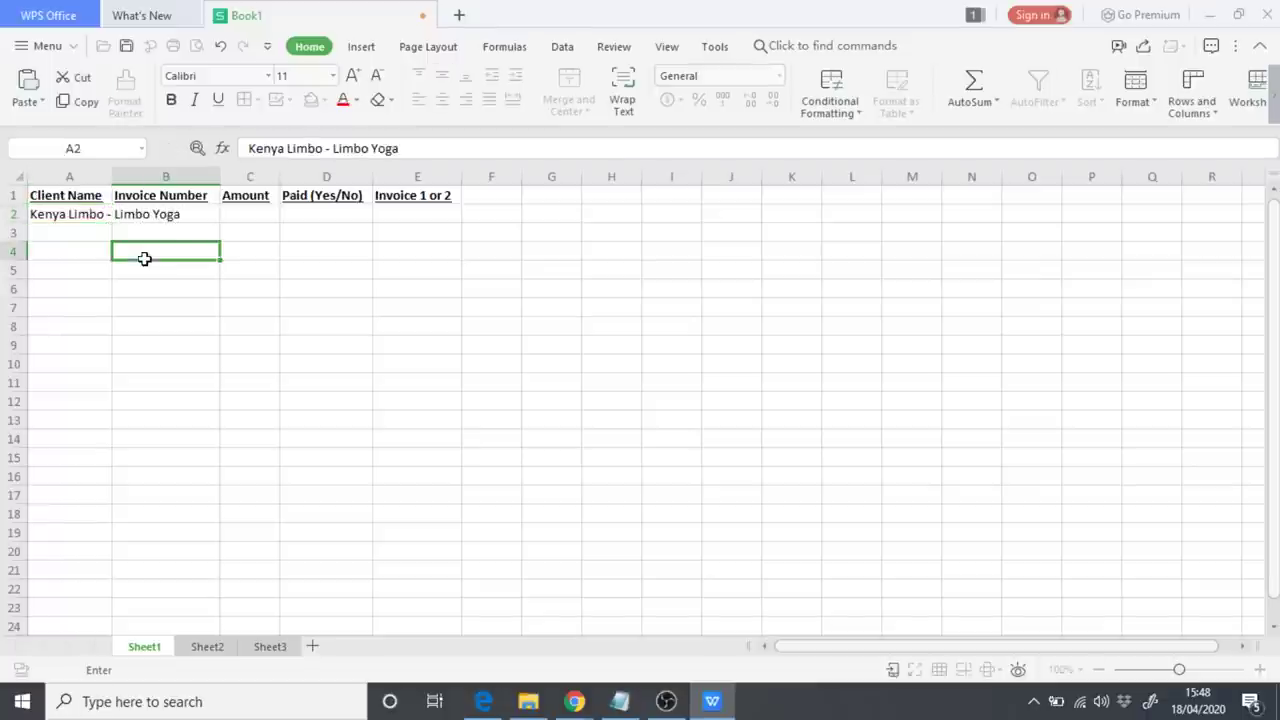
pyautogui.doubleClick(112, 178)
pyautogui.click(157, 294)
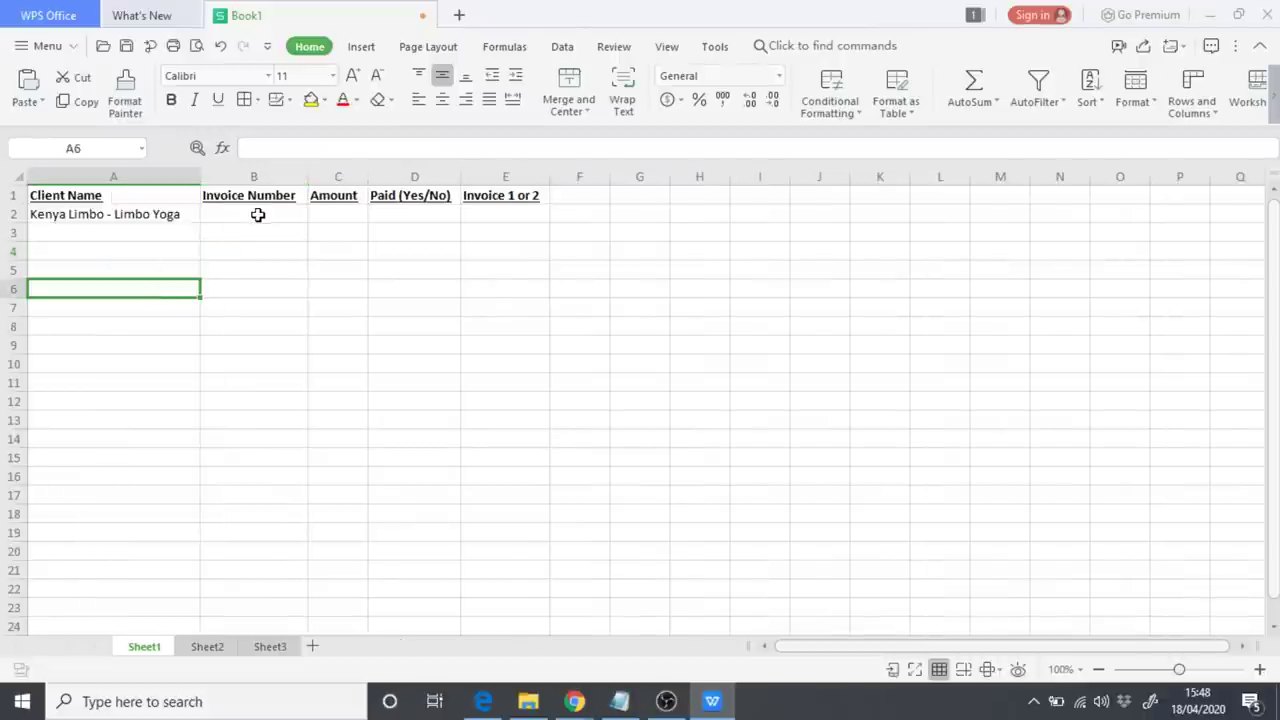
# - Fill B2 with the invoice number from the Canva invoice and C2 with £250
pyautogui.click(256, 215)
pyautogui.click(716, 703)
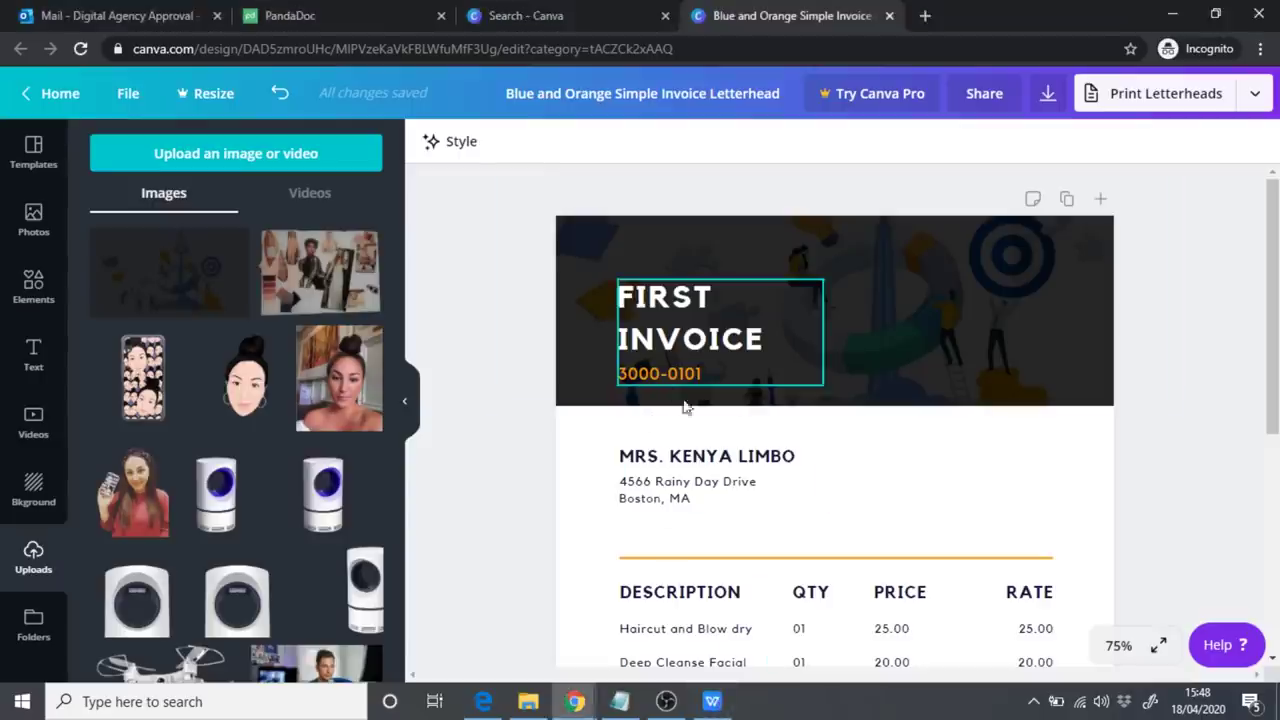
pyautogui.click(712, 703)
pyautogui.write('3000')
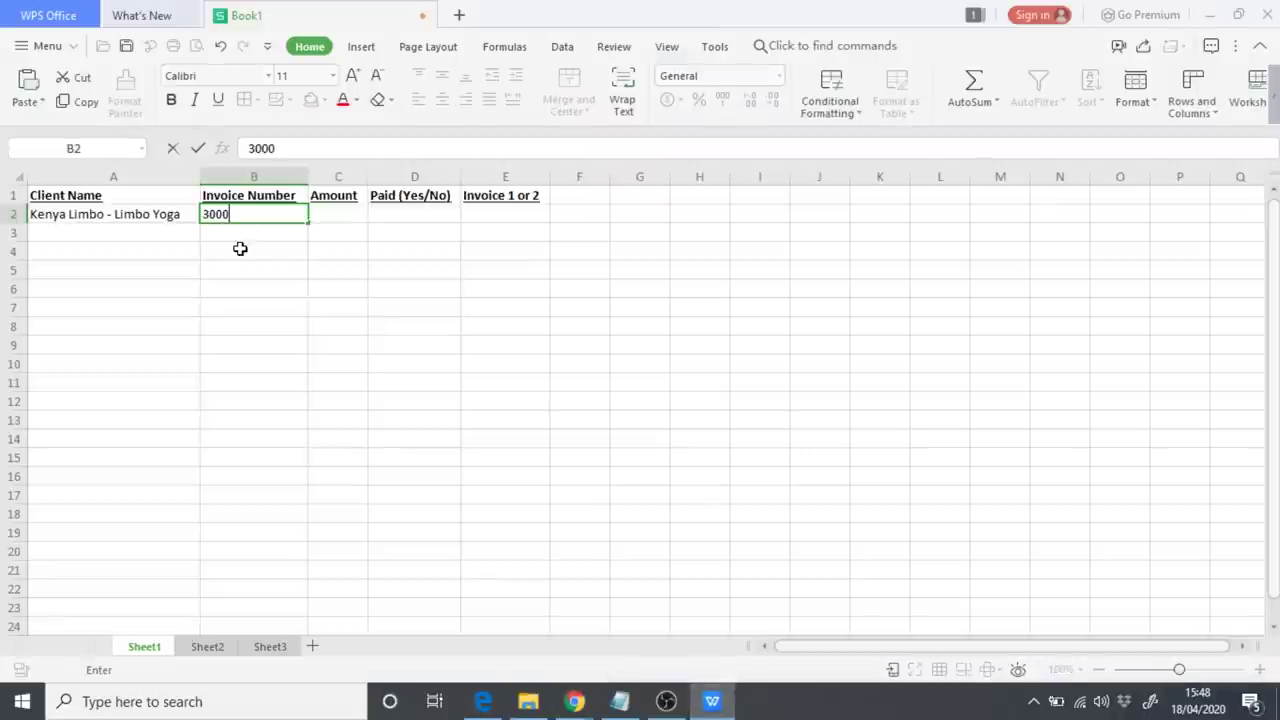
pyautogui.write('-0101')
pyautogui.press('Tab')
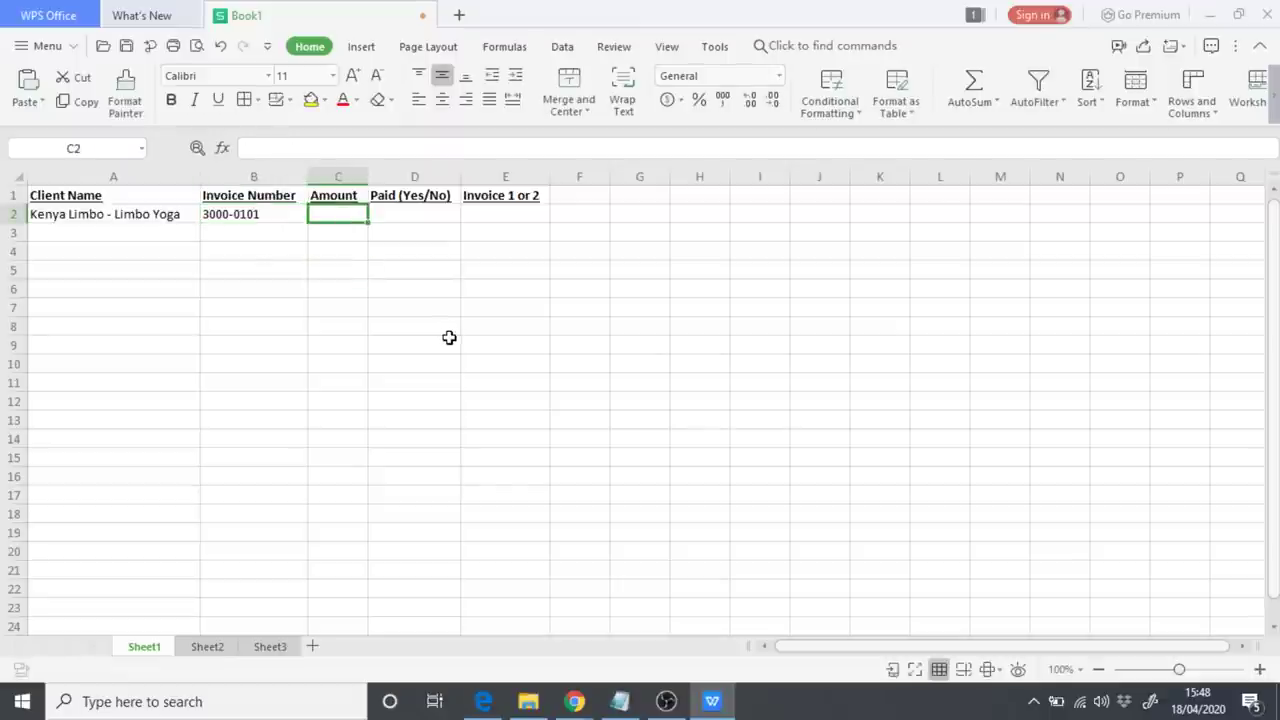
pyautogui.write('£')
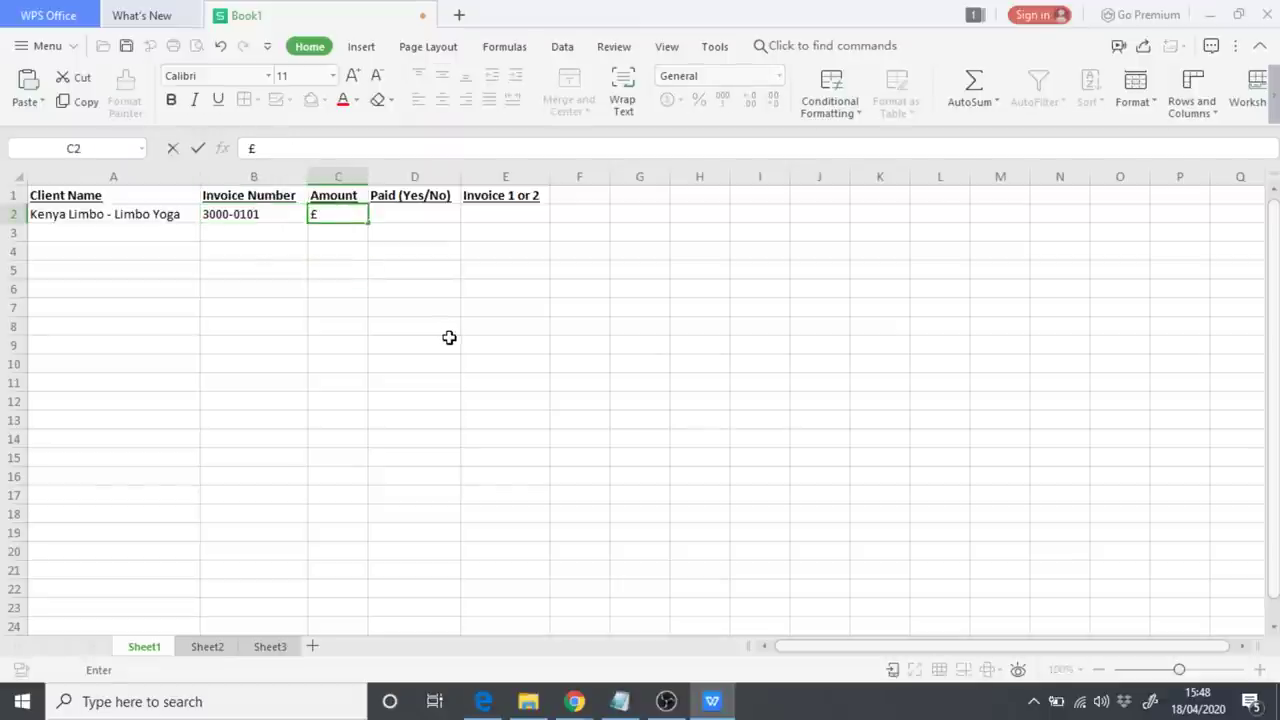
pyautogui.write('250')
pyautogui.press('BackSpace')
pyautogui.write('50')
pyautogui.click(449, 337)
# - Mark D2 as paid with Yes and enter 1 in the invoice column E2
pyautogui.click(419, 214)
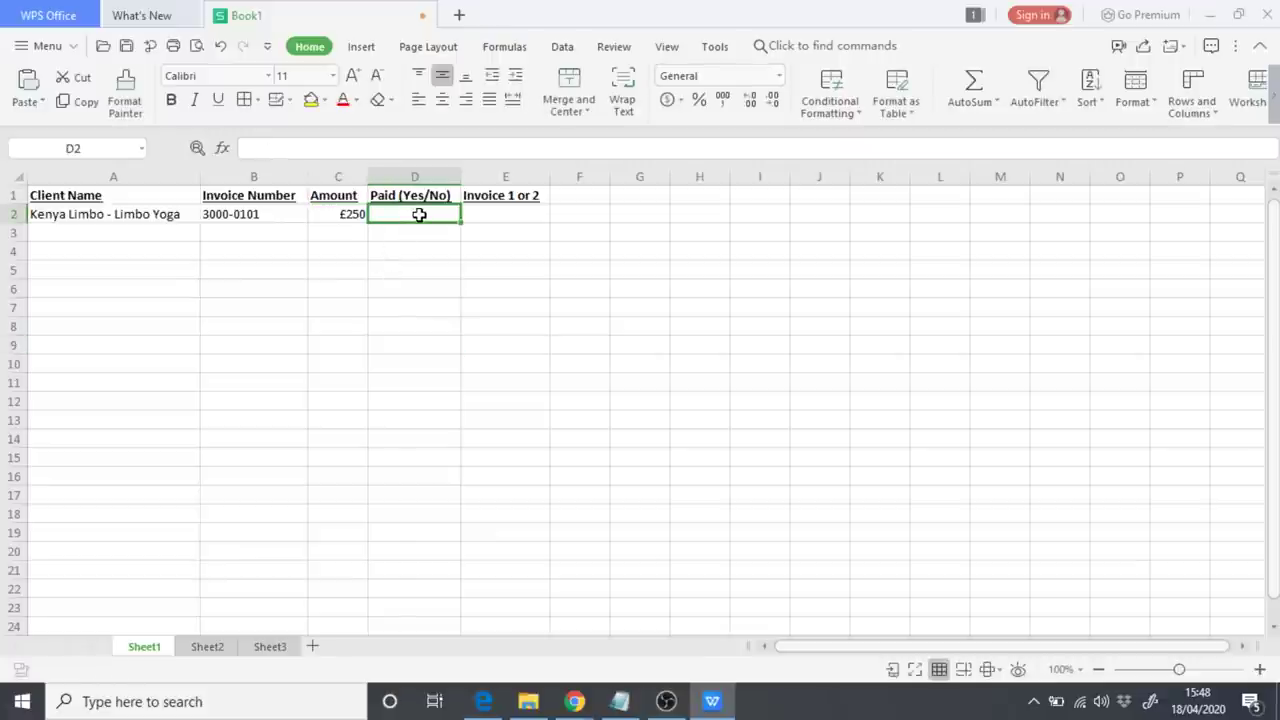
pyautogui.write('Yes')
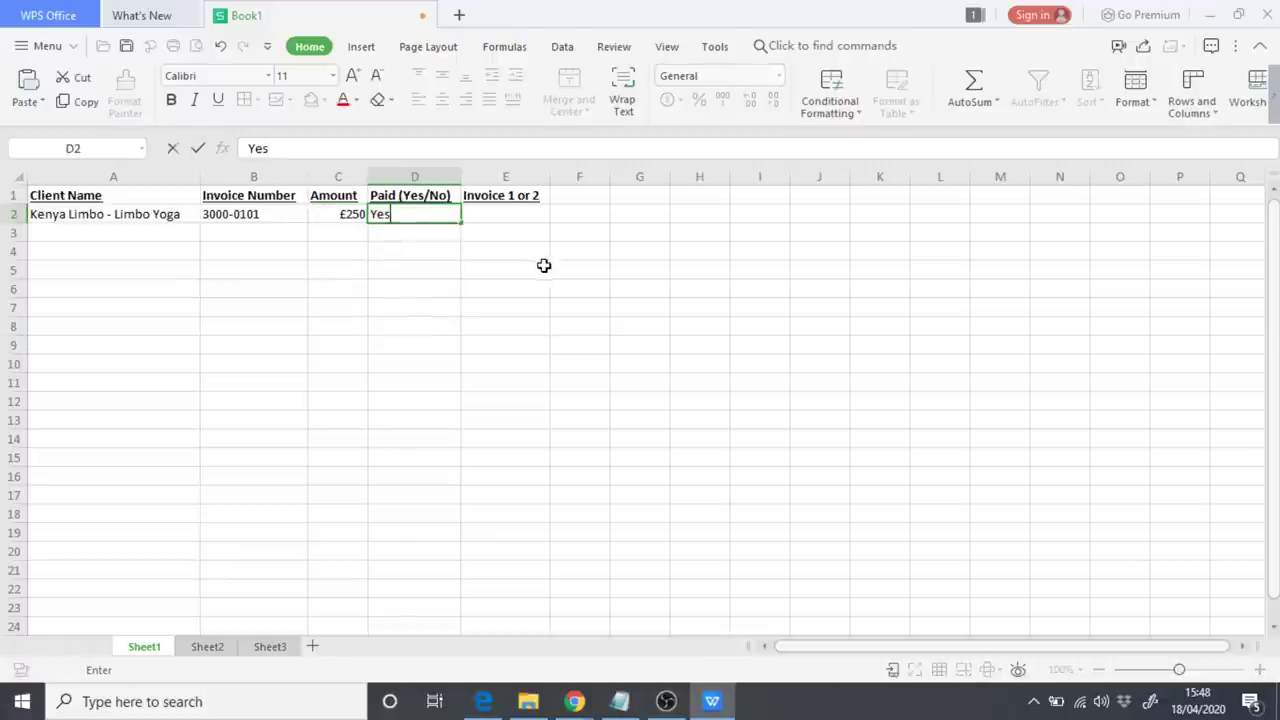
pyautogui.click(543, 268)
pyautogui.click(479, 214)
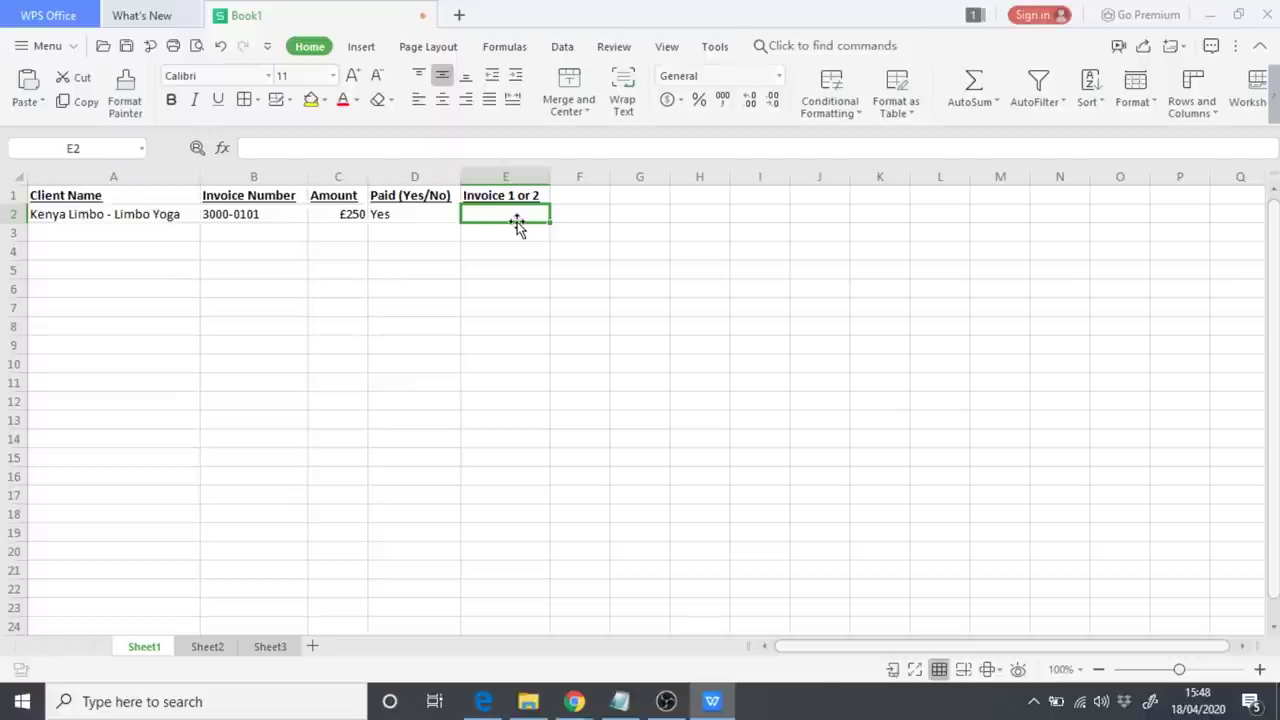
pyautogui.write('1')
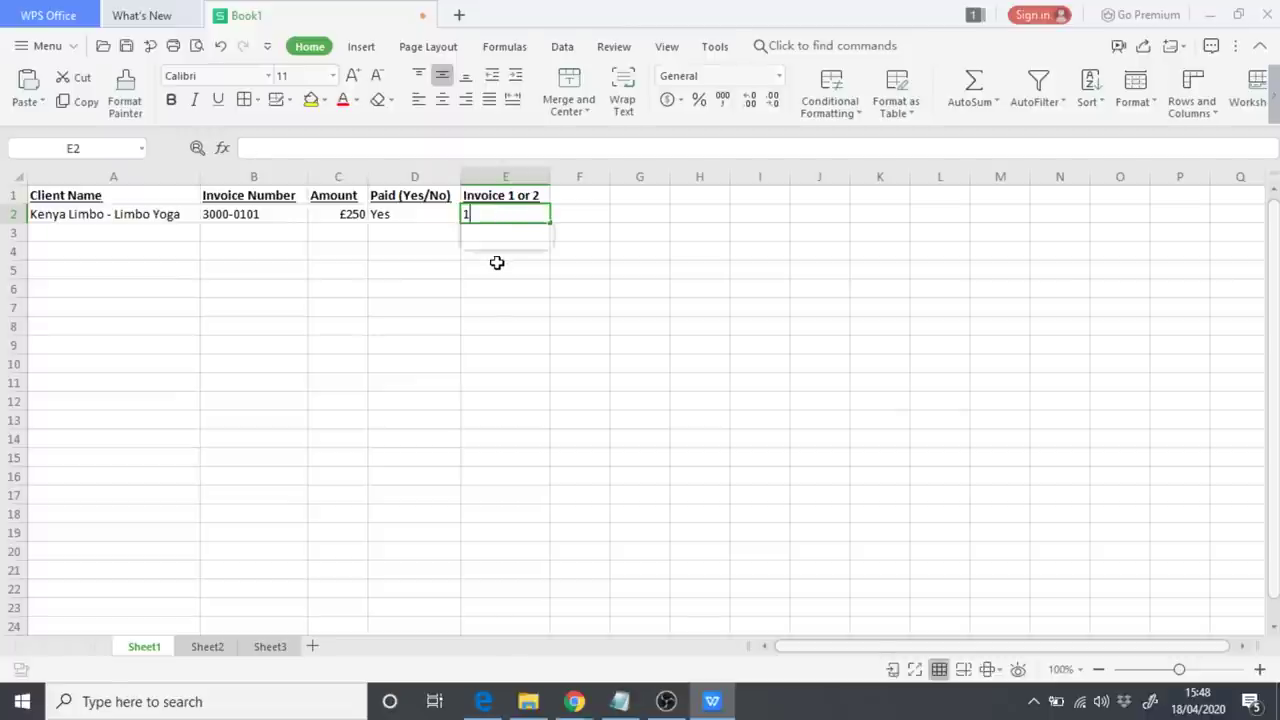
pyautogui.click(523, 272)
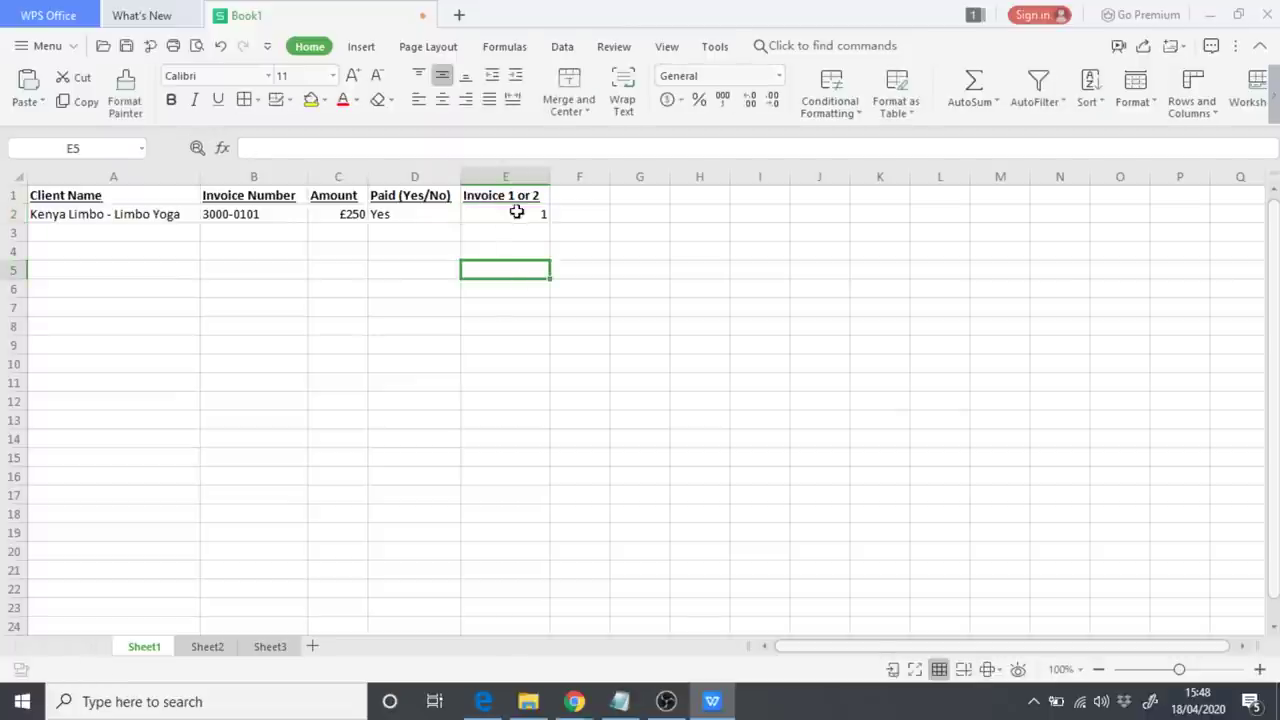
# - Review the completed row 2 record, checking the invoice number in B2
pyautogui.click(341, 219)
pyautogui.click(55, 240)
pyautogui.moveTo(55, 240); pyautogui.dragTo(161, 234)
pyautogui.click(108, 252)
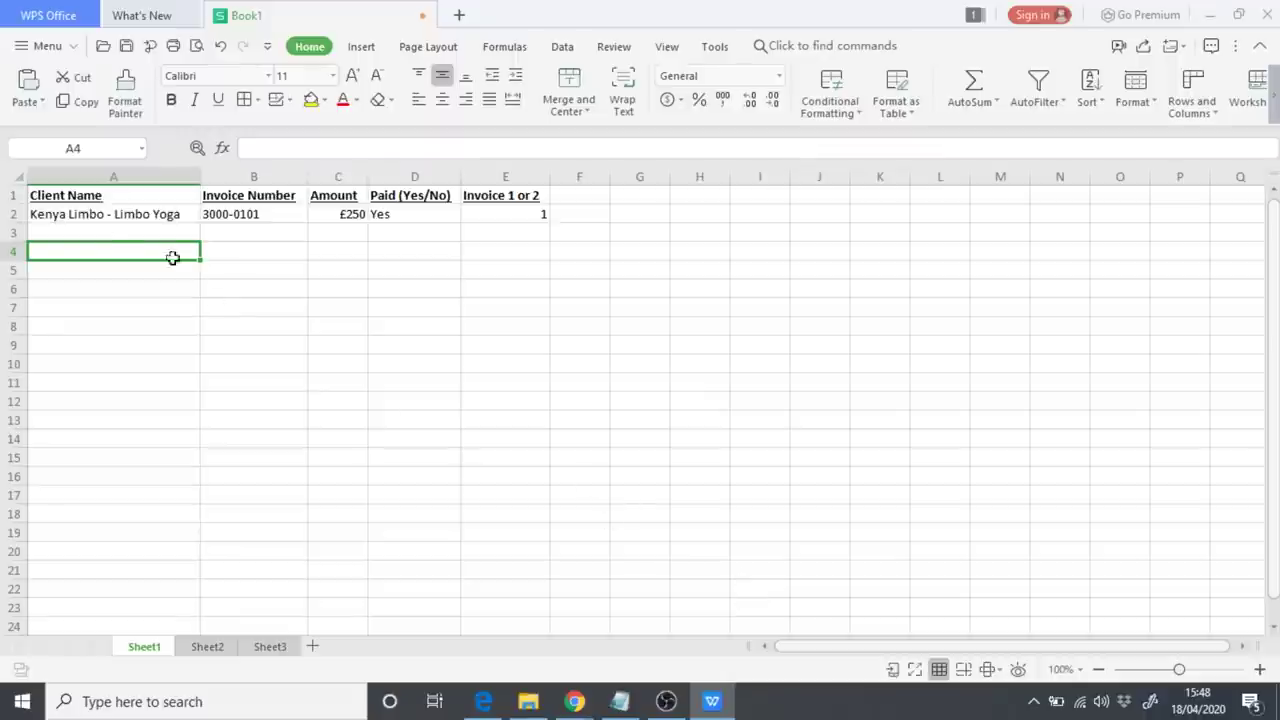
pyautogui.moveTo(110, 215); pyautogui.dragTo(526, 203)
pyautogui.click(320, 225)
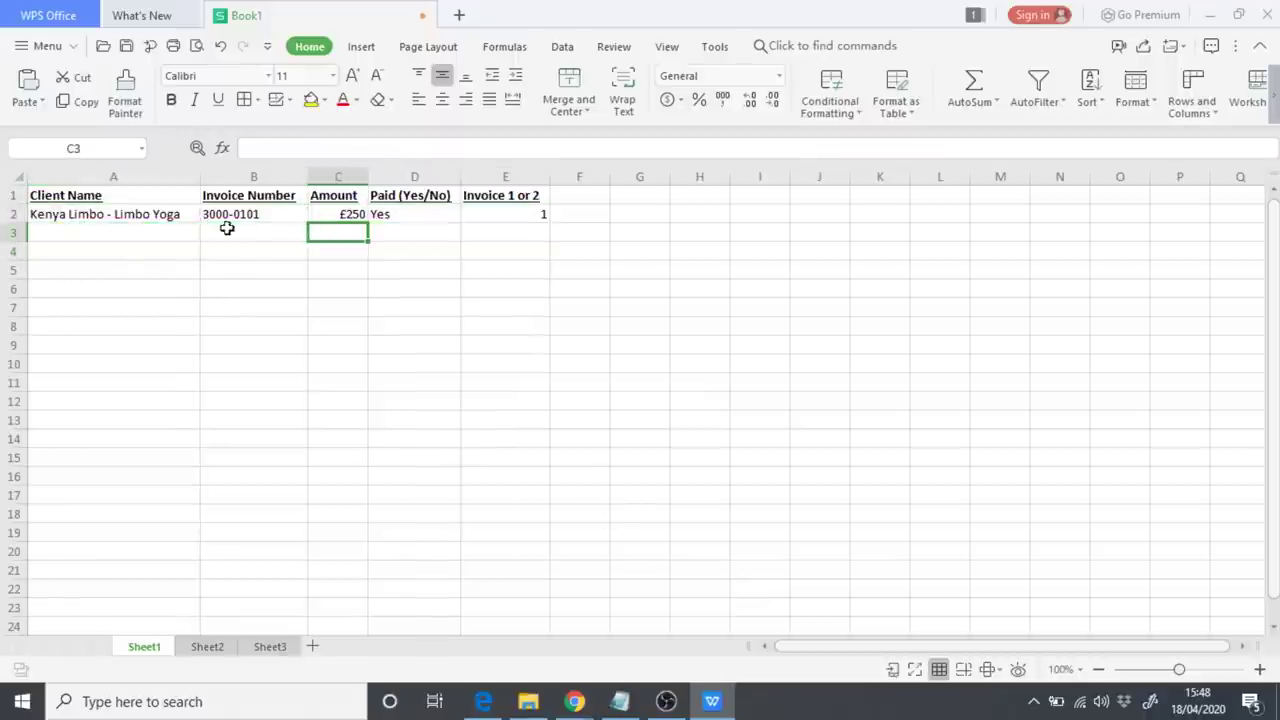
pyautogui.click(211, 213)
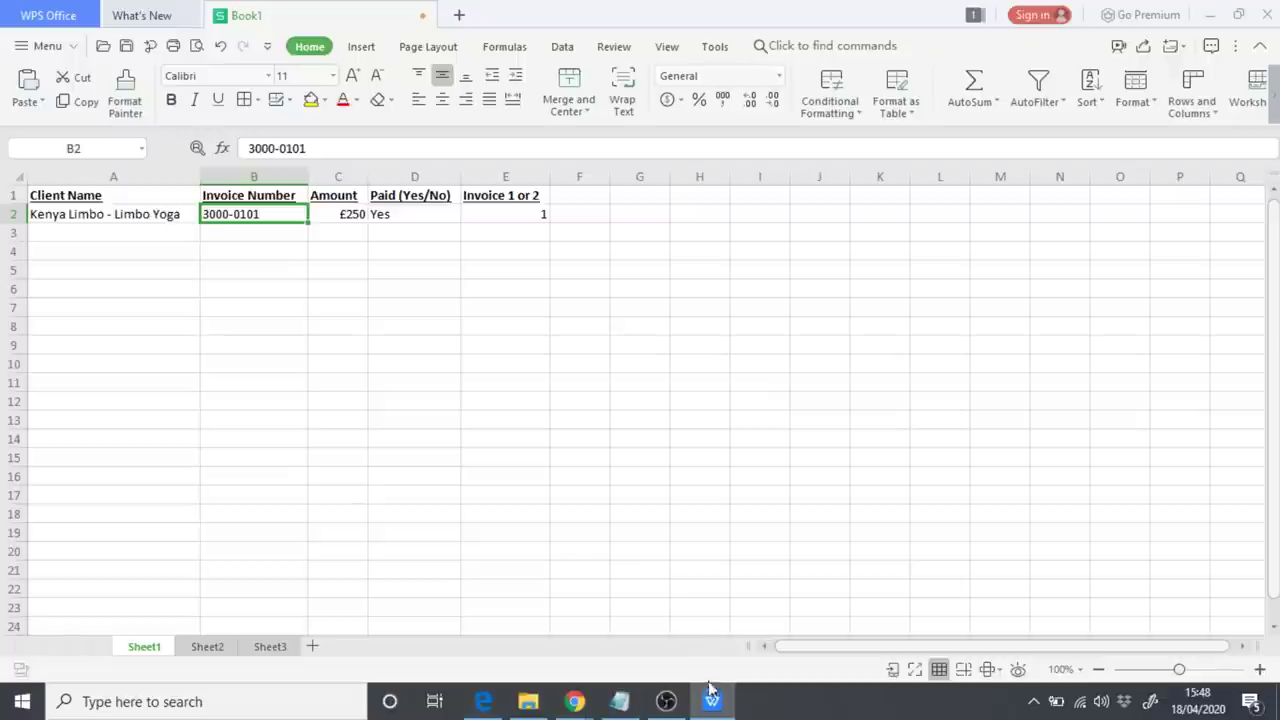
pyautogui.click(712, 701)
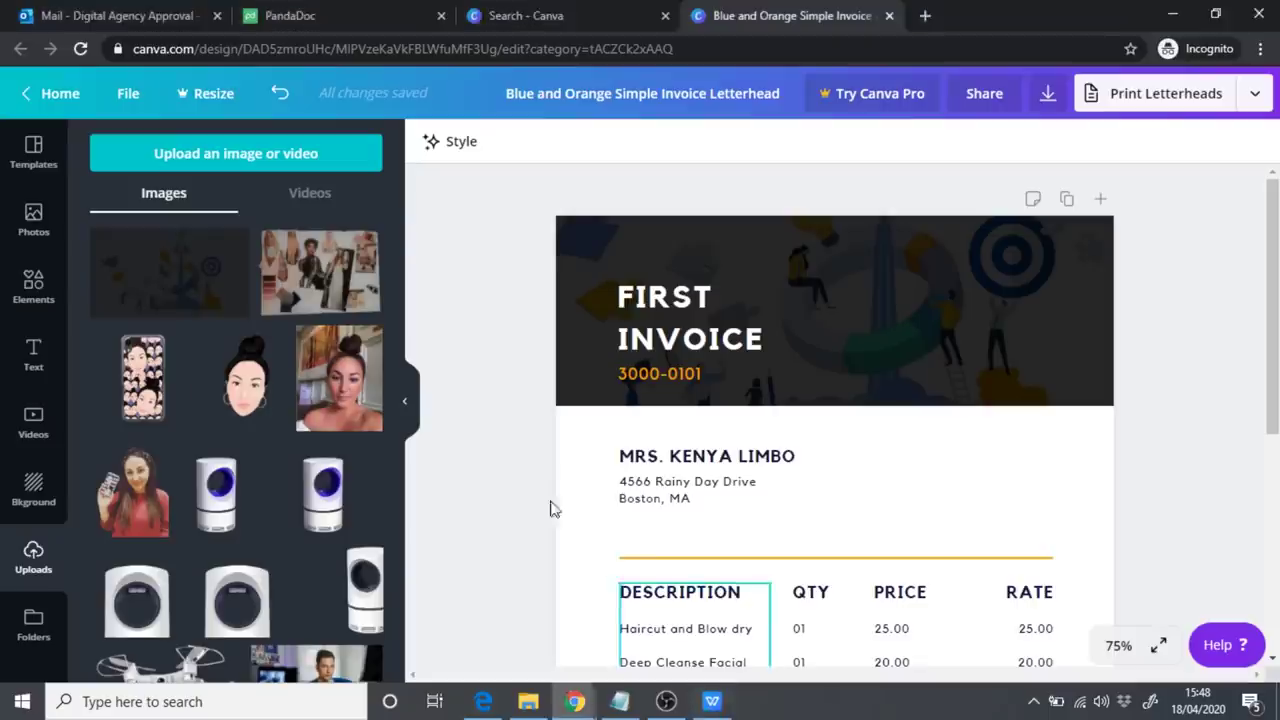
# - Try out 2 and 3 as the invoice number's last digit in the Canva header
pyautogui.click(651, 373)
pyautogui.click(513, 380)
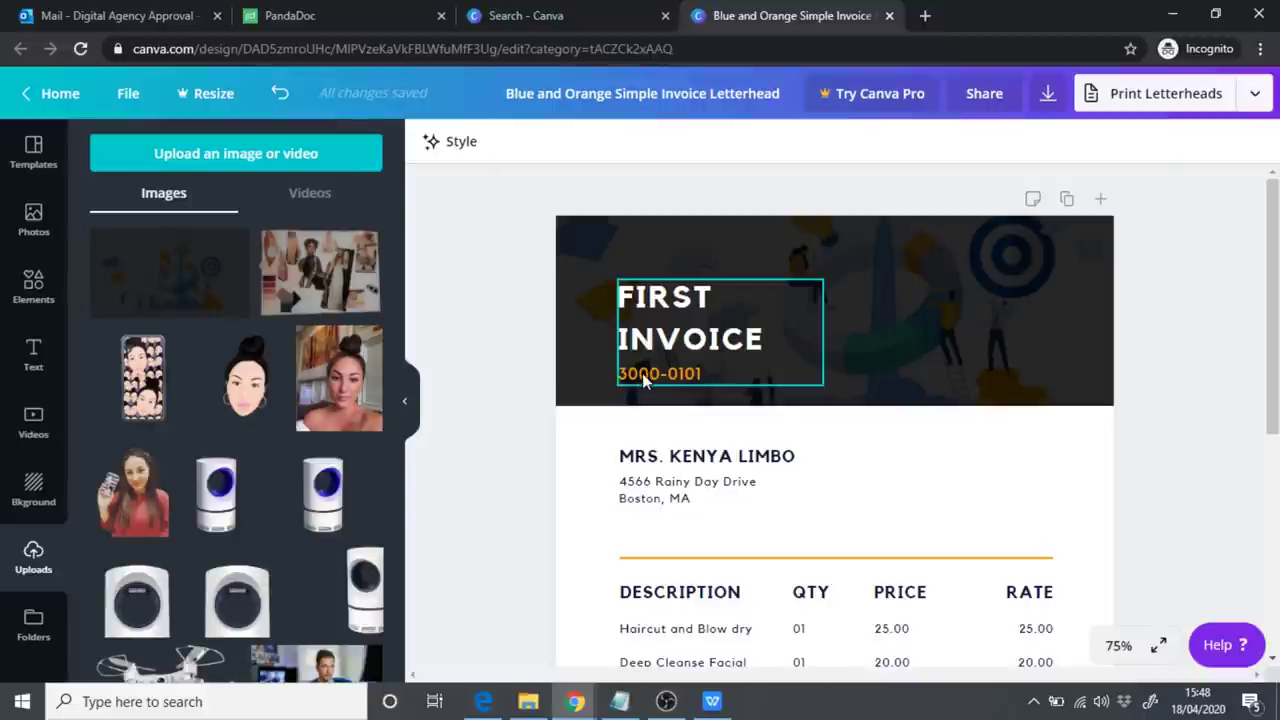
pyautogui.click(690, 382)
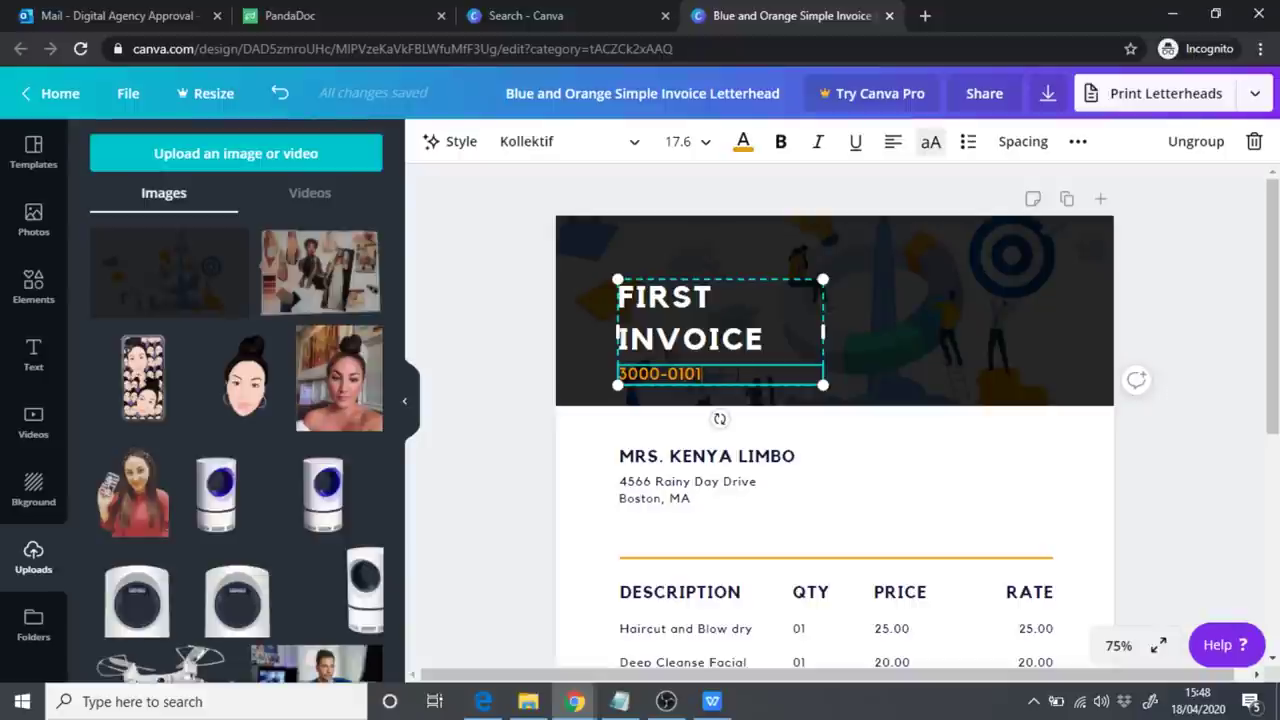
pyautogui.press('BackSpace')
pyautogui.write('2')
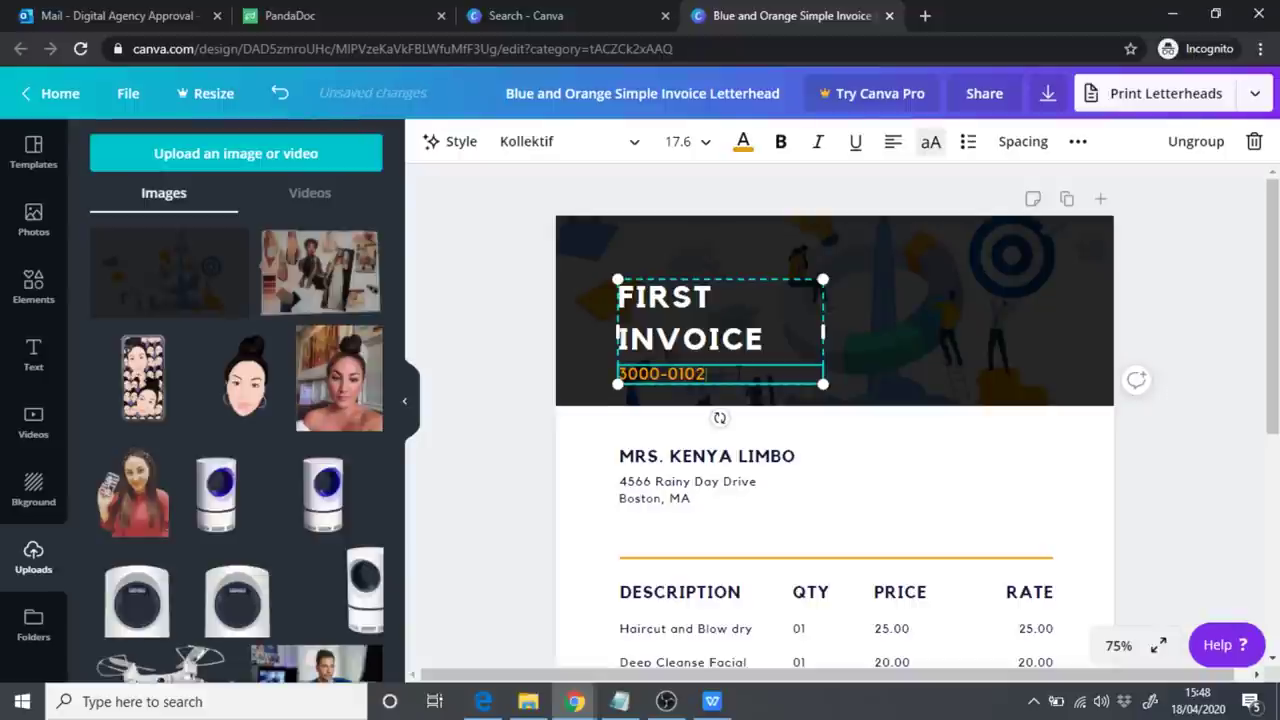
pyautogui.press('BackSpace')
pyautogui.write('3')
pyautogui.press('BackSpace')
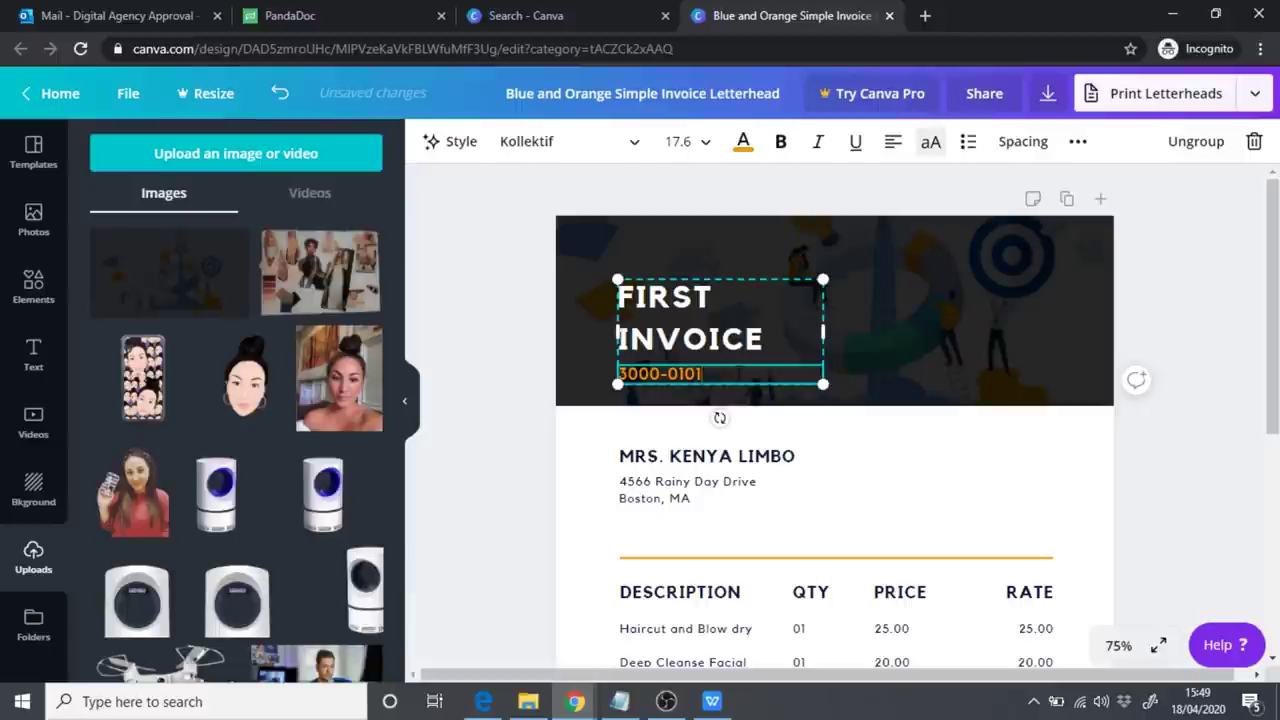
pyautogui.click(526, 389)
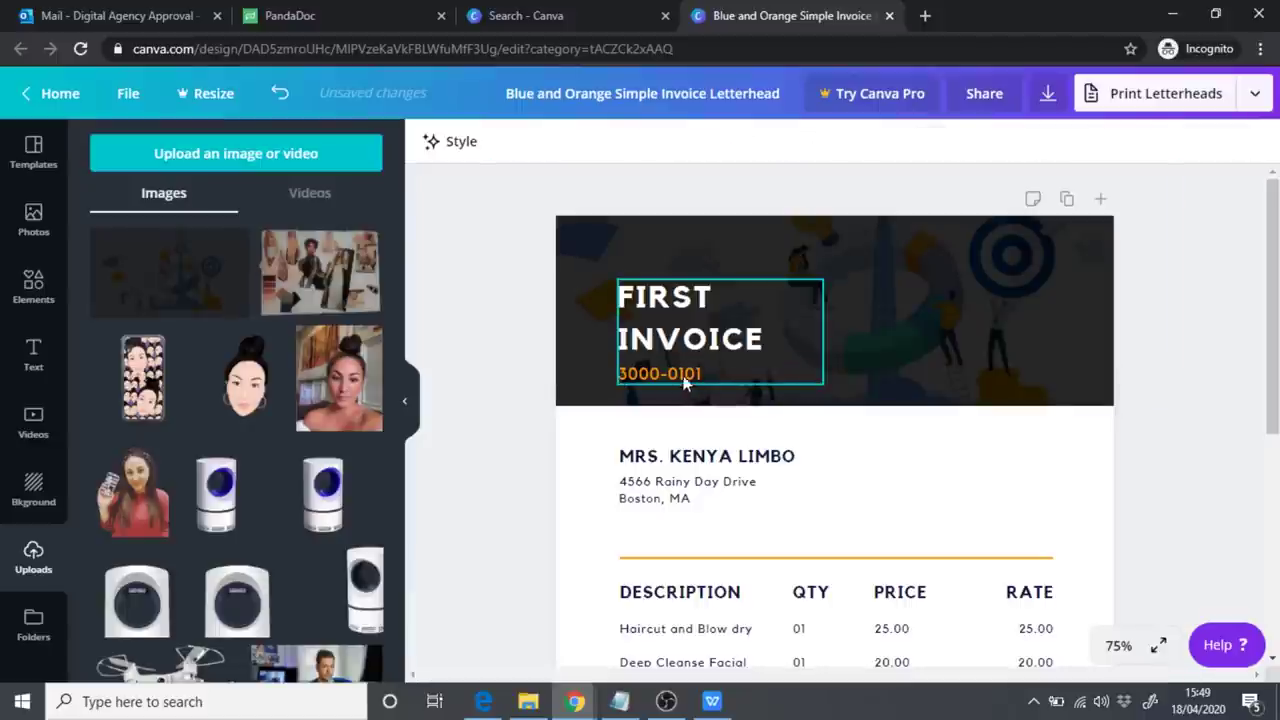
# - Change the invoice number's last digit to 2, then restore it to 1
pyautogui.click(702, 376)
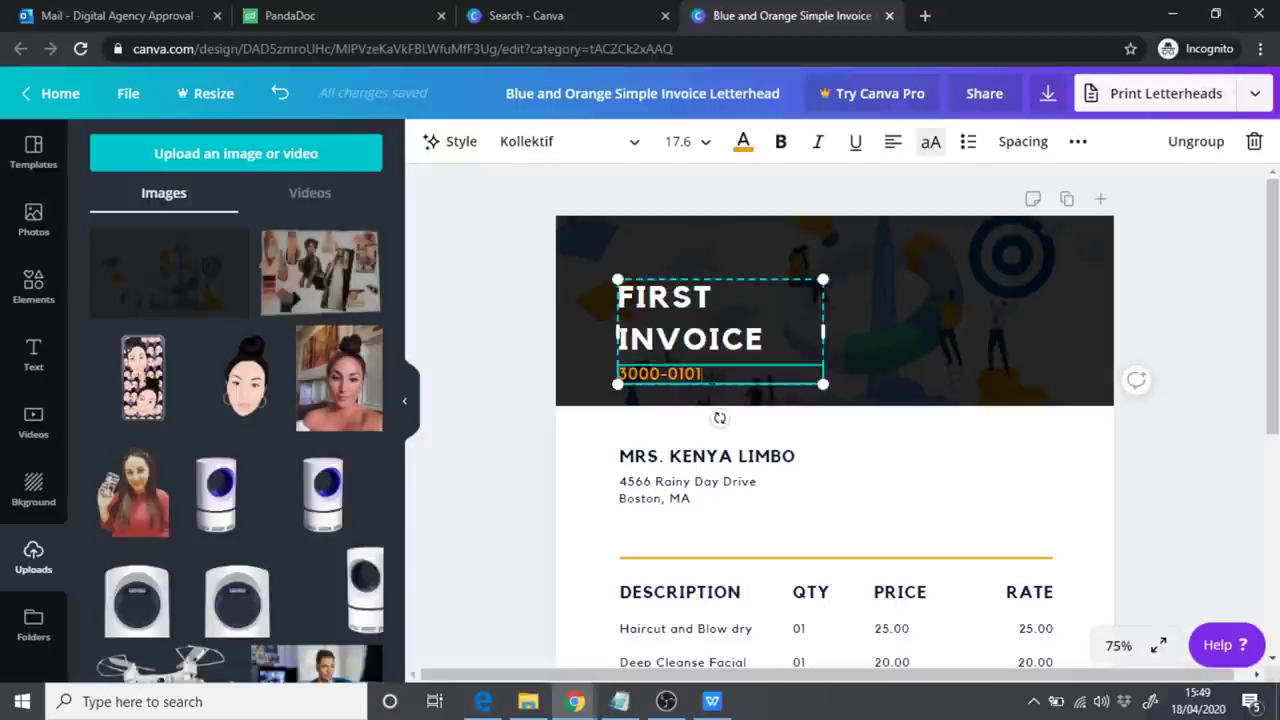
pyautogui.doubleClick(702, 376)
pyautogui.click(702, 376)
pyautogui.press('BackSpace')
pyautogui.write('2')
pyautogui.press('BackSpace')
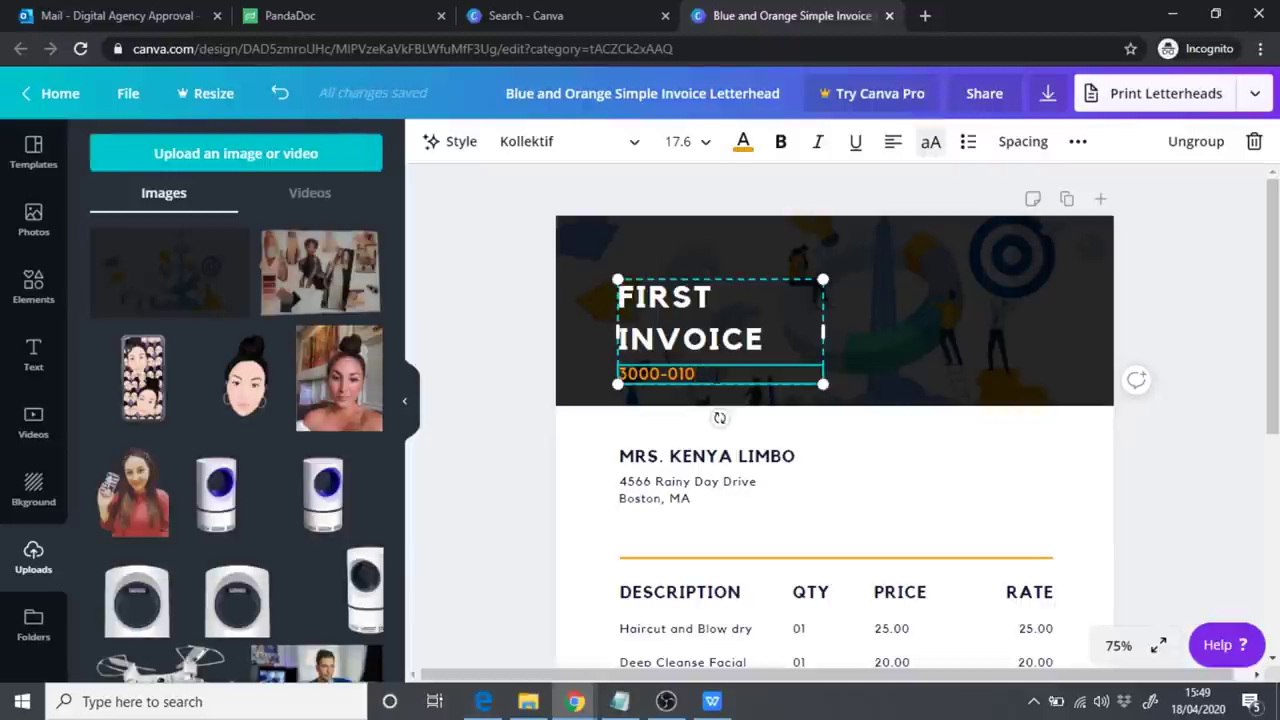
pyautogui.write('1')
pyautogui.click(505, 389)
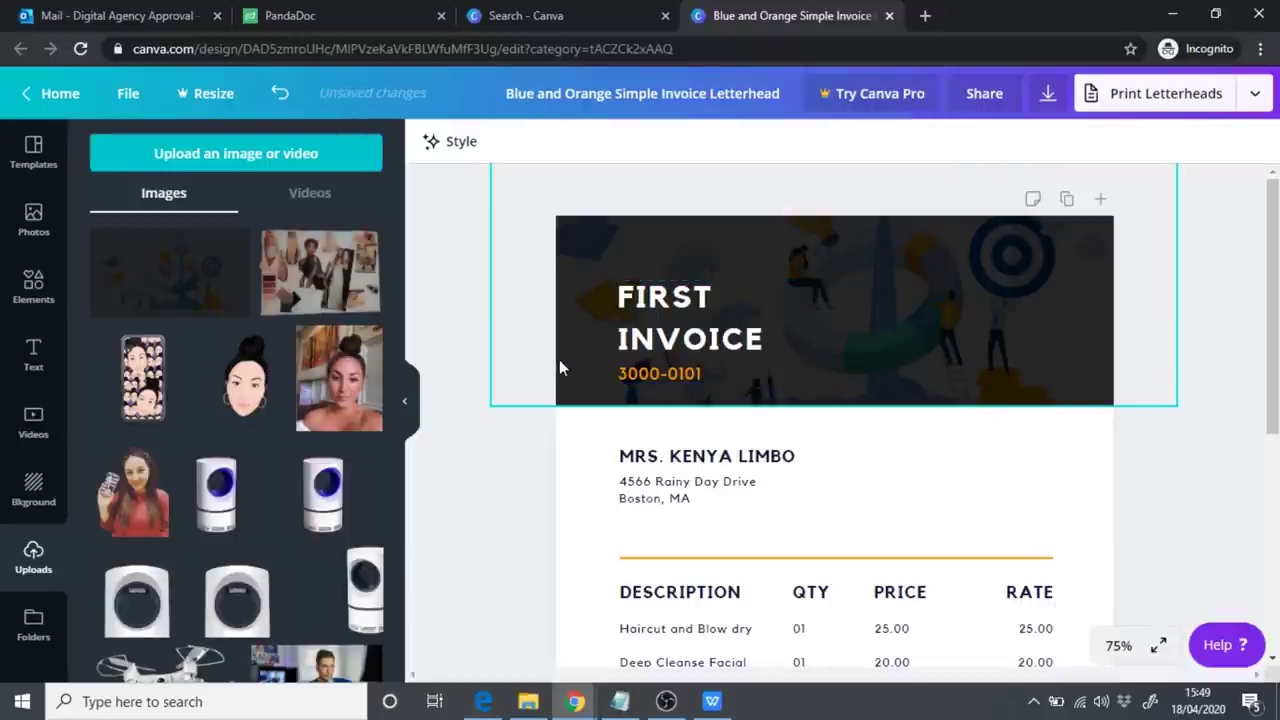
# - Inspect the client name and address block without changing it
pyautogui.scroll(-2, 497, 476)
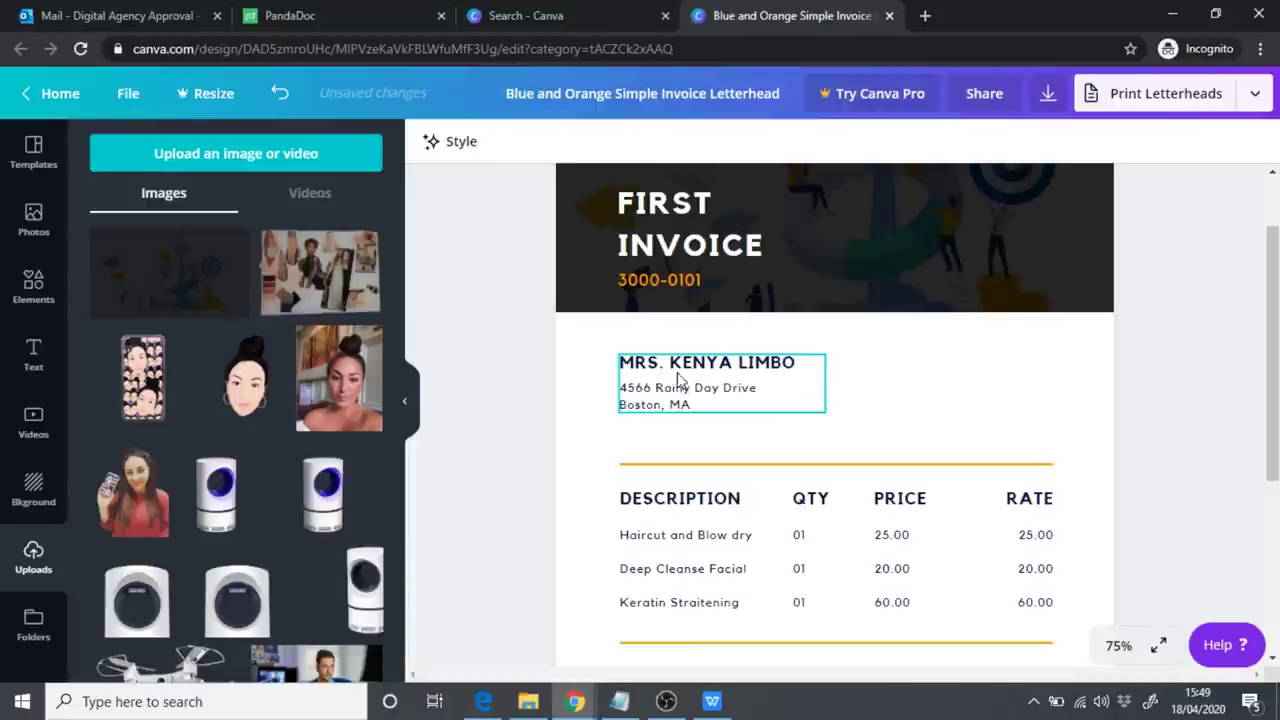
pyautogui.click(624, 364)
pyautogui.doubleClick(637, 366)
pyautogui.click(637, 366)
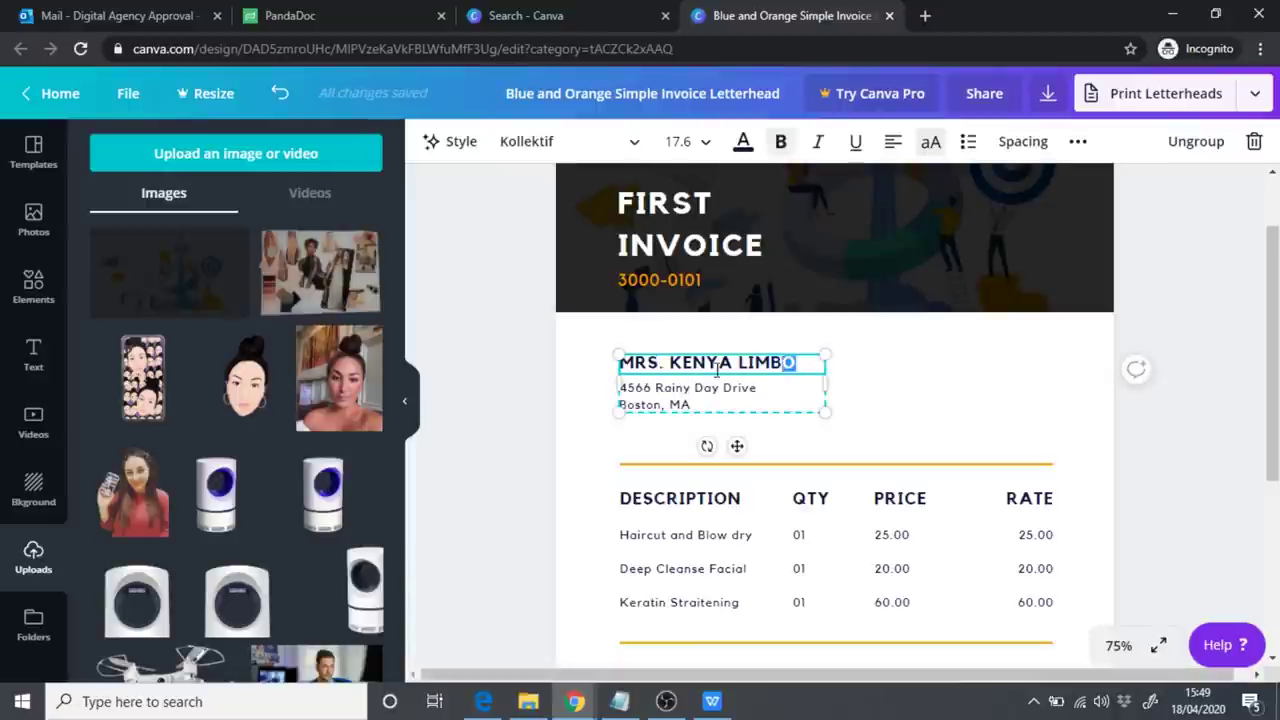
pyautogui.moveTo(637, 366); pyautogui.dragTo(600, 403)
pyautogui.click(697, 407)
pyautogui.click(531, 420)
# - Replace the service descriptions with Booking Website and Zoom Setup, deleting the third line
pyautogui.scroll(-2, 525, 418)
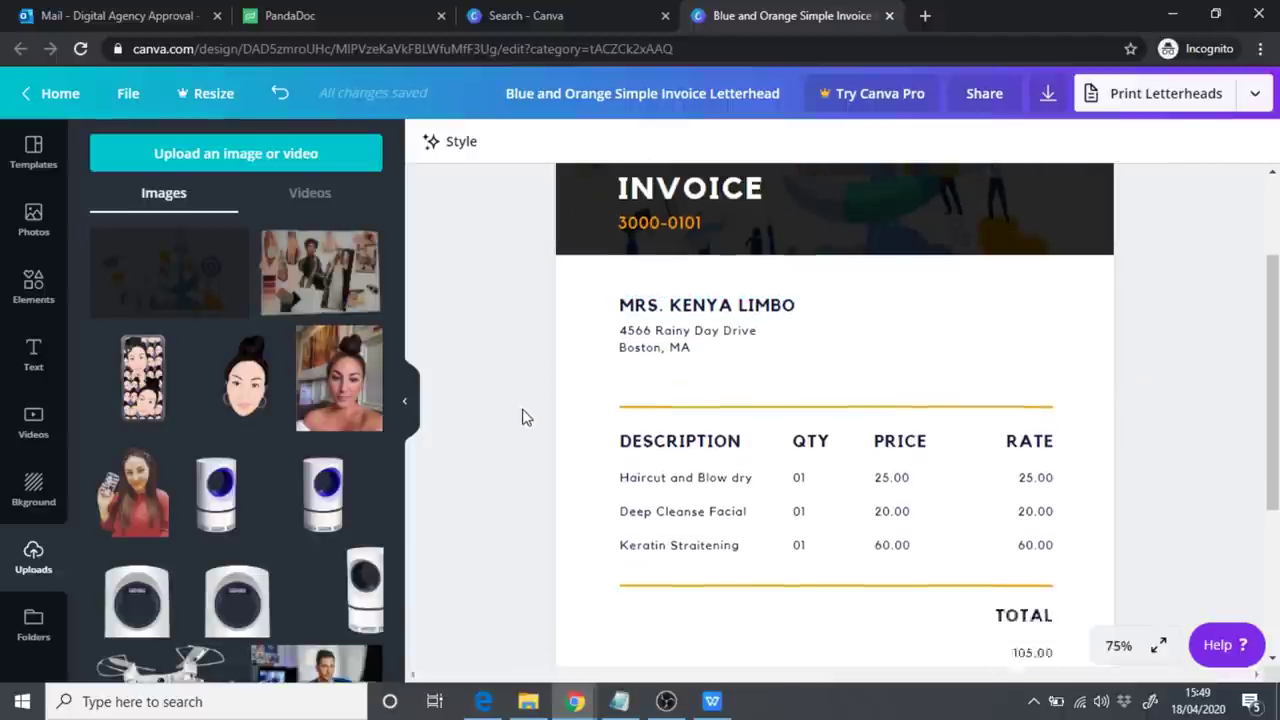
pyautogui.doubleClick(651, 443)
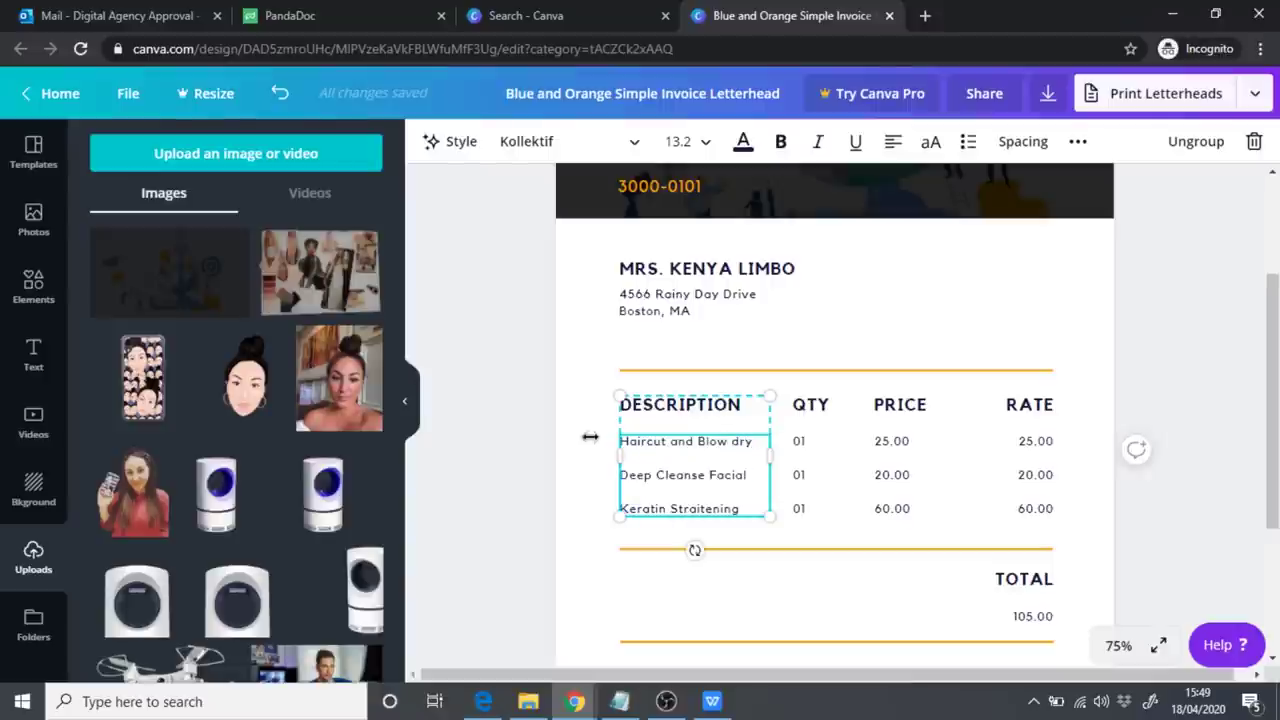
pyautogui.tripleClick(640, 440)
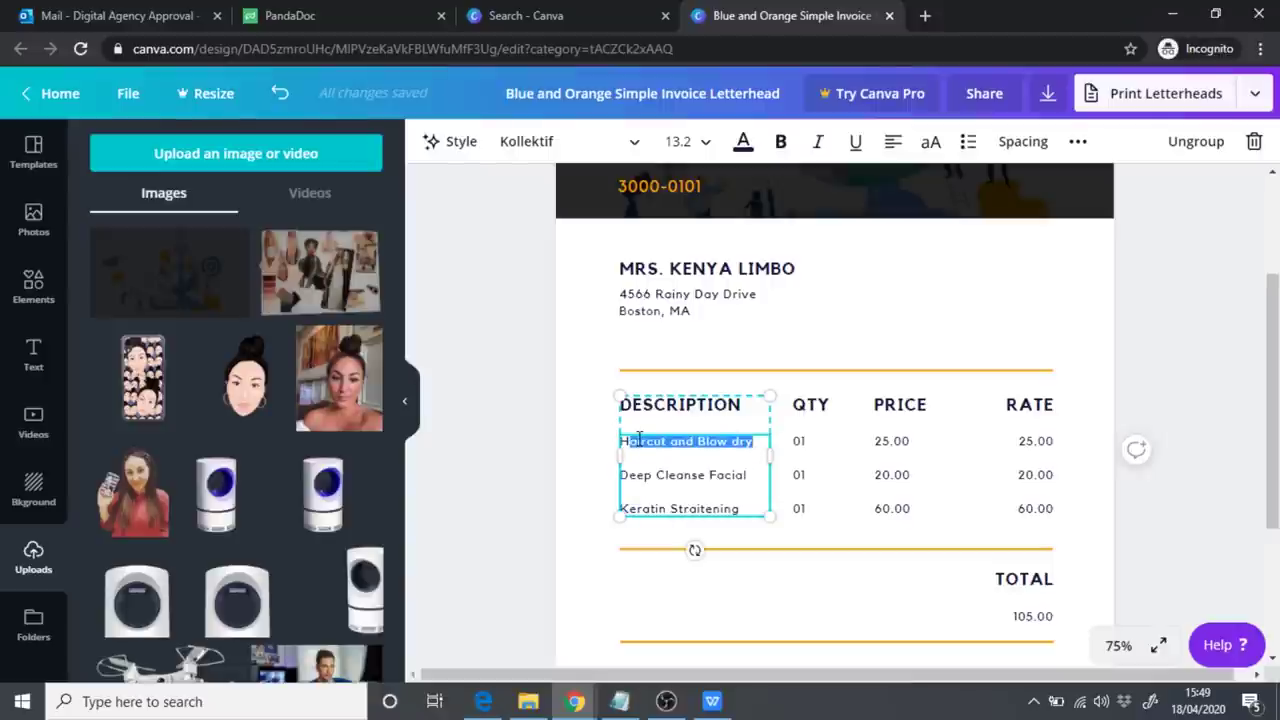
pyautogui.tripleClick(640, 440)
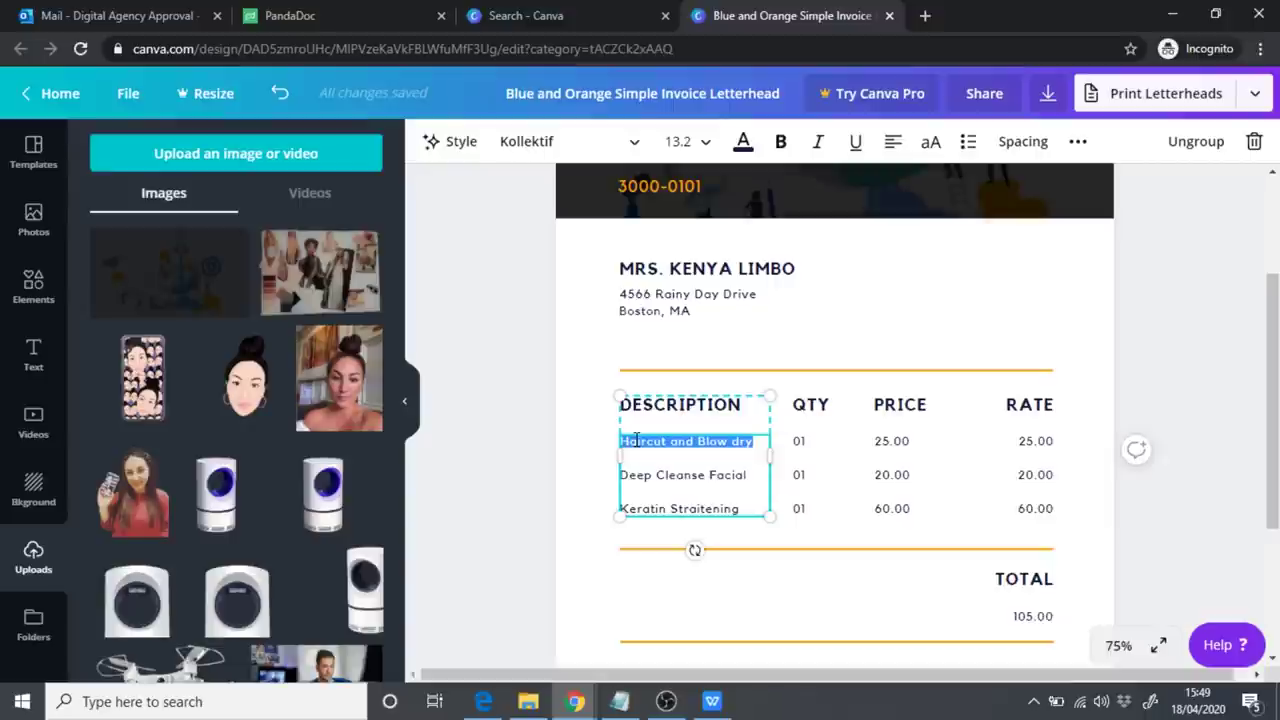
pyautogui.write('Booking Website')
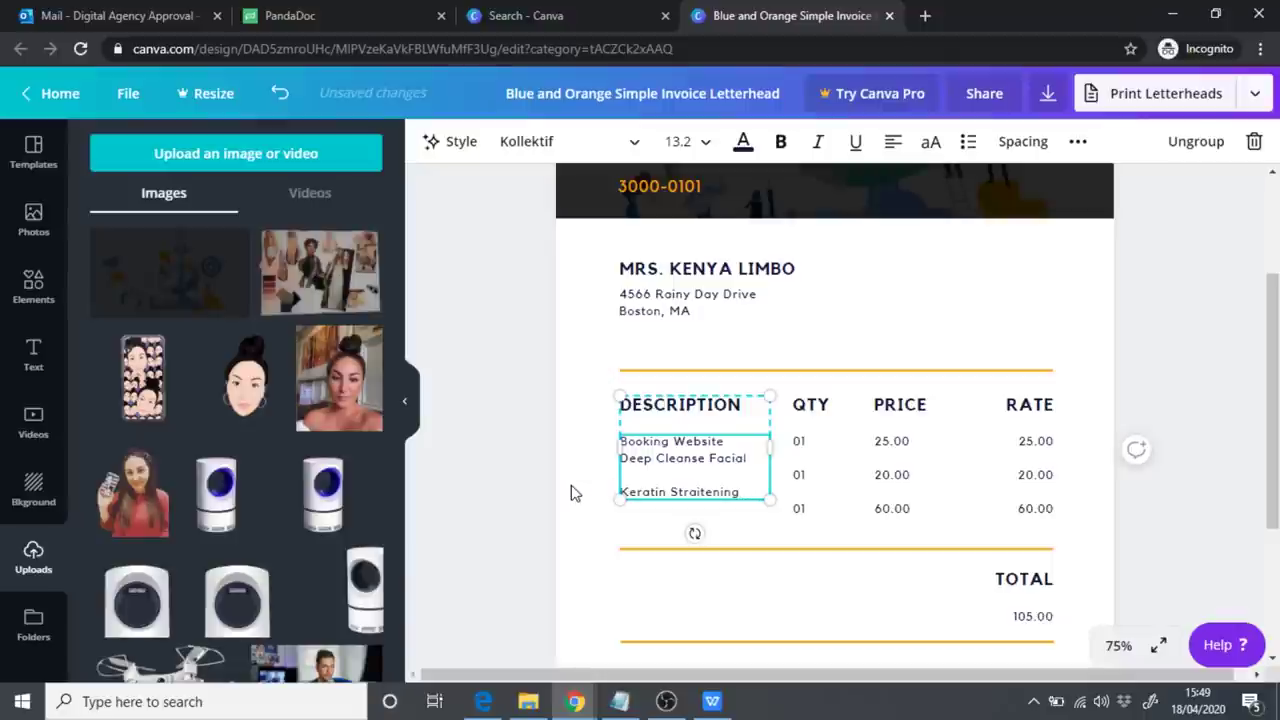
pyautogui.moveTo(751, 491); pyautogui.dragTo(636, 468)
pyautogui.tripleClick(636, 462)
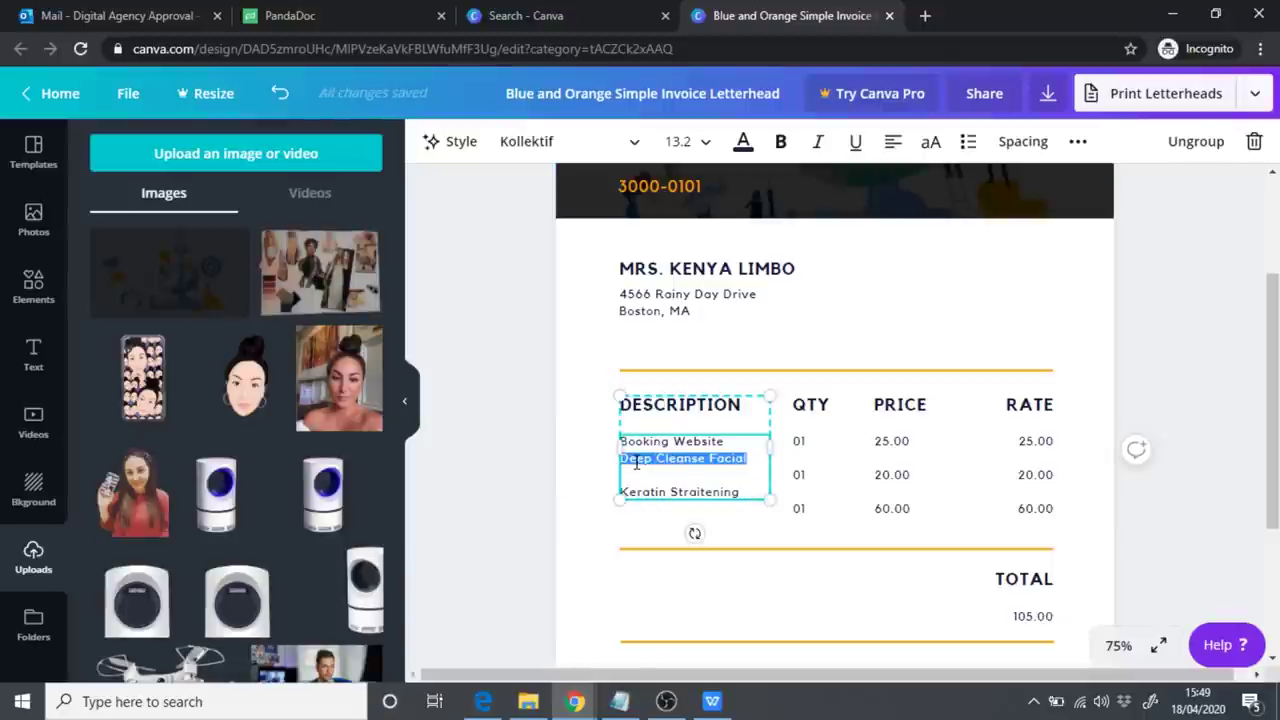
pyautogui.press('BackSpace')
pyautogui.moveTo(748, 474); pyautogui.dragTo(614, 479)
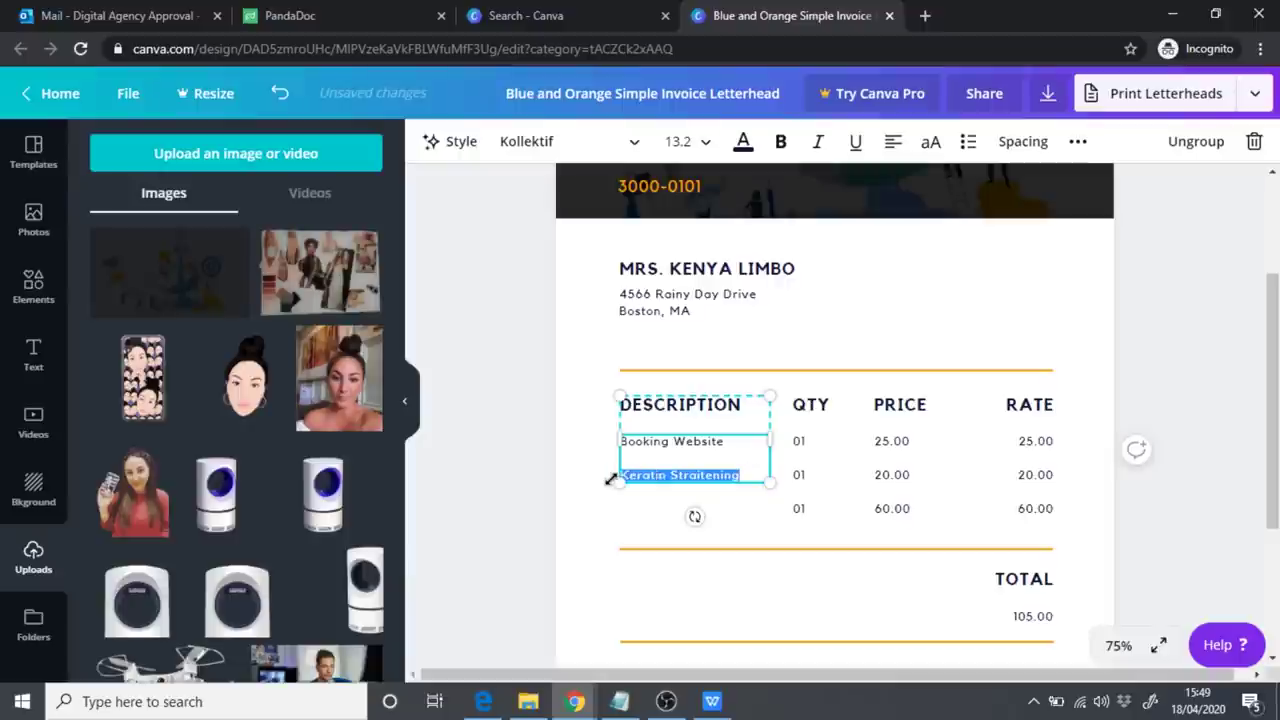
pyautogui.press('BackSpace')
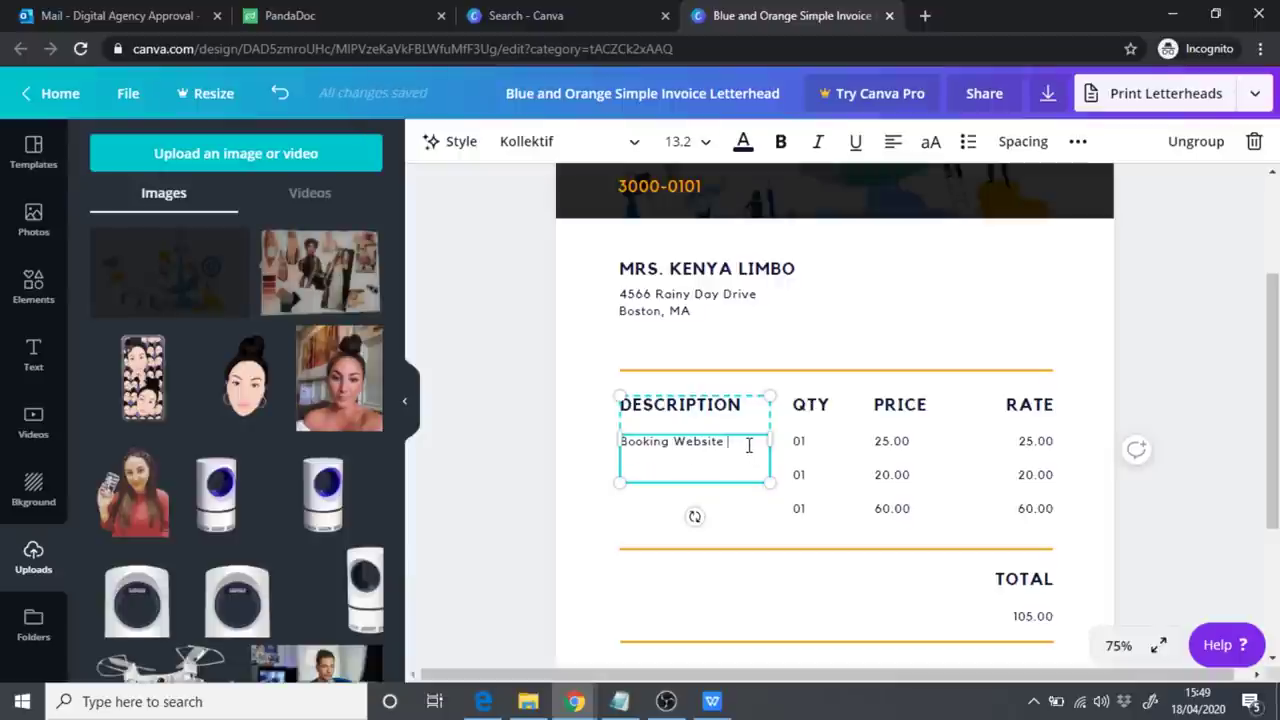
pyautogui.write('Zoom Setup')
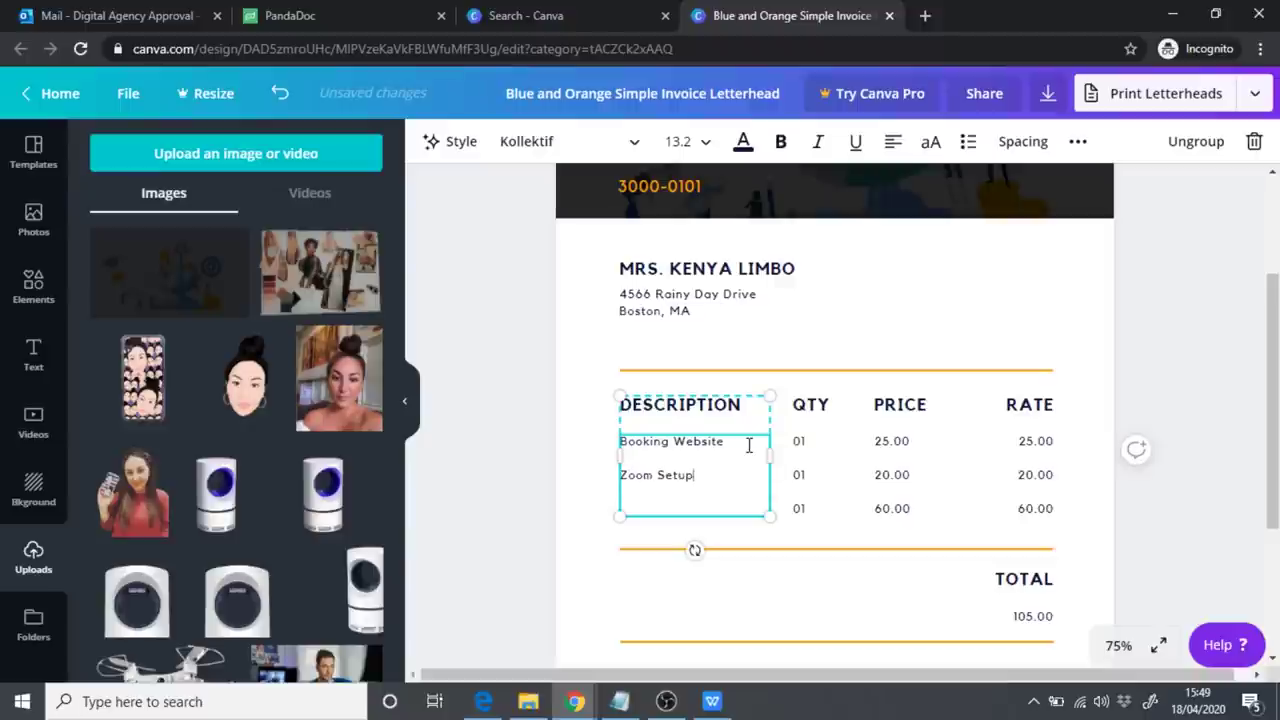
pyautogui.click(563, 503)
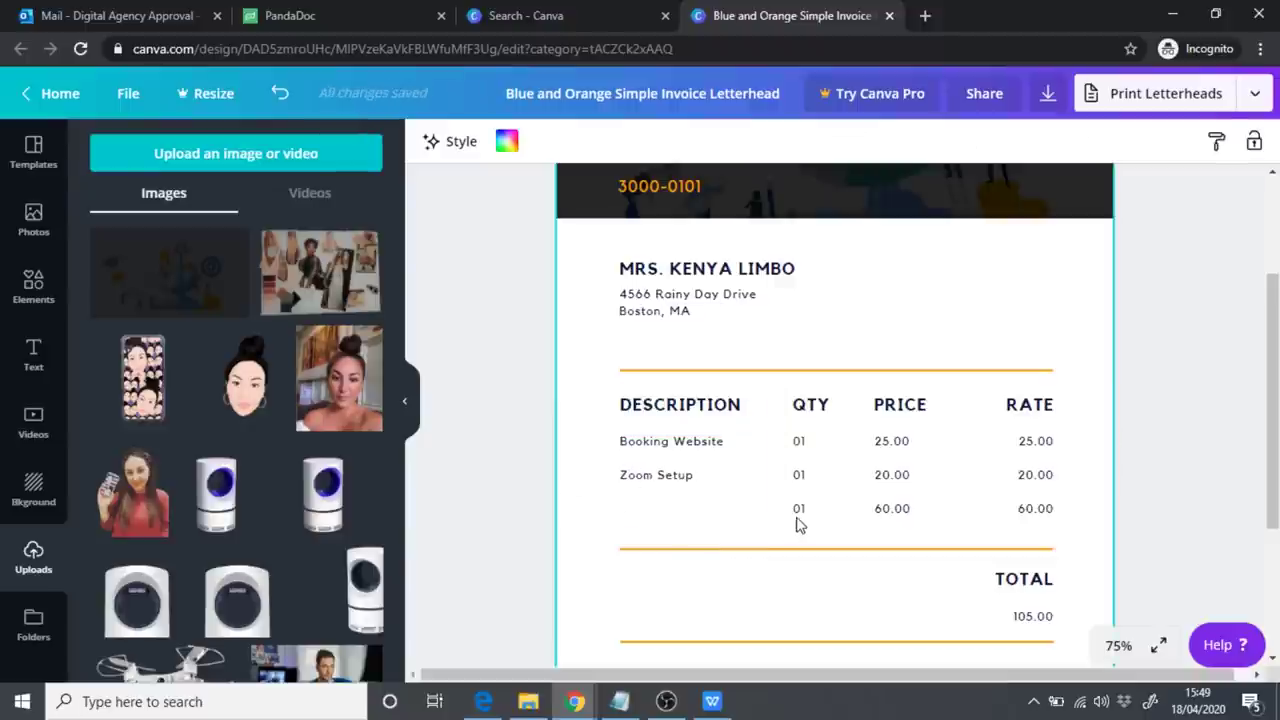
# - Delete the third QTY value so 01 appears only beside the two services
pyautogui.click(800, 512)
pyautogui.doubleClick(808, 512)
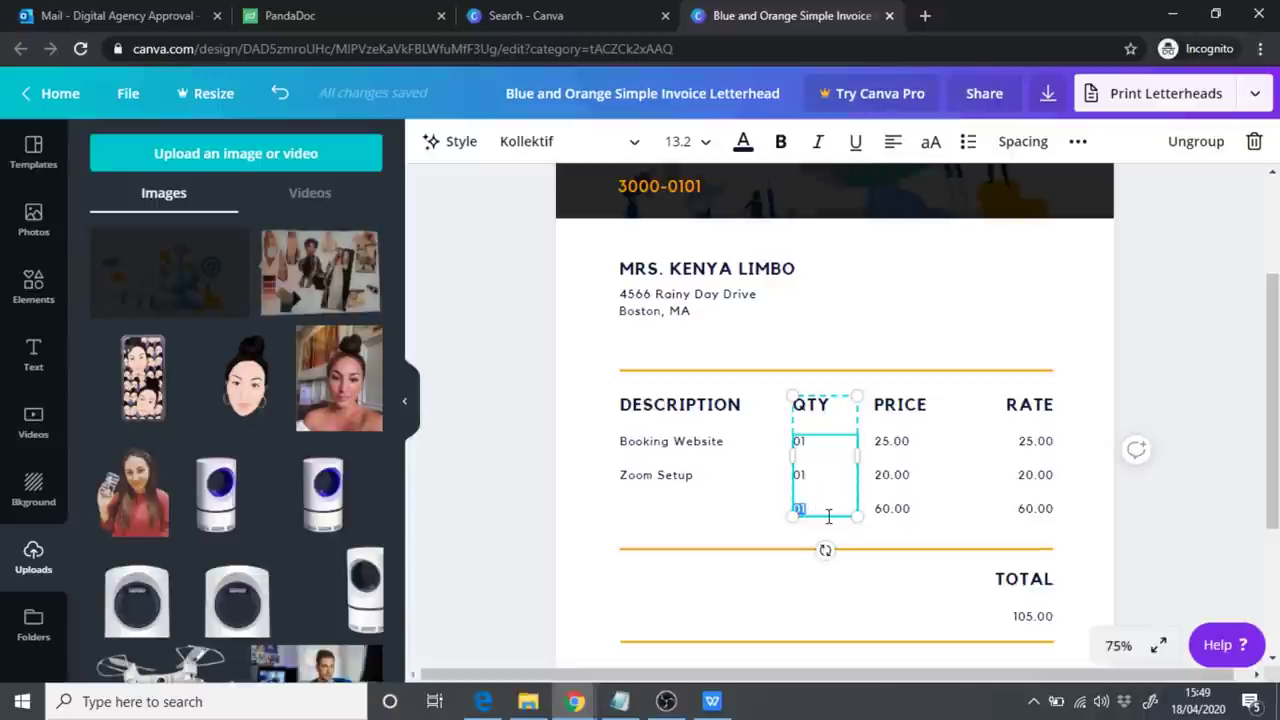
pyautogui.press('BackSpace')
pyautogui.click(507, 465)
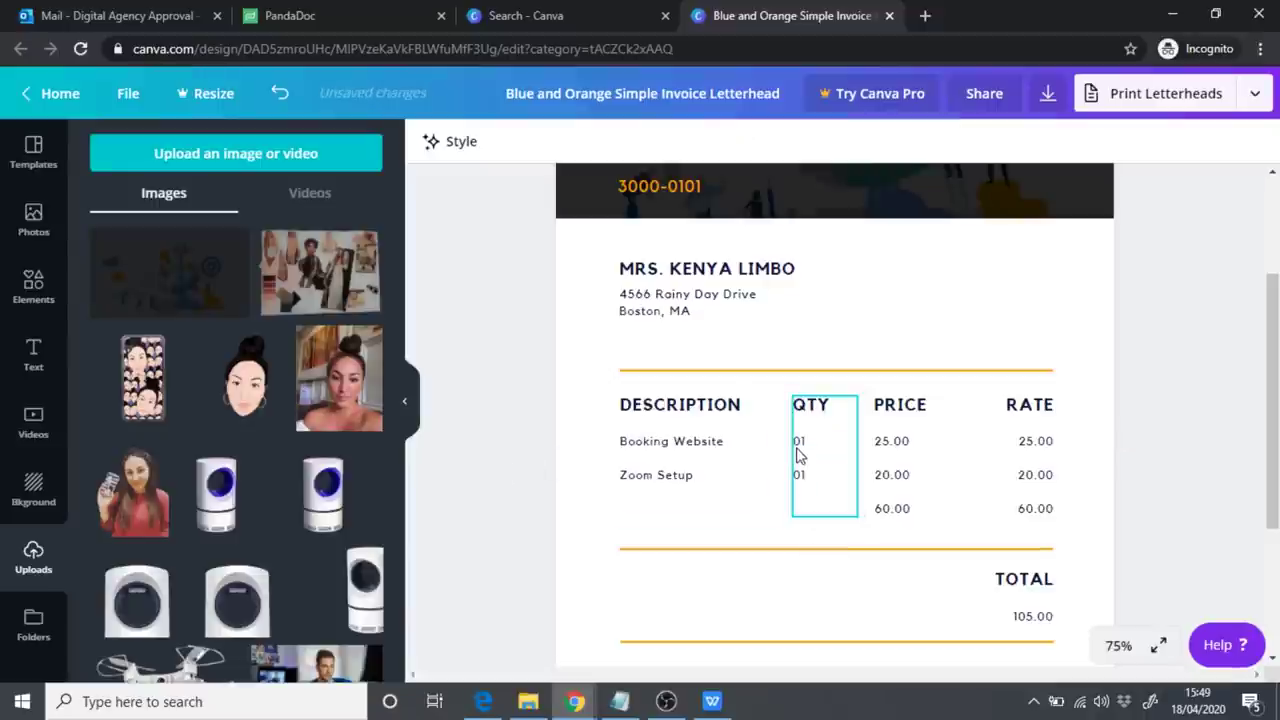
pyautogui.click(809, 445)
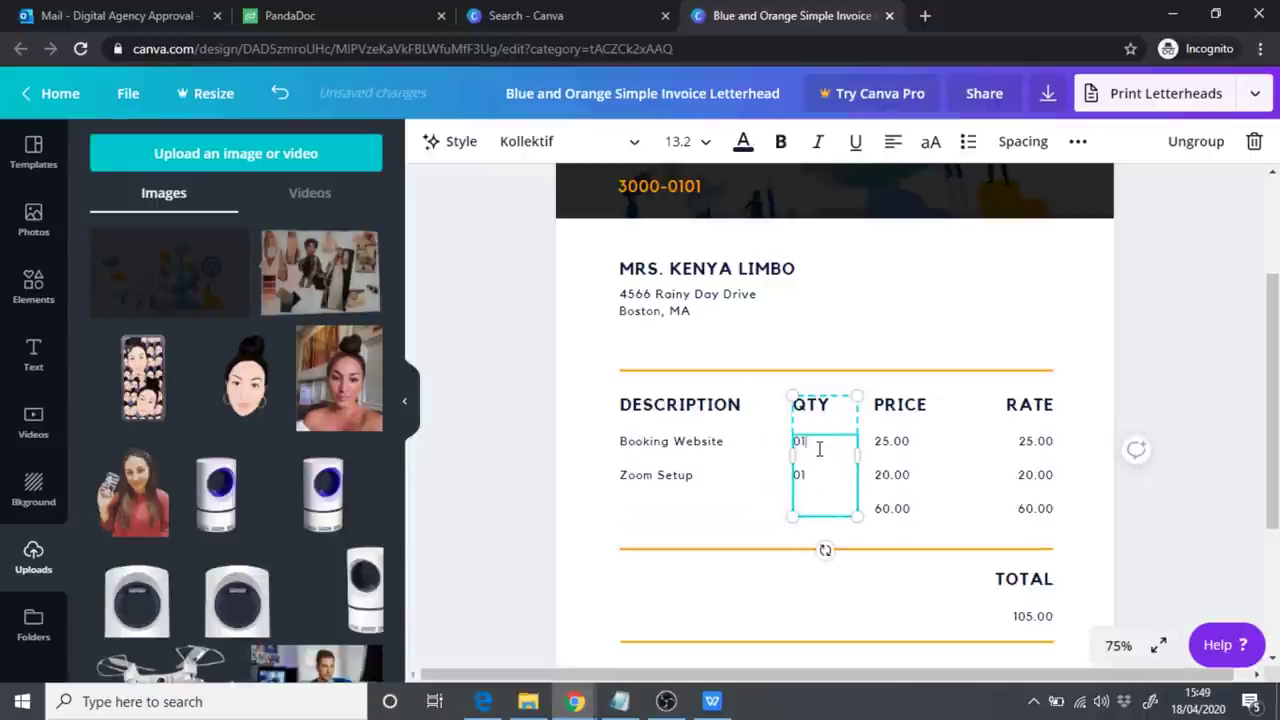
pyautogui.press('BackSpace')
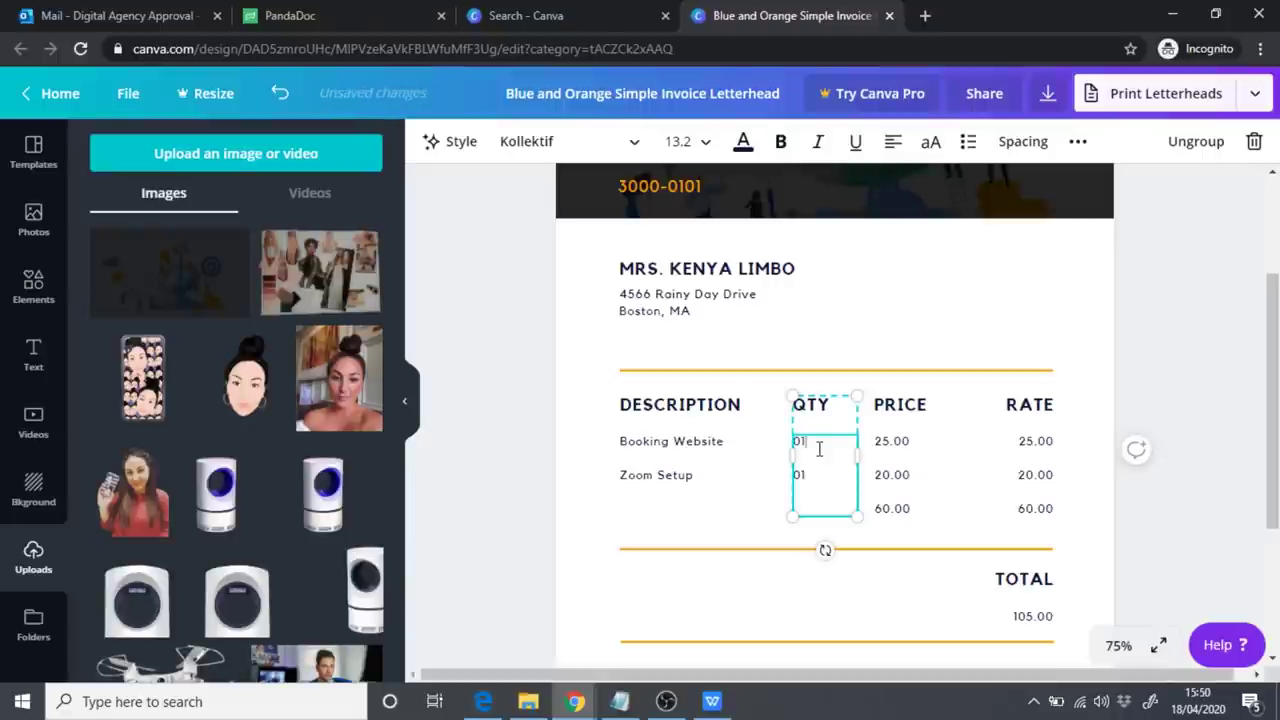
pyautogui.click(544, 470)
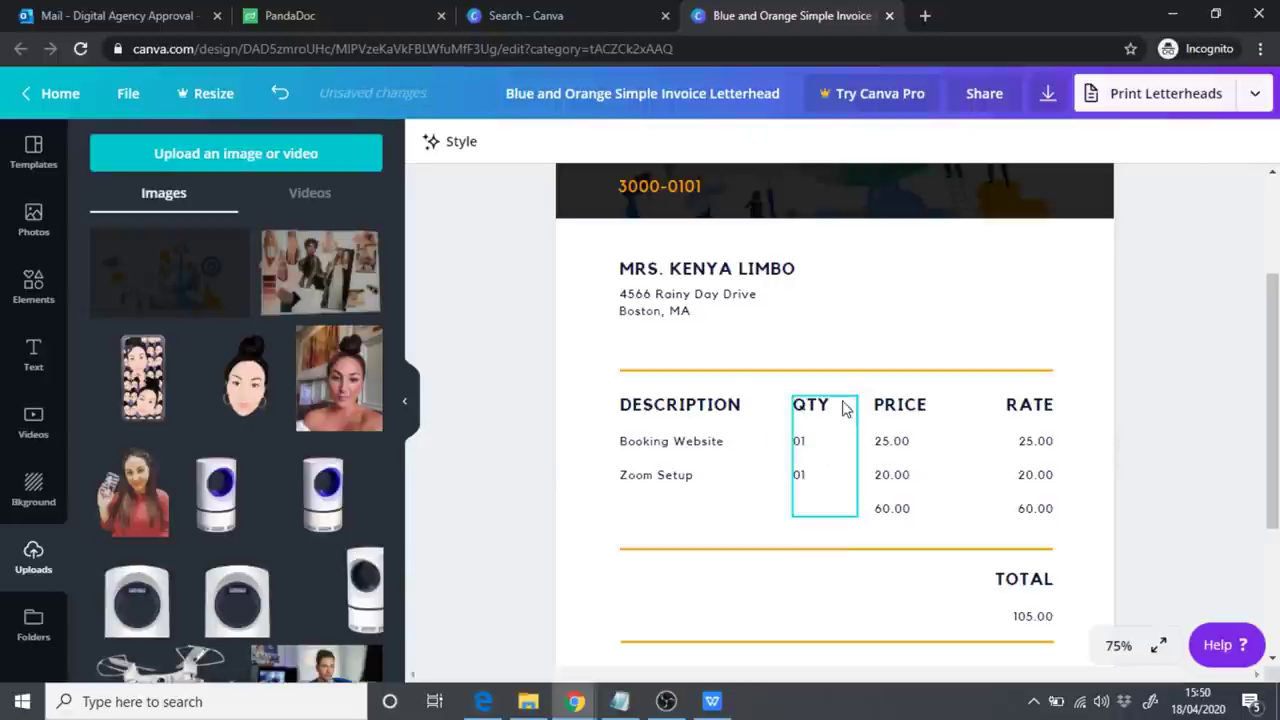
pyautogui.scroll(-2, 828, 465)
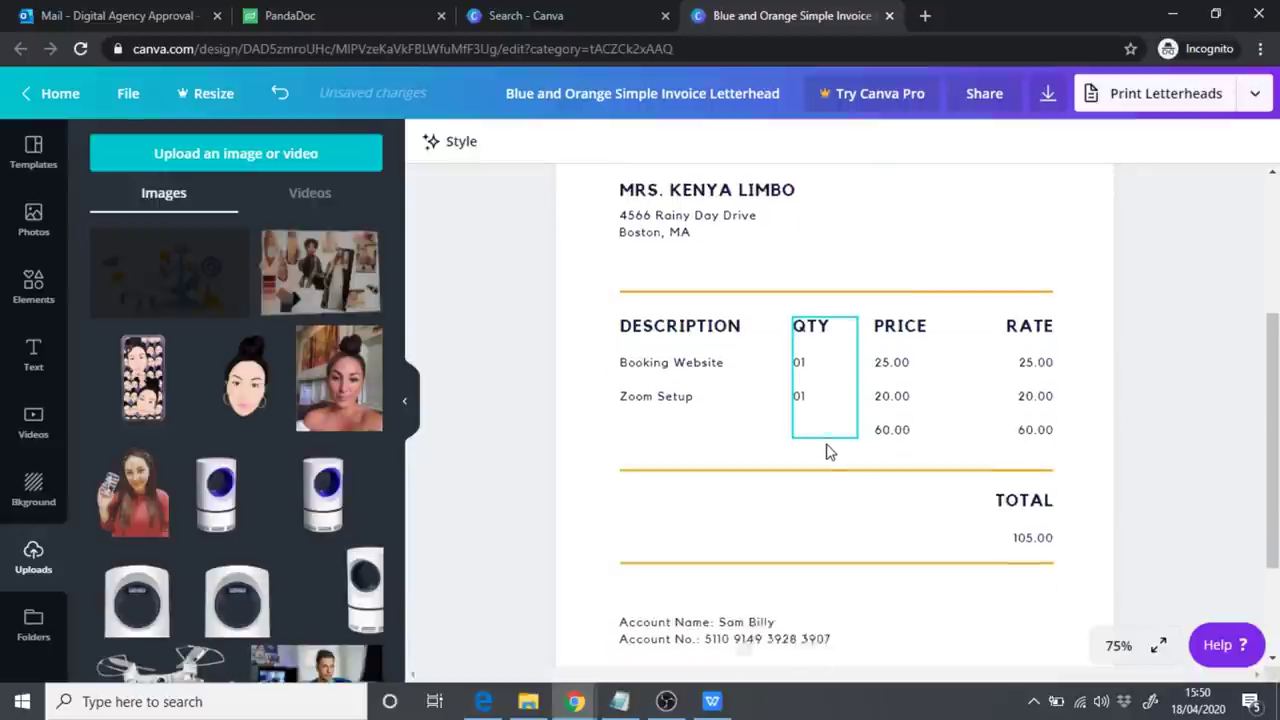
pyautogui.scroll(2, 930, 360)
pyautogui.scroll(3, 920, 372)
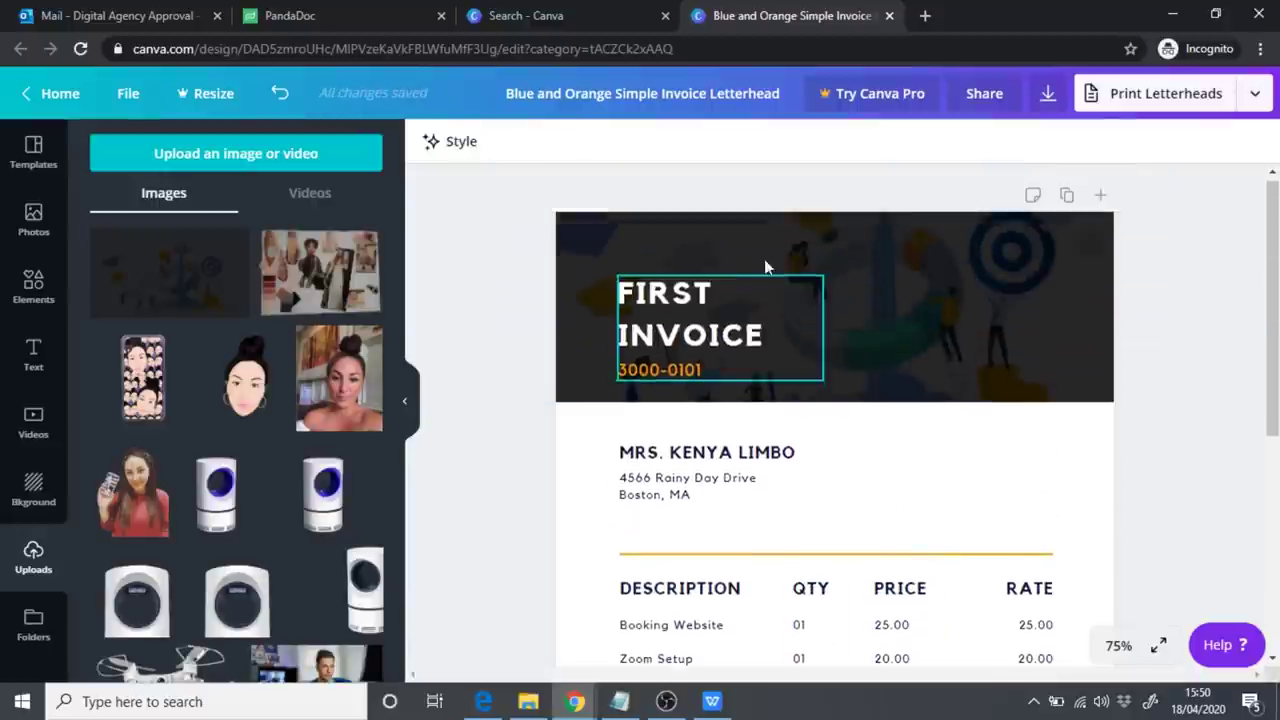
pyautogui.scroll(-3, 705, 330)
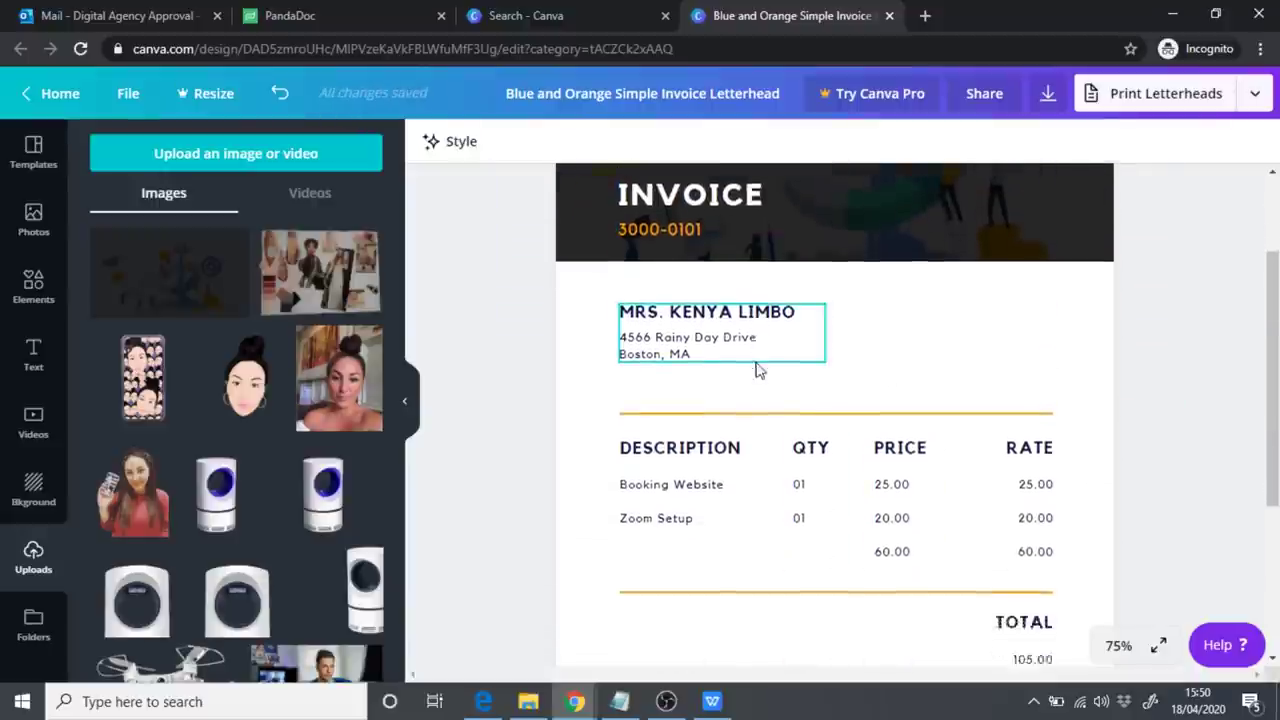